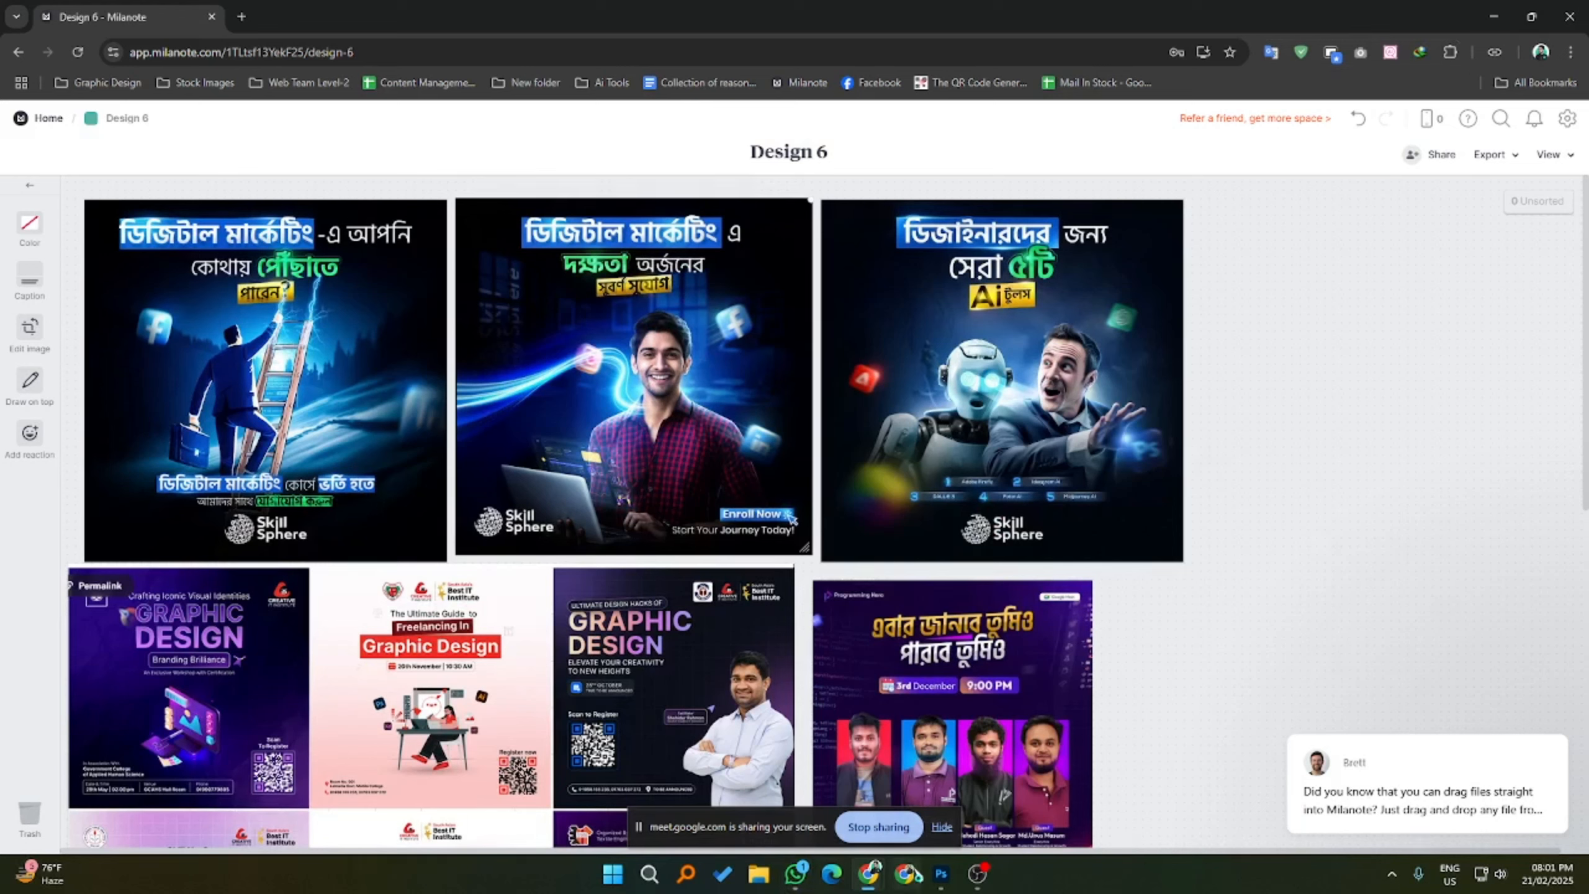
# - Switch to Photoshop, paste the copied Skill Sphere reference poster, and scale it to fill the 2000 by 2000 px canvas
pyautogui.click(942, 873)
pyautogui.click(294, 414)
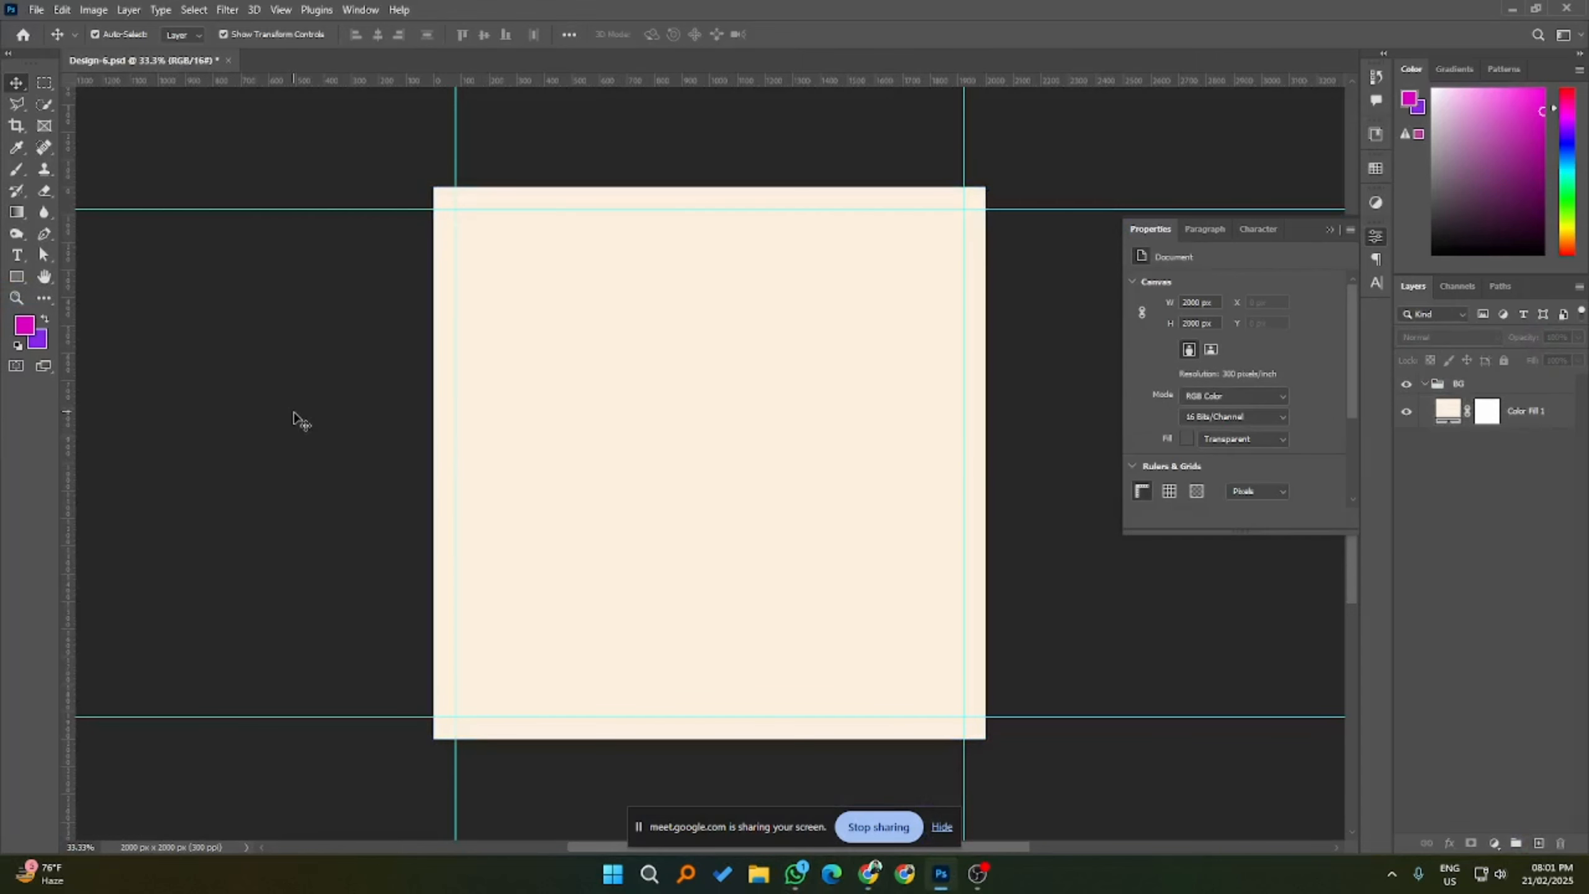
pyautogui.hotkey('ctrl', 'v')
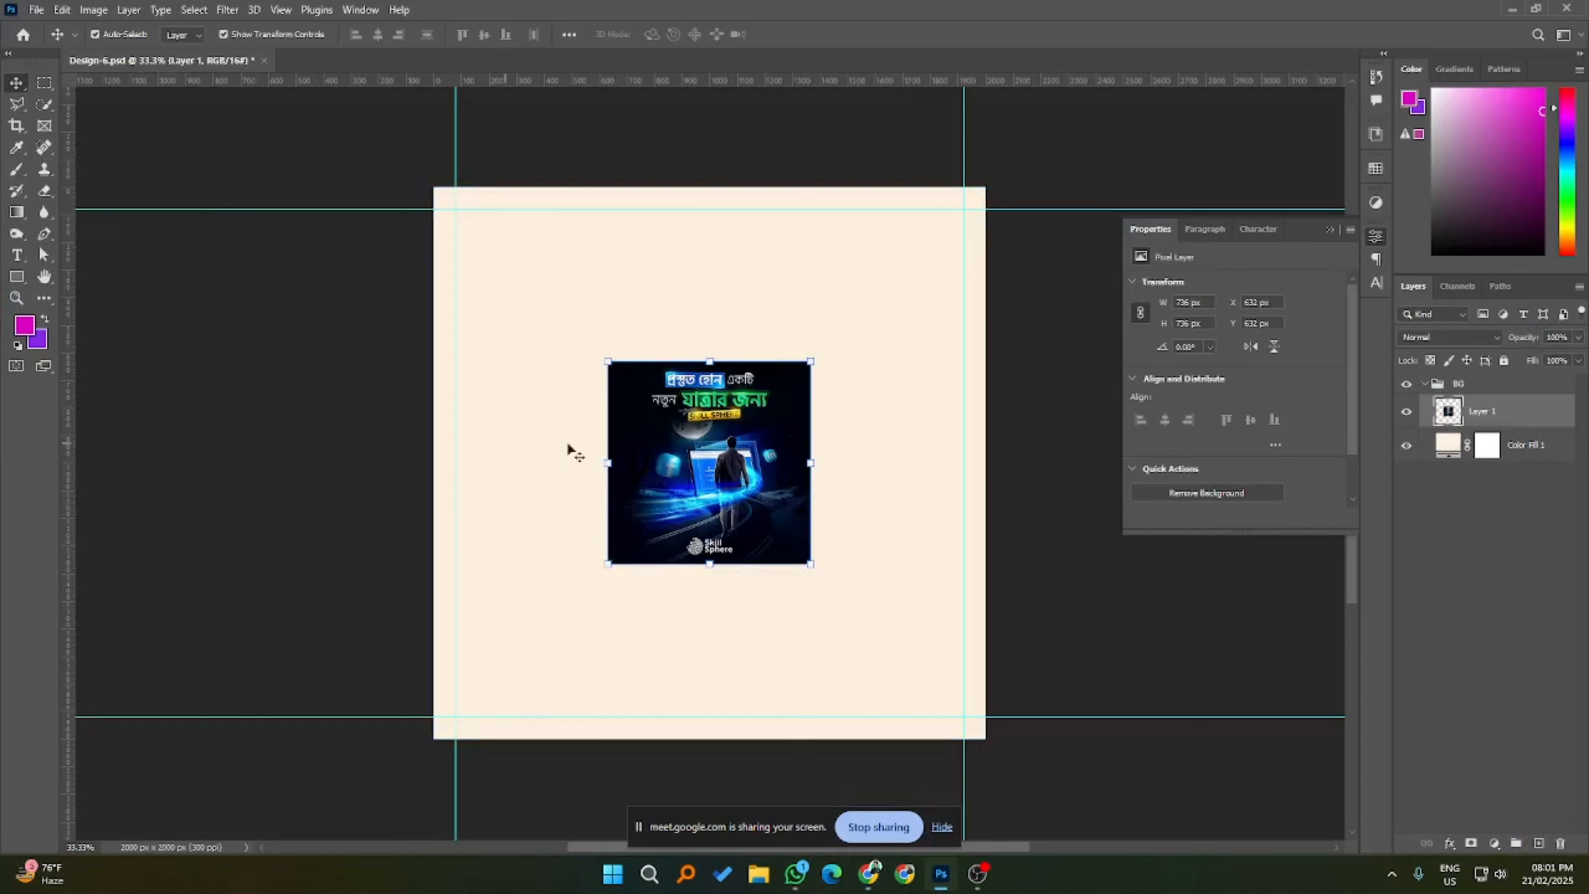
pyautogui.moveTo(828, 466); pyautogui.dragTo(1005, 462)
pyautogui.click(819, 34)
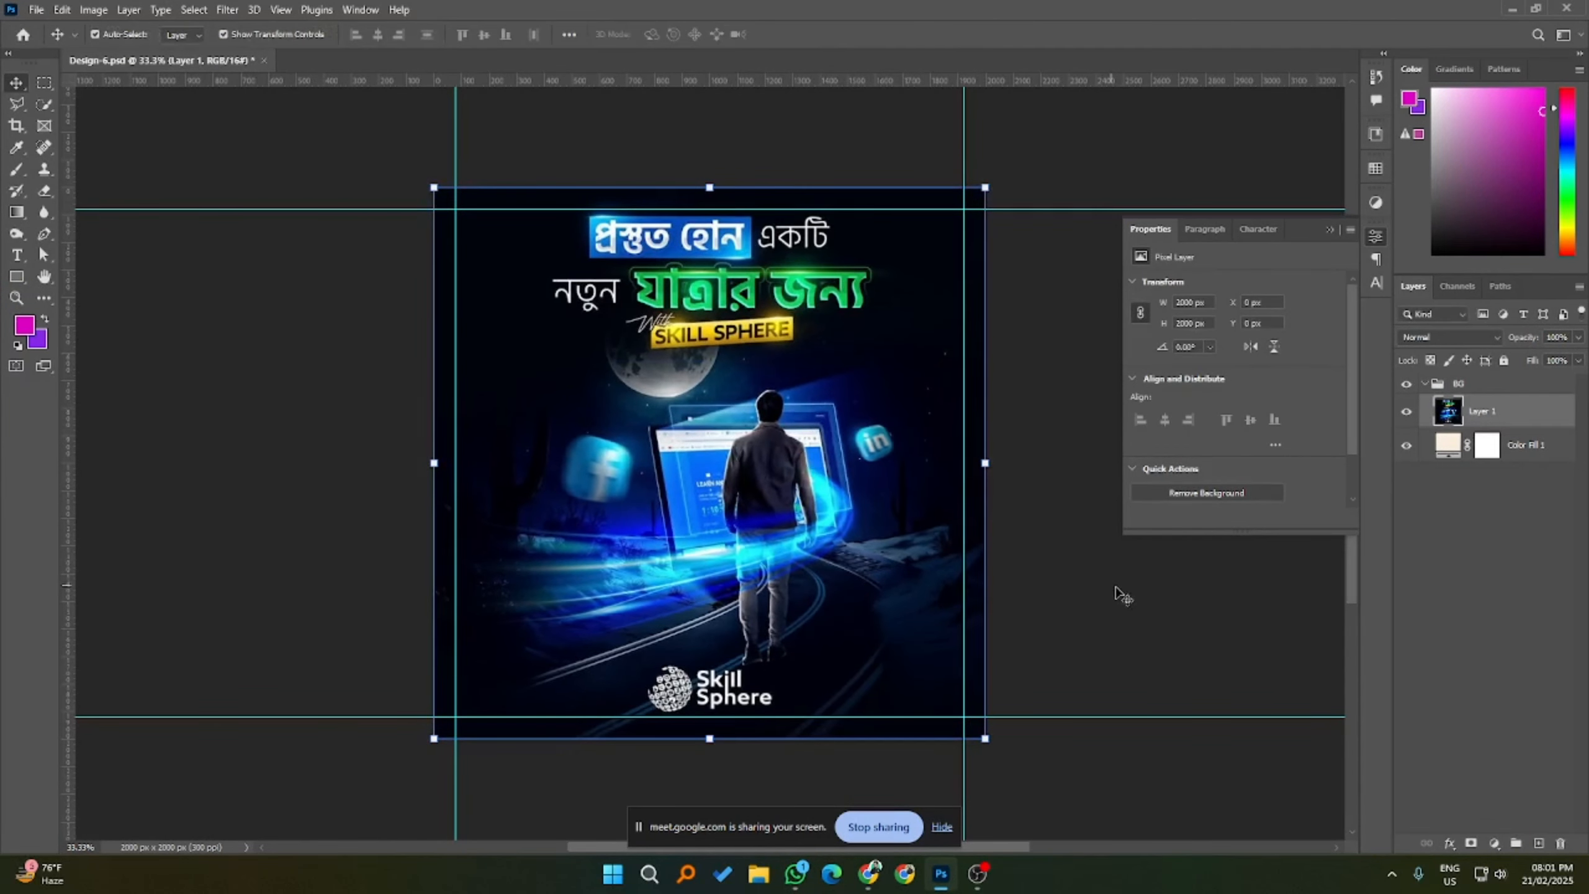
# - Add a solid colour fill layer beneath the poster, using colour 00040d sampled from the poster's dark upper background
pyautogui.doubleClick(1457, 444)
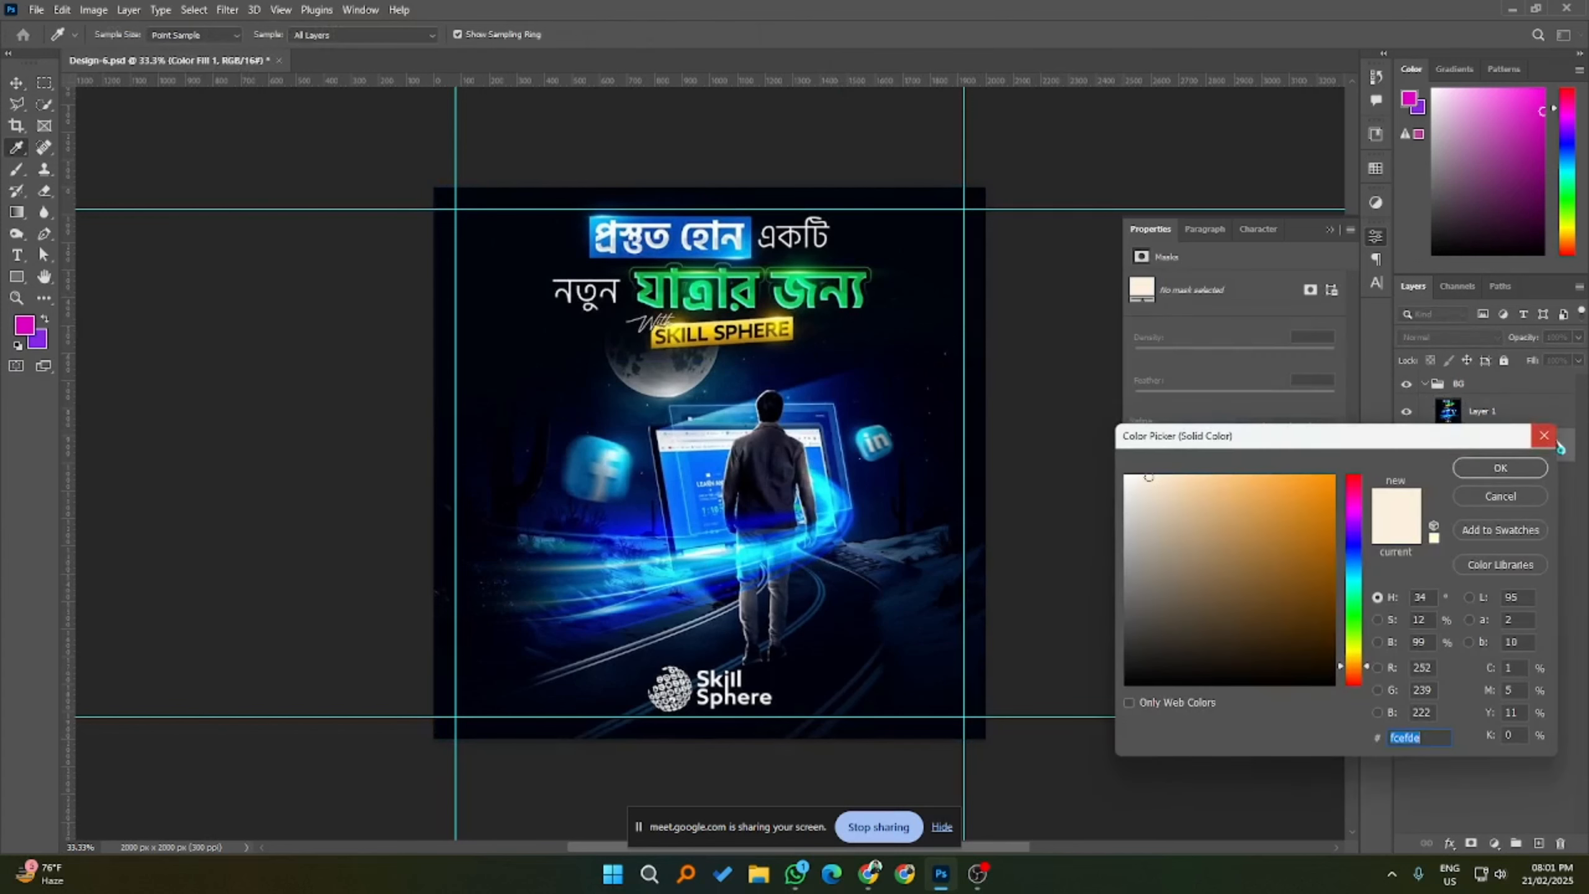
pyautogui.click(1543, 435)
pyautogui.click(1495, 843)
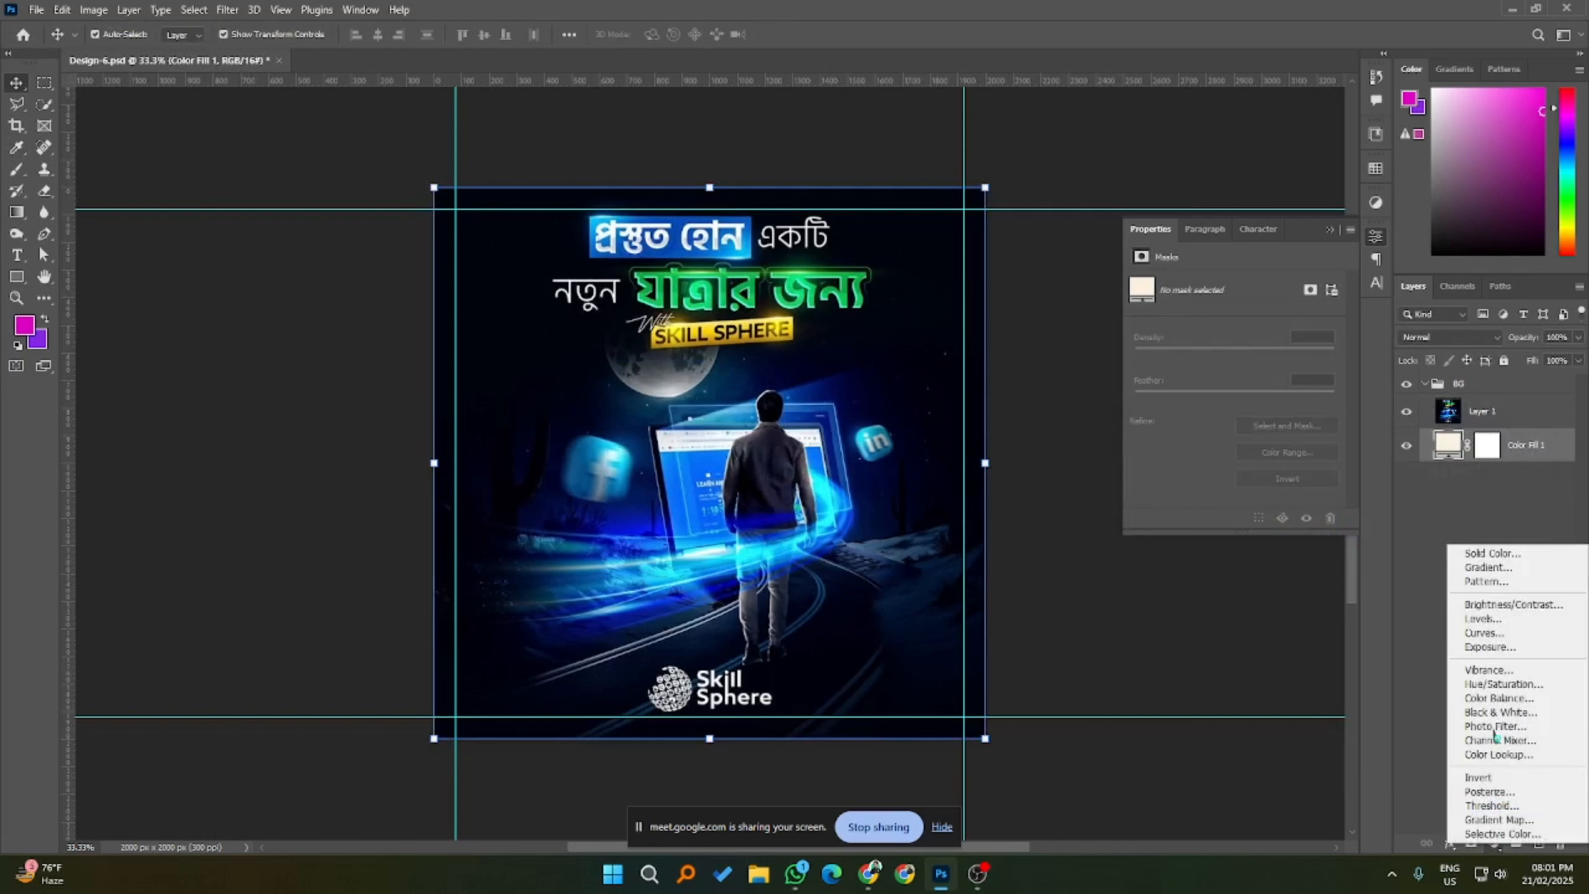
pyautogui.click(1505, 554)
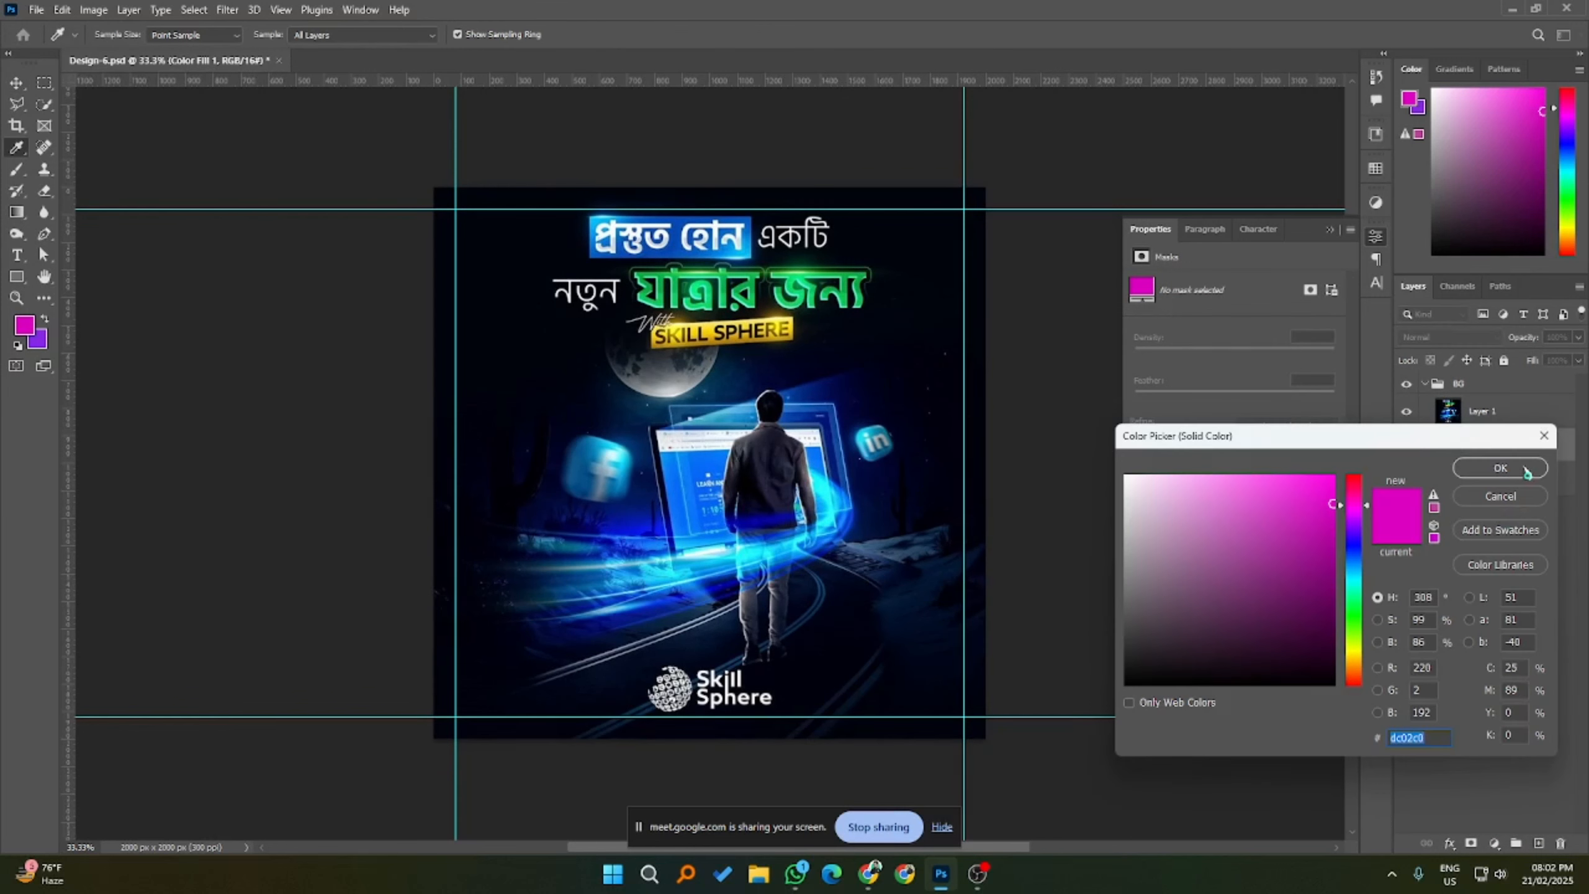
pyautogui.click(888, 235)
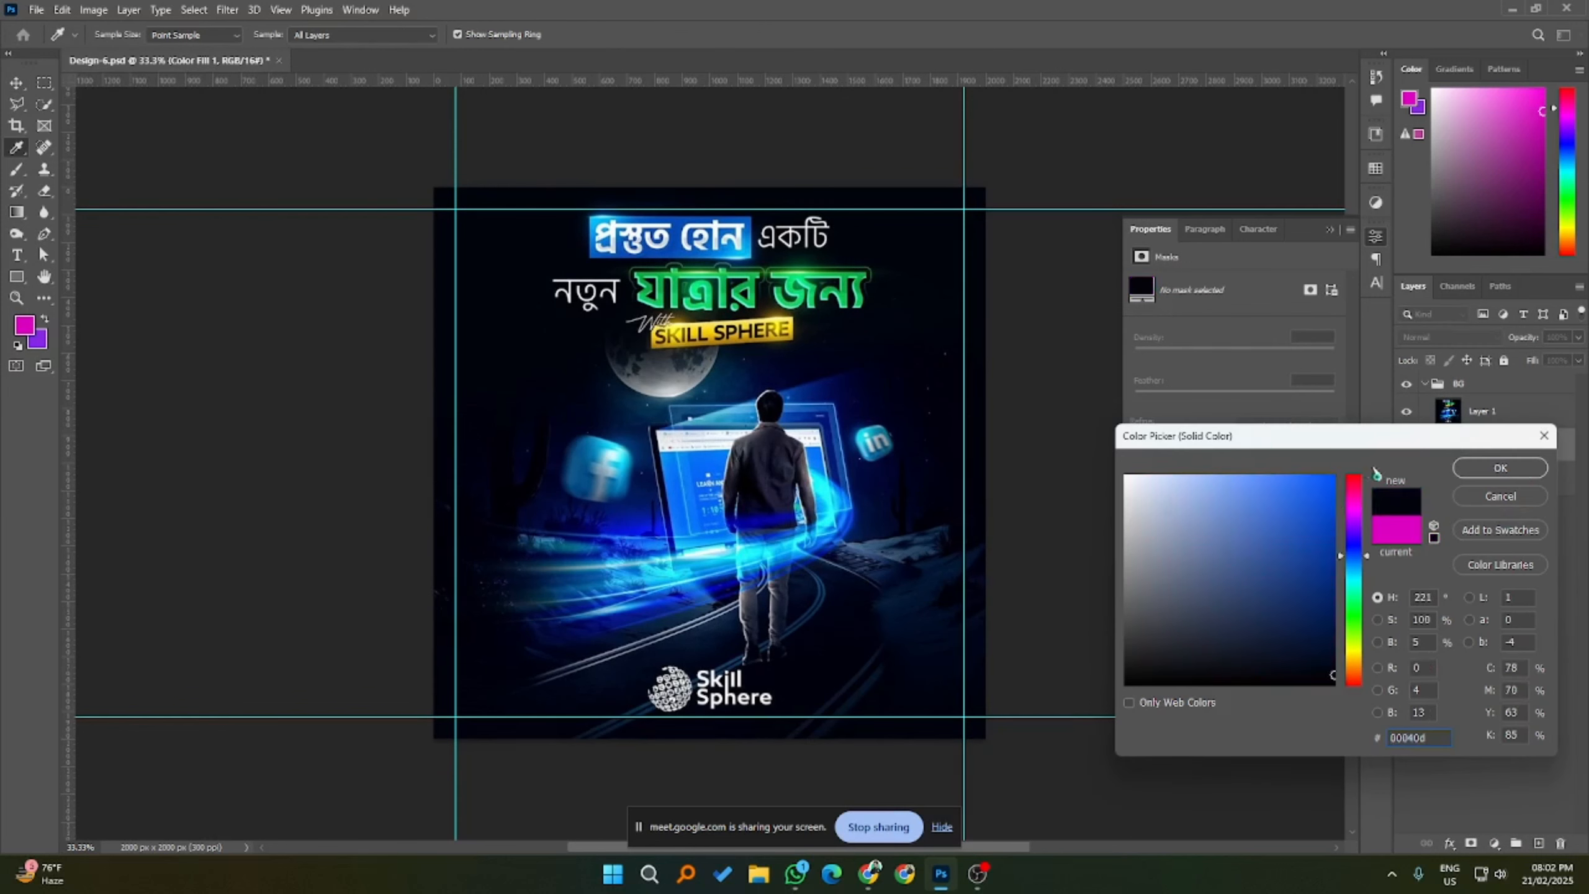
pyautogui.click(1501, 468)
# - Delete the cream fill layer and set the dark fill layer's colour to the slightly lighter navy 010c23
pyautogui.click(1511, 483)
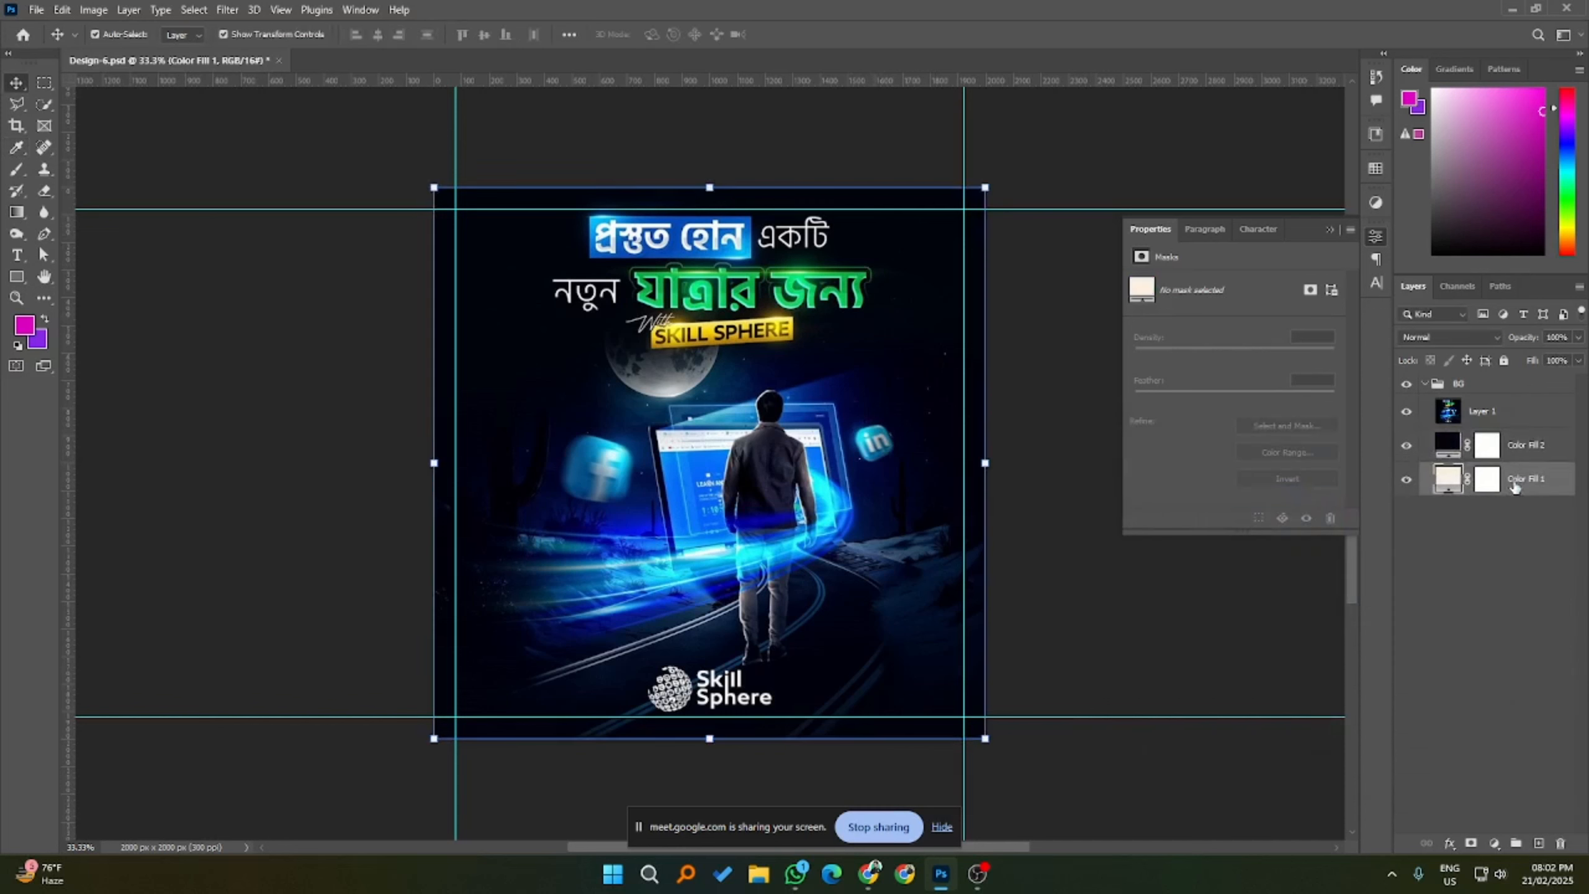
pyautogui.press('Delete')
pyautogui.doubleClick(1437, 446)
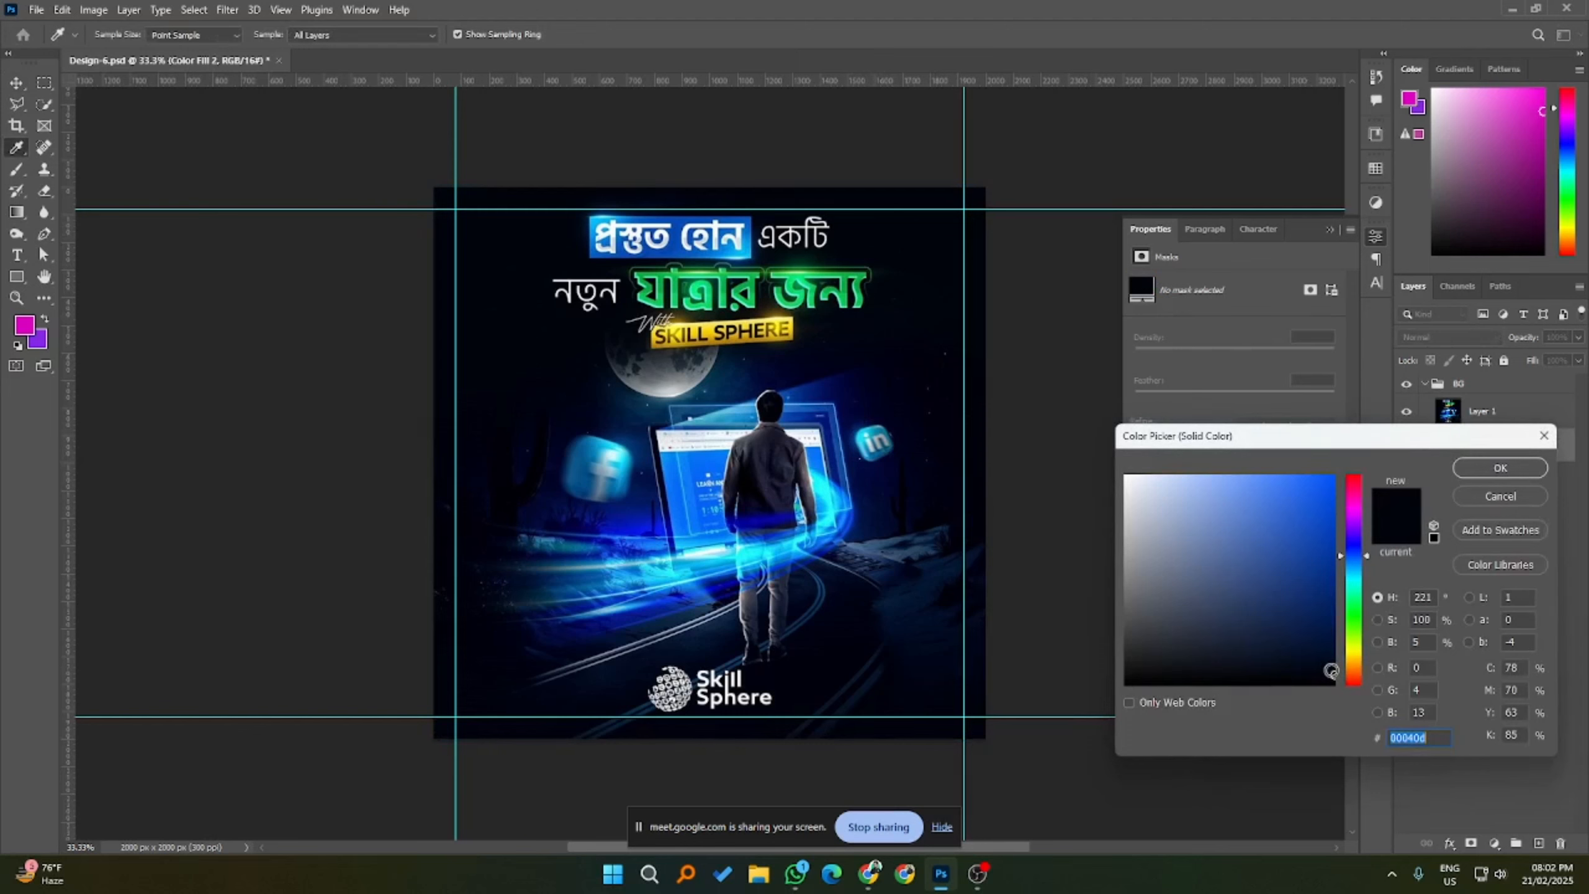
pyautogui.moveTo(1331, 670); pyautogui.dragTo(1327, 657)
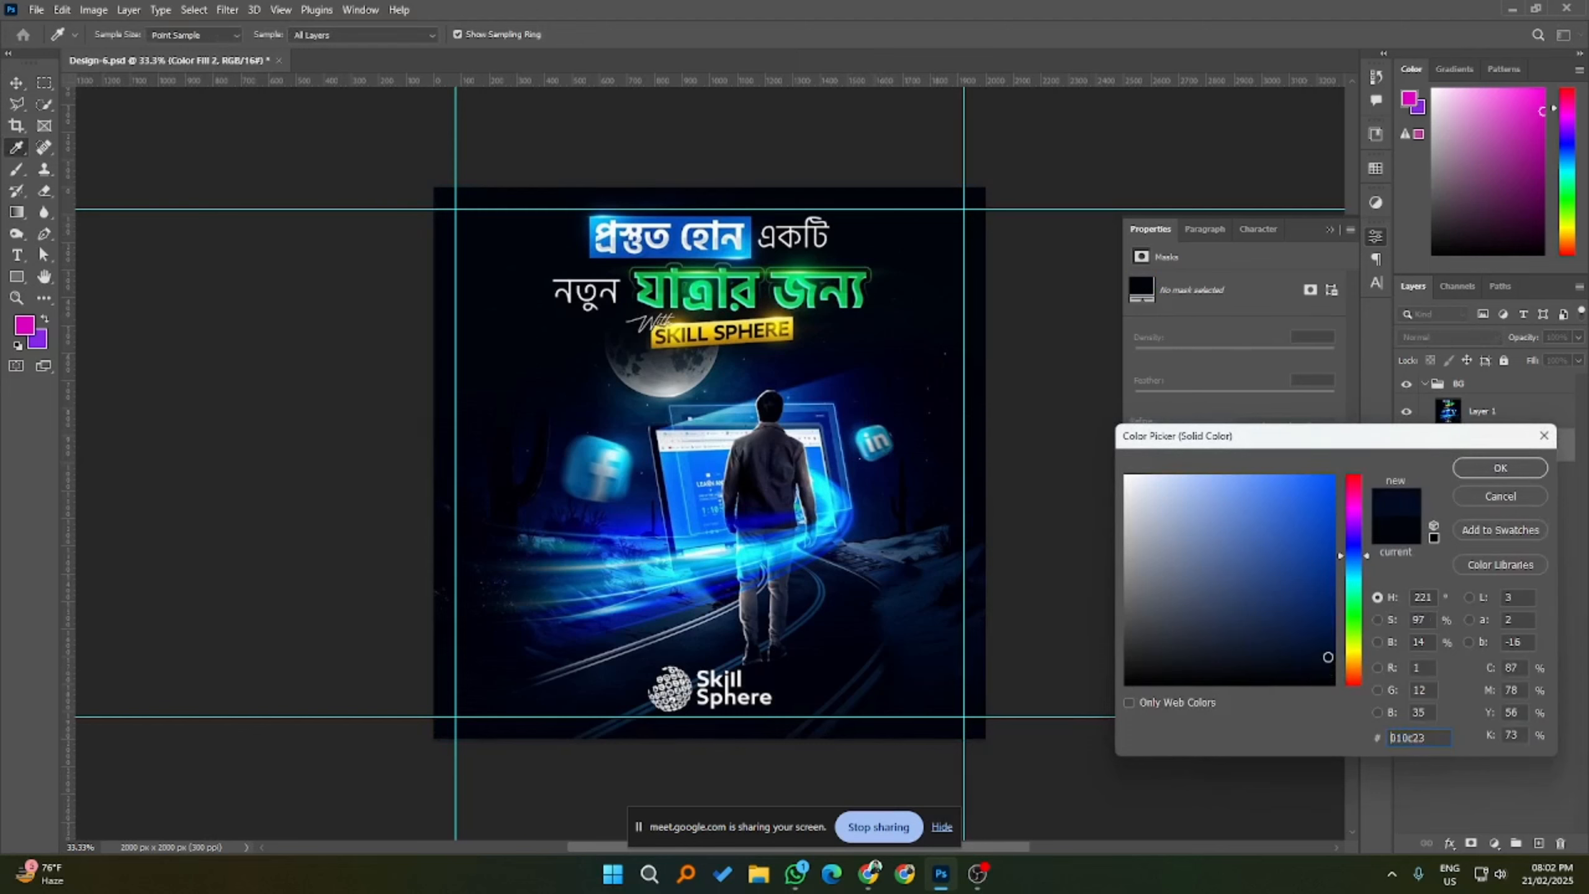
pyautogui.click(1499, 467)
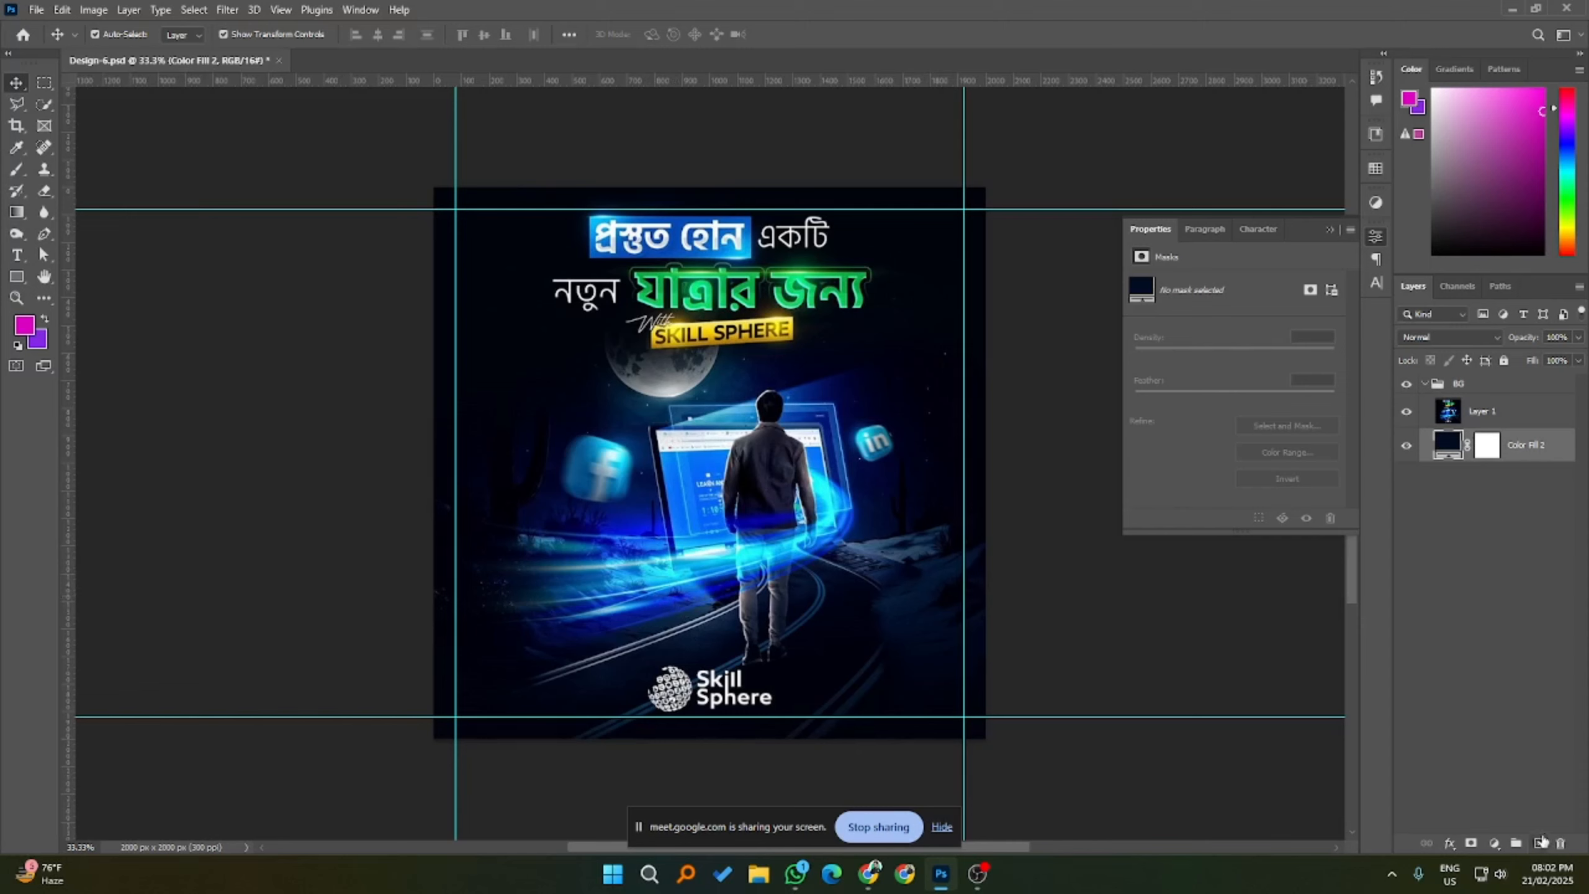
# - Add a second solid colour fill layer in a bright blue adjusted from the colour sampled on the poster's computer screen
pyautogui.click(1494, 843)
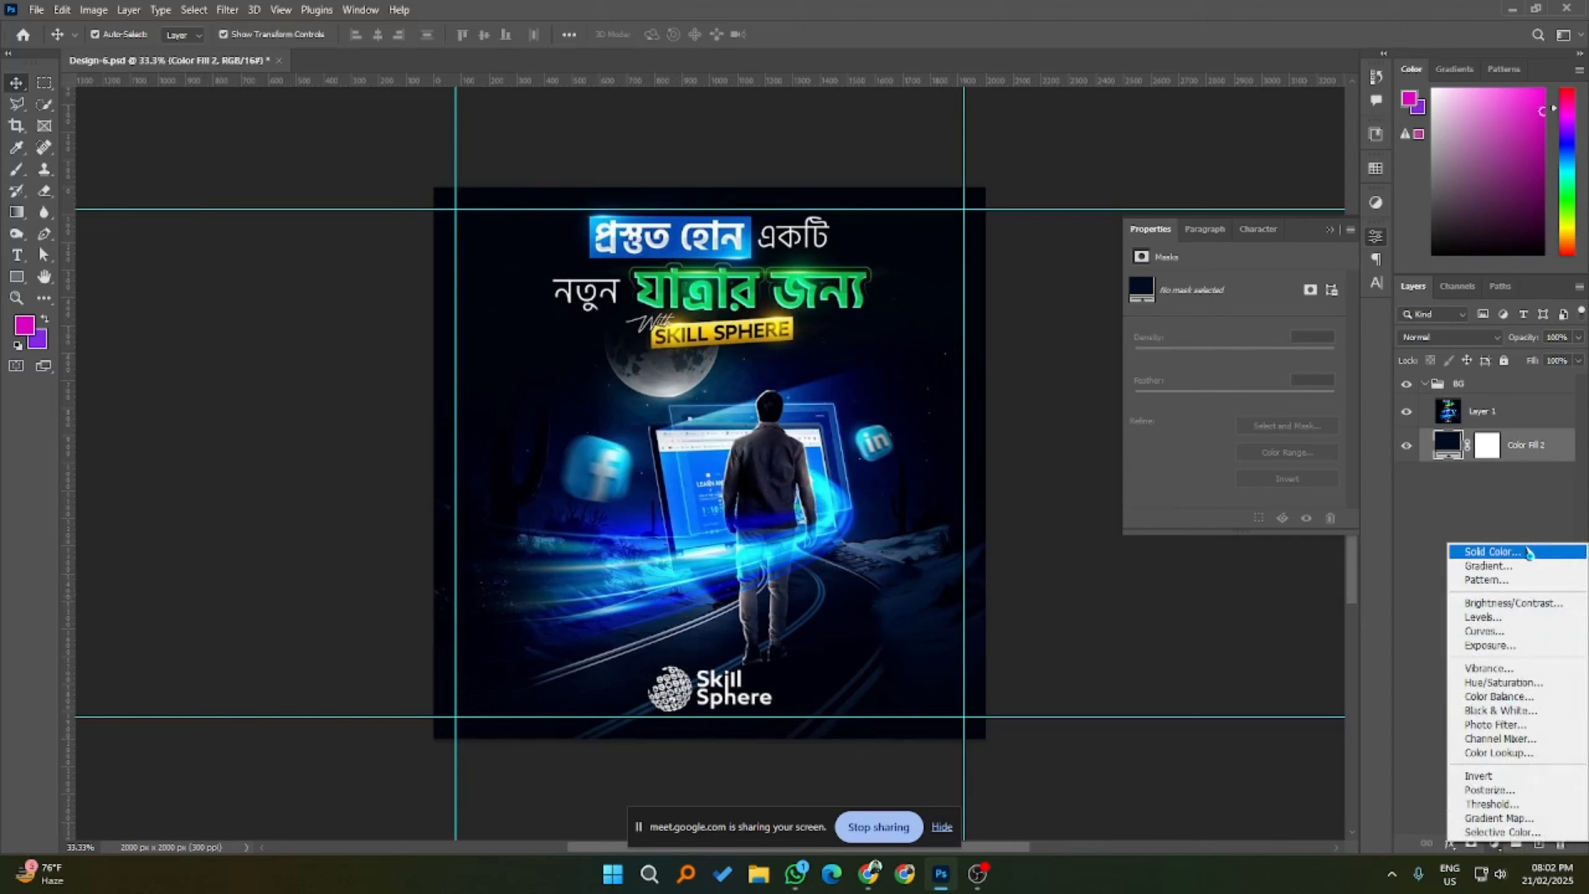
pyautogui.click(1526, 550)
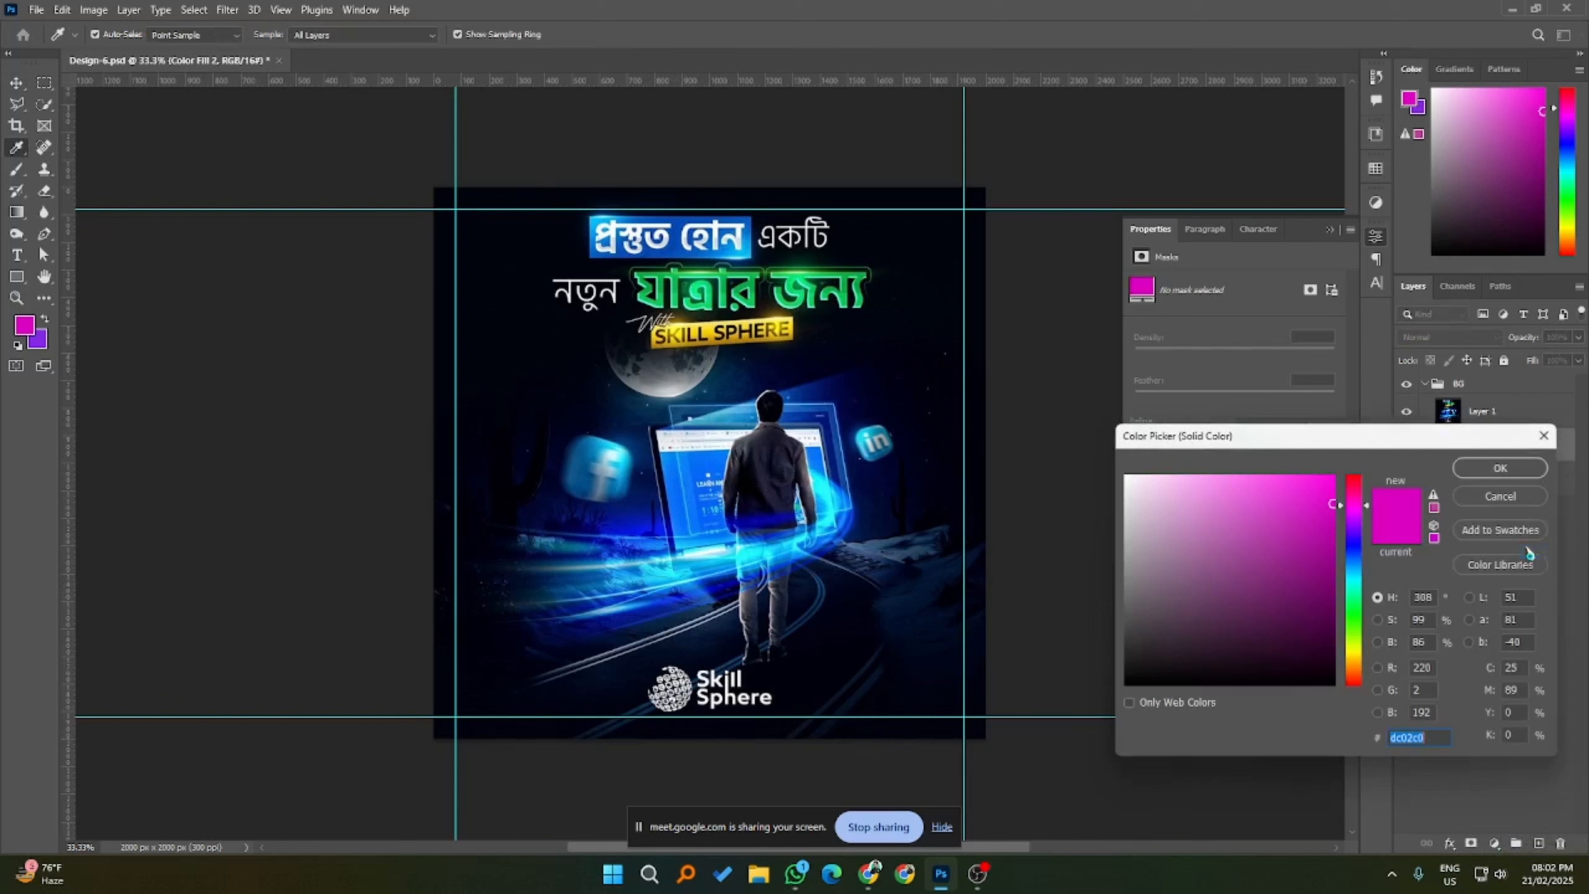
pyautogui.click(674, 468)
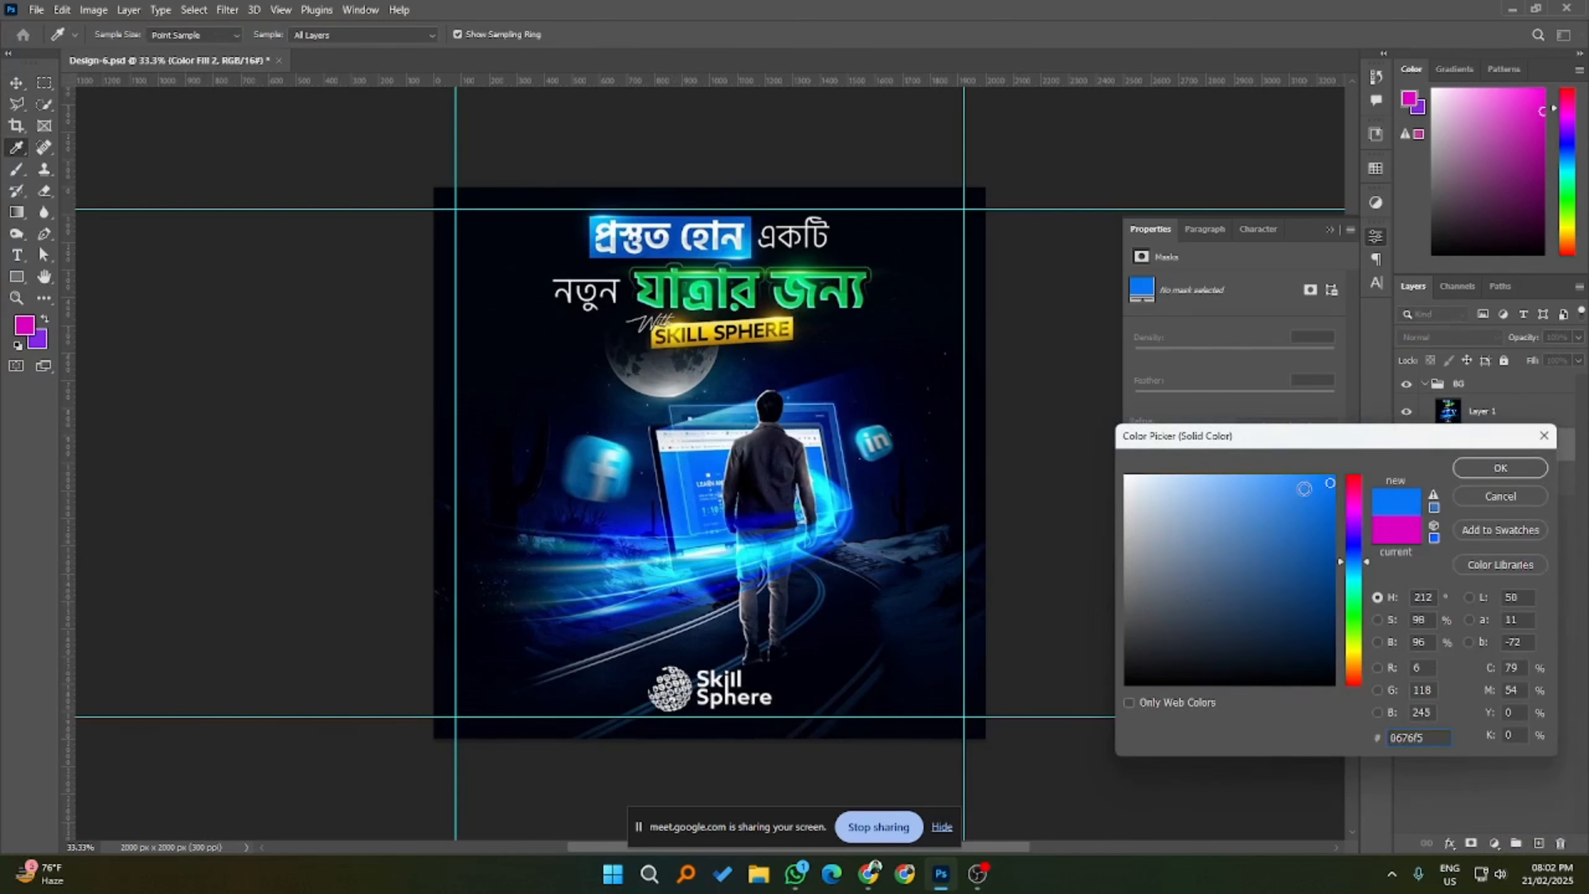
pyautogui.moveTo(1304, 489)
pyautogui.mouseDown()
pyautogui.moveTo(1343, 435)
pyautogui.moveTo(1319, 423)
pyautogui.mouseUp()
pyautogui.click(1525, 469)
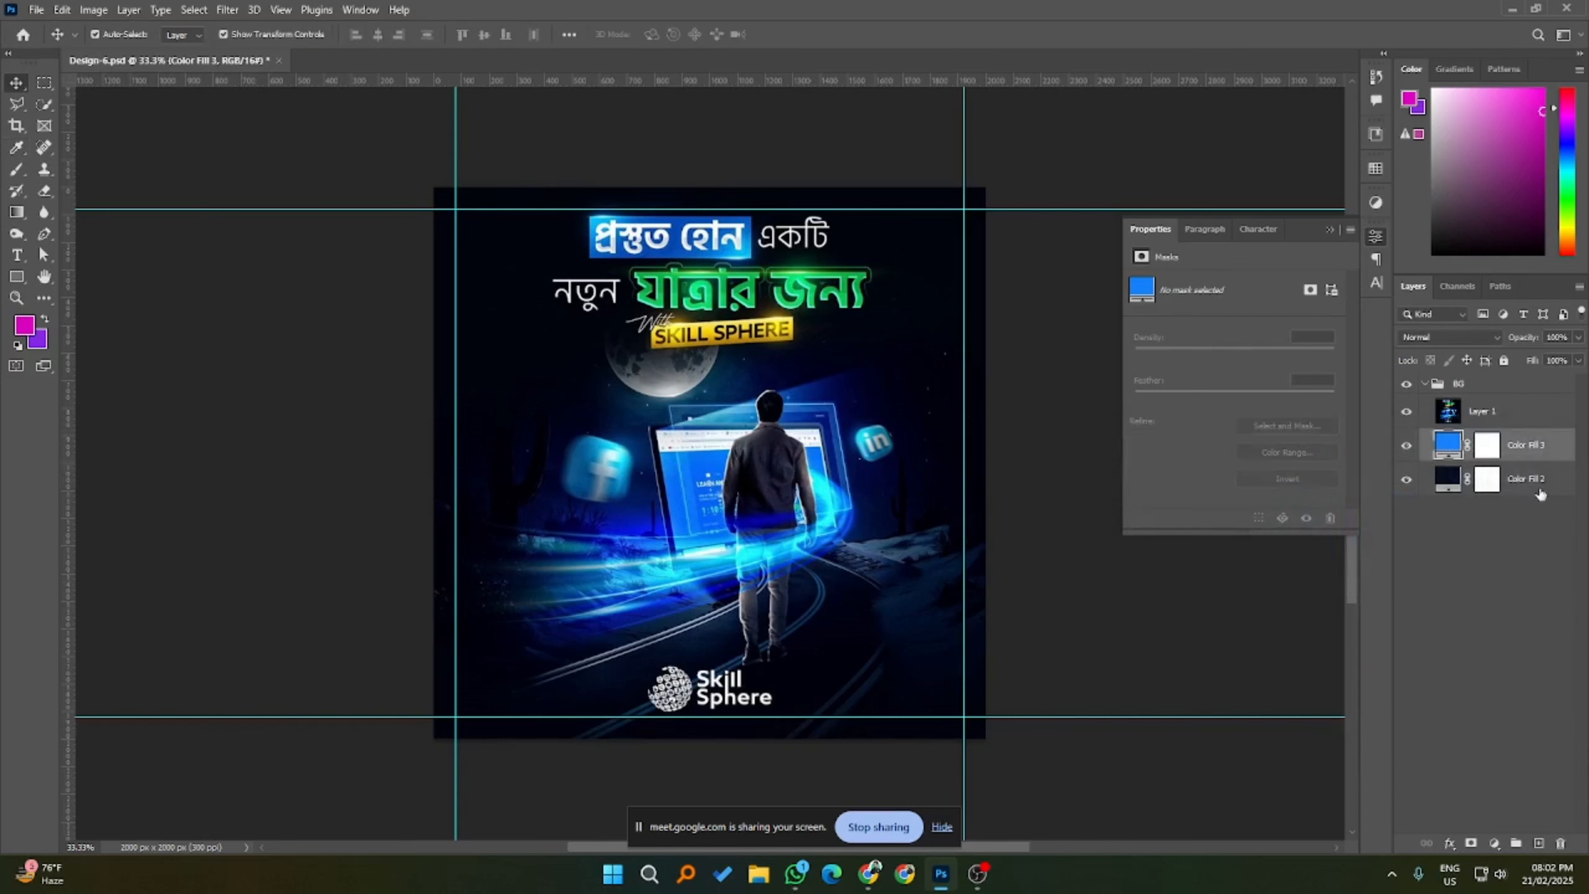
# - Hide the reference poster and the bright blue fill layer, briefly comparing the poster with the plain navy background
pyautogui.click(1406, 410)
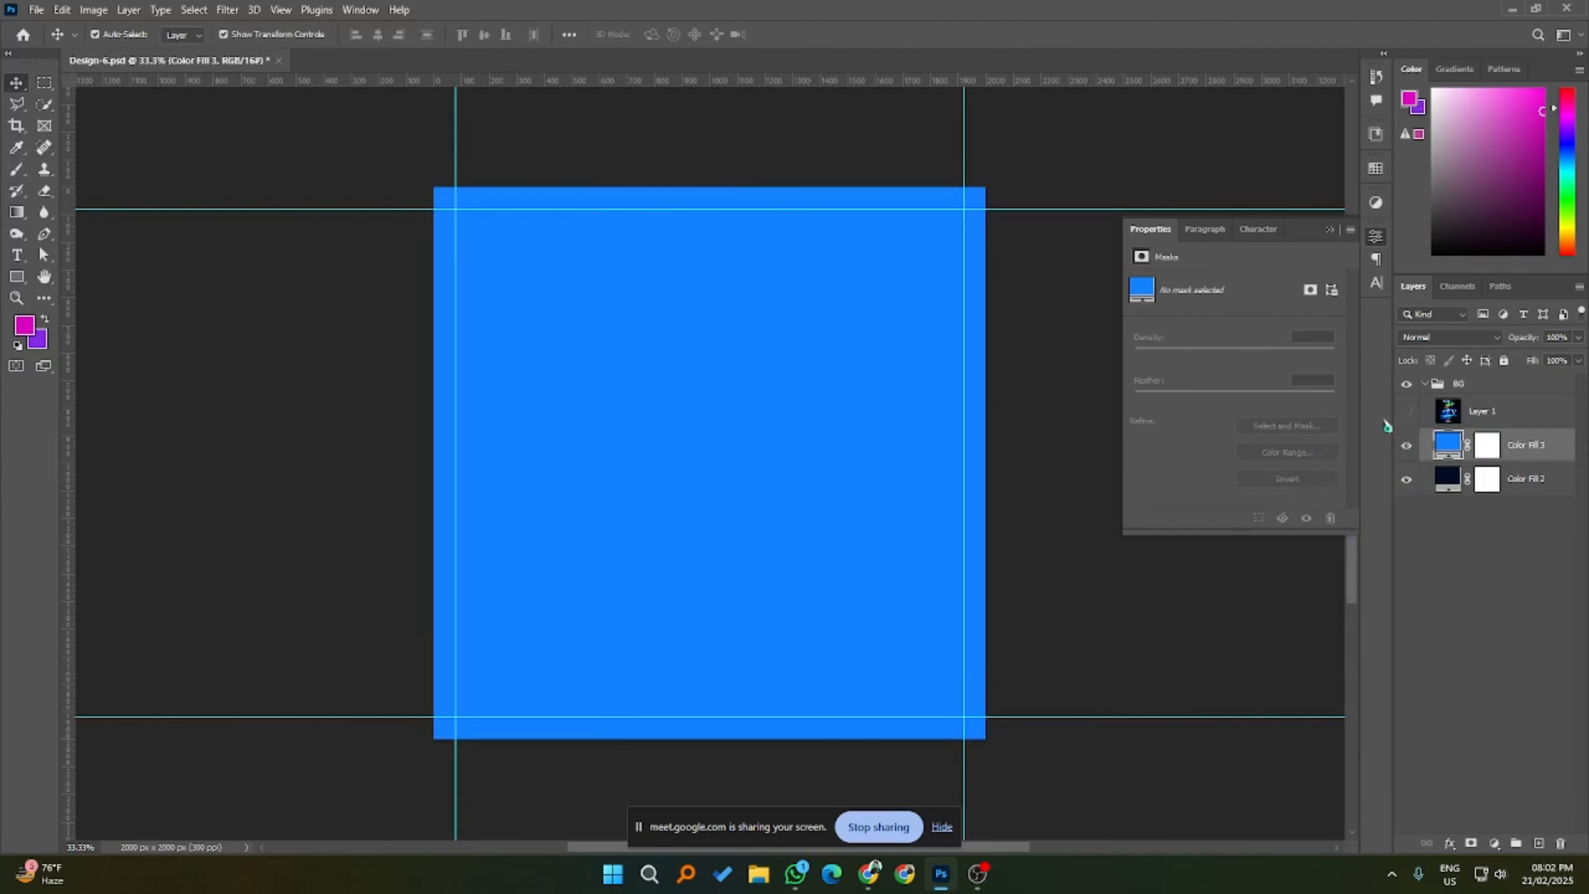
pyautogui.click(1405, 447)
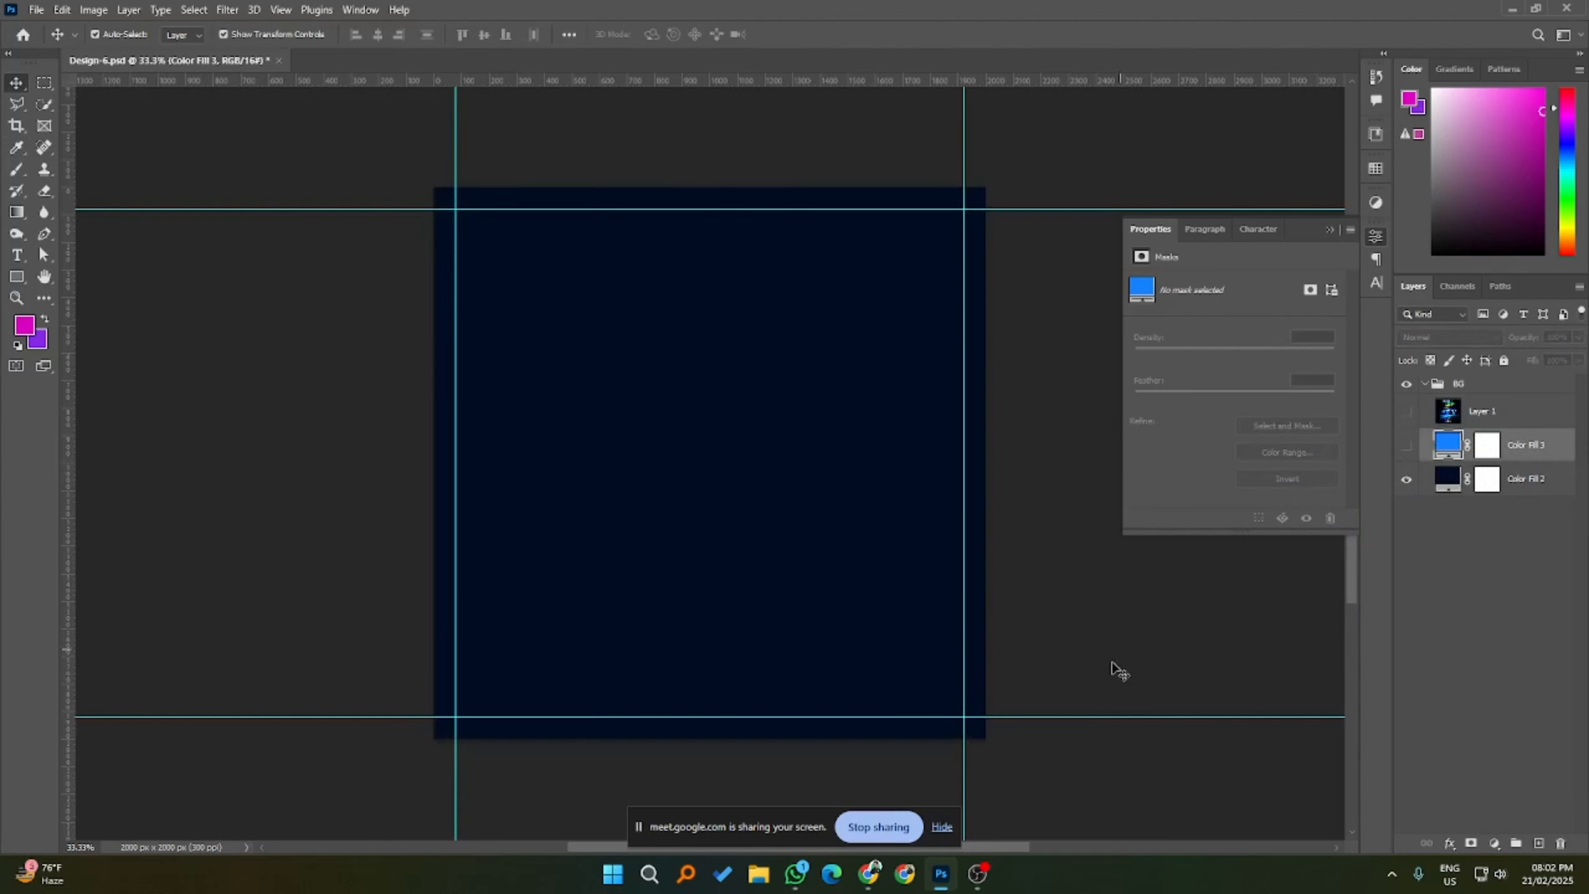
pyautogui.click(1407, 412)
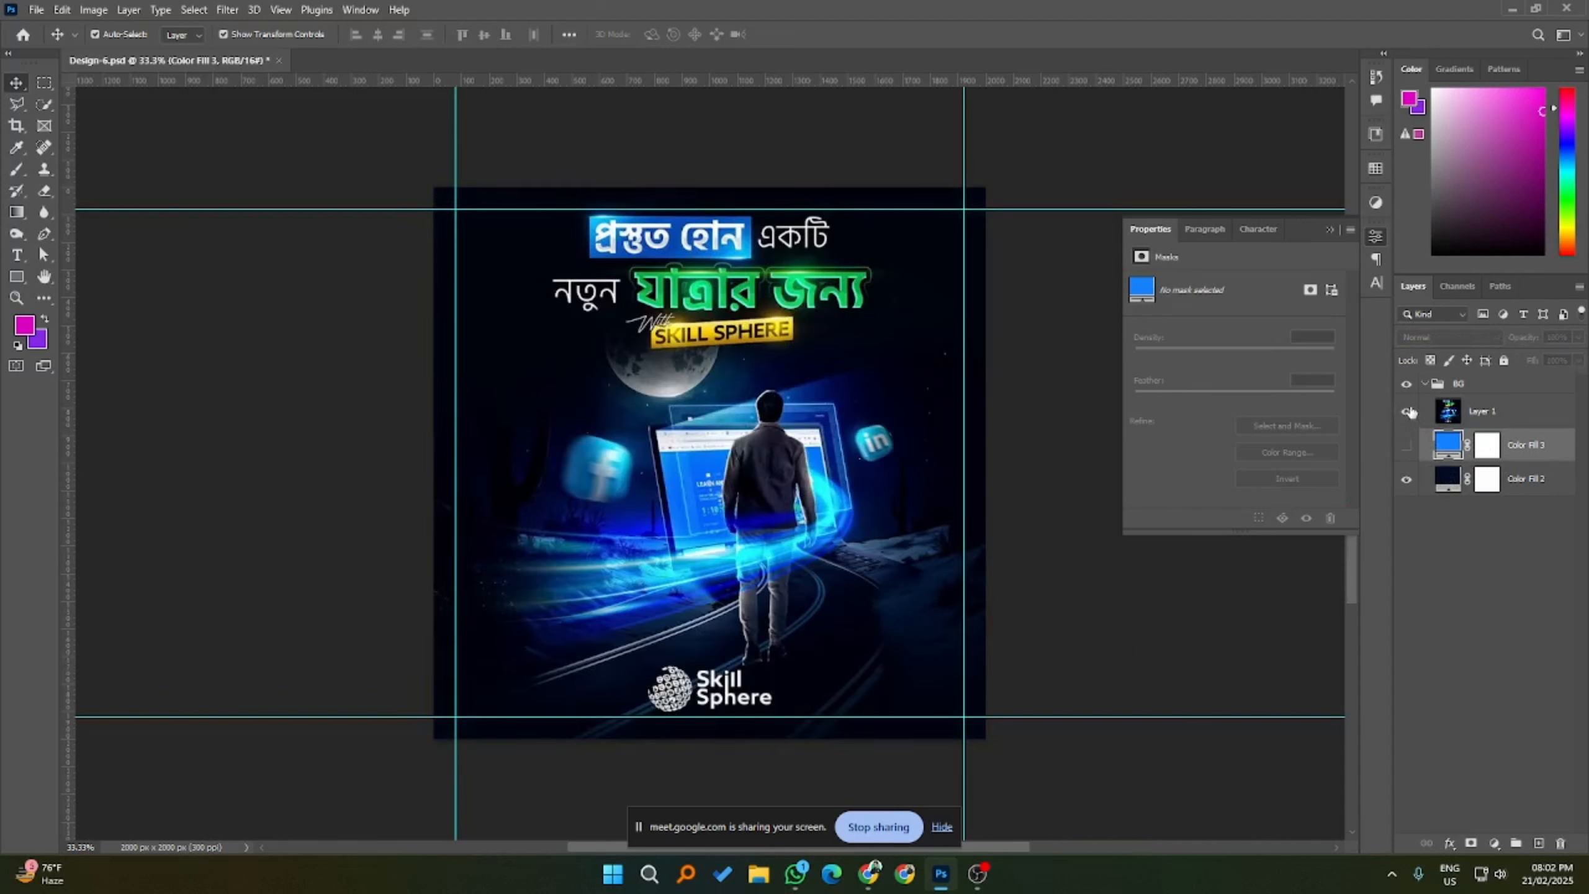
pyautogui.click(1407, 412)
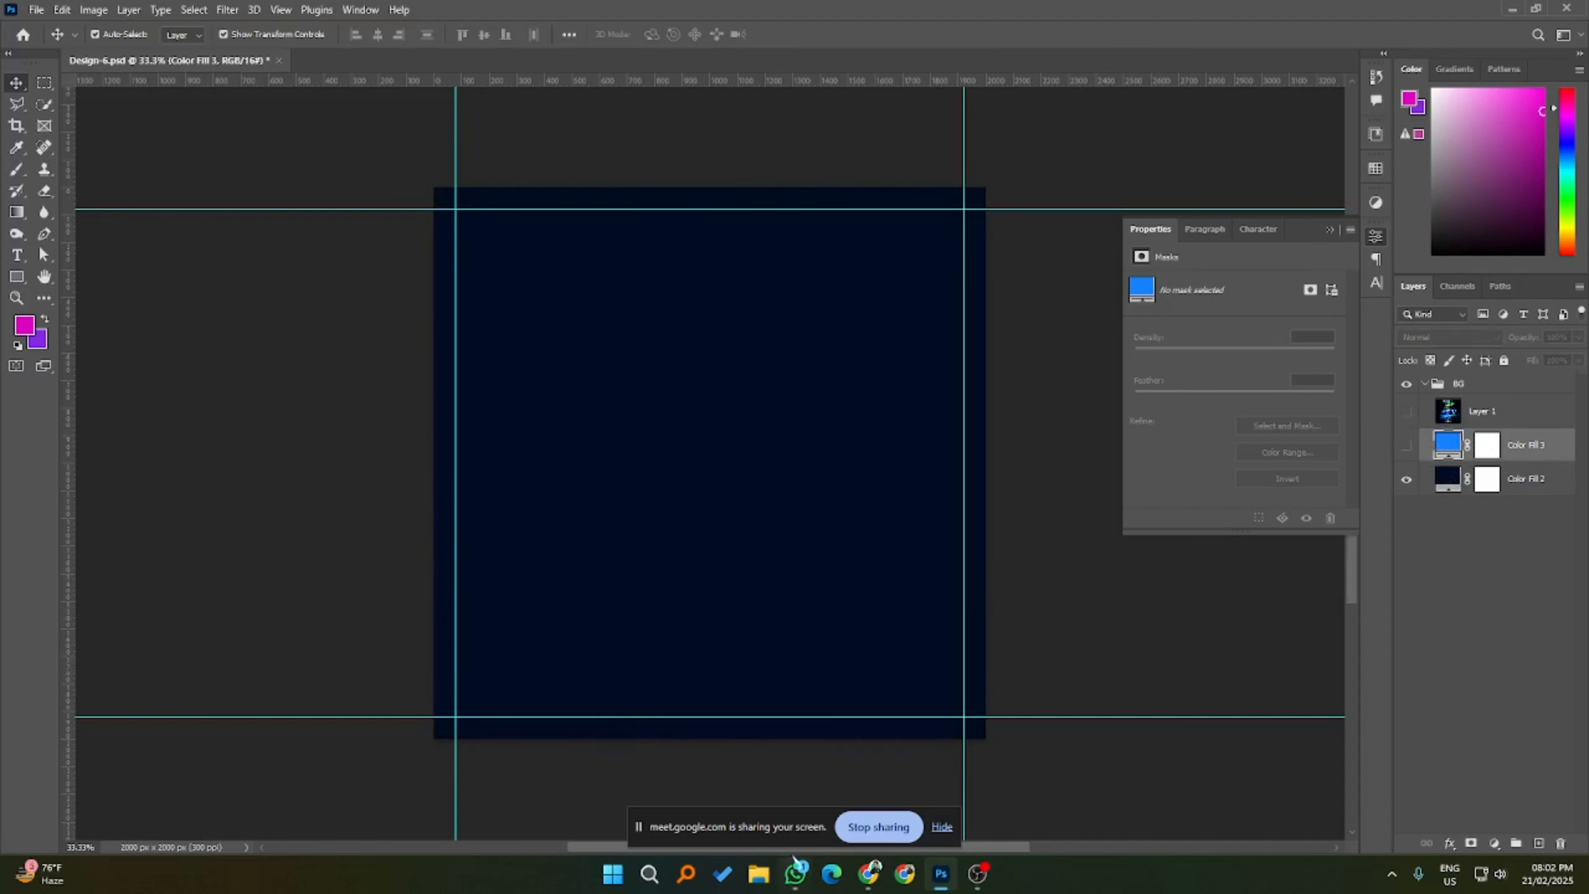
pyautogui.moveTo(869, 874)
pyautogui.click(1046, 795)
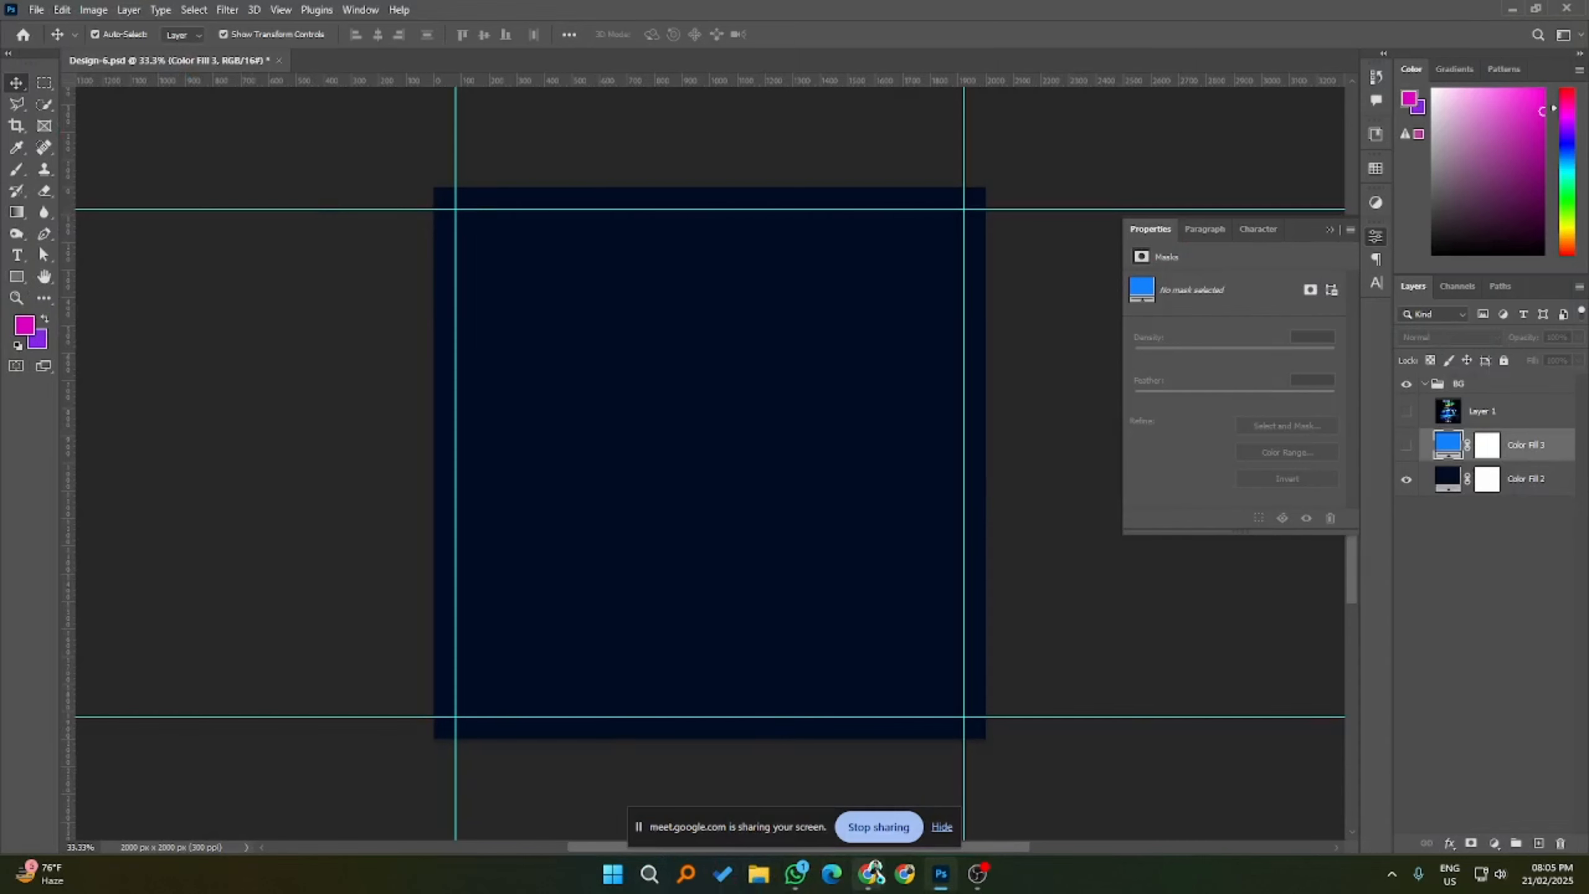
pyautogui.moveTo(876, 875)
pyautogui.click(1015, 809)
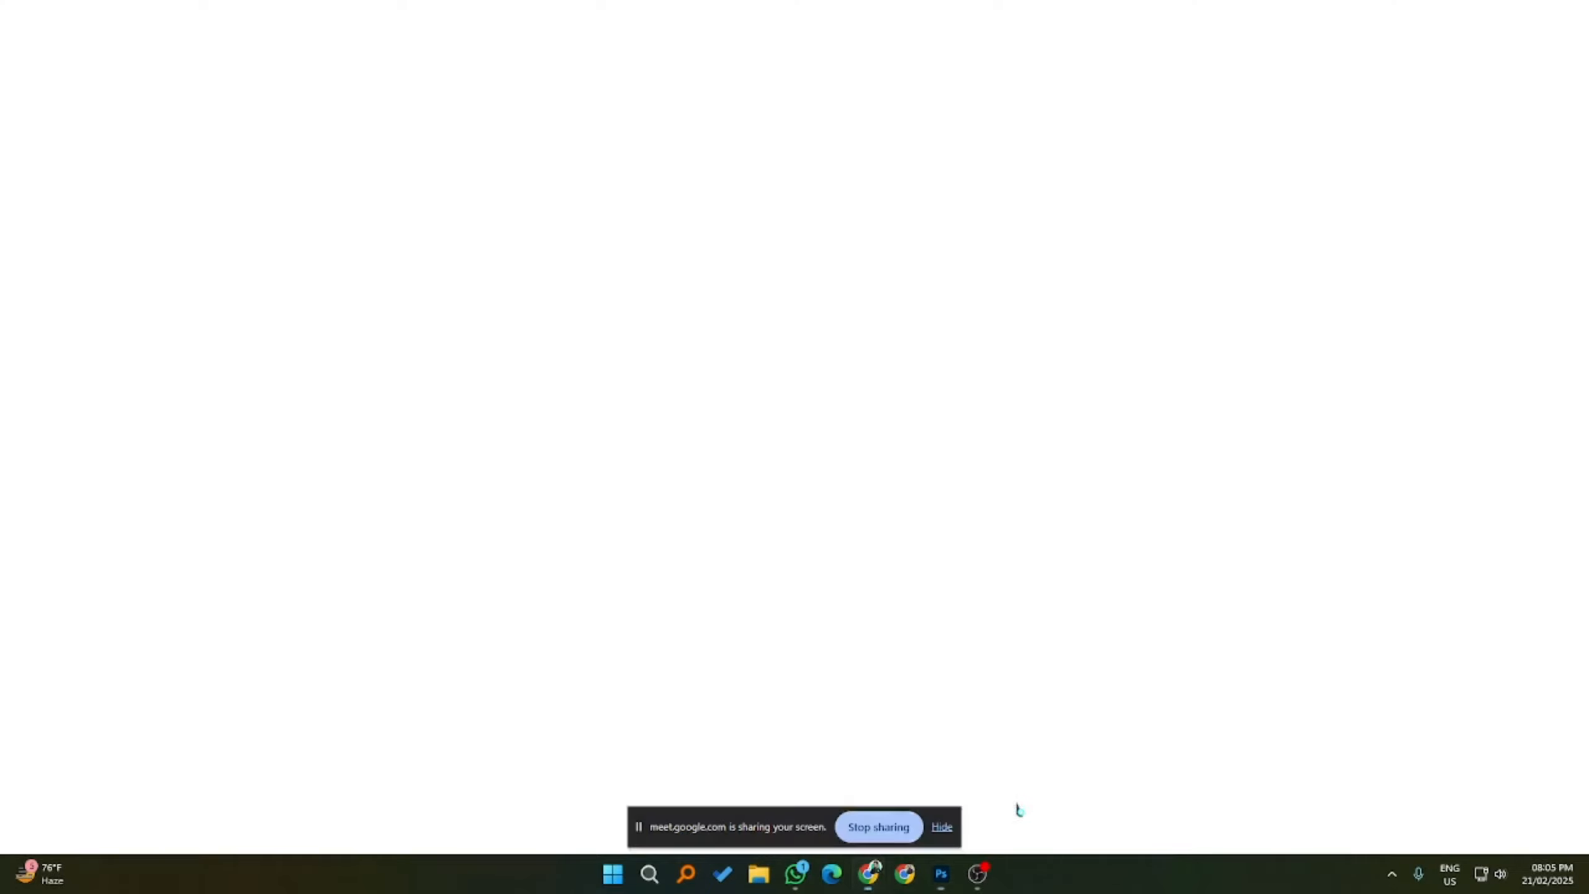
pyautogui.click(636, 14)
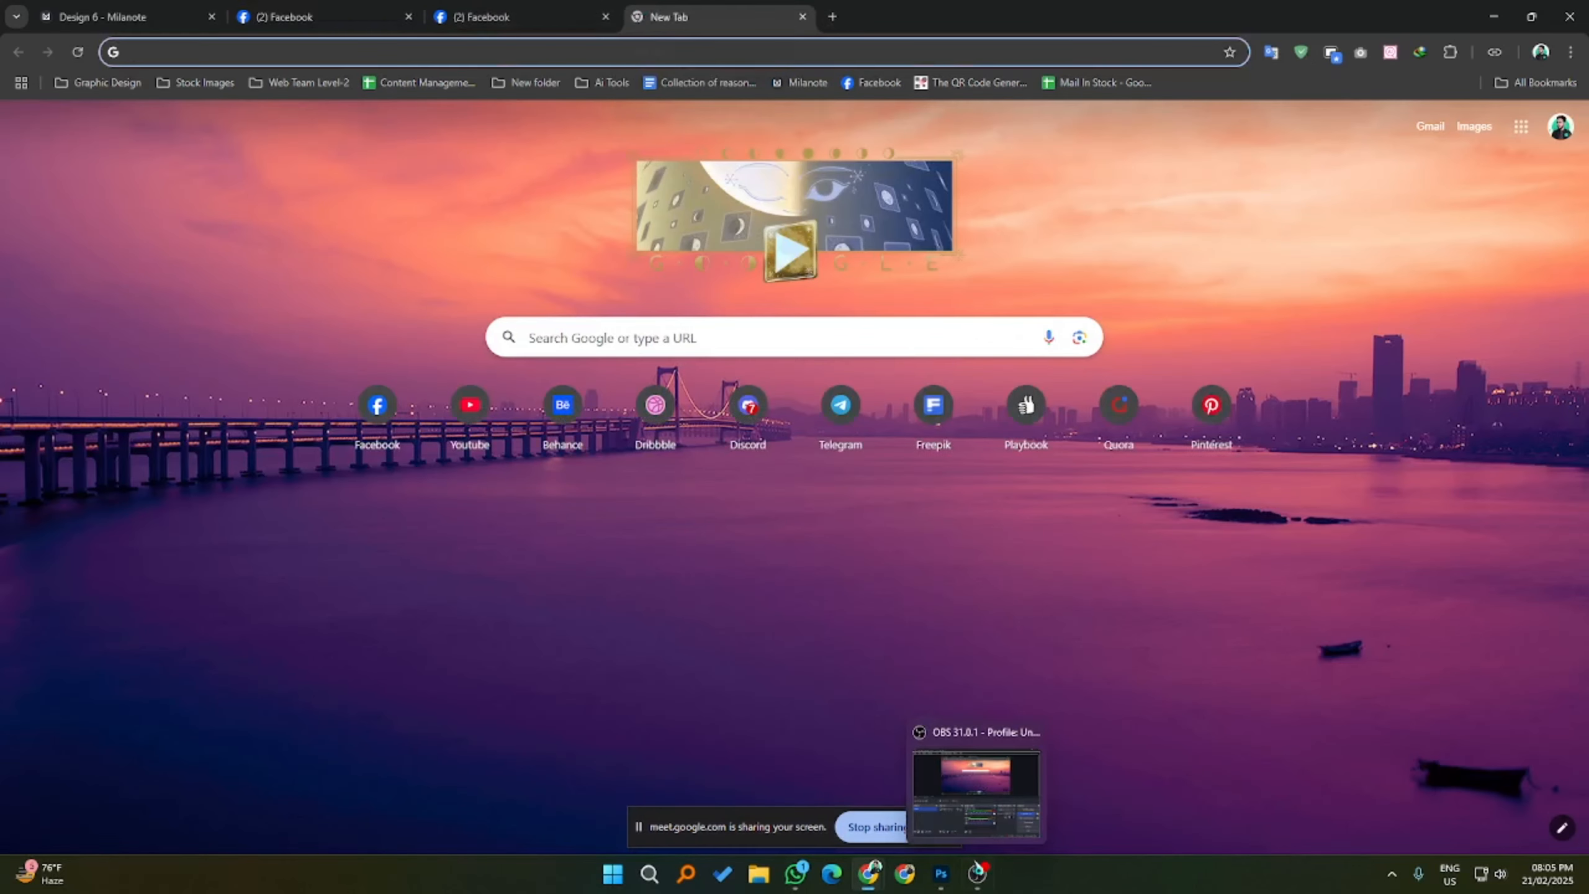
pyautogui.click(976, 872)
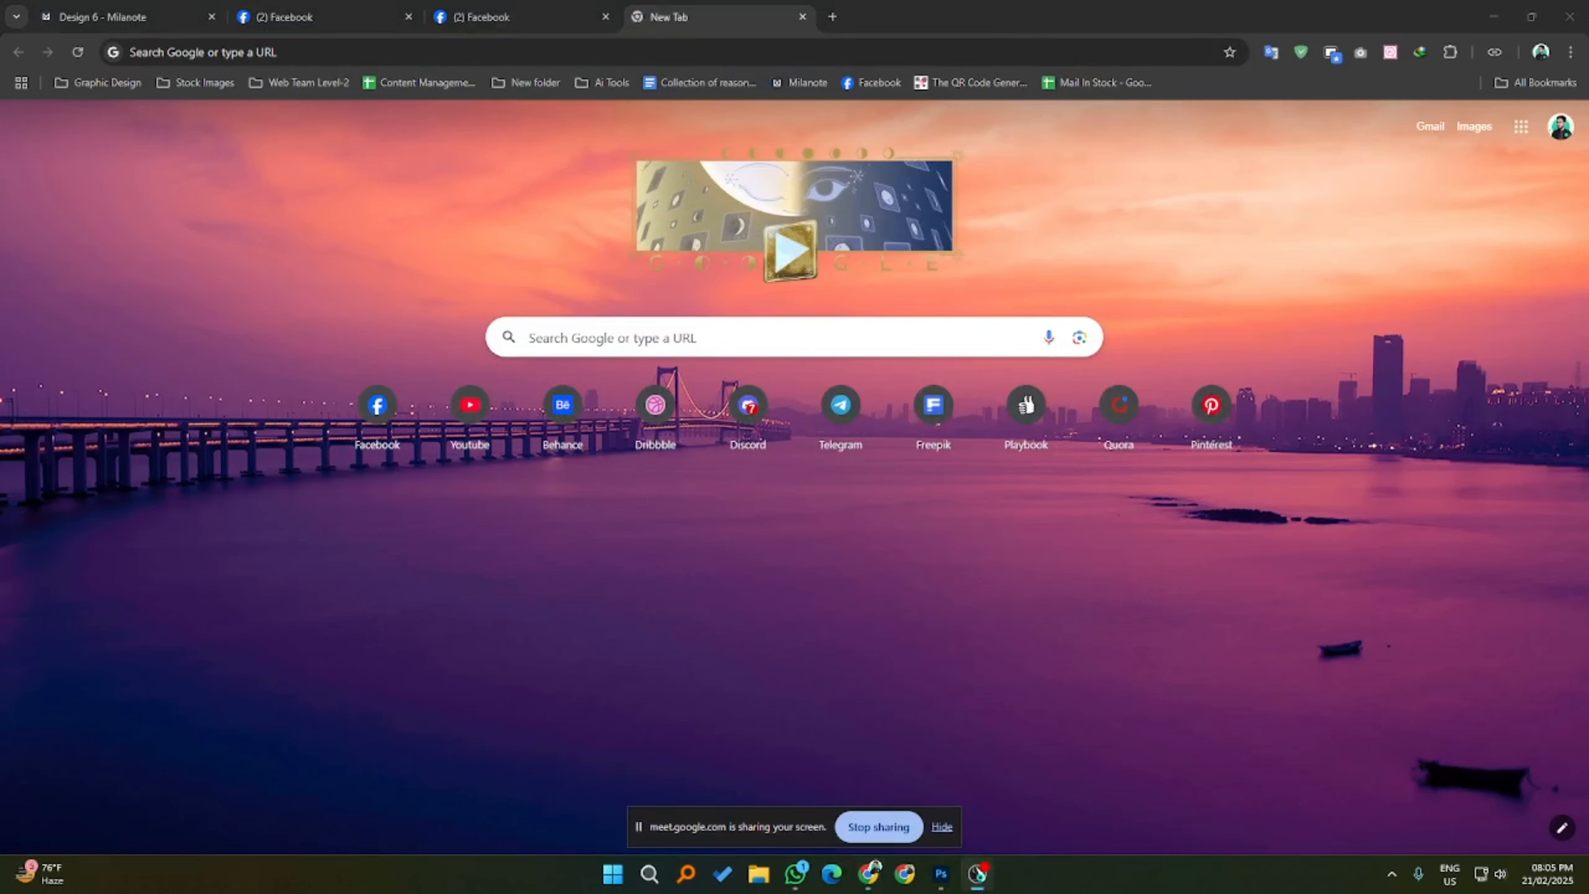
pyautogui.click(188, 51)
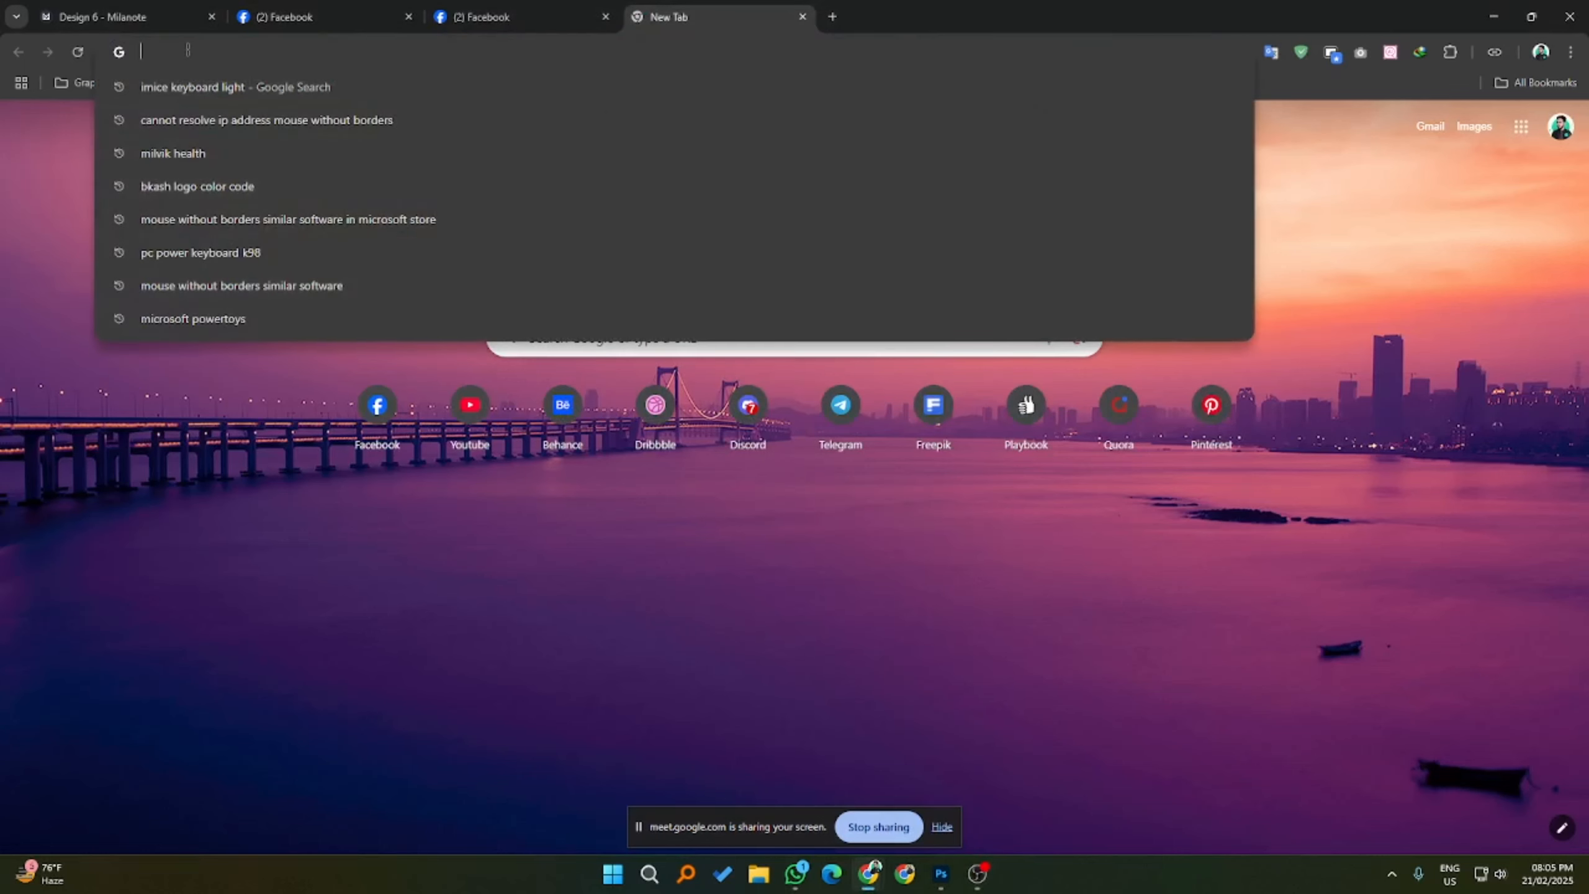
# - Switch to Microsoft Edge and open Pinterest from the sidebar in its own full tab, closing the side pane
pyautogui.click(831, 874)
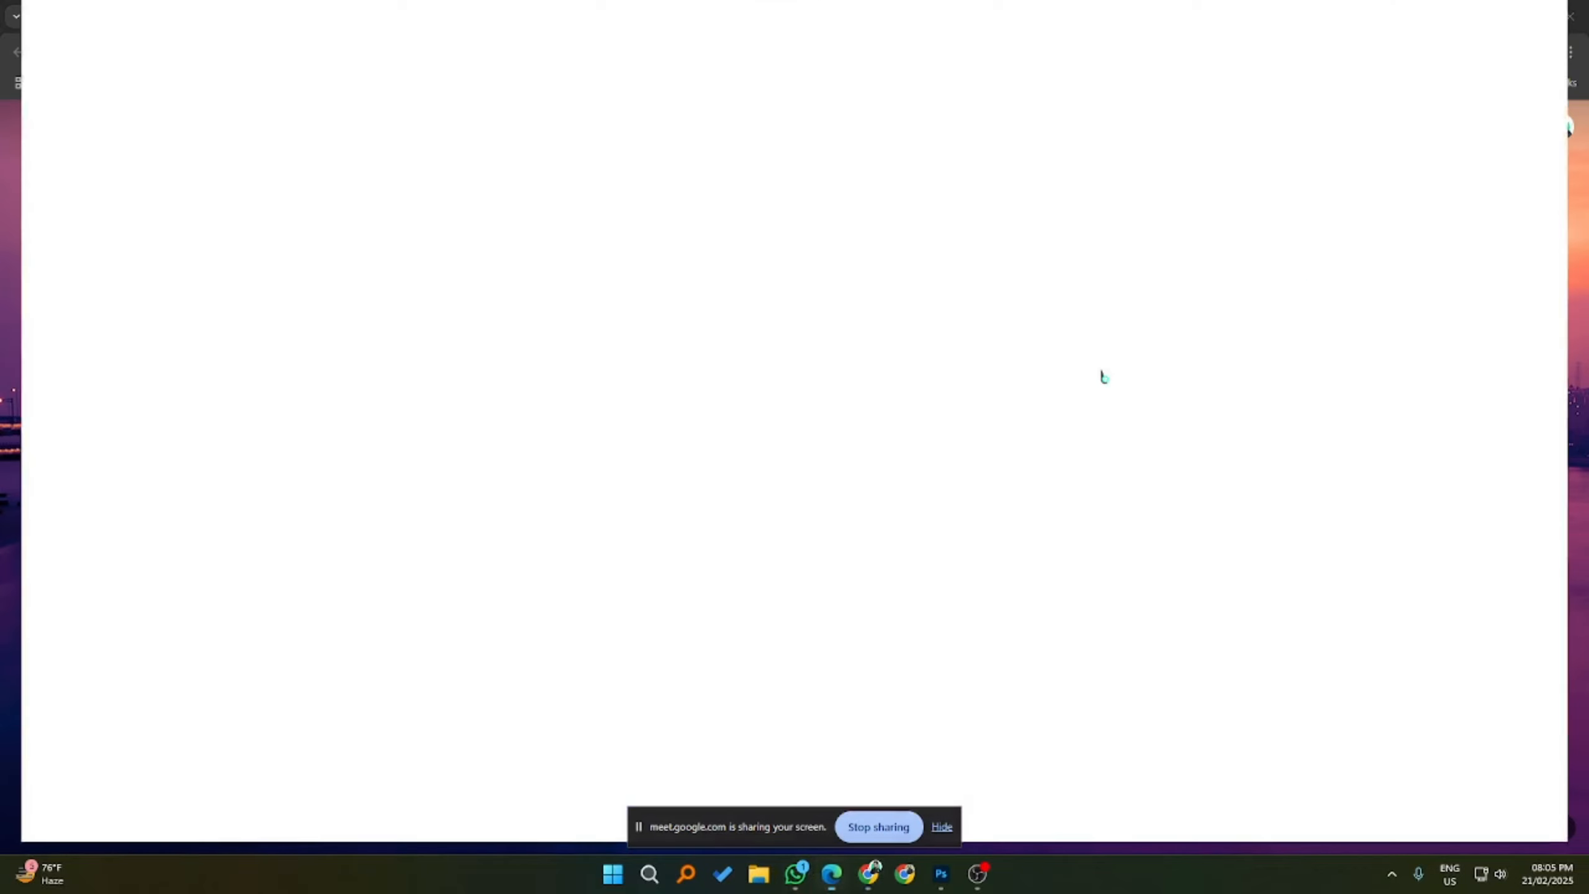
pyautogui.click(1570, 78)
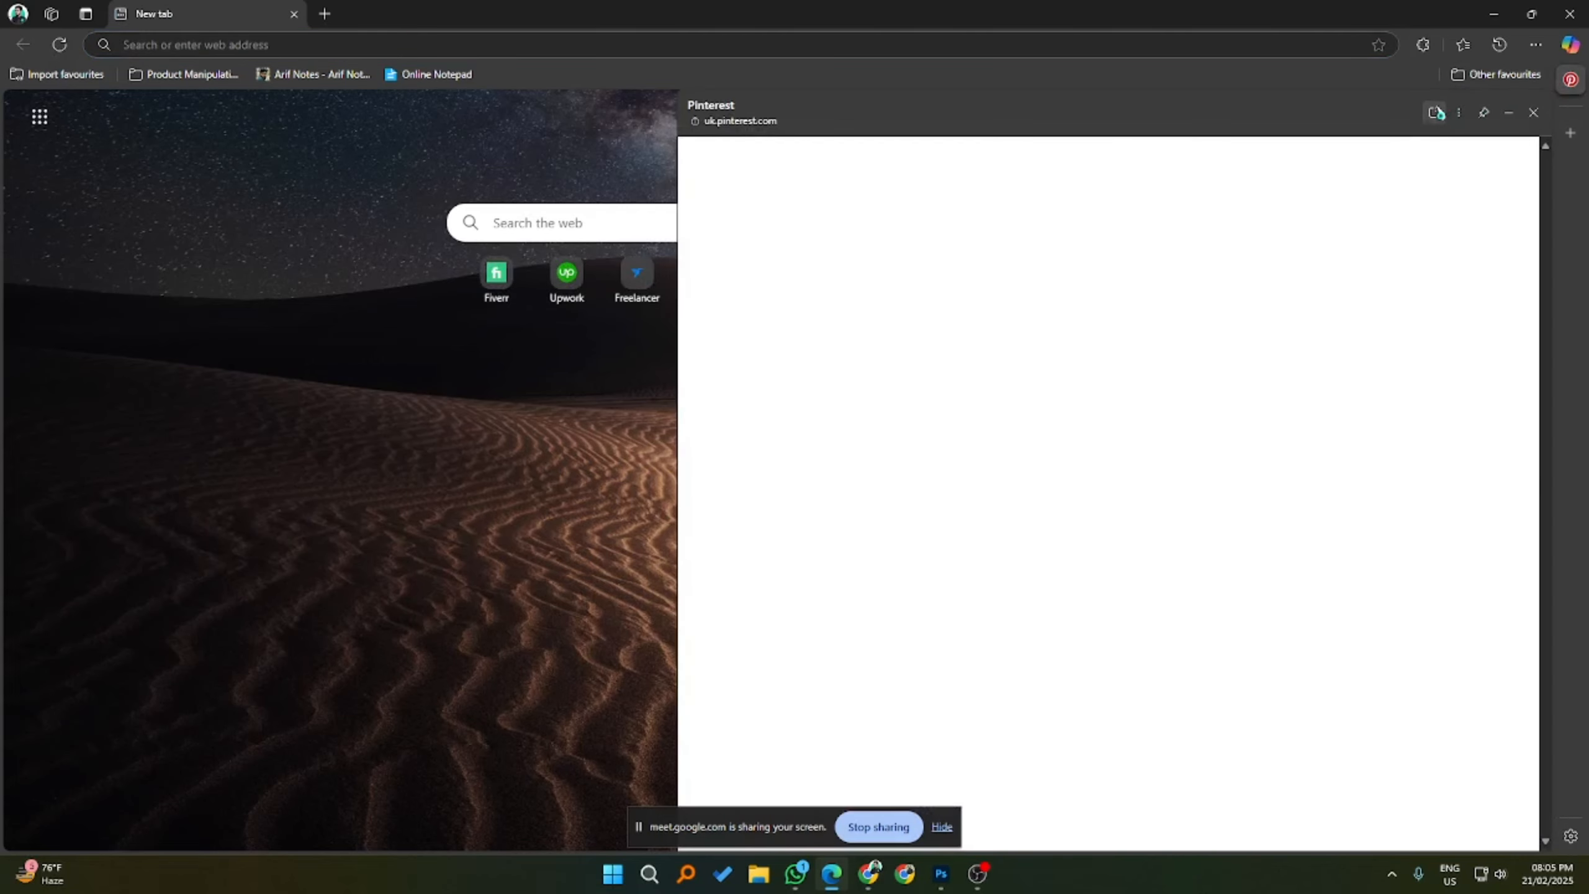
pyautogui.click(1435, 112)
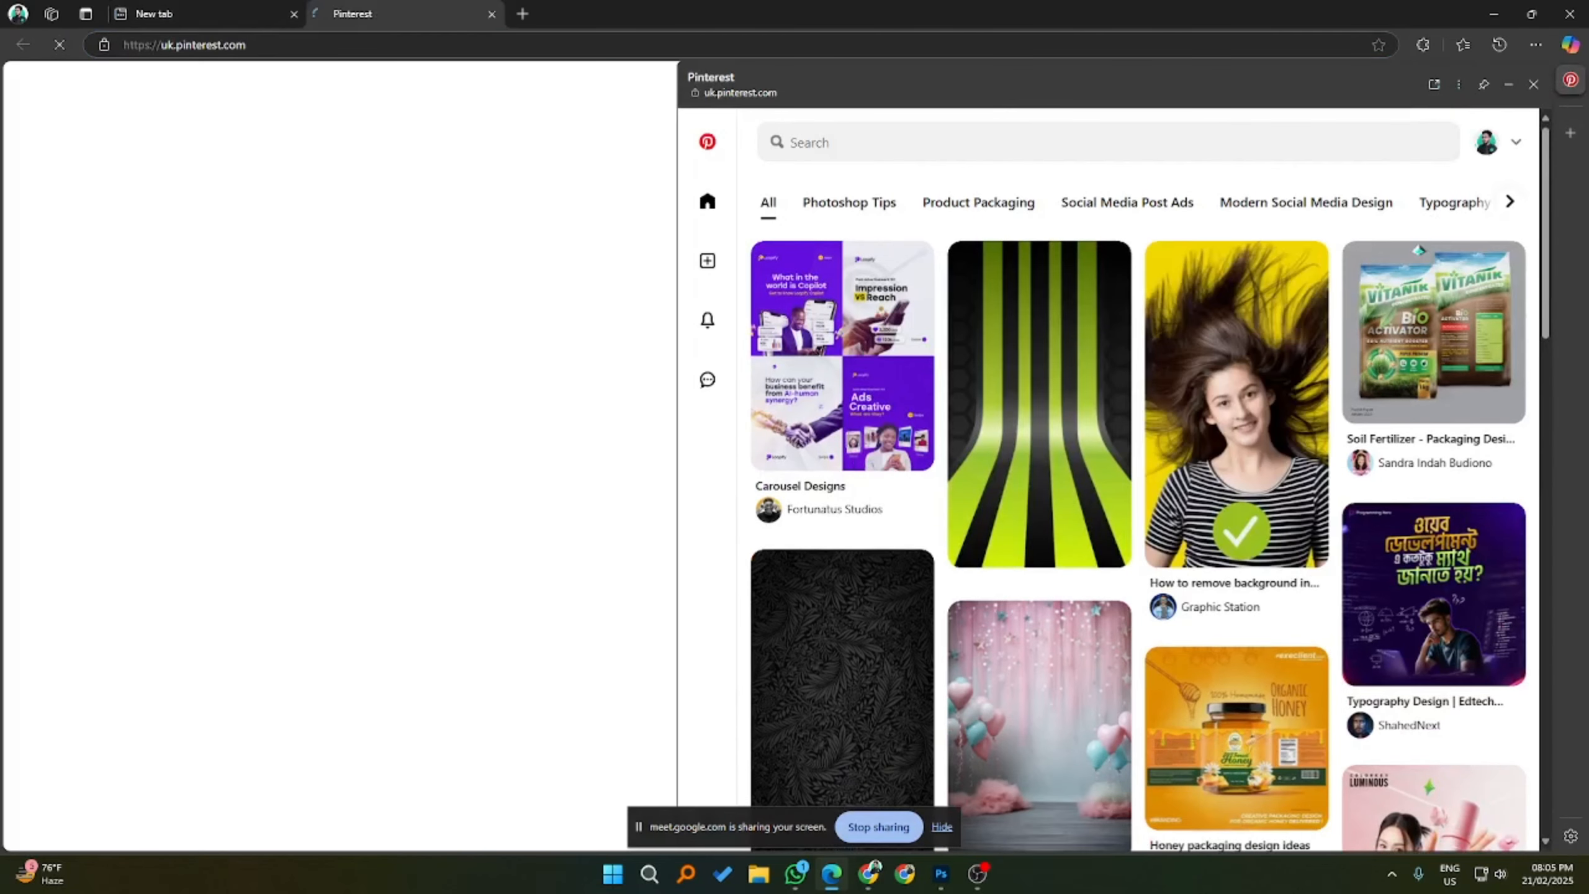
pyautogui.click(1533, 84)
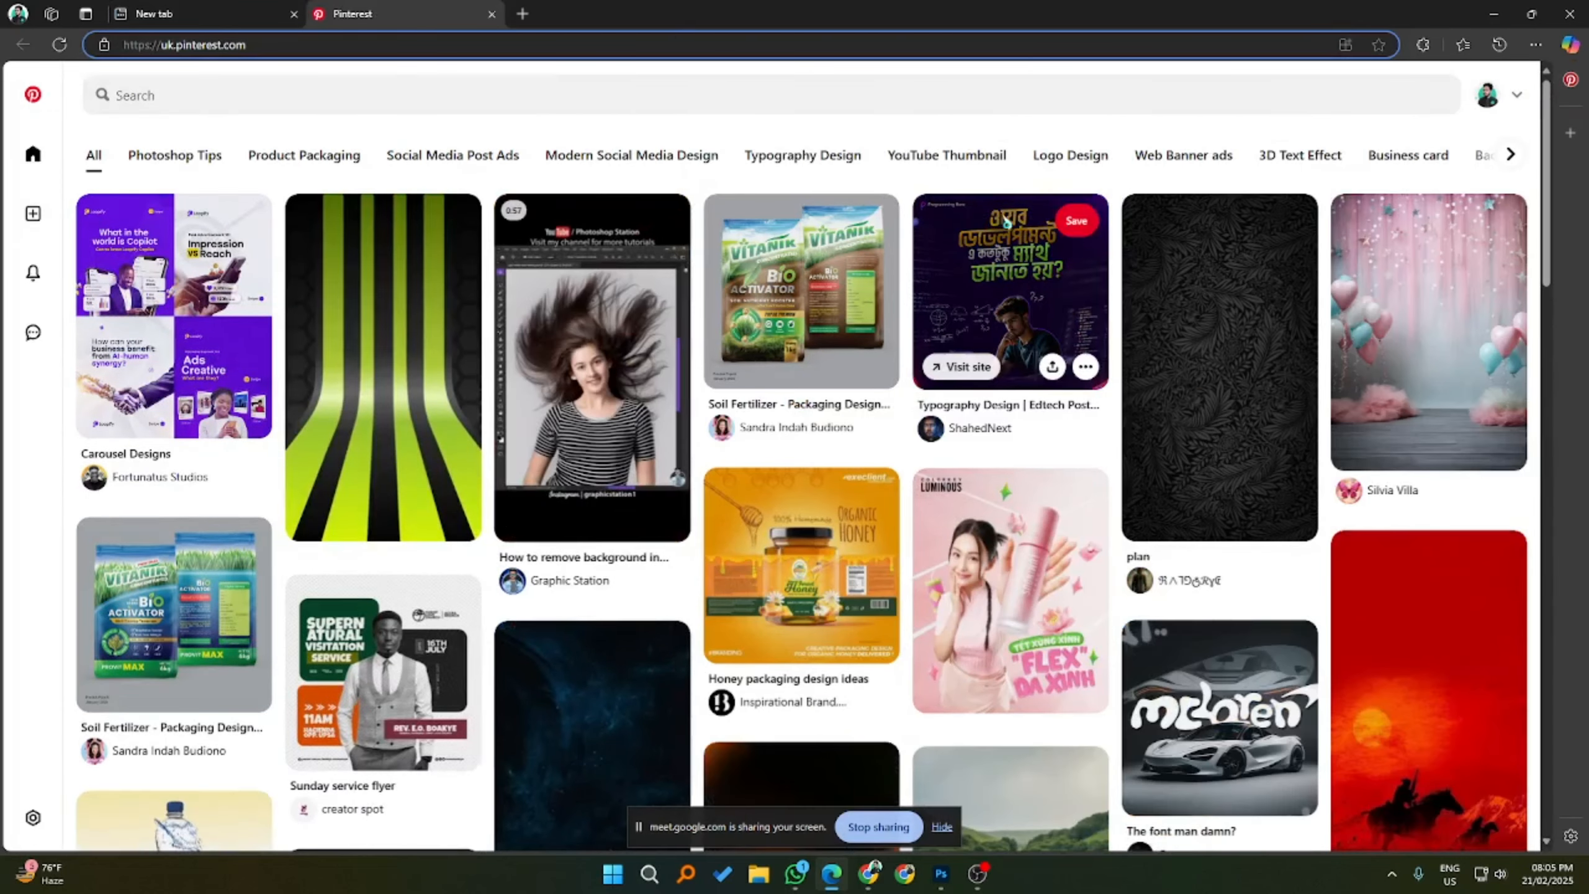
# - Search Pinterest for "interior dark background"
pyautogui.click(314, 91)
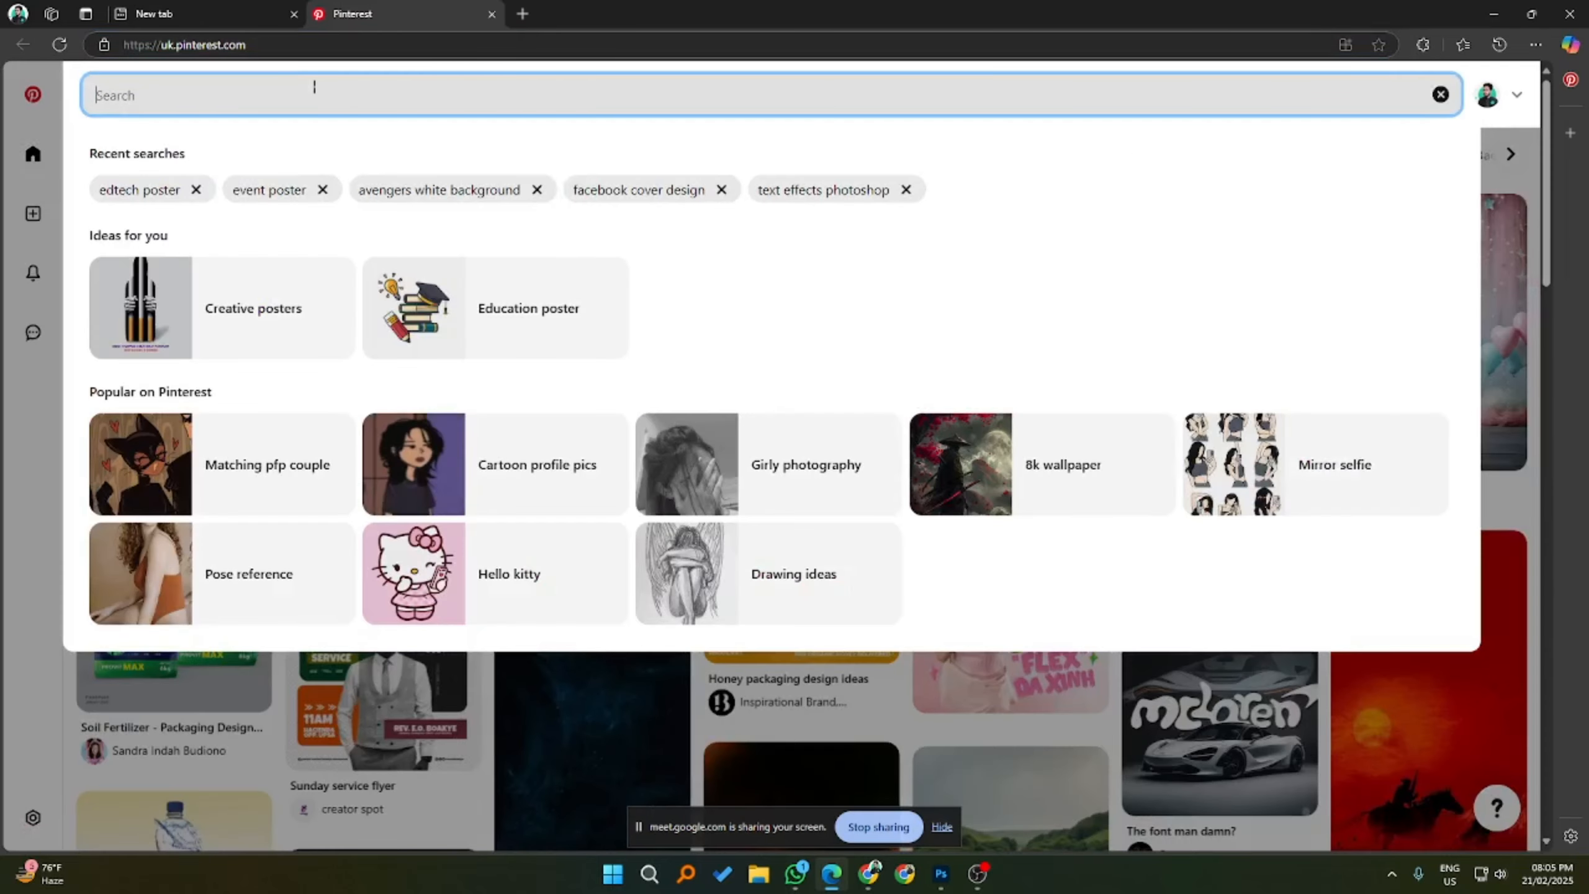
pyautogui.write('interio')
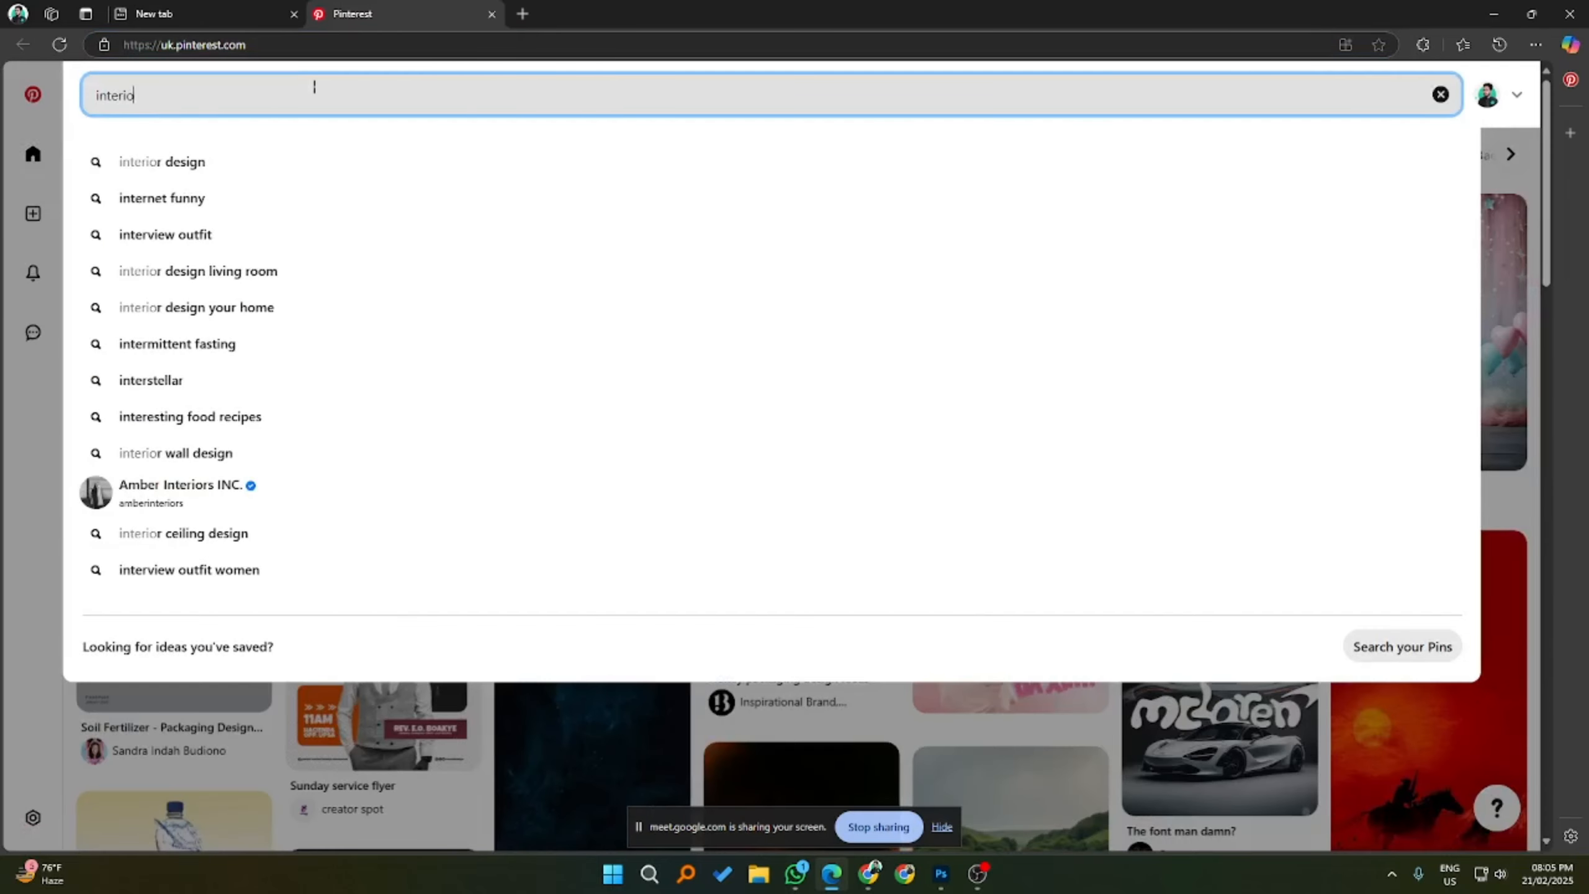
pyautogui.write('r dar')
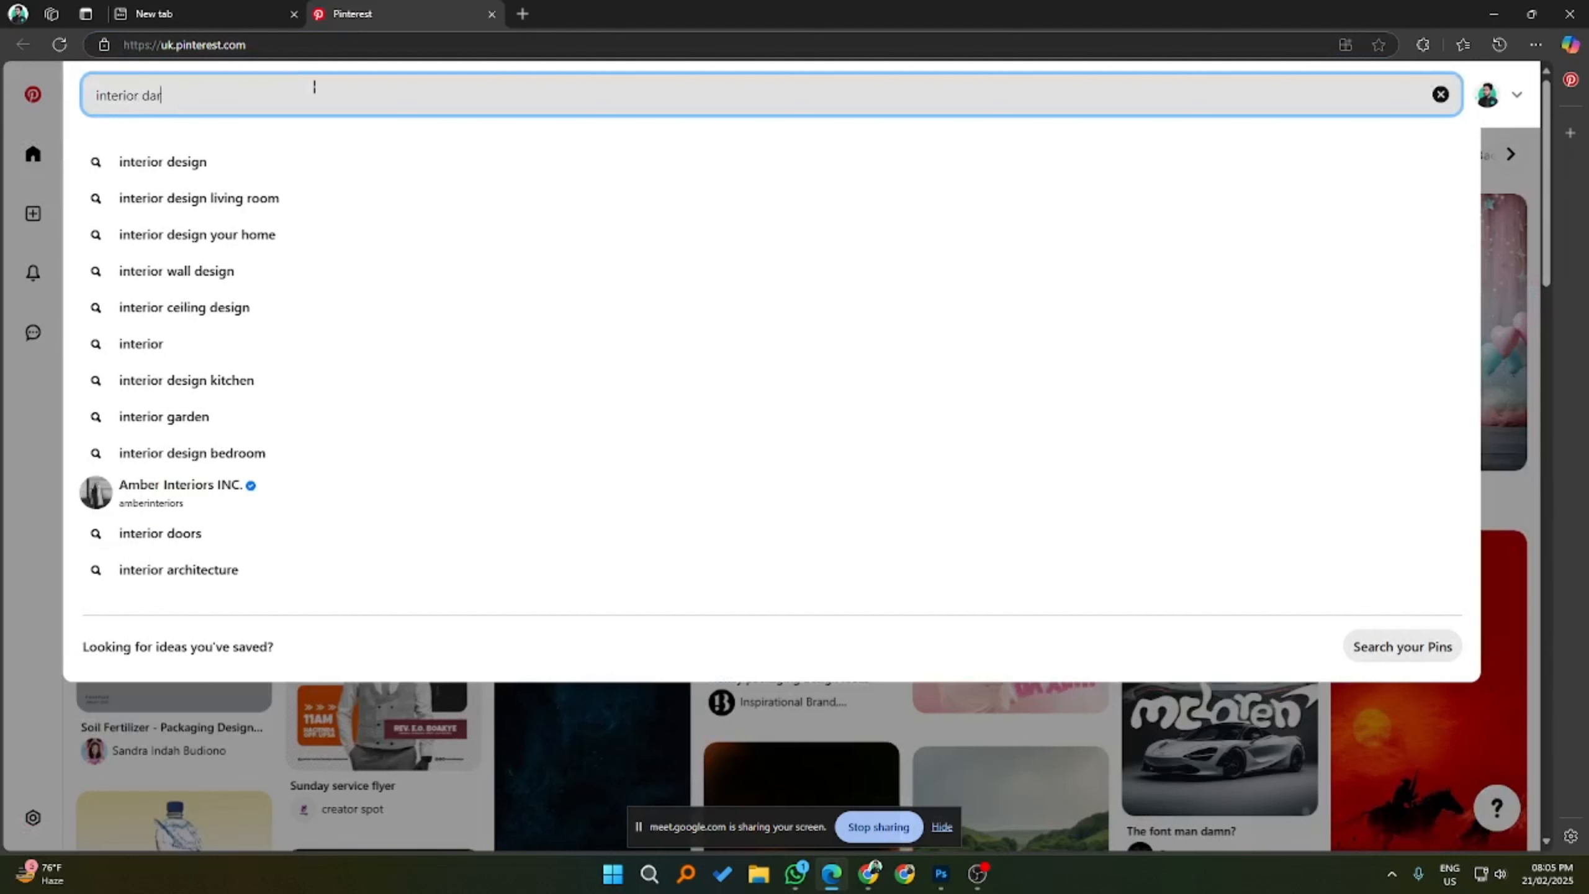
pyautogui.write('klb')
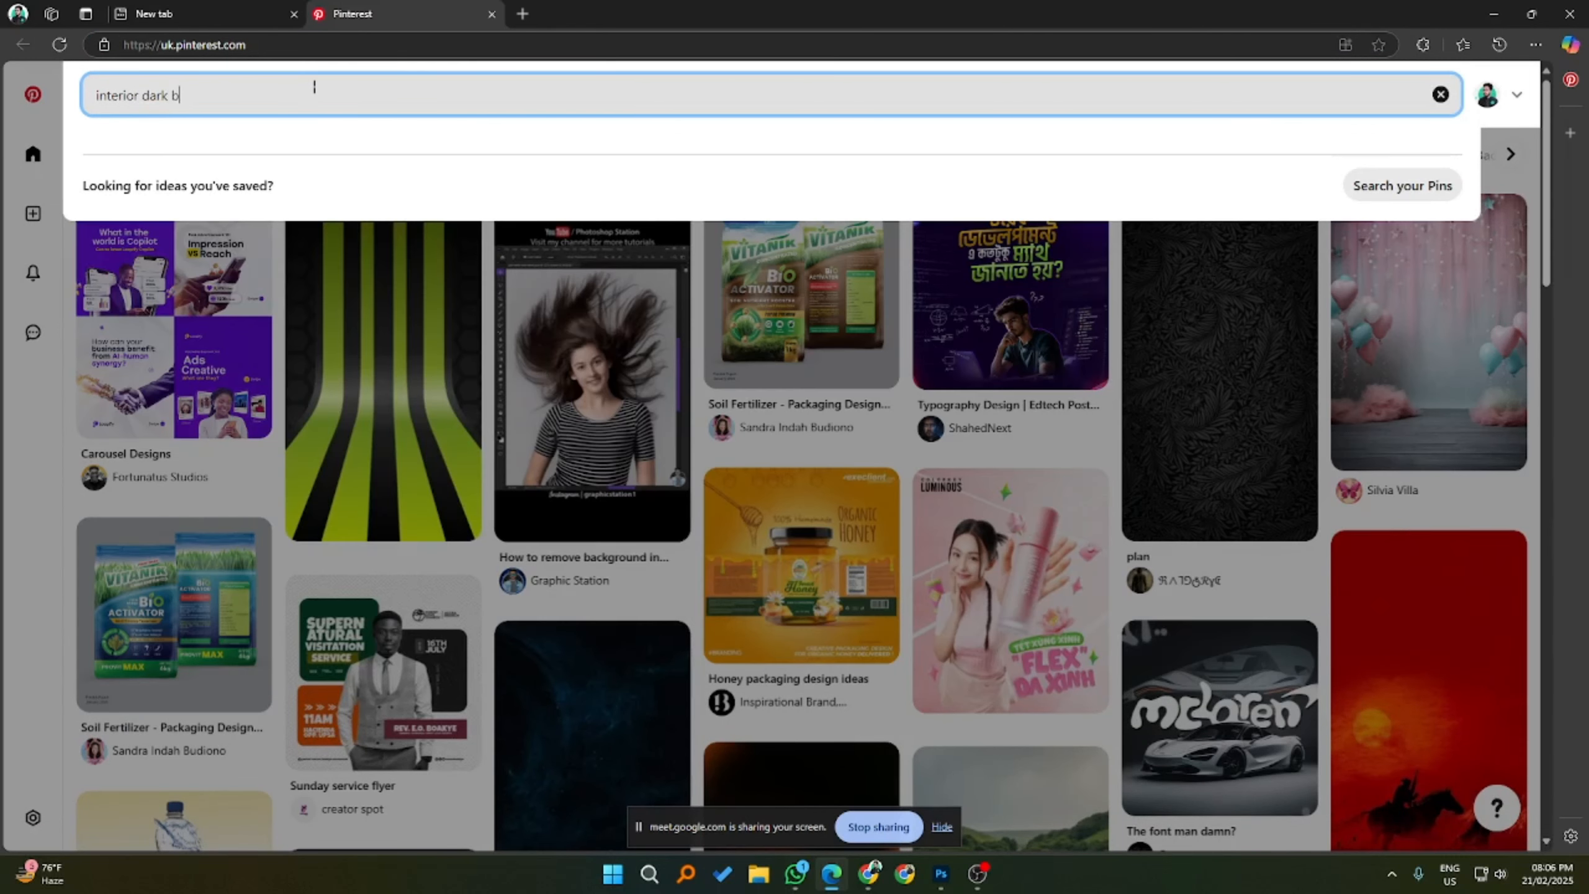
pyautogui.write('ackground')
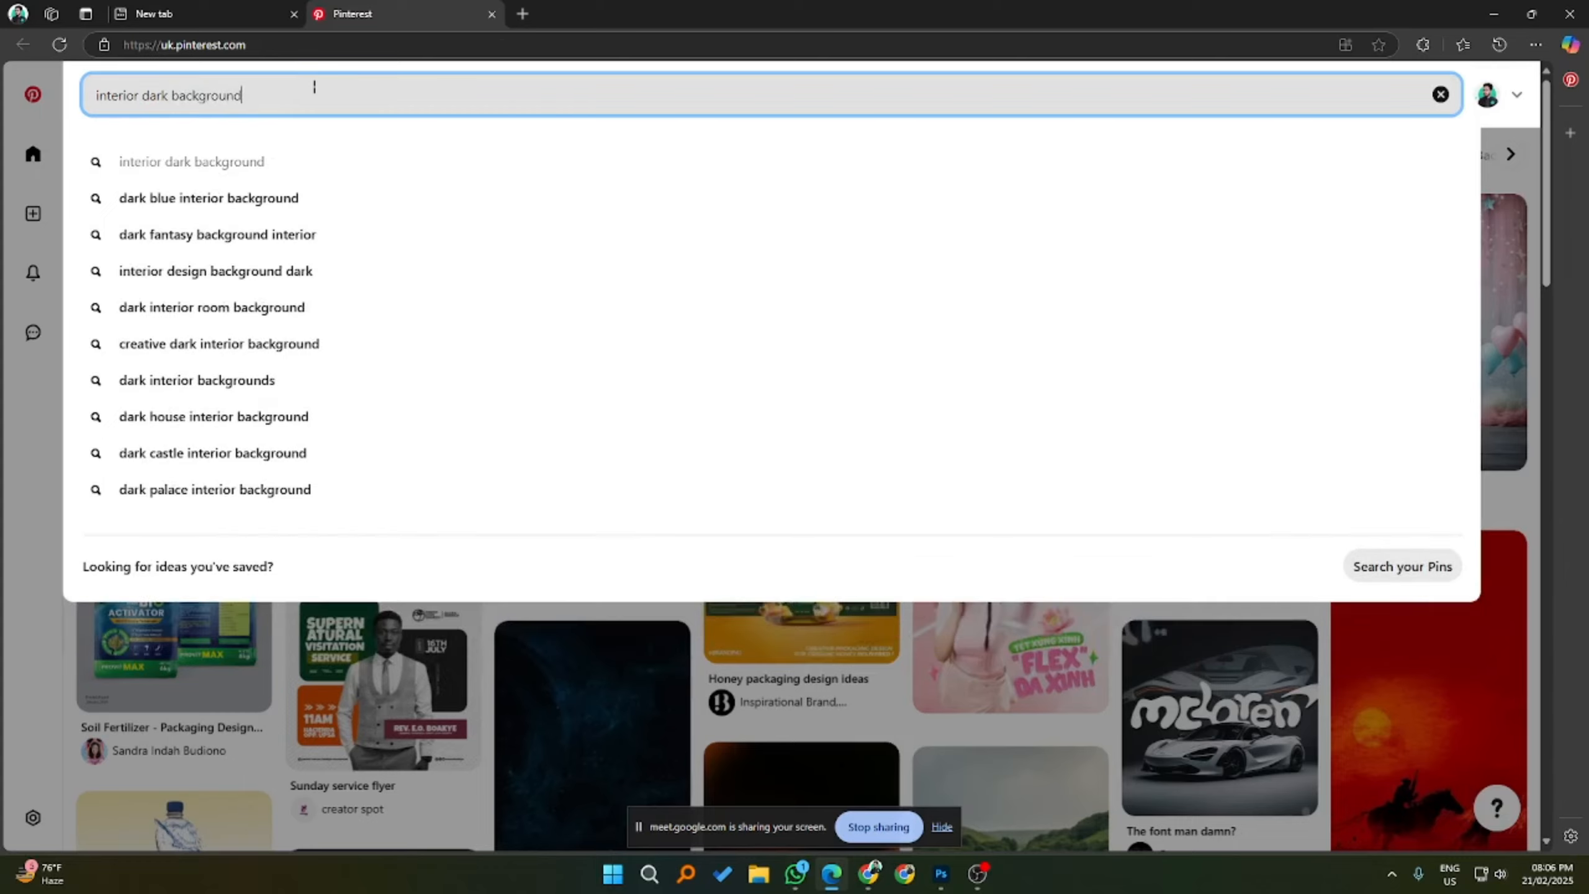
pyautogui.press('Return')
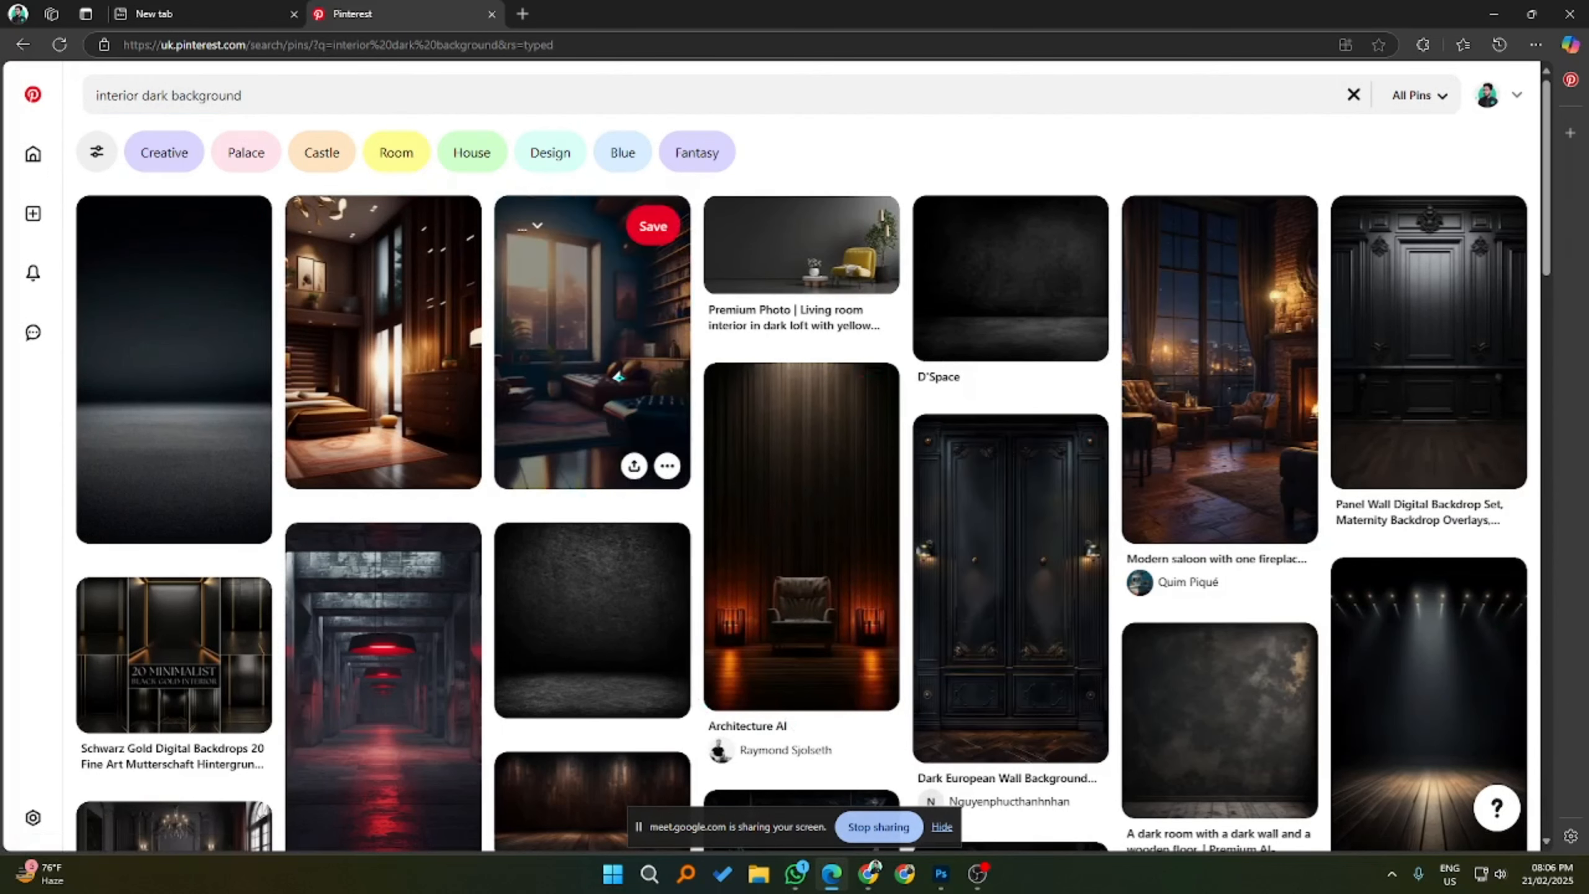
# - Open dark room pins from the results in new tabs, including the fireplace saloon, the dark studio hall and the misty forest window
pyautogui.middleClick(1242, 373)
pyautogui.middleClick(1241, 374)
pyautogui.scroll(-4, 581, 498)
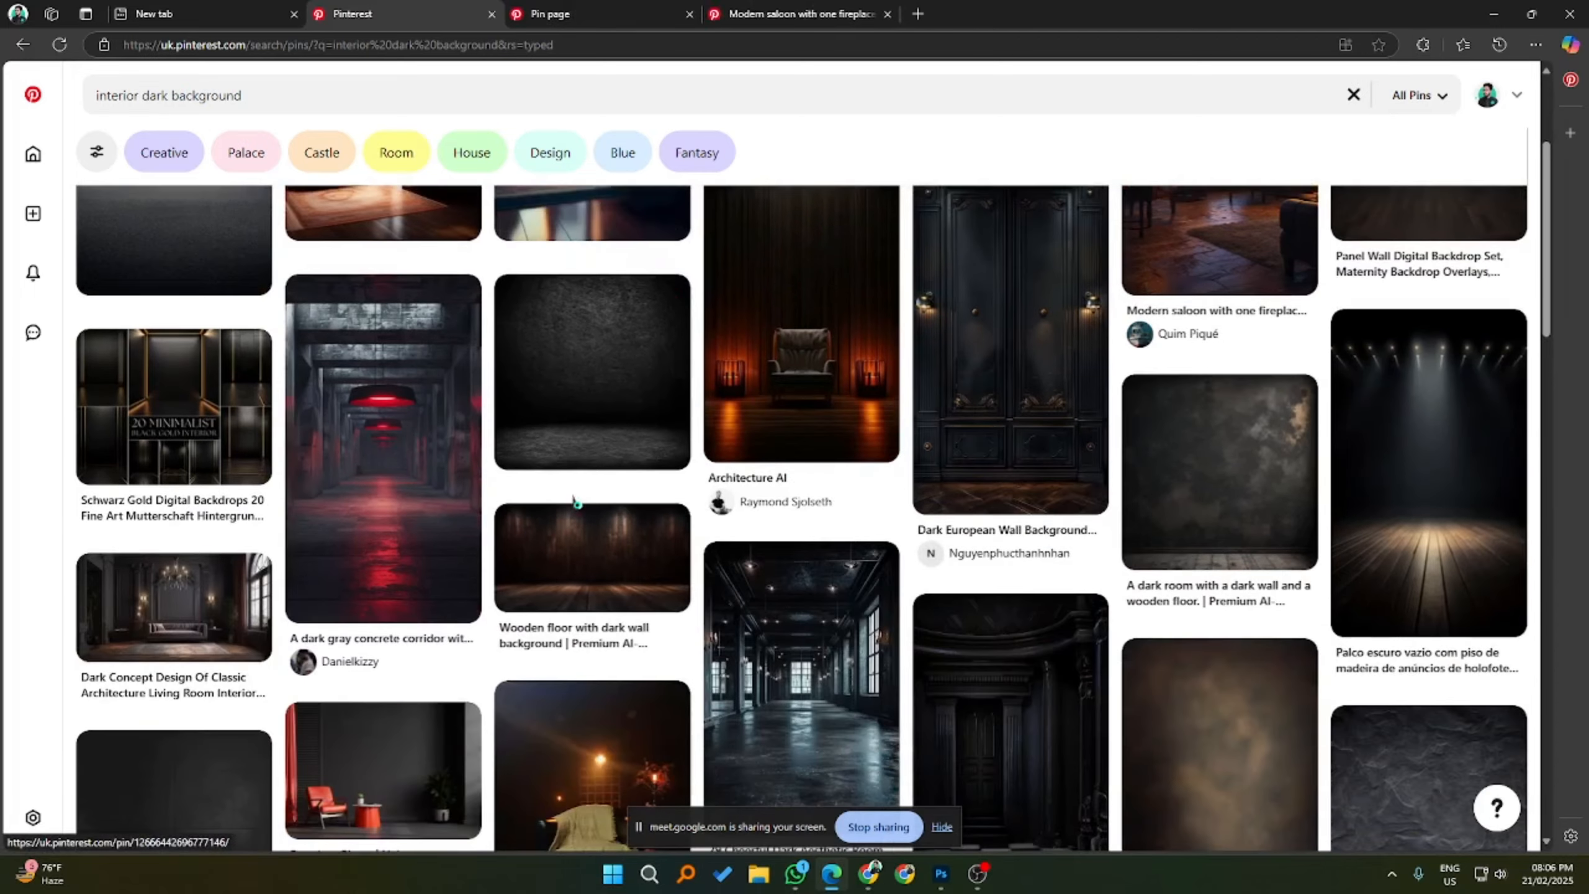
pyautogui.scroll(-6, 578, 498)
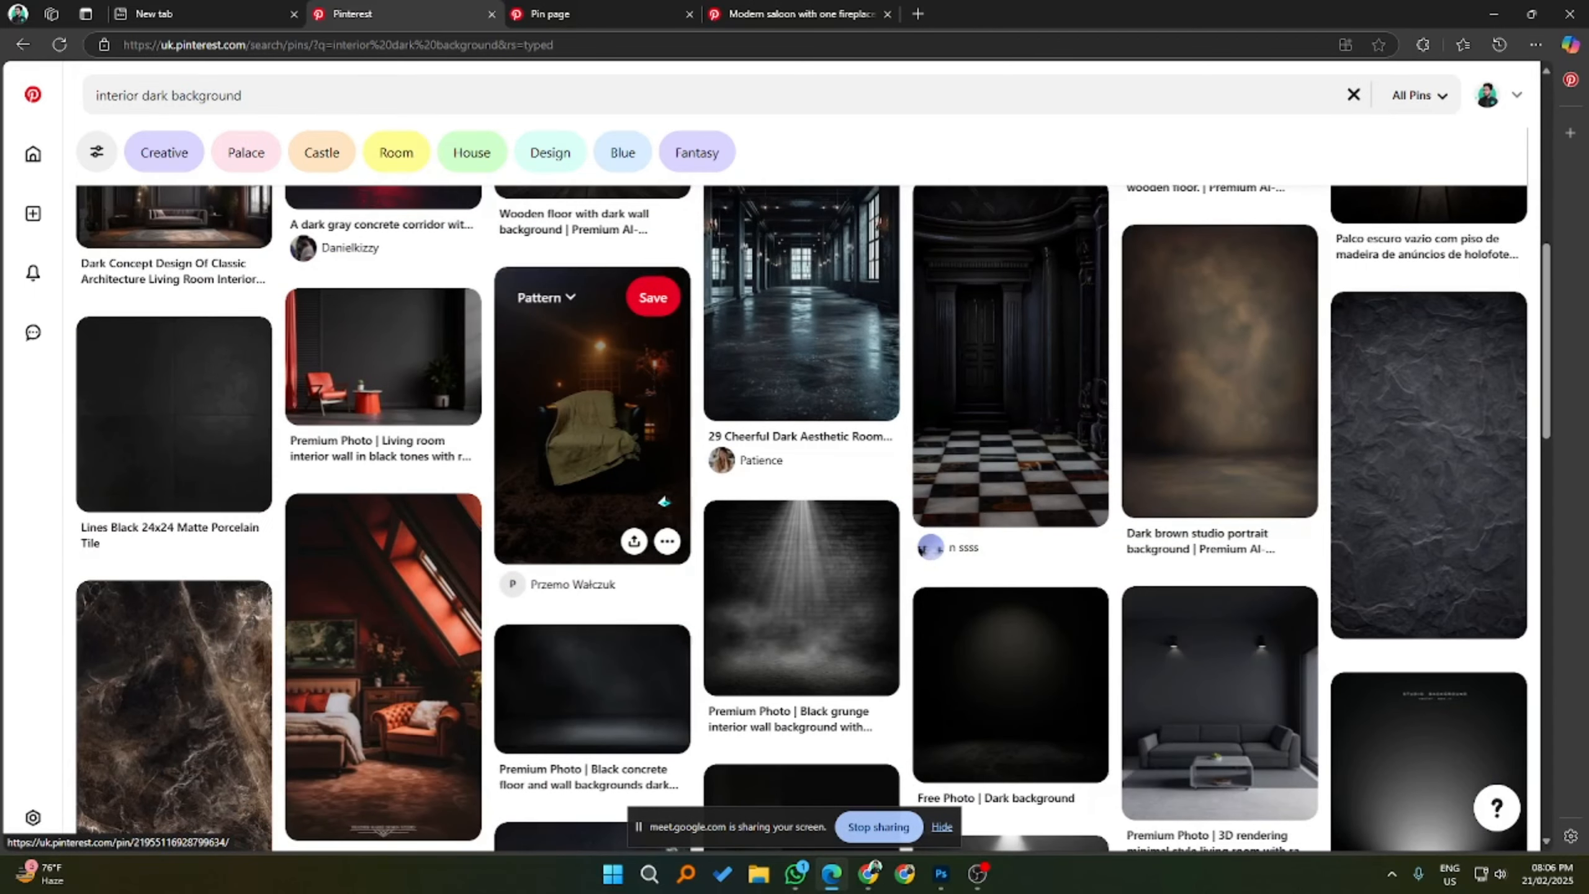
pyautogui.middleClick(801, 266)
pyautogui.scroll(-5, 782, 282)
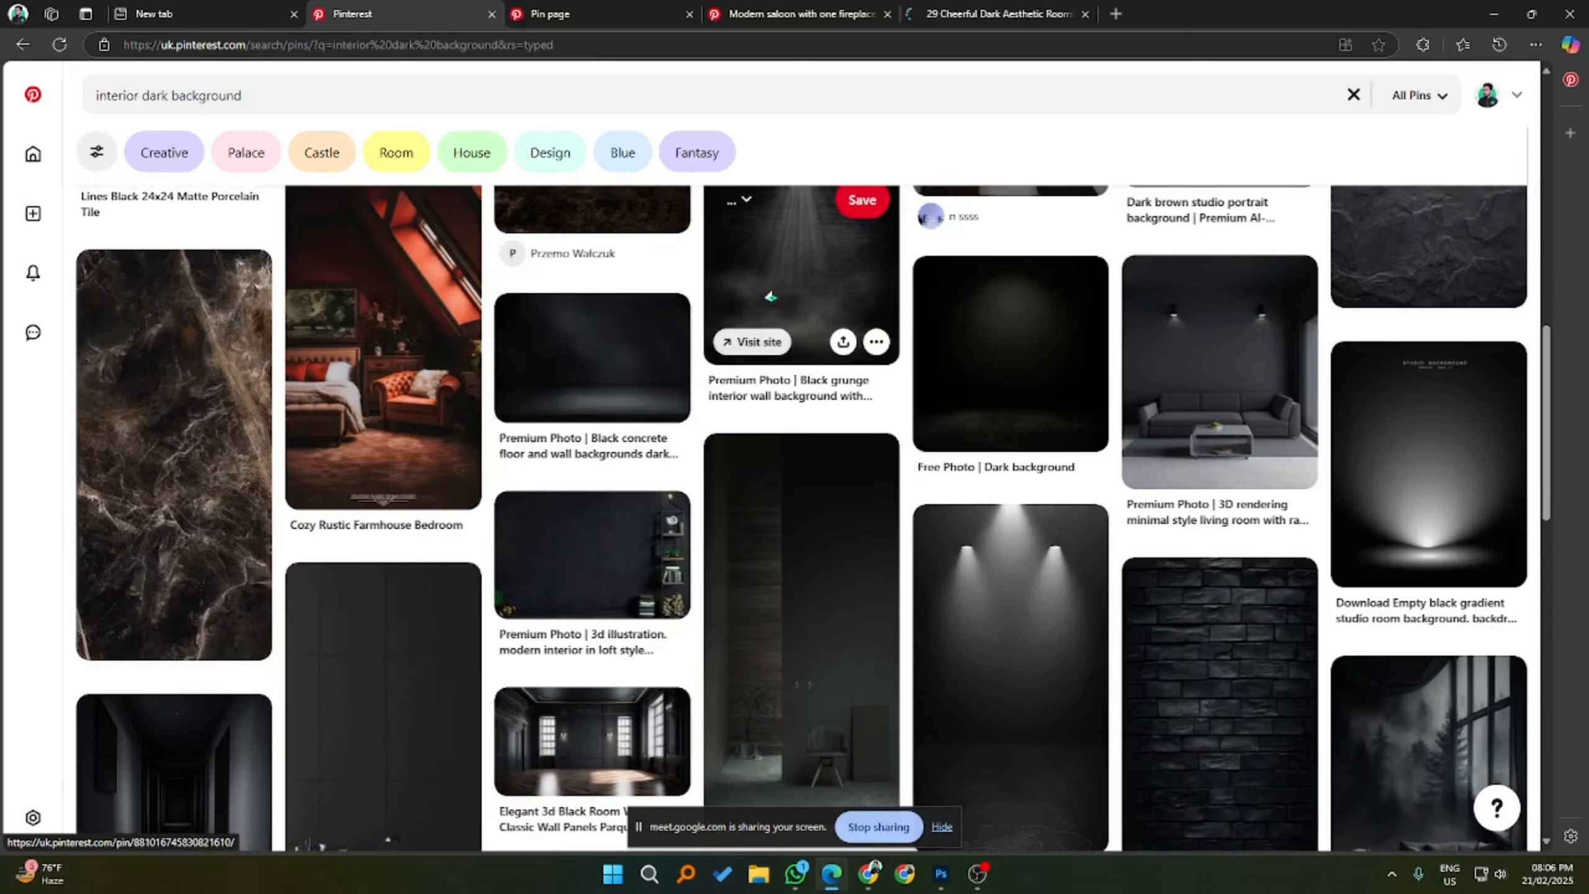
pyautogui.scroll(-5, 771, 296)
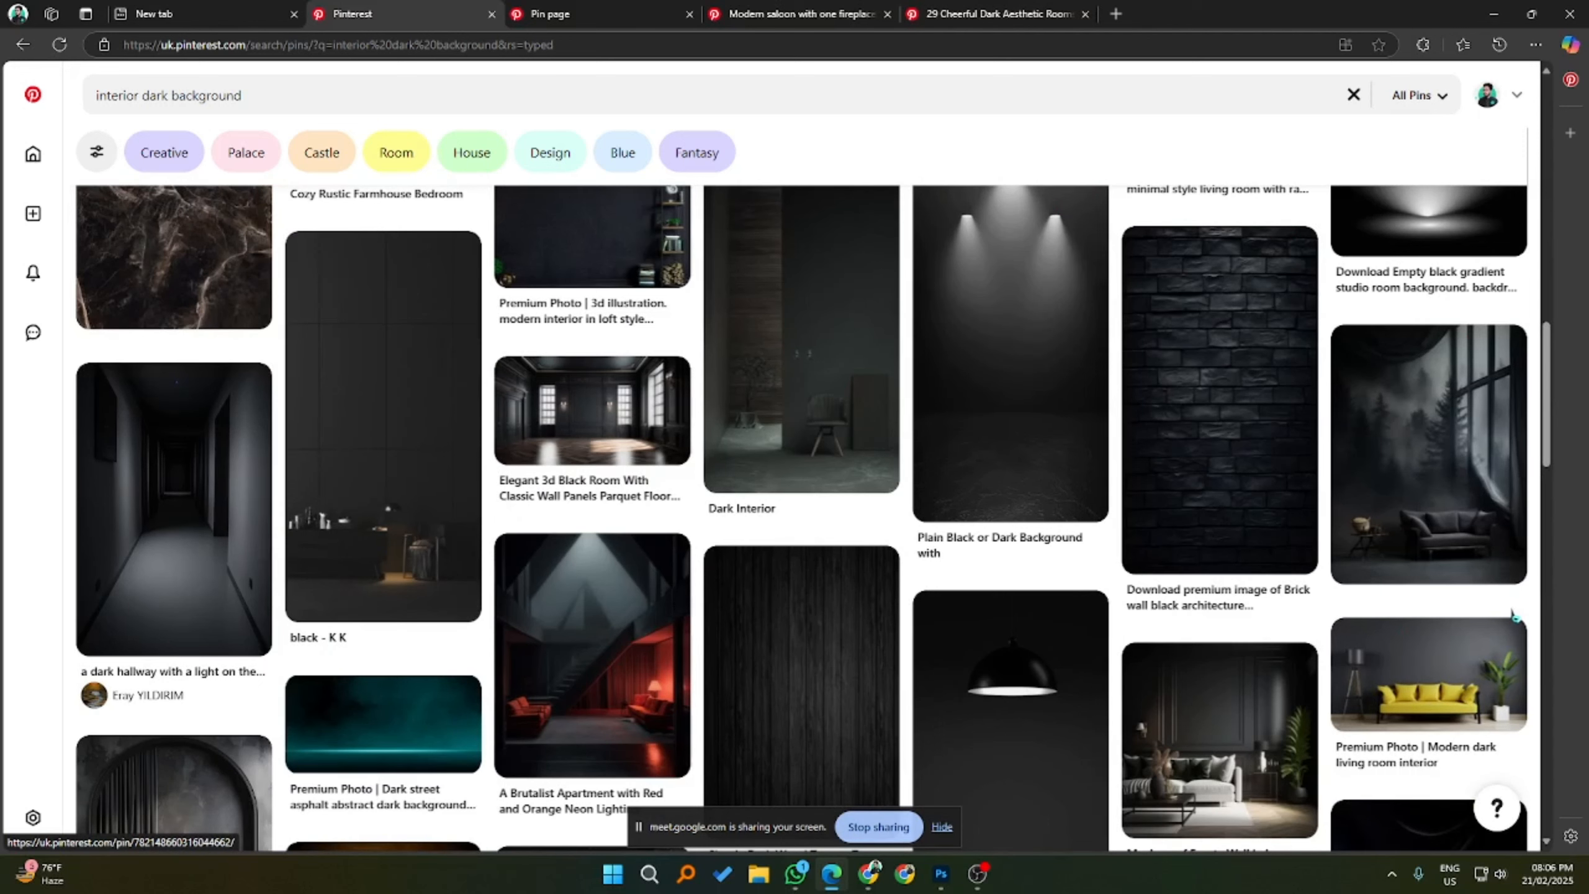
pyautogui.middleClick(1408, 489)
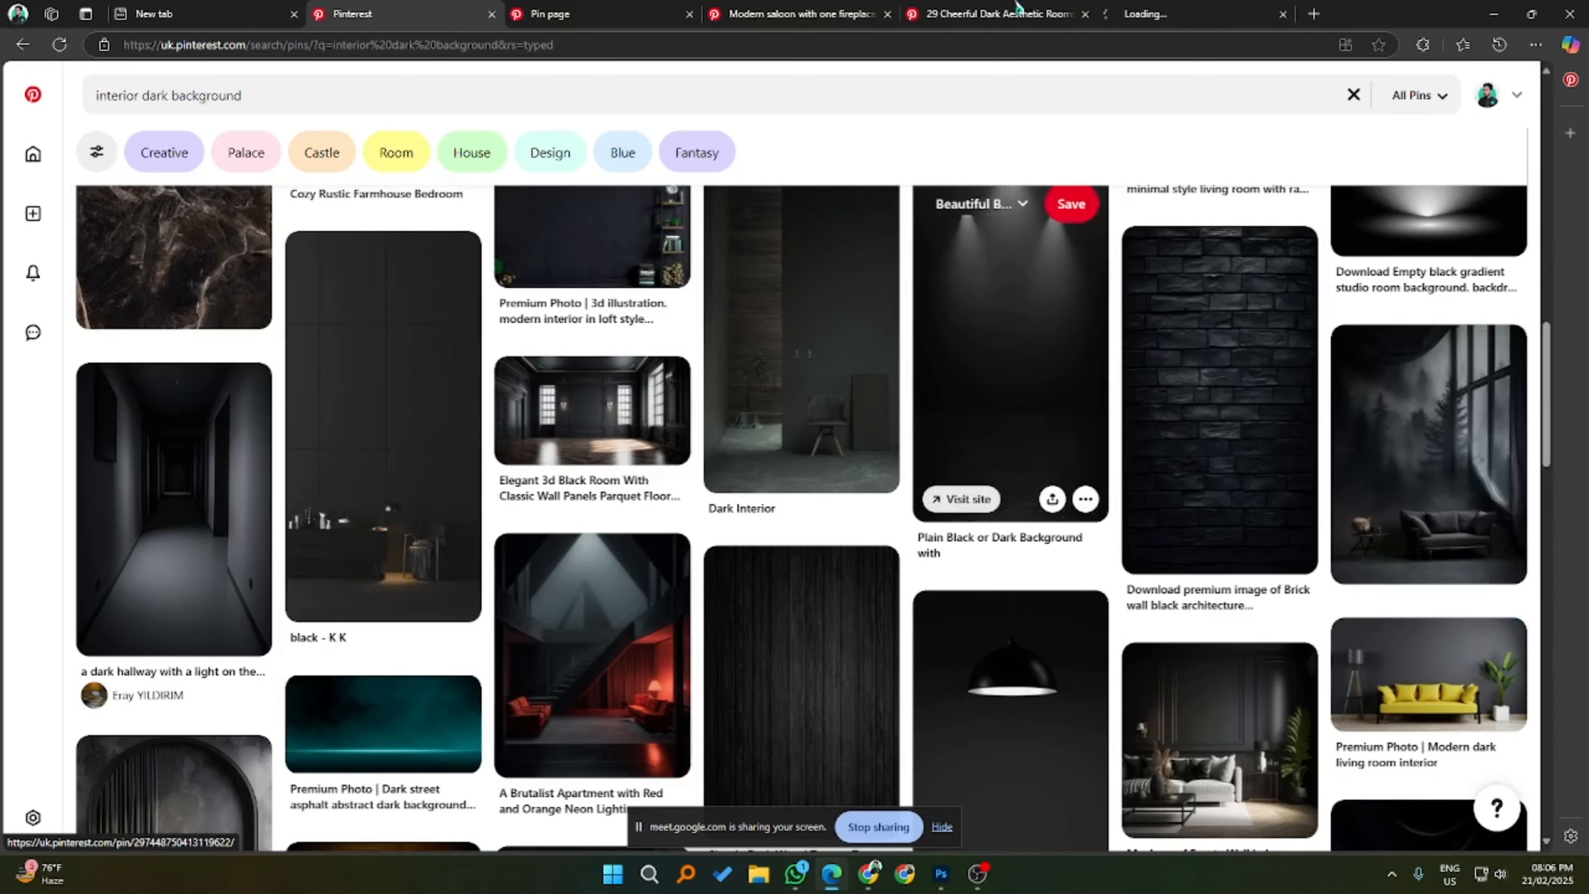
# - Open the related red sofa living room pin in a new tab from the misty forest window pin and view it
pyautogui.click(1151, 8)
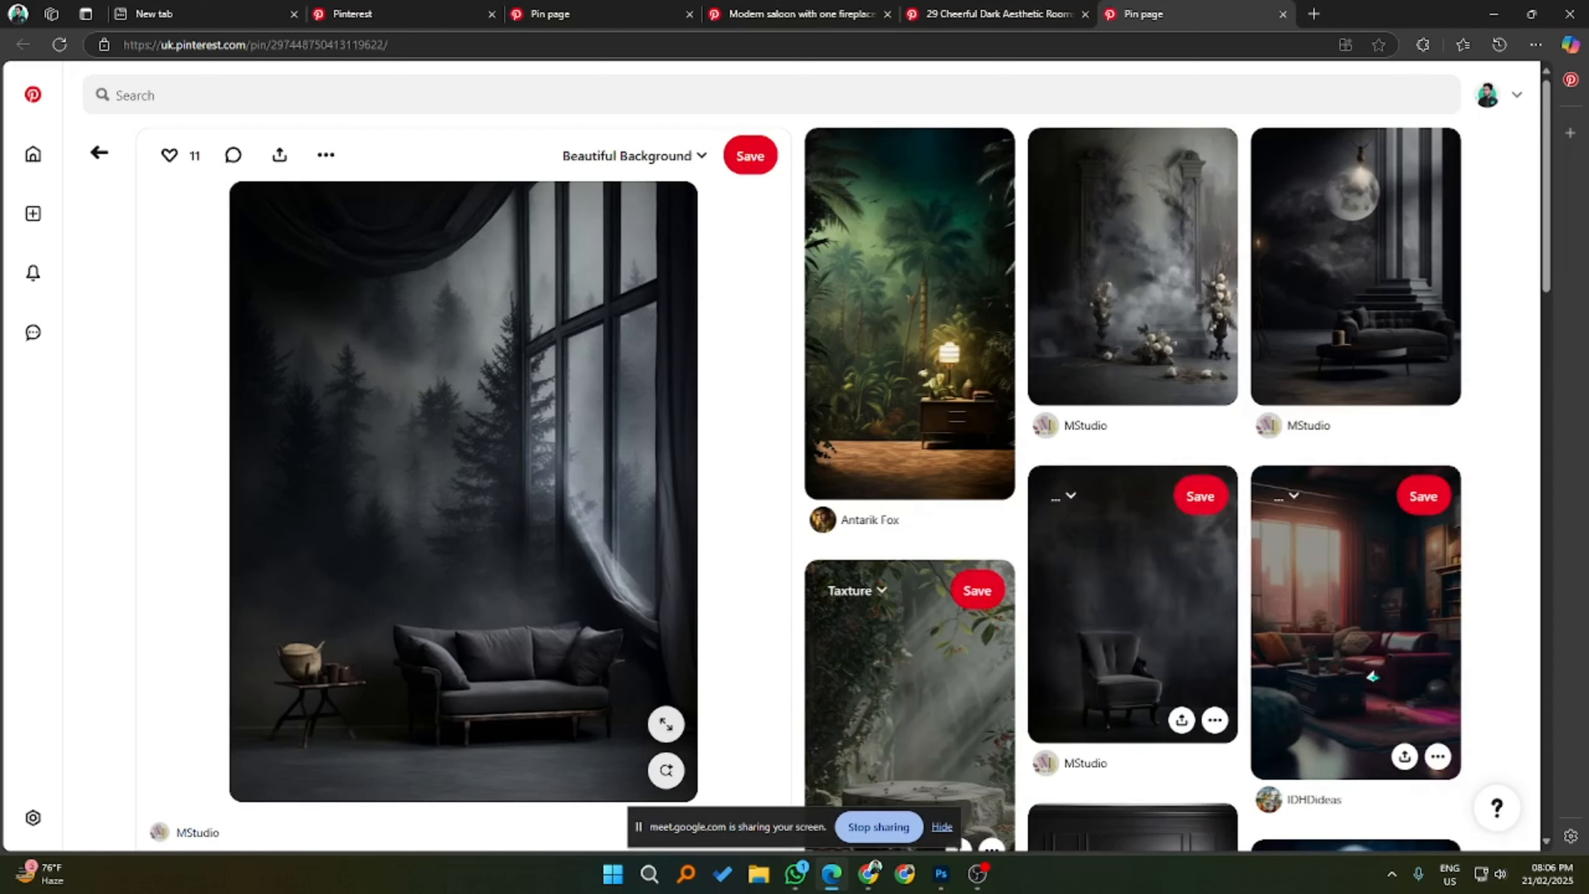
pyautogui.middleClick(1358, 613)
pyautogui.click(1328, 10)
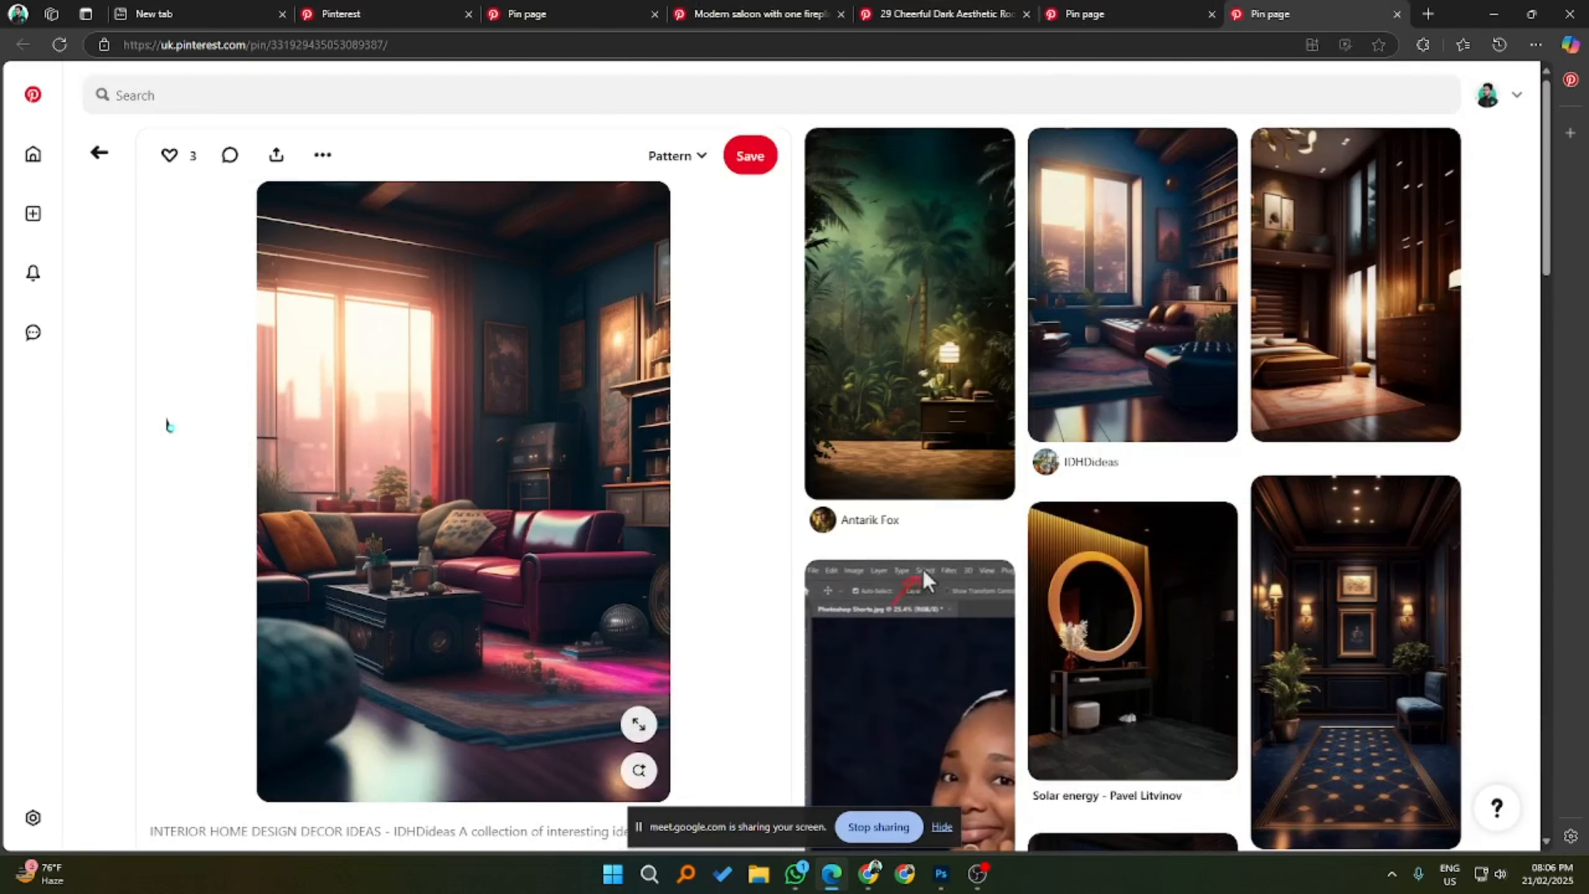
# - Review the opened pins and close the "29 Cheerful Dark Aesthetic Rooms" one, keeping the fireplace saloon pin in view
pyautogui.click(1126, 13)
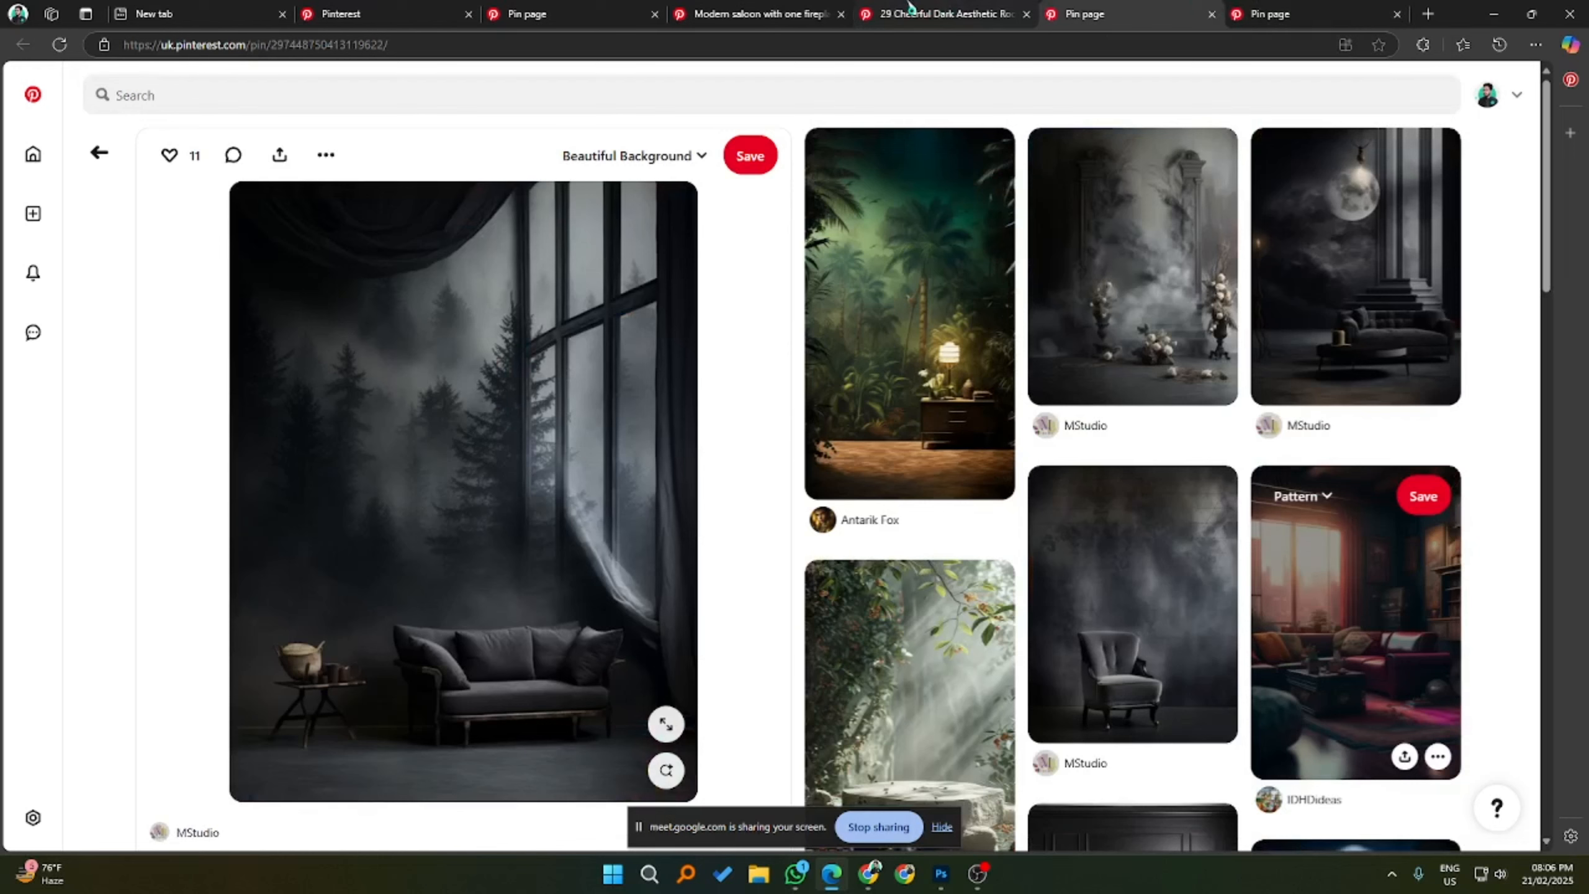
pyautogui.click(945, 13)
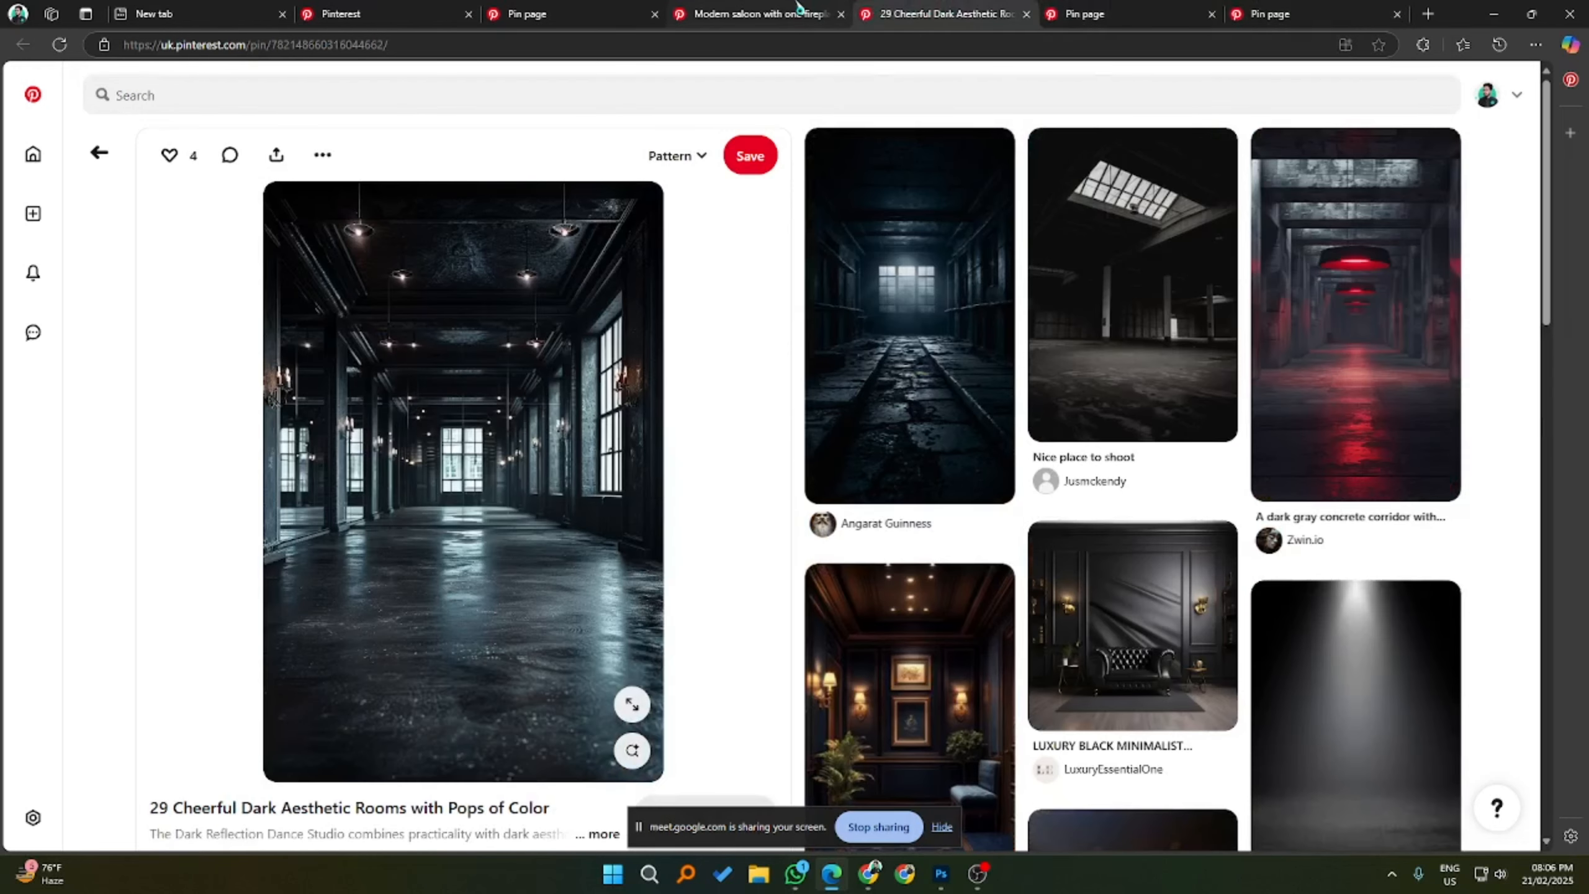
pyautogui.middleClick(896, 6)
pyautogui.click(789, 9)
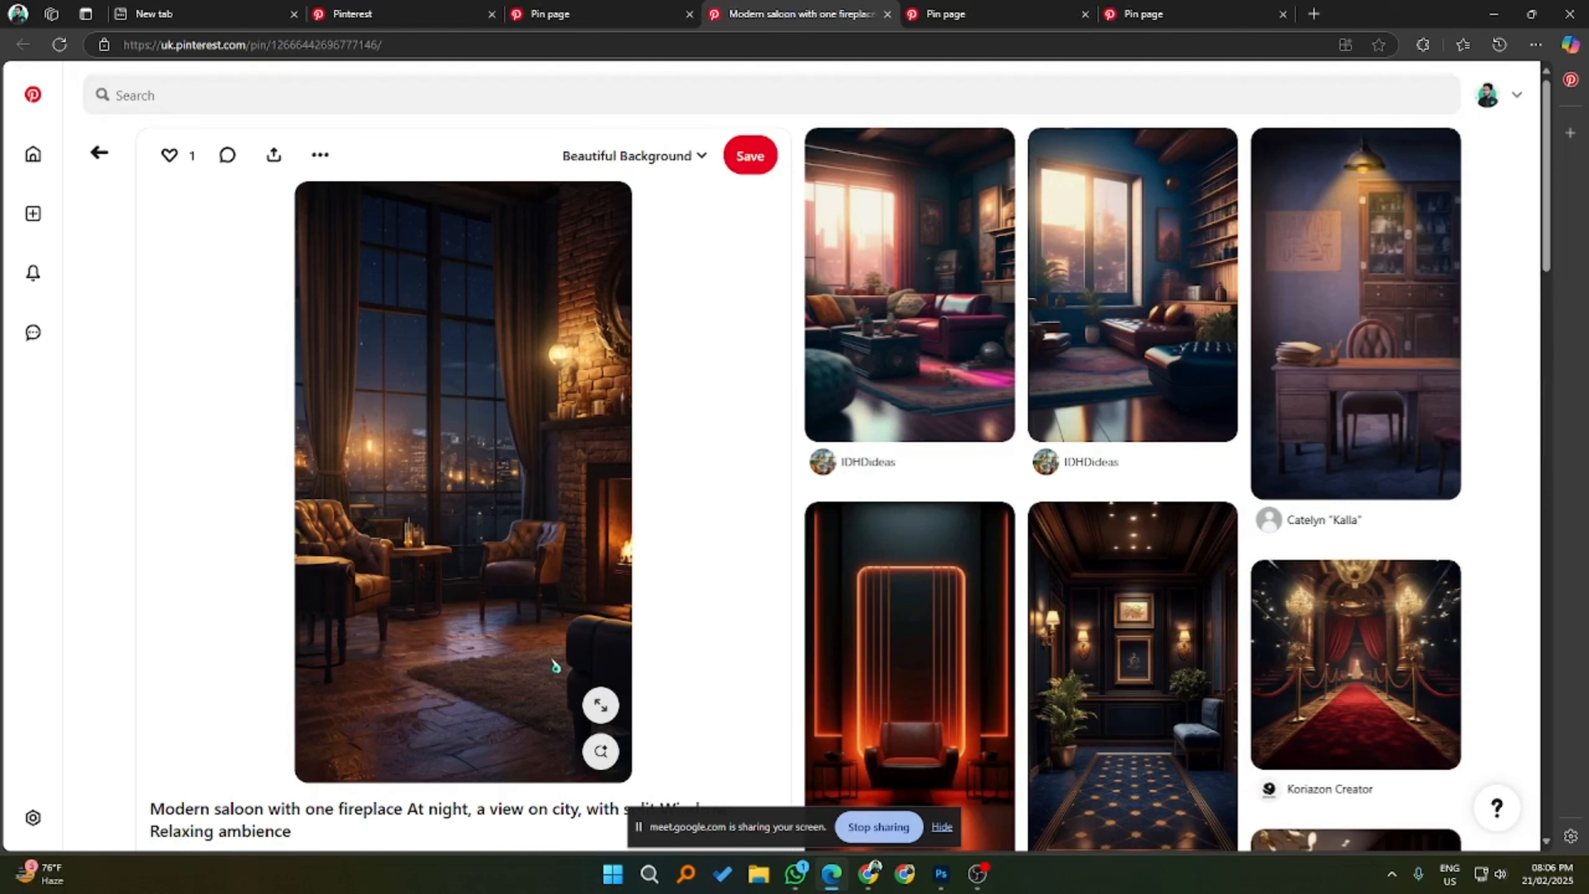
# - Compare the remaining room pins and examine the related images of the misty forest window pin for a suitable background
pyautogui.click(585, 8)
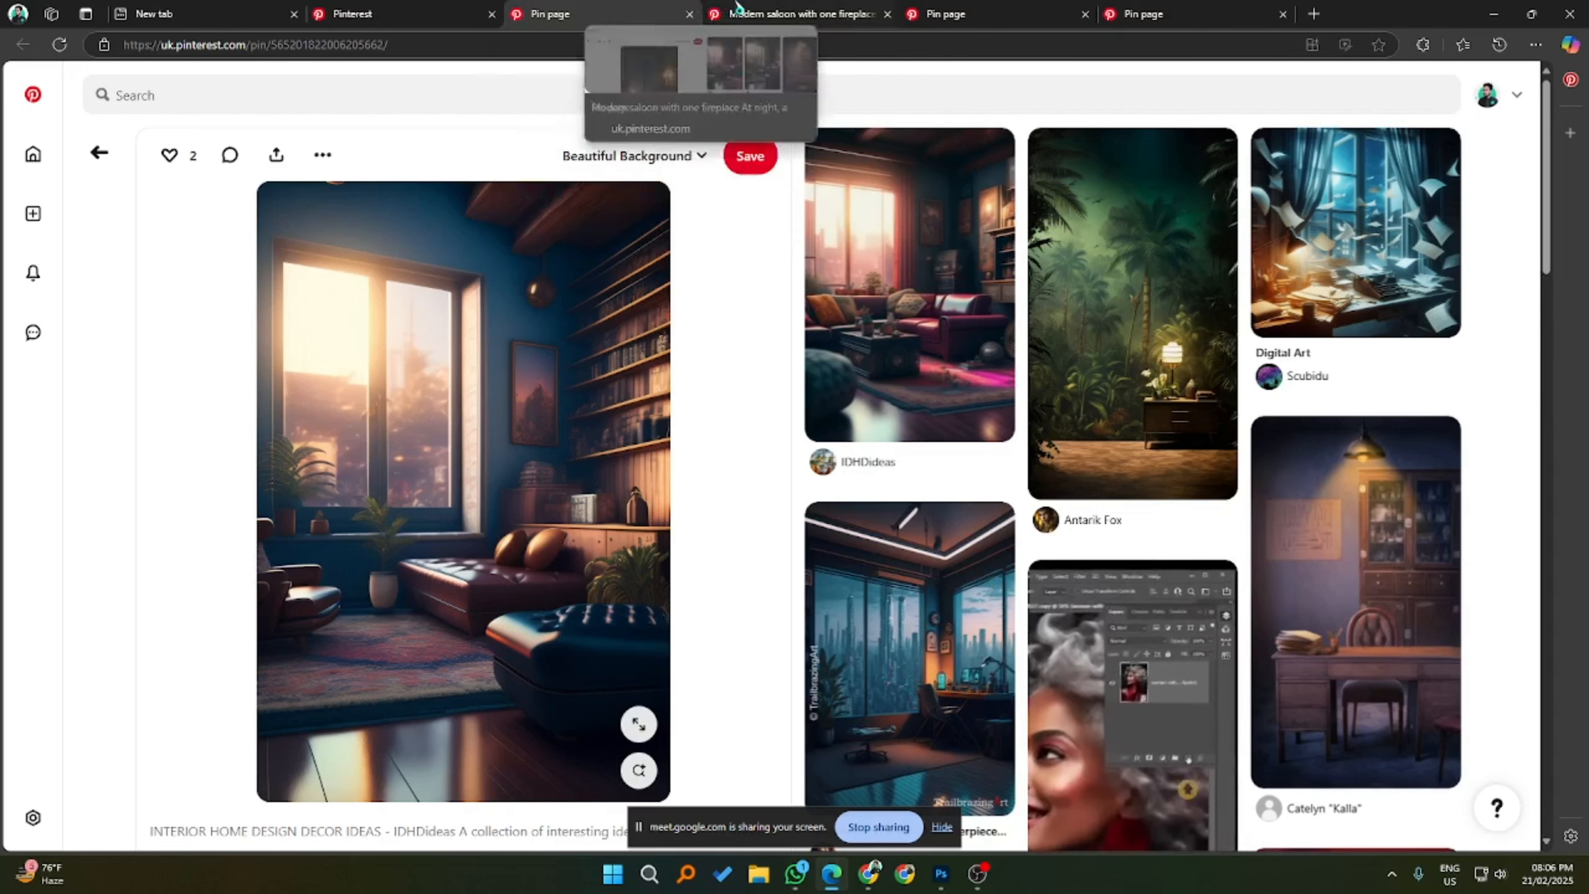
pyautogui.click(733, 9)
pyautogui.click(1057, 8)
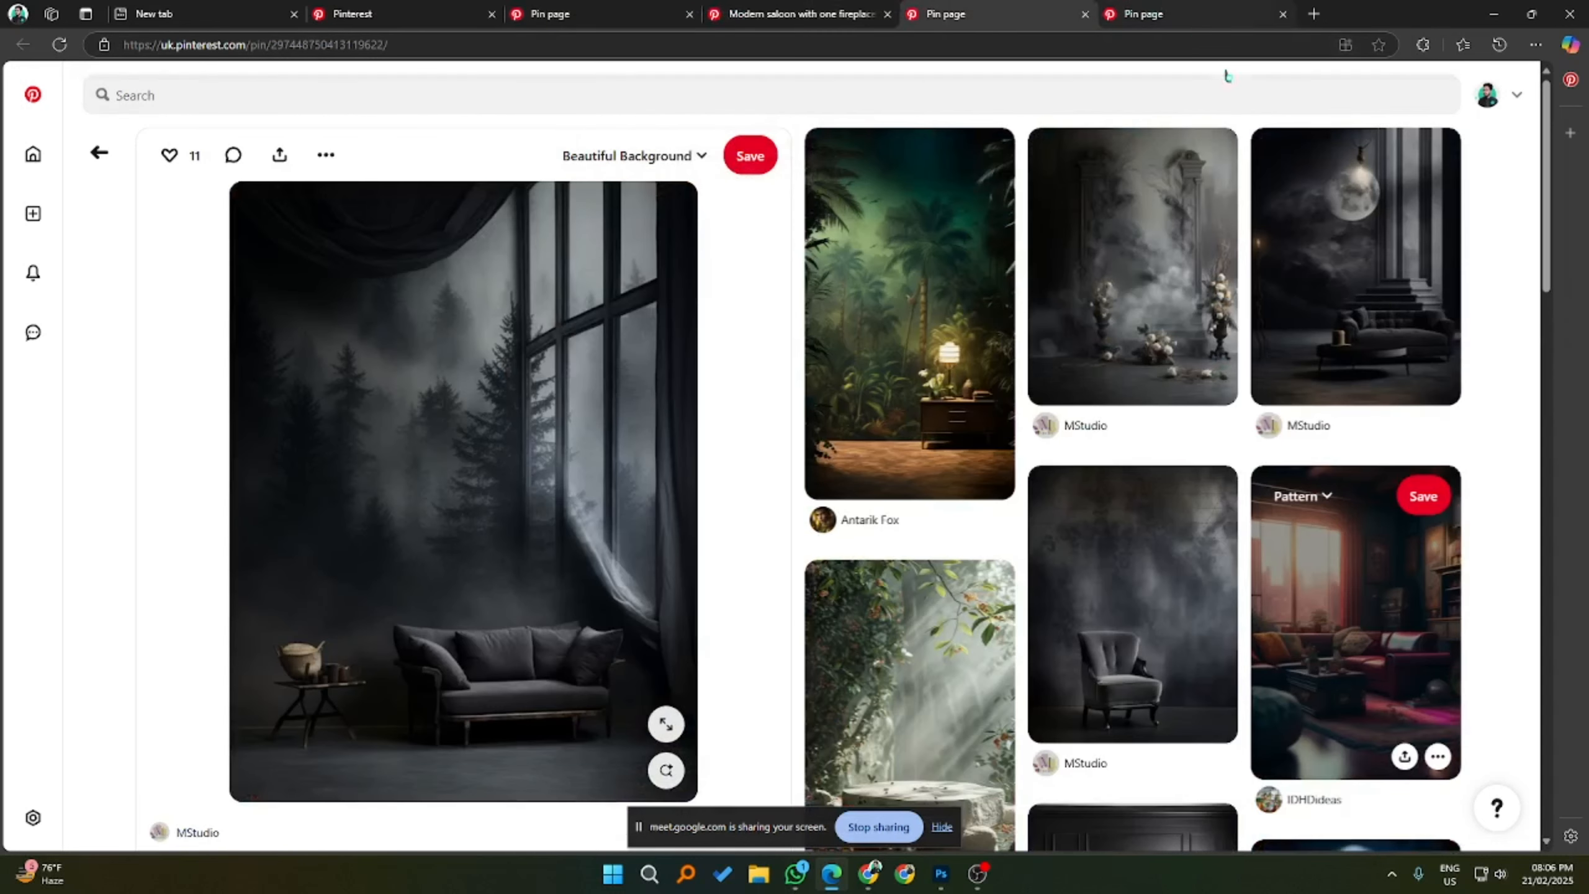
pyautogui.scroll(-10, 1204, 518)
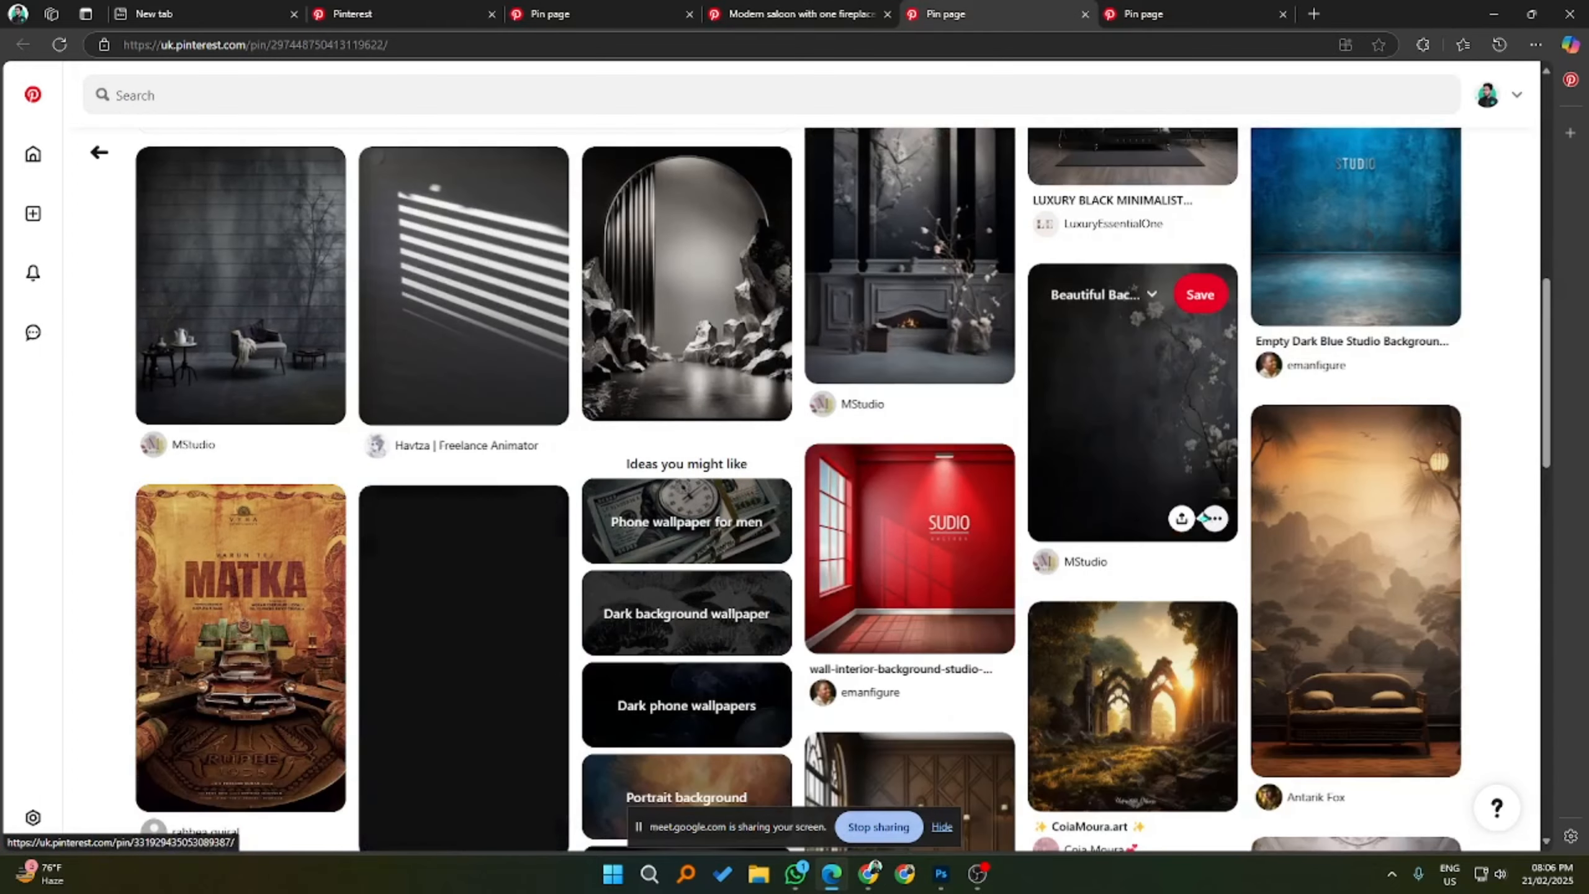
pyautogui.scroll(10, 1204, 518)
pyautogui.scroll(-5, 1274, 380)
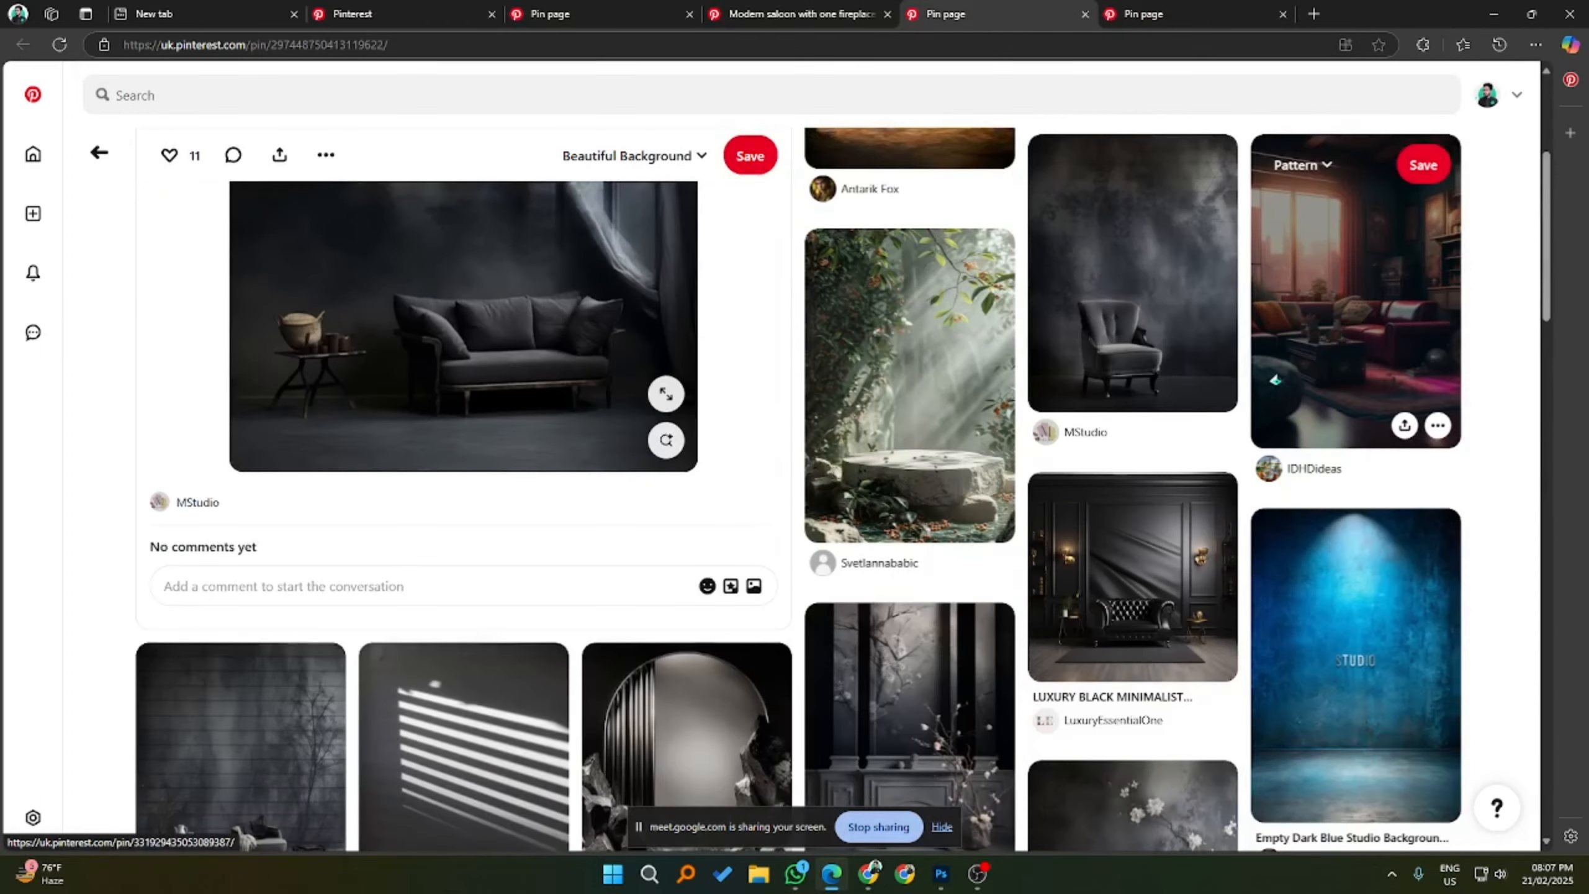
pyautogui.scroll(-4, 1275, 379)
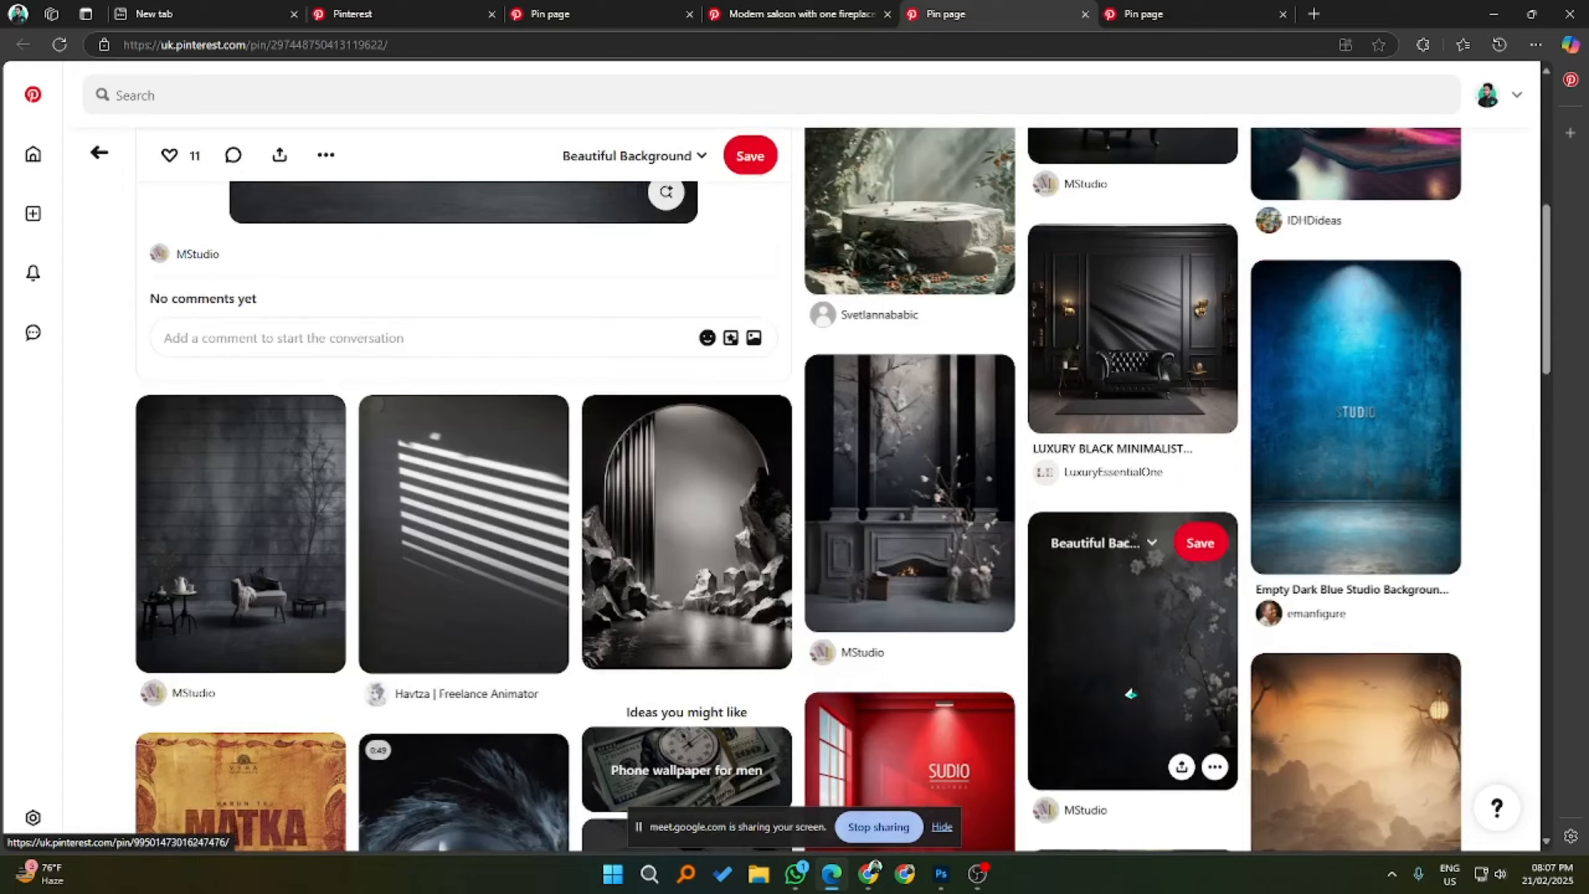
pyautogui.scroll(-8, 1131, 693)
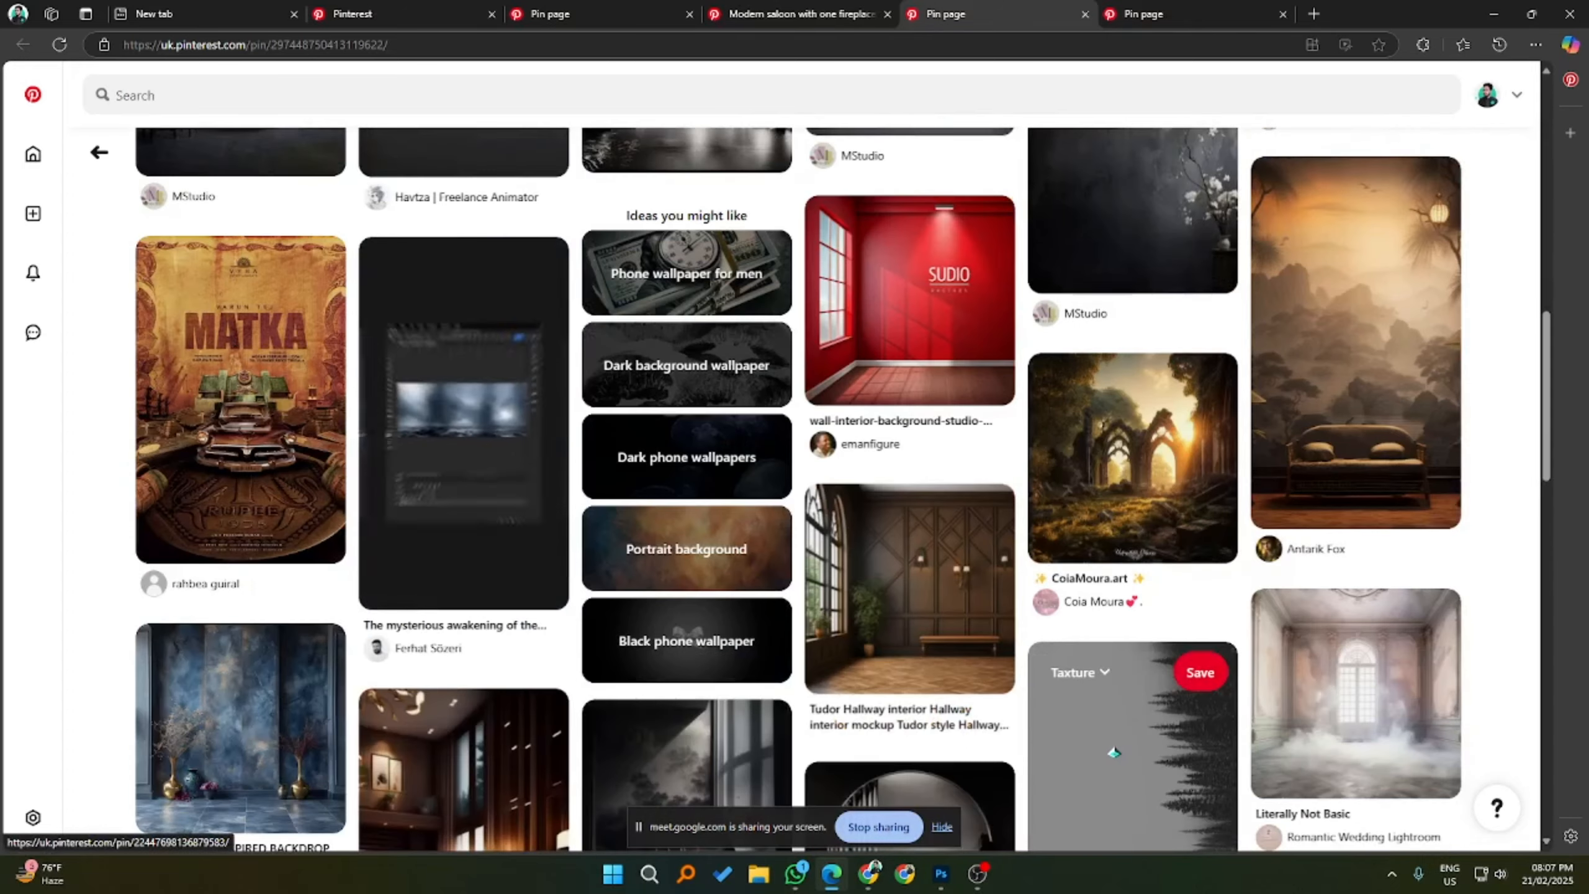
pyautogui.scroll(18, 1116, 751)
pyautogui.click(1216, 19)
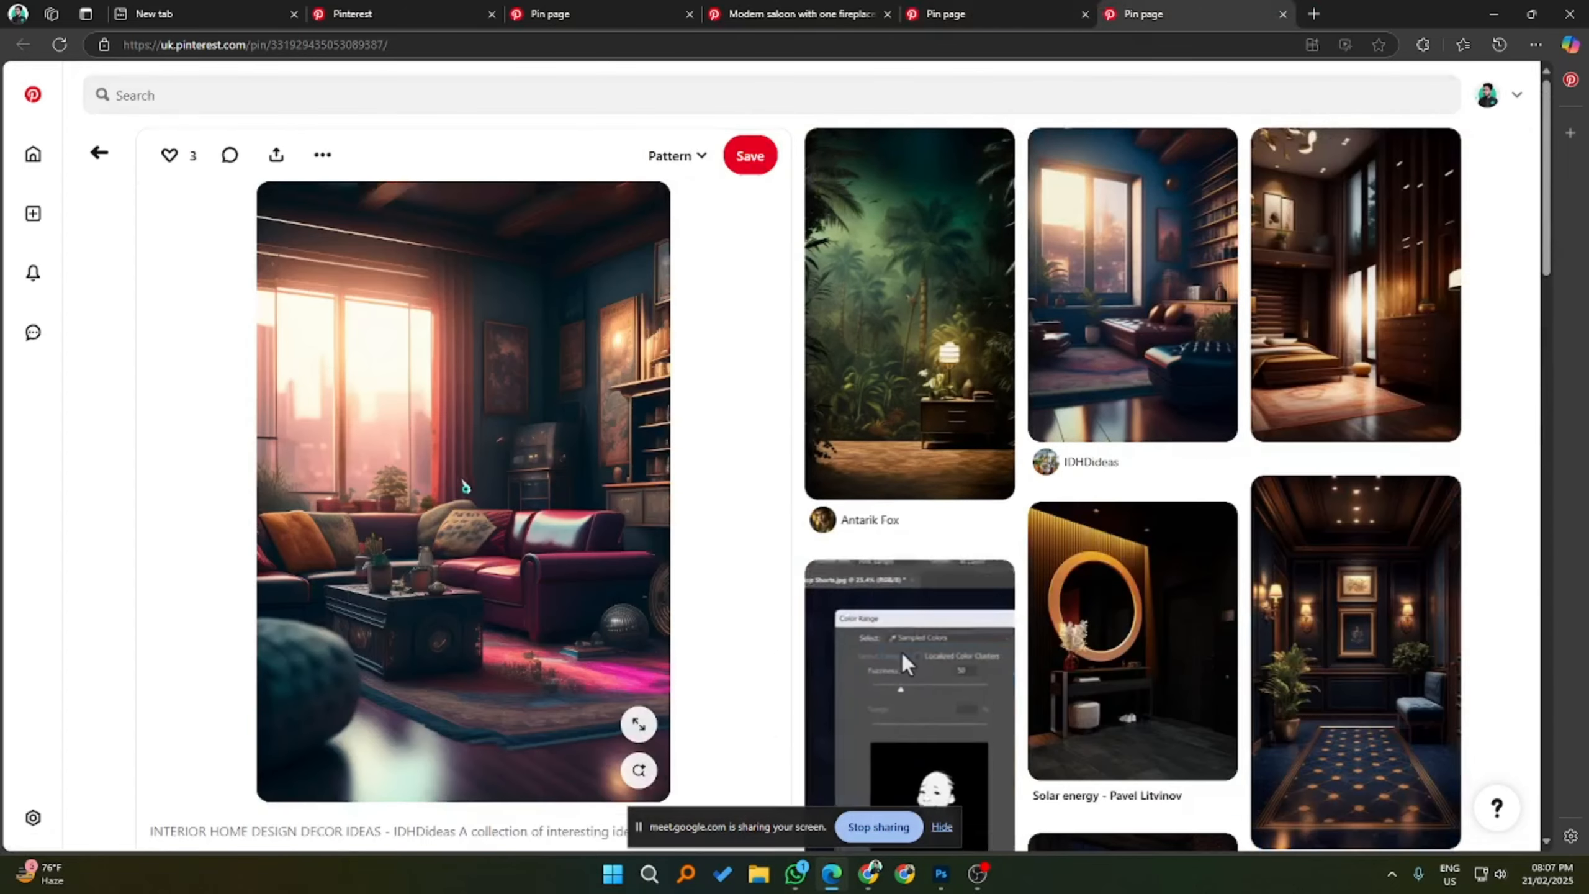
pyautogui.click(1024, 9)
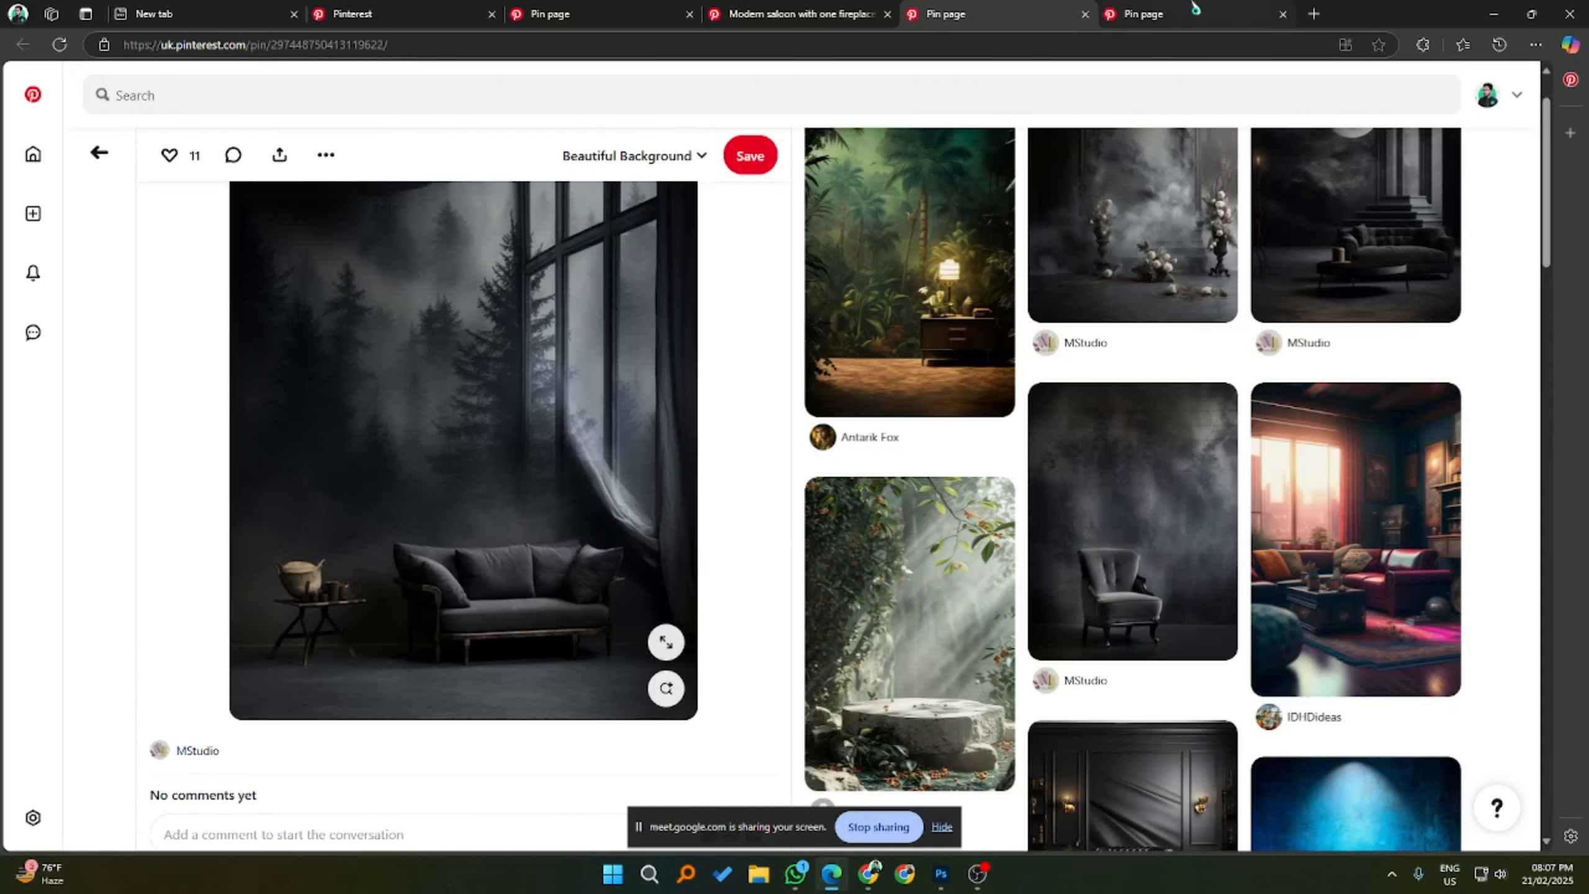
pyautogui.click(1175, 14)
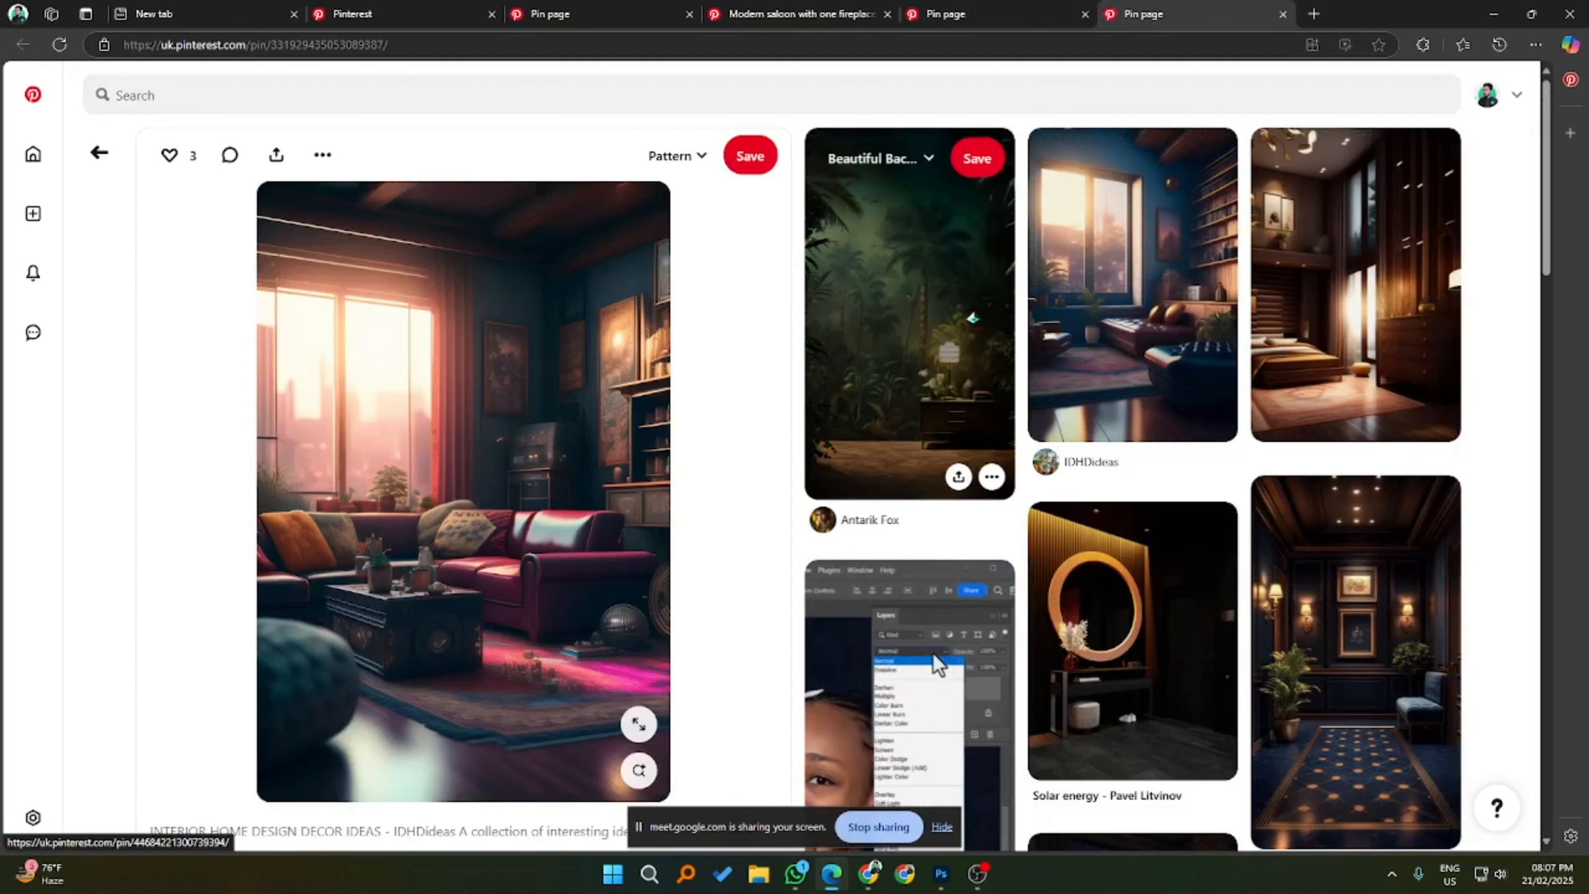
# - Copy the red sofa living room image and go back to the fireplace saloon pin
pyautogui.rightClick(393, 299)
pyautogui.click(502, 368)
pyautogui.hotkey('ctrl', 'shift', 'Tab')
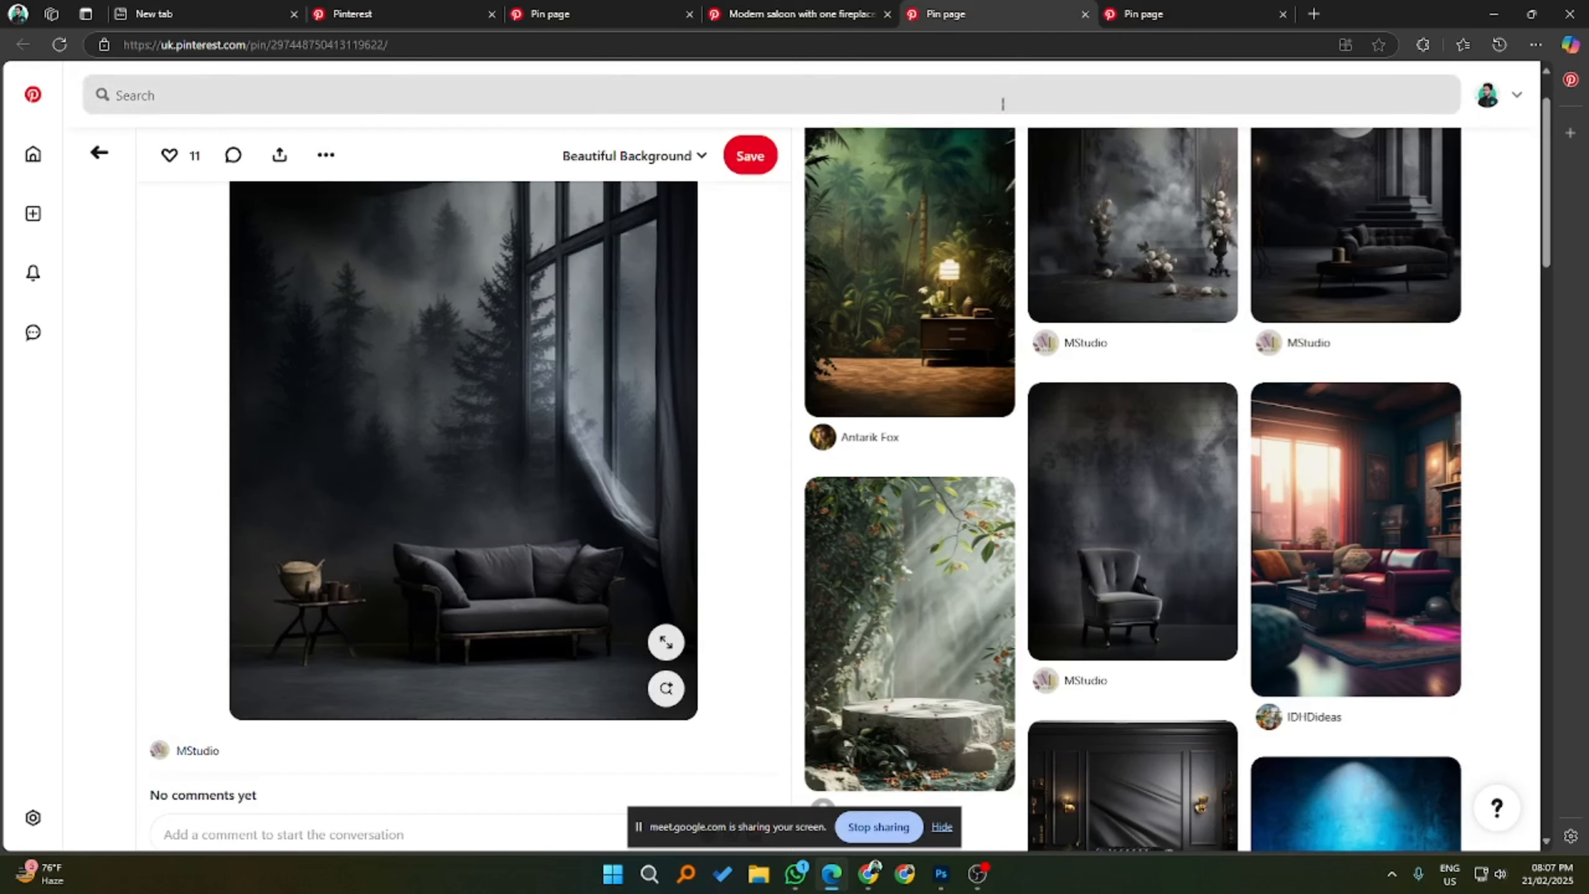
pyautogui.hotkey('ctrl', 'shift', 'Tab')
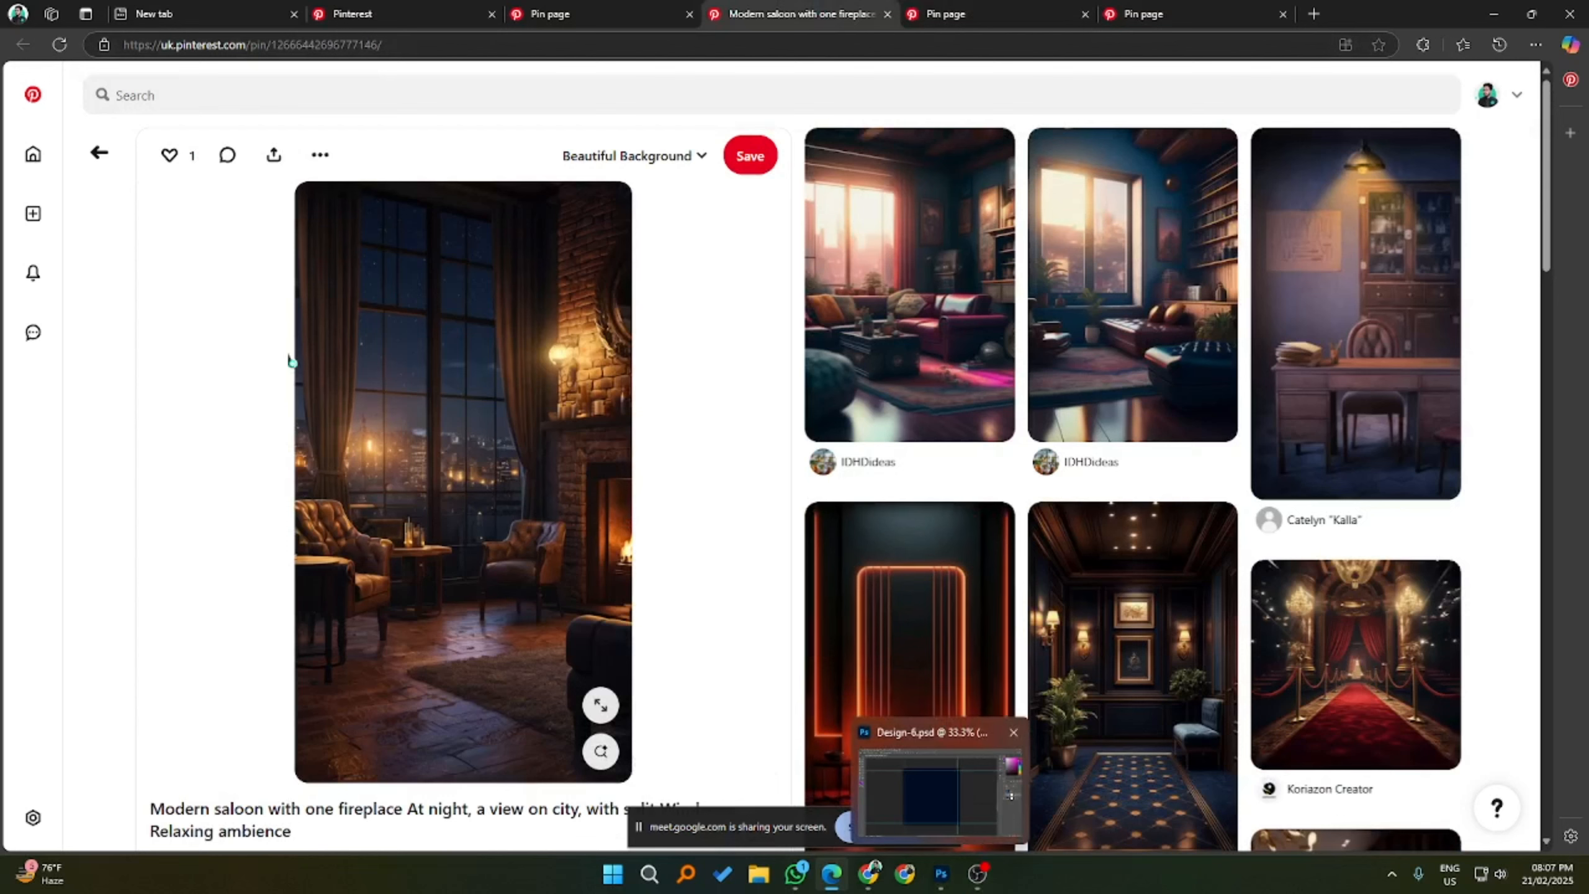
# - Move the red sofa living room tab ahead of the fireplace saloon tab and close the blue living room tab
pyautogui.click(1171, 5)
pyautogui.moveTo(951, 14); pyautogui.dragTo(760, 5)
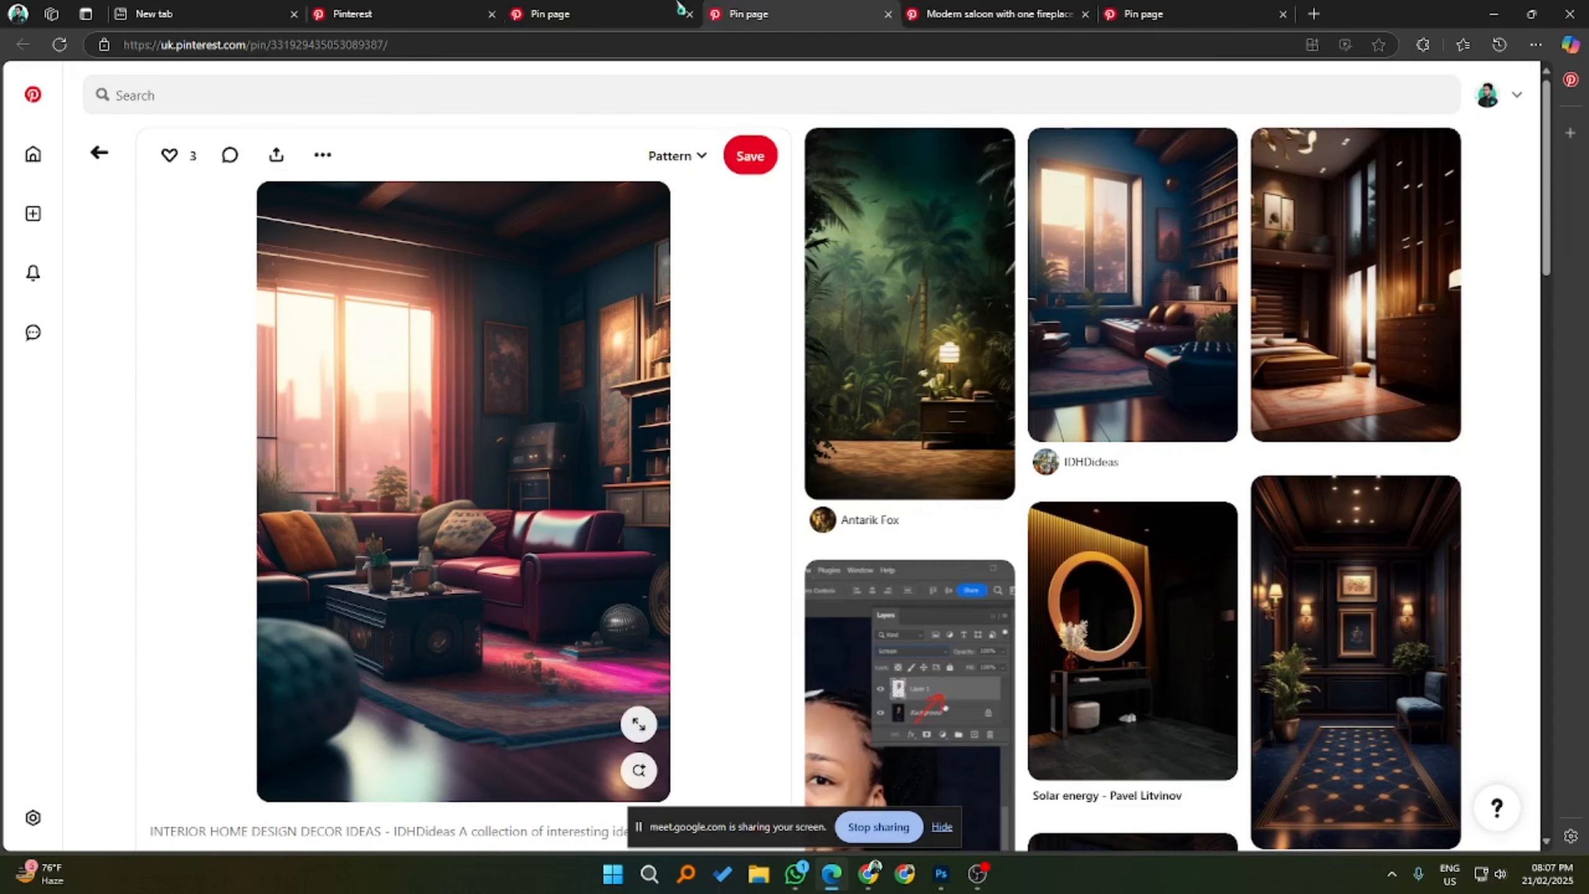
pyautogui.middleClick(758, 6)
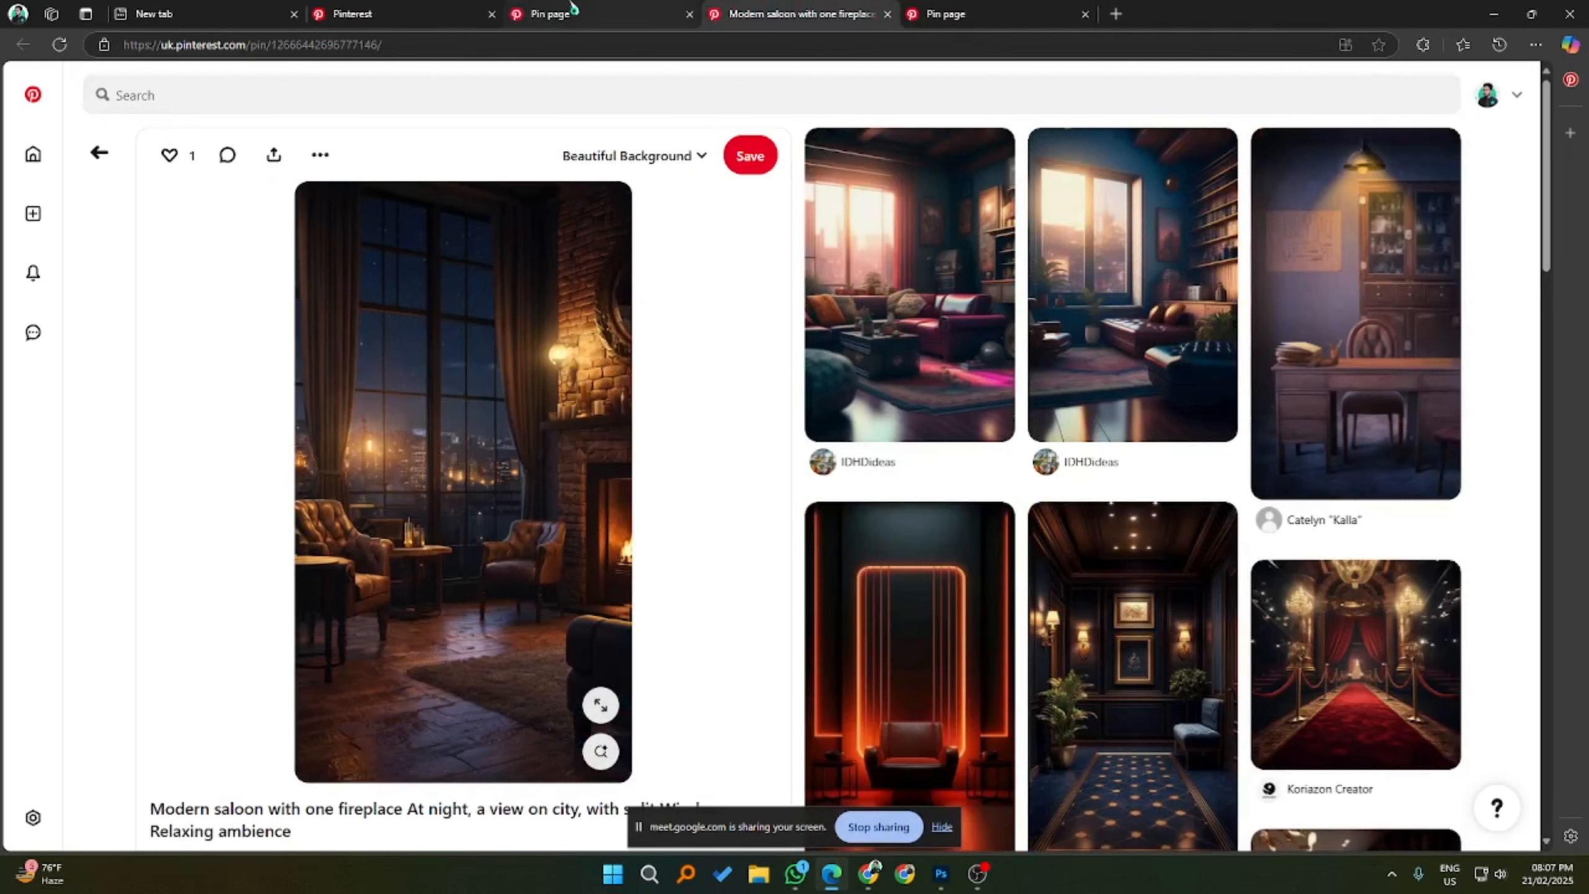
# - Compare the red sofa living room pin with the fireplace saloon pin and copy the fireplace saloon image
pyautogui.moveTo(573, 7)
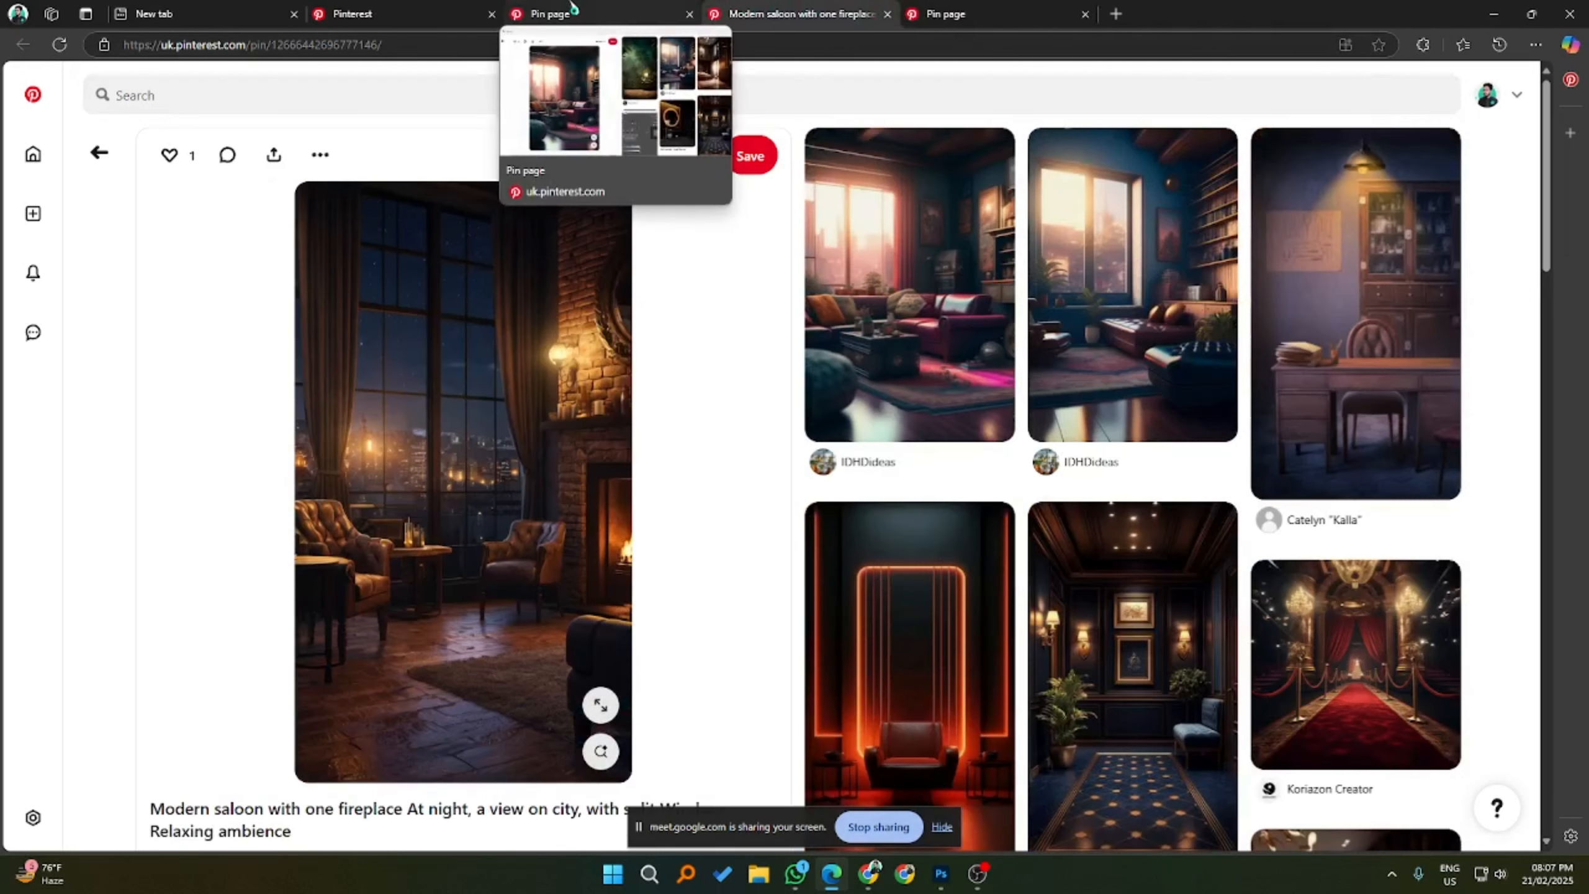
pyautogui.click(589, 8)
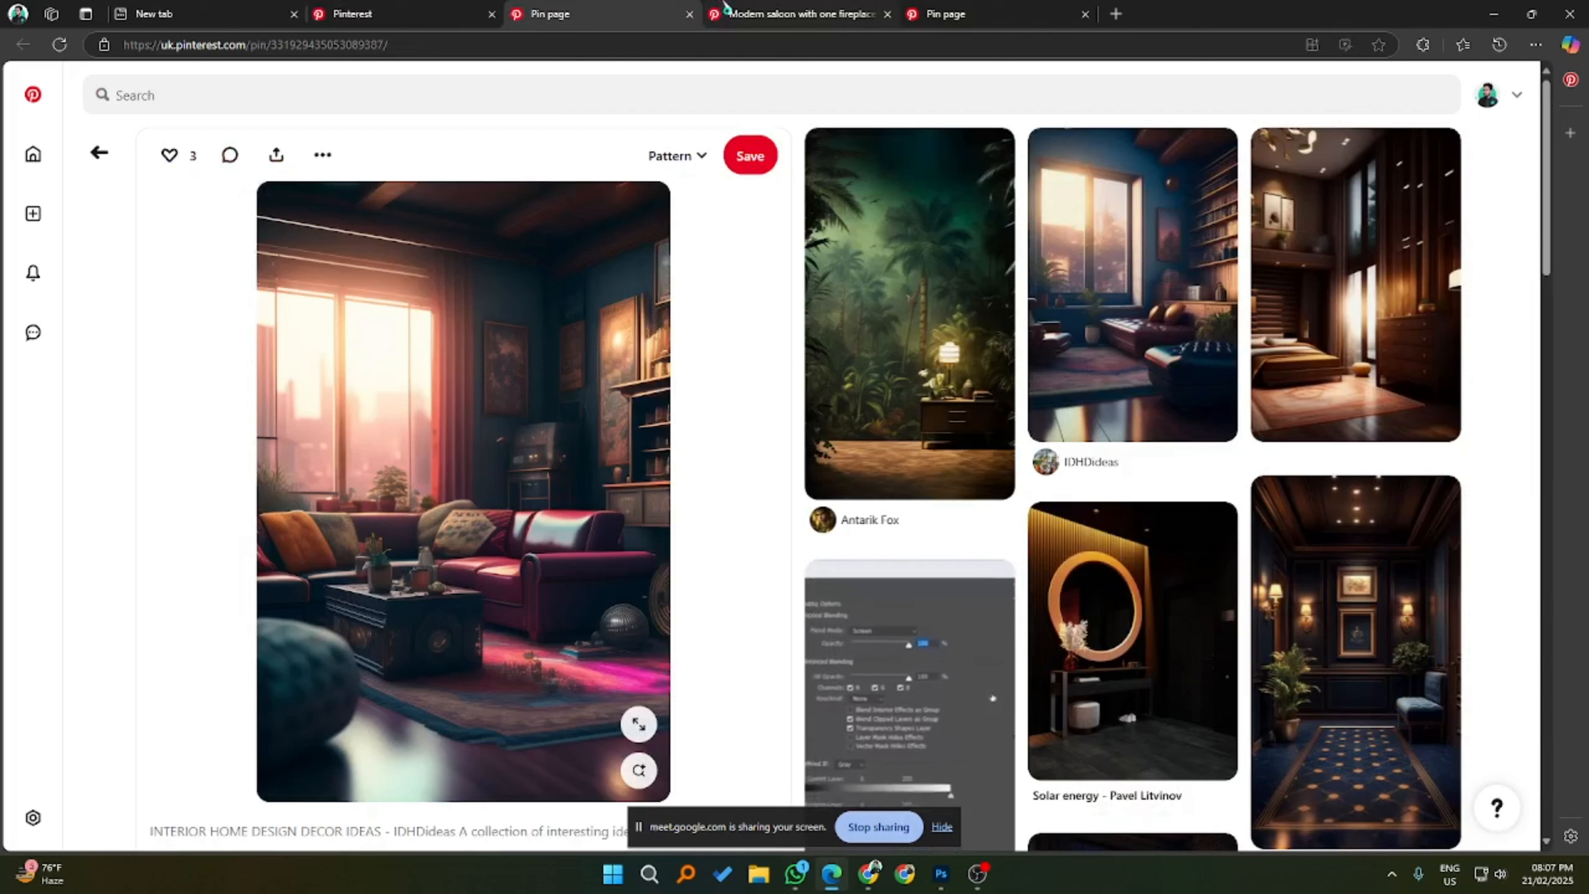
pyautogui.click(762, 7)
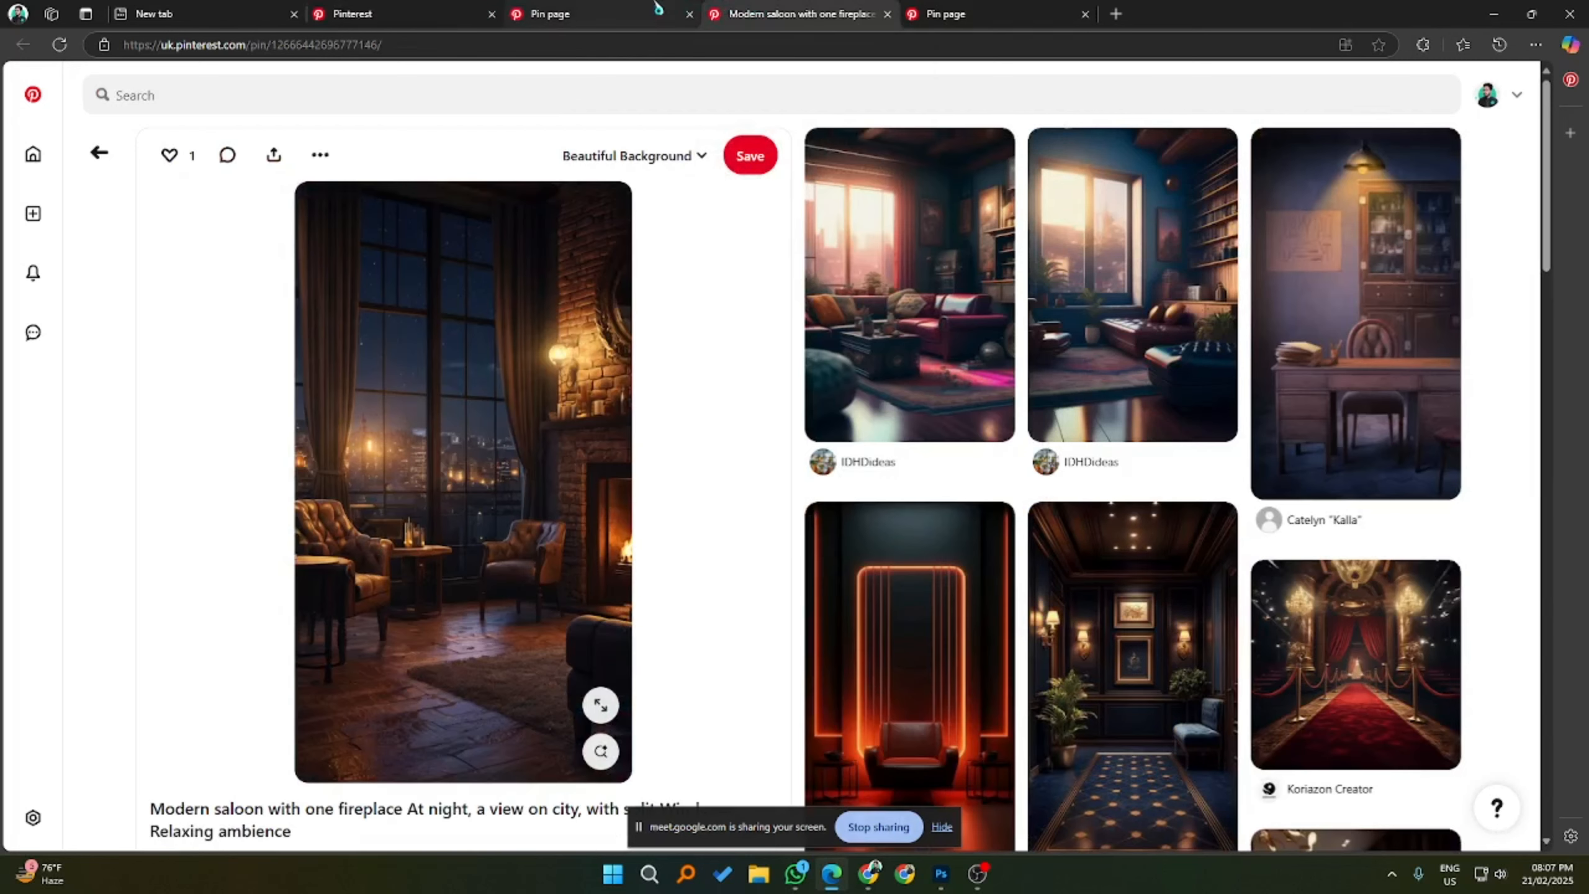
pyautogui.moveTo(658, 8)
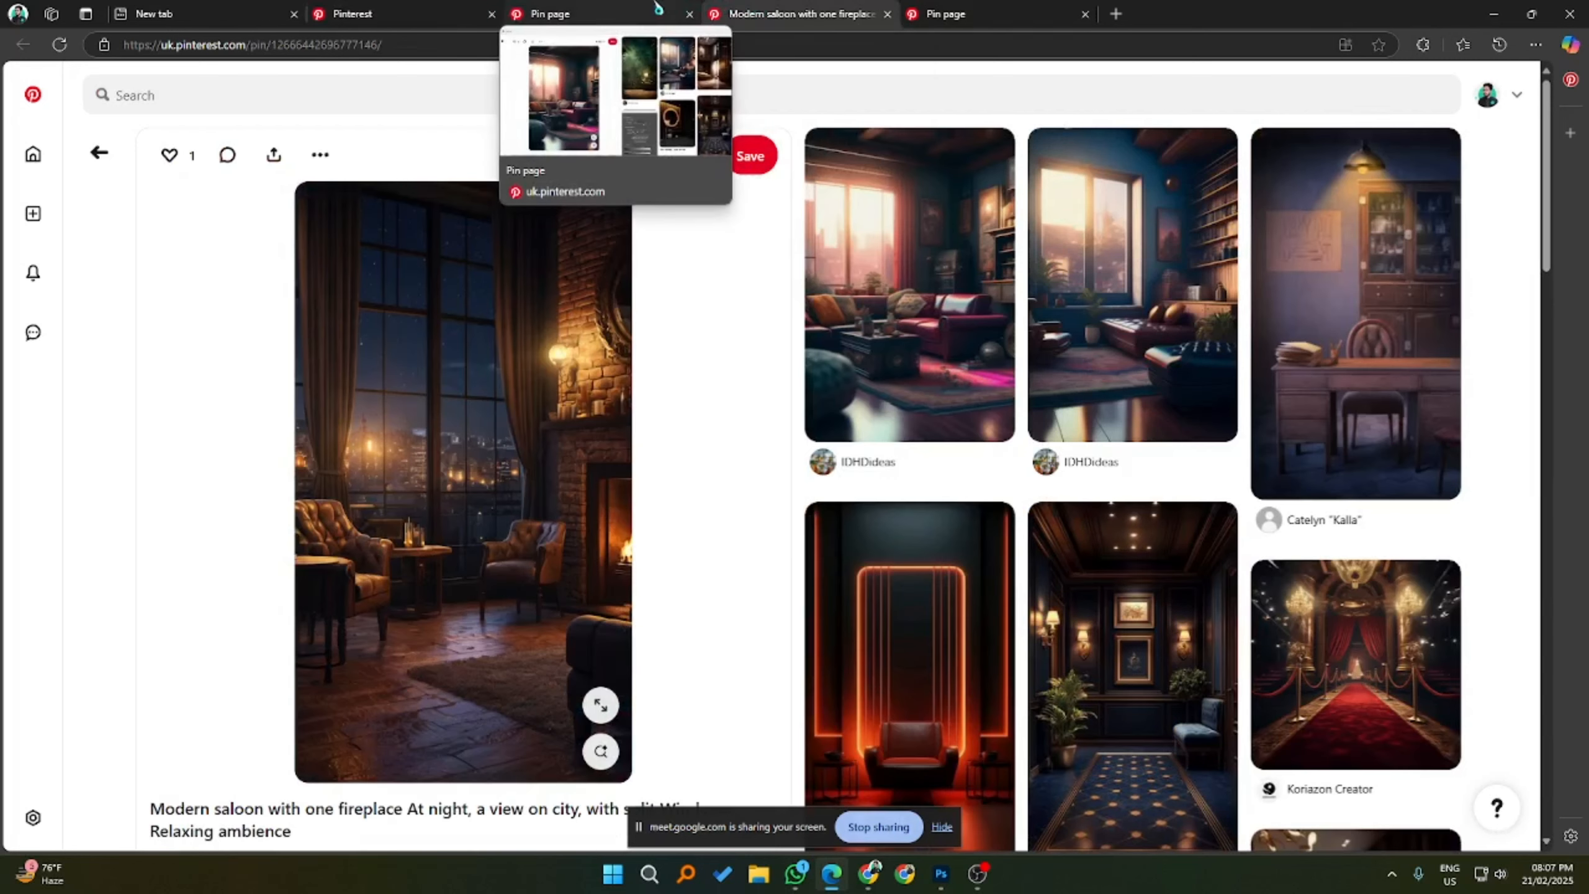
pyautogui.click(658, 7)
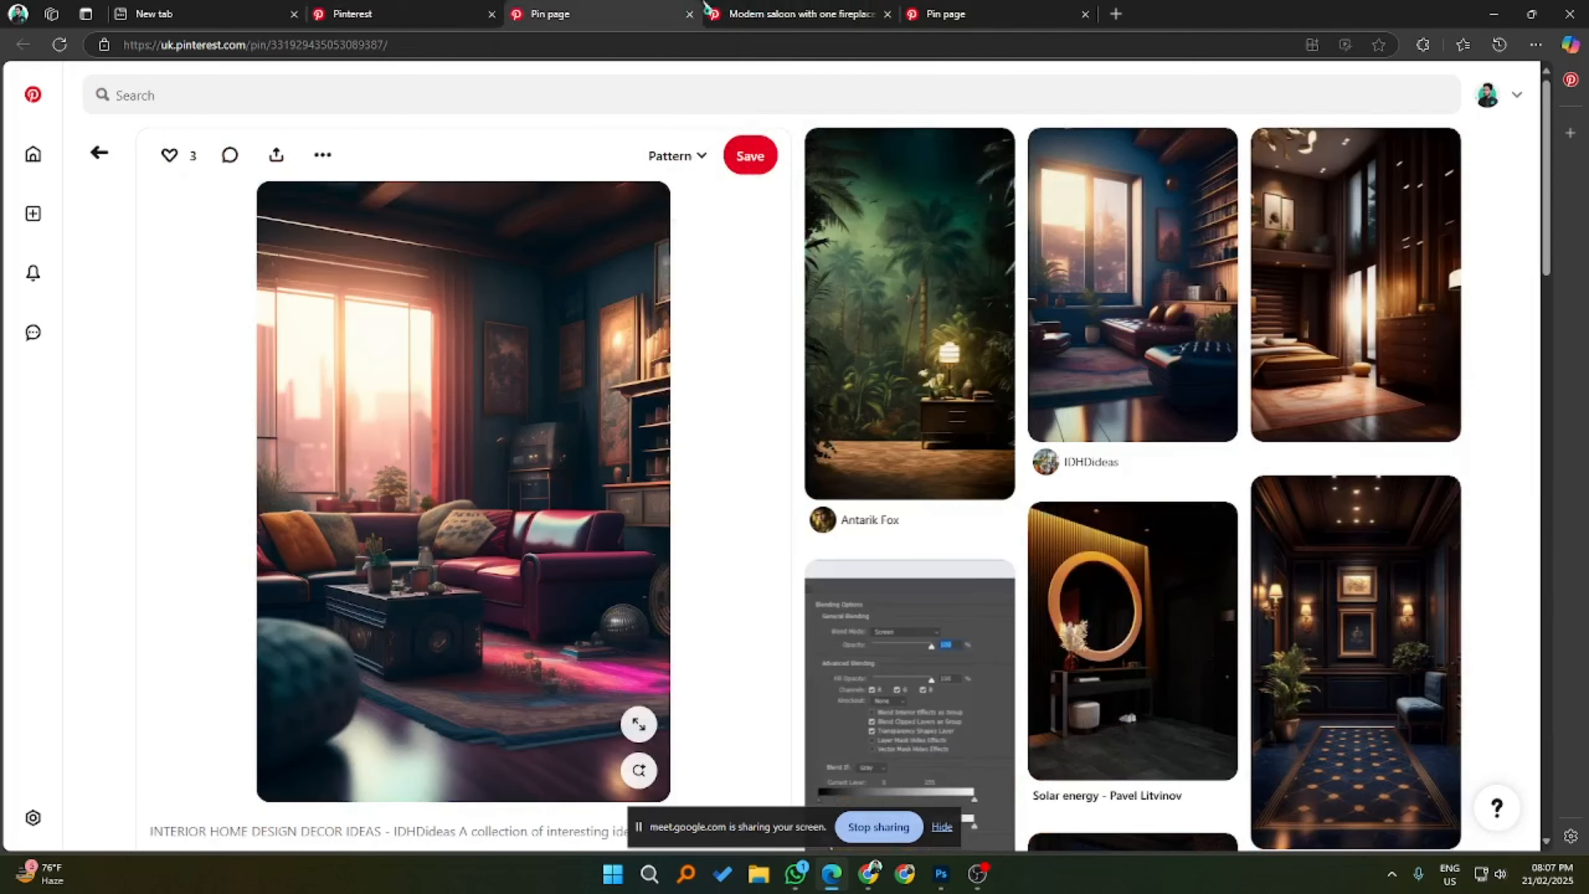
pyautogui.click(791, 7)
pyautogui.rightClick(502, 324)
pyautogui.click(551, 375)
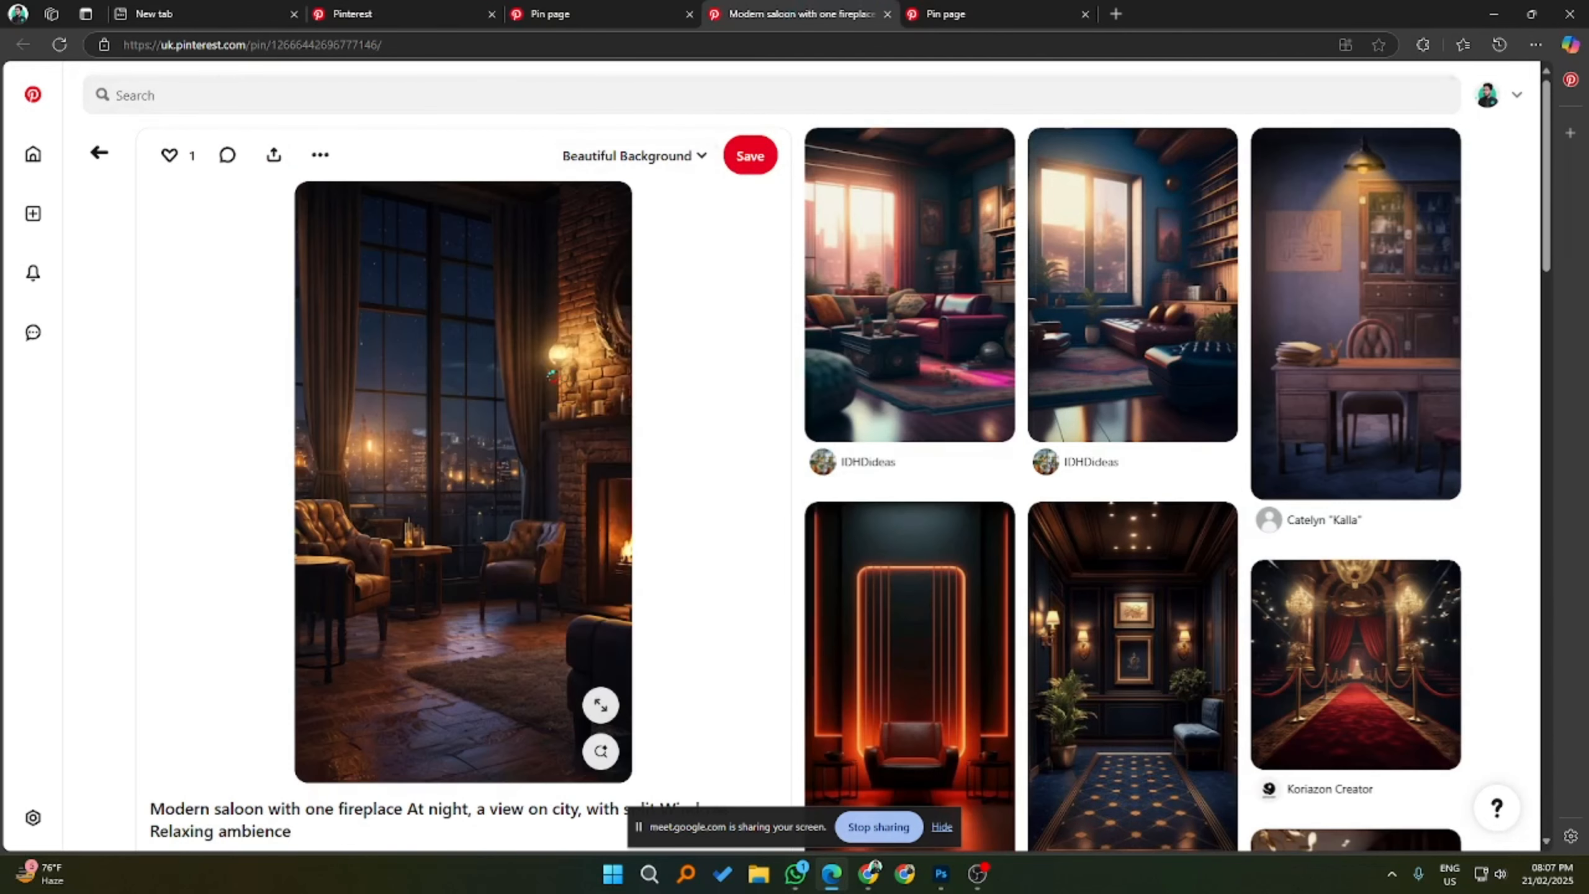
# - Switch to Photoshop, paste the saloon image above the navy fill, scale it to 296.74% to span the canvas width, and shift it down
pyautogui.click(942, 874)
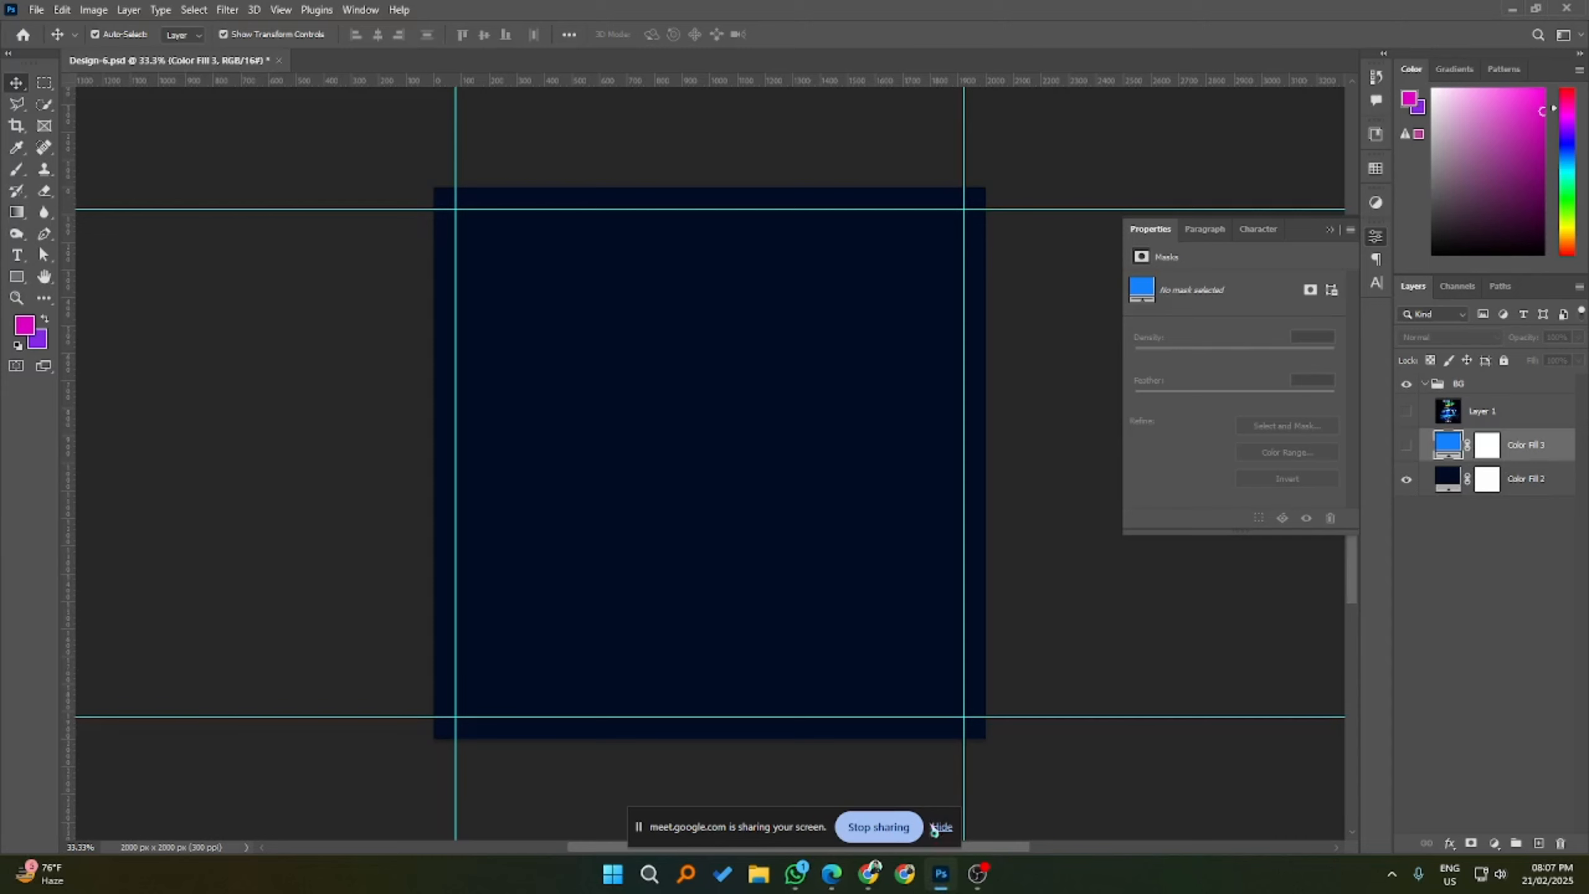
pyautogui.hotkey('ctrl', 'v')
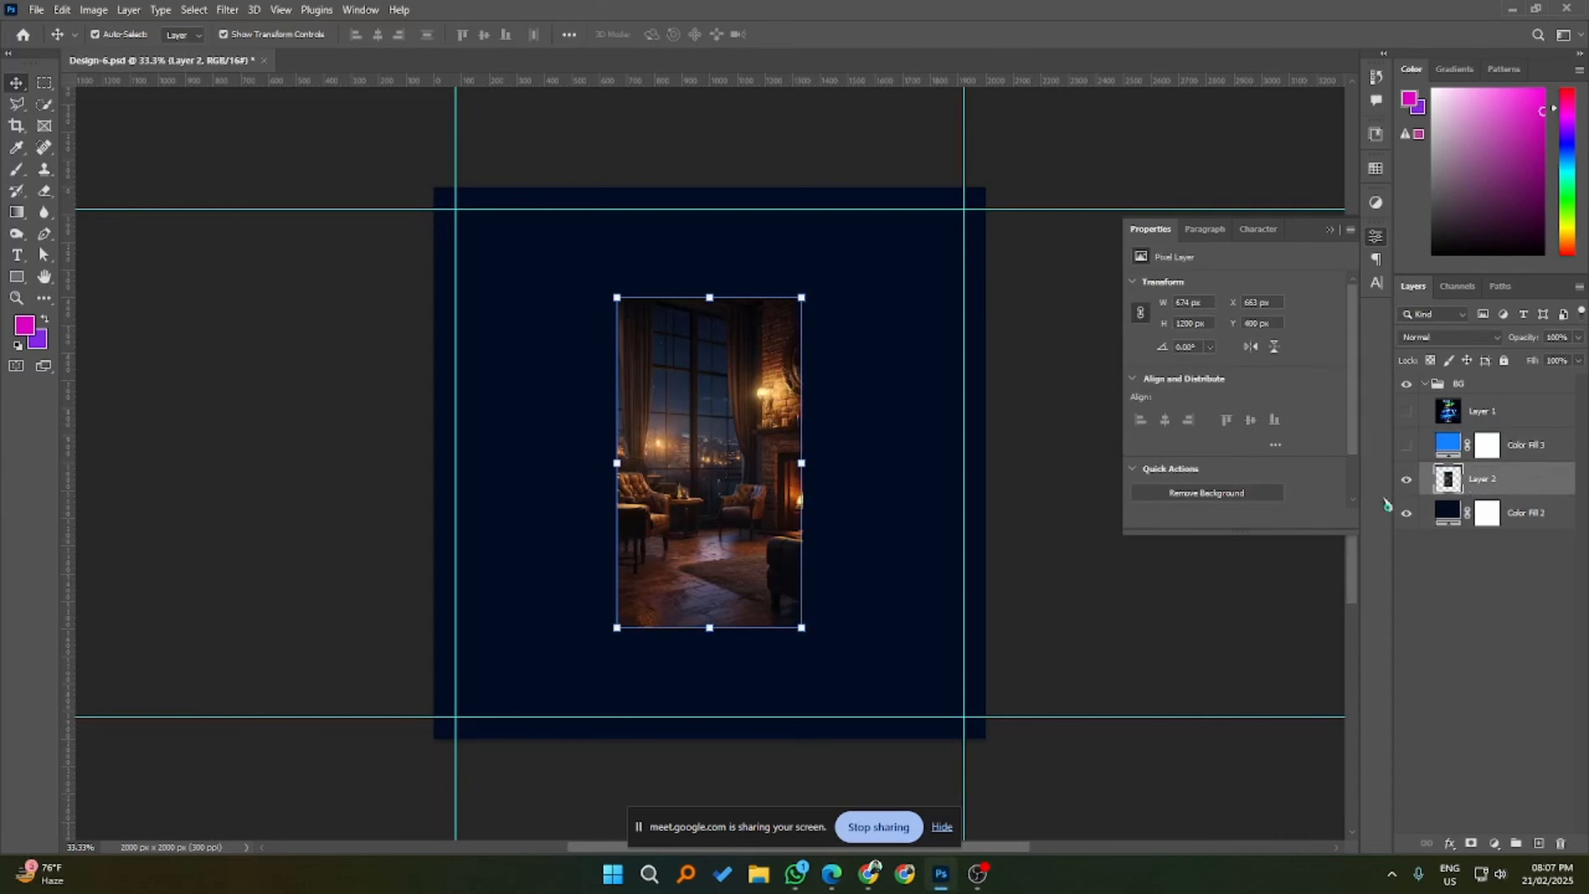
pyautogui.moveTo(803, 462); pyautogui.dragTo(990, 435)
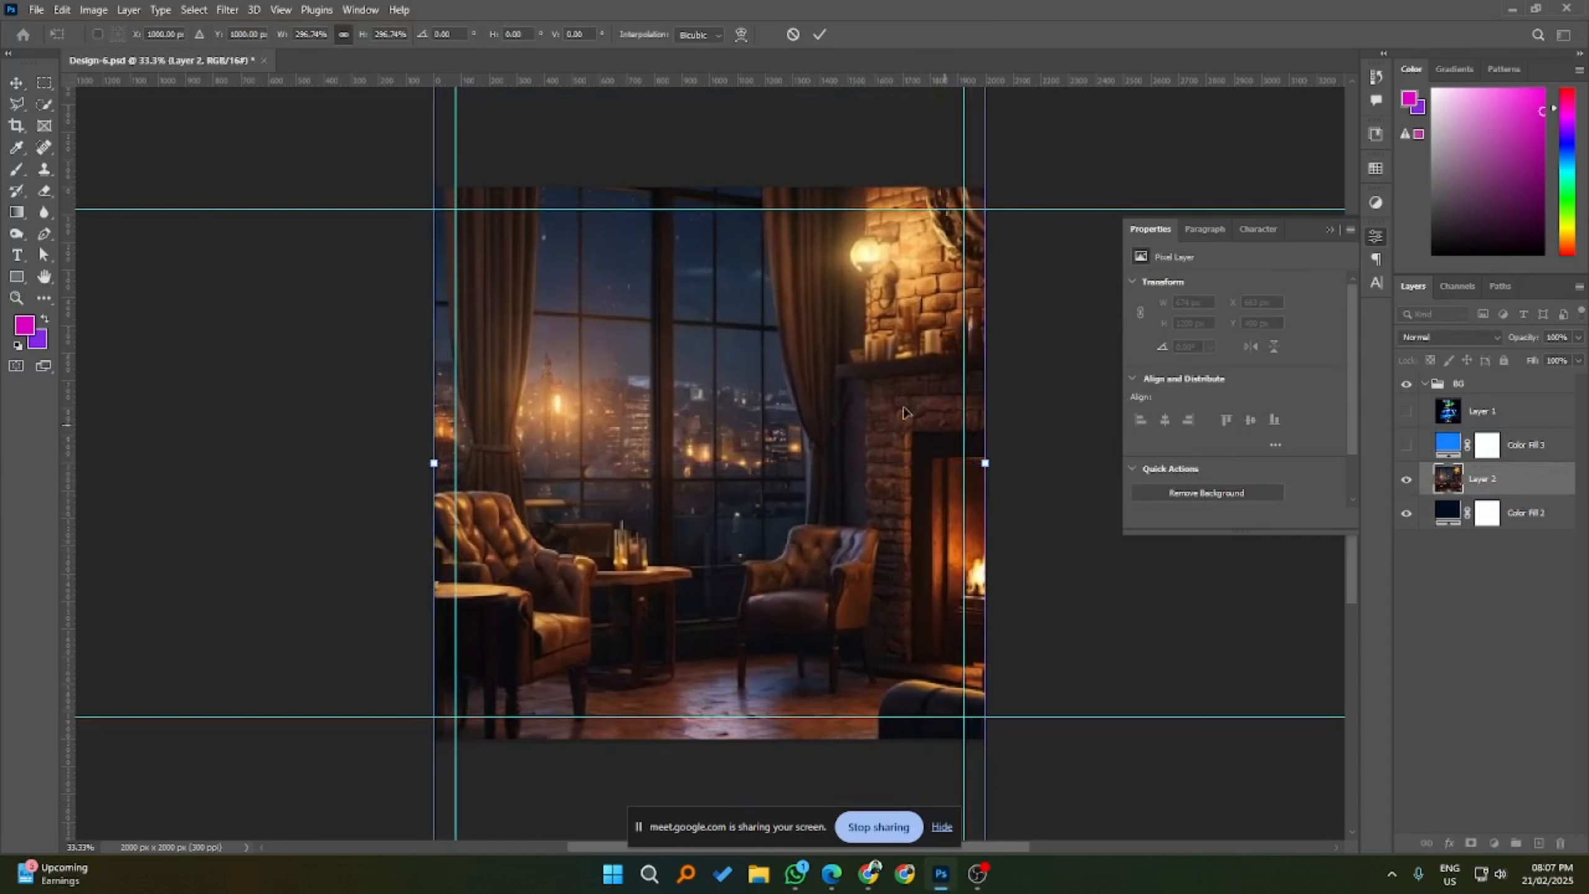
pyautogui.moveTo(861, 383); pyautogui.dragTo(854, 502)
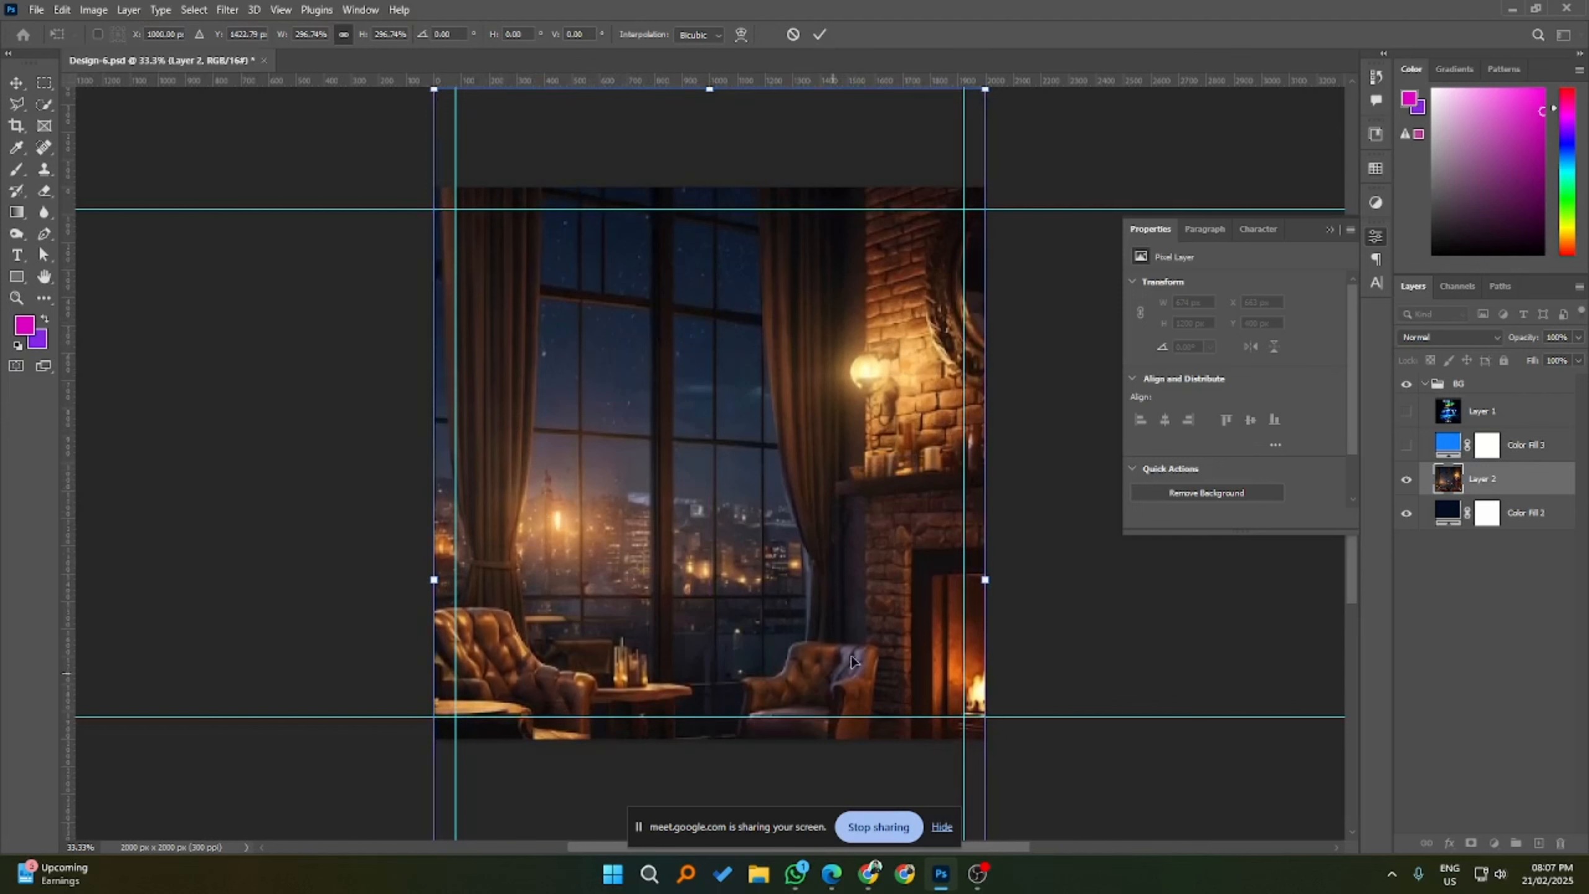
pyautogui.click(820, 34)
pyautogui.click(1104, 690)
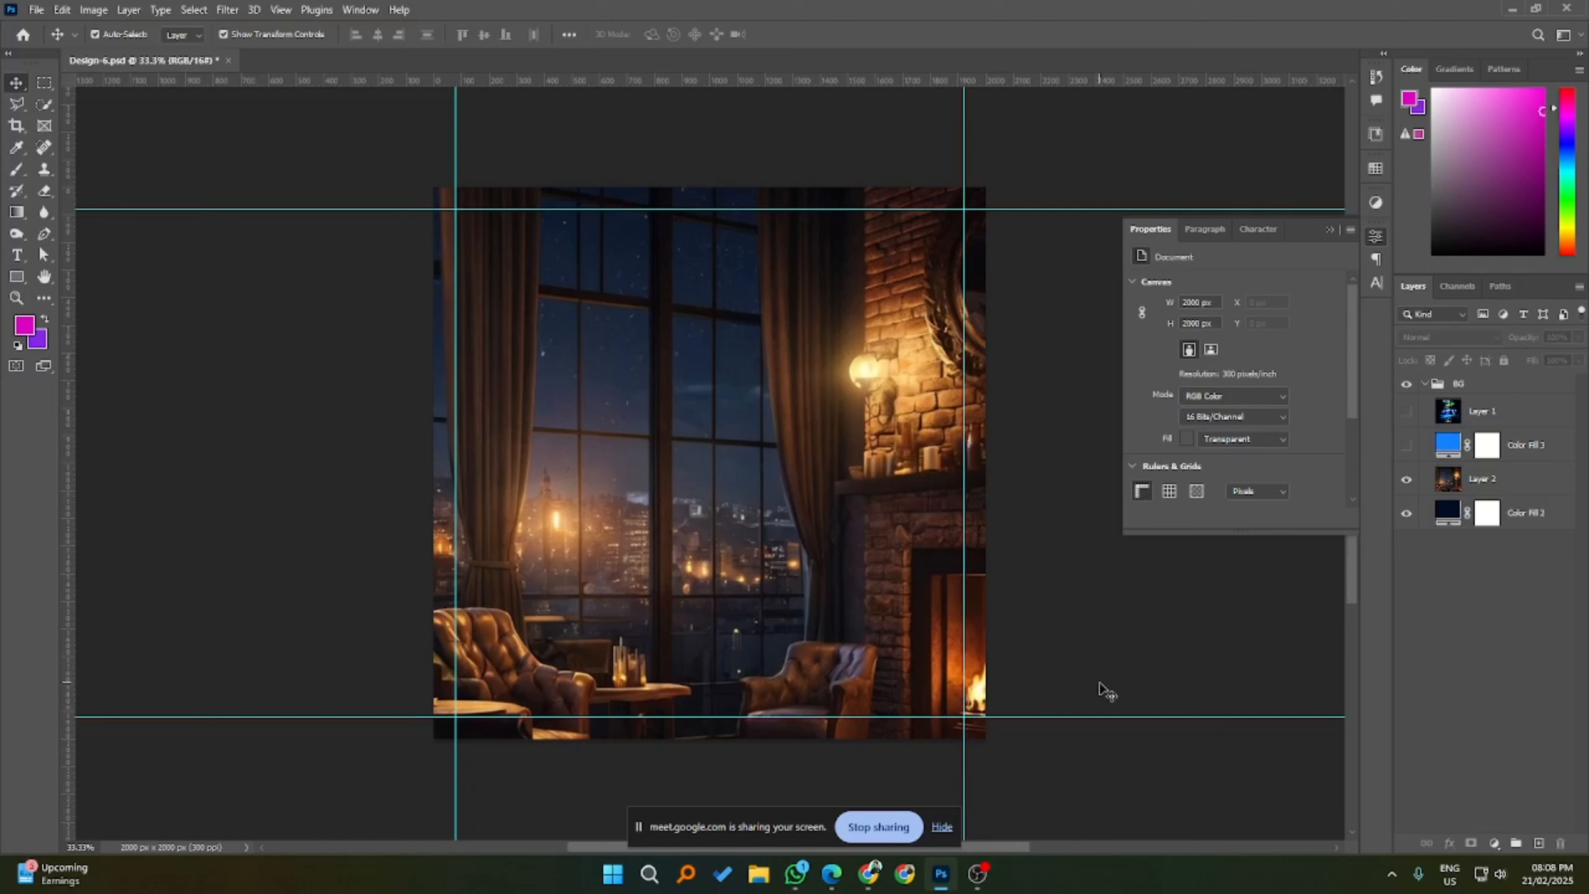
# - Switch to Edge and review the red sofa living room pin and the dark grey sofa pin as alternative backgrounds
pyautogui.click(833, 875)
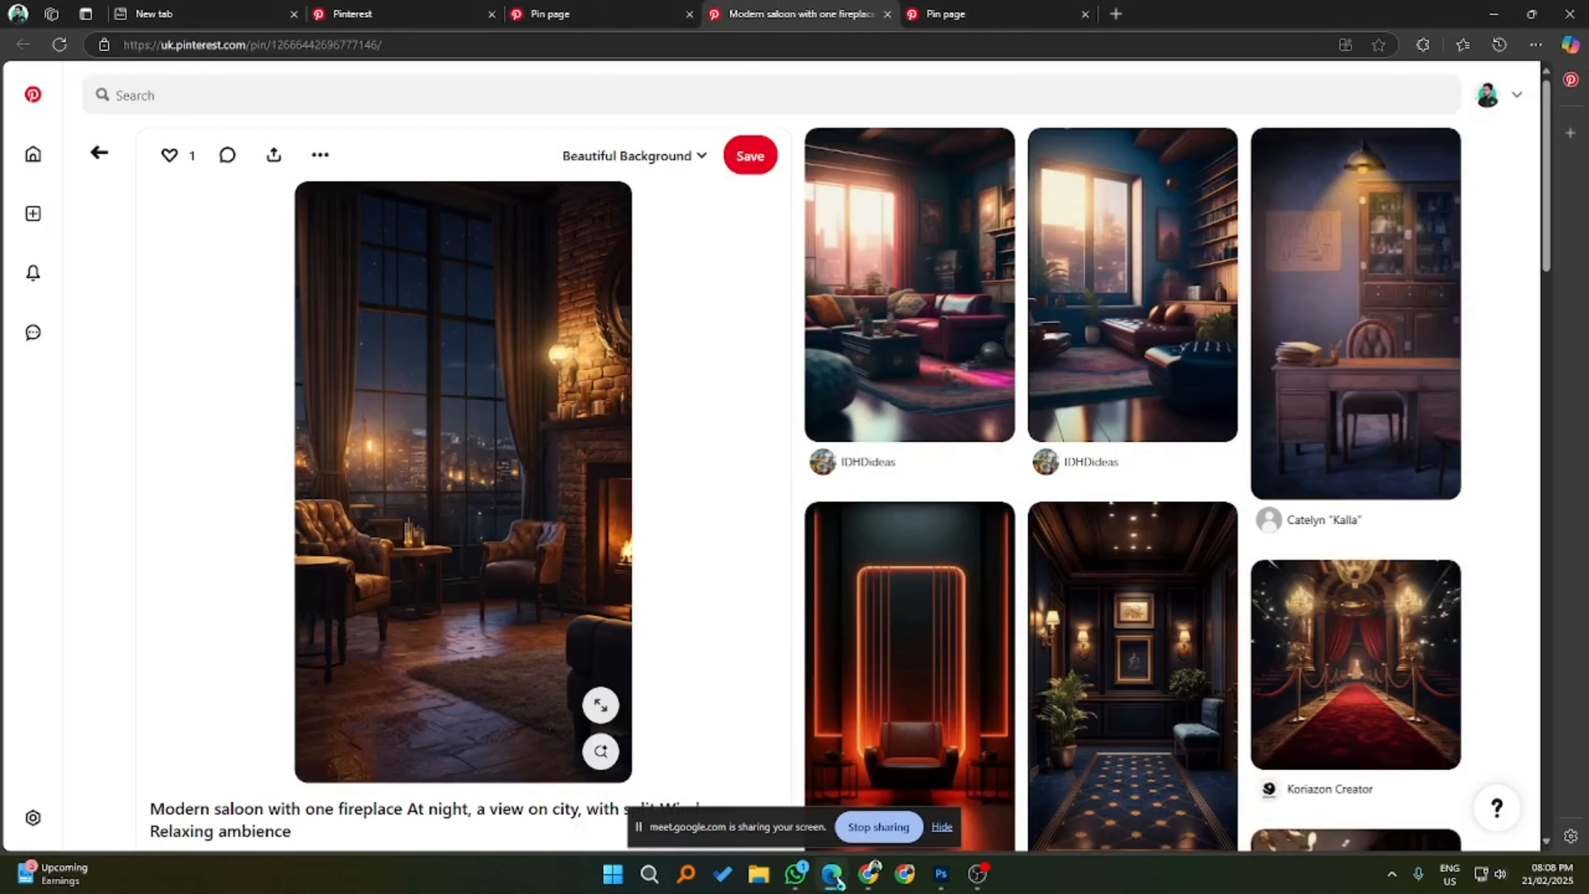
pyautogui.click(628, 9)
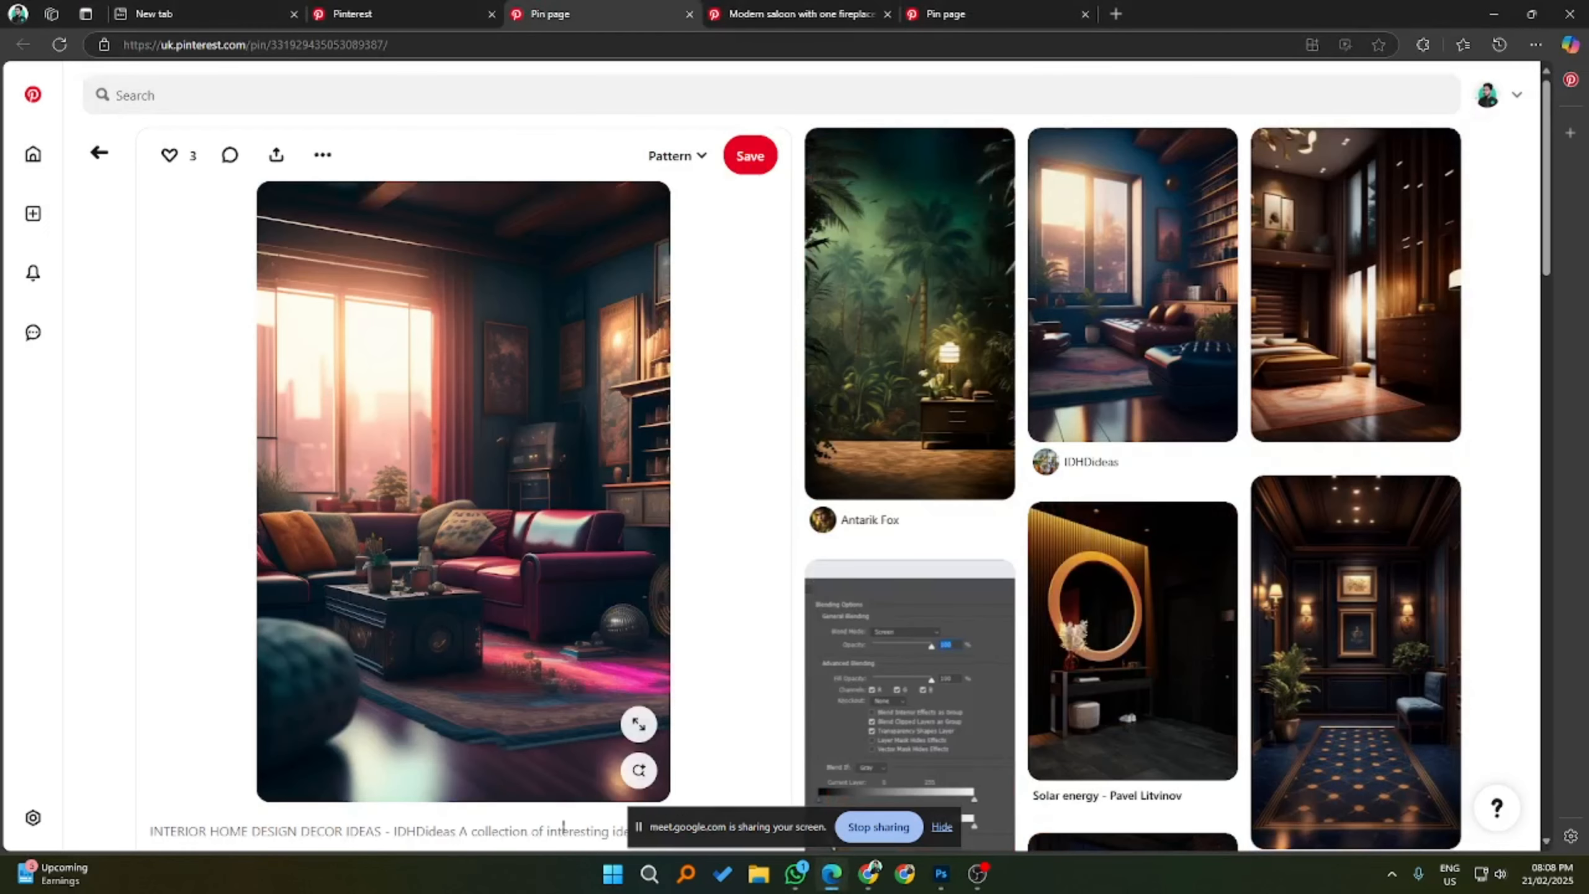
pyautogui.moveTo(868, 873)
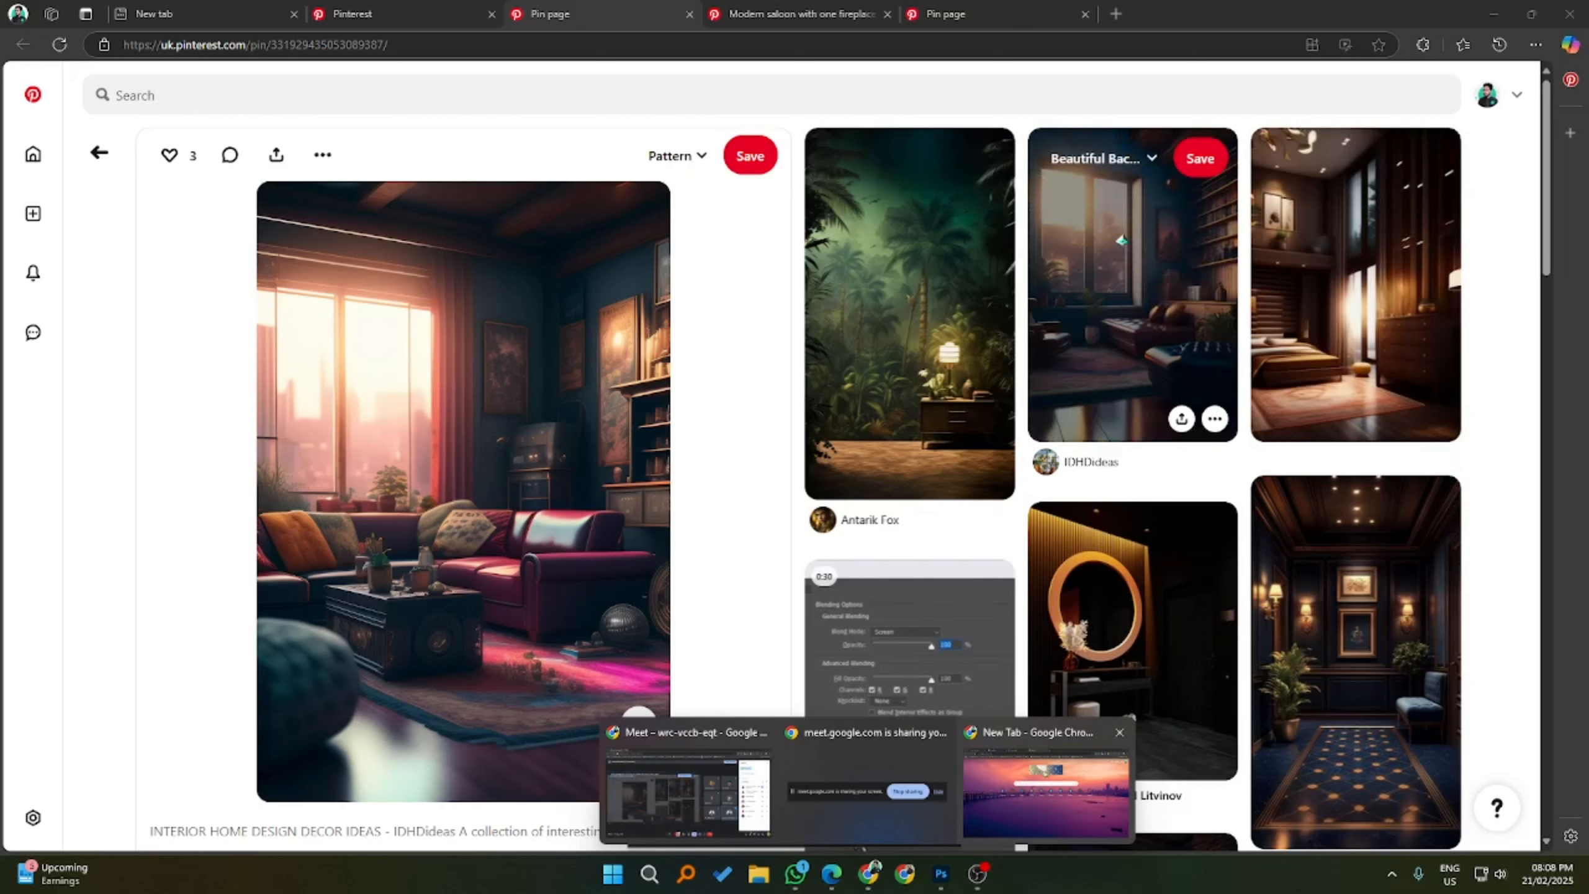
pyautogui.click(1004, 23)
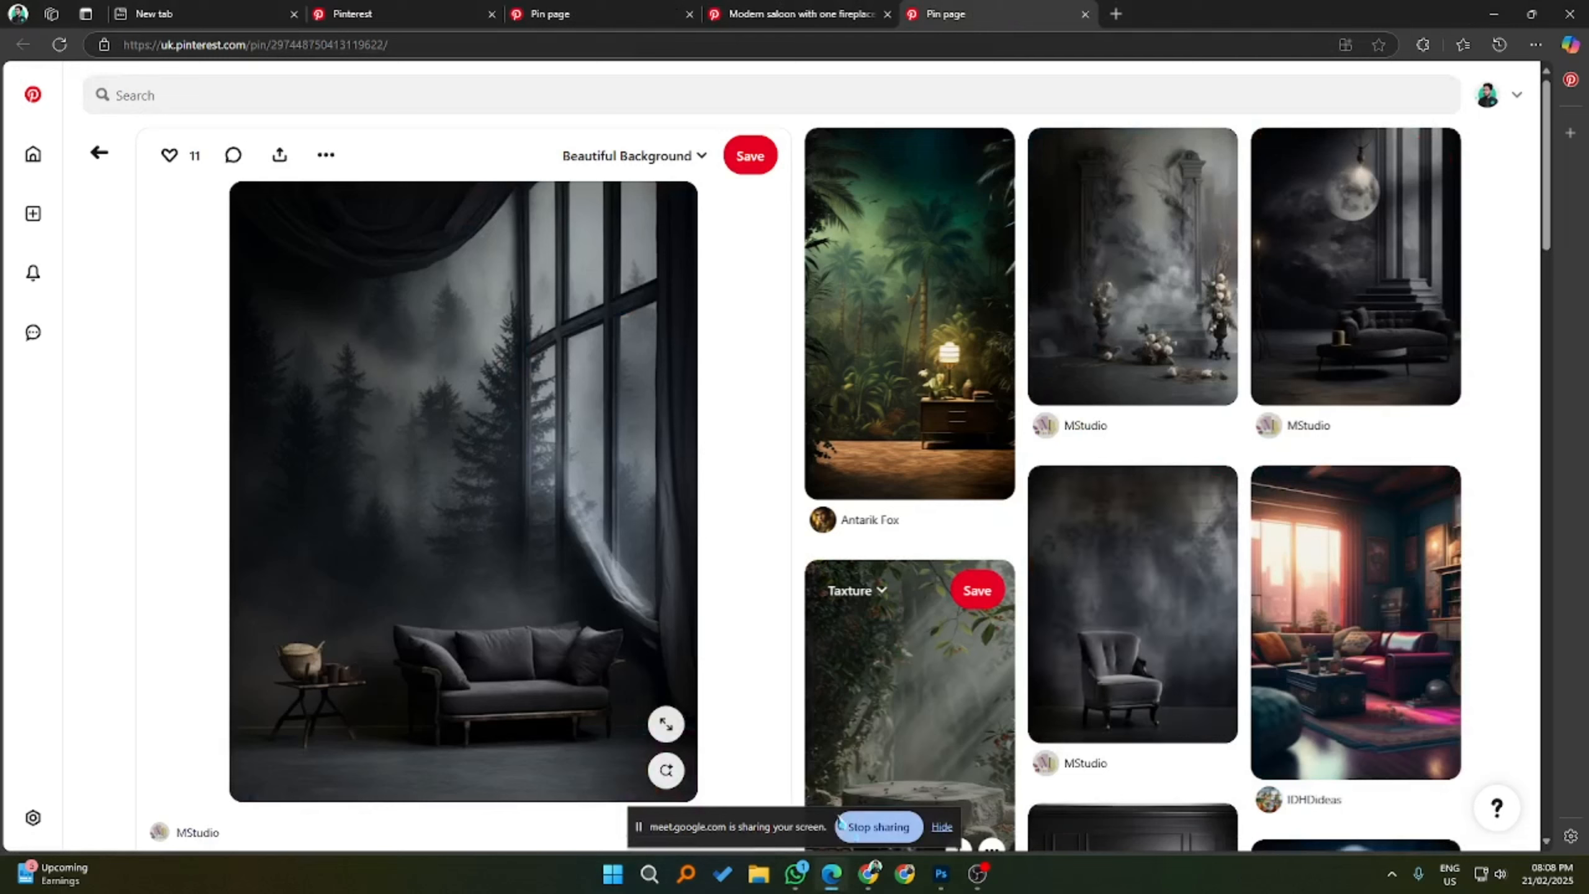
# - Switch to the Design 6 Milanote board in Chrome and look through its reference posters
pyautogui.moveTo(868, 873)
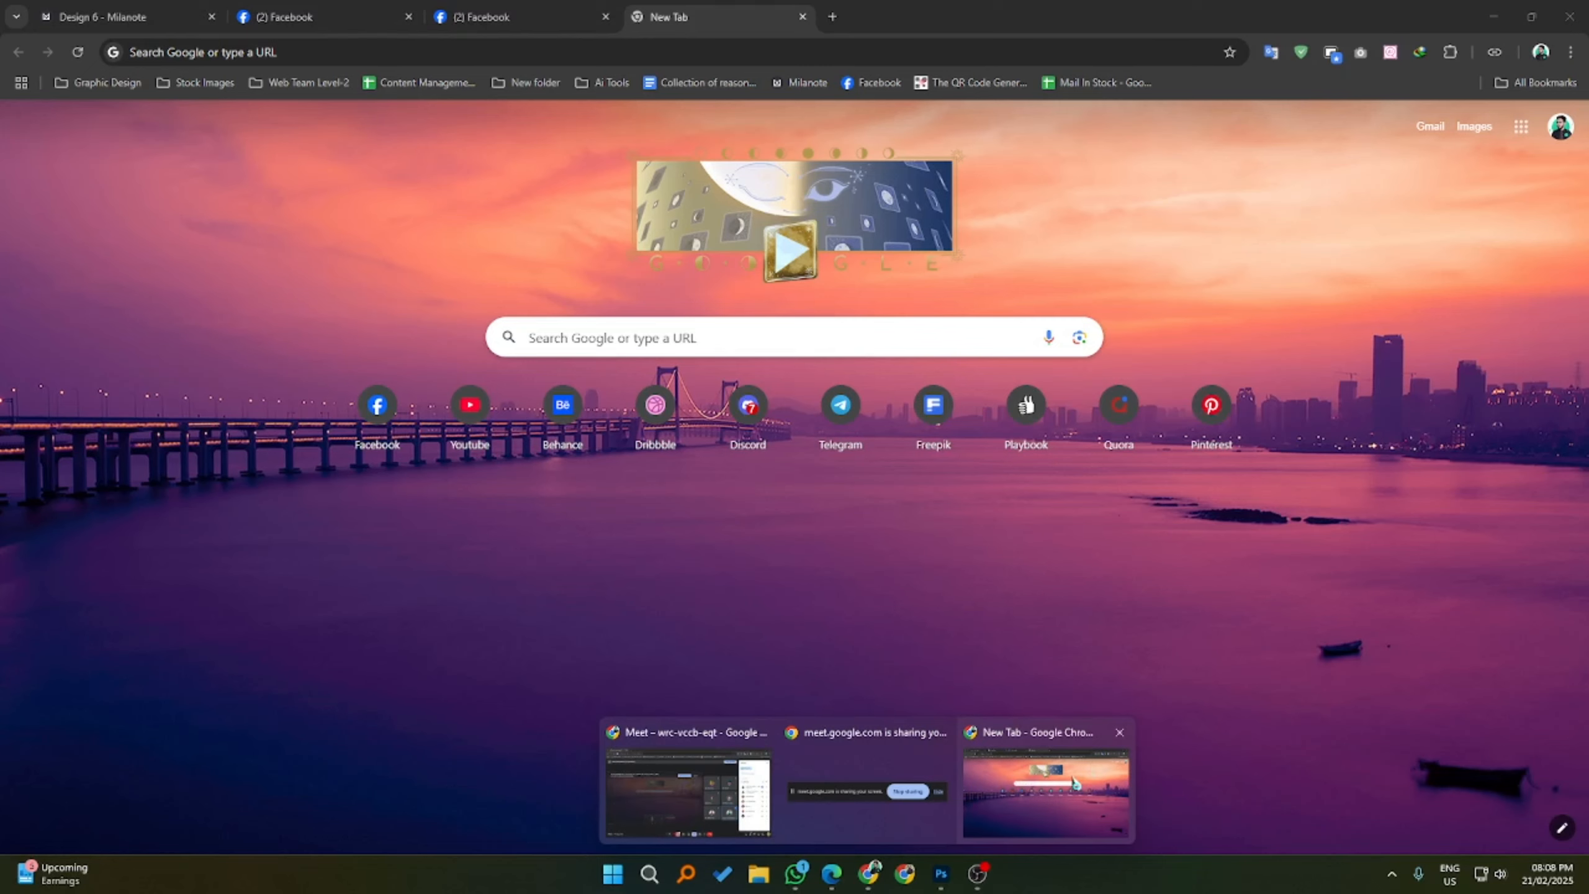
pyautogui.click(1074, 783)
pyautogui.click(125, 17)
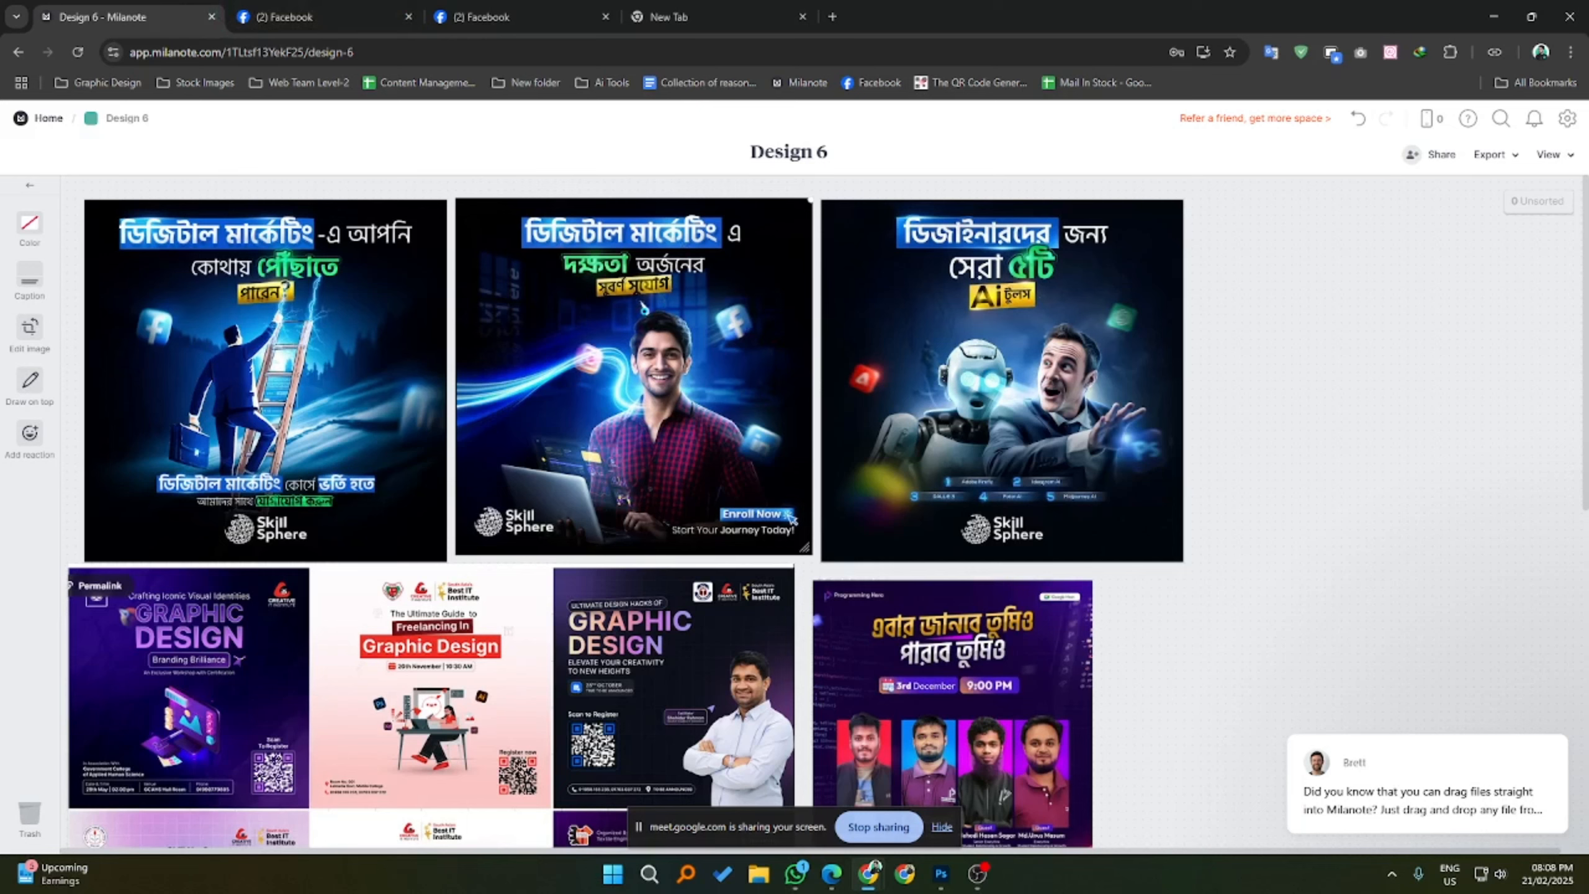
pyautogui.scroll(-5, 820, 688)
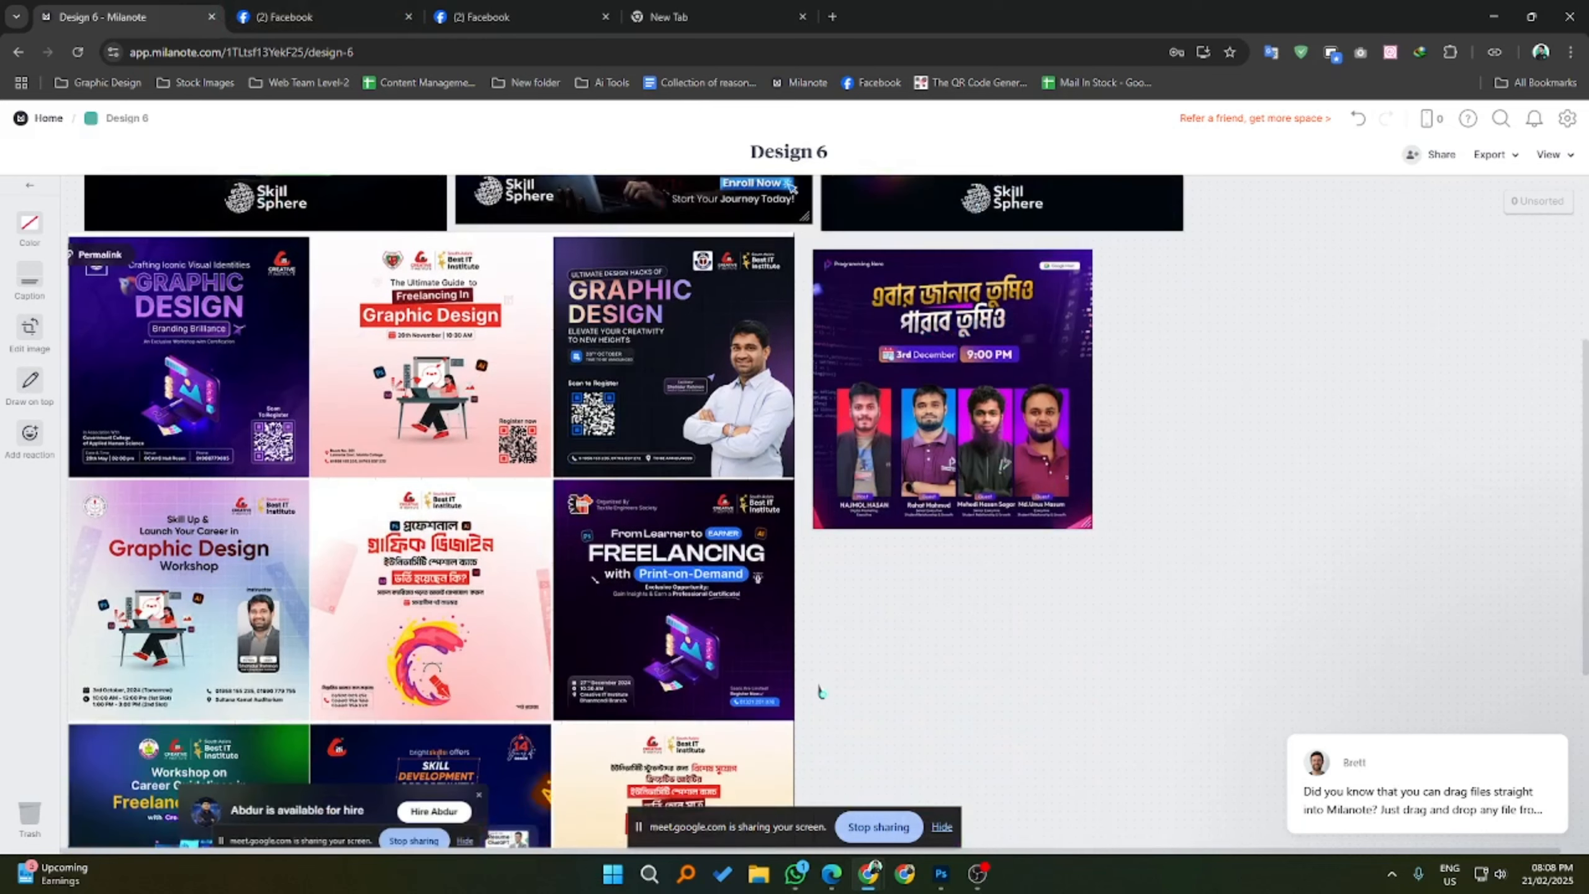
pyautogui.scroll(-5, 819, 681)
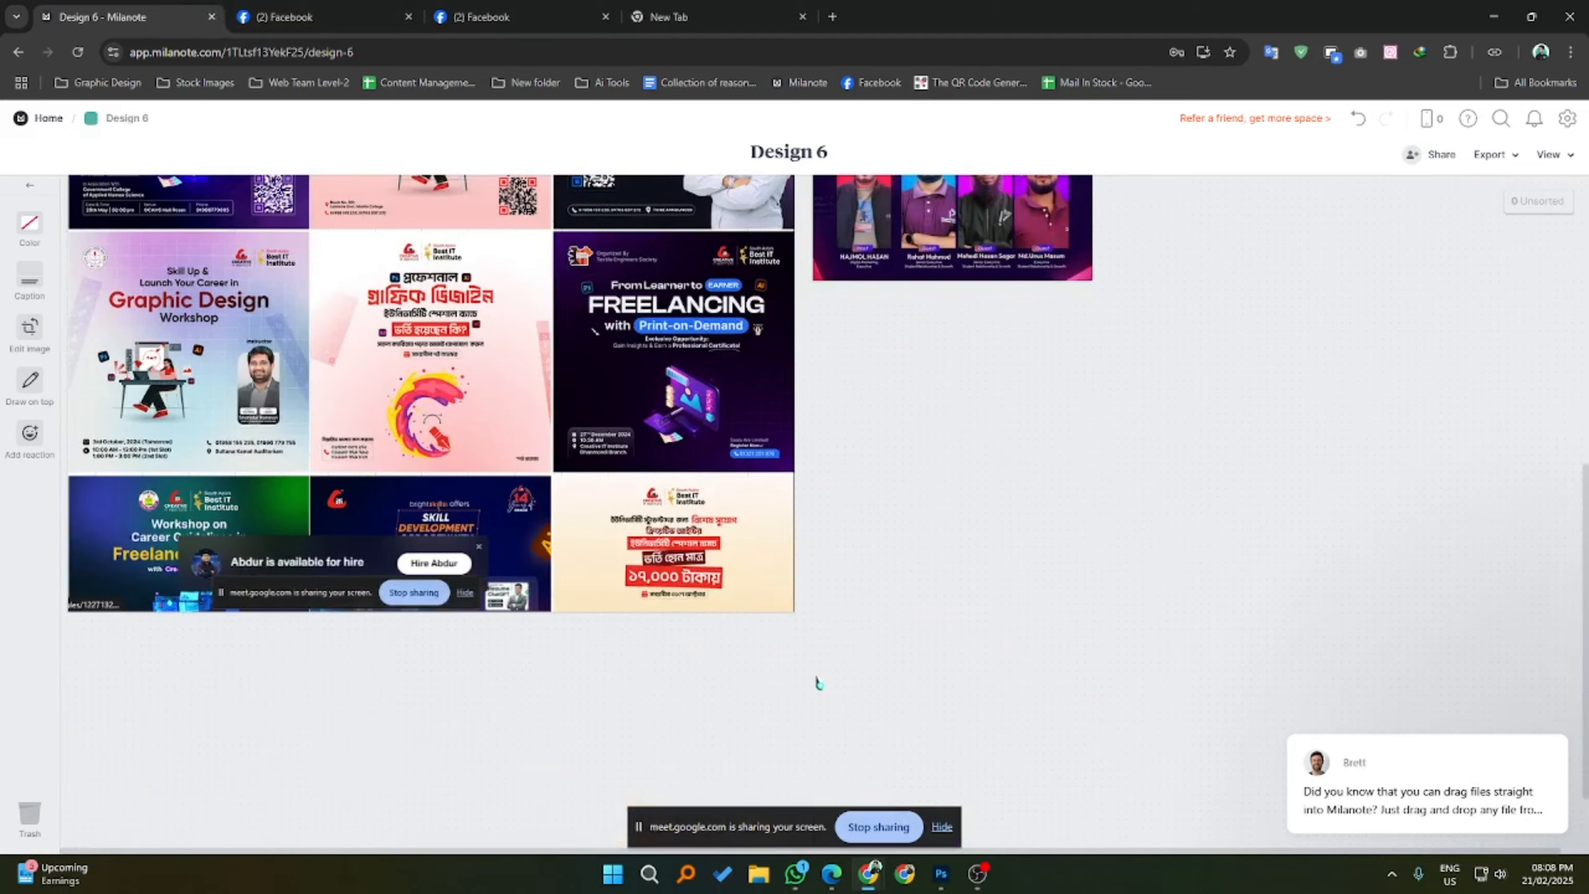
pyautogui.scroll(10, 810, 679)
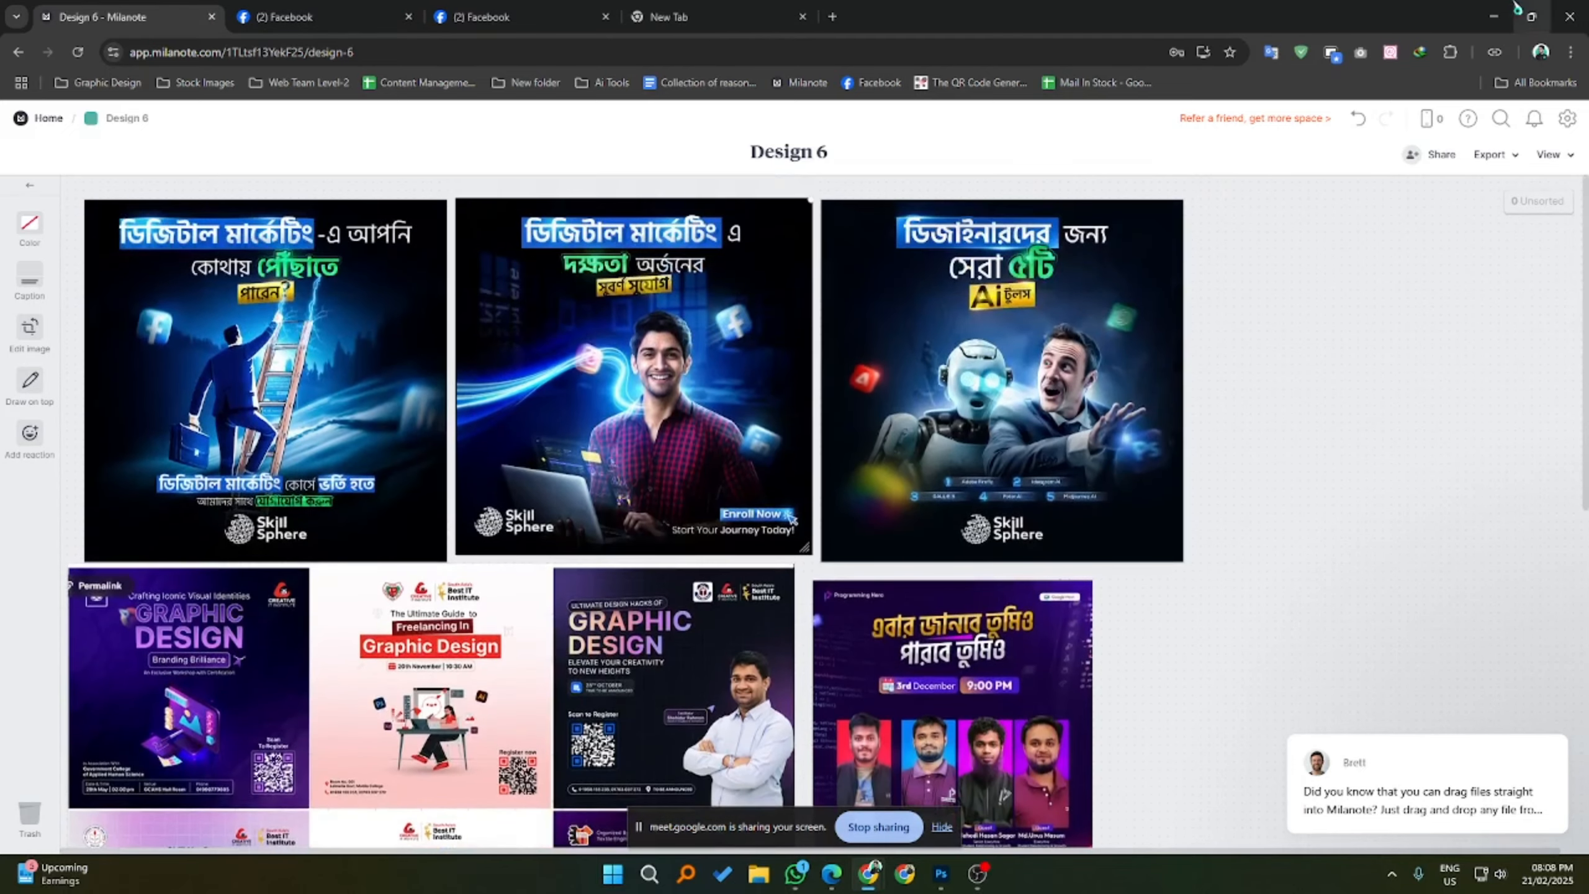
pyautogui.doubleClick(1280, 17)
pyautogui.moveTo(1280, 18); pyautogui.dragTo(1223, 156)
pyautogui.doubleClick(1224, 155)
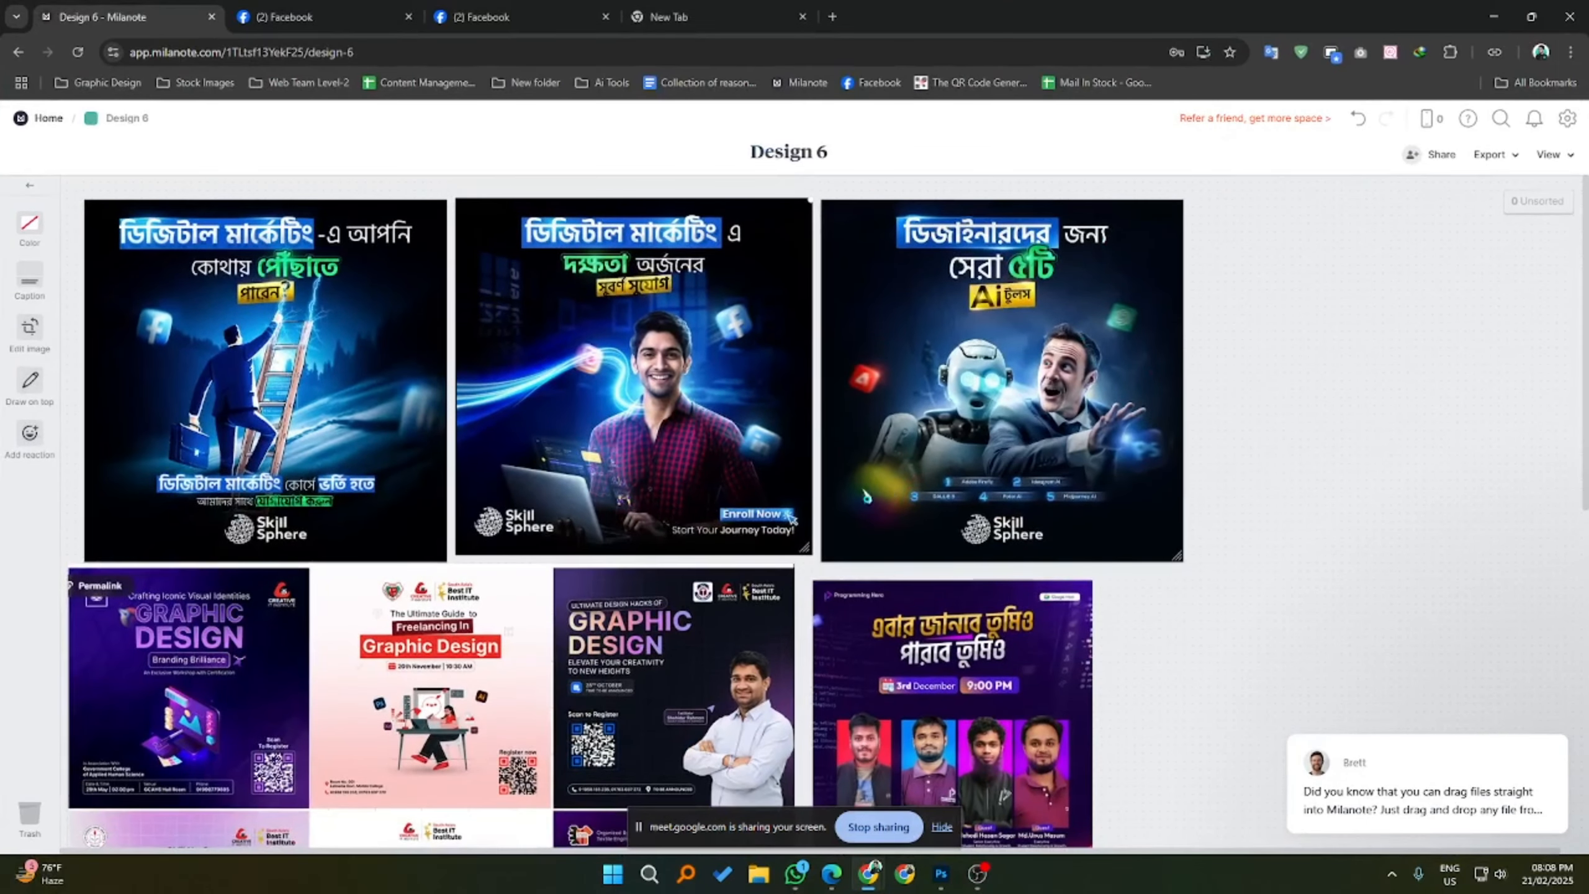
# - Return to Photoshop, duplicate the hidden bright blue colour fill, and place the copy visibly just above the saloon image
pyautogui.click(1485, 8)
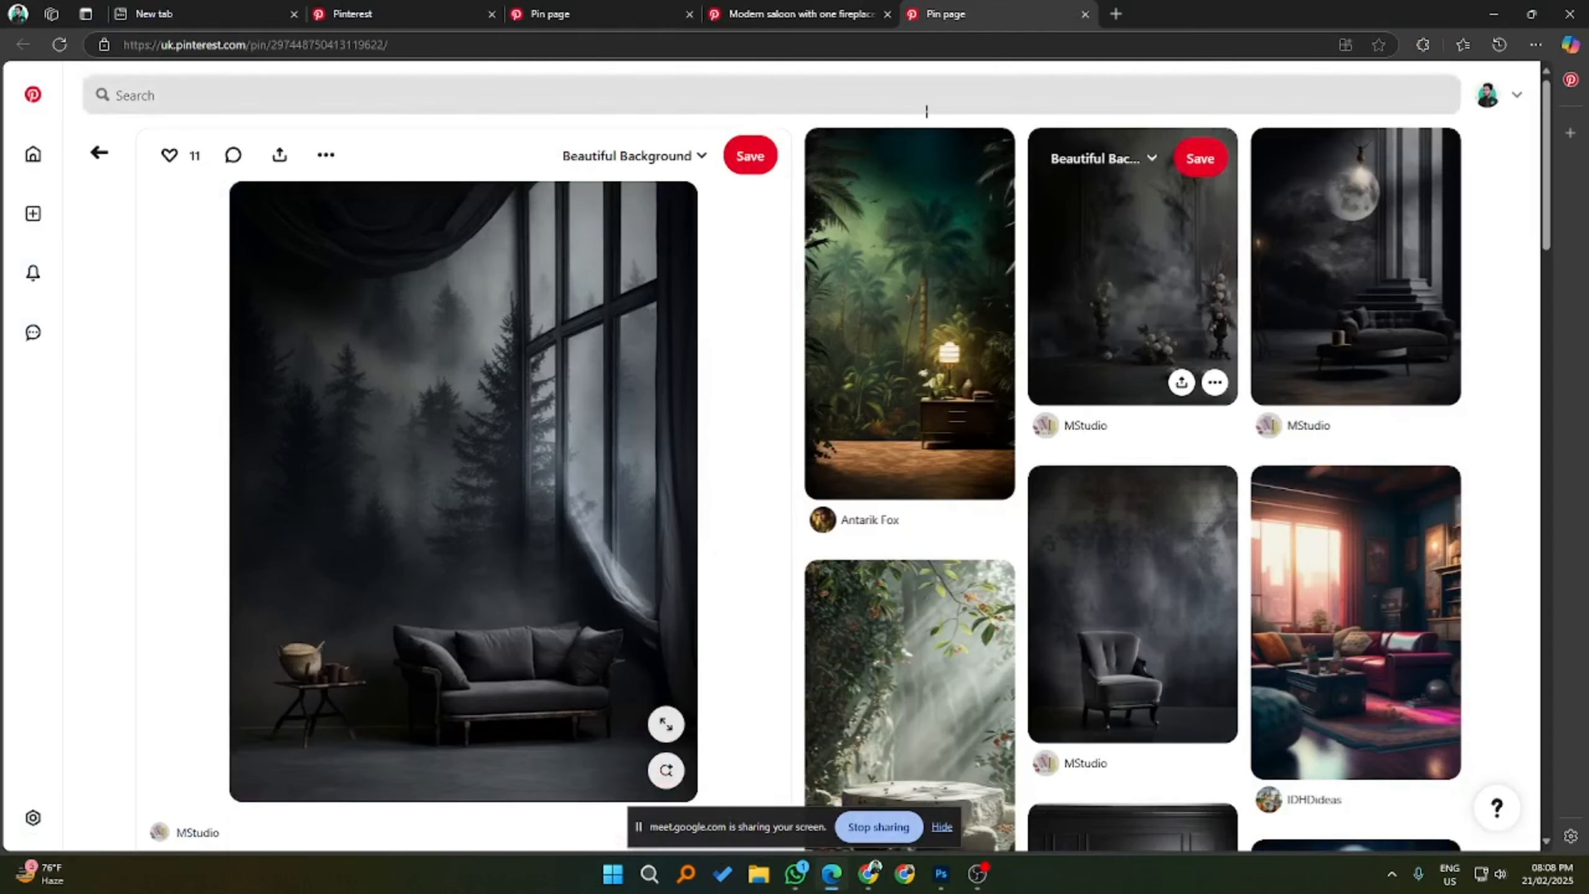
pyautogui.click(1494, 11)
pyautogui.click(1495, 482)
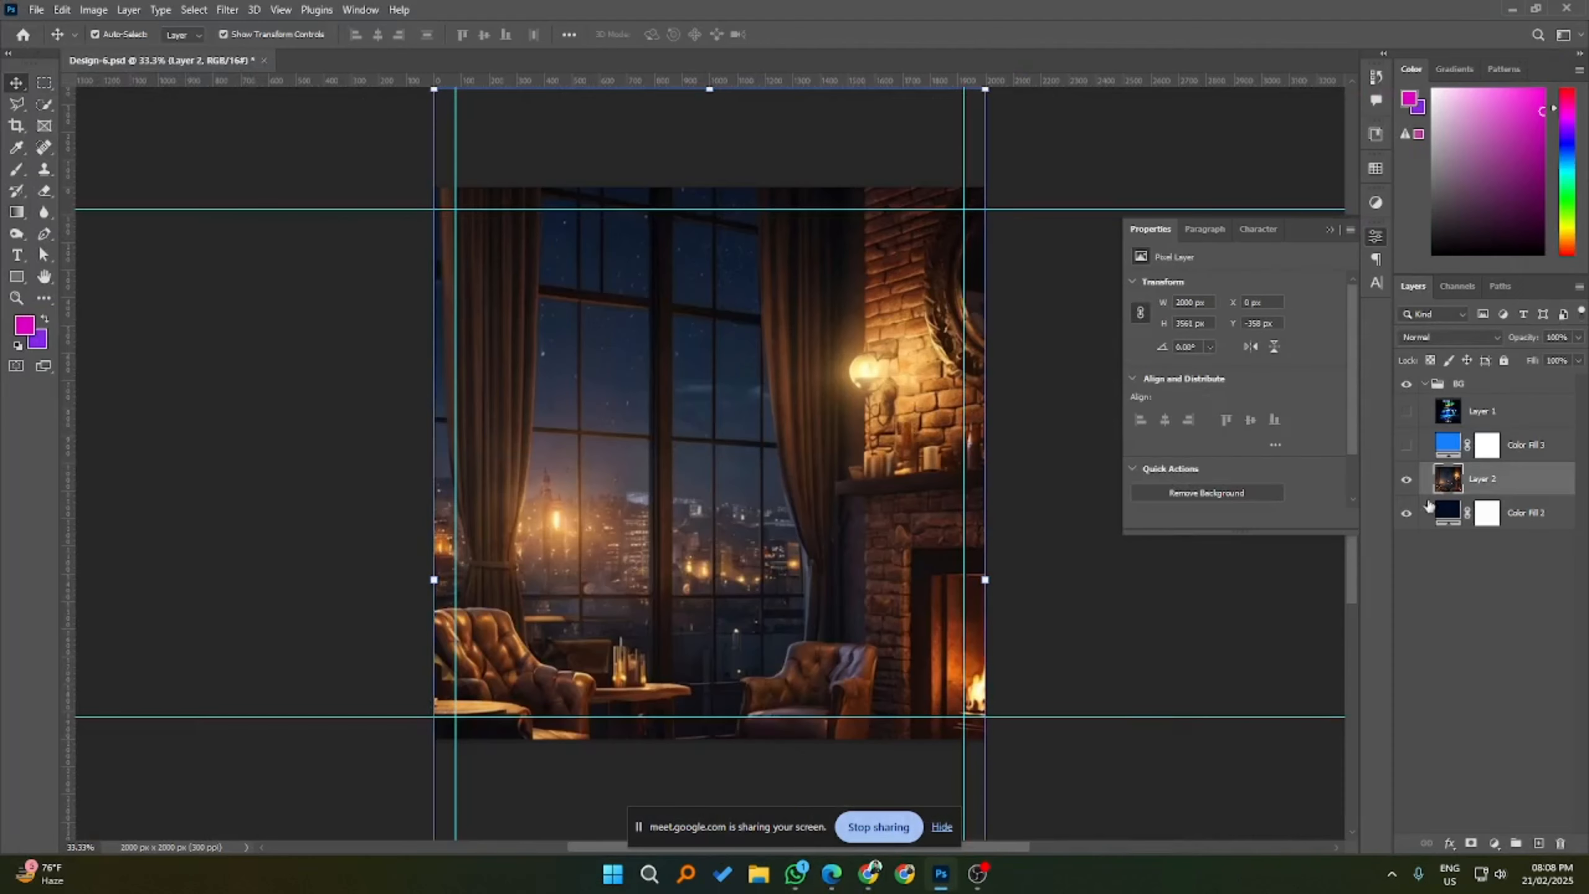
pyautogui.click(1537, 447)
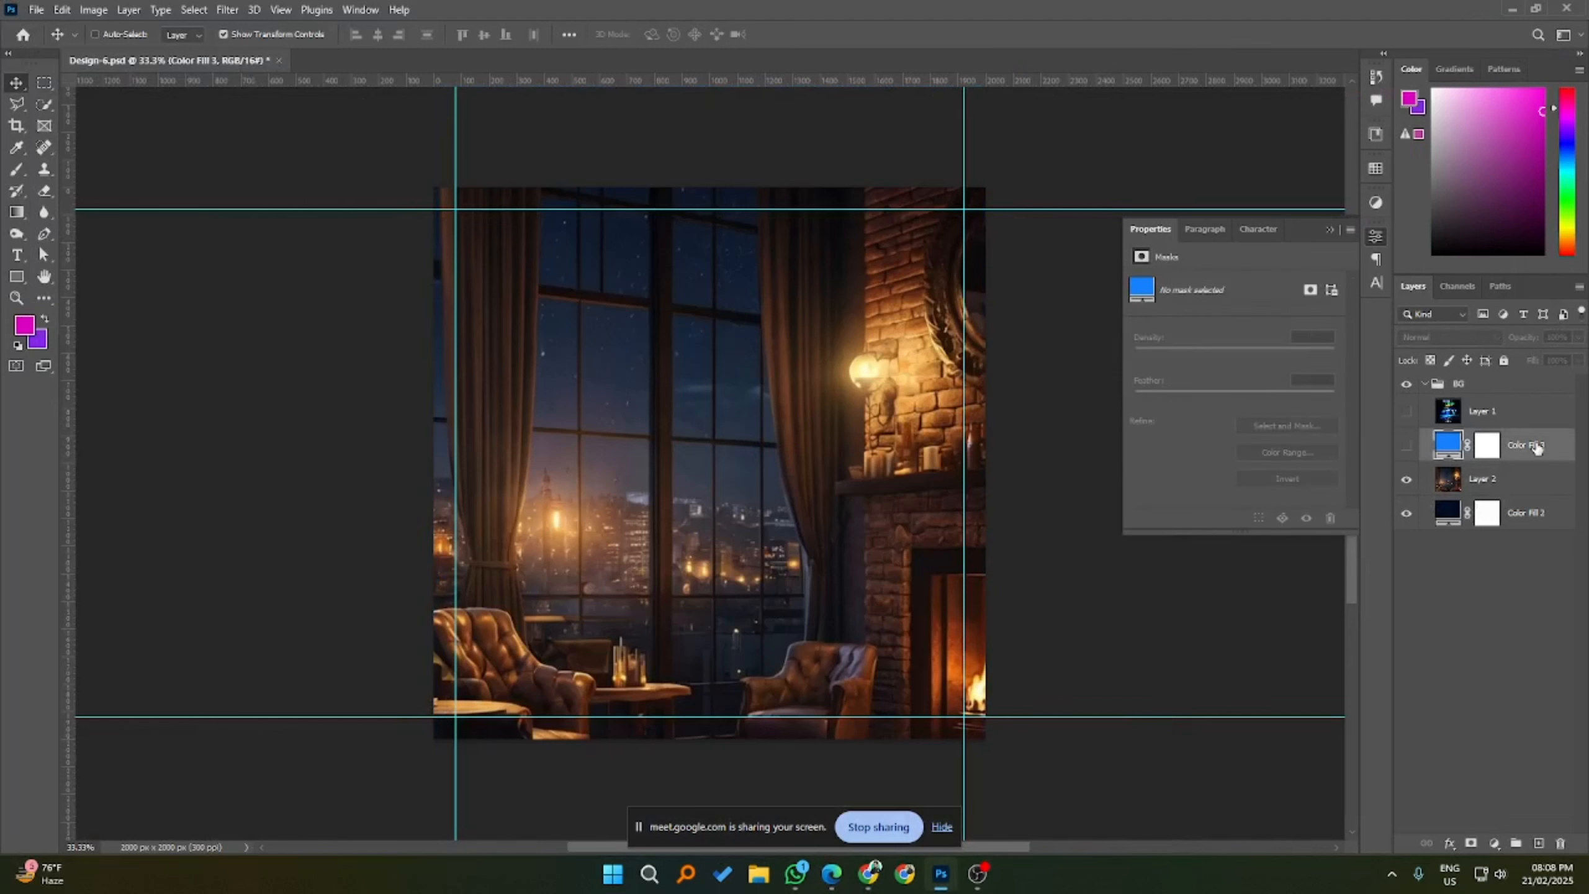
pyautogui.hotkey('ctrl', 'j')
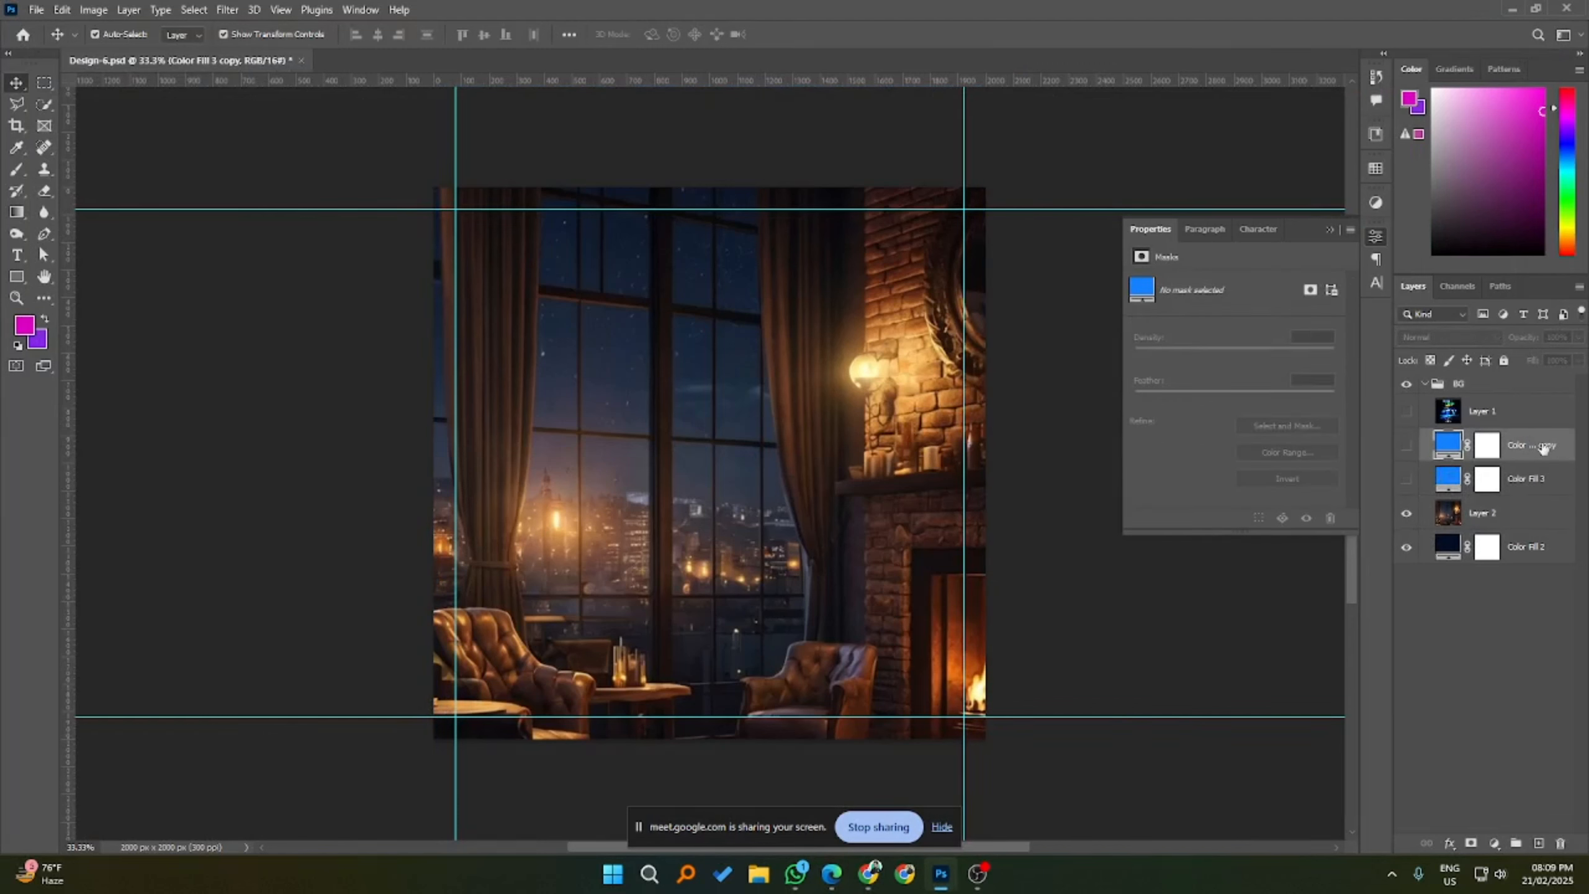
pyautogui.moveTo(1541, 448); pyautogui.dragTo(1470, 487)
pyautogui.click(1405, 479)
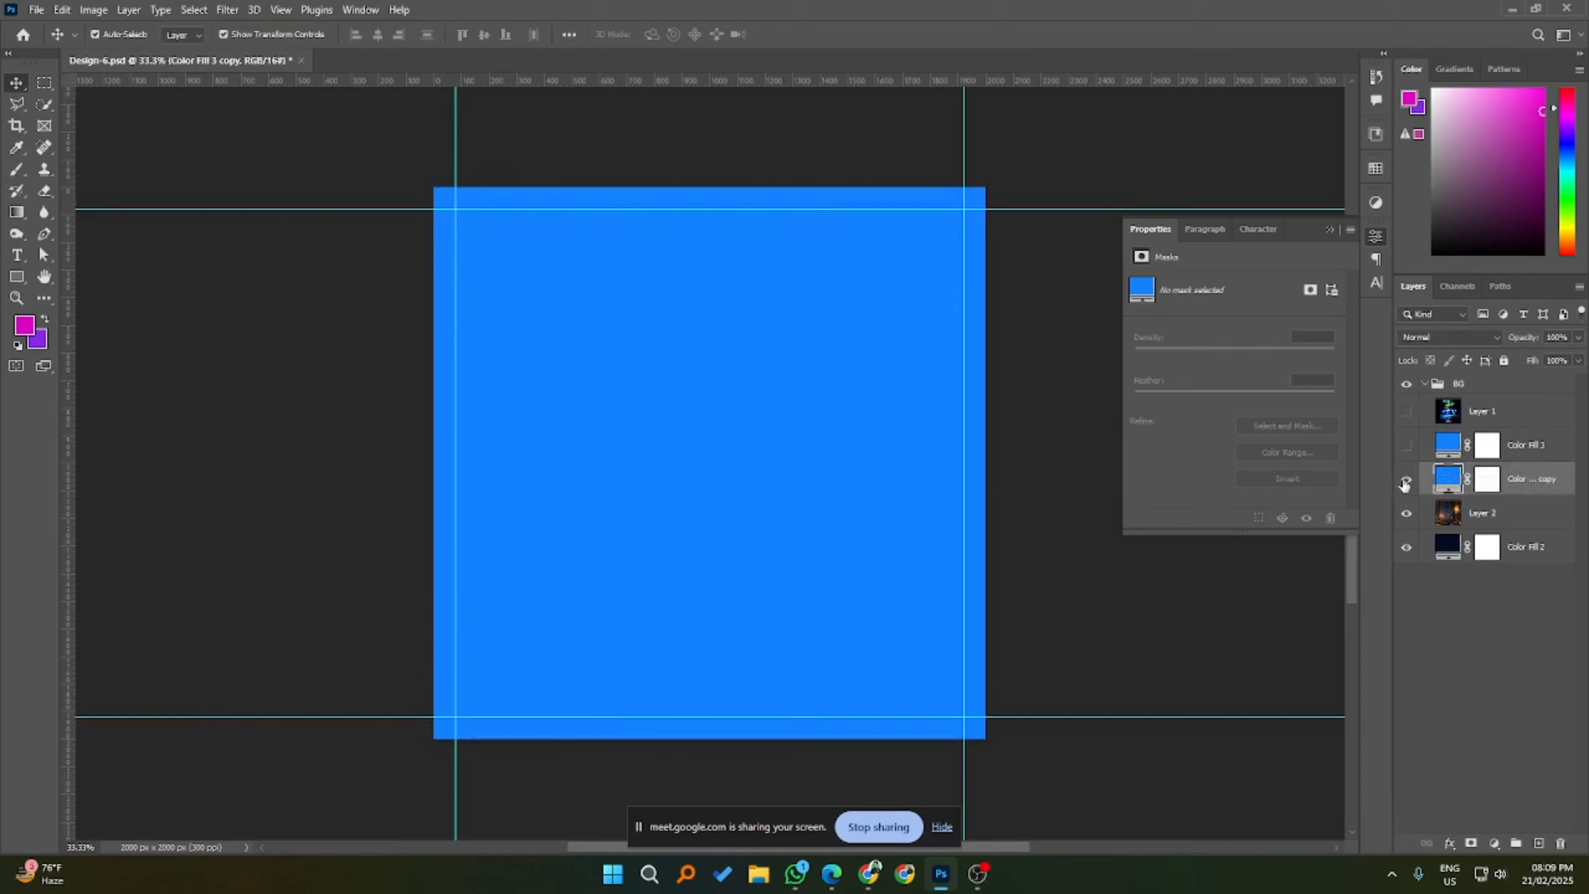
# - Set the blend mode of the blue fill copy to Color to tint the saloon image
pyautogui.hotkey('alt', 'Tab')
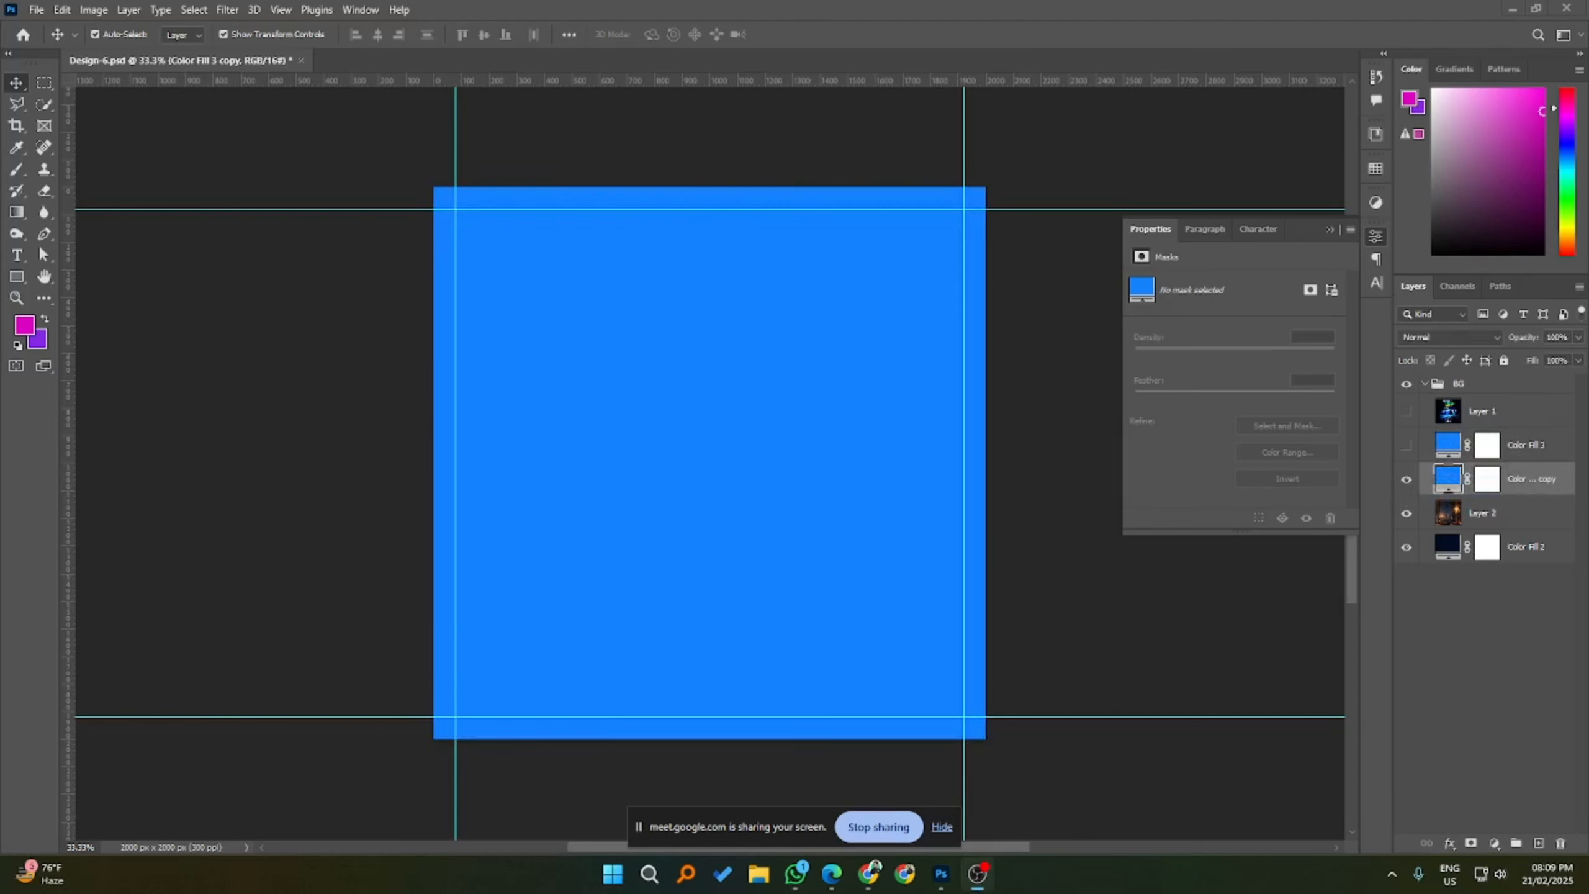
pyautogui.hotkey('alt', 'Tab')
pyautogui.click(1451, 342)
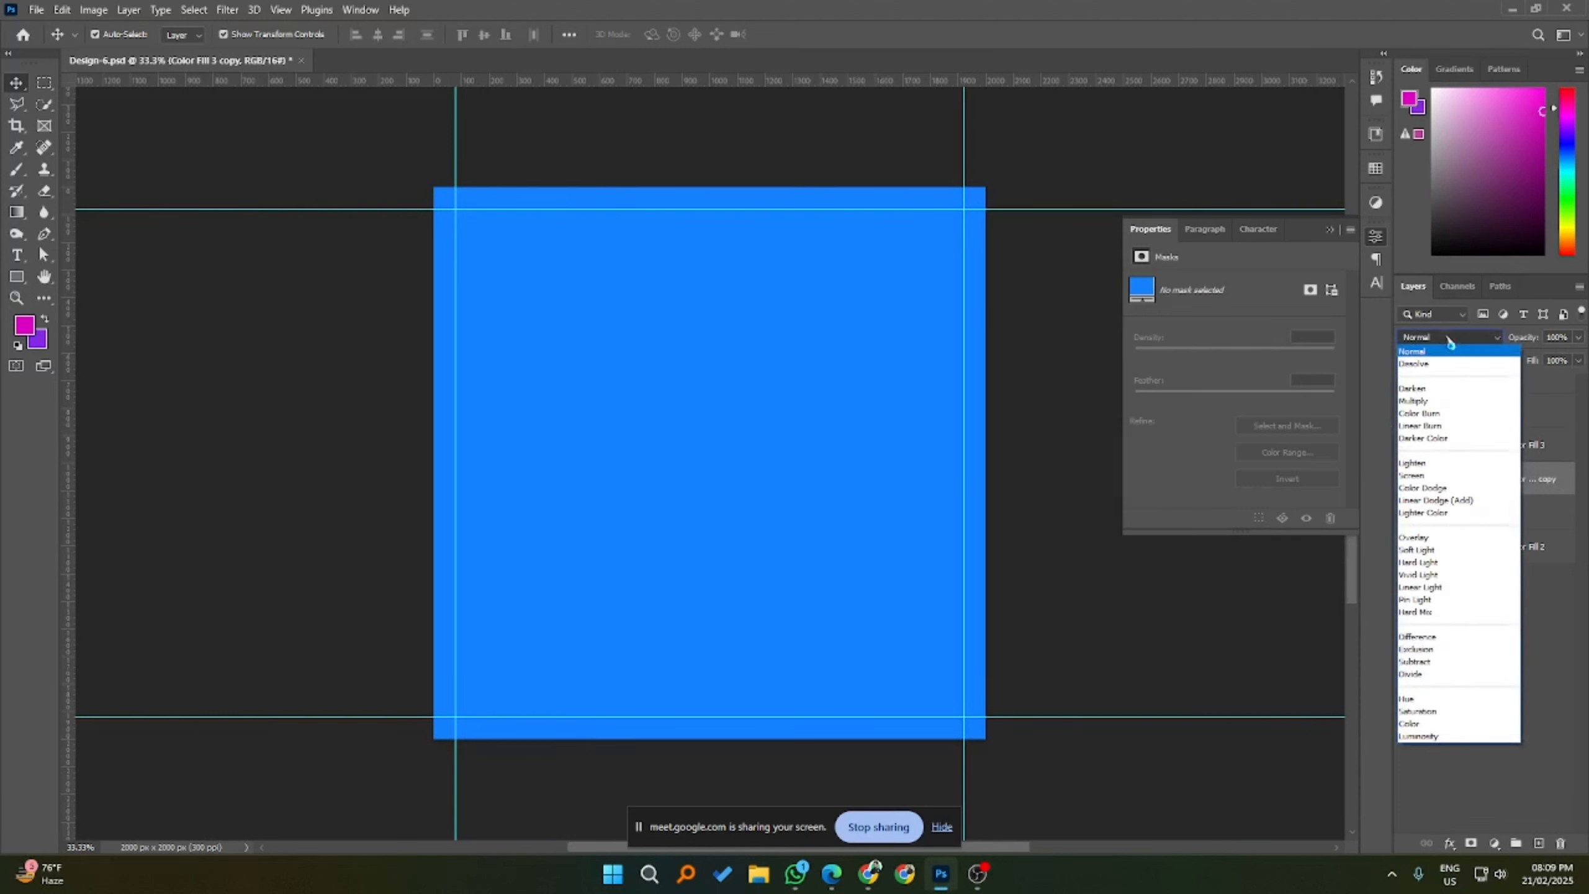
pyautogui.click(1418, 725)
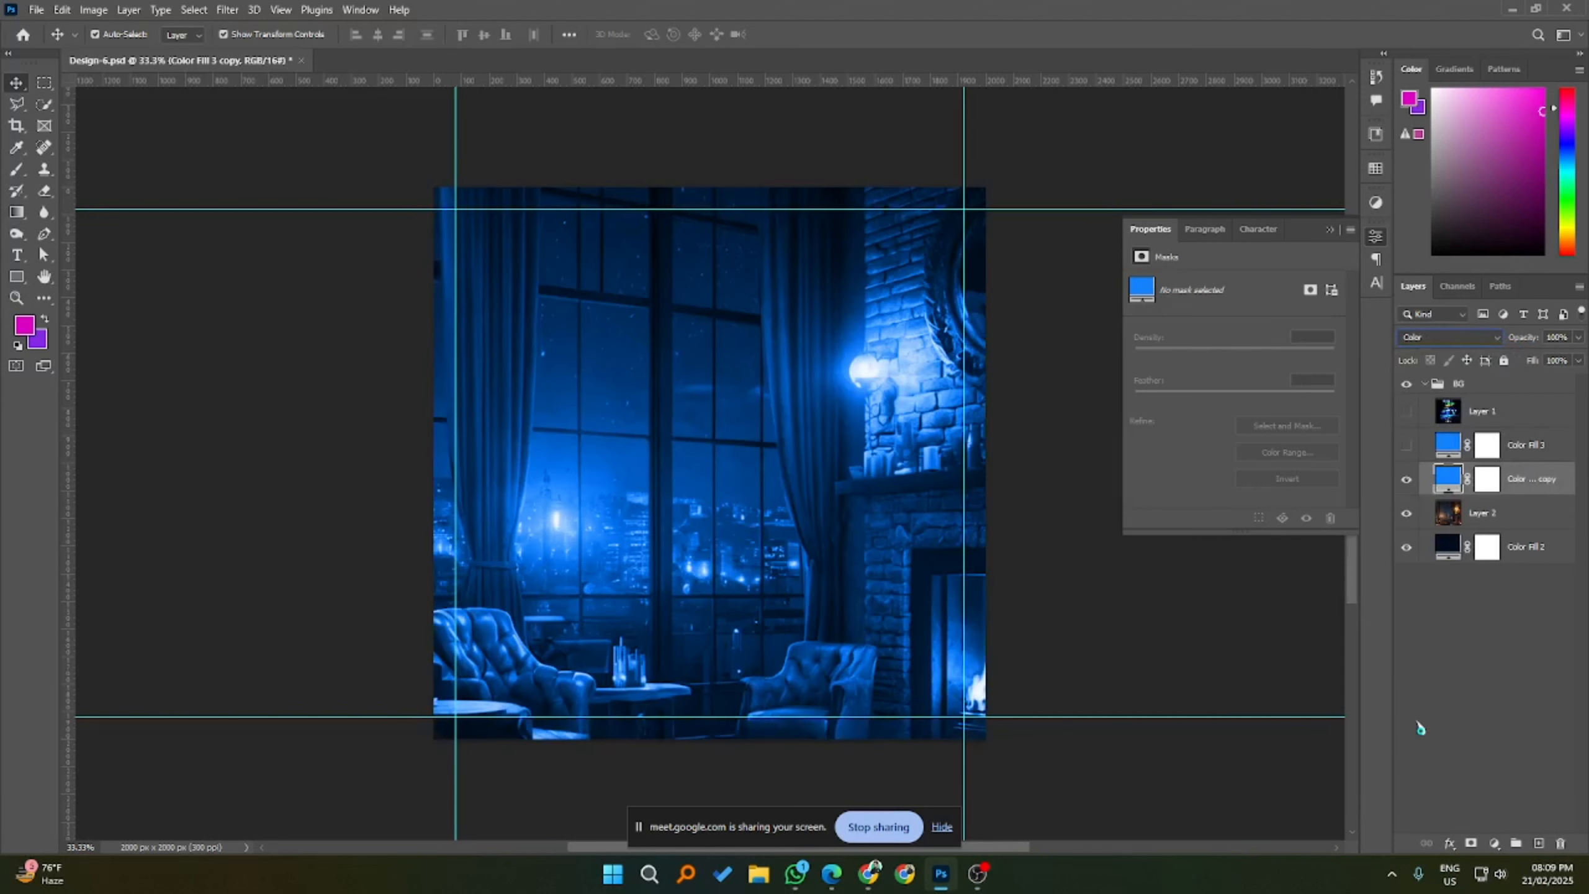
pyautogui.click(1407, 478)
pyautogui.click(1484, 514)
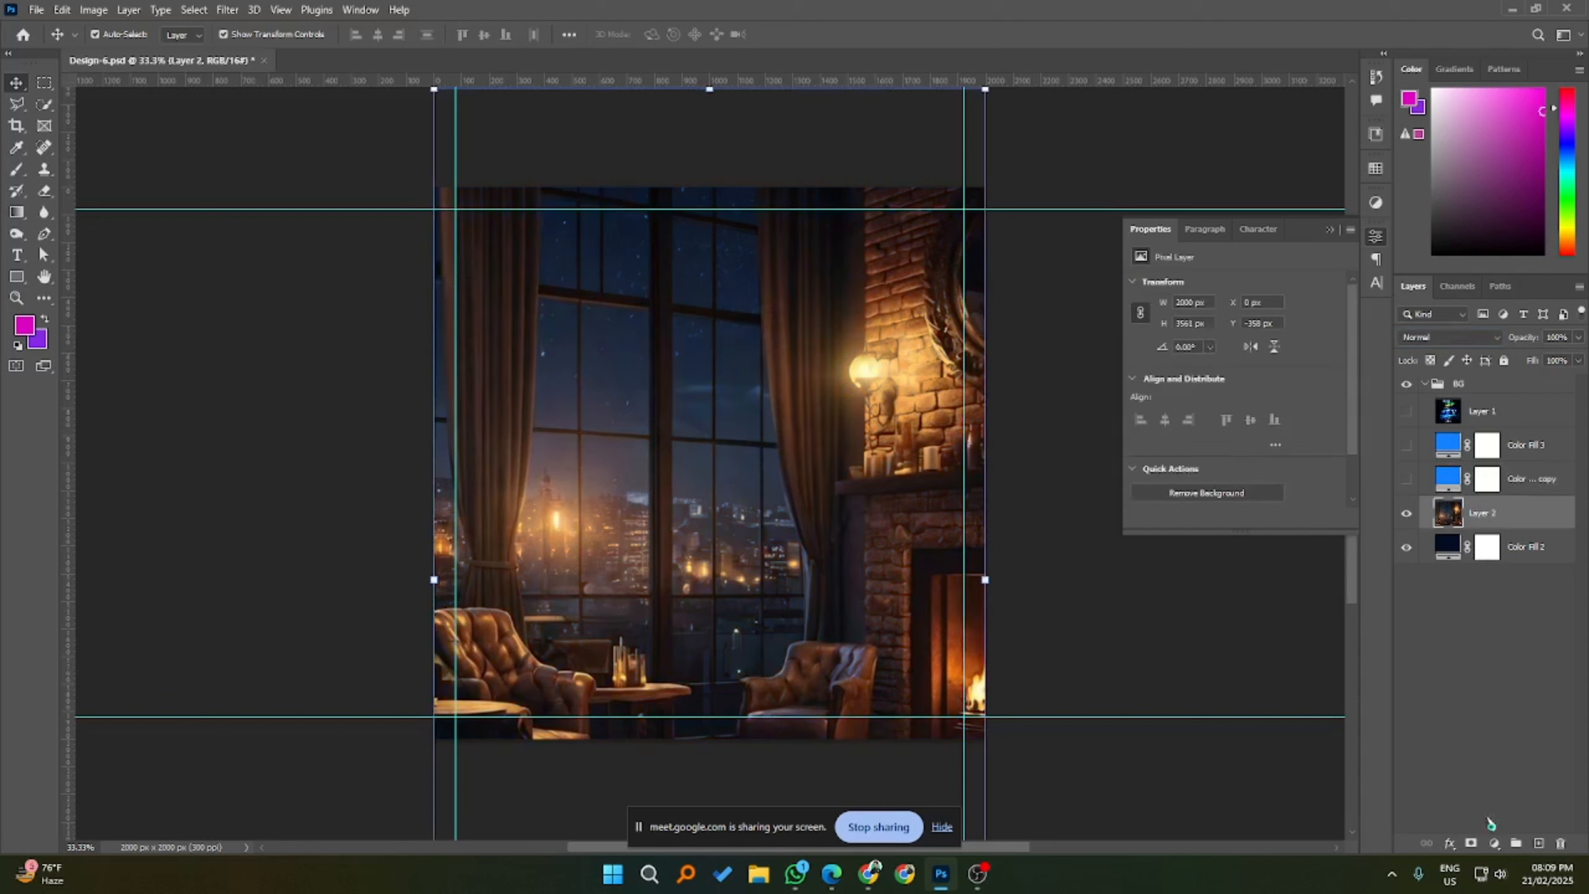
pyautogui.click(1495, 844)
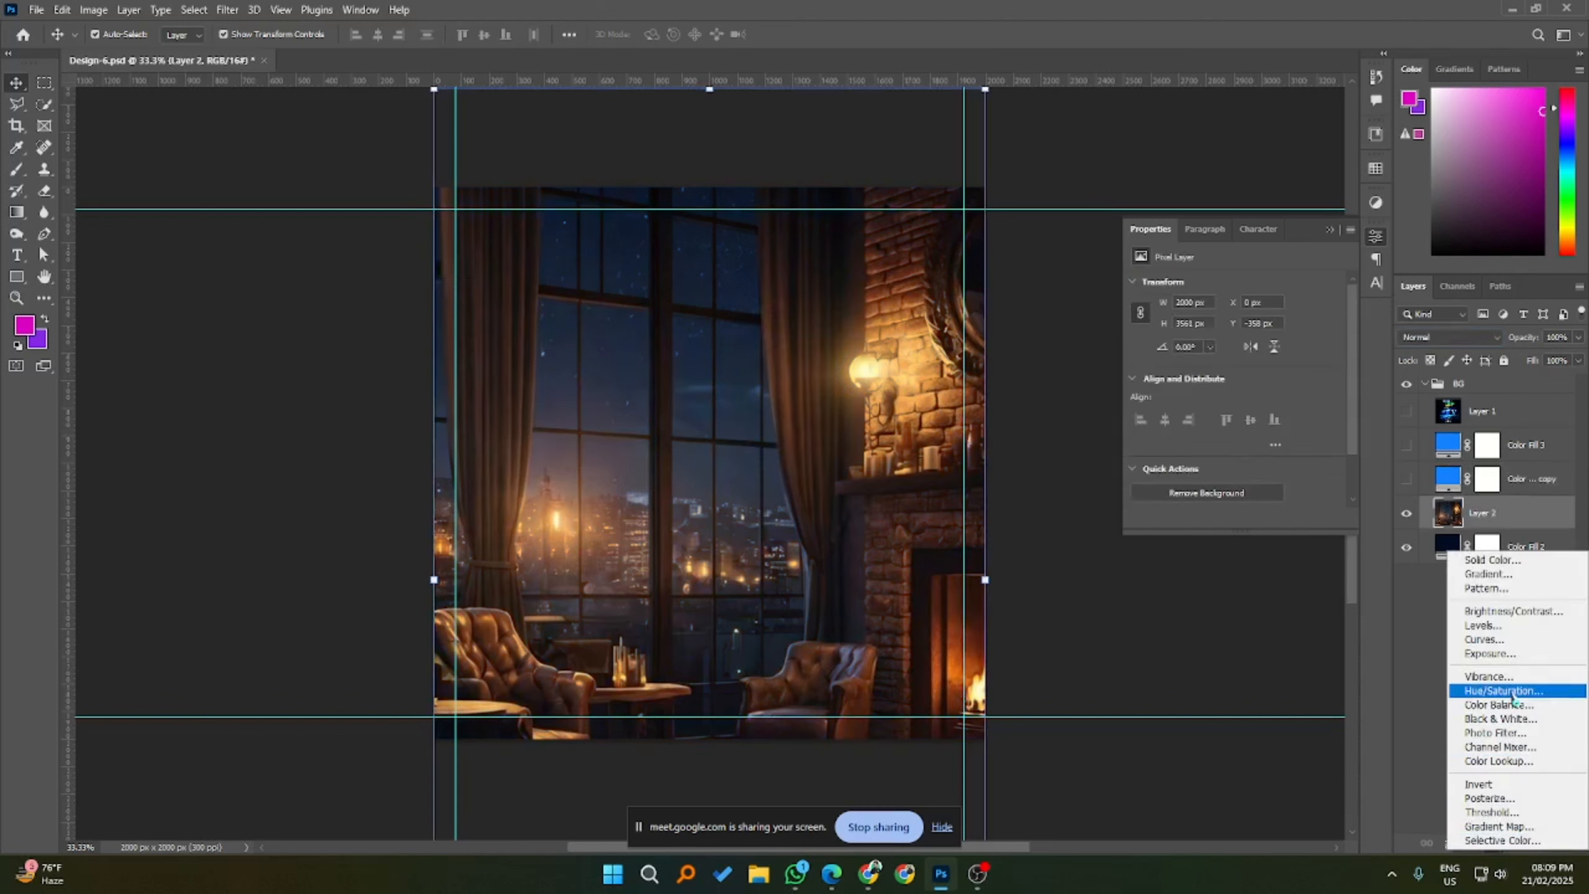
pyautogui.click(1527, 490)
pyautogui.click(1406, 479)
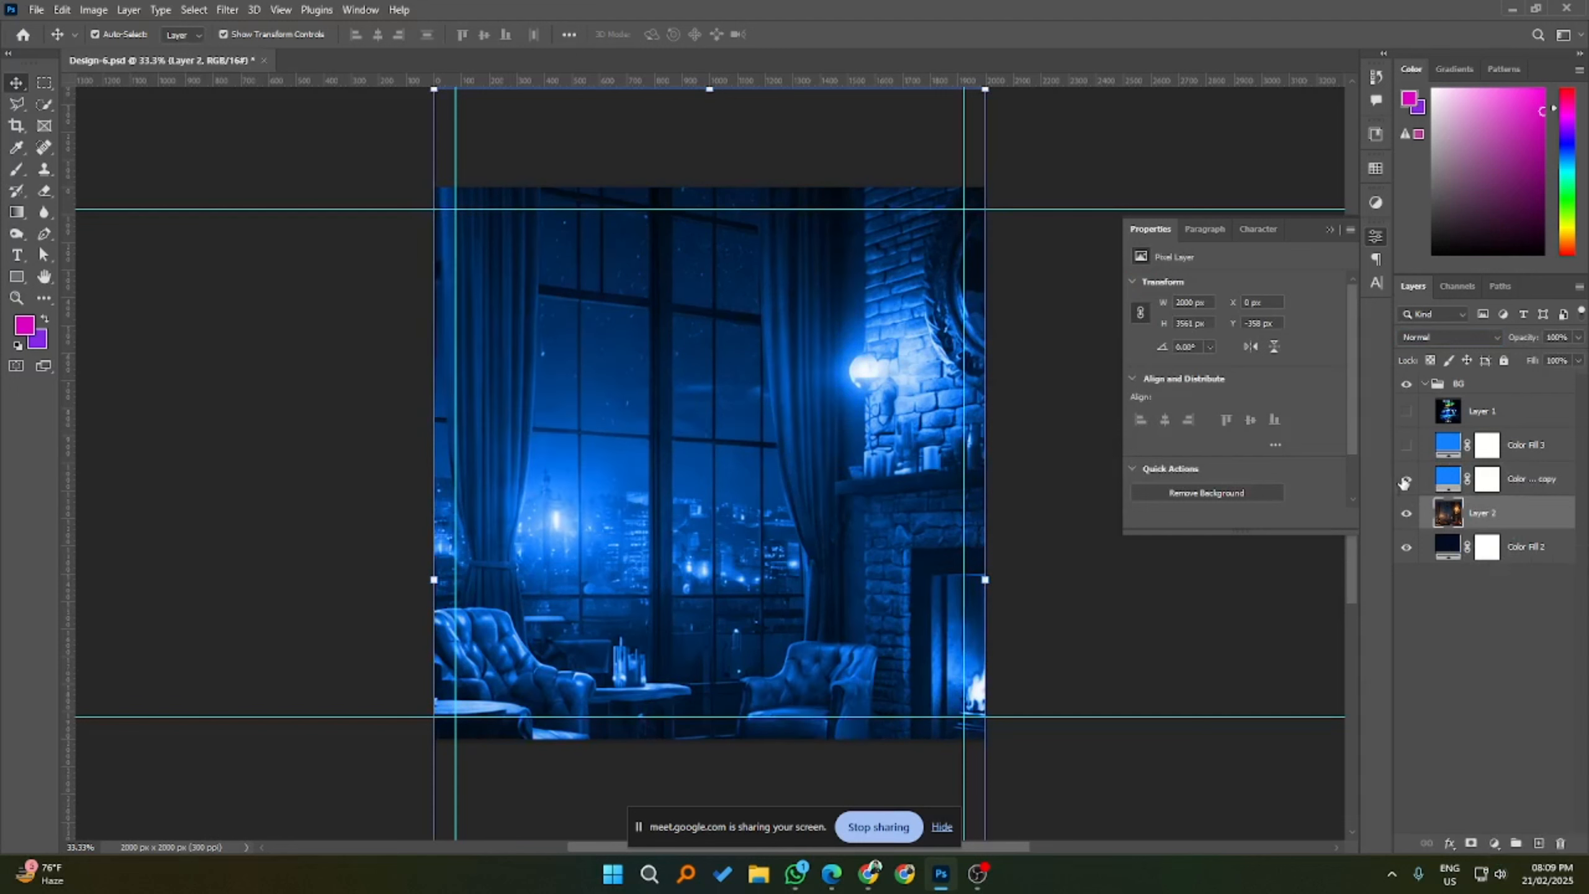
# - Change the colour of the blue tint fill above the saloon image to the darker blue 00499c
pyautogui.doubleClick(1439, 479)
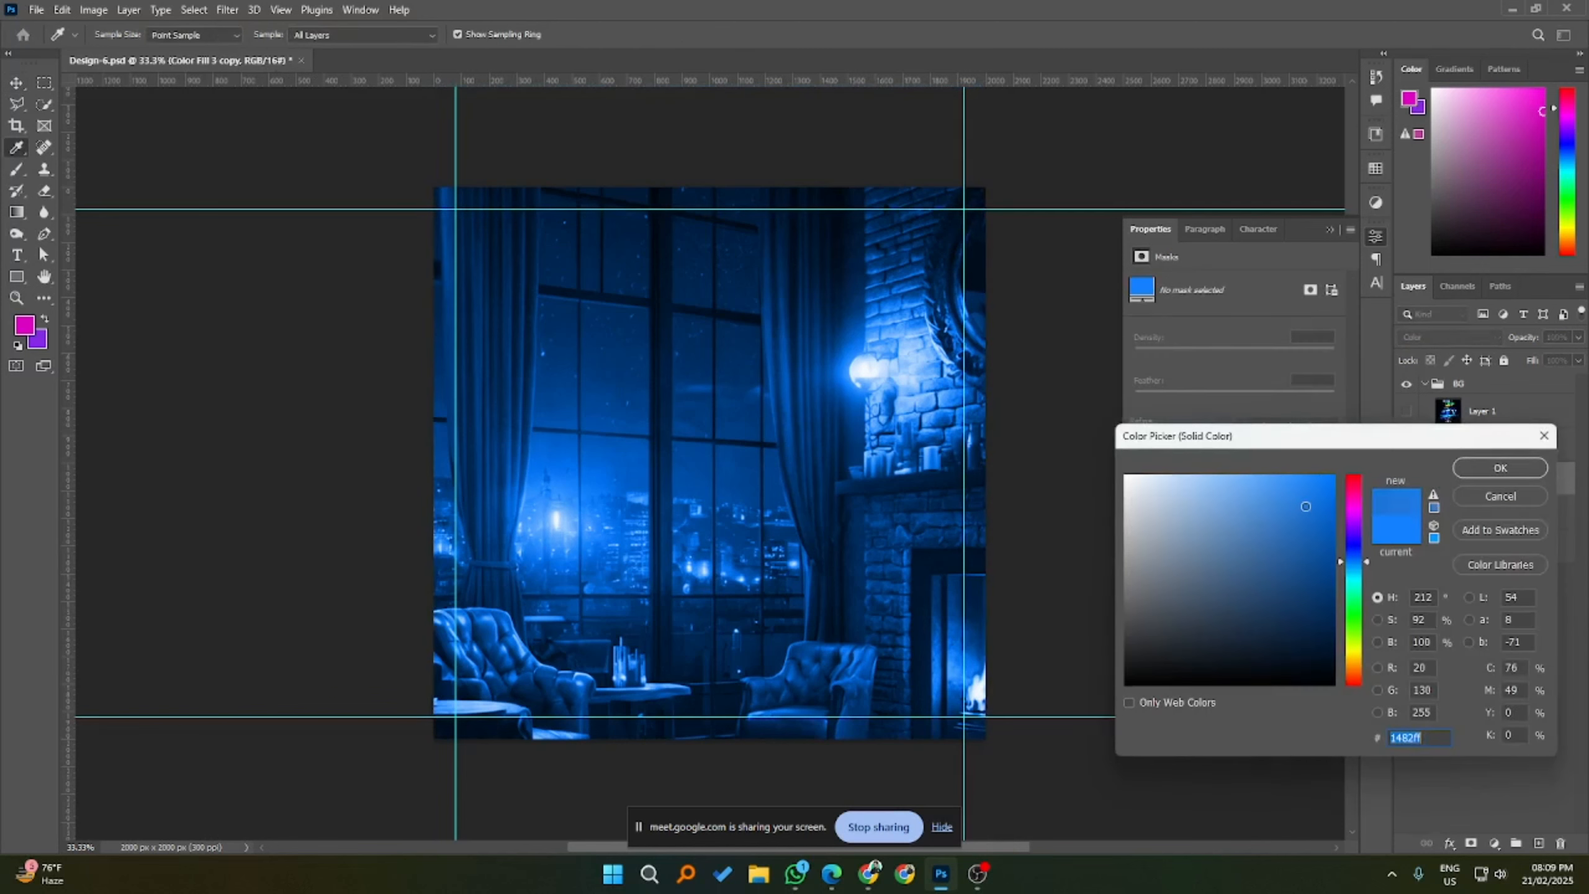
pyautogui.moveTo(1336, 519)
pyautogui.mouseDown()
pyautogui.moveTo(1371, 581)
pyautogui.moveTo(1342, 595)
pyautogui.moveTo(1337, 555)
pyautogui.moveTo(1217, 530)
pyautogui.moveTo(1336, 539)
pyautogui.moveTo(1186, 503)
pyautogui.moveTo(1336, 537)
pyautogui.moveTo(1326, 589)
pyautogui.moveTo(1343, 541)
pyautogui.moveTo(1333, 556)
pyautogui.mouseUp()
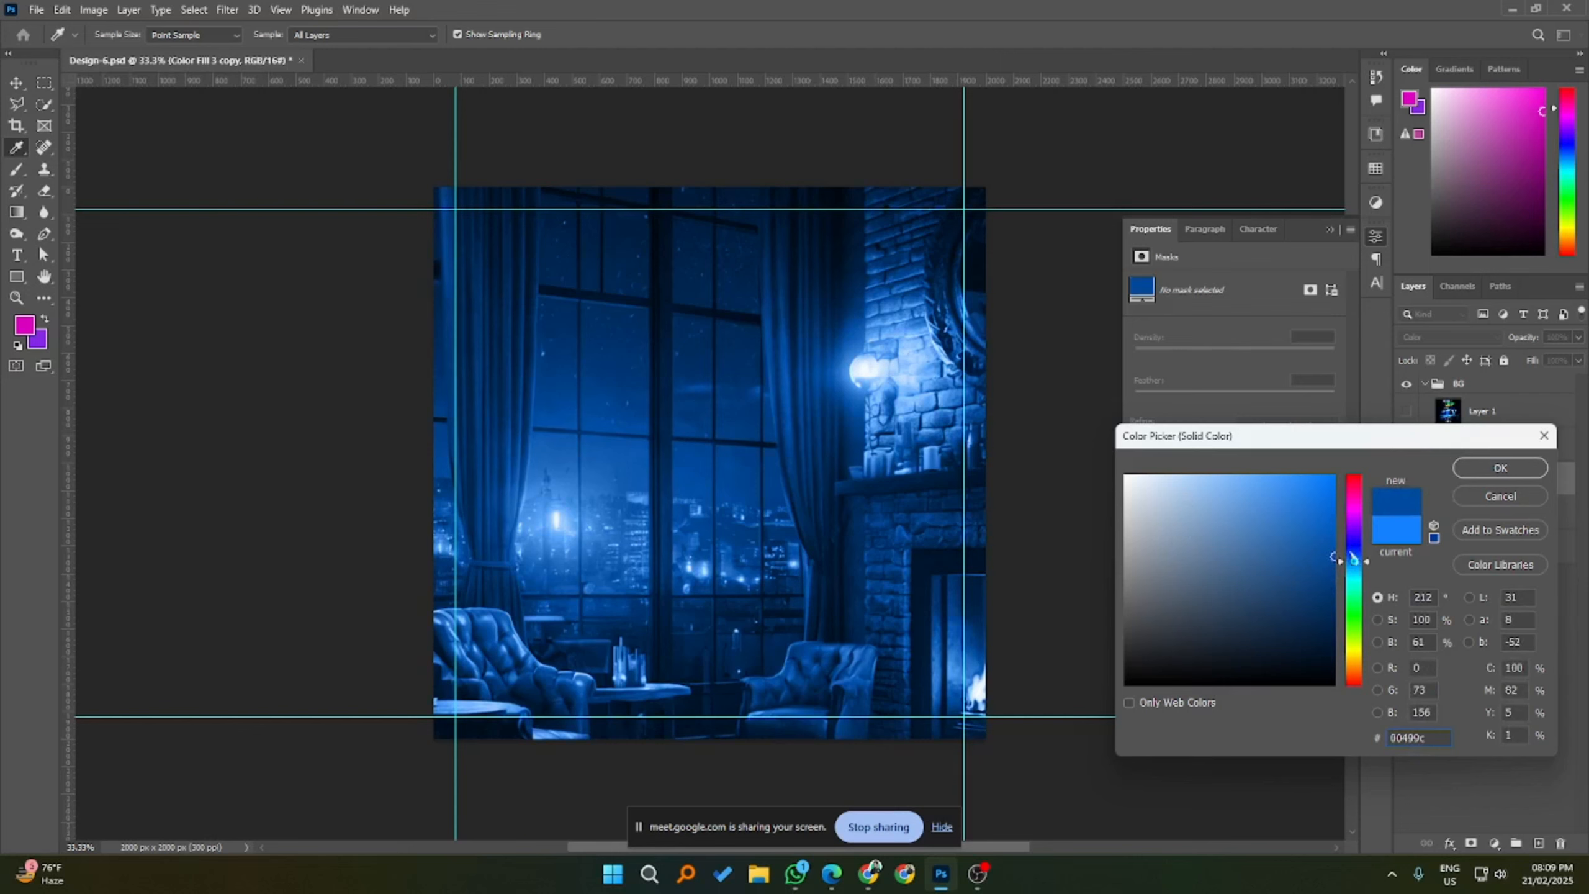
pyautogui.click(1470, 470)
# - Compare the background with the blue tint fill and the saloon image layer switched off and on
pyautogui.click(1559, 548)
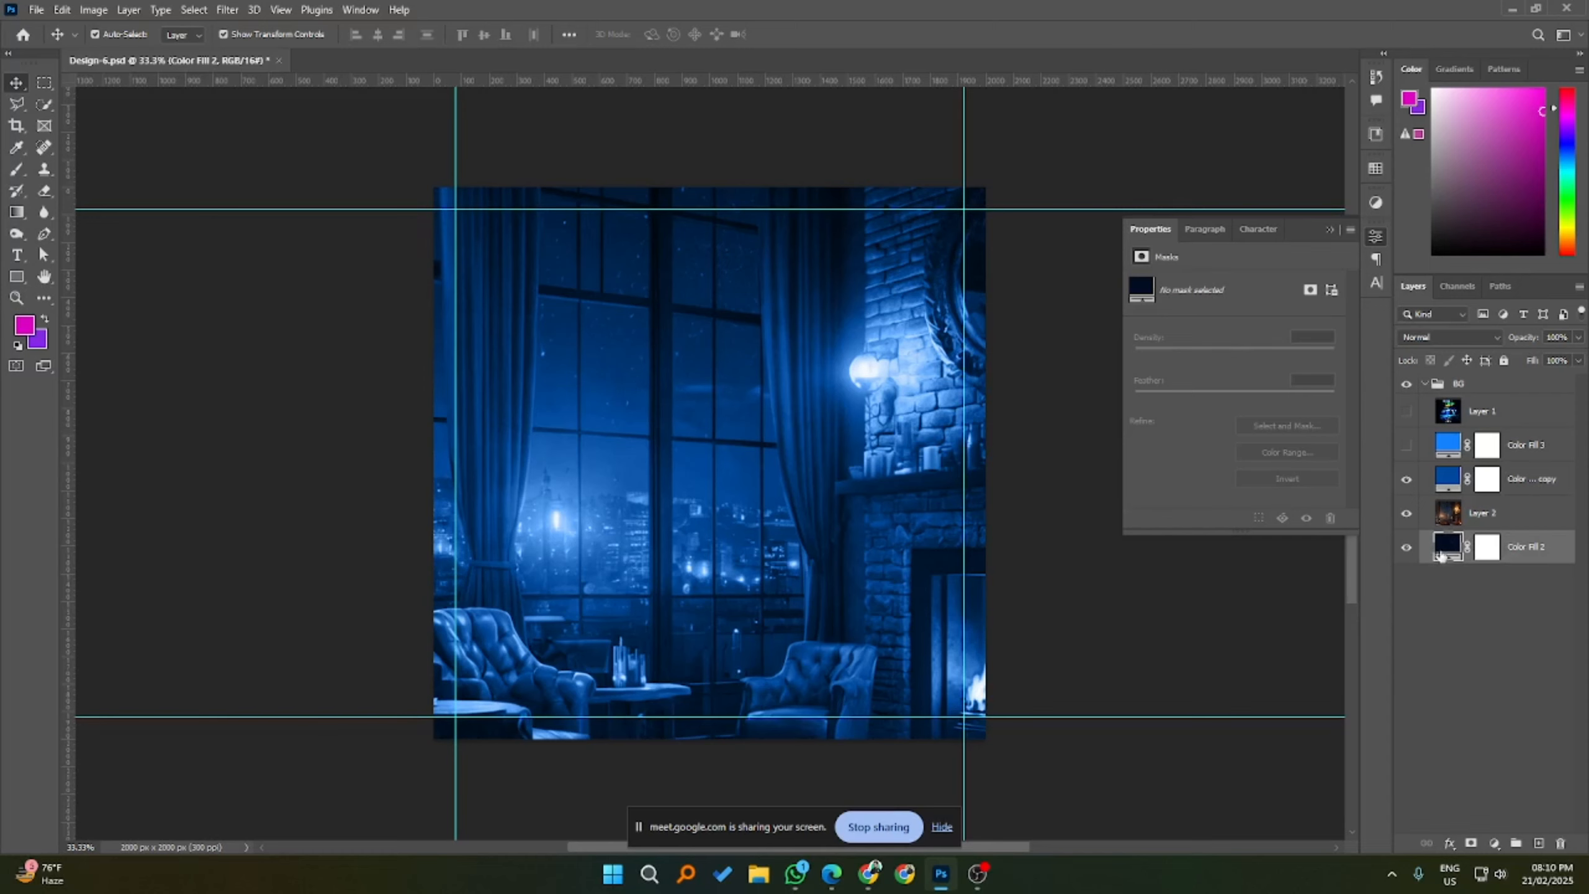
pyautogui.click(1407, 478)
pyautogui.click(1406, 512)
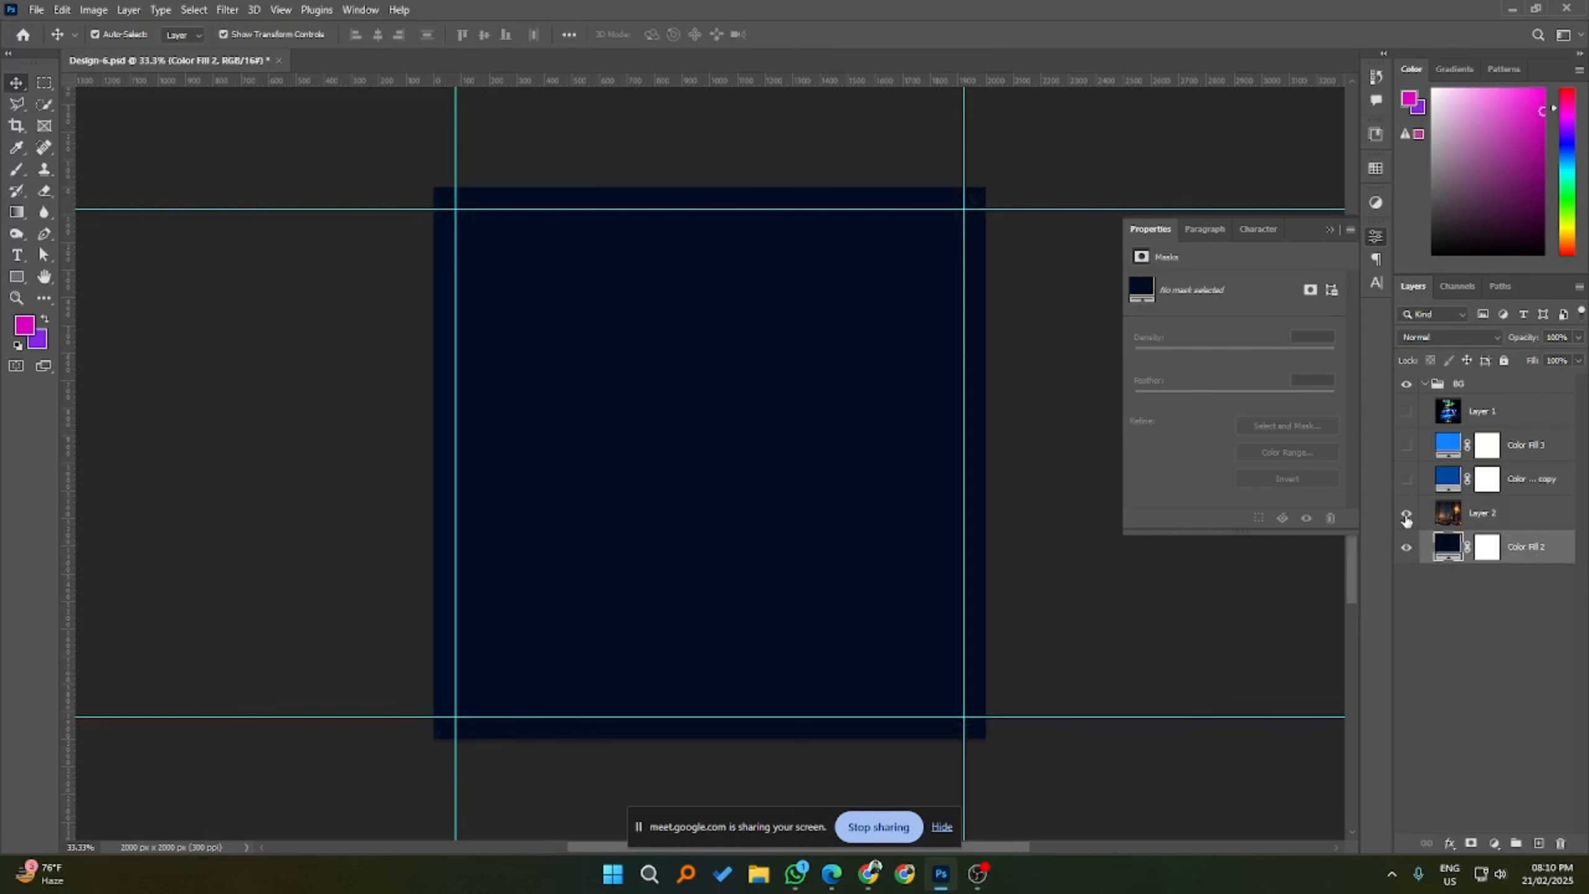
pyautogui.click(1406, 513)
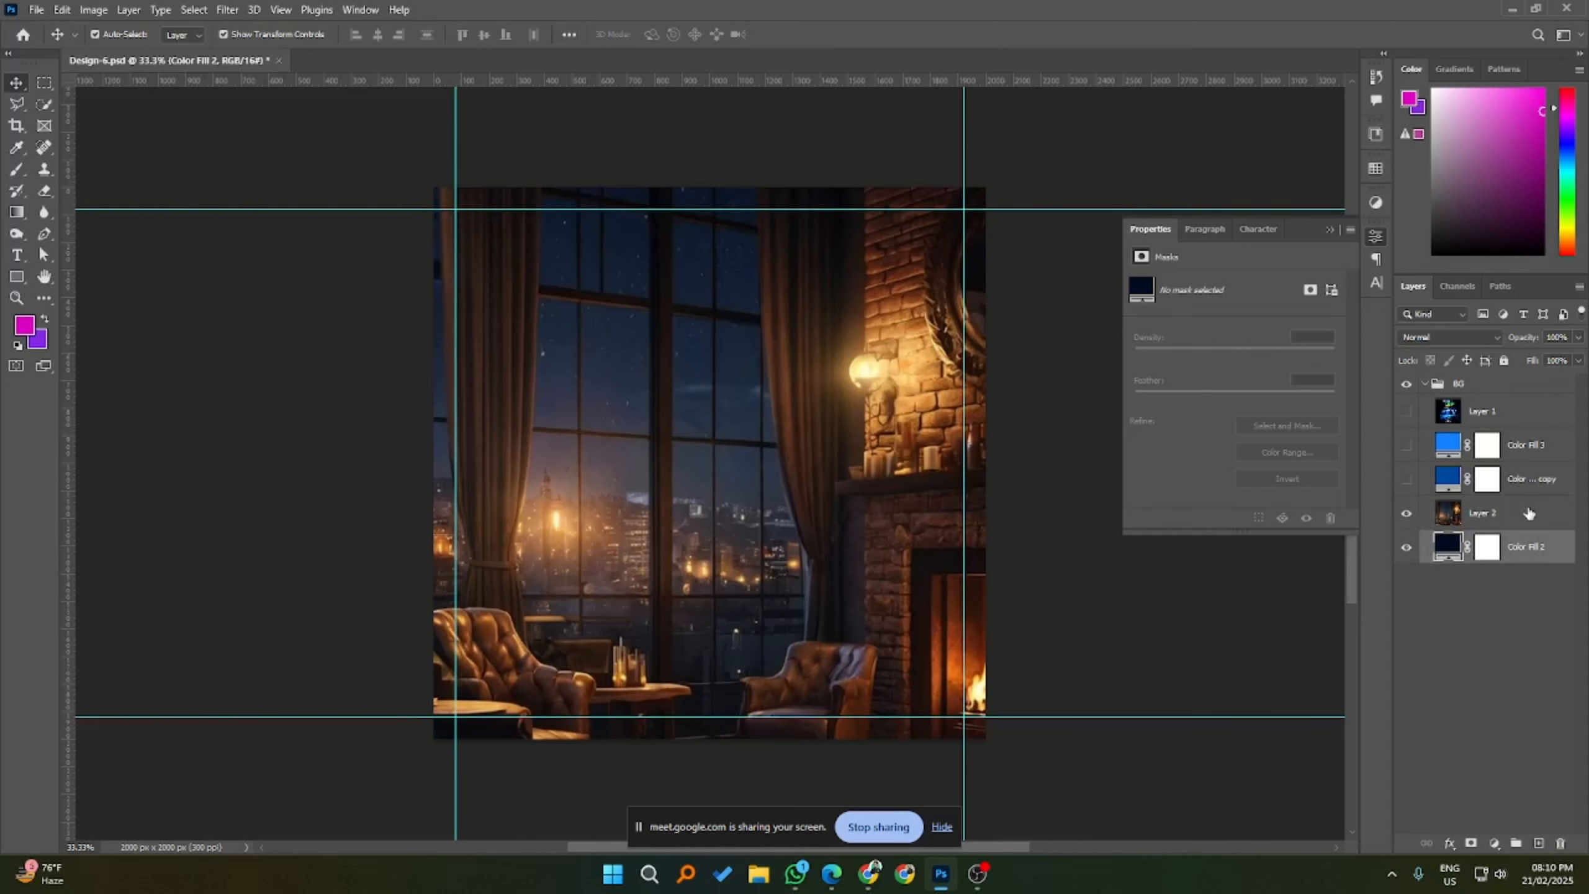
pyautogui.click(1448, 496)
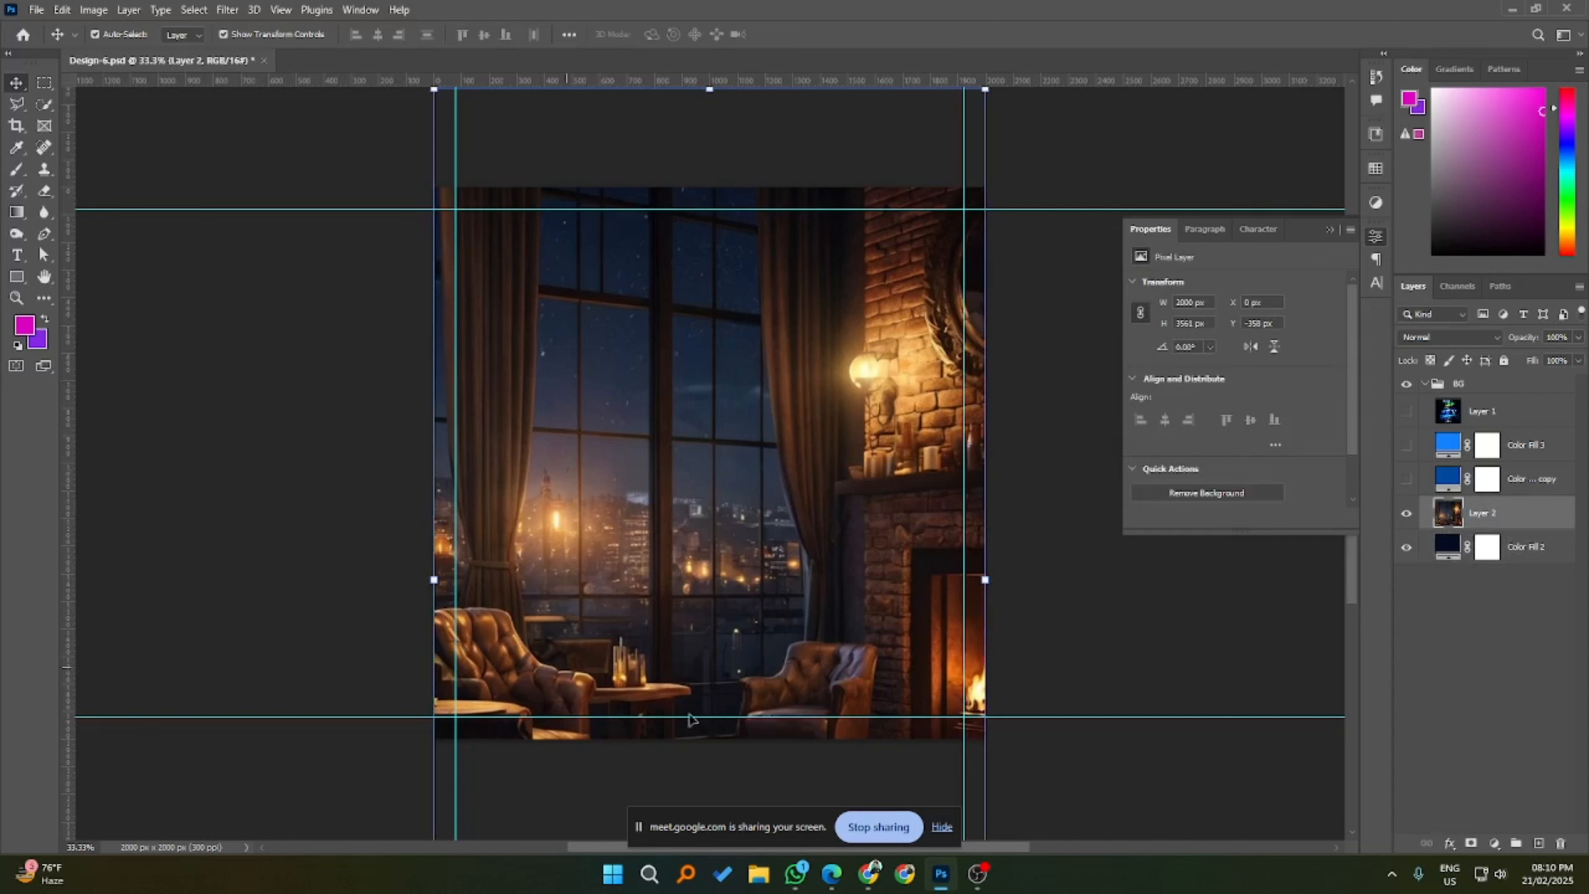
pyautogui.click(1407, 479)
pyautogui.click(1533, 487)
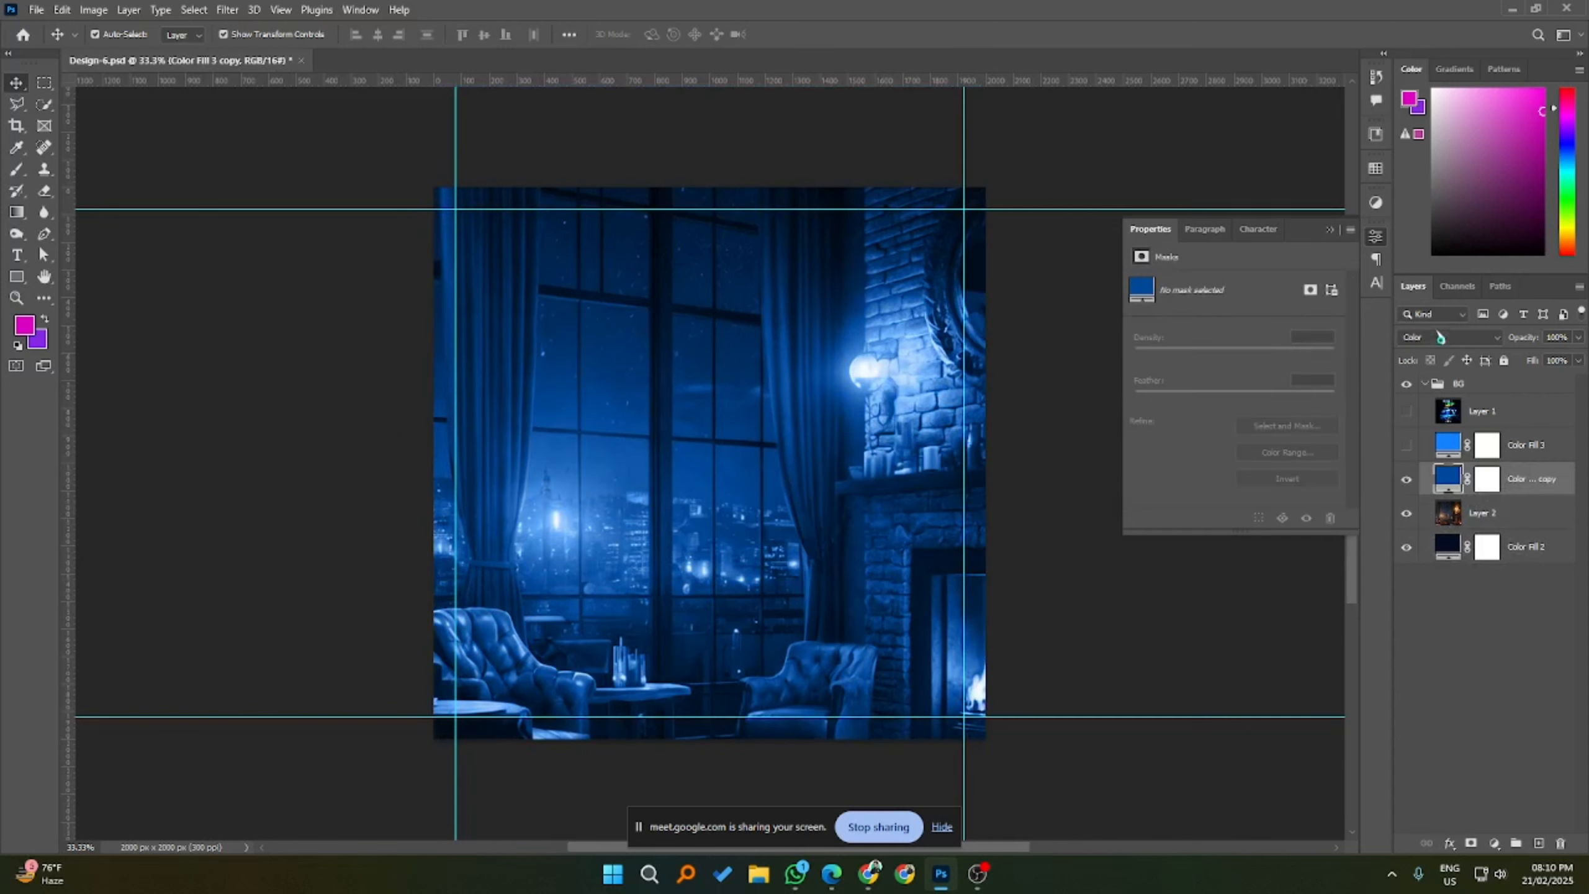
pyautogui.click(1492, 514)
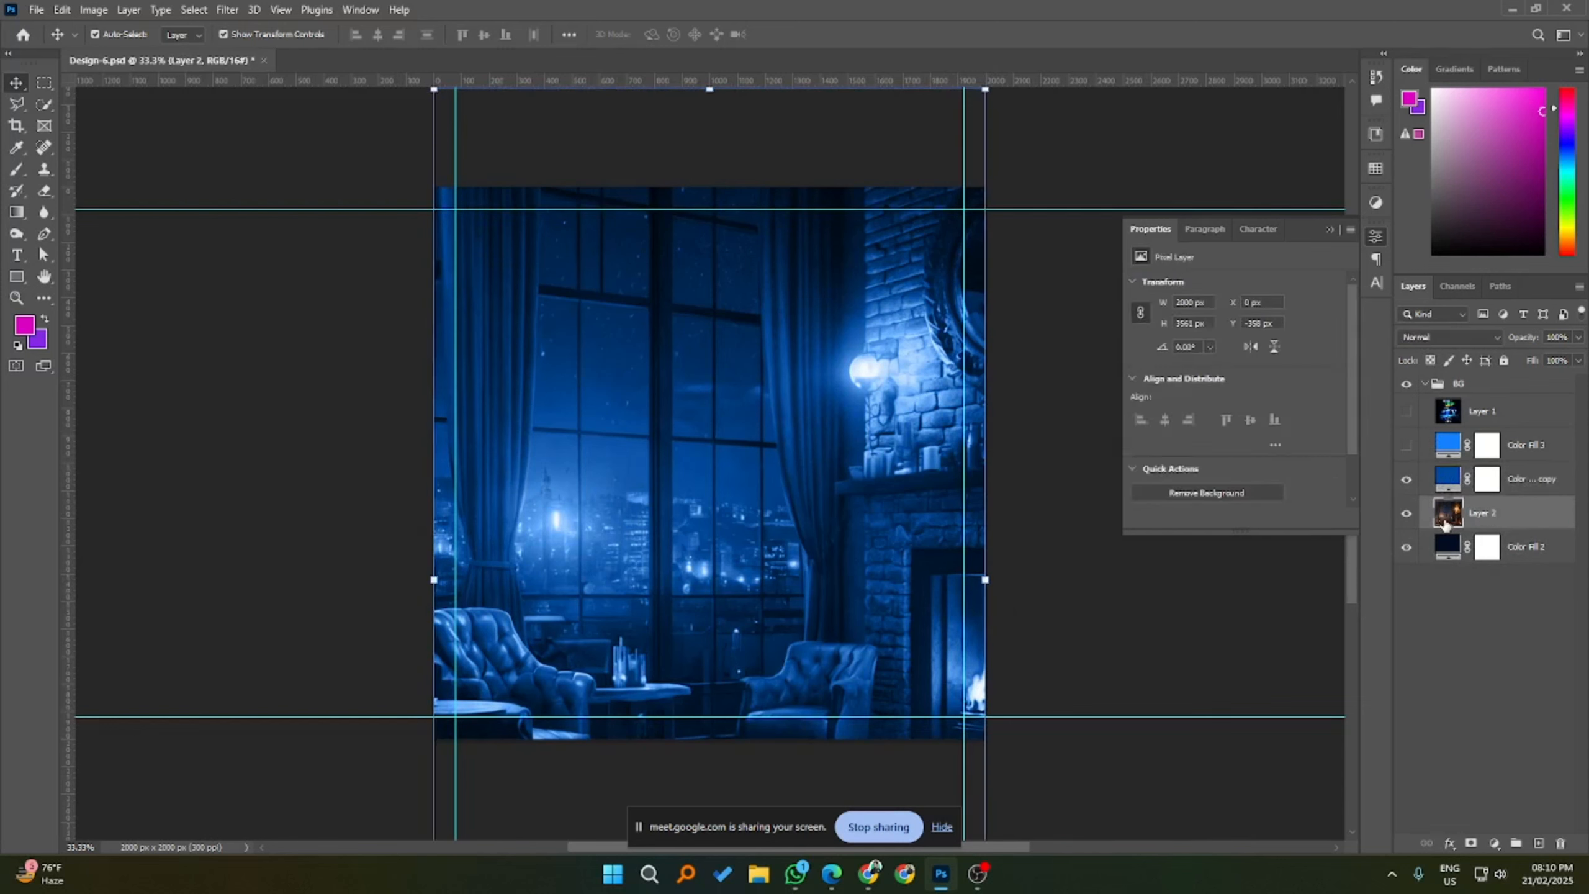
pyautogui.click(1406, 514)
pyautogui.click(1406, 515)
pyautogui.click(1406, 515)
pyautogui.click(1405, 515)
# - Duplicate the navy colour fill, place the copy directly above the blue tint fill, and invert its mask to black
pyautogui.click(1520, 557)
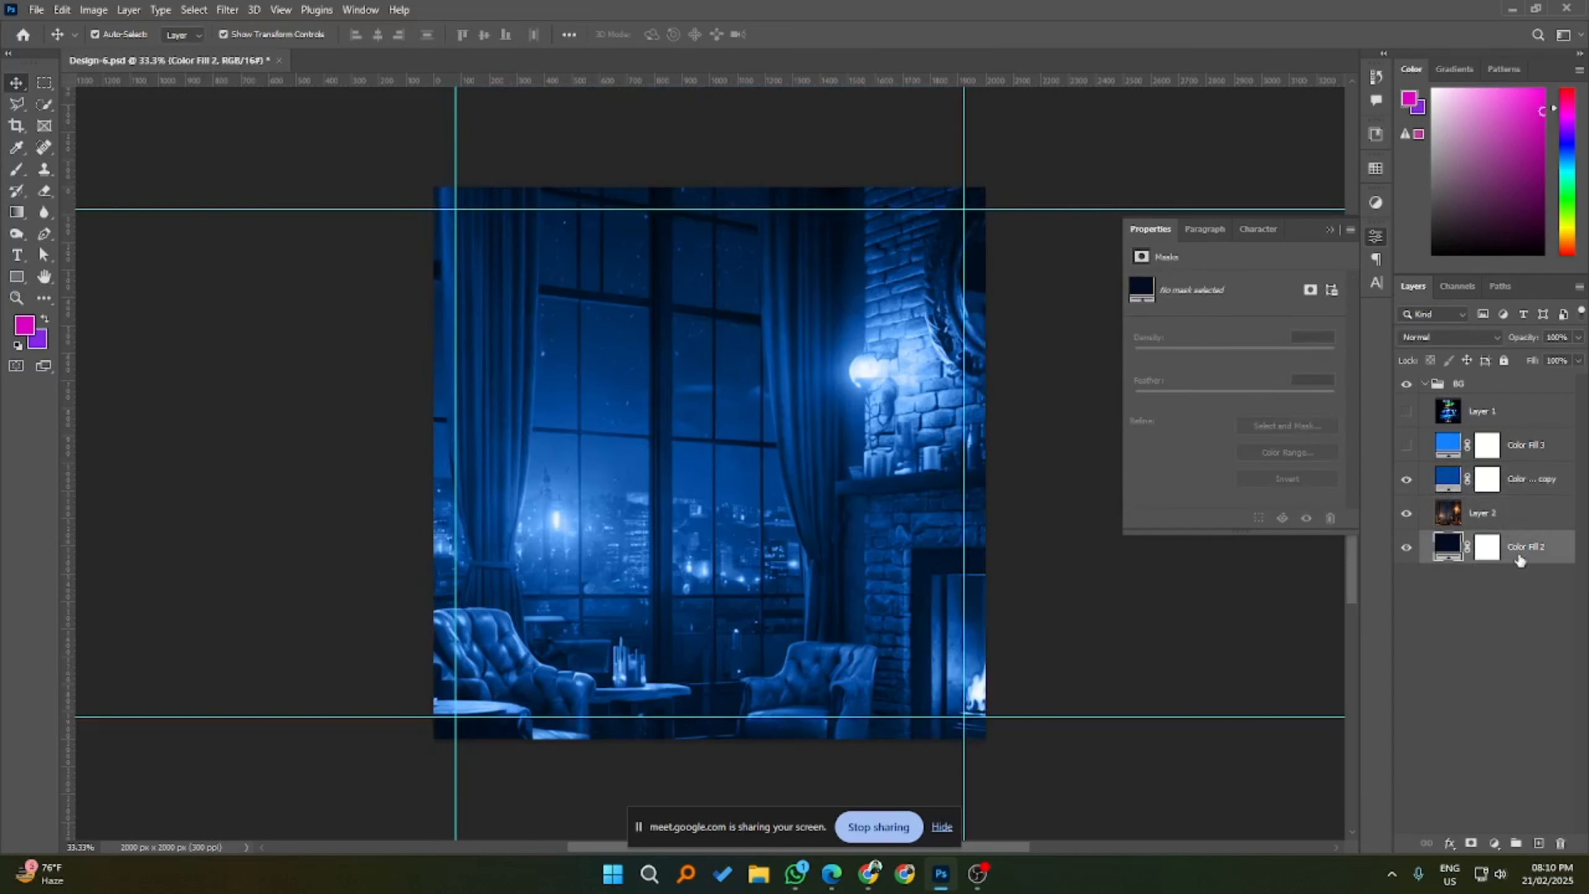
pyautogui.hotkey('ctrl', 'j')
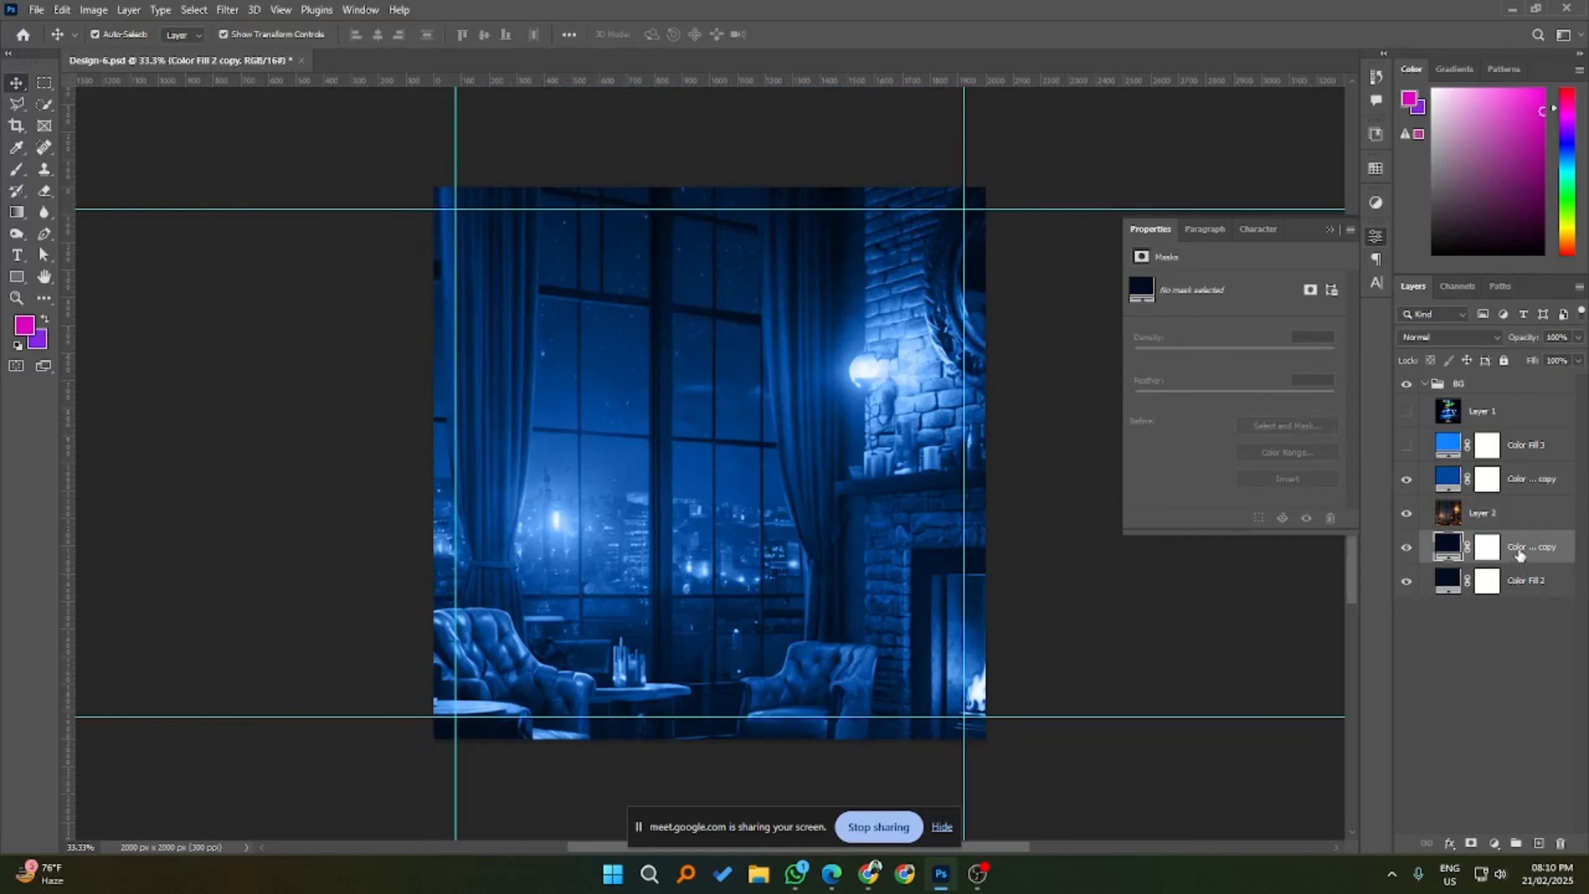
pyautogui.moveTo(1520, 553); pyautogui.dragTo(1431, 466)
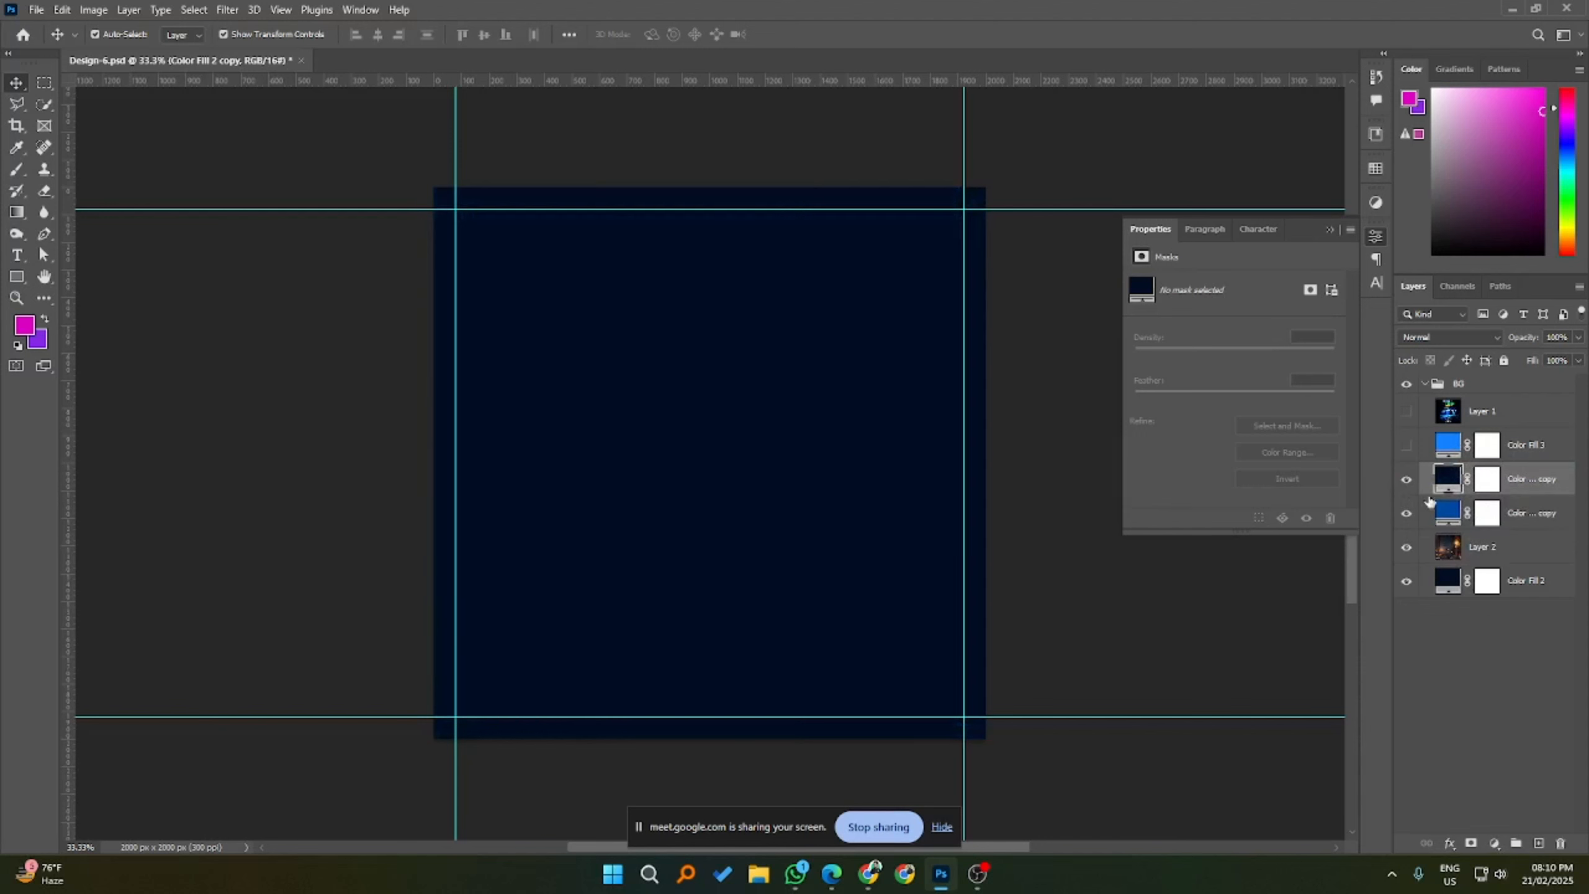
pyautogui.click(1406, 478)
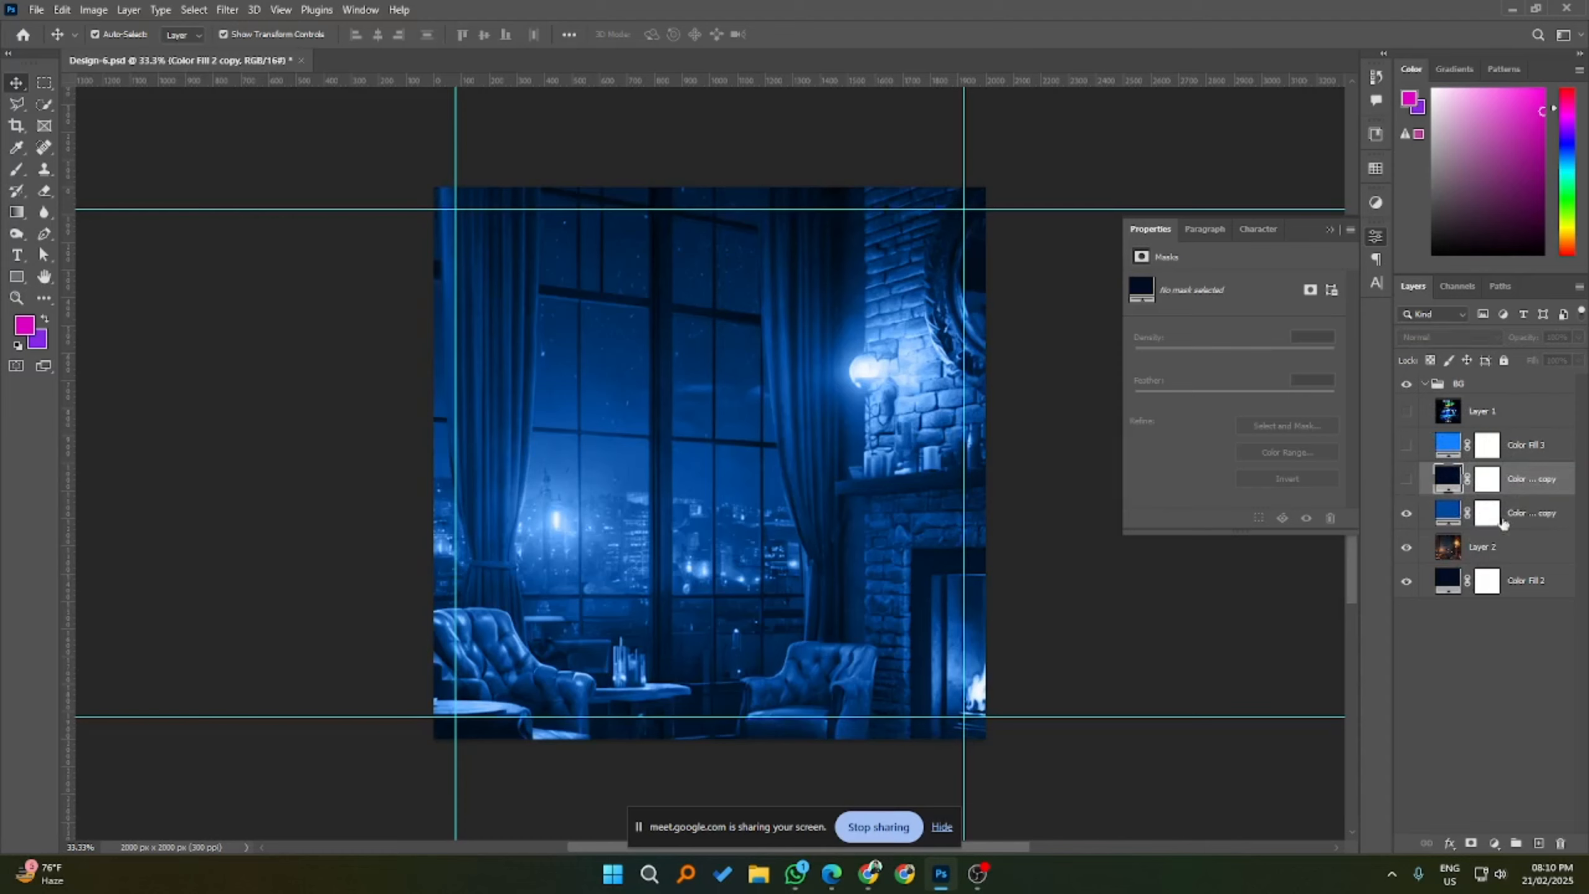
pyautogui.click(1405, 479)
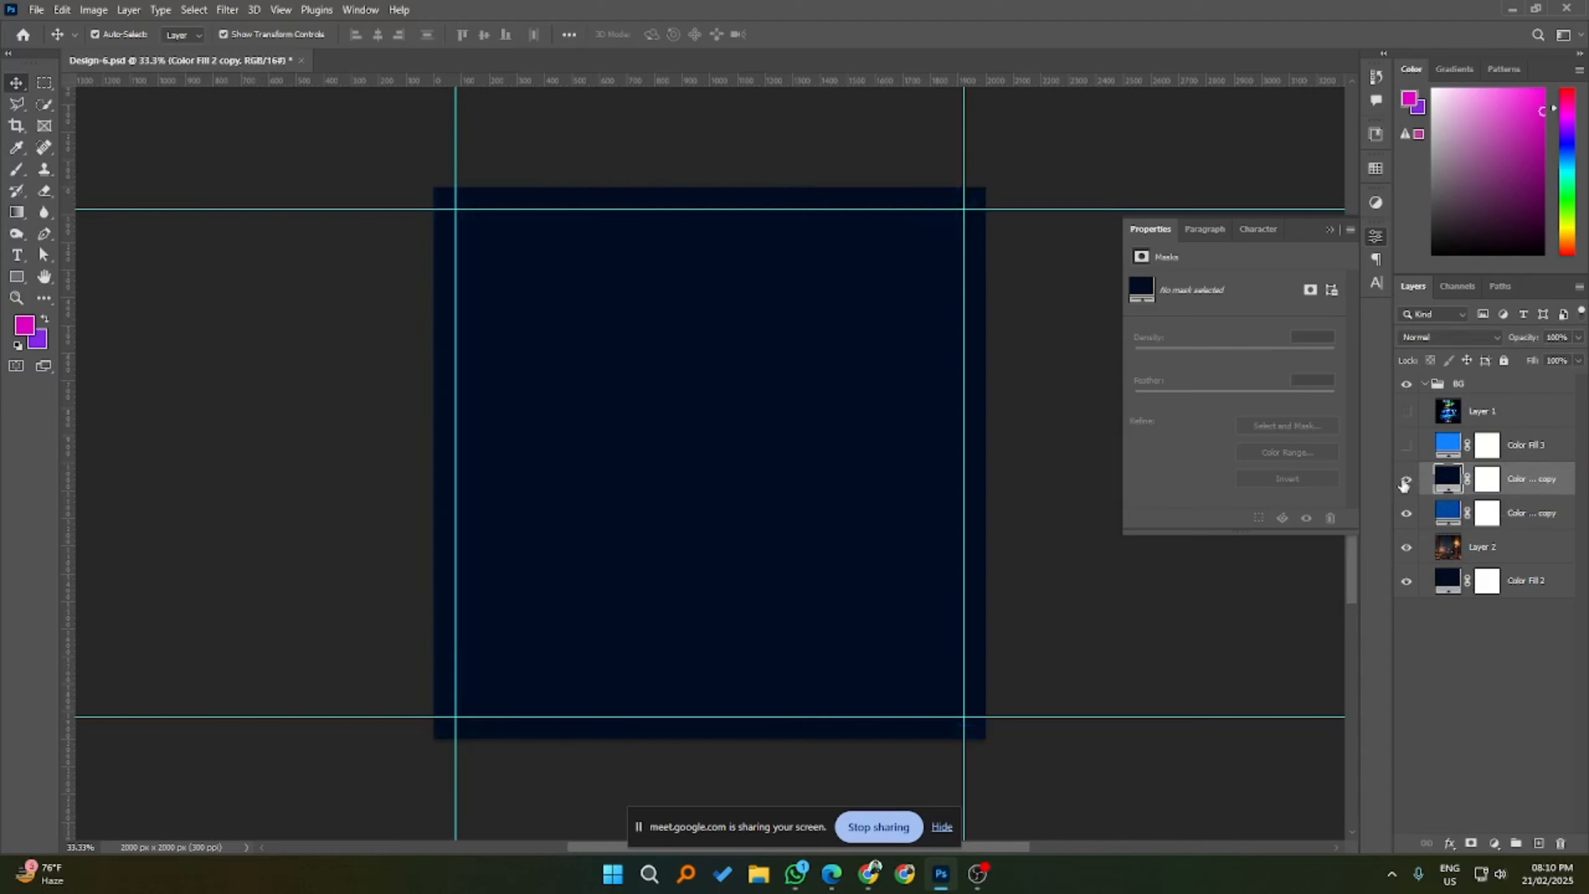
pyautogui.click(1487, 481)
pyautogui.hotkey('ctrl', 'i')
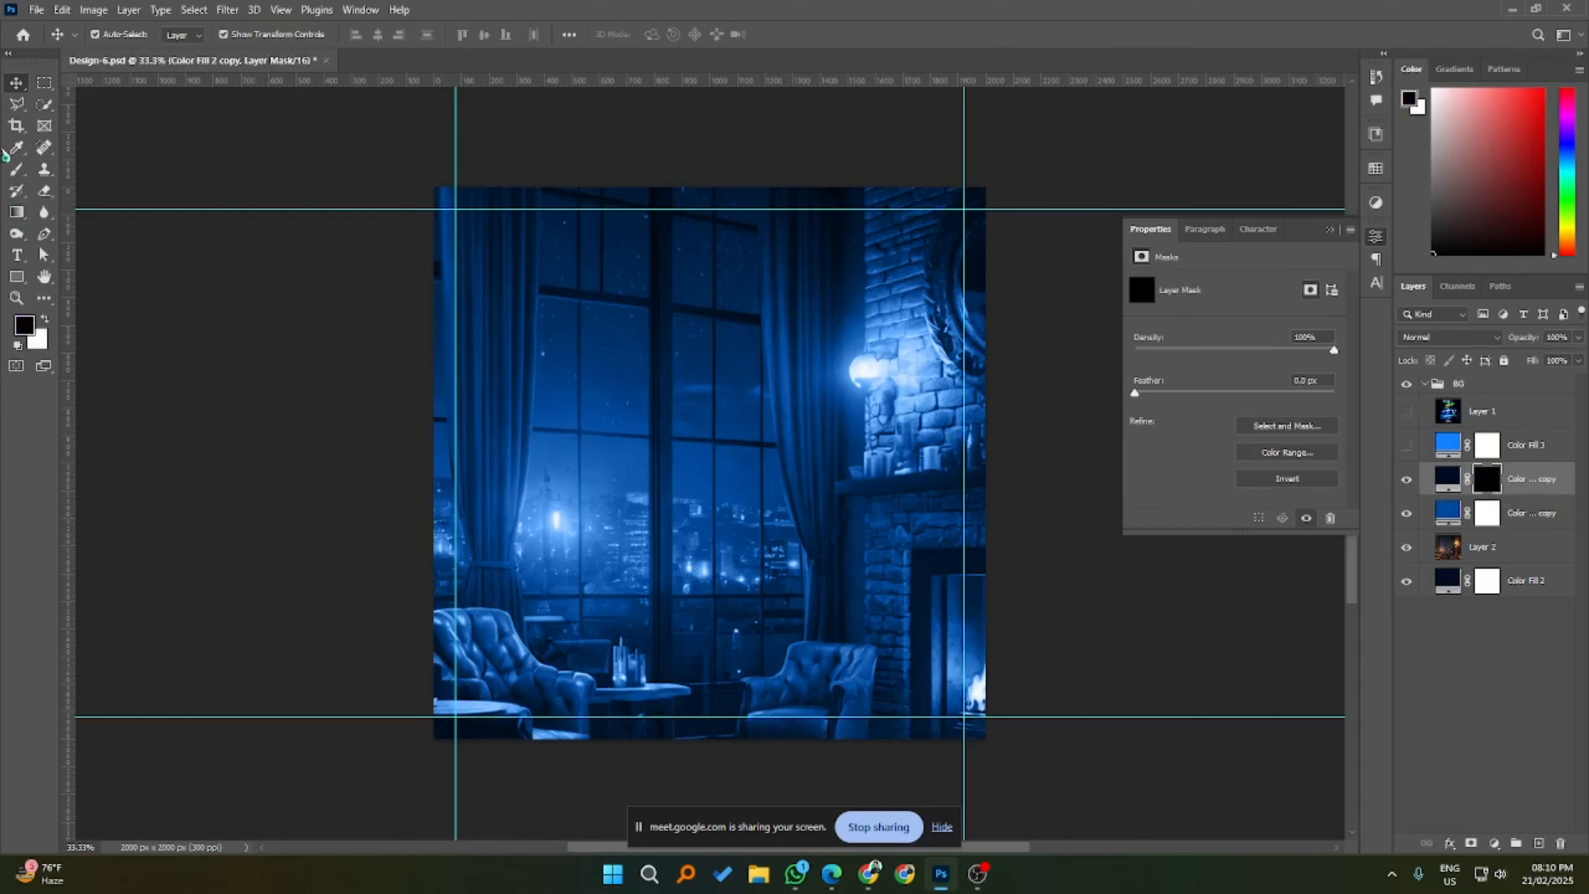
# - Paint white with a 1200 px soft brush at 50% opacity on the navy copy's mask along the image's right, bottom and left edges
pyautogui.click(16, 169)
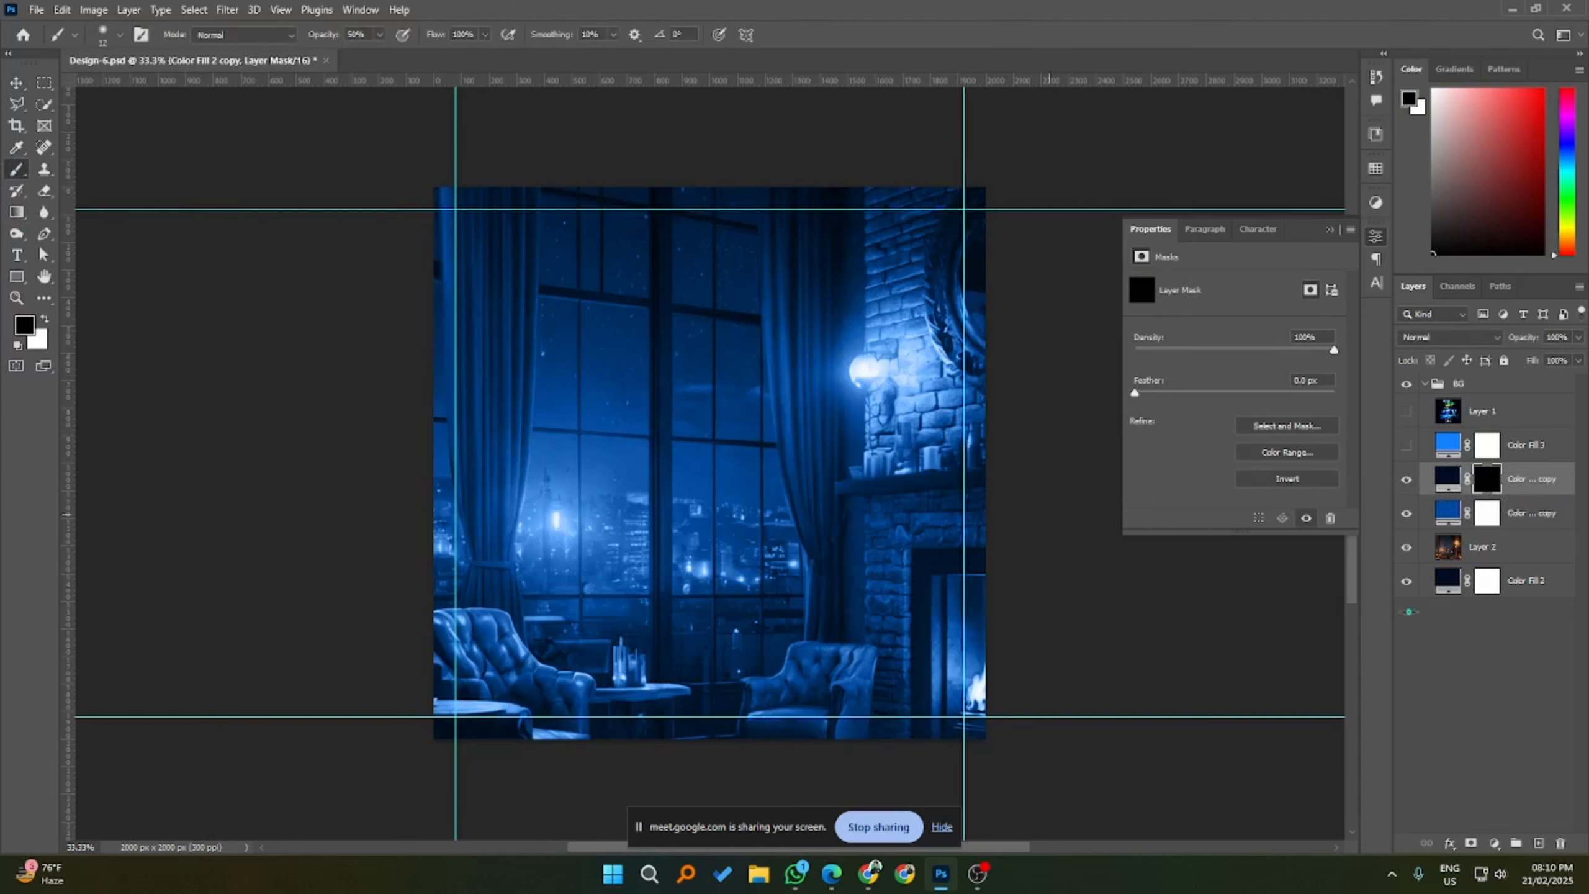
pyautogui.click(45, 320)
pyautogui.moveTo(622, 447); pyautogui.dragTo(783, 432)
pyautogui.moveTo(875, 473); pyautogui.dragTo(925, 441)
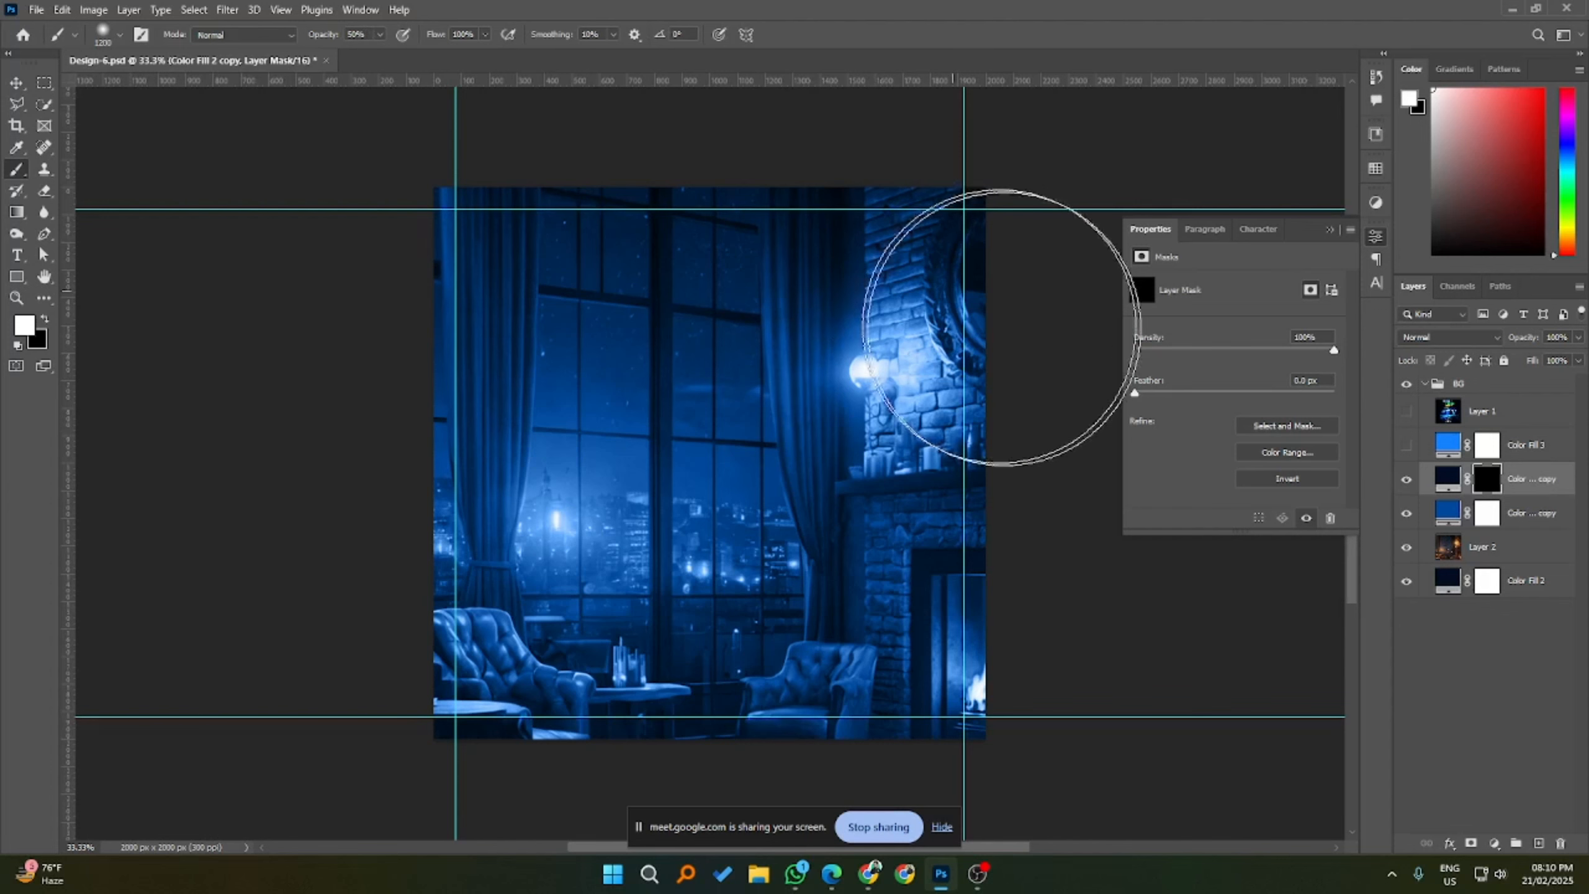
pyautogui.moveTo(1000, 319)
pyautogui.mouseDown()
pyautogui.moveTo(898, 227)
pyautogui.moveTo(946, 253)
pyautogui.moveTo(1028, 478)
pyautogui.mouseUp()
pyautogui.moveTo(1058, 683)
pyautogui.mouseDown()
pyautogui.moveTo(844, 773)
pyautogui.moveTo(348, 756)
pyautogui.mouseUp()
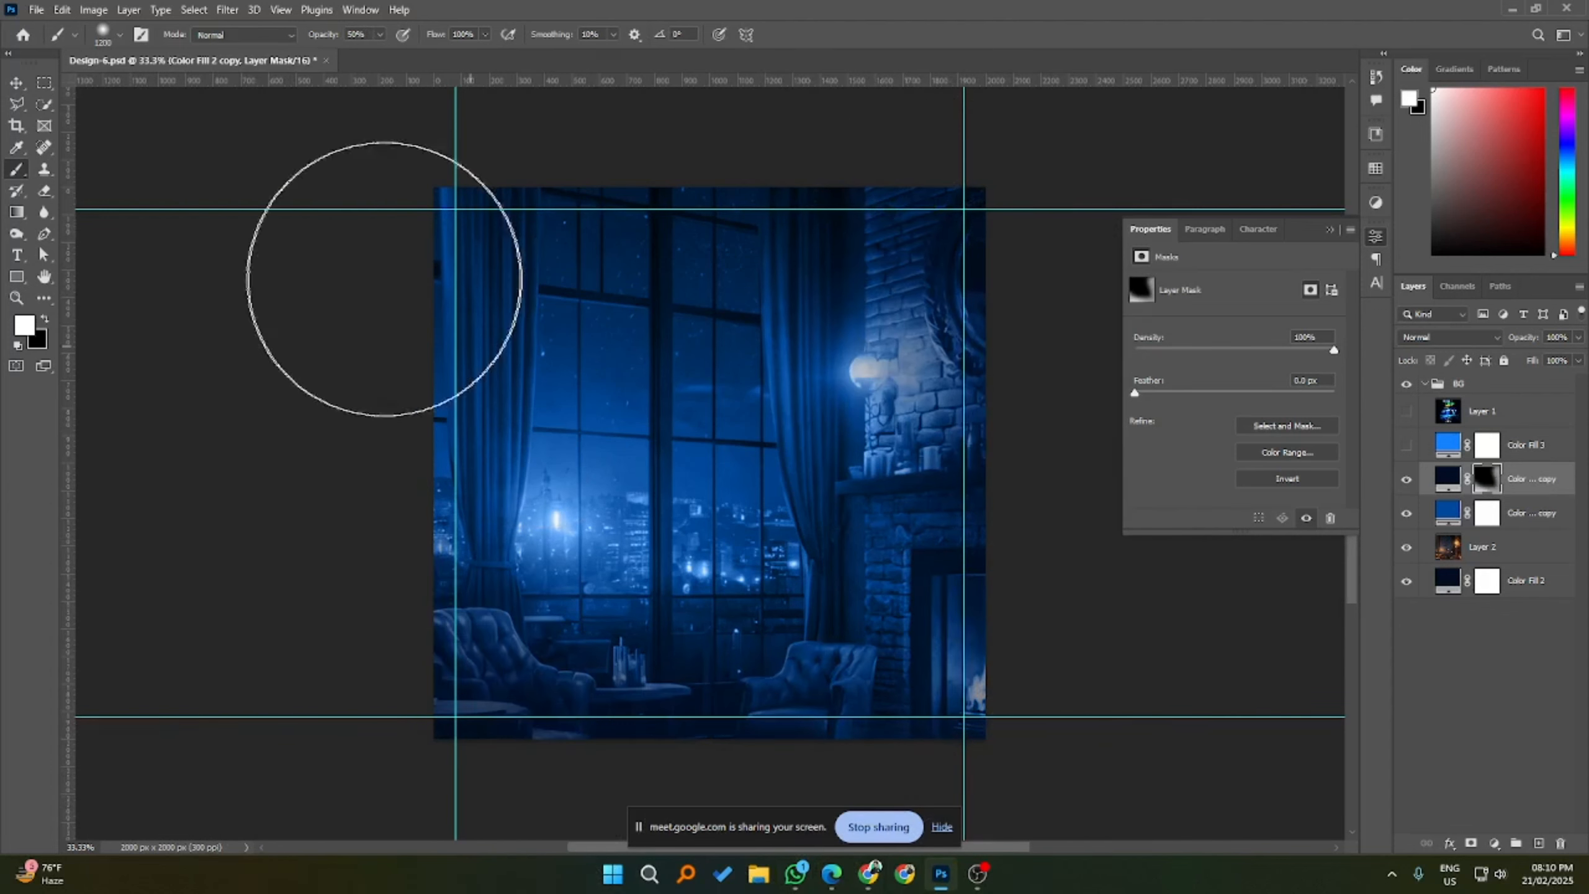
pyautogui.moveTo(383, 277)
pyautogui.mouseDown()
pyautogui.moveTo(313, 383)
pyautogui.moveTo(337, 674)
pyautogui.mouseUp()
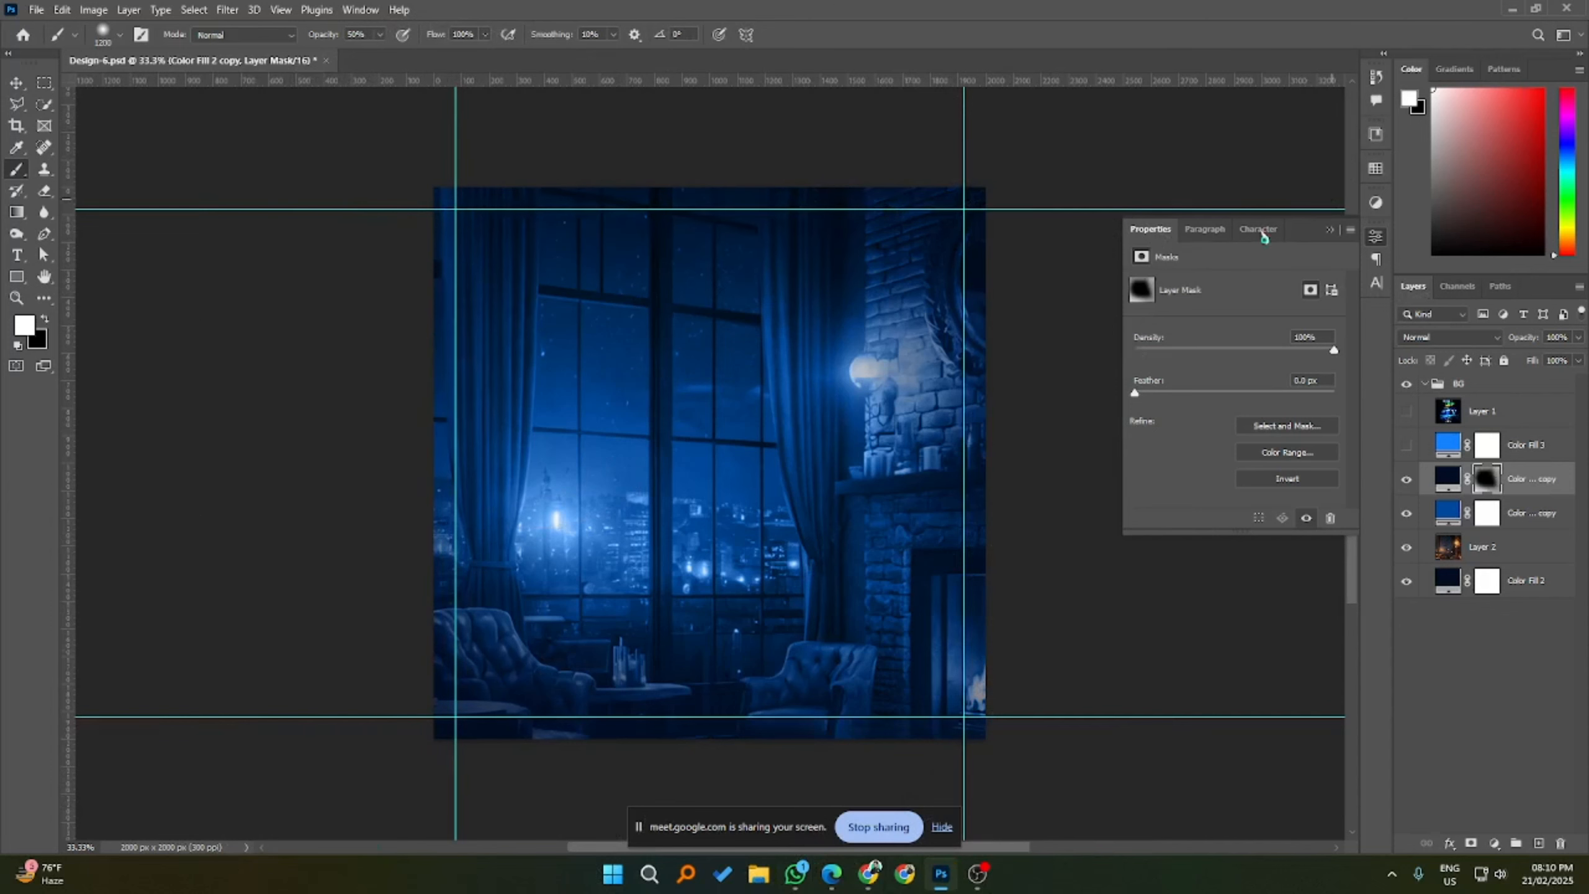
# - Paint more white on the navy copy's mask to darken the top edge, the fireplace wall and the armchairs, keeping the city window bright
pyautogui.moveTo(825, 207)
pyautogui.mouseDown()
pyautogui.moveTo(1070, 277)
pyautogui.moveTo(1017, 626)
pyautogui.moveTo(1134, 692)
pyautogui.mouseUp()
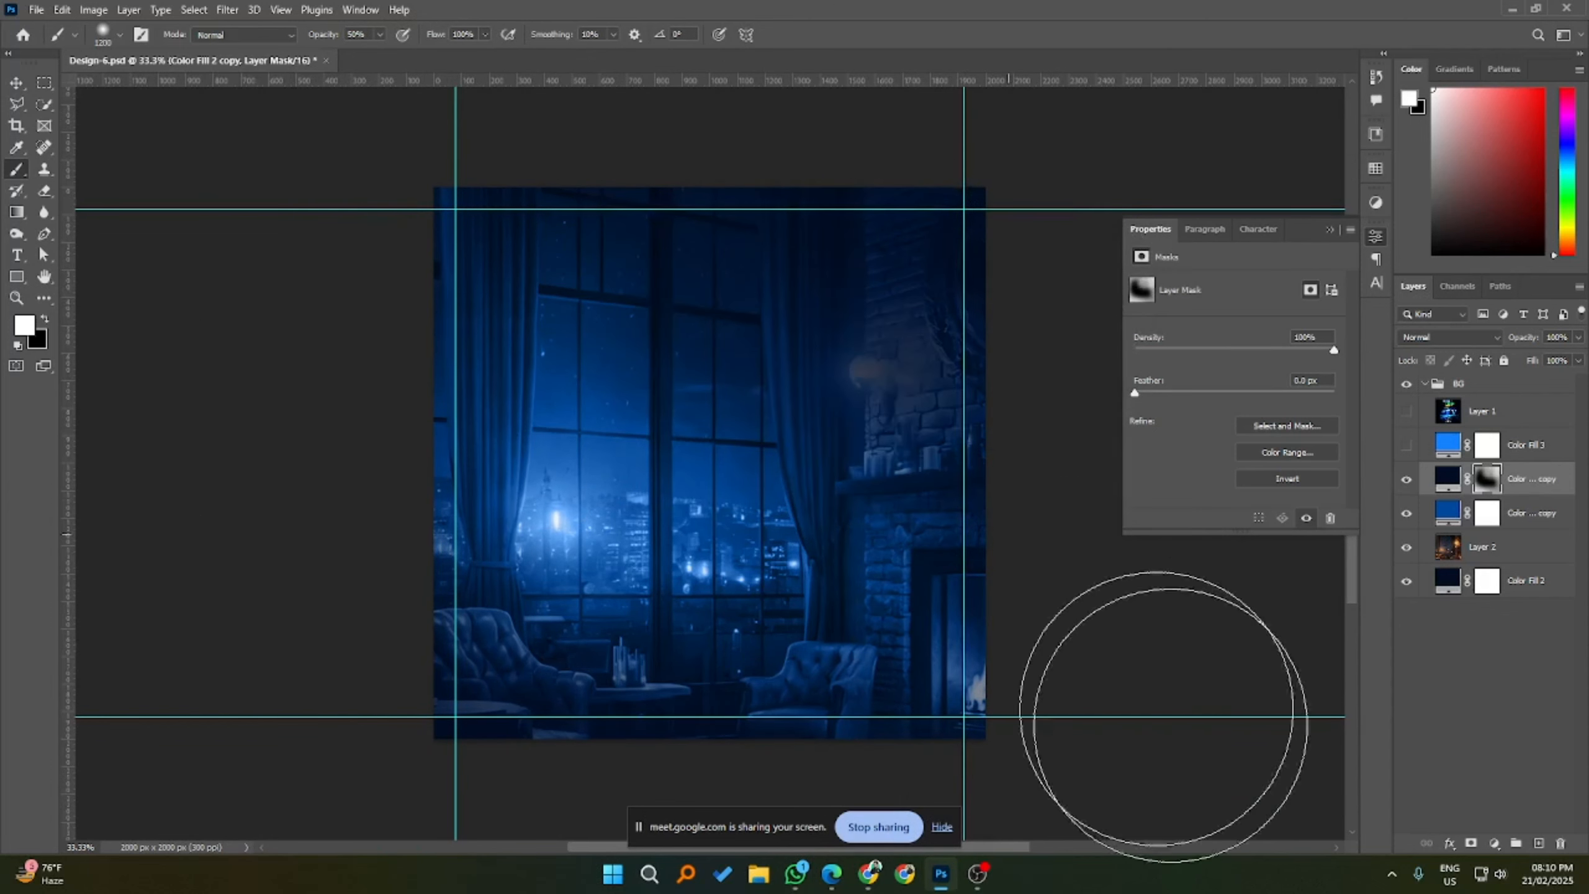
pyautogui.moveTo(1076, 533)
pyautogui.mouseDown()
pyautogui.moveTo(1086, 697)
pyautogui.moveTo(1058, 717)
pyautogui.moveTo(958, 692)
pyautogui.mouseUp()
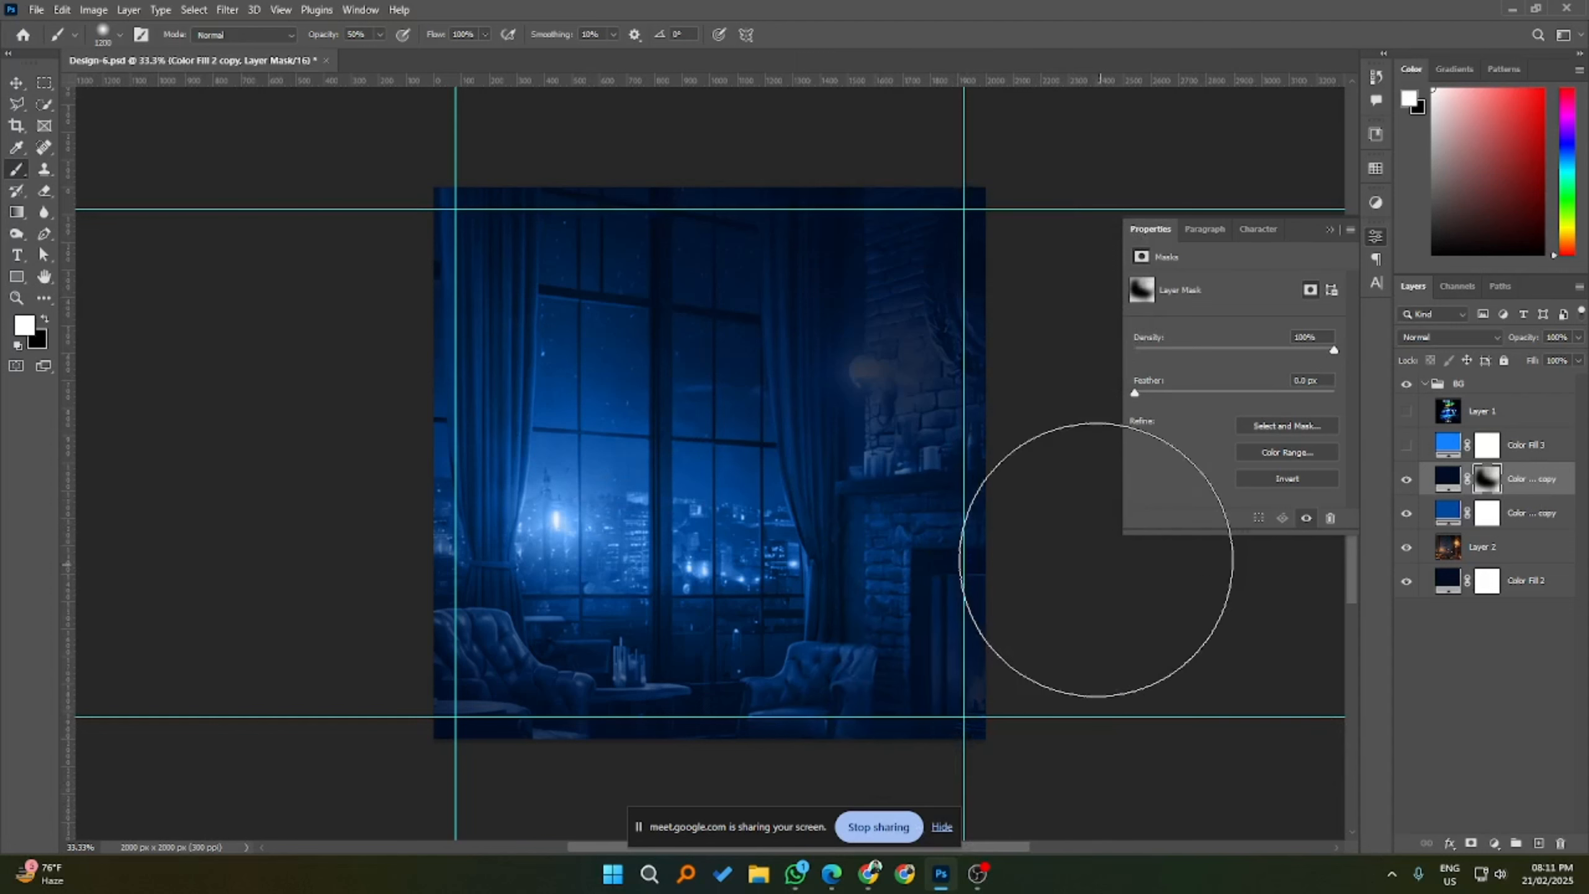
pyautogui.moveTo(420, 551)
pyautogui.mouseDown()
pyautogui.moveTo(377, 500)
pyautogui.moveTo(366, 528)
pyautogui.moveTo(445, 687)
pyautogui.moveTo(701, 751)
pyautogui.moveTo(857, 730)
pyautogui.moveTo(725, 734)
pyautogui.moveTo(557, 674)
pyautogui.mouseUp()
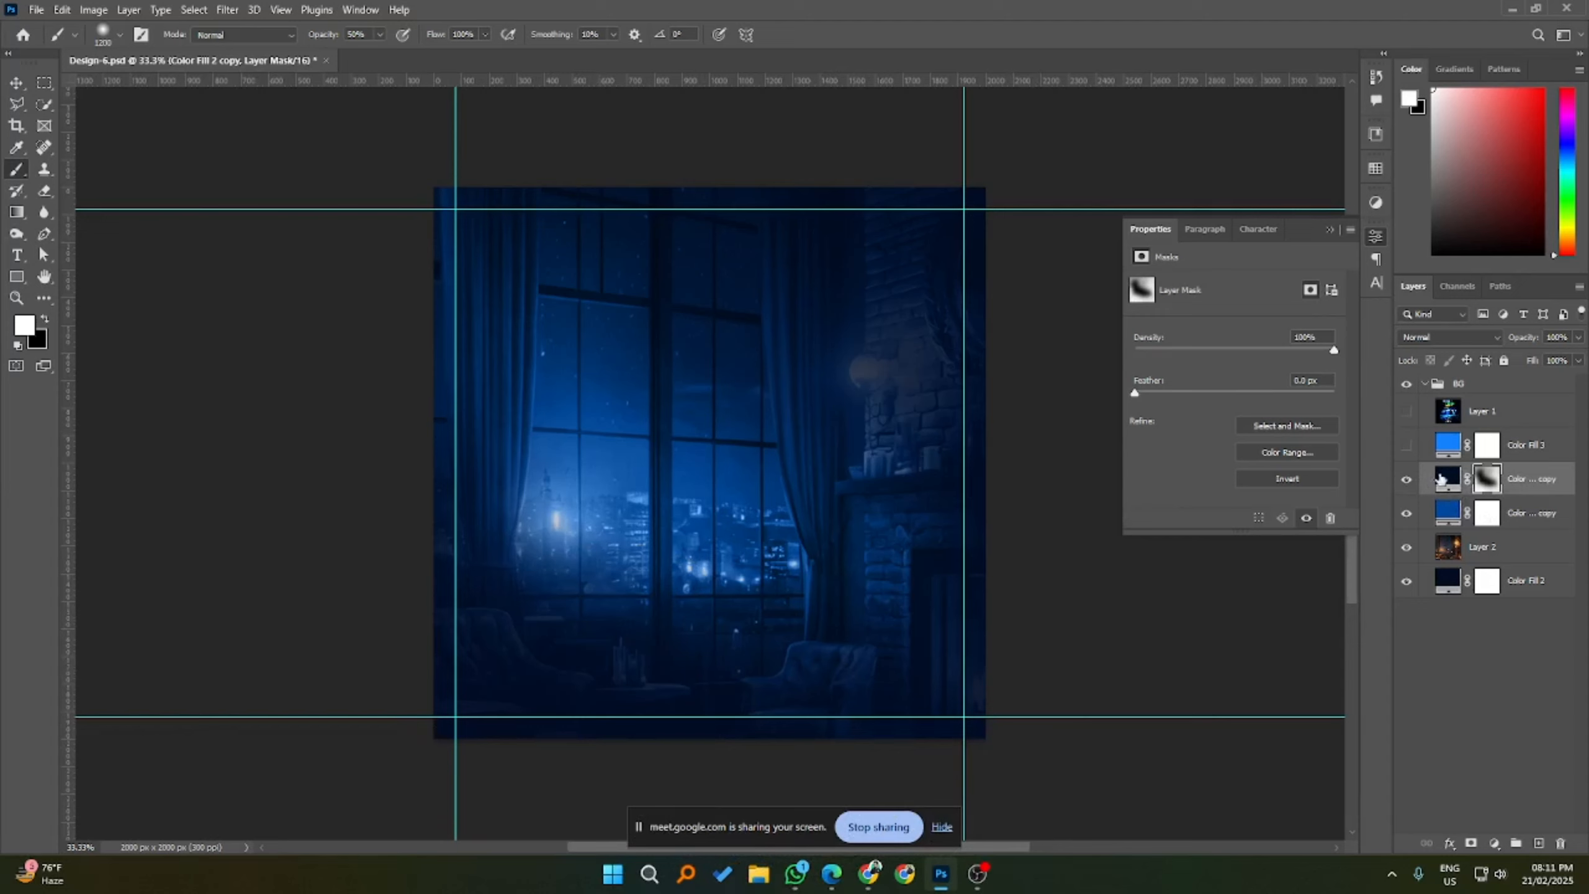
pyautogui.moveTo(888, 589); pyautogui.dragTo(879, 531)
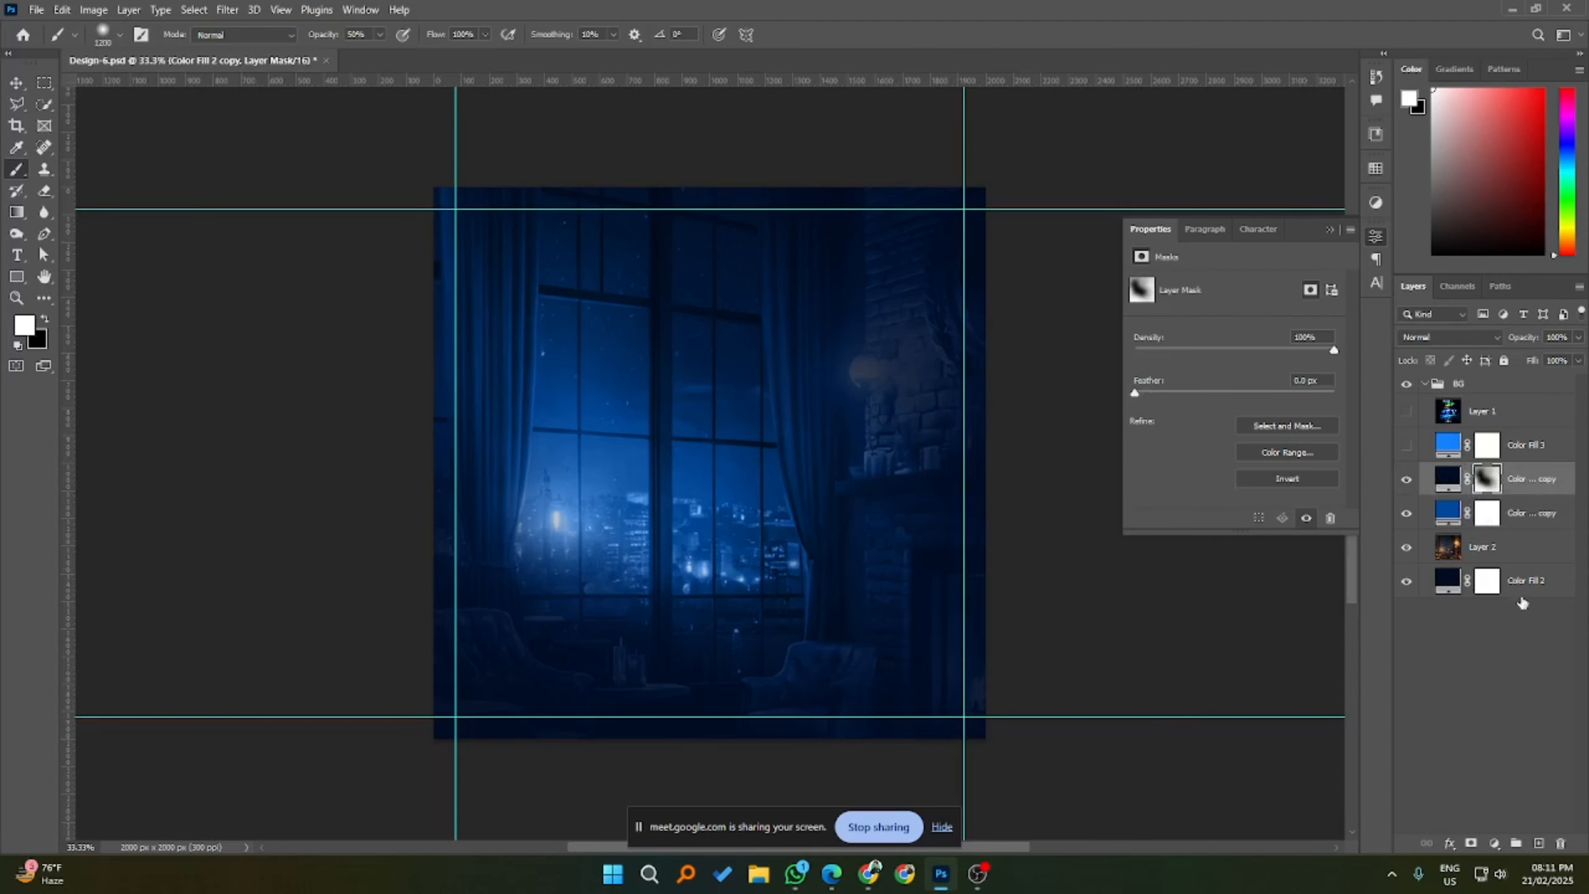
pyautogui.doubleClick(1449, 478)
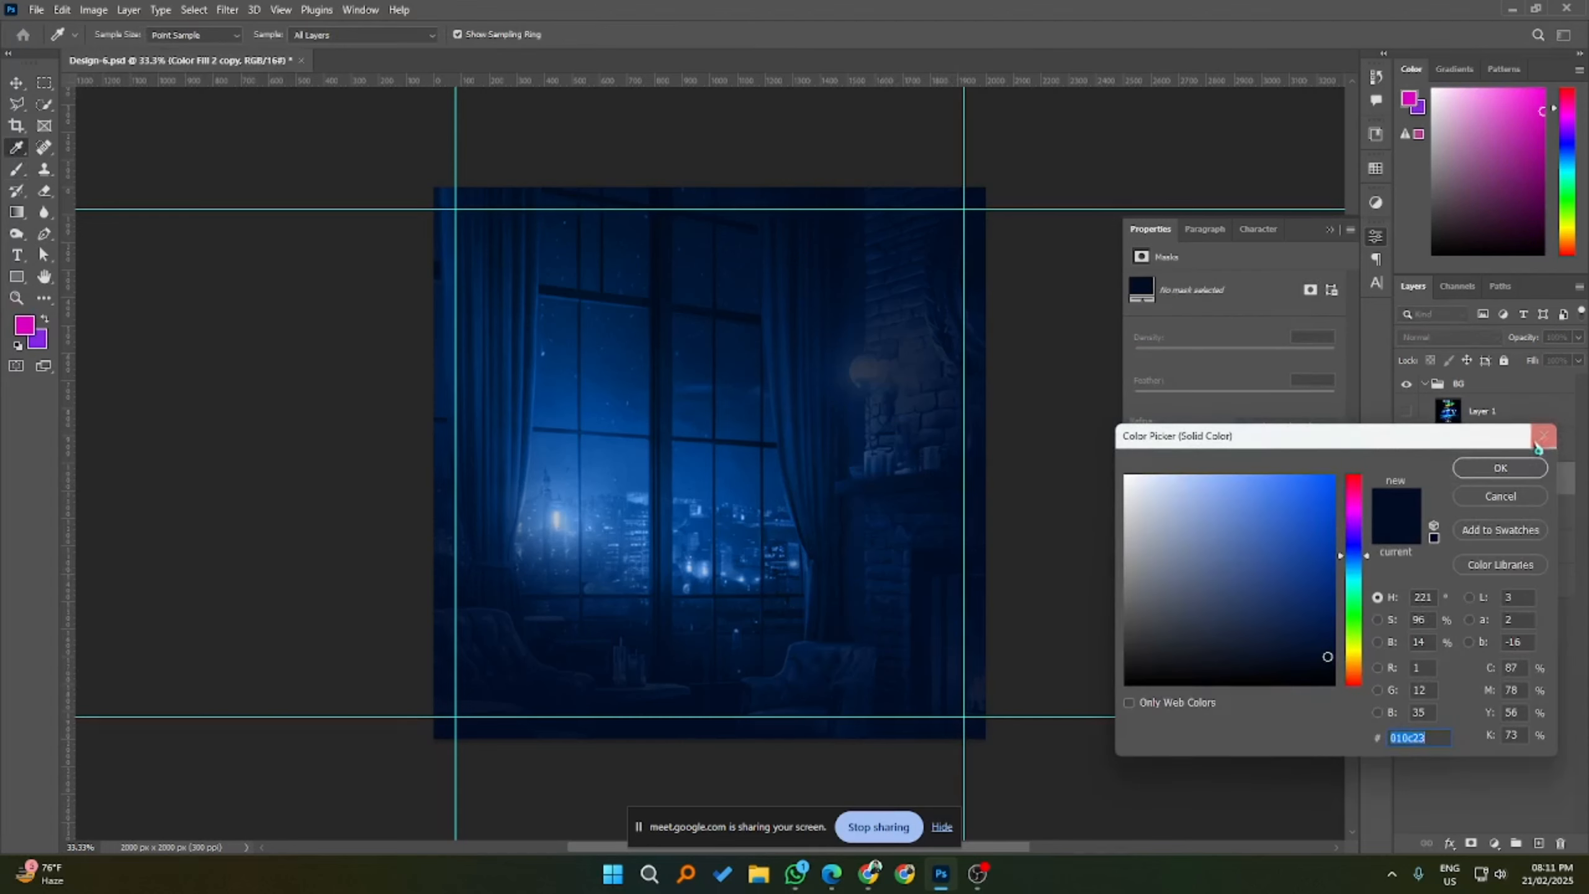
pyautogui.click(1501, 468)
pyautogui.click(1537, 842)
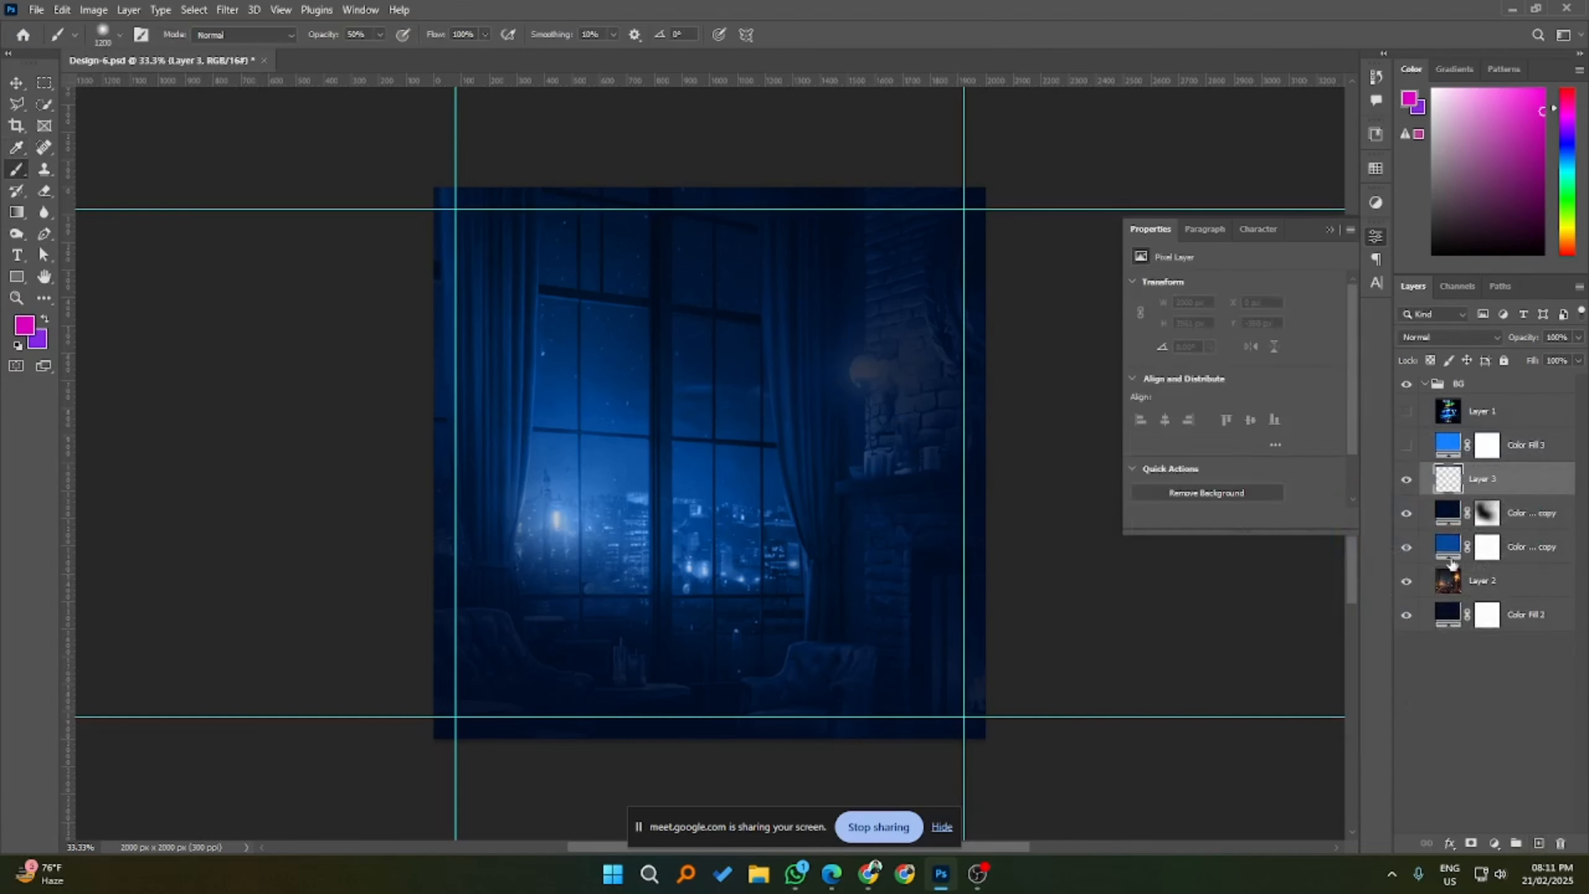
pyautogui.click(23, 324)
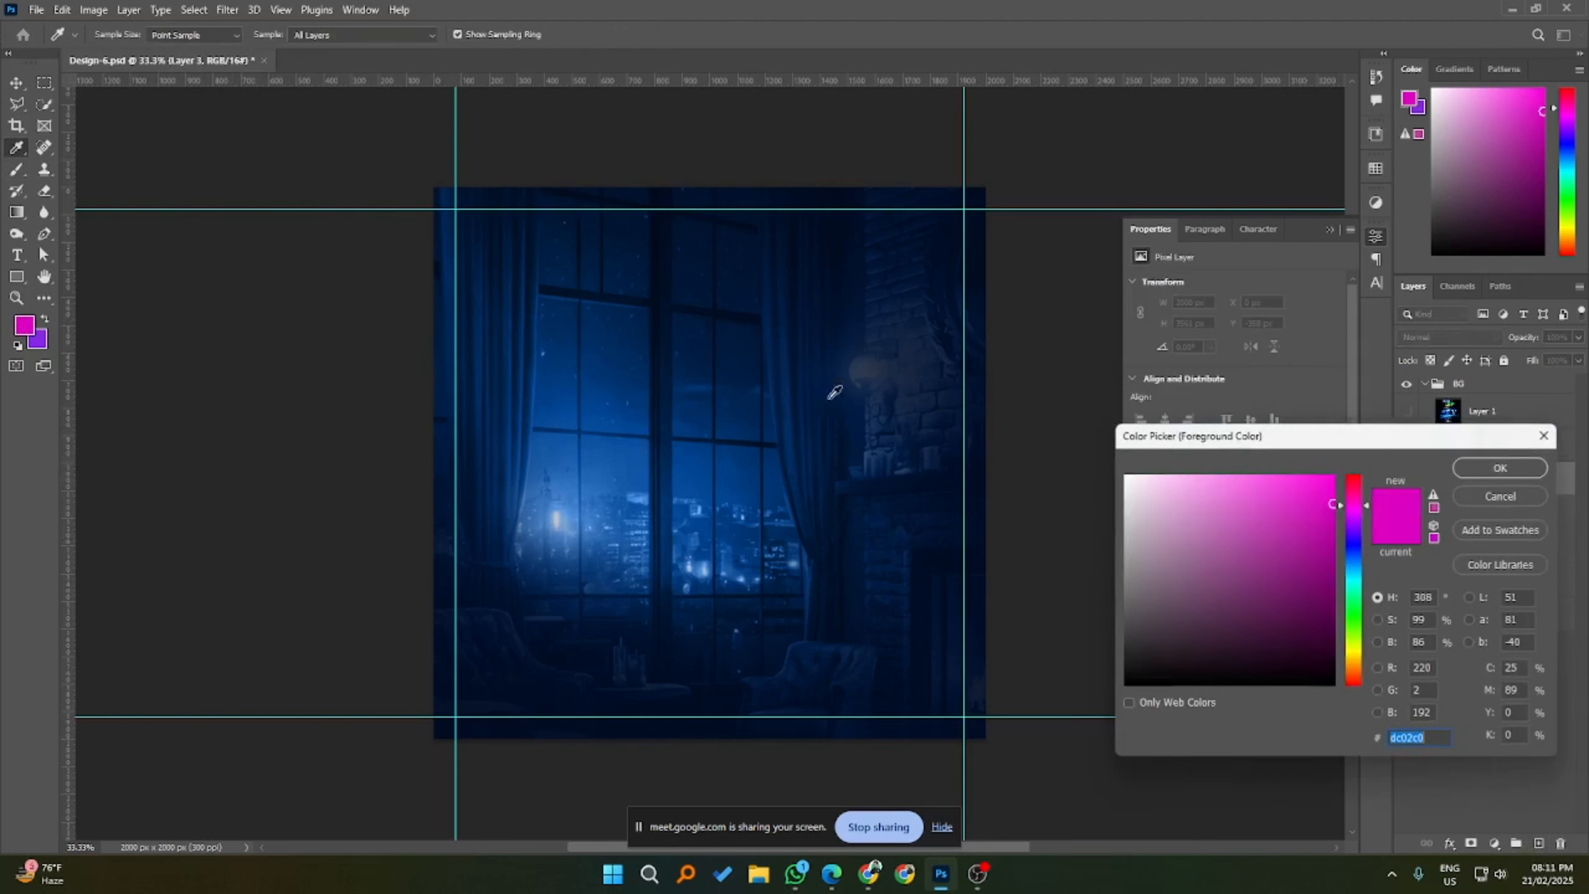
pyautogui.hotkey('ctrl', 'v')
pyautogui.hotkey('ctrl', 'a')
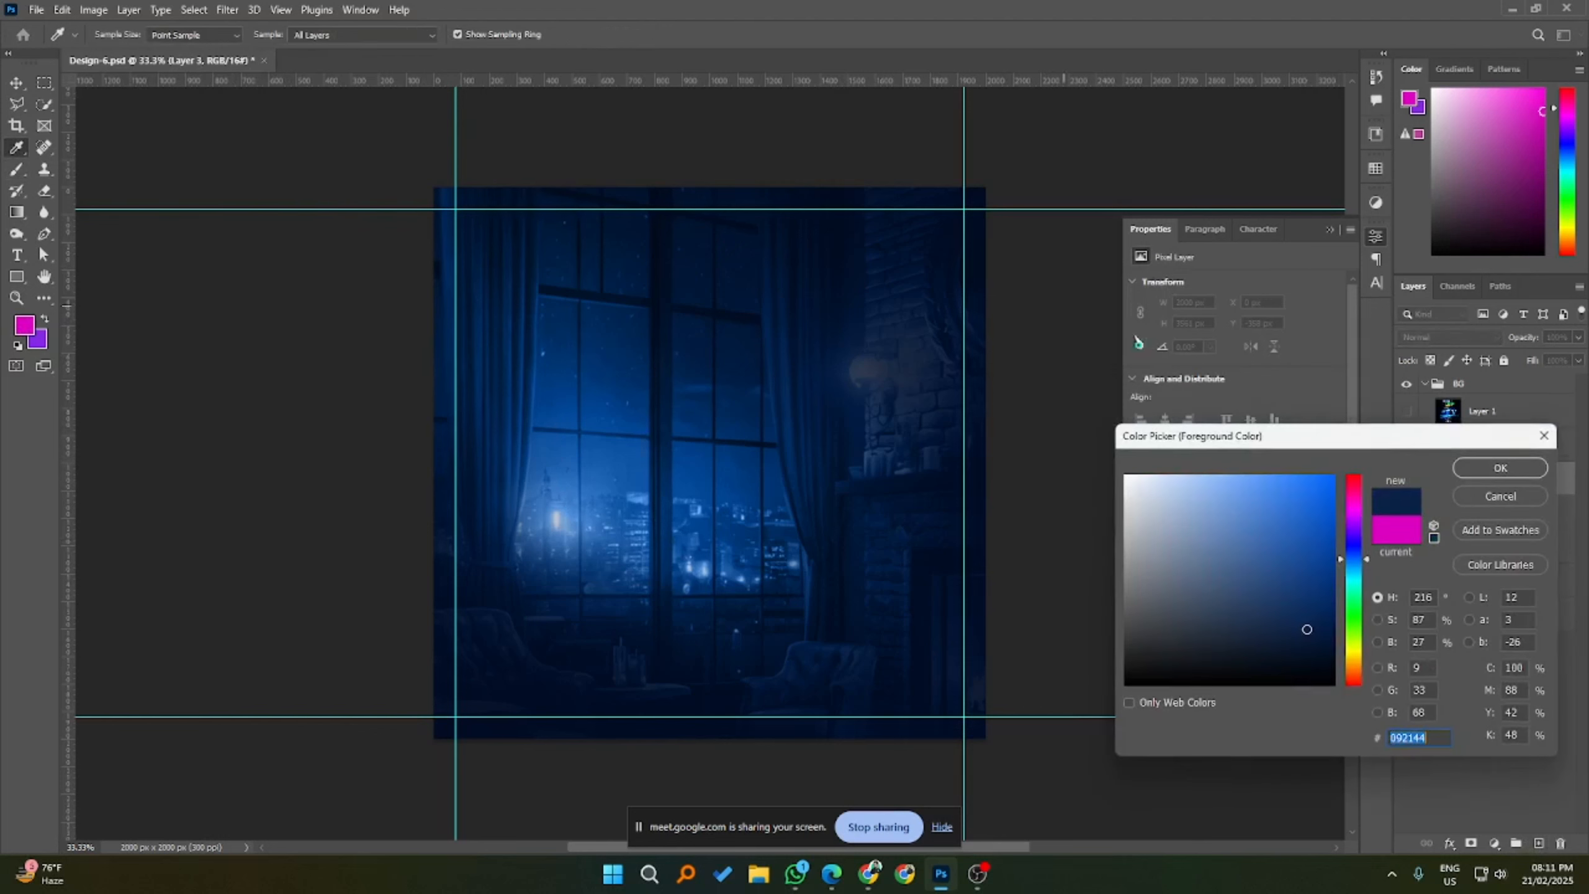
pyautogui.click(1500, 468)
pyautogui.press('b')
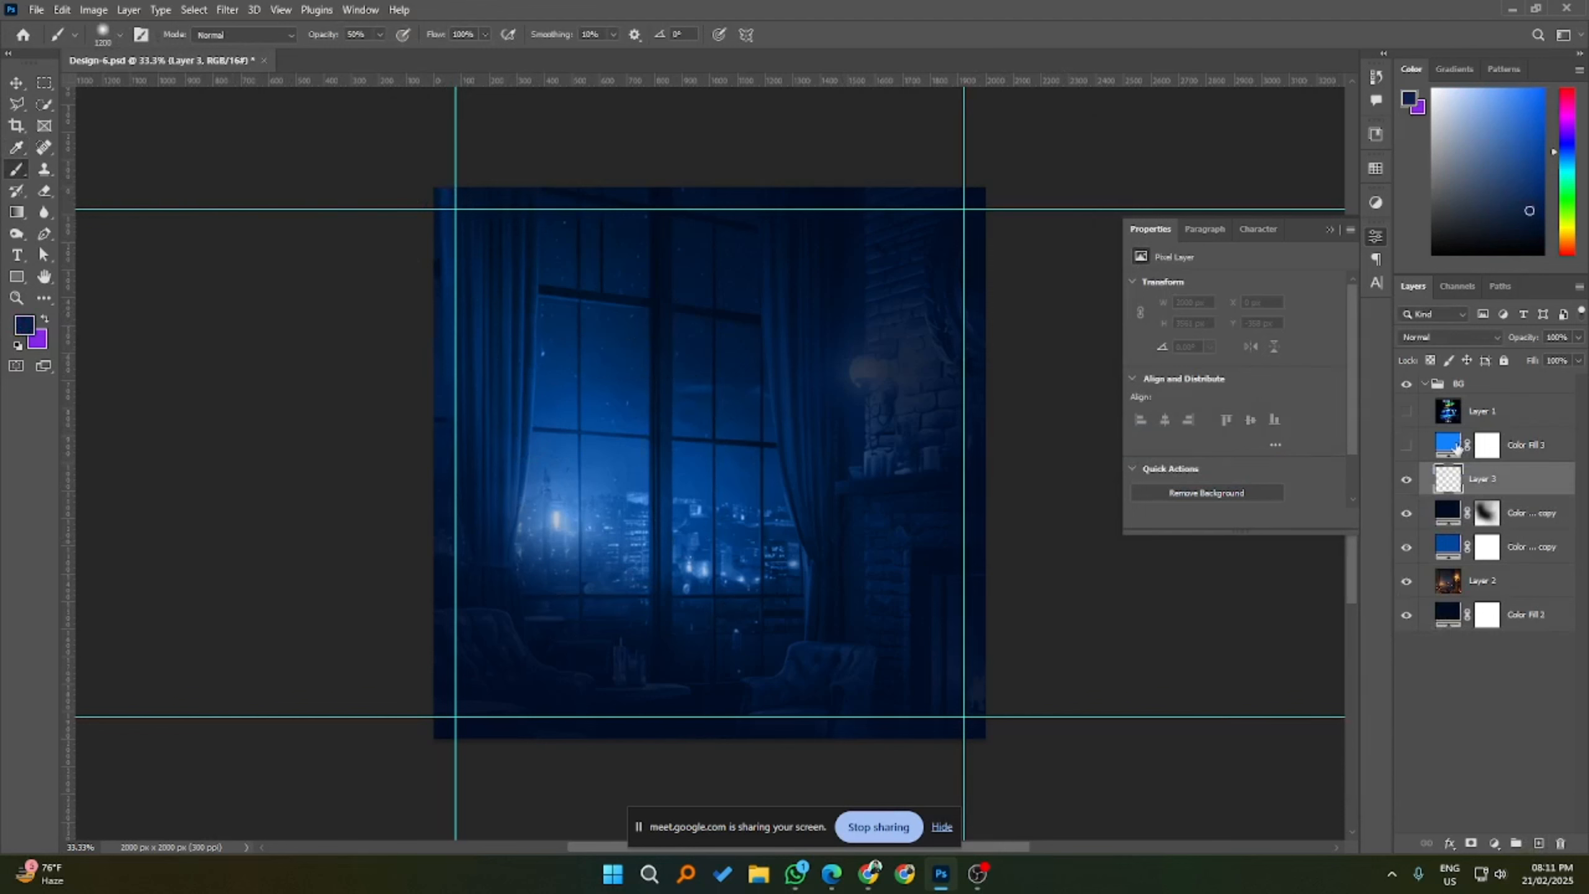
pyautogui.rightClick(1542, 480)
pyautogui.click(1218, 704)
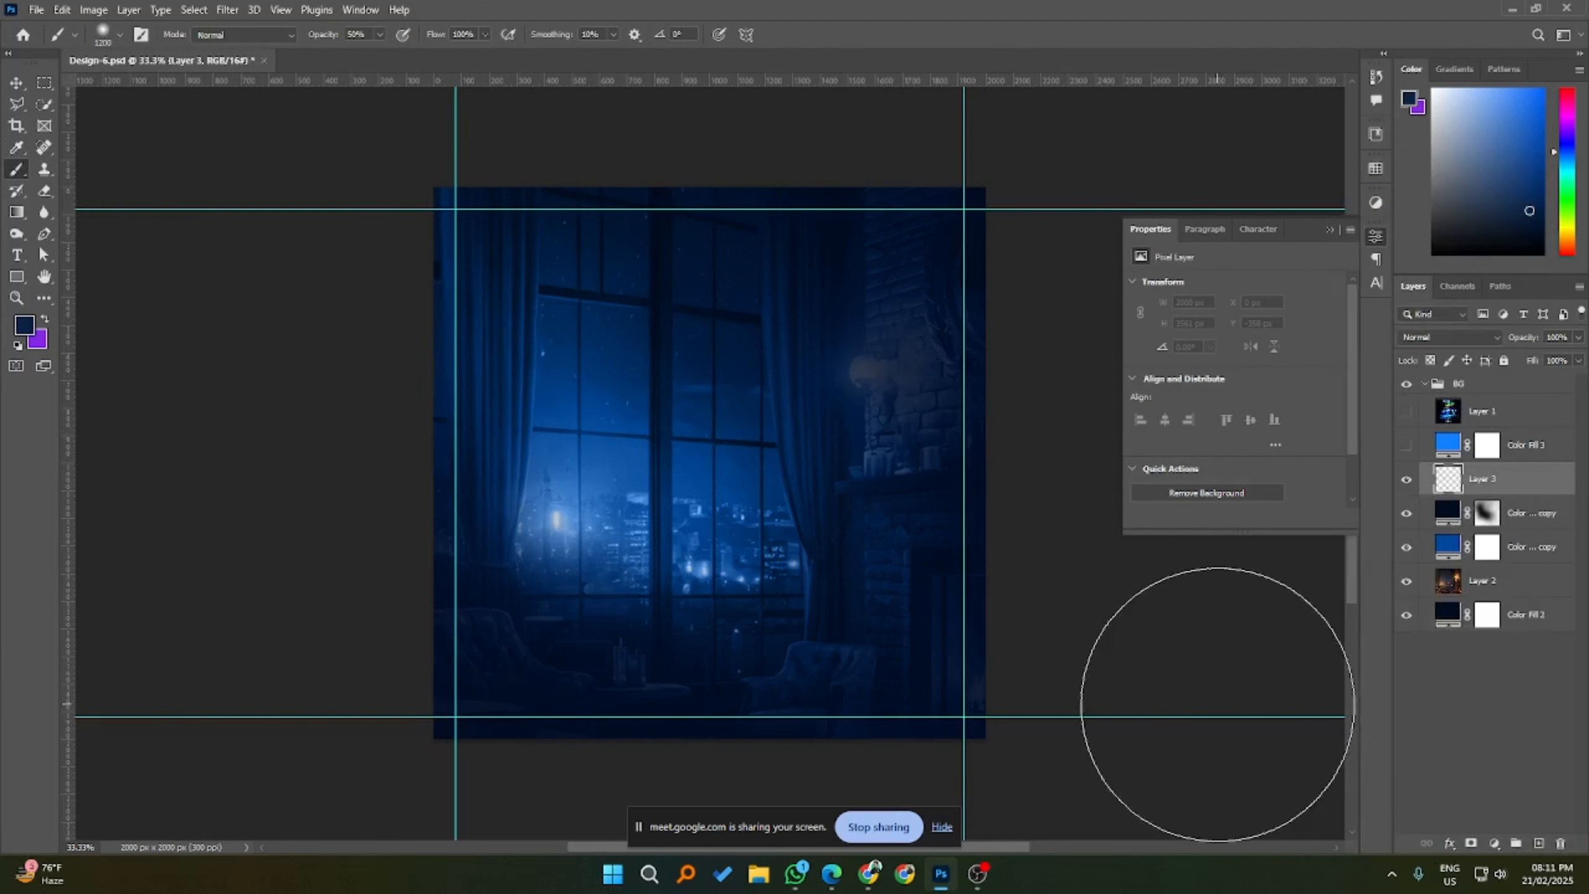
pyautogui.click(1561, 842)
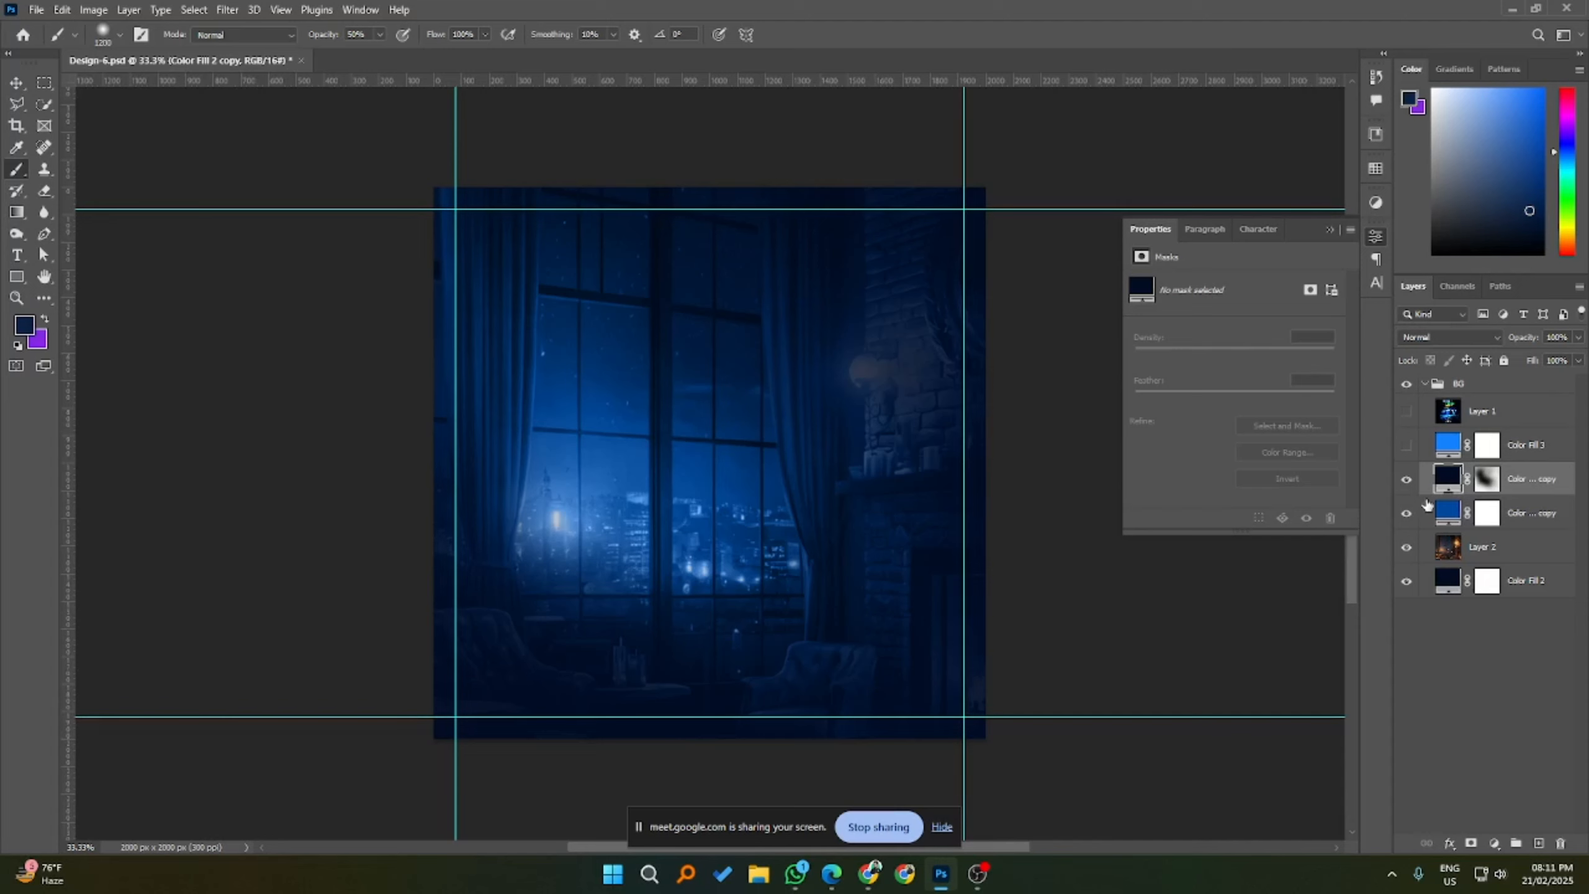
# - Target the navy copy's mask again and paint white over the upper-left curtain and the top of the window to darken them
pyautogui.click(1489, 480)
pyautogui.press('d')
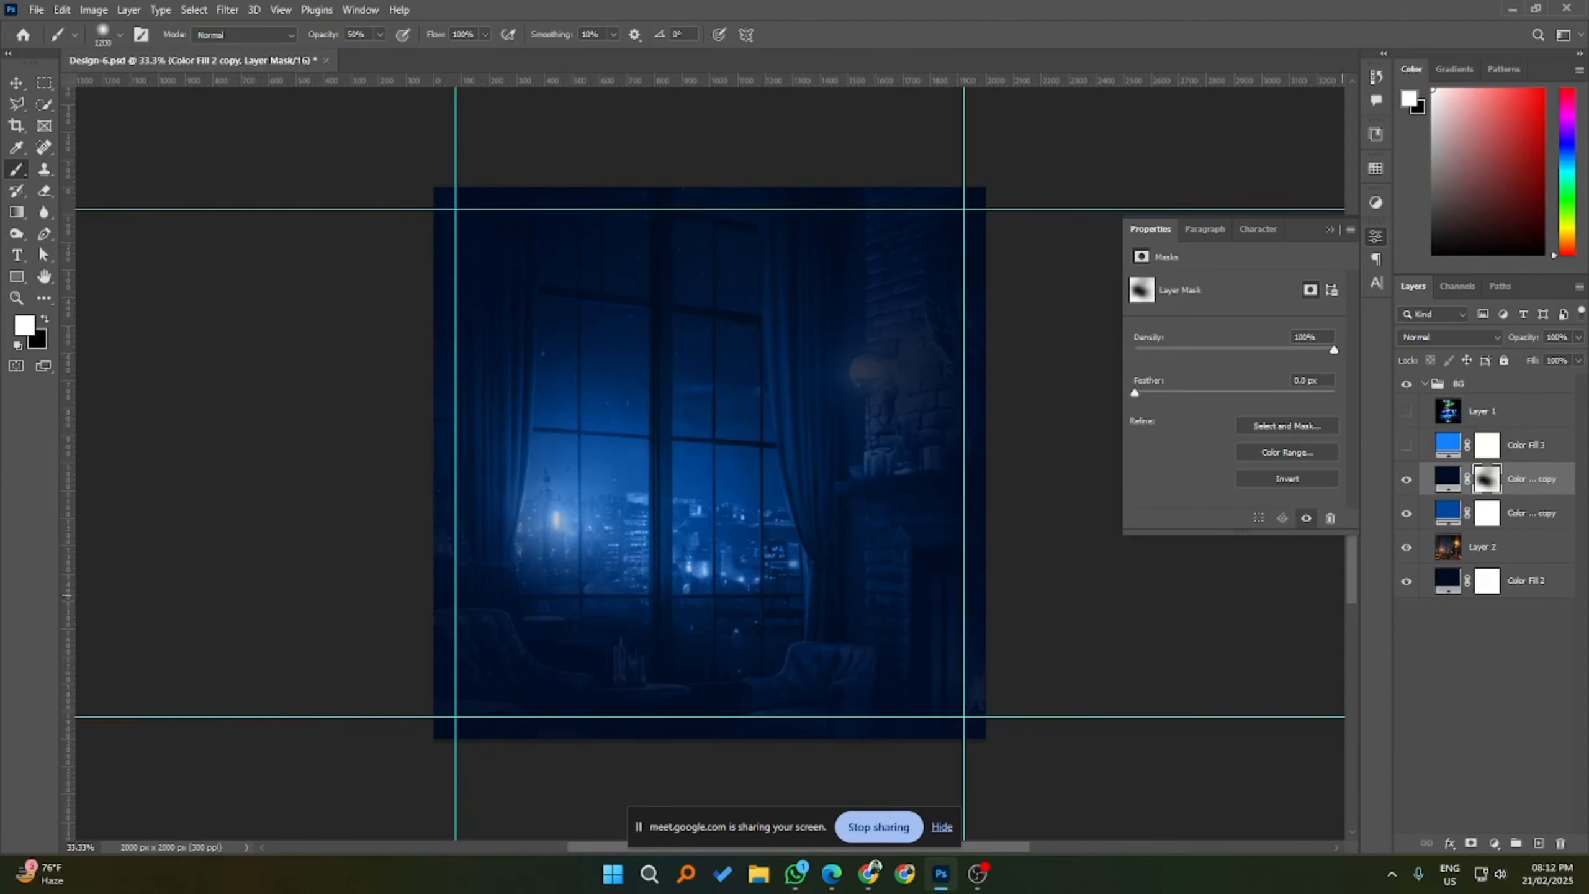
# - Compare the background with the masked navy copy switched off and on, and with the bright blue Color Fill 3 shown and hidden
pyautogui.click(1405, 479)
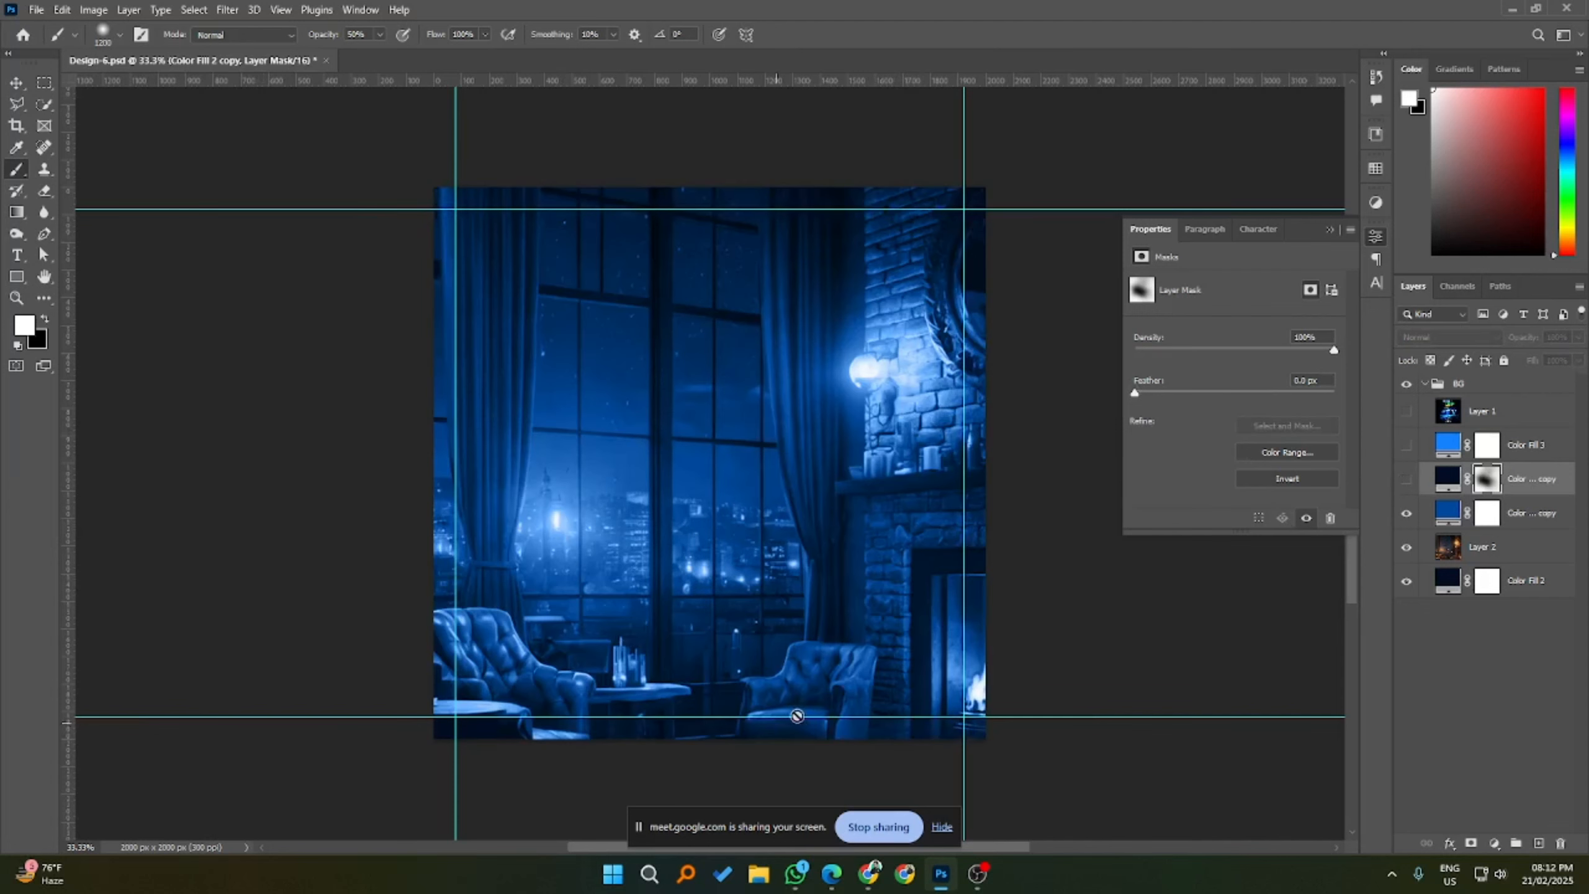
pyautogui.click(1405, 479)
pyautogui.click(1405, 479)
pyautogui.click(1405, 479)
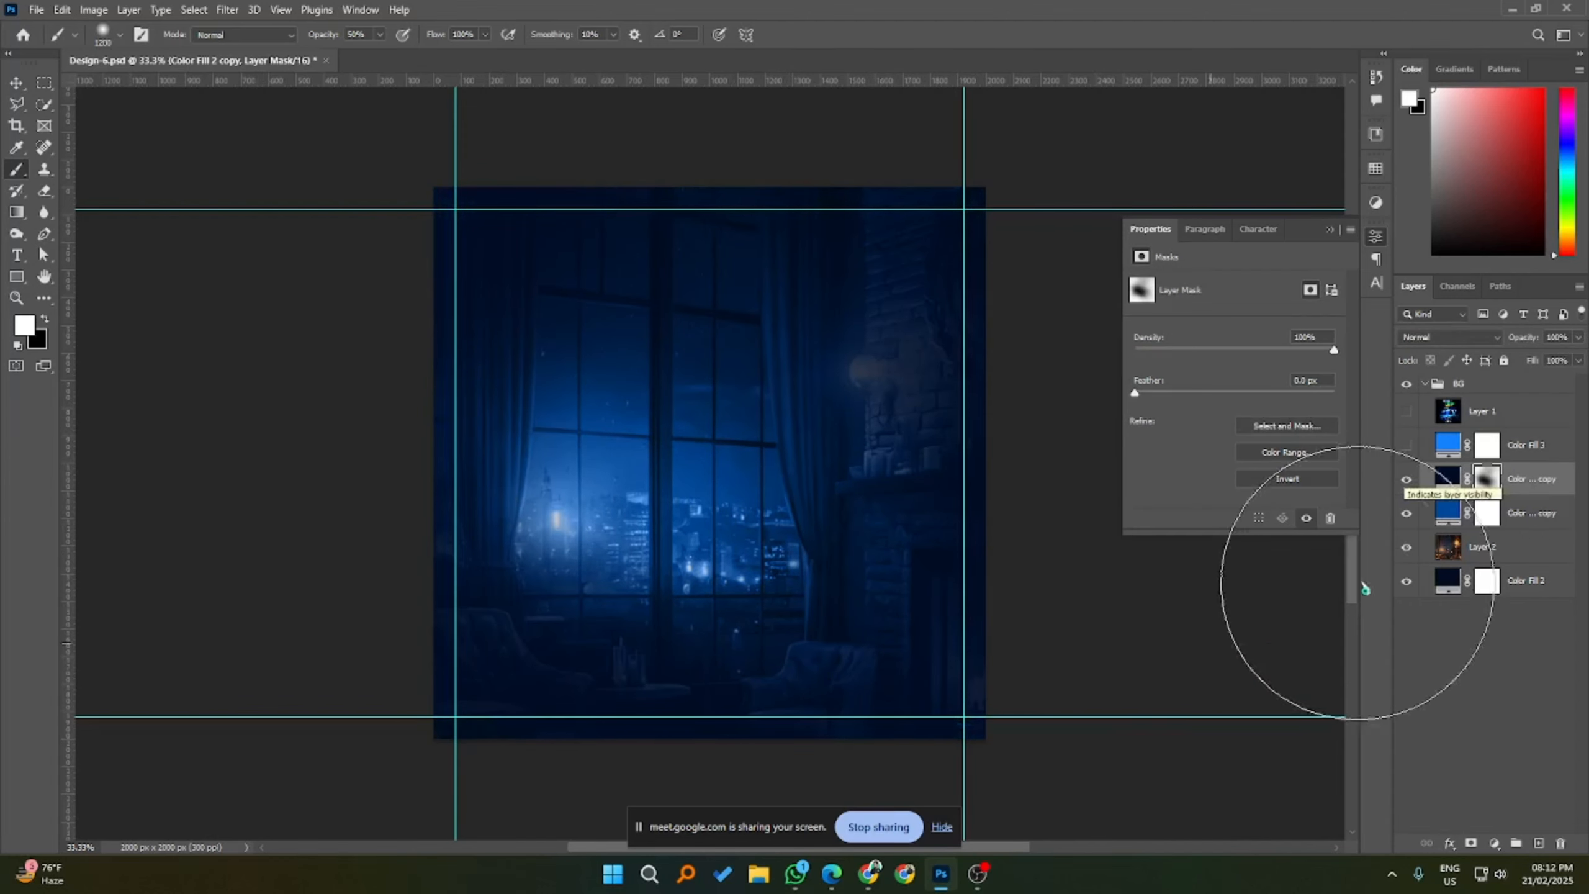
pyautogui.click(1405, 445)
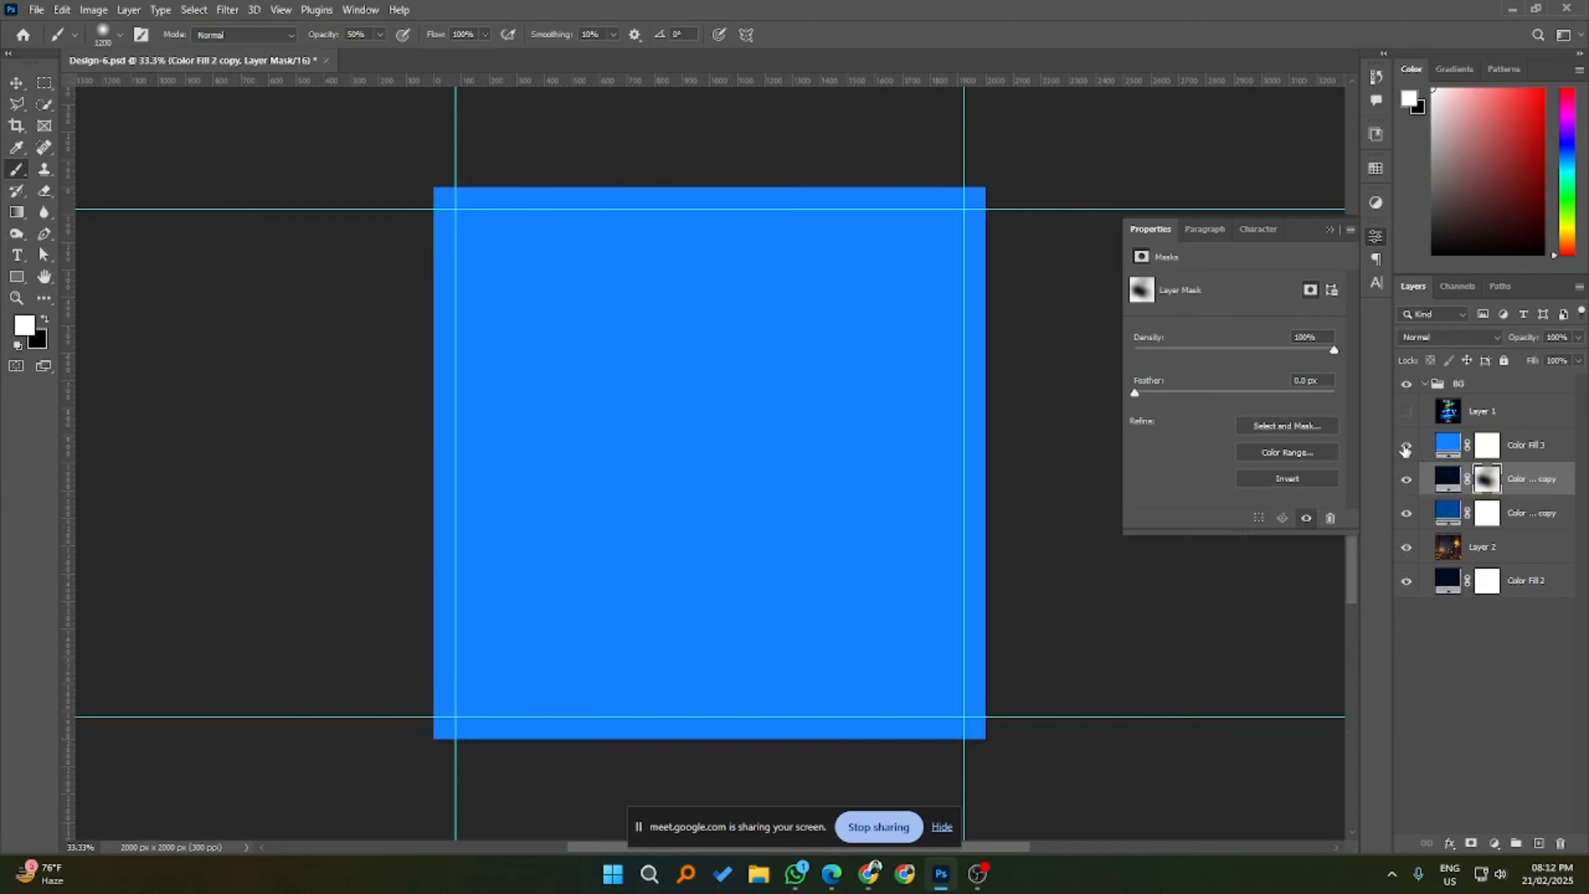
pyautogui.click(1405, 447)
pyautogui.click(1406, 446)
pyautogui.click(1406, 445)
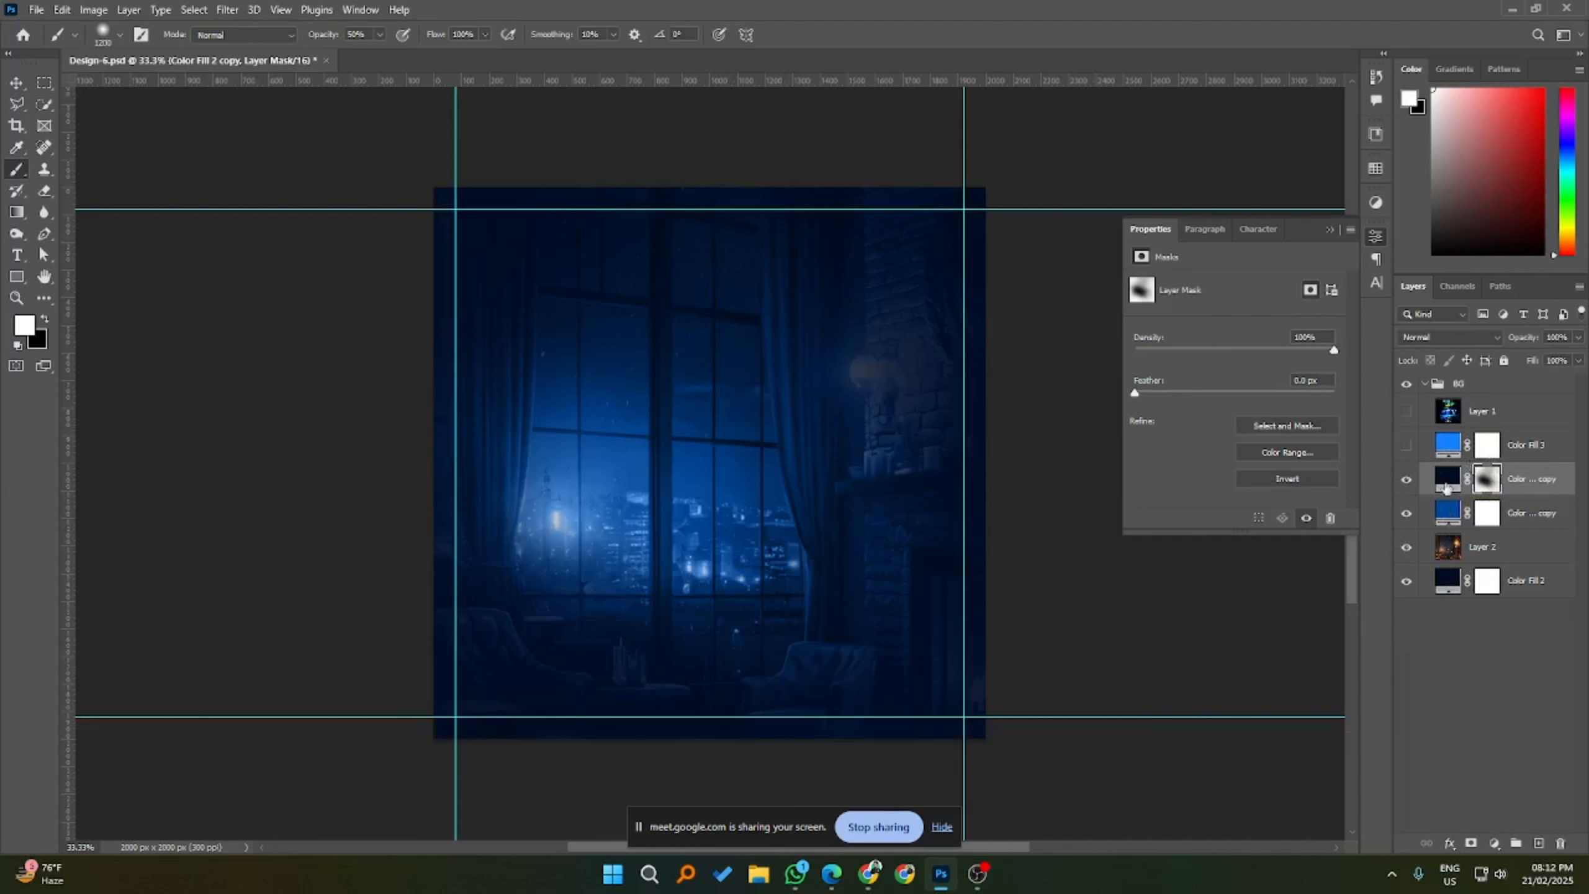
pyautogui.click(16, 82)
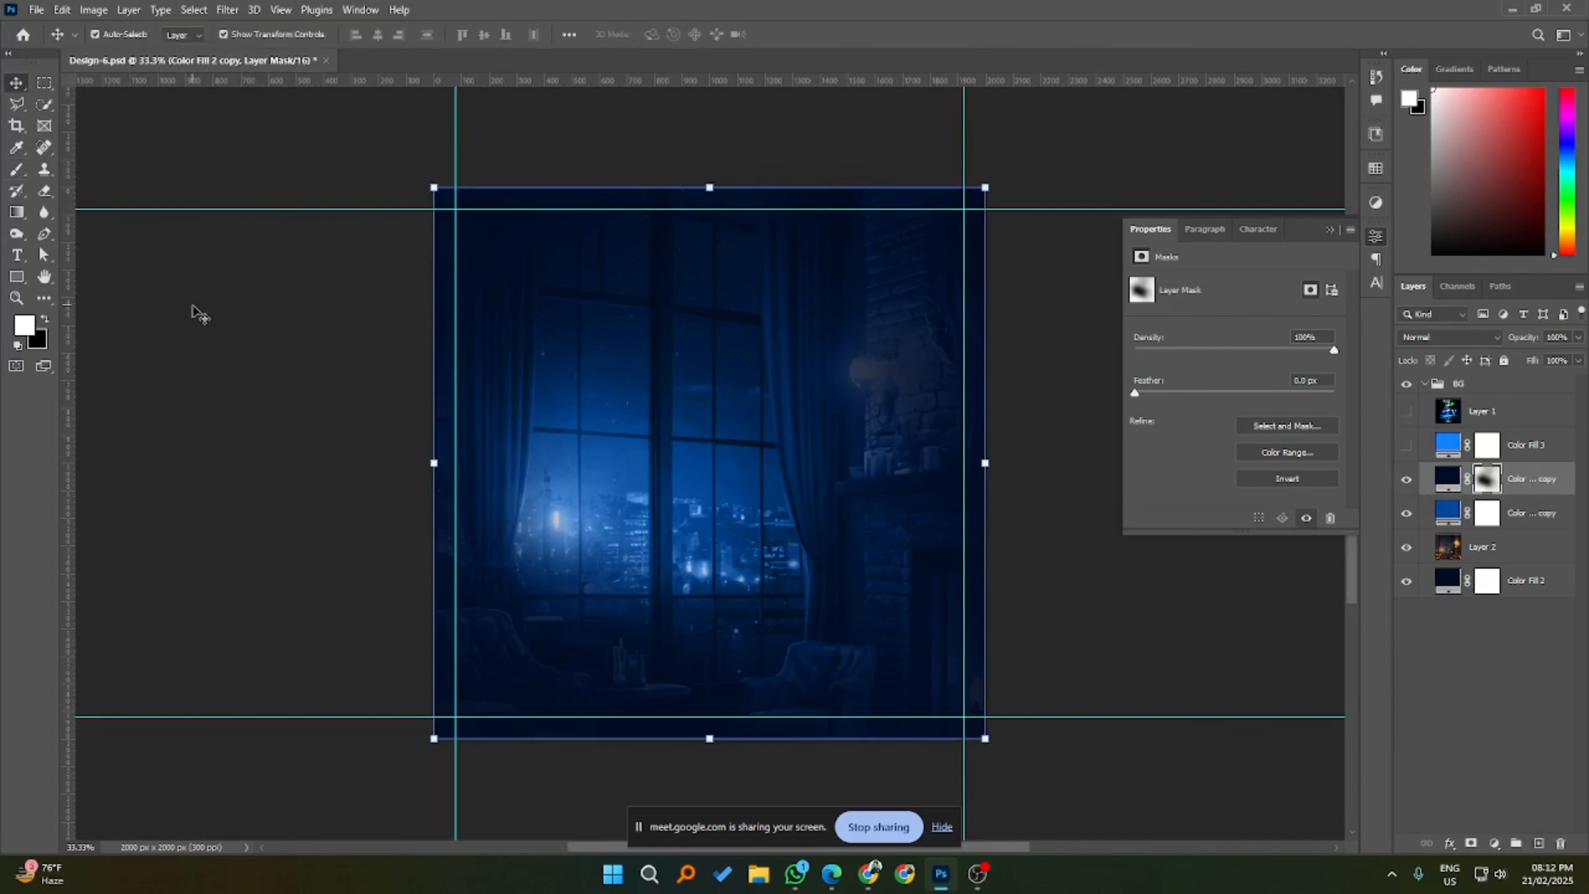
pyautogui.click(192, 306)
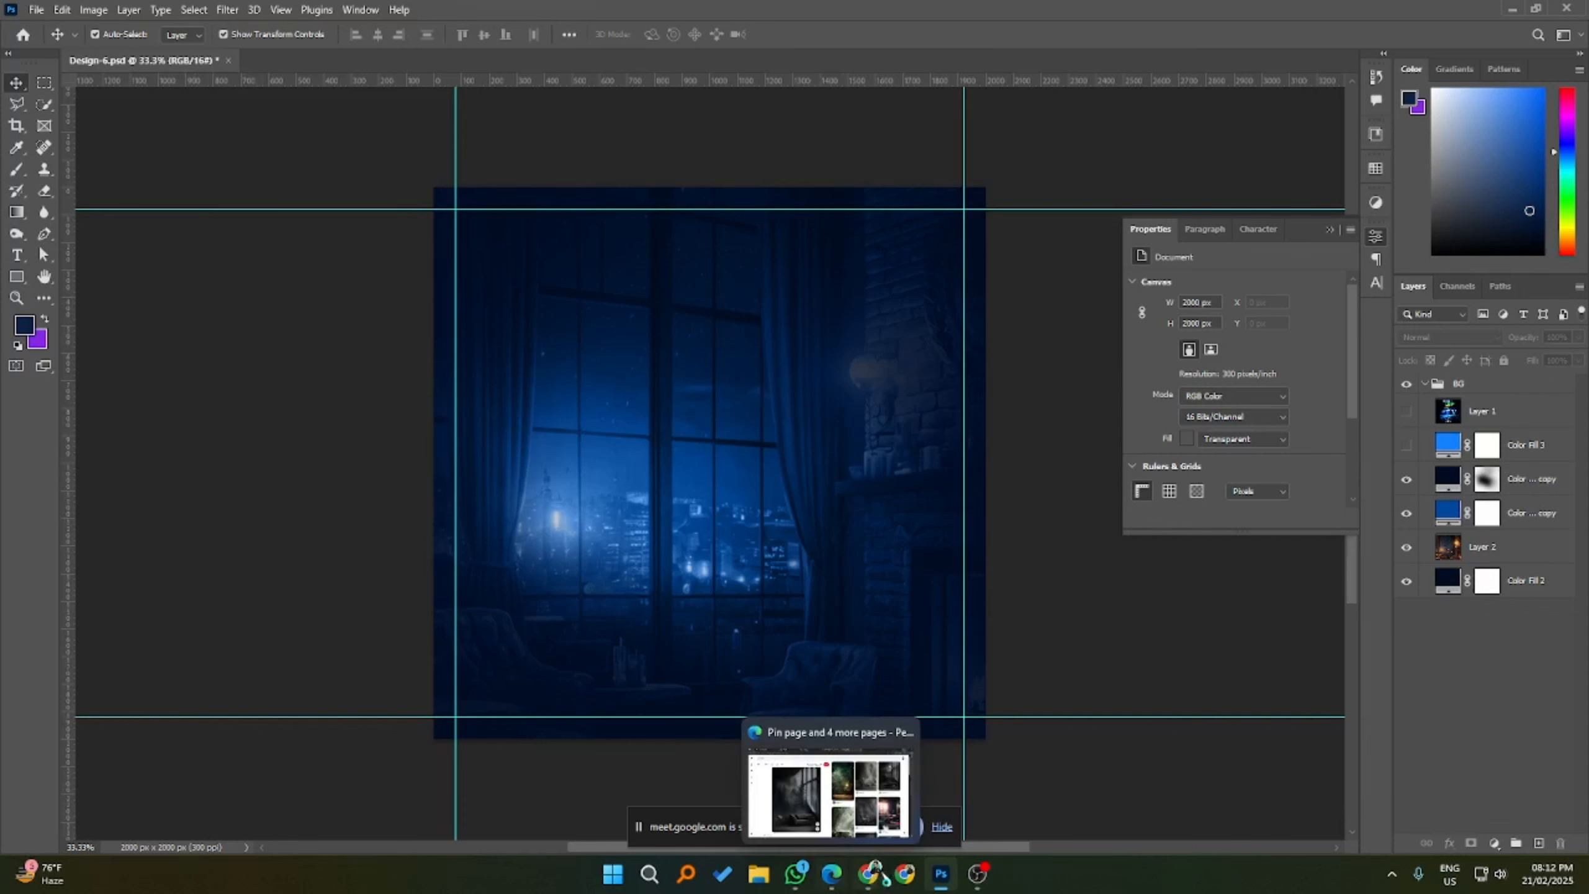
pyautogui.click(831, 873)
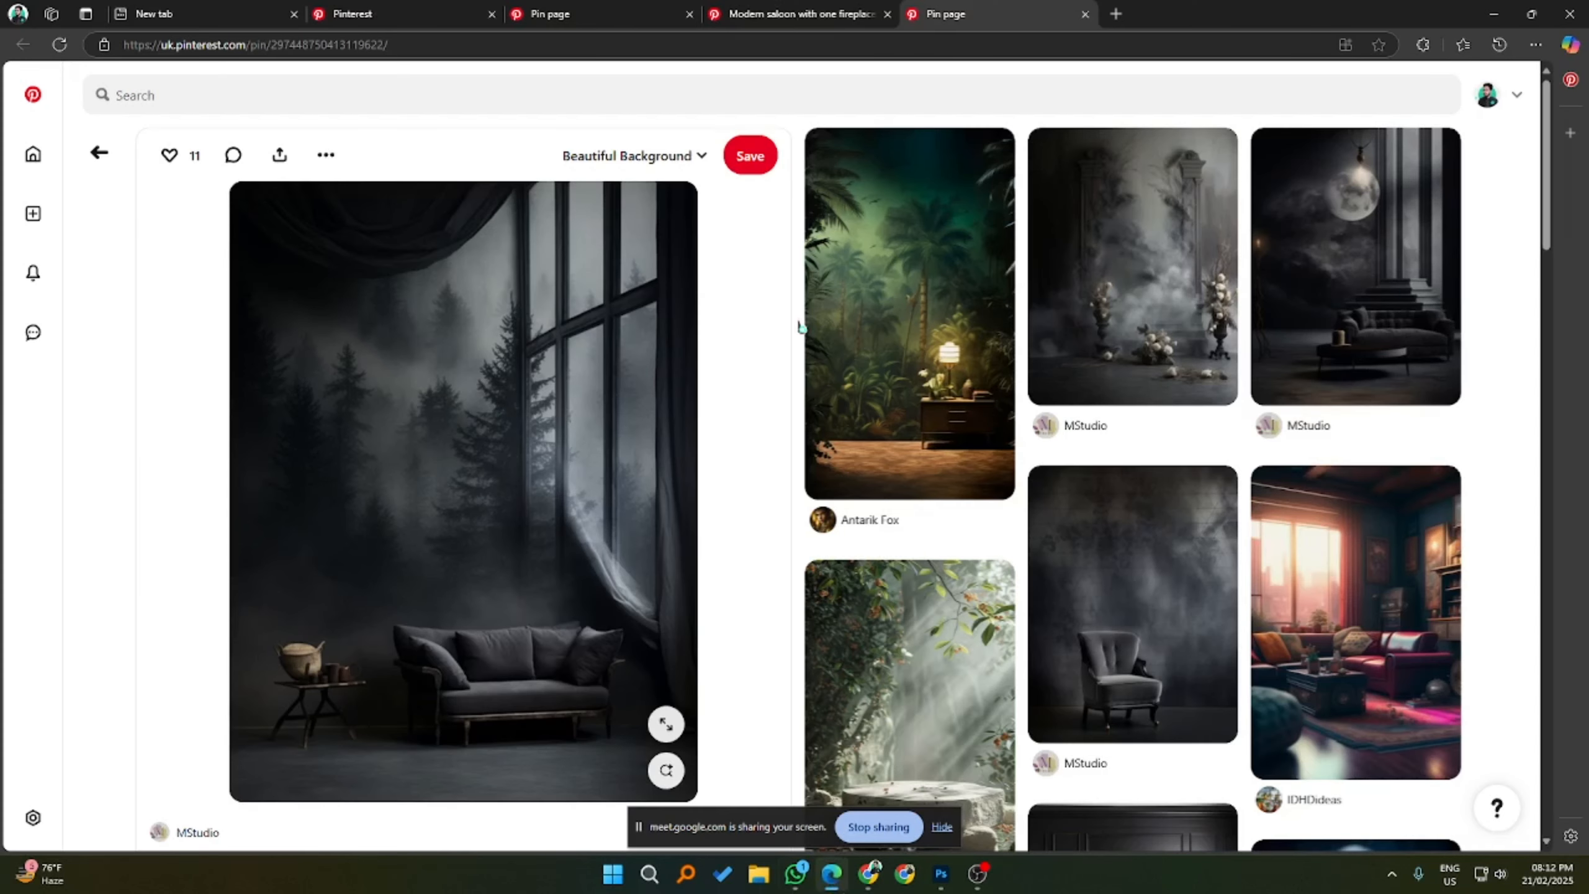
pyautogui.click(378, 93)
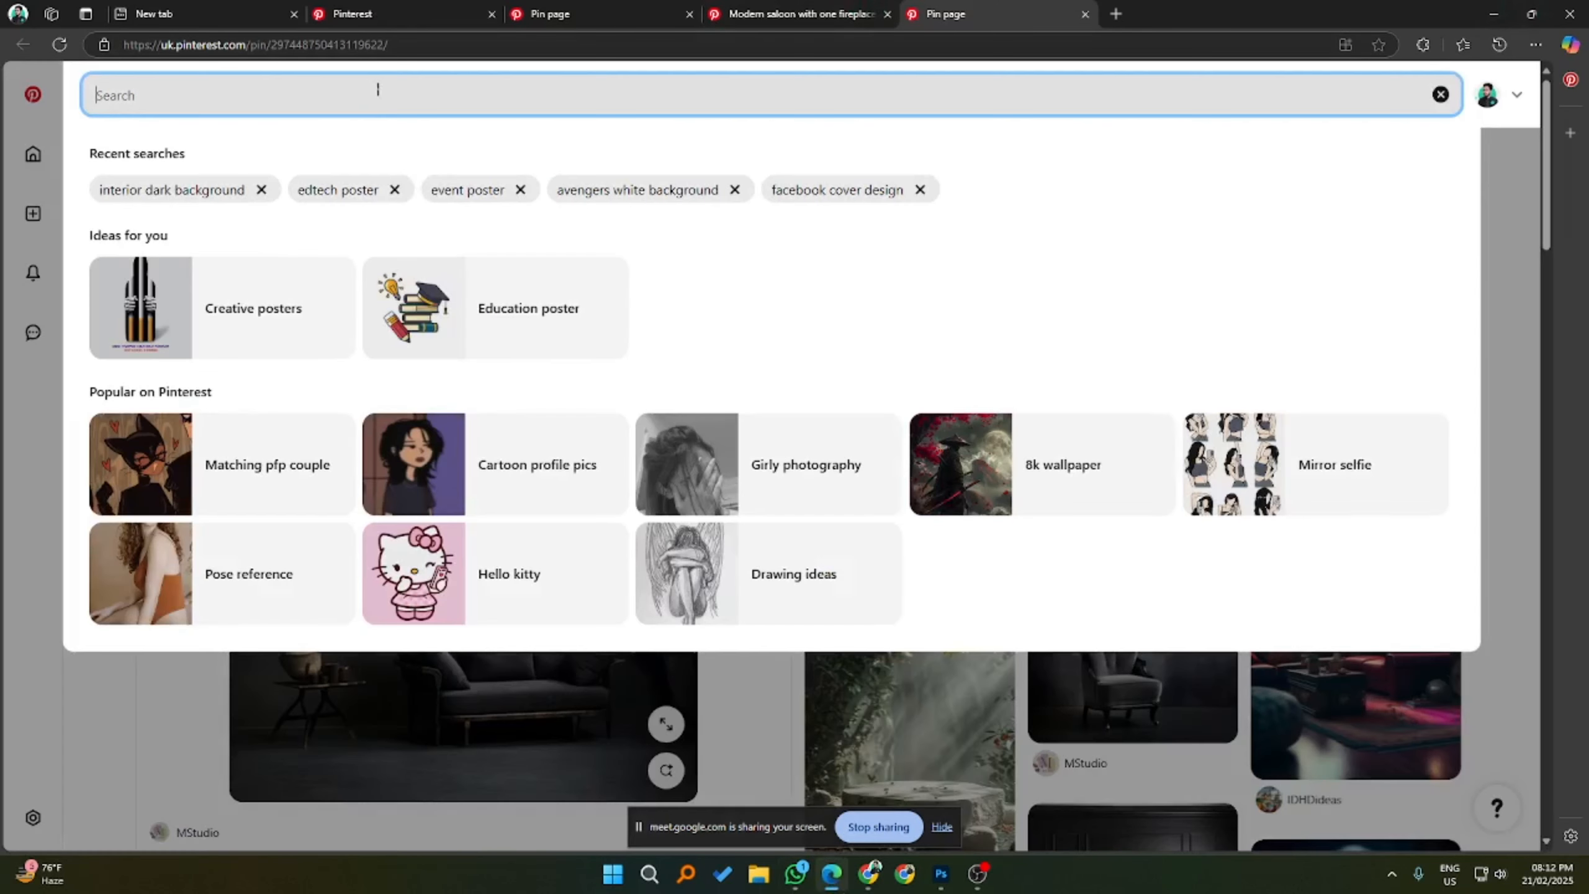
pyautogui.write('c')
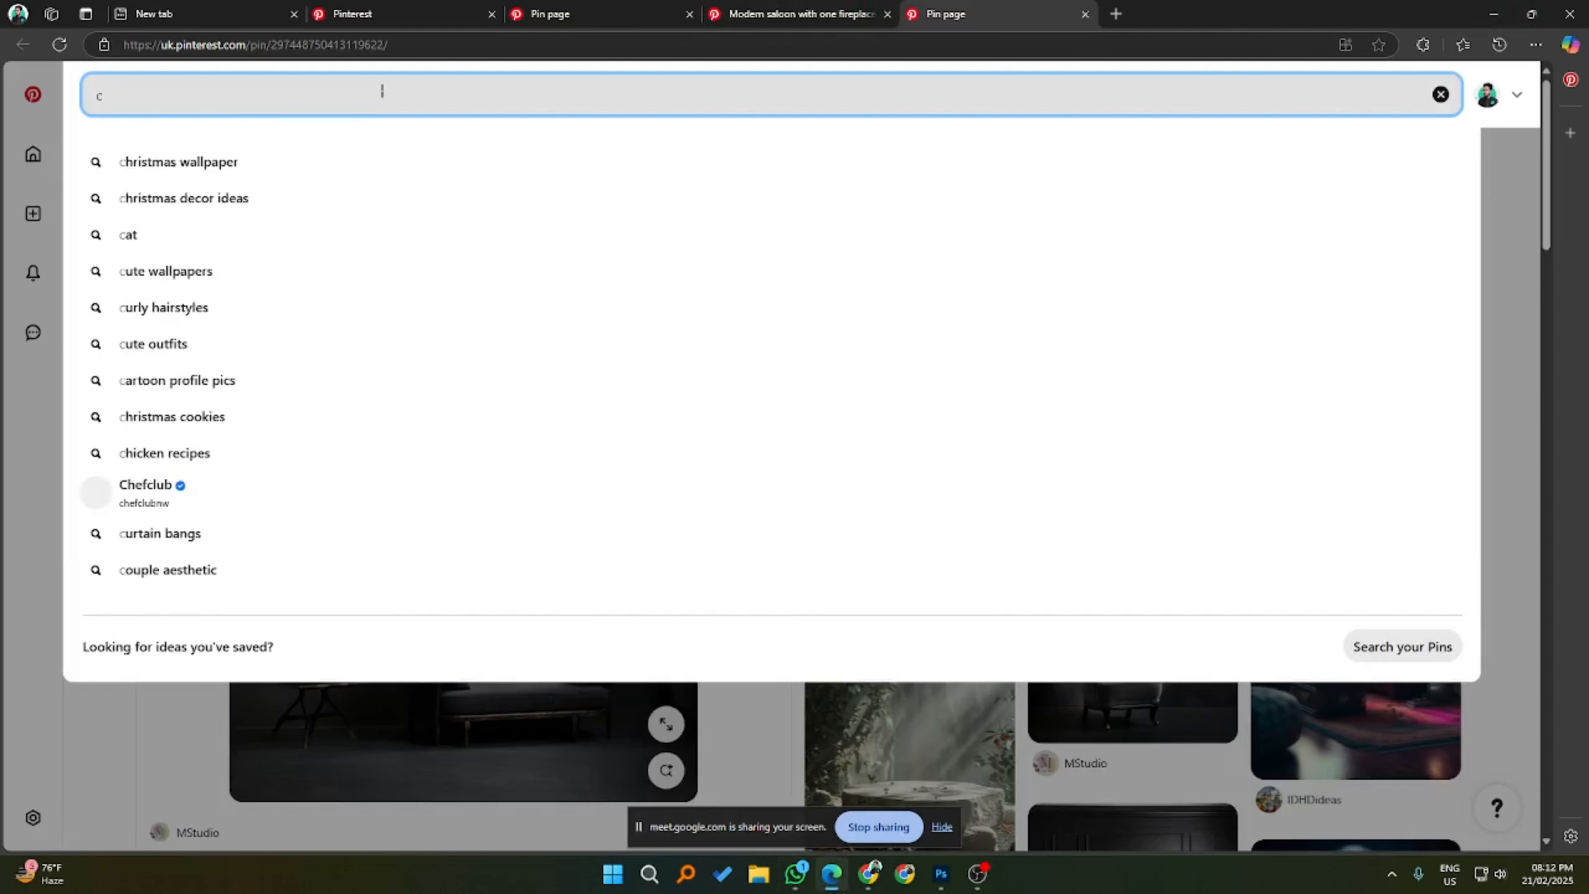
pyautogui.write('haracter')
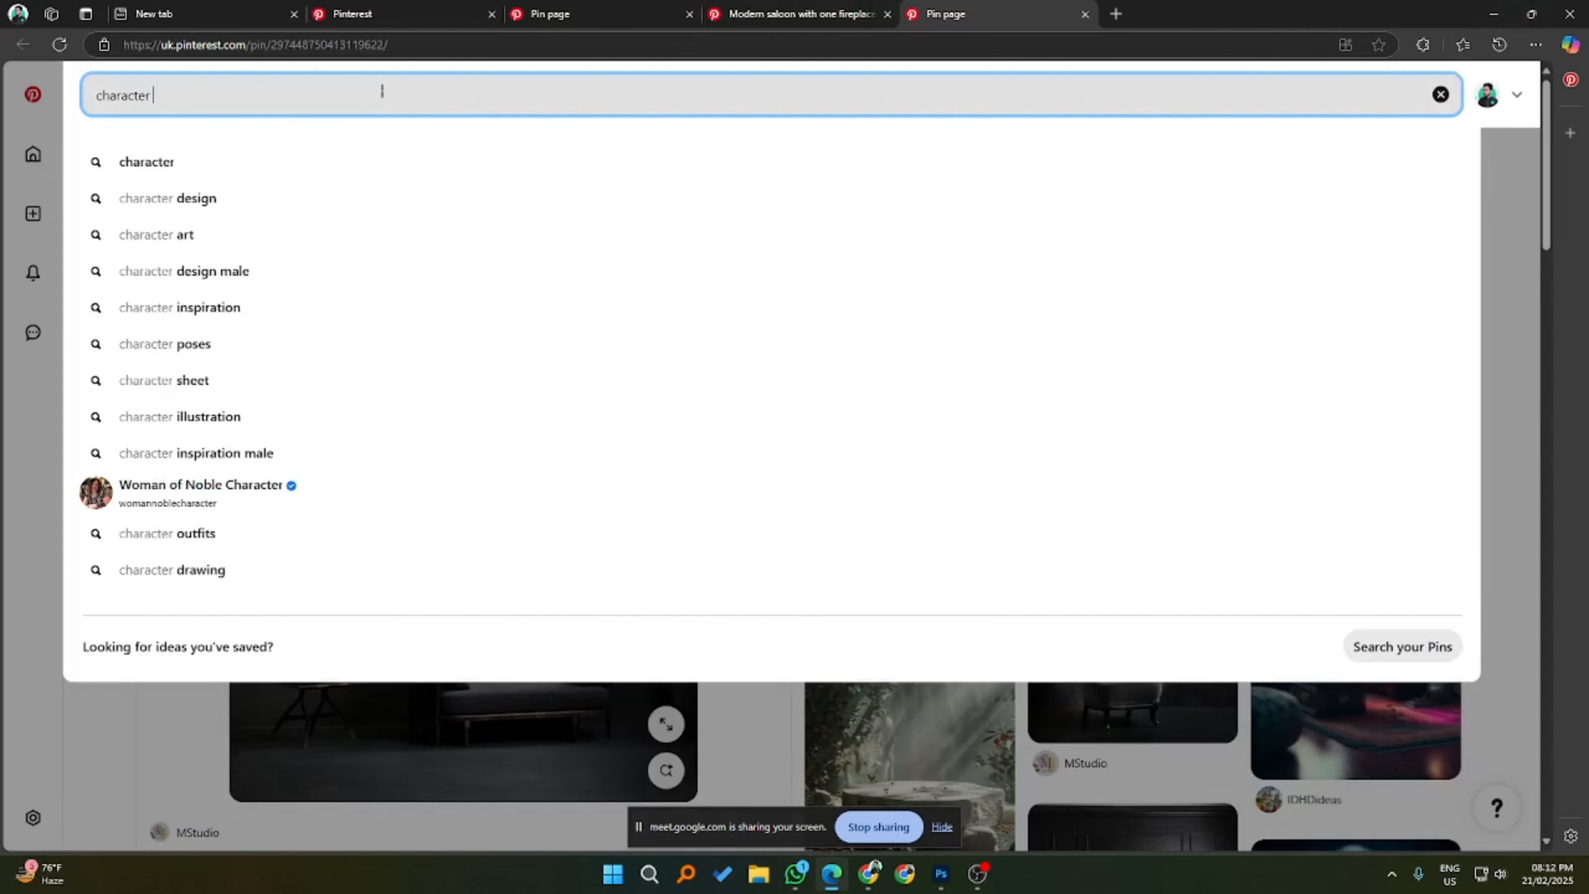
pyautogui.hotkey('alt', 'Tab')
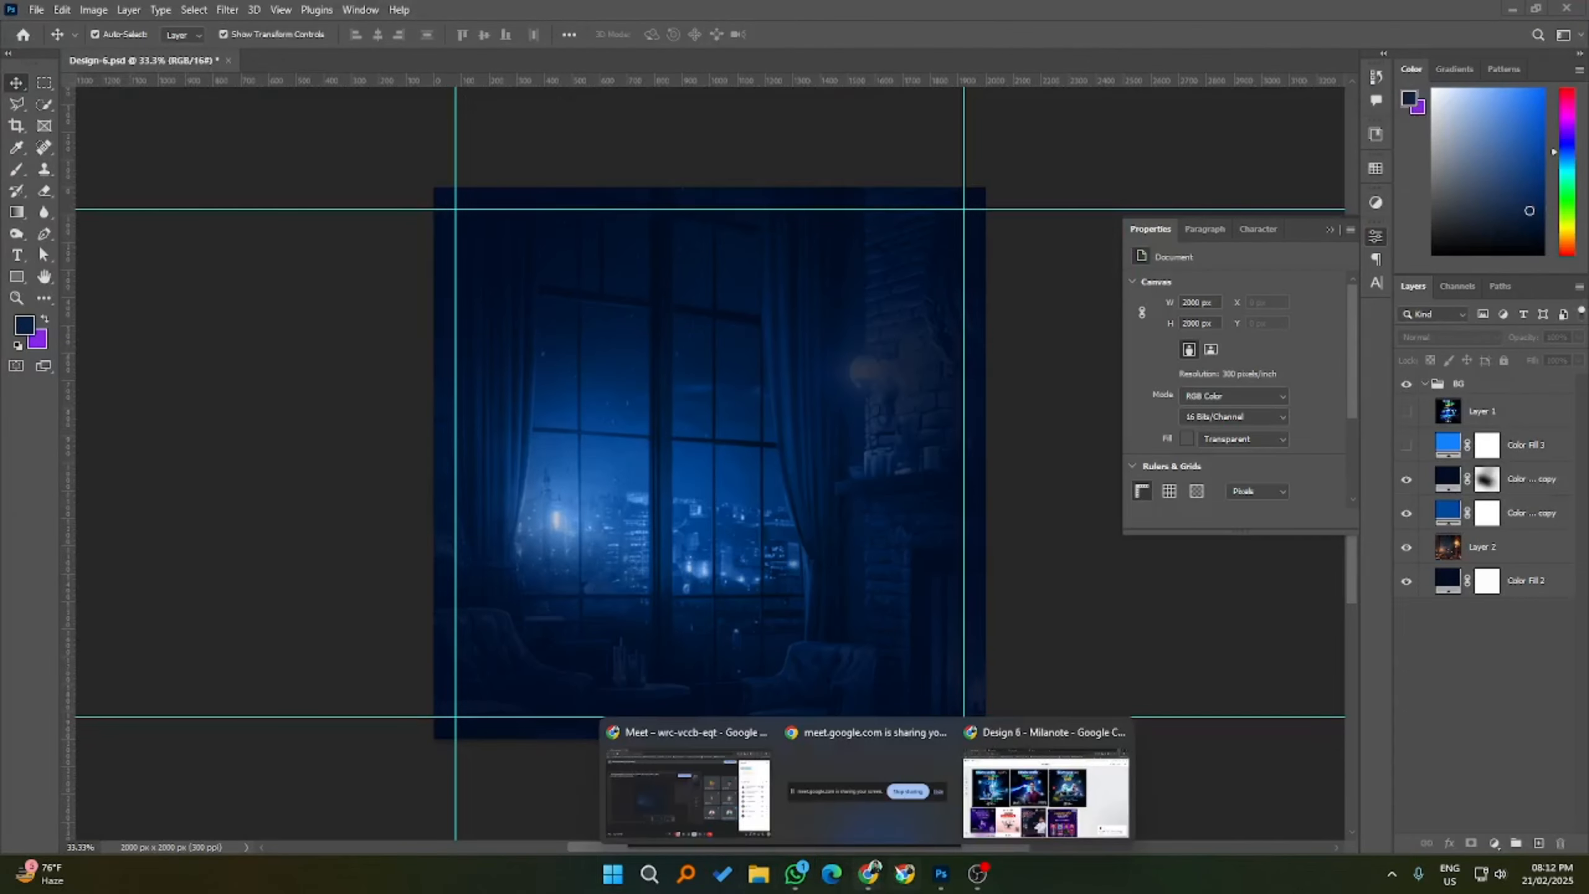
# - Switch to Chrome, open Freepik in a new tab, close the two Facebook tabs, and start an asset search
pyautogui.moveTo(877, 885)
pyautogui.click(1046, 796)
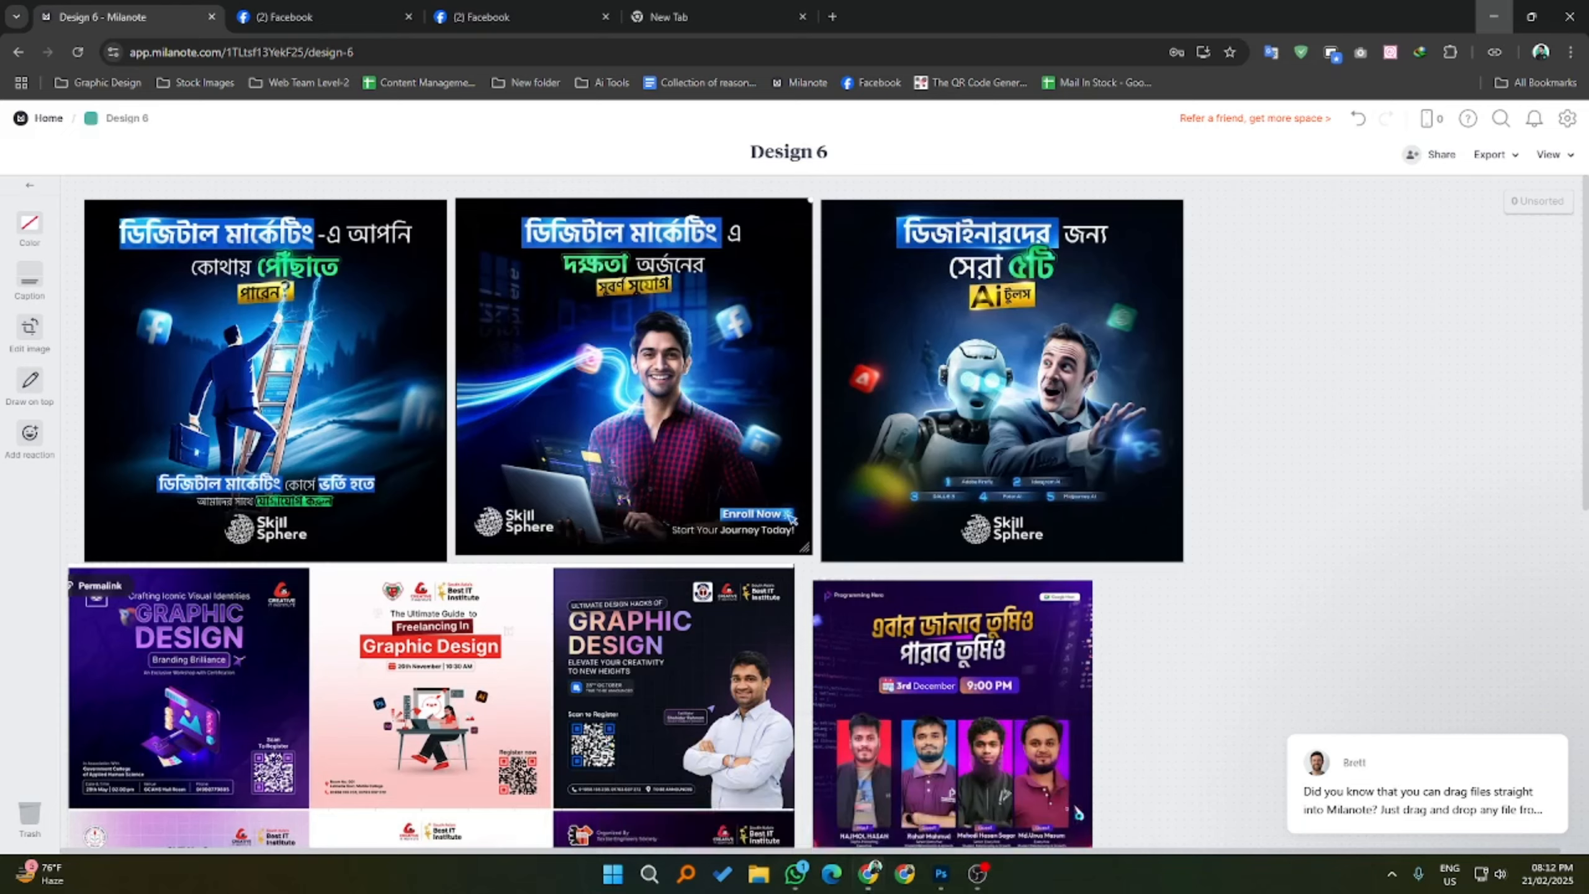
pyautogui.hotkey('ctrl', 't')
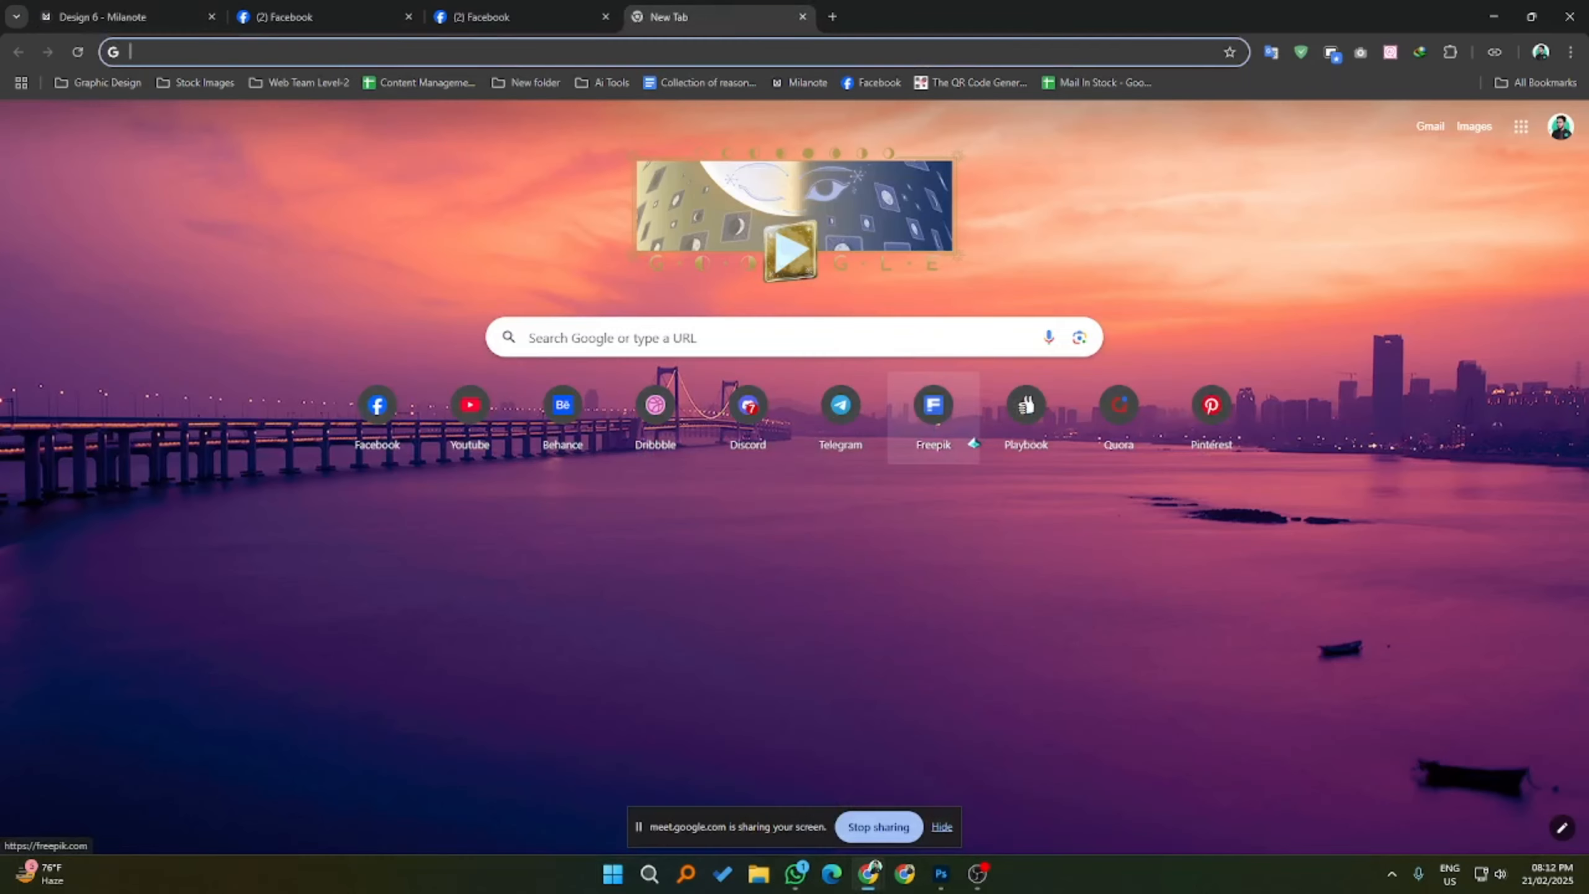
pyautogui.click(933, 404)
pyautogui.middleClick(523, 19)
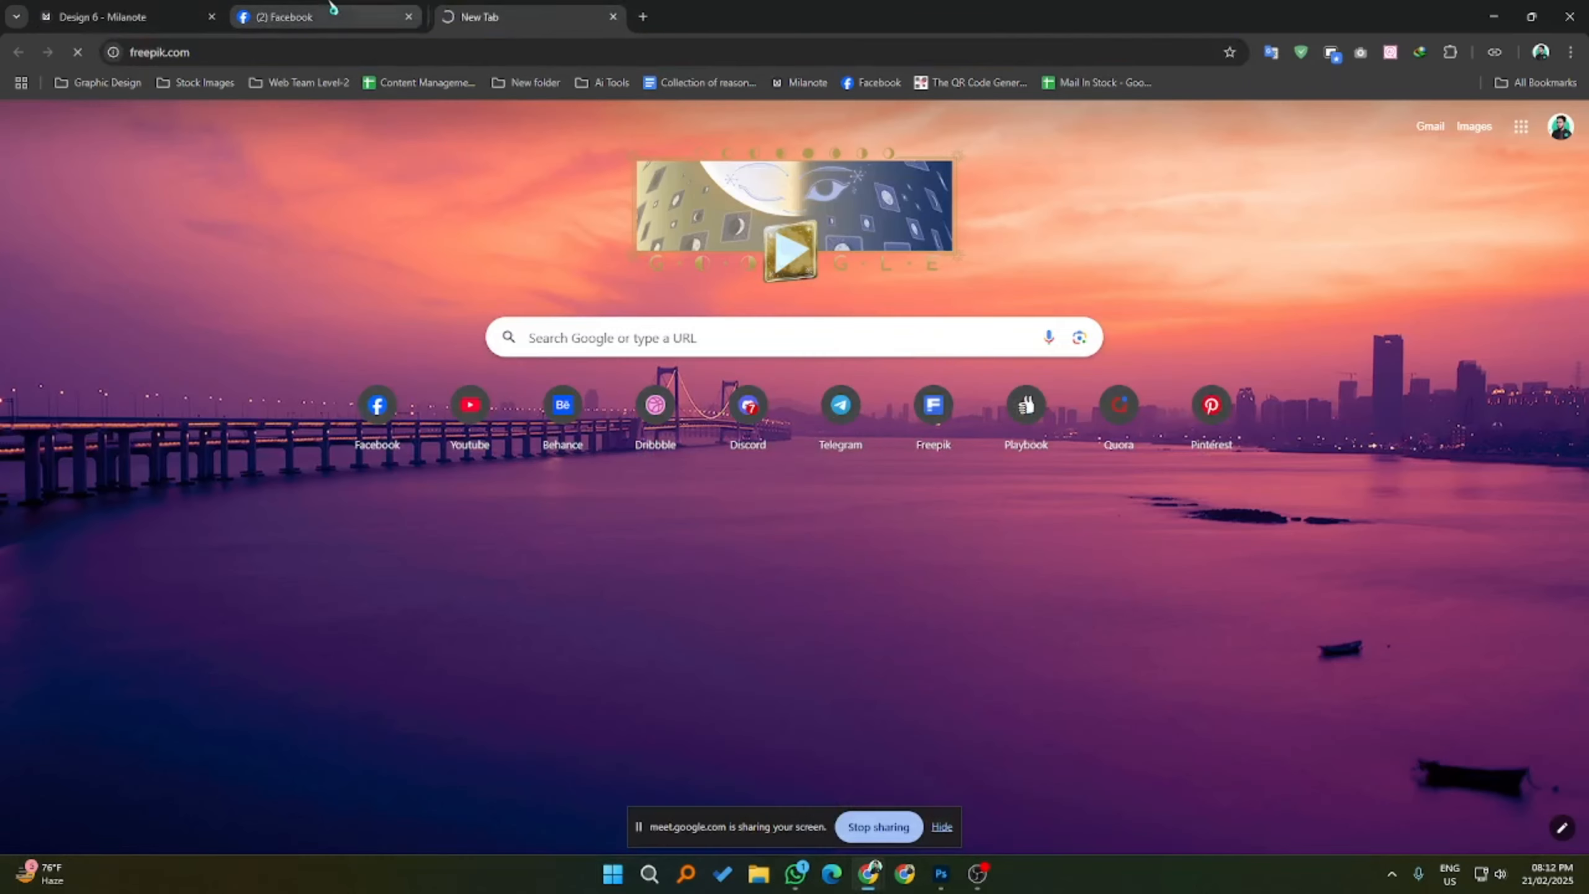
pyautogui.middleClick(326, 18)
pyautogui.click(543, 370)
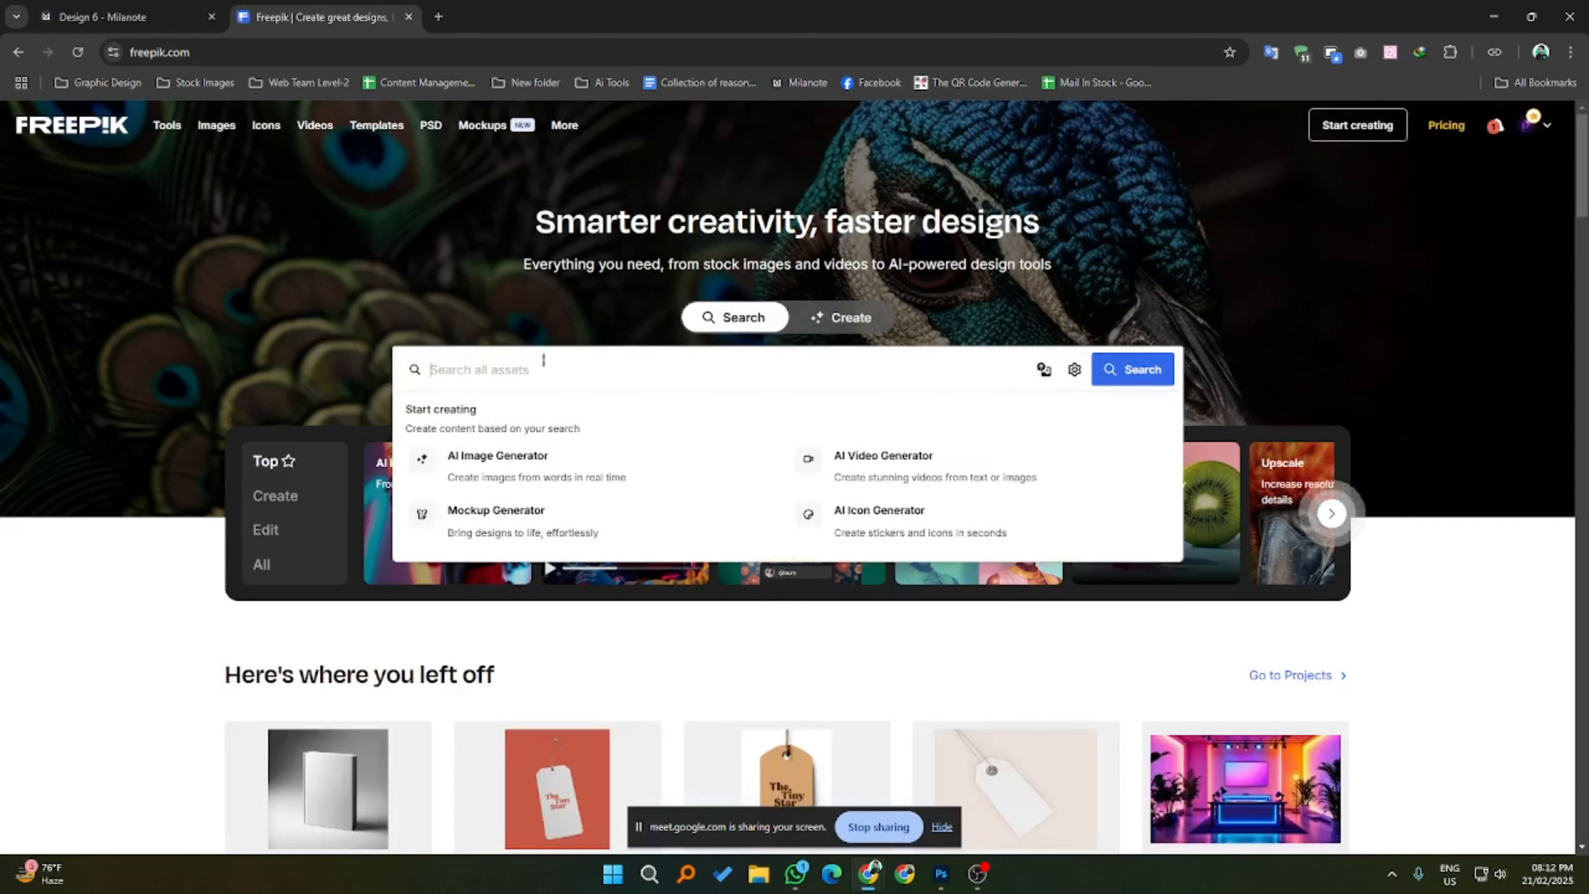
# - Review the Skill Sphere reference posters on the Design 6 Milanote board and return to the empty Freepik asset search
pyautogui.click(170, 7)
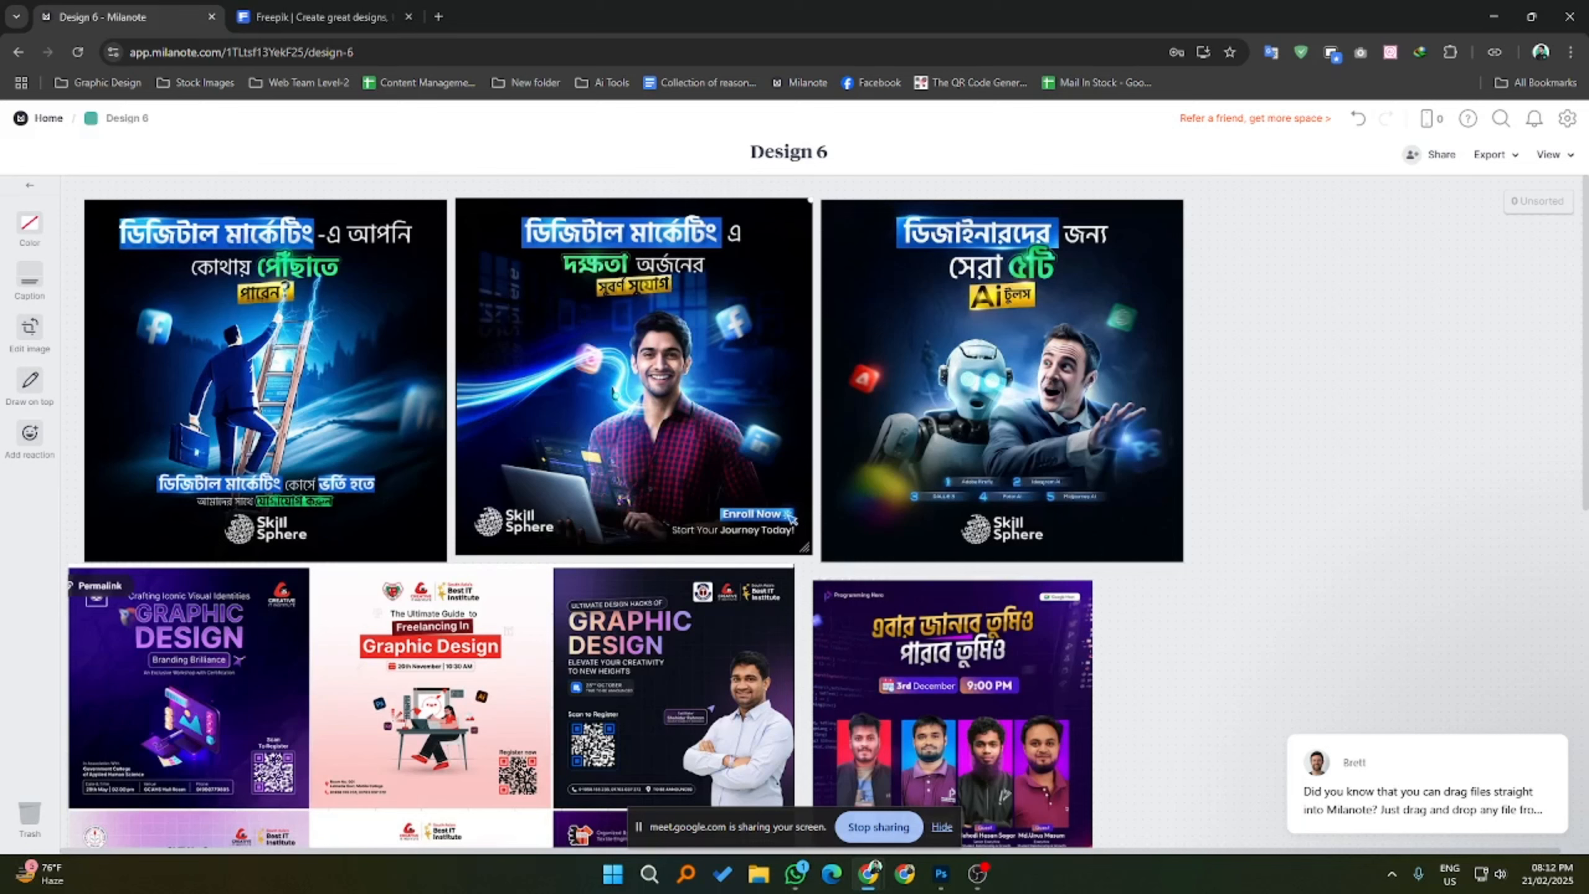
pyautogui.click(319, 16)
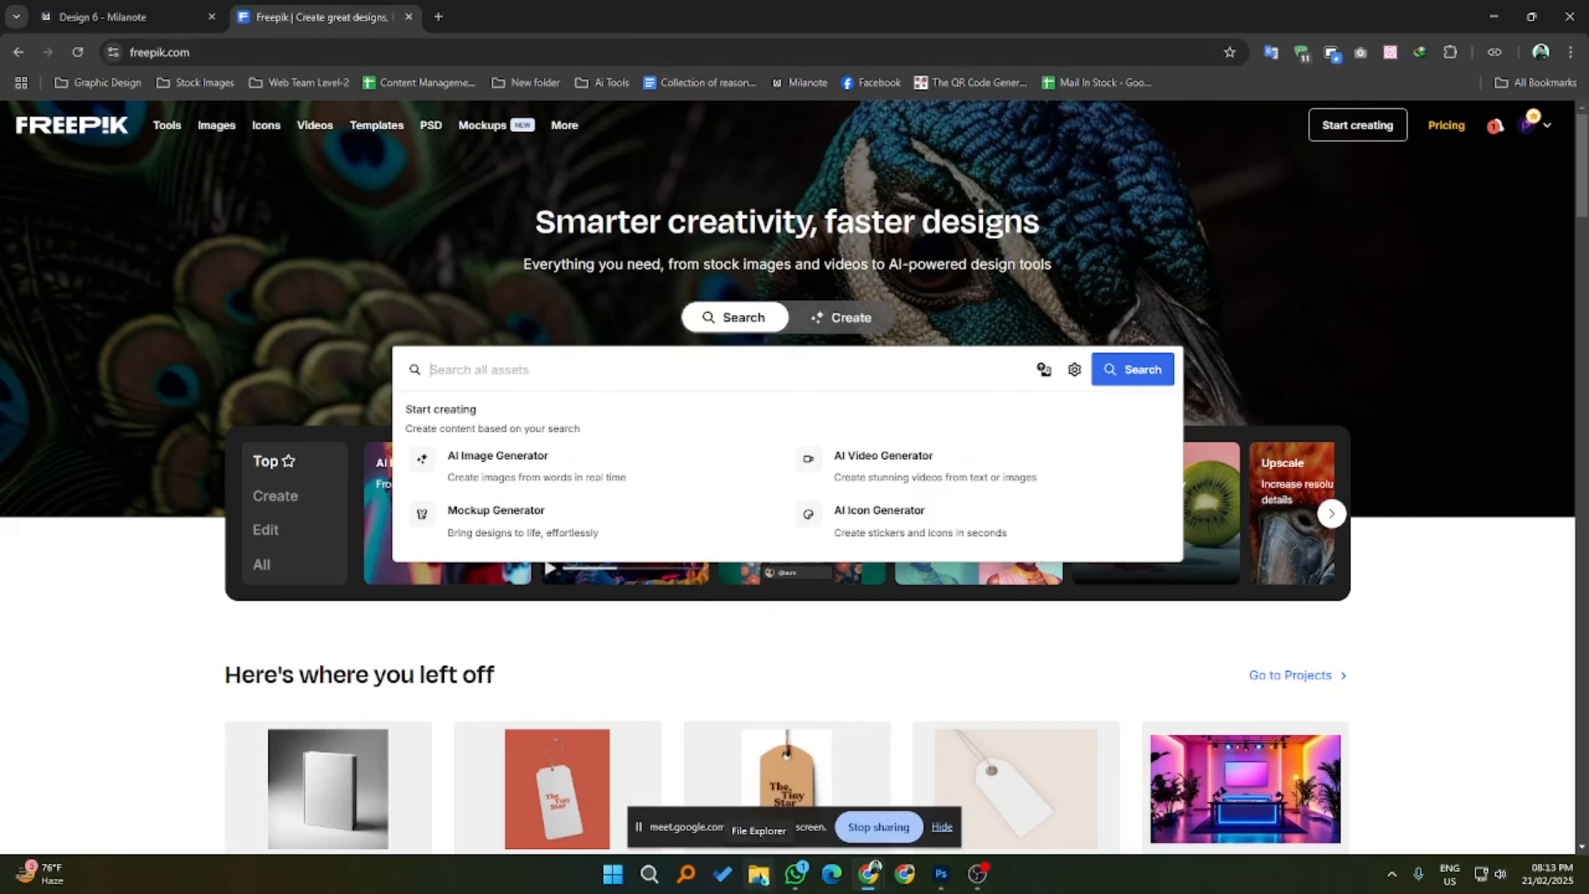
pyautogui.write('a')
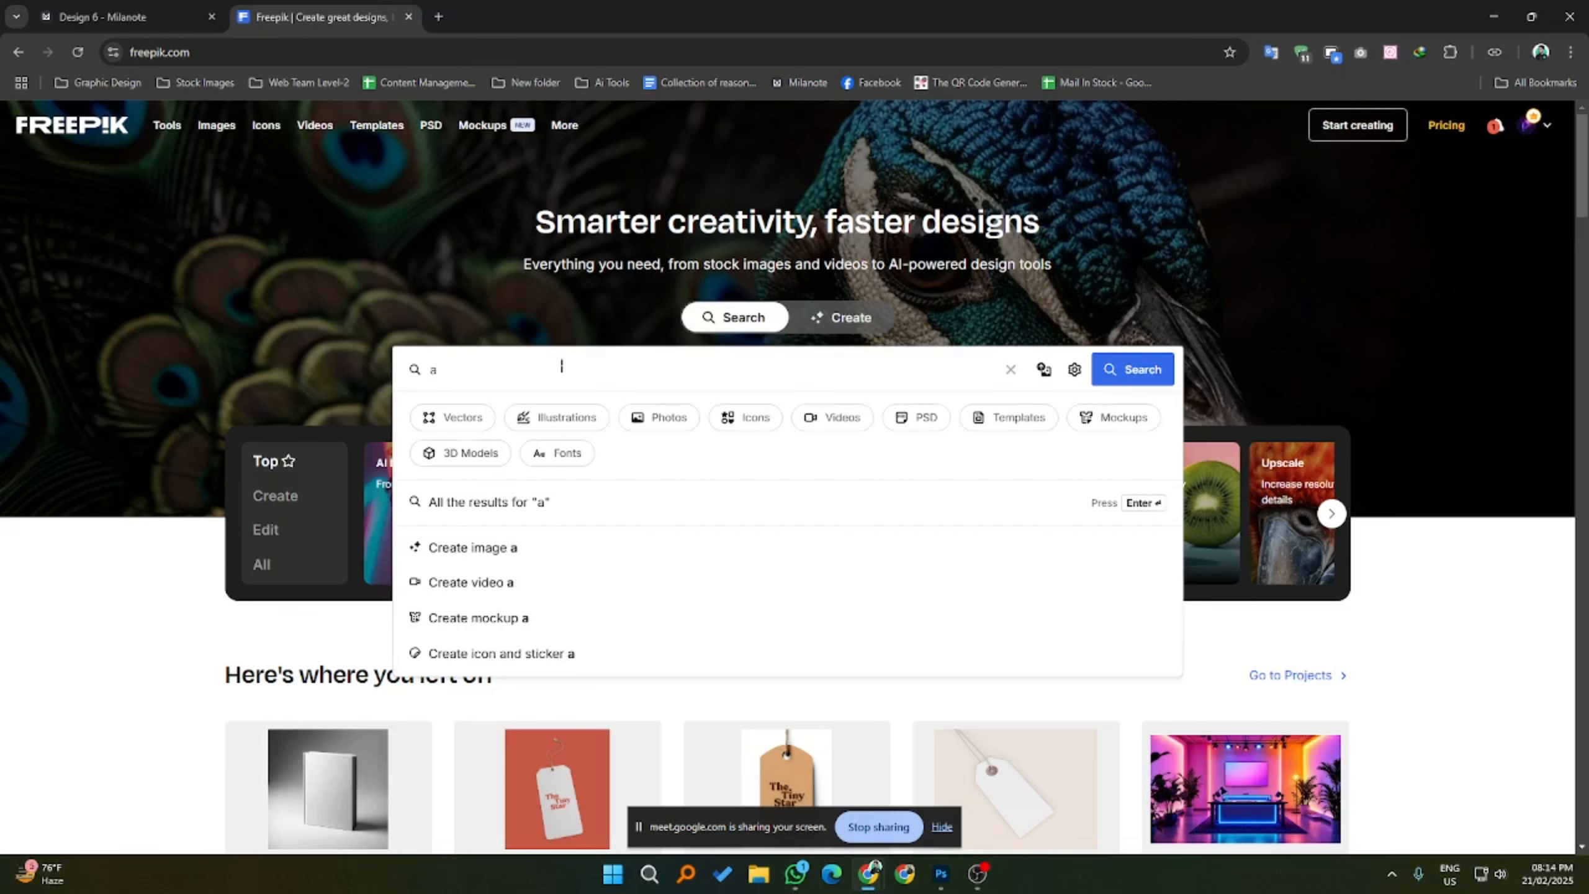
pyautogui.press('BackSpace')
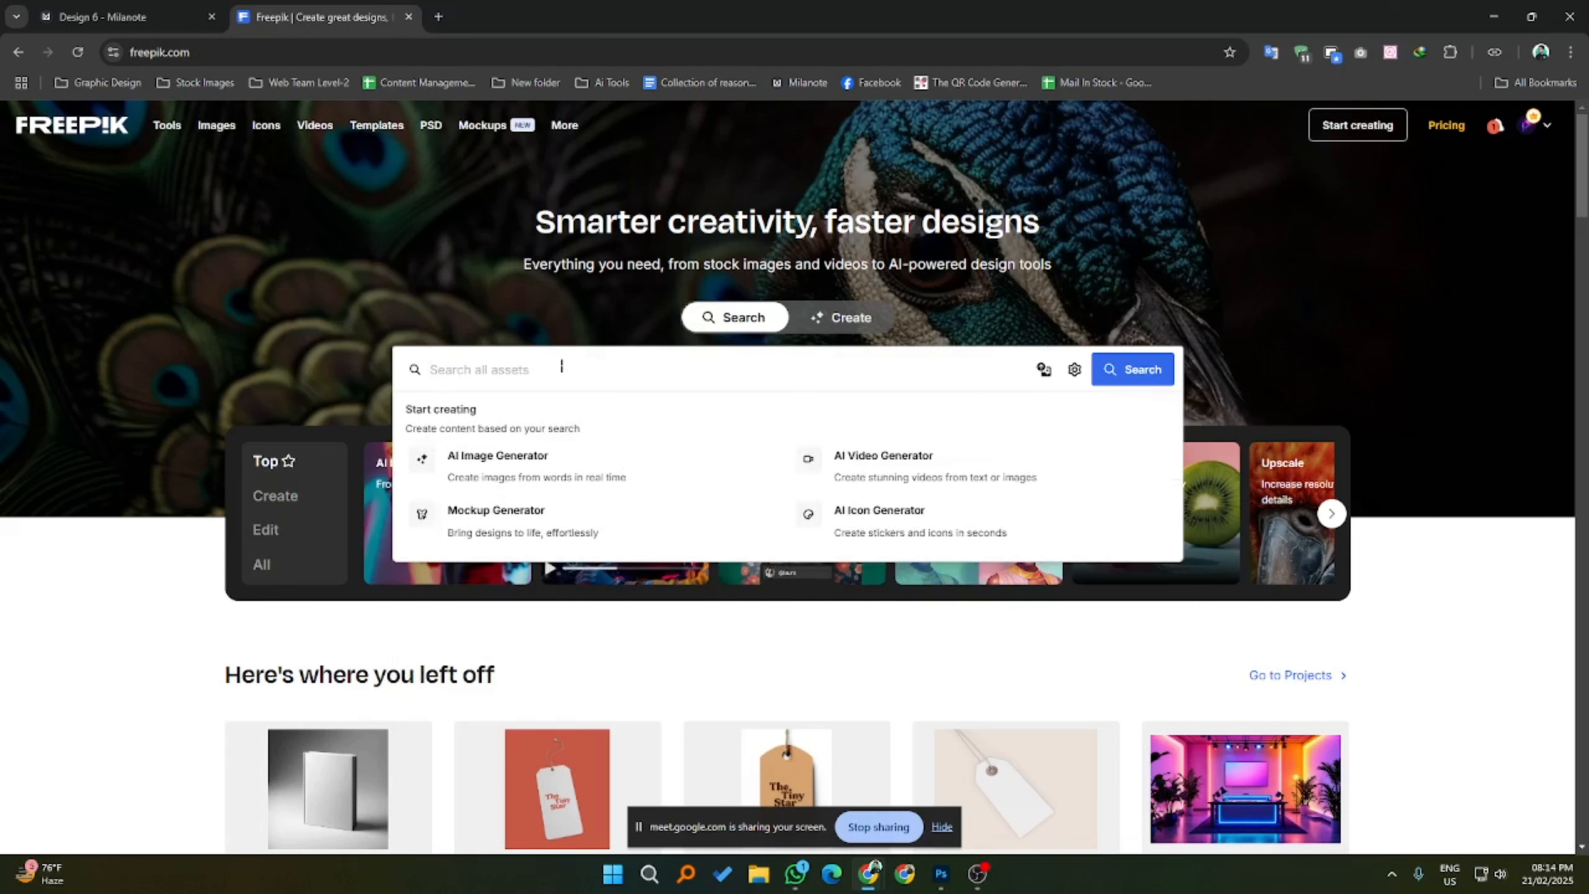
# - Search Freepik for "a man using laptop" and browse the image results
pyautogui.write('a')
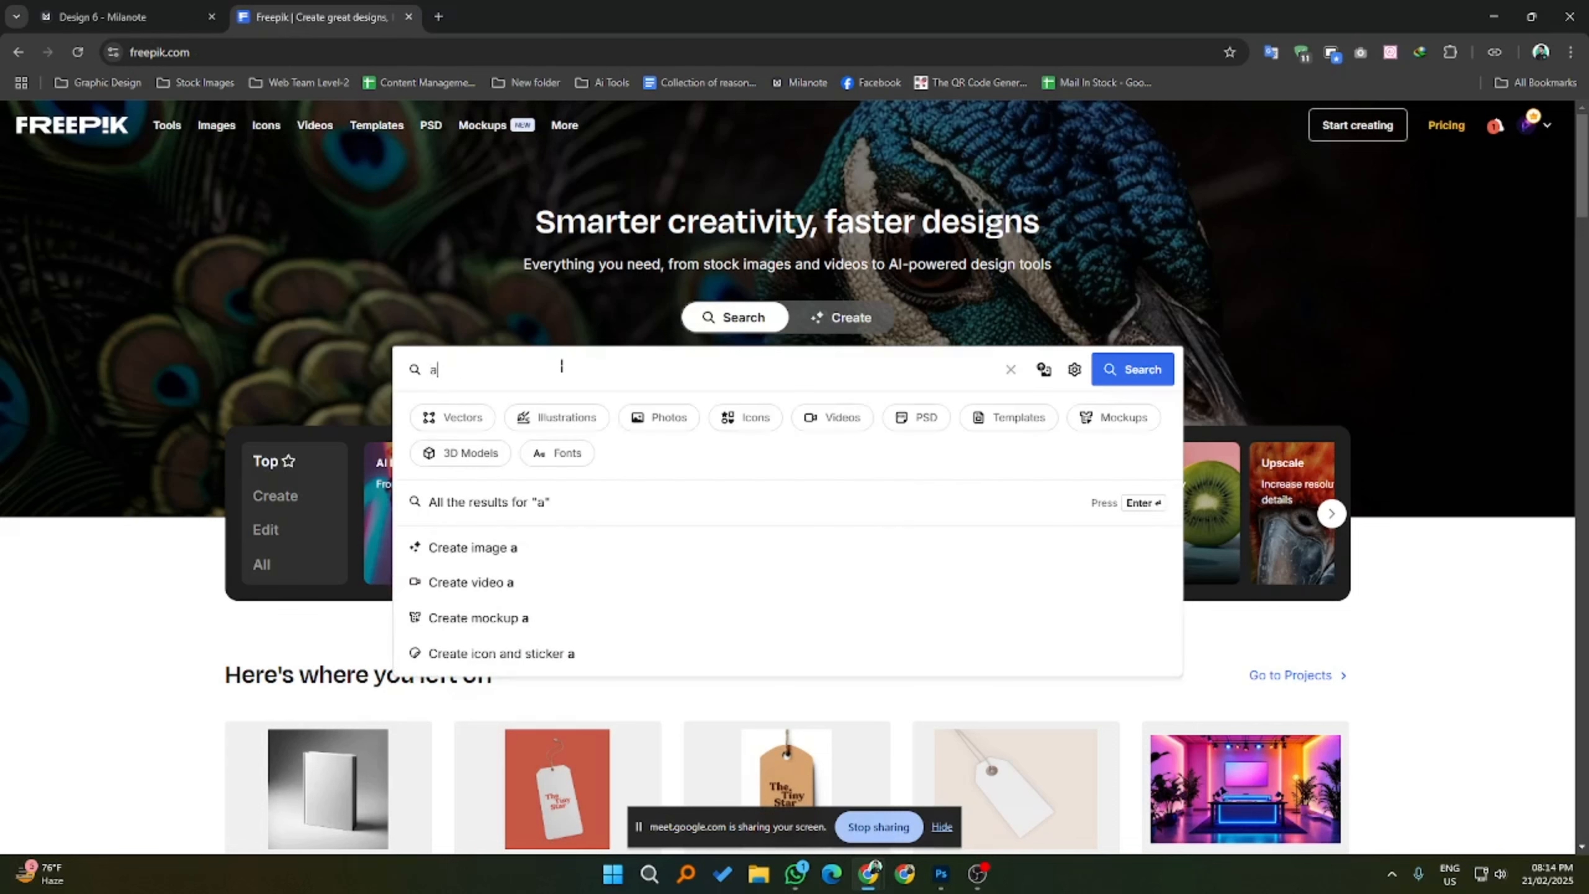
pyautogui.write(' man u')
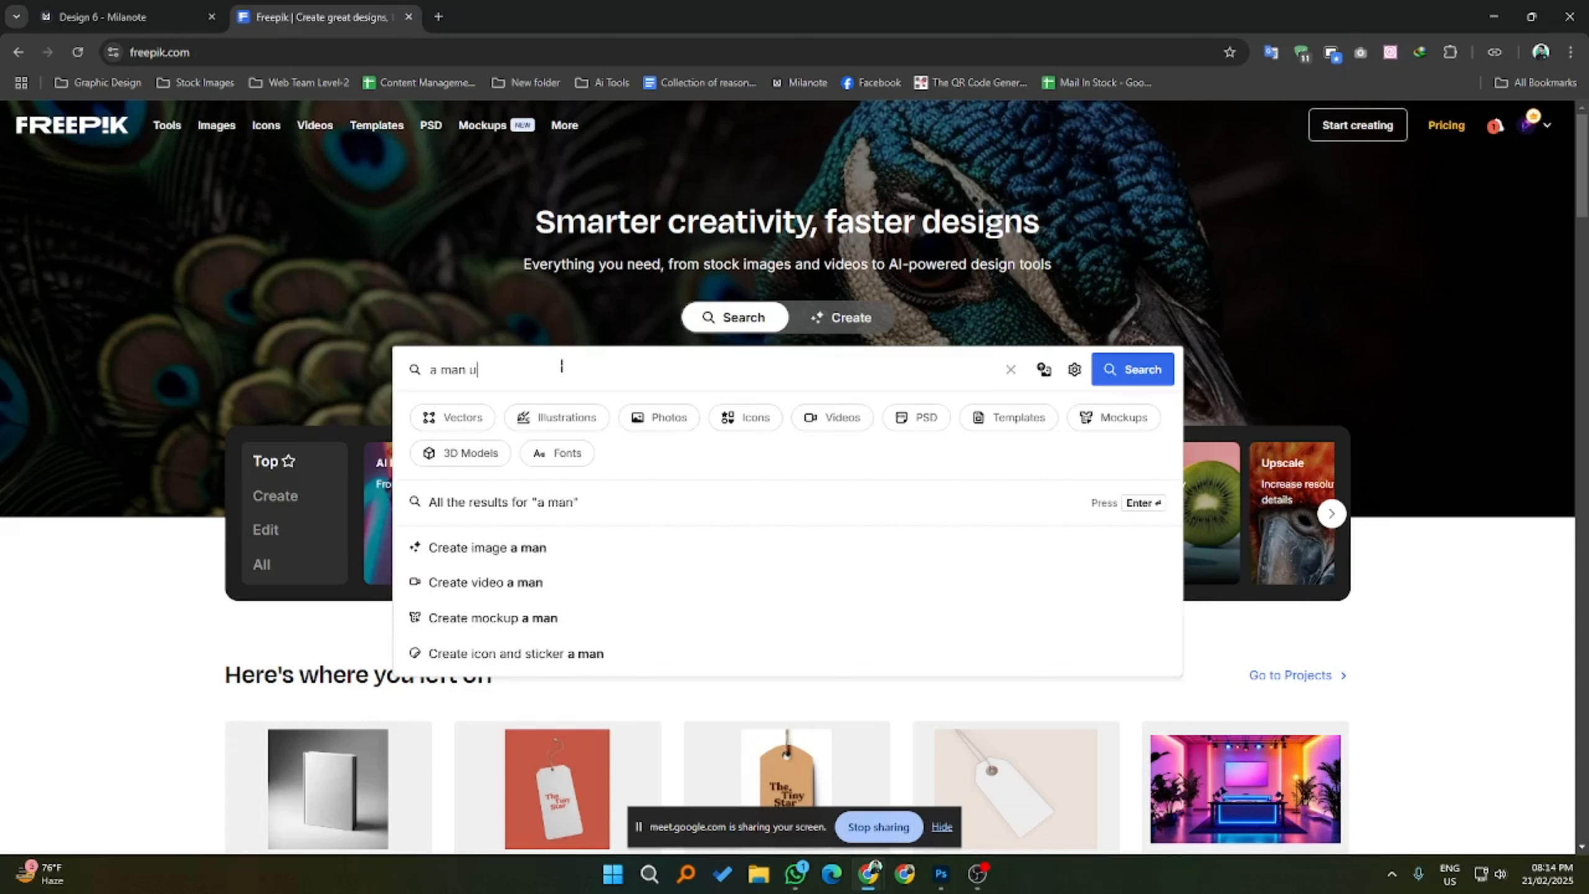
pyautogui.write('sing lap')
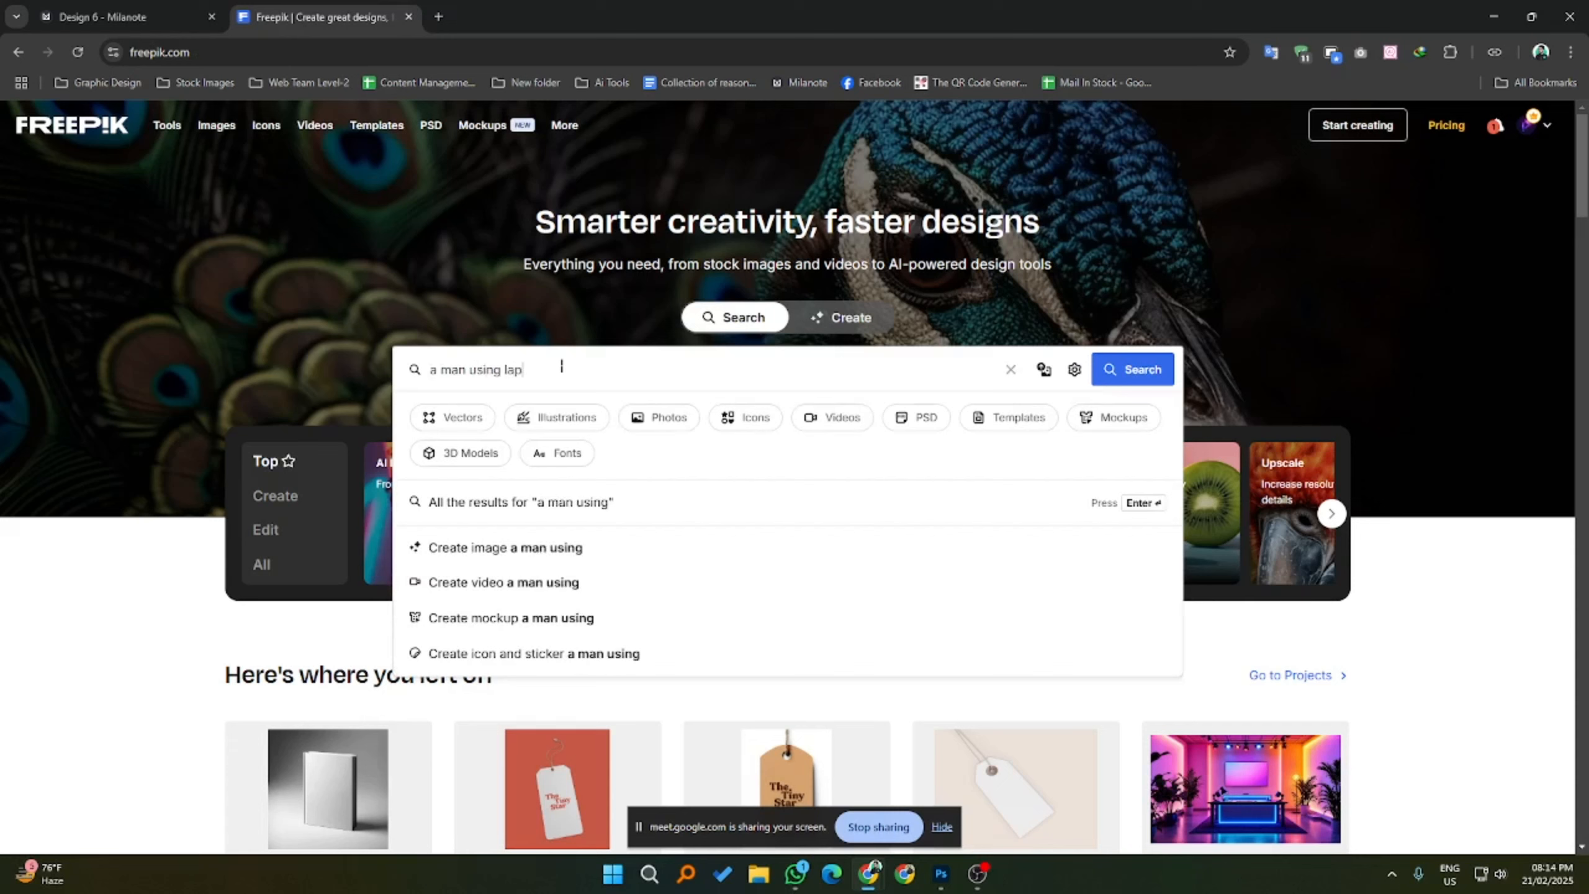
pyautogui.write('top')
pyautogui.press('Return')
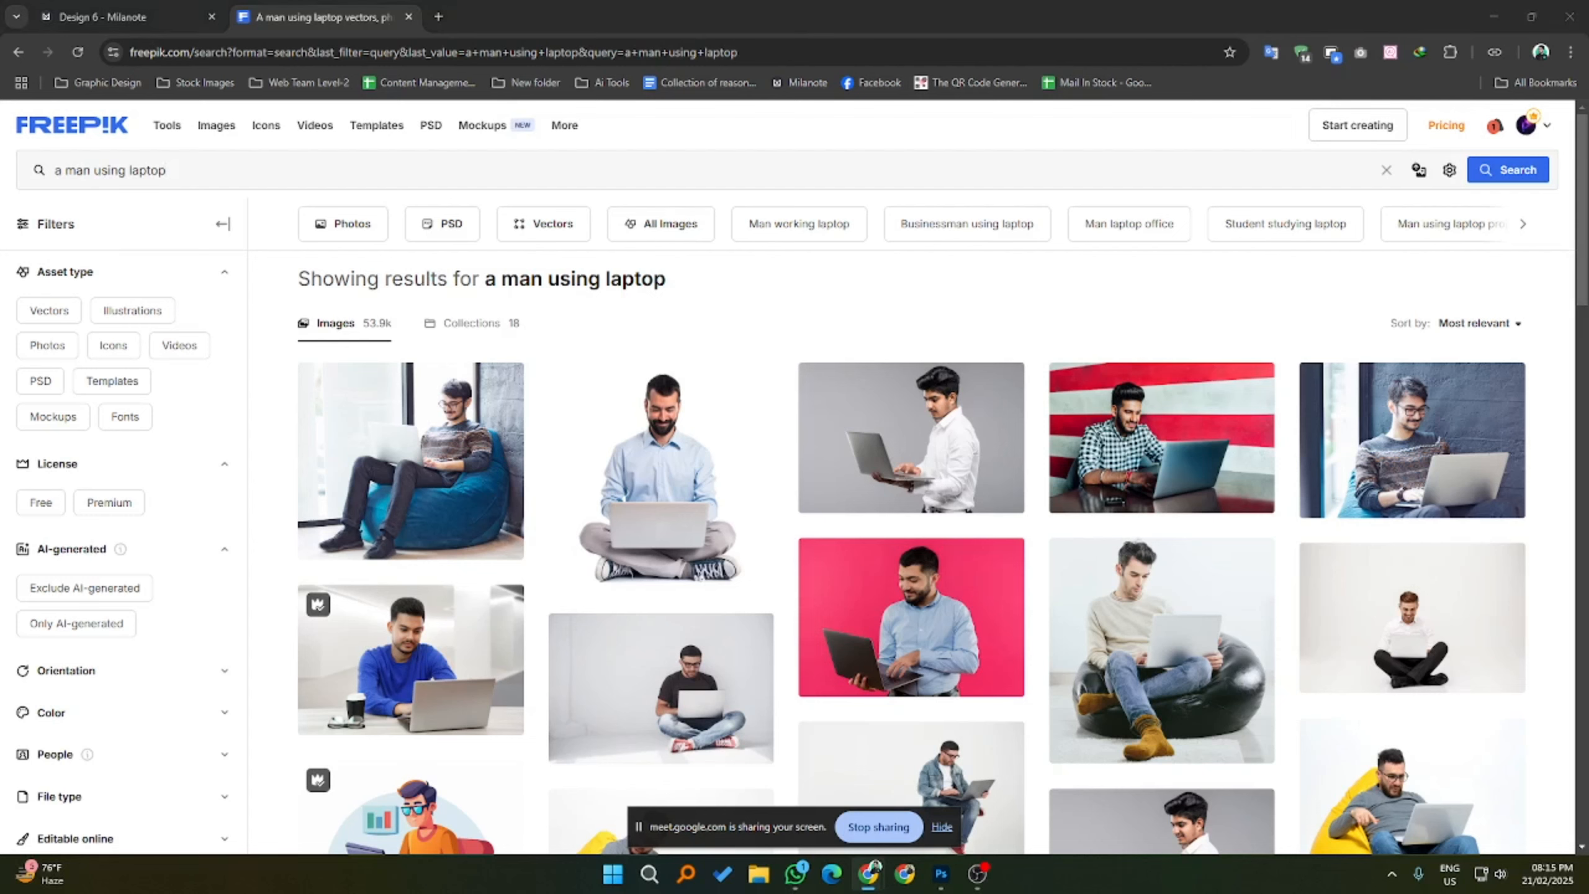
pyautogui.scroll(-6, 633, 664)
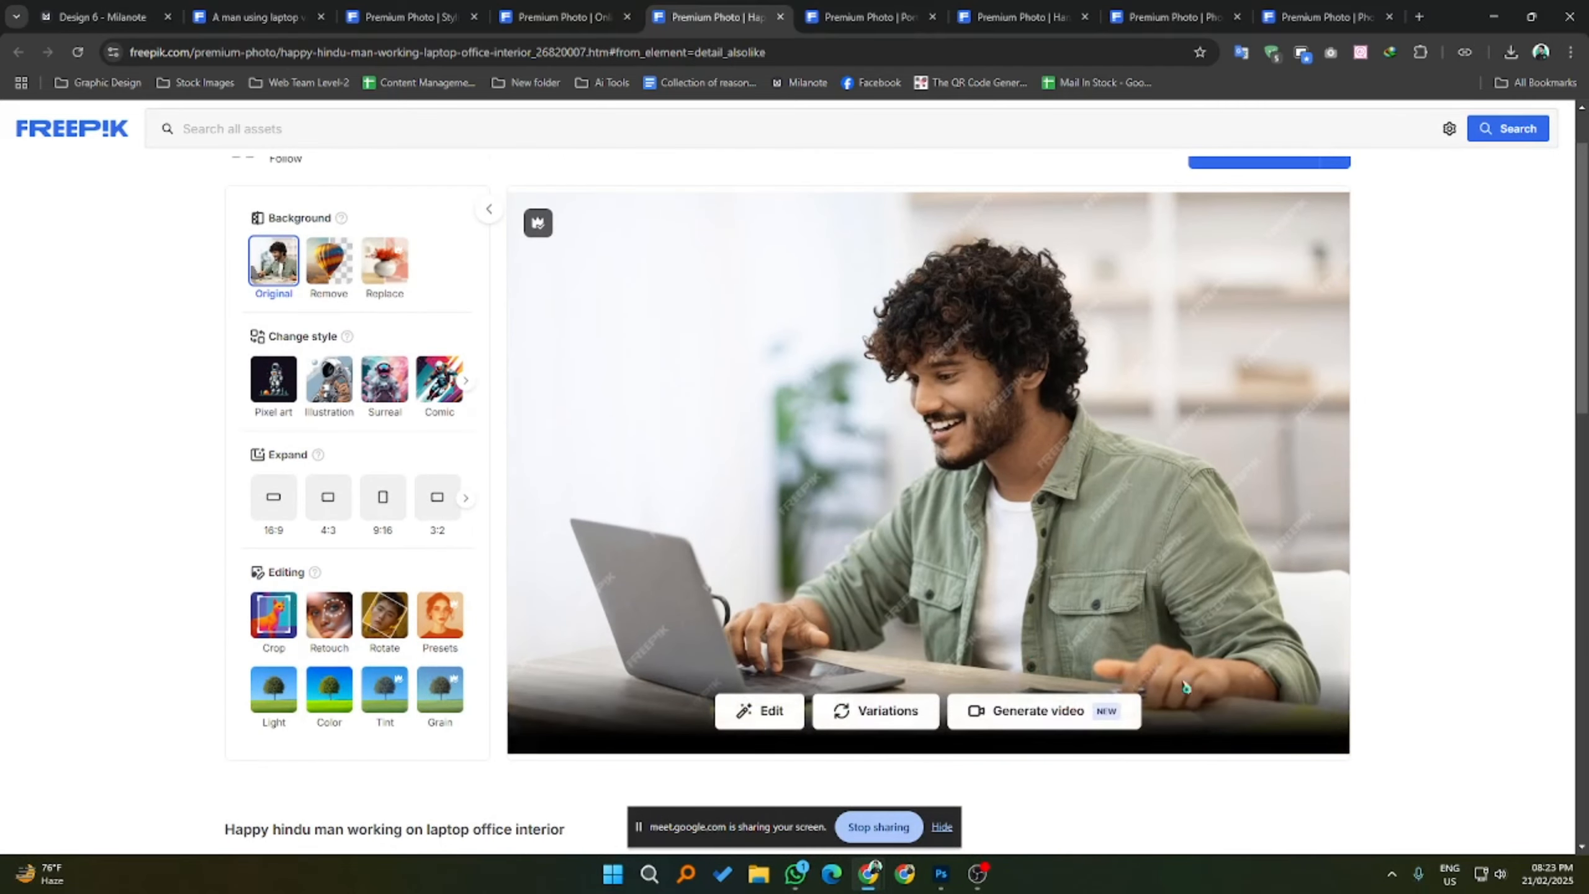
# - Review the "Happy hindu man working on laptop office interior" photo and its related images, and download the photo
pyautogui.scroll(-4, 1279, 786)
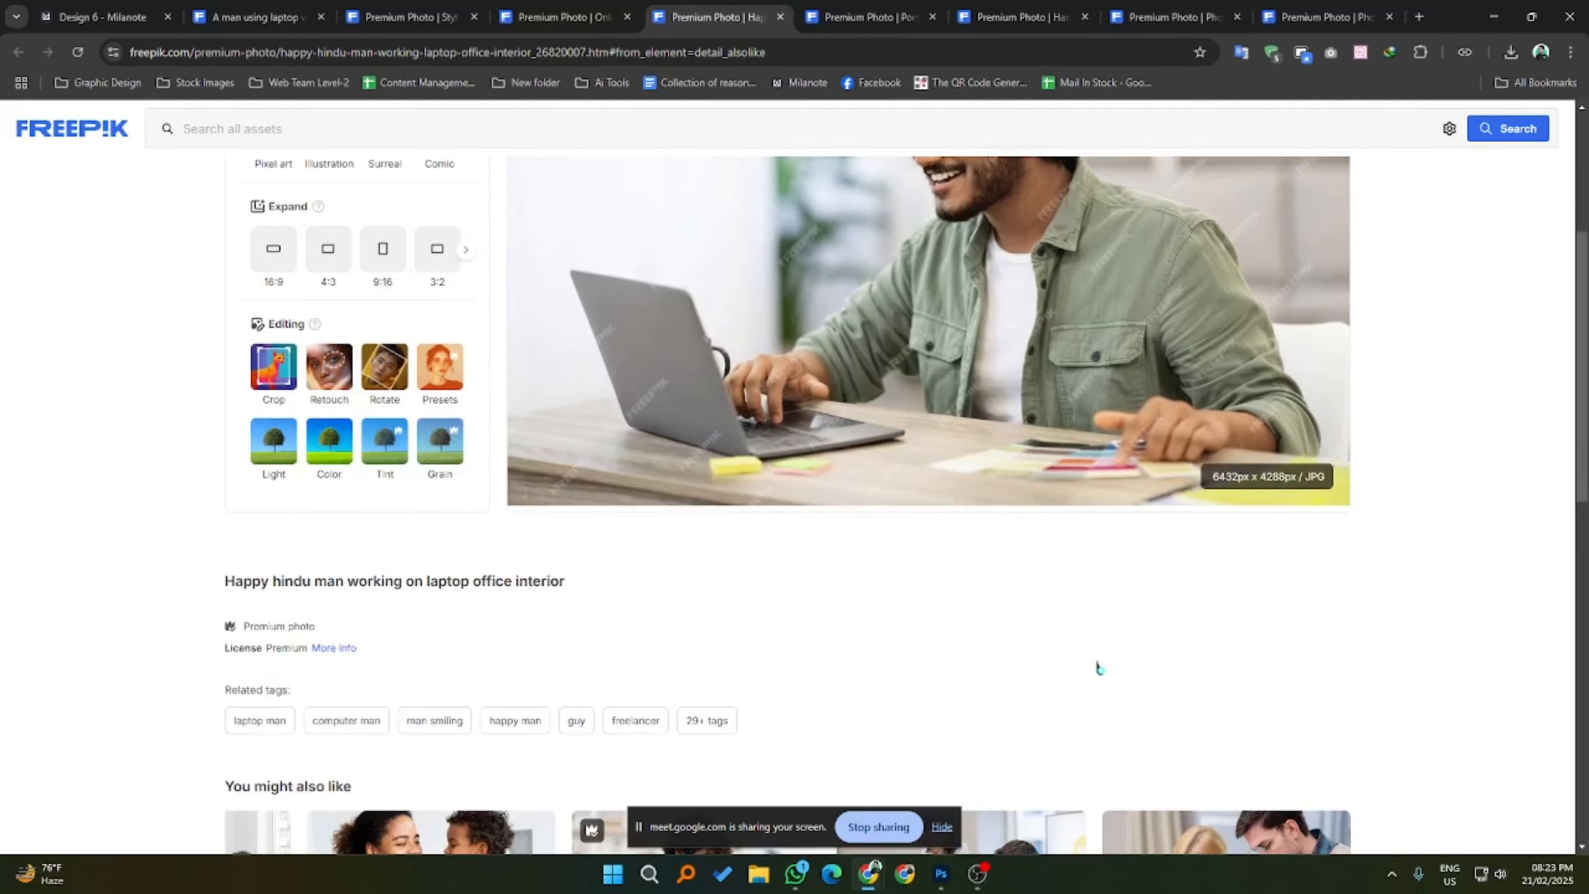
pyautogui.scroll(3, 1100, 668)
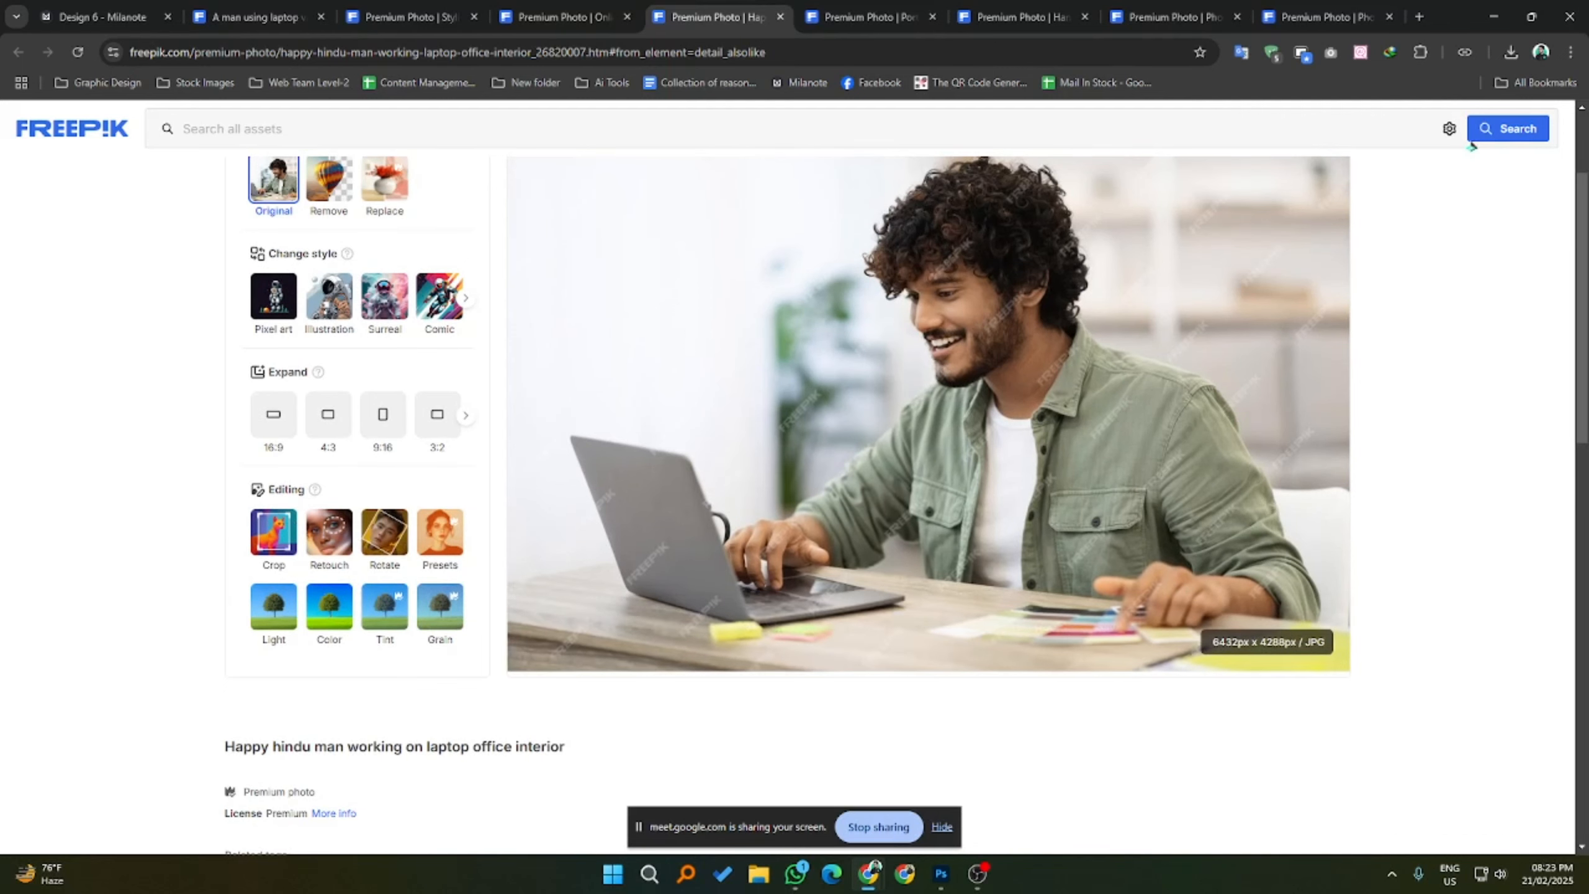
pyautogui.scroll(-7, 748, 546)
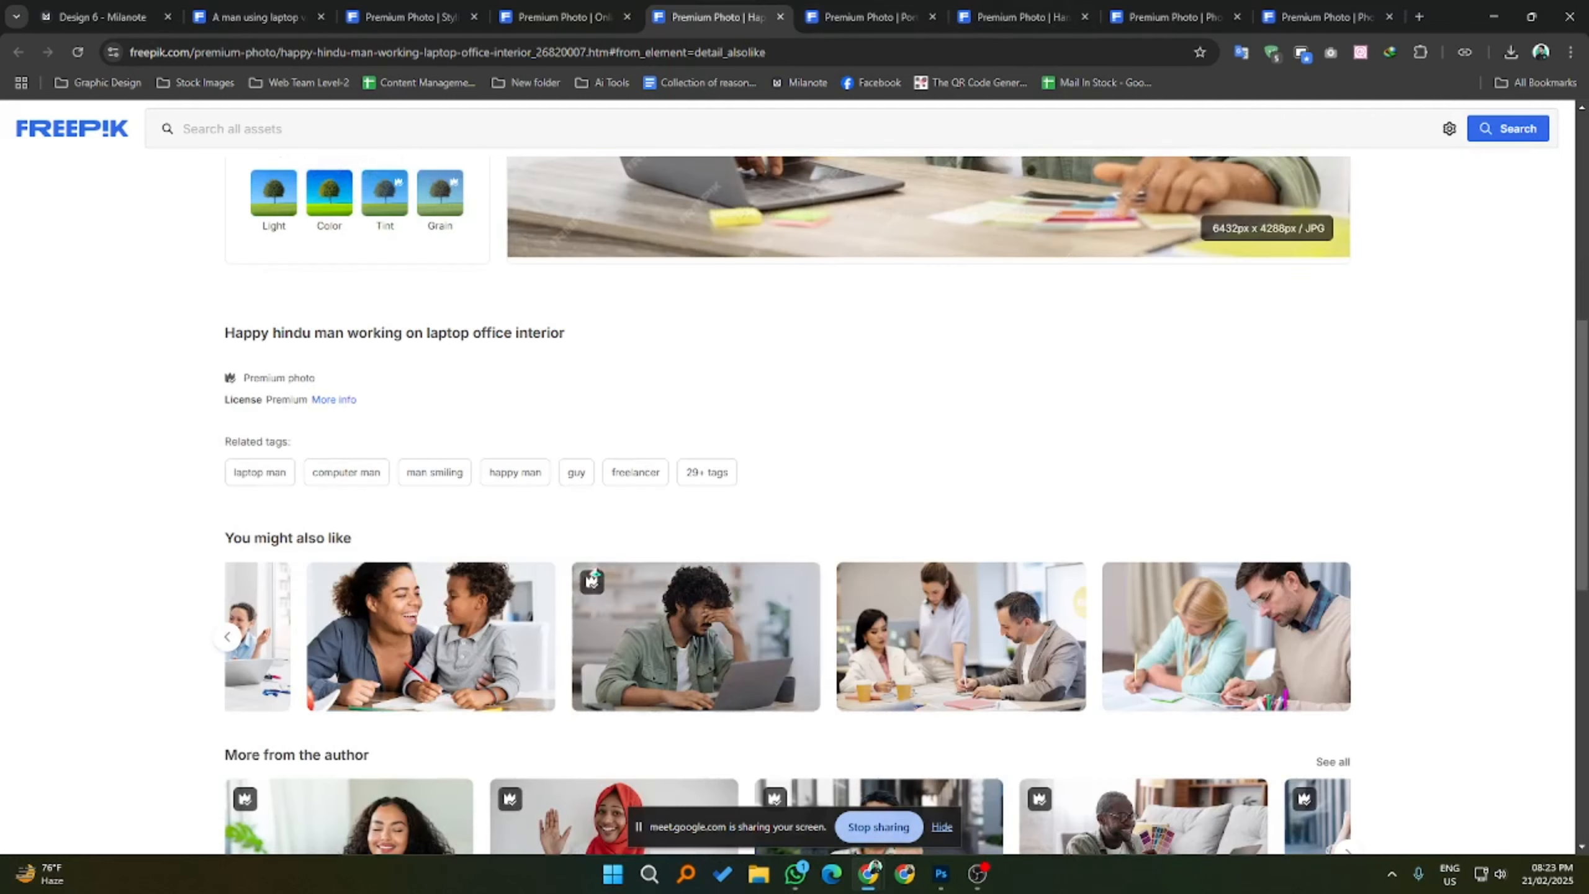
pyautogui.click(227, 637)
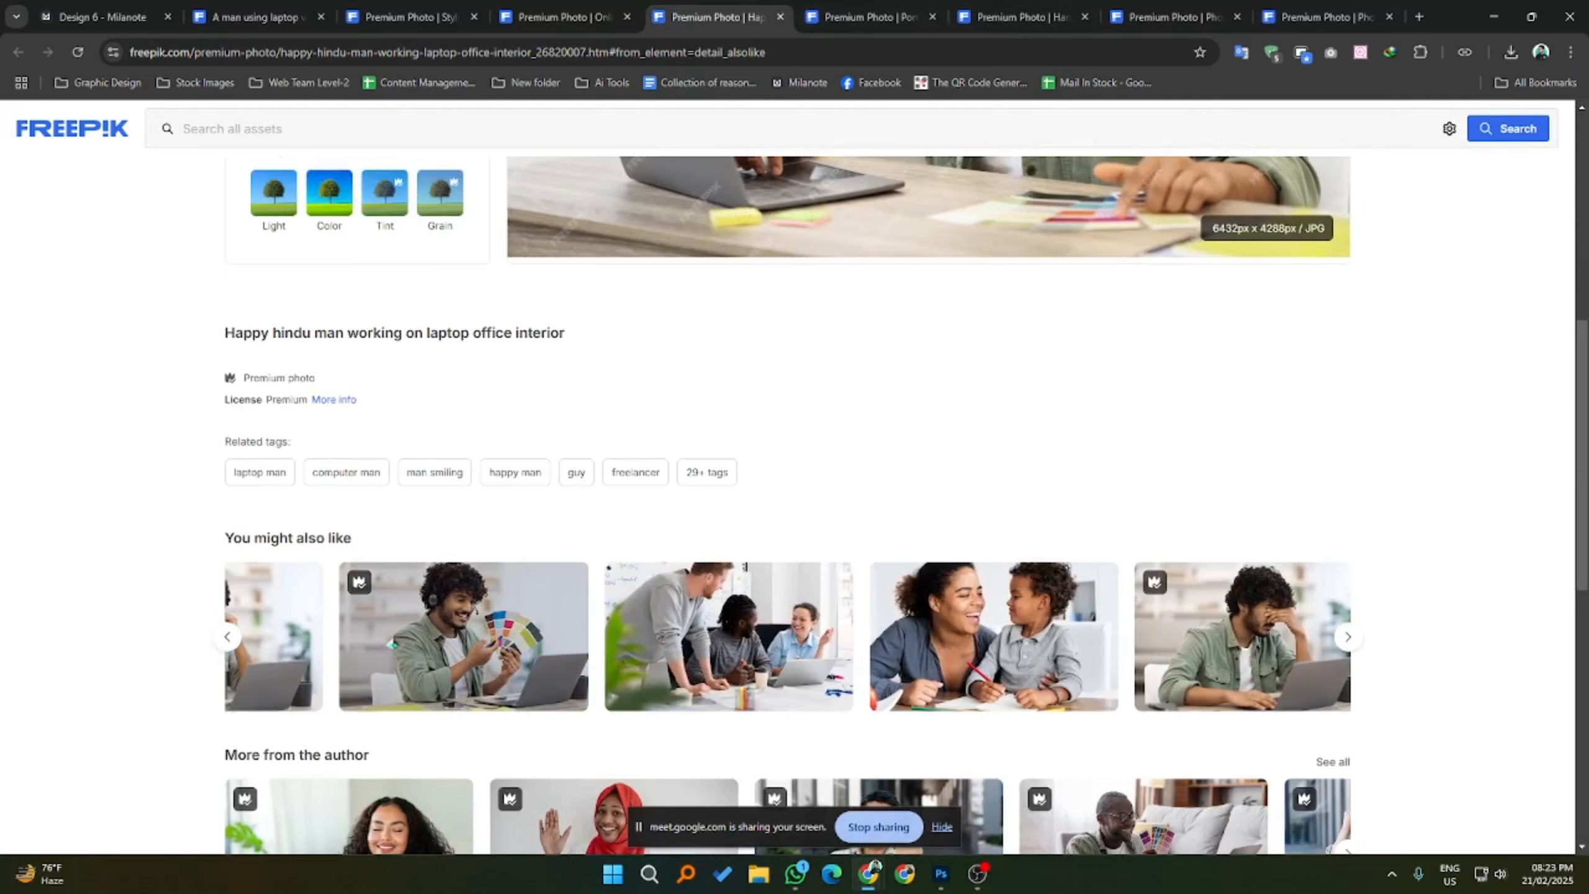
pyautogui.scroll(10, 745, 657)
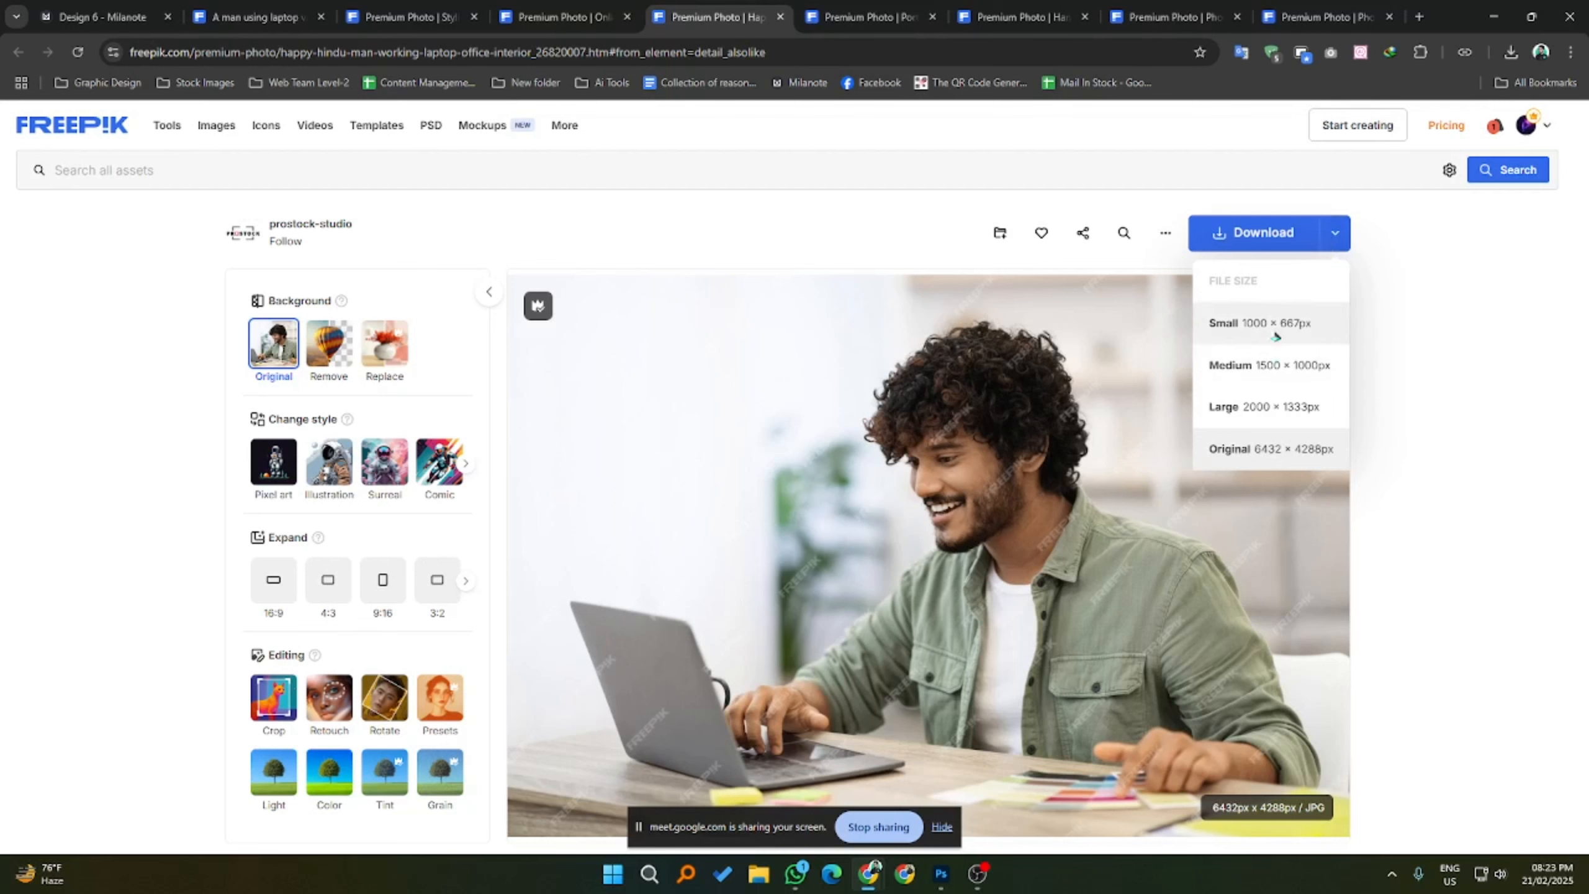
pyautogui.click(1246, 243)
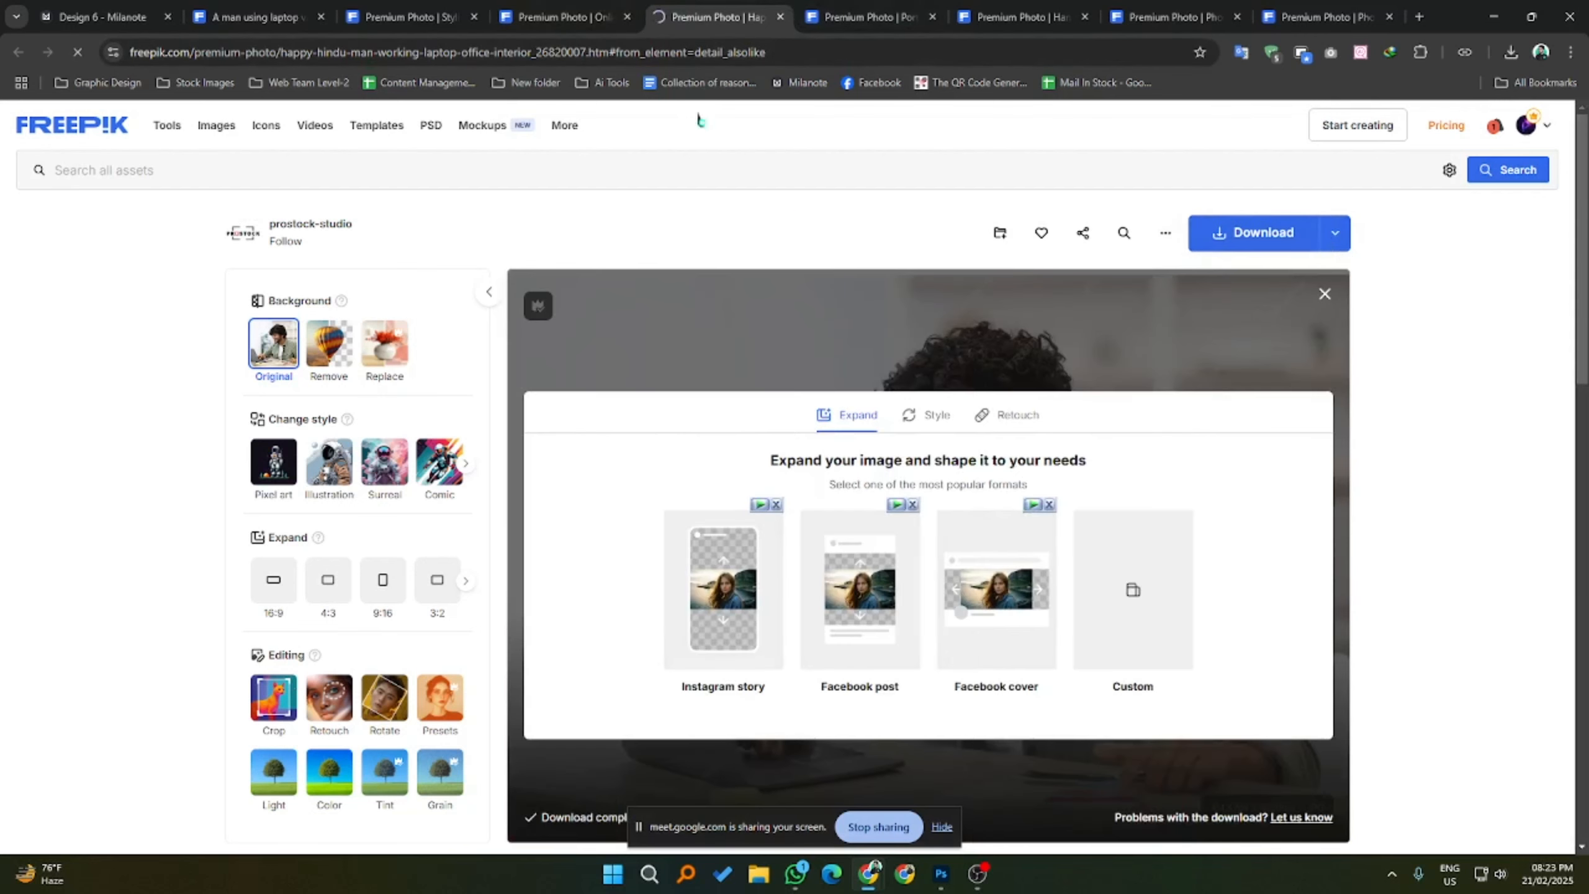
# - Examine the "Online lesson smiling young indian man" photo page, including its related images and more from the author
pyautogui.click(585, 9)
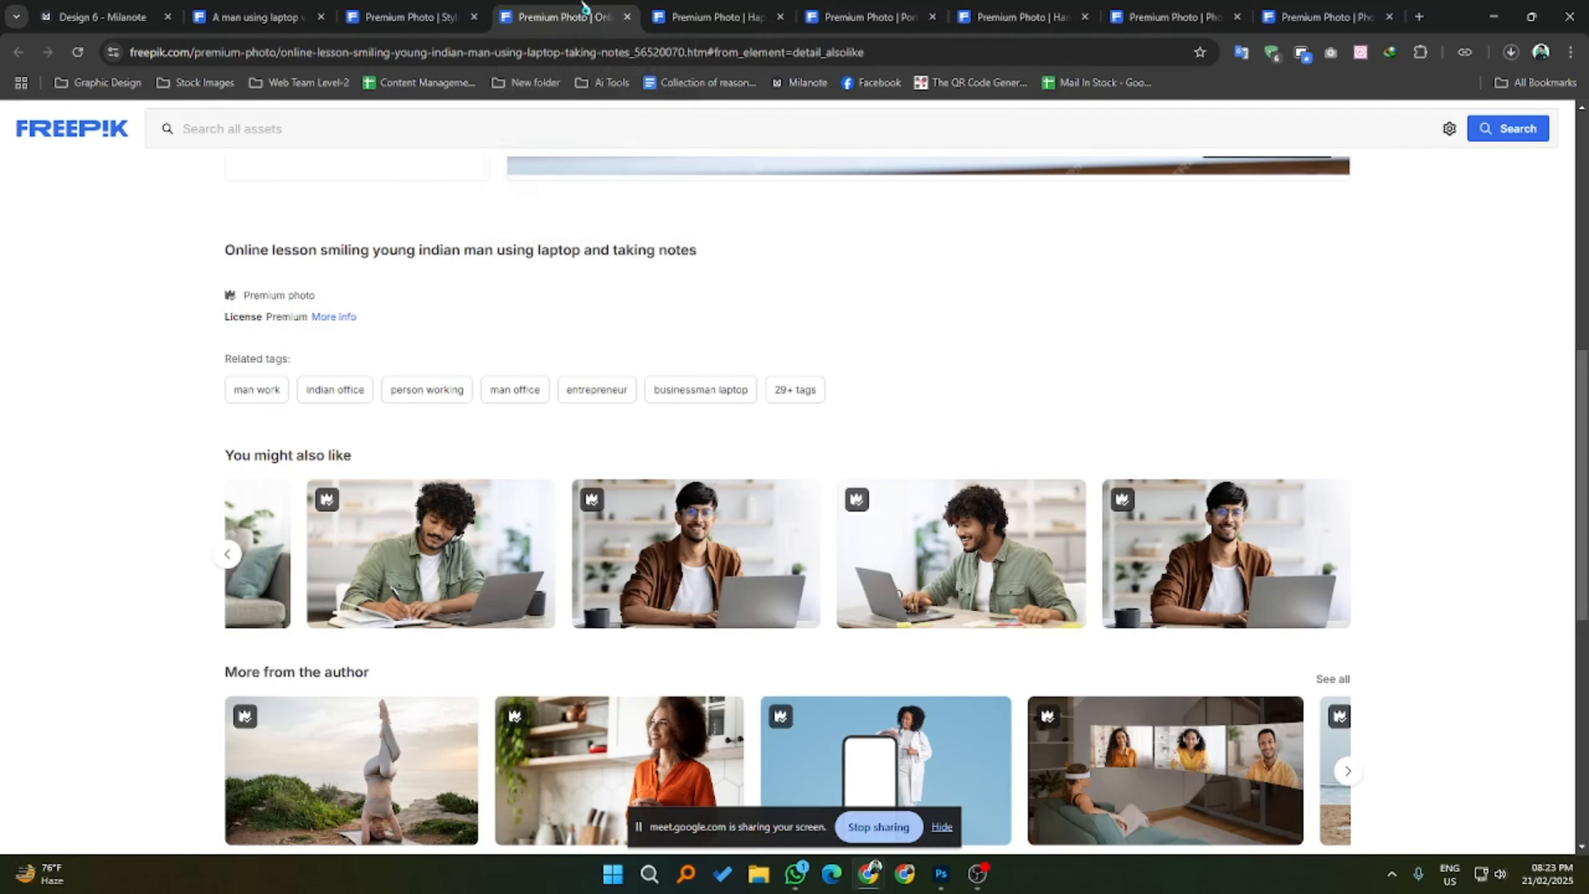
pyautogui.scroll(-5, 1337, 574)
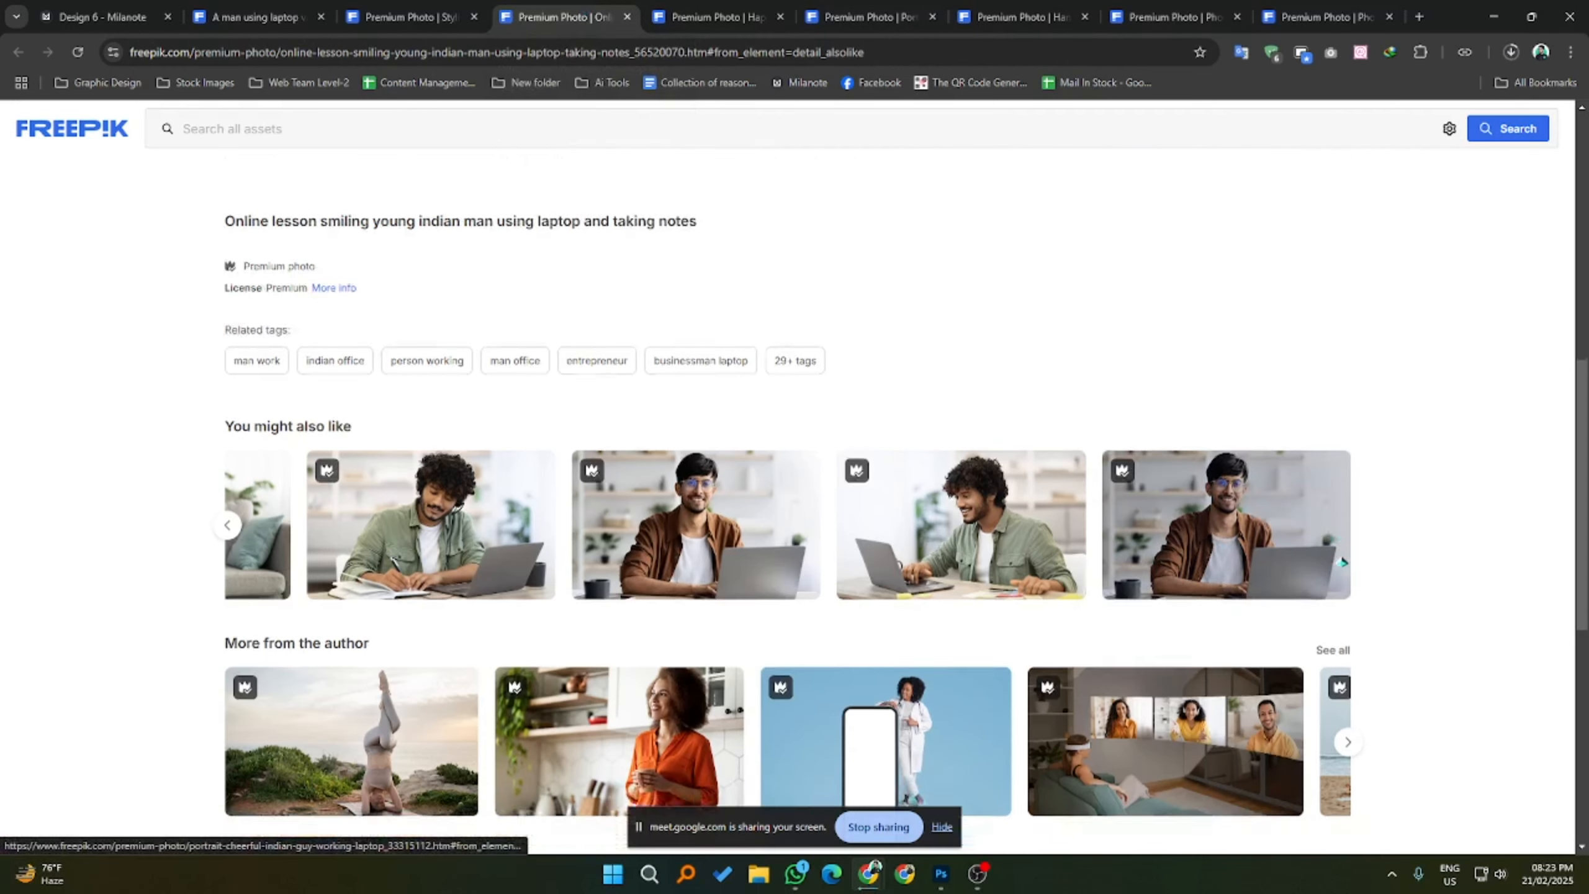
pyautogui.click(1345, 441)
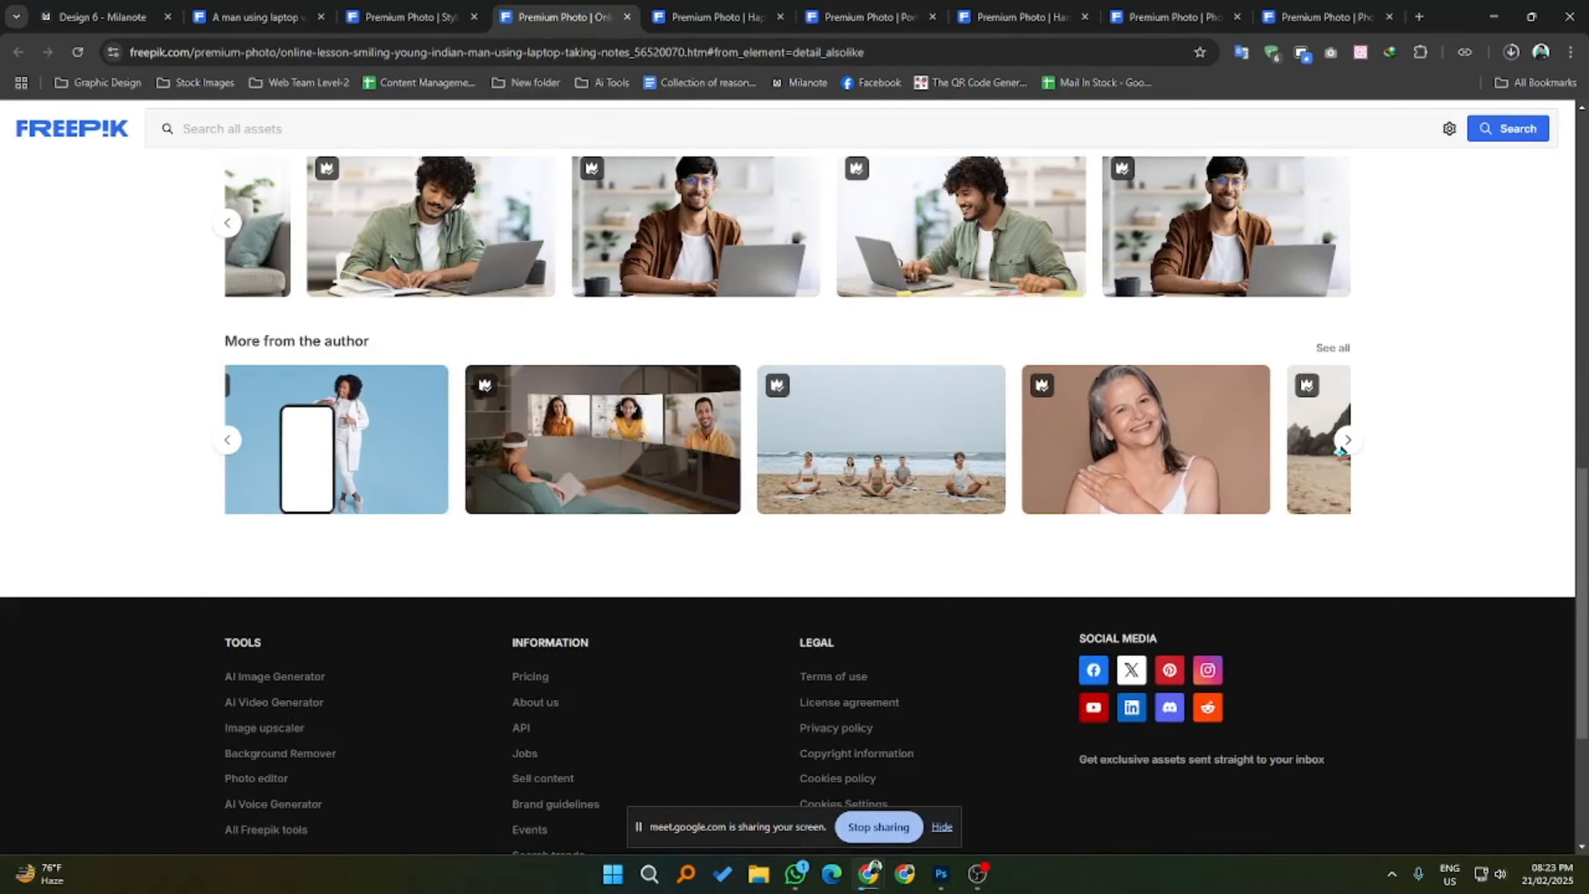
pyautogui.scroll(9, 673, 518)
pyautogui.scroll(3, 806, 408)
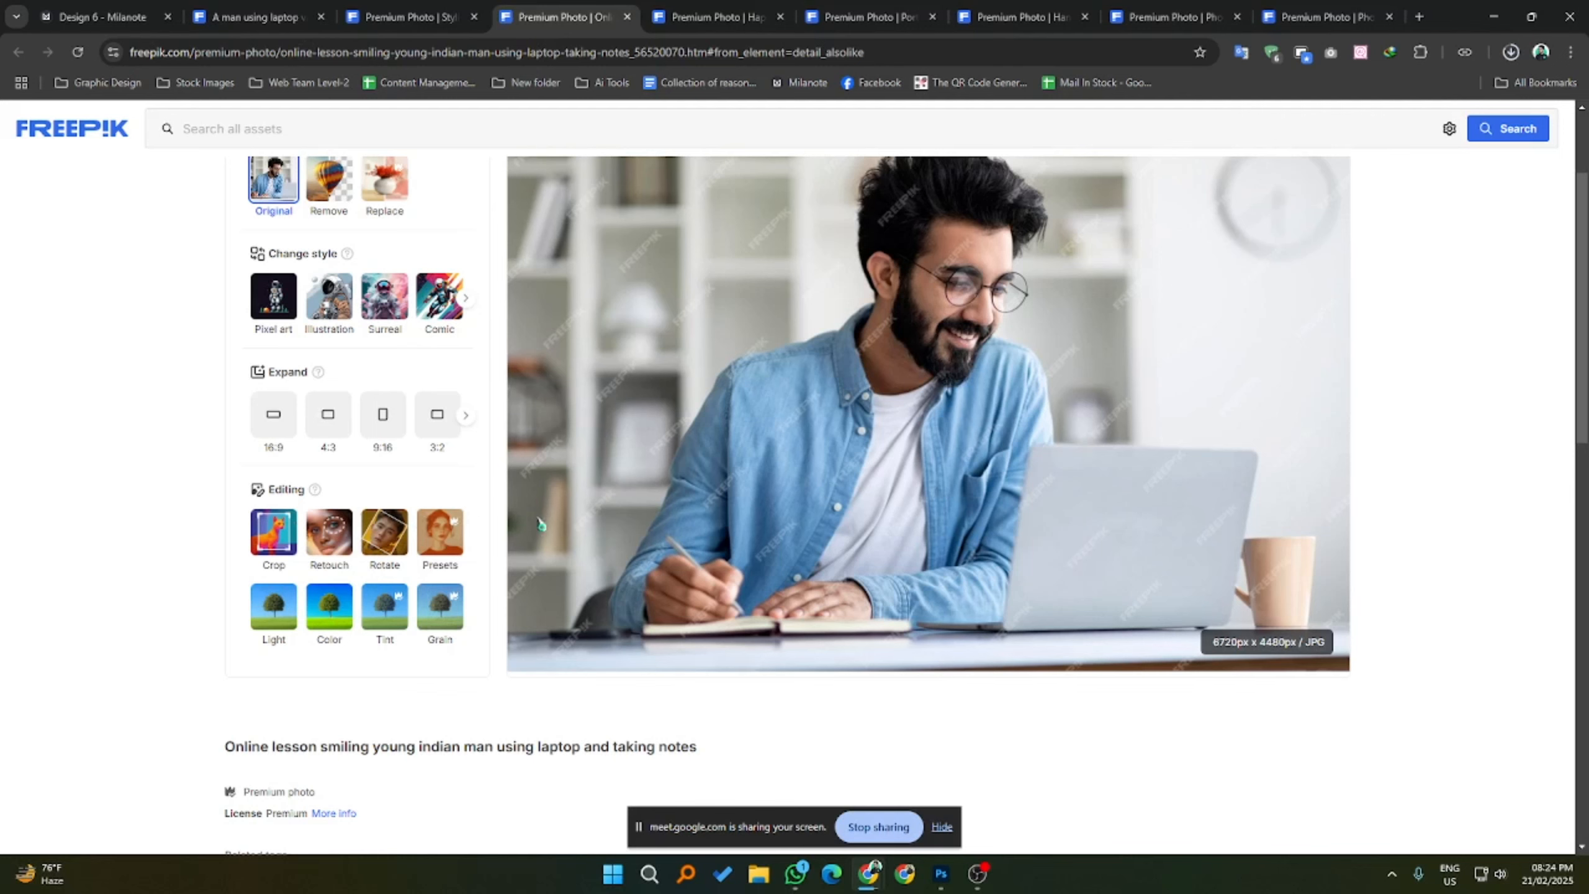
# - Dismiss the post-download overlay and compare the green-shirt laptop photo with the blue-shirt note-taking photo
pyautogui.click(930, 8)
pyautogui.click(710, 13)
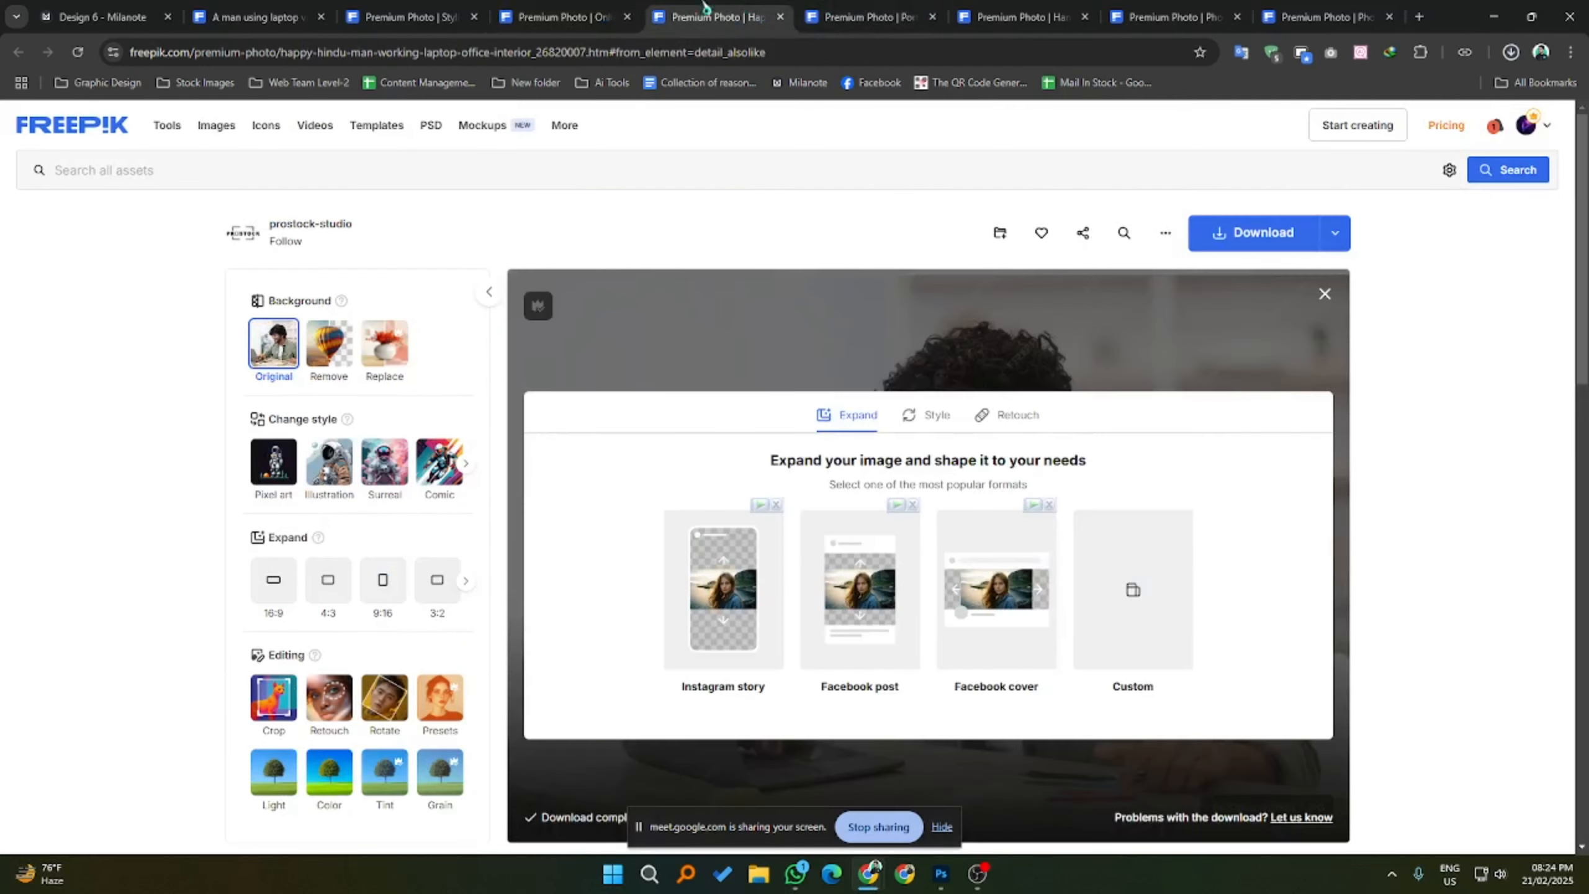
pyautogui.click(1323, 292)
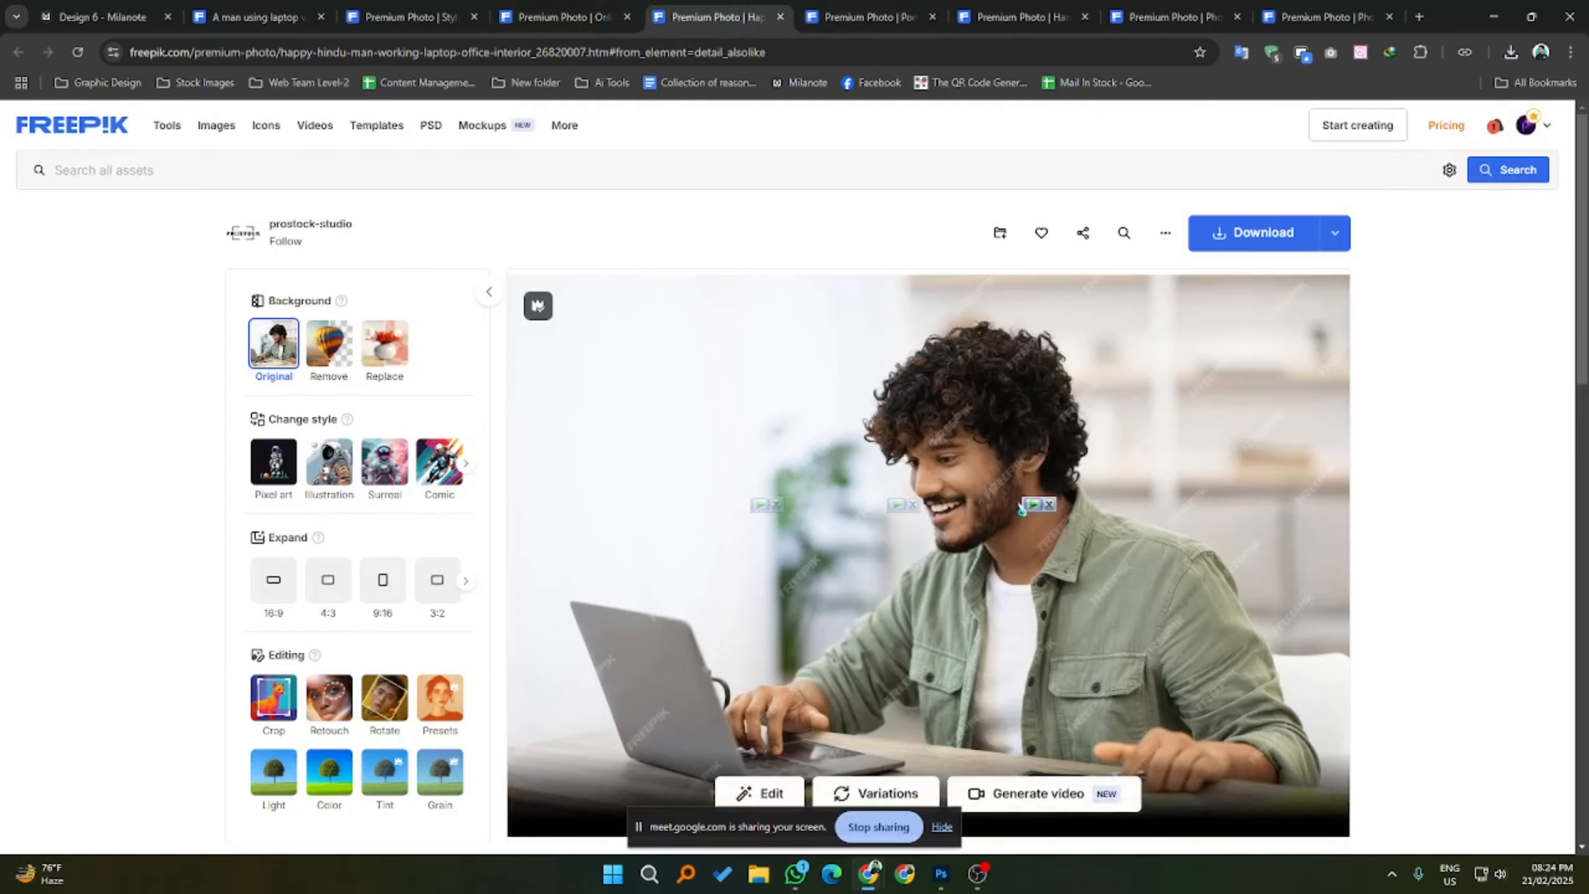
pyautogui.scroll(-3, 1032, 497)
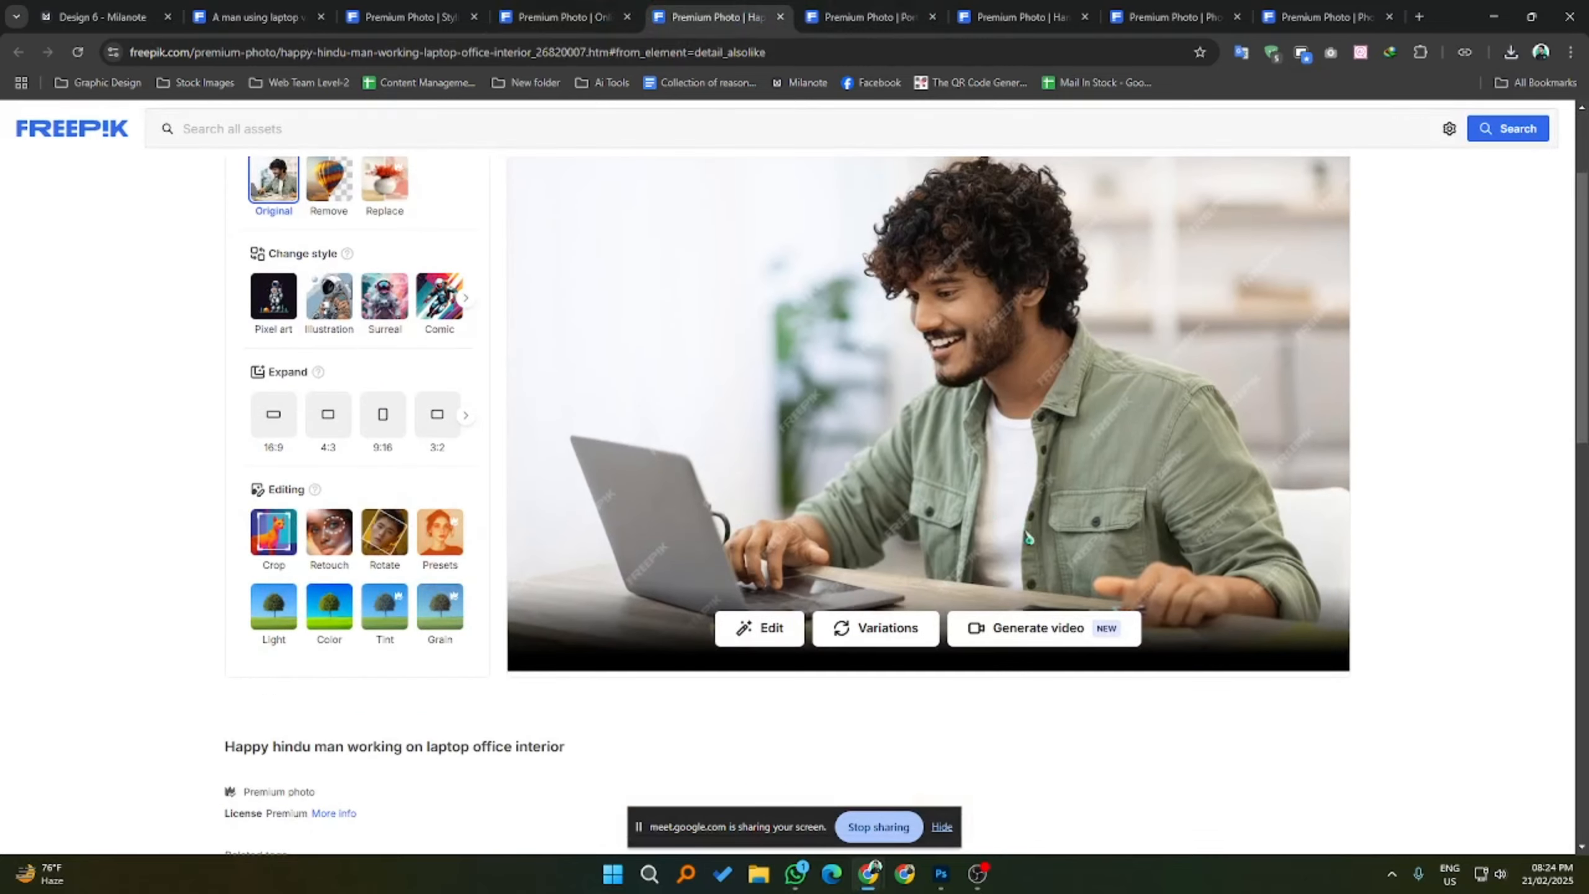
pyautogui.click(582, 9)
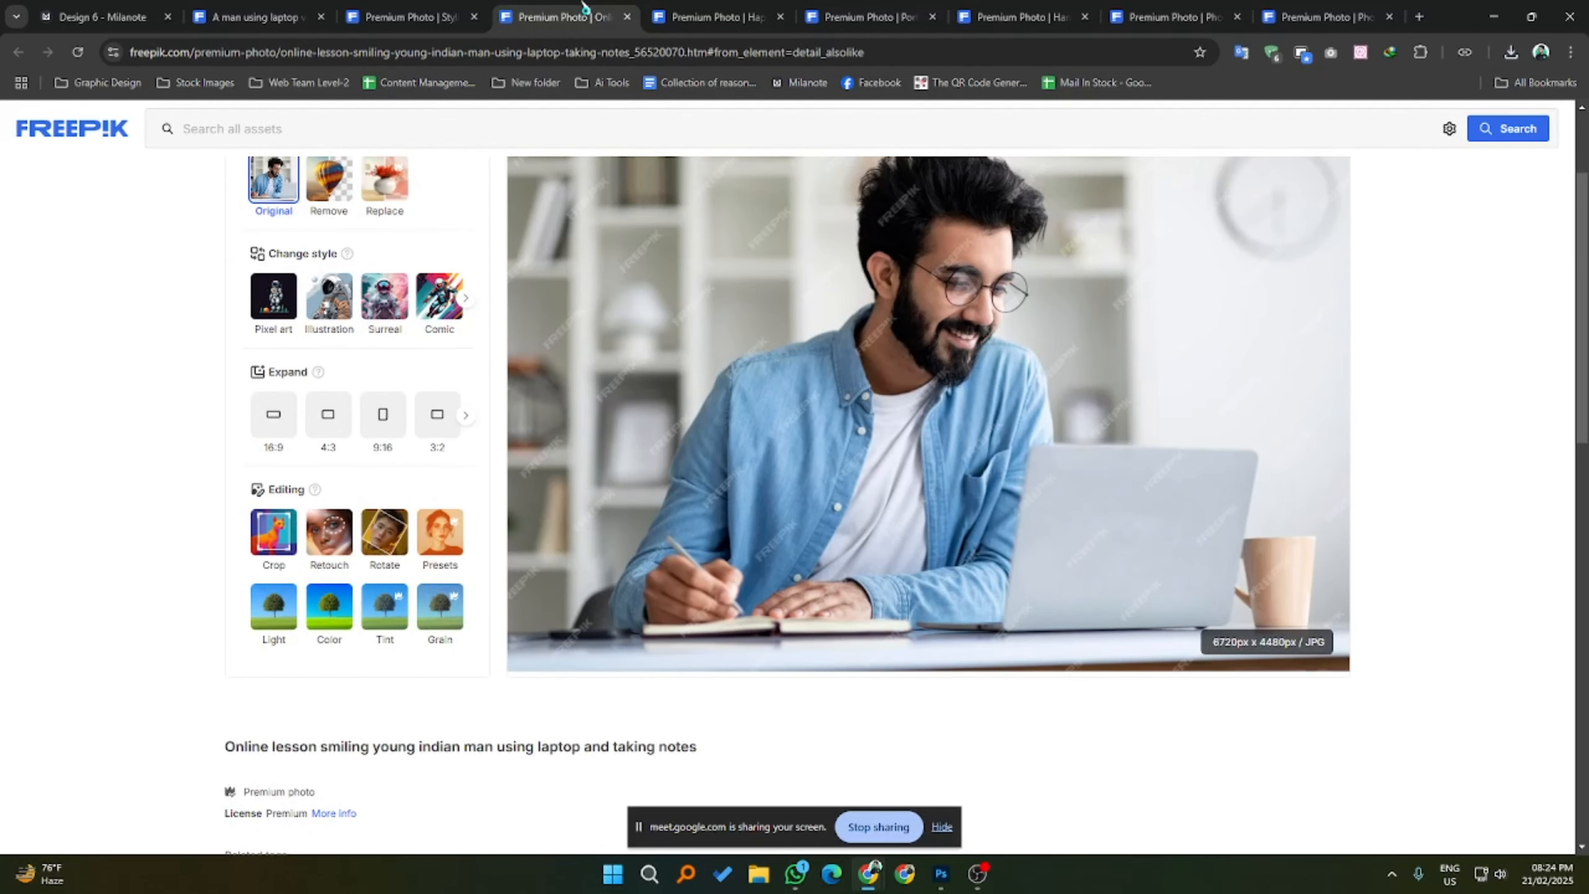
pyautogui.click(729, 8)
pyautogui.click(594, 9)
pyautogui.click(698, 9)
pyautogui.click(560, 9)
pyautogui.scroll(1, 1080, 527)
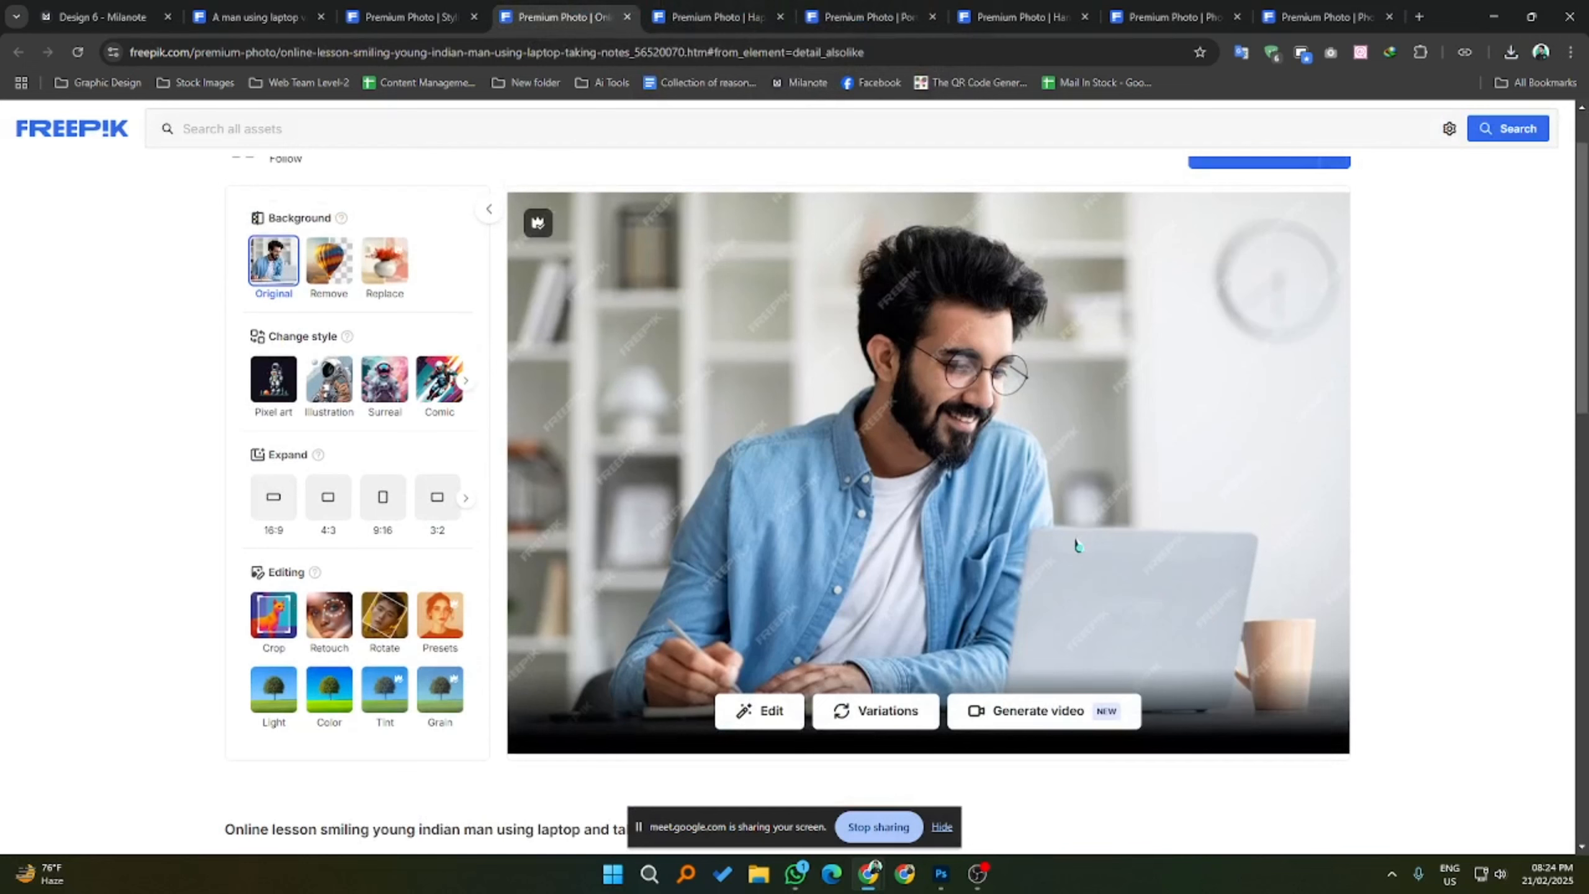
# - Review and close the stylish businessman photo page, and look through the other open candidate photos
pyautogui.click(413, 17)
pyautogui.scroll(10, 708, 431)
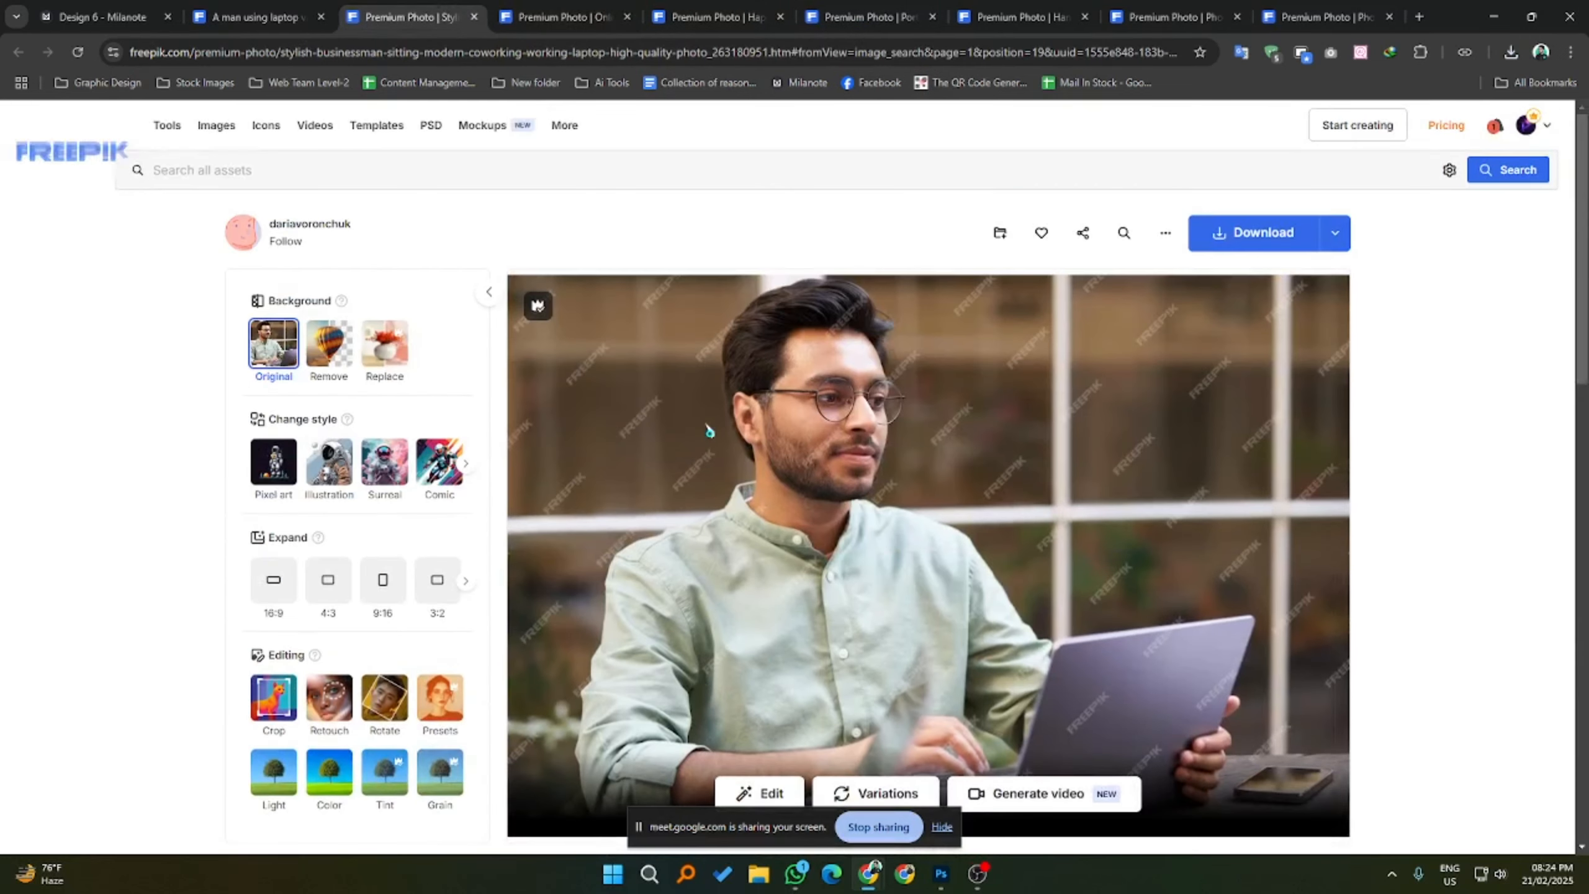
pyautogui.middleClick(380, 6)
pyautogui.click(563, 15)
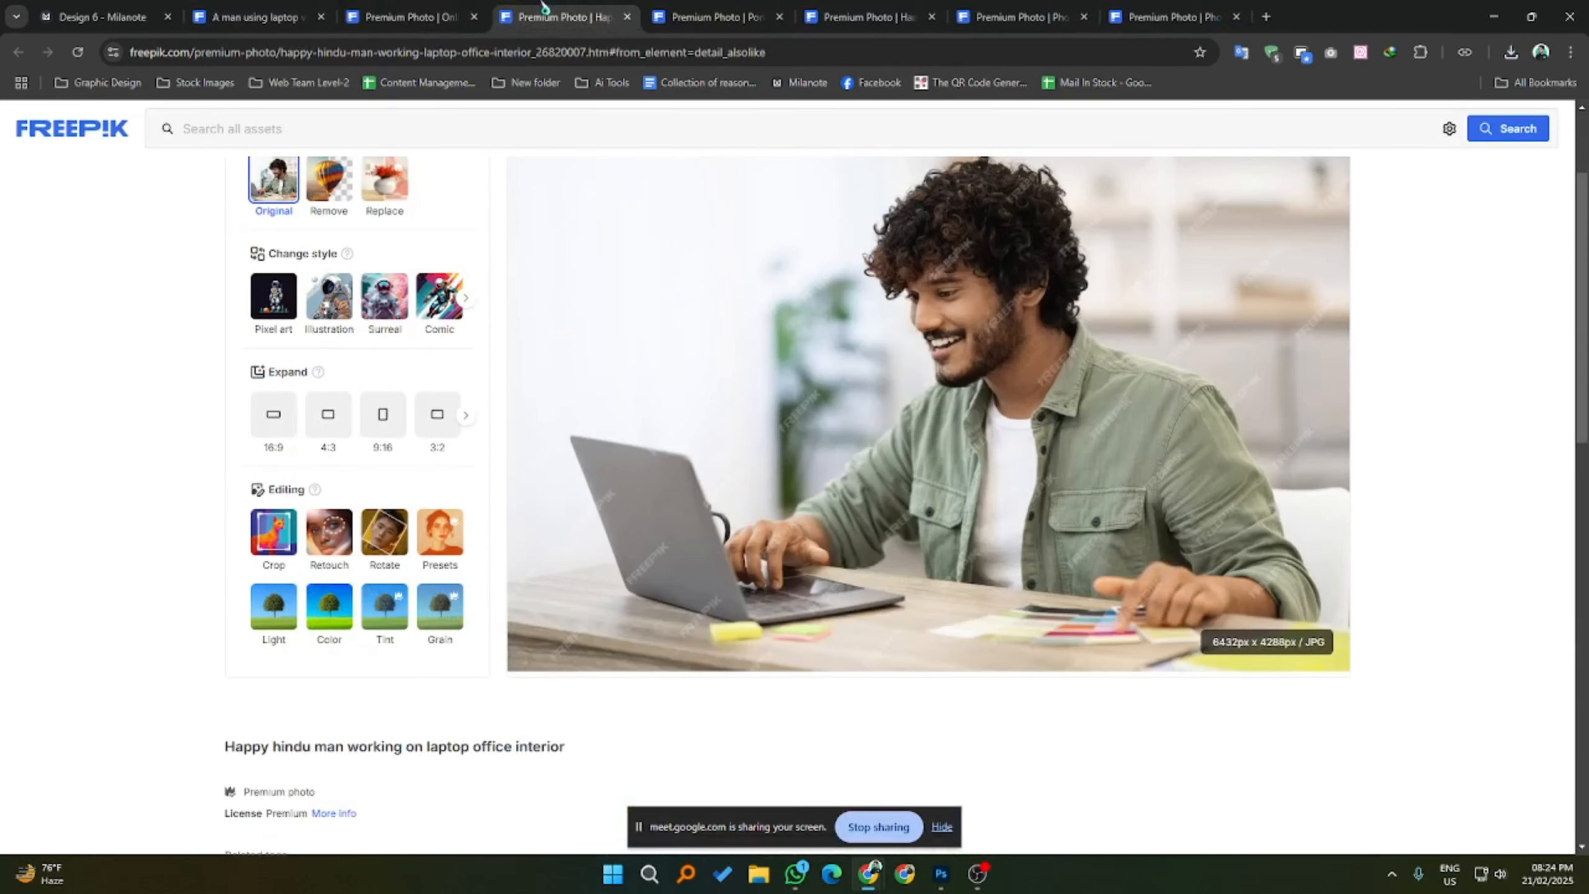
pyautogui.click(713, 14)
pyautogui.click(846, 7)
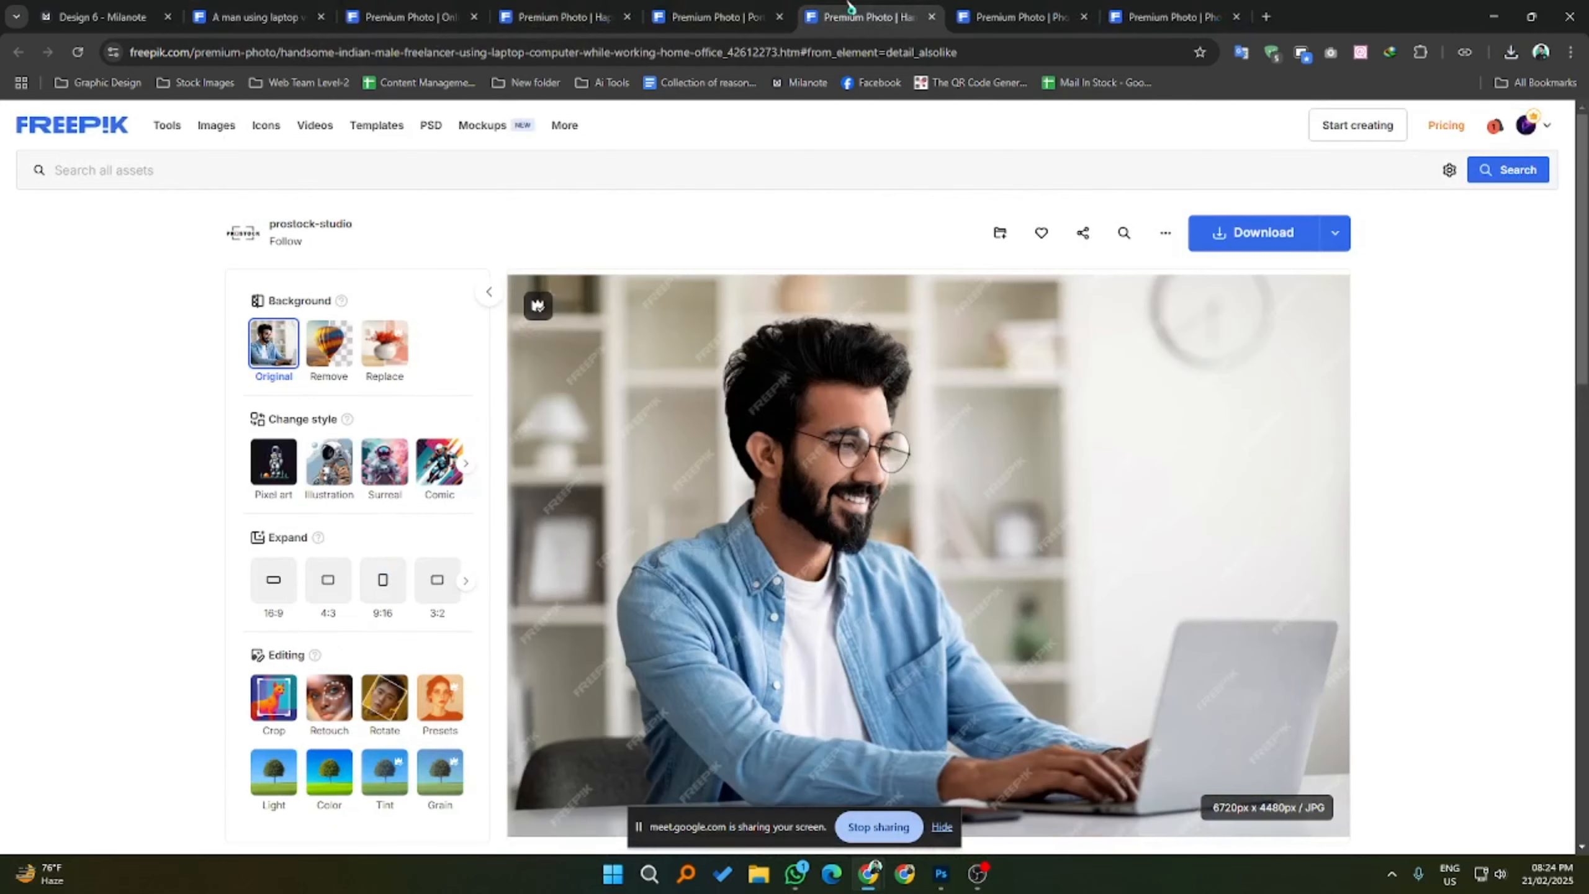
# - Close the handsome freelancer and young Asian man photo pages, keeping the happy young man portrait page open
pyautogui.scroll(-3, 1082, 390)
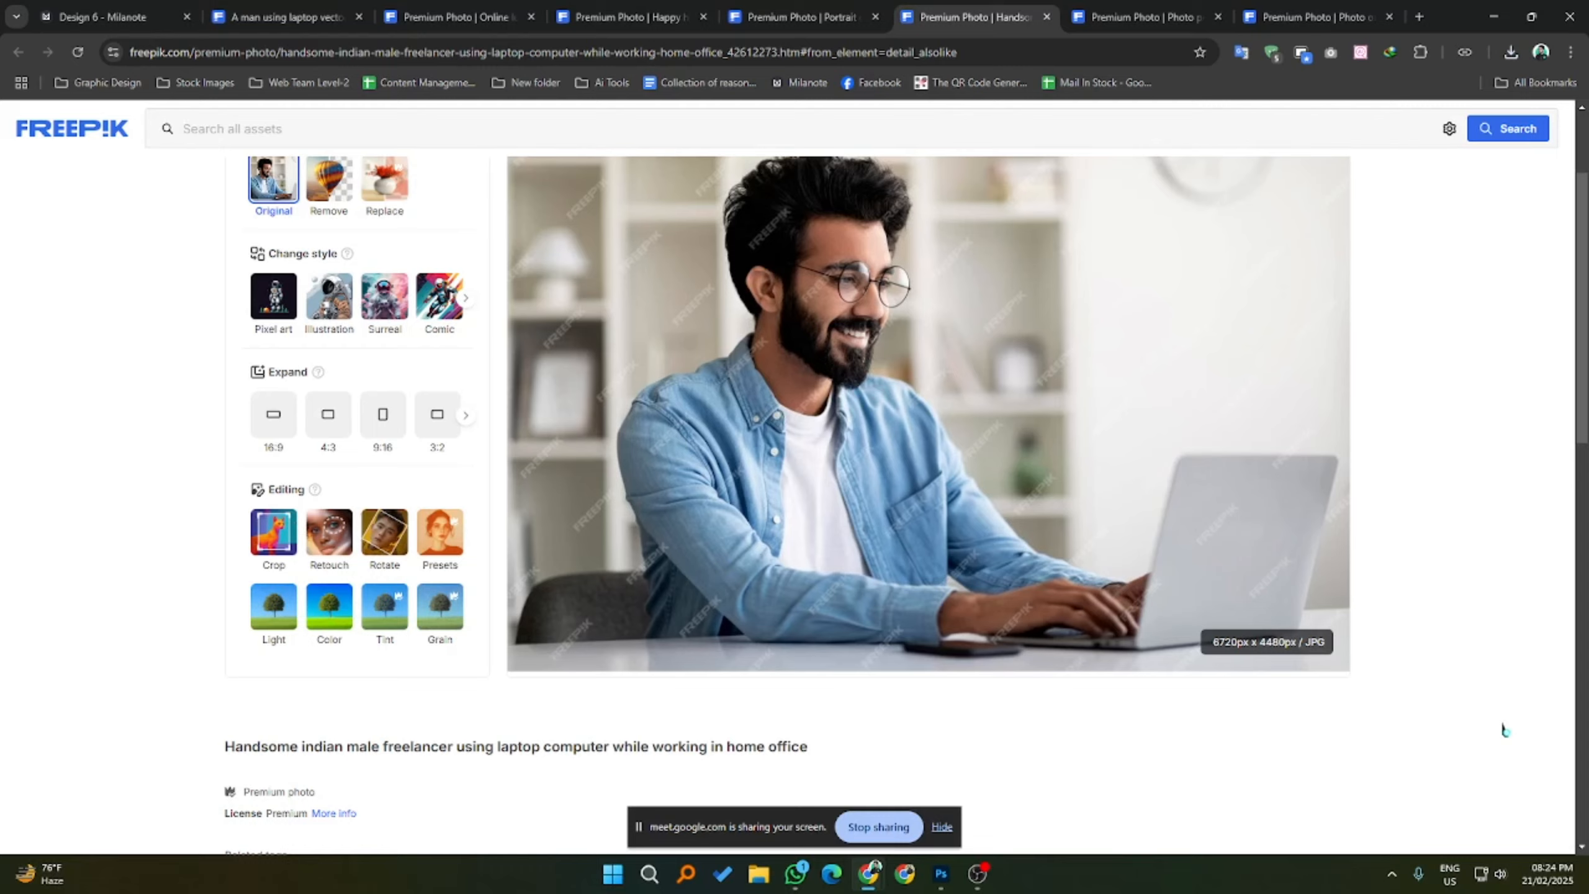
pyautogui.scroll(1, 1504, 730)
pyautogui.middleClick(1013, 8)
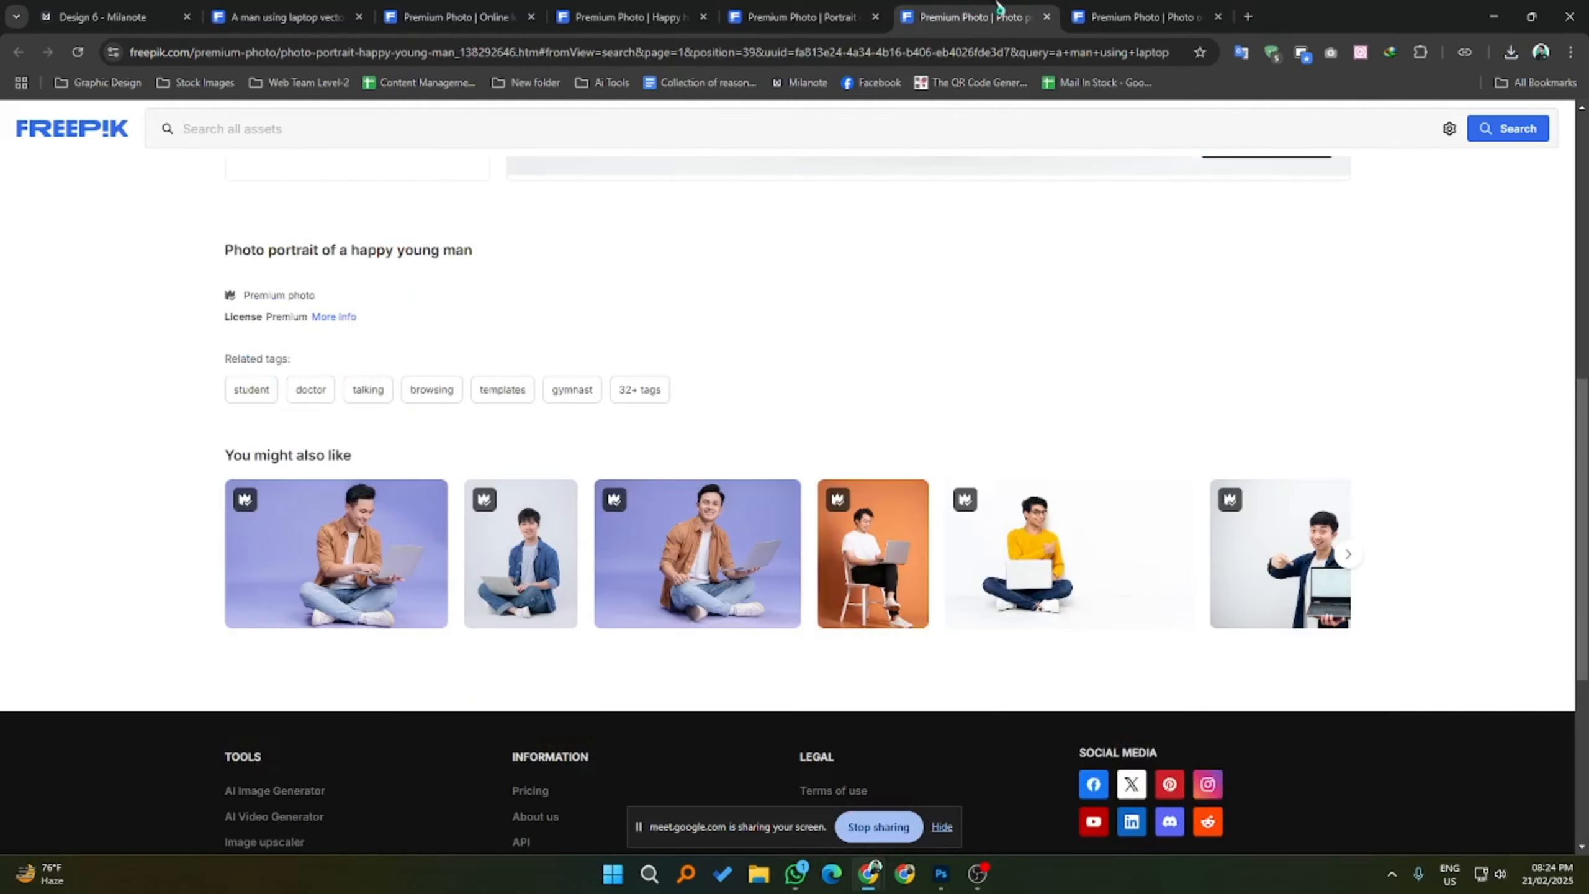
pyautogui.scroll(10, 1017, 380)
pyautogui.click(1276, 17)
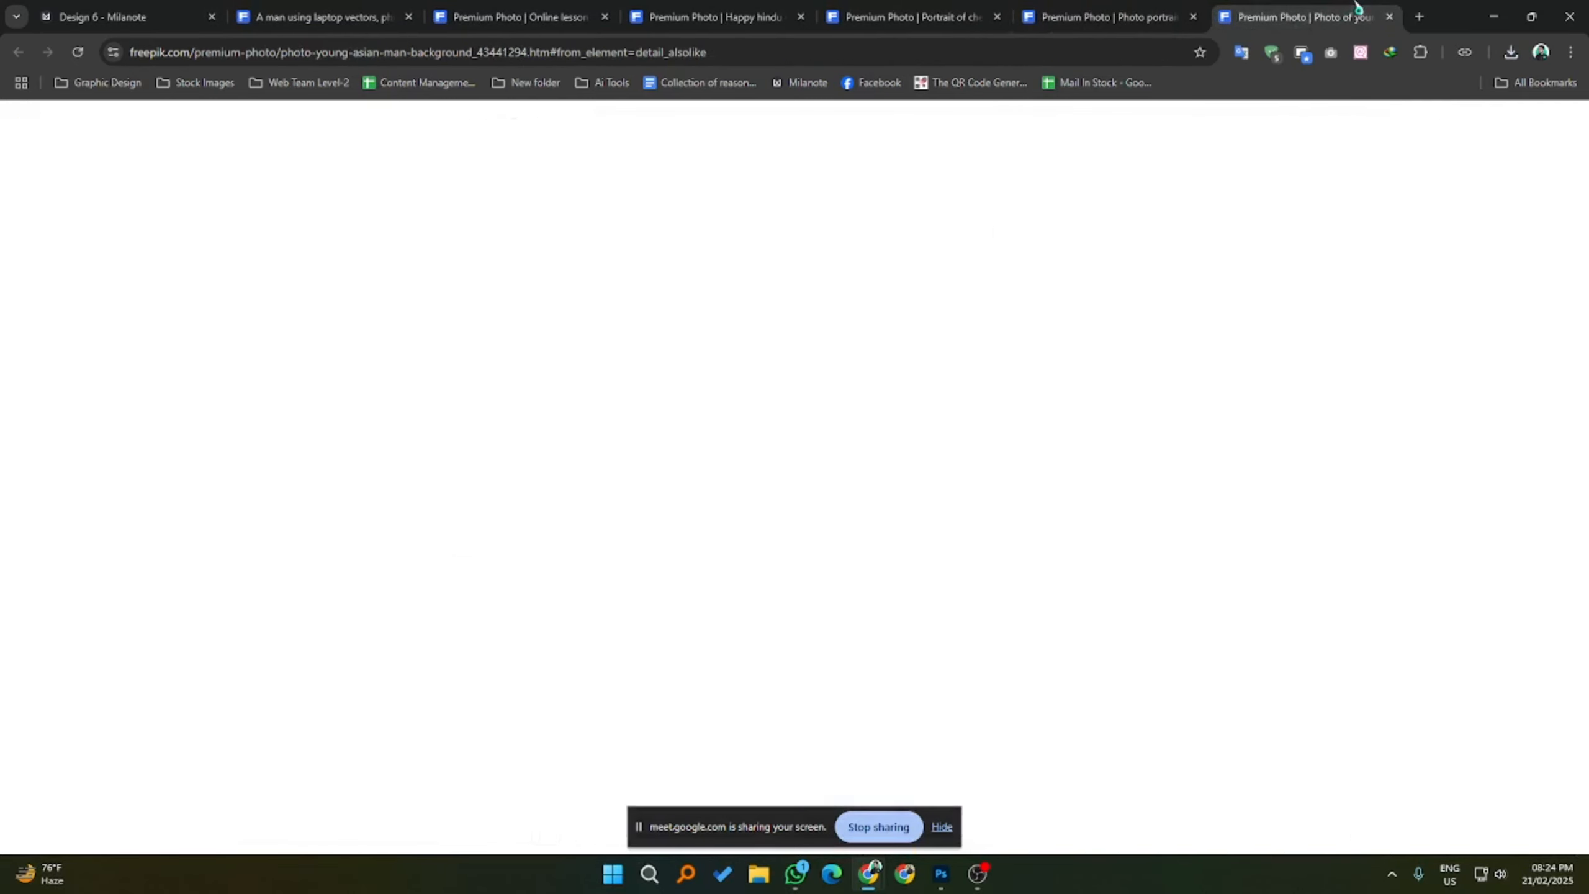
pyautogui.middleClick(1270, 18)
pyautogui.middleClick(1270, 17)
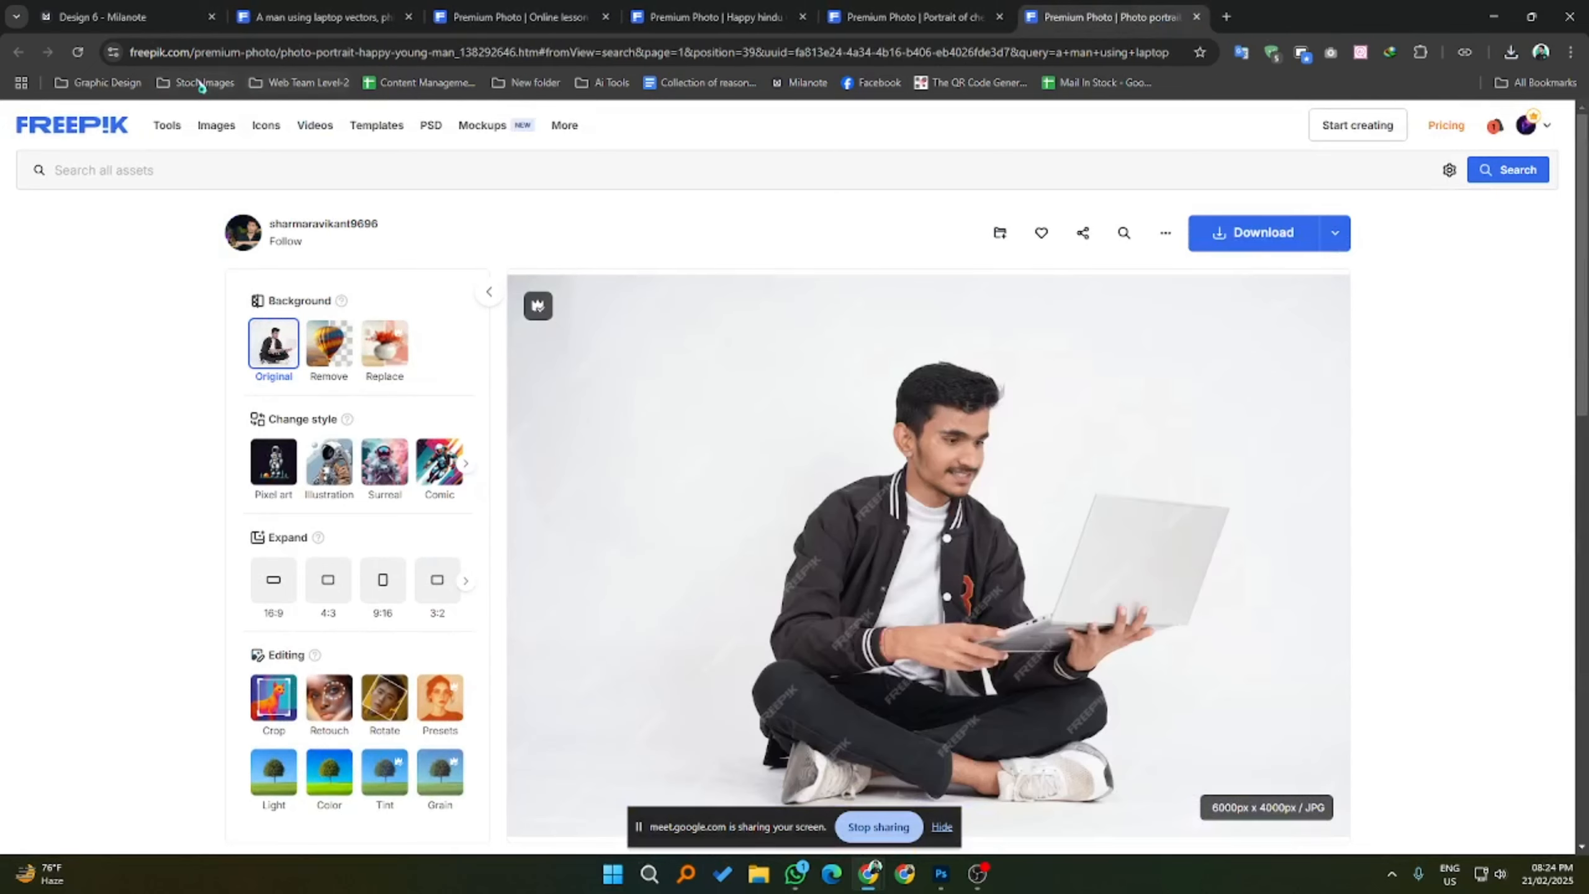
# - Remove the background from the downloaded green-shirt laptop photo with Pixelcut's bookmarked Background Remover and download the cutout as a PNG
pyautogui.click(135, 83)
pyautogui.middleClick(201, 350)
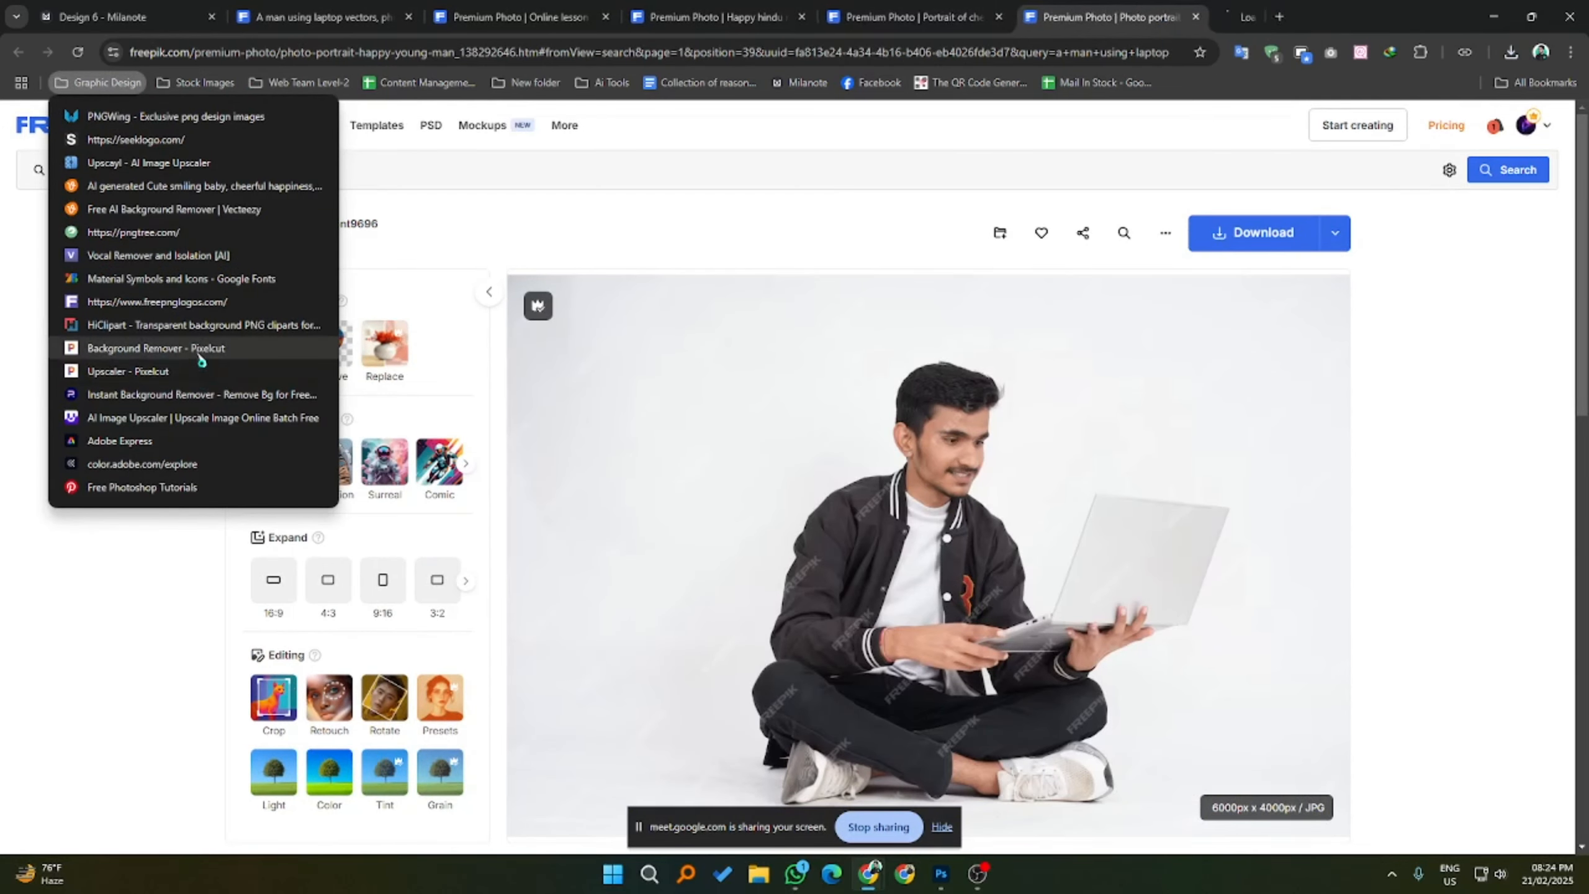
pyautogui.click(1273, 15)
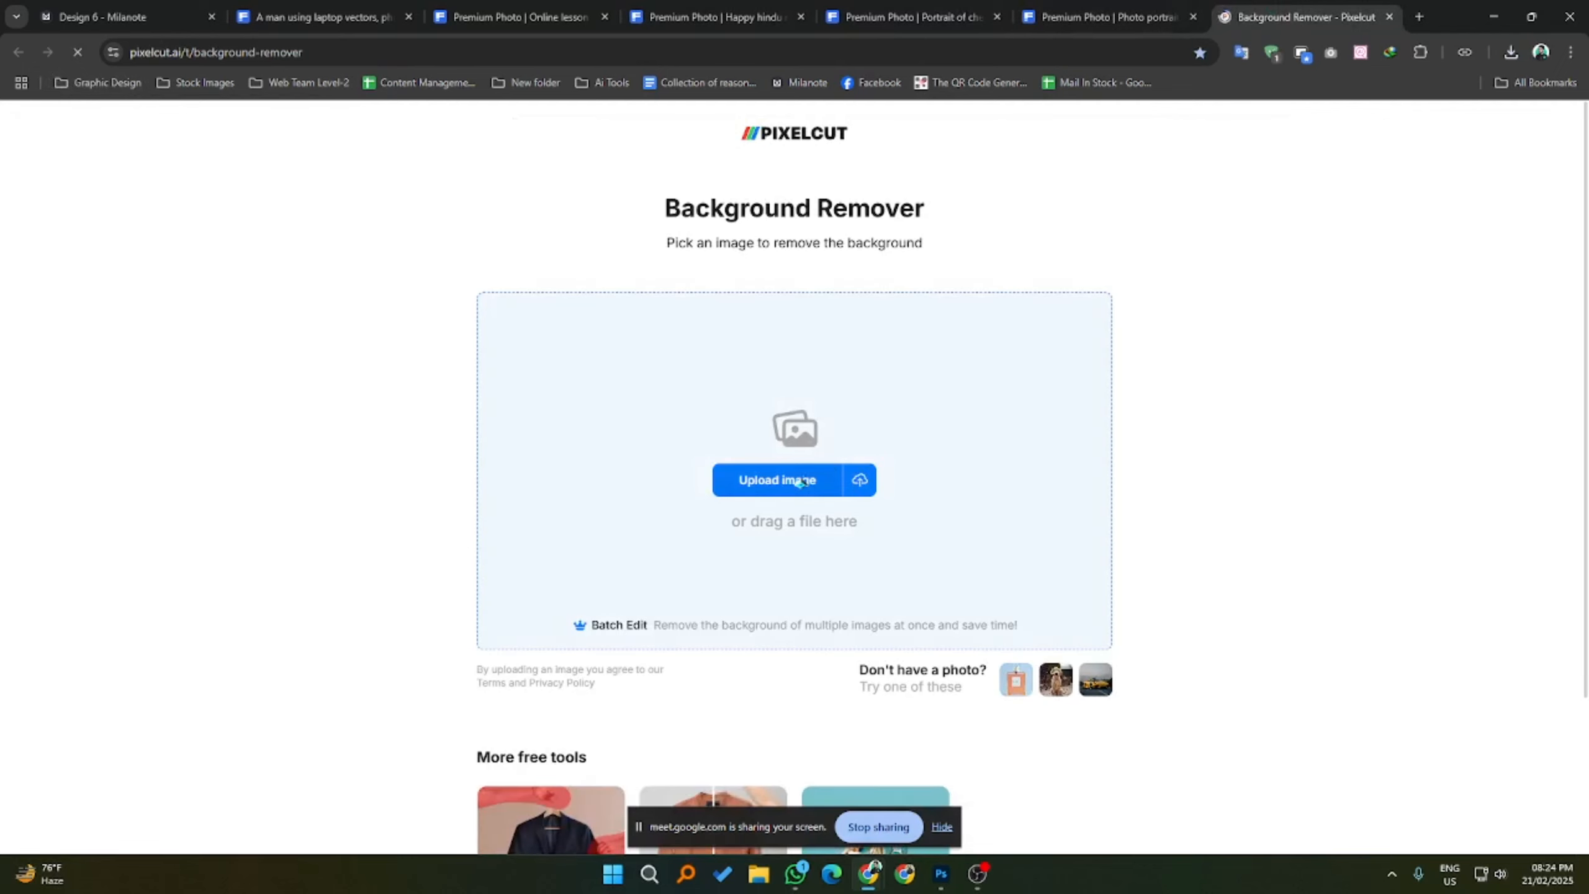
pyautogui.click(796, 479)
pyautogui.doubleClick(194, 181)
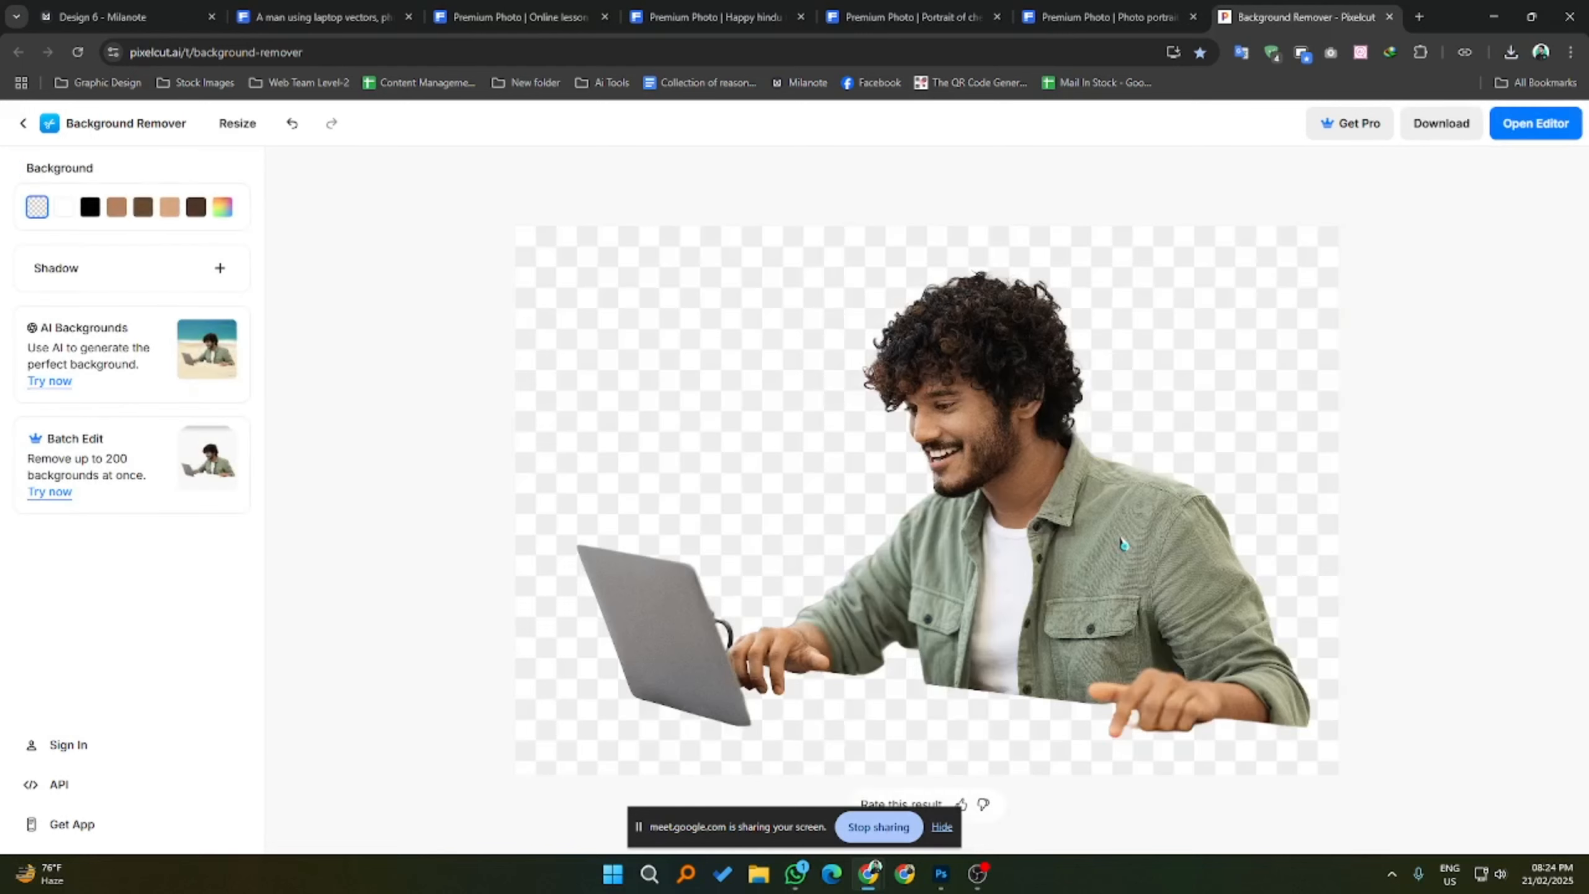
pyautogui.click(1441, 123)
pyautogui.click(1407, 210)
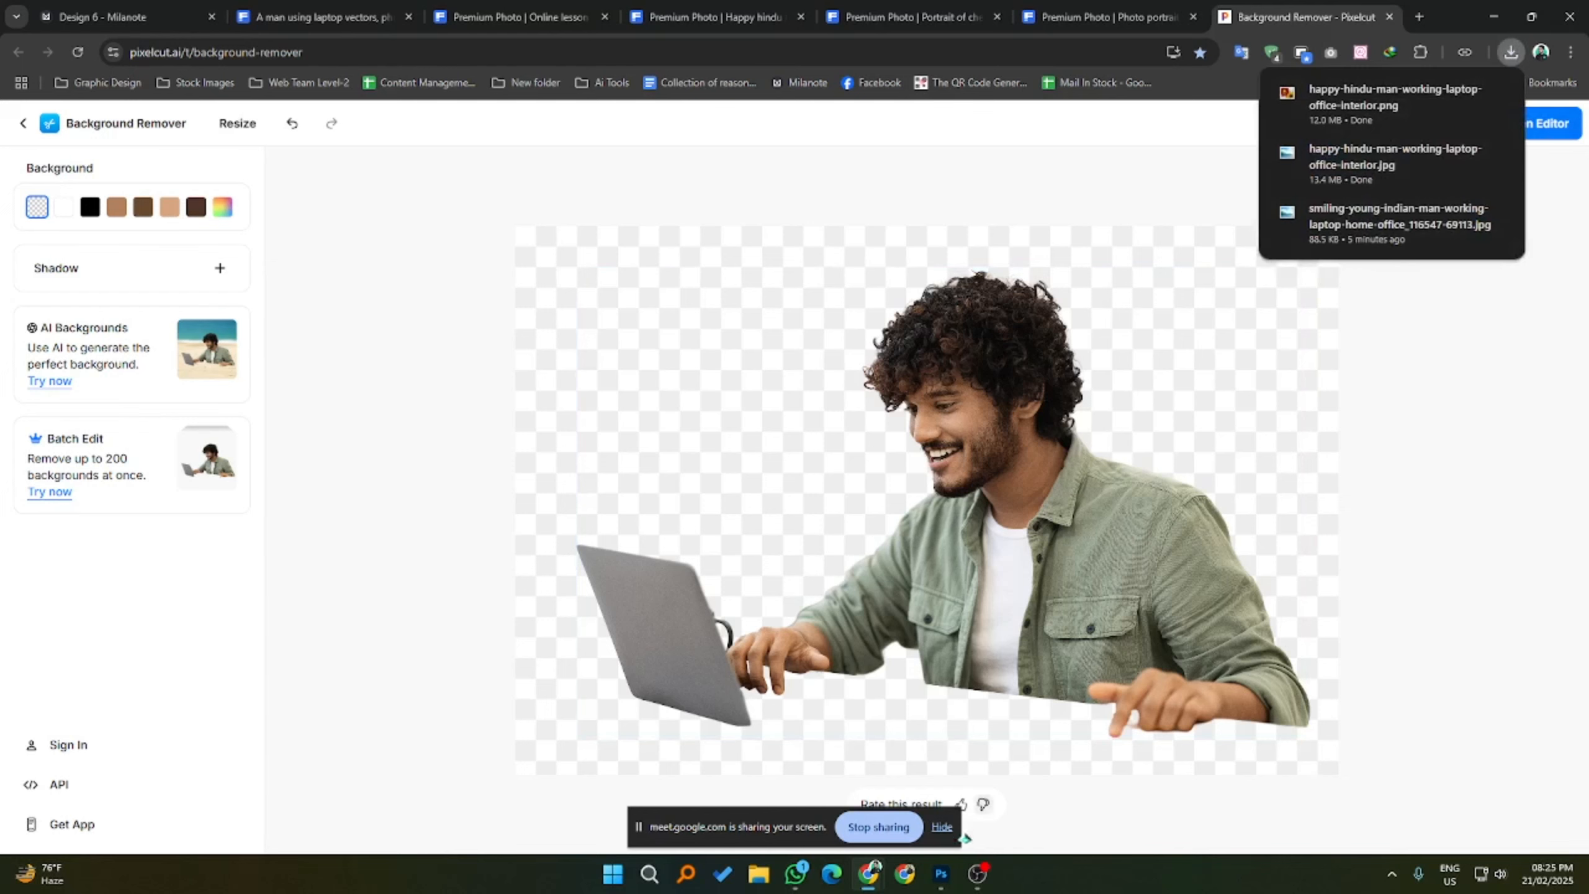
# - Switch to Photoshop and open both happy-hindu-man-working-laptop-office-interior files, the PNG cutout and the JPG original, from Downloads
pyautogui.hotkey('alt', 'Tab')
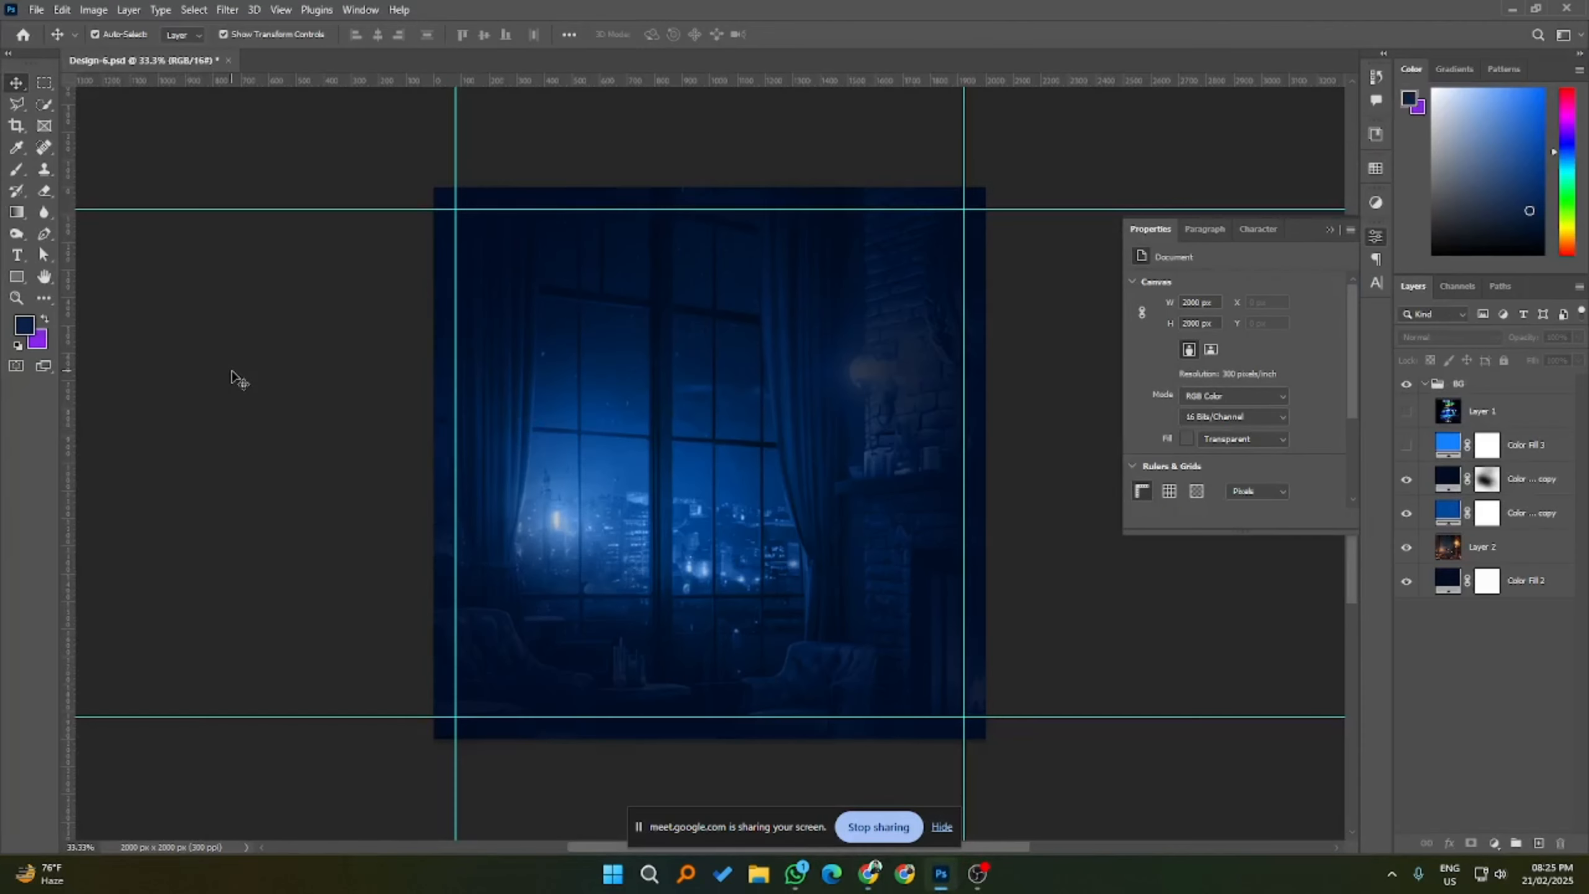
pyautogui.hotkey('ctrl', 'o')
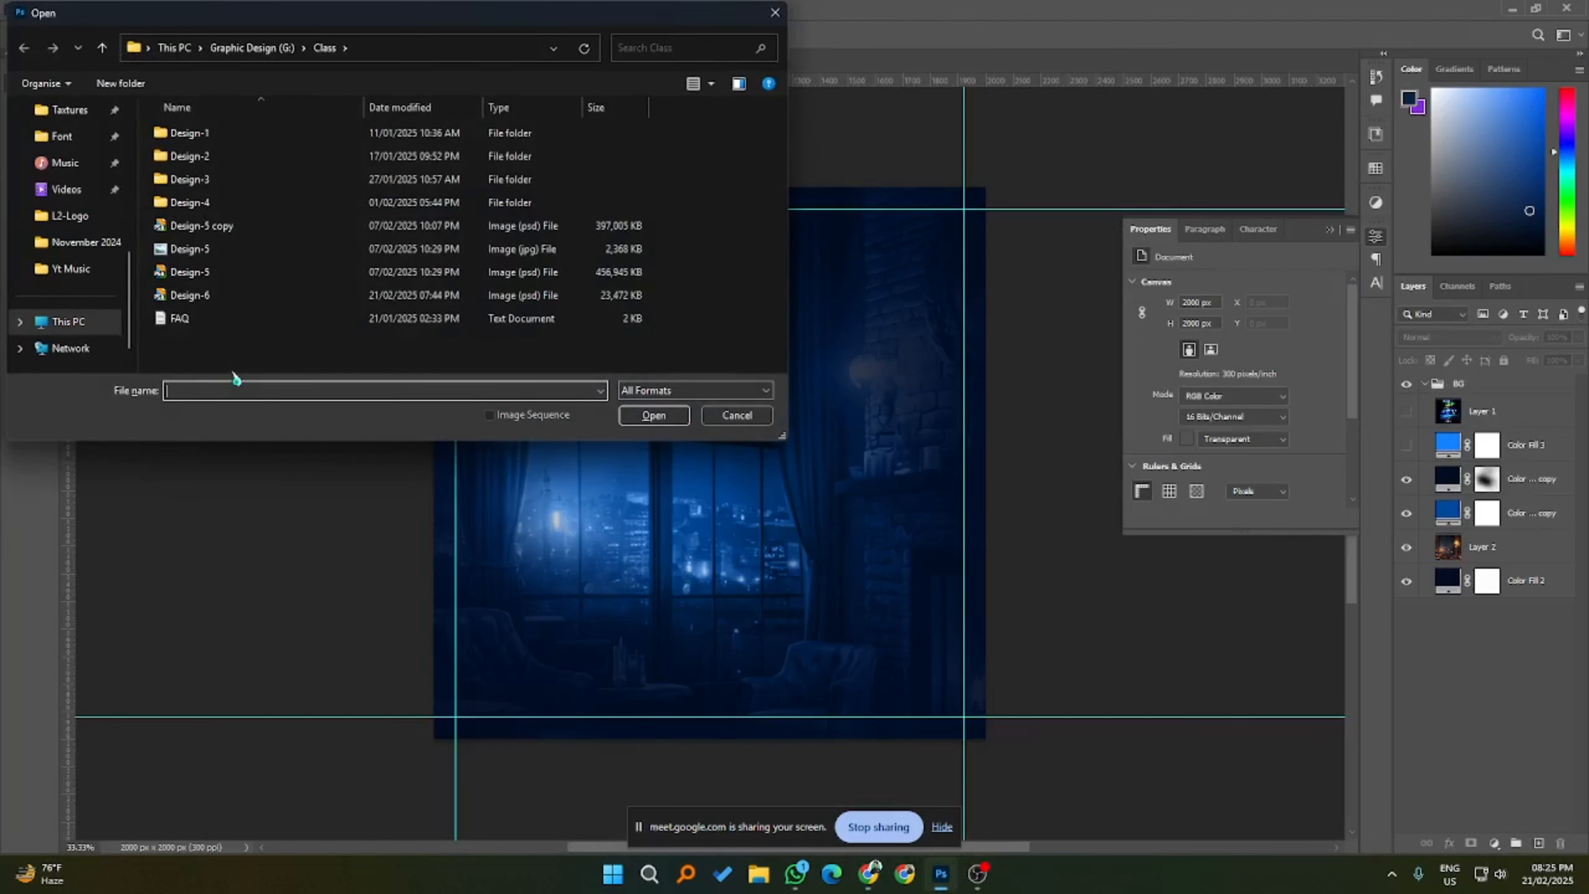
pyautogui.click(92, 326)
pyautogui.scroll(5, 94, 188)
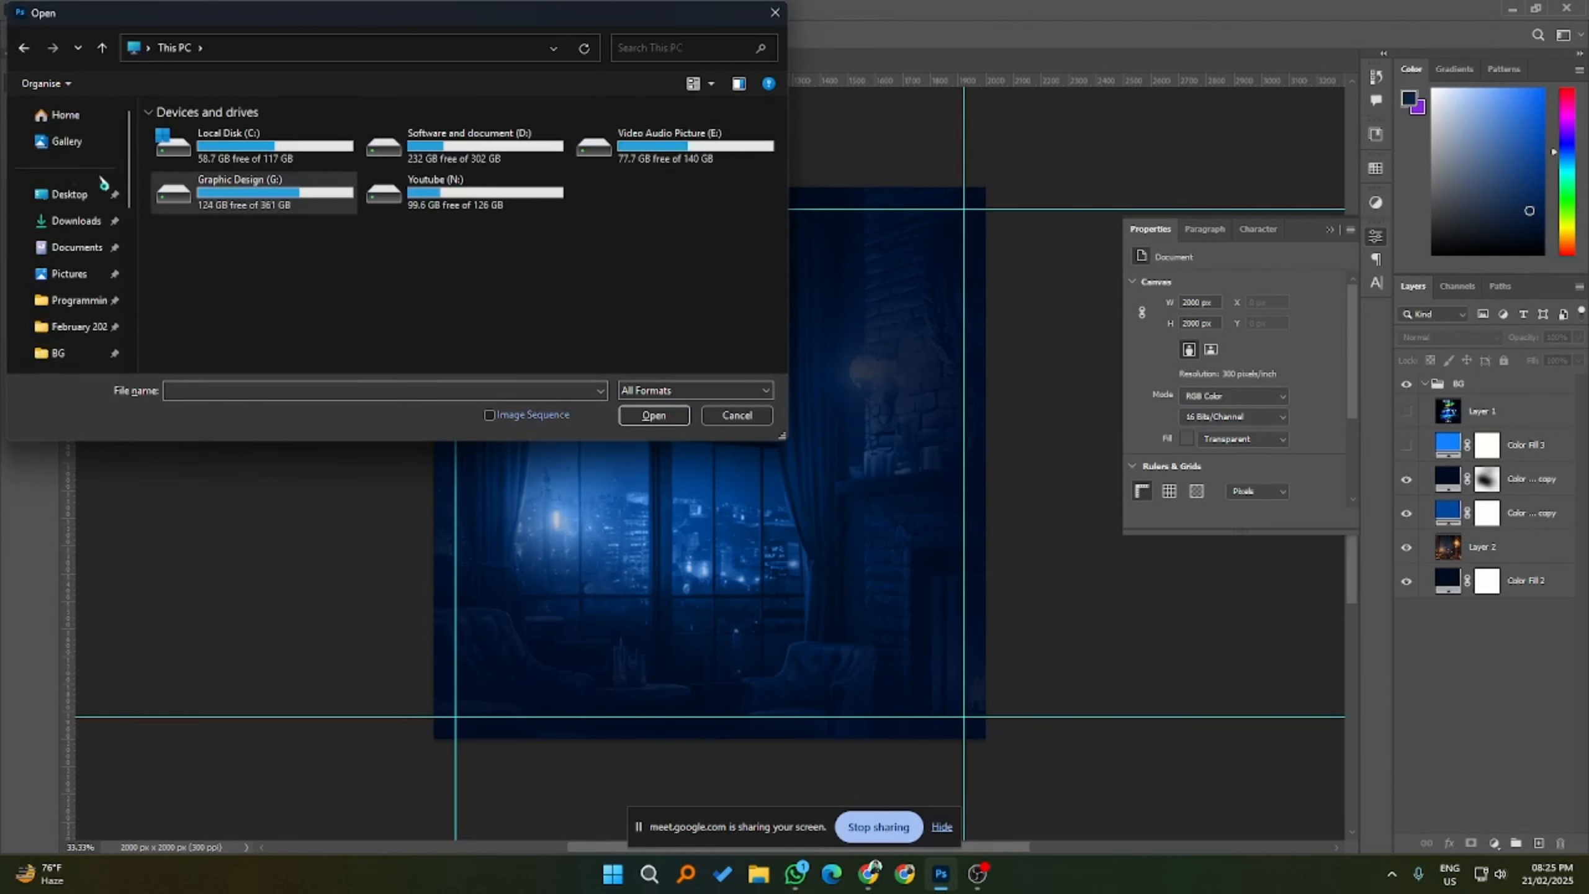
pyautogui.click(93, 222)
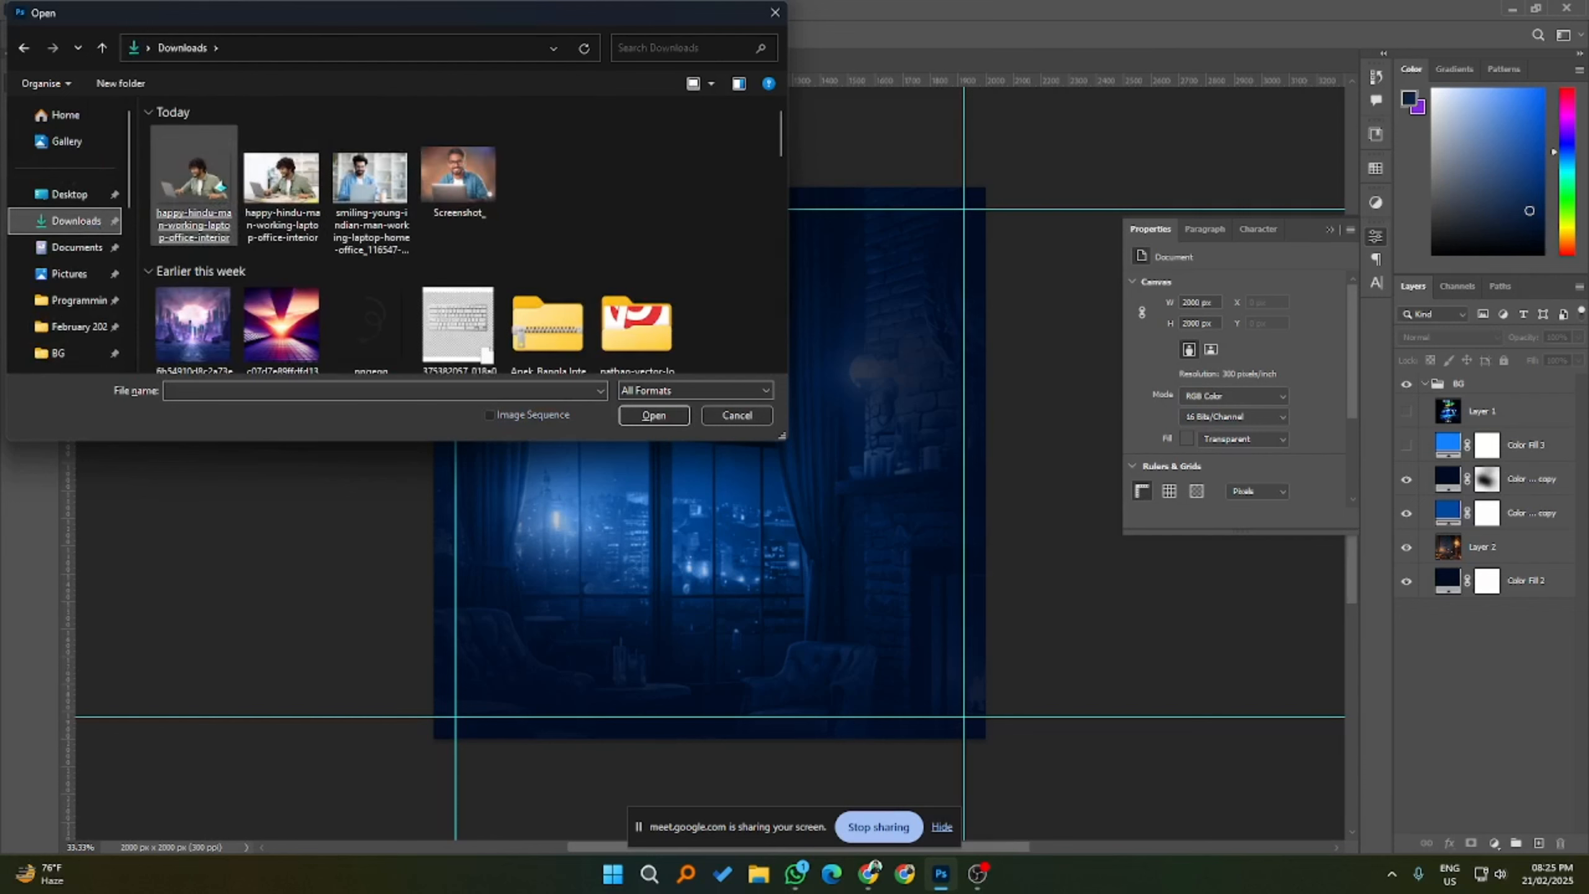
pyautogui.moveTo(147, 179); pyautogui.dragTo(271, 187)
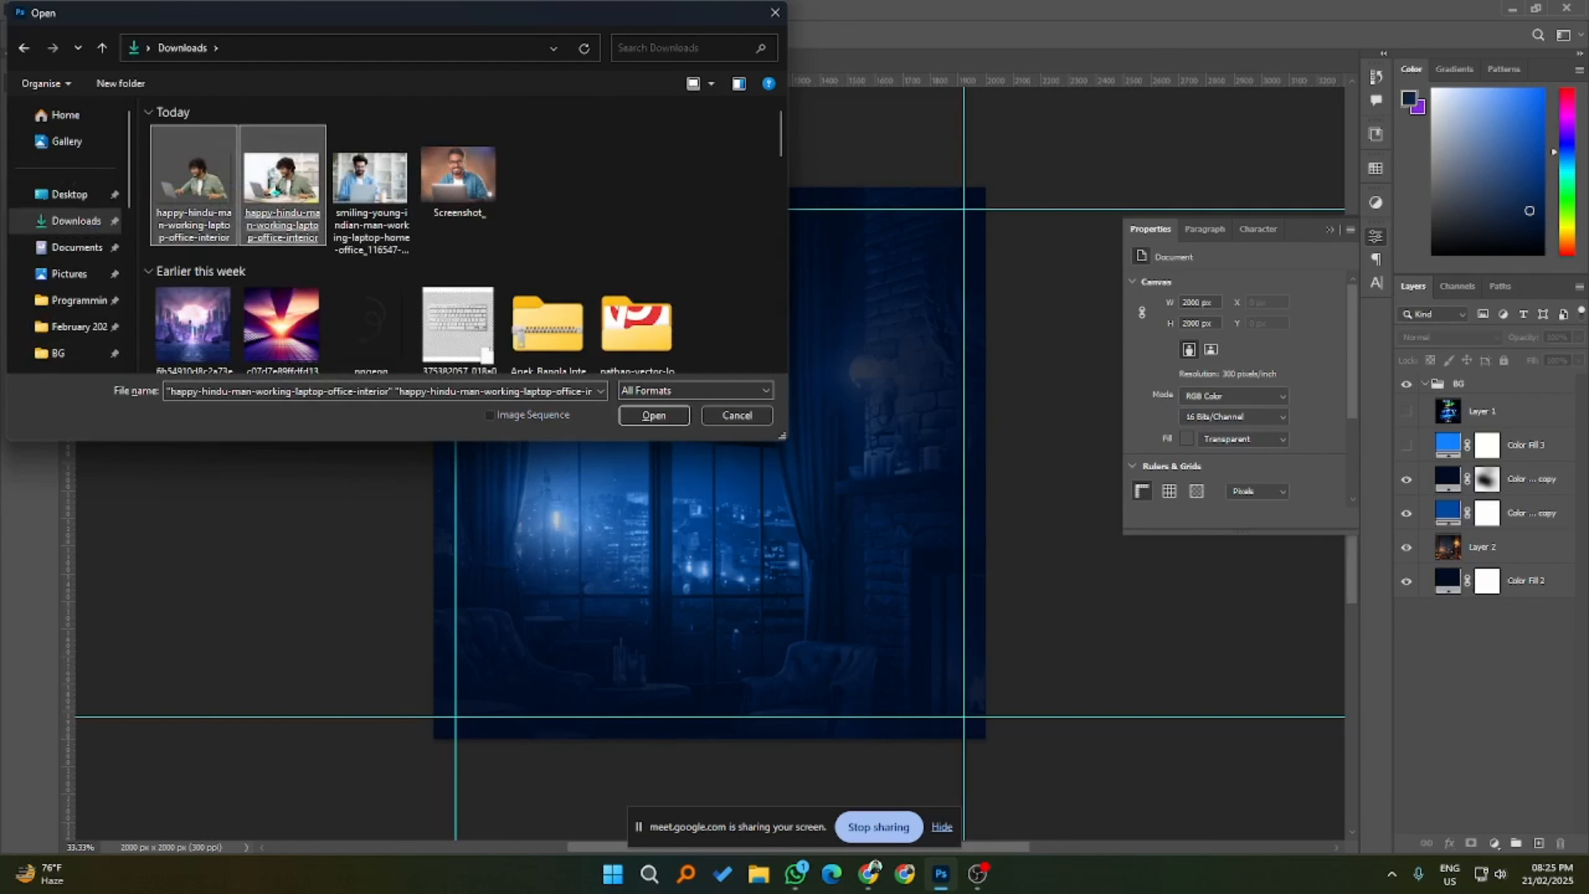
pyautogui.press('Return')
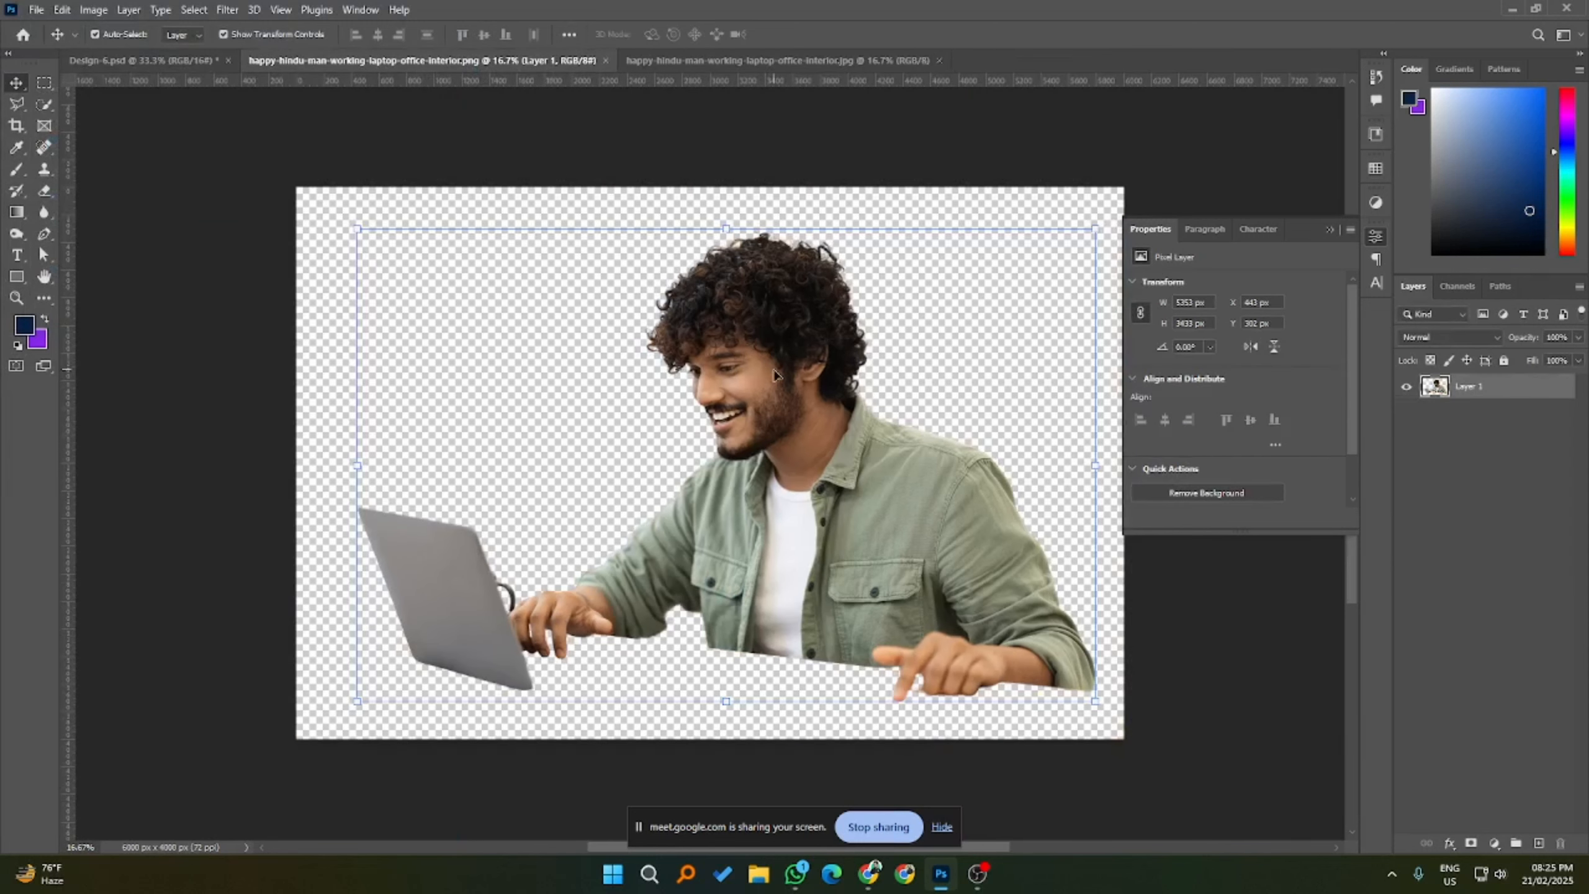
# - Convert the man cutout to a smart object and bring it into Design-6.psd above the BG group
pyautogui.hotkey('ctrl', ',')
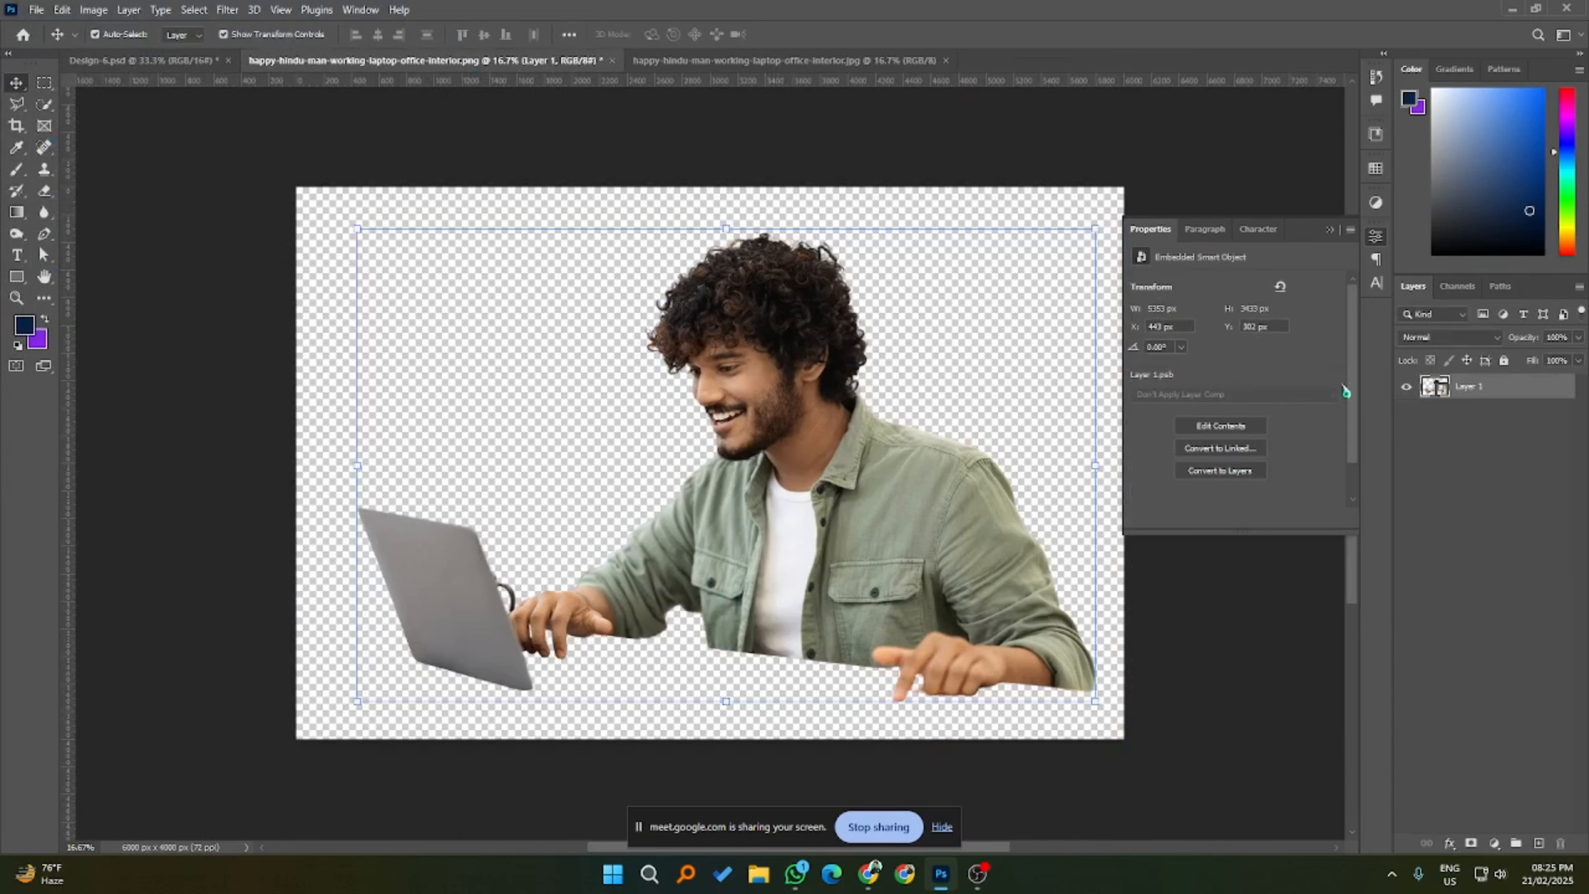
pyautogui.moveTo(803, 361); pyautogui.dragTo(420, 317)
pyautogui.moveTo(528, 428); pyautogui.dragTo(162, 62)
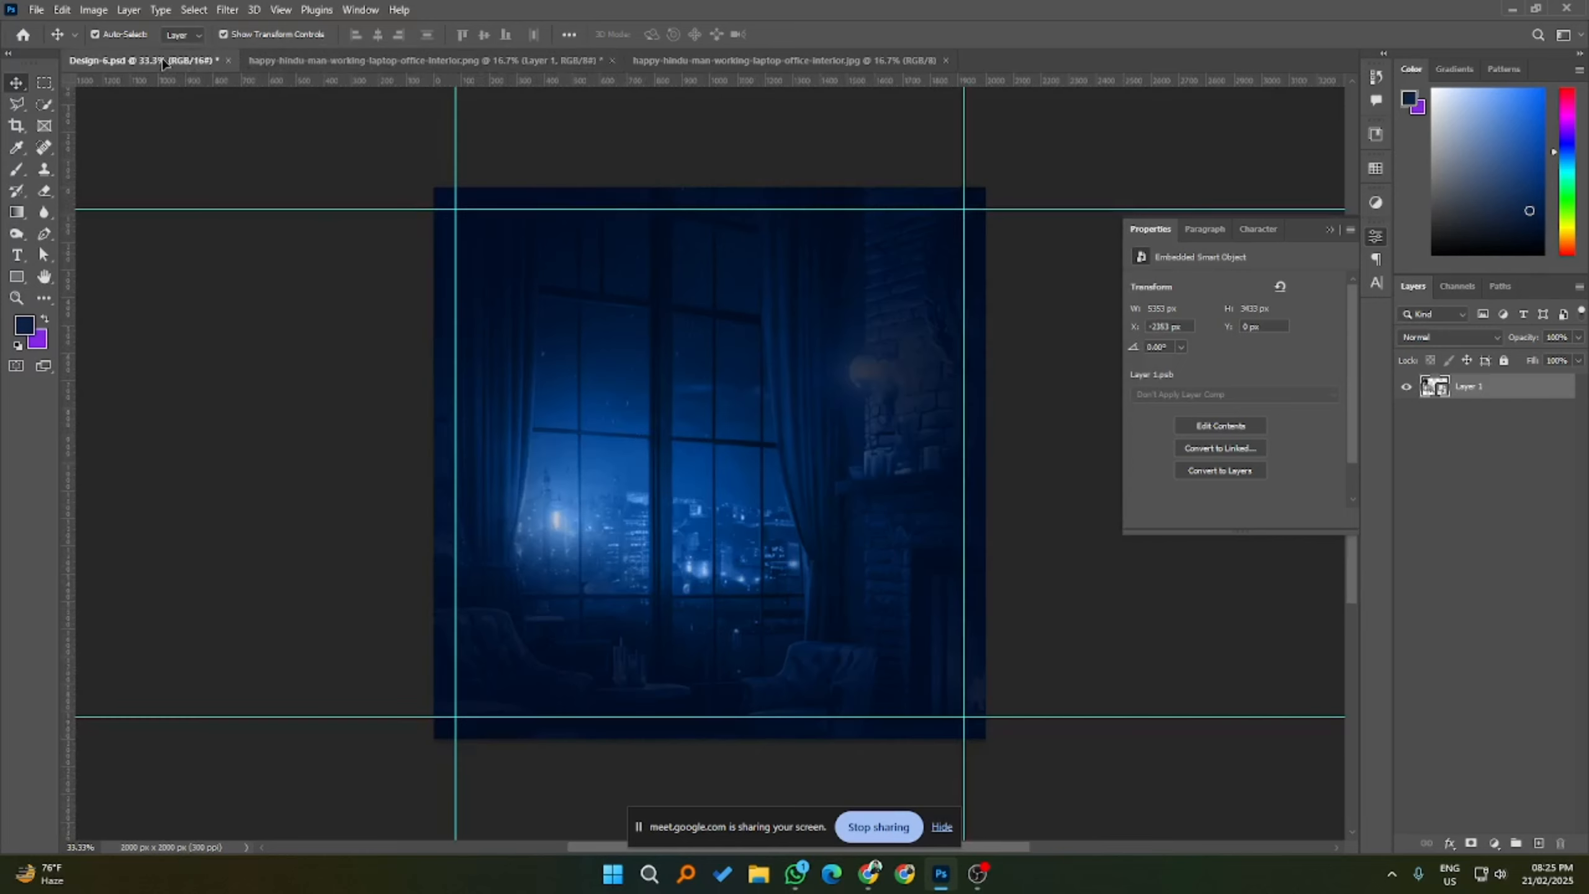
pyautogui.moveTo(729, 479); pyautogui.dragTo(730, 479)
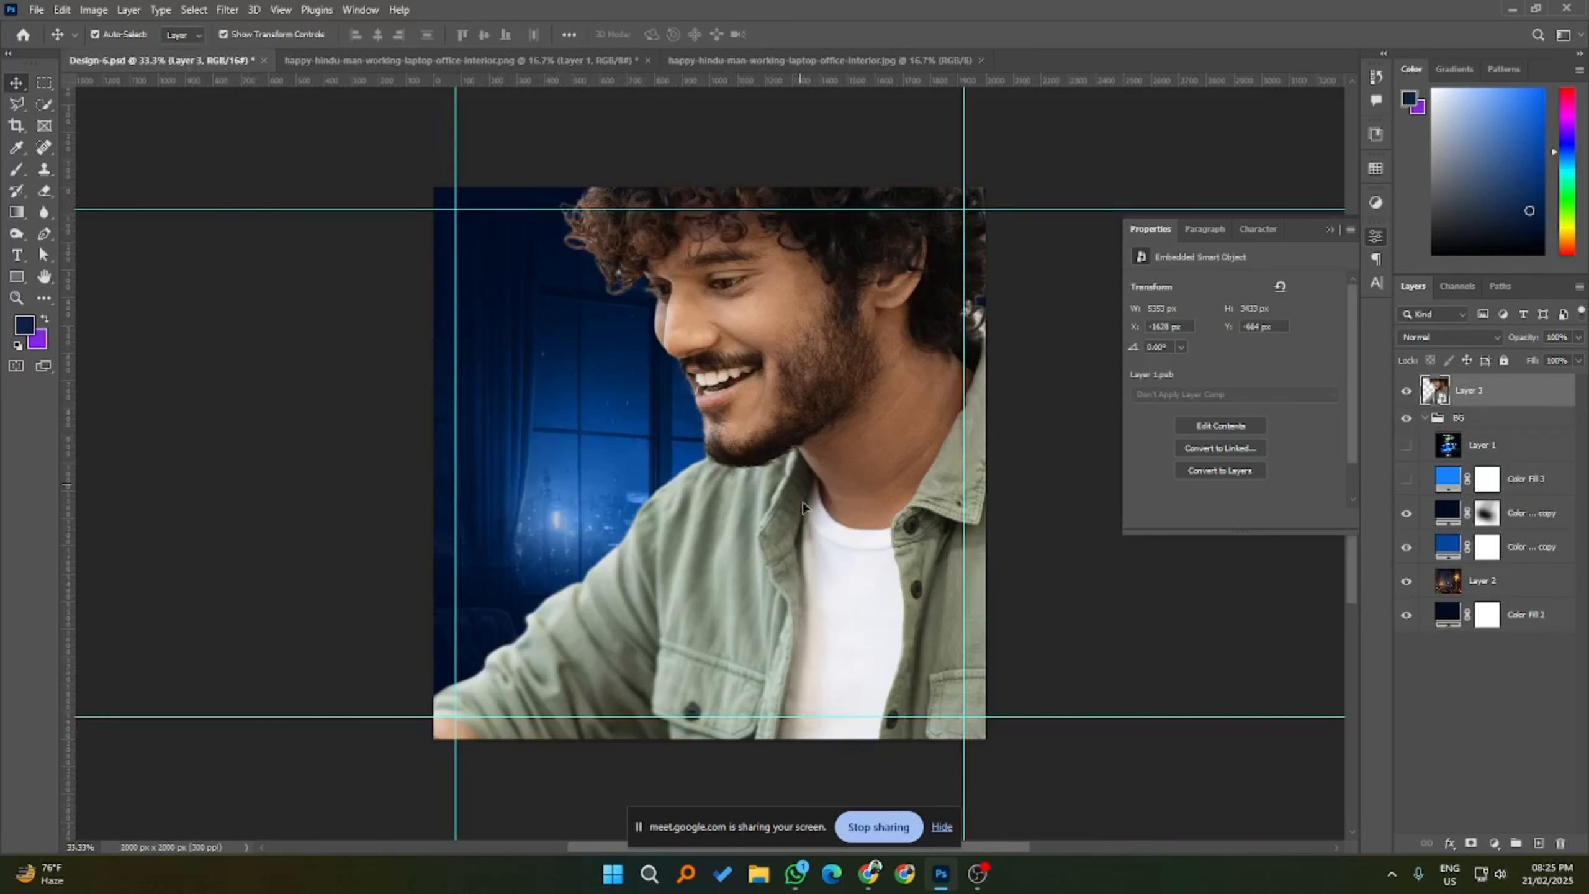
# - Scale the man cutout down to 9.27% and place it along the bottom of the poster, ending at the vertical margin guide
pyautogui.scroll(-3, 713, 493)
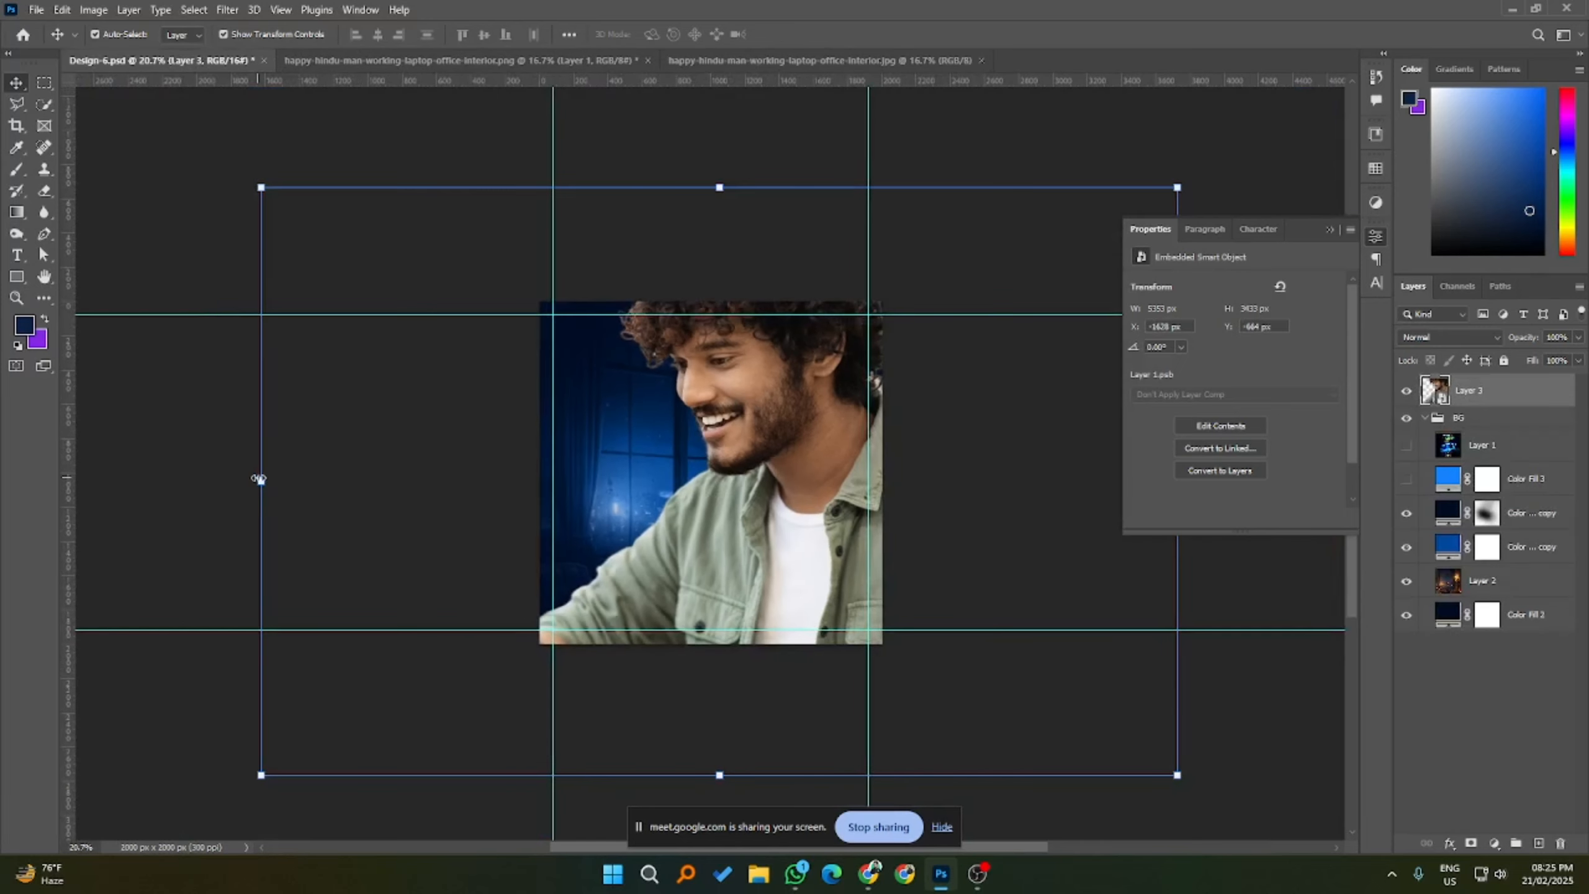
pyautogui.moveTo(261, 478); pyautogui.dragTo(476, 480)
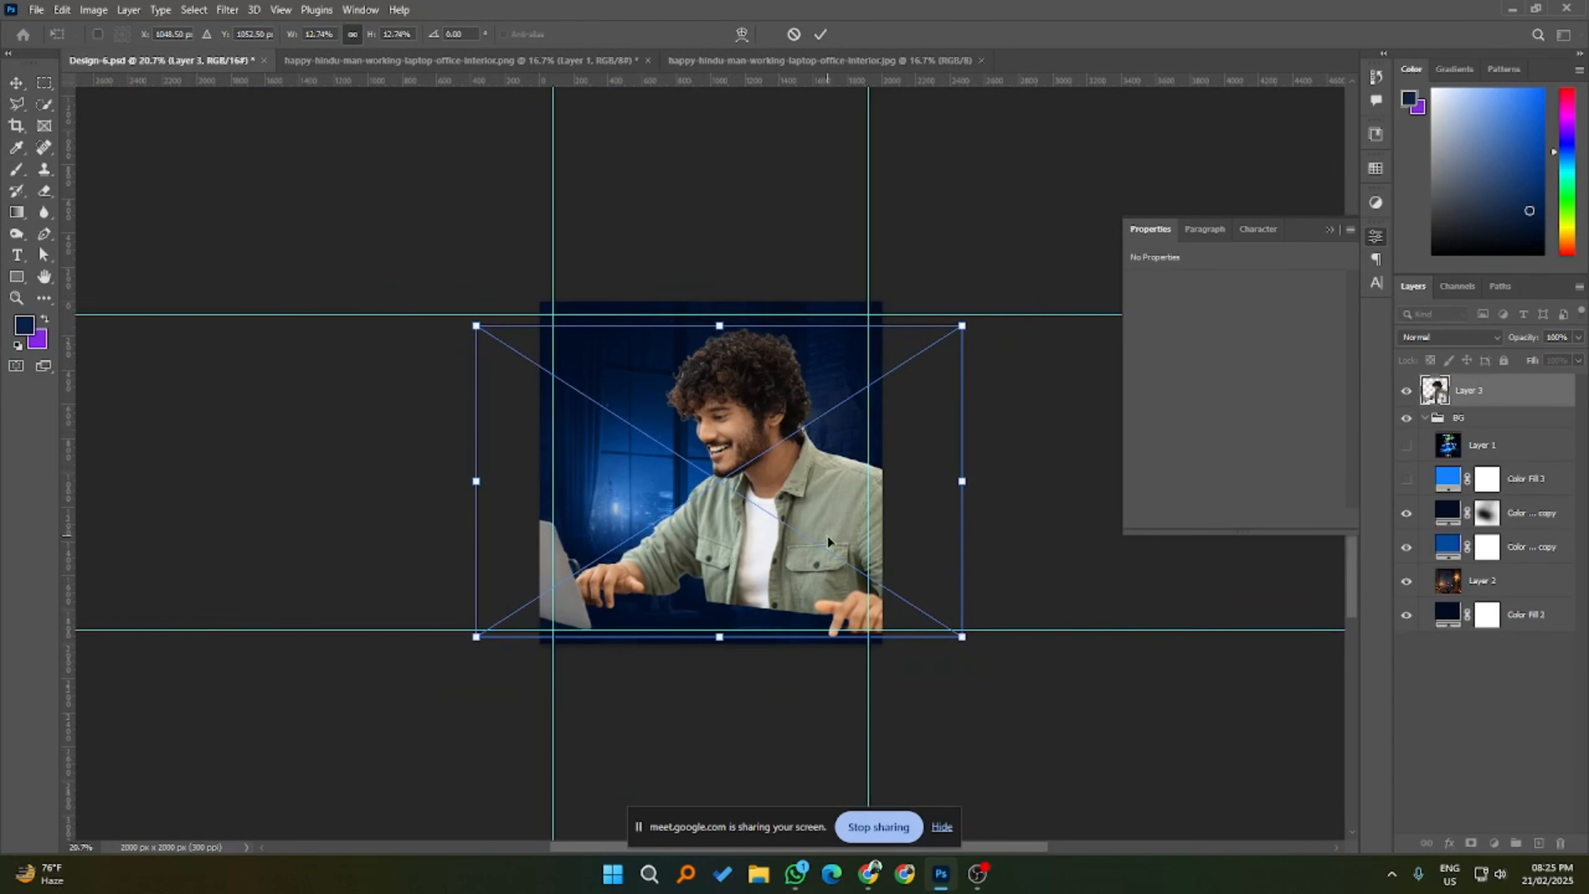
pyautogui.moveTo(830, 542); pyautogui.dragTo(777, 574)
pyautogui.moveTo(922, 355); pyautogui.dragTo(860, 446)
pyautogui.moveTo(798, 501); pyautogui.dragTo(794, 536)
pyautogui.scroll(4, 791, 551)
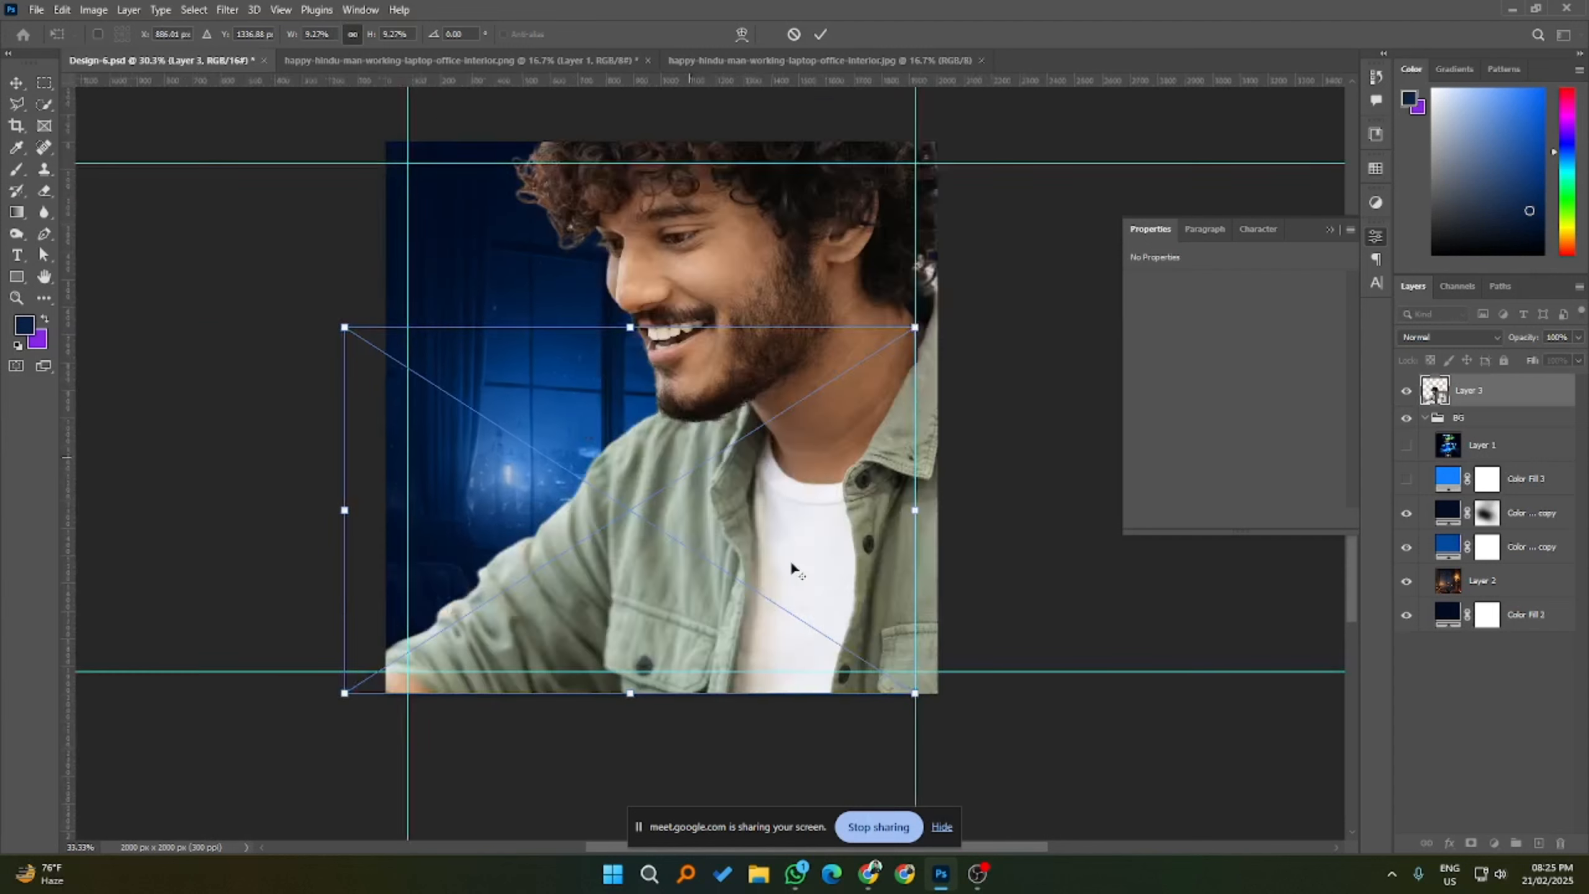
pyautogui.scroll(-2, 790, 561)
pyautogui.scroll(1, 666, 560)
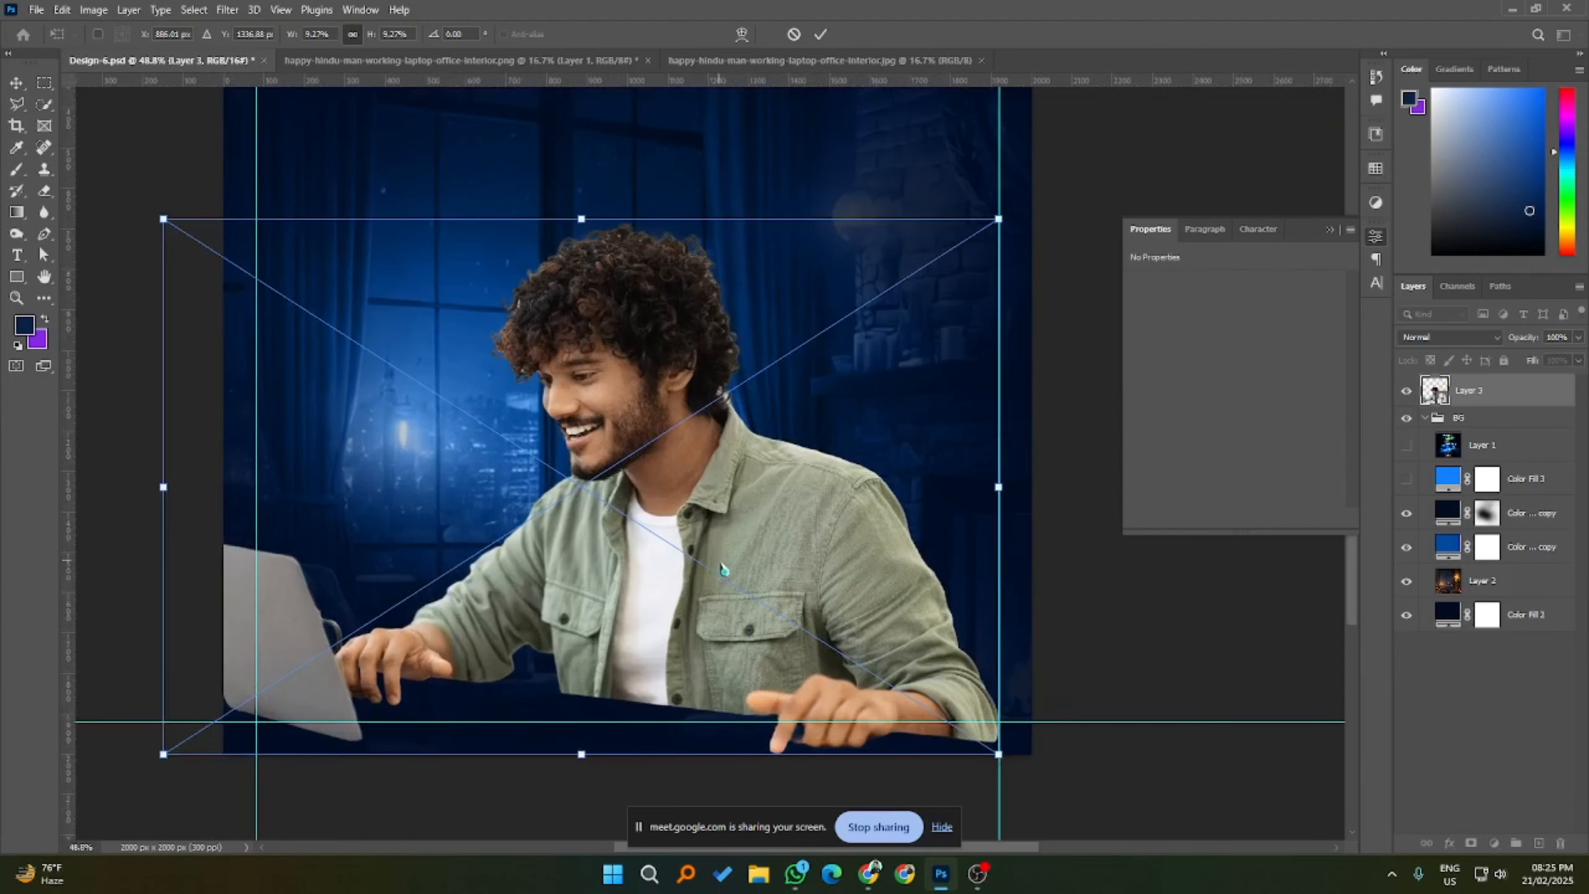
pyautogui.press('Return')
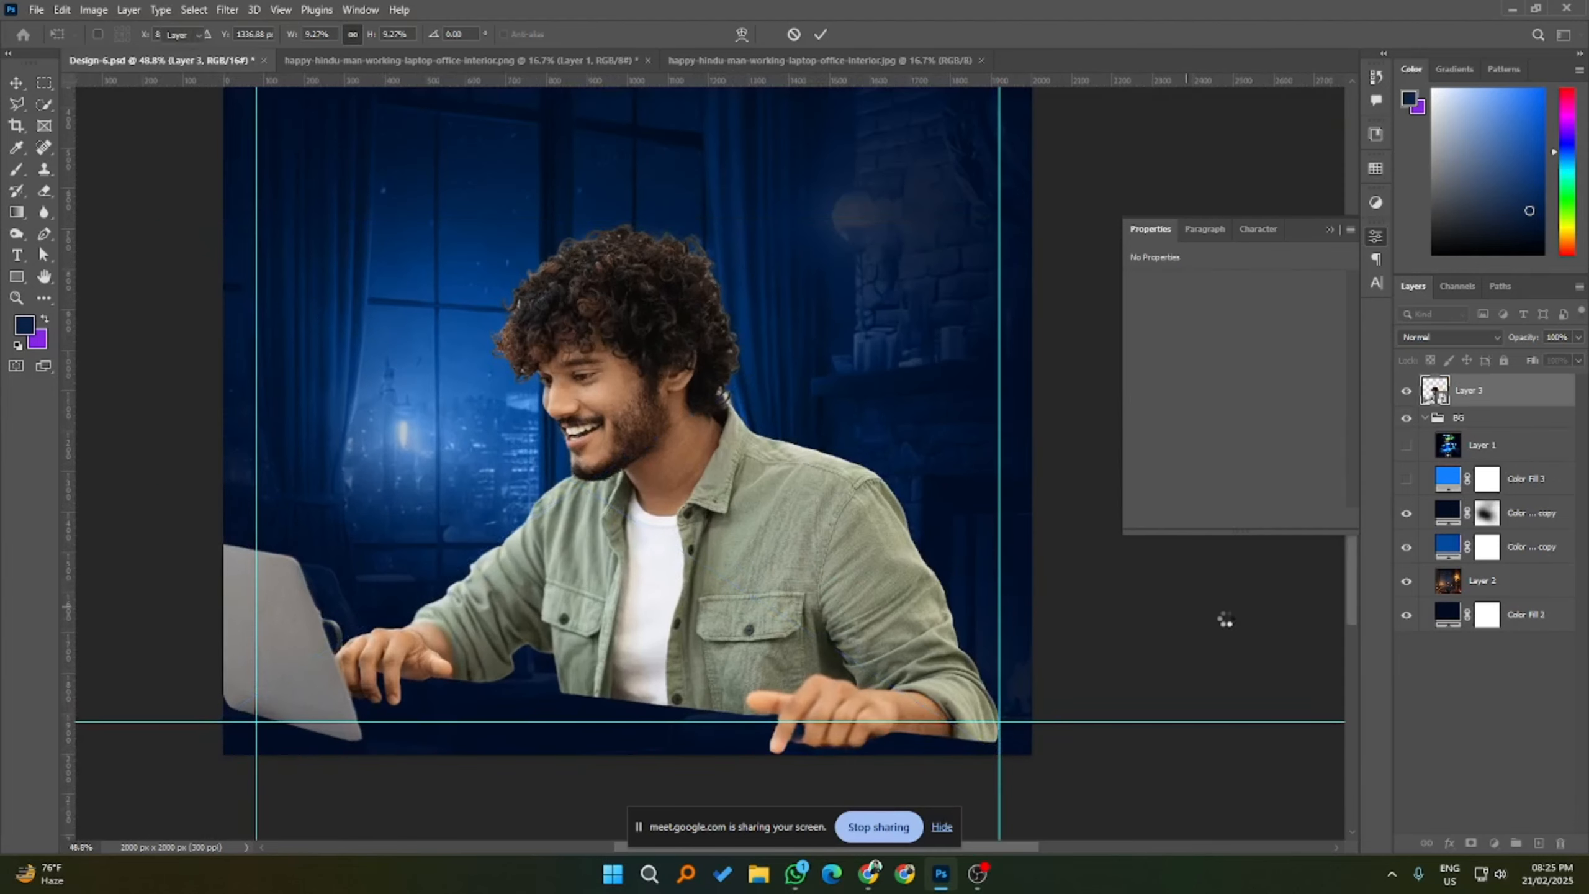
# - Try flipping the man cutout horizontally
pyautogui.scroll(-1, 841, 566)
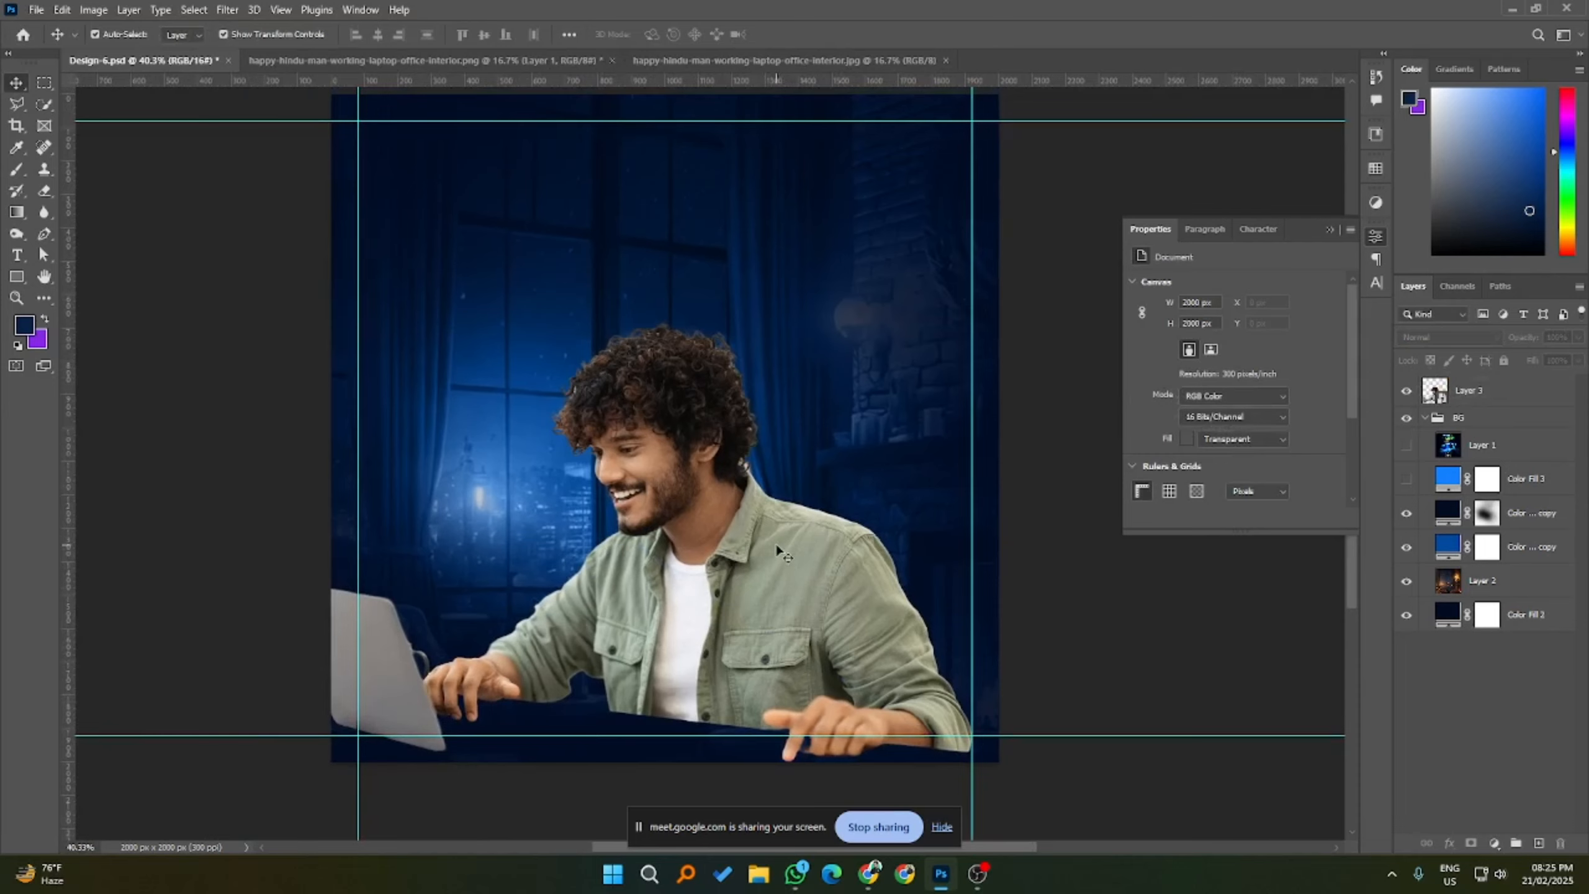
pyautogui.scroll(2, 776, 543)
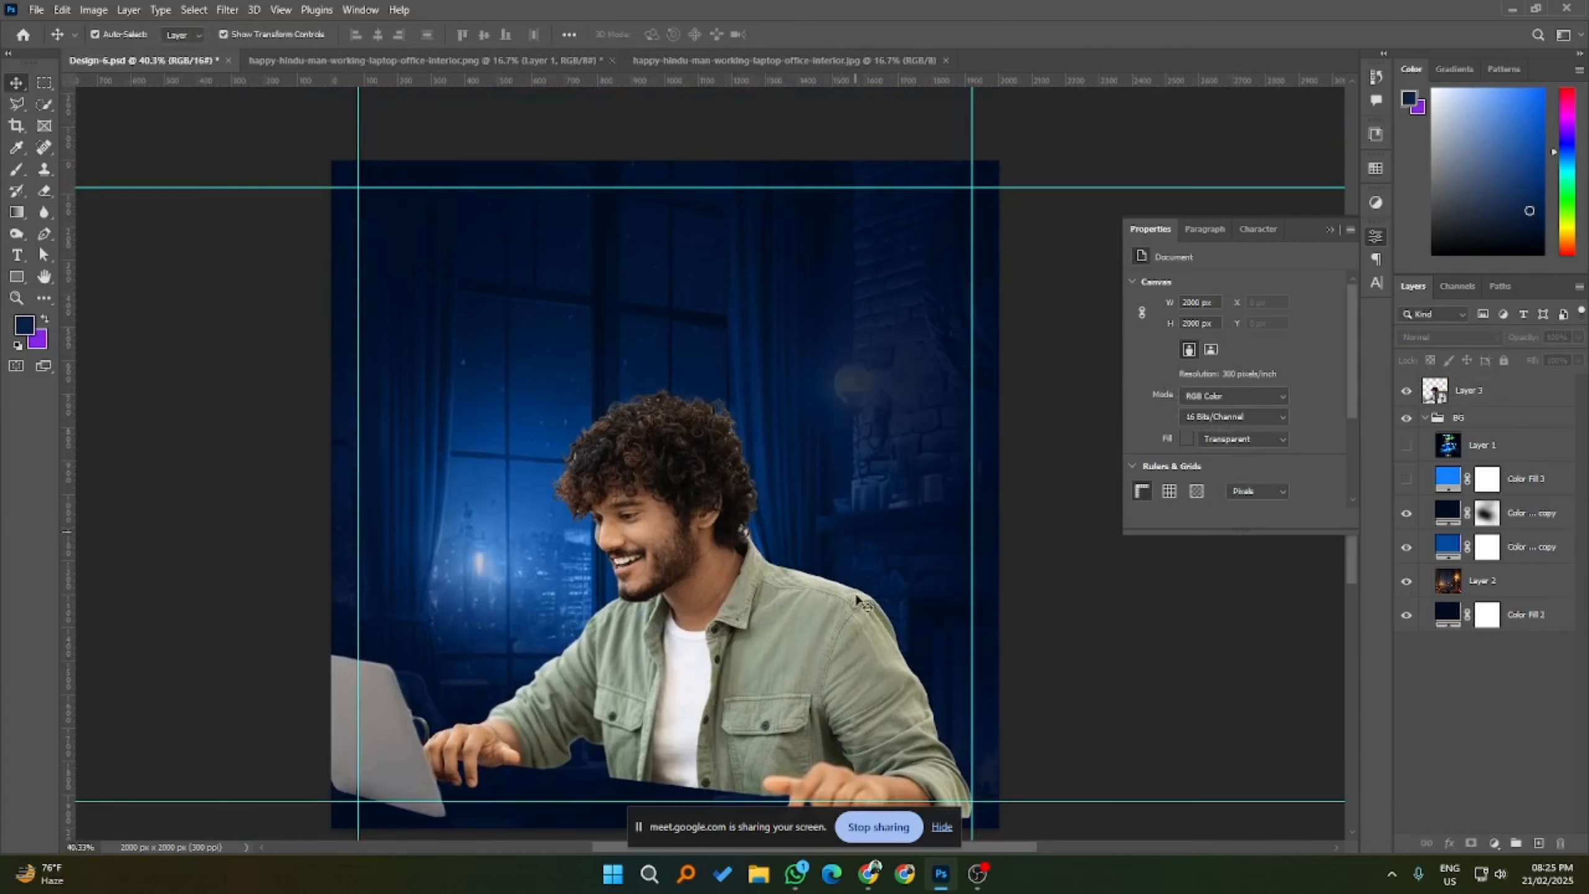
pyautogui.click(795, 638)
pyautogui.scroll(-1, 787, 623)
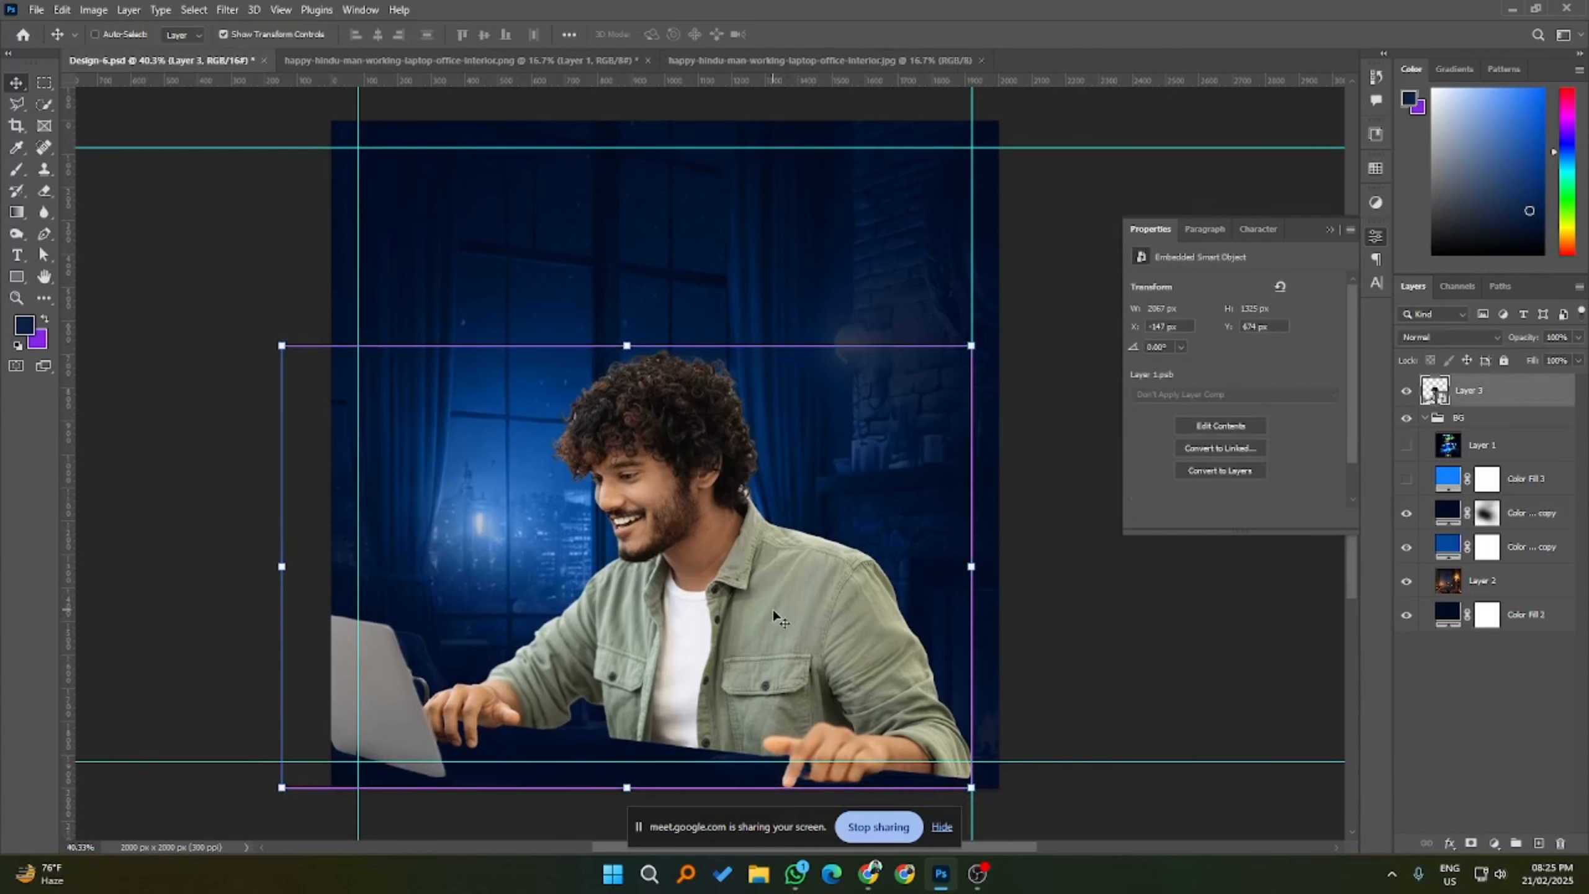
pyautogui.hotkey('ctrl', 't')
pyautogui.rightClick(772, 607)
pyautogui.click(831, 569)
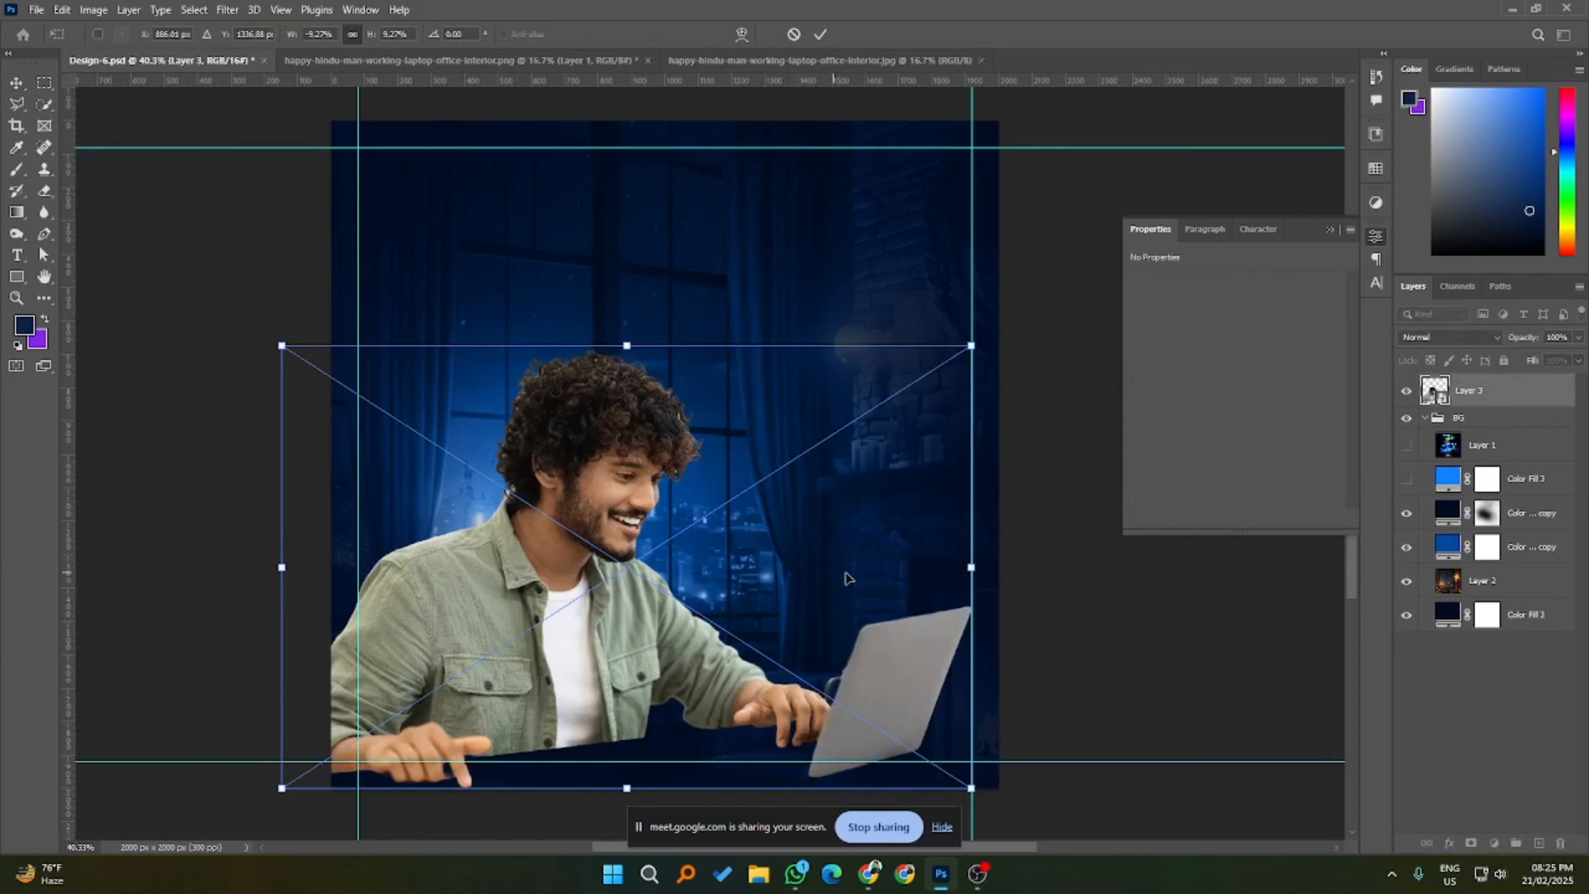
pyautogui.click(793, 35)
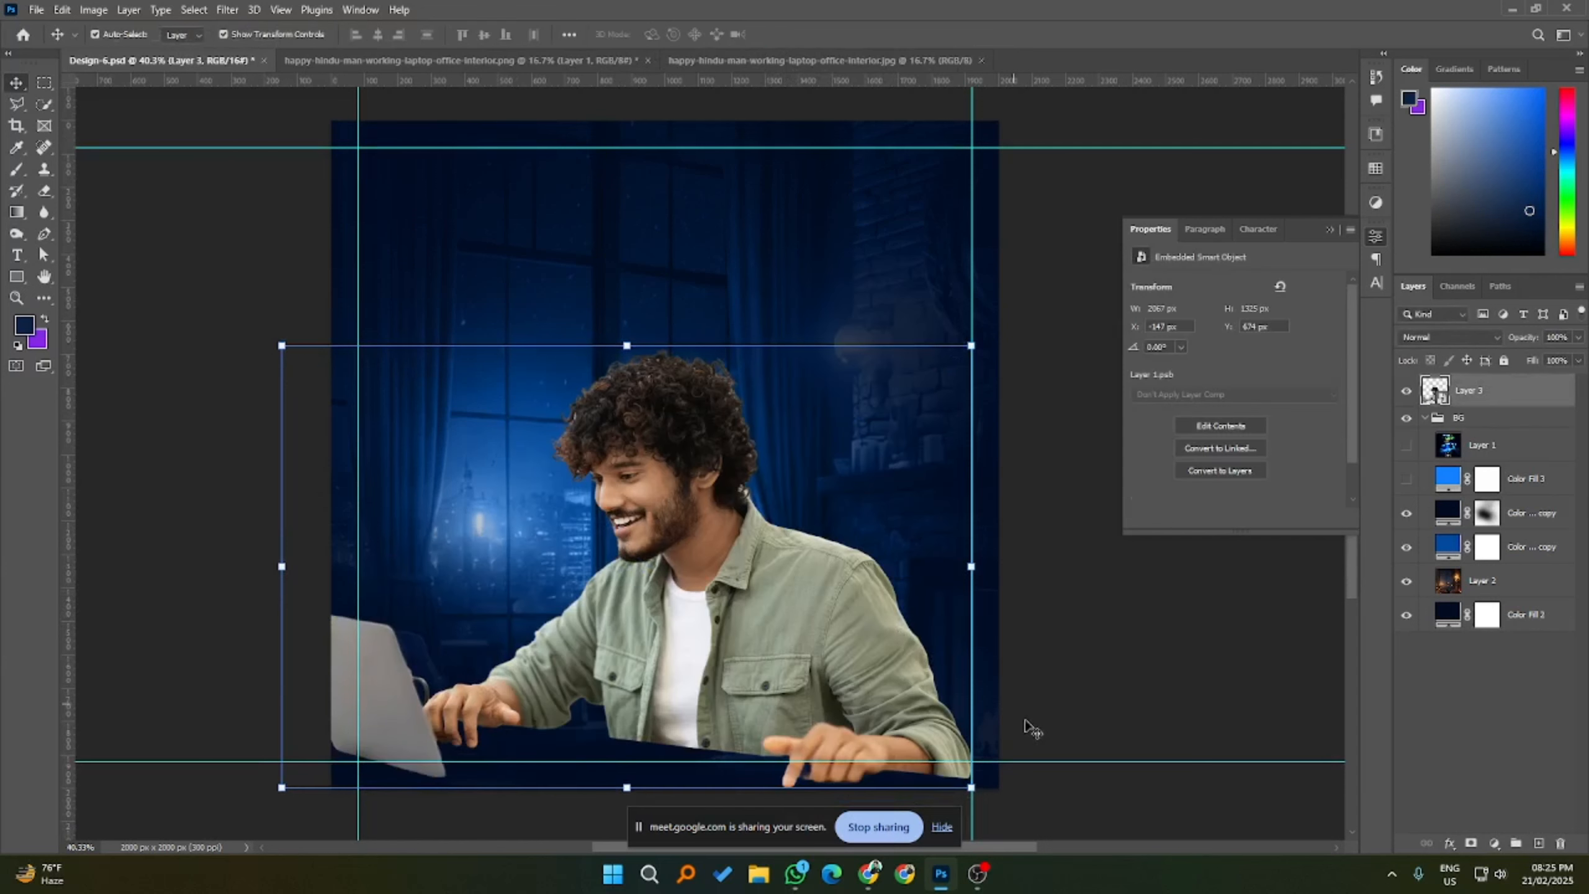
# - Shift the man cutout slightly to about X -127 px, Y 675 px, and dismiss the message notification
pyautogui.scroll(-1, 1076, 663)
pyautogui.click(1099, 643)
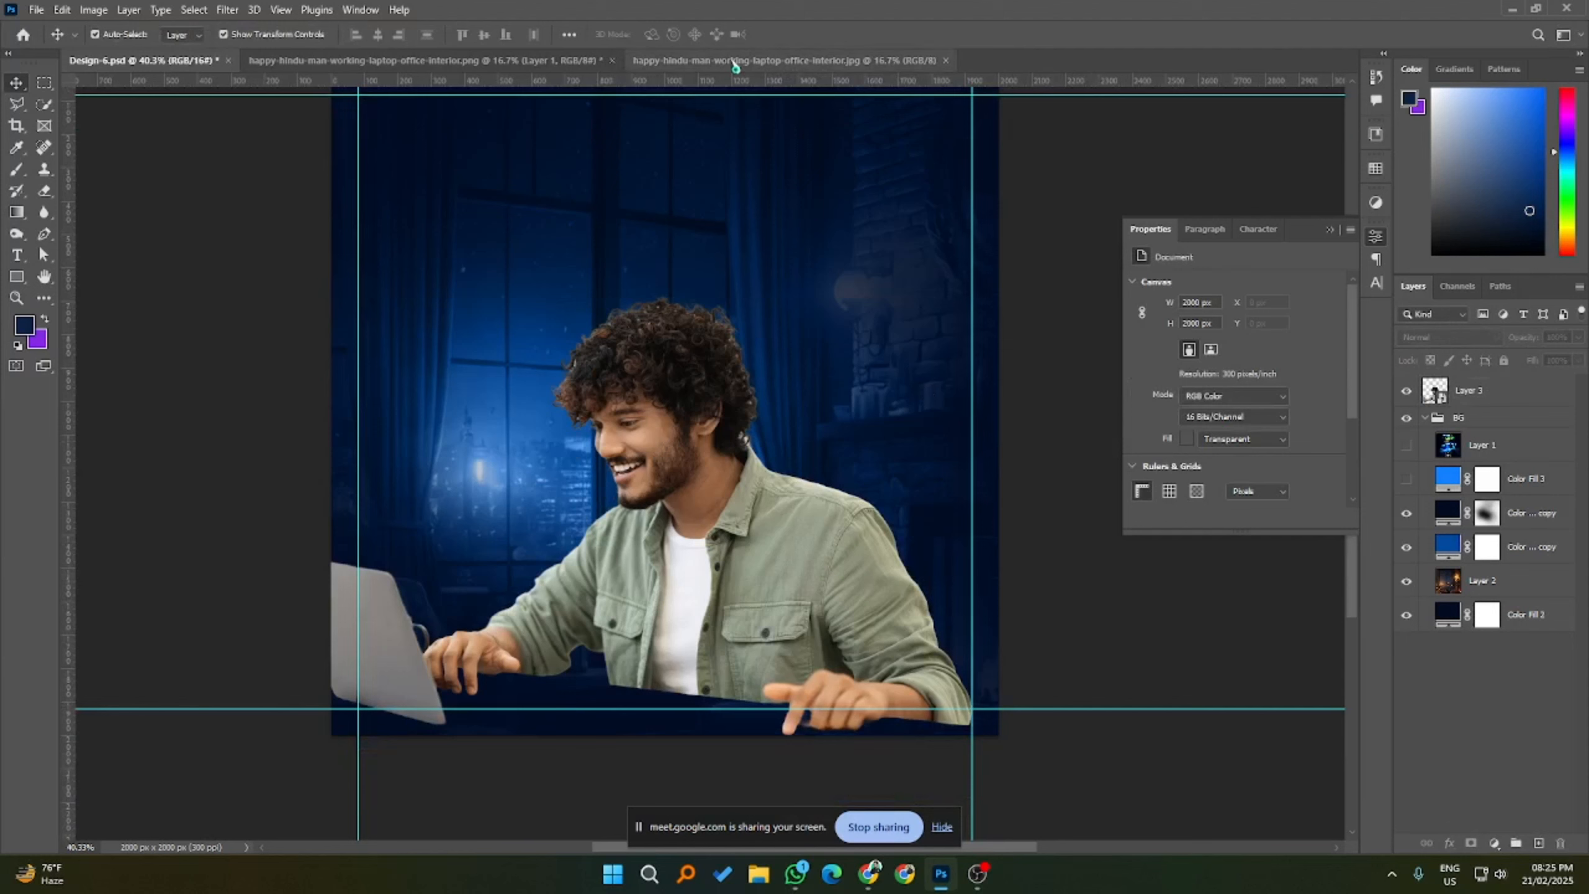
pyautogui.moveTo(733, 551); pyautogui.dragTo(730, 551)
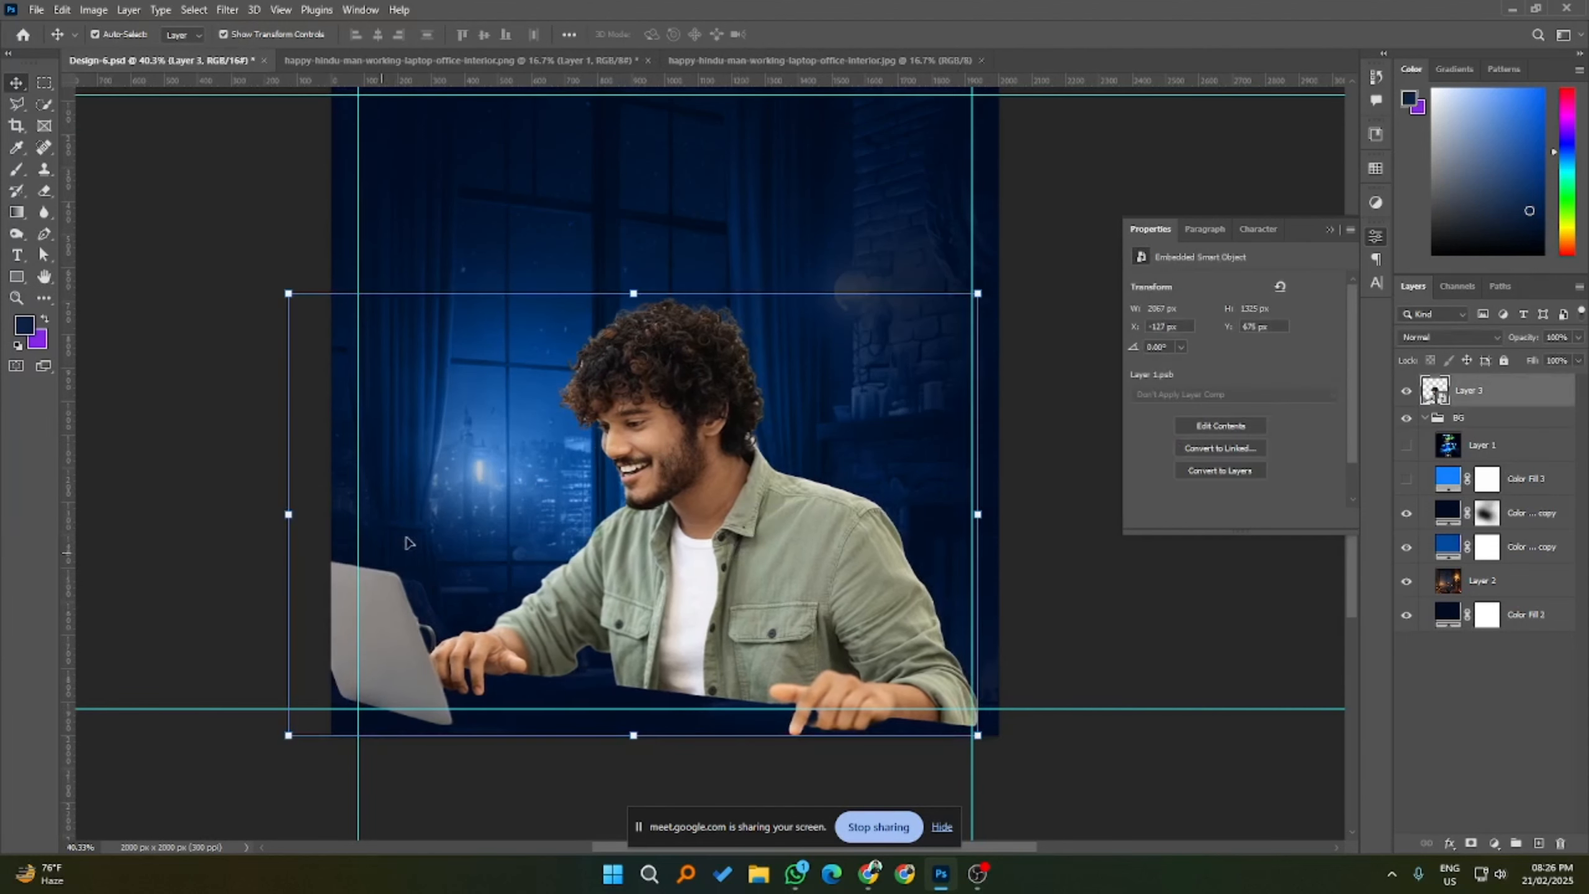
pyautogui.click(1061, 608)
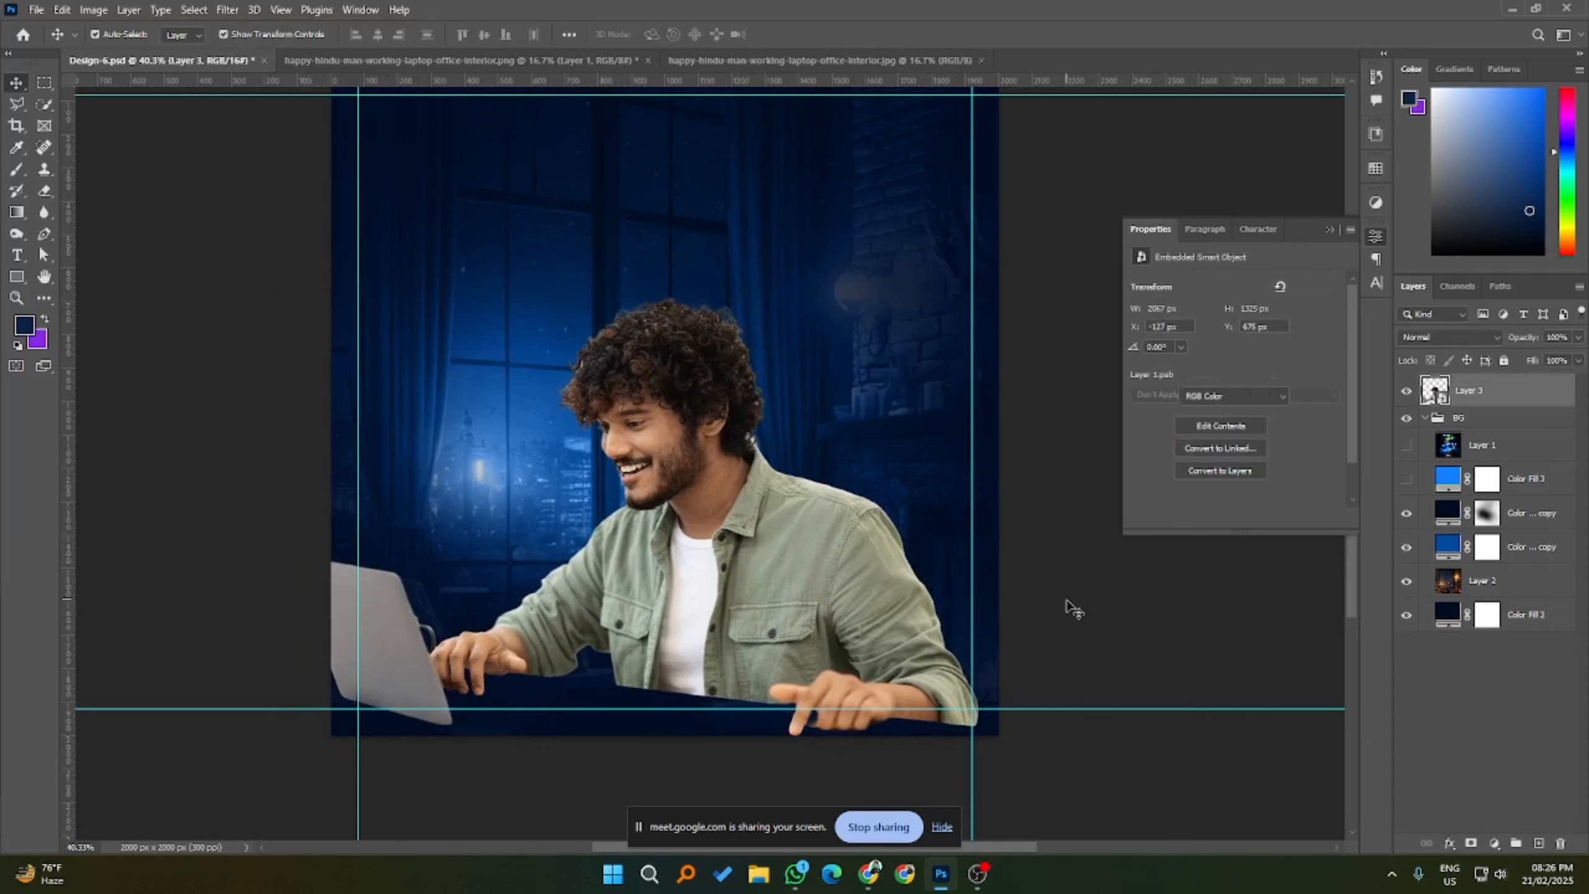
pyautogui.scroll(1, 1045, 619)
pyautogui.click(775, 633)
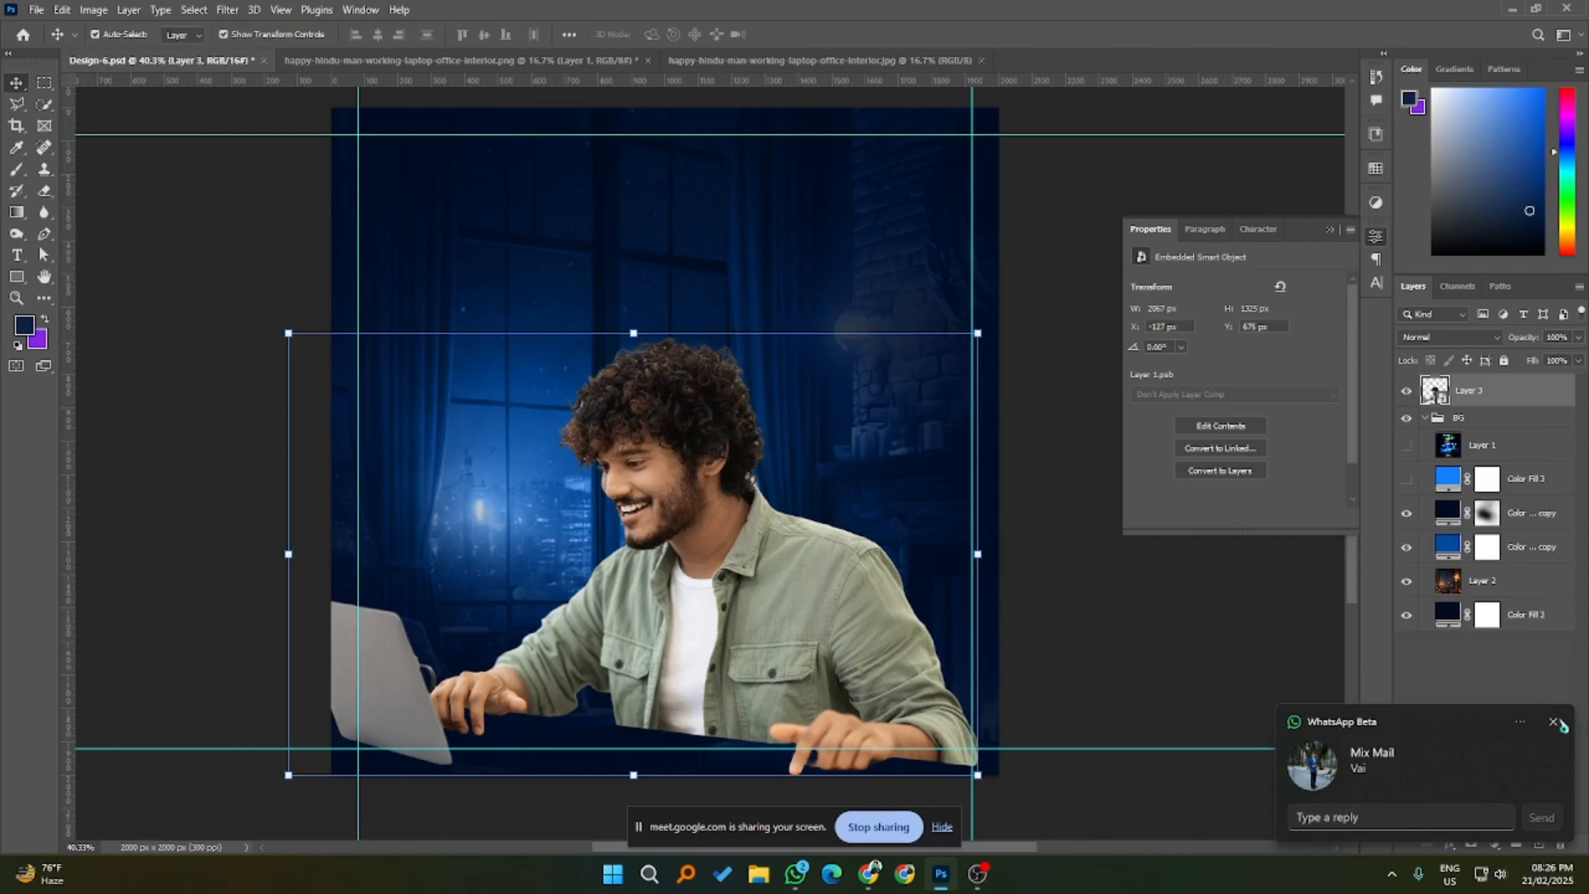
pyautogui.click(1556, 722)
# - Unlock the Background layer of the original JPG photo, and select the BG group in Design-6.psd
pyautogui.click(751, 61)
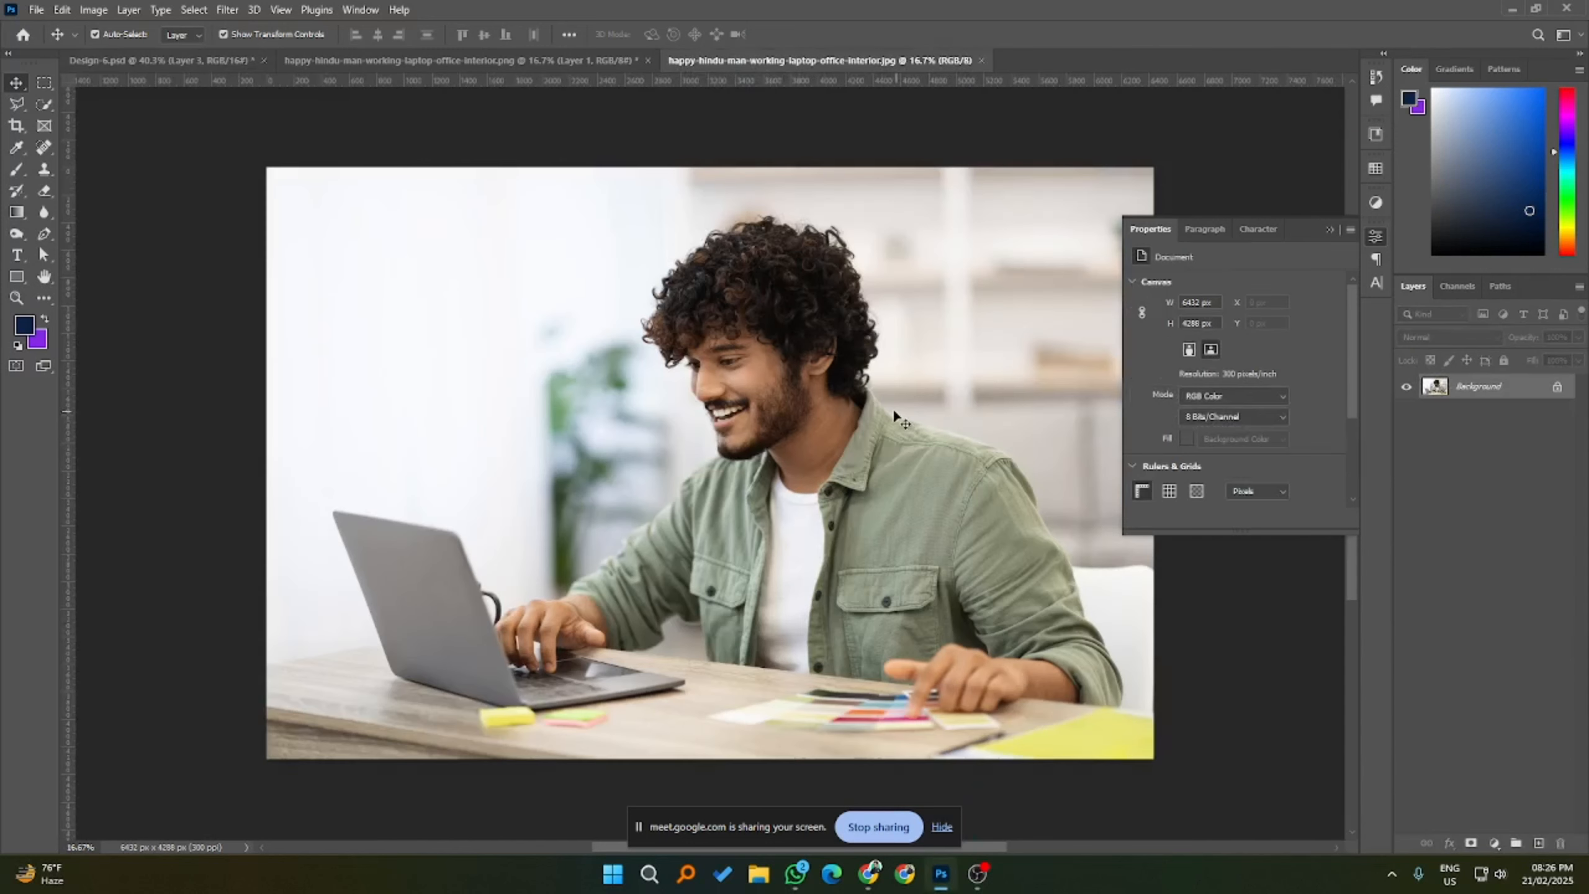
pyautogui.click(1558, 387)
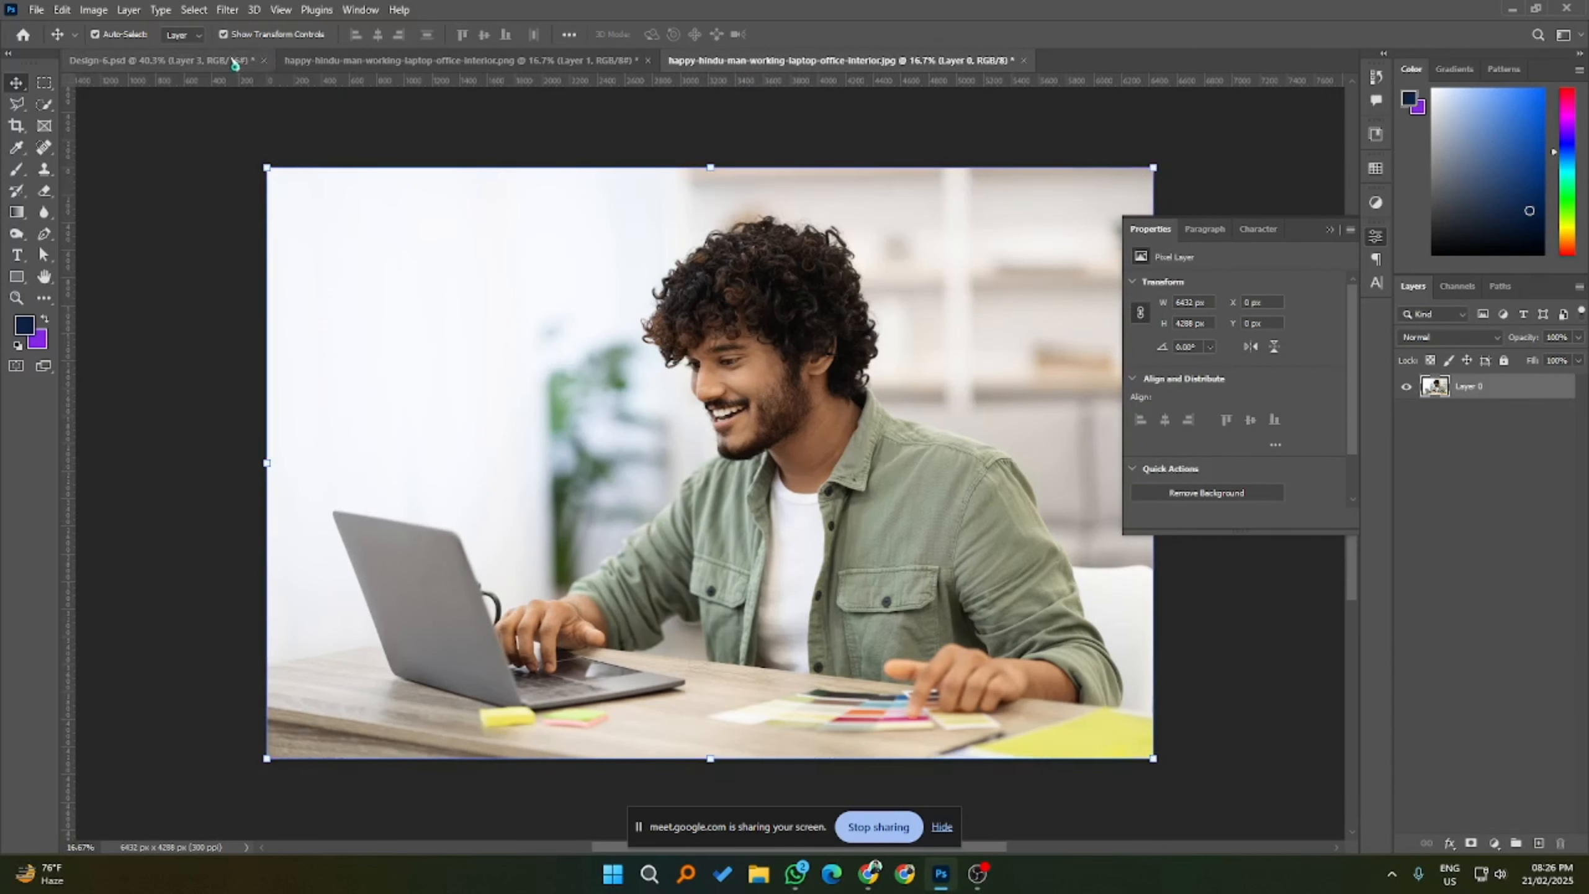
pyautogui.hotkey('ctrl', 'Tab')
pyautogui.click(1522, 427)
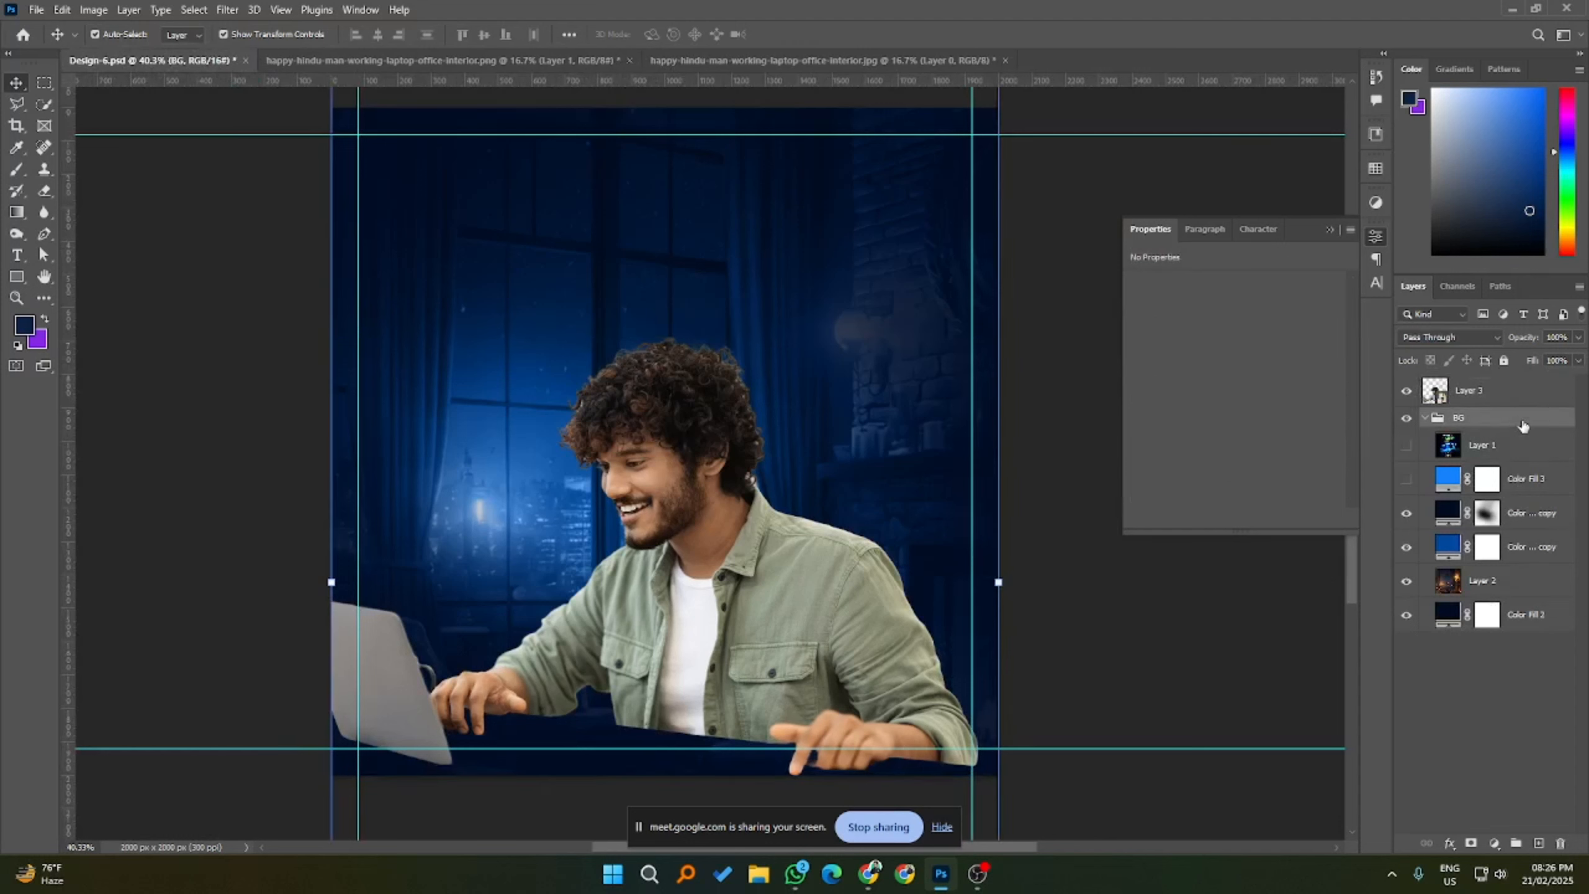
# - Try pasting the original office photo above the BG group, undoing each paste and returning to the JPG document
pyautogui.hotkey('ctrl', 'v')
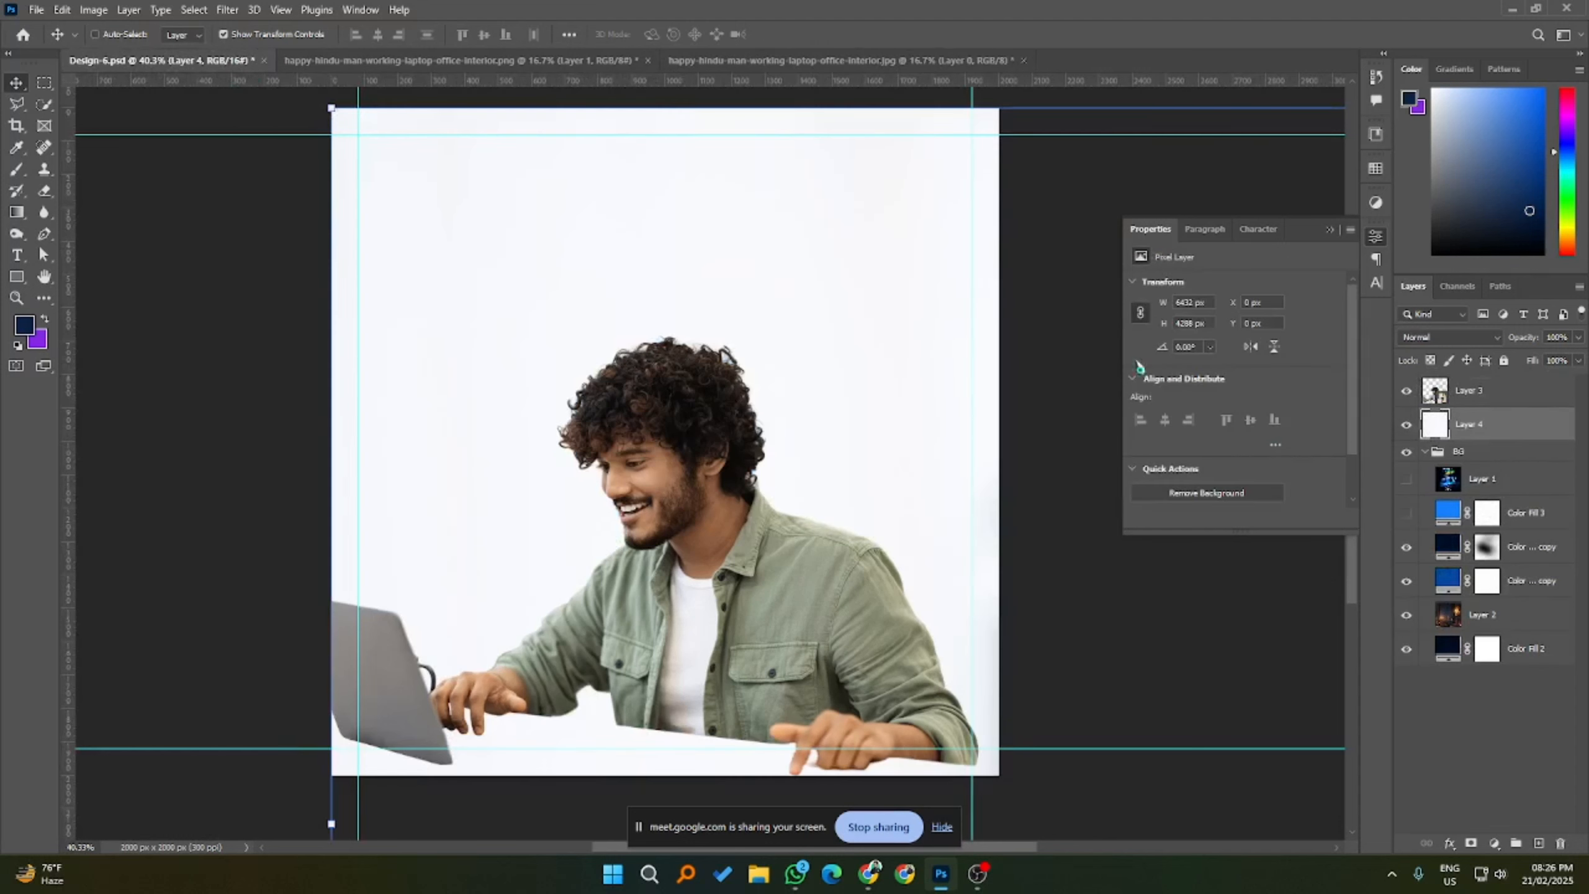
pyautogui.hotkey('ctrl', 'z')
pyautogui.hotkey('ctrl', 'shift', 'Tab')
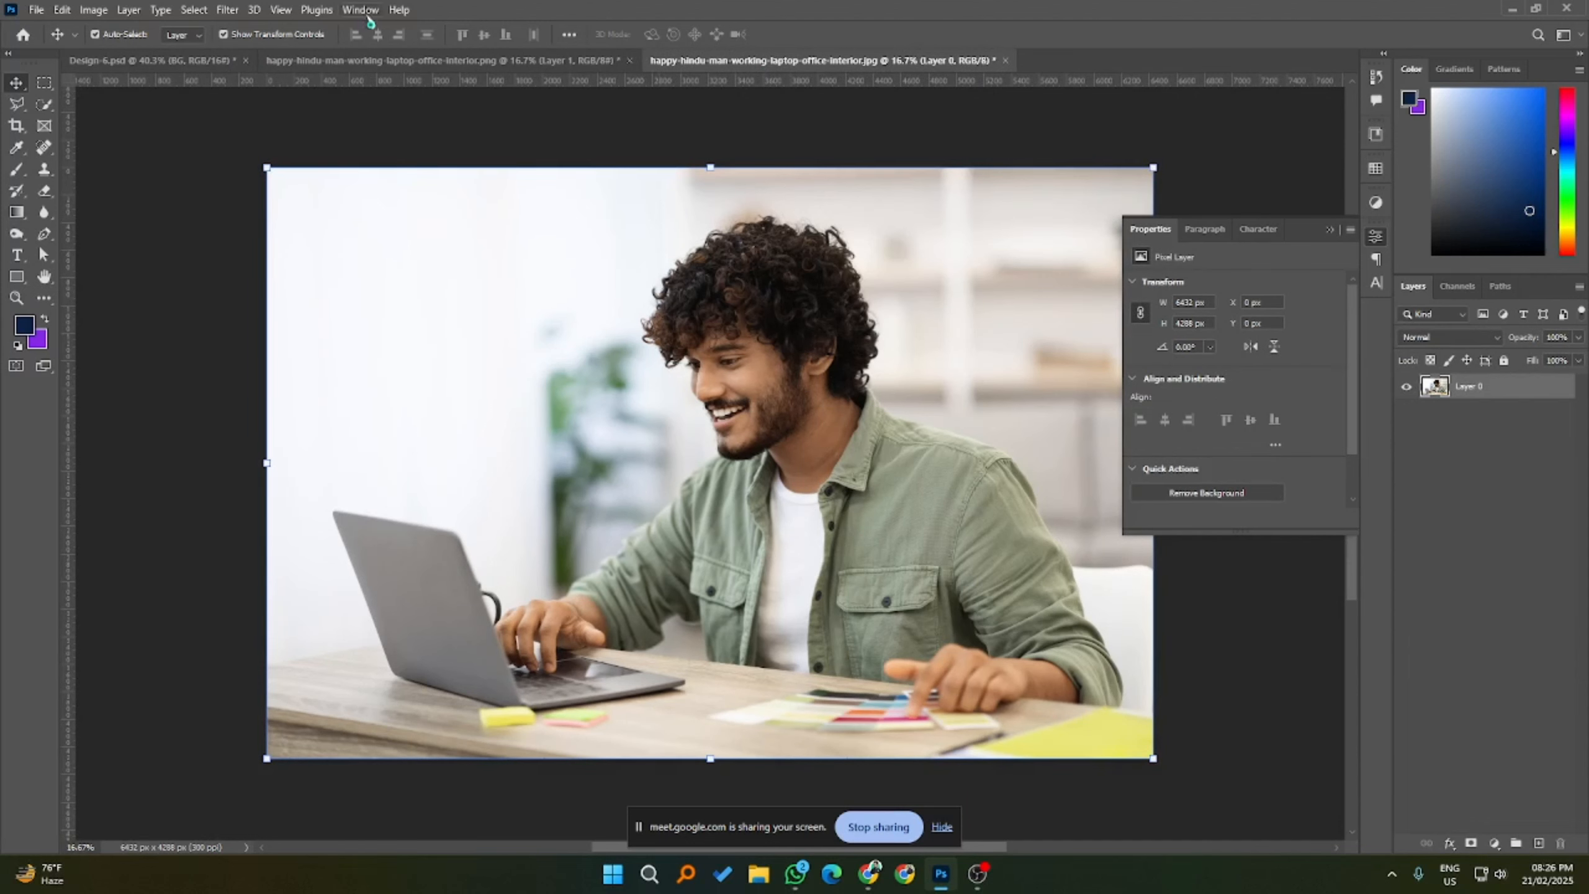
pyautogui.click(150, 60)
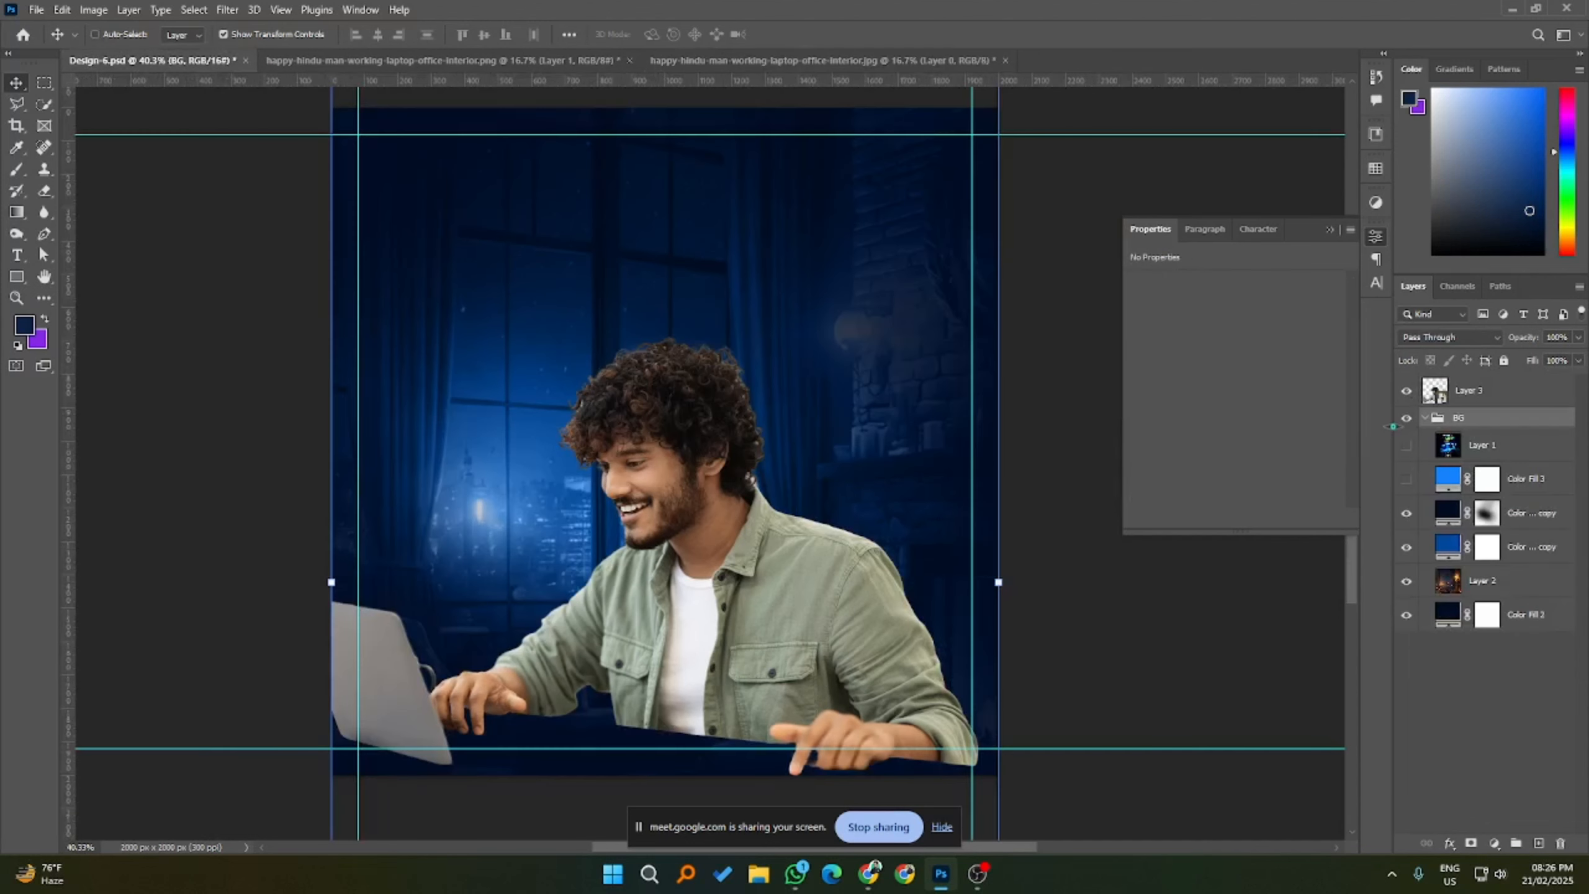
pyautogui.hotkey('ctrl', 'v')
pyautogui.hotkey('ctrl', 'z')
pyautogui.press('ctrl')
pyautogui.hotkey('ctrl', 'shift', 'Tab')
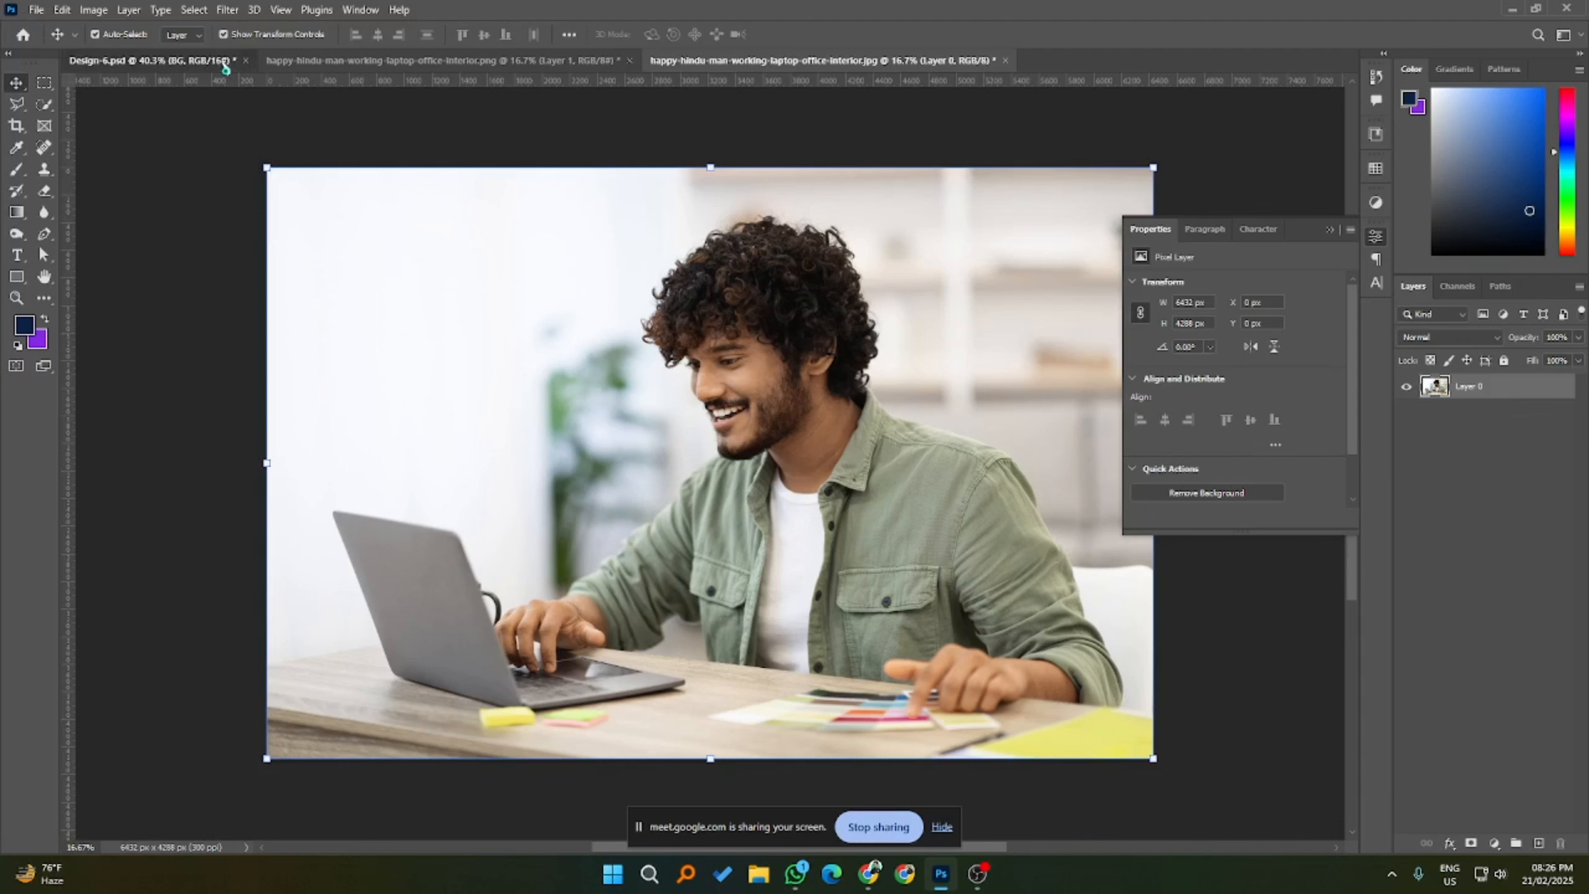
# - Paste the original office photo directly above the BG group and scale it to 33.39%, positioned behind the man cutout
pyautogui.click(150, 60)
pyautogui.hotkey('ctrl', 'v')
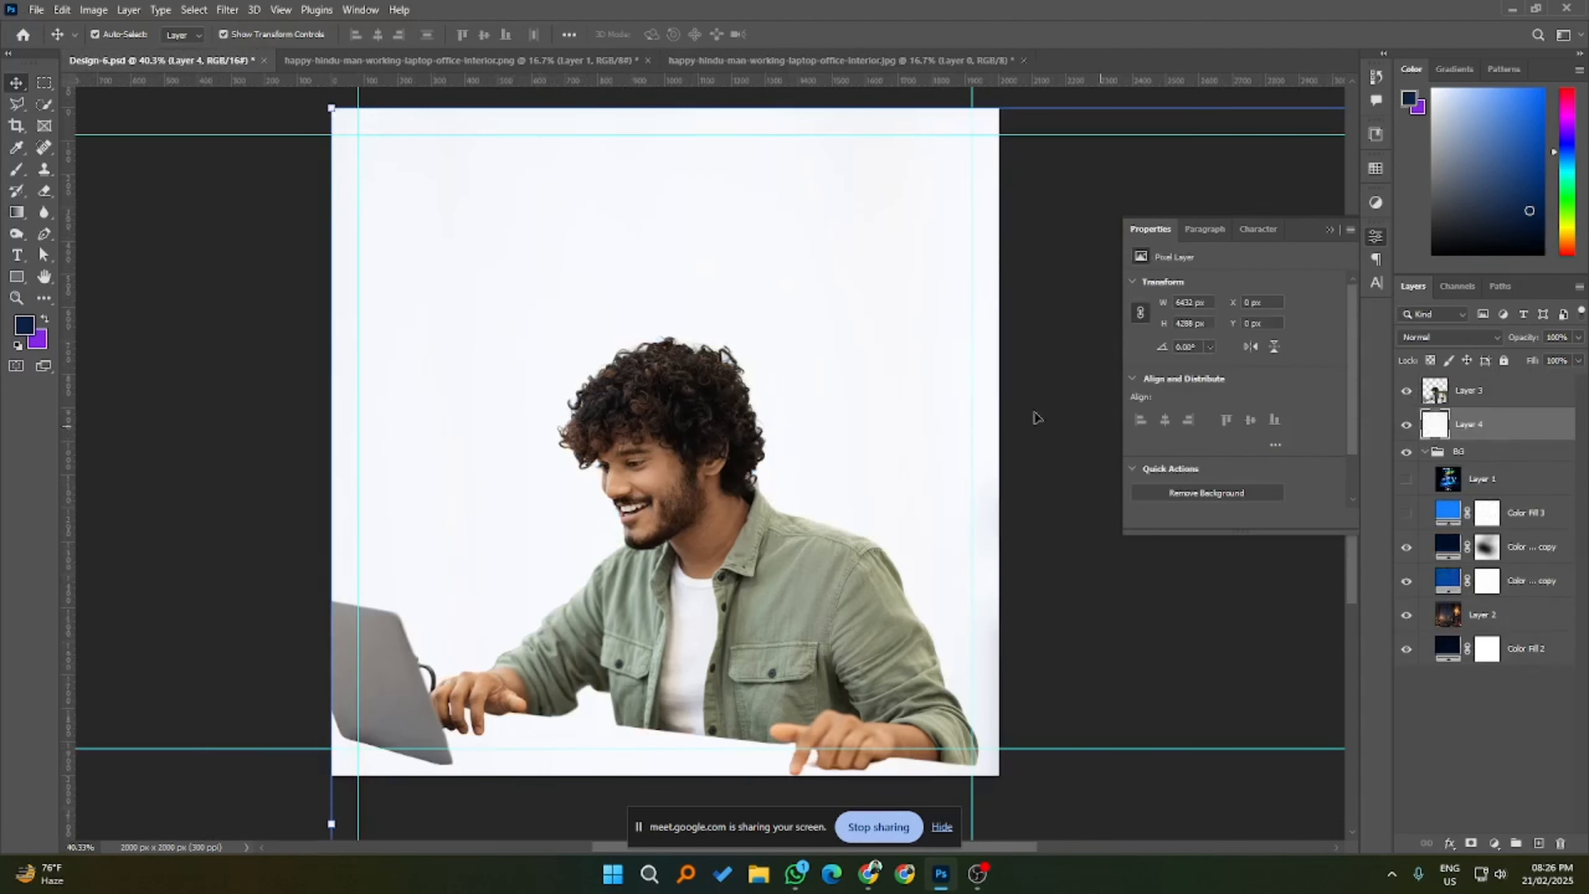
pyautogui.scroll(-2, 861, 418)
pyautogui.moveTo(1276, 180); pyautogui.dragTo(1273, 557)
pyautogui.moveTo(1148, 589); pyautogui.dragTo(614, 364)
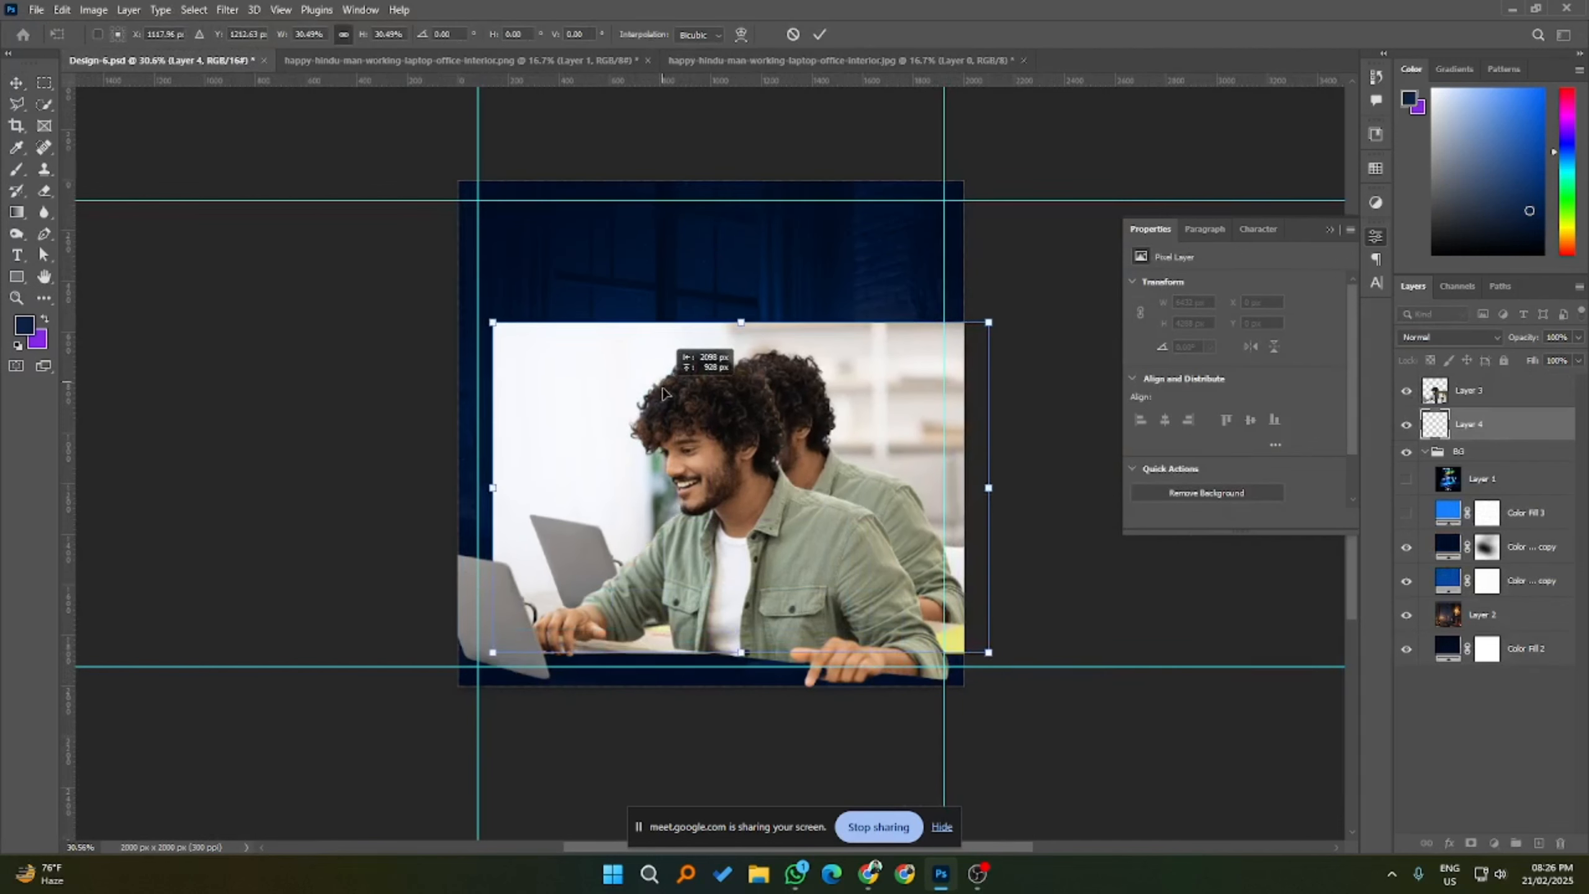
pyautogui.moveTo(973, 322)
pyautogui.mouseDown()
pyautogui.moveTo(1042, 284)
pyautogui.moveTo(1001, 316)
pyautogui.mouseUp()
pyautogui.moveTo(816, 428); pyautogui.dragTo(768, 449)
pyautogui.scroll(3, 725, 512)
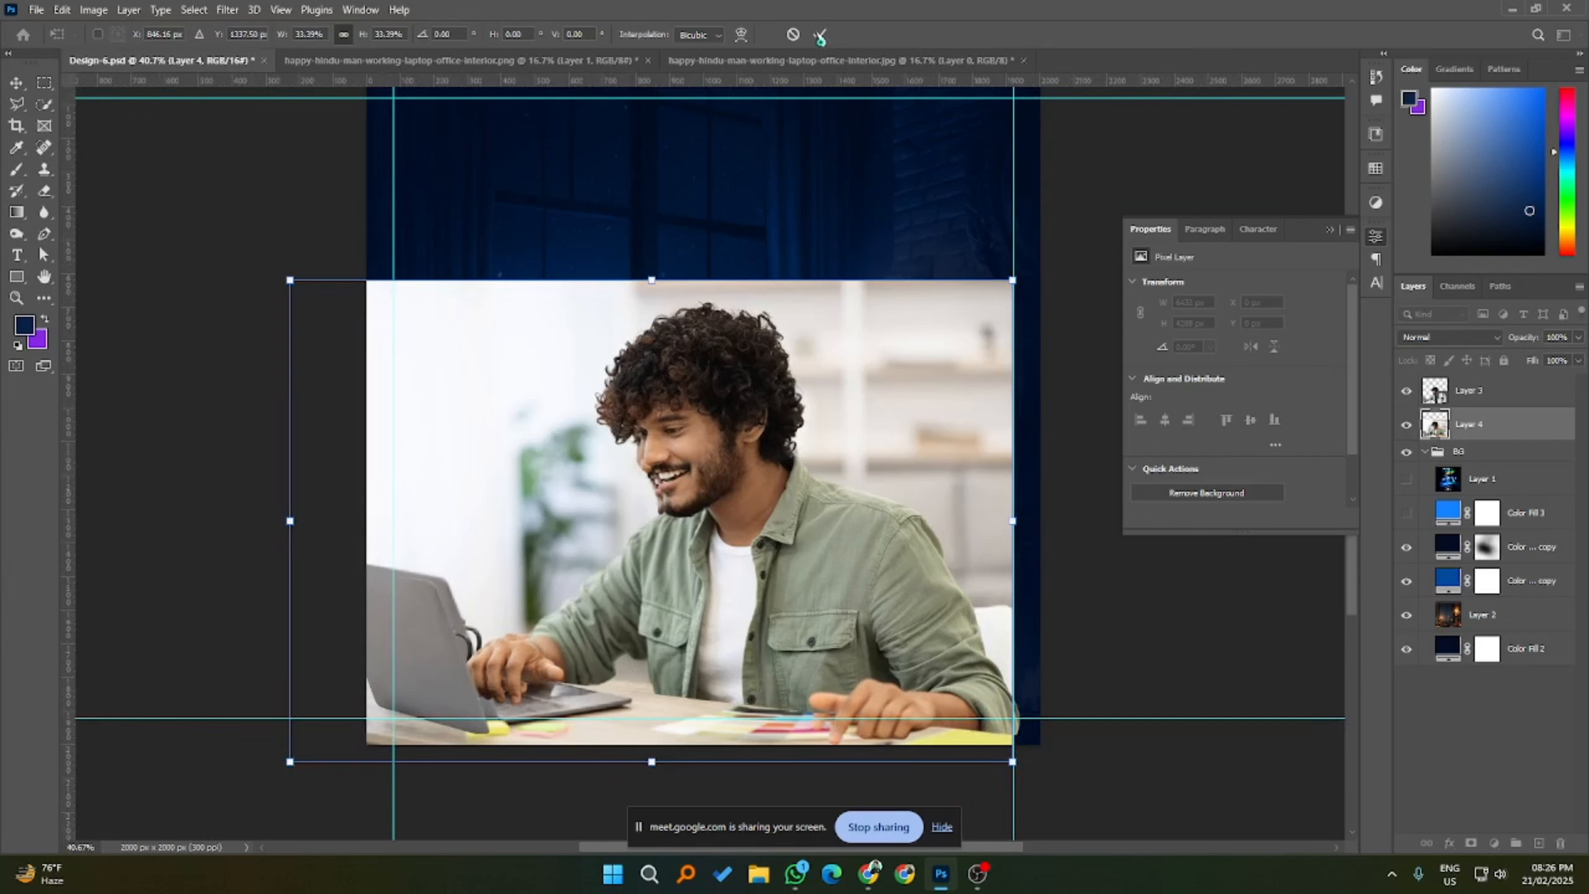
pyautogui.click(819, 34)
# - Nudge the office photo layer to about X -255 px, Y 633 px behind the man cutout
pyautogui.hotkey('shift', 'Left')
pyautogui.hotkey('shift', 'Left')
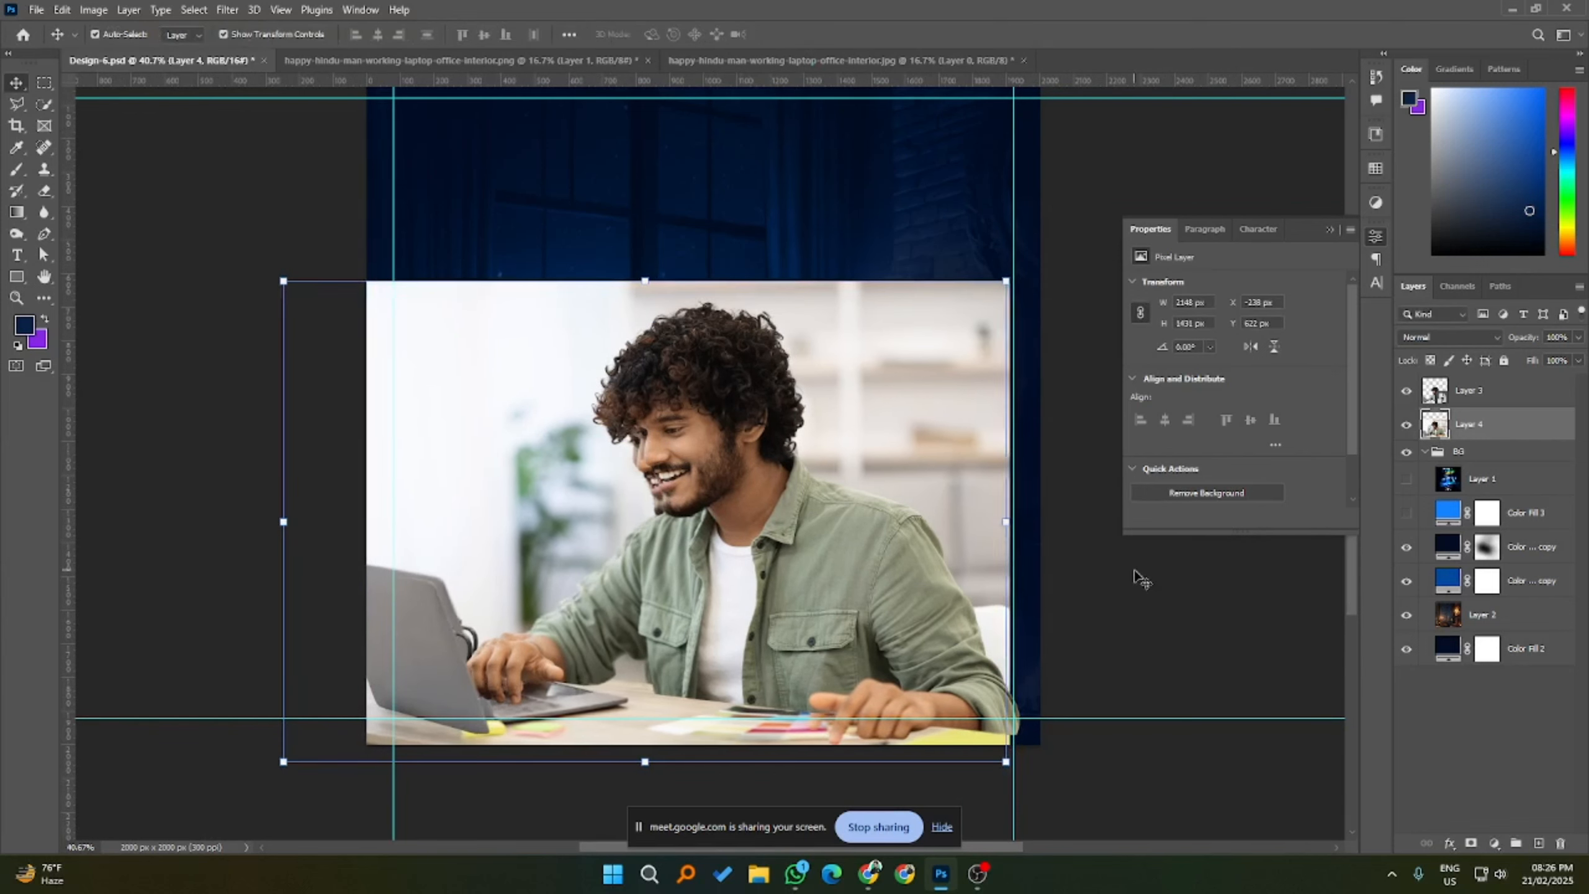
pyautogui.hotkey('shift', 'Left')
pyautogui.hotkey('shift', 'Left')
pyautogui.press('Down')
pyautogui.press('Down')
pyautogui.press('Down')
pyautogui.press('Down')
pyautogui.press('Down')
pyautogui.press('Down')
pyautogui.press('Down')
pyautogui.press('Down')
pyautogui.press('Down')
pyautogui.press('Down')
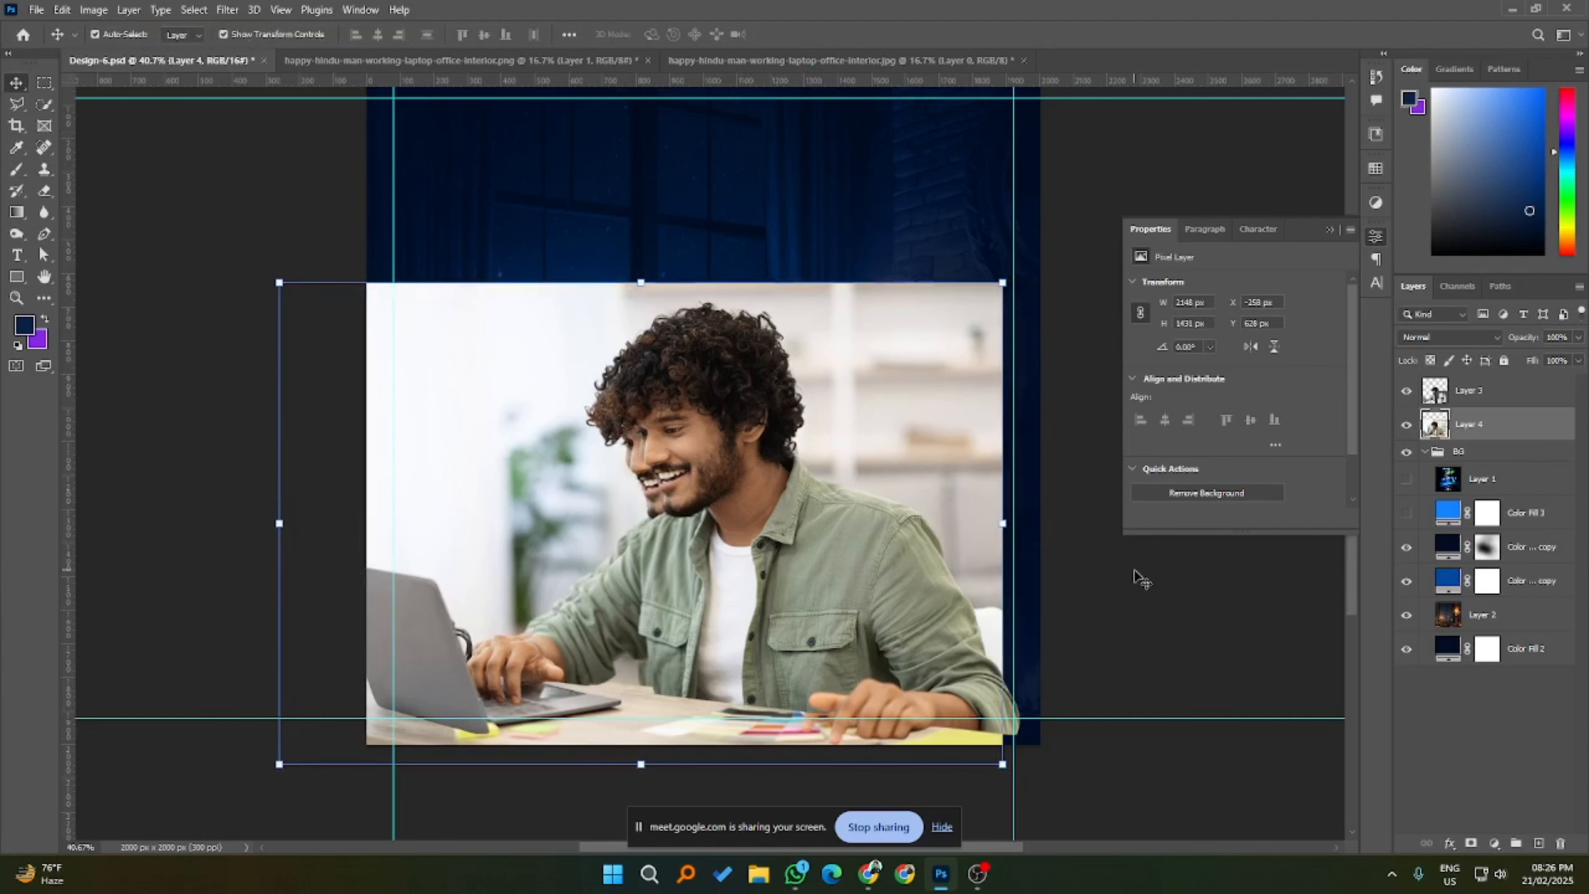
pyautogui.press('Left')
pyautogui.press('Left')
pyautogui.press('Left')
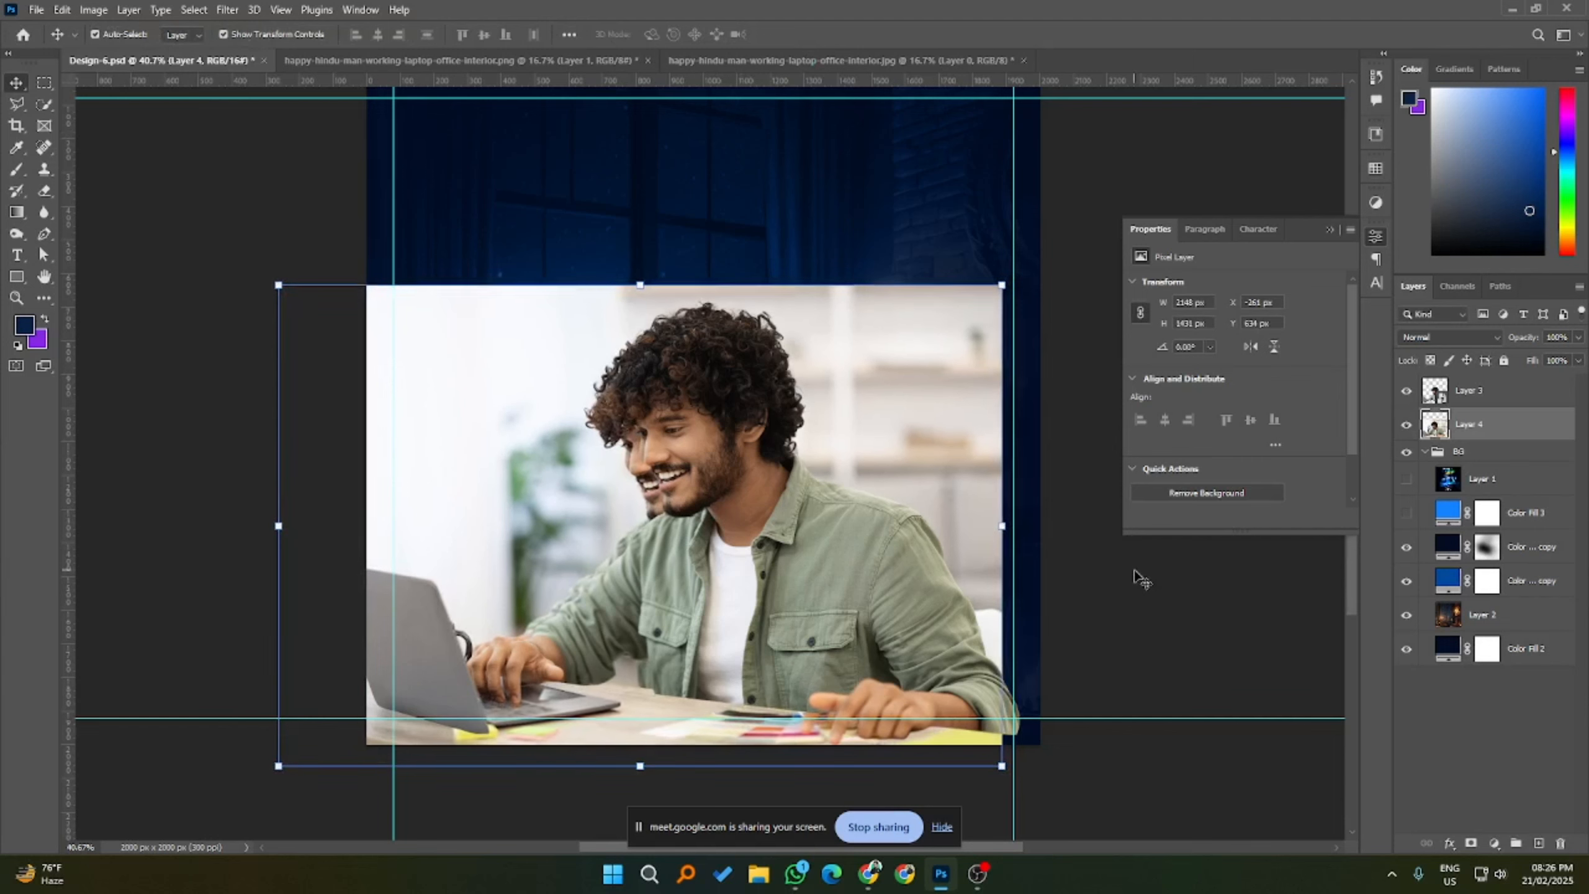
pyautogui.press('Down')
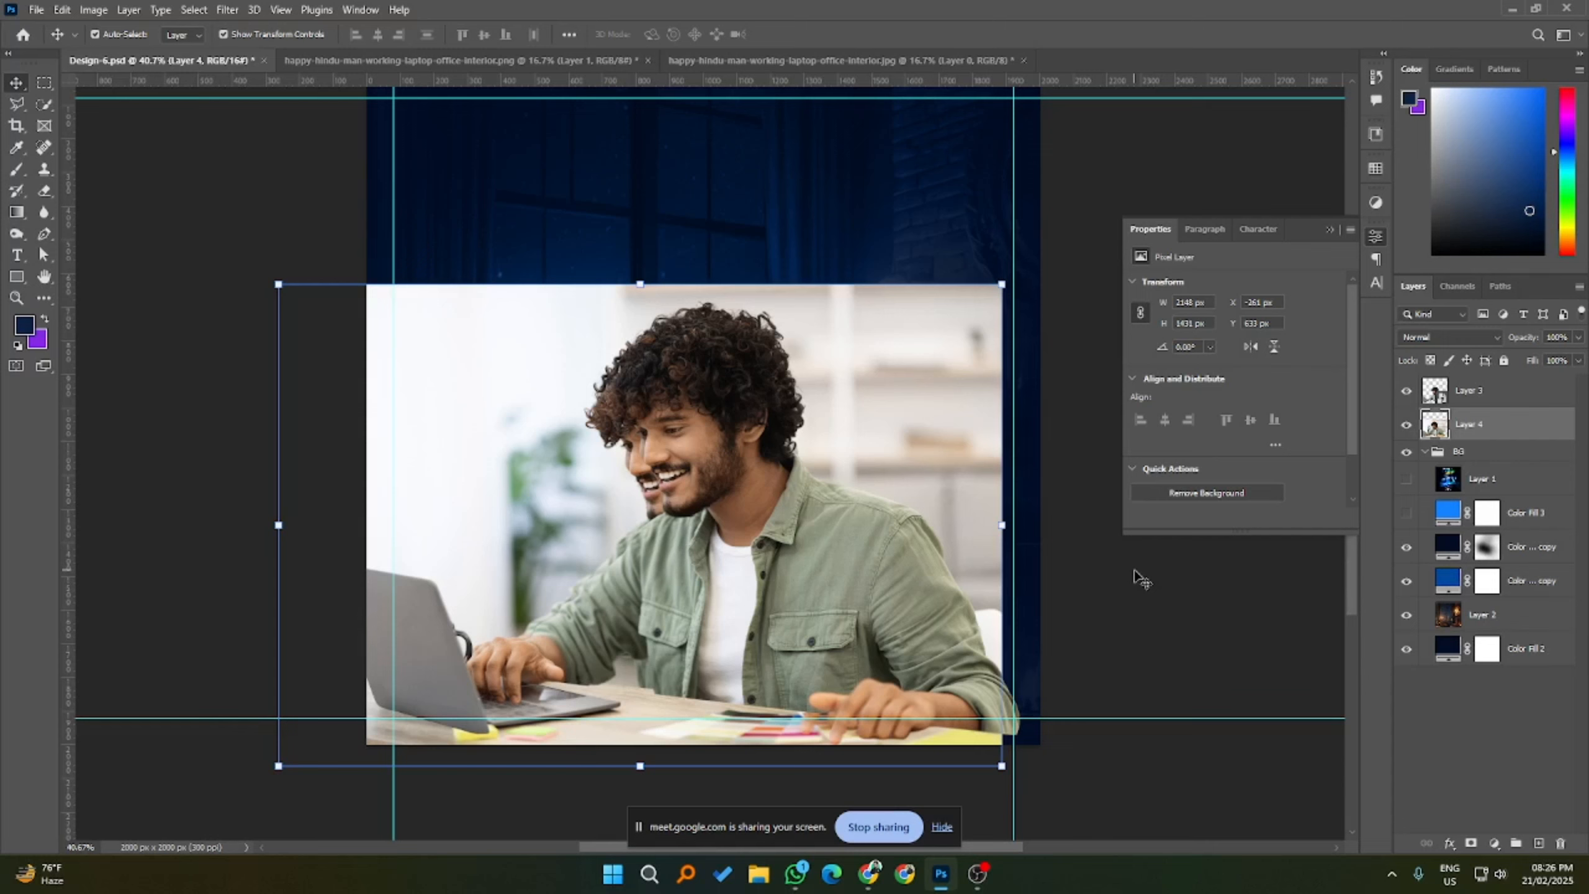
pyautogui.press('Right')
pyautogui.press('Right')
pyautogui.press('Right')
pyautogui.press('Right')
pyautogui.press('Right')
pyautogui.press('Right')
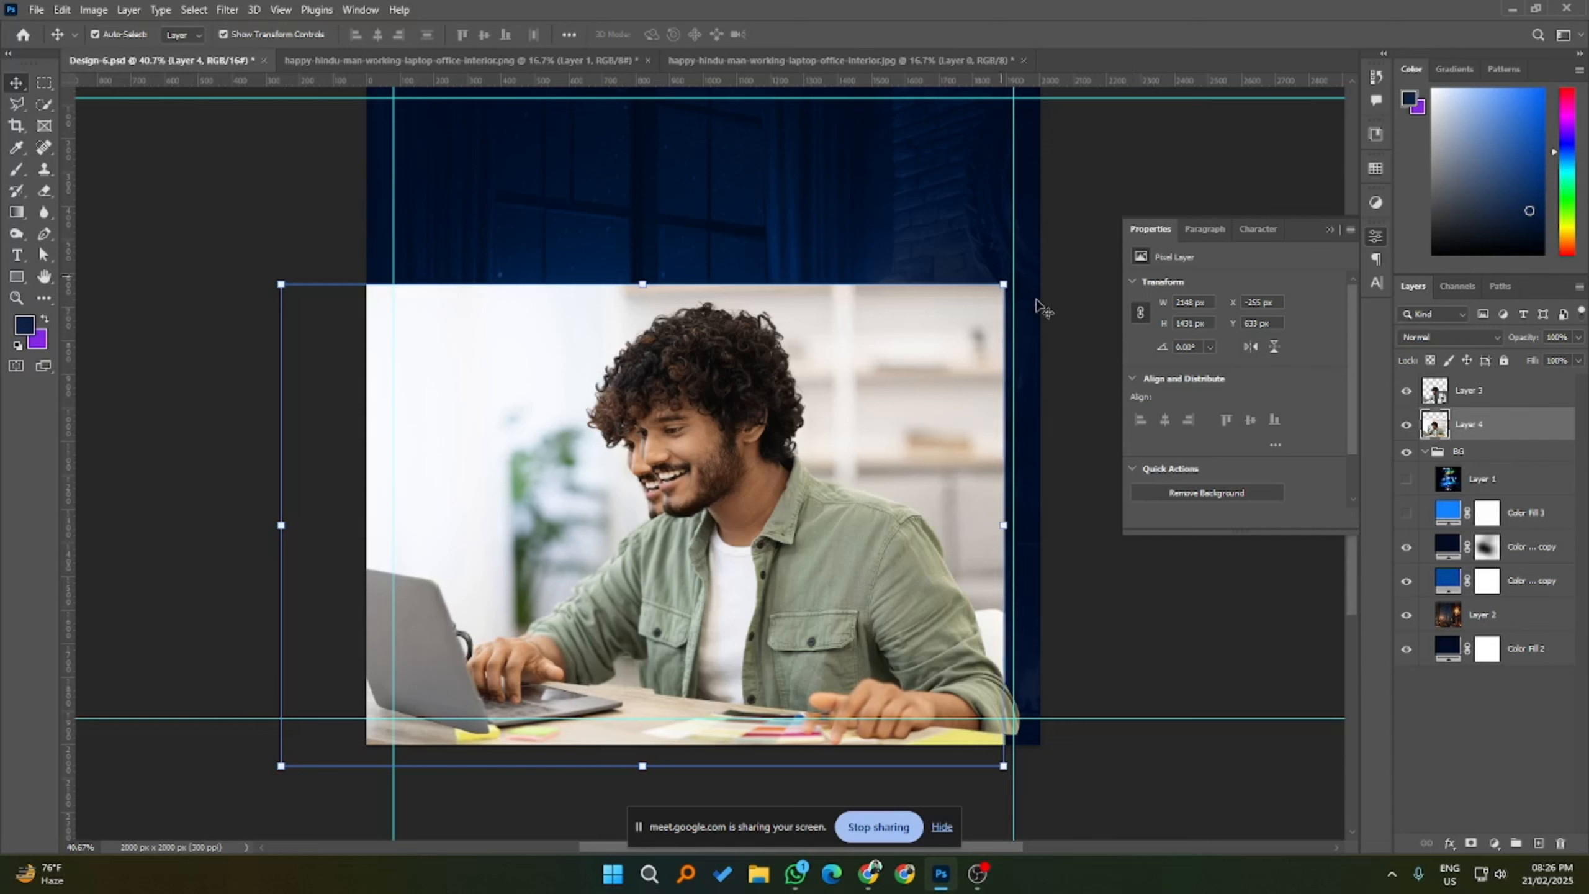
# - Scale the office photo up to about 104.67% and nudge it left to line up with the man cutout
pyautogui.moveTo(1005, 283); pyautogui.dragTo(1043, 267)
pyautogui.press('Left')
pyautogui.press('Left')
pyautogui.press('Left')
pyautogui.press('Left')
pyautogui.press('Left')
pyautogui.press('Left')
pyautogui.press('Left')
pyautogui.press('Left')
pyautogui.press('Left')
pyautogui.press('Left')
pyautogui.press('Left')
pyautogui.press('Left')
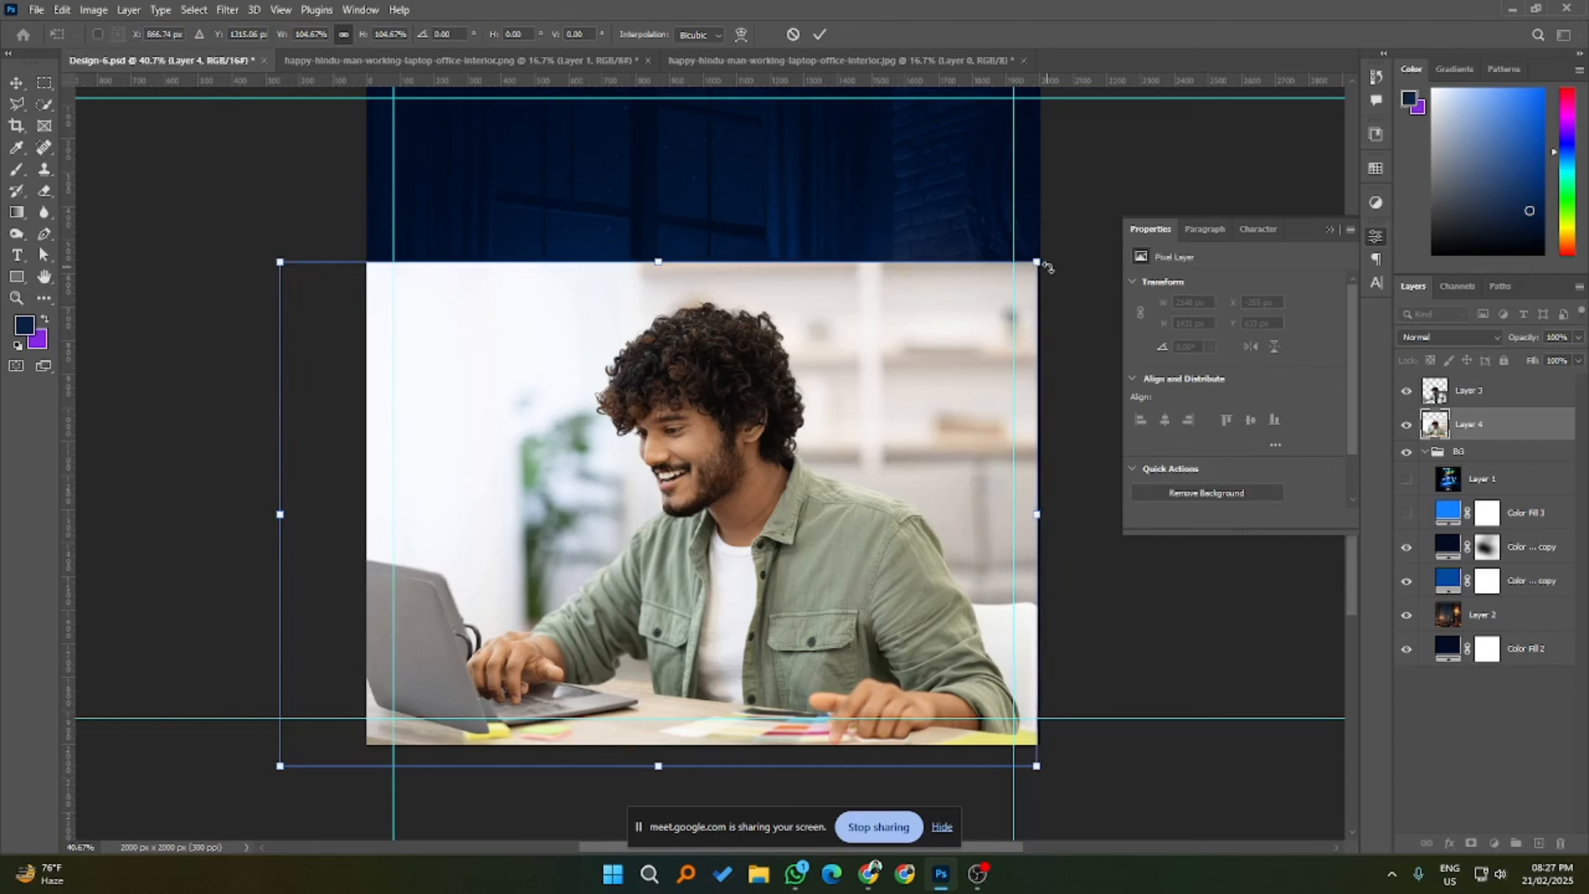
pyautogui.press('Left')
pyautogui.press('Left')
pyautogui.press('Left')
pyautogui.press('Left')
pyautogui.press('Left')
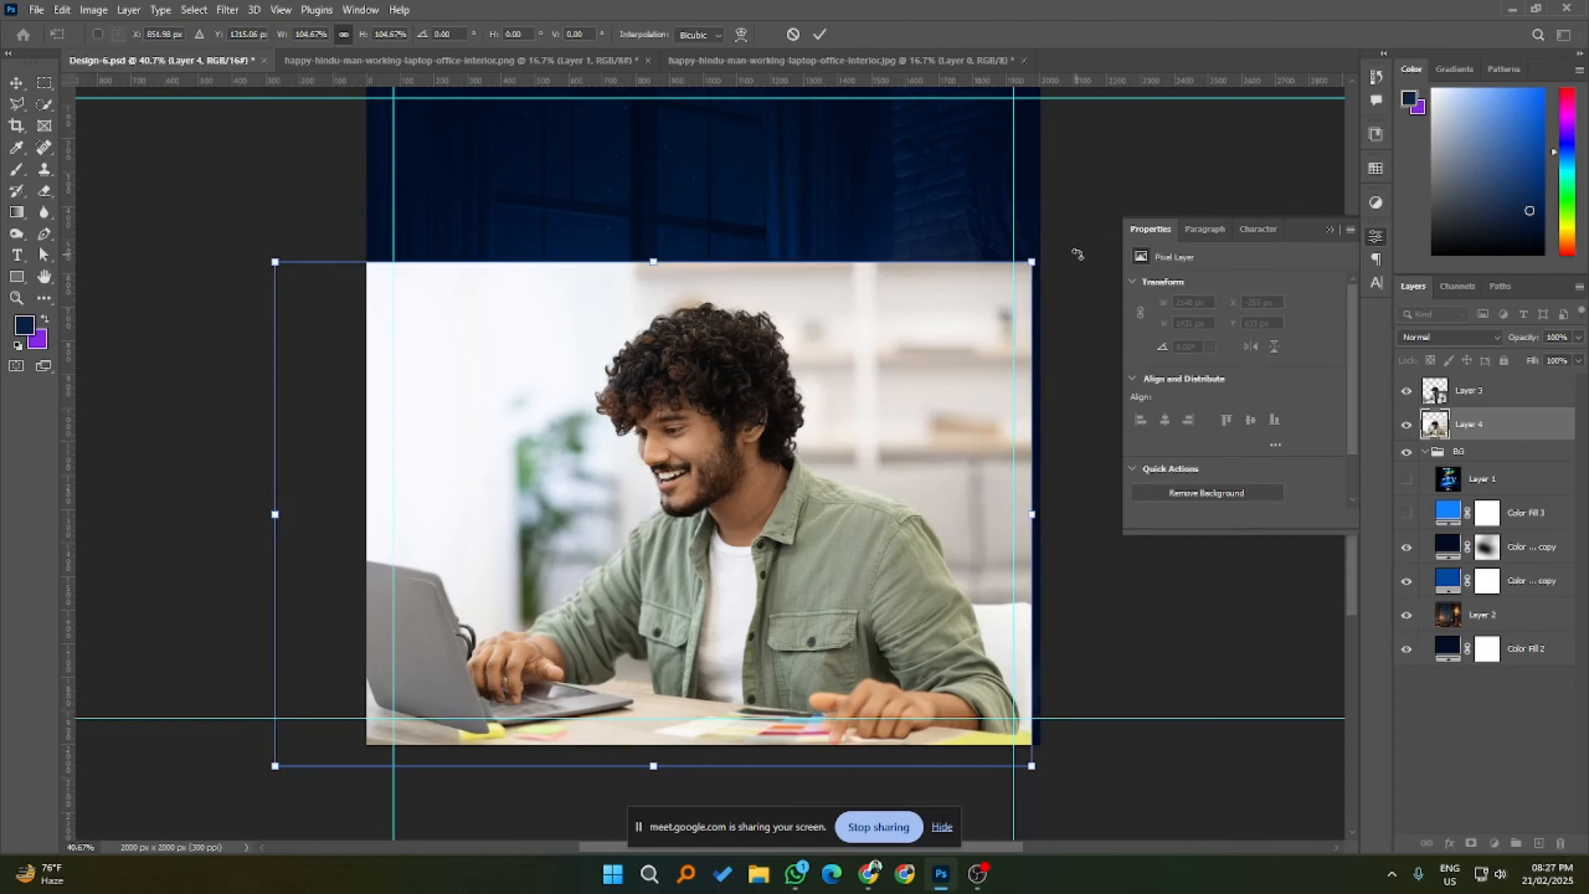
# - Reduce the office photo's scale to about 101.7% and shift it about 50 px left
pyautogui.moveTo(269, 259); pyautogui.dragTo(294, 274)
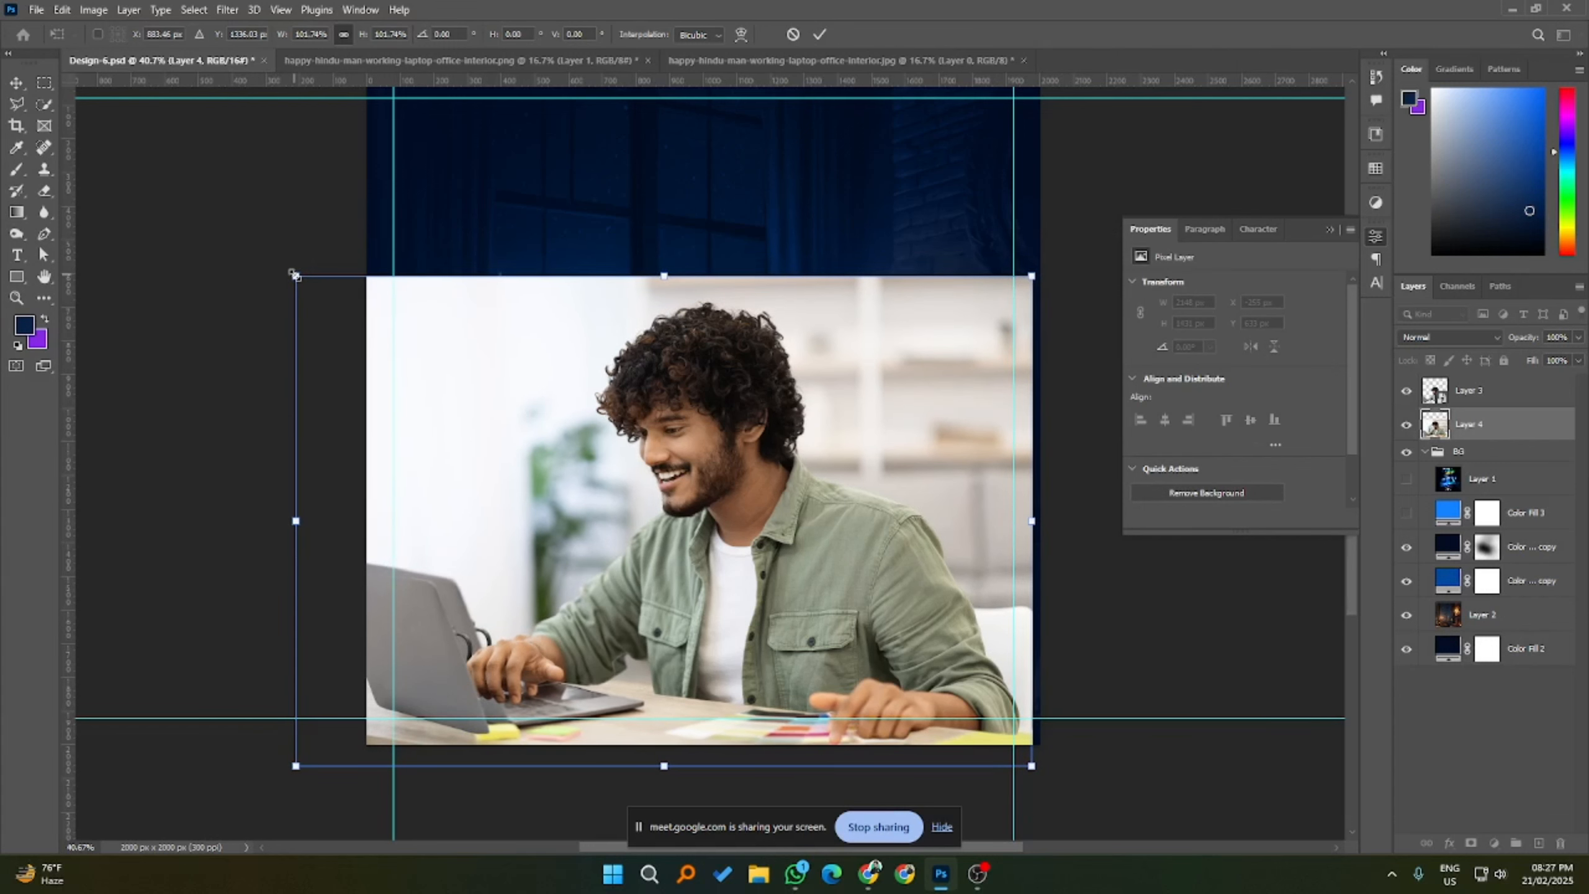
pyautogui.hotkey('shift', 'Left')
pyautogui.hotkey('shift', 'Left')
pyautogui.hotkey('shift', 'Left')
pyautogui.hotkey('shift', 'Left')
pyautogui.hotkey('shift', 'Left')
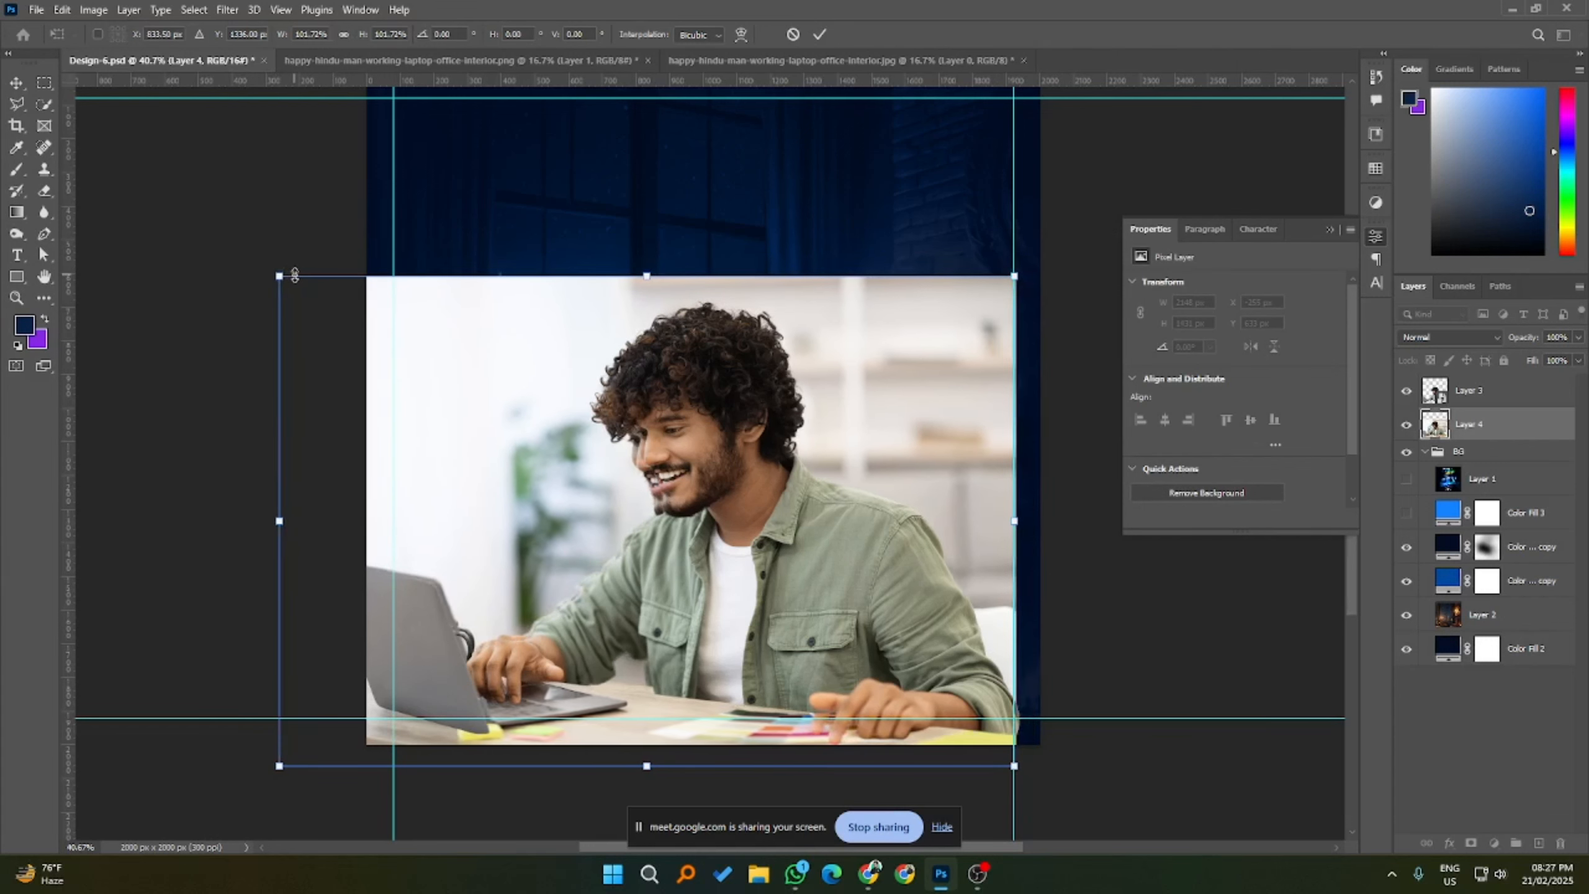
# - Enlarge the office photo to about 107.36%, matching the man cutout and filling the poster's full width
pyautogui.moveTo(1017, 275); pyautogui.dragTo(1022, 265)
pyautogui.hotkey('shift', 'Right')
pyautogui.hotkey('shift', 'Right')
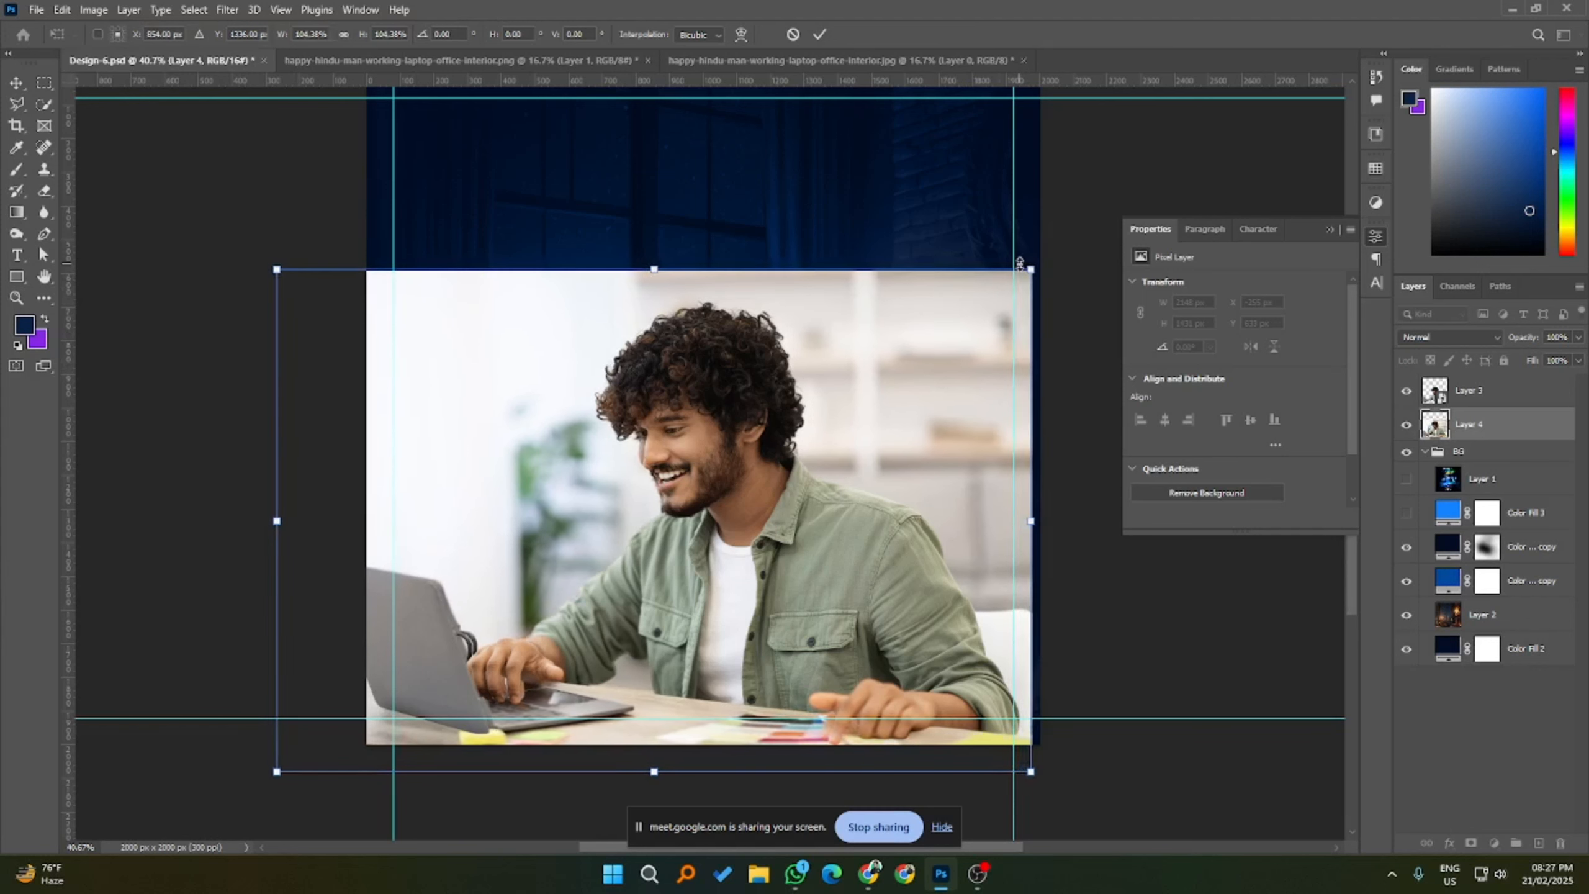
pyautogui.scroll(-1, 403, 719)
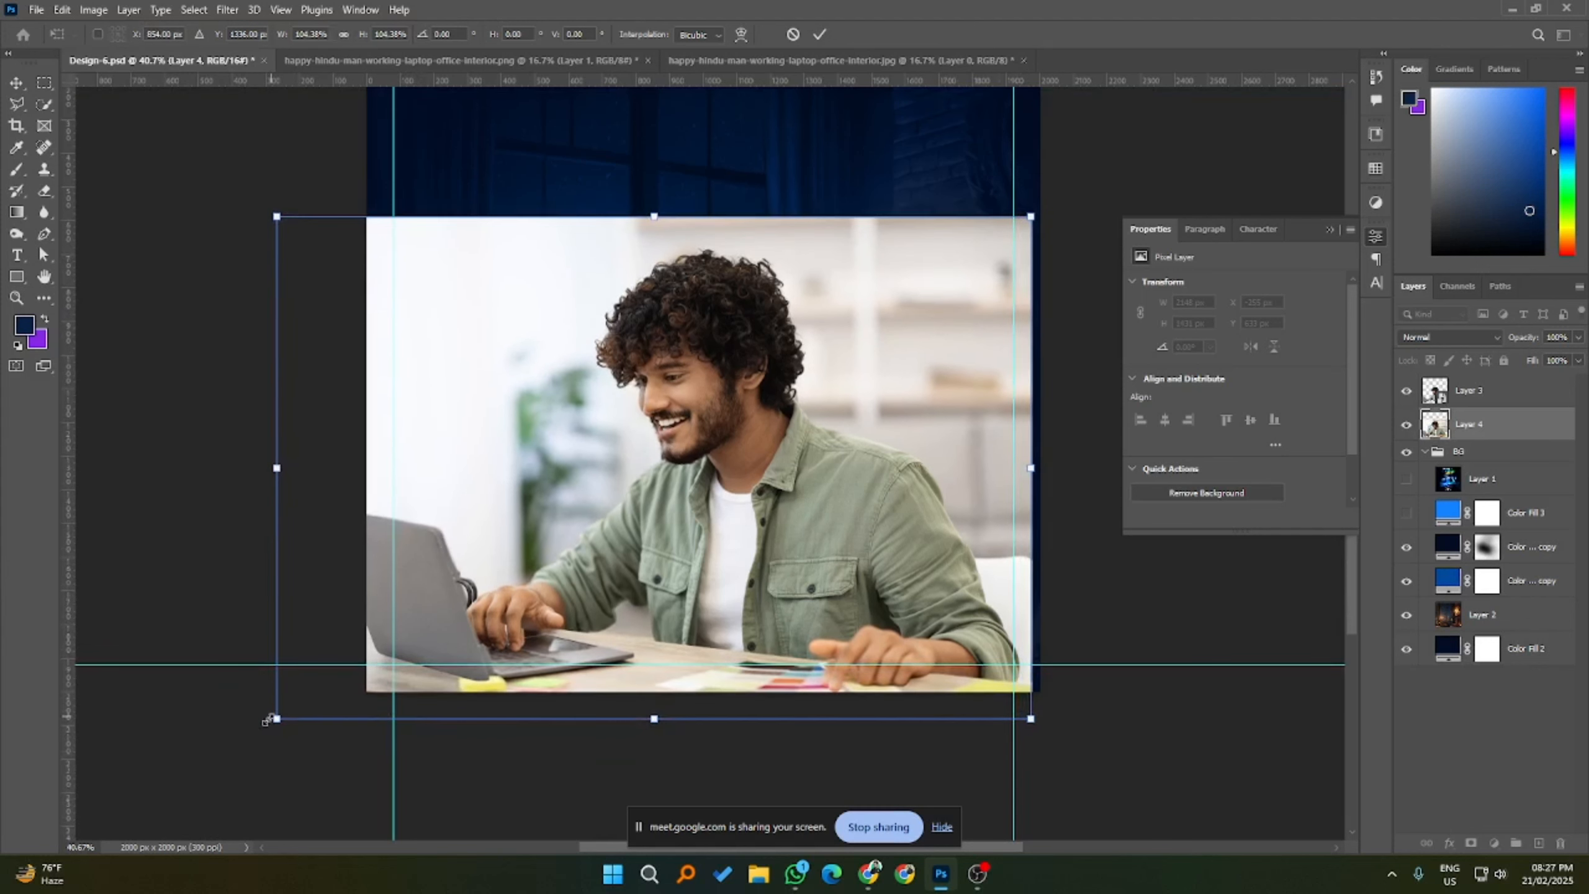
pyautogui.moveTo(274, 723); pyautogui.dragTo(269, 726)
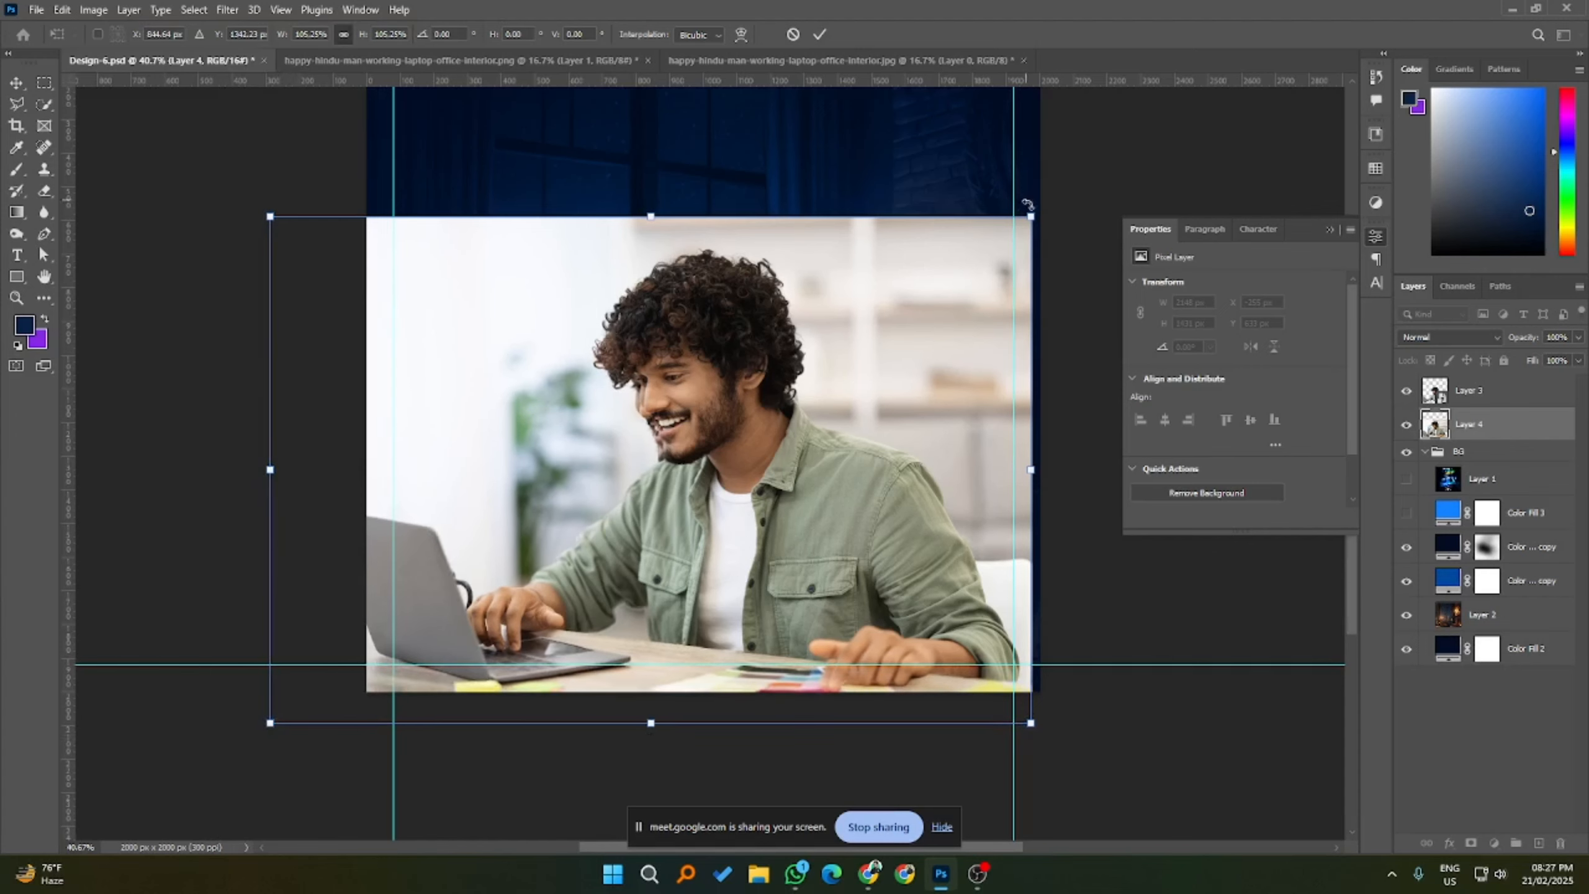
pyautogui.moveTo(1035, 207); pyautogui.dragTo(1045, 200)
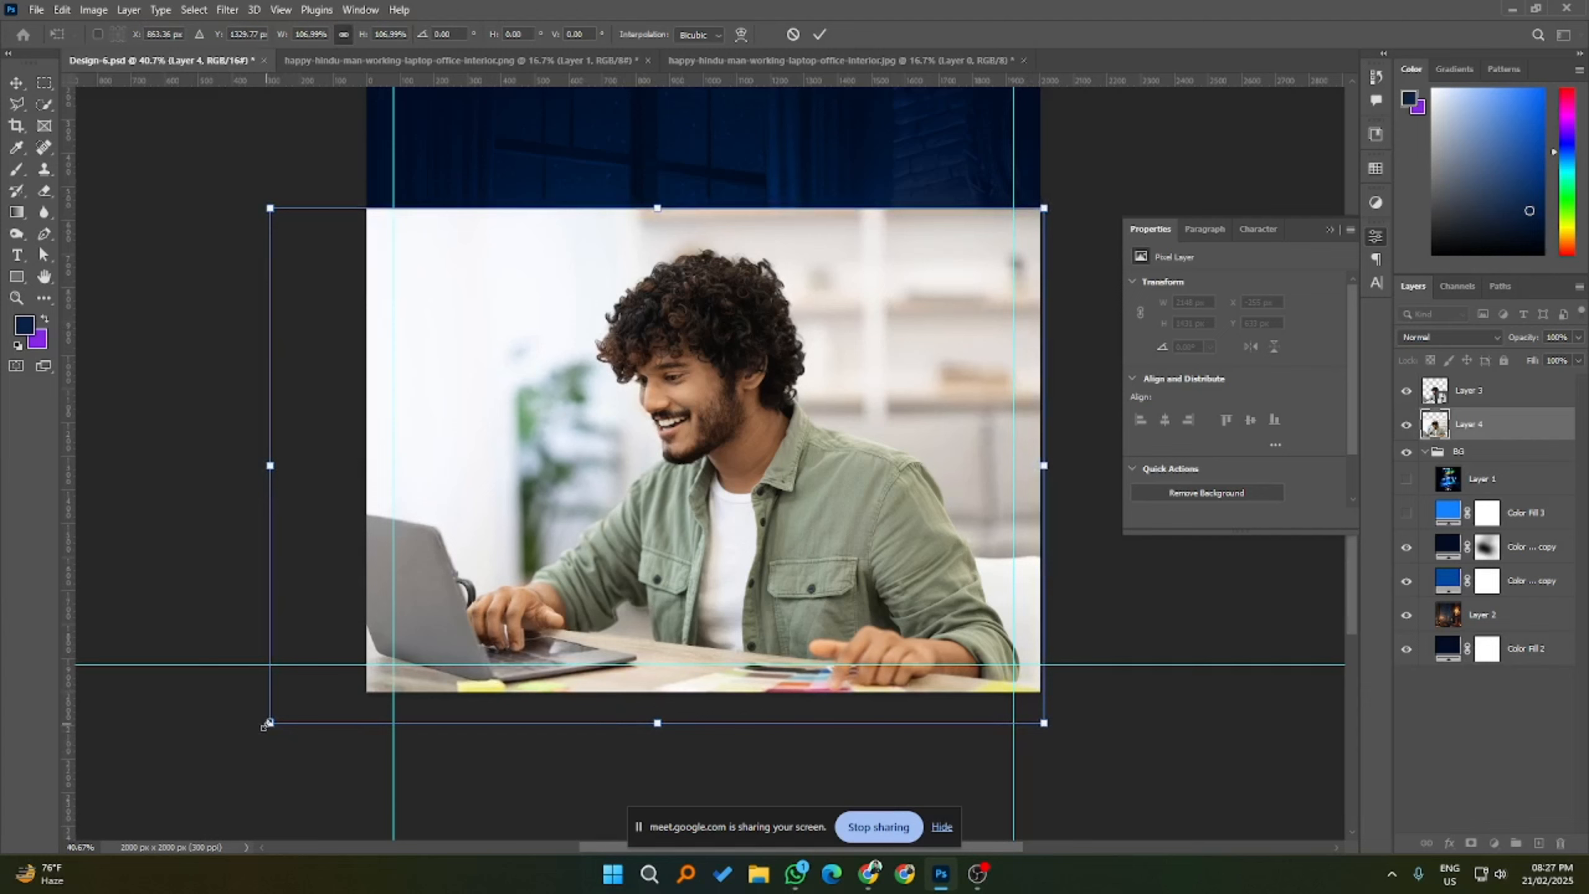
pyautogui.moveTo(268, 723); pyautogui.dragTo(266, 727)
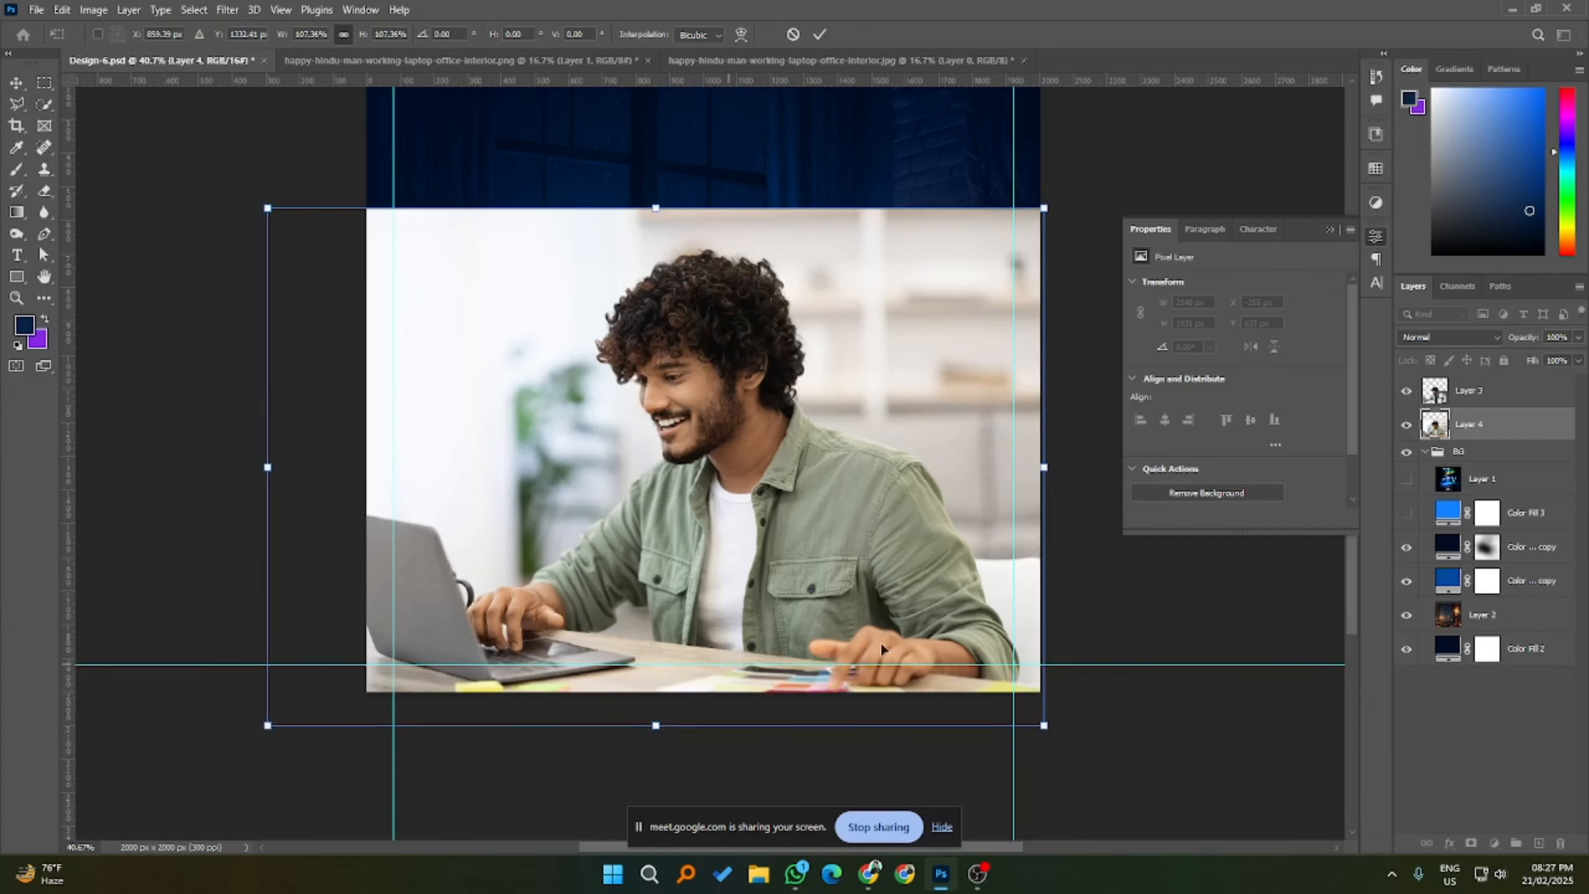
# - Toggle the office photo layer's visibility to compare its alignment with the man cutout
pyautogui.click(1405, 425)
pyautogui.click(1405, 425)
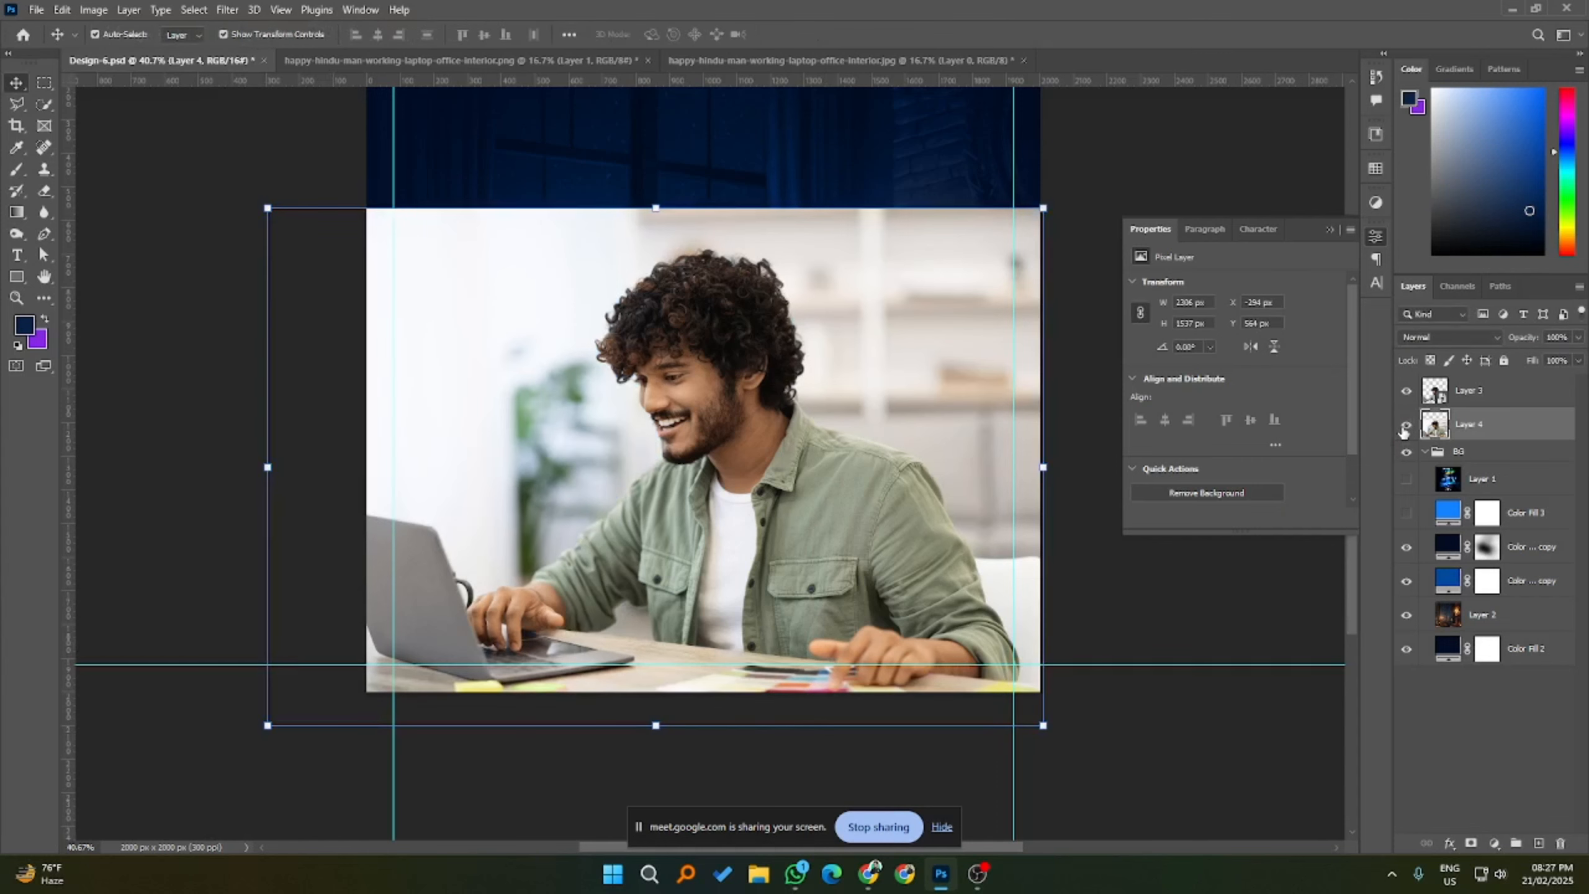
pyautogui.click(1405, 425)
pyautogui.click(1405, 425)
pyautogui.click(1405, 425)
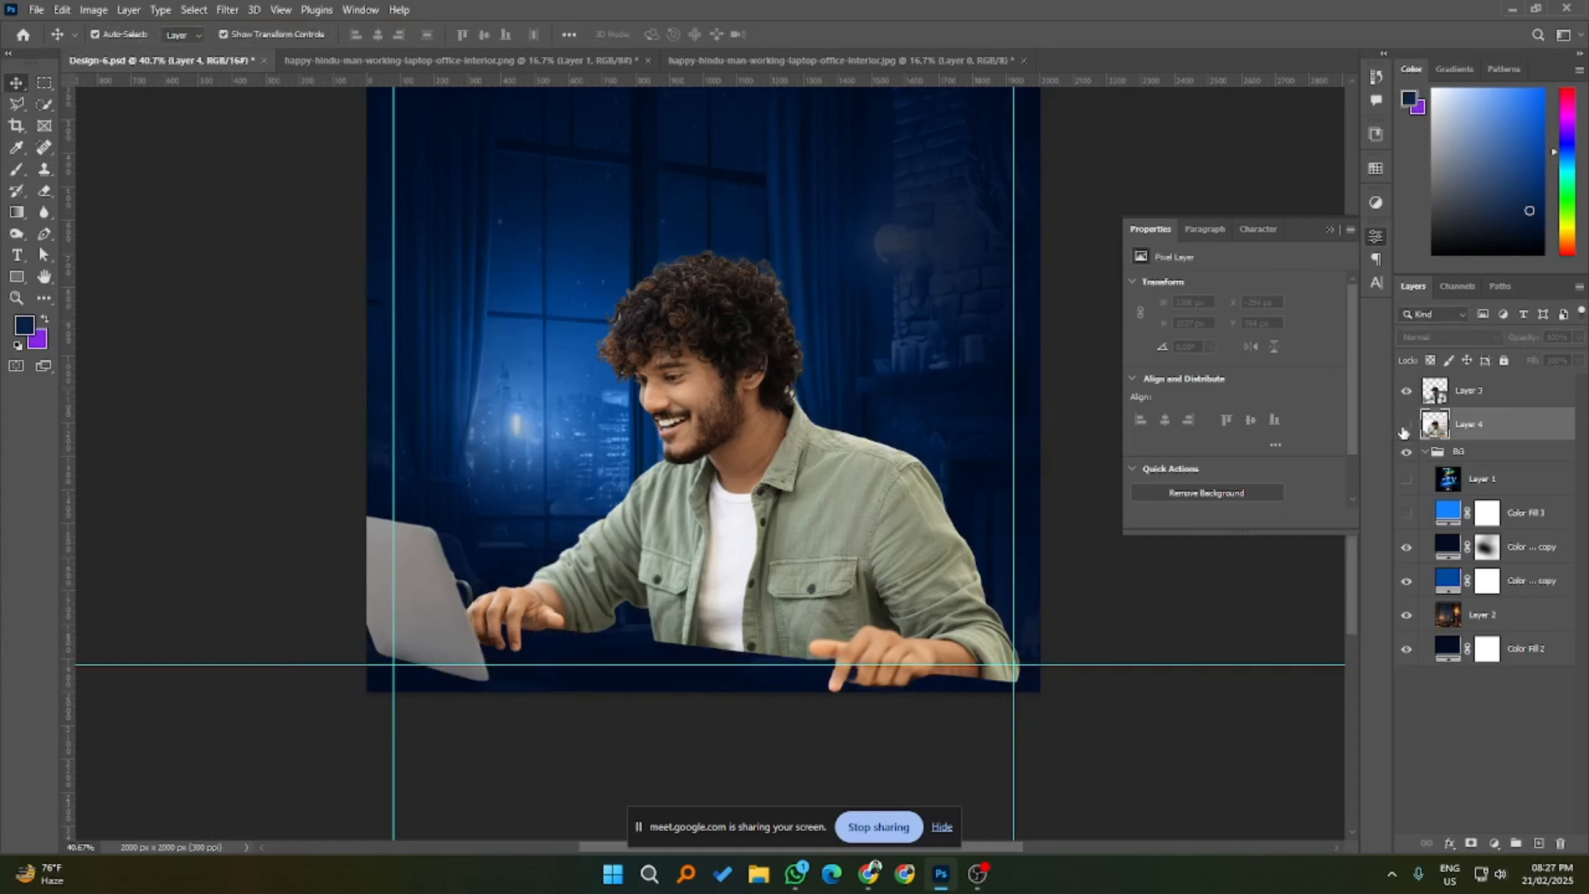
pyautogui.click(1405, 425)
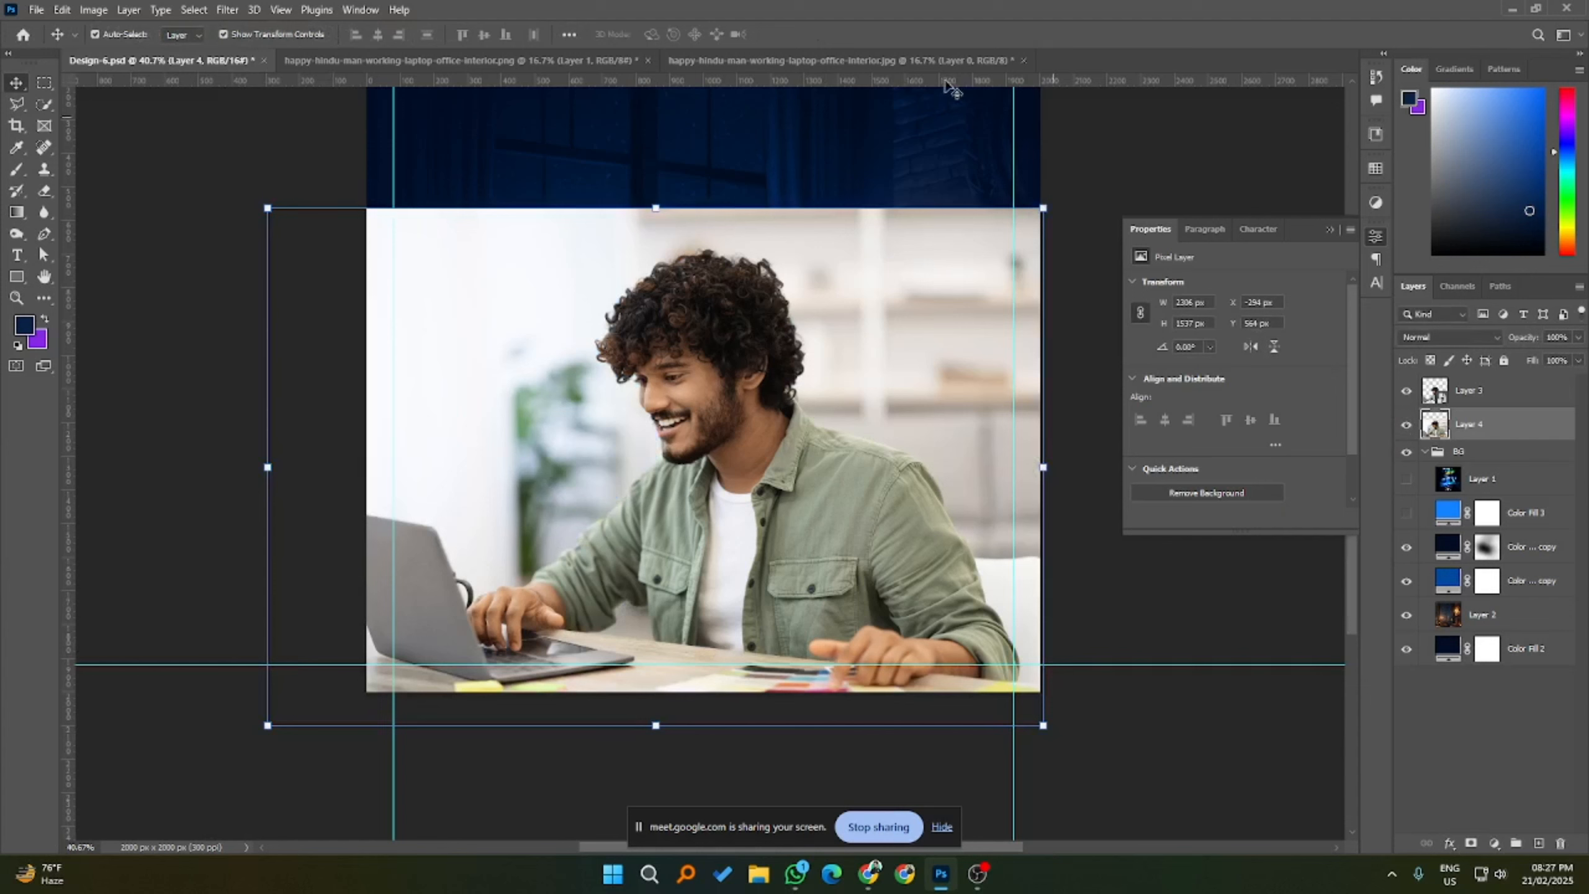
# - Convert the office photo layer to a smart object
pyautogui.click(1199, 165)
pyautogui.click(1493, 425)
pyautogui.press('F2')
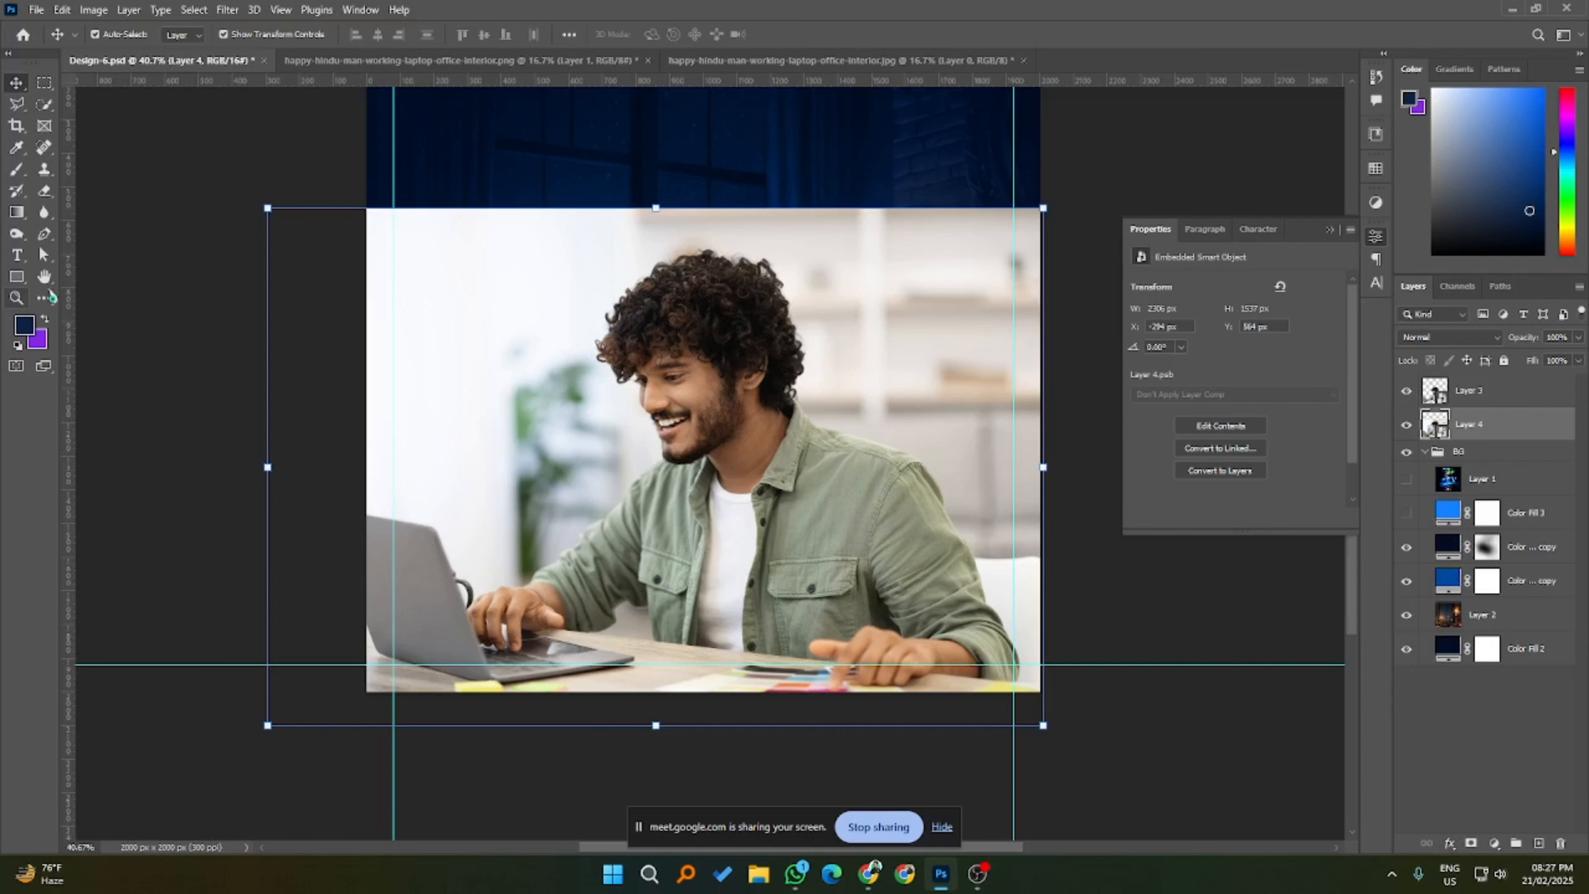
# - Outline the desk, laptop and cup with the Polygonal Lasso and mask the office photo to that selection
pyautogui.click(16, 103)
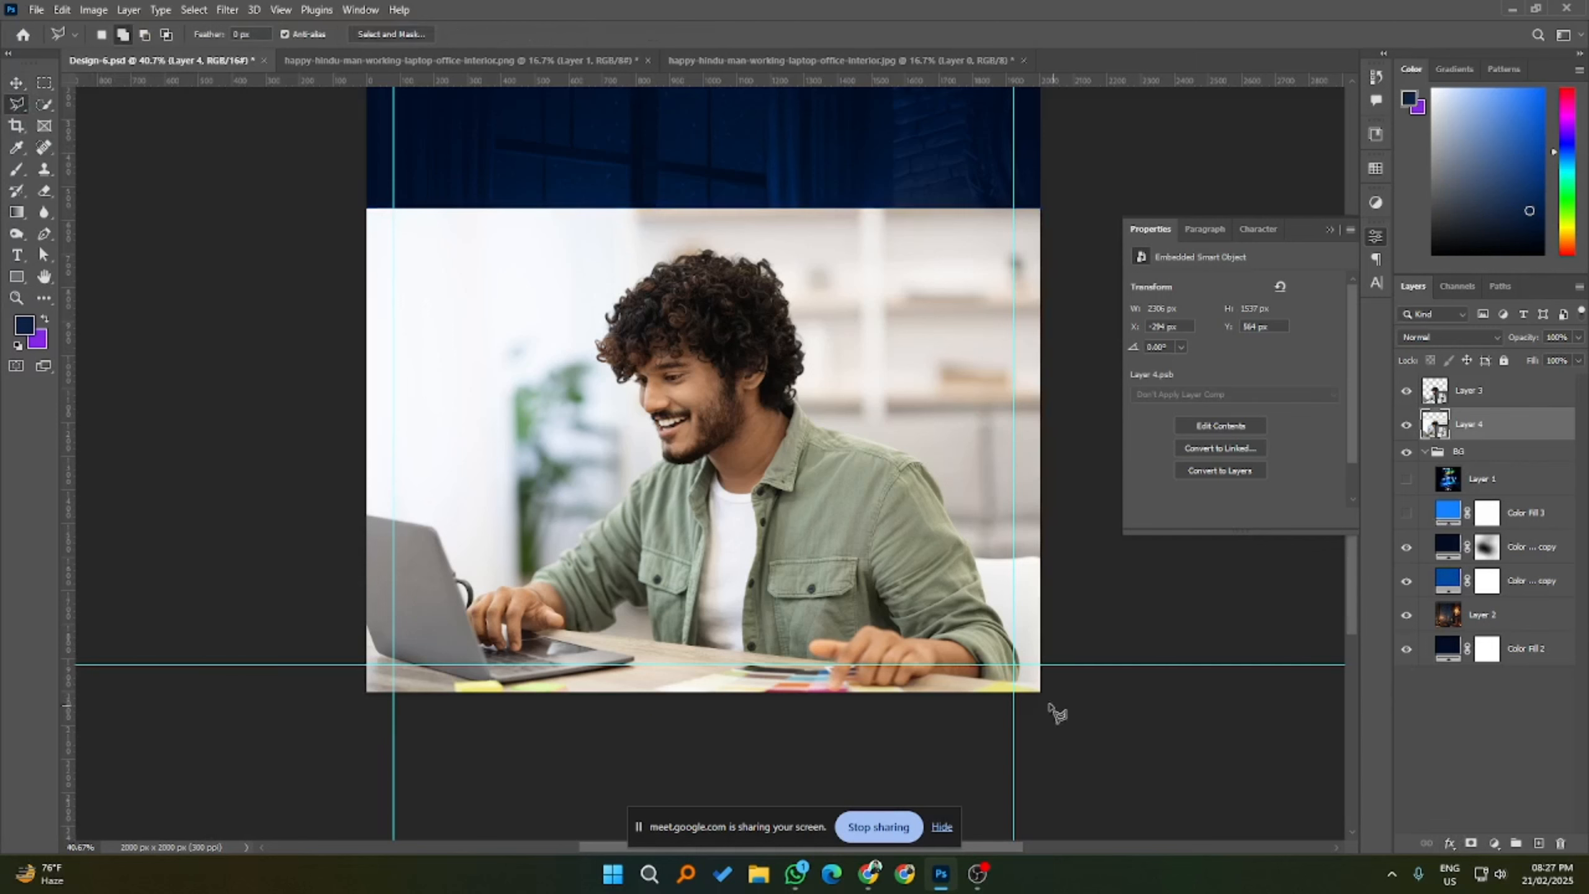
pyautogui.scroll(2, 1057, 714)
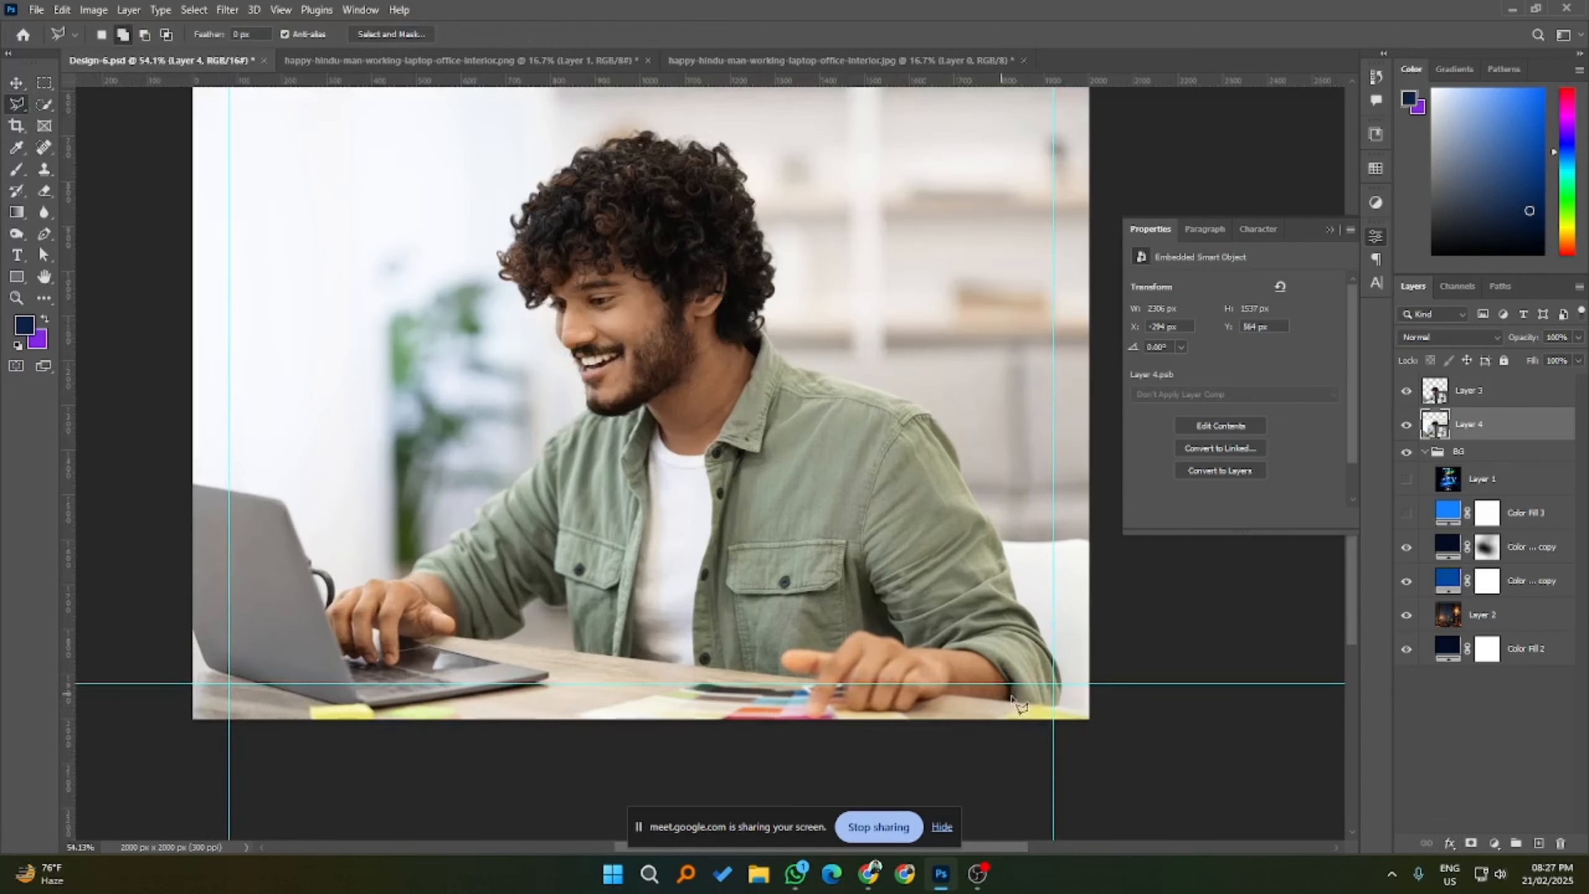
pyautogui.click(1102, 720)
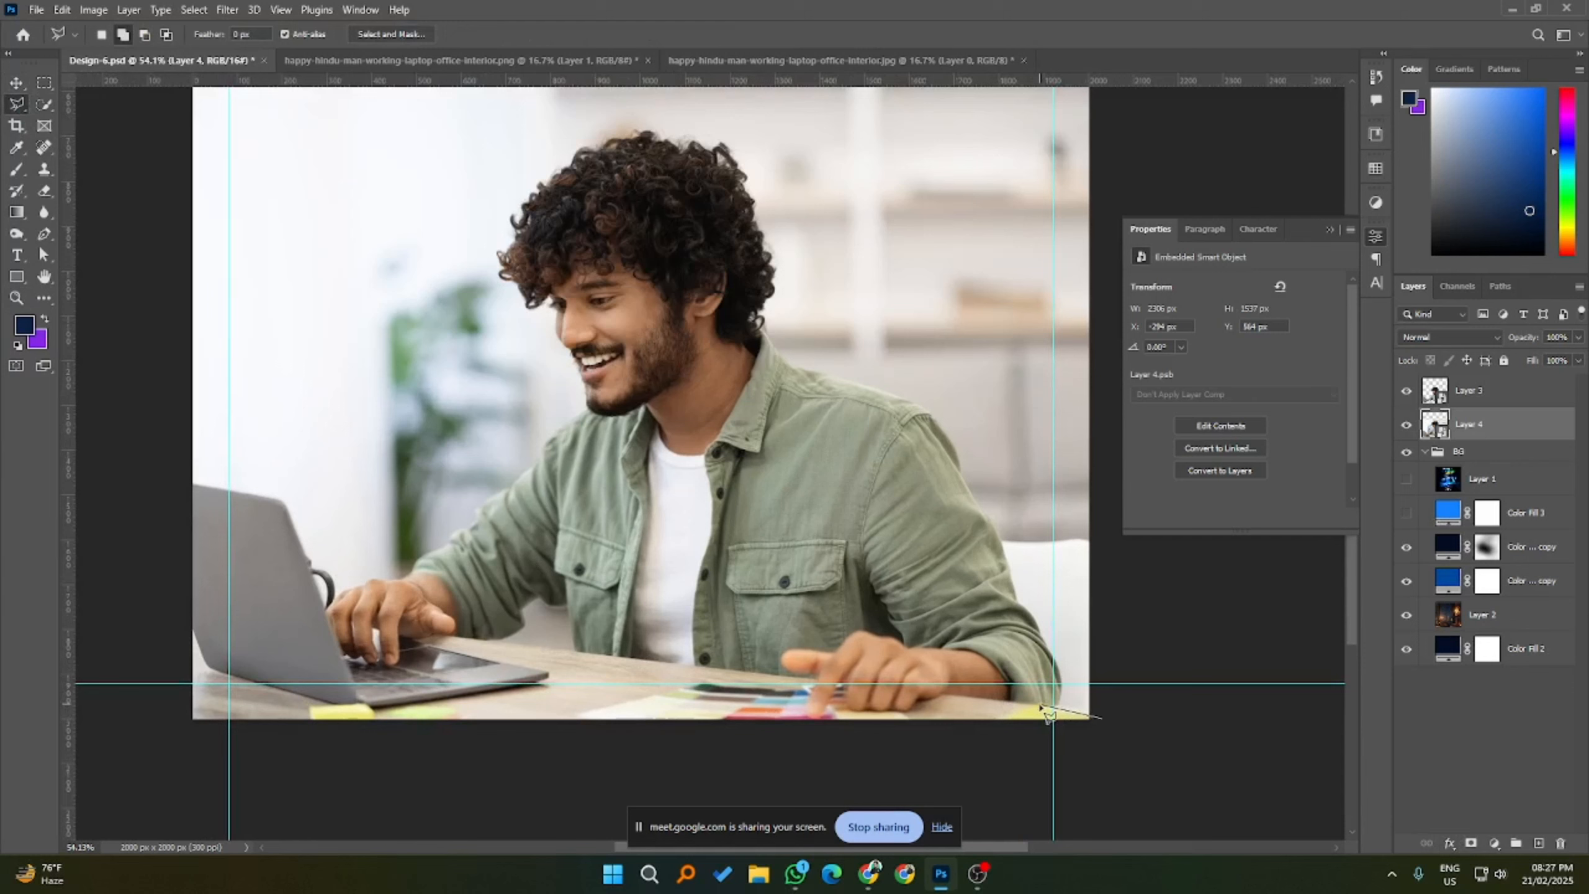
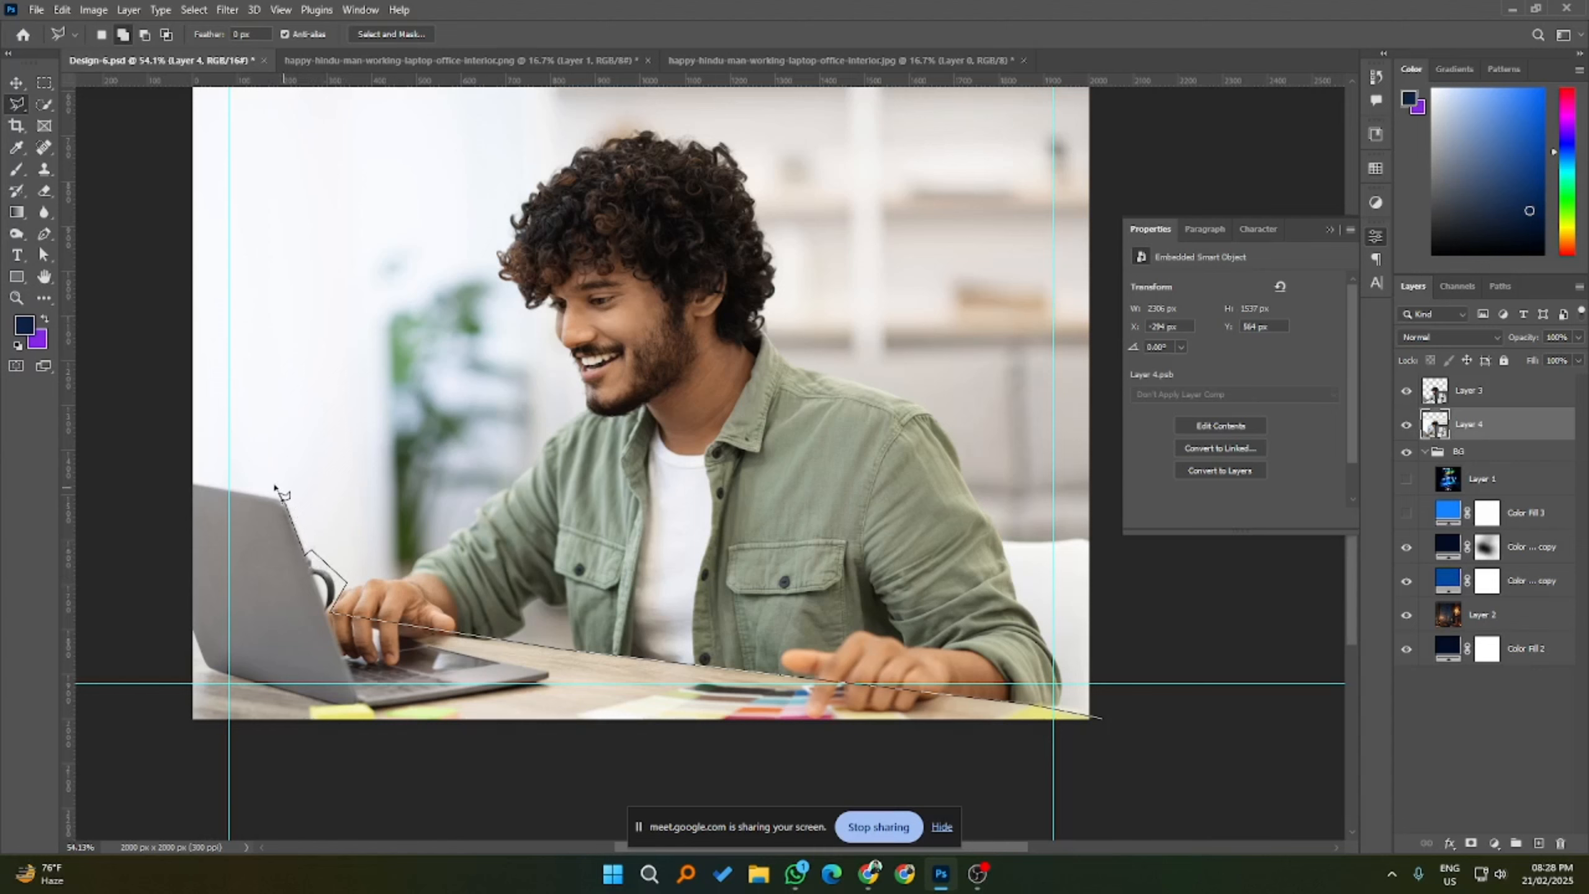
pyautogui.click(273, 486)
pyautogui.click(283, 489)
pyautogui.click(271, 499)
pyautogui.click(180, 483)
pyautogui.click(173, 744)
pyautogui.click(1113, 753)
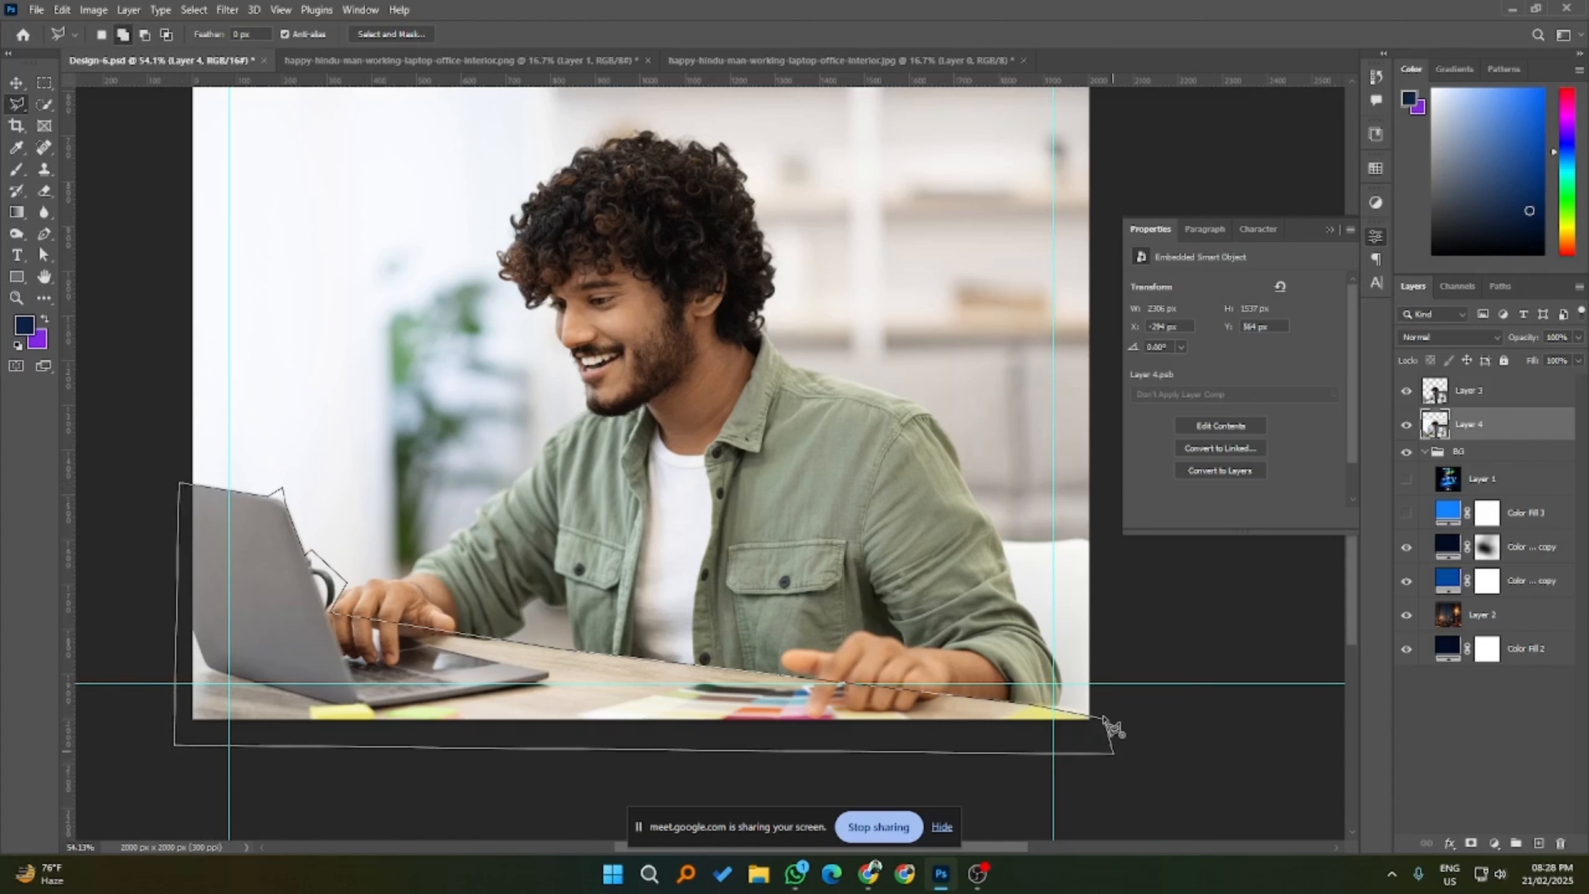
pyautogui.click(1112, 731)
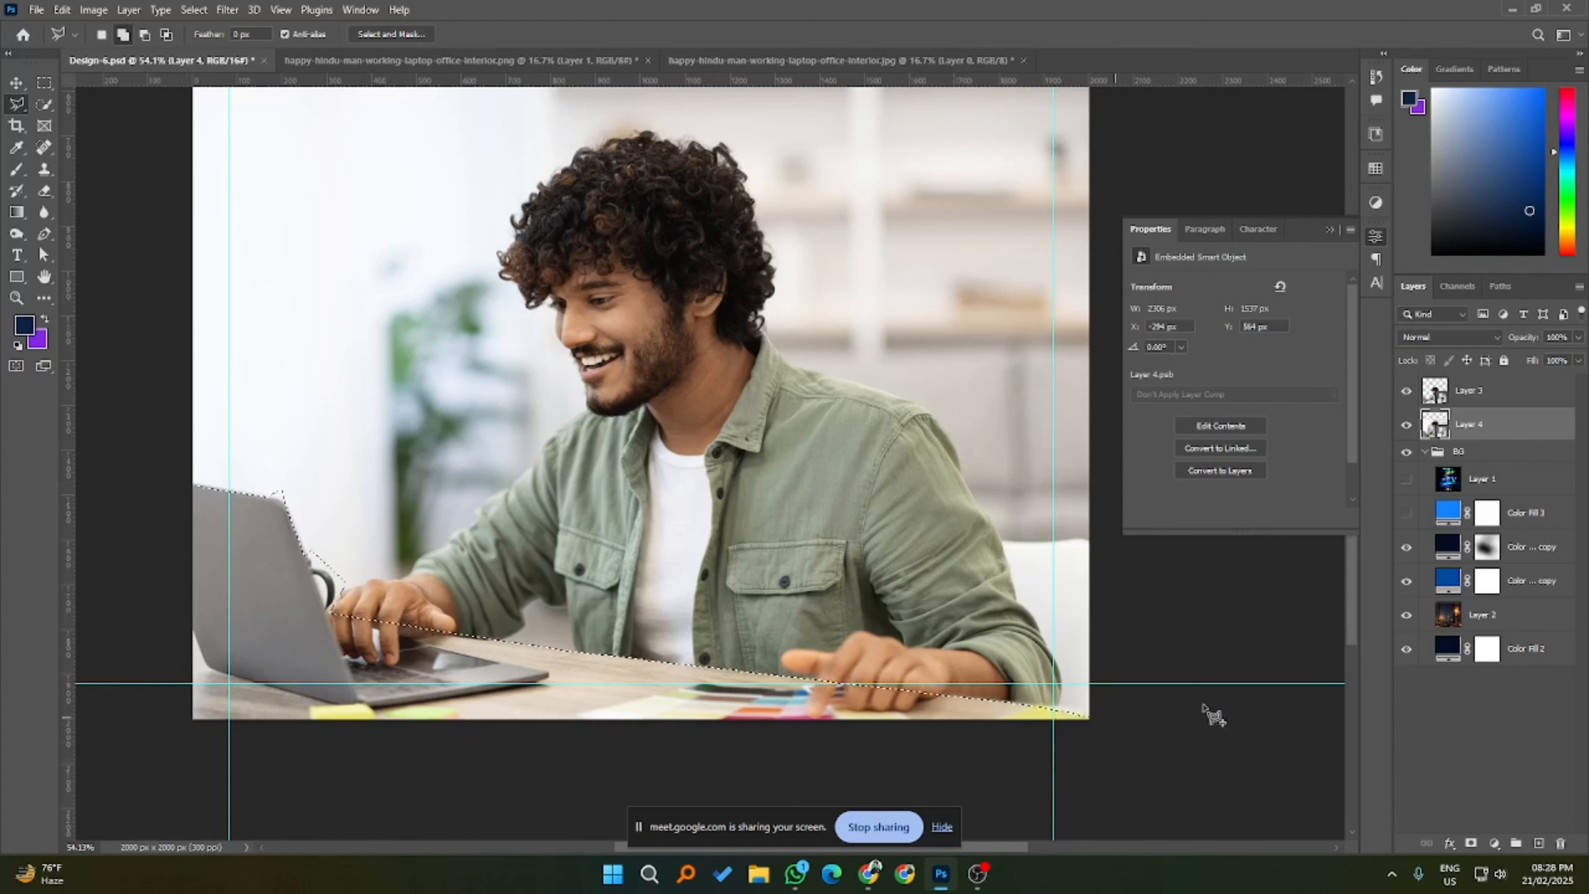
pyautogui.click(1472, 844)
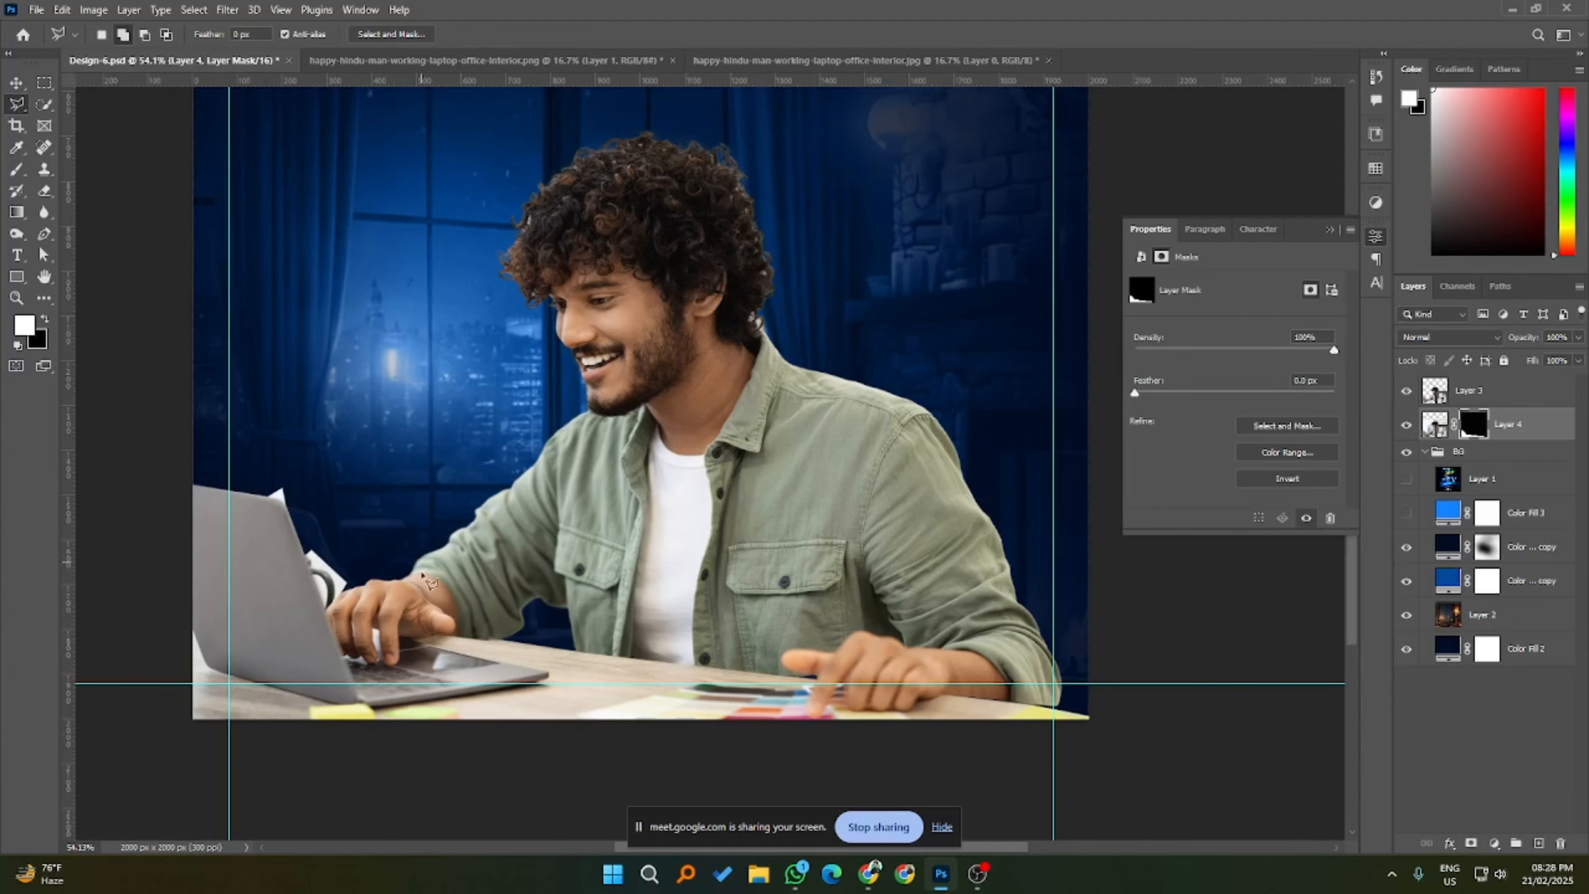
# - Set the Brush to 100% opacity and shrink its tip for retouching the mask at the laptop's upper corner
pyautogui.scroll(5, 250, 476)
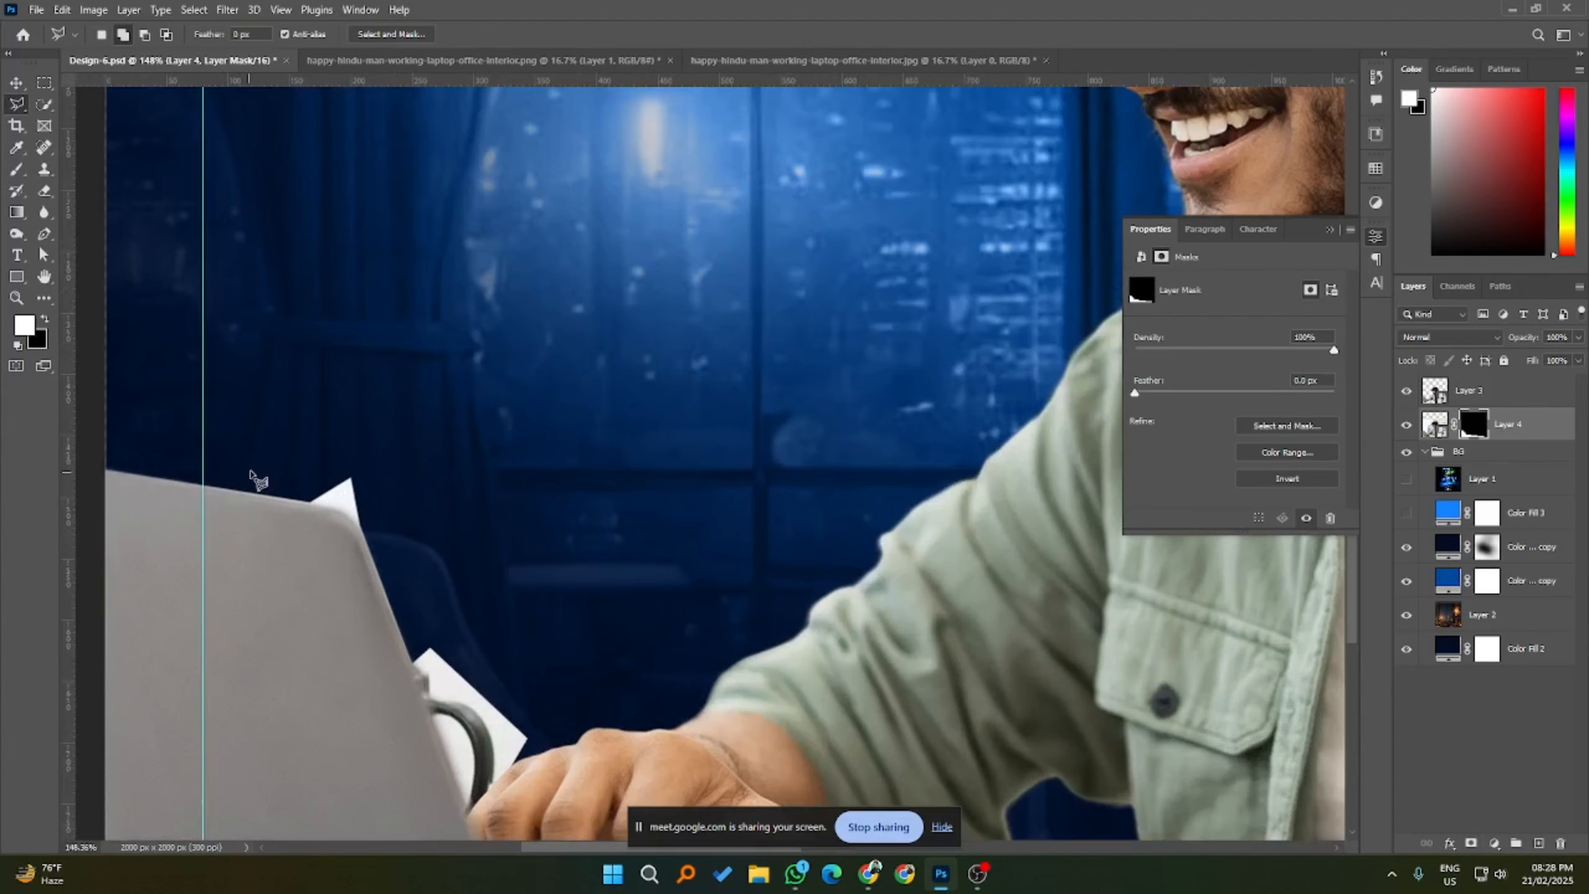
pyautogui.click(16, 169)
pyautogui.moveTo(597, 444); pyautogui.dragTo(3, 461)
pyautogui.moveTo(363, 366); pyautogui.dragTo(366, 619)
pyautogui.click(380, 34)
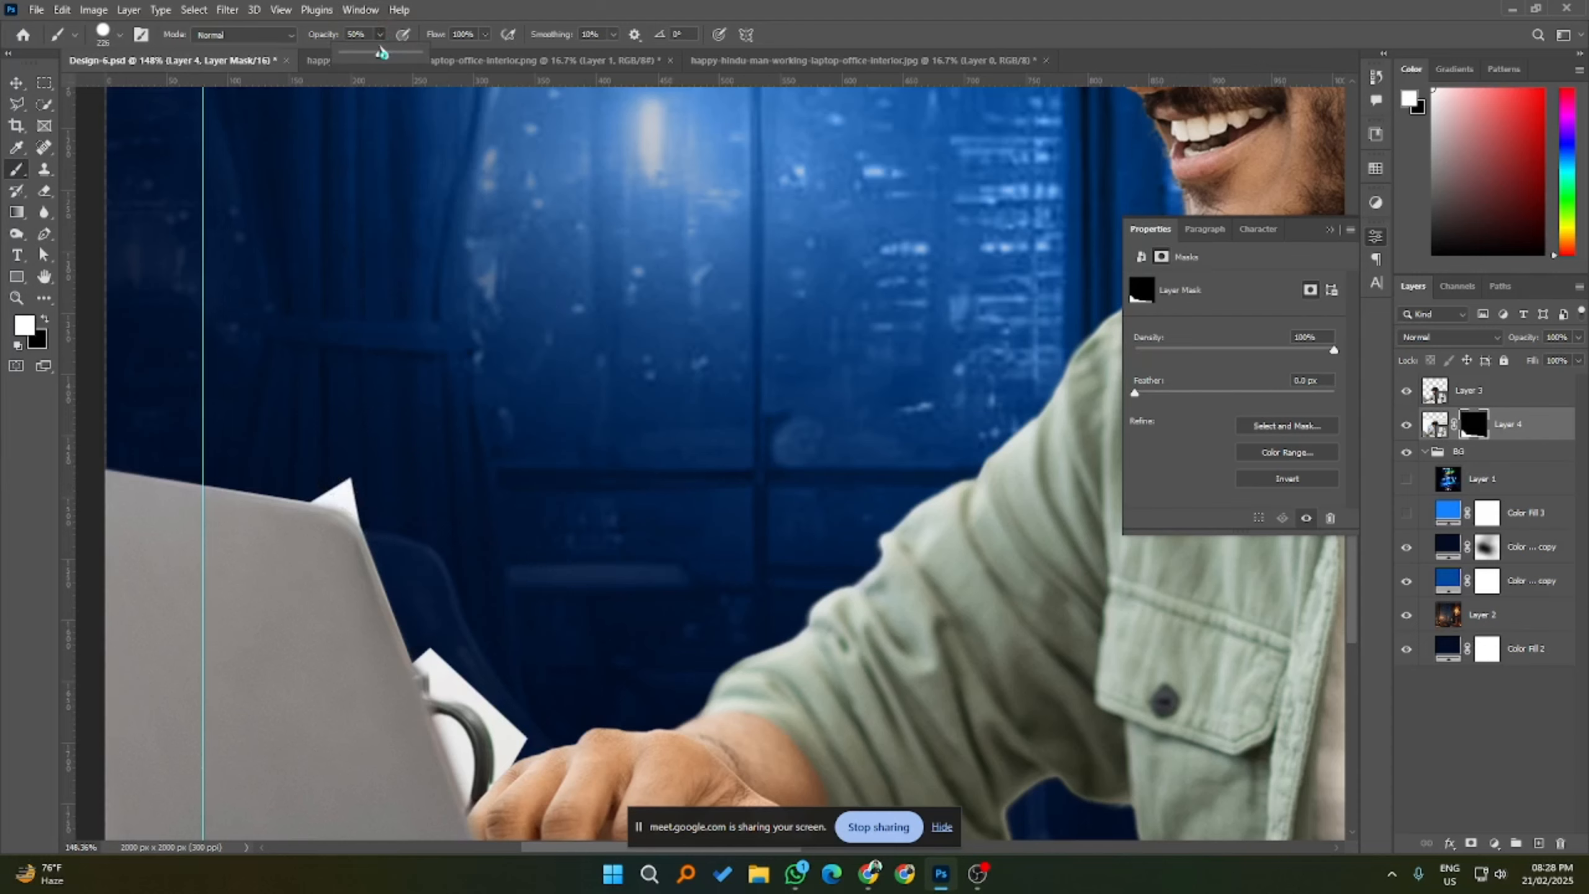
pyautogui.moveTo(433, 55); pyautogui.dragTo(507, 61)
pyautogui.scroll(3, 364, 462)
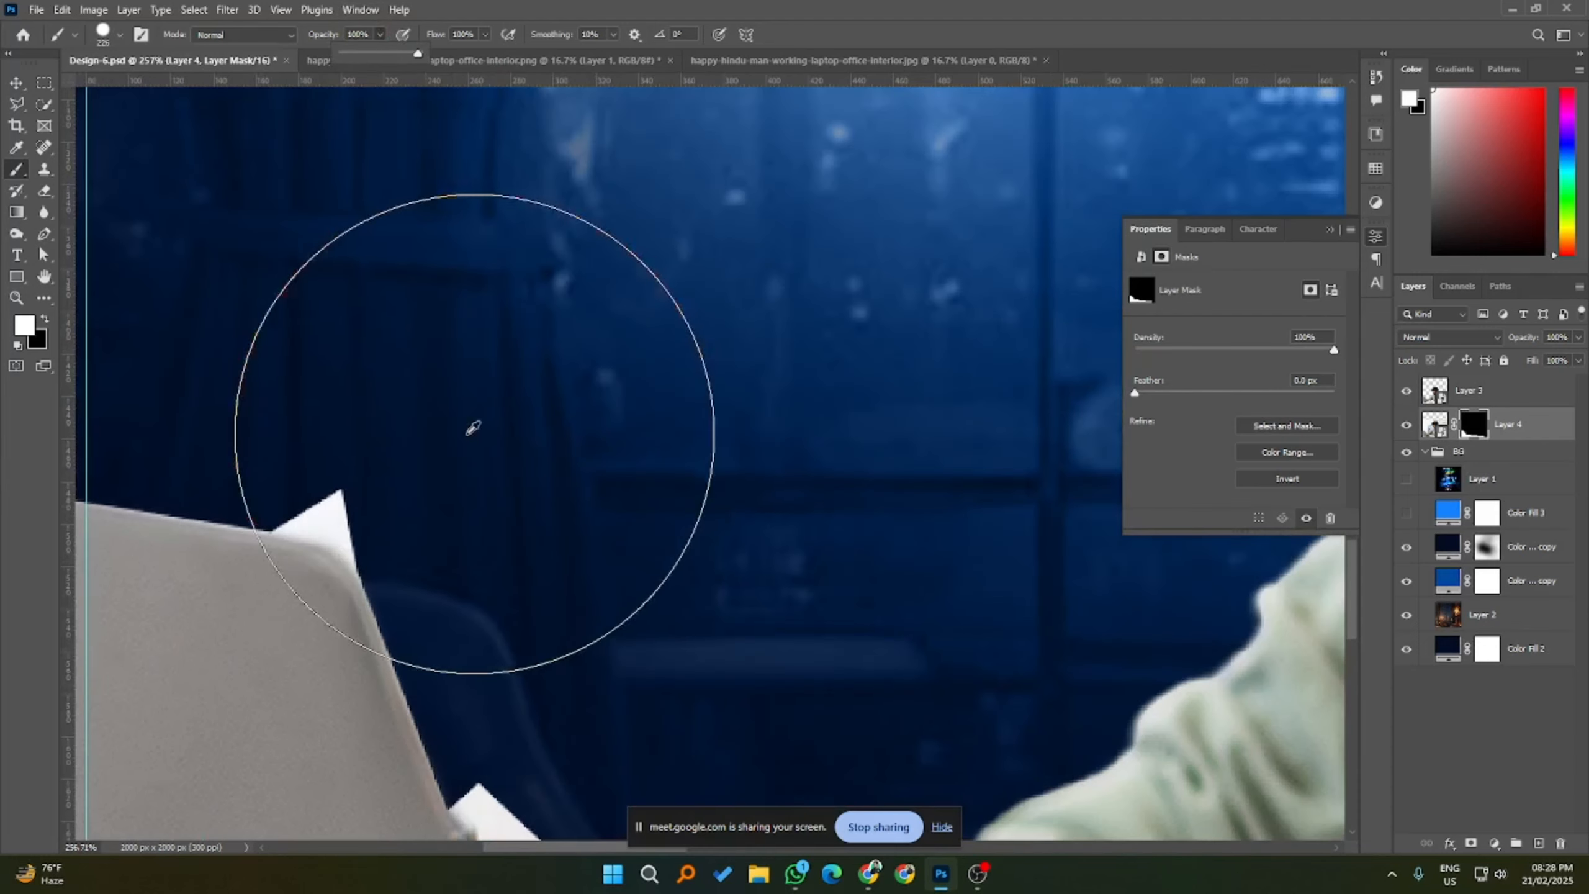
pyautogui.moveTo(467, 433); pyautogui.dragTo(271, 443)
# - Undo the white test dab and paint black on the photo's mask to hide the white sliver at the laptop's upper corner
pyautogui.click(270, 485)
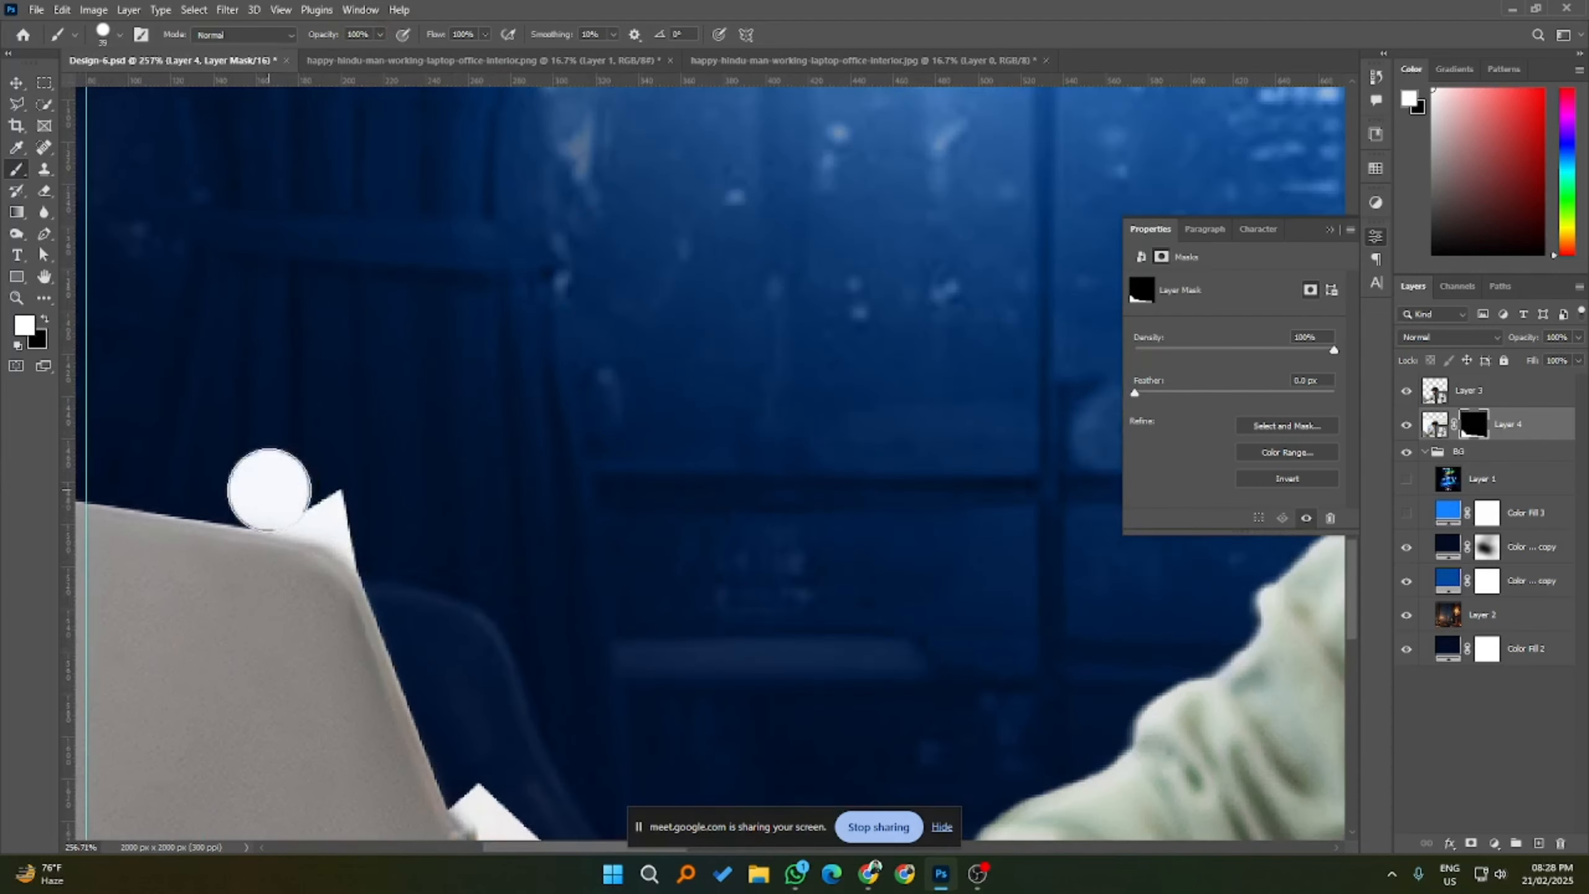
pyautogui.hotkey('ctrl', 'z')
pyautogui.press('x')
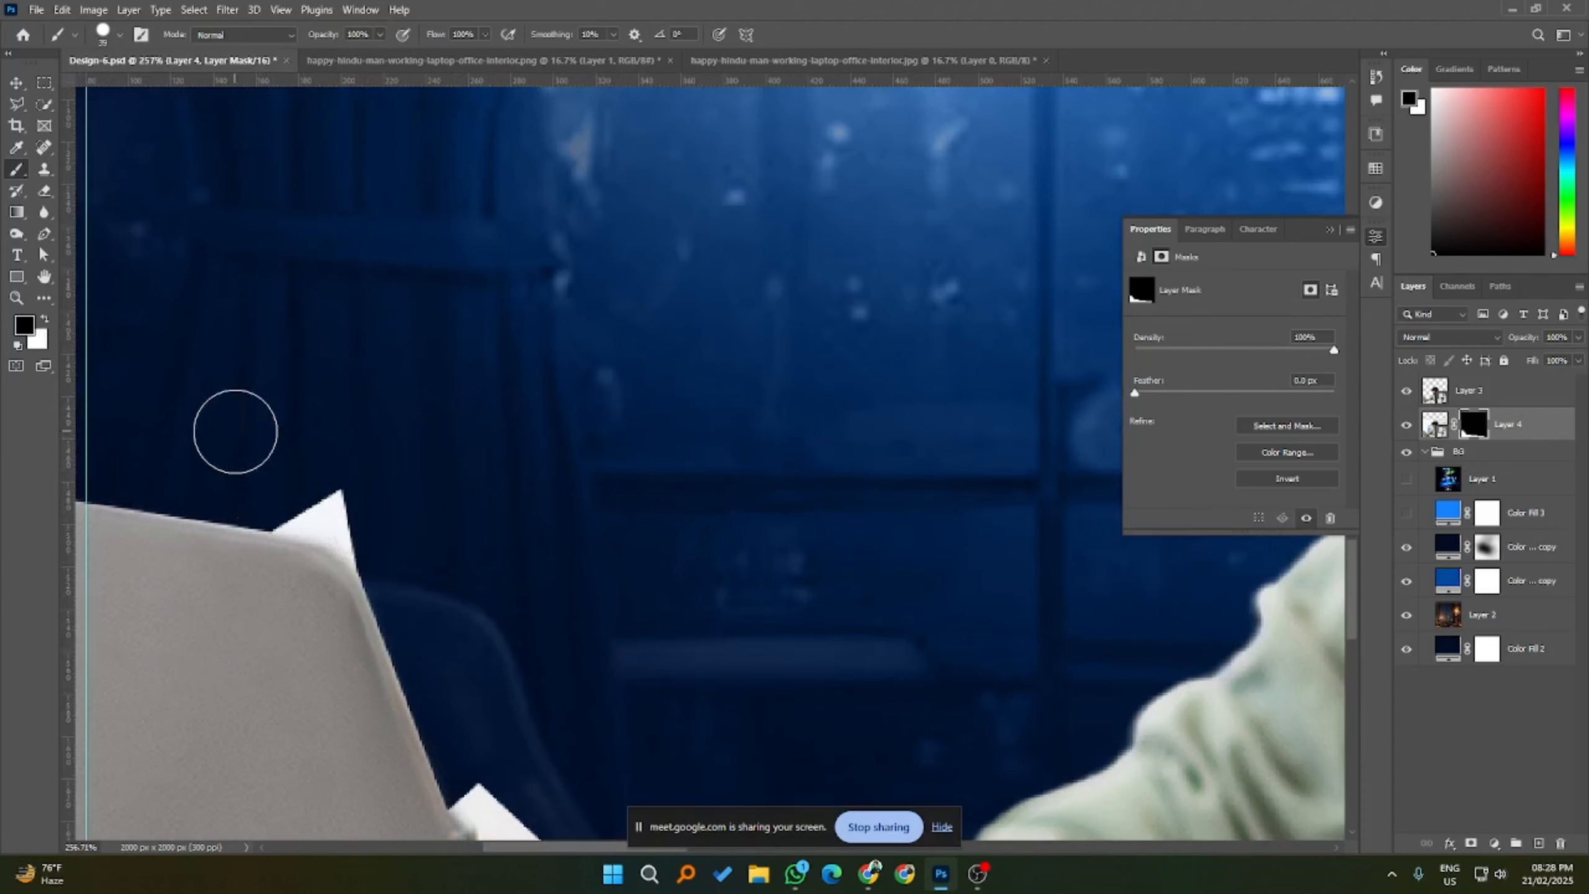
pyautogui.moveTo(391, 525); pyautogui.dragTo(393, 532)
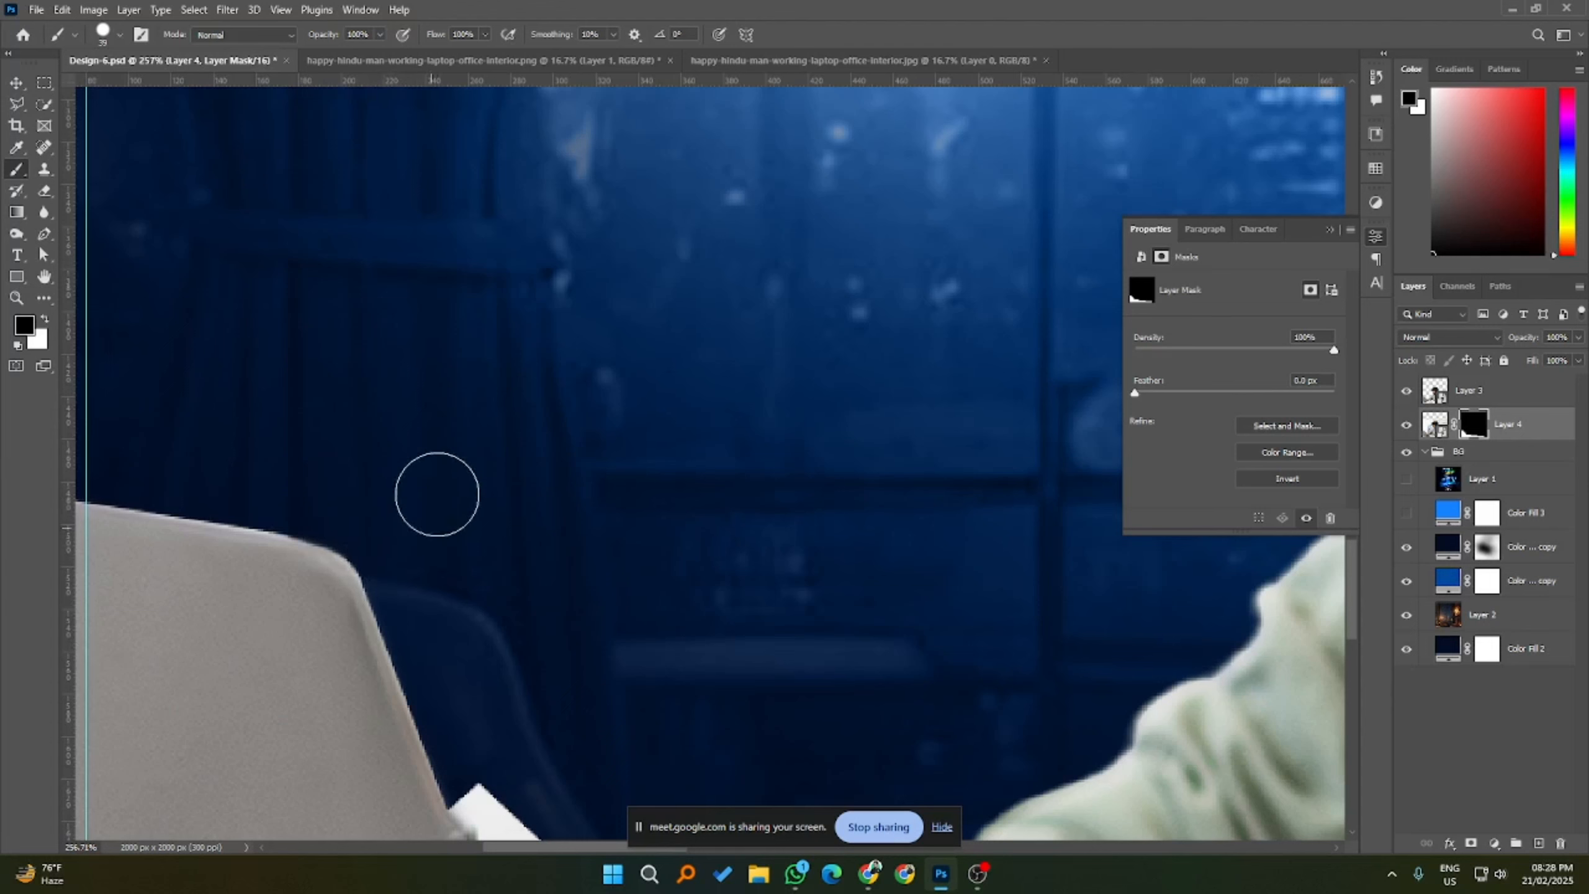
# - Undo the black test dab and paint white on the office photo's mask to restore the desk's back edge beneath the man's forearm to the corner
pyautogui.scroll(-5, 444, 461)
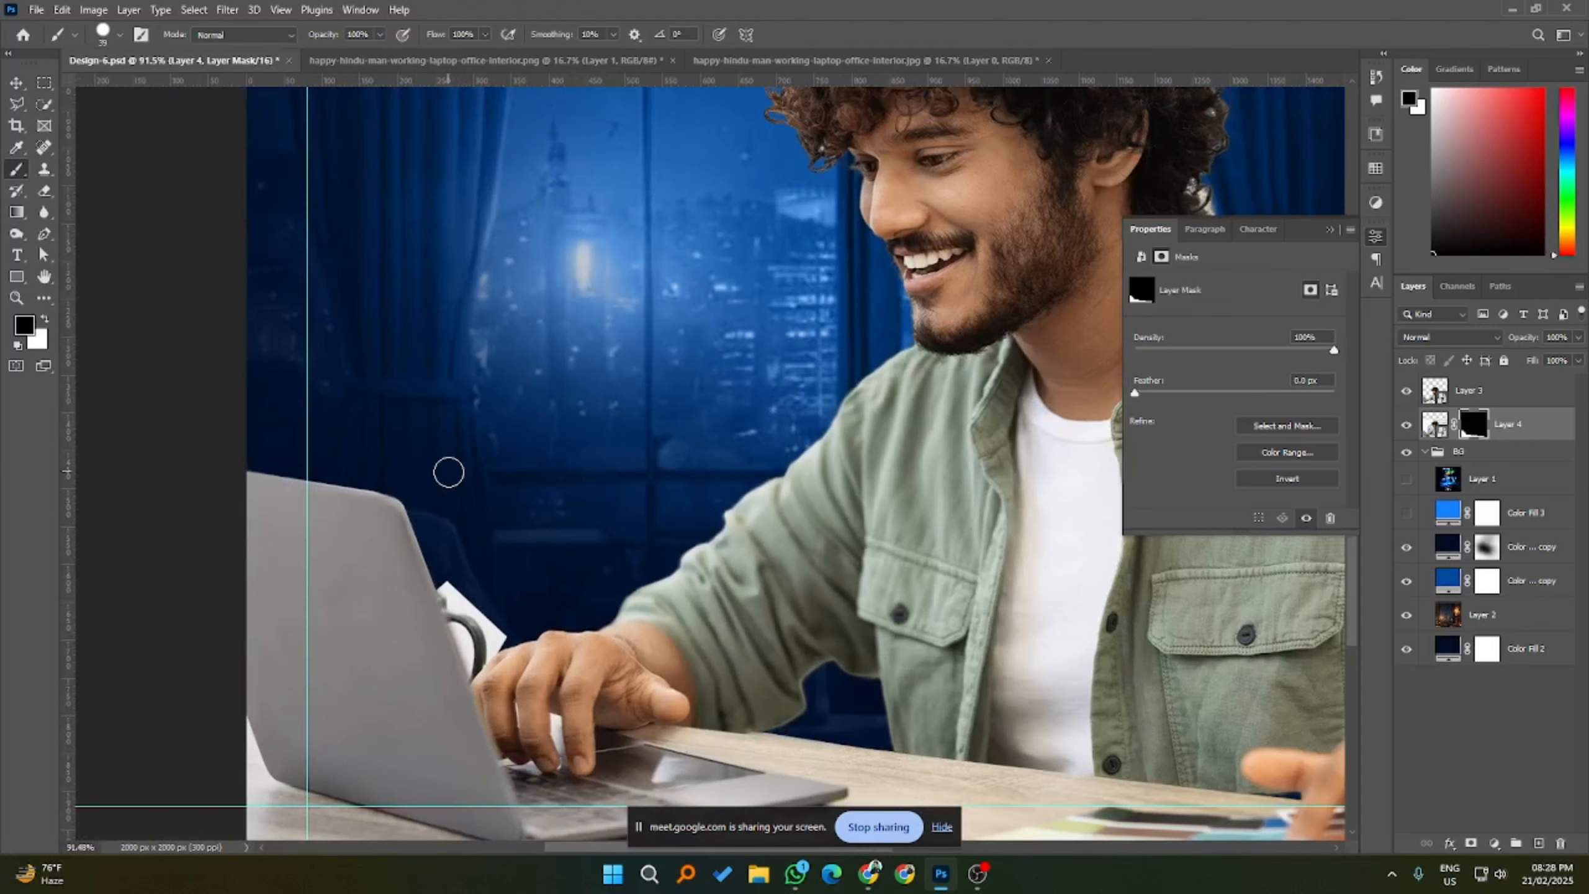
pyautogui.scroll(-3, 449, 472)
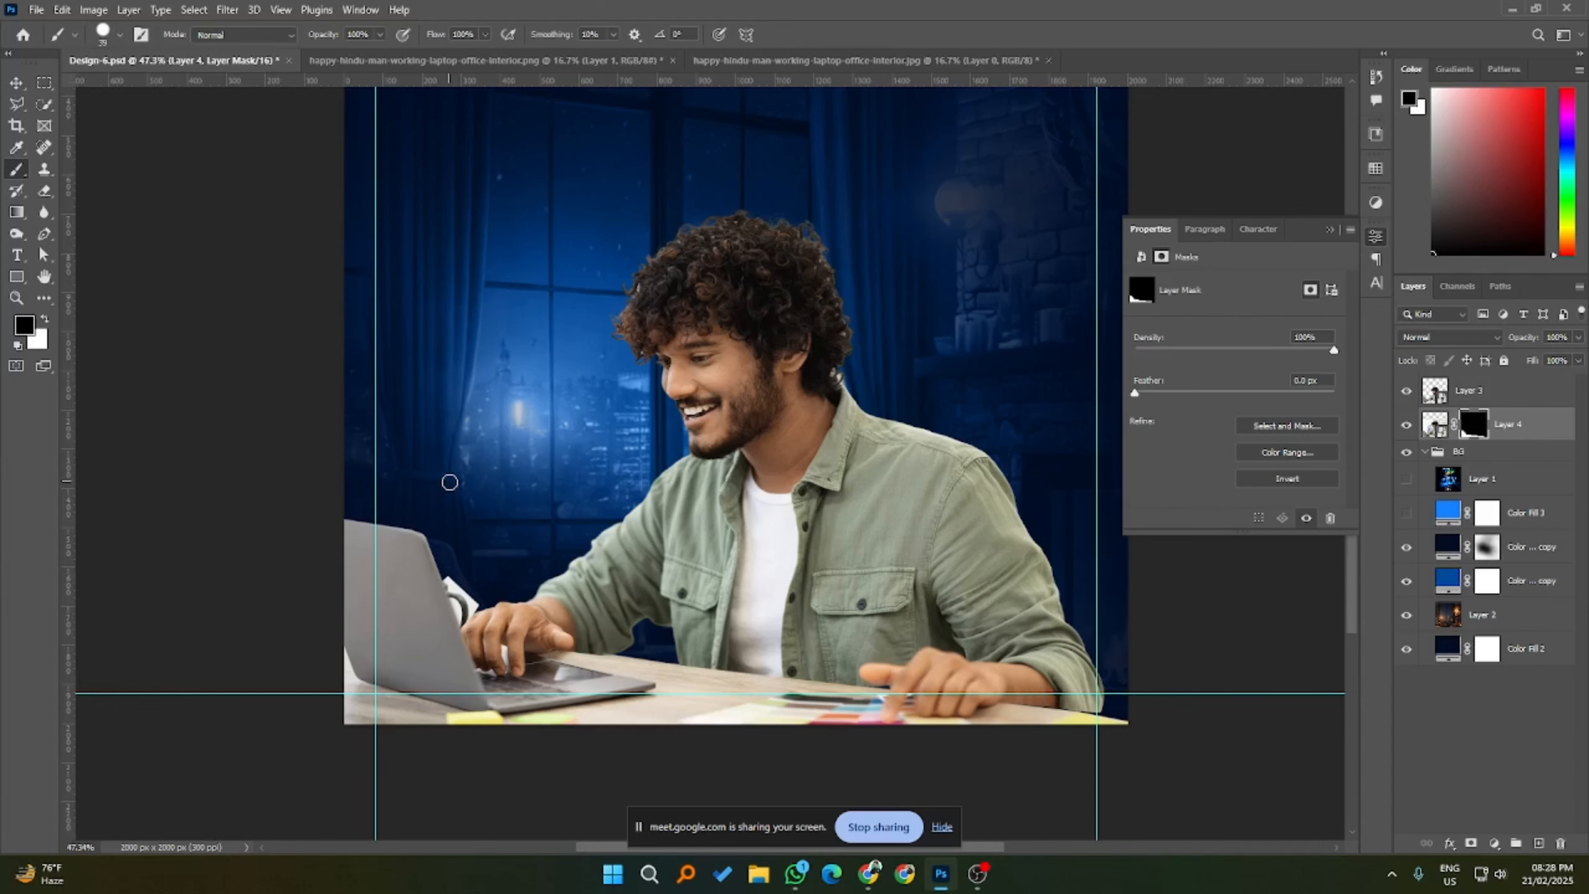
pyautogui.scroll(5, 1181, 725)
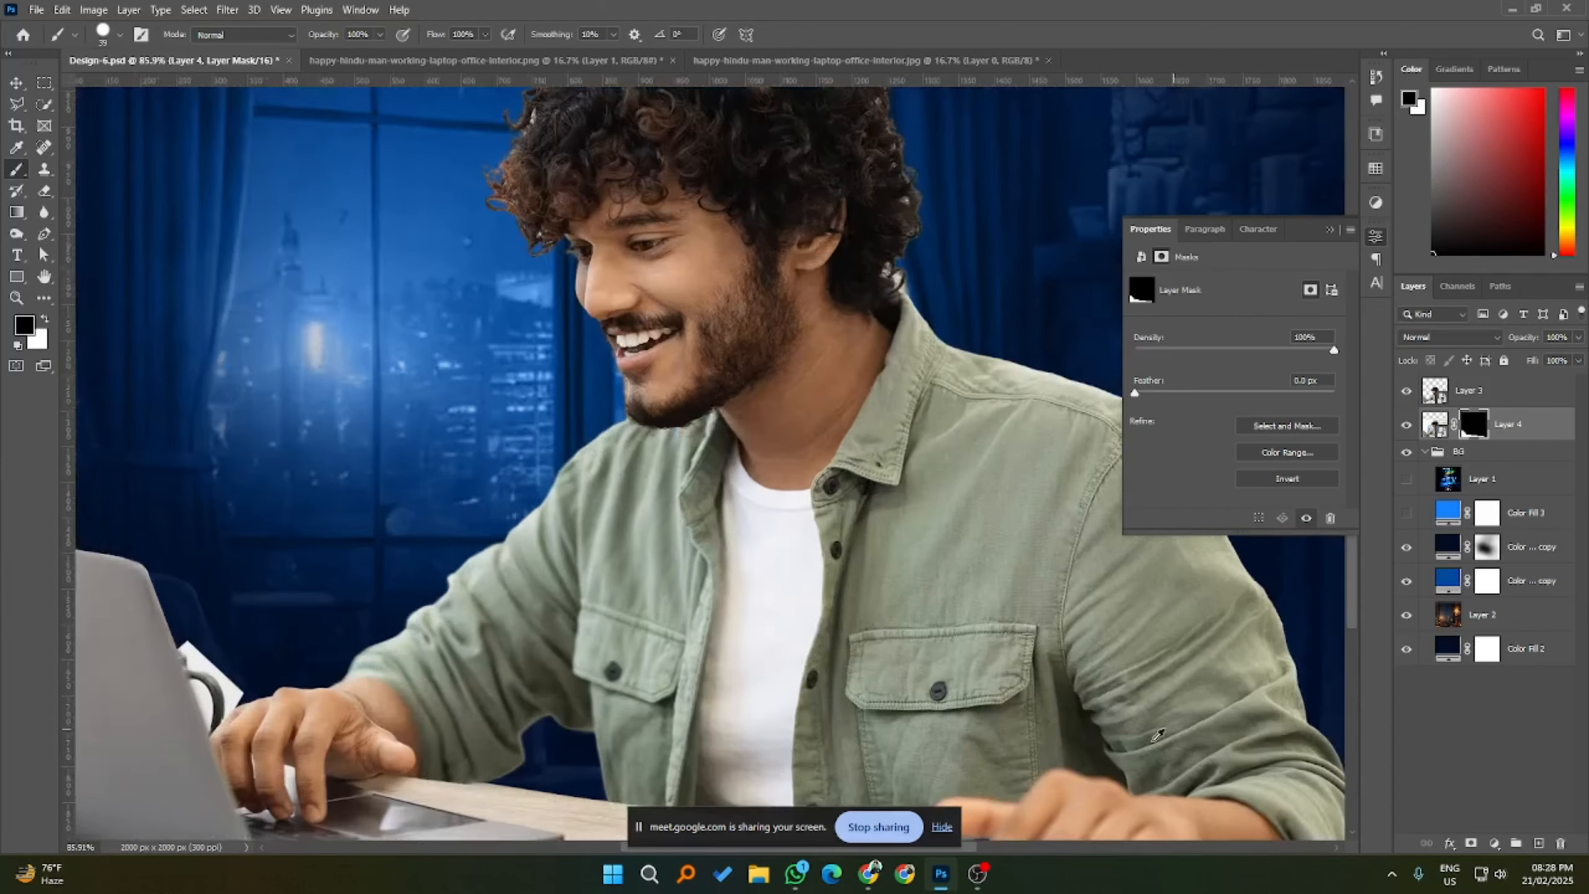
pyautogui.scroll(-4, 819, 668)
pyautogui.scroll(5, 1054, 775)
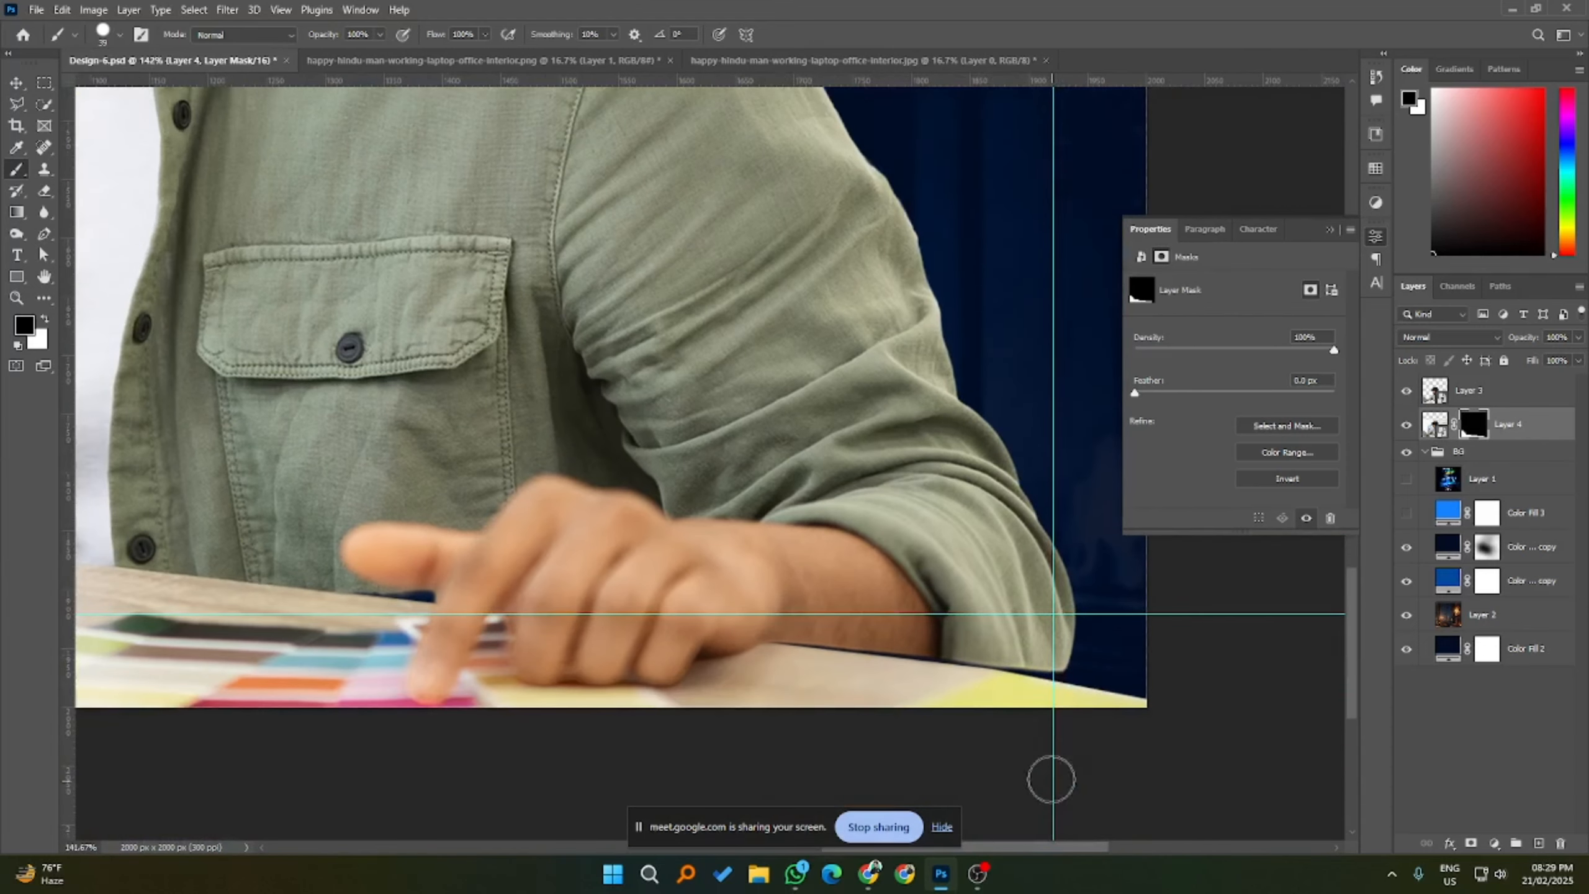
pyautogui.click(772, 663)
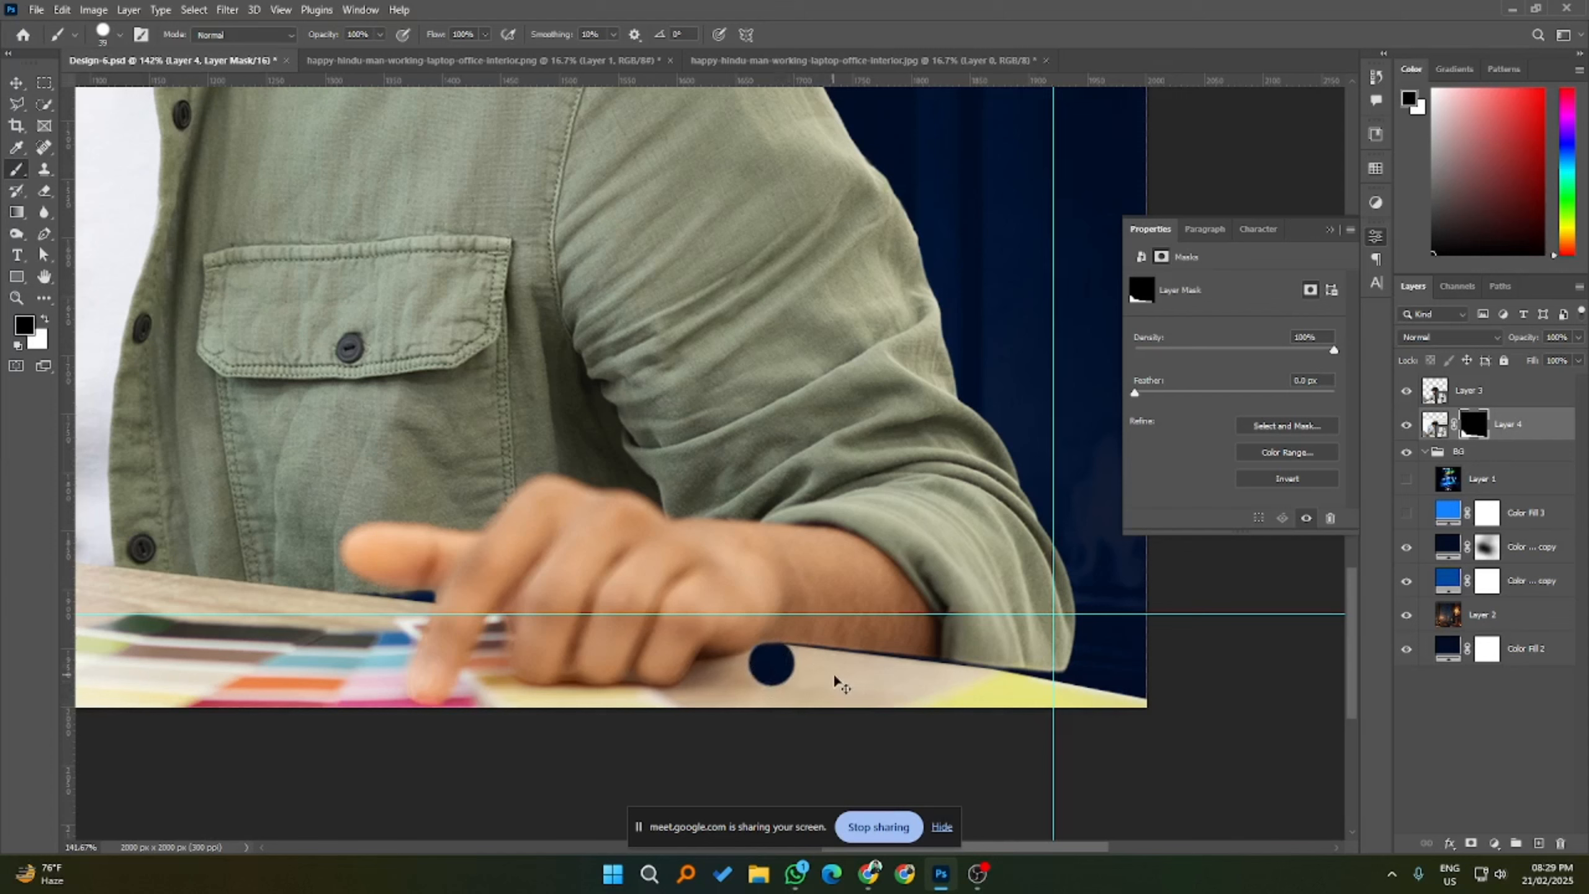
pyautogui.hotkey('ctrl', 'z')
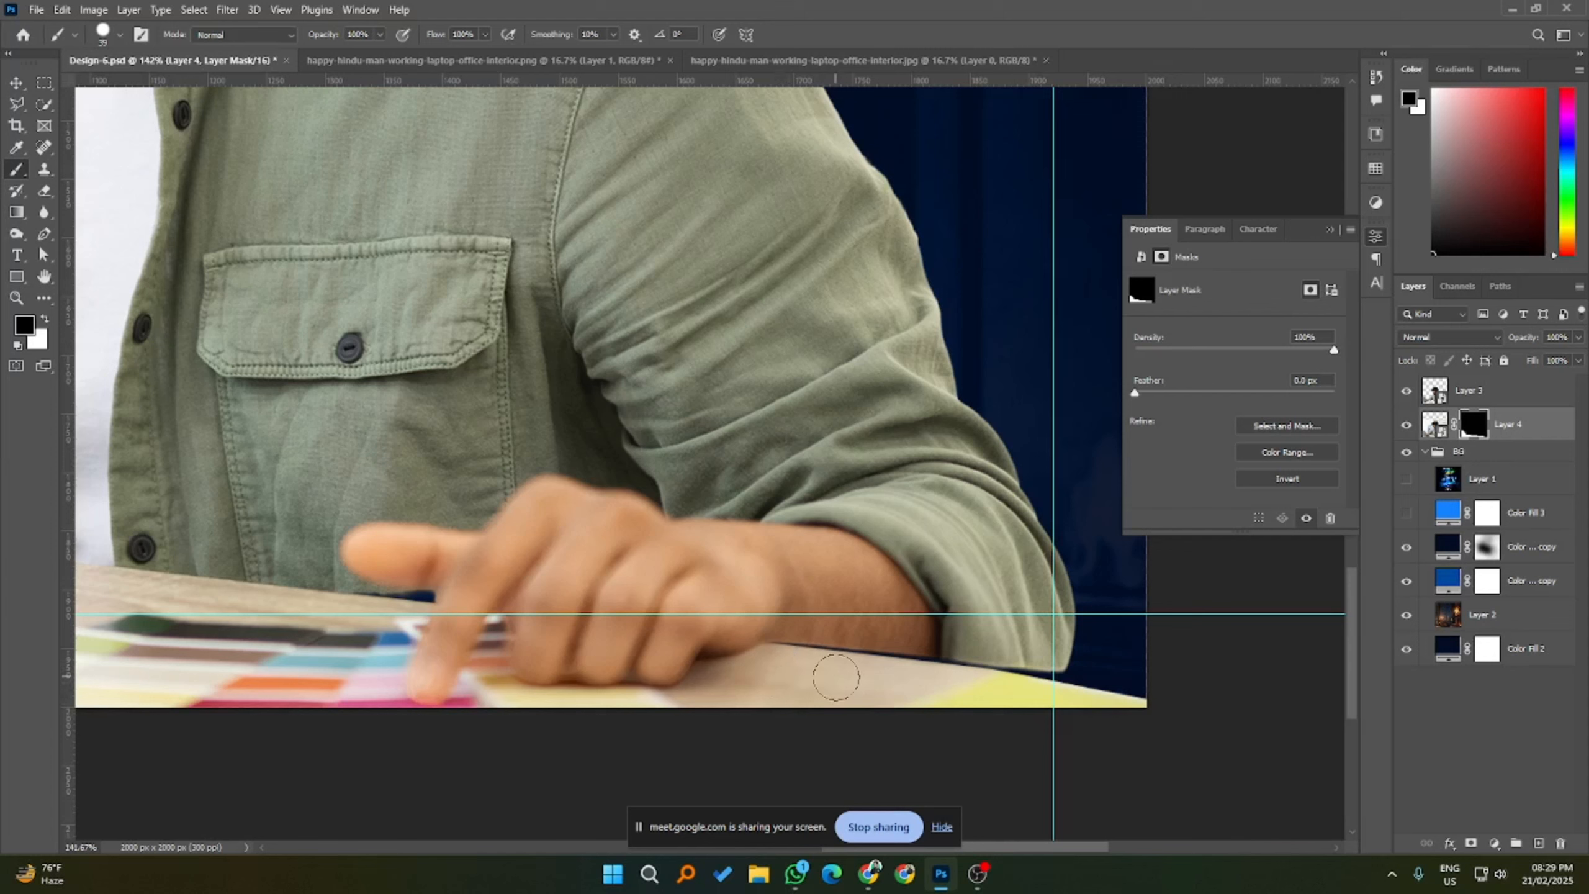
pyautogui.click(45, 319)
pyautogui.keyDown('shift'); pyautogui.click(1145, 706); pyautogui.keyUp('shift')
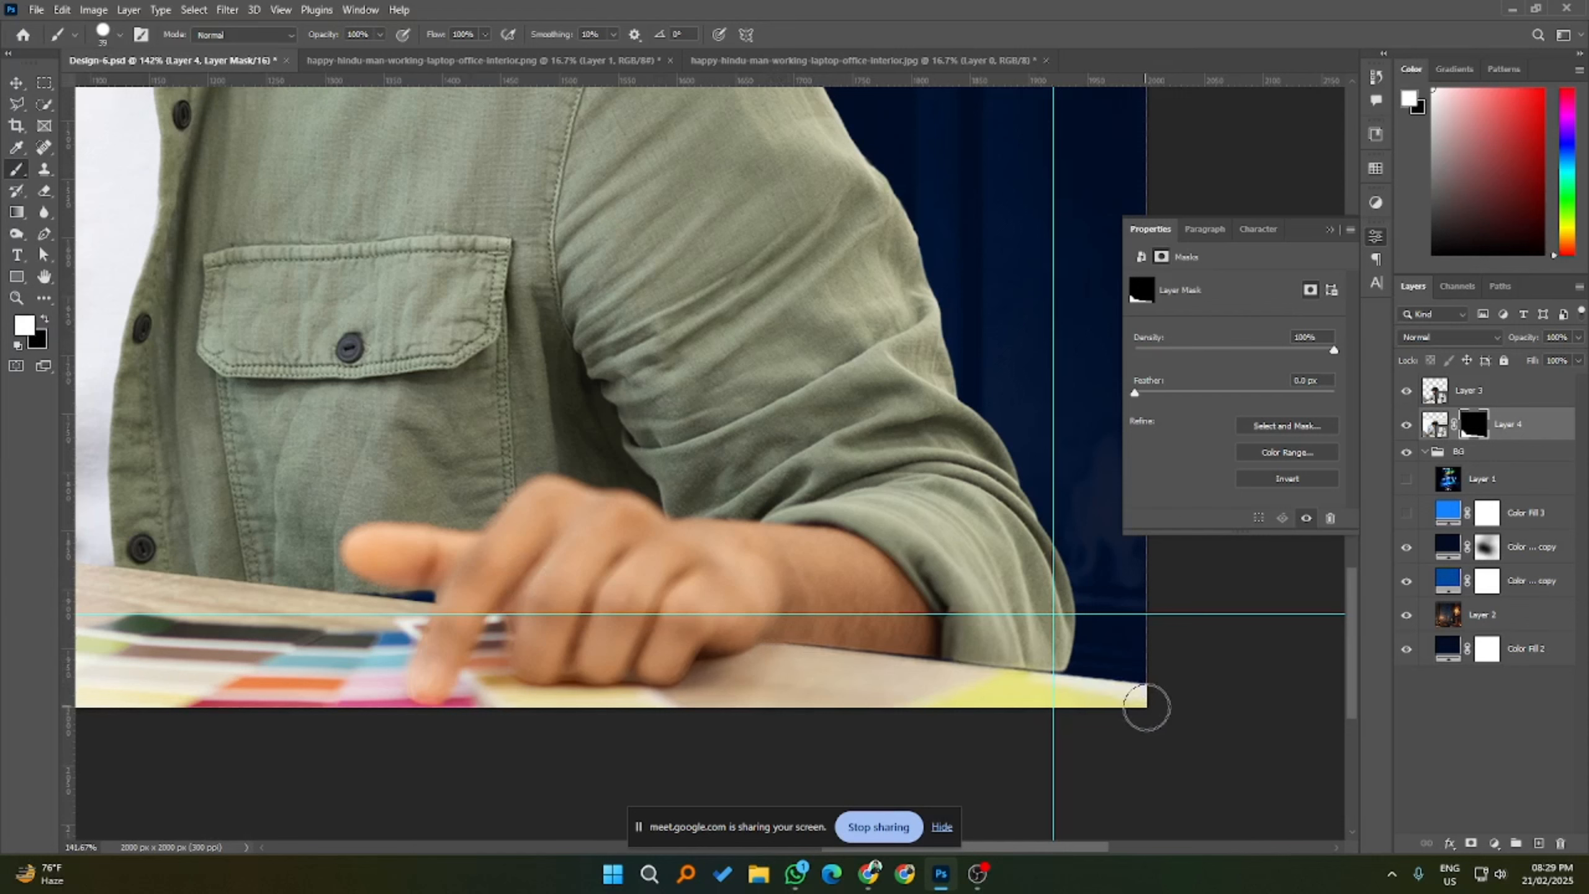
pyautogui.click(1143, 704)
pyautogui.keyDown('shift'); pyautogui.click(788, 660); pyautogui.keyUp('shift')
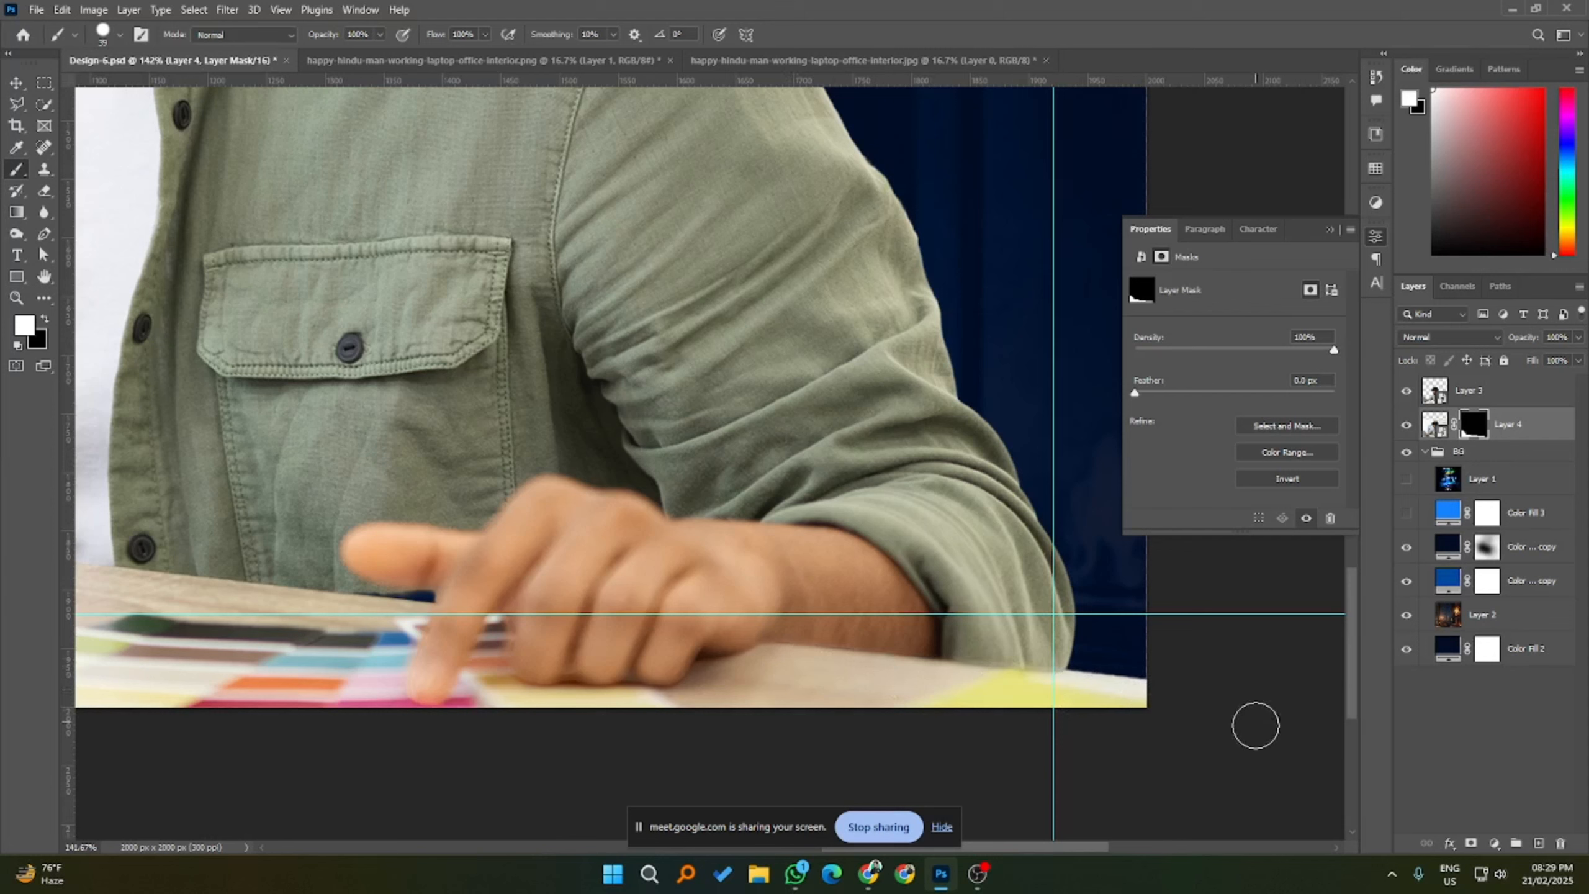
# - Examine the desk edge, hands, laptop and cup area for remaining mask flaws
pyautogui.click(869, 874)
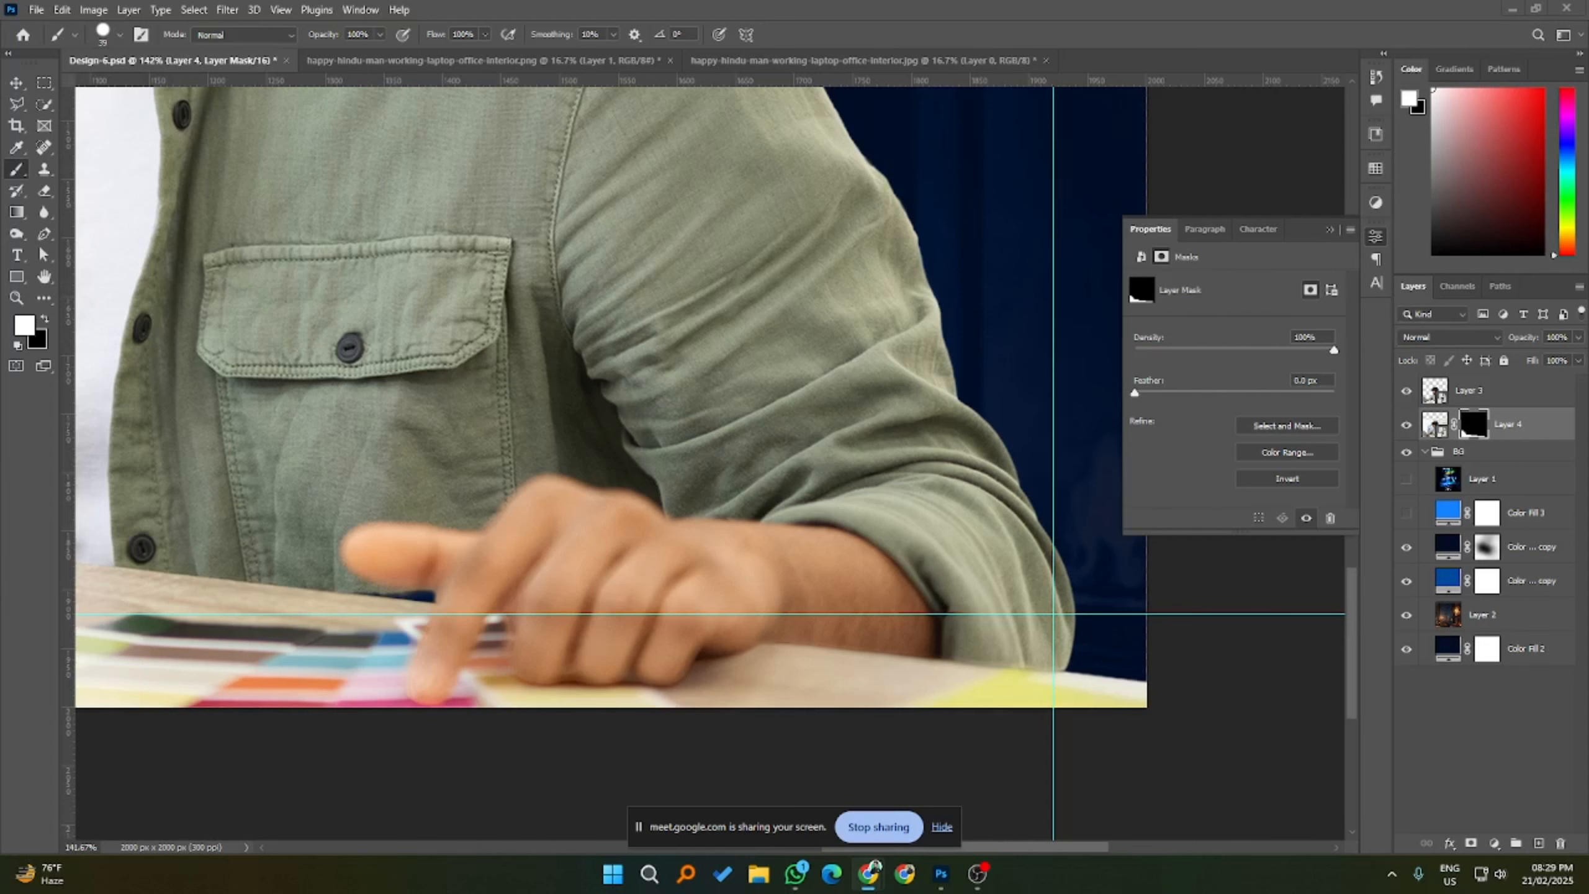
pyautogui.click(1104, 688)
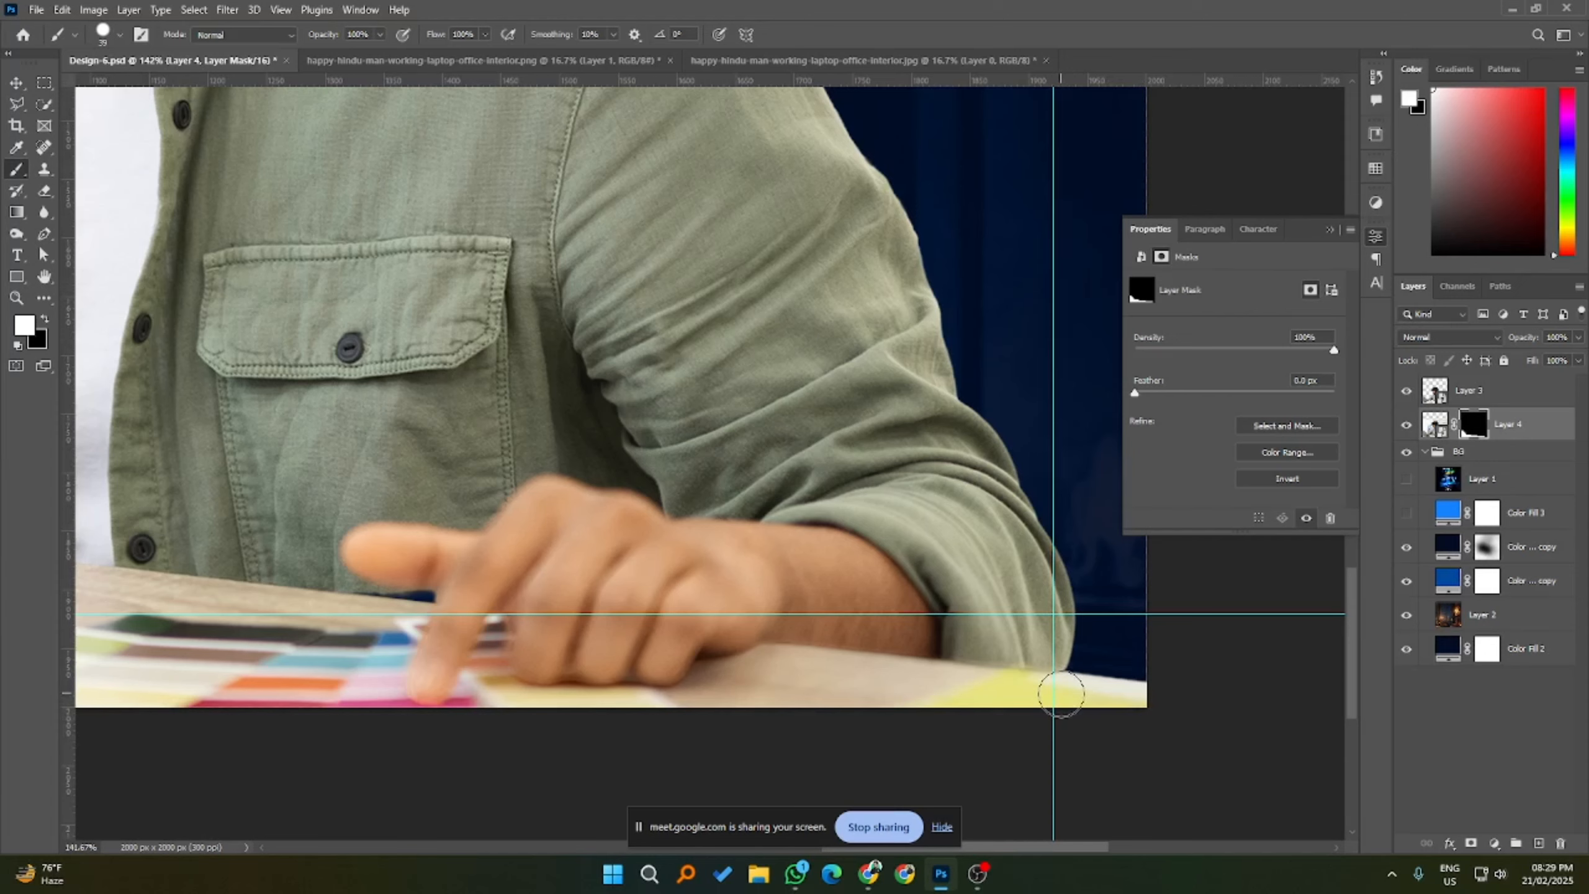
pyautogui.scroll(-6, 1142, 692)
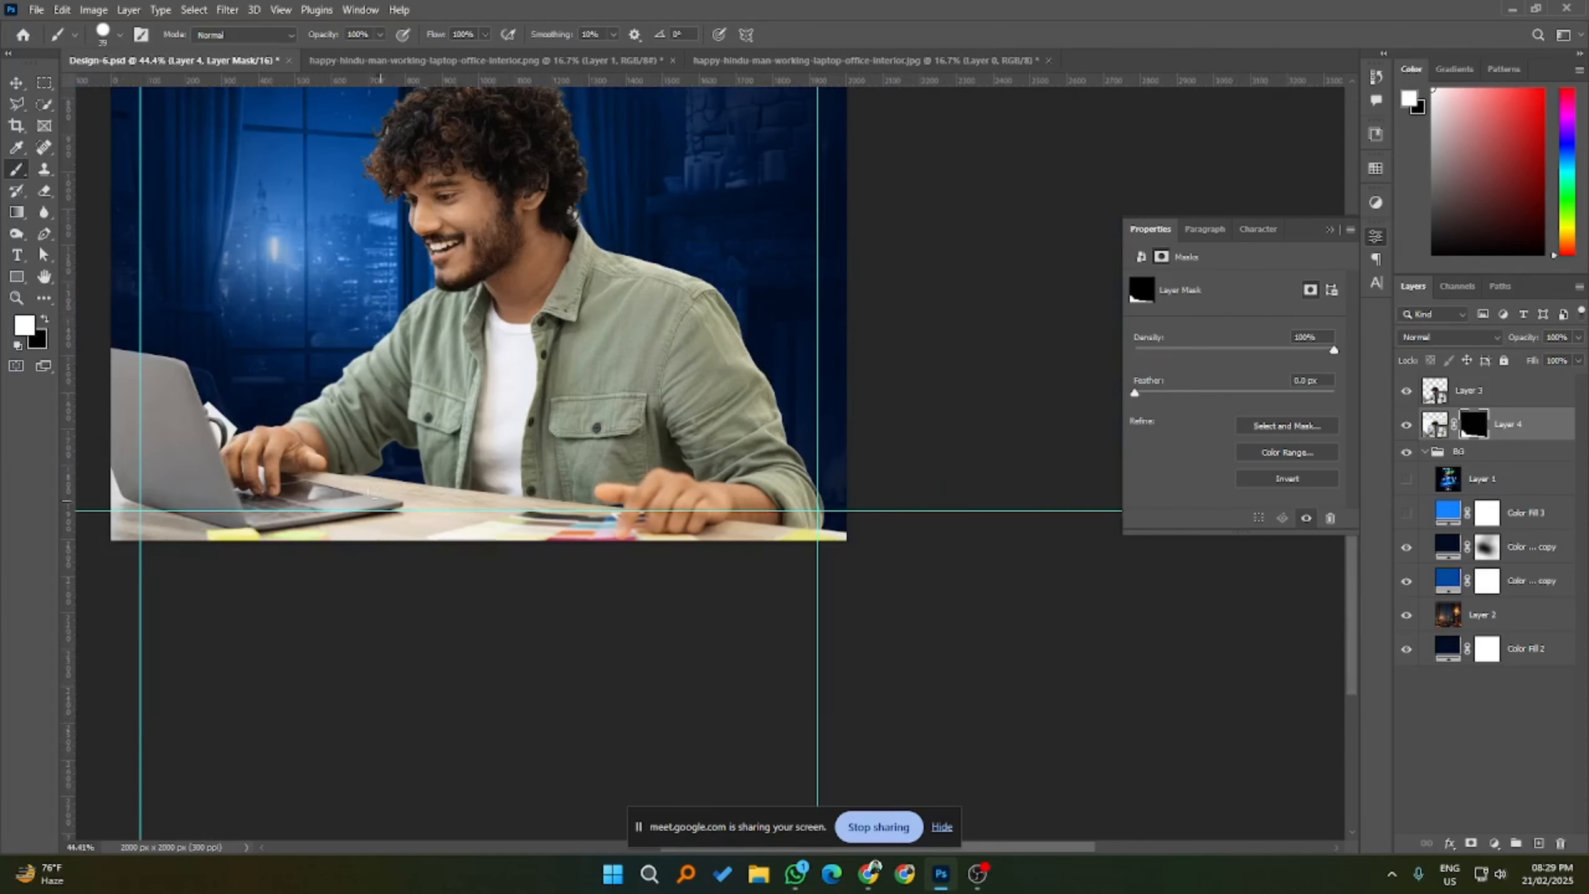
pyautogui.scroll(4, 376, 494)
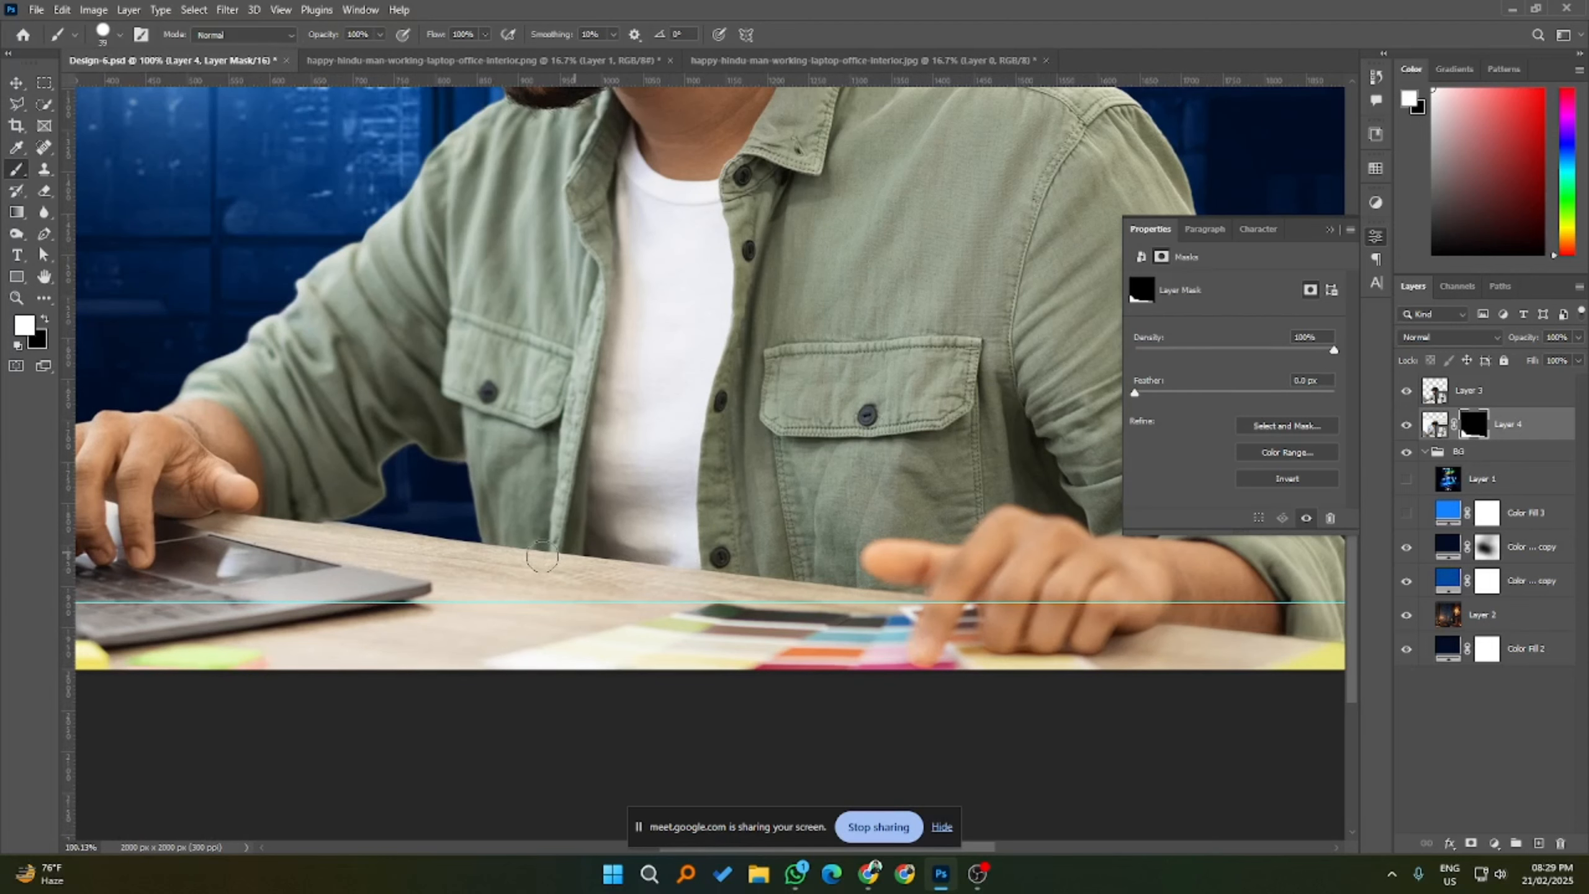
pyautogui.scroll(-3, 1013, 573)
pyautogui.scroll(4, 639, 558)
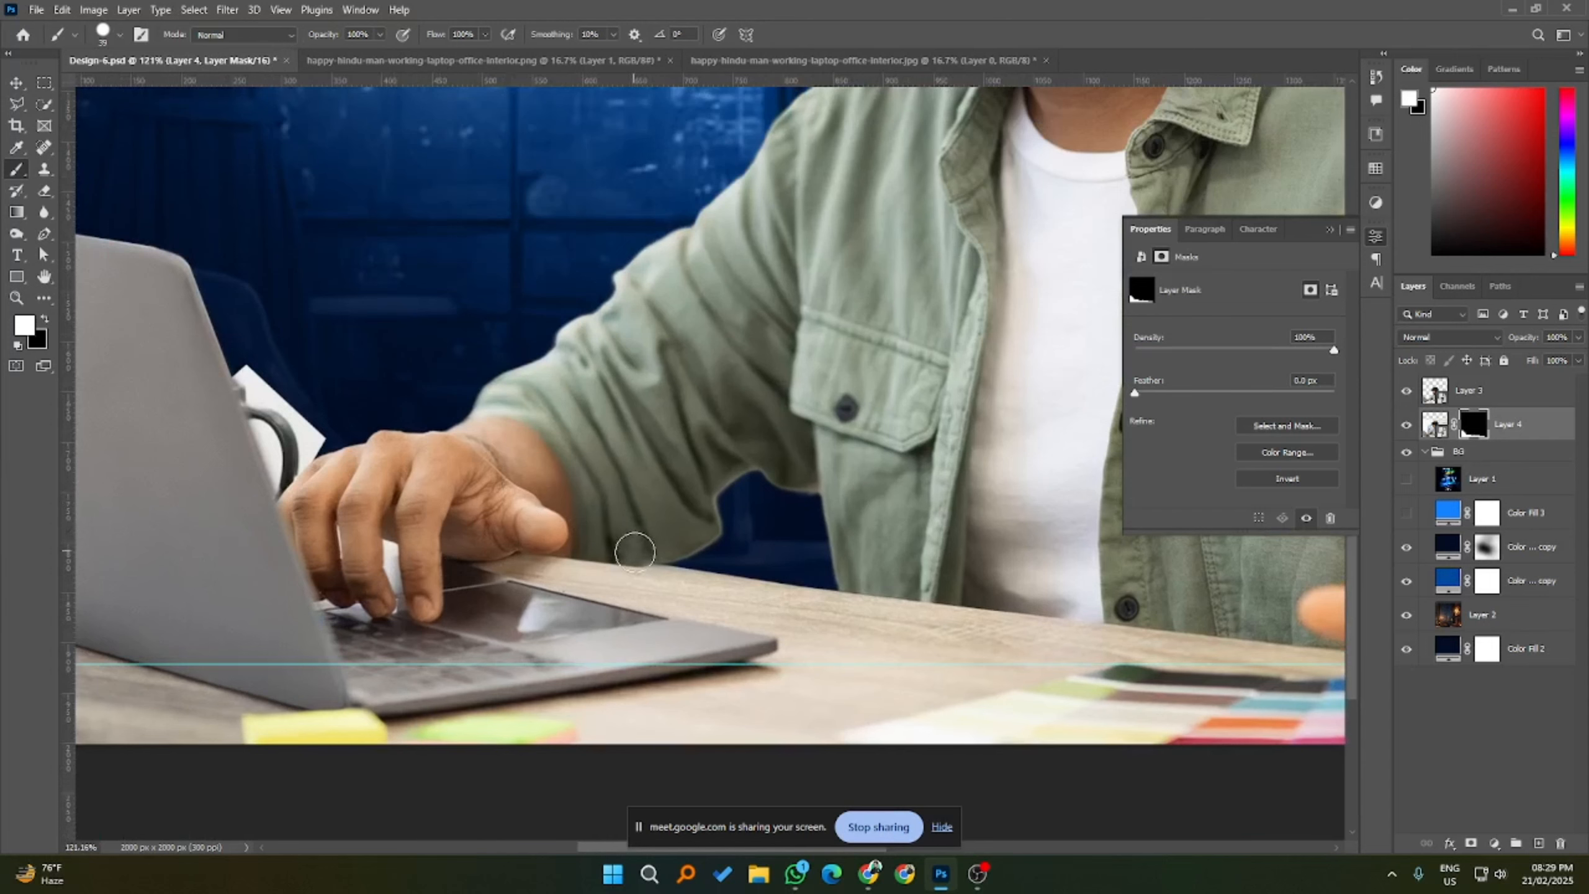
pyautogui.scroll(-3, 632, 554)
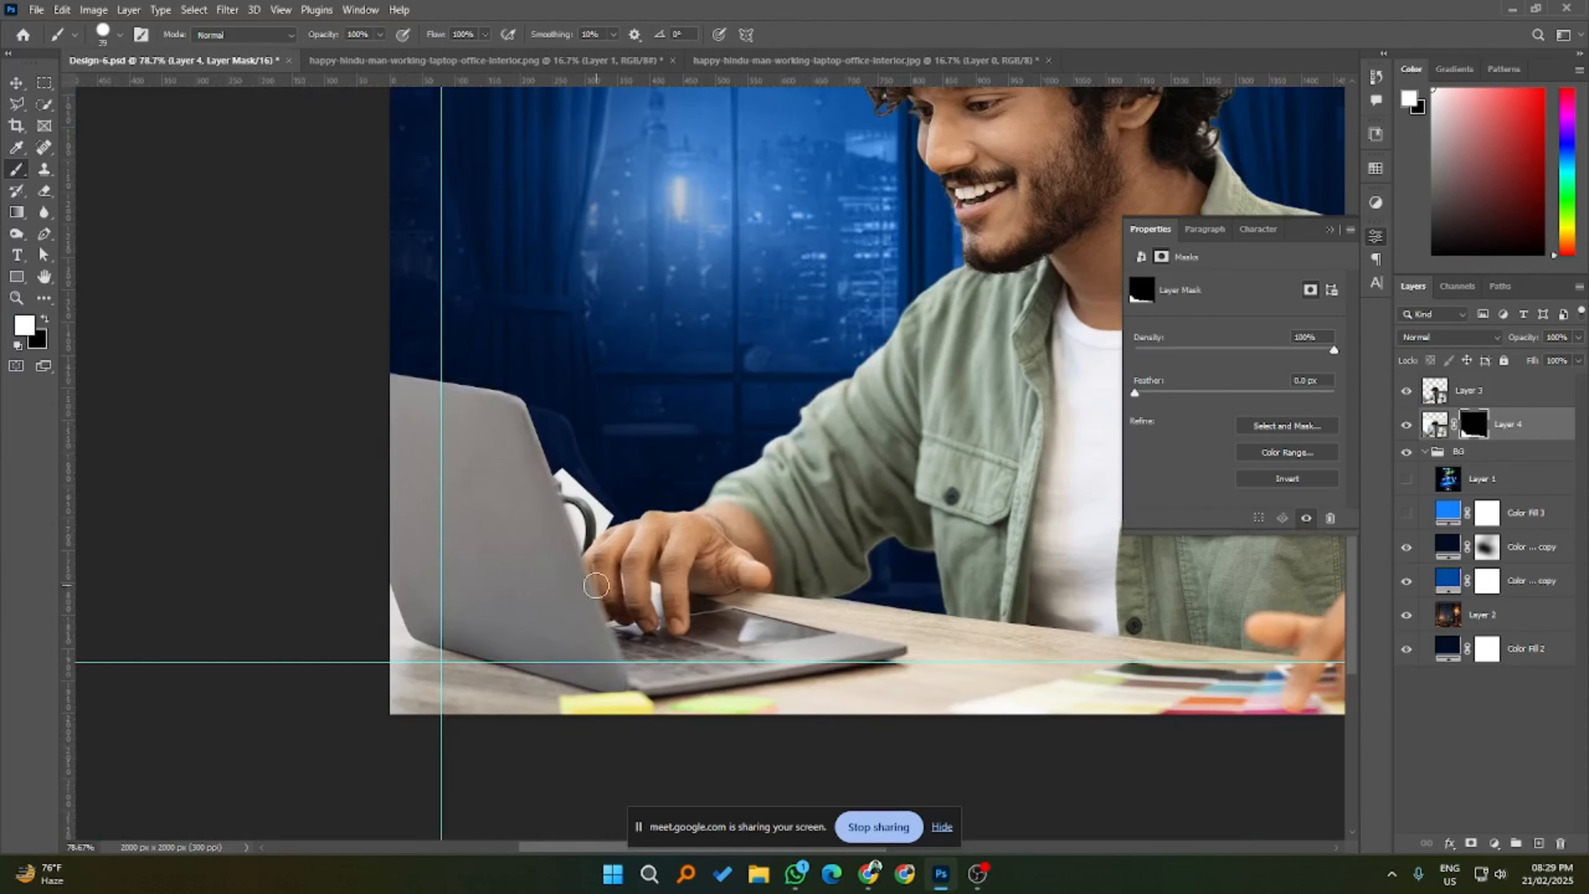
pyautogui.scroll(3, 591, 528)
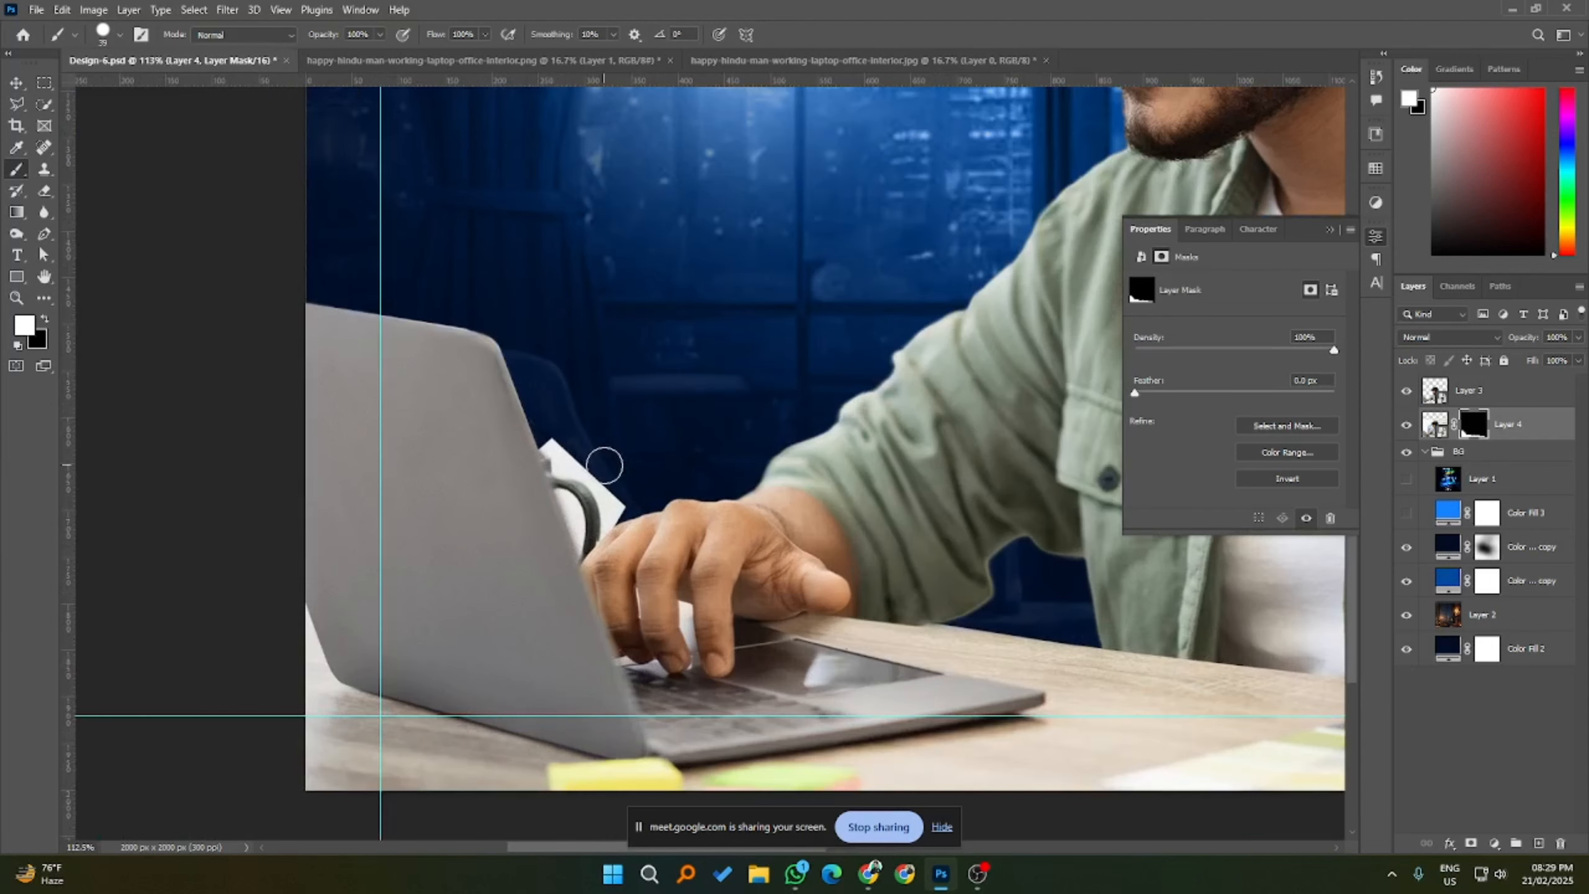
# - Paint black on the office photo's mask with a smaller brush to trim the white paper around the cup handle
pyautogui.press('x')
pyautogui.scroll(2, 591, 456)
pyautogui.scroll(2, 588, 454)
pyautogui.keyDown('alt'); pyautogui.rightClick(568, 450); pyautogui.keyUp('alt')
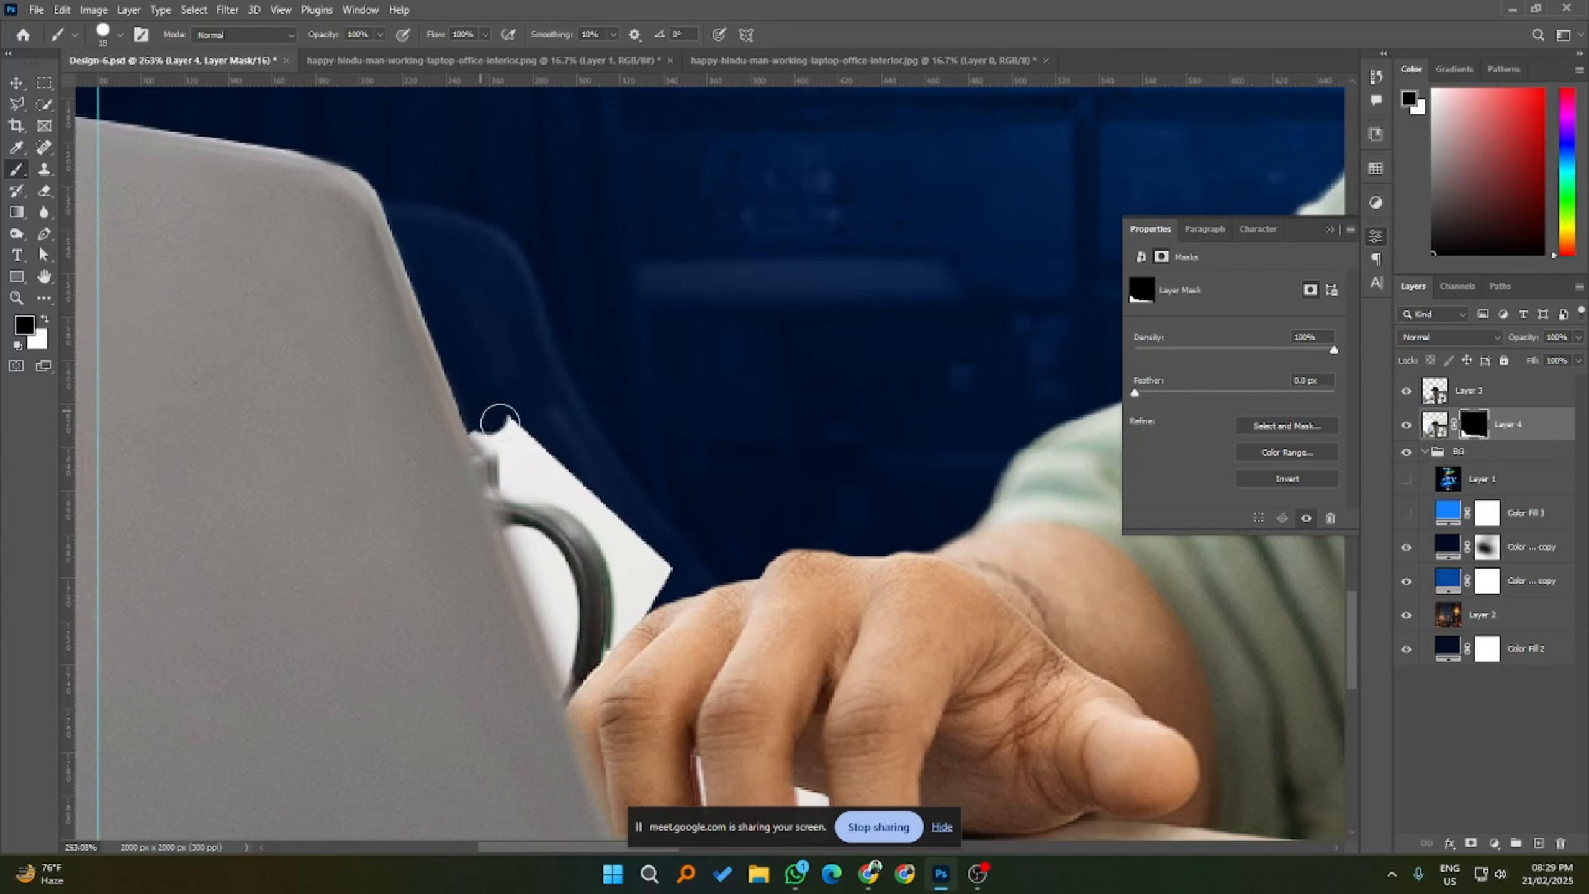
pyautogui.moveTo(635, 517)
pyautogui.mouseDown()
pyautogui.moveTo(646, 590)
pyautogui.moveTo(545, 480)
pyautogui.mouseUp()
pyautogui.hotkey('ctrl', 'z')
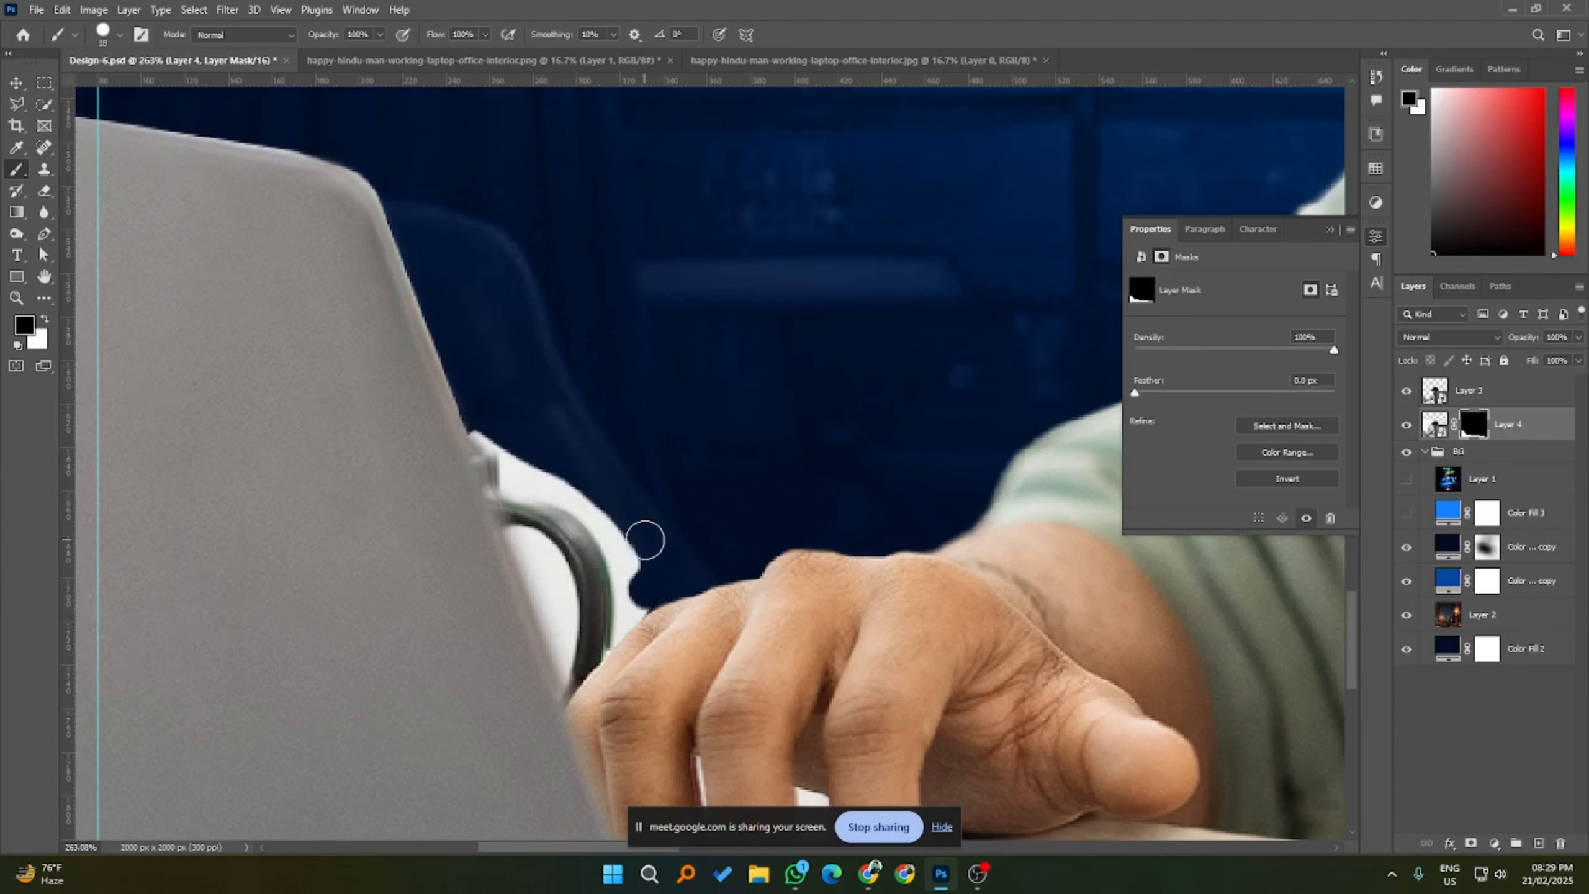
pyautogui.moveTo(645, 539); pyautogui.dragTo(508, 460)
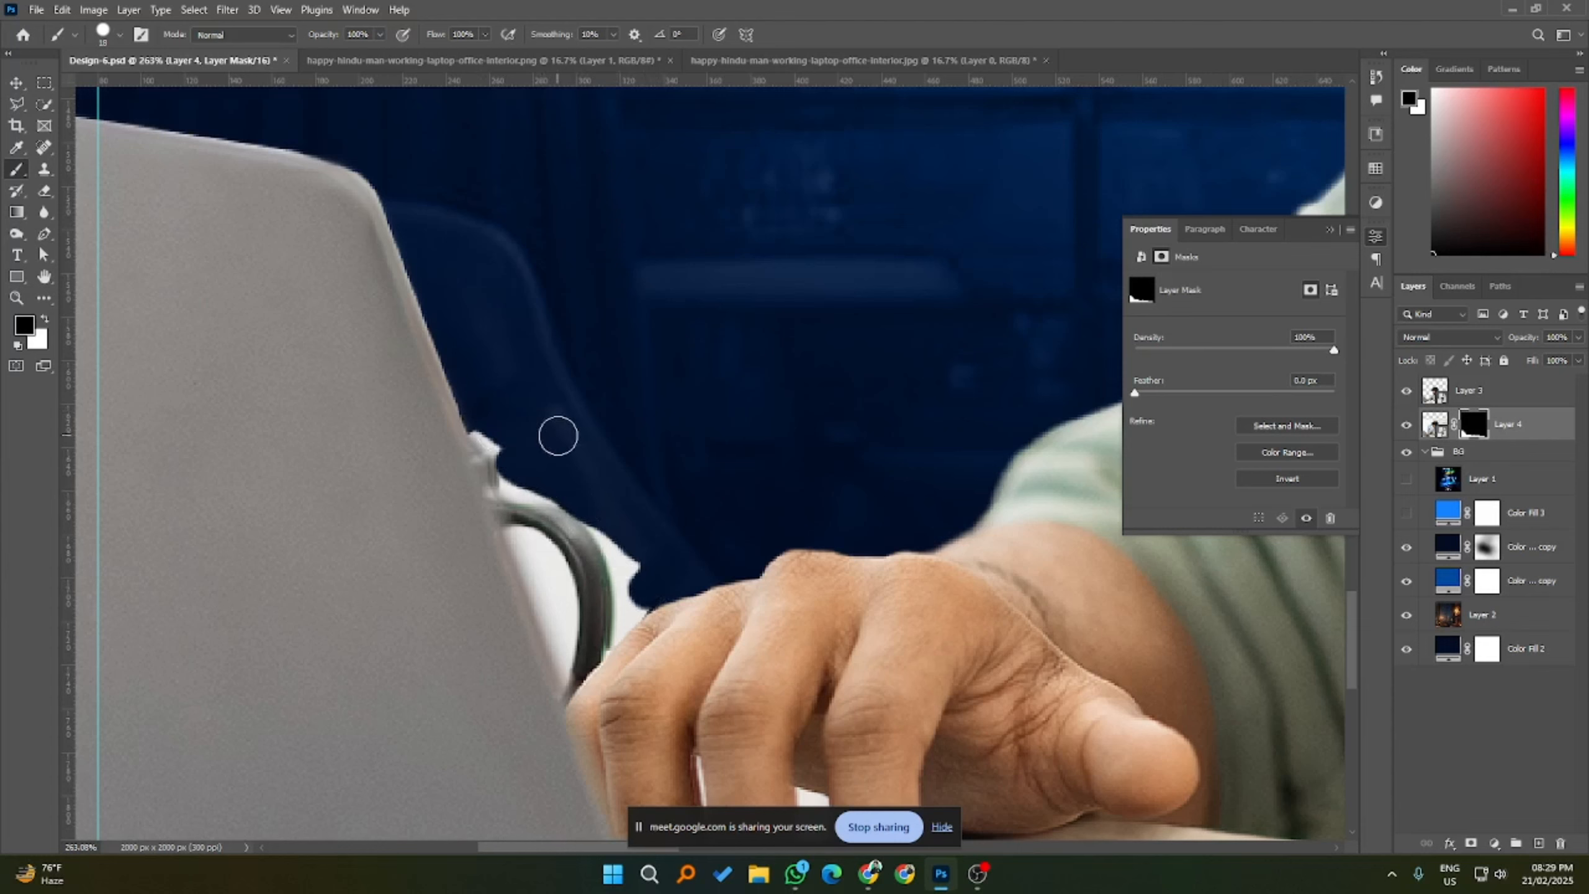
pyautogui.click(483, 419)
# - Paint black on the office photo's mask to clear the white gap between the cup handle and the laptop's edge
pyautogui.scroll(-3, 578, 508)
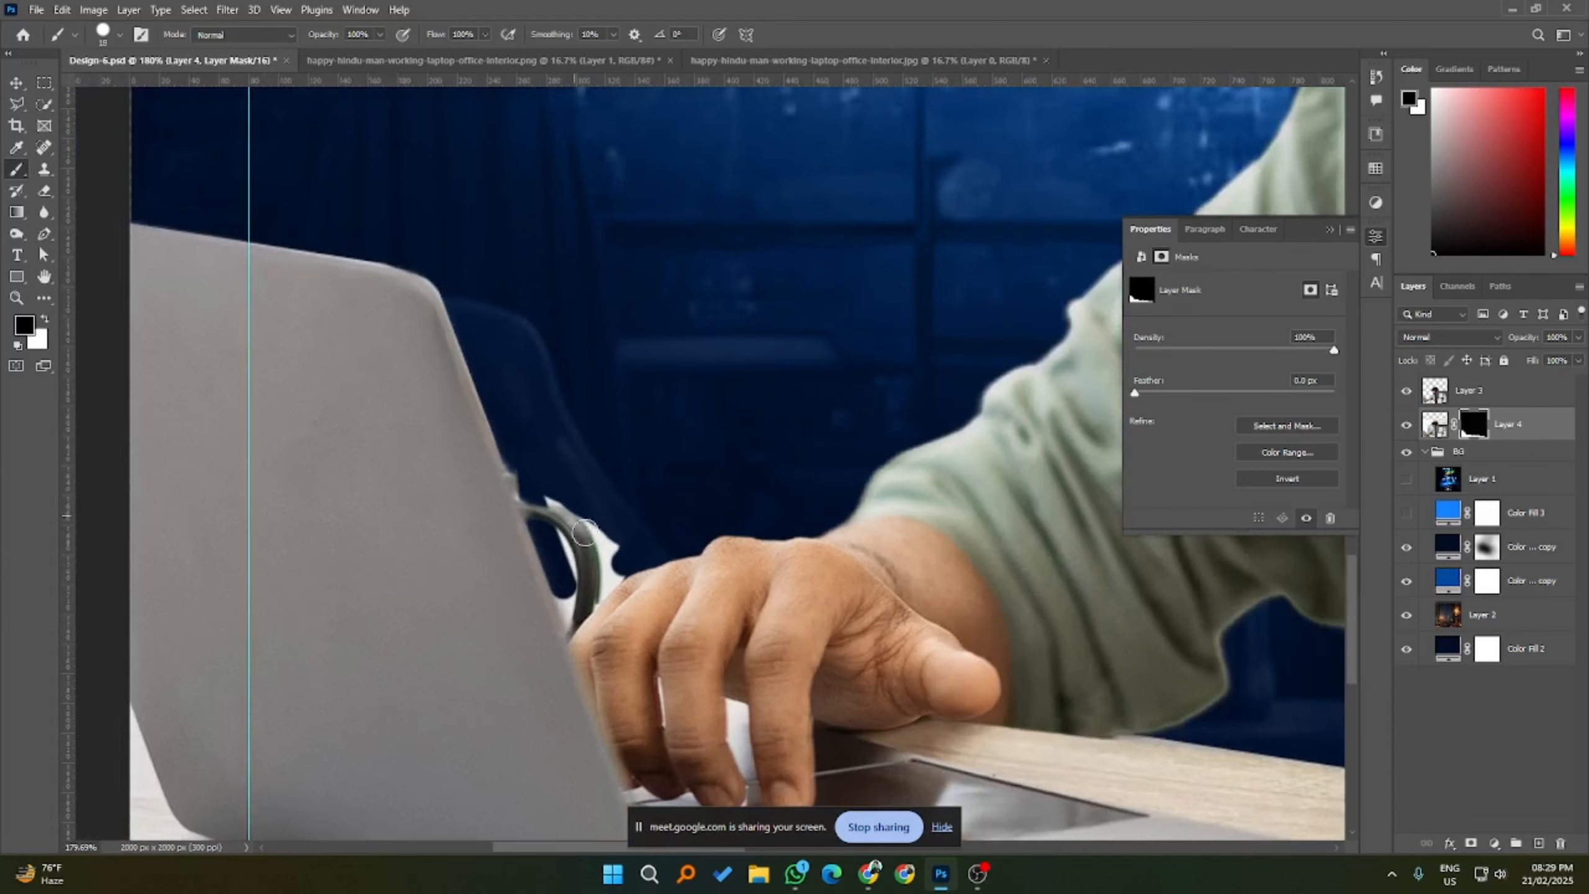
pyautogui.scroll(-1, 610, 535)
pyautogui.scroll(5, 601, 545)
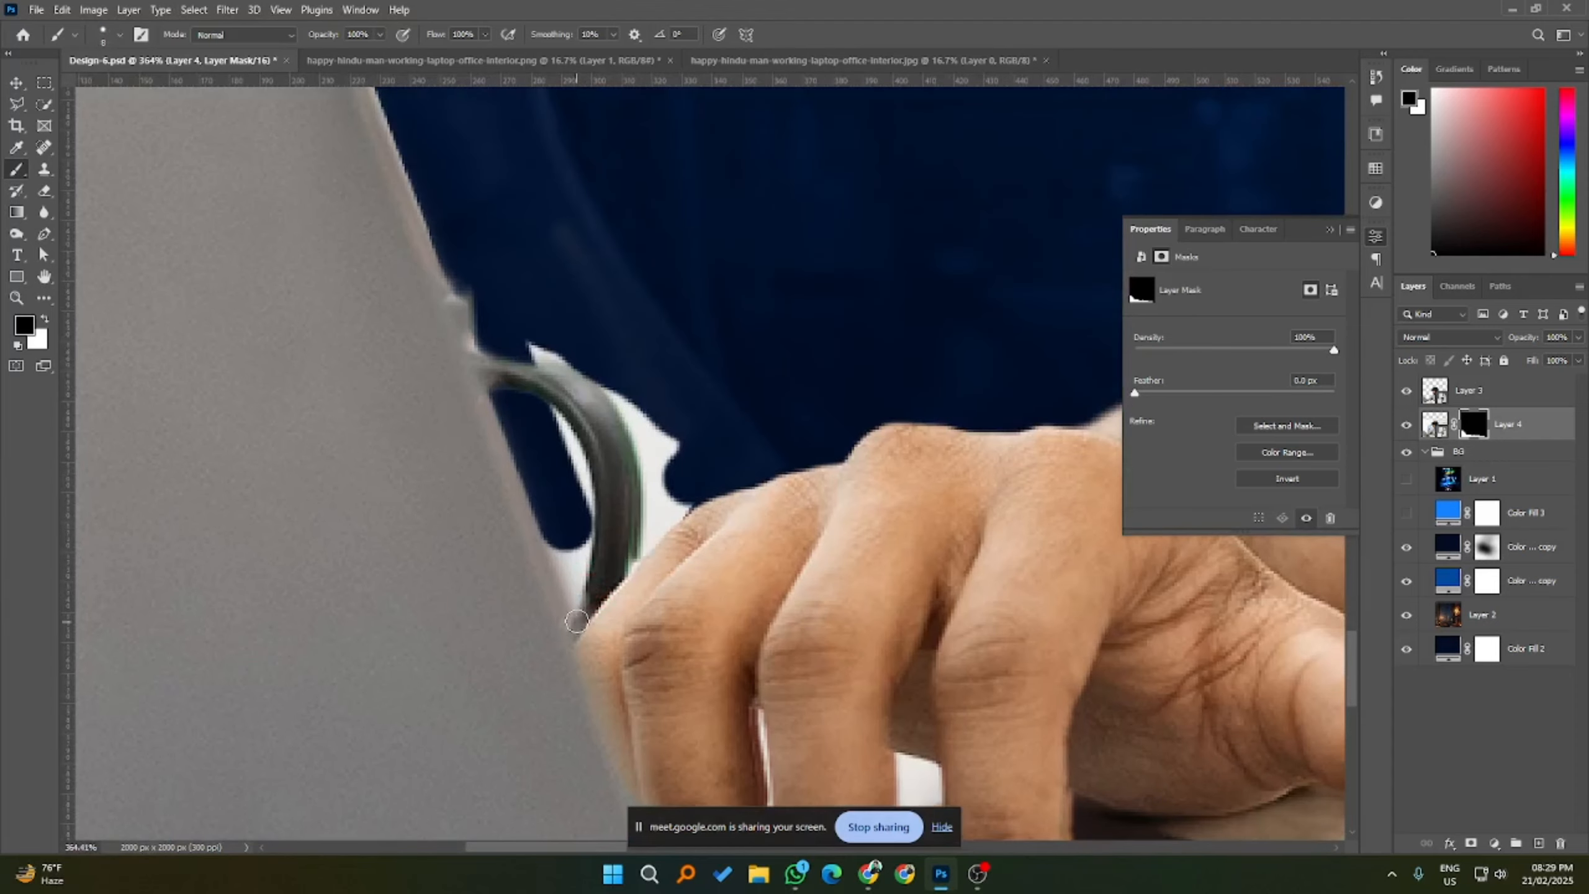
pyautogui.moveTo(580, 613); pyautogui.dragTo(455, 277)
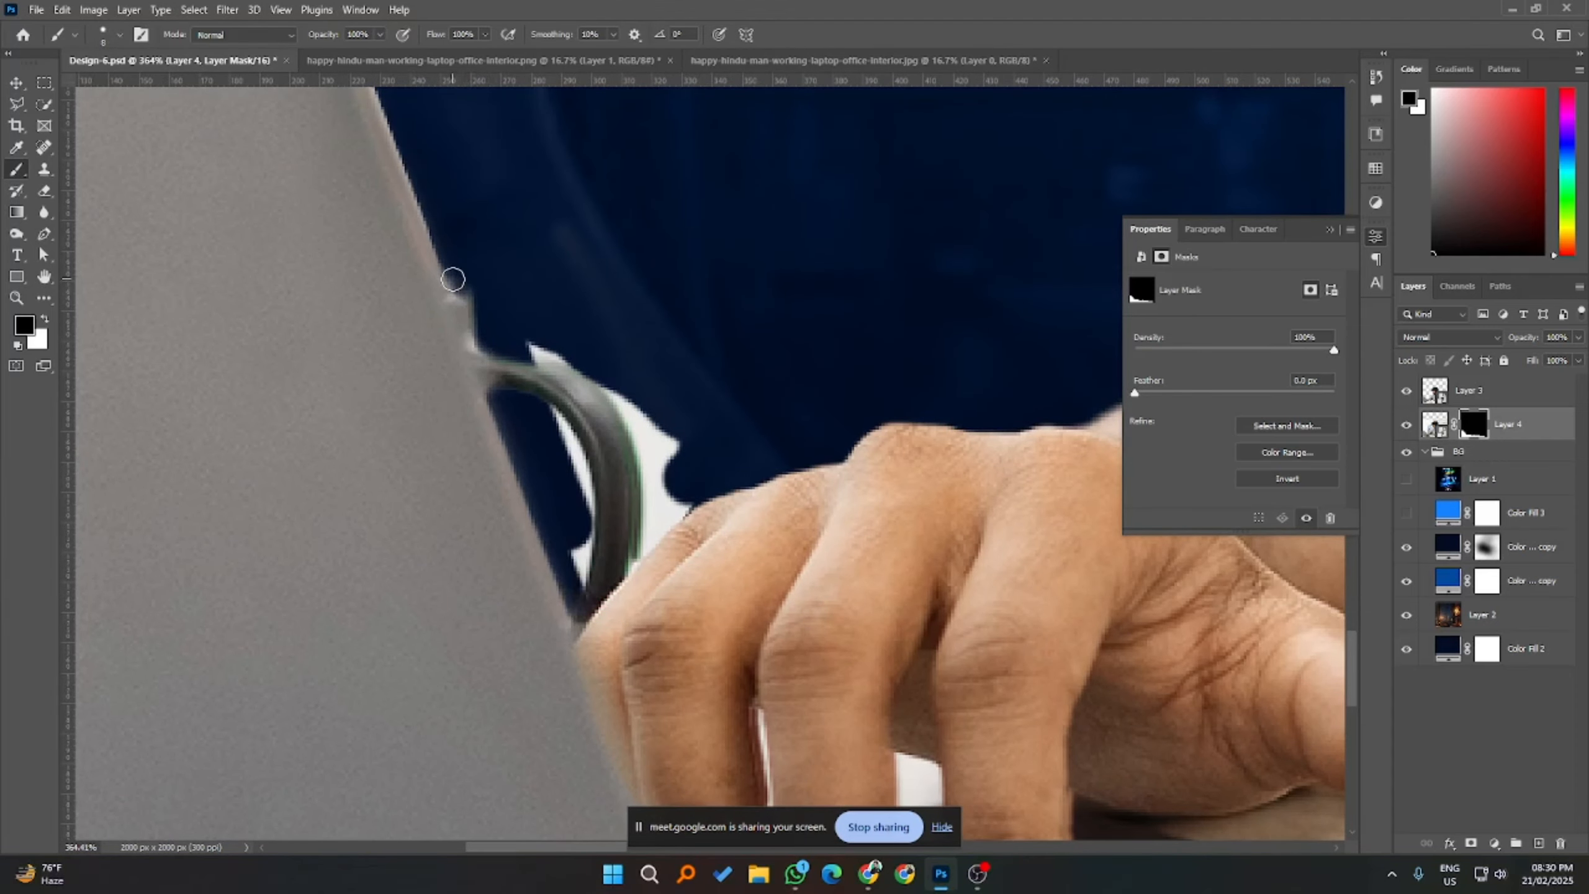
# - Add a layer mask to the man cutout and paint black on it to hide the cup handle's end beside the laptop
pyautogui.click(1462, 390)
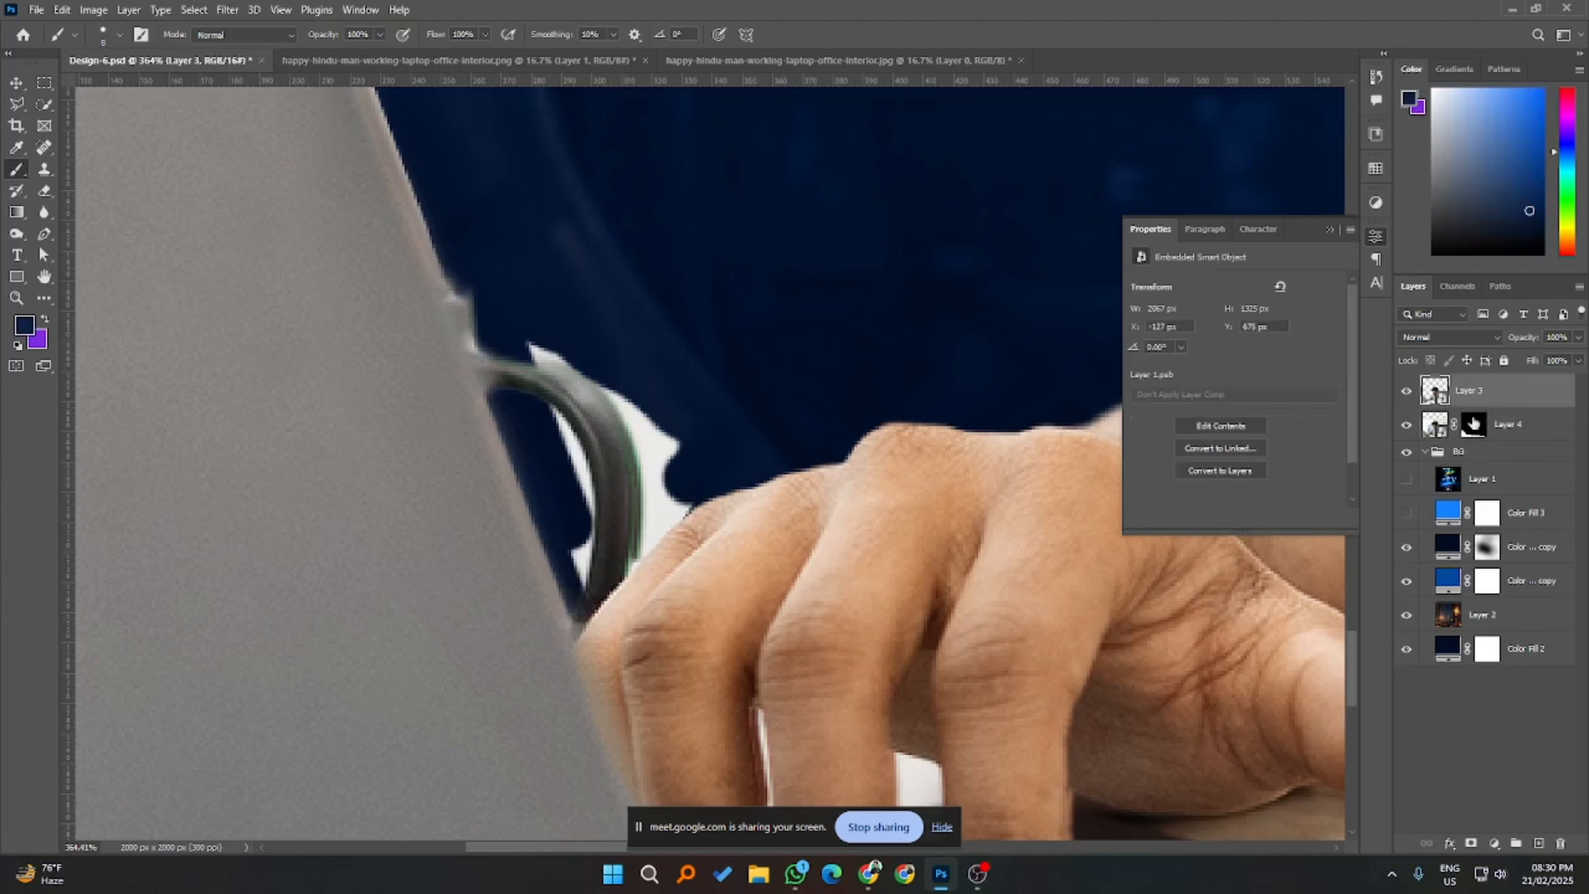
pyautogui.click(1471, 843)
pyautogui.keyDown('alt'); pyautogui.rightClick(550, 349); pyautogui.keyUp('alt')
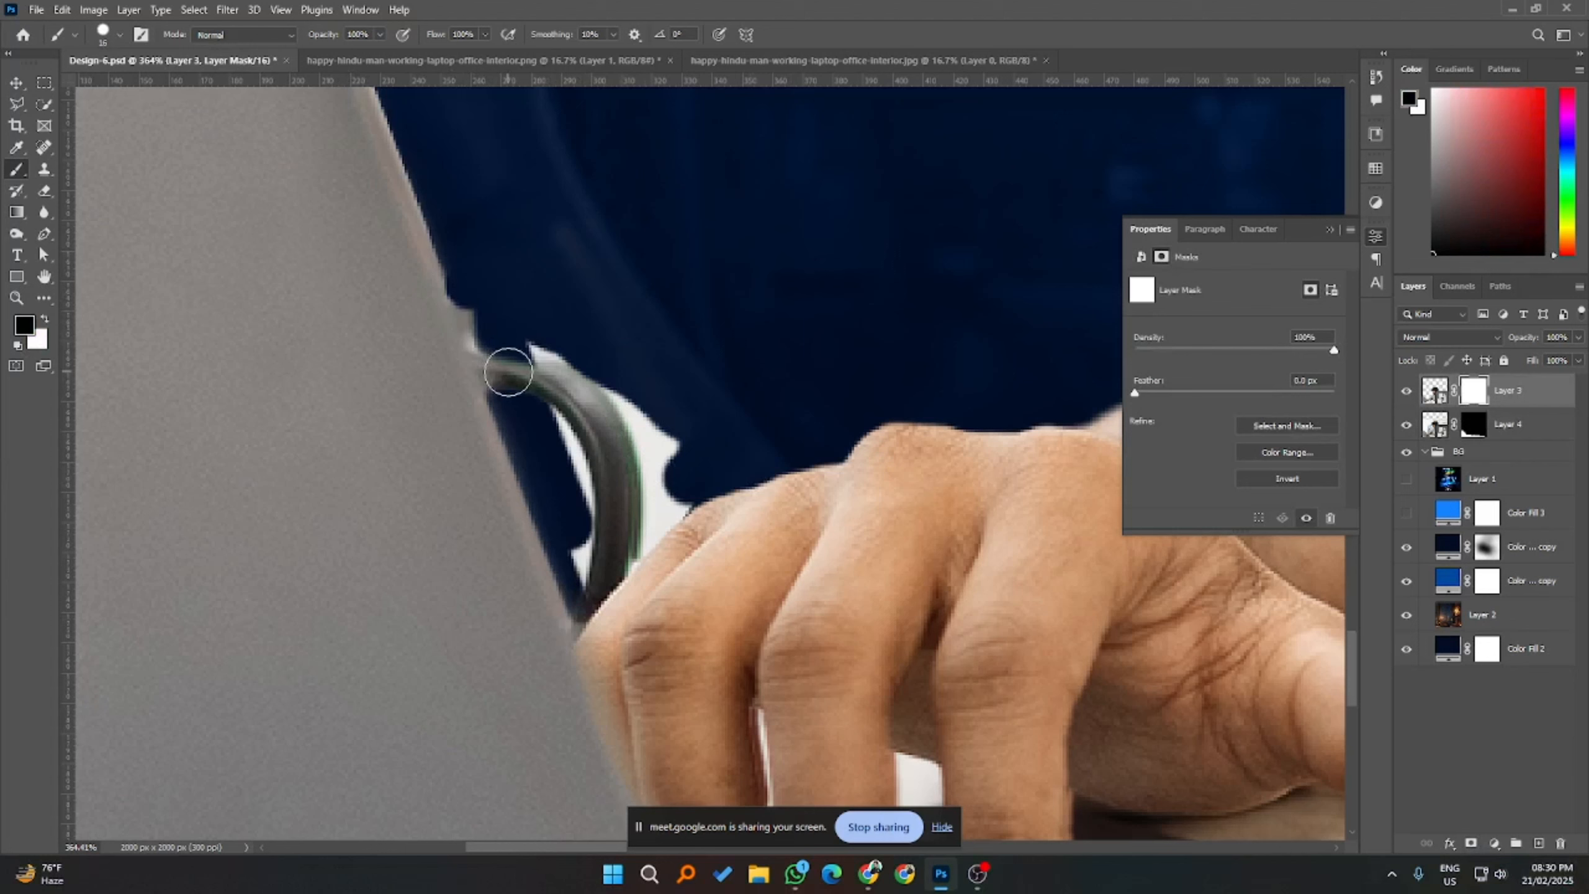
pyautogui.moveTo(507, 365); pyautogui.dragTo(518, 377)
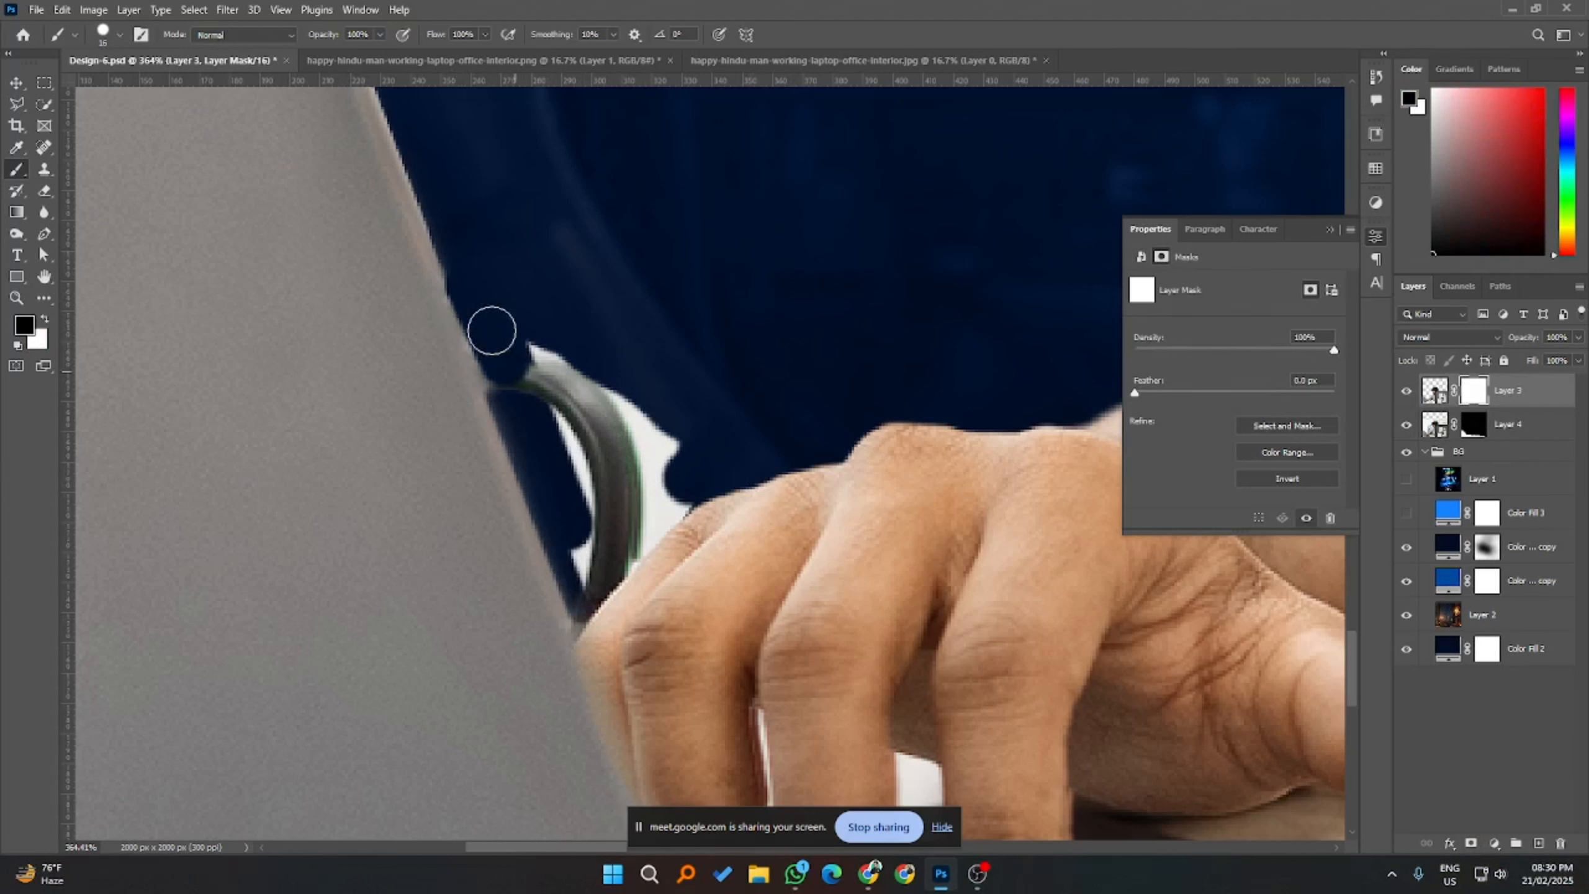
pyautogui.hotkey('ctrl', 'z')
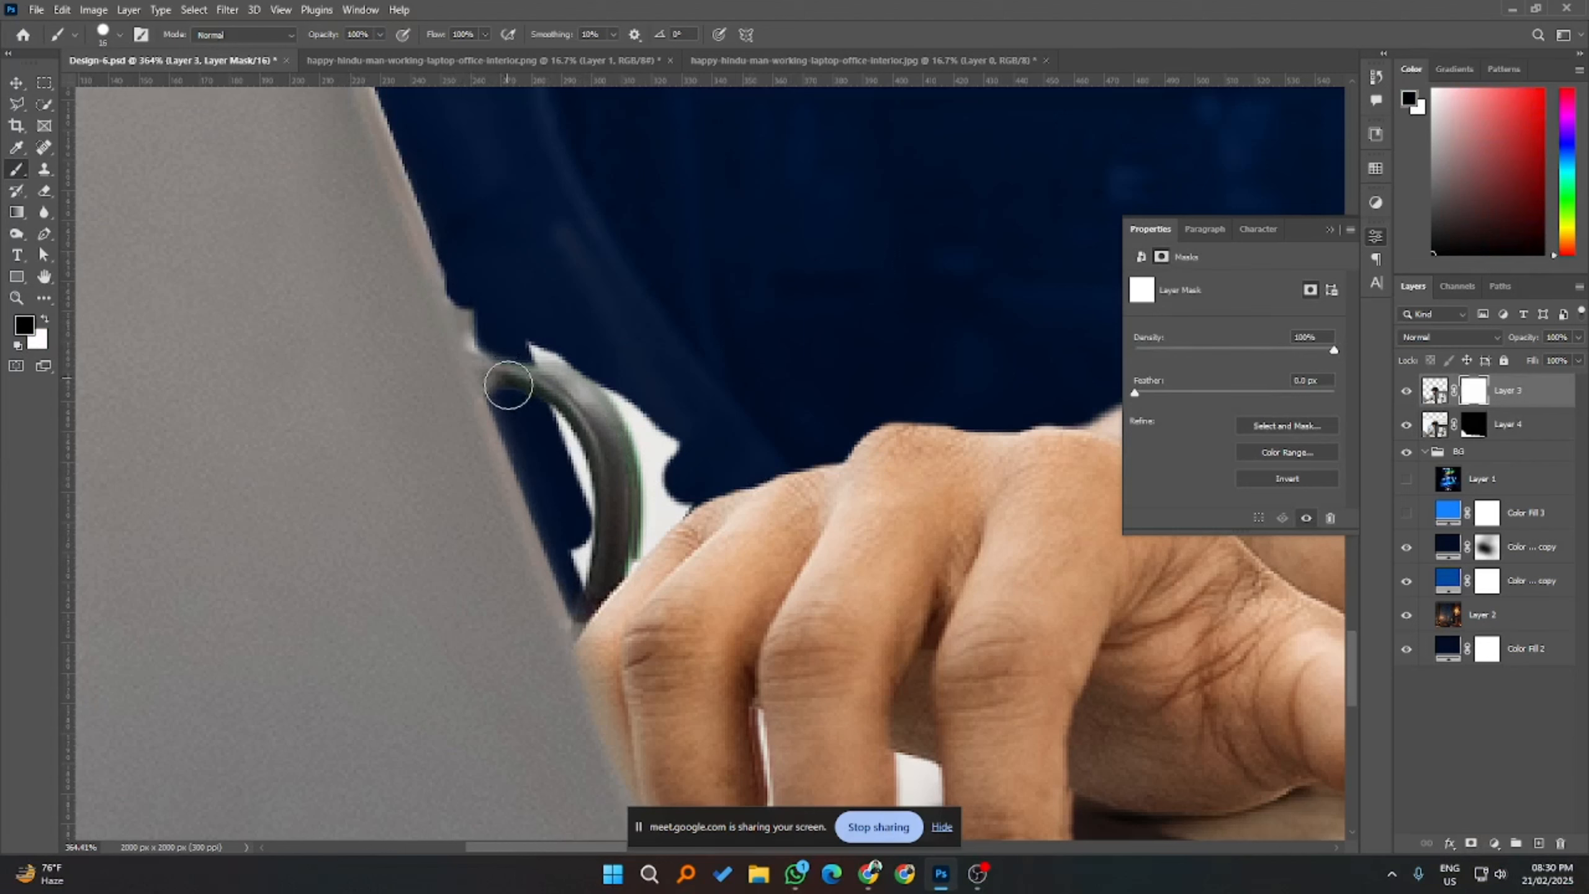
pyautogui.hotkey('ctrl', 'shift', 'z')
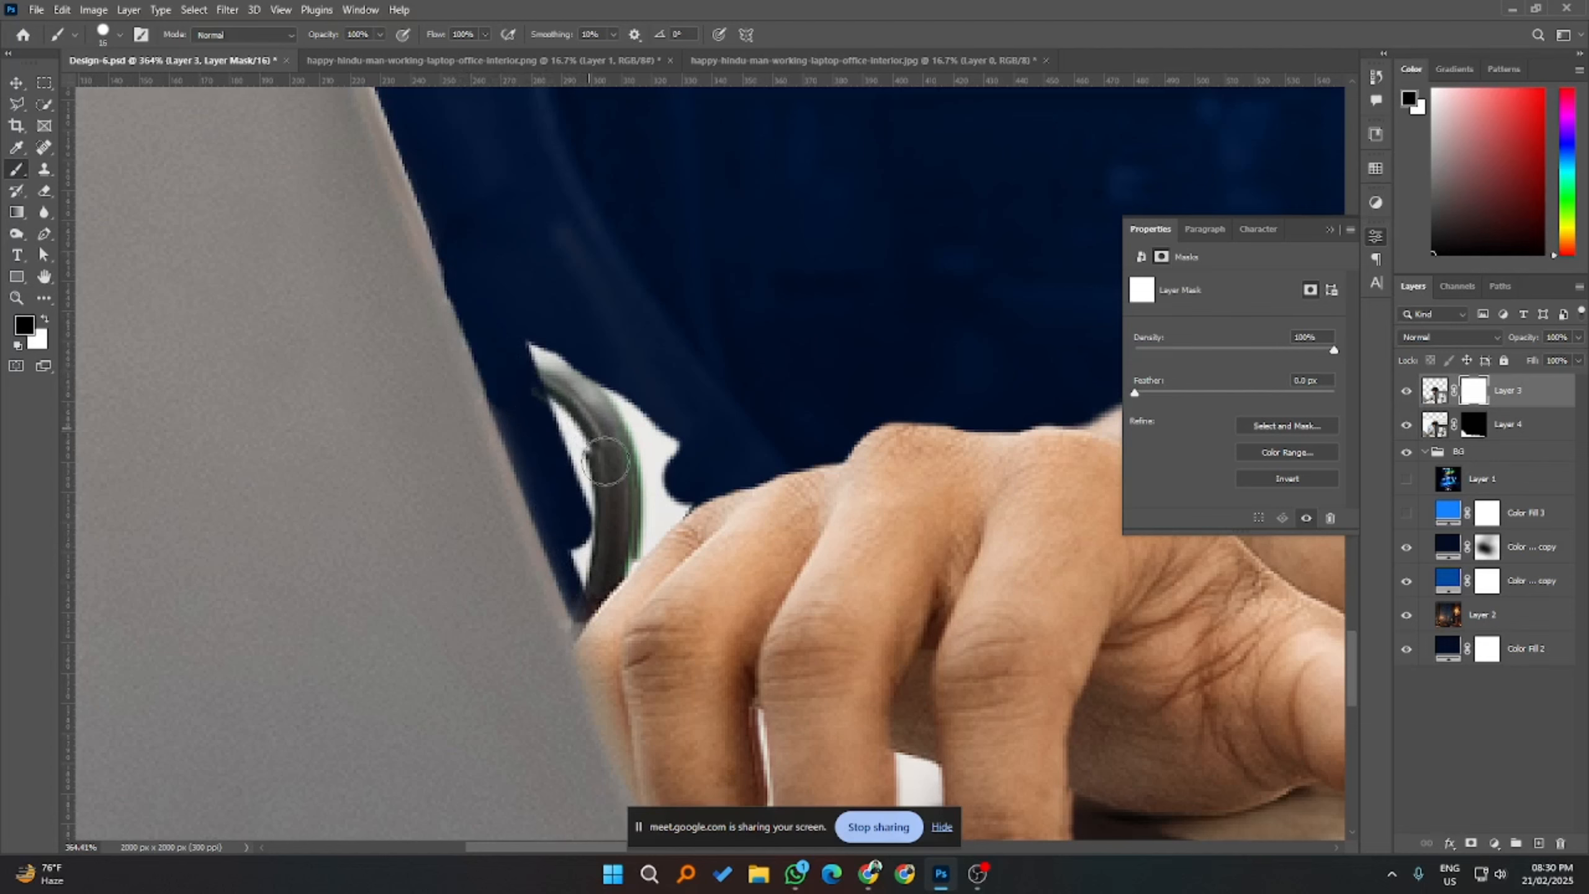
# - Paint black on the masks of the office photo and man cutout to hide the remaining cup handle, white paper and specks above the hand
pyautogui.click(1464, 432)
pyautogui.moveTo(595, 355)
pyautogui.mouseDown()
pyautogui.moveTo(581, 435)
pyautogui.moveTo(598, 461)
pyautogui.moveTo(598, 372)
pyautogui.moveTo(670, 461)
pyautogui.moveTo(658, 533)
pyautogui.moveTo(633, 440)
pyautogui.moveTo(633, 553)
pyautogui.moveTo(652, 553)
pyautogui.moveTo(615, 407)
pyautogui.moveTo(690, 539)
pyautogui.moveTo(623, 421)
pyautogui.moveTo(635, 567)
pyautogui.moveTo(595, 544)
pyautogui.moveTo(621, 608)
pyautogui.mouseUp()
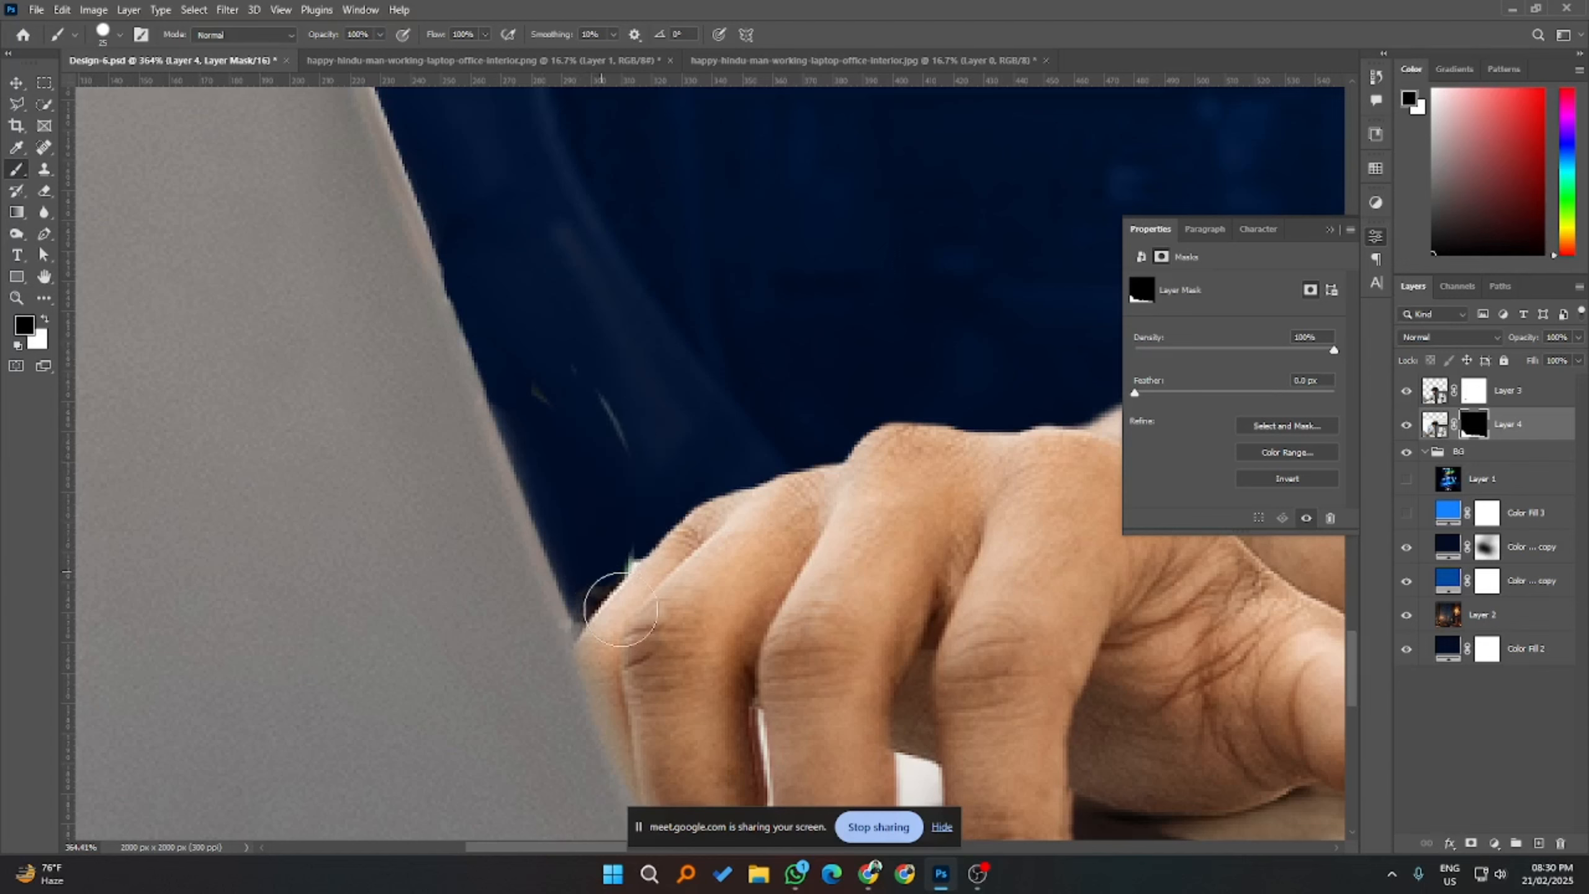
pyautogui.click(1471, 394)
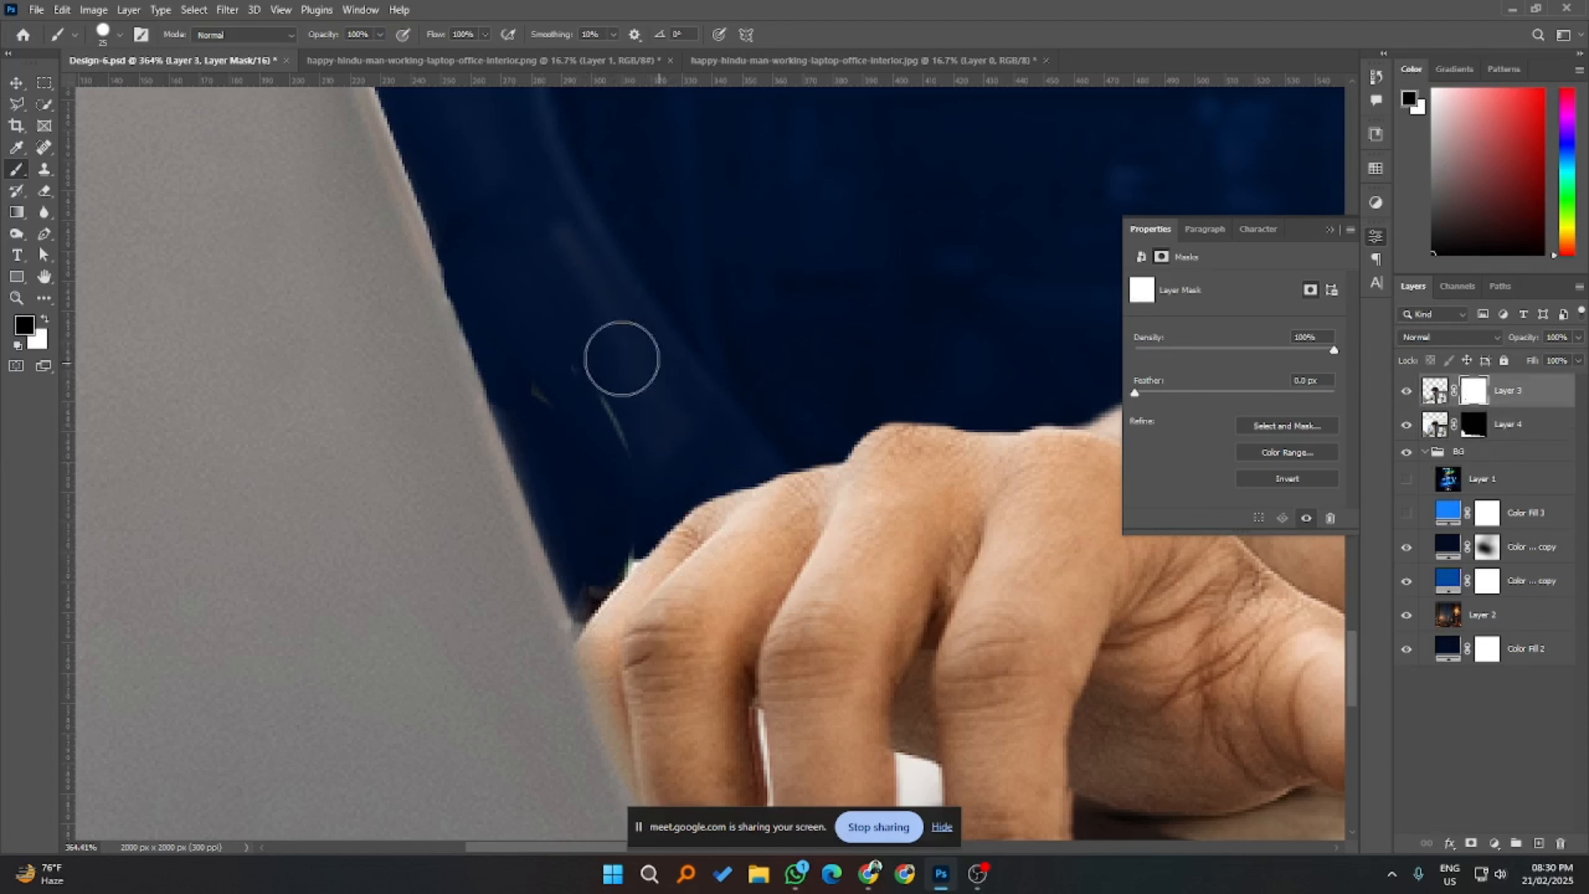
pyautogui.moveTo(620, 355)
pyautogui.mouseDown()
pyautogui.moveTo(550, 328)
pyautogui.moveTo(647, 490)
pyautogui.moveTo(568, 358)
pyautogui.mouseUp()
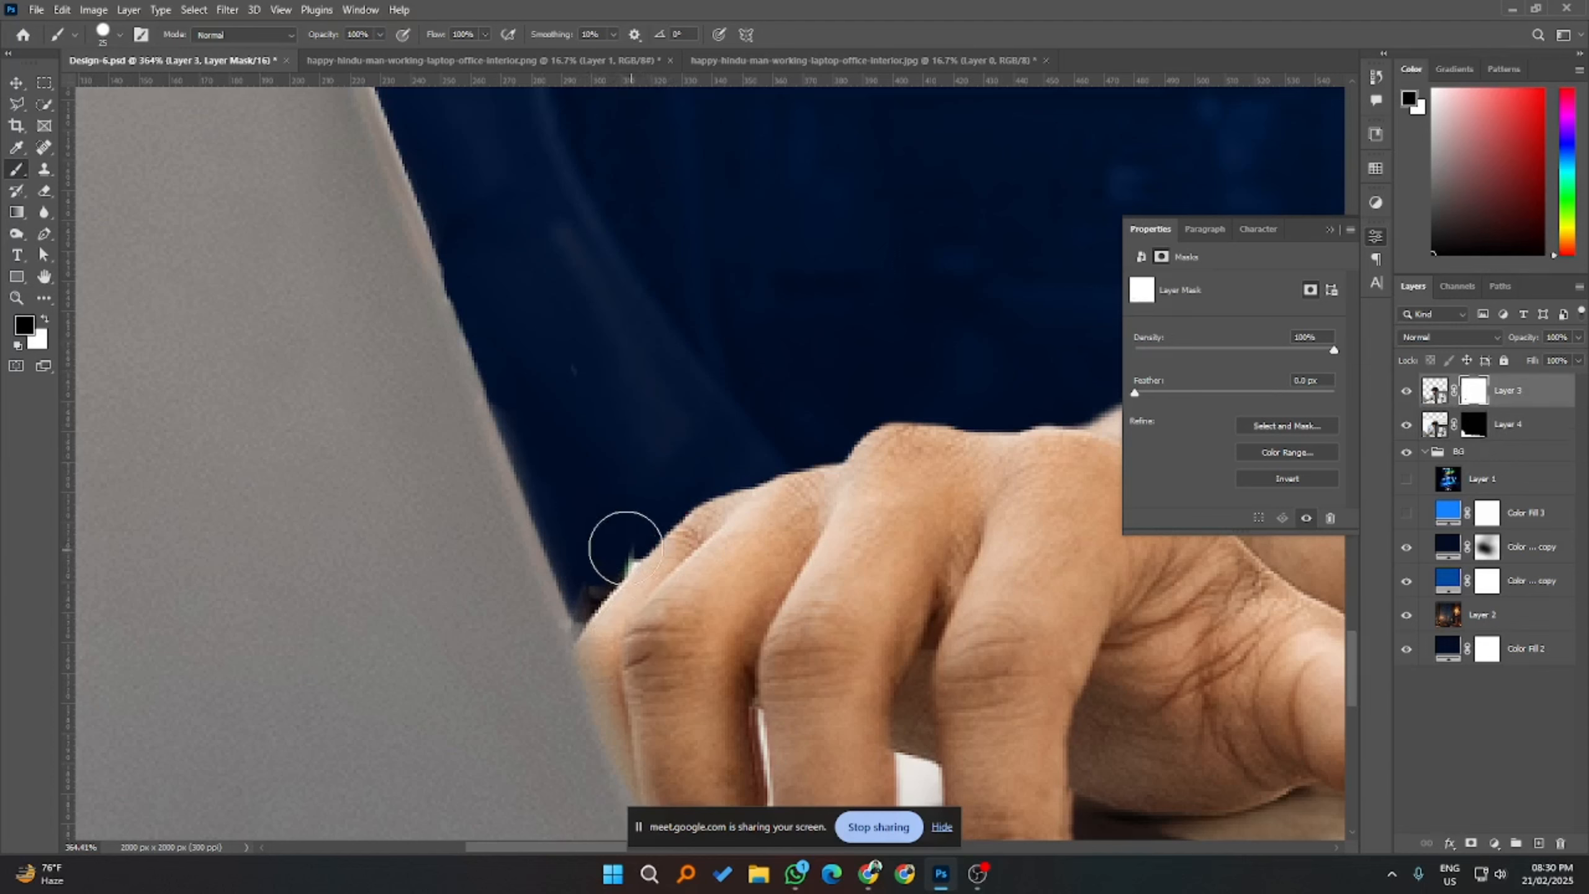
pyautogui.moveTo(617, 538)
pyautogui.mouseDown()
pyautogui.moveTo(602, 586)
pyautogui.moveTo(613, 566)
pyautogui.moveTo(595, 604)
pyautogui.moveTo(592, 525)
pyautogui.mouseUp()
# - Touch up the office photo's mask in black at the laptop's upper corner with a smaller brush
pyautogui.scroll(-2, 594, 525)
pyautogui.scroll(-2, 655, 544)
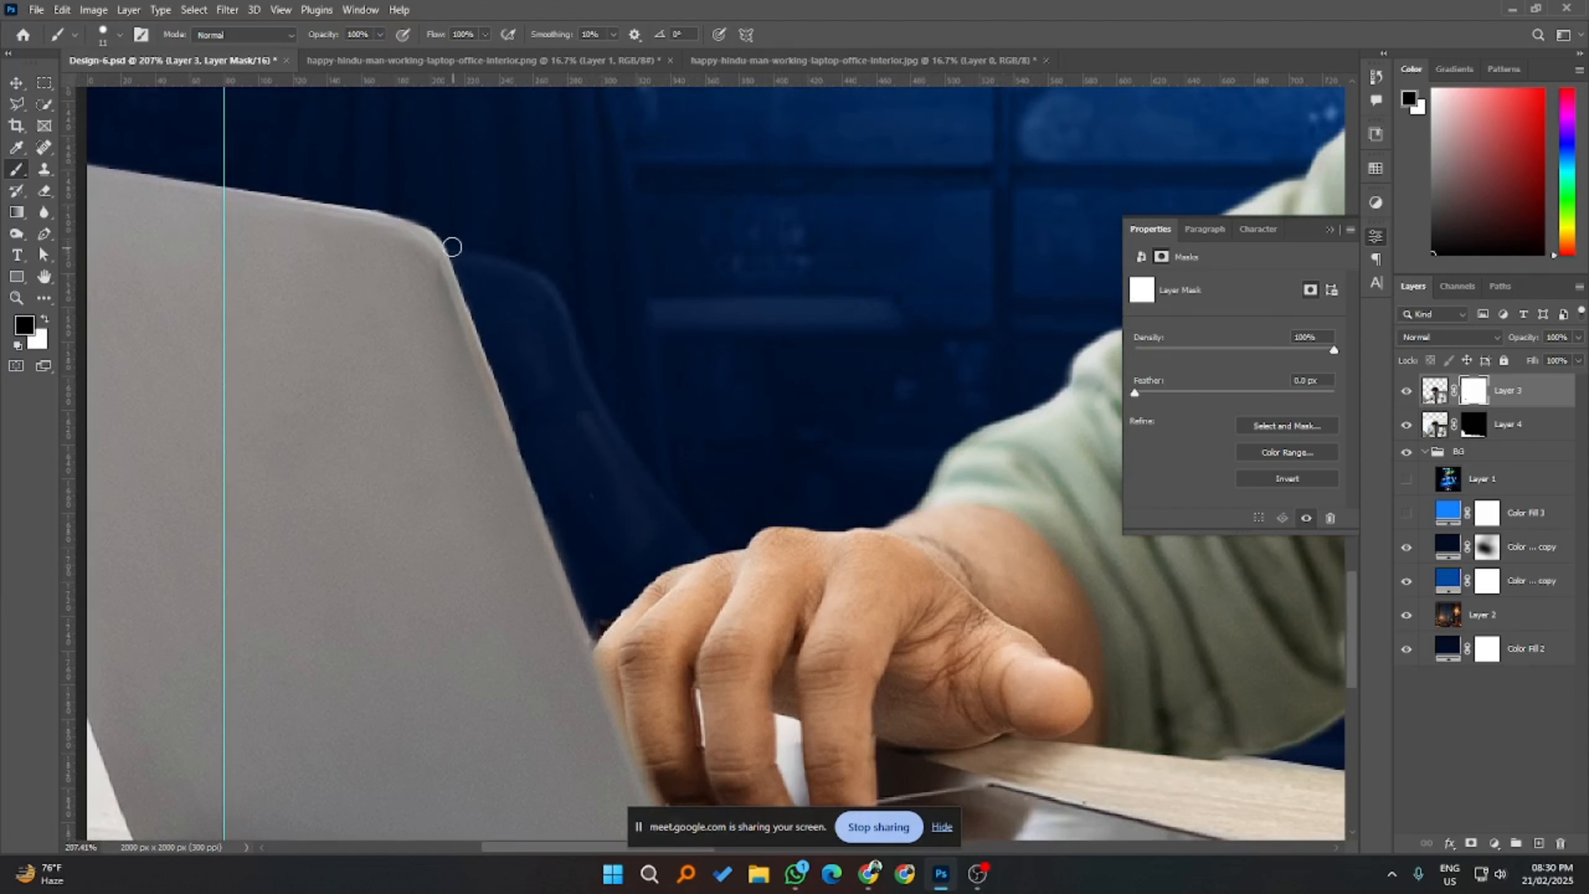
pyautogui.click(1489, 427)
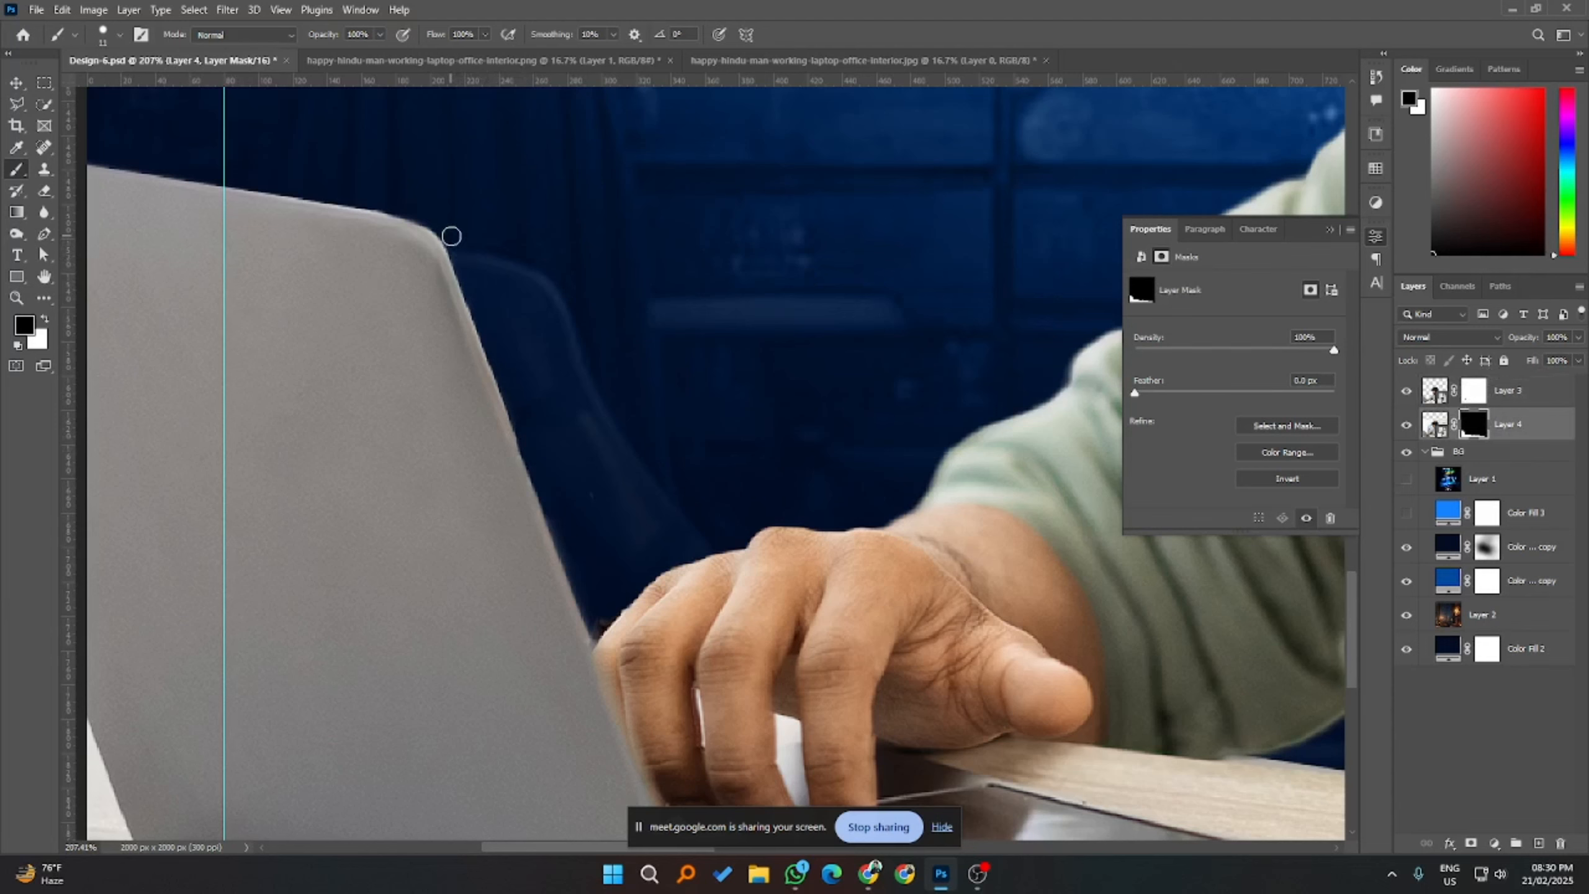
pyautogui.keyDown('shift'); pyautogui.click(452, 237); pyautogui.keyUp('shift')
# - Check the retouched laptop, hand and overall composition, and switch to the happy-hindu-man-working-laptop-office-interior.png document
pyautogui.scroll(-8, 572, 373)
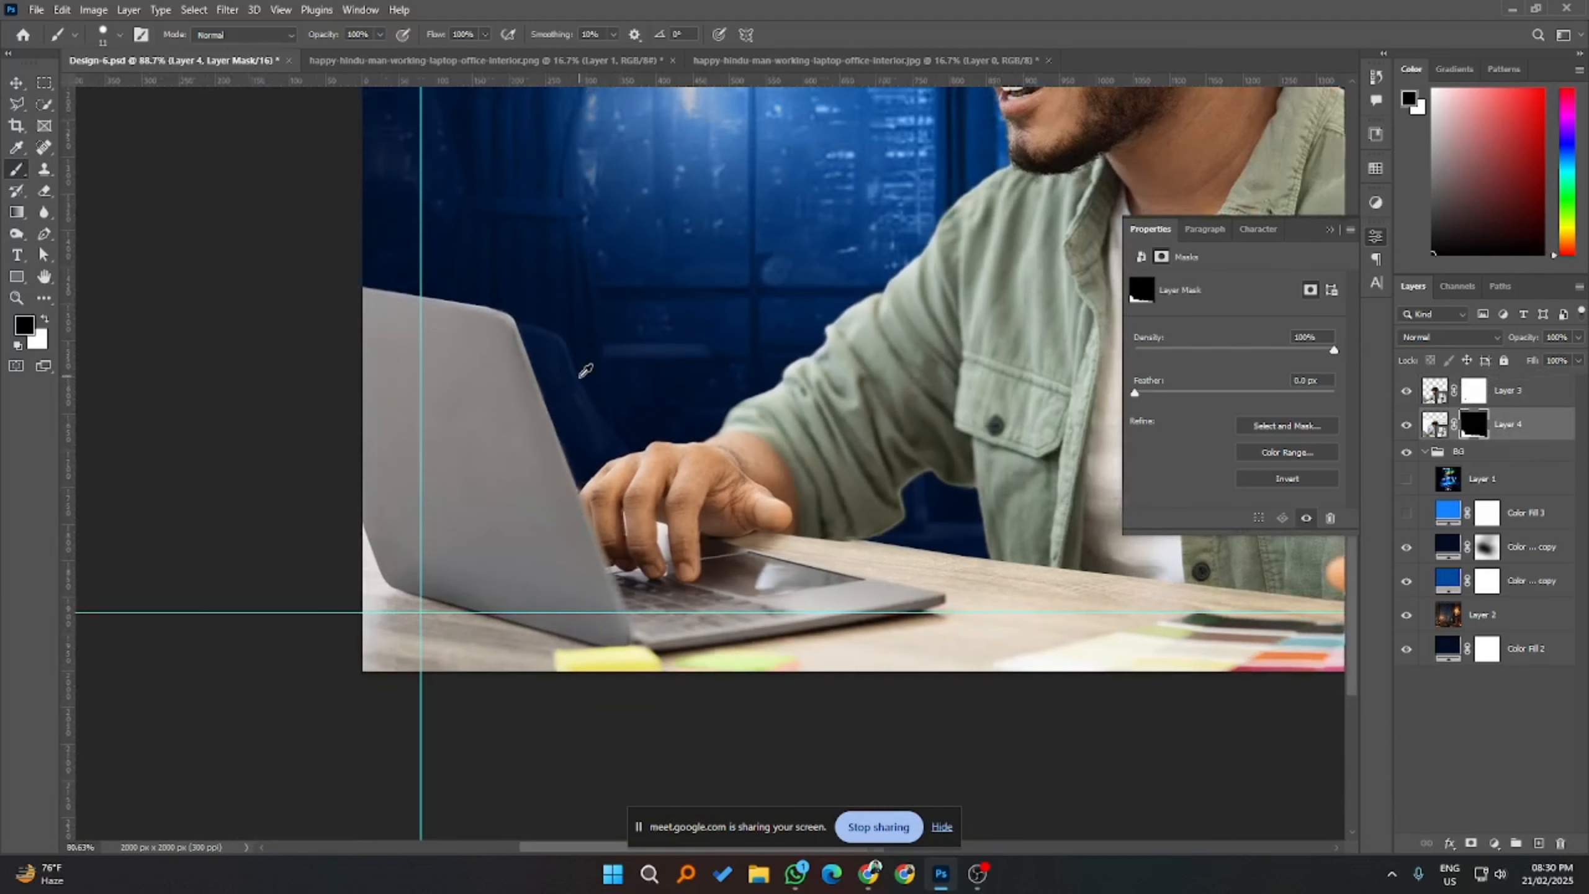
pyautogui.scroll(9, 580, 476)
pyautogui.scroll(3, 586, 468)
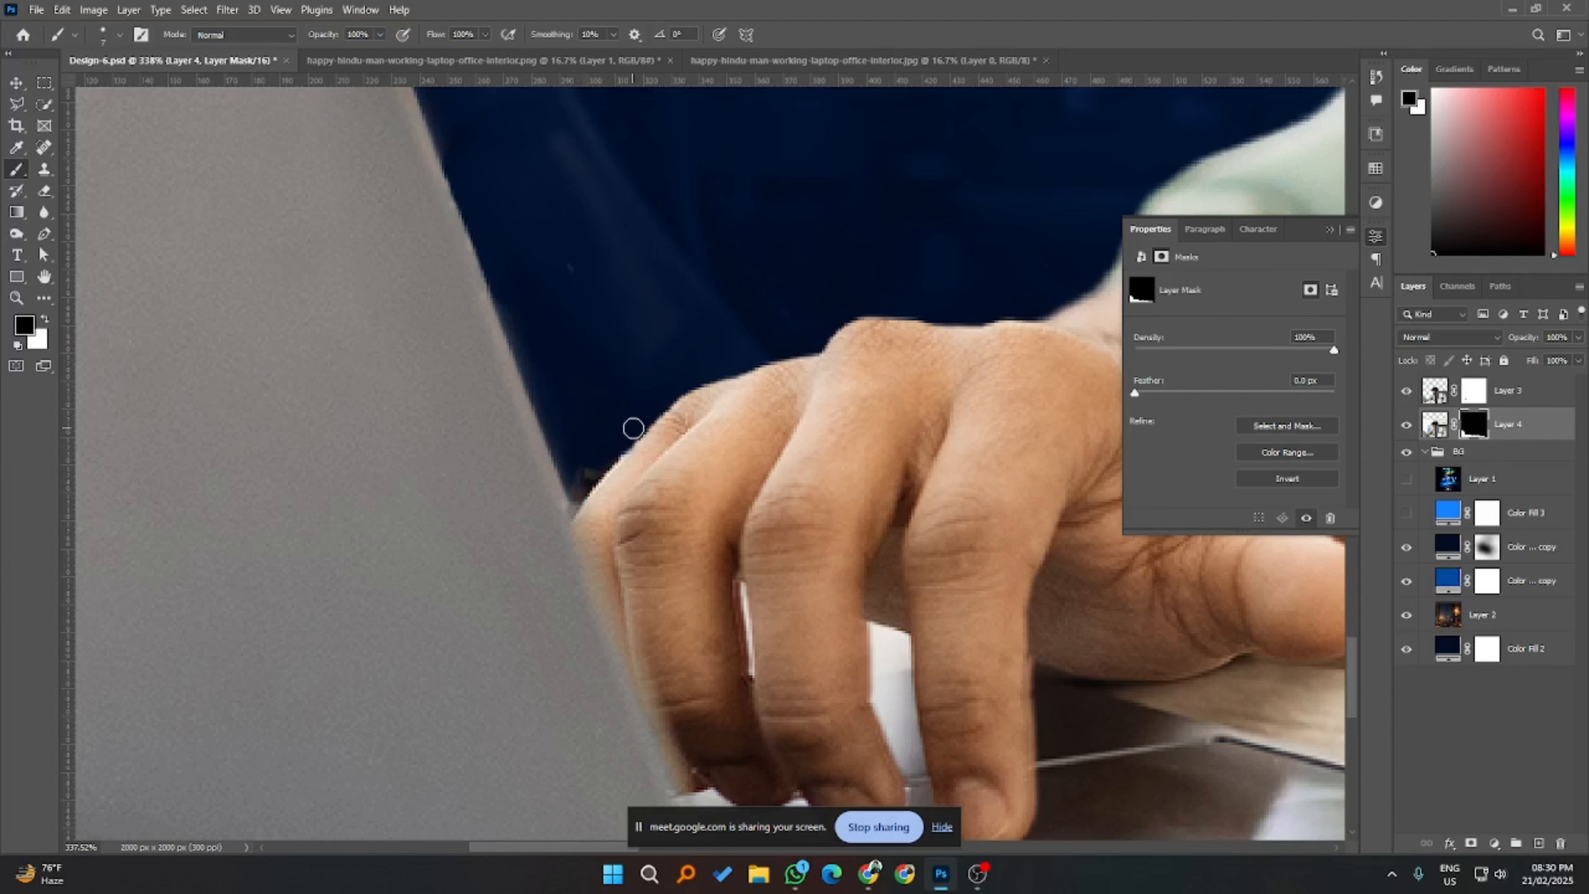
pyautogui.scroll(-12, 633, 428)
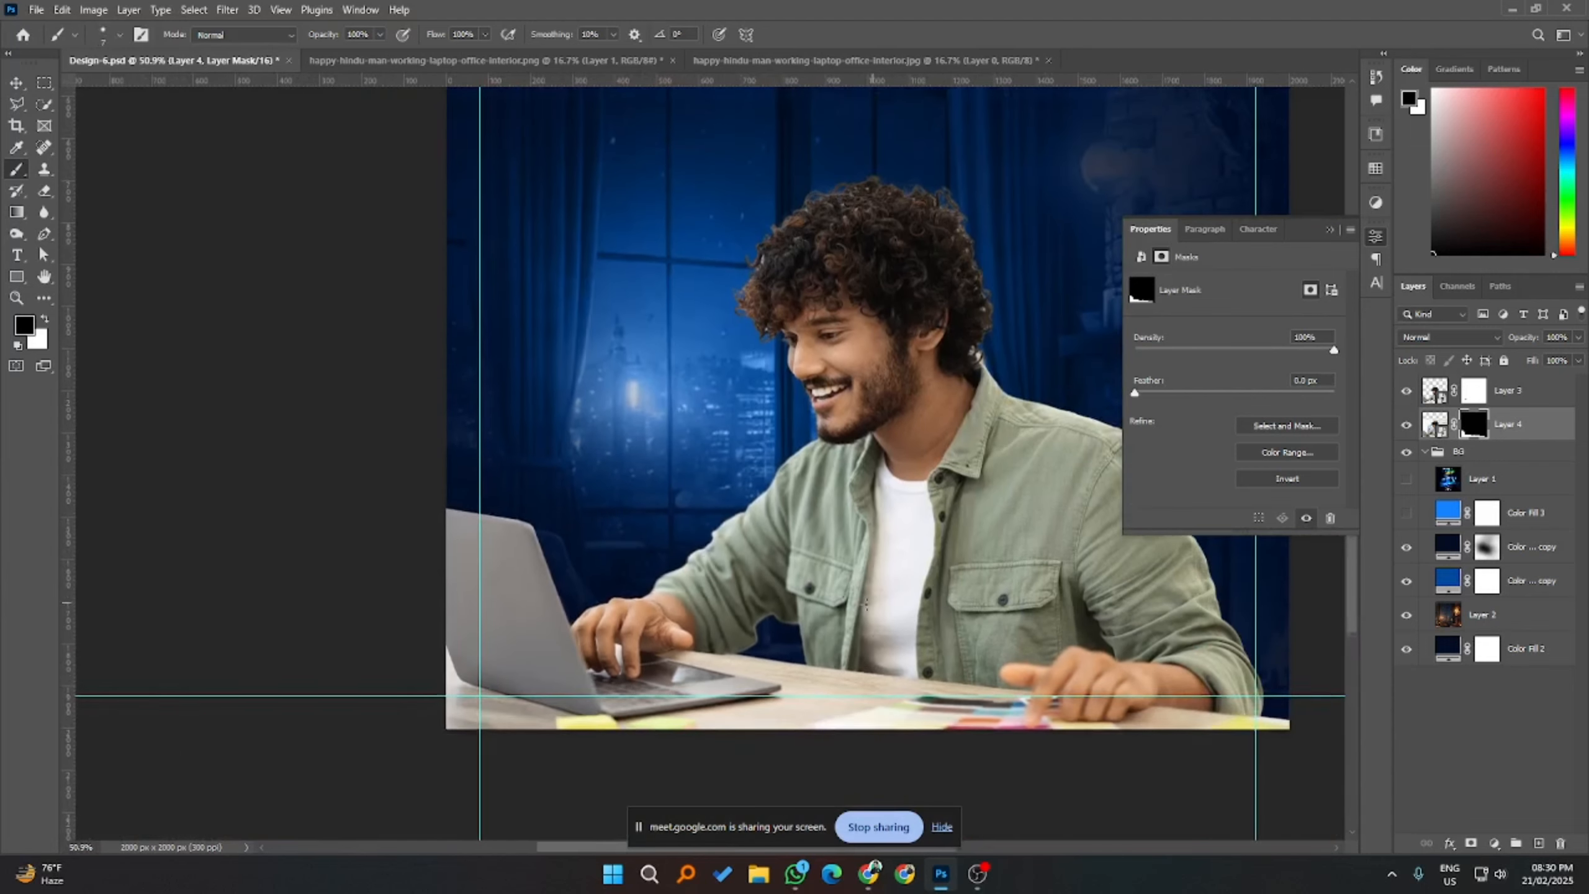
pyautogui.scroll(-2, 866, 604)
pyautogui.scroll(1, 689, 507)
pyautogui.click(500, 60)
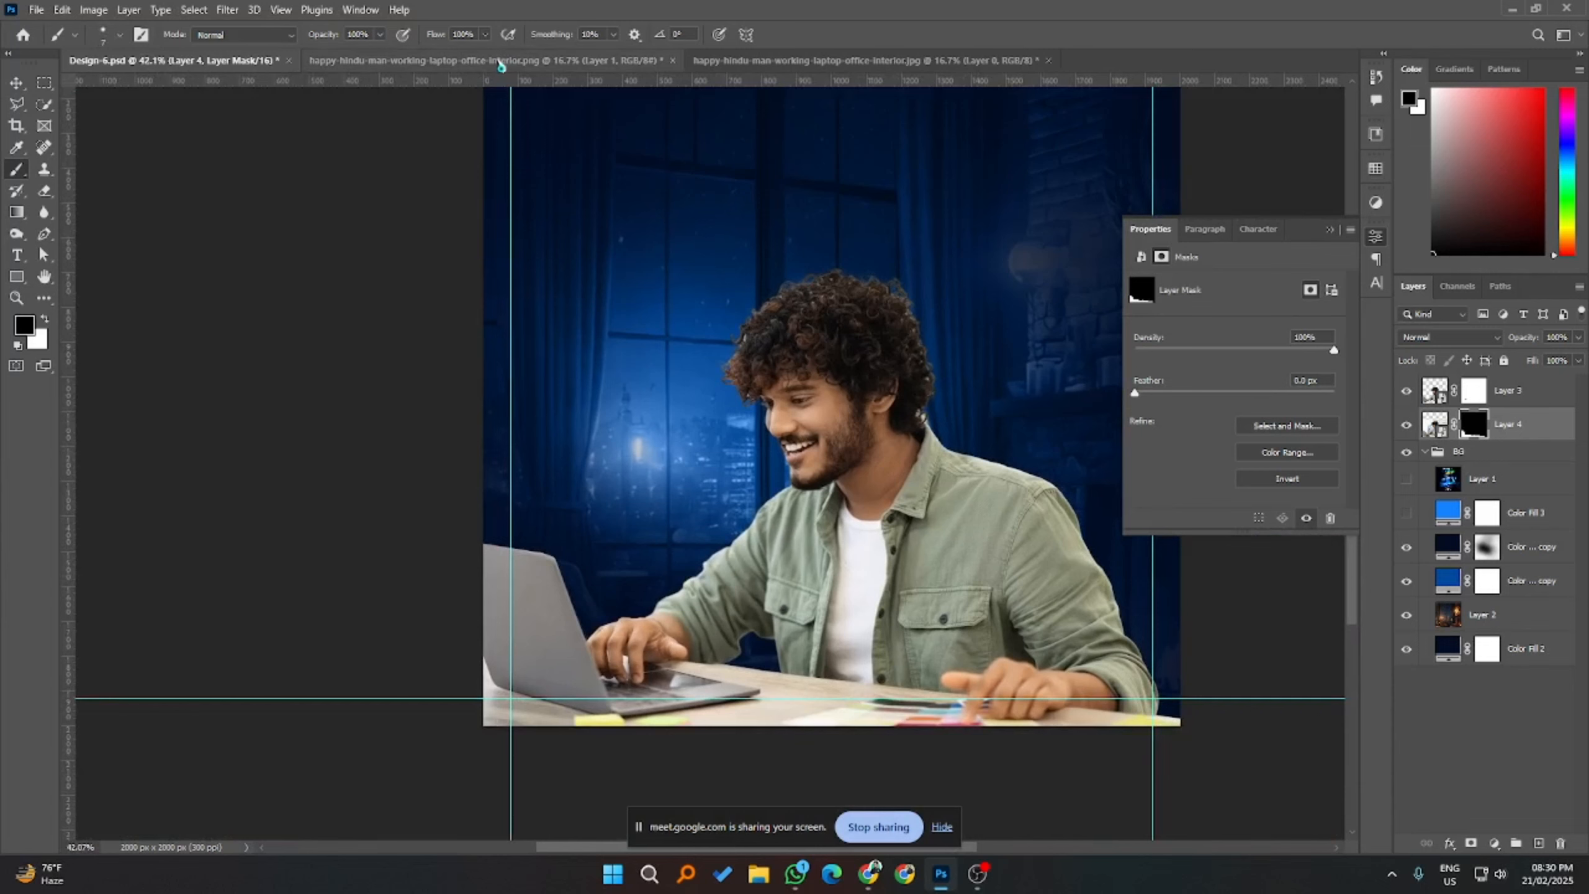
# - Close the happy-hindu-man-working-laptop-office-interior JPG and PNG documents without saving their changes
pyautogui.press('v')
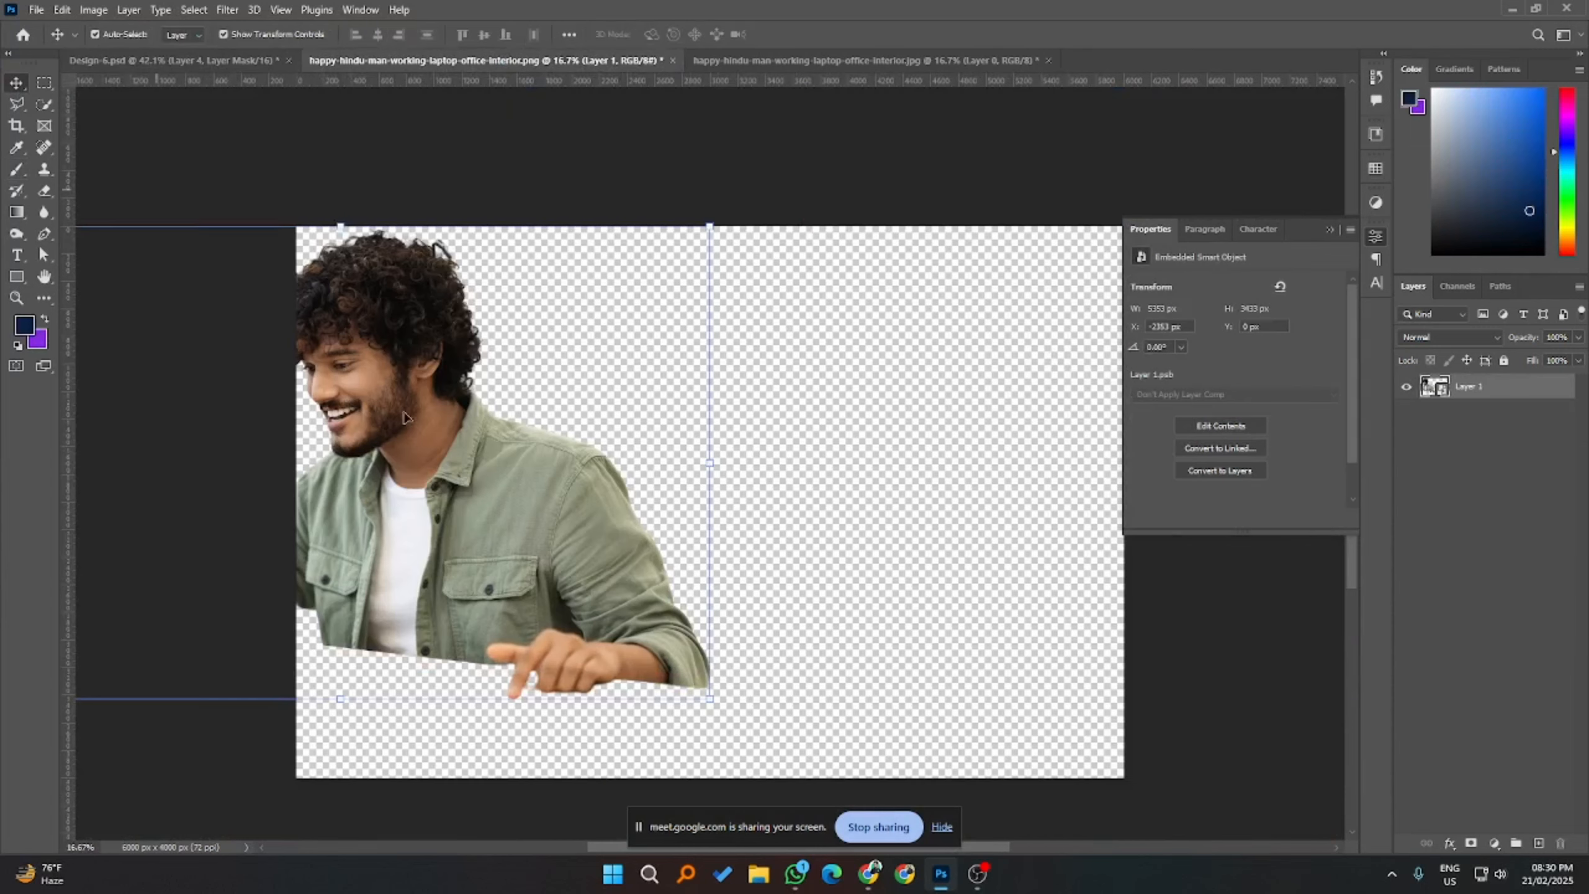
pyautogui.moveTo(584, 432)
pyautogui.mouseDown()
pyautogui.moveTo(913, 432)
pyautogui.moveTo(695, 50)
pyautogui.moveTo(752, 71)
pyautogui.mouseUp()
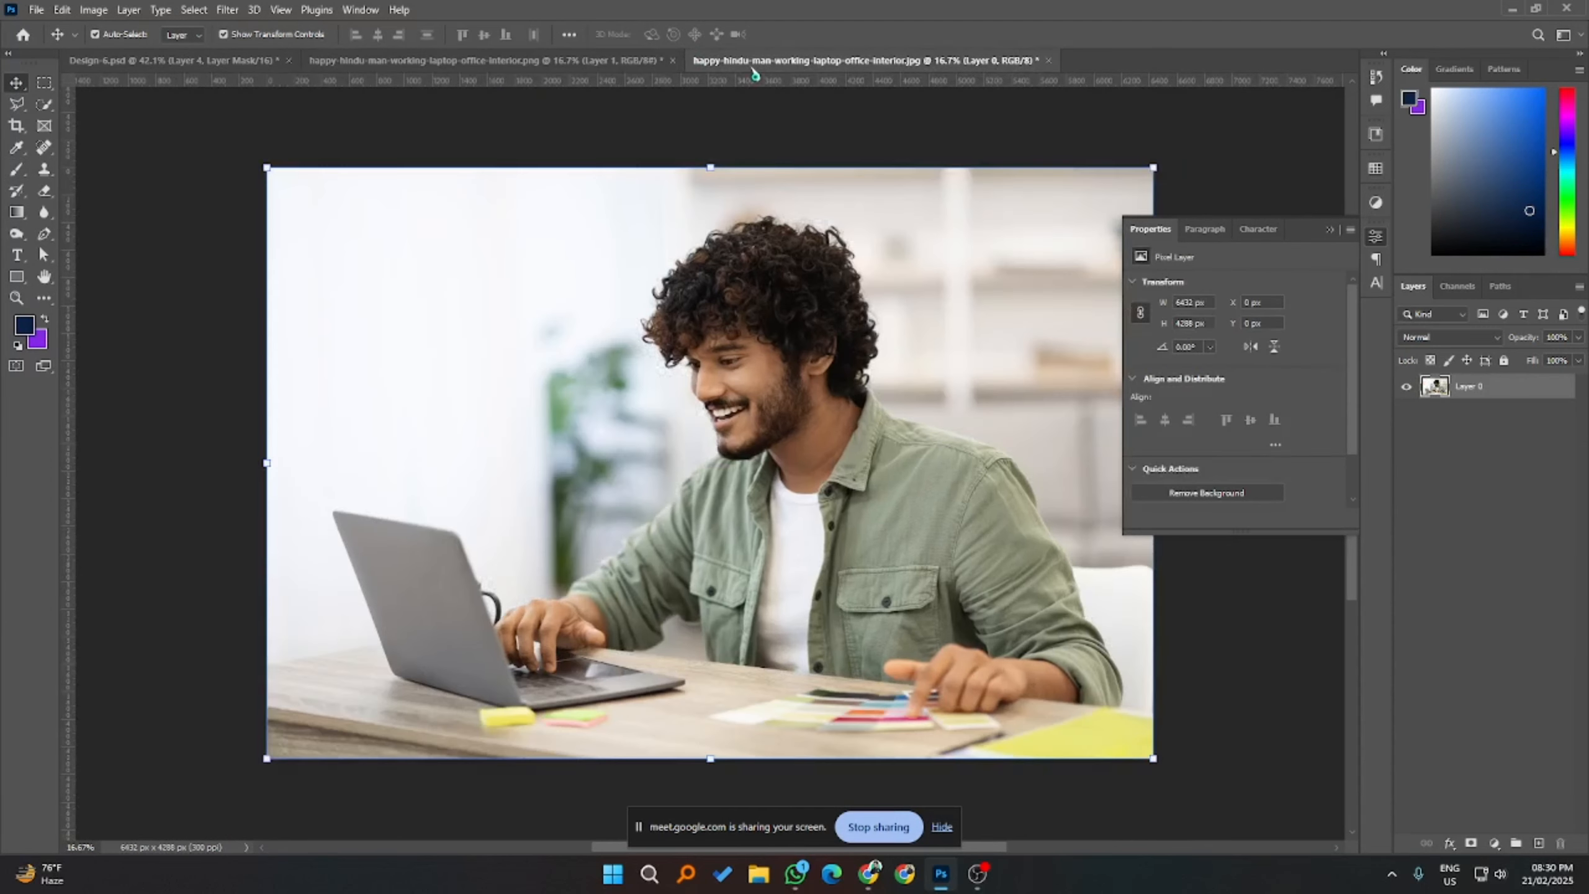
pyautogui.rightClick(753, 69)
pyautogui.click(793, 96)
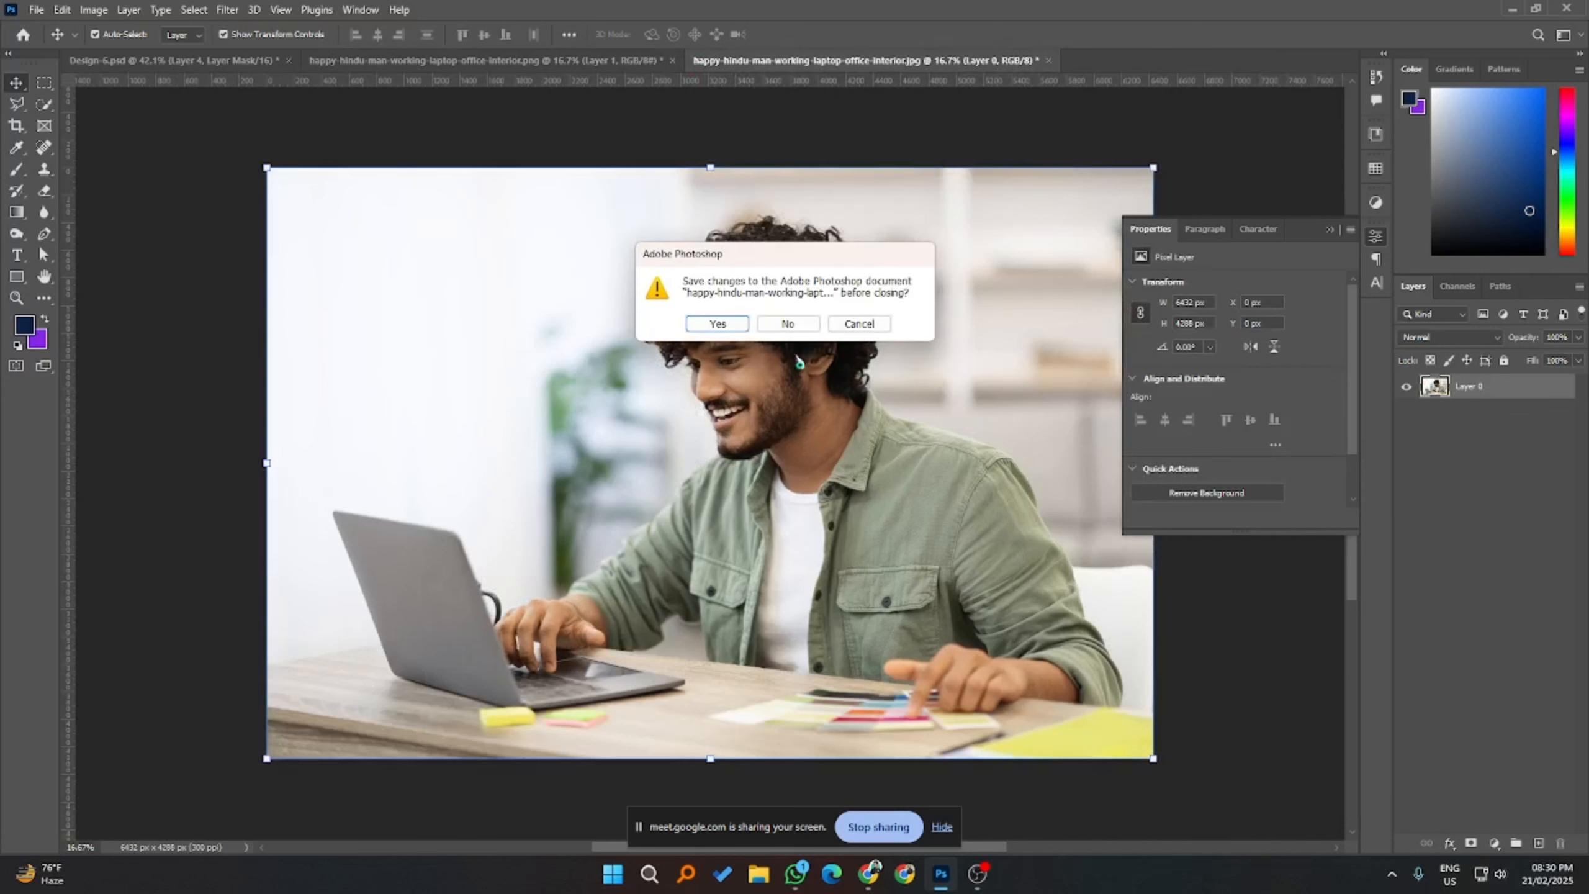
pyautogui.click(787, 323)
pyautogui.rightClick(592, 63)
pyautogui.click(637, 97)
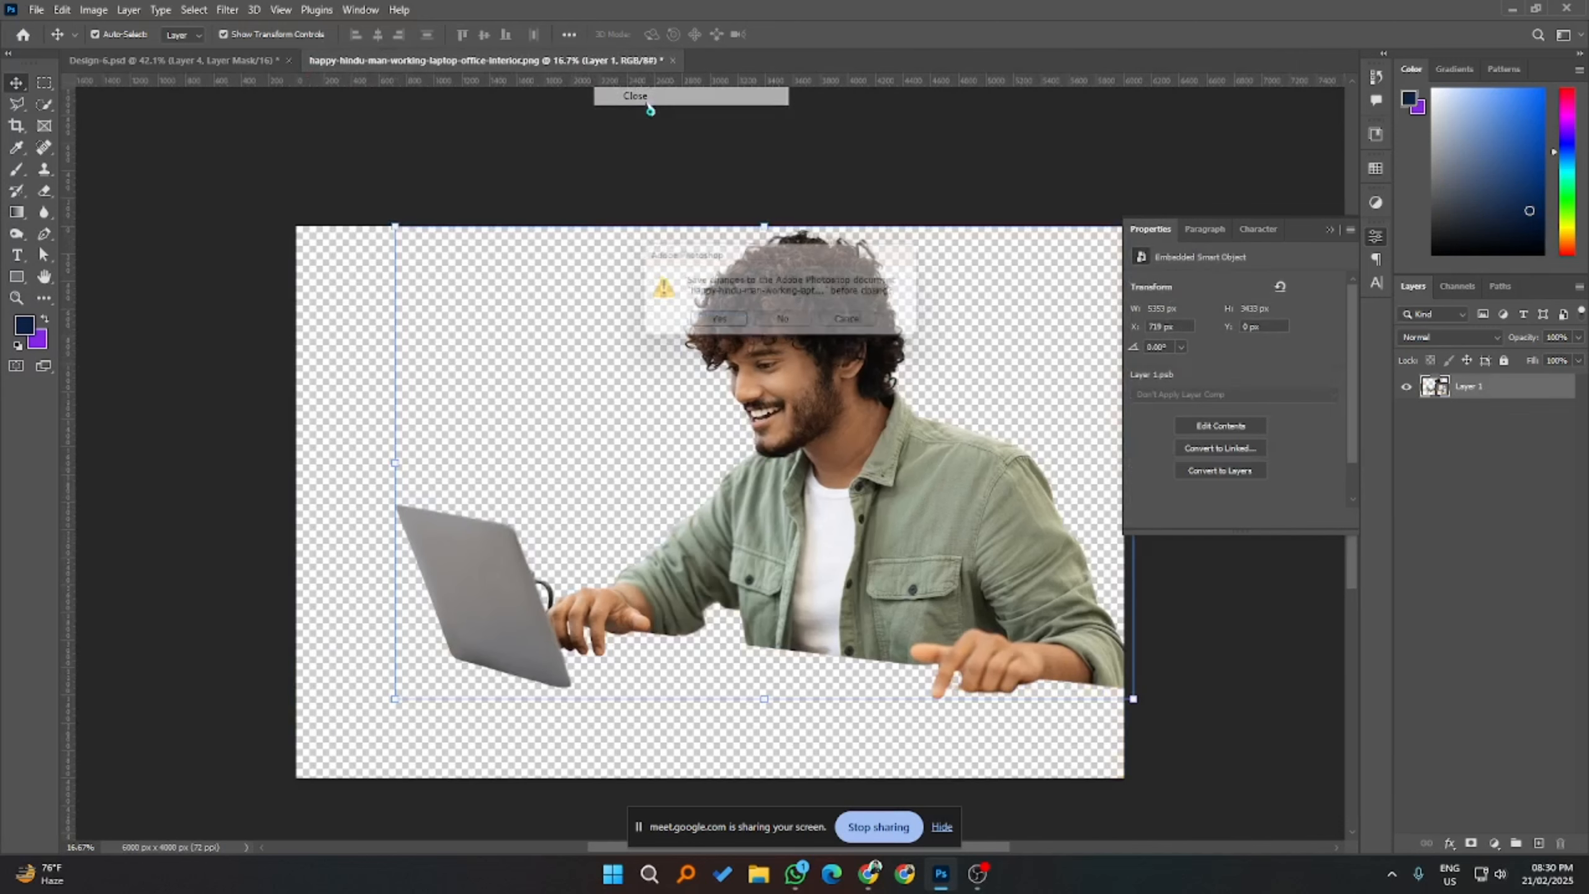
pyautogui.click(789, 323)
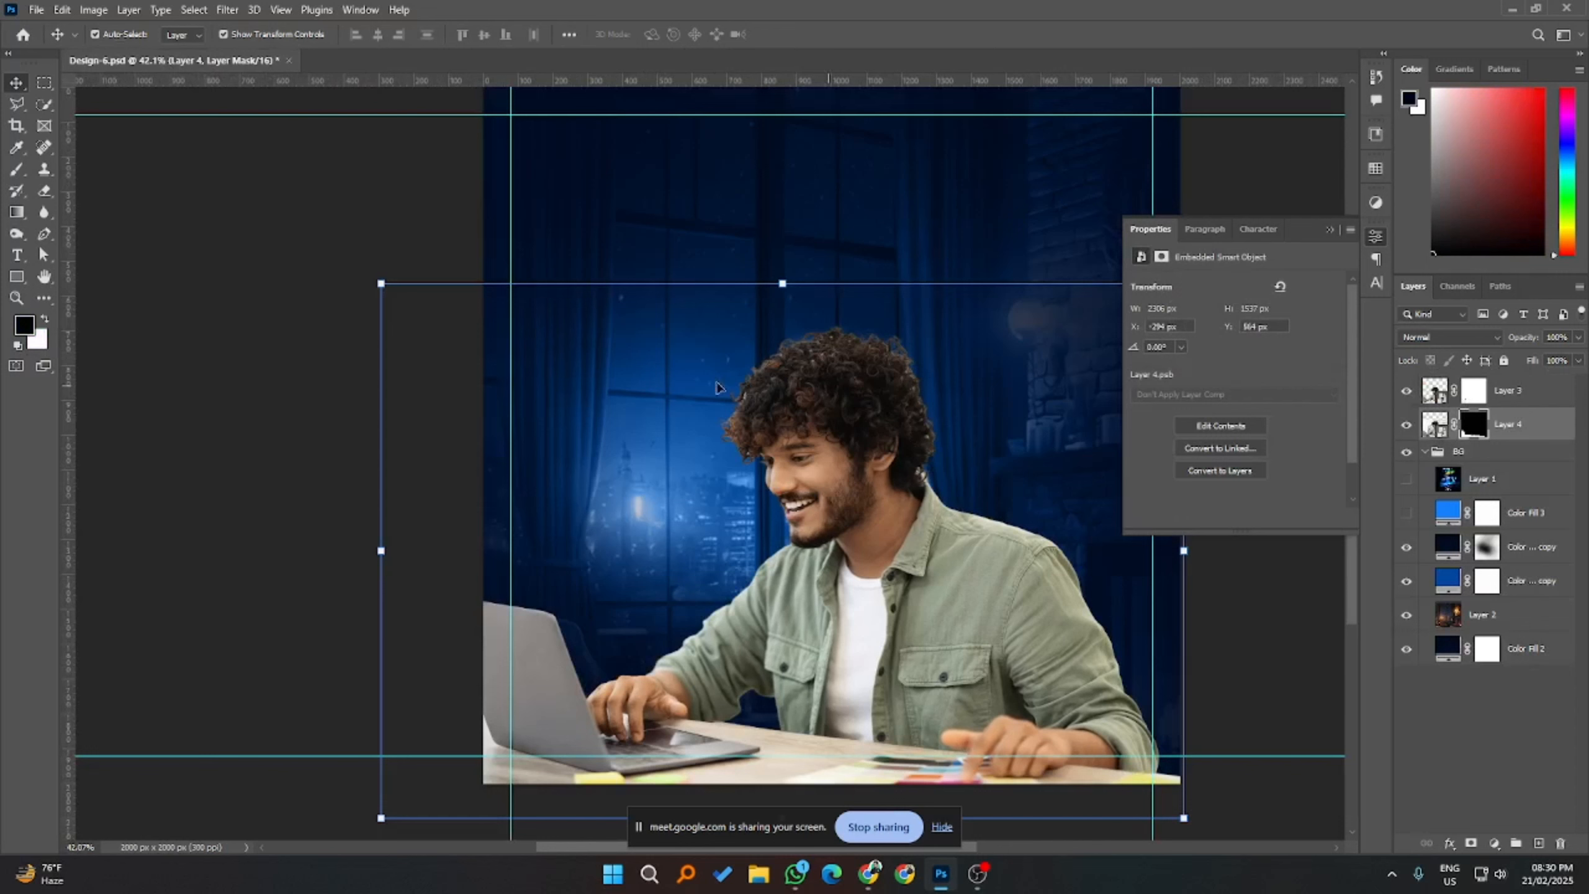
# - Toggle the visibility of the masked desk photo and the man cutout to compare what each layer contributes
pyautogui.click(1407, 426)
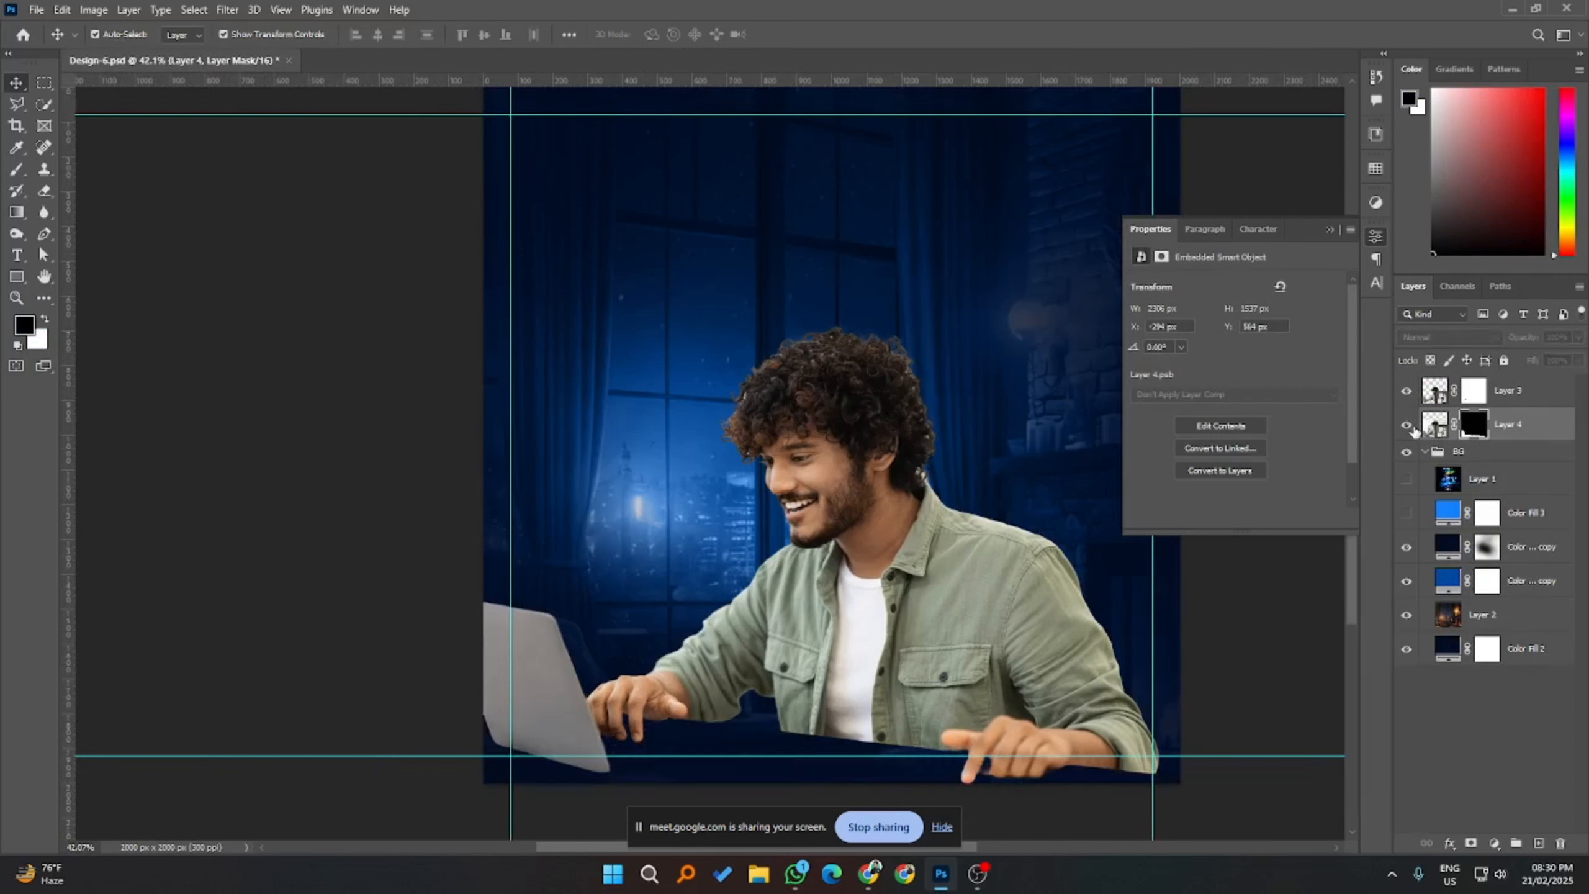
pyautogui.click(1408, 426)
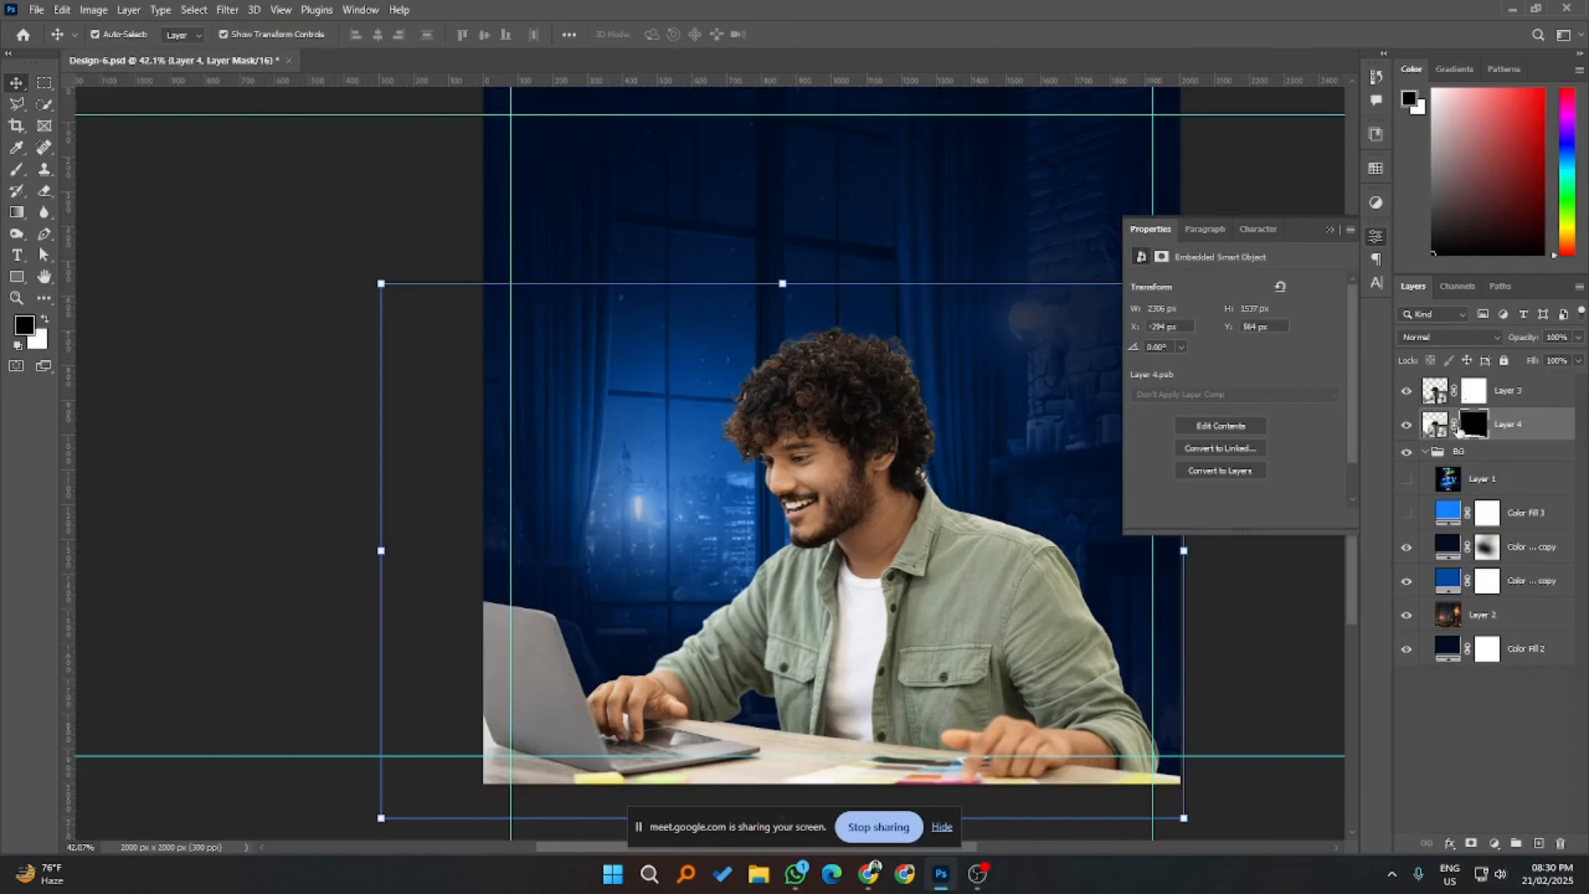
pyautogui.click(1406, 391)
pyautogui.click(1406, 391)
pyautogui.click(1407, 426)
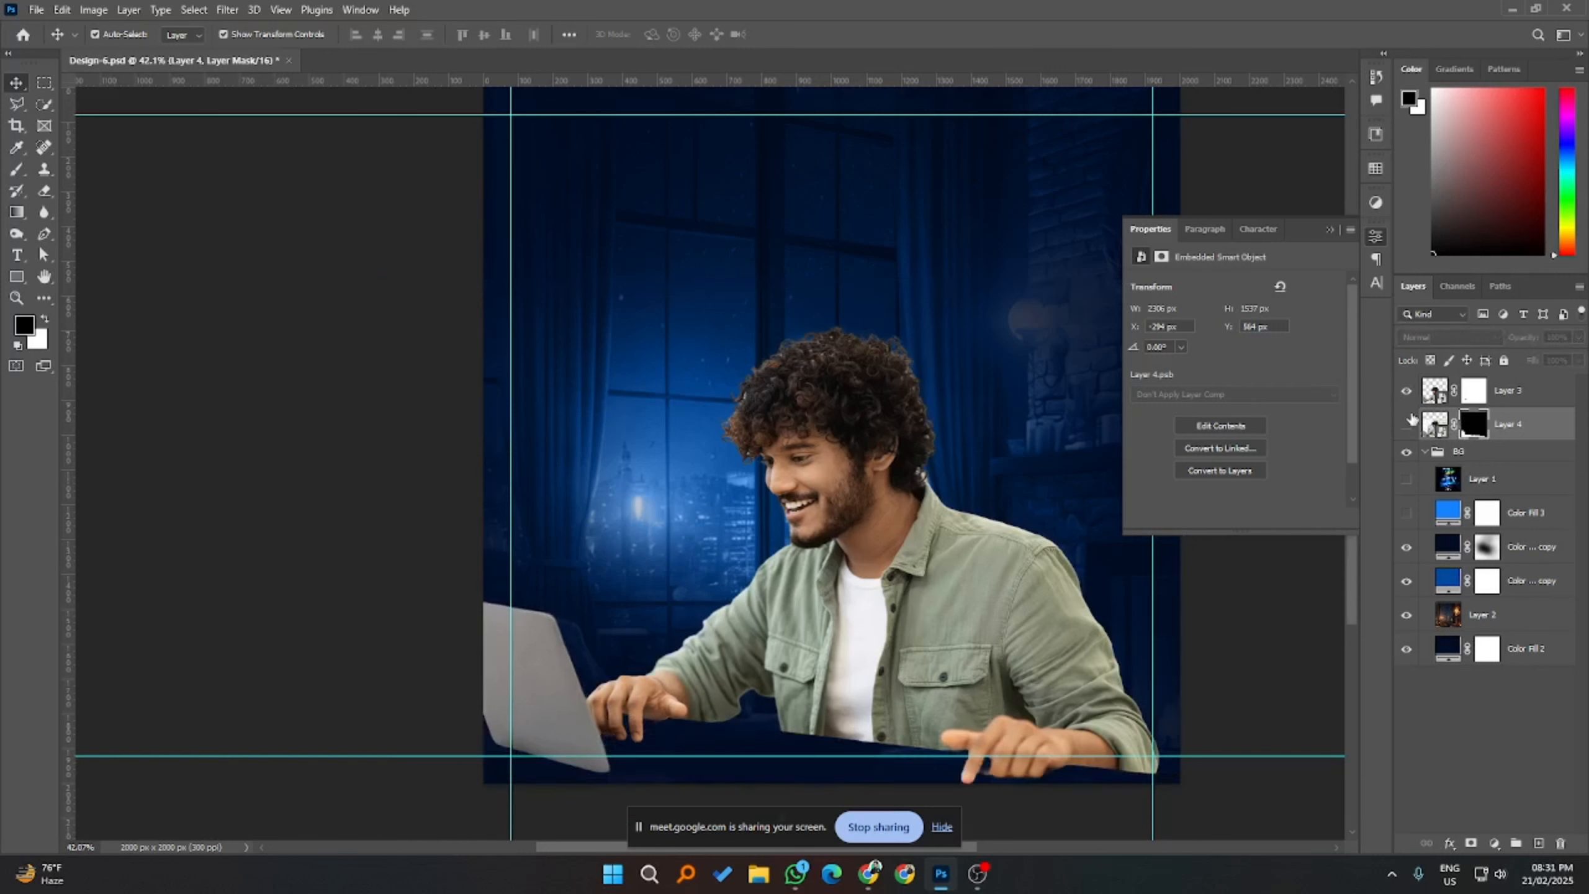
pyautogui.click(1408, 425)
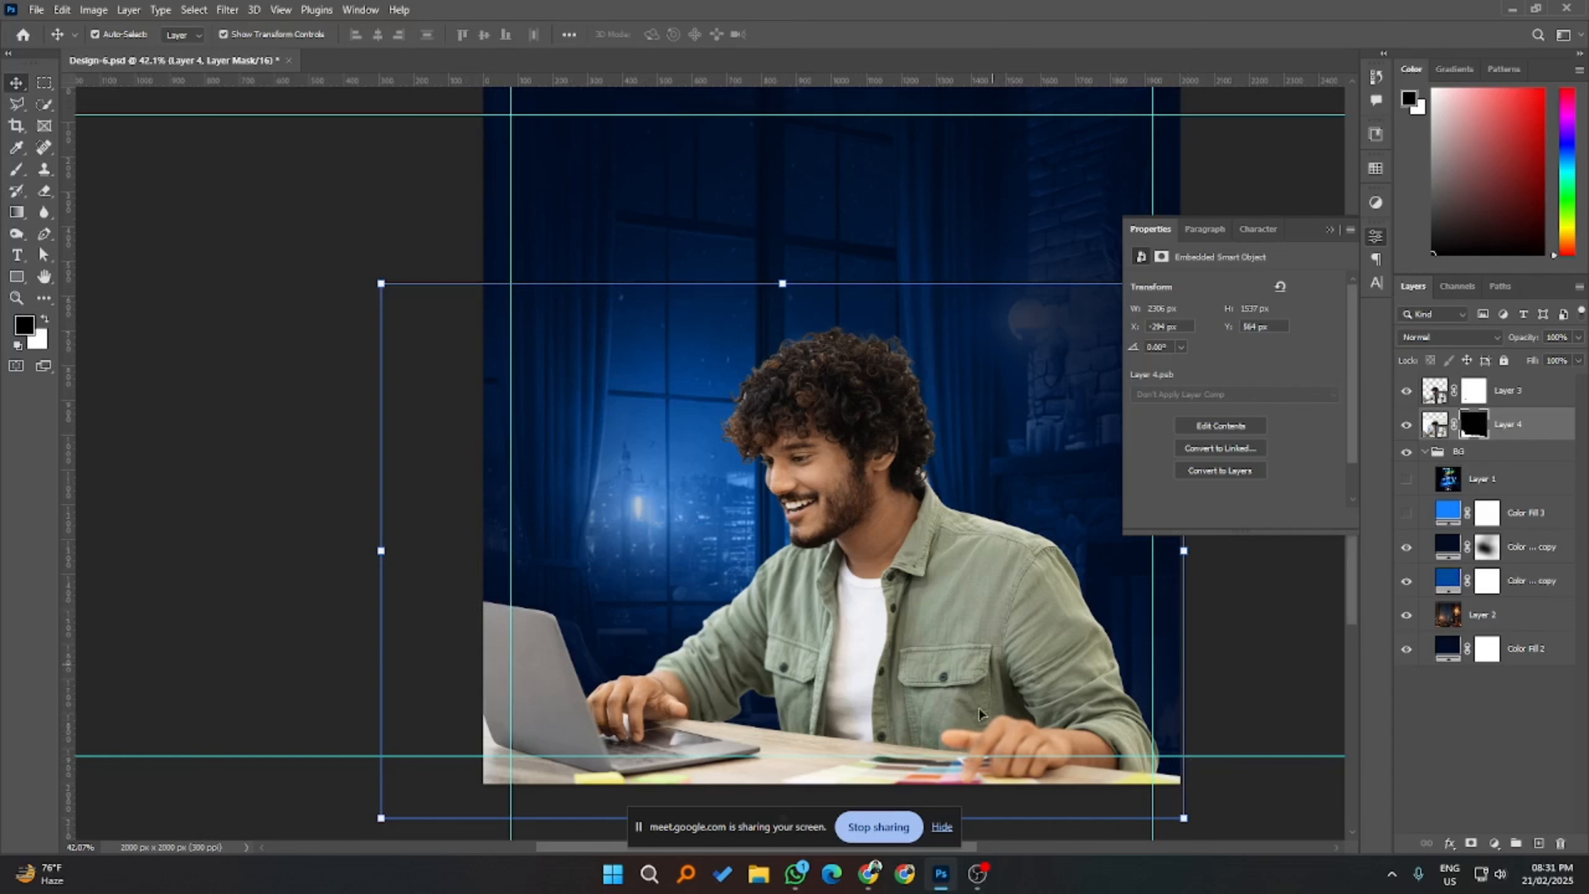
pyautogui.click(16, 104)
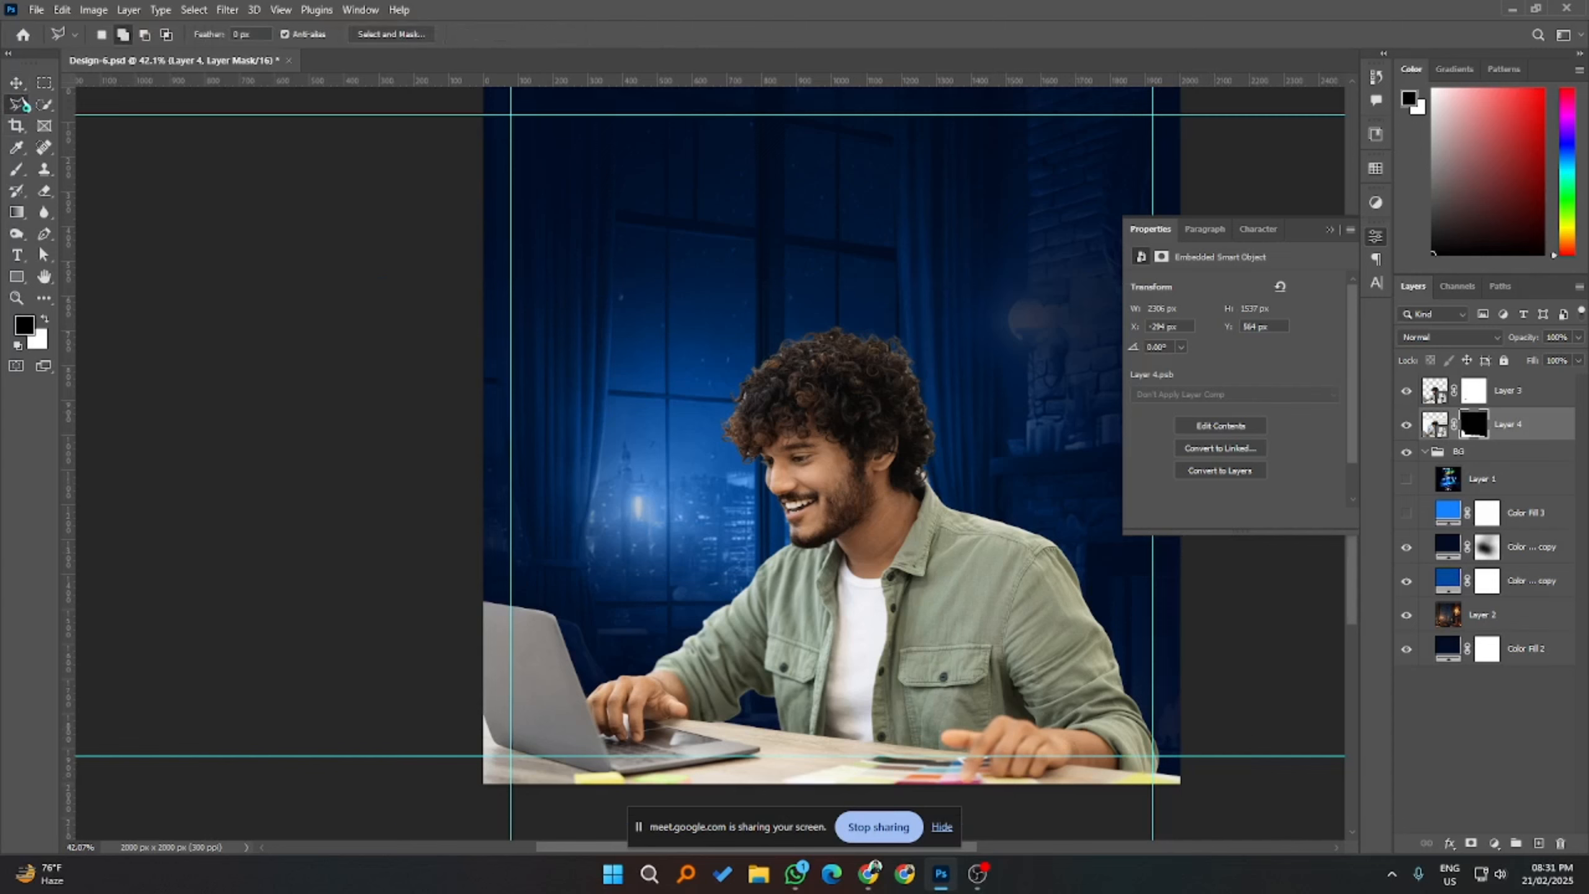
pyautogui.rightClick(16, 104)
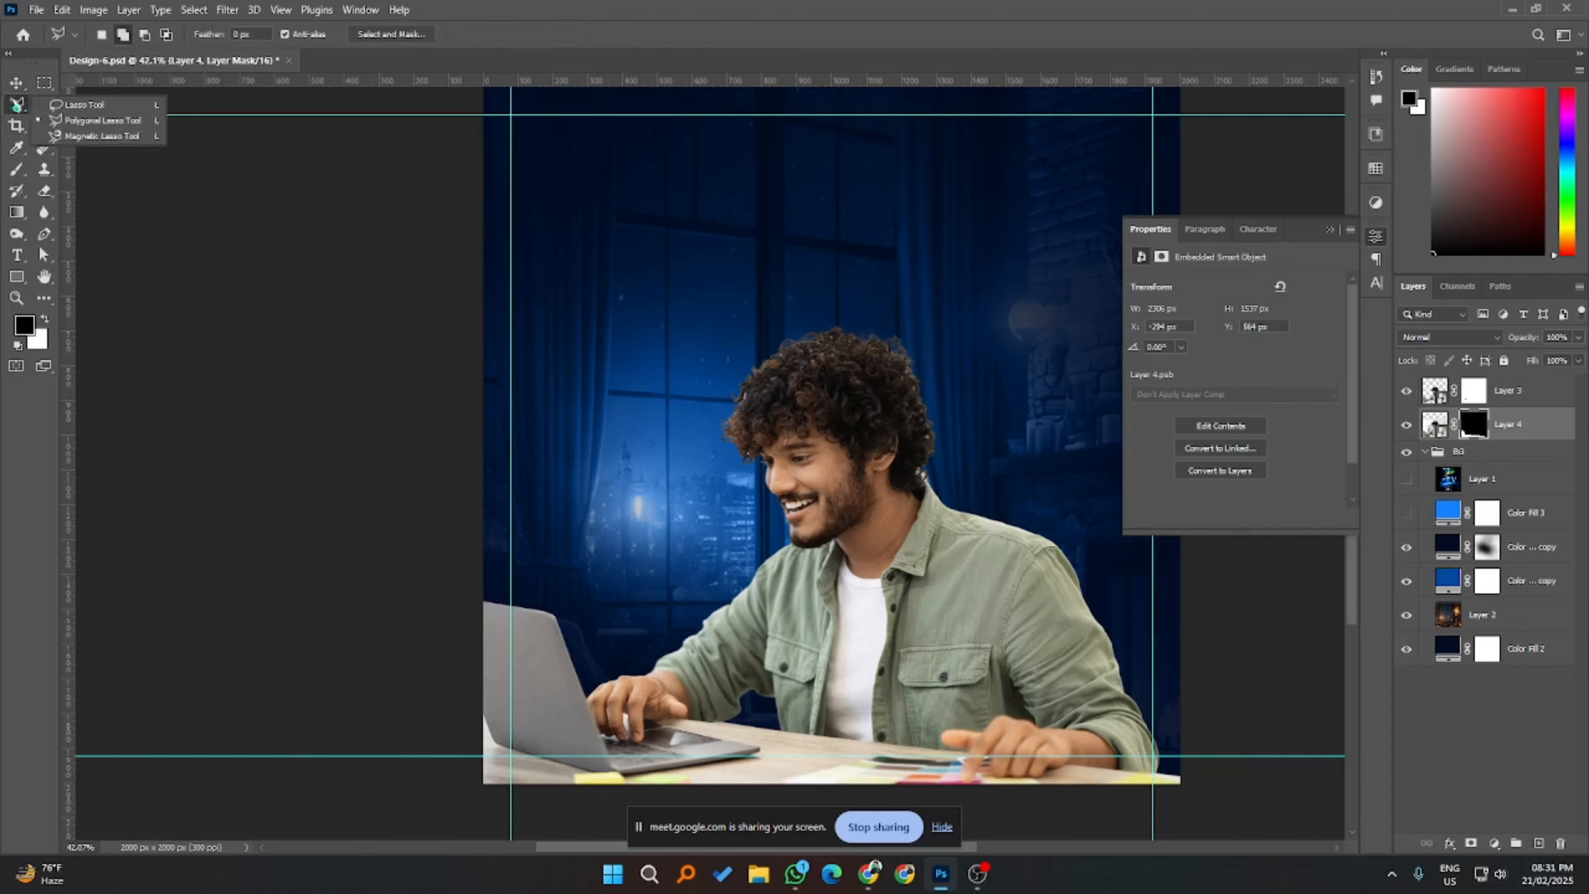
pyautogui.click(100, 120)
pyautogui.press('v')
pyautogui.click(207, 281)
pyautogui.scroll(-2, 866, 661)
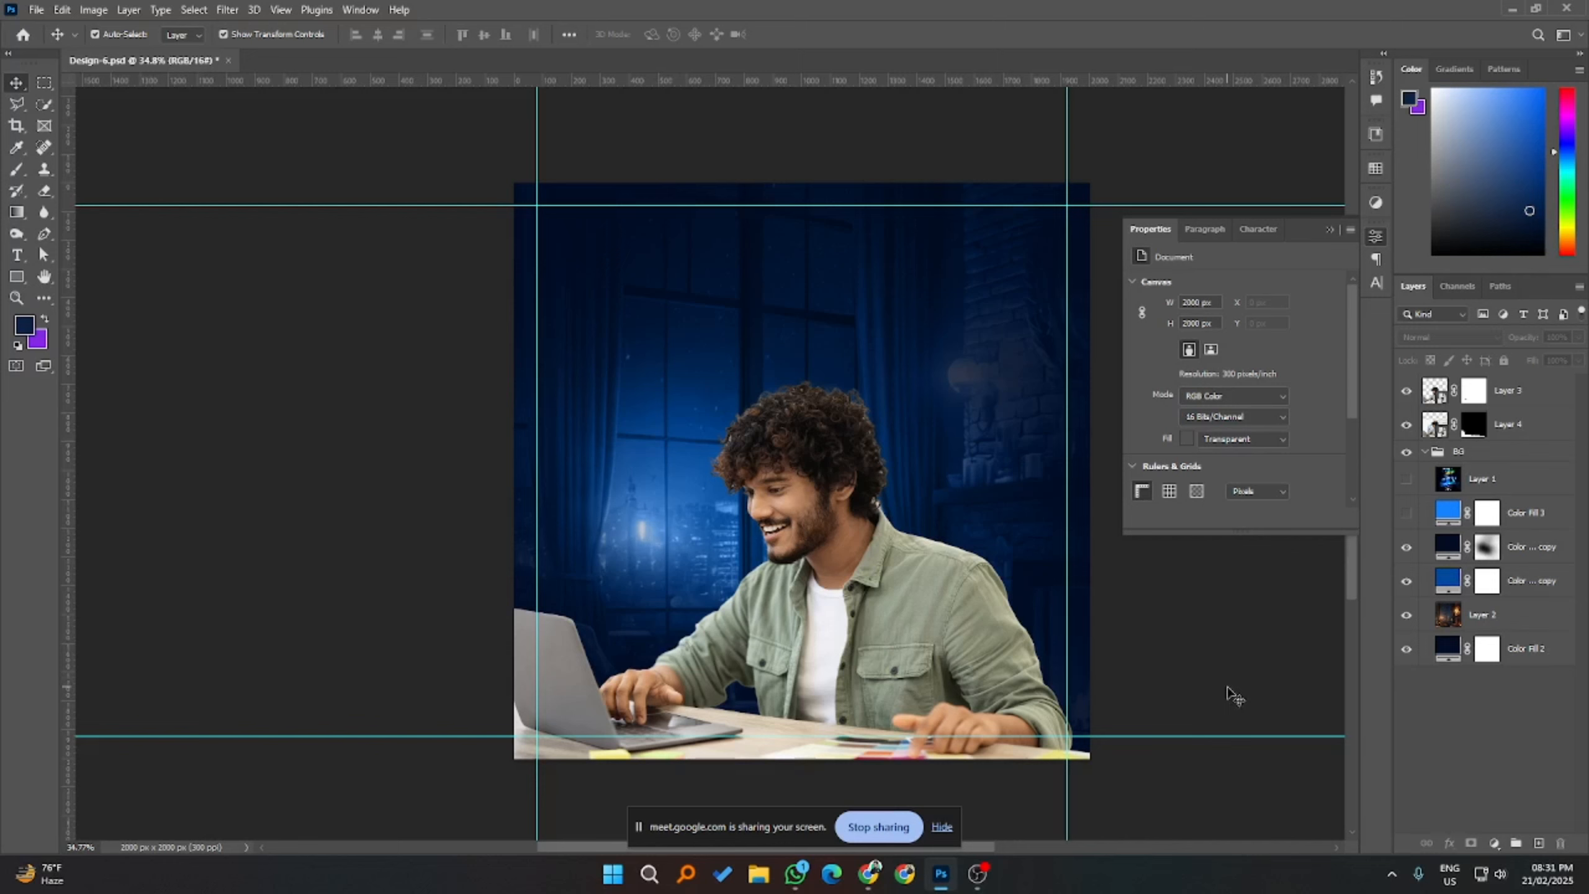
# - Merge the man cutout layer and the masked desk photo layer into one layer
pyautogui.click(910, 612)
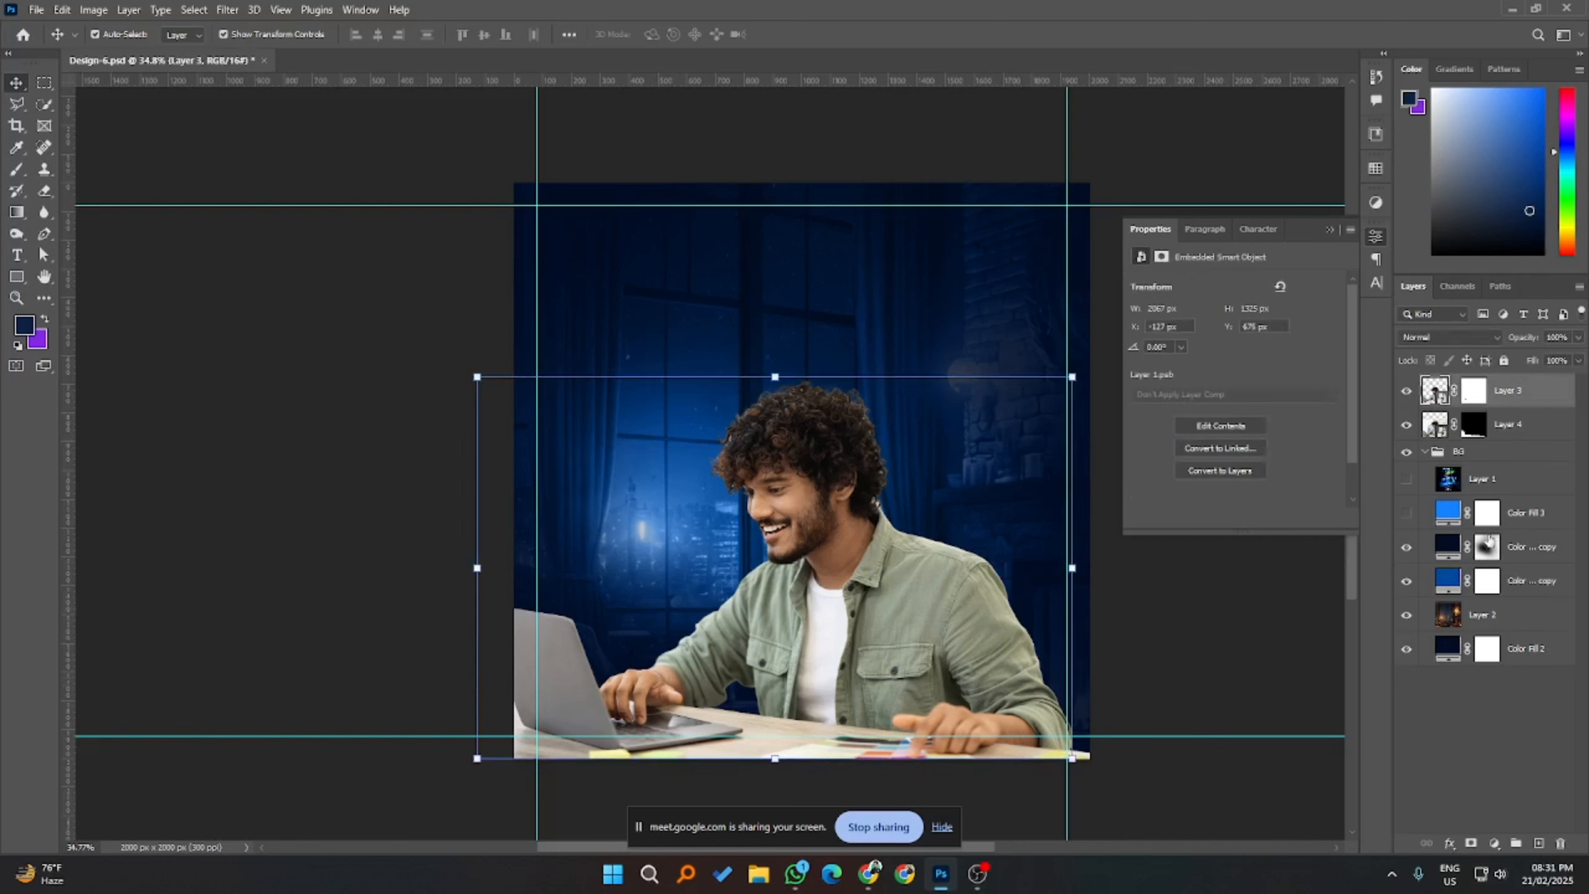
pyautogui.keyDown('shift'); pyautogui.click(1523, 426); pyautogui.keyUp('shift')
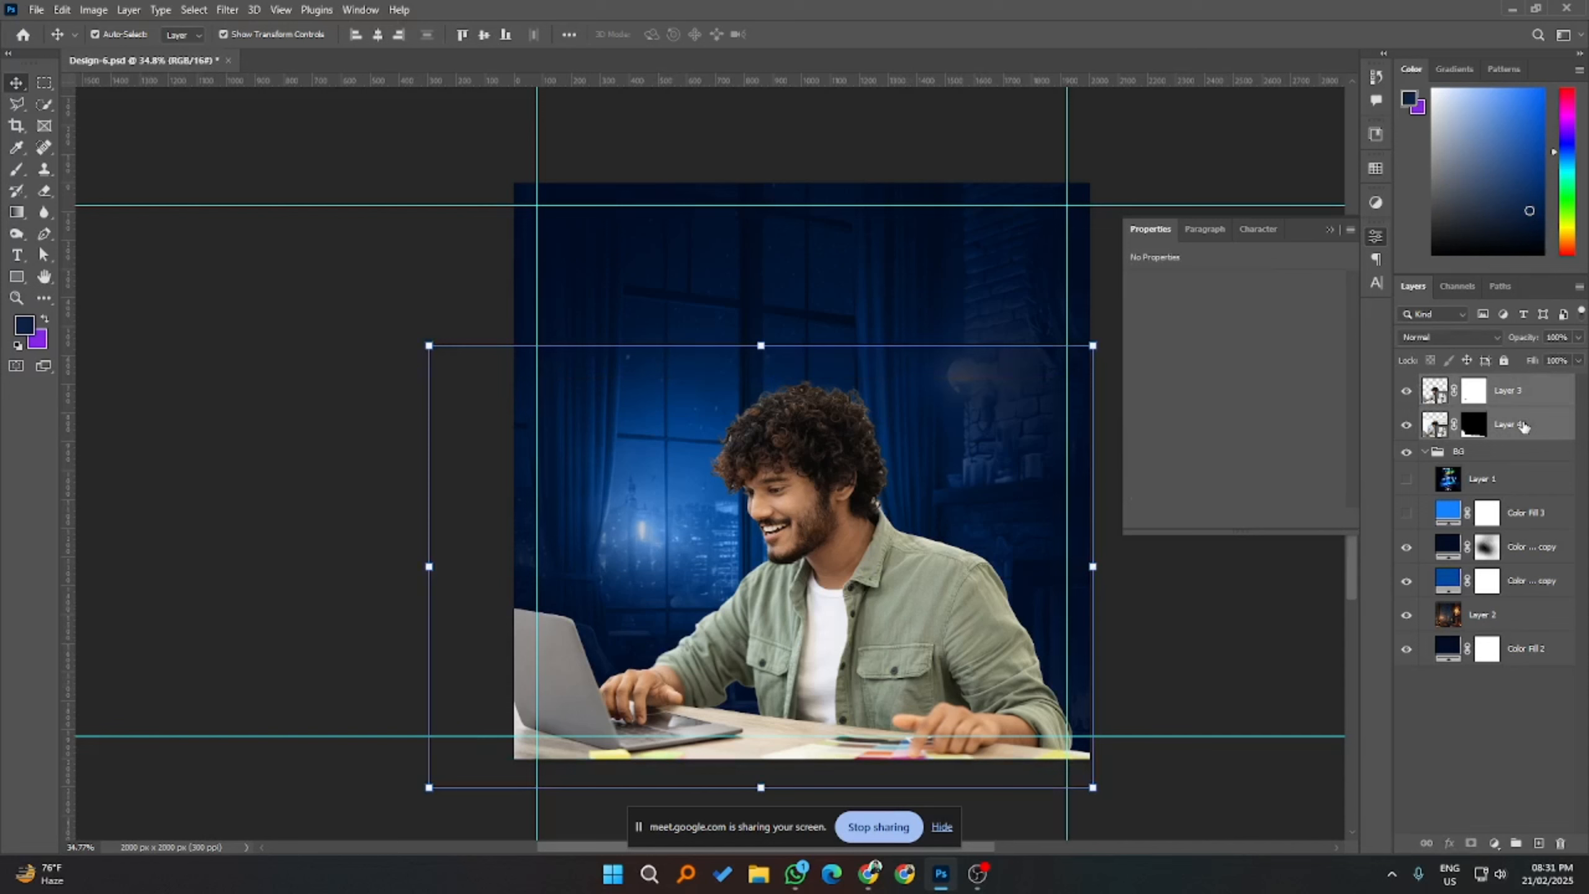
pyautogui.rightClick(1523, 427)
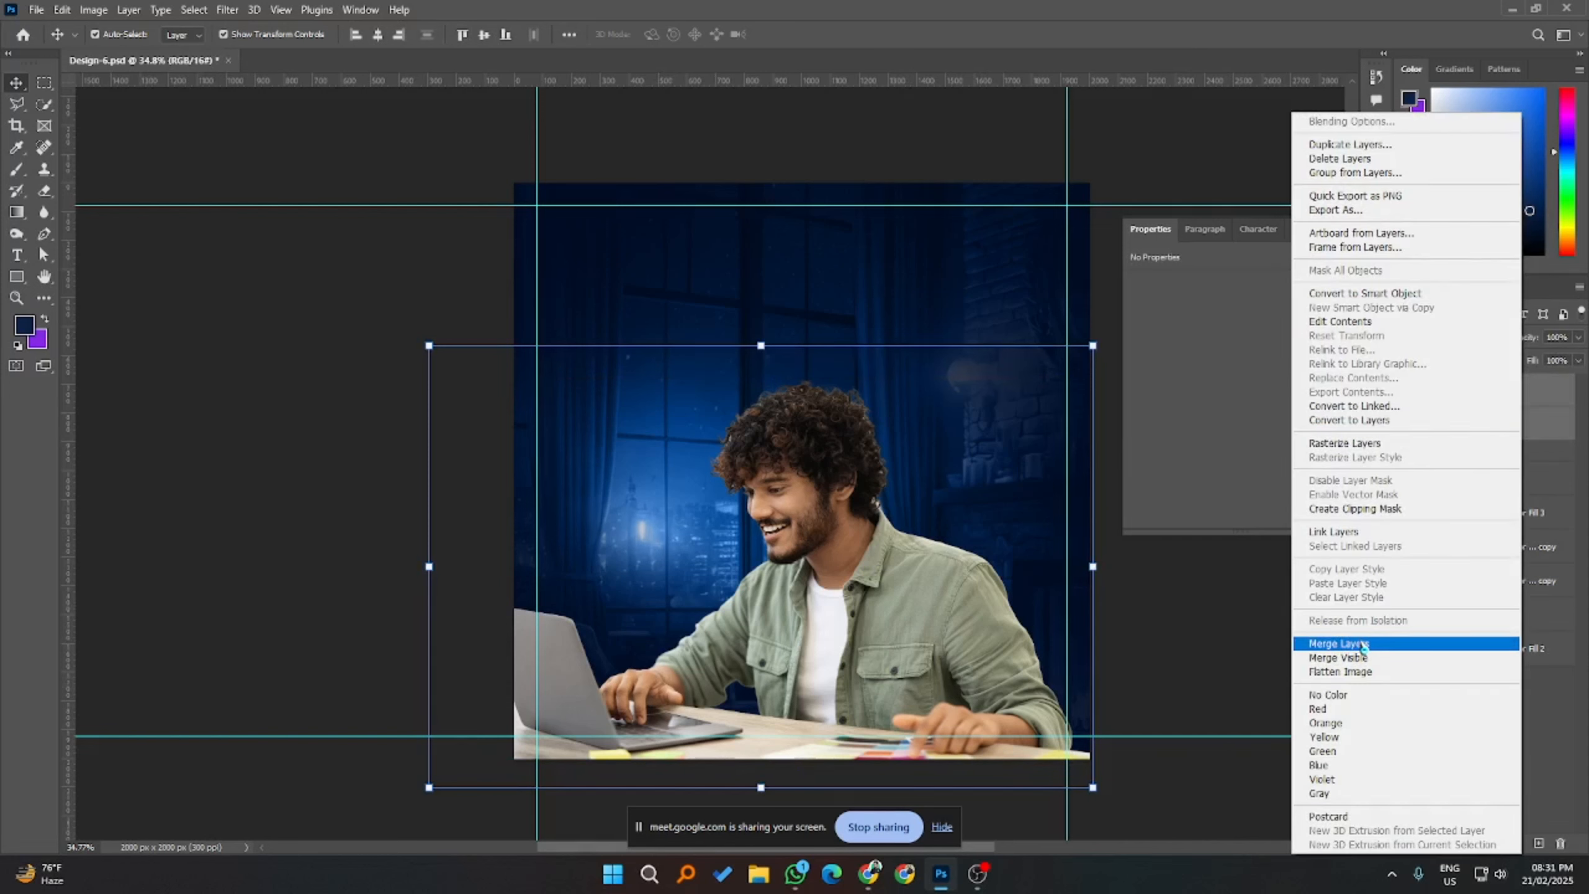
pyautogui.click(1362, 645)
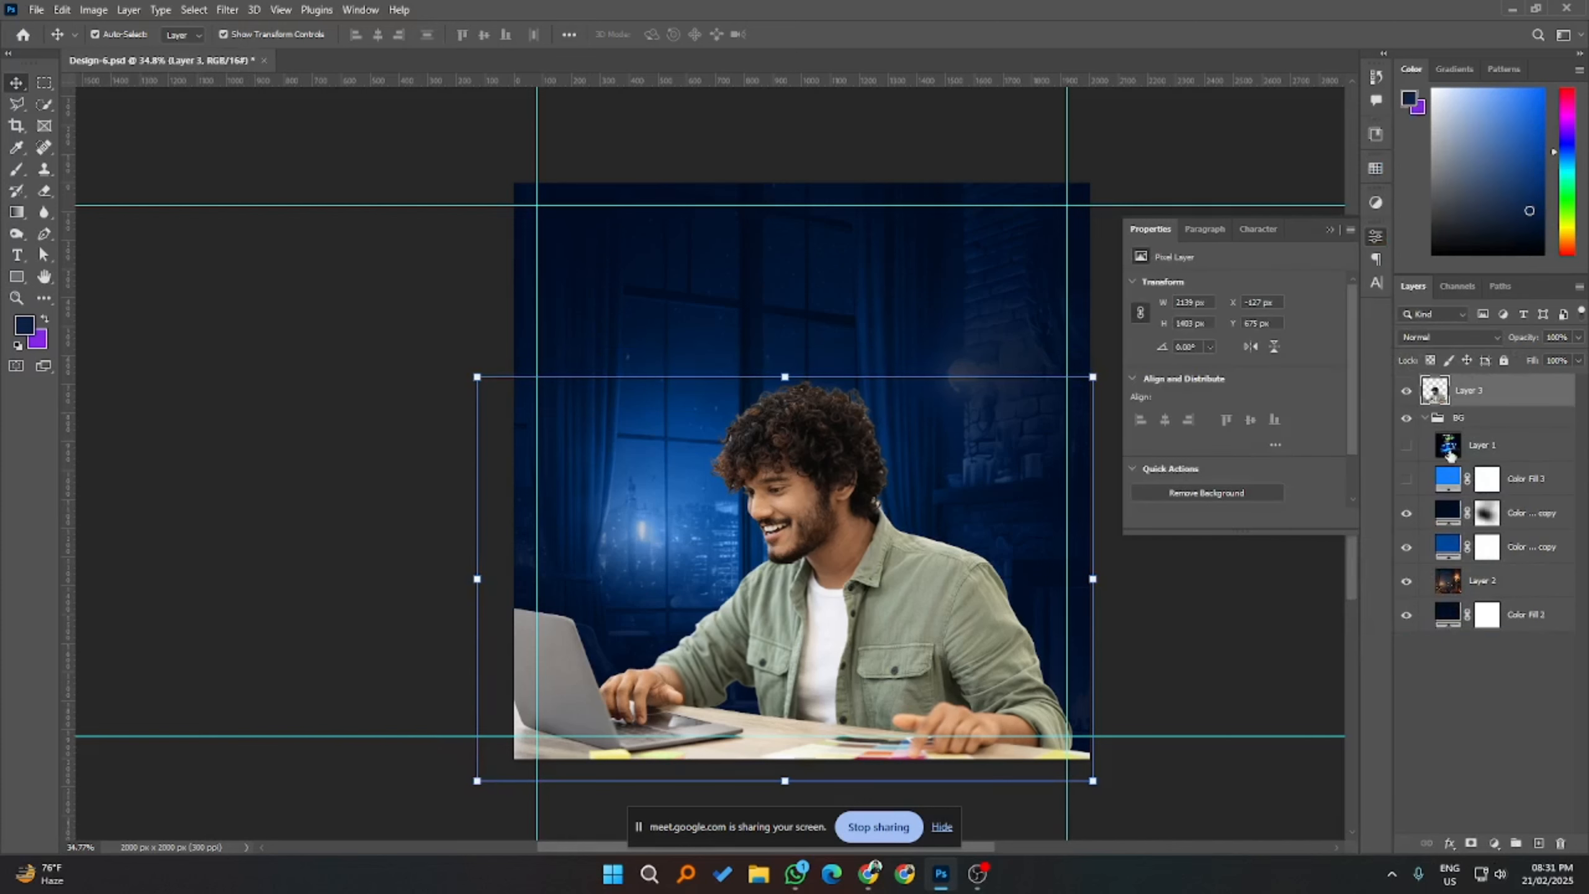
pyautogui.click(1203, 621)
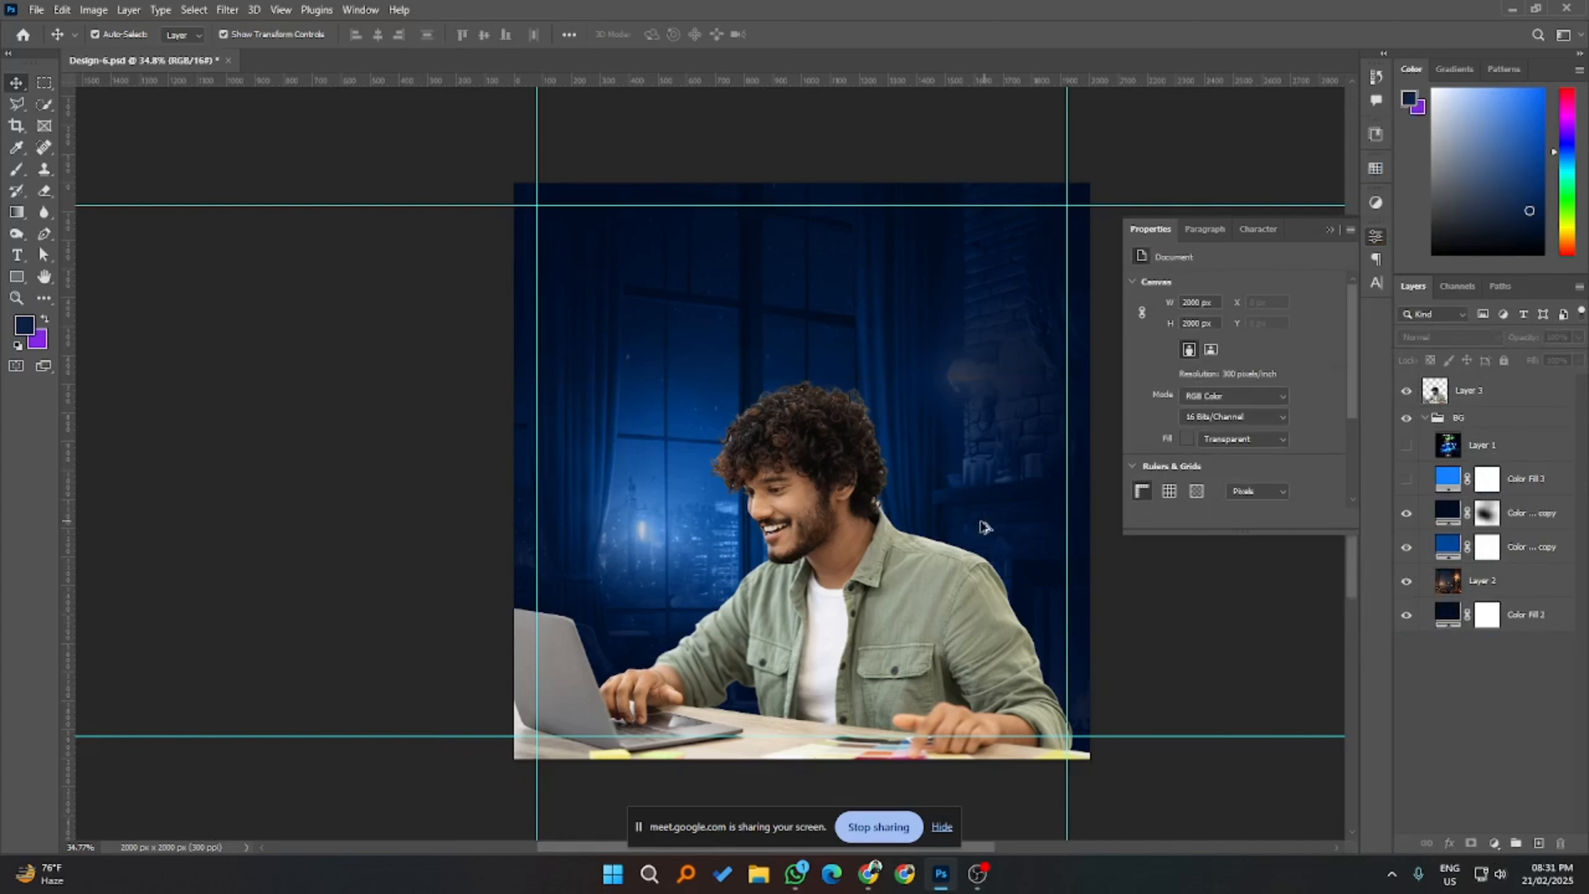
# - Convert the merged man-and-desk layer to a smart object
pyautogui.scroll(3, 976, 529)
pyautogui.scroll(-2, 938, 539)
pyautogui.click(1498, 395)
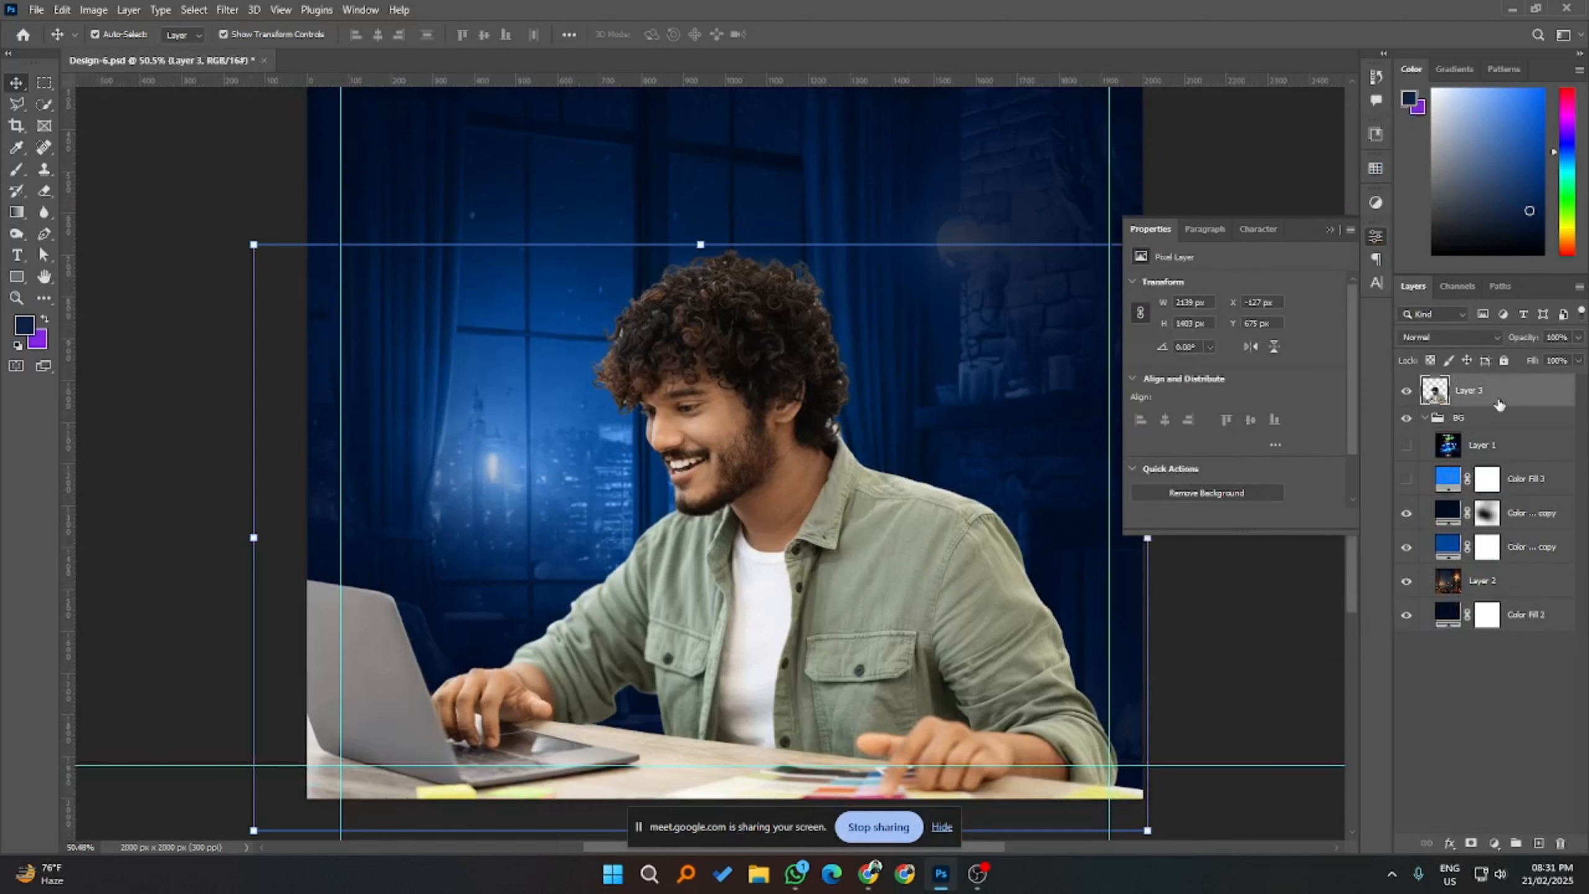
pyautogui.scroll(-2, 796, 516)
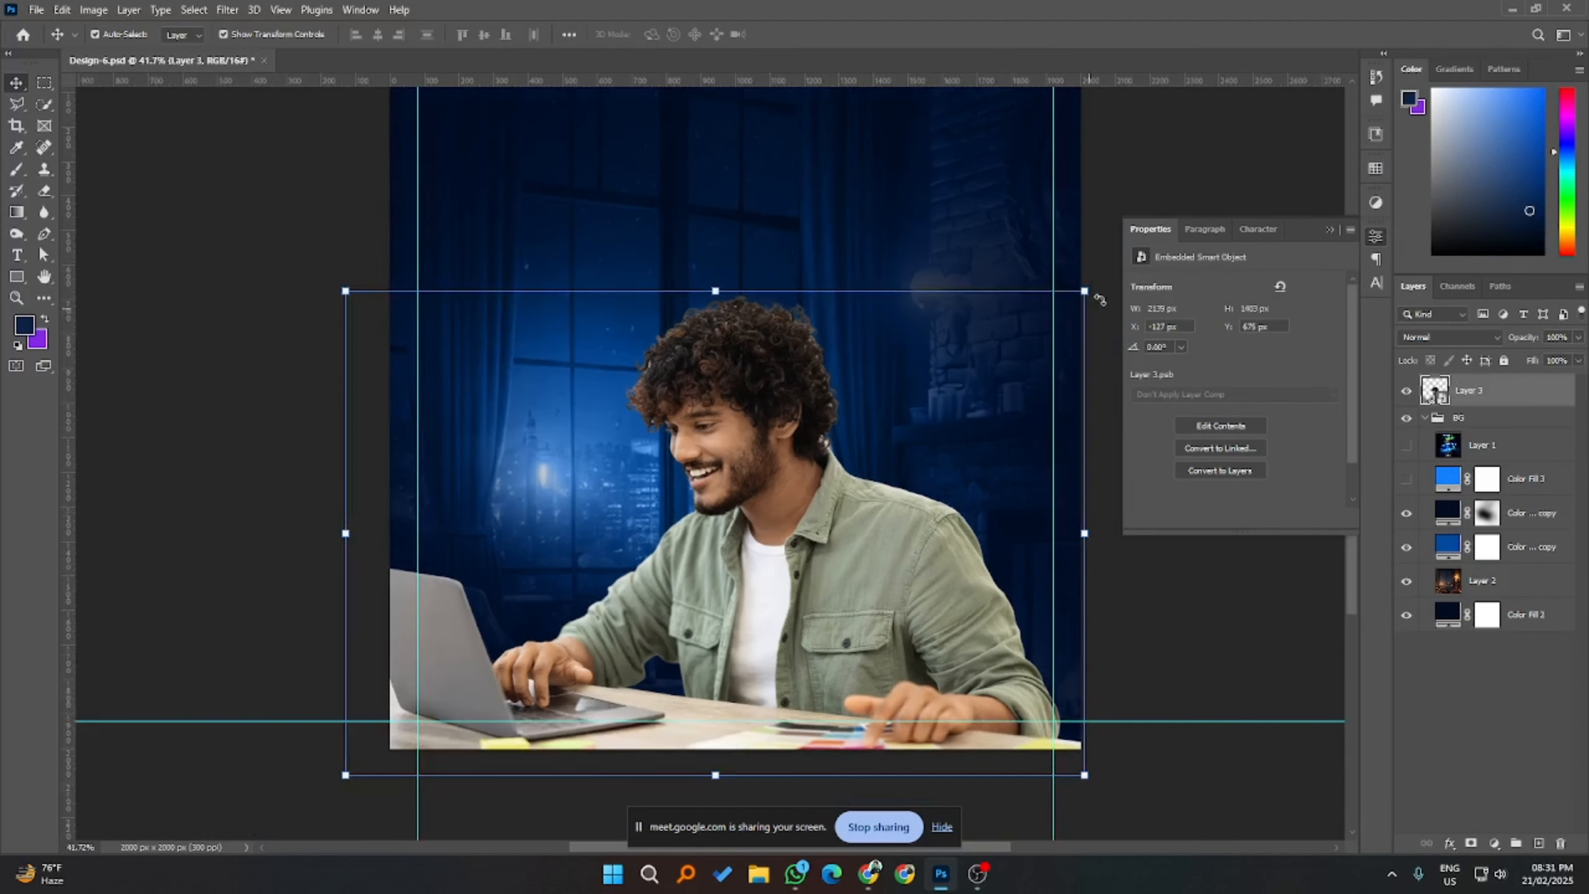
# - Scale the man-and-desk smart object to about 95.6% and nudge it down and left against the canvas's left edge
pyautogui.moveTo(1084, 291); pyautogui.dragTo(1072, 309)
pyautogui.press('Down')
pyautogui.press('Down')
pyautogui.press('Down')
pyautogui.press('Down')
pyautogui.press('Down')
pyautogui.press('Down')
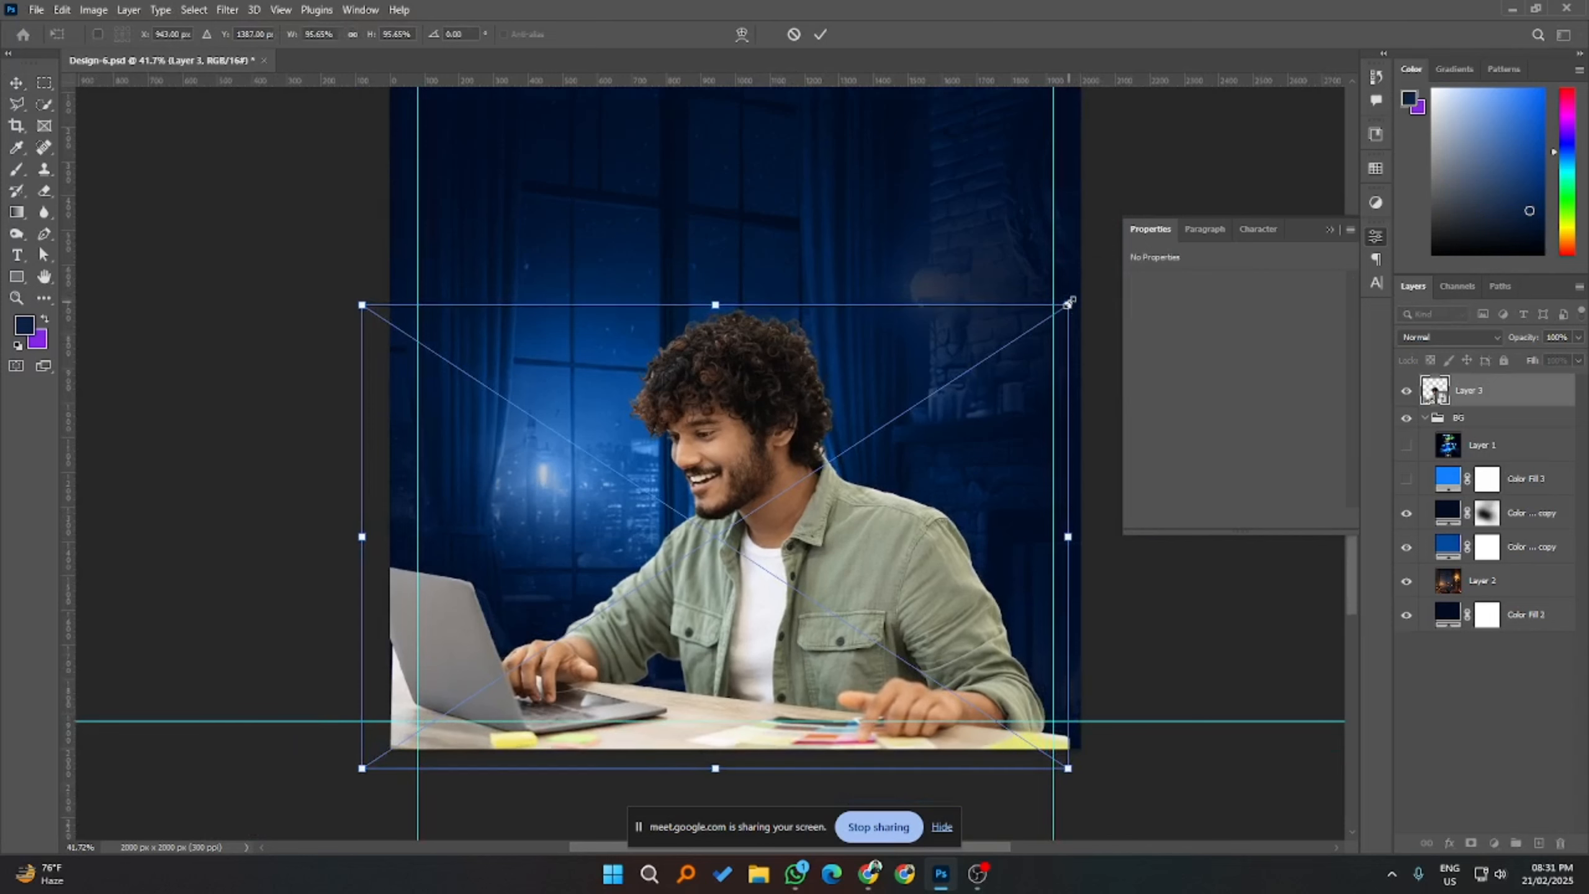
pyautogui.press('Left')
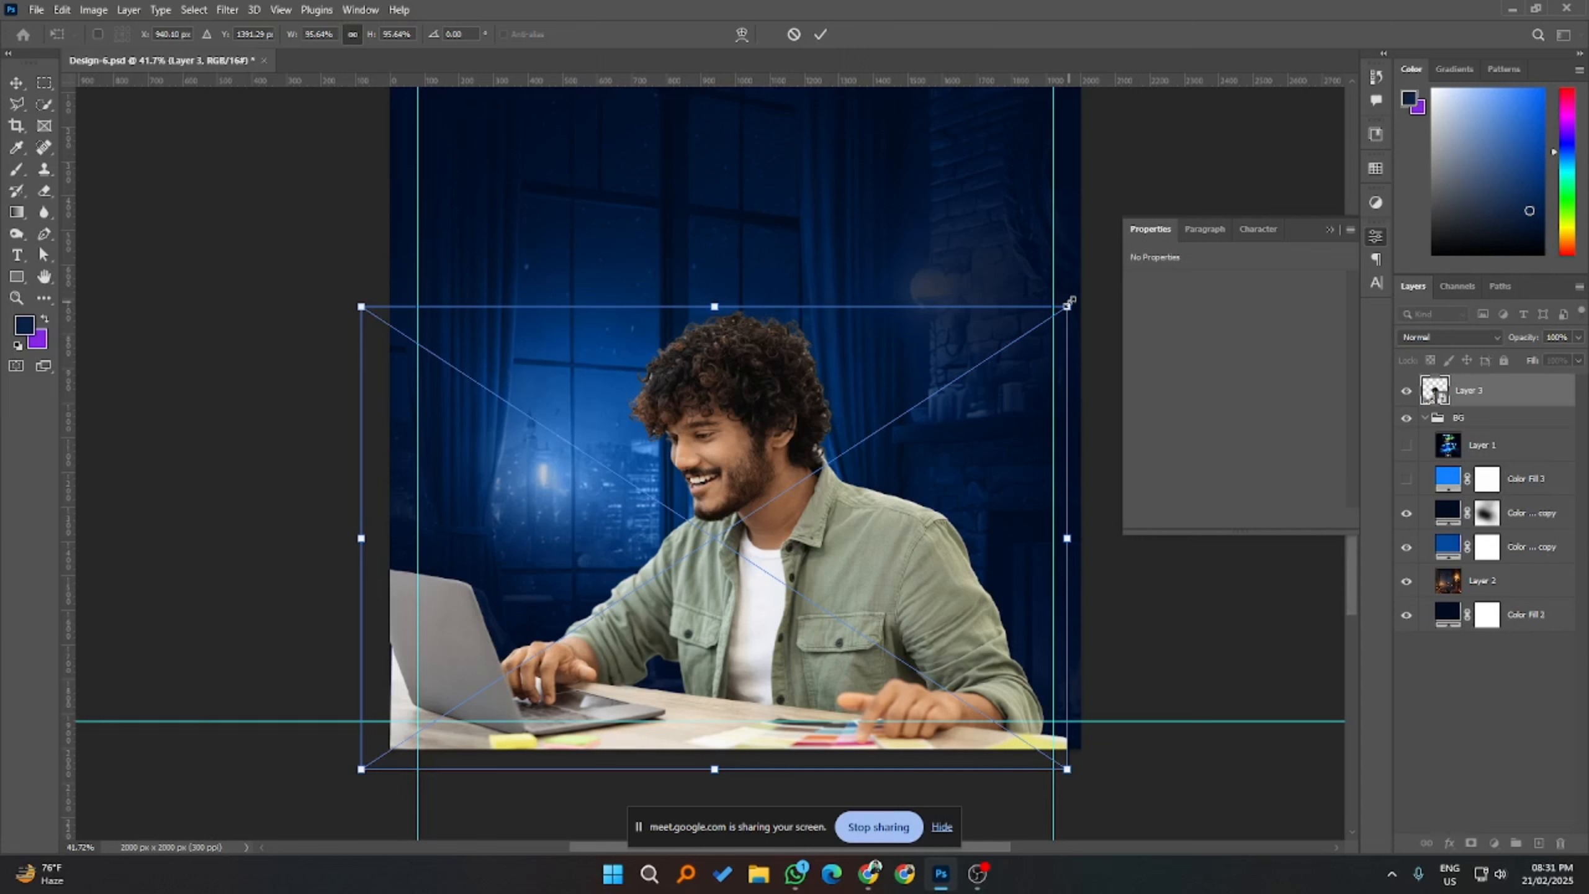
pyautogui.press('Left')
pyautogui.press('Left')
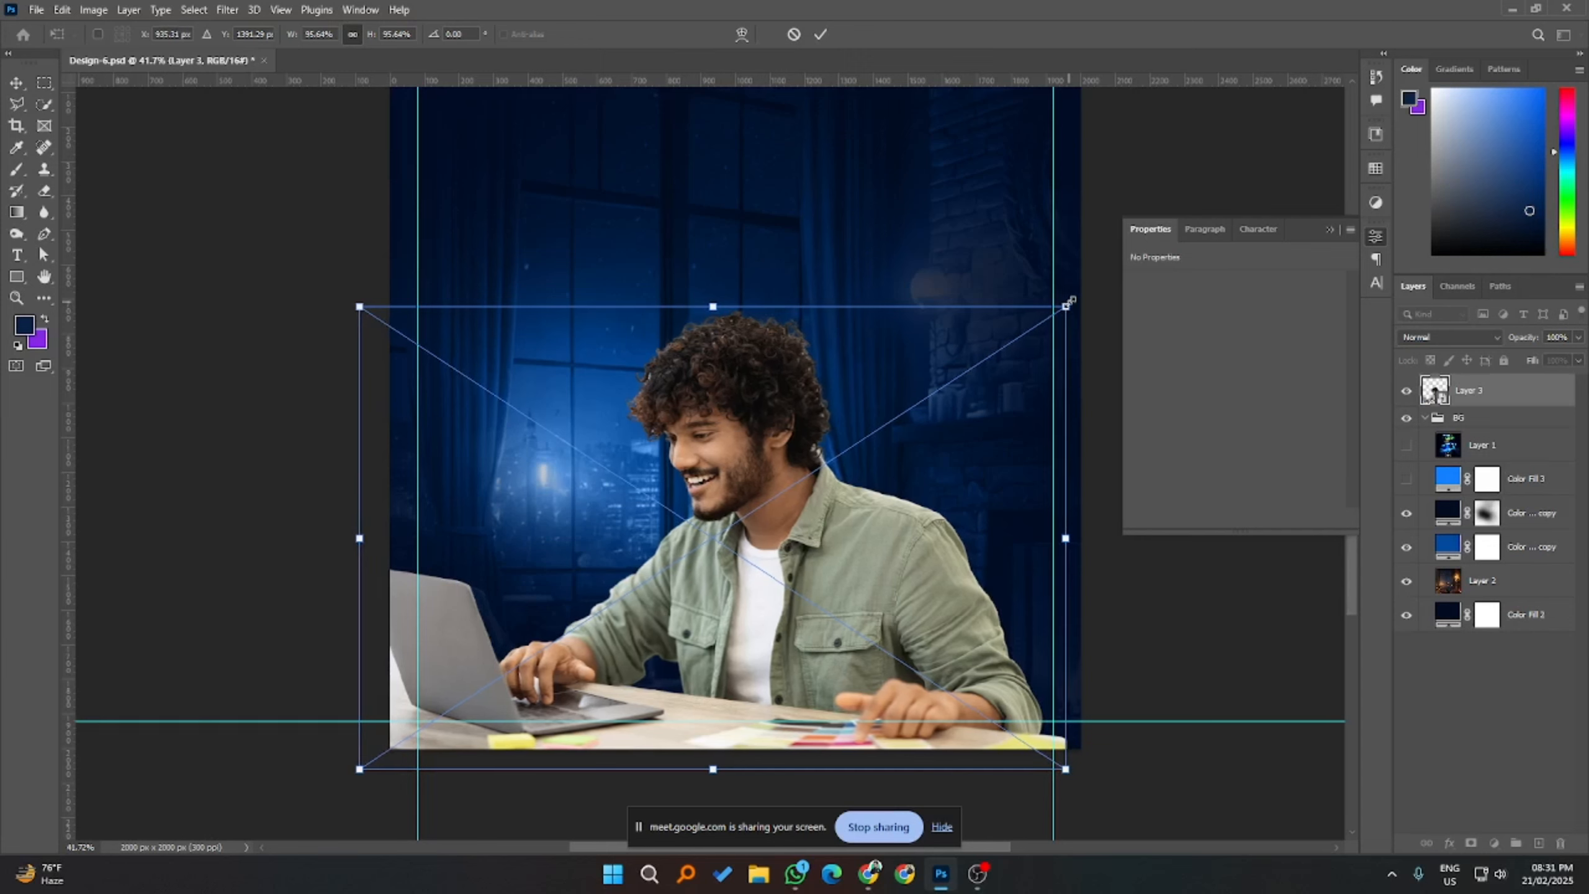
pyautogui.press('Left')
pyautogui.press('Left')
pyautogui.press('Left')
pyautogui.press('Right')
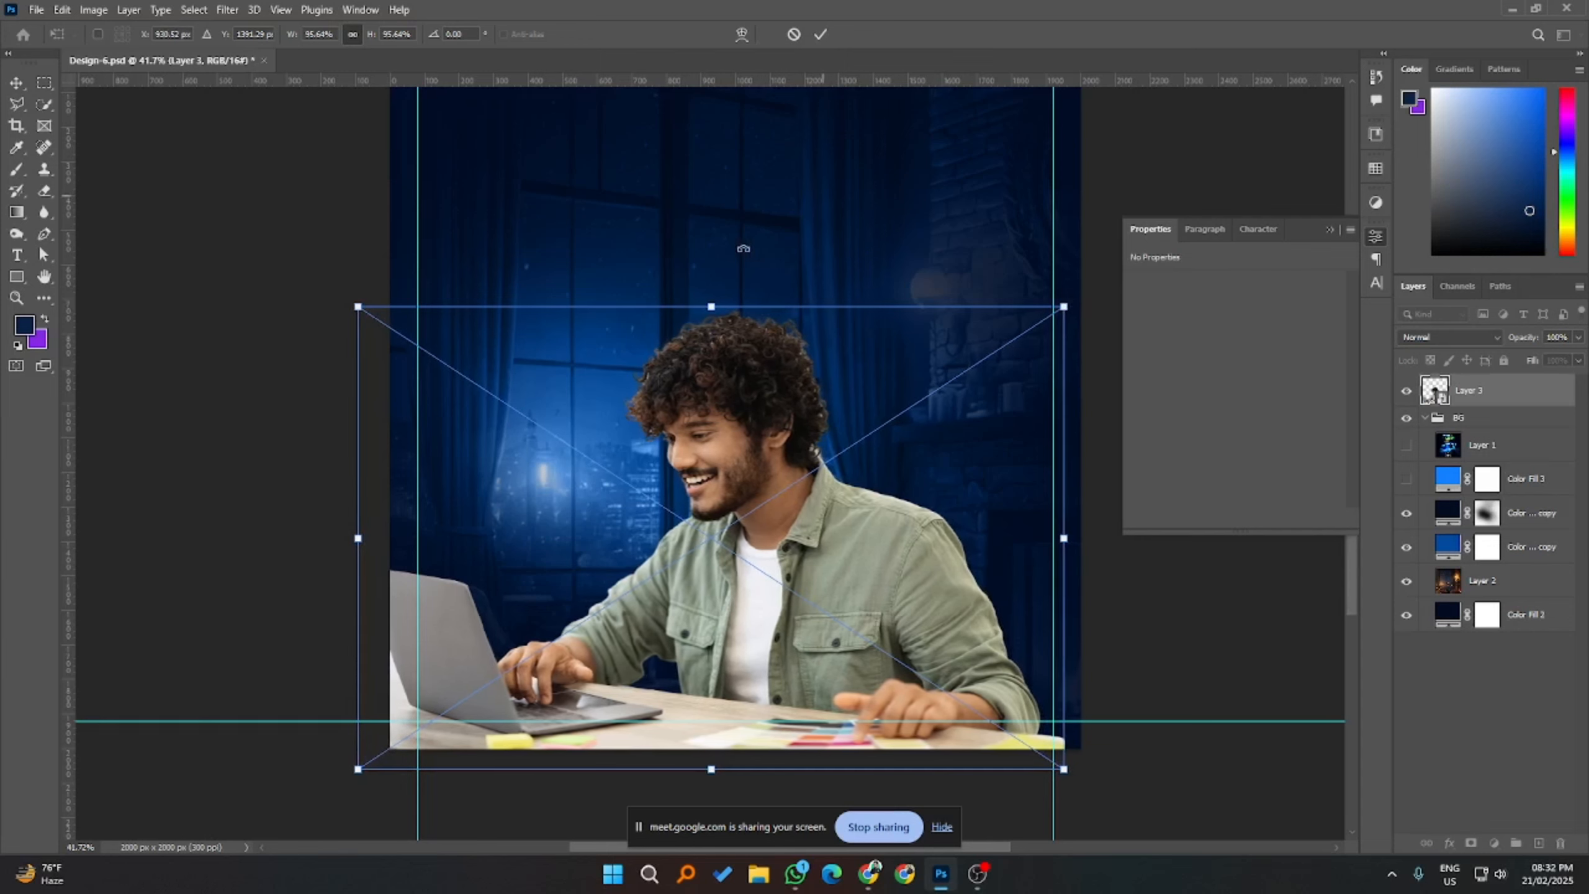
pyautogui.click(820, 34)
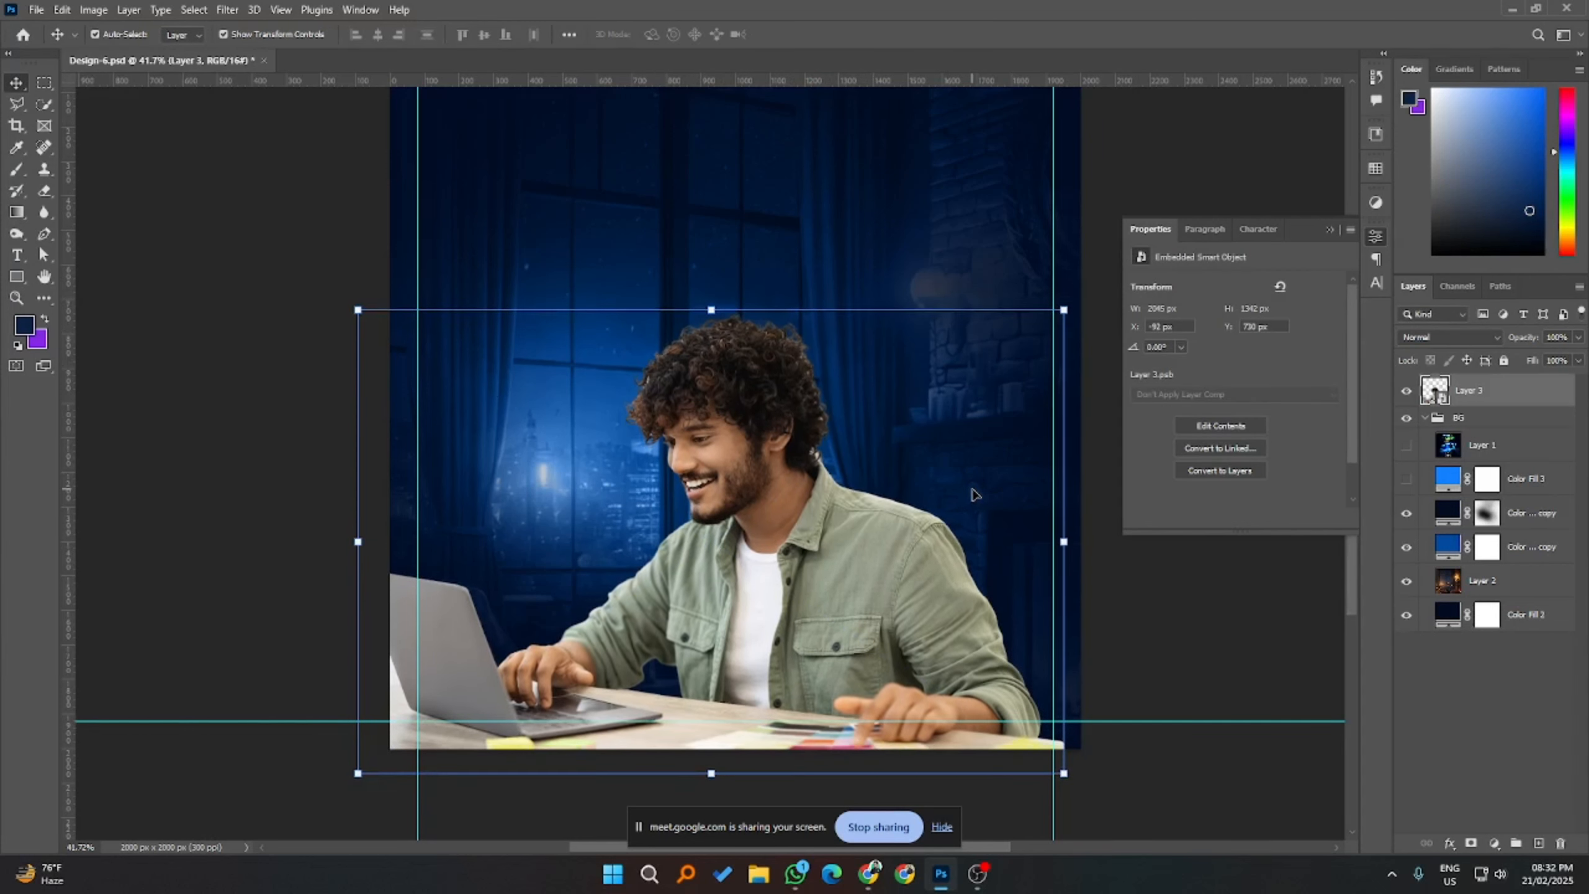
# - Try scaling the man-and-desk smart object to about 91% and shifting it left and down, and undo these changes
pyautogui.hotkey('ctrl', 't')
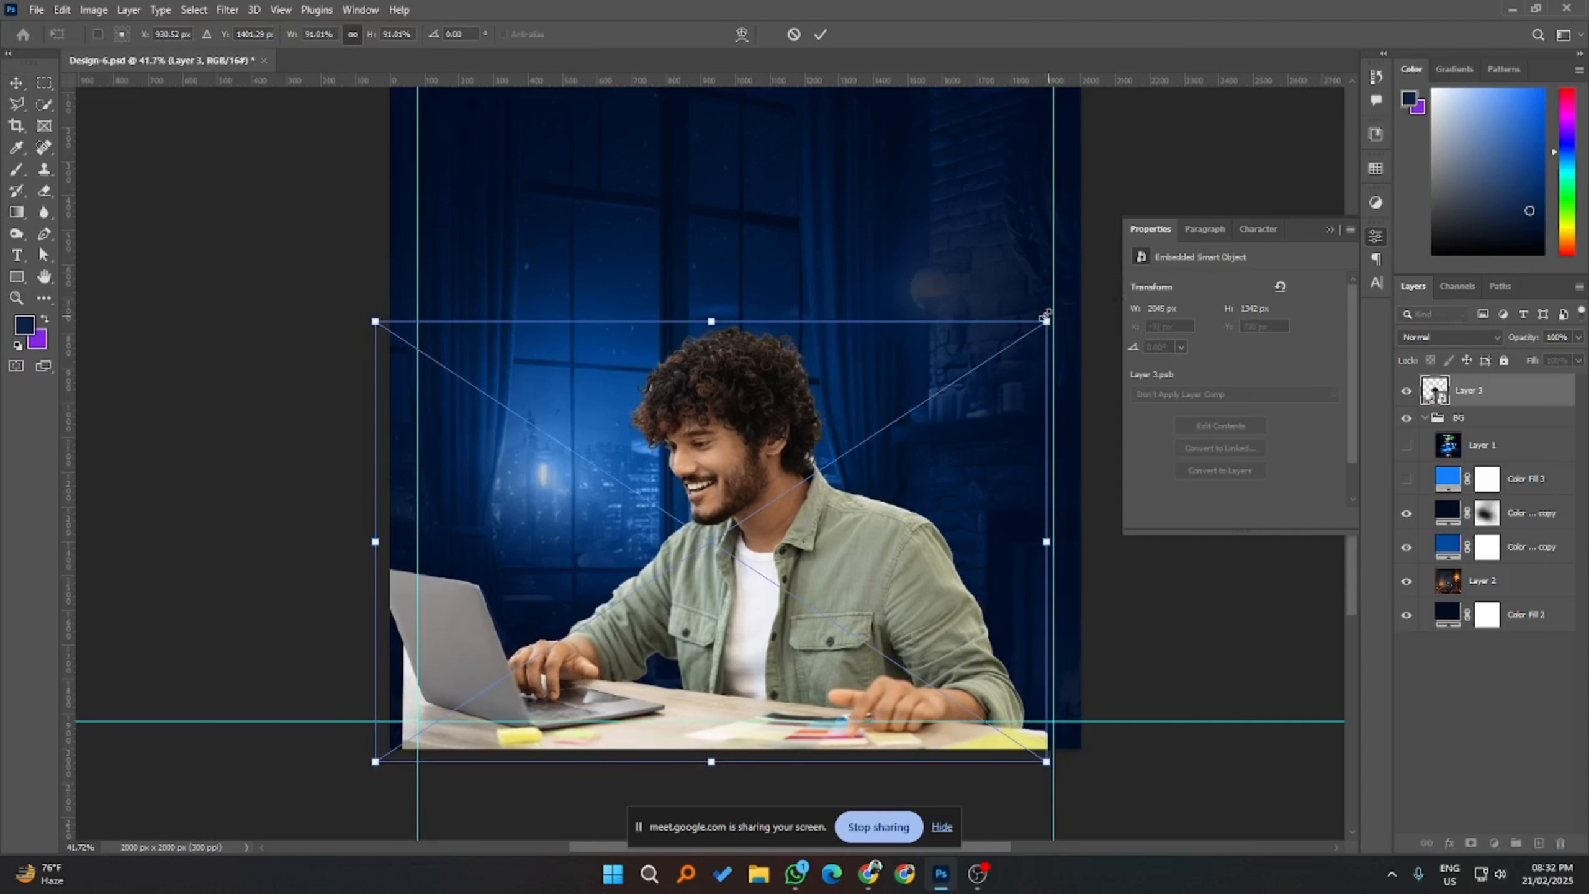
pyautogui.hotkey('shift', 'Left')
pyautogui.hotkey('shift', 'Left')
pyautogui.hotkey('shift', 'Left')
pyautogui.hotkey('shift', 'Left')
pyautogui.hotkey('shift', 'Down')
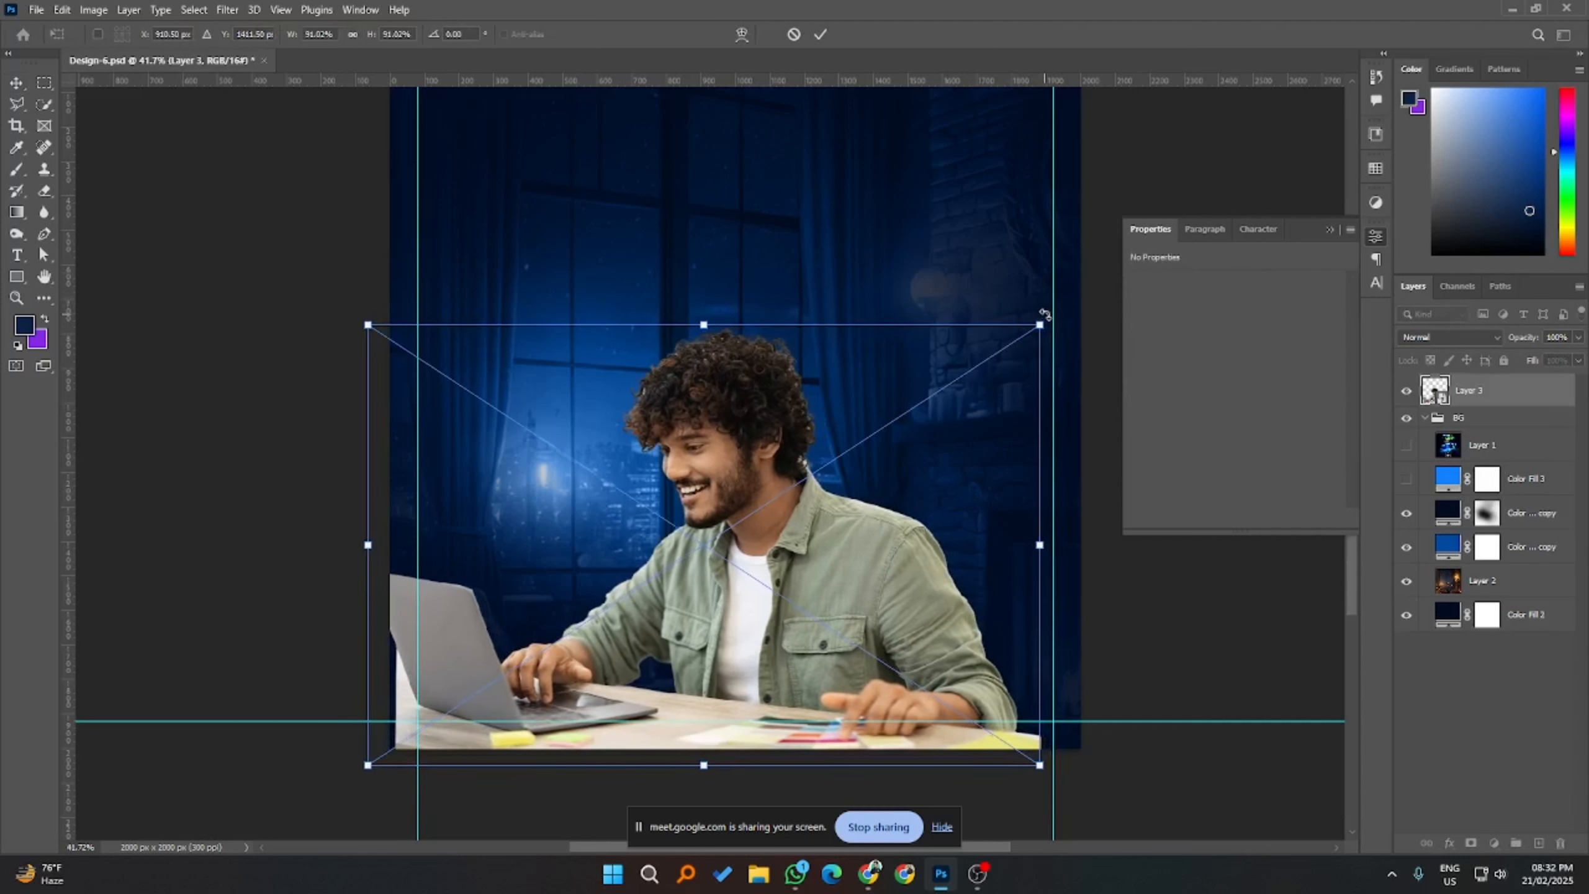
pyautogui.hotkey('ctrl', 'z')
pyautogui.hotkey('ctrl', 'z')
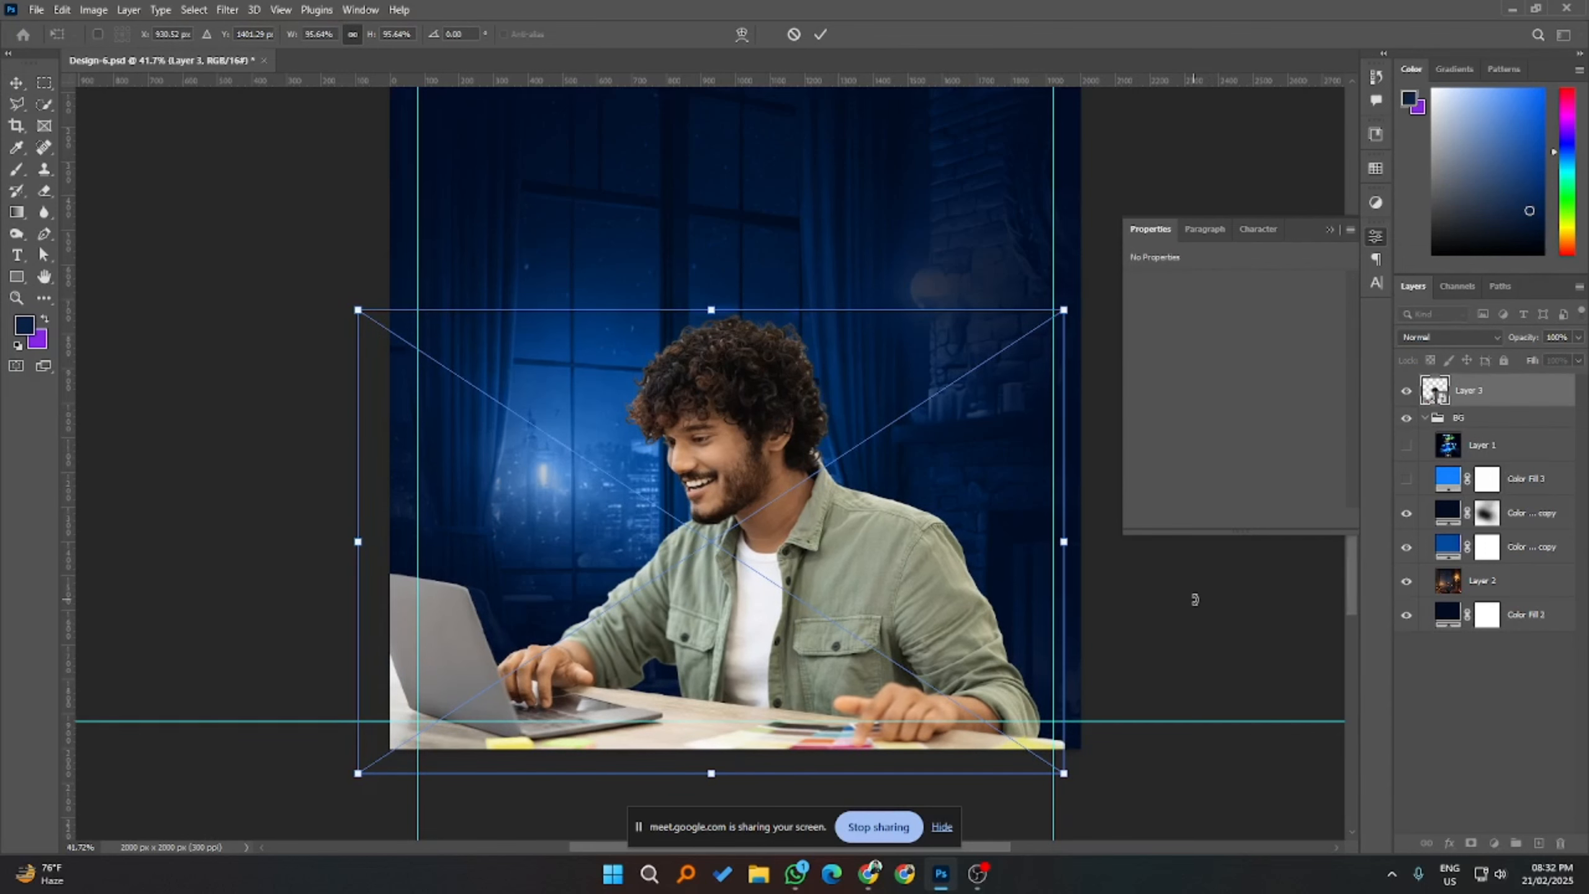
# - Scale the man-and-desk smart object to about 94.9% and nudge it left so the desk meets the canvas's left edge
pyautogui.hotkey('ctrl', '-')
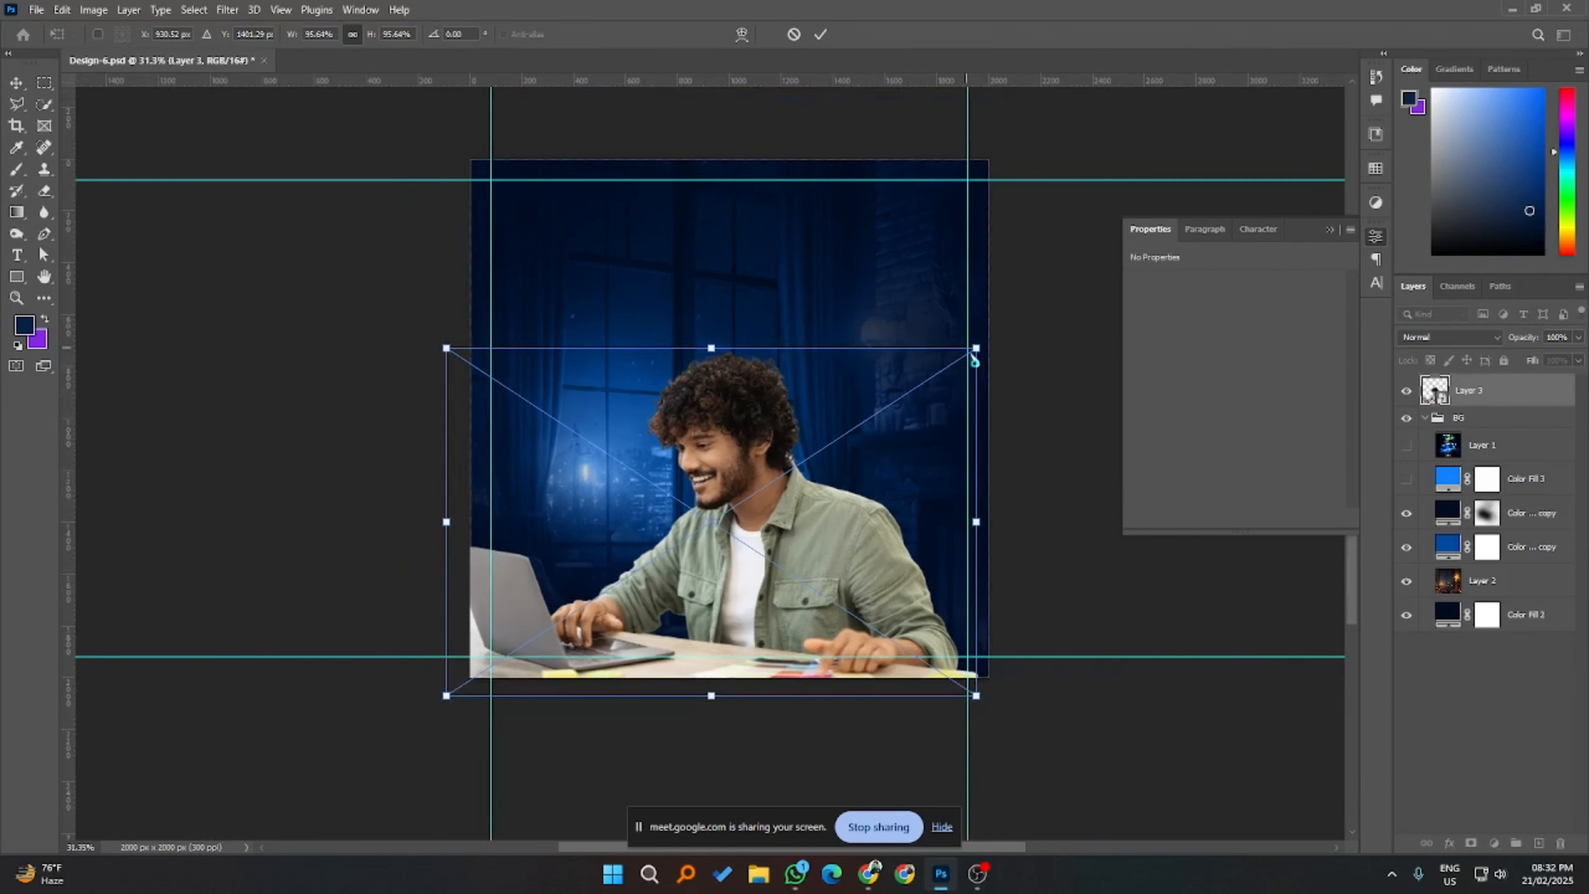
pyautogui.moveTo(975, 348); pyautogui.dragTo(974, 349)
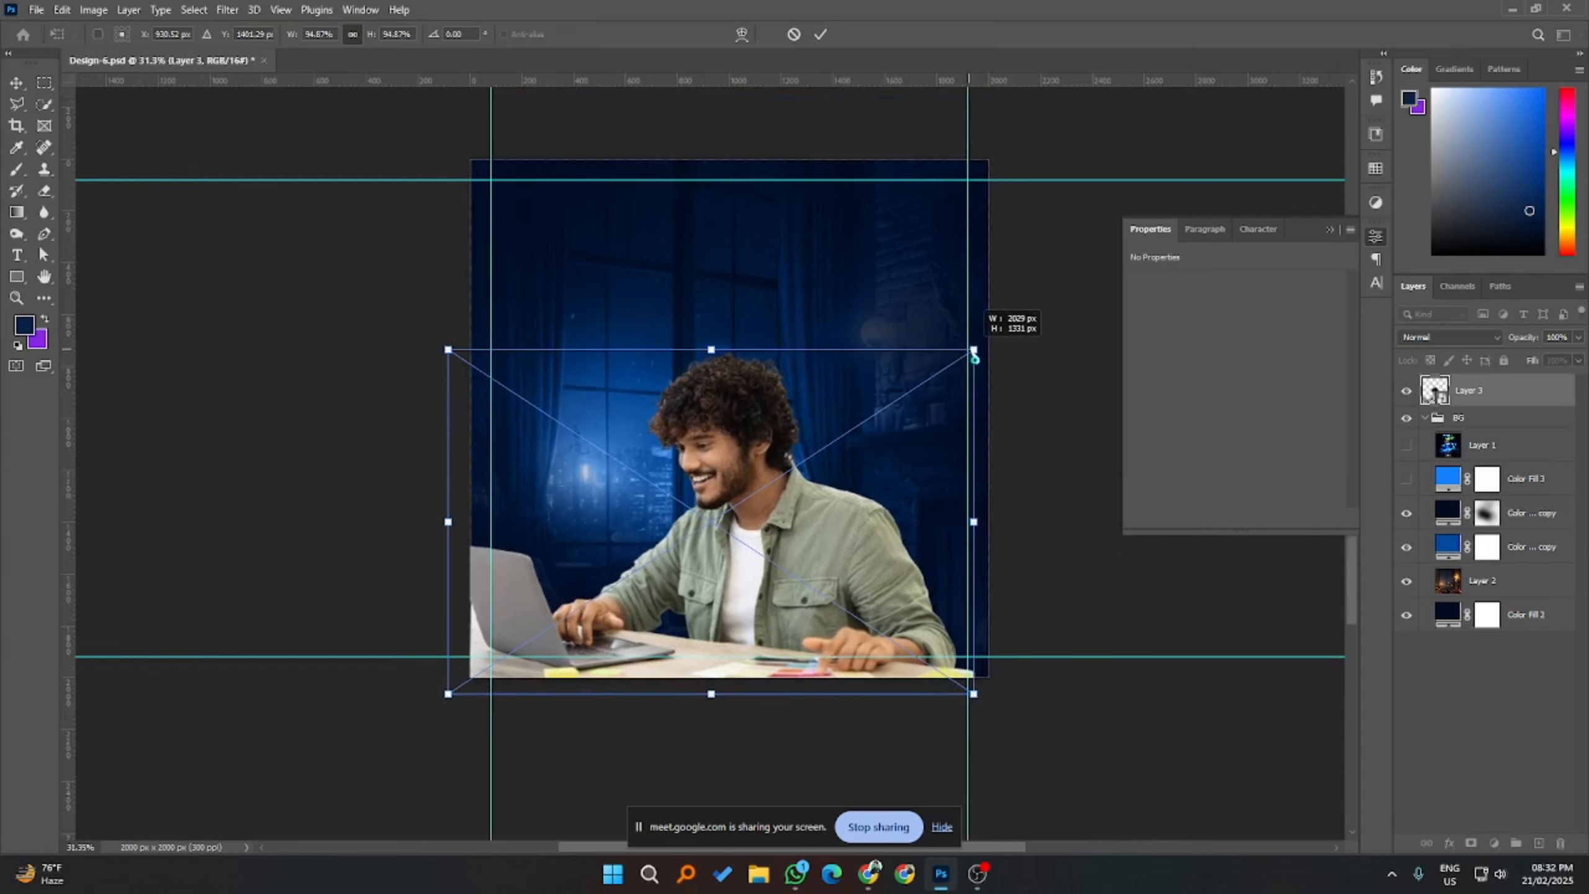
pyautogui.scroll(4, 429, 640)
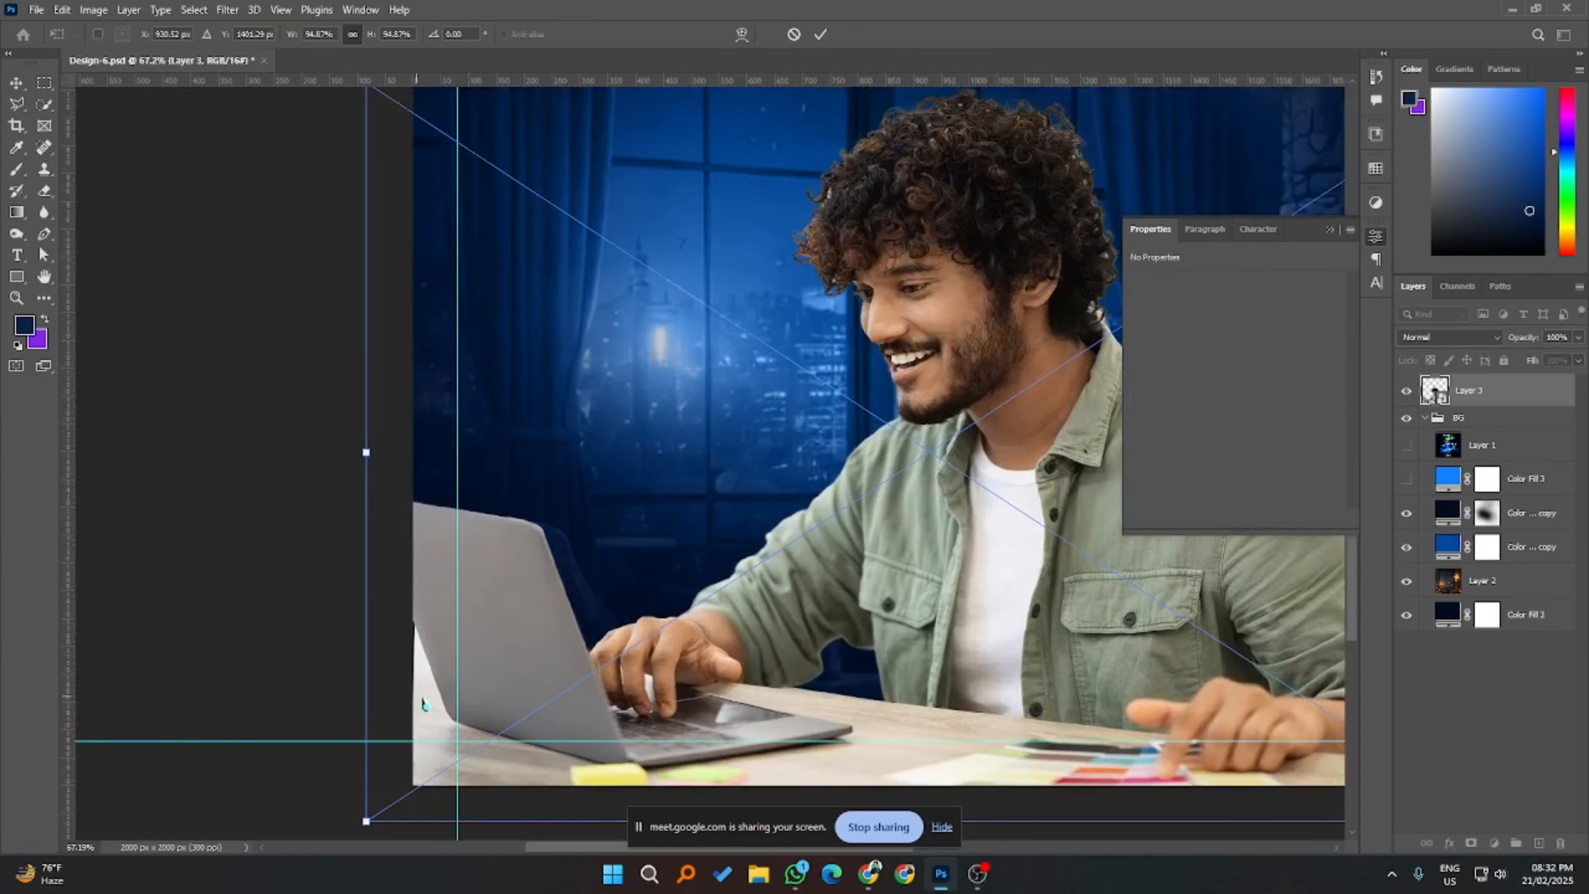
pyautogui.moveTo(558, 674); pyautogui.dragTo(530, 673)
pyautogui.hotkey('ctrl', 'z')
pyautogui.press('Left')
pyautogui.press('Left')
pyautogui.press('Left')
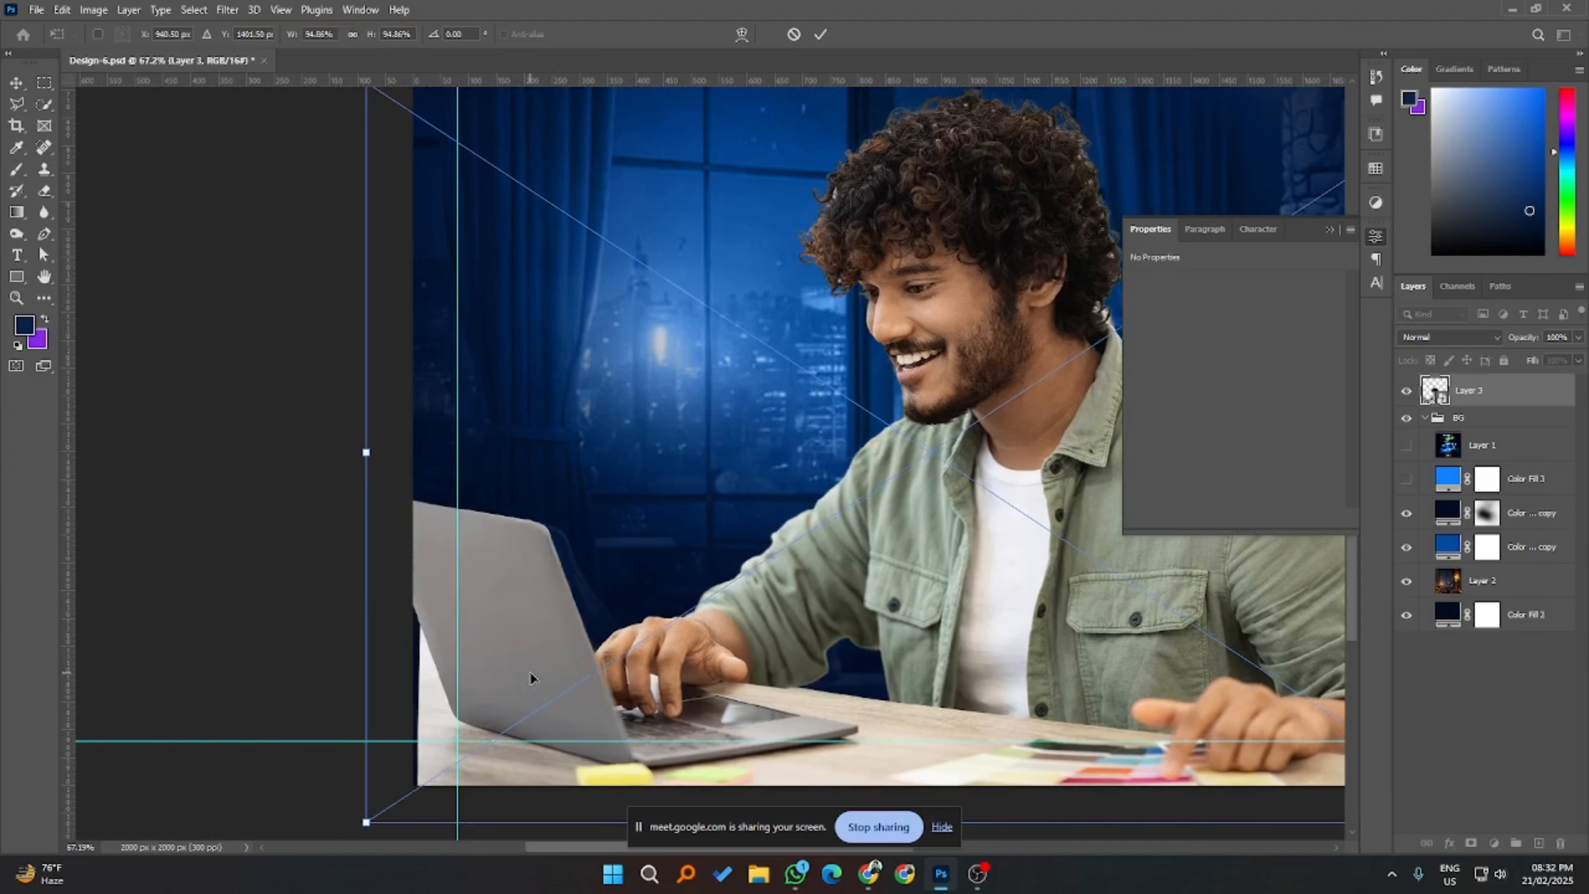
pyautogui.press('Left')
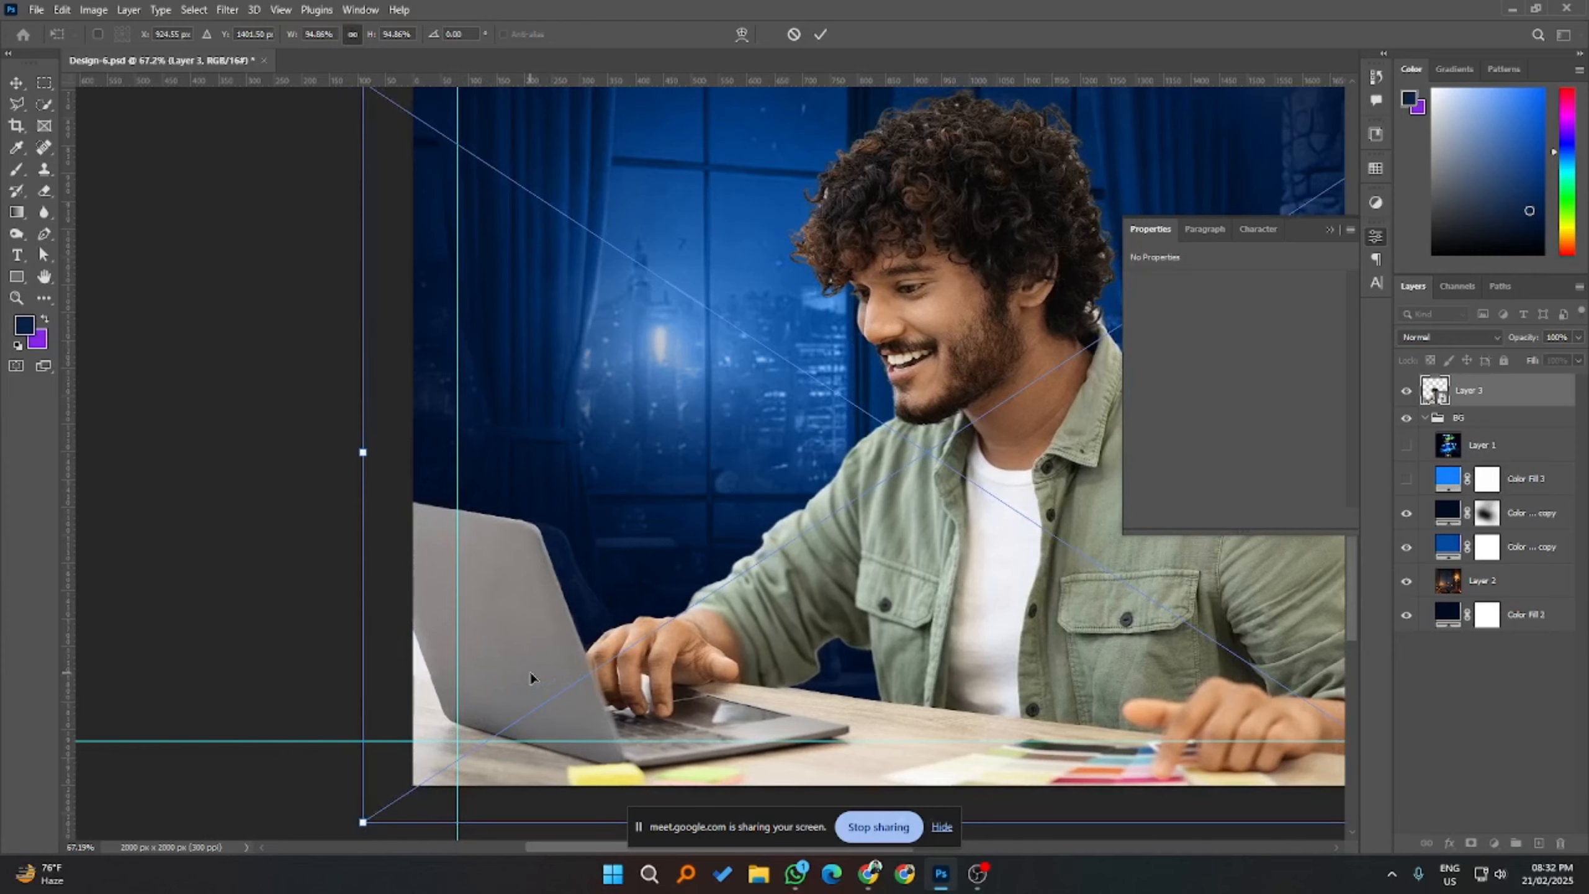
pyautogui.scroll(-2, 529, 671)
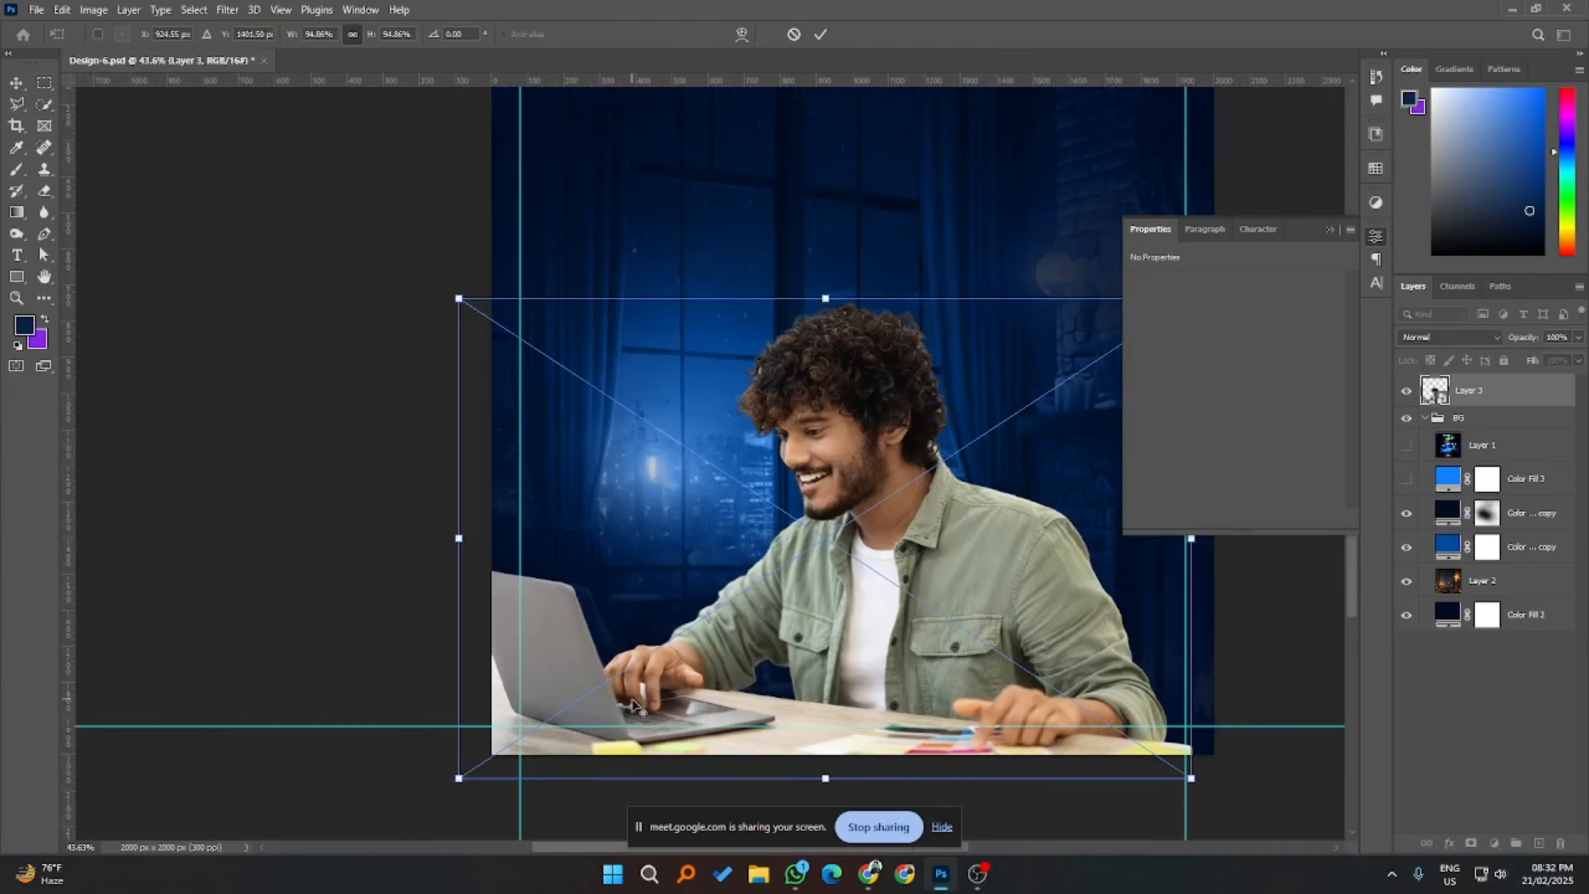
pyautogui.click(819, 33)
pyautogui.scroll(-2, 525, 525)
pyautogui.click(1083, 610)
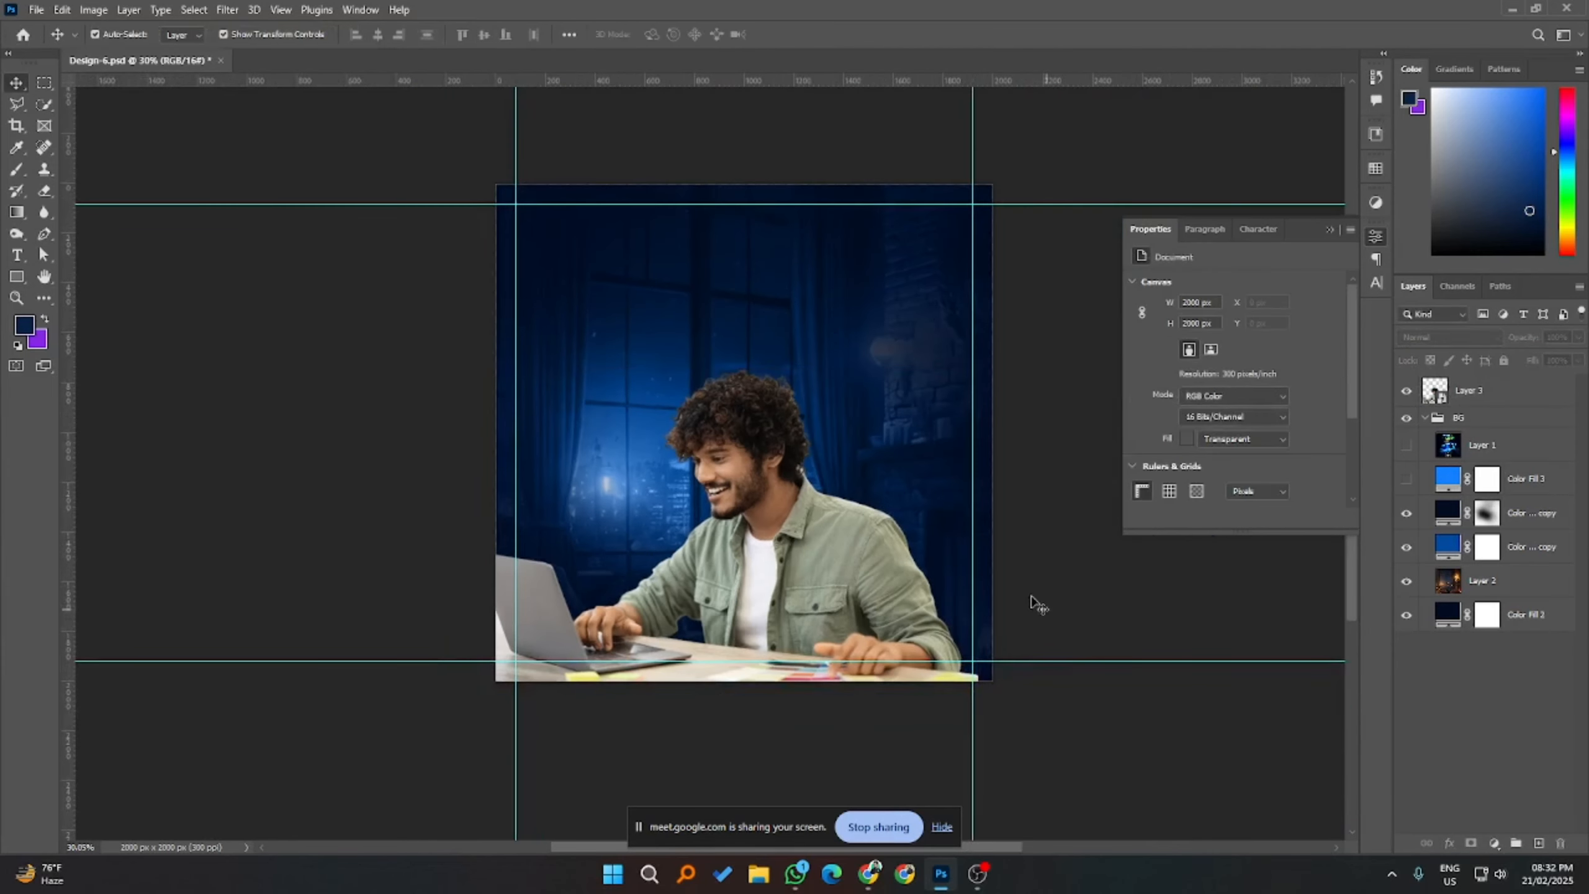
pyautogui.click(752, 418)
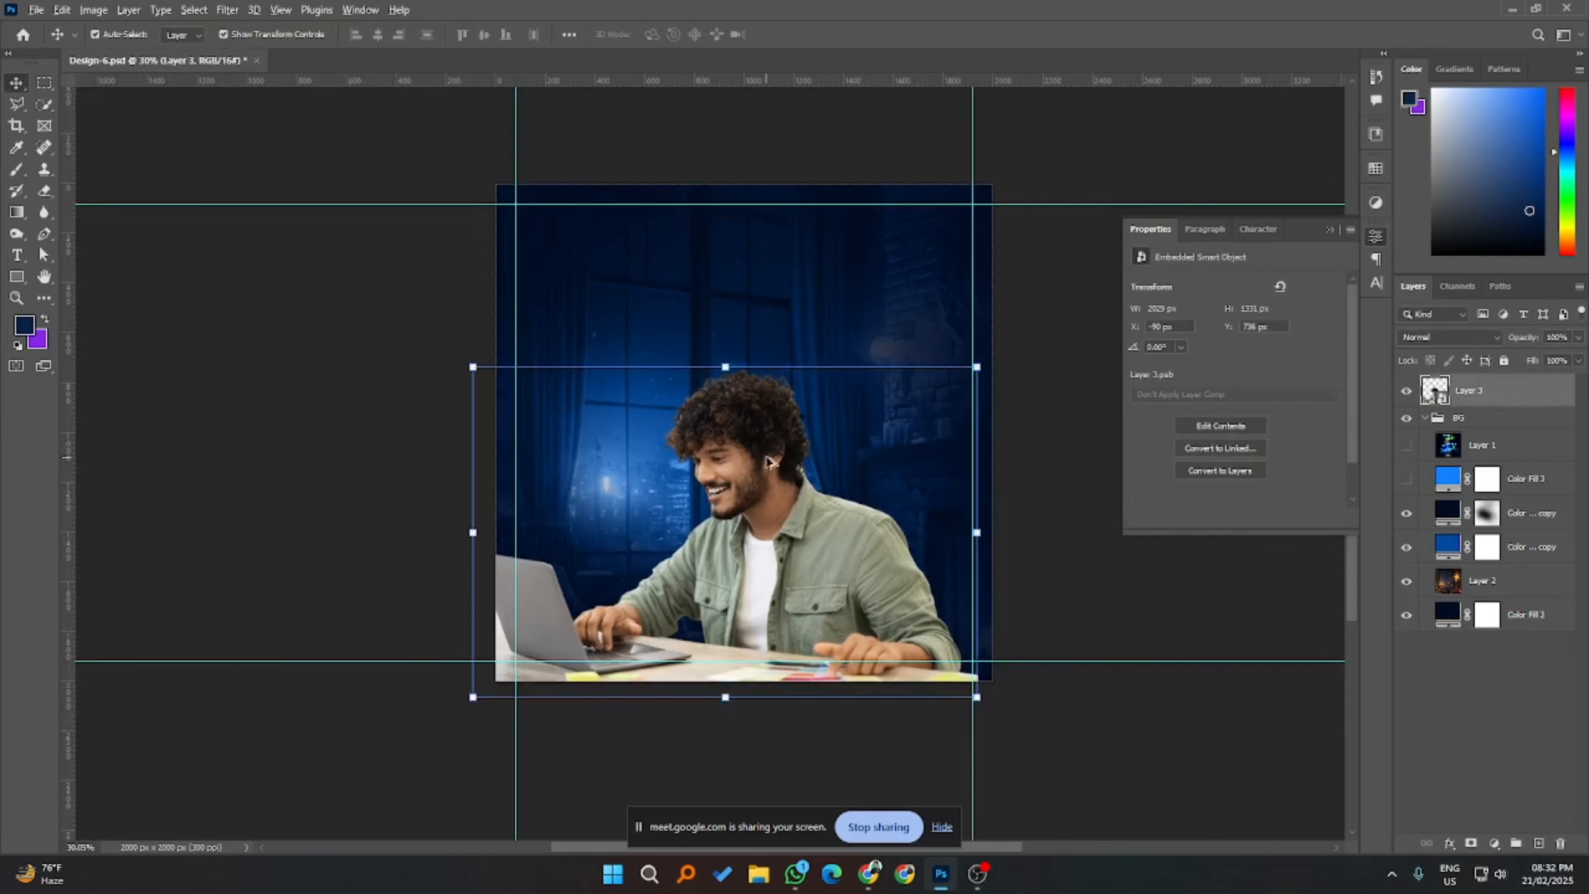
# - Start the Camera Raw Filter on the man-and-desk smart object and cool its temperature to -15
pyautogui.scroll(2, 764, 450)
pyautogui.scroll(-2, 761, 445)
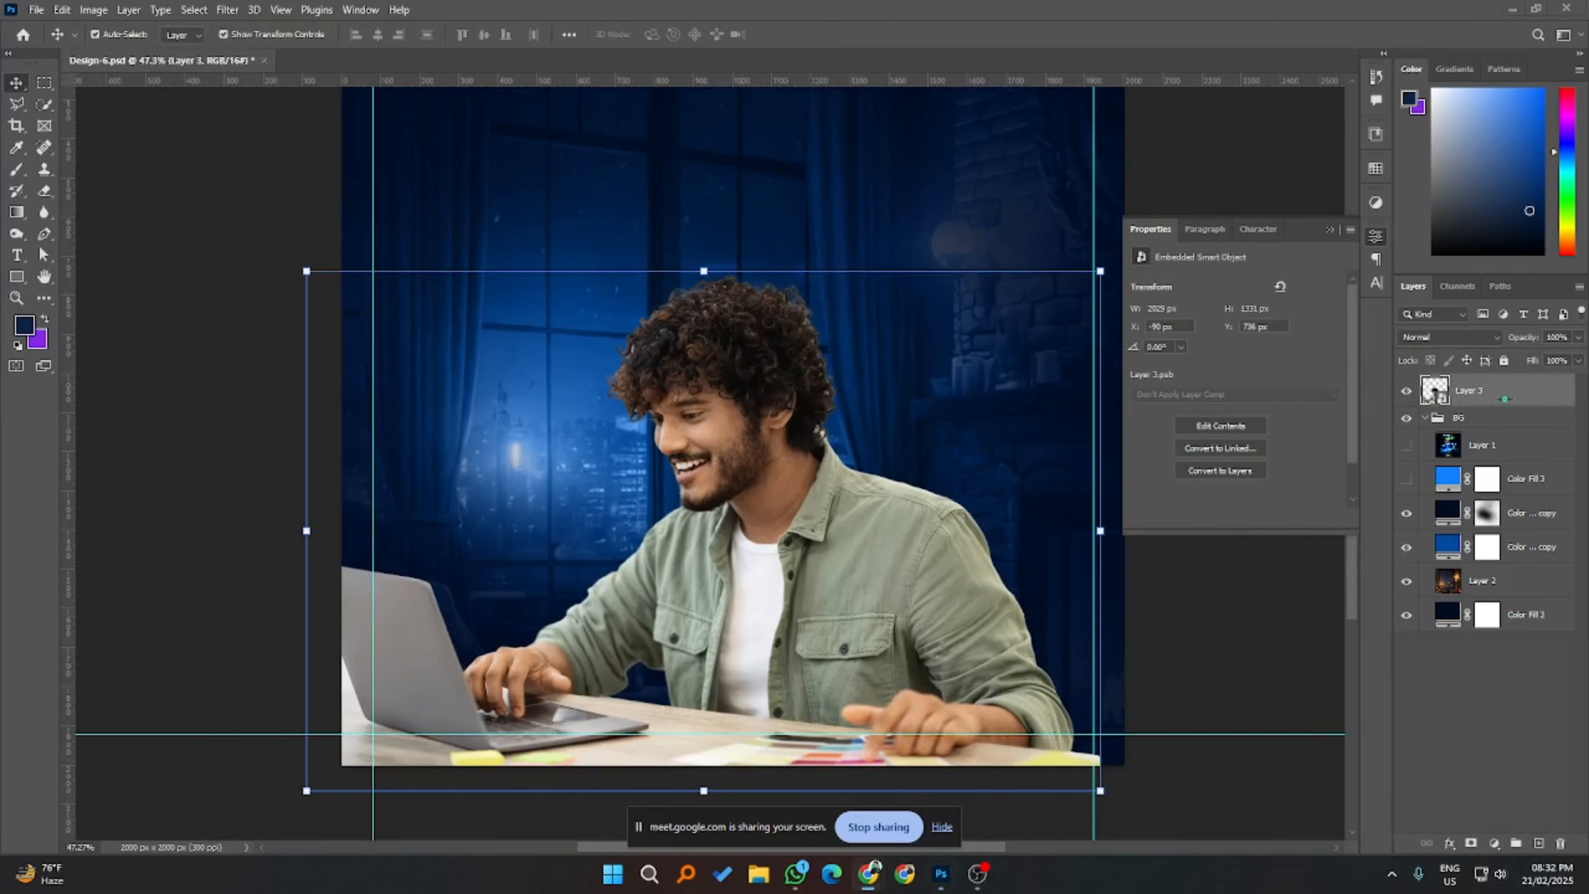
pyautogui.click(1240, 613)
pyautogui.click(1153, 660)
pyautogui.click(861, 574)
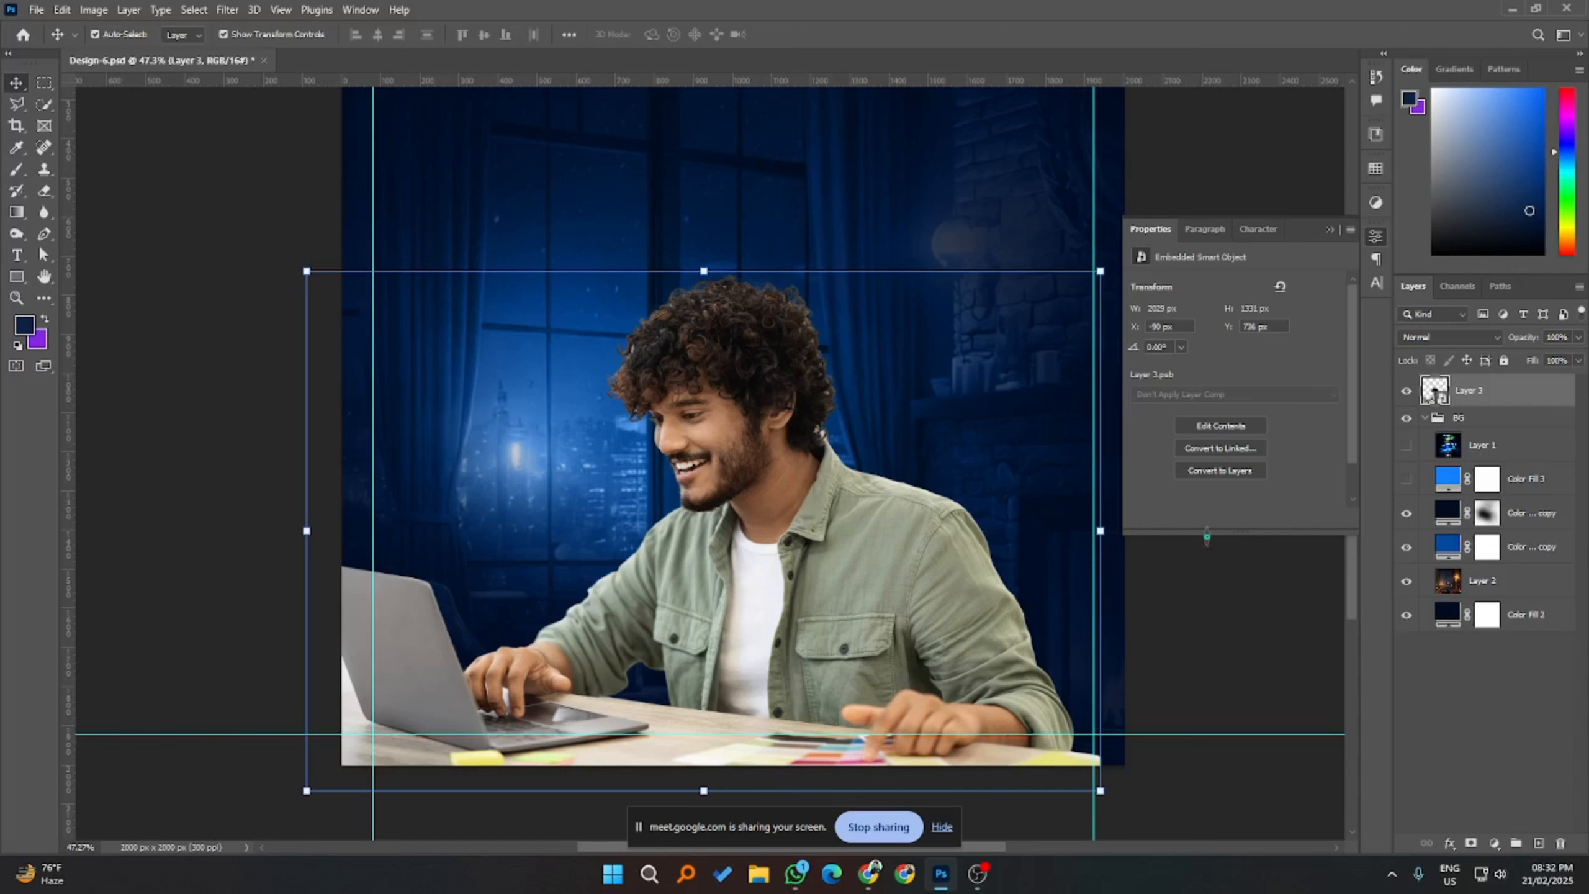
pyautogui.click(227, 10)
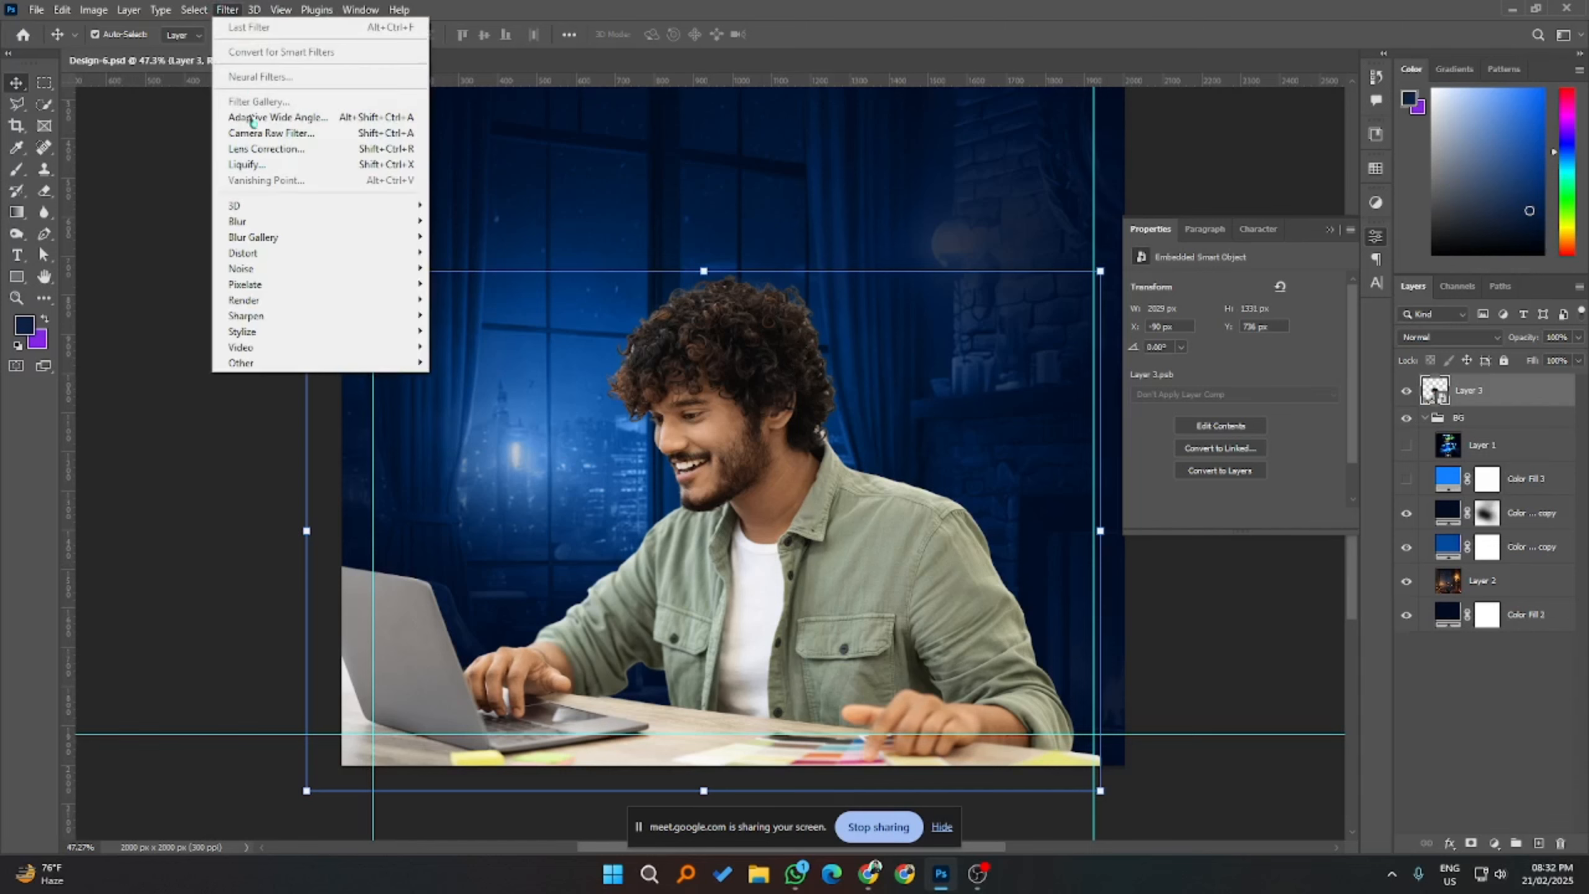
pyautogui.click(283, 134)
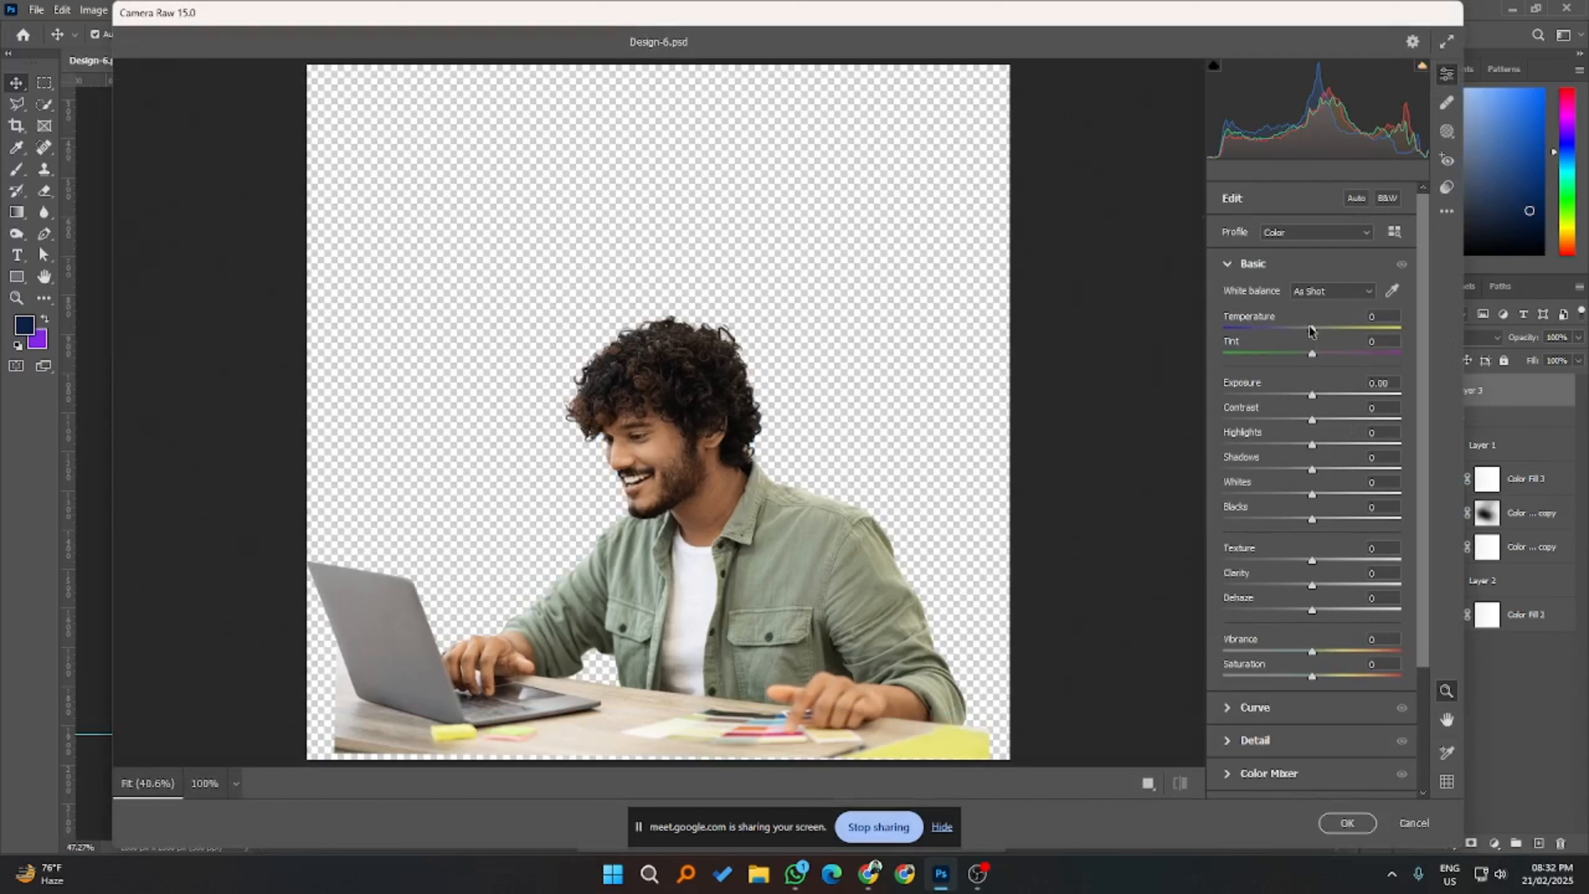
pyautogui.moveTo(1309, 328); pyautogui.dragTo(1298, 335)
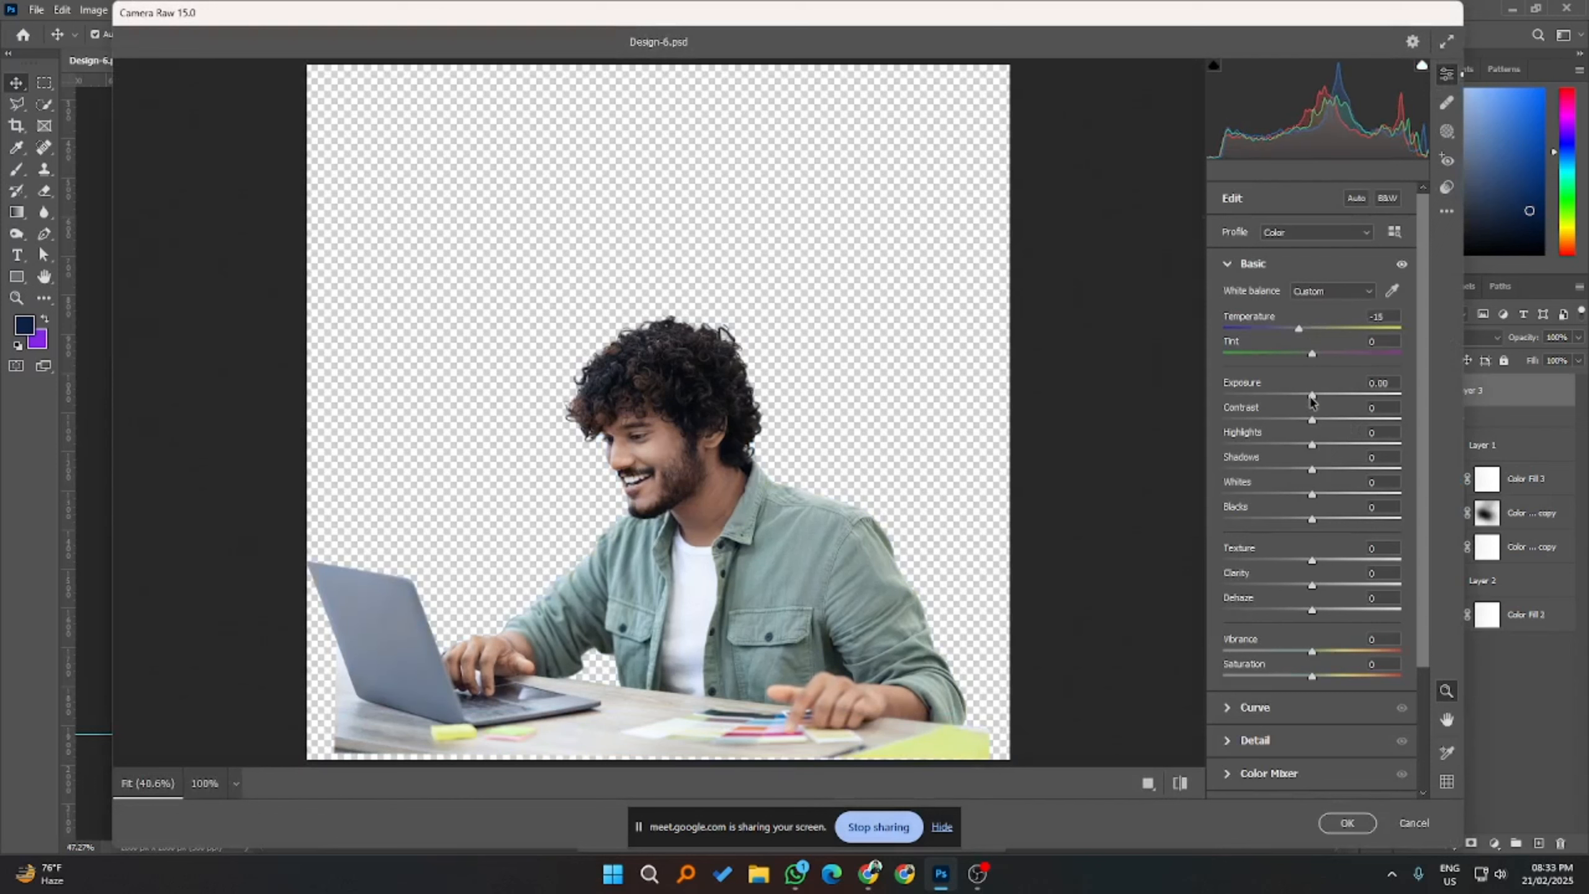
# - Apply Camera Raw with Exposure +0.35, Contrast +6, Highlights -22, Shadows -7, Whites +21, Blacks +7 and Clarity +11
pyautogui.moveTo(1310, 399); pyautogui.dragTo(1308, 519)
pyautogui.moveTo(1442, 758); pyautogui.dragTo(1491, 758)
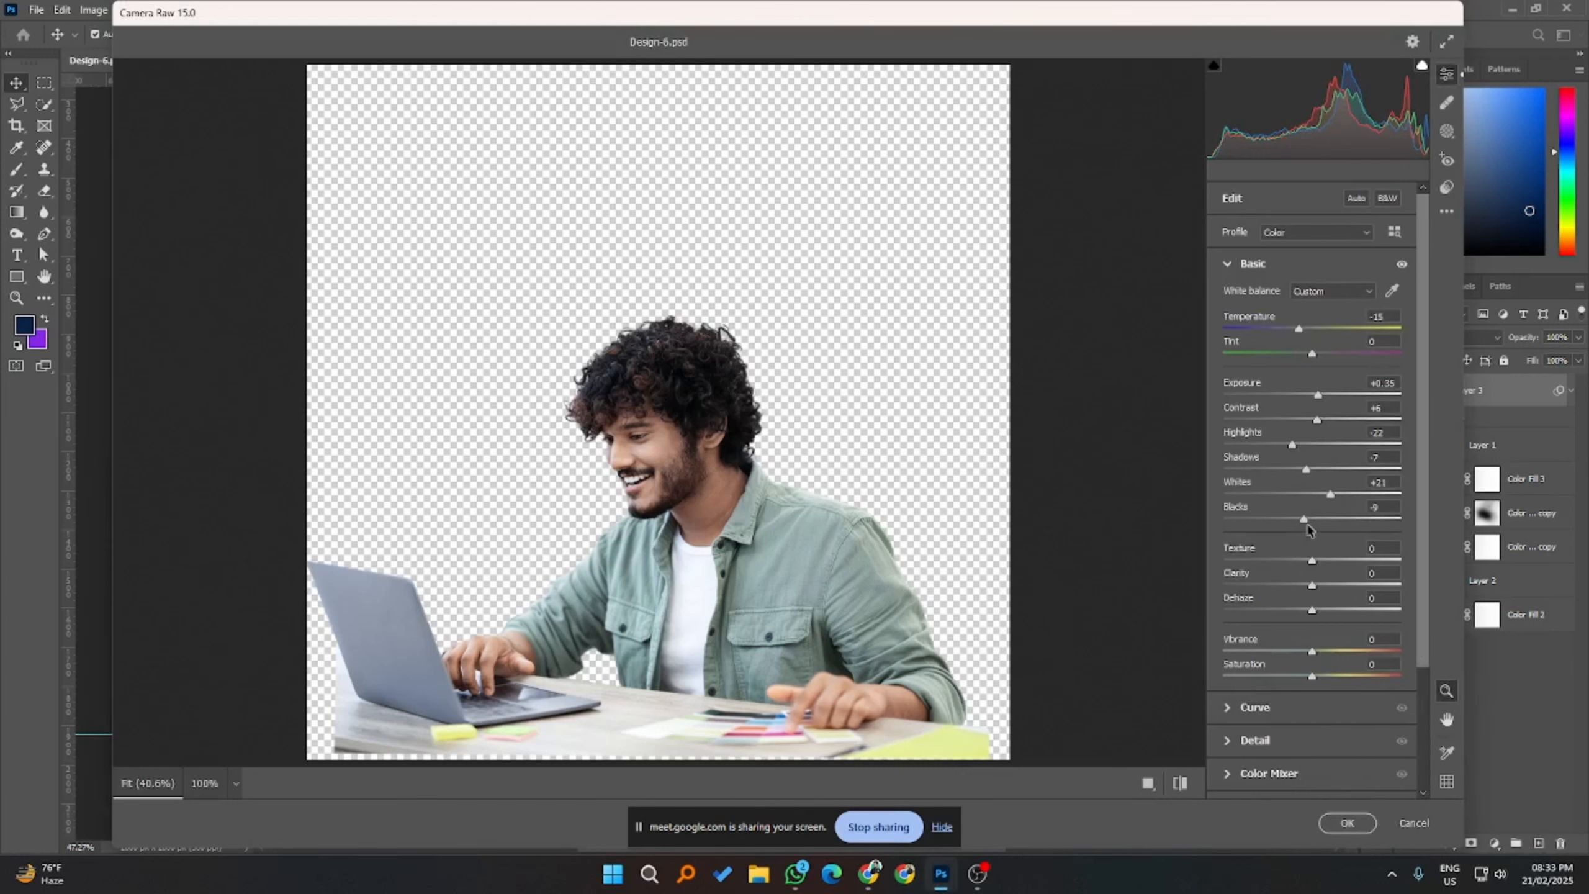
pyautogui.moveTo(1305, 521); pyautogui.dragTo(1320, 533)
pyautogui.moveTo(1312, 586); pyautogui.dragTo(1323, 587)
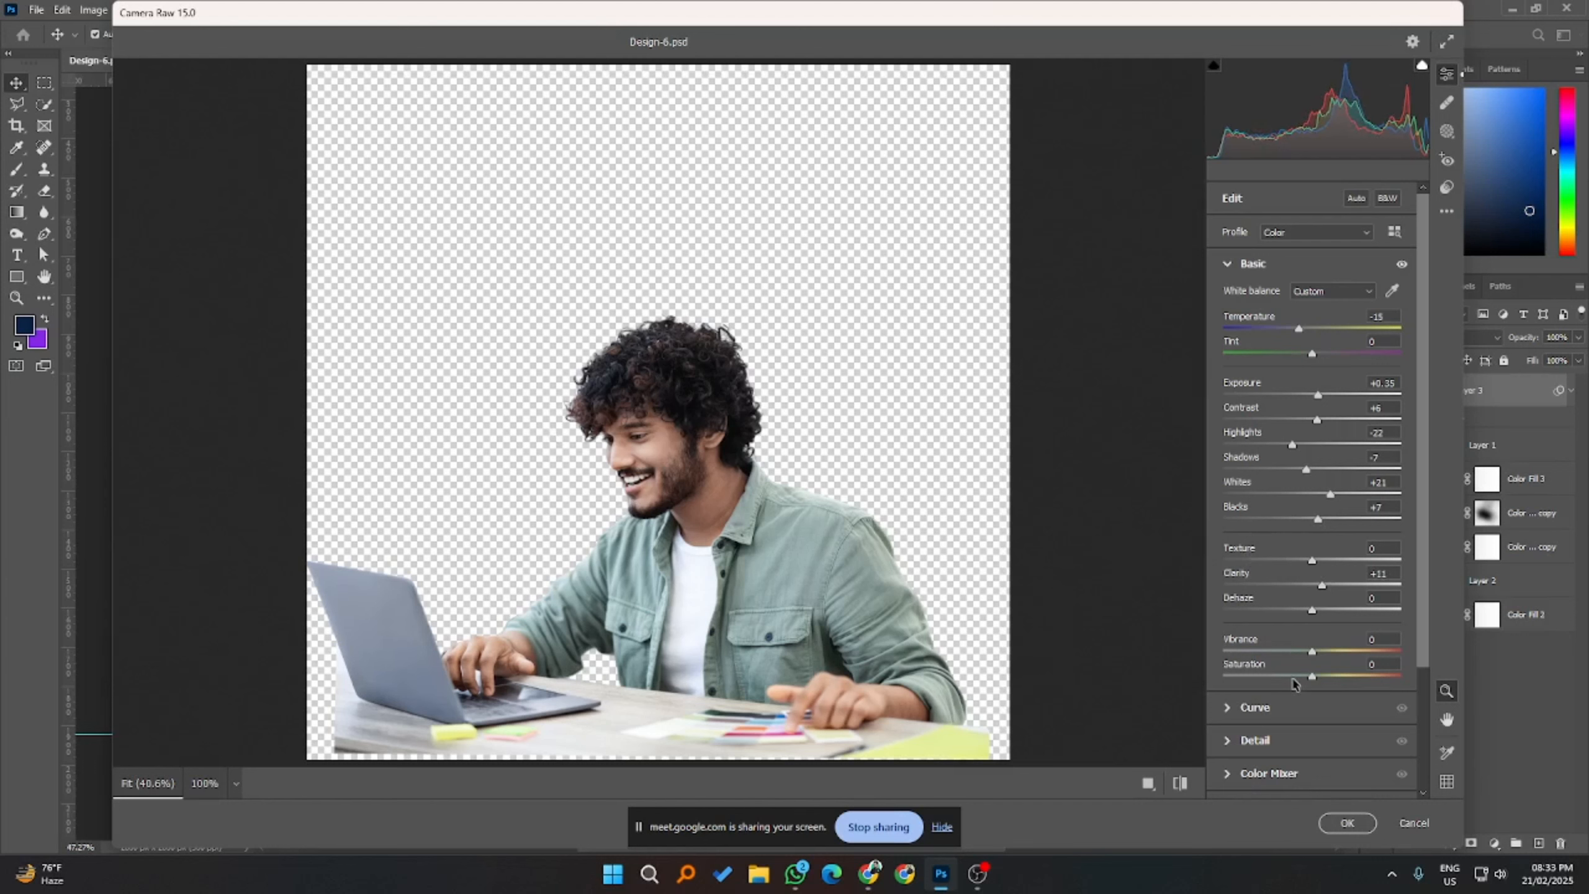
pyautogui.click(1346, 824)
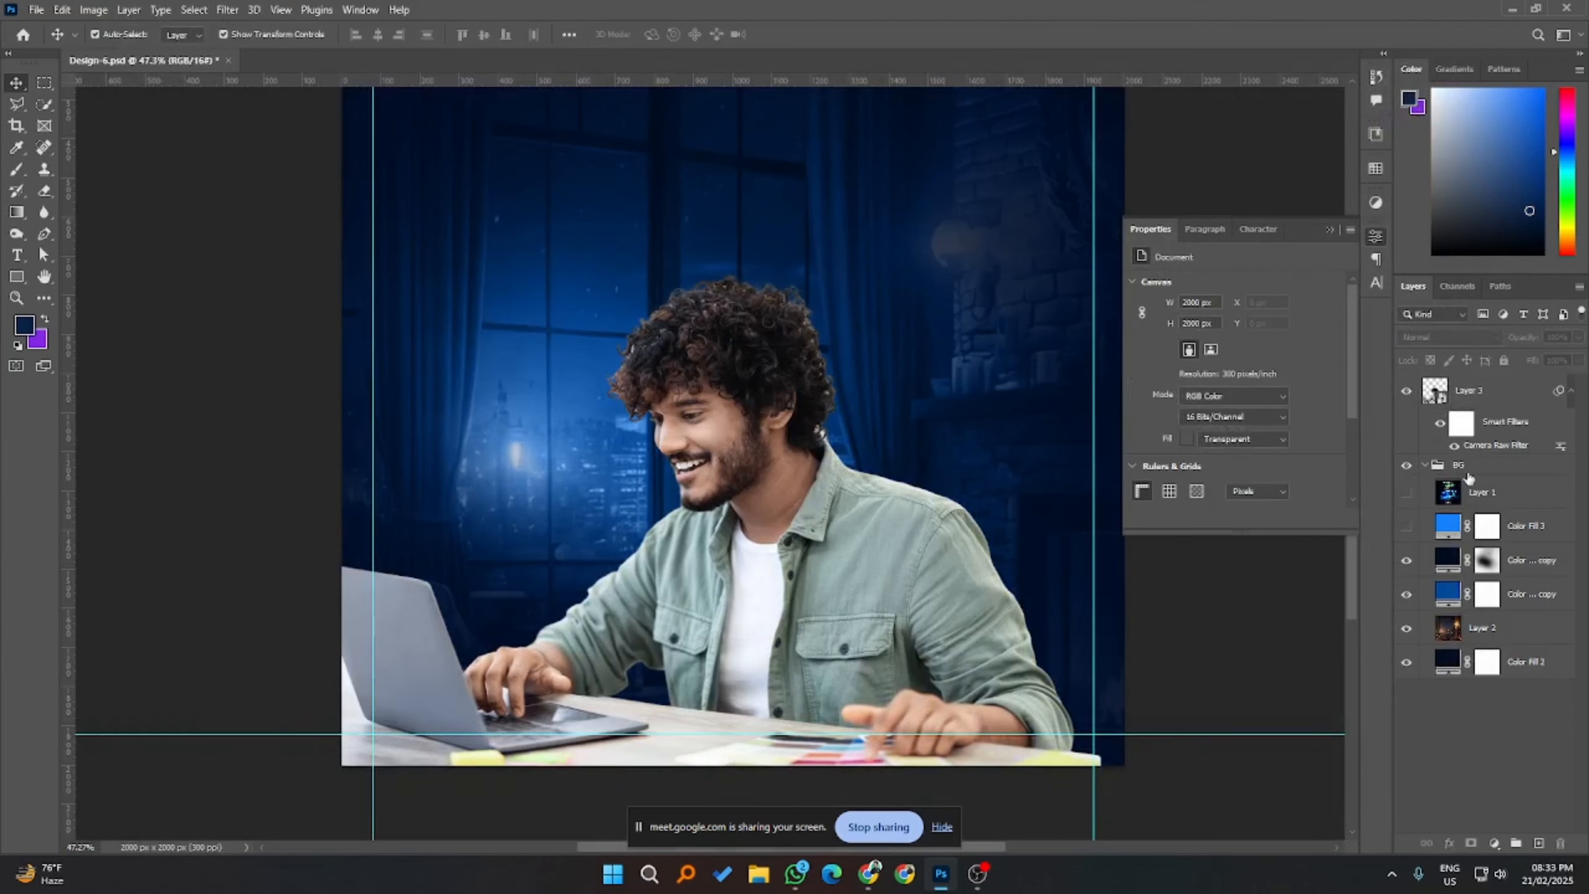
# - Compare the man-and-desk image with and without the Camera Raw Filter and reselect its layer
pyautogui.click(1454, 446)
pyautogui.scroll(-2, 663, 651)
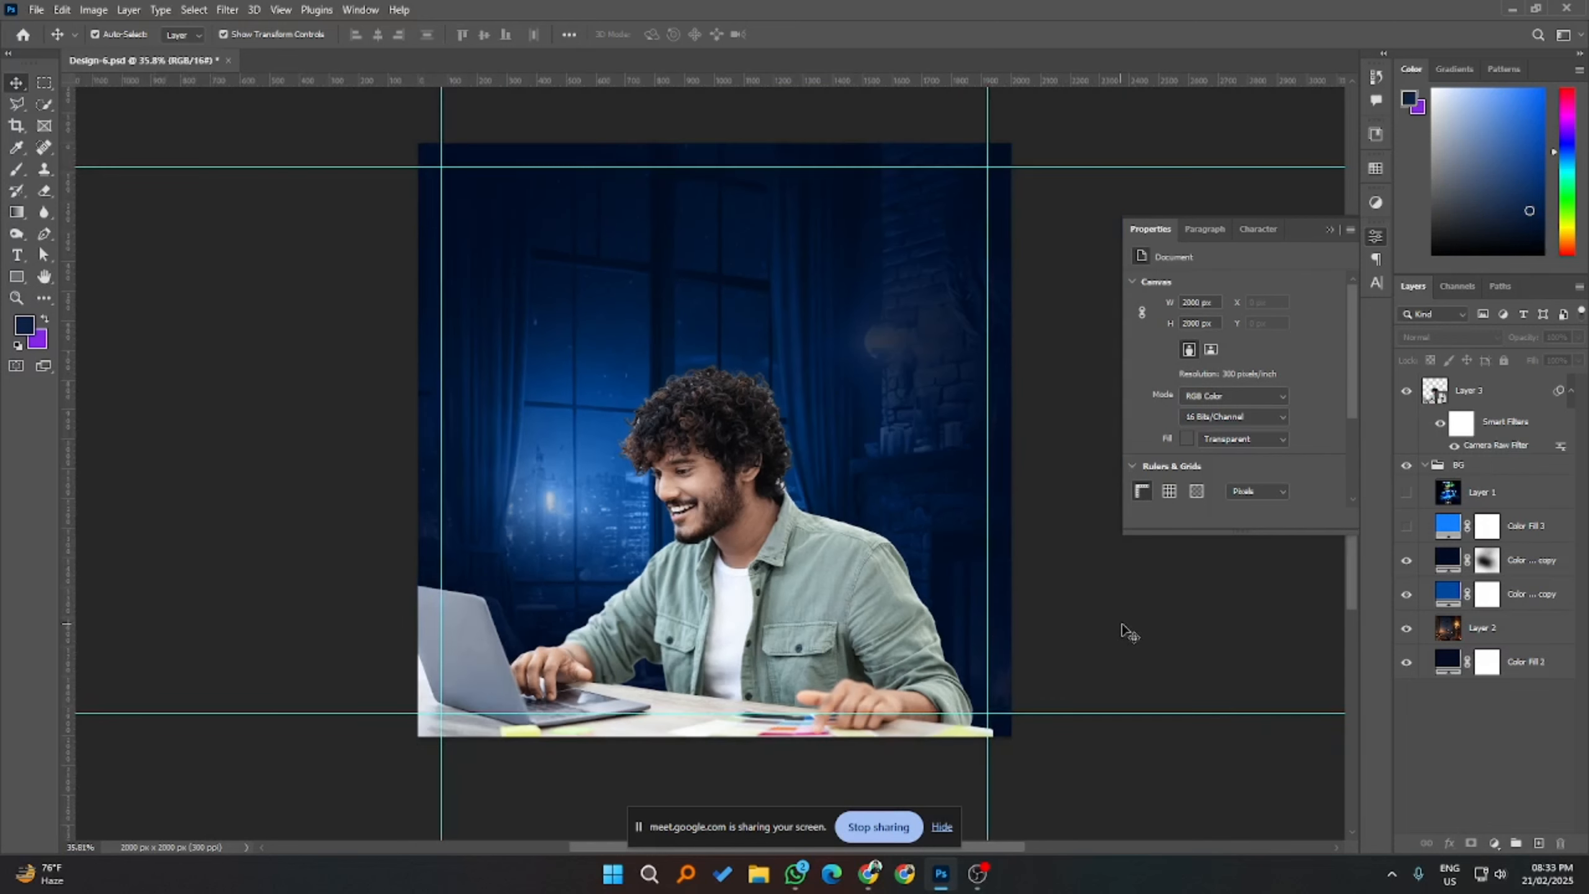
pyautogui.click(747, 620)
pyautogui.click(1164, 638)
pyautogui.click(825, 598)
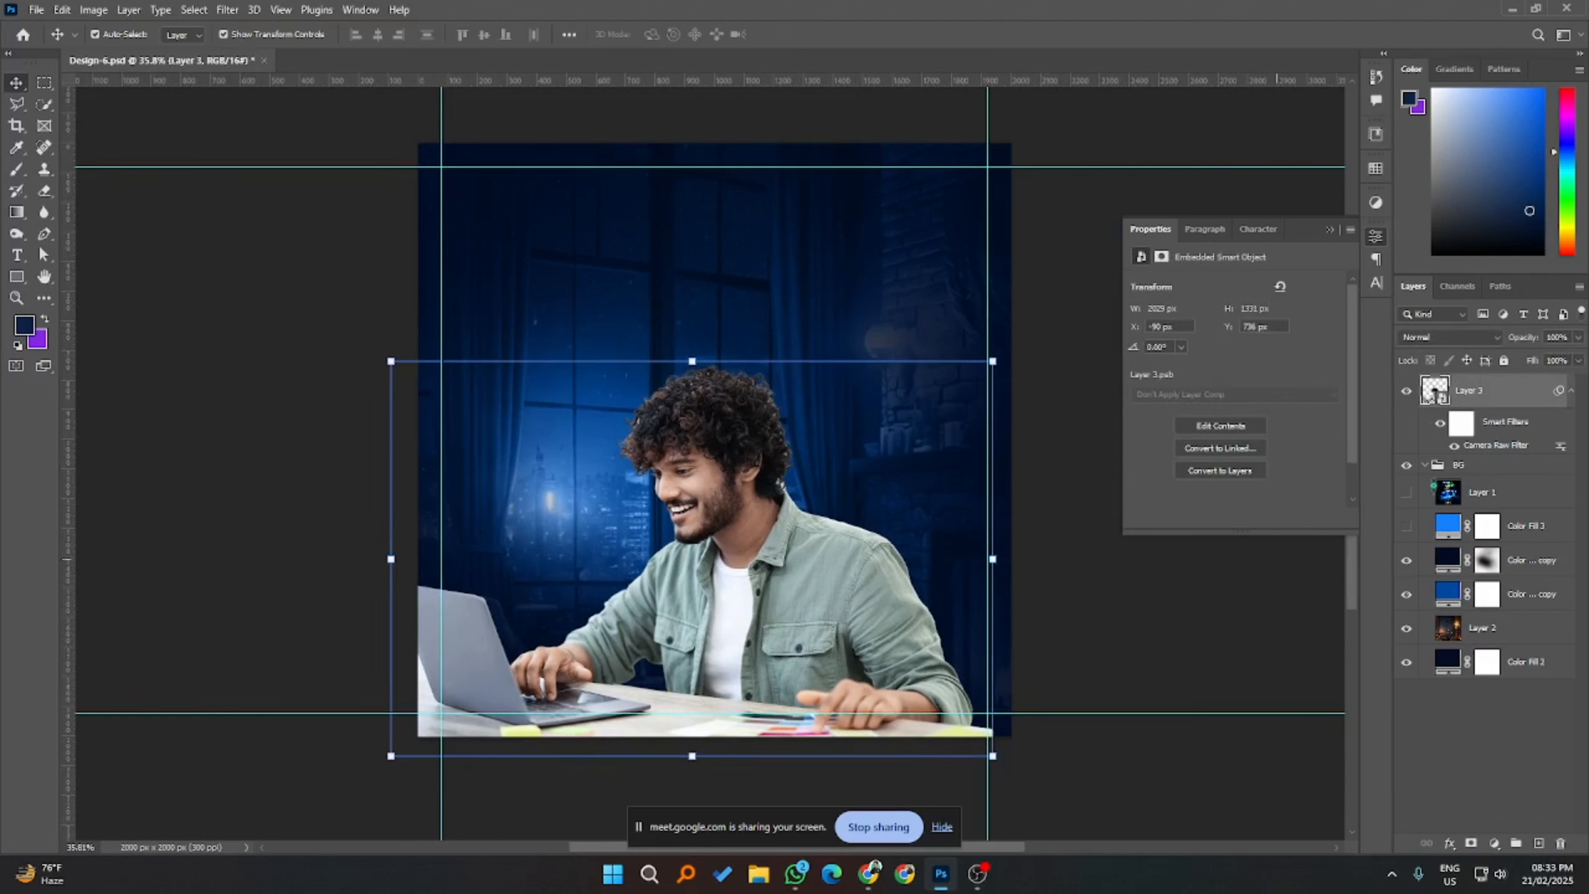
# - Duplicate Color Fill 3, move the copy above the man-and-desk layer, and show it with the Color blend mode
pyautogui.click(1532, 526)
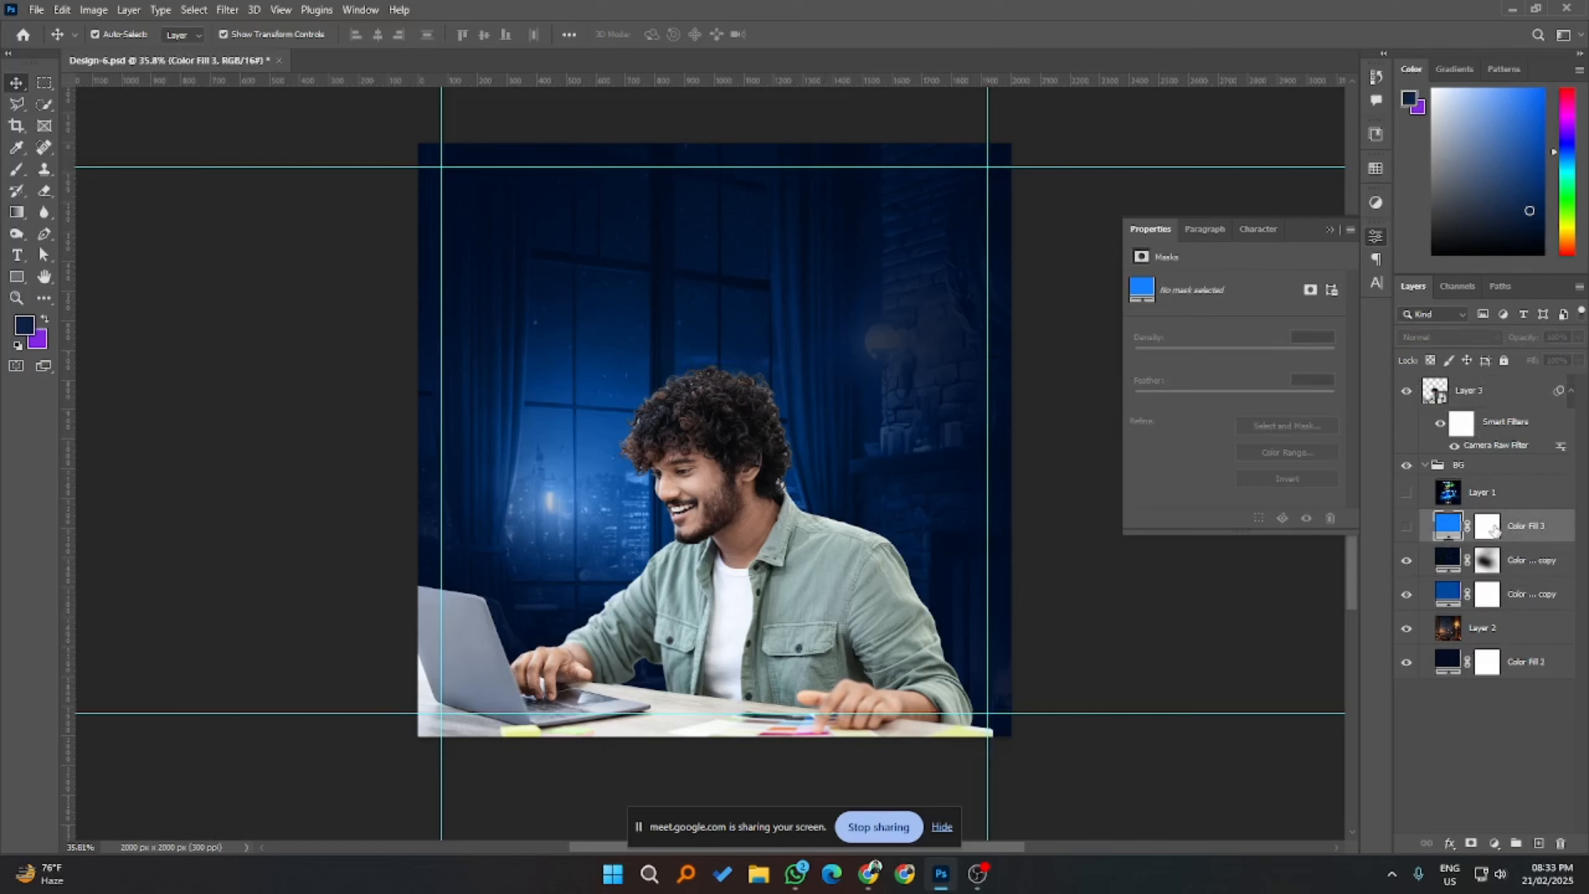
pyautogui.hotkey('ctrl', 'j')
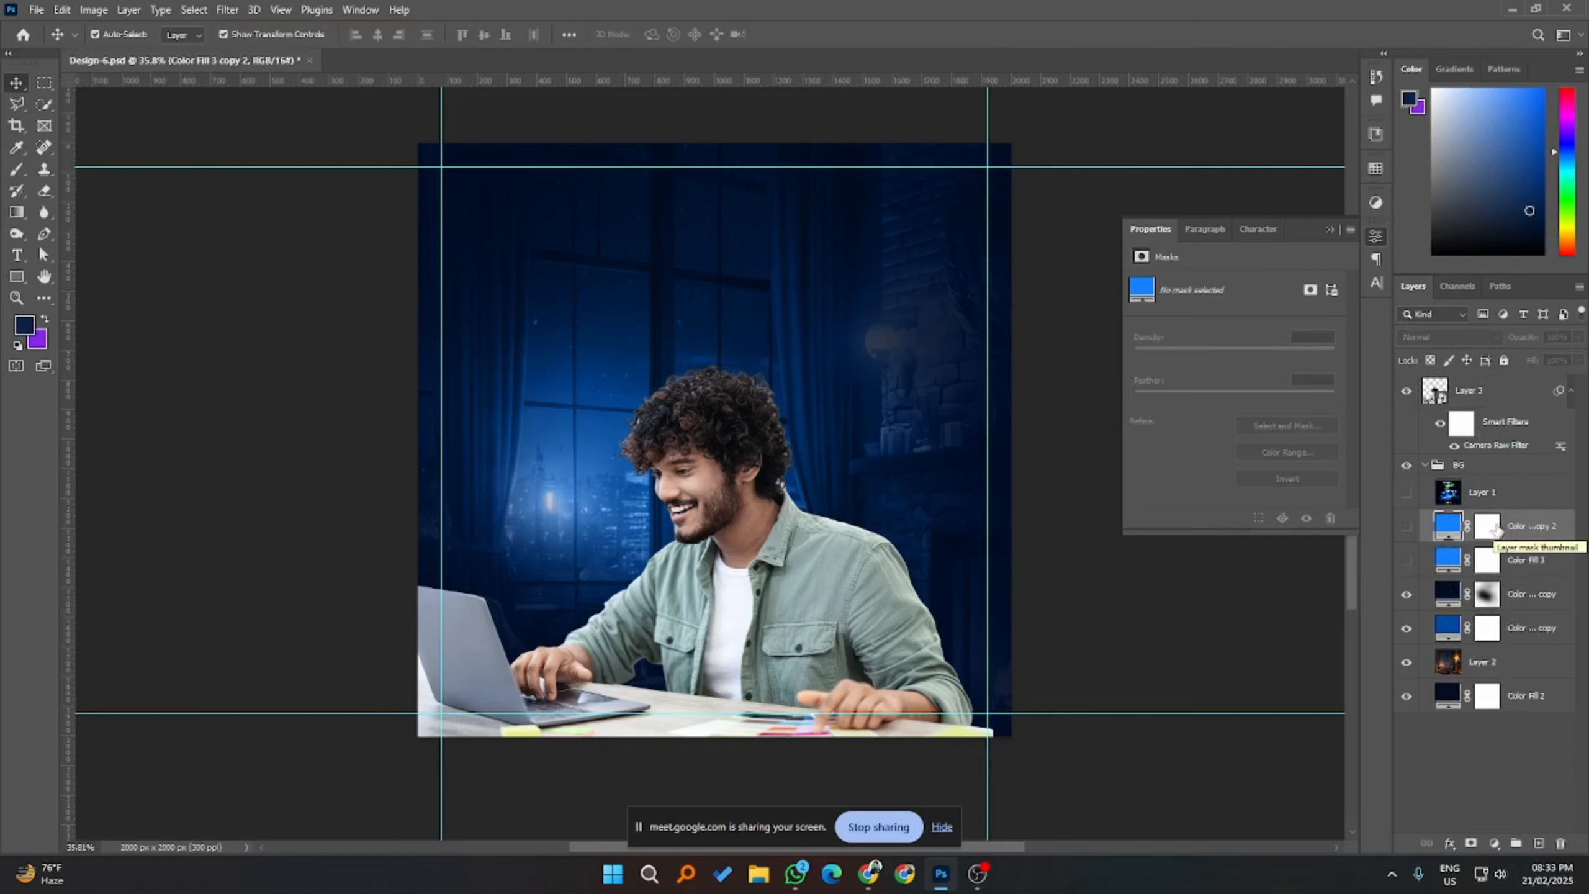
pyautogui.moveTo(1496, 531); pyautogui.dragTo(1438, 383)
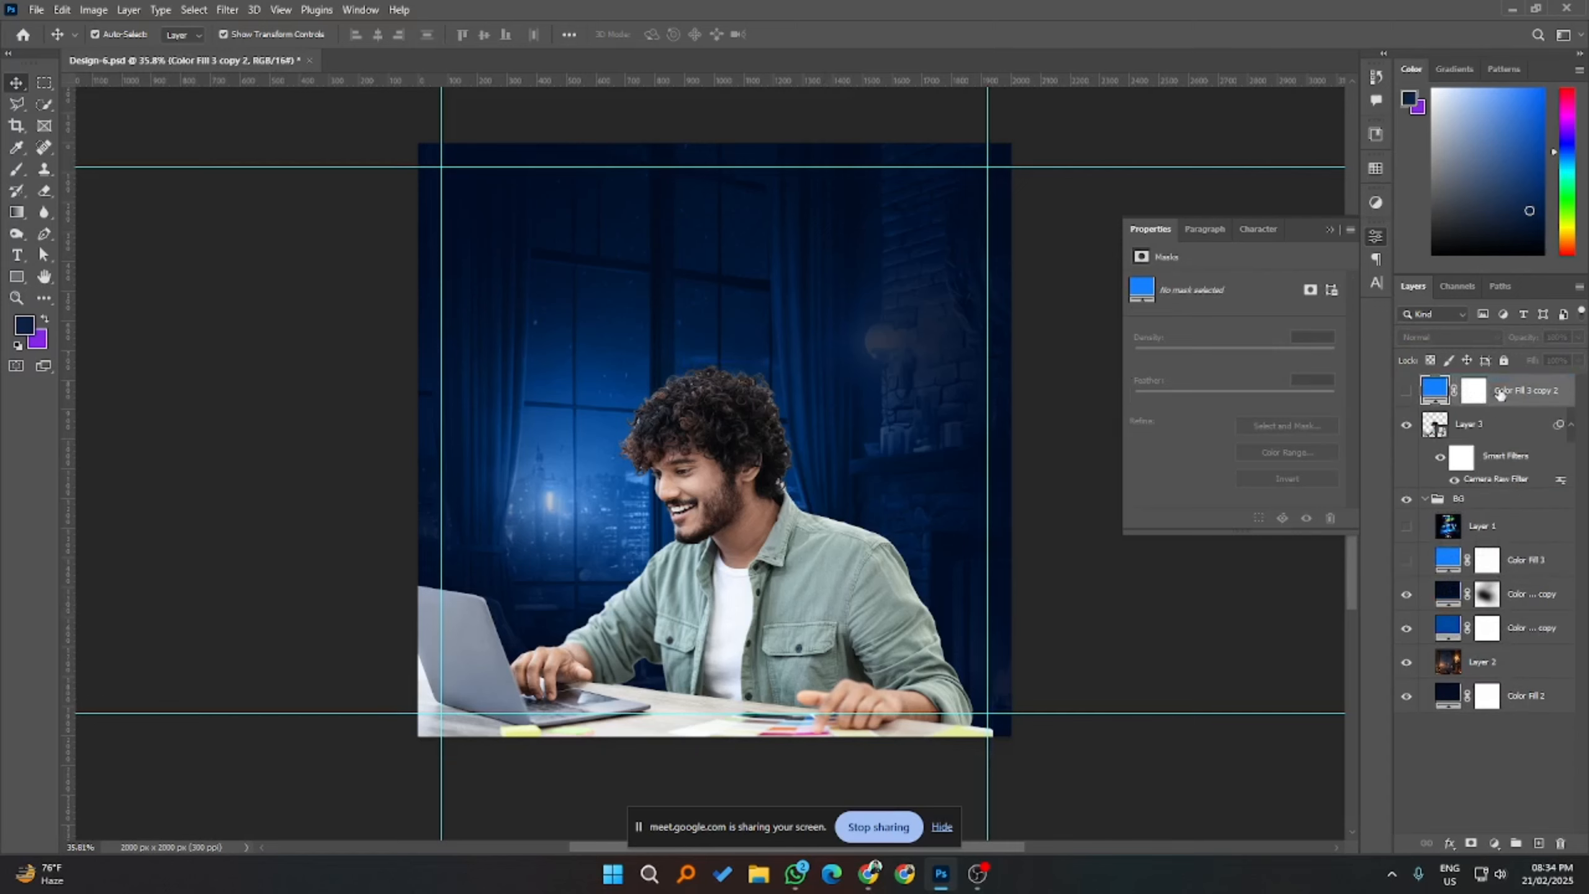
pyautogui.click(1406, 391)
pyautogui.click(1449, 338)
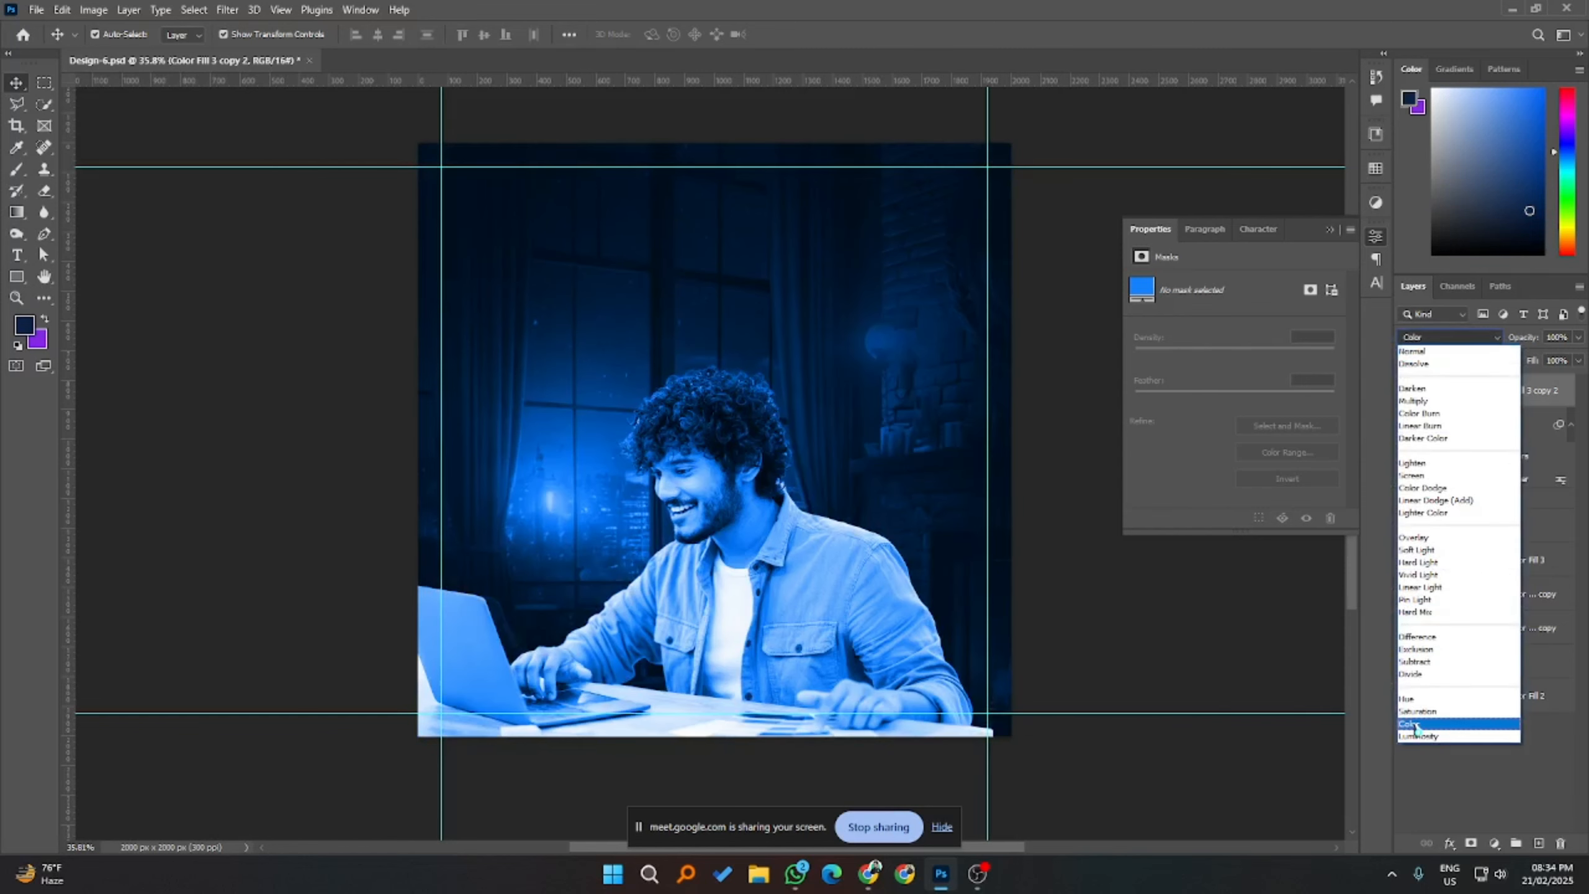
pyautogui.click(1416, 725)
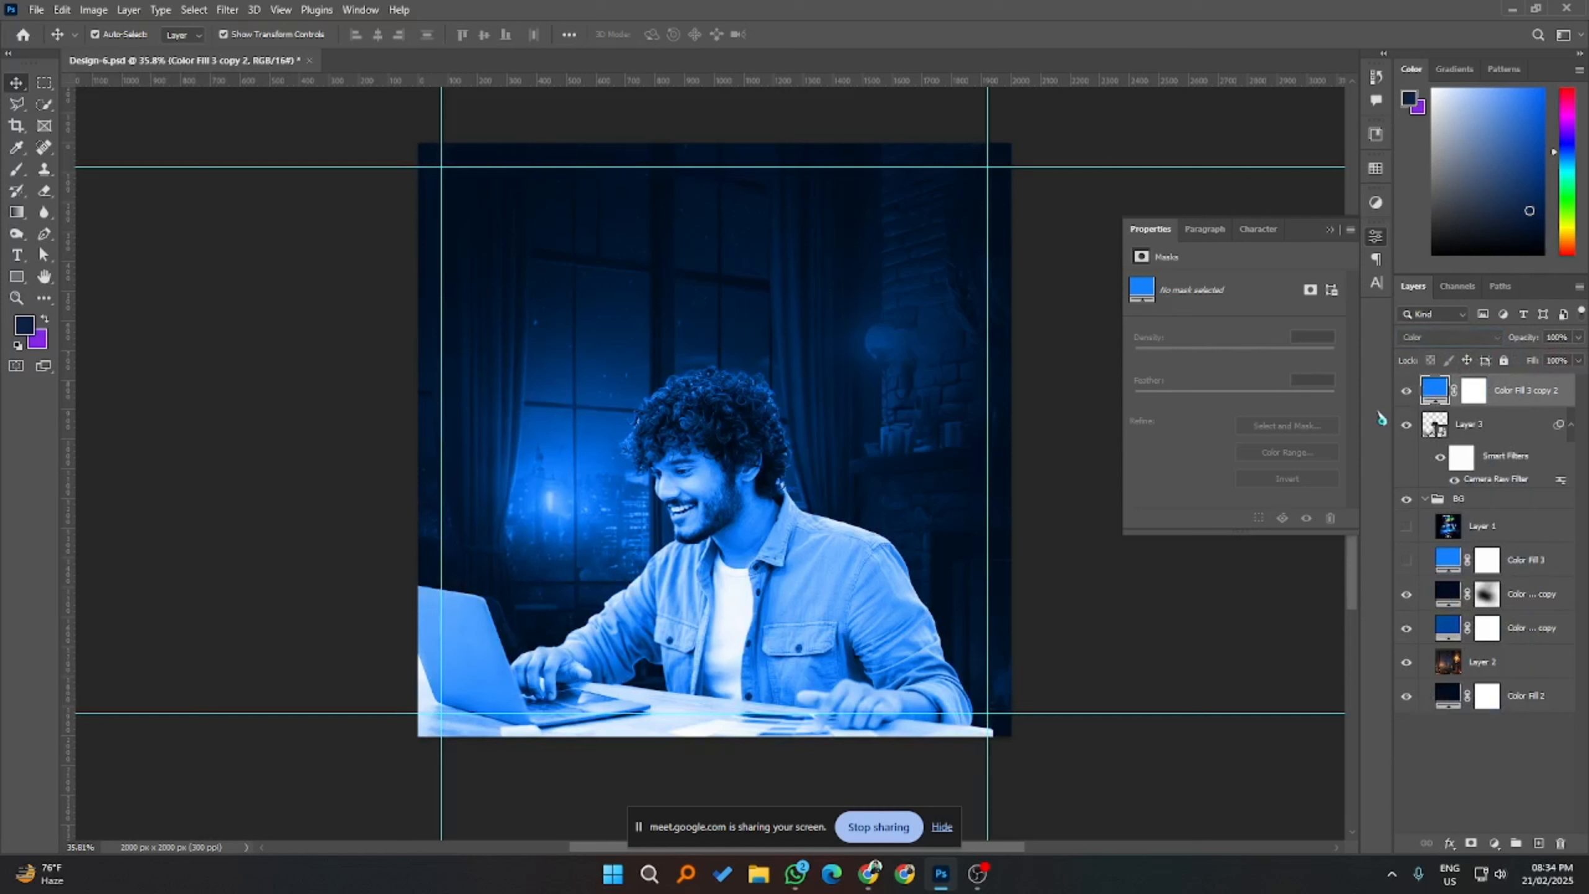
# - Change the color fill copy to dark blue 104c8f and clip it to the man-and-desk layer
pyautogui.doubleClick(1435, 390)
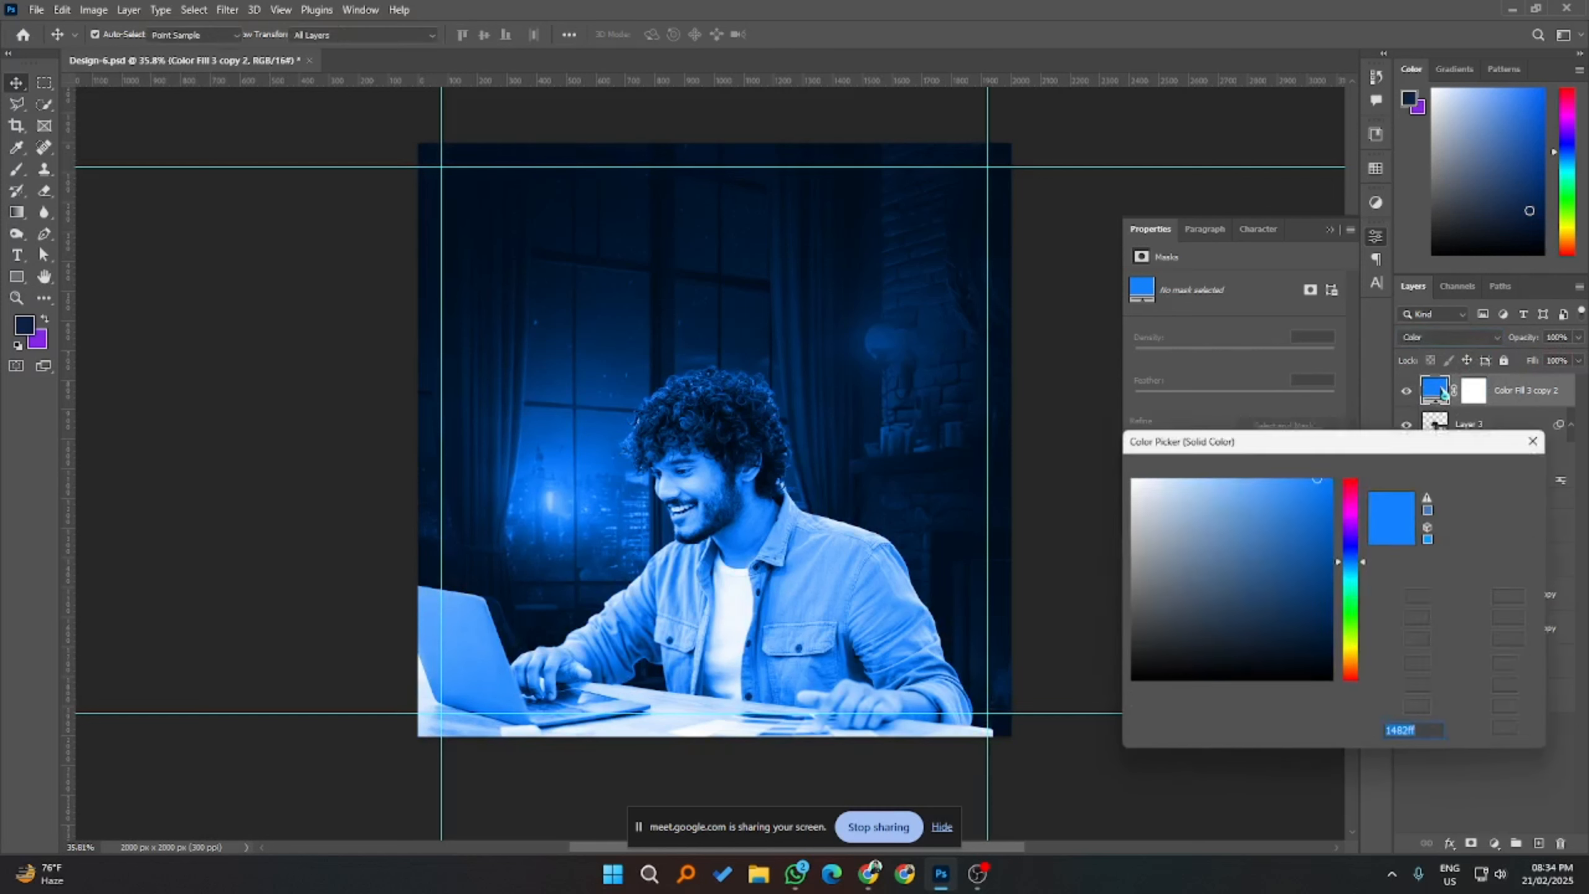
pyautogui.click(1307, 599)
pyautogui.moveTo(1307, 600); pyautogui.dragTo(1312, 567)
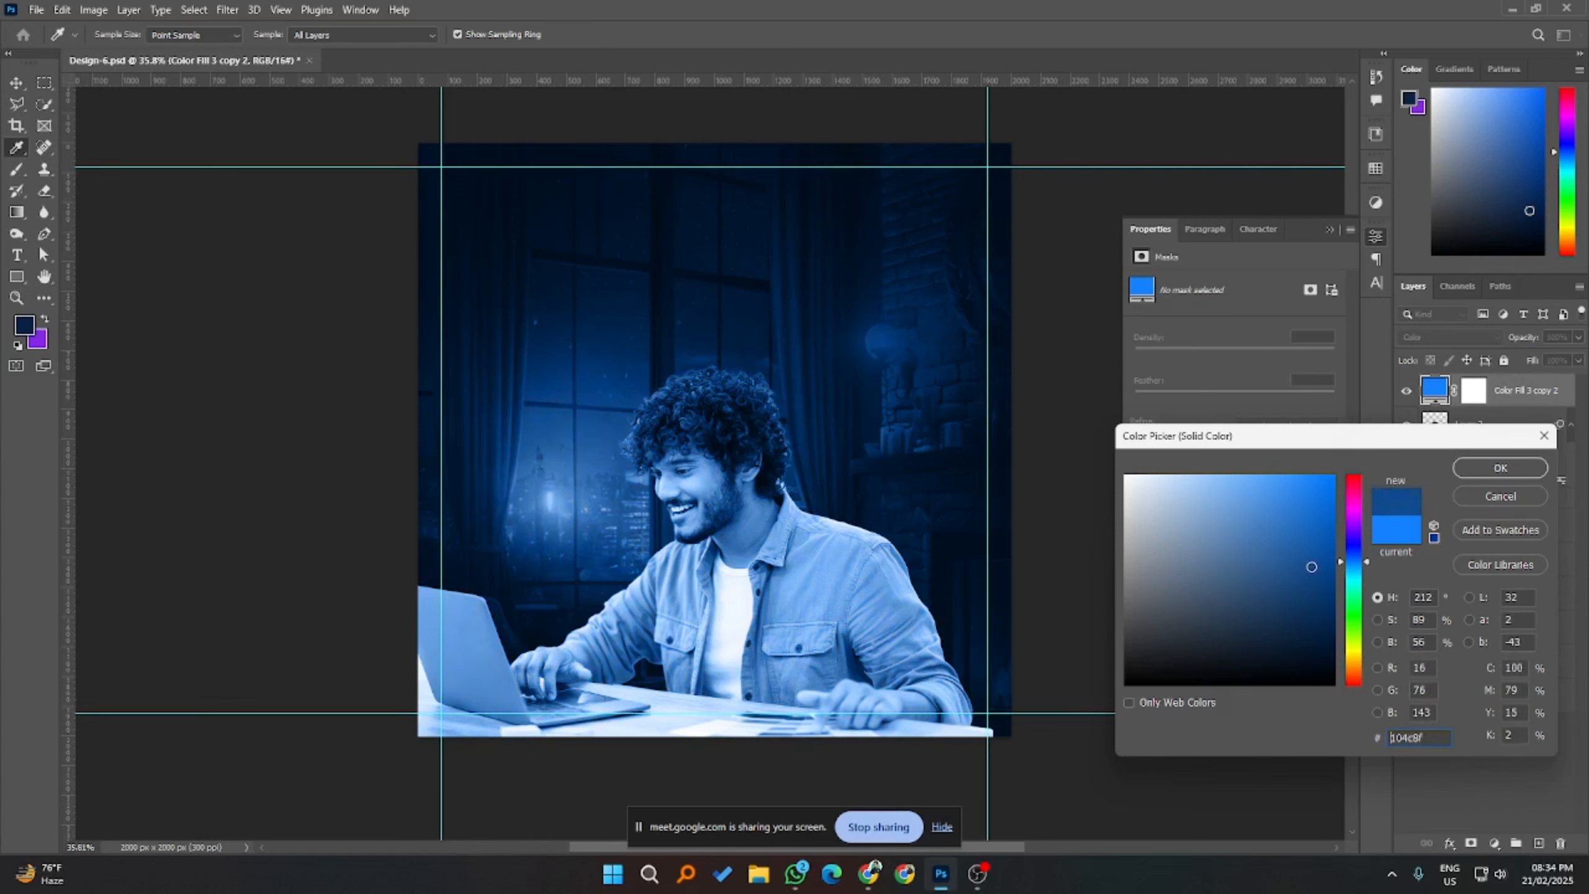
pyautogui.click(1492, 469)
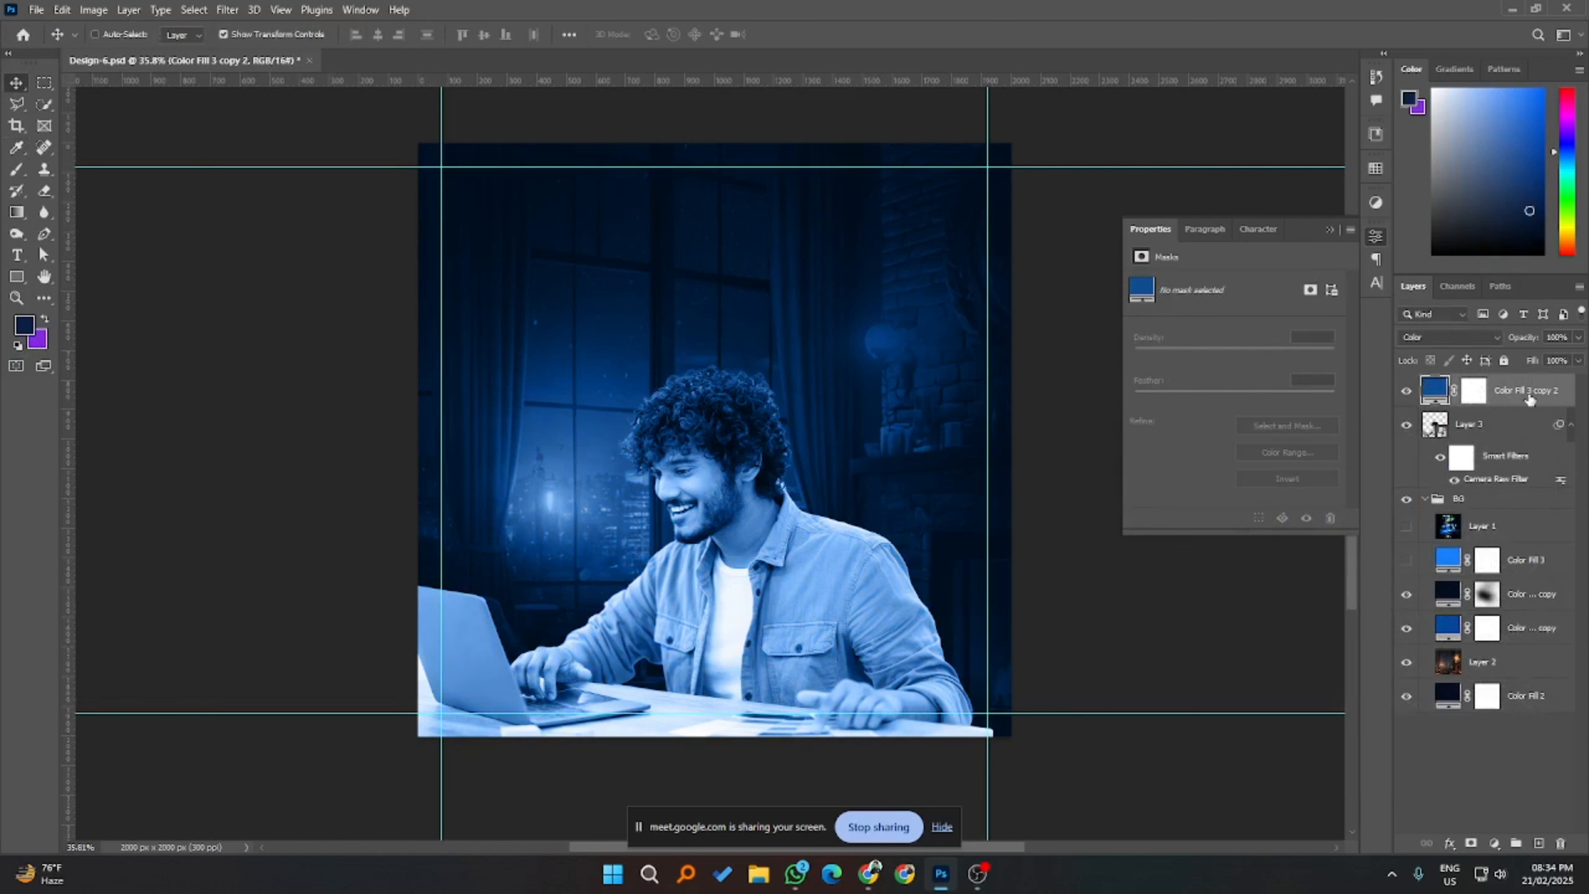
pyautogui.hotkey('ctrl', 'alt', 'g')
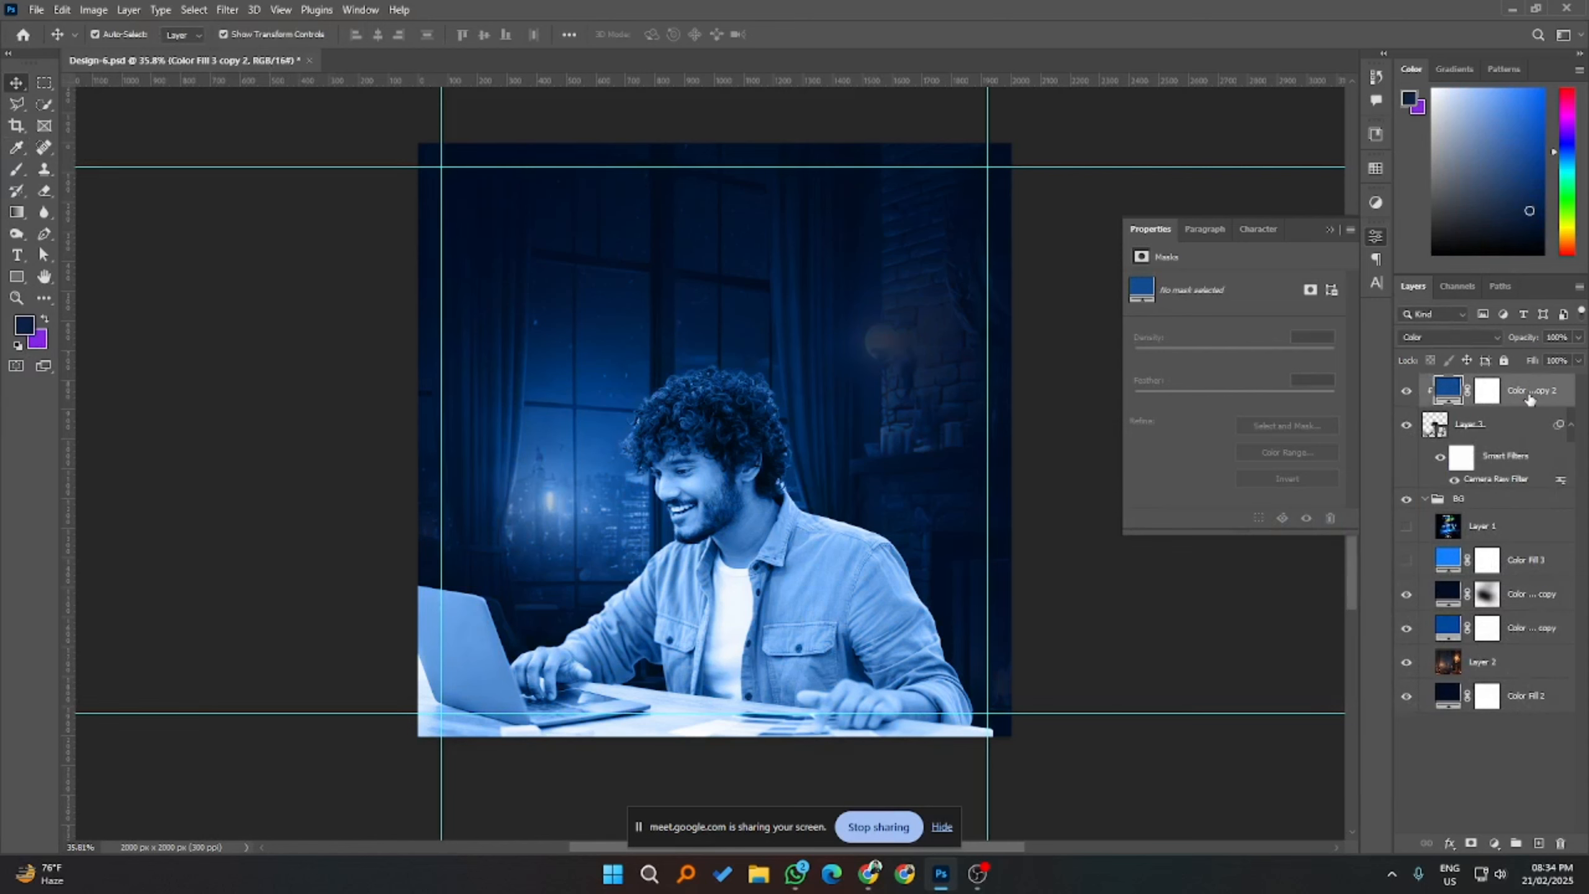
# - Try inverting the color fill copy's mask to black for brushing, and invert it back to white
pyautogui.click(1486, 391)
pyautogui.hotkey('ctrl', 'i')
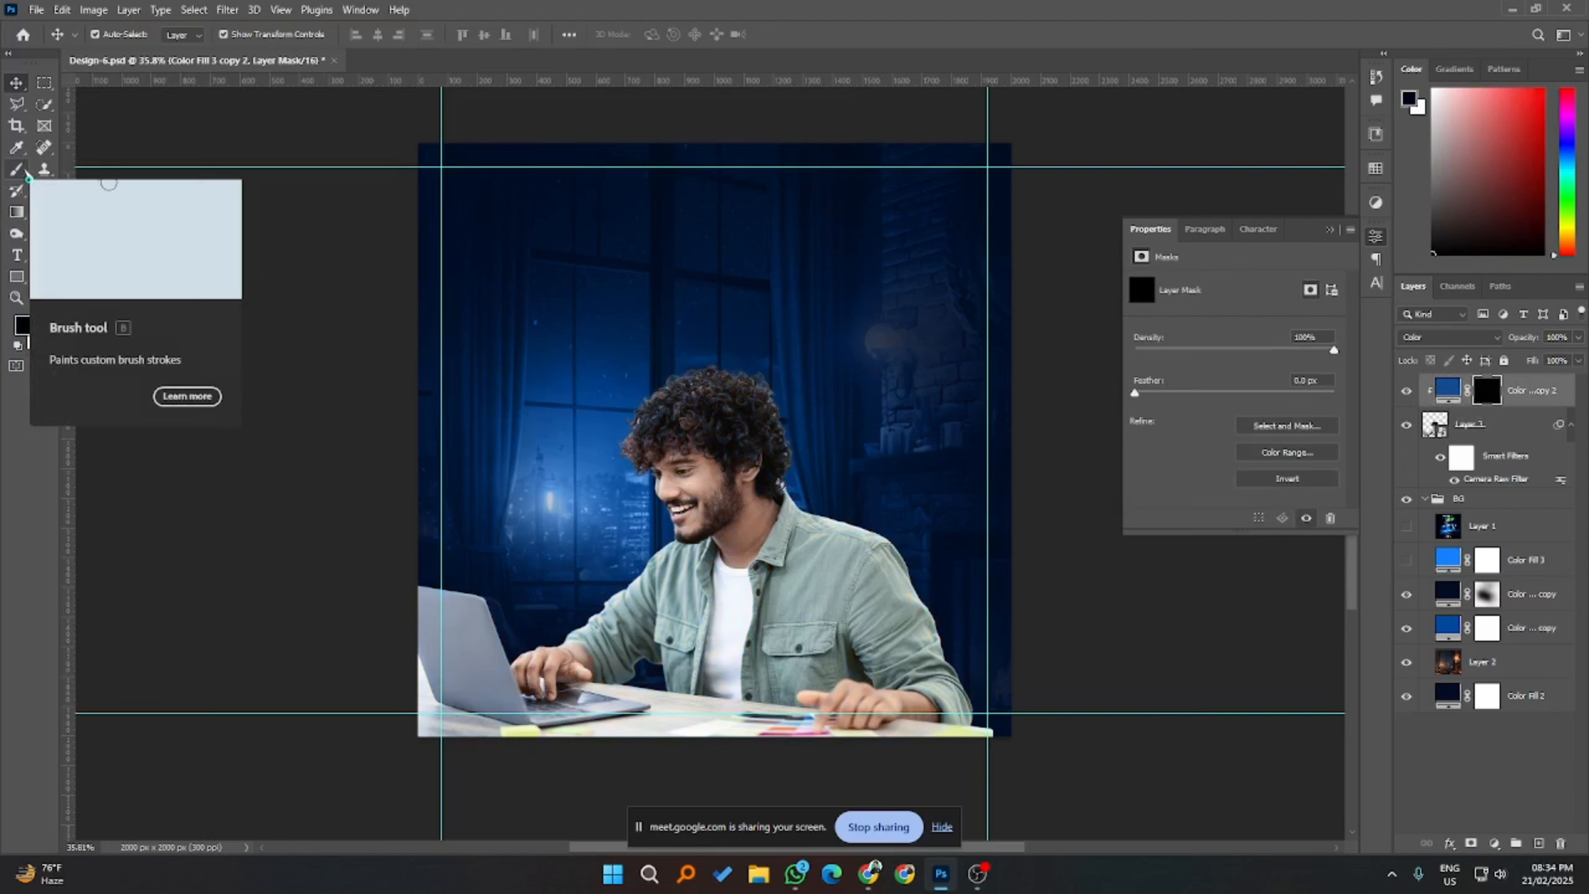
pyautogui.click(24, 173)
pyautogui.hotkey('ctrl', 'i')
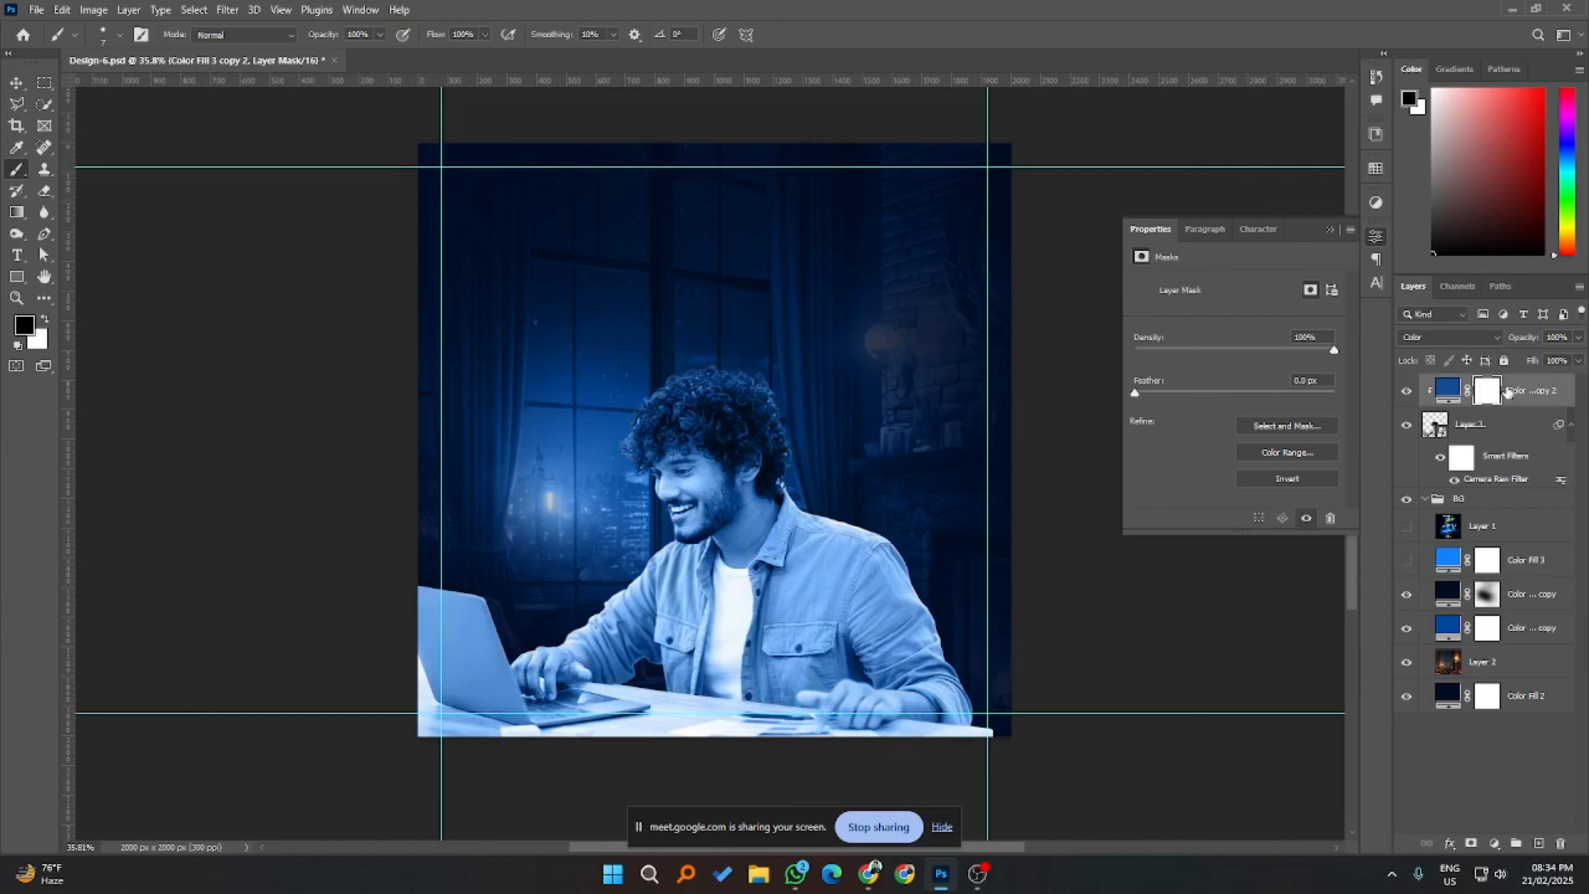
# - Lower the clipped color fill copy's opacity to 40% and compare the man with and without the tint
pyautogui.click(1578, 338)
pyautogui.moveTo(1537, 362); pyautogui.dragTo(1527, 368)
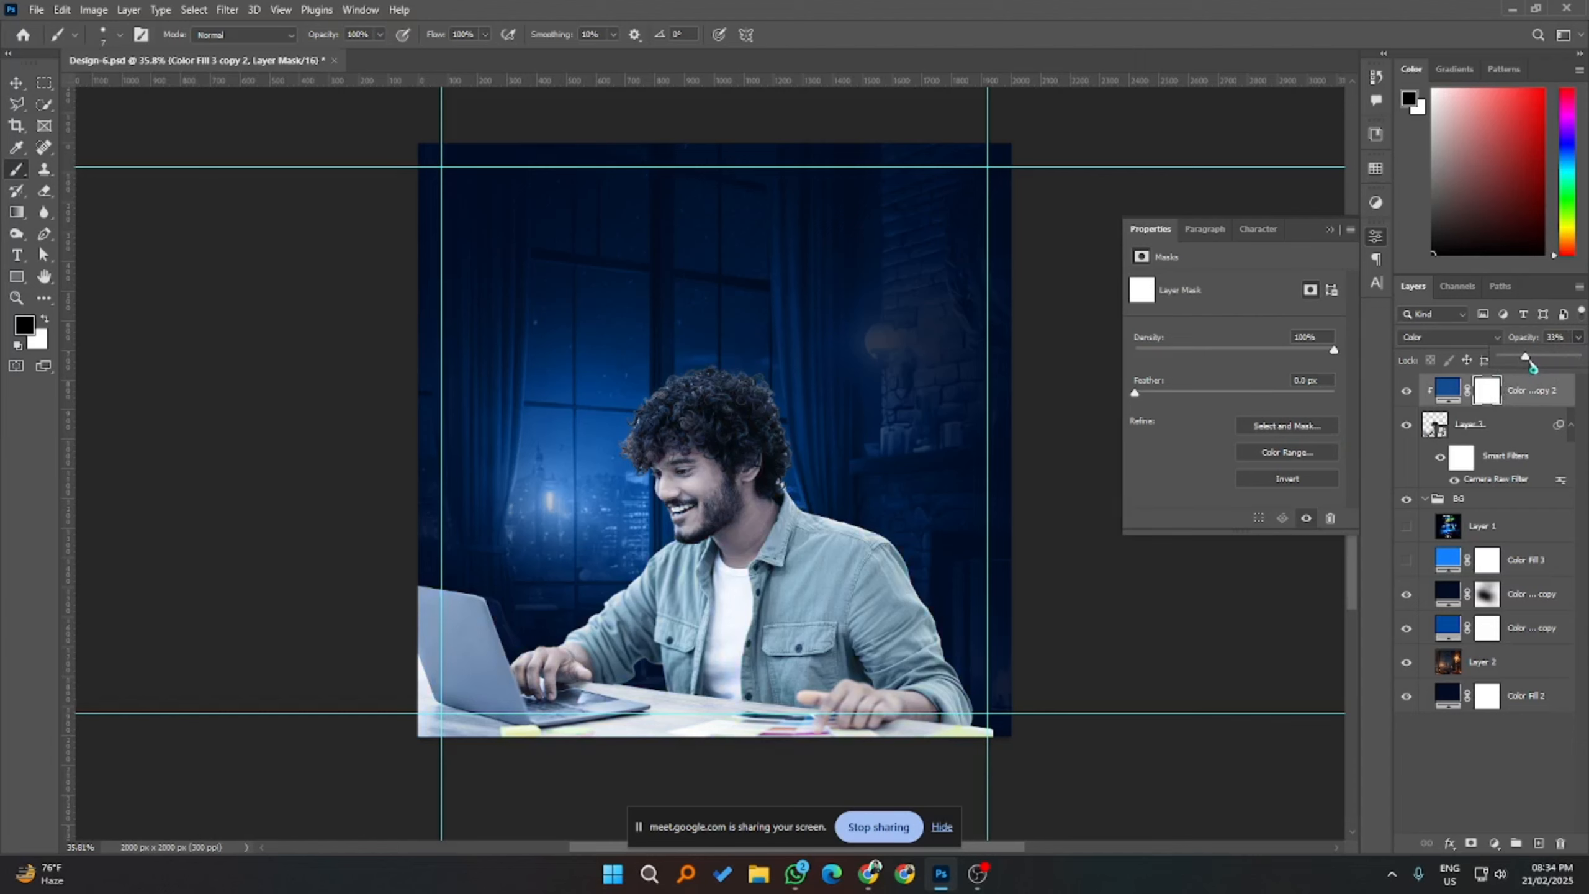
pyautogui.click(1558, 336)
pyautogui.click(1406, 396)
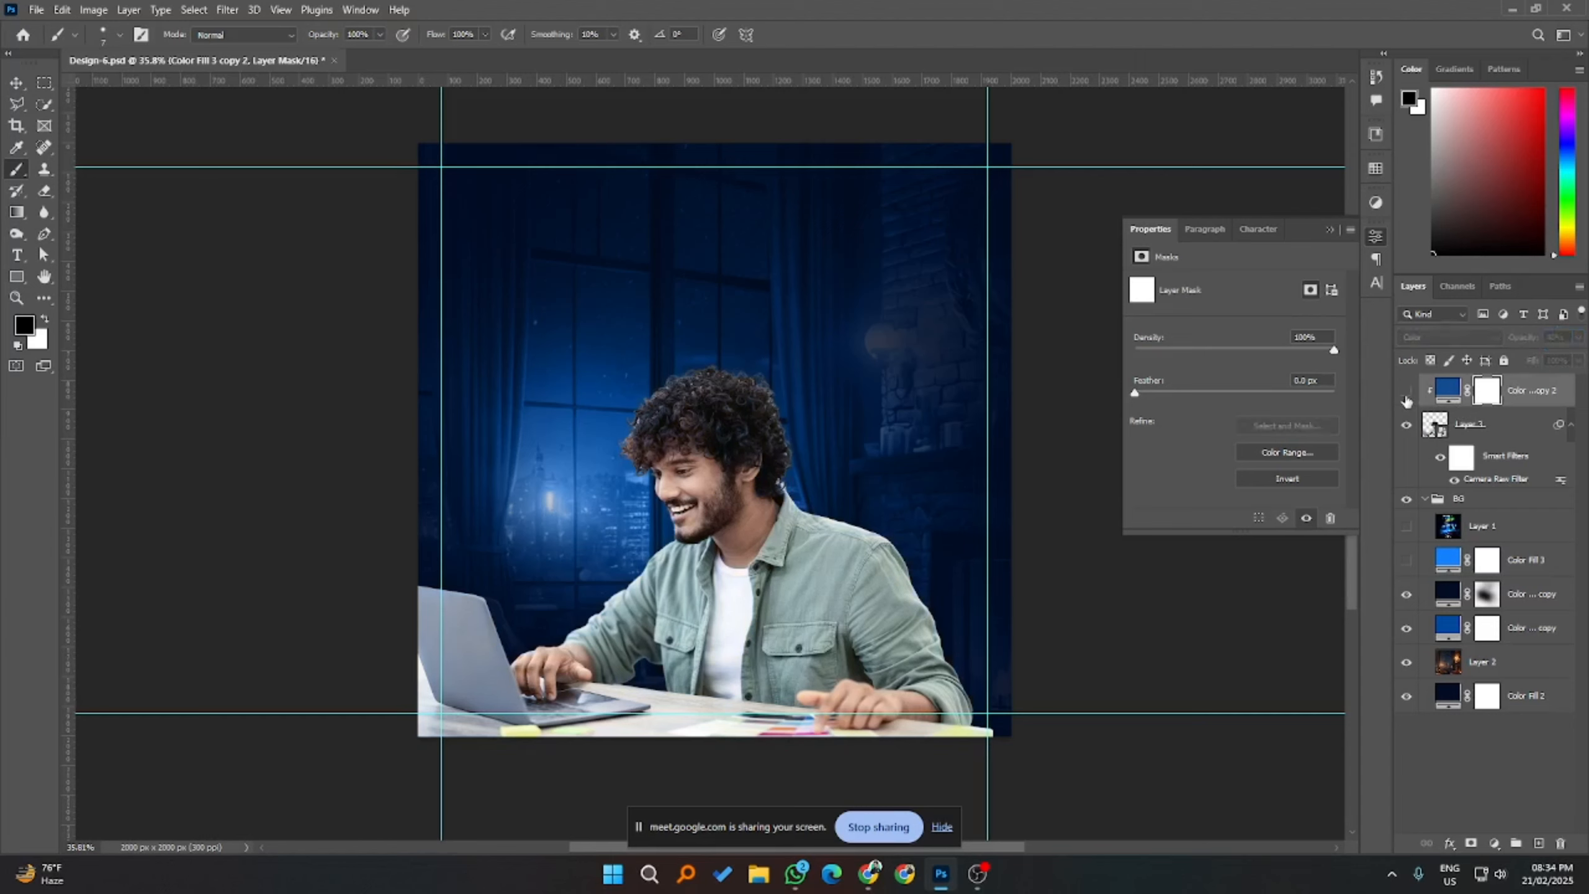
pyautogui.click(1406, 396)
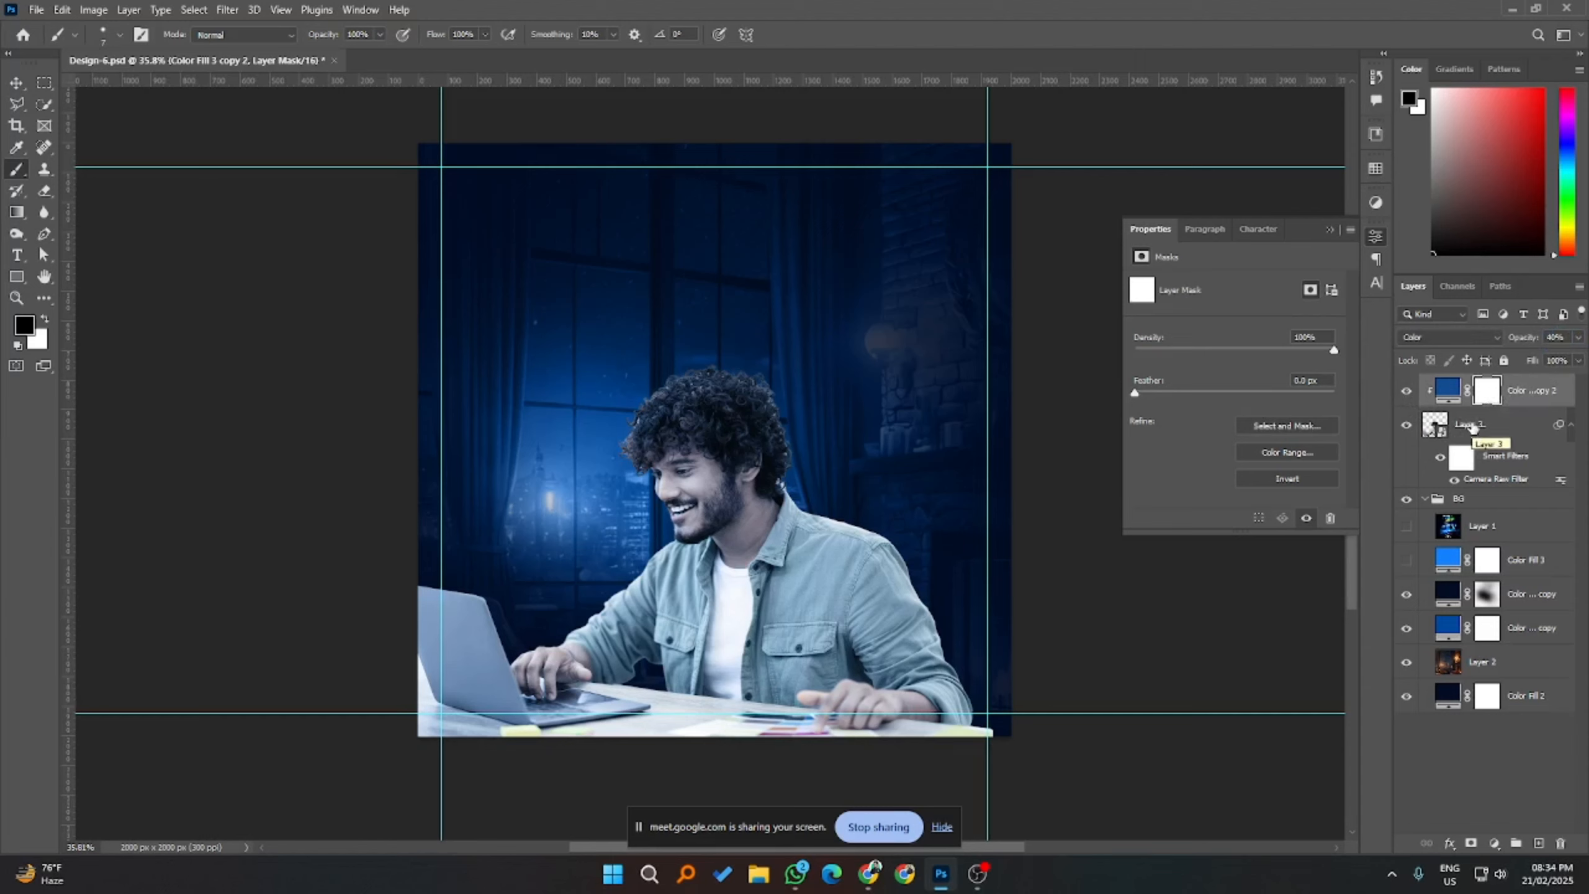
# - Try a large soft black brush dab over the man's face on the color fill mask, undo it, and save the document
pyautogui.click(1472, 428)
pyautogui.click(1488, 391)
pyautogui.moveTo(746, 501)
pyautogui.mouseDown()
pyautogui.moveTo(838, 453)
pyautogui.moveTo(904, 384)
pyautogui.moveTo(803, 399)
pyautogui.moveTo(784, 467)
pyautogui.moveTo(848, 442)
pyautogui.mouseUp()
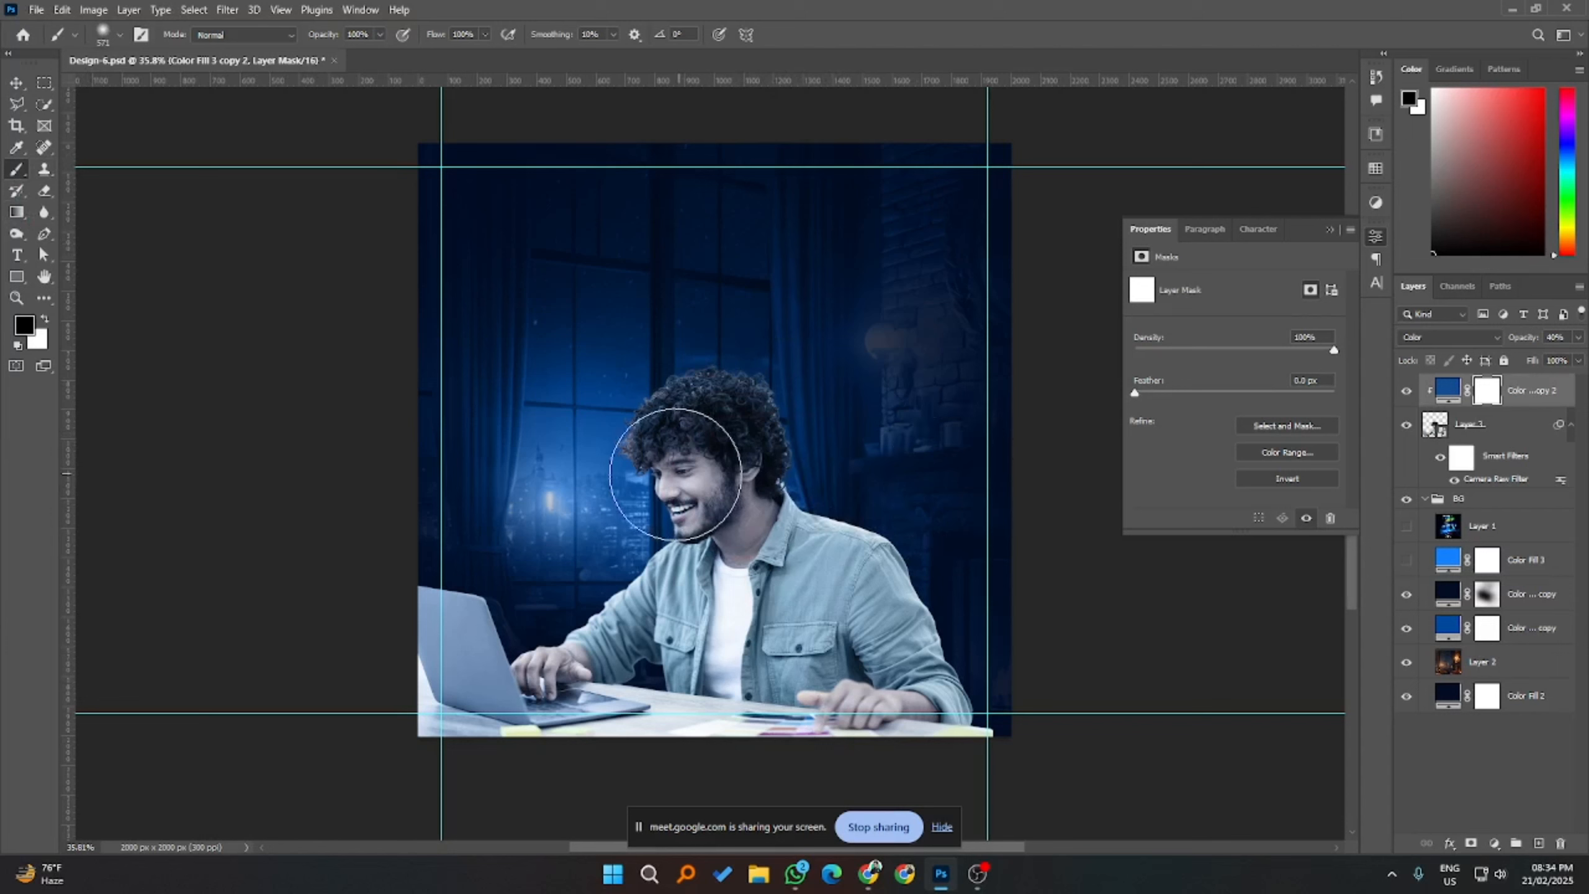
pyautogui.click(678, 481)
pyautogui.hotkey('ctrl', 'z')
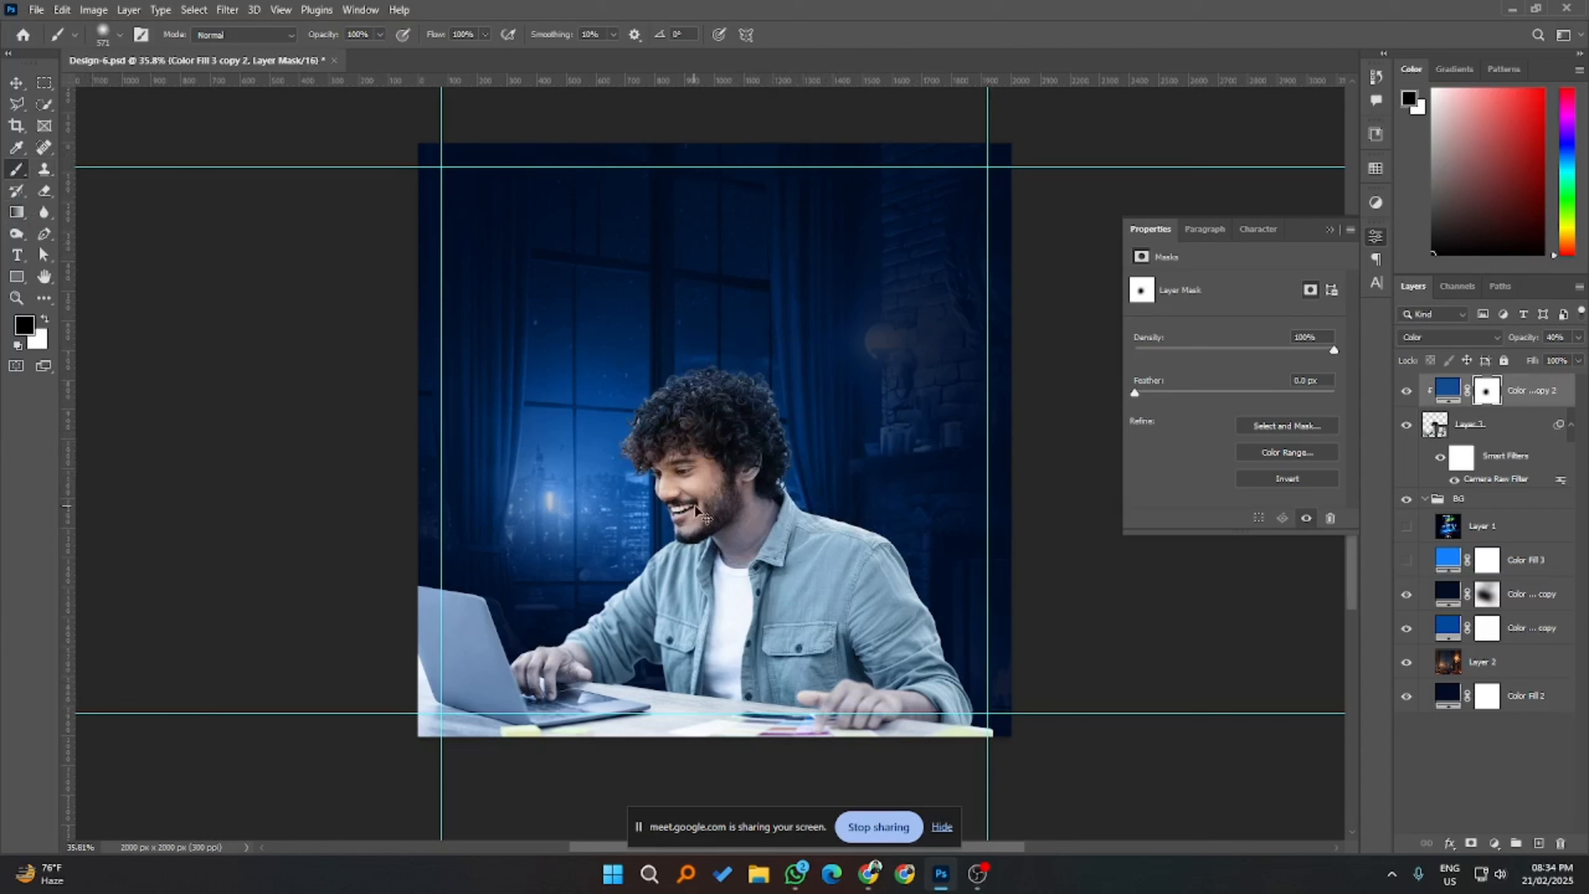
pyautogui.hotkey('ctrl', 's')
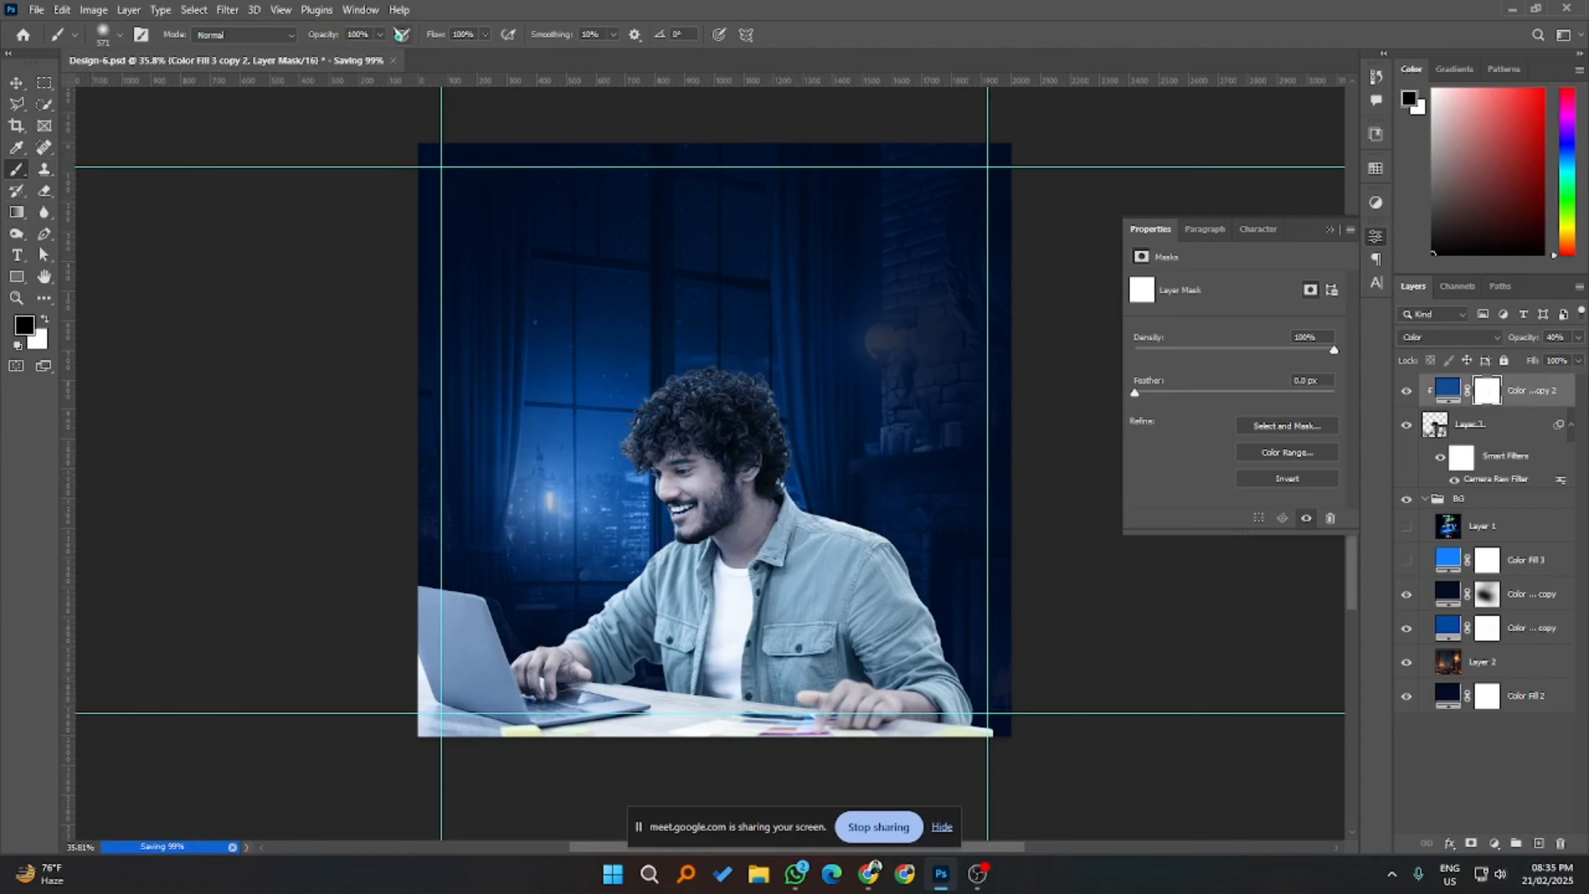
# - Paint black at 15% brush opacity over the man's face and hands on the color fill mask, and compare the tint on and off
pyautogui.click(380, 35)
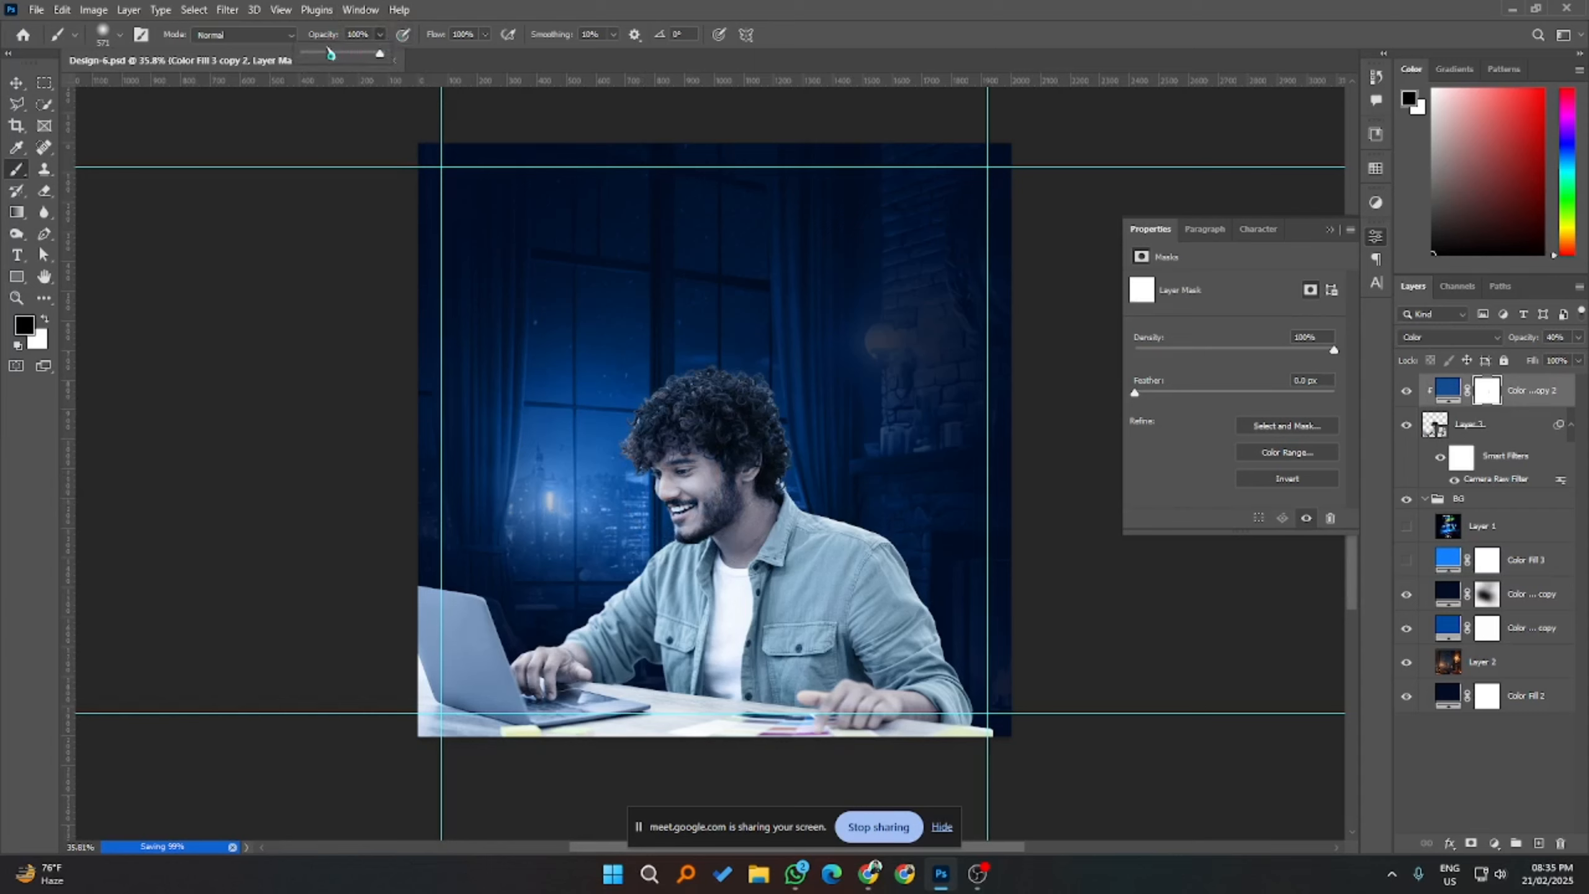
pyautogui.moveTo(659, 466); pyautogui.dragTo(759, 468)
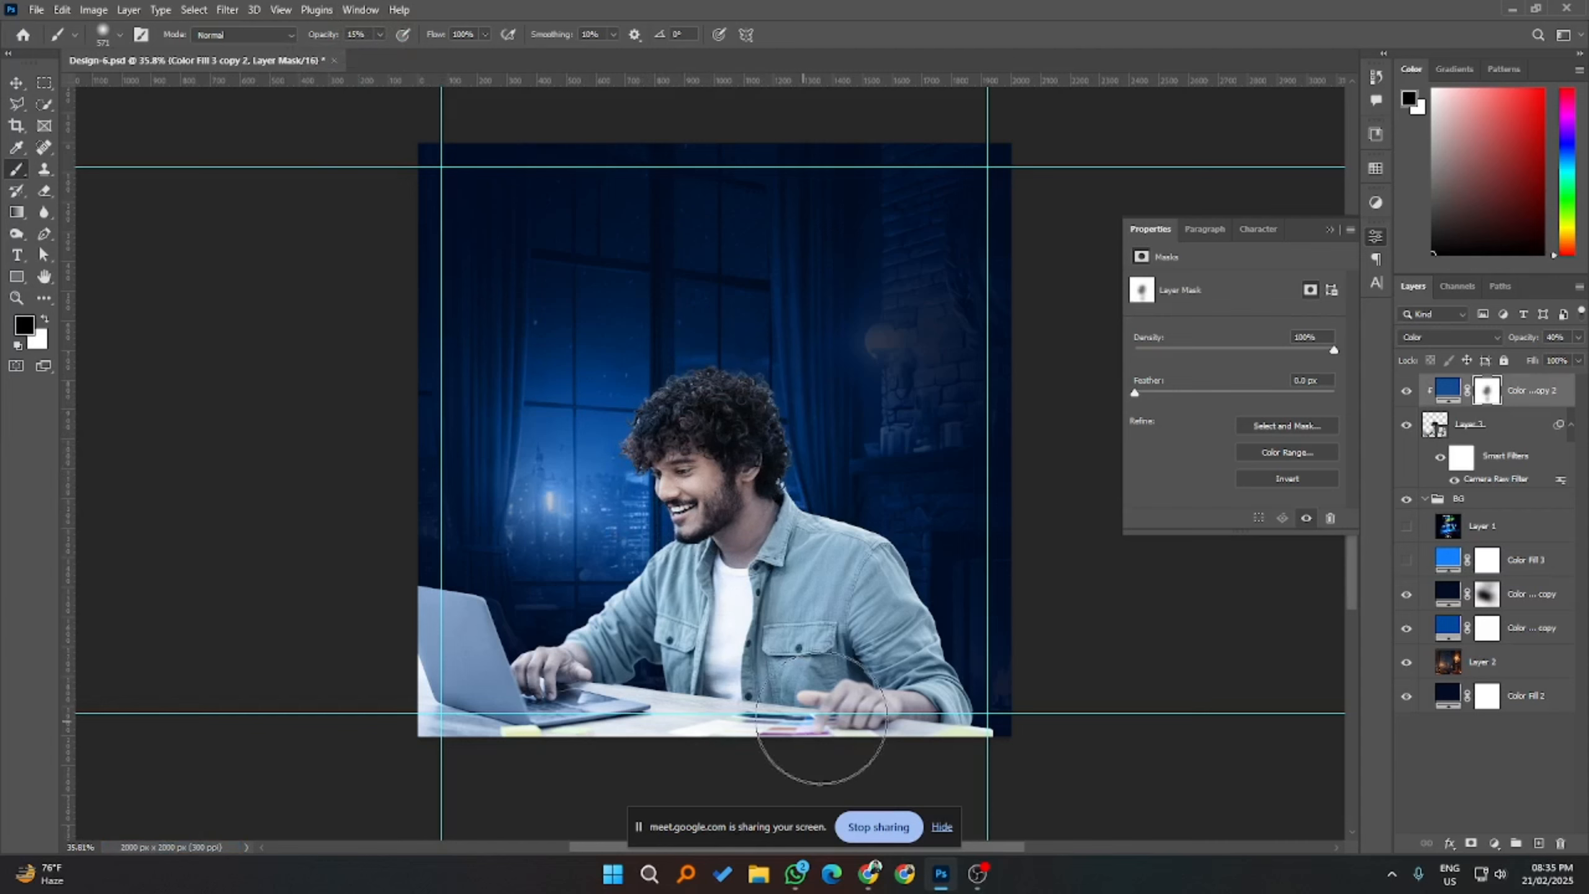
pyautogui.scroll(3, 540, 670)
pyautogui.moveTo(540, 670)
pyautogui.mouseDown()
pyautogui.moveTo(450, 677)
pyautogui.moveTo(587, 670)
pyautogui.moveTo(555, 702)
pyautogui.moveTo(549, 681)
pyautogui.moveTo(625, 657)
pyautogui.mouseUp()
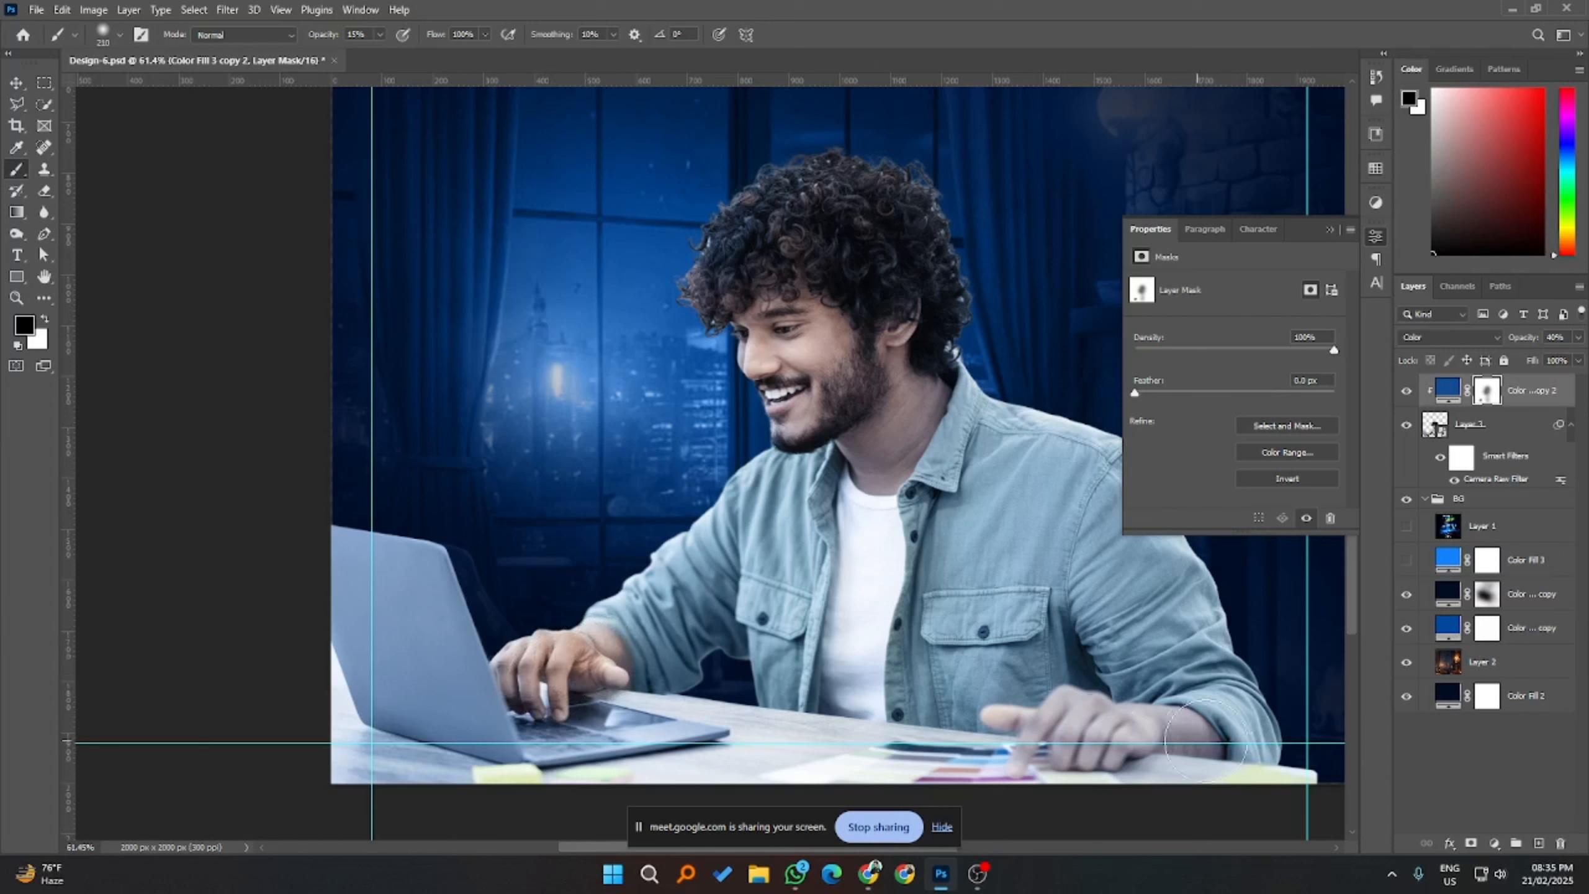
pyautogui.moveTo(1206, 740)
pyautogui.mouseDown()
pyautogui.moveTo(1126, 738)
pyautogui.moveTo(1211, 727)
pyautogui.moveTo(1045, 707)
pyautogui.moveTo(1100, 743)
pyautogui.moveTo(991, 693)
pyautogui.mouseUp()
pyautogui.scroll(-2, 601, 618)
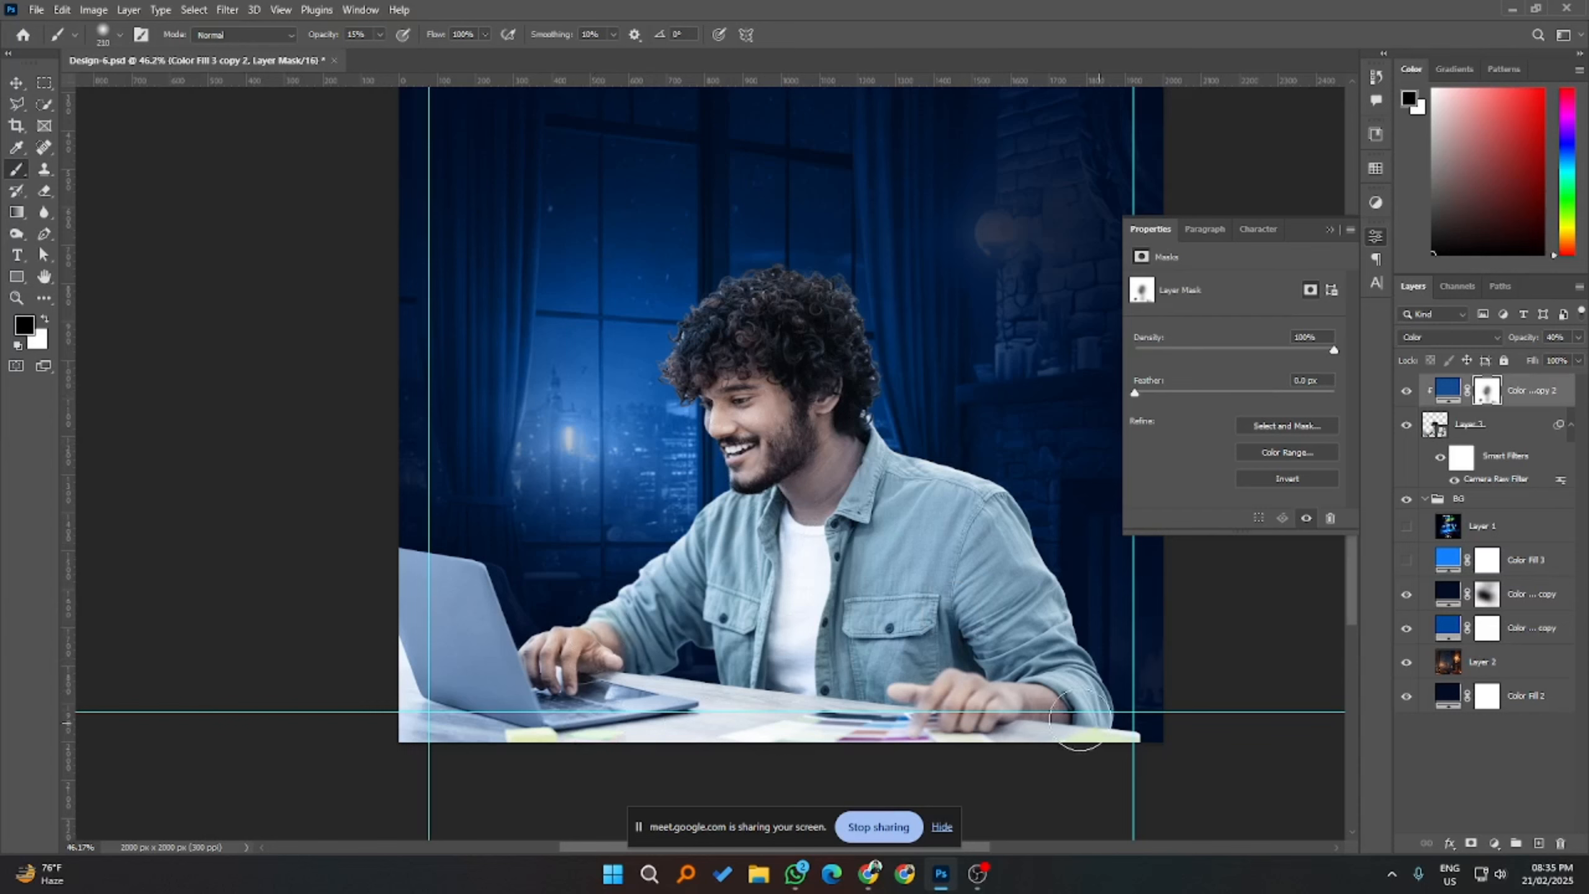
pyautogui.click(1401, 391)
pyautogui.click(1402, 391)
pyautogui.scroll(-2, 636, 651)
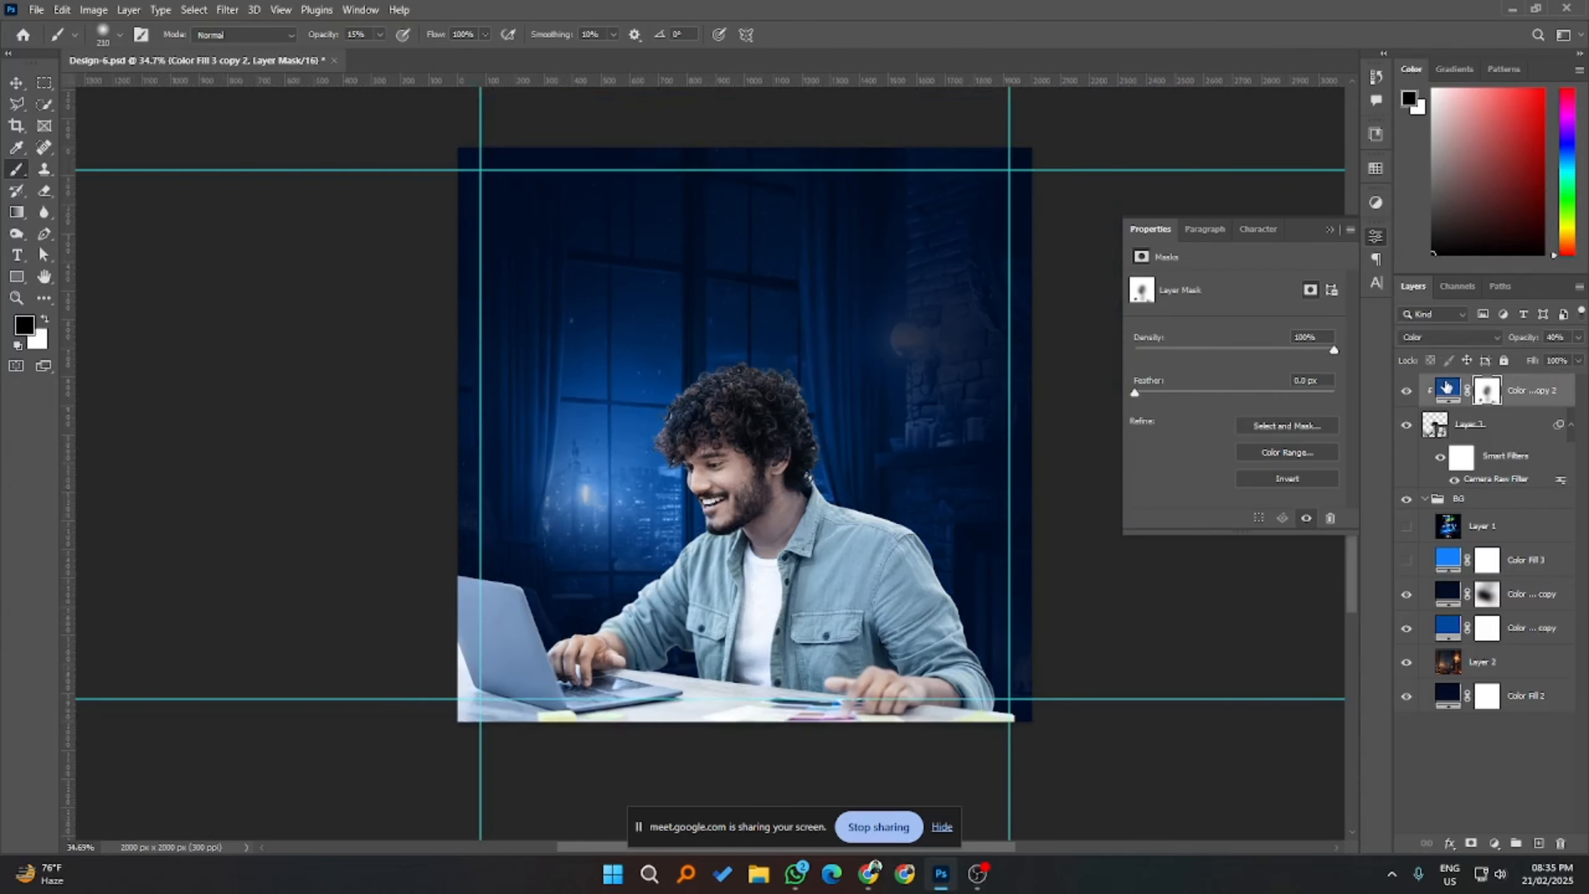
# - Add an Exposure adjustment layer above the clipped blue color fill, leaving the fill's color as it is
pyautogui.doubleClick(1446, 387)
pyautogui.click(1545, 428)
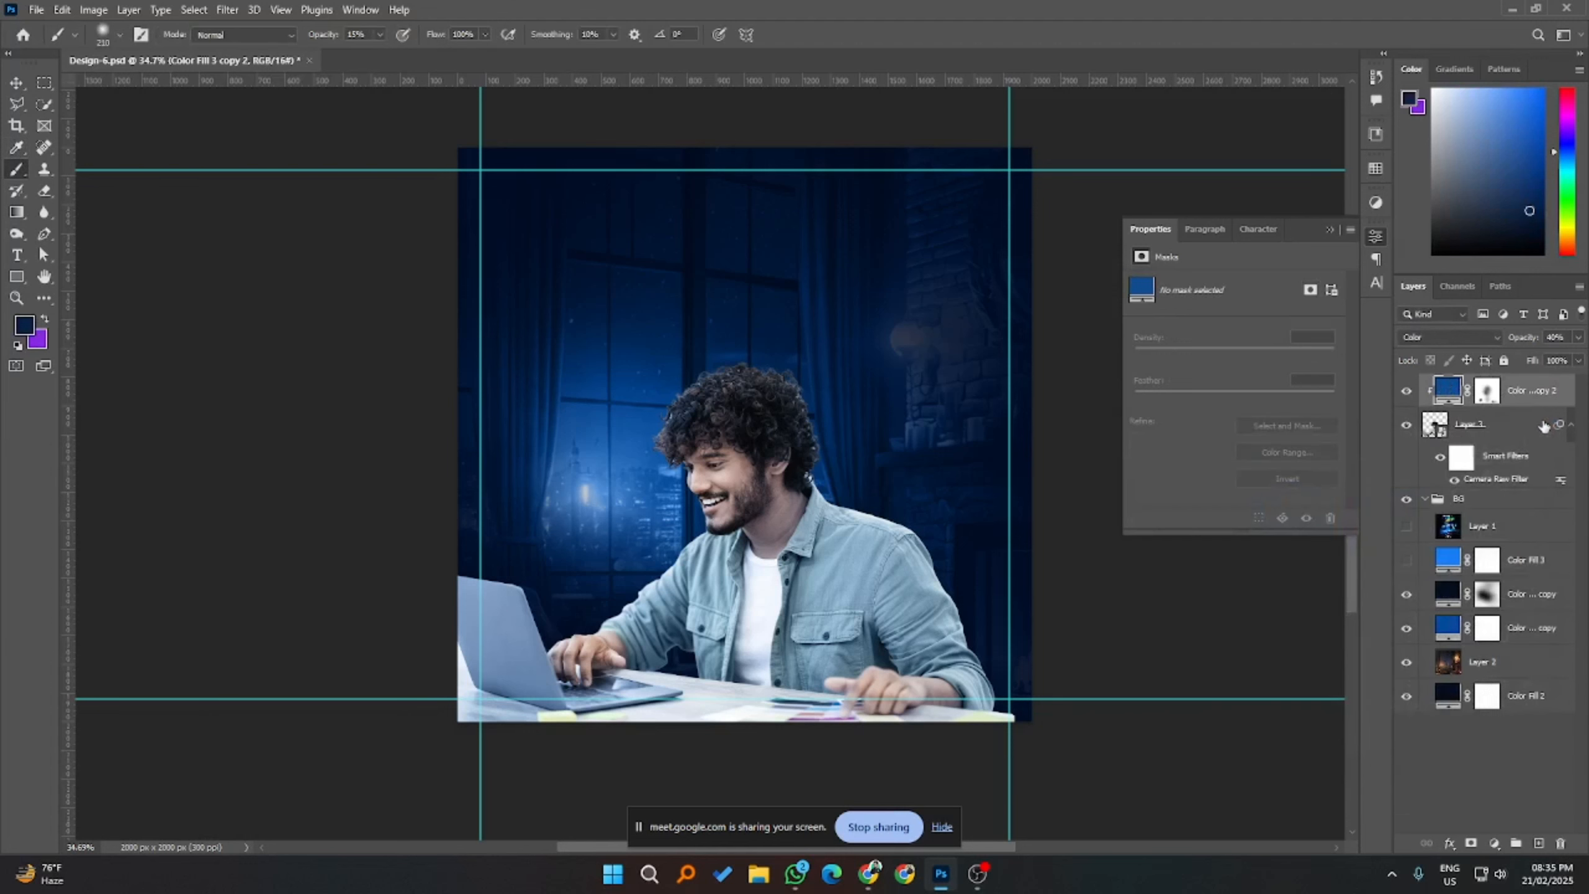
pyautogui.click(1495, 842)
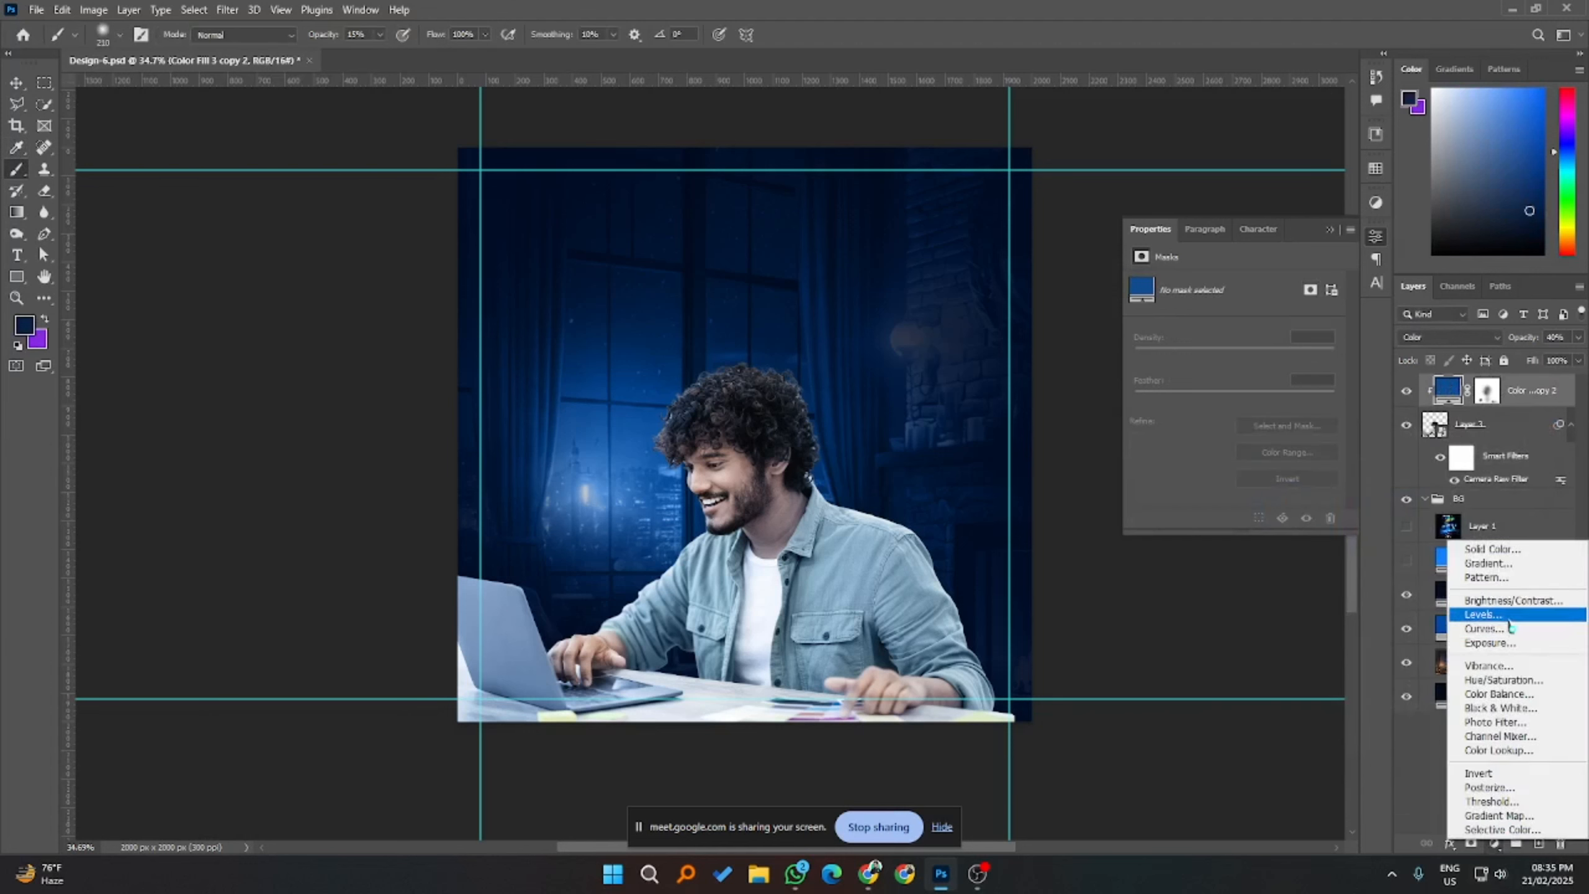
pyautogui.click(1501, 643)
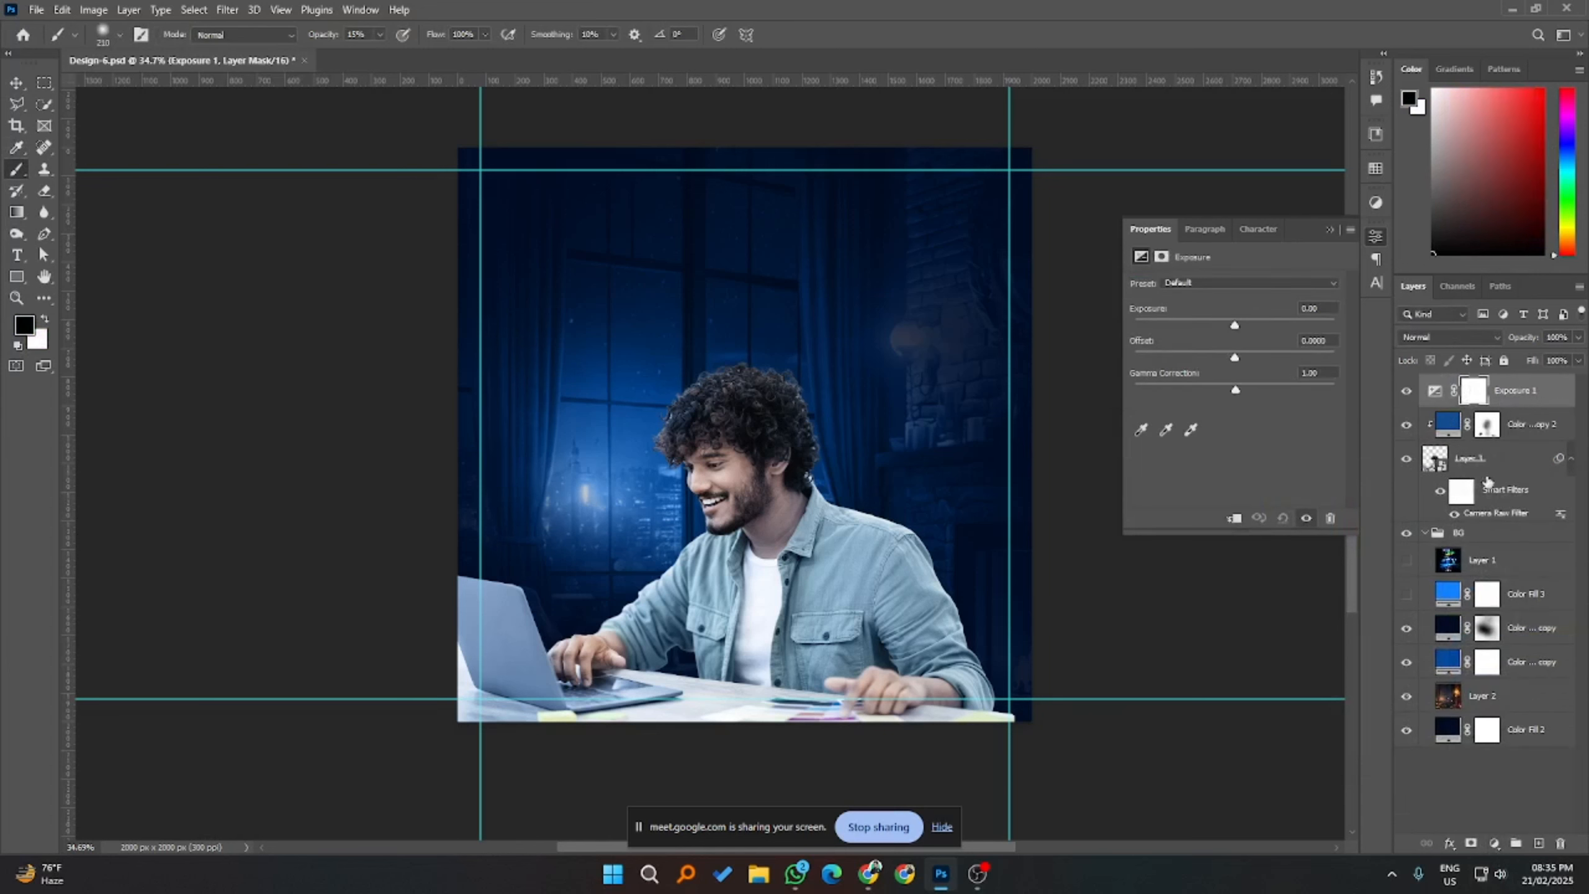
# - Clip the Exposure layer to the man, lower its gamma correction to 0.59, and invert its mask to black
pyautogui.click(1233, 520)
pyautogui.moveTo(1242, 394); pyautogui.dragTo(1272, 392)
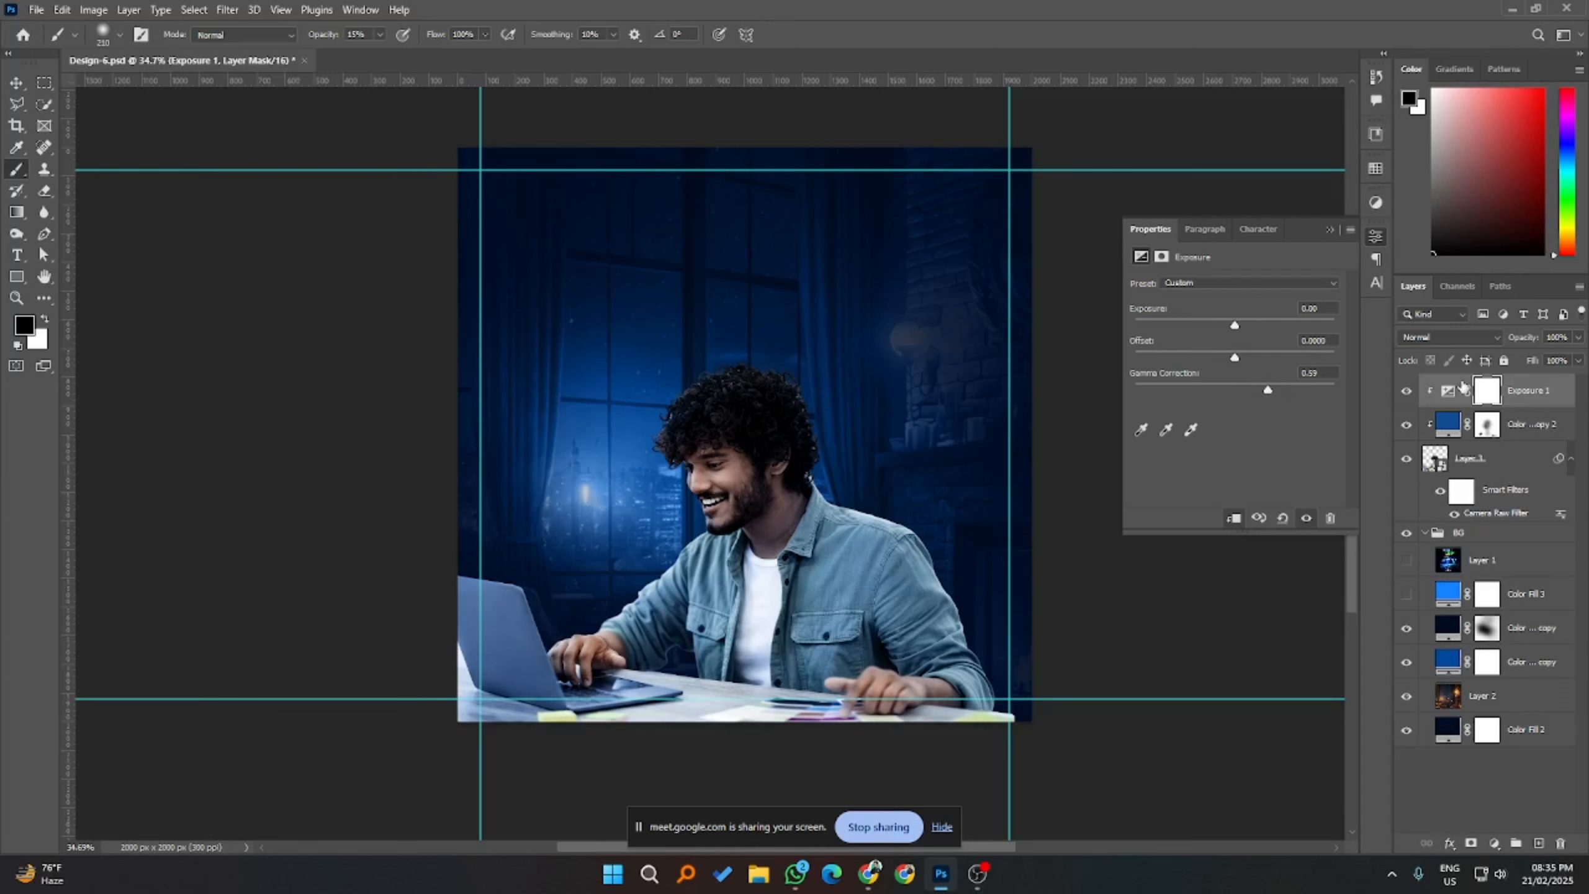
pyautogui.hotkey('ctrl', 'i')
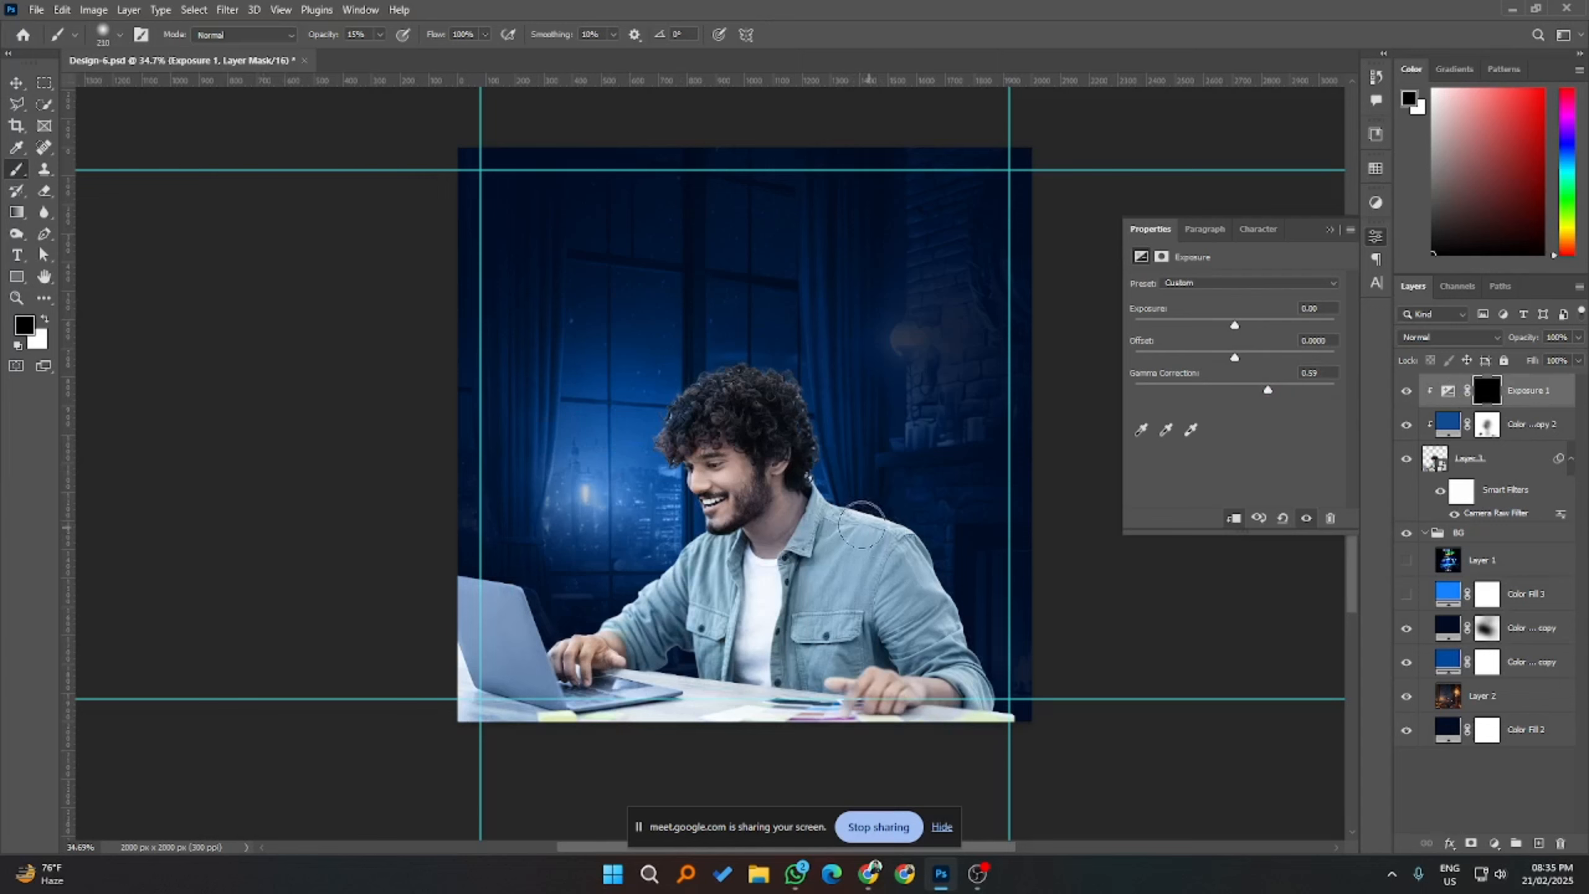
# - Paint white at 58% brush opacity on the Exposure mask over the shirt's shoulders and sides, undoing any stray stroke
pyautogui.press('x')
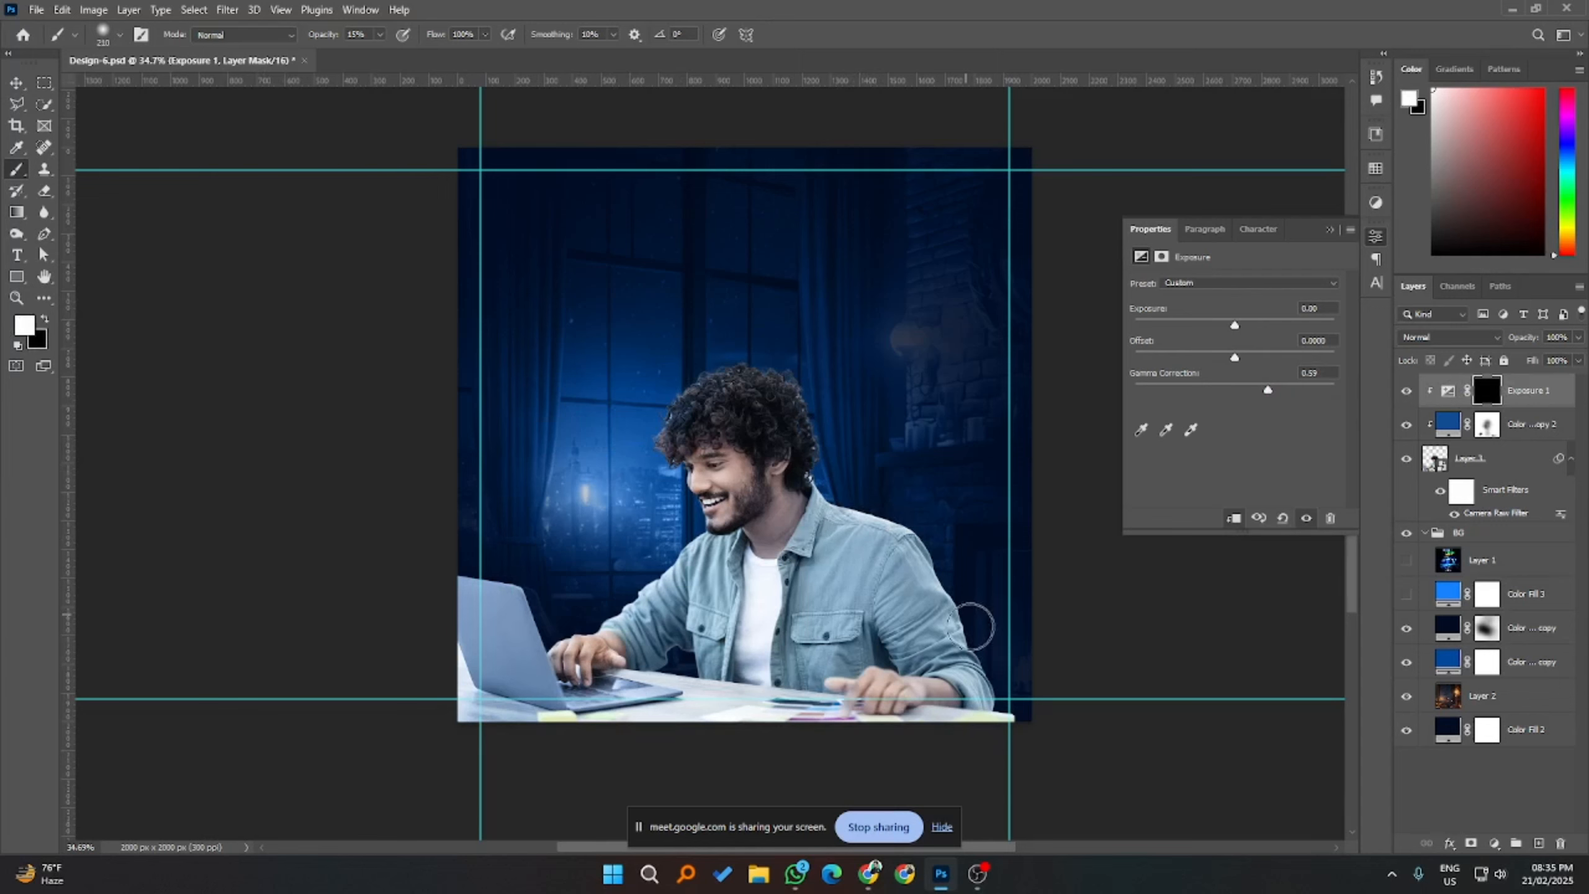
pyautogui.click(380, 34)
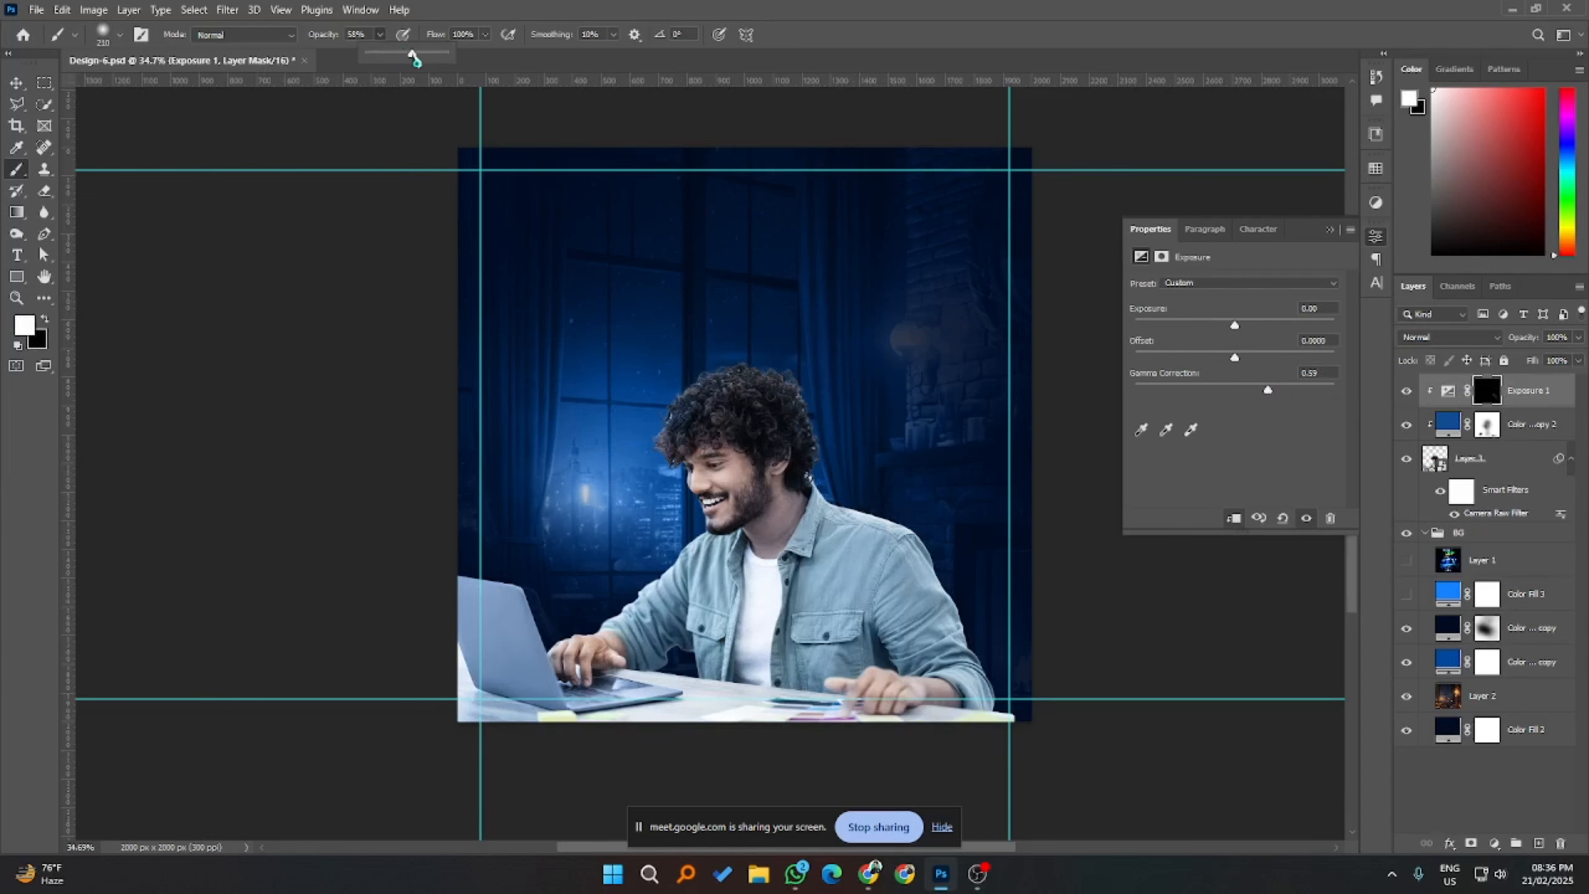
pyautogui.moveTo(843, 492)
pyautogui.mouseDown()
pyautogui.moveTo(938, 616)
pyautogui.moveTo(883, 564)
pyautogui.moveTo(901, 595)
pyautogui.moveTo(861, 587)
pyautogui.mouseUp()
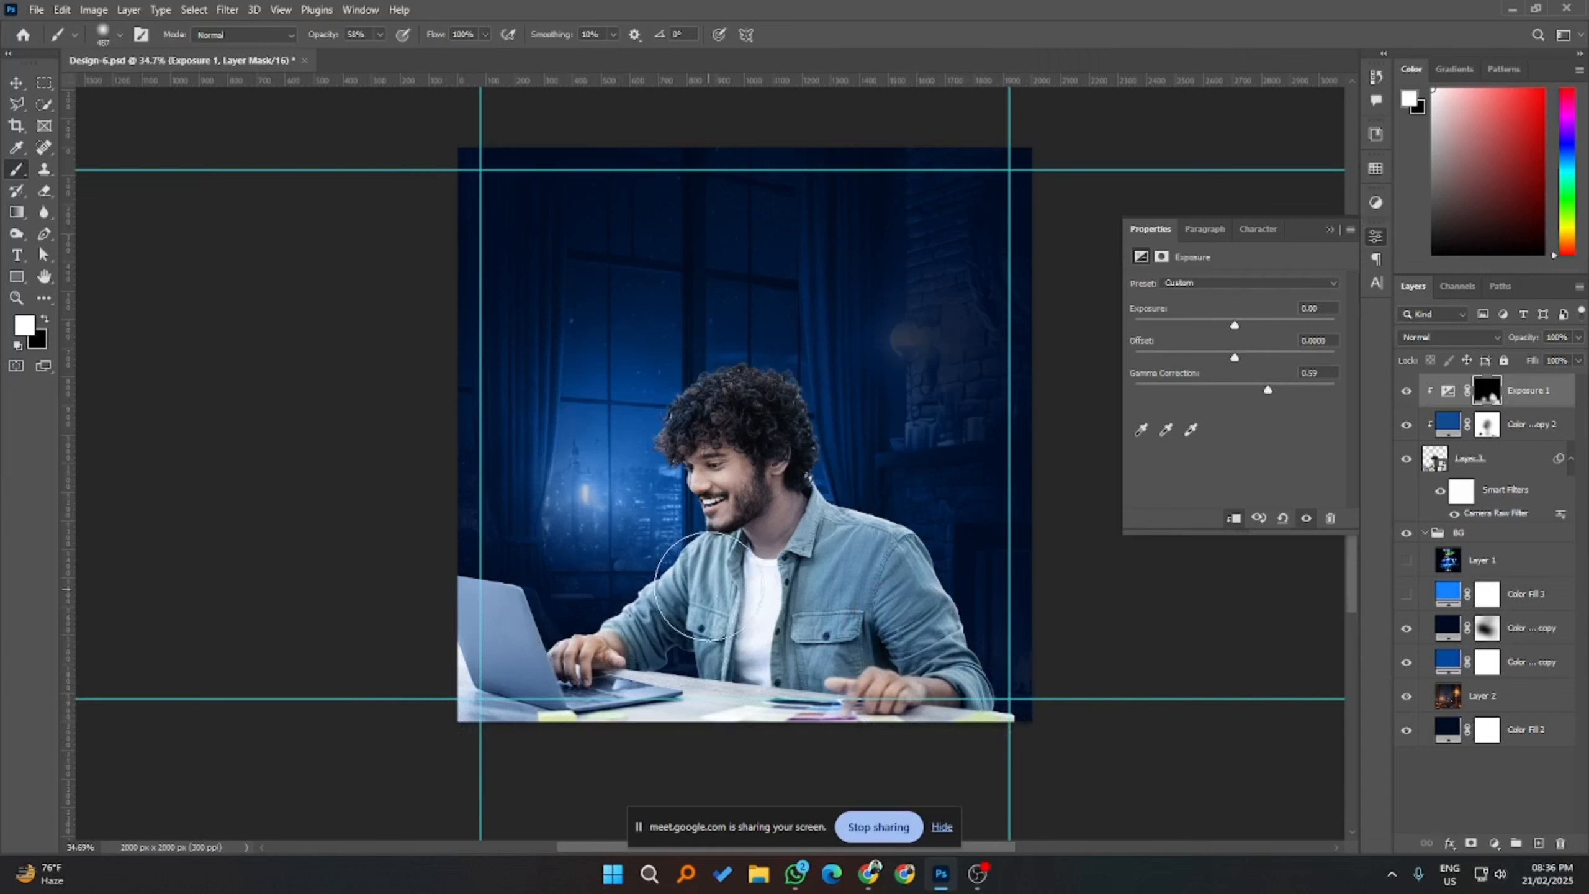
pyautogui.moveTo(796, 620); pyautogui.dragTo(760, 621)
pyautogui.hotkey('ctrl', 'z')
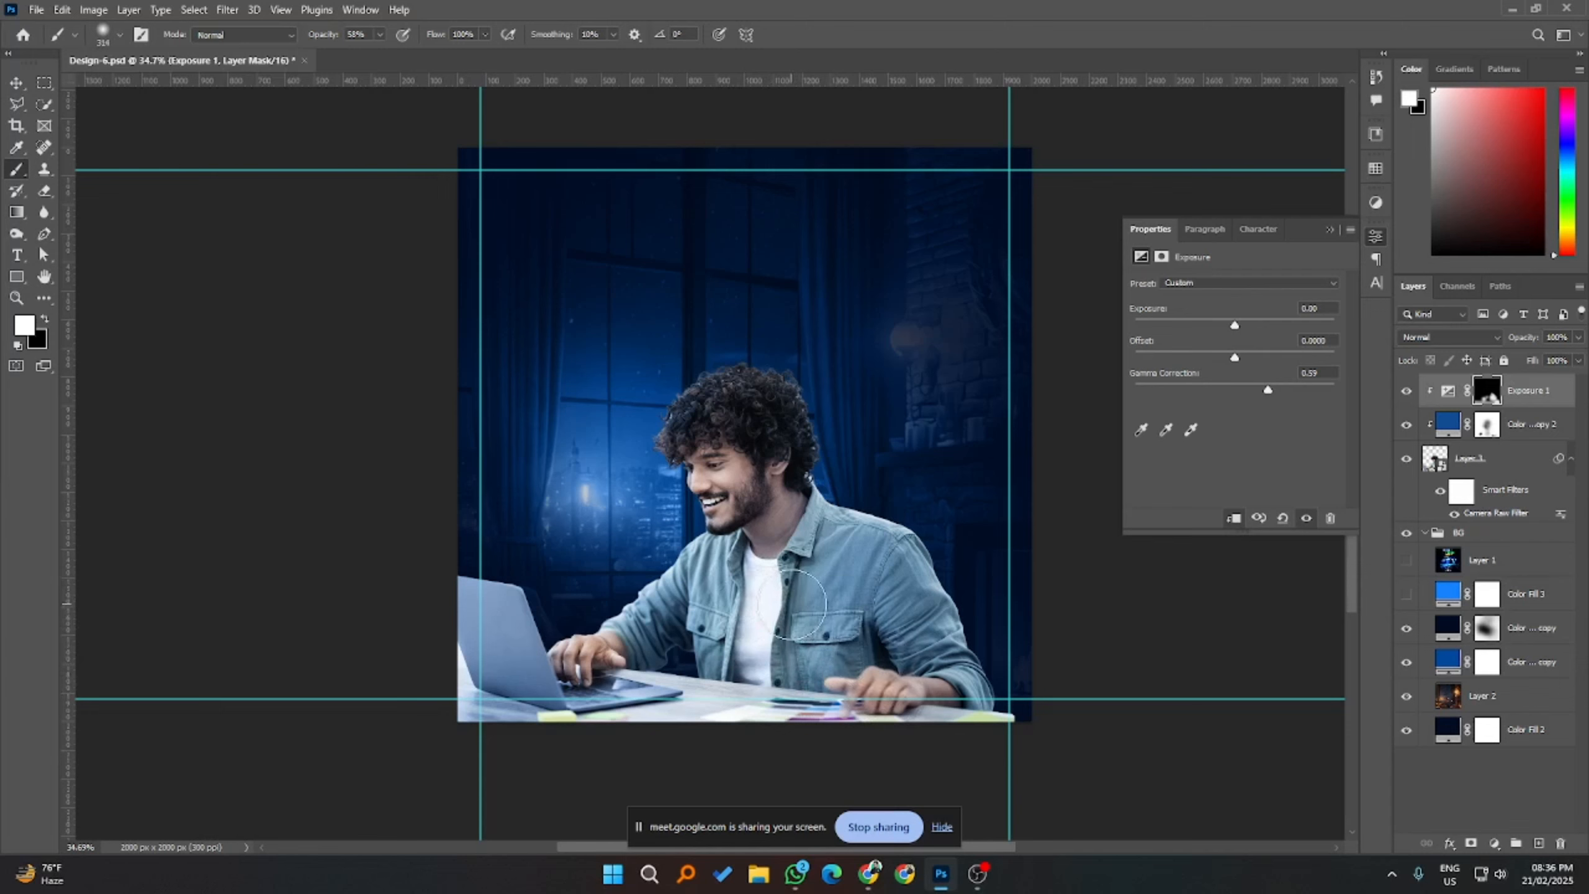
pyautogui.click(585, 644)
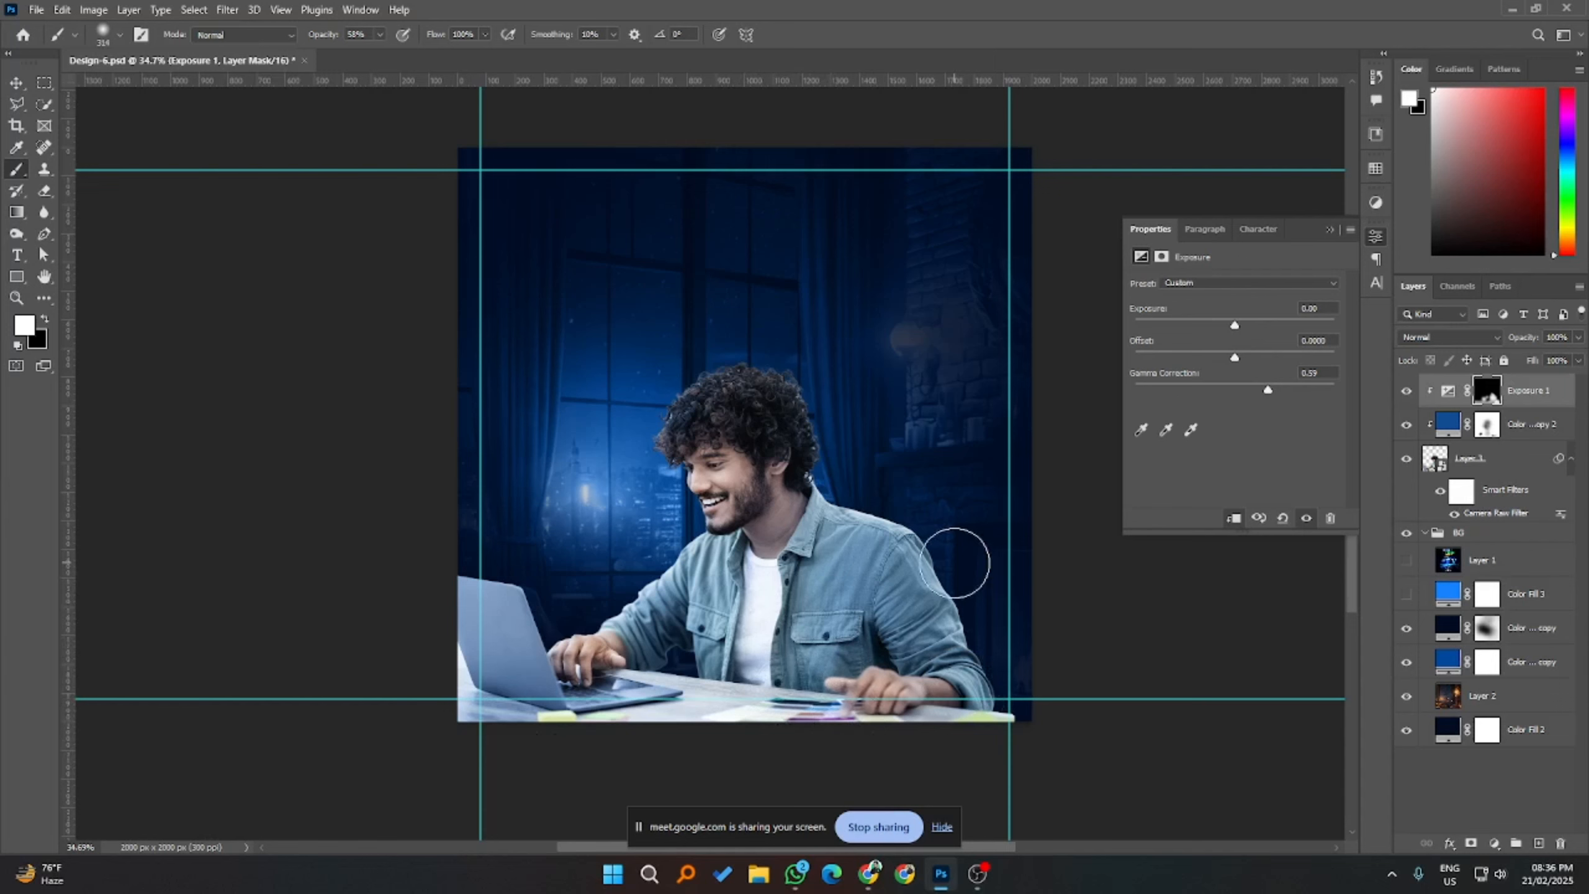
# - Compare the man with and without the Exposure shading, and check the adjustment's settings and mask
pyautogui.click(1407, 391)
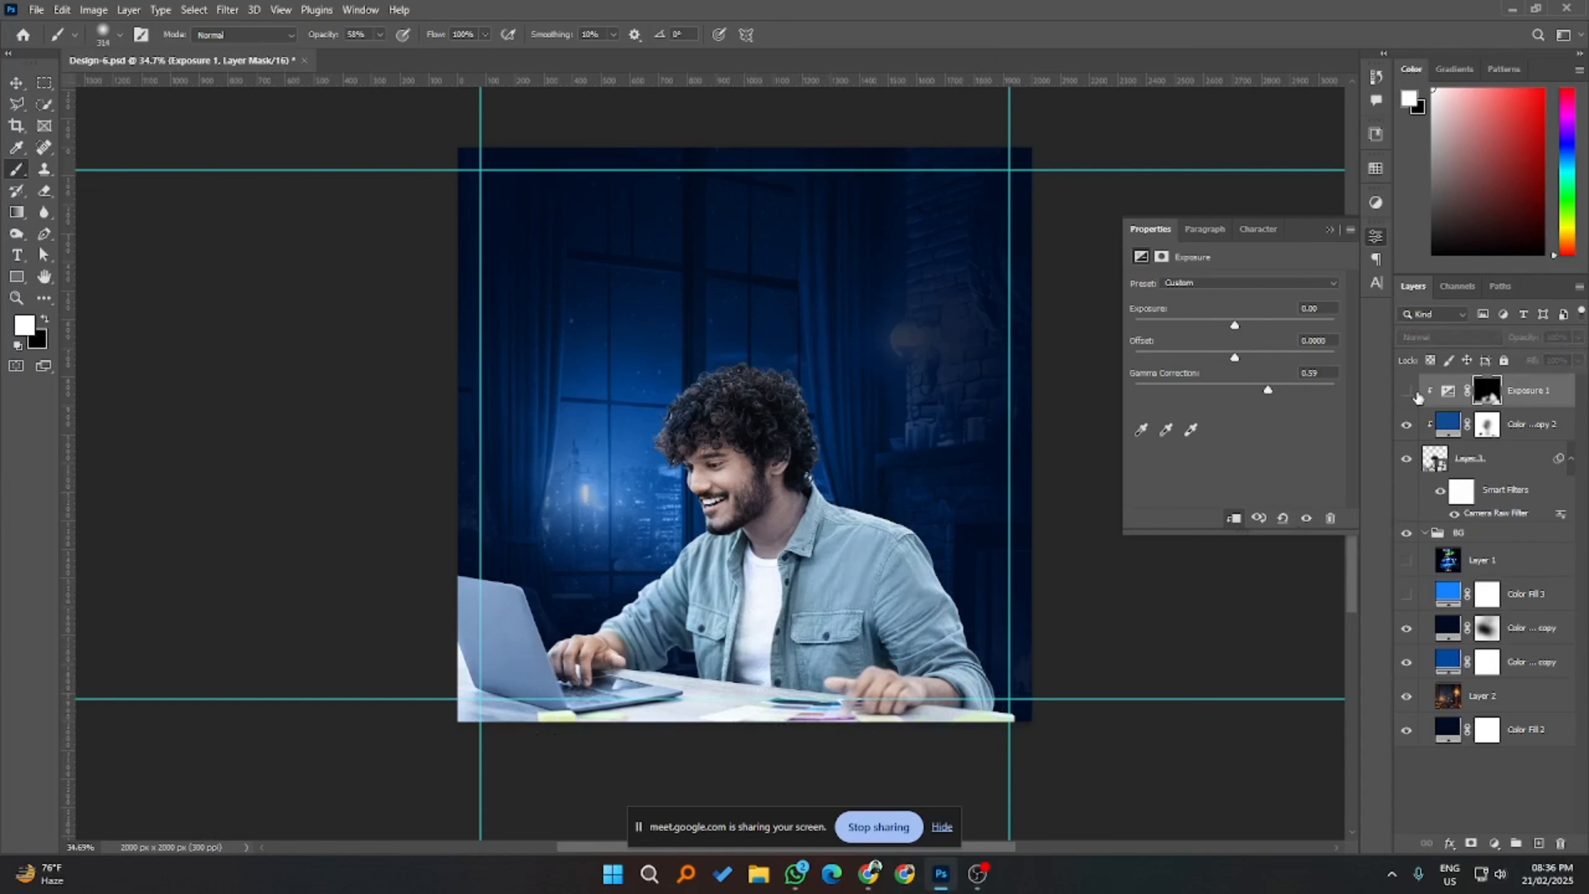
pyautogui.click(1407, 390)
pyautogui.click(1407, 390)
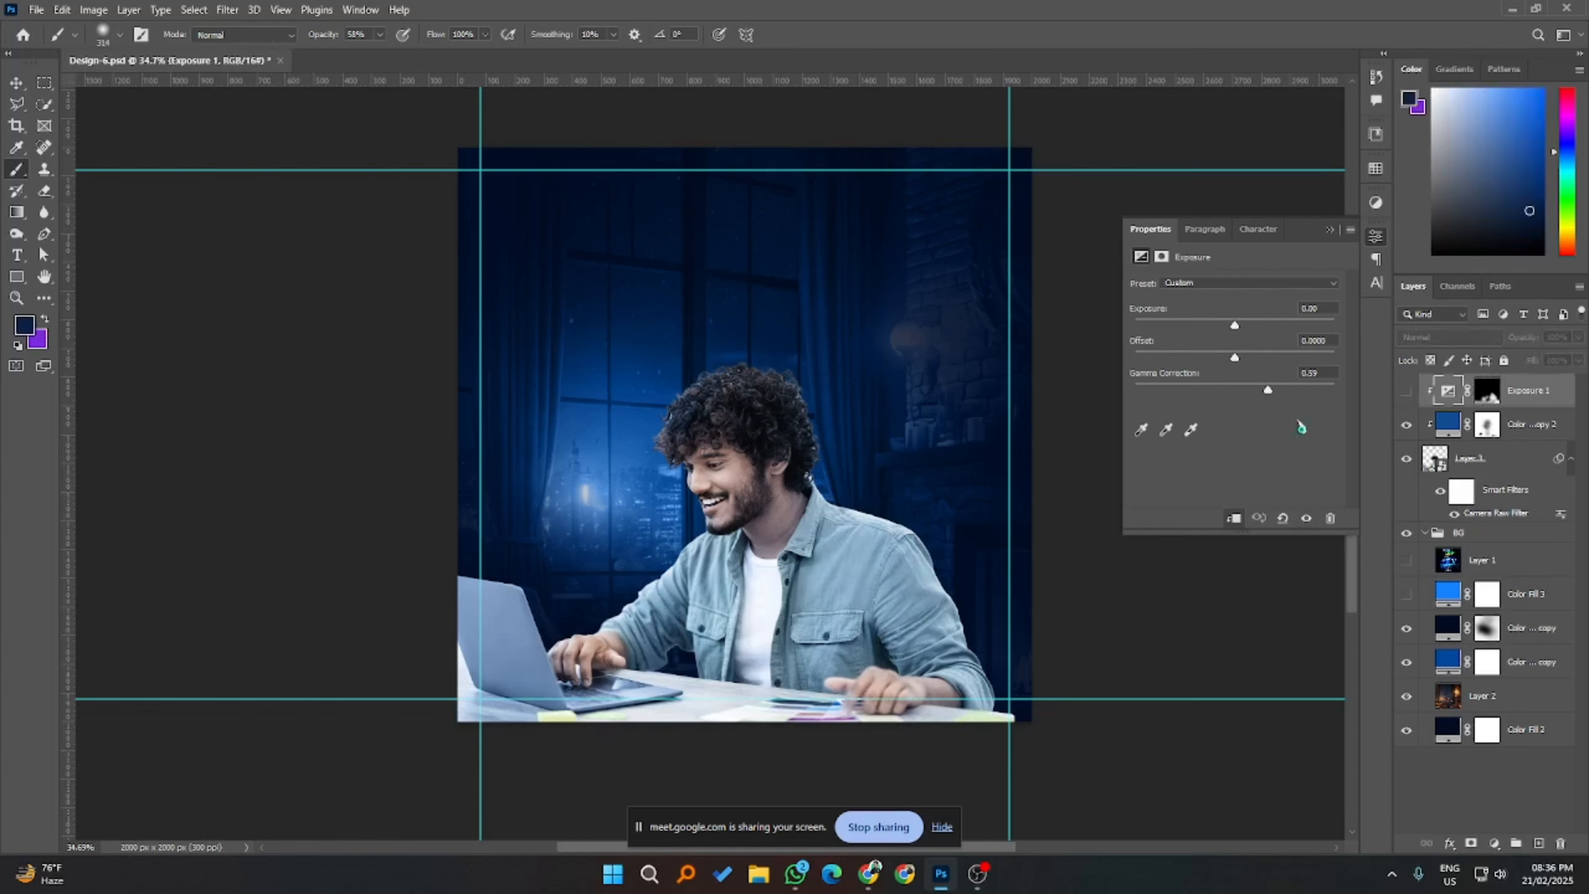
pyautogui.click(1407, 390)
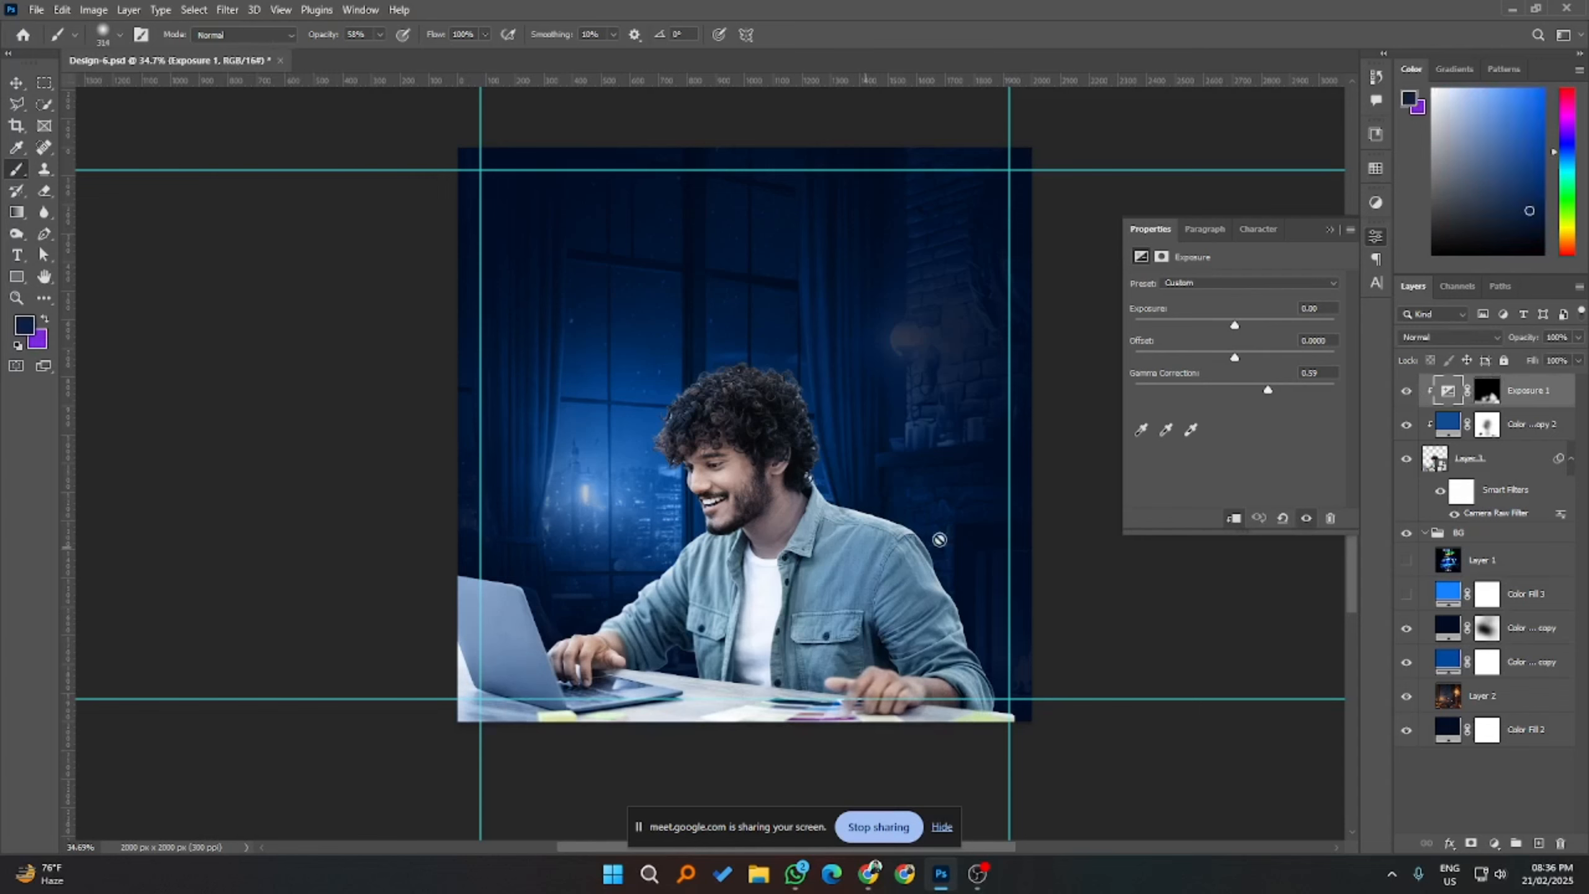
pyautogui.click(1489, 390)
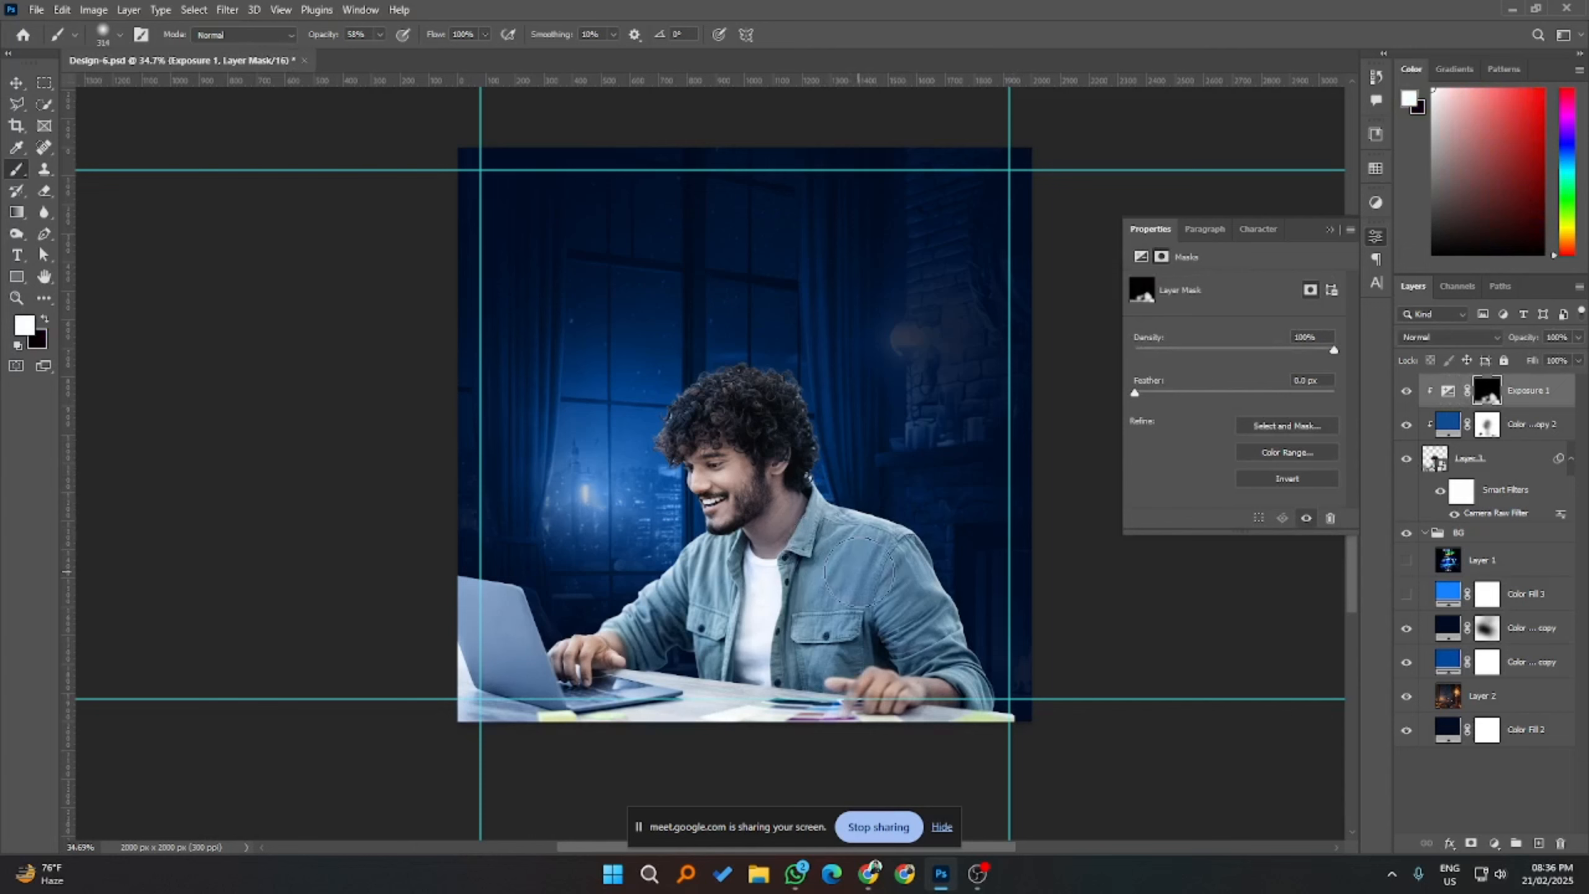
pyautogui.click(1446, 391)
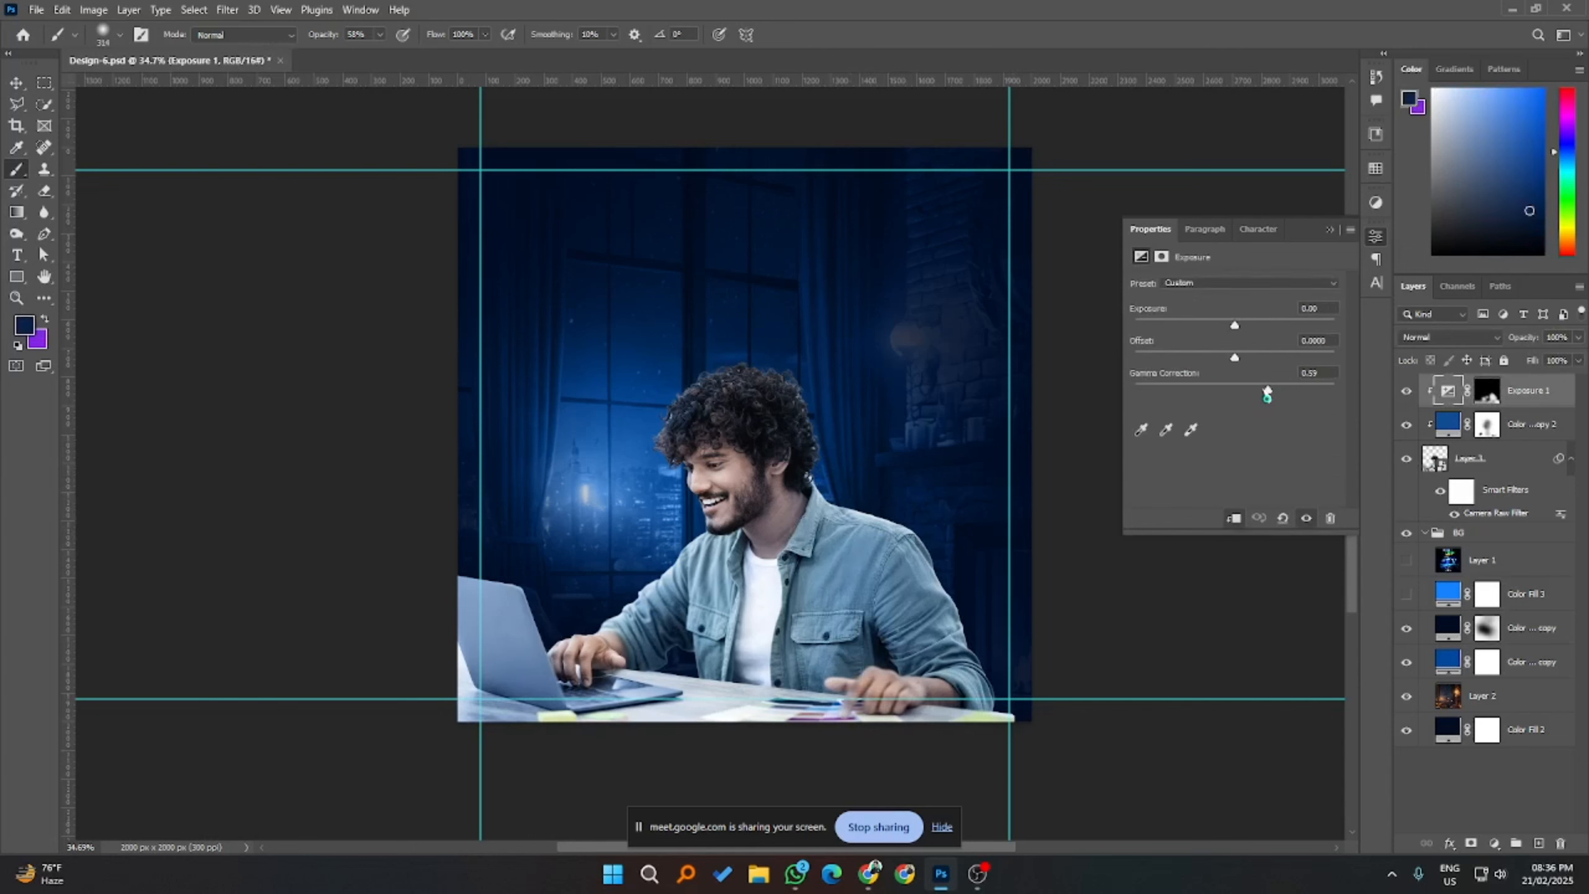
pyautogui.click(1493, 398)
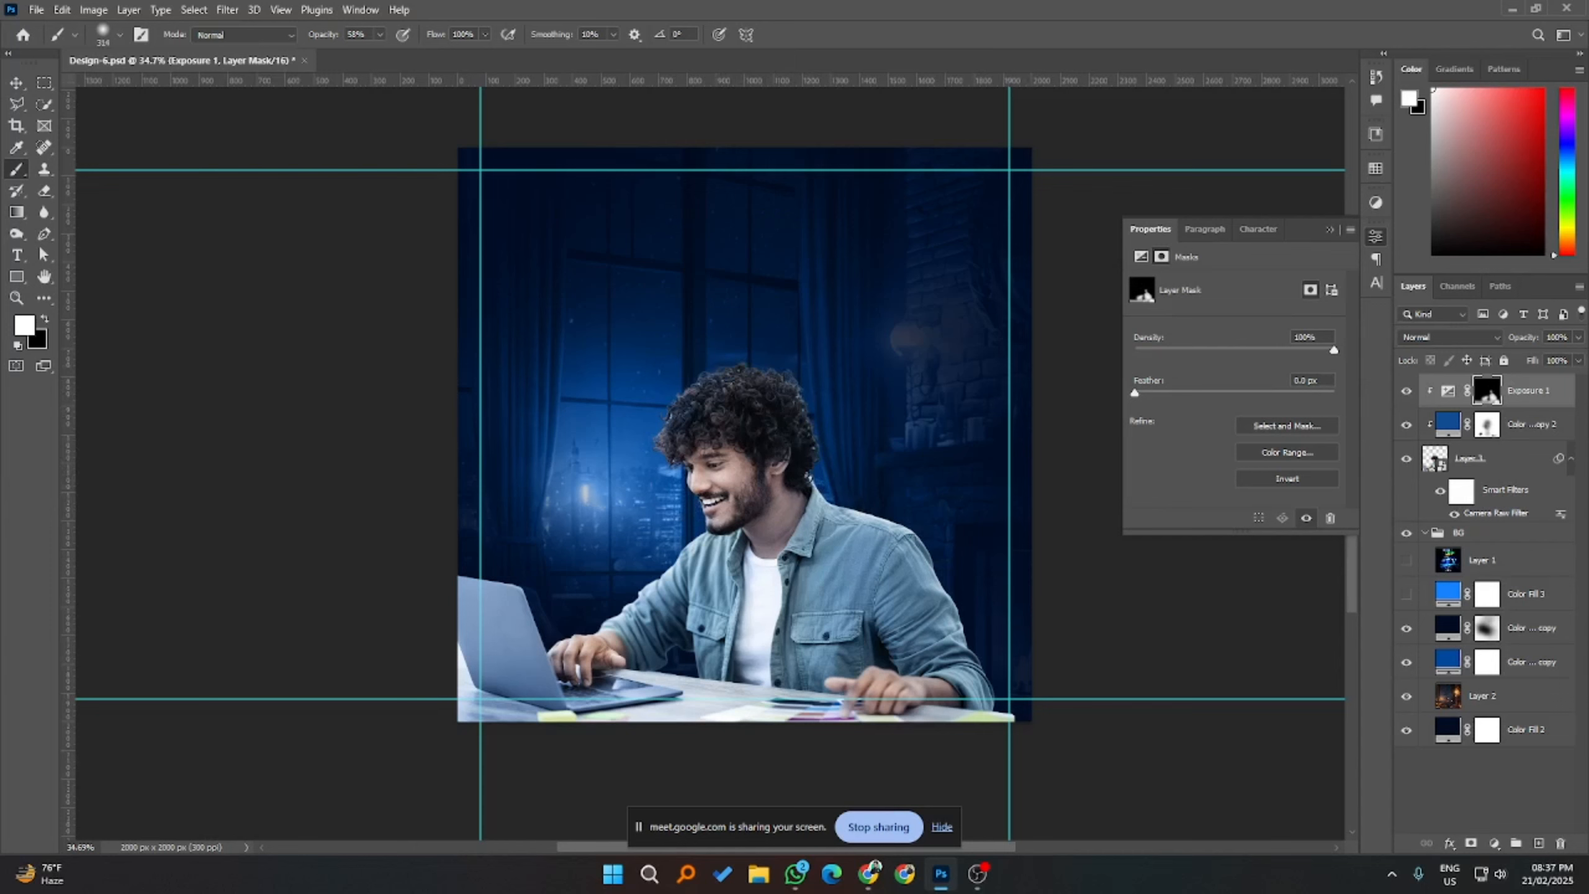
# - Switch to Chrome and view the reference posters on the Design 6 board in Milanote
pyautogui.click(1484, 564)
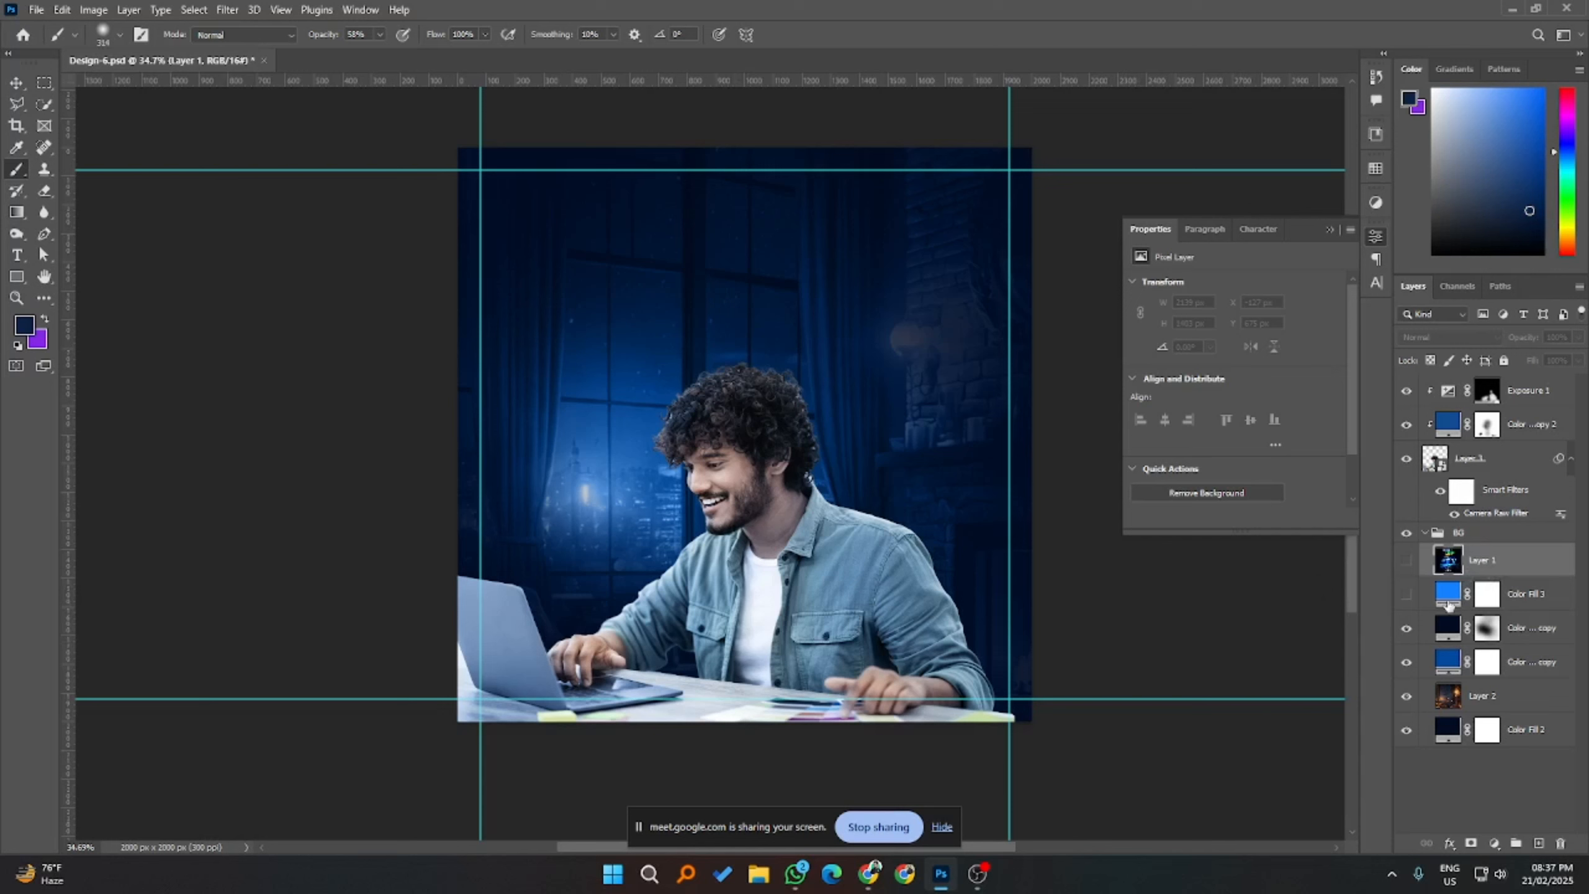
pyautogui.moveTo(868, 873)
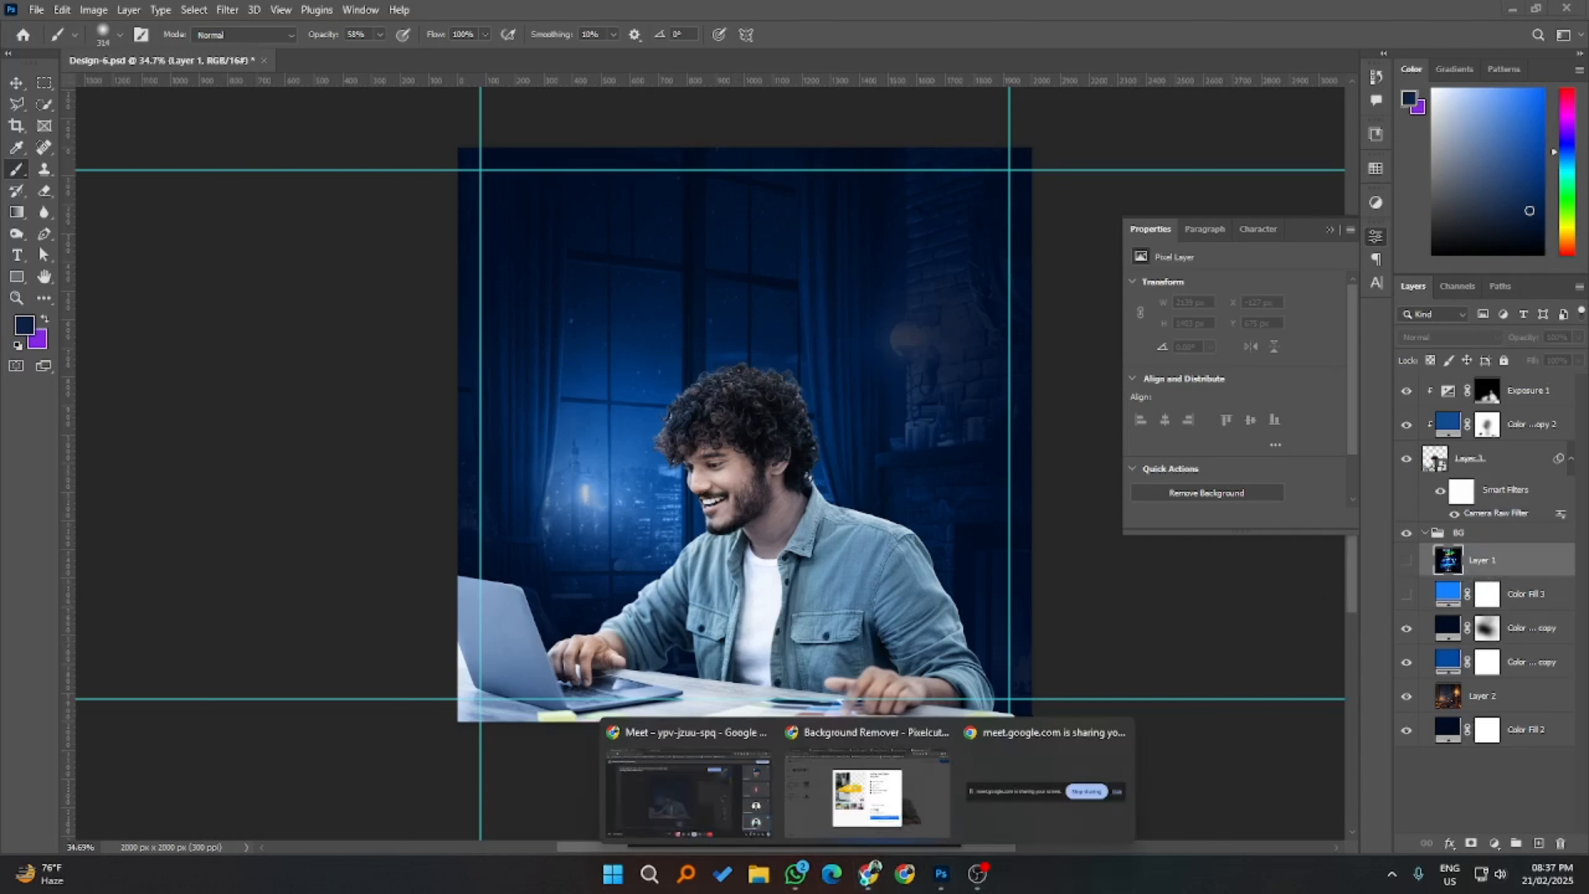
pyautogui.click(851, 814)
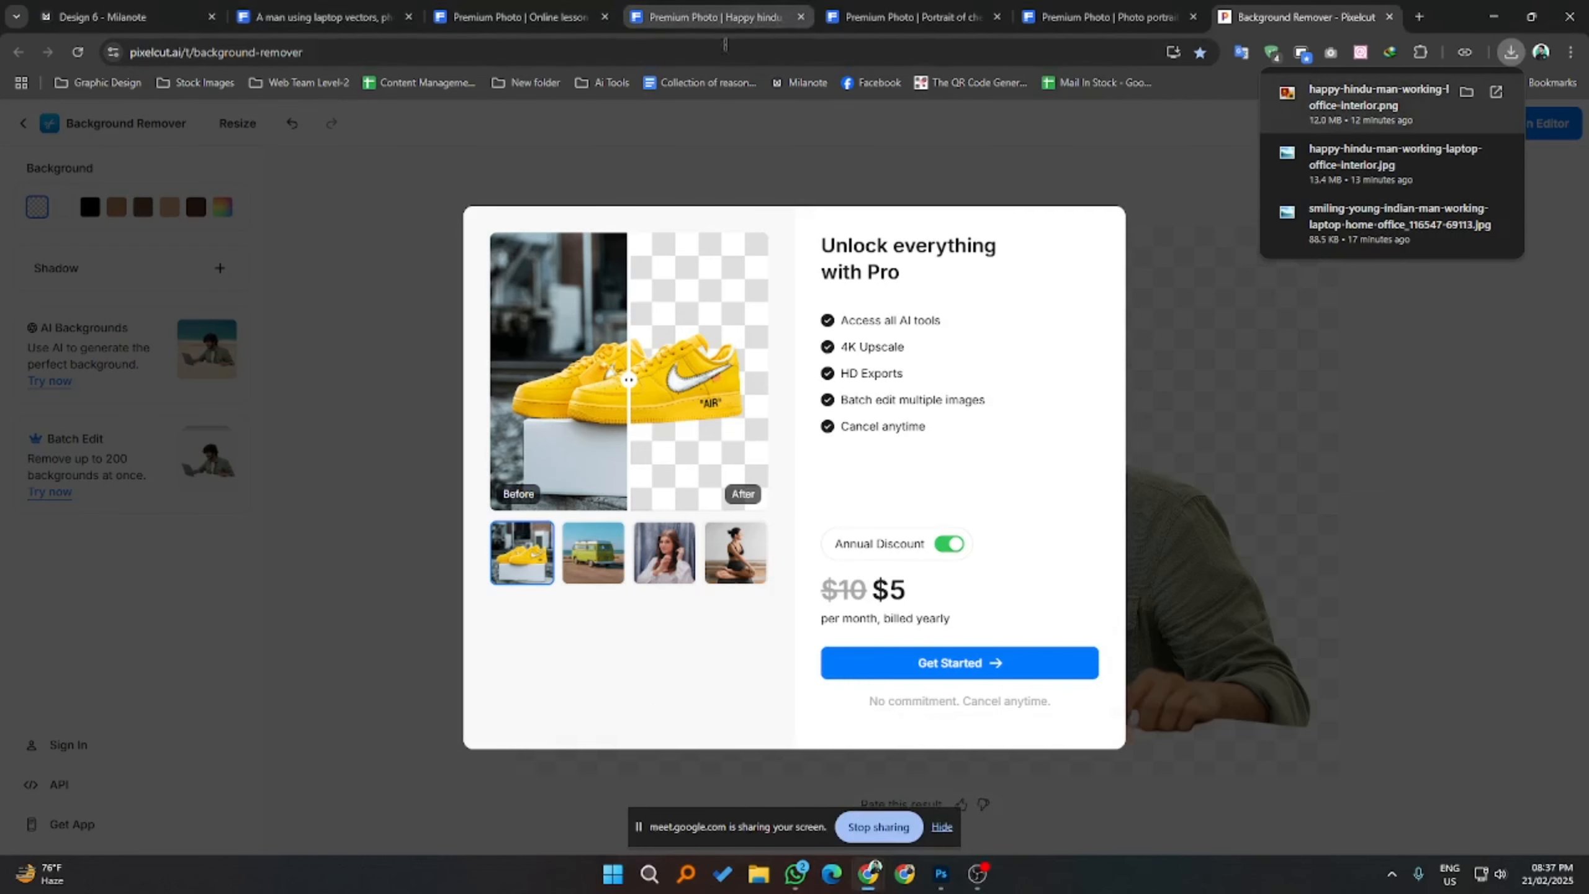
pyautogui.click(125, 16)
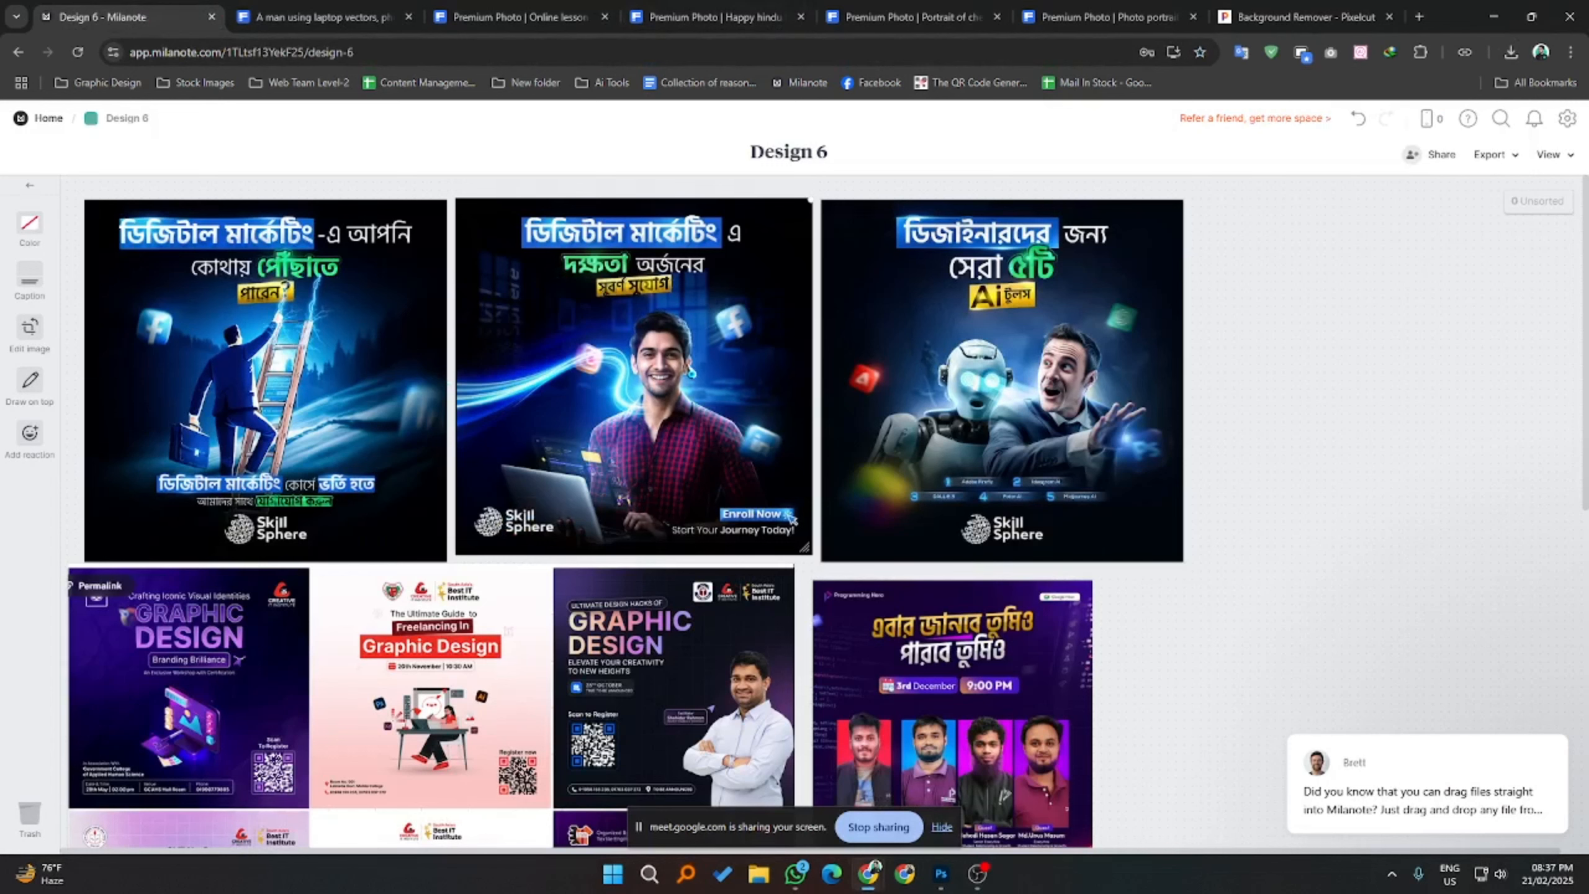
# - Close the stock photo and background remover tabs, keeping the Milanote board, and return to Photoshop
pyautogui.middleClick(300, 13)
pyautogui.middleClick(301, 14)
pyautogui.middleClick(300, 13)
pyautogui.middleClick(301, 13)
pyautogui.middleClick(300, 8)
pyautogui.middleClick(300, 8)
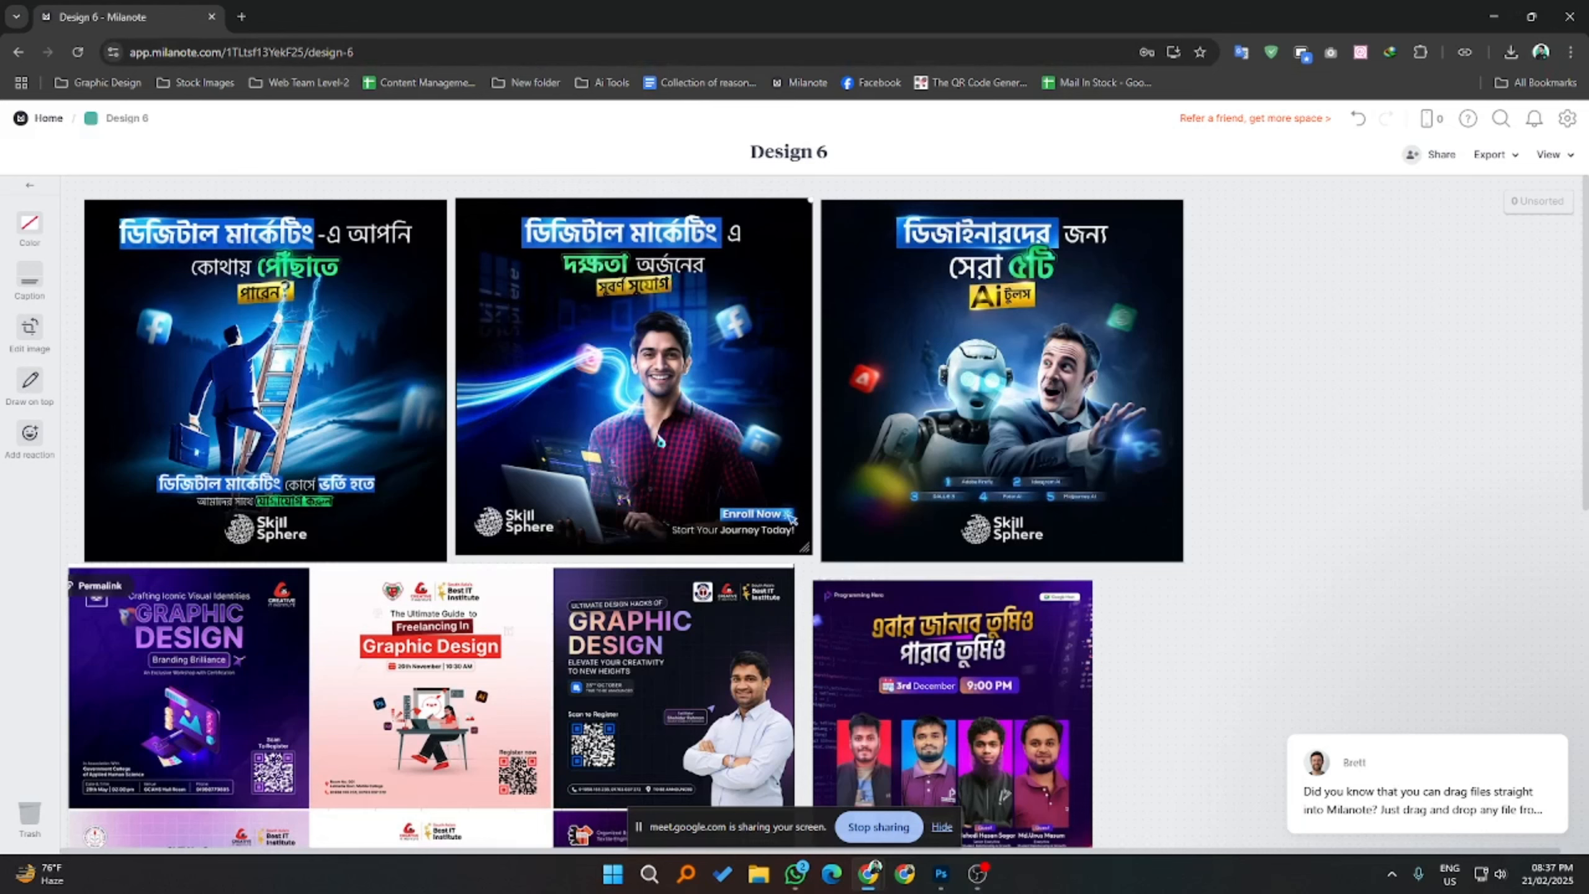
pyautogui.click(1494, 16)
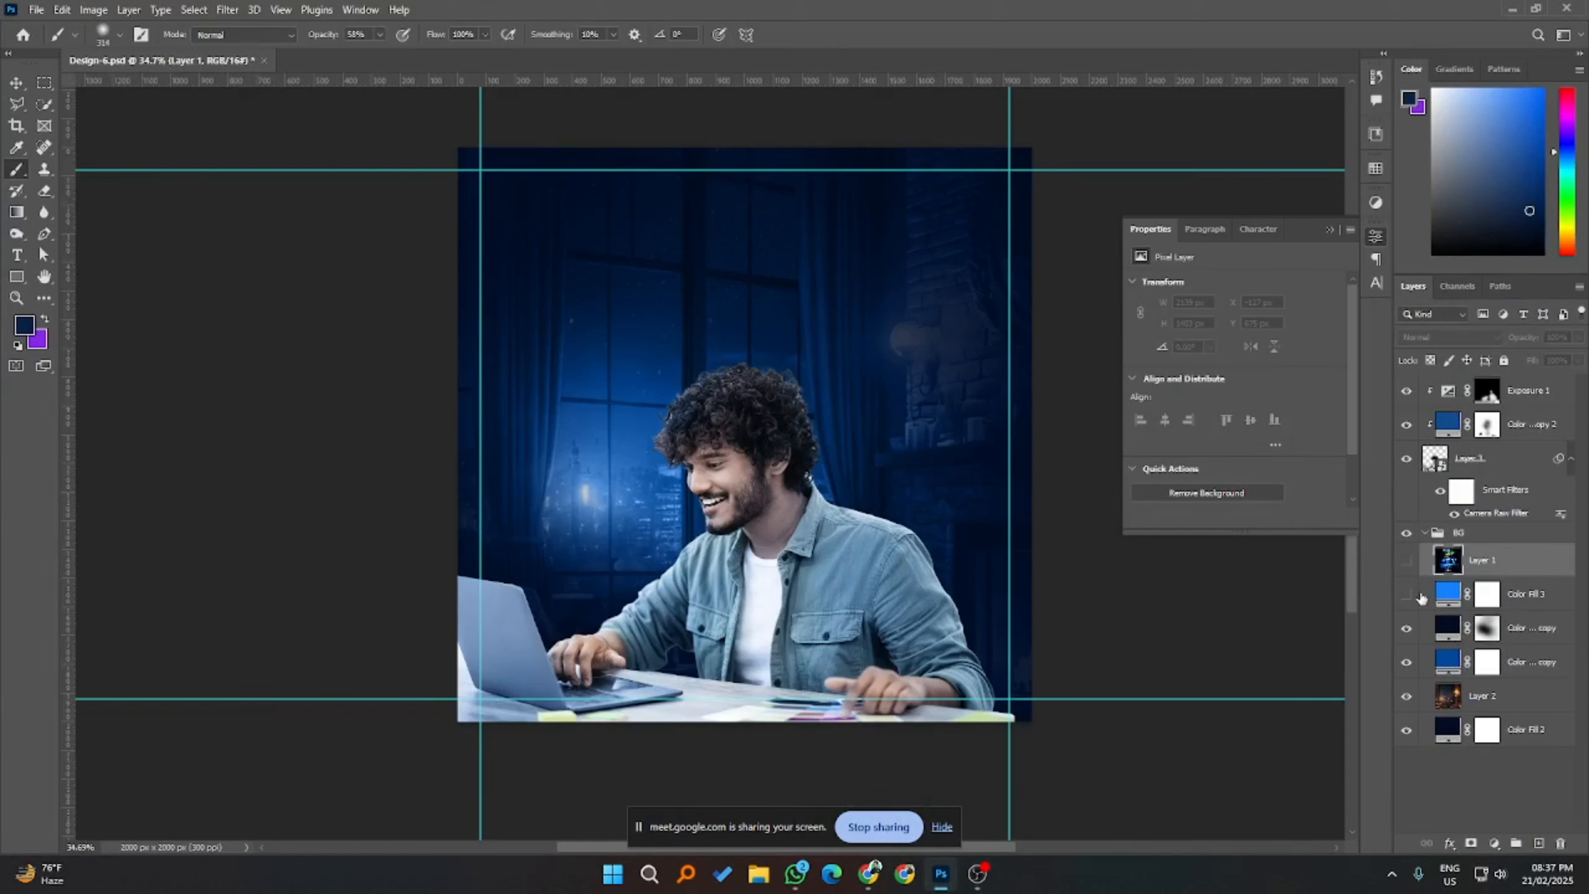
# - Show the bright blue Color Fill 3 layer in the BG group and set its blend mode to Overlay
pyautogui.click(1407, 598)
pyautogui.click(1451, 598)
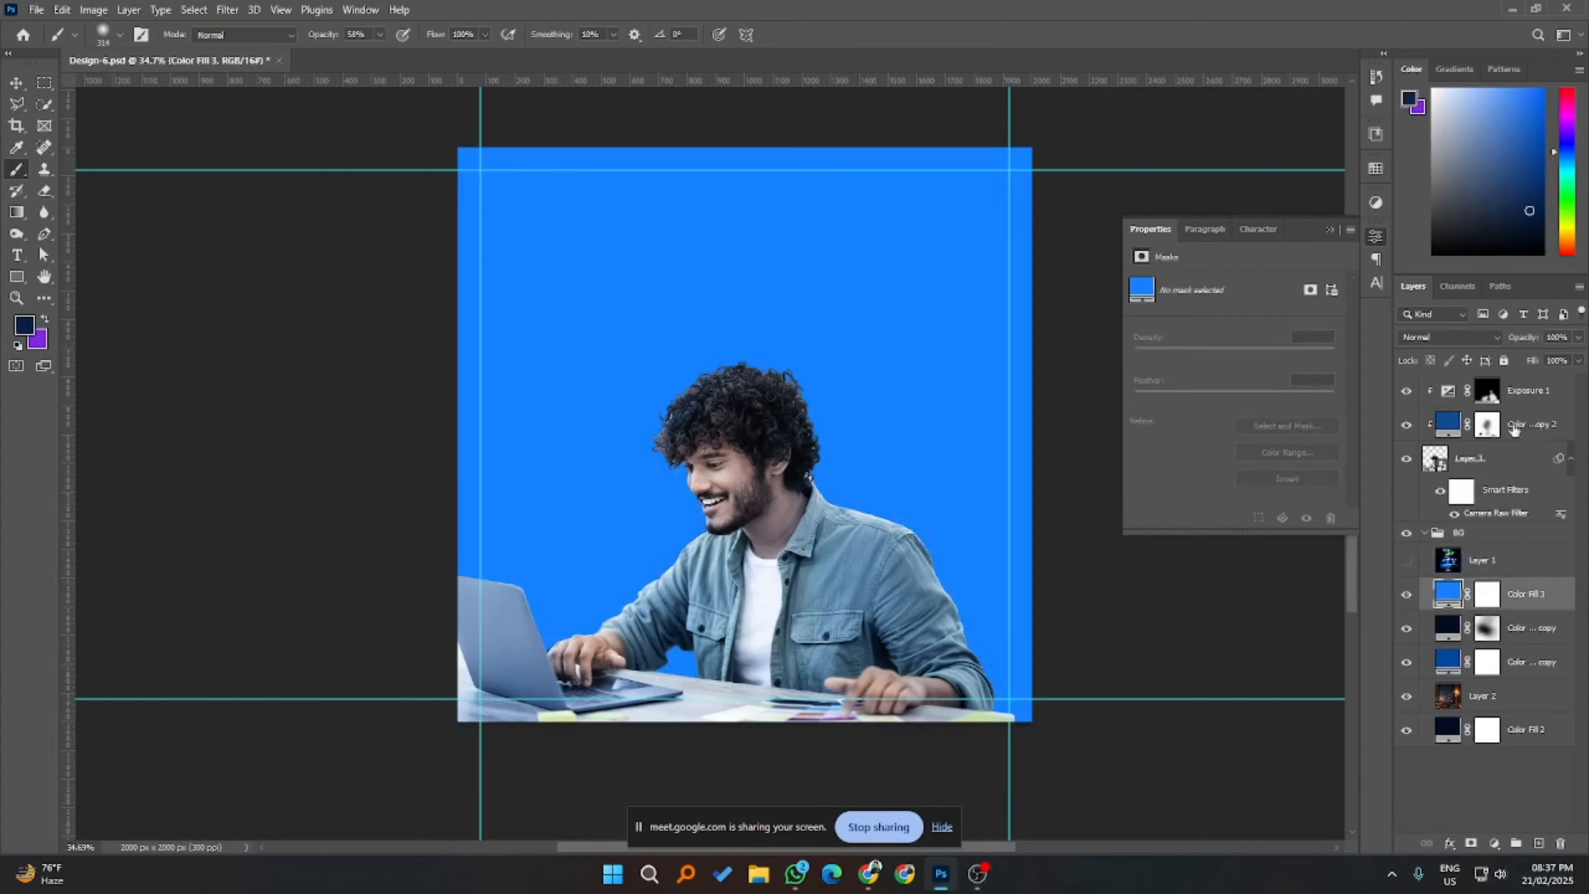
pyautogui.click(1449, 339)
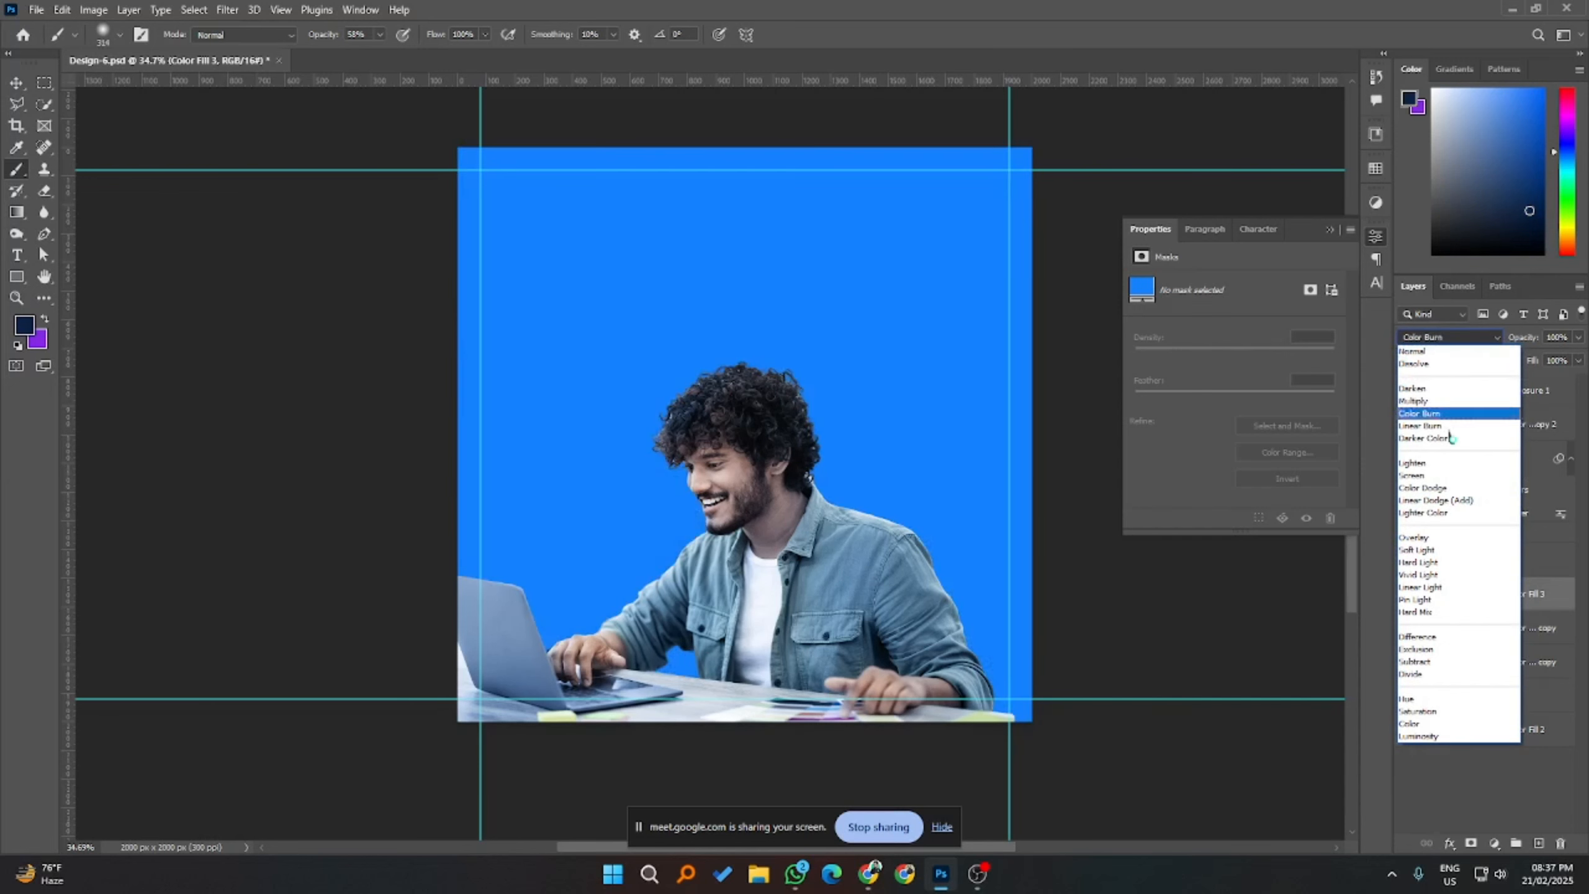
pyautogui.click(1432, 537)
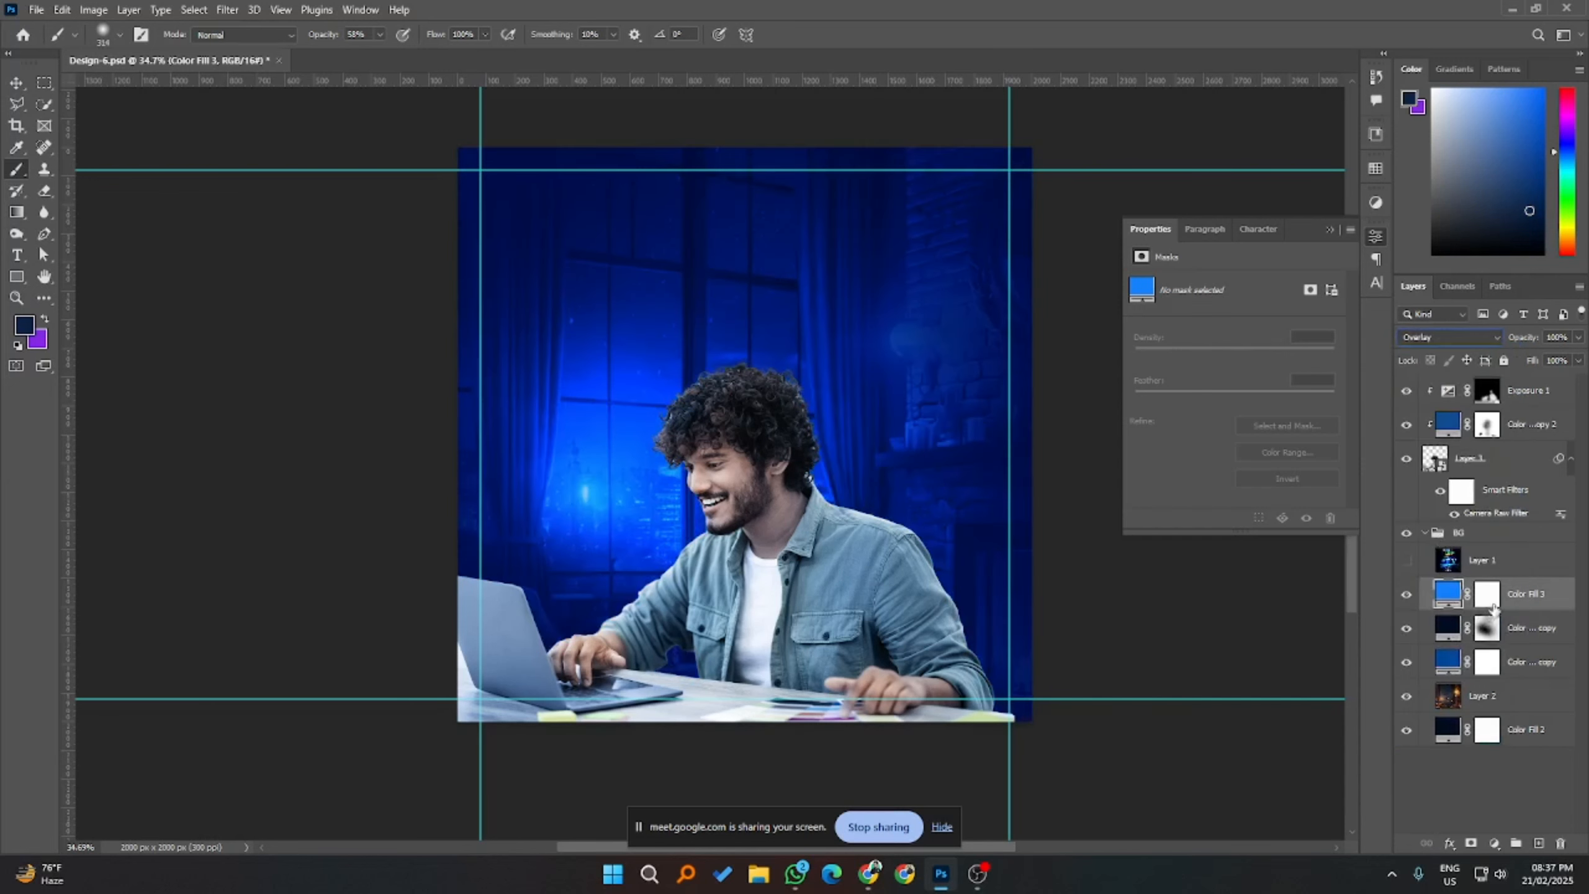
pyautogui.click(1488, 595)
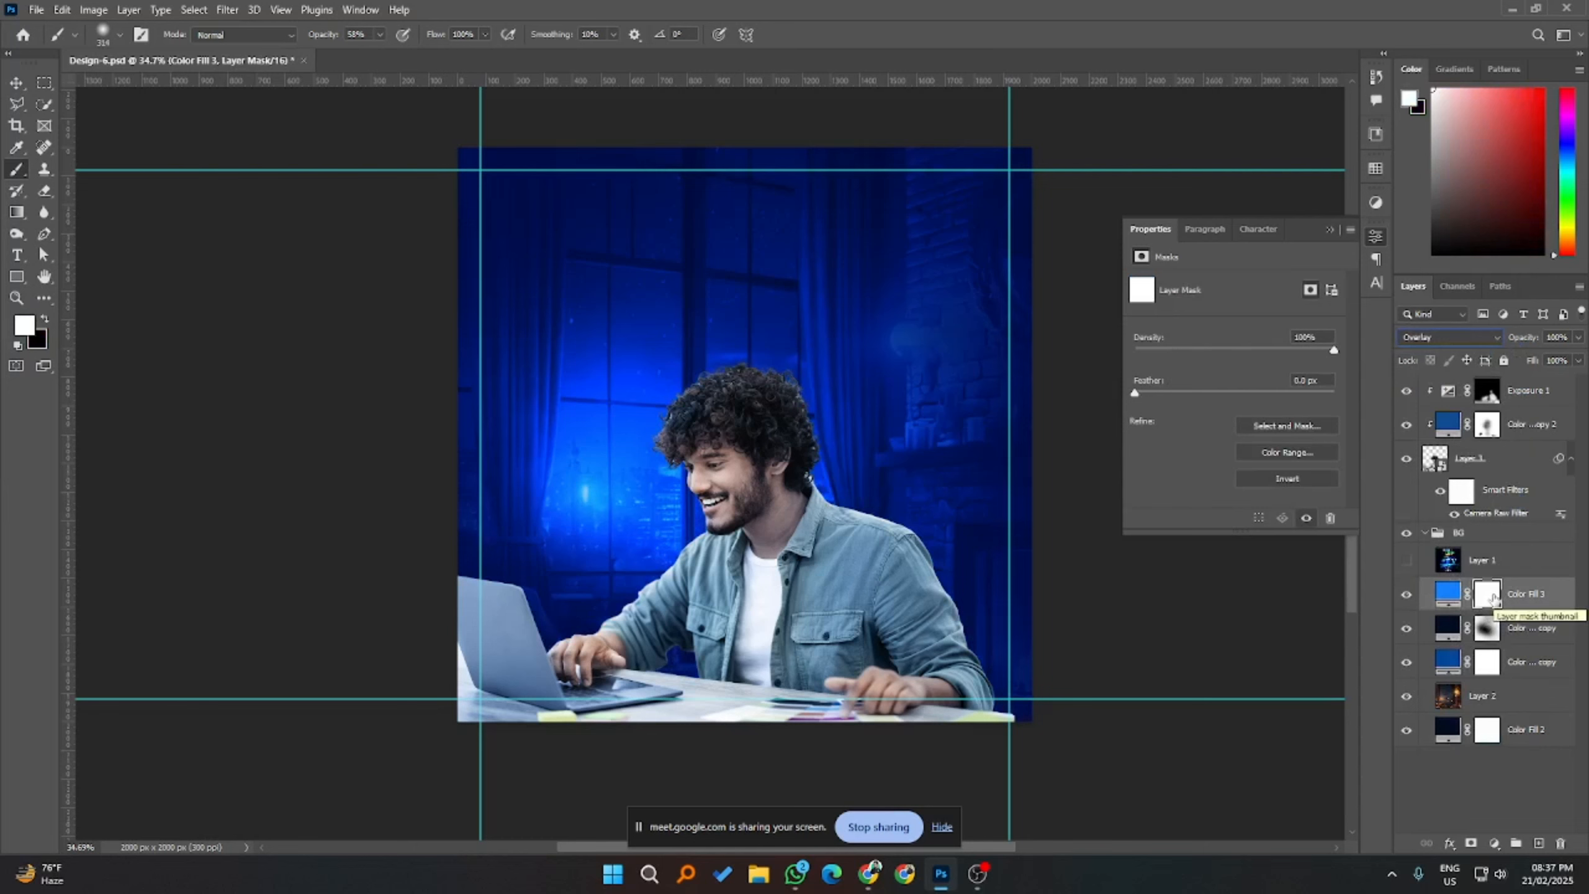
pyautogui.hotkey('ctrl', '2')
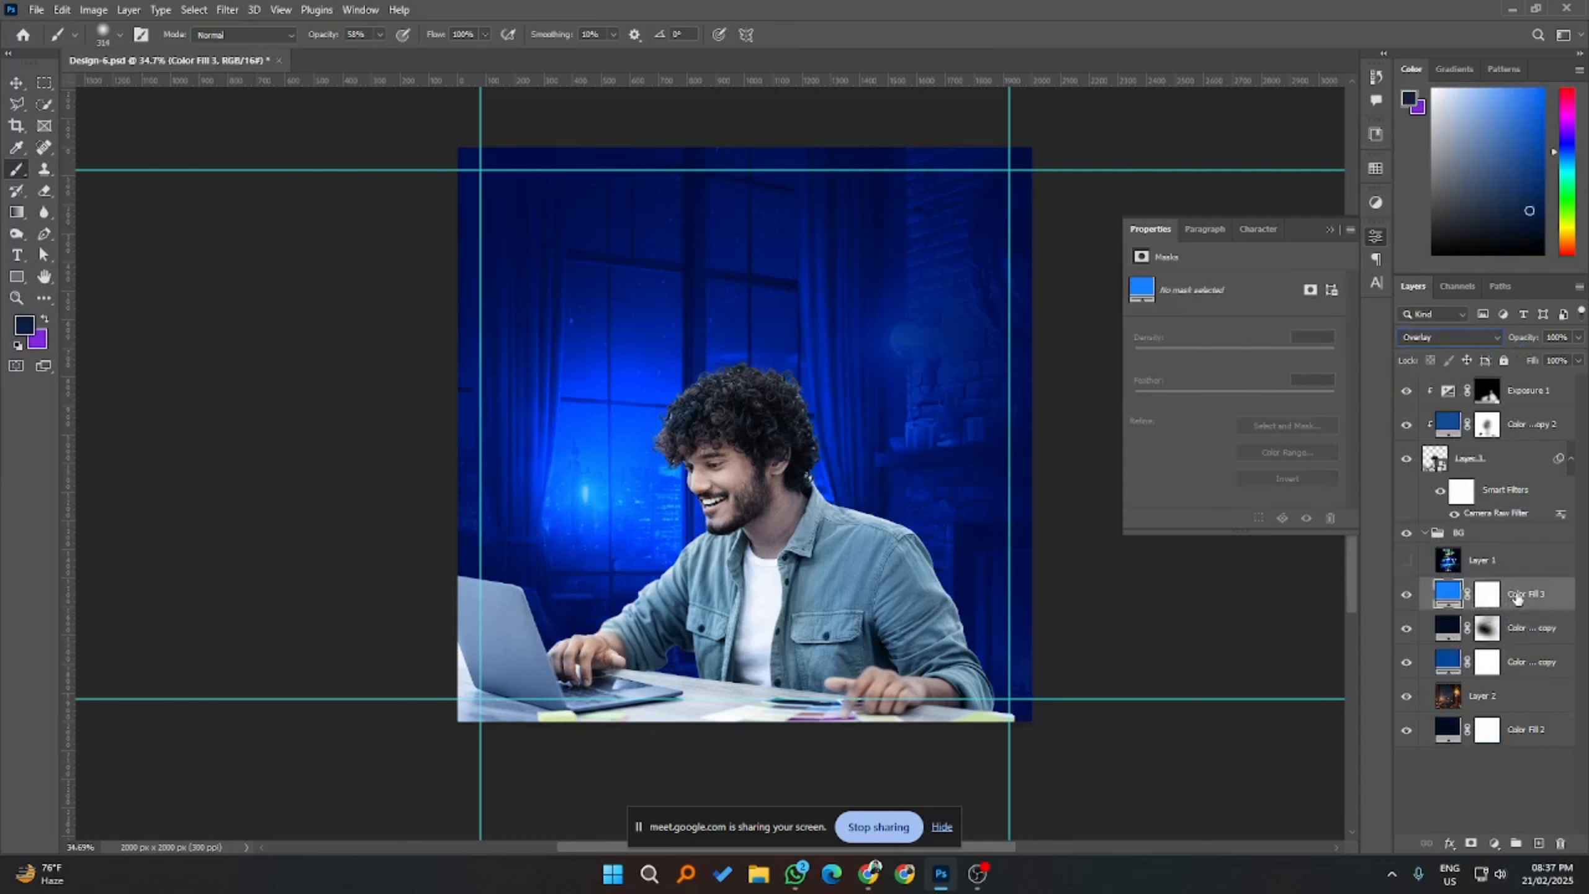
# - Duplicate the Color Fill 3 layer in the BG group and hide the duplicate
pyautogui.hotkey('ctrl', 'j')
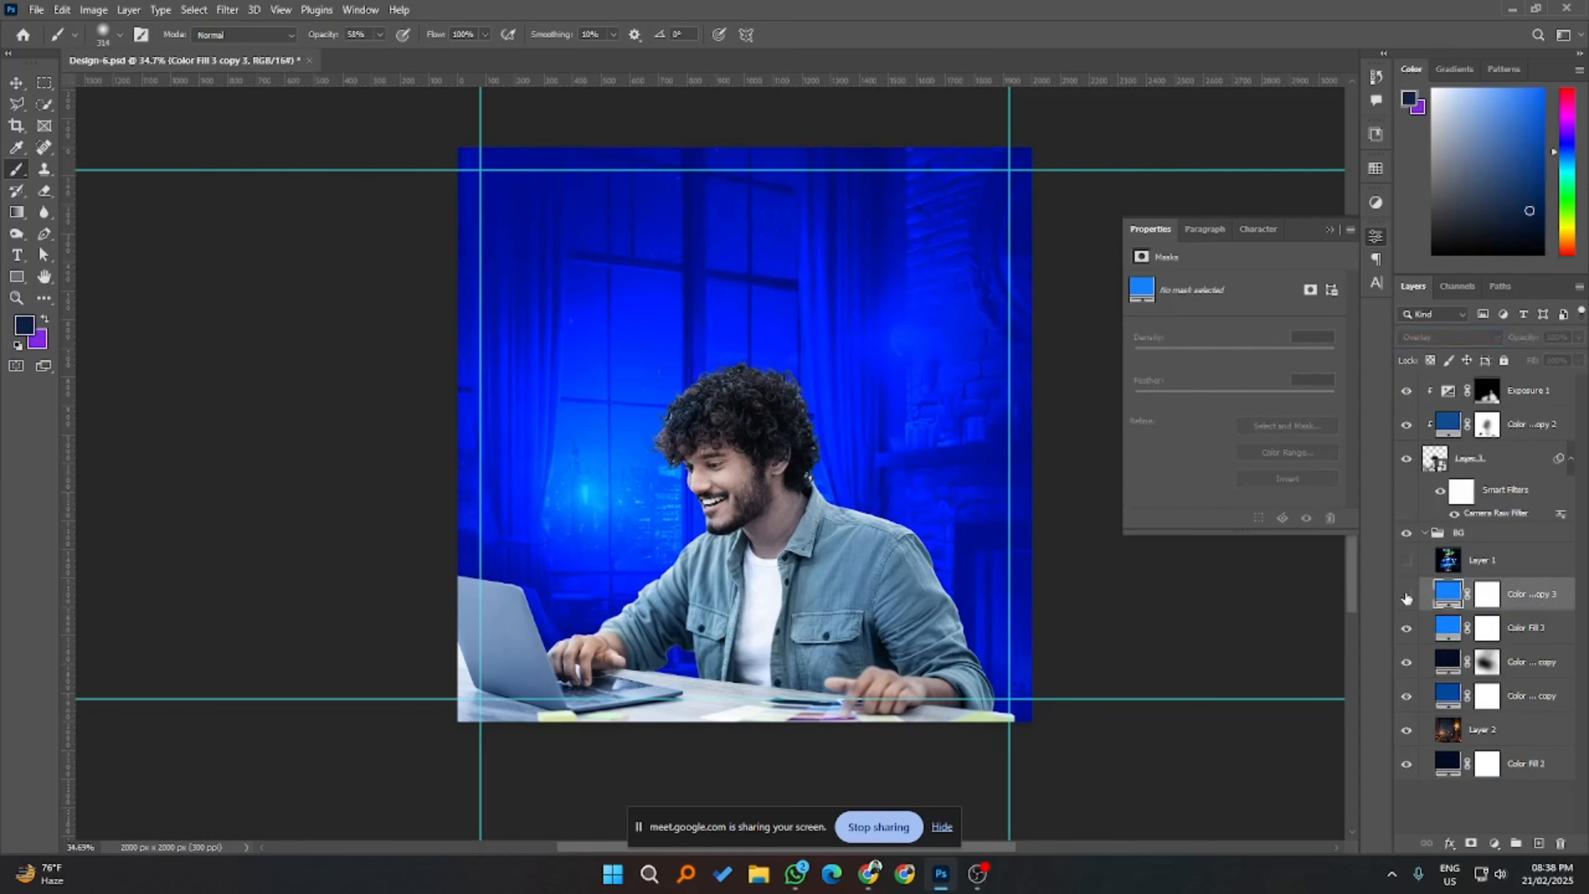
pyautogui.click(1406, 593)
pyautogui.click(1520, 628)
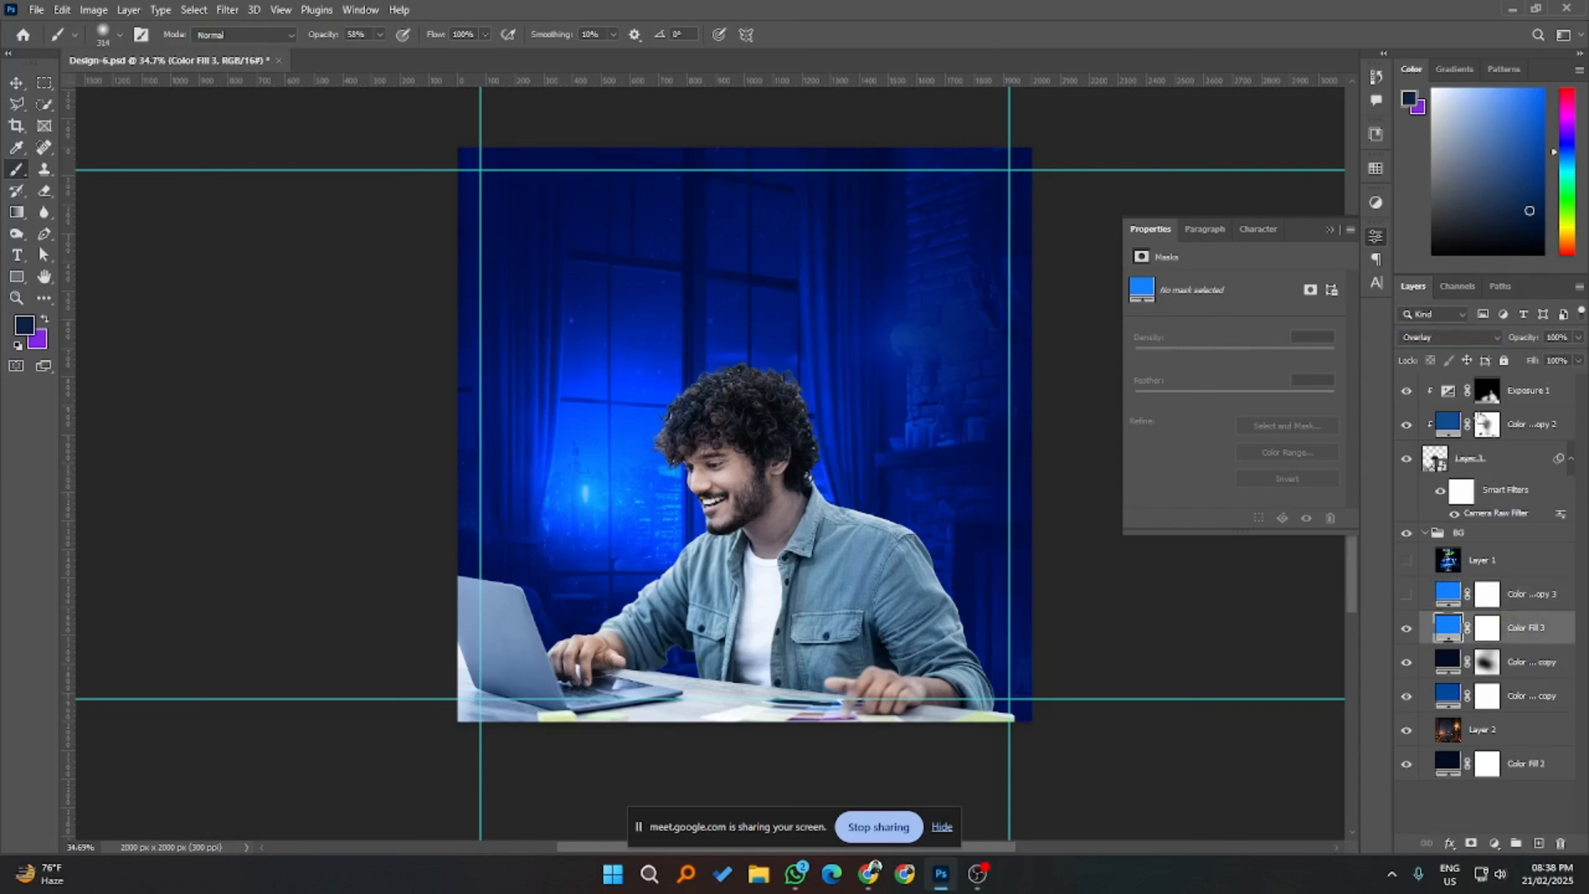
# - Set the Color Fill 3 layer's blend mode to Color Burn and compare the background with the layer off and on
pyautogui.click(1432, 338)
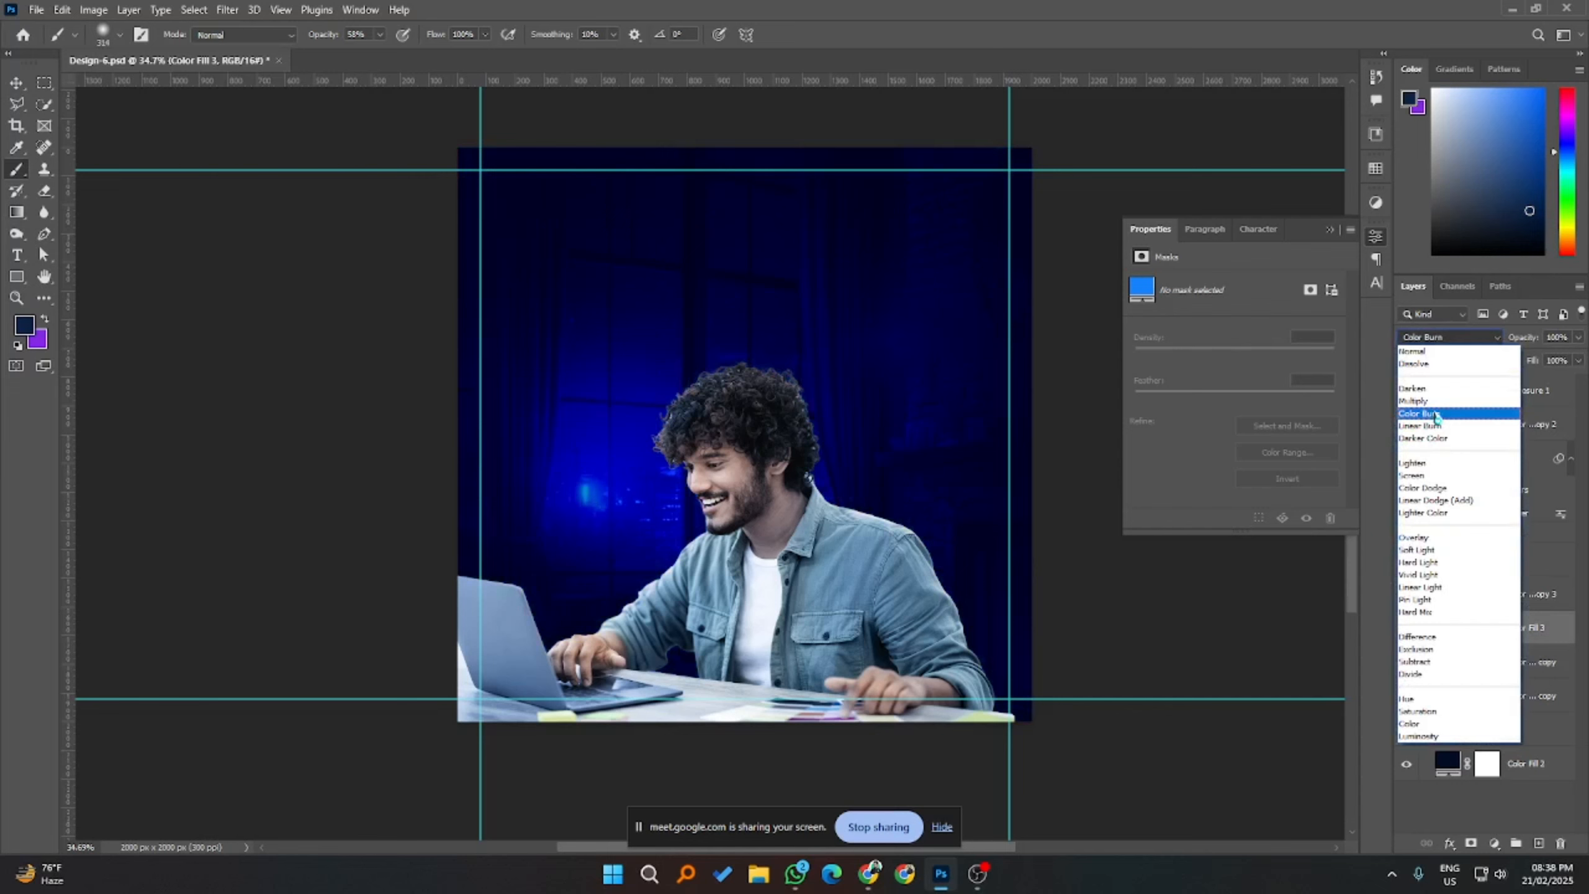
pyautogui.click(1436, 415)
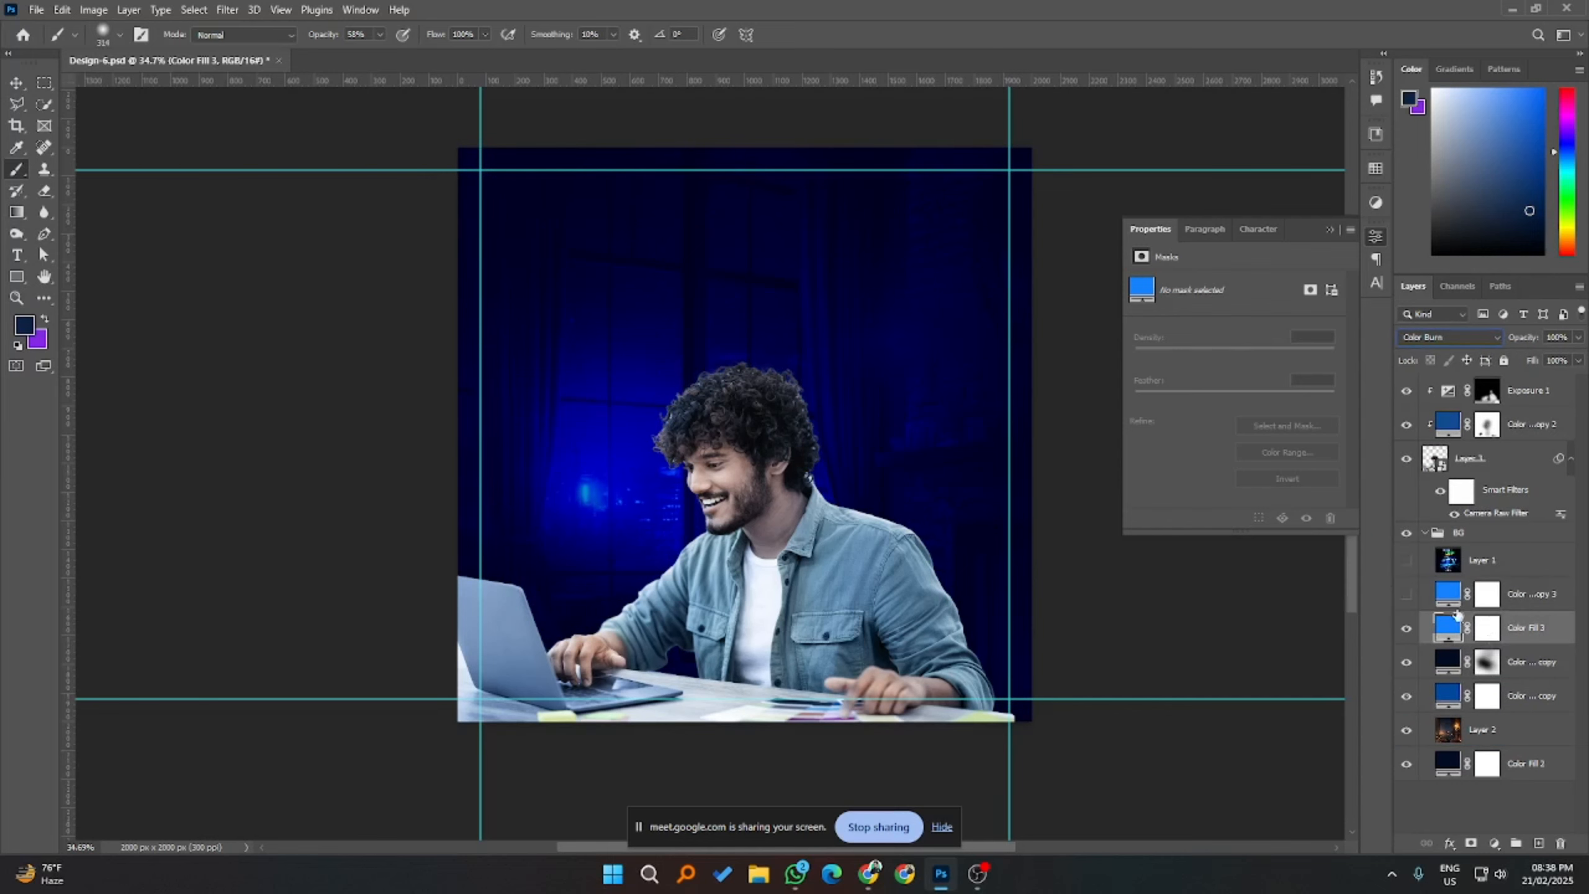
pyautogui.click(1405, 628)
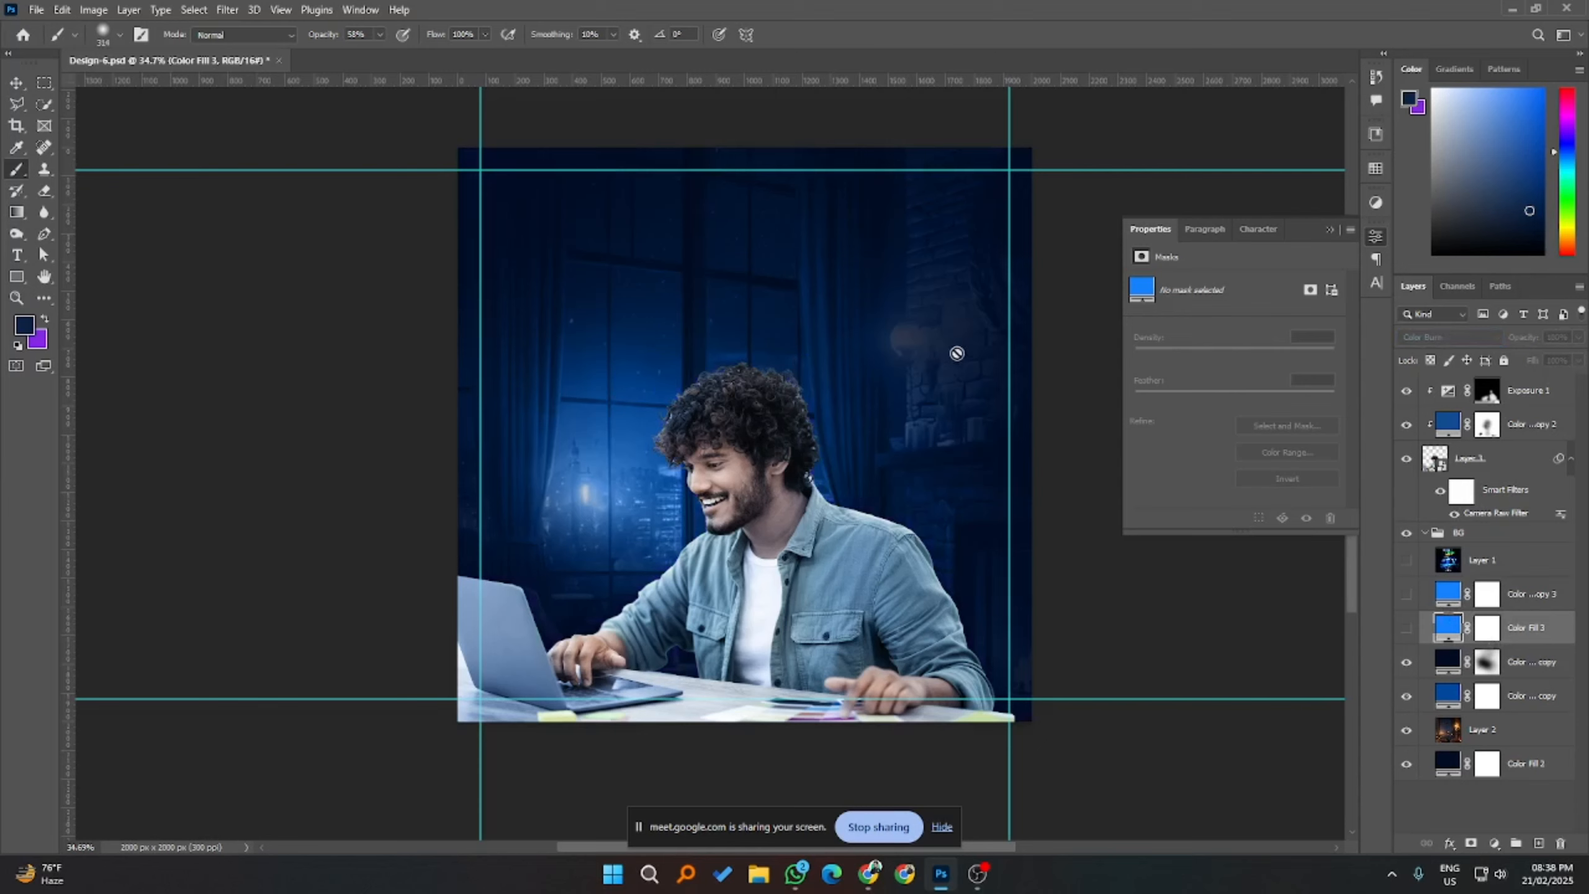
pyautogui.click(1406, 629)
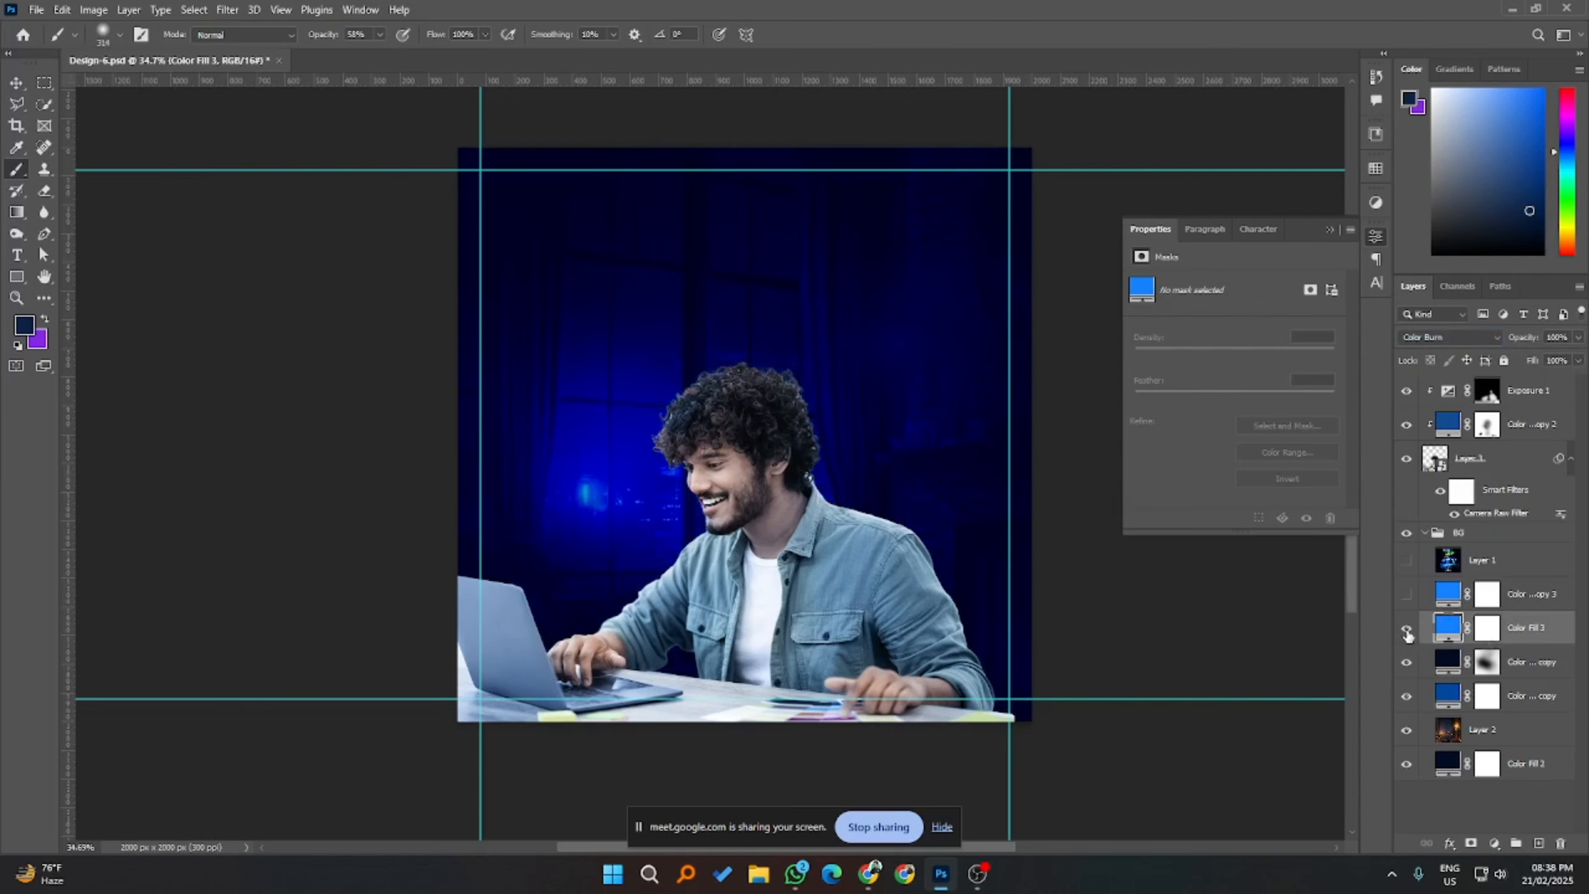
# - Paint black on the Color Fill 3 mask over the window and the wall behind the man, using a very large soft brush
pyautogui.click(1483, 627)
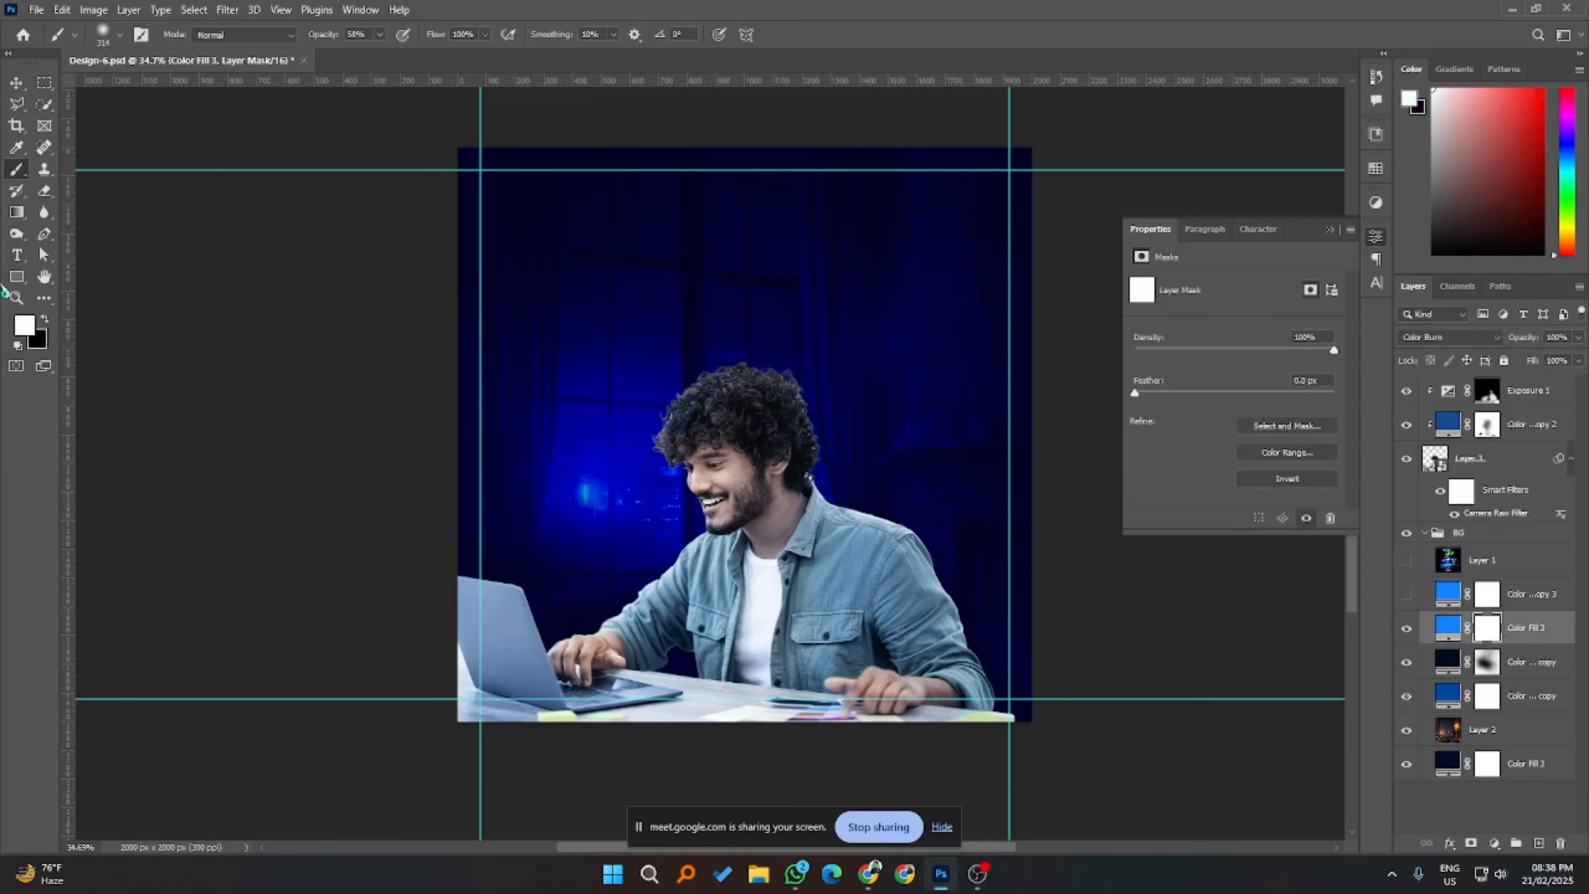
pyautogui.press('x')
pyautogui.moveTo(727, 419); pyautogui.dragTo(938, 344)
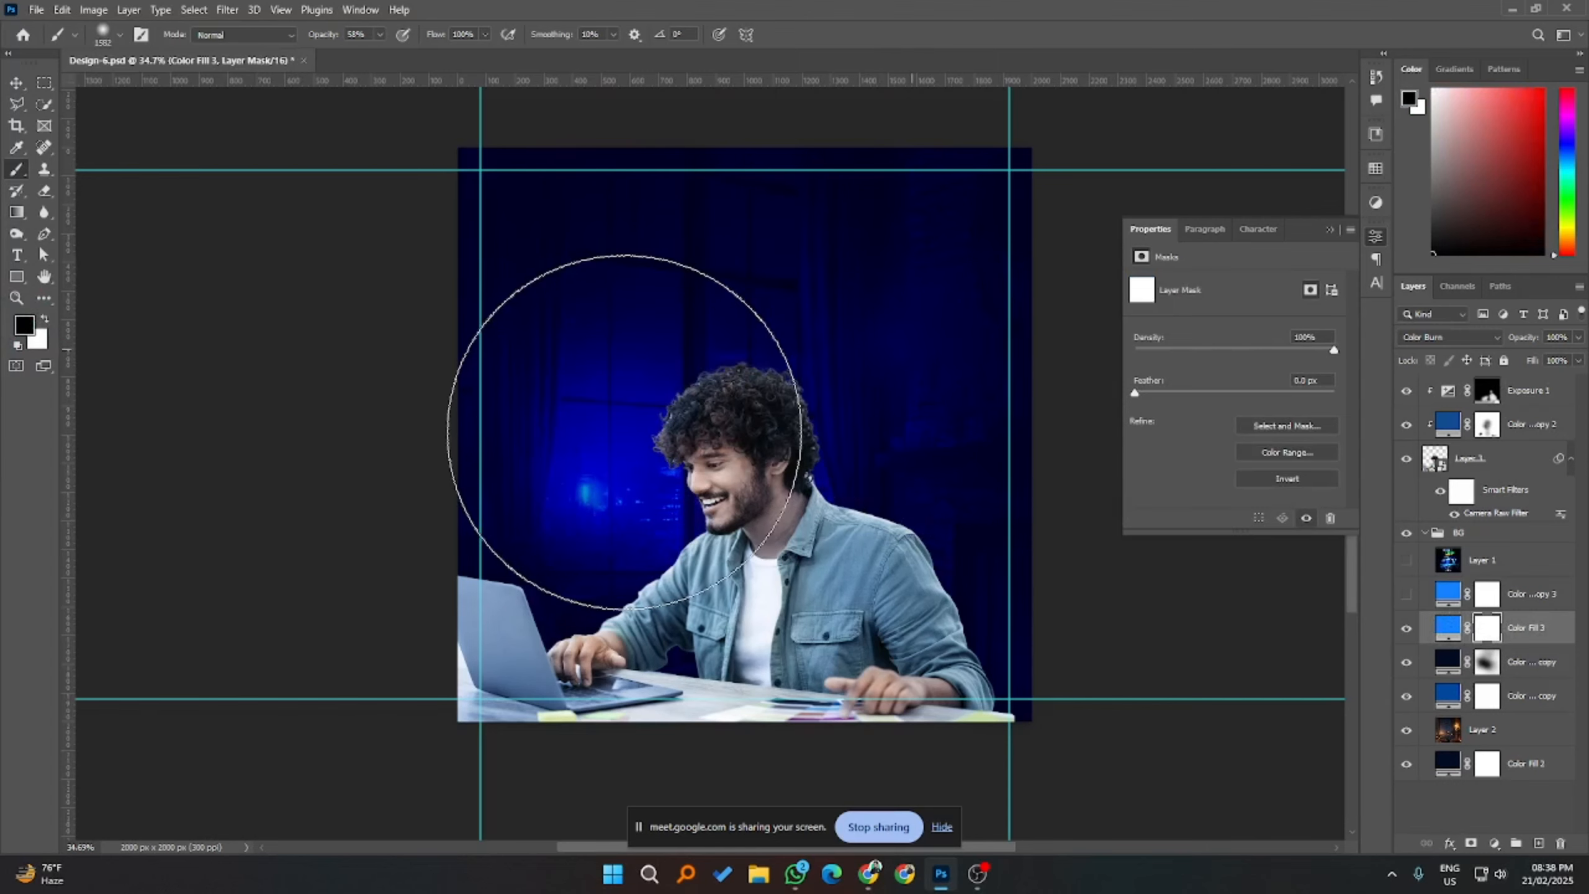
pyautogui.click(625, 432)
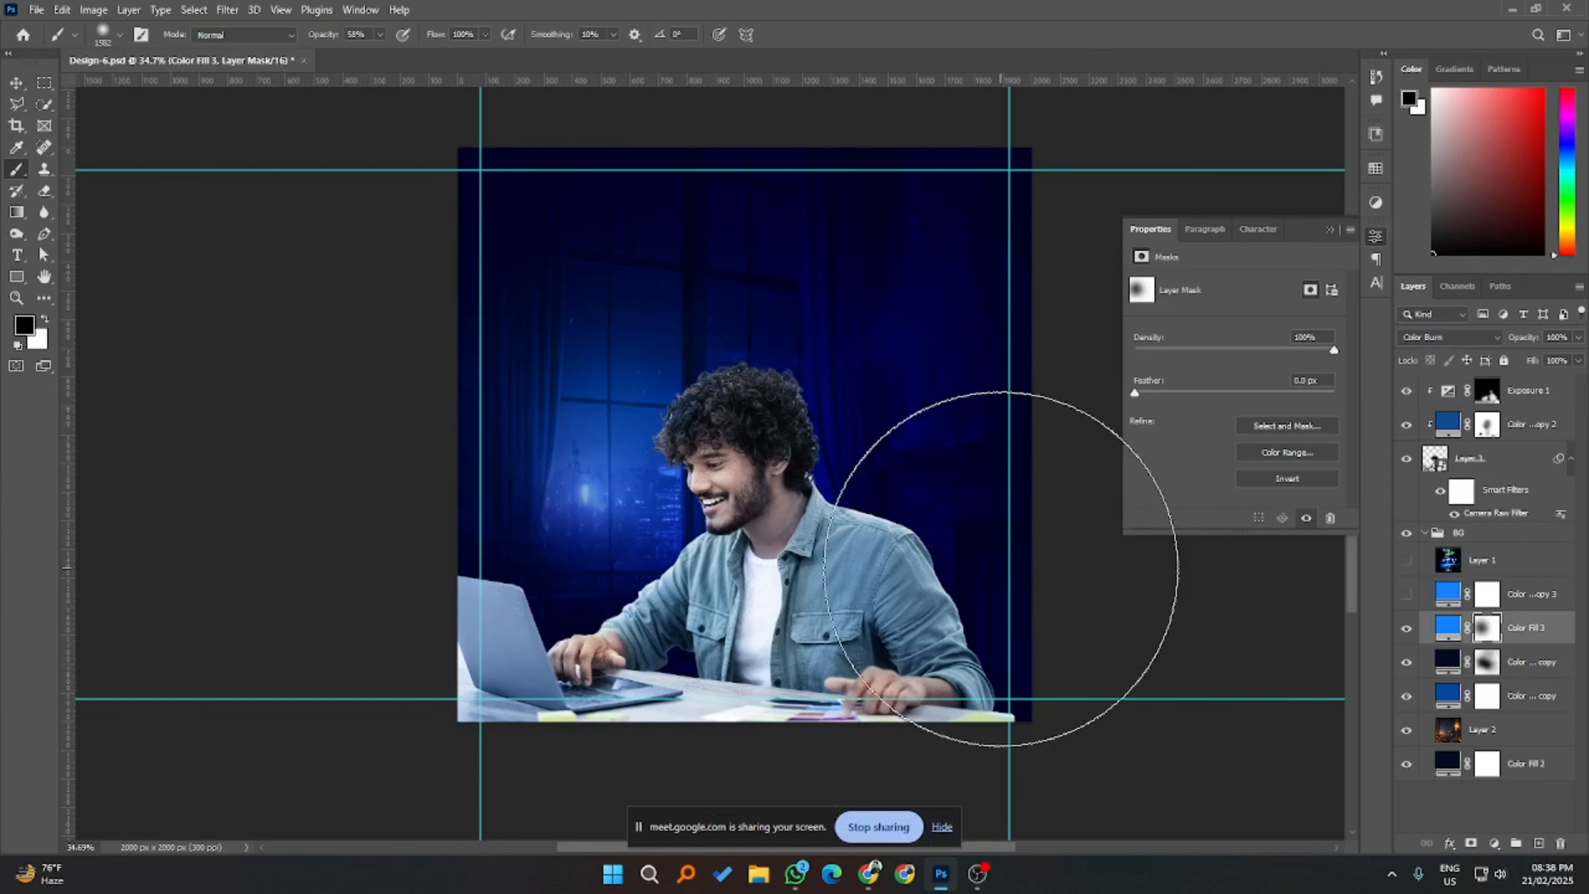
pyautogui.click(911, 338)
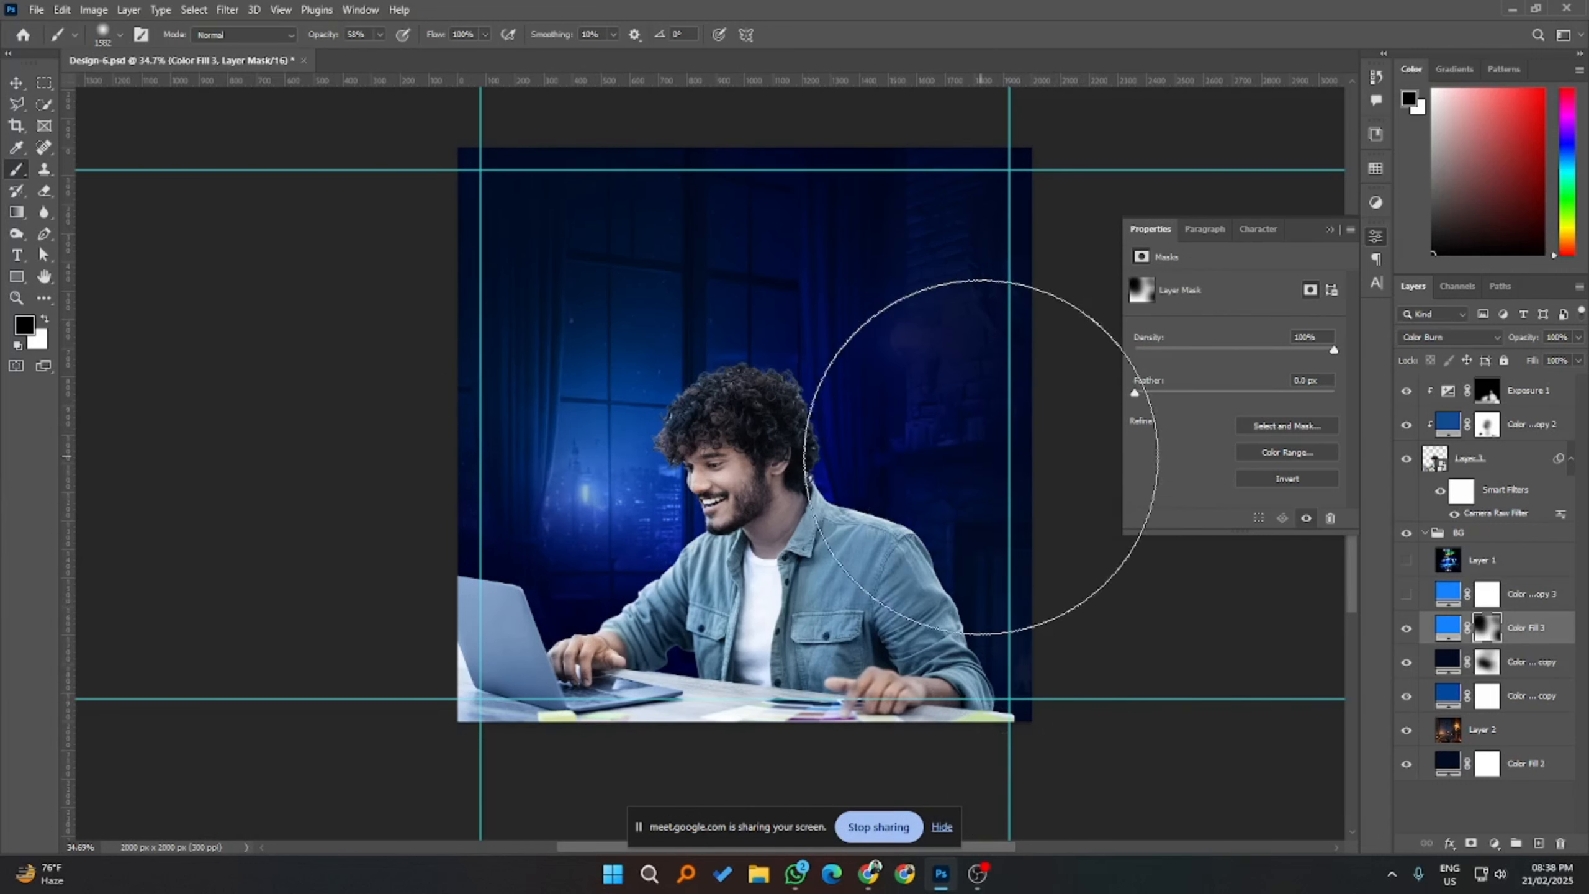
# - Compare the background with Color Fill 3 and its Overlay copy each shown and hidden
pyautogui.click(1407, 628)
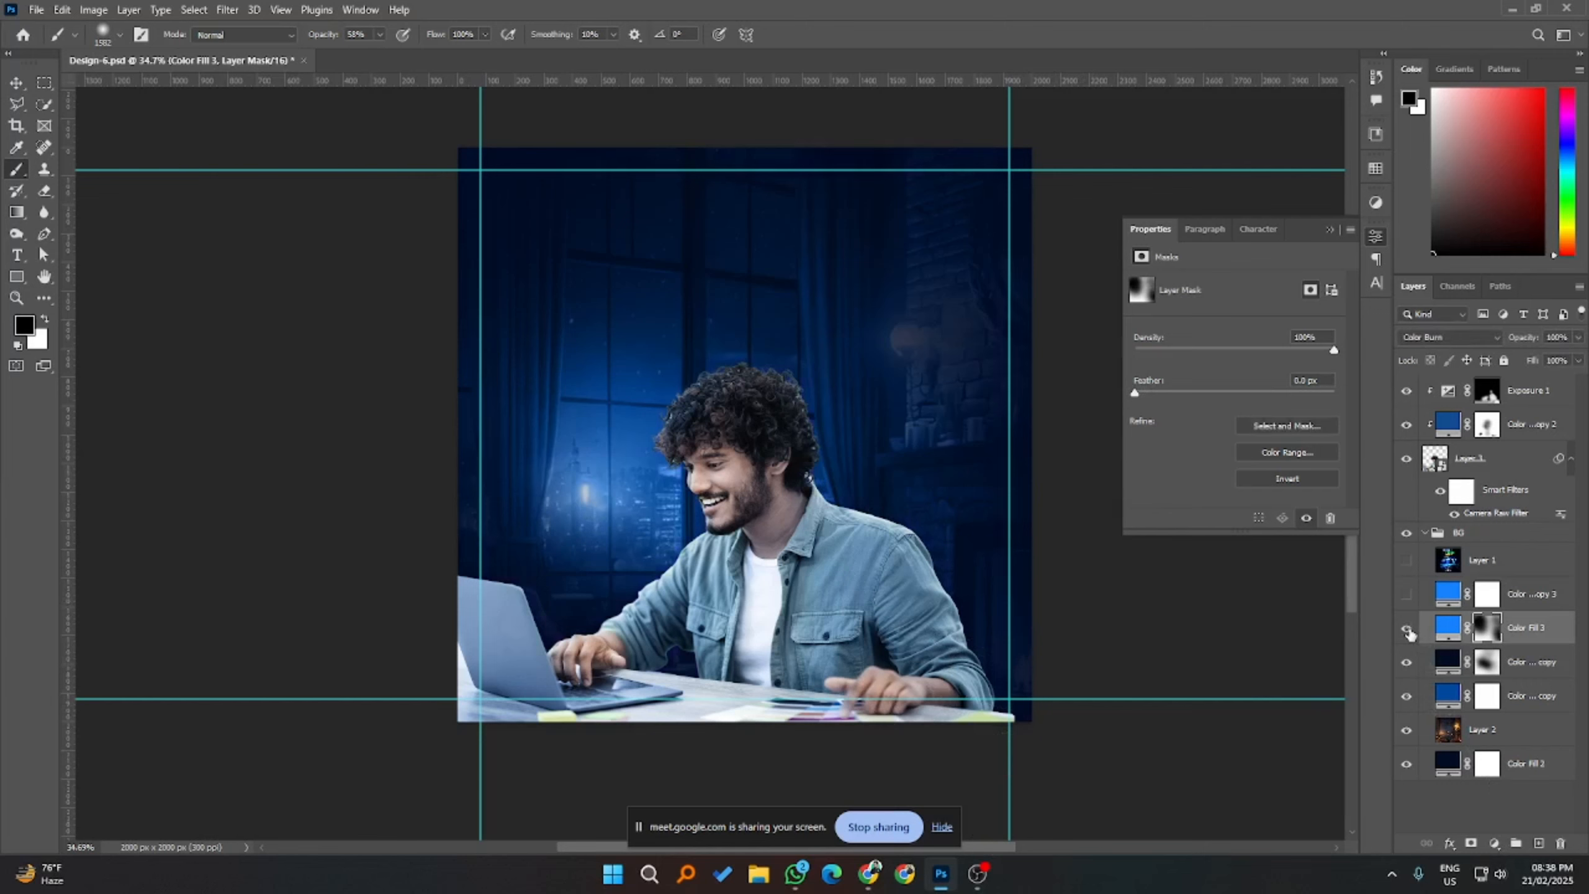
pyautogui.click(1407, 628)
pyautogui.click(1407, 628)
pyautogui.click(1407, 629)
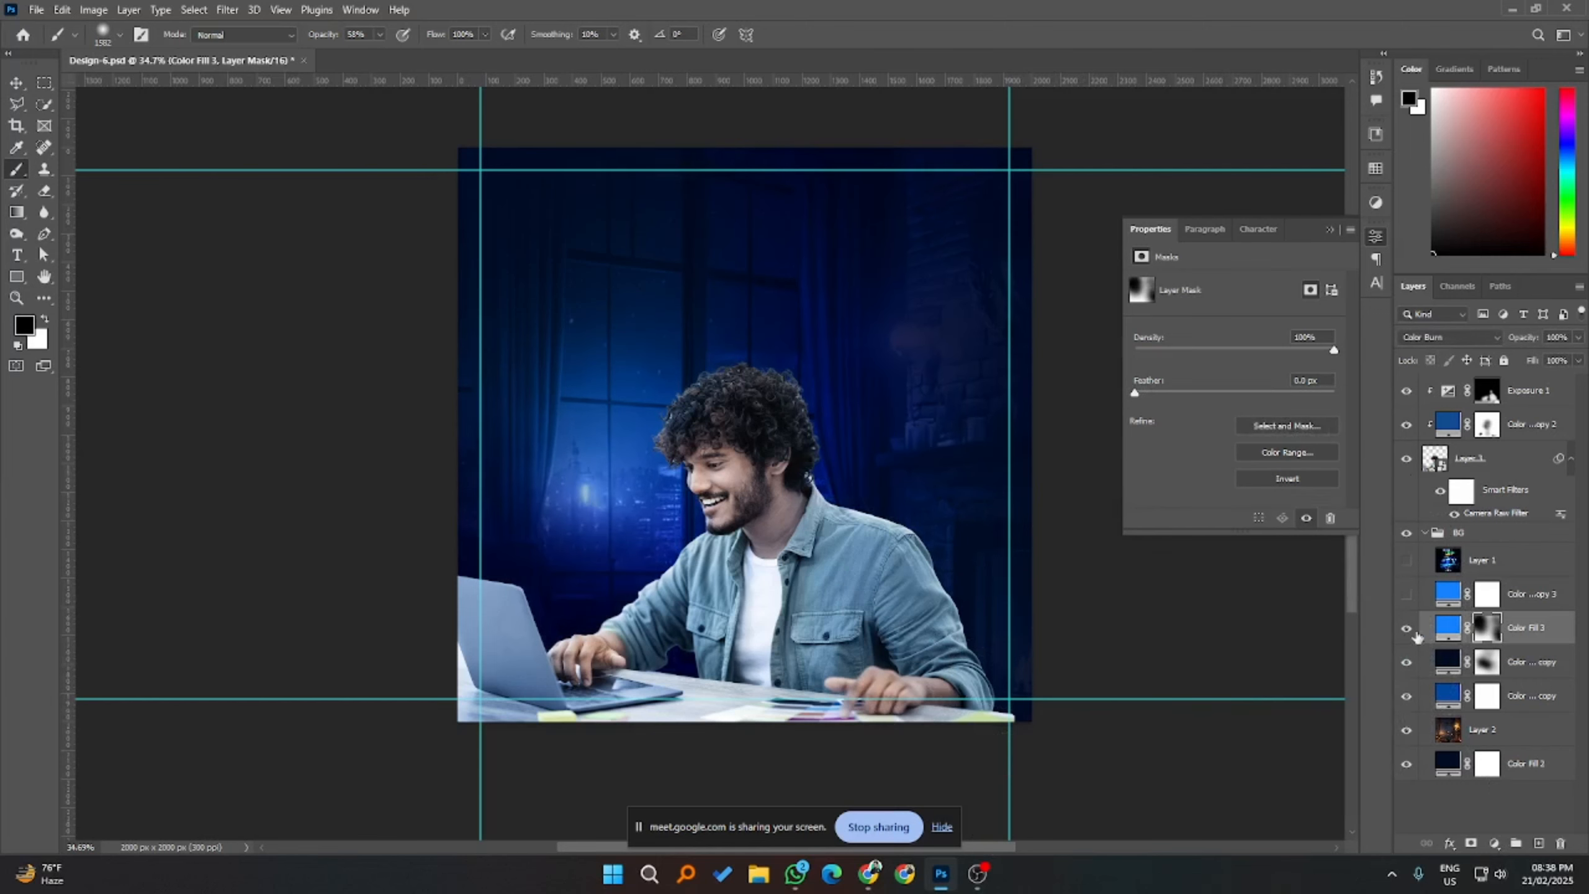
pyautogui.click(1406, 594)
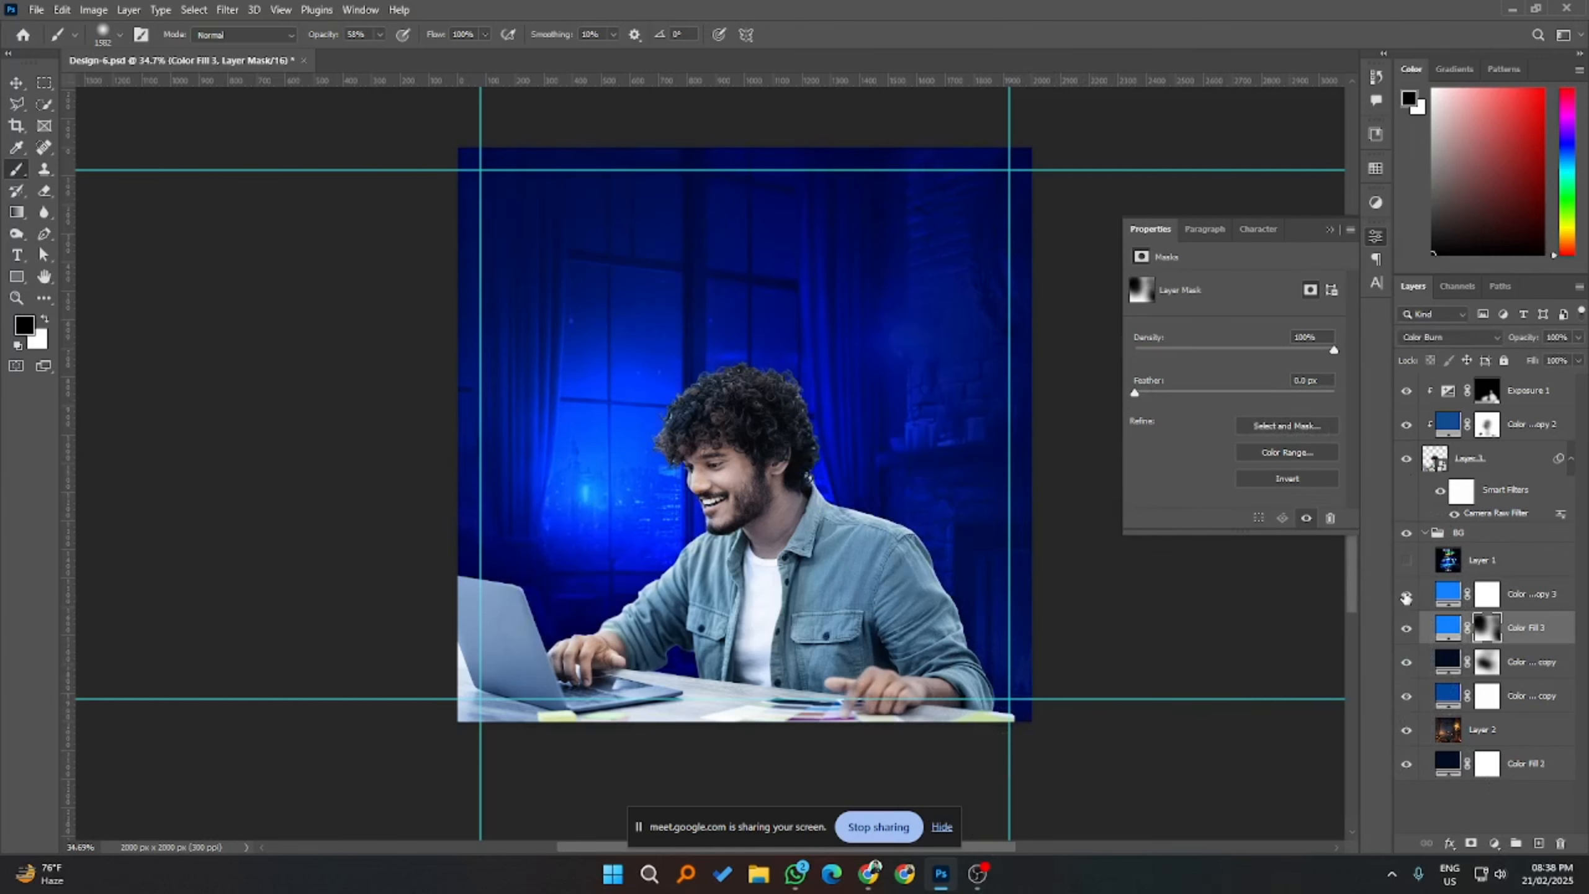
pyautogui.click(1406, 595)
pyautogui.click(1407, 594)
pyautogui.click(1406, 595)
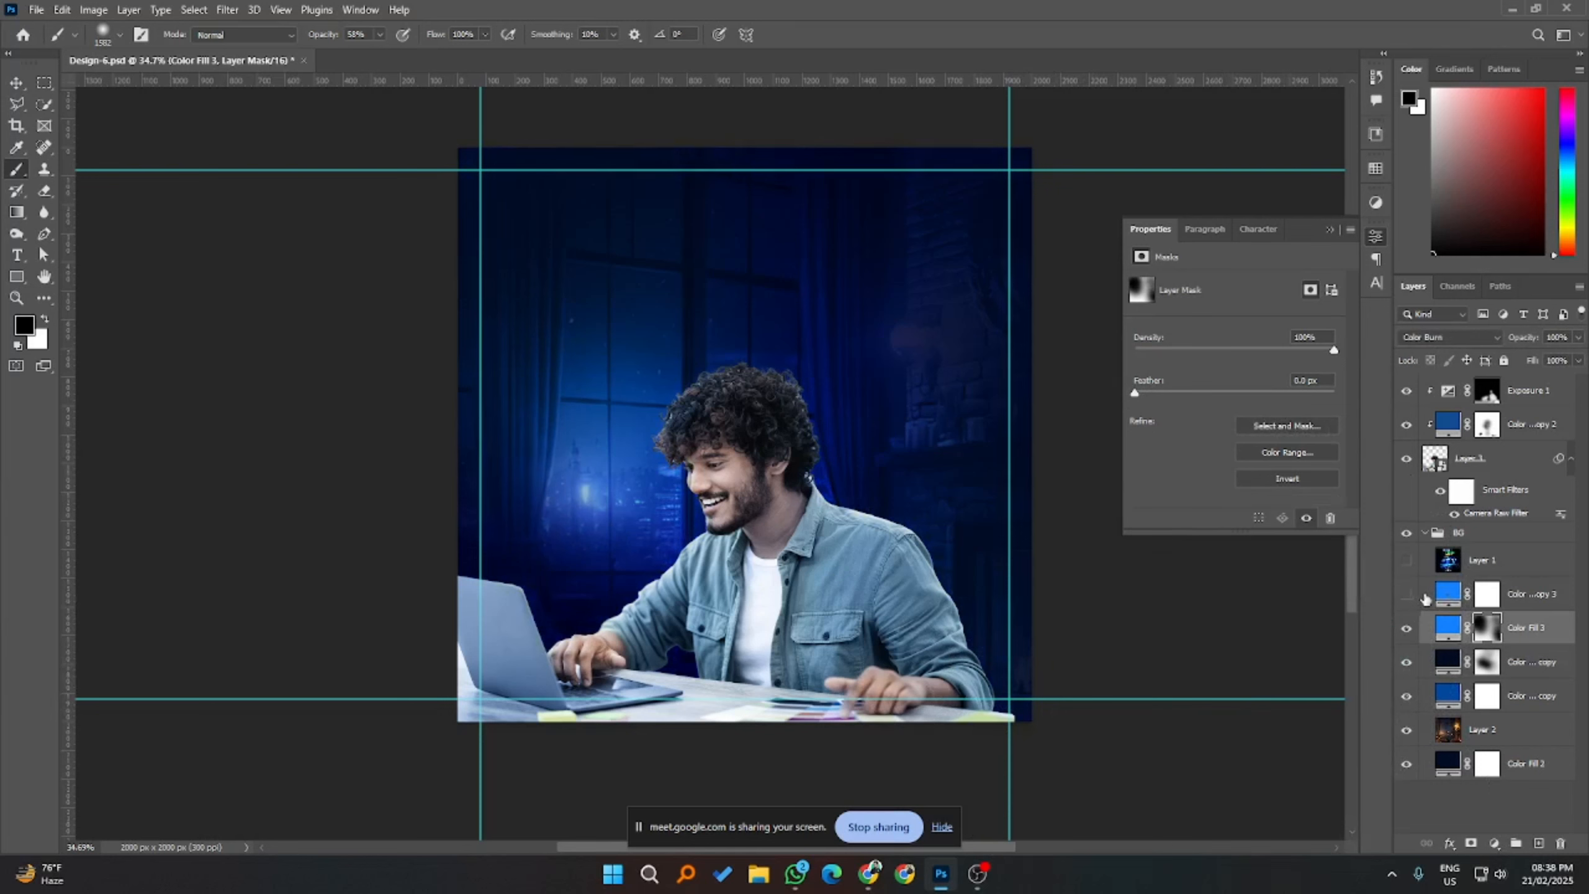
# - Invert the Color Fill 3 copy 3 mask to black and set the brush opacity to 100%
pyautogui.click(1487, 593)
pyautogui.hotkey('ctrl', 'i')
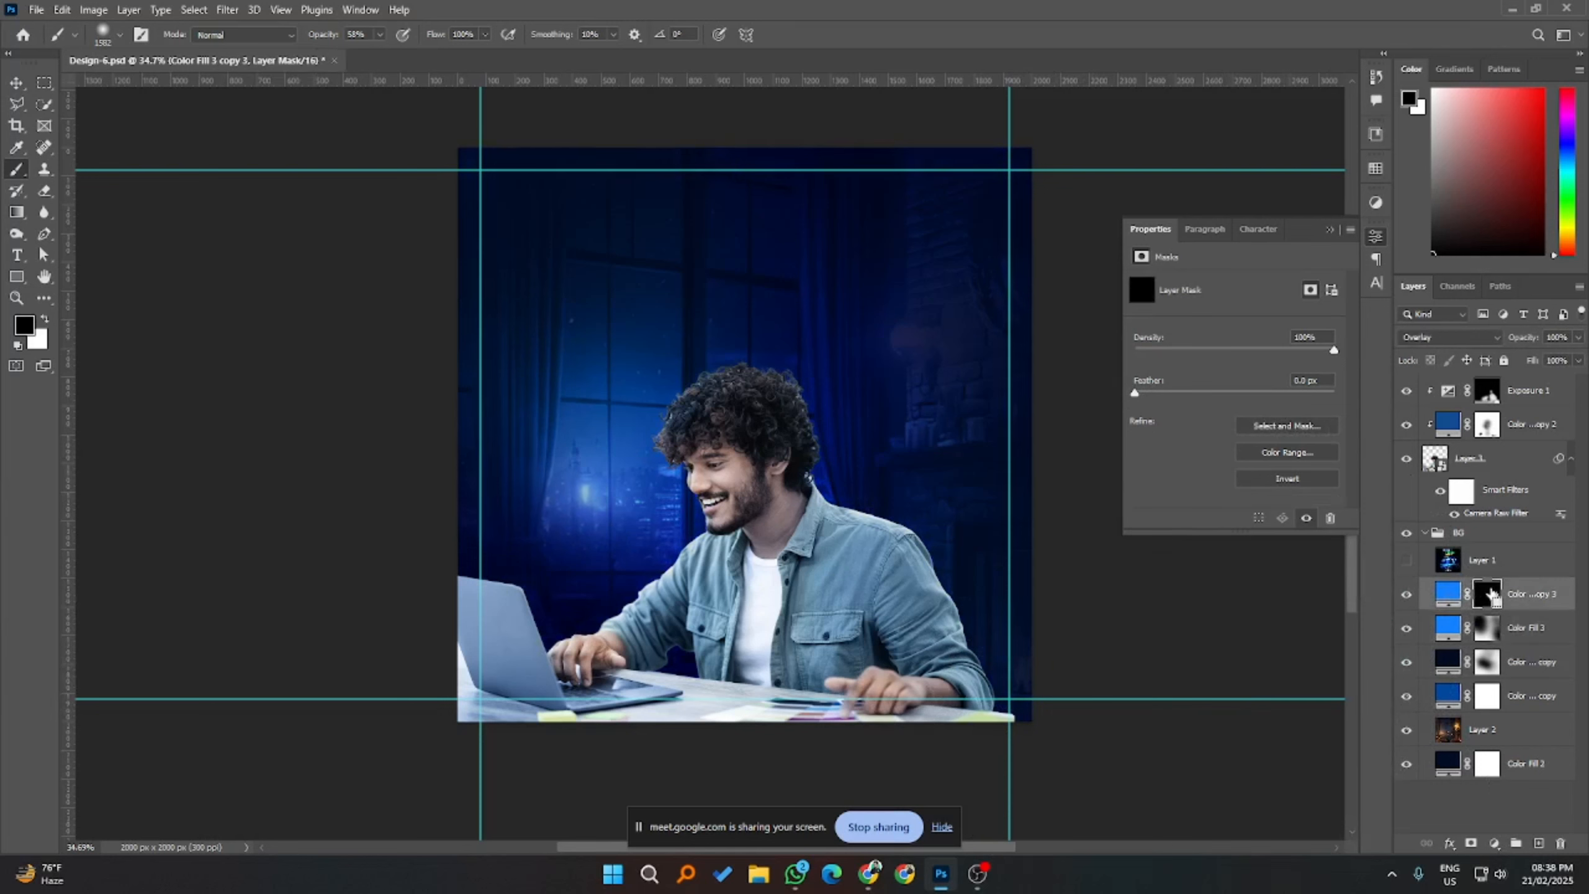
pyautogui.click(380, 34)
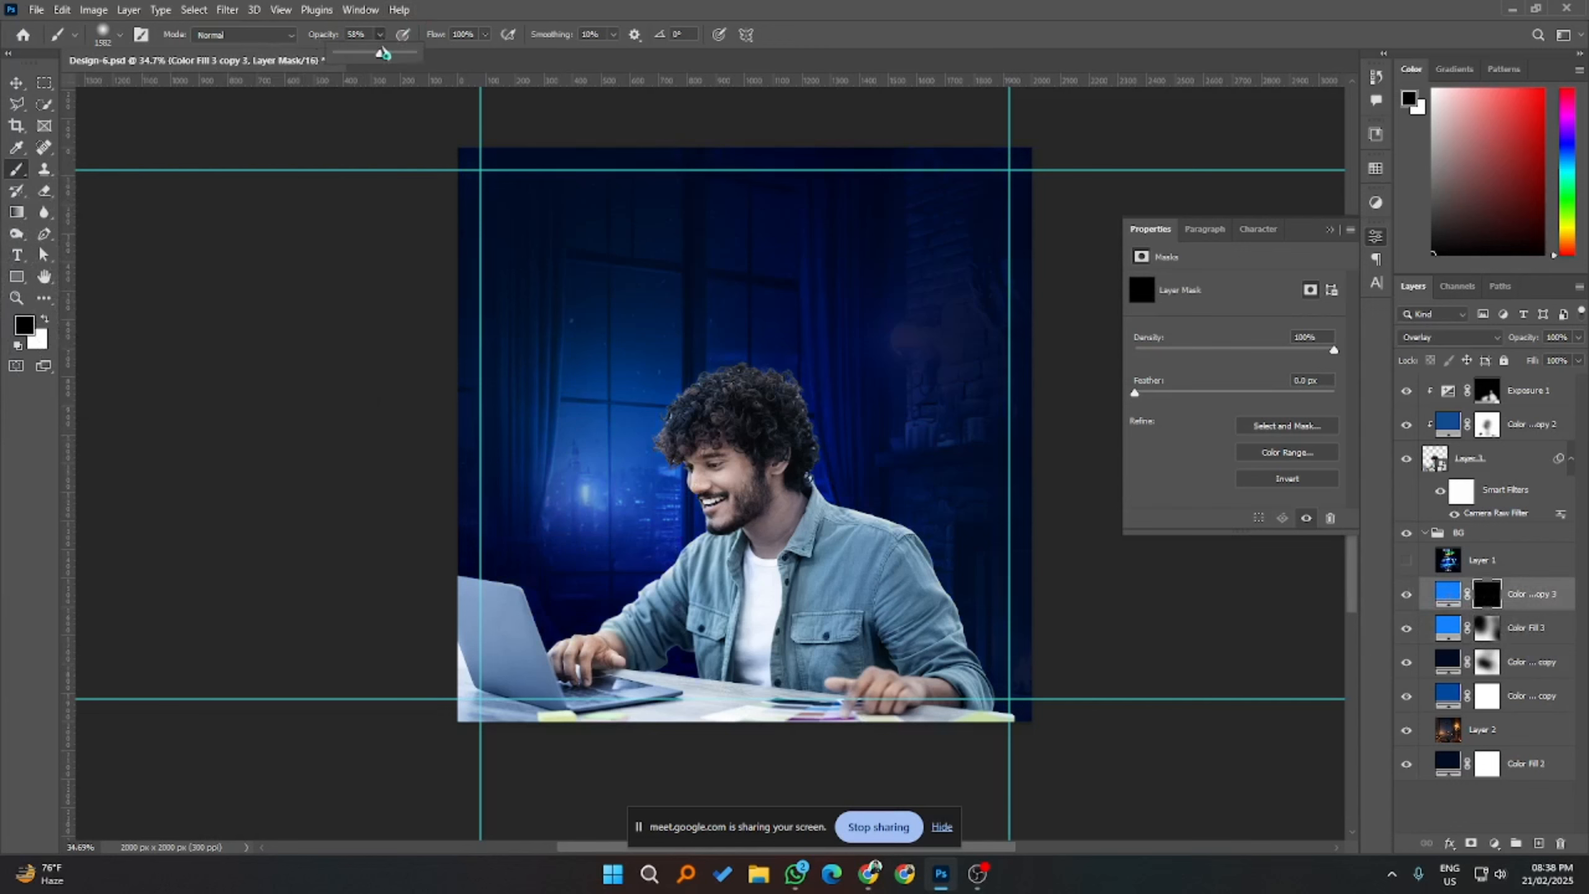
pyautogui.click(410, 59)
# - Try painting white with a large soft brush behind the man on the Color Fill 3 copy 3 mask
pyautogui.moveTo(732, 447); pyautogui.dragTo(703, 463)
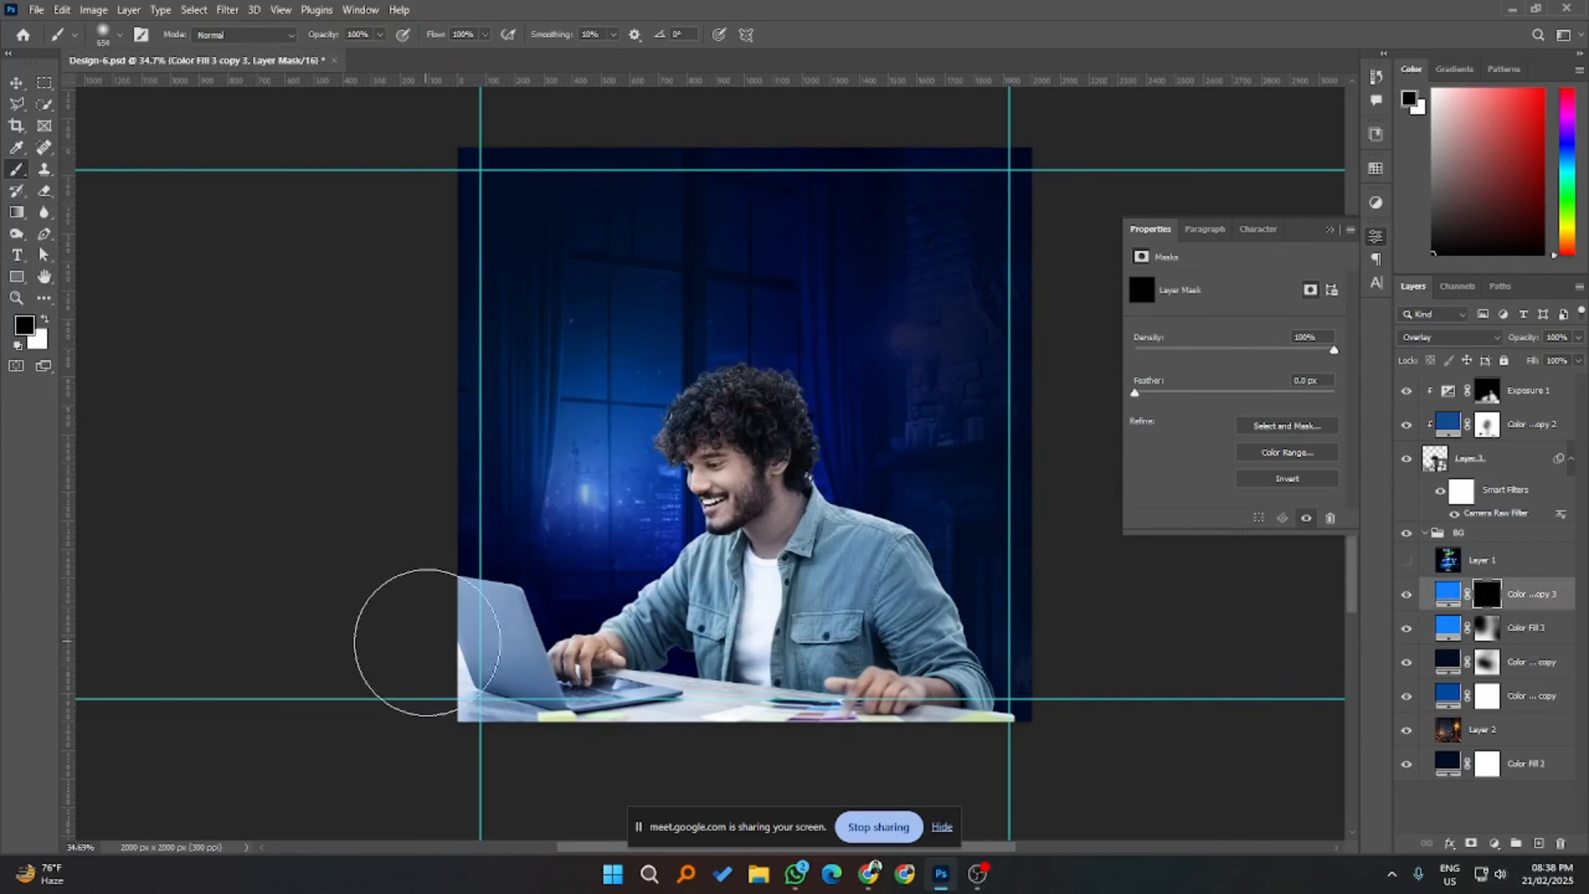
pyautogui.press('x')
pyautogui.moveTo(744, 531); pyautogui.dragTo(768, 527)
pyautogui.click(768, 528)
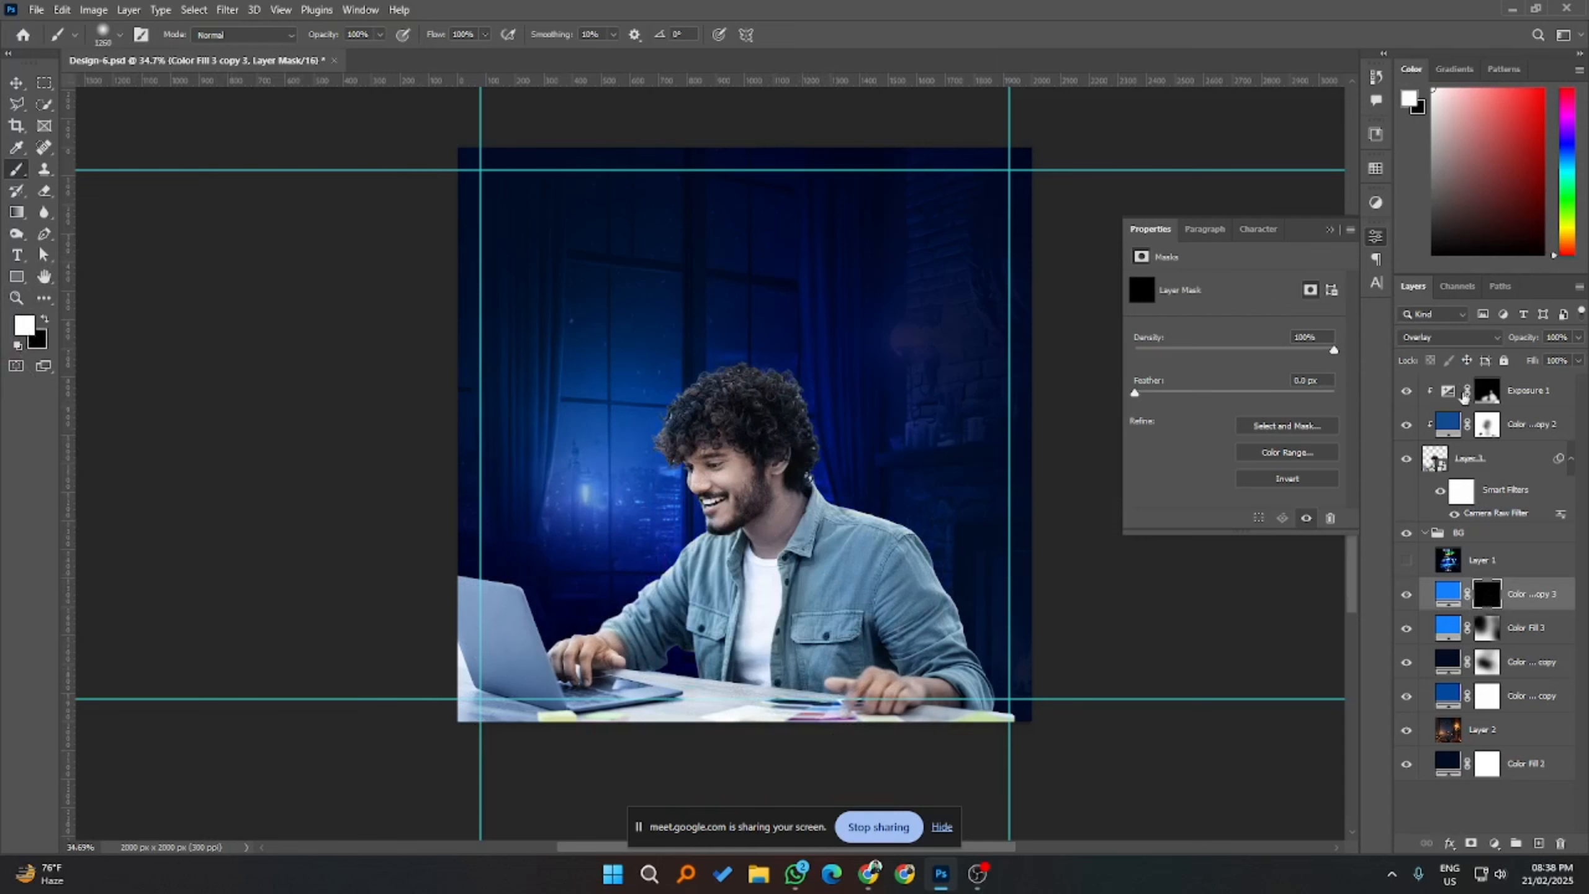
# - Duplicate Color Fill 3 copy 3, place the duplicate directly beneath it and set its blend mode to Normal
pyautogui.hotkey('ctrl', 'j')
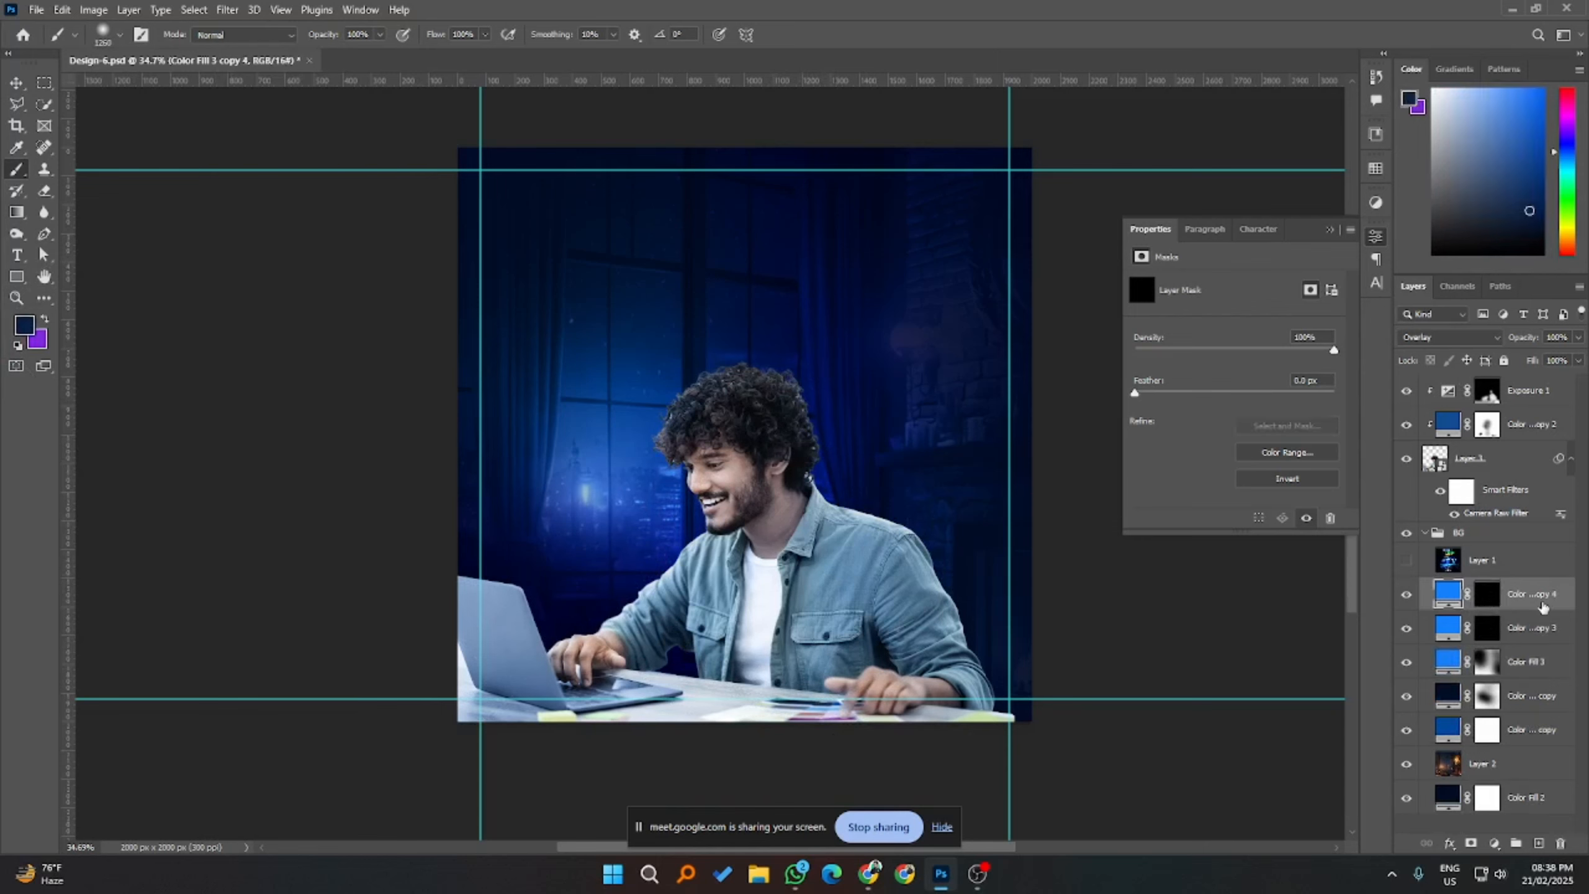
pyautogui.moveTo(1540, 607); pyautogui.dragTo(1539, 641)
pyautogui.click(1457, 339)
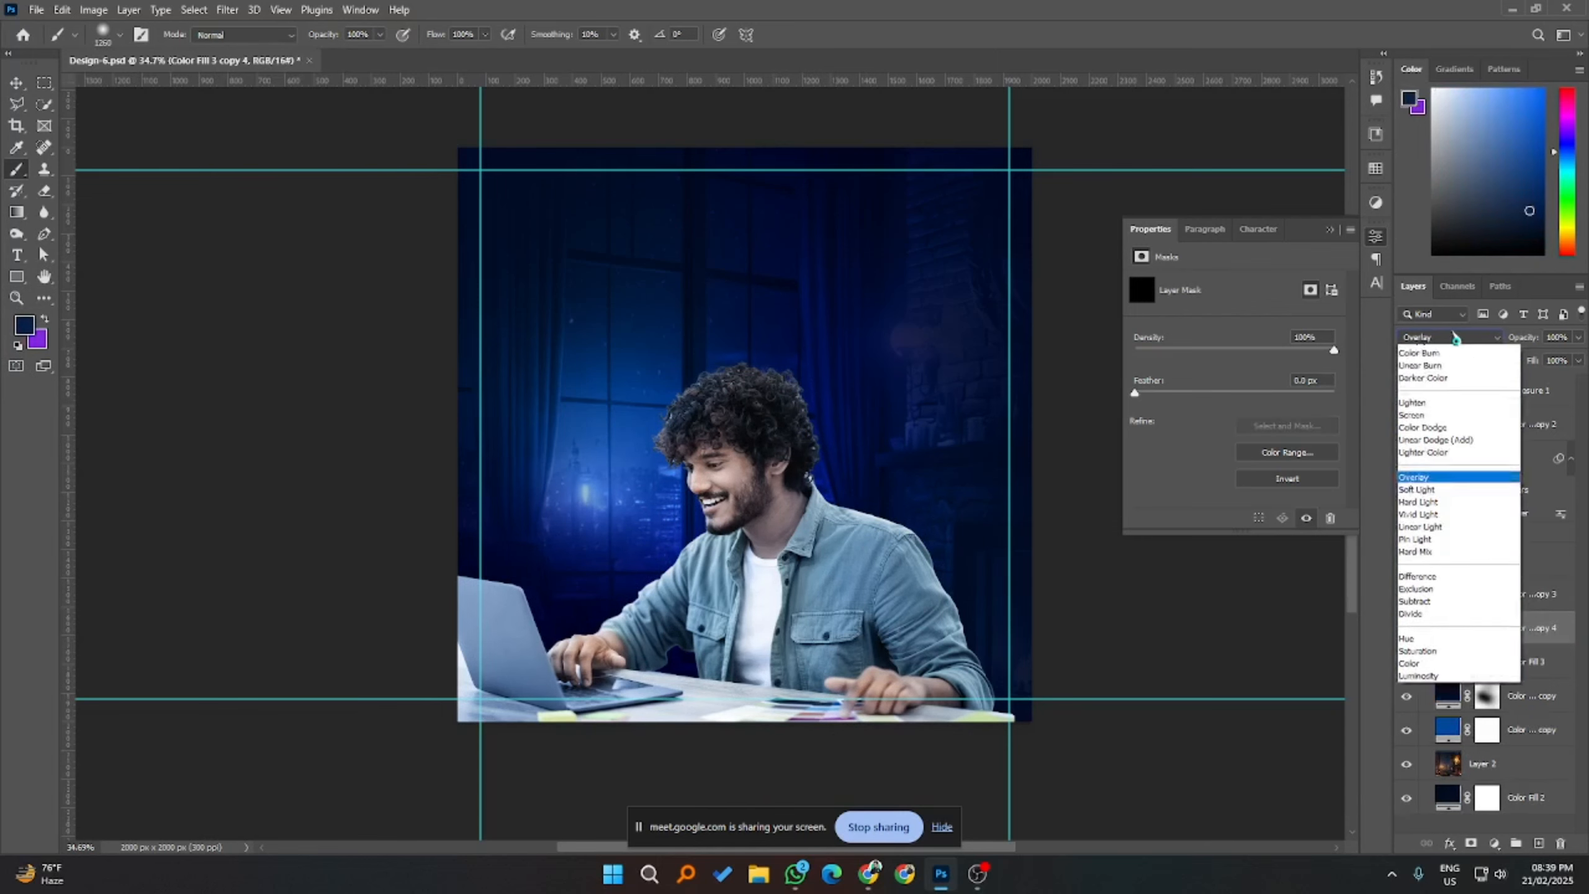
pyautogui.click(1433, 353)
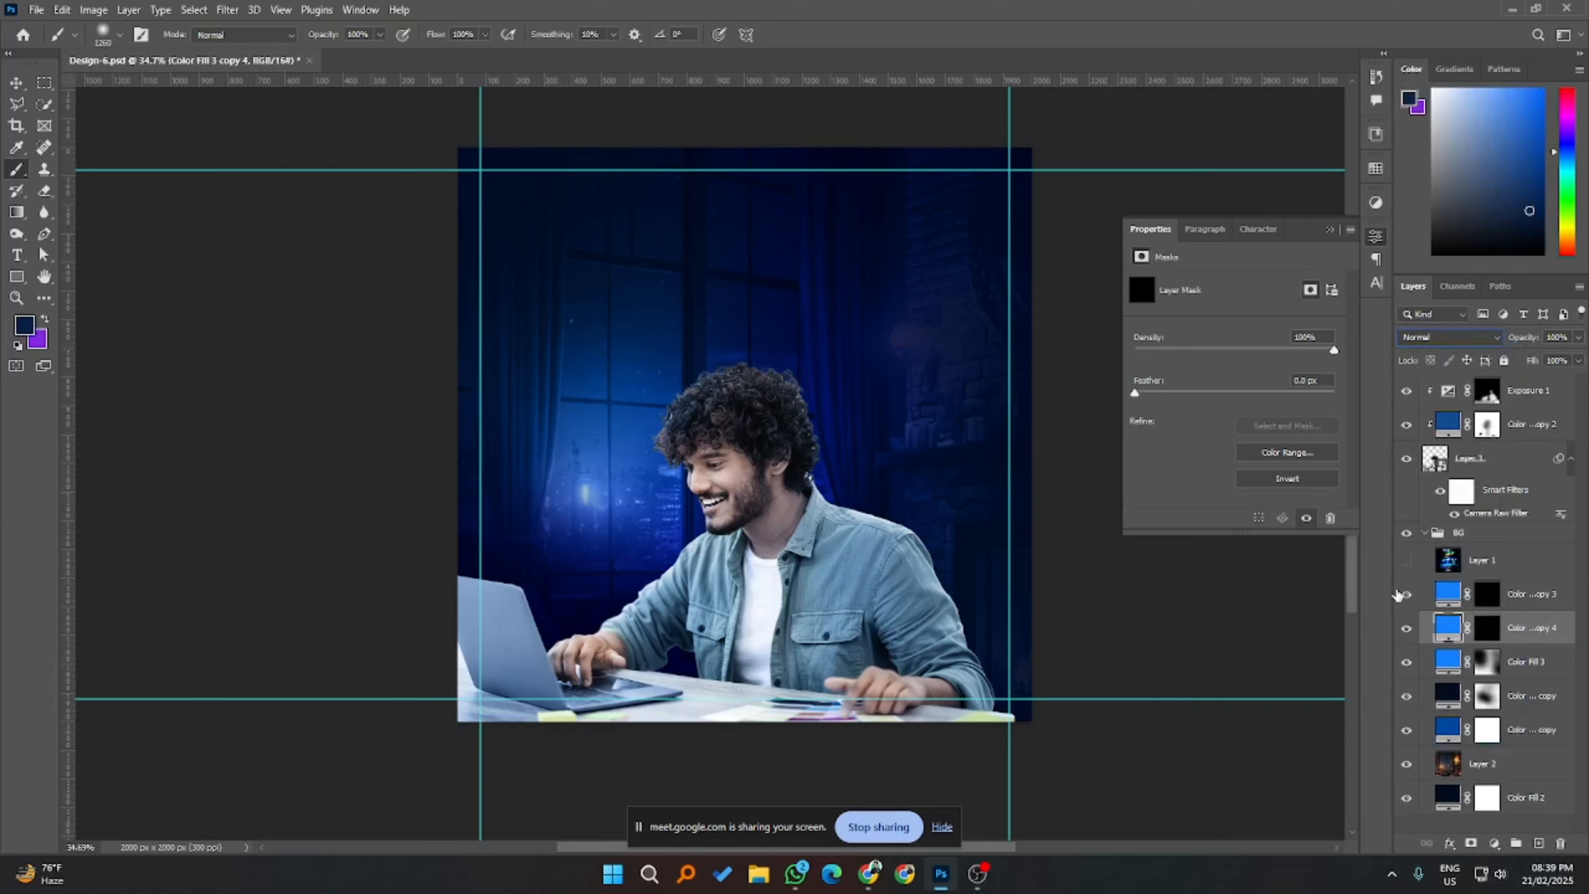
# - Try painting a white glow behind the man's shoulders on the Color Fill 3 copy 4 mask
pyautogui.click(1486, 627)
pyautogui.press('d')
pyautogui.moveTo(875, 564)
pyautogui.mouseDown()
pyautogui.moveTo(691, 549)
pyautogui.moveTo(709, 497)
pyautogui.moveTo(824, 555)
pyautogui.moveTo(789, 556)
pyautogui.mouseUp()
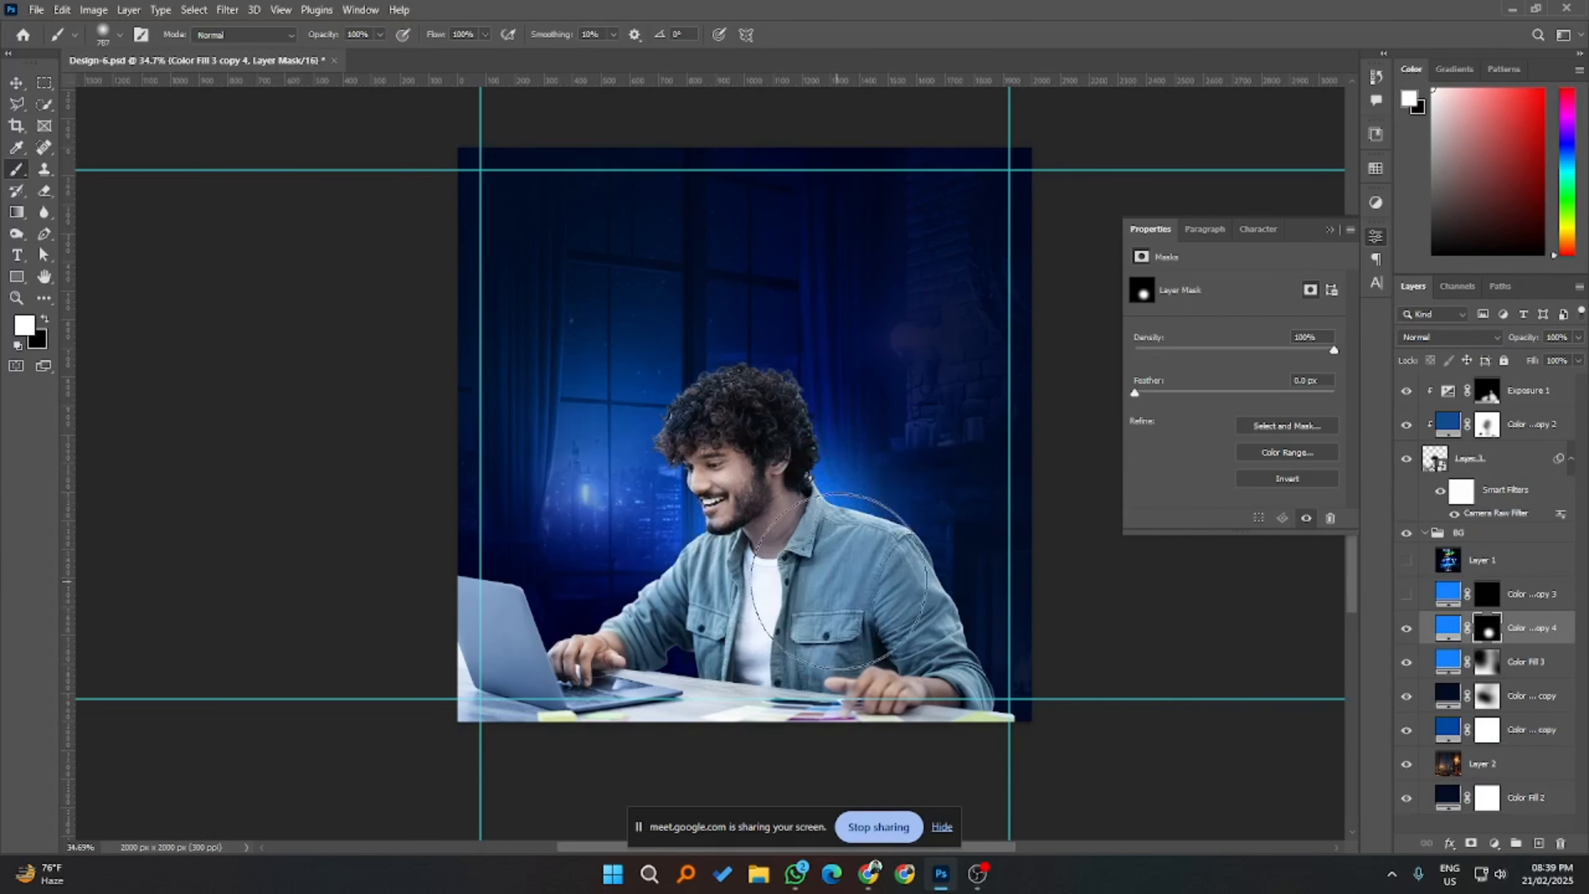
pyautogui.click(824, 577)
pyautogui.moveTo(726, 550); pyautogui.dragTo(740, 551)
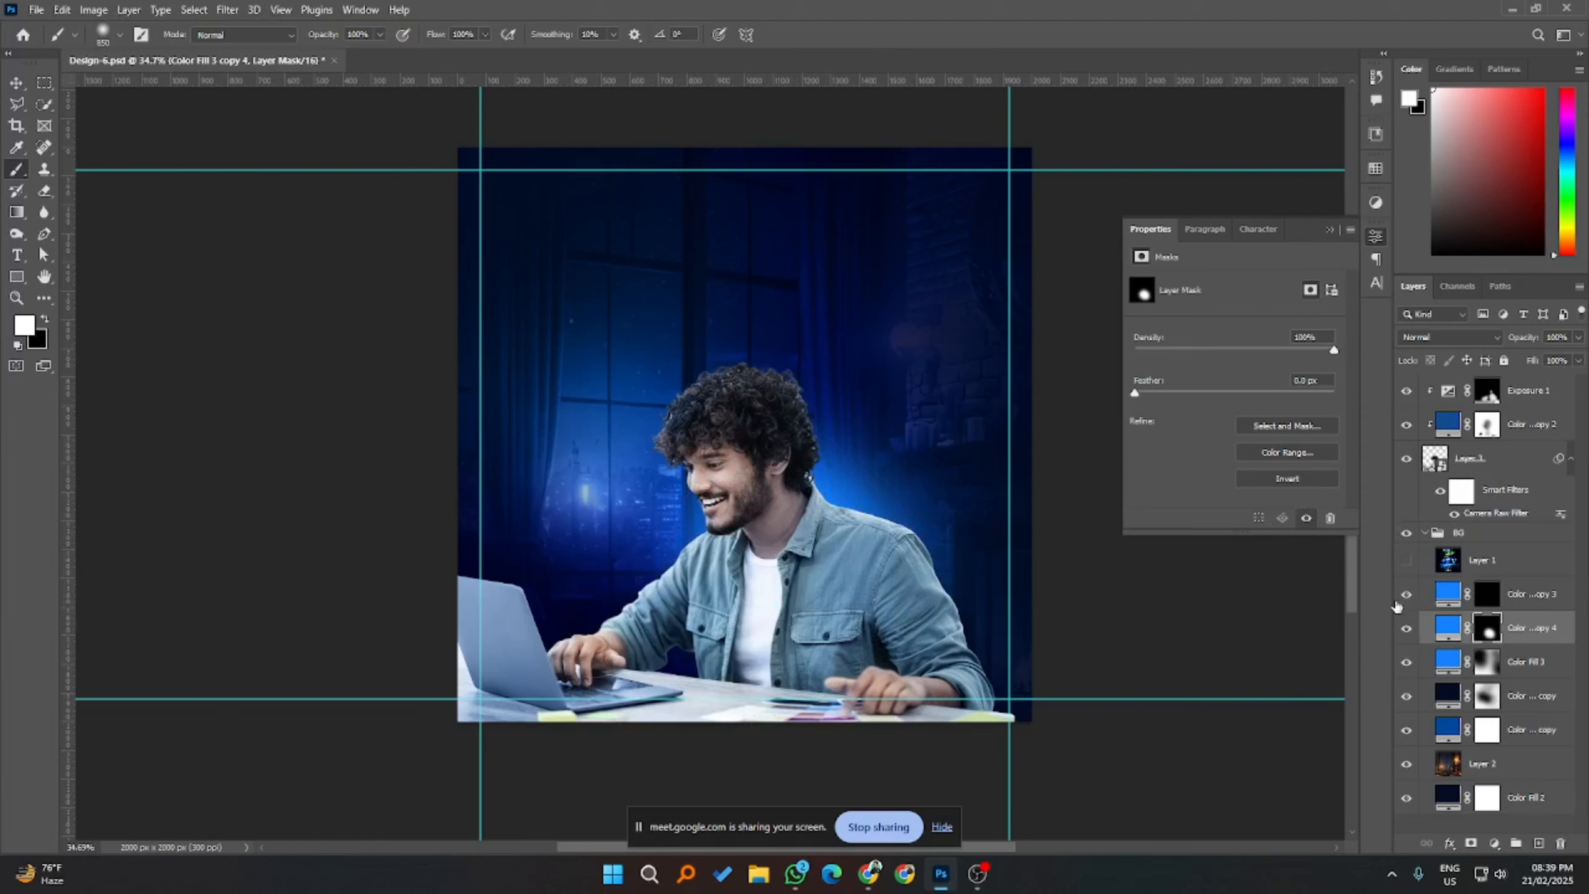
# - Try painting a glow on the Color Fill 3 copy 3 mask, and undo the recent strokes on both copies' masks
pyautogui.click(1480, 602)
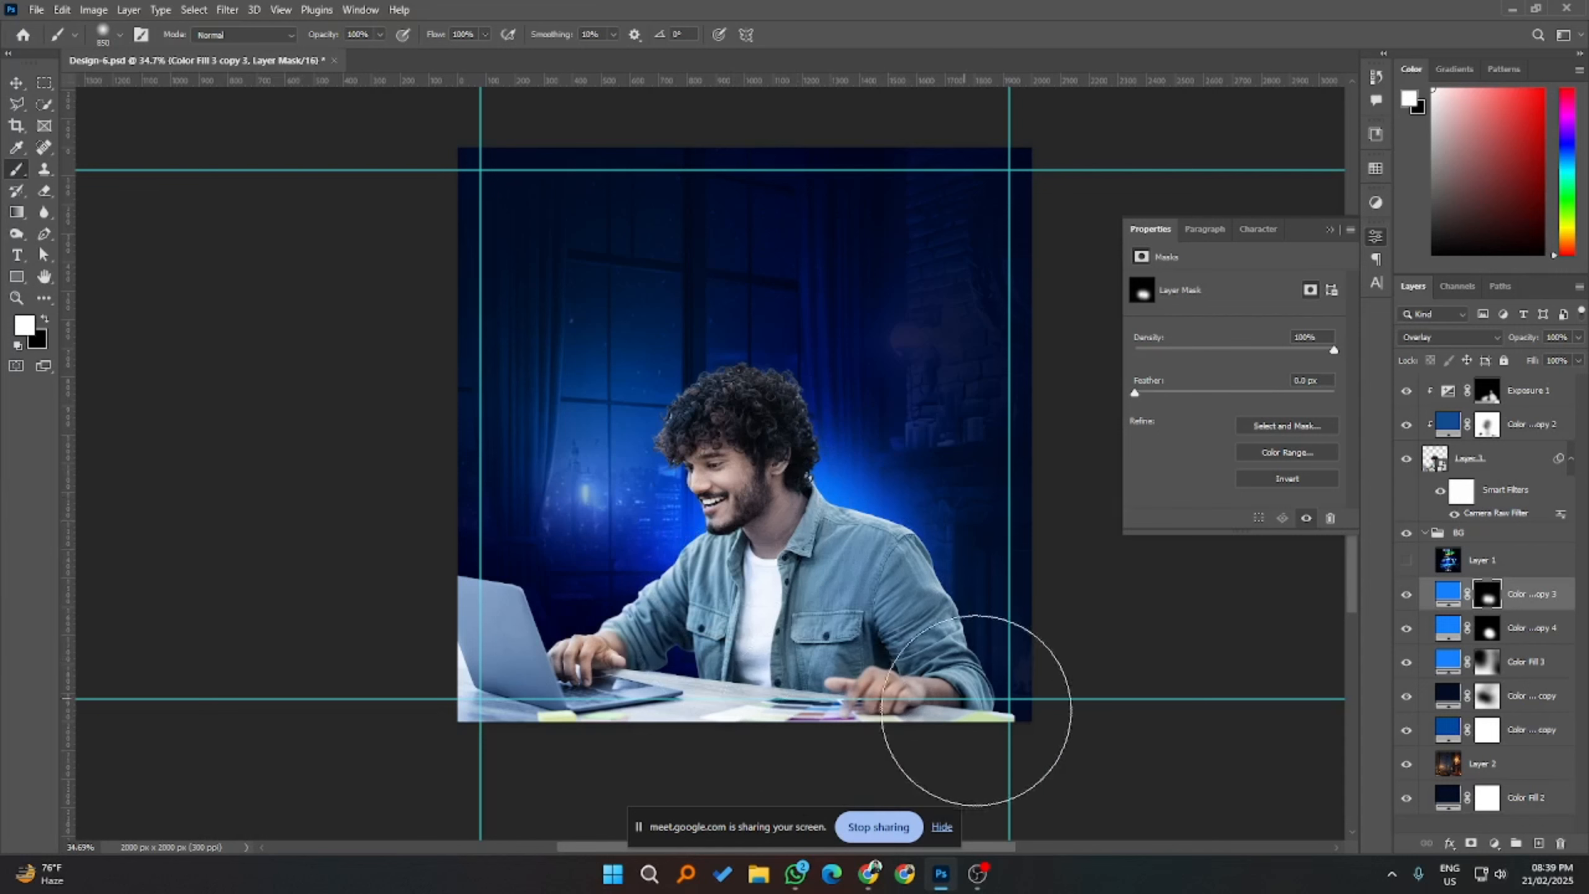
pyautogui.hotkey('ctrl', 'z')
pyautogui.hotkey('ctrl', 'z')
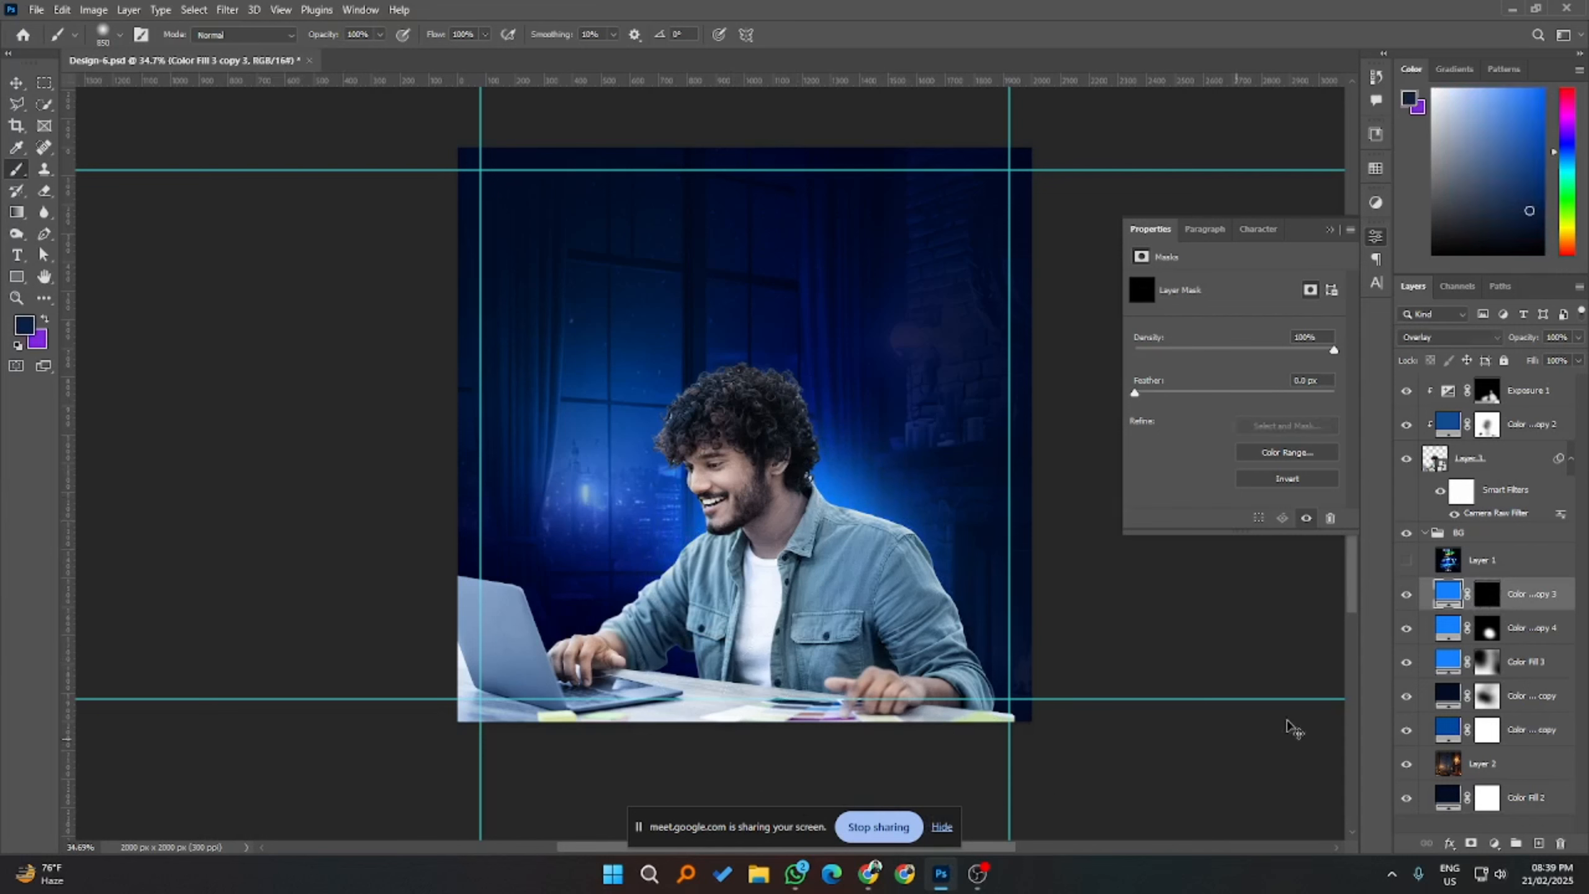
# - With Color Fill 3 copy 3 hidden, paint white behind the man's shoulders on the copy 4 mask, reducing the soft brush to about 862 px
pyautogui.hotkey('ctrl', ',')
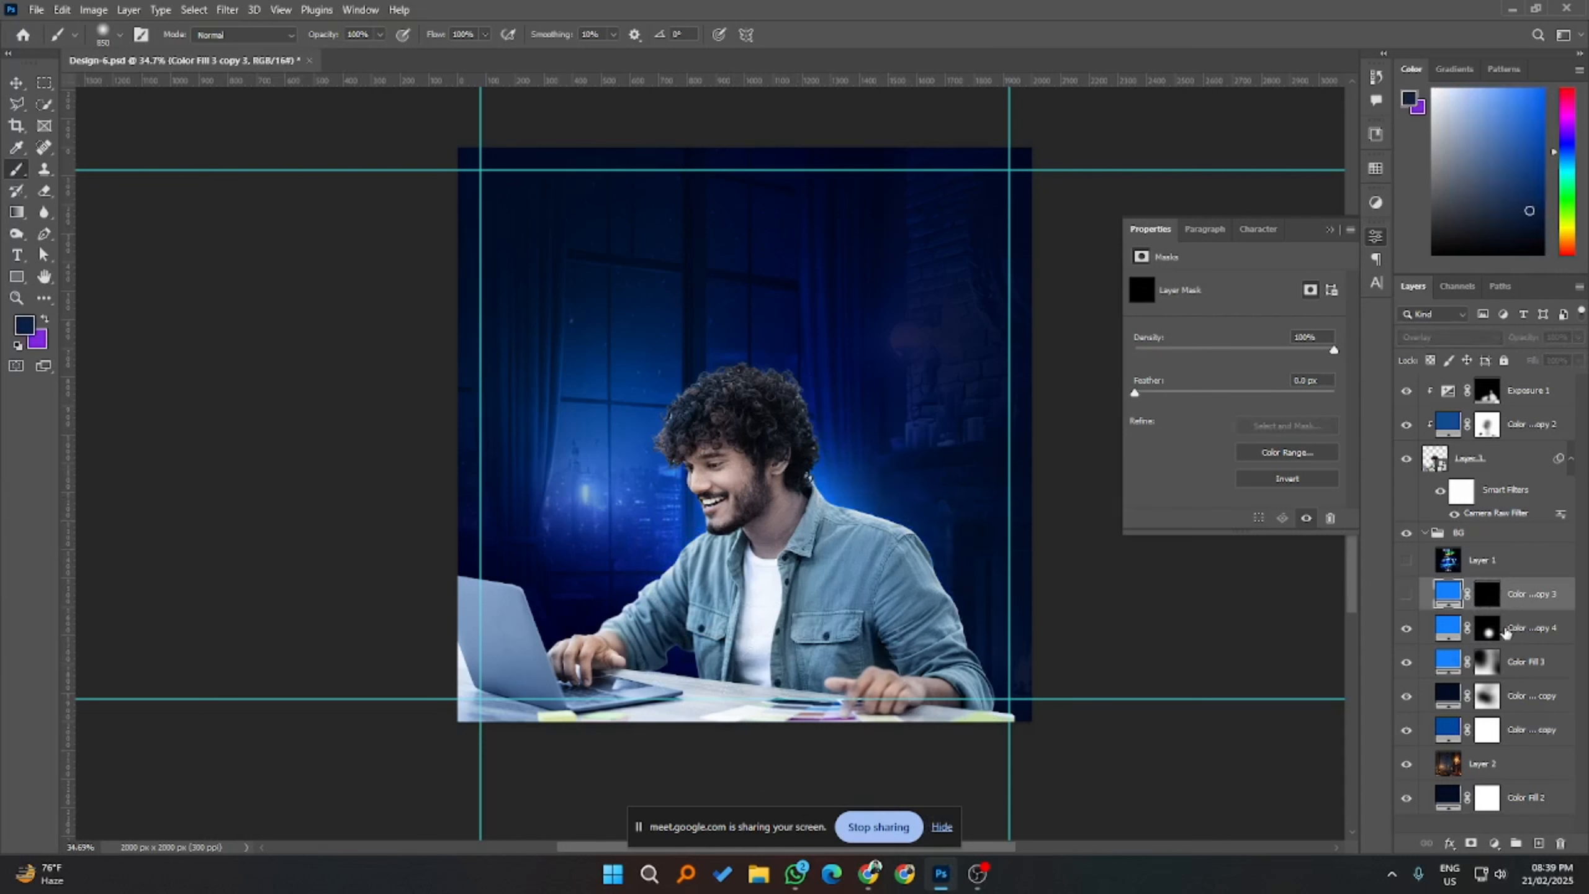
pyautogui.click(1495, 631)
pyautogui.press('d')
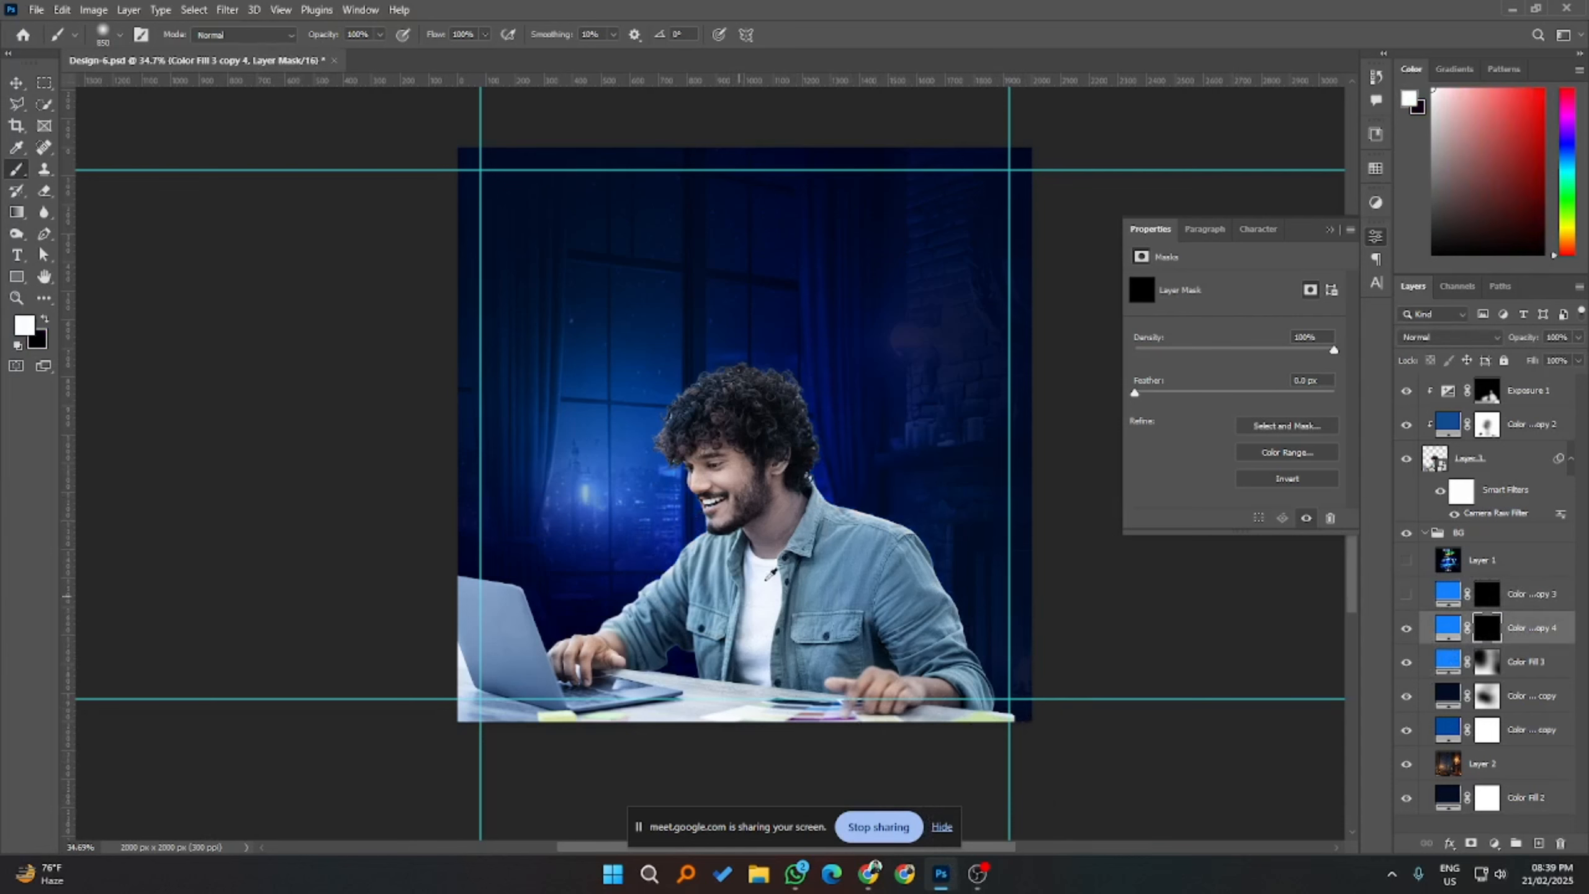
pyautogui.keyDown('alt'); pyautogui.rightClick(774, 573); pyautogui.keyUp('alt')
pyautogui.click(796, 543)
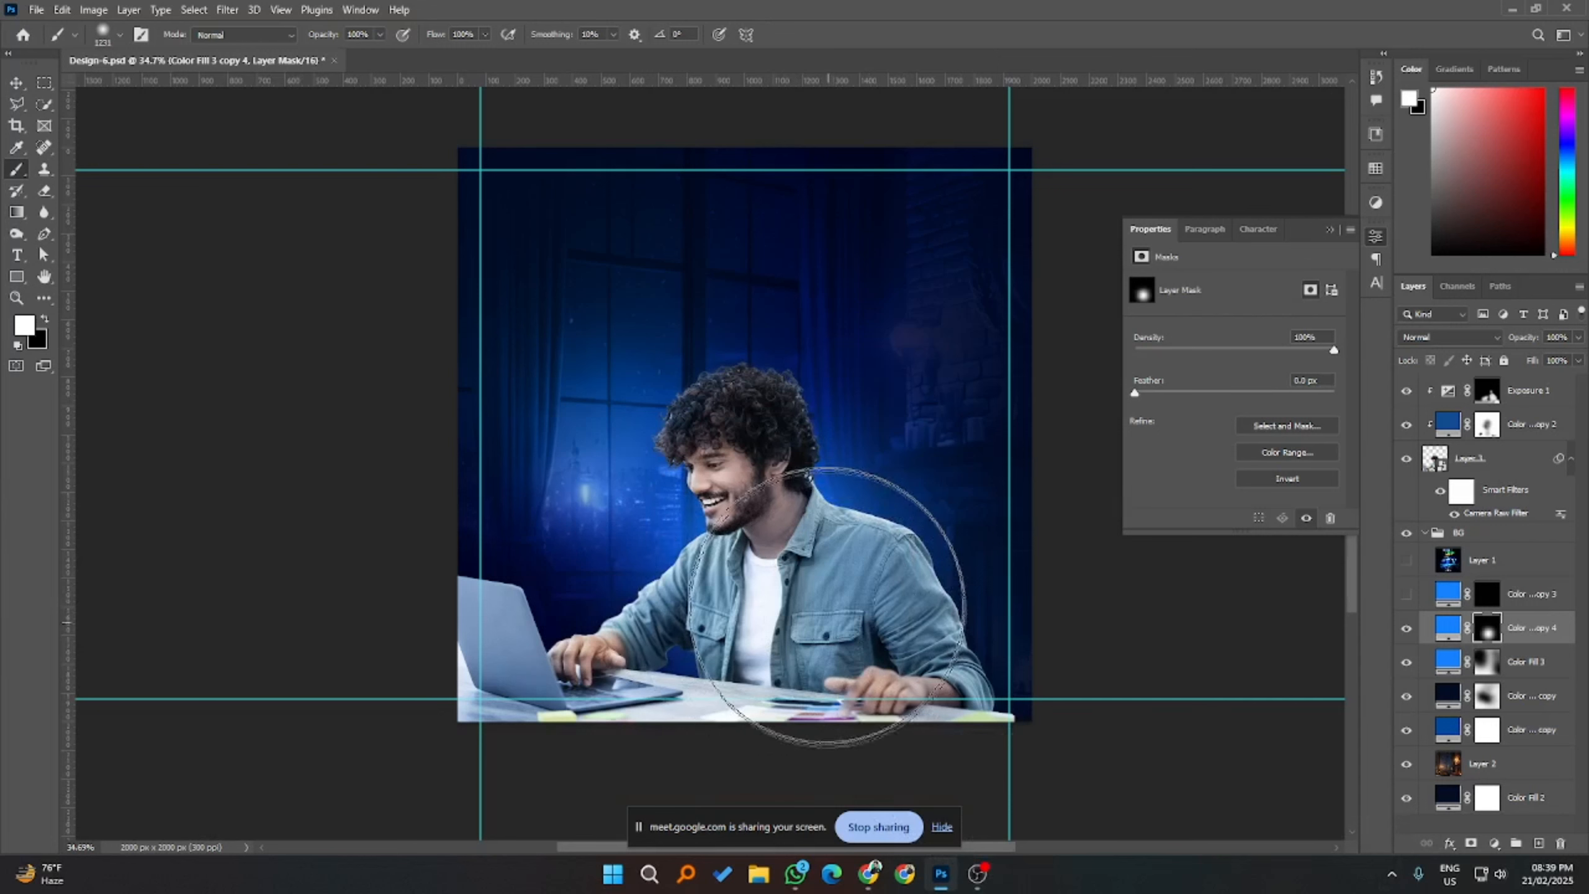
pyautogui.keyDown('alt'); pyautogui.rightClick(825, 604); pyautogui.keyUp('alt')
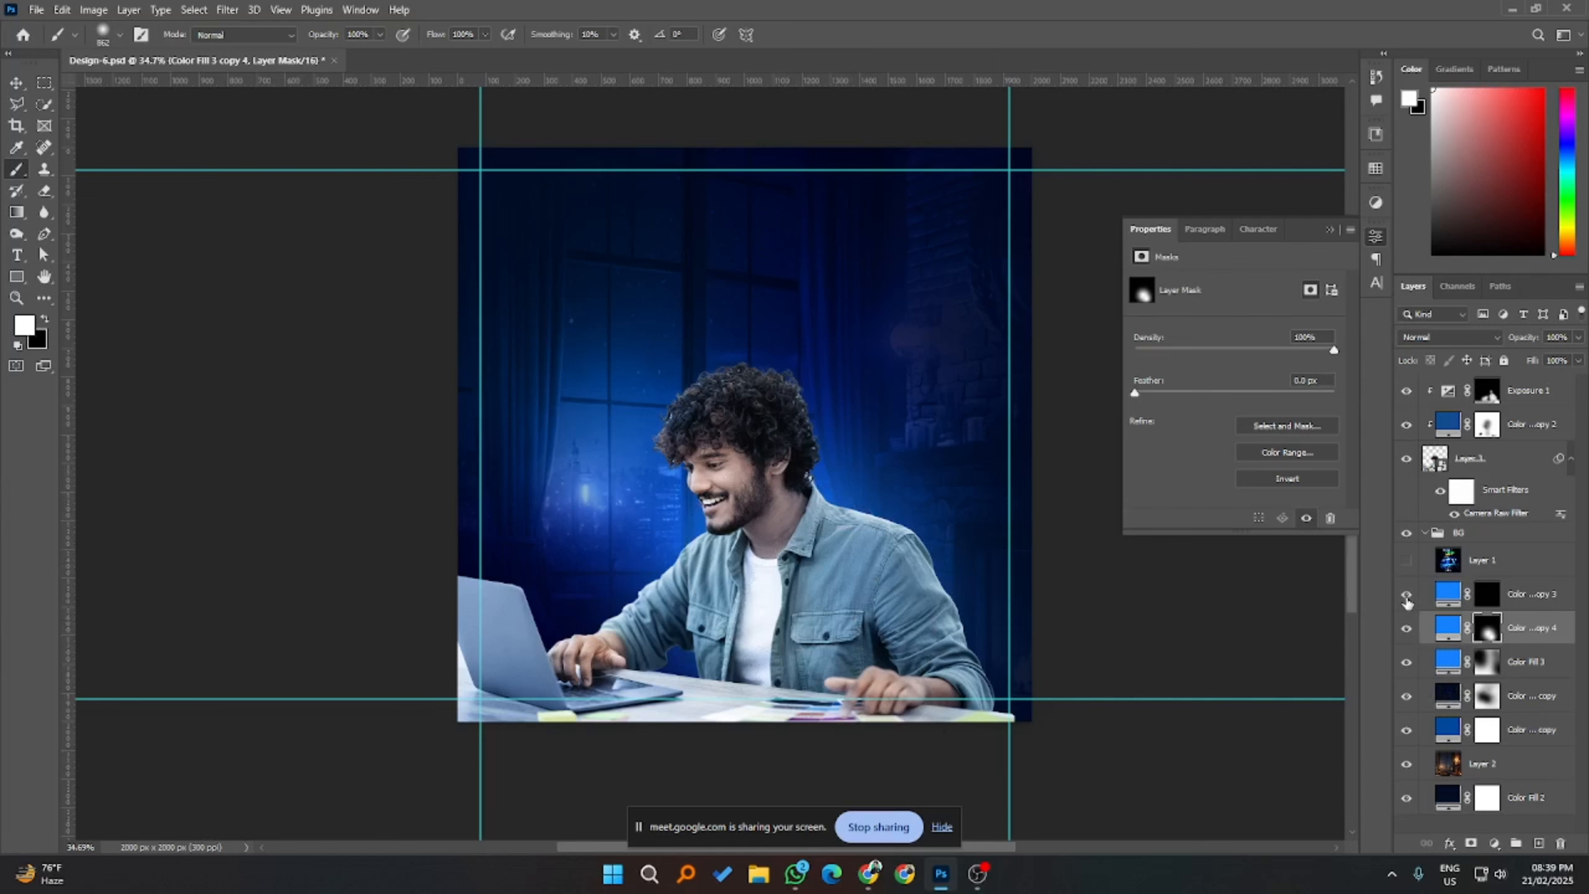
# - Delete the layer mask of Color Fill 3 copy 3 and choose Overlay as its blend mode
pyautogui.rightClick(1492, 598)
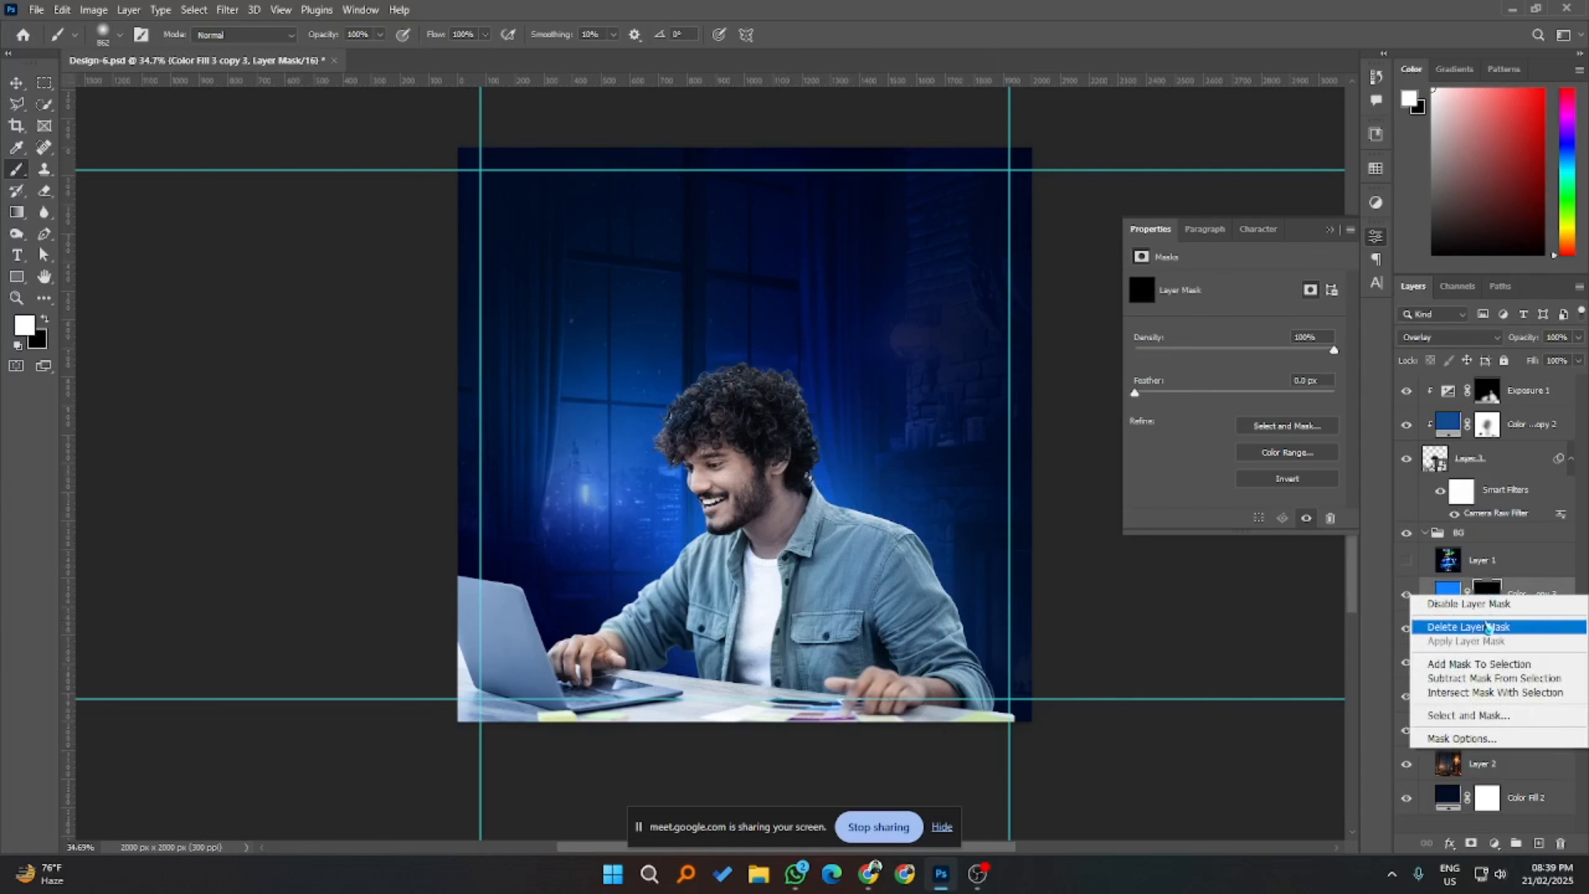
pyautogui.click(1486, 627)
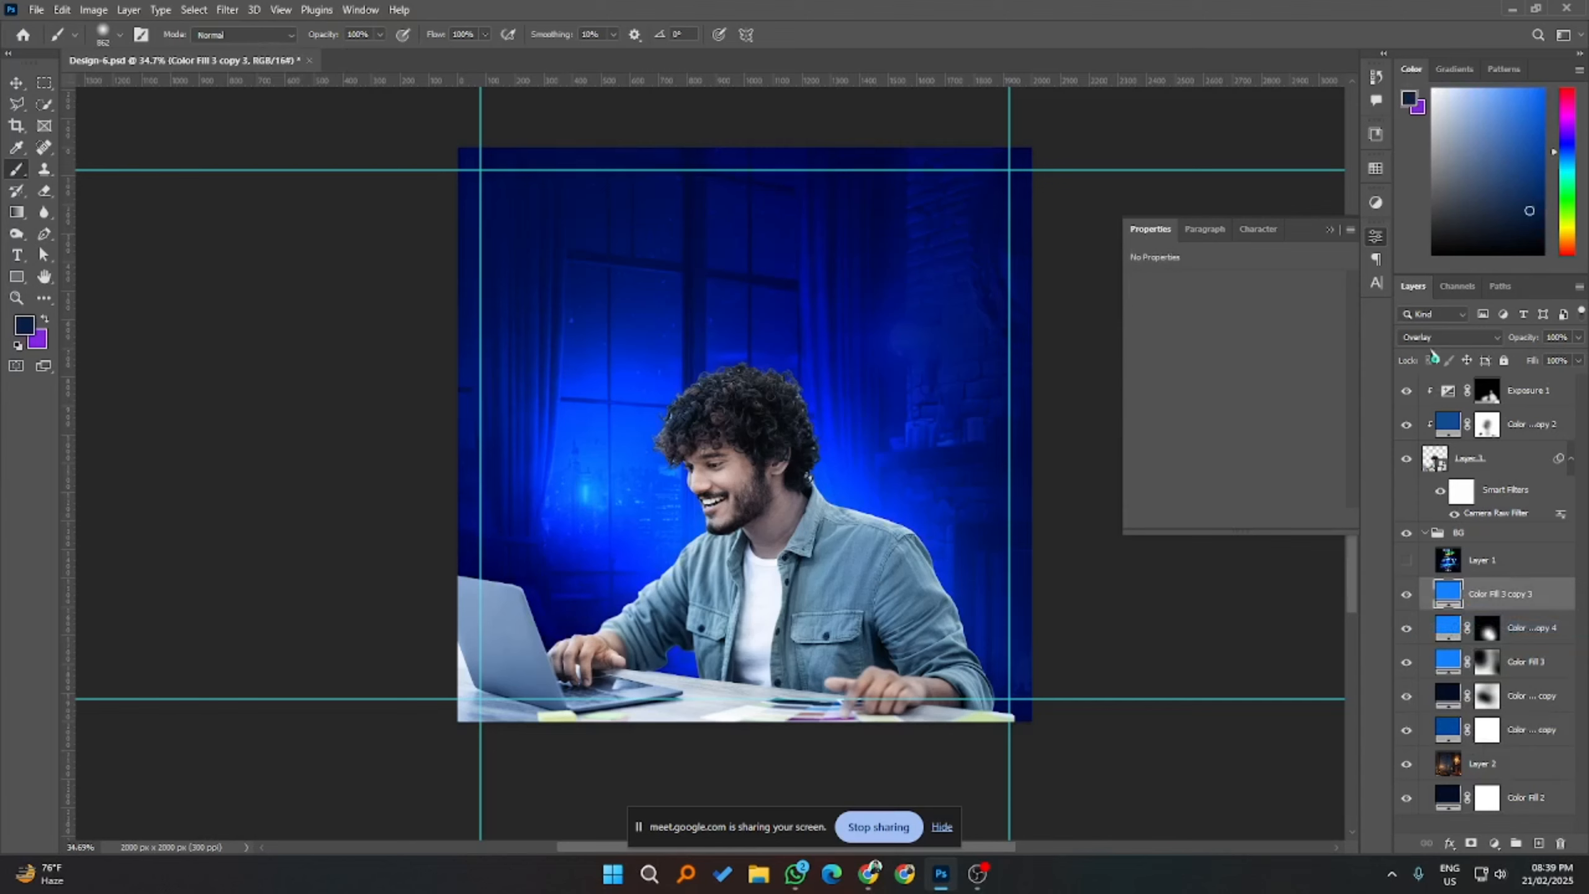
pyautogui.click(1434, 338)
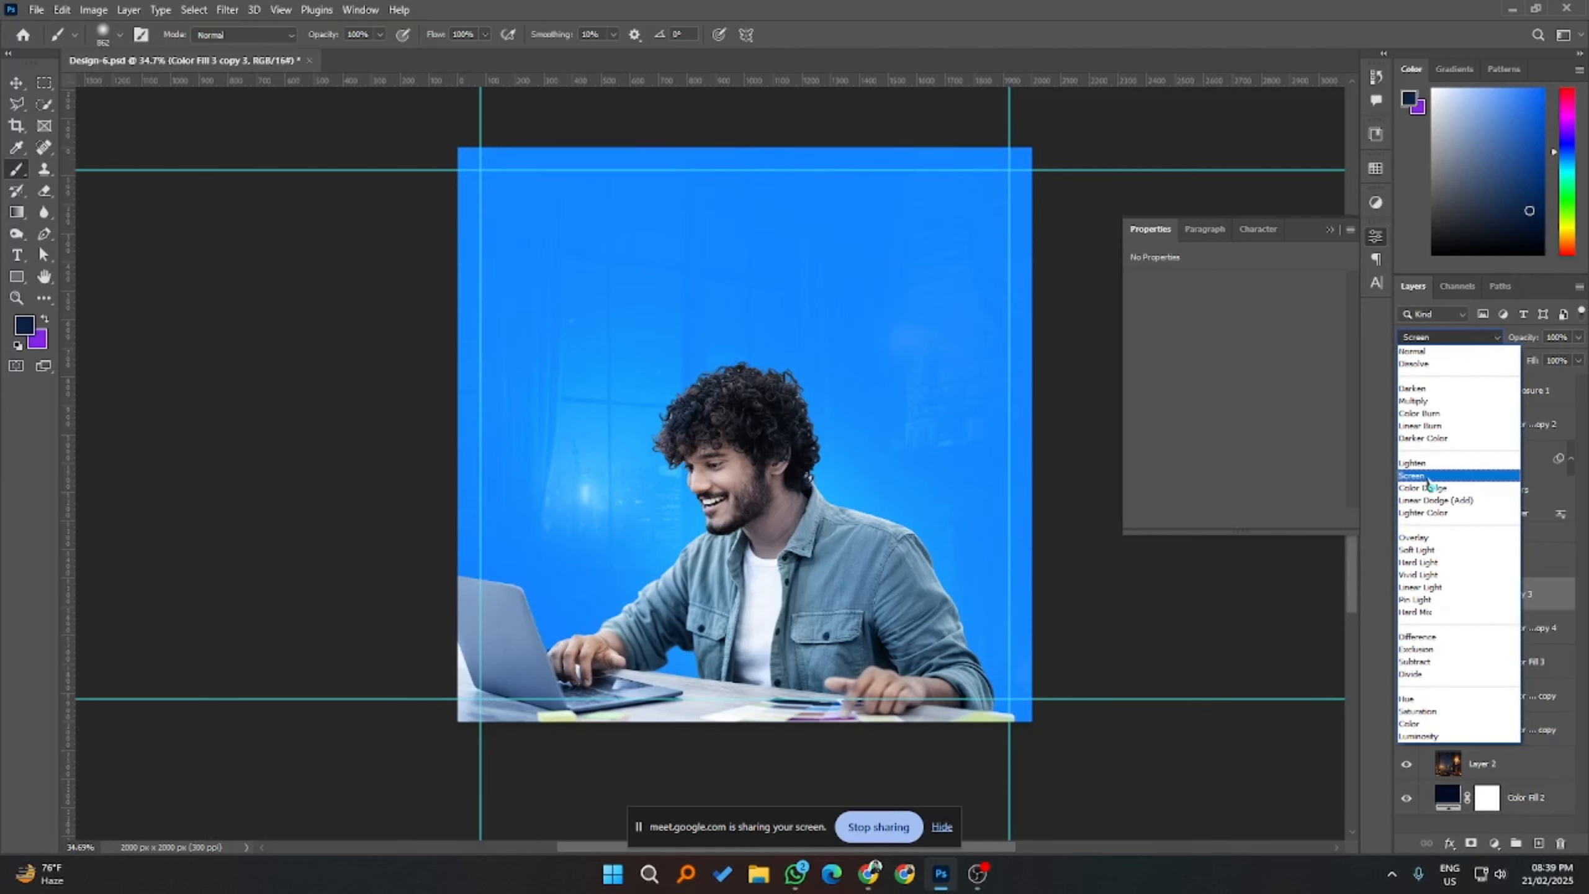
pyautogui.click(1429, 536)
# - Add a black mask to Color Fill 3 copy 3 and paint a white glow behind the man's shoulders
pyautogui.keyDown('alt'); pyautogui.click(1470, 843); pyautogui.keyUp('alt')
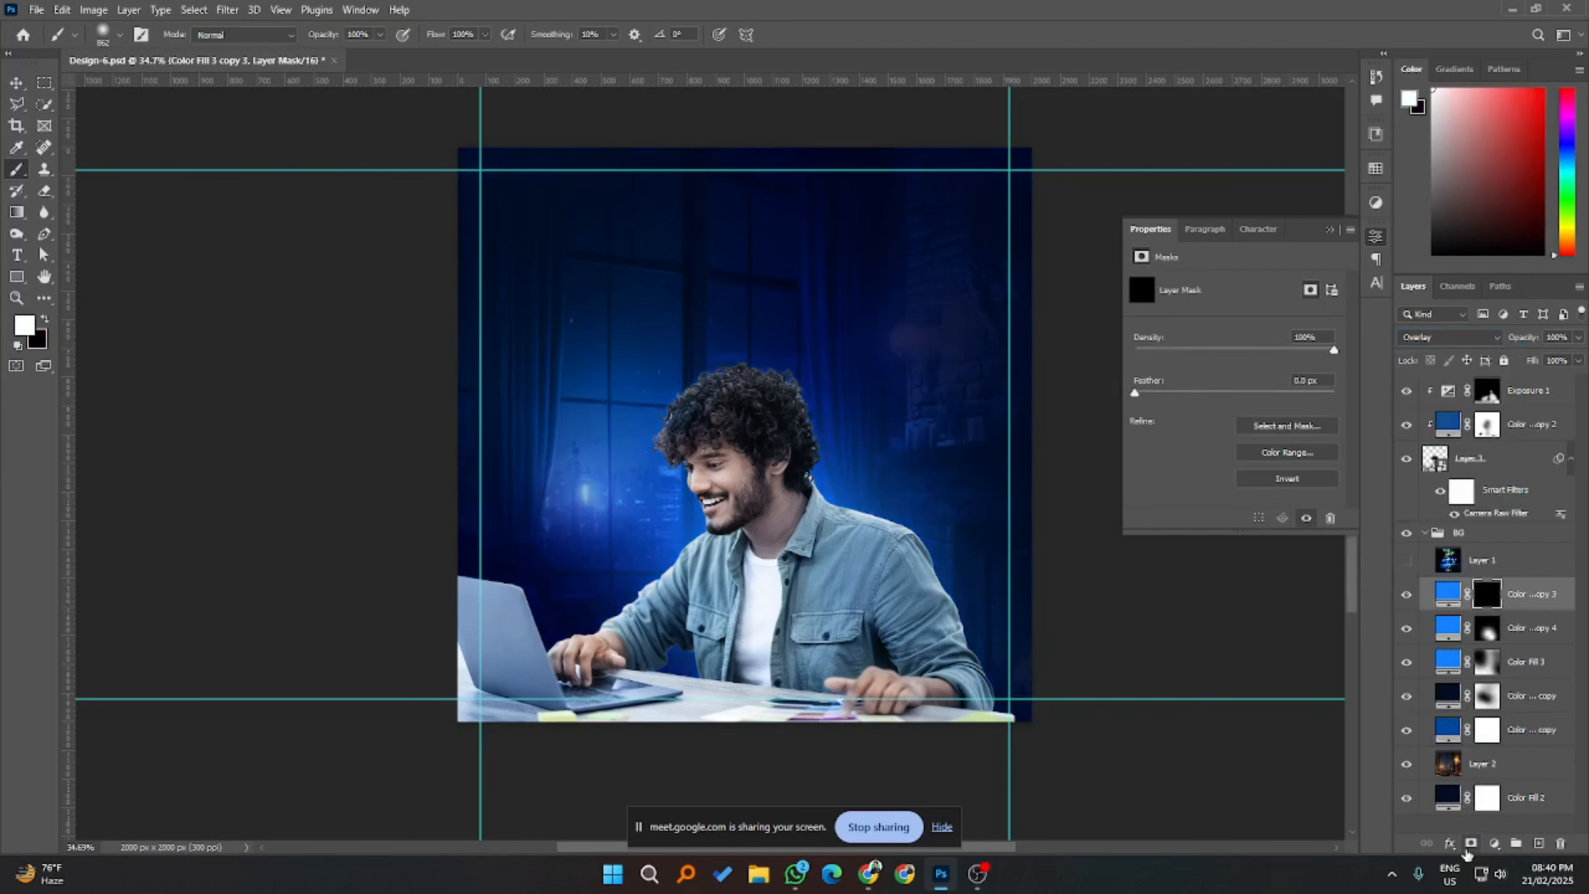
pyautogui.click(813, 532)
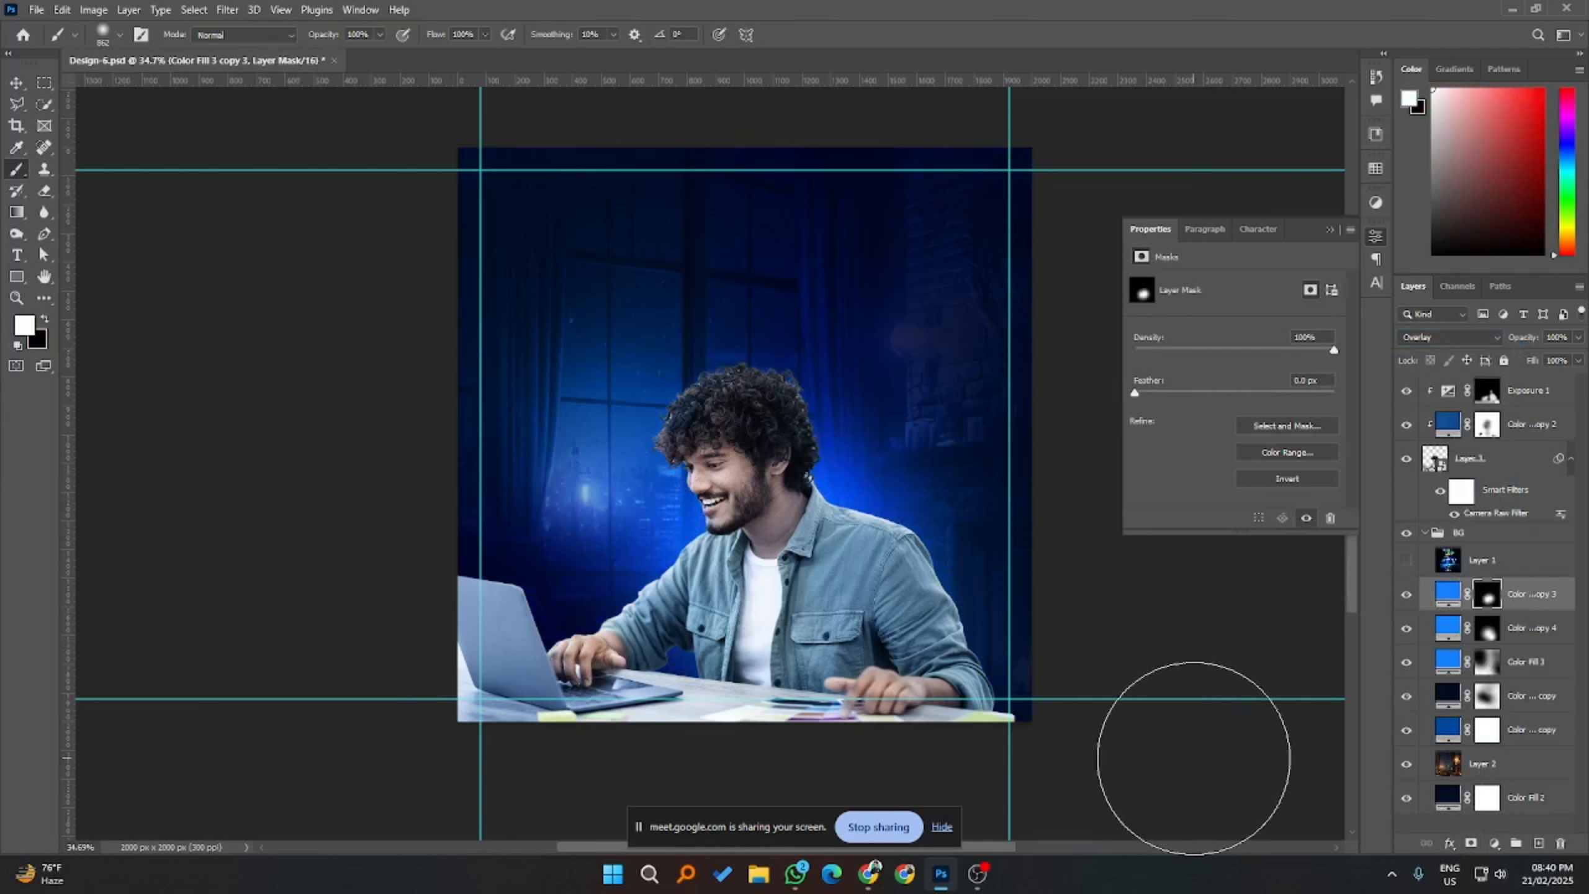
pyautogui.click(1407, 595)
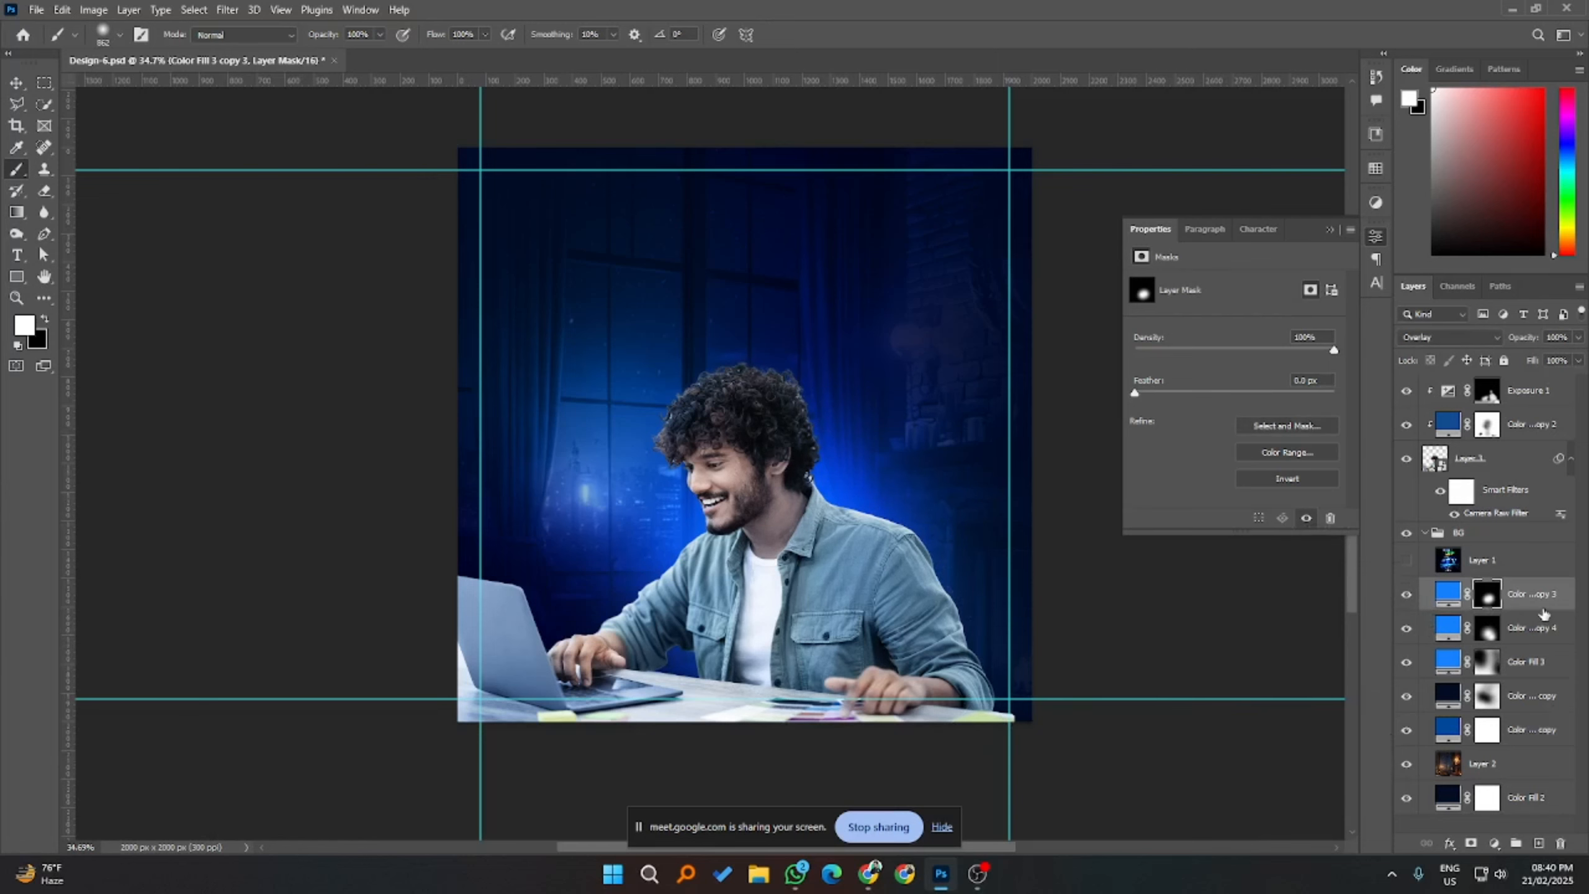
# - Duplicate the Color Fill 3 copy 3 layer and set the duplicate's fill colour to light blue cfe6ff
pyautogui.hotkey('ctrl', 'j')
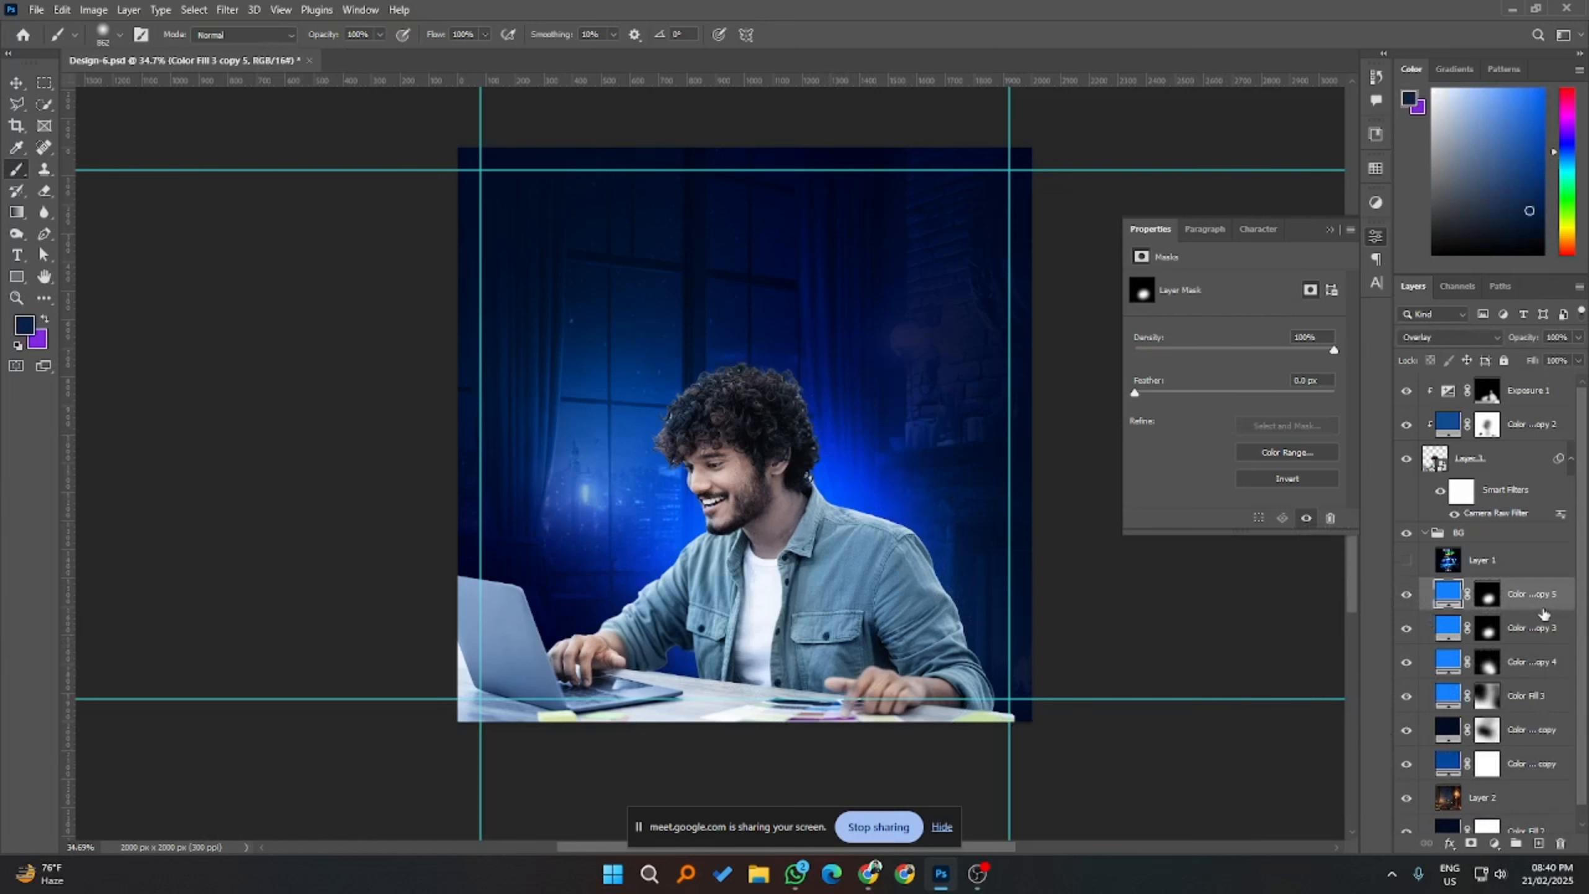
pyautogui.doubleClick(1446, 596)
pyautogui.moveTo(1189, 487); pyautogui.dragTo(1165, 445)
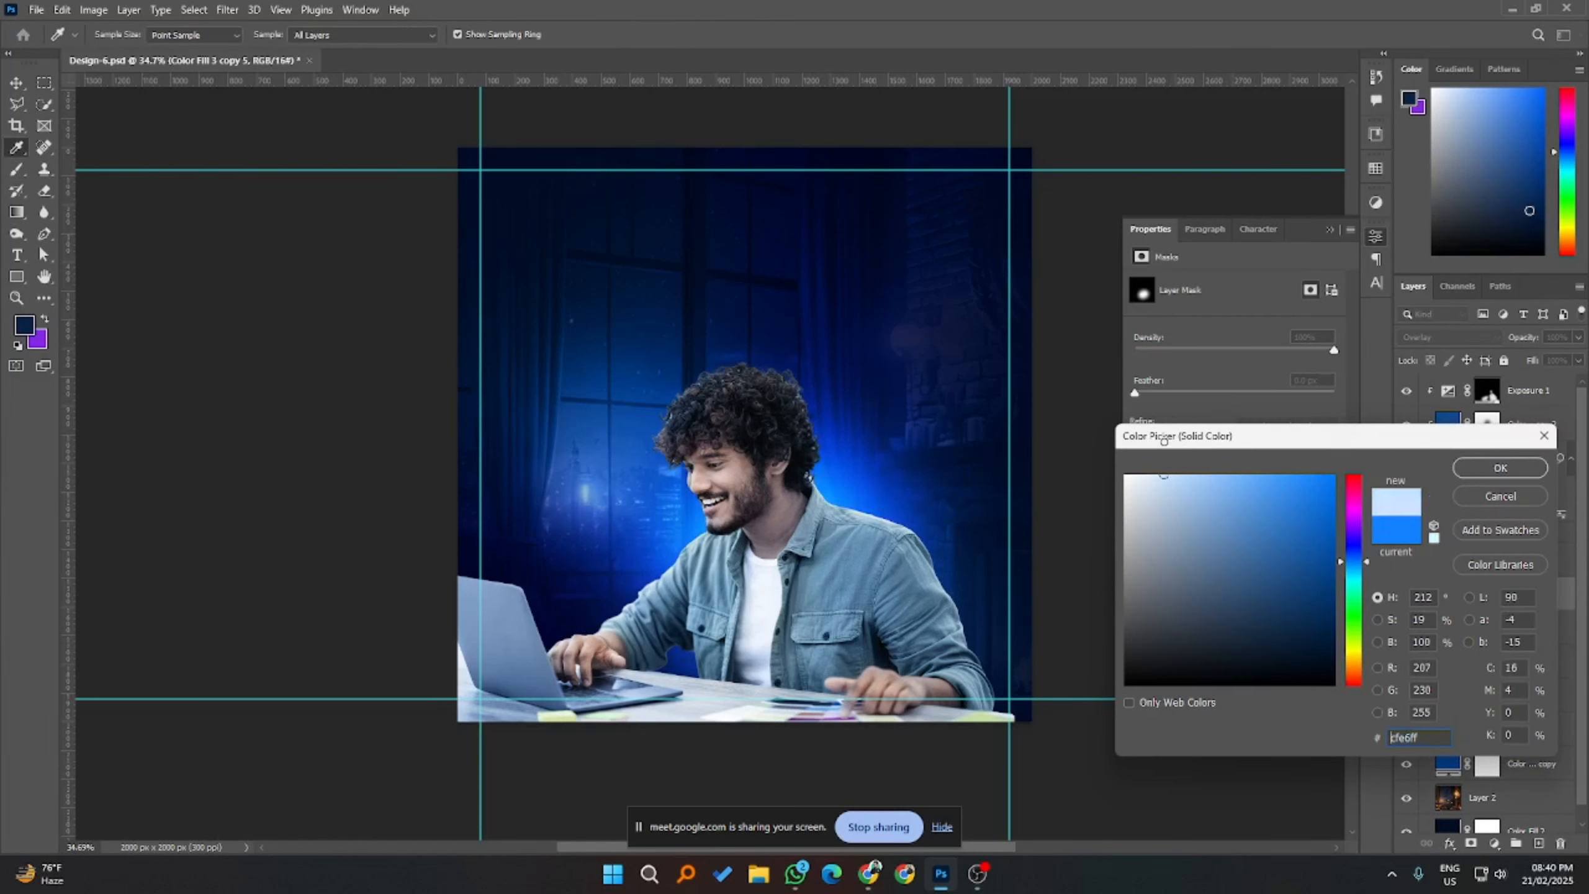
pyautogui.click(1500, 467)
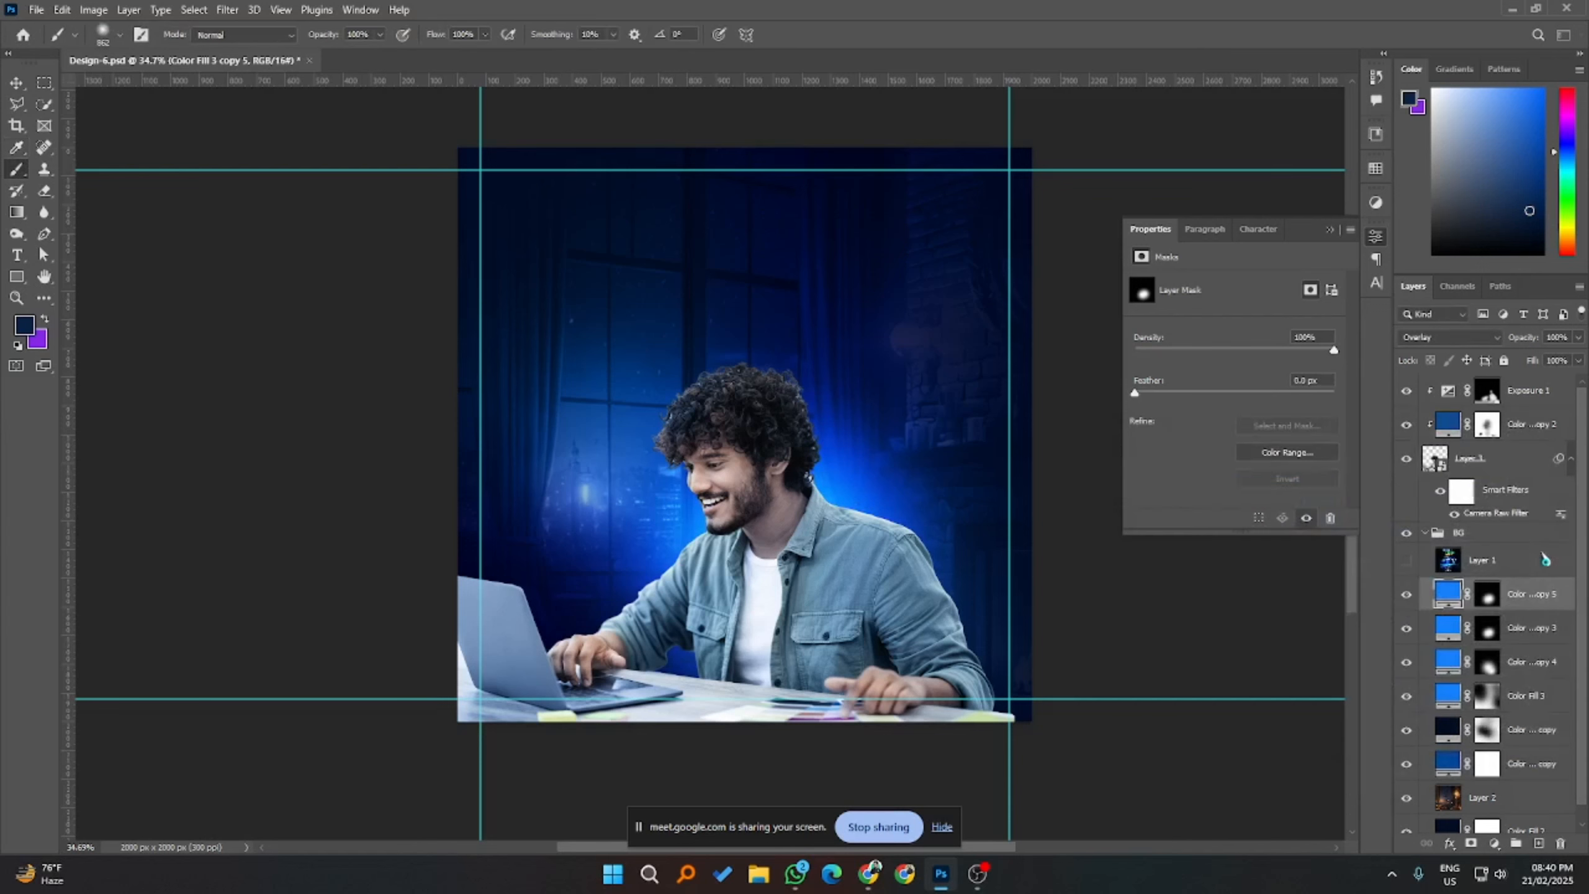
# - Replace the light blue fill's mask with a black one and paint a white glow behind the man's shoulders with a soft brush of about 585 px
pyautogui.rightClick(1487, 595)
pyautogui.click(1492, 629)
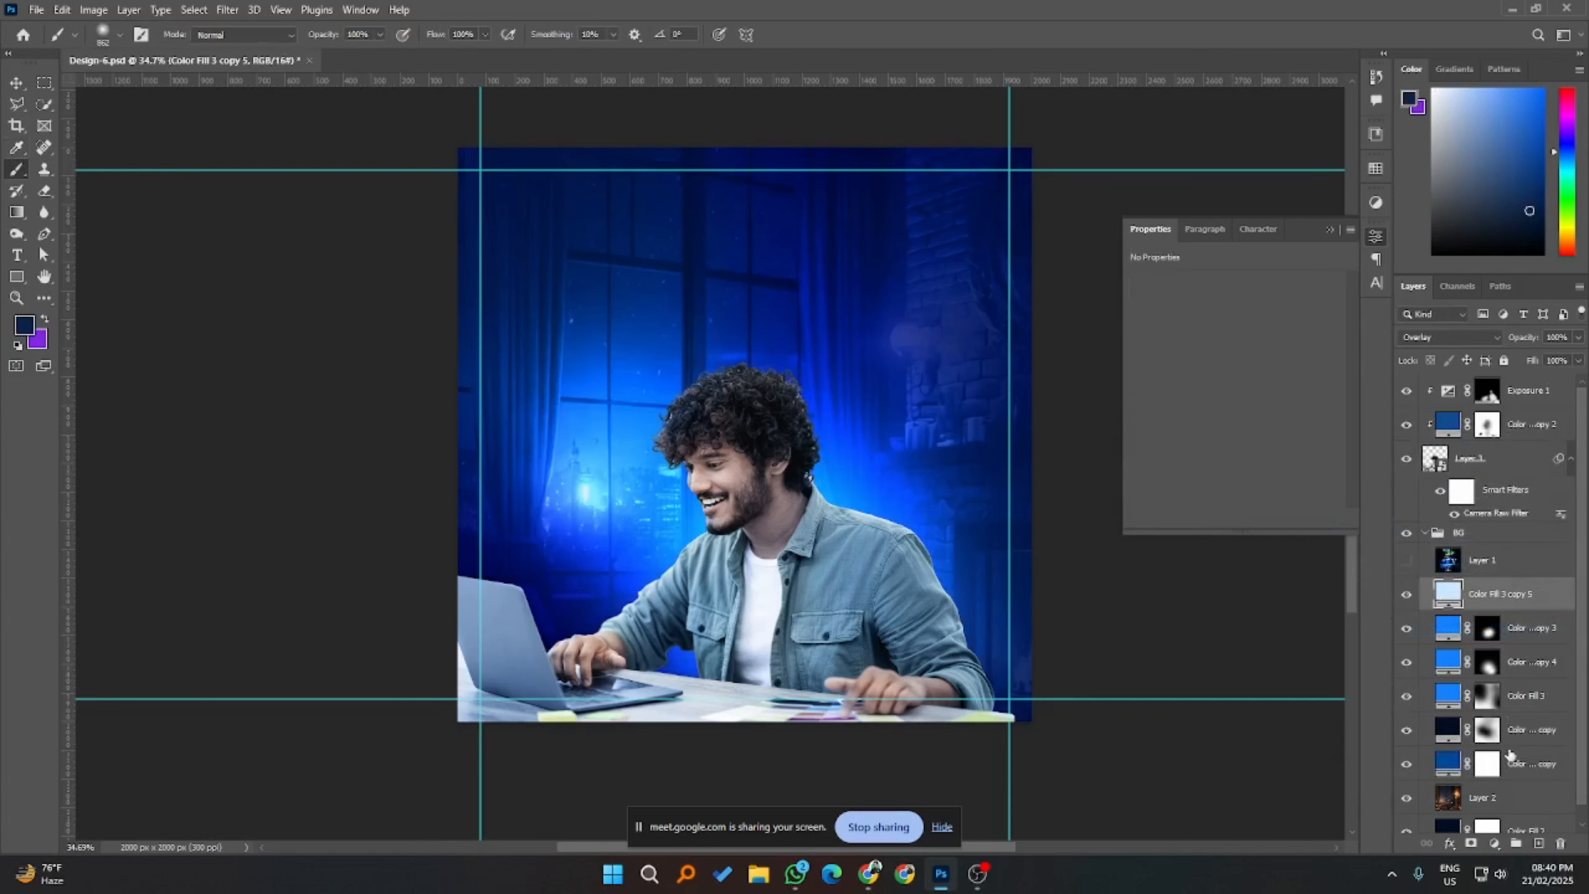
pyautogui.keyDown('alt'); pyautogui.click(1470, 844); pyautogui.keyUp('alt')
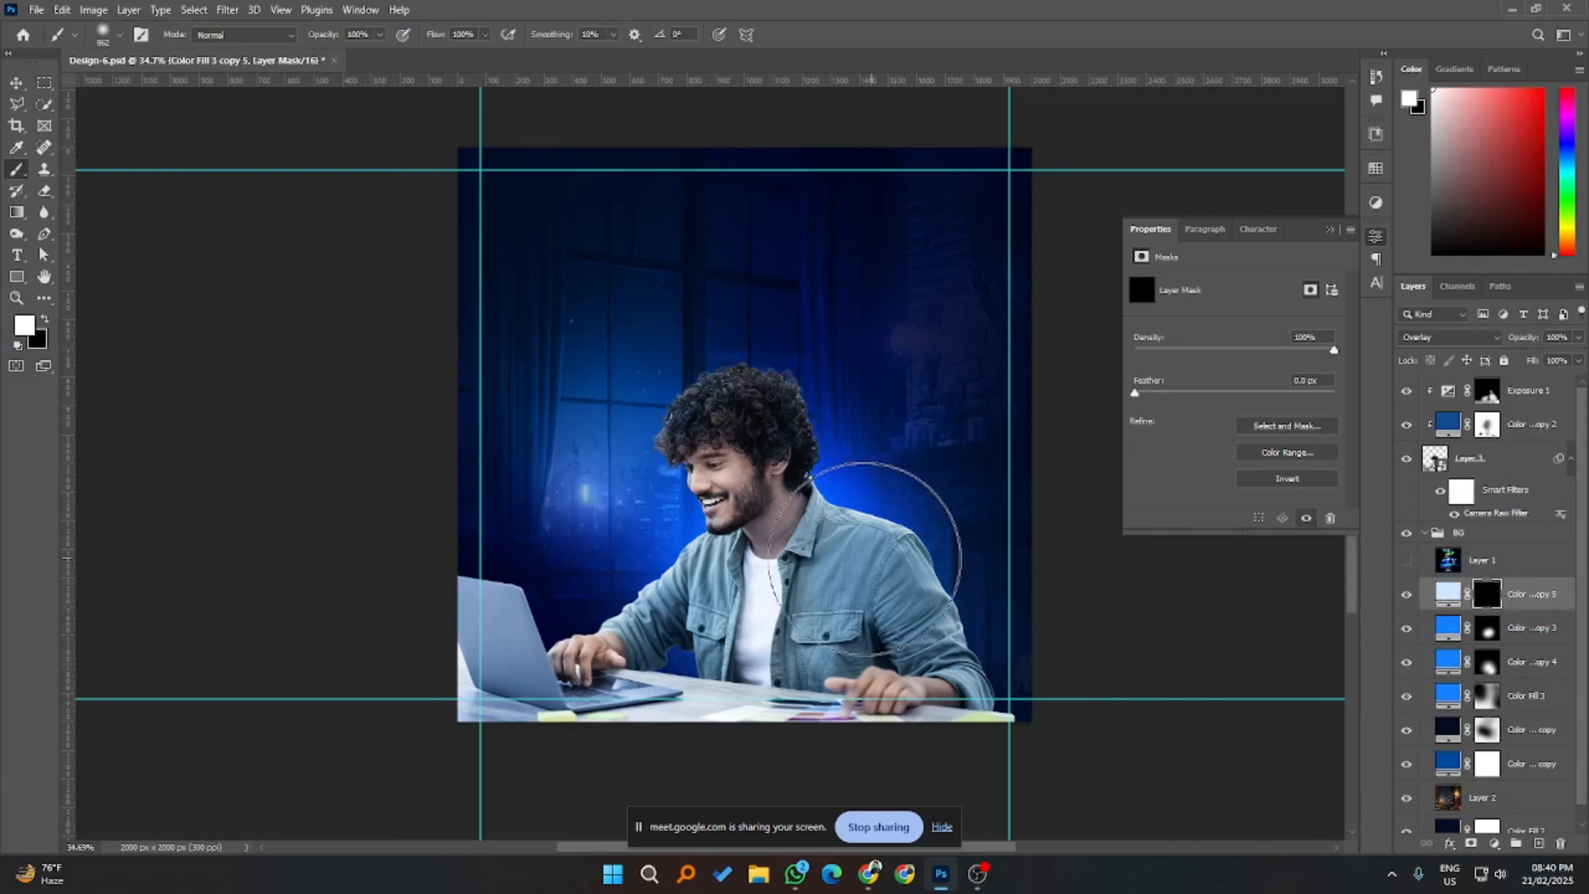
pyautogui.keyDown('alt'); pyautogui.rightClick(798, 539); pyautogui.keyUp('alt')
pyautogui.click(798, 539)
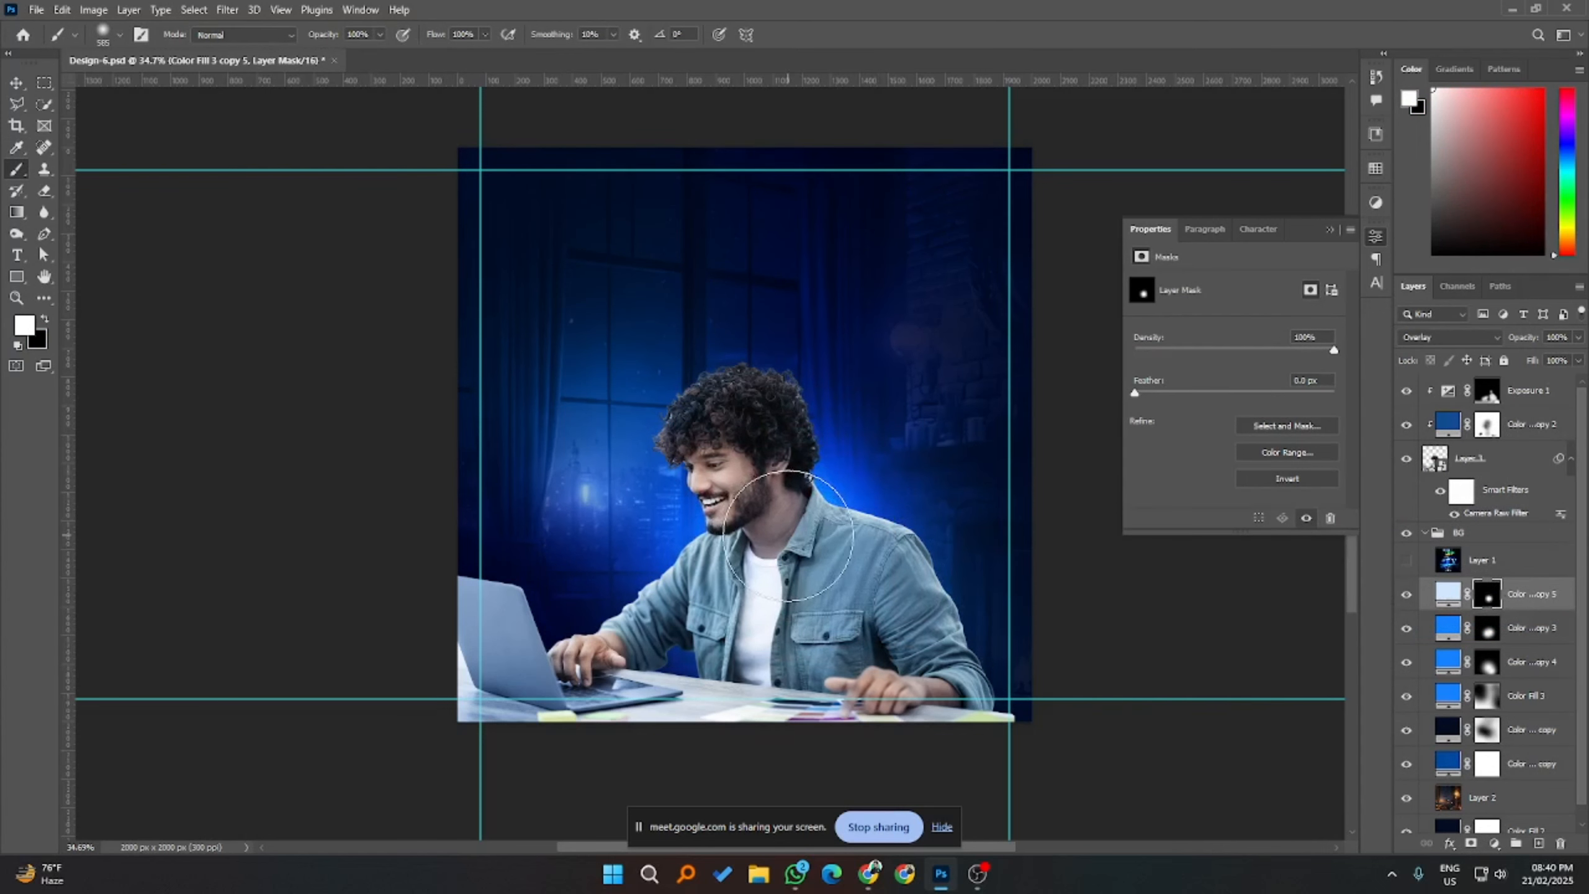
pyautogui.moveTo(850, 567)
pyautogui.mouseDown()
pyautogui.moveTo(727, 601)
pyautogui.moveTo(853, 536)
pyautogui.mouseUp()
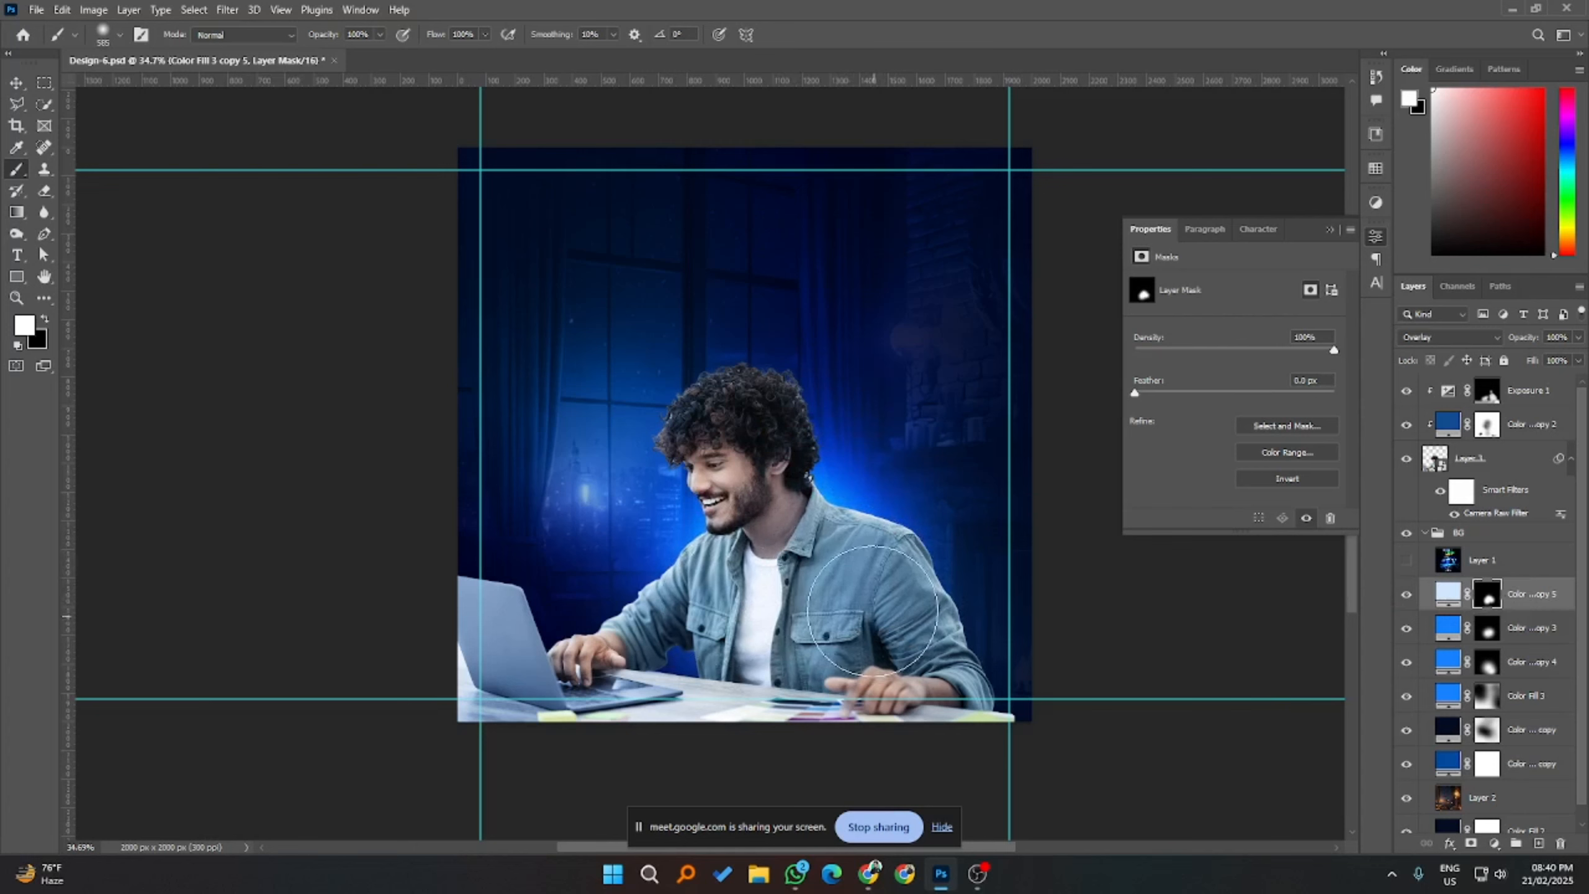
# - Compare the image with and without the light blue fill layer to check its glow
pyautogui.click(1406, 594)
pyautogui.click(1406, 594)
pyautogui.click(1406, 595)
pyautogui.click(1405, 594)
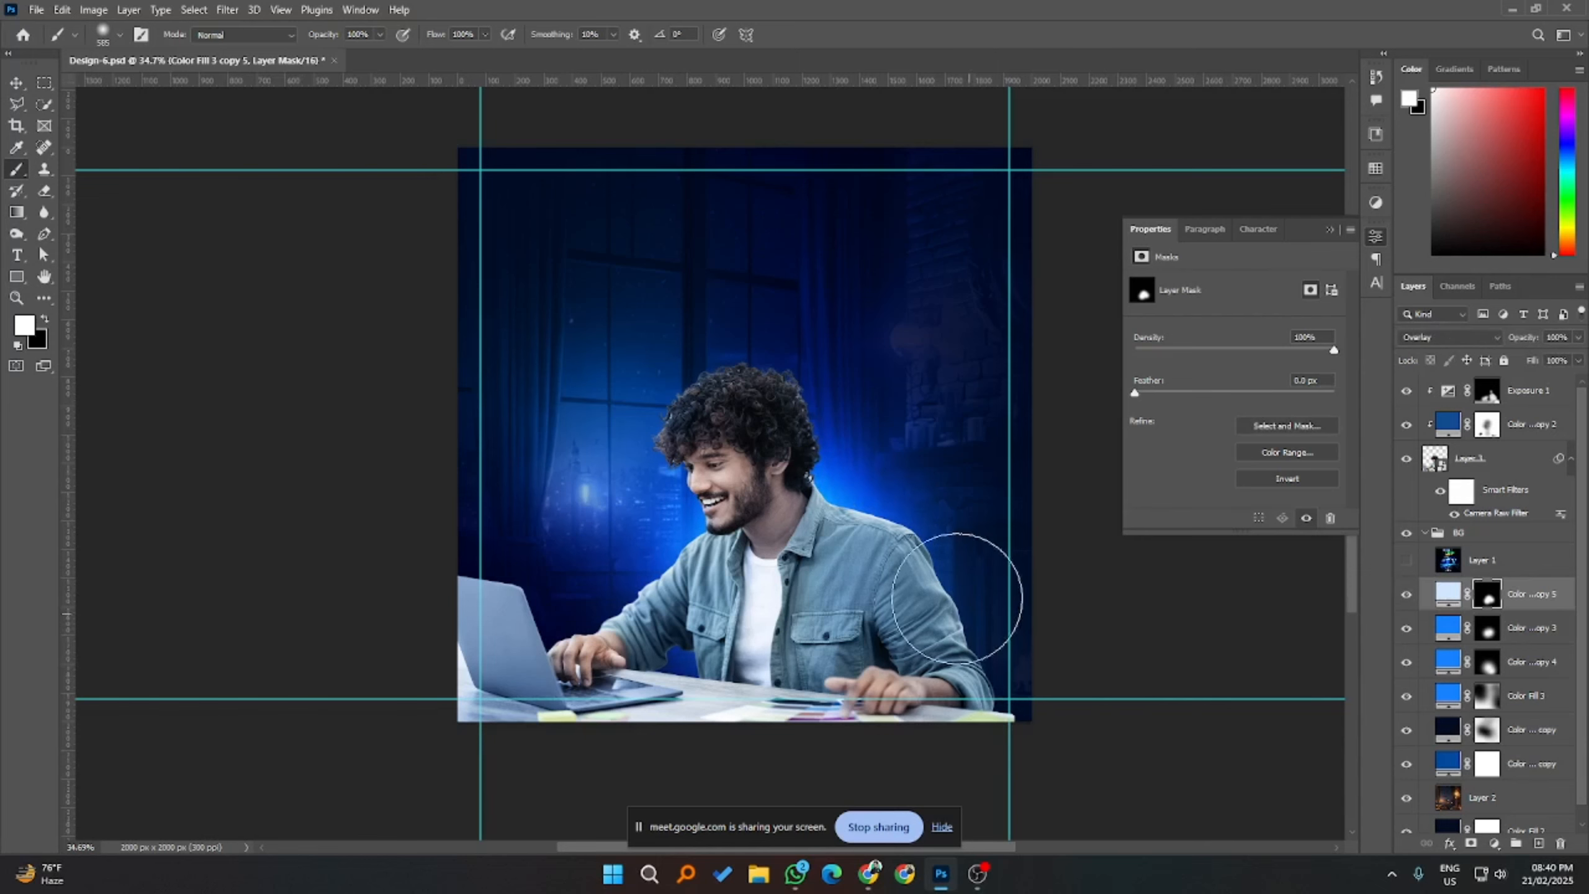
pyautogui.click(1406, 698)
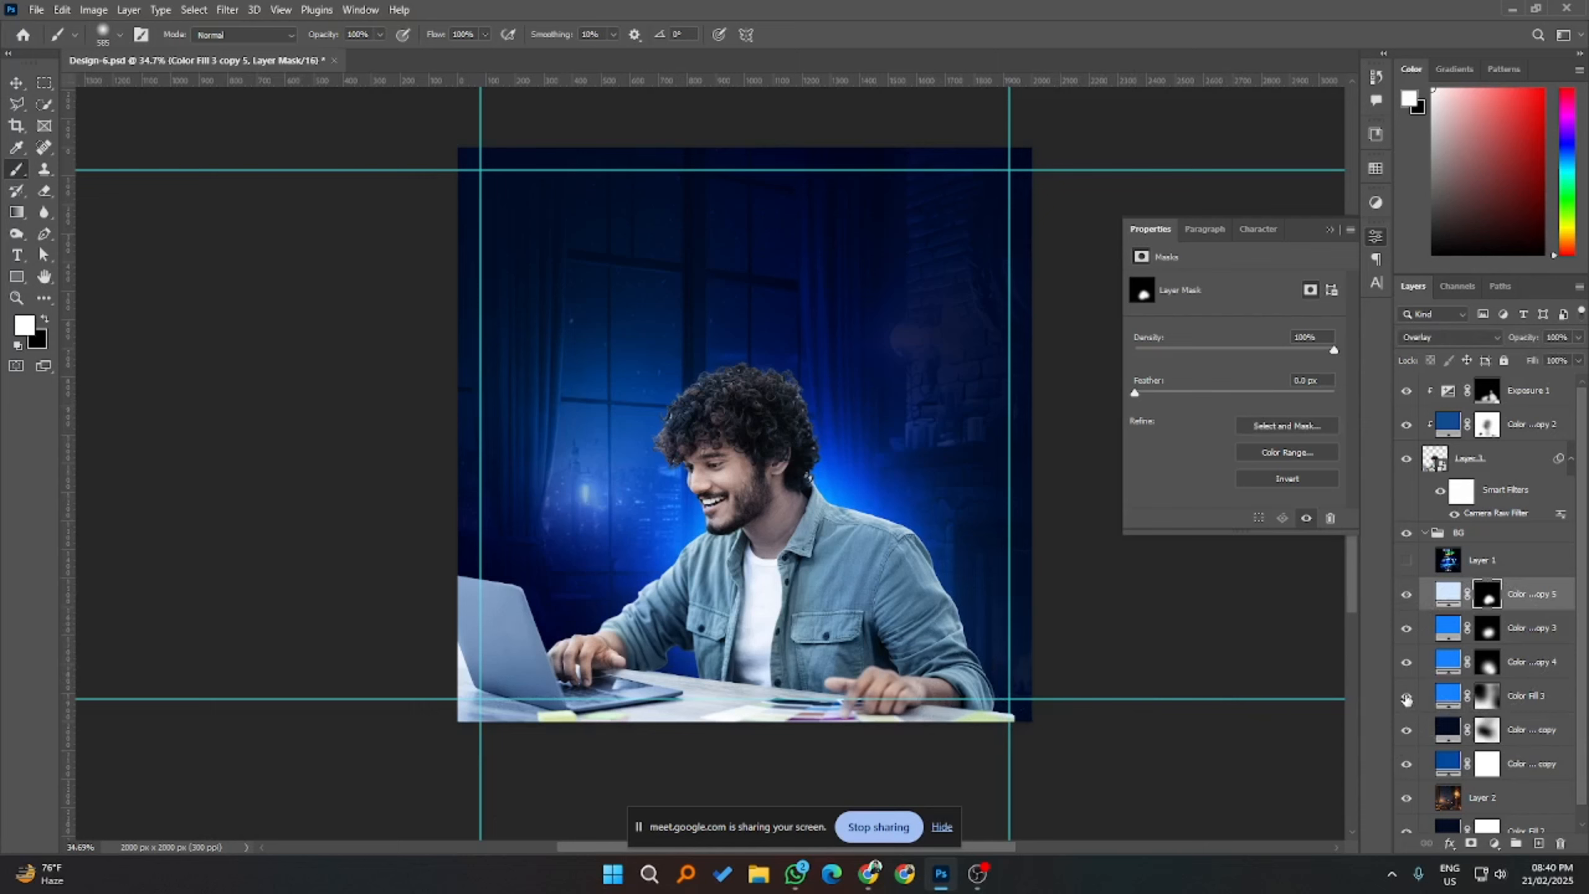
# - Try a stroke on the Color Fill 3 mask over the window, undo it, and set the brush to about 12% opacity and 1040 px
pyautogui.click(1494, 691)
pyautogui.moveTo(603, 461); pyautogui.dragTo(610, 492)
pyautogui.hotkey('ctrl', 'z')
pyautogui.click(380, 34)
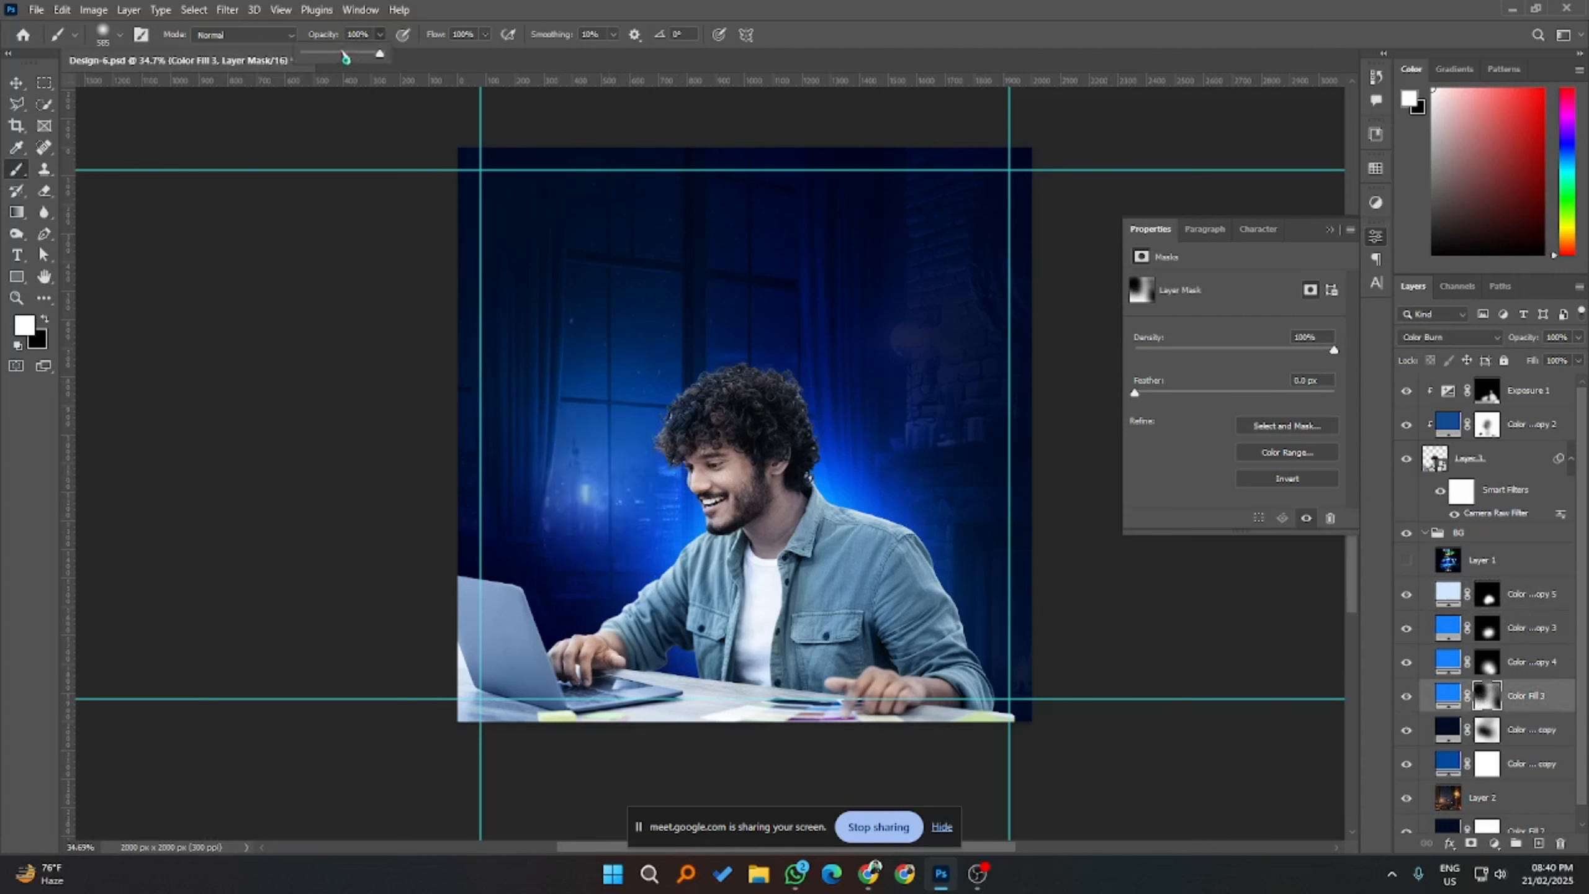
pyautogui.moveTo(316, 59); pyautogui.dragTo(314, 58)
pyautogui.keyDown('alt'); pyautogui.rightClick(538, 417); pyautogui.keyUp('alt')
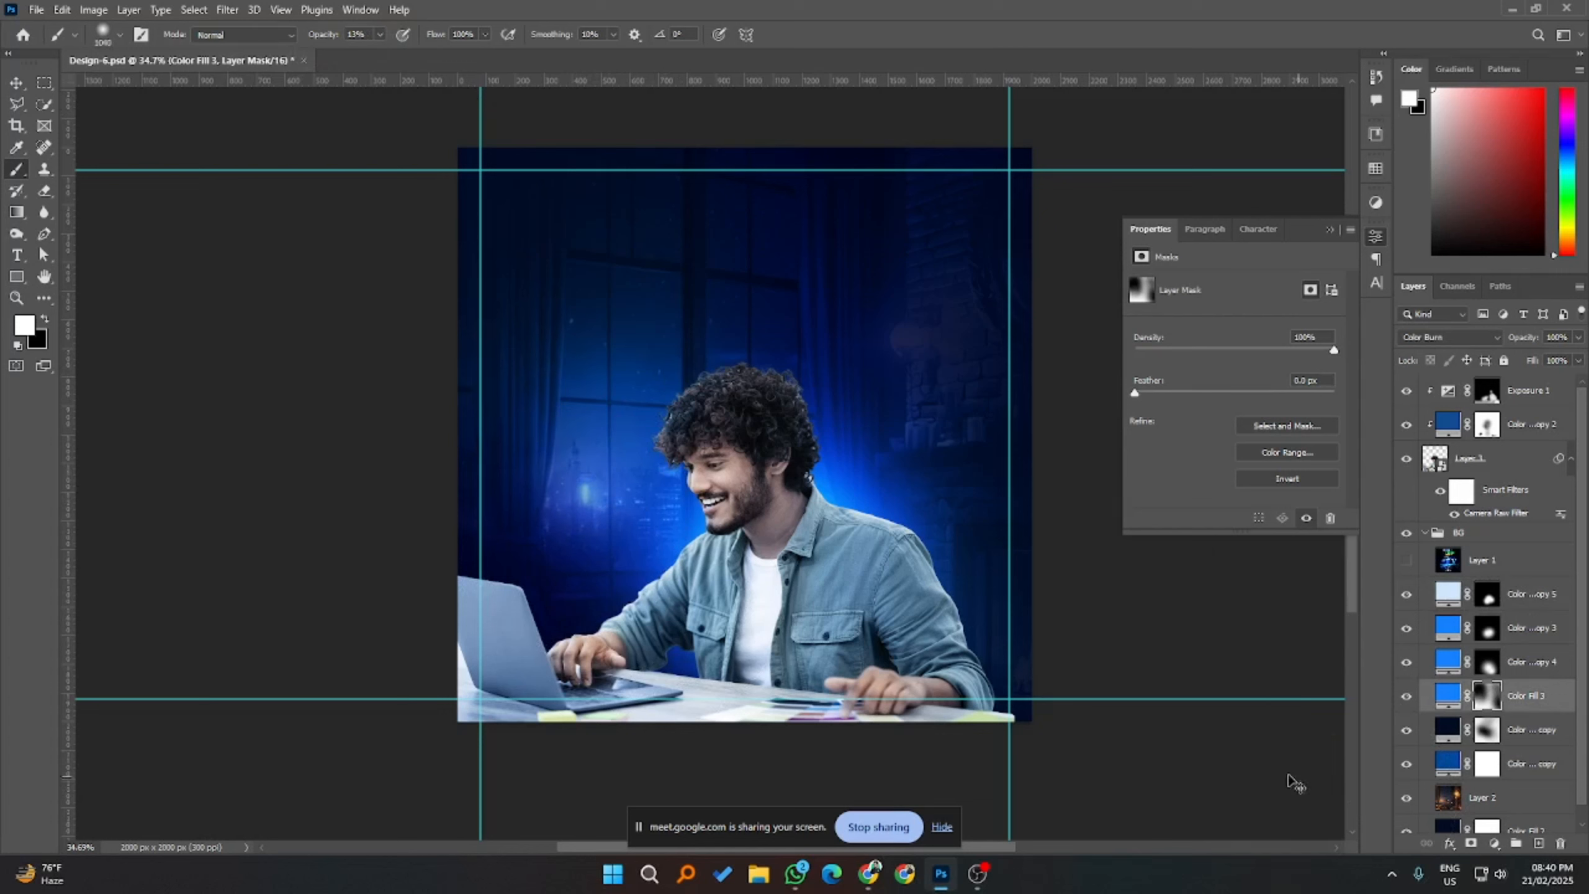
pyautogui.hotkey('ctrl', '2')
# - Reduce the brush to about 470 px and touch up the masks of Color Fill 3 copies 3, 4 and 5 beside the man's face
pyautogui.click(1484, 731)
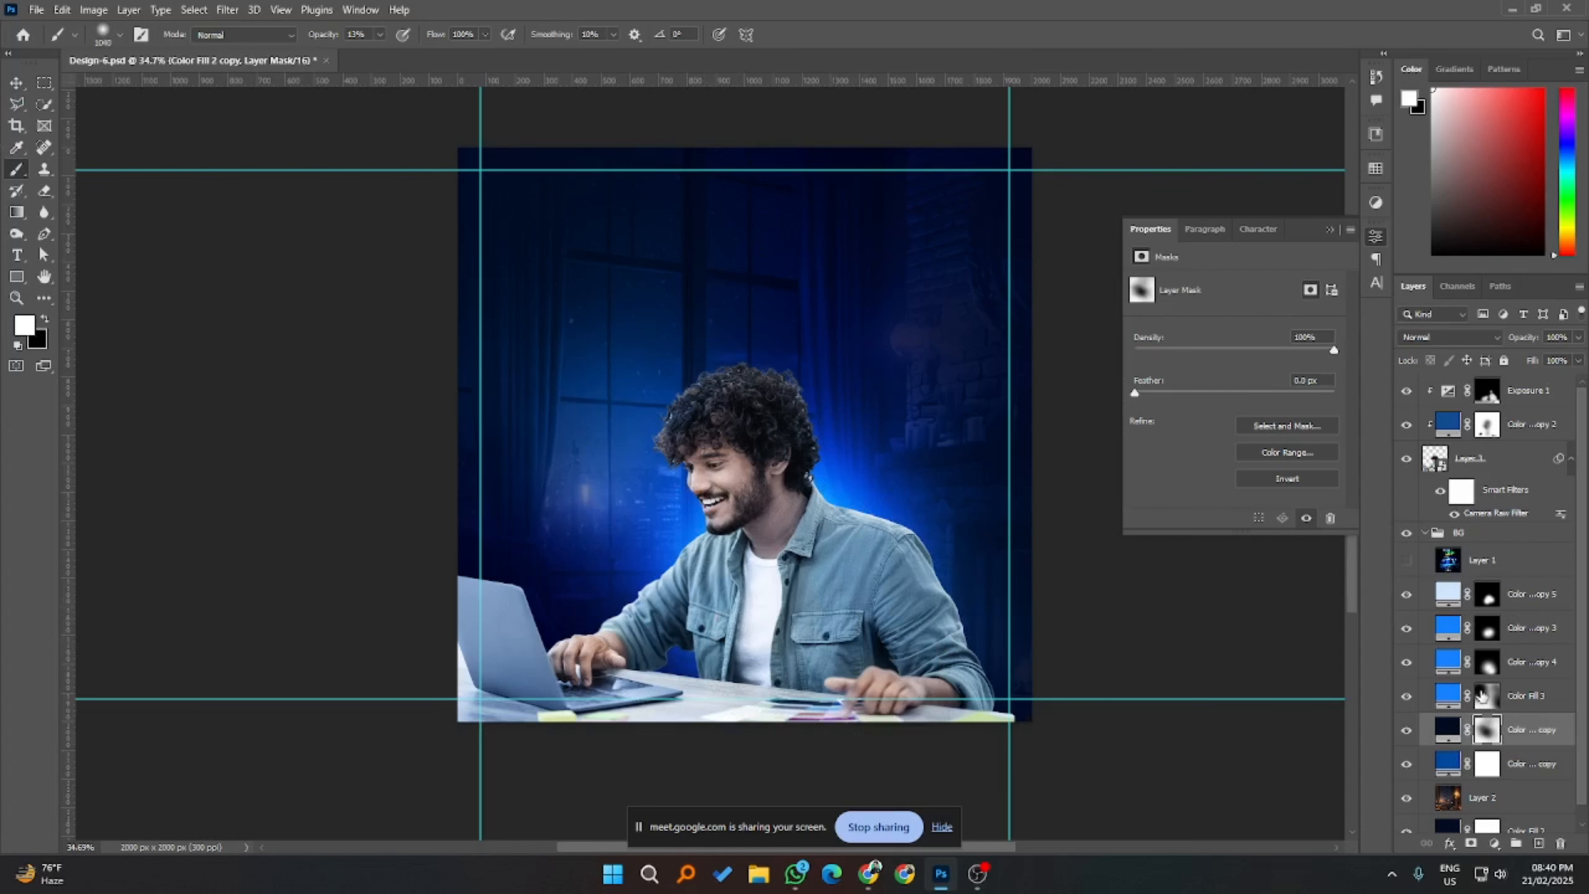
pyautogui.click(1485, 666)
pyautogui.press('[')
pyautogui.press('[')
pyautogui.press('[')
pyautogui.press('[')
pyautogui.press('[')
pyautogui.press('[')
pyautogui.press('[')
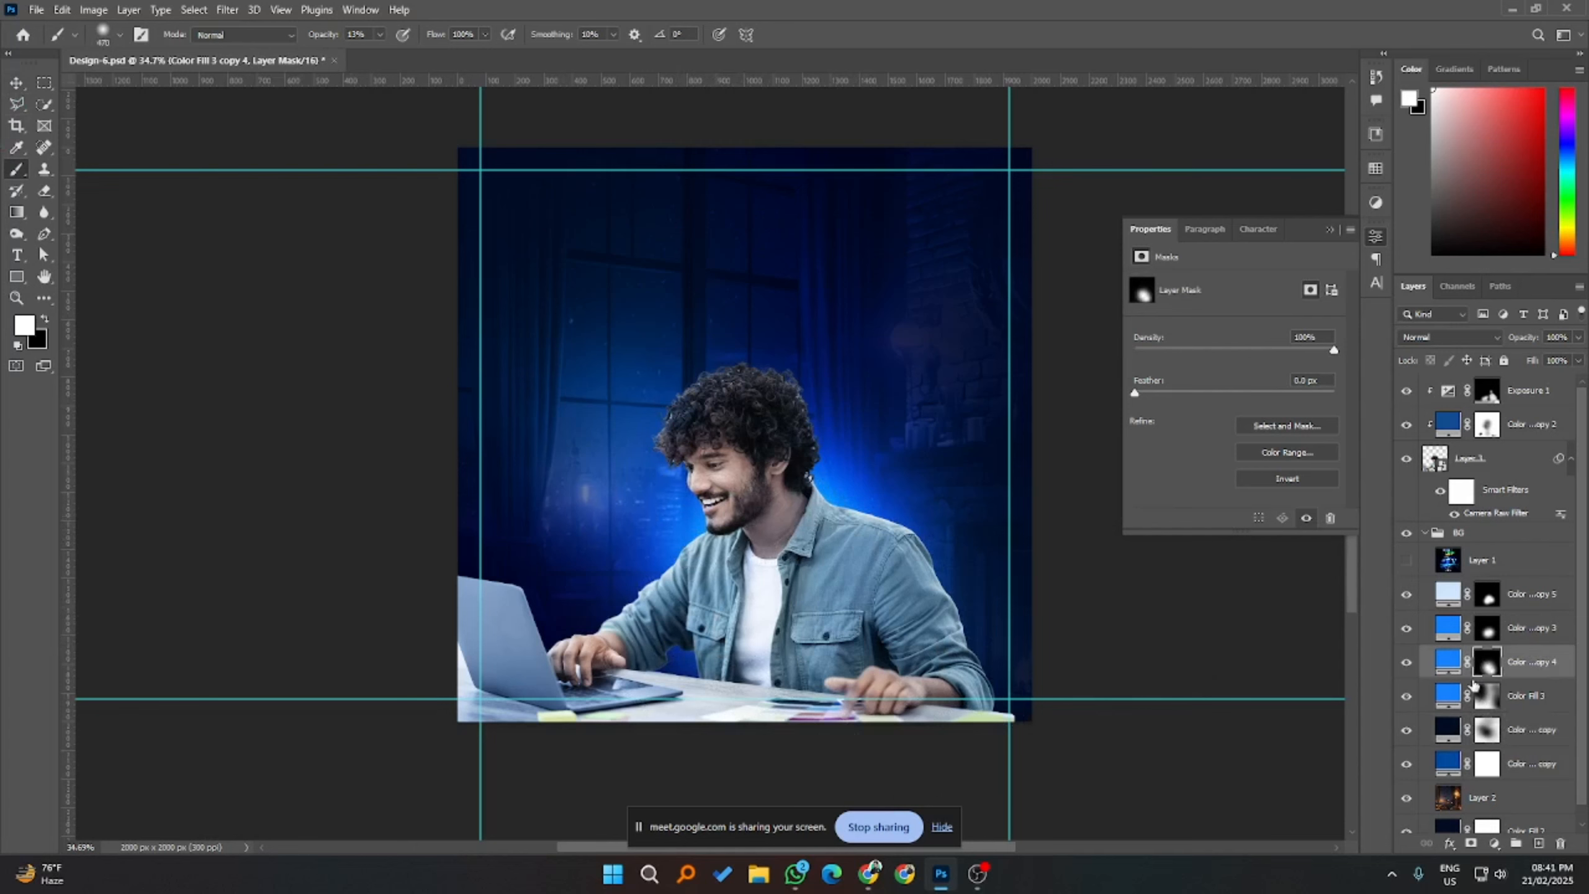
pyautogui.click(1484, 630)
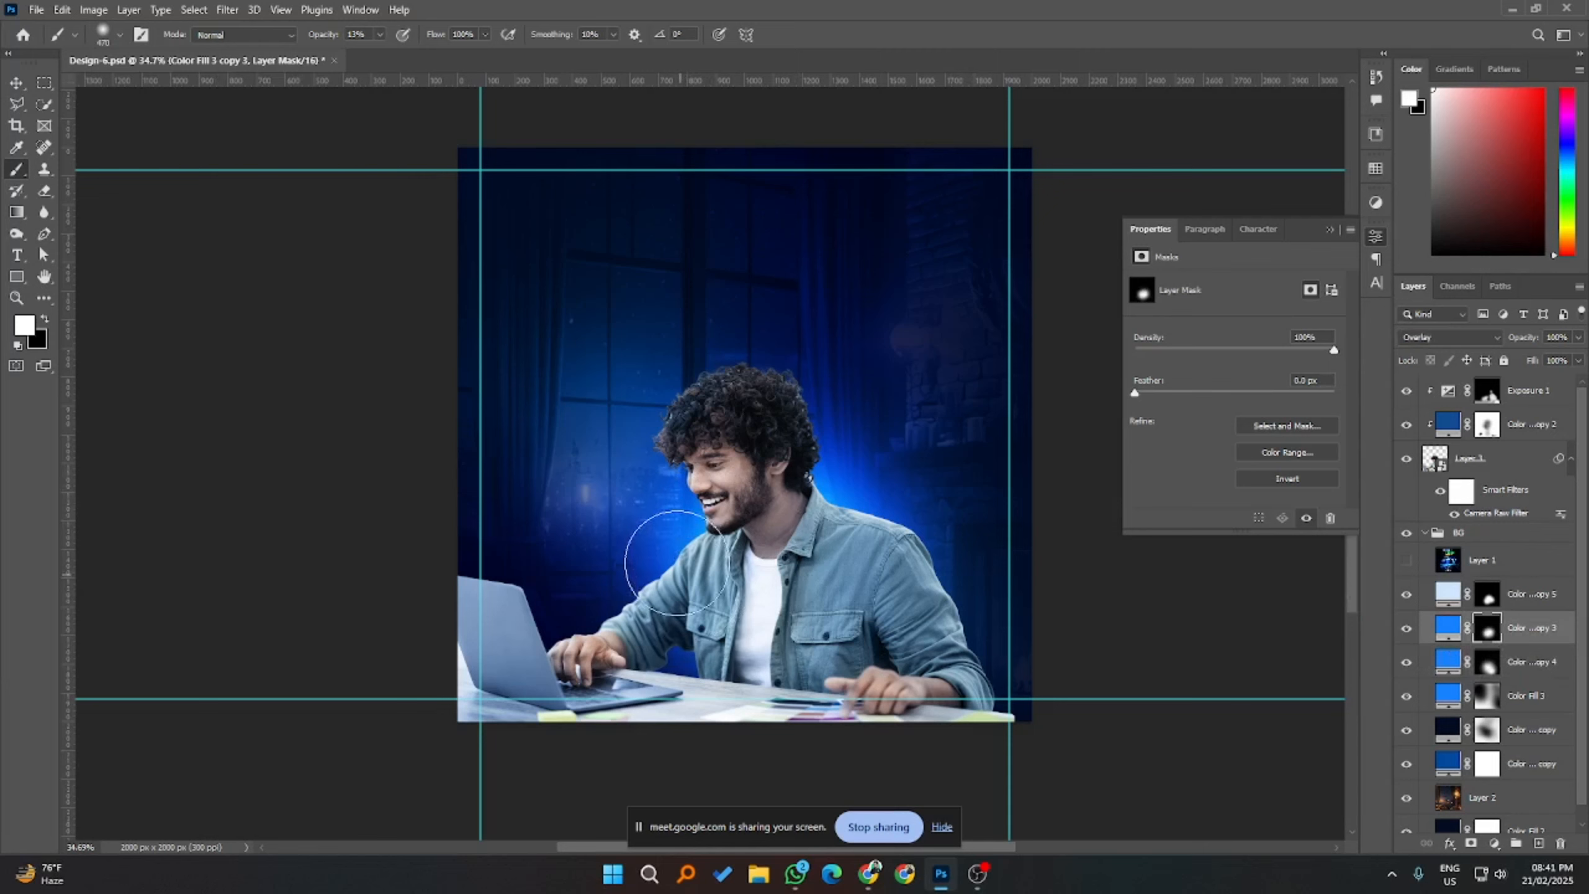
pyautogui.press('x')
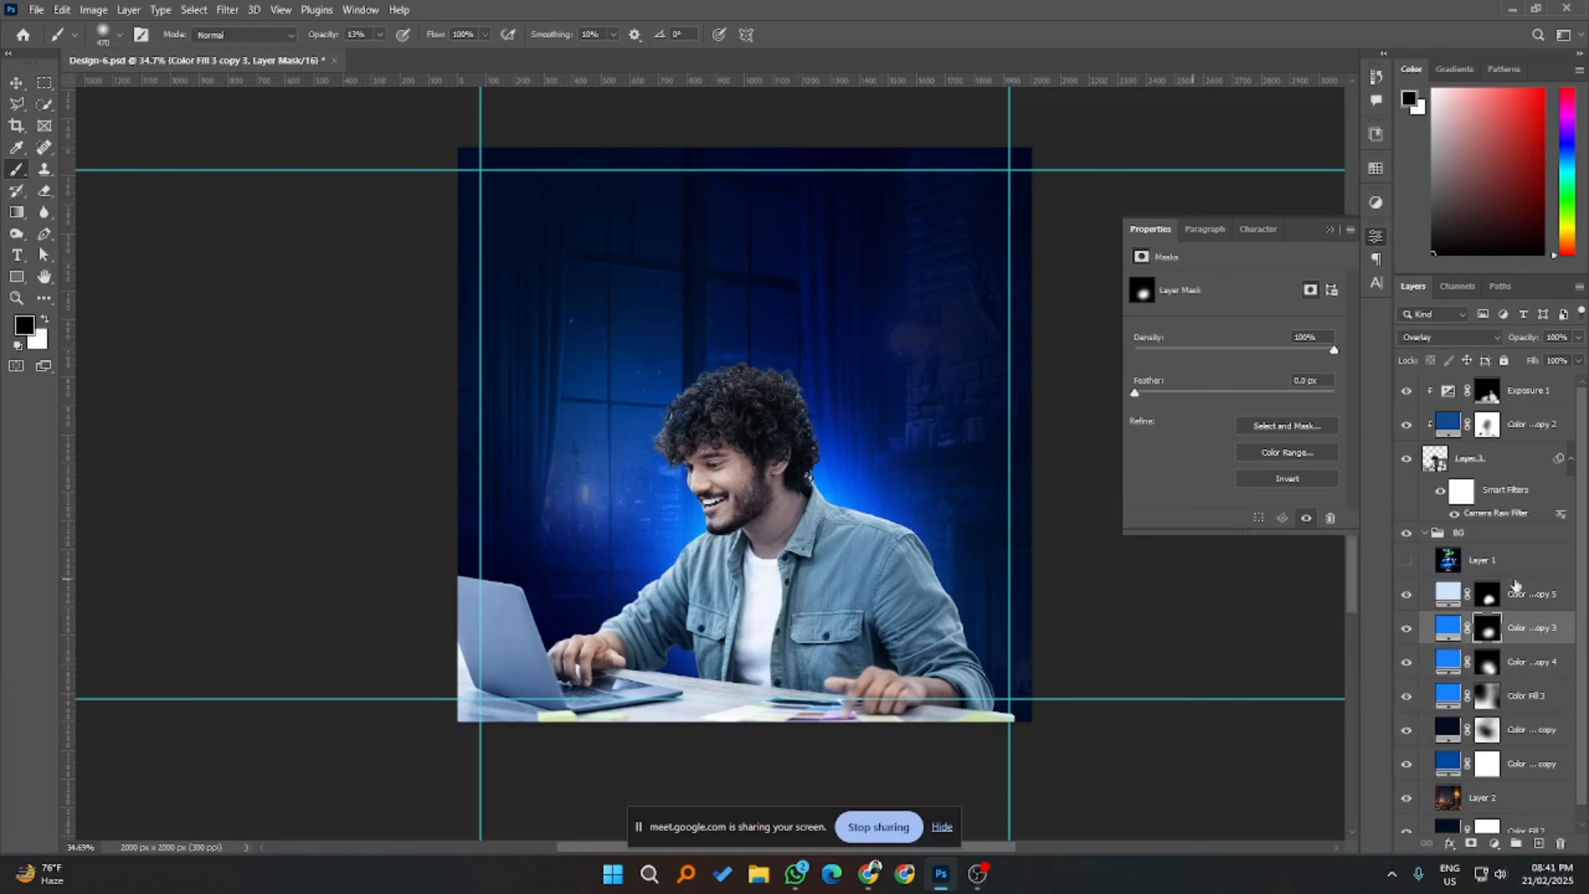
pyautogui.click(1485, 667)
pyautogui.click(1486, 602)
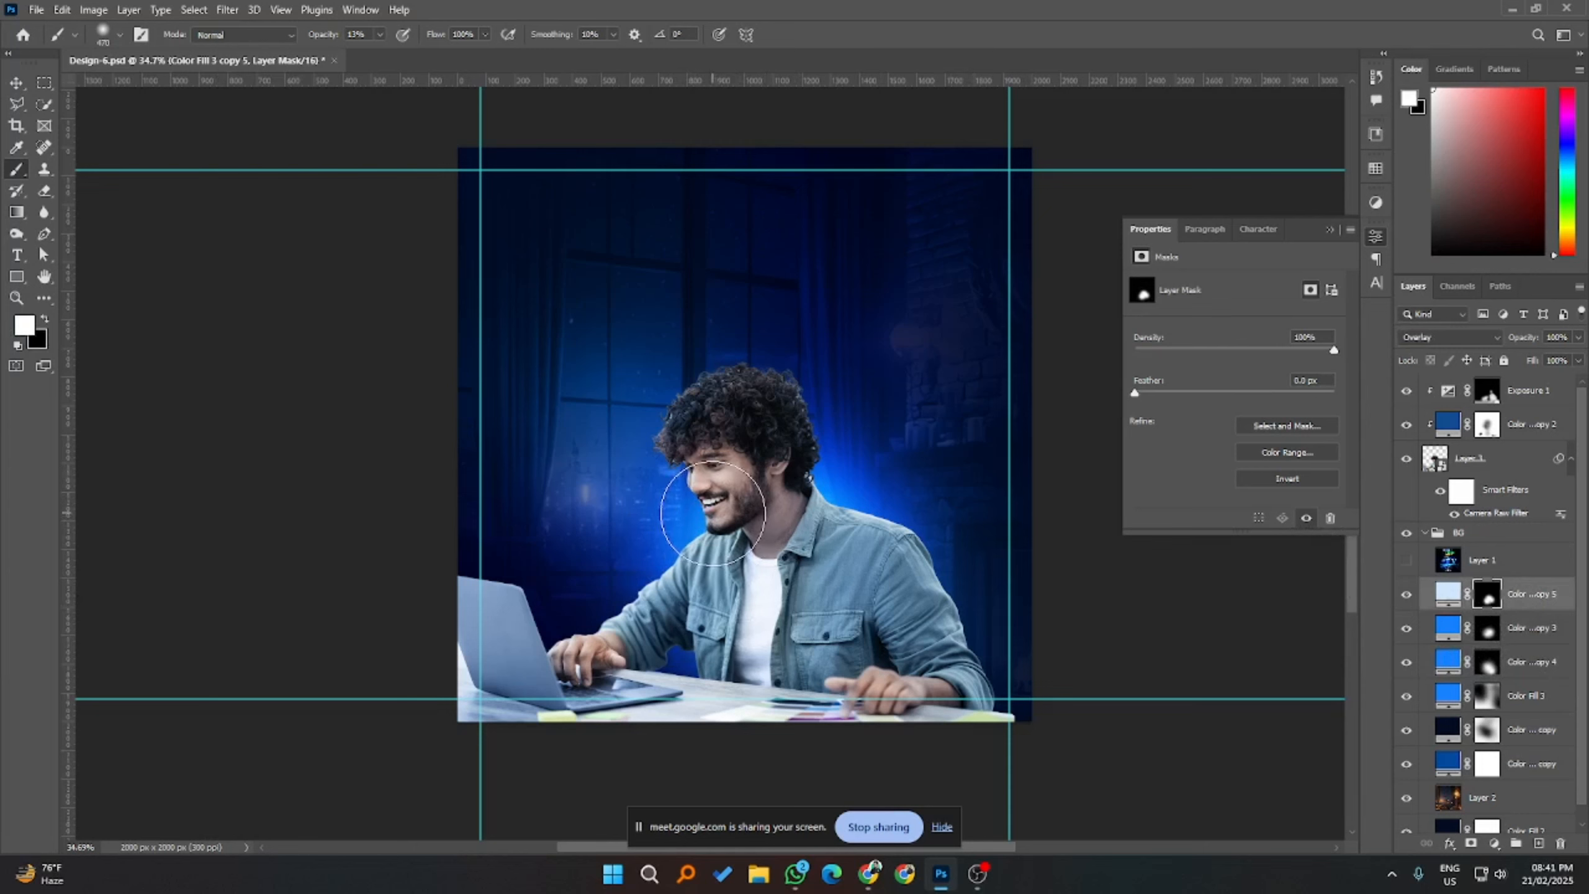
pyautogui.click(1486, 628)
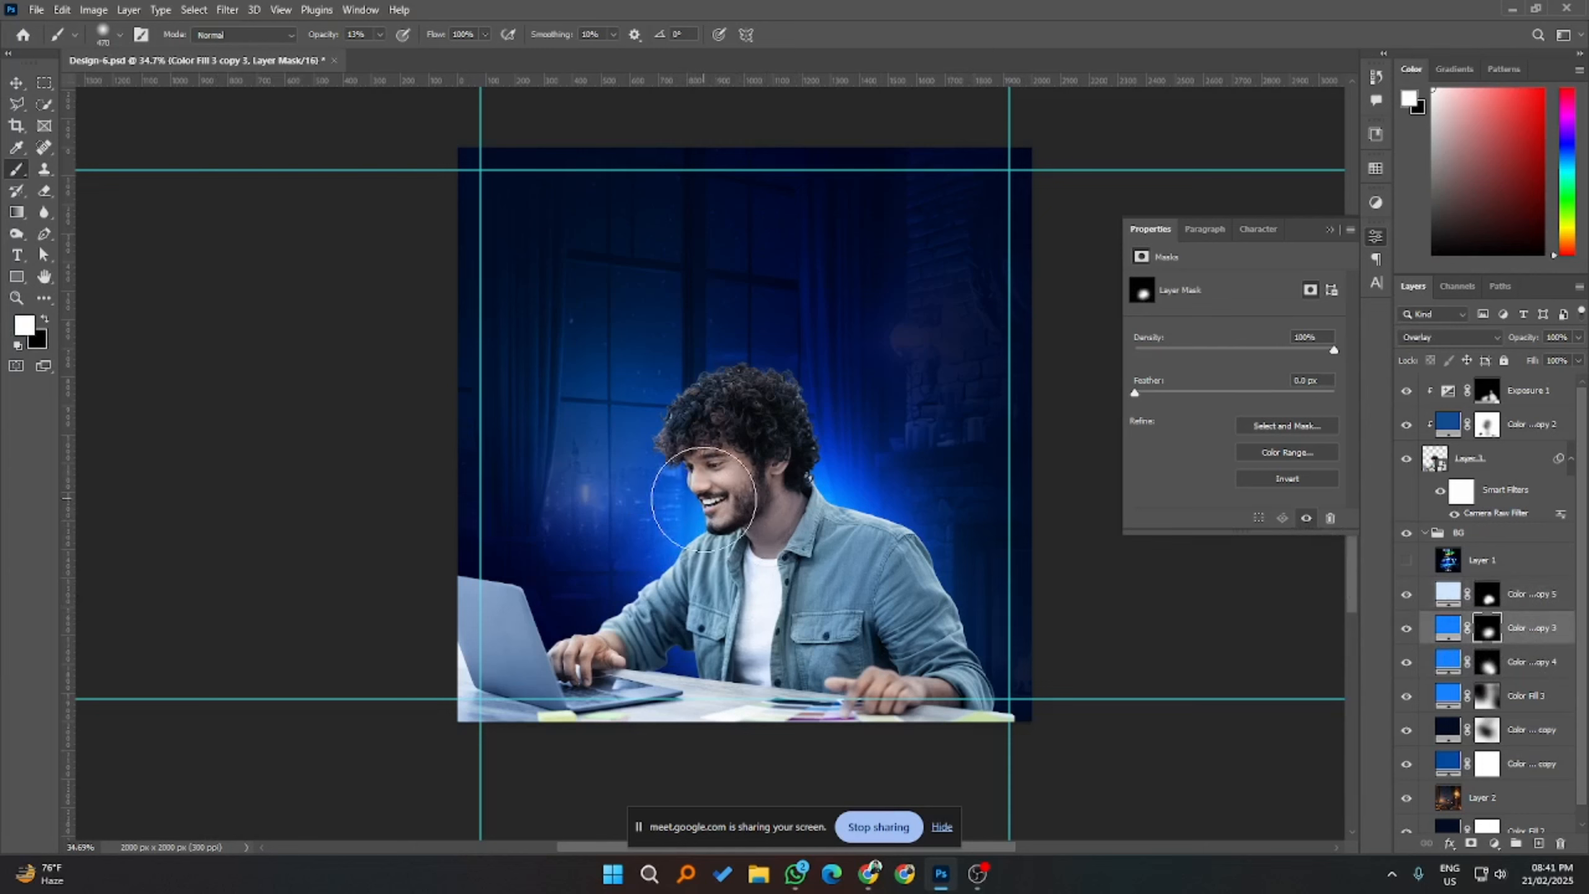
pyautogui.click(1522, 662)
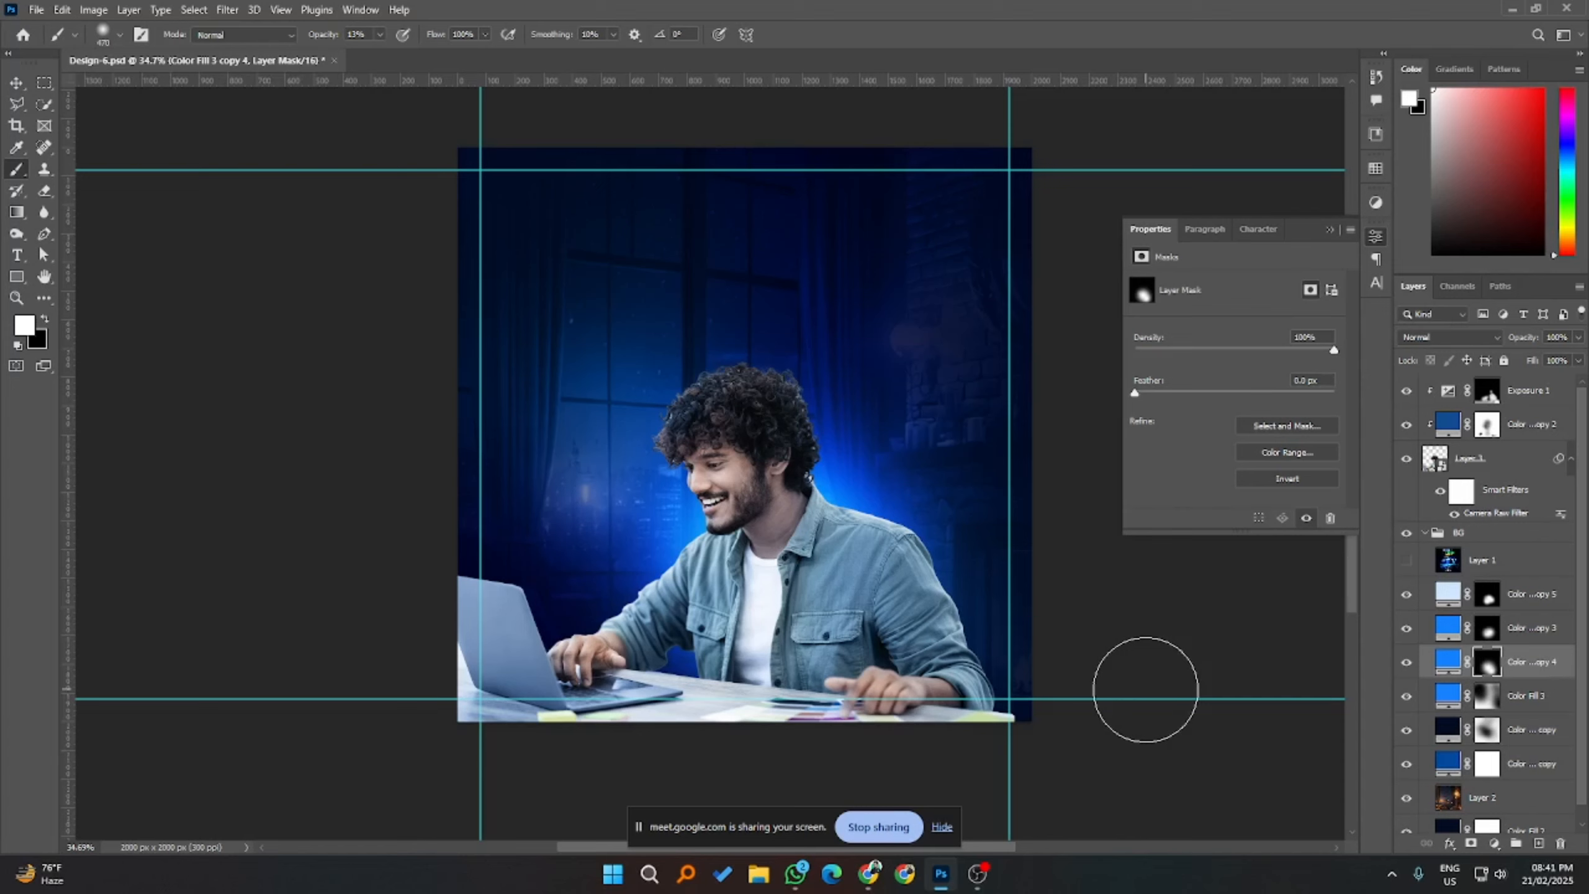
# - Duplicate Color Fill 3 copy 3, set the duplicate's blend mode to Color Dodge, and compare the image with and without it
pyautogui.click(1504, 634)
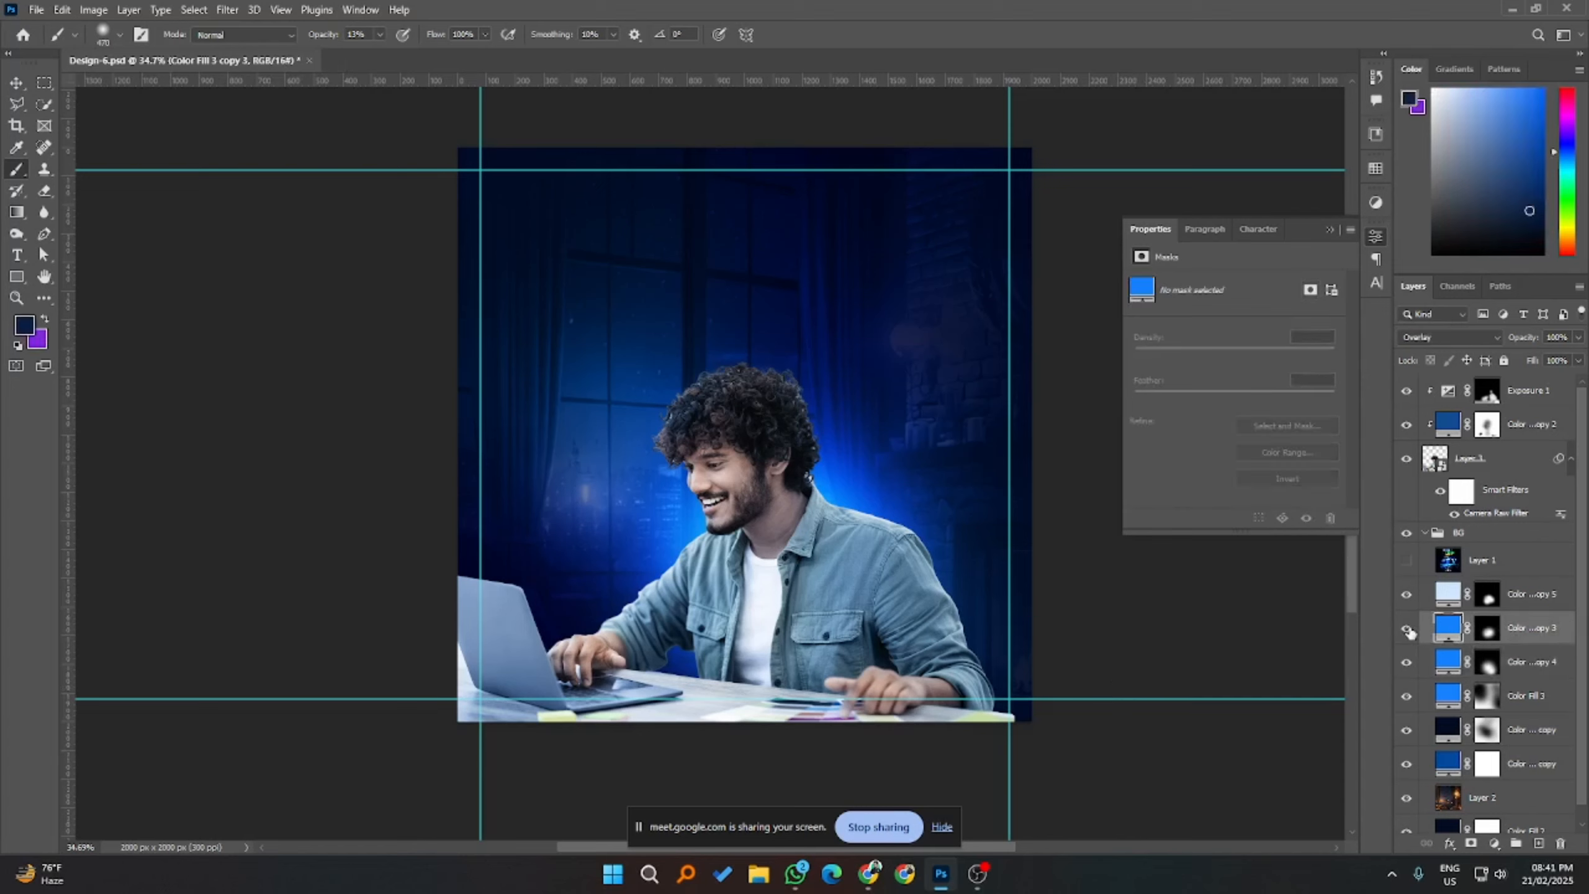
pyautogui.click(1408, 631)
pyautogui.hotkey('ctrl', 'j')
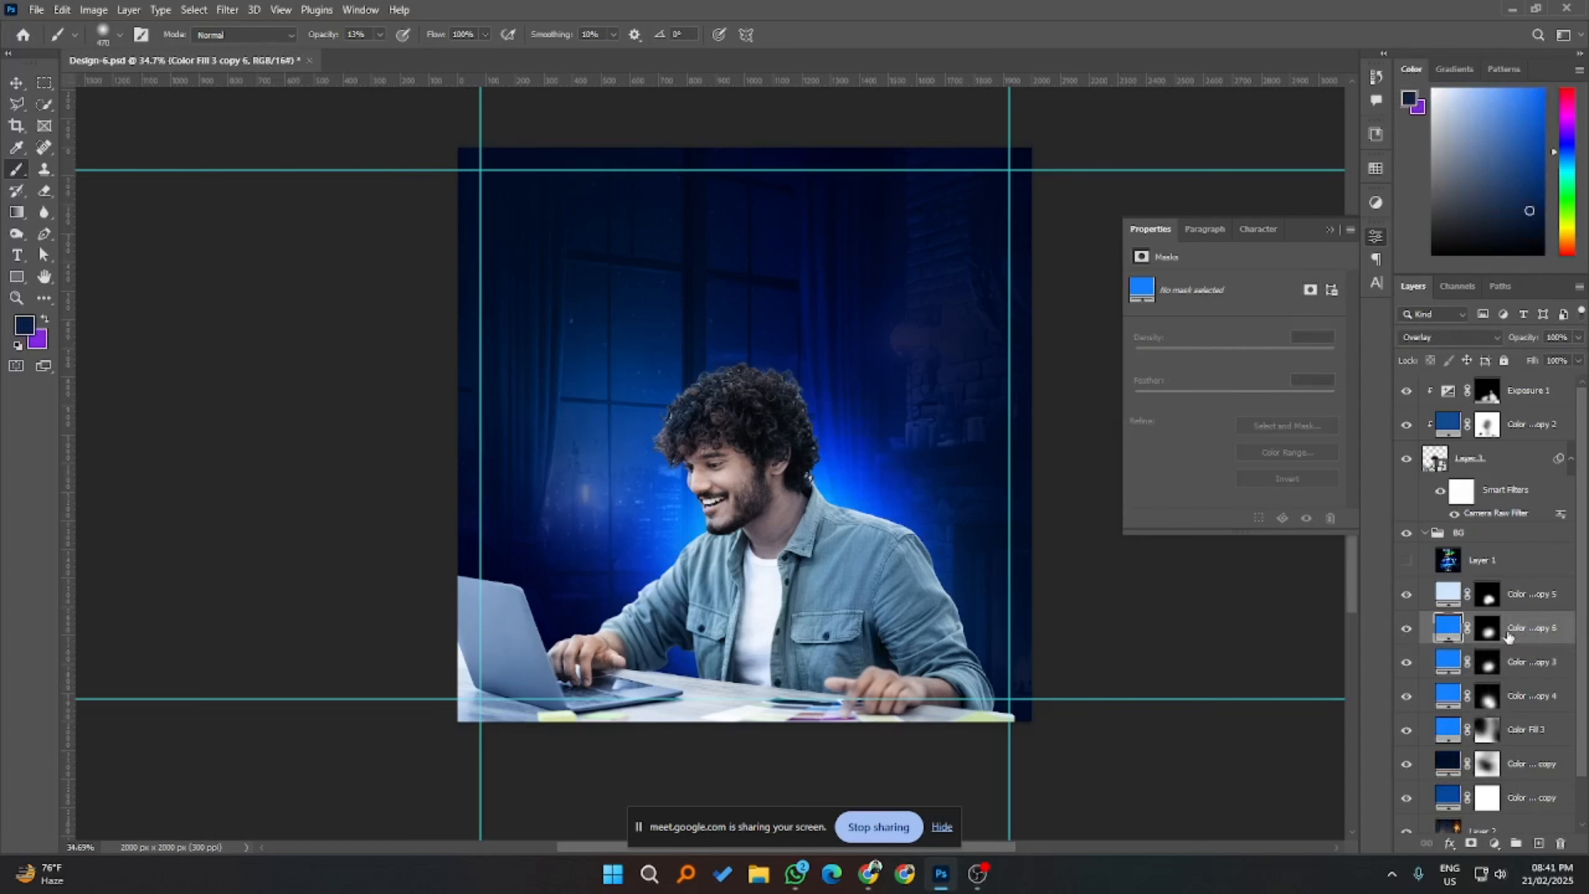
pyautogui.click(1462, 341)
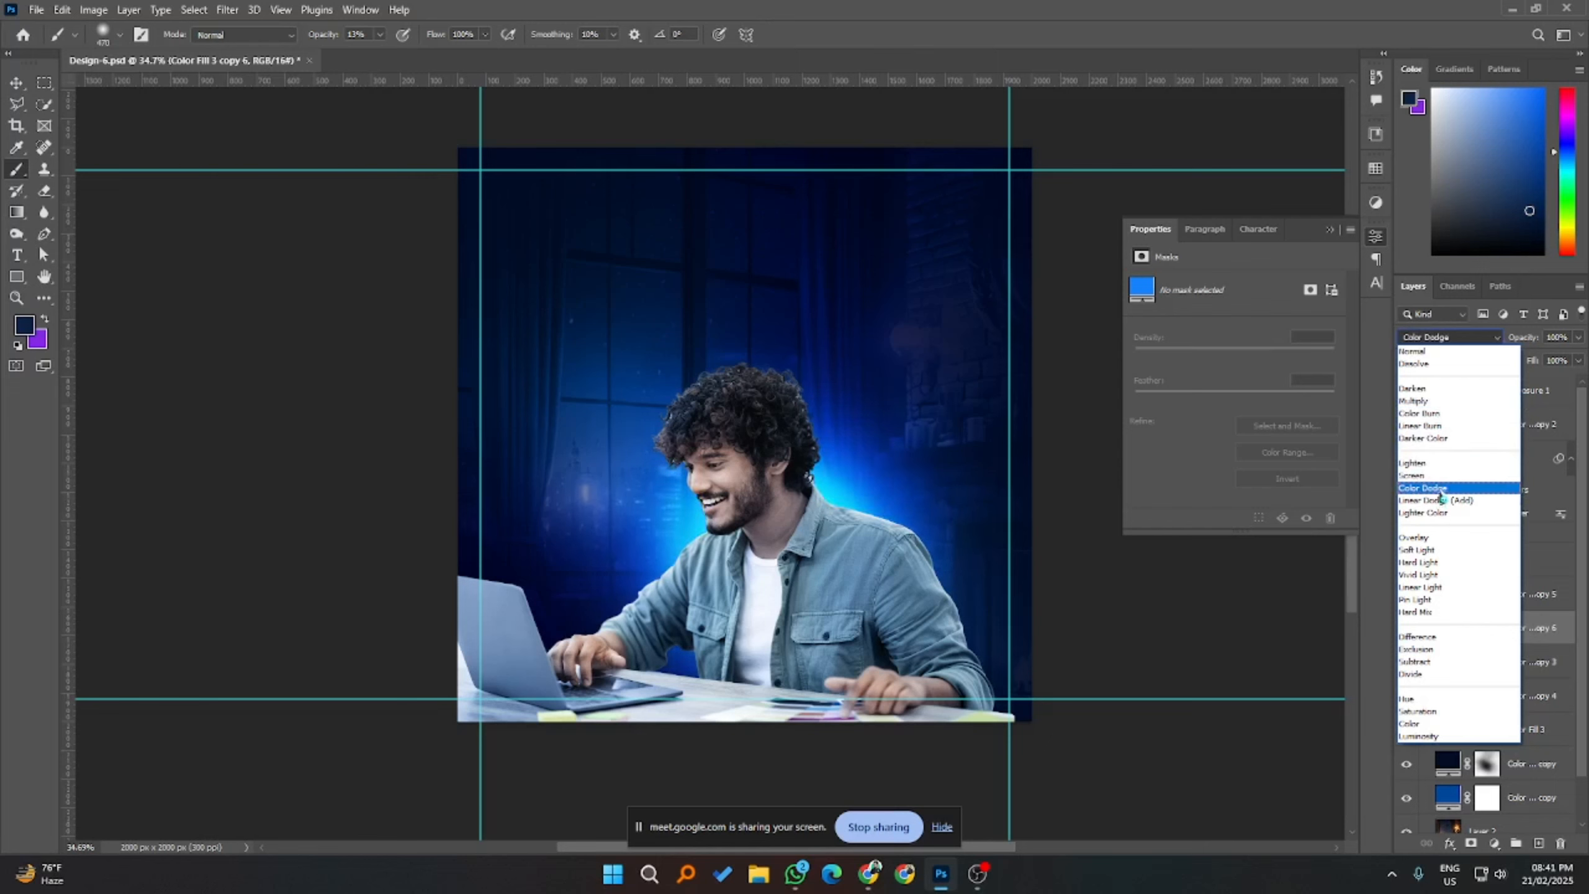
pyautogui.click(1440, 493)
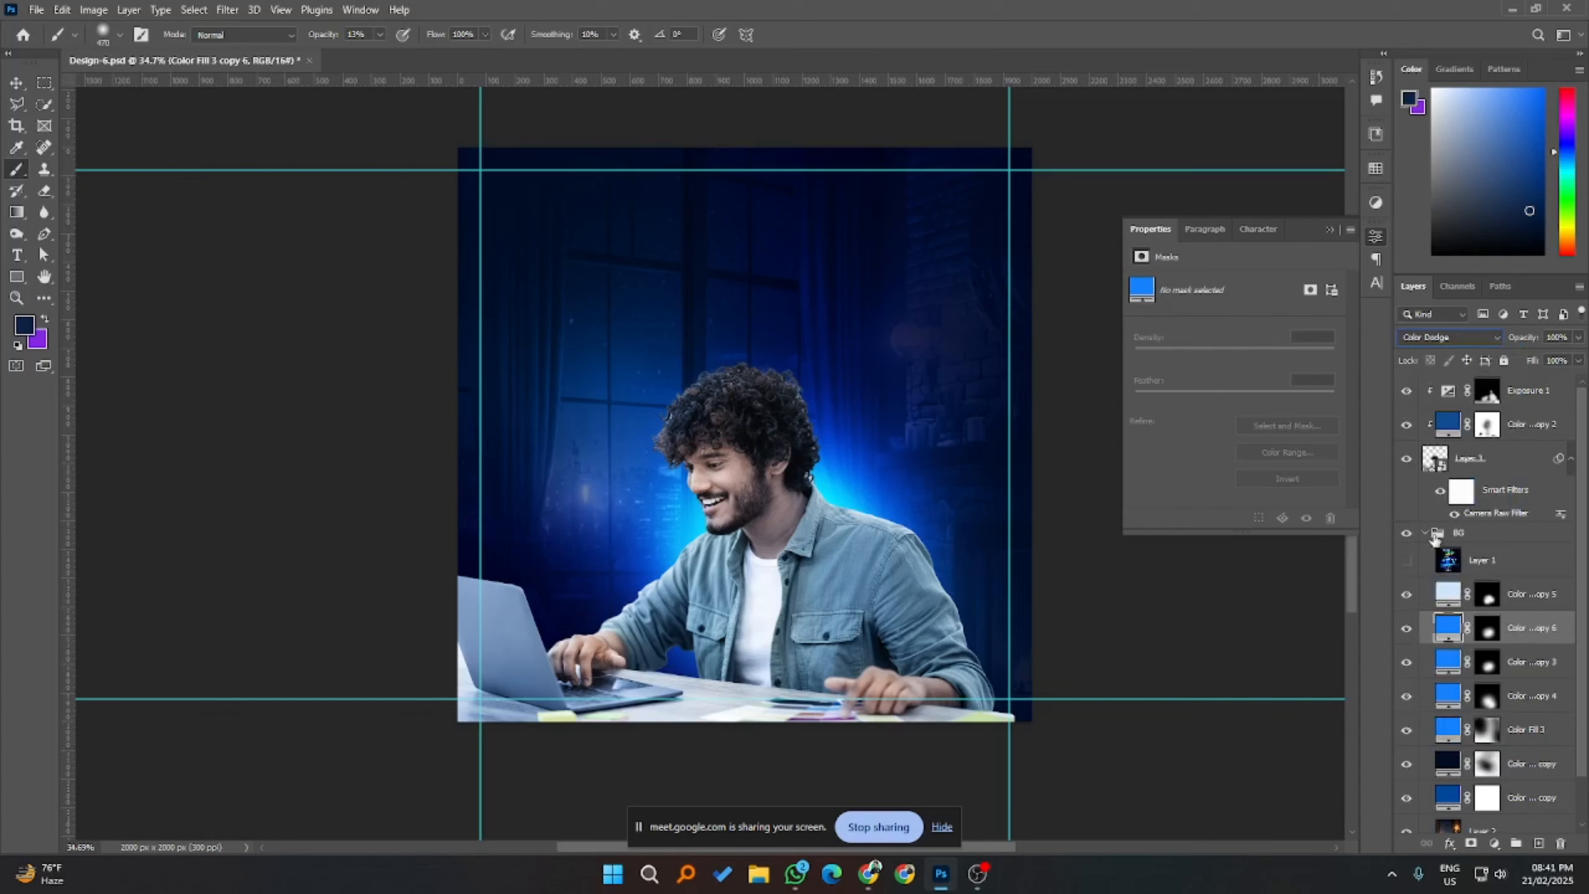
pyautogui.click(1406, 628)
pyautogui.click(1406, 628)
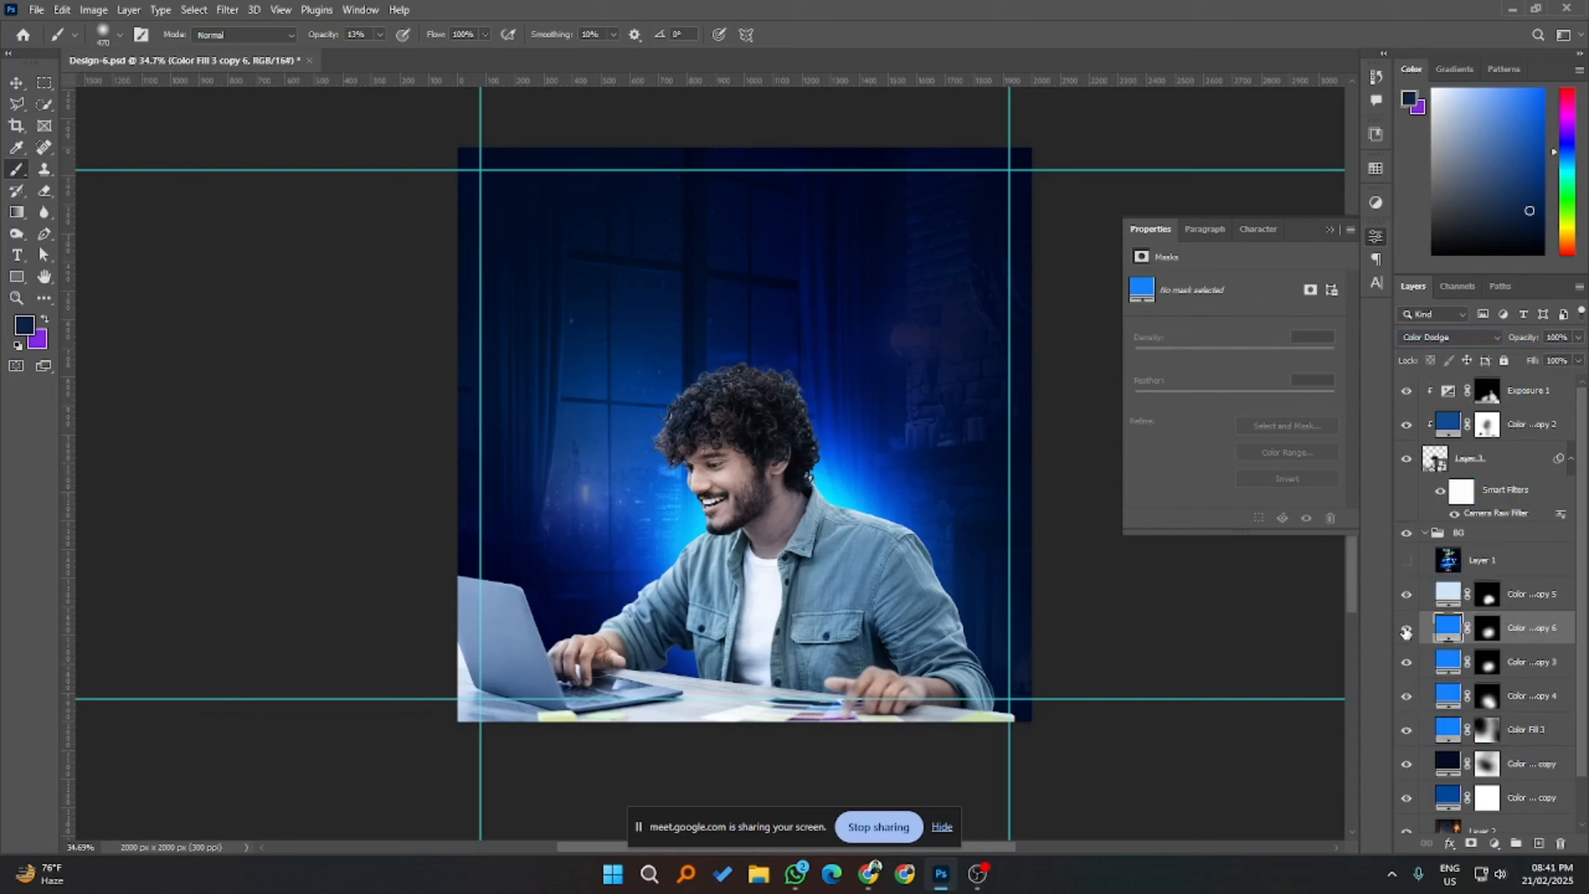
# - Compare the image with and without Color Fill 3 copy 5, and set that layer's opacity to 30%
pyautogui.click(1402, 598)
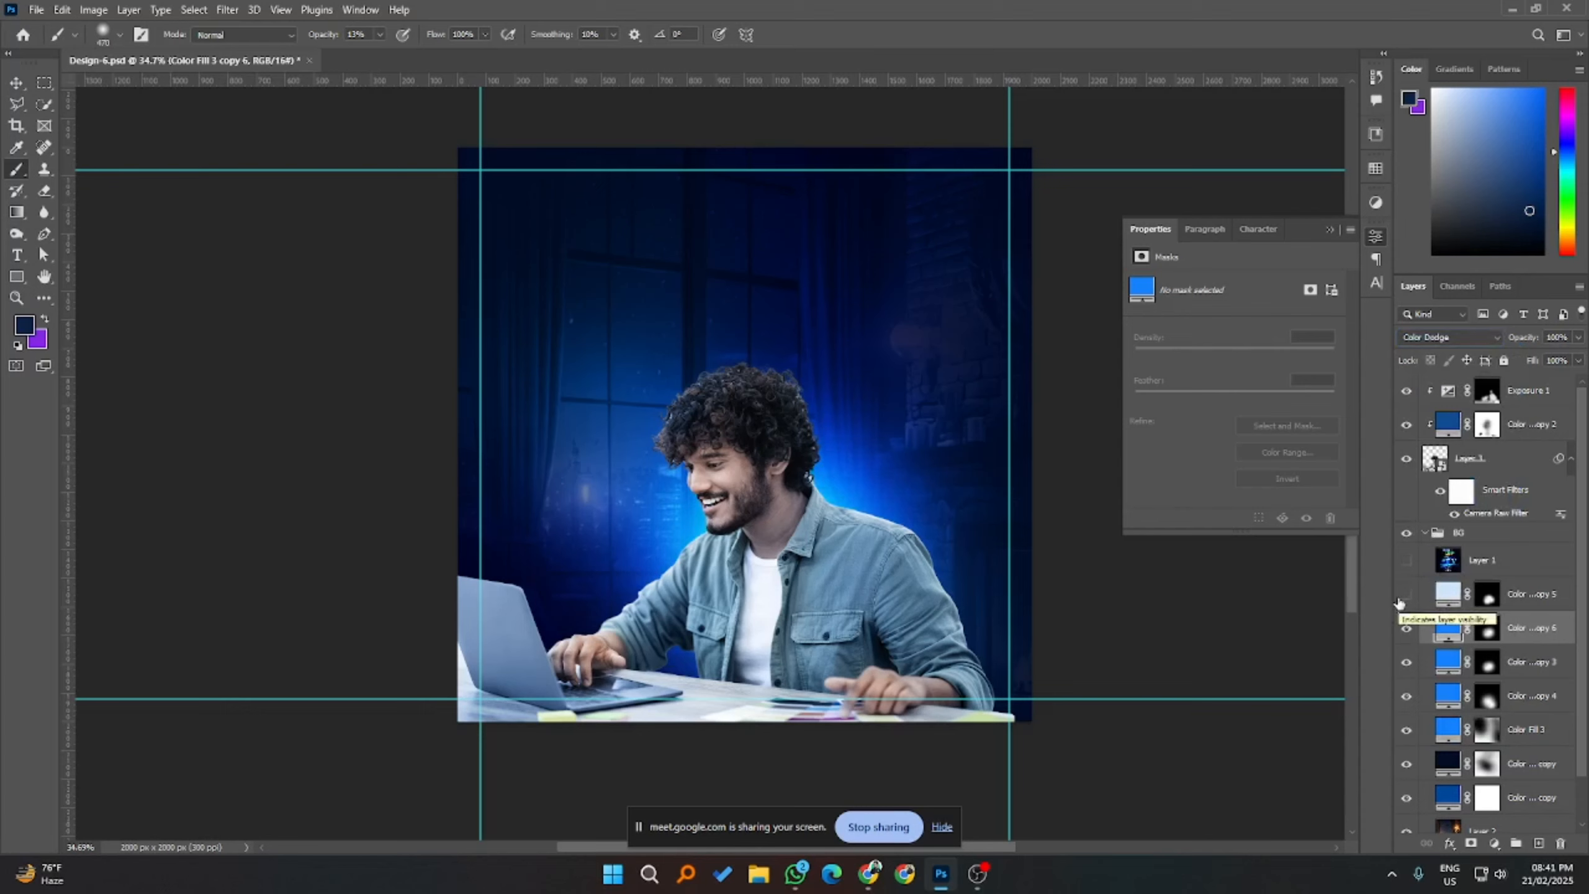
pyautogui.click(1401, 595)
pyautogui.click(1401, 598)
pyautogui.click(1401, 598)
pyautogui.click(1554, 600)
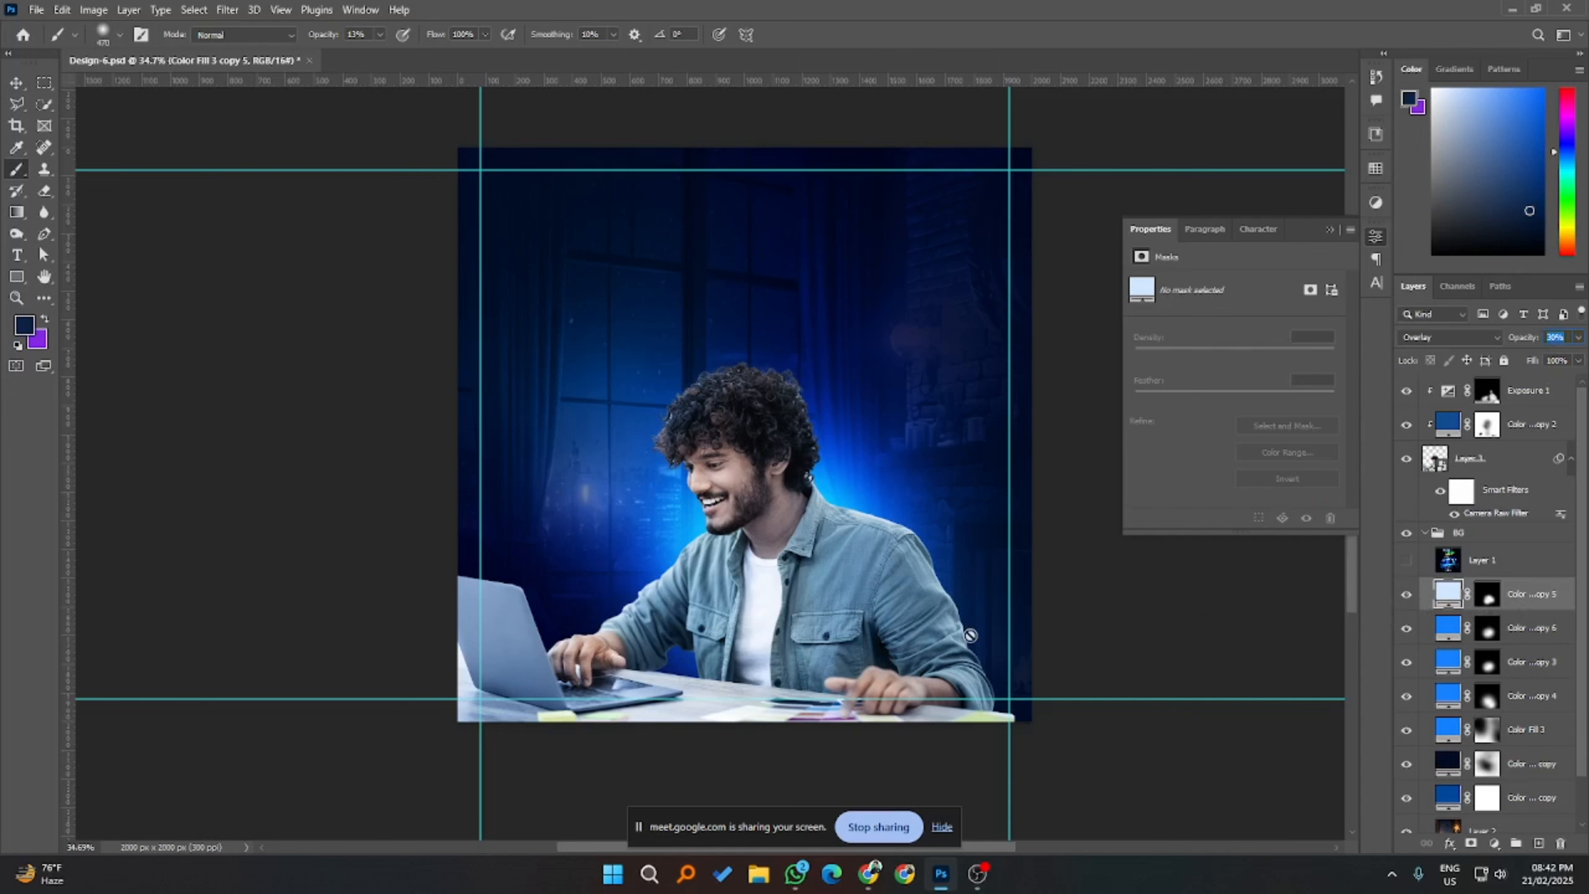
# - Compare the image with and without the Color Fill 3 layer to examine its effect on the background
pyautogui.click(1484, 630)
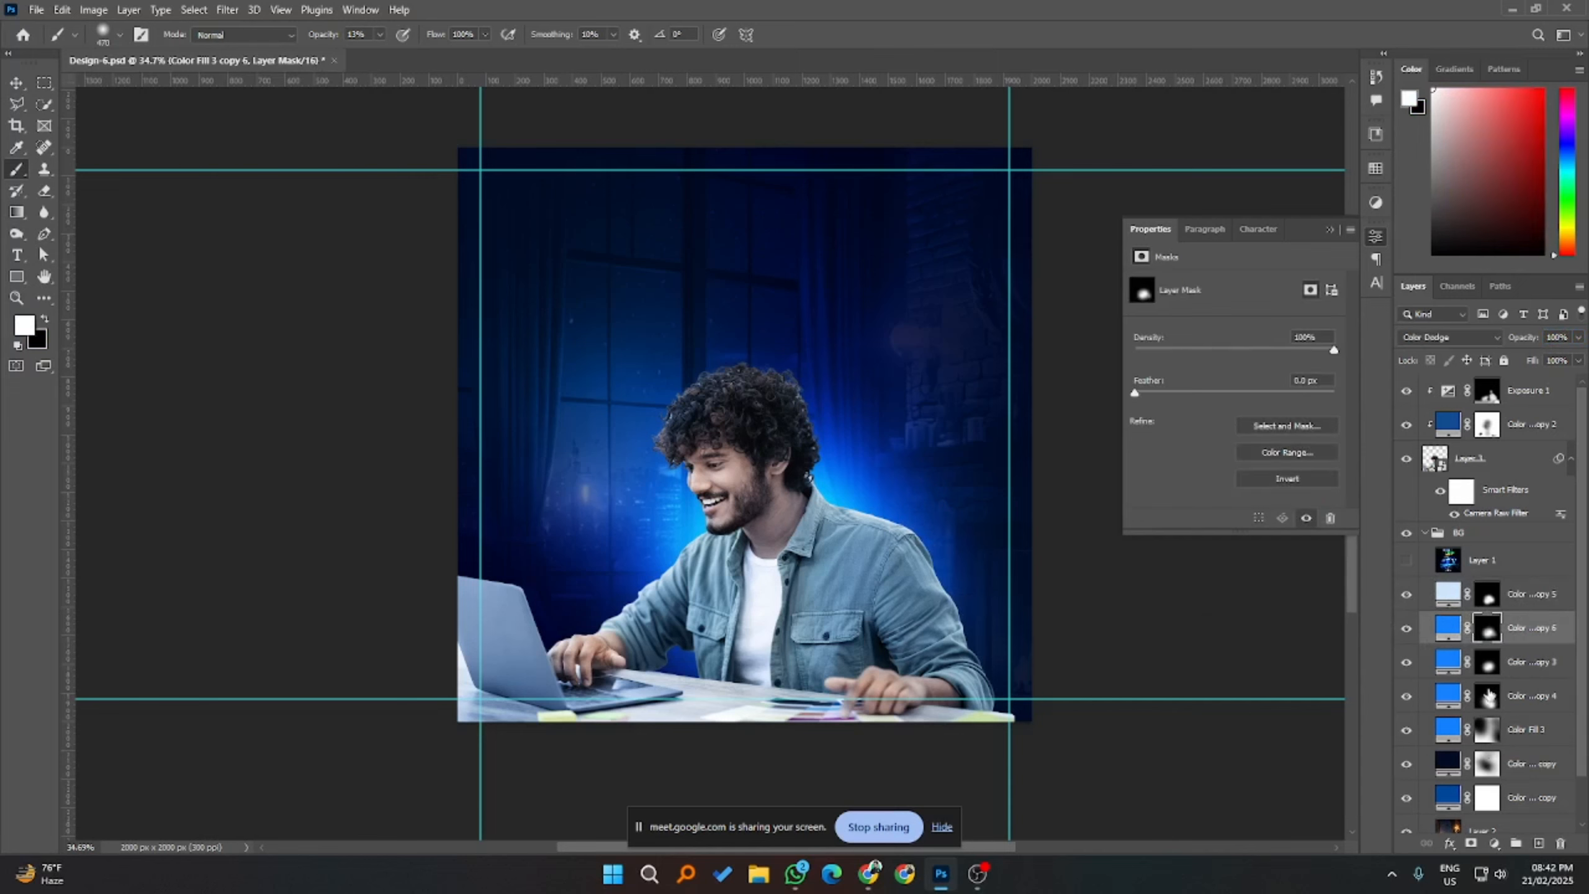
pyautogui.click(1487, 664)
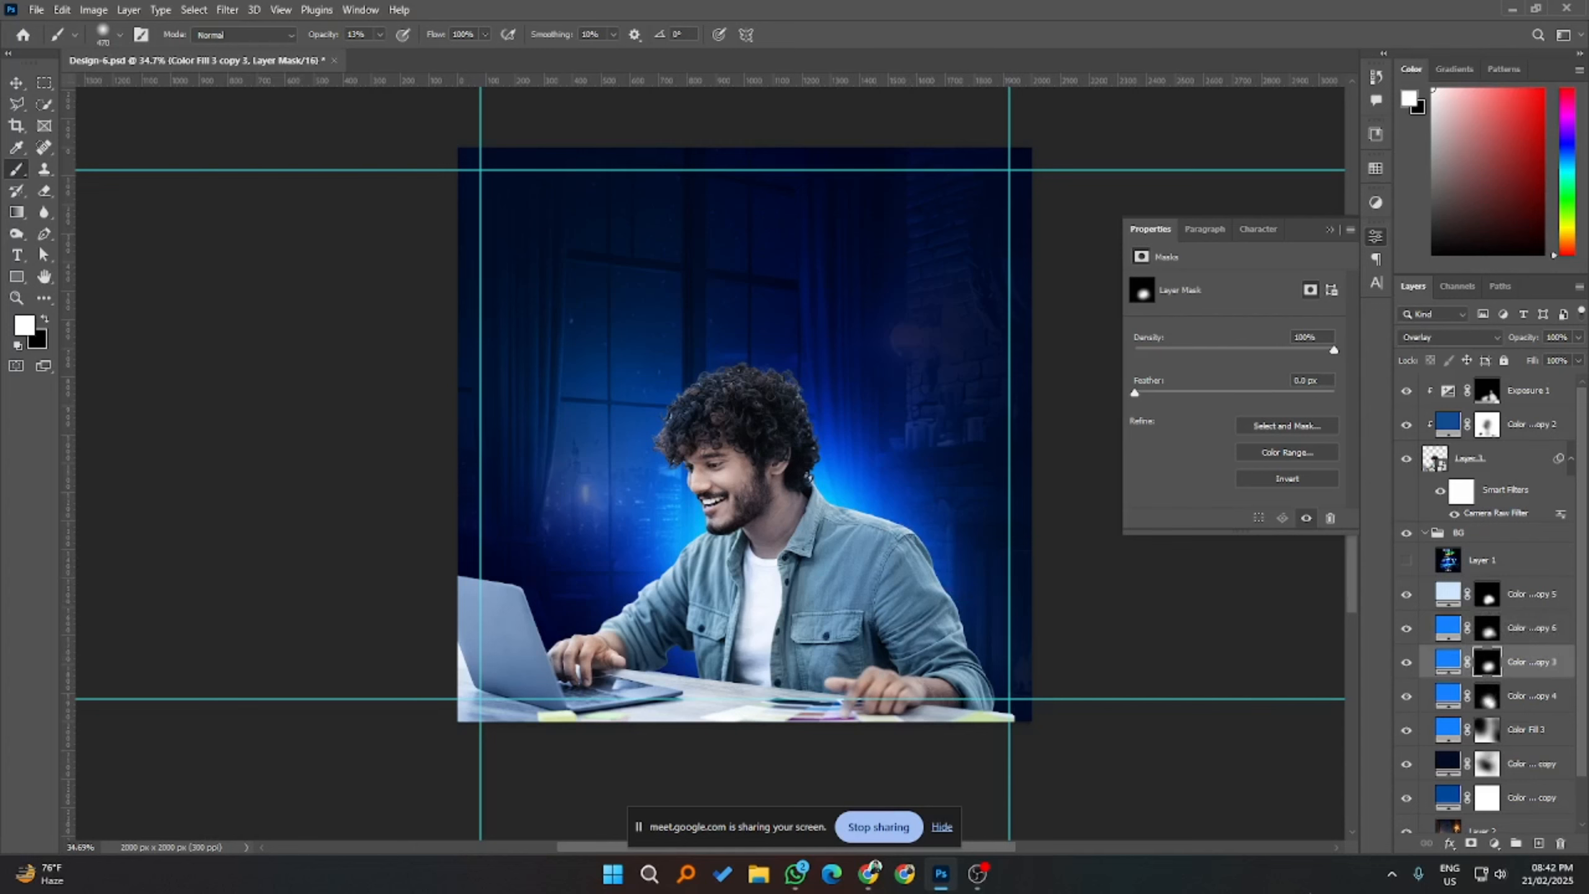
pyautogui.click(1522, 739)
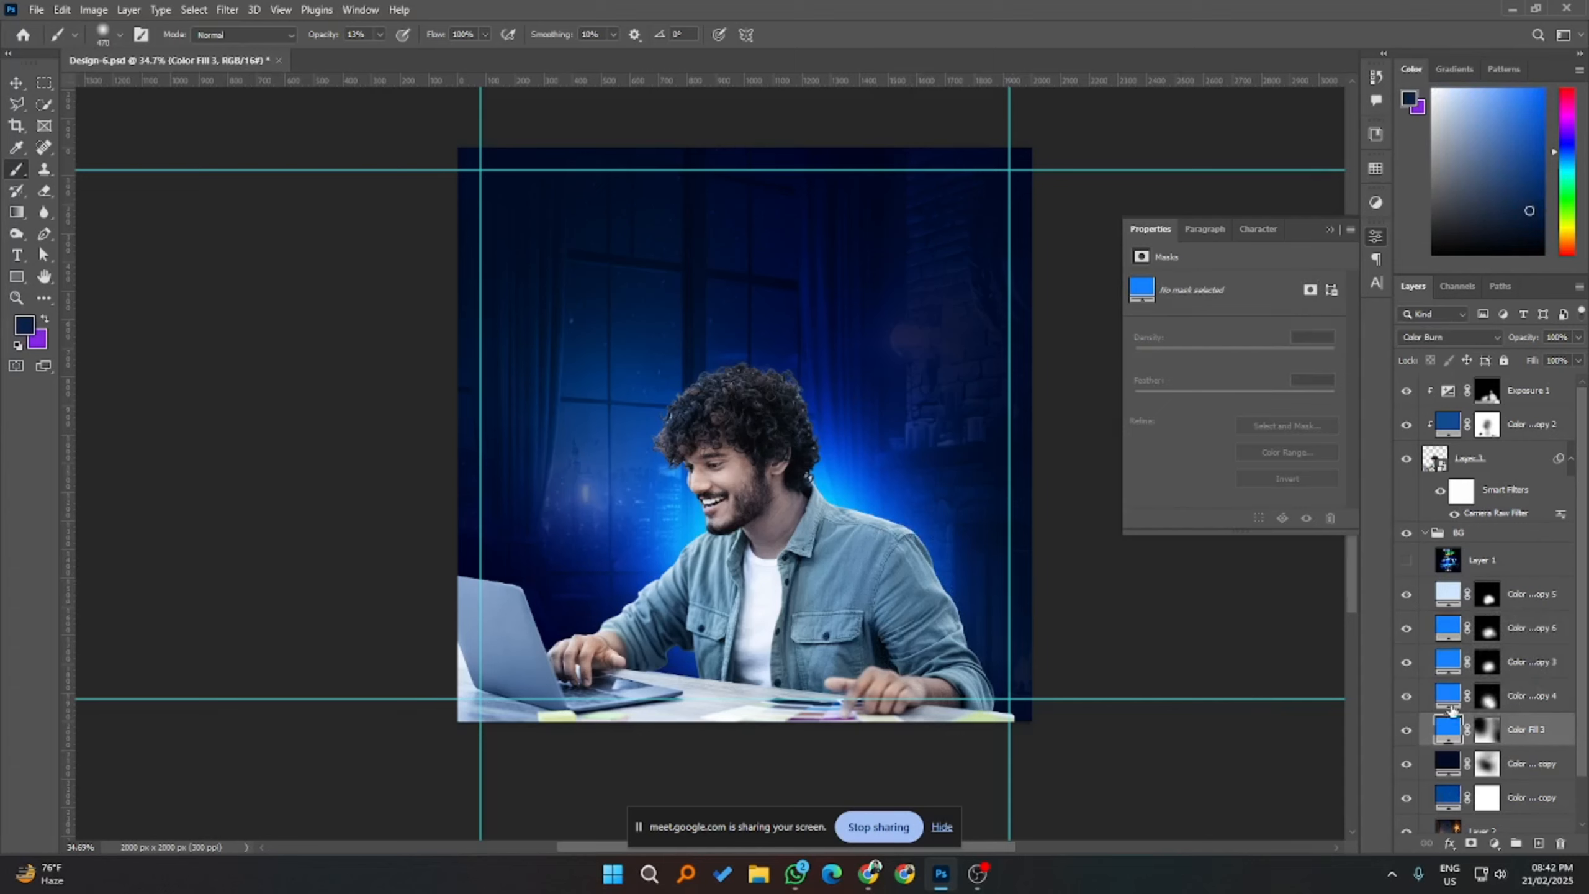
pyautogui.click(1408, 736)
pyautogui.click(1408, 736)
pyautogui.click(1408, 736)
pyautogui.click(1409, 736)
pyautogui.click(1405, 732)
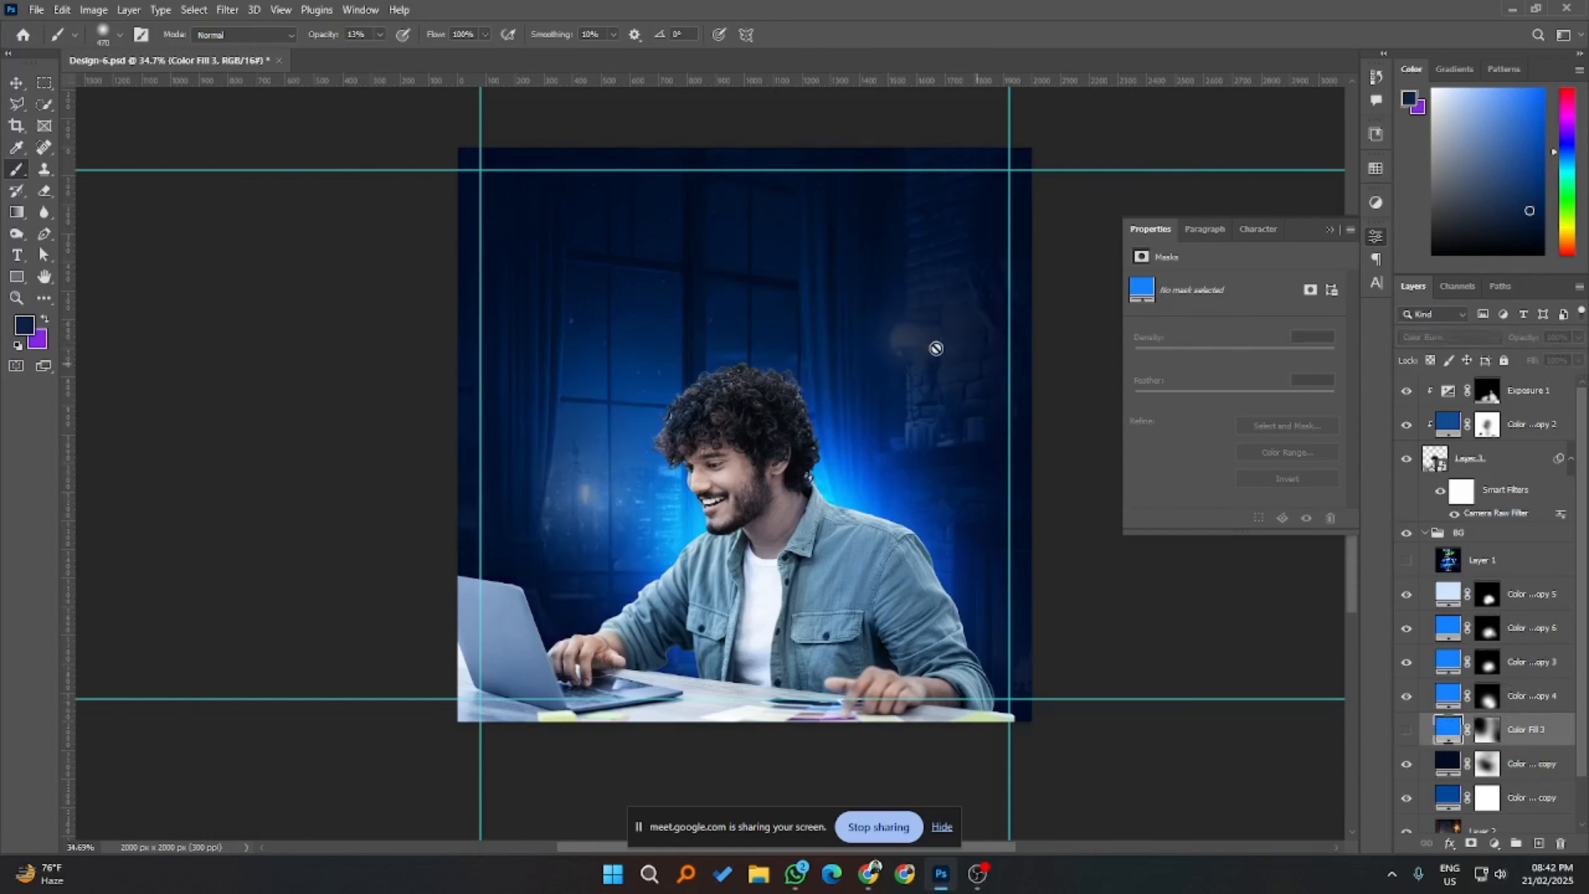
pyautogui.click(1405, 736)
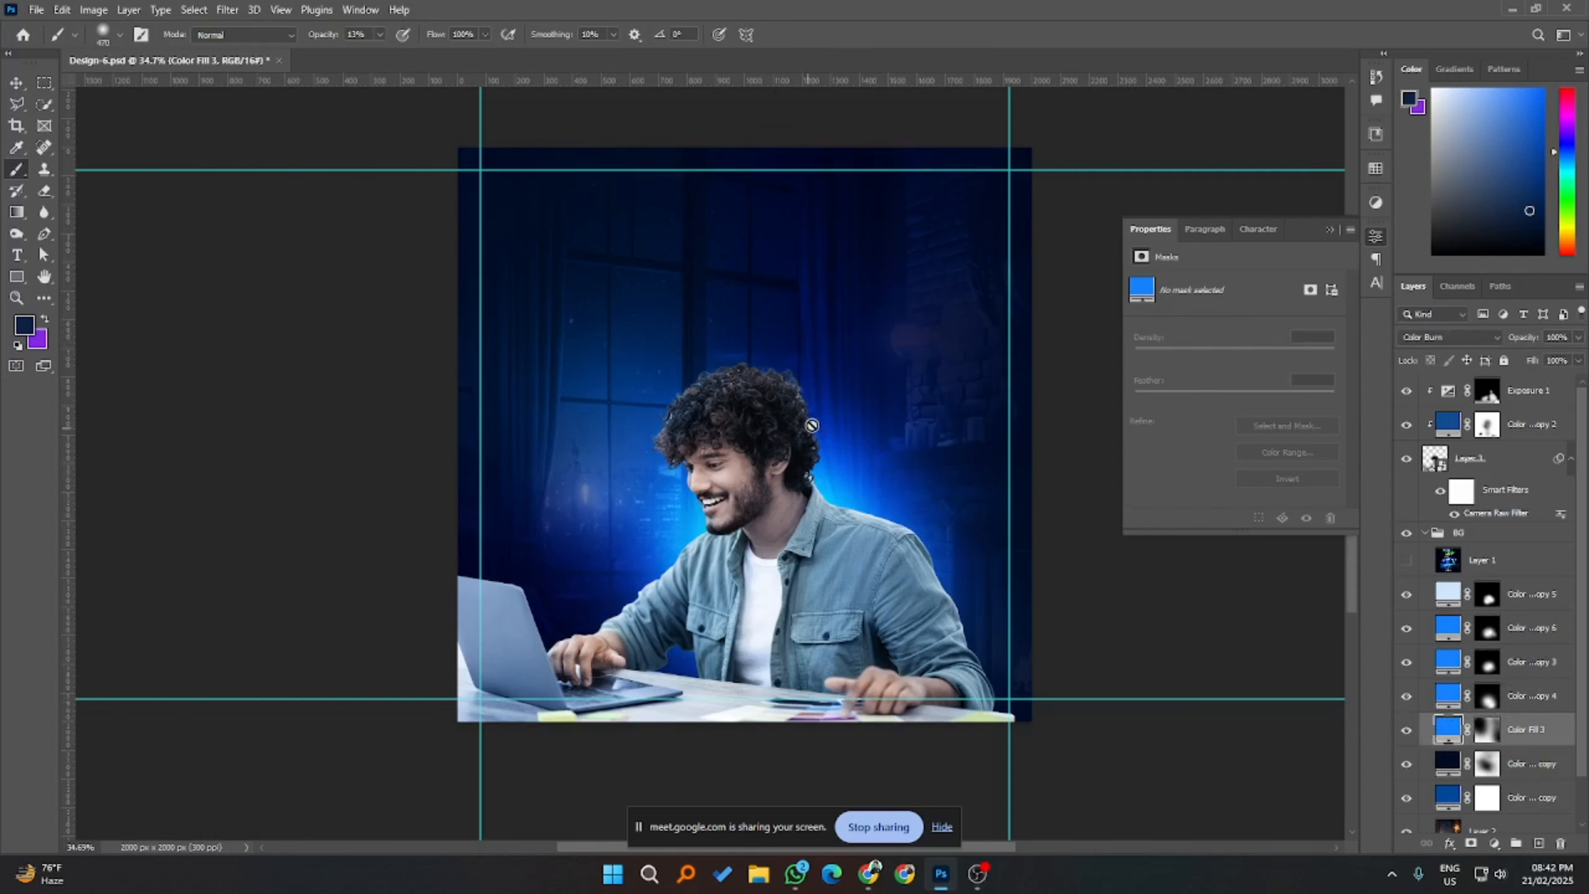
# - Compare the image with and without Color Fill 3 copy 4 to examine that layer's effect on the glow
pyautogui.click(1406, 697)
pyautogui.click(1406, 697)
pyautogui.click(1524, 705)
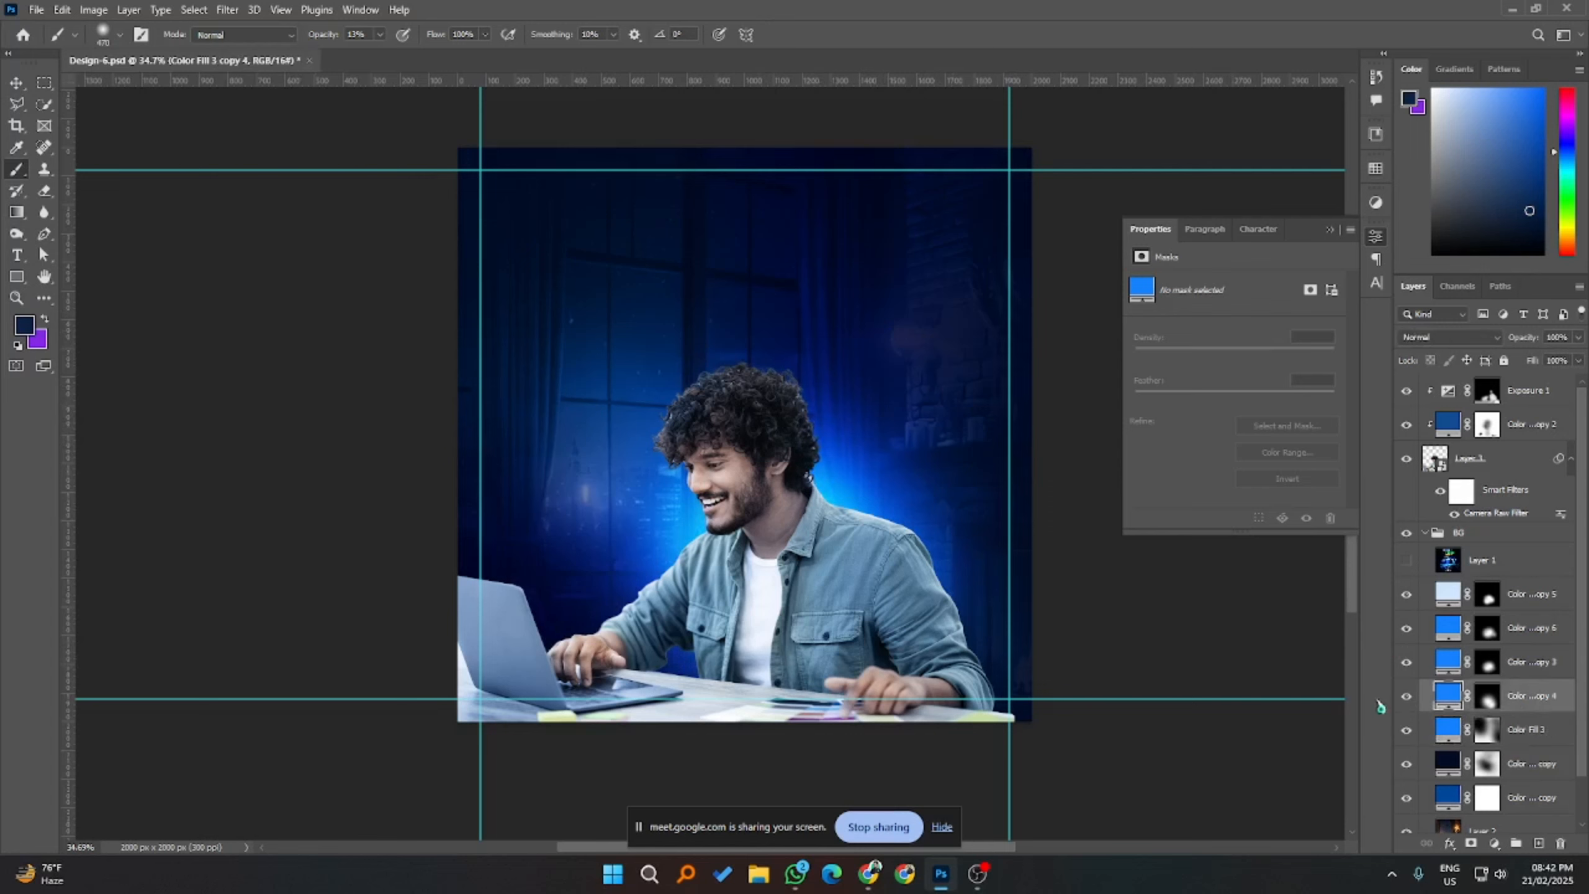
pyautogui.click(1406, 698)
pyautogui.click(1405, 697)
pyautogui.click(1406, 698)
pyautogui.click(1406, 697)
# - Check the blend modes of Color Fill 3 copy 3 and copy 6, and compare the image with and without copy 6
pyautogui.click(1526, 663)
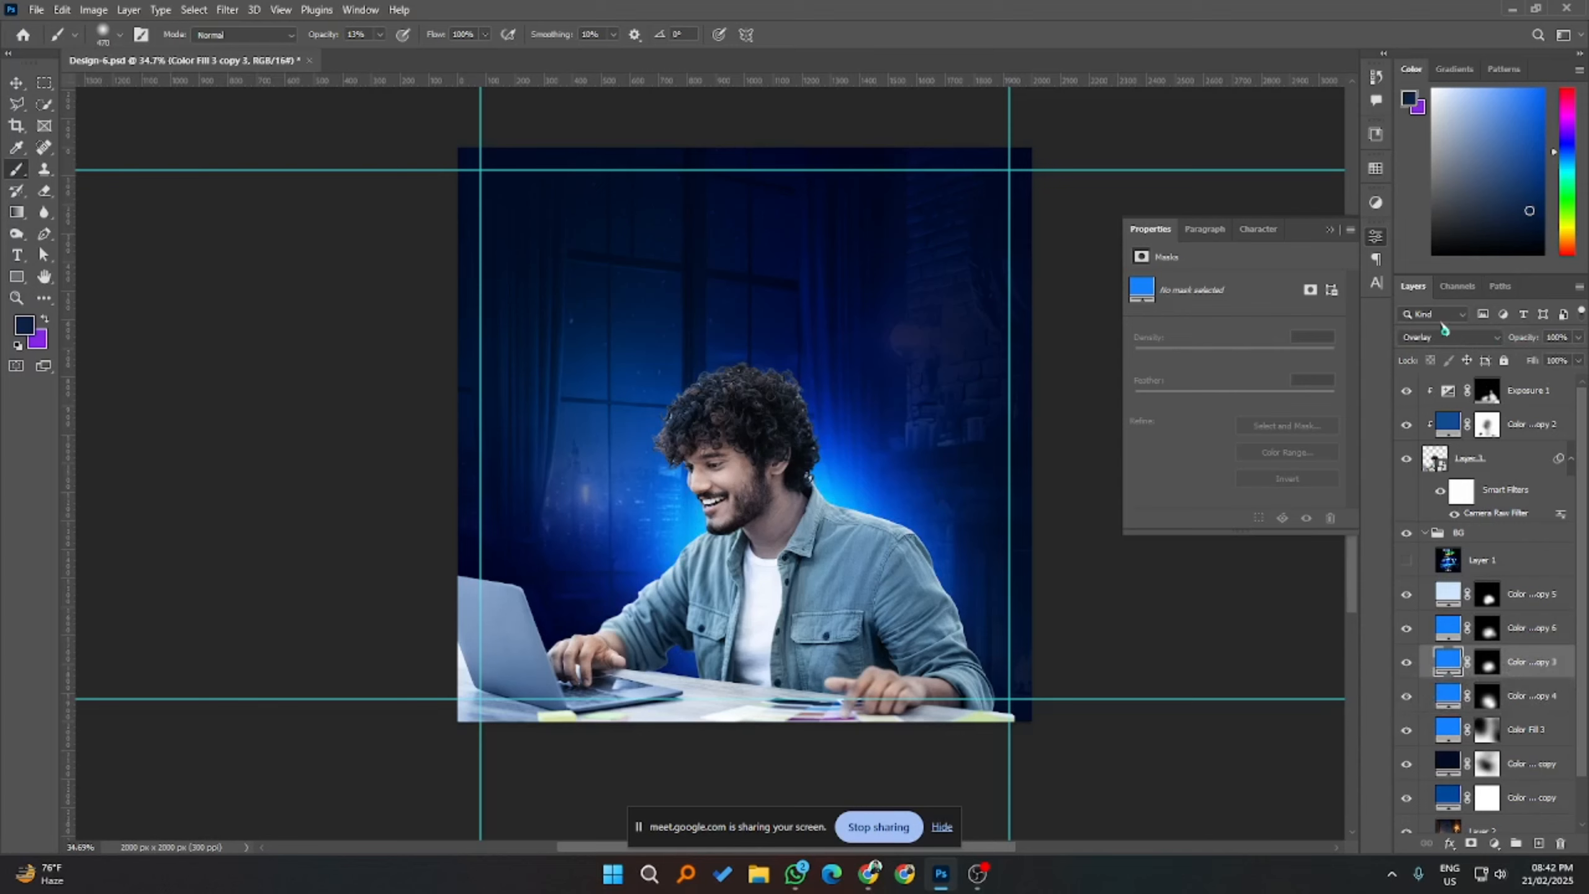
pyautogui.click(1405, 664)
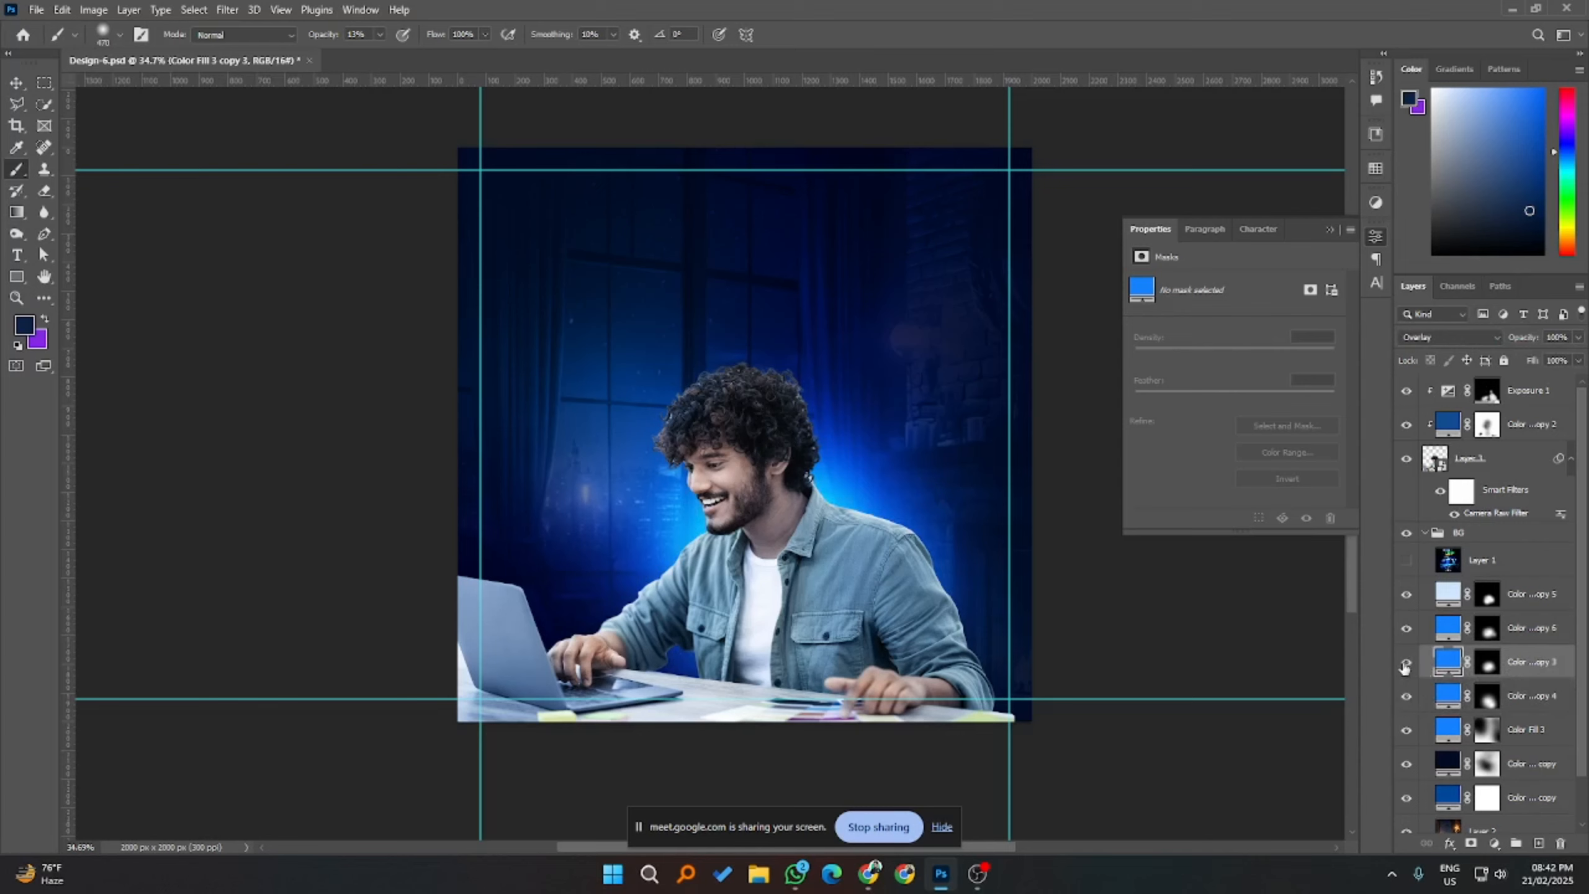
pyautogui.click(1527, 631)
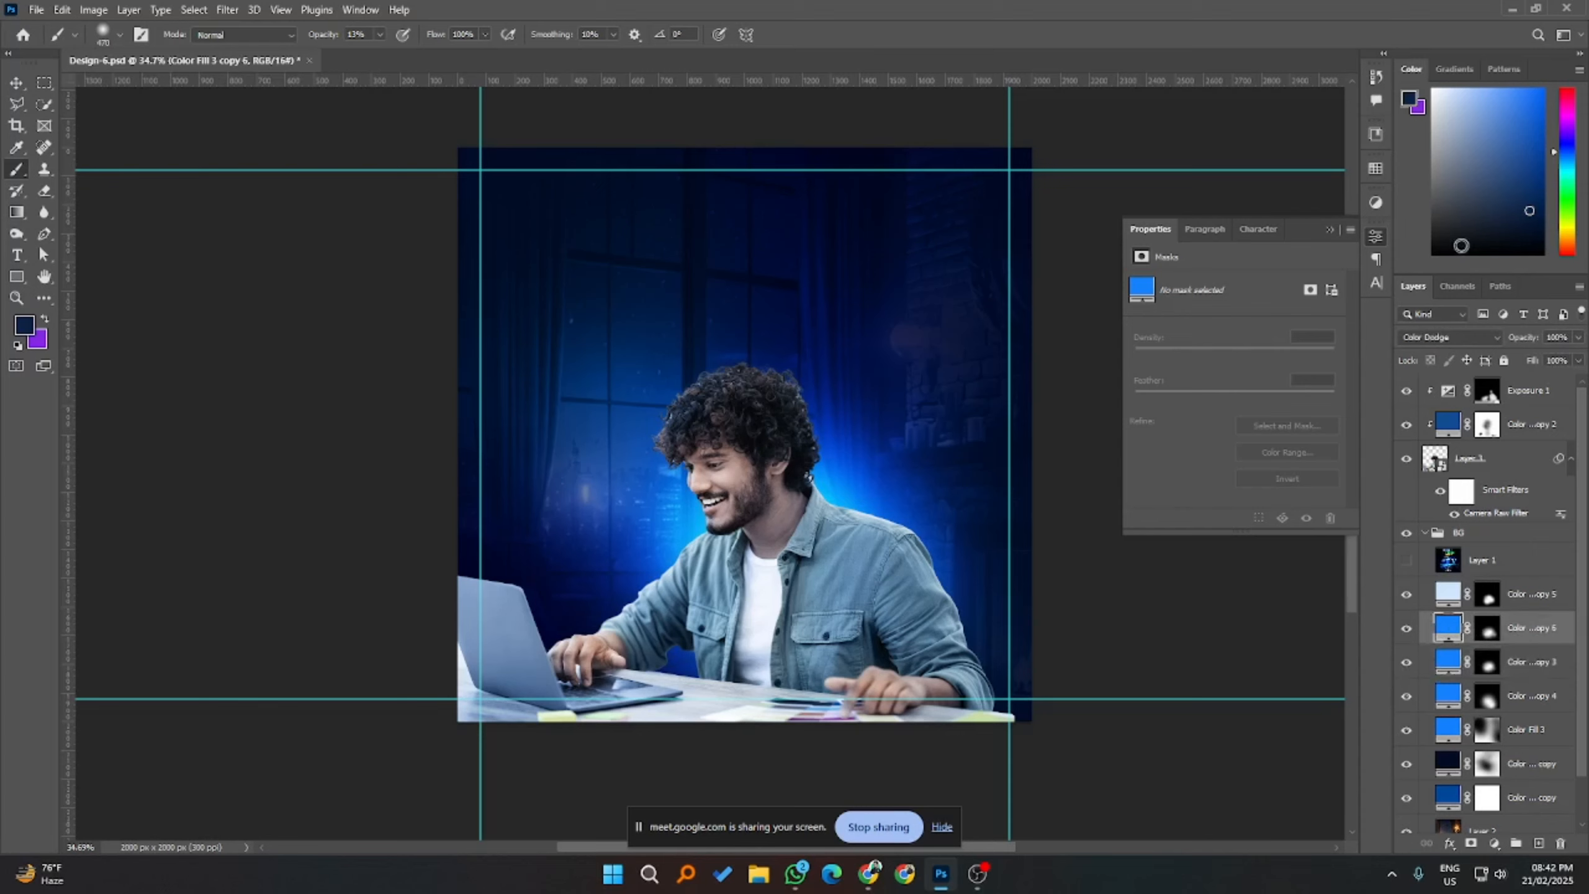
pyautogui.click(1401, 631)
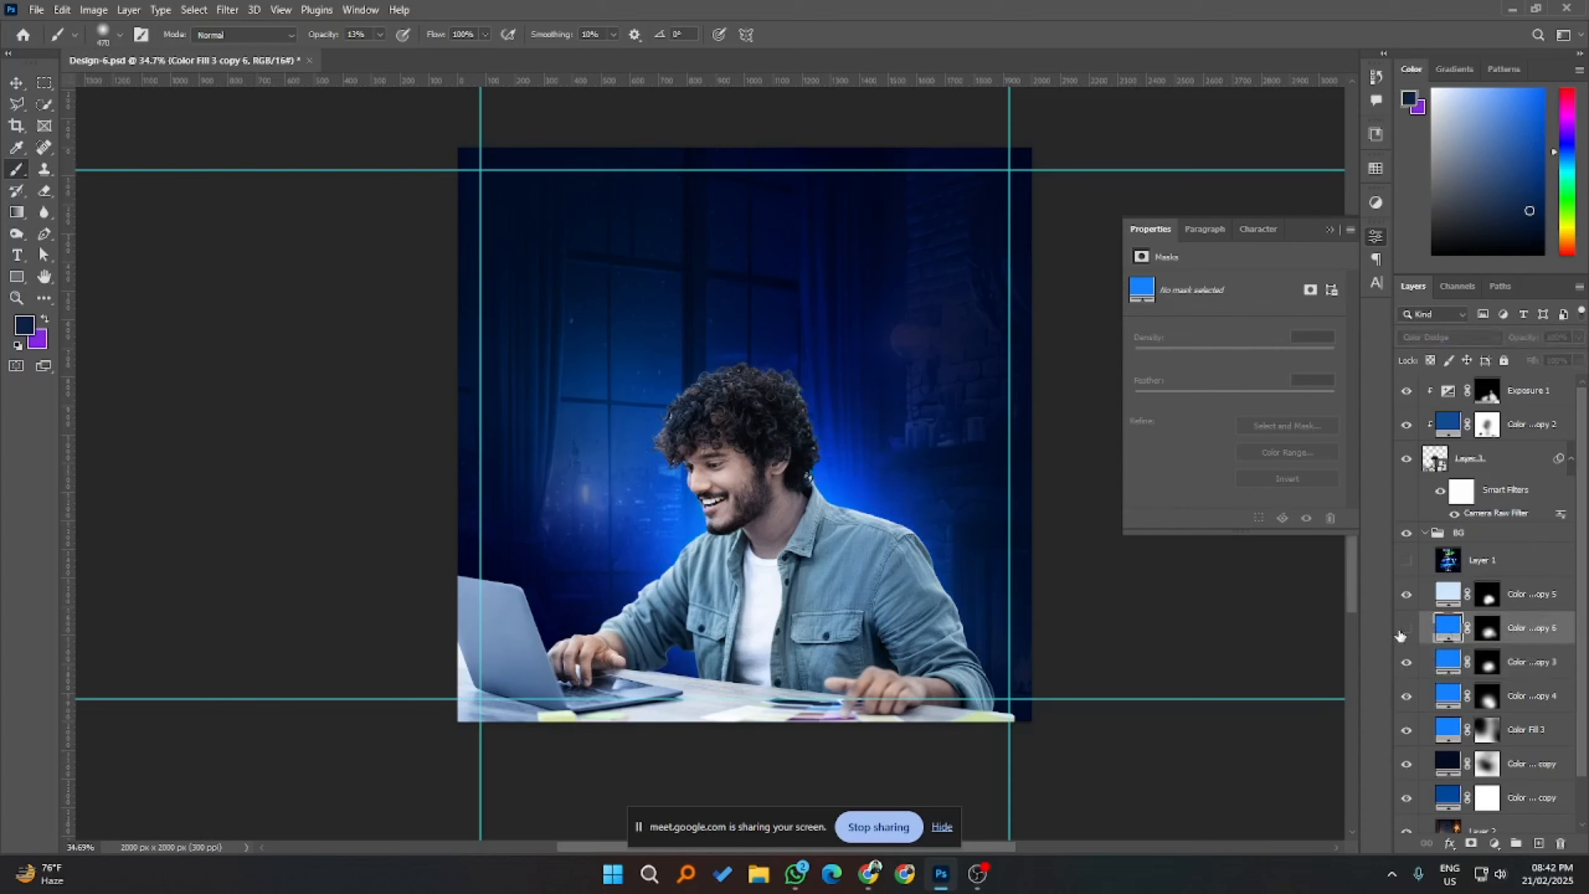
pyautogui.click(1401, 631)
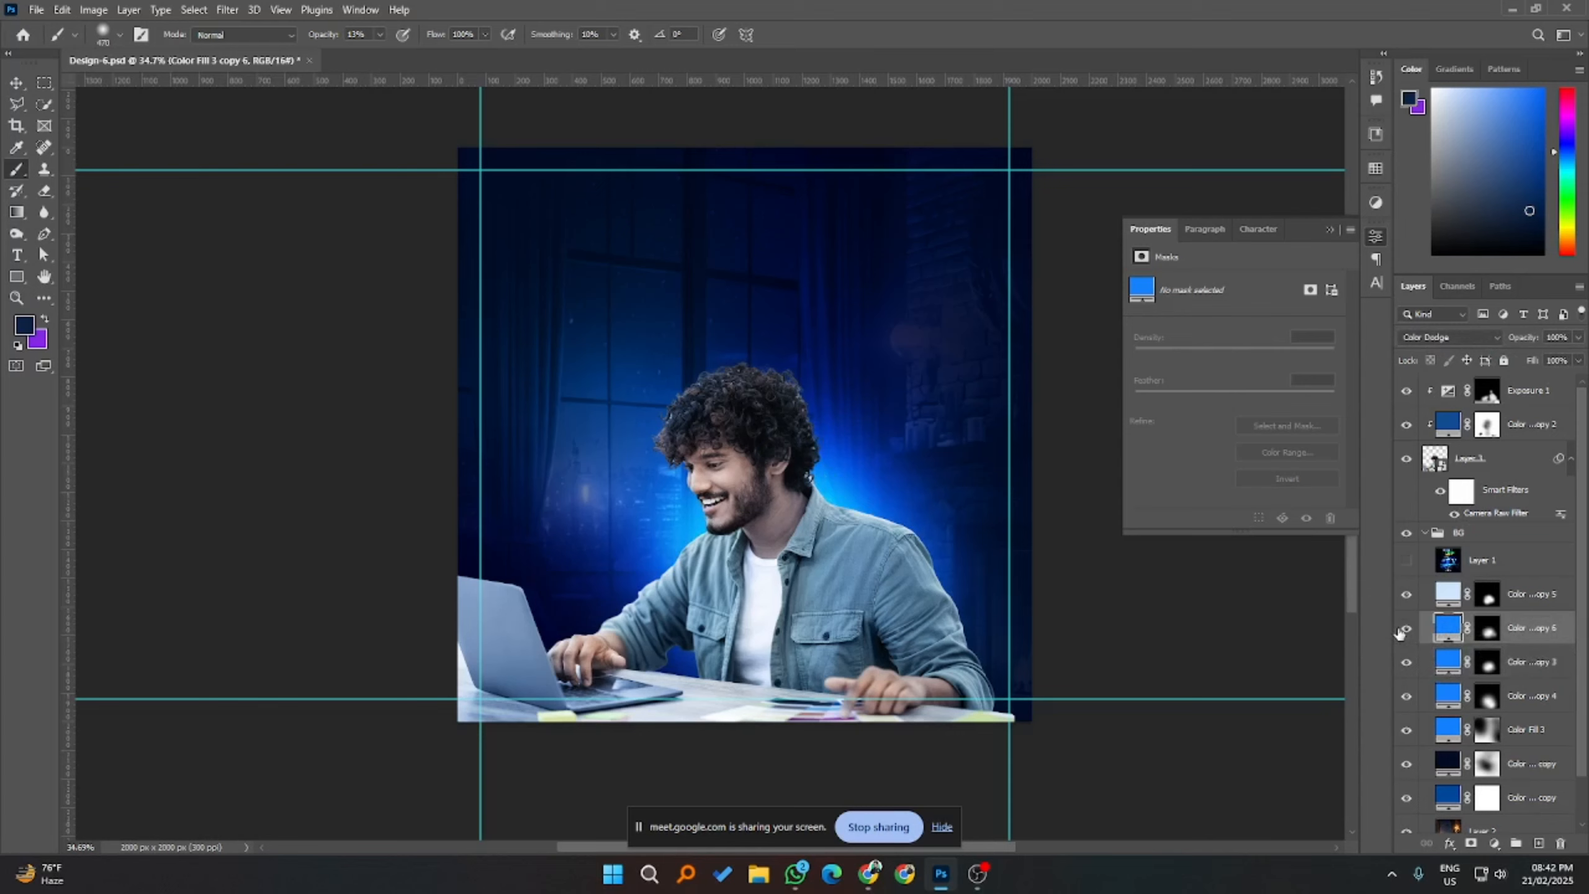
# - Compare the image with and without Color Fill 3 copy 5, and set that layer's opacity to 50%
pyautogui.click(1407, 596)
pyautogui.click(1408, 596)
pyautogui.click(1407, 596)
pyautogui.click(1408, 596)
pyautogui.click(1408, 596)
pyautogui.click(1407, 596)
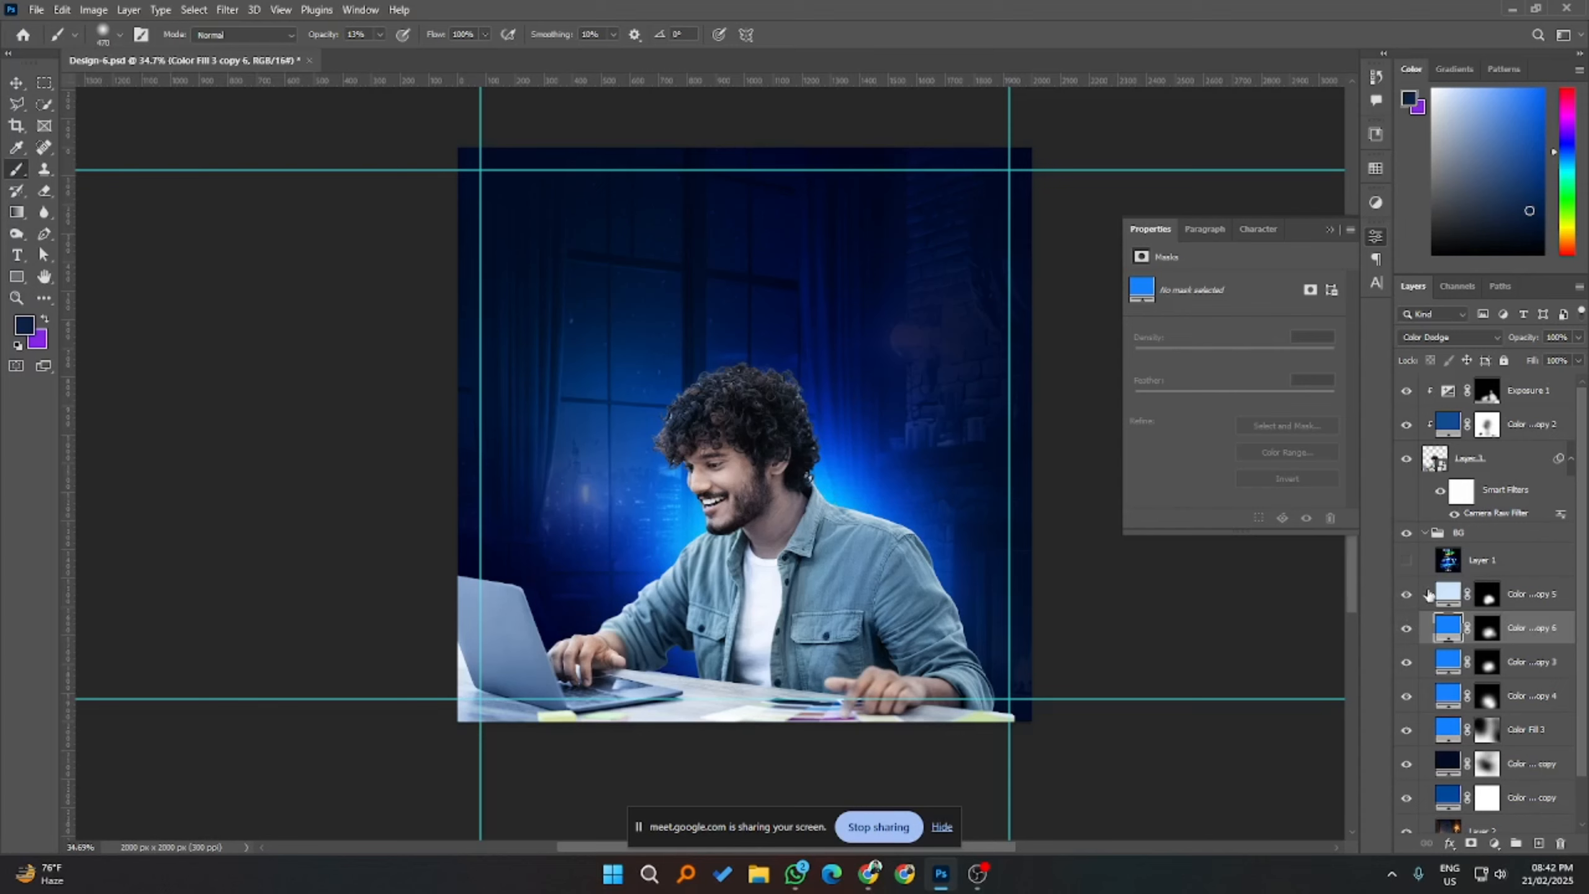
pyautogui.click(1509, 599)
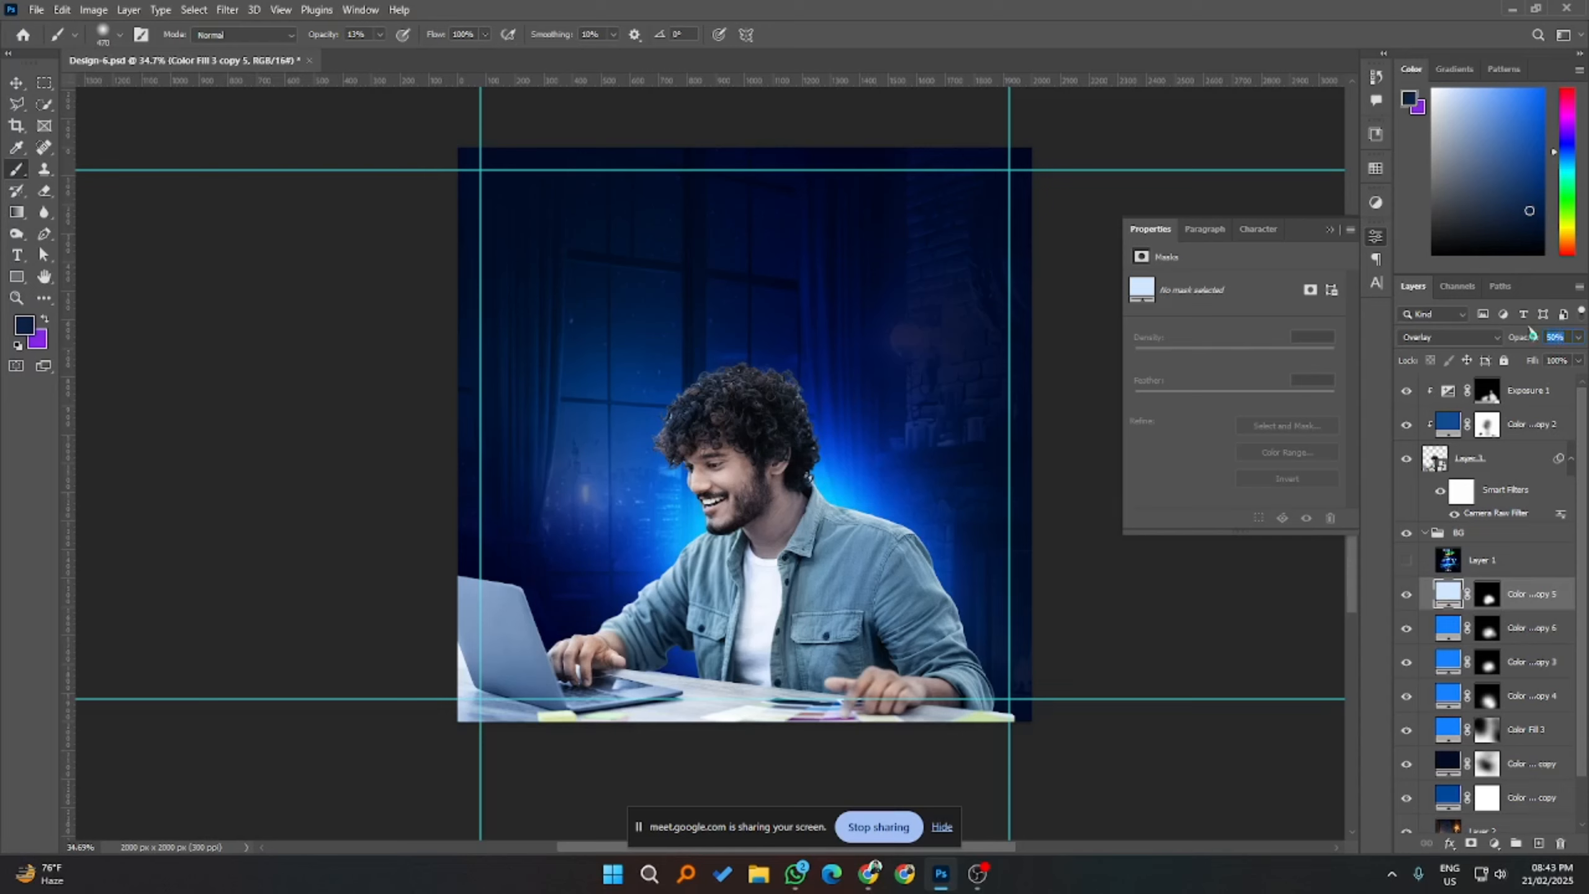
pyautogui.click(1407, 595)
pyautogui.click(1406, 595)
pyautogui.click(1492, 599)
pyautogui.press('d')
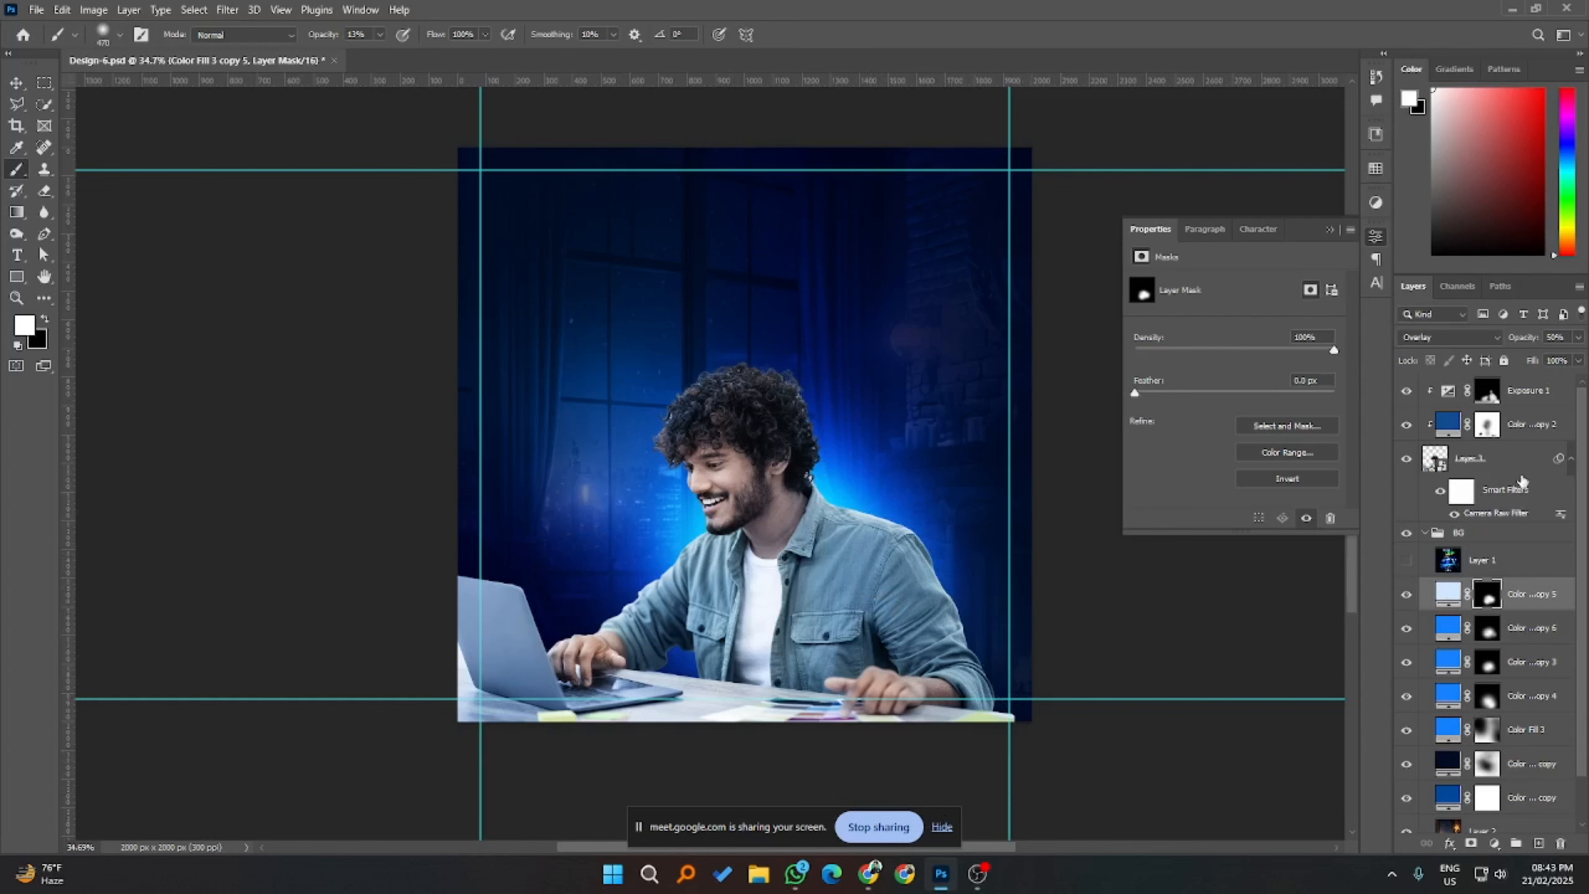
pyautogui.click(1521, 475)
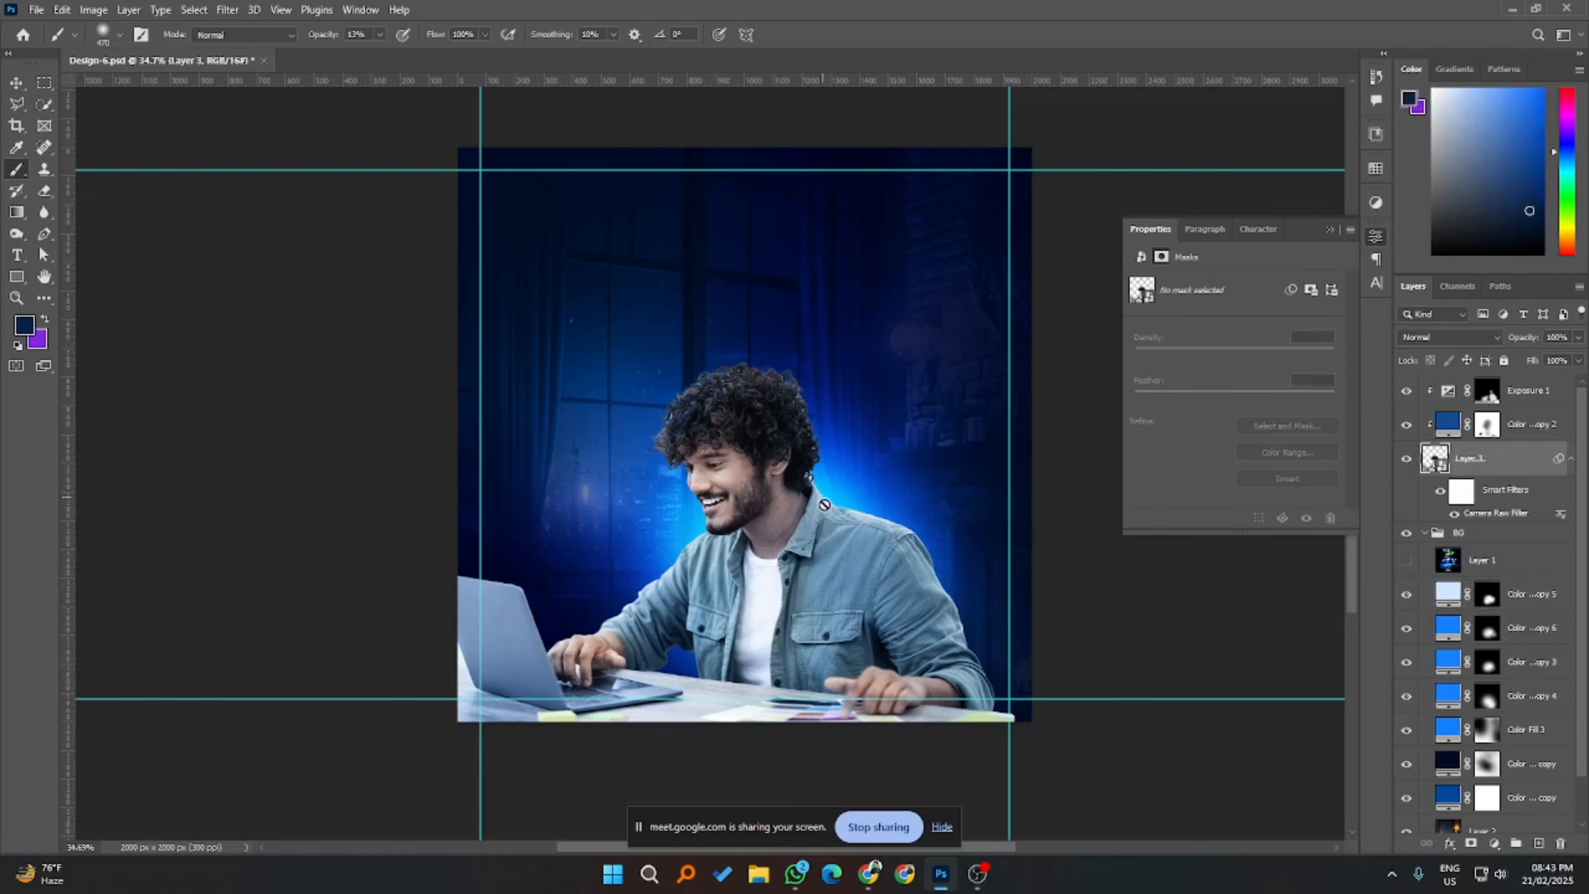
pyautogui.click(1529, 430)
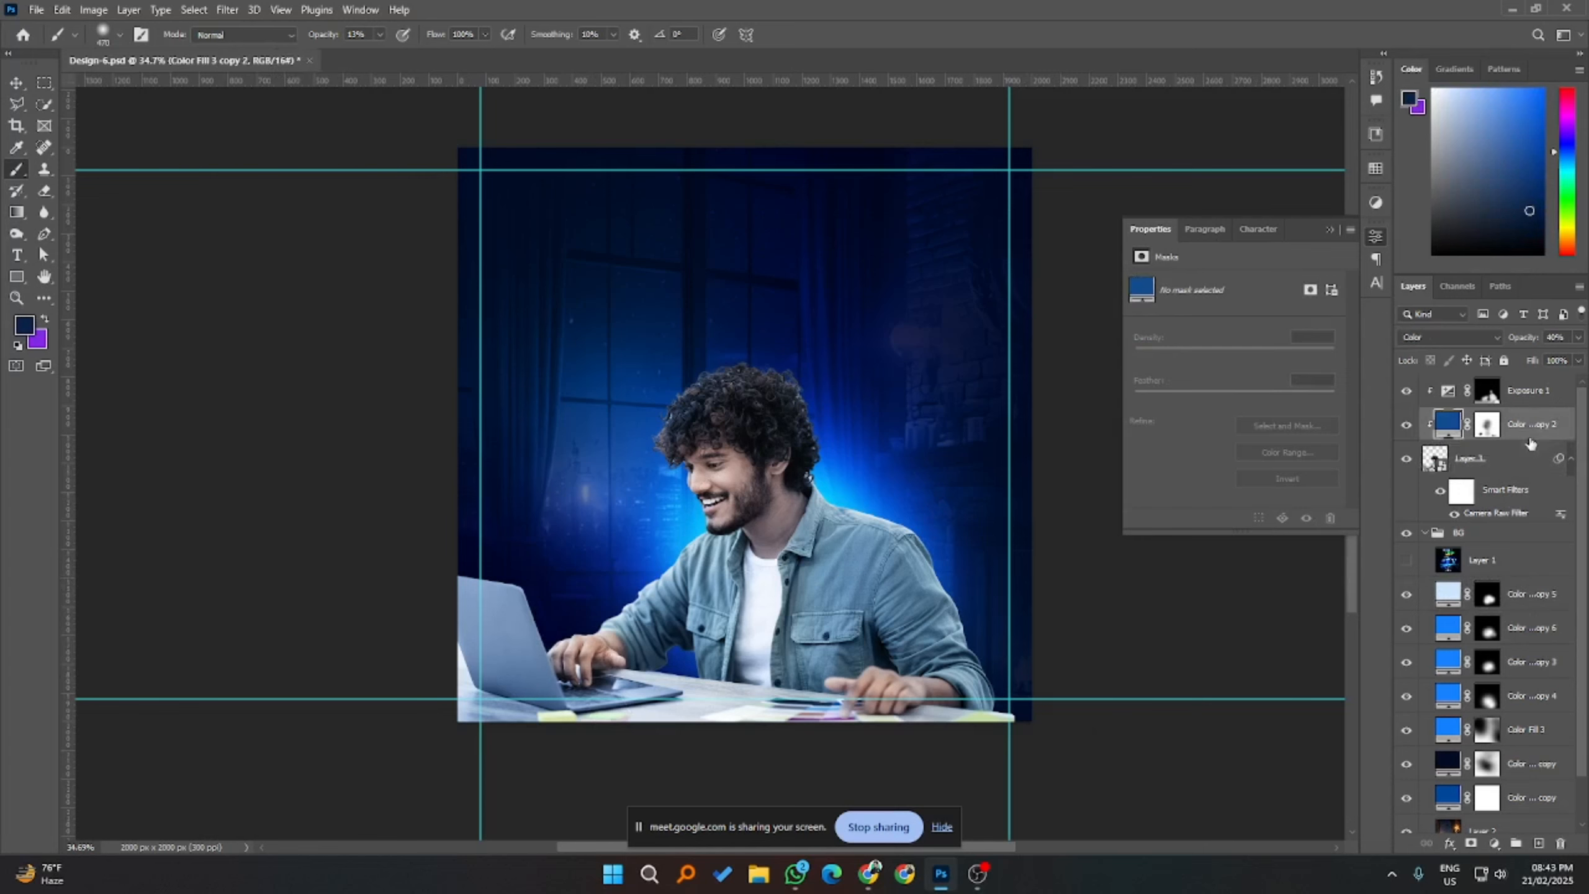
# - Duplicate Color Fill 3 copy 6 to the top of the layer stack, above Exposure 1, and hide the duplicate
pyautogui.click(1530, 634)
pyautogui.hotkey('ctrl', 'j')
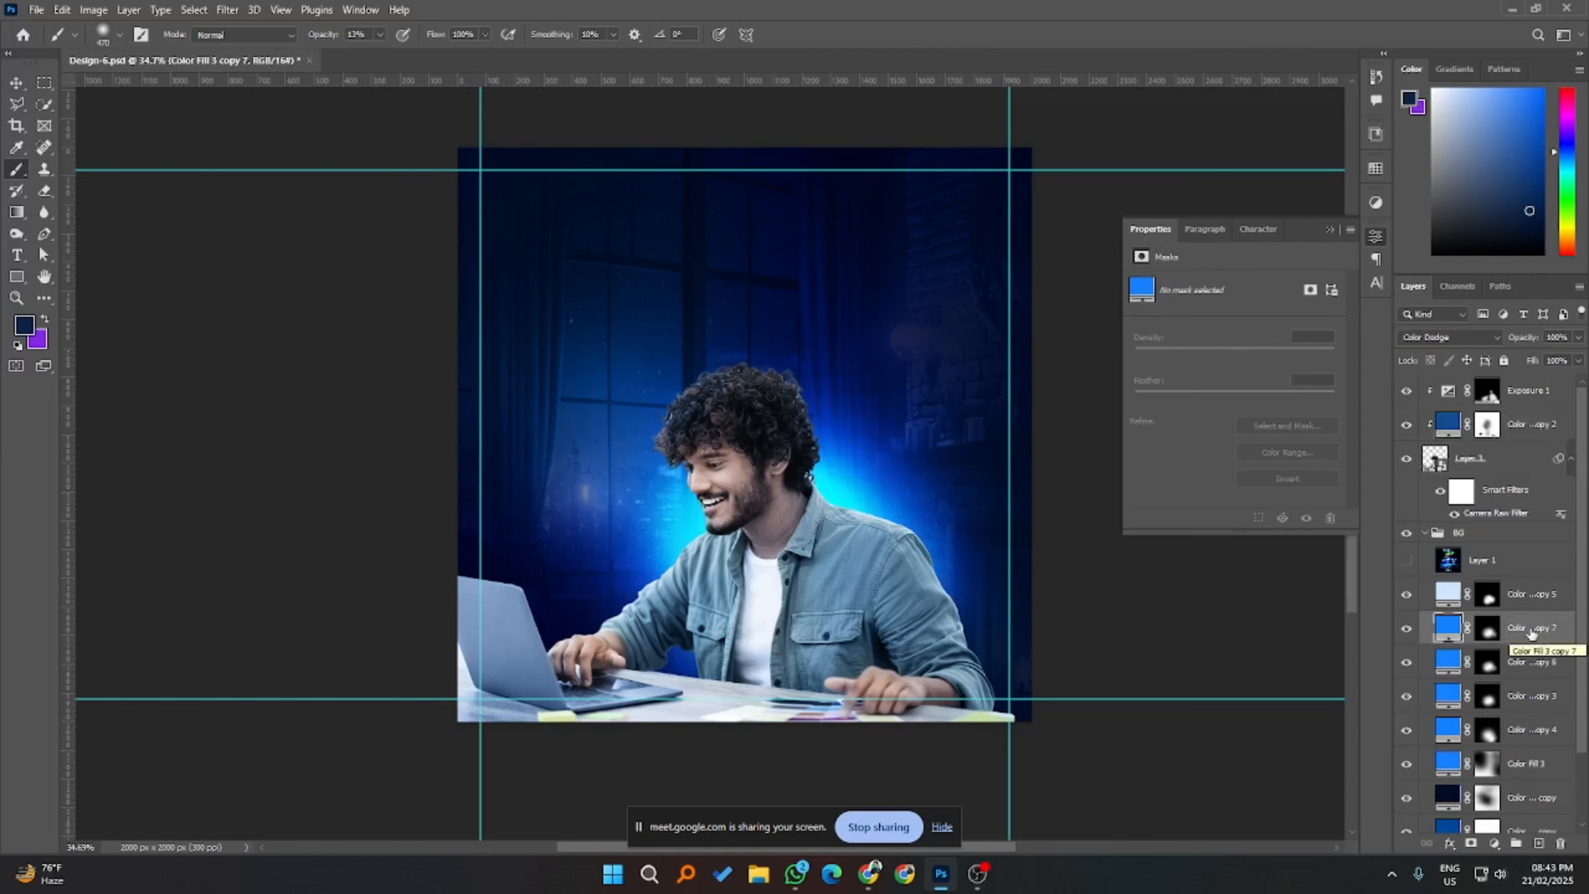
pyautogui.moveTo(1531, 634); pyautogui.dragTo(1521, 370)
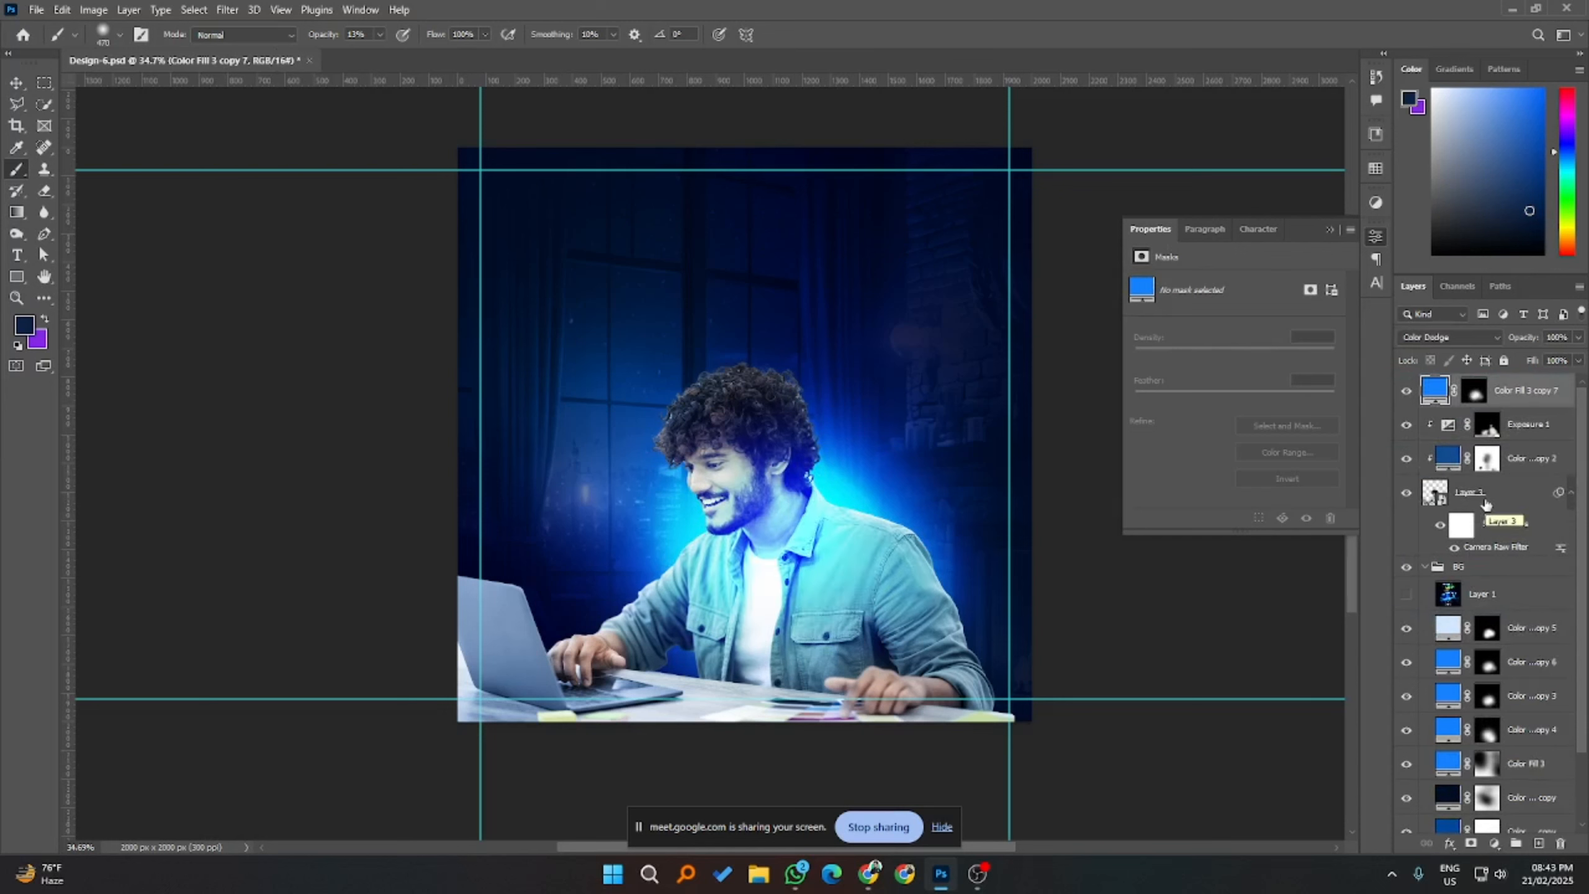
pyautogui.click(1474, 390)
pyautogui.click(1407, 389)
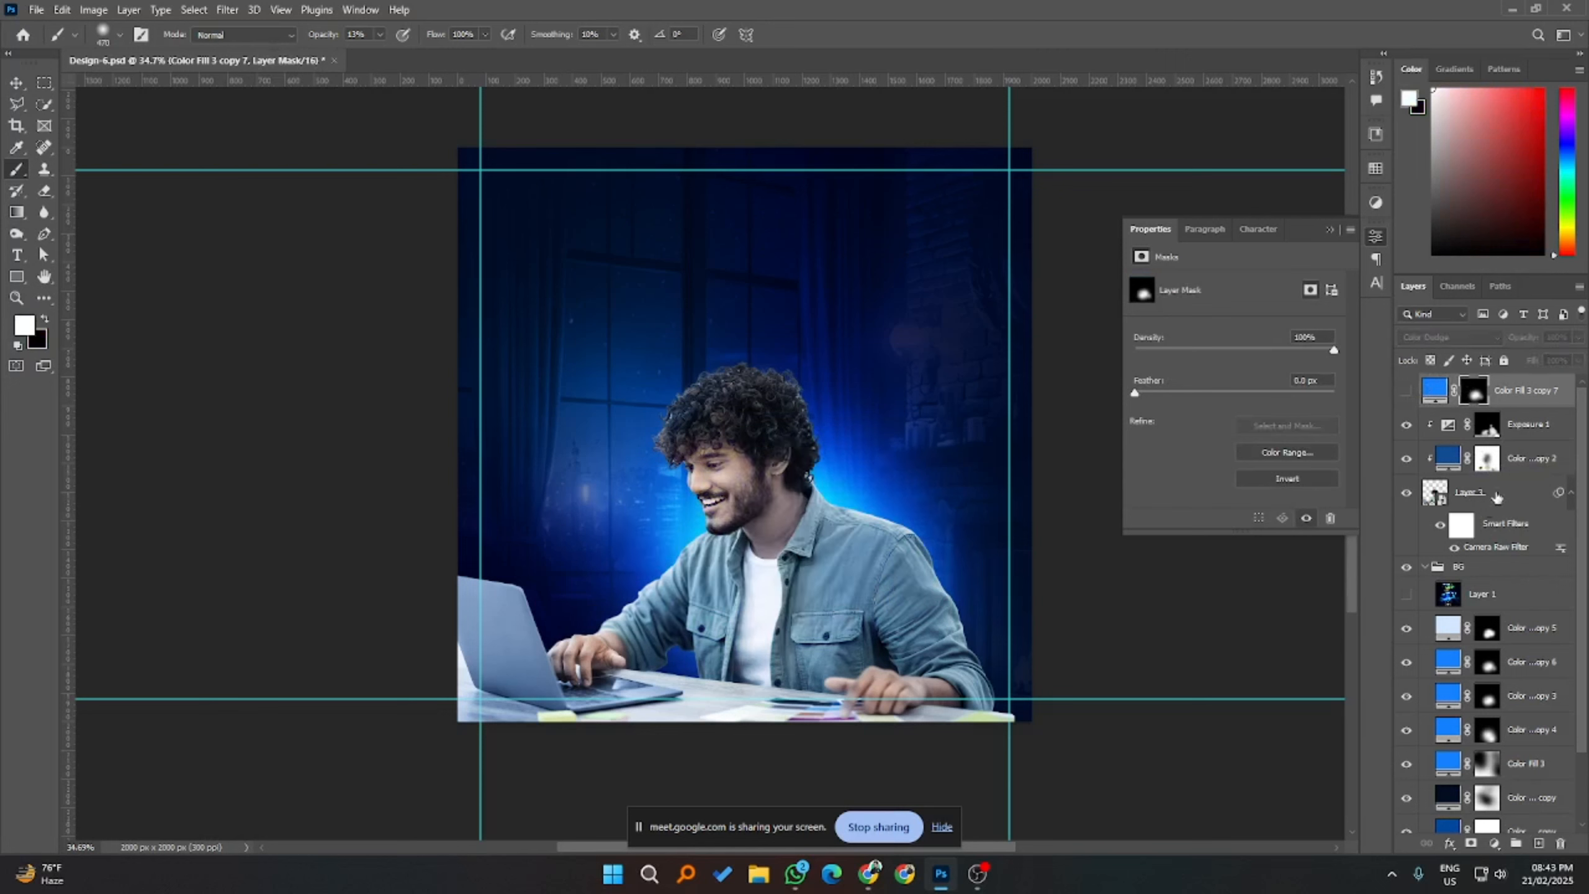
# - Try an Inner Glow in light blue (6fc0ff) on Layer 3, comparing the man with and without it, and discard the effect
pyautogui.click(1485, 506)
pyautogui.click(1449, 843)
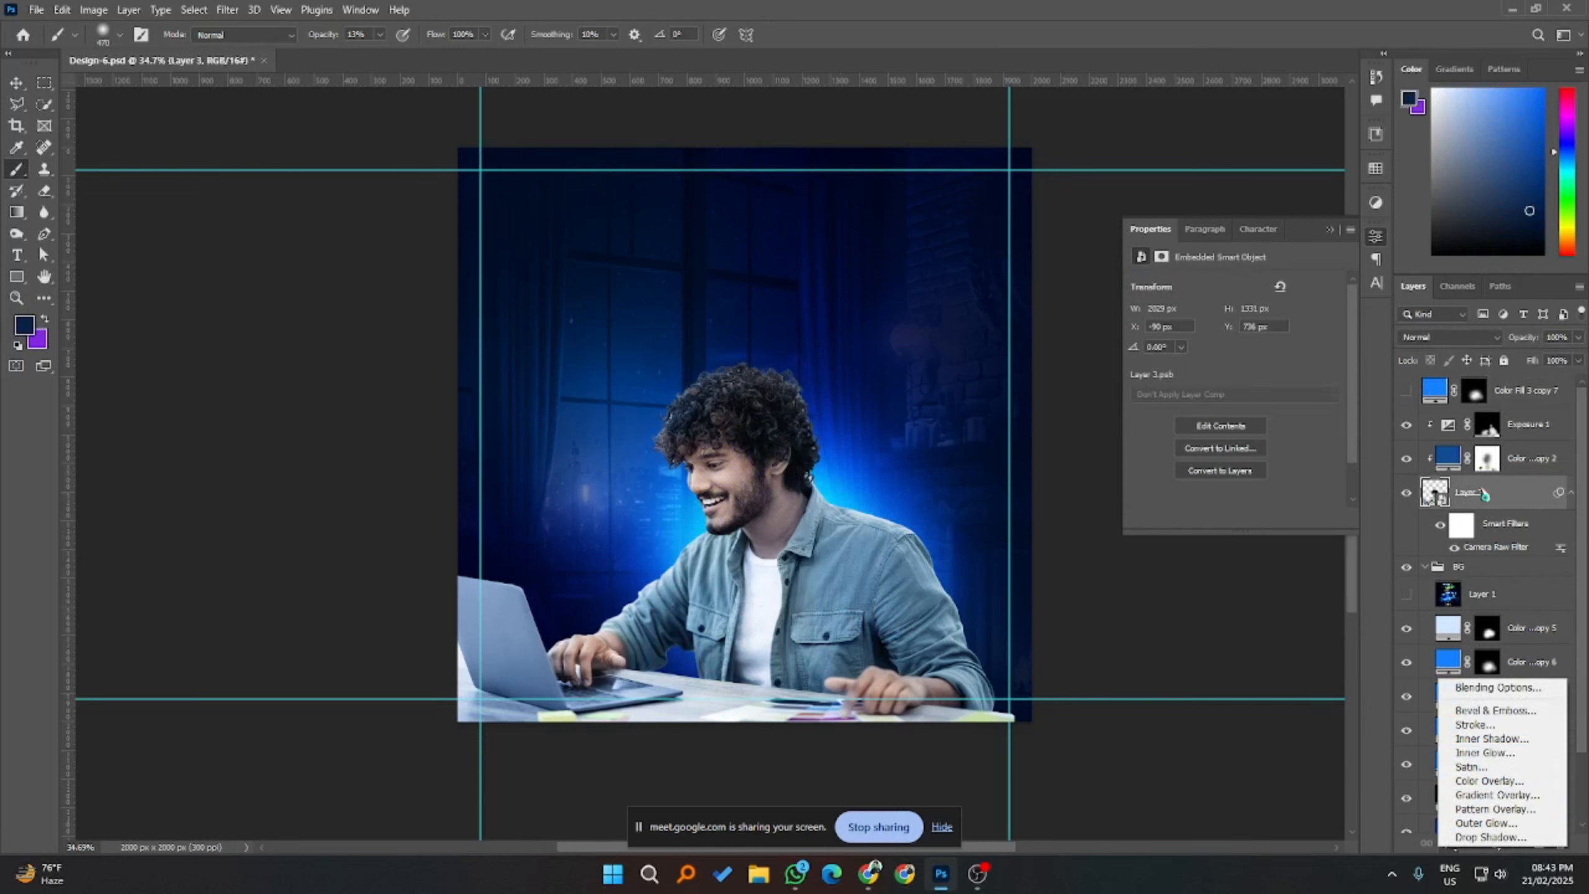
pyautogui.click(1484, 753)
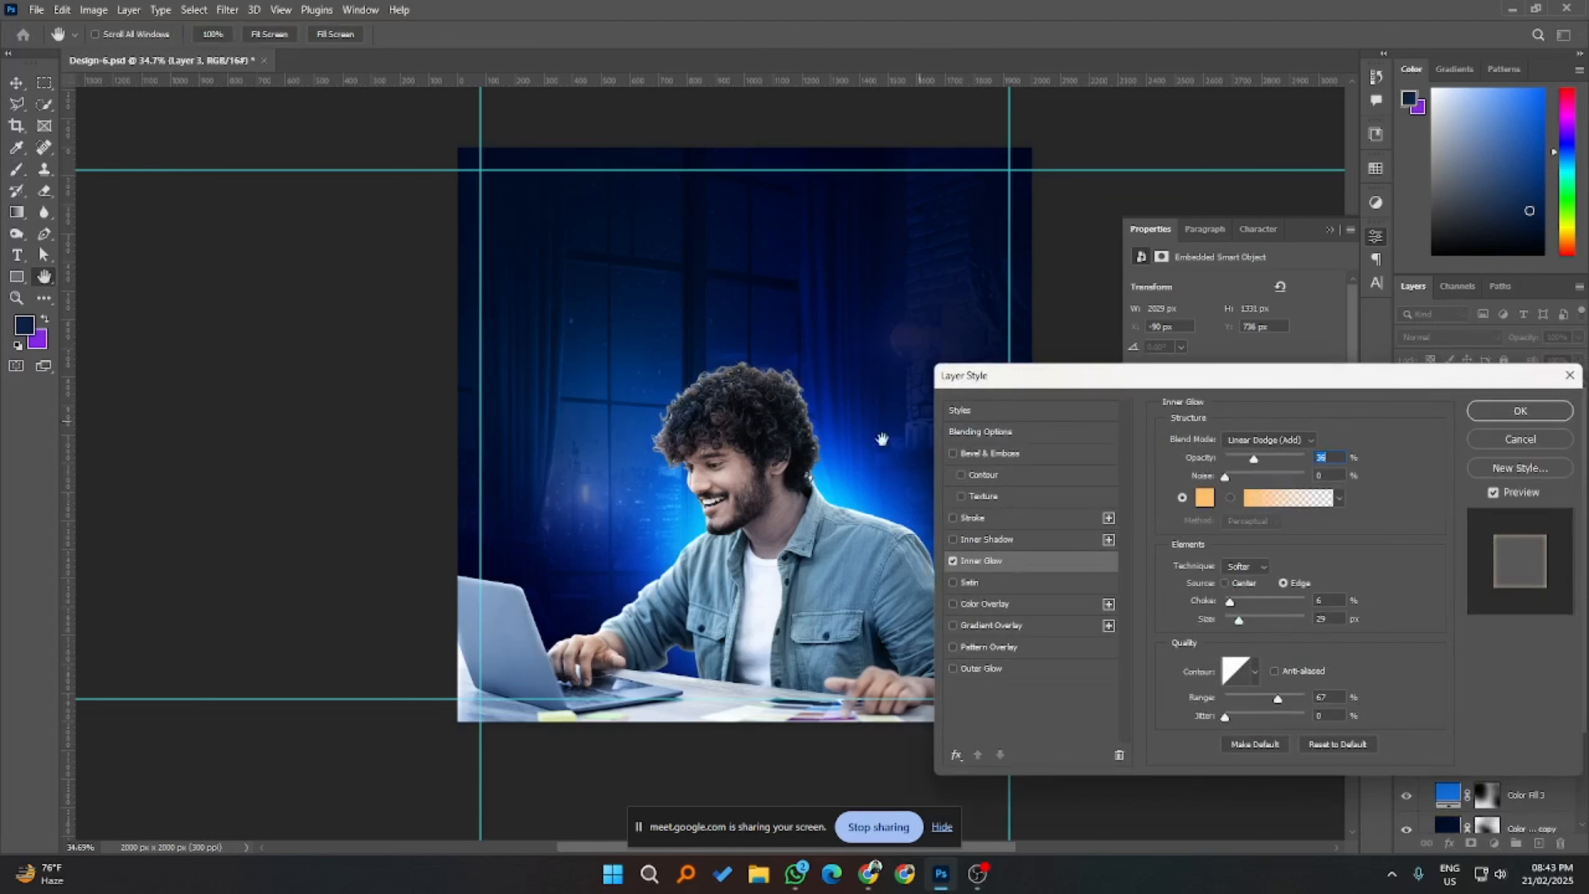
pyautogui.click(1205, 498)
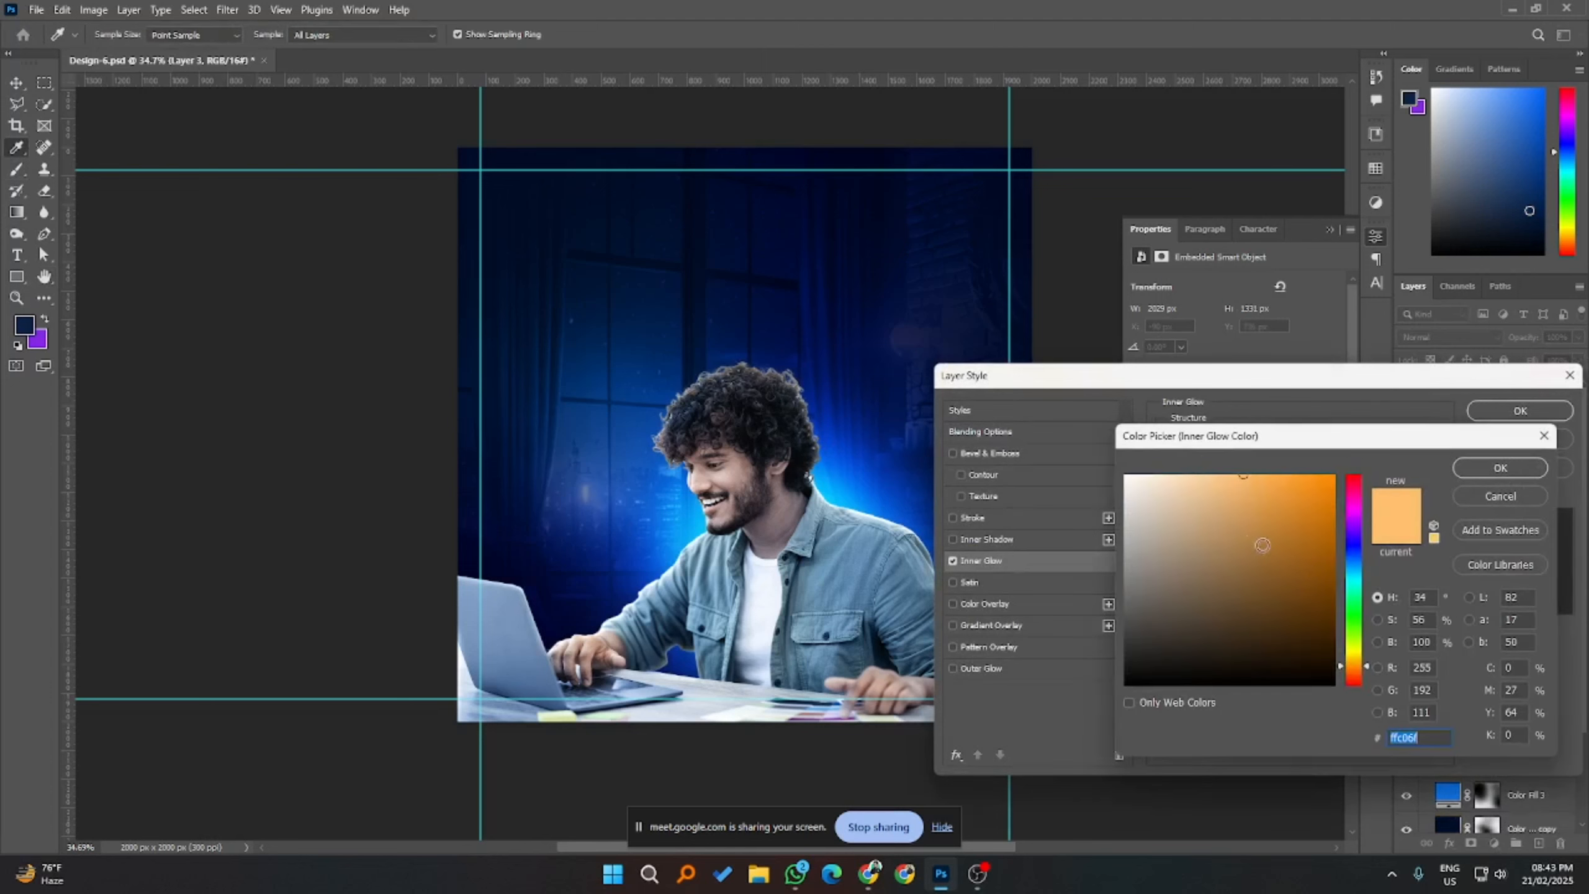
pyautogui.click(1354, 580)
pyautogui.moveTo(1356, 585); pyautogui.dragTo(1356, 572)
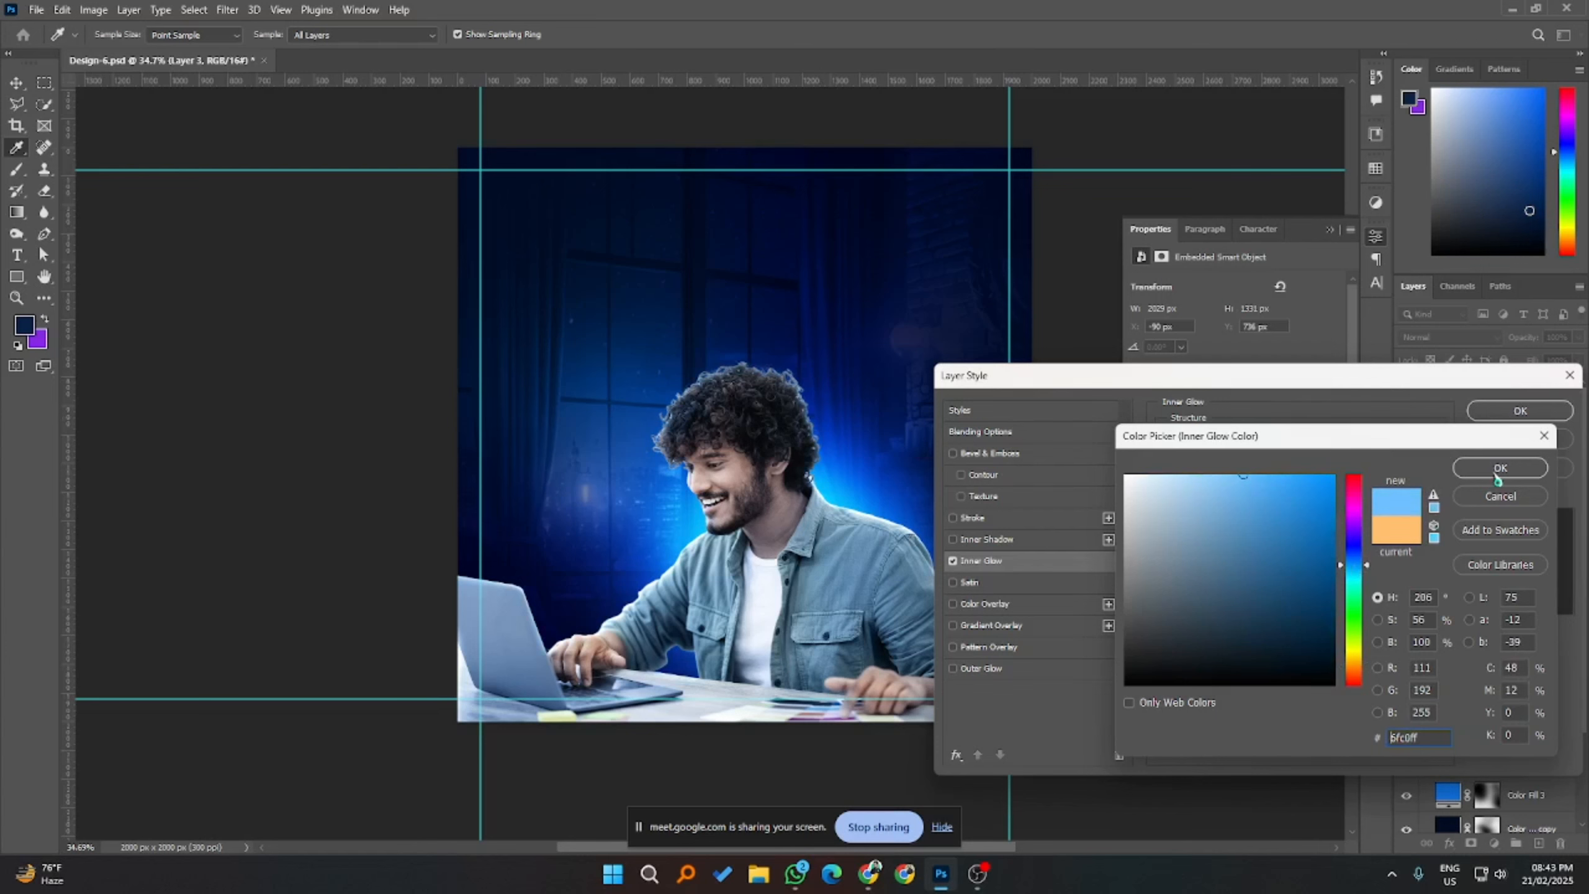
pyautogui.click(1494, 471)
pyautogui.click(953, 563)
pyautogui.click(953, 563)
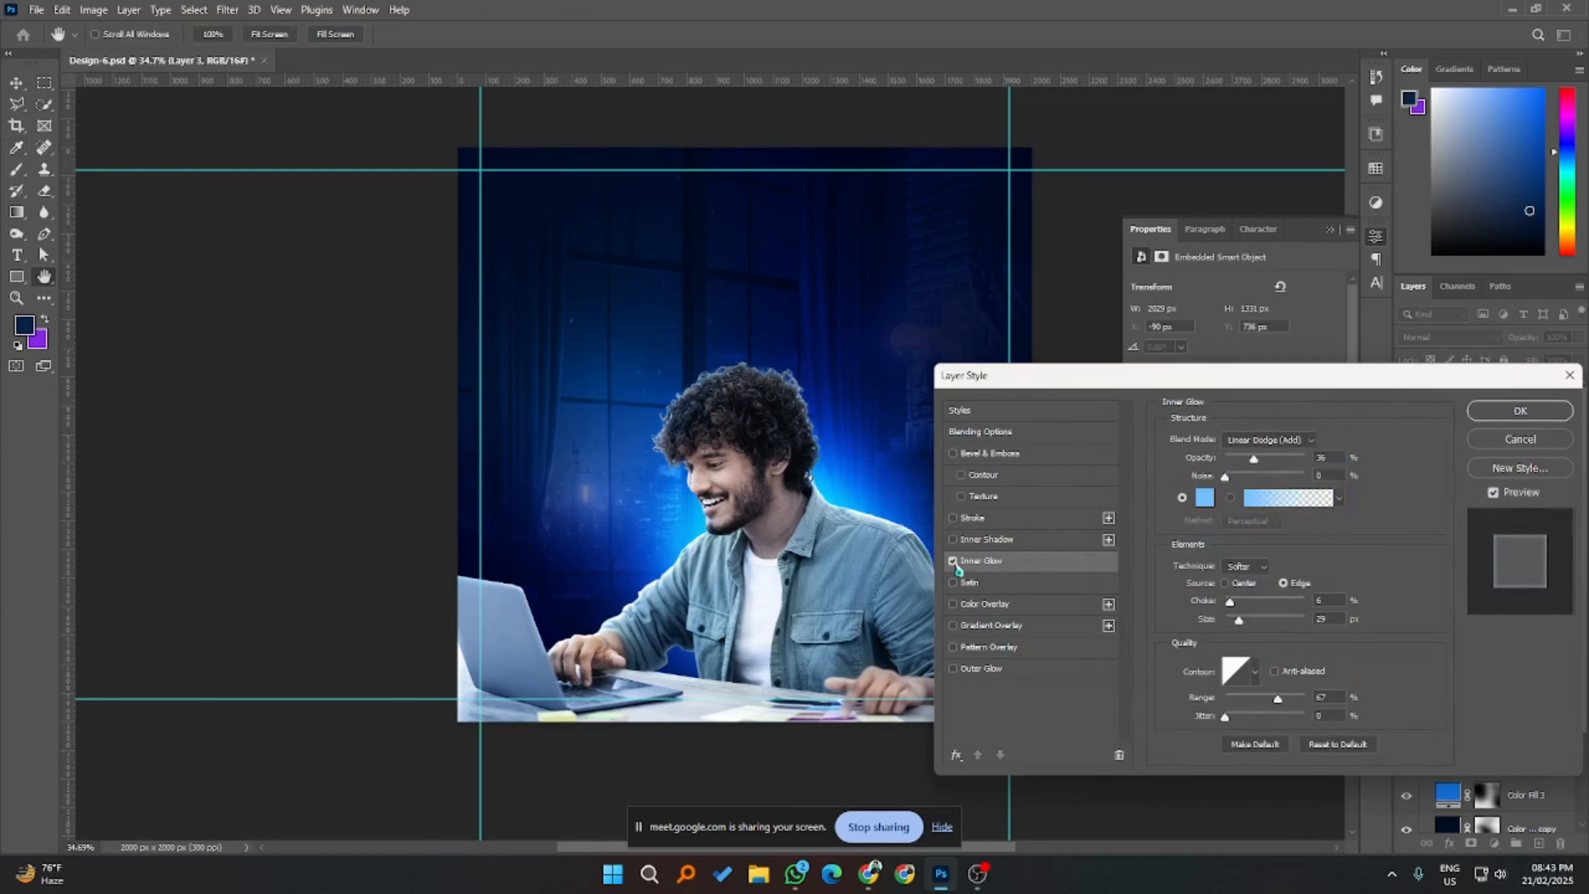
pyautogui.click(953, 563)
pyautogui.click(953, 563)
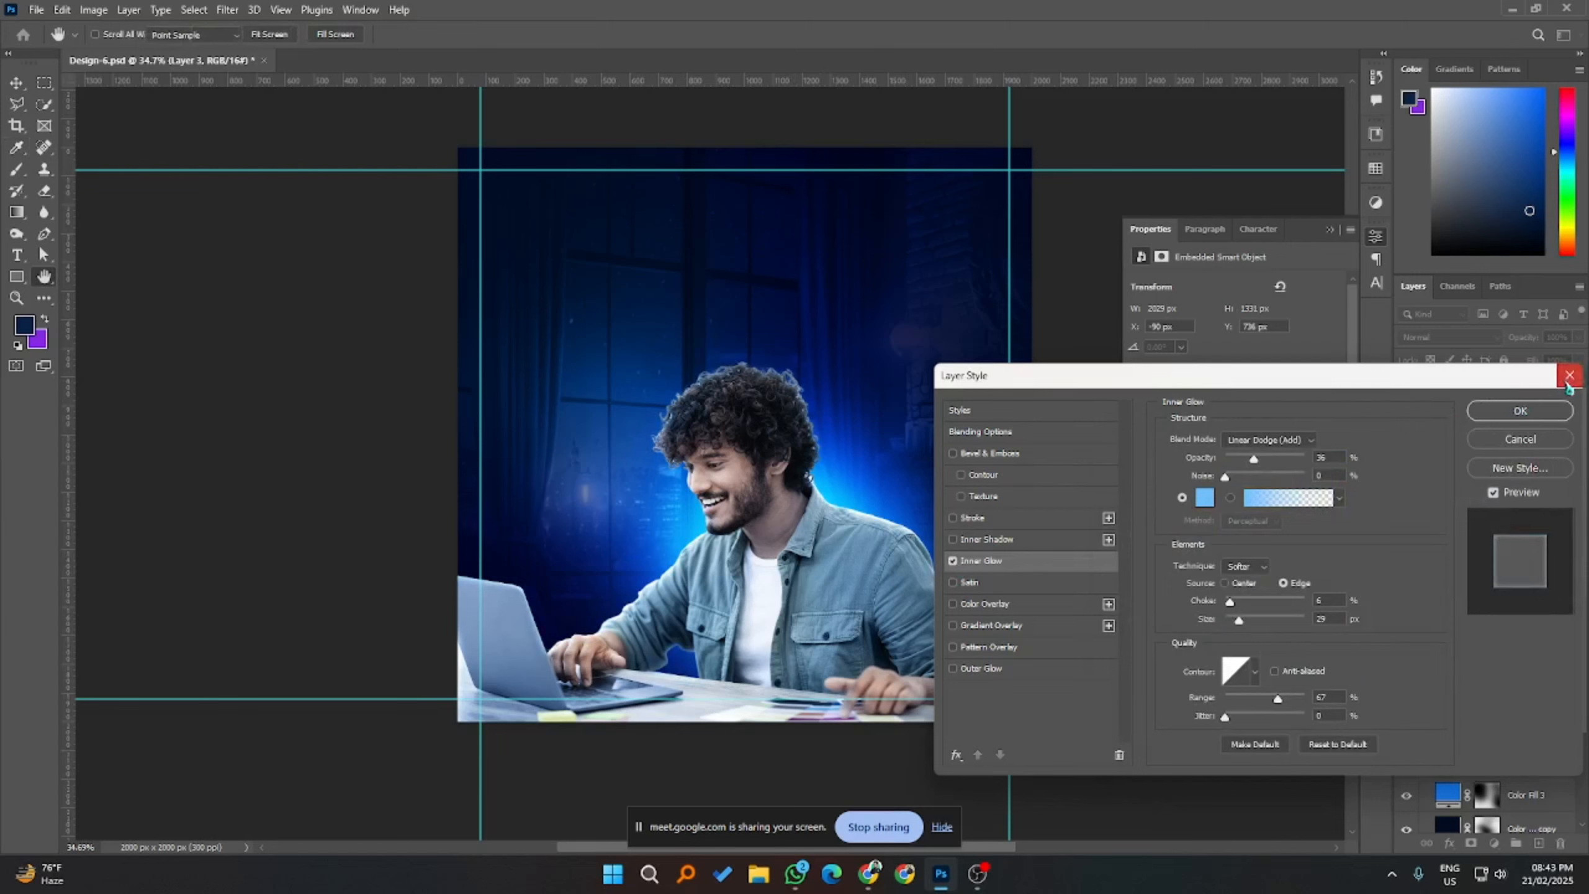
pyautogui.click(1521, 411)
# - Delete the layer mask of Color Fill 3 copy 7 and make the layer visible over the whole image
pyautogui.click(1475, 390)
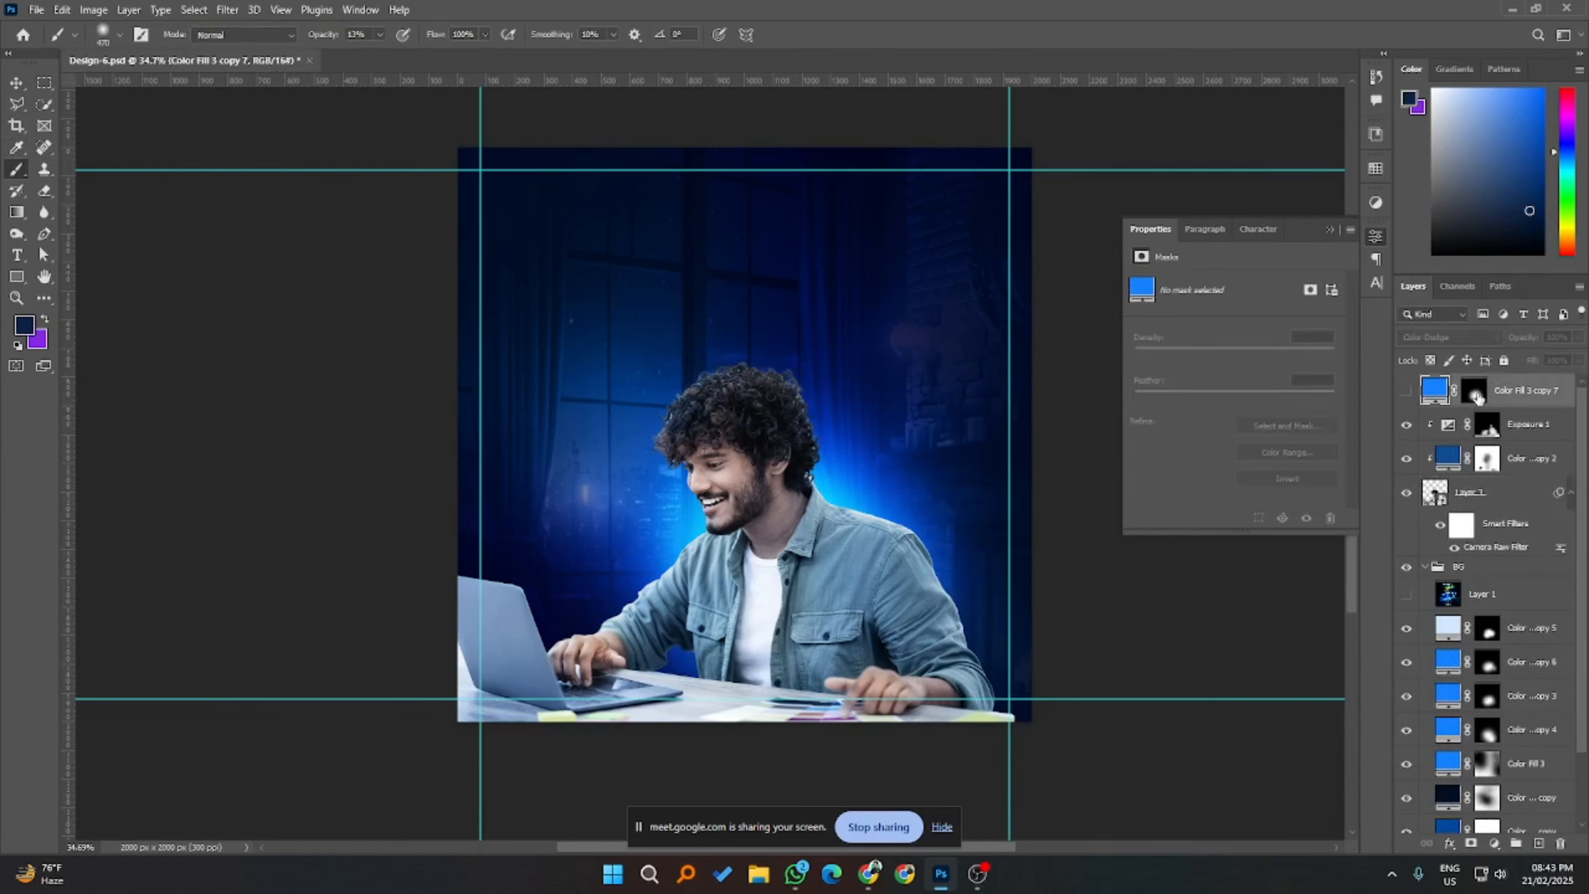
pyautogui.rightClick(1475, 394)
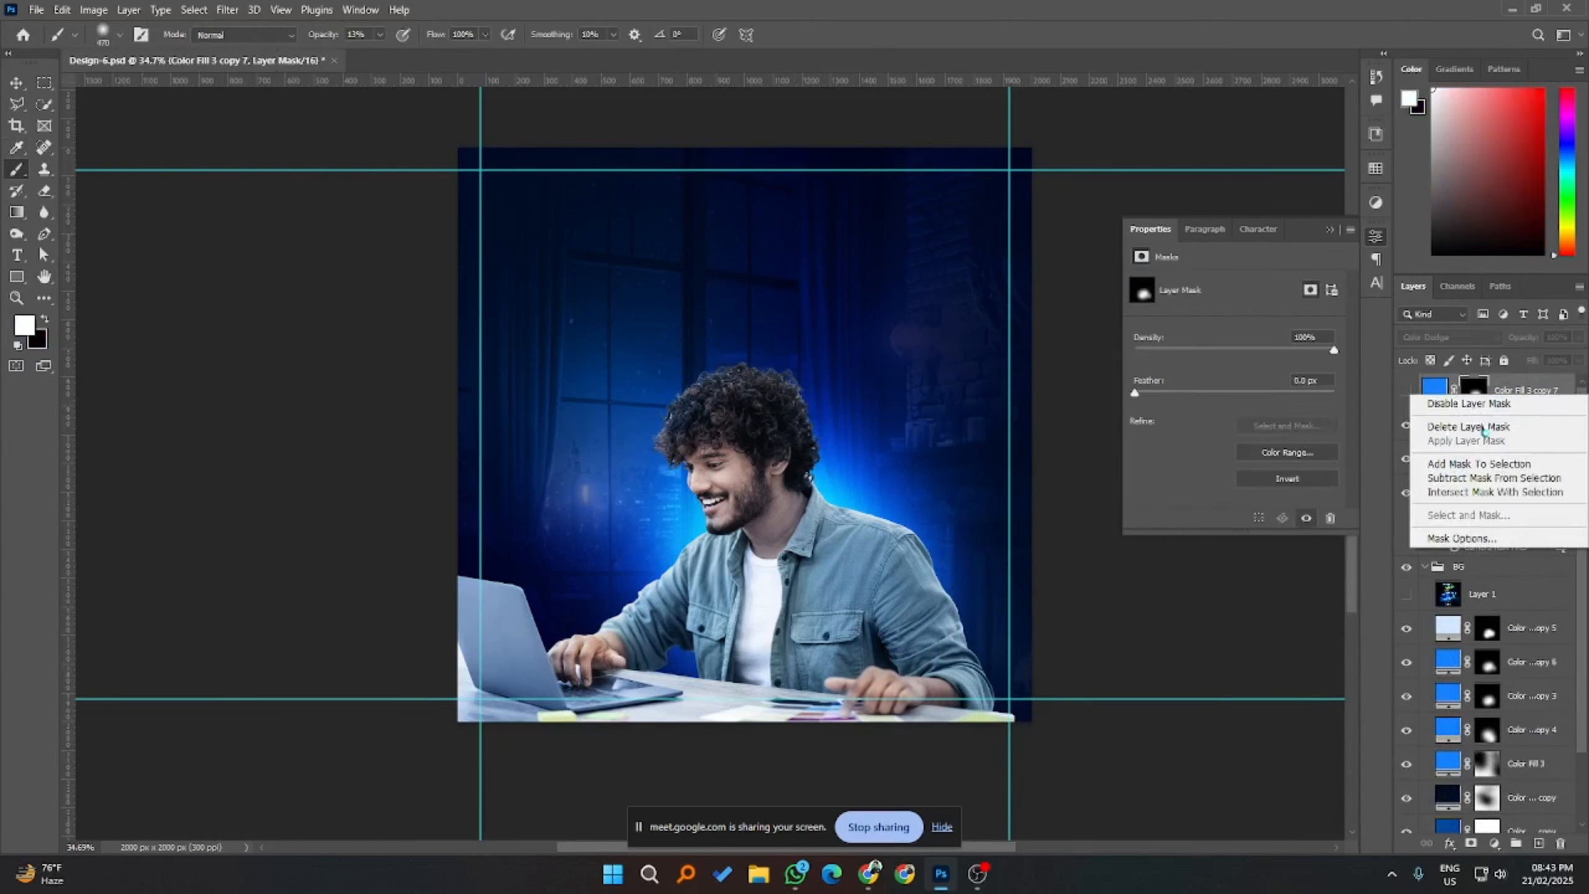
pyautogui.click(1464, 428)
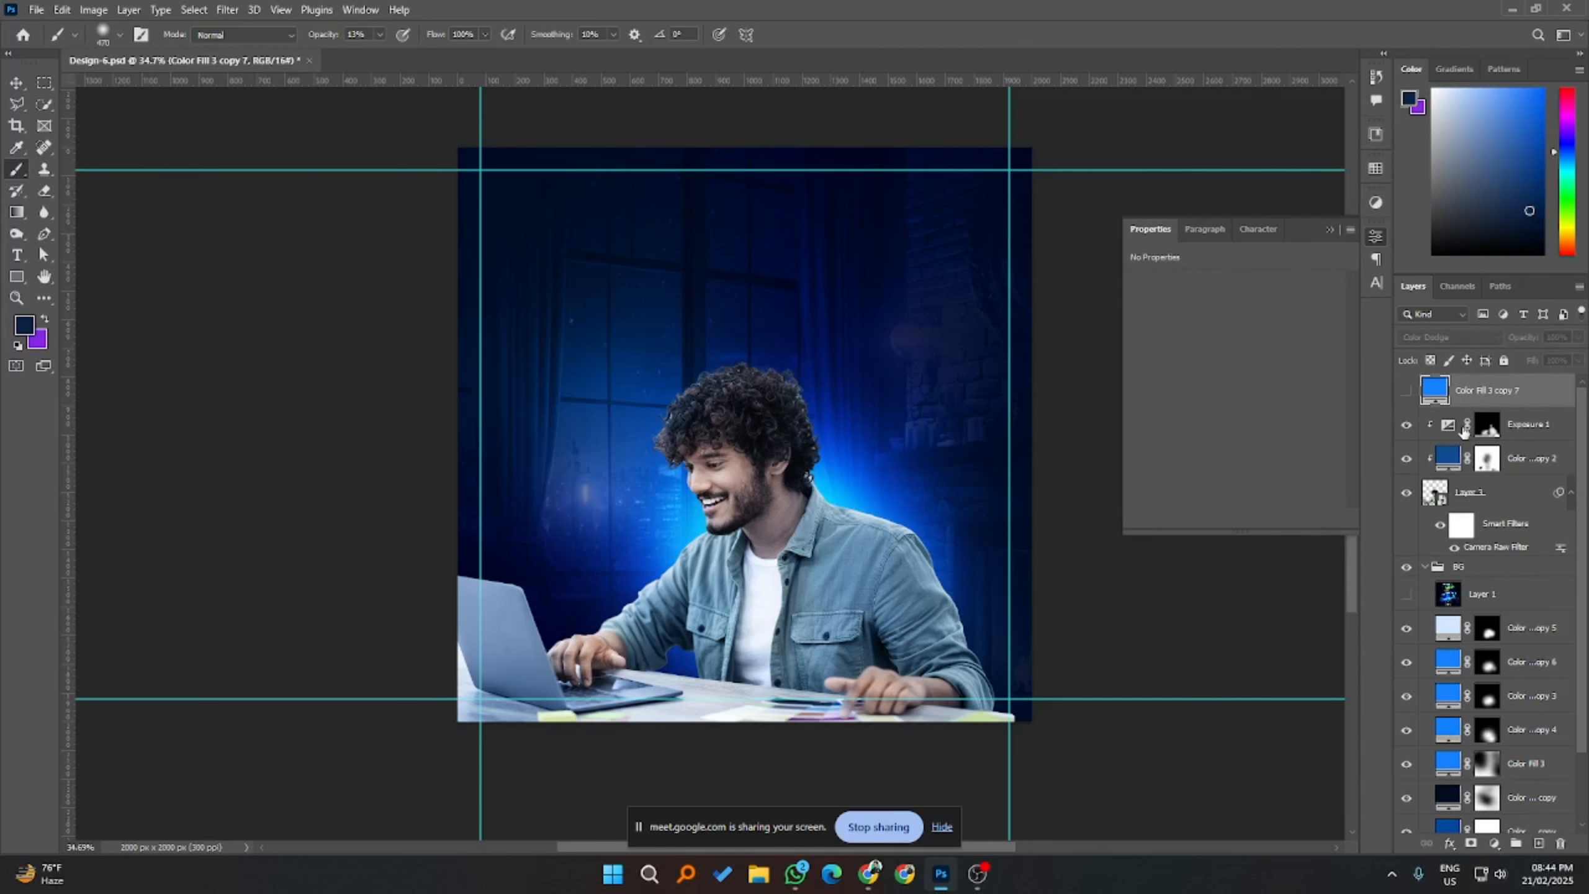
pyautogui.click(1405, 390)
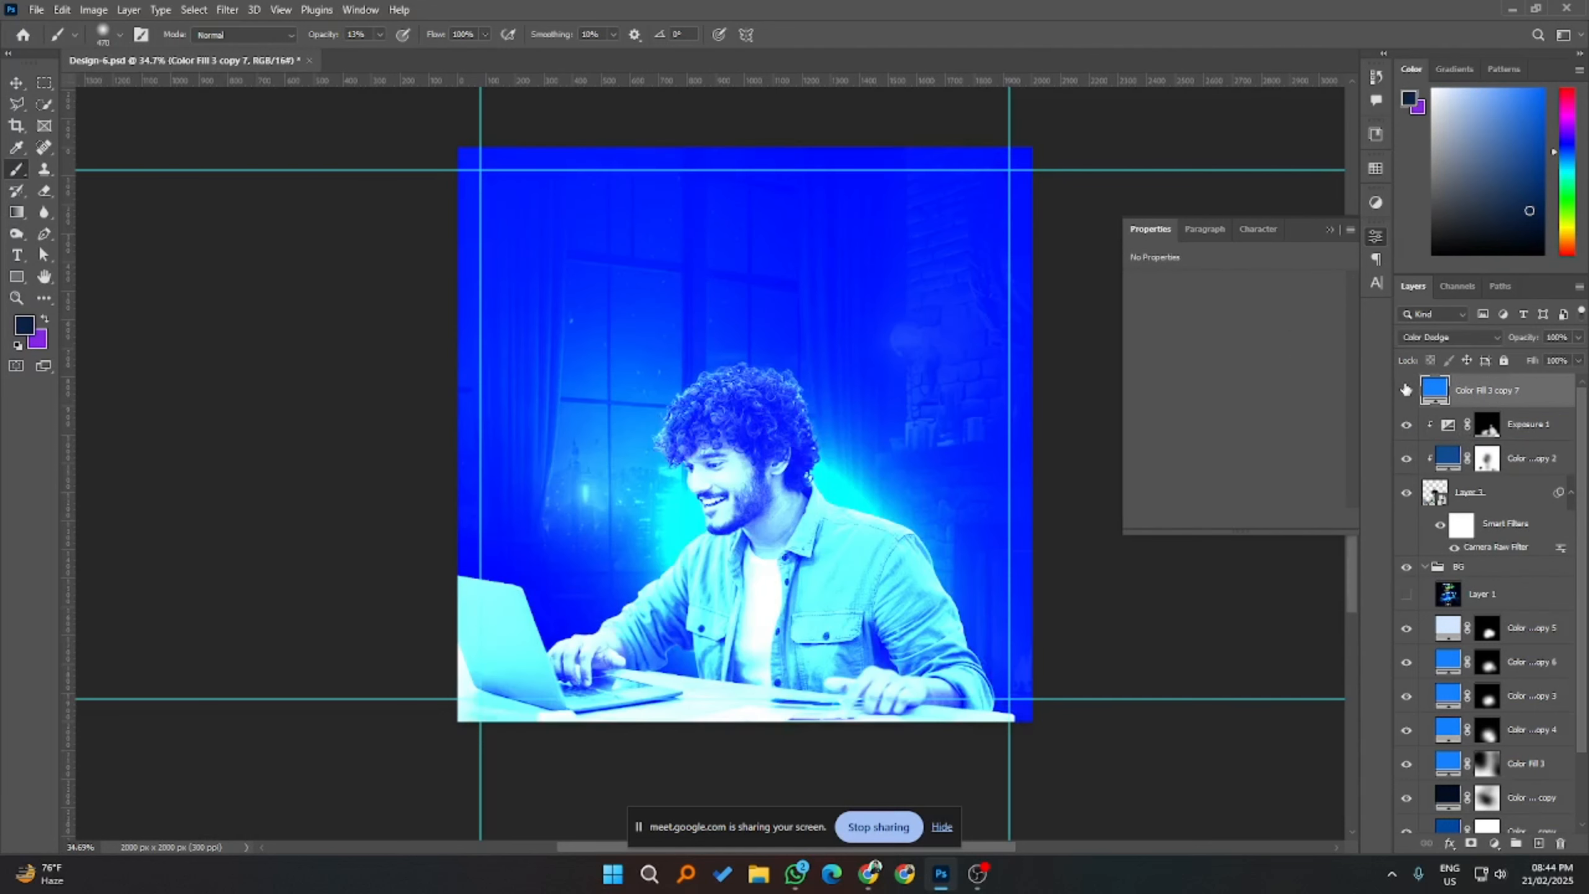
pyautogui.click(1406, 390)
pyautogui.click(1406, 390)
# - Try masking Color Fill 3 copy 7 with Layer 3's outline and with a plain white mask, undoing both
pyautogui.keyDown('ctrl'); pyautogui.click(1429, 494); pyautogui.keyUp('ctrl')
pyautogui.click(1471, 845)
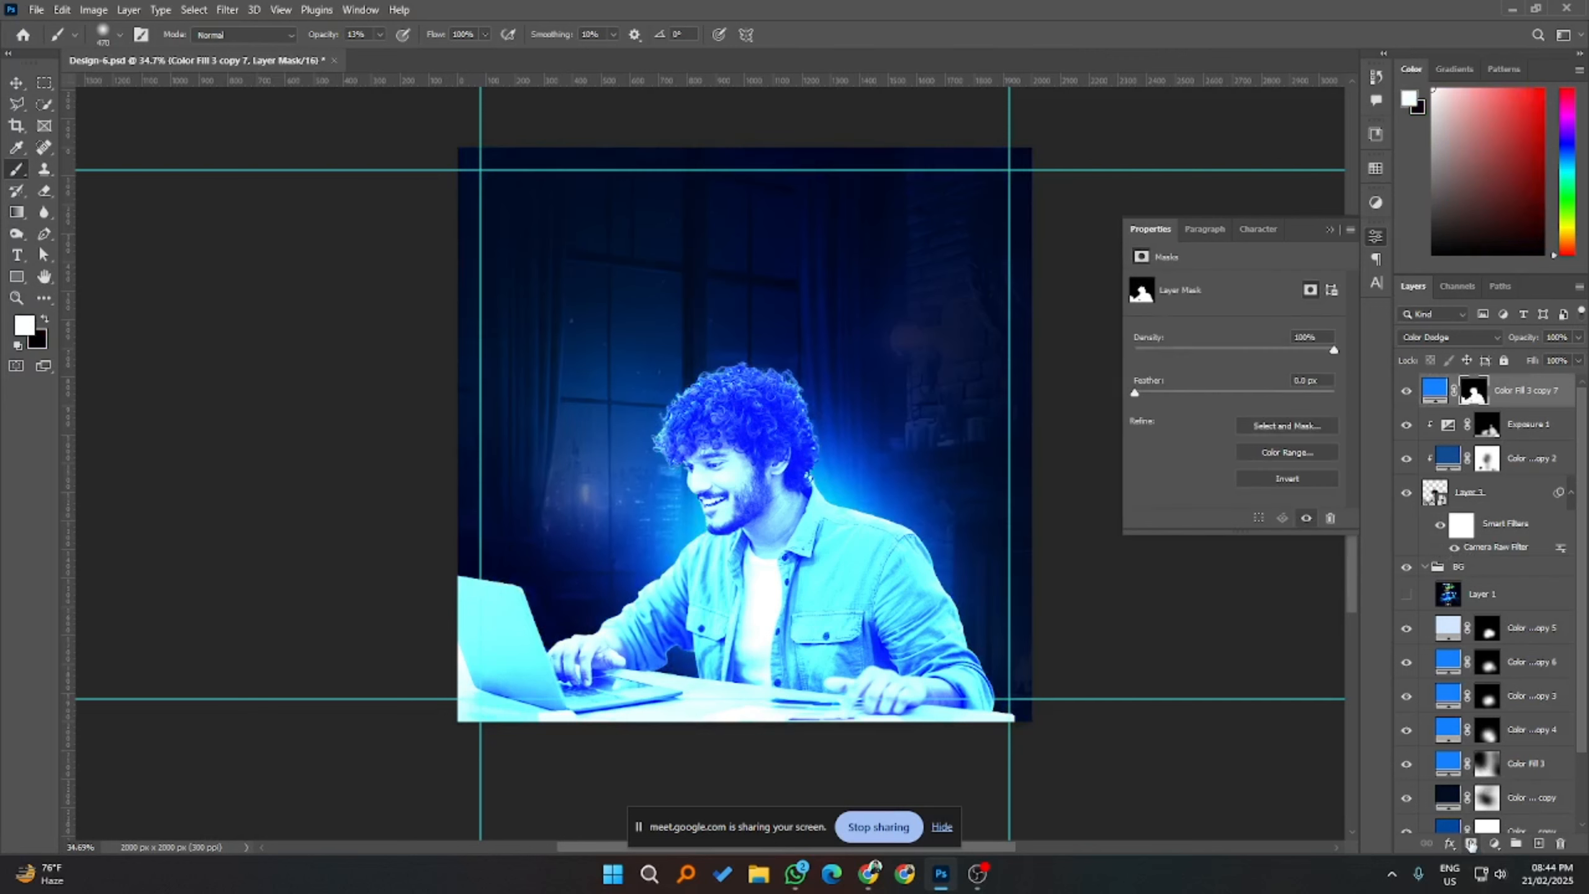
pyautogui.hotkey('ctrl', 'z')
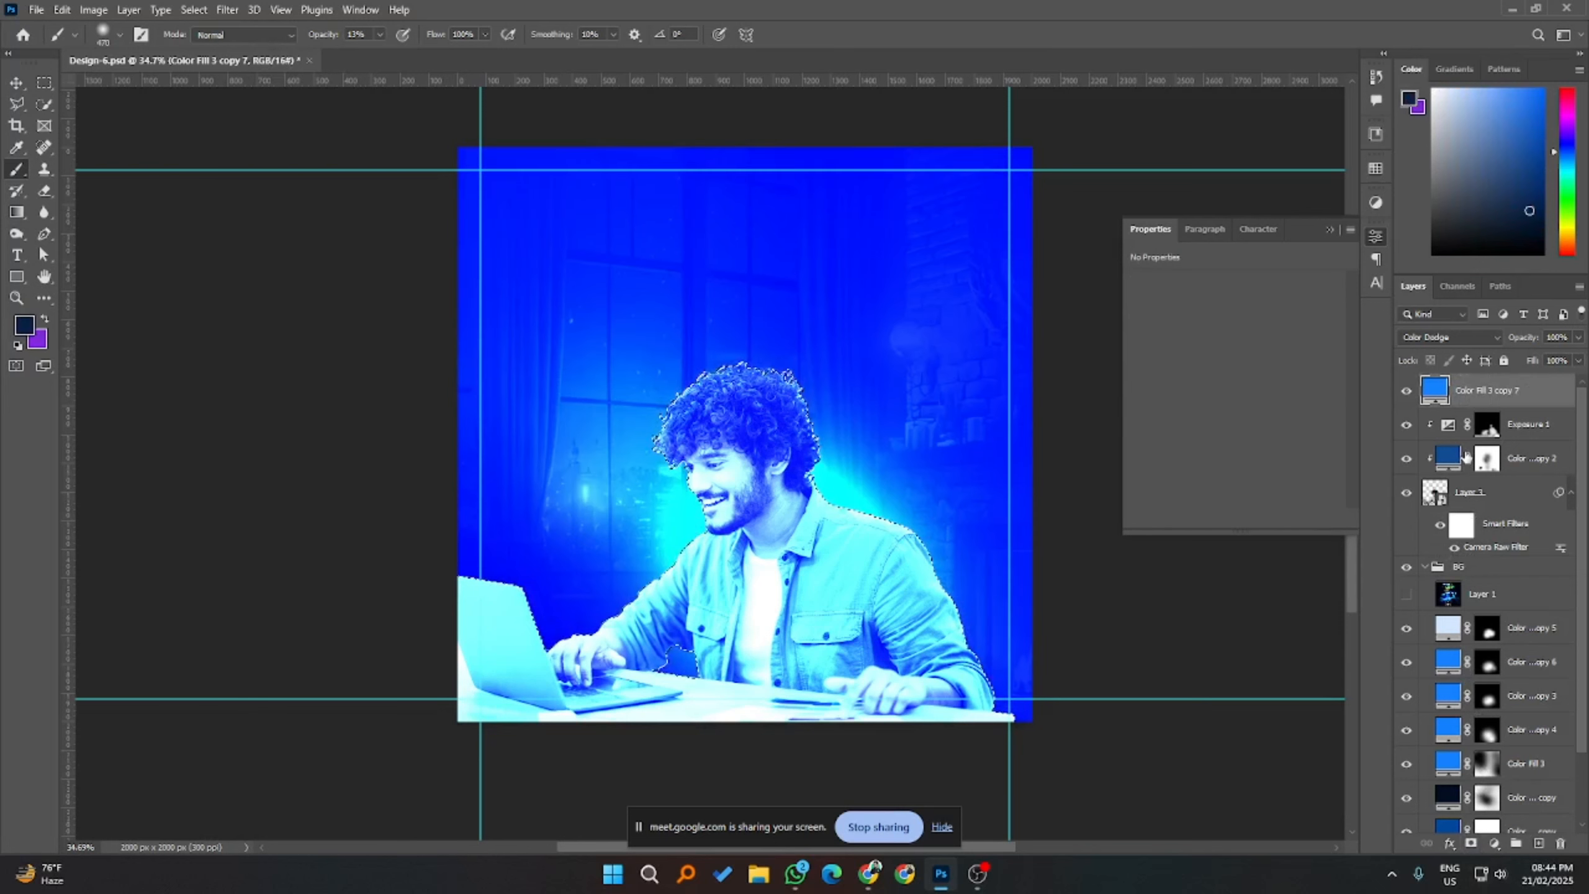
pyautogui.hotkey('ctrl', 'd')
pyautogui.click(1473, 841)
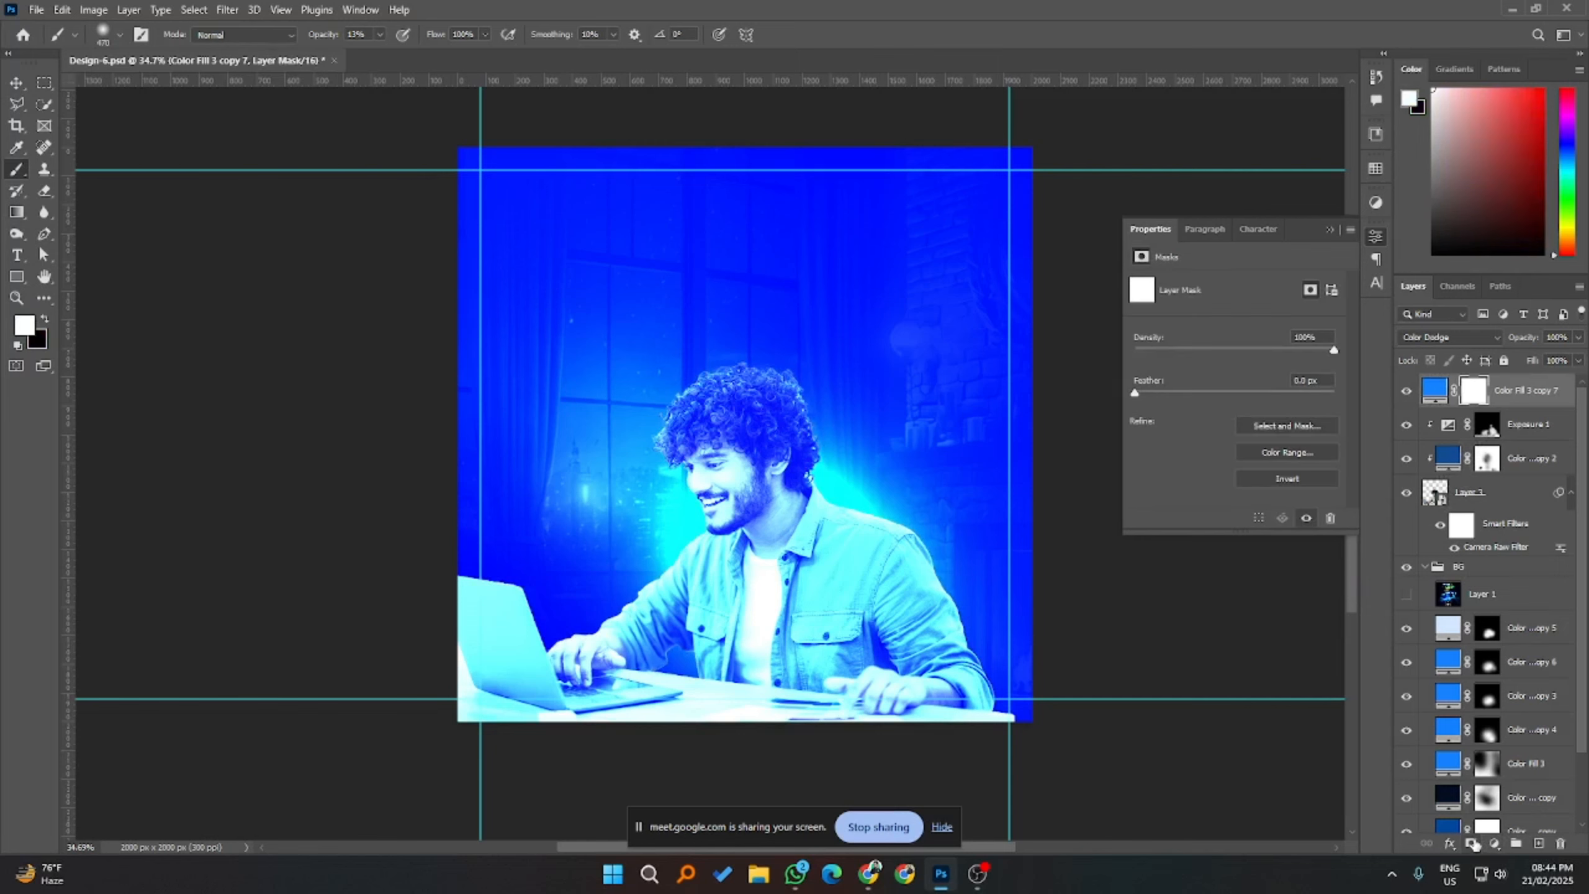
pyautogui.hotkey('ctrl', 'z')
# - Add a black mask to Color Fill 3 copy 7 and load the outline of Layer 3 as a selection
pyautogui.click(1473, 841)
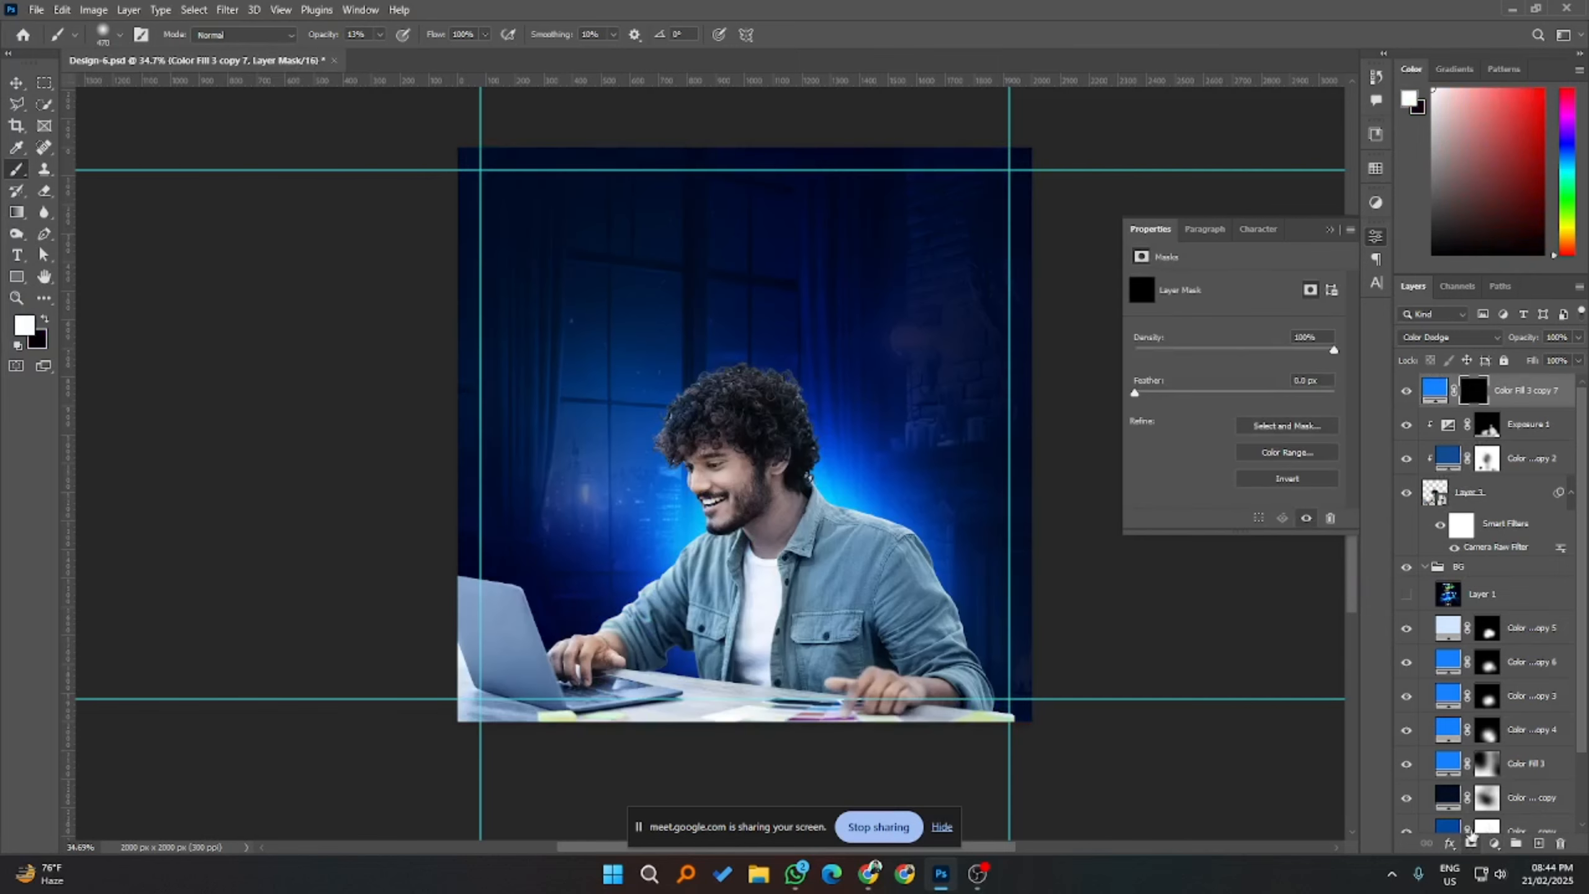
pyautogui.keyDown('ctrl'); pyautogui.click(1435, 492); pyautogui.keyUp('ctrl')
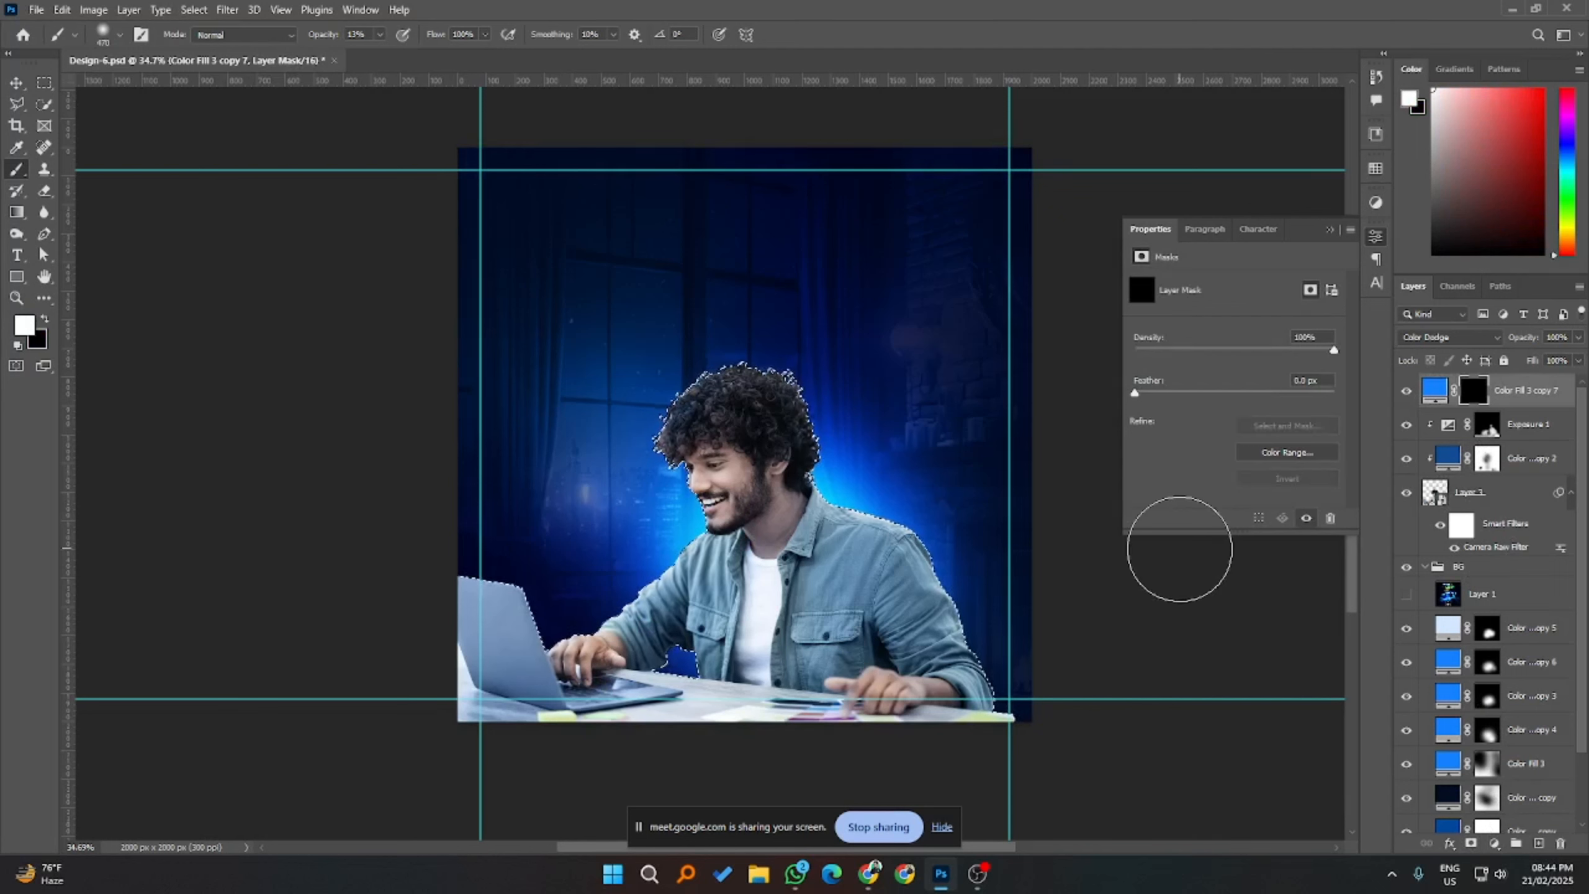
pyautogui.click(16, 106)
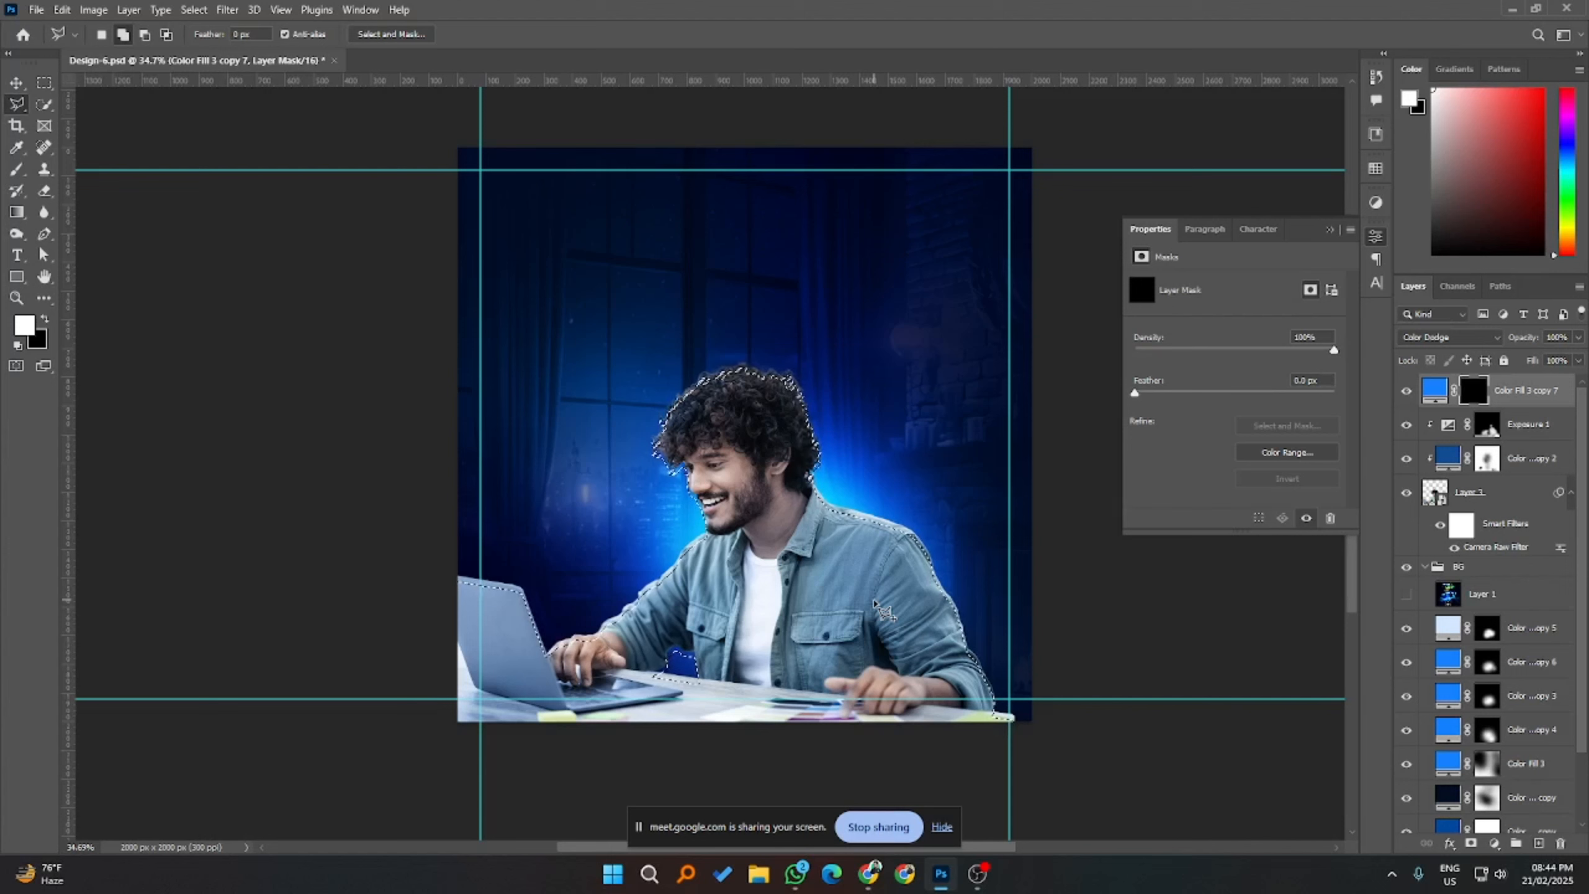
# - Try filling the selected man and desk area of the Color Fill 3 copy 7 mask with white, and refill it with black
pyautogui.click(51, 321)
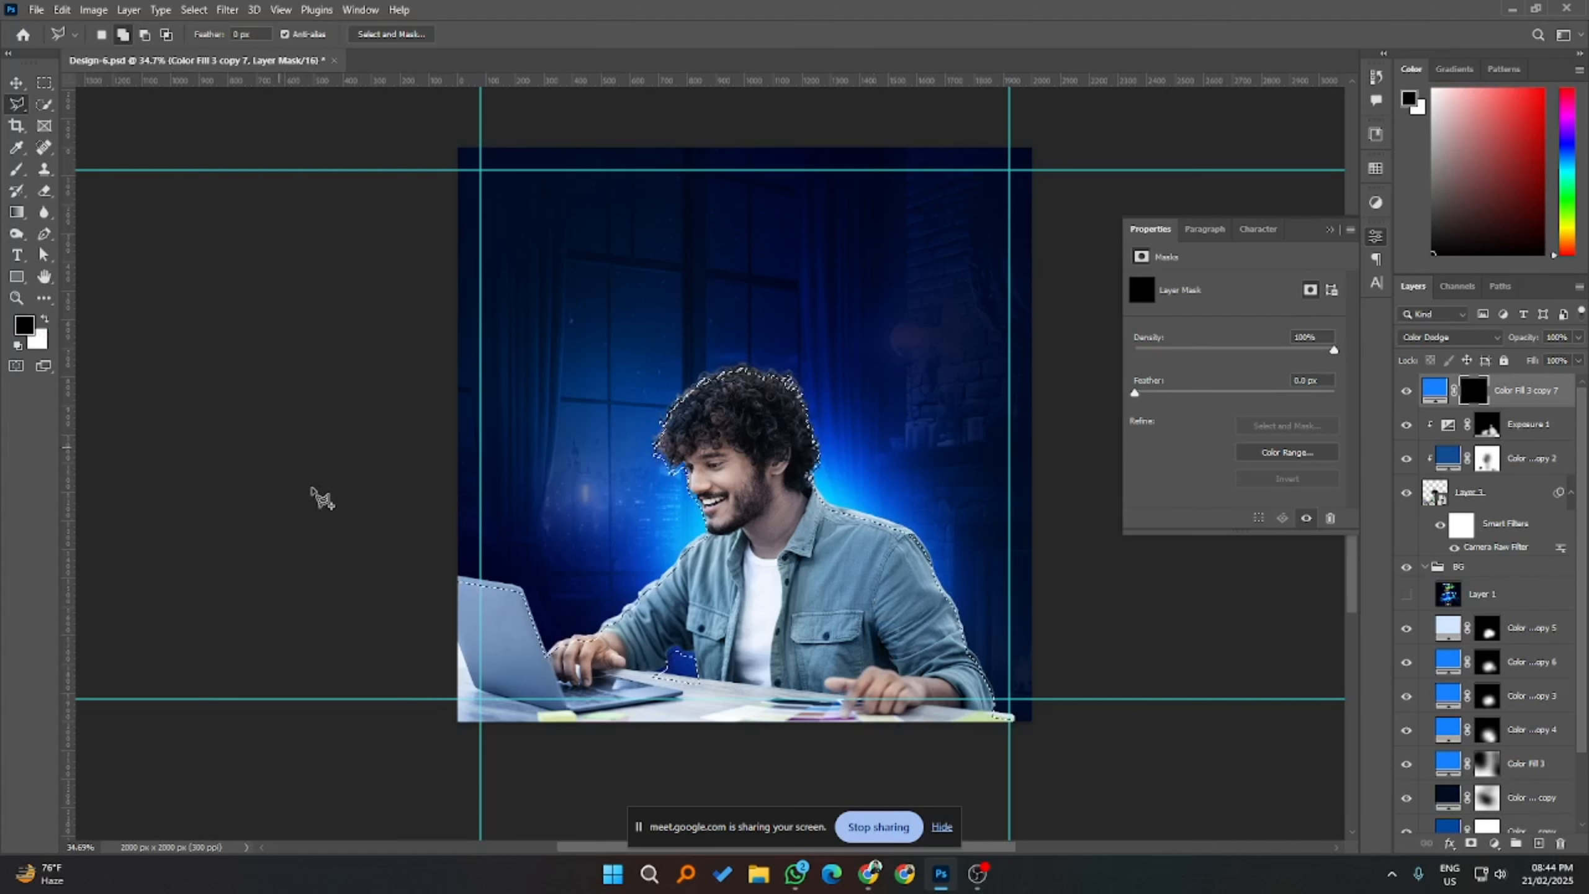
pyautogui.hotkey('ctrl', 'BackSpace')
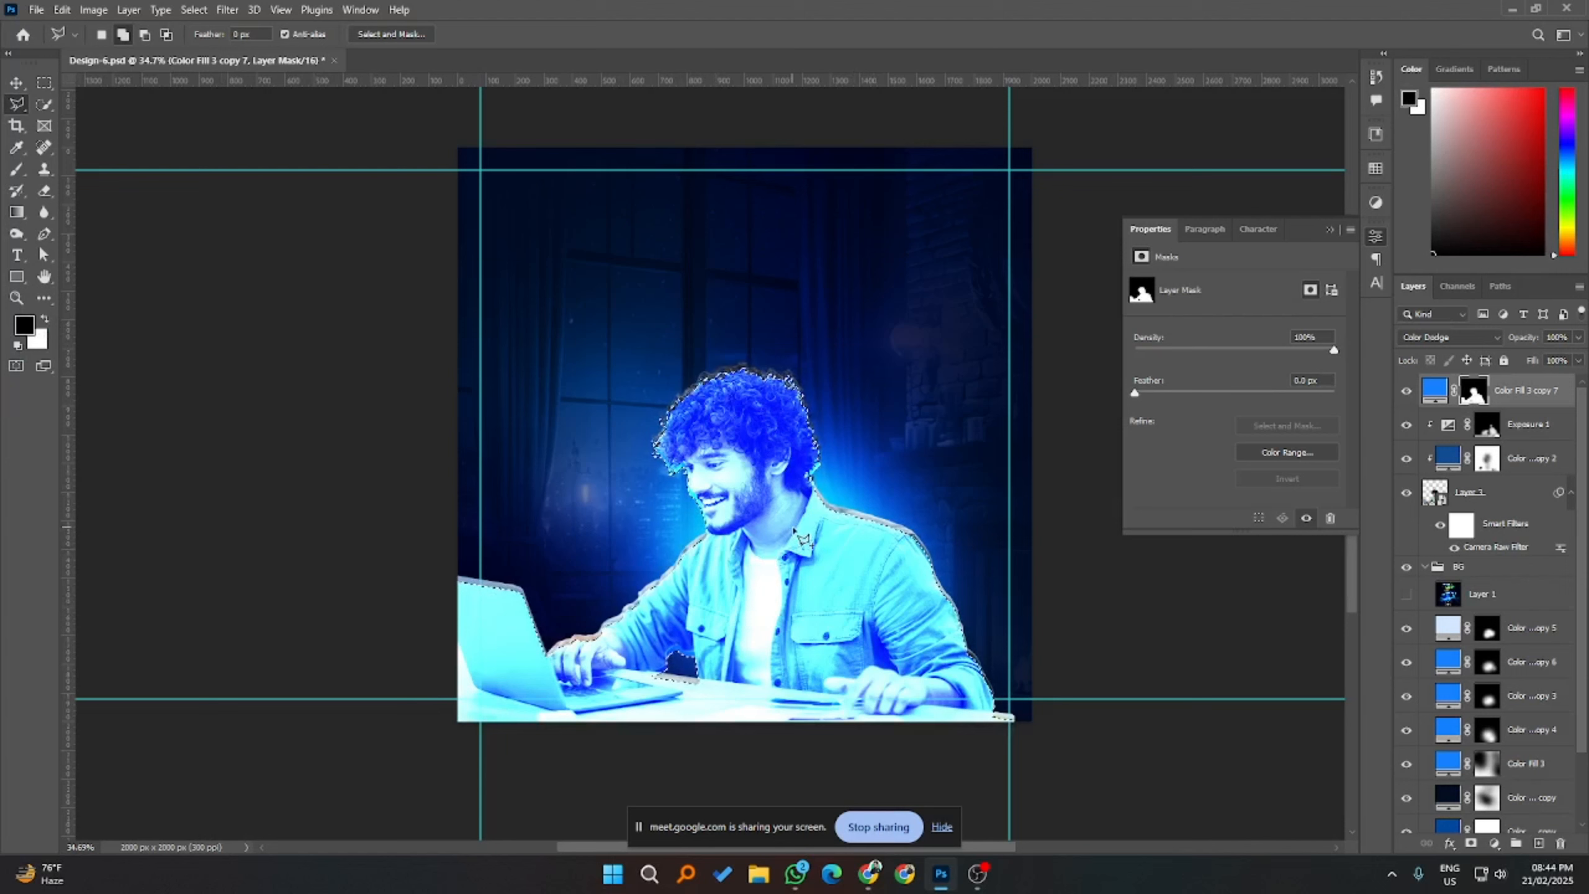
pyautogui.hotkey('alt', 'BackSpace')
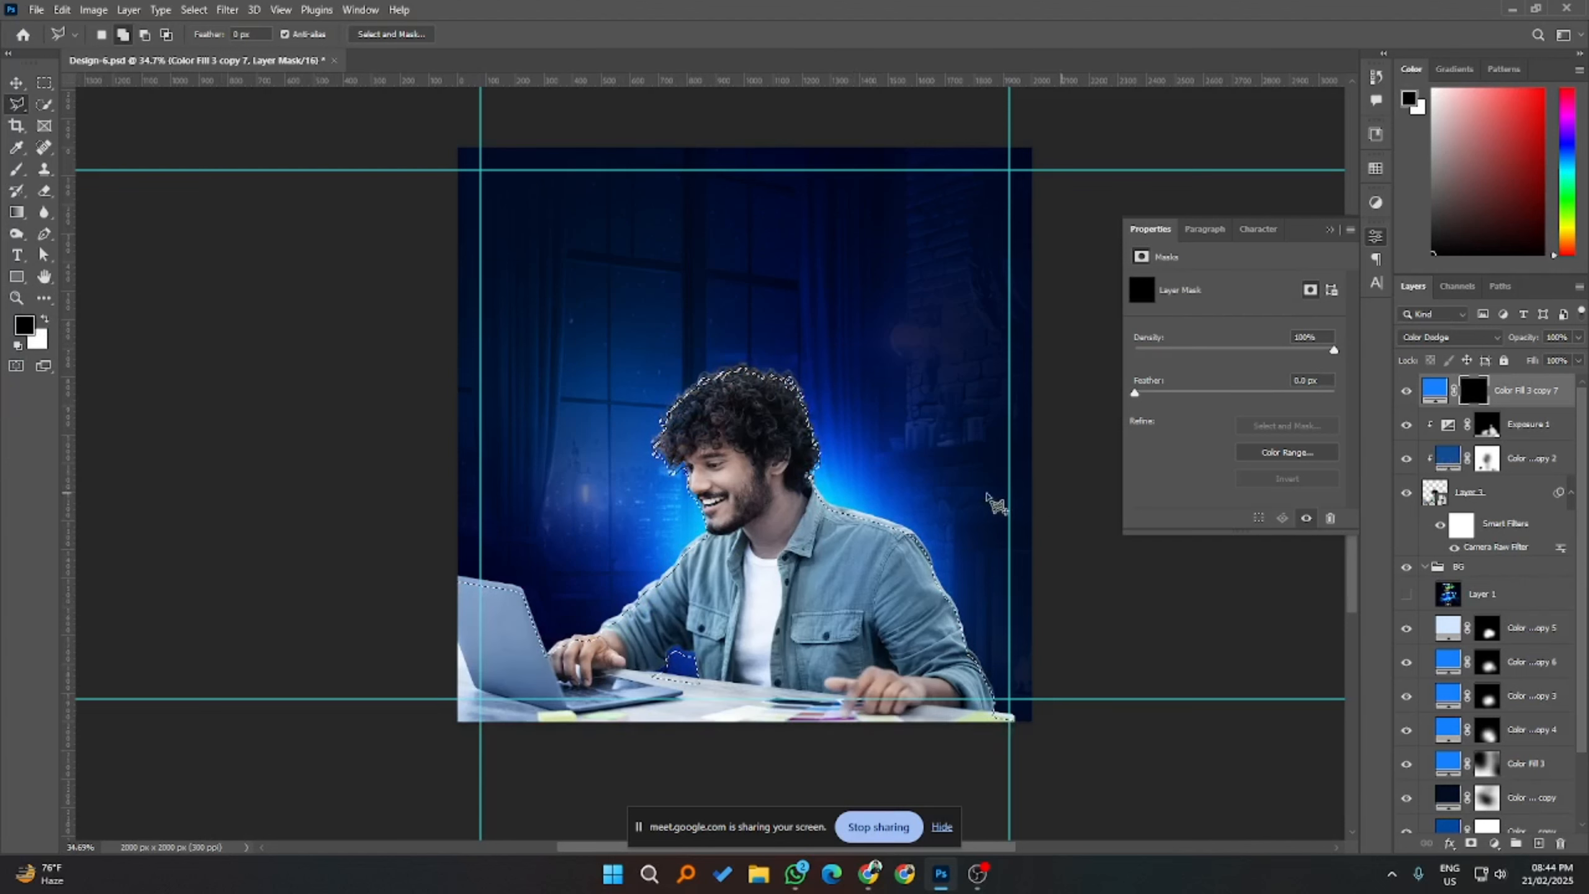
# - Invert the selection to cover the background around the man and desk
pyautogui.click(193, 9)
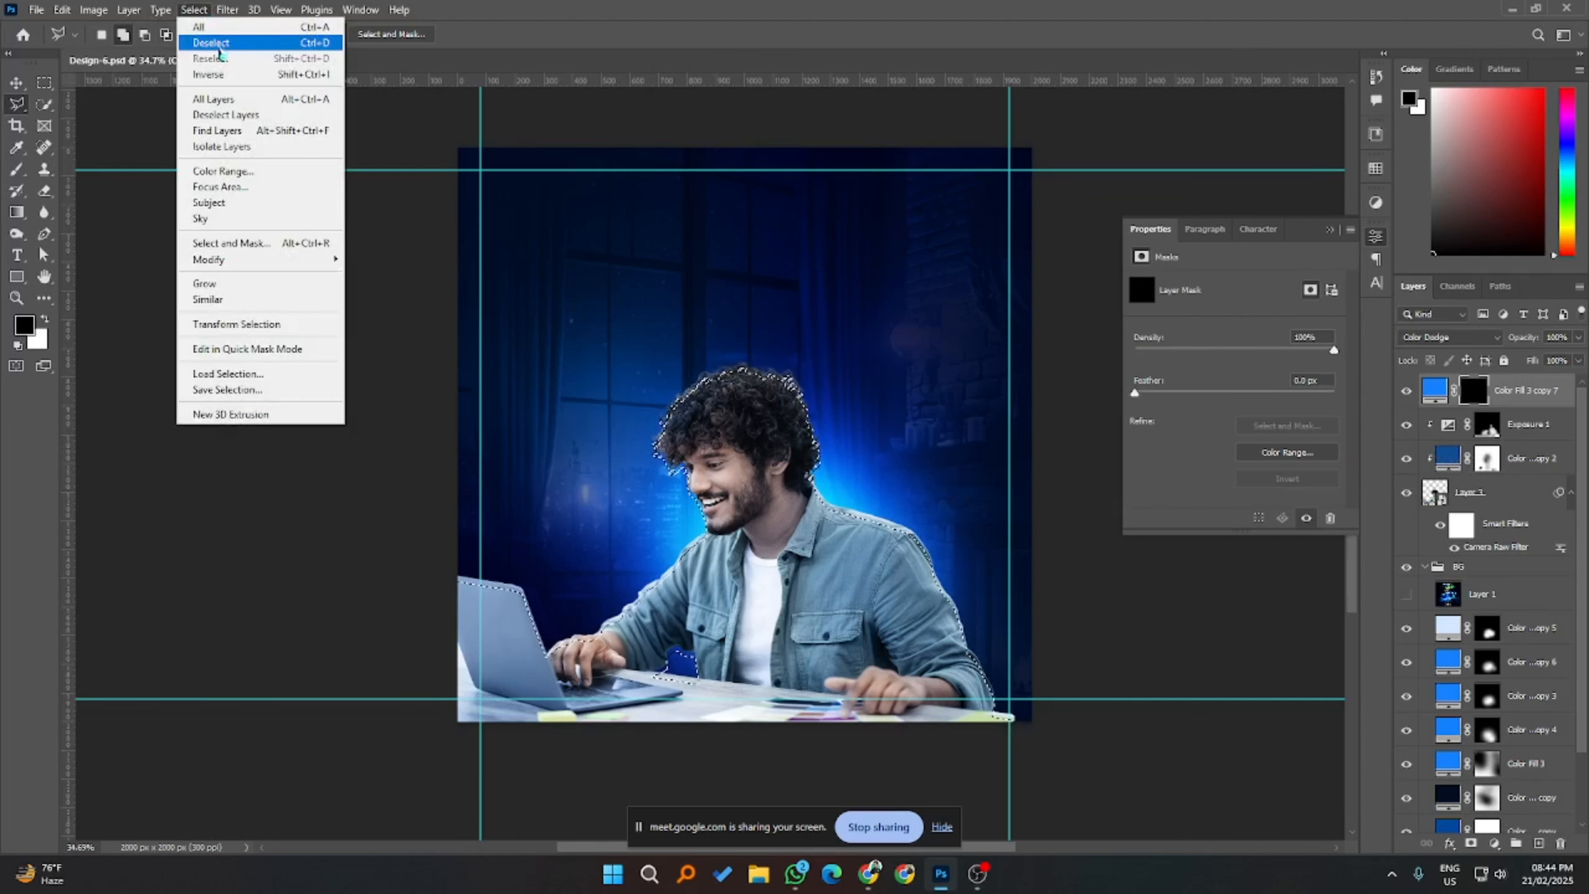
pyautogui.click(265, 76)
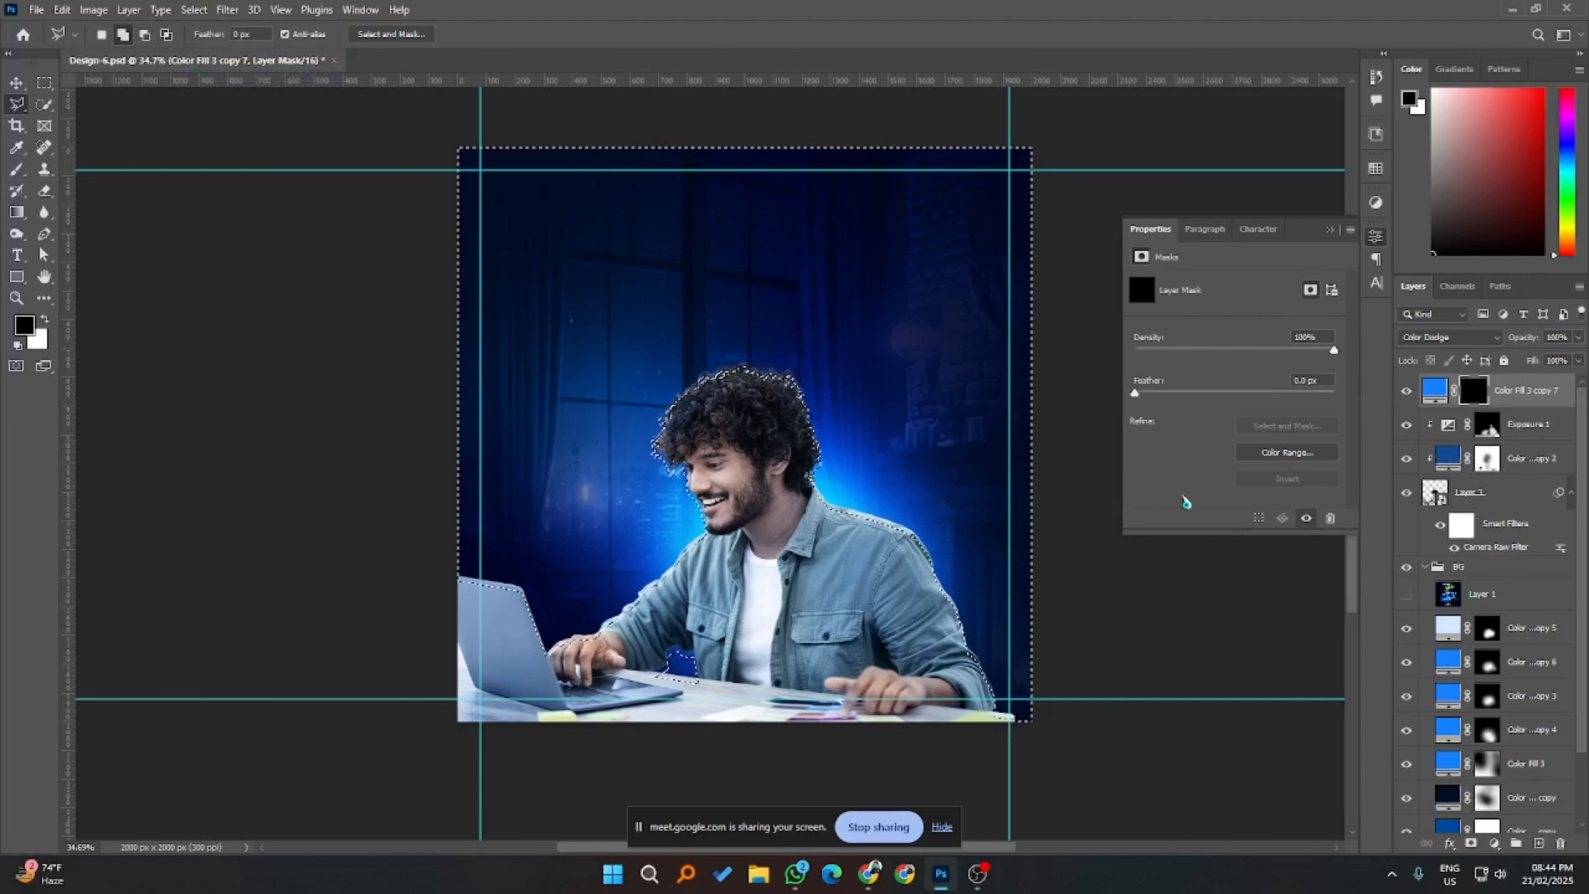
# - Try filling the background area of the Color Fill 3 copy 7 mask with white, refill it with black and deselect
pyautogui.hotkey('ctrl', 'BackSpace')
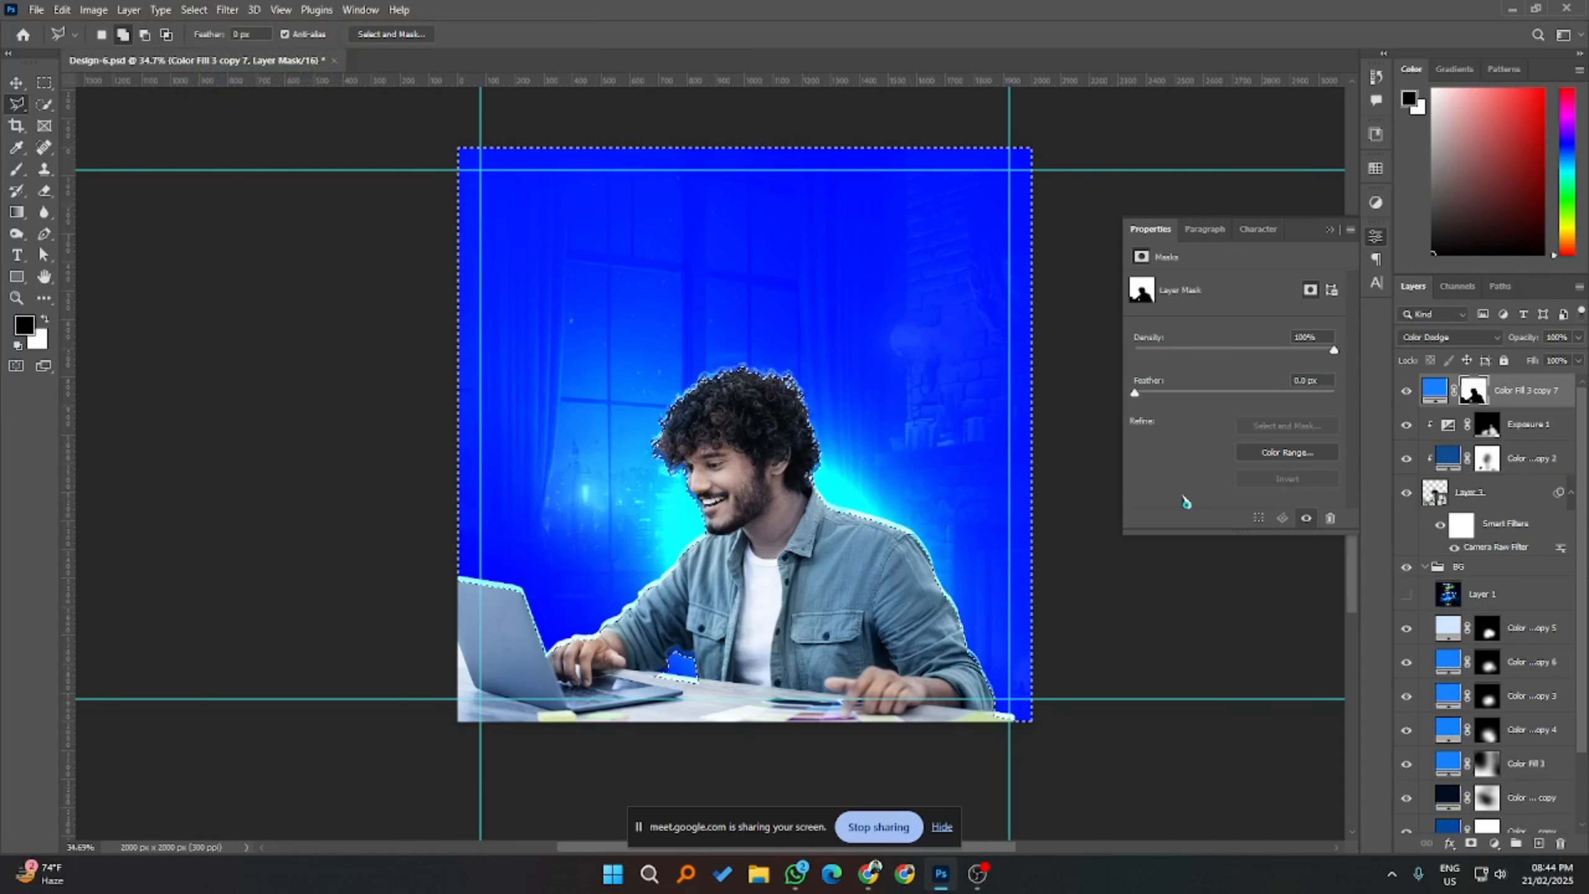
pyautogui.hotkey('alt', 'BackSpace')
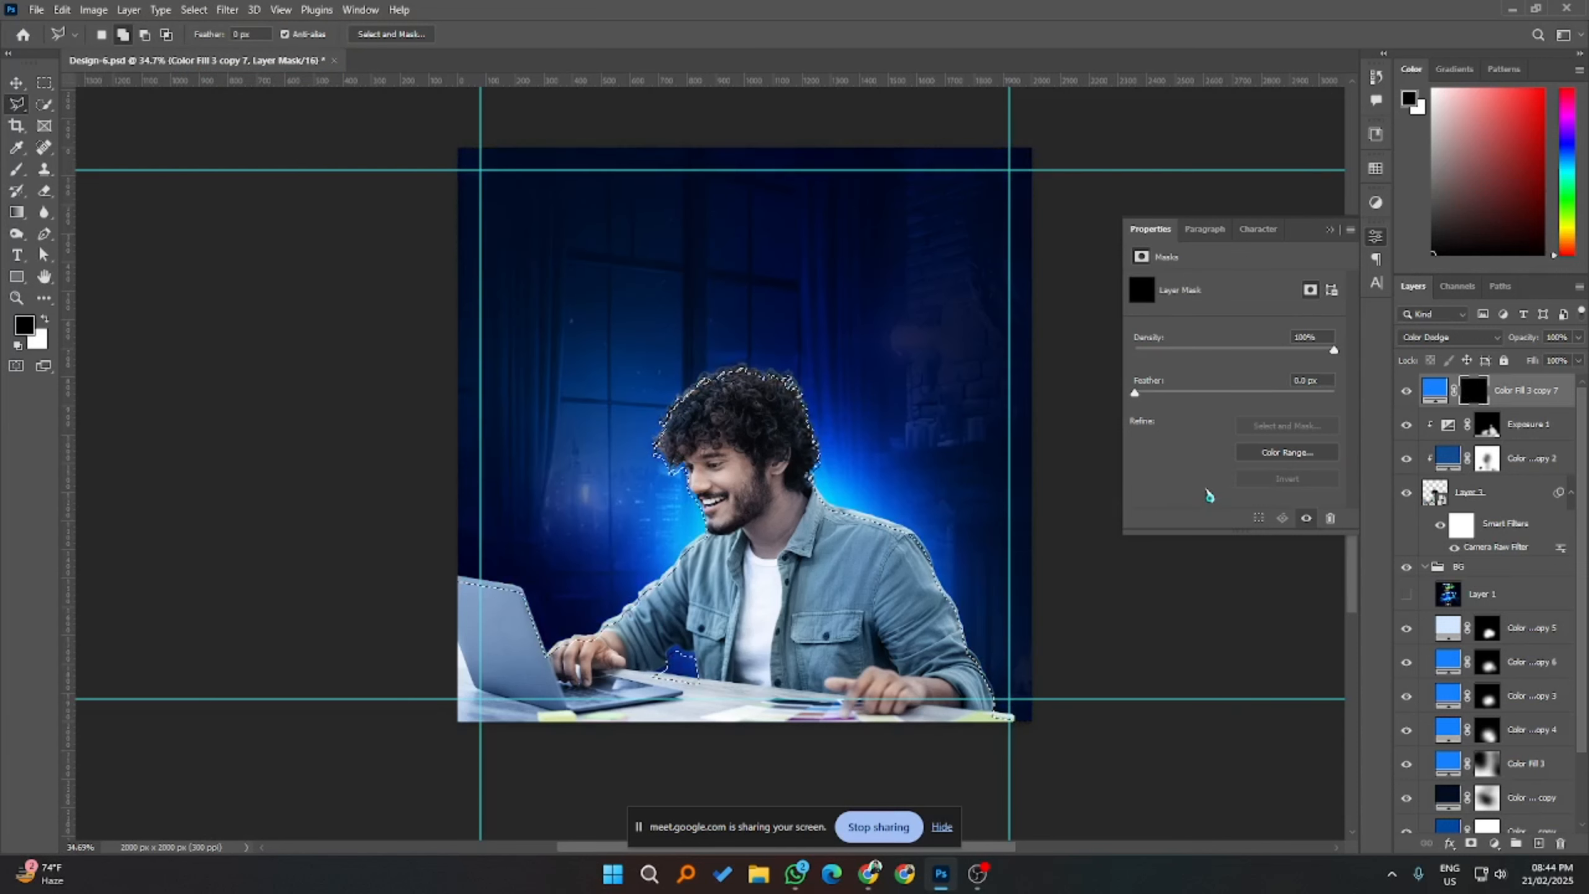
pyautogui.hotkey('ctrl', 'd')
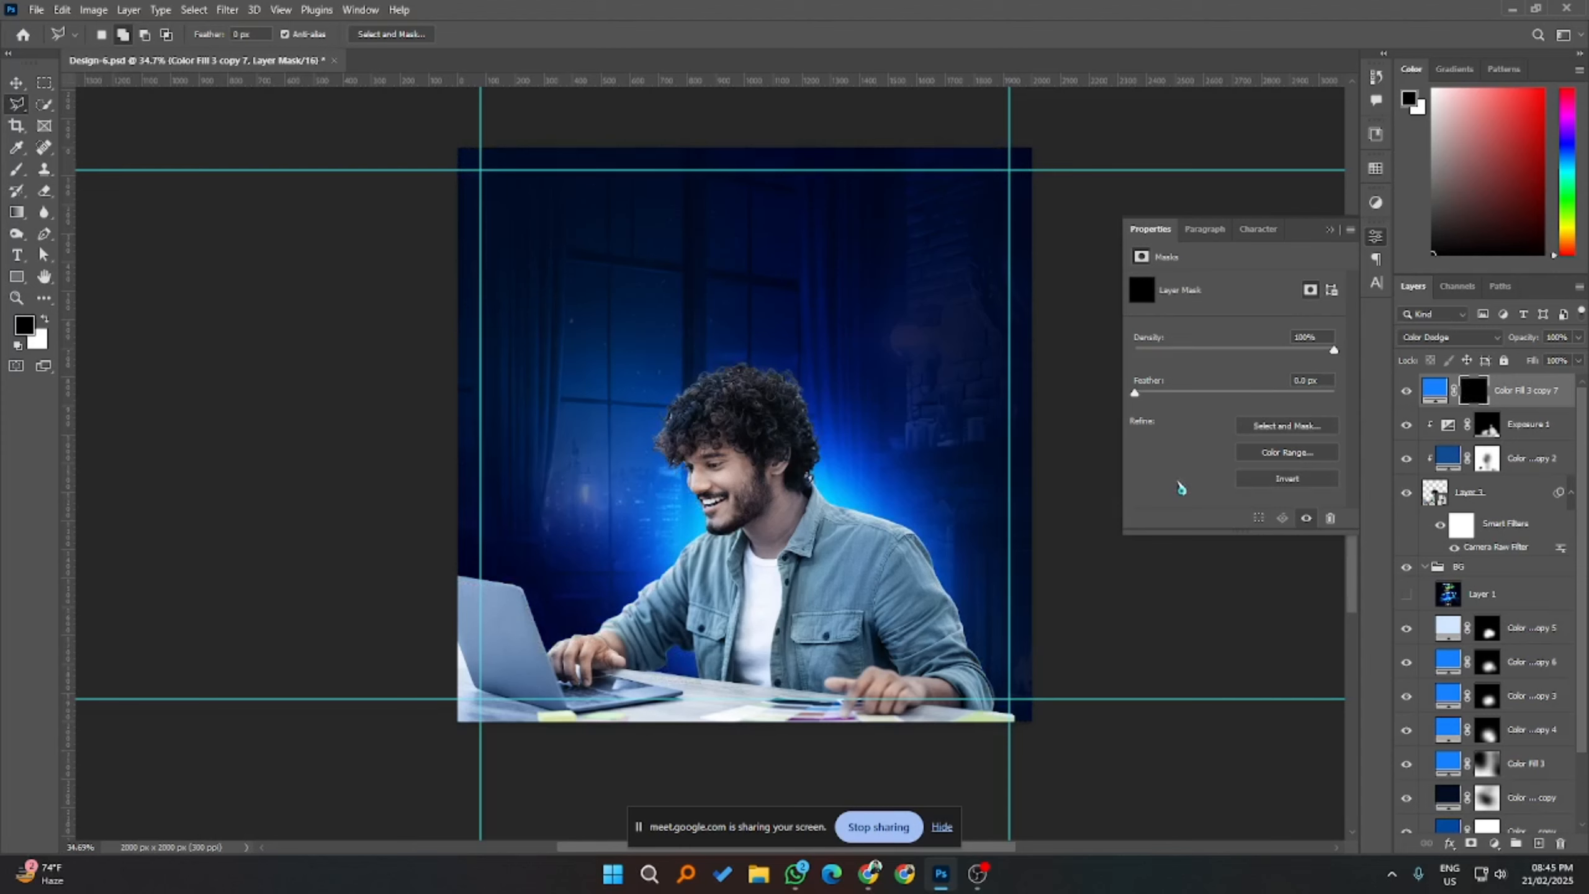
# - Clear the selection and delete the layer mask from Color Fill 3 copy 7
pyautogui.keyDown('ctrl'); pyautogui.click(1433, 495); pyautogui.keyUp('ctrl')
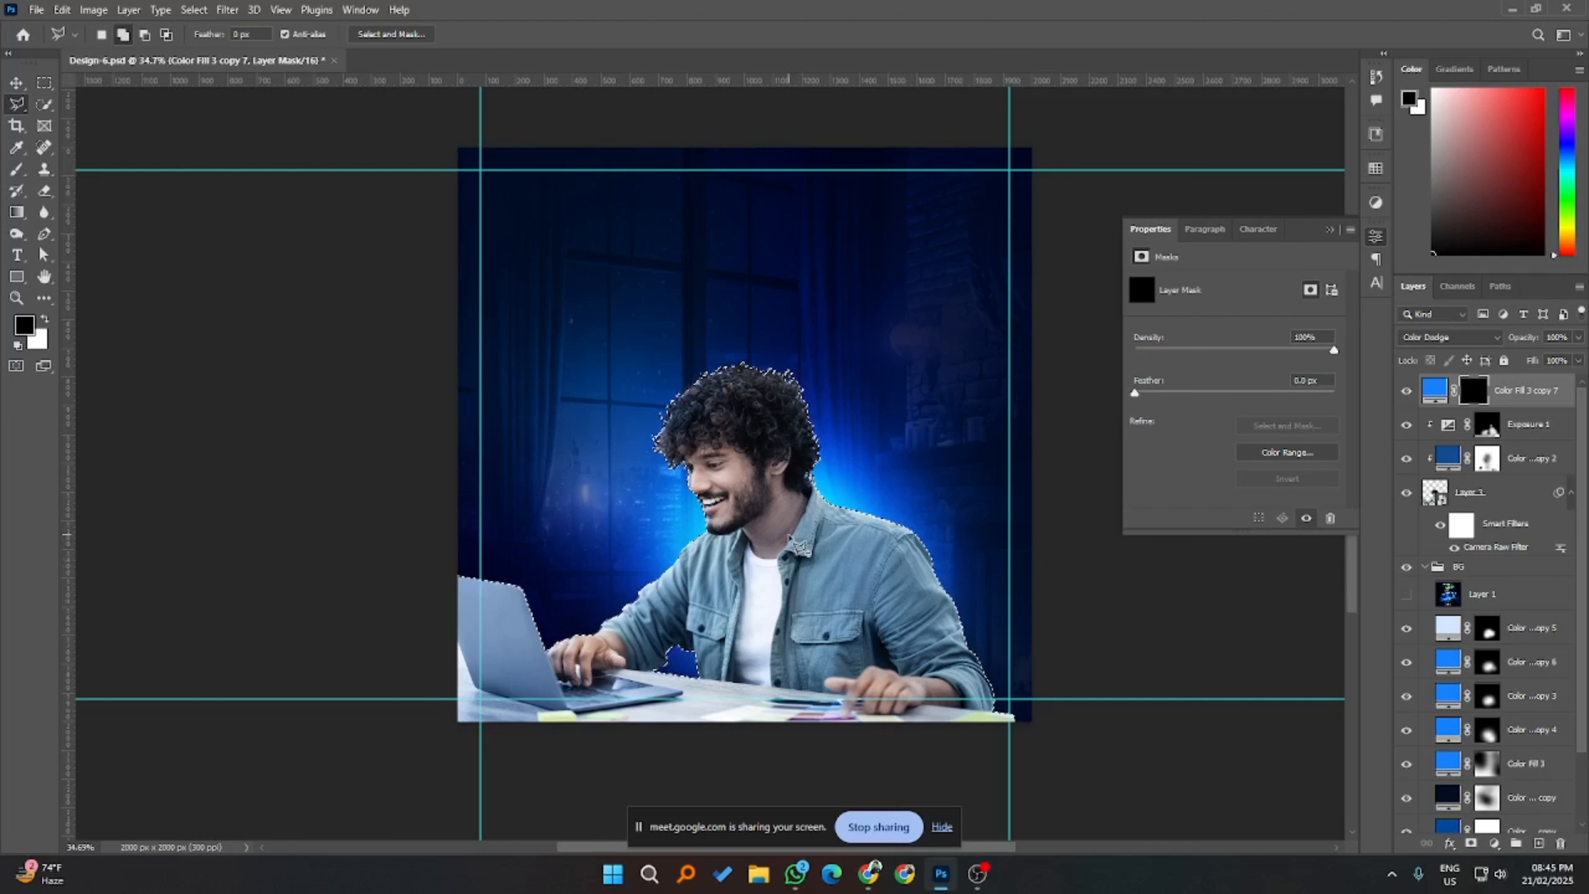
pyautogui.hotkey('ctrl', 'd')
pyautogui.rightClick(1477, 390)
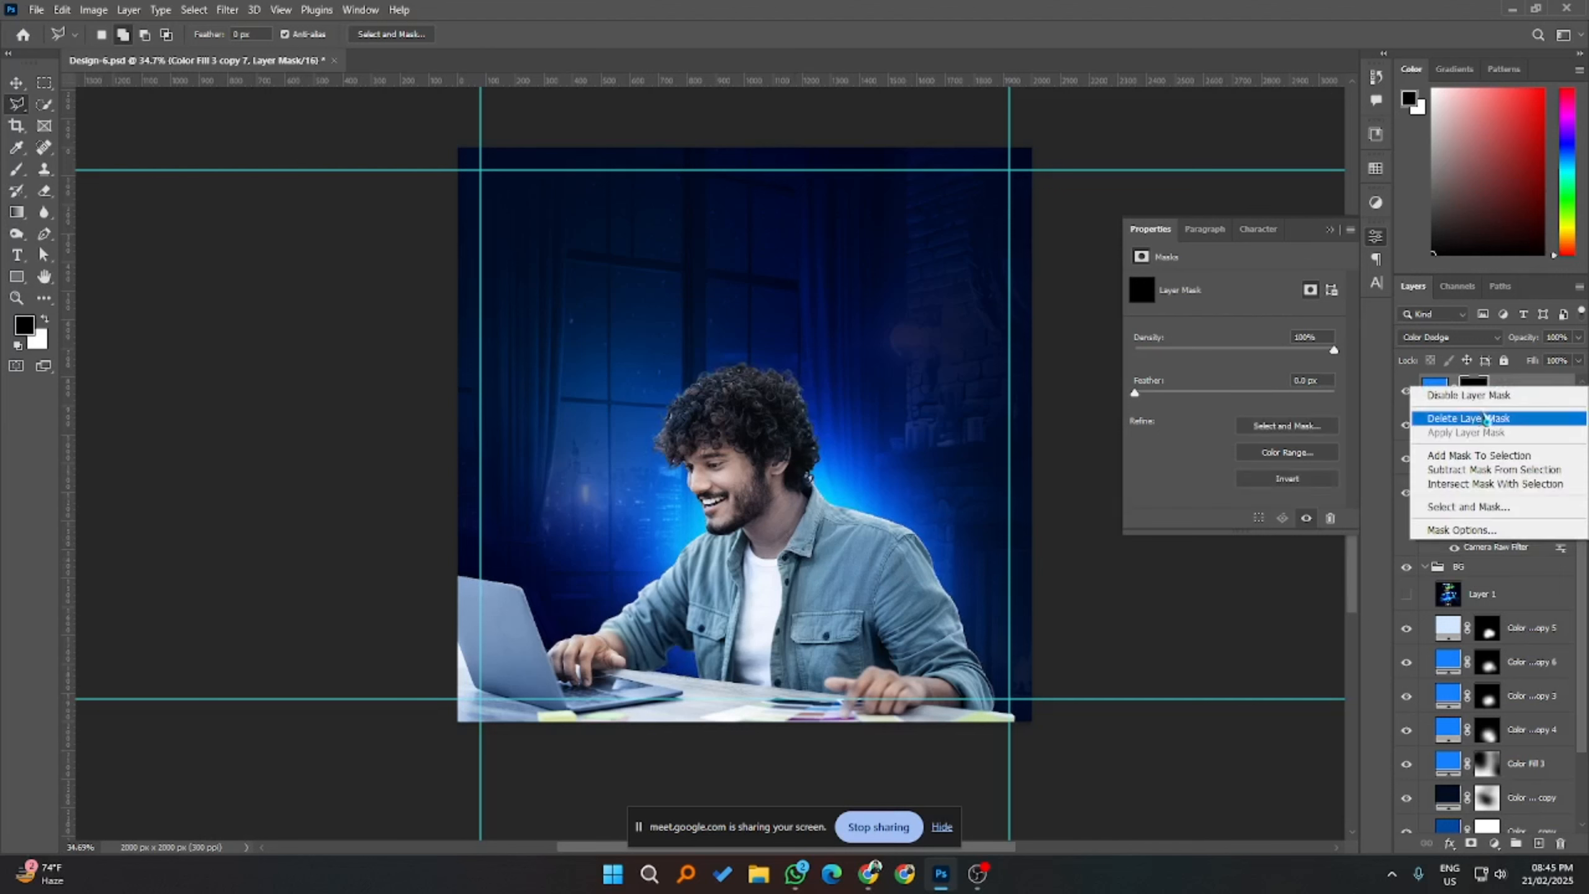
pyautogui.click(1488, 416)
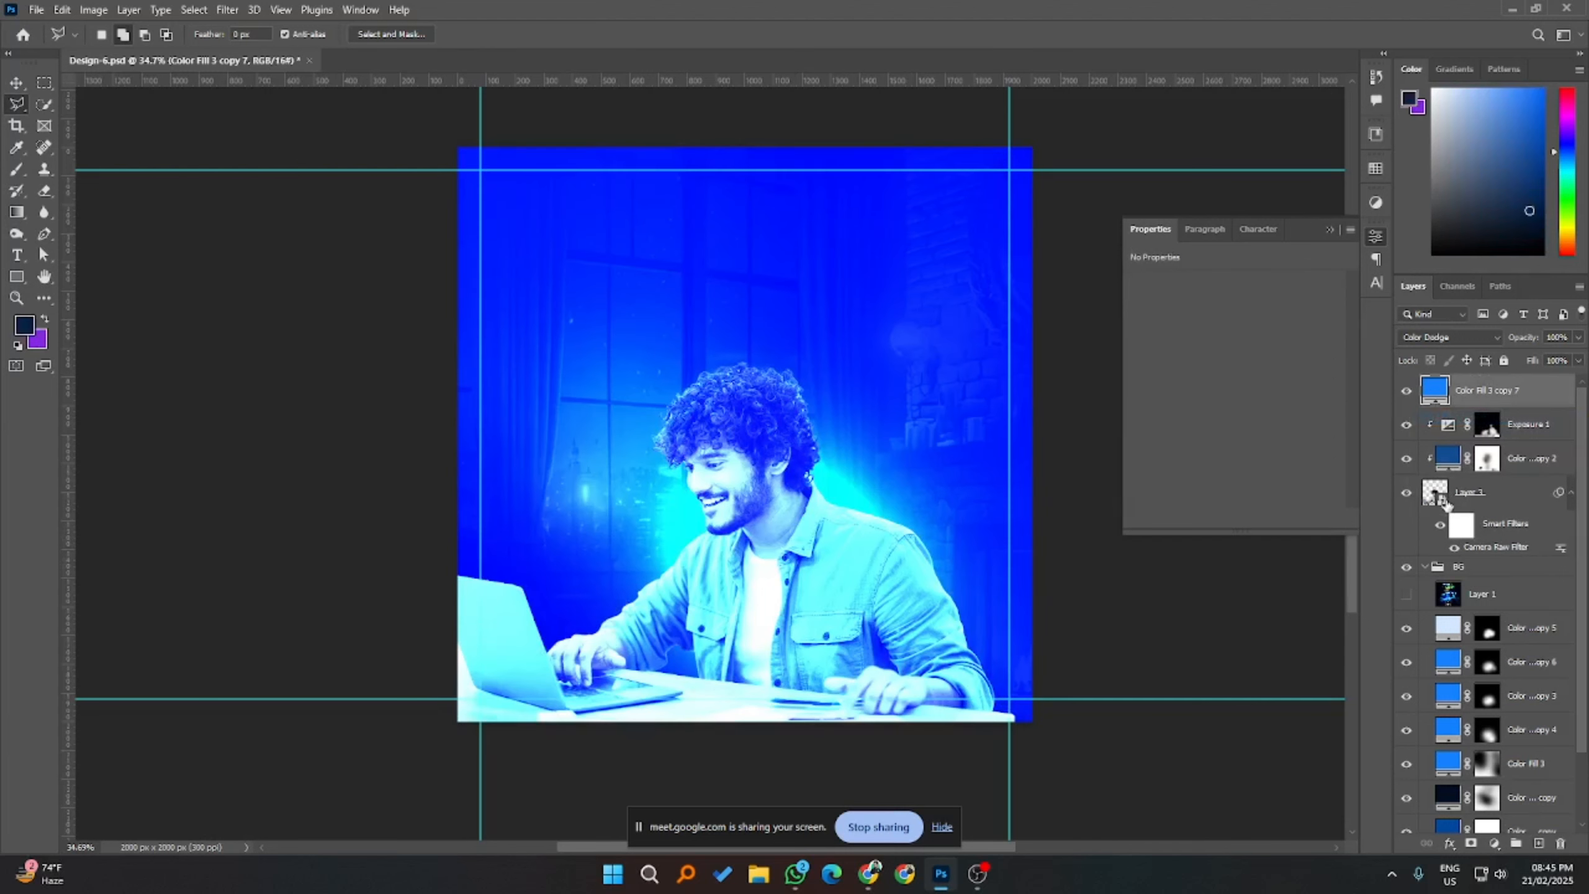
# - Try masking Color Fill 3 copy 7 from Layer 3's outline and with an empty white mask, undoing each attempt
pyautogui.keyDown('ctrl'); pyautogui.click(1429, 496); pyautogui.keyUp('ctrl')
pyautogui.click(1471, 843)
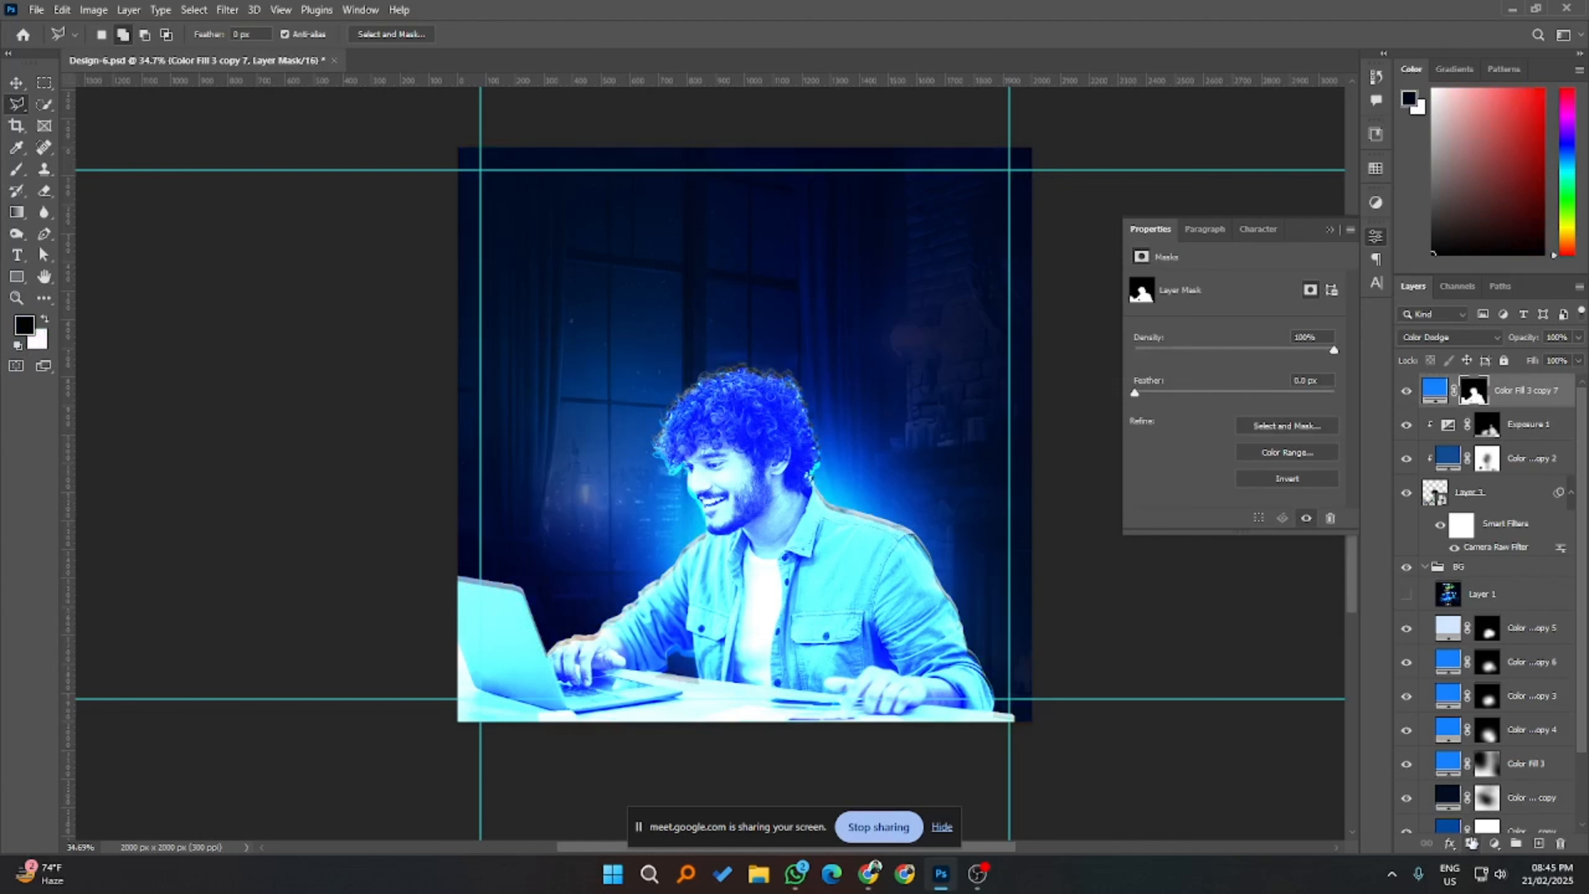
pyautogui.hotkey('ctrl', 'z')
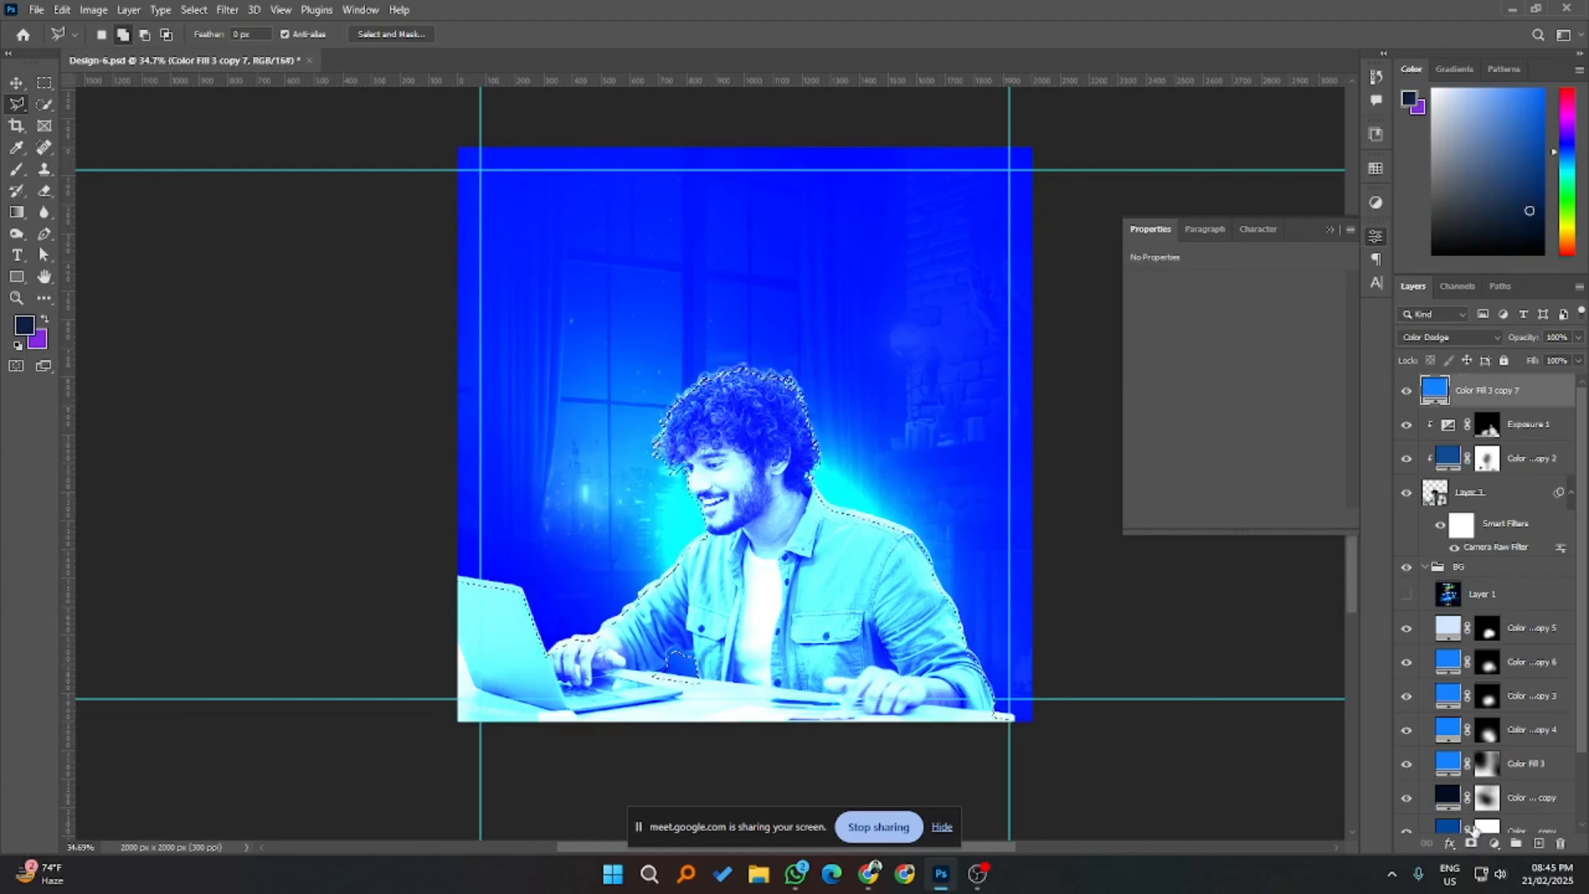
pyautogui.hotkey('ctrl', 'd')
pyautogui.click(1471, 843)
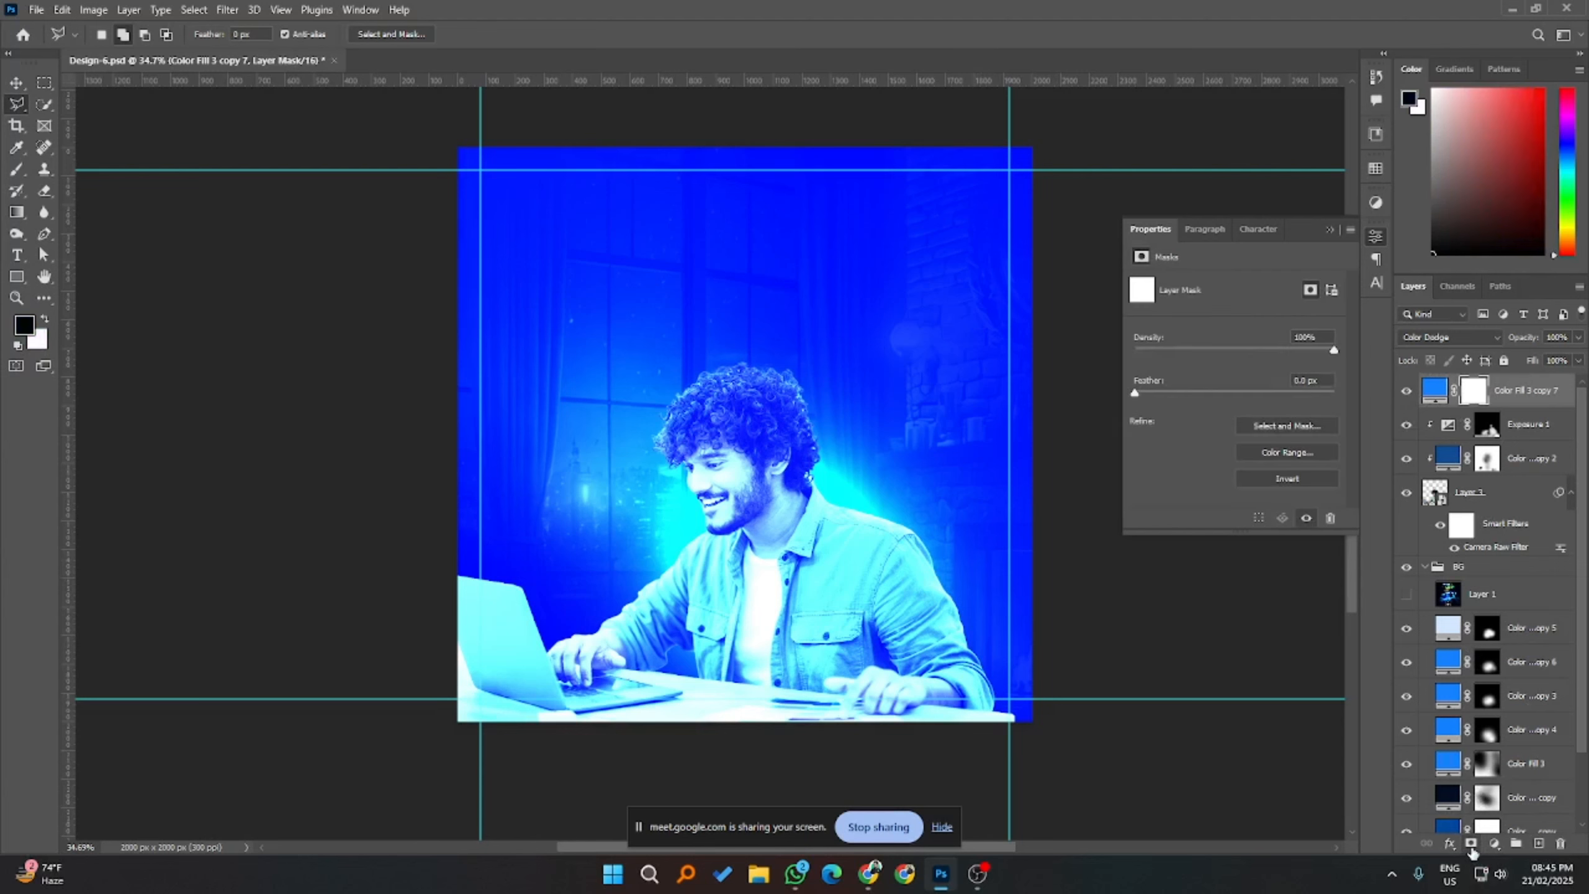
pyautogui.hotkey('ctrl', 'z')
# - Add a new black mask to Color Fill 3 copy 7 and clip the layer to the one below
pyautogui.keyDown('alt'); pyautogui.click(1473, 848); pyautogui.keyUp('alt')
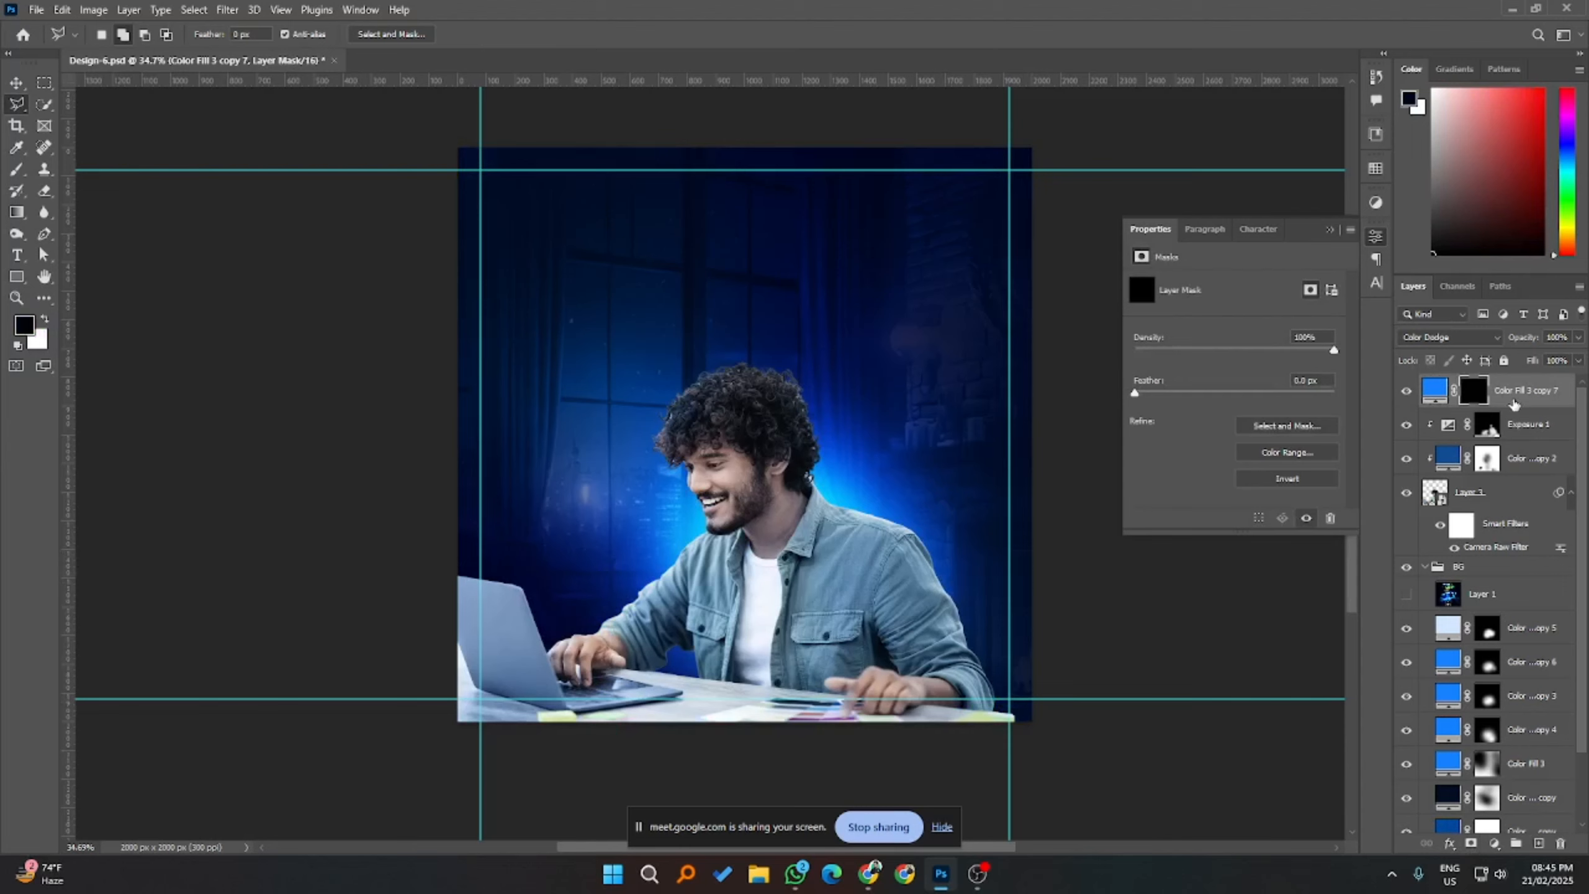
pyautogui.keyDown('alt'); pyautogui.click(1514, 406); pyautogui.keyUp('alt')
# - Set up the Brush with 42% opacity and white as the foreground colour
pyautogui.click(16, 169)
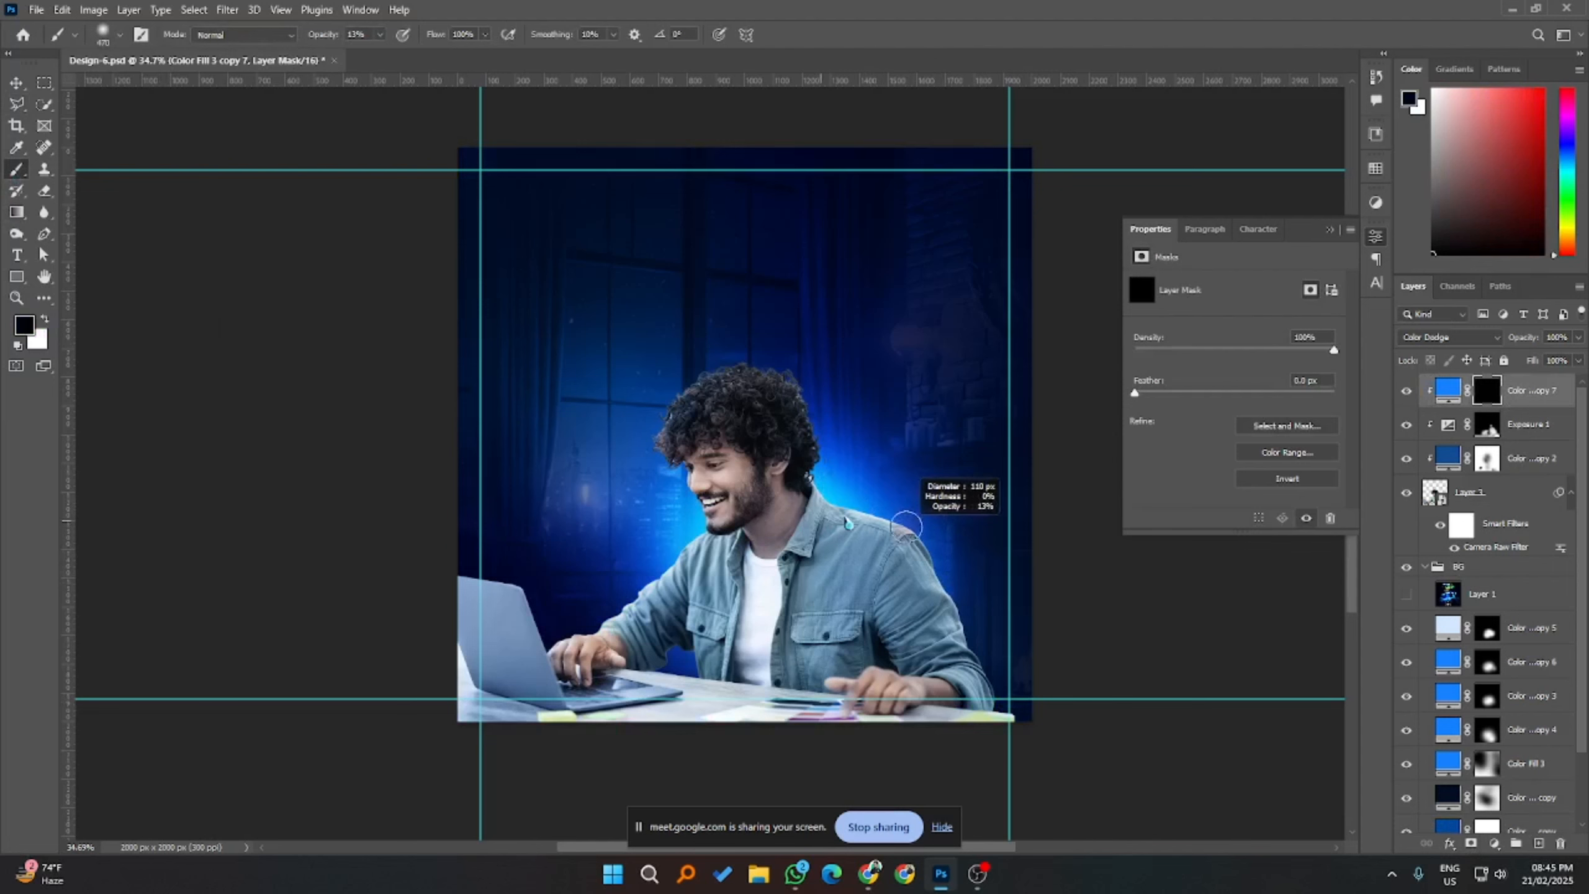
pyautogui.click(380, 34)
pyautogui.scroll(3, 934, 534)
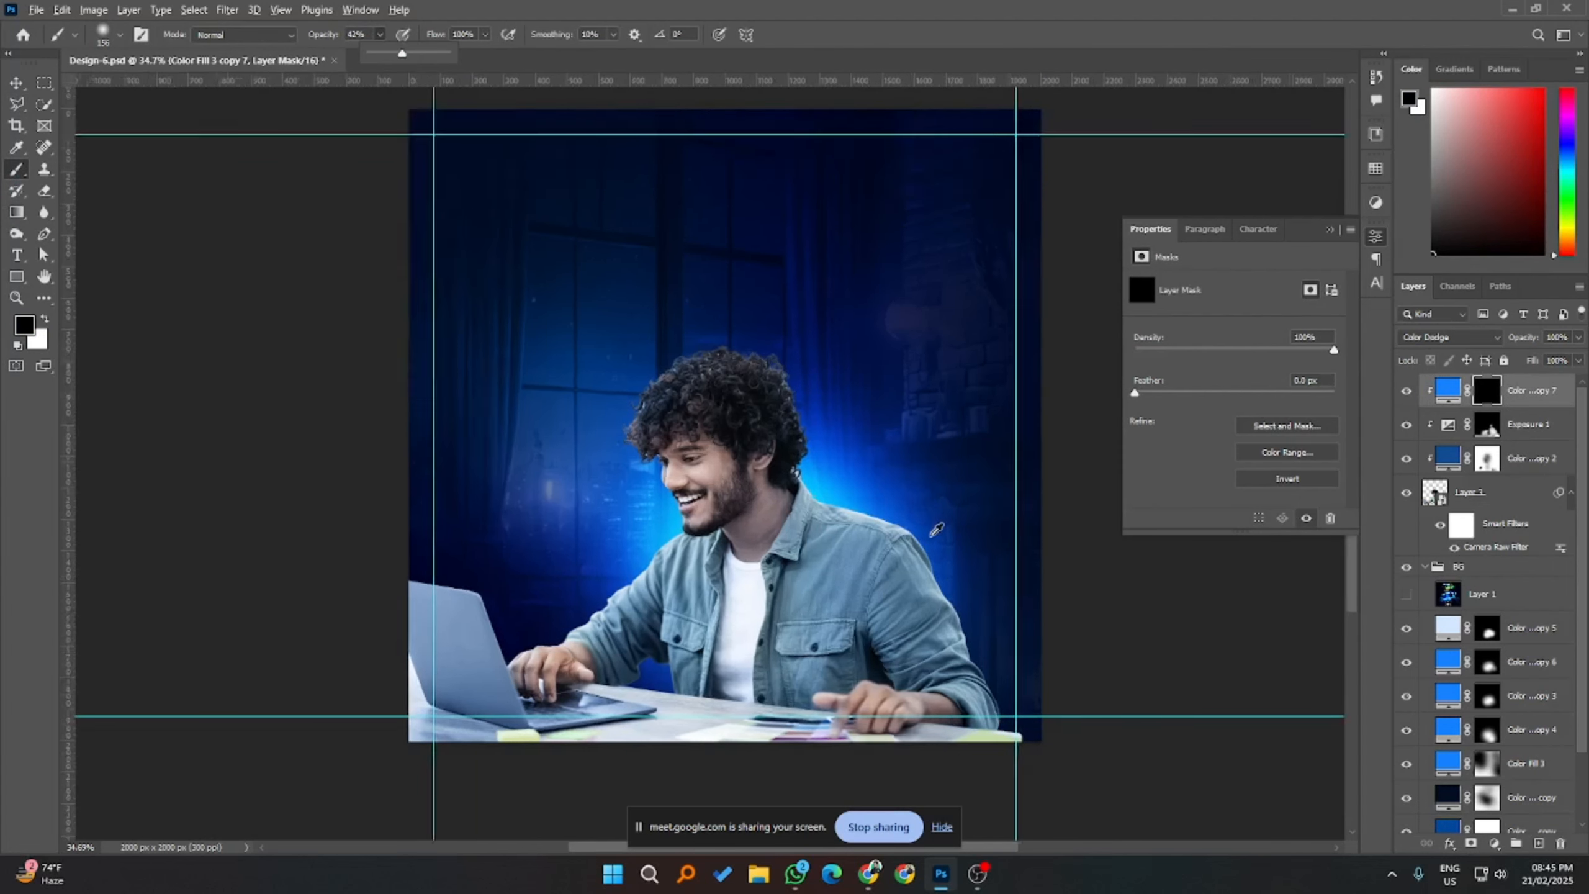
pyautogui.press('x')
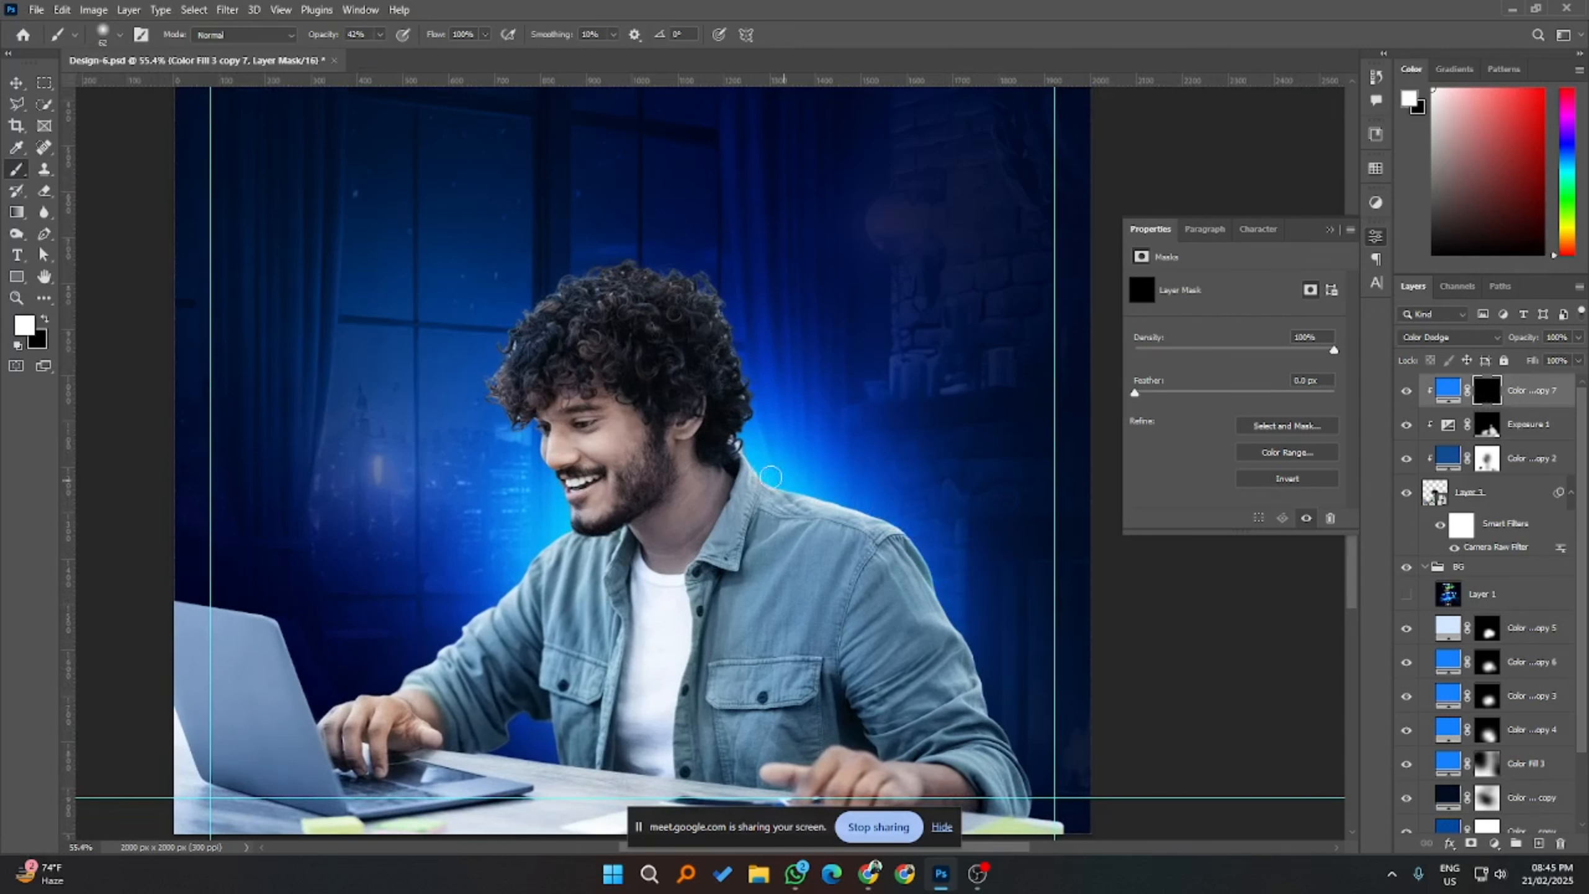
# - Try painting white along the edge of the man's hair on the Color Fill 3 copy 7 mask
pyautogui.moveTo(742, 438)
pyautogui.mouseDown()
pyautogui.moveTo(735, 343)
pyautogui.moveTo(740, 356)
pyautogui.mouseUp()
pyautogui.hotkey('ctrl', 'z')
pyautogui.moveTo(750, 428)
pyautogui.mouseDown()
pyautogui.moveTo(766, 366)
pyautogui.moveTo(716, 274)
pyautogui.moveTo(637, 249)
pyautogui.moveTo(556, 265)
pyautogui.moveTo(576, 253)
pyautogui.moveTo(501, 317)
pyautogui.moveTo(477, 394)
pyautogui.moveTo(509, 430)
pyautogui.mouseUp()
pyautogui.press(']')
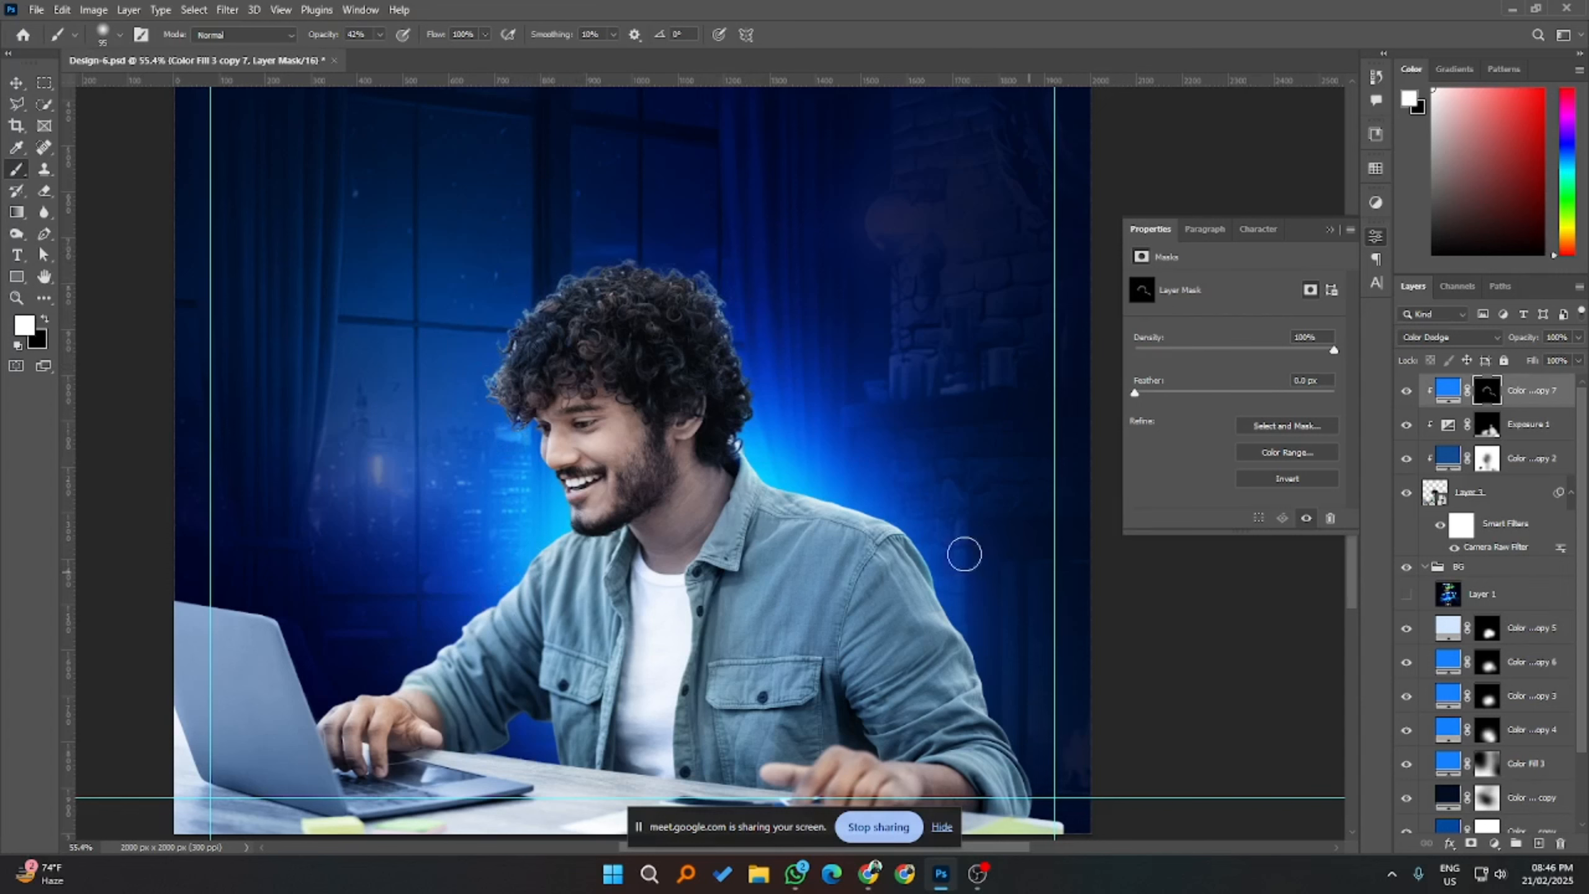
# - Change the Color Fill 3 copy 7 colour to #52a3ff and paint white strokes on its mask
pyautogui.scroll(-3, 960, 550)
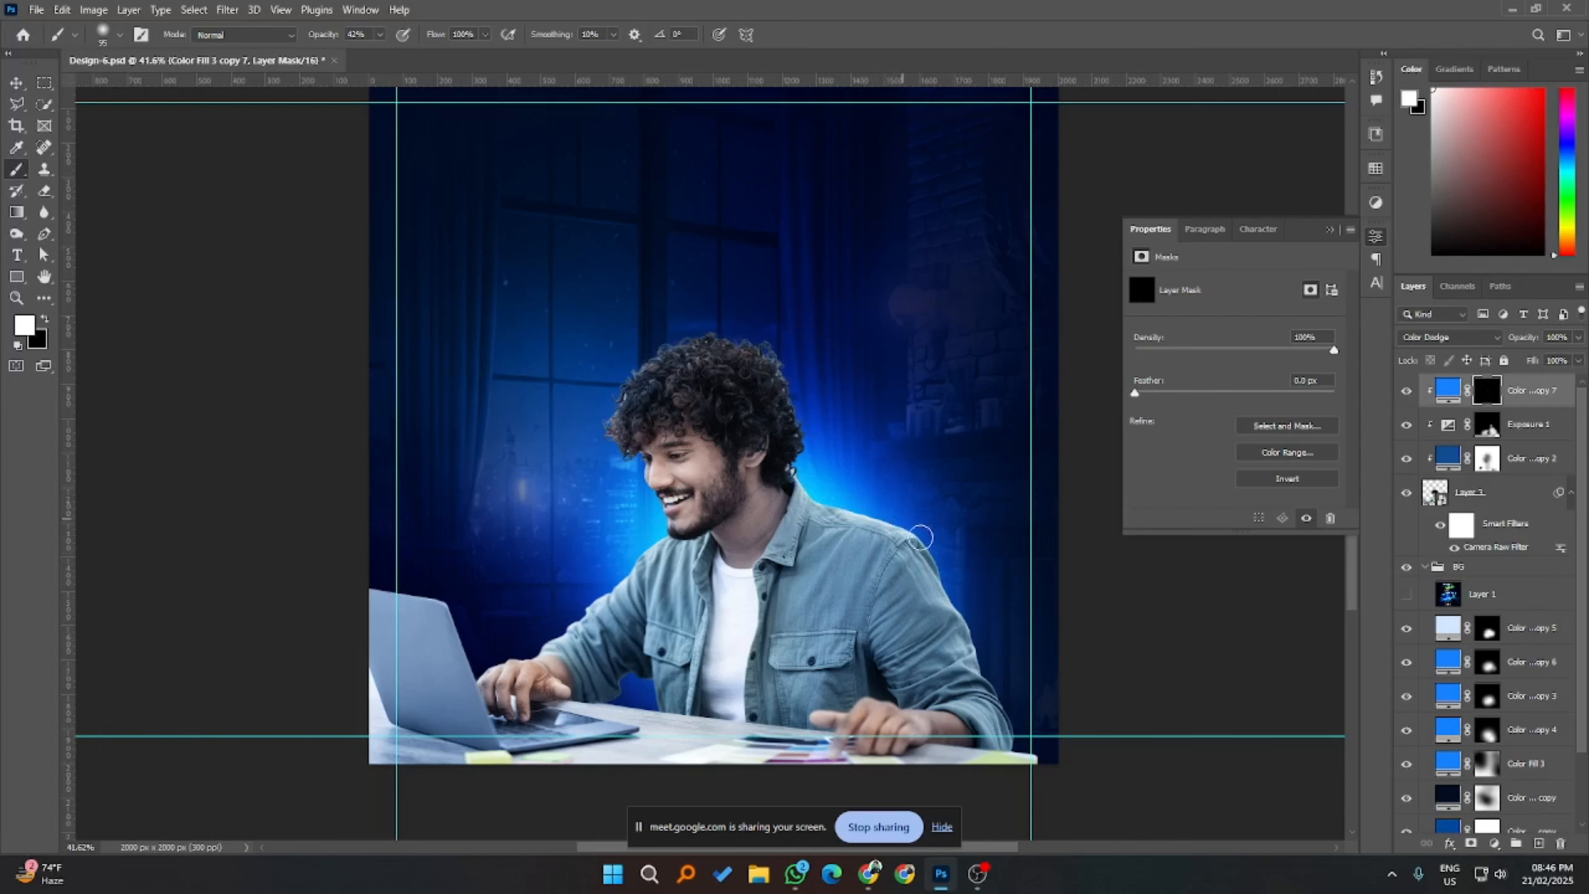
pyautogui.doubleClick(1441, 390)
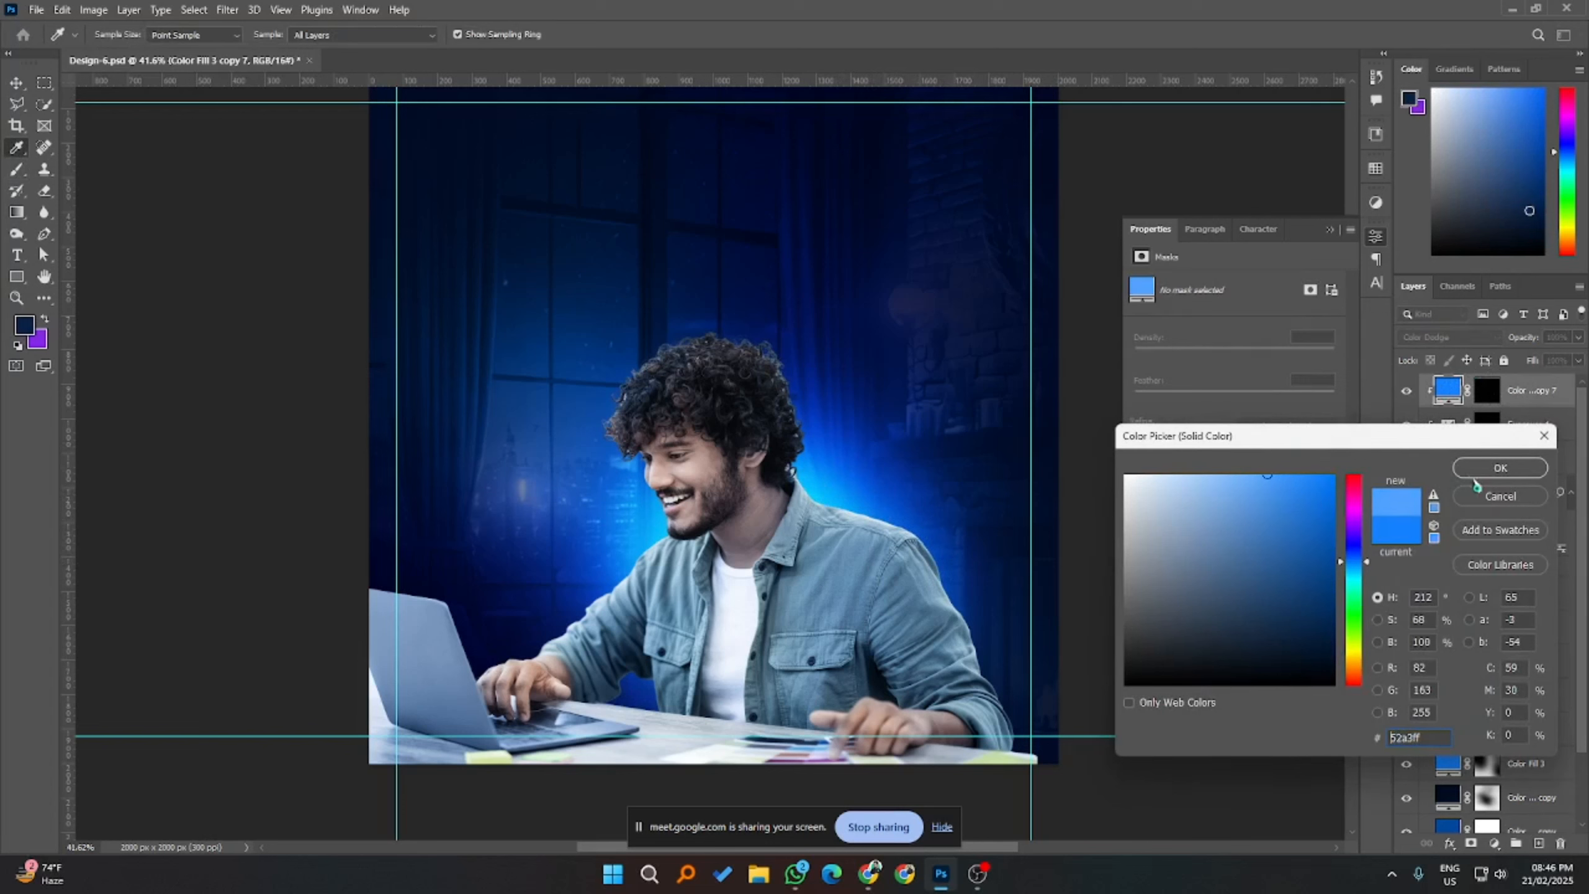
pyautogui.click(1500, 467)
pyautogui.click(1478, 398)
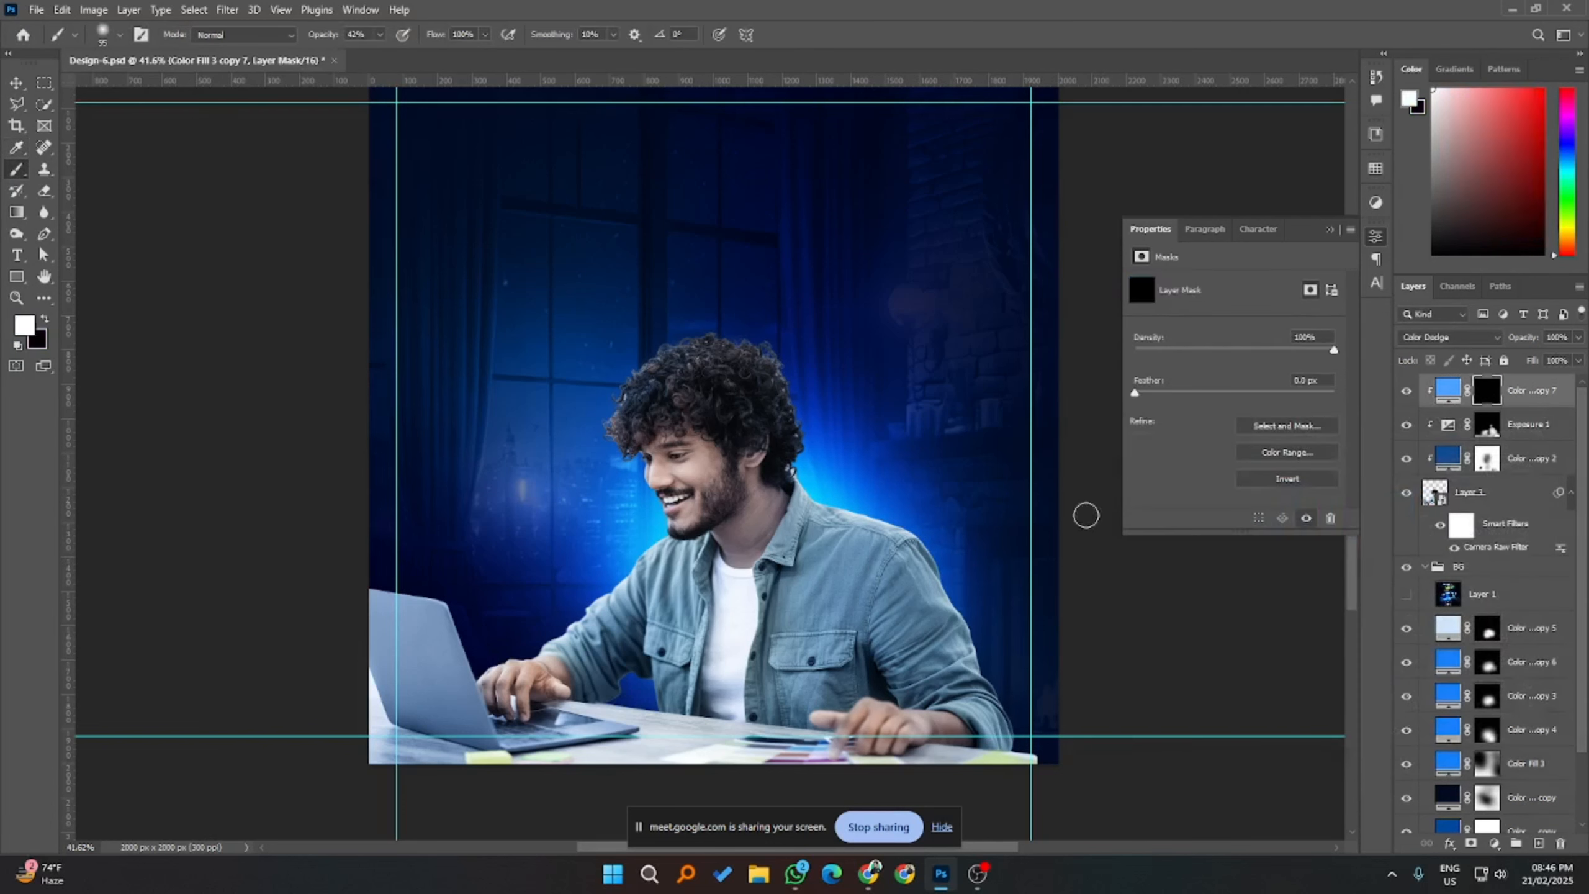
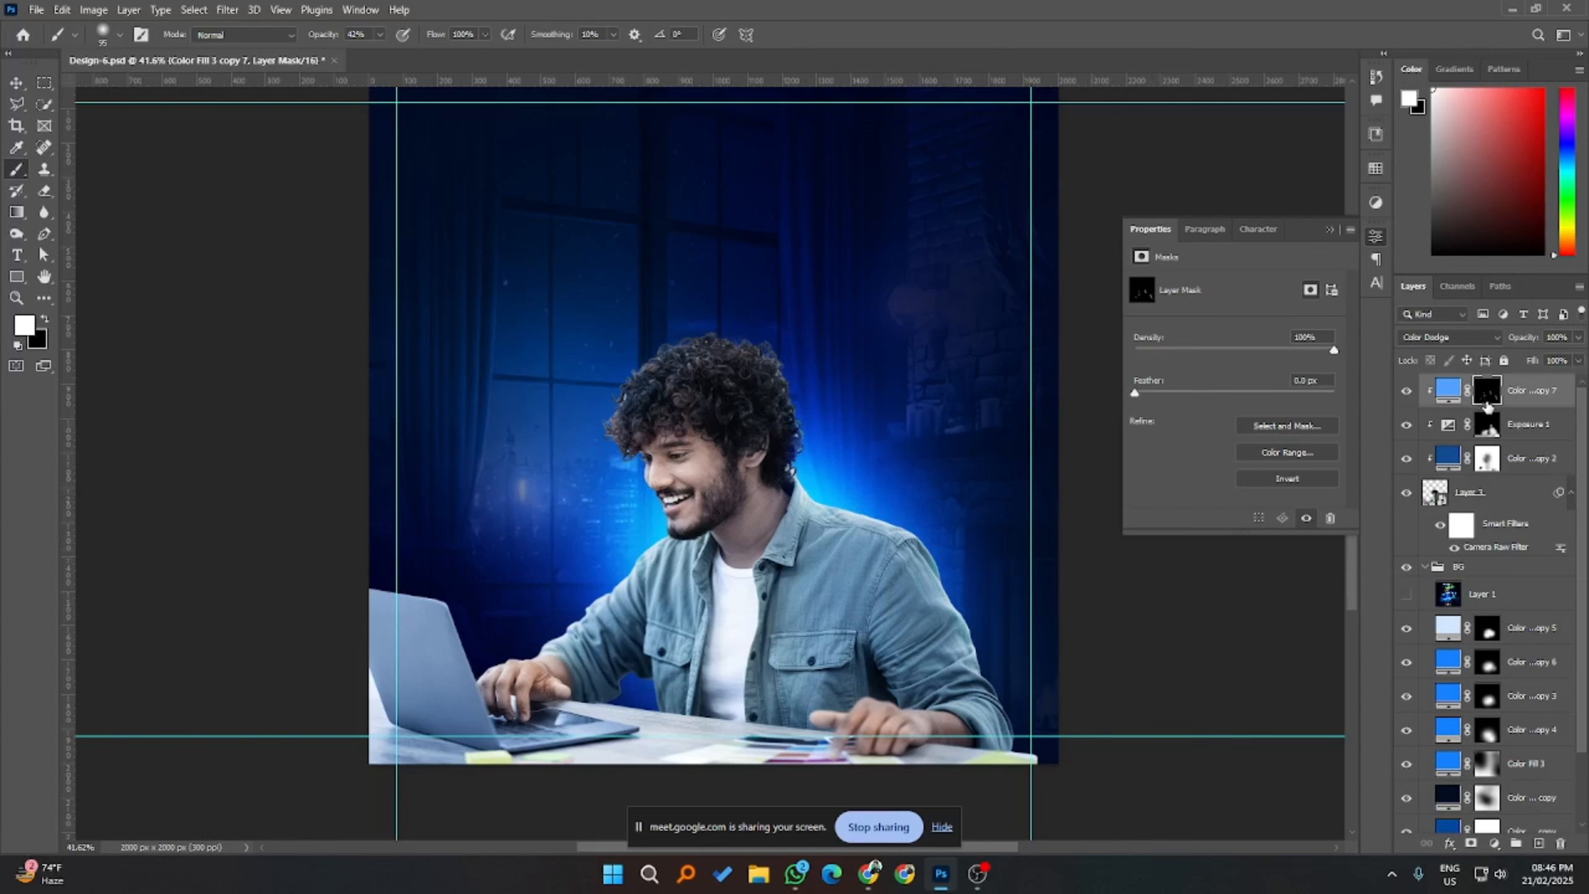
# - Duplicate Color Fill 3 copy 7 and clip the duplicate to the layer below
pyautogui.hotkey('ctrl', 'j')
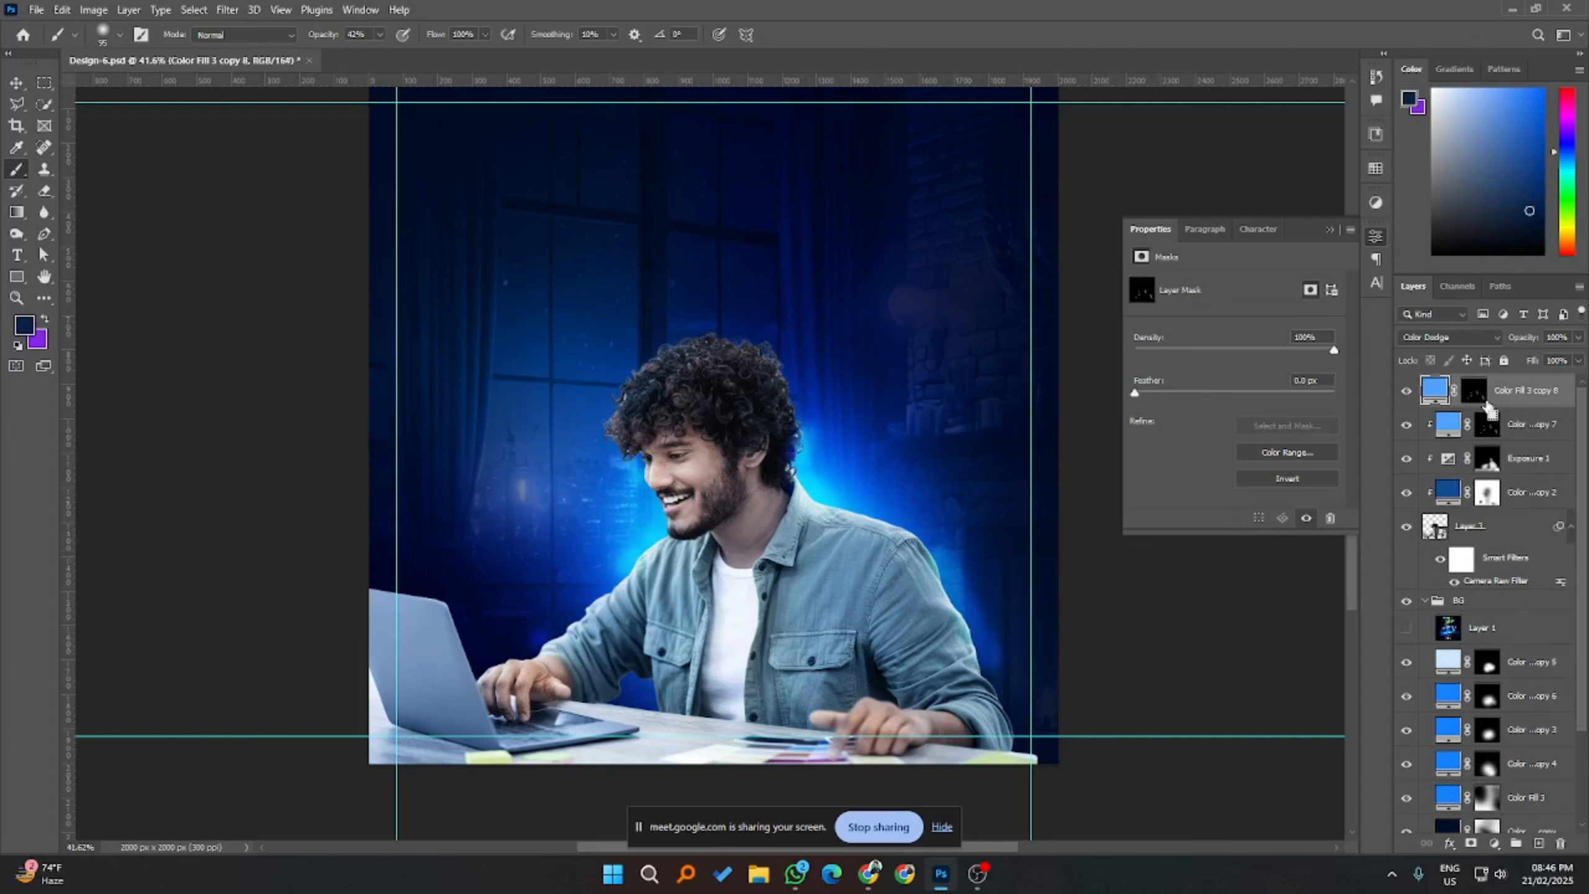
pyautogui.keyDown('alt'); pyautogui.click(1489, 408); pyautogui.keyUp('alt')
pyautogui.doubleClick(1447, 392)
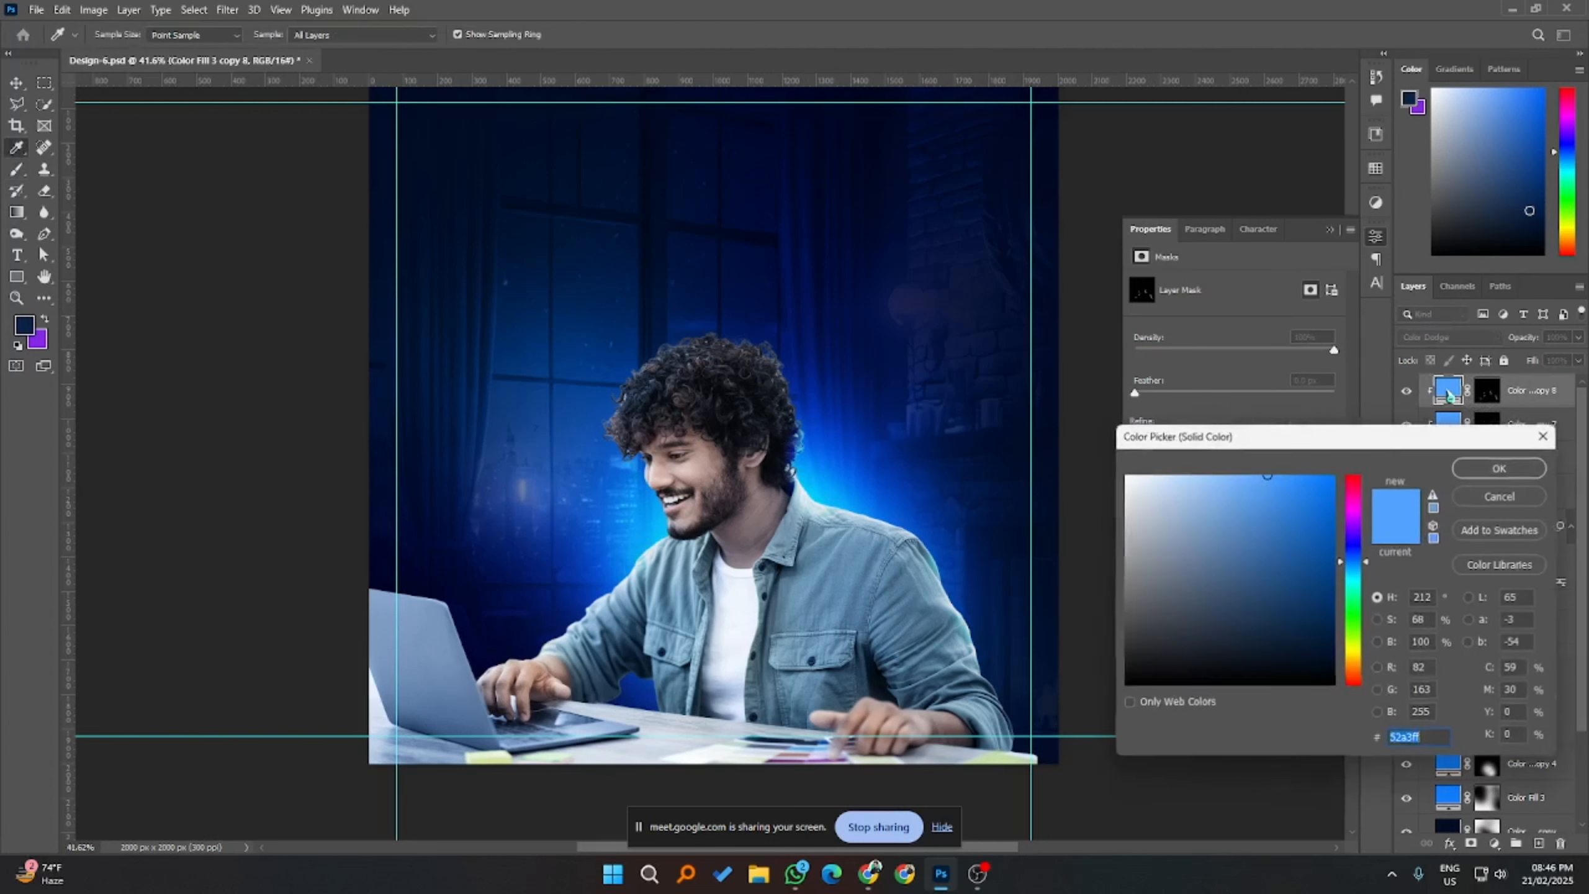
pyautogui.click(793, 448)
pyautogui.moveTo(1118, 443); pyautogui.dragTo(1190, 438)
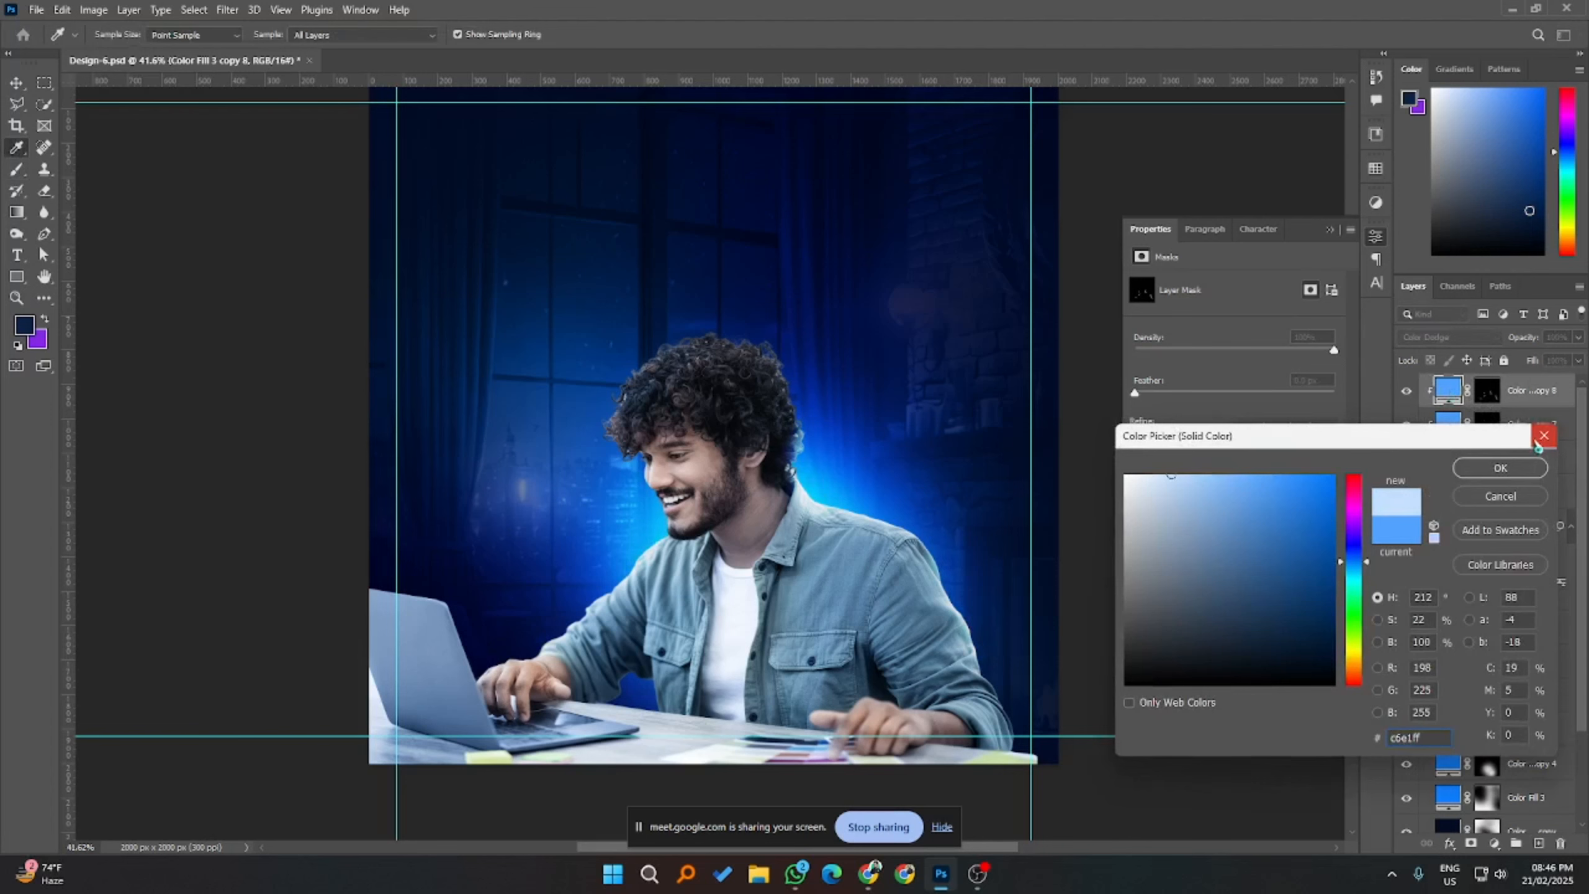
pyautogui.click(1543, 436)
# - Set the fill colour of Color Fill 3 copy 8 to the pale blue #d8eaff
pyautogui.doubleClick(1454, 393)
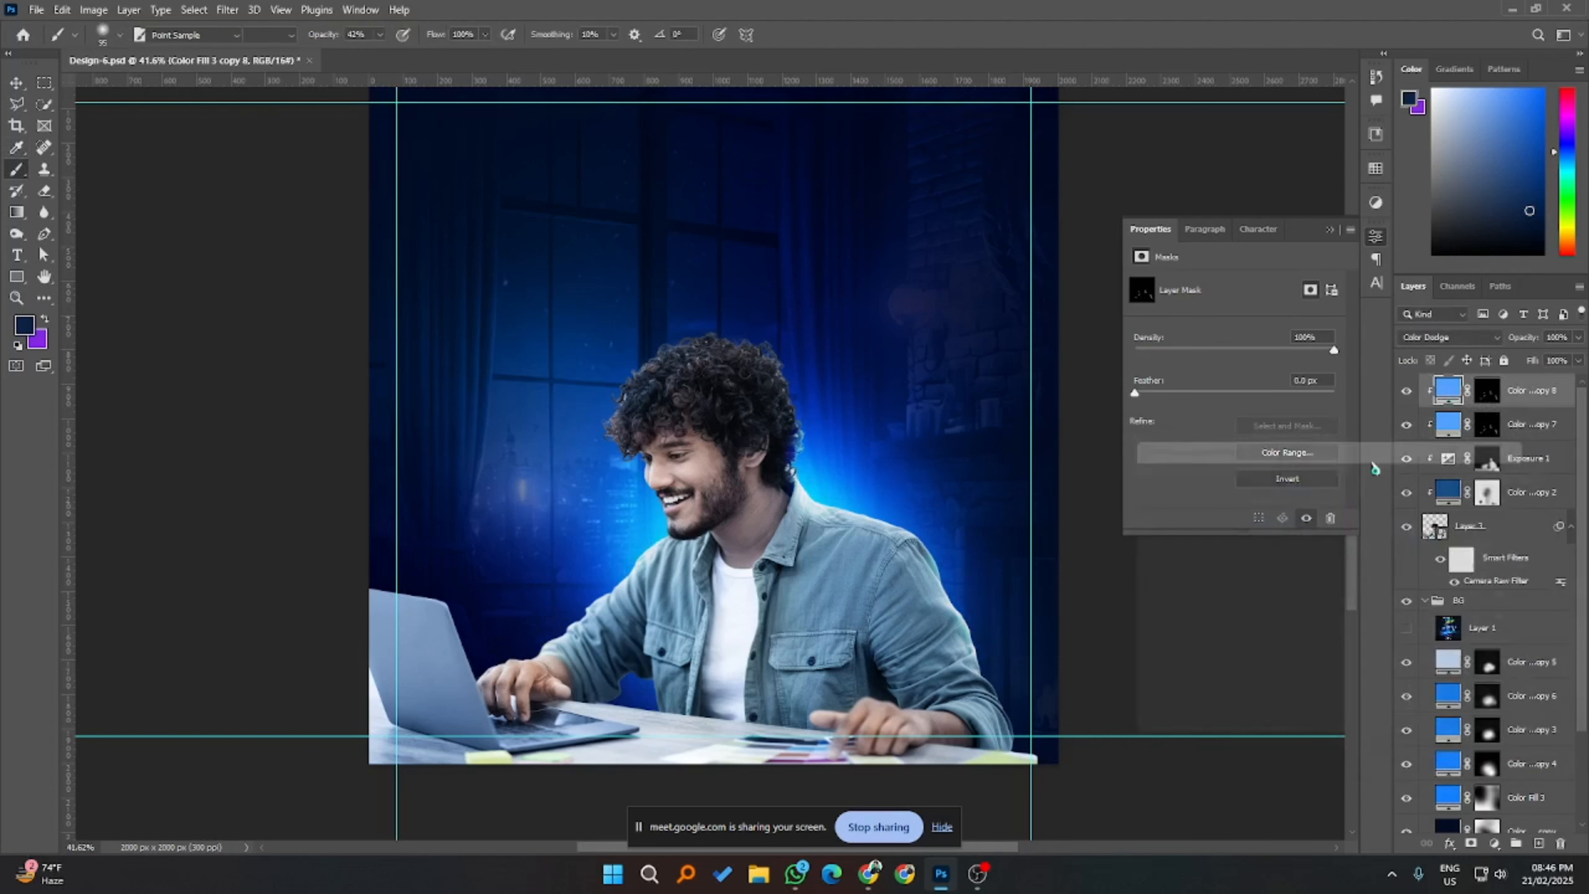
pyautogui.click(794, 448)
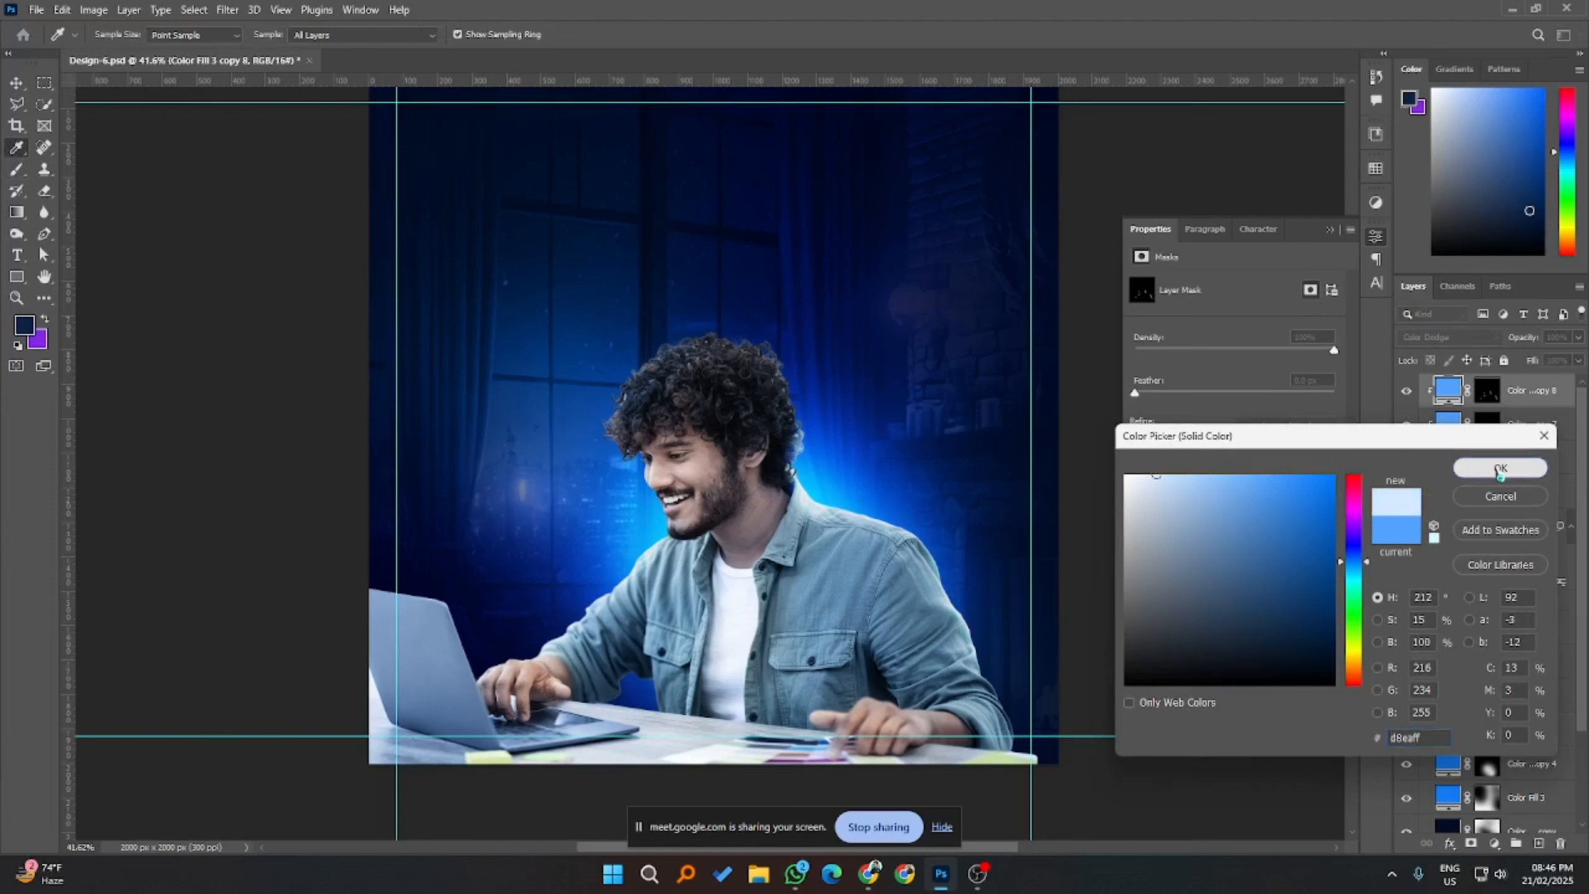
pyautogui.click(1500, 468)
# - Delete the layer mask from Color Fill 3 copy 8
pyautogui.click(1487, 390)
pyautogui.rightClick(1489, 388)
pyautogui.click(1487, 421)
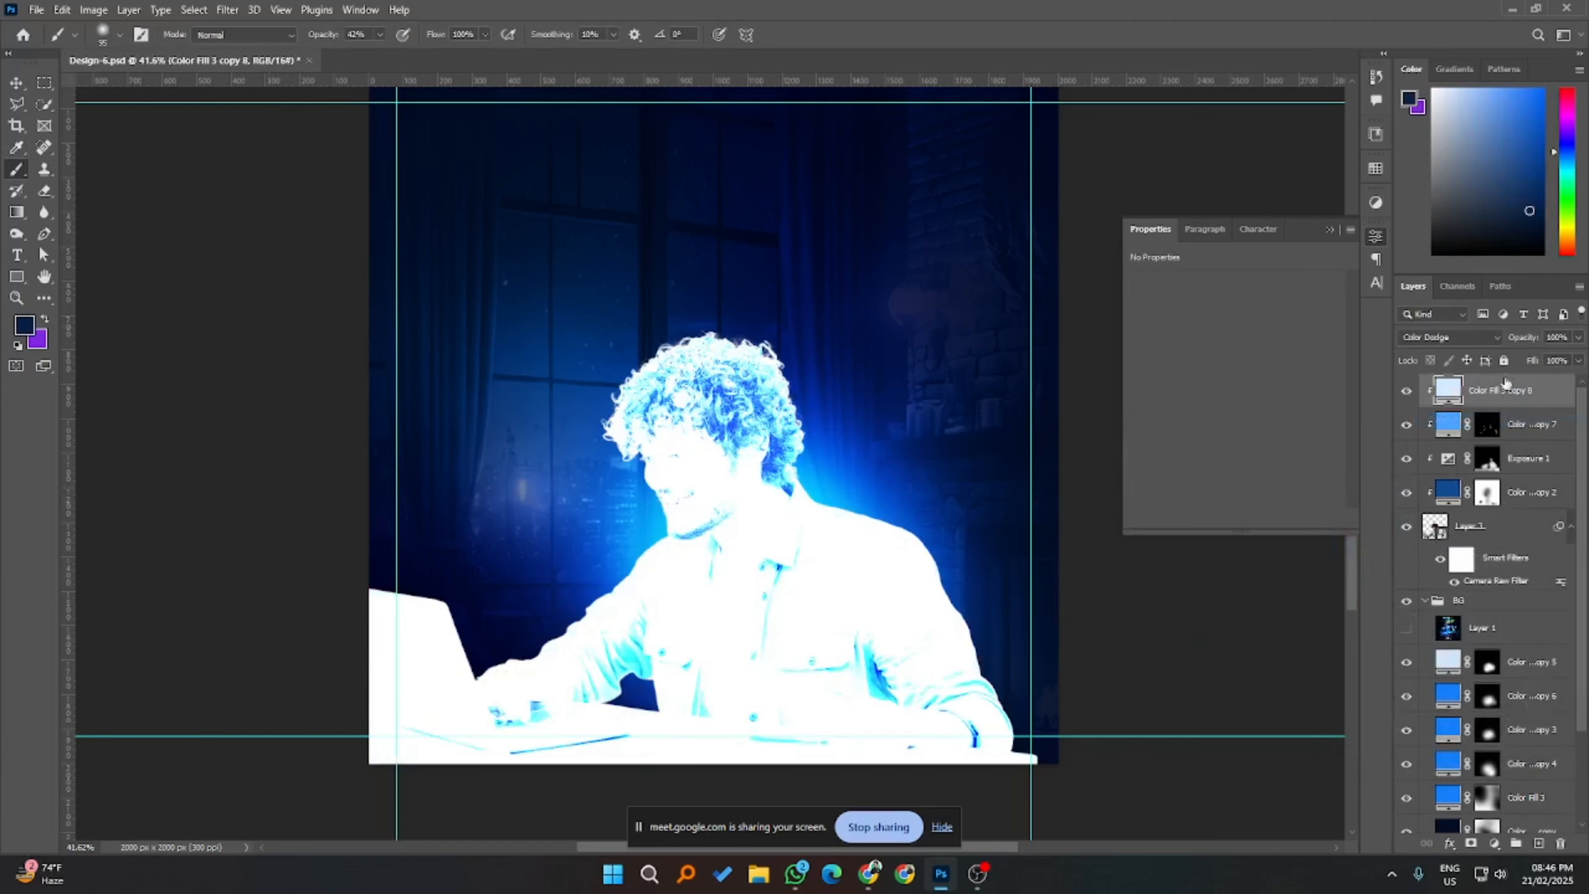
# - Try the Screen blend mode on Color Fill 3 copy 8, and set it to Overlay instead
pyautogui.click(1447, 338)
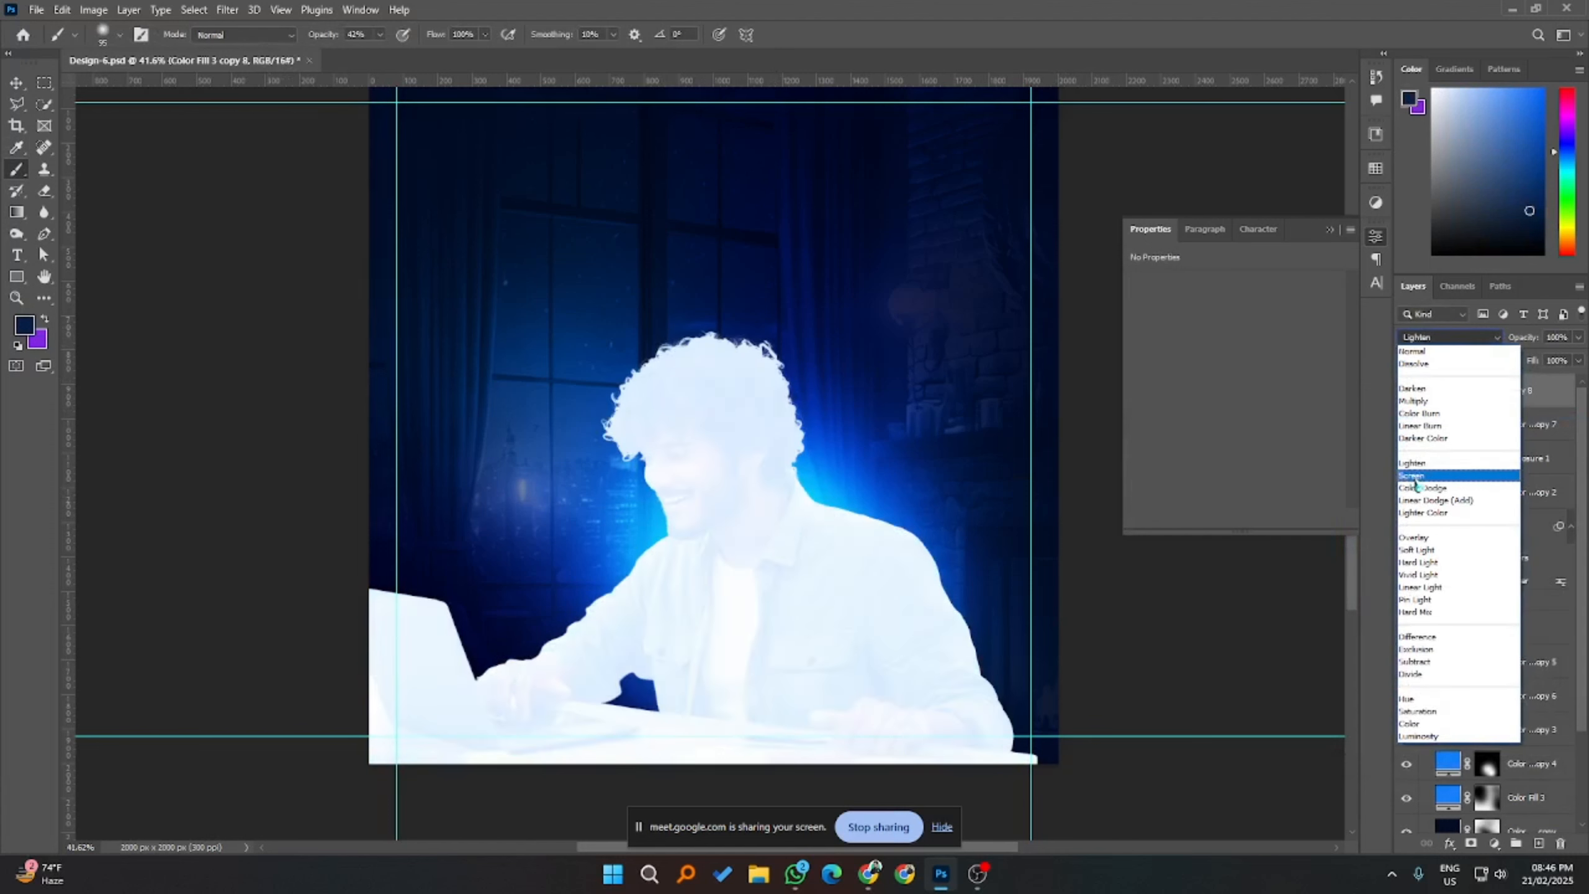
pyautogui.click(1412, 476)
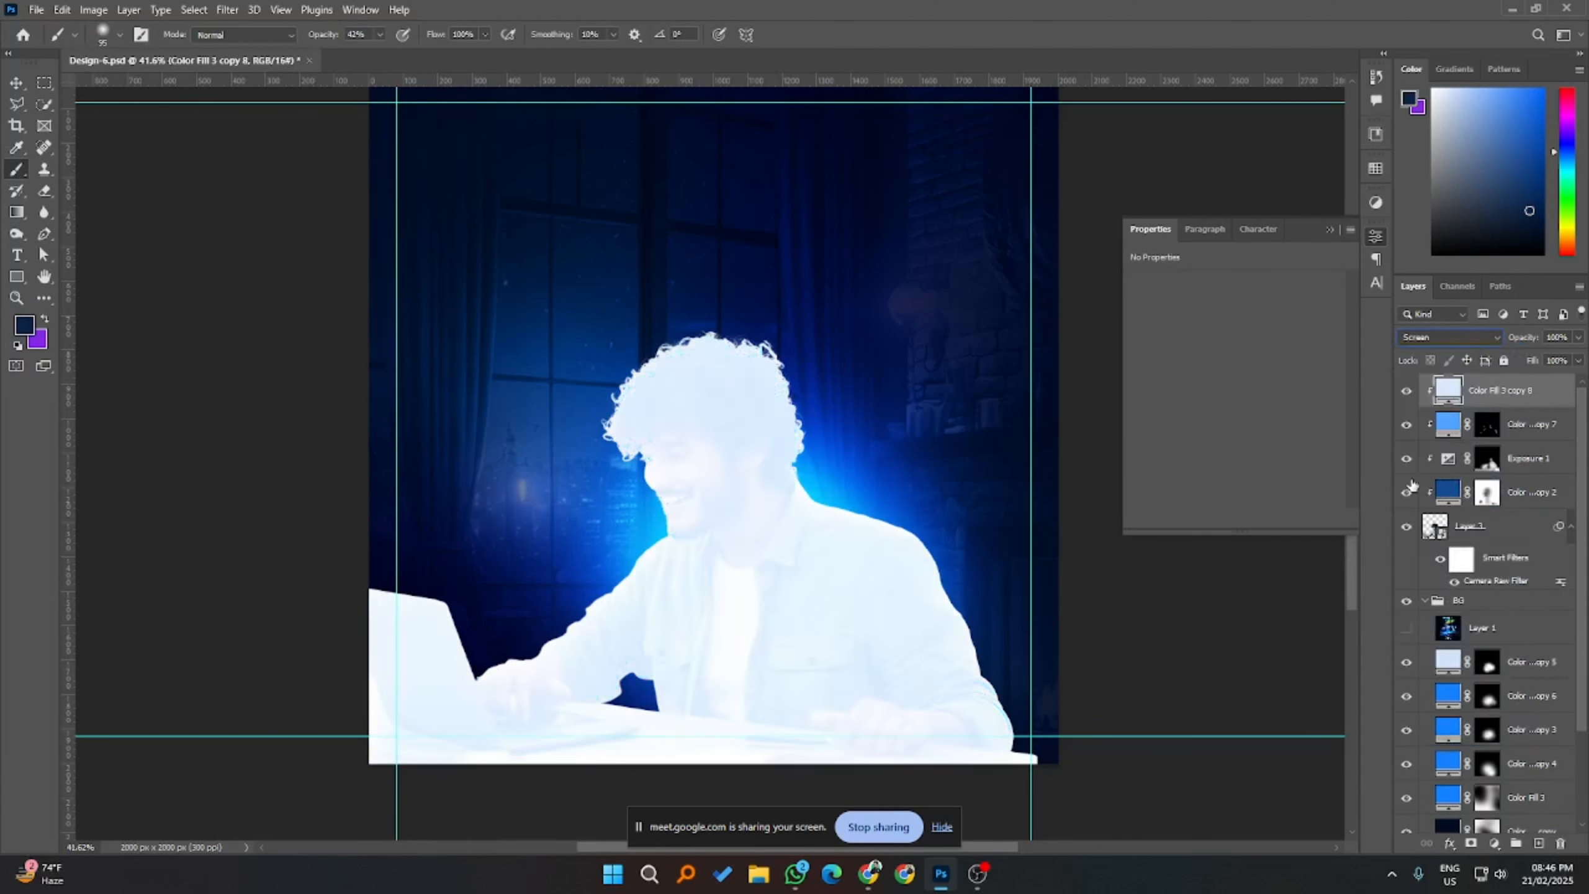
pyautogui.click(1461, 343)
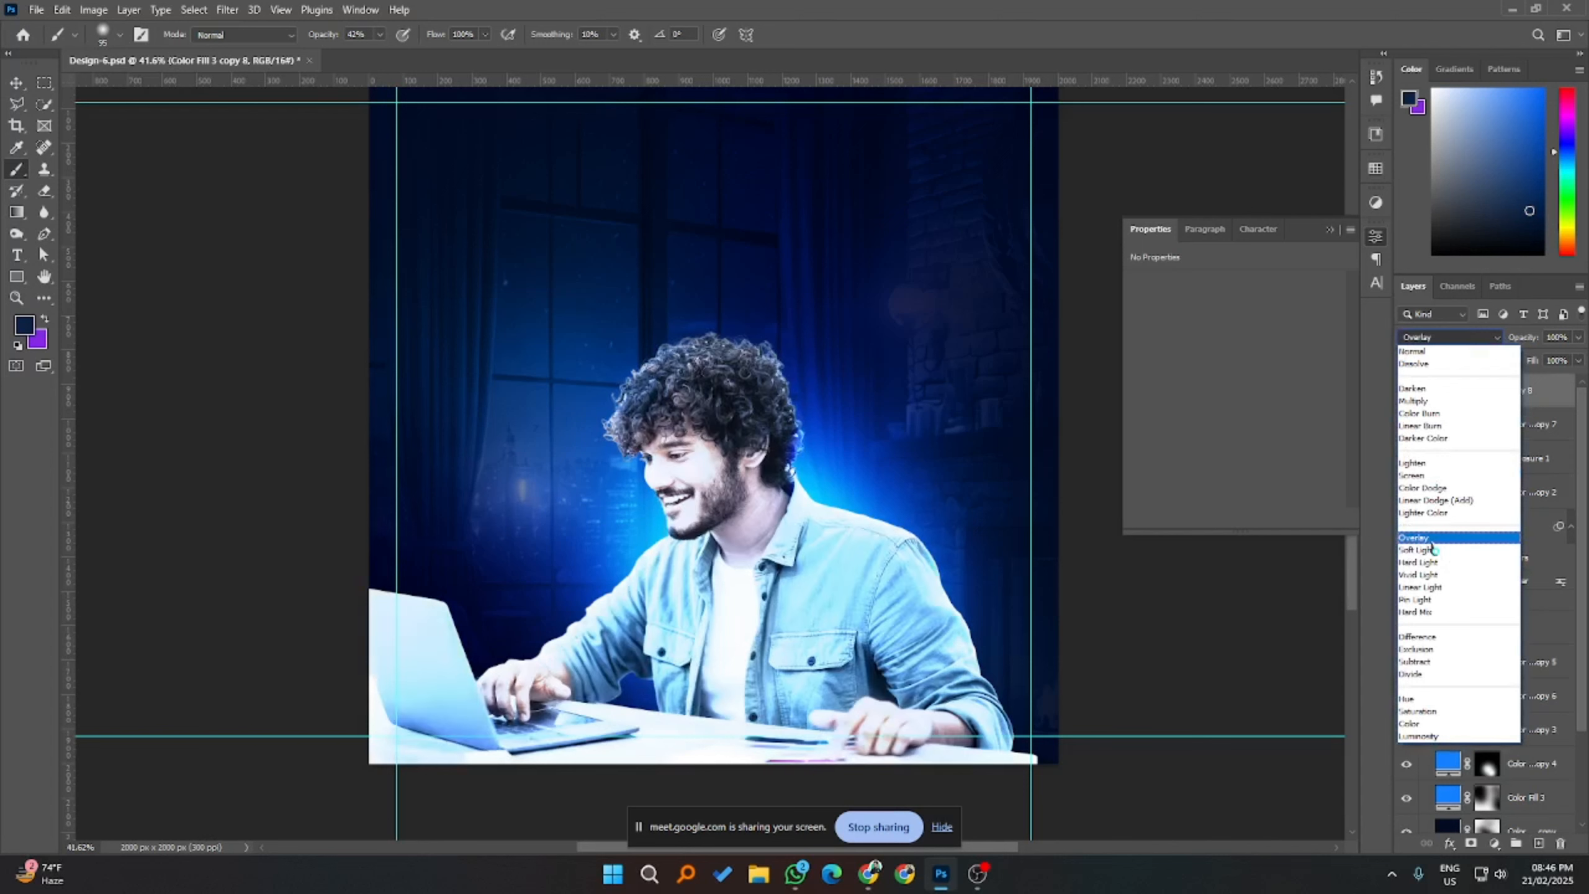
pyautogui.click(1429, 539)
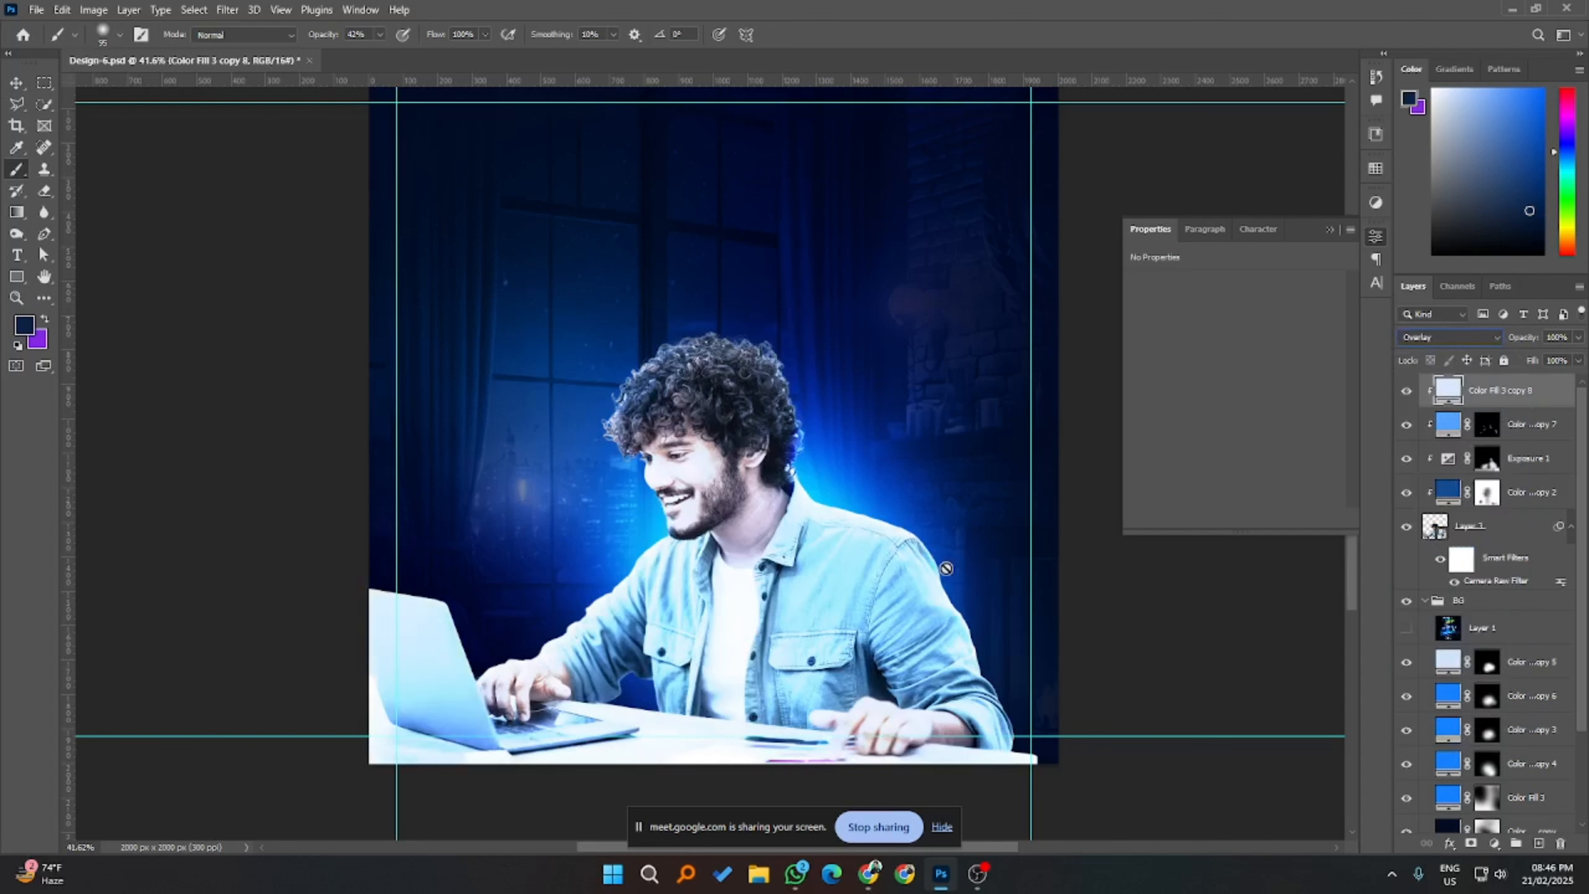
# - Add a black mask to Color Fill 3 copy 8 and brush highlights along the man's hair, touching up with black and white
pyautogui.keyDown('alt'); pyautogui.click(1476, 843); pyautogui.keyUp('alt')
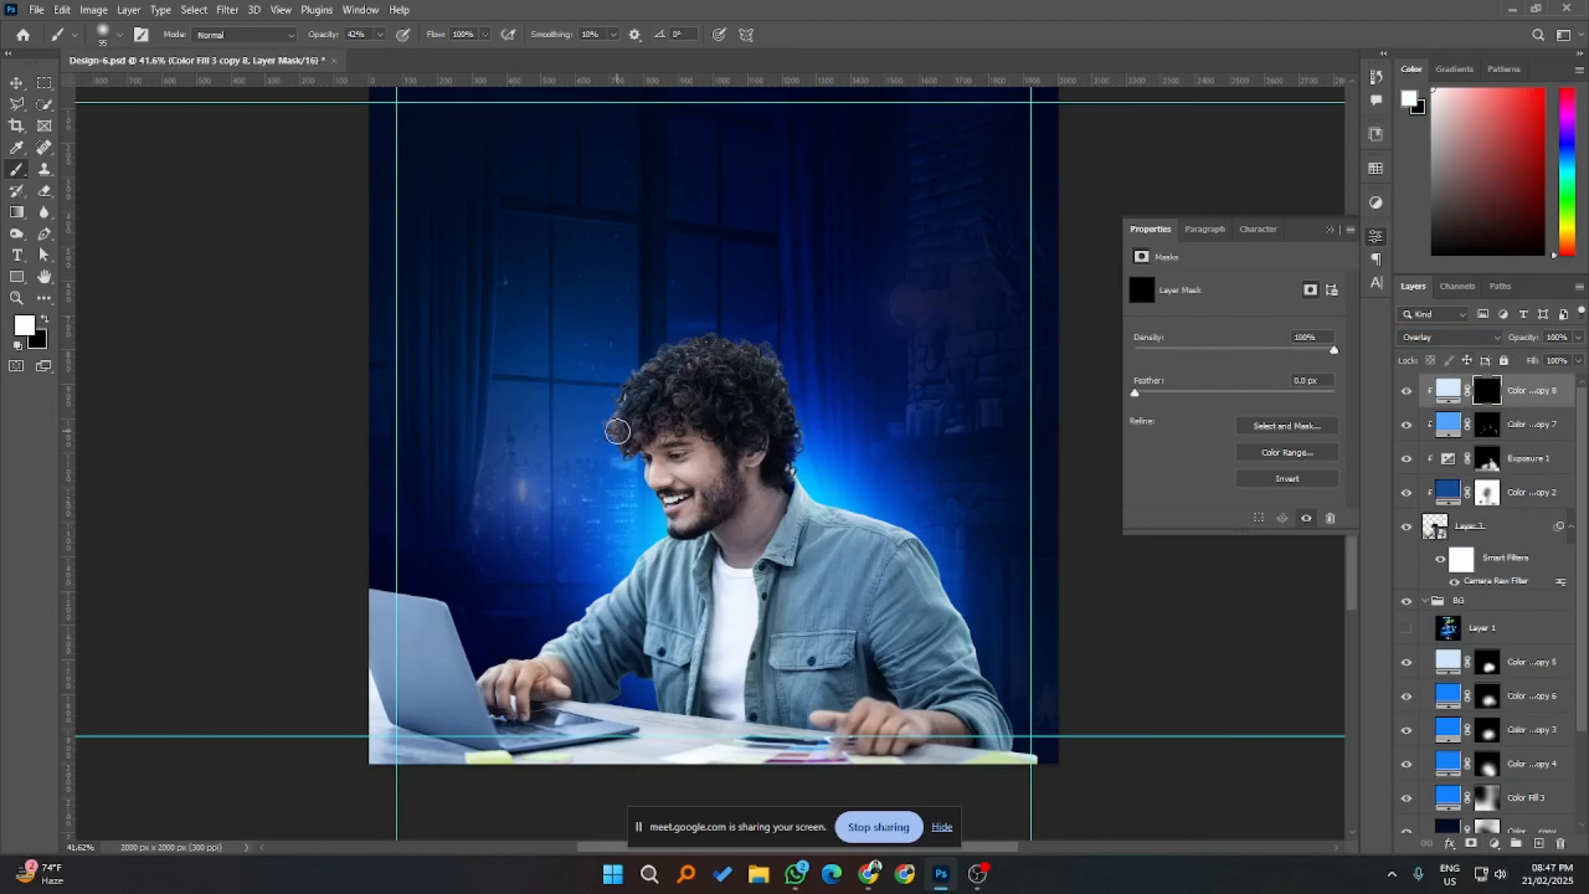
pyautogui.moveTo(759, 339)
pyautogui.mouseDown()
pyautogui.moveTo(667, 330)
pyautogui.moveTo(706, 330)
pyautogui.moveTo(600, 401)
pyautogui.moveTo(599, 426)
pyautogui.mouseUp()
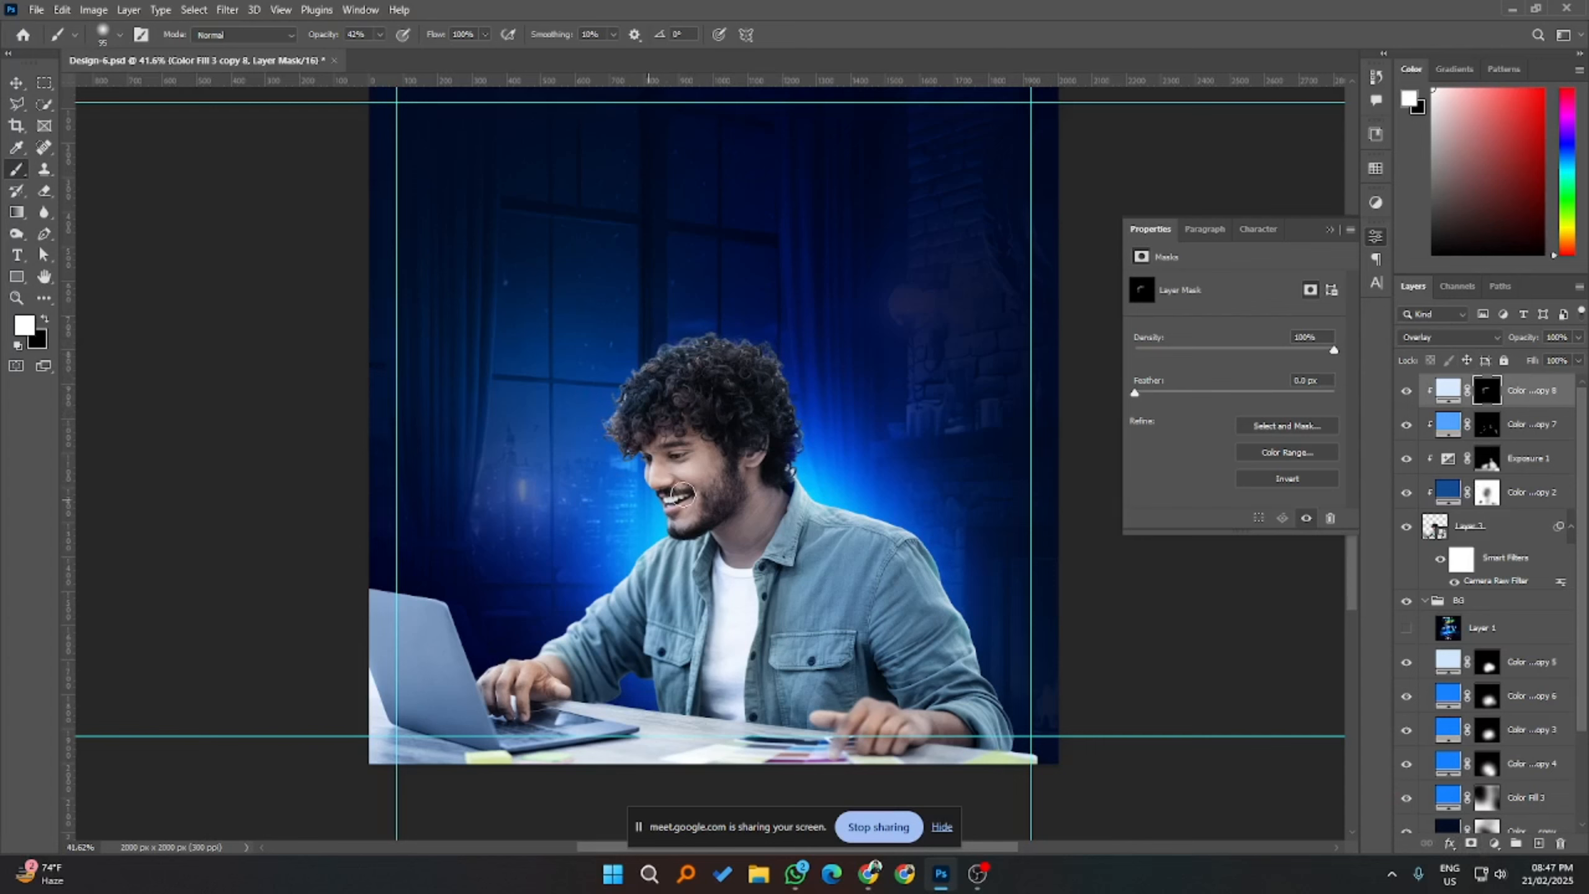
pyautogui.moveTo(790, 418)
pyautogui.mouseDown()
pyautogui.moveTo(777, 359)
pyautogui.moveTo(810, 419)
pyautogui.mouseUp()
pyautogui.scroll(-1, 813, 450)
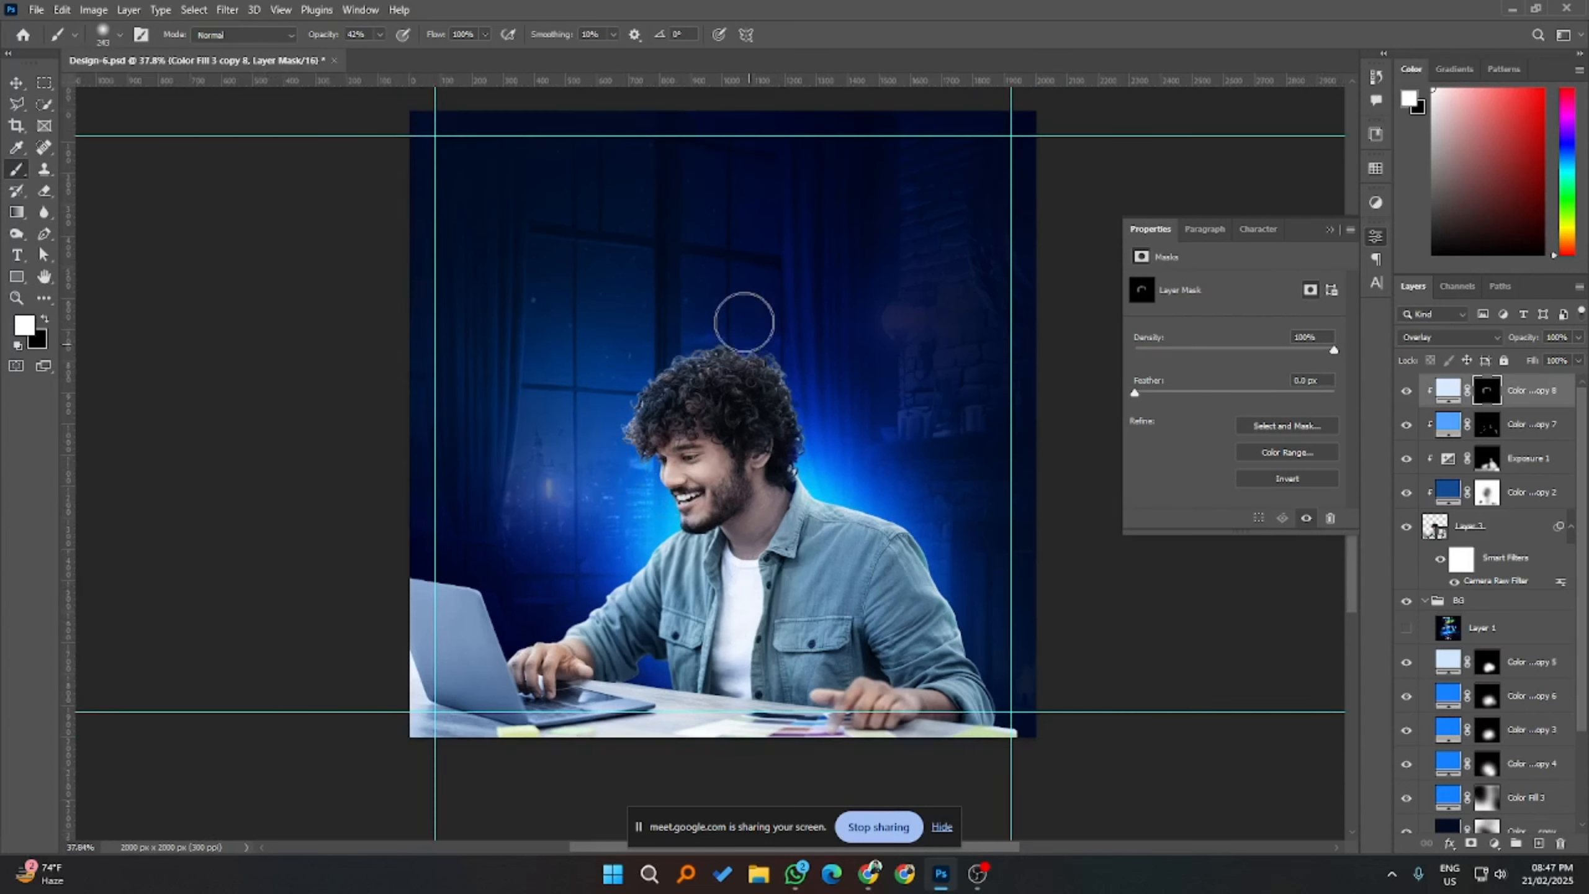
pyautogui.press('x')
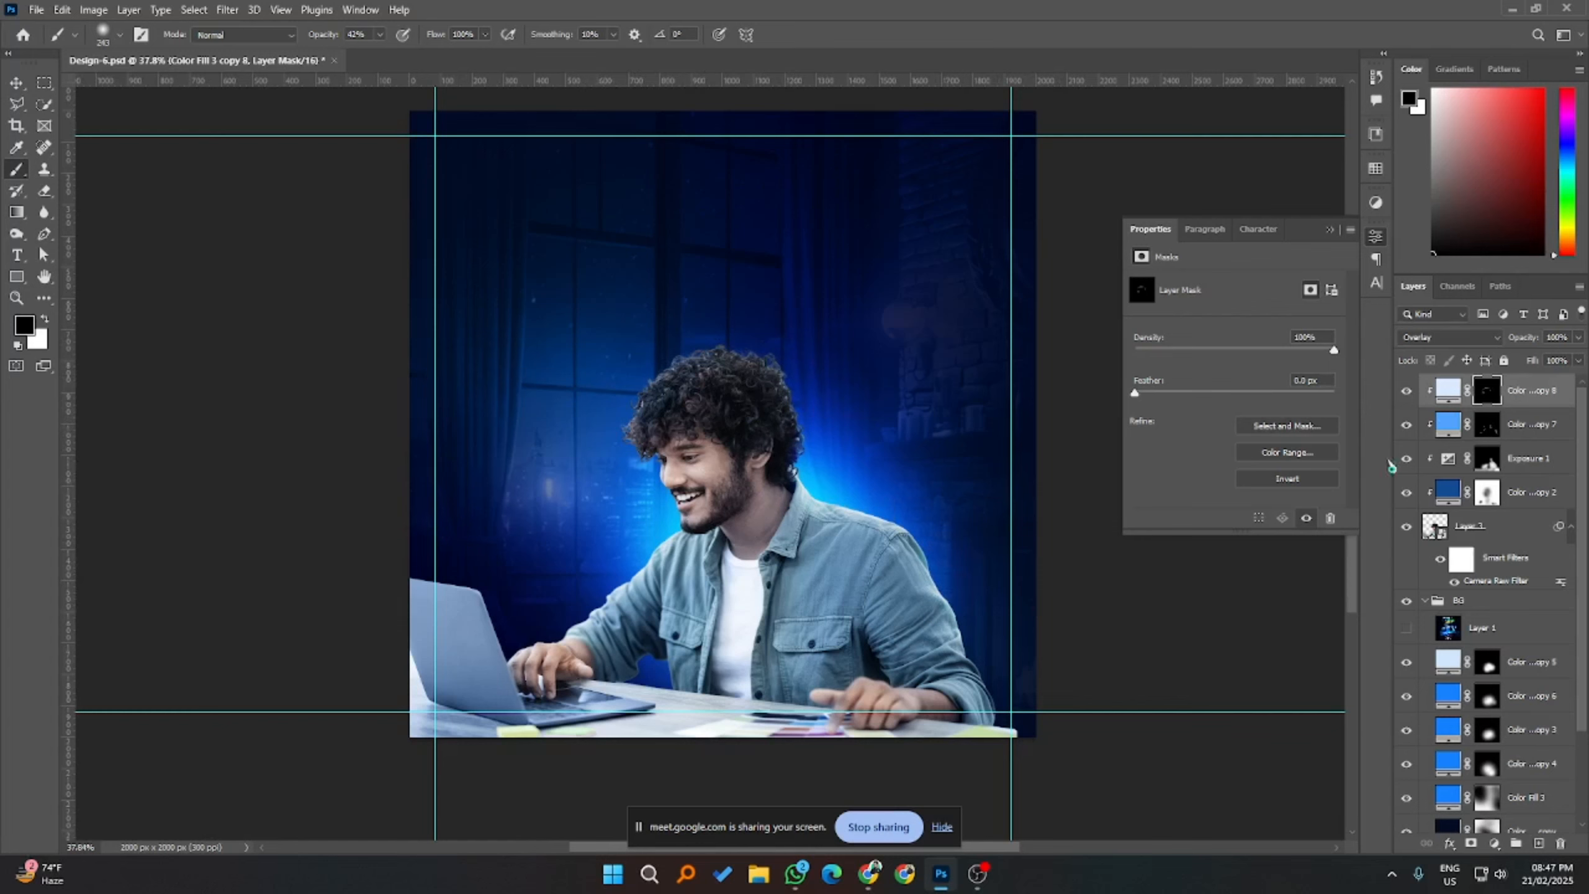
pyautogui.press('x')
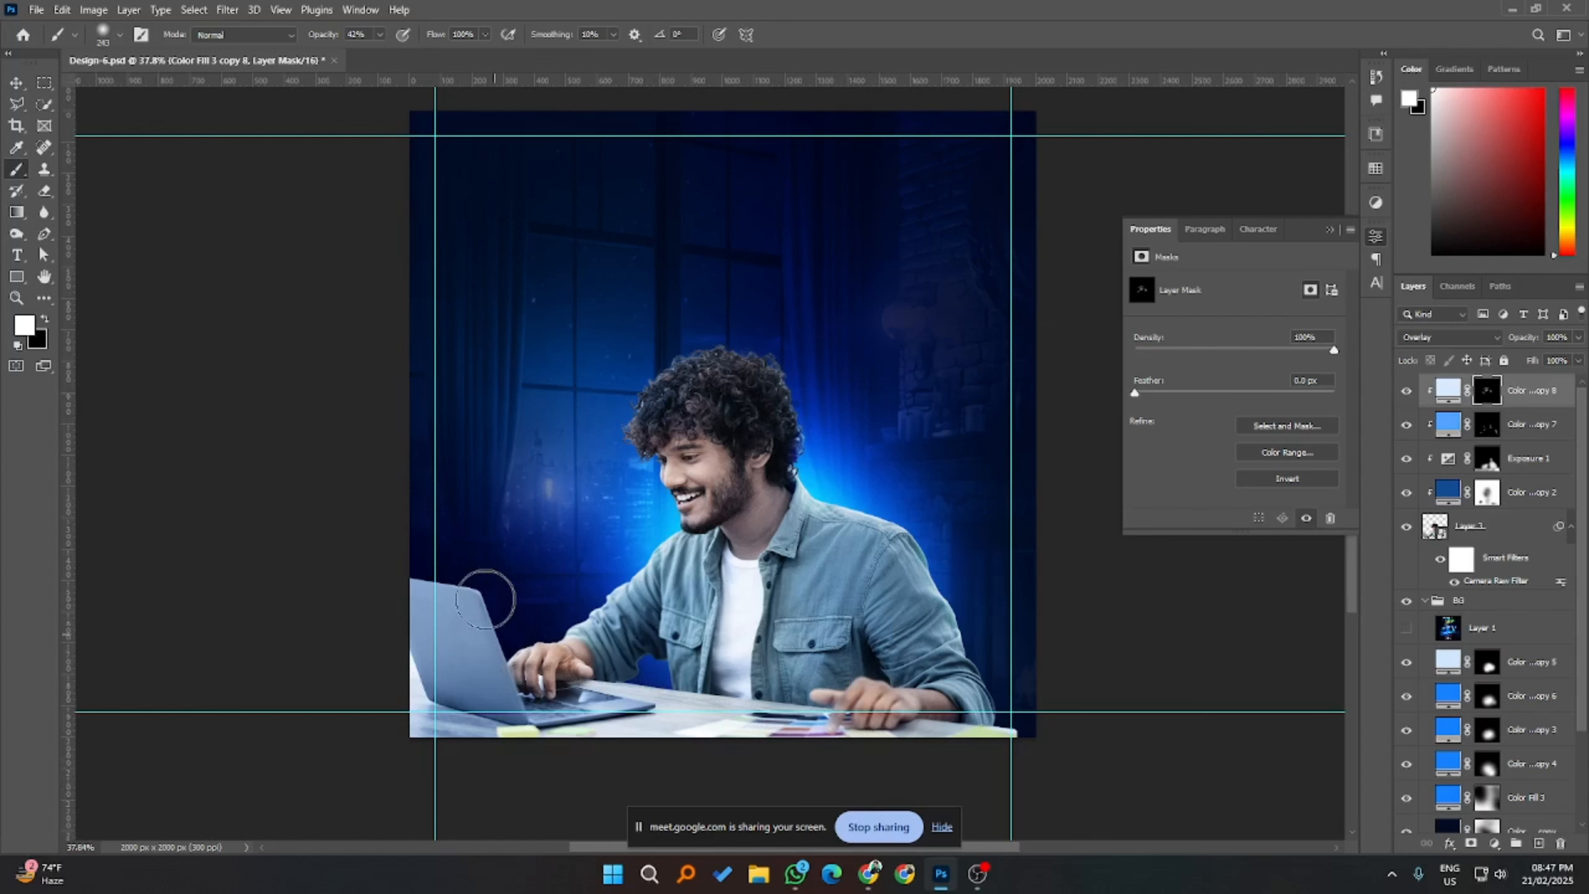
# - Touch up the laptop area on the Color Fill 3 copy 8 mask with resized white brushes, and save the document
pyautogui.scroll(3, 401, 610)
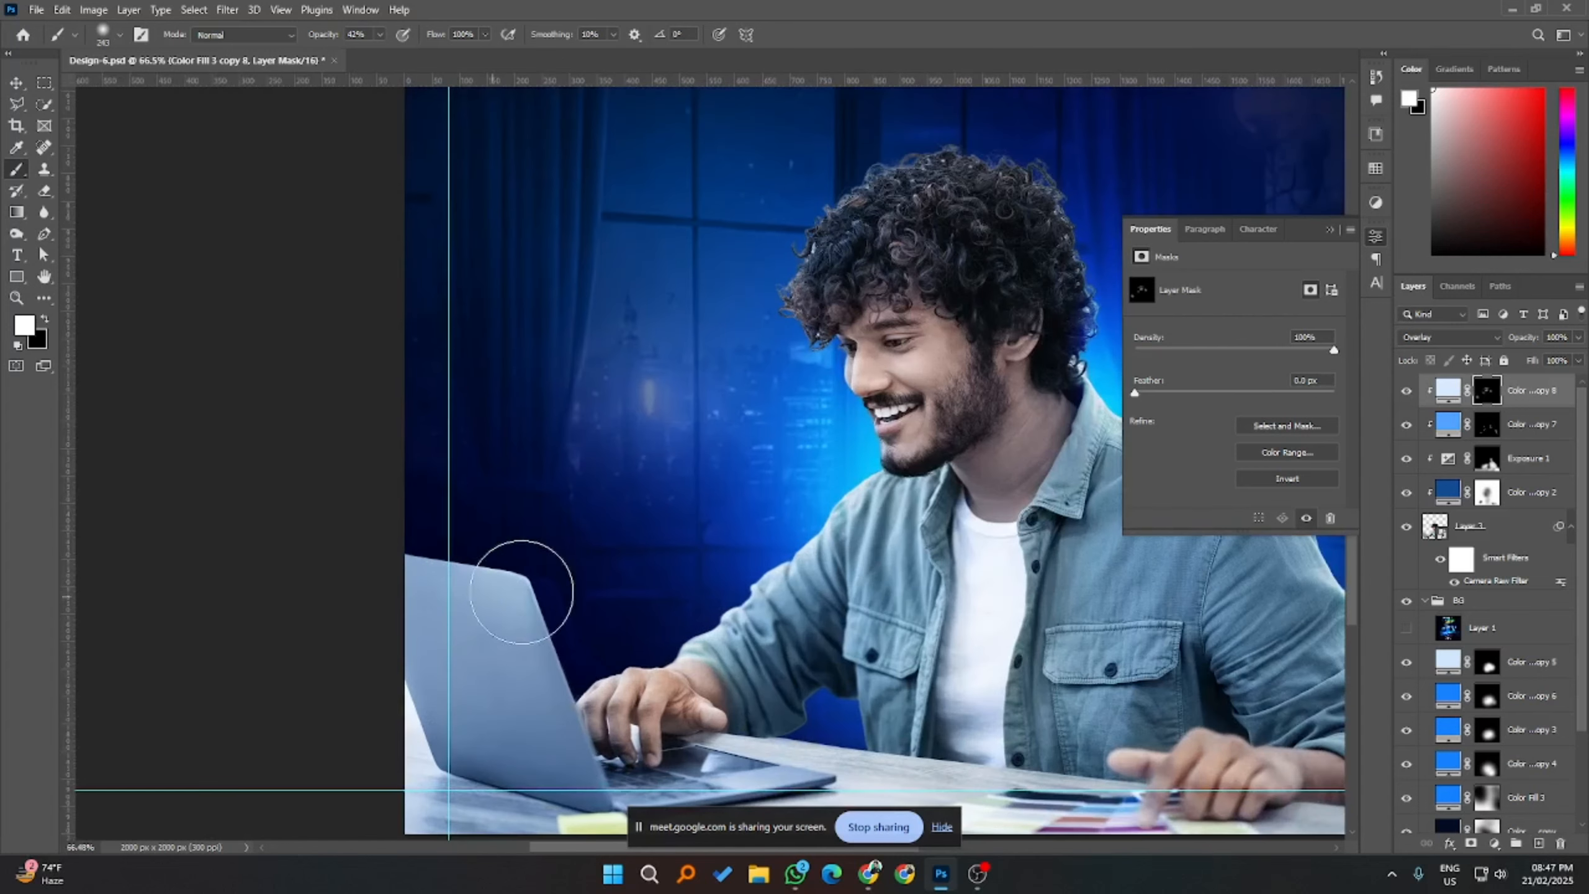
pyautogui.moveTo(507, 589)
pyautogui.mouseDown()
pyautogui.moveTo(455, 590)
pyautogui.moveTo(497, 588)
pyautogui.mouseUp()
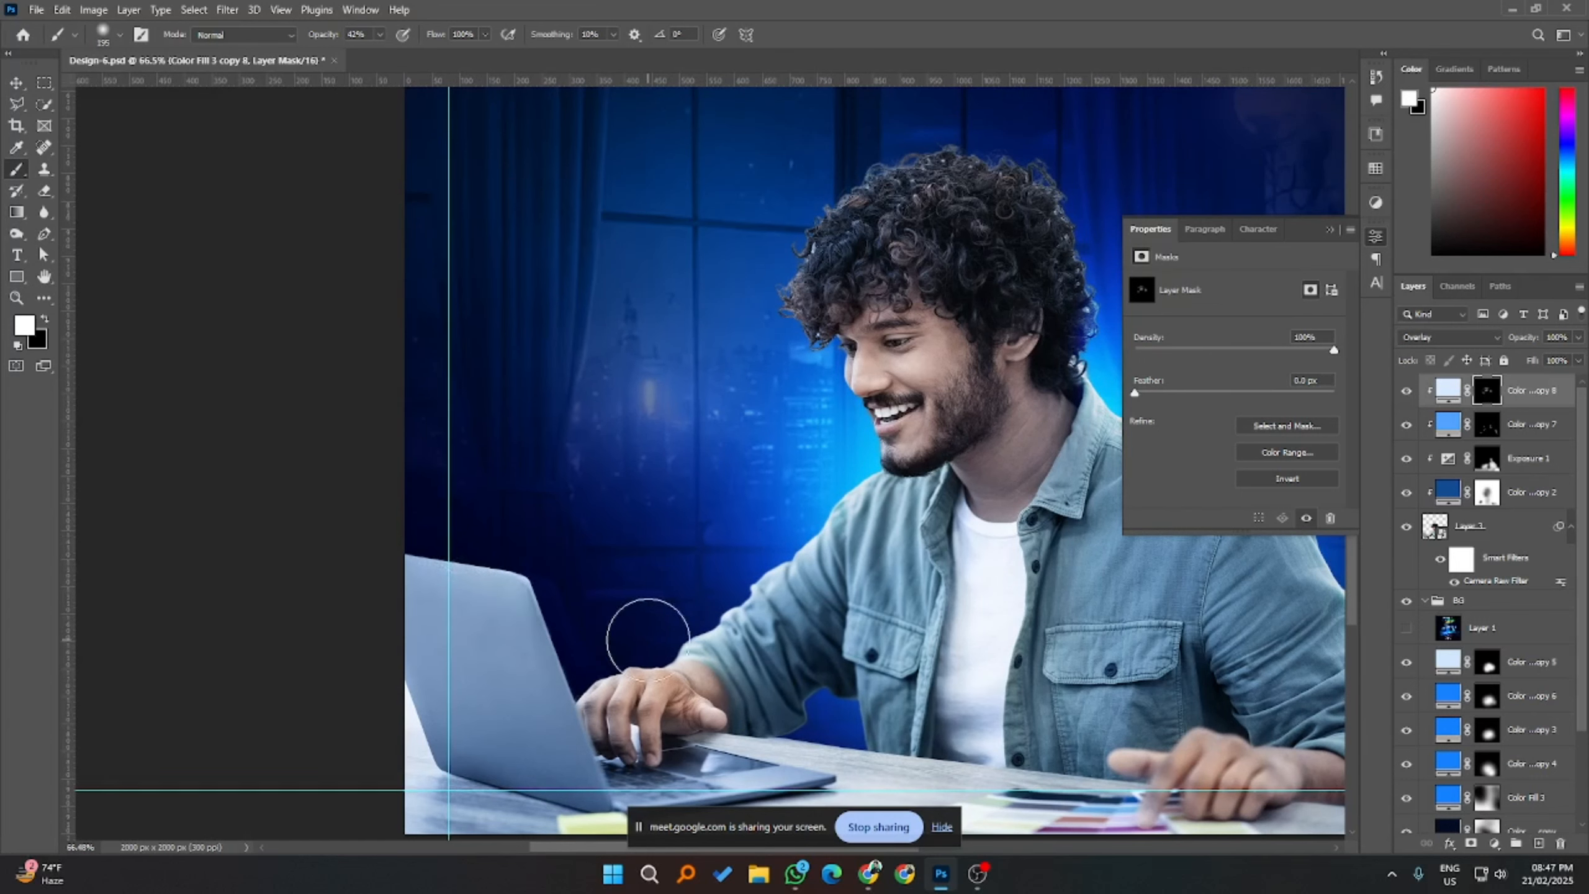
pyautogui.scroll(-2, 544, 633)
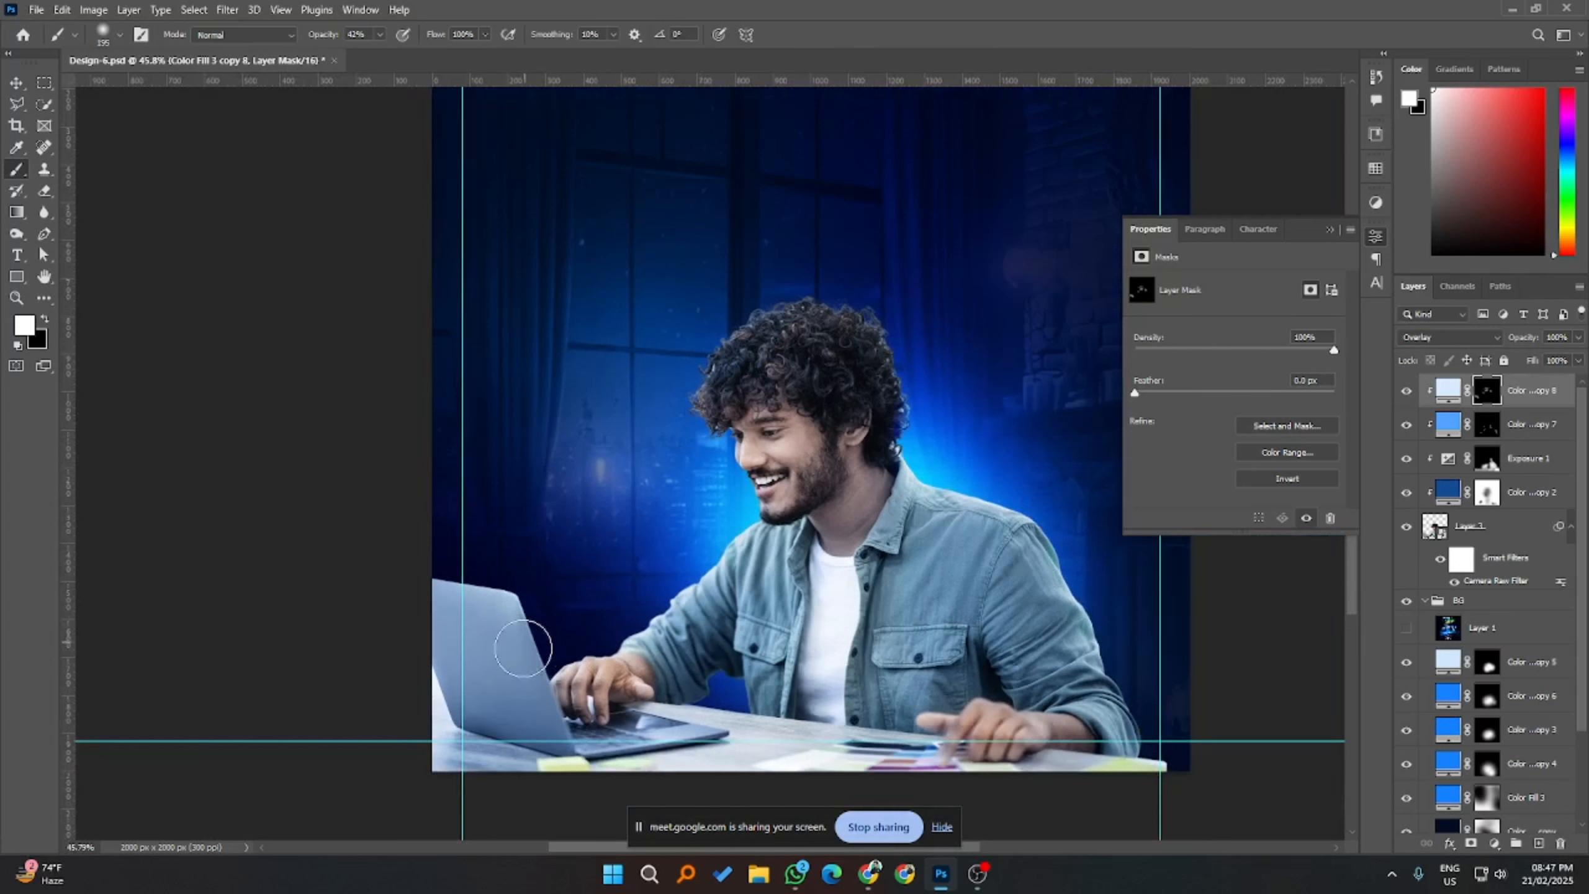
pyautogui.moveTo(525, 638); pyautogui.dragTo(625, 648)
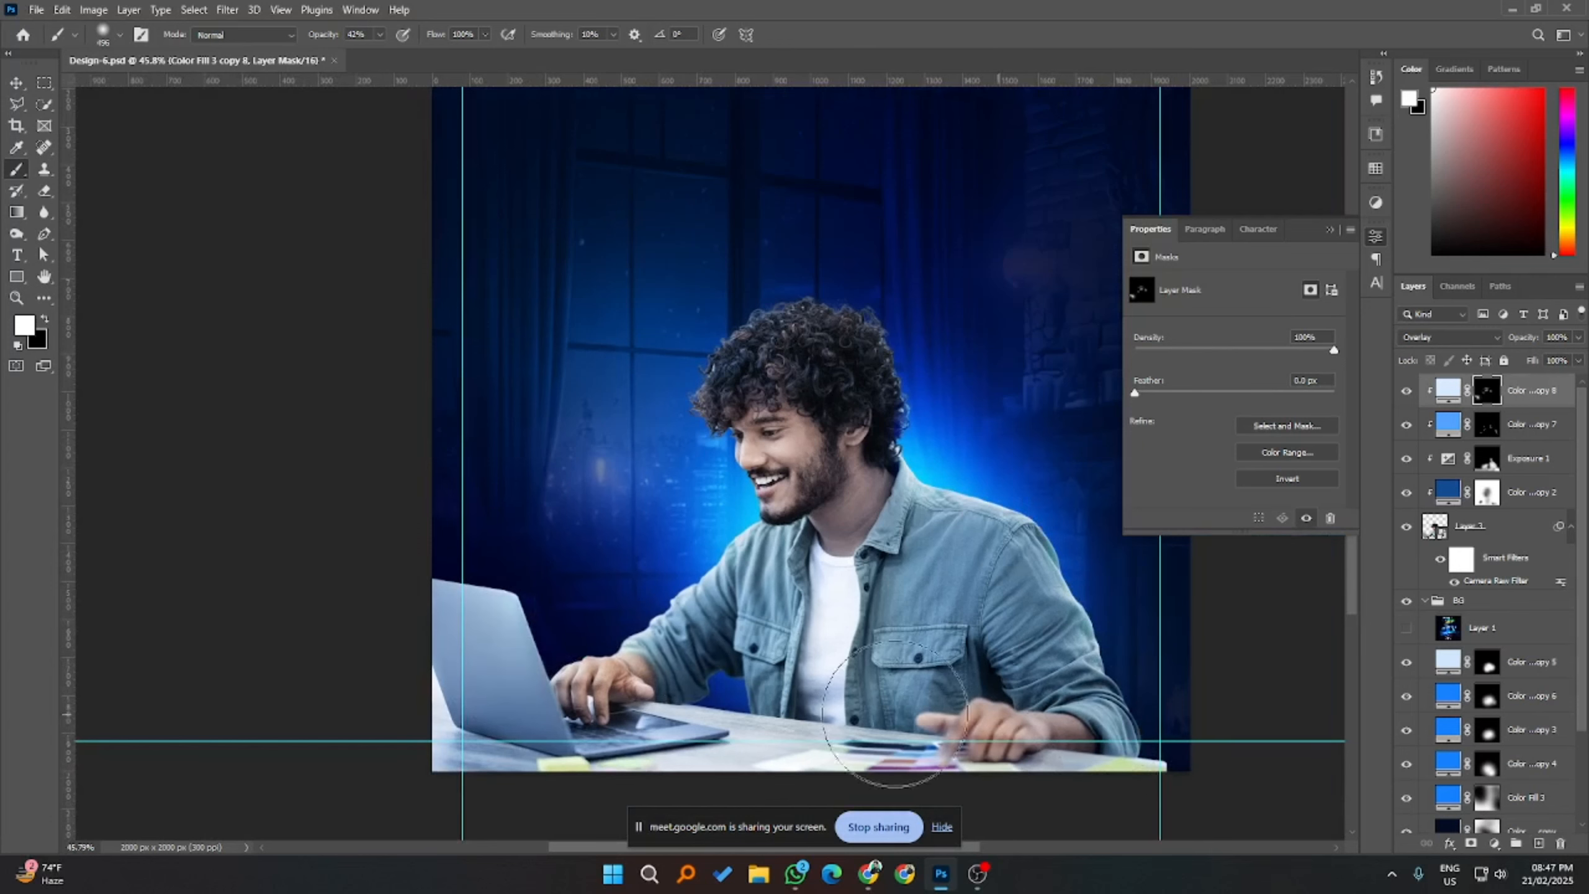
pyautogui.scroll(-1, 663, 730)
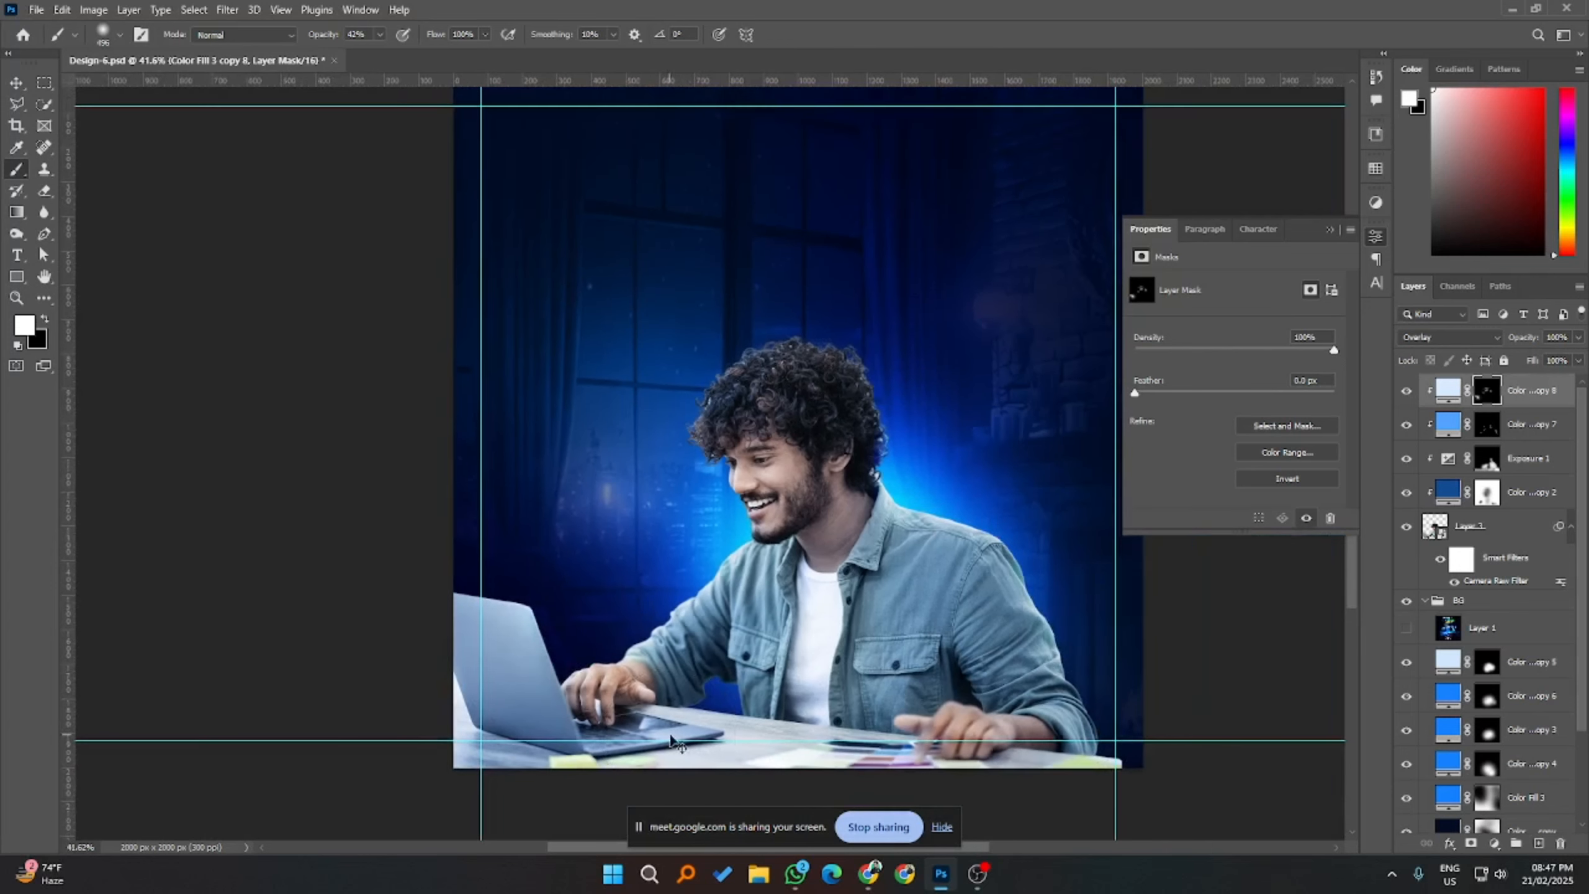
pyautogui.hotkey('ctrl', 's')
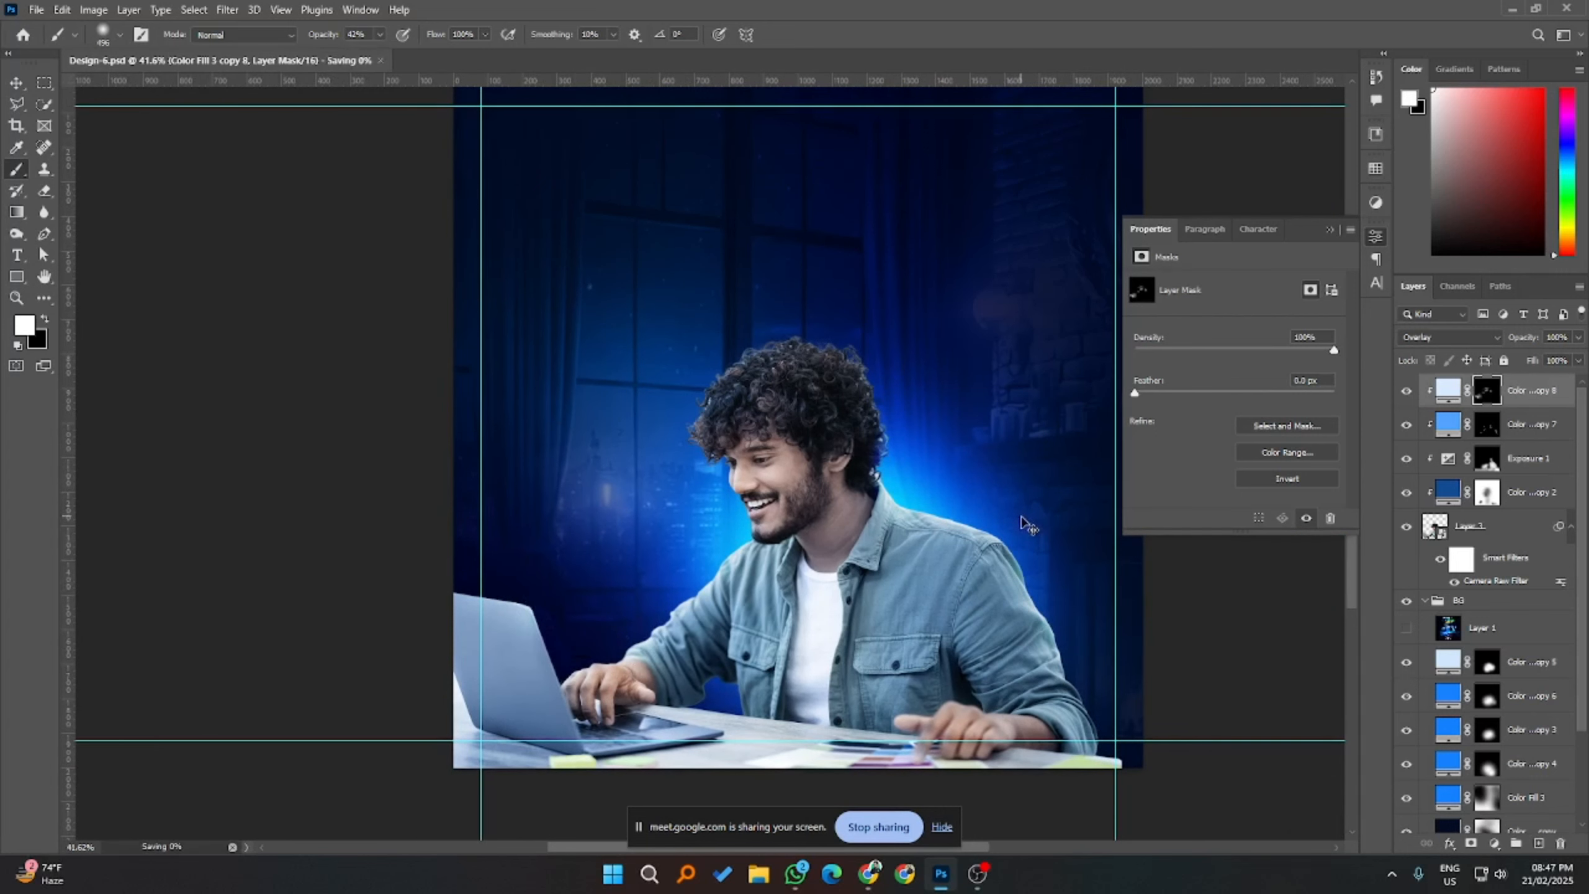
# - Brush white on the Color Fill 3 copy 8 mask along the man's shoulder and sleeve with a smaller brush
pyautogui.scroll(1, 1126, 626)
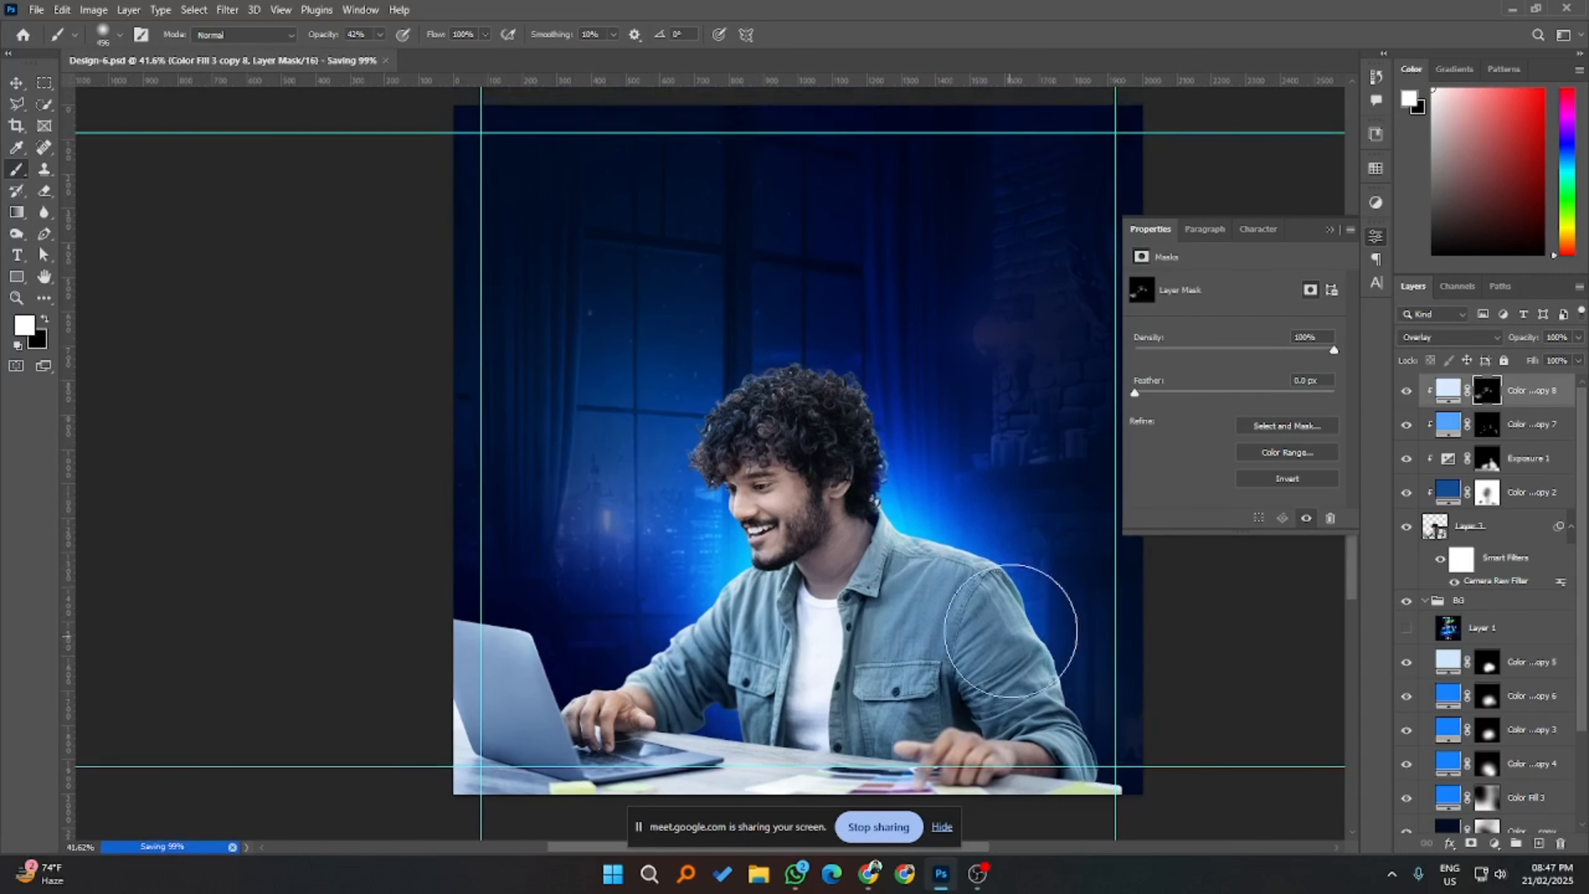
pyautogui.moveTo(985, 594)
pyautogui.mouseDown()
pyautogui.moveTo(1064, 593)
pyautogui.moveTo(1029, 566)
pyautogui.moveTo(1007, 576)
pyautogui.moveTo(1066, 589)
pyautogui.mouseUp()
pyautogui.scroll(-1, 1035, 607)
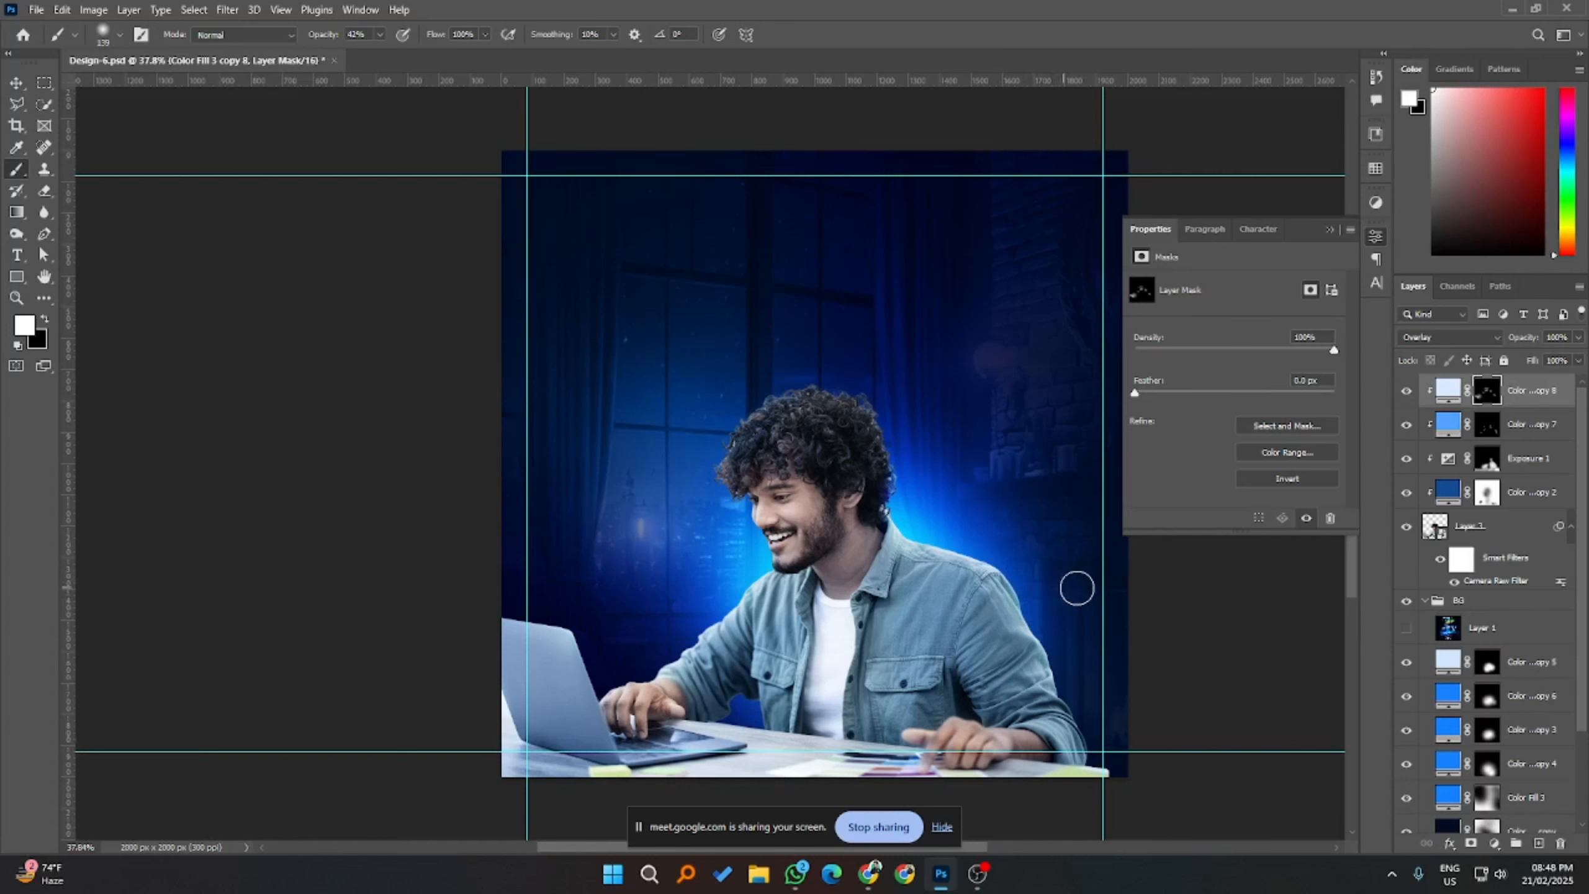
pyautogui.scroll(-2, 888, 616)
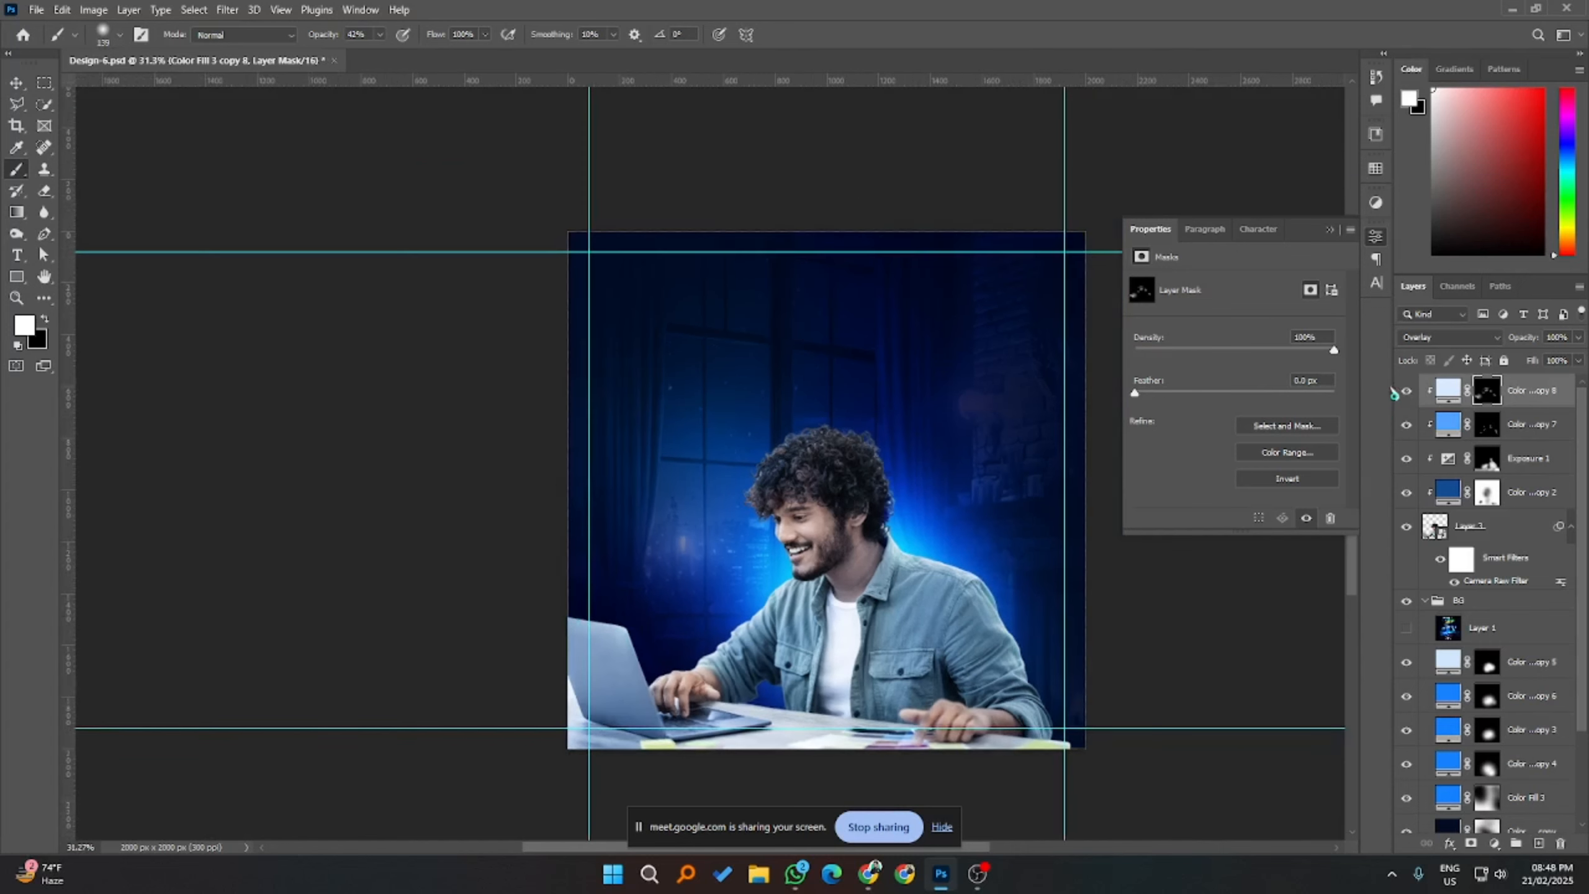
# - Compare the image with and without Color Fill 3 copy 8, Color Fill 3 copy 7 and Exposure 1, one at a time
pyautogui.click(1407, 390)
pyautogui.click(1408, 391)
pyautogui.click(1408, 391)
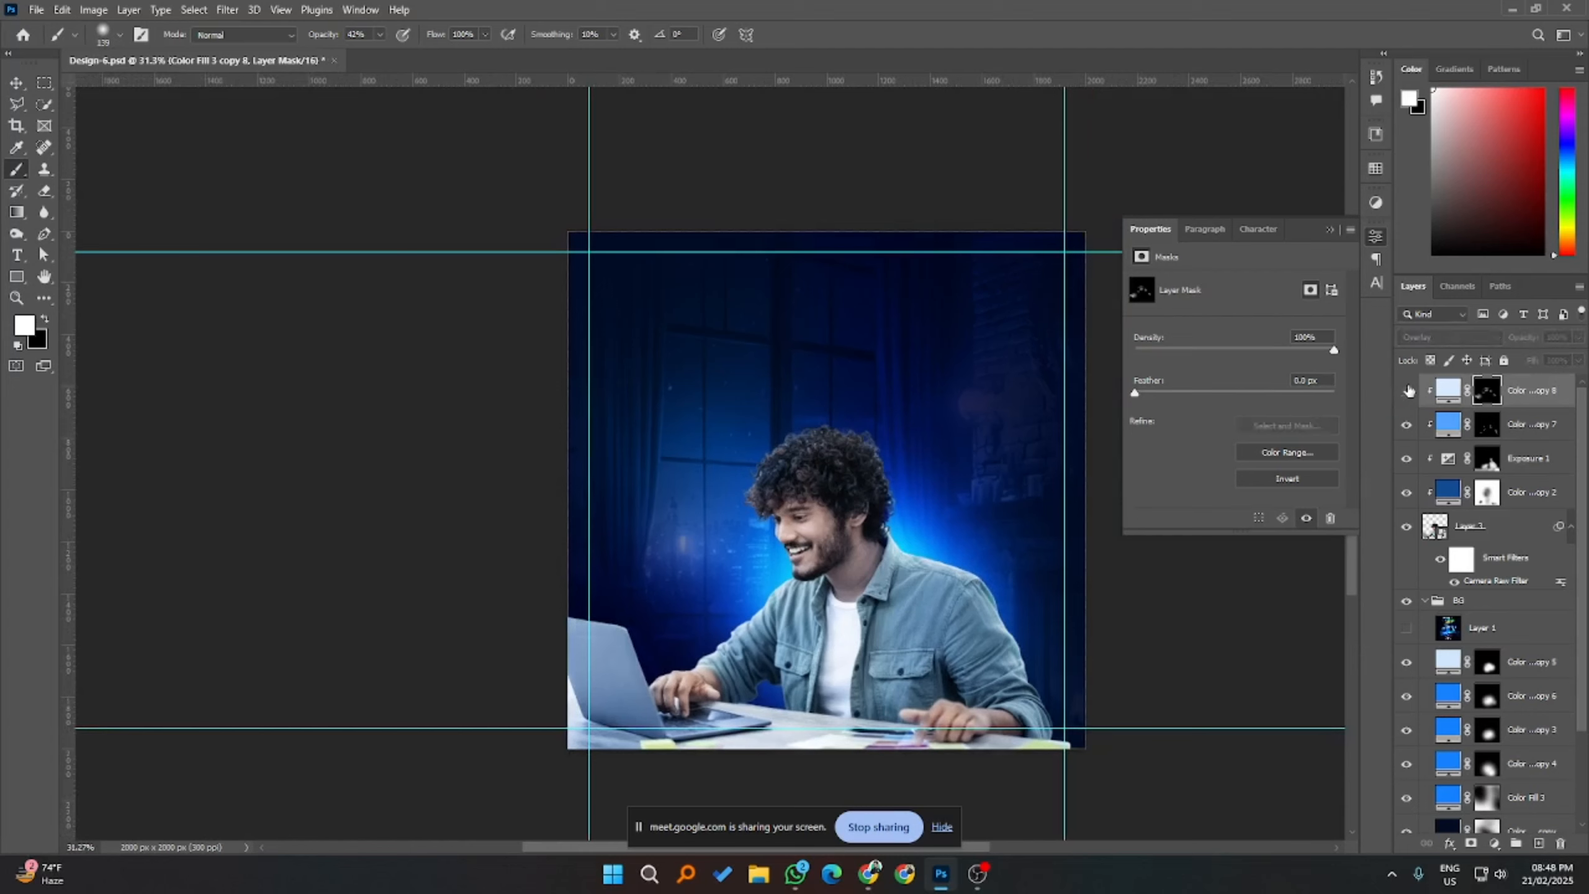
pyautogui.click(1408, 390)
pyautogui.click(1407, 425)
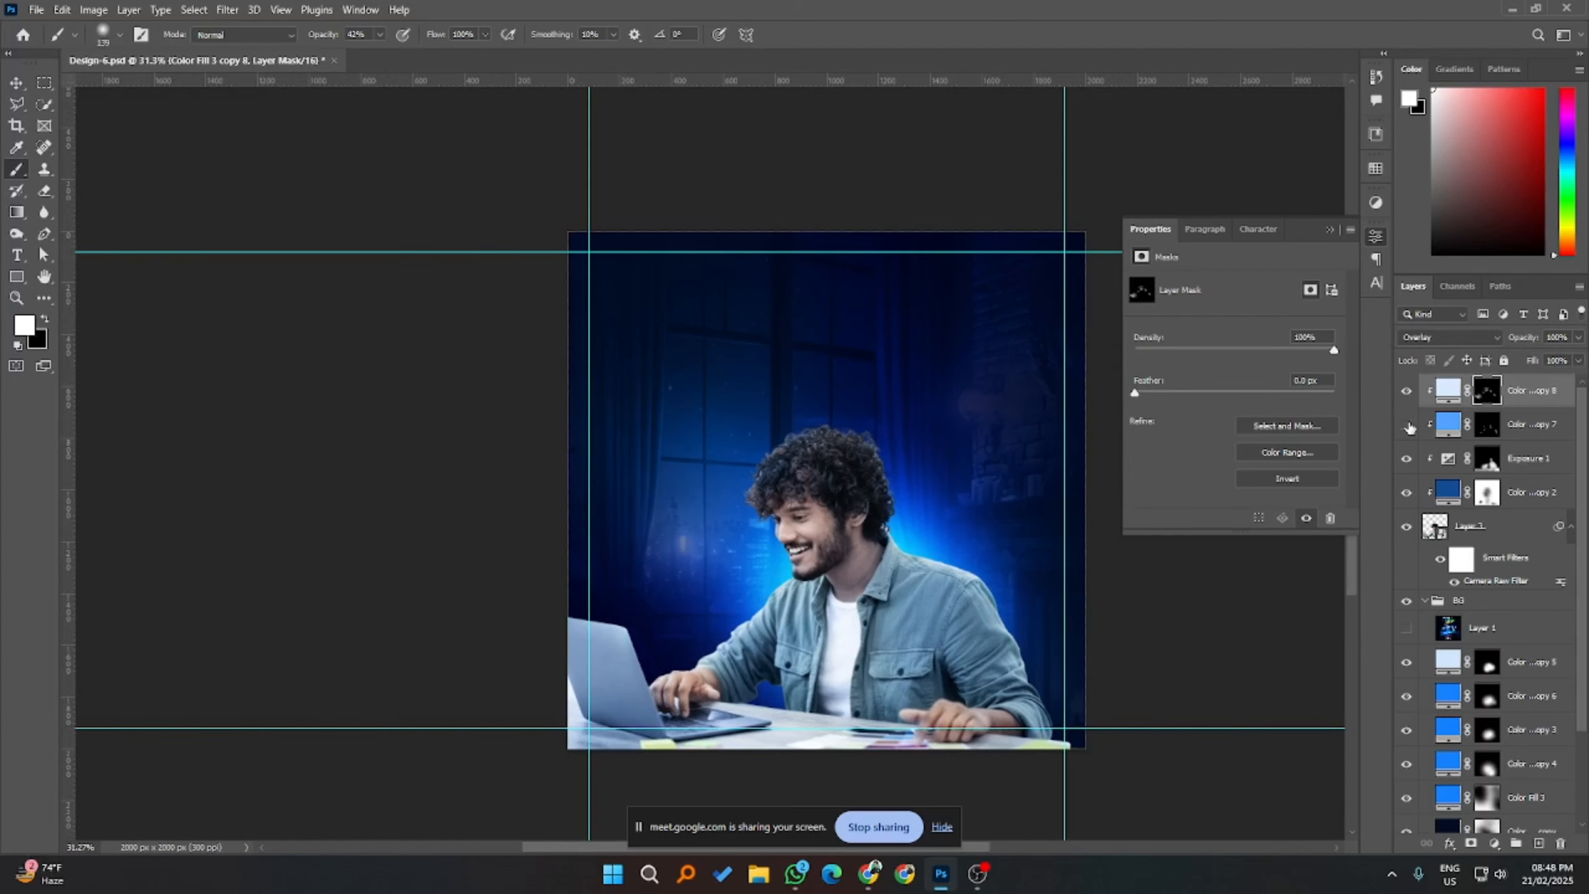
pyautogui.click(1408, 426)
pyautogui.click(1408, 426)
pyautogui.click(1408, 425)
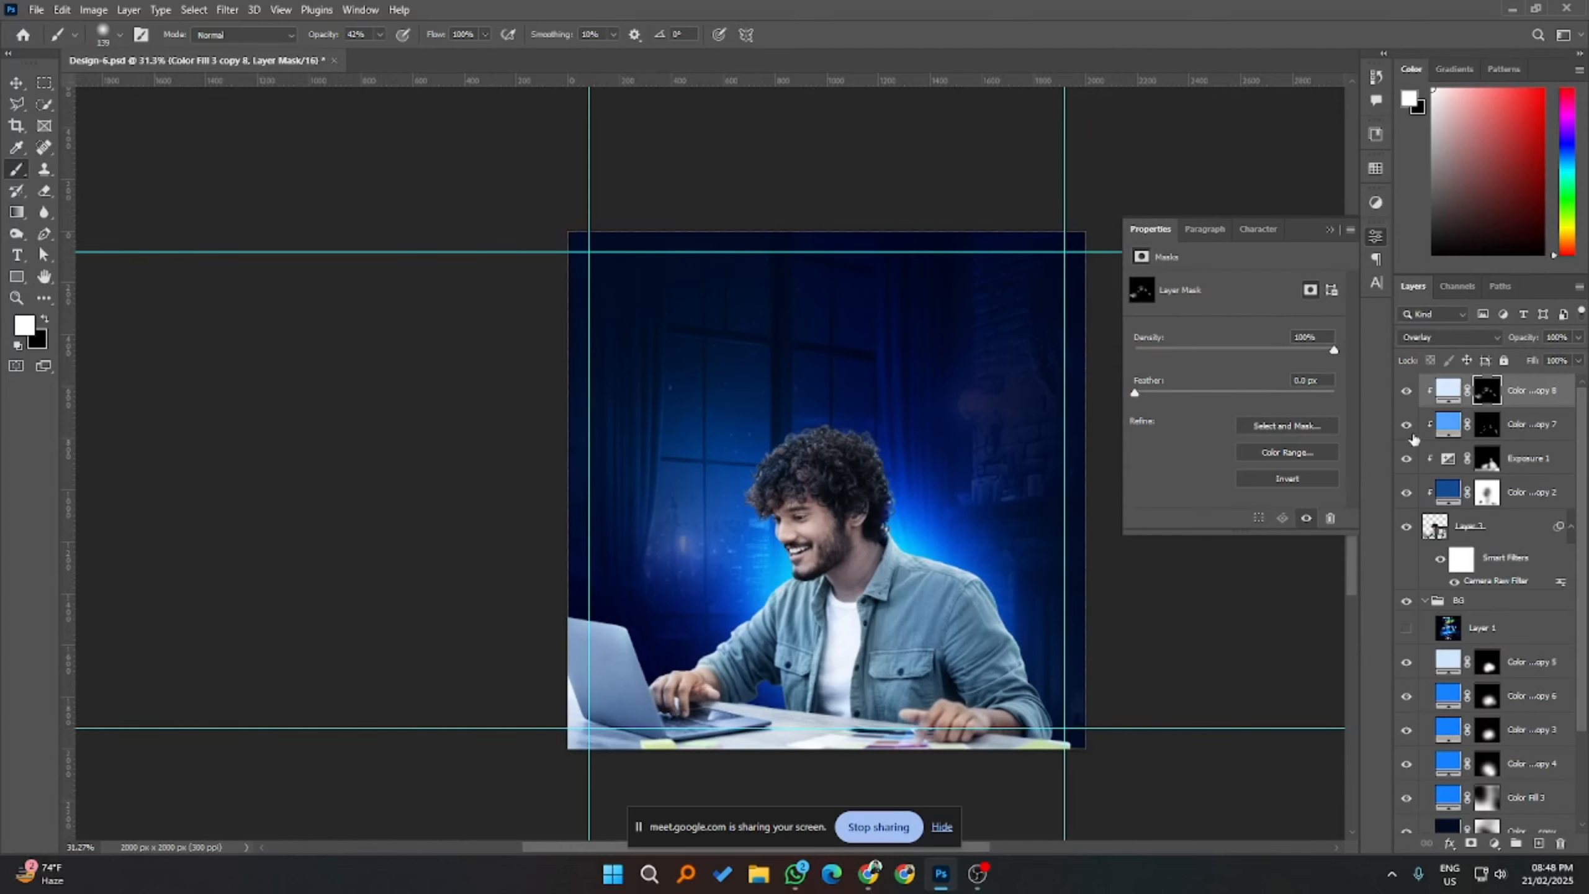
pyautogui.click(1408, 458)
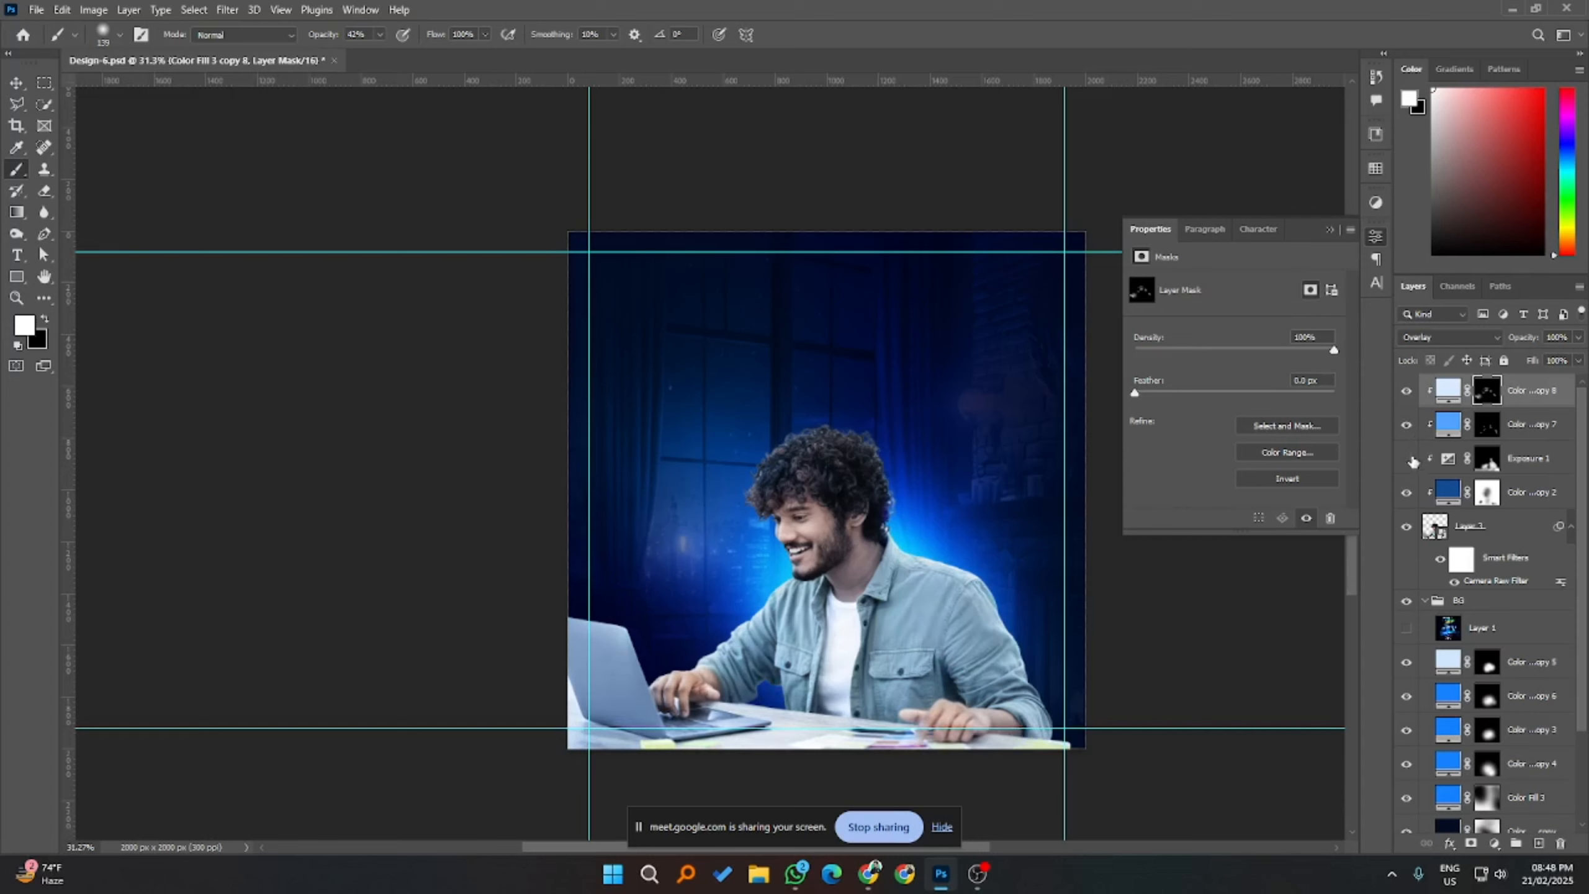
pyautogui.click(1408, 459)
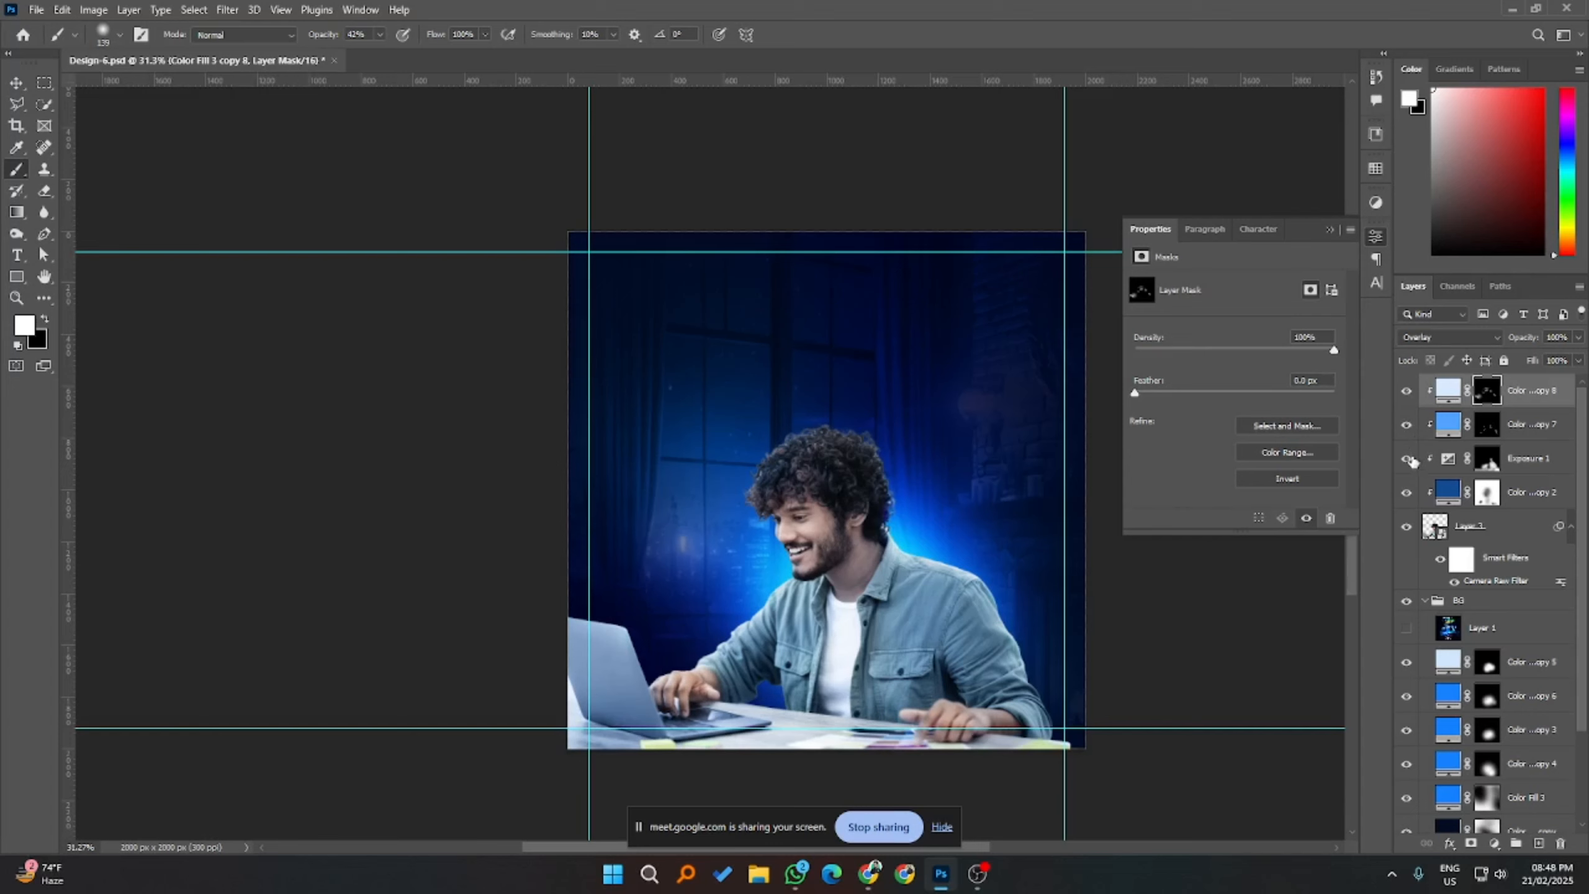
# - Group the man's photo layer with the four adjustment and colour fill layers clipped to it
pyautogui.click(1509, 537)
pyautogui.keyDown('shift'); pyautogui.click(1524, 404); pyautogui.keyUp('shift')
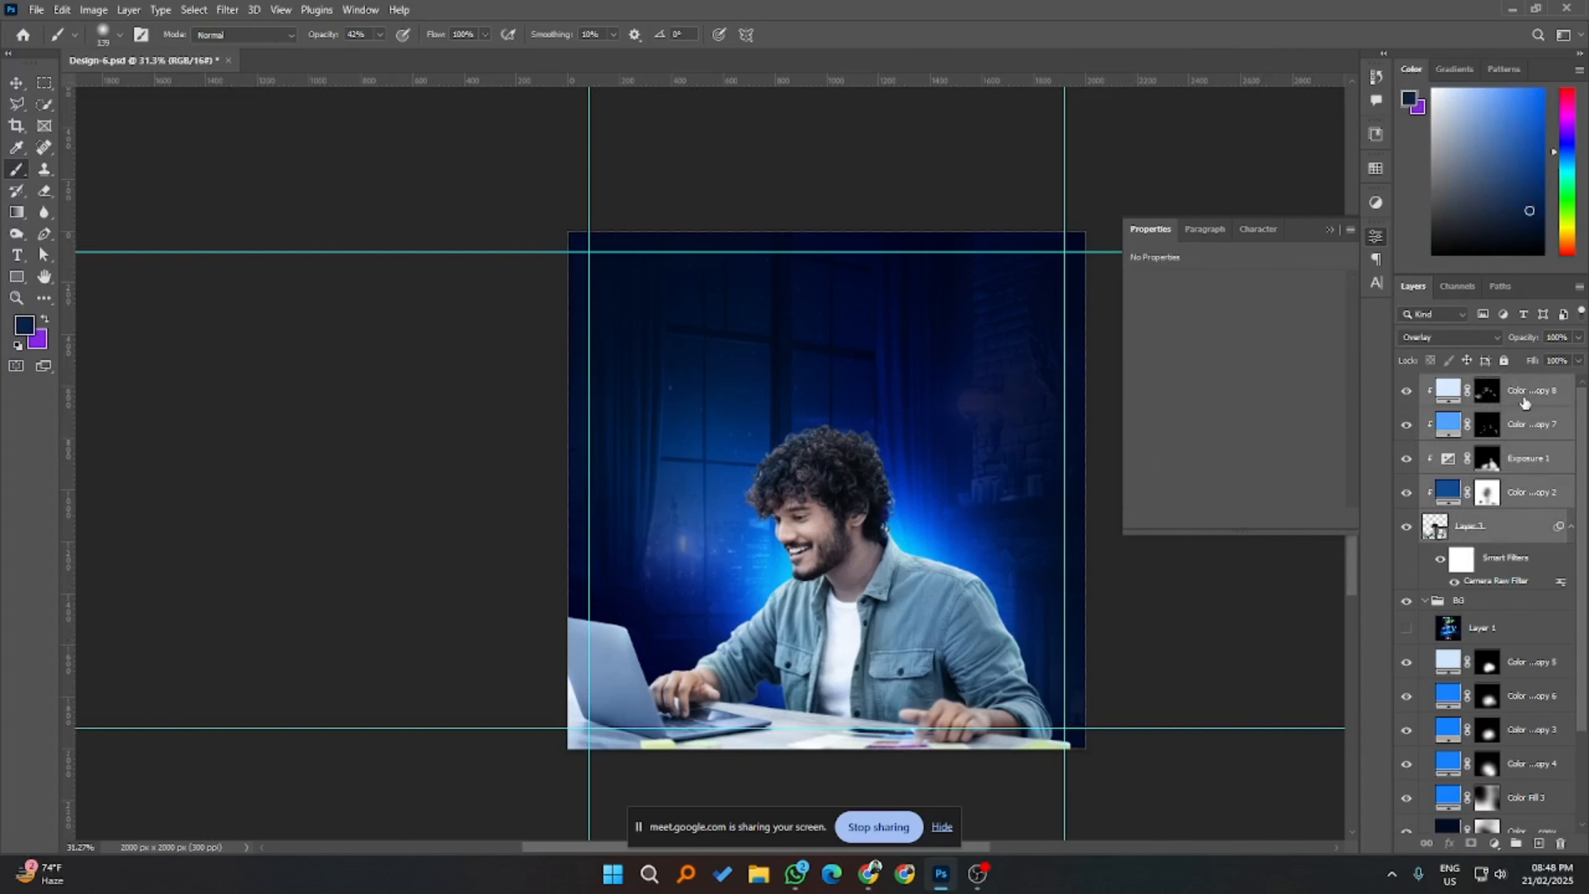
pyautogui.hotkey('ctrl', 'g')
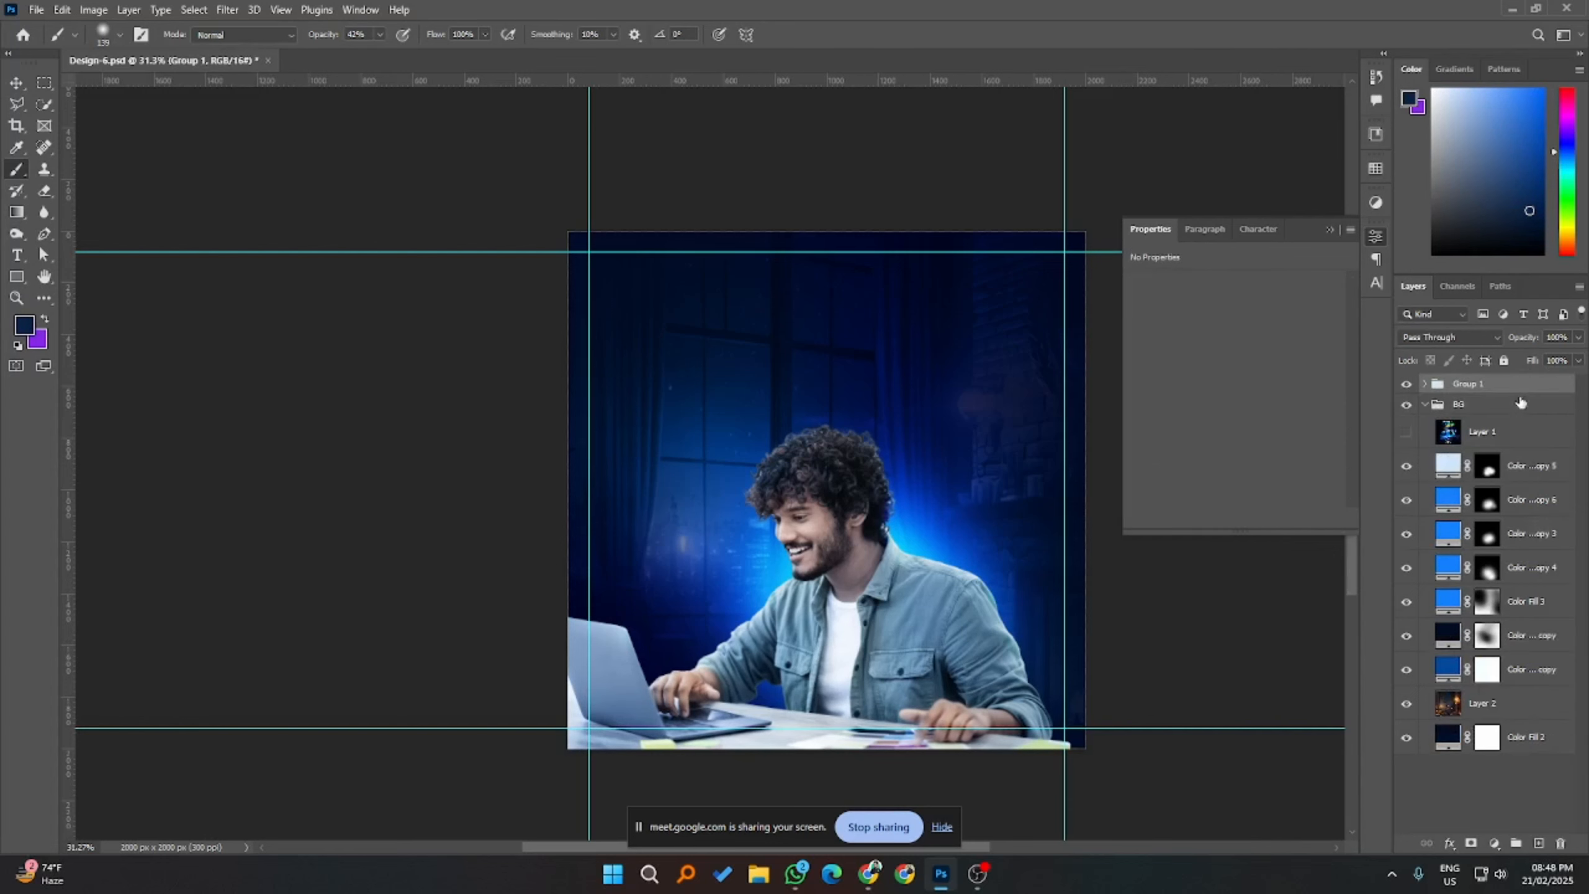
# - Expand the man's new layer group and compare the image with and without Exposure 1
pyautogui.click(1424, 384)
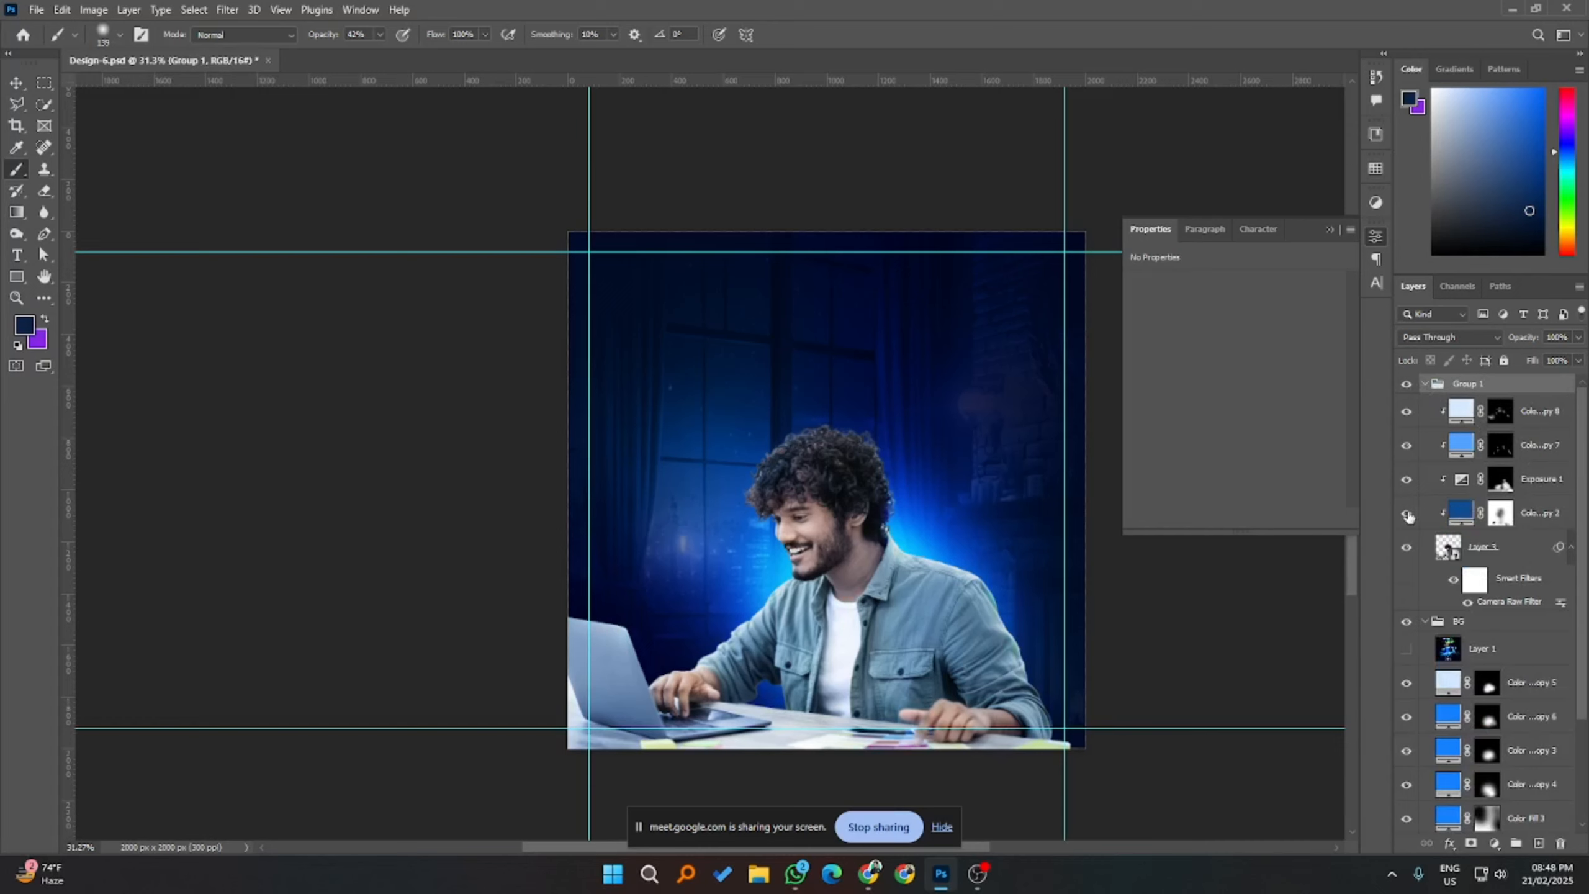
pyautogui.click(1406, 479)
pyautogui.click(1406, 480)
pyautogui.click(1406, 480)
pyautogui.click(1405, 479)
# - Show the hidden reference design on Layer 1 in the BG group and delete that layer
pyautogui.click(1471, 648)
pyautogui.click(1408, 649)
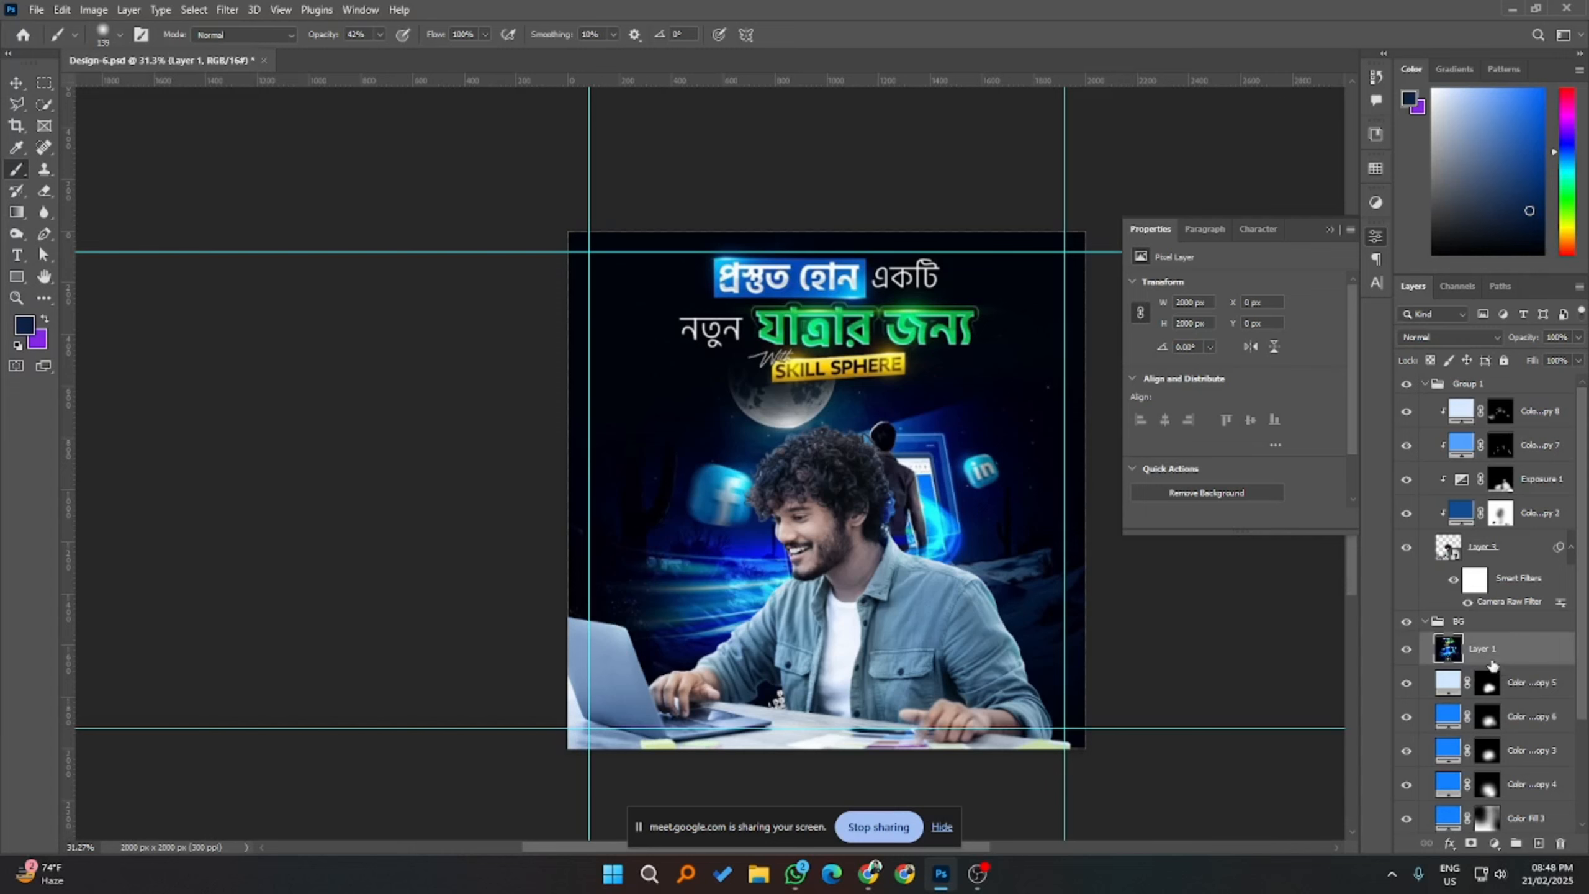
pyautogui.press('Delete')
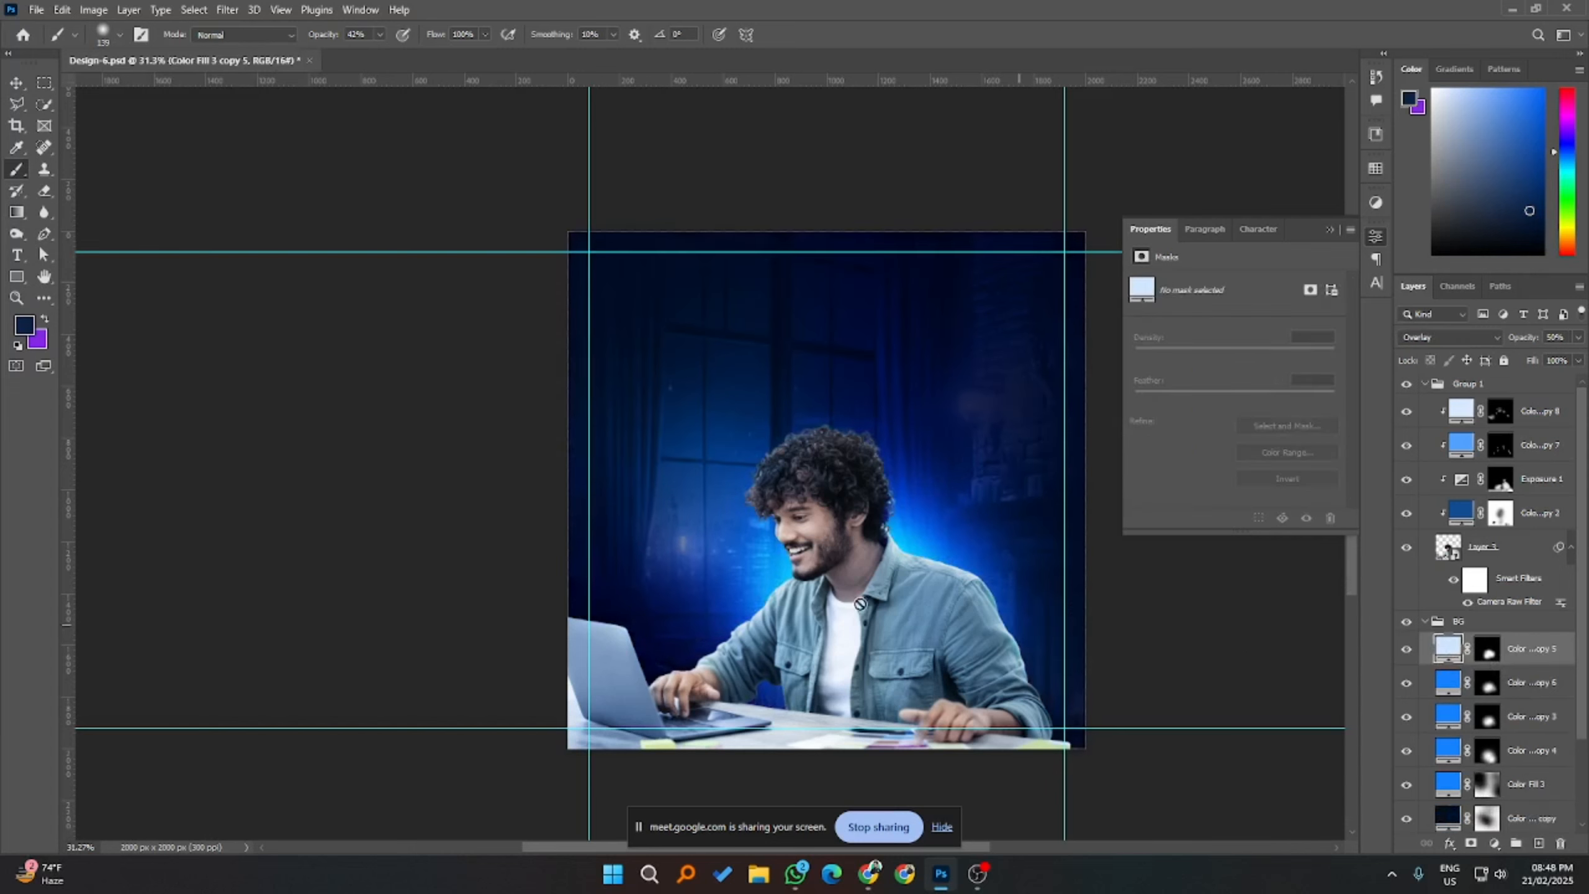
# - Deselect all layers with the Move tool and copy a screenshot cropped to the Color panel to the clipboard
pyautogui.click(17, 82)
pyautogui.click(312, 355)
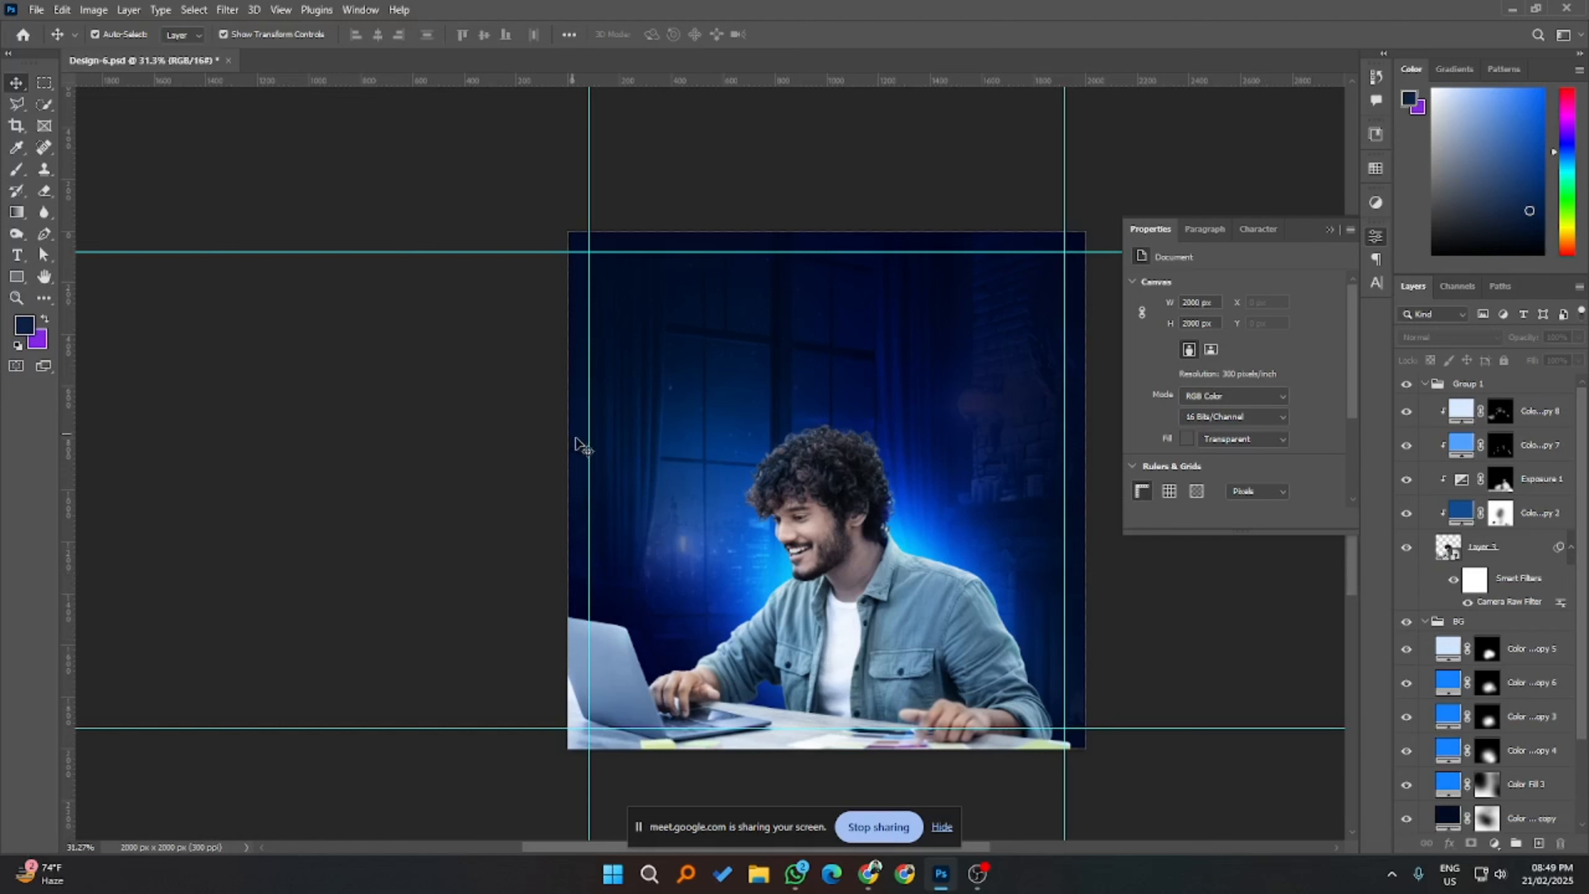
pyautogui.press('Print')
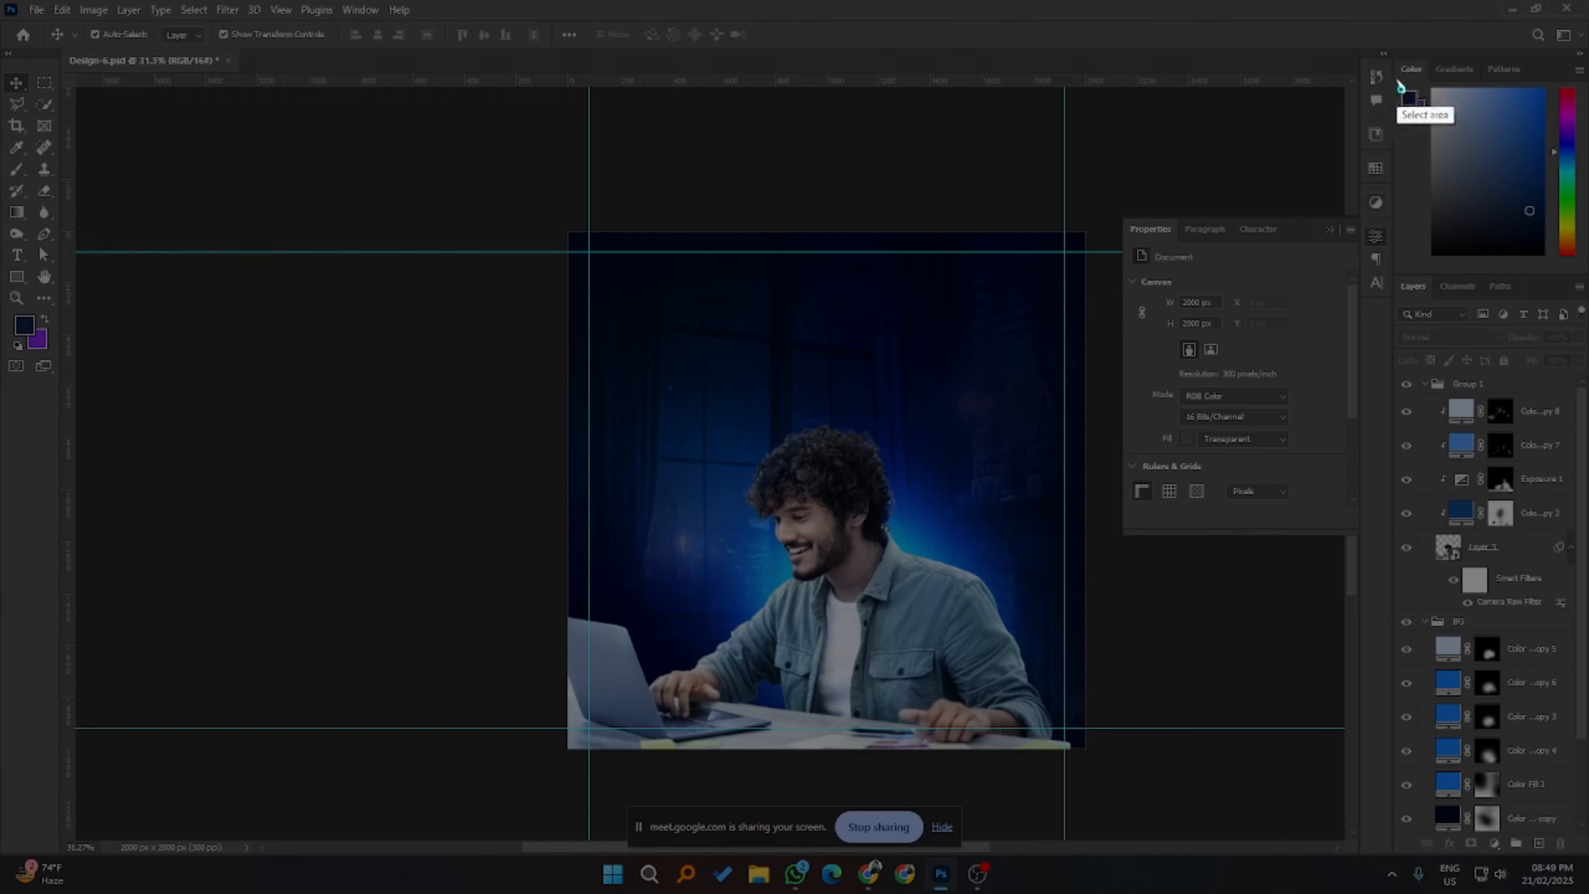
pyautogui.moveTo(1373, 55); pyautogui.dragTo(1588, 266)
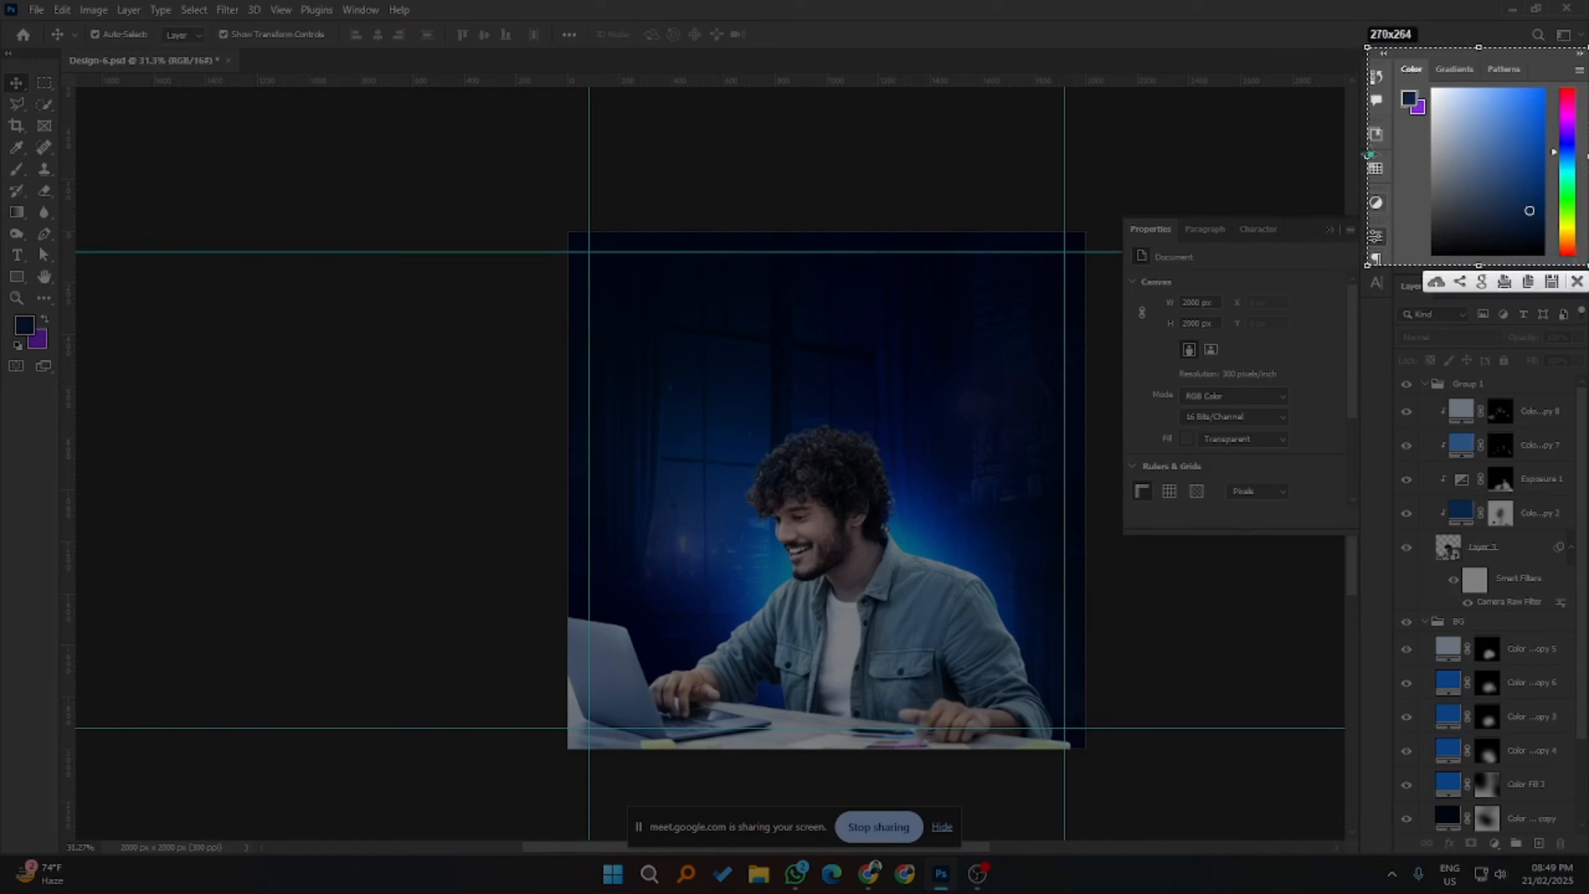
pyautogui.moveTo(1366, 156); pyautogui.dragTo(1393, 157)
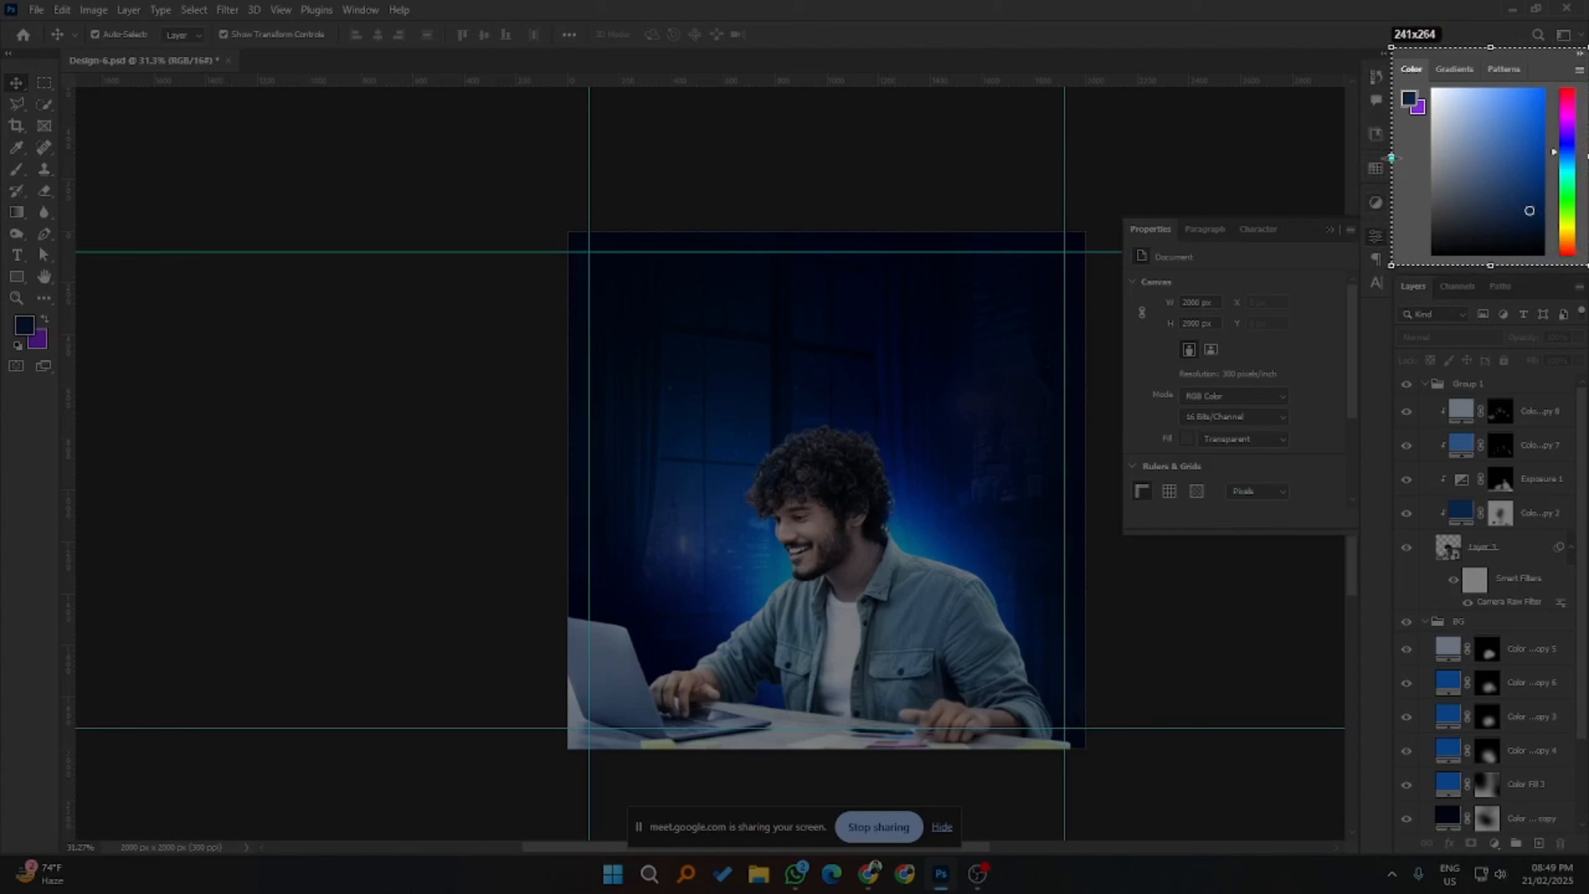
pyautogui.click(1529, 282)
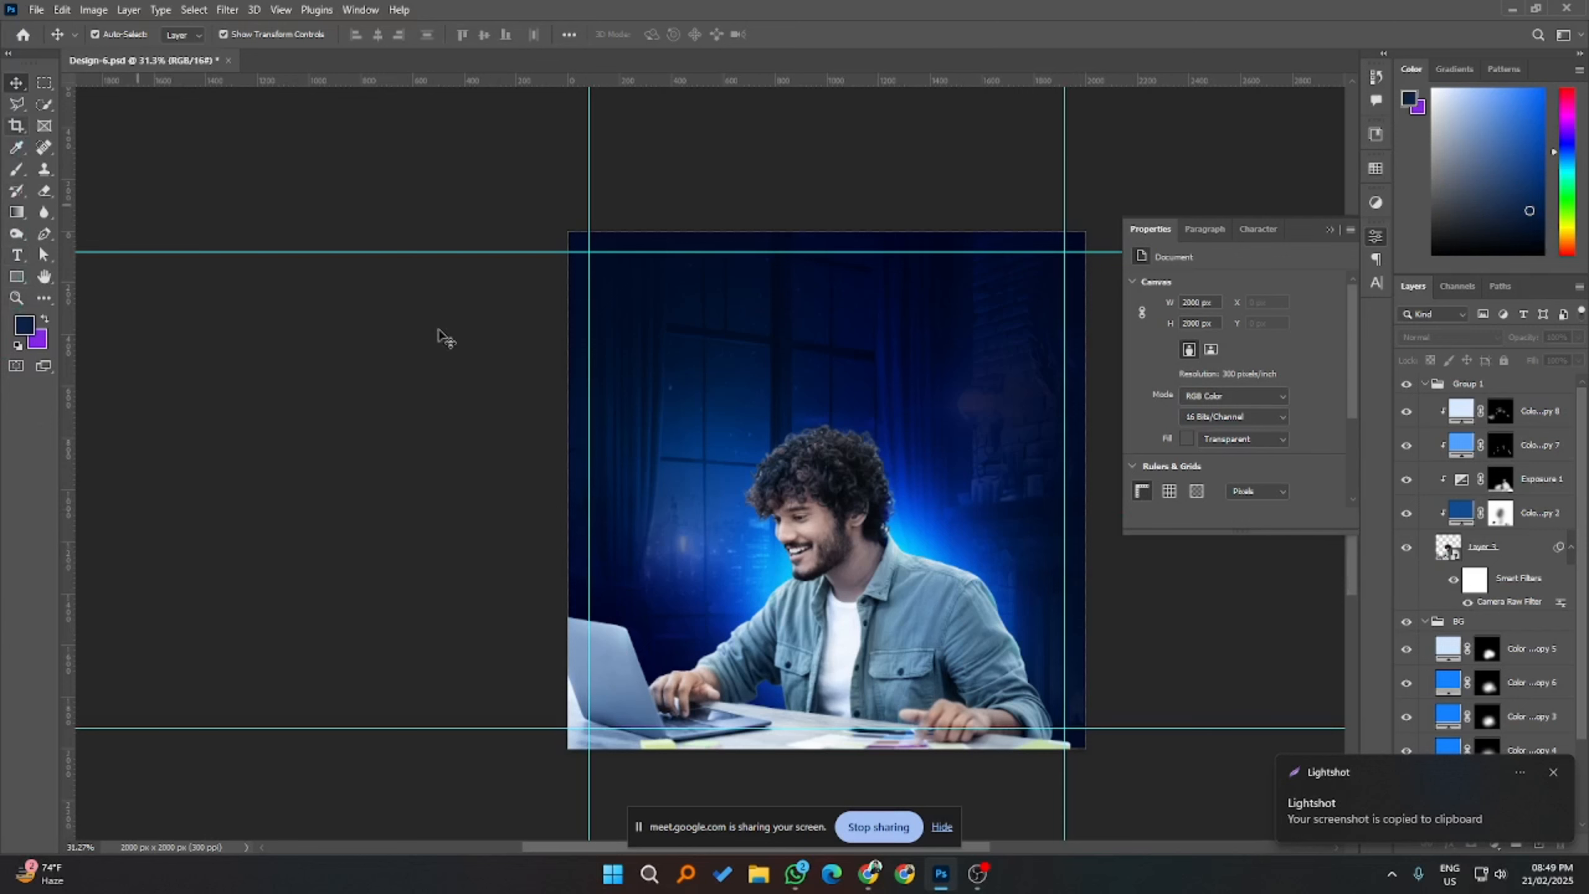
# - Dismiss the screenshot notification and paste the Color panel capture above Color Fill 3 copy 5 in the BG group
pyautogui.click(701, 345)
pyautogui.scroll(-1, 713, 467)
pyautogui.scroll(1, 1082, 610)
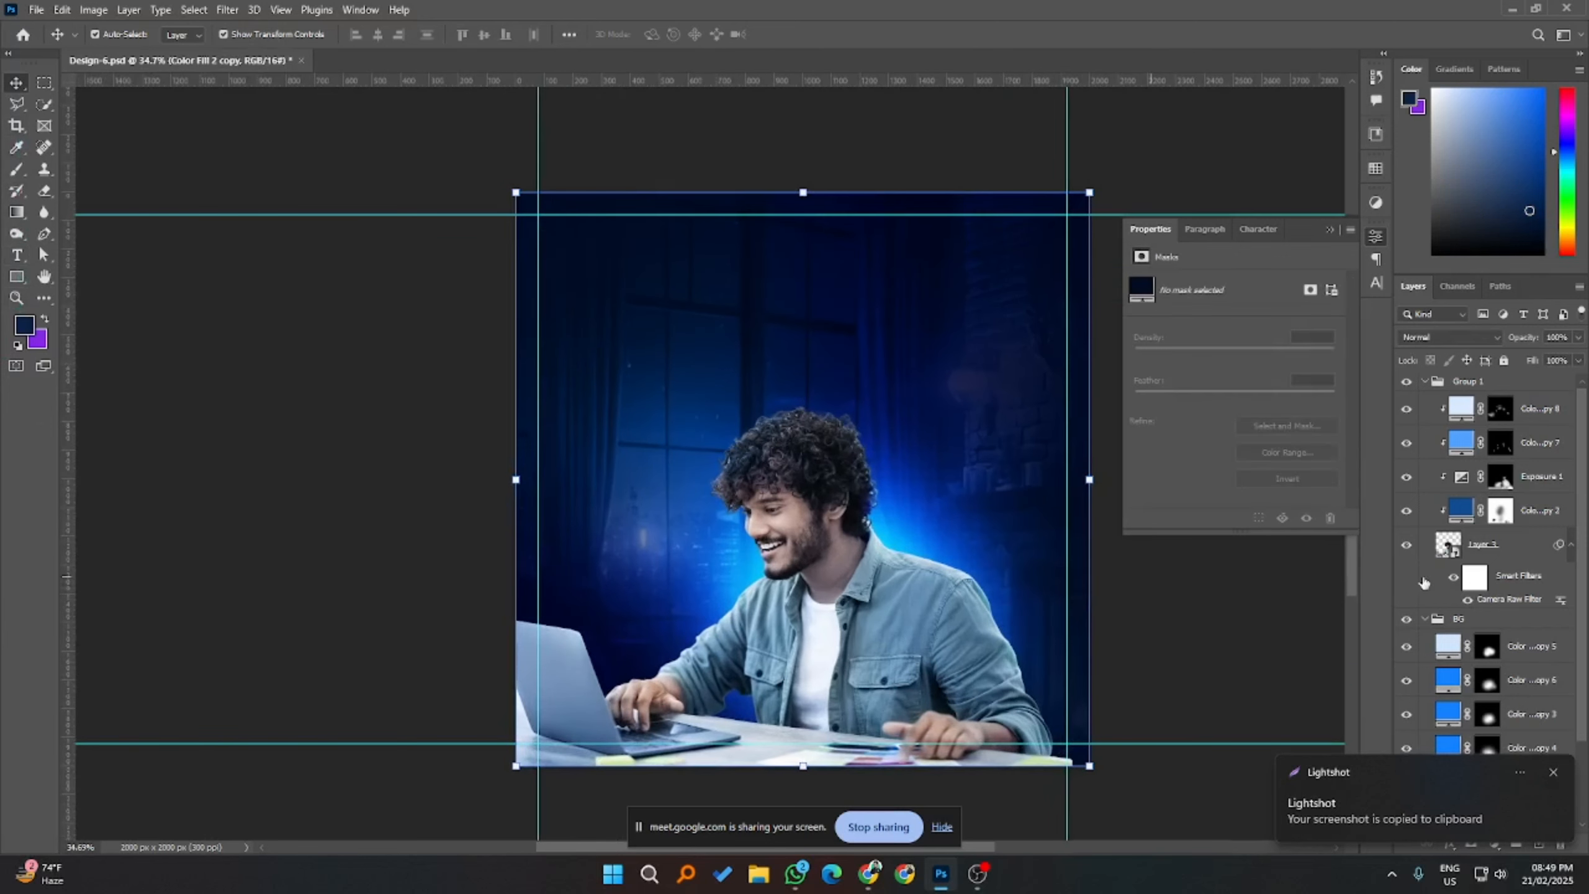
pyautogui.click(1553, 771)
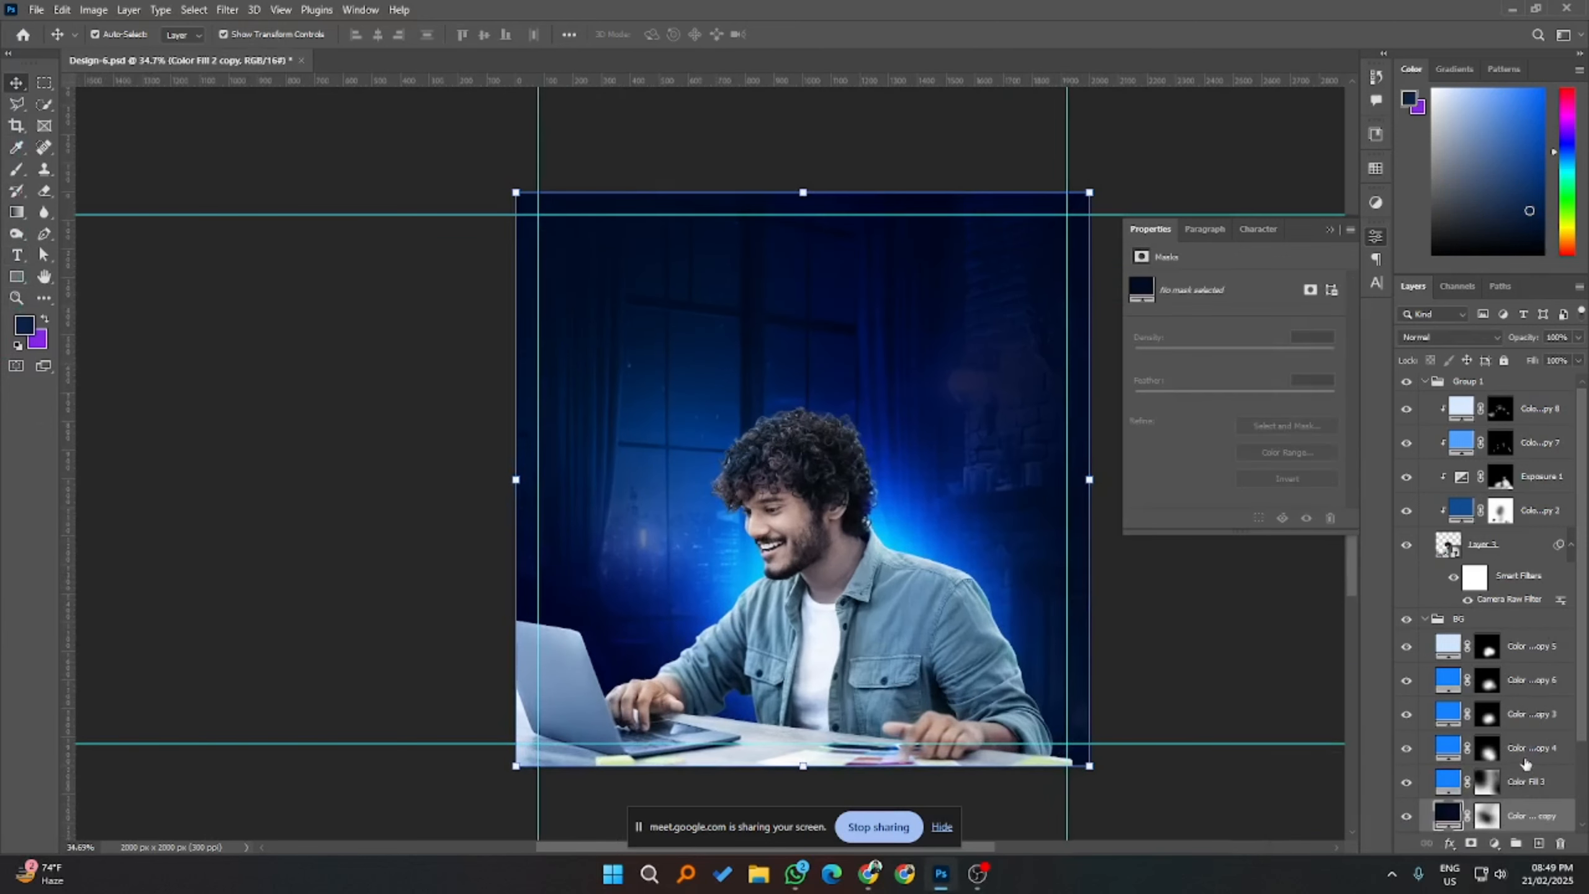
pyautogui.scroll(-1, 1527, 757)
pyautogui.click(1532, 610)
pyautogui.hotkey('ctrl', 'v')
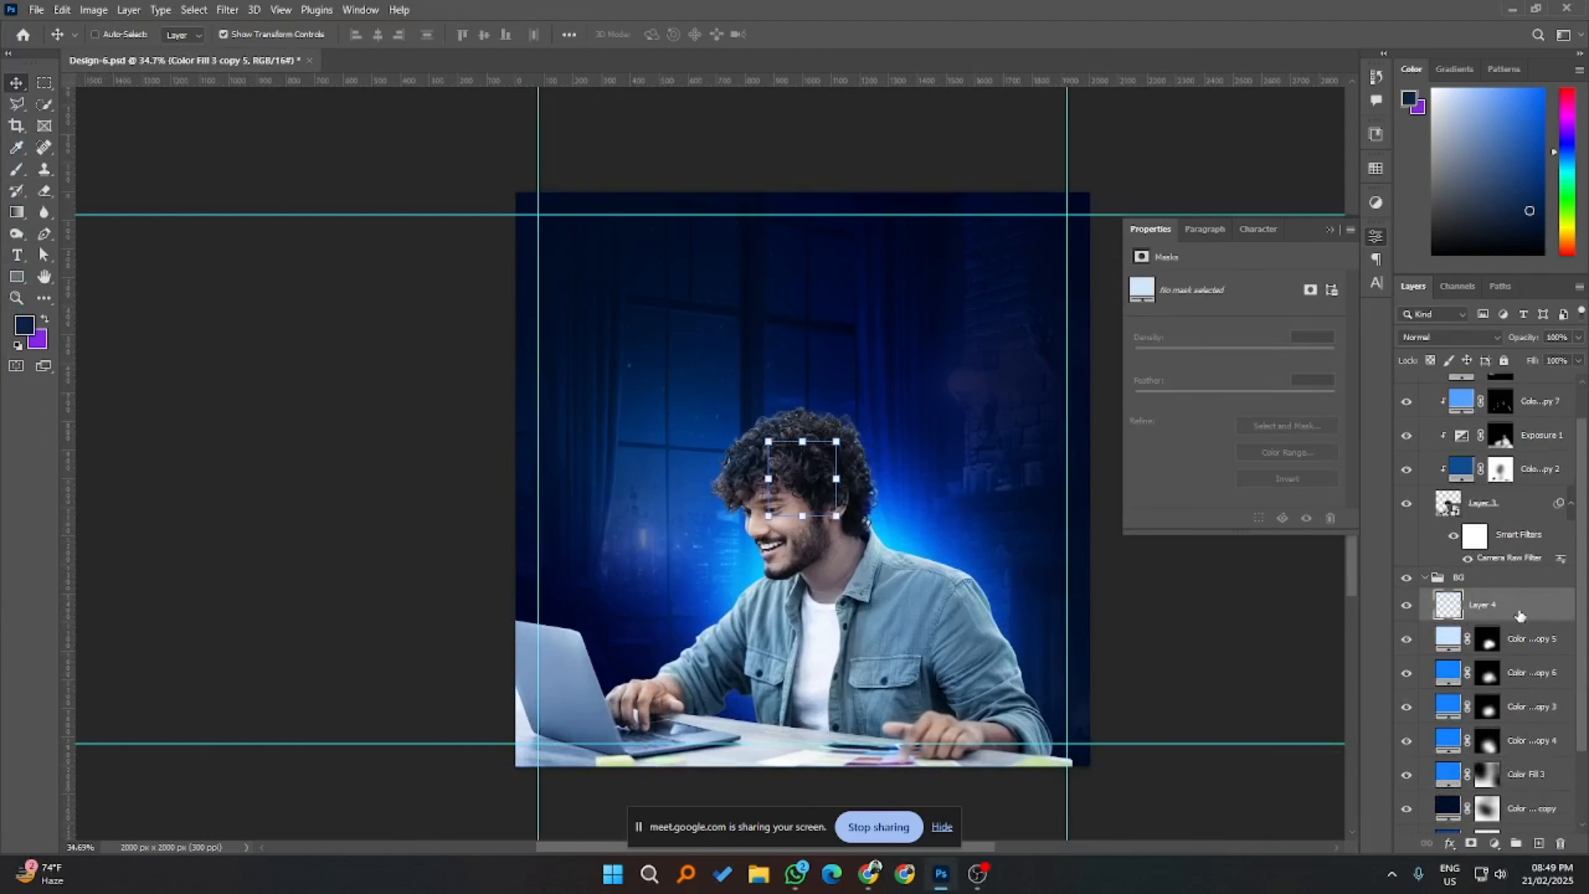
# - Enlarge the pasted Color panel image to about 475 px wide and place it beside the man's head, above his shoulder
pyautogui.moveTo(838, 476); pyautogui.dragTo(1014, 469)
pyautogui.moveTo(1062, 368); pyautogui.dragTo(1053, 369)
pyautogui.moveTo(1019, 444); pyautogui.dragTo(1038, 460)
pyautogui.click(820, 35)
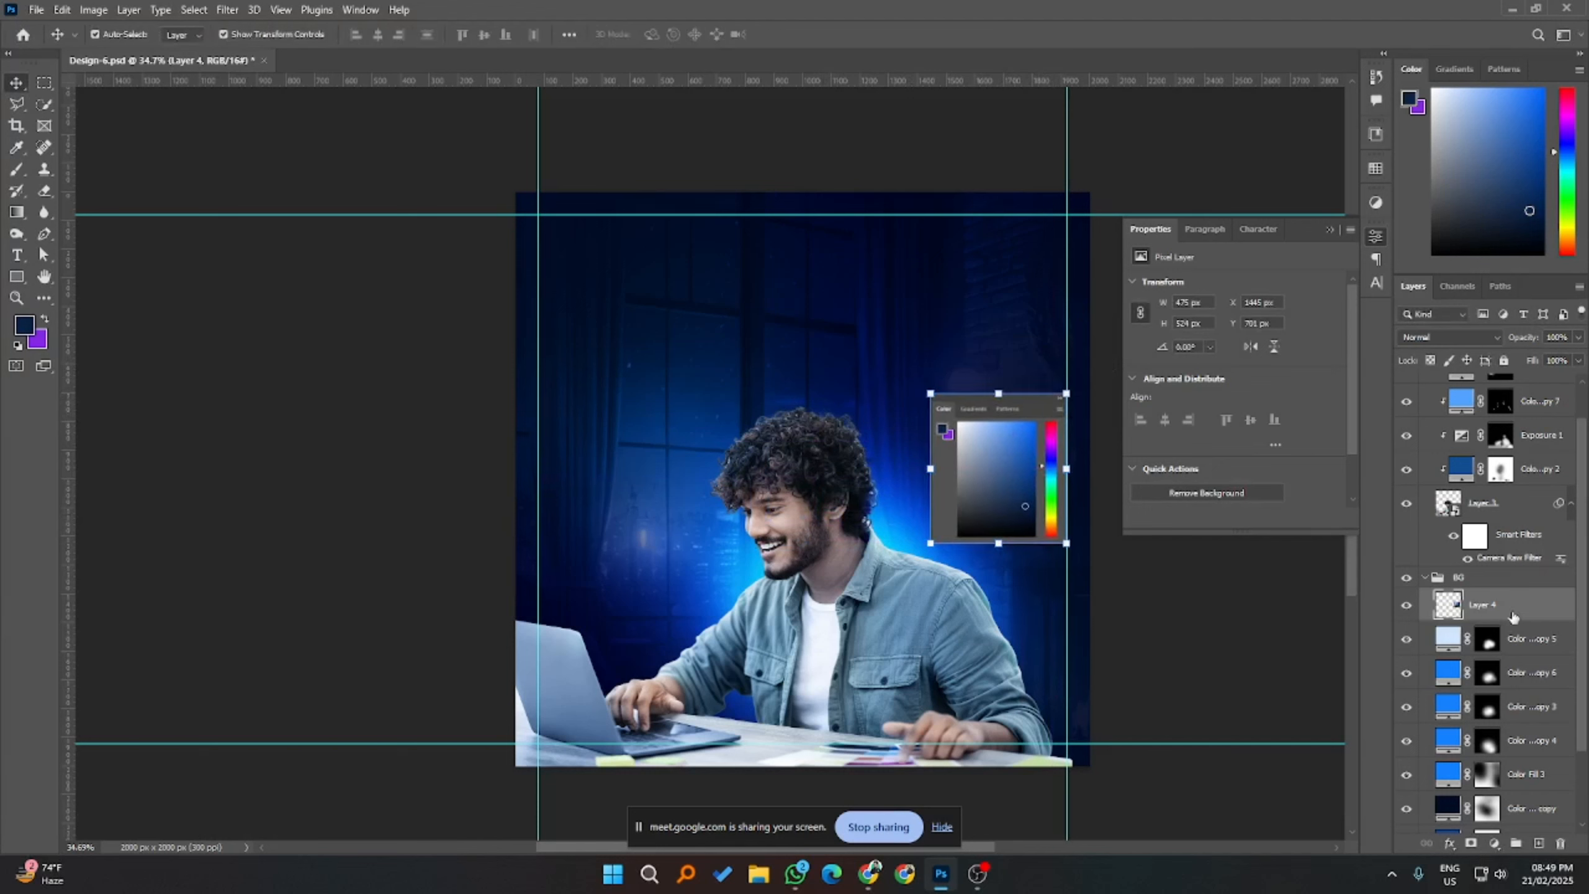
# - Move the pasted image's layer below Color Fill 3 in the BG group so the blue glow fills cover it
pyautogui.moveTo(1513, 616); pyautogui.dragTo(1504, 791)
pyautogui.scroll(-3, 1505, 792)
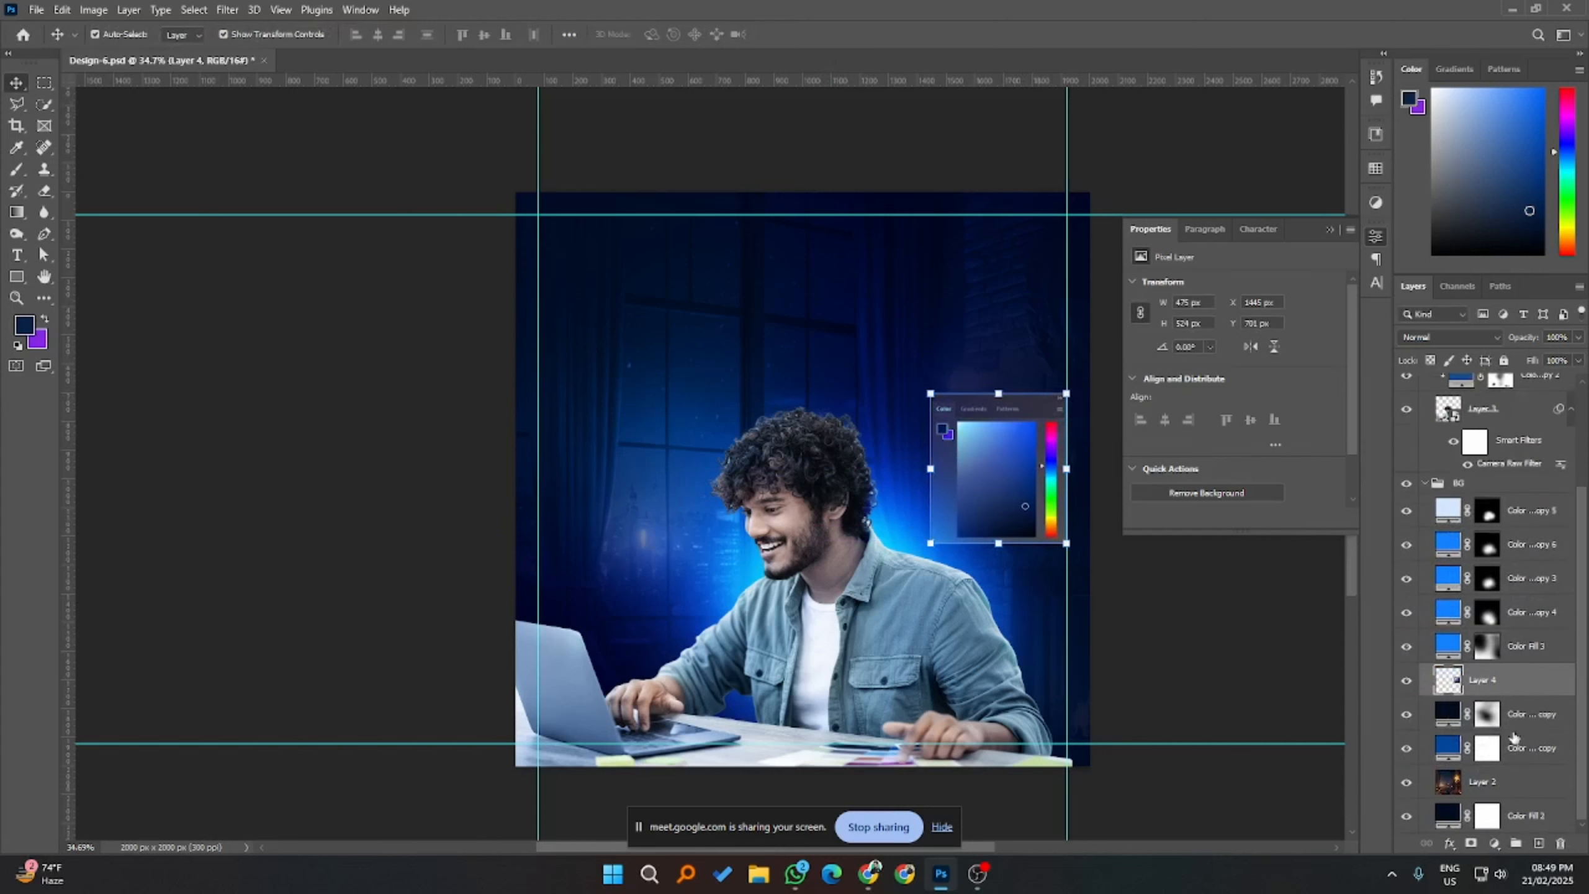
pyautogui.moveTo(1523, 677)
pyautogui.mouseDown()
pyautogui.moveTo(1495, 717)
pyautogui.moveTo(1535, 694)
pyautogui.moveTo(1536, 662)
pyautogui.mouseUp()
pyautogui.click(1310, 675)
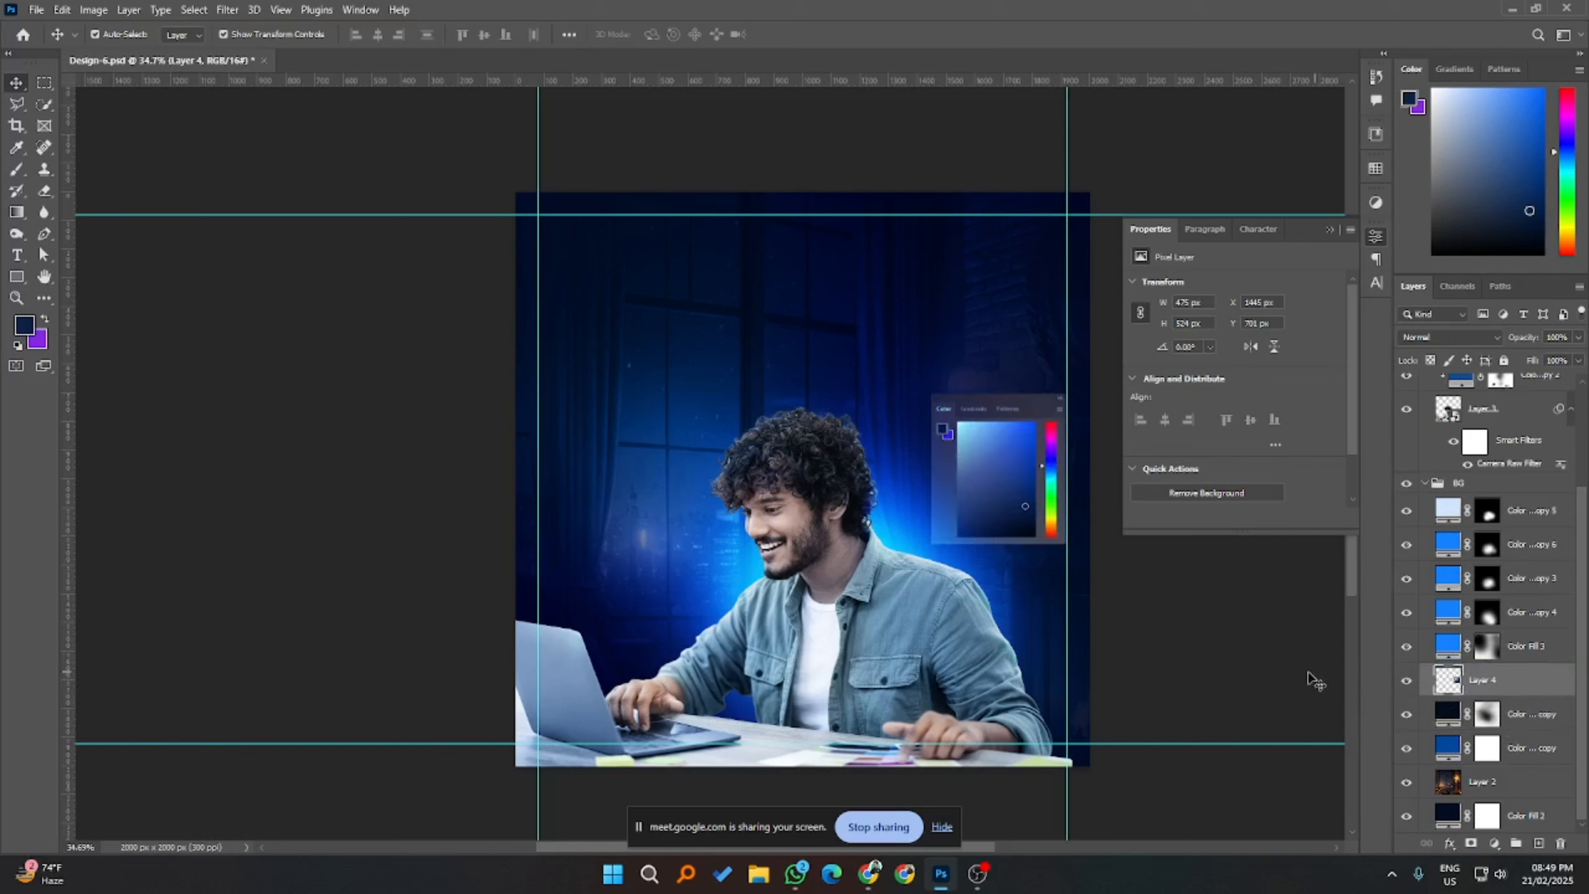
pyautogui.click(1479, 687)
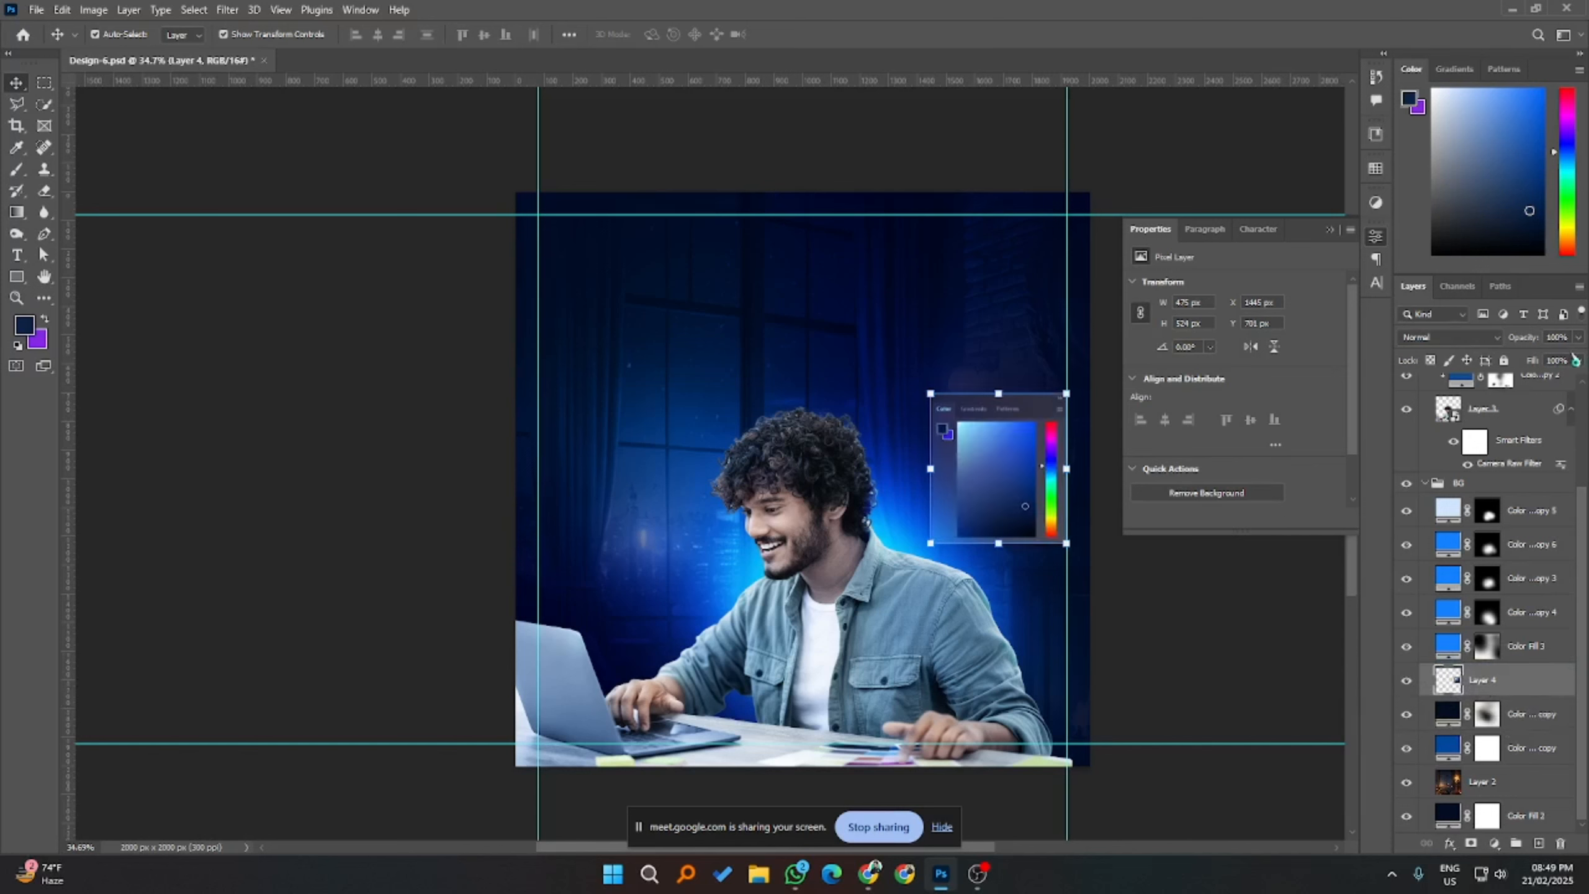
# - Keep Layer 4 in Normal mode and set its Blend If underlying-layer sliders to 0/28 for shadows and 184/255 for highlights
pyautogui.click(1464, 341)
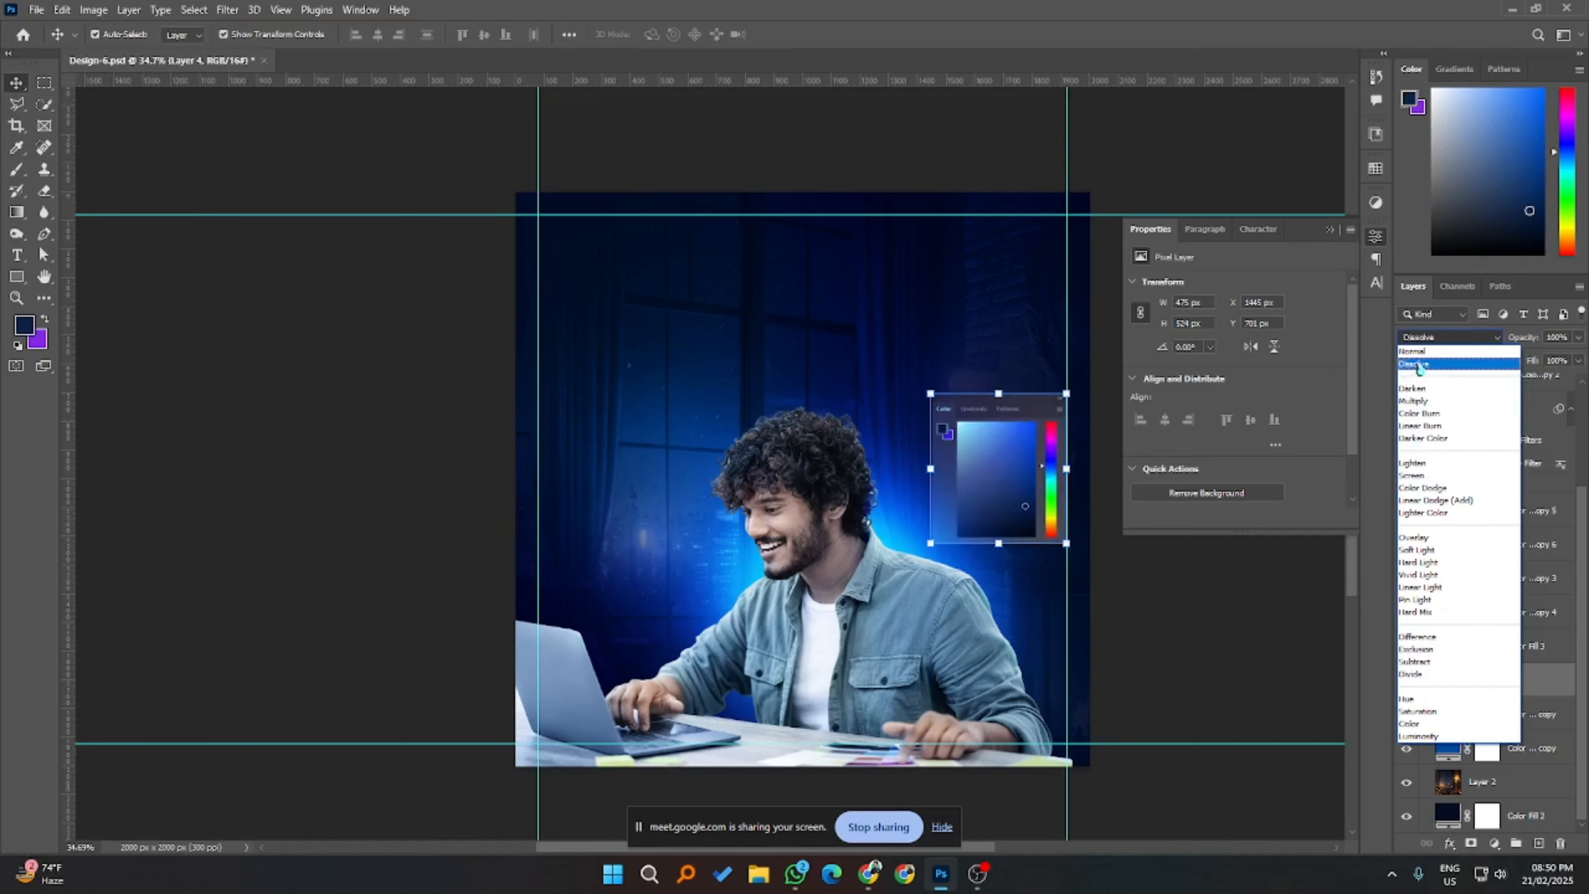
pyautogui.click(1413, 352)
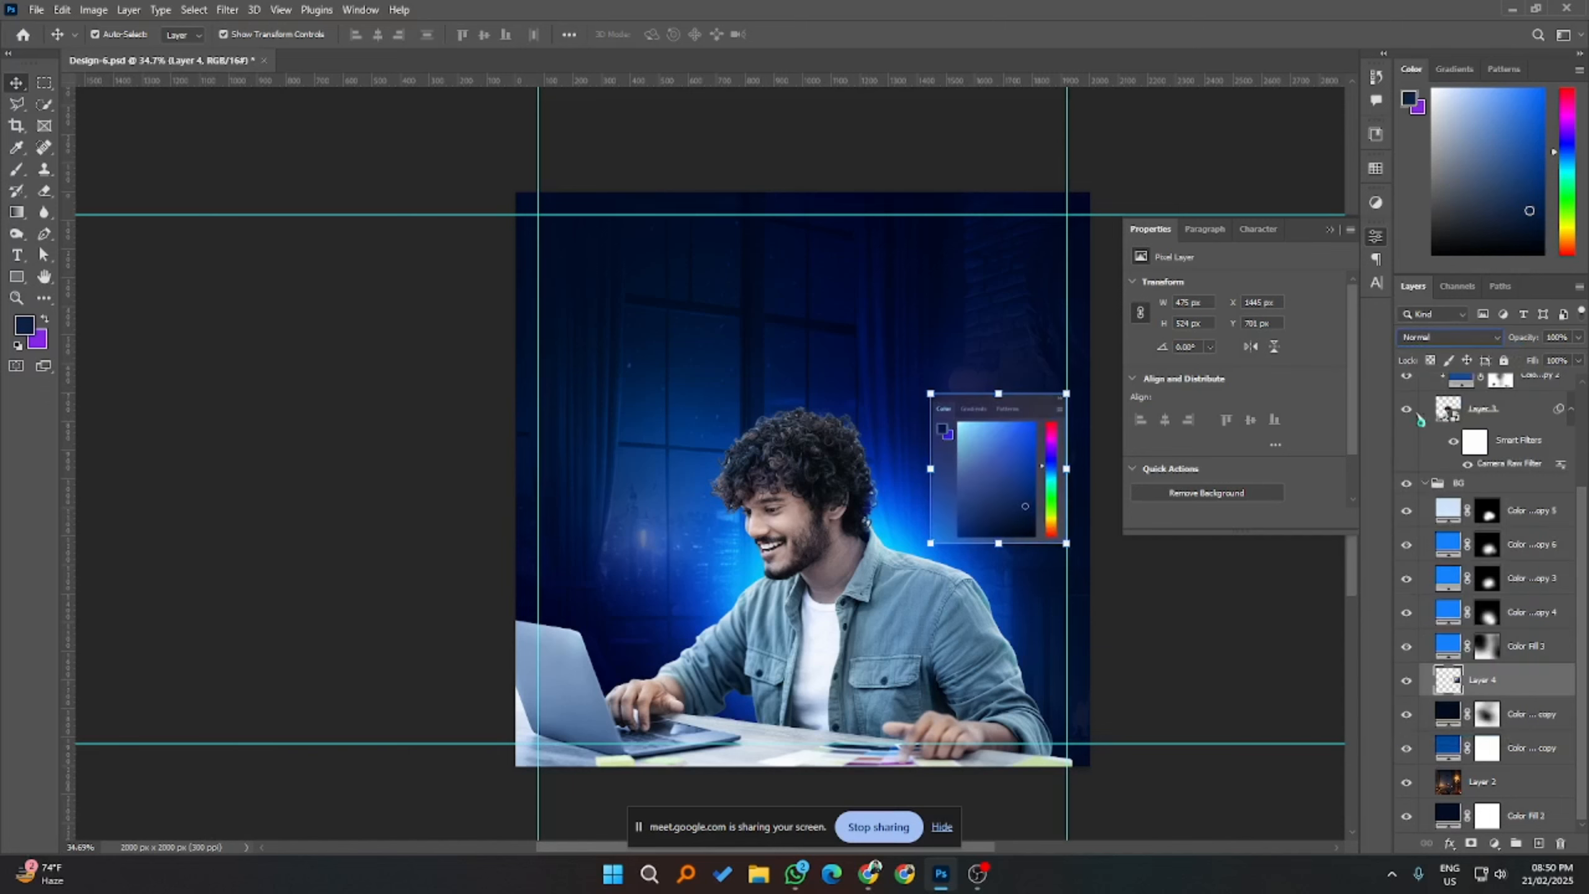
pyautogui.rightClick(1500, 685)
pyautogui.click(1364, 157)
pyautogui.moveTo(1083, 386); pyautogui.dragTo(312, 287)
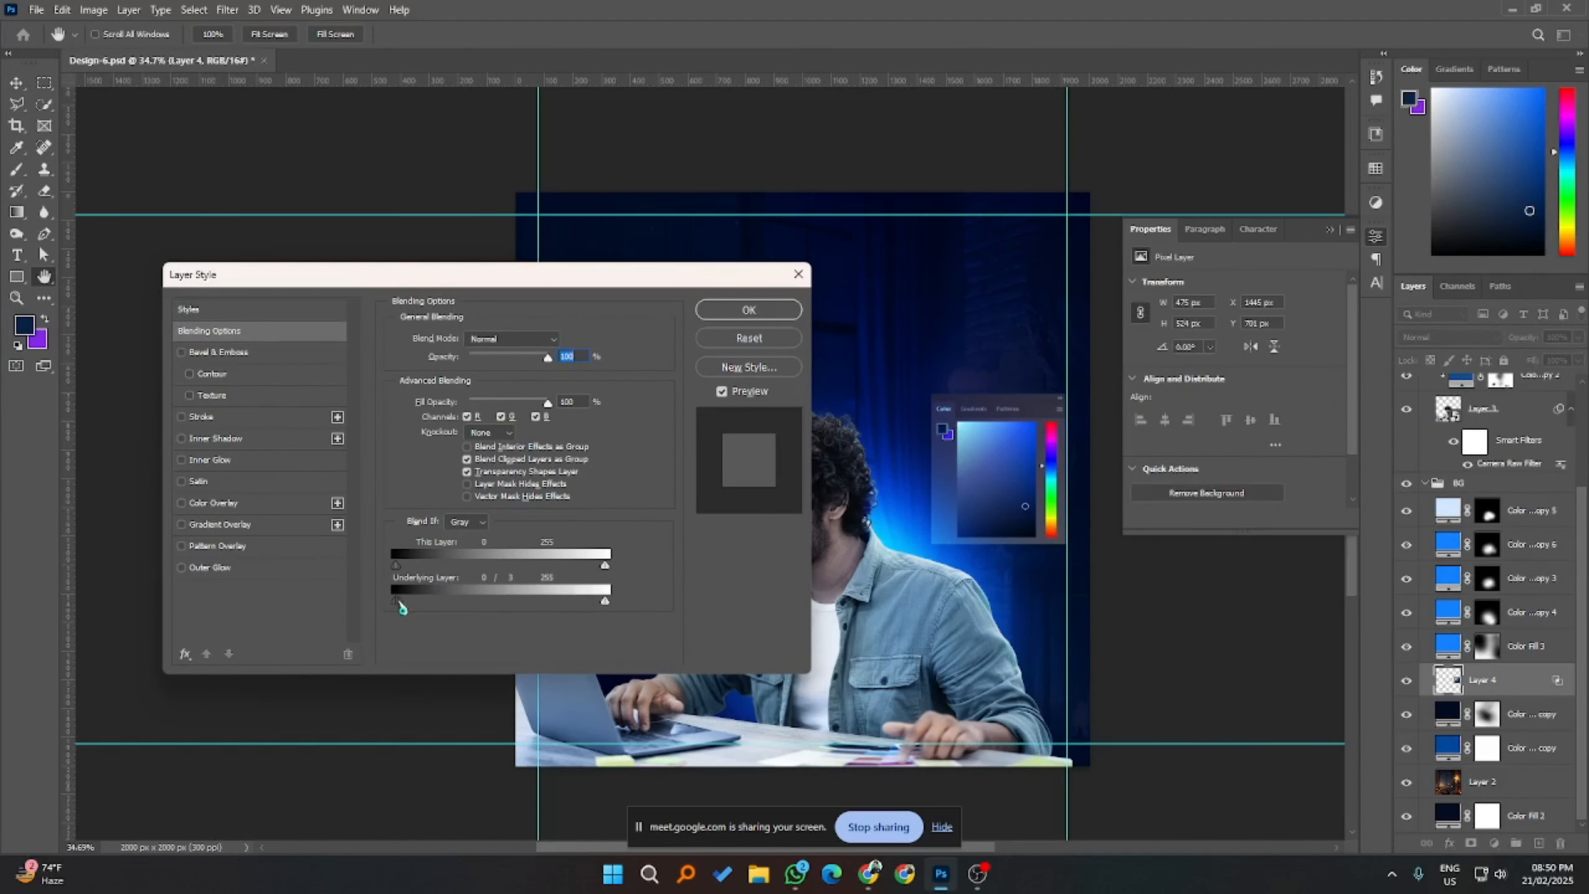
pyautogui.moveTo(403, 606); pyautogui.dragTo(422, 605)
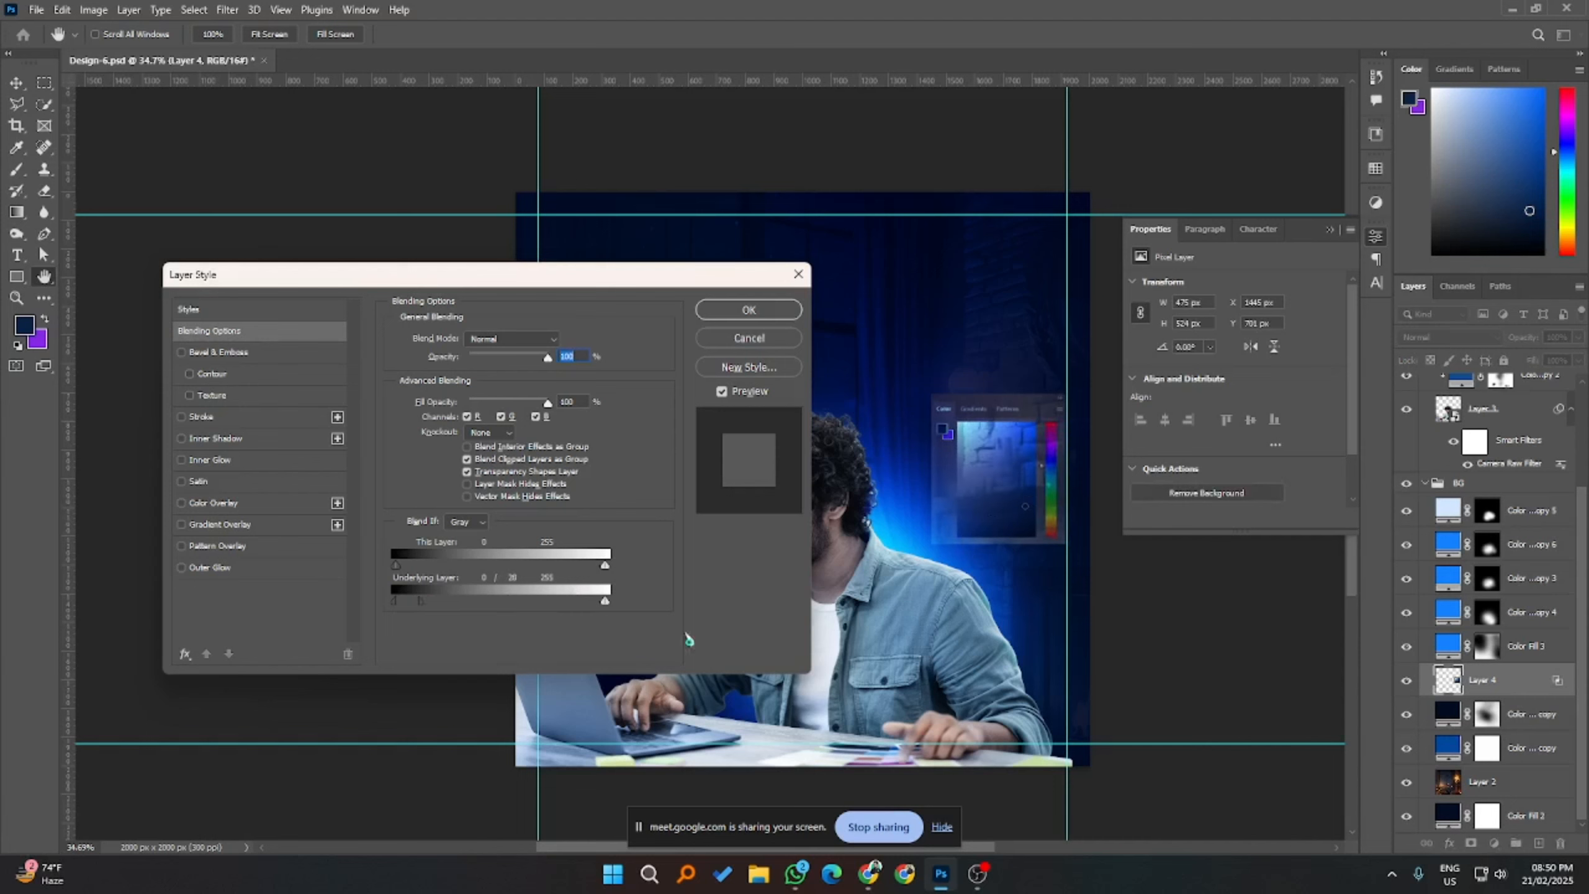
pyautogui.moveTo(606, 602); pyautogui.dragTo(557, 593)
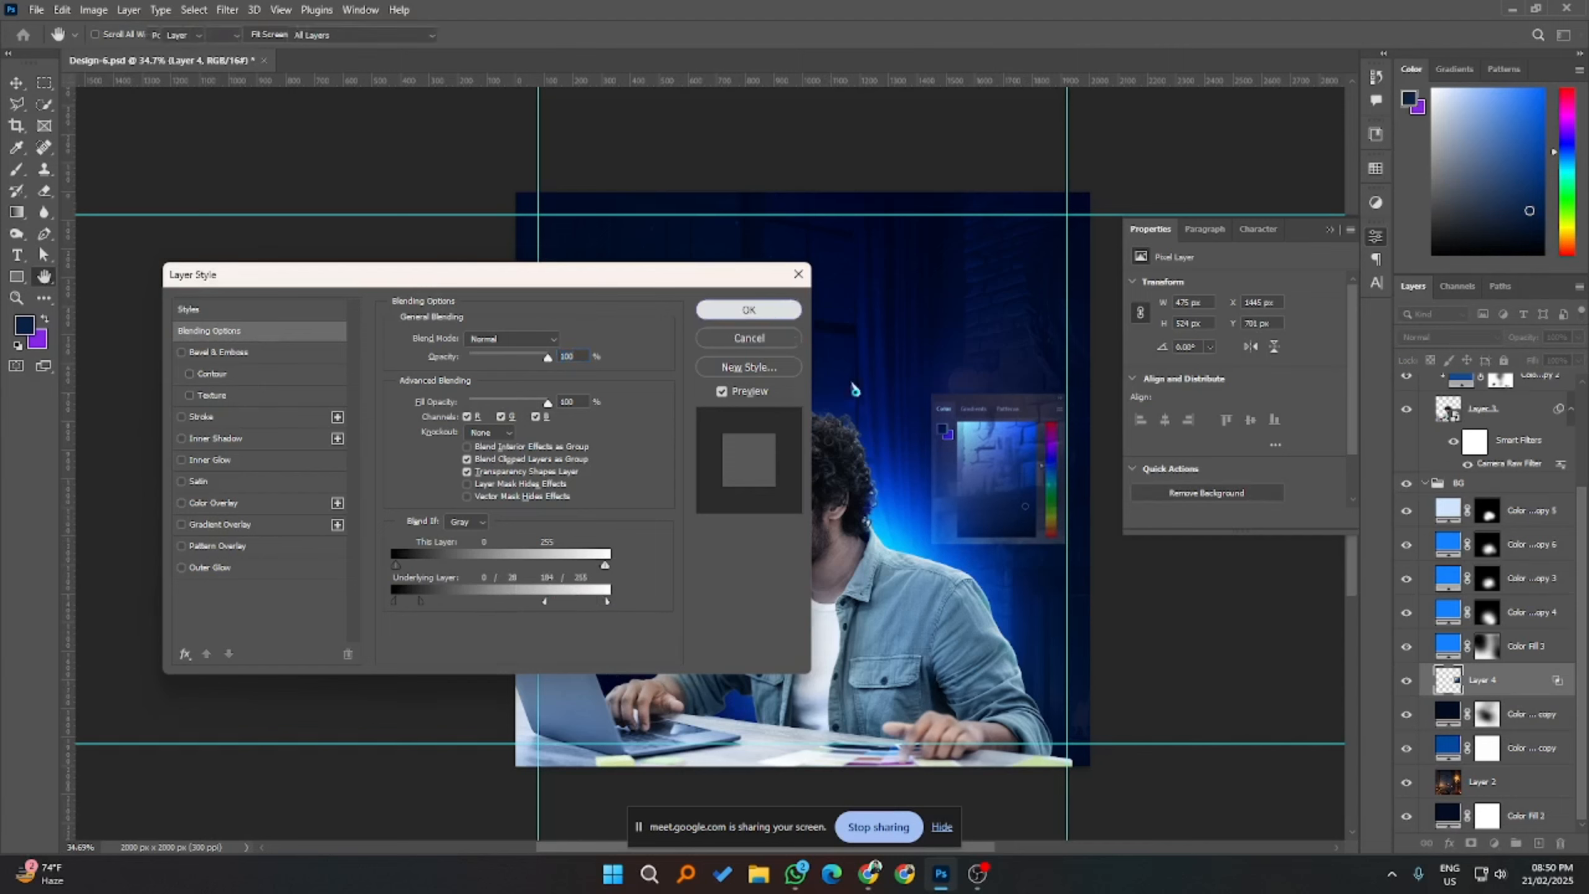
pyautogui.click(778, 312)
# - Add a mask to Layer 2 and paint black on it behind the Color panel image with an enlarged brush at 42% opacity
pyautogui.click(1478, 786)
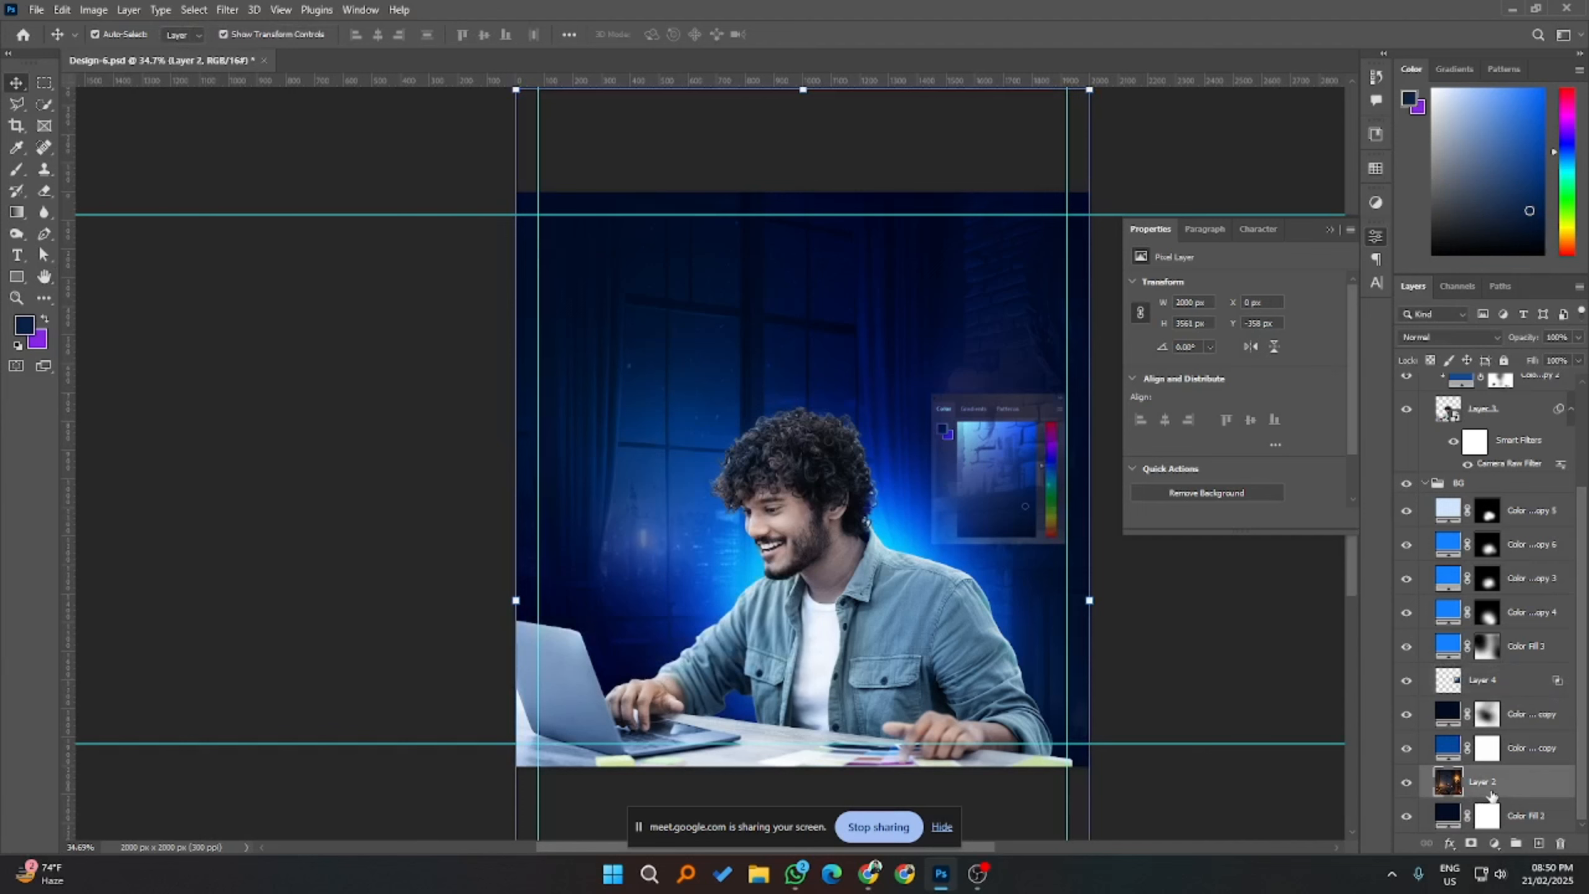
pyautogui.click(1471, 842)
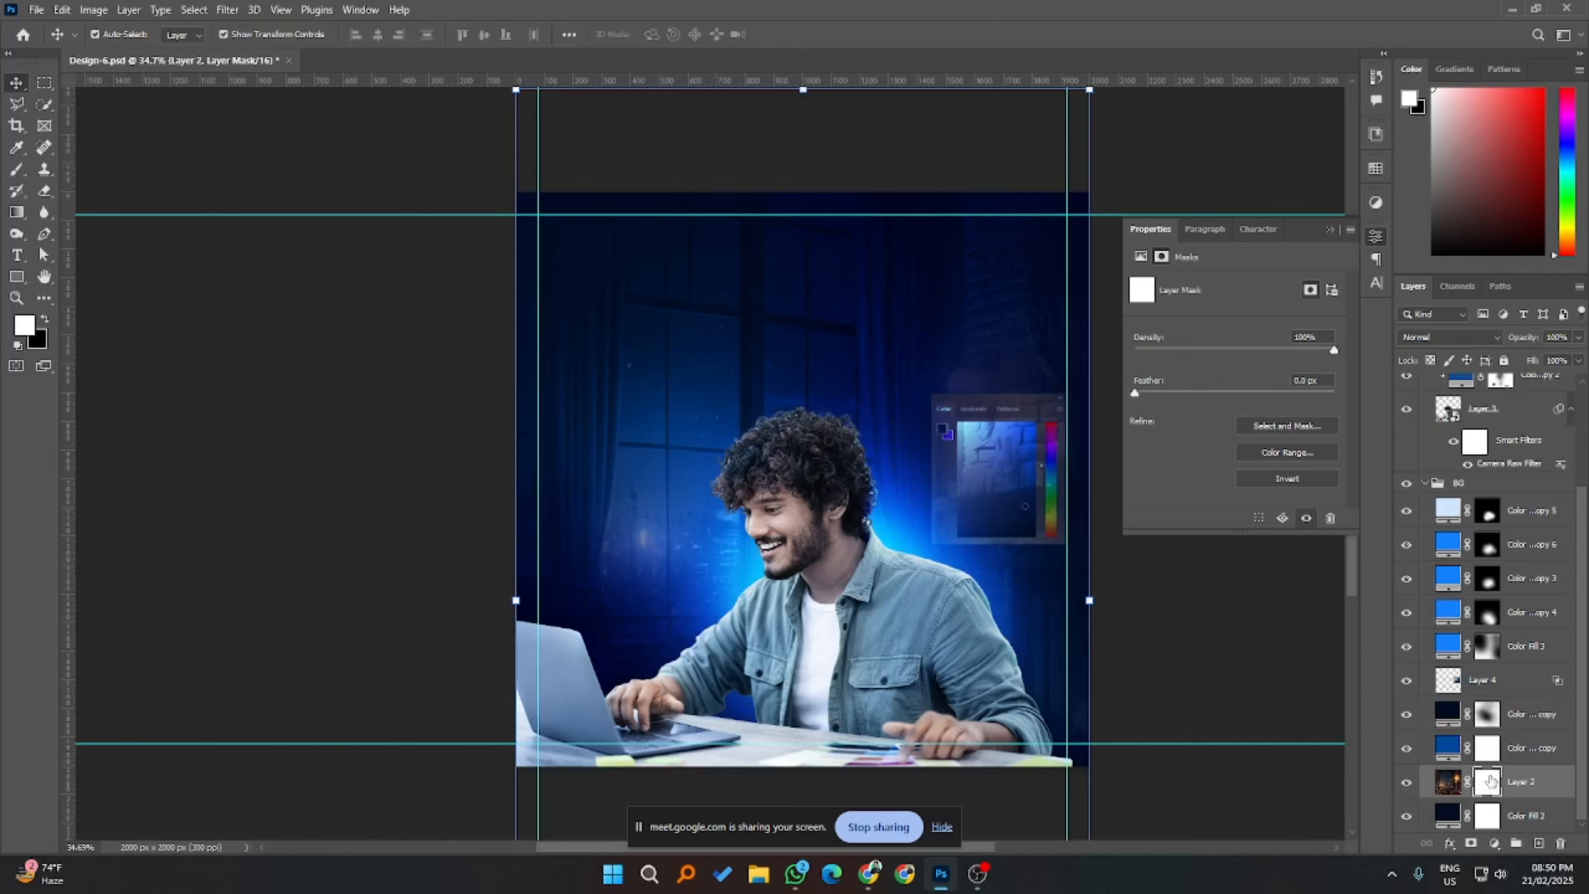
pyautogui.click(16, 170)
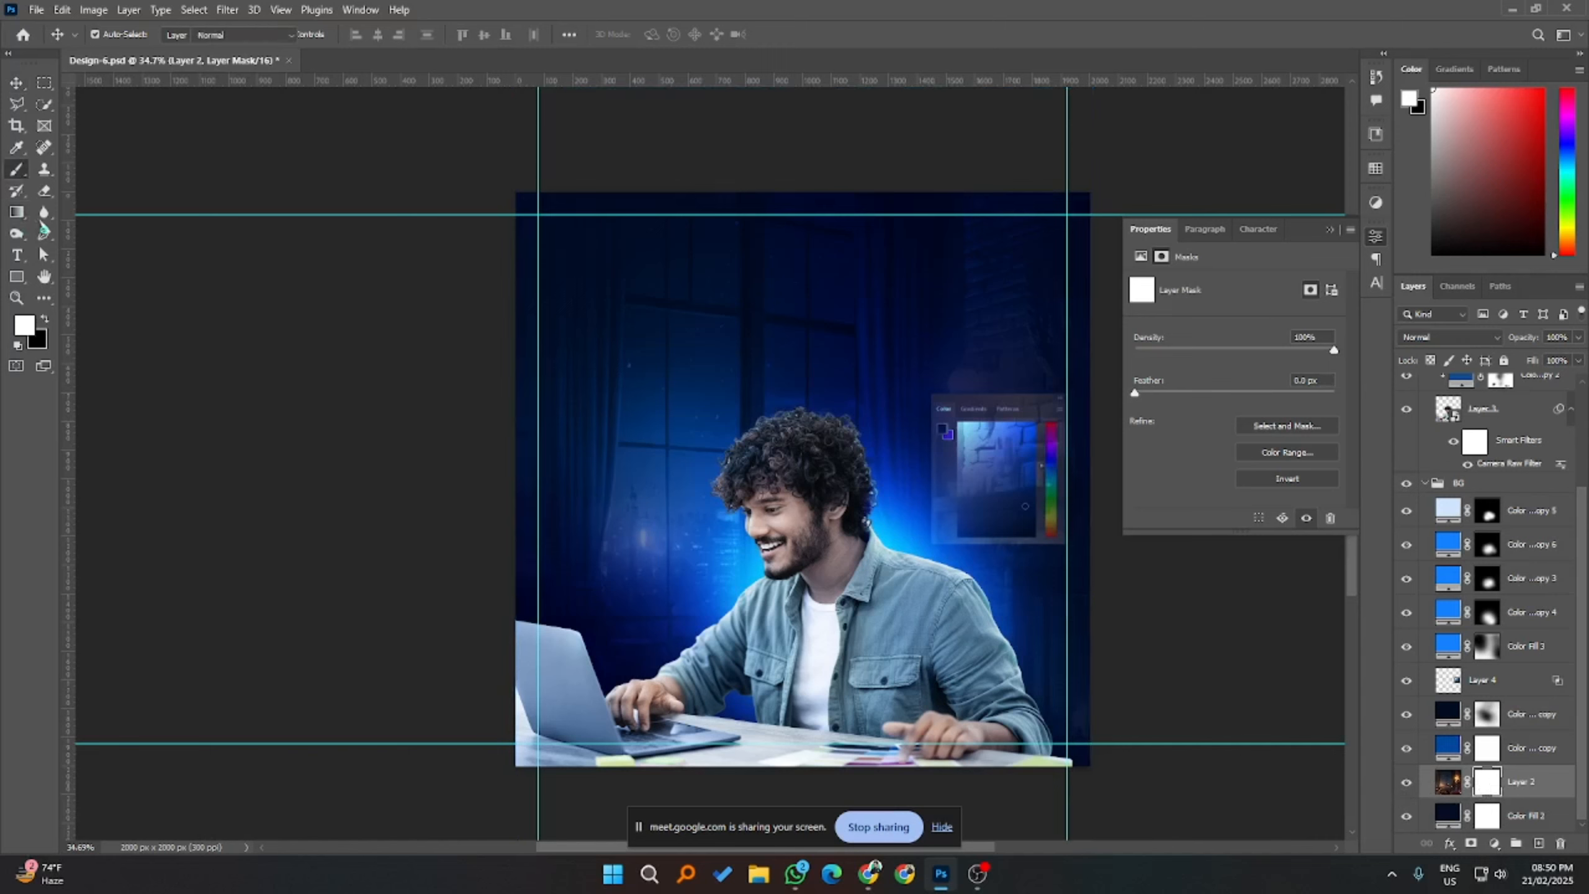
pyautogui.click(44, 319)
pyautogui.press(']')
pyautogui.press(']')
pyautogui.press(']')
pyautogui.press(']')
pyautogui.press(']')
pyautogui.press(']')
pyautogui.press(']')
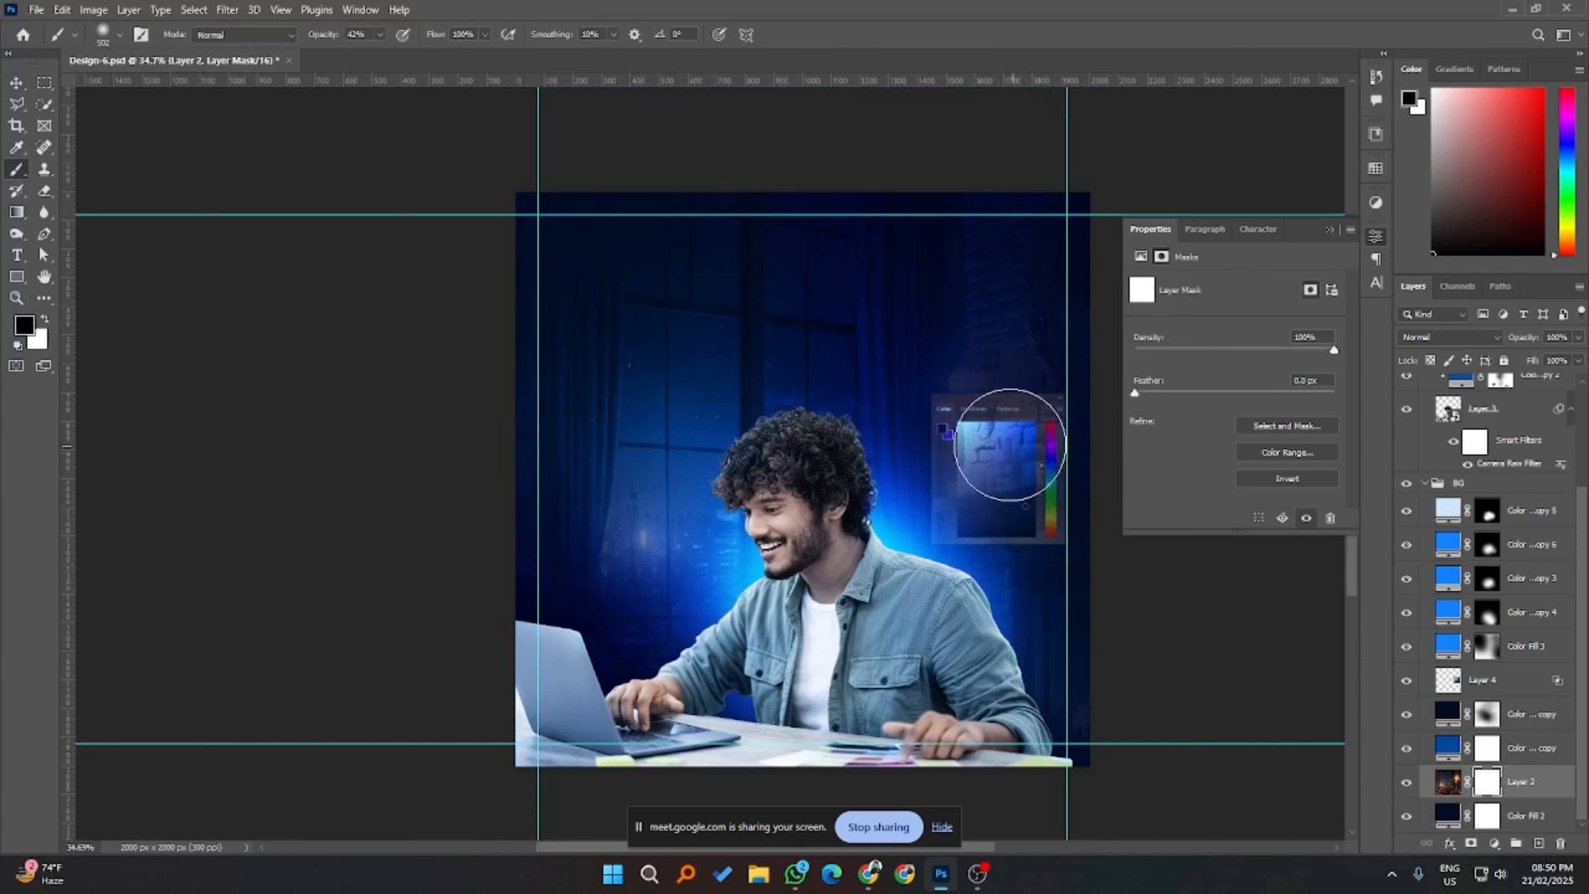
pyautogui.moveTo(976, 449)
pyautogui.mouseDown()
pyautogui.moveTo(1047, 457)
pyautogui.moveTo(969, 460)
pyautogui.moveTo(965, 476)
pyautogui.moveTo(1039, 510)
pyautogui.moveTo(1013, 552)
pyautogui.moveTo(955, 549)
pyautogui.moveTo(955, 523)
pyautogui.moveTo(1016, 474)
pyautogui.moveTo(952, 402)
pyautogui.moveTo(1063, 416)
pyautogui.mouseUp()
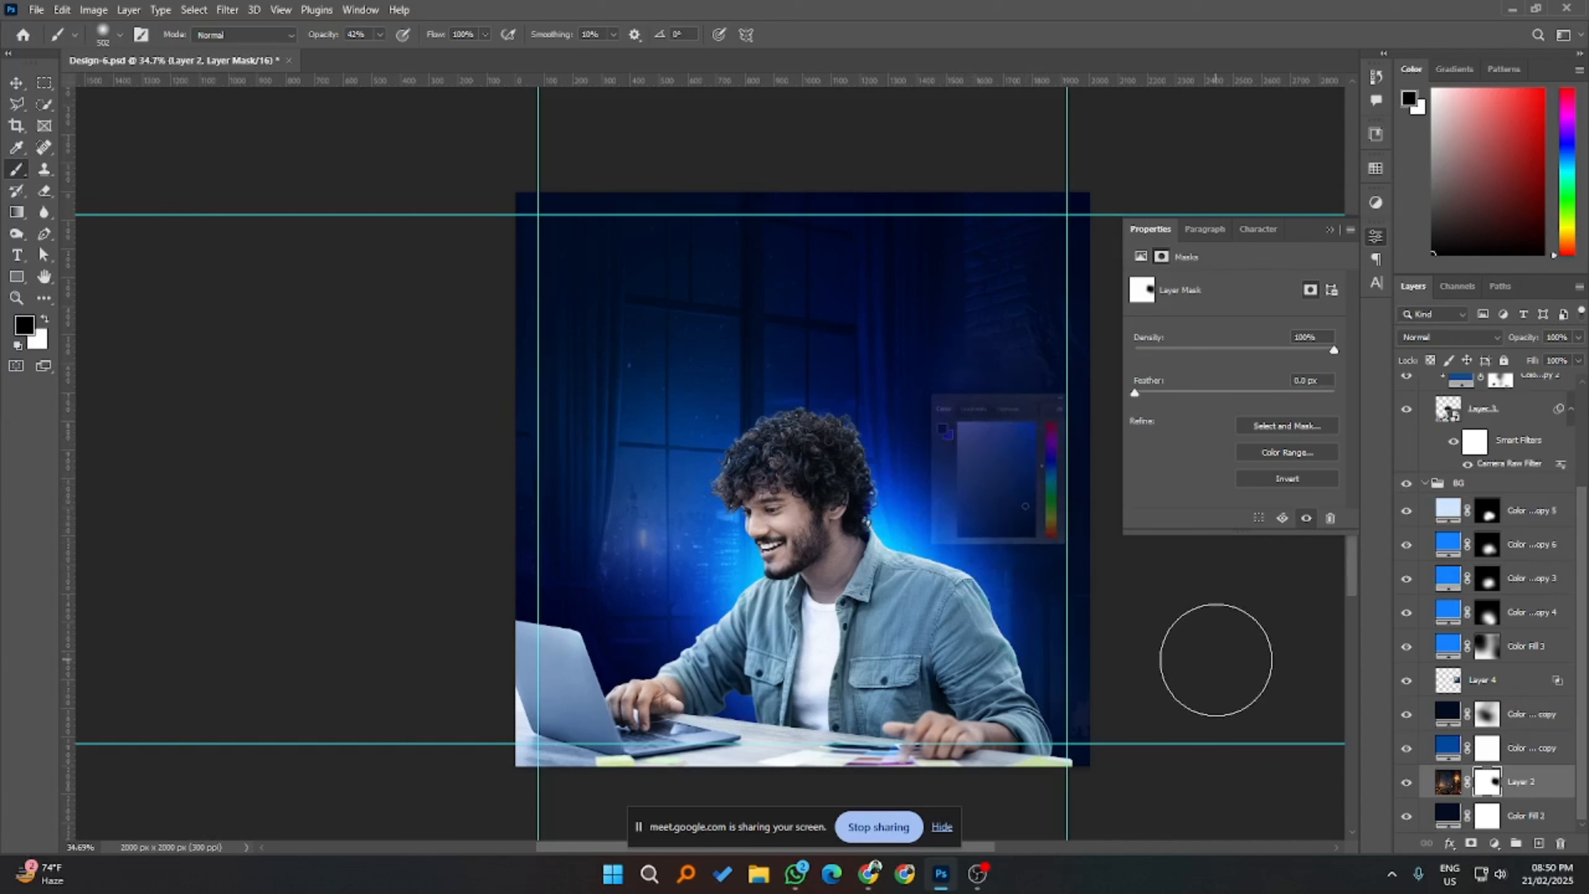
# - Switch to the Move tool and lower the opacity of Layer 4, the Color panel image, to 90%
pyautogui.click(16, 81)
pyautogui.click(156, 390)
pyautogui.click(1018, 413)
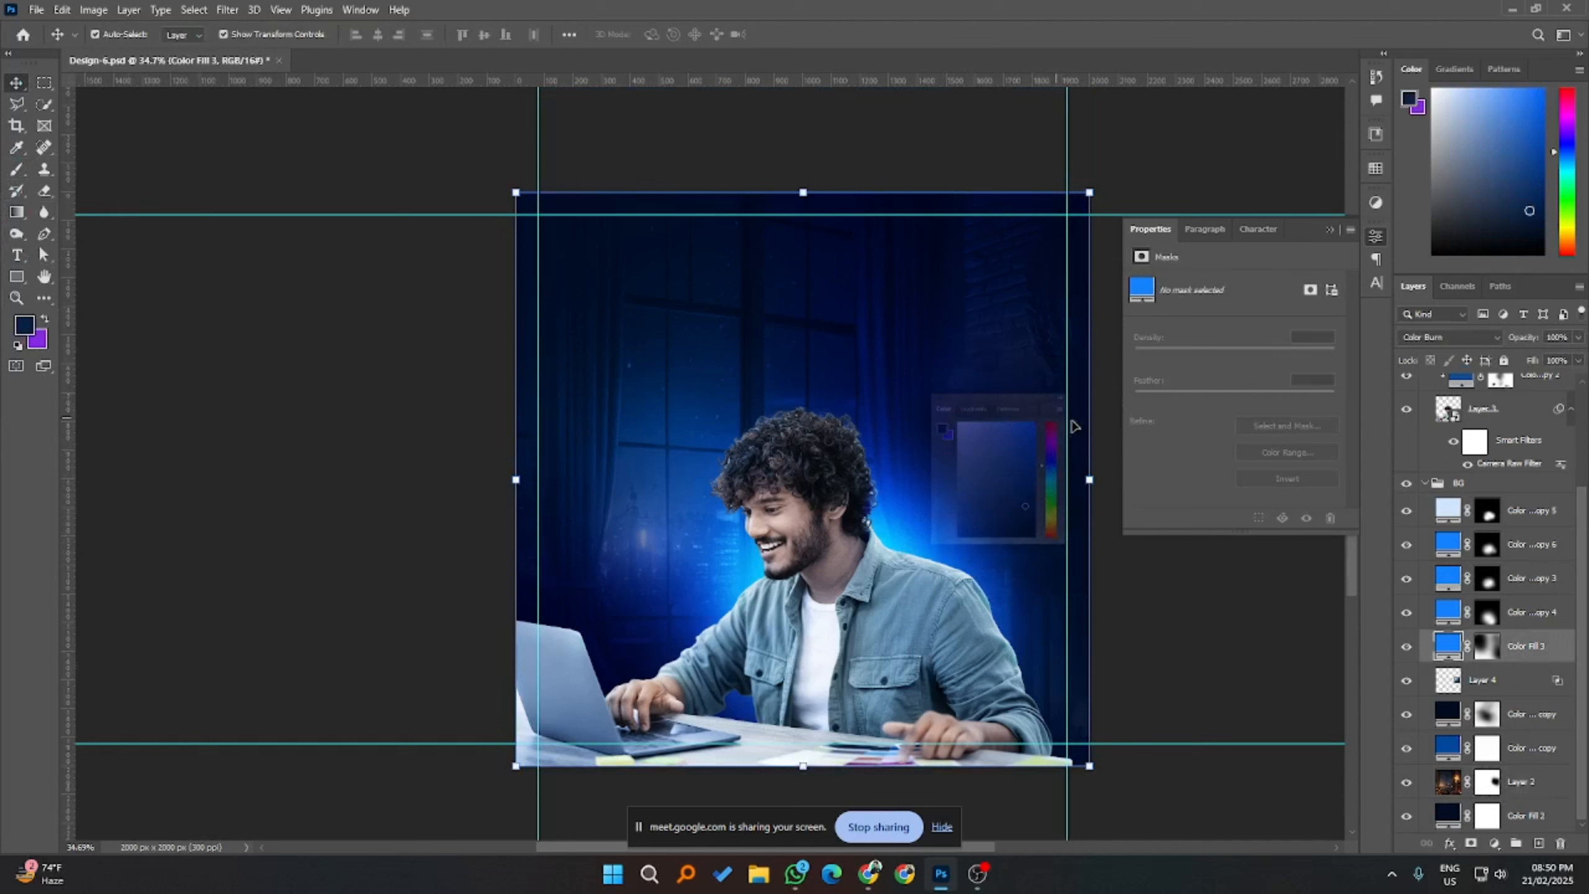
pyautogui.click(1519, 686)
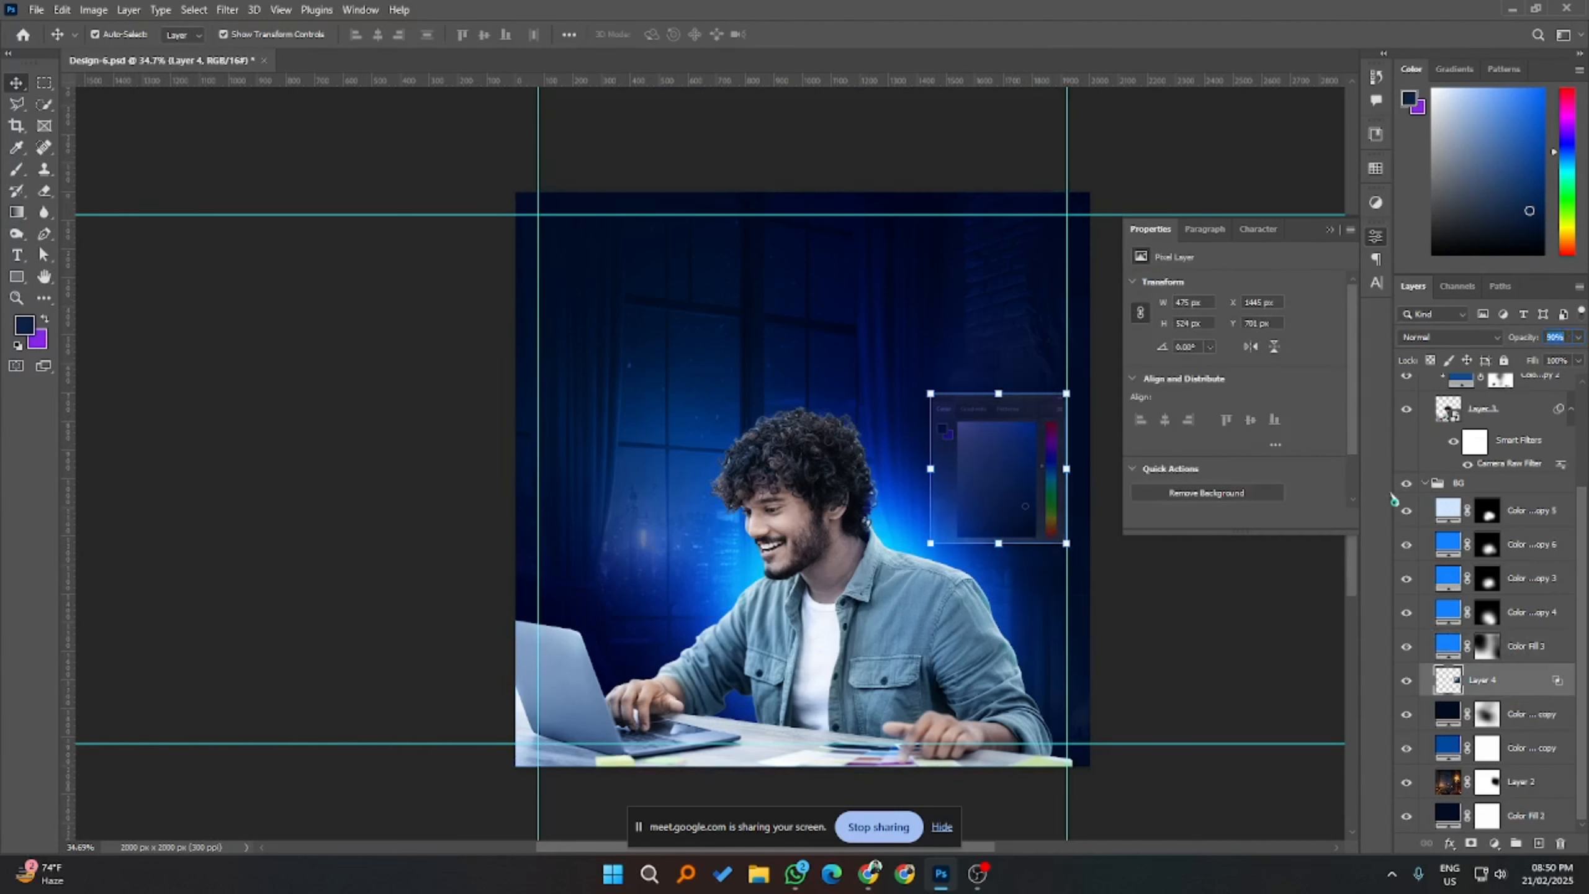
pyautogui.click(1259, 592)
pyautogui.click(1011, 540)
pyautogui.click(1245, 593)
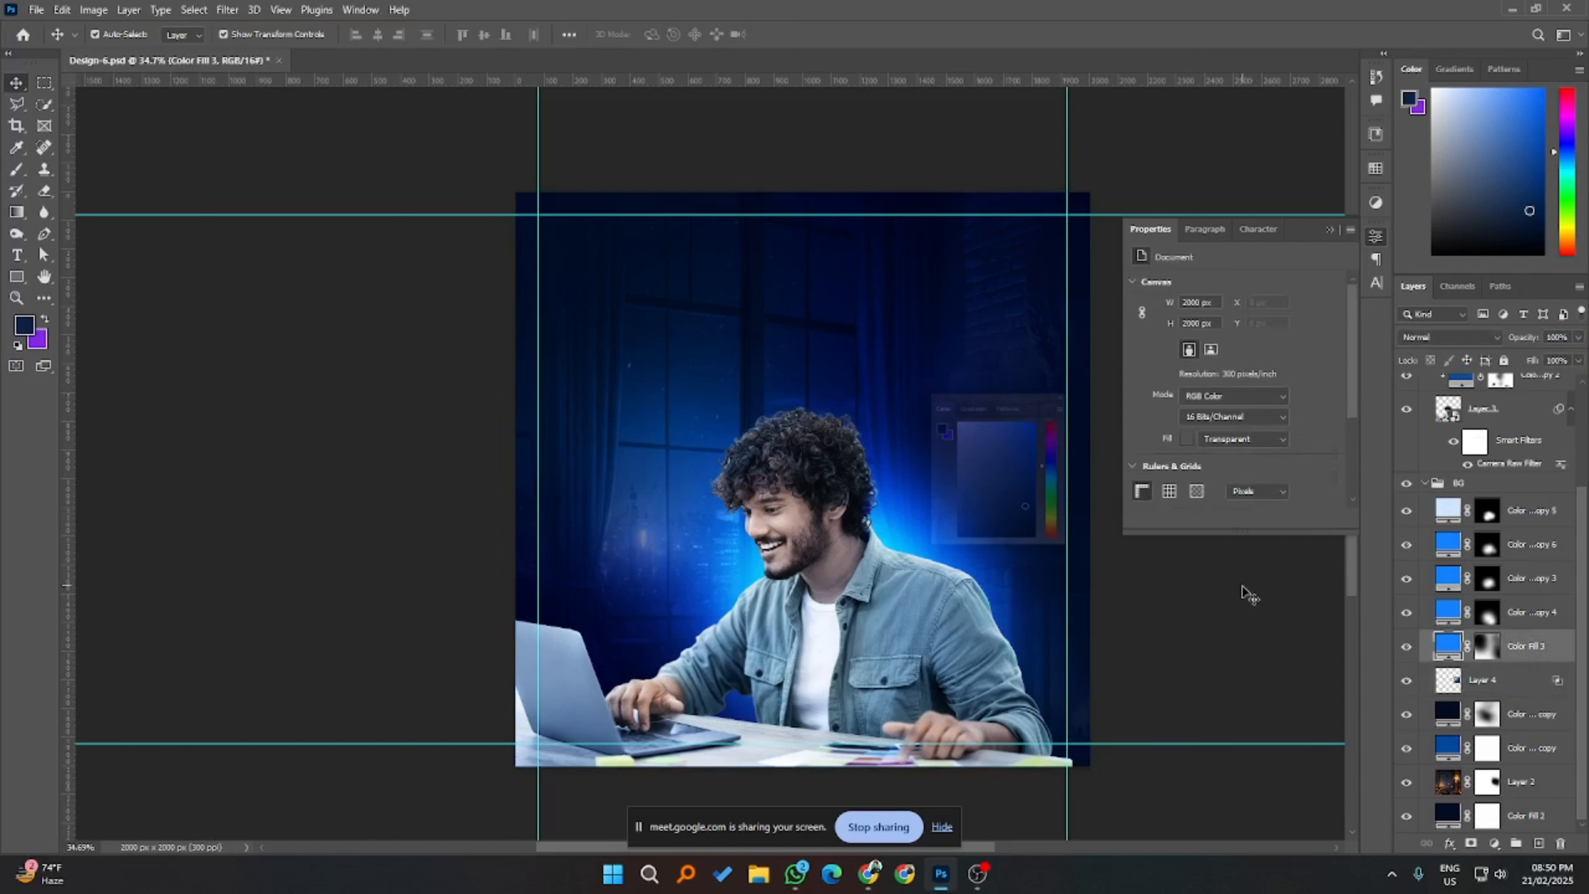
# - Scale the Color panel image on Layer 4 up to about 110.74% and collapse the Properties panel
pyautogui.click(1504, 691)
pyautogui.moveTo(1068, 396); pyautogui.dragTo(1074, 385)
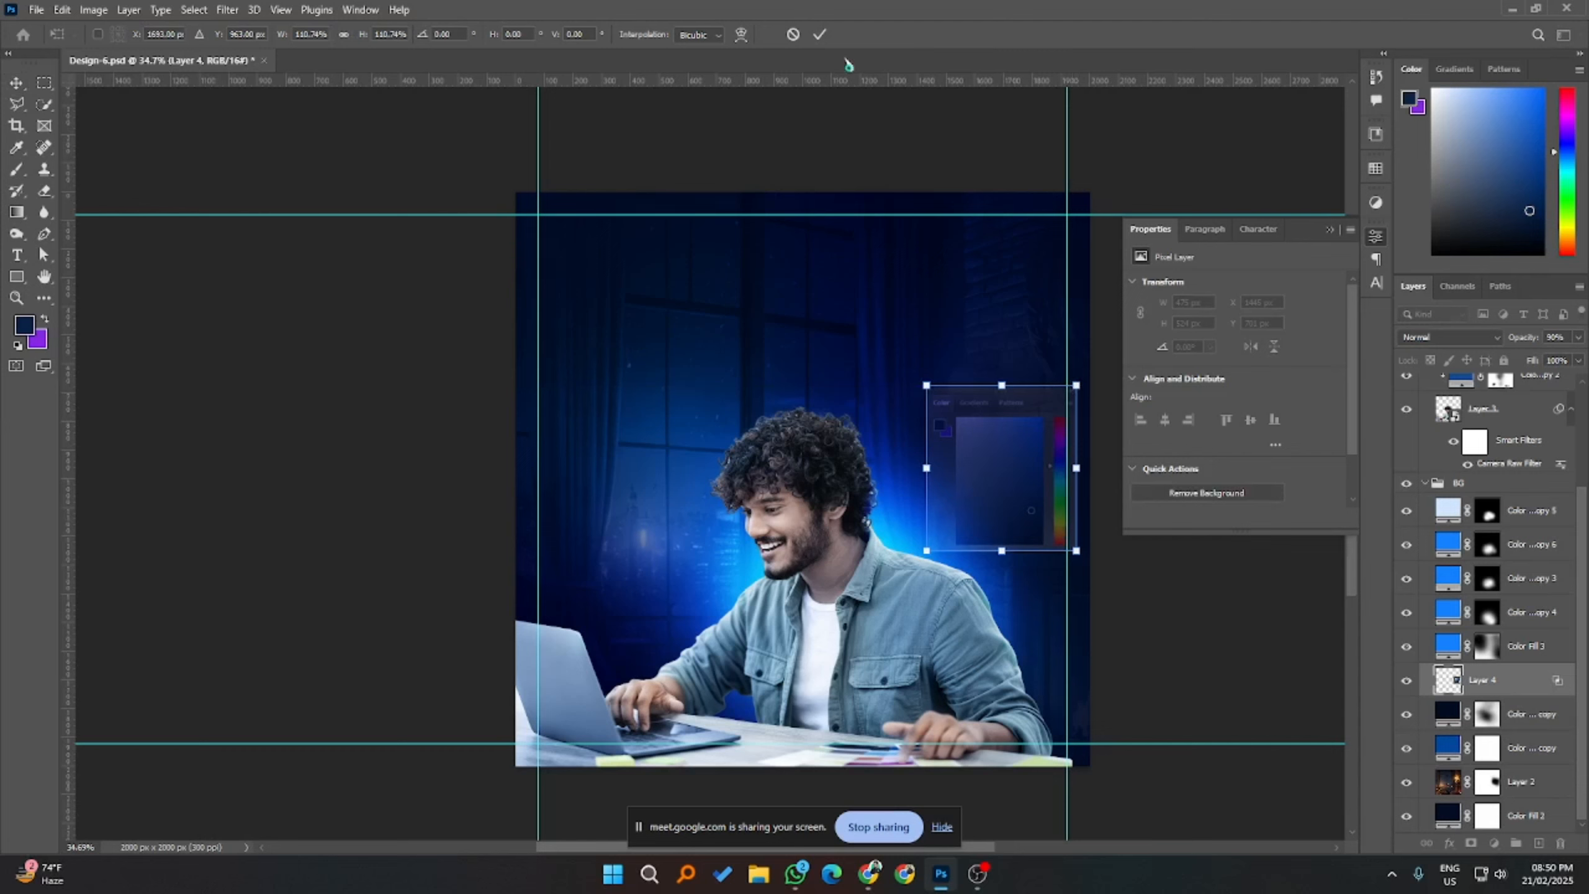
pyautogui.click(819, 34)
pyautogui.click(1330, 230)
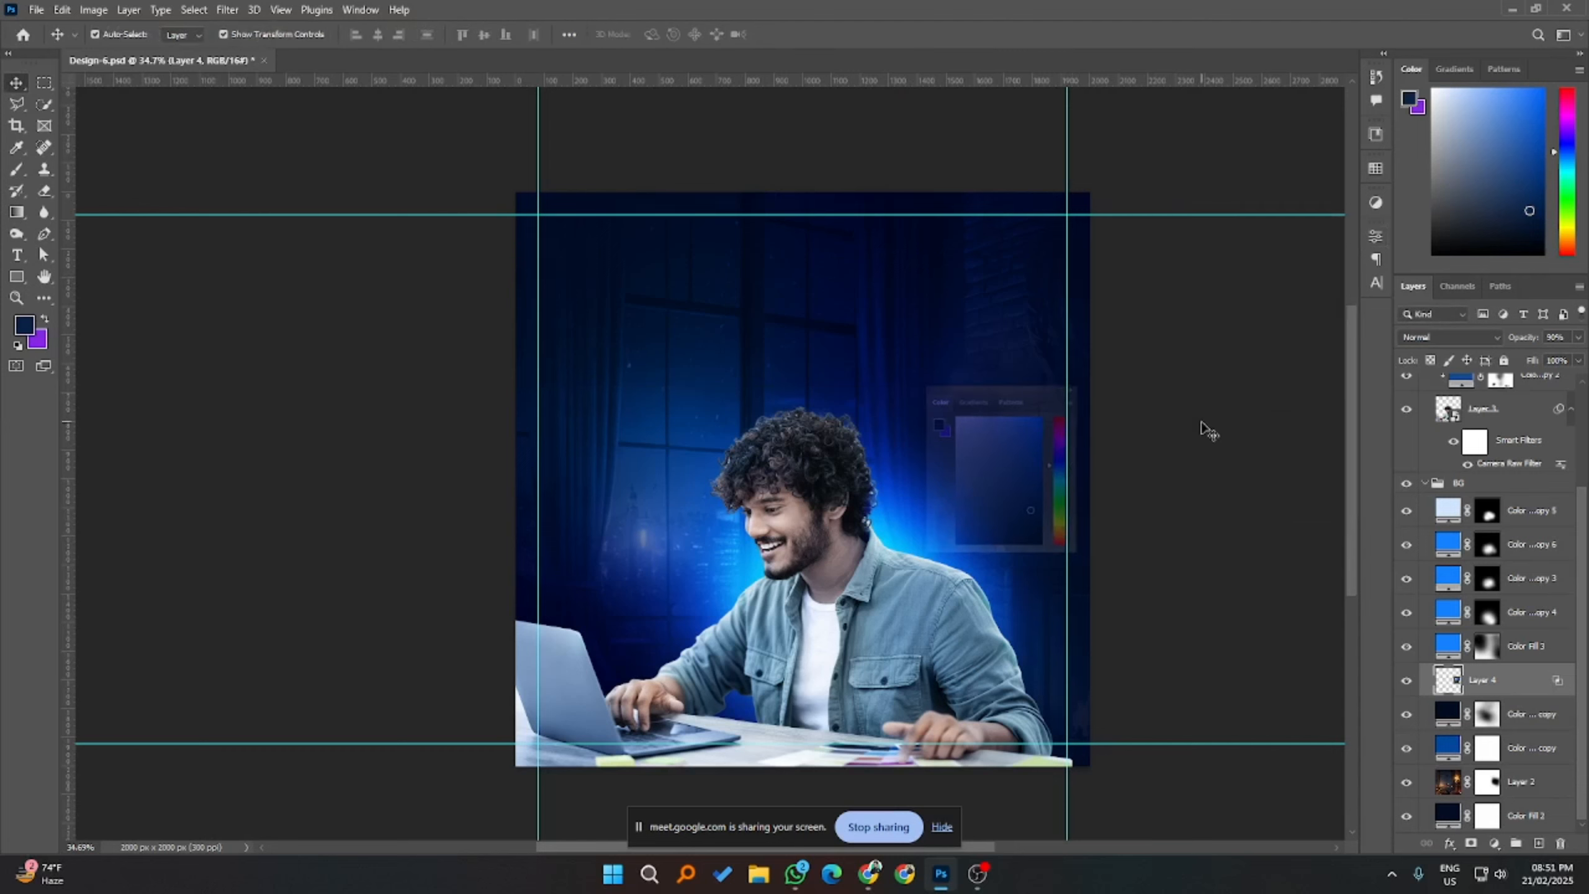
# - Add a mask to Layer 4 and soften the Color panel image by brushing black on the mask at 42% opacity
pyautogui.click(1201, 429)
pyautogui.click(1006, 475)
pyautogui.click(1543, 680)
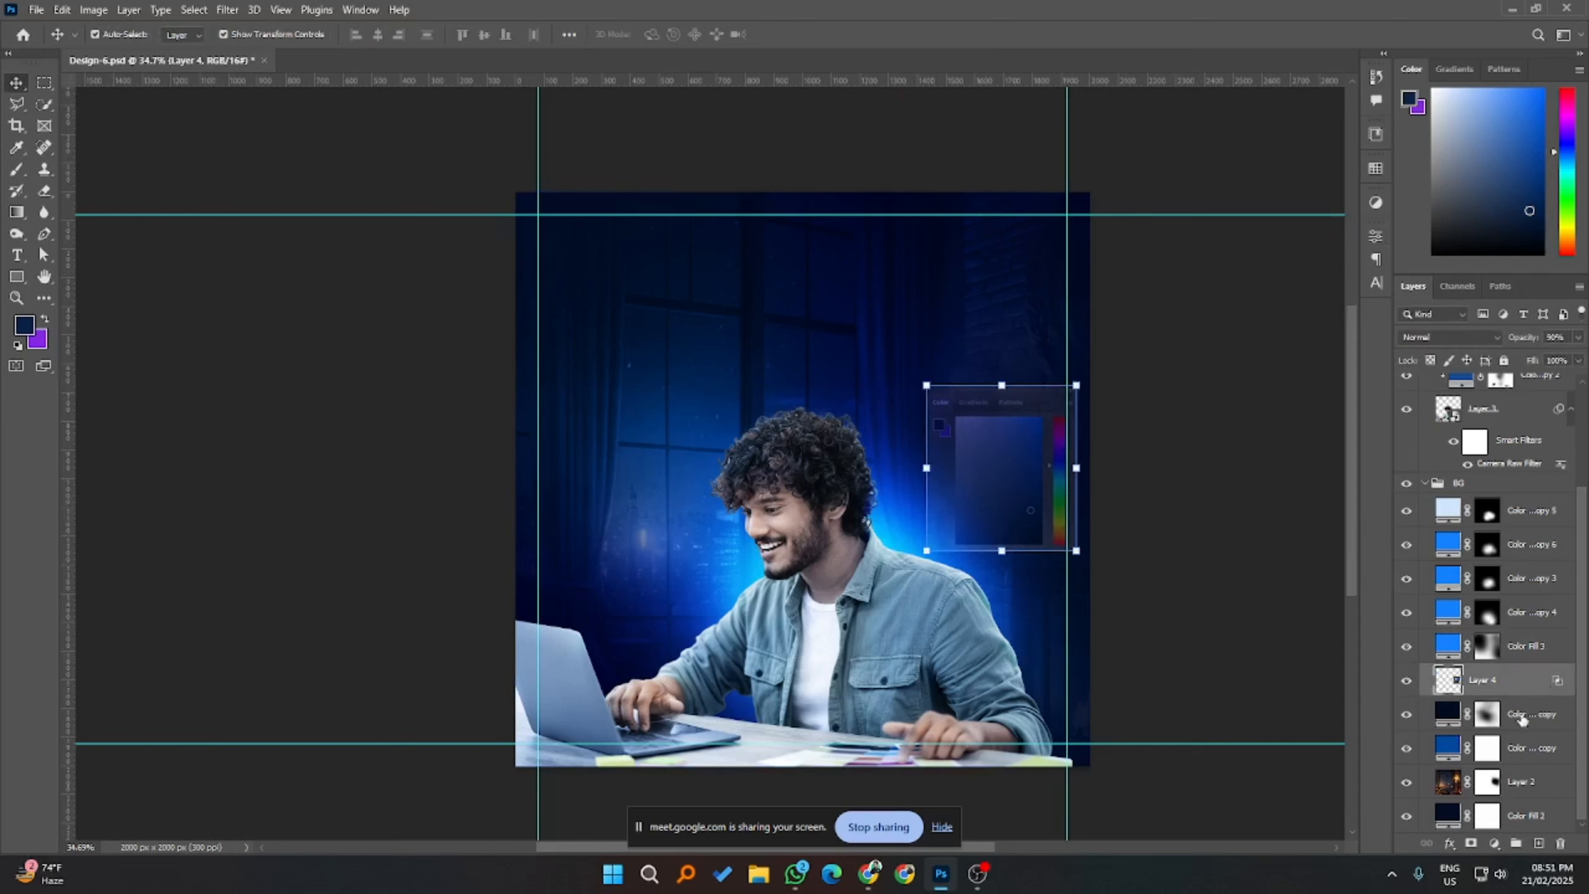
pyautogui.click(1471, 843)
pyautogui.press('b')
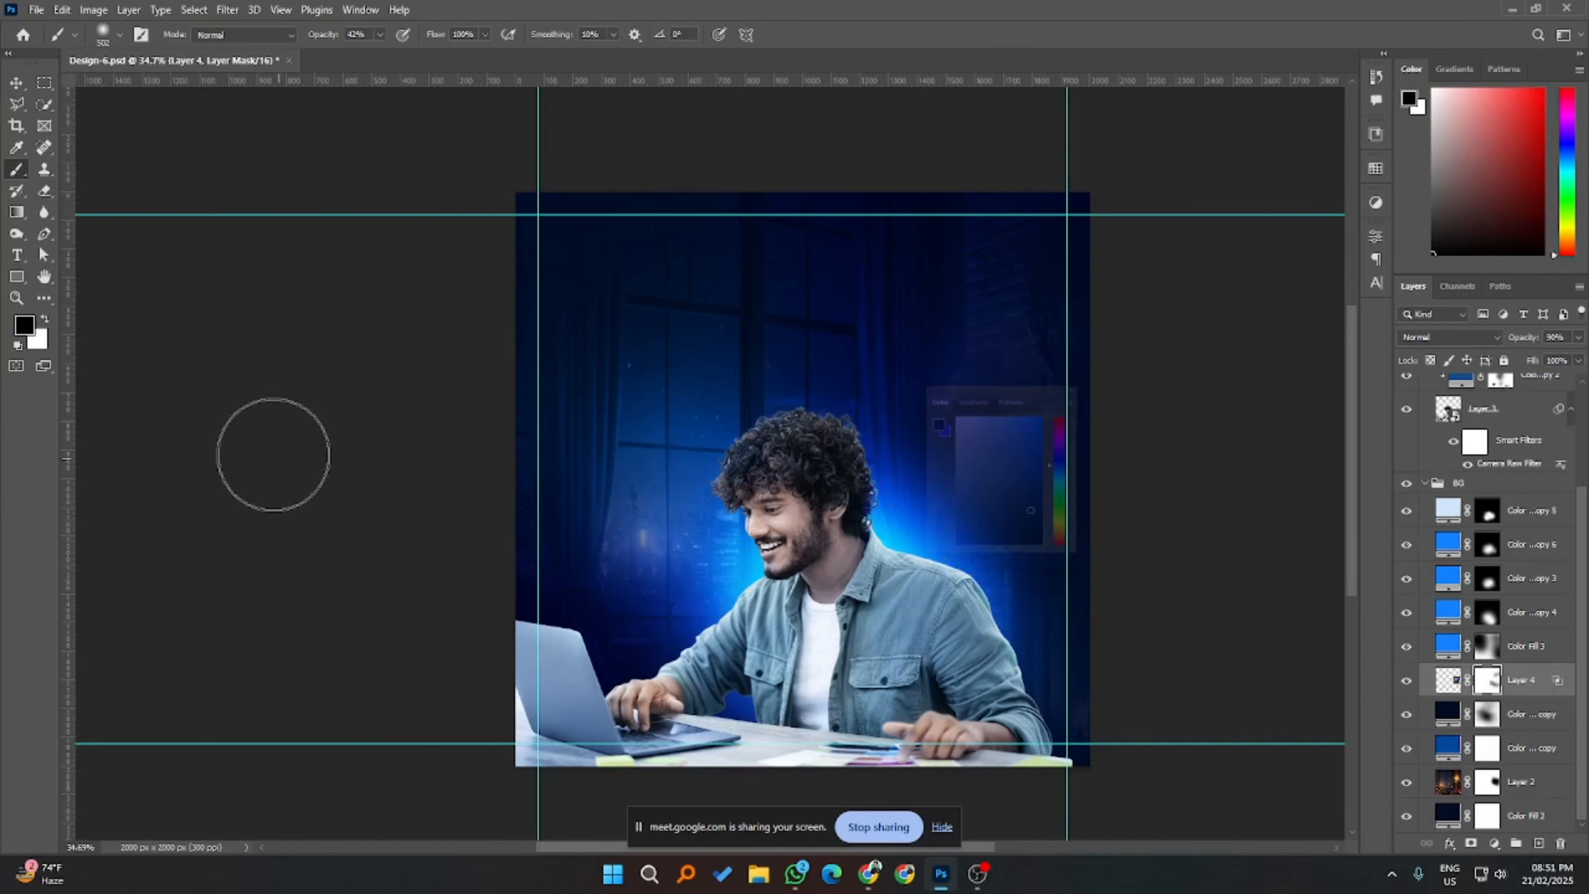
pyautogui.press('v')
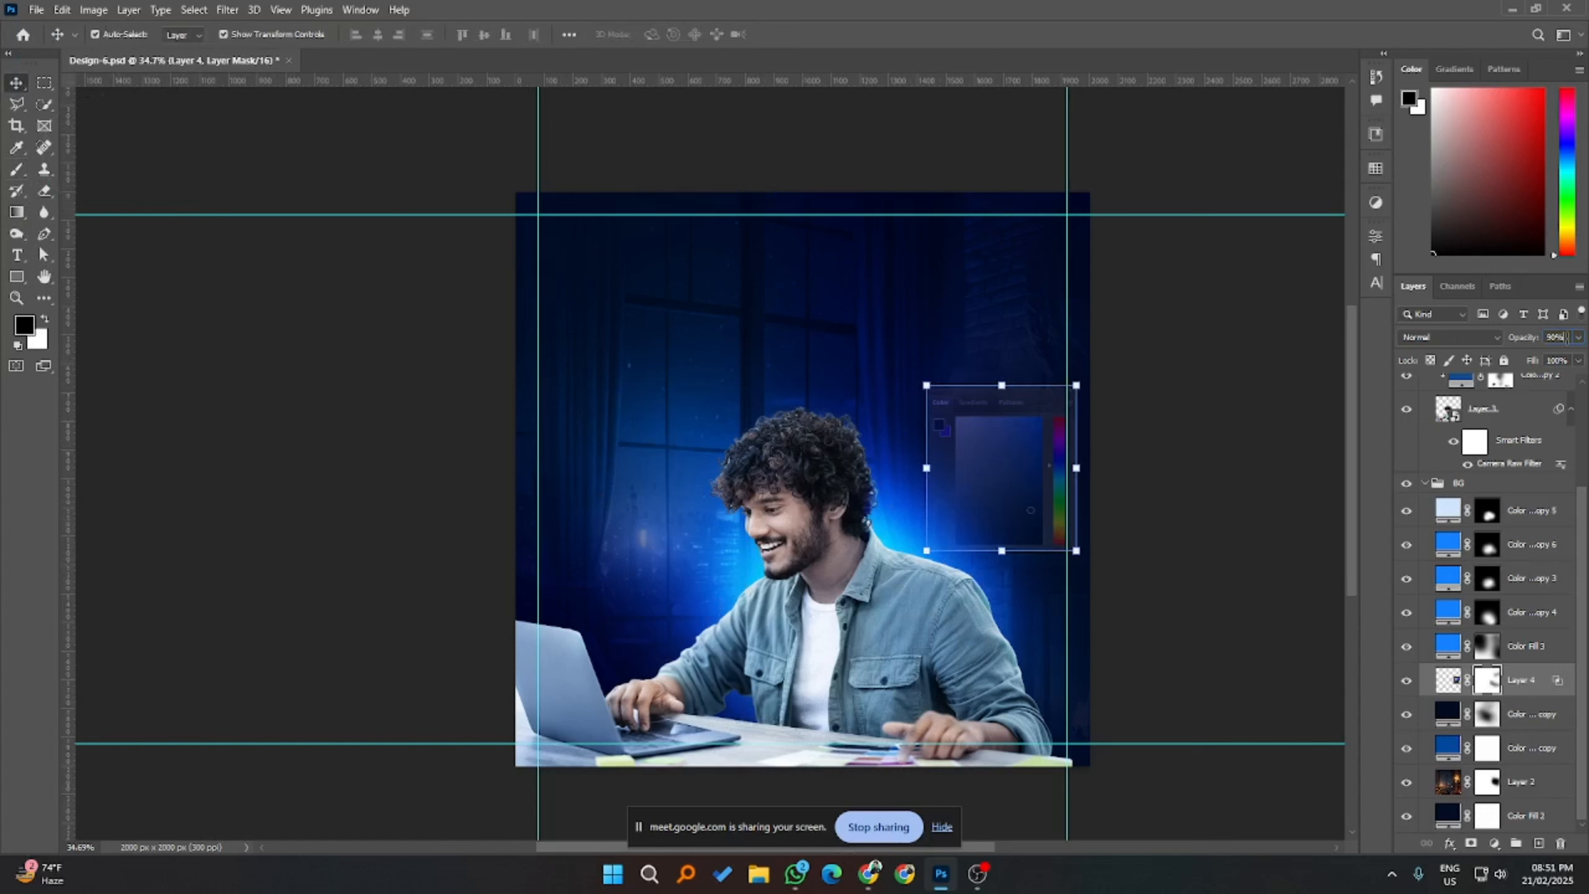
# - Deselect all layers and copy a screenshot cropped to the Photoshop toolbar, about 75 x 369 px, to the clipboard
pyautogui.click(1237, 510)
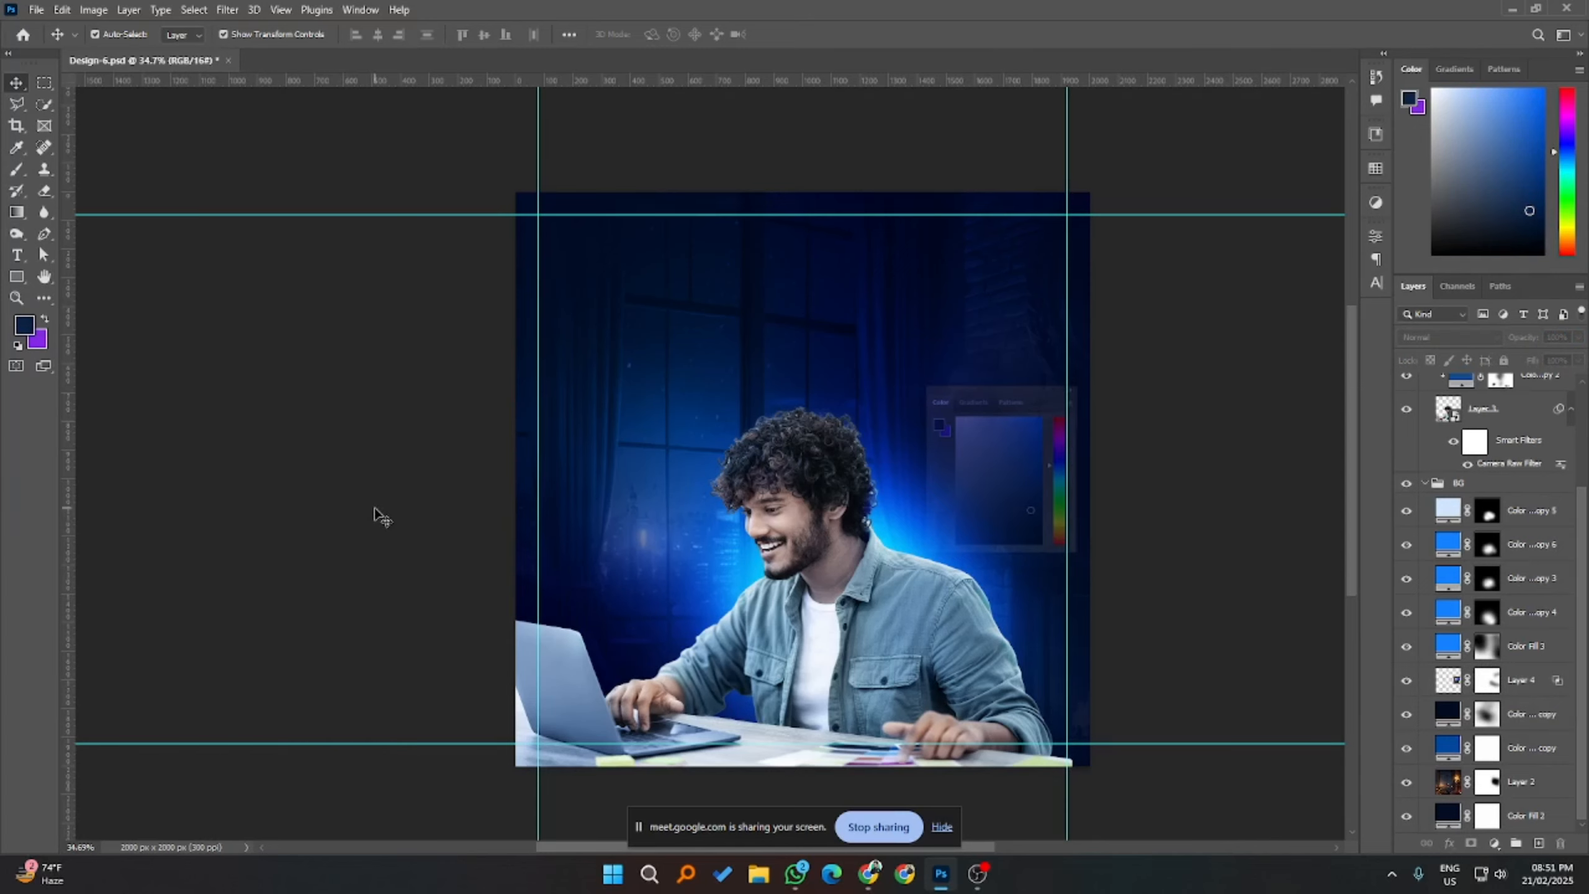
pyautogui.press('Print')
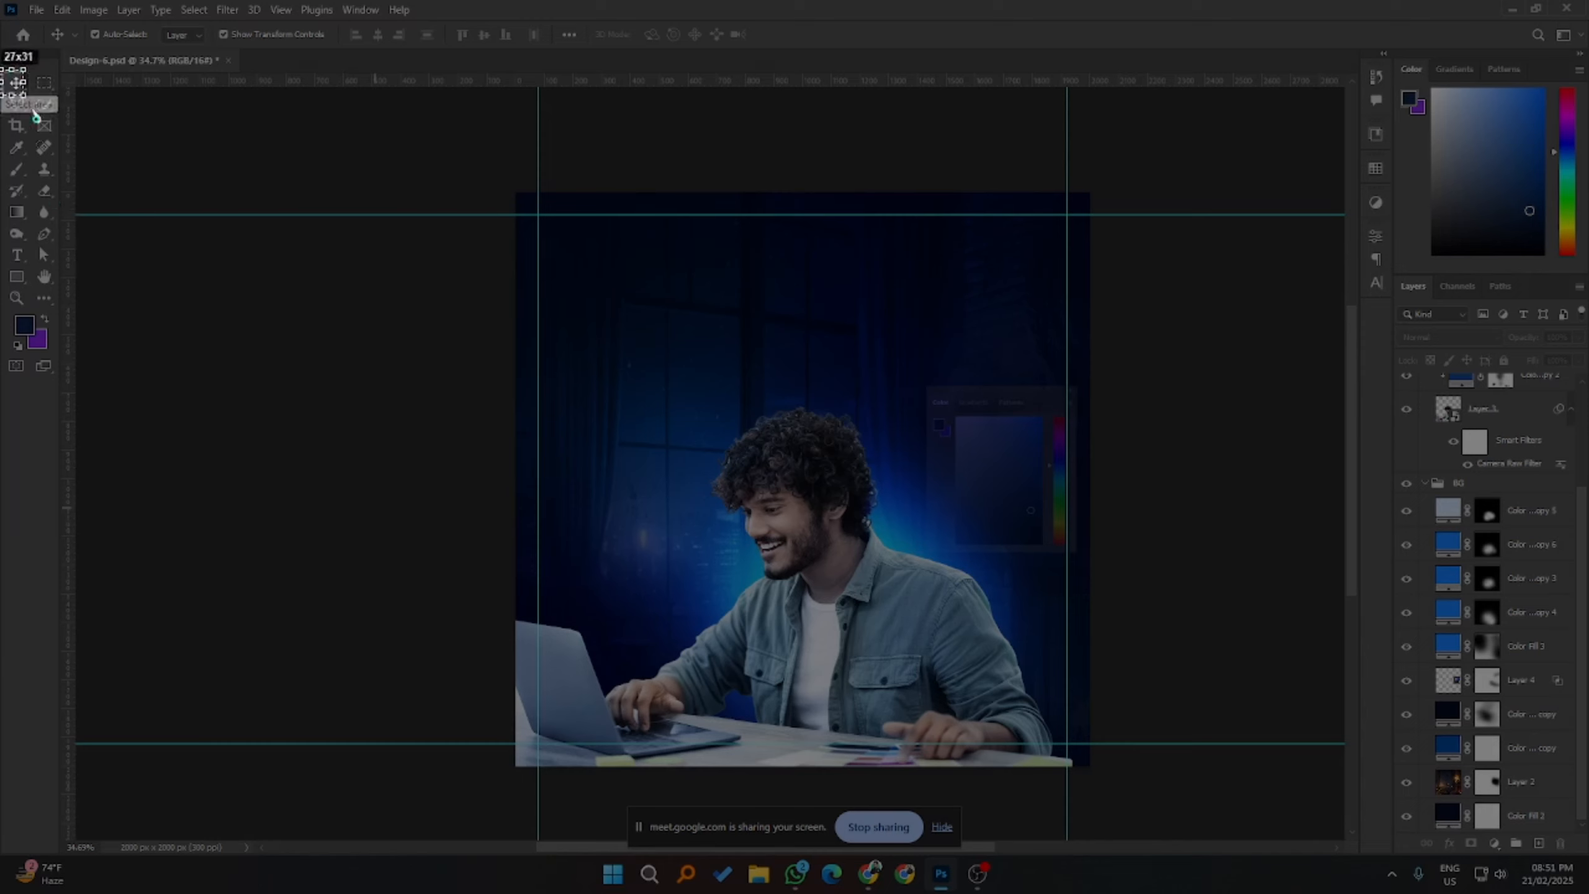
pyautogui.moveTo(35, 117); pyautogui.dragTo(63, 376)
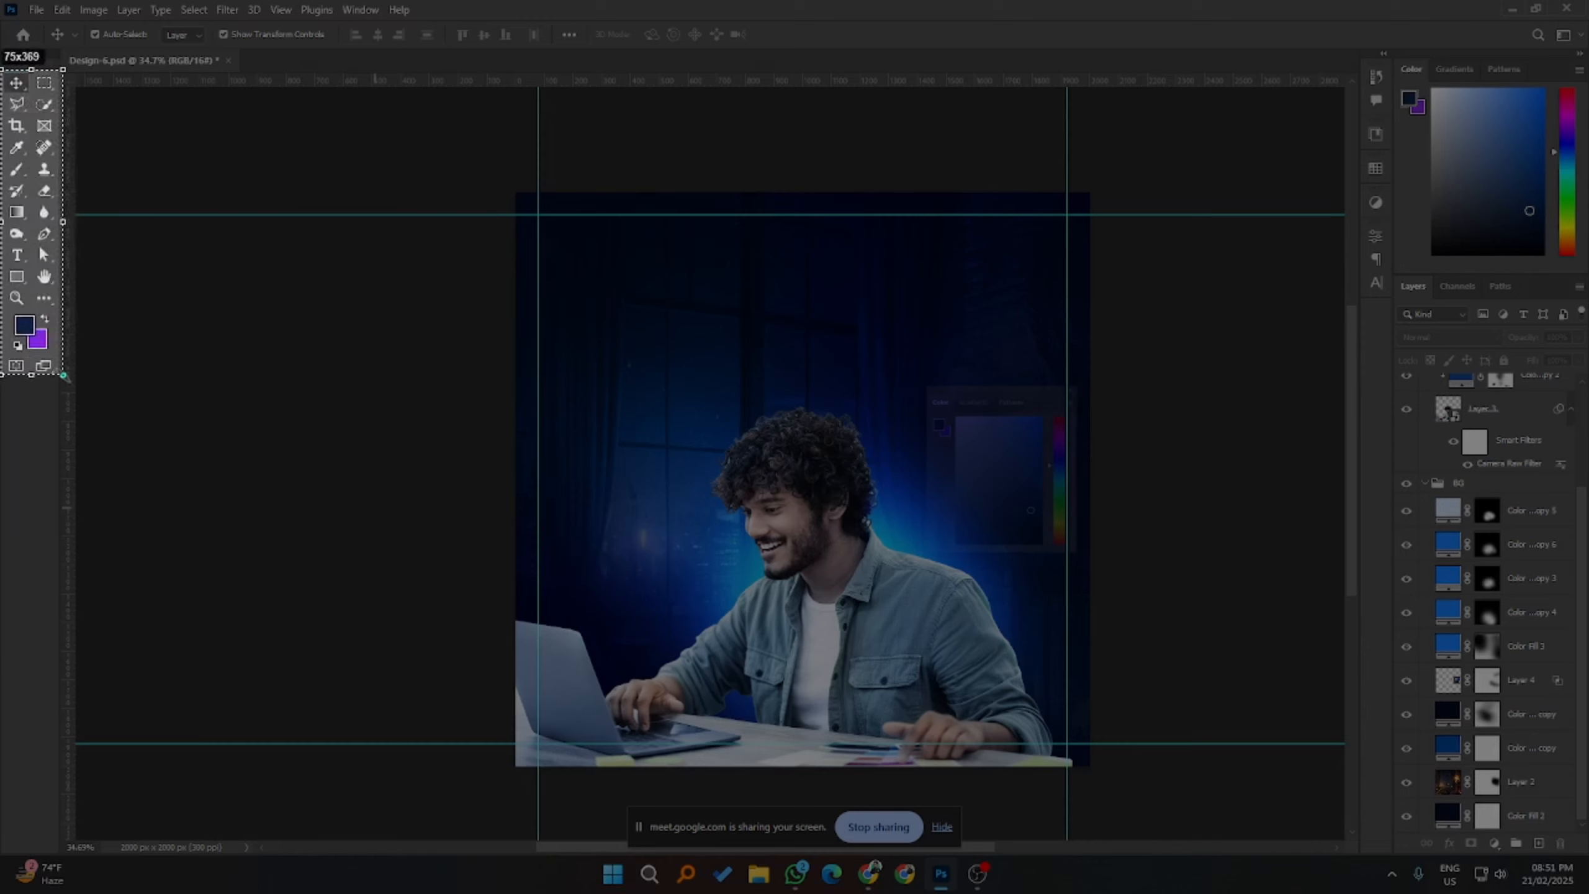
pyautogui.click(106, 400)
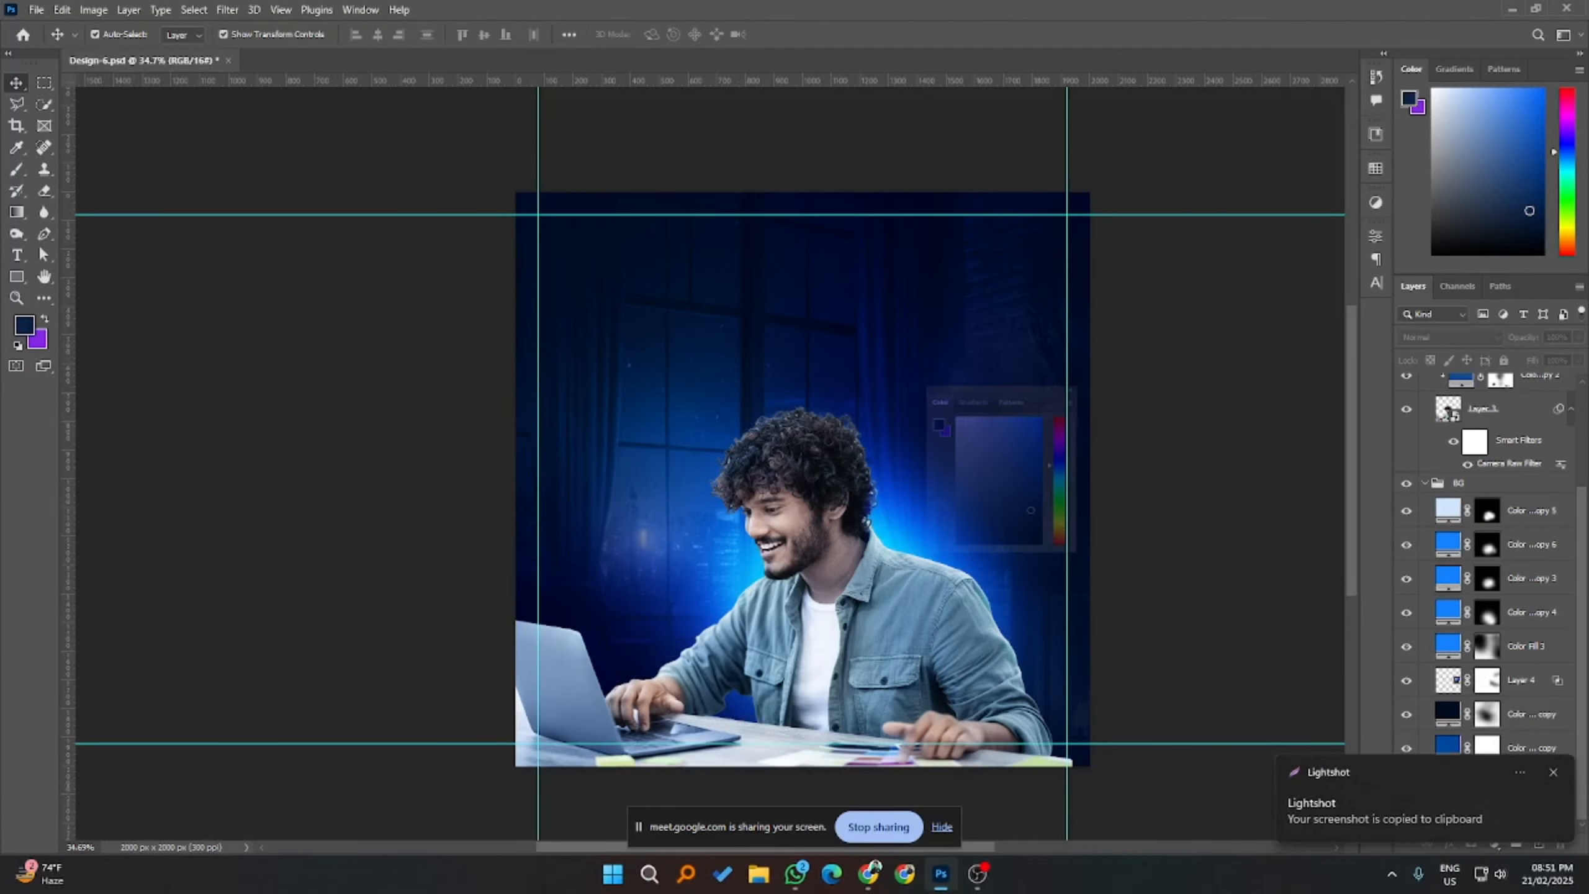
# - Paste the toolbar capture above Layer 4, enlarge it to about 230%, and place it in front of the man's face above the laptop
pyautogui.click(1509, 686)
pyautogui.hotkey('ctrl', 'v')
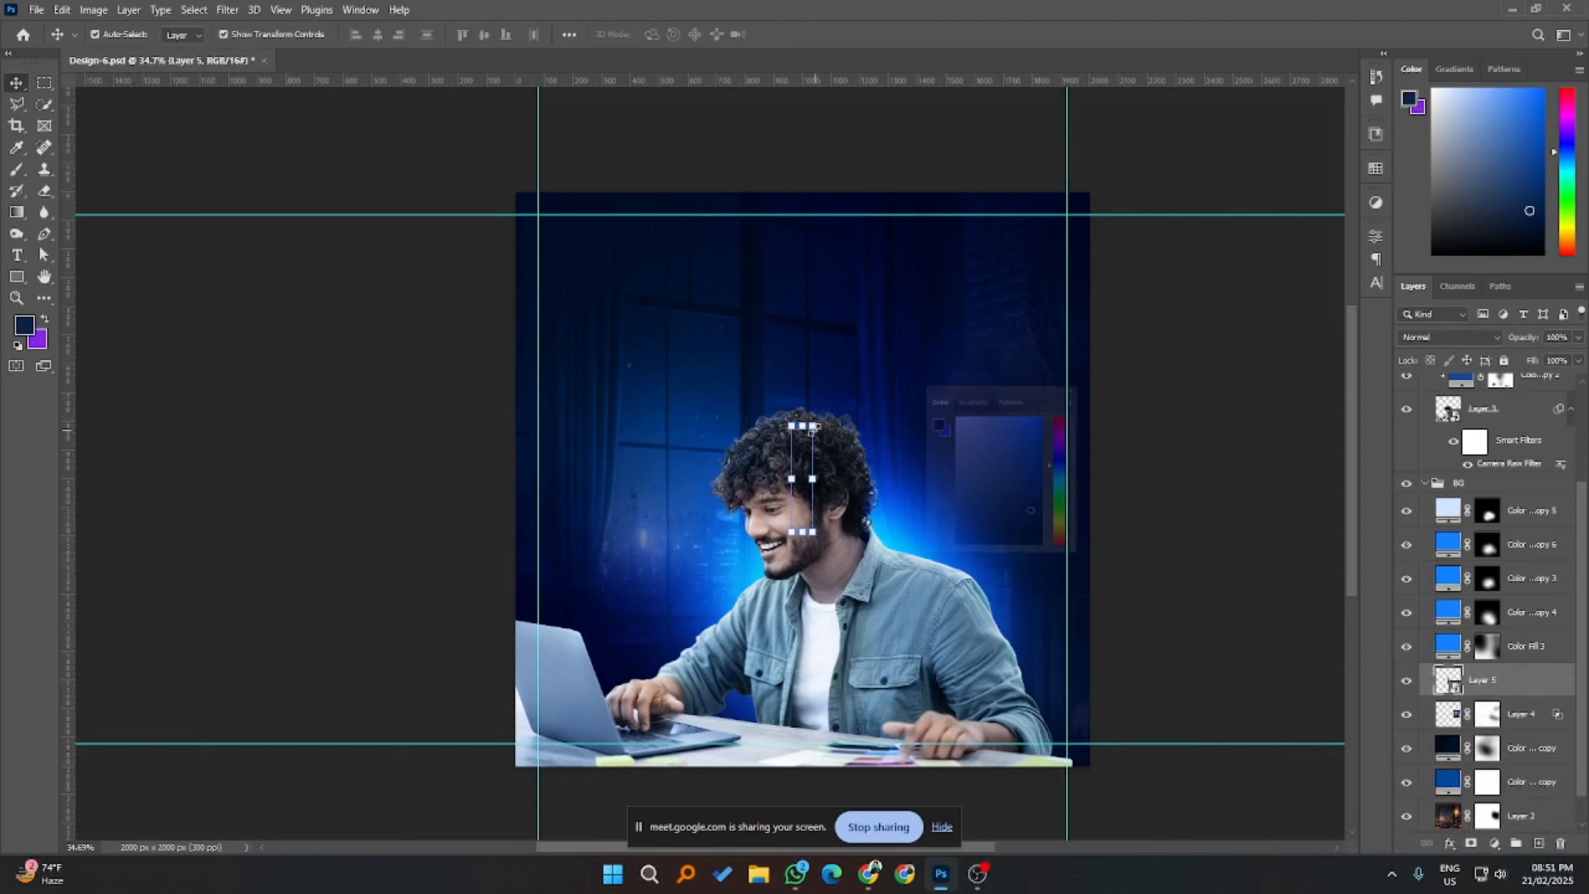
pyautogui.moveTo(812, 428); pyautogui.dragTo(702, 349)
pyautogui.hotkey('ctrl', 'z')
pyautogui.moveTo(668, 420); pyautogui.dragTo(654, 458)
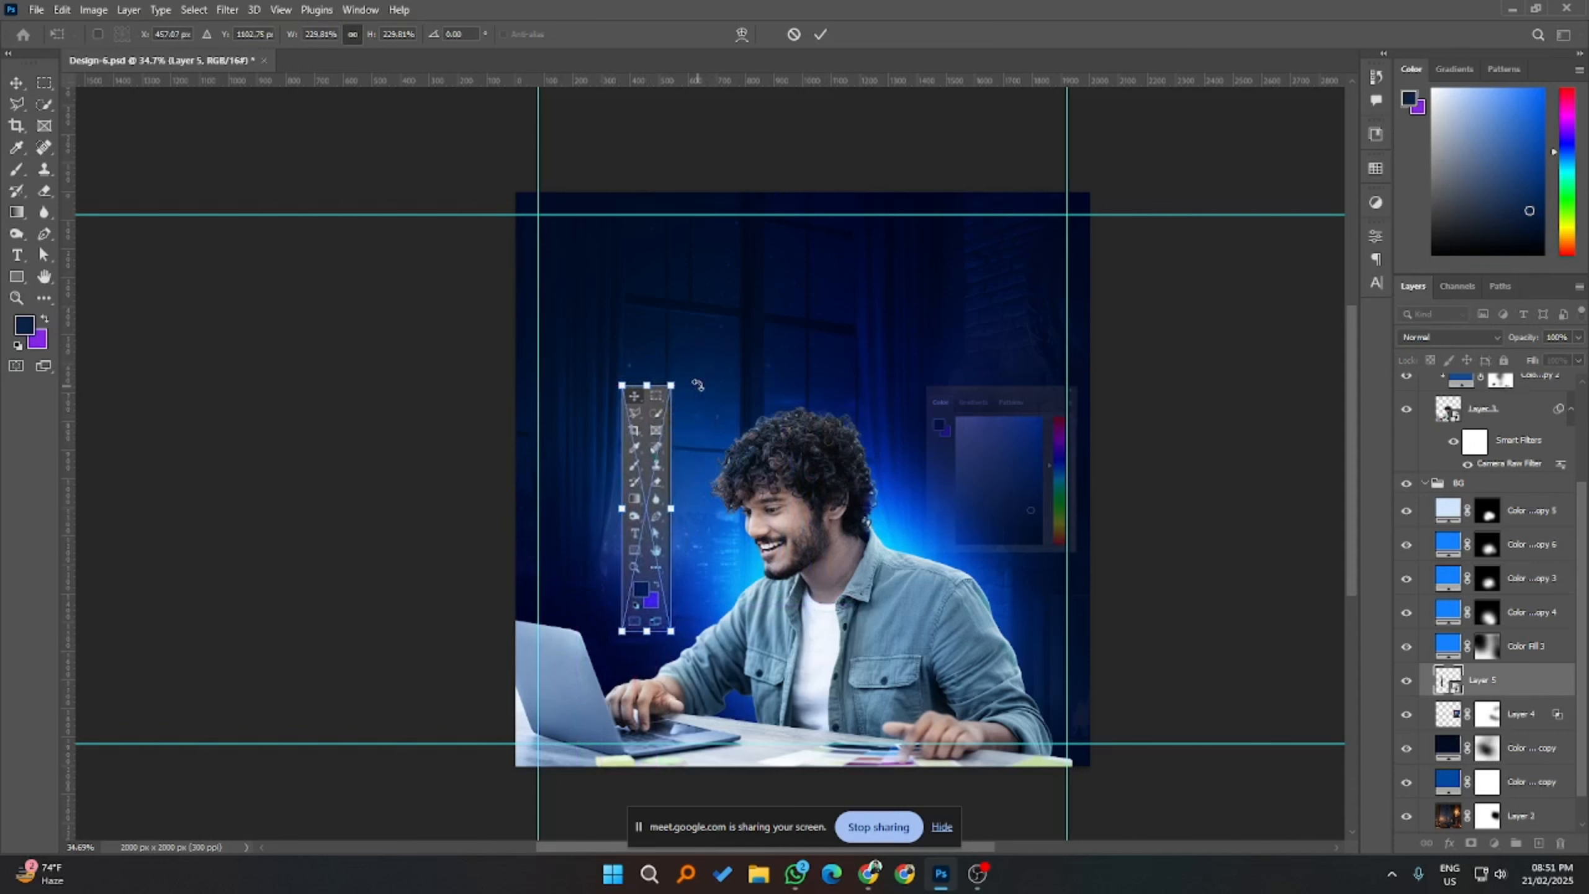
pyautogui.moveTo(691, 379)
pyautogui.mouseDown()
pyautogui.moveTo(661, 354)
pyautogui.moveTo(695, 370)
pyautogui.moveTo(687, 393)
pyautogui.mouseUp()
pyautogui.click(820, 34)
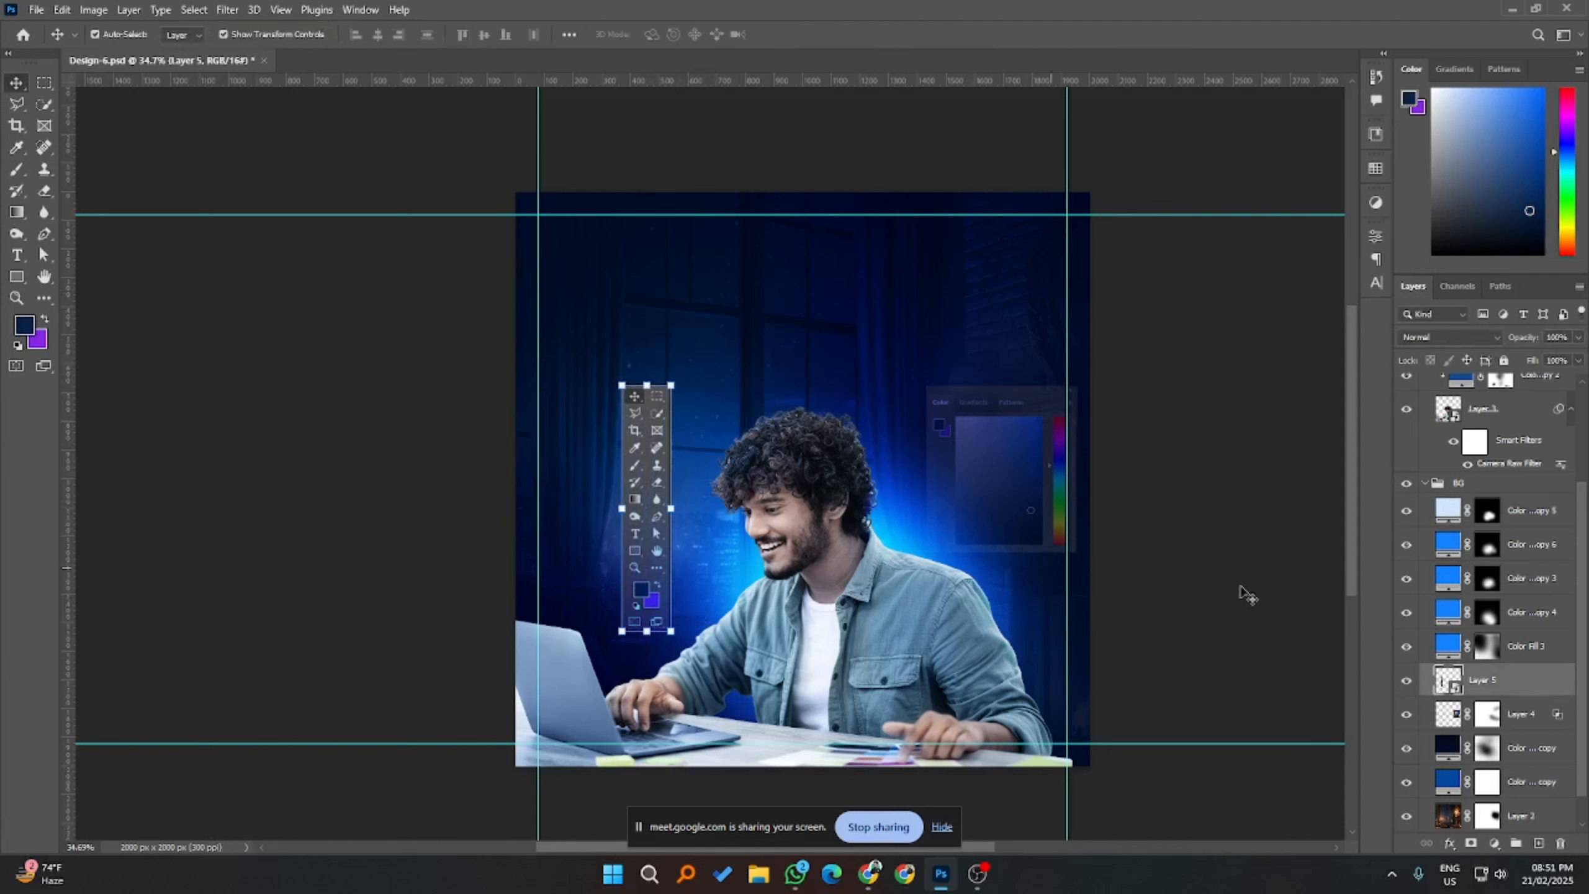
pyautogui.click(1333, 604)
# - Trim the edge off the pasted toolbar image by copying a rectangular selection of it to a new layer and deleting Layer 5
pyautogui.scroll(3, 644, 475)
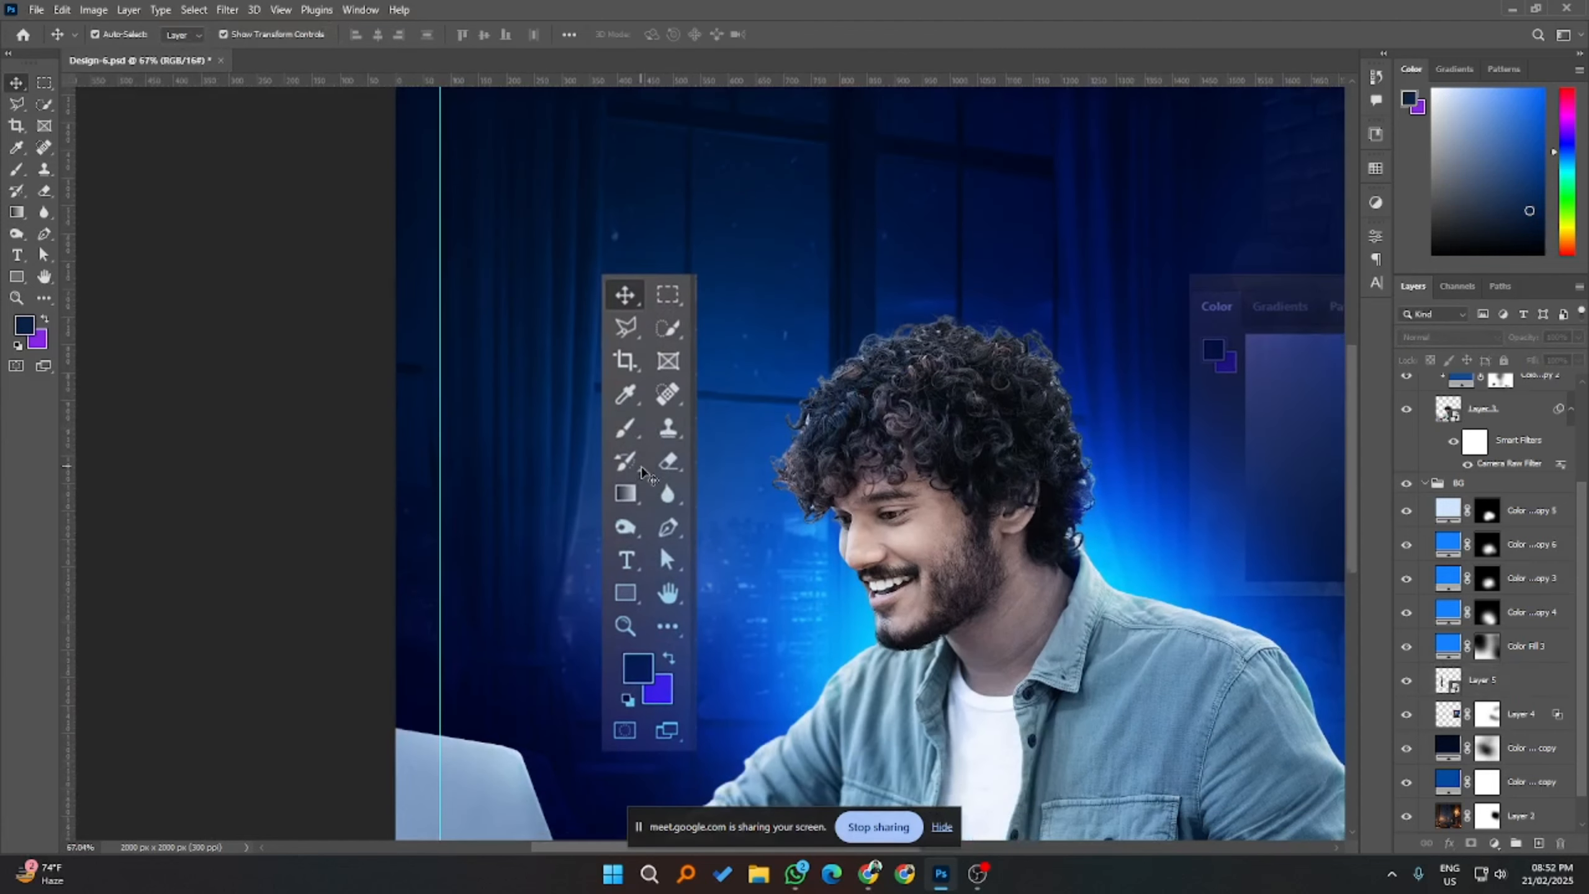
pyautogui.click(668, 581)
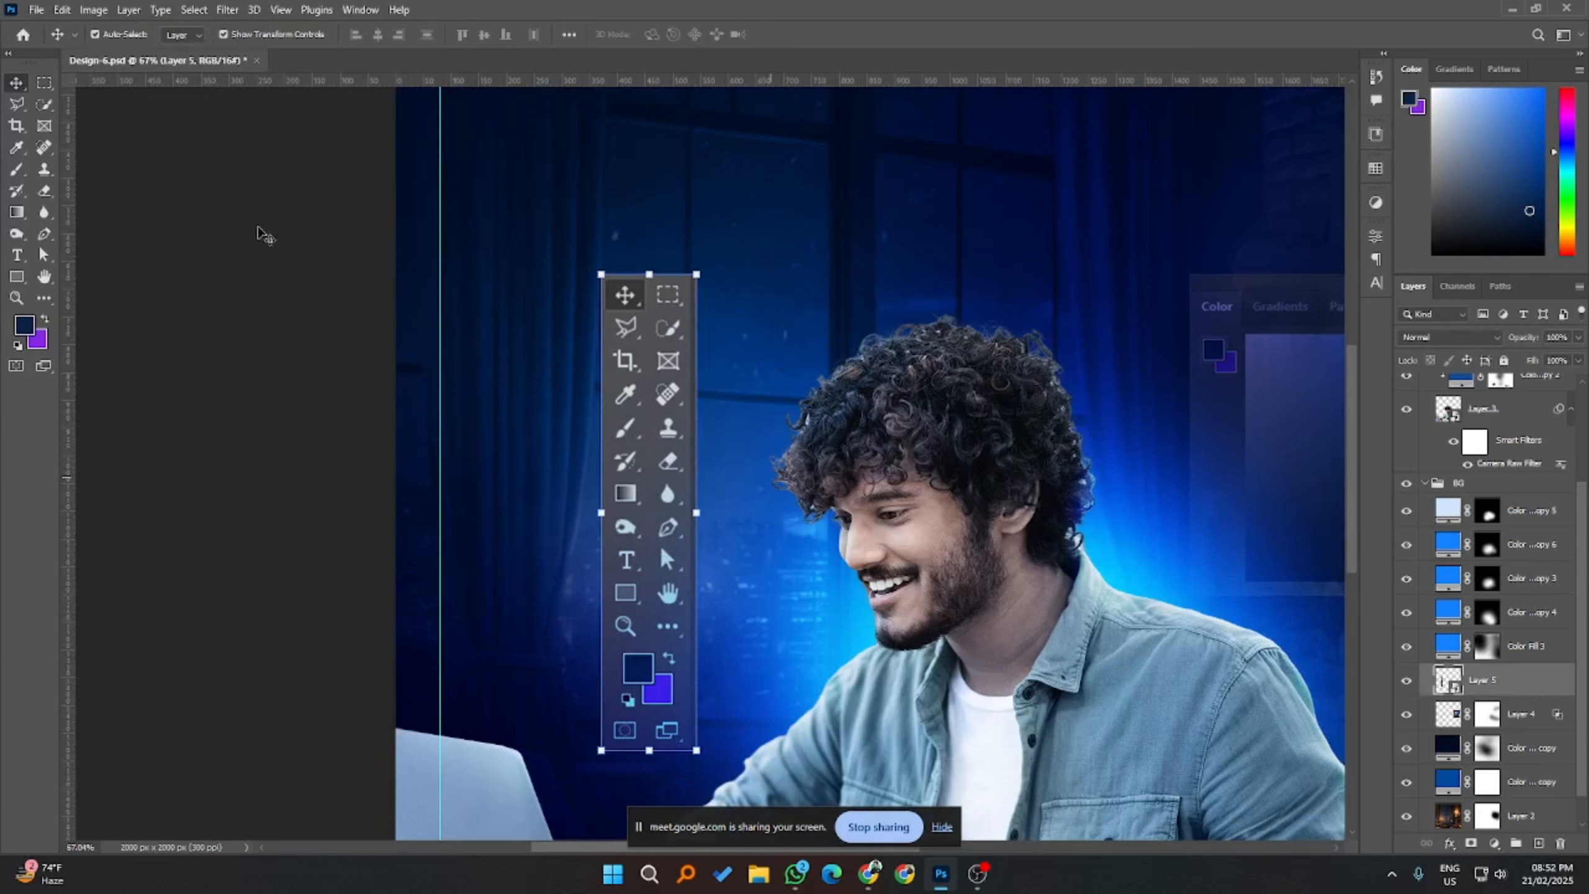
pyautogui.click(45, 82)
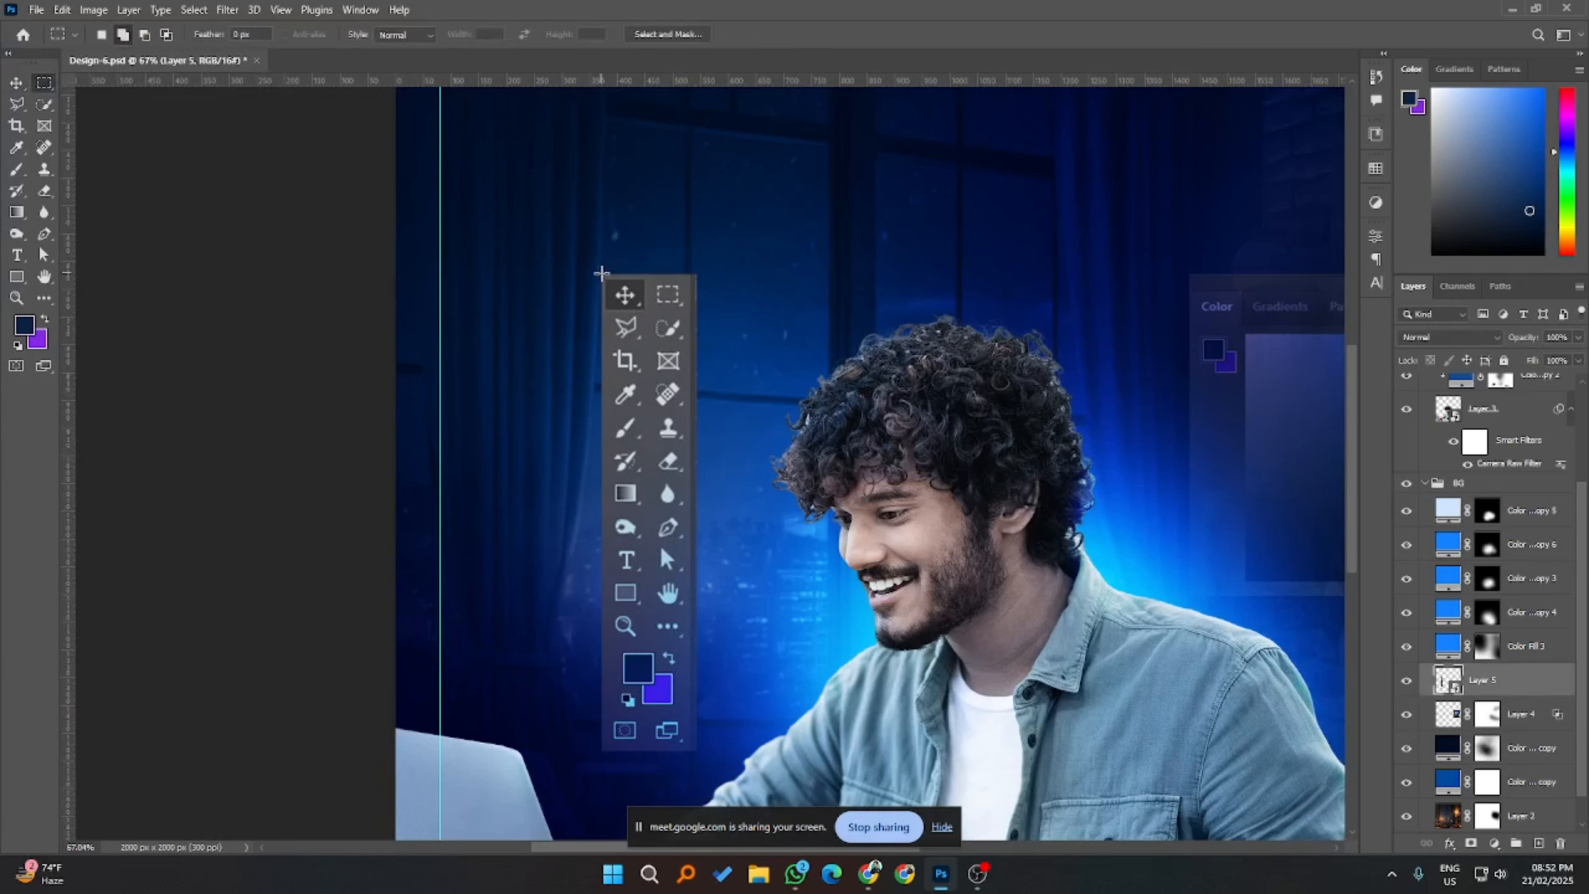
pyautogui.moveTo(598, 271); pyautogui.dragTo(692, 750)
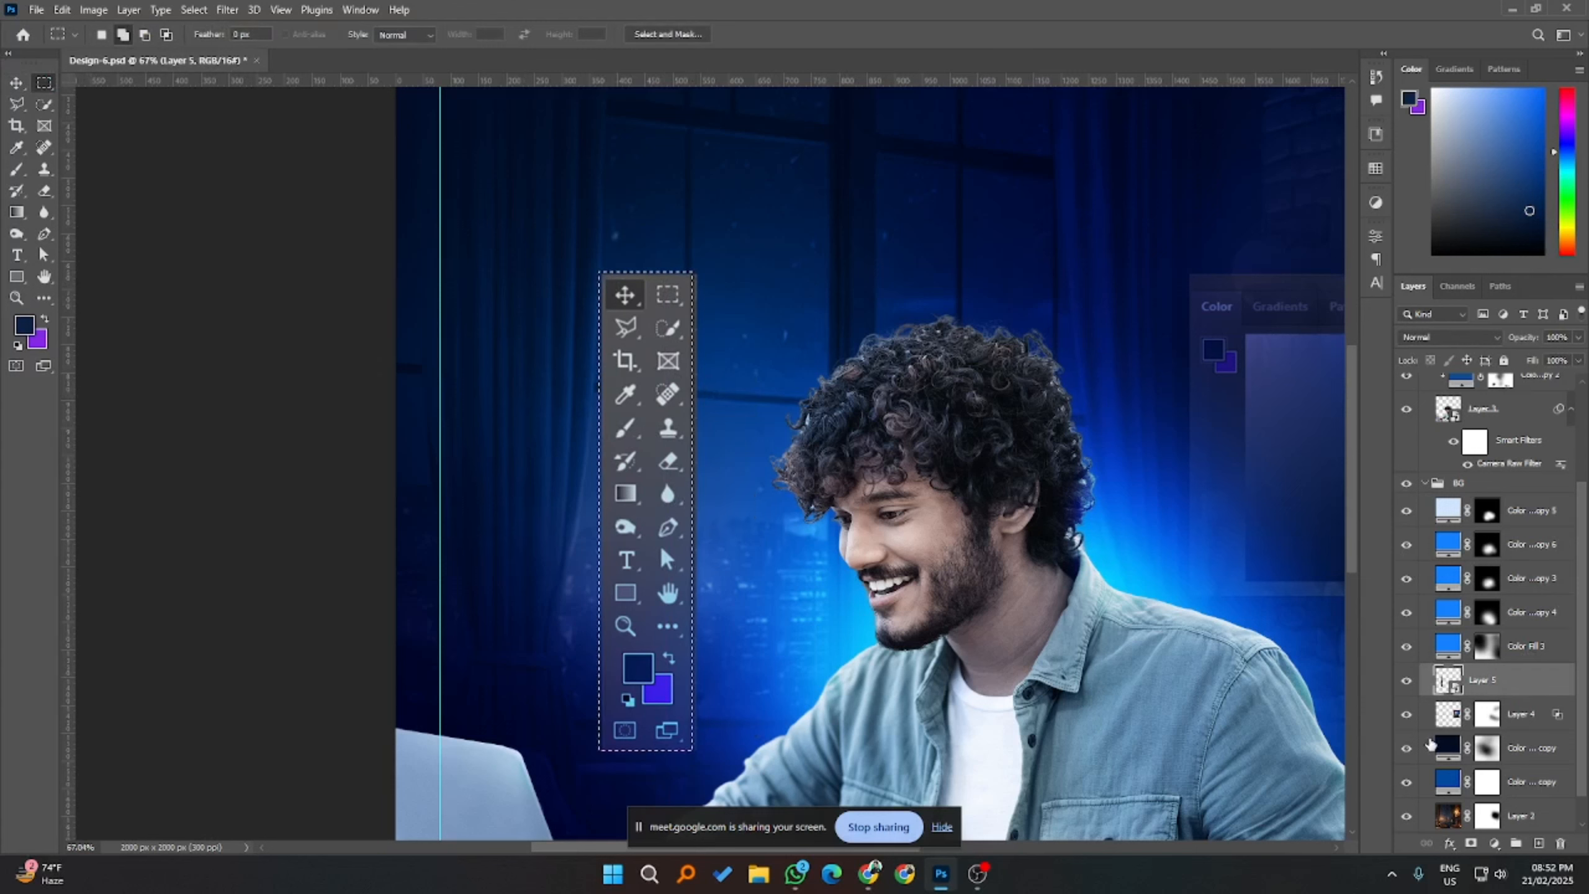
pyautogui.hotkey('ctrl', 'j')
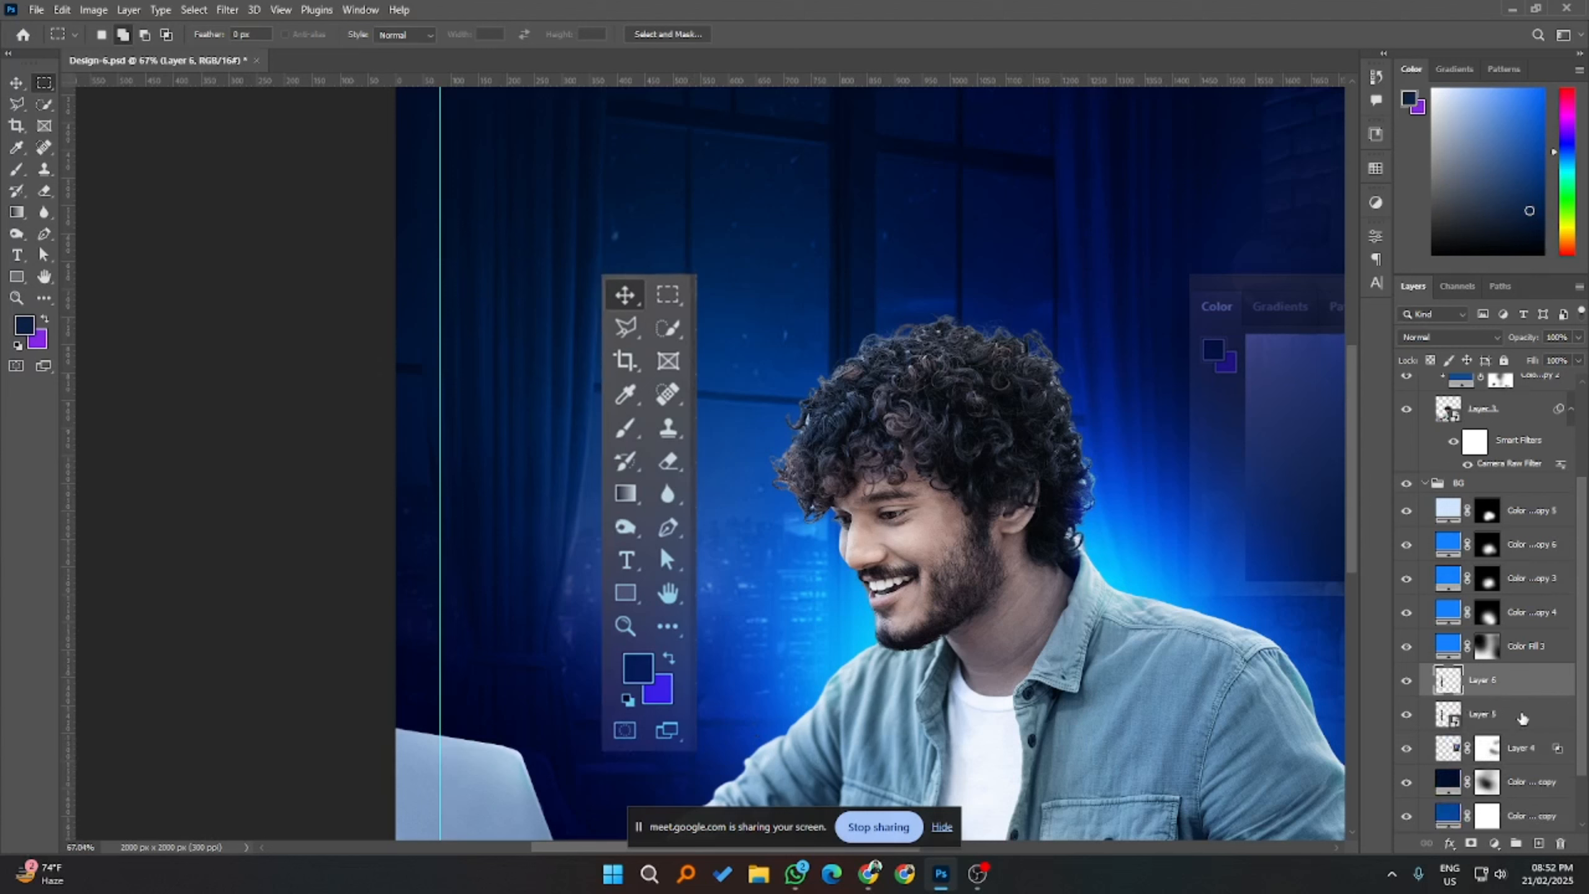
pyautogui.click(1521, 717)
pyautogui.press('Delete')
pyautogui.click(1485, 687)
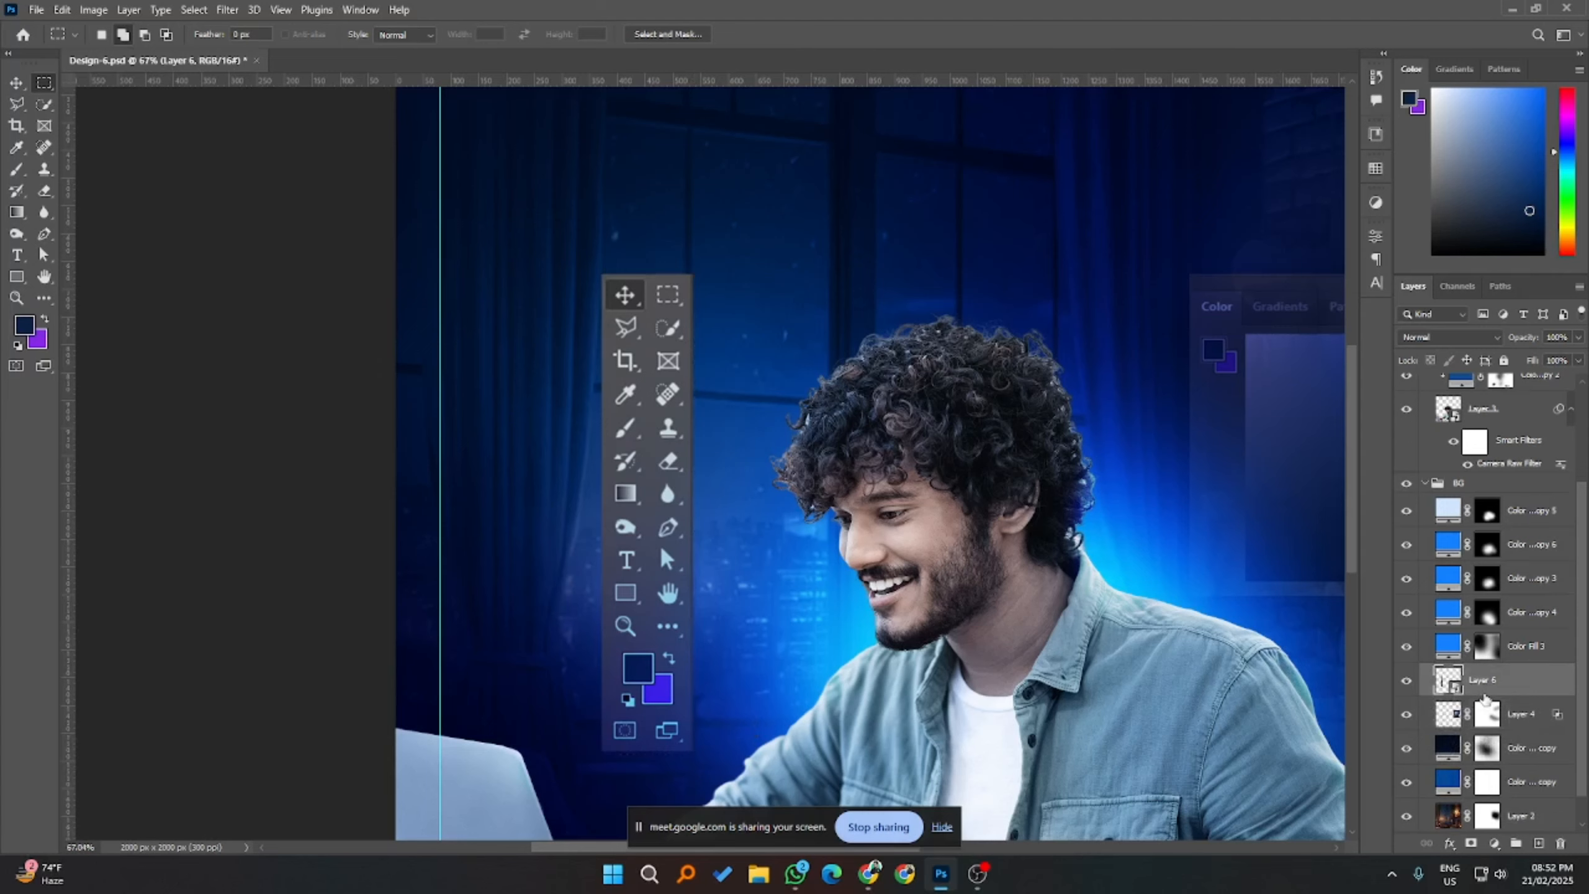
# - Try the Overlay blend mode on the toolbar image in Layer 6
pyautogui.scroll(-3, 554, 575)
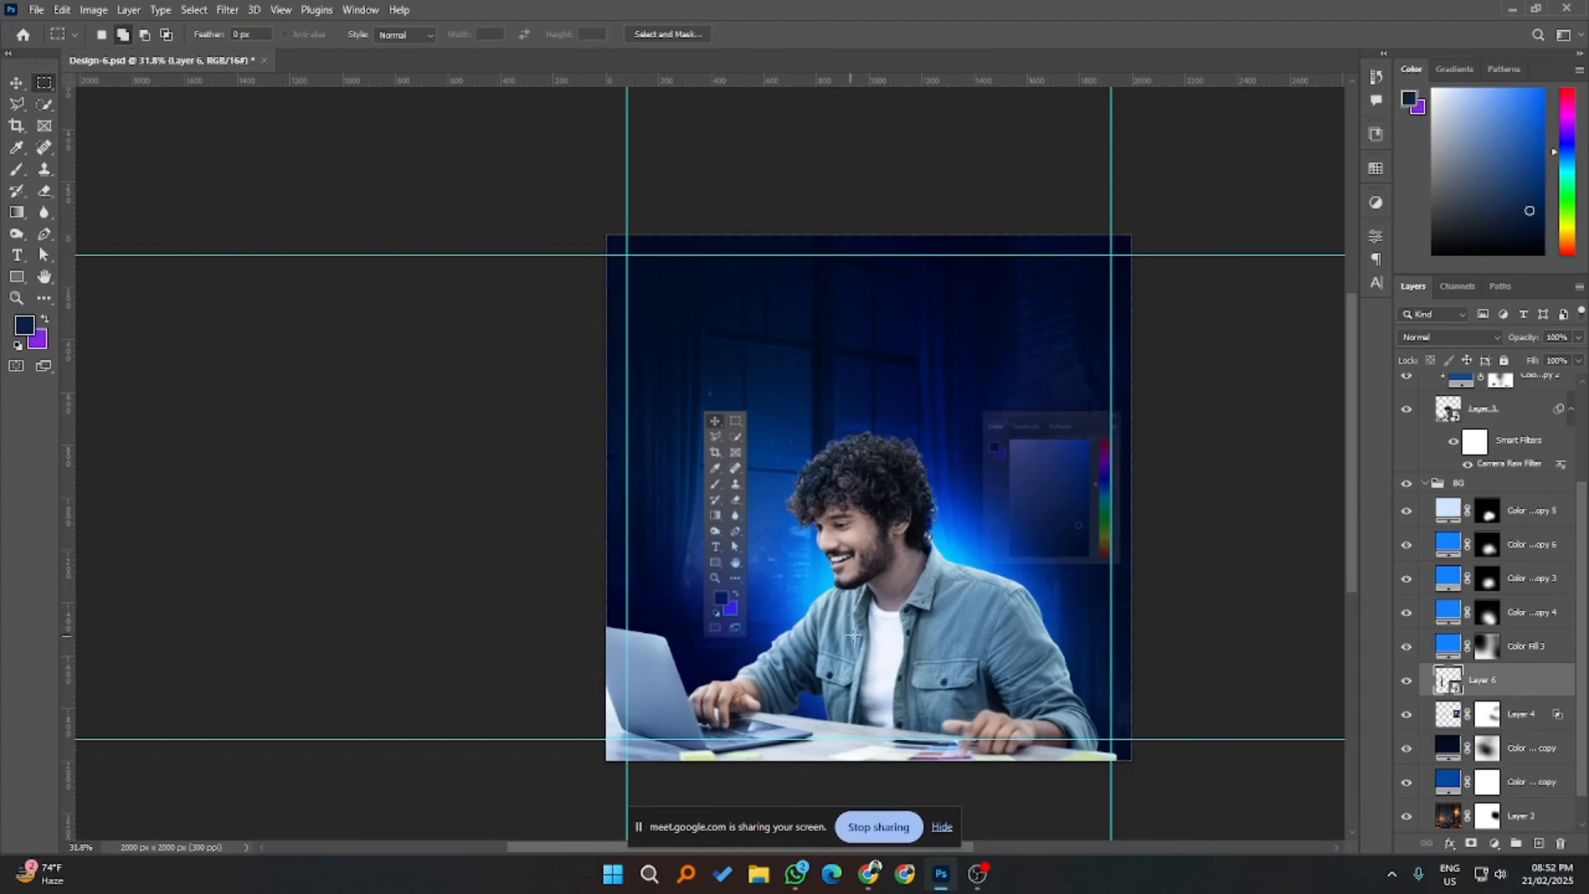
pyautogui.scroll(-2, 700, 565)
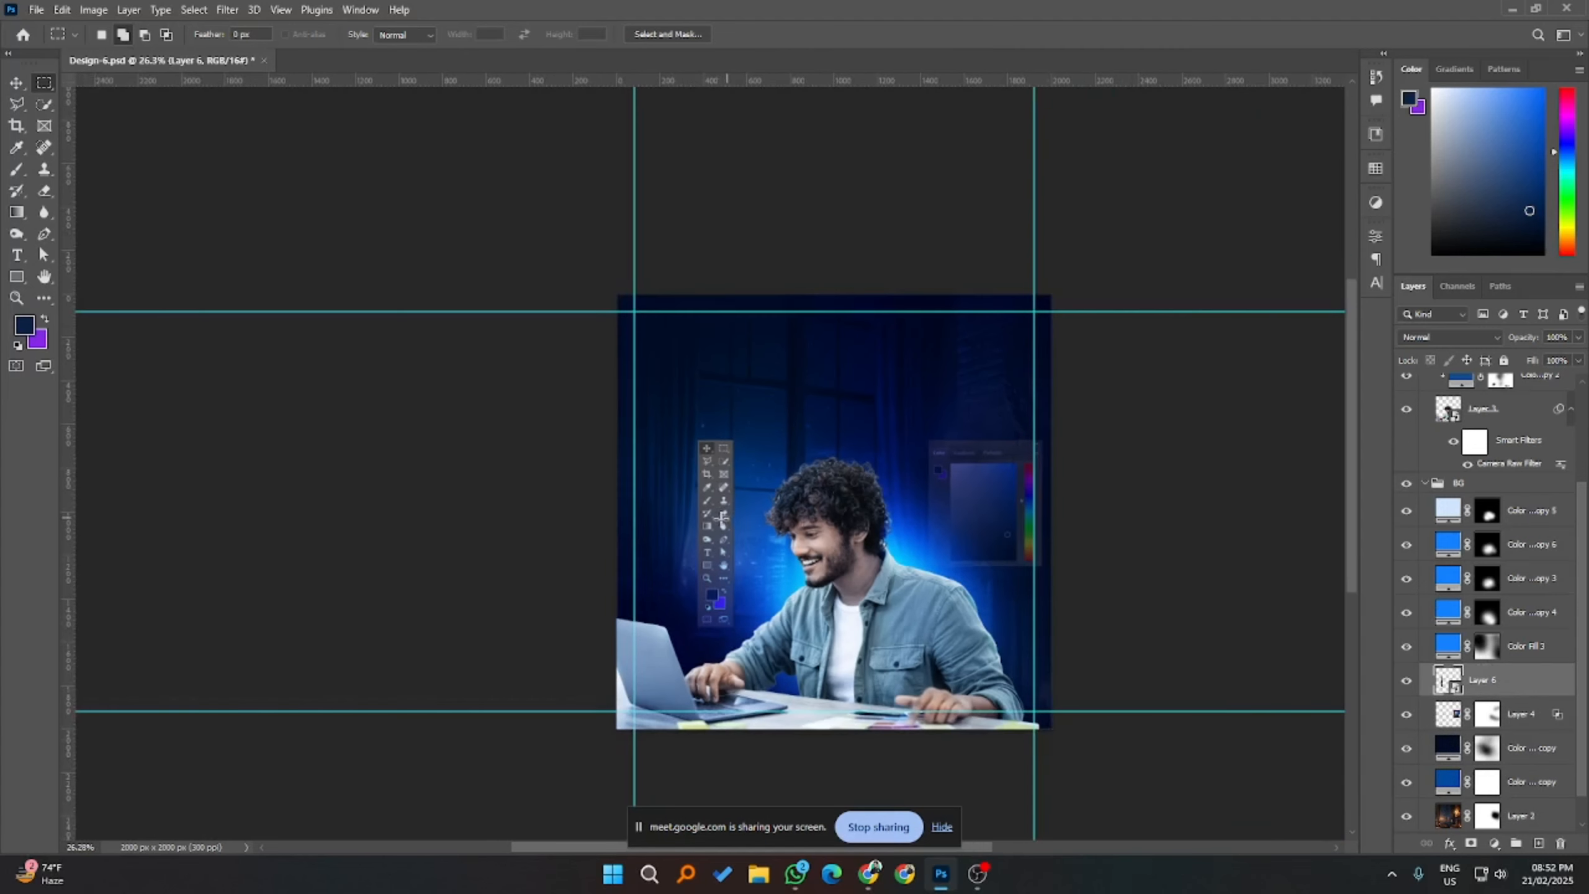
pyautogui.click(16, 82)
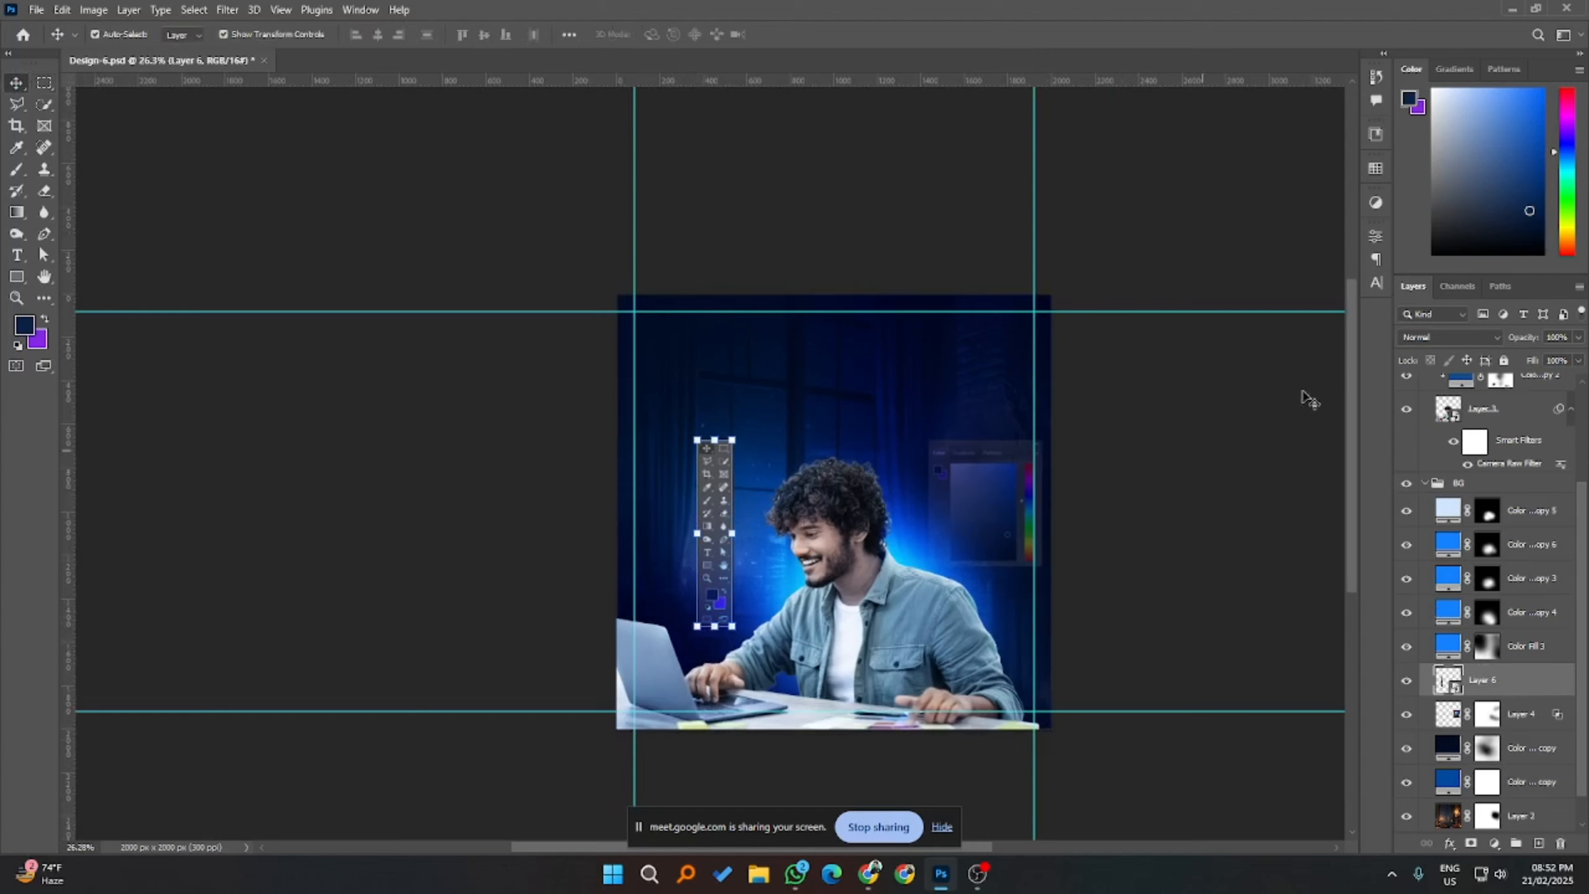
pyautogui.click(1452, 343)
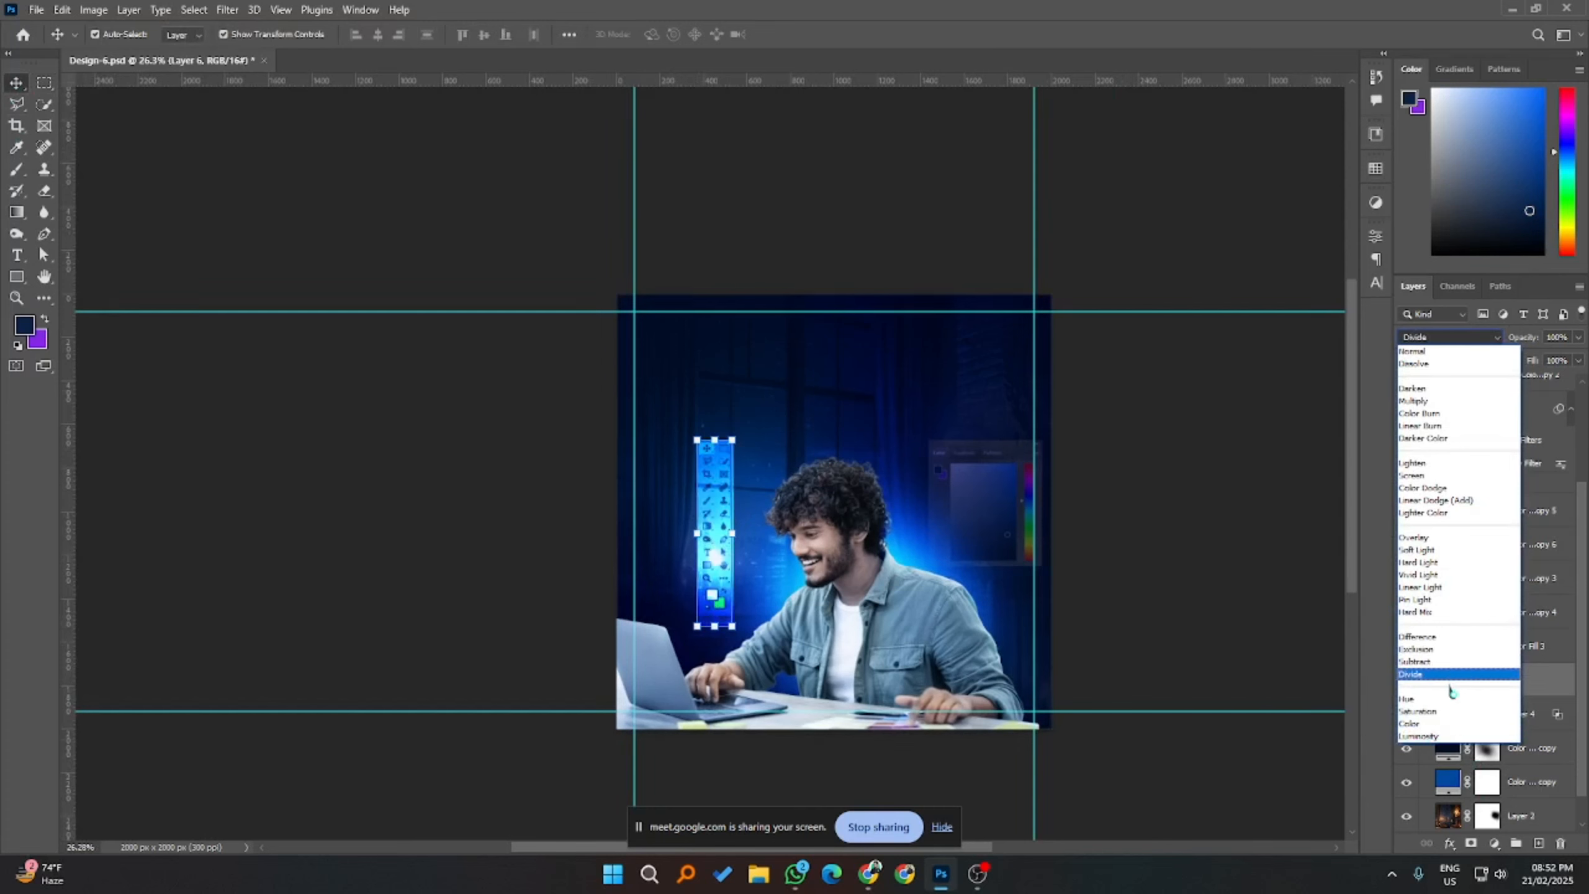
pyautogui.click(1446, 536)
pyautogui.click(1142, 590)
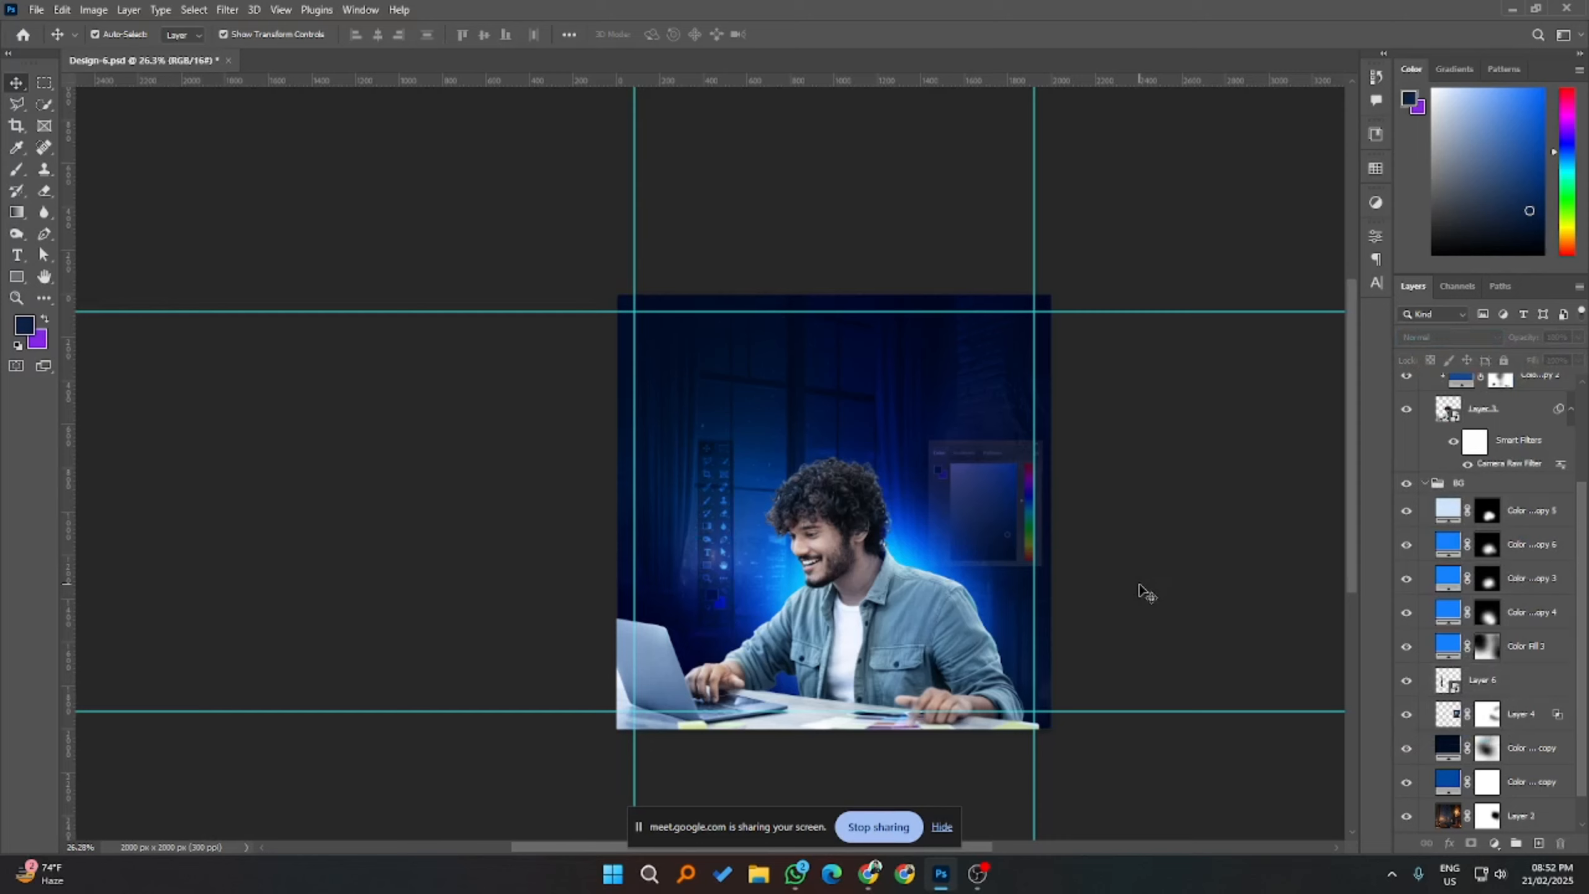
# - Set the blend mode of the Layer 6 toolbar image to Color Dodge
pyautogui.click(1506, 692)
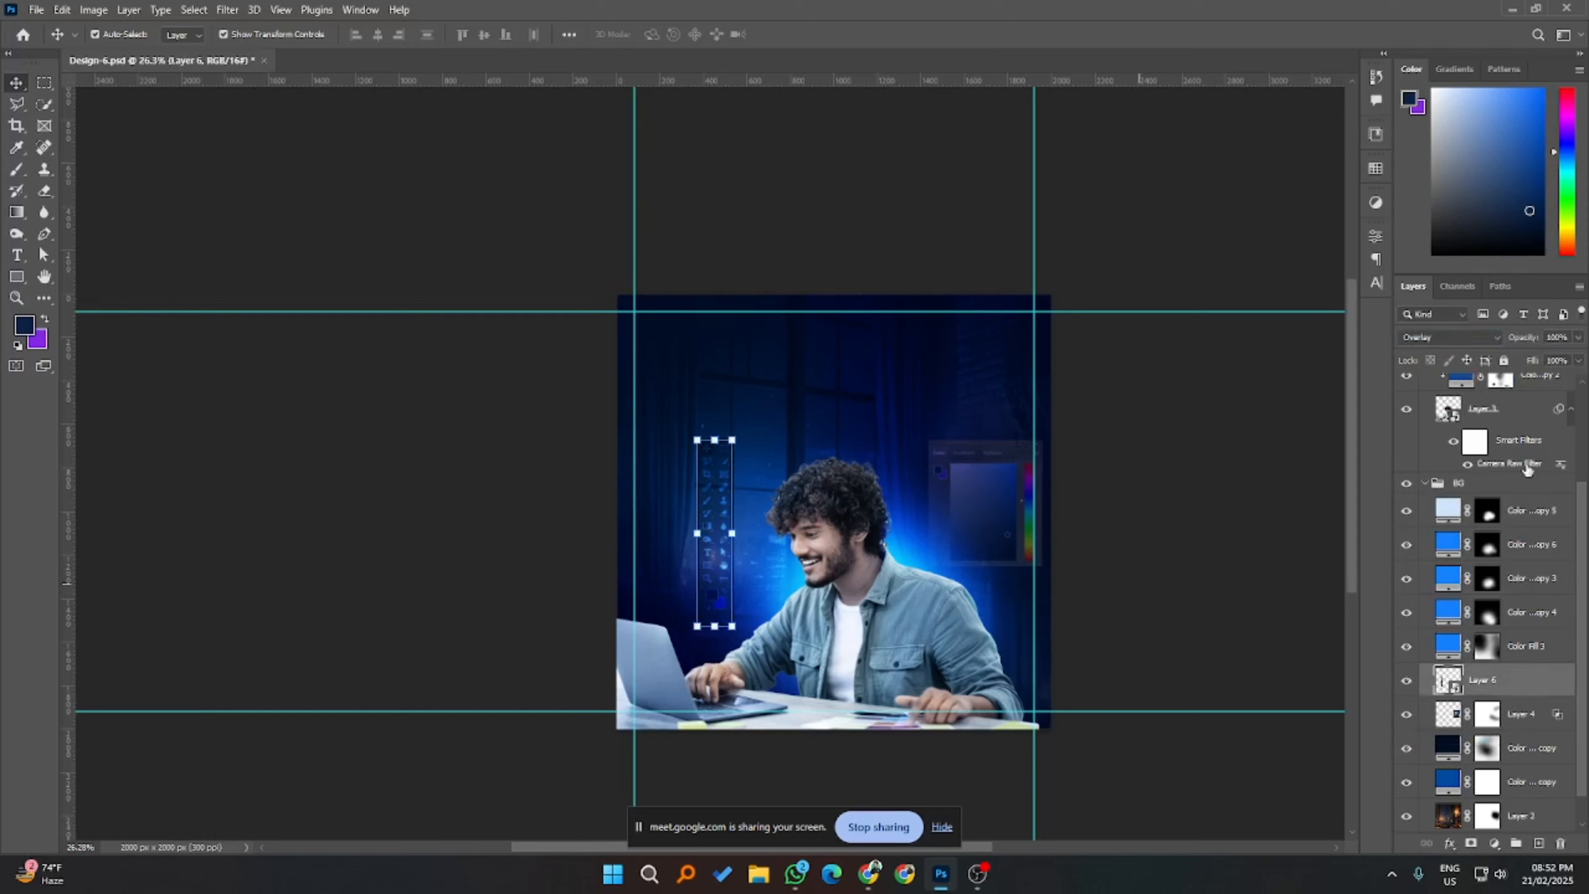
pyautogui.click(1438, 338)
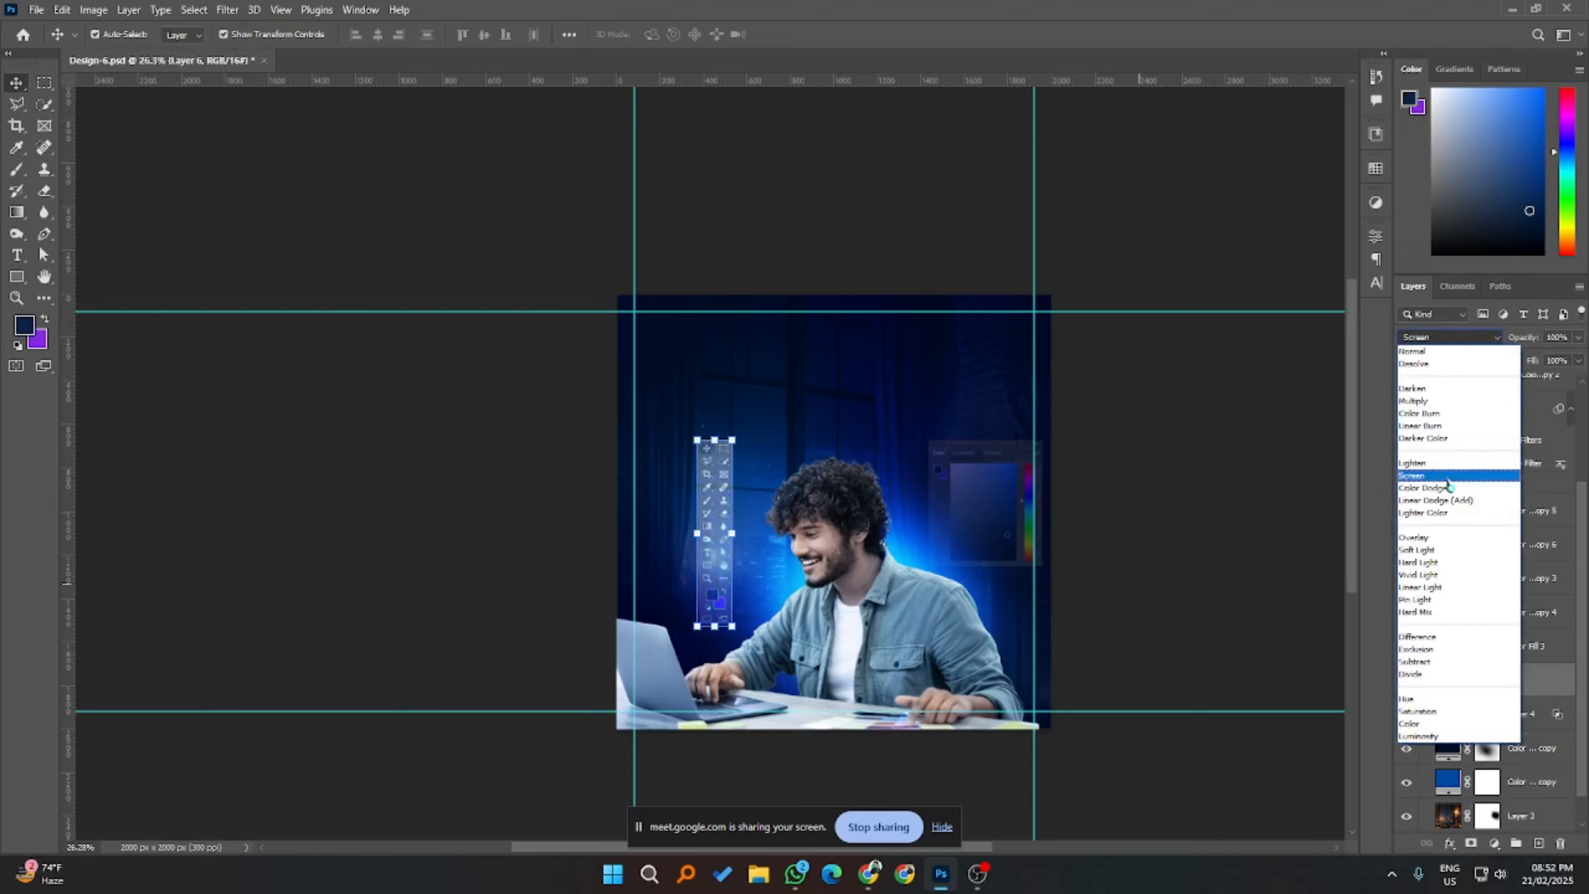
pyautogui.click(1446, 500)
pyautogui.click(1057, 610)
pyautogui.click(1273, 585)
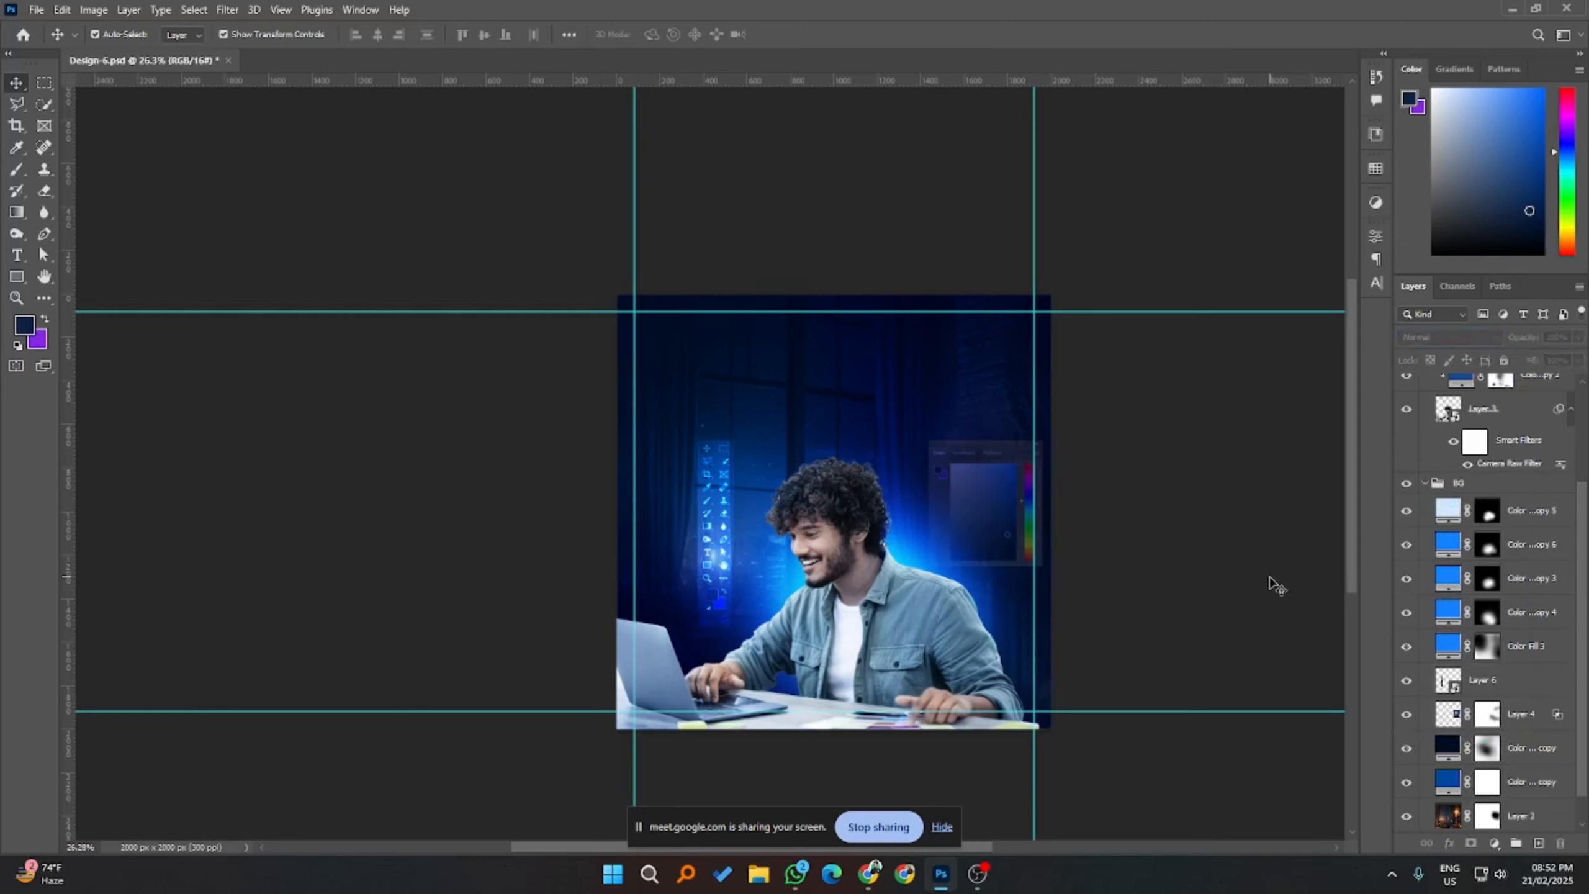
# - Enlarge the Layer 6 toolbar image to about 151% and move it lower, behind the laptop and the man's hand
pyautogui.click(707, 474)
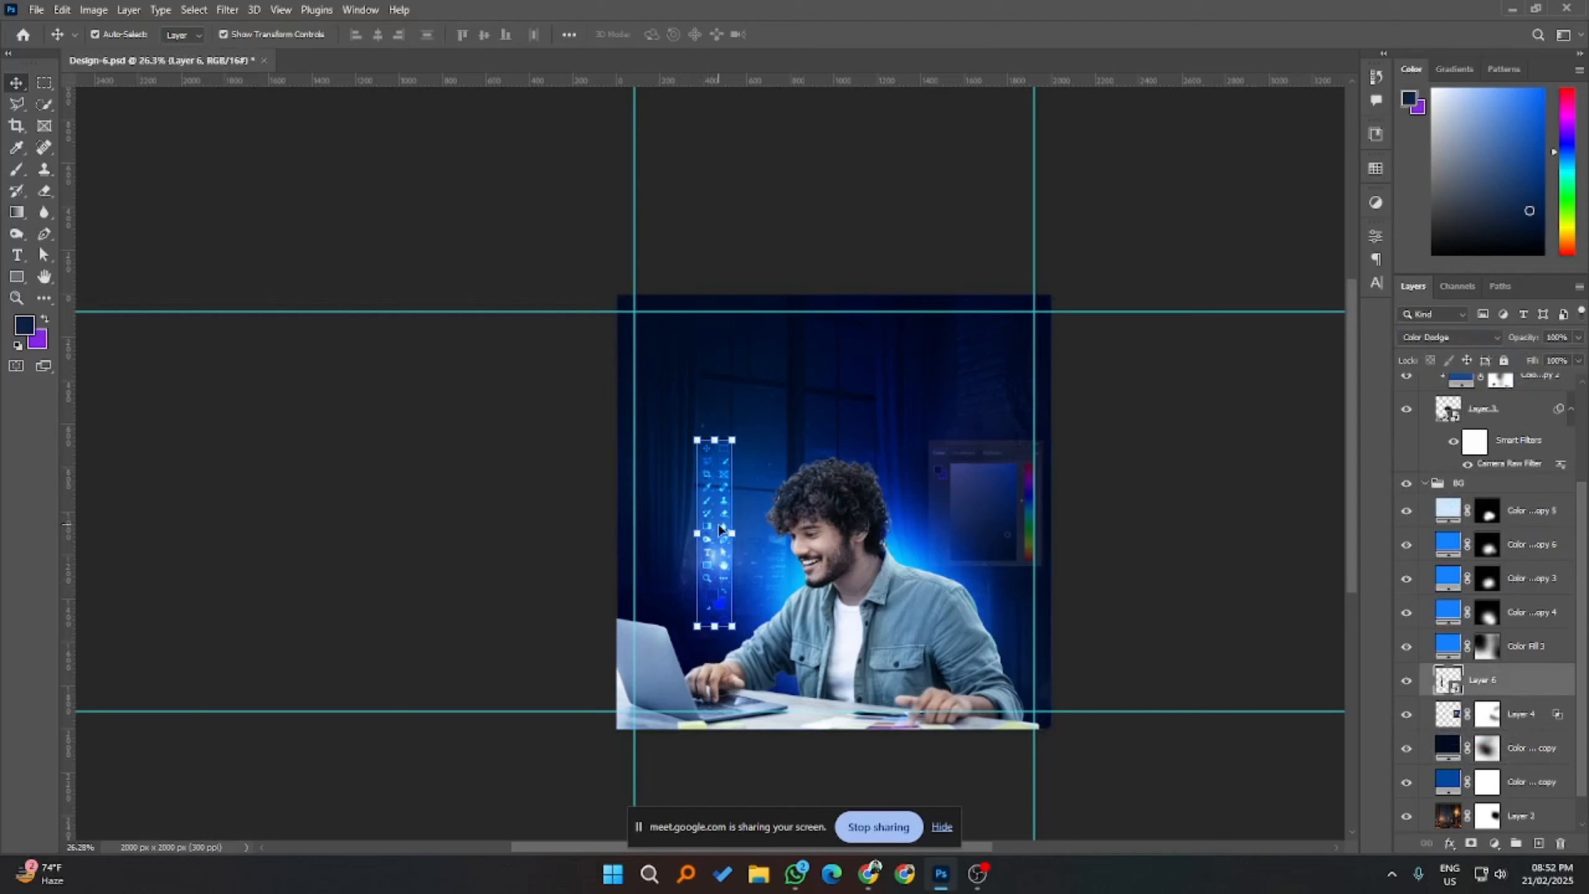
pyautogui.moveTo(721, 529)
pyautogui.mouseDown()
pyautogui.moveTo(731, 514)
pyautogui.moveTo(923, 501)
pyautogui.moveTo(701, 524)
pyautogui.moveTo(722, 537)
pyautogui.mouseUp()
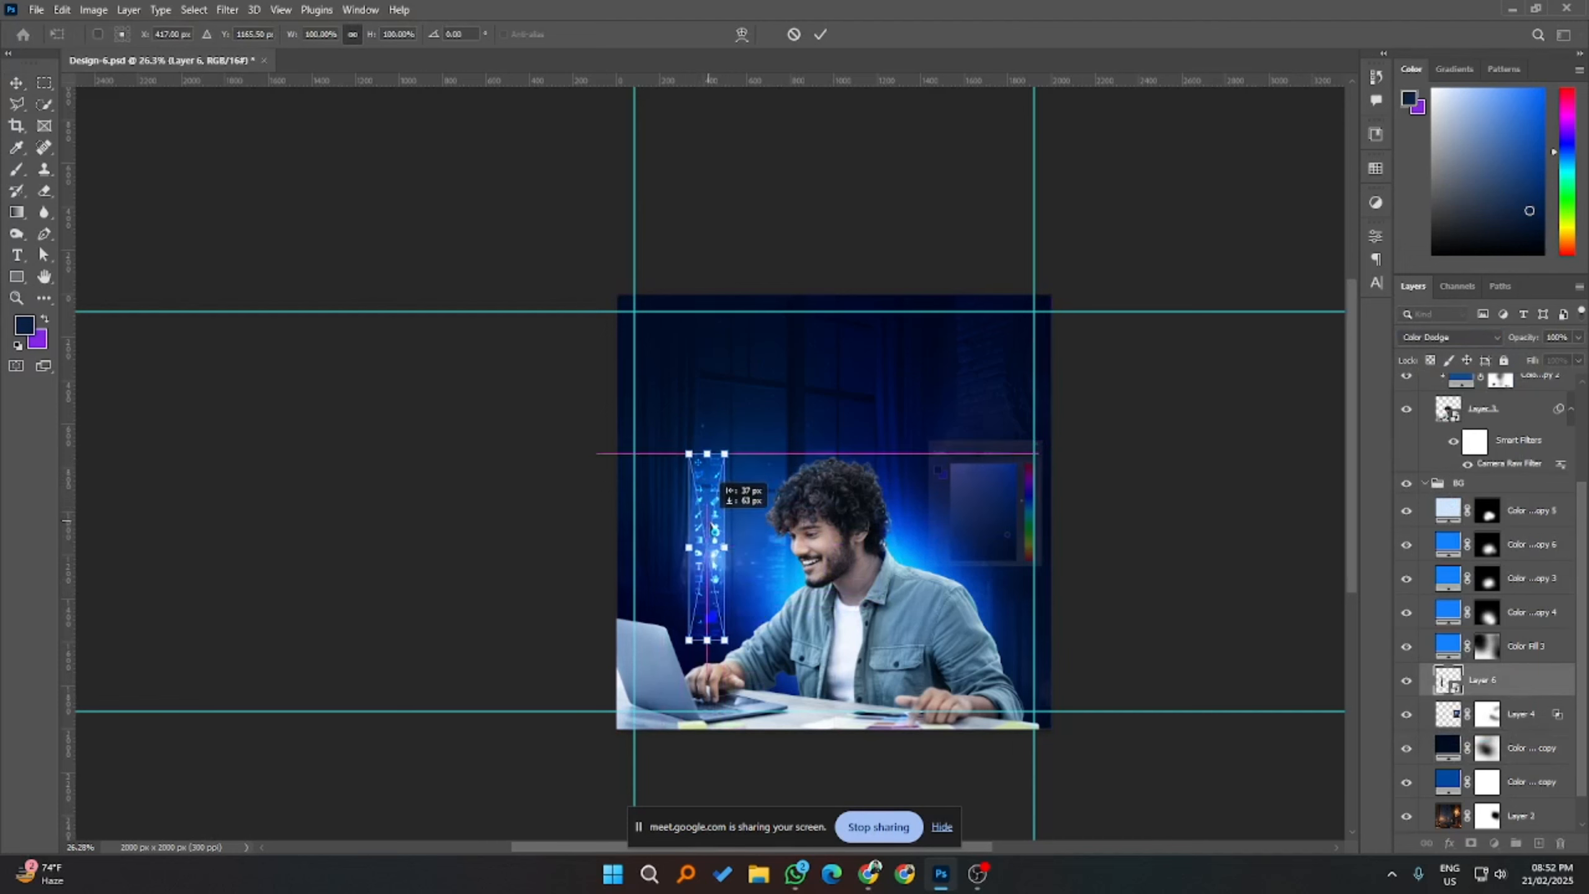
pyautogui.moveTo(730, 448); pyautogui.dragTo(723, 500)
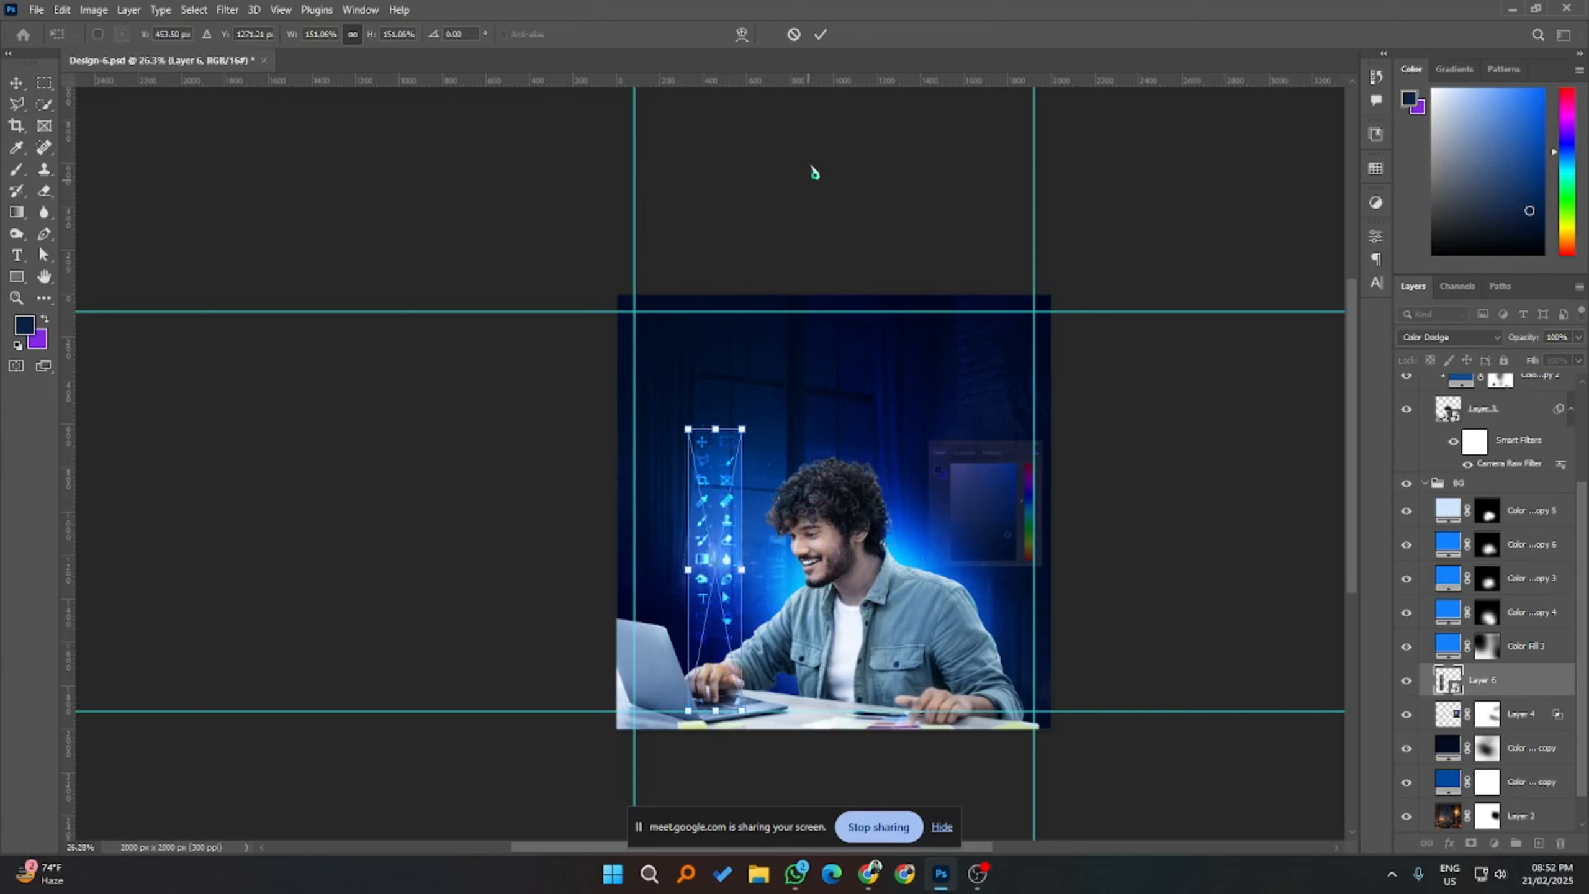
pyautogui.click(820, 34)
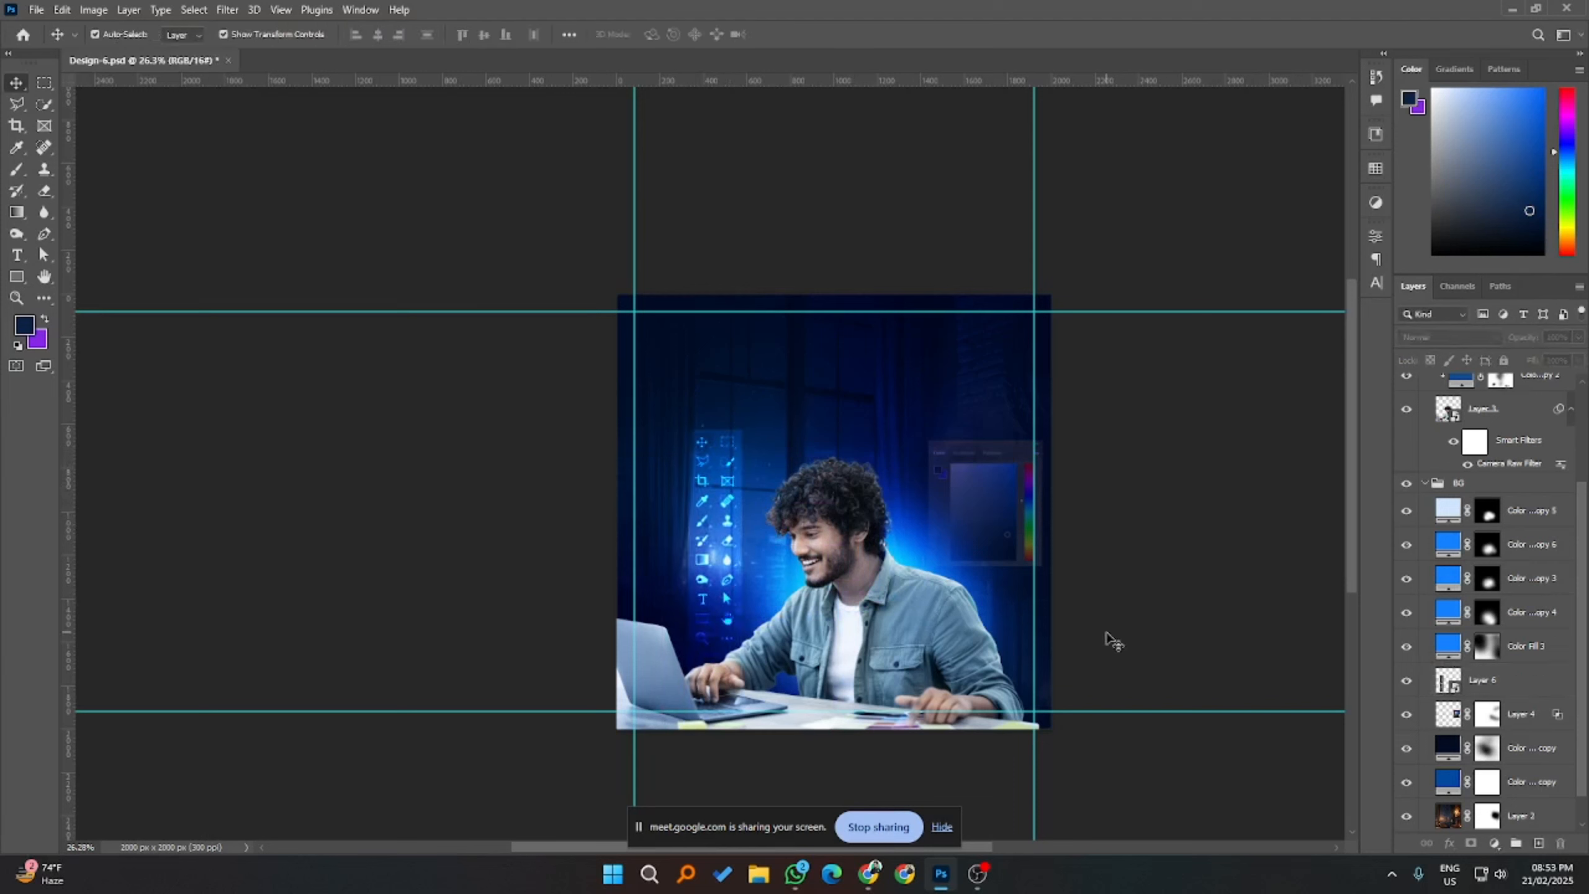
pyautogui.moveTo(713, 455); pyautogui.dragTo(714, 504)
pyautogui.click(1286, 503)
# - Enlarge the Layer 4 Color panel image to about 115% and shift it slightly down, past the poster's right edge
pyautogui.click(966, 506)
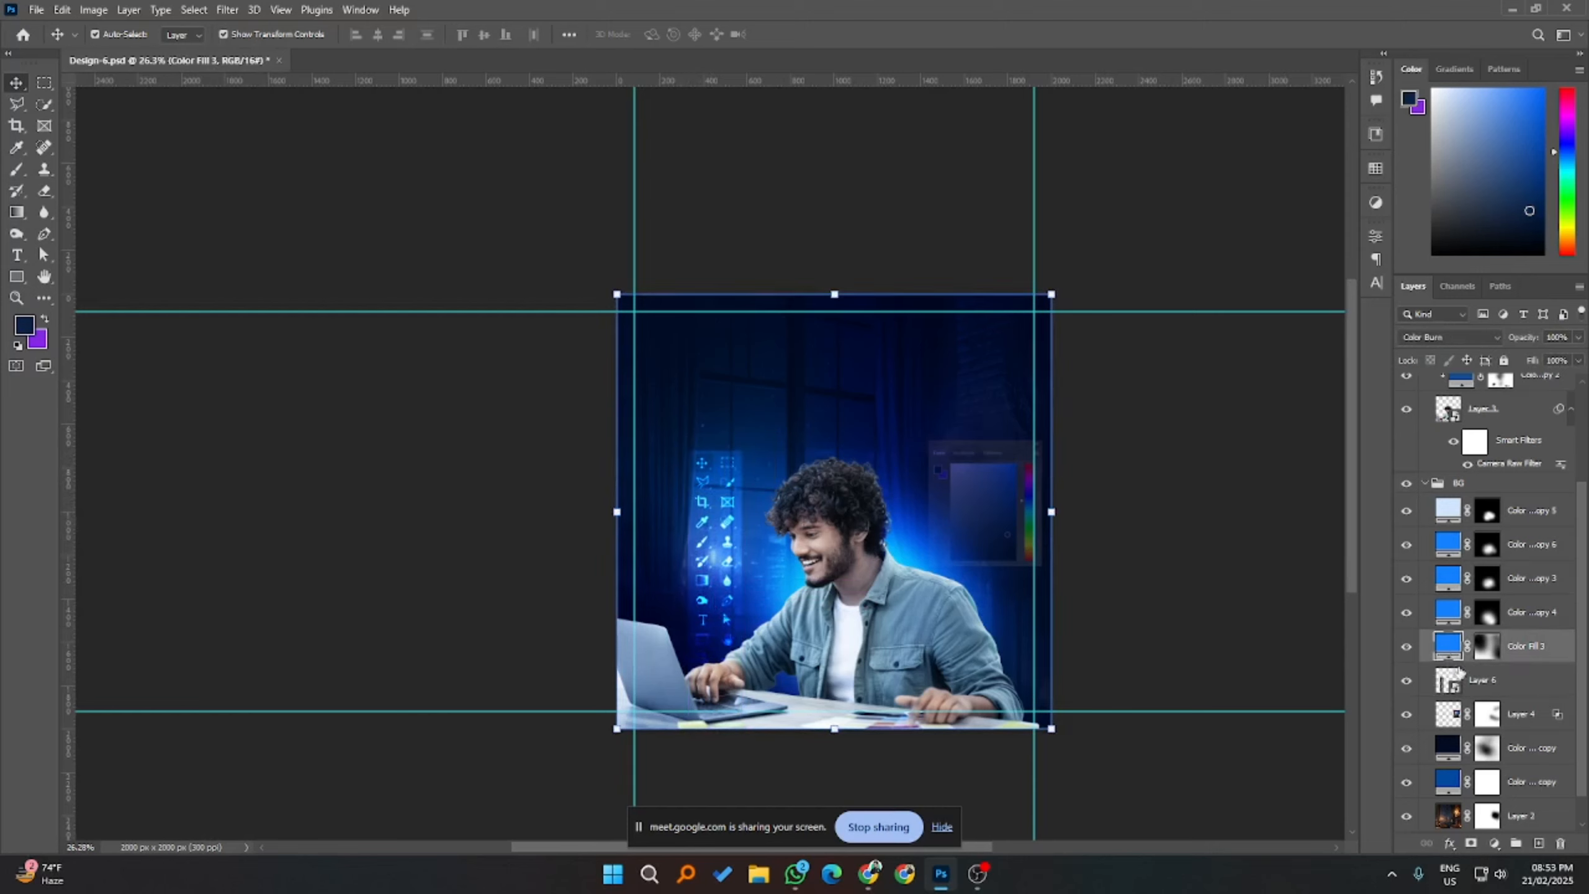
pyautogui.click(1515, 707)
pyautogui.moveTo(1026, 435); pyautogui.dragTo(1051, 418)
pyautogui.moveTo(970, 487); pyautogui.dragTo(982, 493)
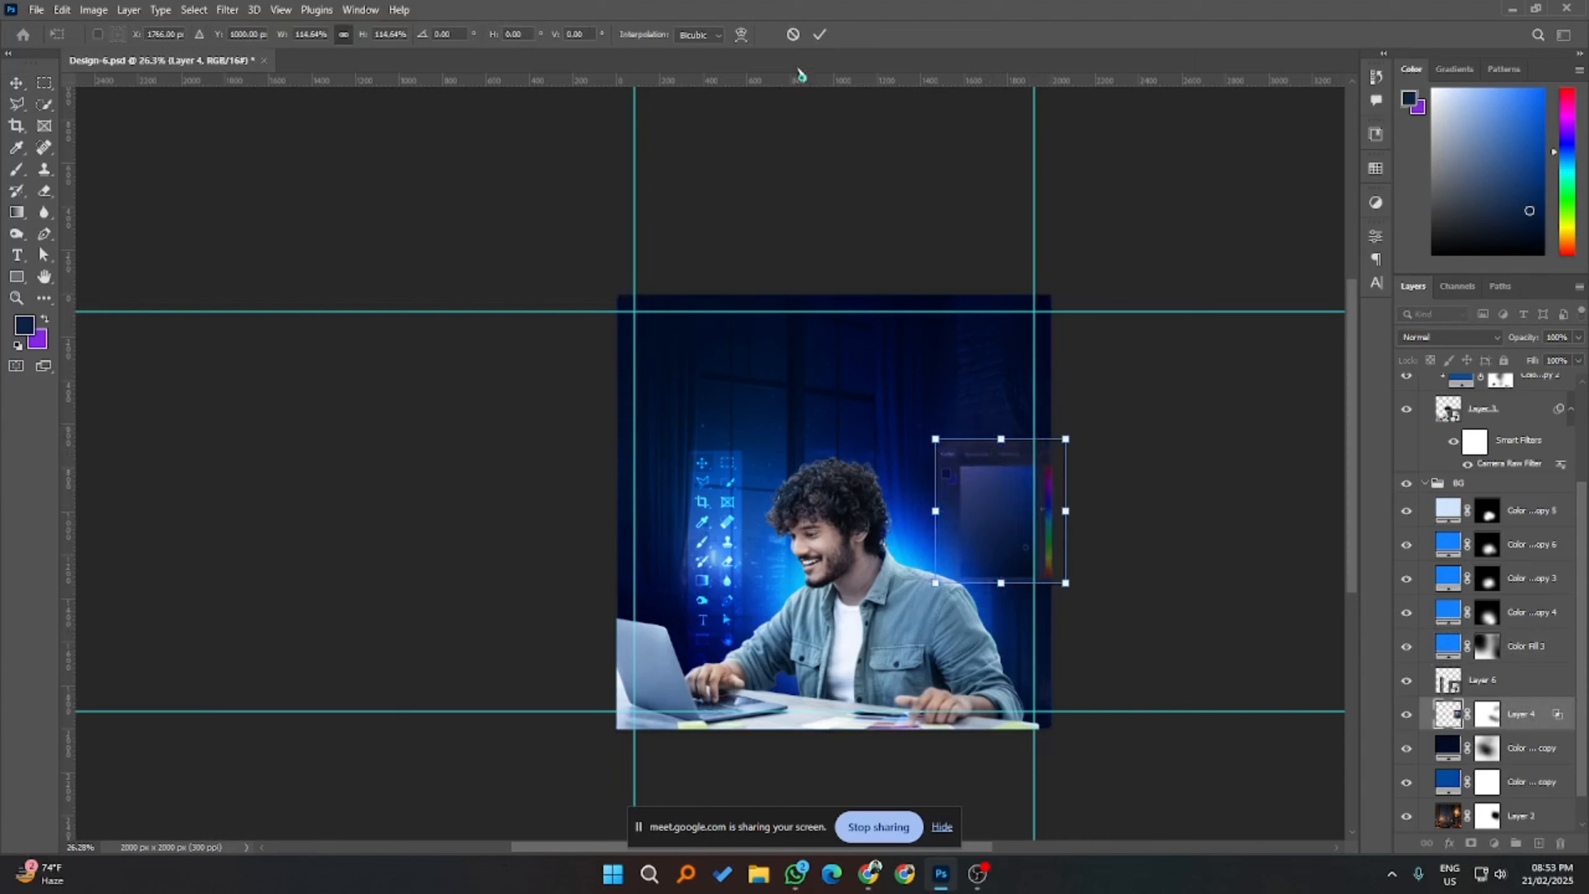
pyautogui.click(819, 34)
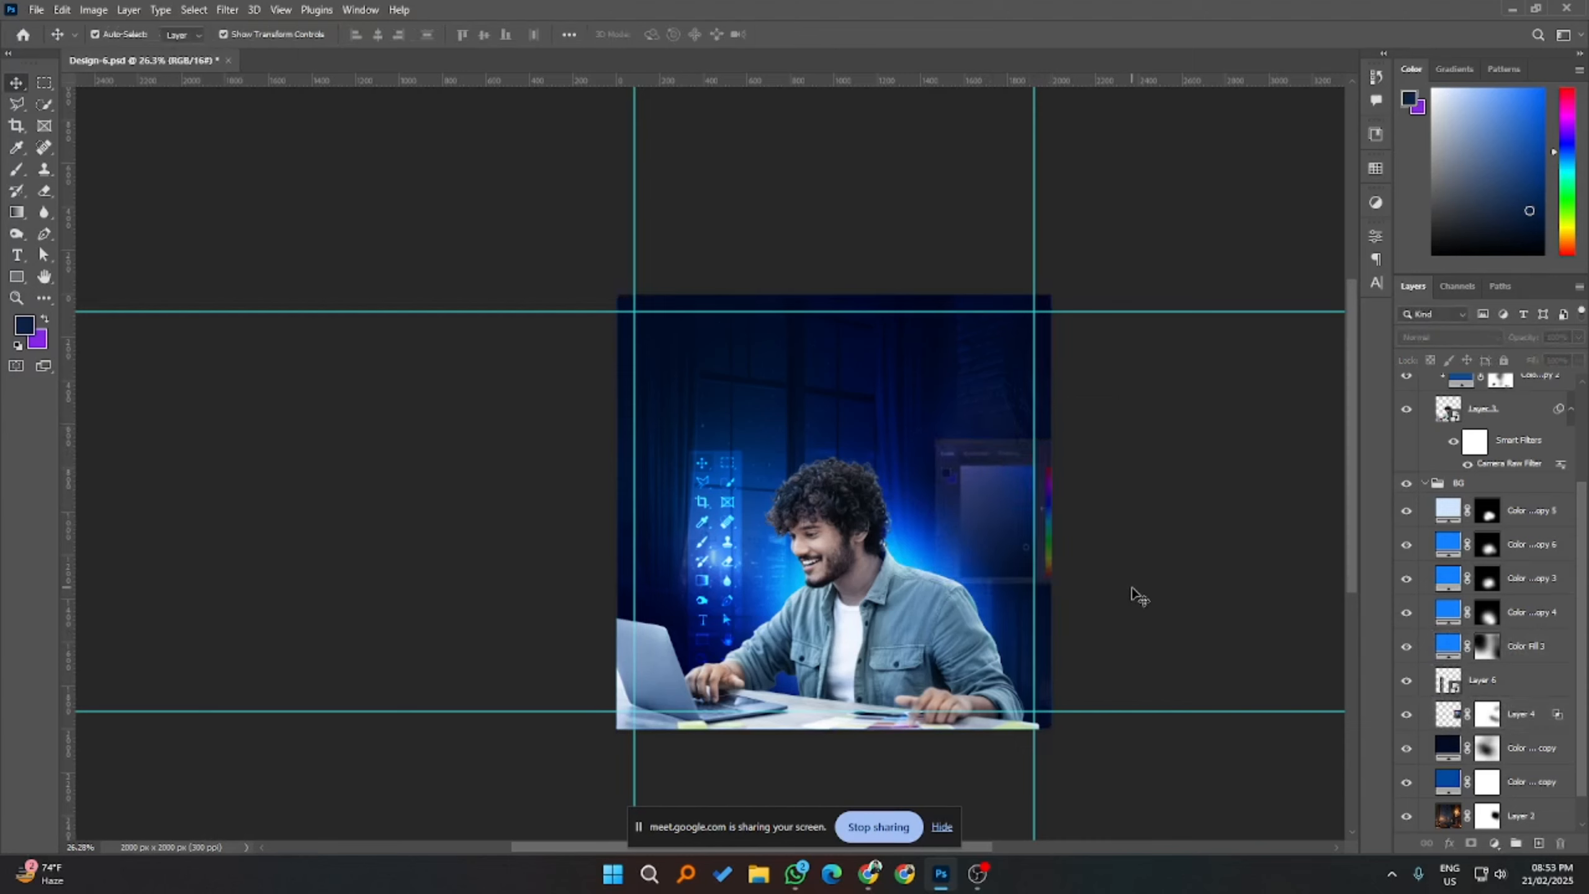
pyautogui.click(1017, 571)
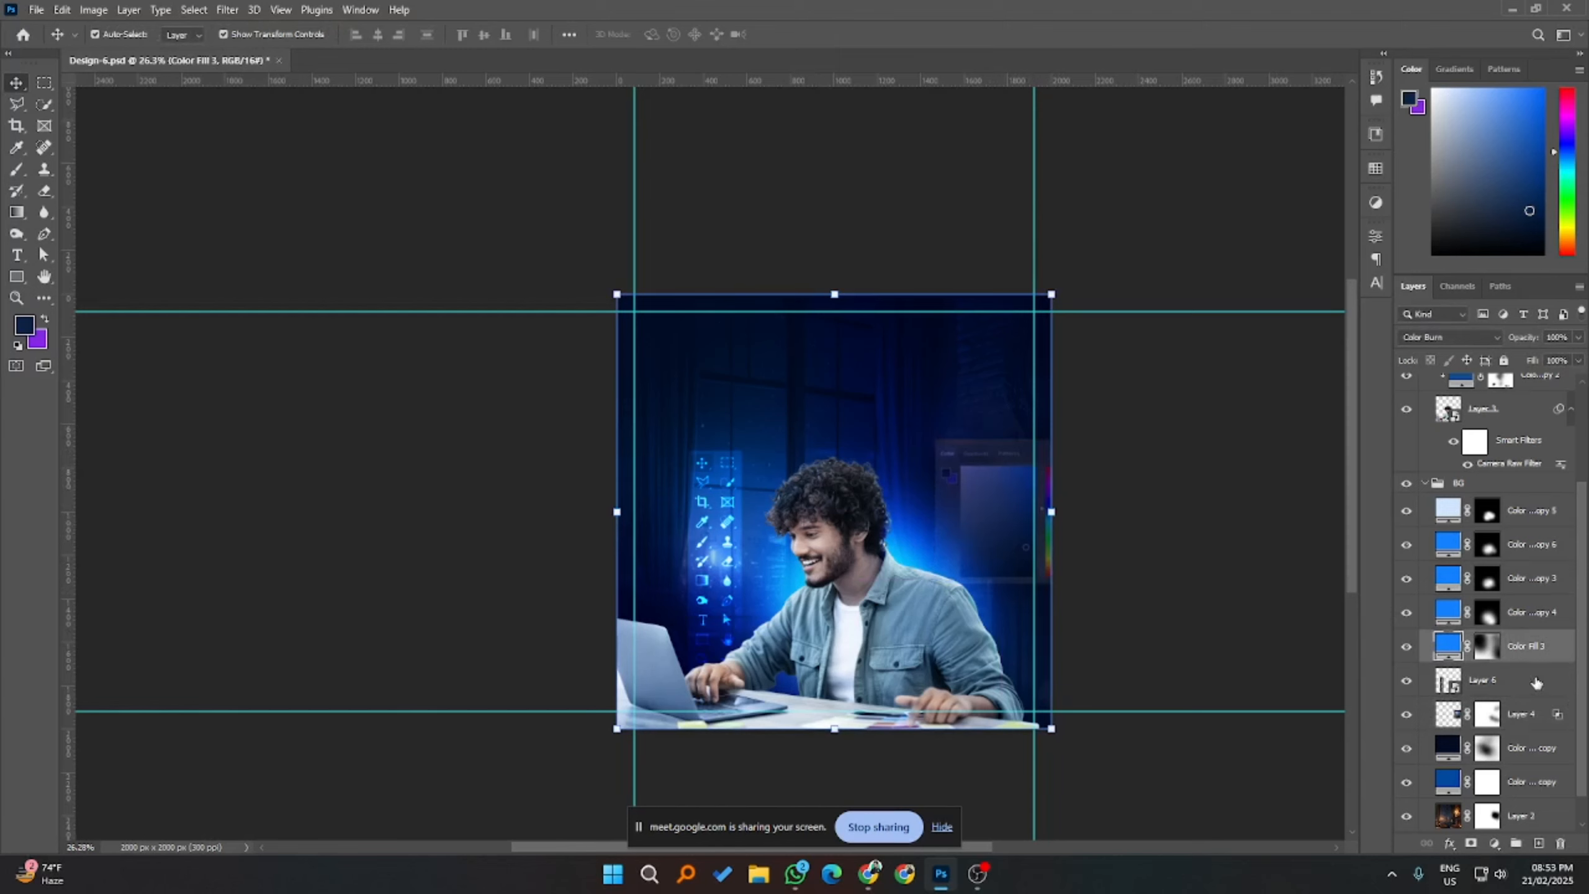
pyautogui.click(1536, 715)
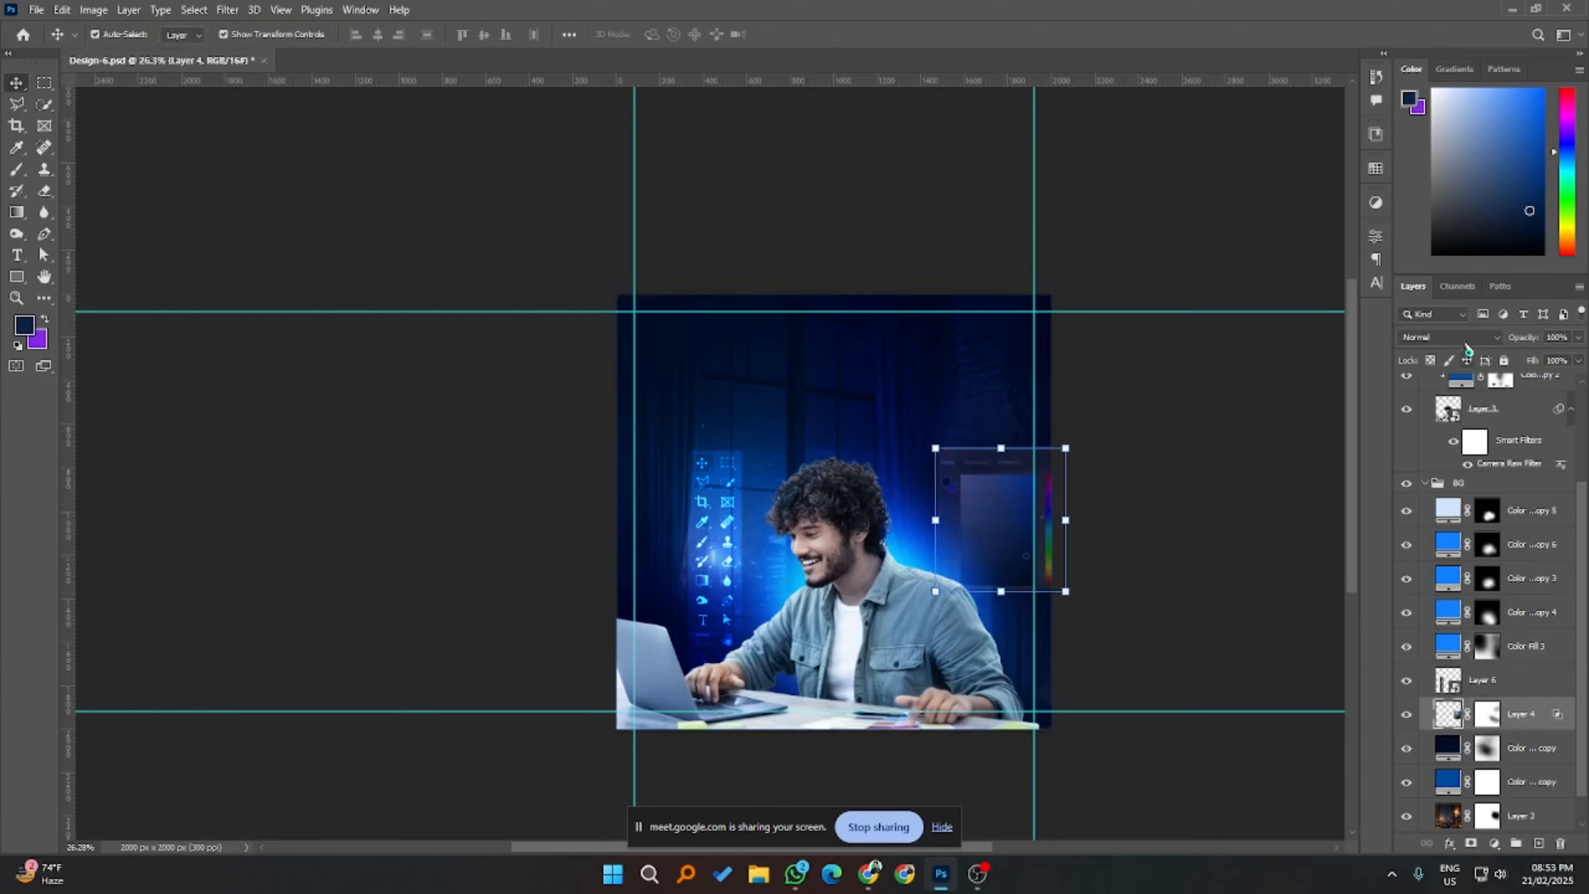
# - Try a duplicate of Layer 4 in Color Dodge mode over the Color panel image, and delete the copy
pyautogui.hotkey('ctrl', 'j')
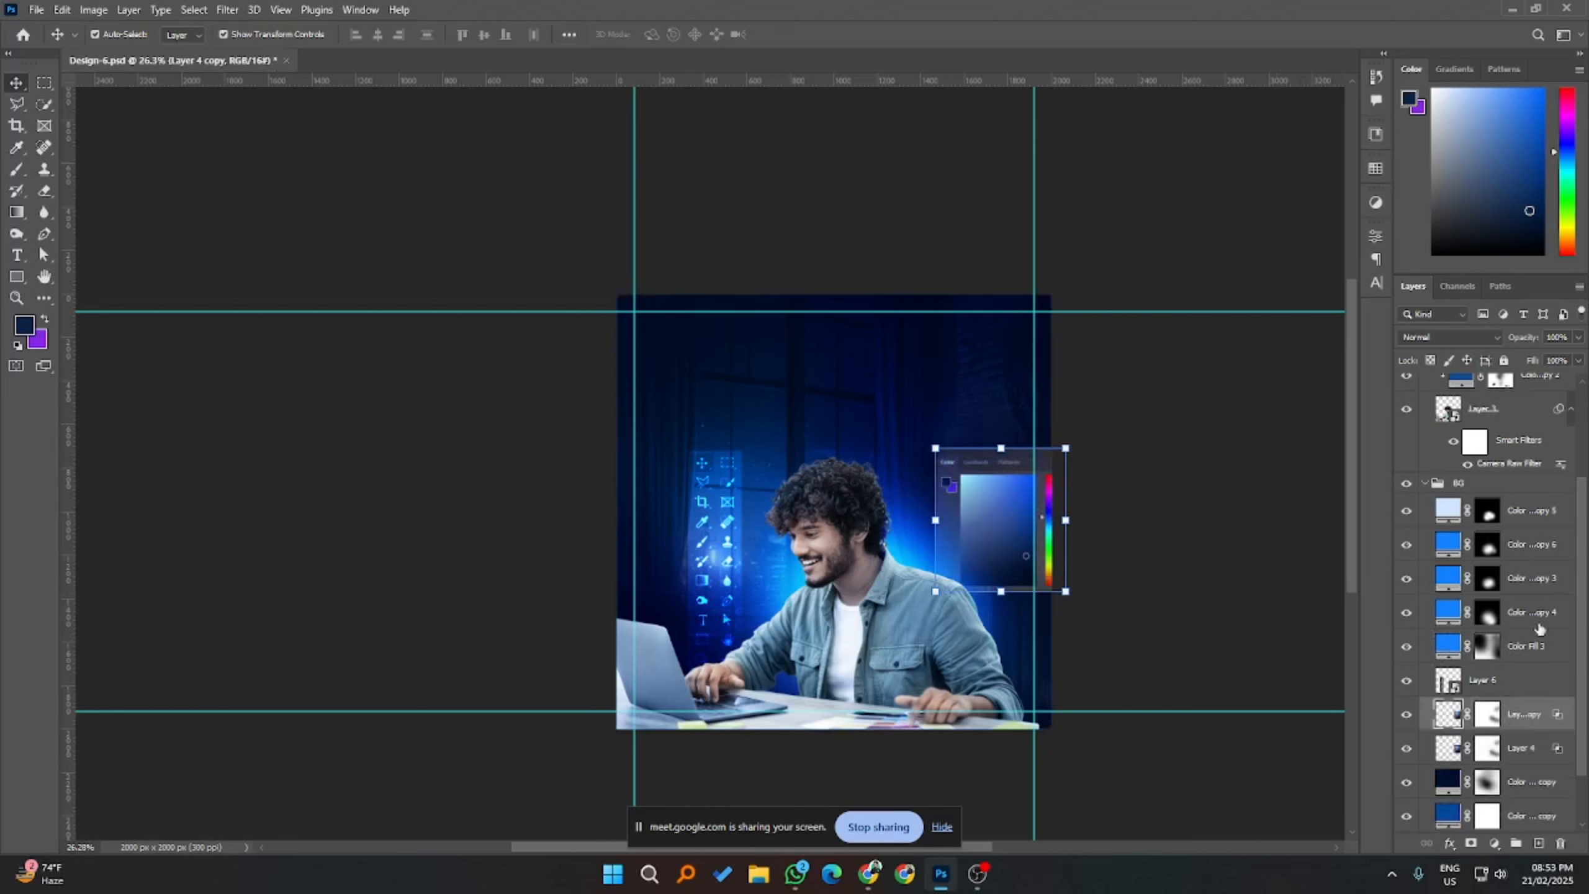
pyautogui.click(1449, 337)
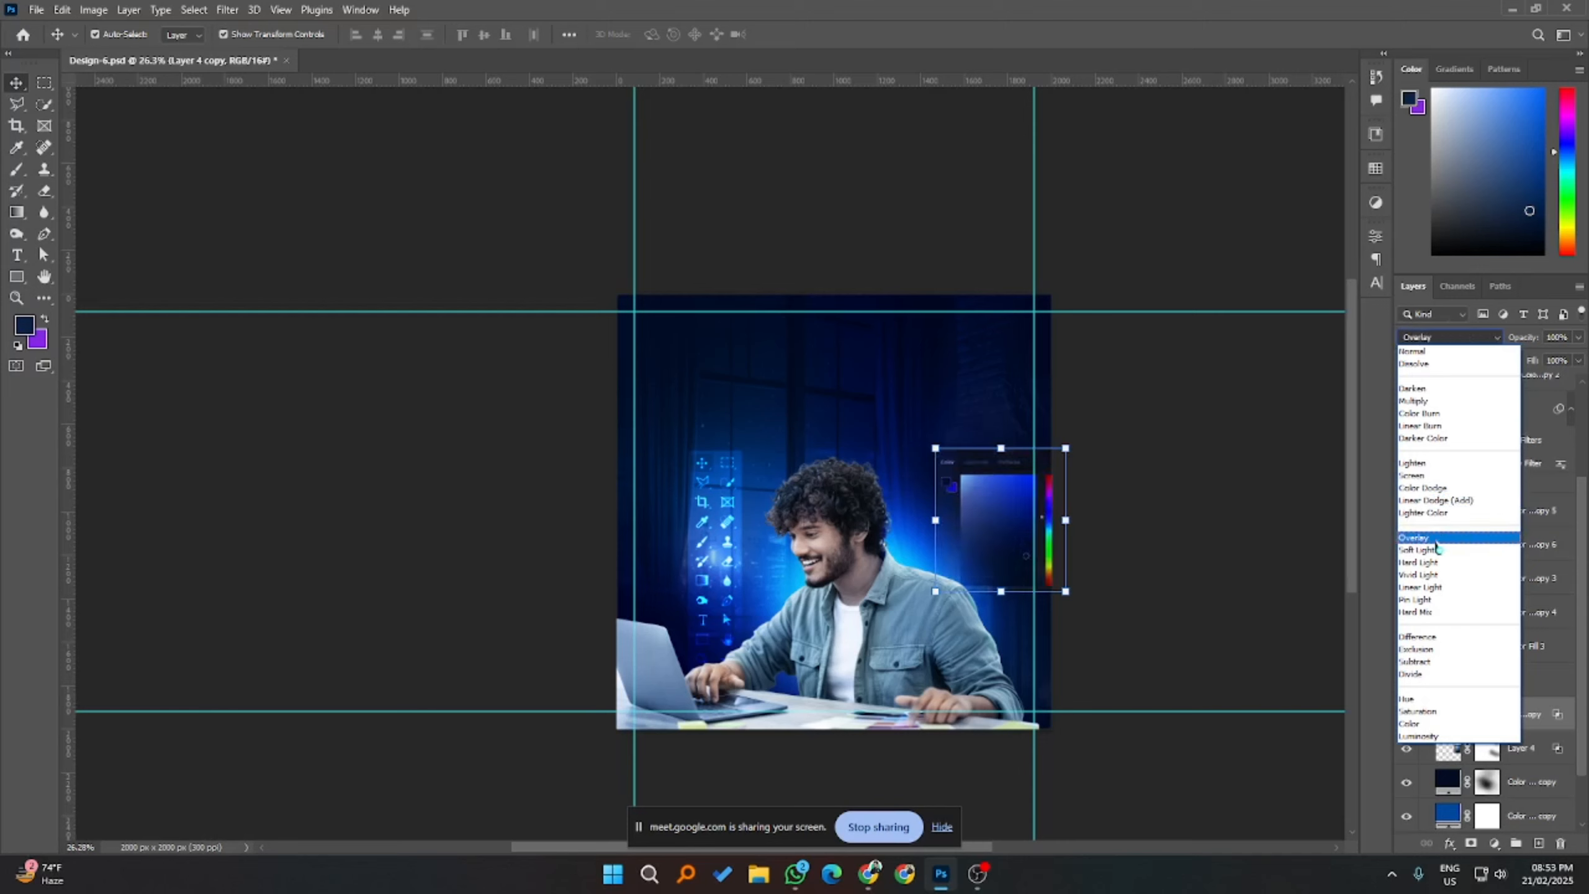
pyautogui.click(1435, 488)
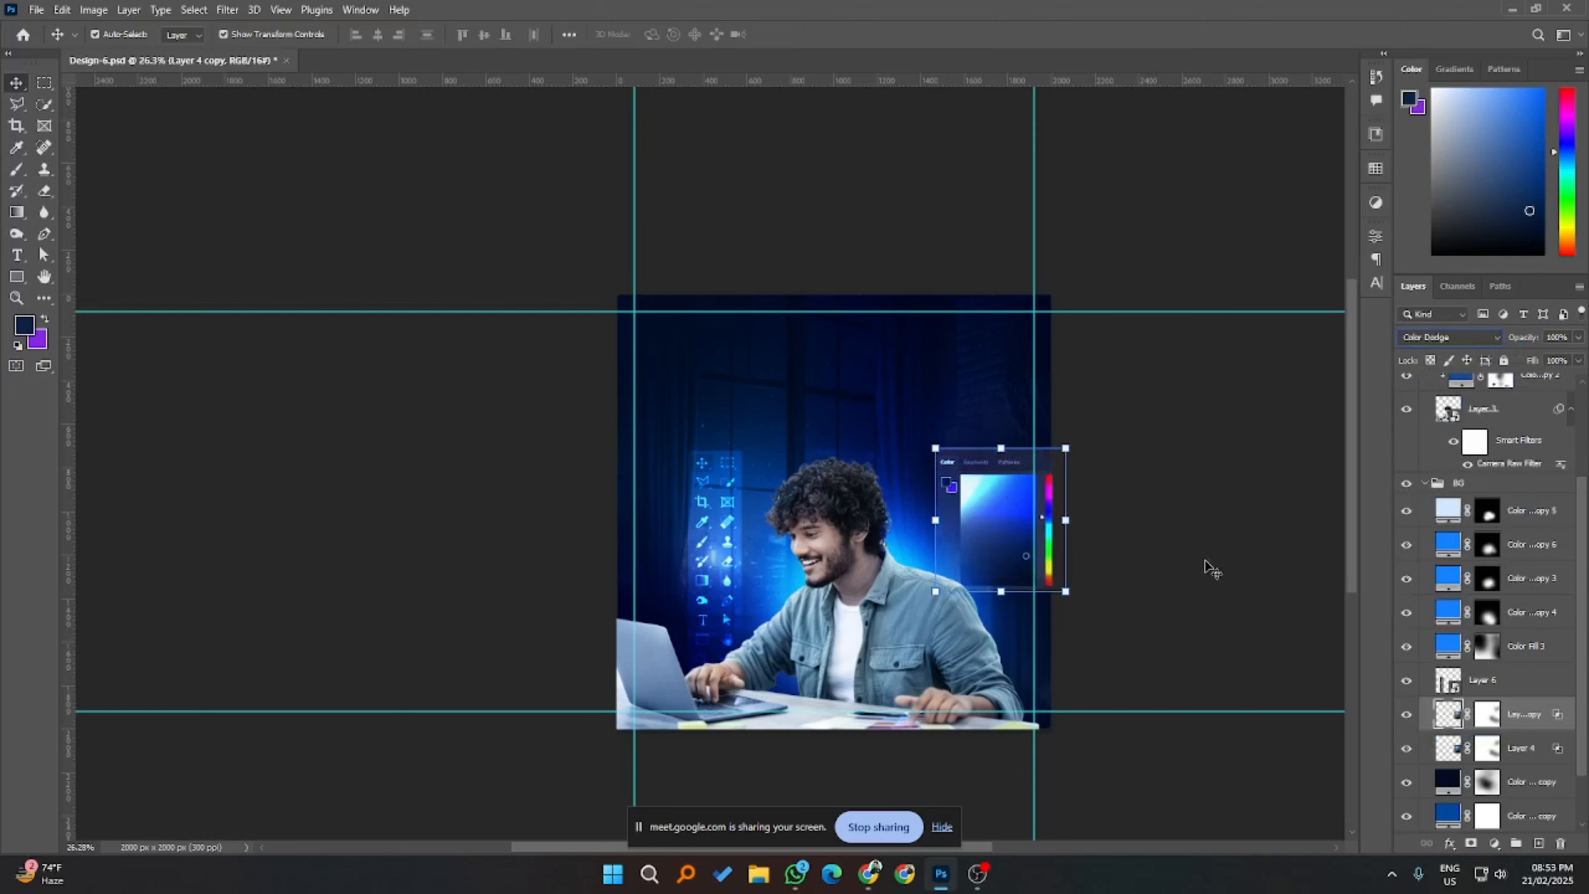
pyautogui.click(1207, 570)
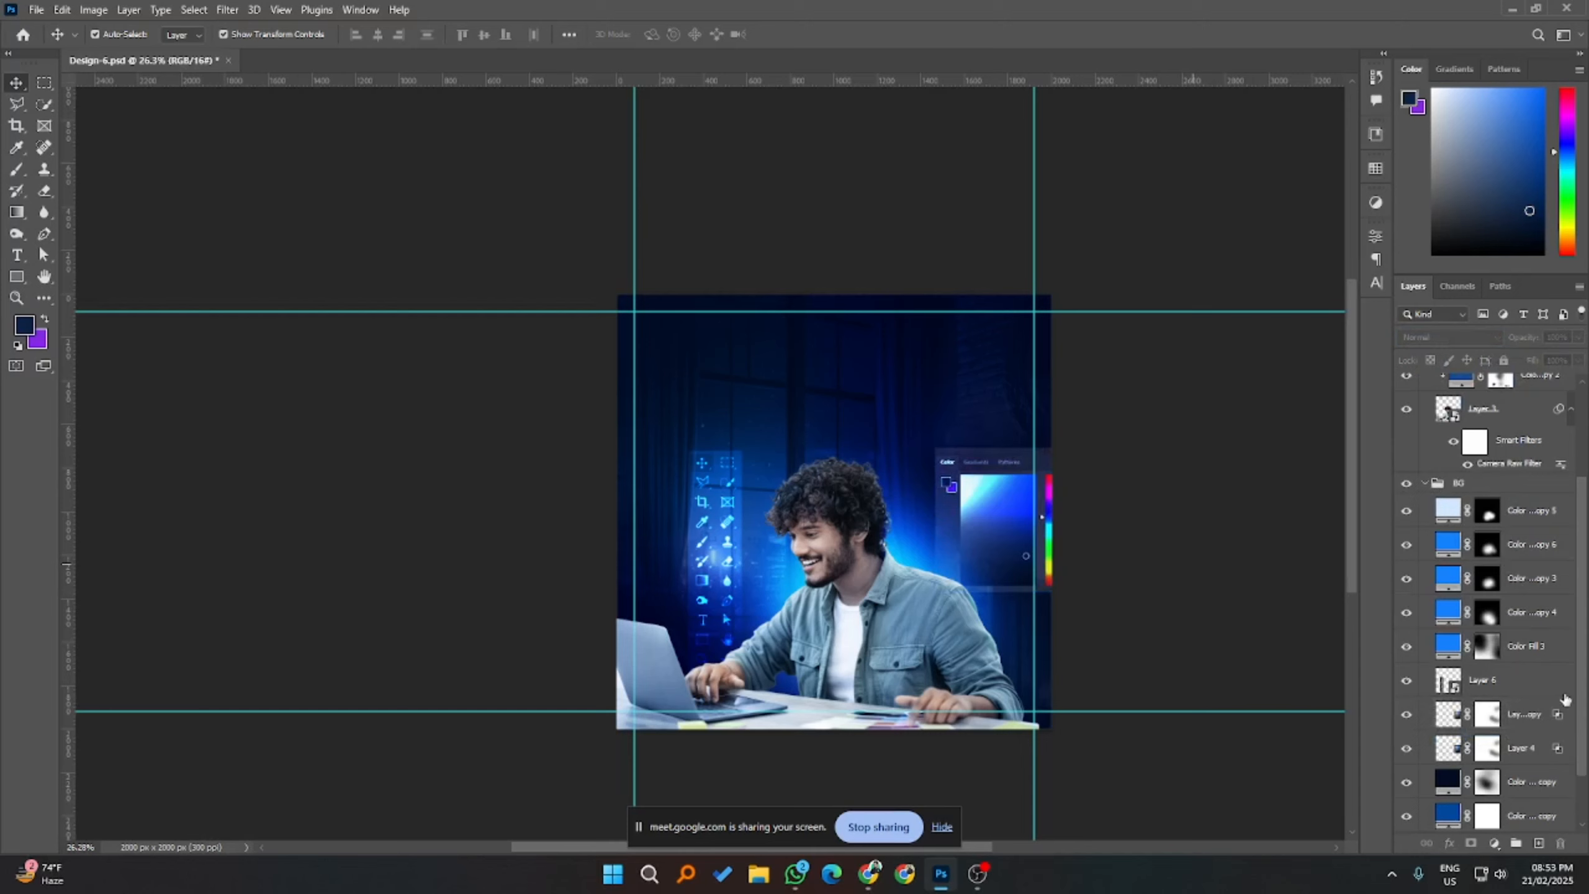
pyautogui.click(1540, 717)
pyautogui.press('Delete')
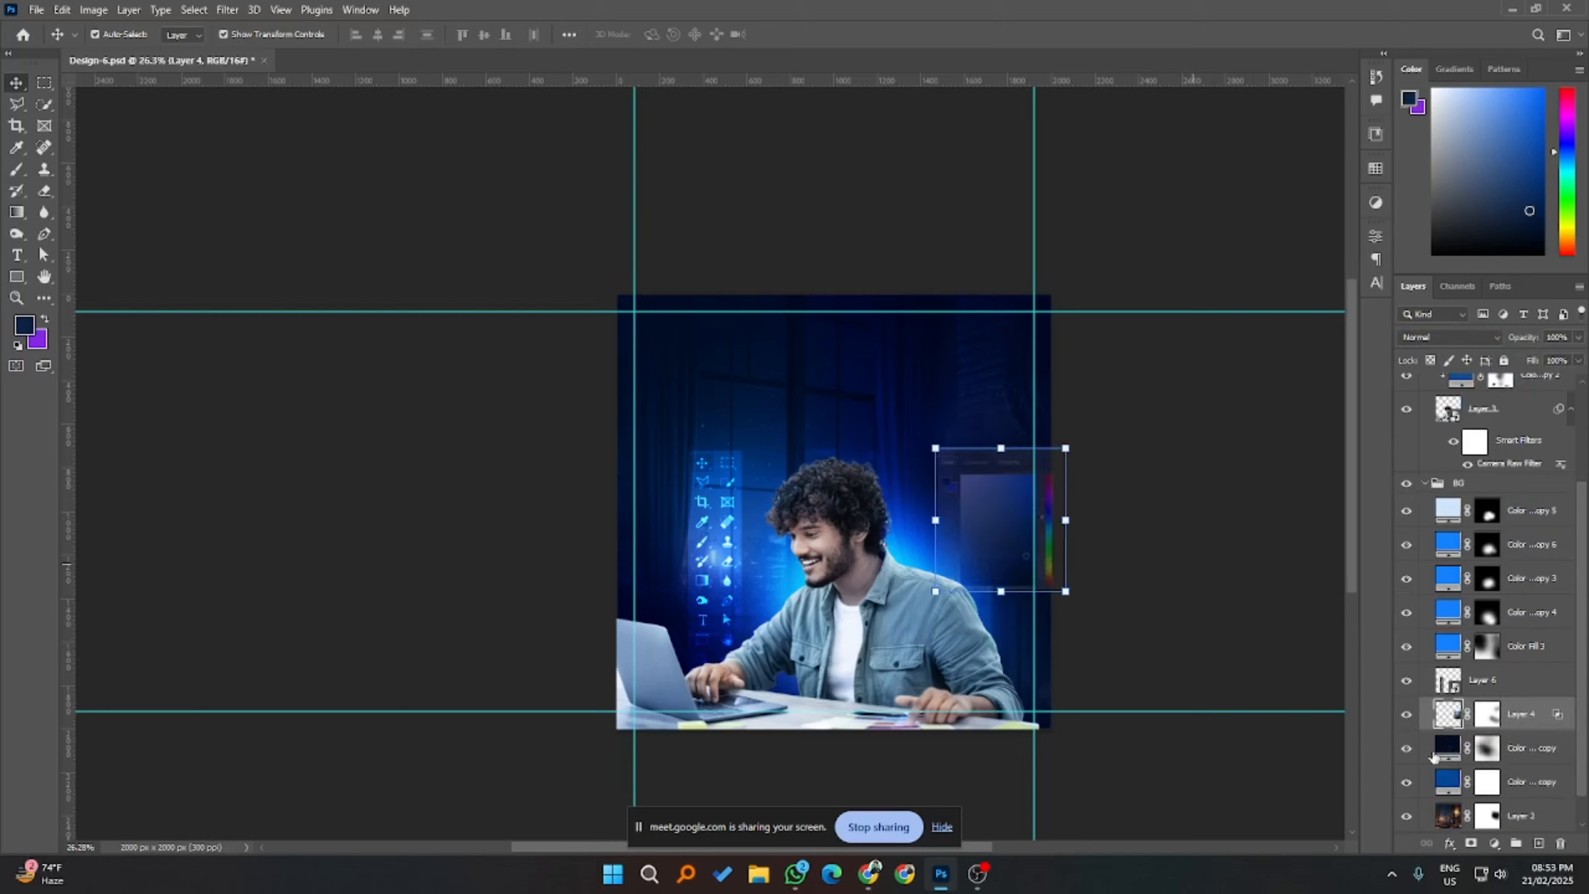
# - Keep Layer 4 in Normal mode and brighten its Color panel image with Levels by lowering the white input level
pyautogui.click(1471, 340)
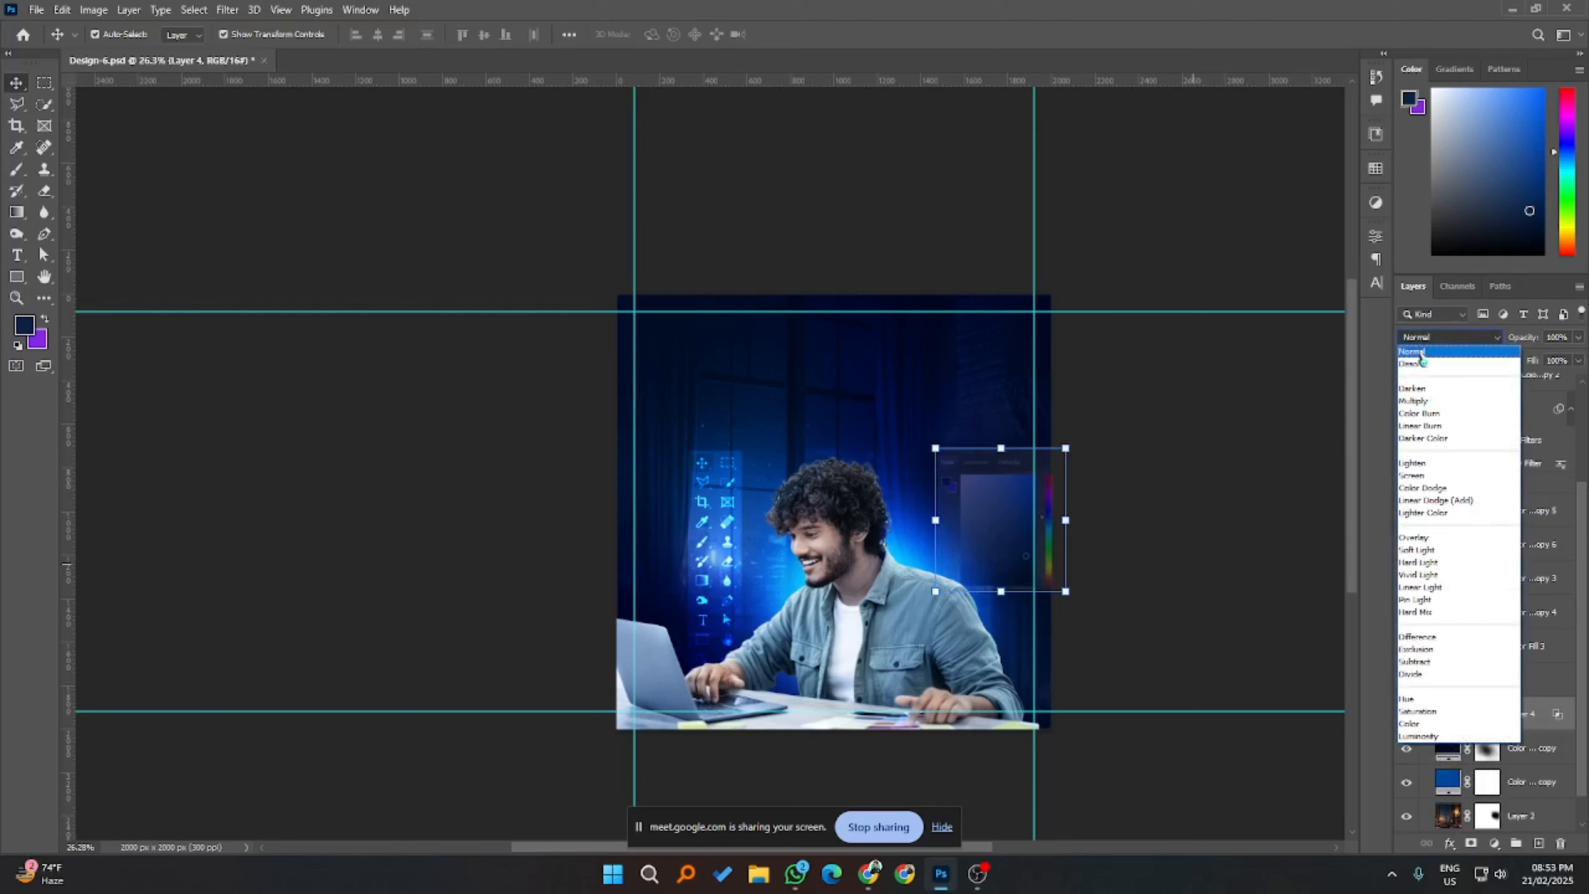
pyautogui.click(1421, 355)
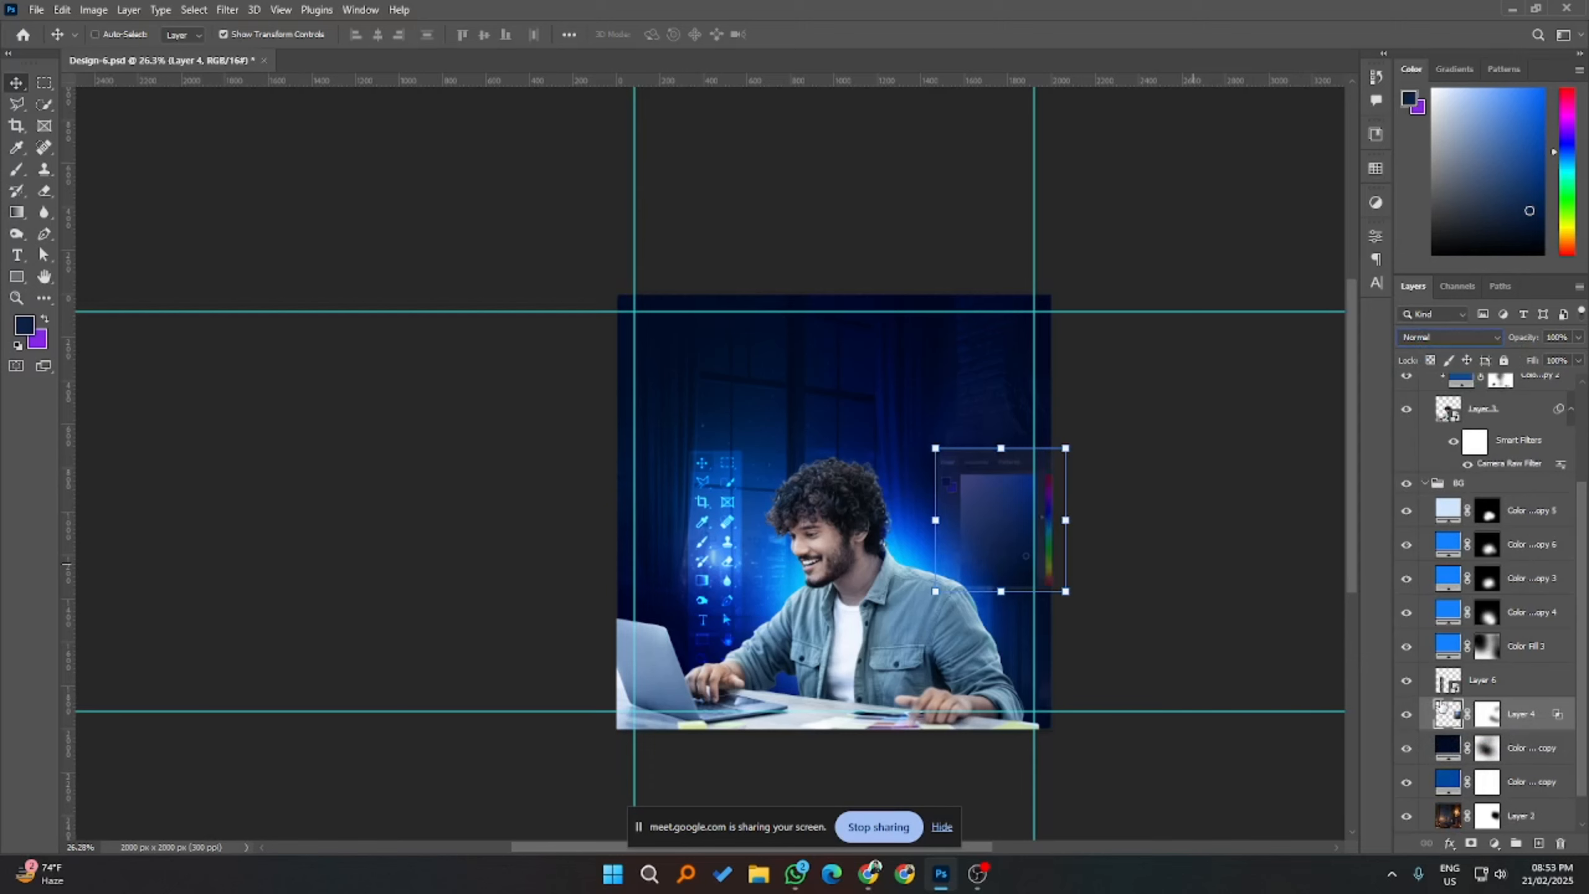
pyautogui.hotkey('ctrl', 'l')
pyautogui.moveTo(1098, 175); pyautogui.dragTo(1234, 145)
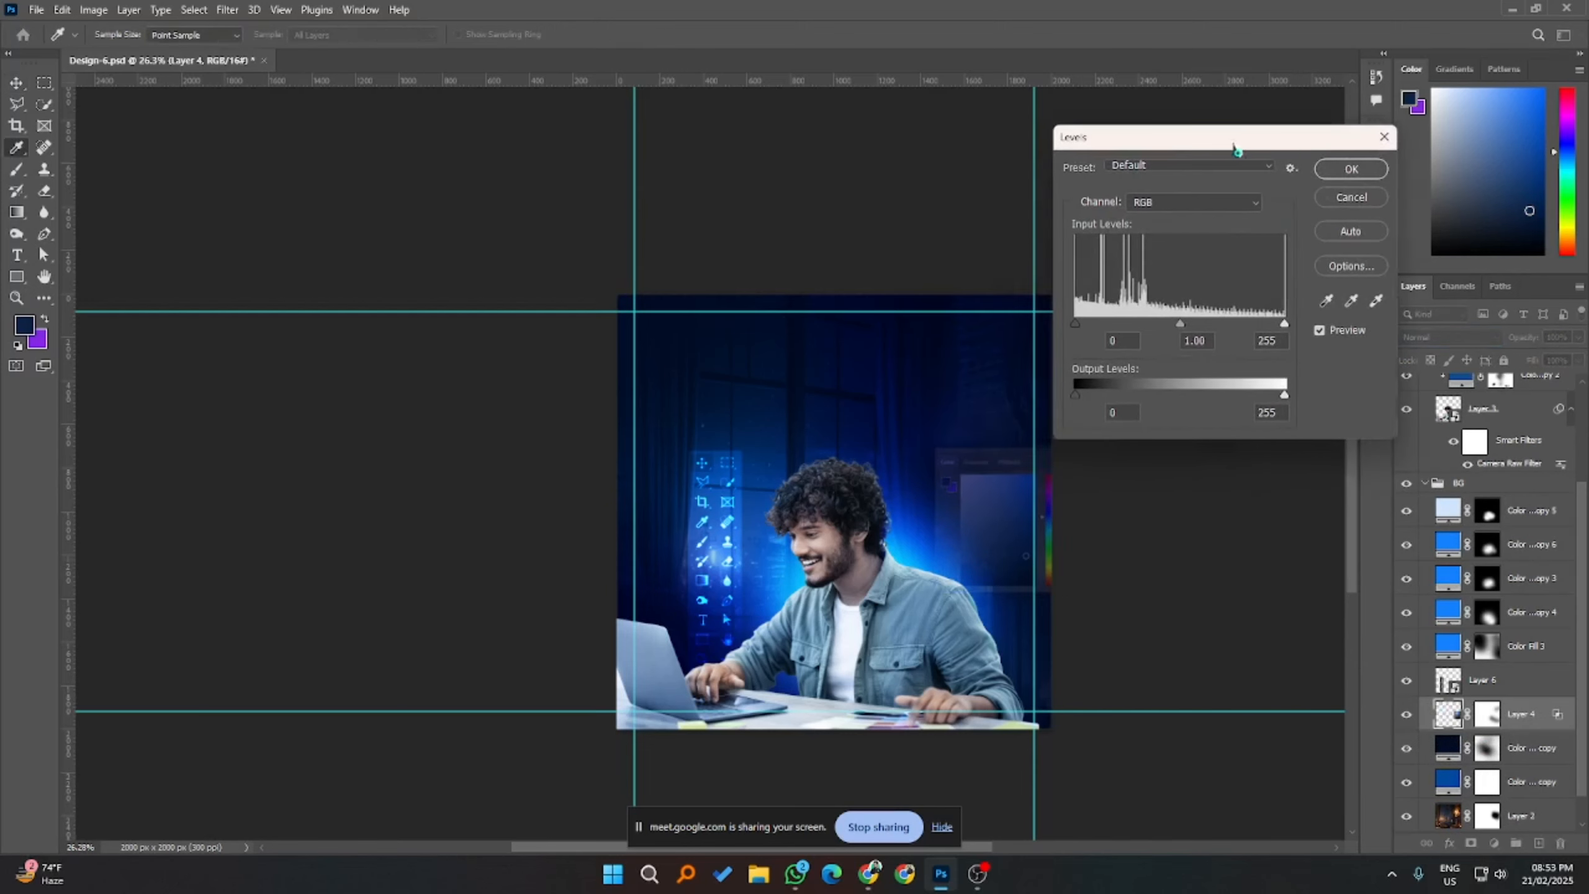
pyautogui.moveTo(1286, 326); pyautogui.dragTo(1176, 330)
pyautogui.click(1350, 169)
pyautogui.click(1280, 686)
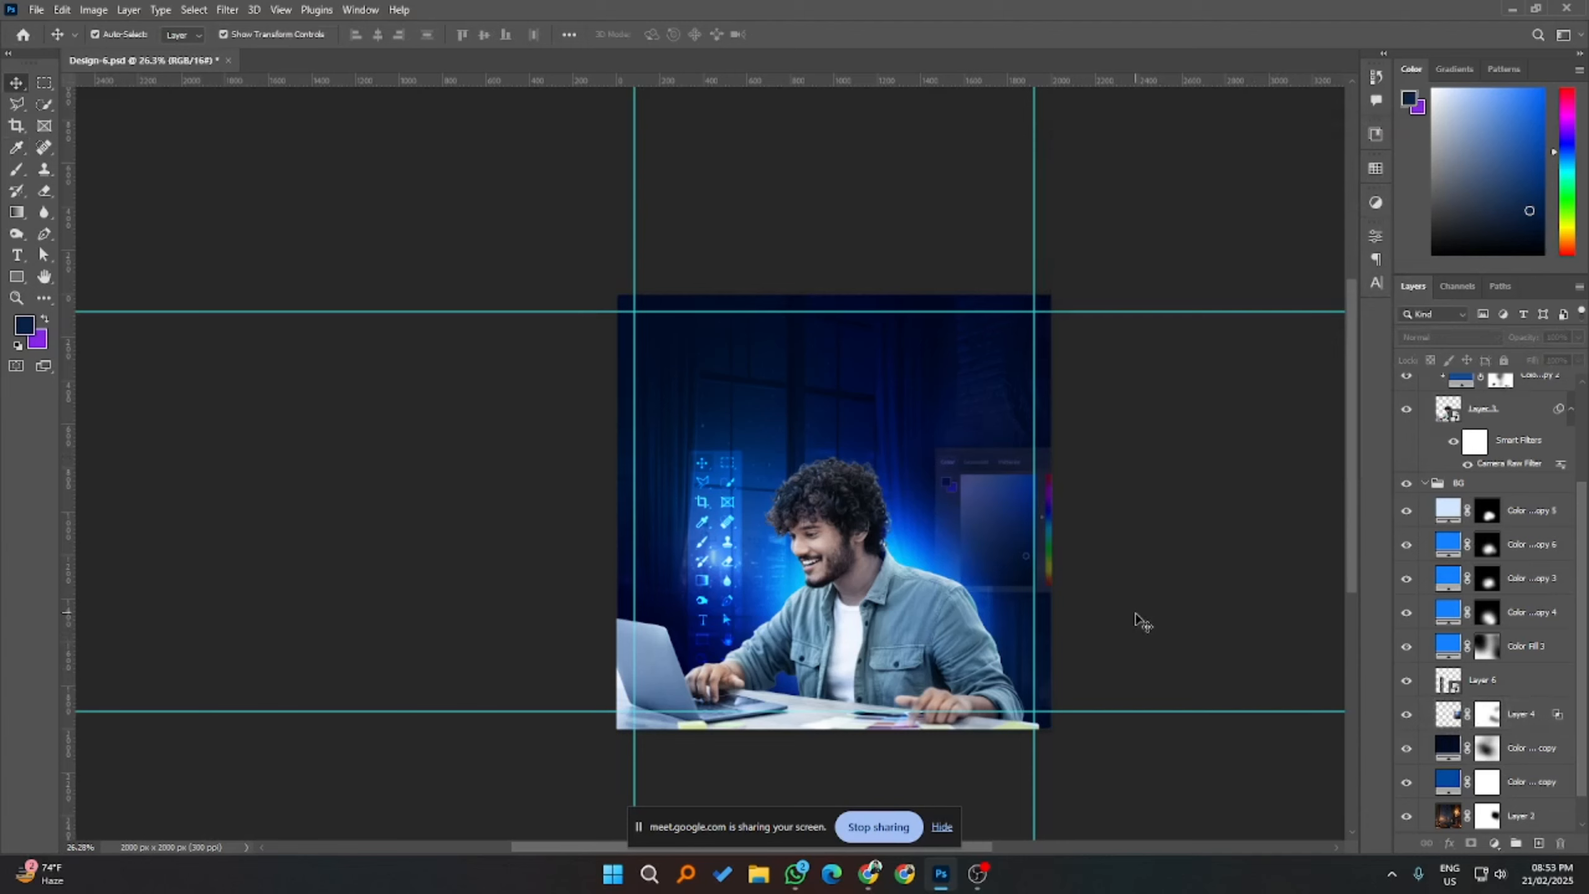
# - Lower the opacity of the Layer 6 toolbar image slightly and deselect all layers
pyautogui.click(720, 501)
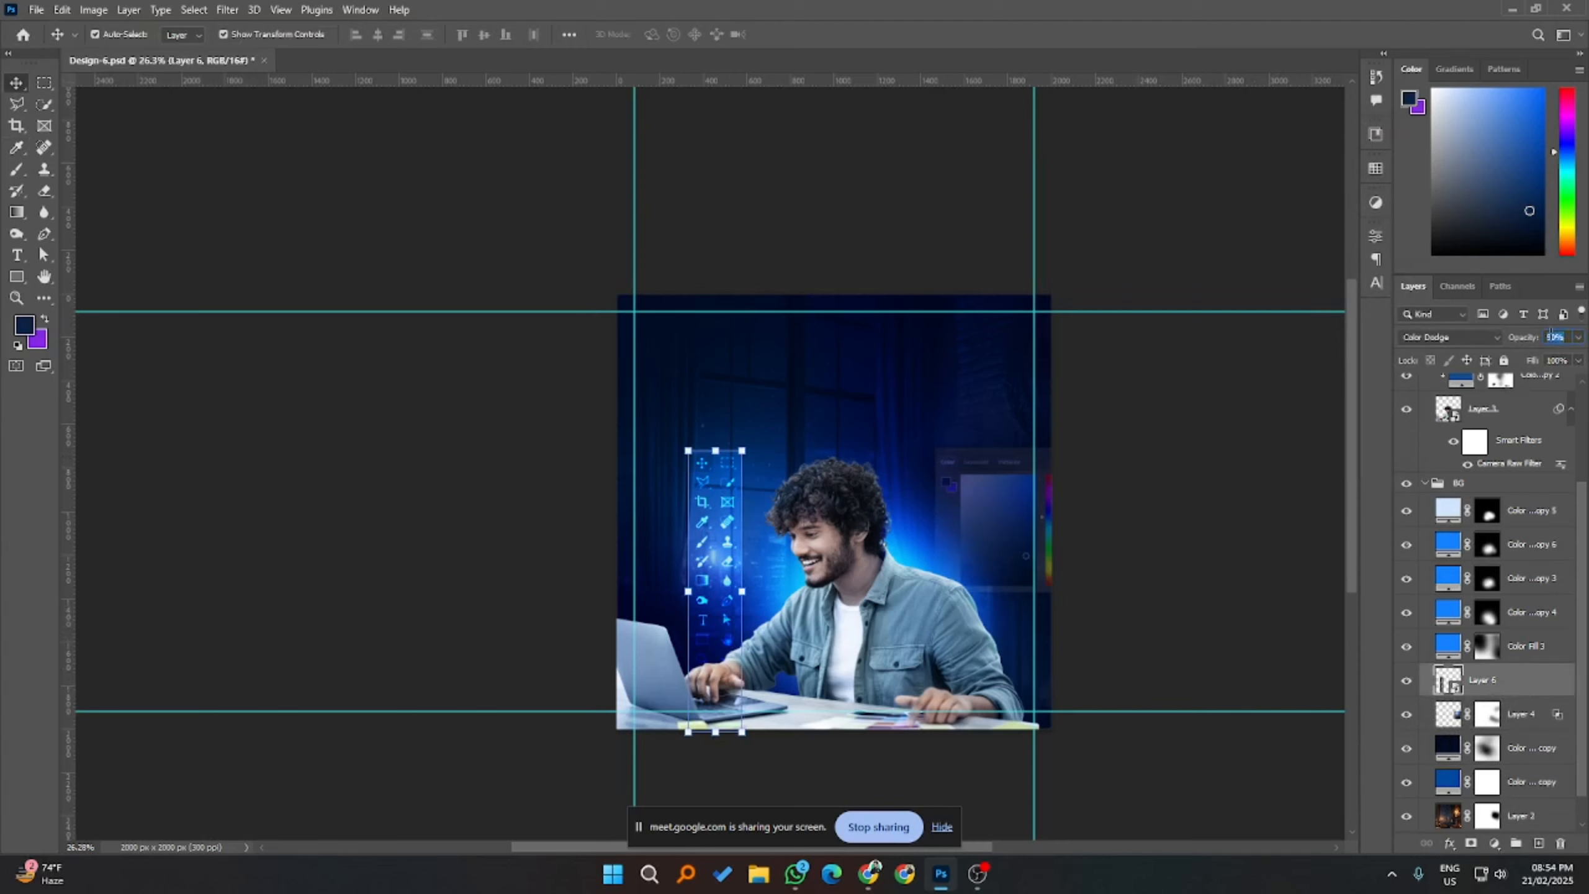
pyautogui.click(1219, 478)
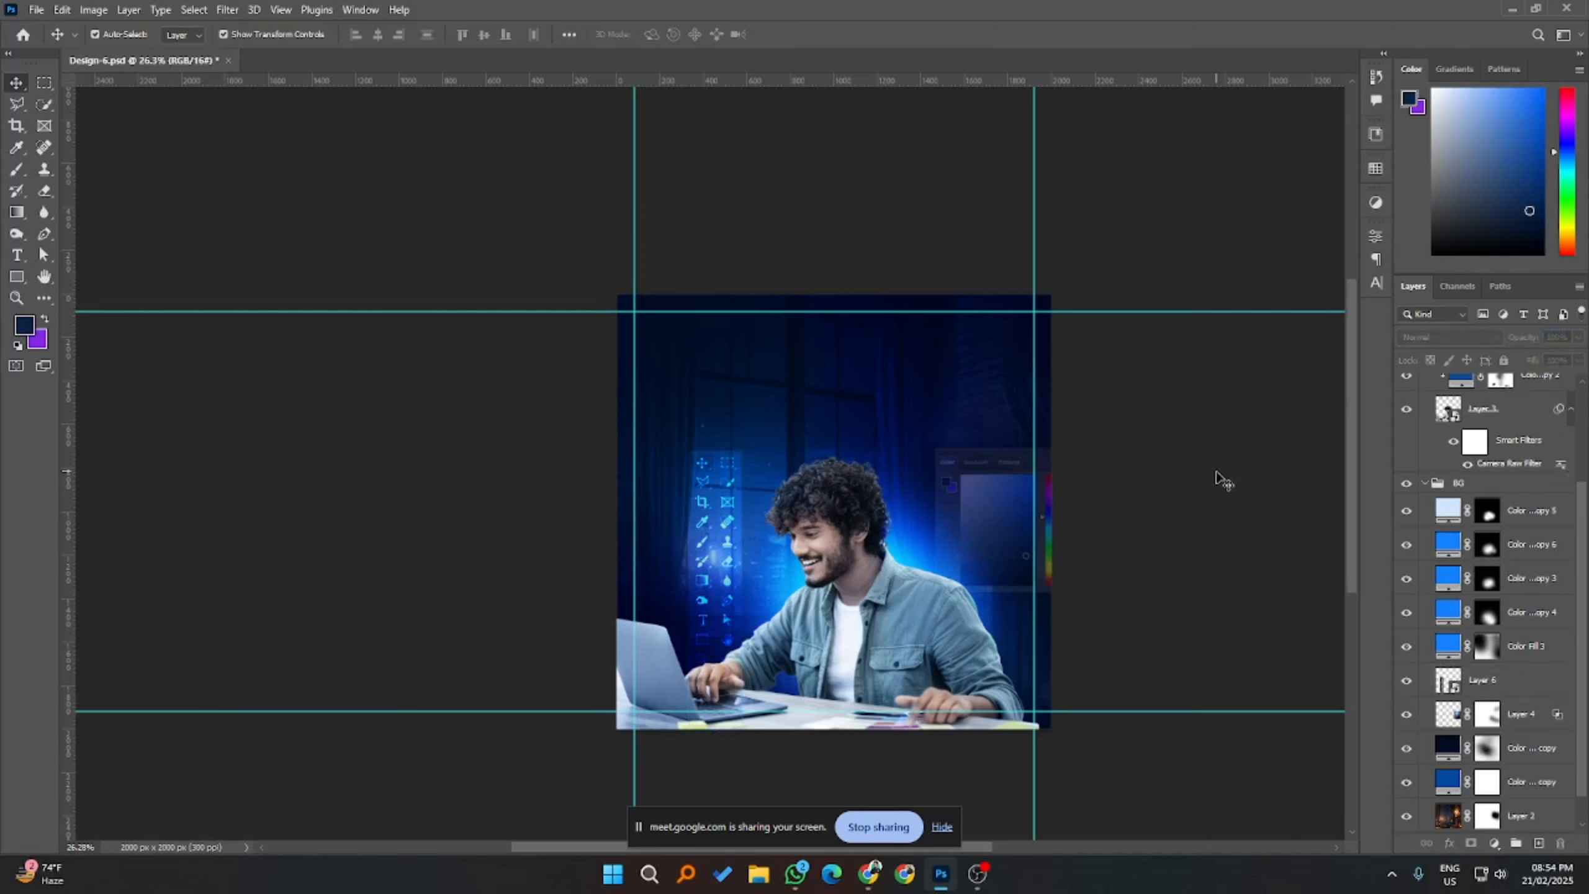
pyautogui.scroll(-2, 1210, 478)
pyautogui.scroll(2, 1205, 478)
pyautogui.click(1014, 522)
pyautogui.click(1158, 552)
# - Brush white at 59% opacity on the Color Fill 3 copy 5 mask to strengthen the glow behind the man, and save the document
pyautogui.click(1485, 512)
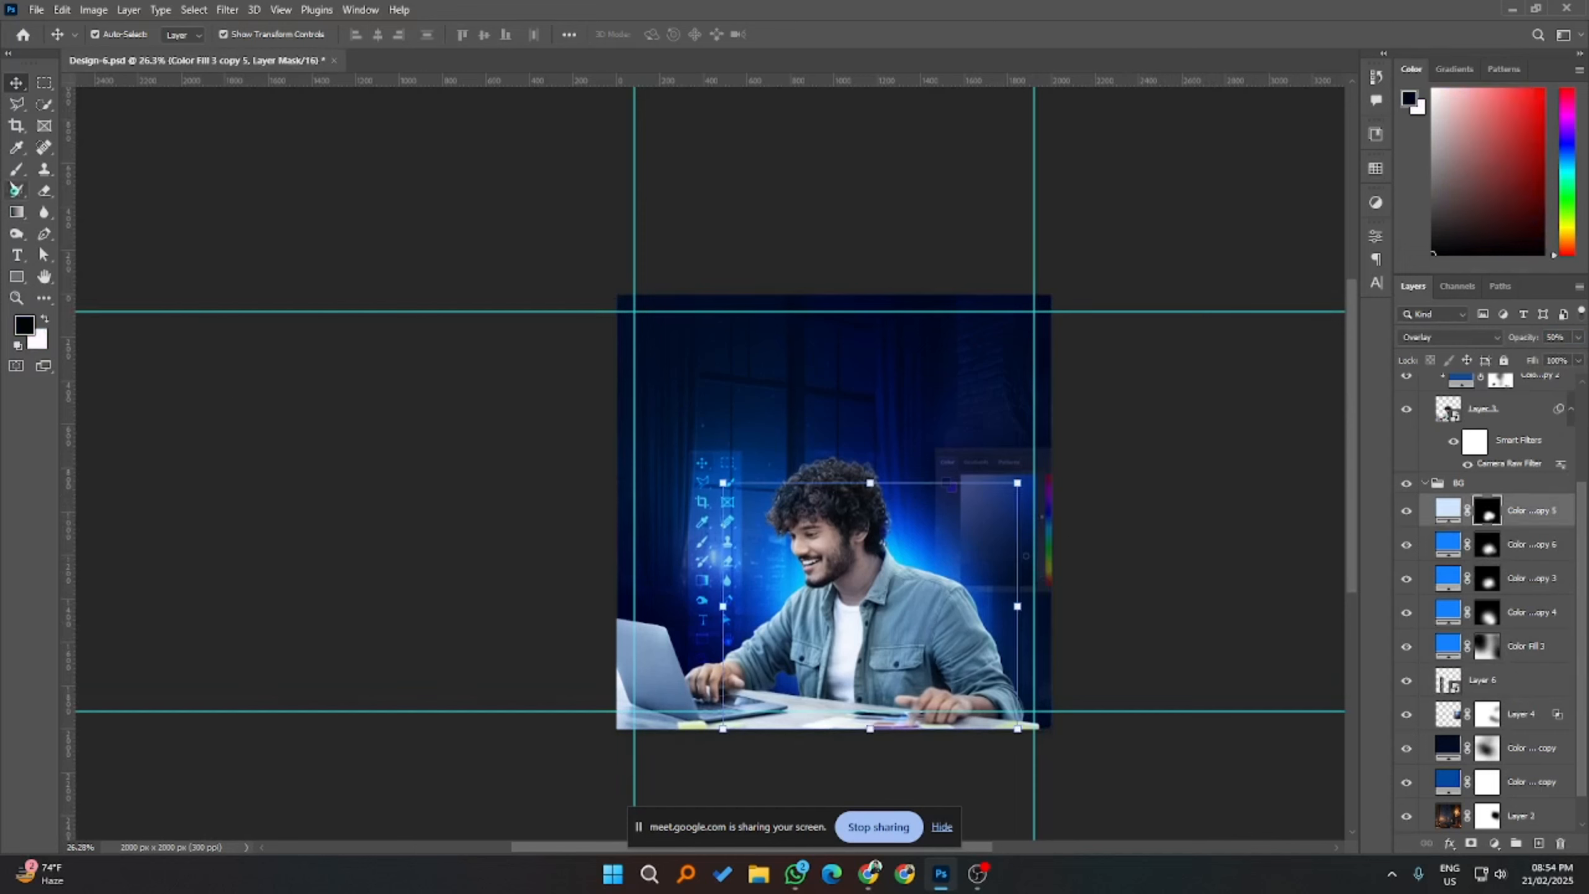
pyautogui.press('b')
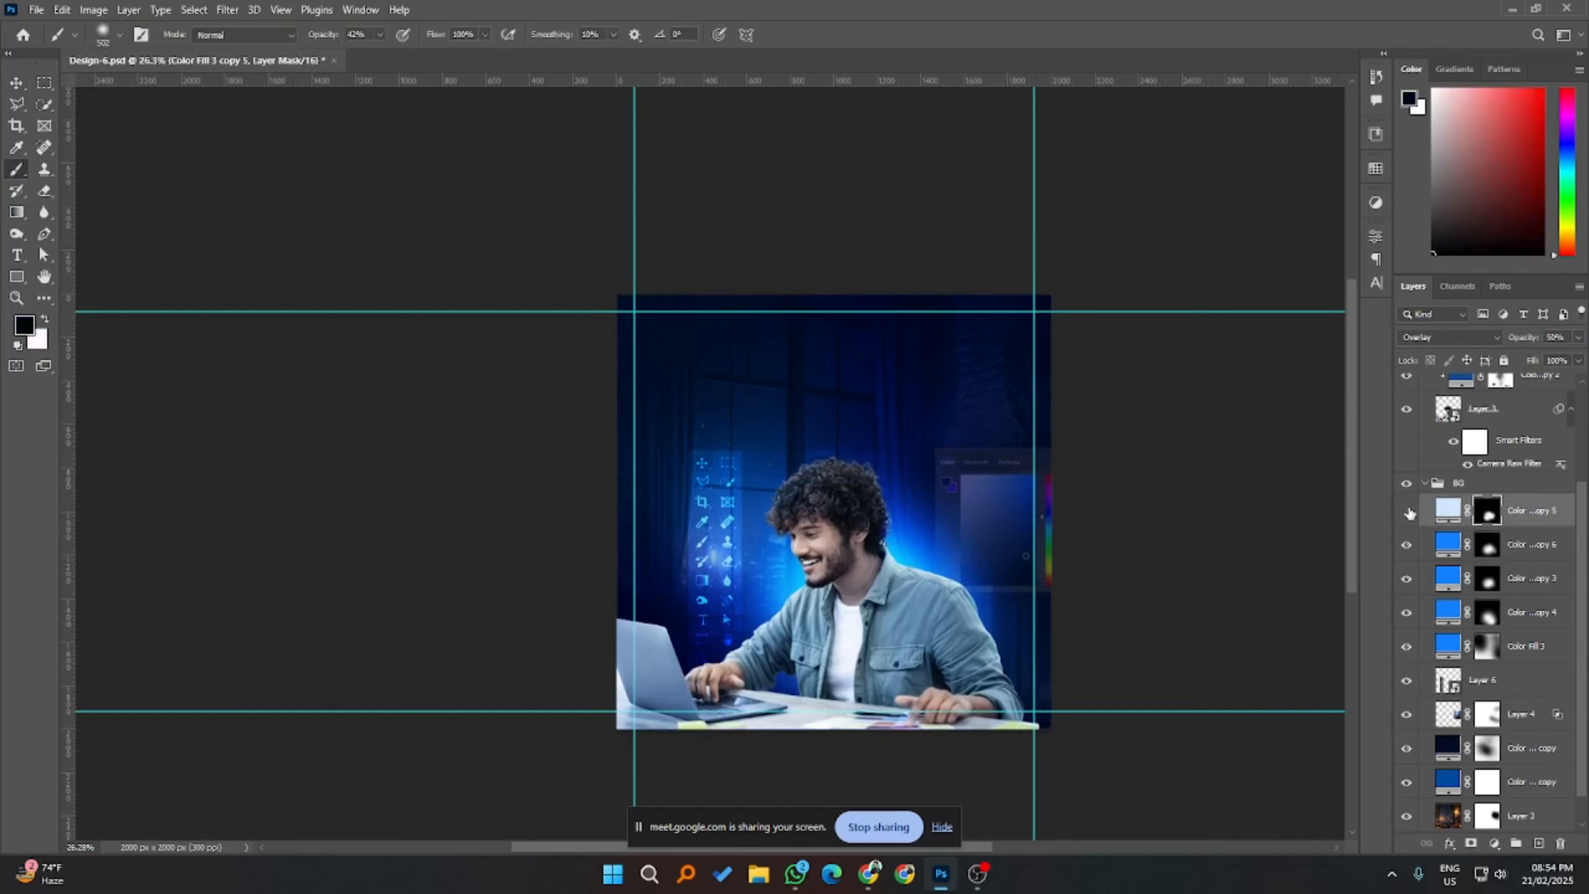
pyautogui.click(45, 319)
pyautogui.click(380, 34)
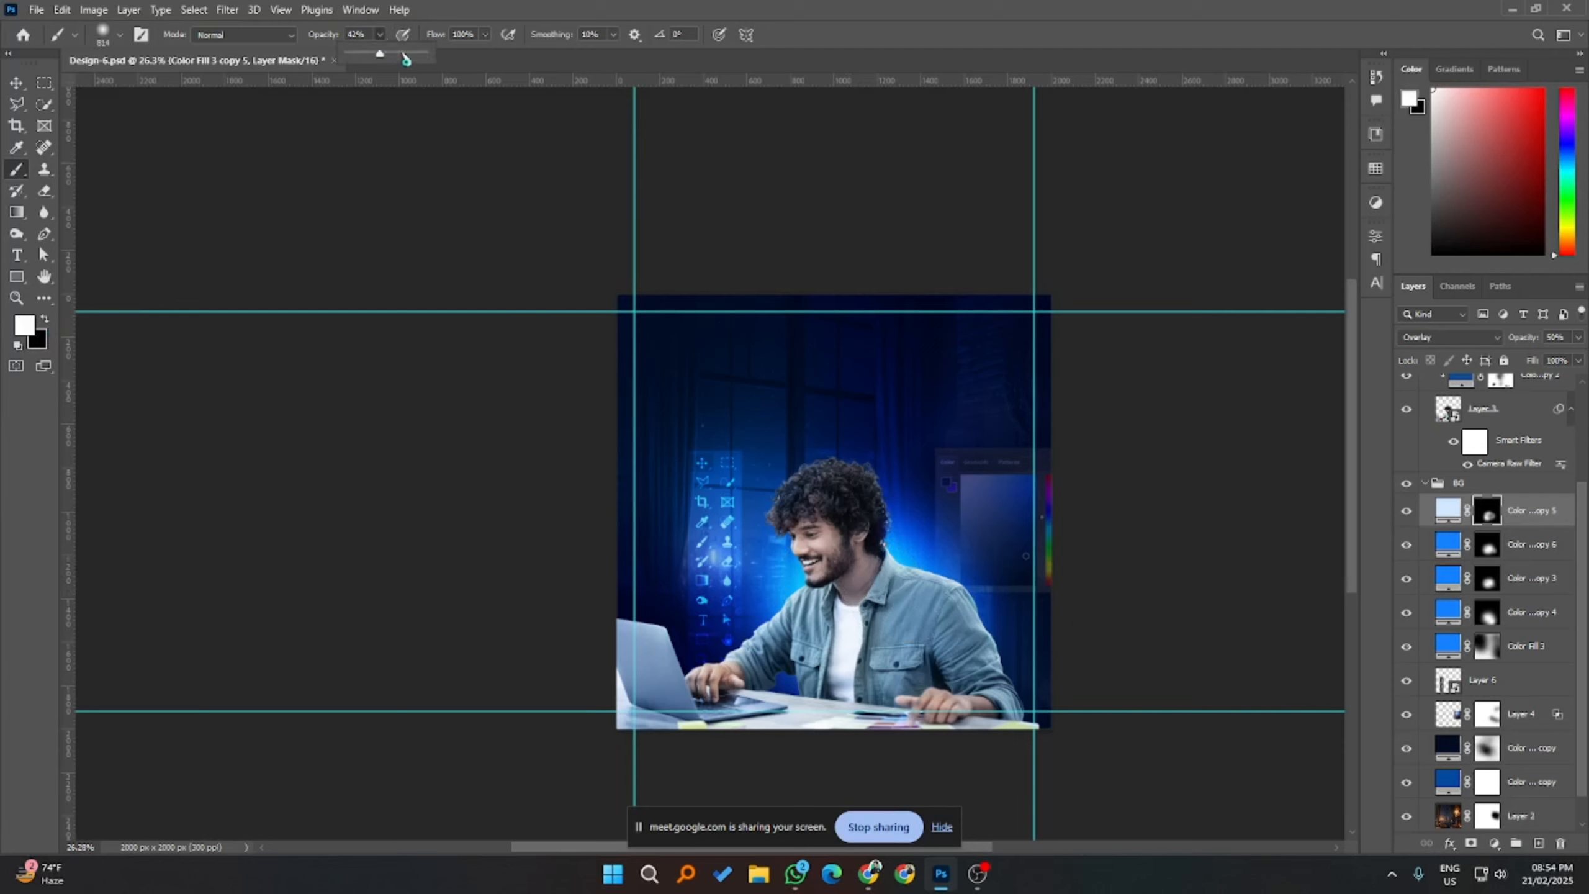
pyautogui.click(394, 55)
pyautogui.click(870, 606)
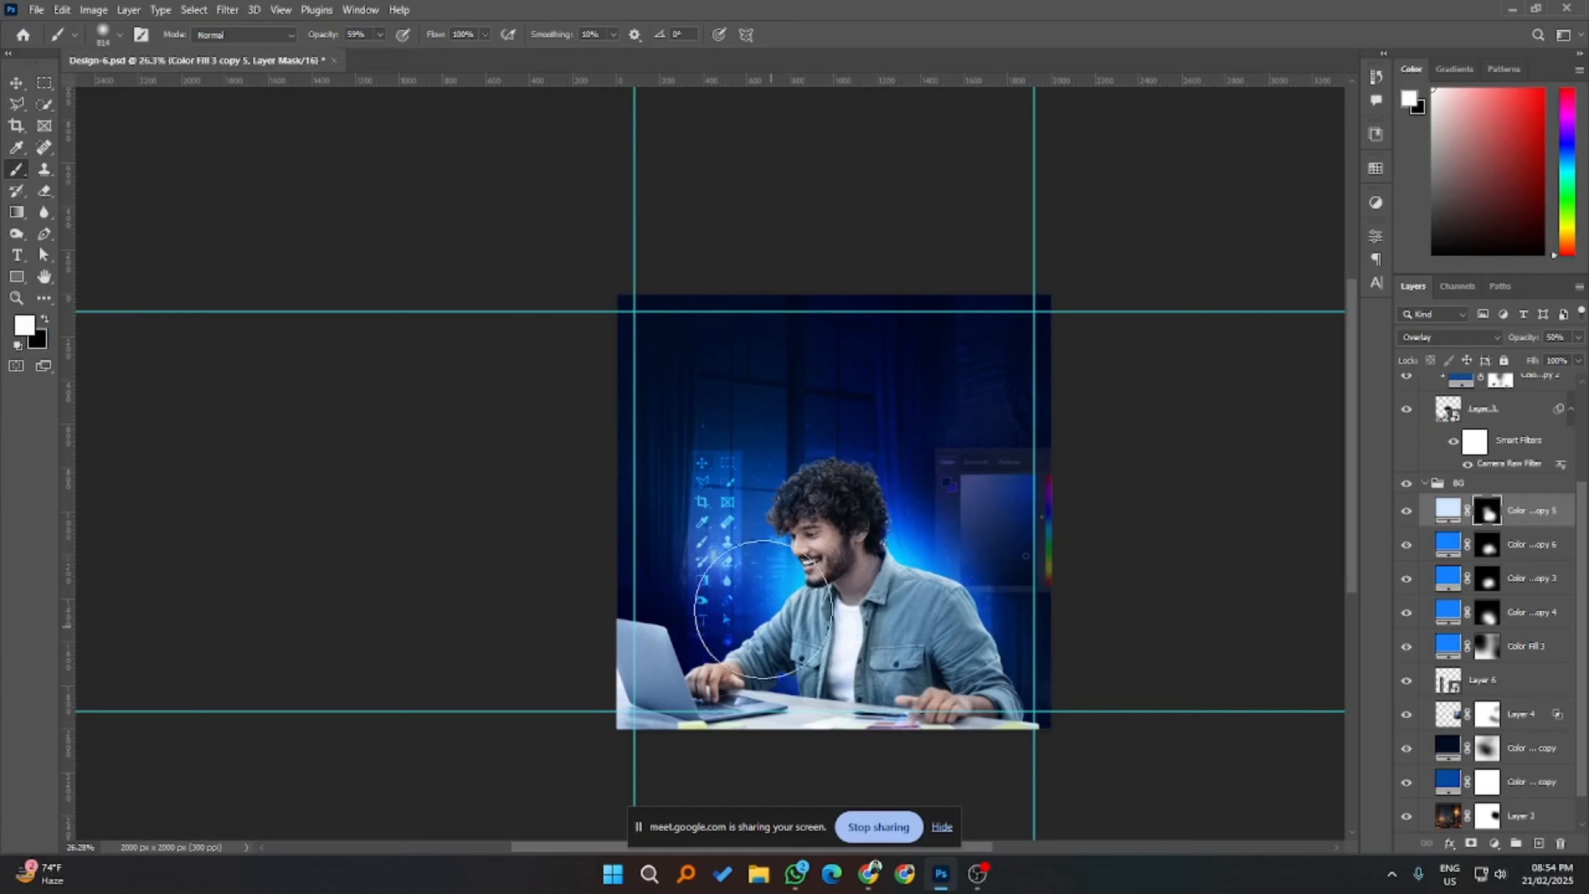
pyautogui.keyDown('alt'); pyautogui.rightClick(882, 559); pyautogui.keyUp('alt')
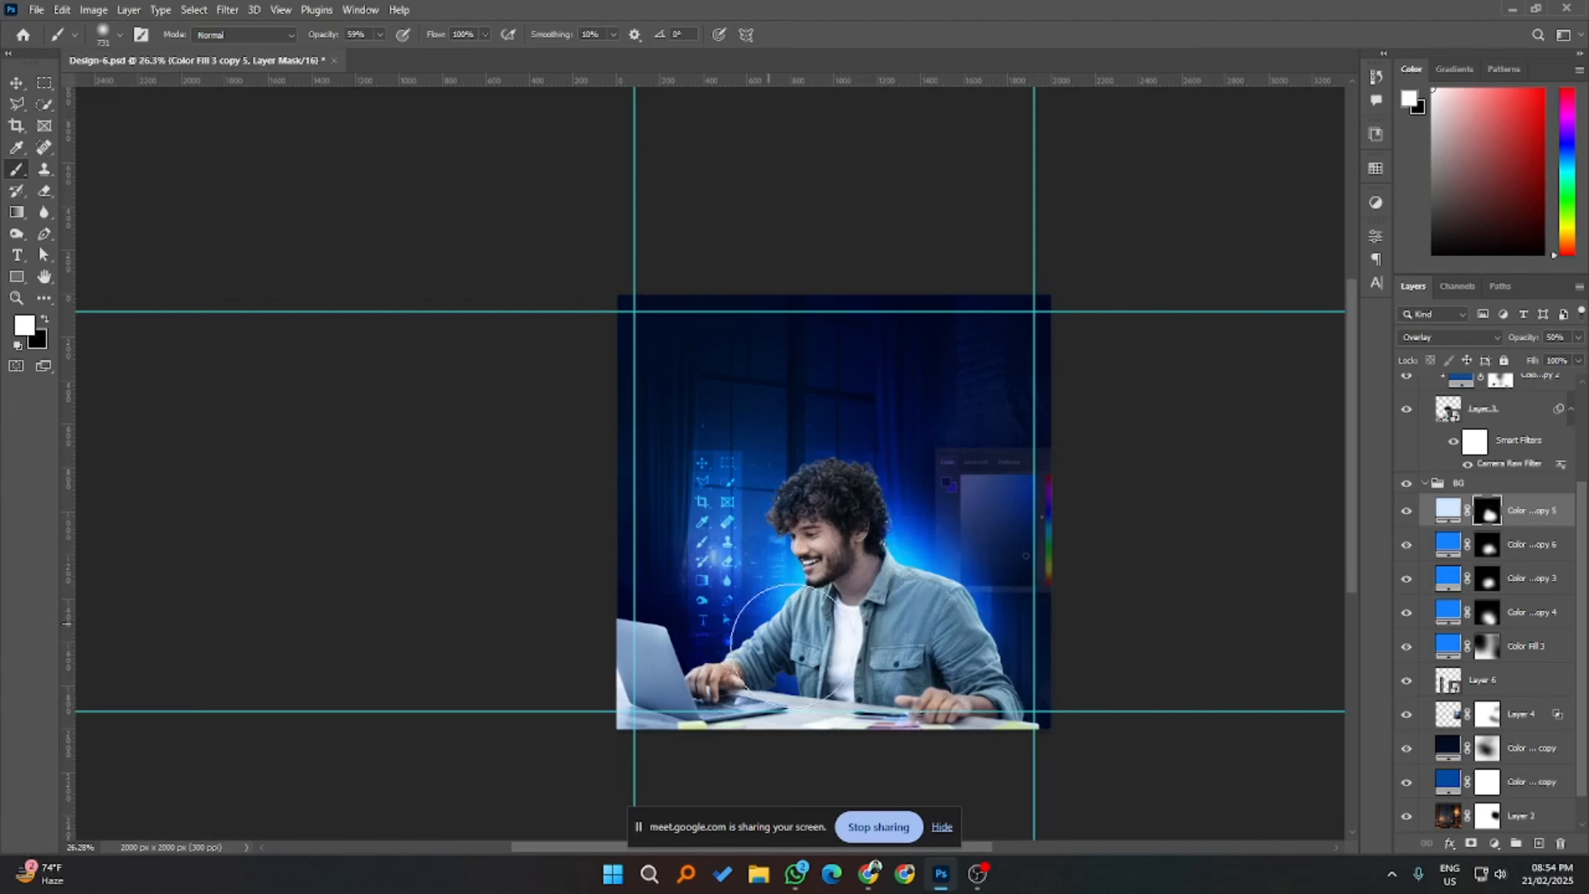
pyautogui.scroll(1, 930, 677)
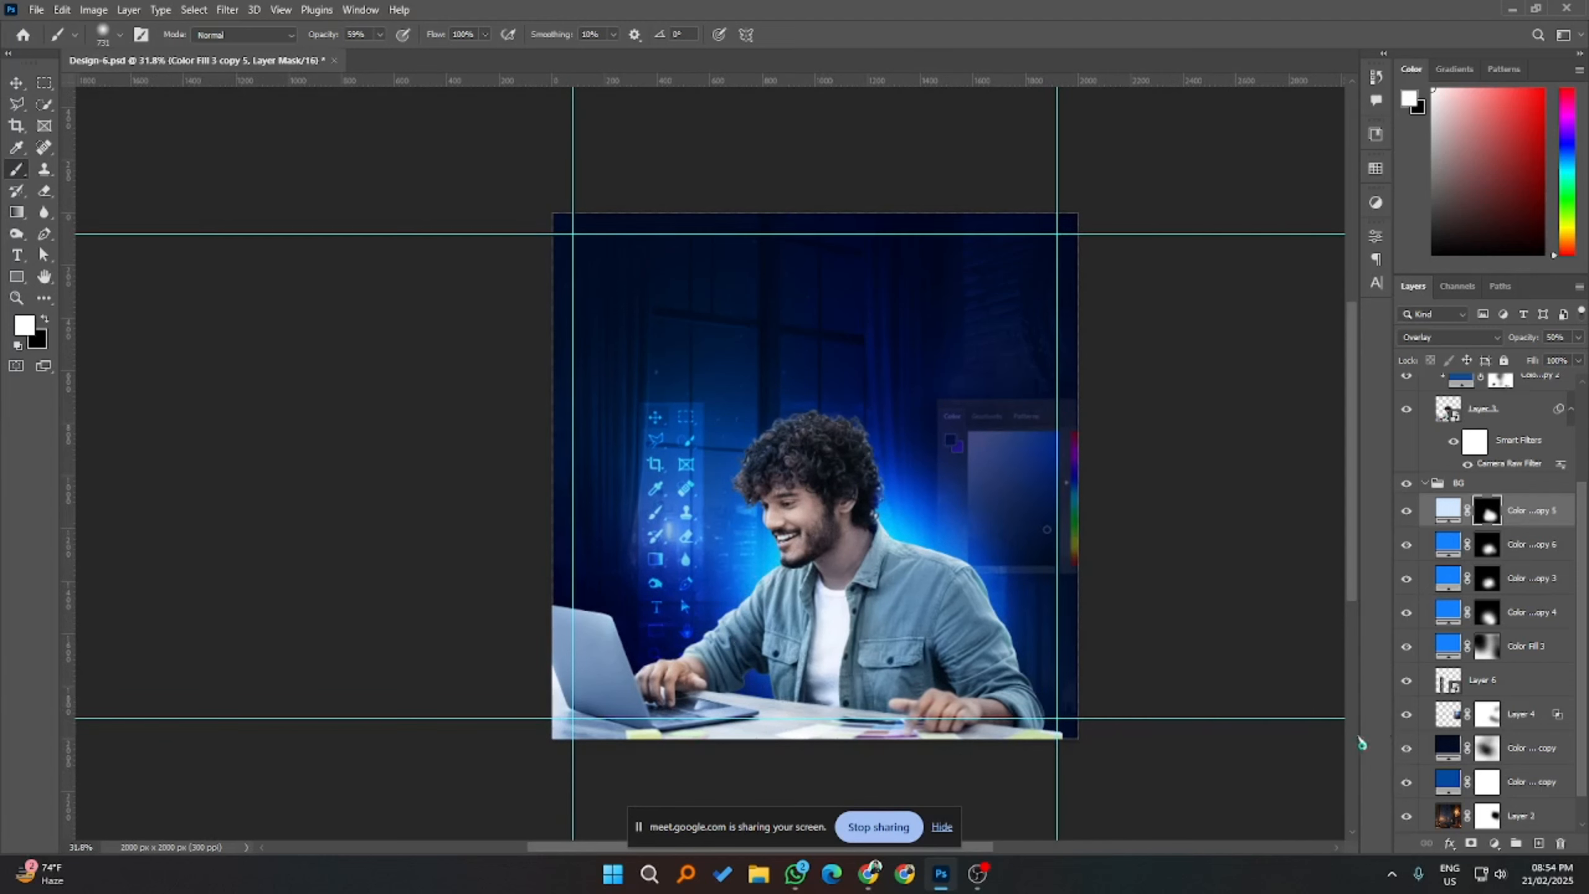
pyautogui.hotkey('ctrl', 's')
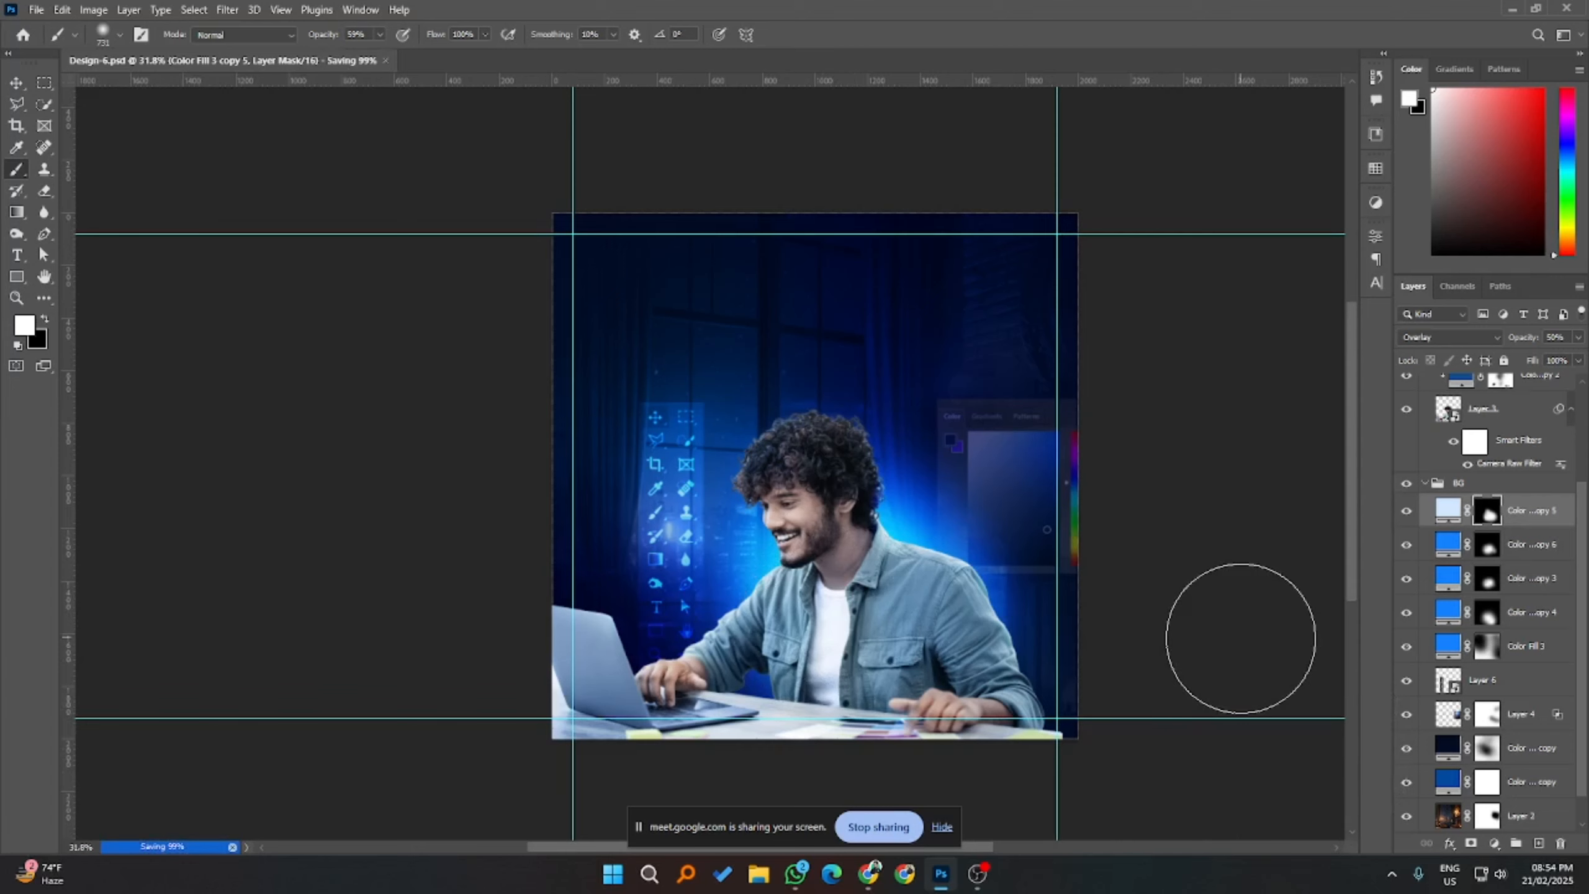
# - Duplicate the dark Color Fill 2 copy layer, move the duplicate above Group 1, and replace its mask with a black one
pyautogui.scroll(-2, 1533, 717)
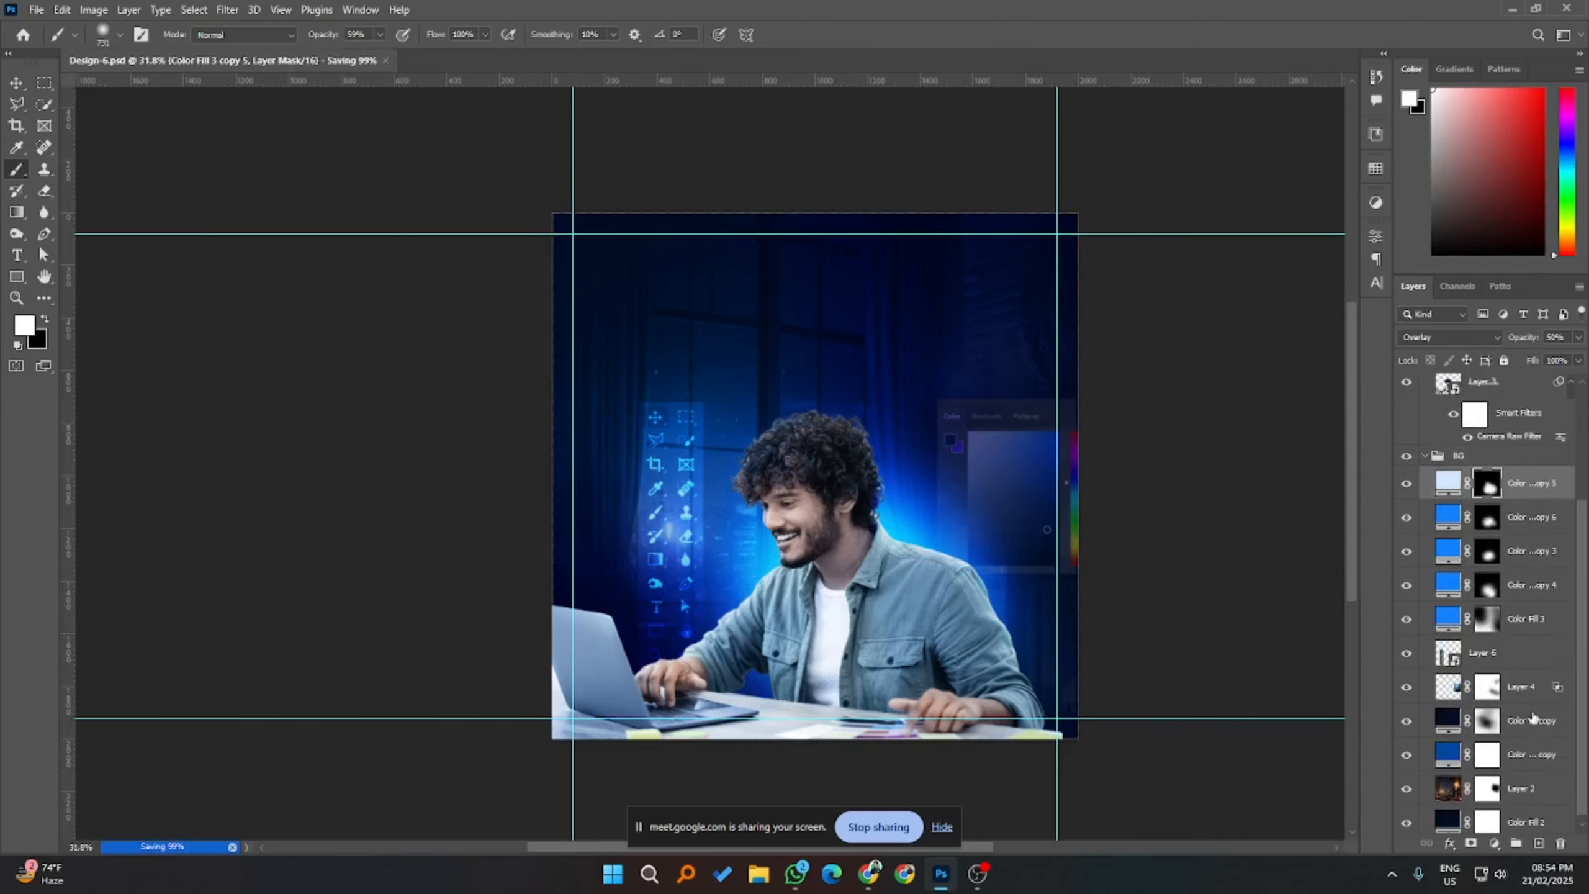
pyautogui.click(1532, 718)
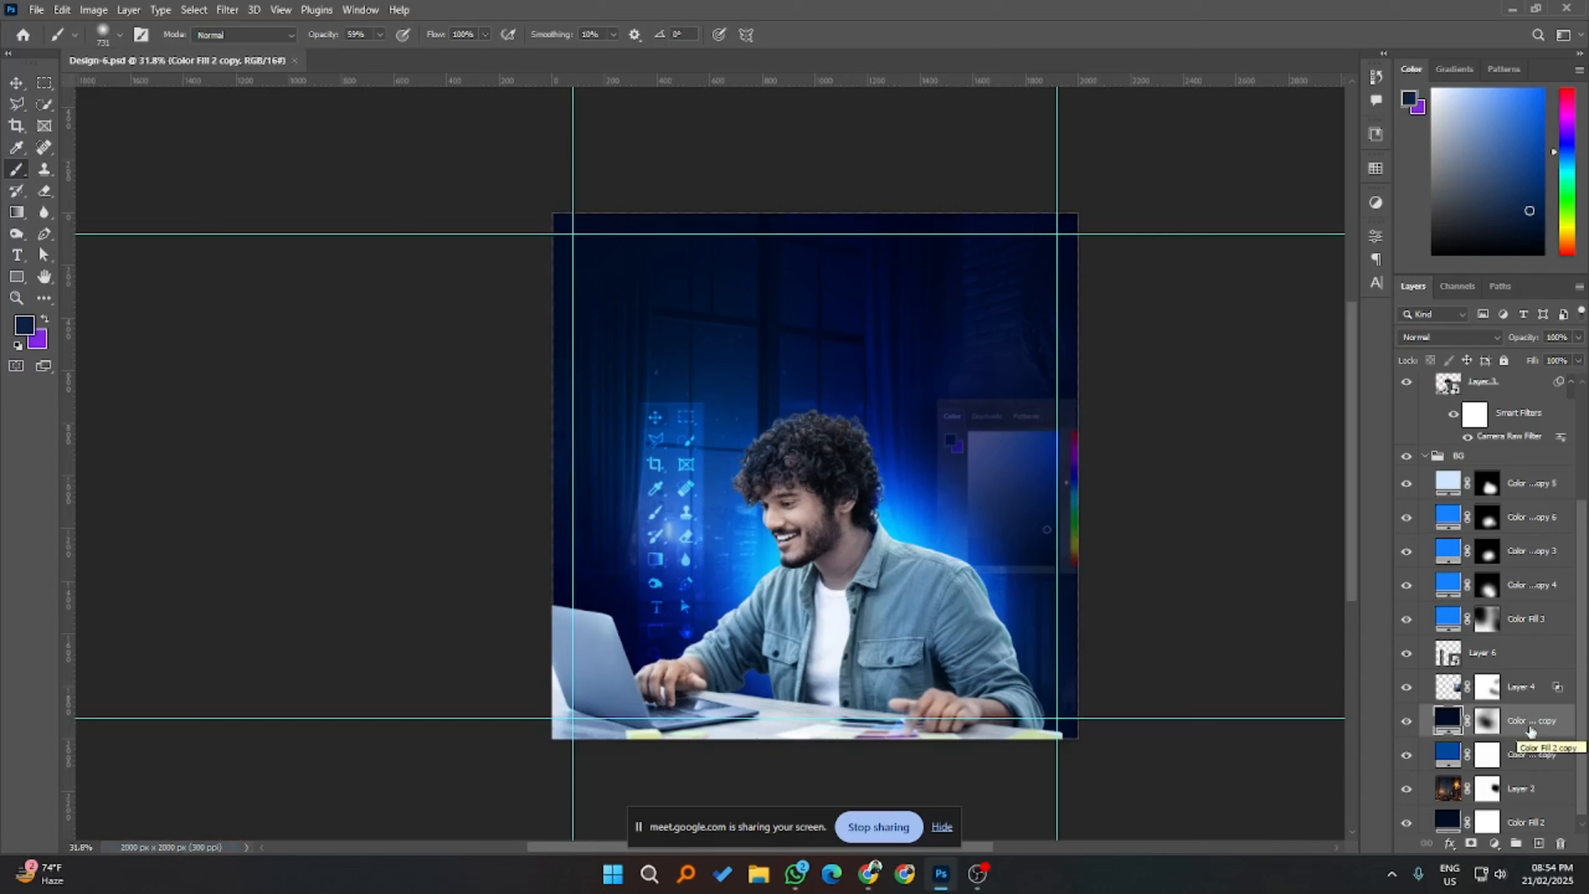
pyautogui.hotkey('ctrl', 'j')
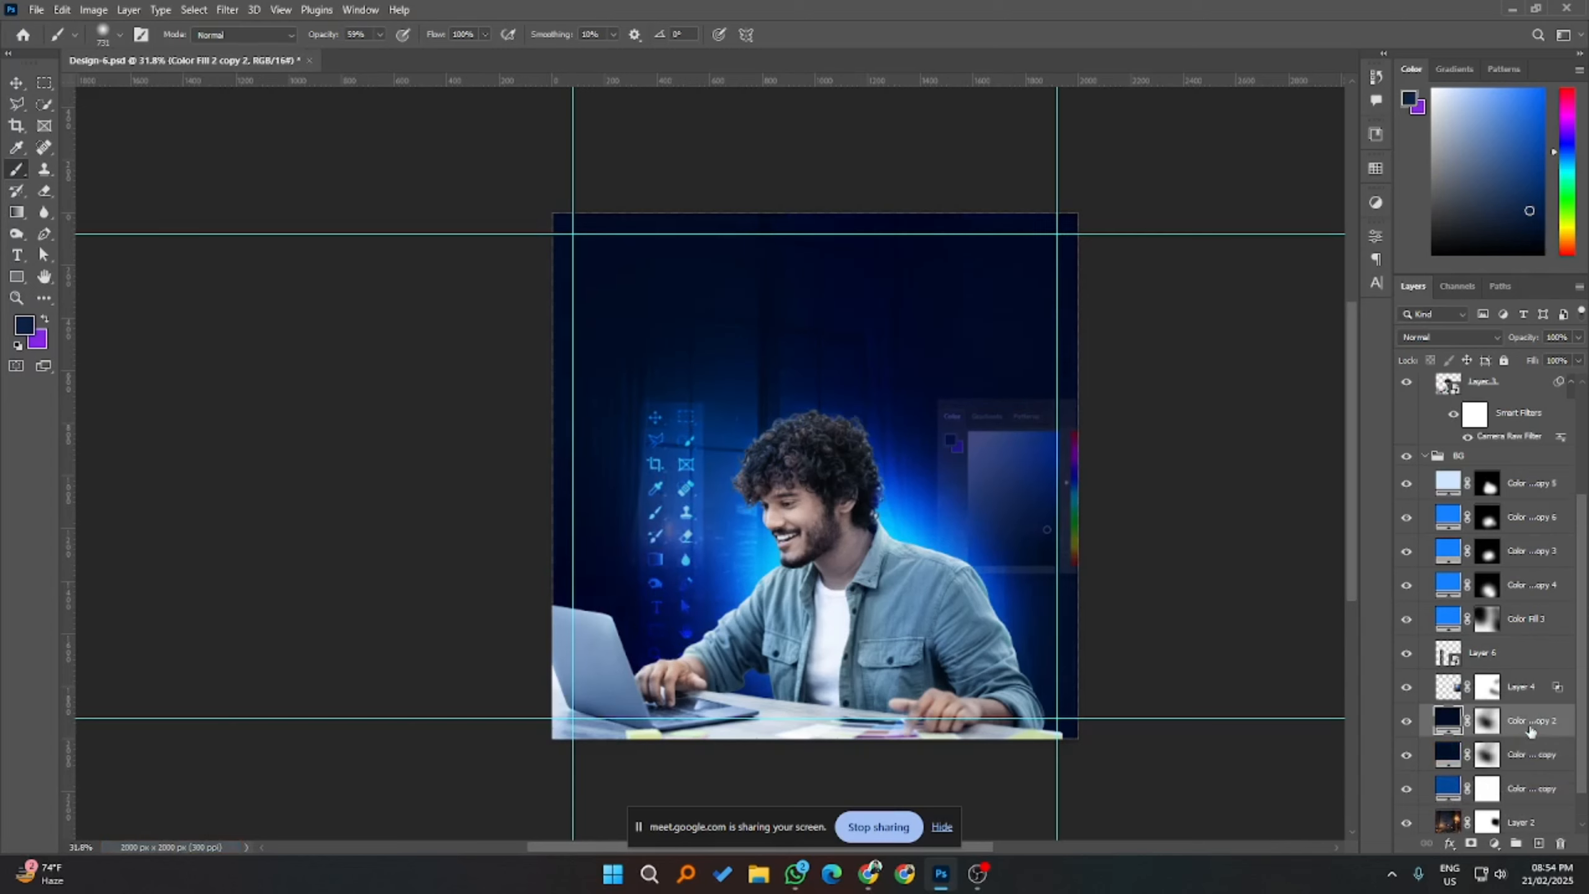
pyautogui.moveTo(1526, 729); pyautogui.dragTo(1474, 395)
pyautogui.click(1474, 389)
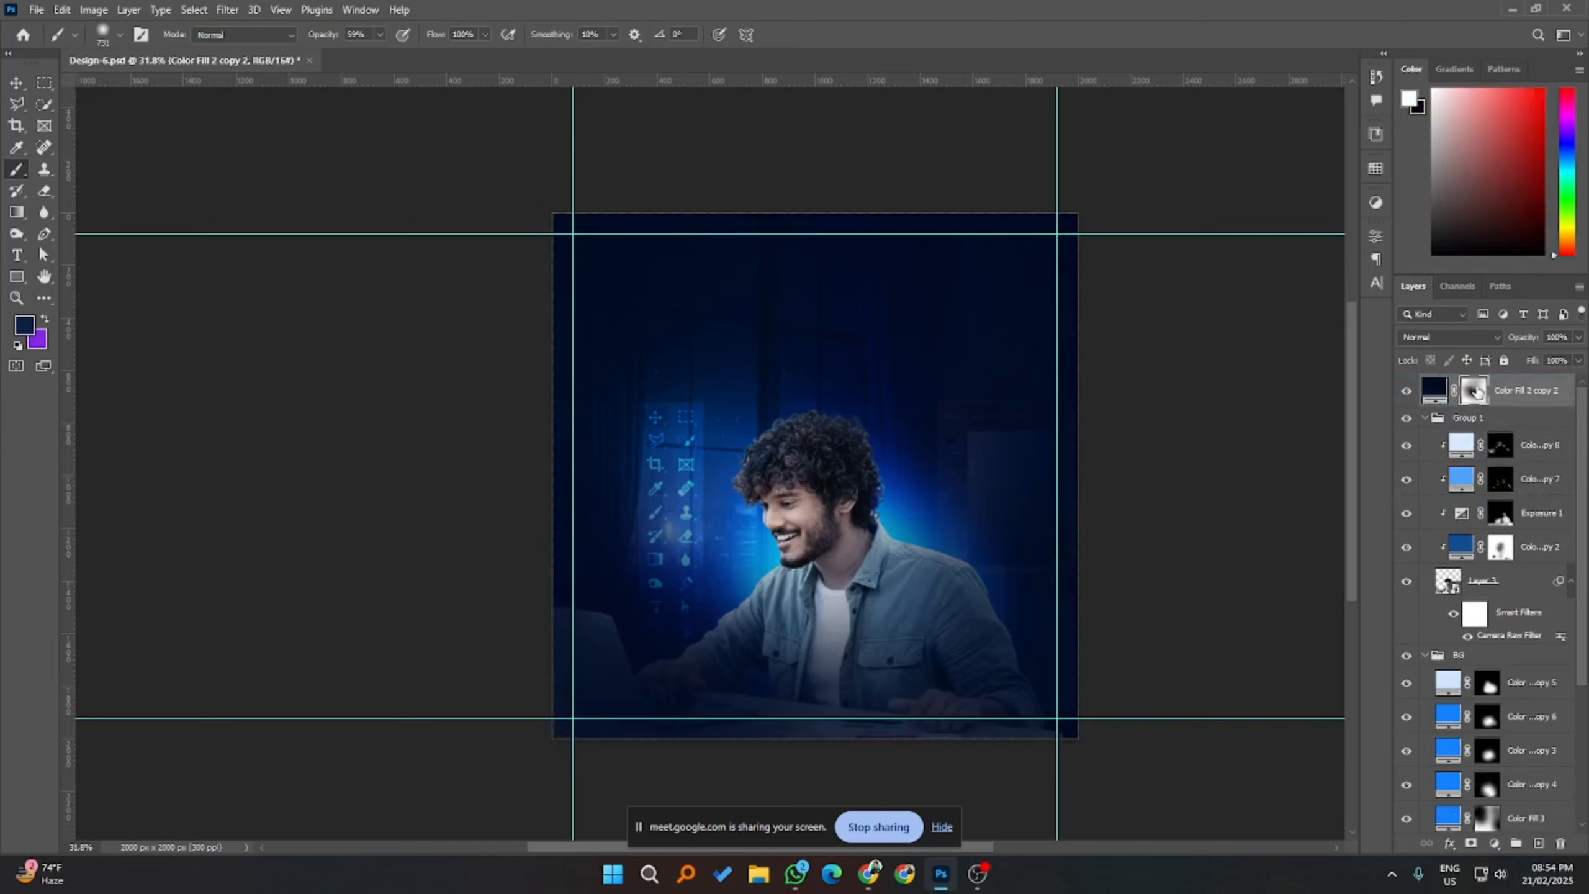
pyautogui.rightClick(1473, 389)
pyautogui.click(1473, 421)
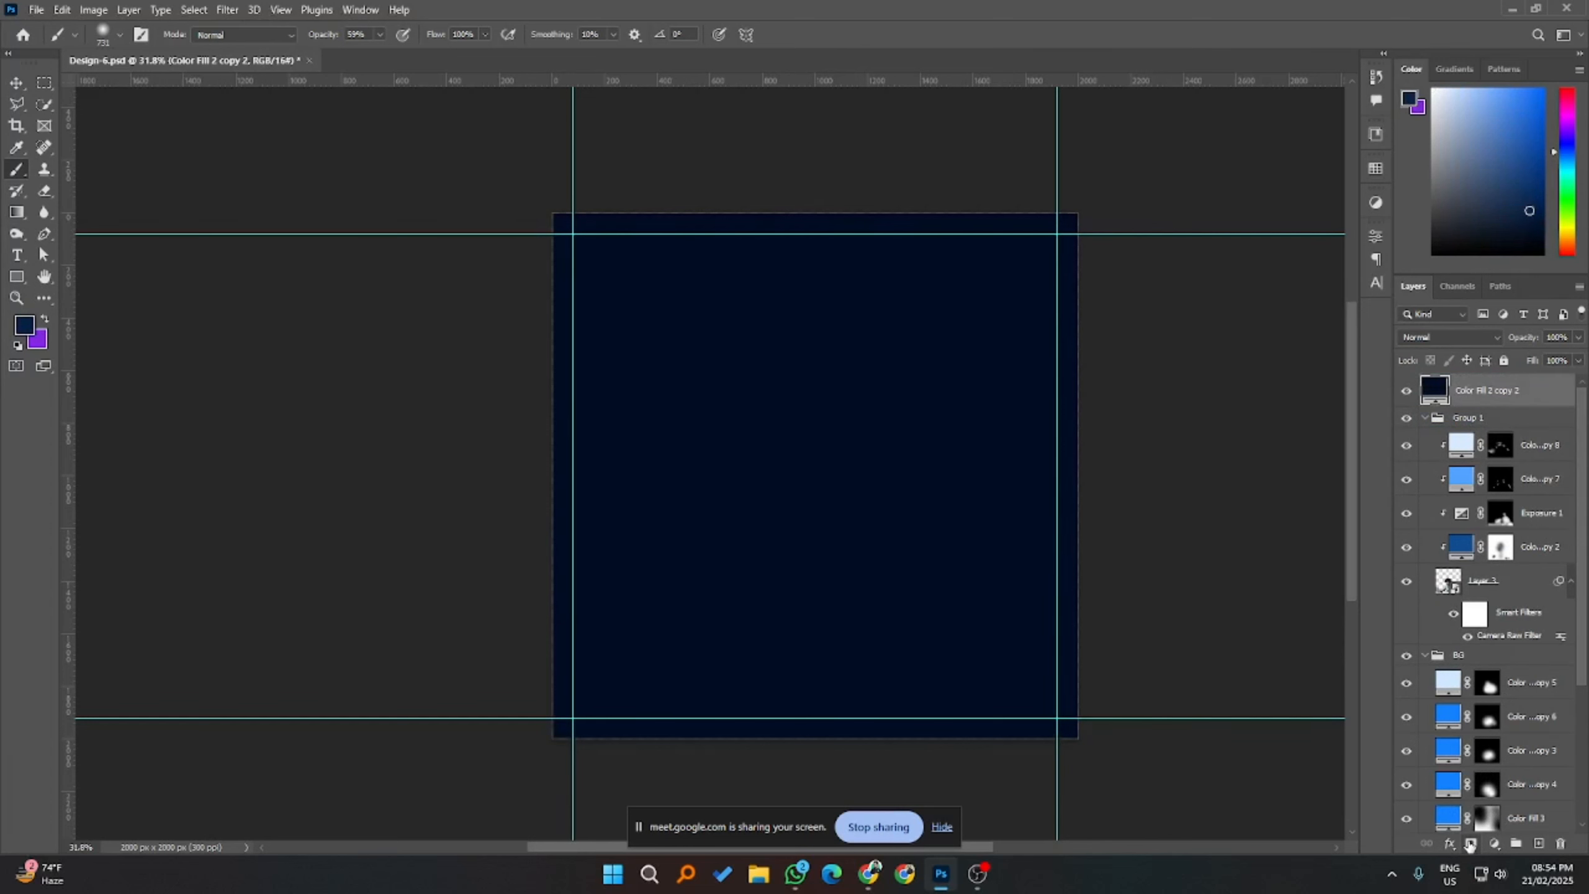
pyautogui.keyDown('alt'); pyautogui.click(1470, 843); pyautogui.keyUp('alt')
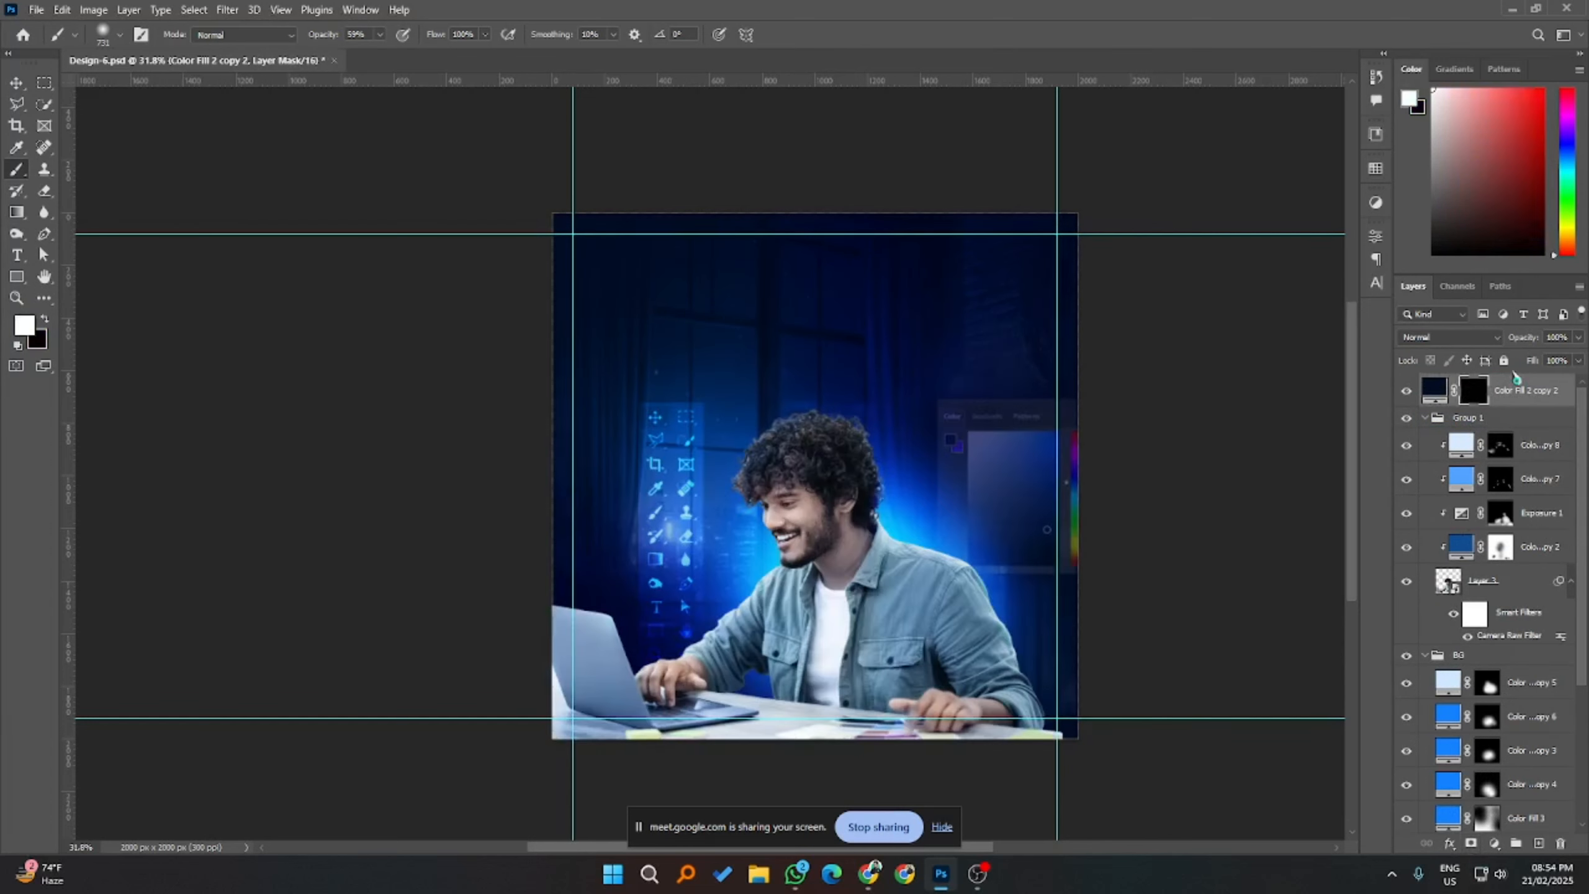
# - Try a white-to-transparent linear gradient on the Color Fill 2 copy 2 mask, rising from below the poster's bottom edge
pyautogui.click(16, 212)
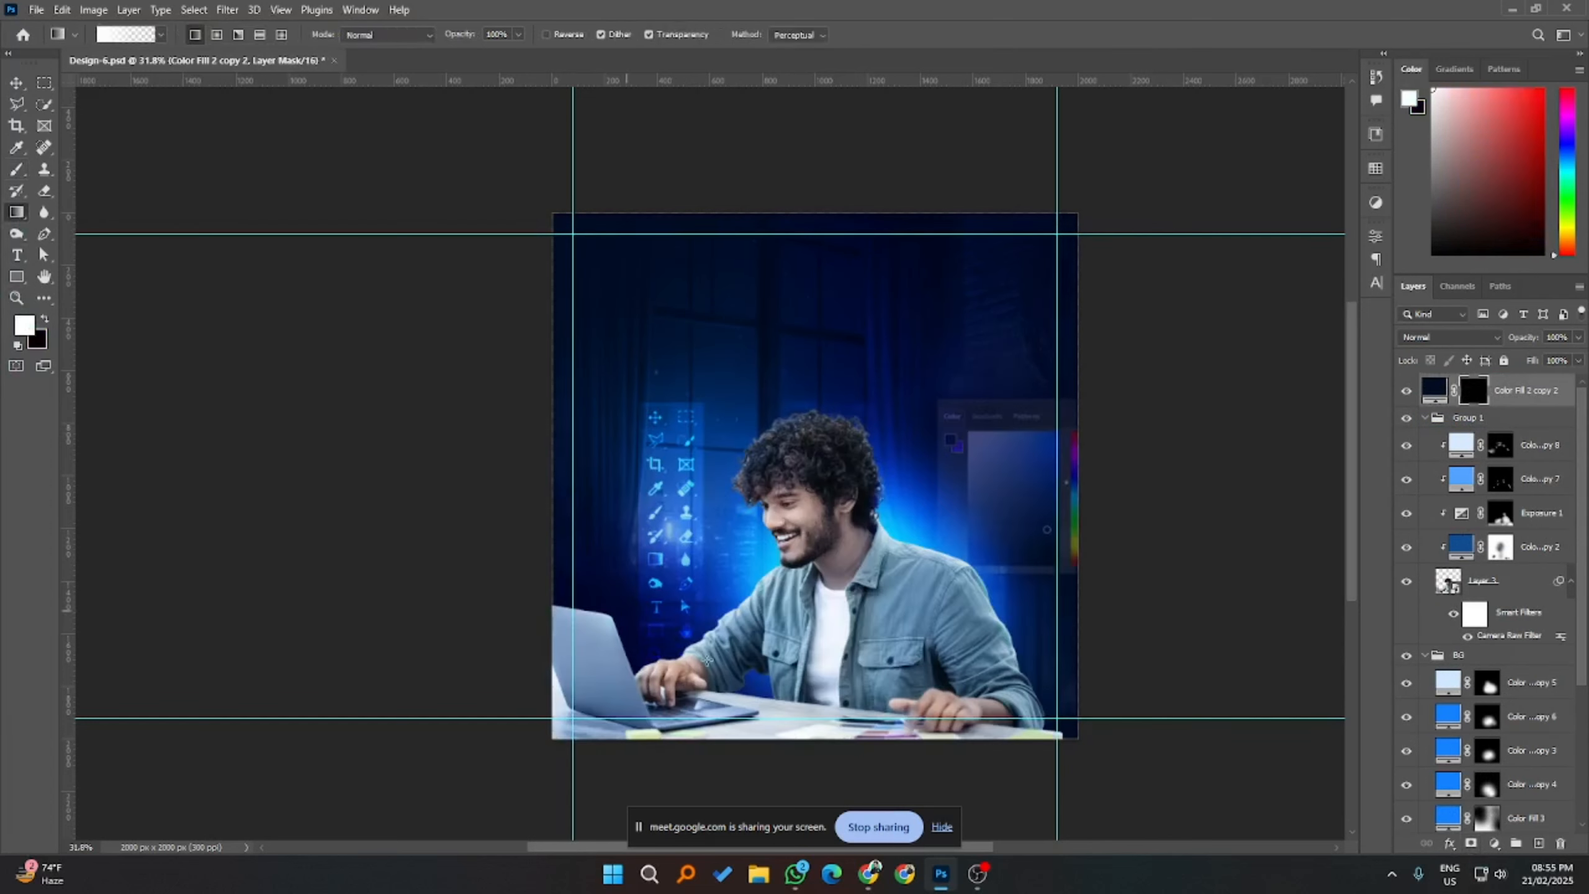
pyautogui.scroll(-1, 716, 507)
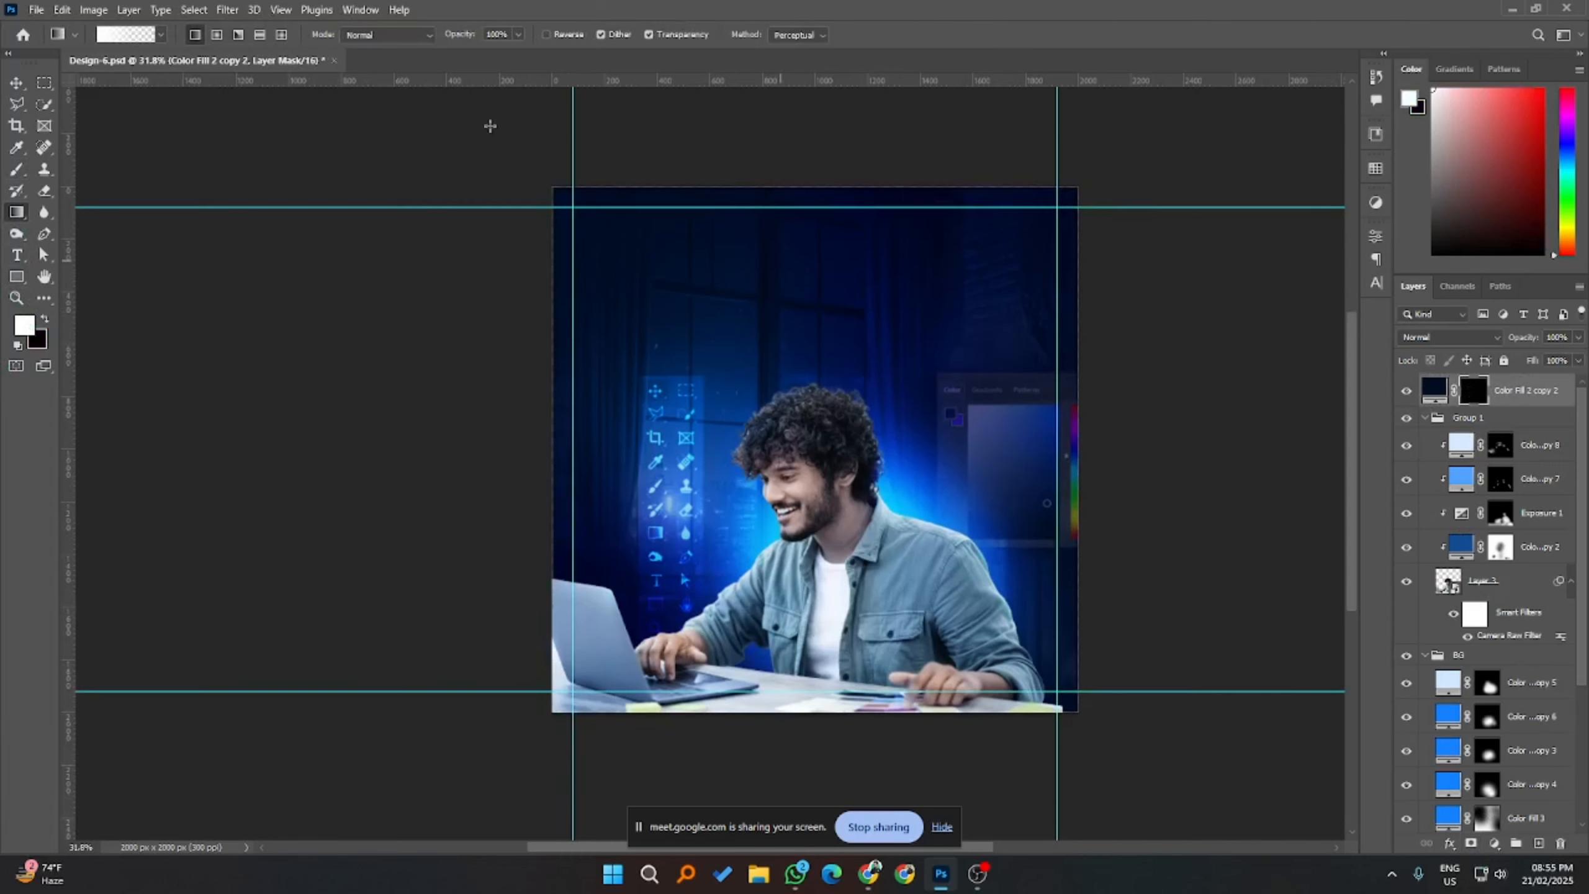
pyautogui.moveTo(850, 746); pyautogui.dragTo(851, 645)
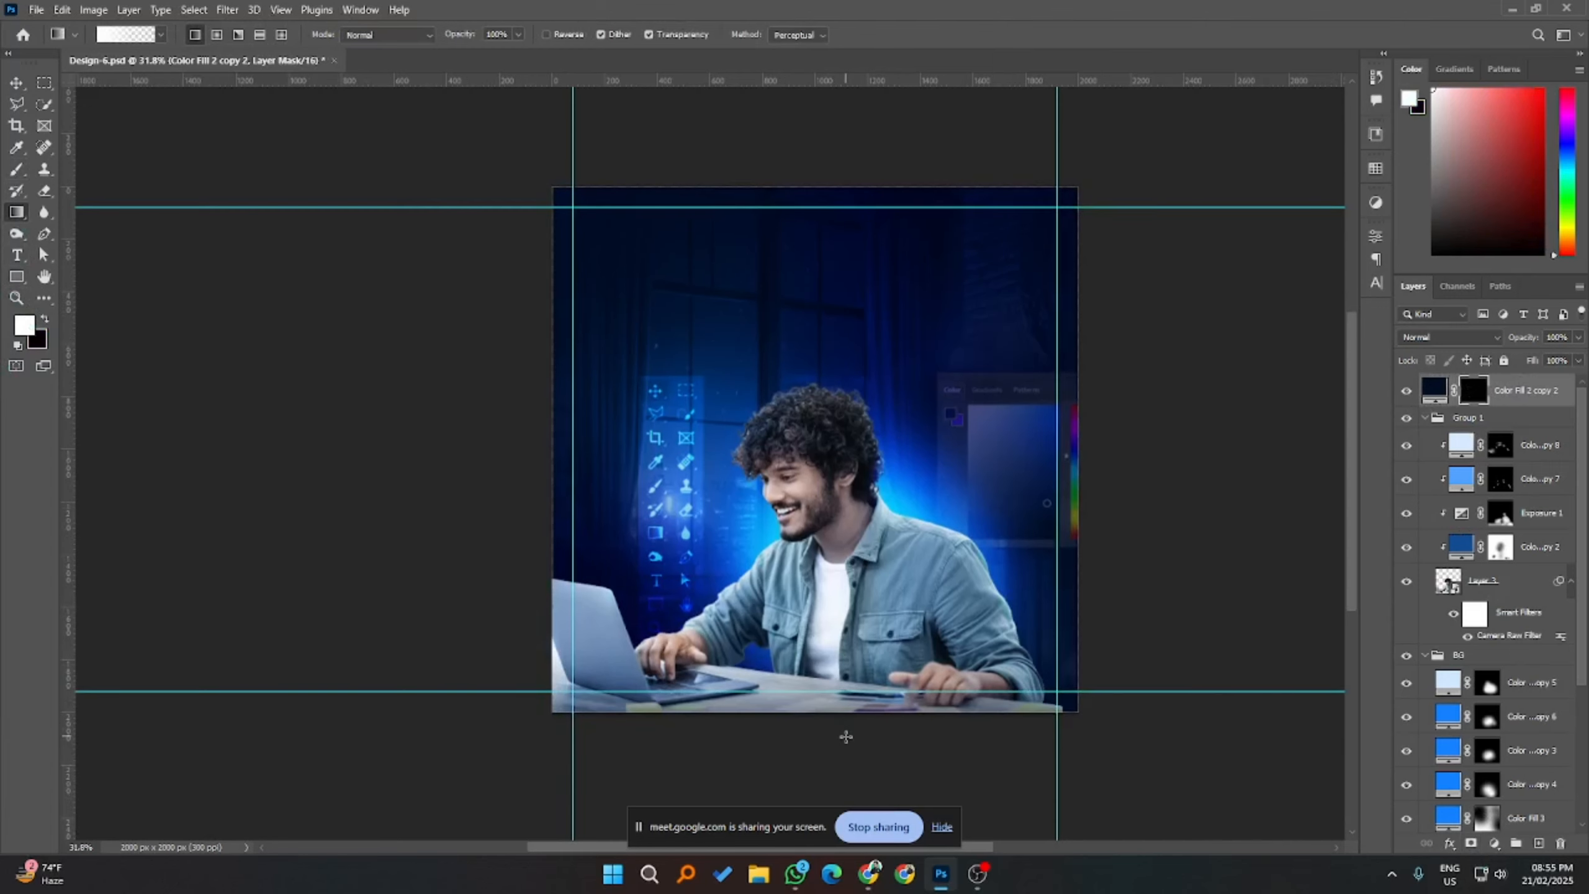
# - Set Color Fill 2 copy 2 to Multiply and draw a short white gradient on its mask at the desk's lower edge
pyautogui.click(1434, 389)
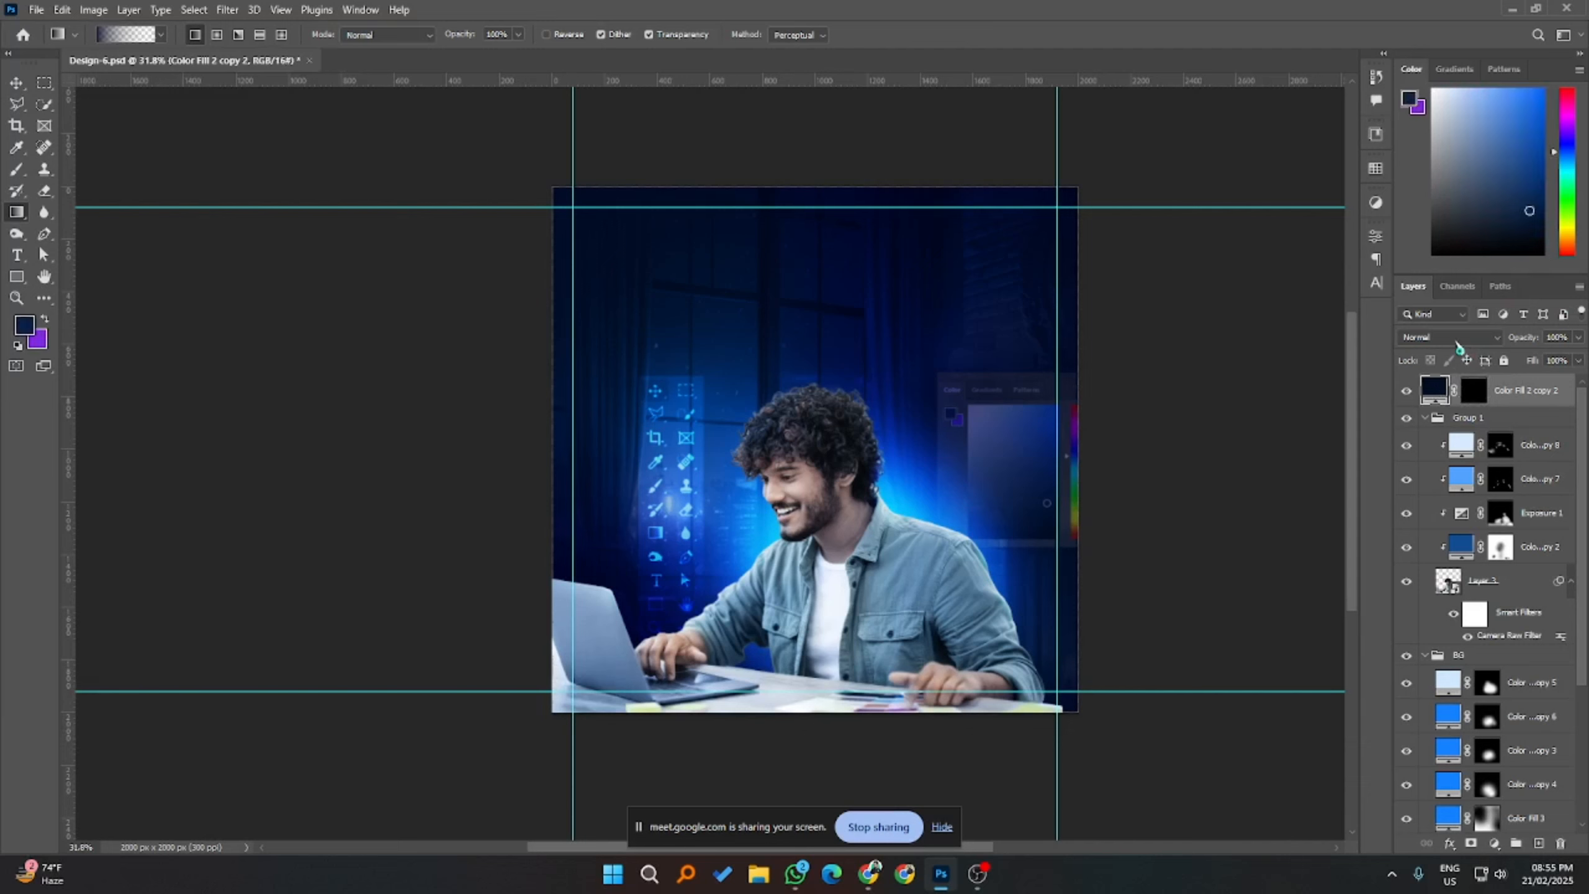
pyautogui.click(1448, 337)
pyautogui.click(1438, 401)
pyautogui.click(1477, 390)
pyautogui.moveTo(830, 709); pyautogui.dragTo(827, 700)
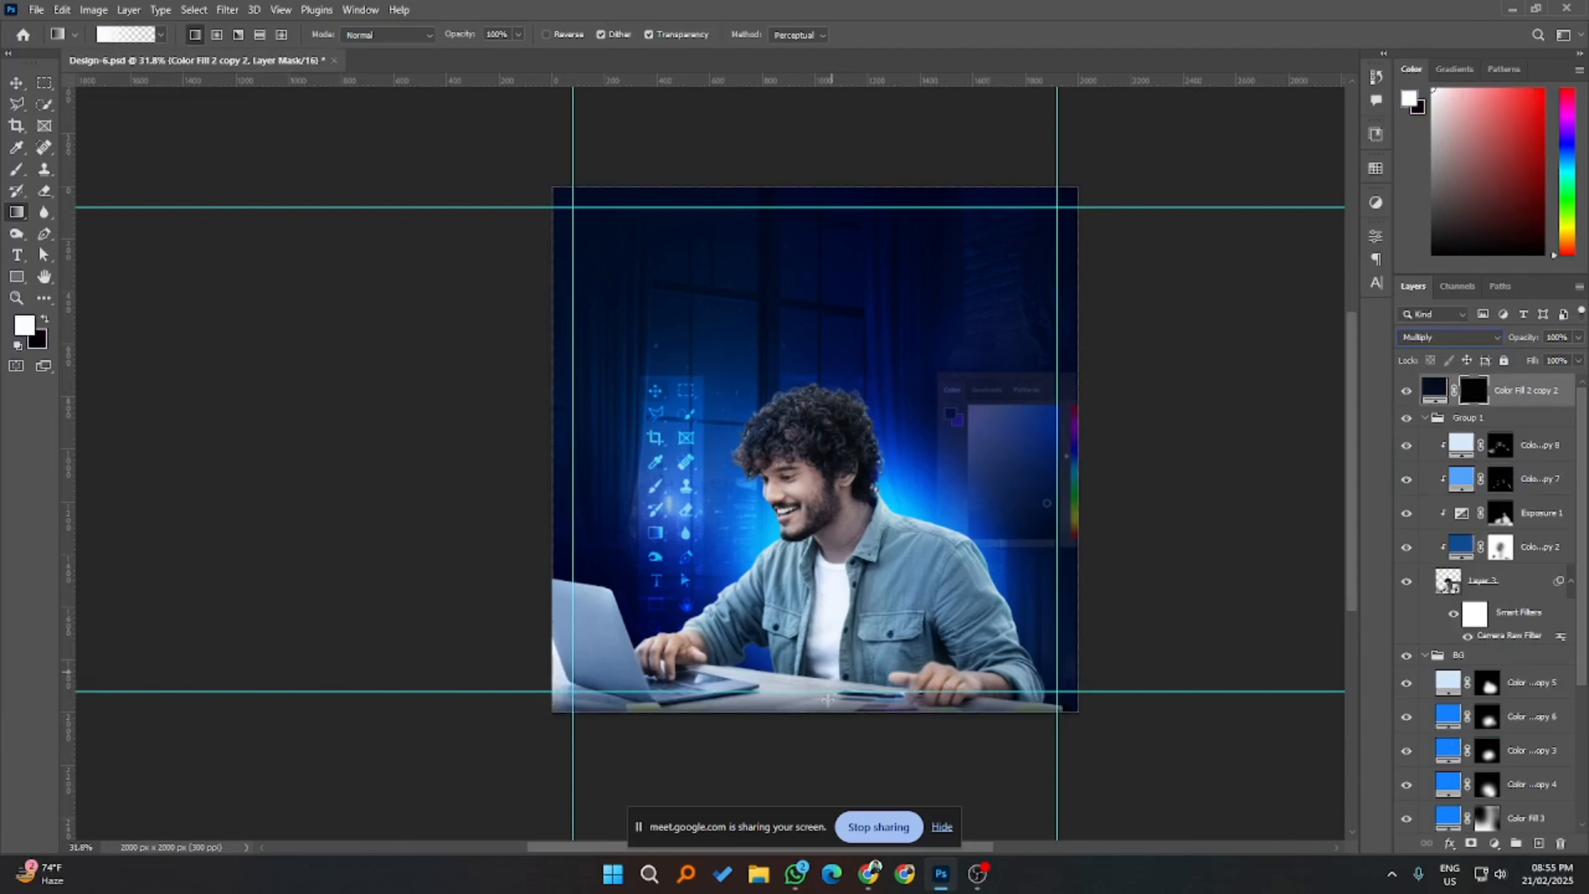
# - Change the blend mode of Color Fill 2 copy 2 to Darker Color and compare the poster with the layer hidden and shown
pyautogui.click(1491, 339)
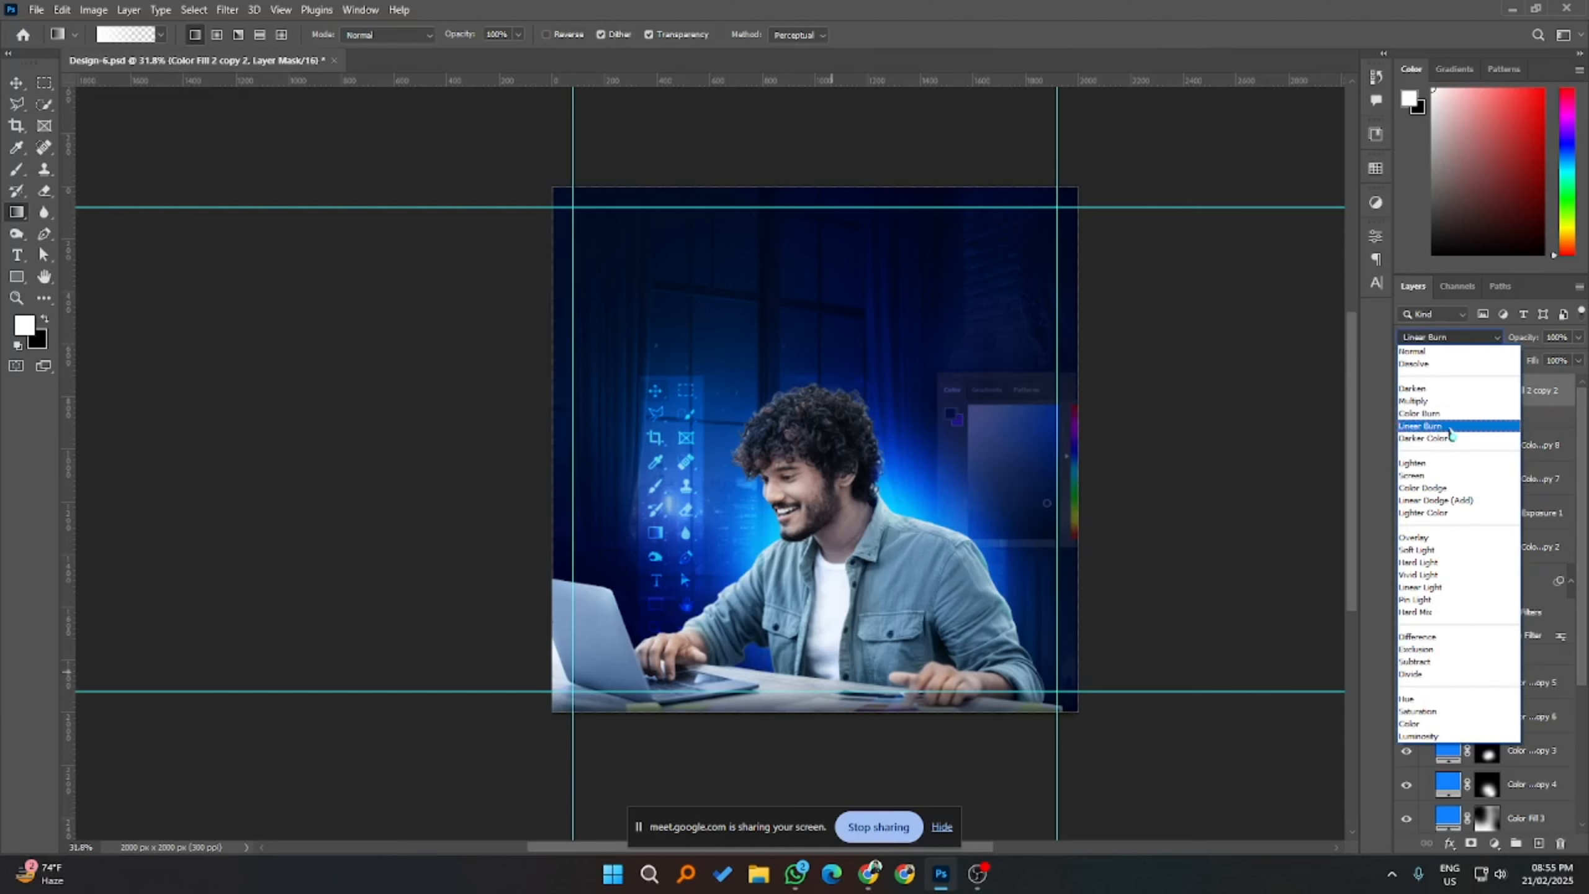
pyautogui.click(1450, 440)
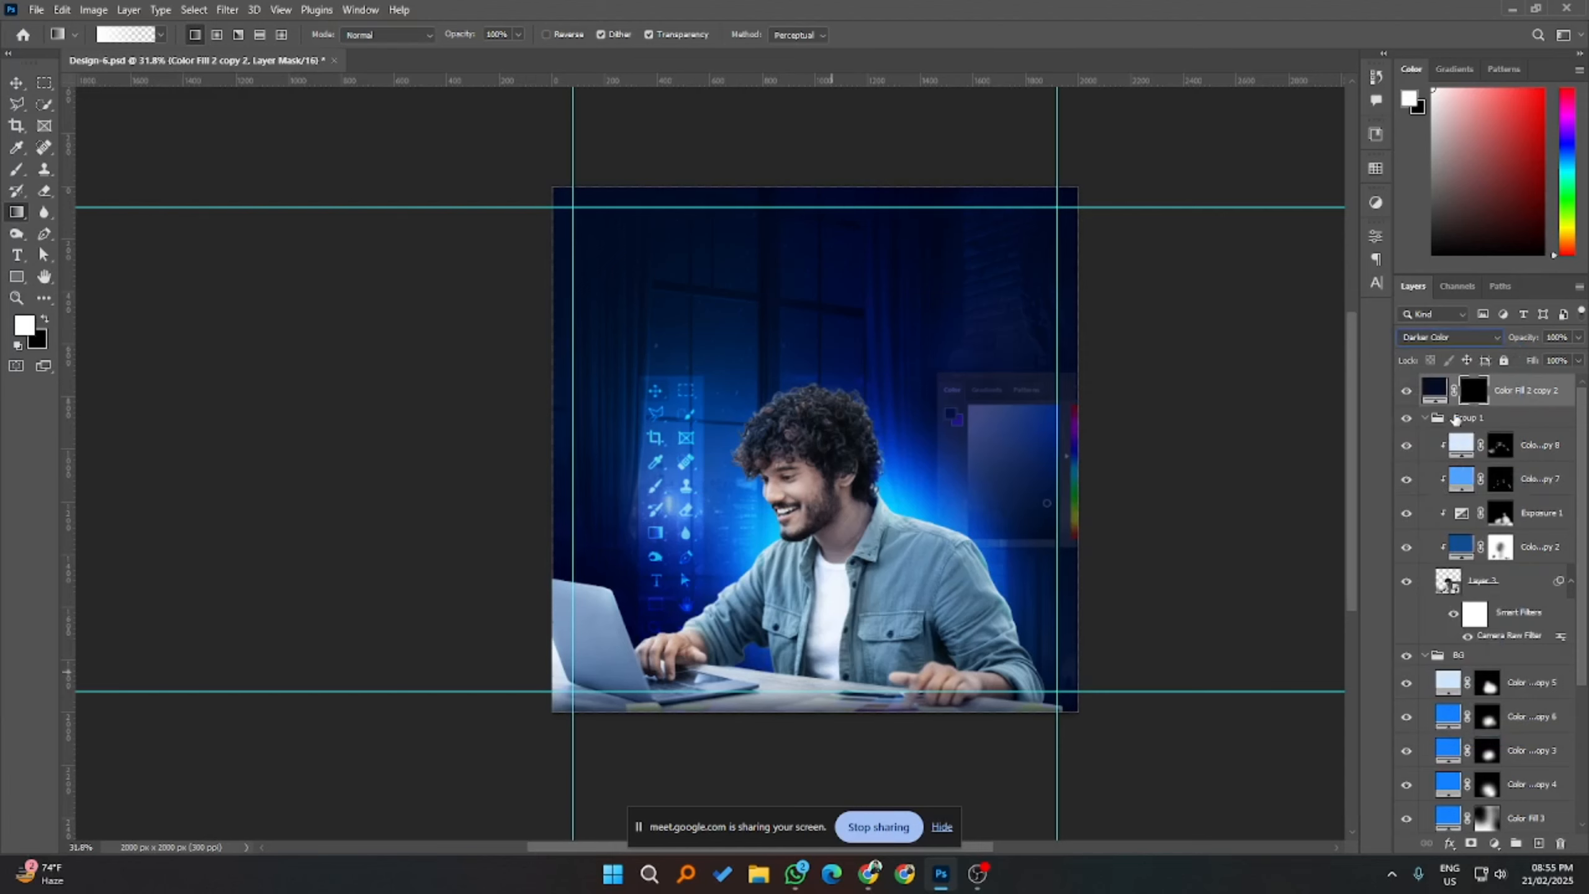
pyautogui.click(1405, 392)
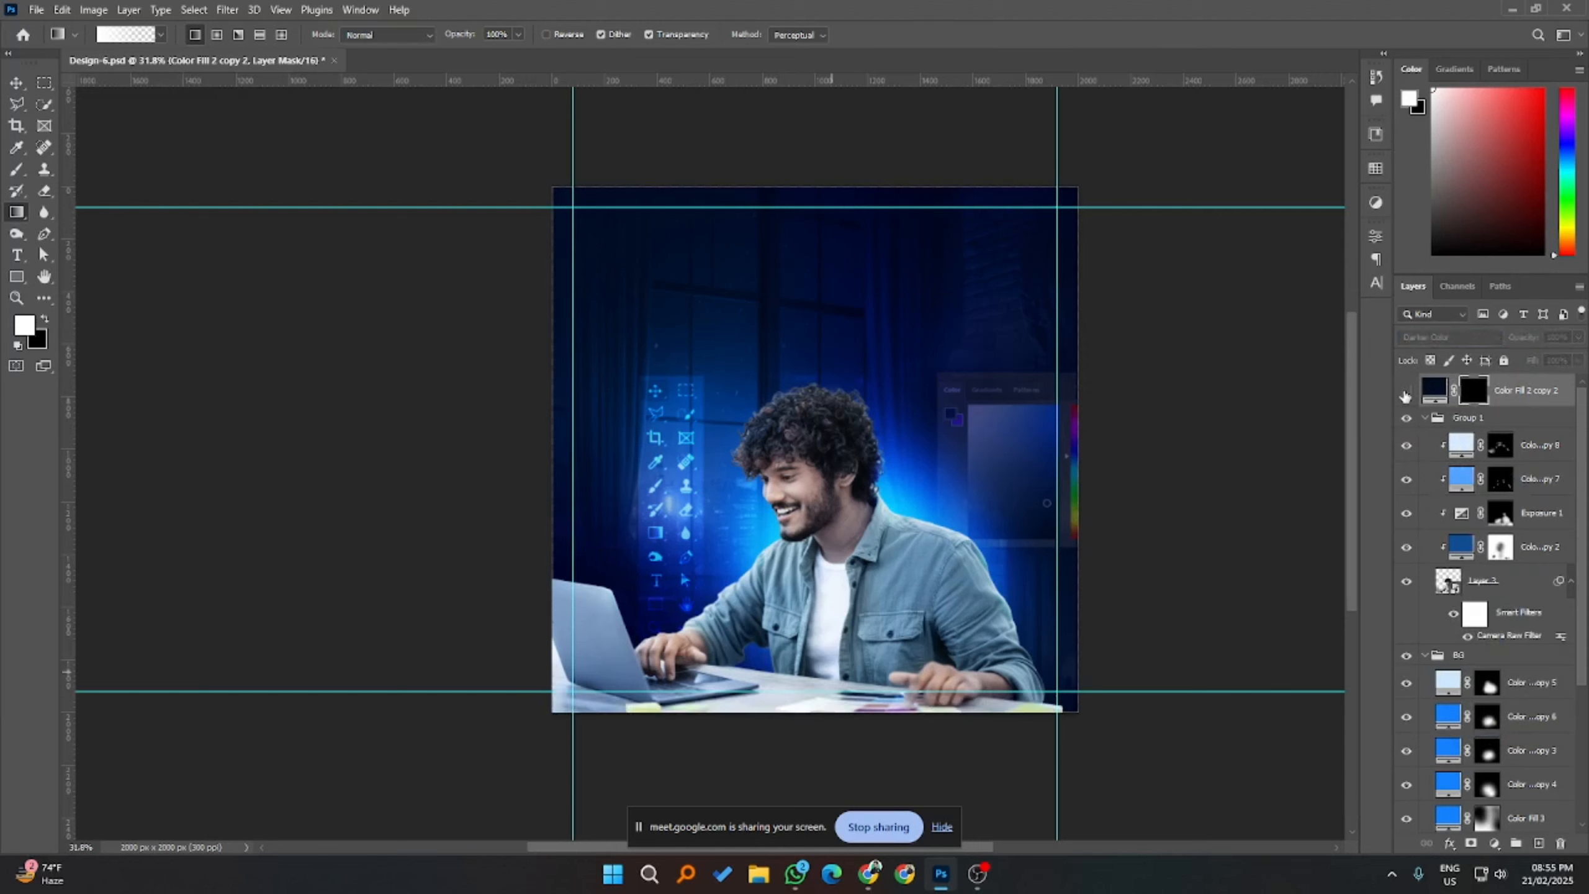
pyautogui.click(1405, 392)
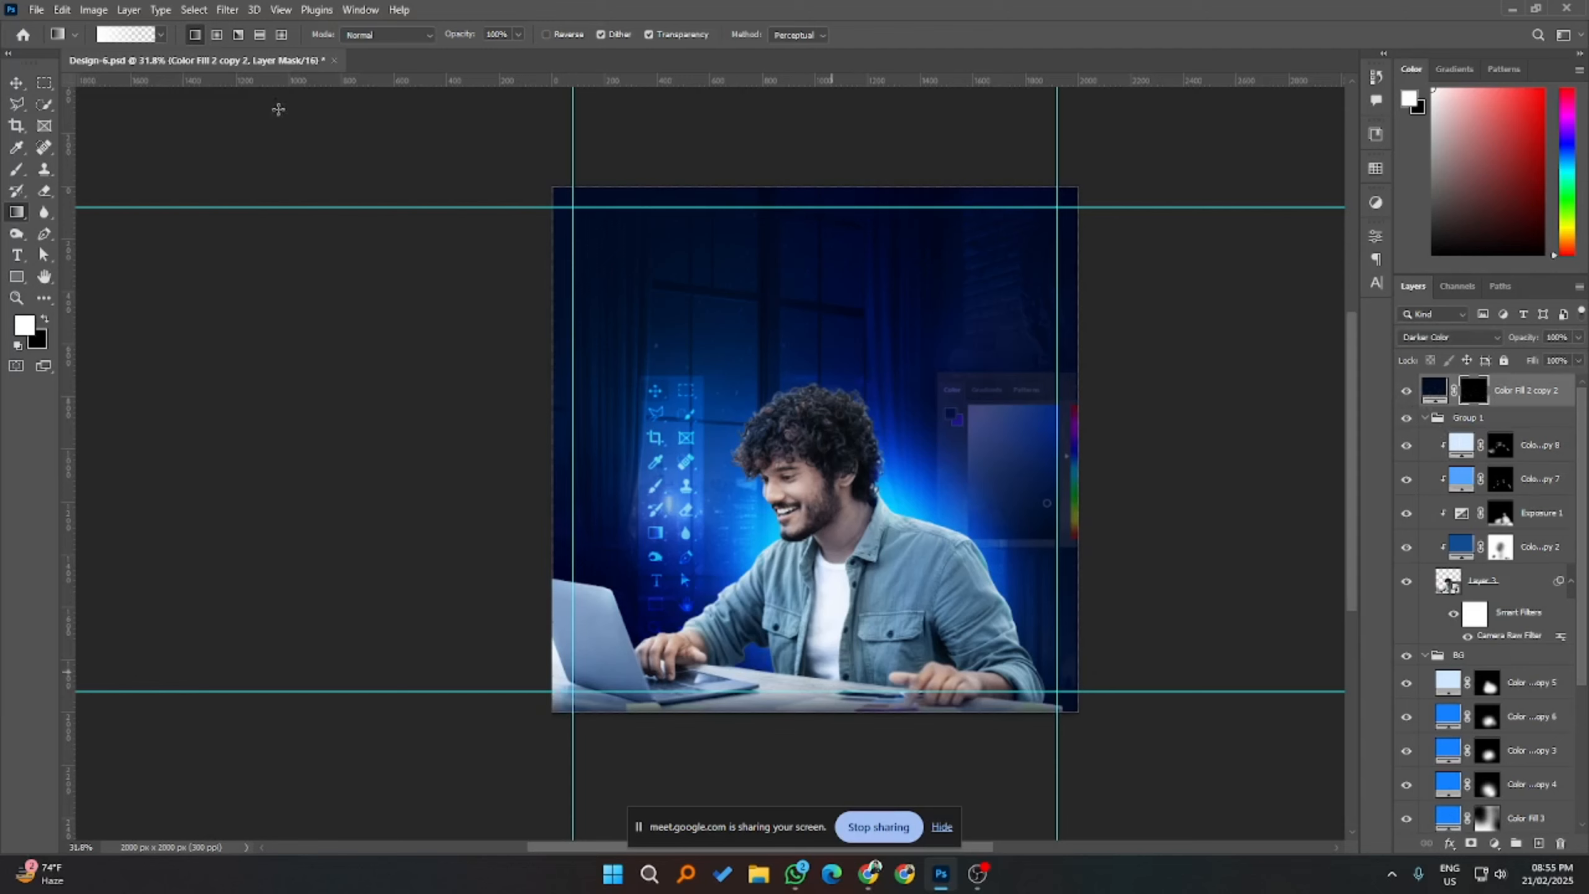
# - Choose the Foreground to Transparent preset from the Basics gradients
pyautogui.click(135, 35)
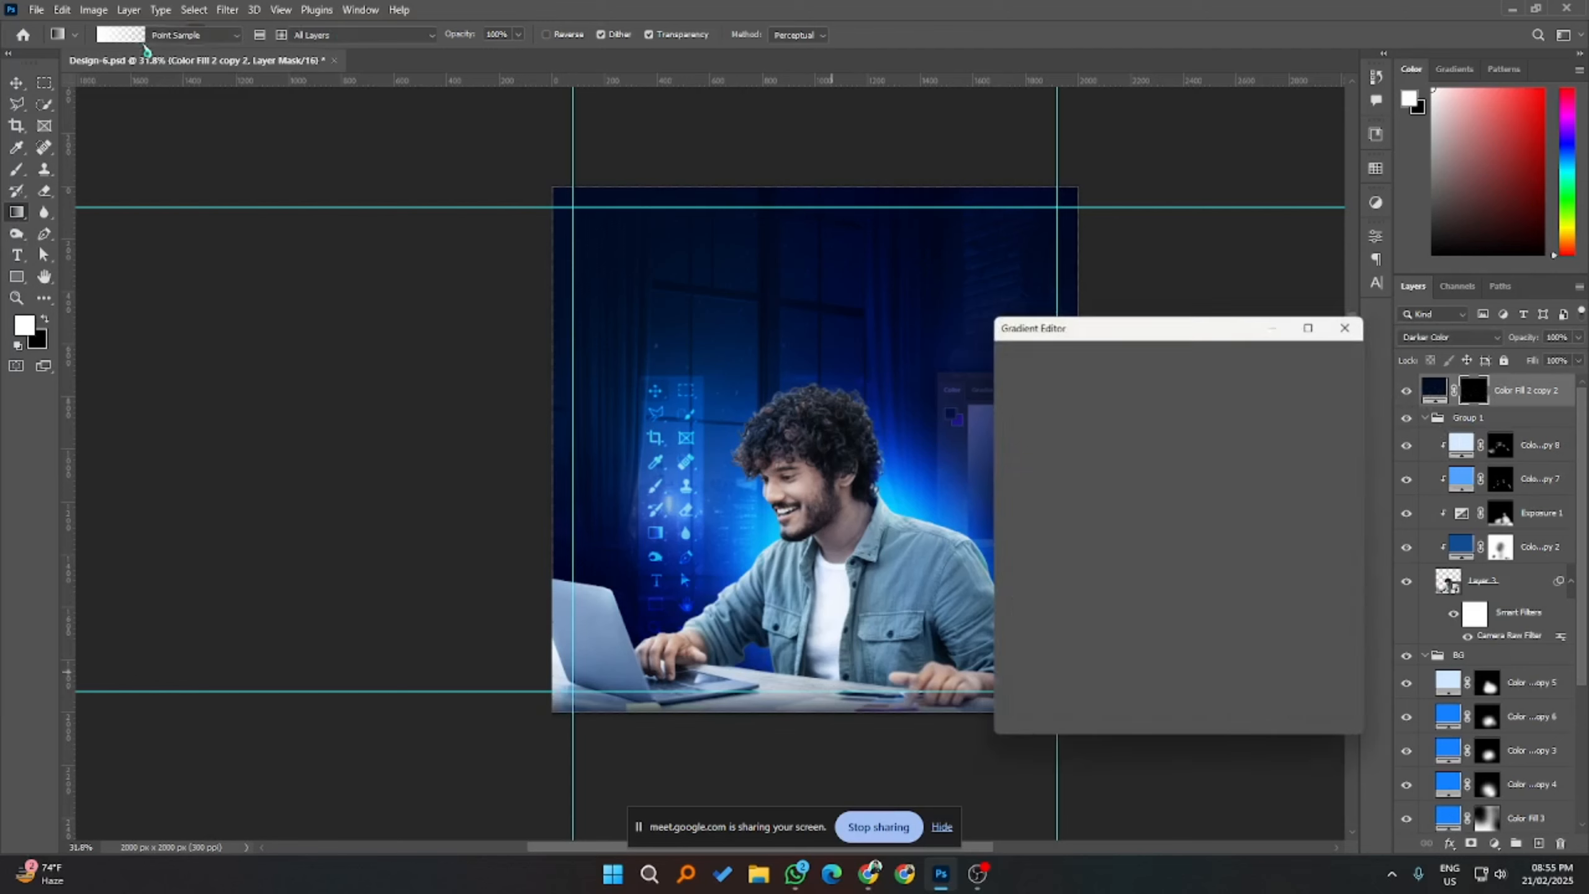
pyautogui.click(1018, 375)
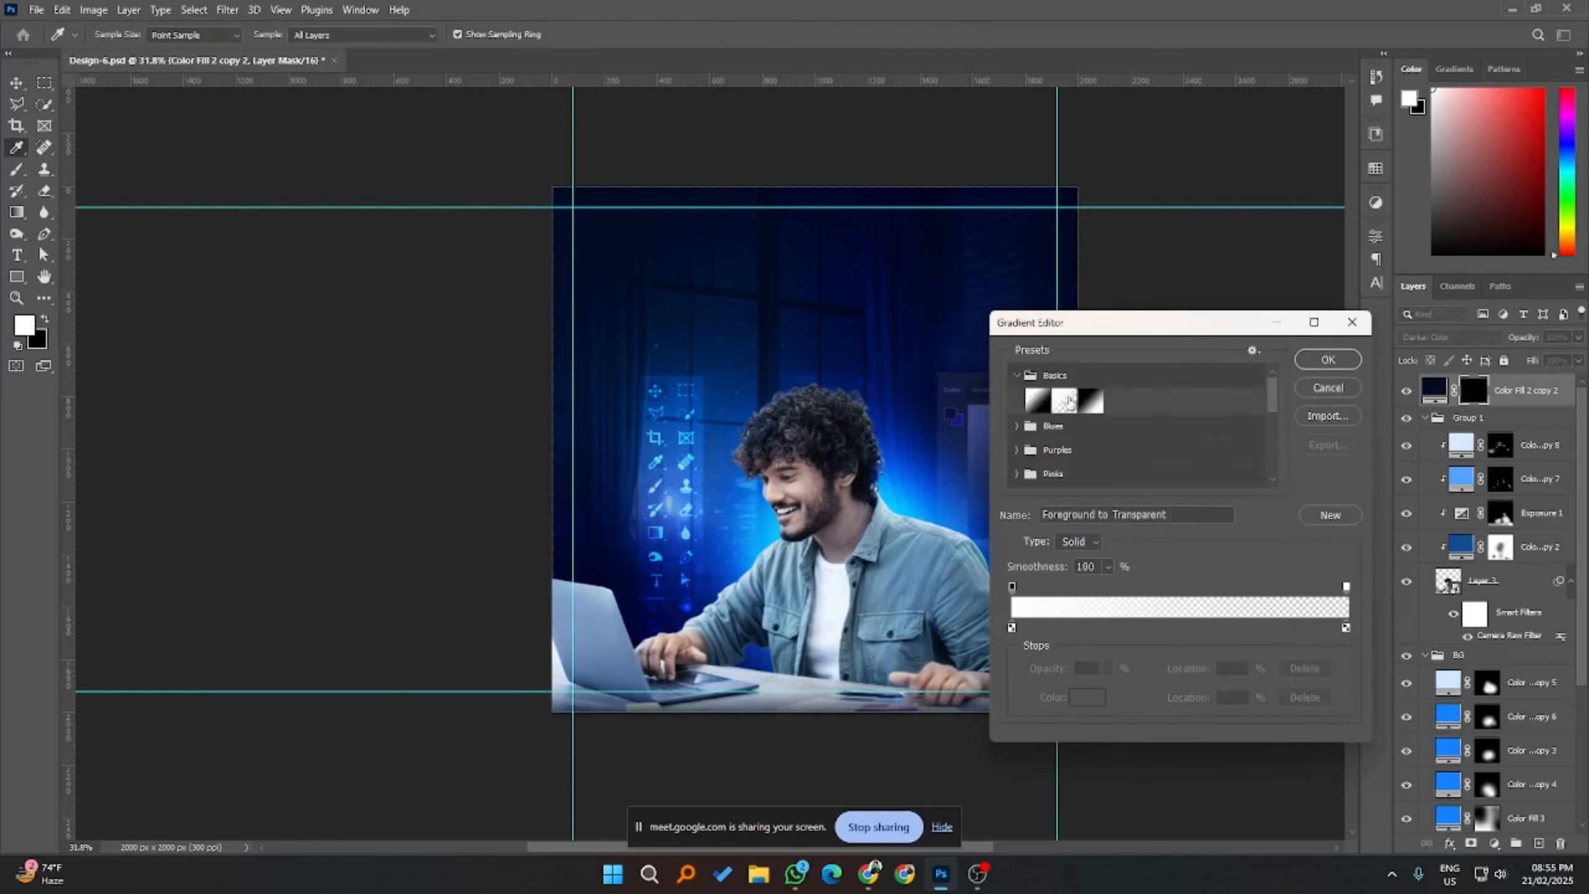
pyautogui.click(1068, 403)
pyautogui.click(1327, 360)
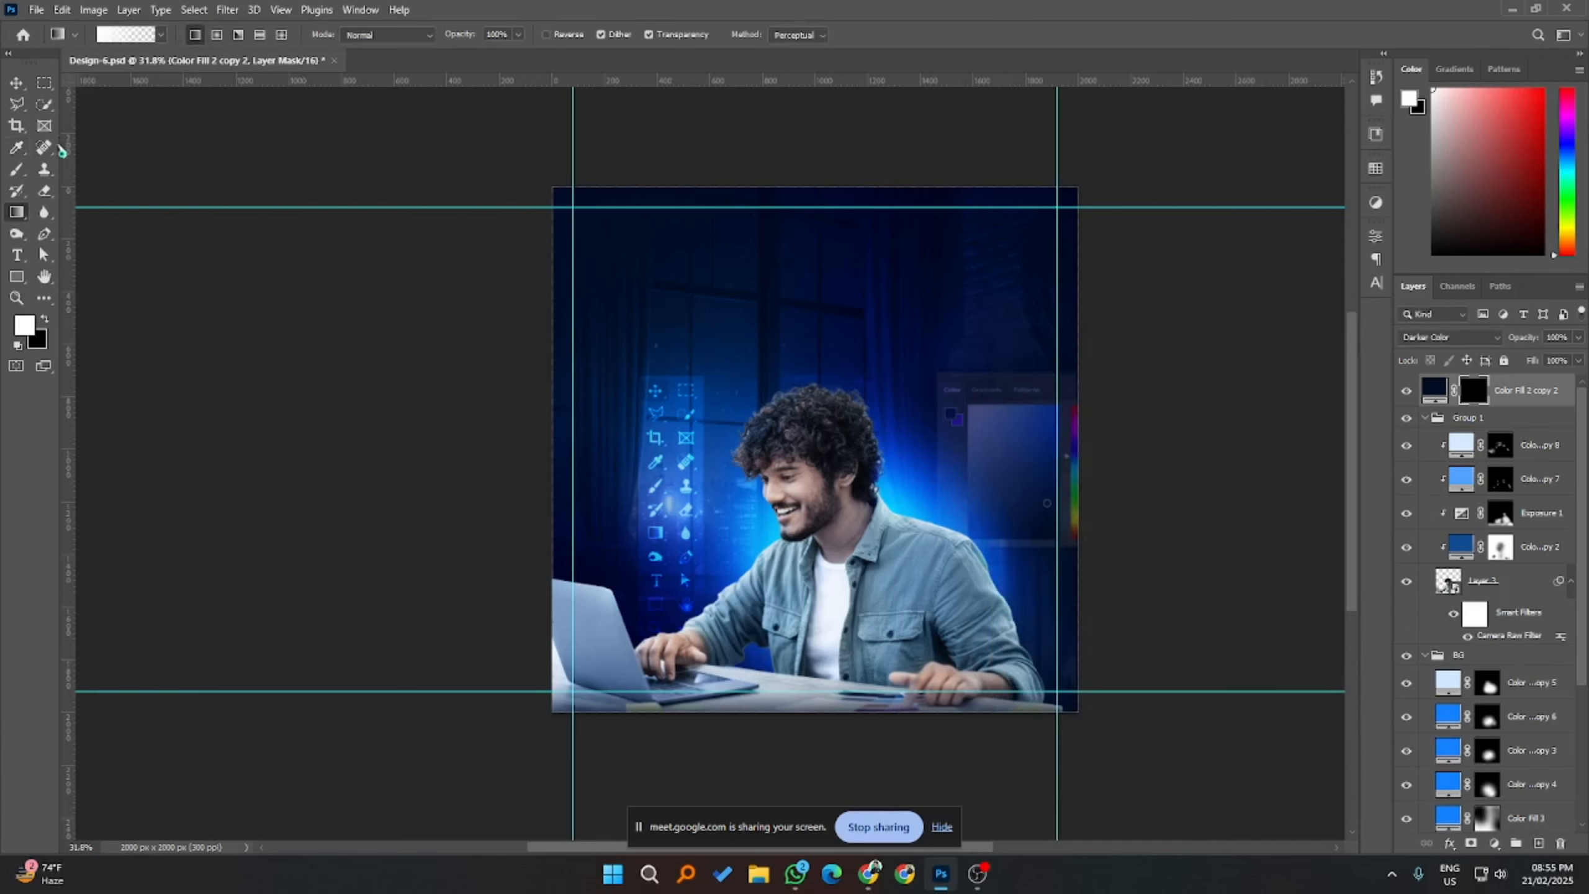
# - Brush white at 59% opacity with a smaller soft brush on the Color Fill 2 copy 2 mask to darken the desk's front edge
pyautogui.click(16, 169)
pyautogui.keyDown('alt'); pyautogui.rightClick(982, 669); pyautogui.keyUp('alt')
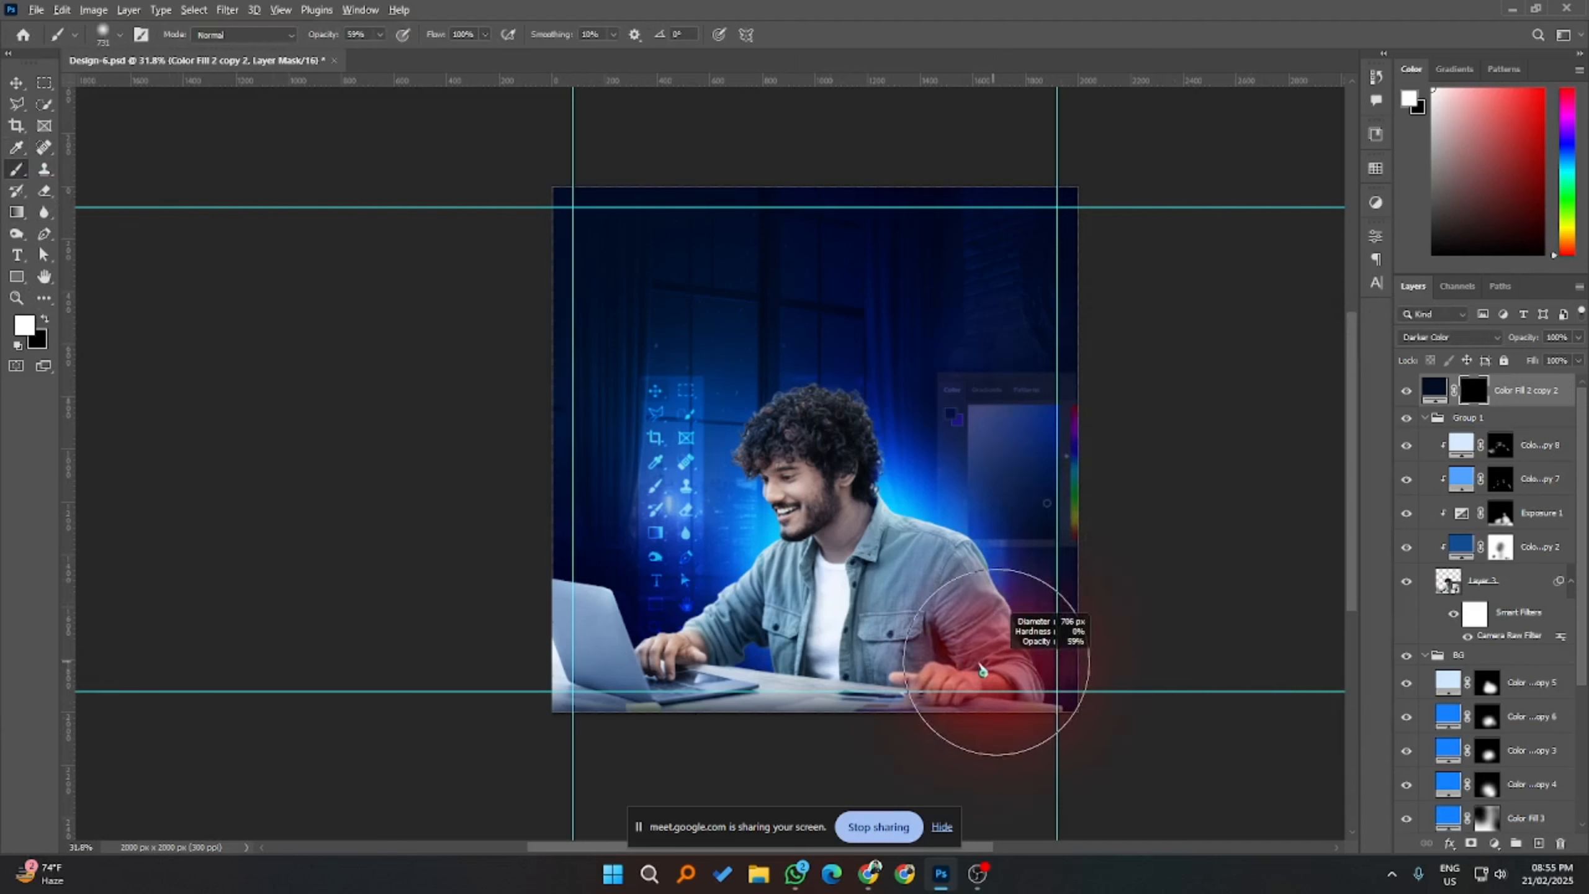
pyautogui.moveTo(983, 670); pyautogui.dragTo(943, 644)
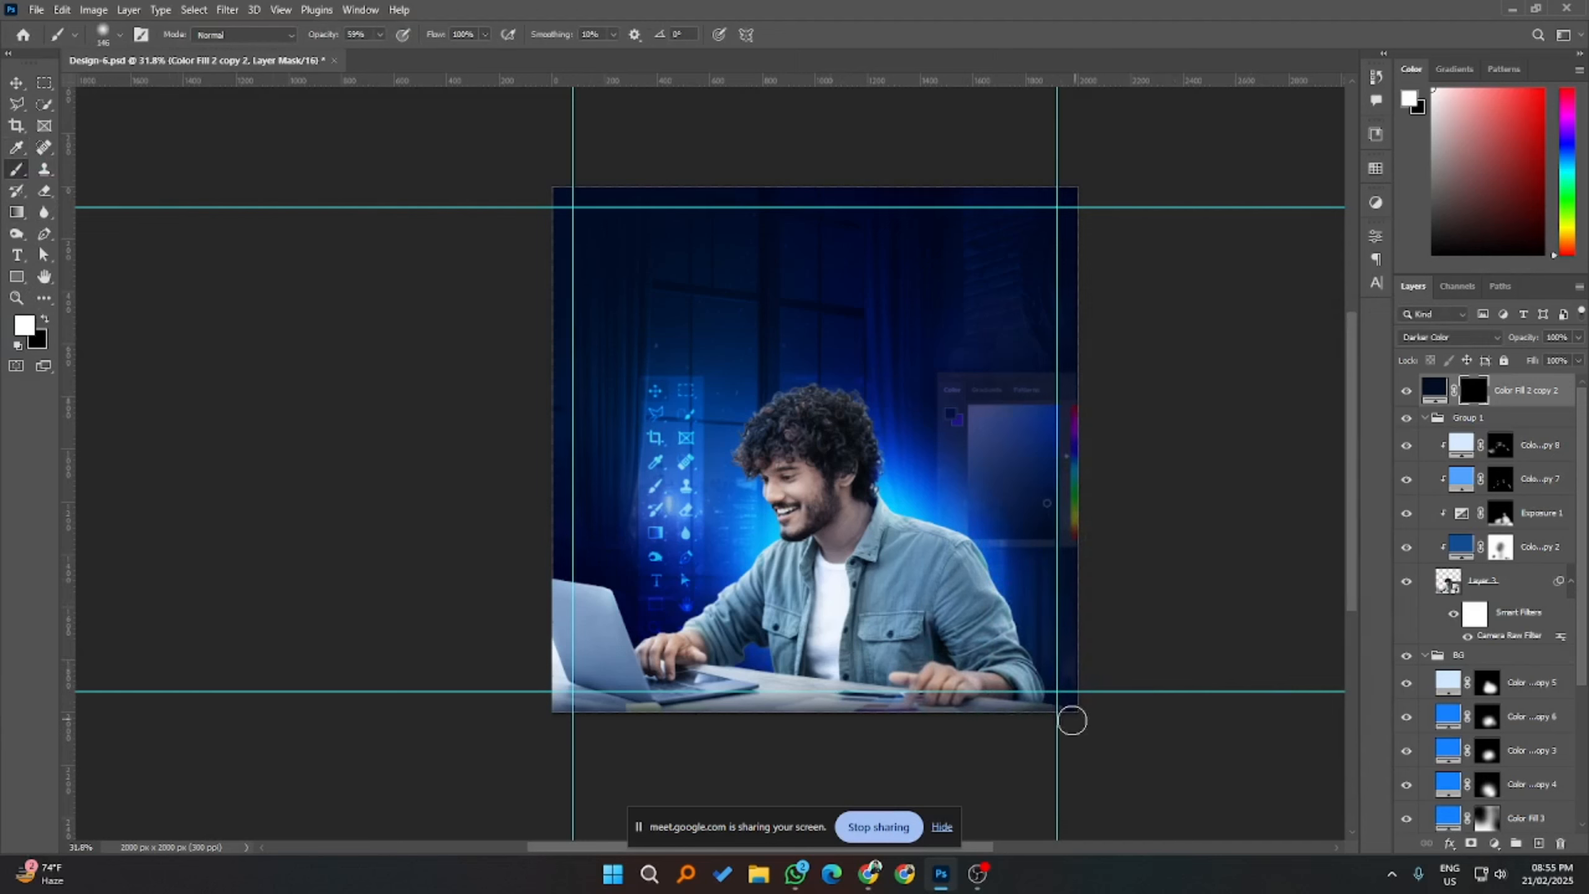
pyautogui.keyDown('alt'); pyautogui.rightClick(1076, 705); pyautogui.keyUp('alt')
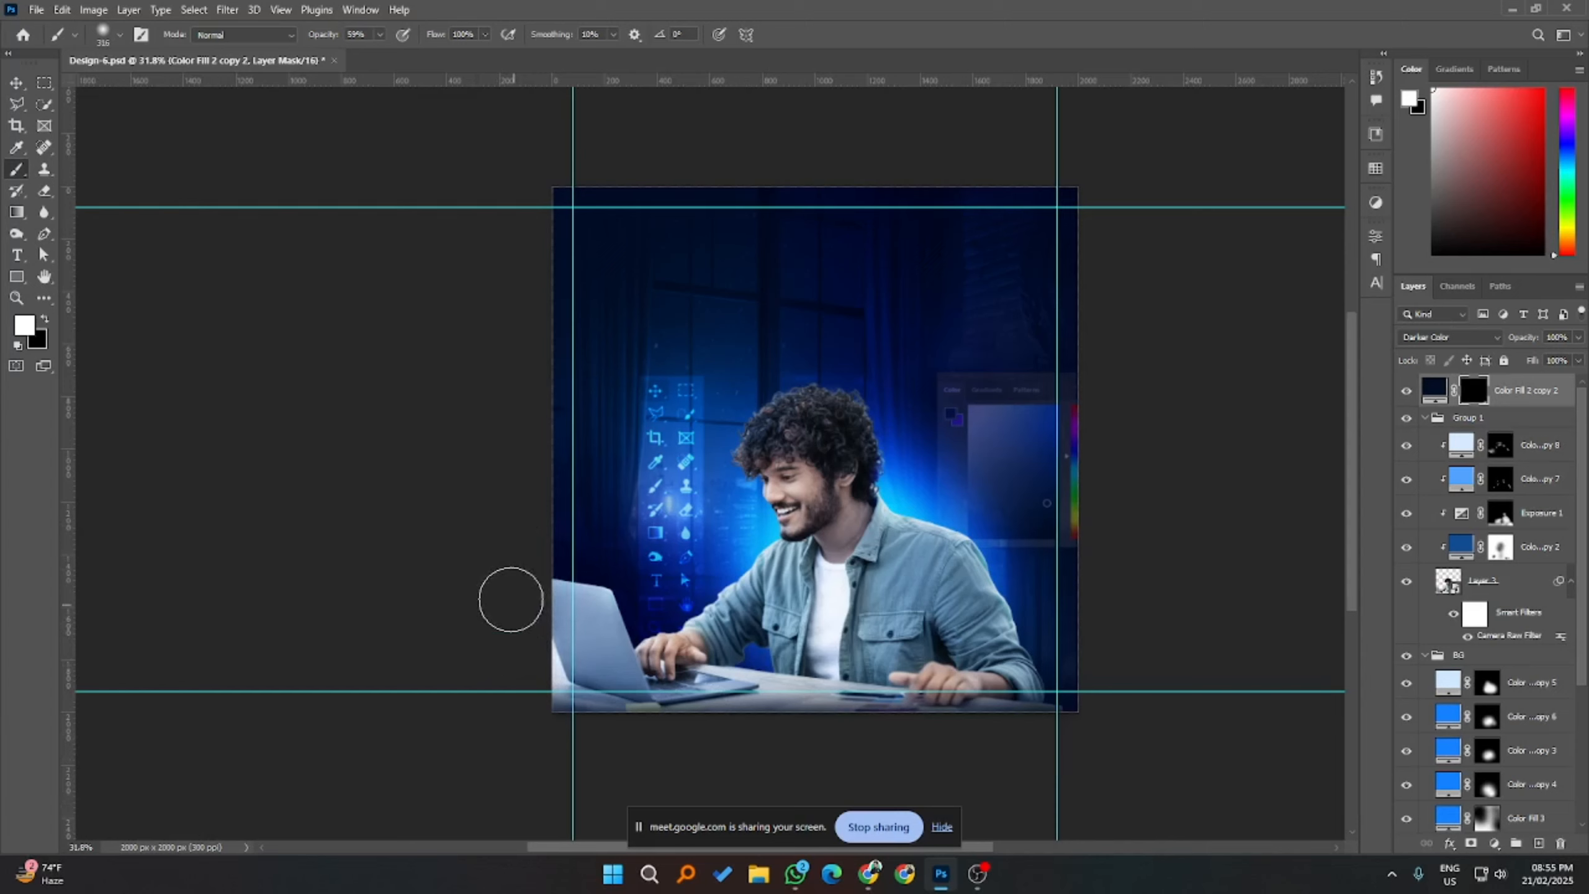
# - Lower the brush opacity to 15% and paint the Color Fill 2 copy 2 mask with a larger brush over the laptop
pyautogui.click(380, 34)
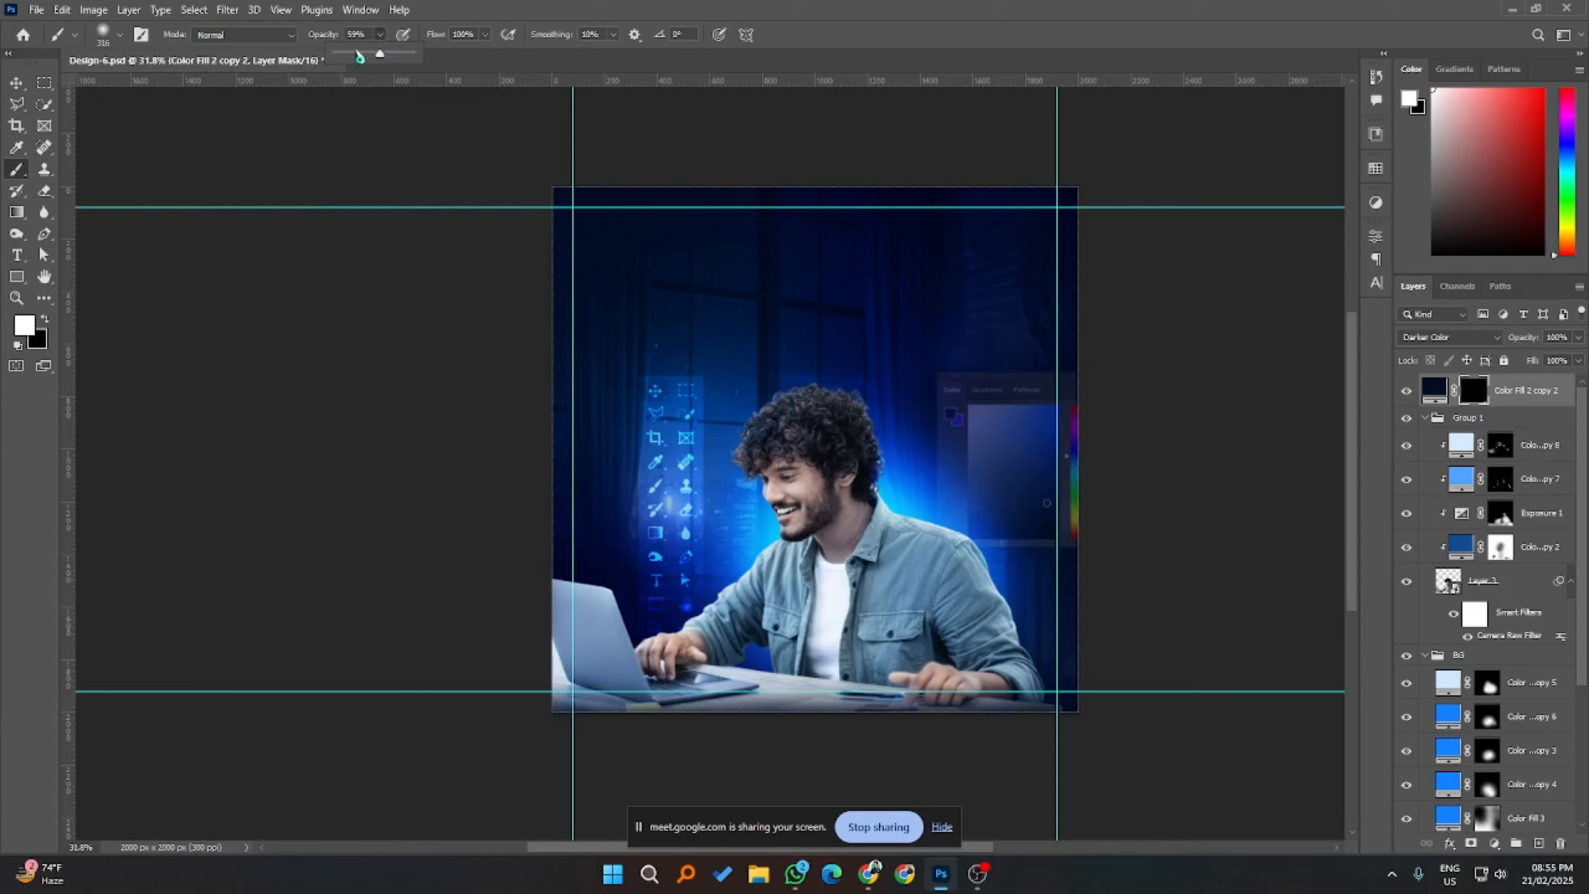
pyautogui.keyDown('alt'); pyautogui.rightClick(582, 632); pyautogui.keyUp('alt')
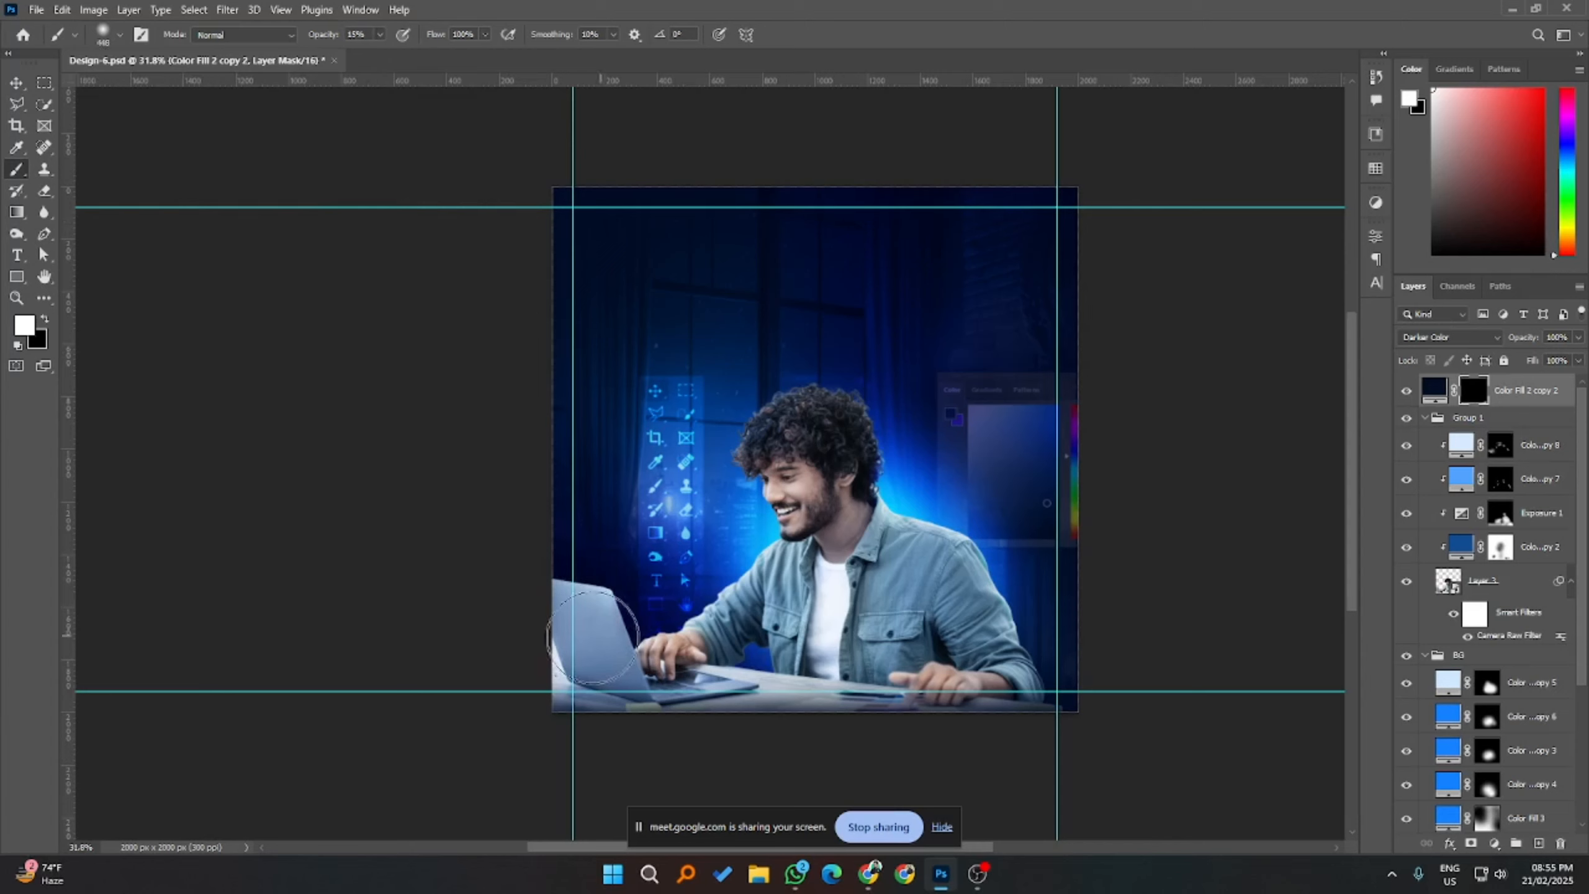
pyautogui.moveTo(591, 641); pyautogui.dragTo(607, 702)
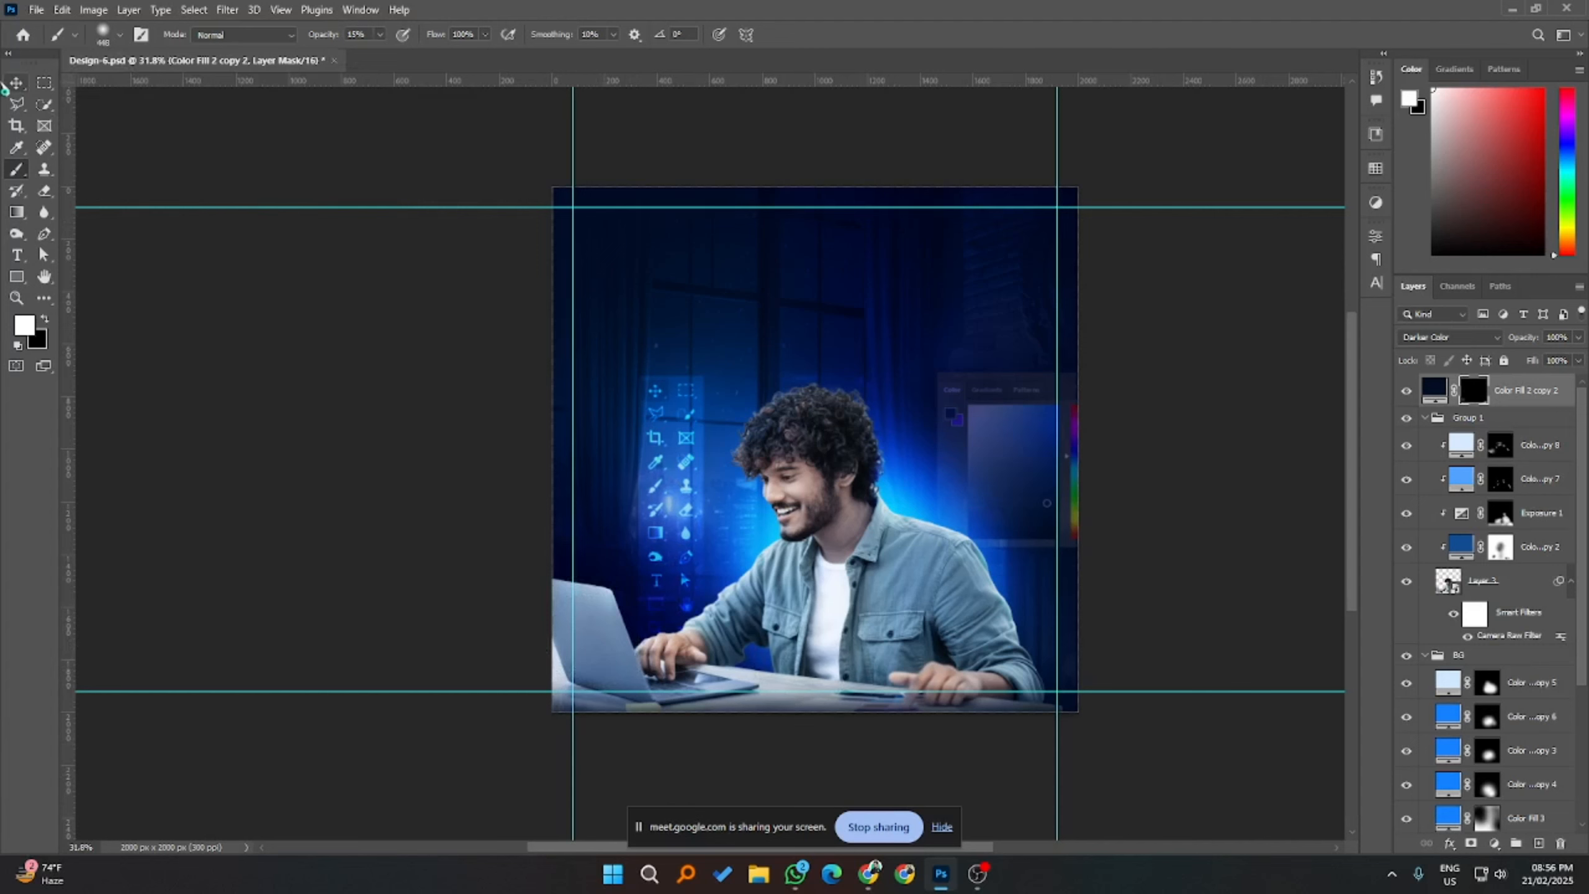
# - Scale the Layer 6 toolbar image down to about 132.5%, nudge it right, and deselect all layers
pyautogui.click(16, 81)
pyautogui.click(678, 395)
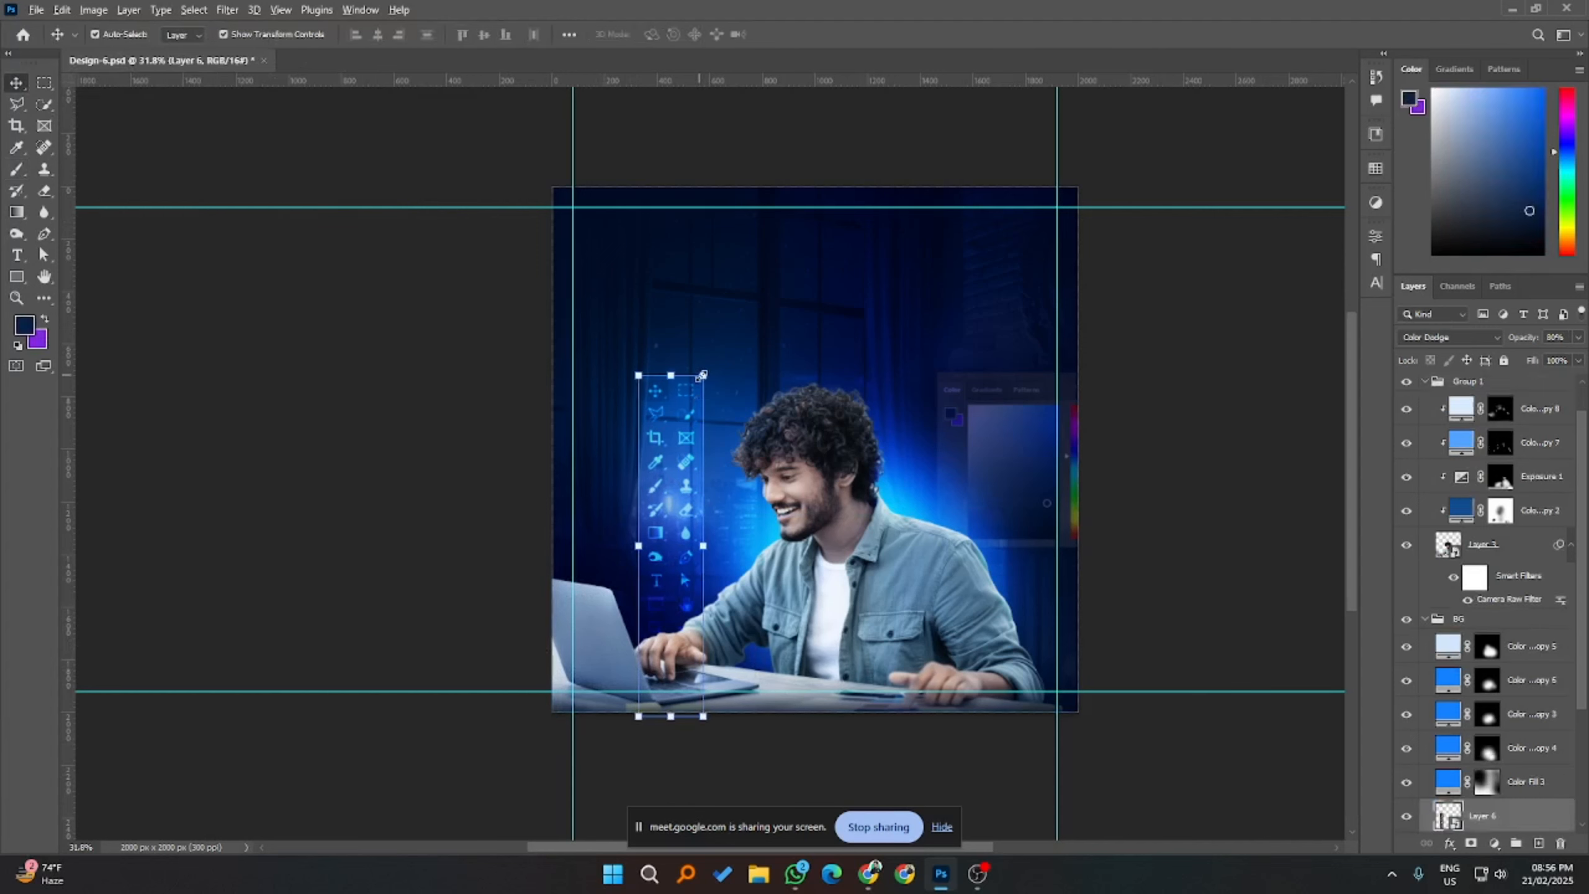
pyautogui.hotkey('ctrl', 't')
pyautogui.moveTo(704, 383); pyautogui.dragTo(694, 393)
pyautogui.hotkey('shift', 'Right')
pyautogui.hotkey('shift', 'Right')
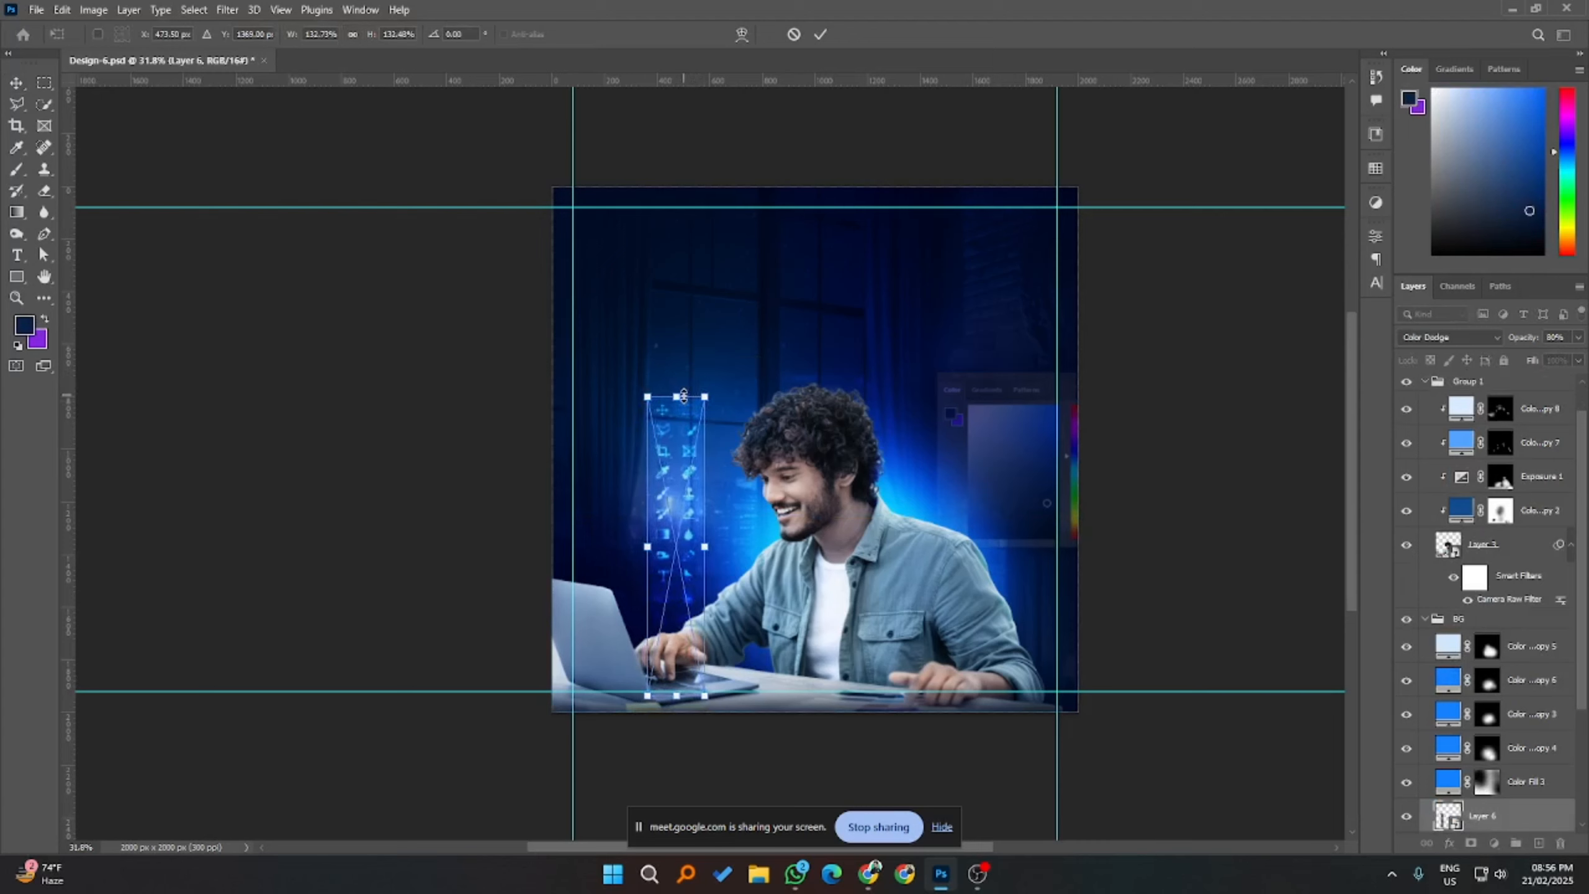
pyautogui.press('Return')
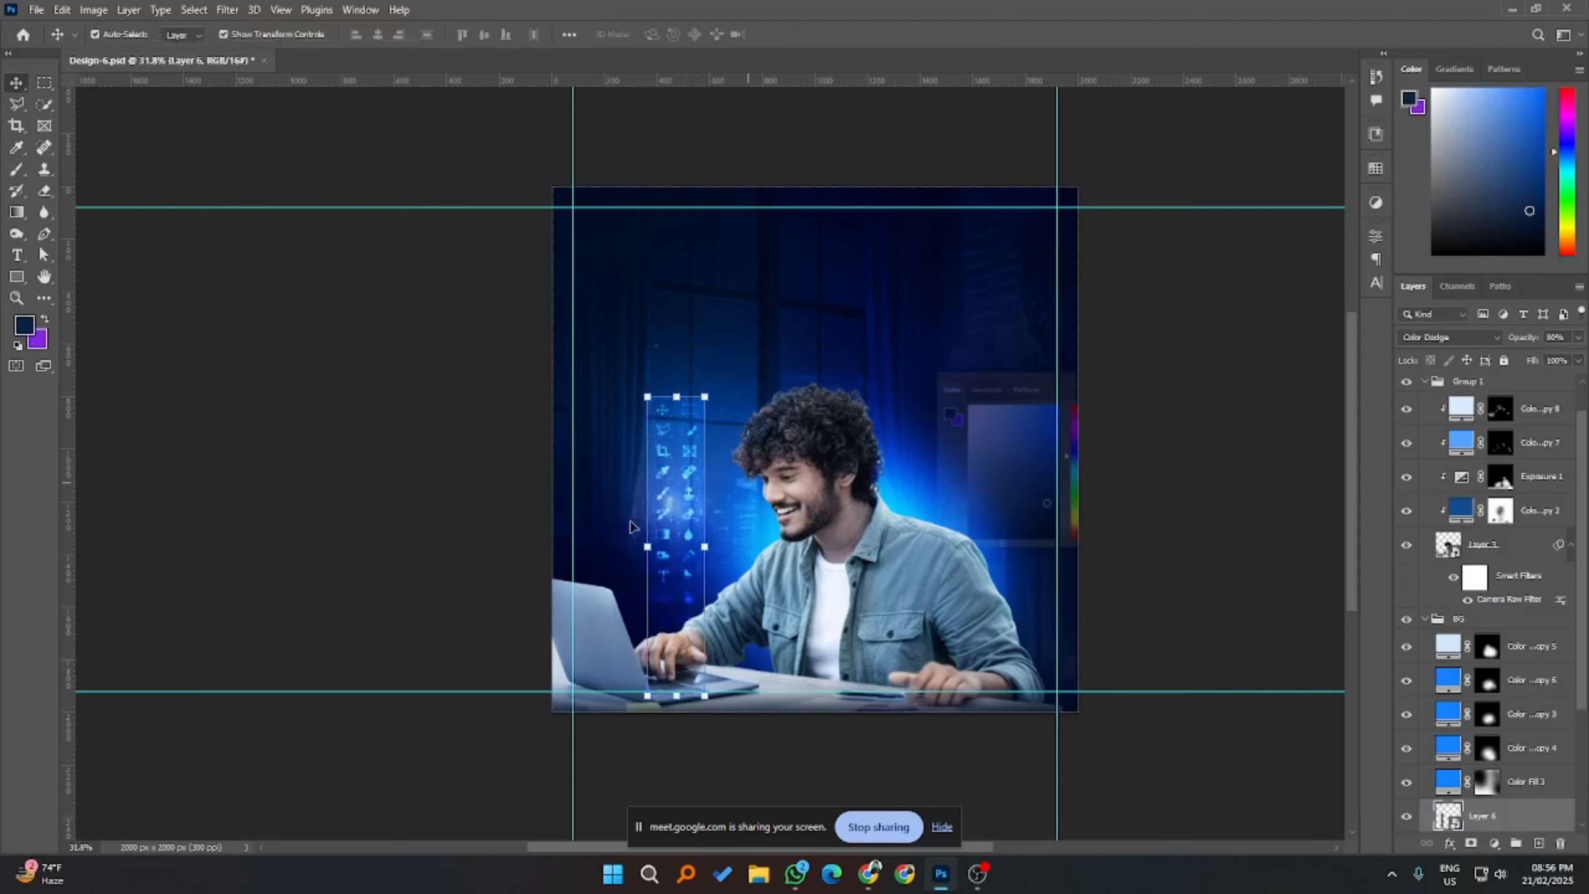
pyautogui.click(266, 464)
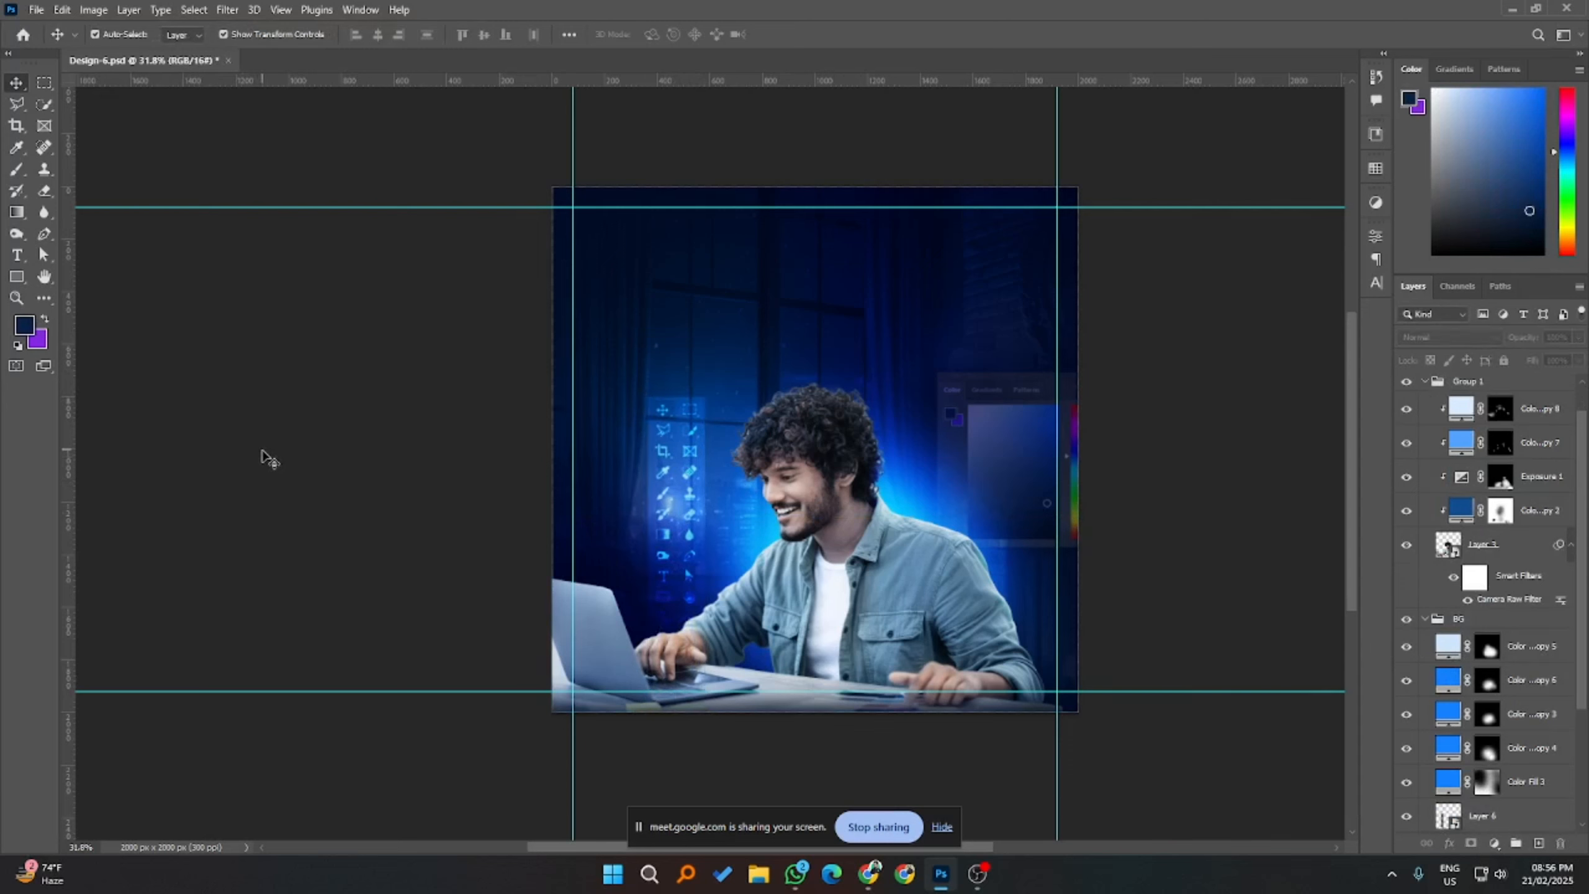
# - Move the Layer 6 toolbar image about 50 px right, closer to the man
pyautogui.moveTo(688, 434); pyautogui.dragTo(691, 370)
pyautogui.hotkey('ctrl', 't')
pyautogui.click(793, 34)
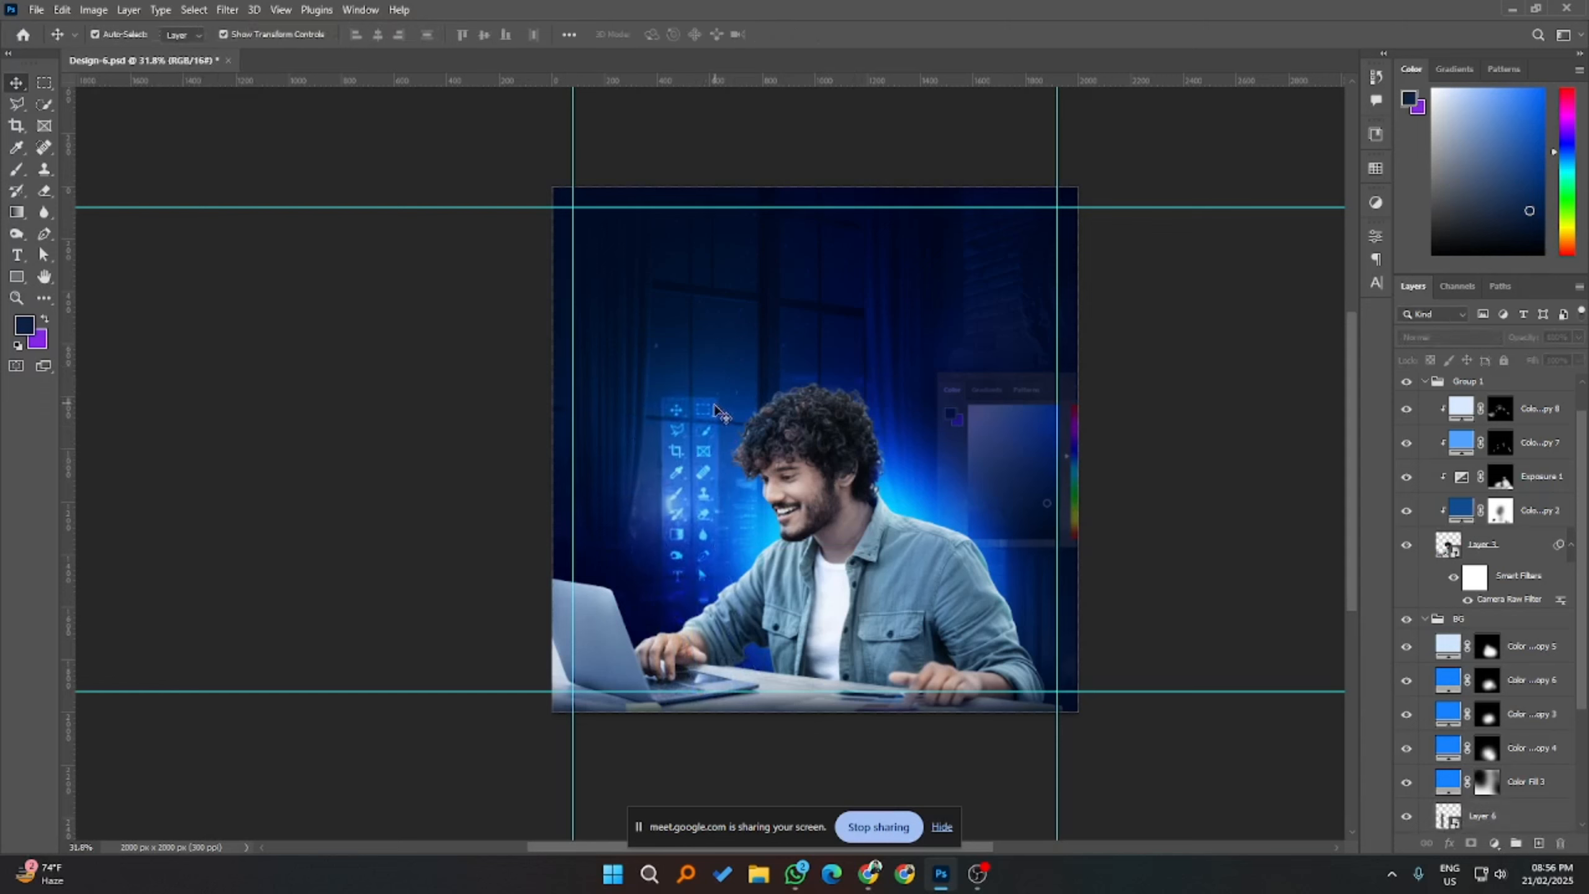
# - Try rotating the Layer 6 toolbar image about 9° counterclockwise, and undo the rotation
pyautogui.click(719, 413)
pyautogui.hotkey('ctrl', 't')
pyautogui.moveTo(757, 420); pyautogui.dragTo(743, 413)
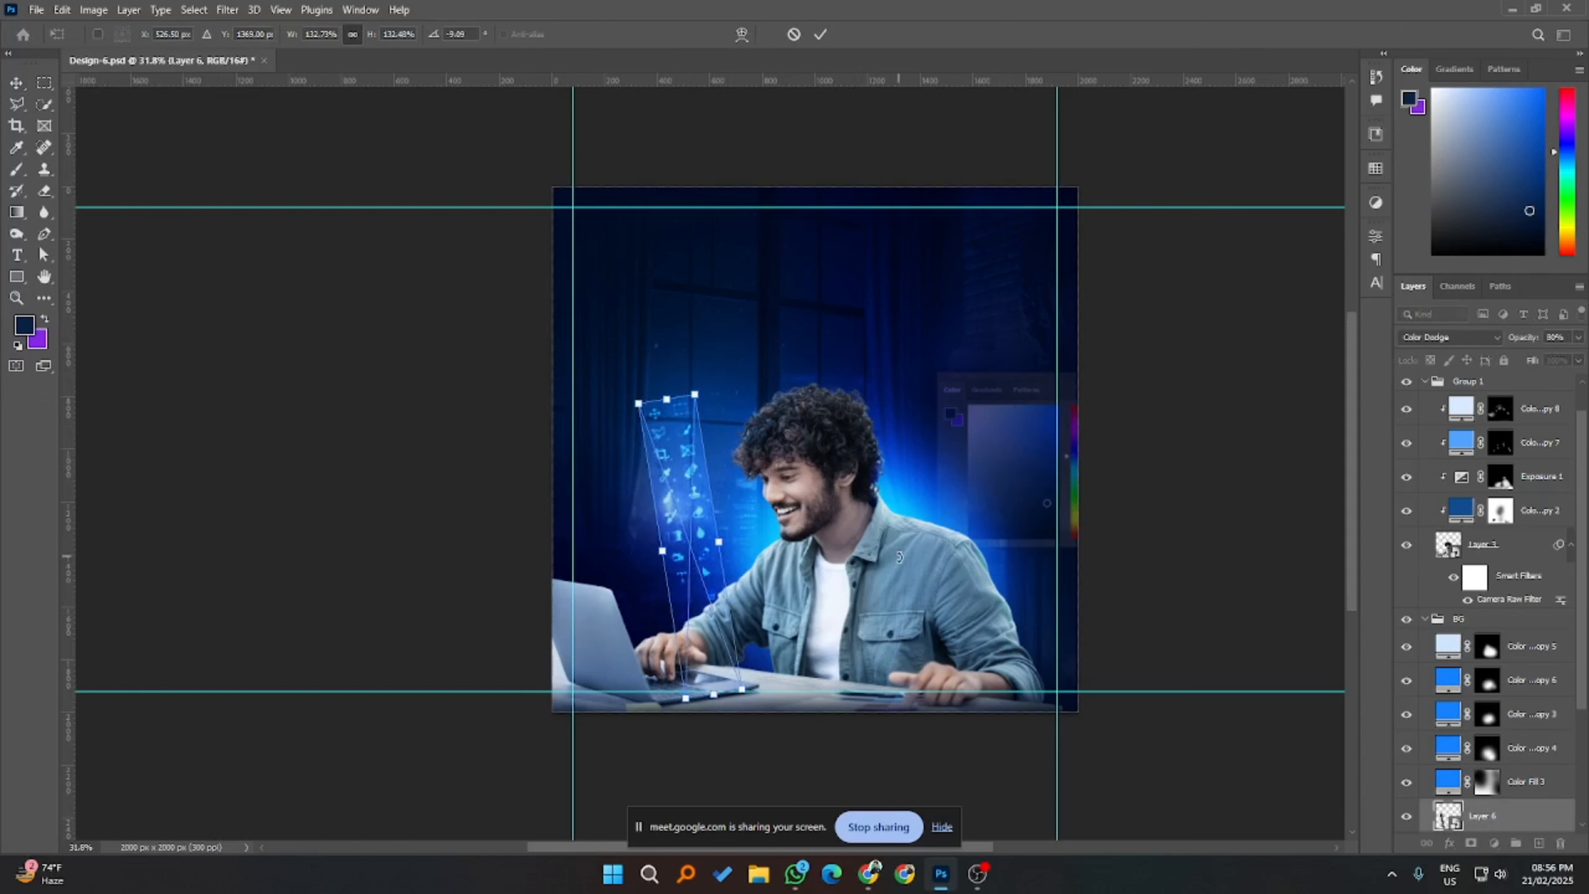
pyautogui.press('Return')
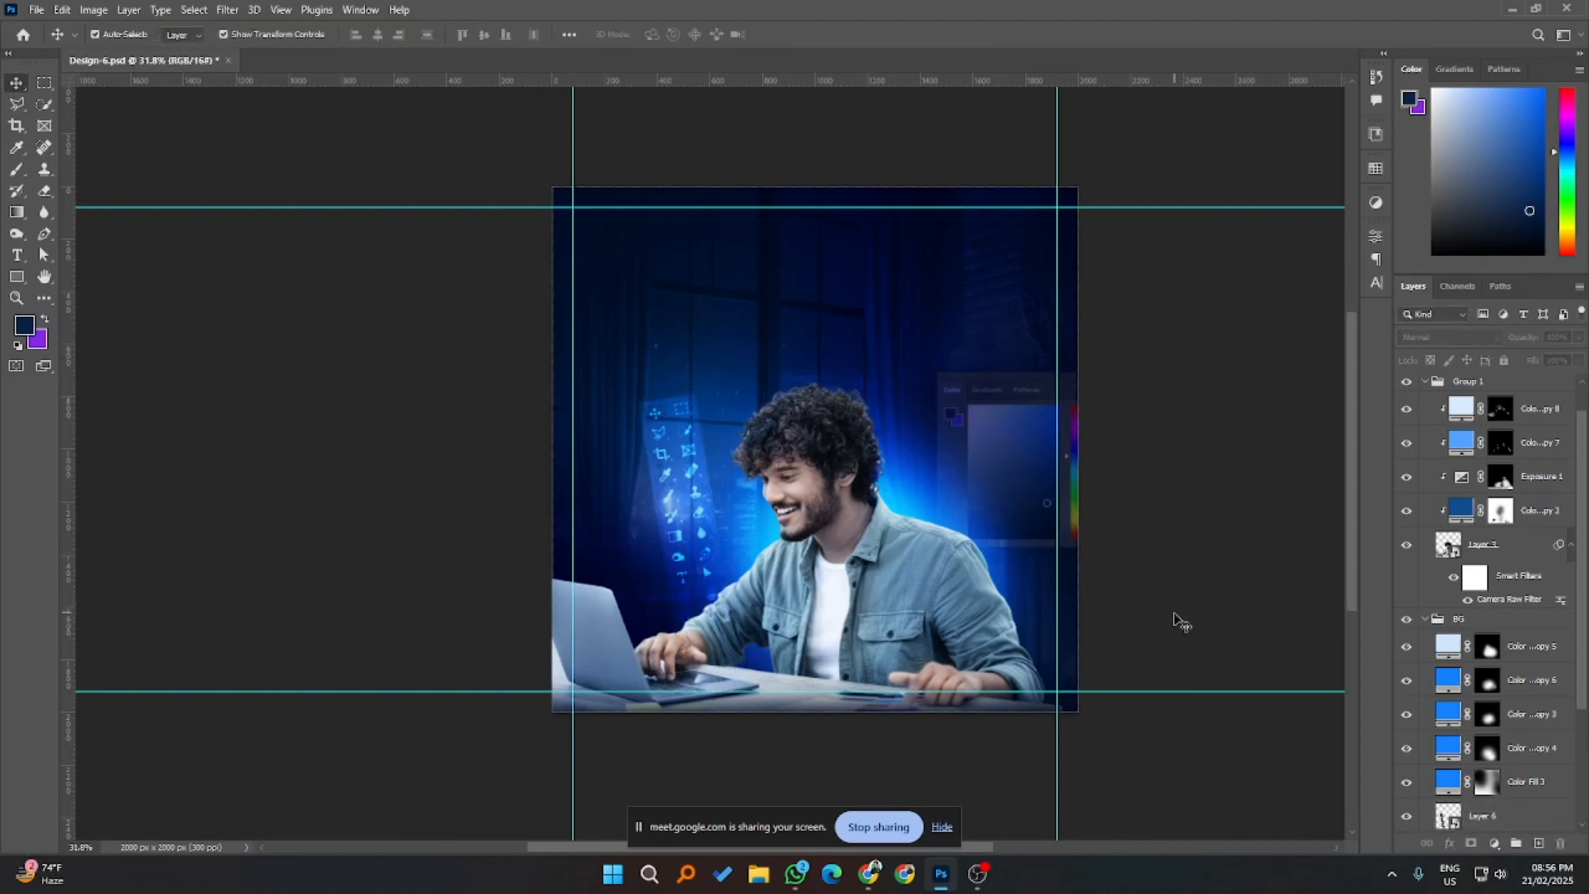
pyautogui.click(1037, 425)
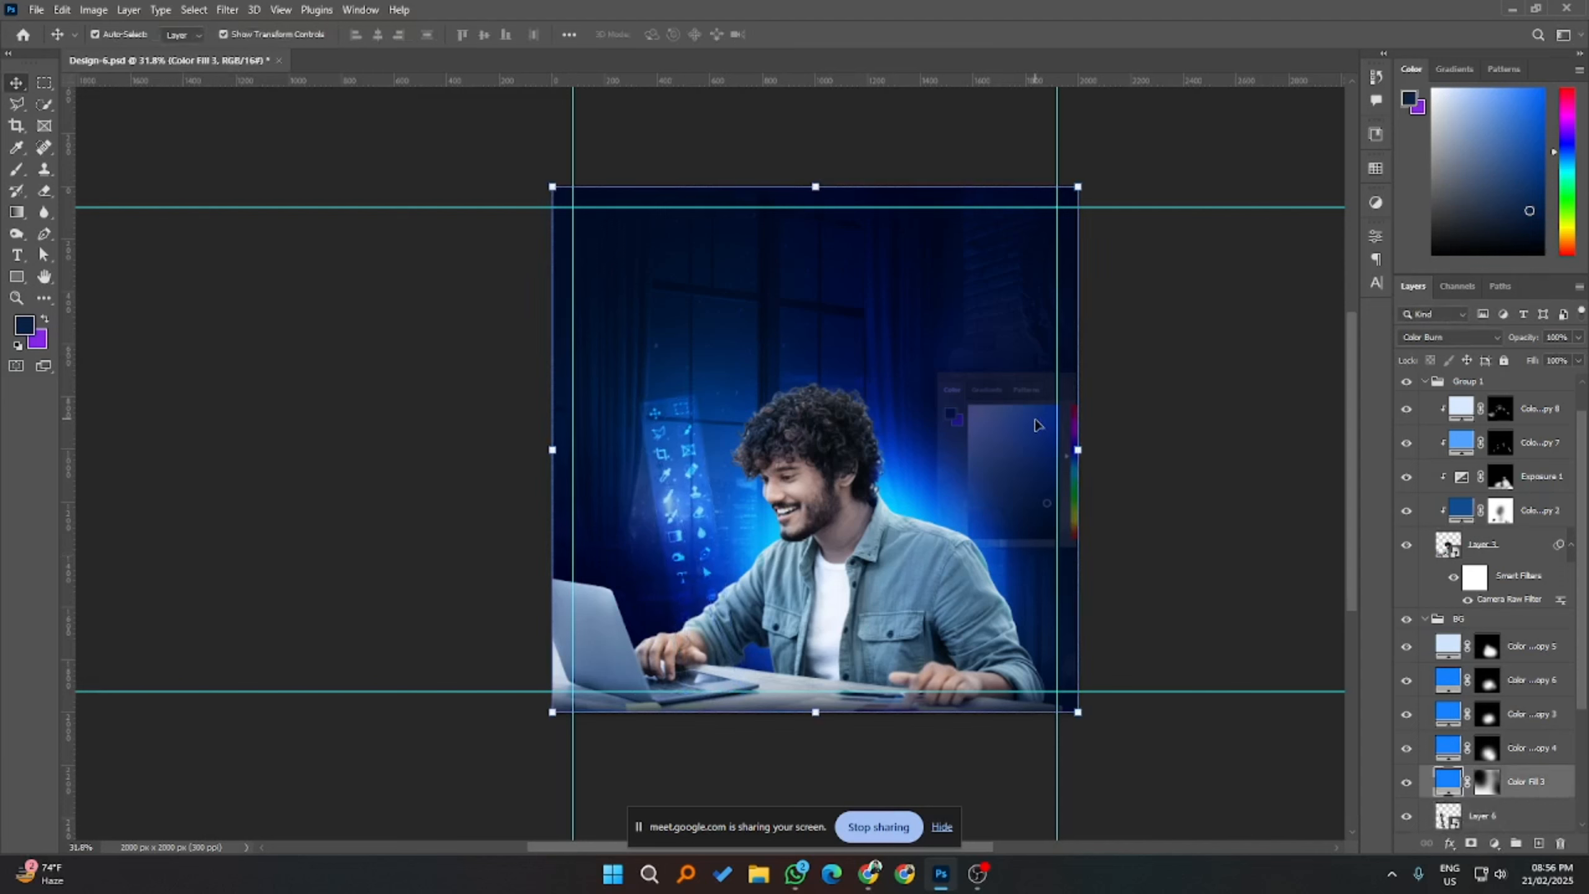
pyautogui.click(1227, 476)
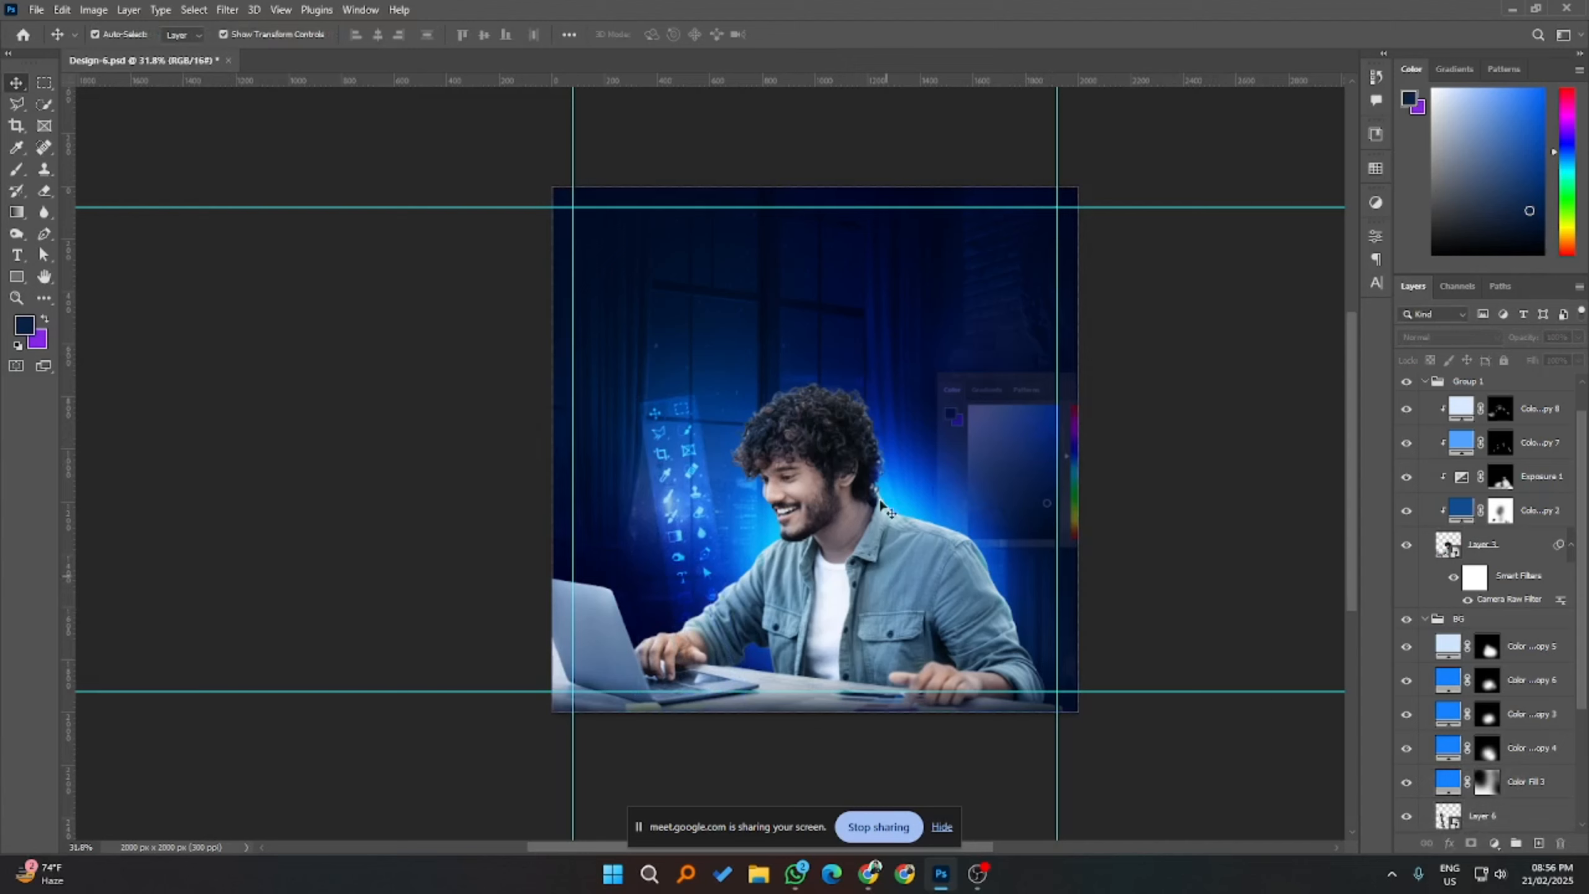
pyautogui.hotkey('ctrl', 'z')
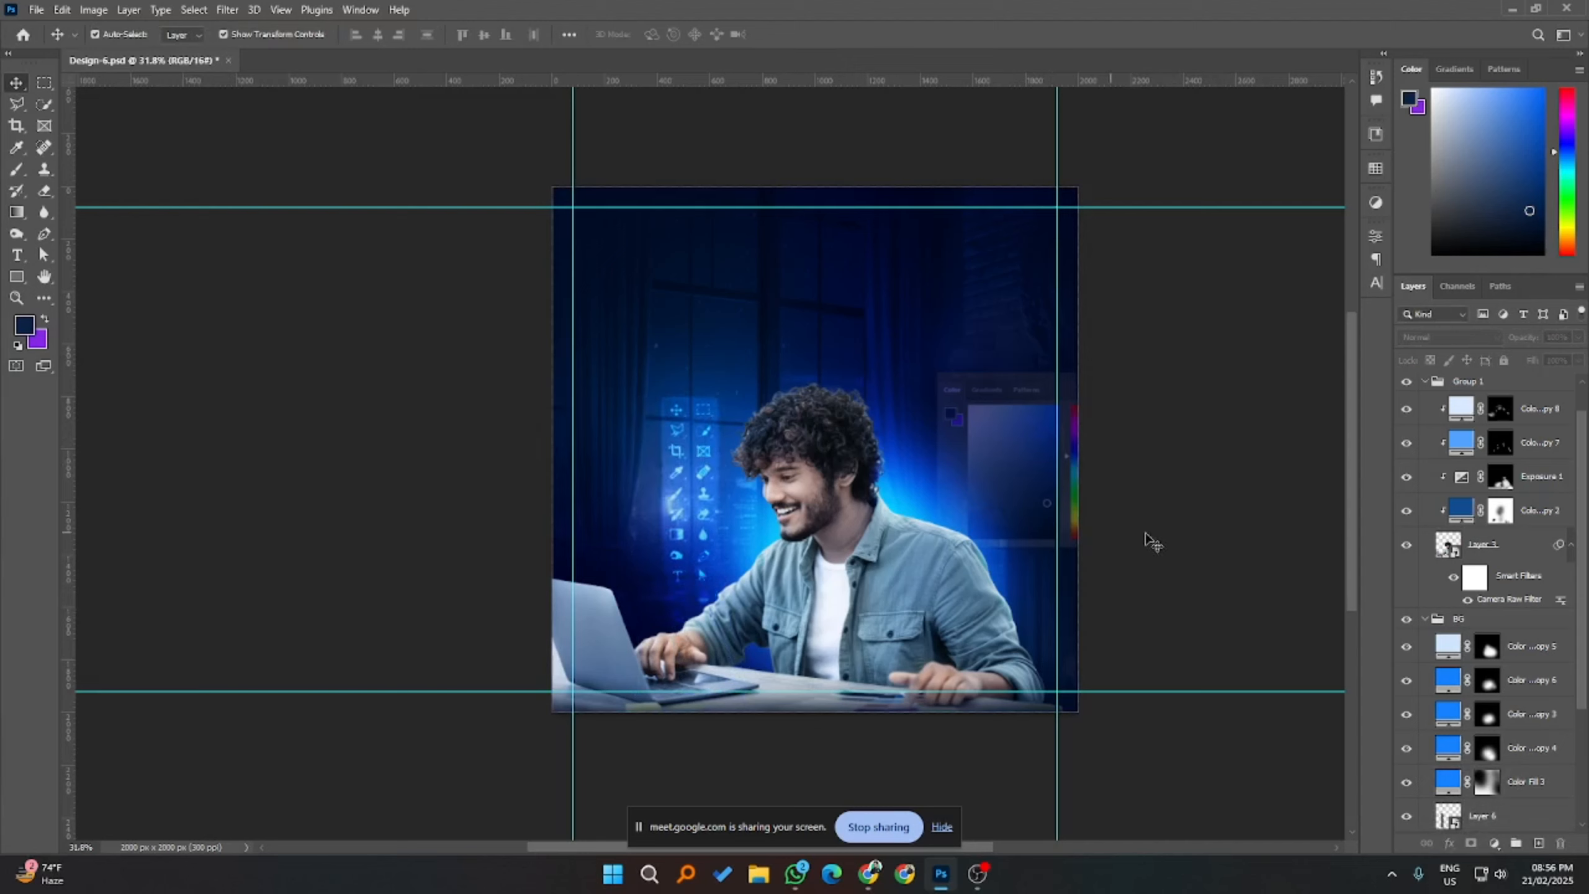
pyautogui.click(695, 496)
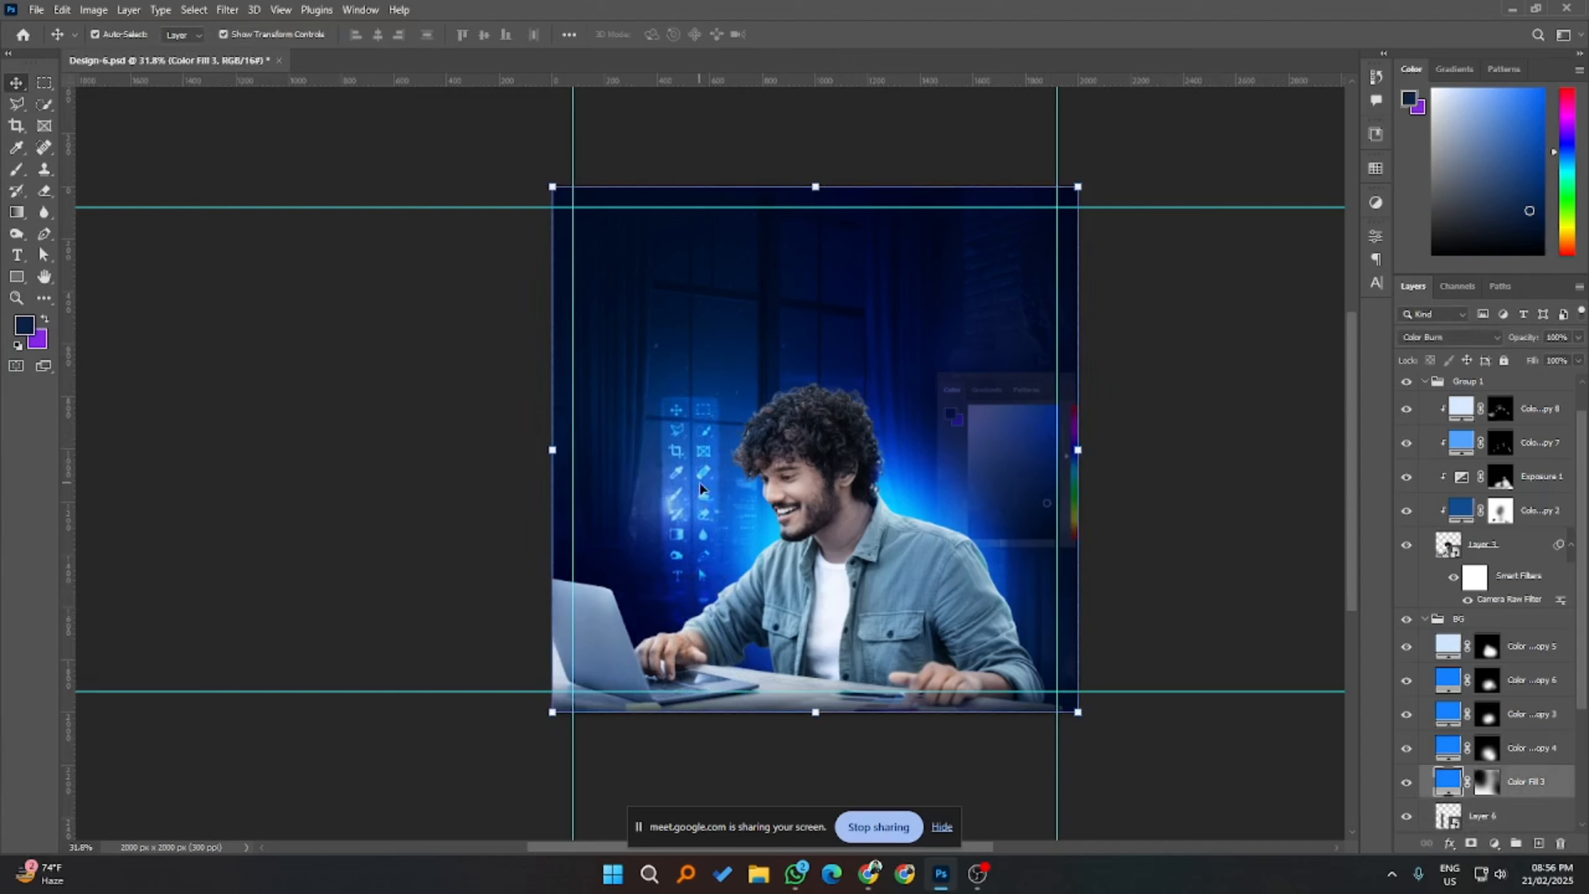
# - Move the Layer 6 toolbar image about 120 px right, up against the man's hair
pyautogui.click(1488, 821)
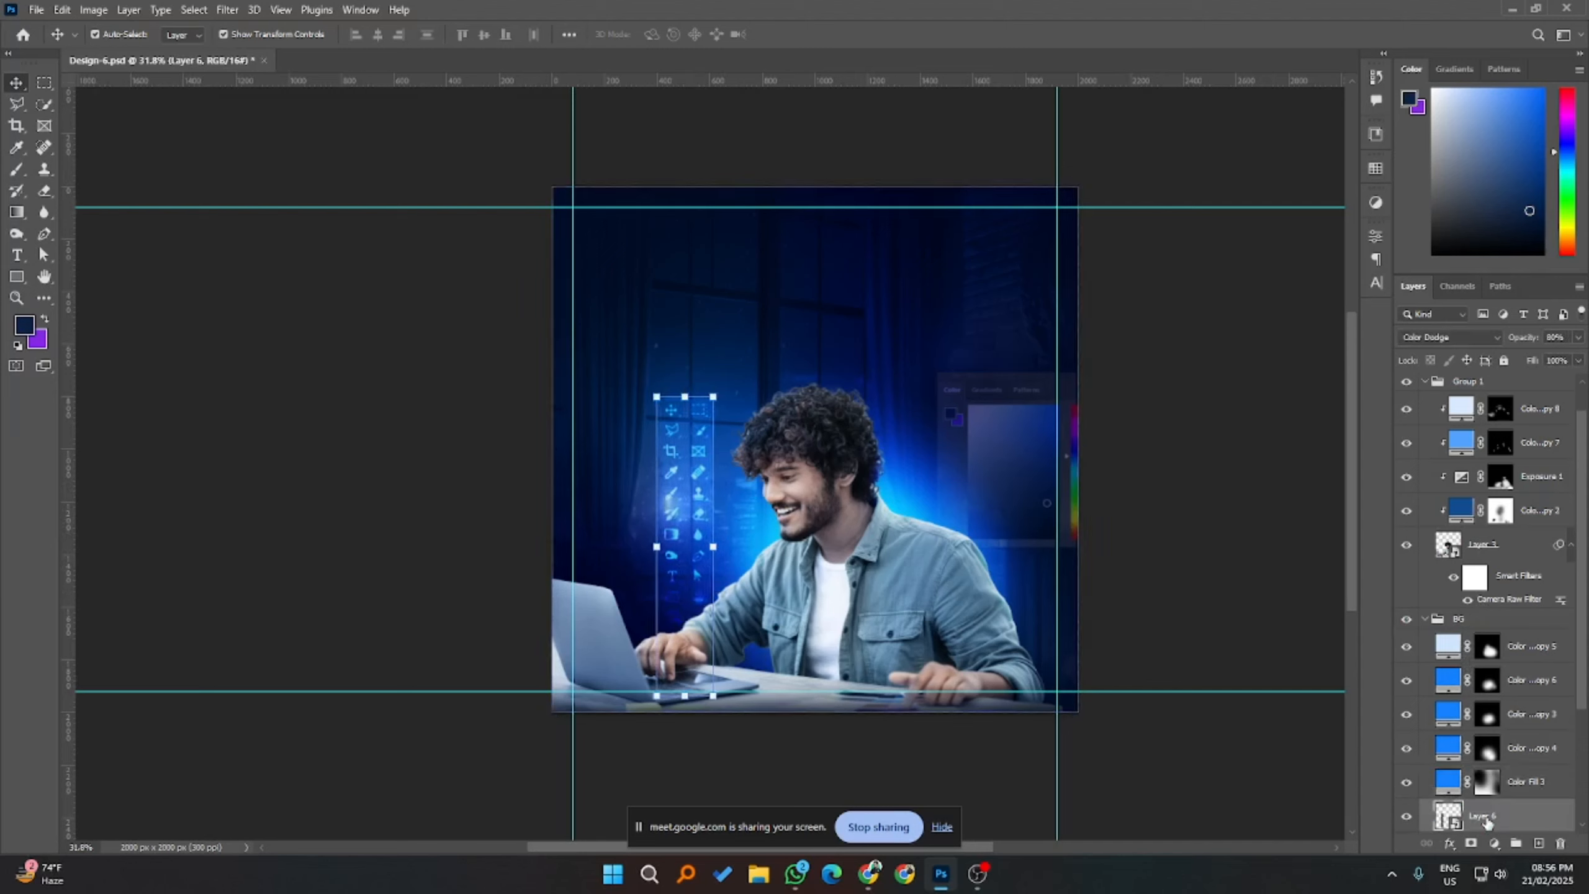
pyautogui.hotkey('shift', 'Right')
pyautogui.hotkey('shift', 'Right')
pyautogui.hotkey('shift', 'Right')
pyautogui.hotkey('shift', 'Right')
pyautogui.hotkey('shift', 'Right')
pyautogui.hotkey('shift', 'Right')
pyautogui.hotkey('shift', 'Right')
pyautogui.hotkey('shift', 'Right')
pyautogui.hotkey('shift', 'Right')
pyautogui.hotkey('shift', 'Right')
pyautogui.hotkey('shift', 'Right')
pyautogui.hotkey('shift', 'Right')
pyautogui.hotkey('shift', 'Right')
pyautogui.hotkey('shift', 'Right')
pyautogui.hotkey('shift', 'Right')
pyautogui.hotkey('shift', 'Right')
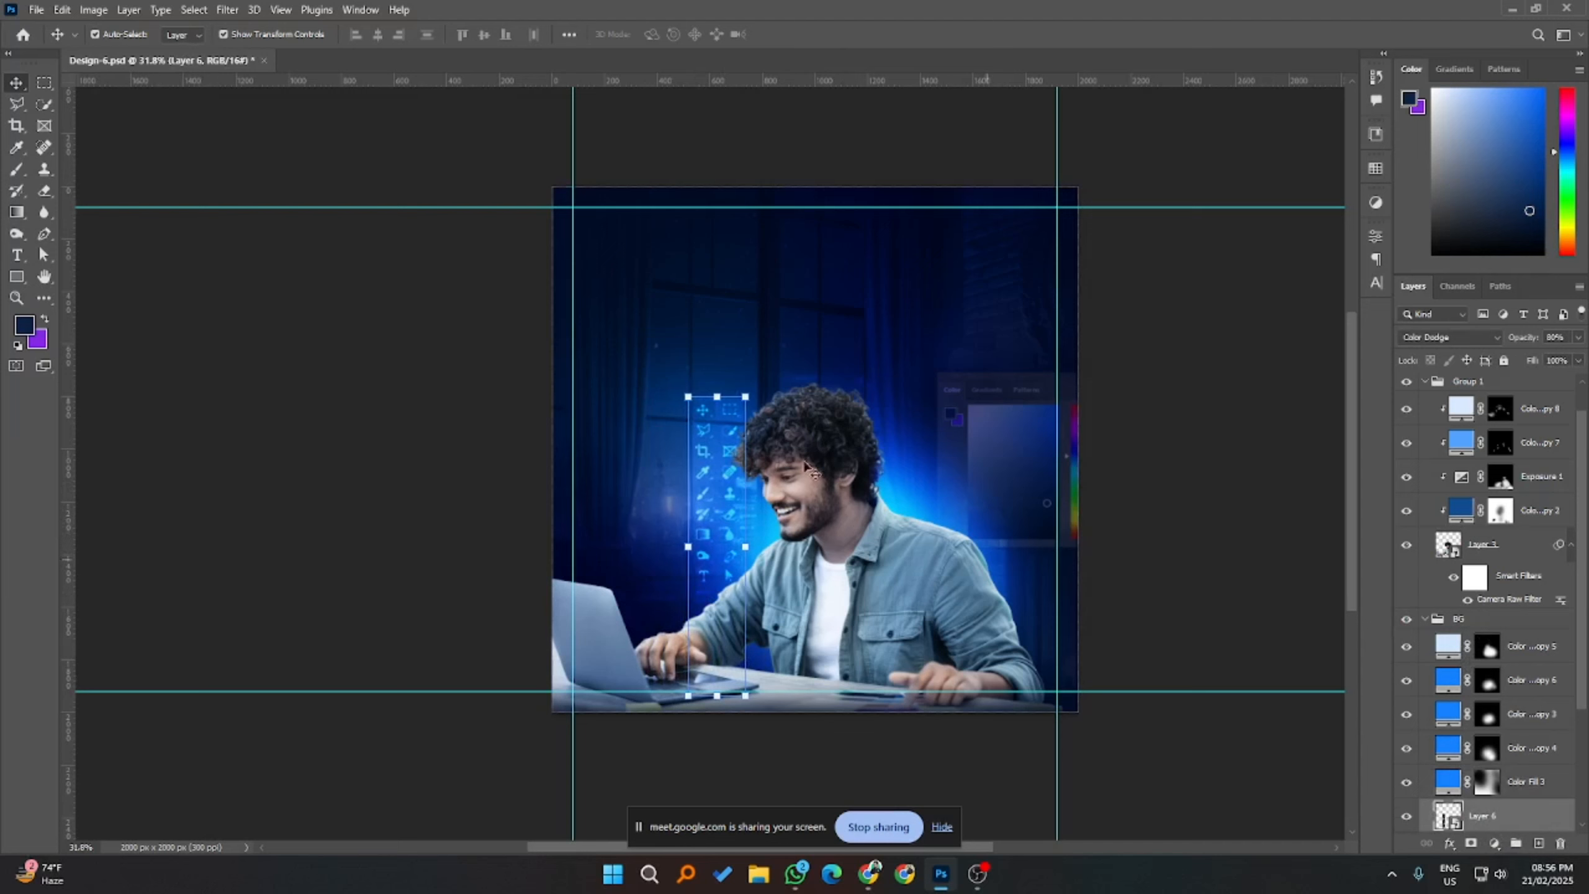
# - Try rotating the Layer 6 toolbar image about 16.6° counterclockwise, and undo the rotation
pyautogui.moveTo(753, 386); pyautogui.dragTo(701, 379)
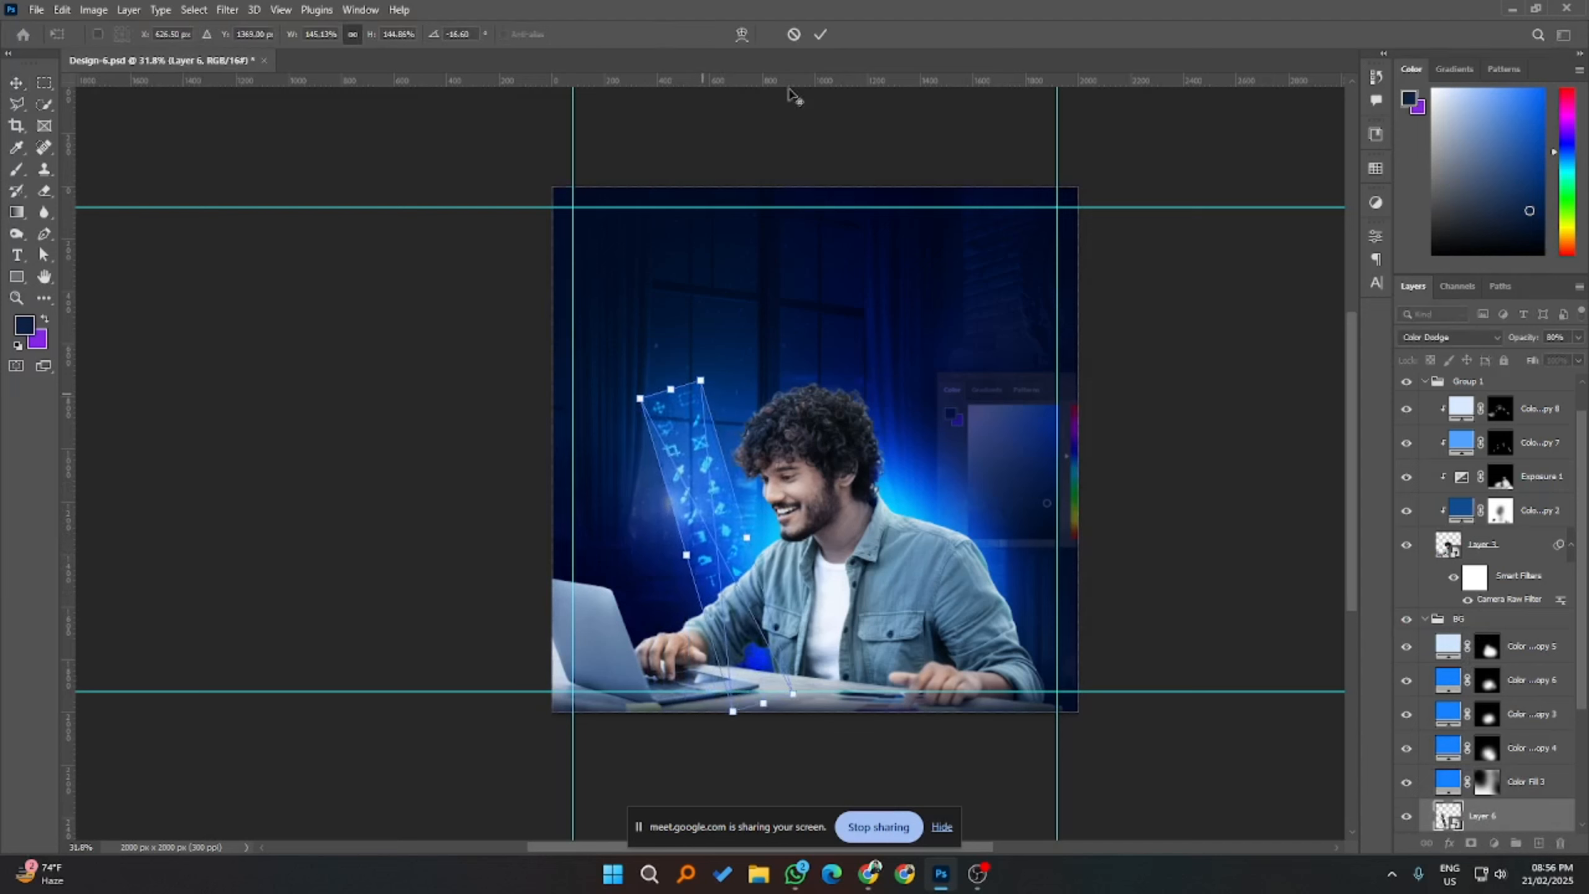
pyautogui.click(822, 33)
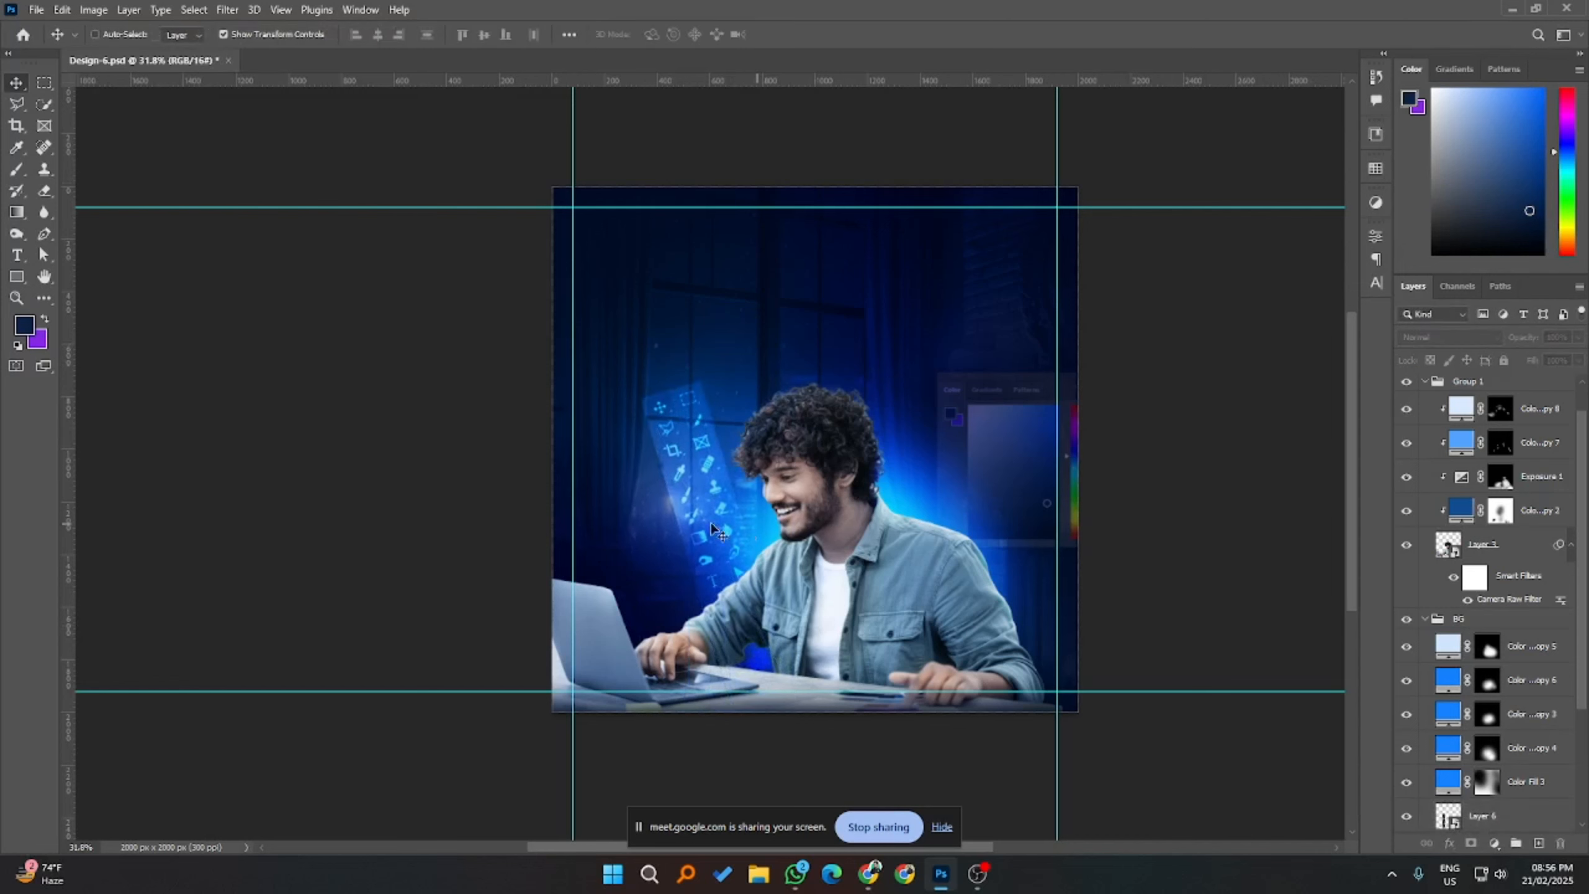
pyautogui.hotkey('ctrl', 'z')
pyautogui.click(1524, 674)
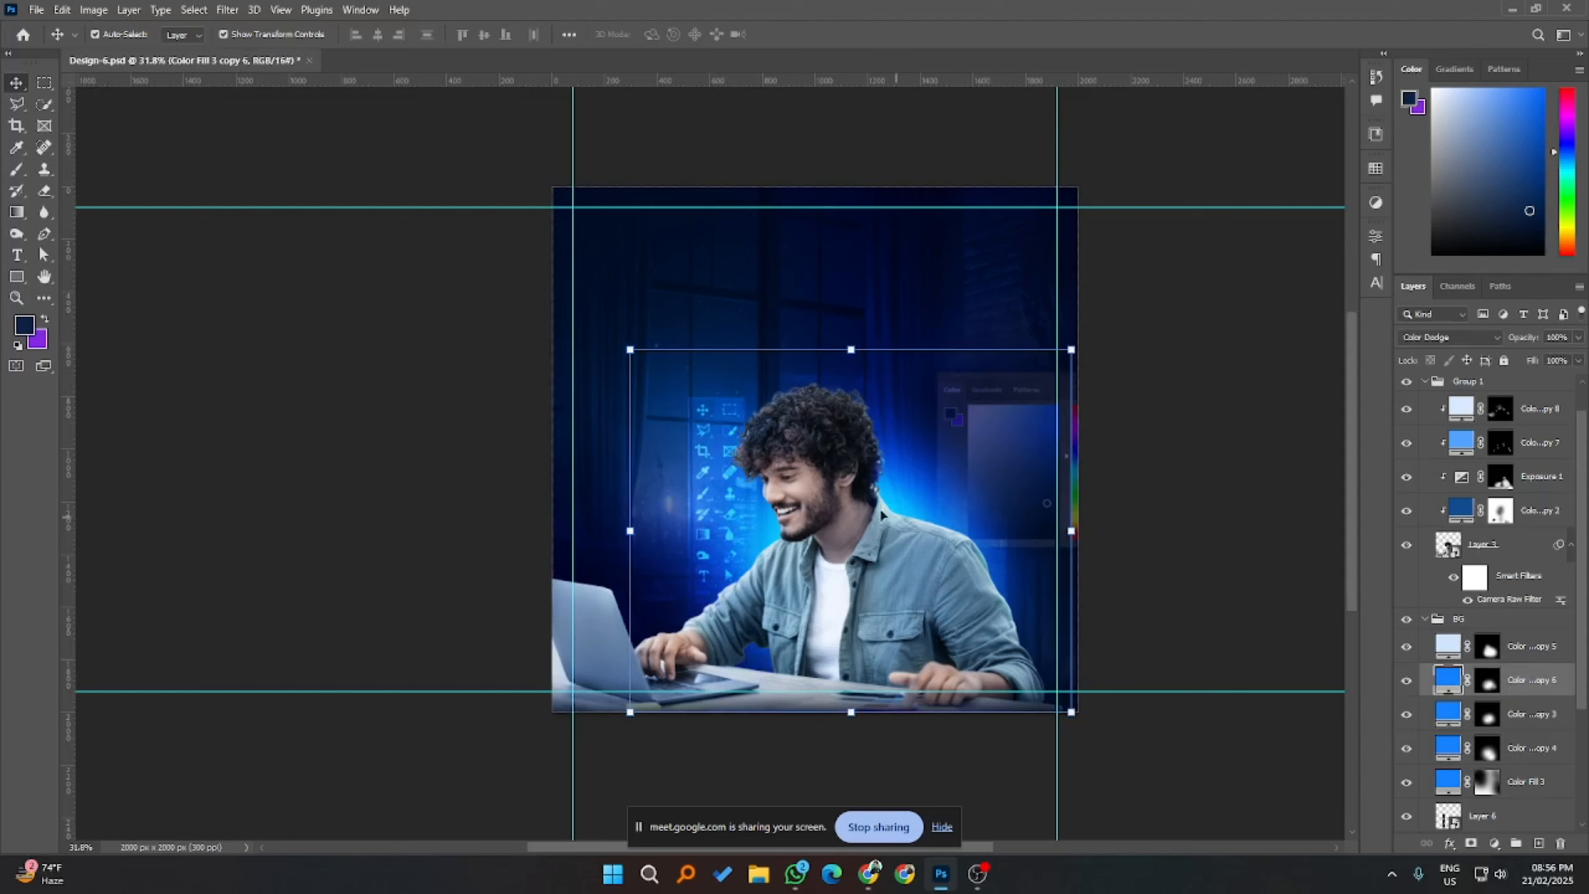
# - Rotate the Layer 6 toolbar image about 14.2° counterclockwise so it leans away from the man's head
pyautogui.click(1504, 816)
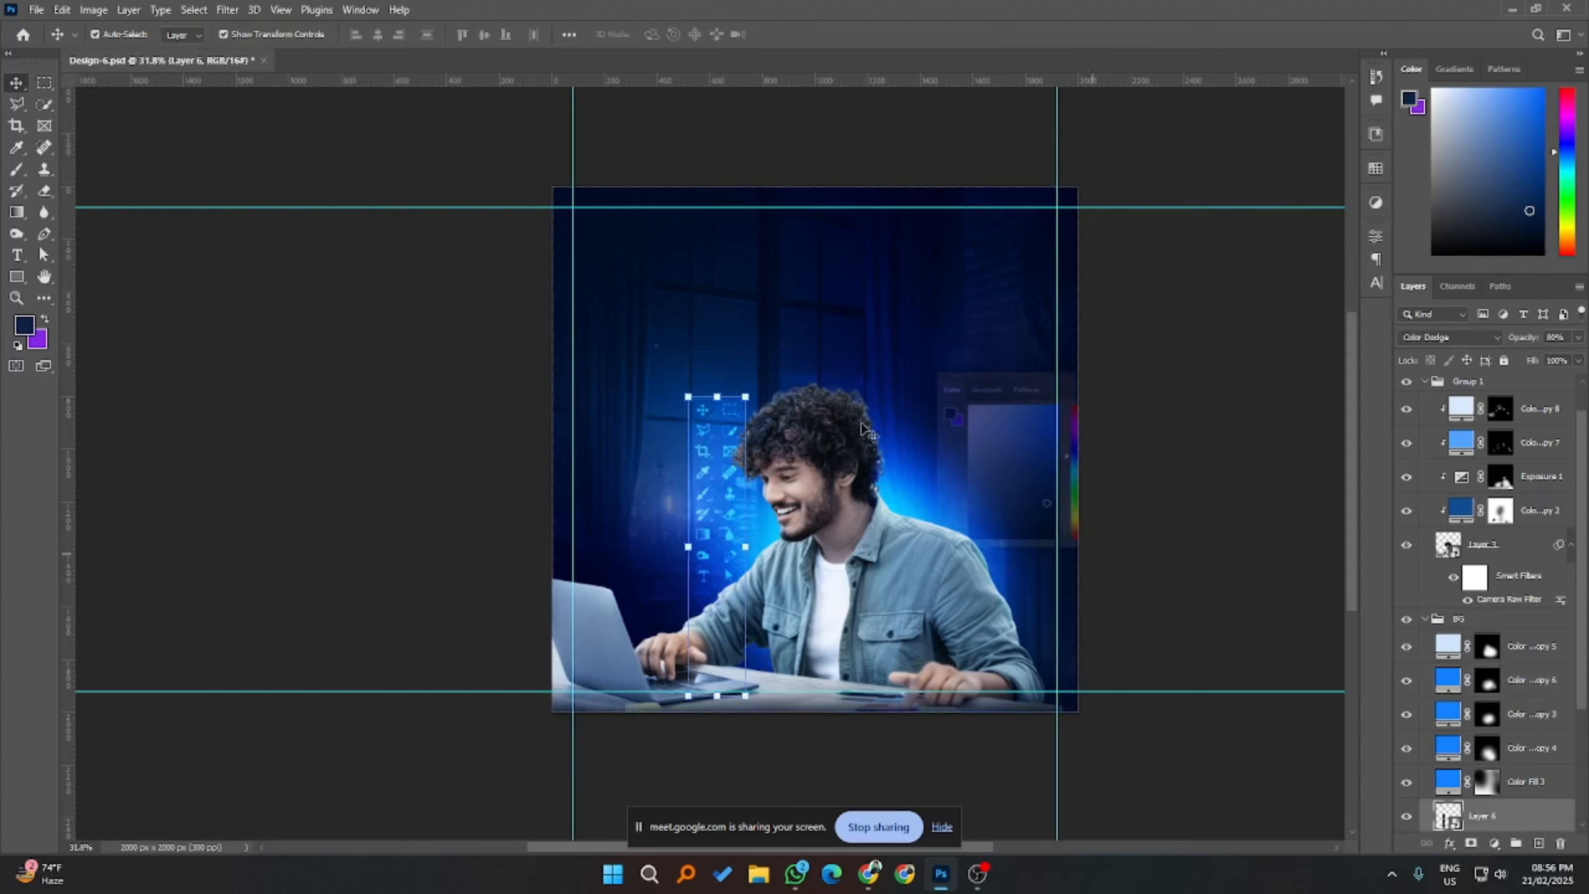
pyautogui.hotkey('ctrl', 't')
pyautogui.moveTo(761, 383); pyautogui.dragTo(707, 383)
pyautogui.click(819, 33)
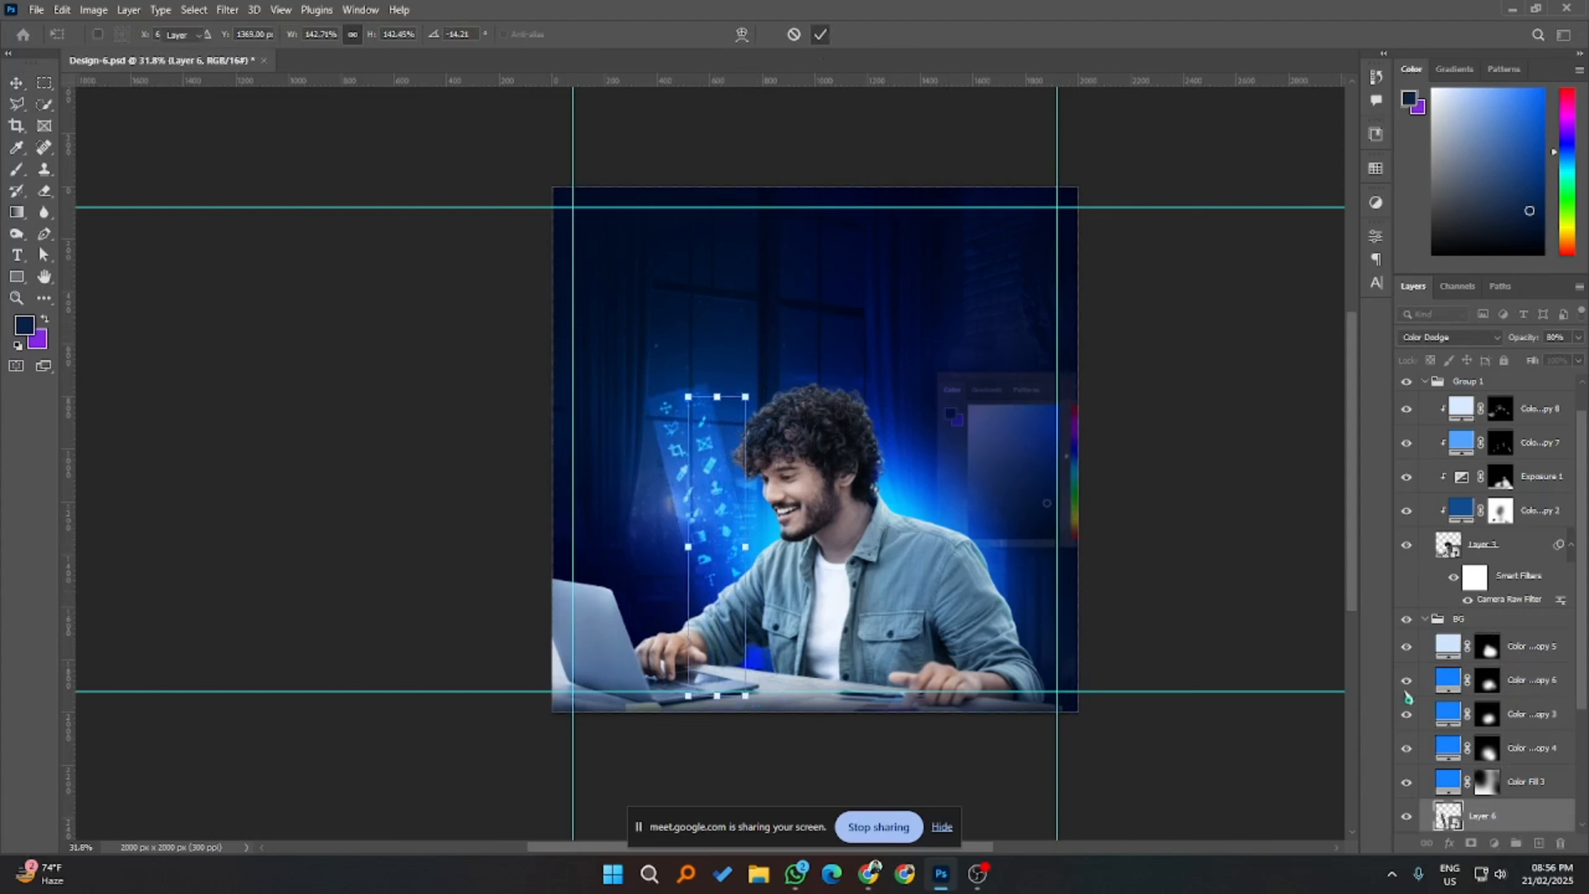
# - Add a layer mask to Layer 6 and paint it black at 15% brush opacity over the toolbar image's lower end
pyautogui.click(1471, 843)
pyautogui.press('d')
pyautogui.click(16, 169)
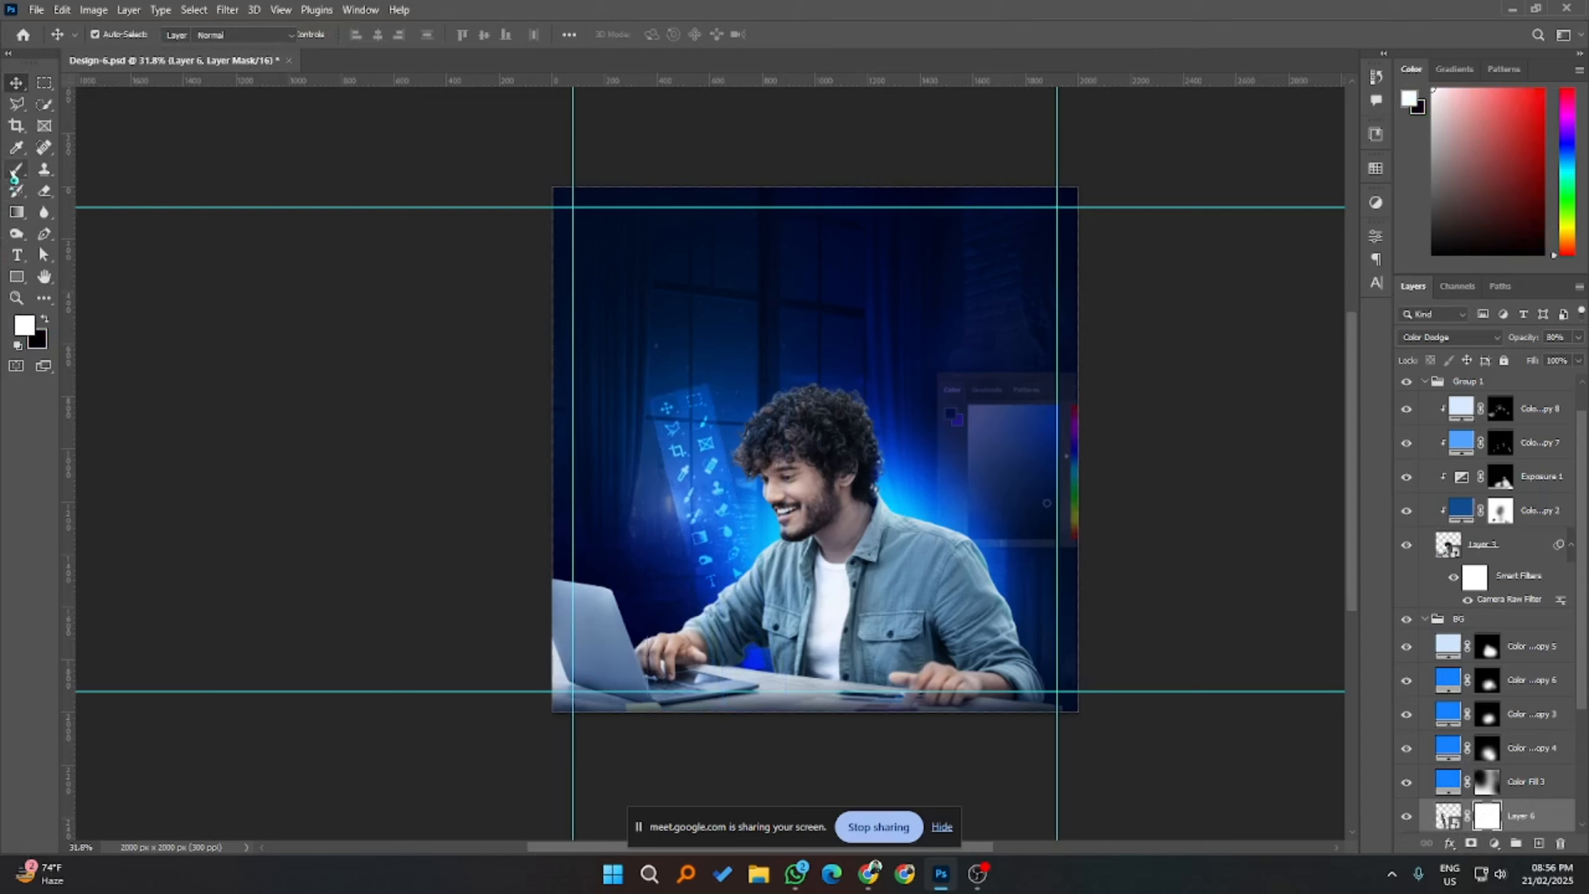
pyautogui.press('x')
pyautogui.moveTo(723, 606)
pyautogui.mouseDown()
pyautogui.moveTo(819, 651)
pyautogui.moveTo(799, 652)
pyautogui.moveTo(836, 622)
pyautogui.moveTo(807, 655)
pyautogui.moveTo(774, 575)
pyautogui.moveTo(920, 586)
pyautogui.mouseUp()
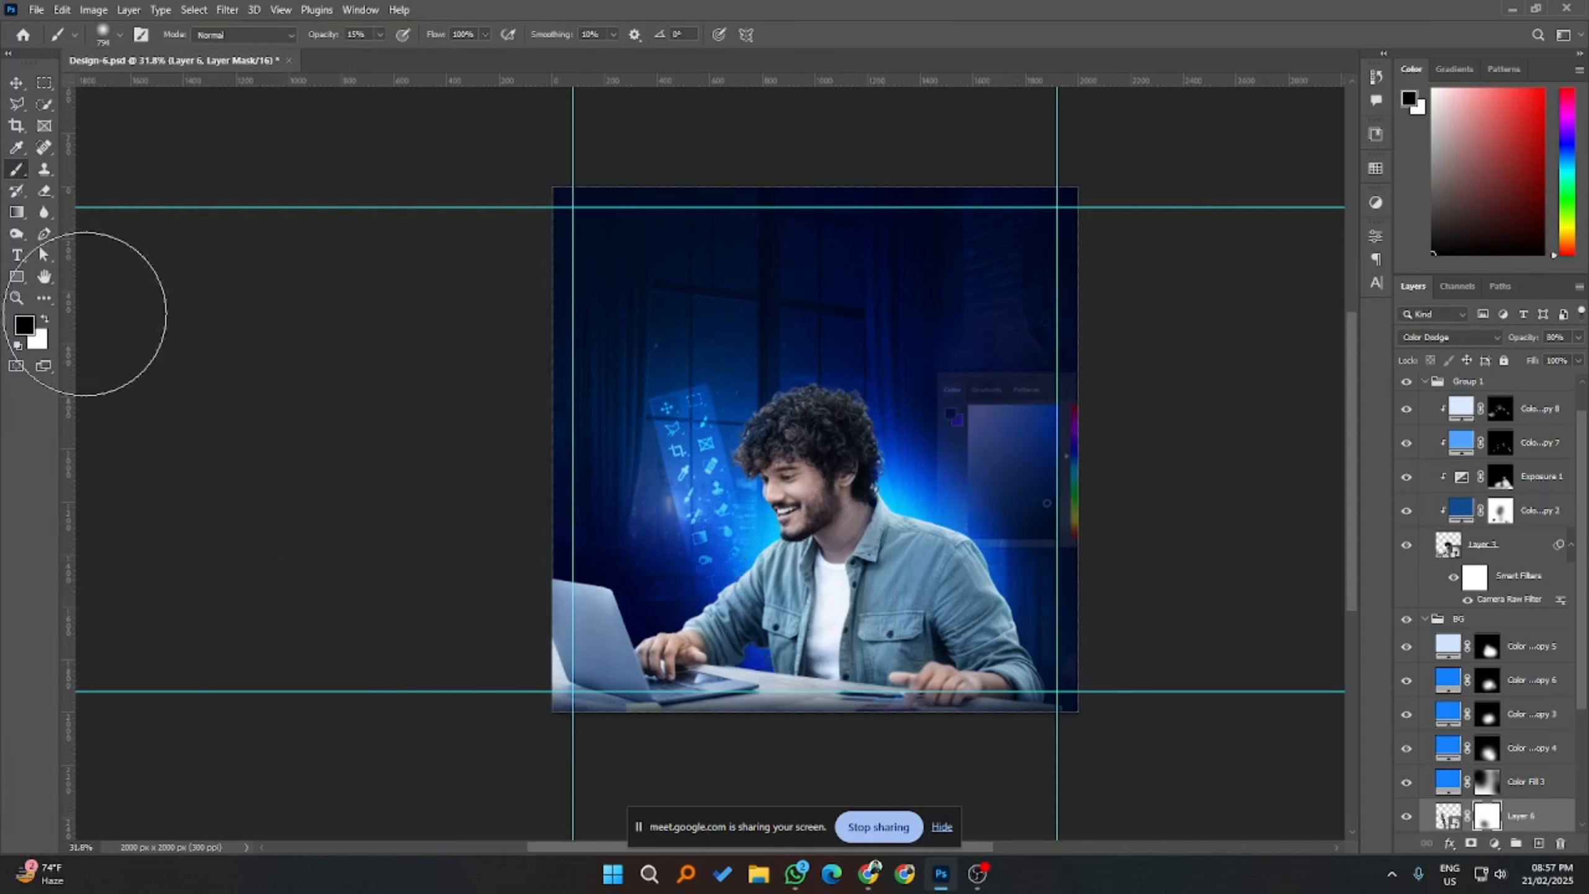
# - Nudge the Layer 6 toolbar image slightly left, away from the man's face, and deselect all layers
pyautogui.click(16, 86)
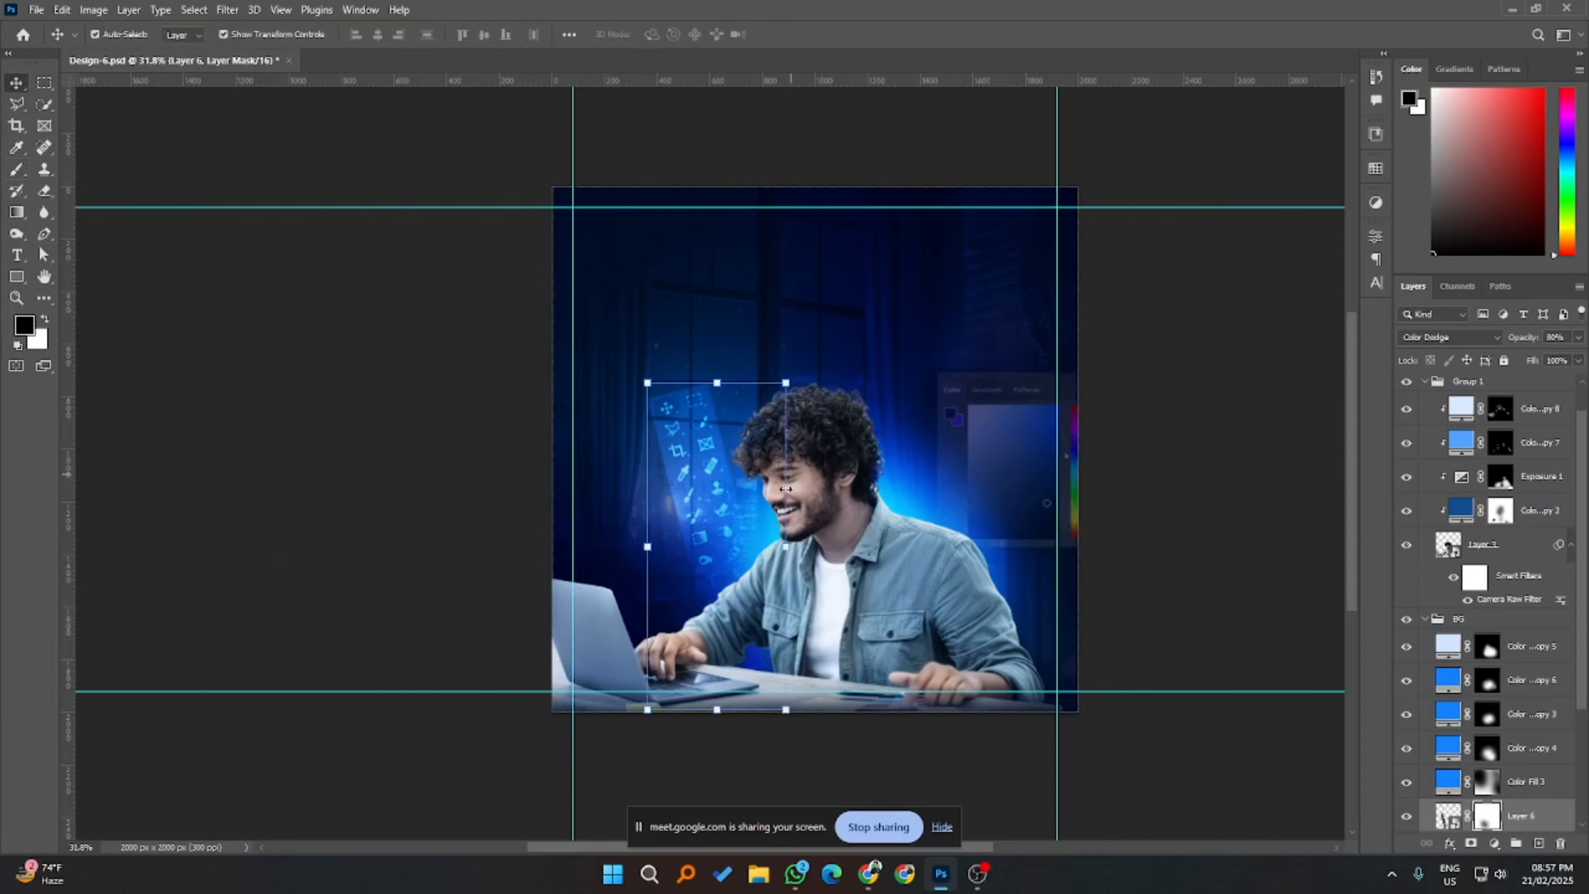
pyautogui.hotkey('shift', 'Left')
pyautogui.hotkey('shift', 'Left')
pyautogui.hotkey('shift', 'Left')
pyautogui.hotkey('shift', 'Left')
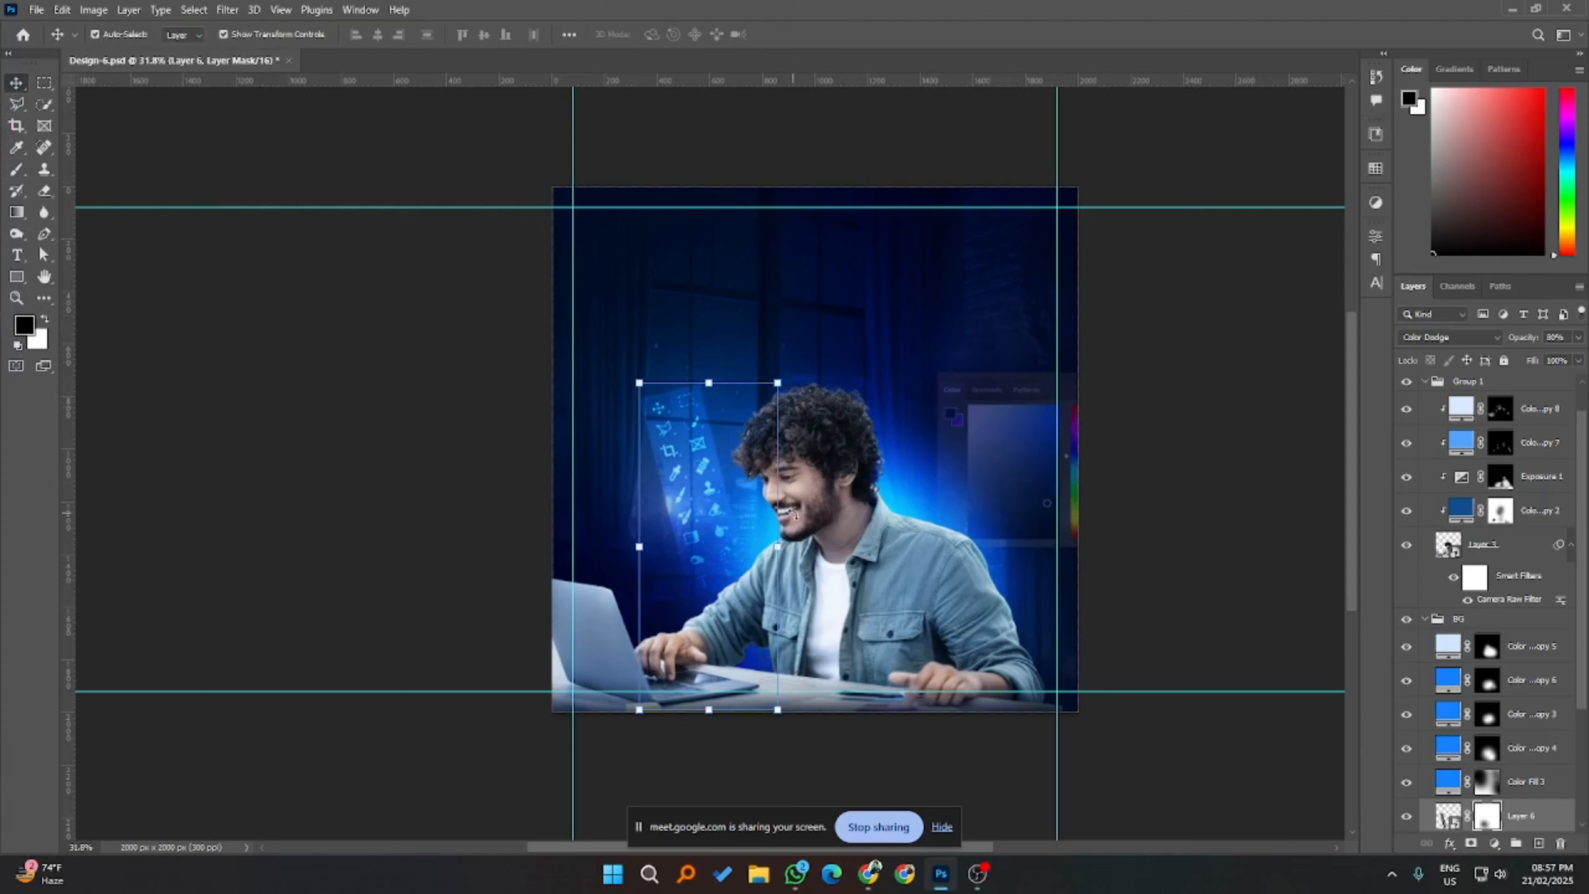
pyautogui.hotkey('shift', 'Right')
pyautogui.click(1135, 488)
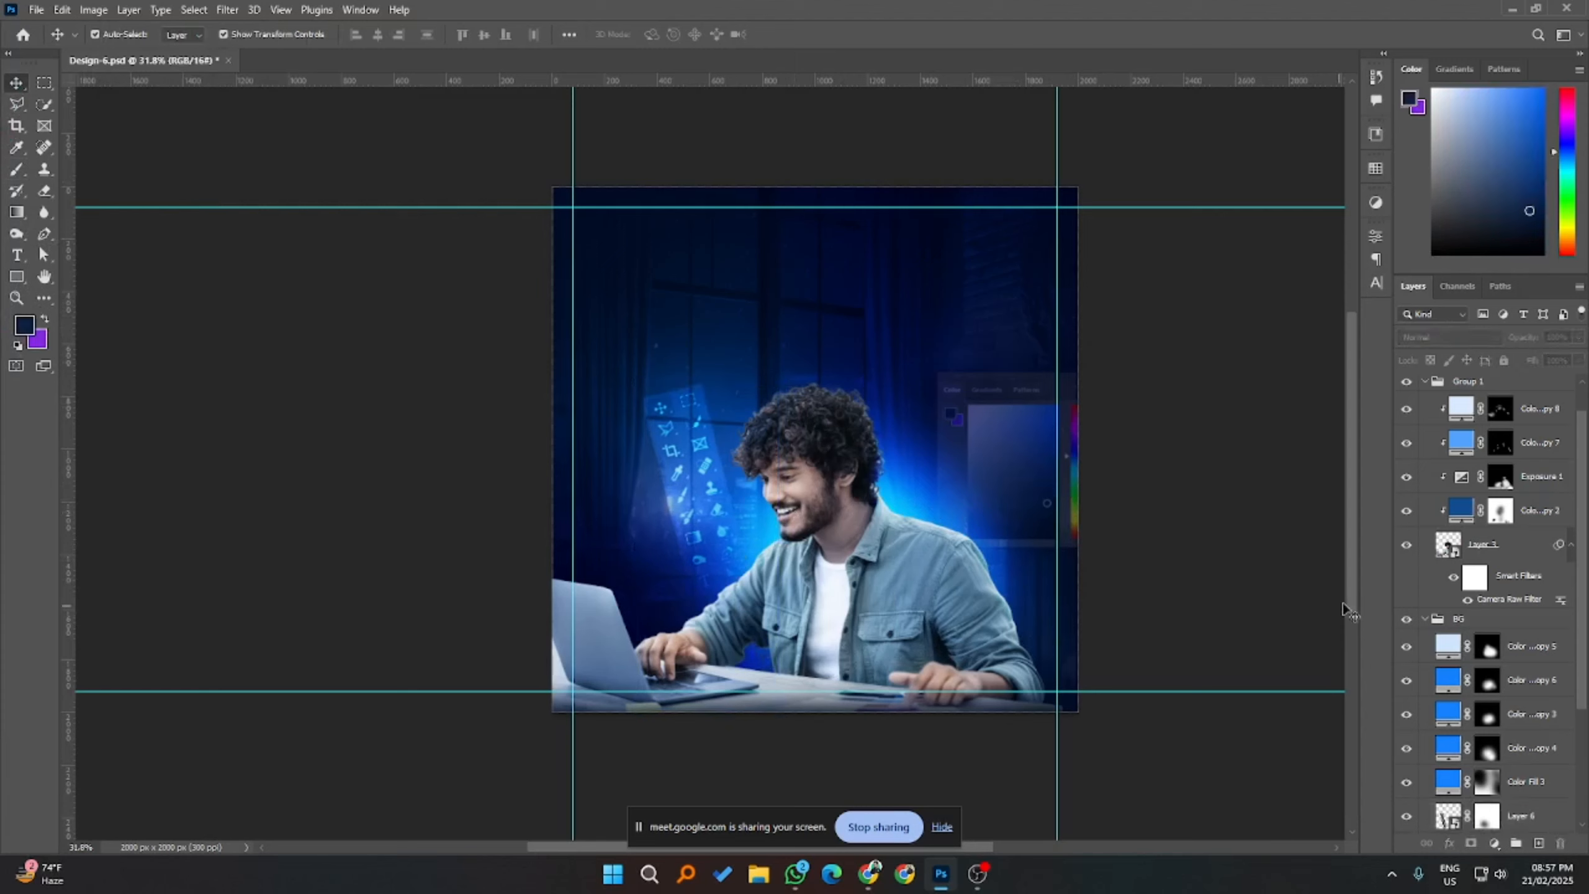
# - Scale the Layer 4 Color panel image to about 109.44% and move it left to a horizontal position of 1696.5 px
pyautogui.click(1001, 421)
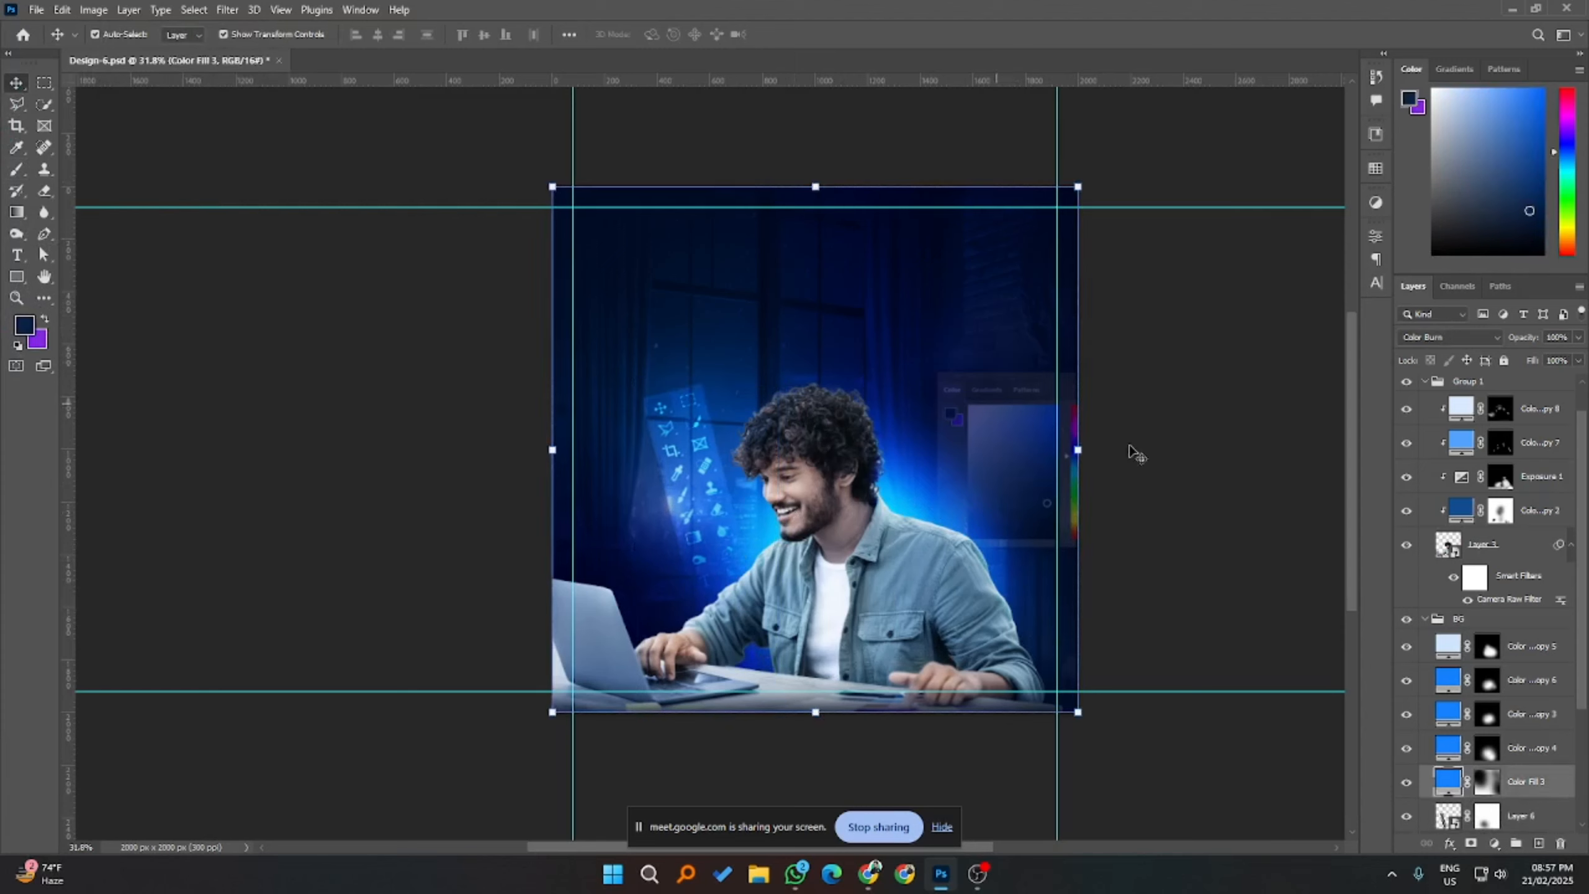
pyautogui.scroll(-3, 1509, 816)
pyautogui.click(1520, 751)
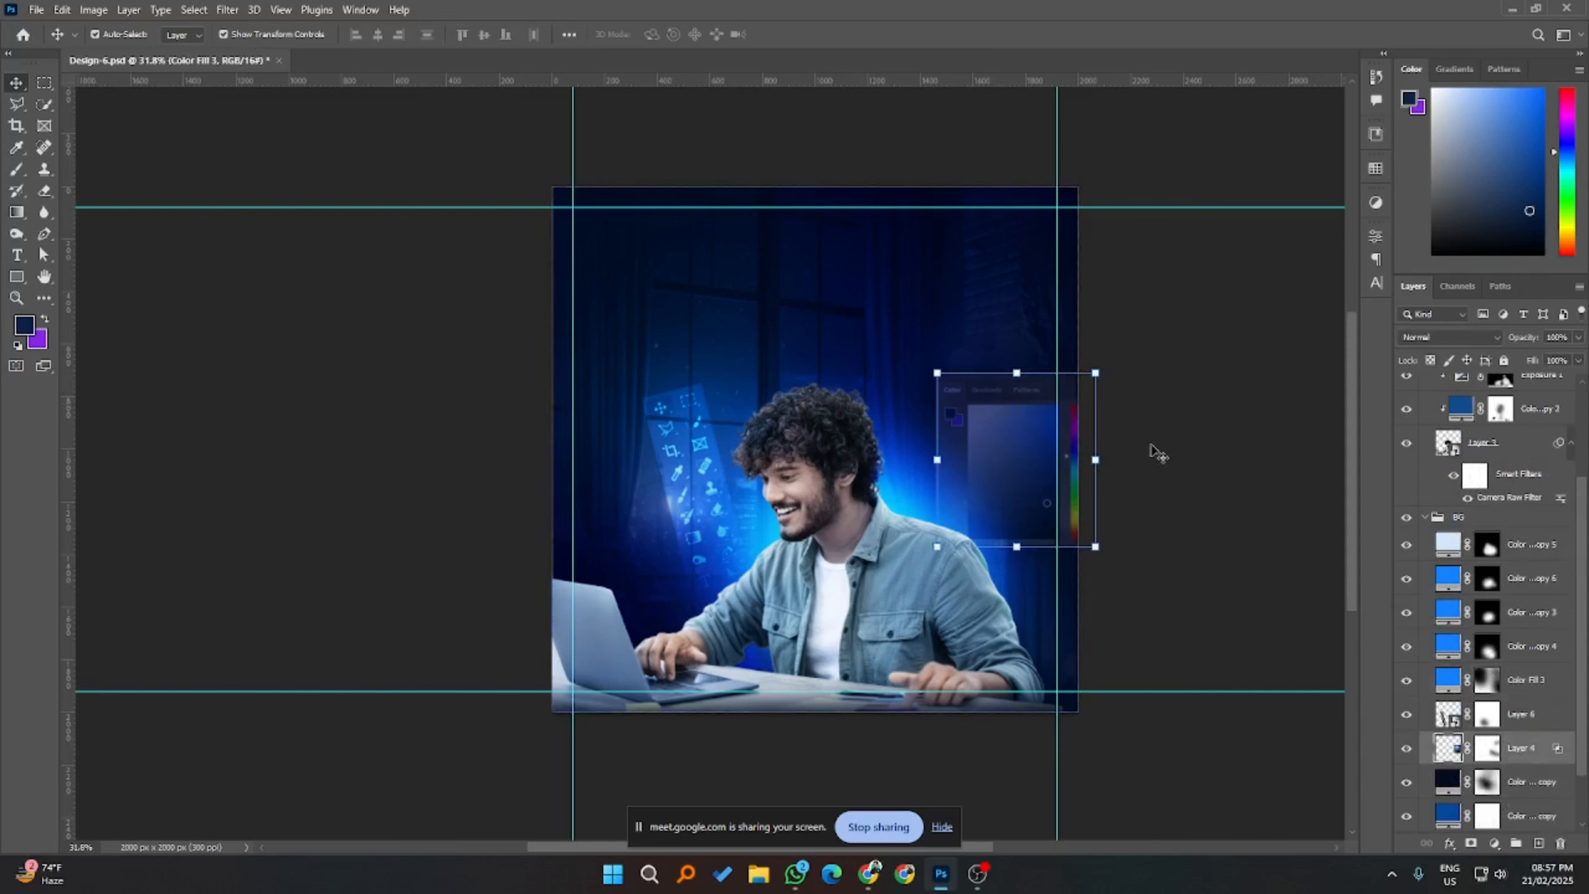
pyautogui.moveTo(1079, 369); pyautogui.dragTo(1098, 364)
pyautogui.hotkey('shift', 'Left')
pyautogui.hotkey('shift', 'Left')
pyautogui.hotkey('shift', 'Left')
pyautogui.hotkey('shift', 'Left')
pyautogui.hotkey('shift', 'Left')
pyautogui.hotkey('shift', 'Left')
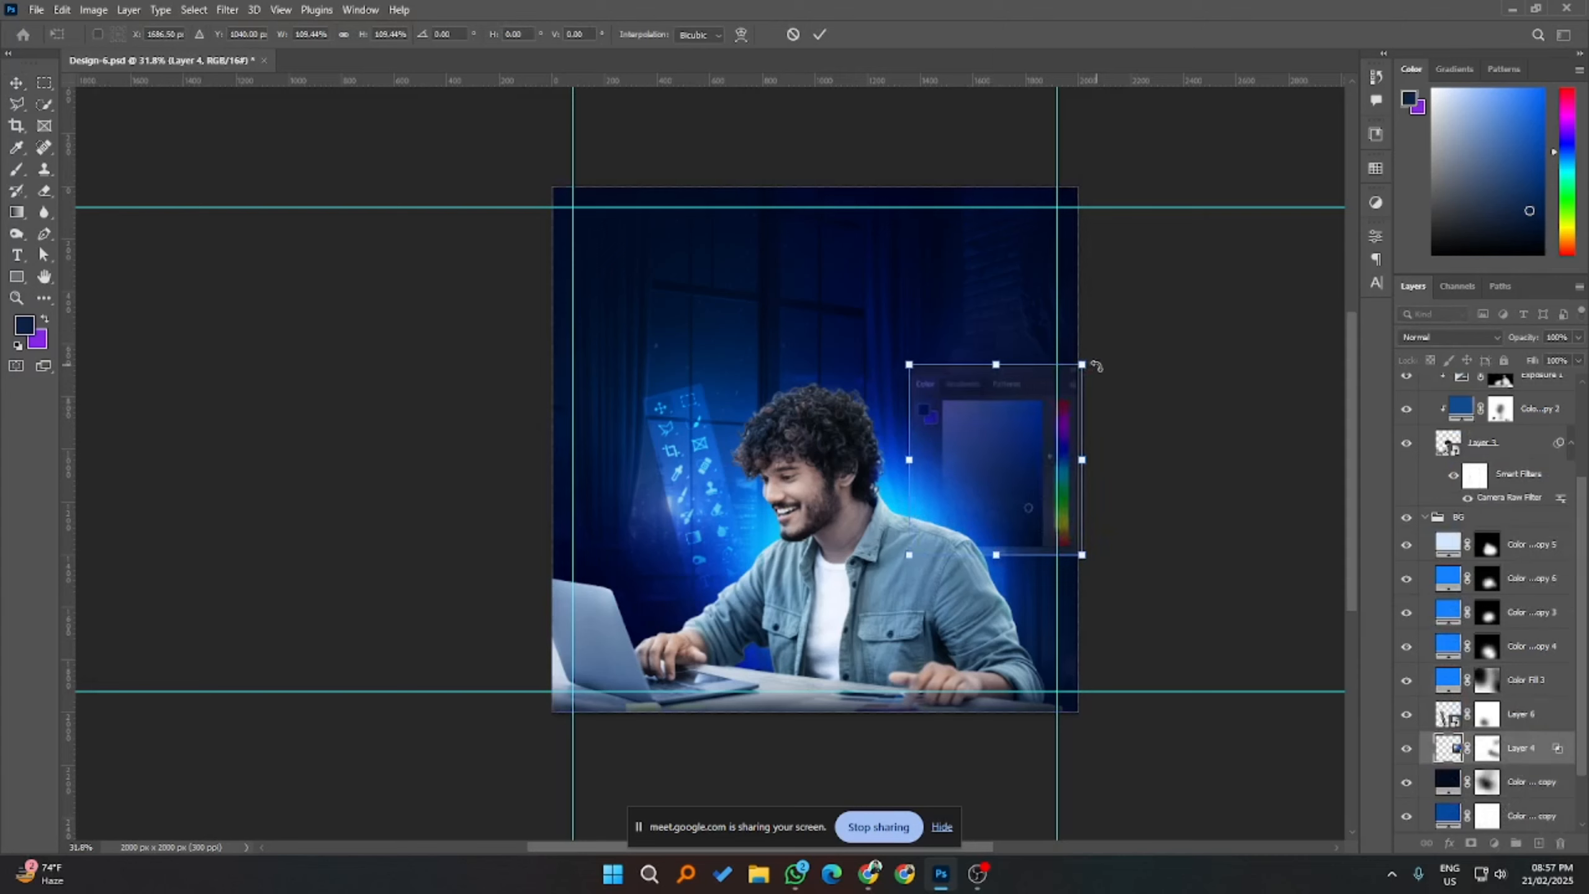
pyautogui.hotkey('shift', 'Right')
pyautogui.hotkey('shift', 'Right')
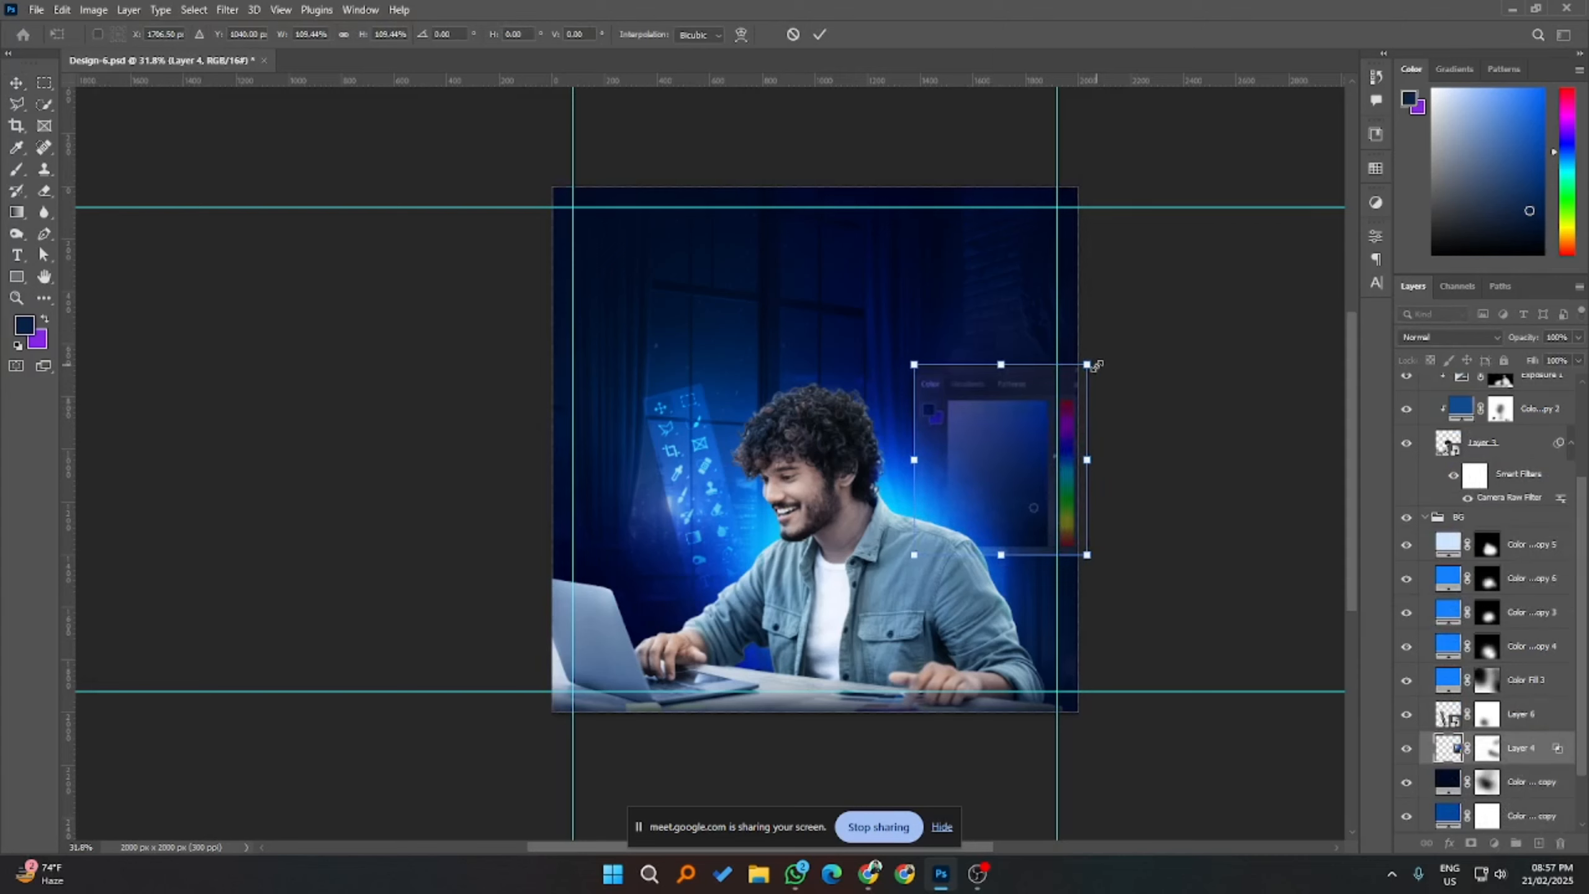
pyautogui.hotkey('shift', 'Left')
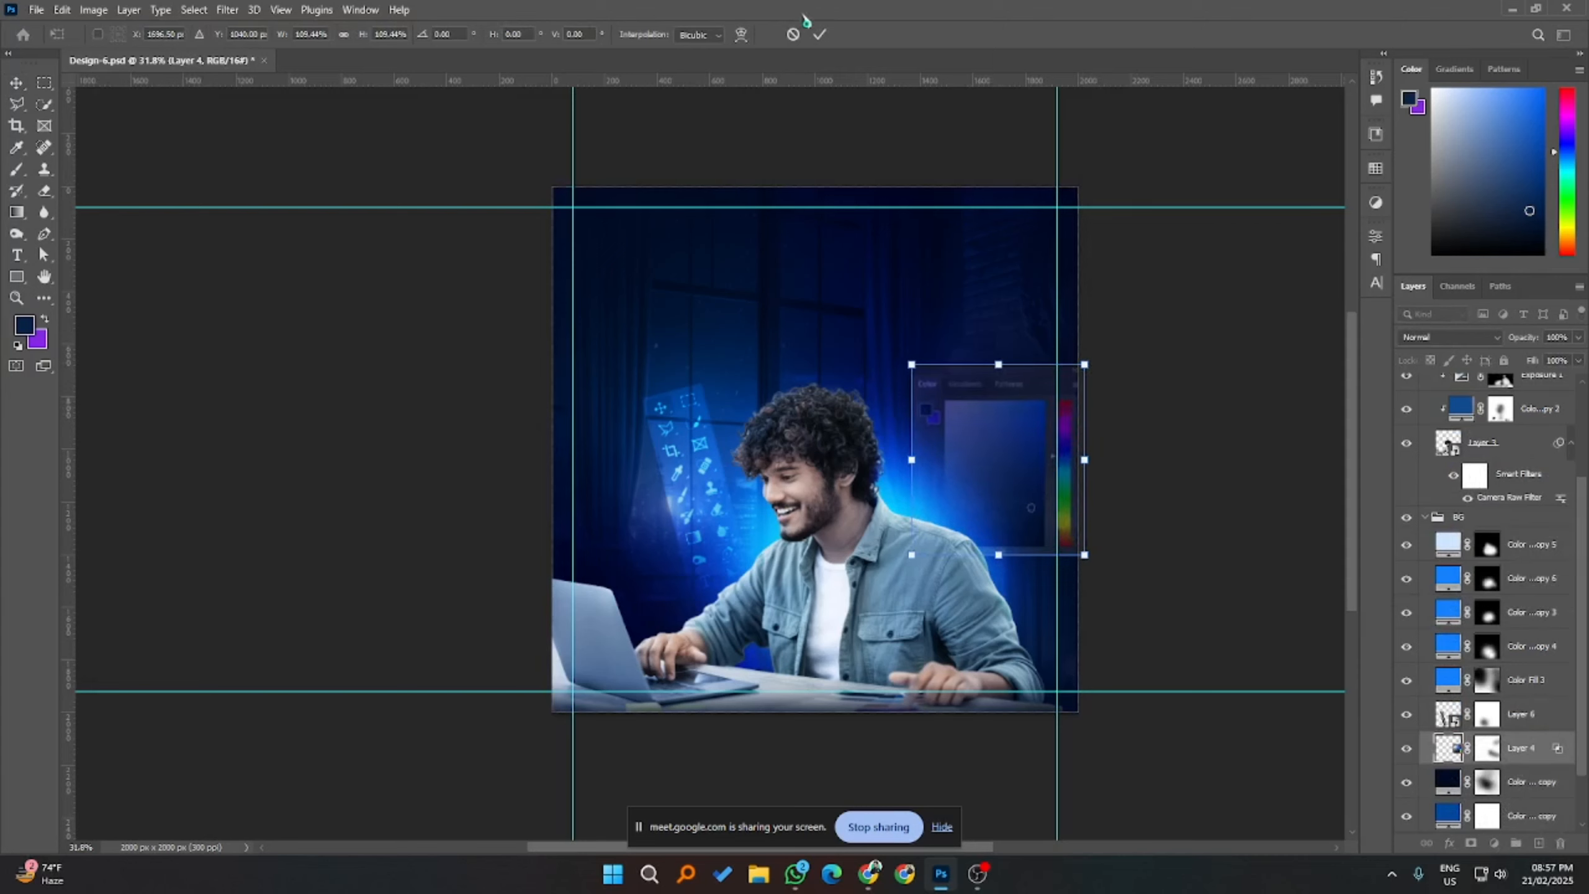
pyautogui.click(816, 34)
# - Warp the Layer 4 Color panel image with the Bulge style at a bend of about -12.9%
pyautogui.hotkey('ctrl', 't')
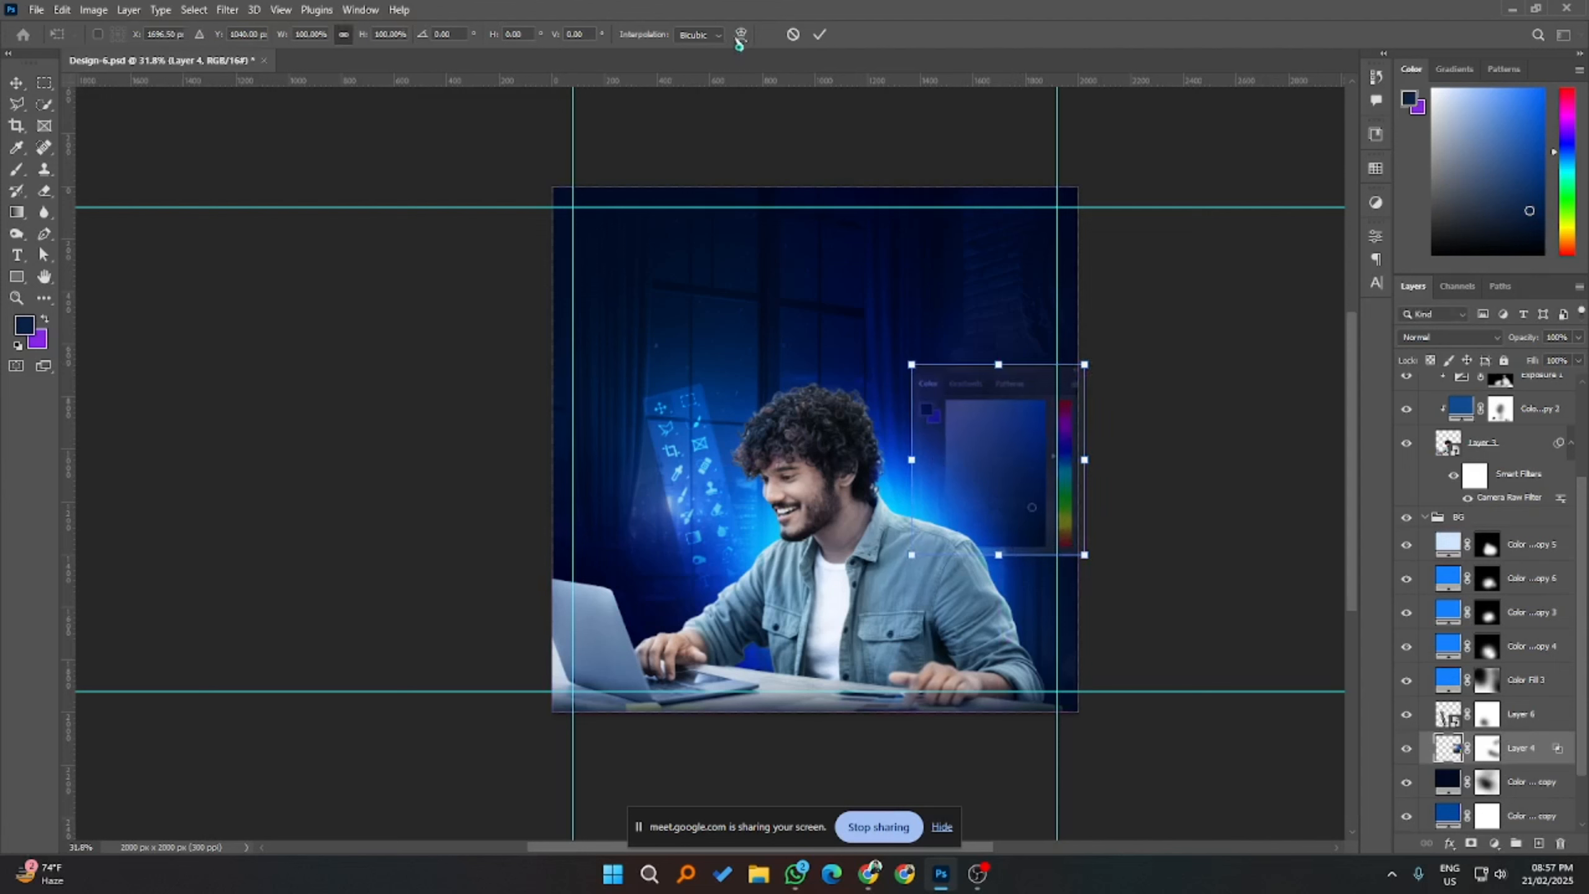
pyautogui.click(742, 36)
pyautogui.click(385, 35)
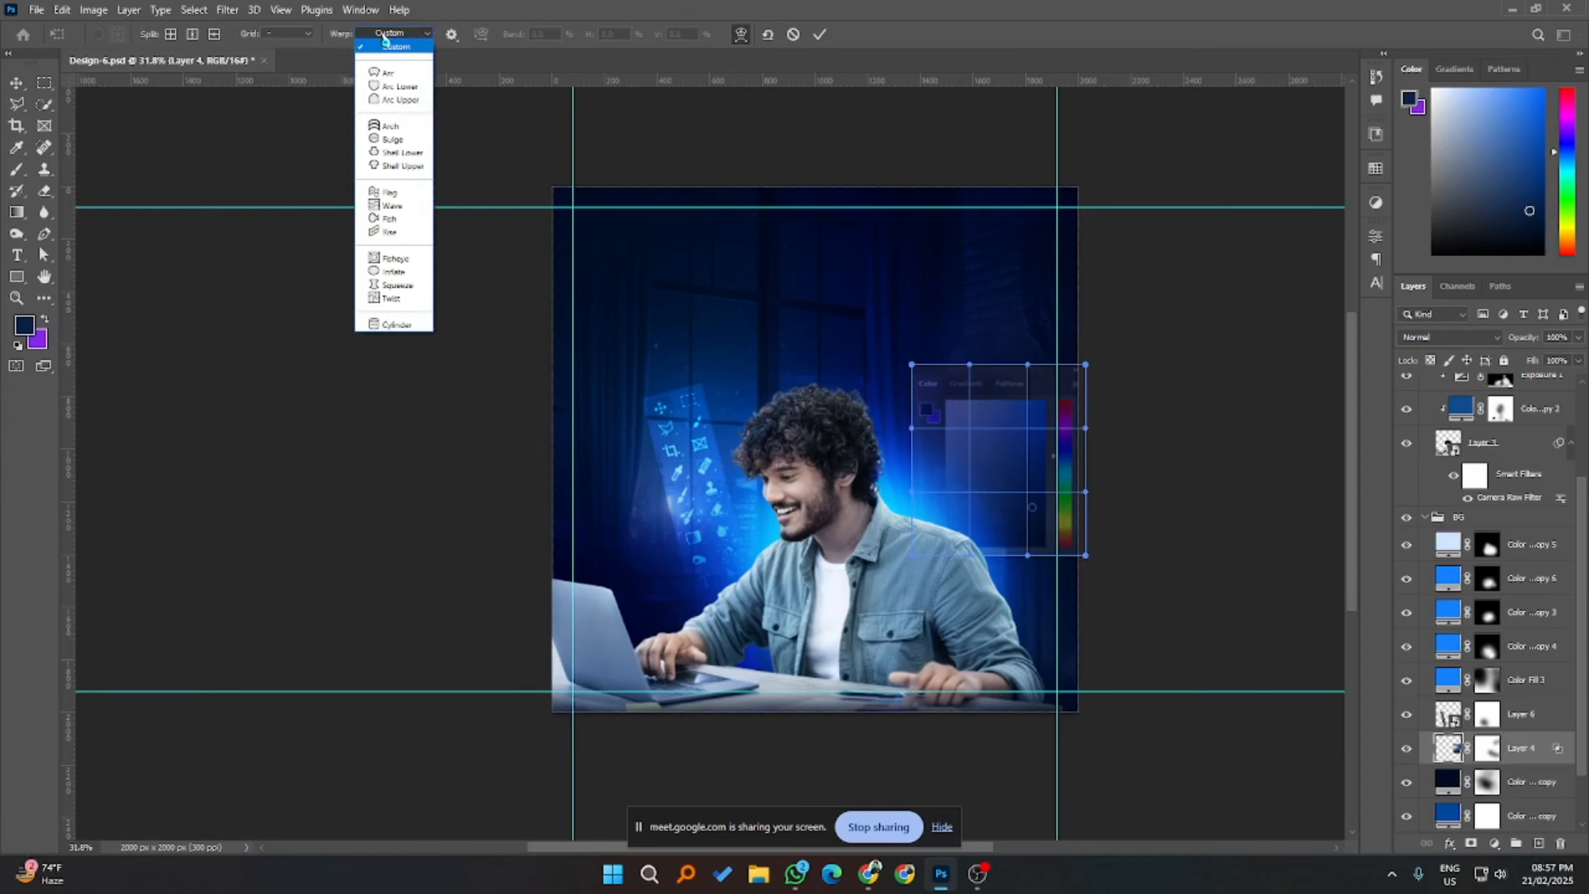
pyautogui.click(386, 43)
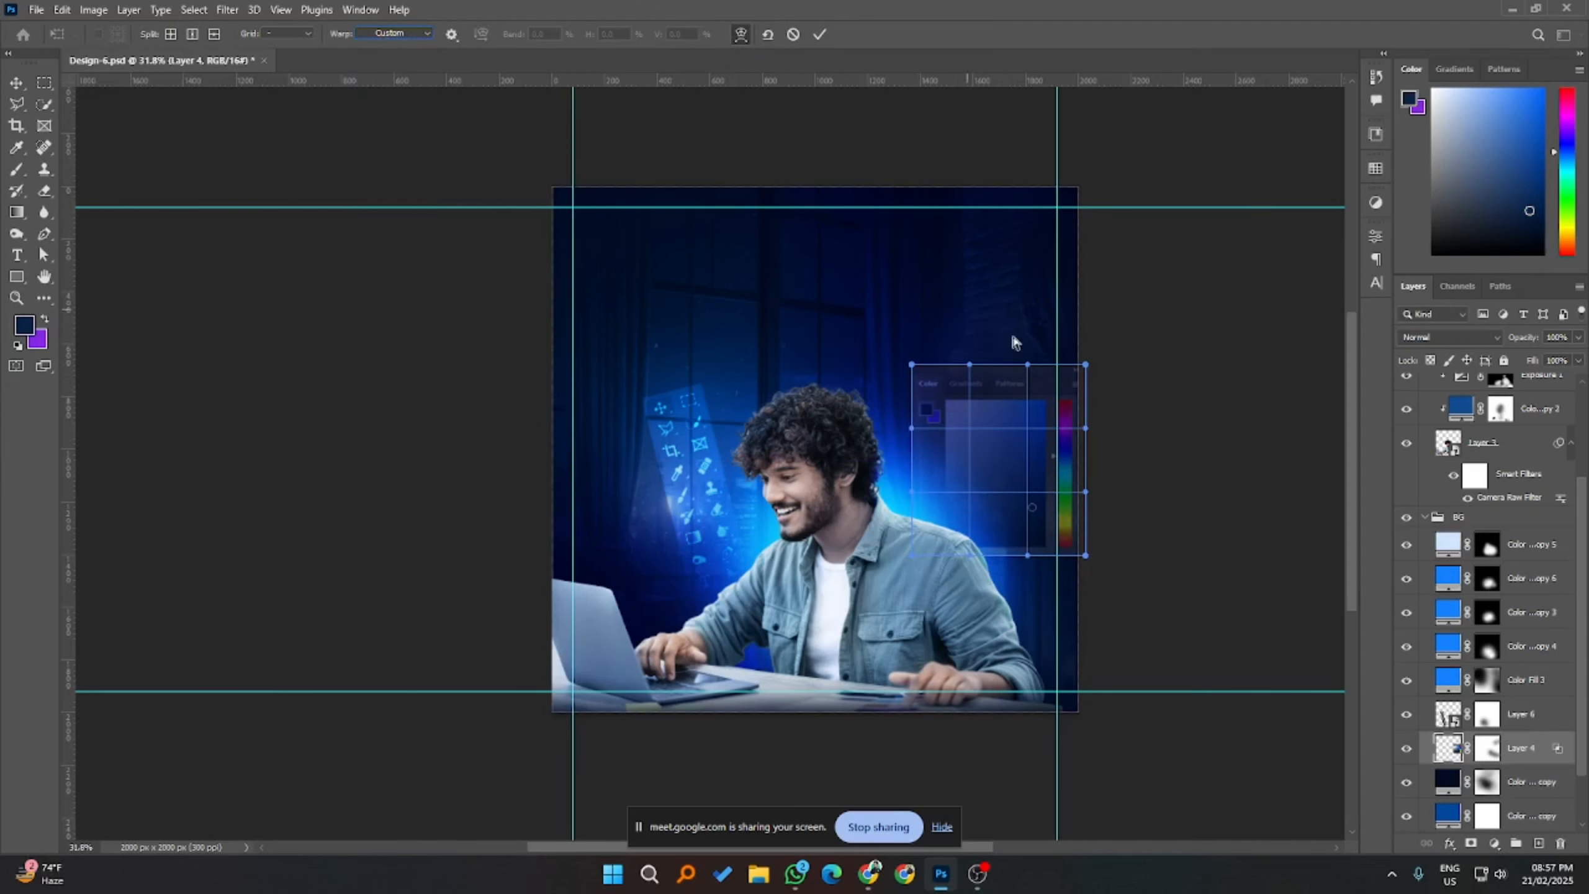
pyautogui.click(407, 30)
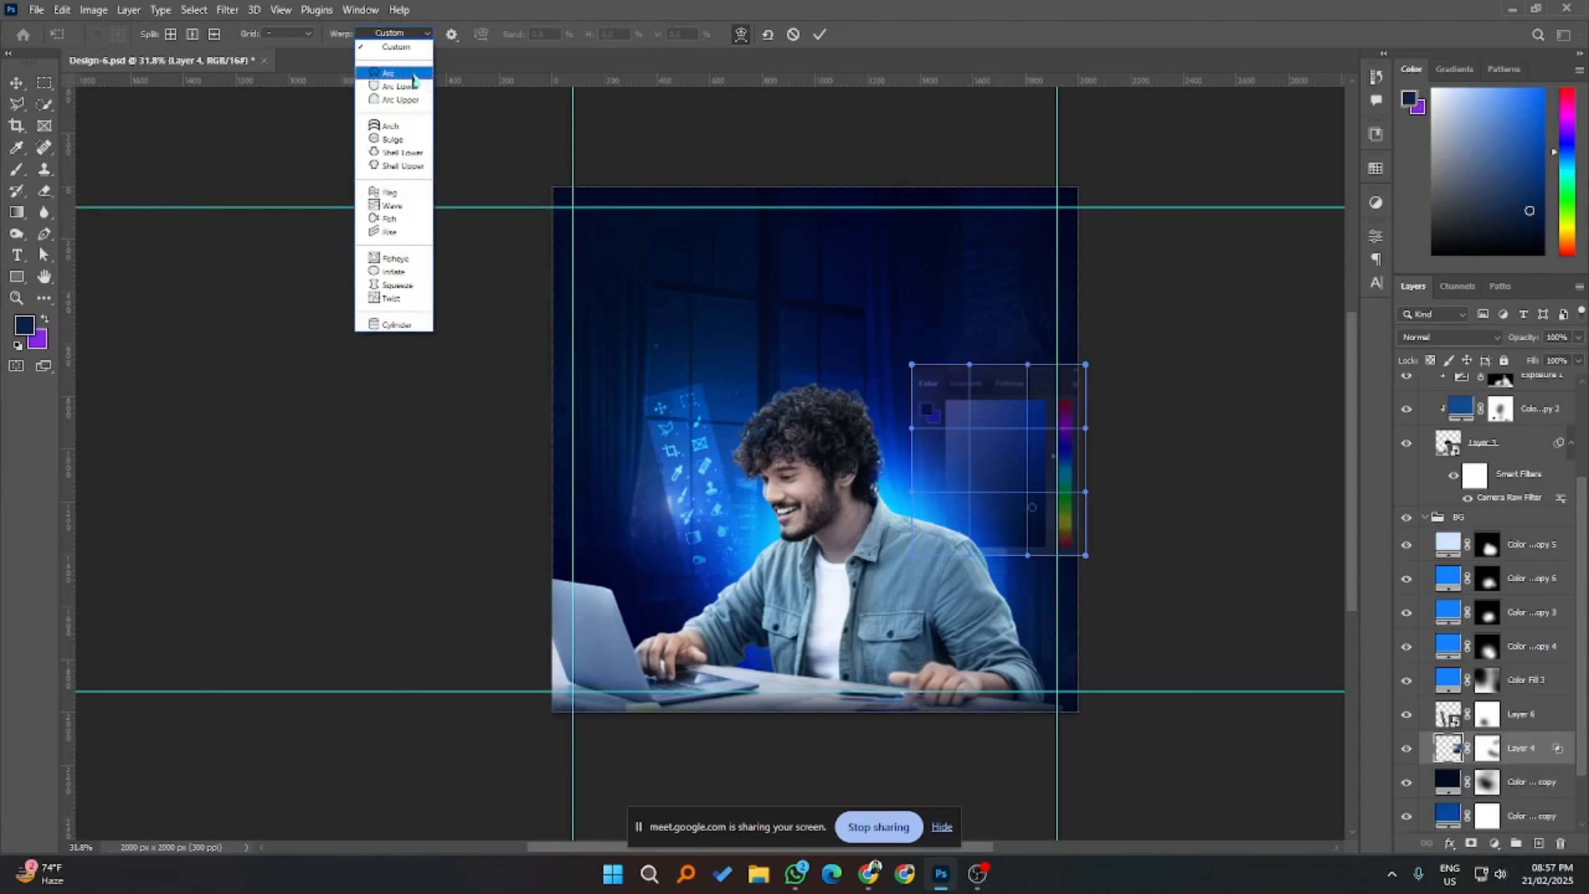
pyautogui.click(417, 141)
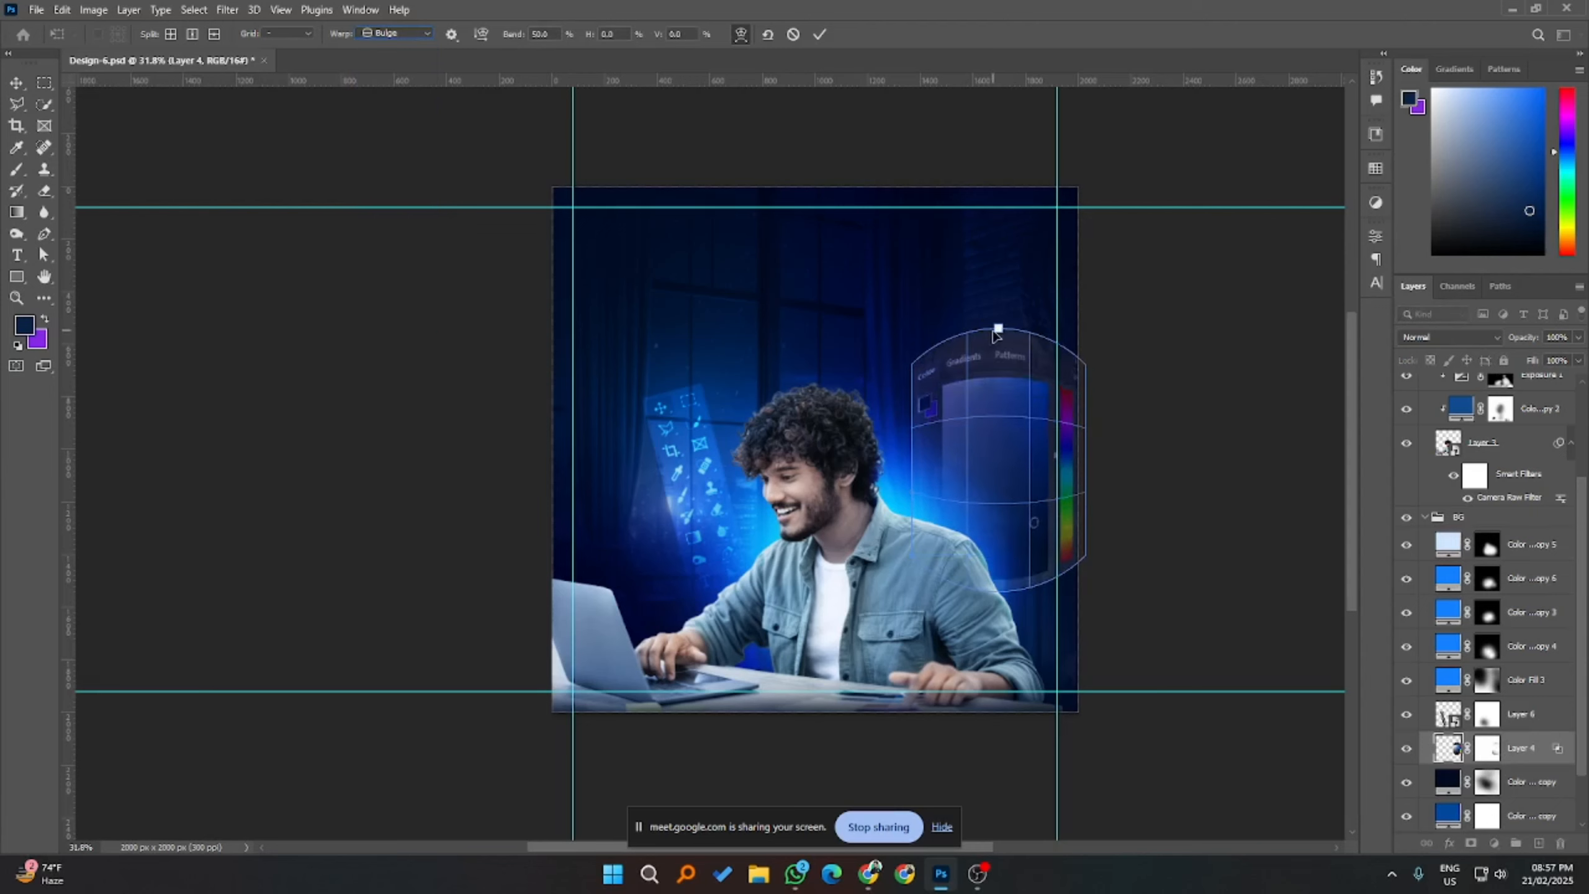
pyautogui.moveTo(998, 344); pyautogui.dragTo(991, 378)
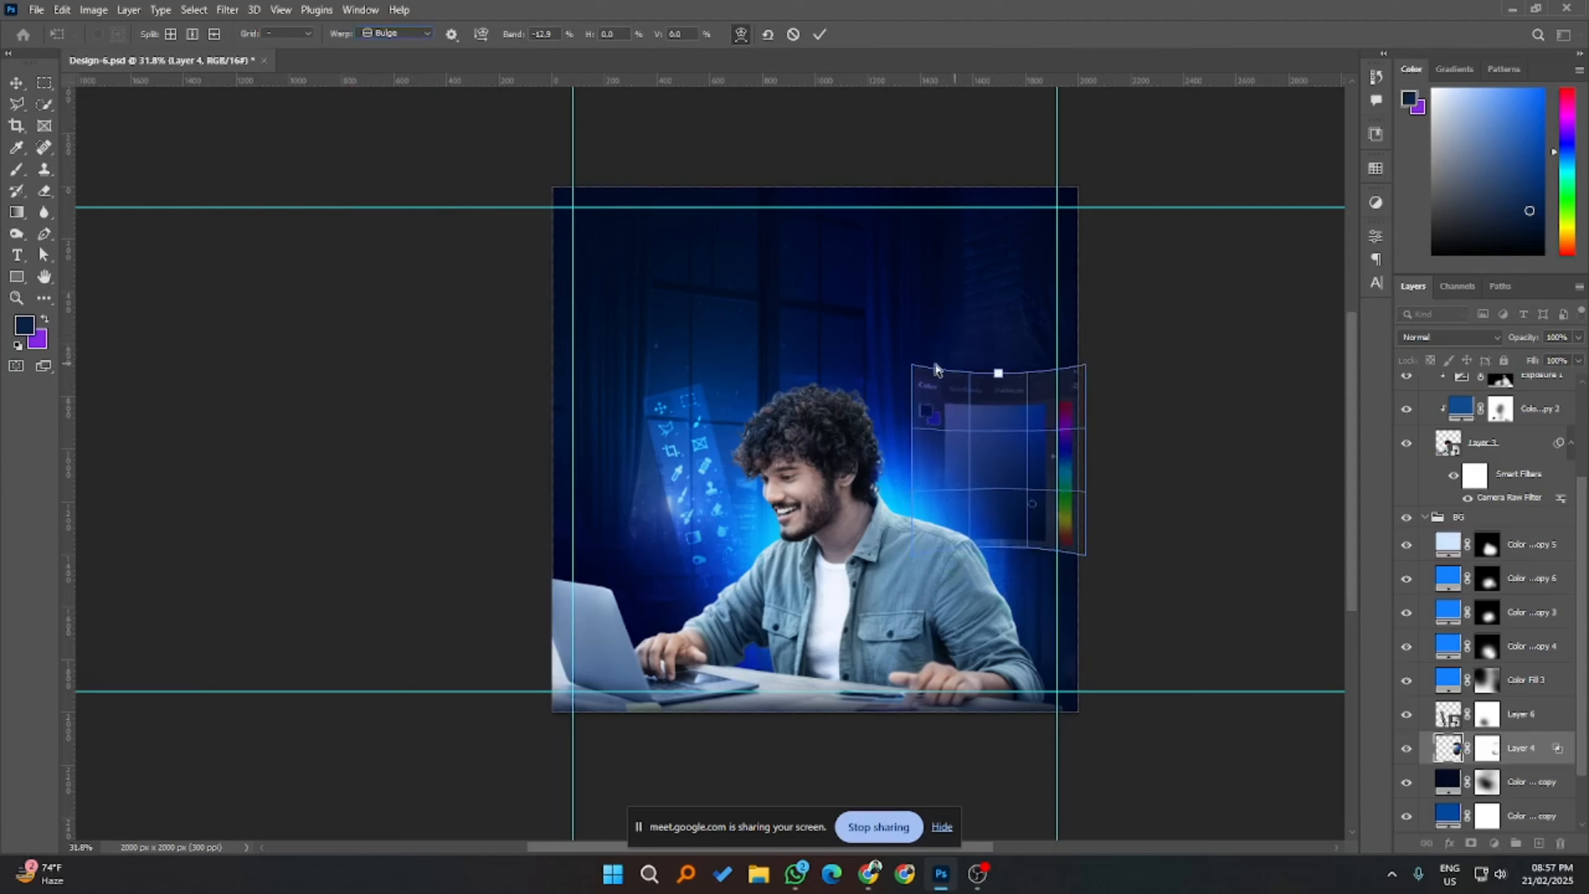
pyautogui.click(819, 34)
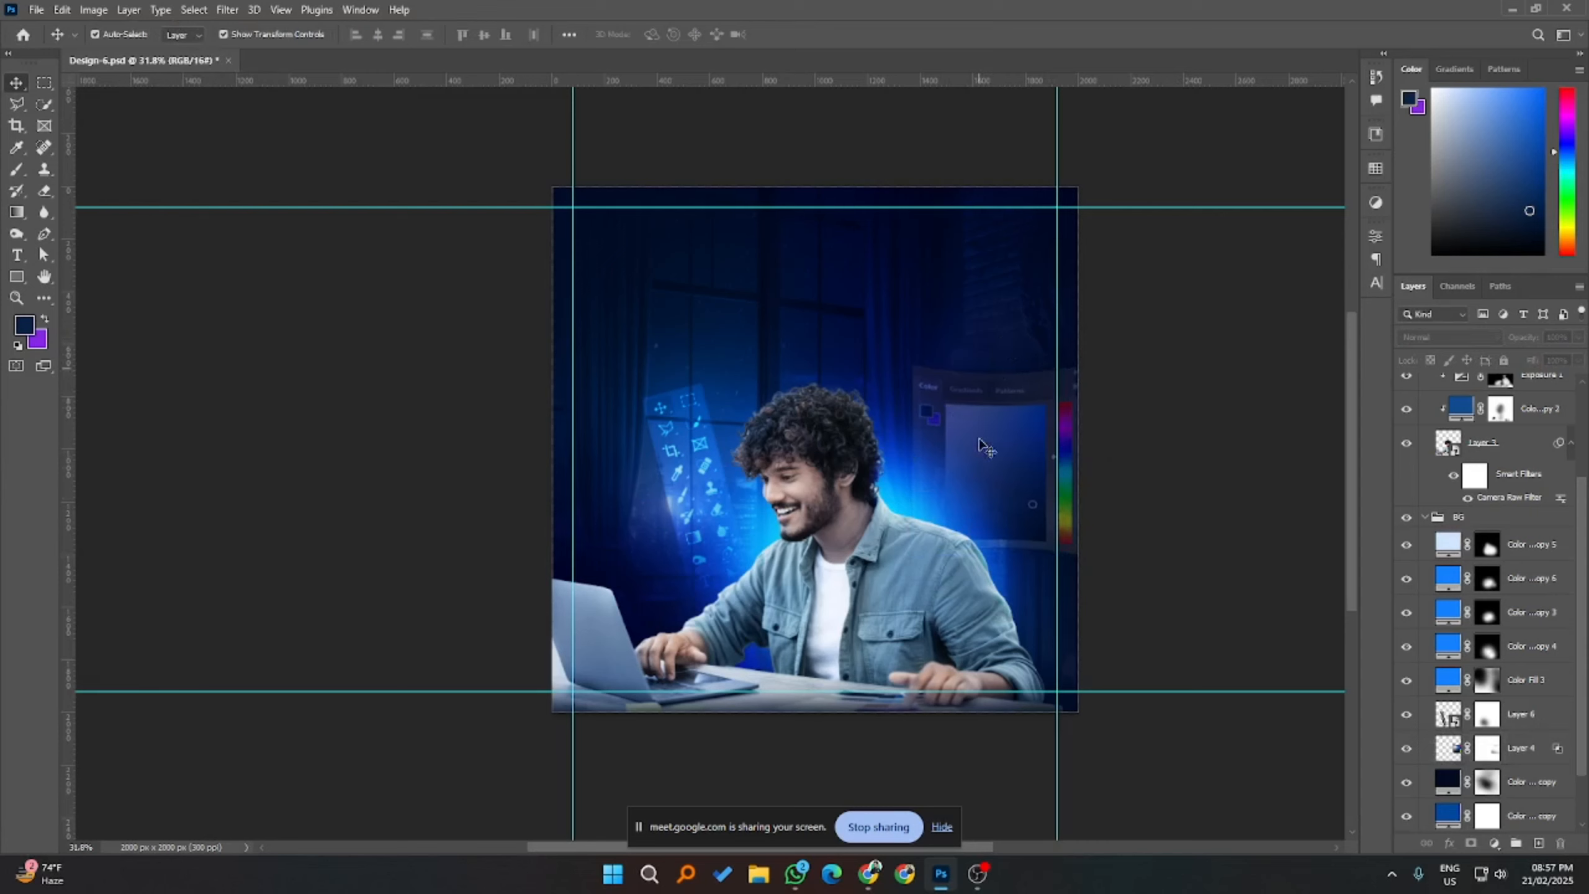
# - Raise the brush opacity to 100% and paint the Layer 4 mask black along the Color panel image's lower edge
pyautogui.click(1048, 463)
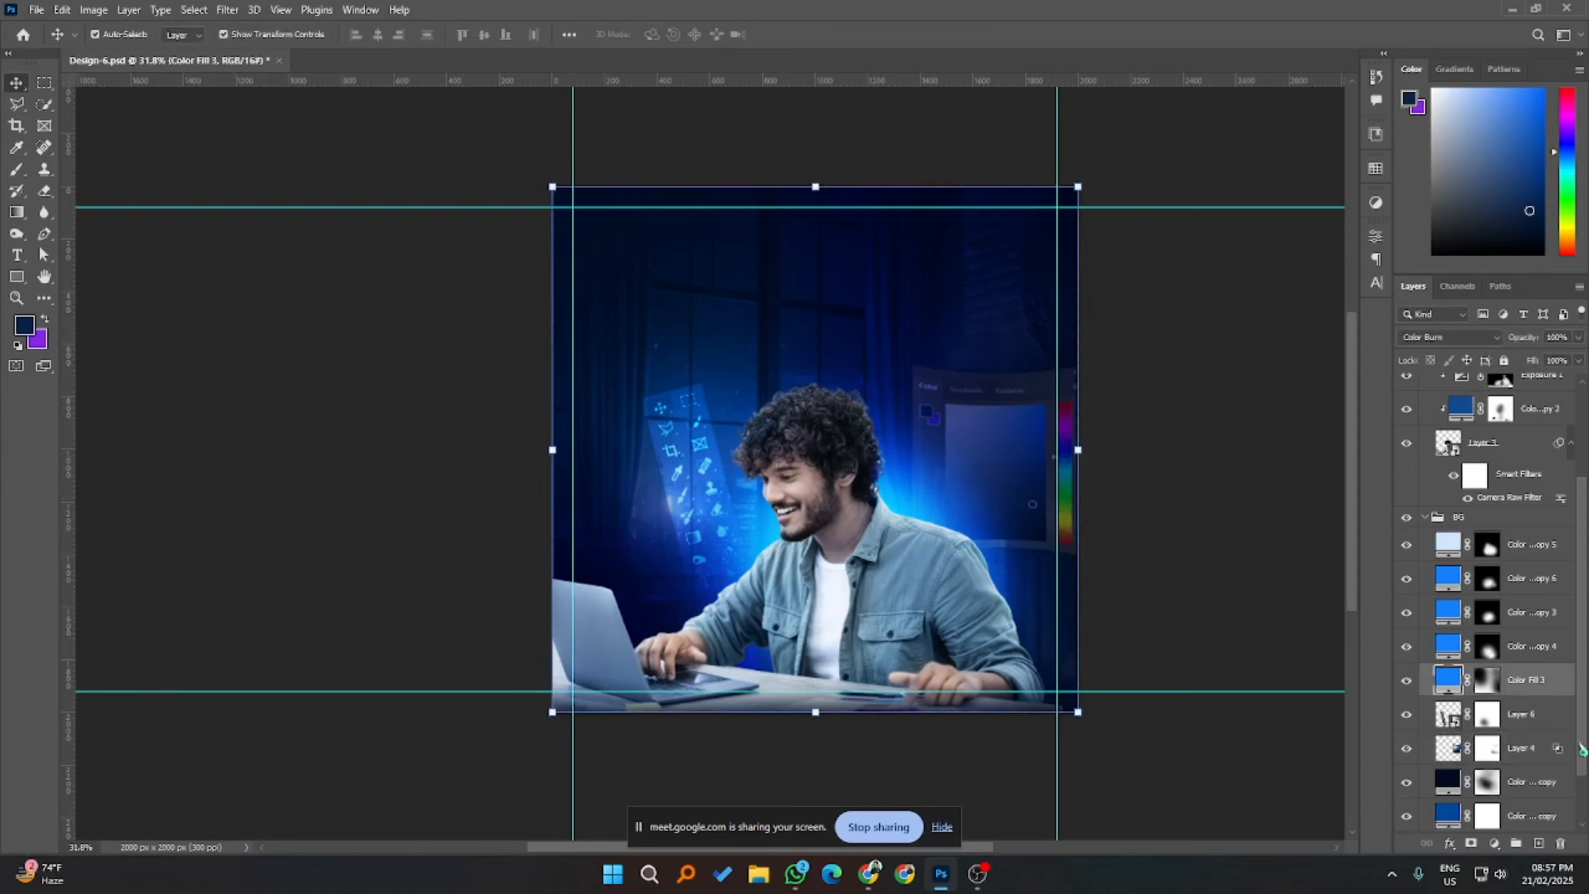
pyautogui.click(1526, 757)
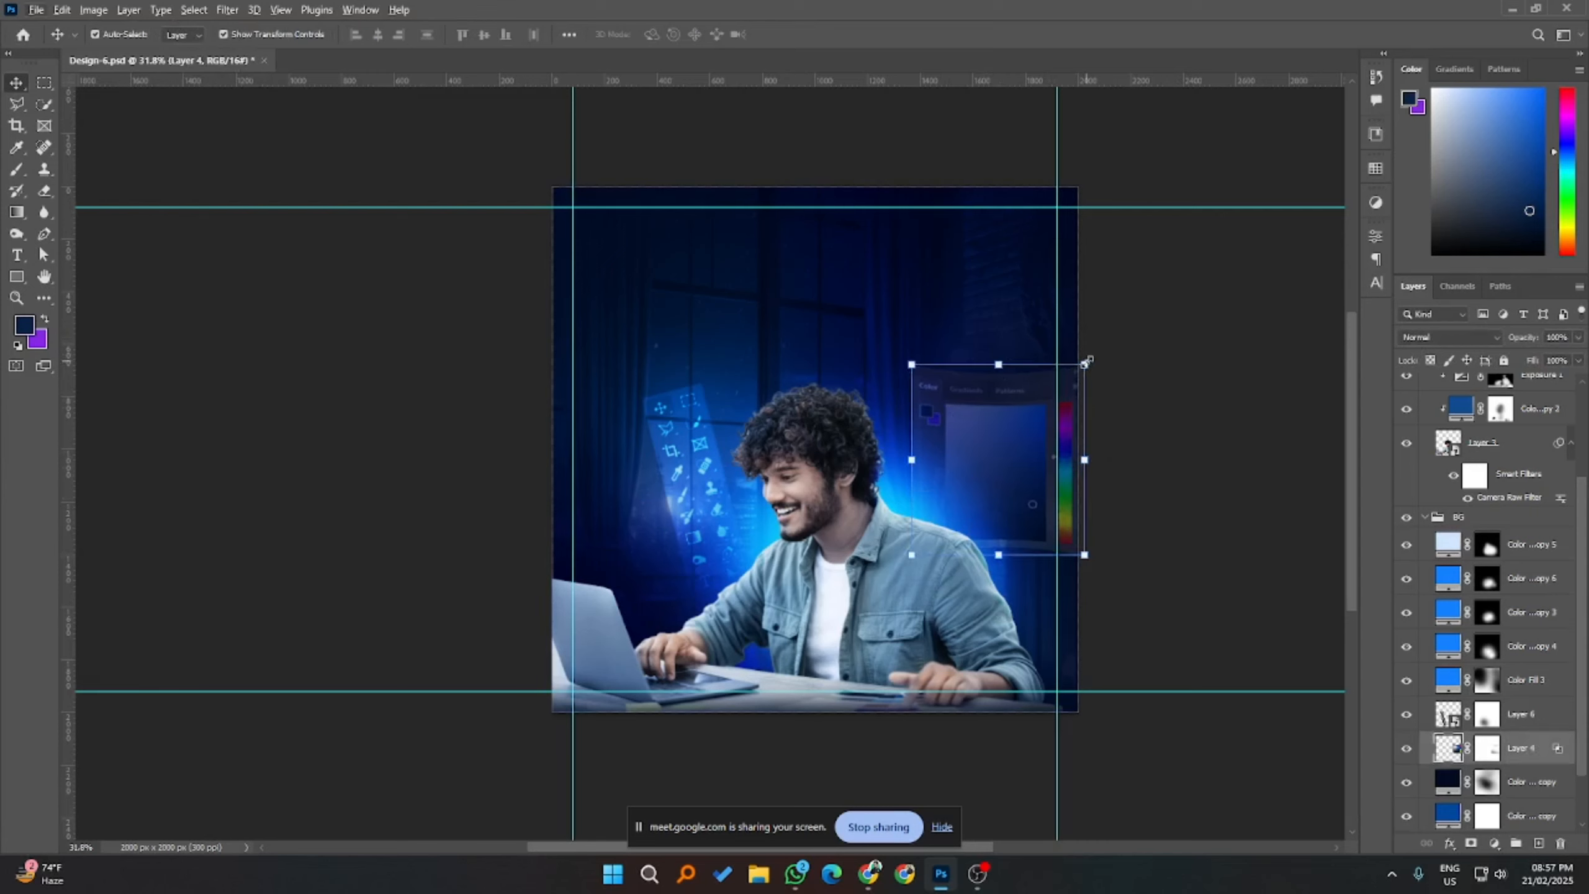
pyautogui.scroll(4, 1019, 523)
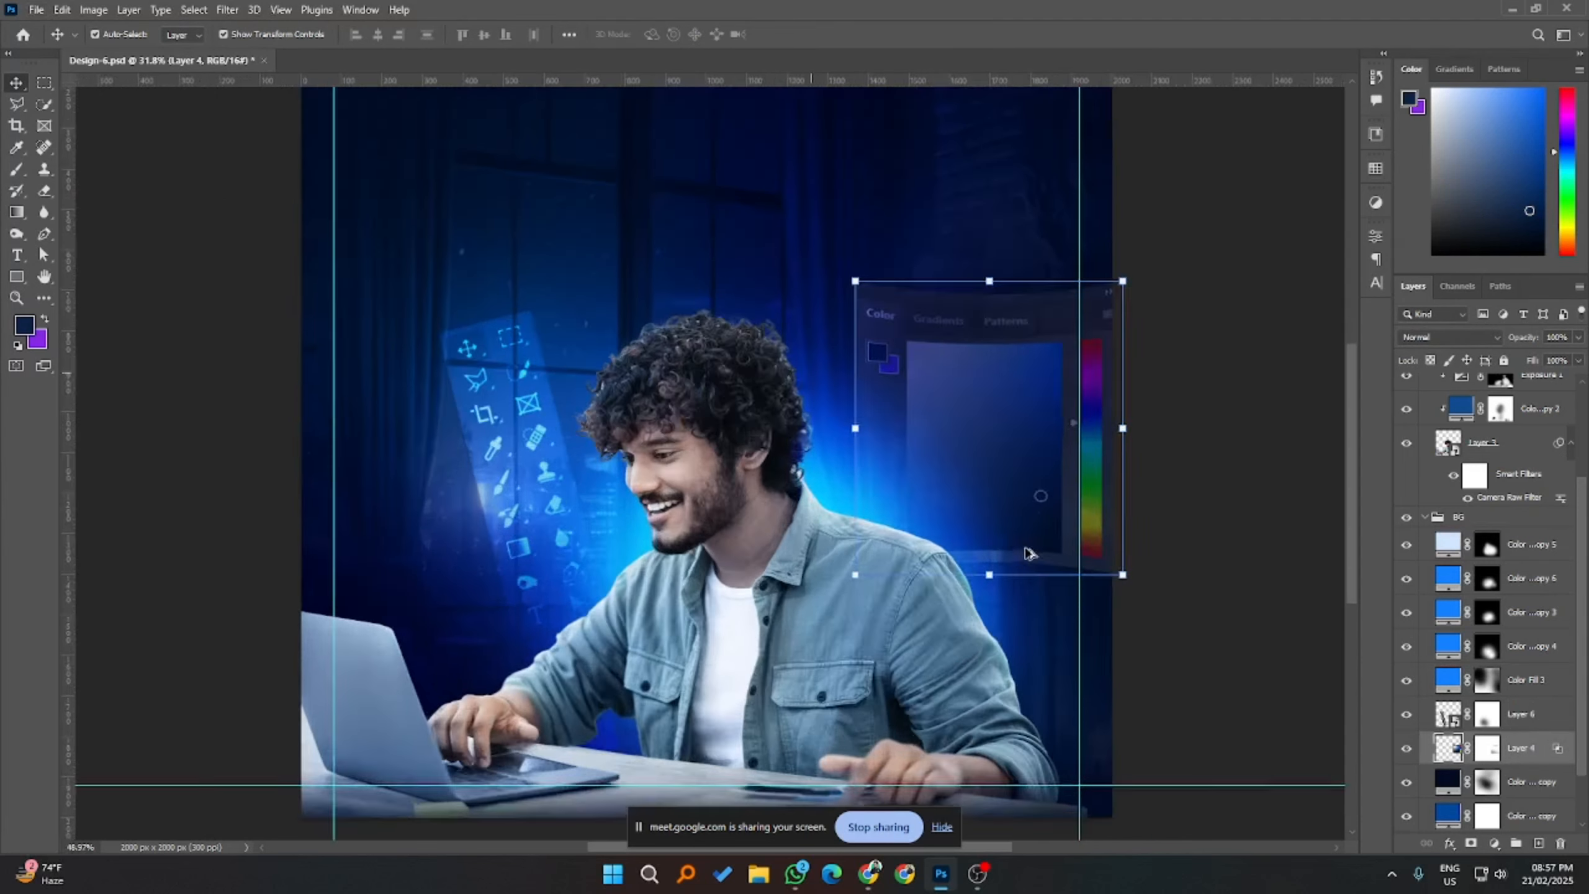
pyautogui.scroll(3, 1029, 552)
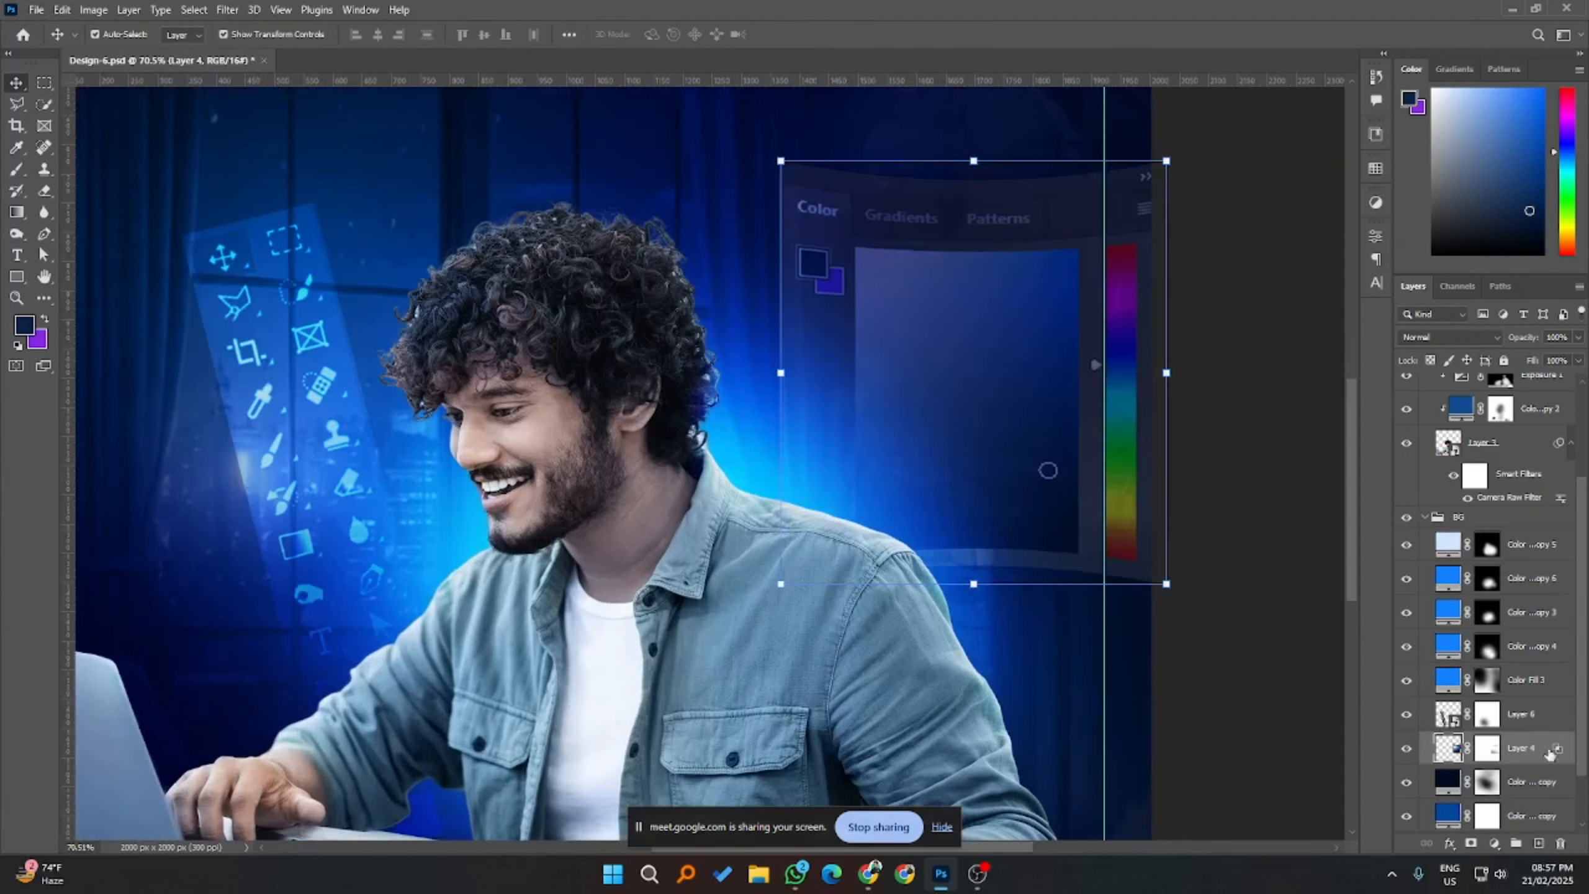
pyautogui.click(1487, 748)
pyautogui.press('b')
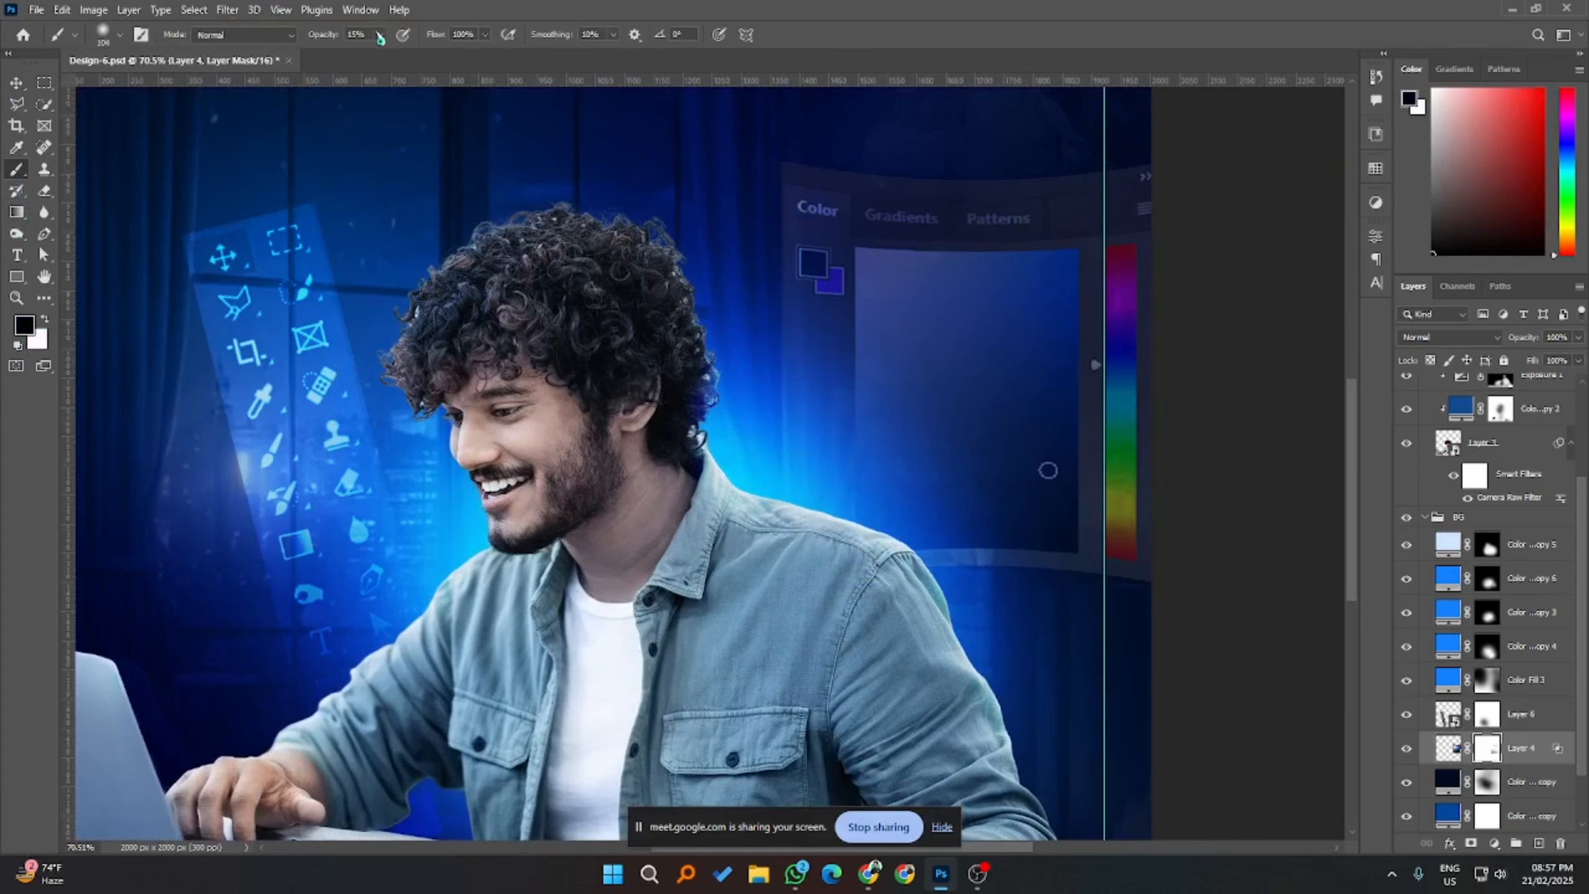
pyautogui.moveTo(379, 34)
pyautogui.mouseDown()
pyautogui.moveTo(400, 58)
pyautogui.moveTo(598, 103)
pyautogui.mouseUp()
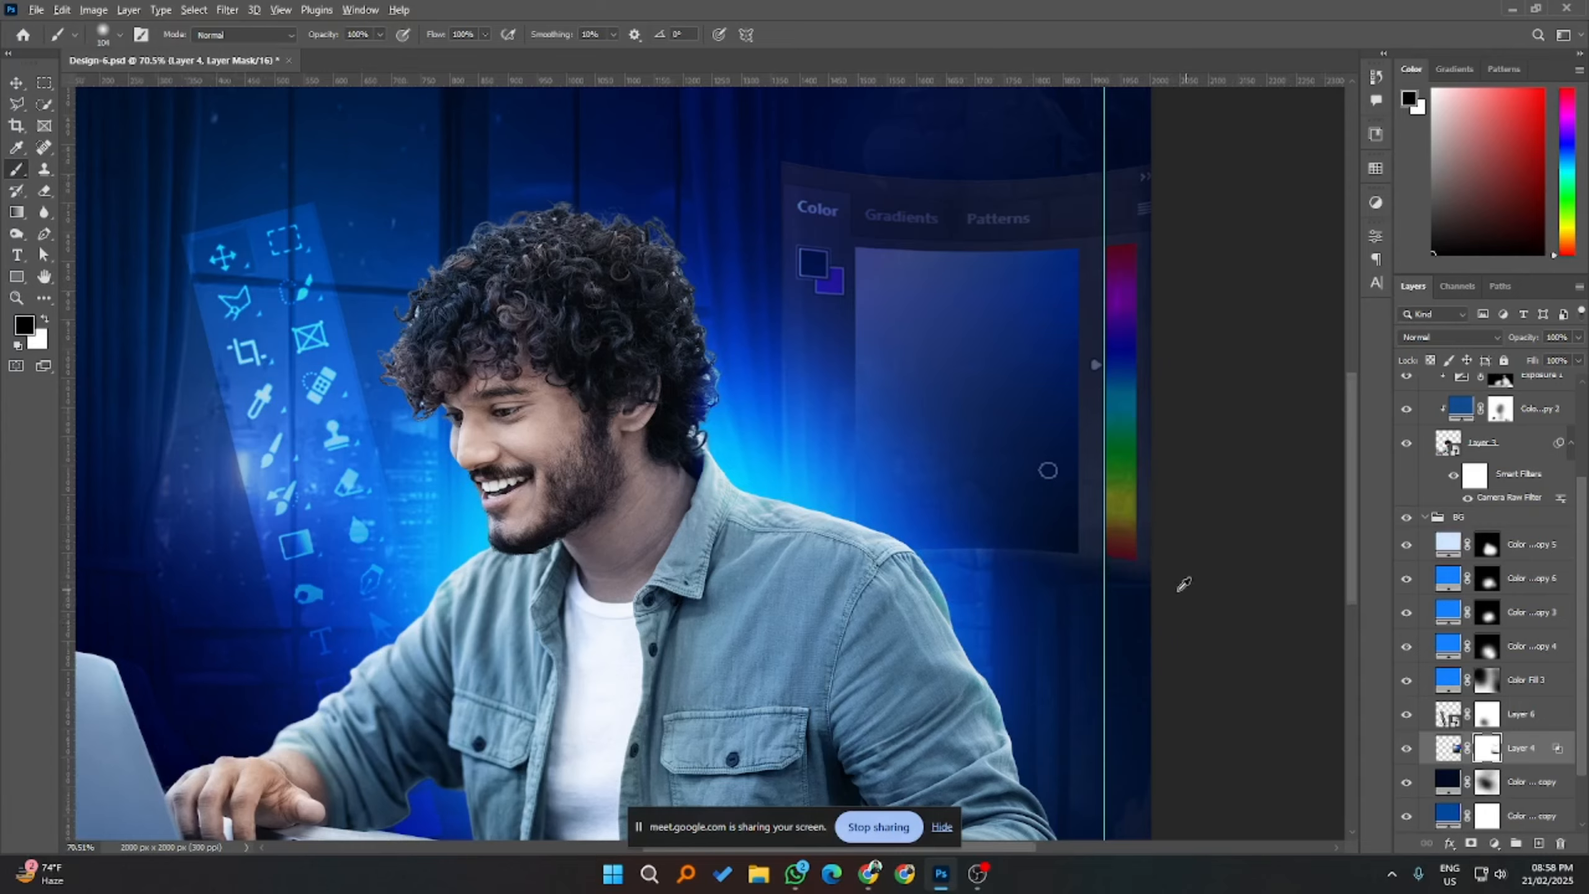
# - Paint the Layer 4 mask with a larger soft brush where the Color panel image meets the man's shoulder, and deselect all layers
pyautogui.hotkey('ctrl', '-')
pyautogui.press(']')
pyautogui.press(']')
pyautogui.press(']')
pyautogui.press(']')
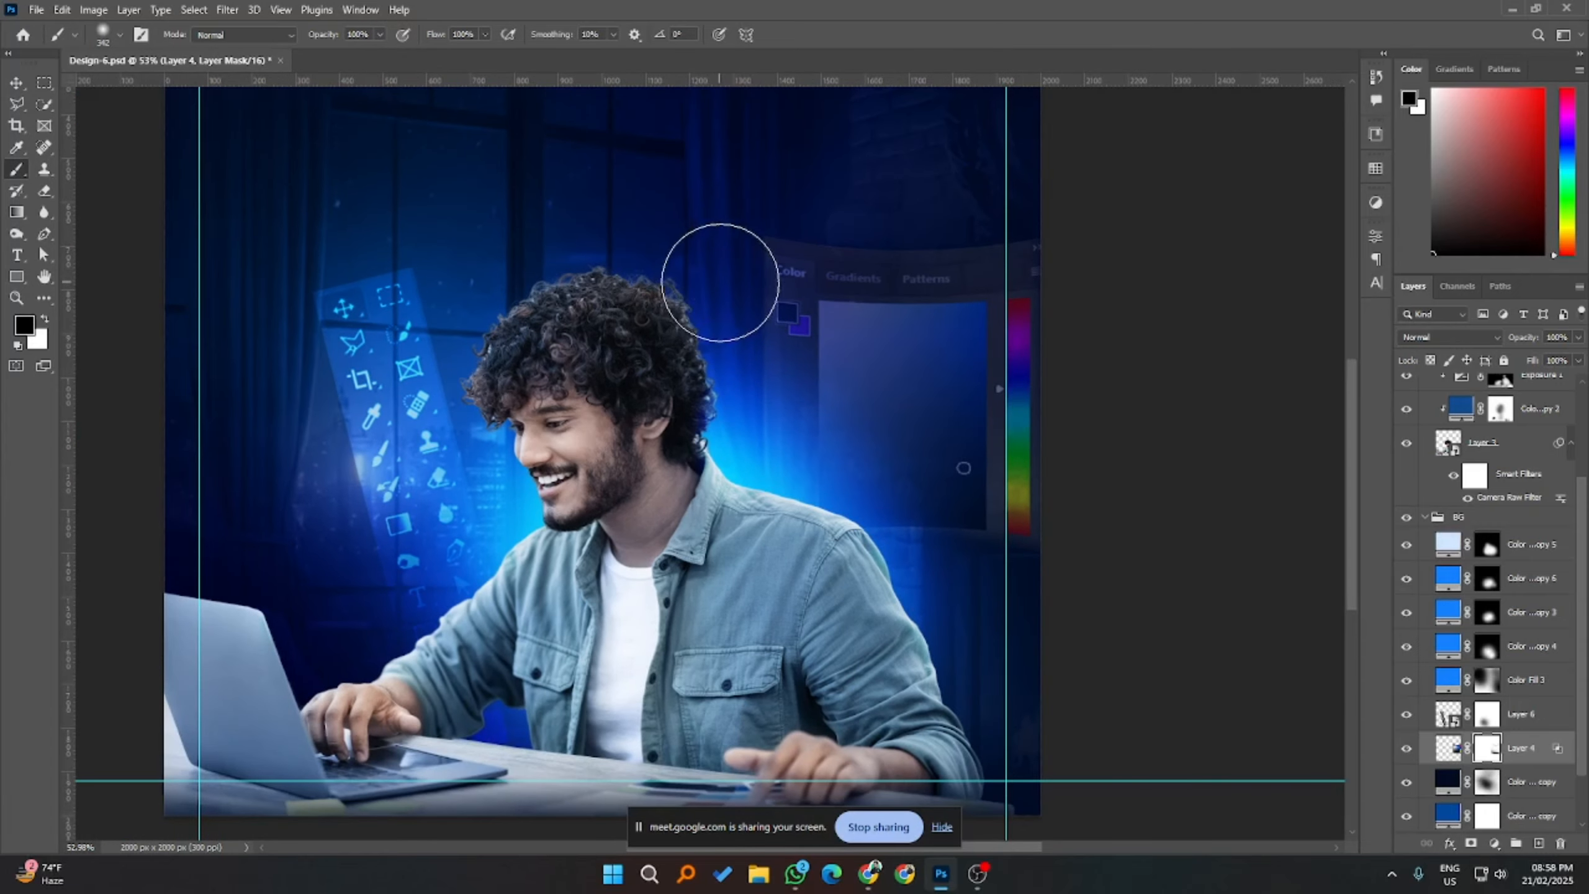
pyautogui.hotkey('ctrl', '-')
pyautogui.keyDown('alt'); pyautogui.rightClick(848, 534); pyautogui.keyUp('alt')
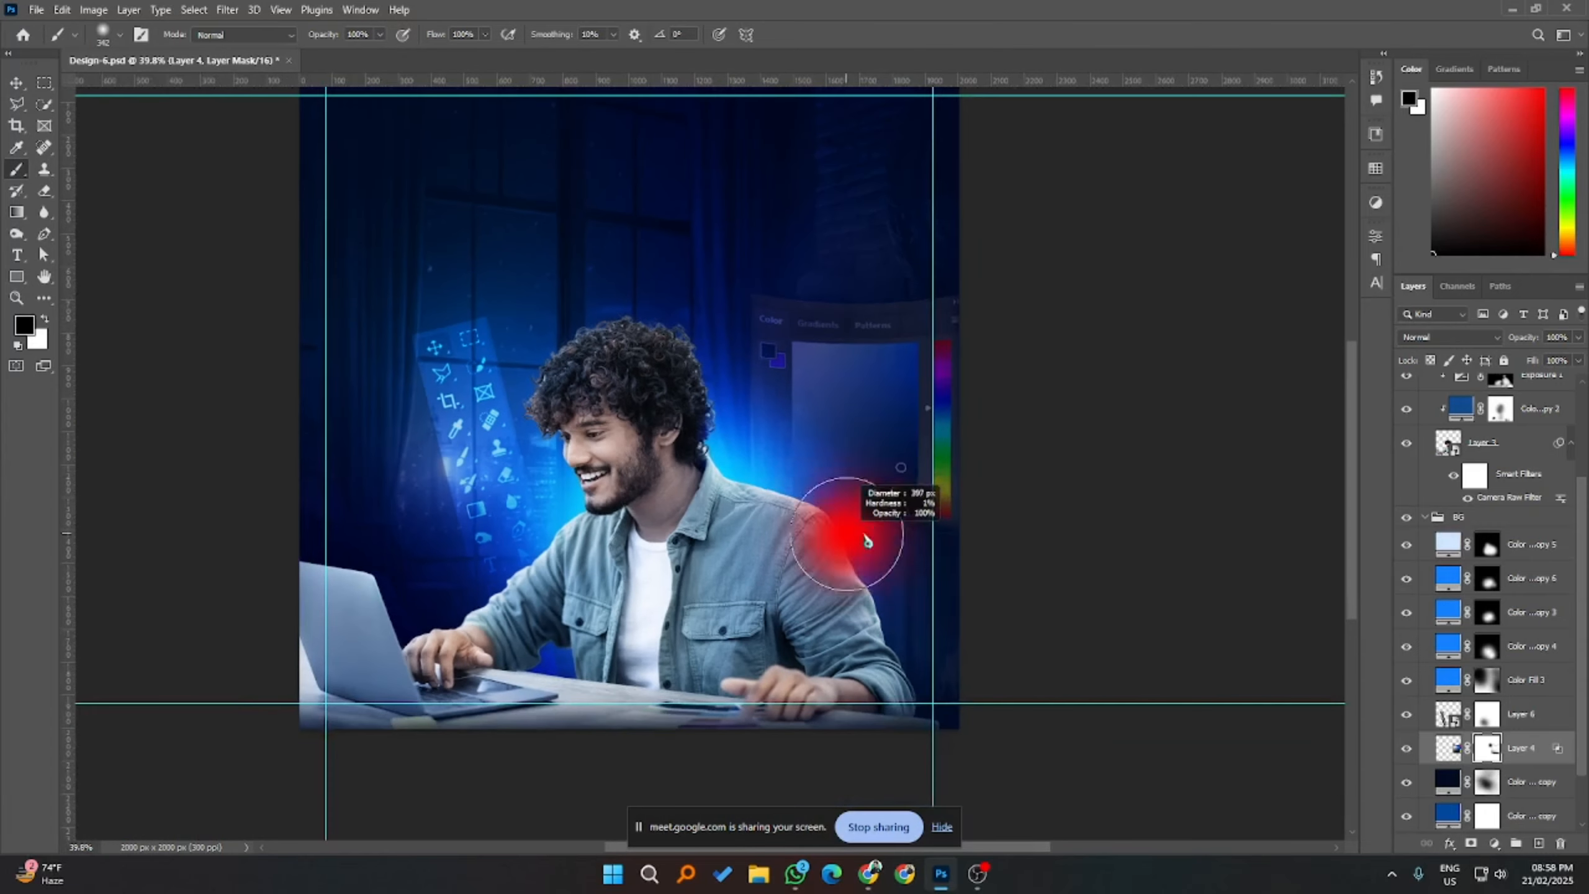
pyautogui.scroll(2, 1137, 691)
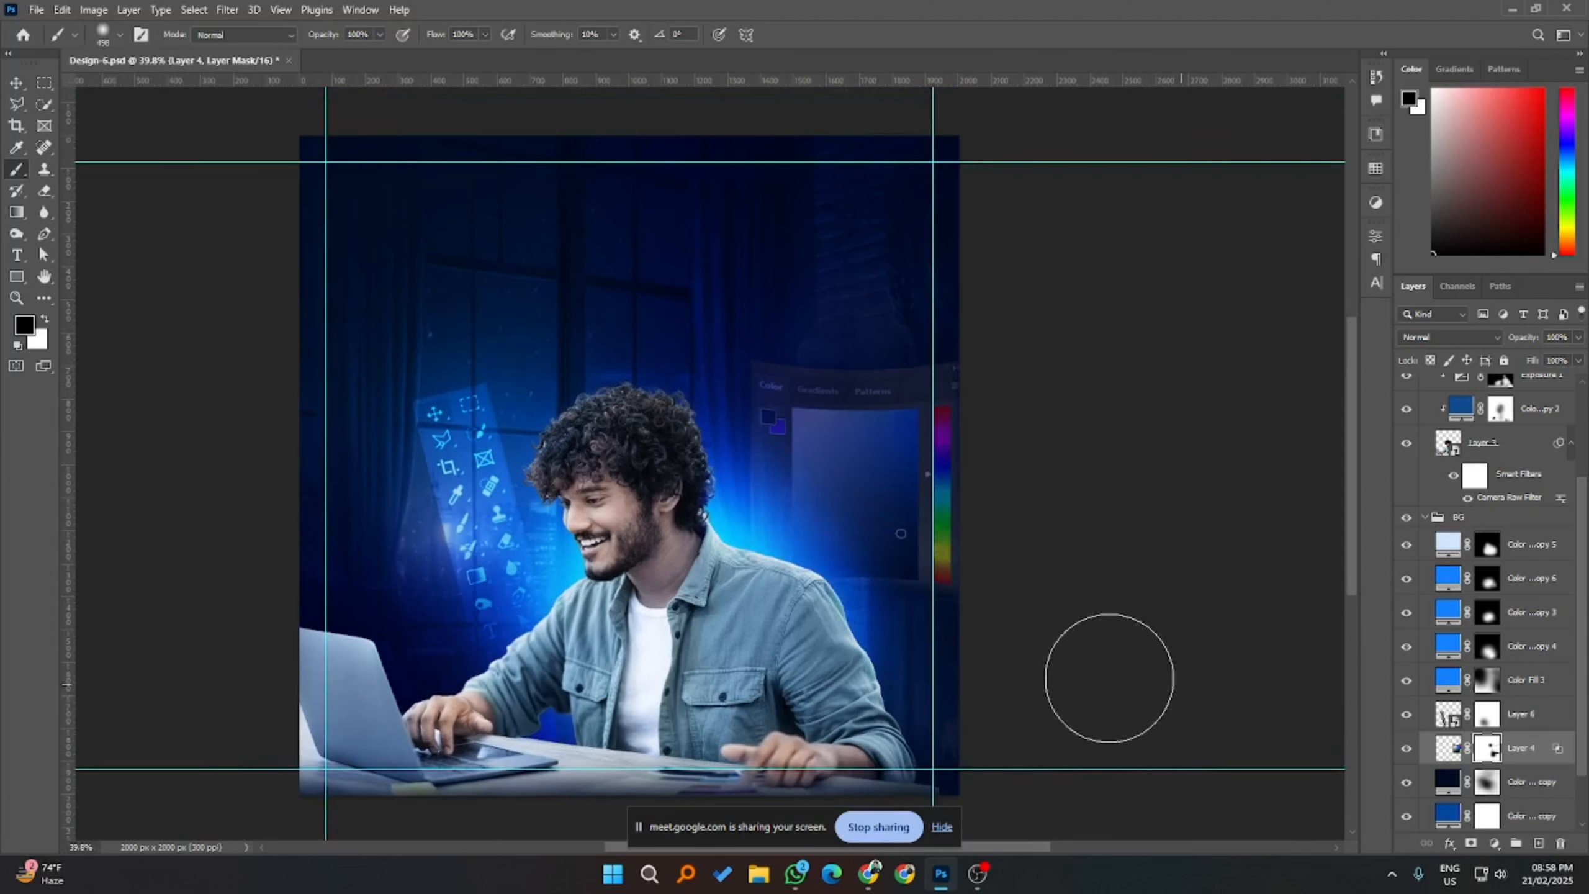
pyautogui.click(16, 82)
pyautogui.click(1106, 618)
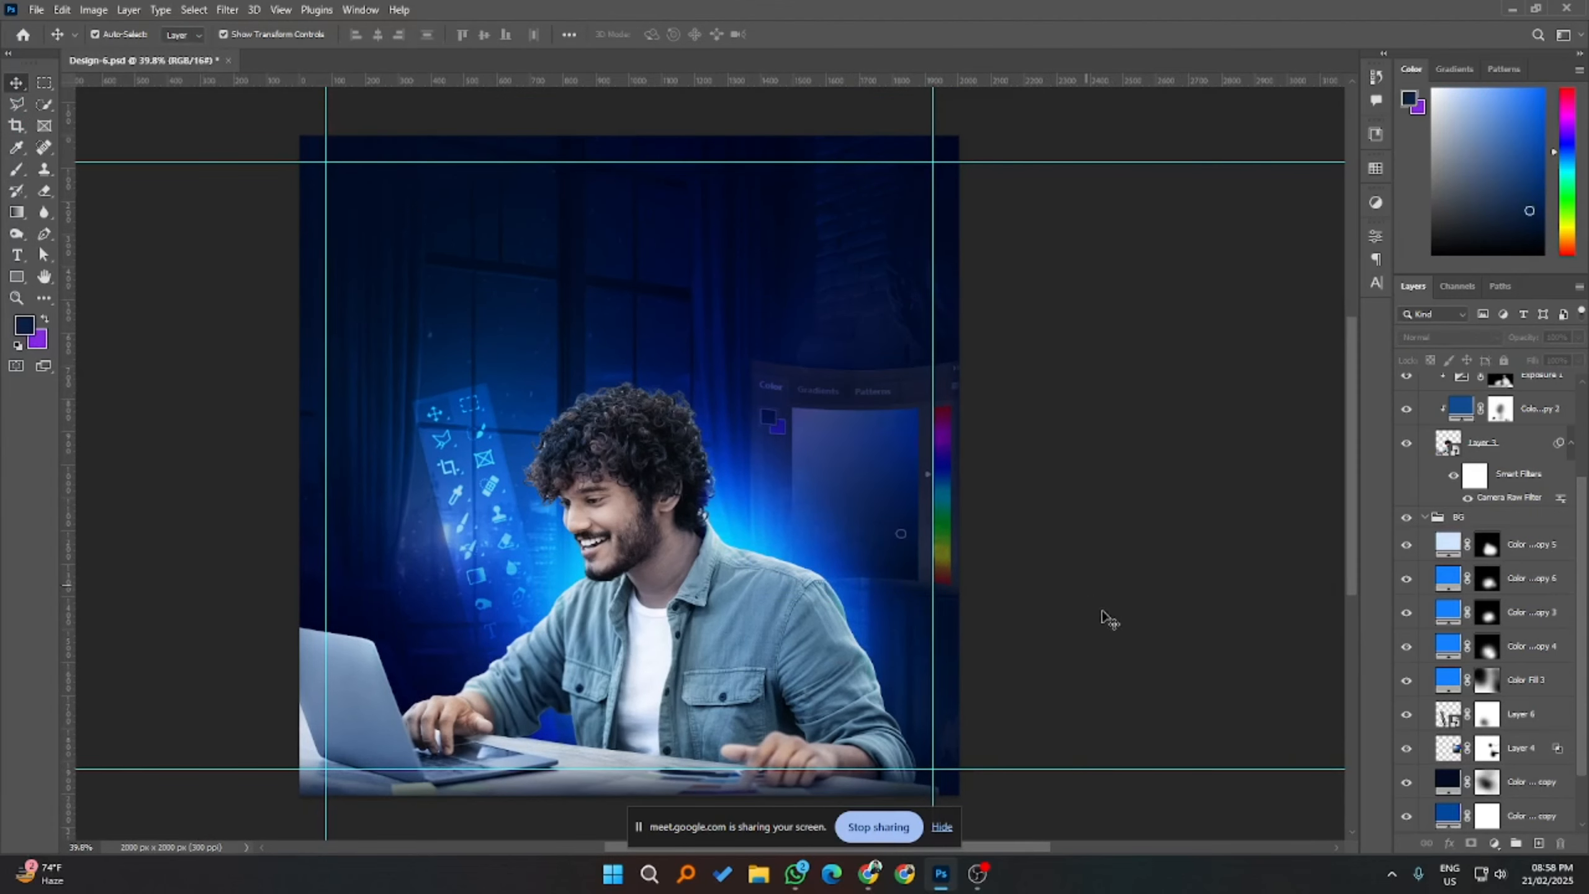
pyautogui.hotkey('ctrl', '-')
pyautogui.scroll(1, 1106, 616)
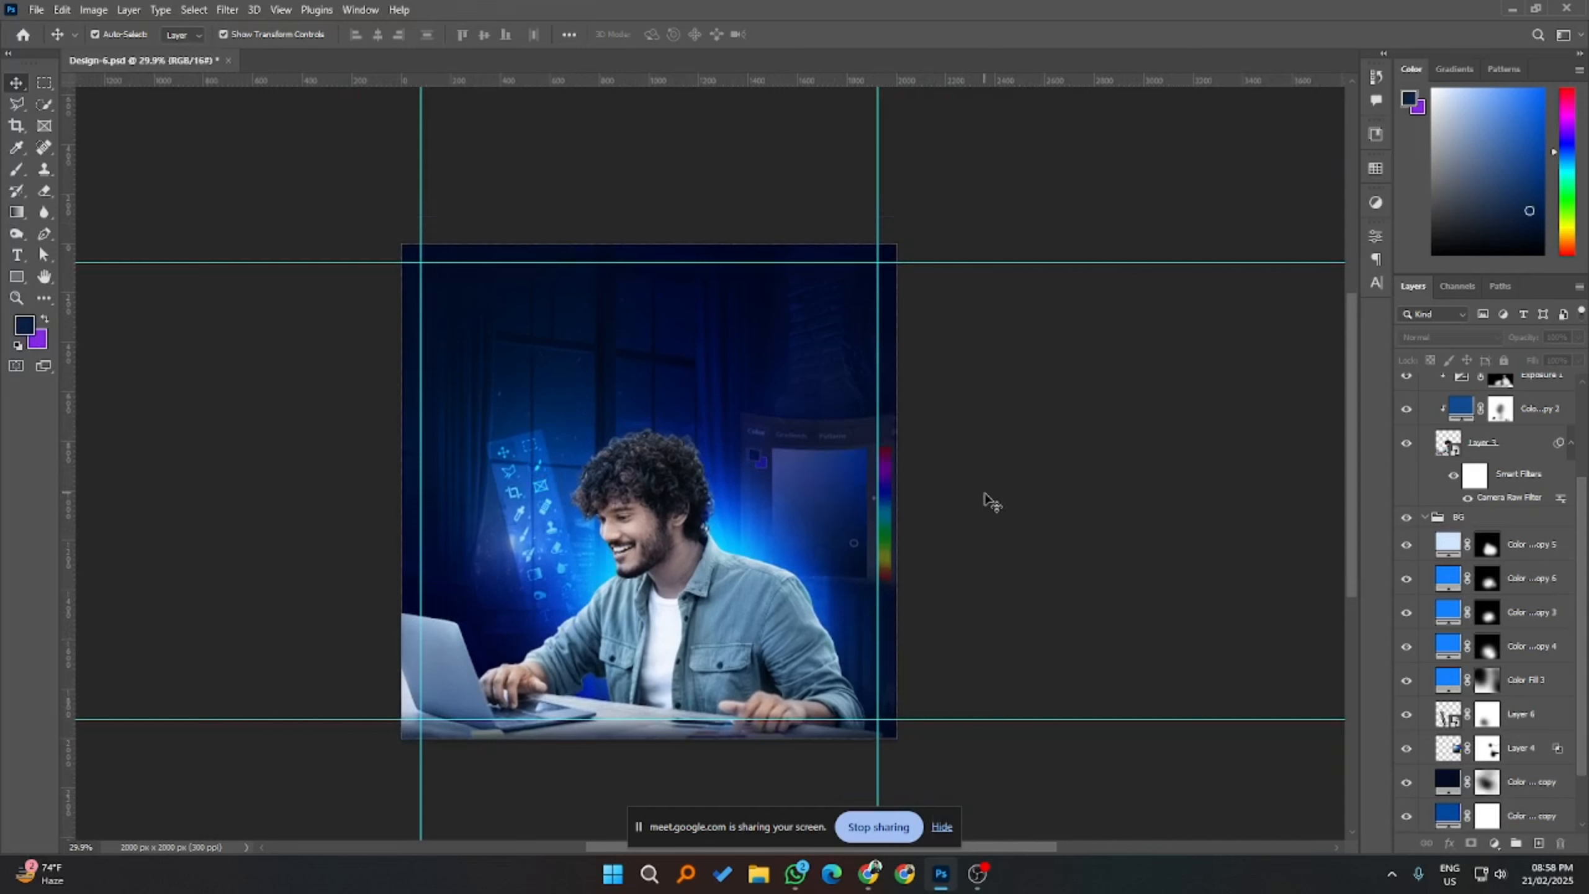
# - Add a clipped Exposure adjustment layer above Exposure 1 with the exposure at +0.41, and invert its mask to black
pyautogui.click(726, 639)
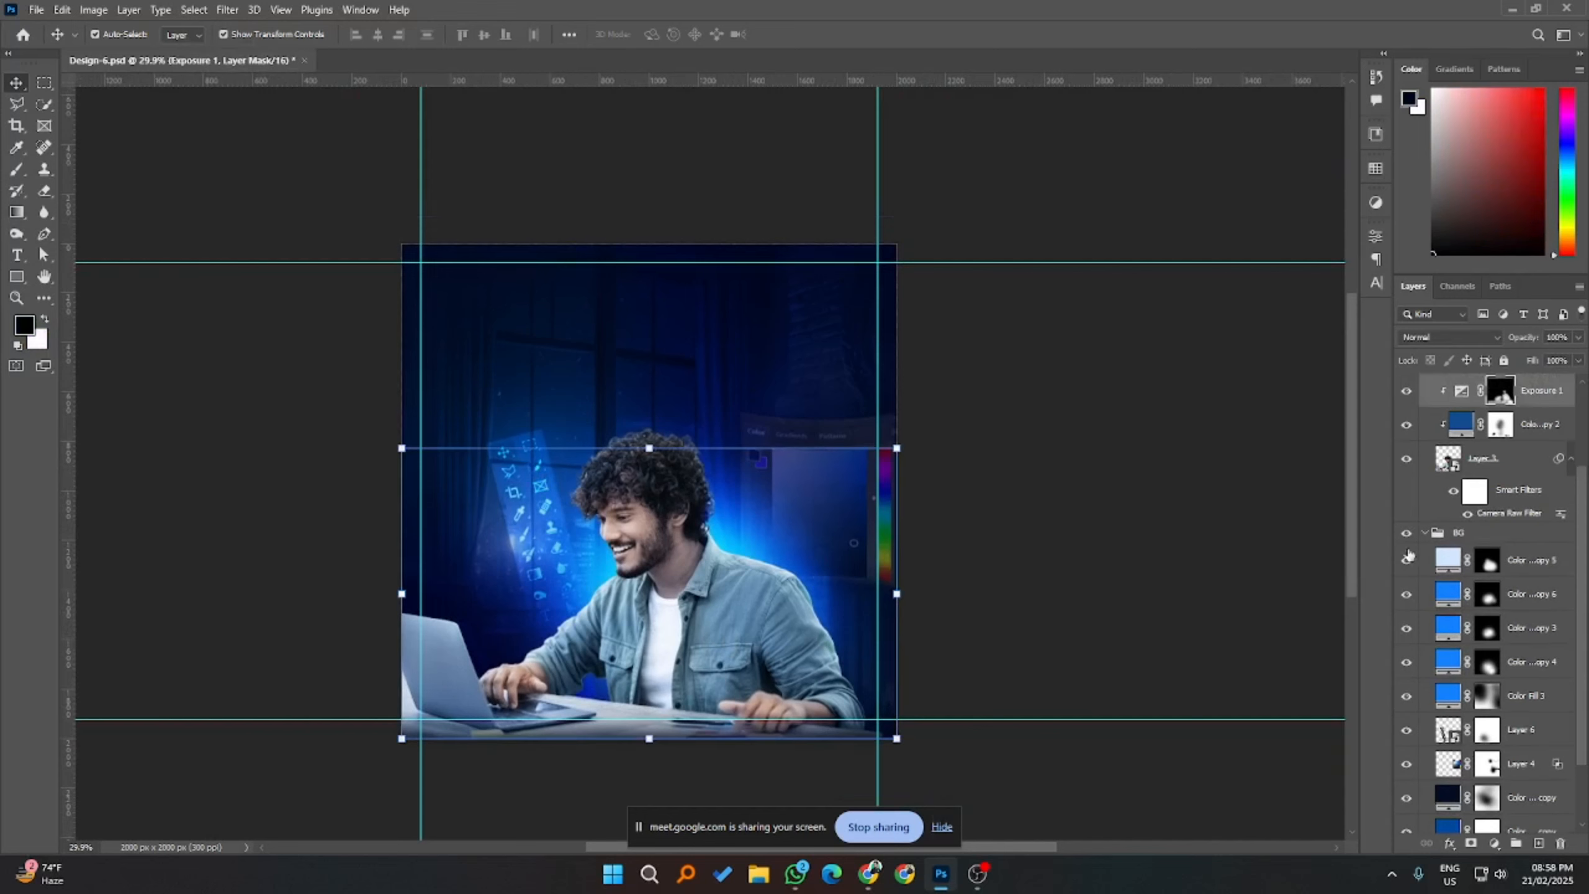
pyautogui.scroll(3, 1463, 480)
pyautogui.scroll(3, 626, 570)
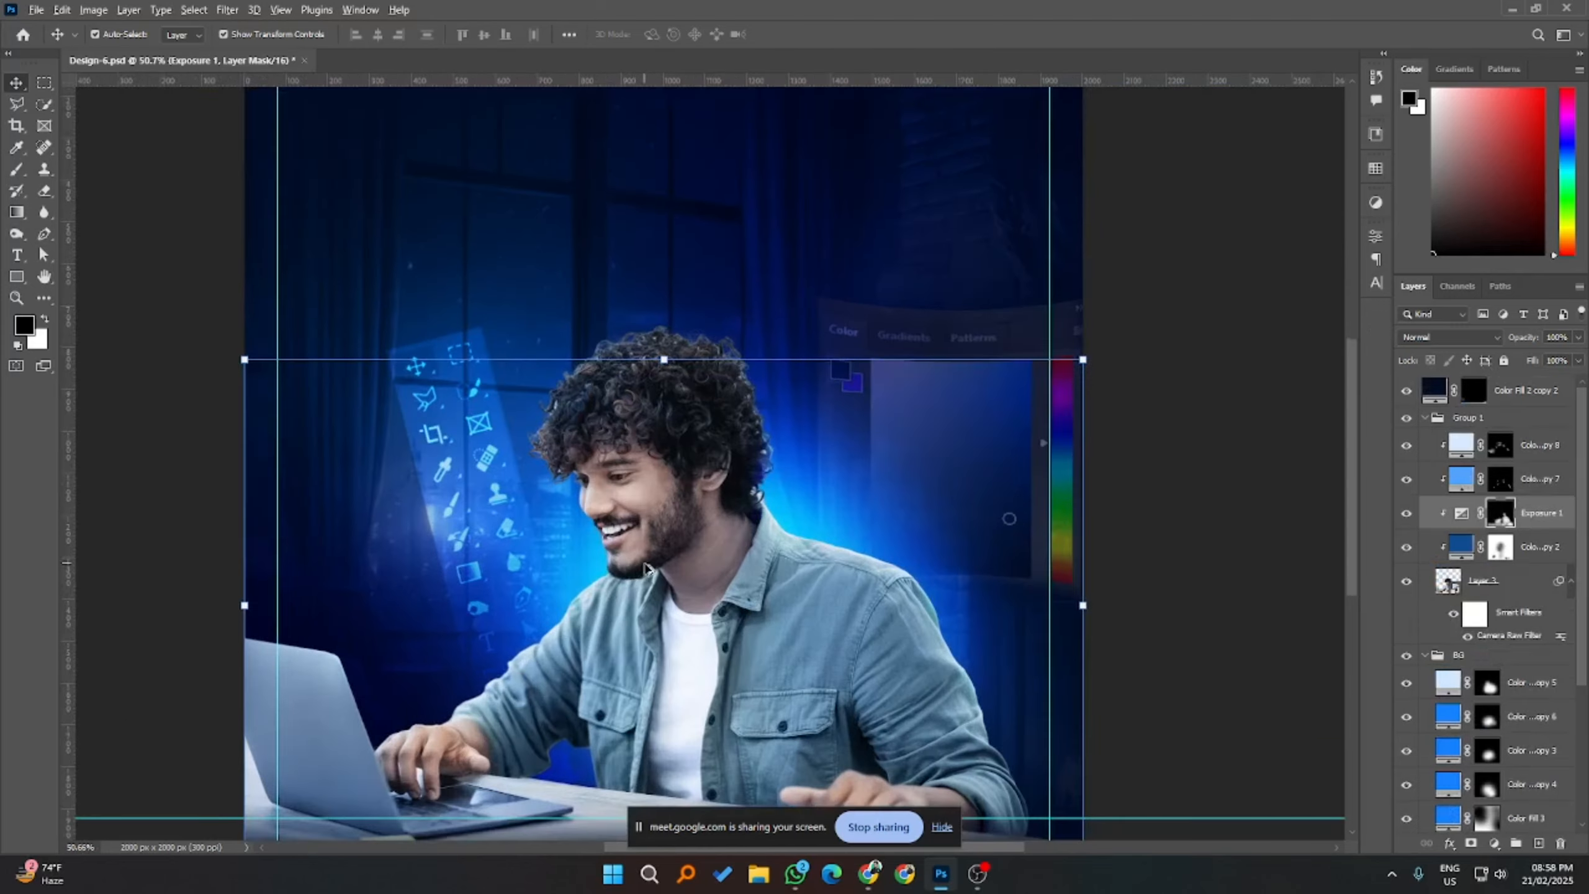
pyautogui.scroll(-1, 625, 570)
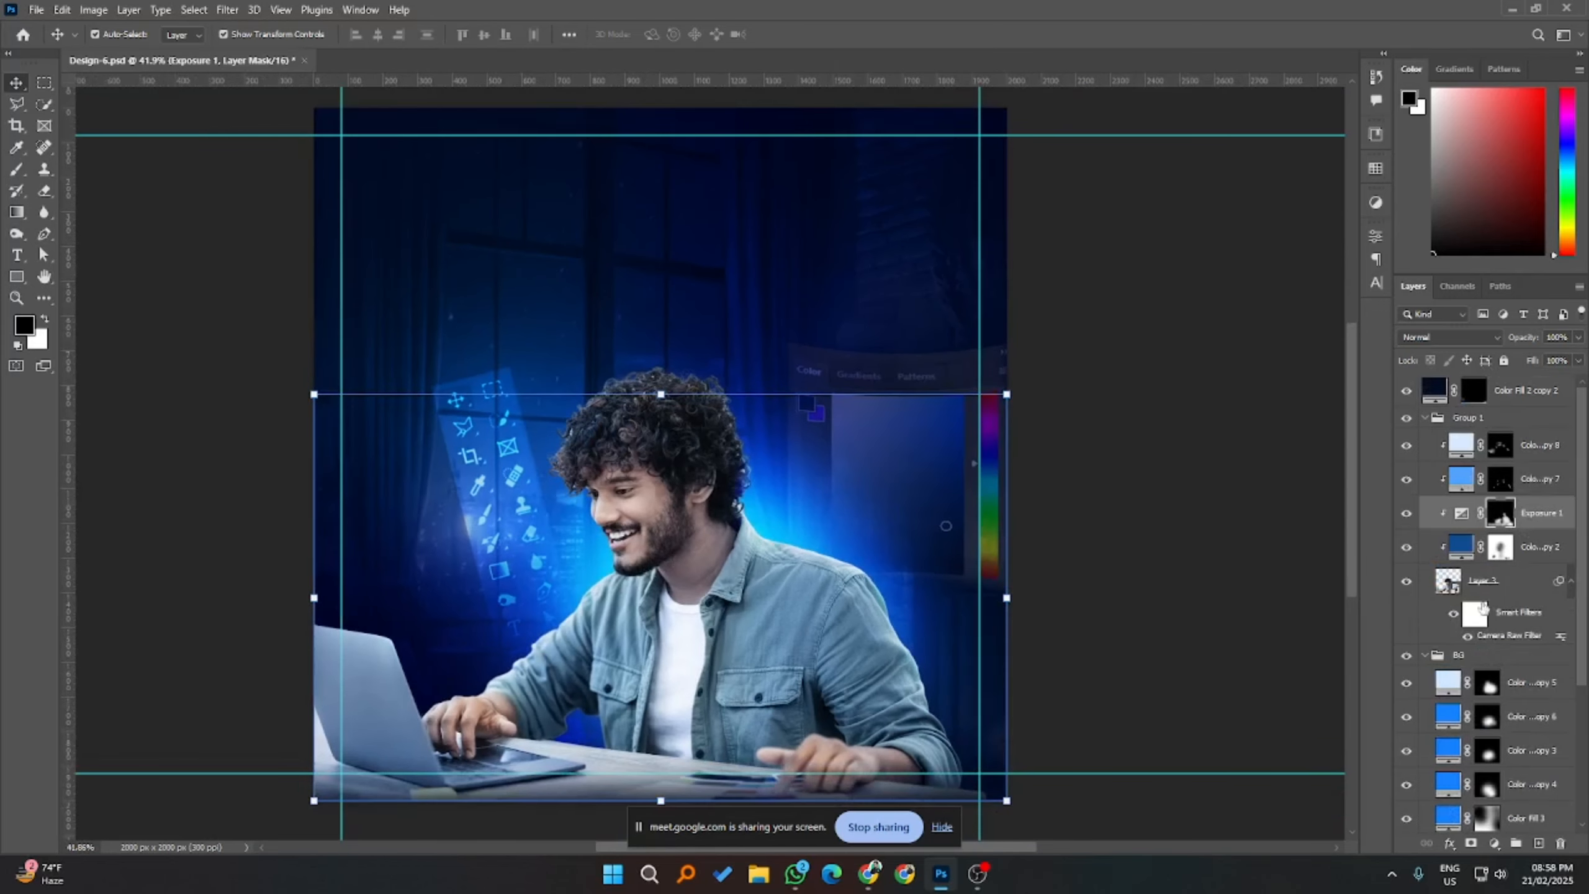
pyautogui.click(1495, 841)
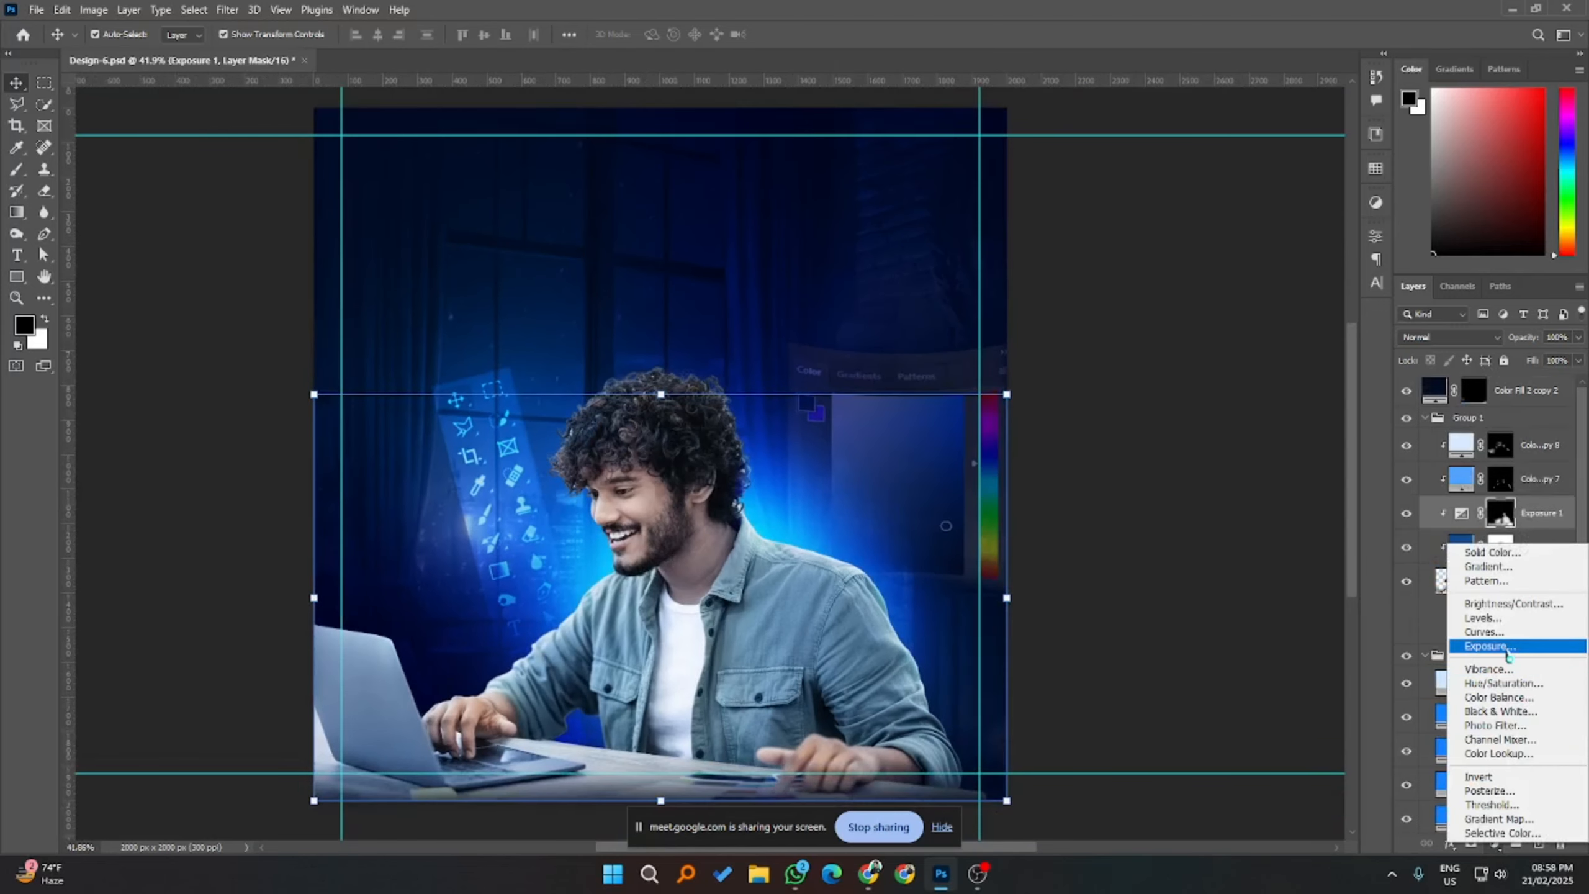
pyautogui.click(1507, 654)
pyautogui.moveTo(1240, 335); pyautogui.dragTo(1244, 337)
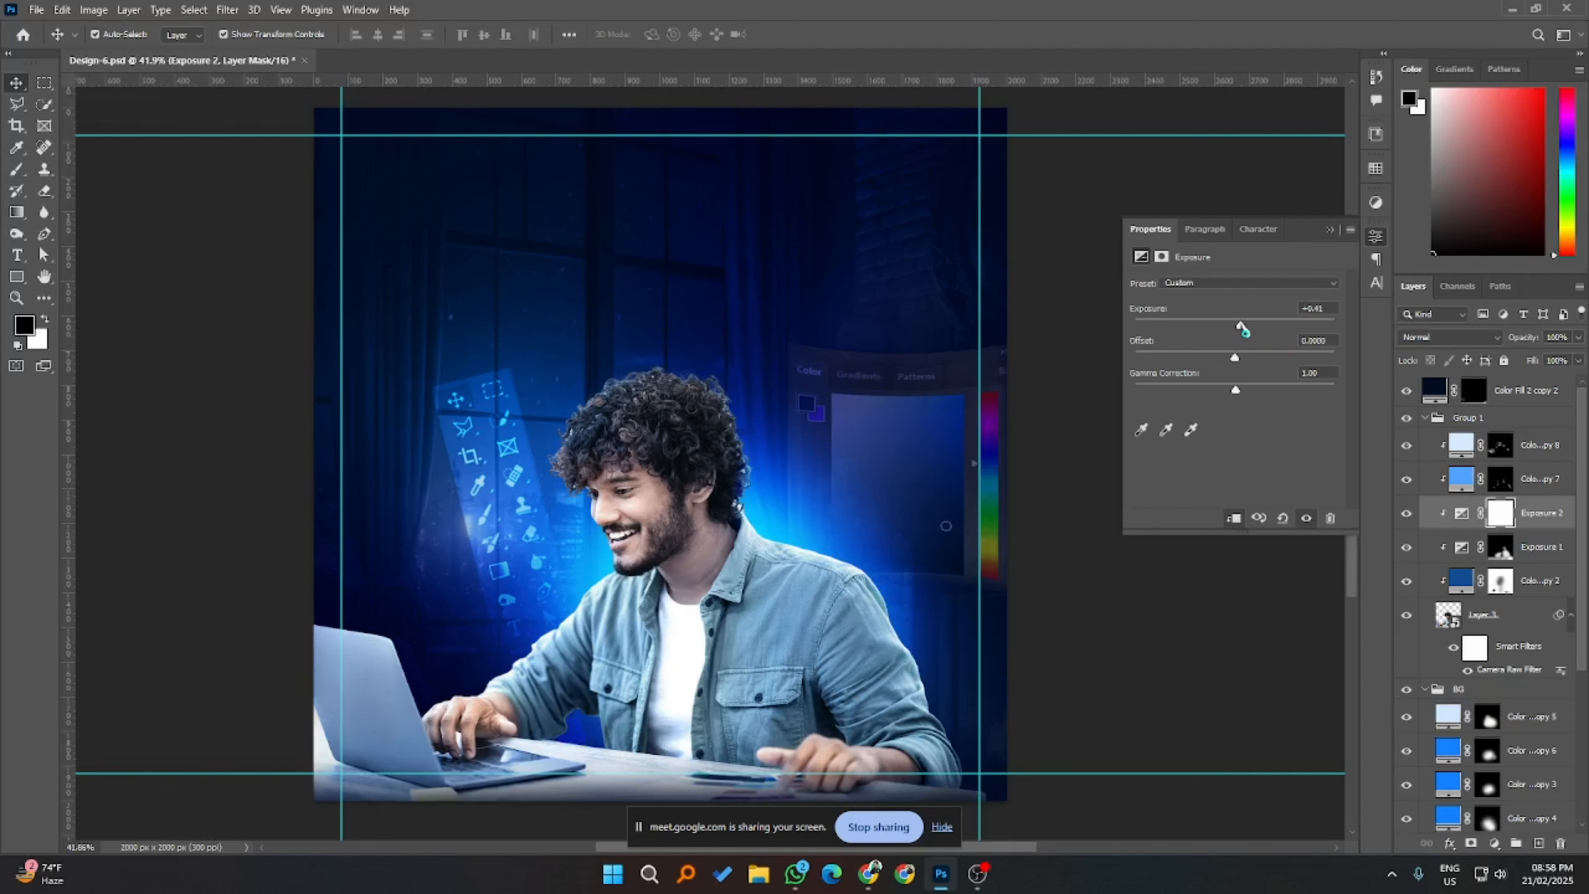
pyautogui.hotkey('ctrl', 'i')
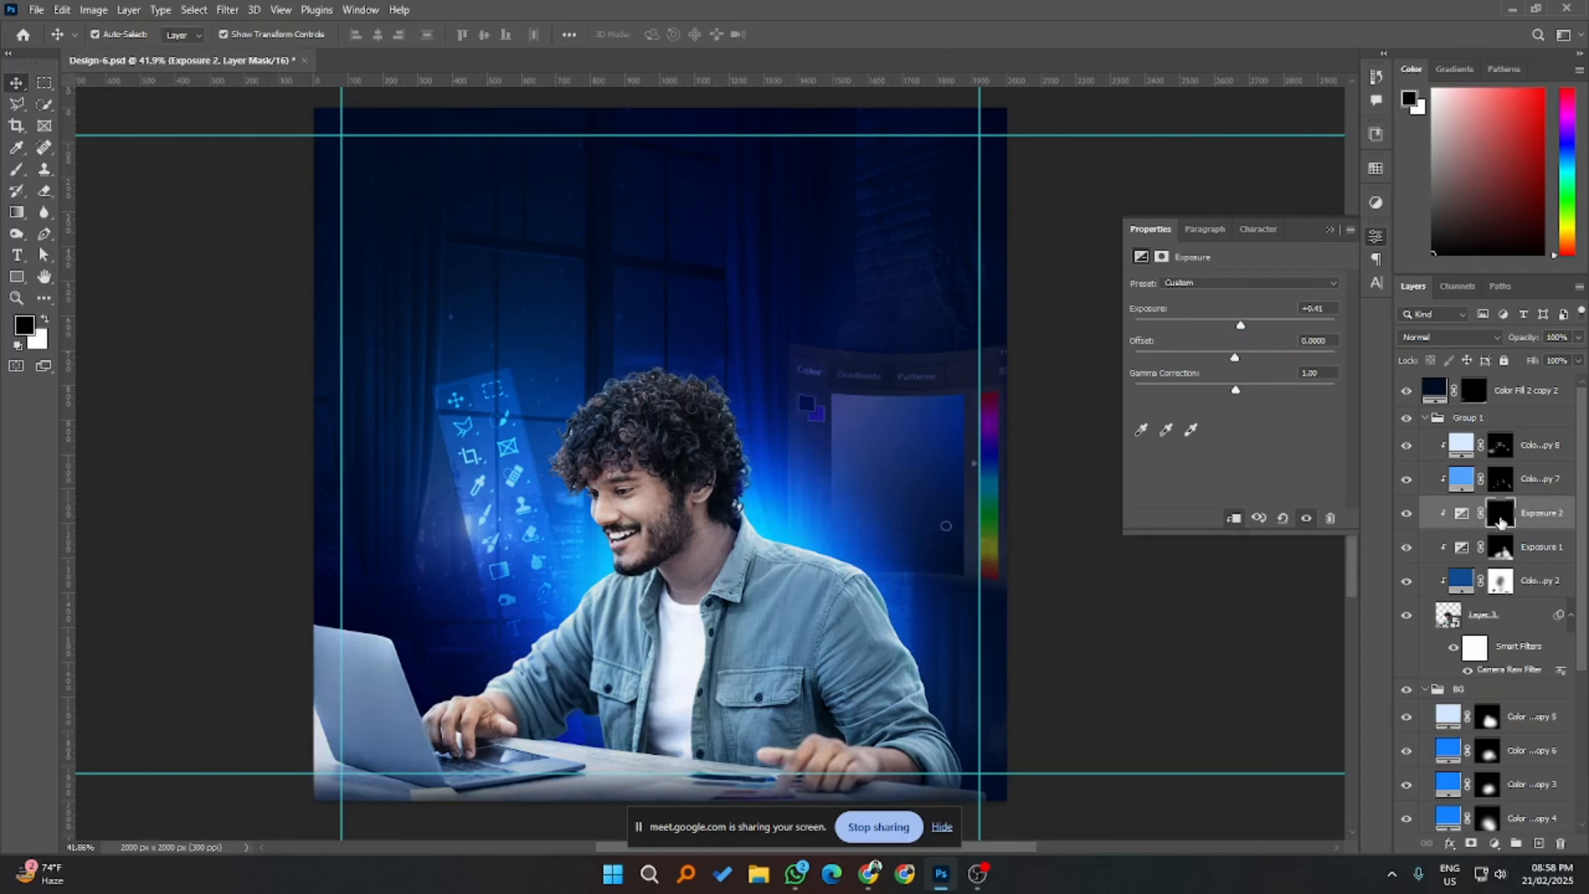
# - Paint the Exposure 2 mask white with a soft brush over the man's face, hair, hands and shirt
pyautogui.click(16, 168)
pyautogui.moveTo(611, 510); pyautogui.dragTo(559, 511)
pyautogui.press('x')
pyautogui.moveTo(657, 510); pyautogui.dragTo(707, 517)
pyautogui.moveTo(663, 501)
pyautogui.mouseDown()
pyautogui.moveTo(673, 451)
pyautogui.moveTo(602, 455)
pyautogui.mouseUp()
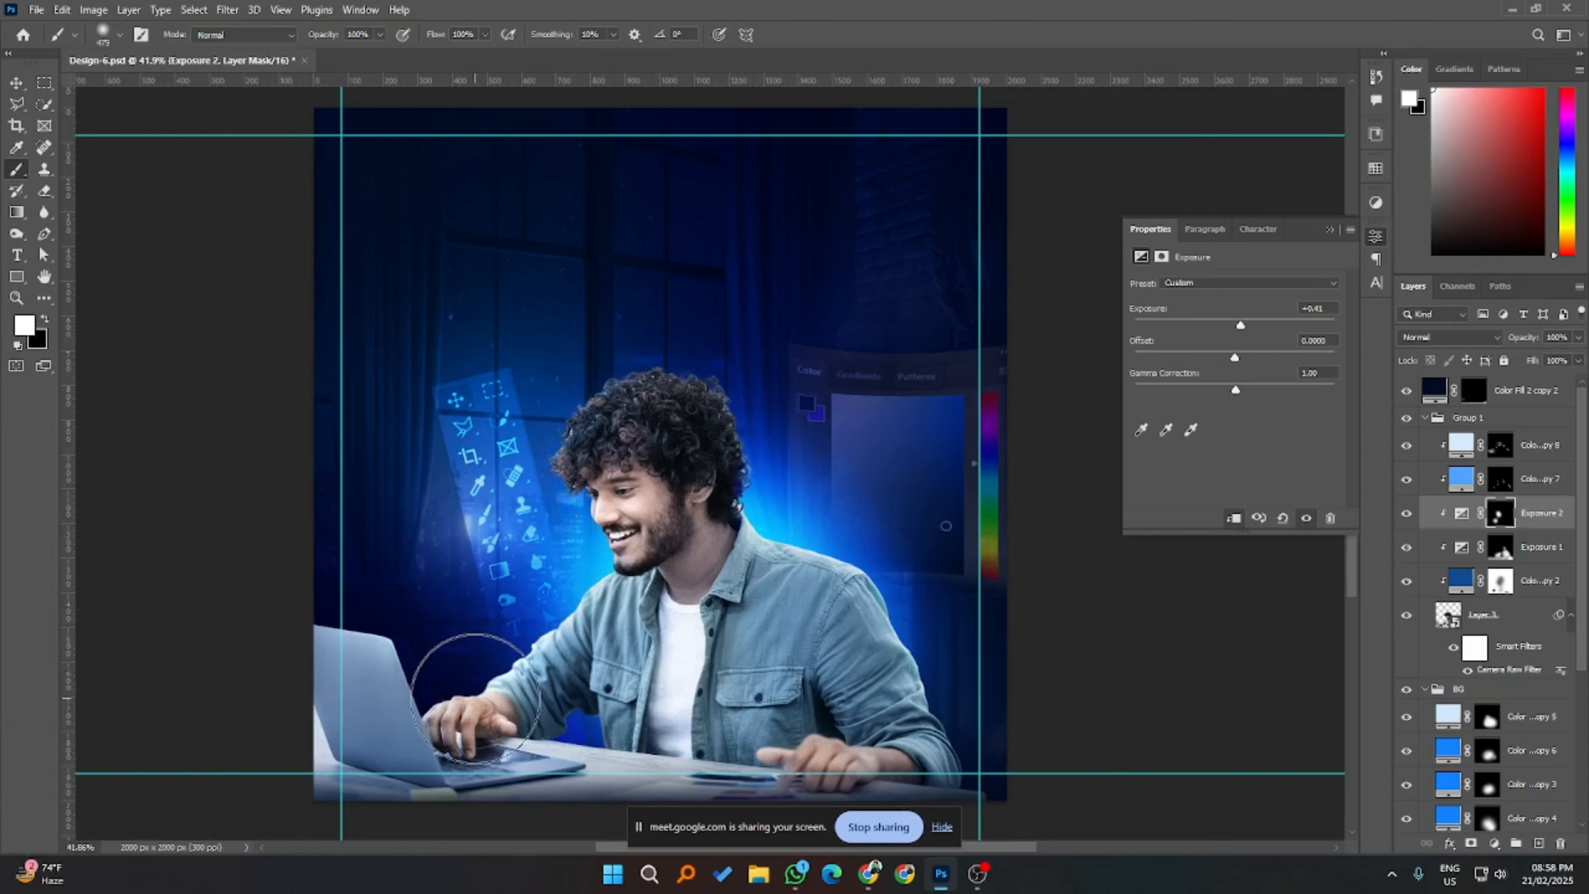
pyautogui.moveTo(524, 708); pyautogui.dragTo(497, 710)
pyautogui.moveTo(778, 693); pyautogui.dragTo(818, 702)
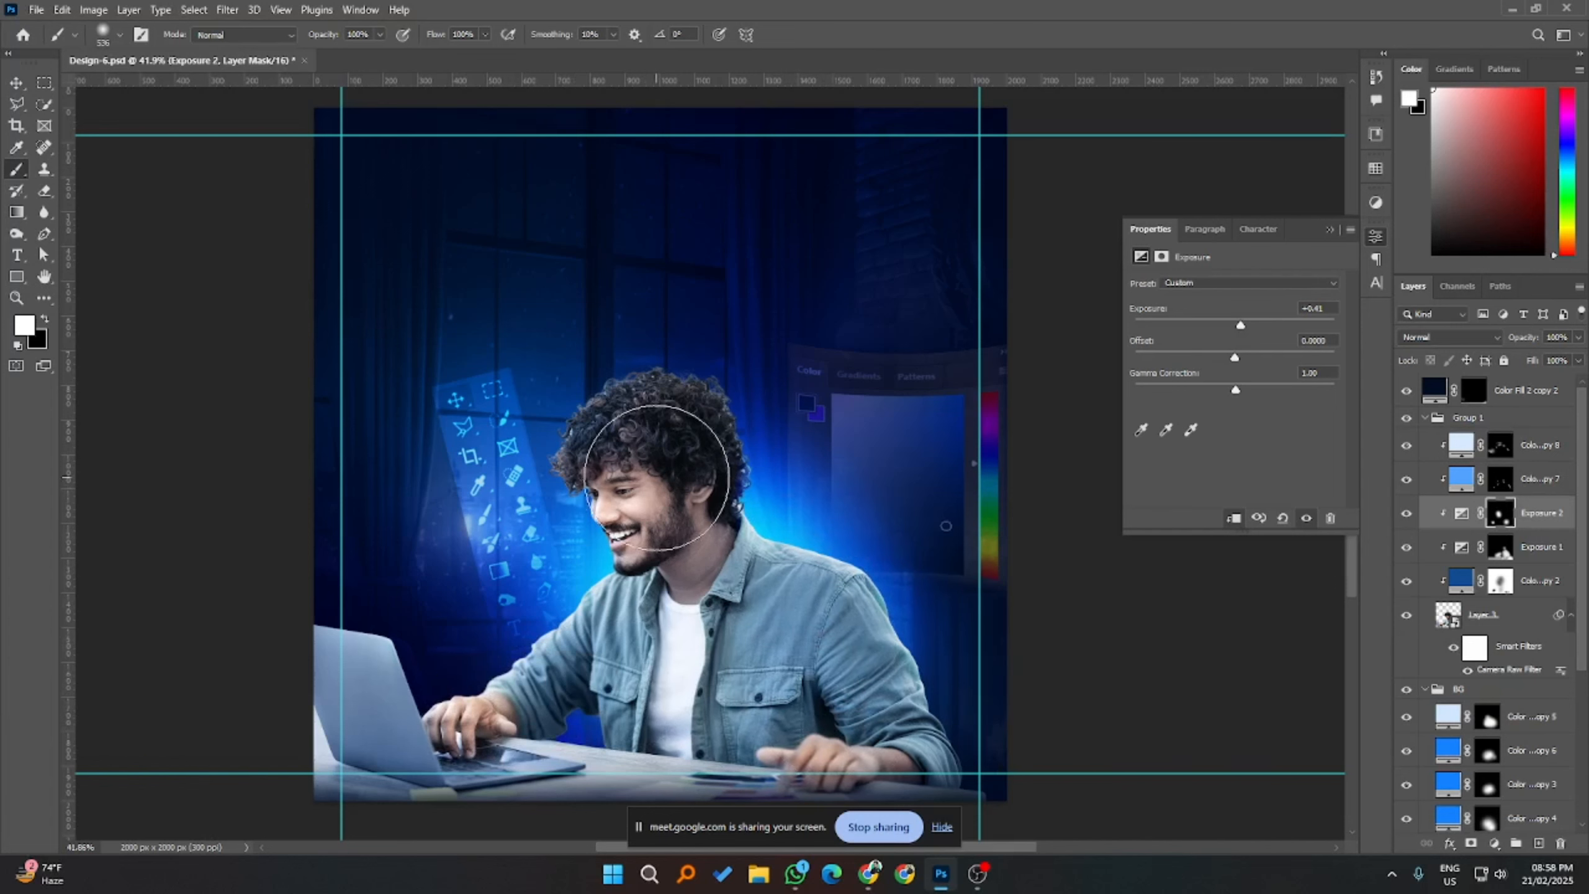
# - Compare the poster with and without the Exposure 2 layer, leave the layer visible, and save the document
pyautogui.scroll(-2, 814, 670)
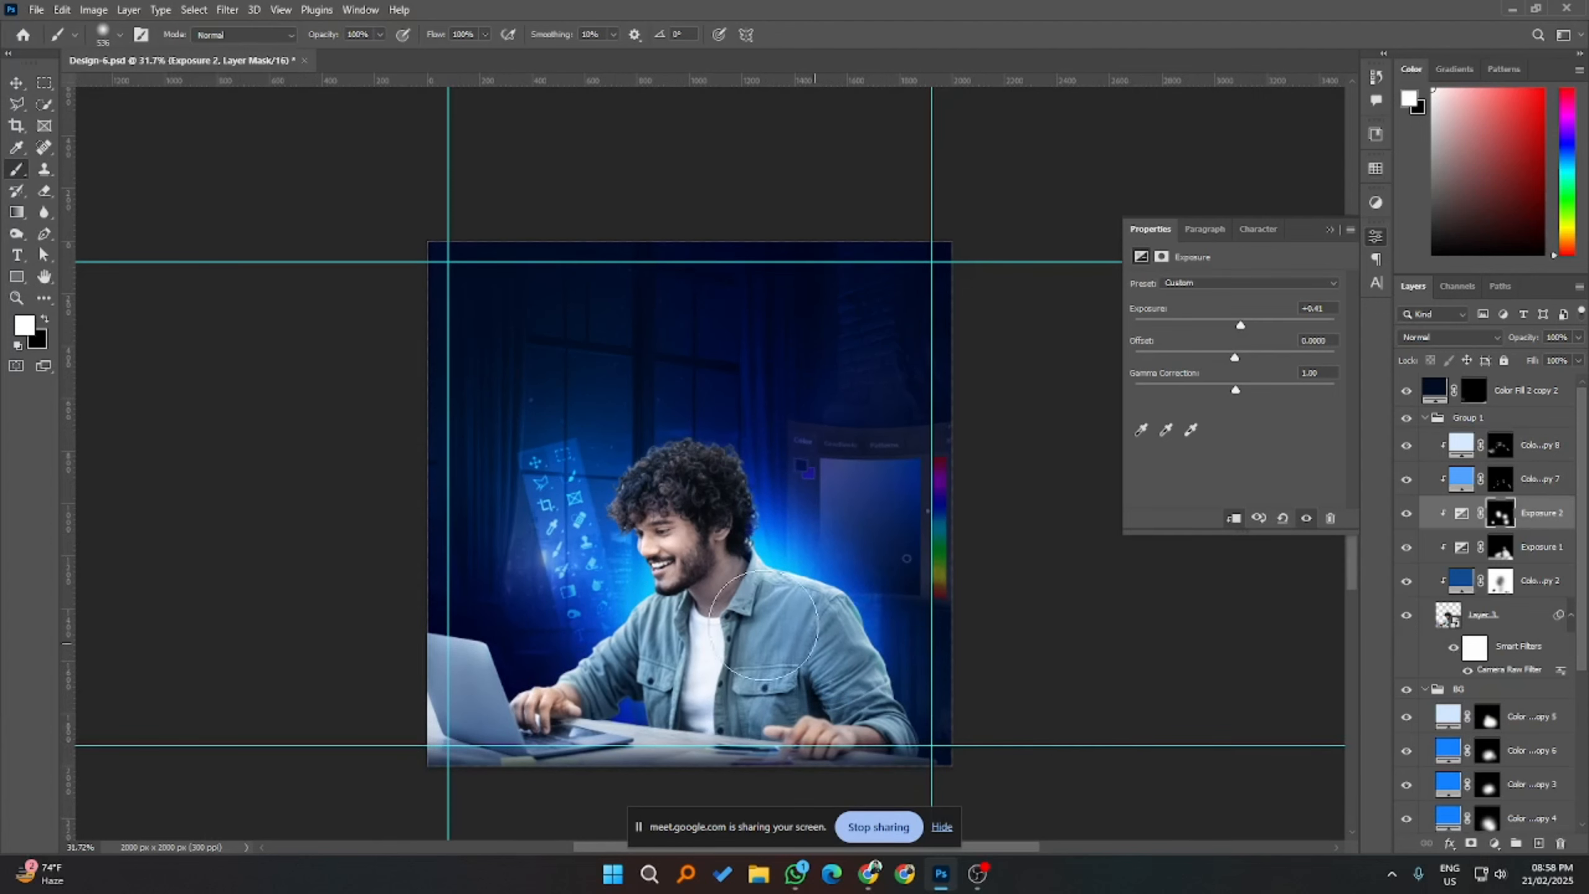
pyautogui.scroll(1, 713, 618)
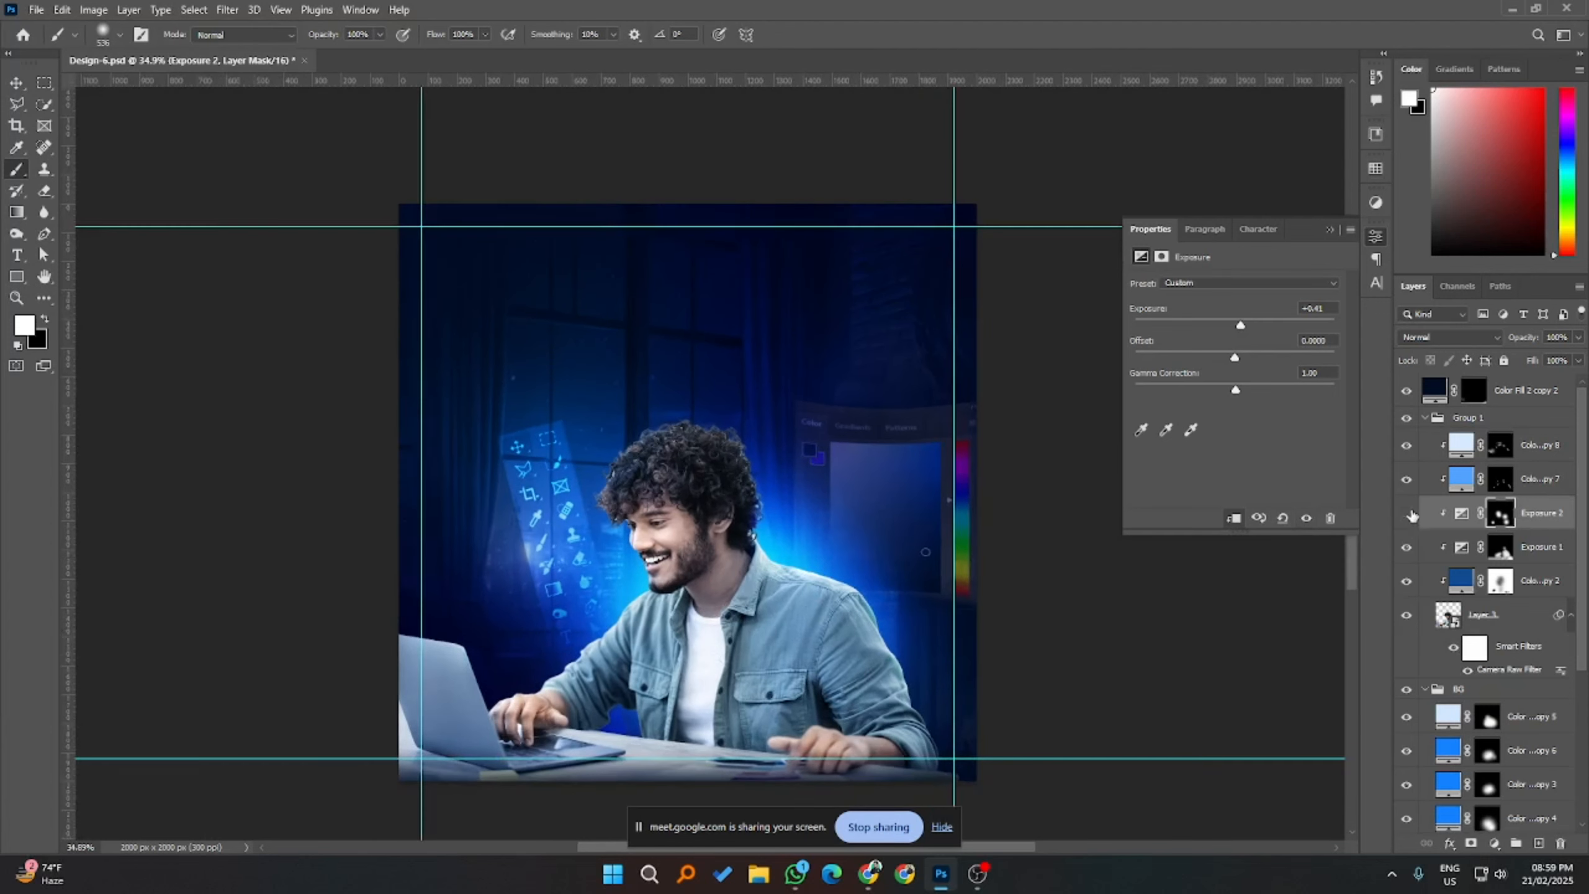
pyautogui.click(1407, 514)
pyautogui.click(1408, 515)
pyautogui.click(1408, 515)
pyautogui.click(1408, 514)
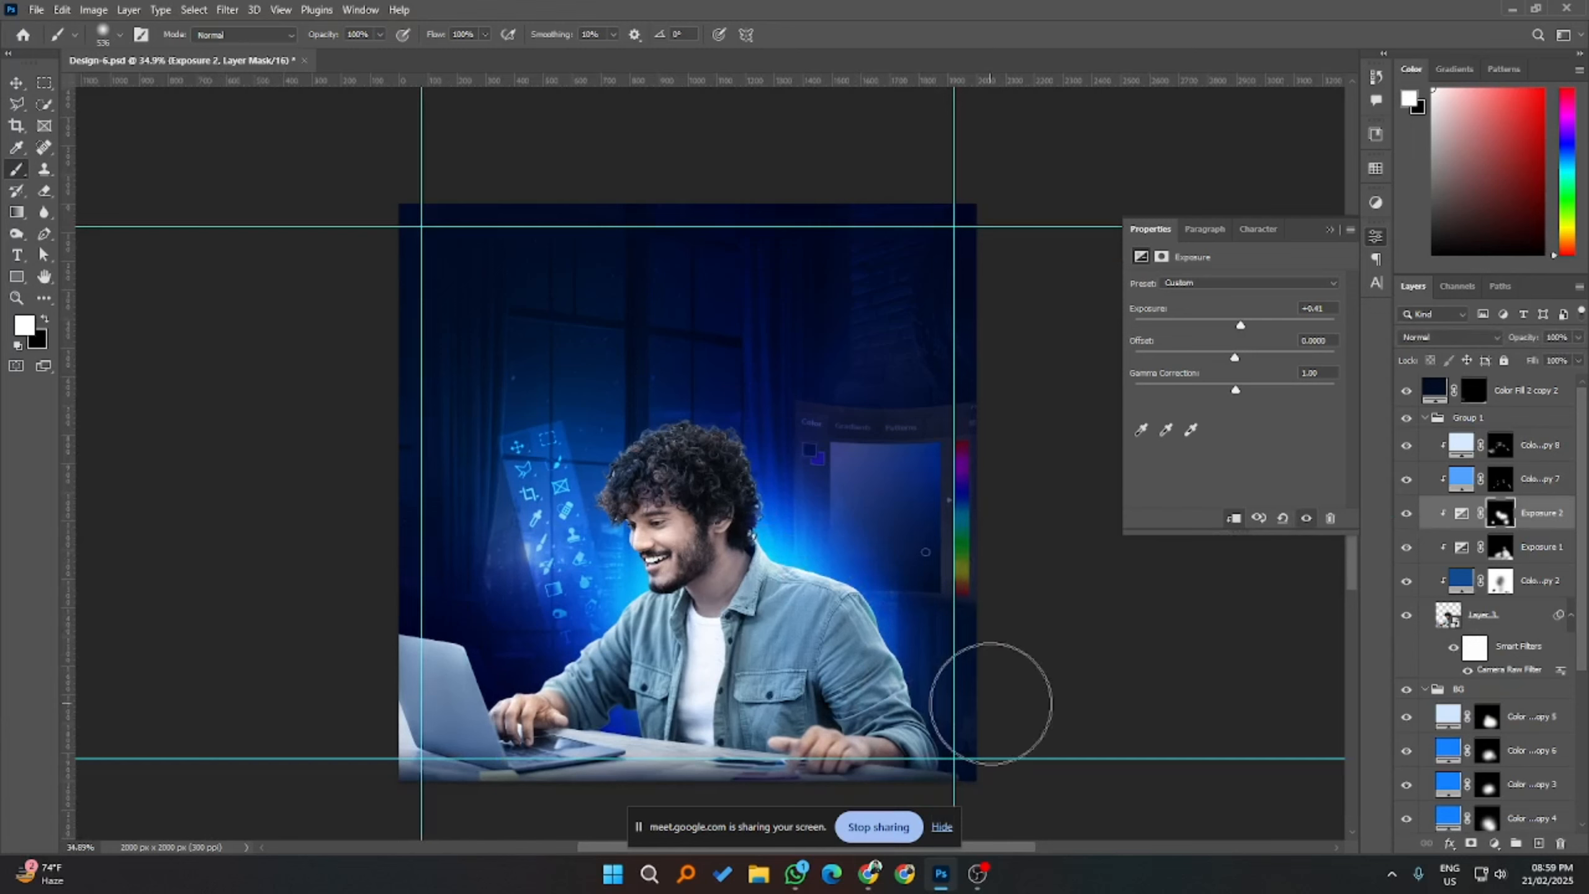
pyautogui.click(1406, 514)
pyautogui.click(1406, 514)
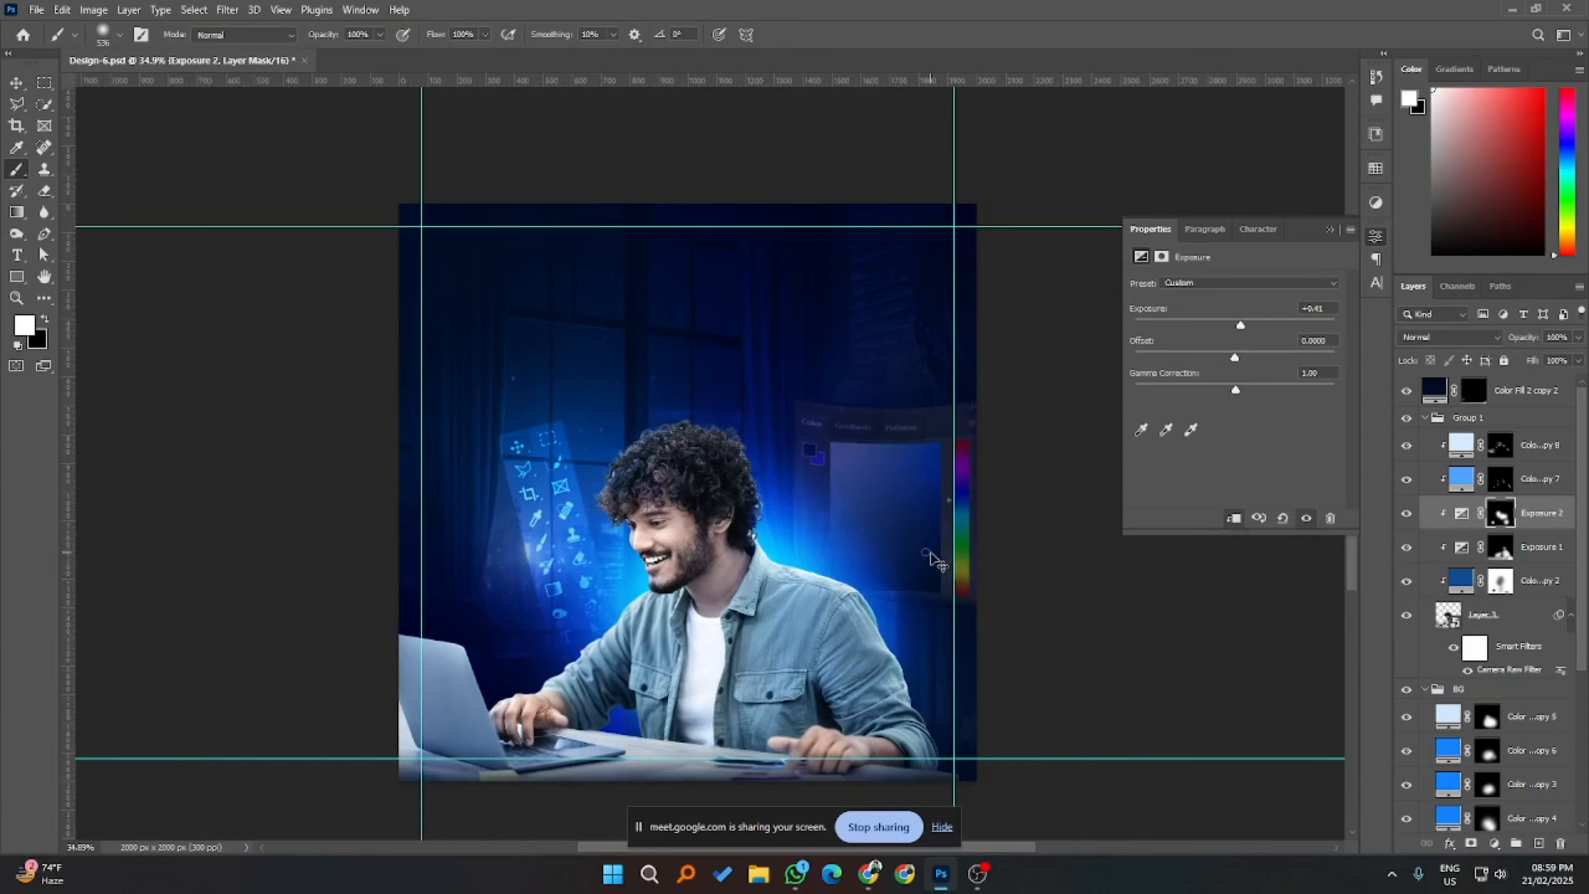
pyautogui.hotkey('ctrl', 's')
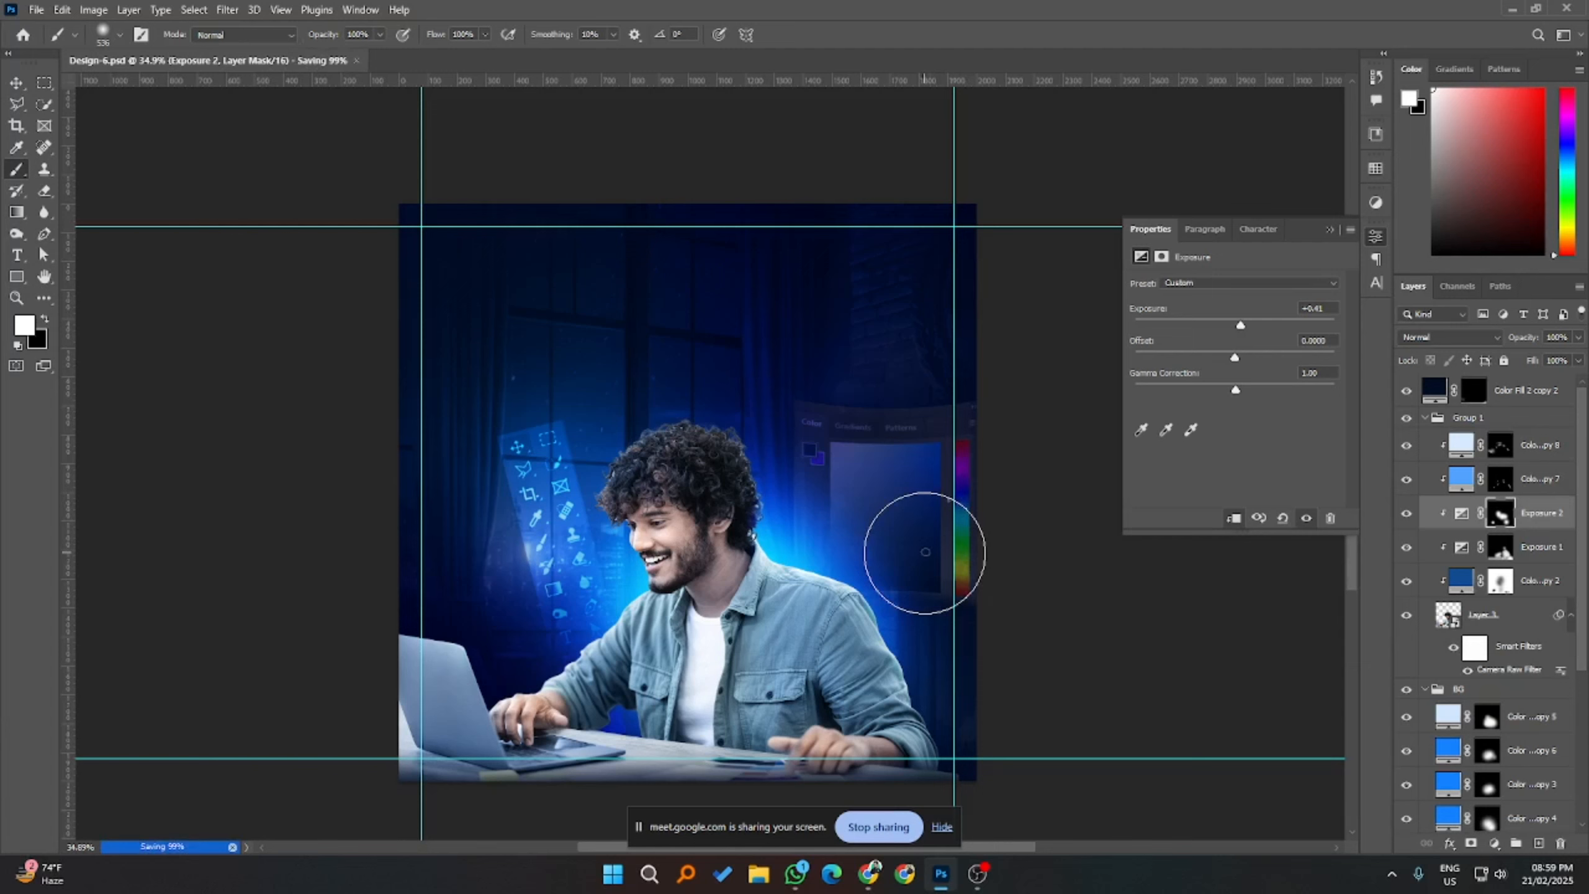
# - Set the colour of the Color Fill 3 copy layer above Layer 2 to the less saturated blue 265d9b
pyautogui.scroll(-4, 1442, 764)
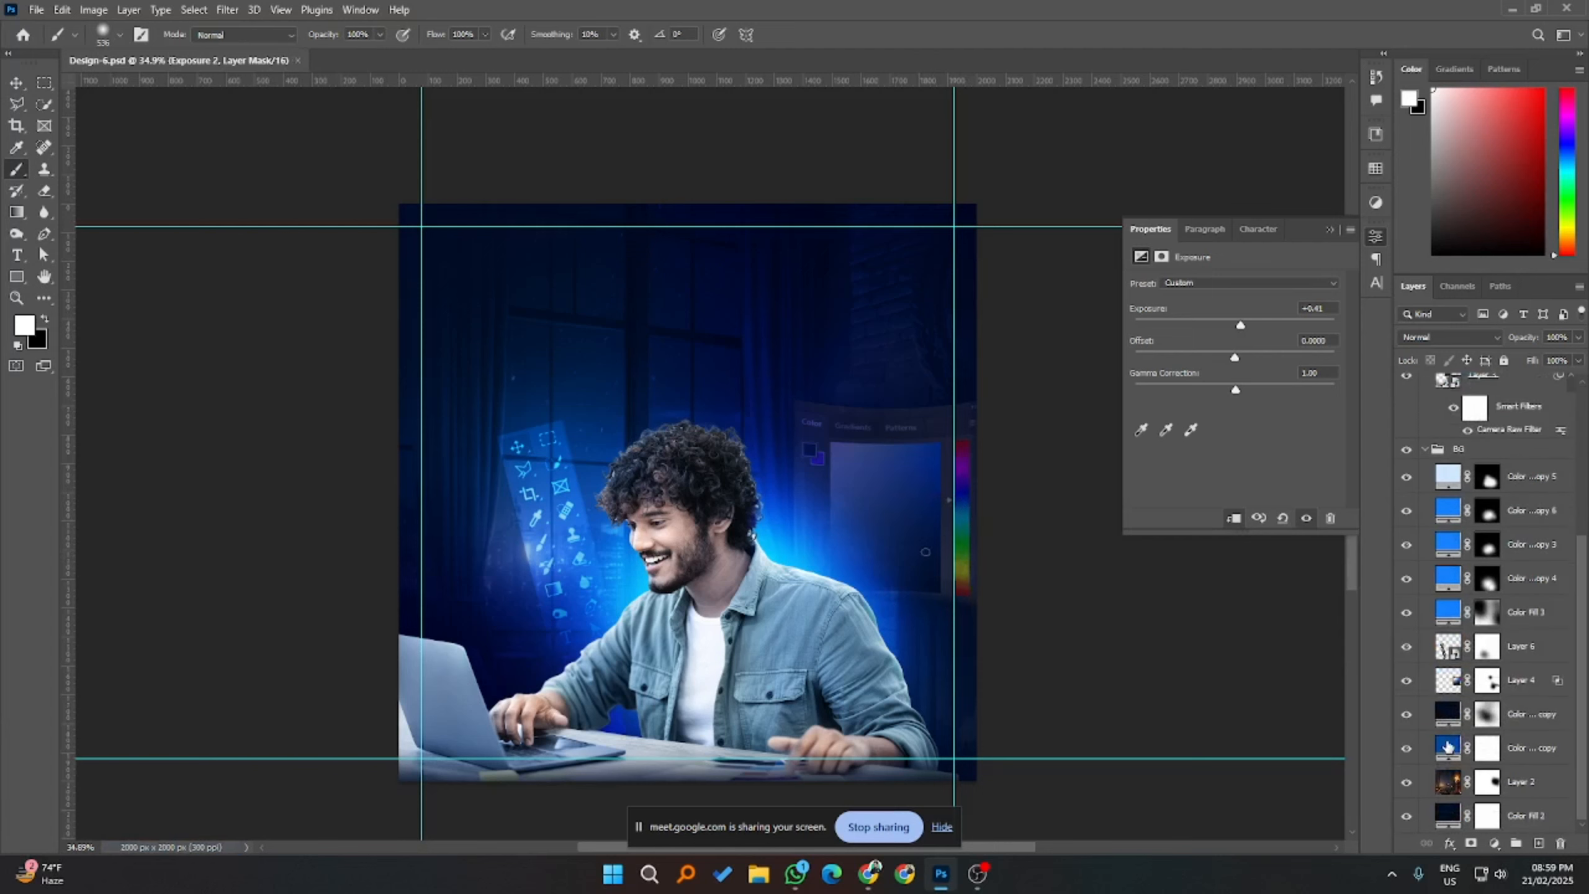
pyautogui.click(1407, 748)
pyautogui.click(1408, 749)
pyautogui.doubleClick(1446, 749)
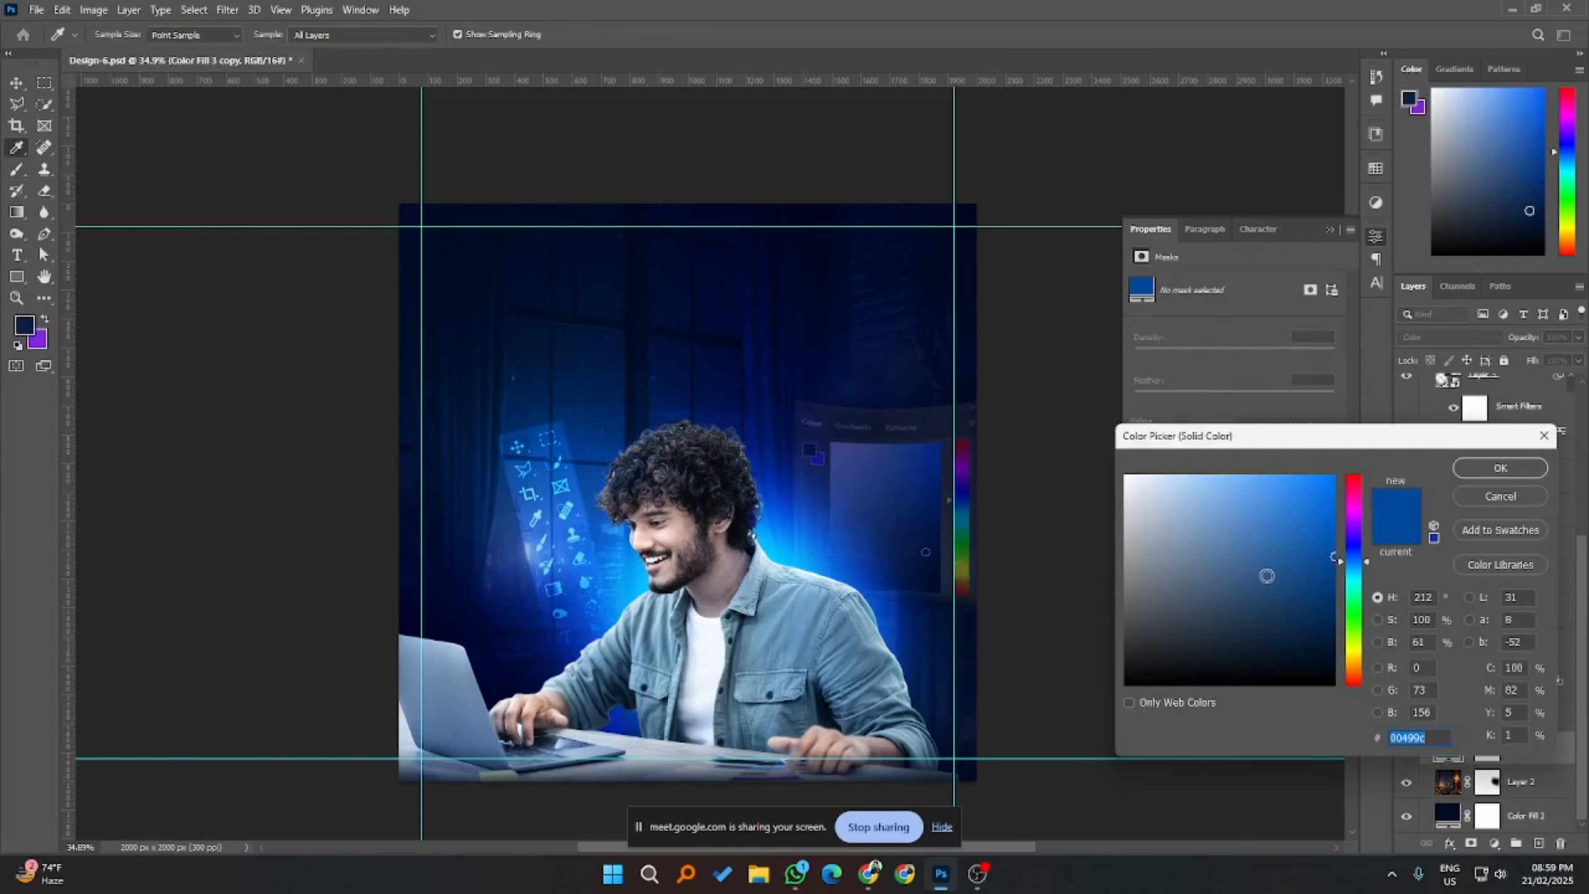
pyautogui.moveTo(1330, 556); pyautogui.dragTo(1282, 557)
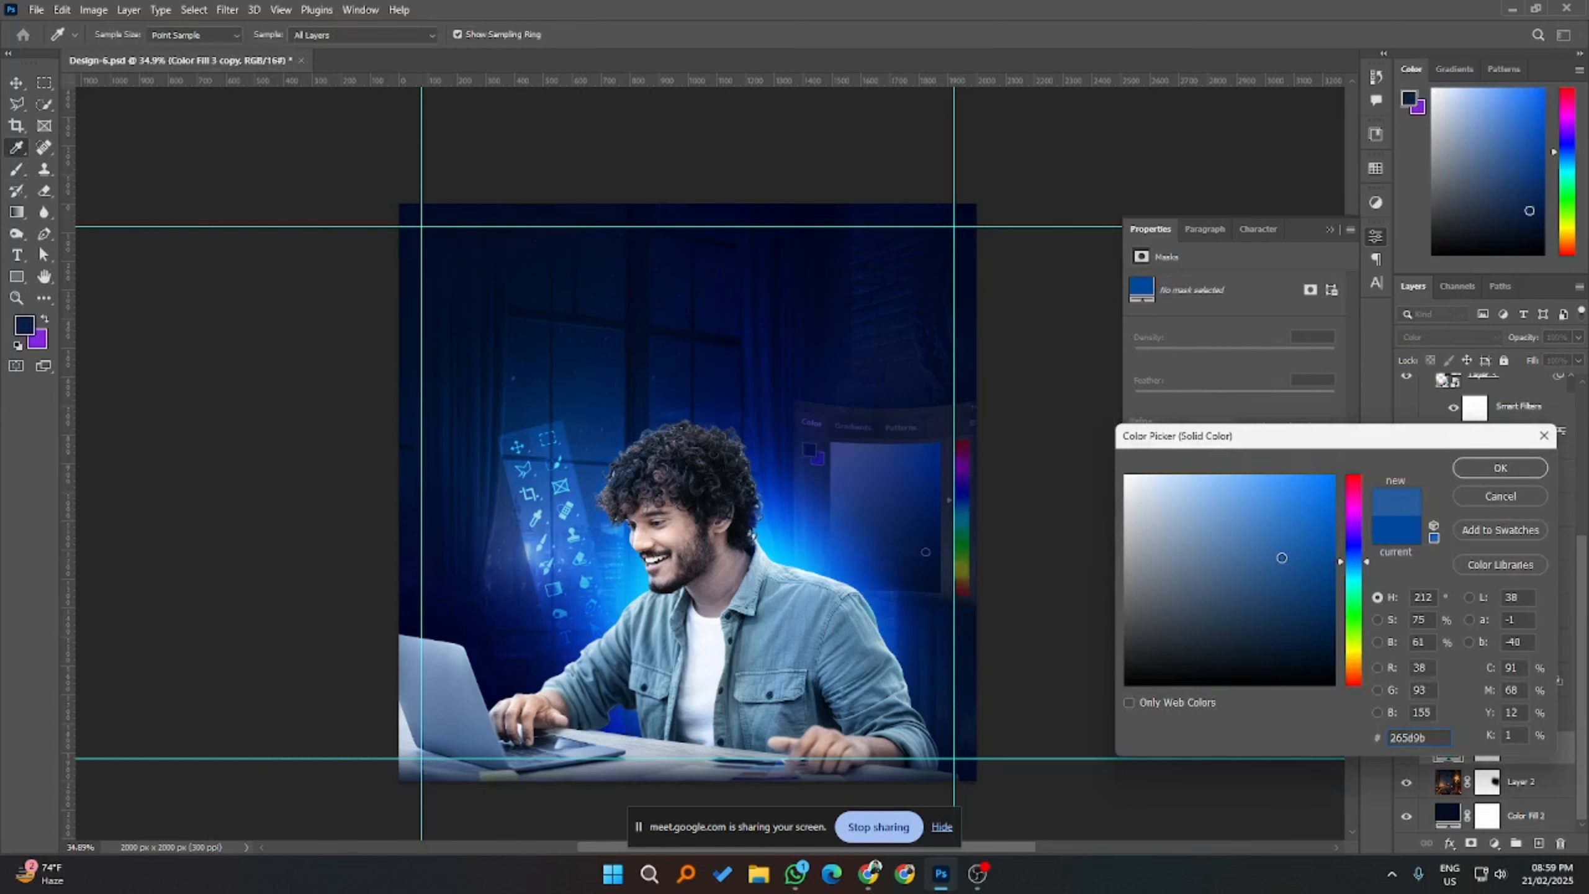
pyautogui.click(1500, 467)
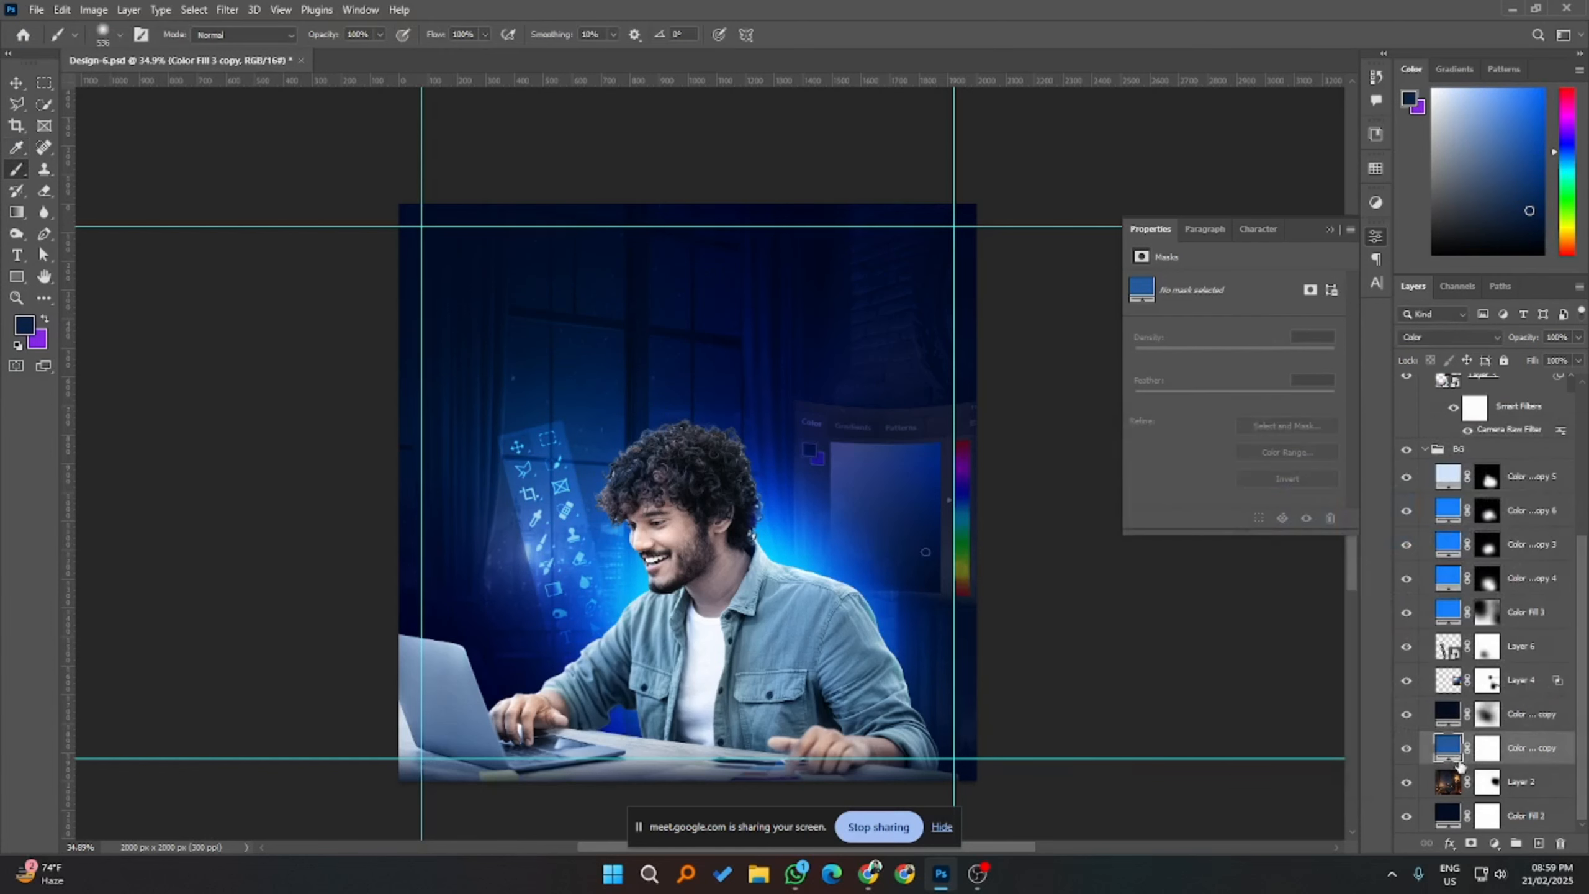
# - Compare the background with and without the Color Fill 3 layer, leave it visible, and save the document
pyautogui.click(1407, 612)
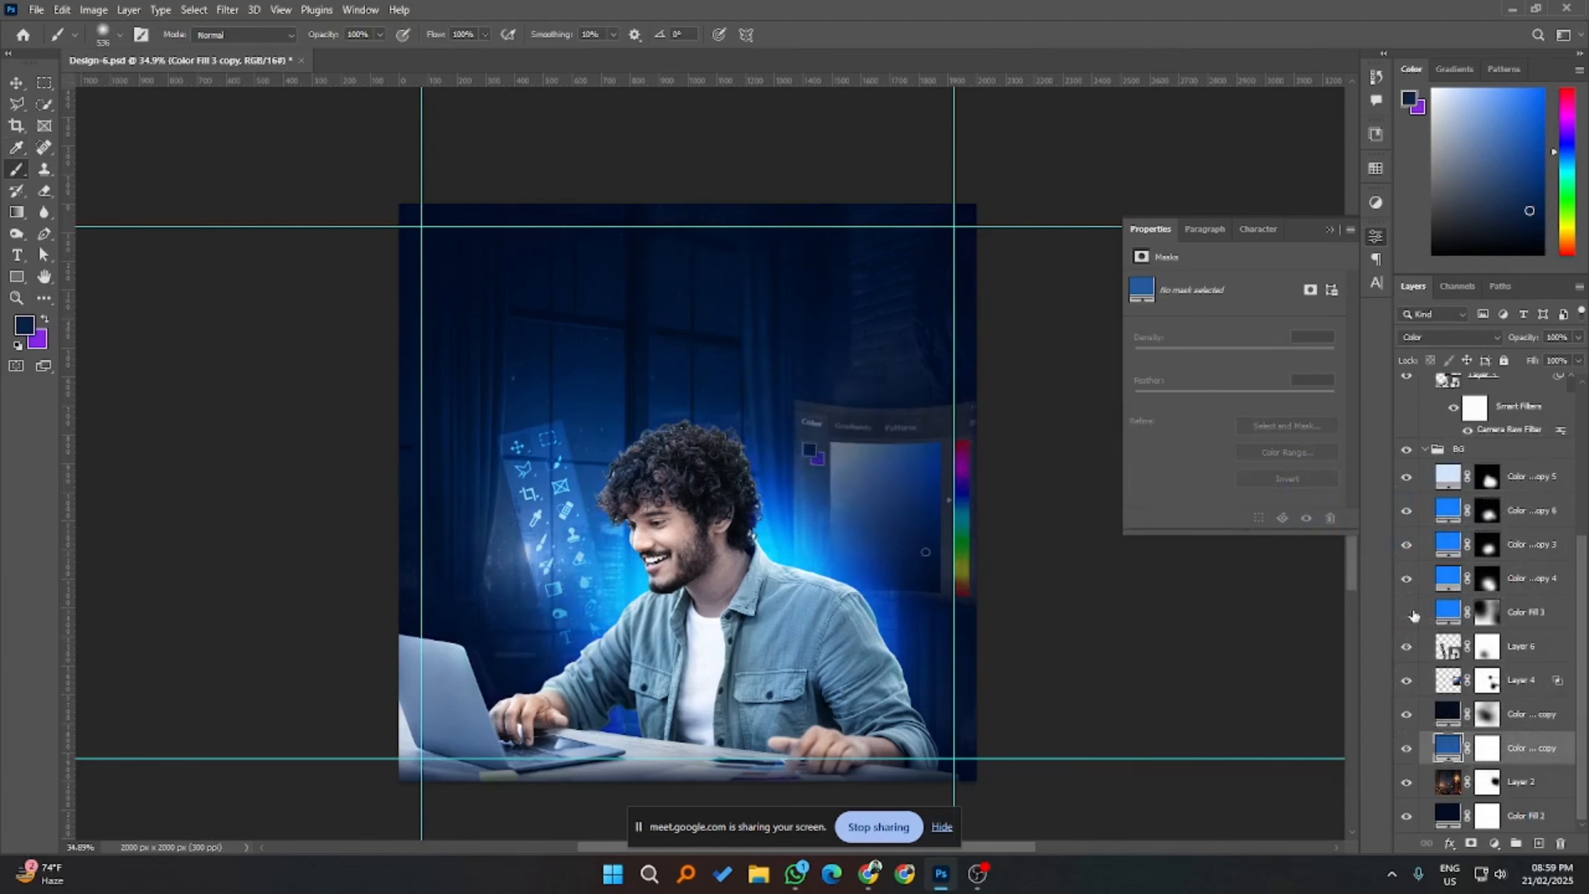
pyautogui.click(1407, 613)
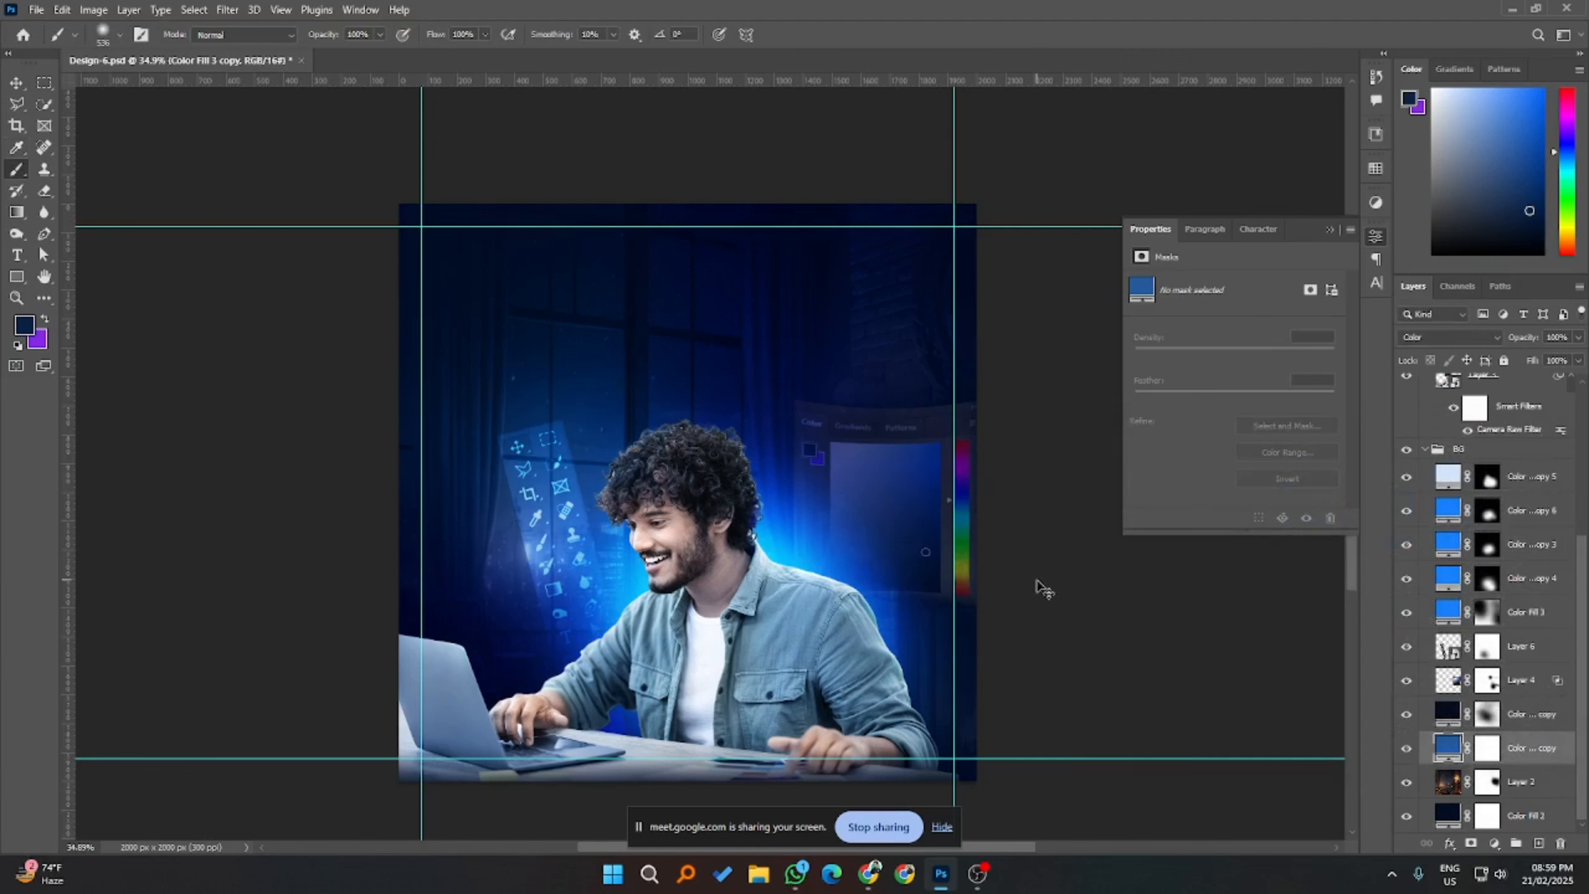
pyautogui.hotkey('ctrl', 's')
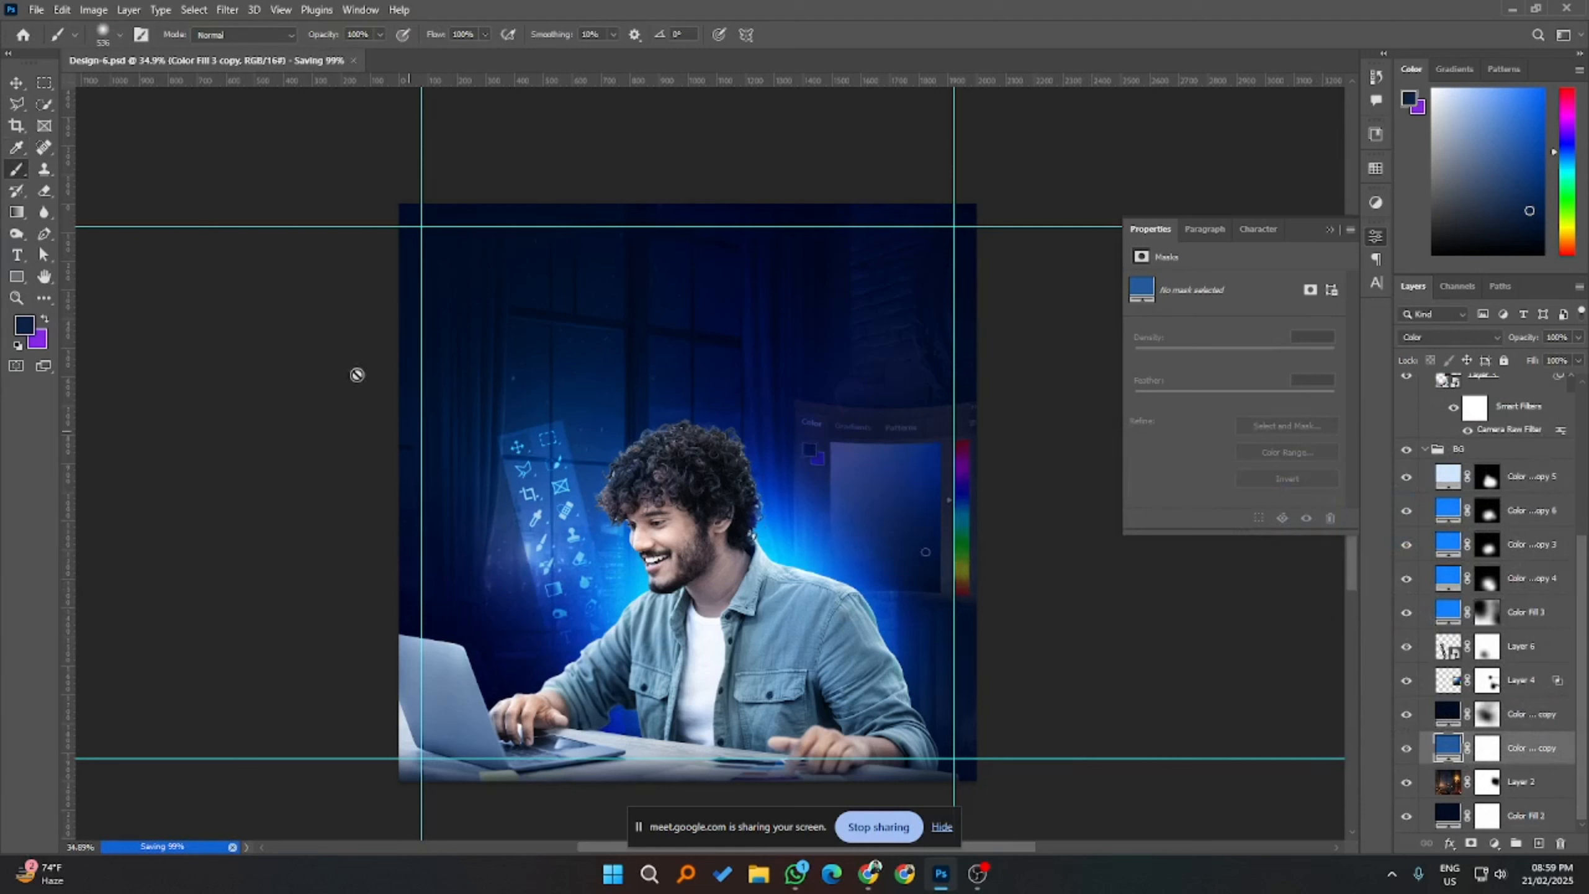
# - Rotate the Layer 6 toolbar image clockwise by about 15° until it stands nearly upright, and move it left beside the man
pyautogui.click(16, 82)
pyautogui.click(543, 459)
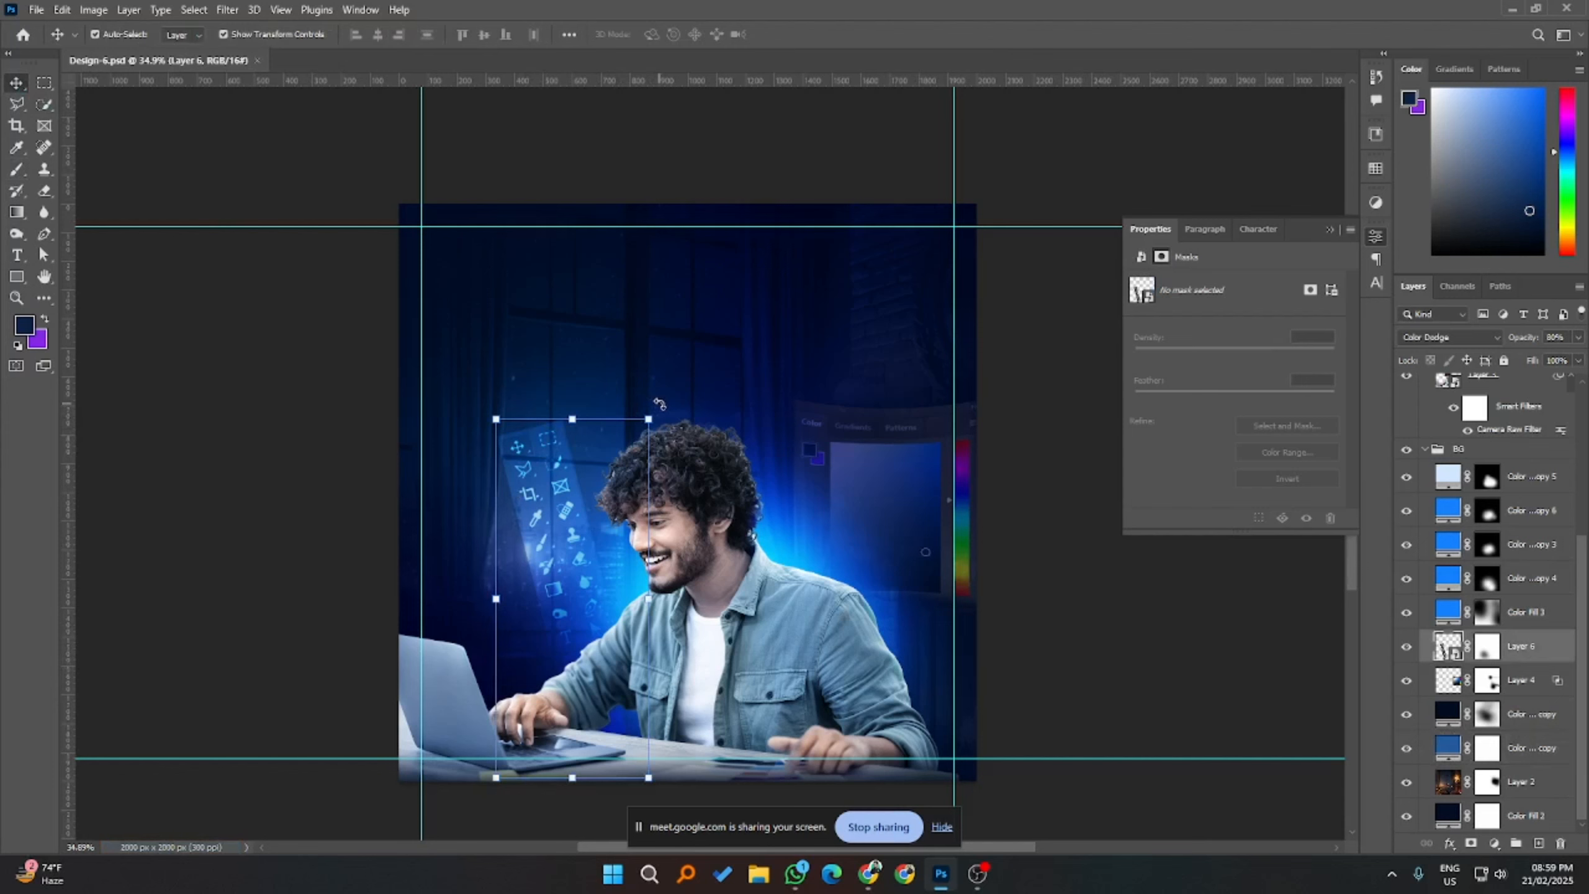
pyautogui.moveTo(659, 404); pyautogui.dragTo(716, 431)
pyautogui.moveTo(594, 490); pyautogui.dragTo(552, 487)
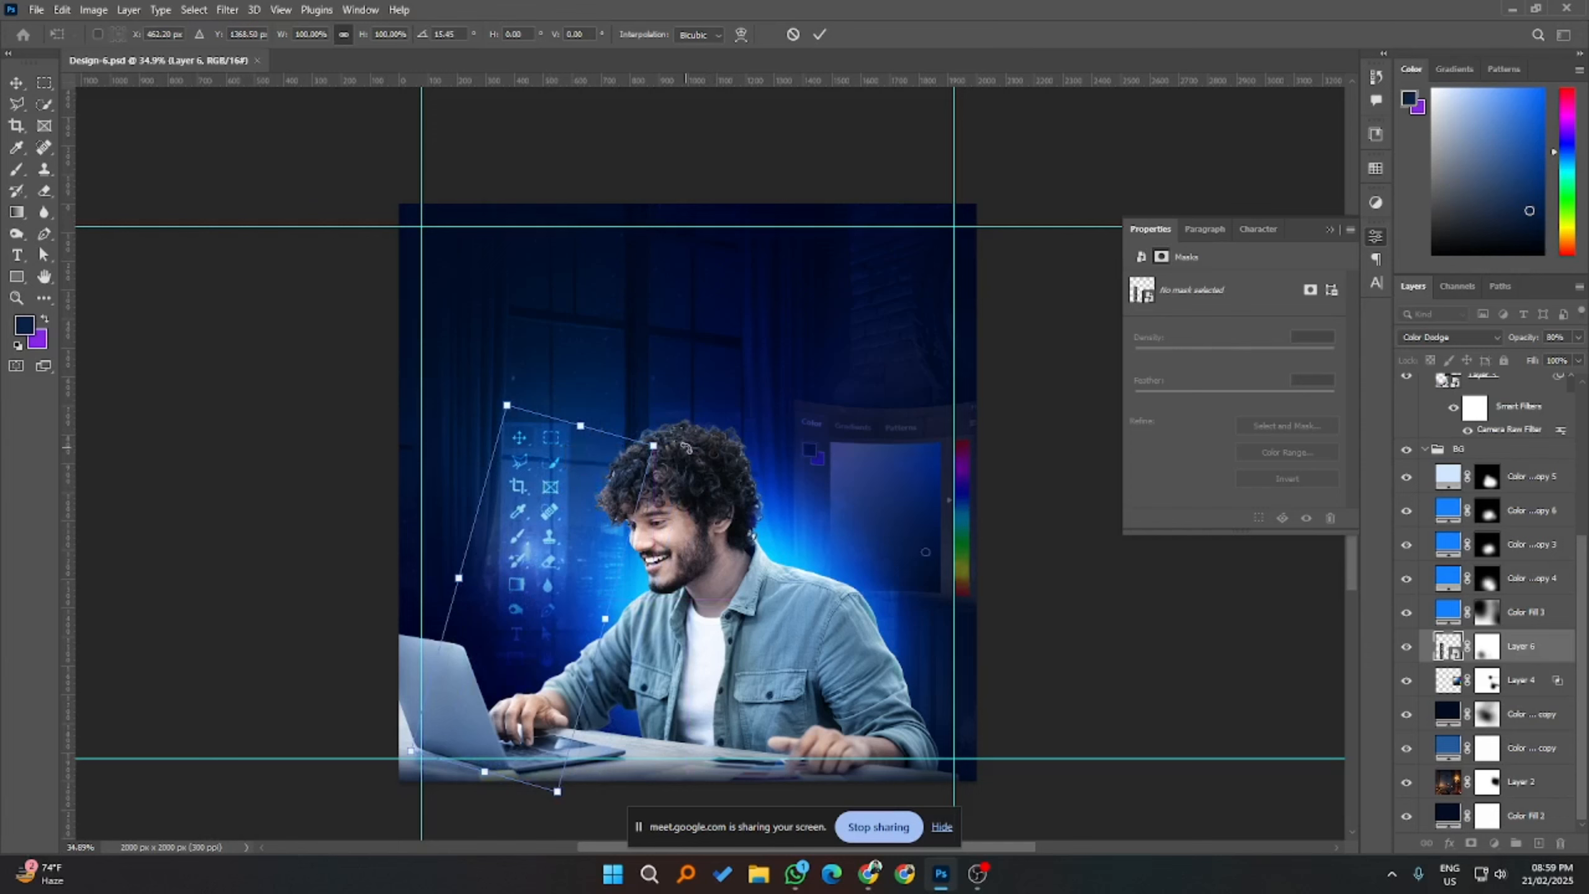
pyautogui.moveTo(686, 448); pyautogui.dragTo(689, 444)
pyautogui.click(819, 33)
pyautogui.click(1088, 553)
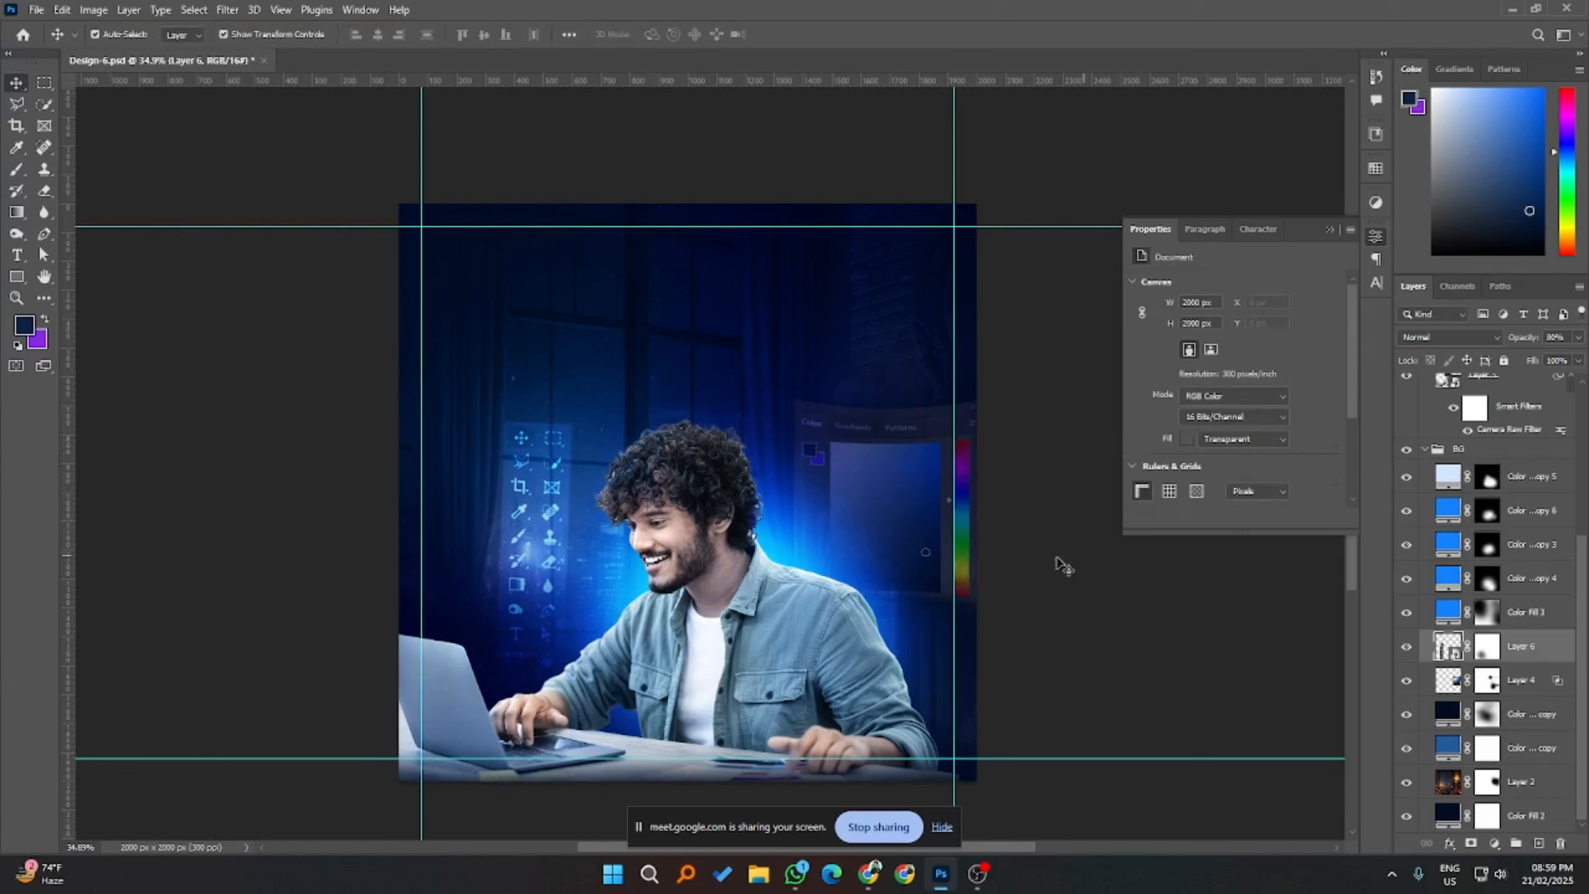
# - Fine-tune the rotation of the Layer 6 toolbar image to about 1.06° and deselect all layers
pyautogui.moveTo(535, 450); pyautogui.dragTo(535, 451)
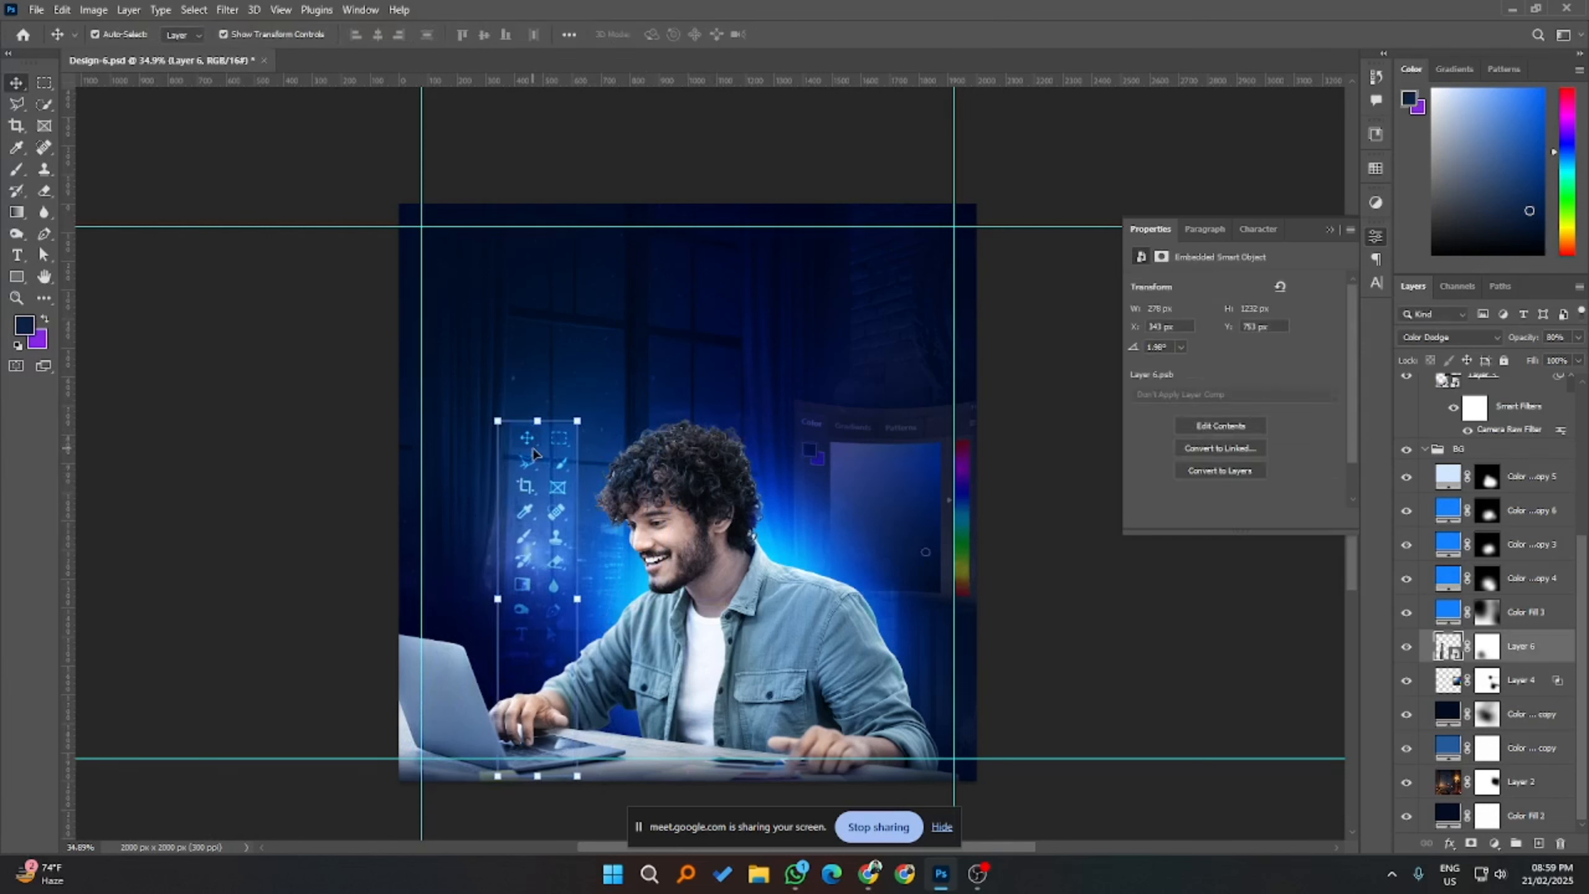
pyautogui.click(603, 415)
pyautogui.hotkey('ctrl', 'z')
pyautogui.moveTo(594, 407); pyautogui.dragTo(592, 399)
pyautogui.click(820, 34)
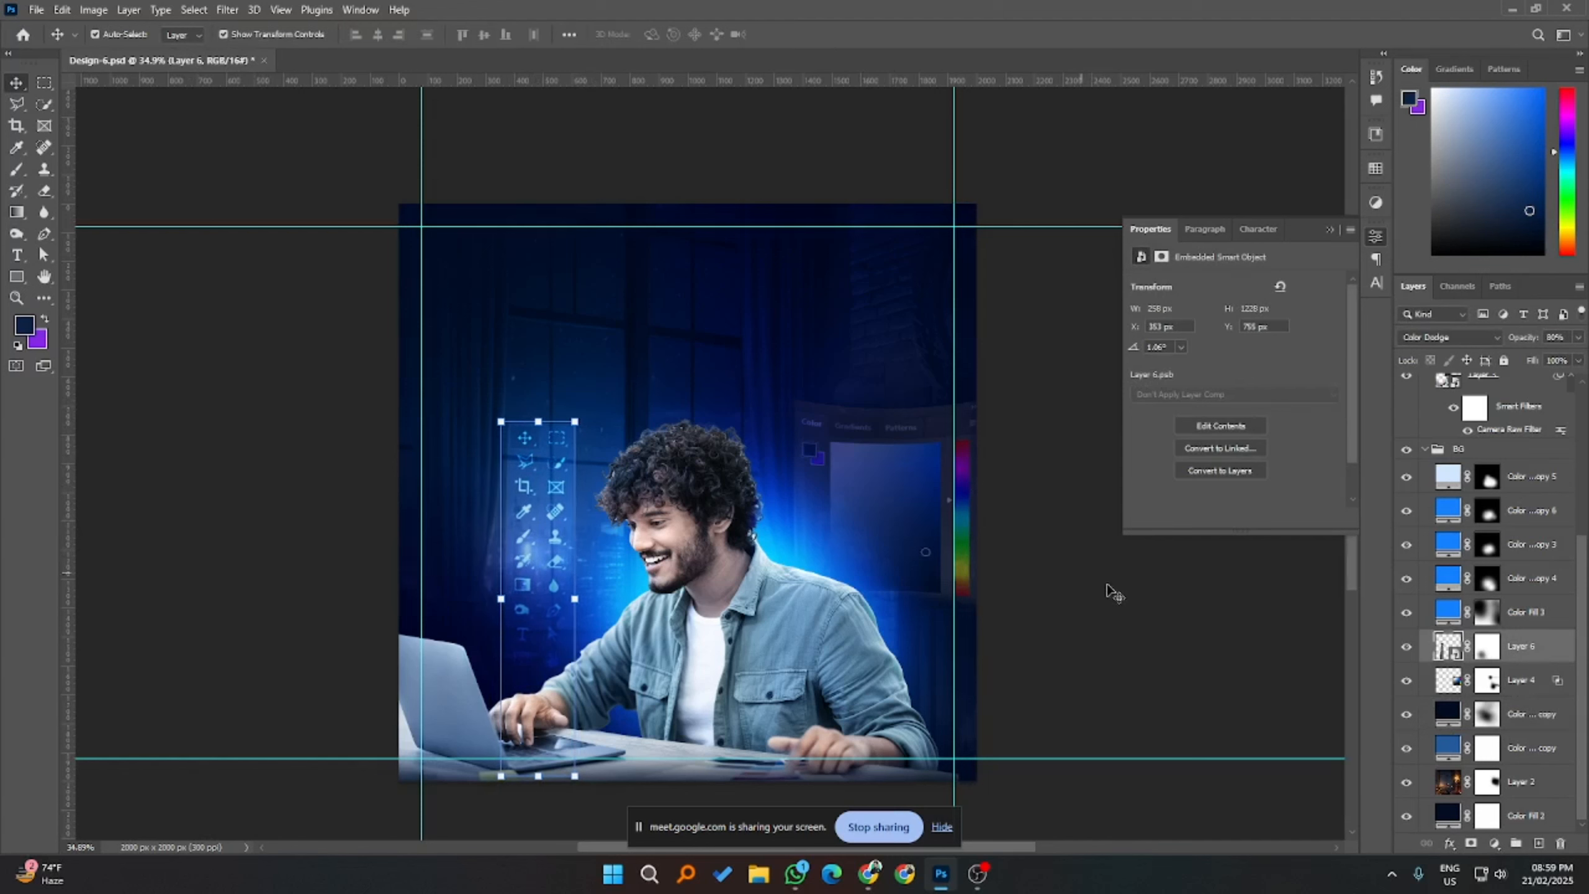
pyautogui.click(1117, 593)
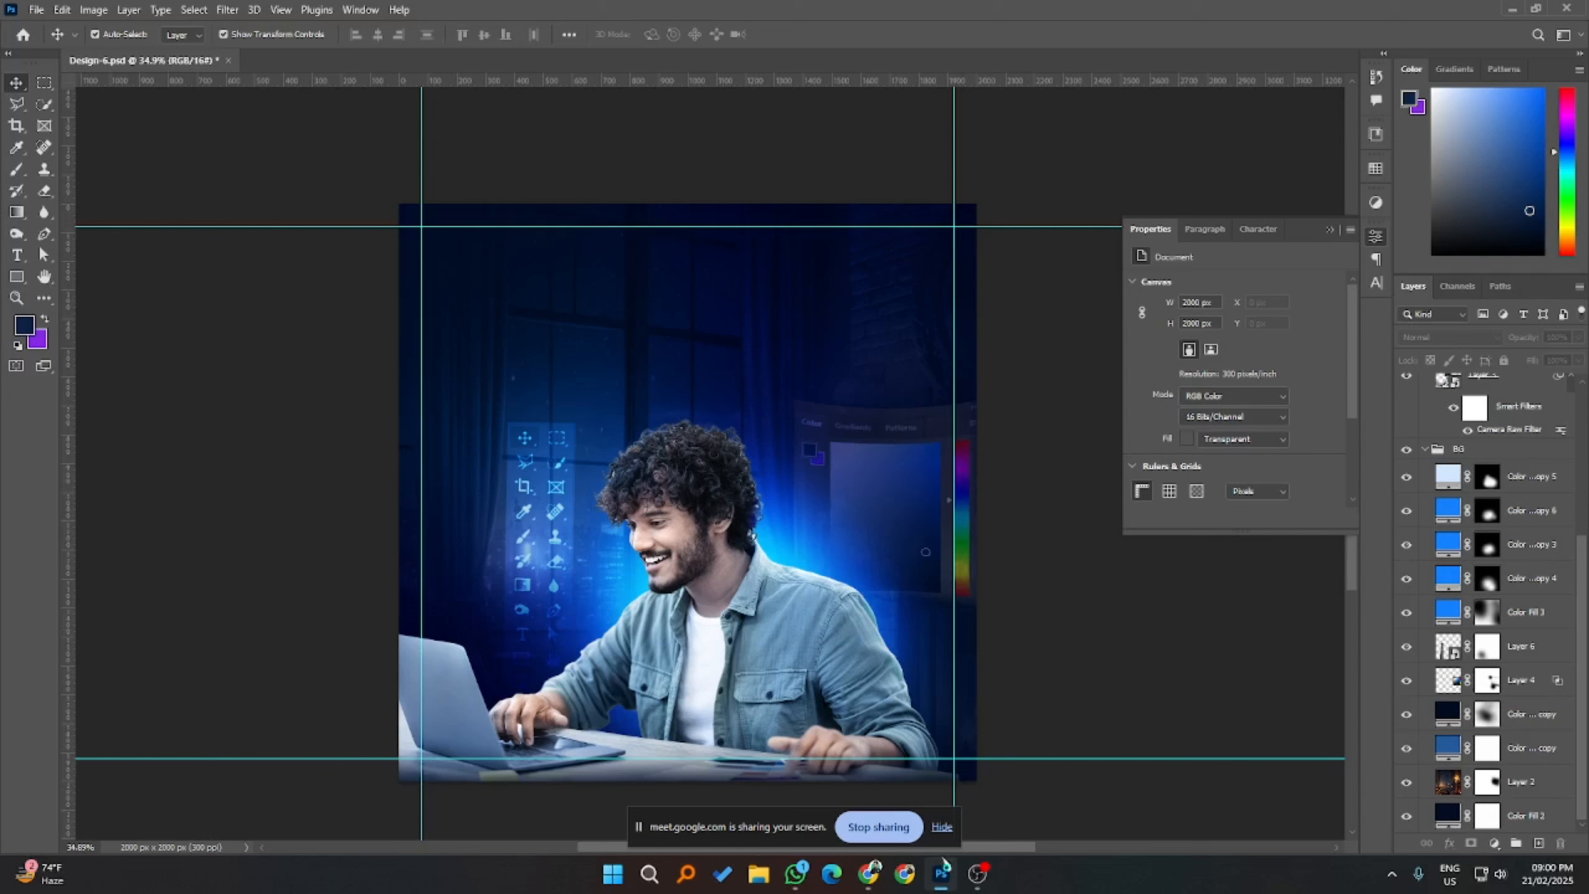
# - Switch to the Design 6 board in Milanote, examine the reference posters, and return to the Photoshop document
pyautogui.moveTo(808, 881)
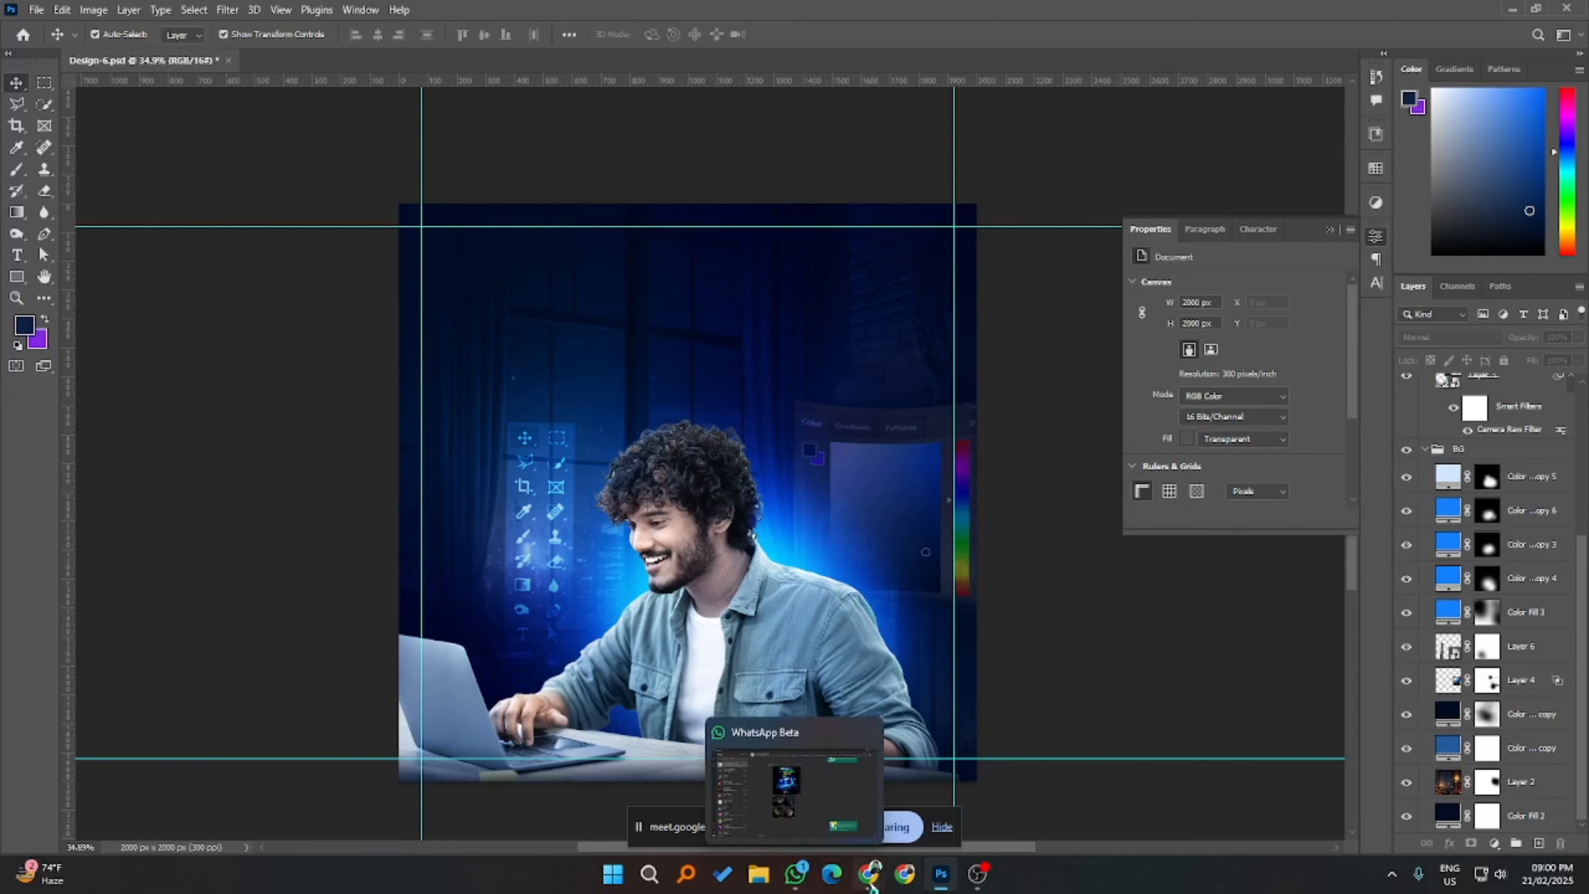
pyautogui.moveTo(868, 876)
pyautogui.click(863, 820)
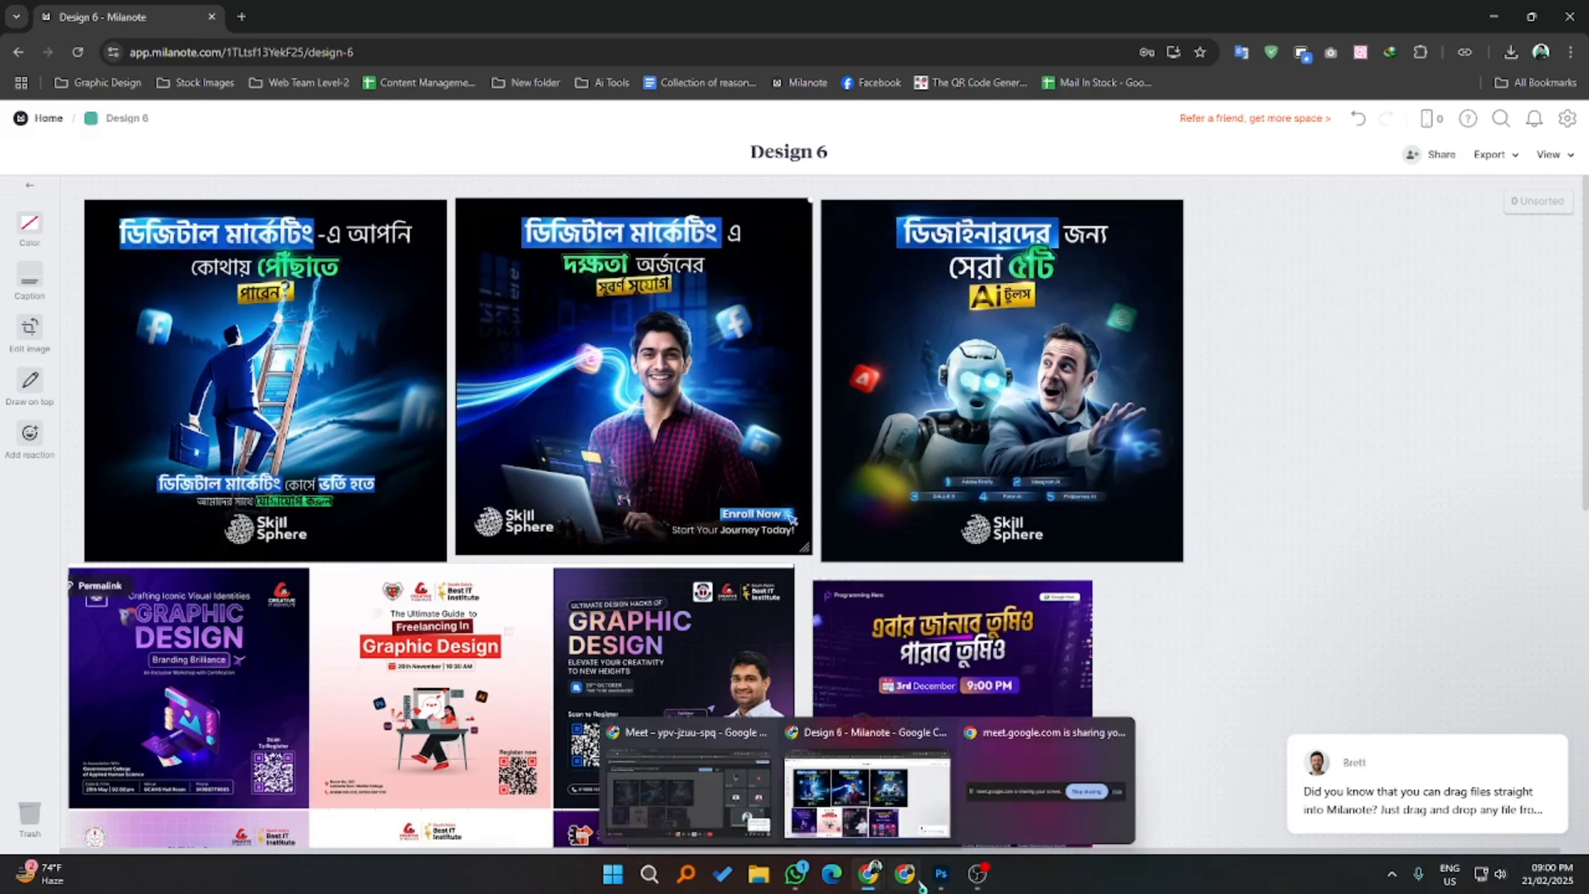
pyautogui.click(938, 883)
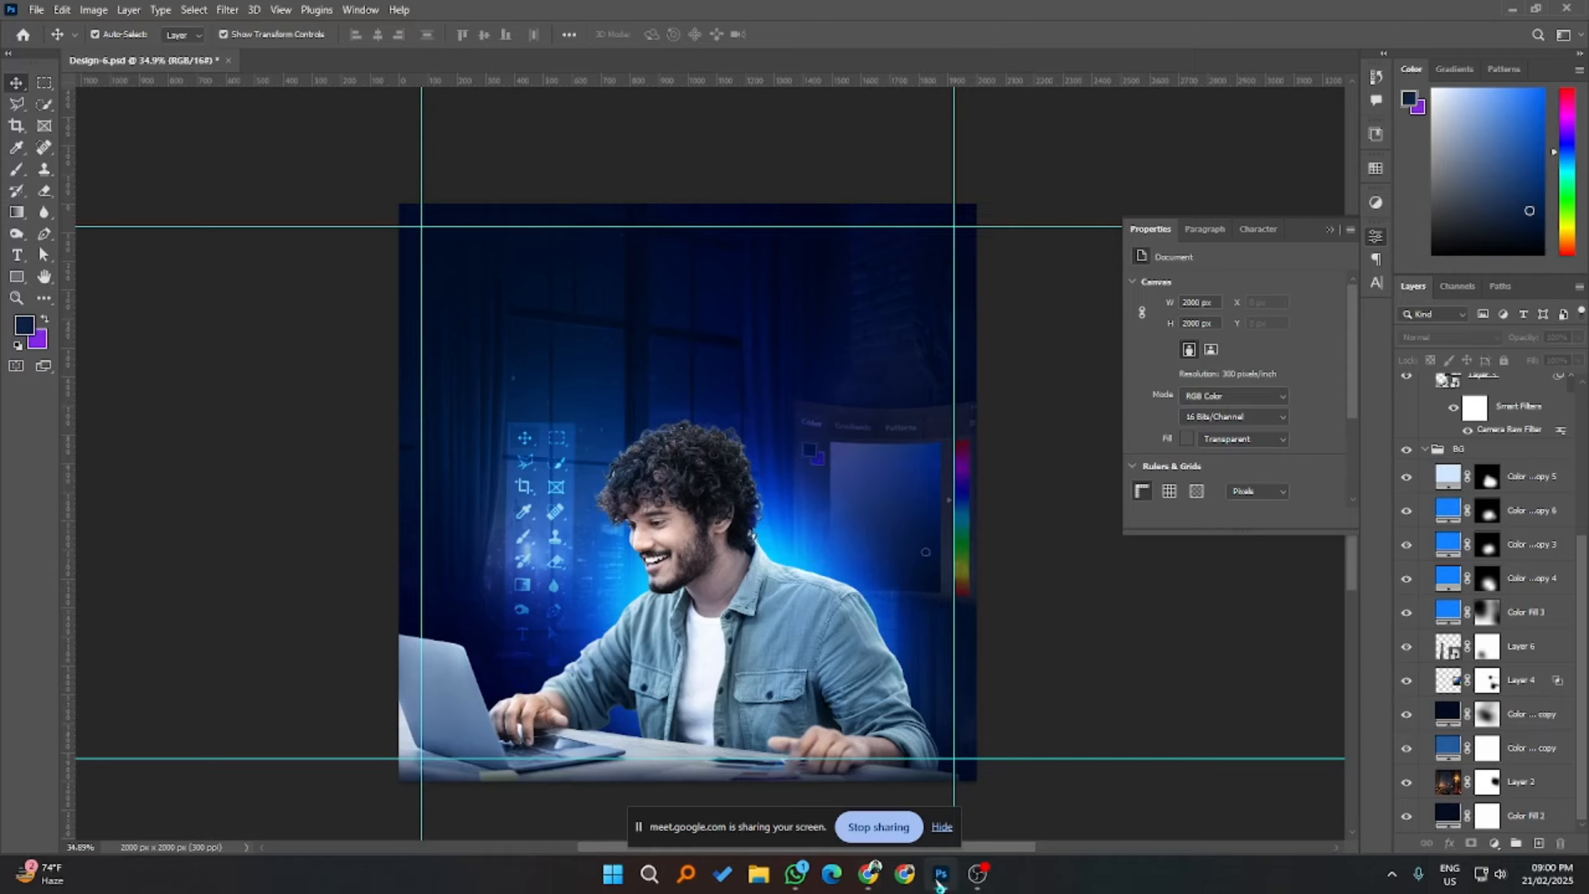
pyautogui.click(938, 876)
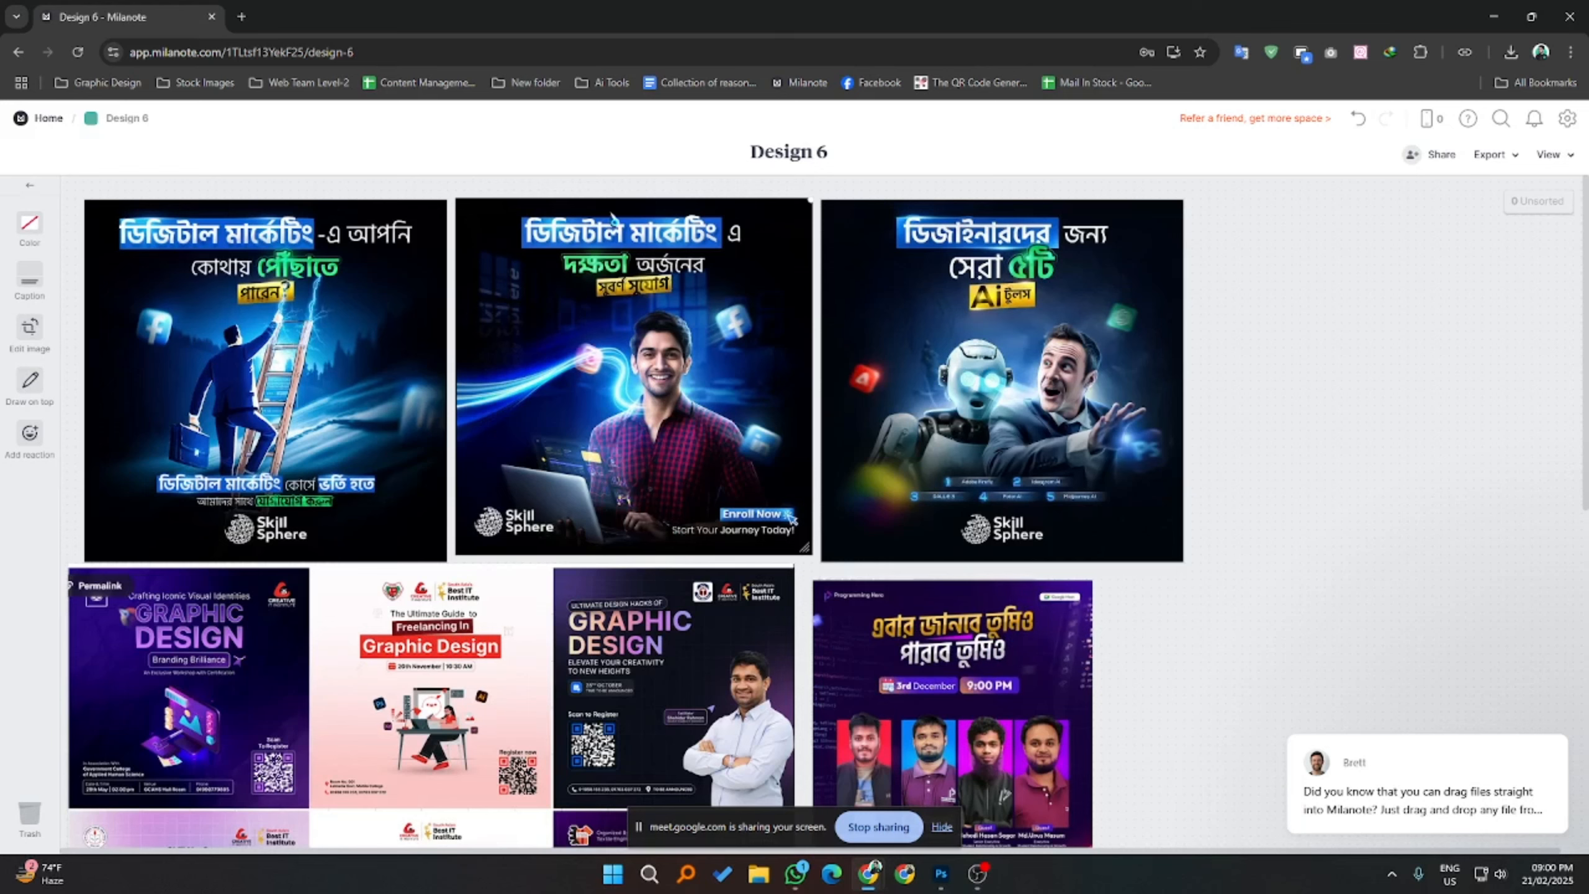
pyautogui.moveTo(543, 7); pyautogui.dragTo(657, 6)
pyautogui.click(942, 873)
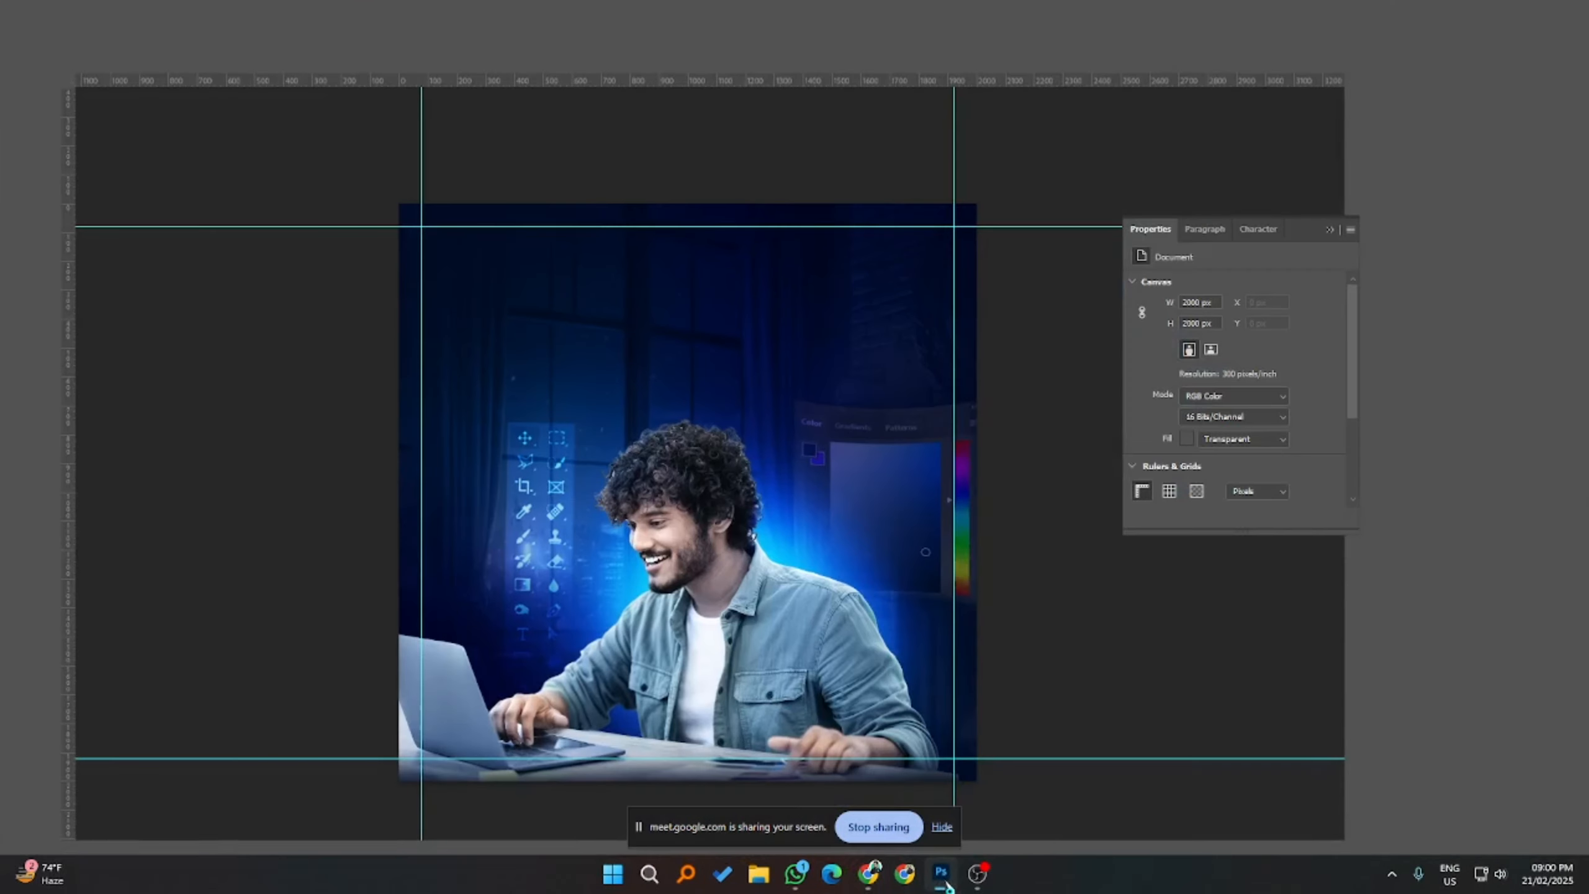
# - Move the Layer 4 Color panel image down to a vertical position of 707 px and deselect all layers
pyautogui.click(932, 520)
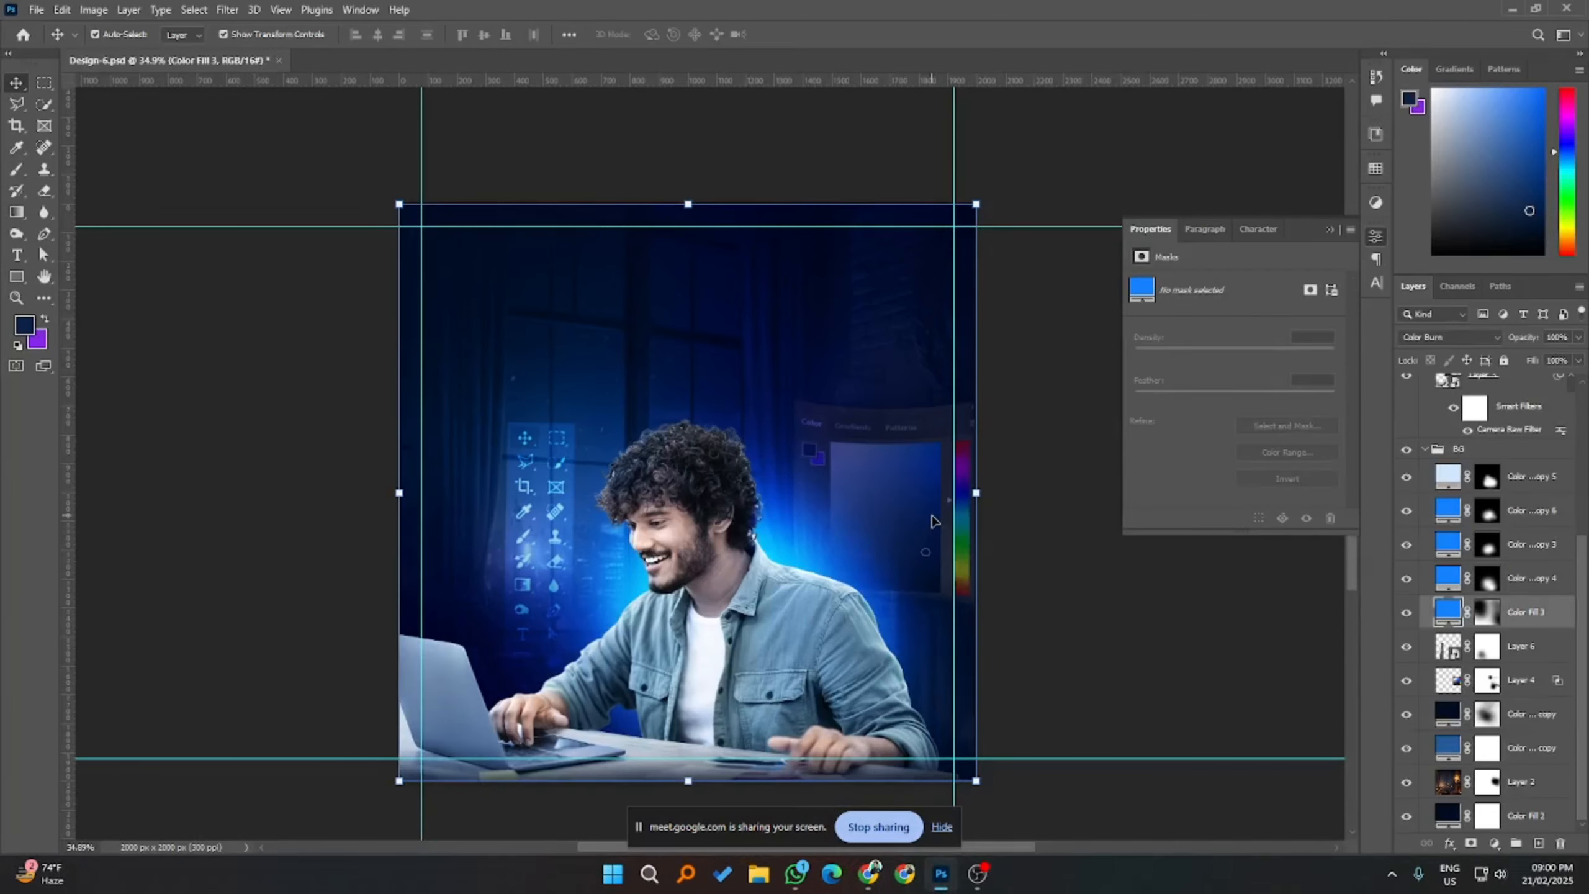
pyautogui.click(1524, 690)
pyautogui.hotkey('shift', 'Down')
pyautogui.hotkey('shift', 'Down')
pyautogui.hotkey('shift', 'Down')
pyautogui.hotkey('shift', 'Down')
pyautogui.hotkey('shift', 'Down')
pyautogui.hotkey('shift', 'Down')
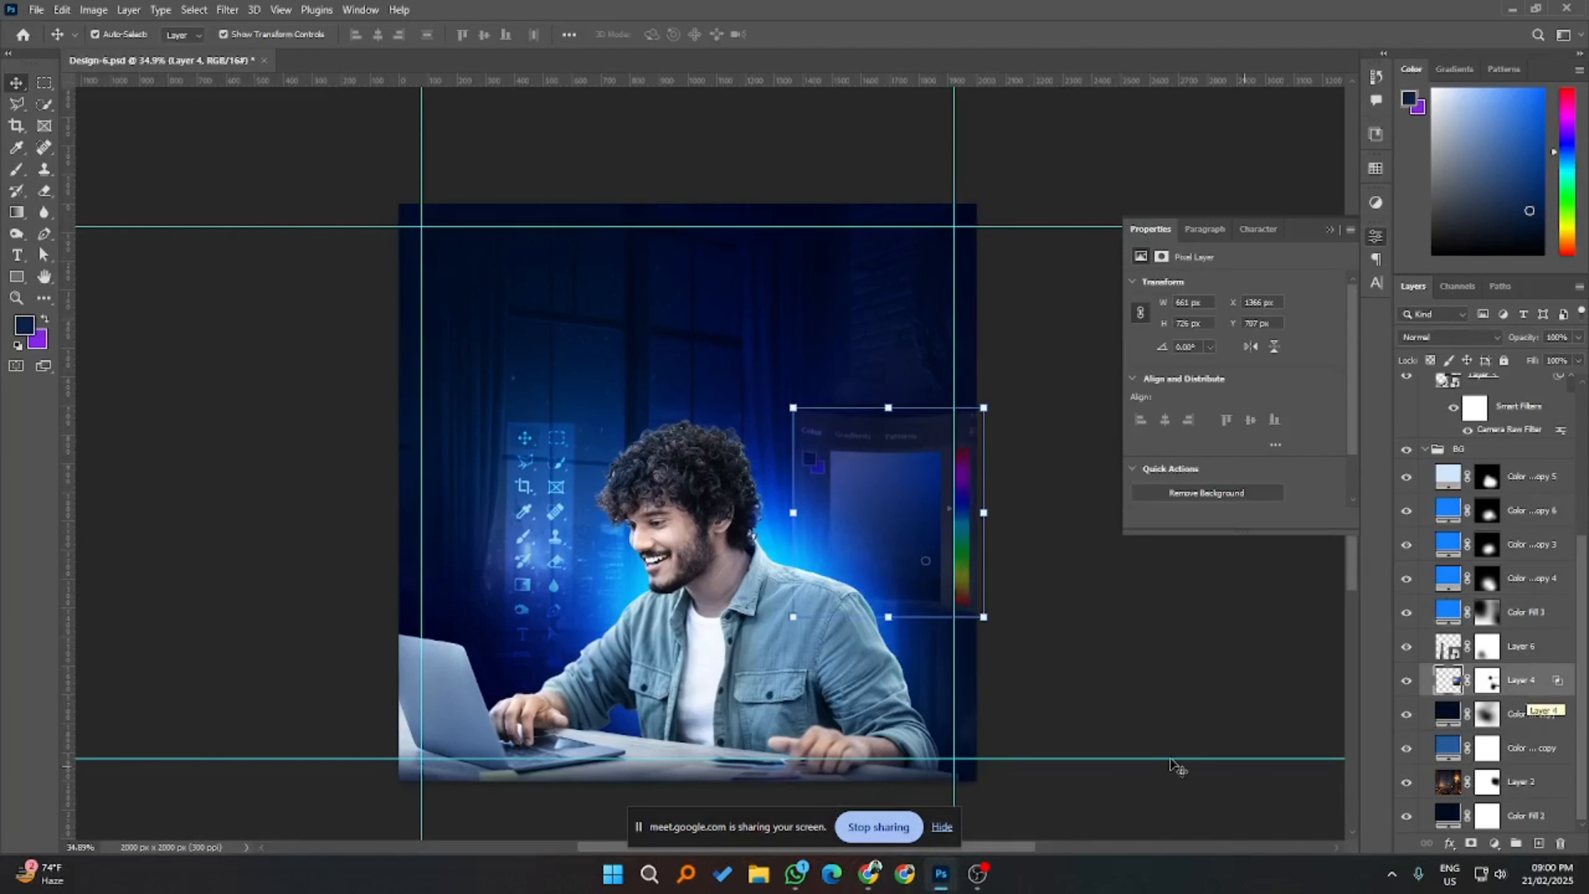
pyautogui.click(1080, 698)
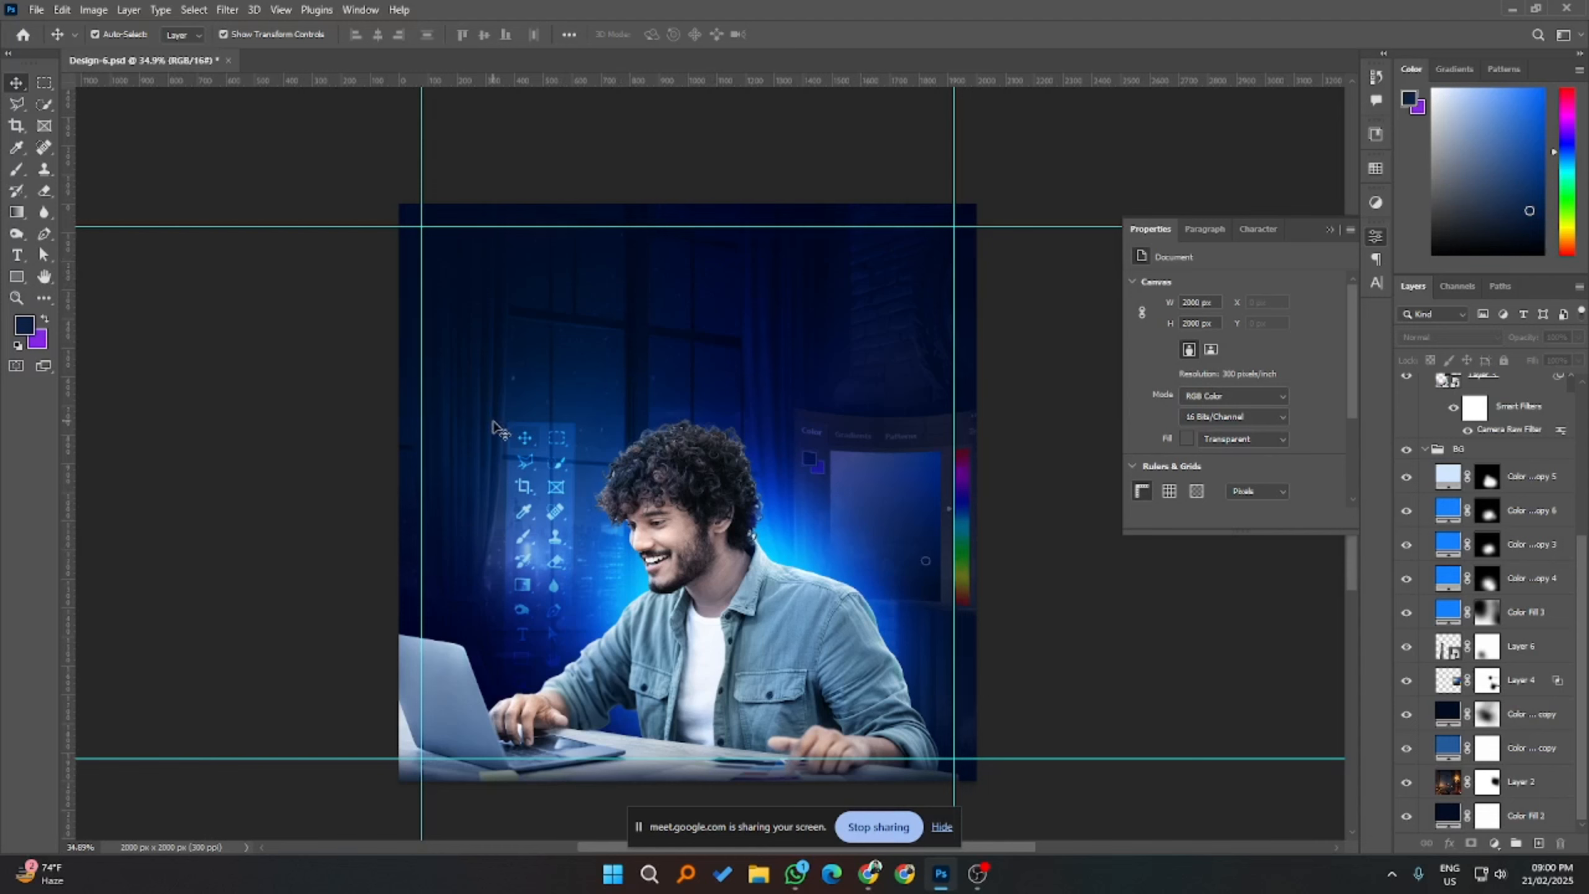
# - Add the white headline "গ্রাফিক্স ডিজাইনে অভিজ্ঞতা অর্জনে সুবর্ণ সুযোগ" near the poster's upper edge, centred horizontally on the canvas
pyautogui.click(520, 453)
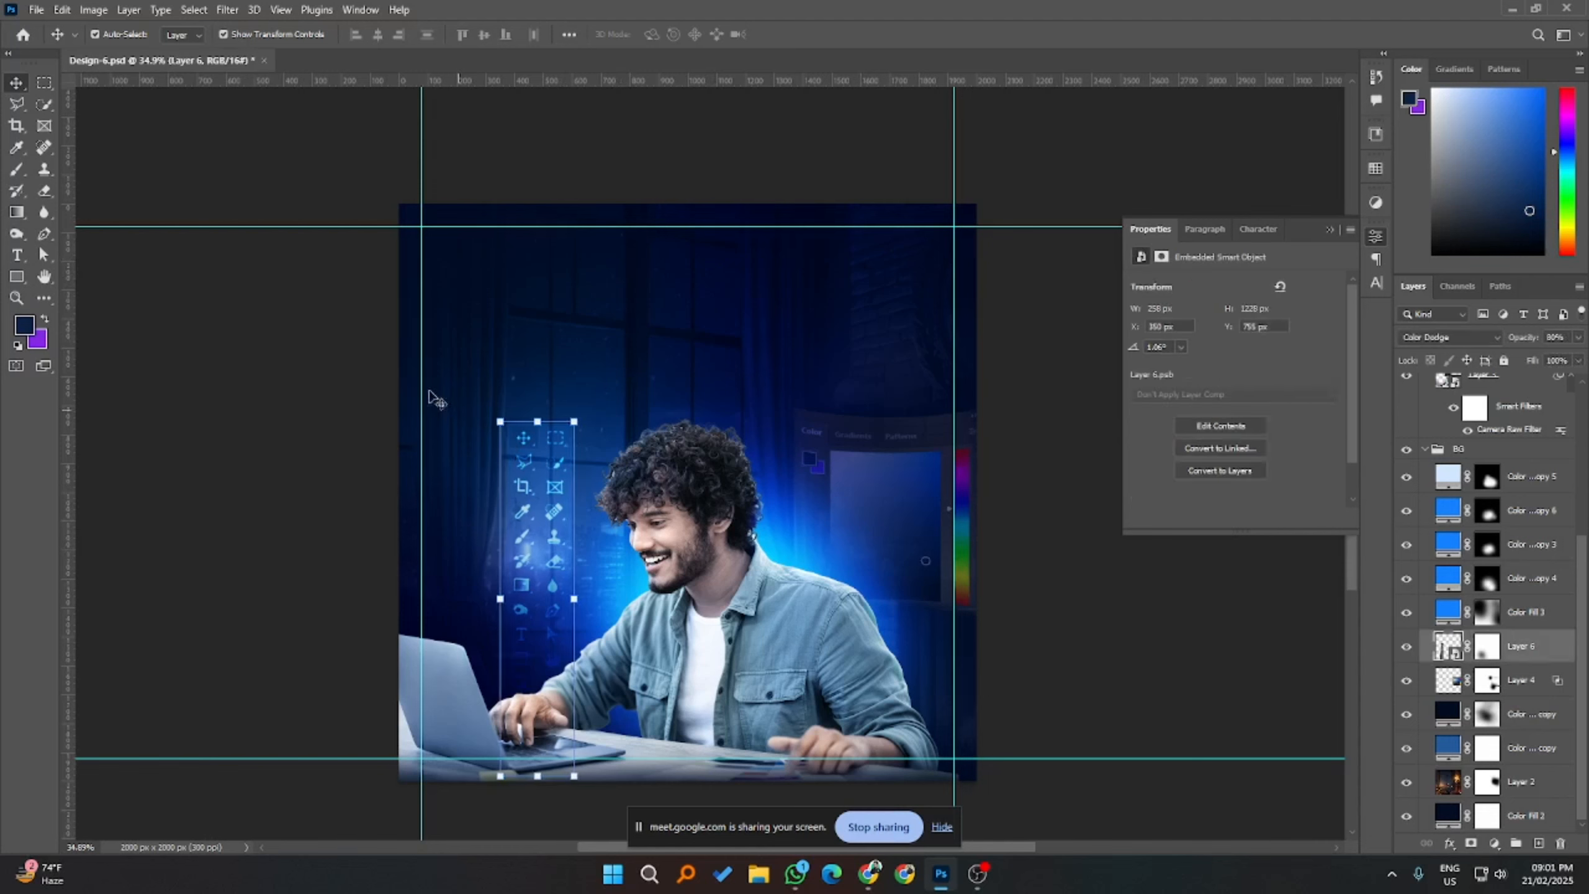
pyautogui.click(16, 255)
pyautogui.click(626, 260)
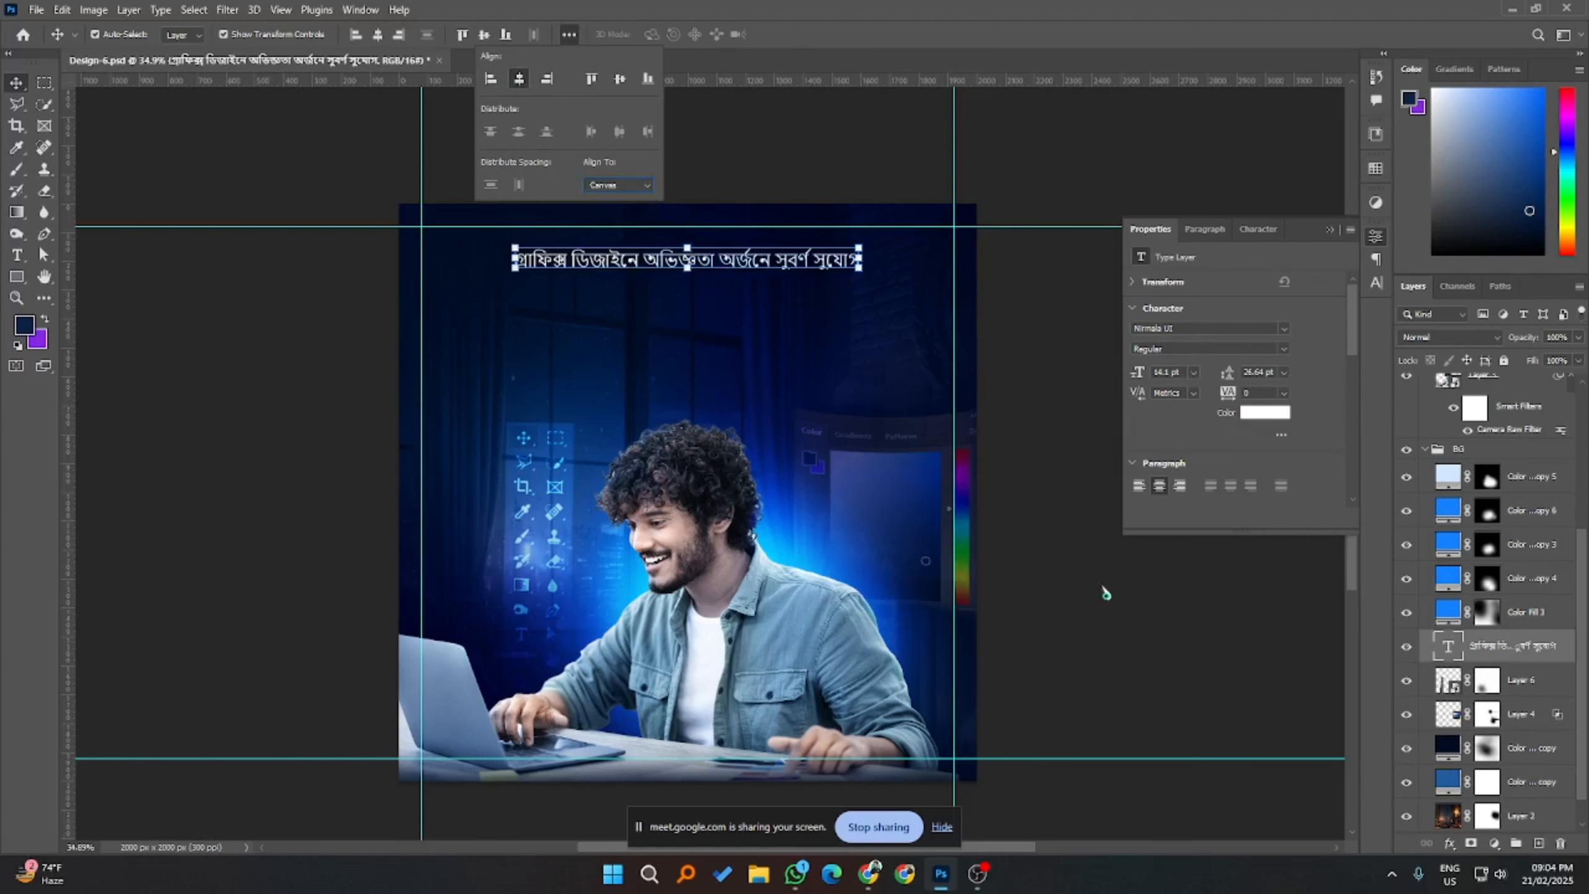
pyautogui.click(1142, 632)
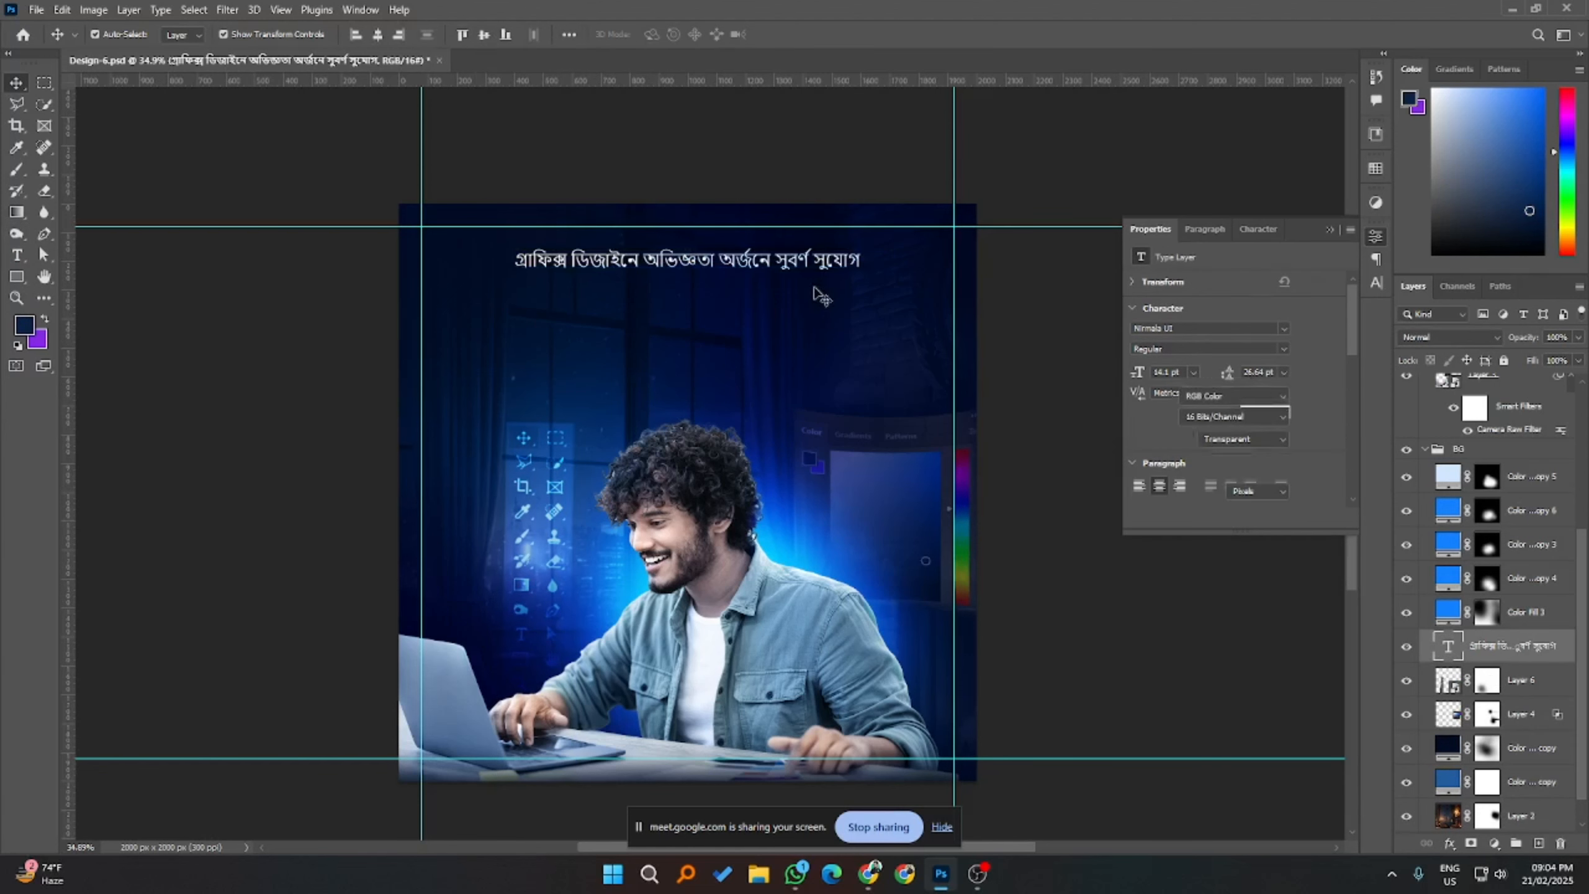
# - Move the headline text layer out of the BG group to the very top of the layer stack
pyautogui.click(720, 265)
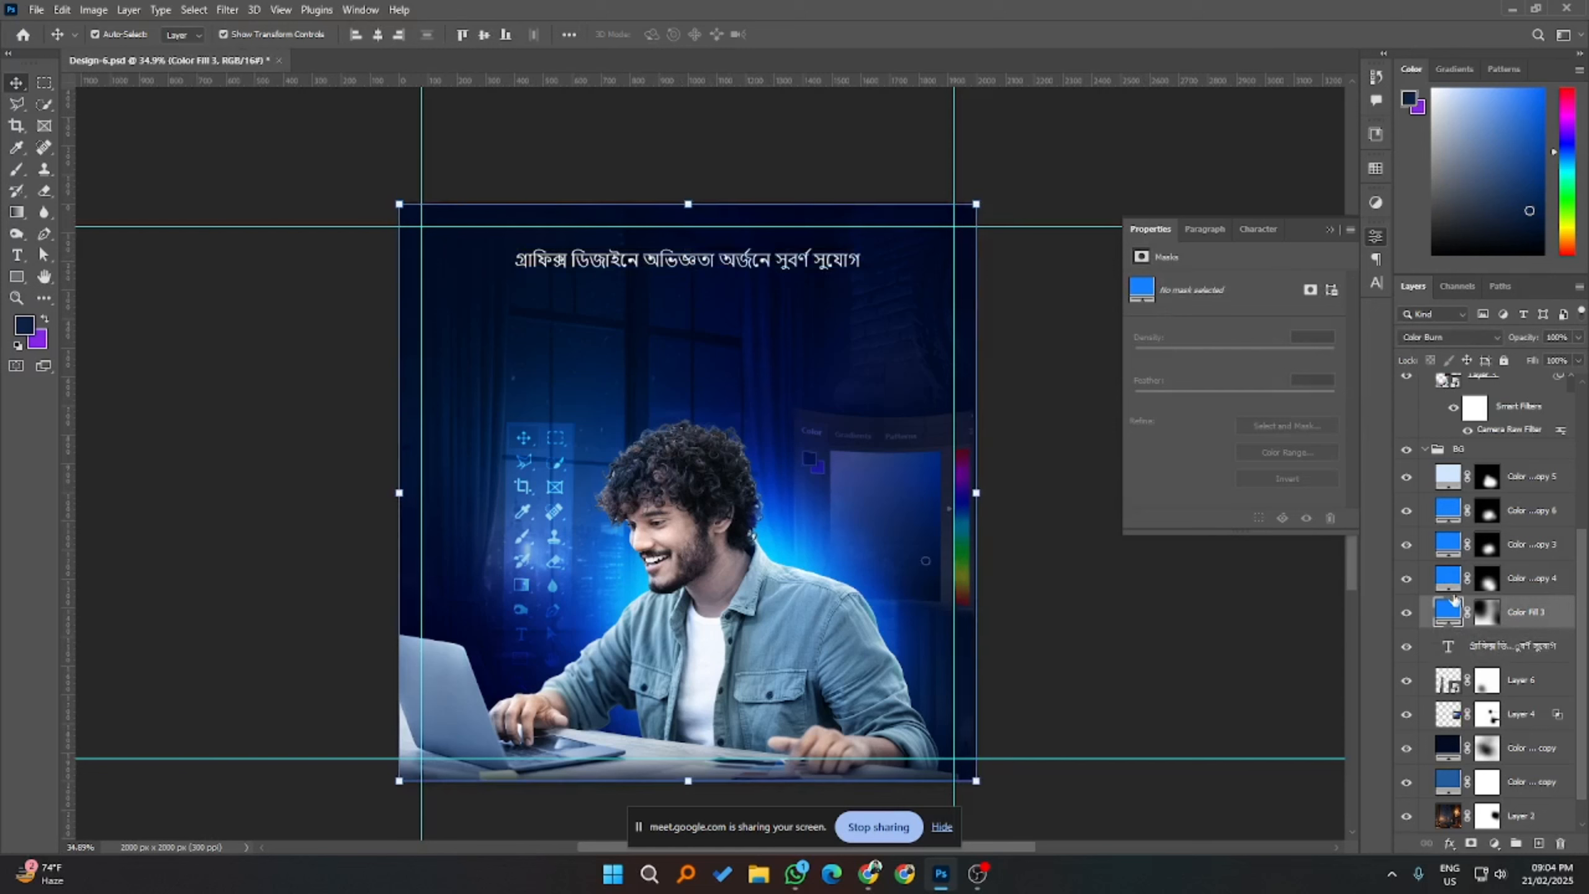
pyautogui.click(1495, 643)
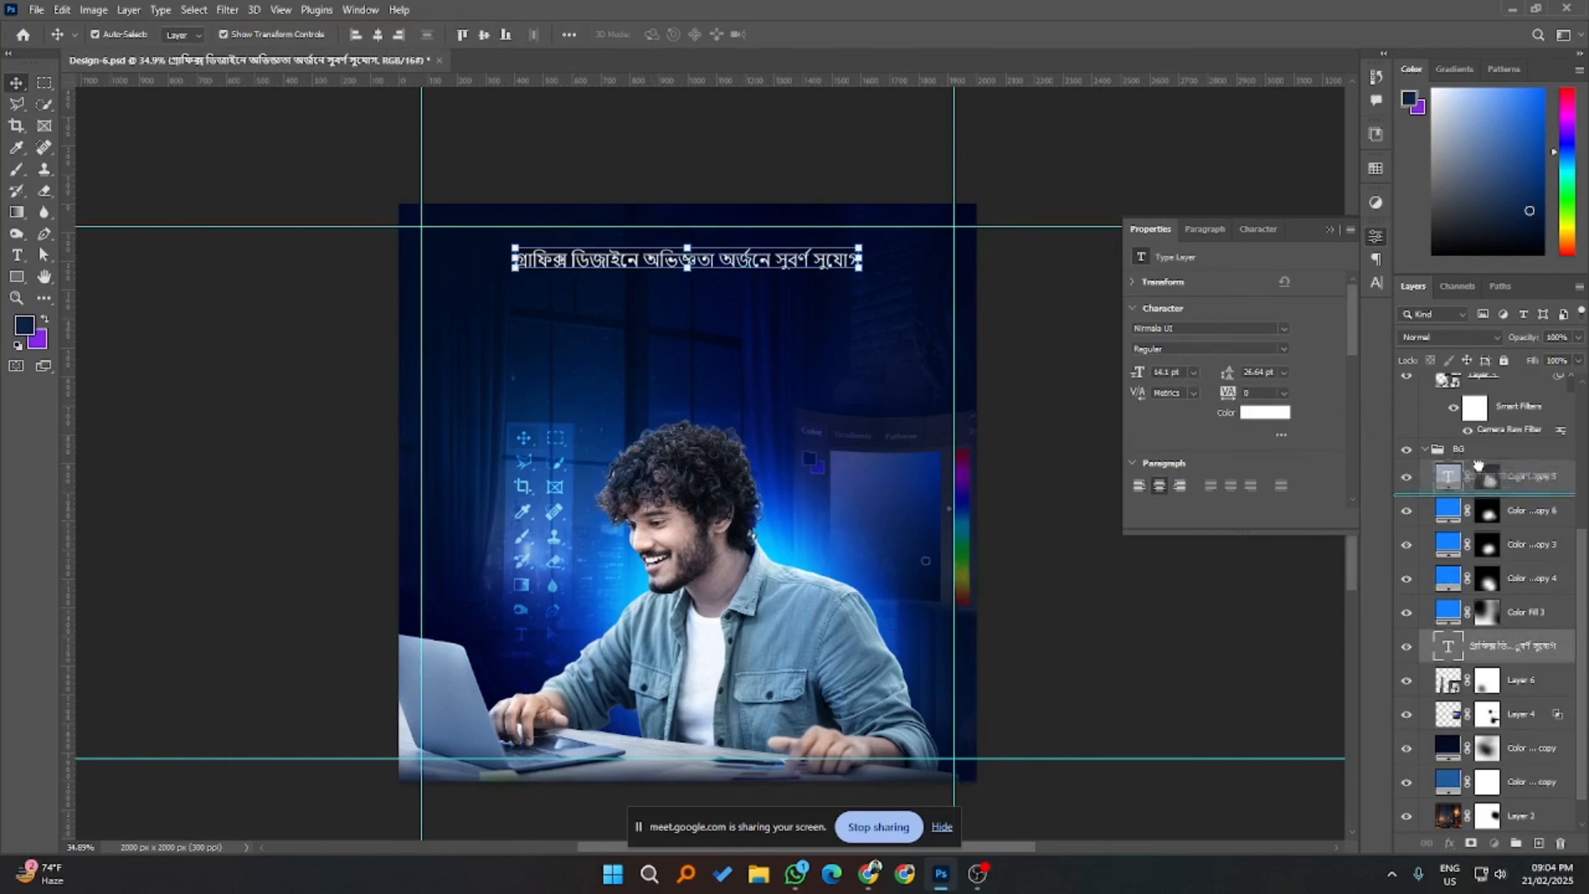
pyautogui.moveTo(1463, 338); pyautogui.dragTo(1488, 385)
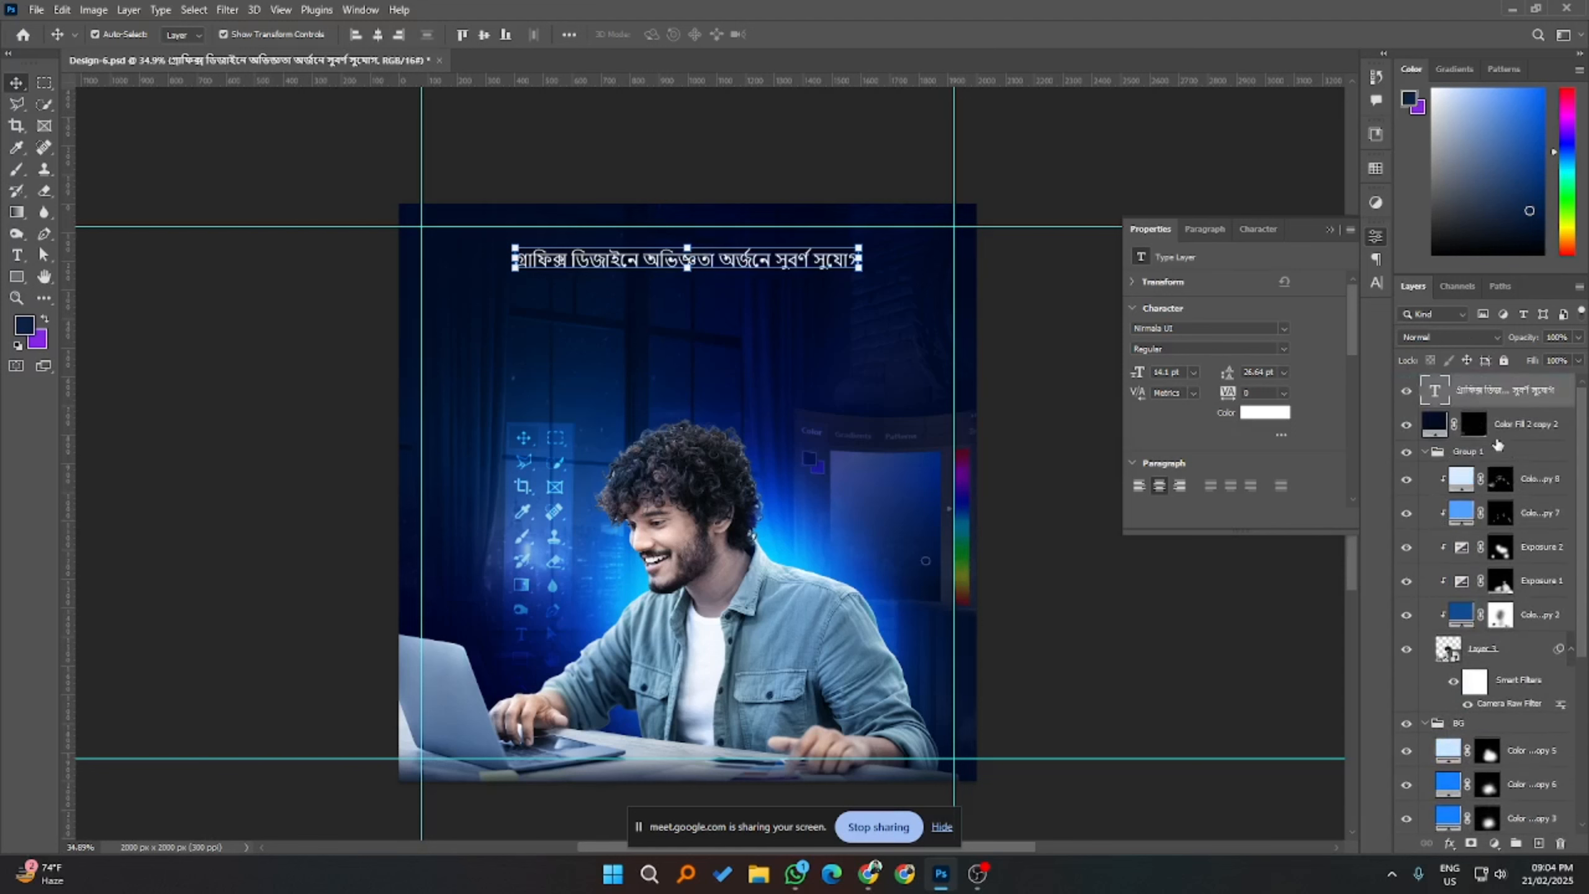
# - Collapse the Group 1 and BG layer groups, lock both of them, and deselect all layers
pyautogui.click(1503, 452)
pyautogui.click(1426, 452)
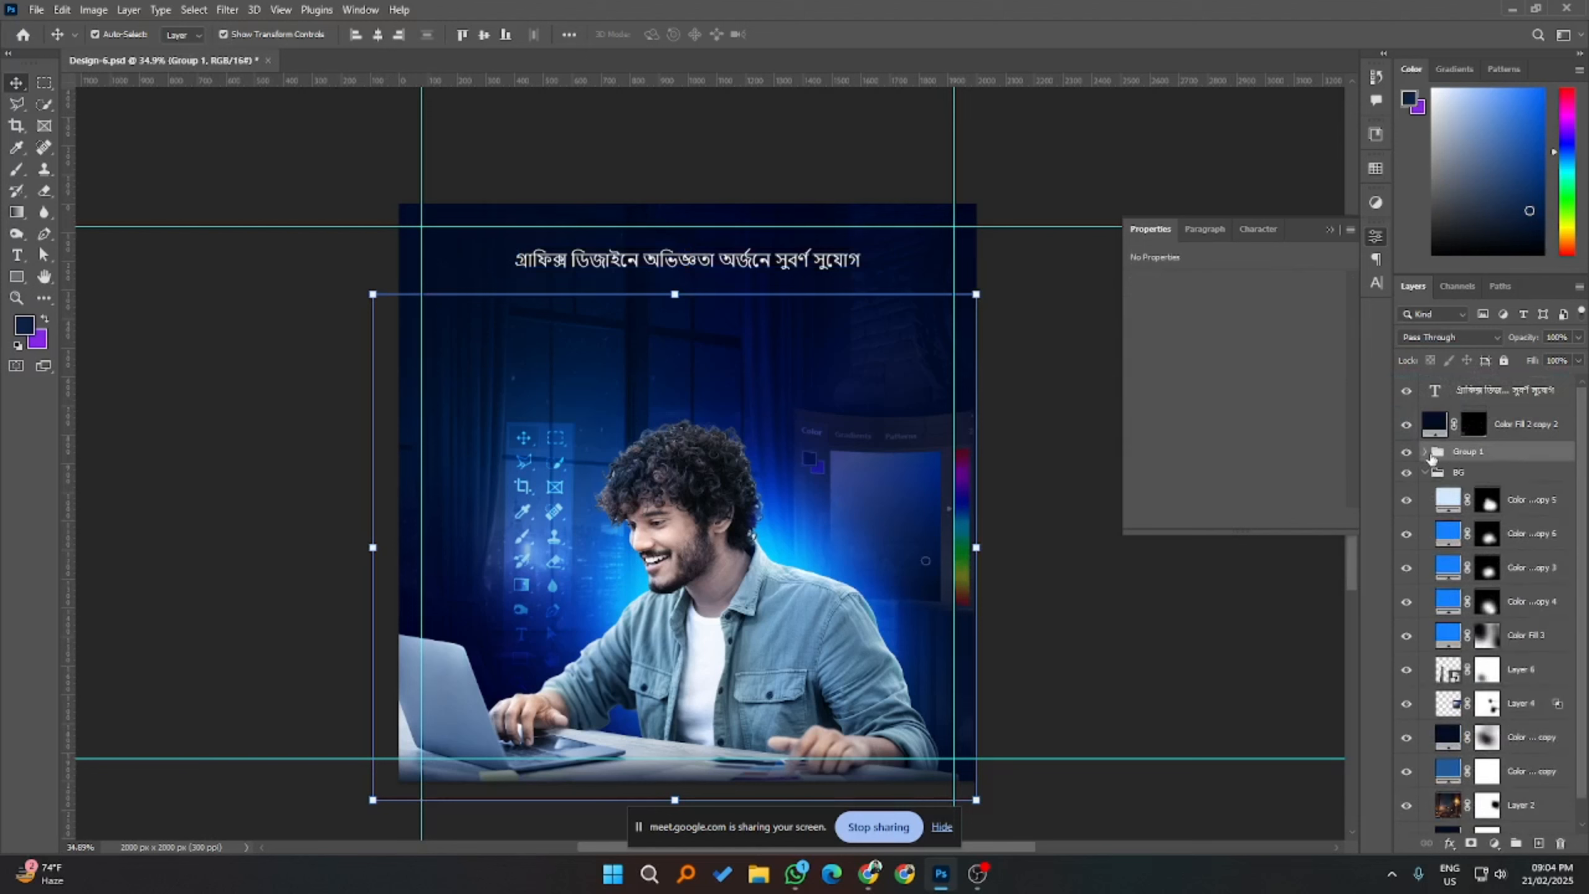
pyautogui.click(1425, 472)
pyautogui.click(1470, 473)
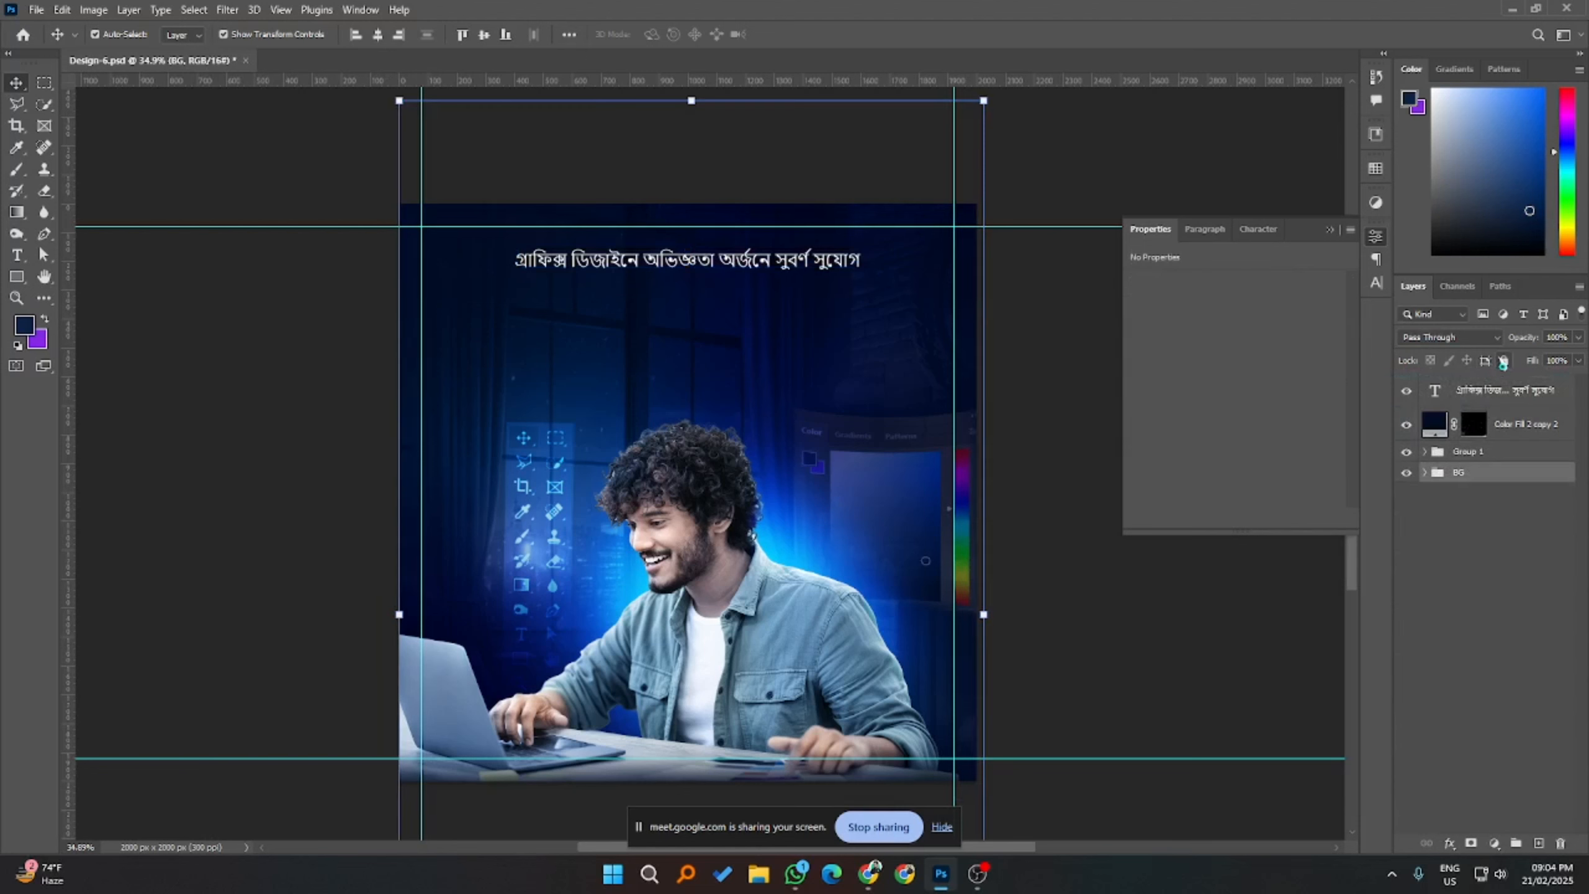
pyautogui.click(1504, 360)
pyautogui.click(1486, 455)
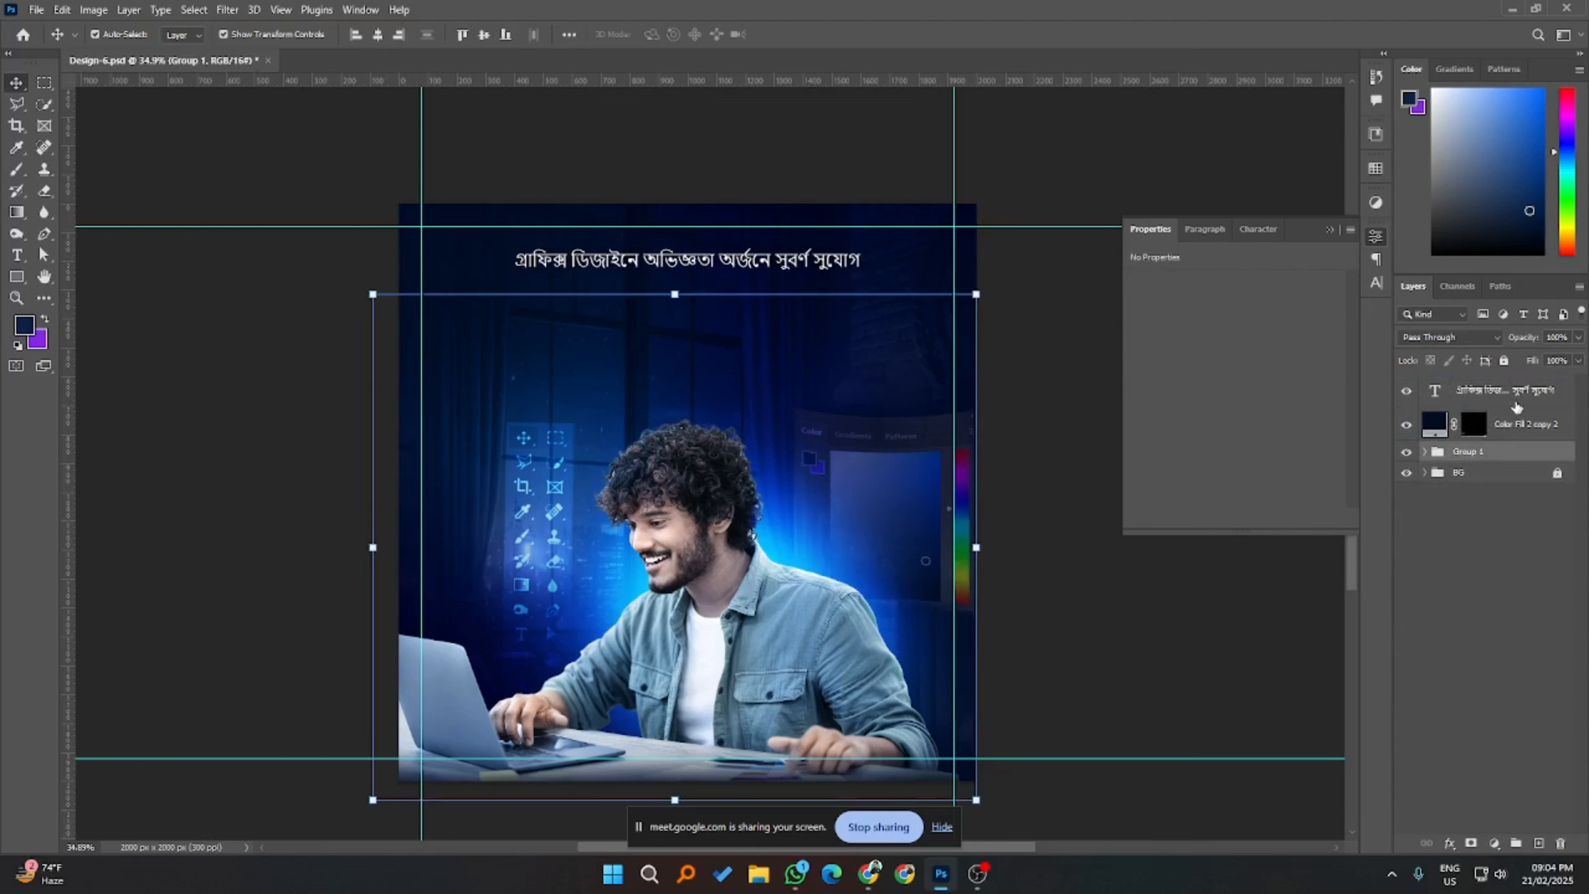
pyautogui.click(1503, 360)
pyautogui.click(1120, 660)
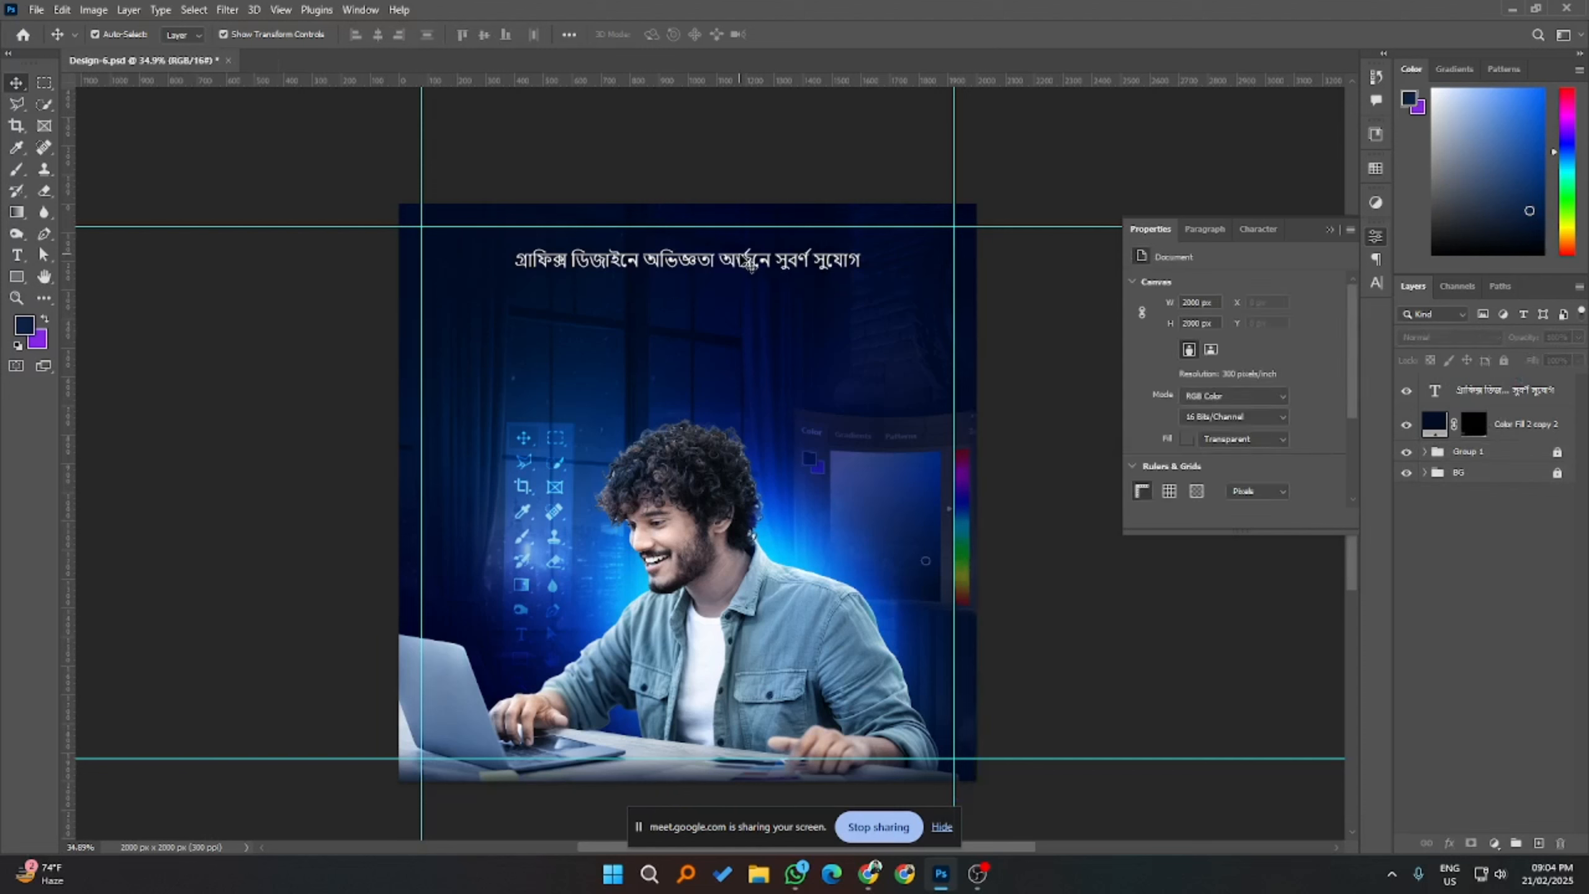
# - Copy "অভিজ্ঞতা অর্জনে সুবর্ণ সুযোগ" from the headline and delete it there, keeping only "গ্রাফিক্স ডিজাইনে"
pyautogui.click(748, 263)
pyautogui.doubleClick(644, 259)
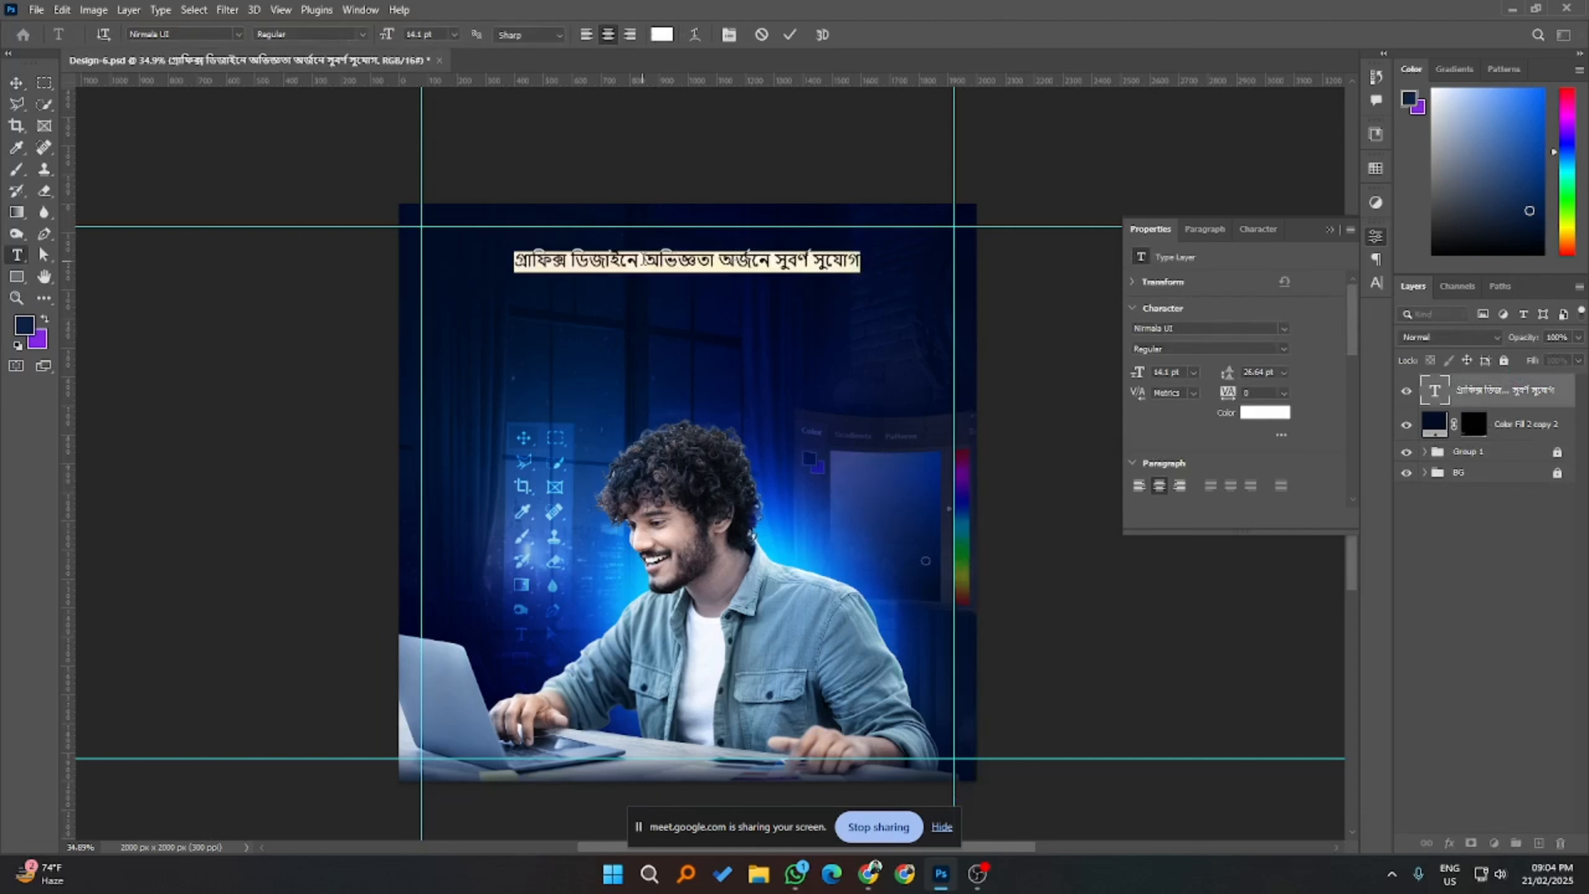
pyautogui.moveTo(645, 259); pyautogui.dragTo(930, 259)
pyautogui.hotkey('ctrl', 'c')
pyautogui.press('BackSpace')
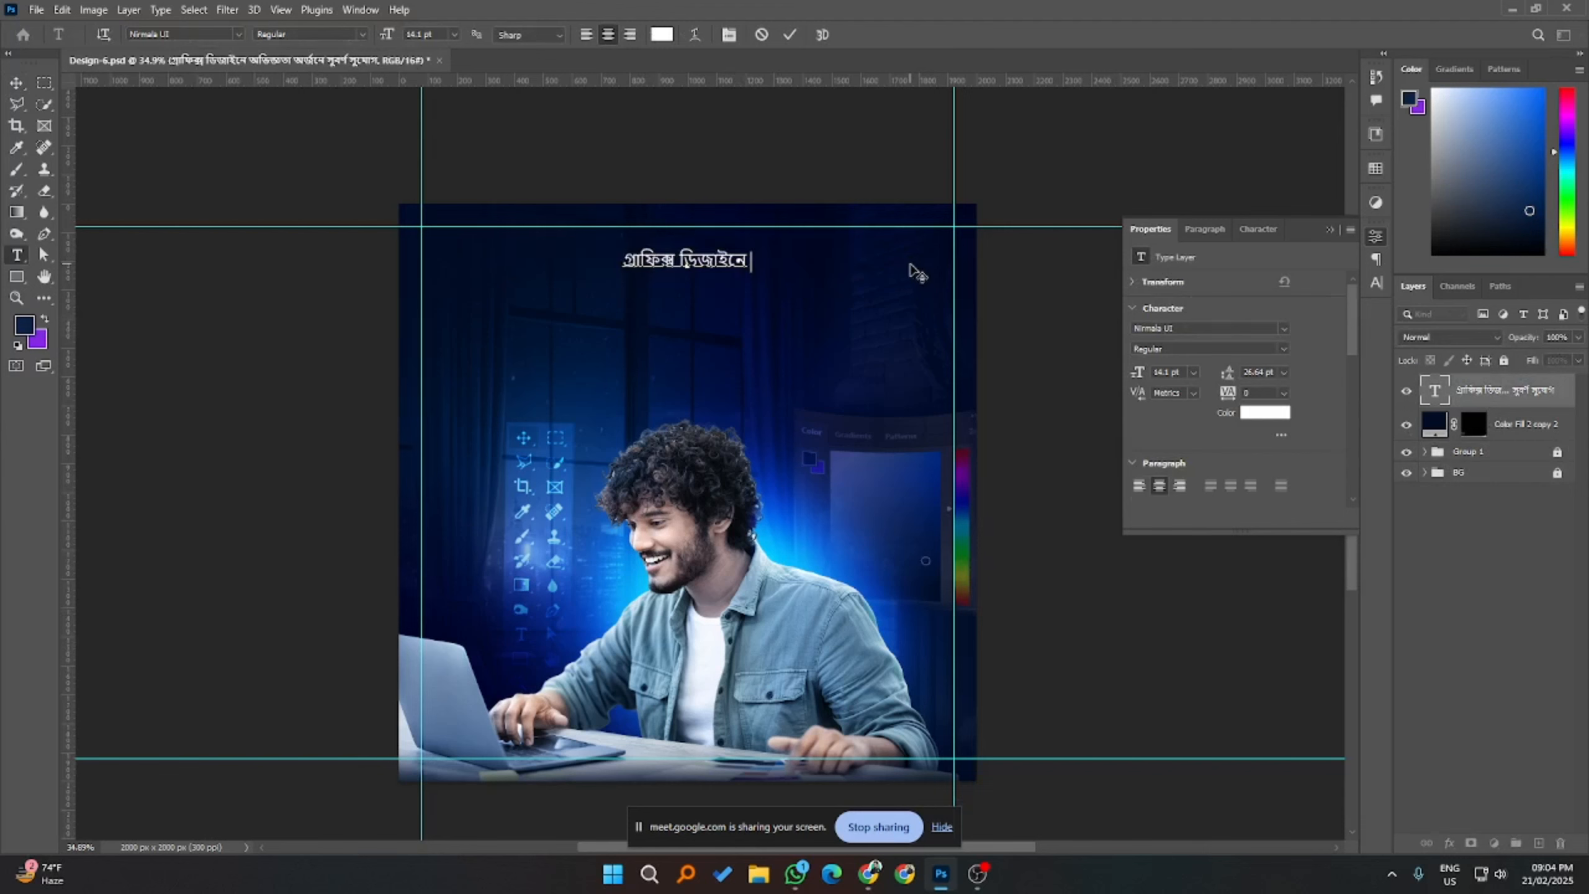
pyautogui.press('BackSpace')
pyautogui.click(790, 34)
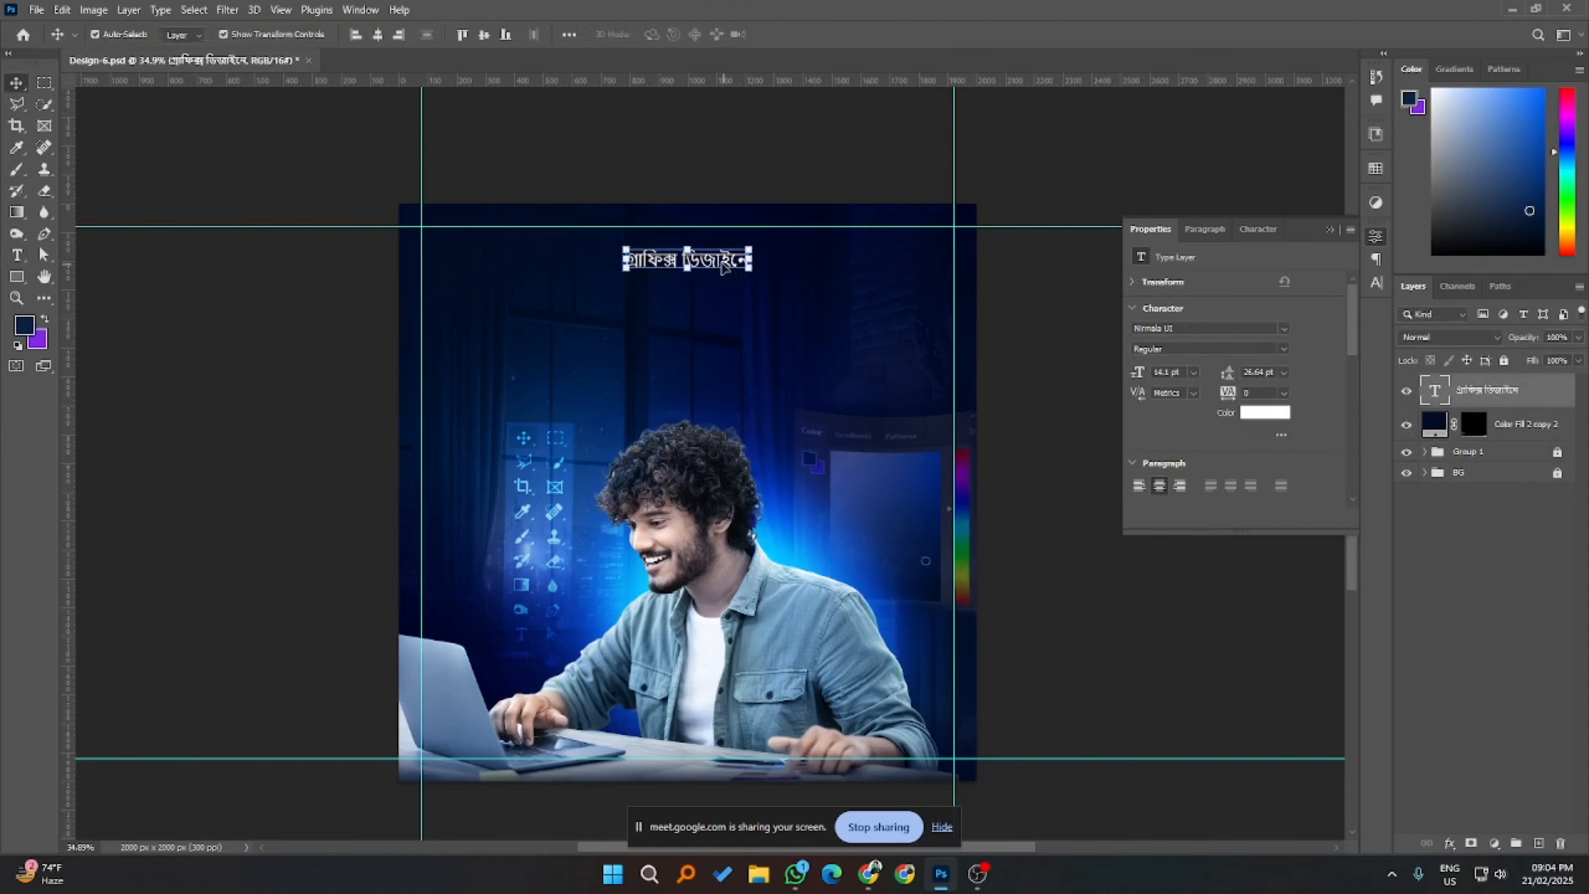
# - Duplicate the headline below itself, replace the copy's text with "অভিজ্ঞতা অর্জনে সুবর্ণ সুযোগ", and place it just above the man's head
pyautogui.moveTo(722, 259); pyautogui.dragTo(706, 319)
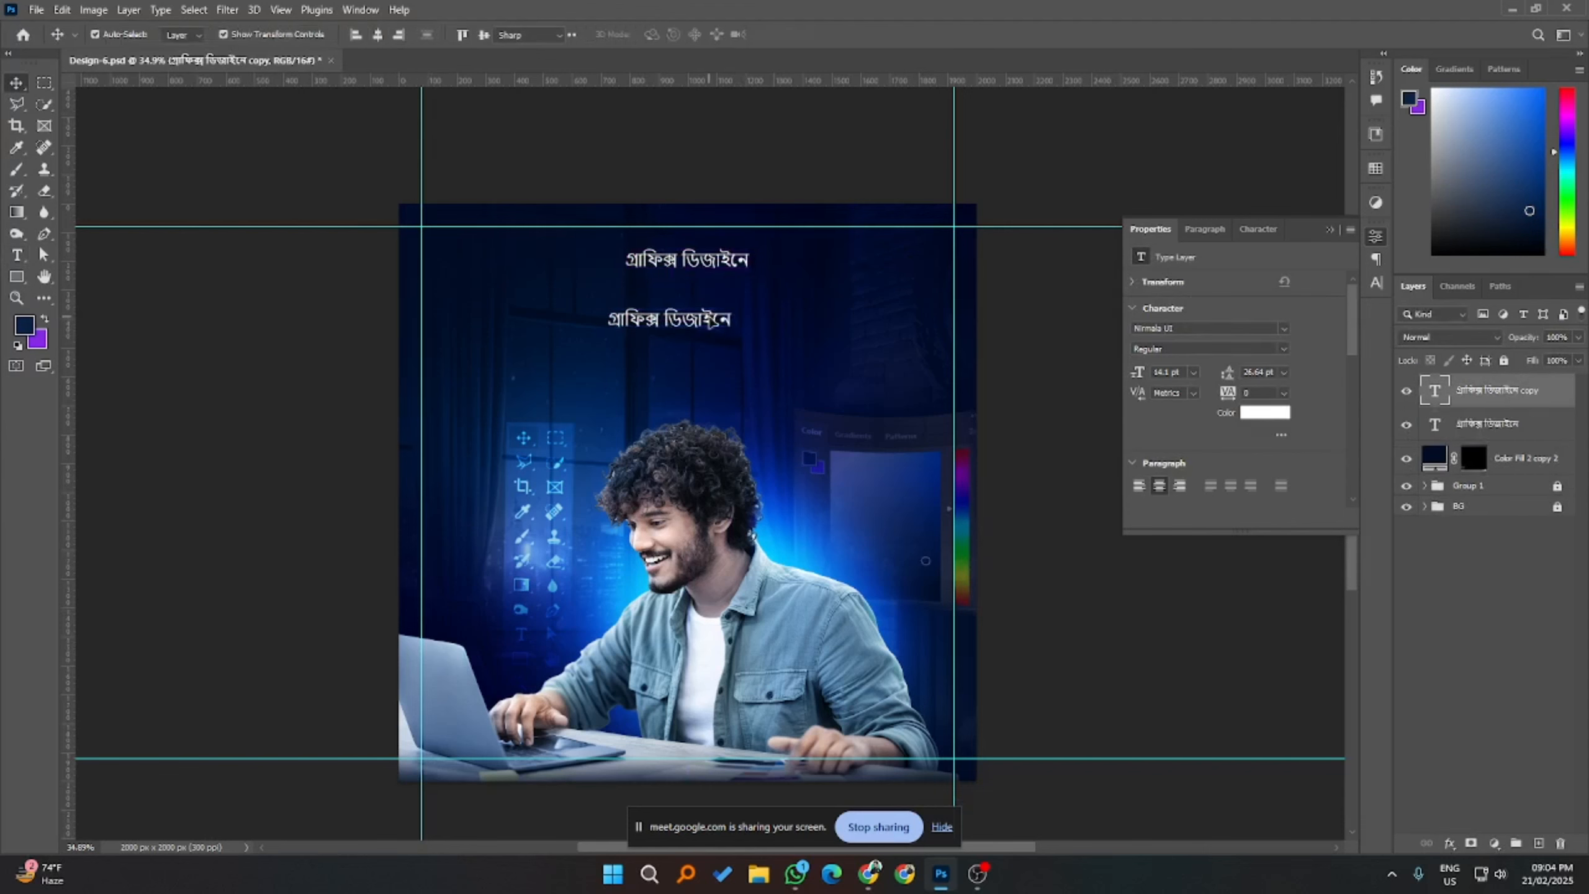
pyautogui.doubleClick(707, 318)
pyautogui.hotkey('ctrl', 'v')
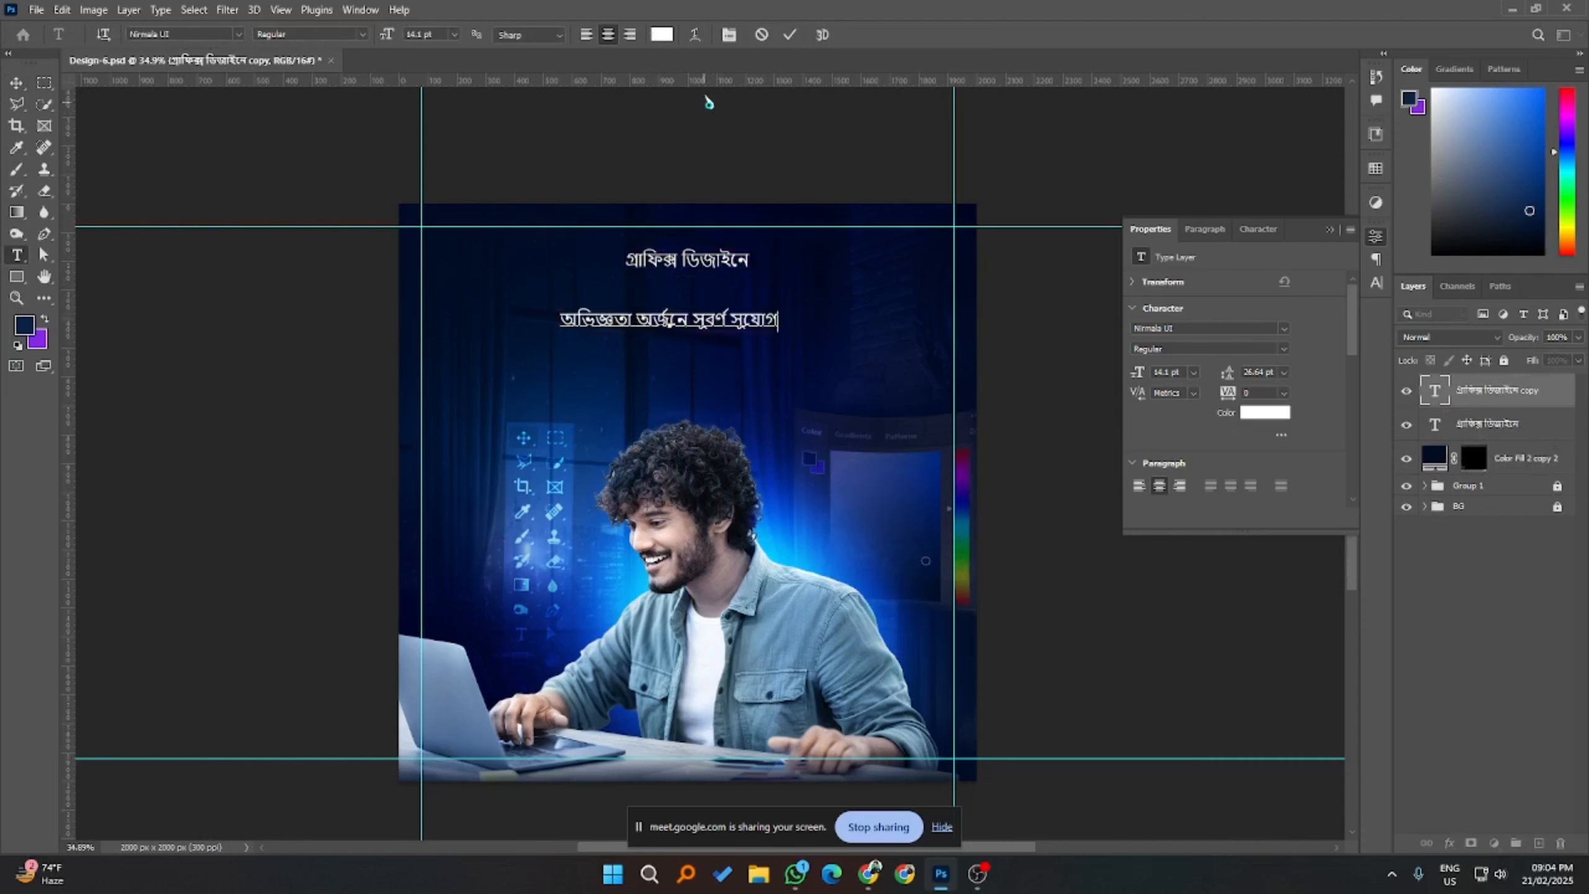
pyautogui.click(788, 34)
pyautogui.moveTo(689, 319); pyautogui.dragTo(691, 371)
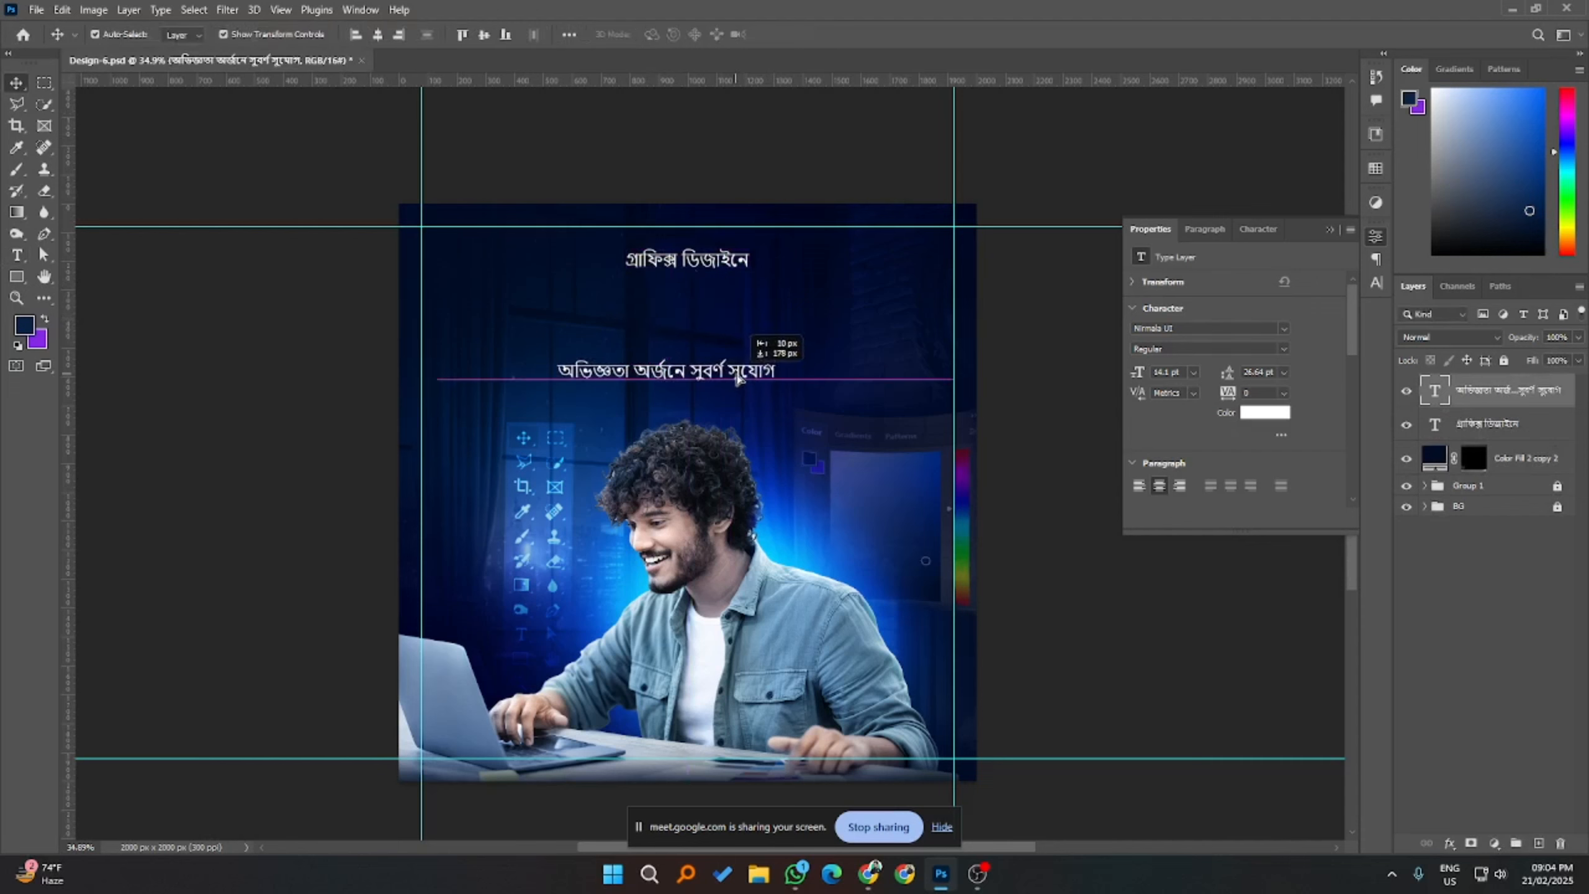
pyautogui.click(1120, 632)
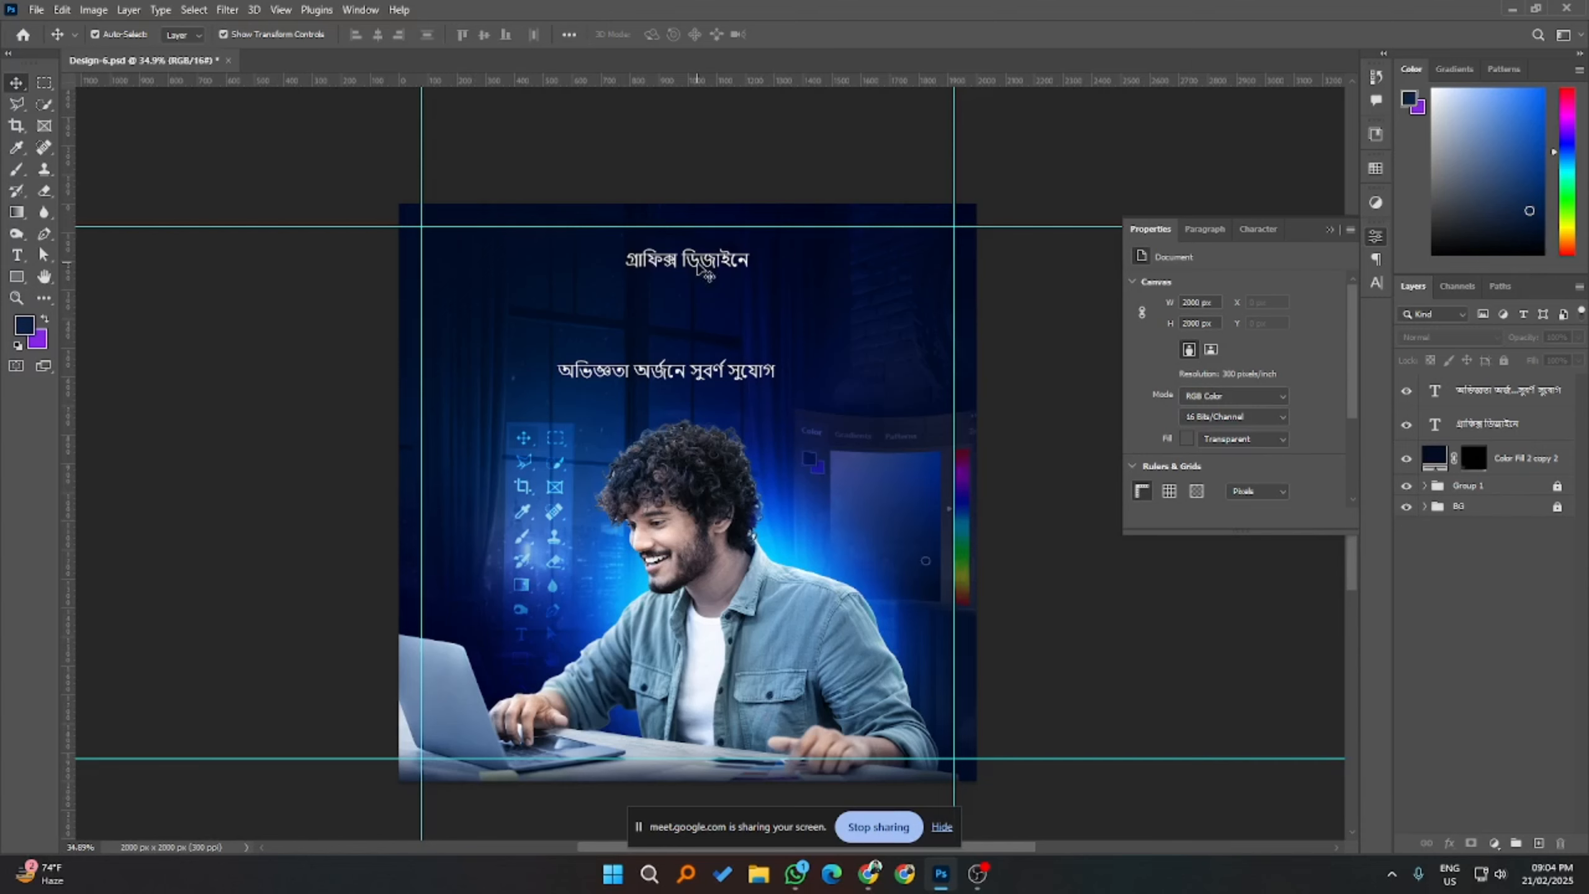
# - Switch to the browser, close Google Translate, examine the headline styling on Milanote's Design 6 posters, and return to Photoshop
pyautogui.click(699, 266)
pyautogui.moveTo(868, 873)
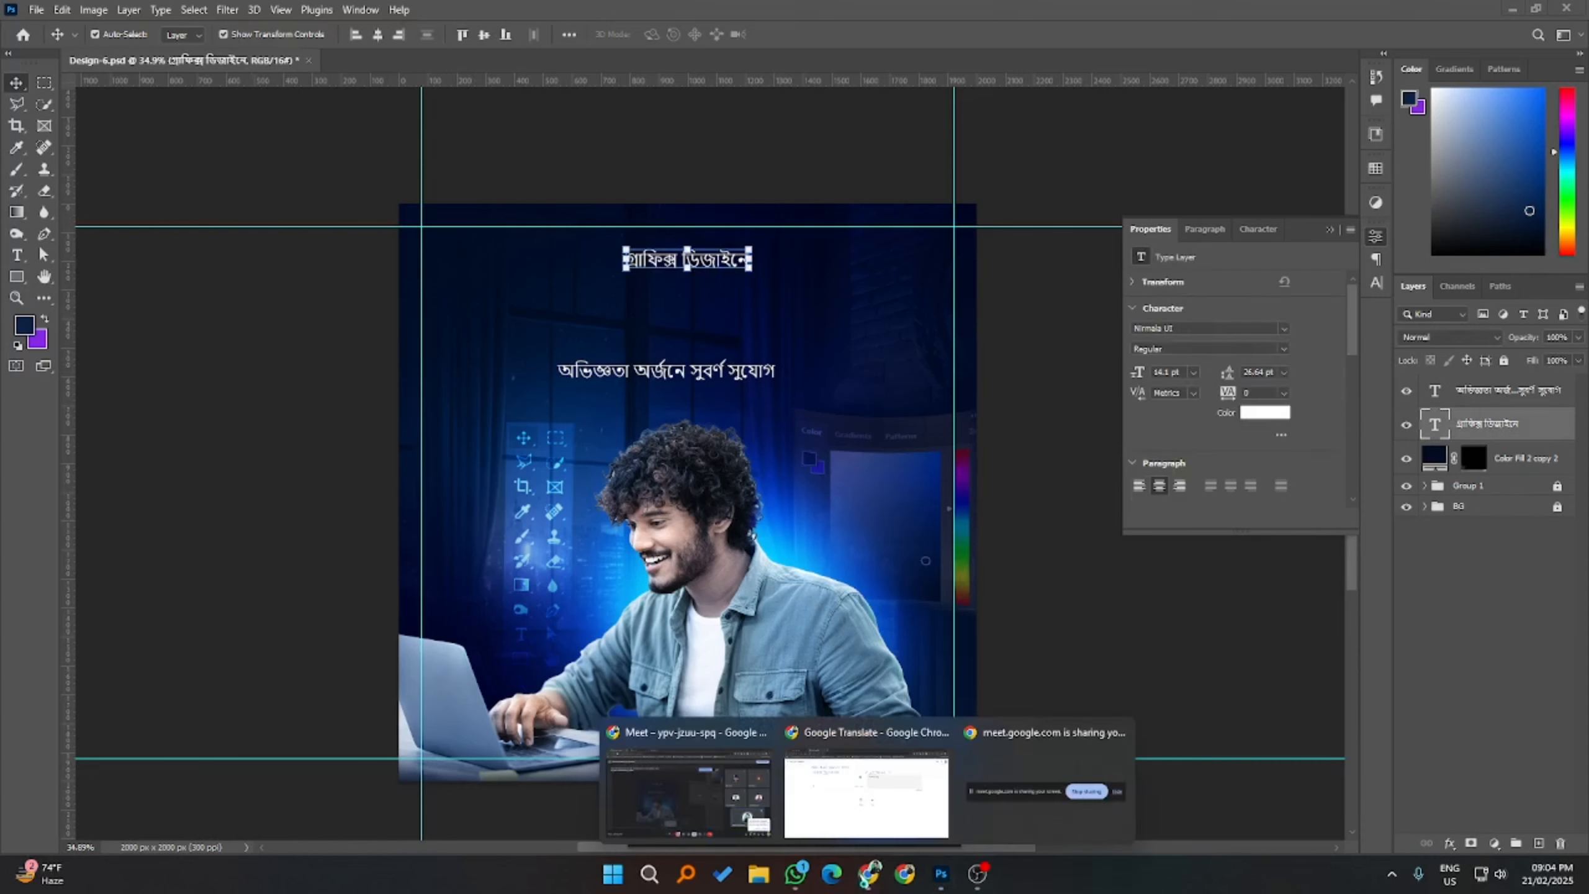
pyautogui.moveTo(753, 815)
pyautogui.click(866, 795)
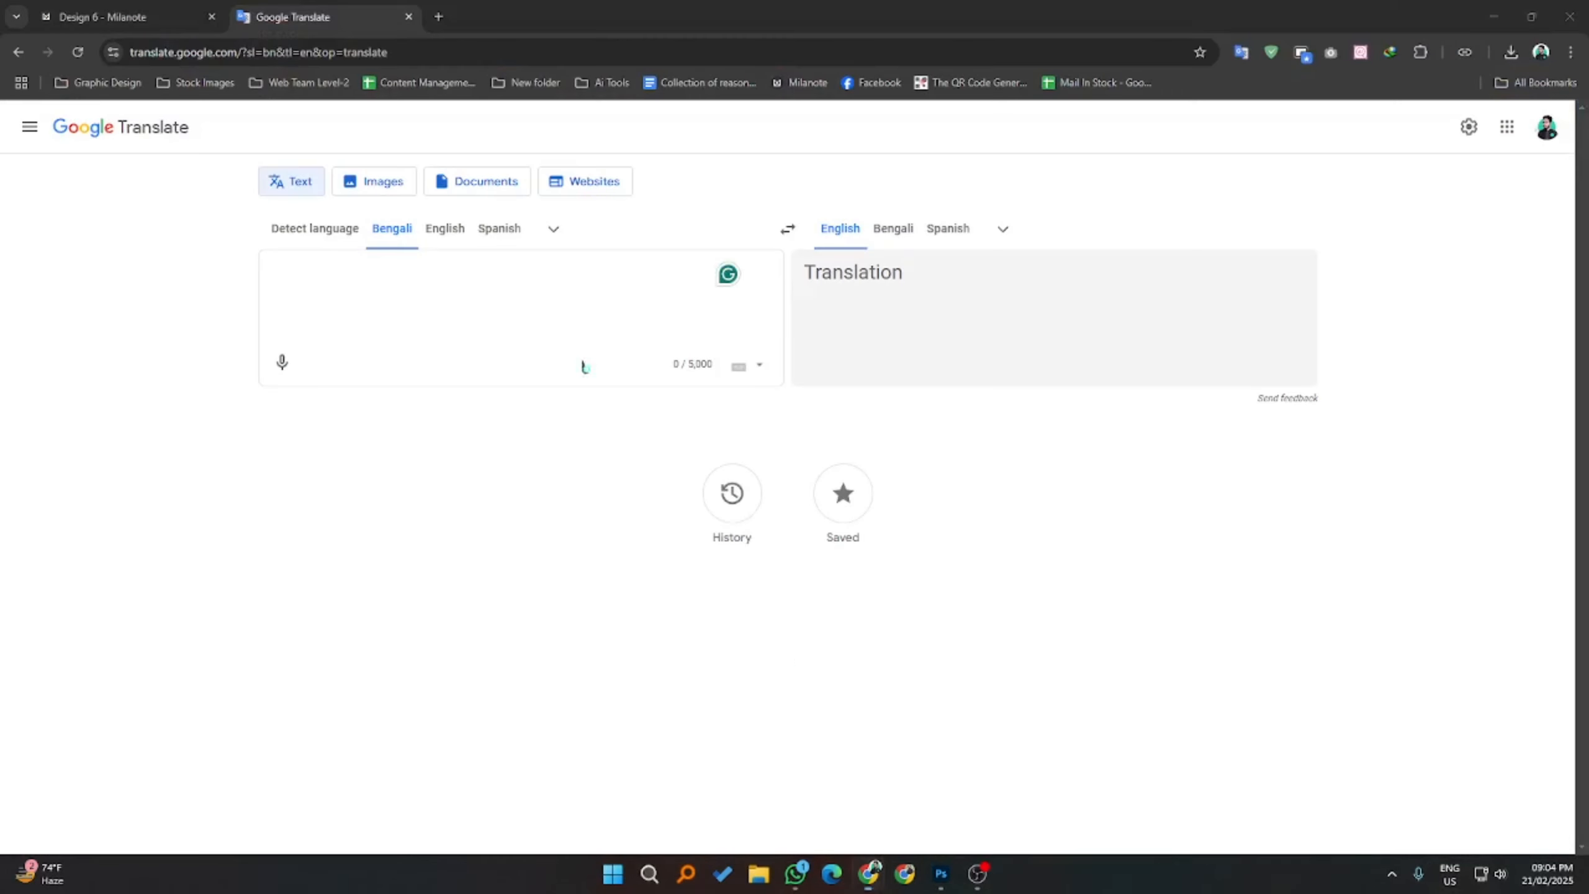
pyautogui.middleClick(374, 30)
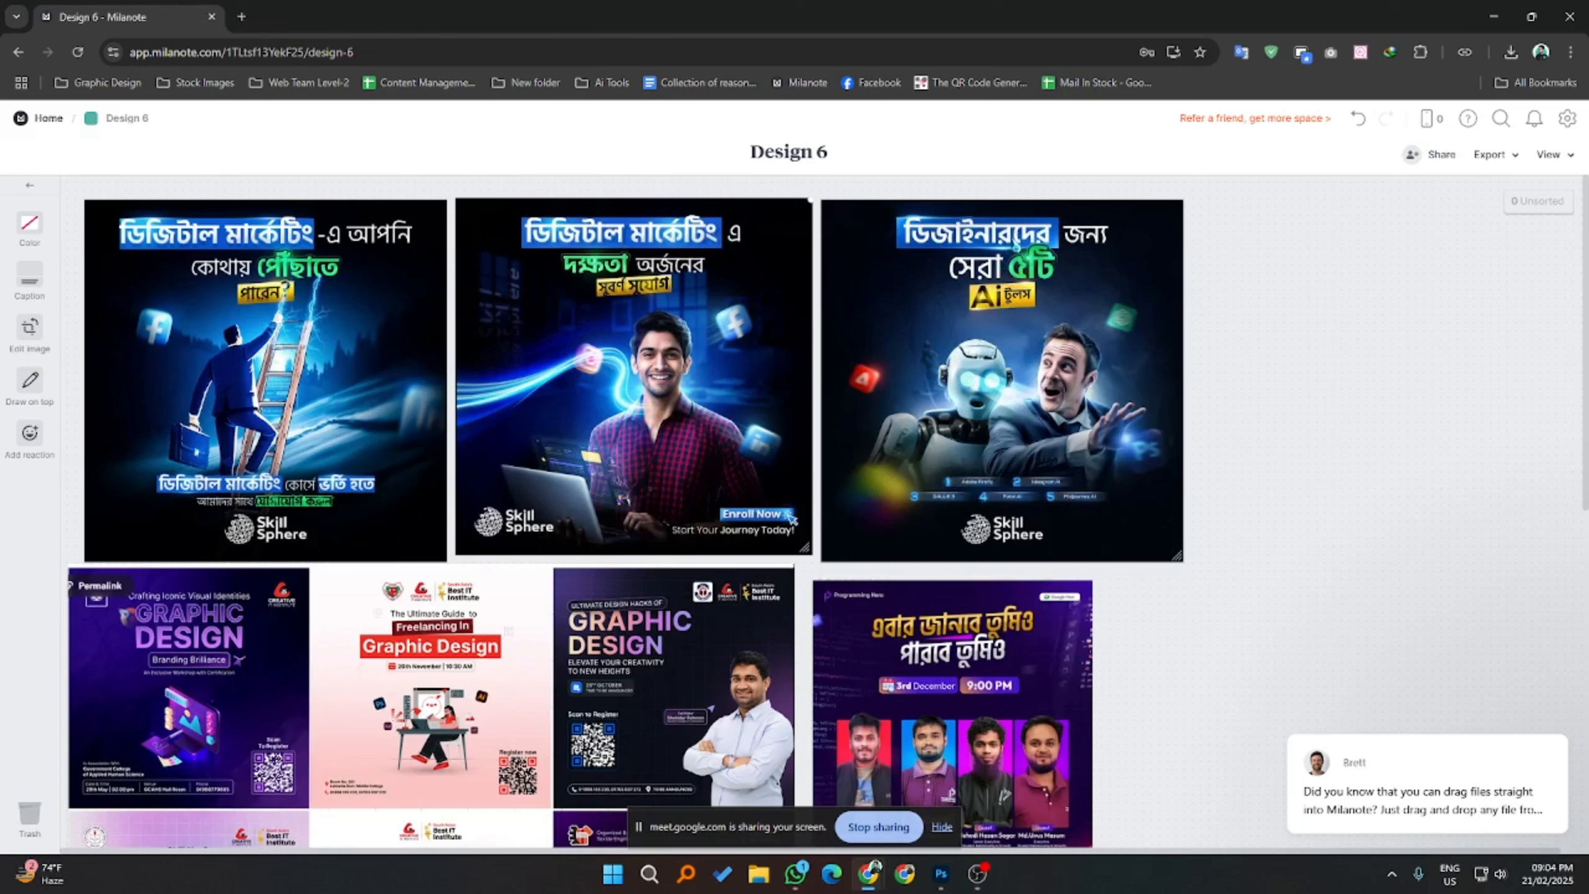
pyautogui.click(1494, 16)
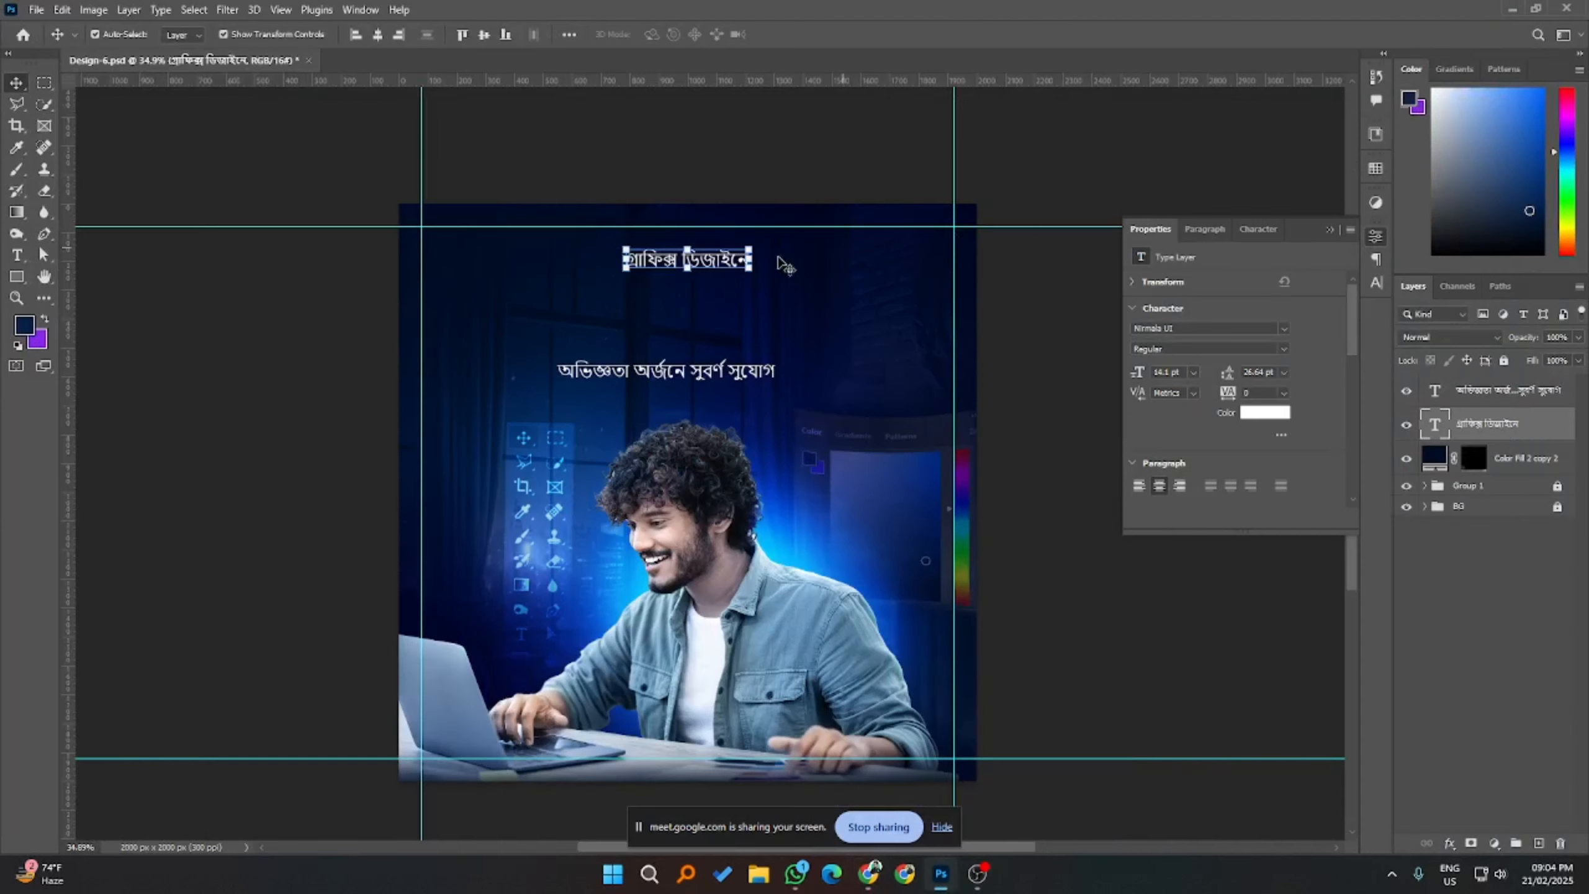
# - Enlarge the "গ্রাফিক্স ডিজাইনে" headline proportionally about its centre to a font size of about 37.49 pt
pyautogui.moveTo(756, 256); pyautogui.dragTo(770, 286)
pyautogui.click(823, 36)
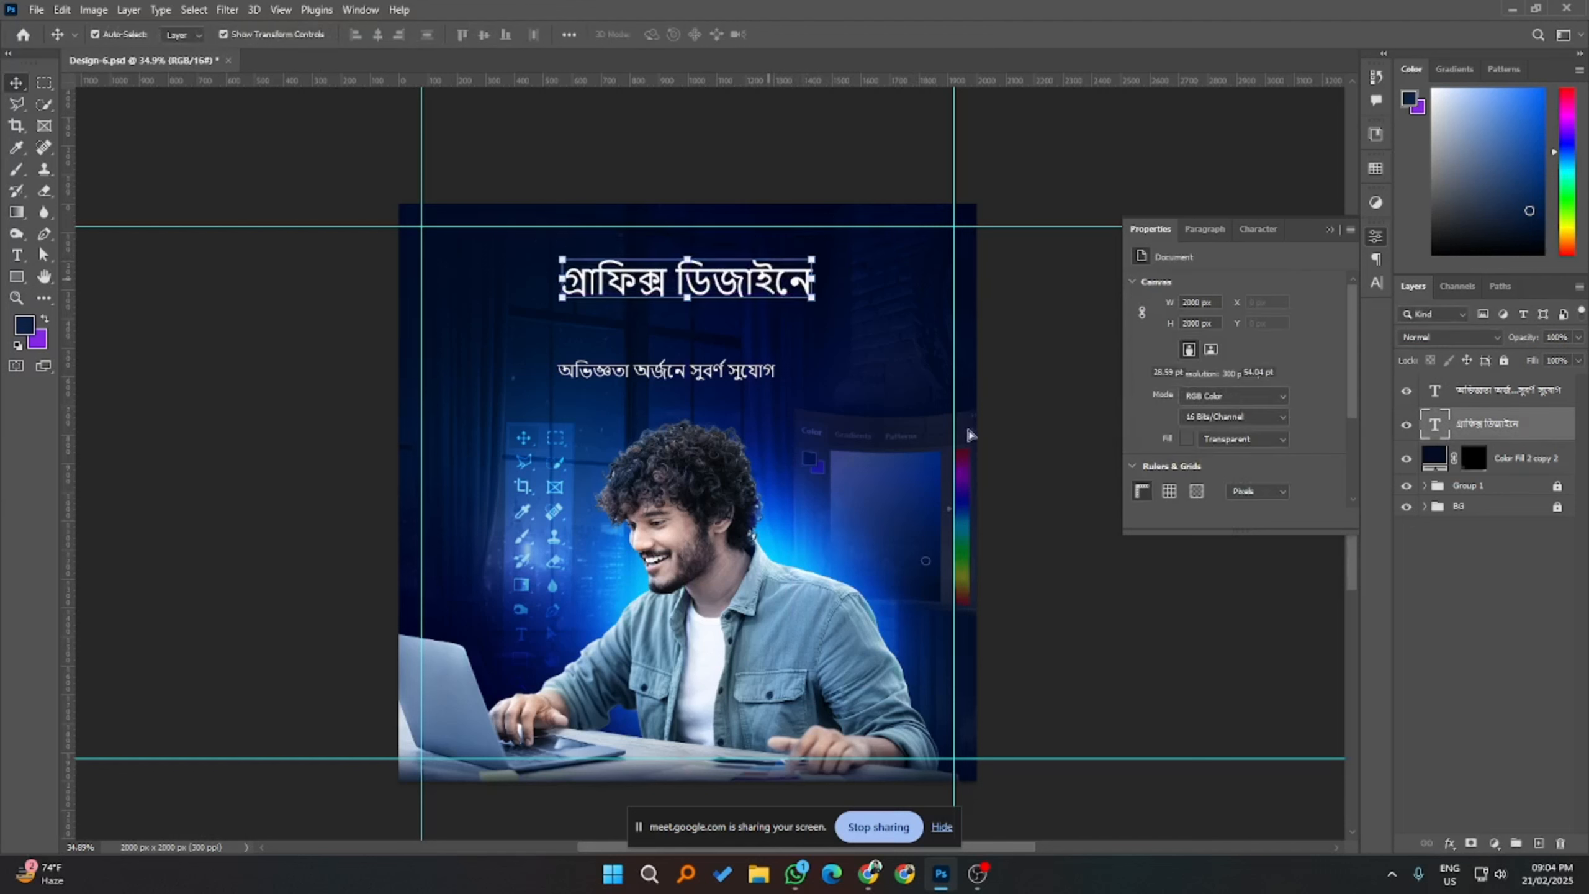
pyautogui.click(1042, 467)
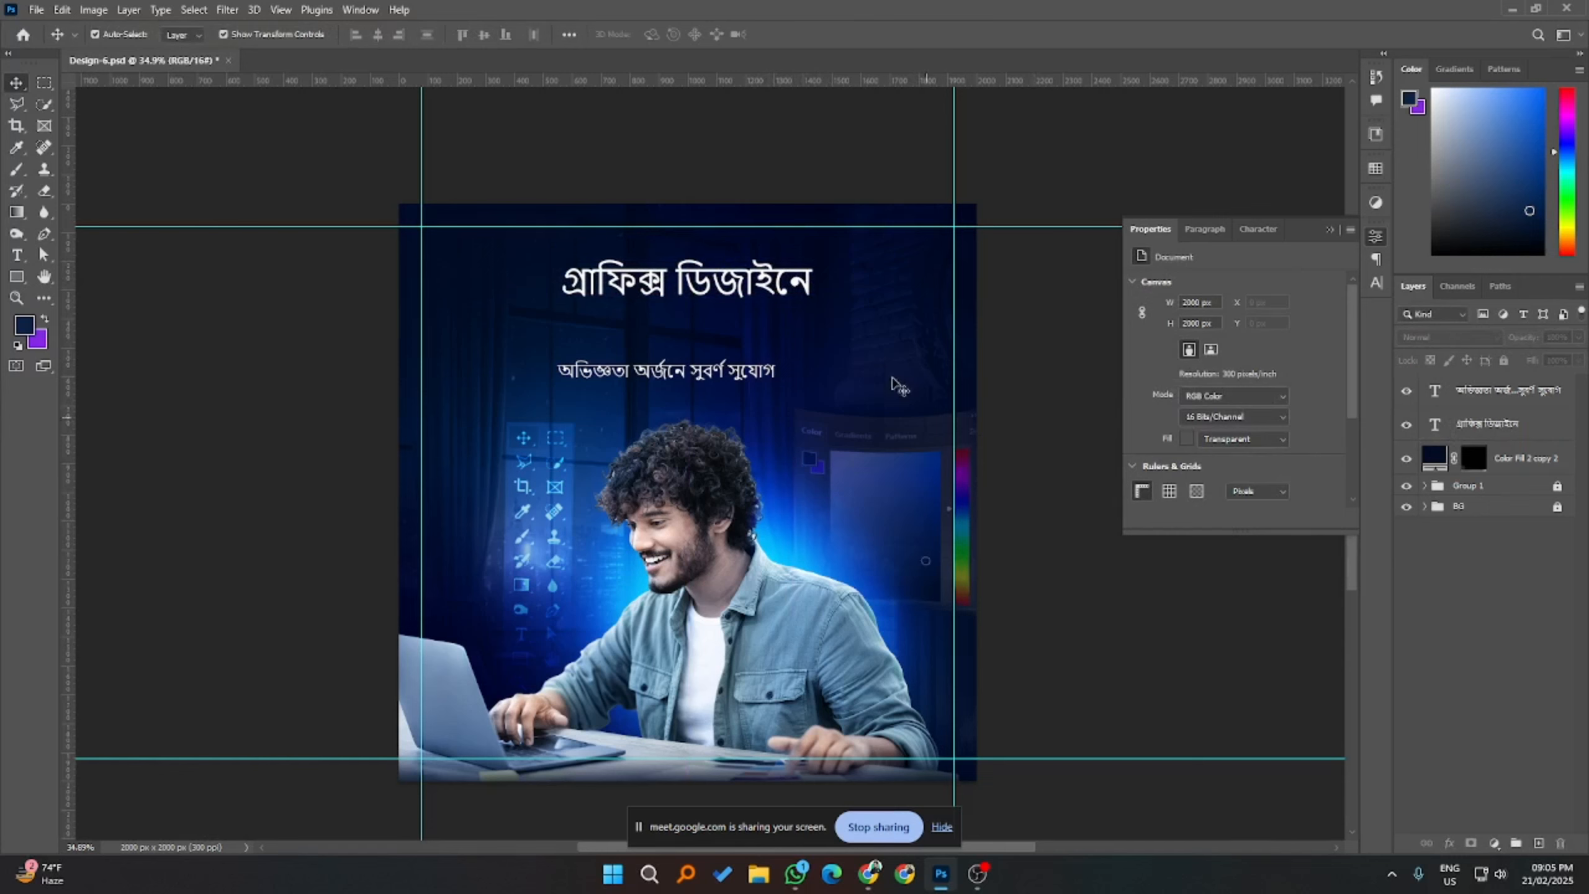
pyautogui.click(786, 296)
pyautogui.moveTo(813, 259); pyautogui.dragTo(841, 157)
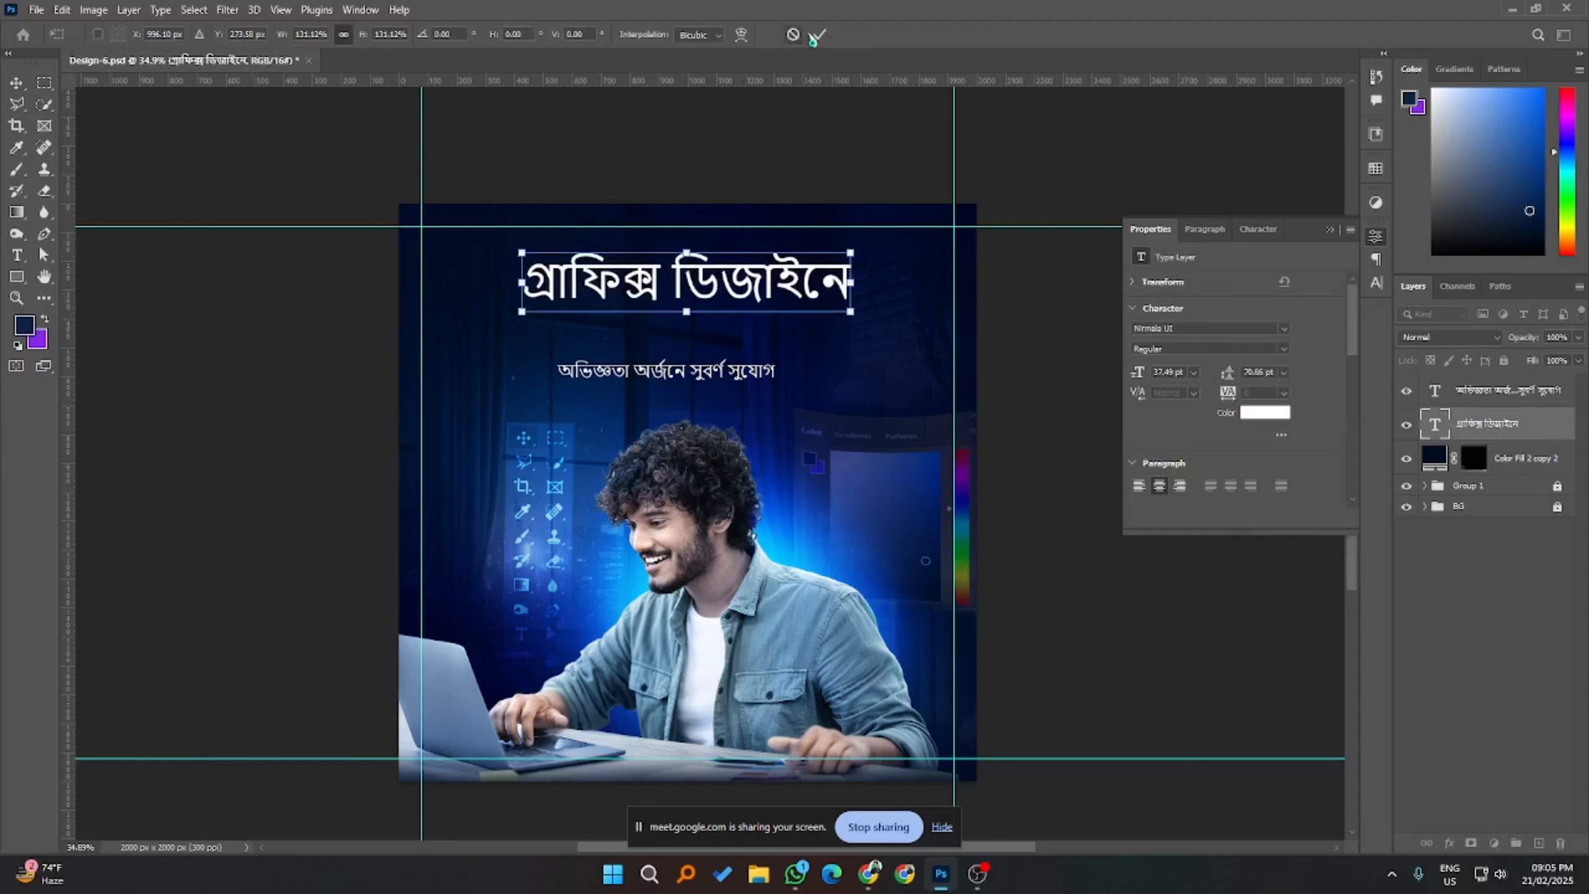
pyautogui.click(819, 34)
# - Search the available fonts for "anek" to restyle the "গ্রাফিক্স ডিজাইনে" headline
pyautogui.click(1289, 329)
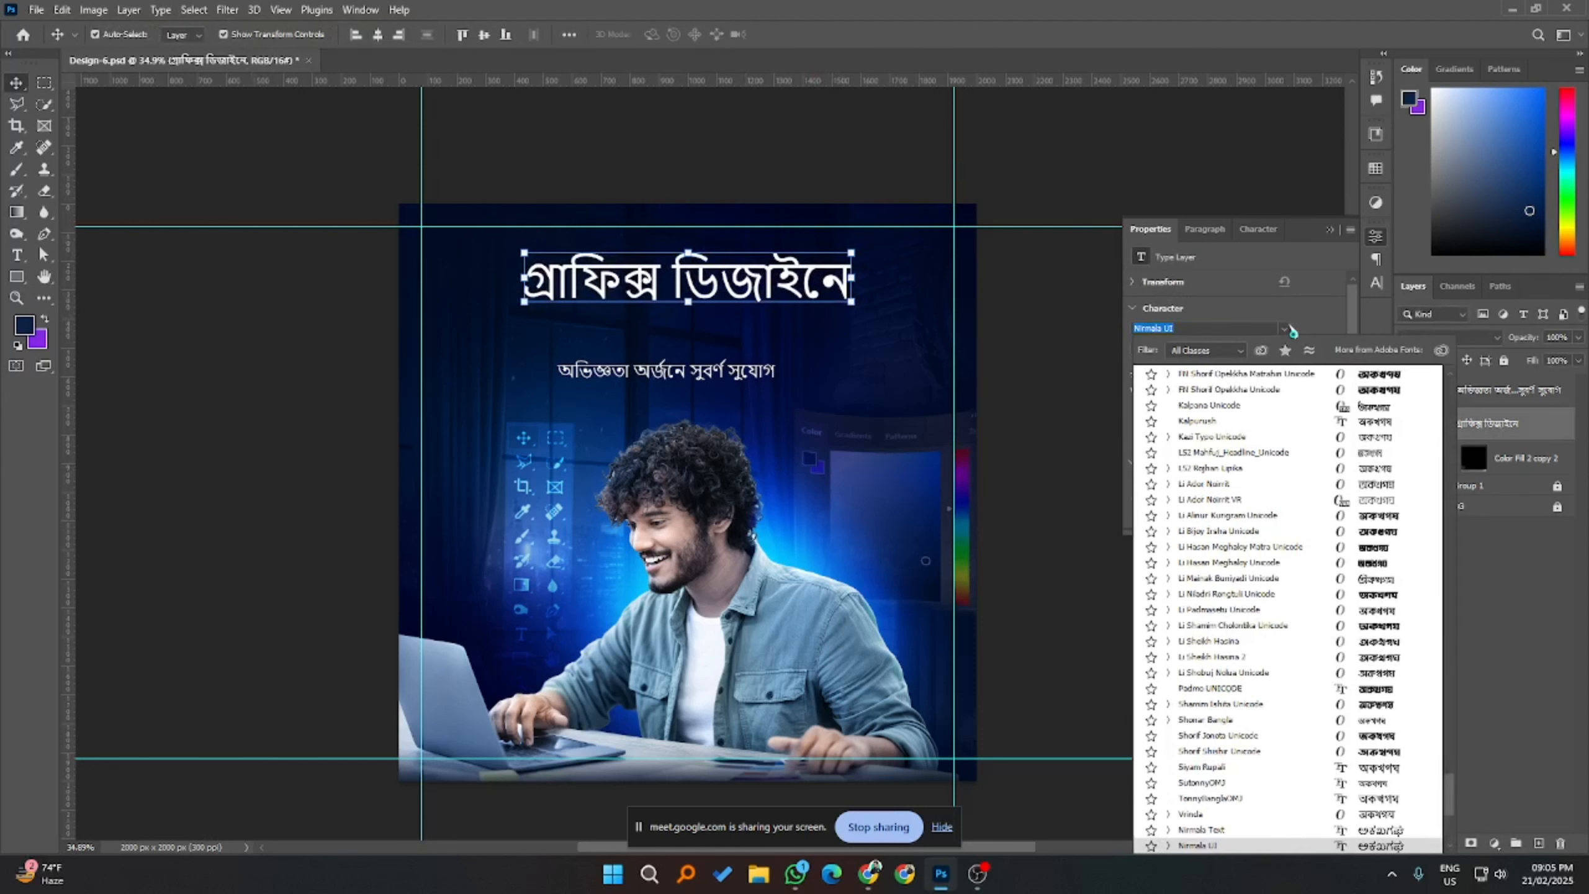
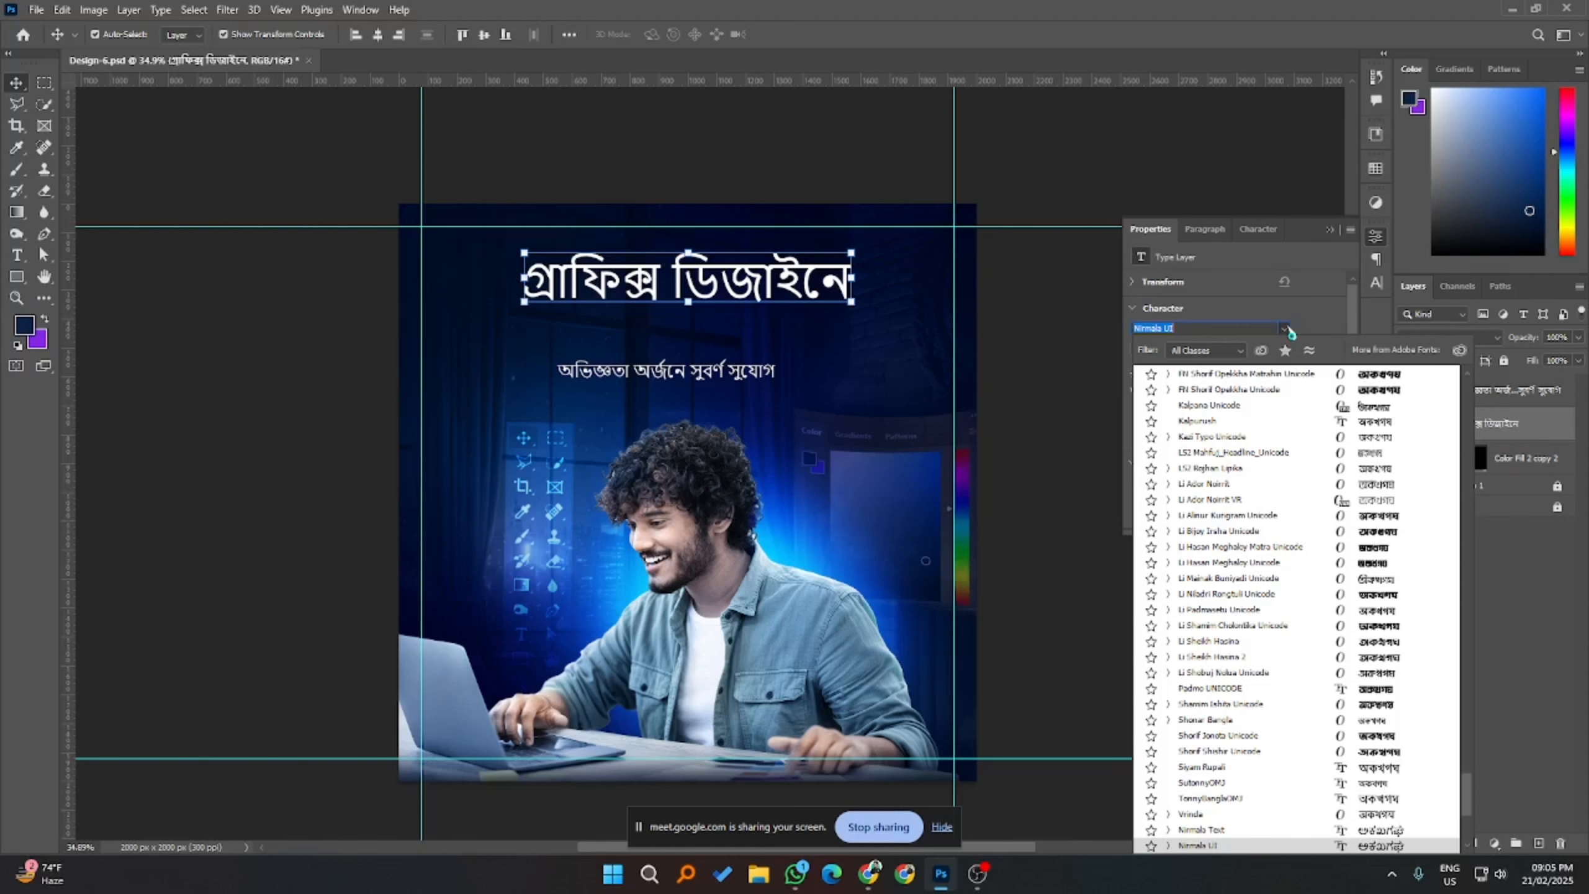
pyautogui.write('sola')
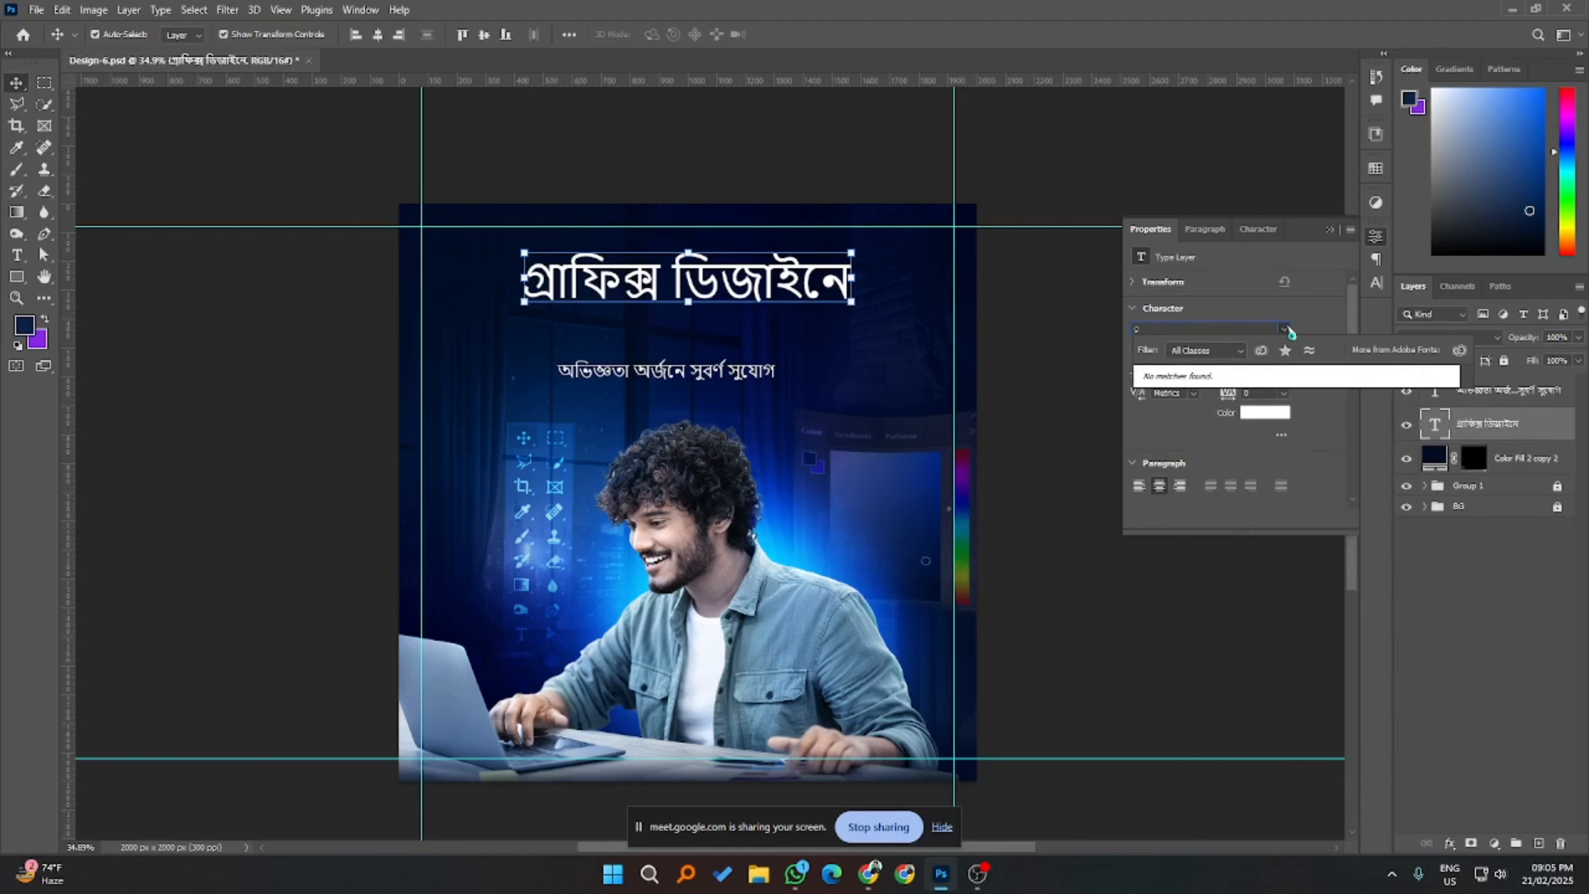
pyautogui.write('anek')
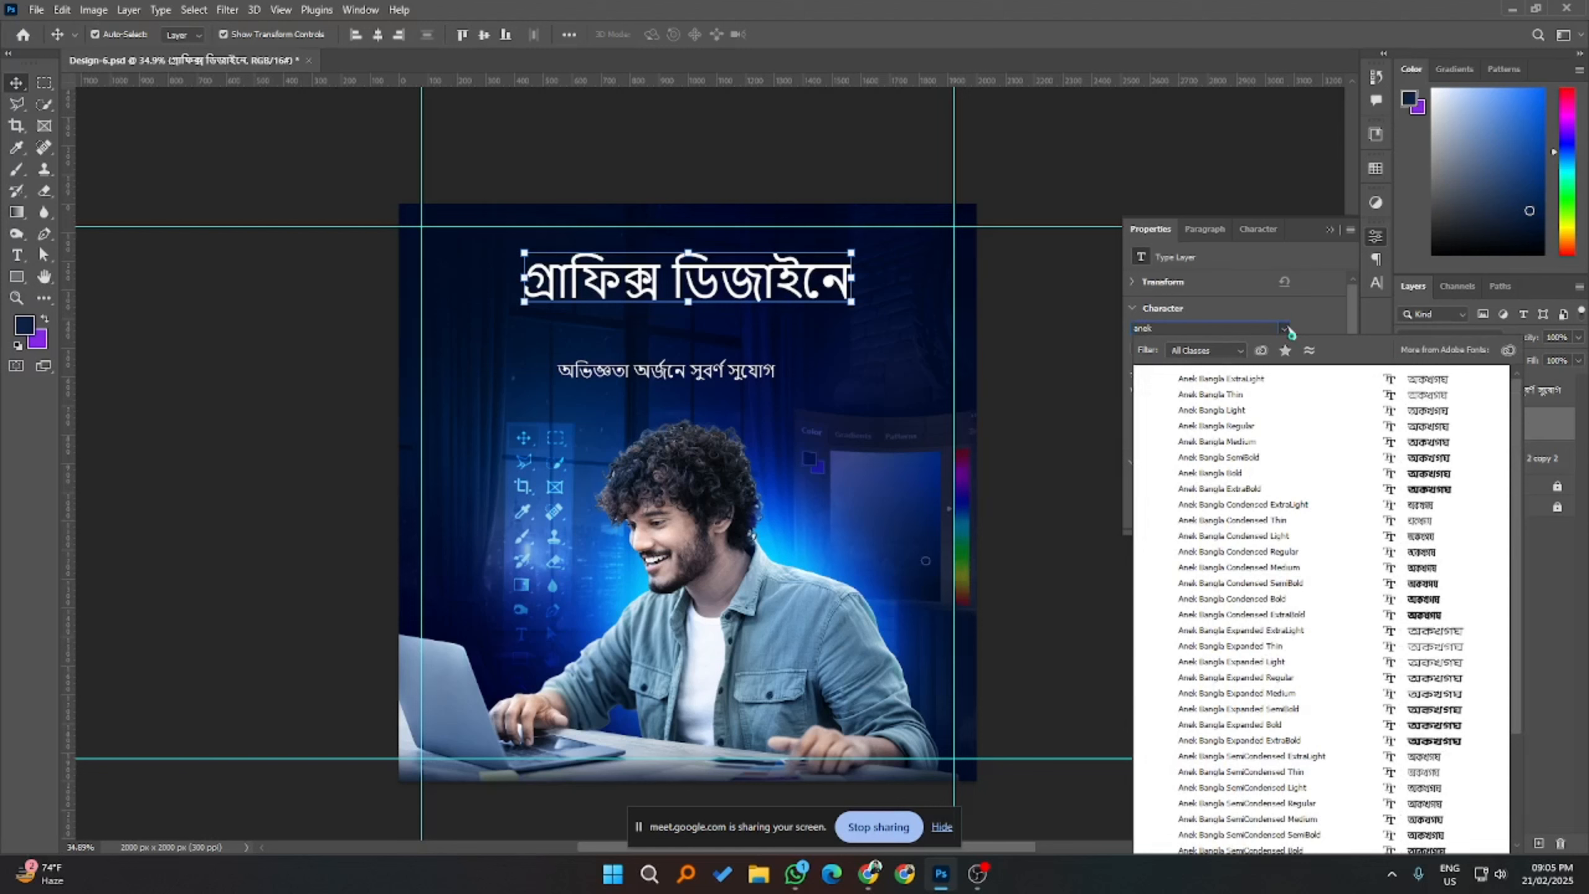
# - Set the headline text's font to Anek Bangla Condensed Bold and shift the headline slightly left on the canvas
pyautogui.click(1351, 602)
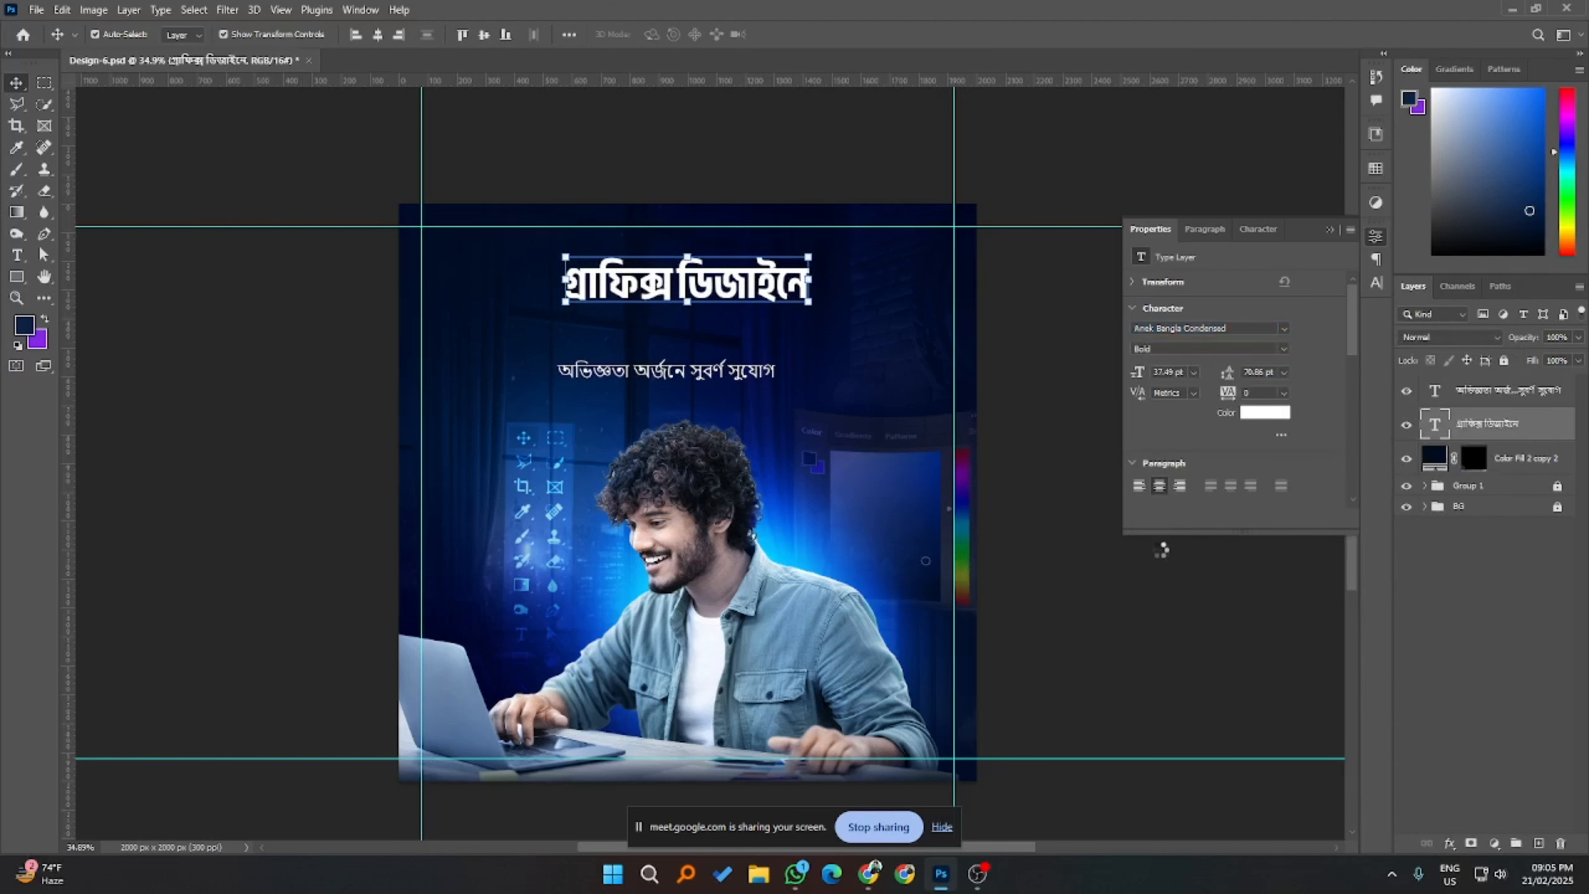
pyautogui.click(795, 342)
pyautogui.click(1065, 476)
pyautogui.click(716, 281)
pyautogui.moveTo(771, 278); pyautogui.dragTo(720, 286)
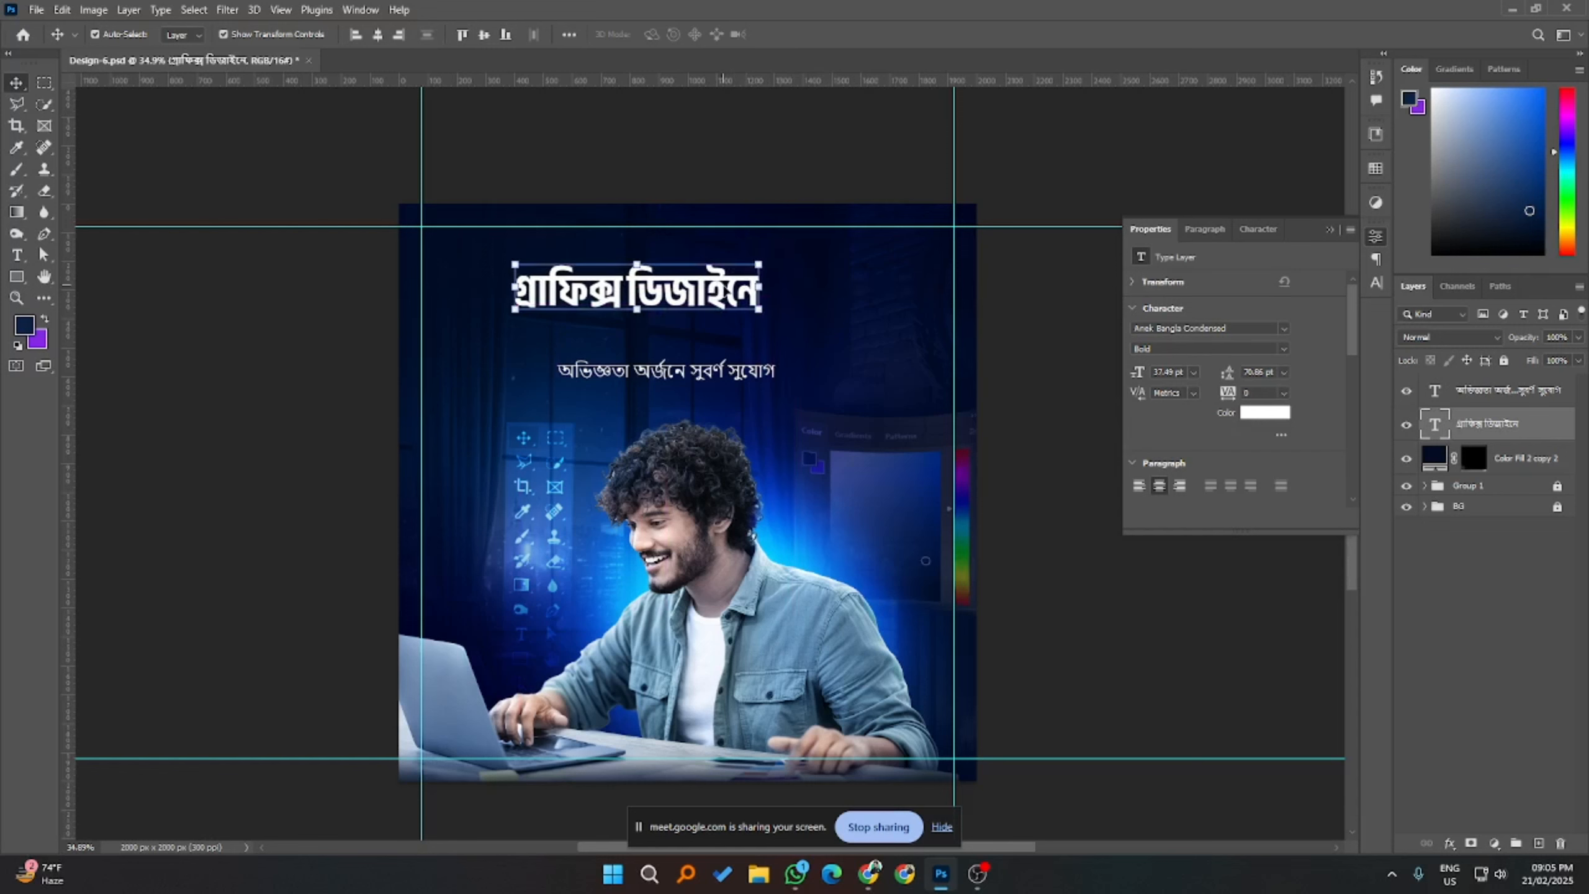
# - Edit the headline to read গ্রাফিক্স ডিজাইন by removing its final vowel sign, and commit the text
pyautogui.doubleClick(732, 282)
pyautogui.click(752, 283)
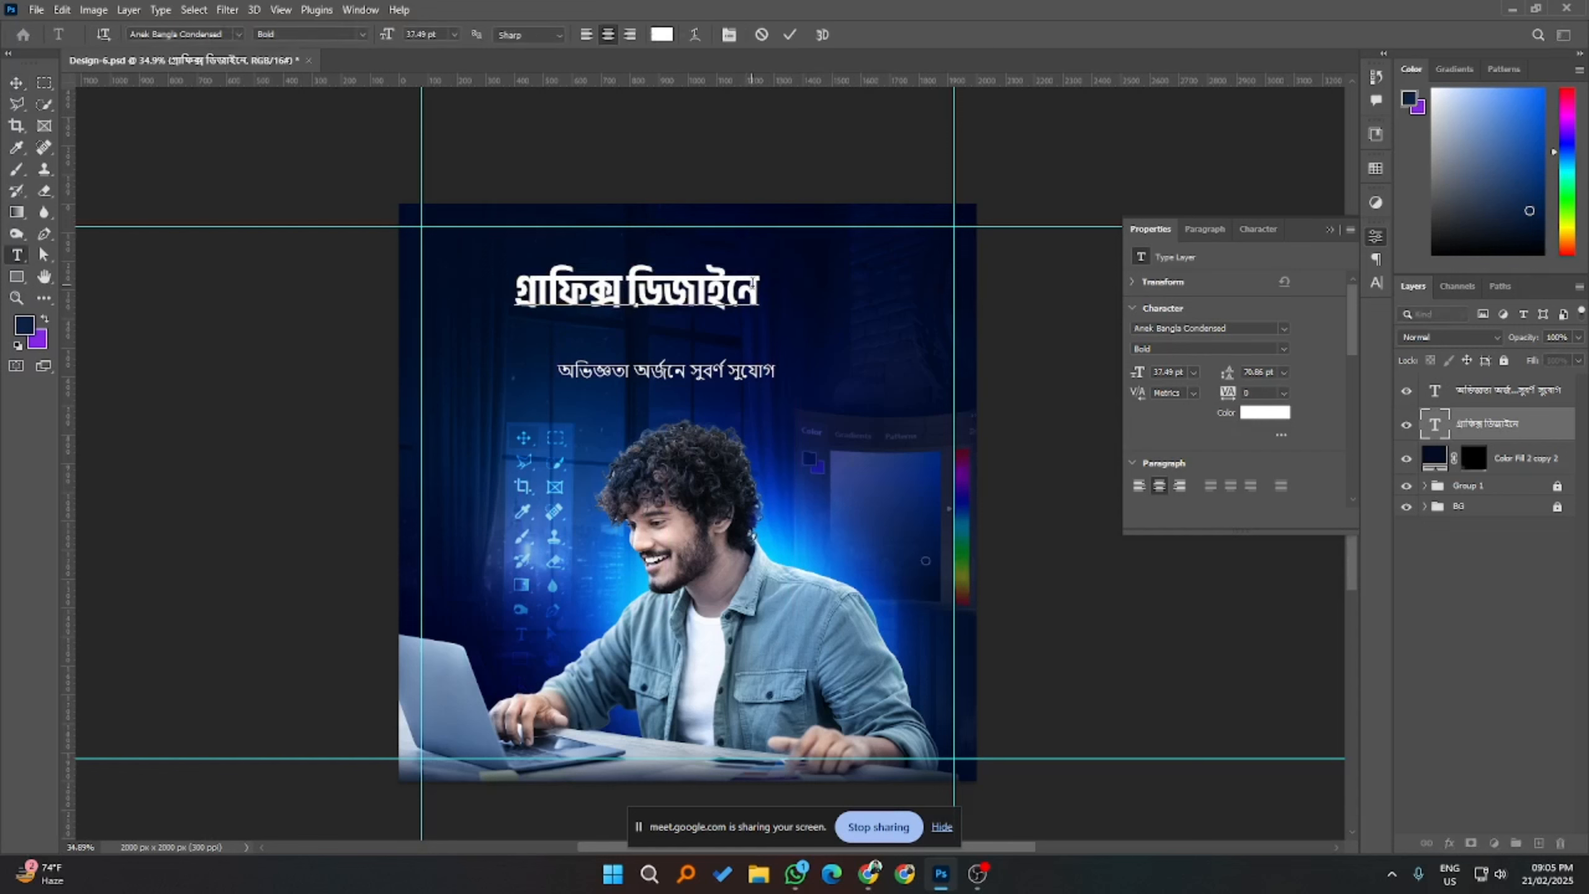
pyautogui.press('BackSpace')
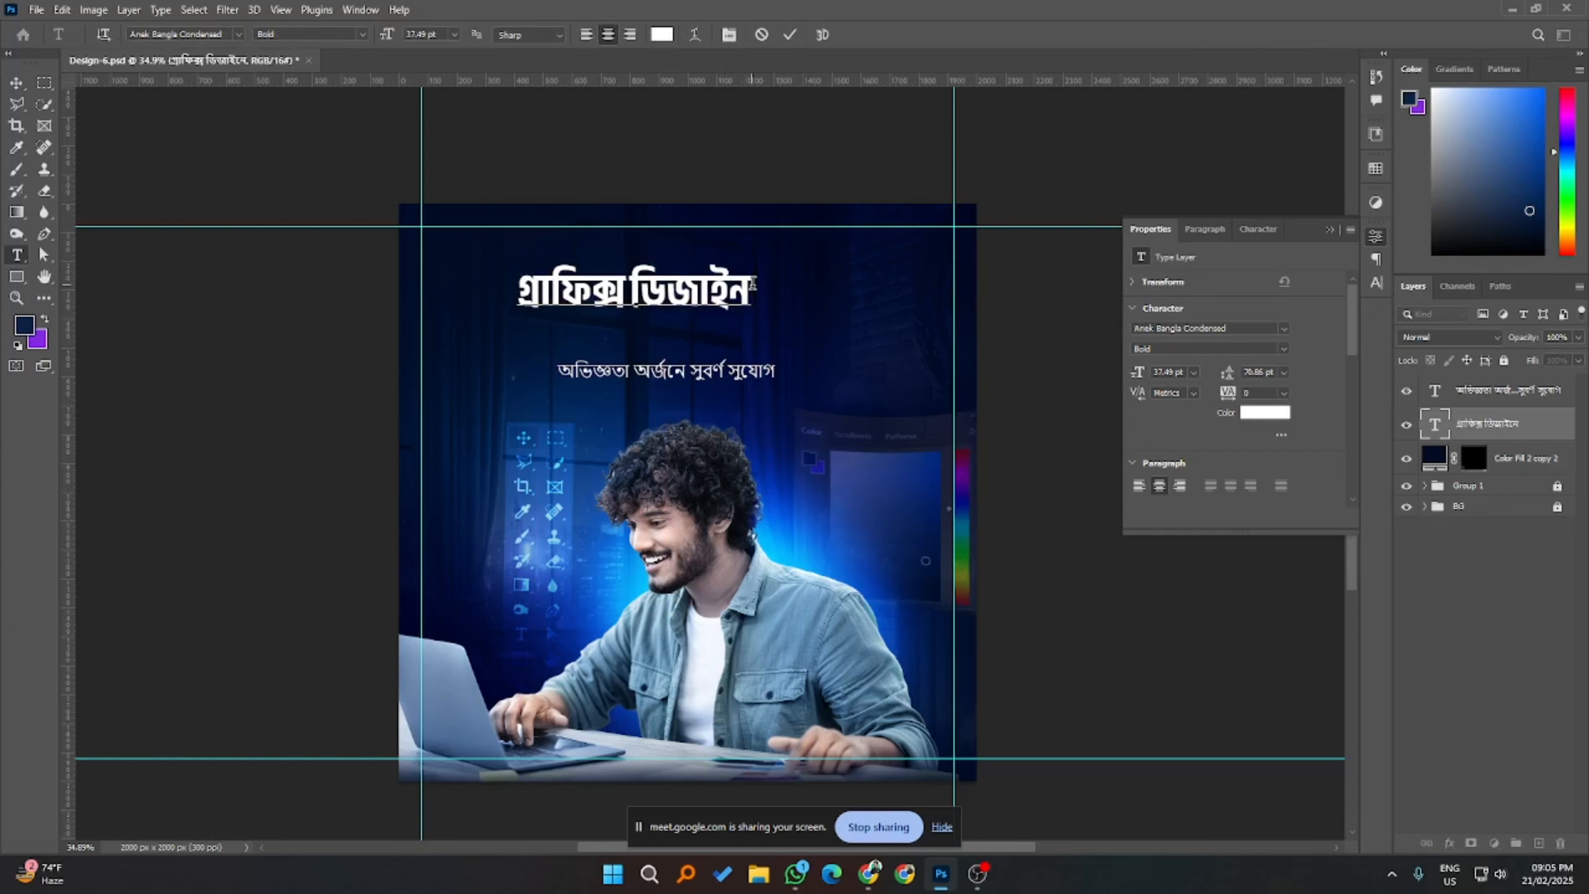
pyautogui.press('BackSpace')
pyautogui.click(790, 34)
pyautogui.press('v')
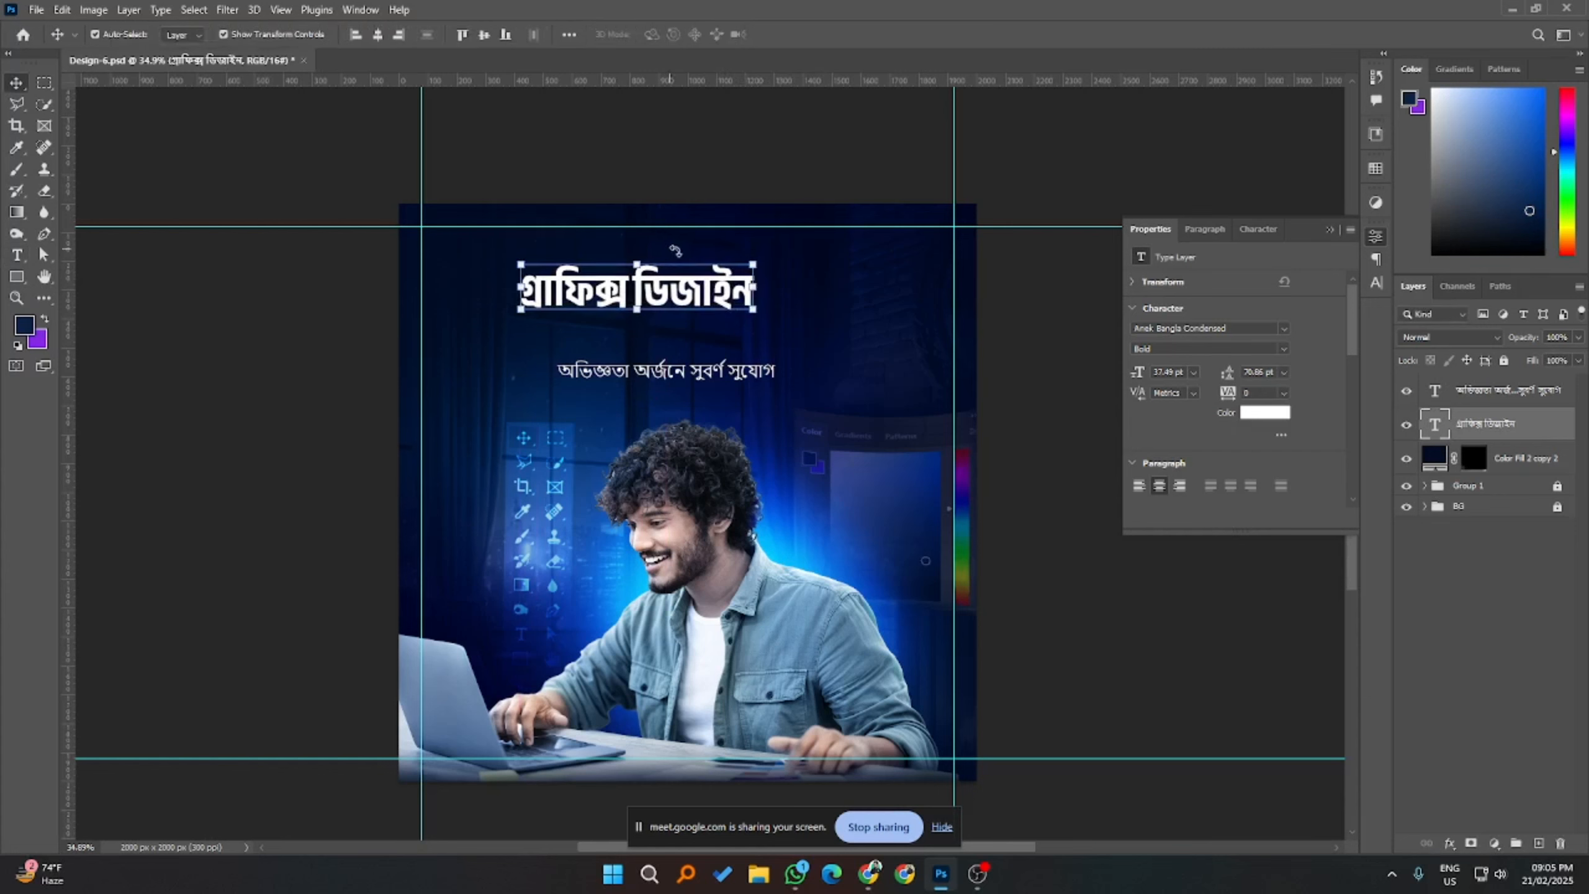
# - Duplicate the headline text layer and replace the copy's text with এ
pyautogui.moveTo(631, 298); pyautogui.dragTo(832, 329)
pyautogui.doubleClick(830, 329)
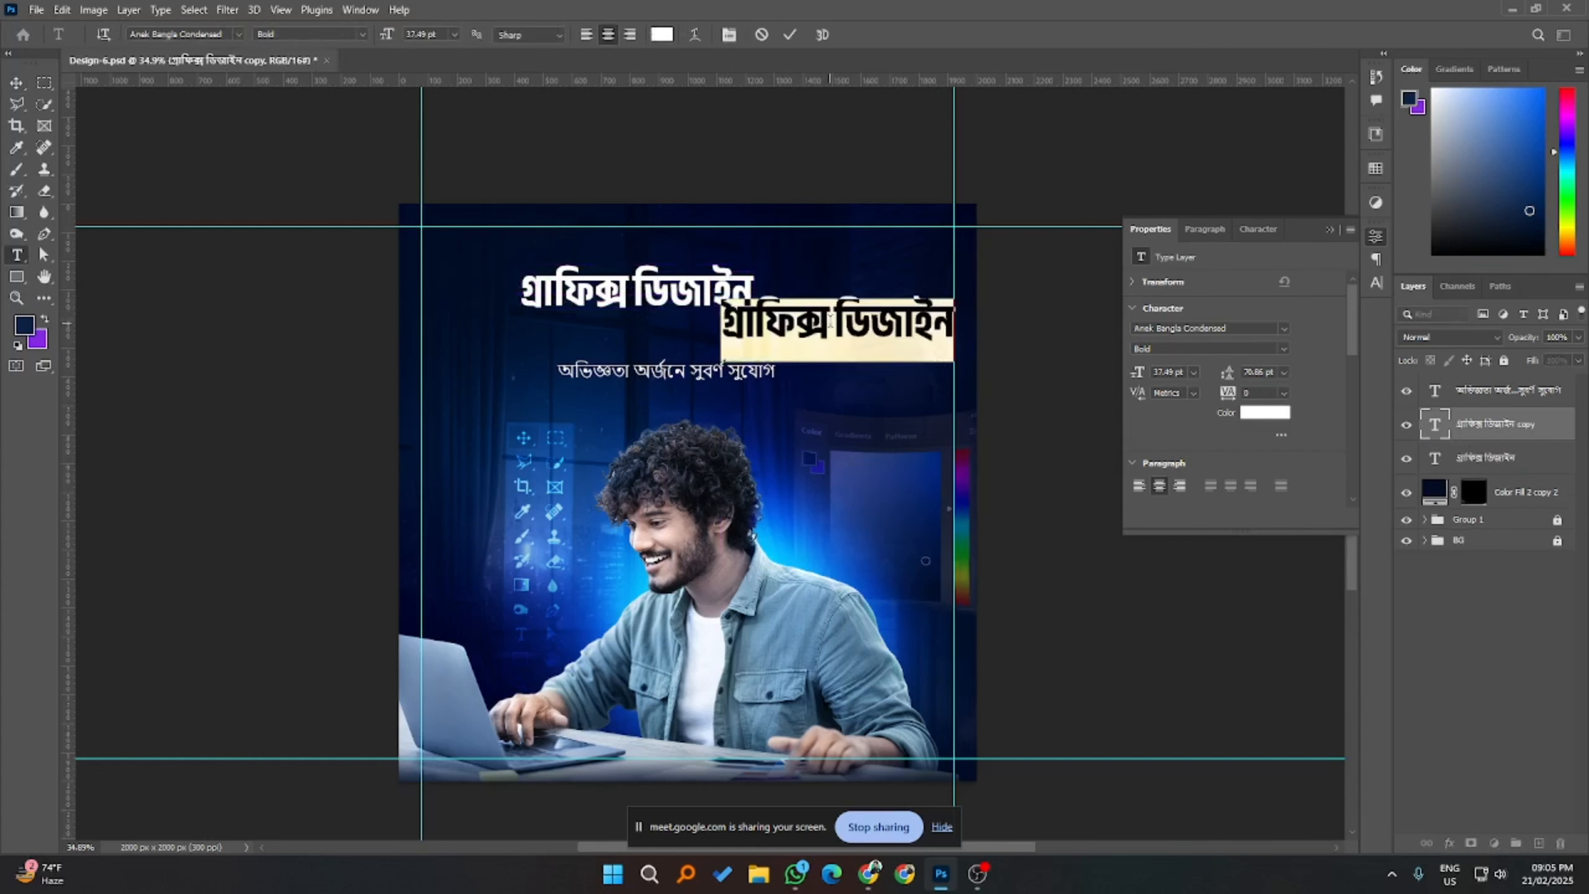
pyautogui.write('gc')
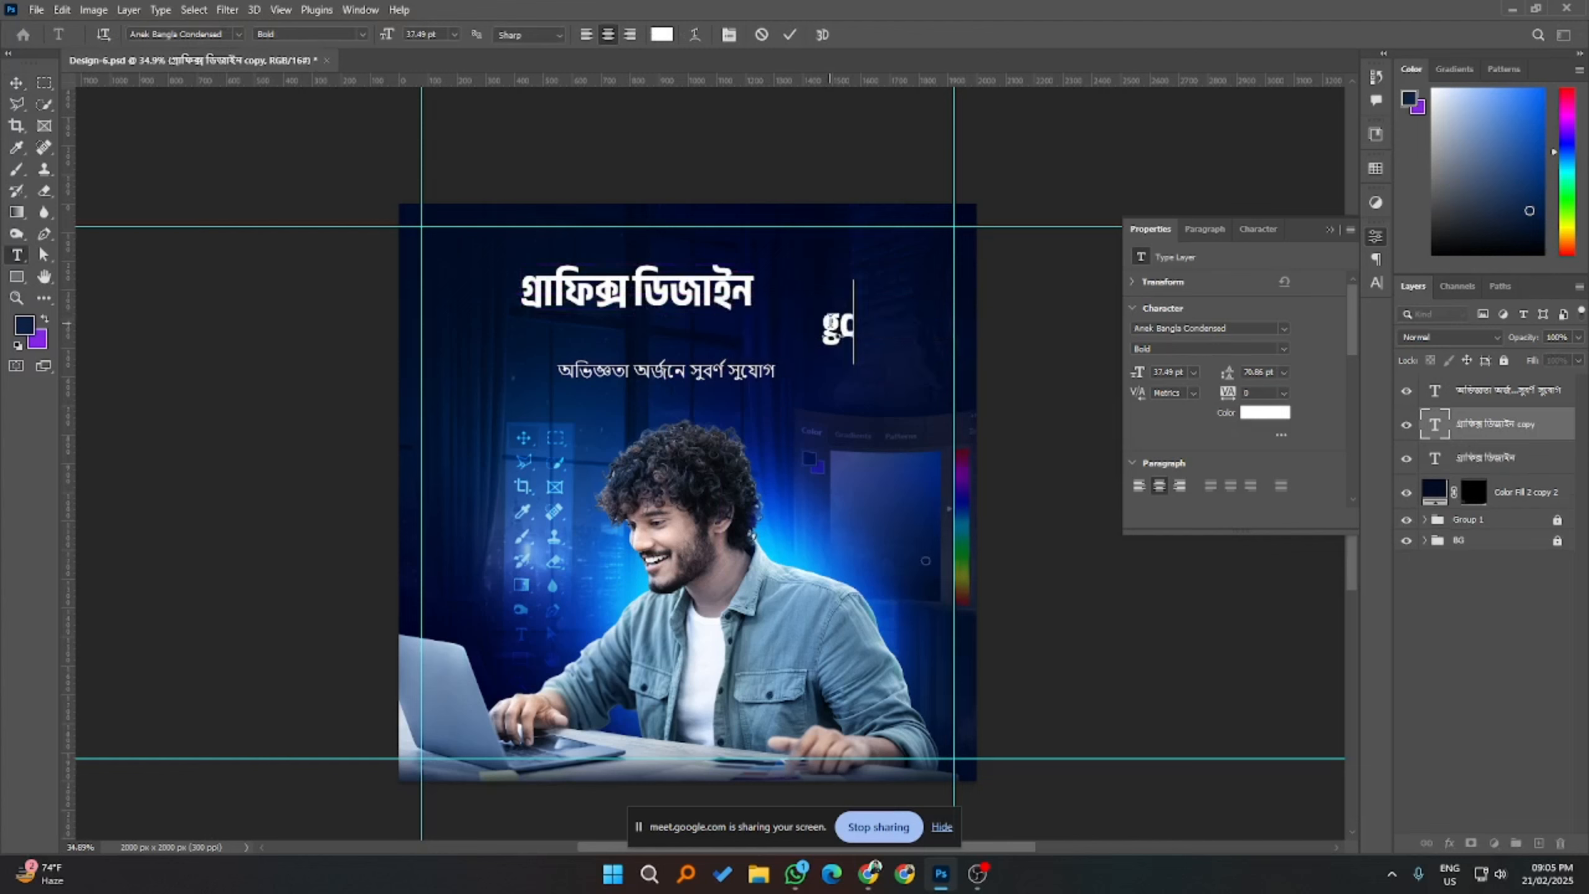
pyautogui.press('BackSpace')
pyautogui.press('BackSpace')
pyautogui.write('এ')
pyautogui.hotkey('ctrl', 'a')
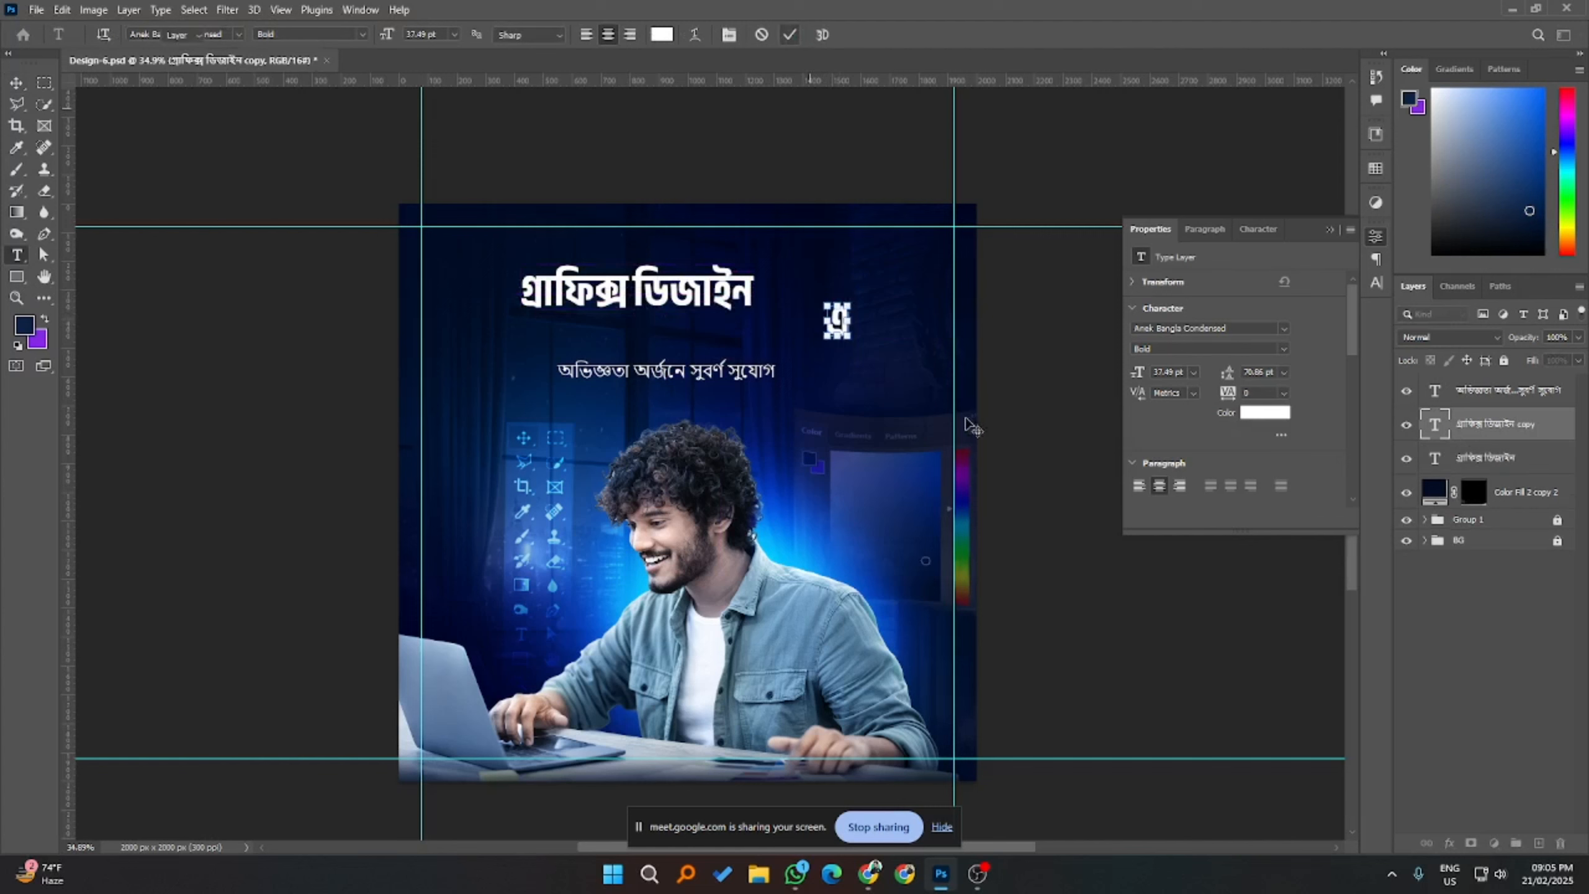
pyautogui.hotkey('ctrl', 'Return')
# - Place the এ text directly after the headline, aligned on the same line
pyautogui.press('v')
pyautogui.moveTo(838, 326); pyautogui.dragTo(782, 294)
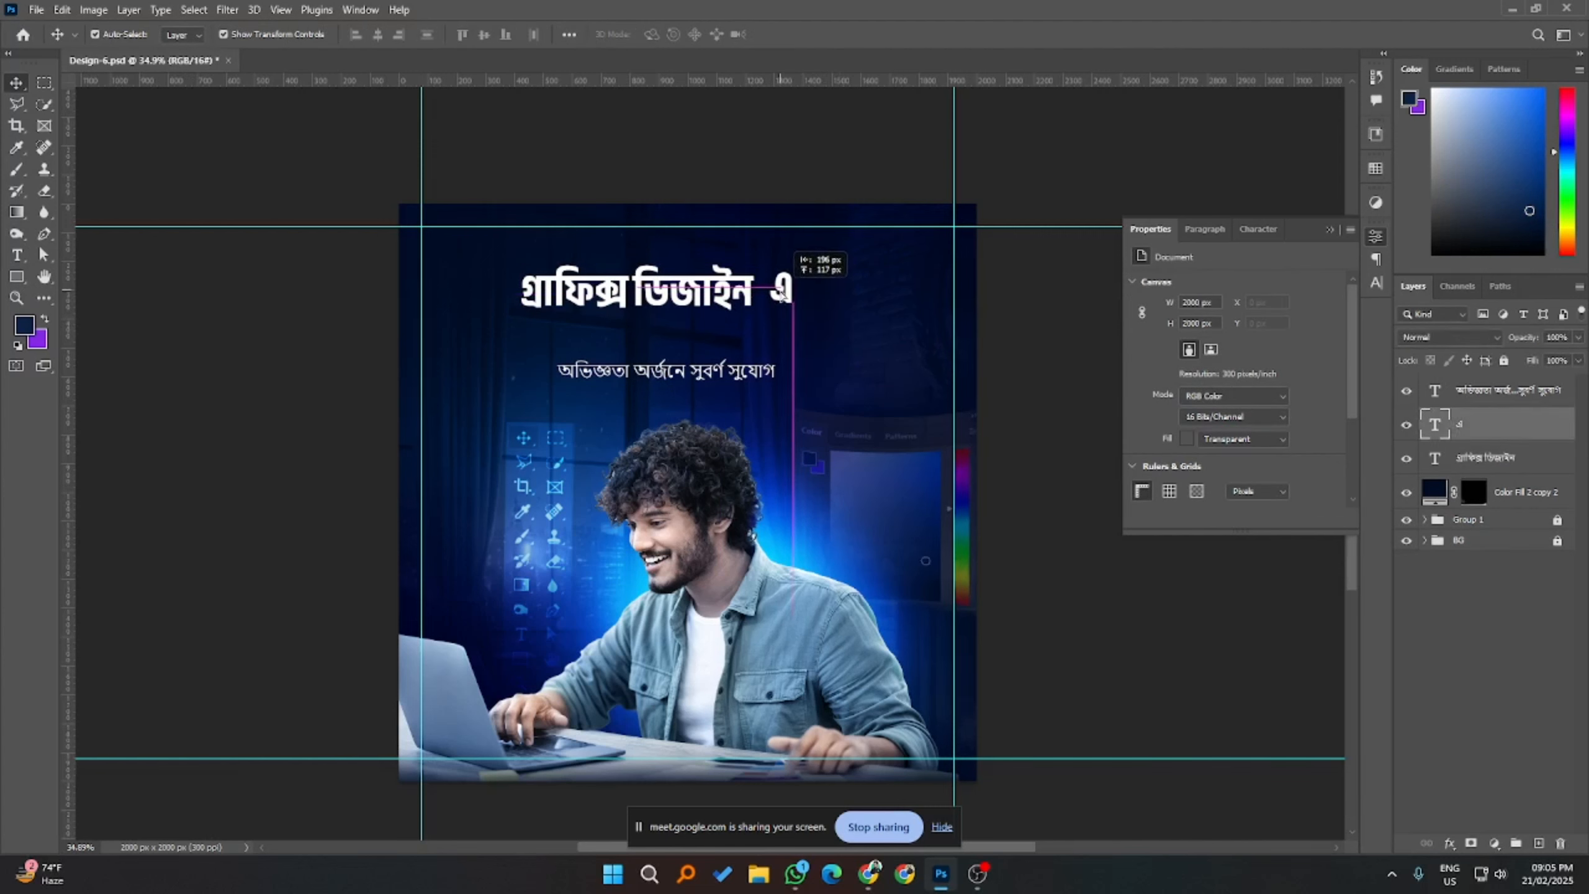
pyautogui.click(1174, 589)
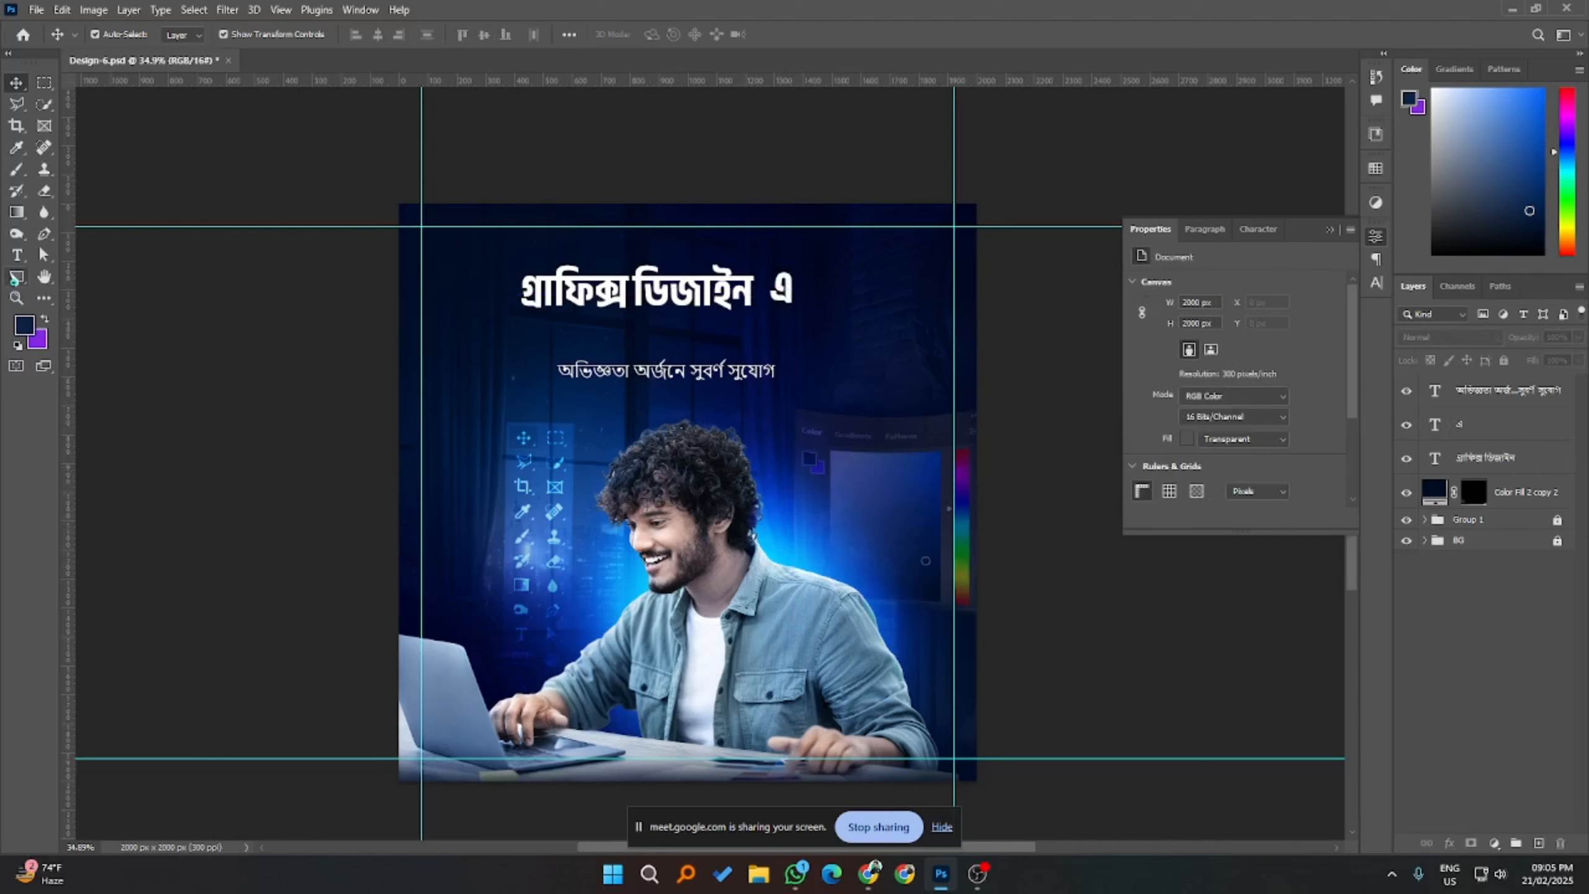
# - Draw a white rectangle about 801 × 157 px over the headline and place its layer beneath the headline text layer
pyautogui.click(16, 276)
pyautogui.moveTo(530, 267); pyautogui.dragTo(764, 313)
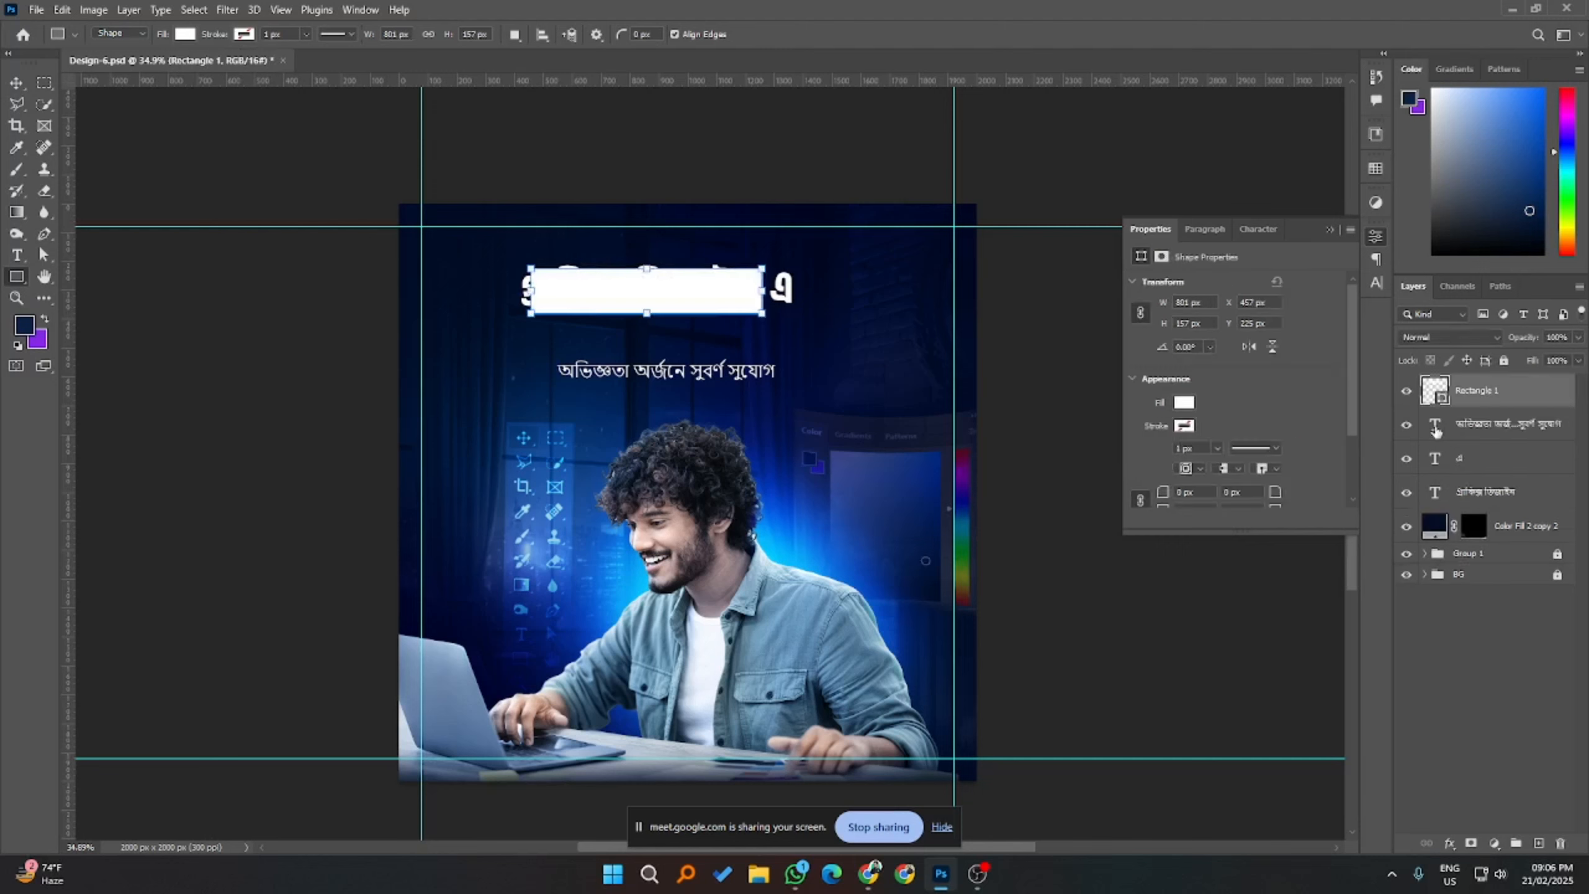
pyautogui.moveTo(1492, 401); pyautogui.dragTo(1491, 500)
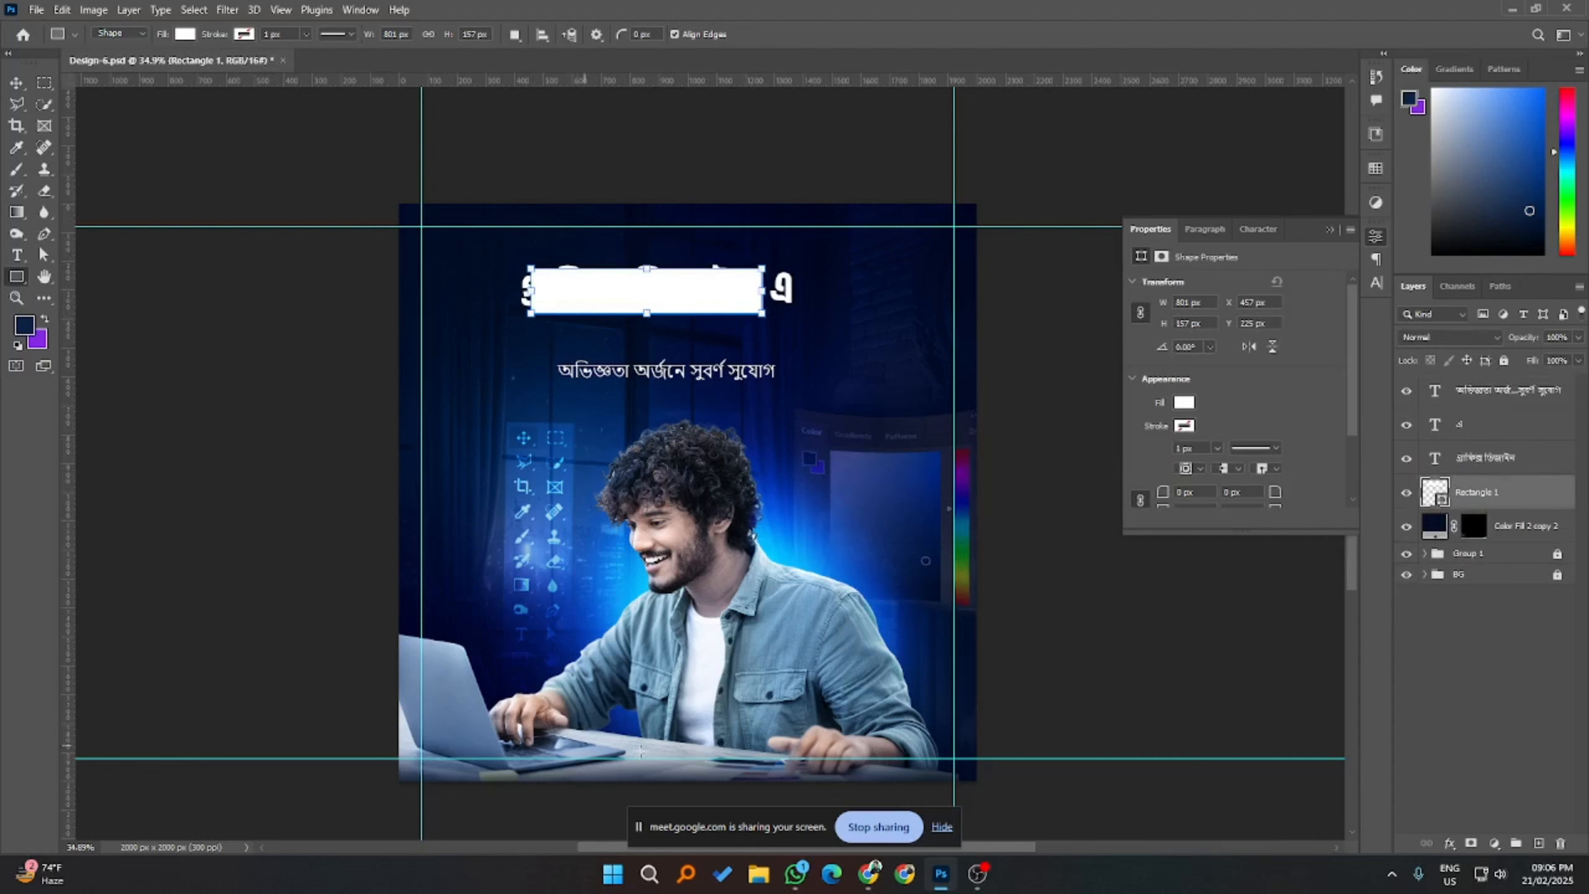
# - Check the headline highlight style on the Design 6 reference board in Milanote, and return to Photoshop
pyautogui.moveTo(869, 873)
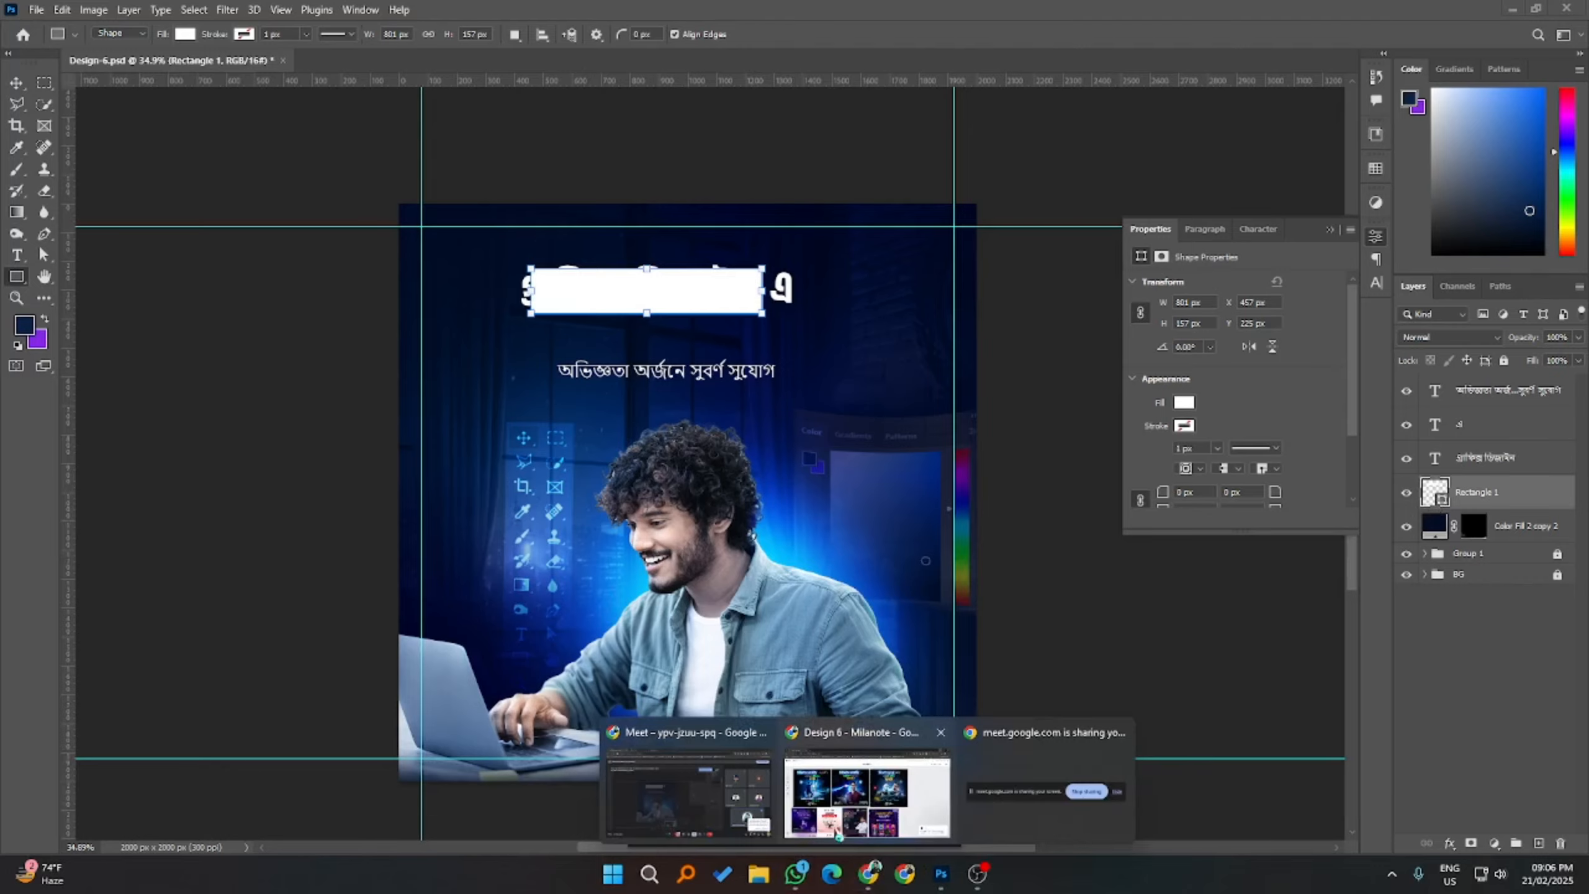
pyautogui.click(839, 837)
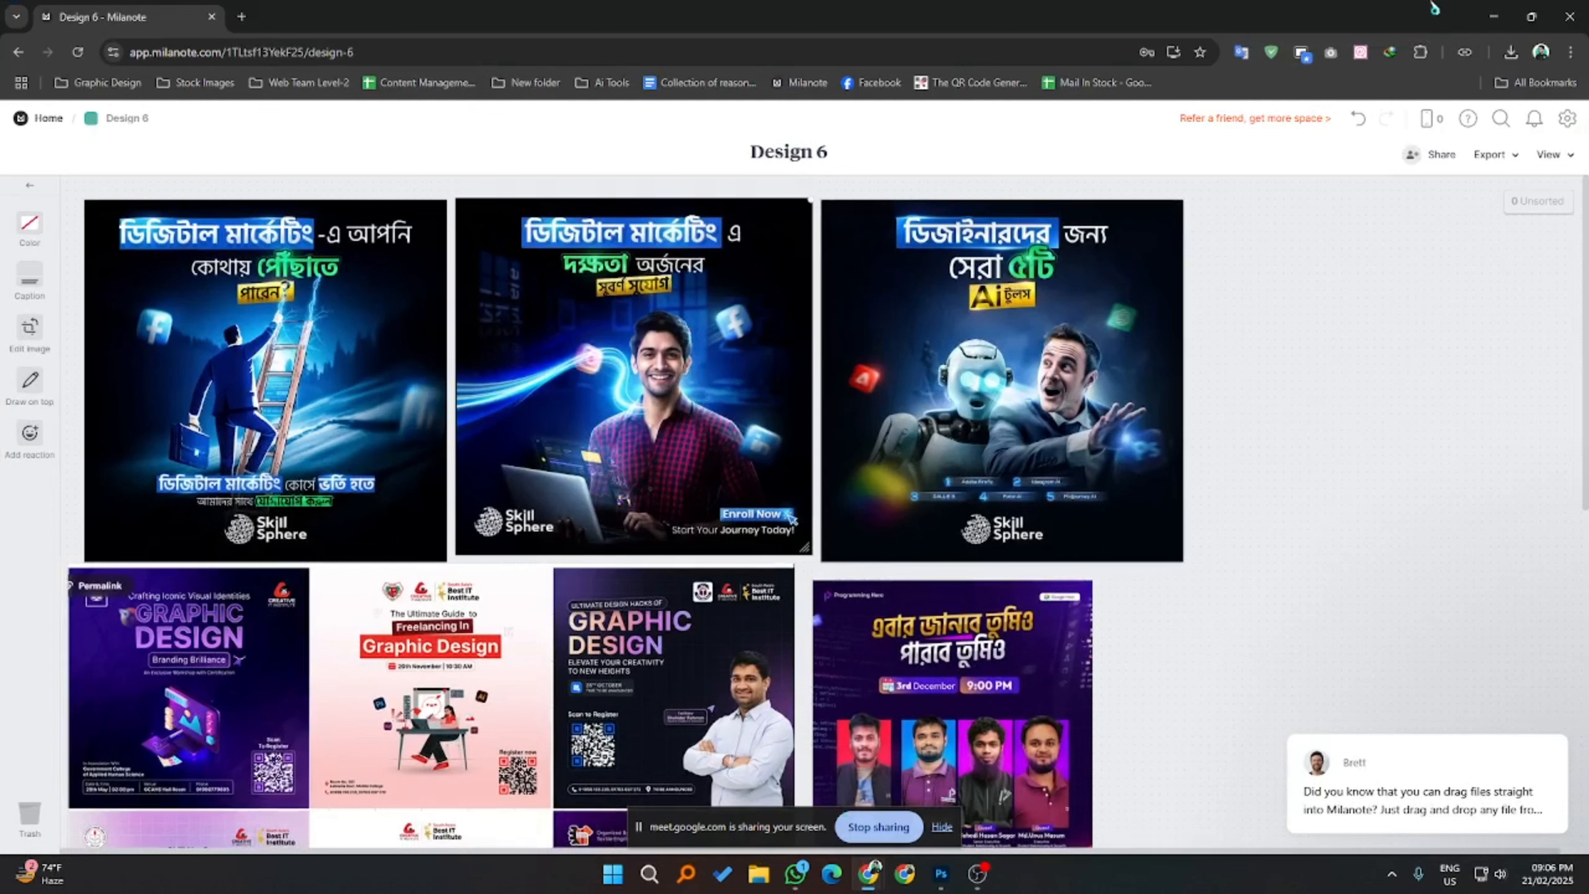
pyautogui.click(1490, 9)
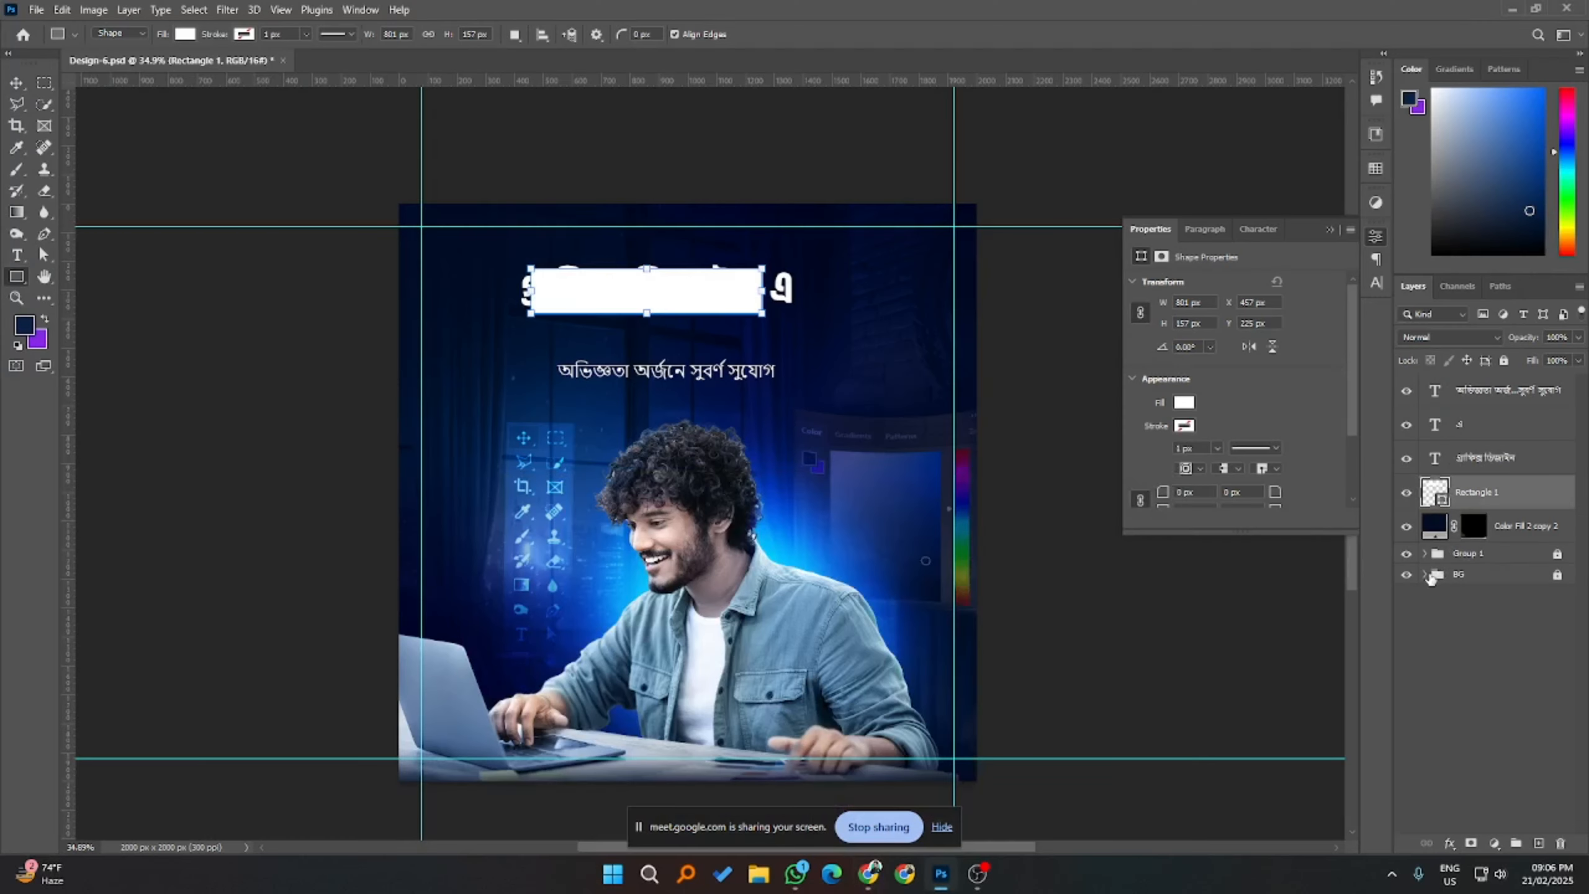
pyautogui.click(1425, 576)
pyautogui.scroll(-3, 1457, 626)
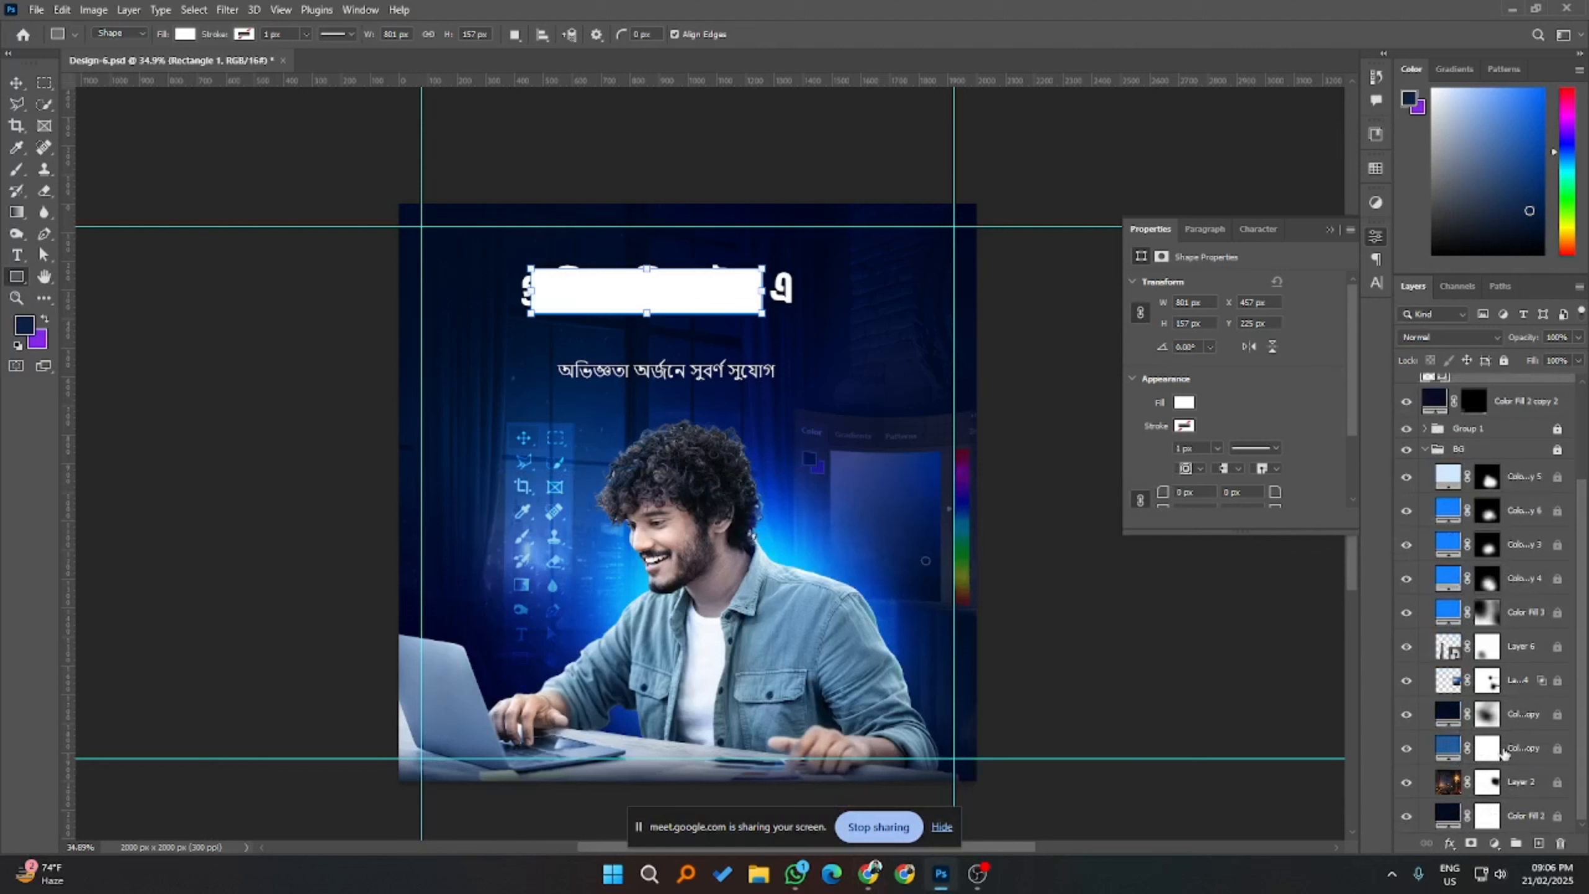
pyautogui.scroll(2, 1505, 741)
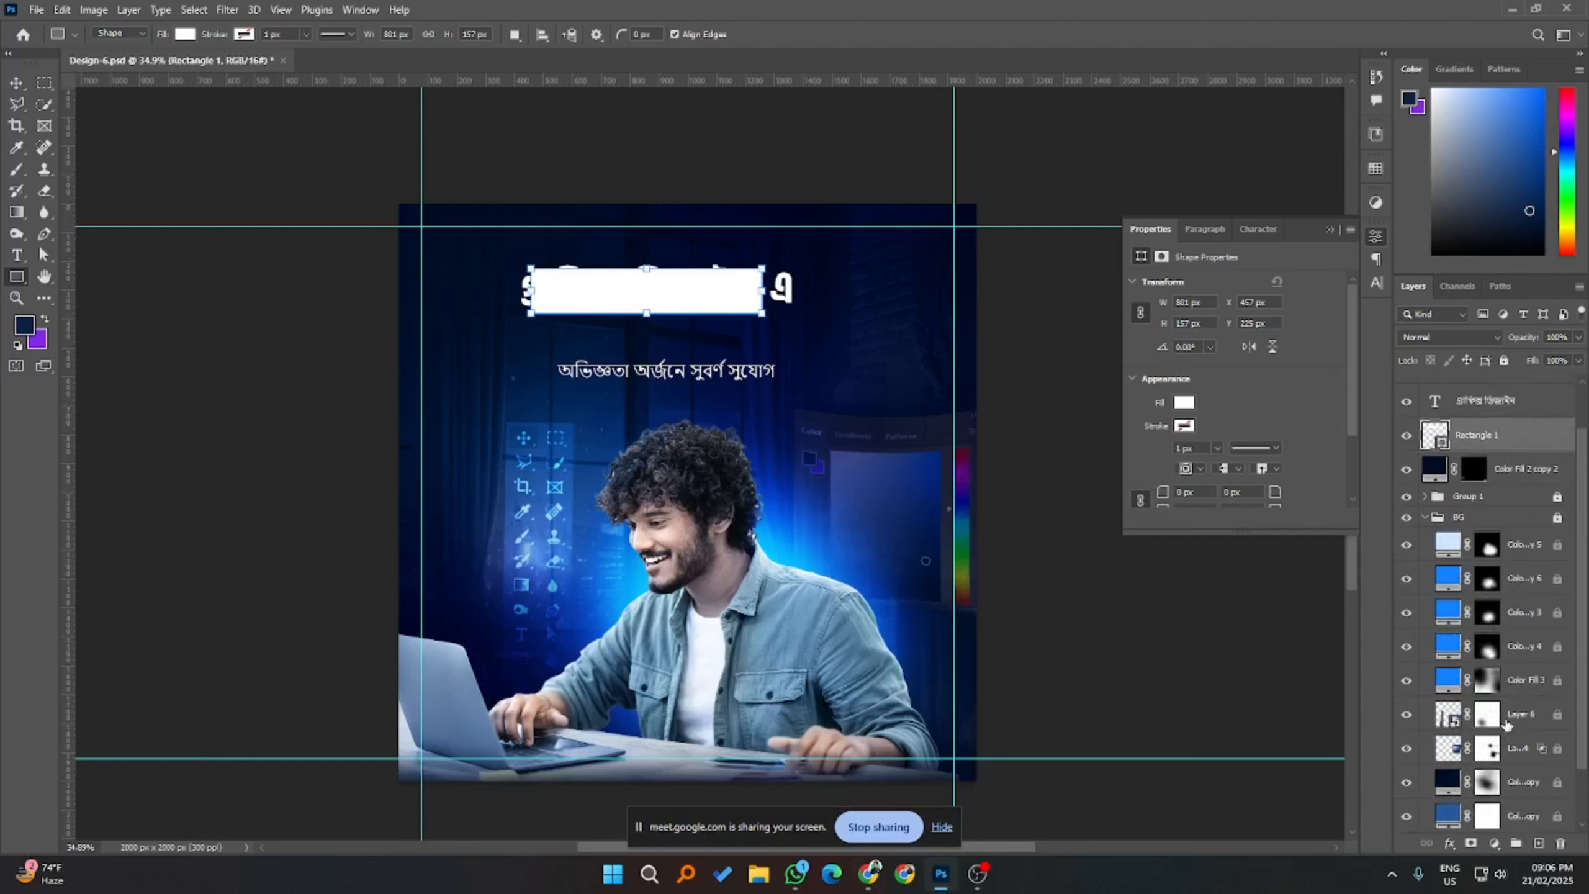
pyautogui.click(1424, 497)
pyautogui.click(1425, 496)
pyautogui.click(1426, 497)
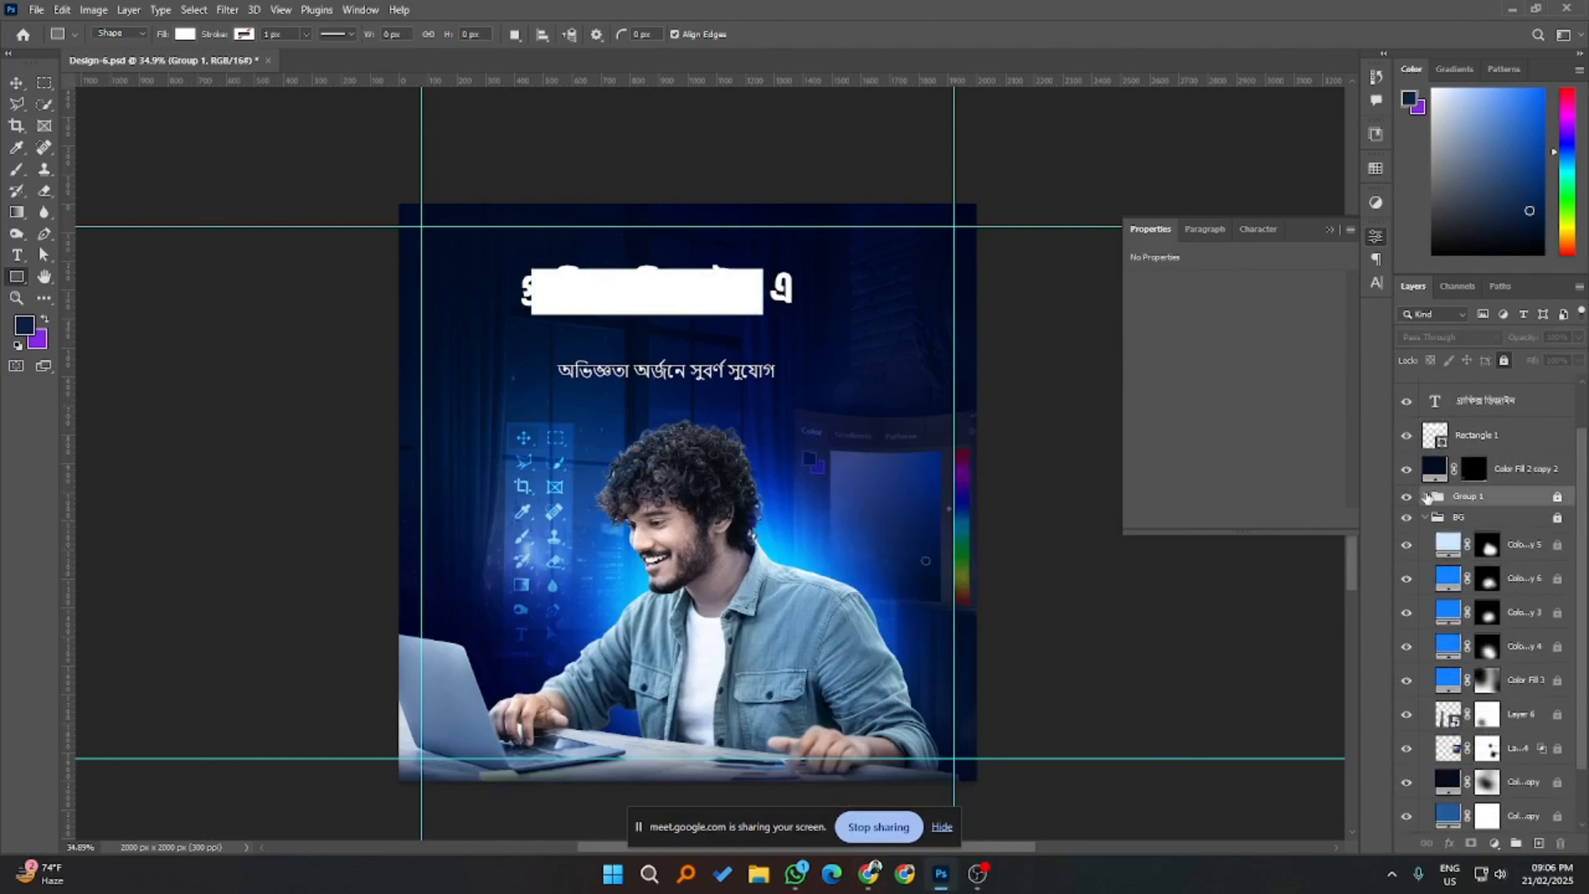
pyautogui.click(1484, 412)
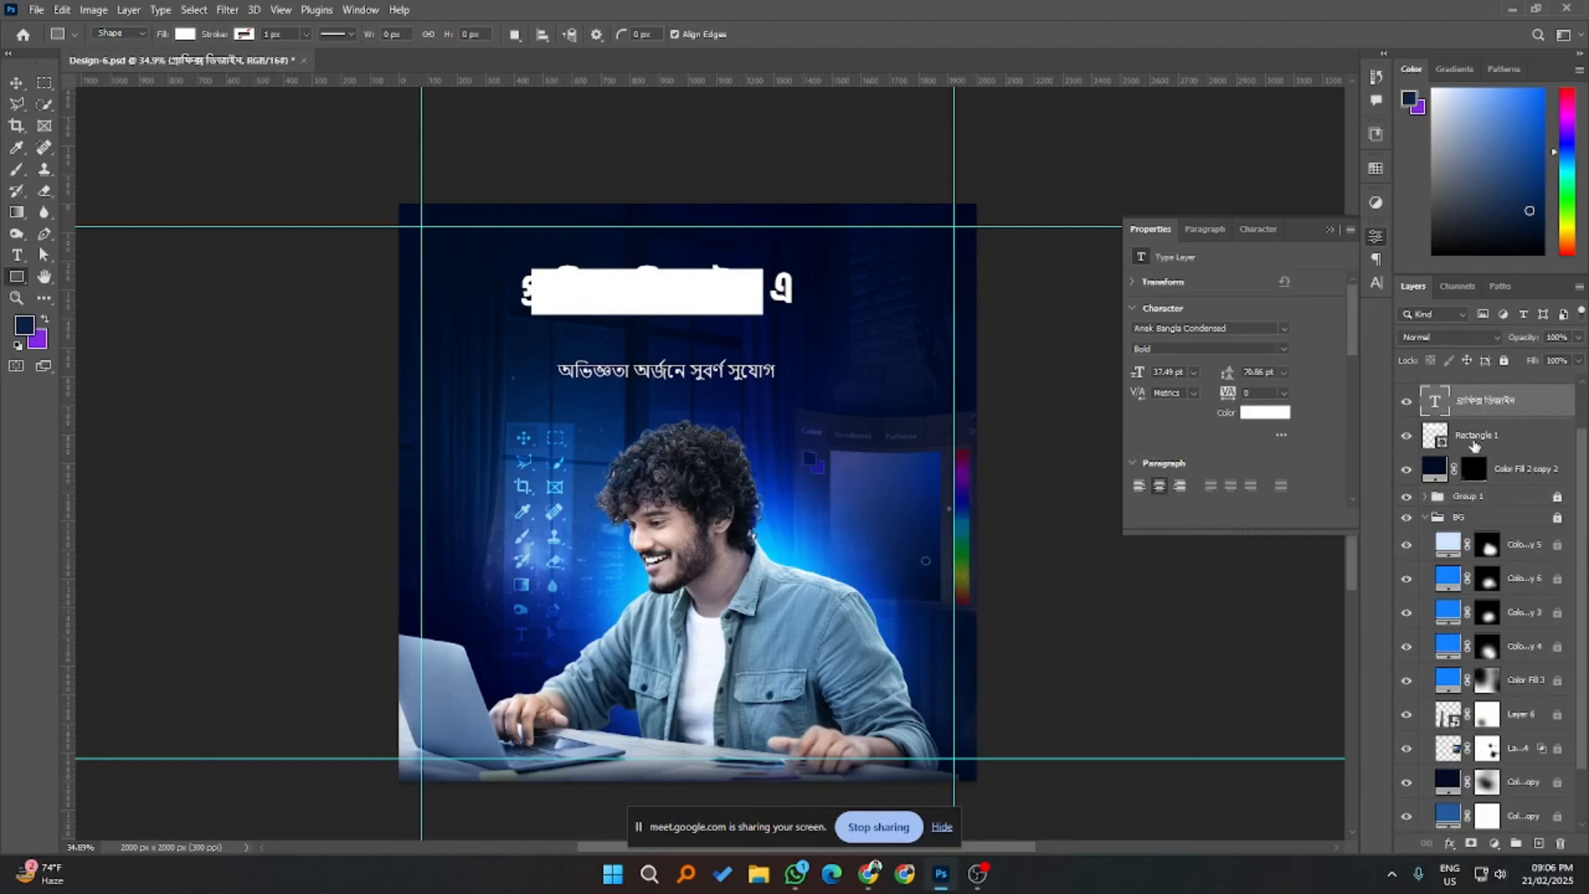
# - Add a Gradient Overlay layer style to the rectangle behind the headline
pyautogui.click(1474, 441)
pyautogui.rightClick(1474, 441)
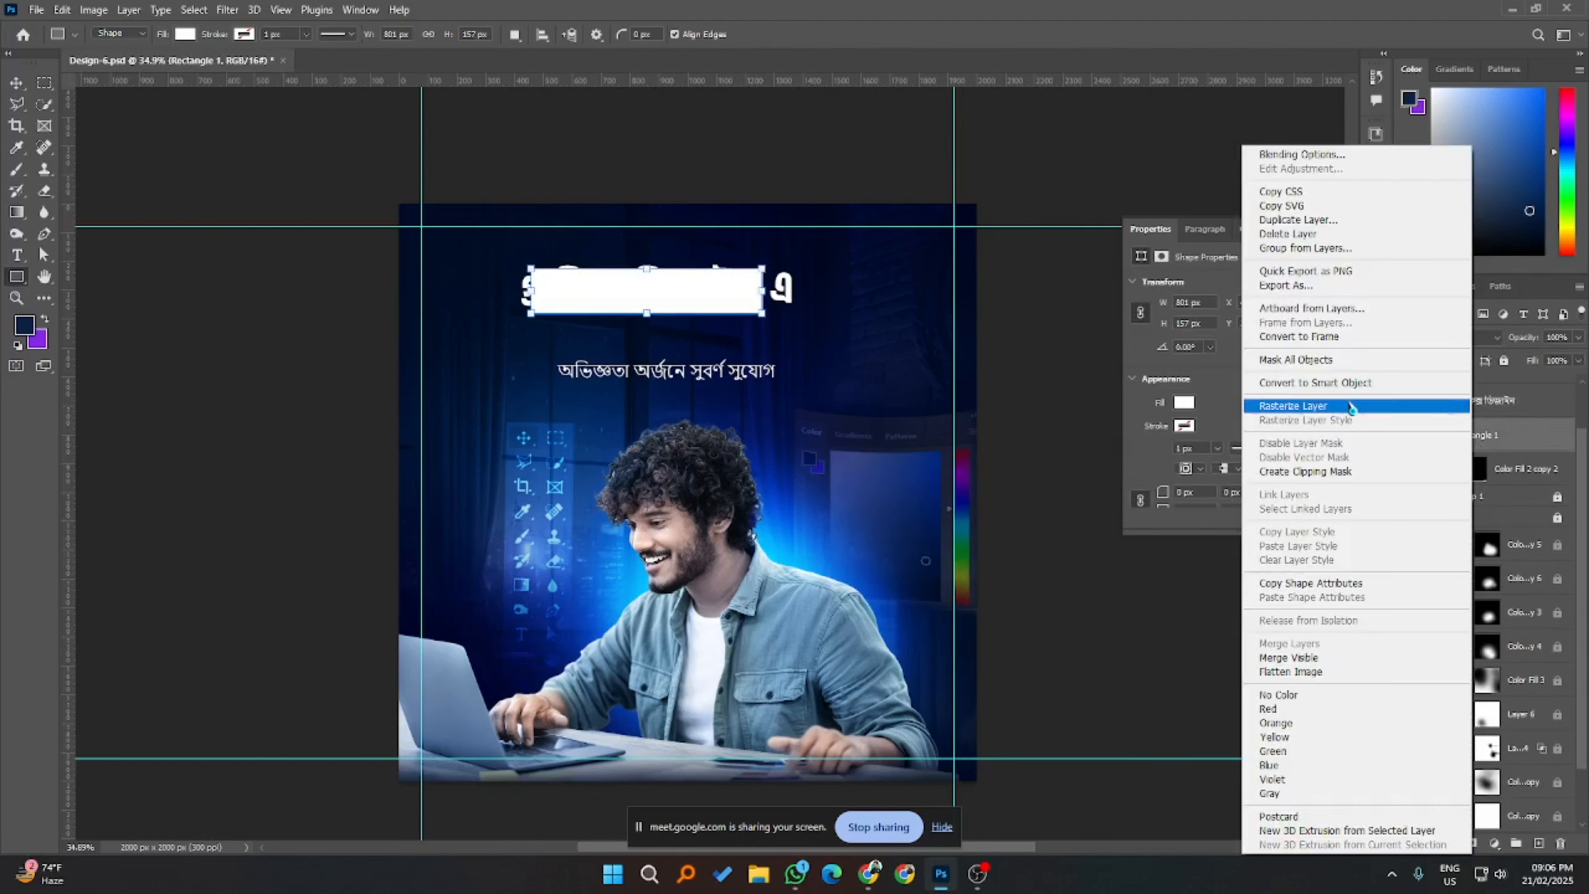
pyautogui.click(1337, 153)
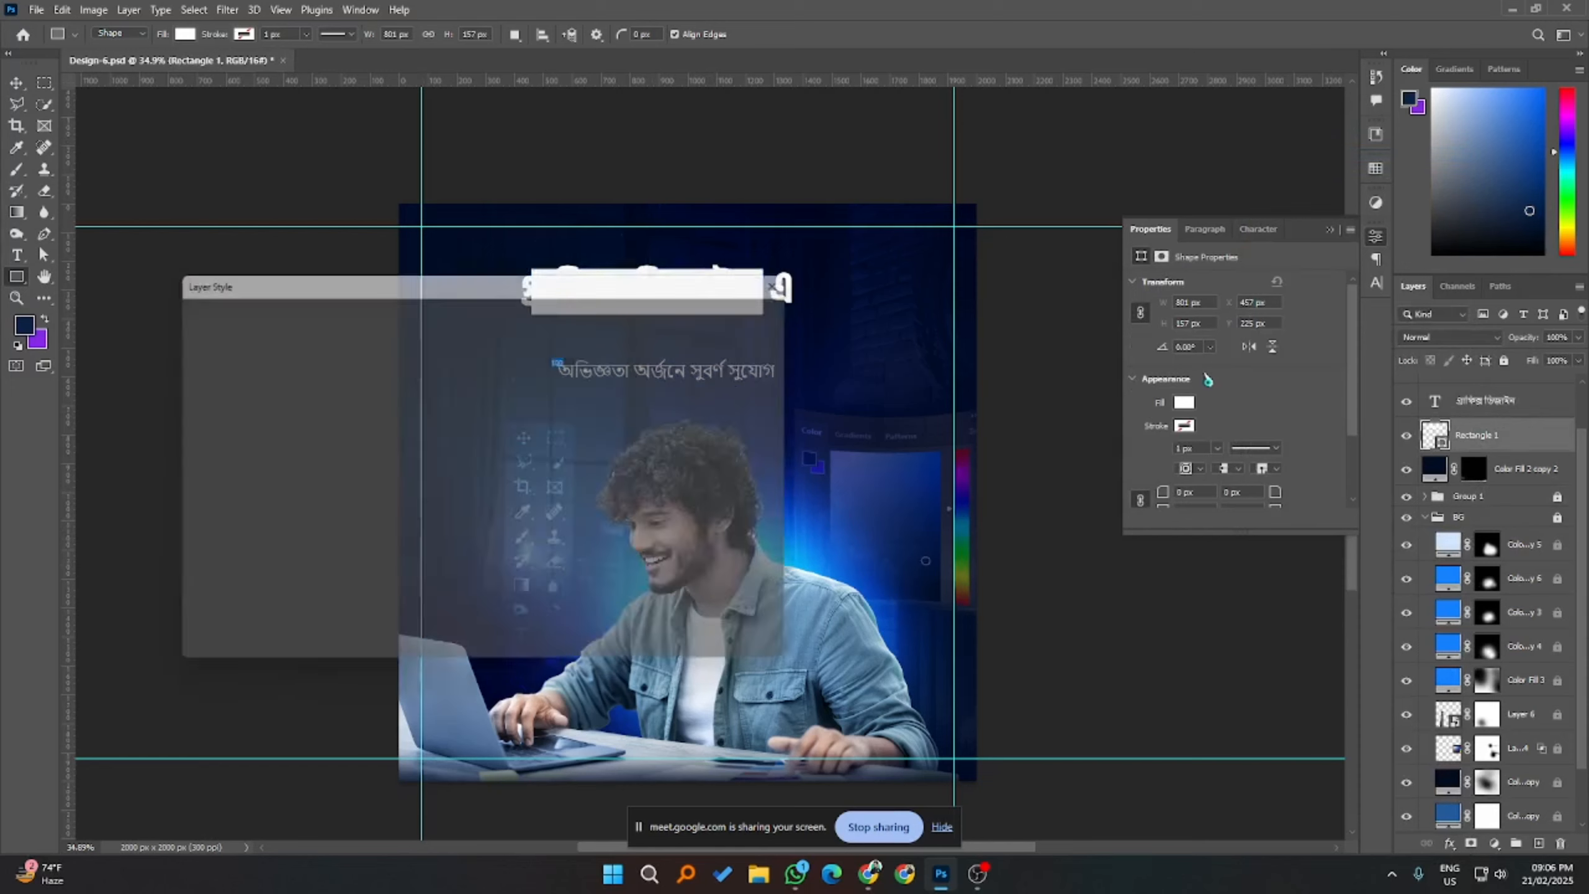
pyautogui.moveTo(443, 275); pyautogui.dragTo(1173, 239)
pyautogui.click(998, 490)
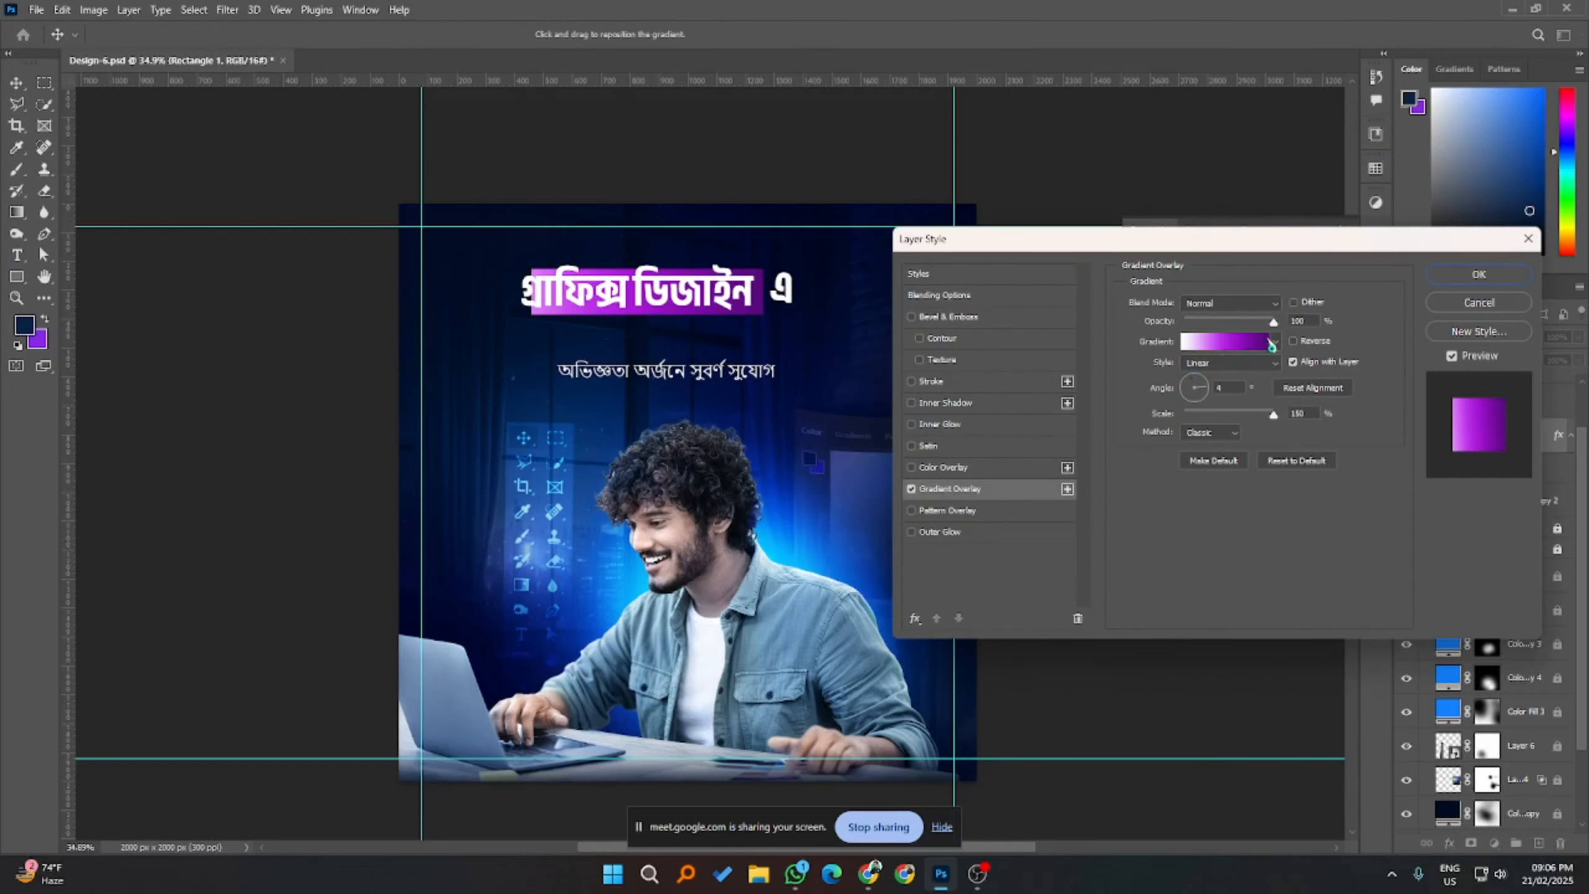
# - Recolor the overlay gradient's middle stop to the light blue 08b9fd sampled from the glow beside the man's head
pyautogui.click(1229, 342)
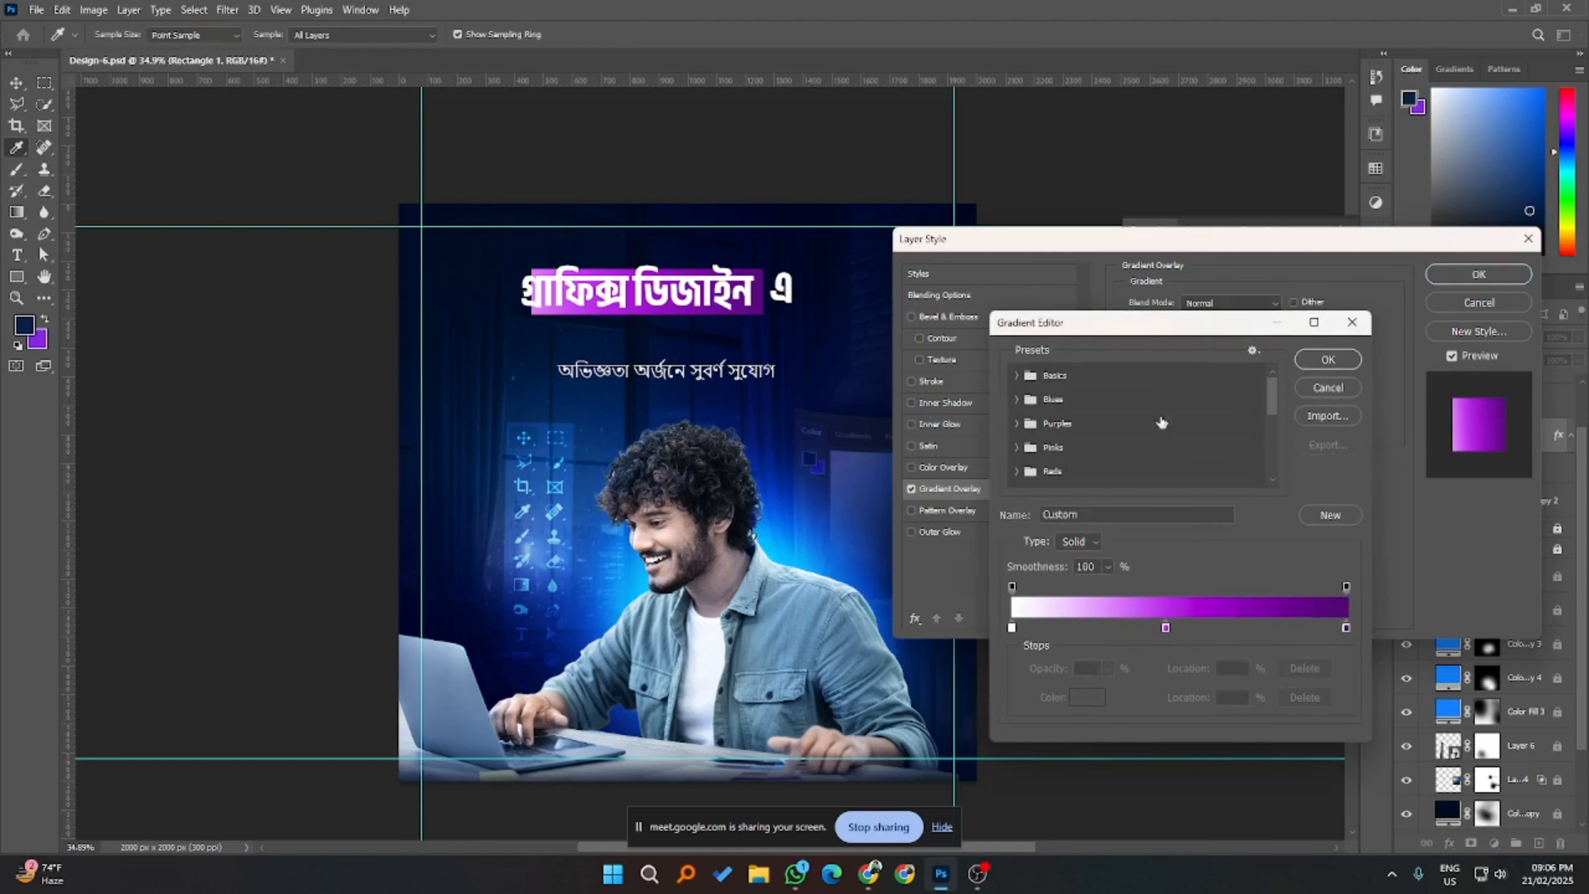
pyautogui.click(1012, 628)
pyautogui.click(1166, 628)
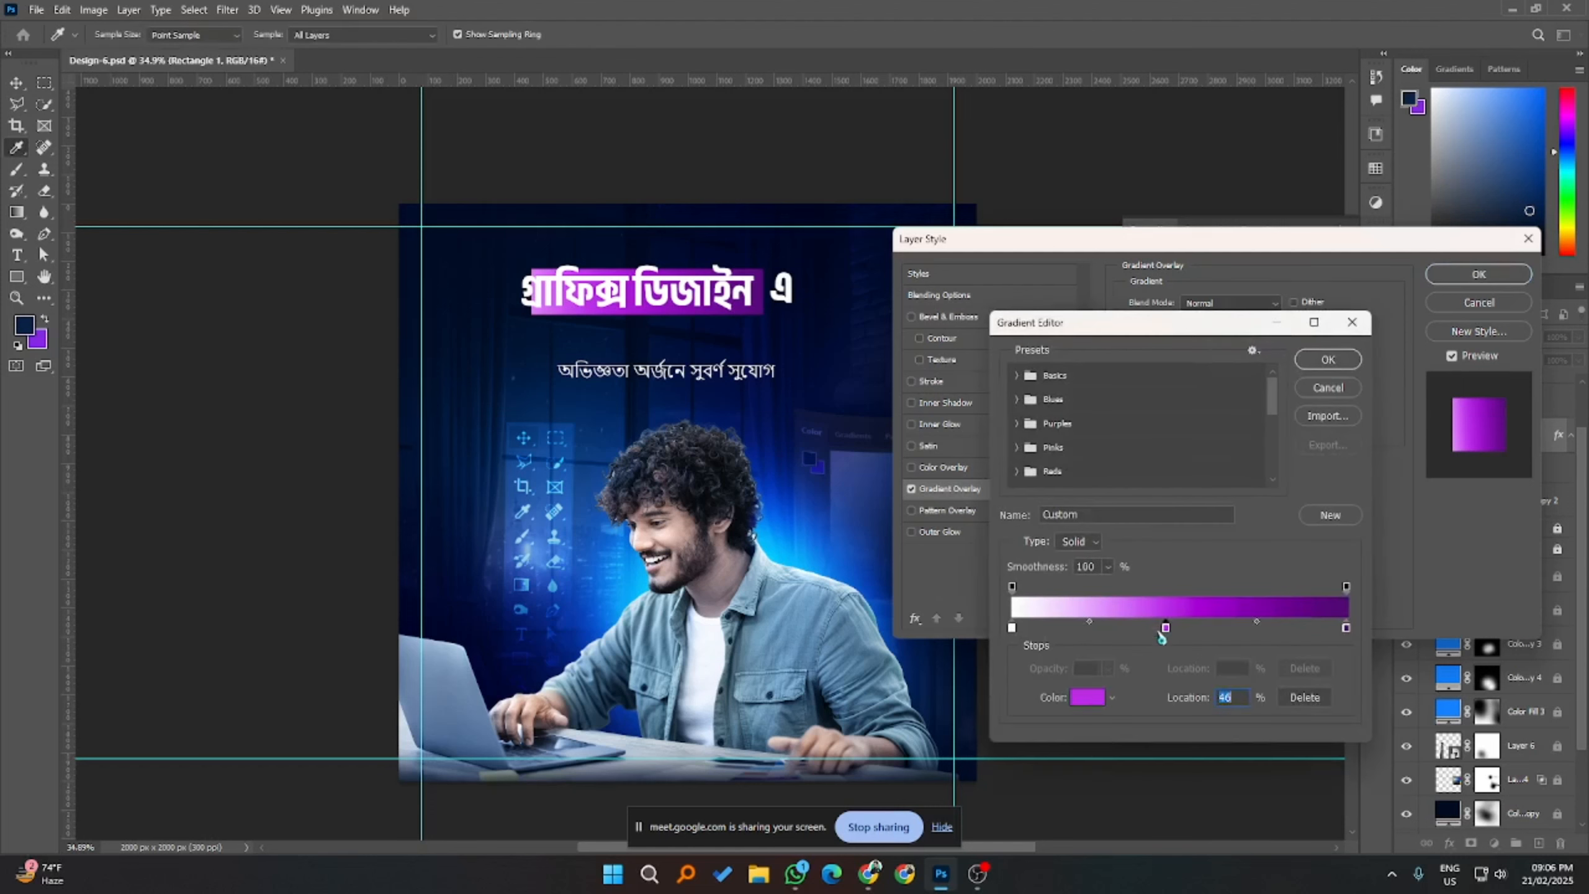
pyautogui.click(1082, 698)
pyautogui.click(765, 531)
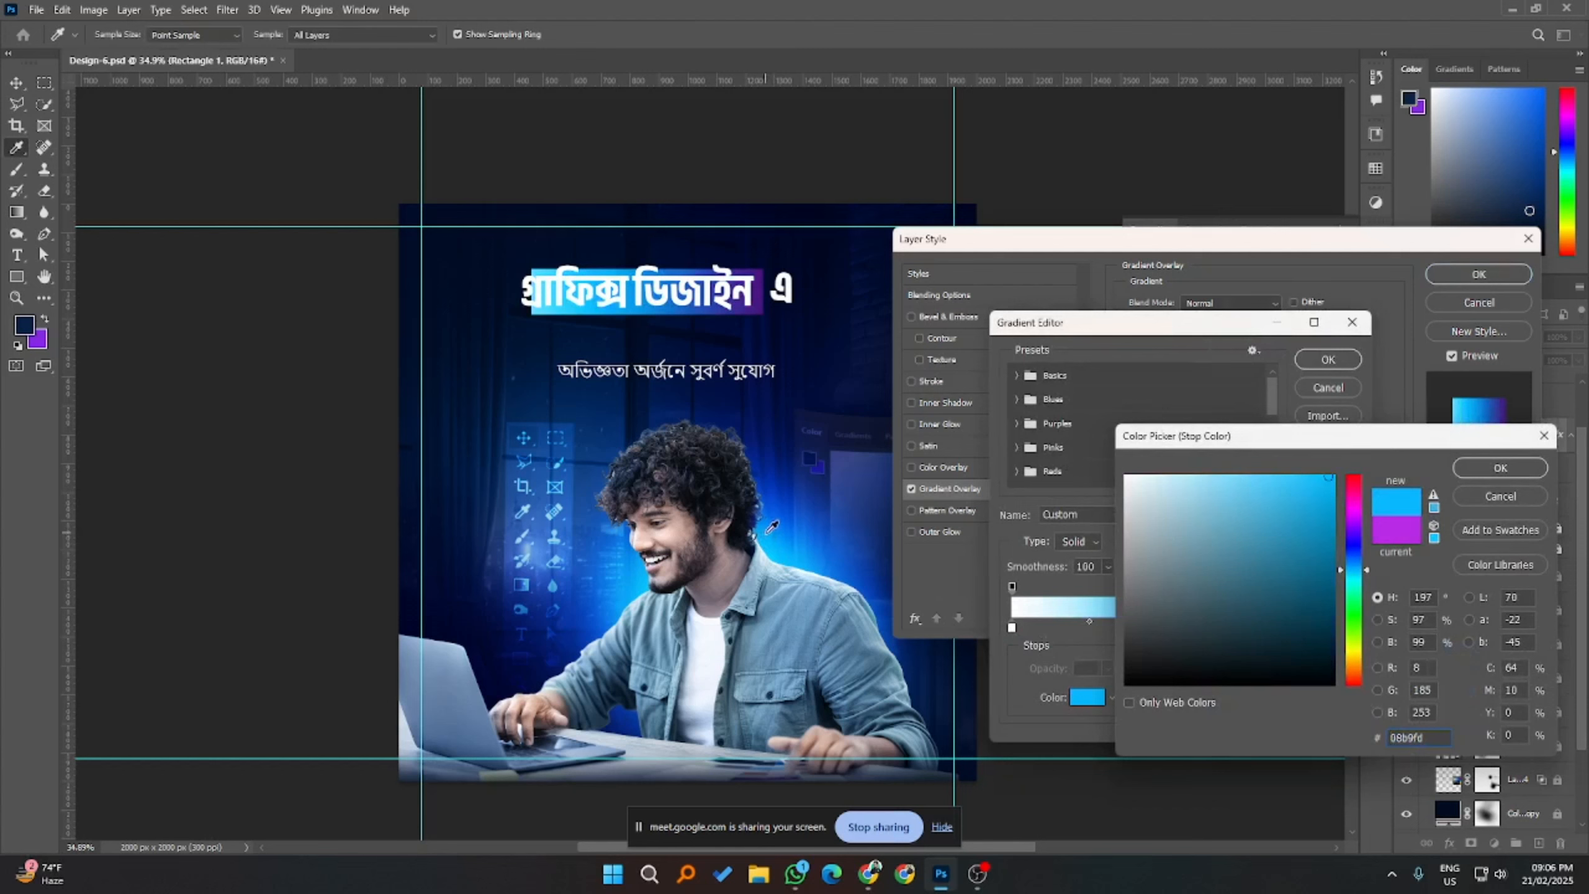
pyautogui.click(1500, 467)
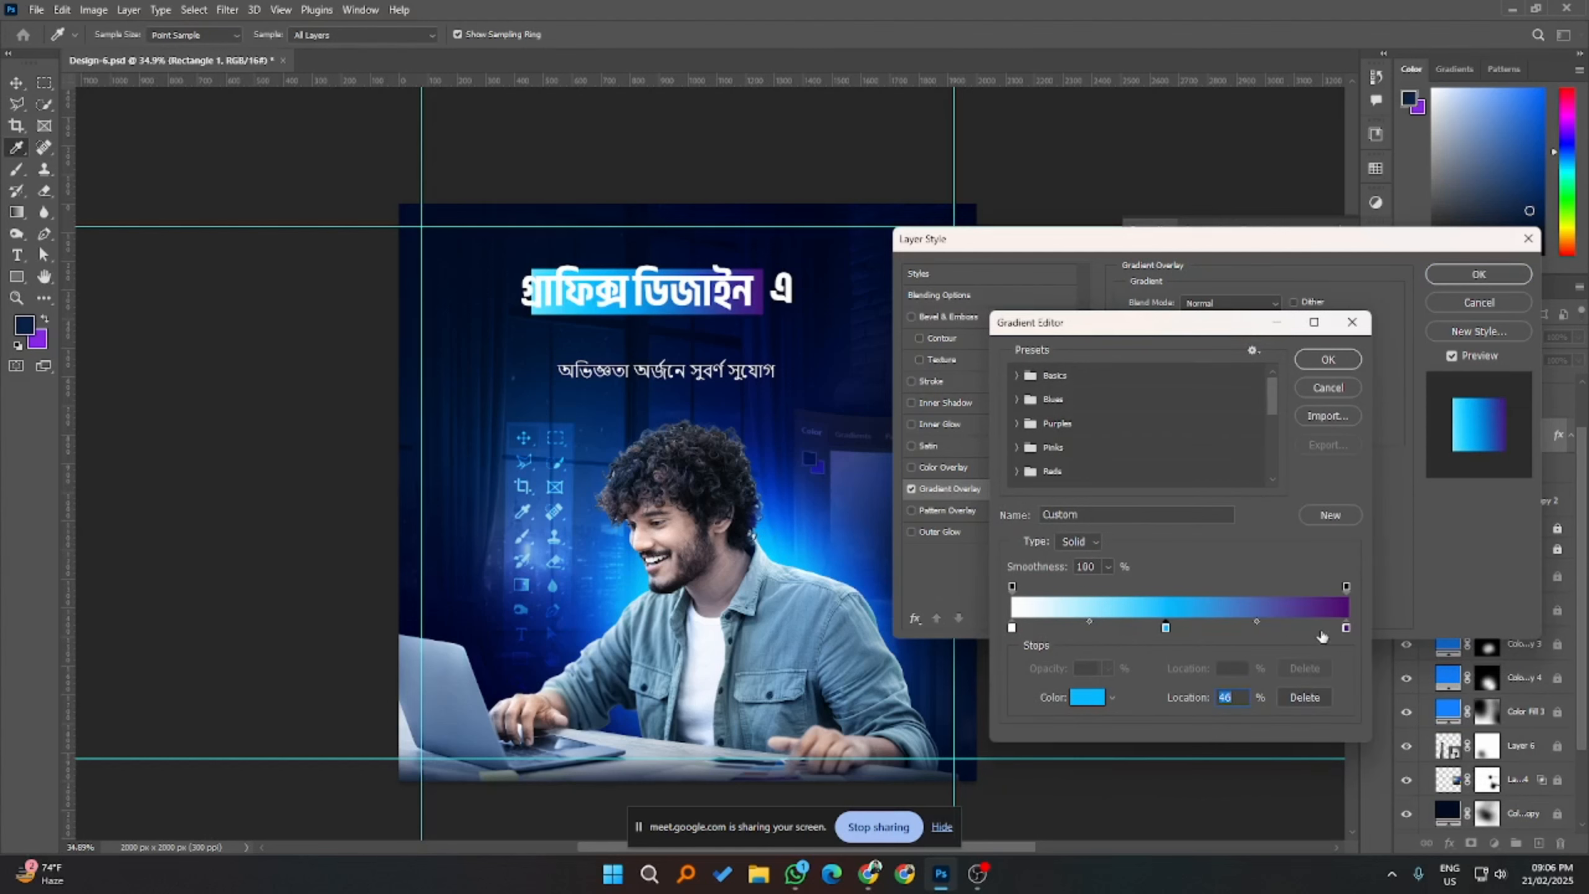
# - Set the gradient's end stop to the dark navy 000929 sampled from the background, and move the light blue stop to 37%
pyautogui.click(1346, 627)
pyautogui.hotkey('alt', 'Tab')
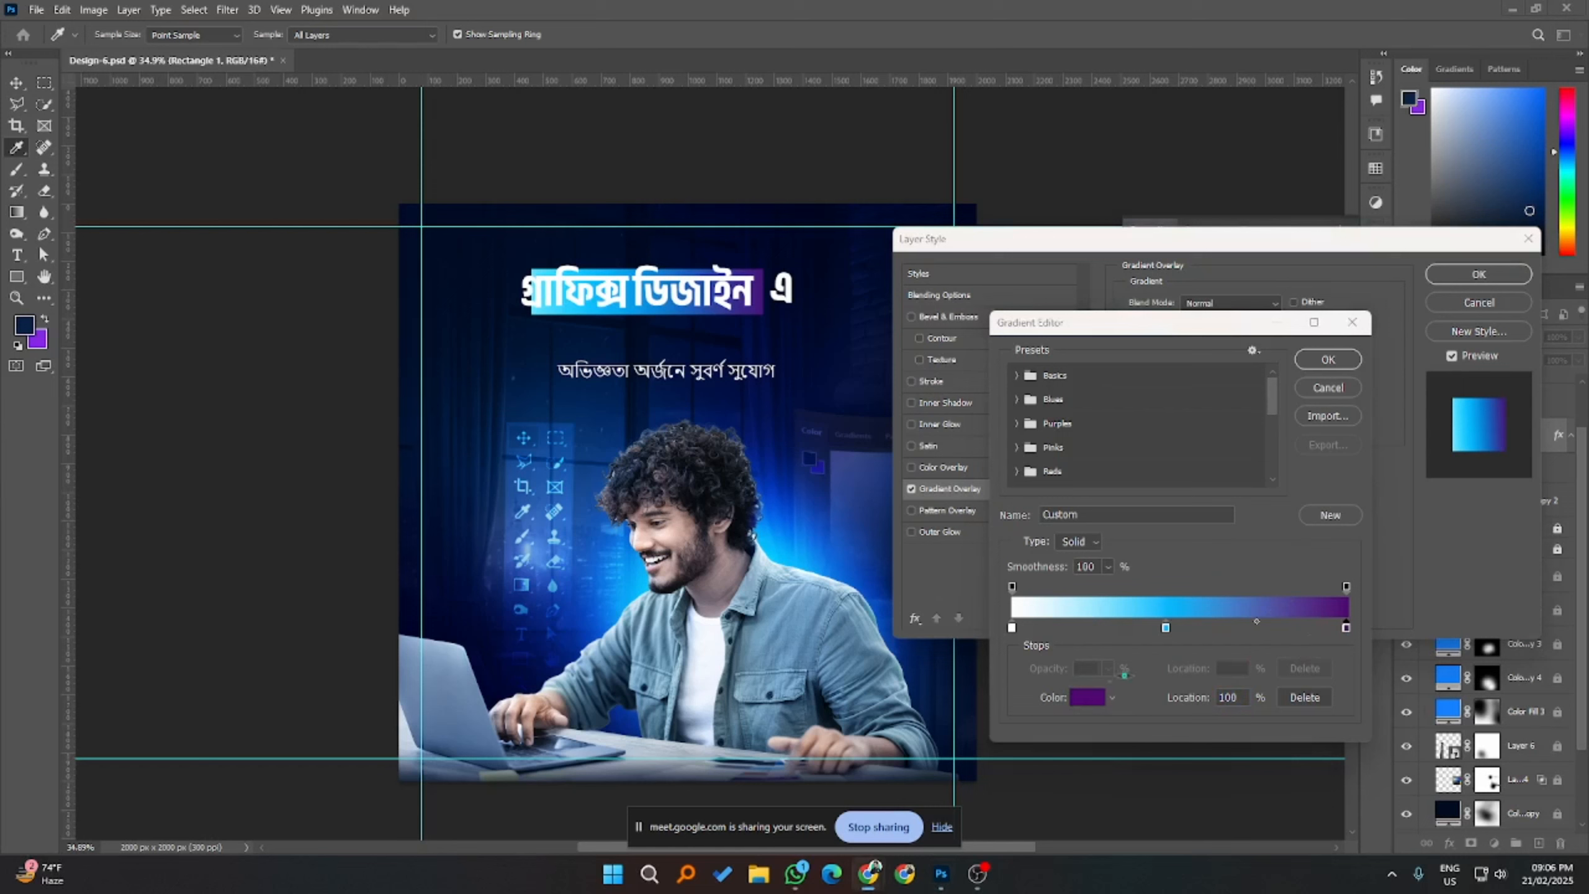
pyautogui.hotkey('alt', 'Tab')
pyautogui.click(1089, 700)
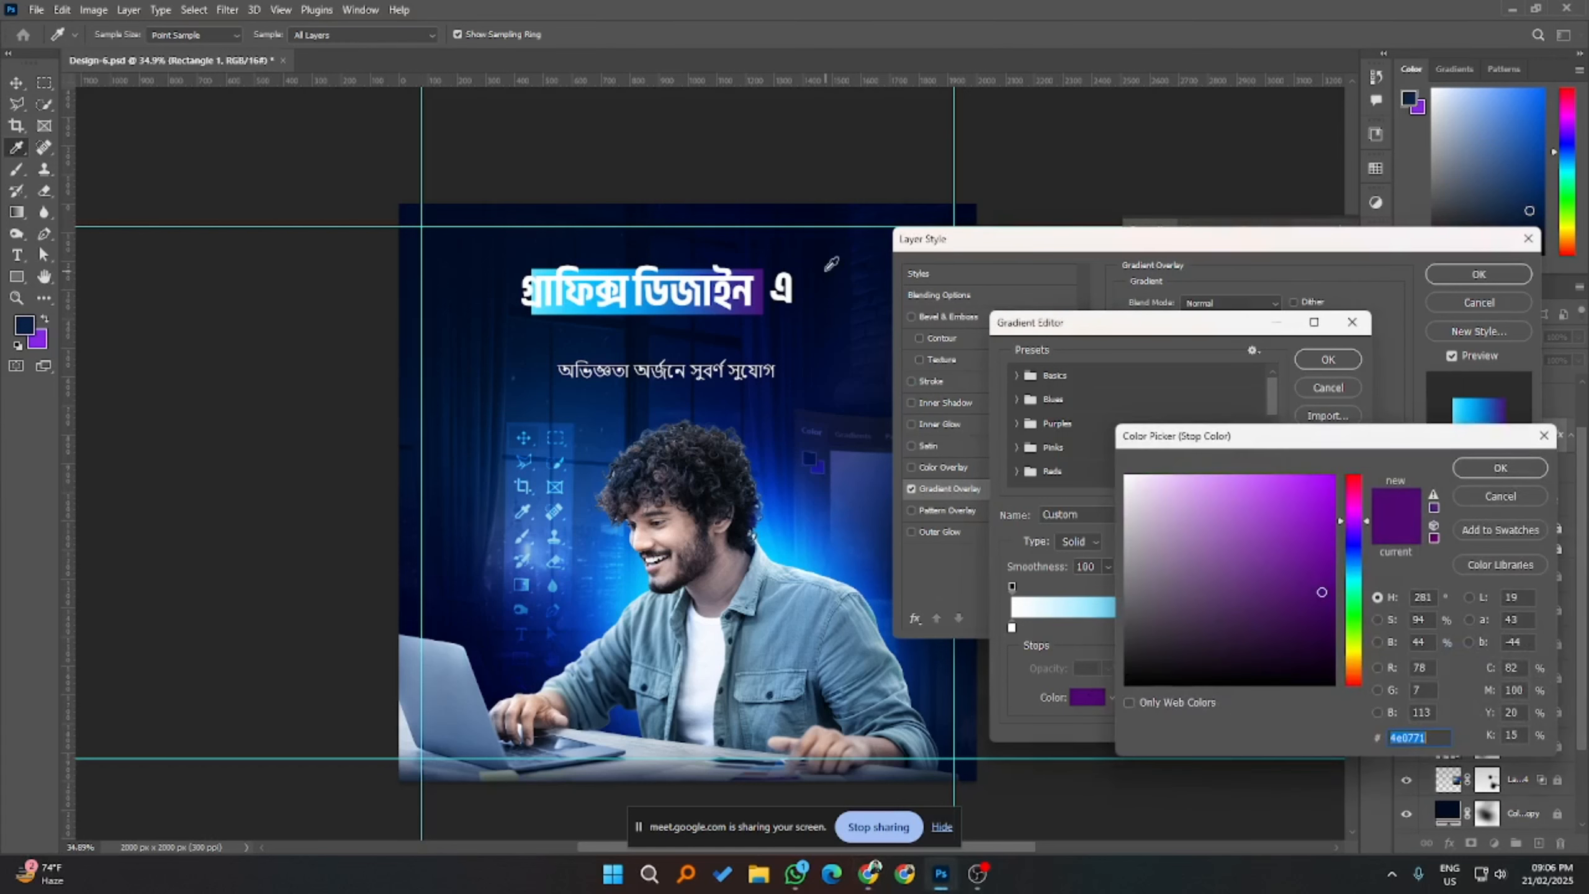
pyautogui.click(819, 304)
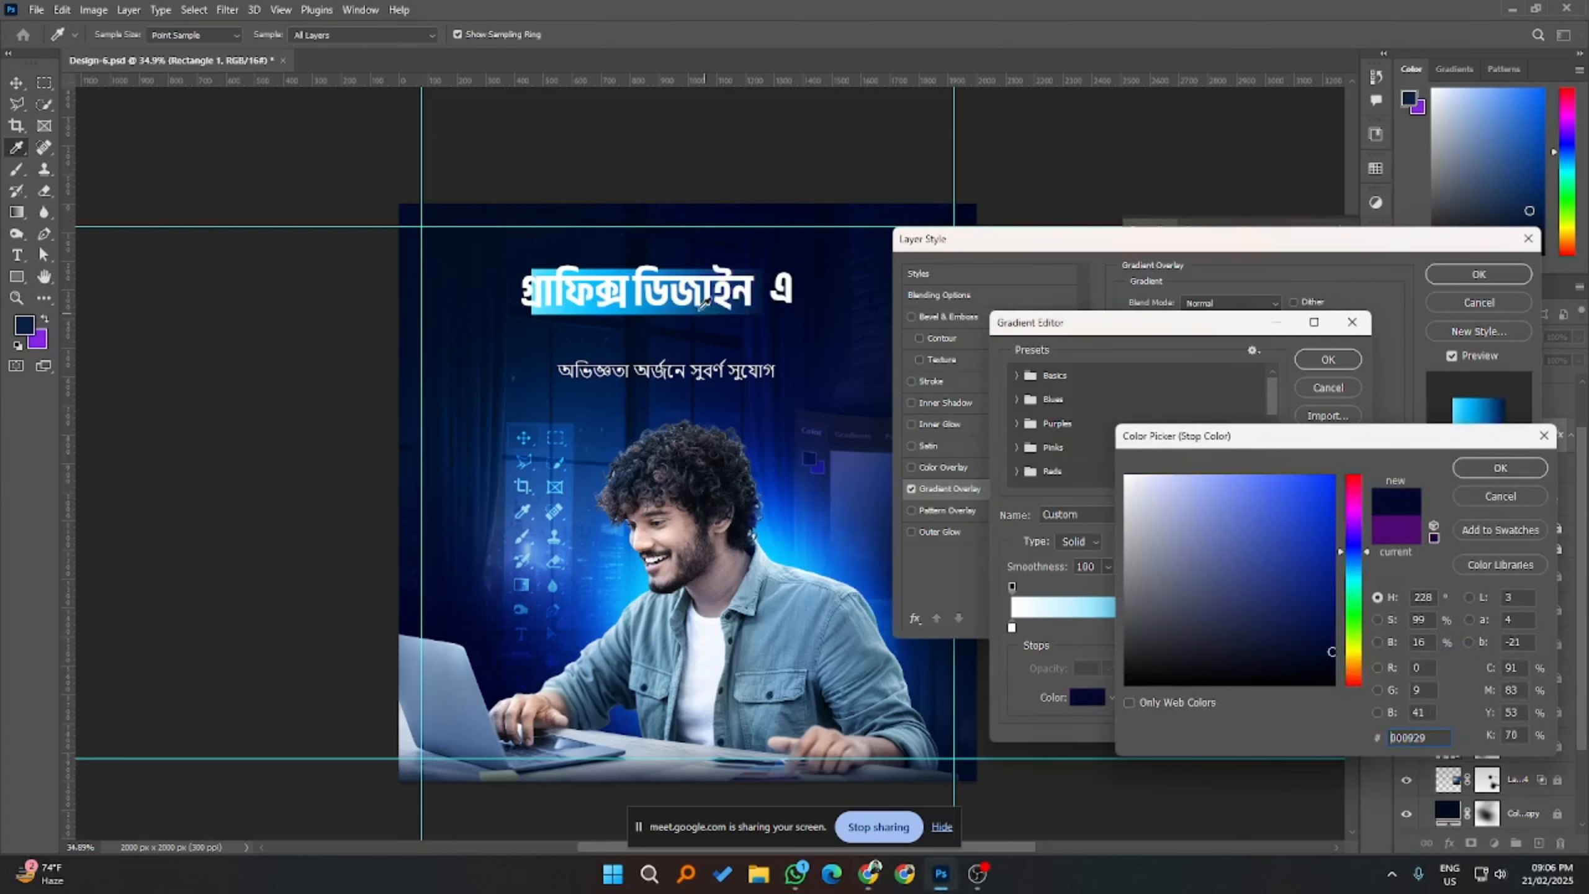
pyautogui.click(1499, 471)
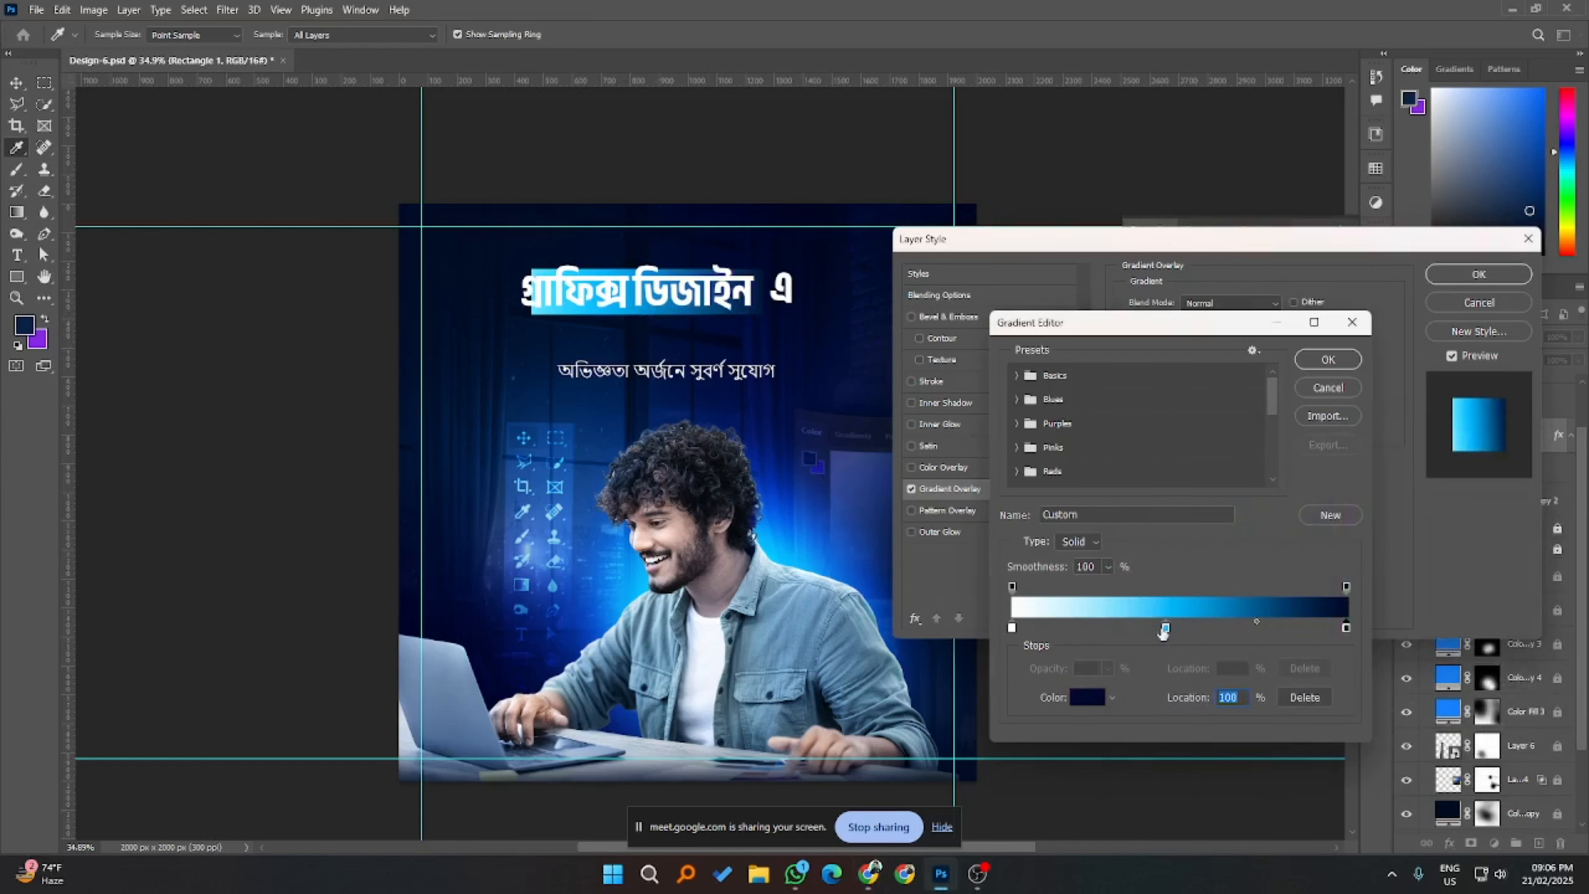
pyautogui.moveTo(1165, 629); pyautogui.dragTo(1137, 628)
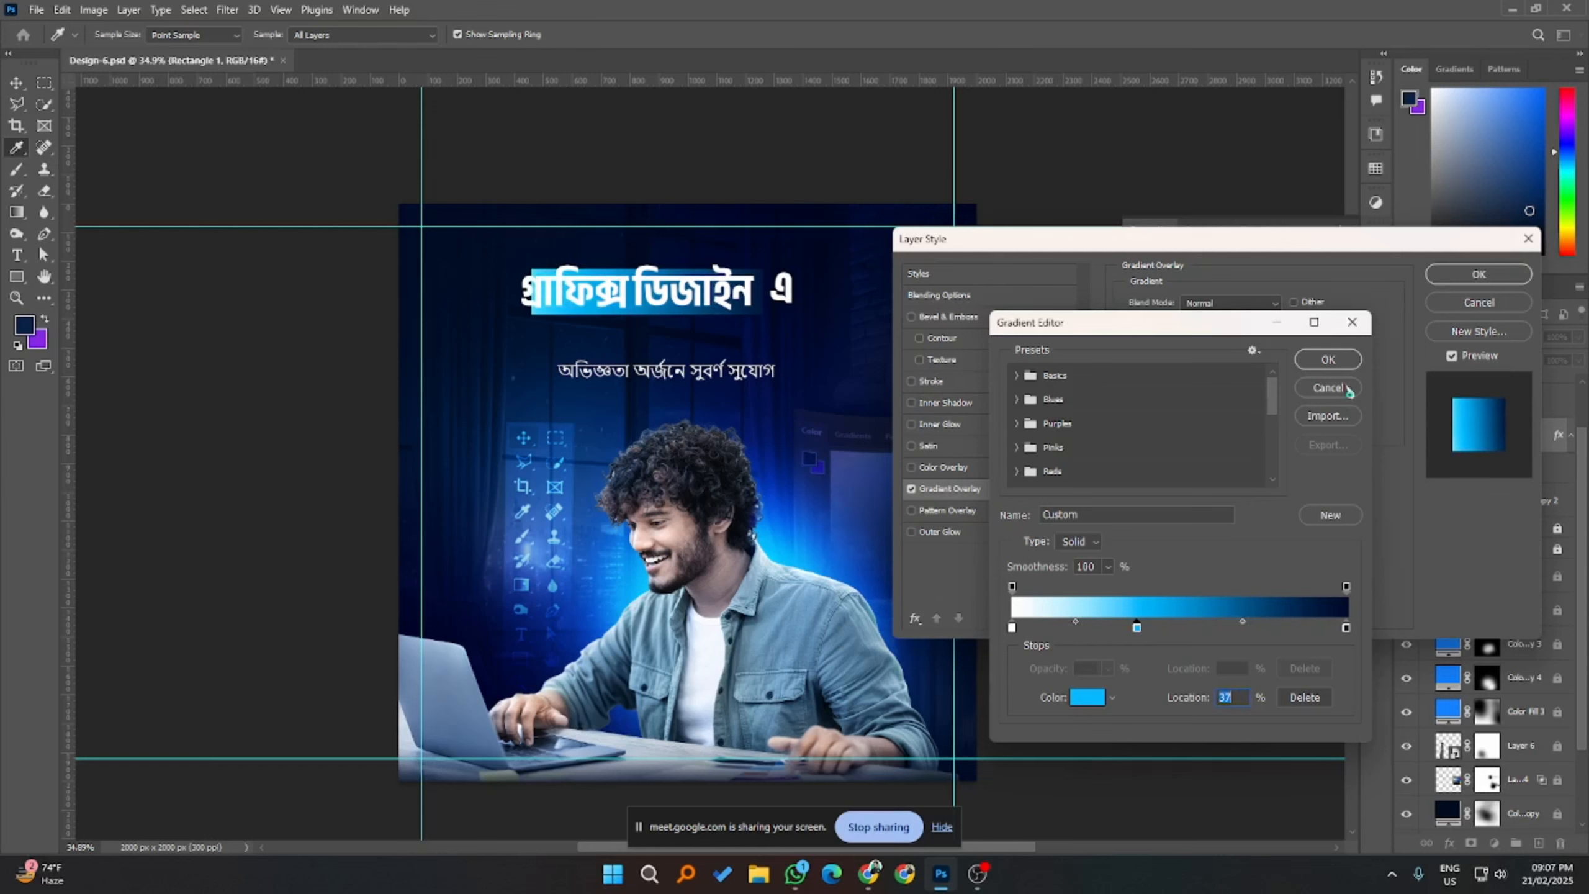
pyautogui.click(1346, 365)
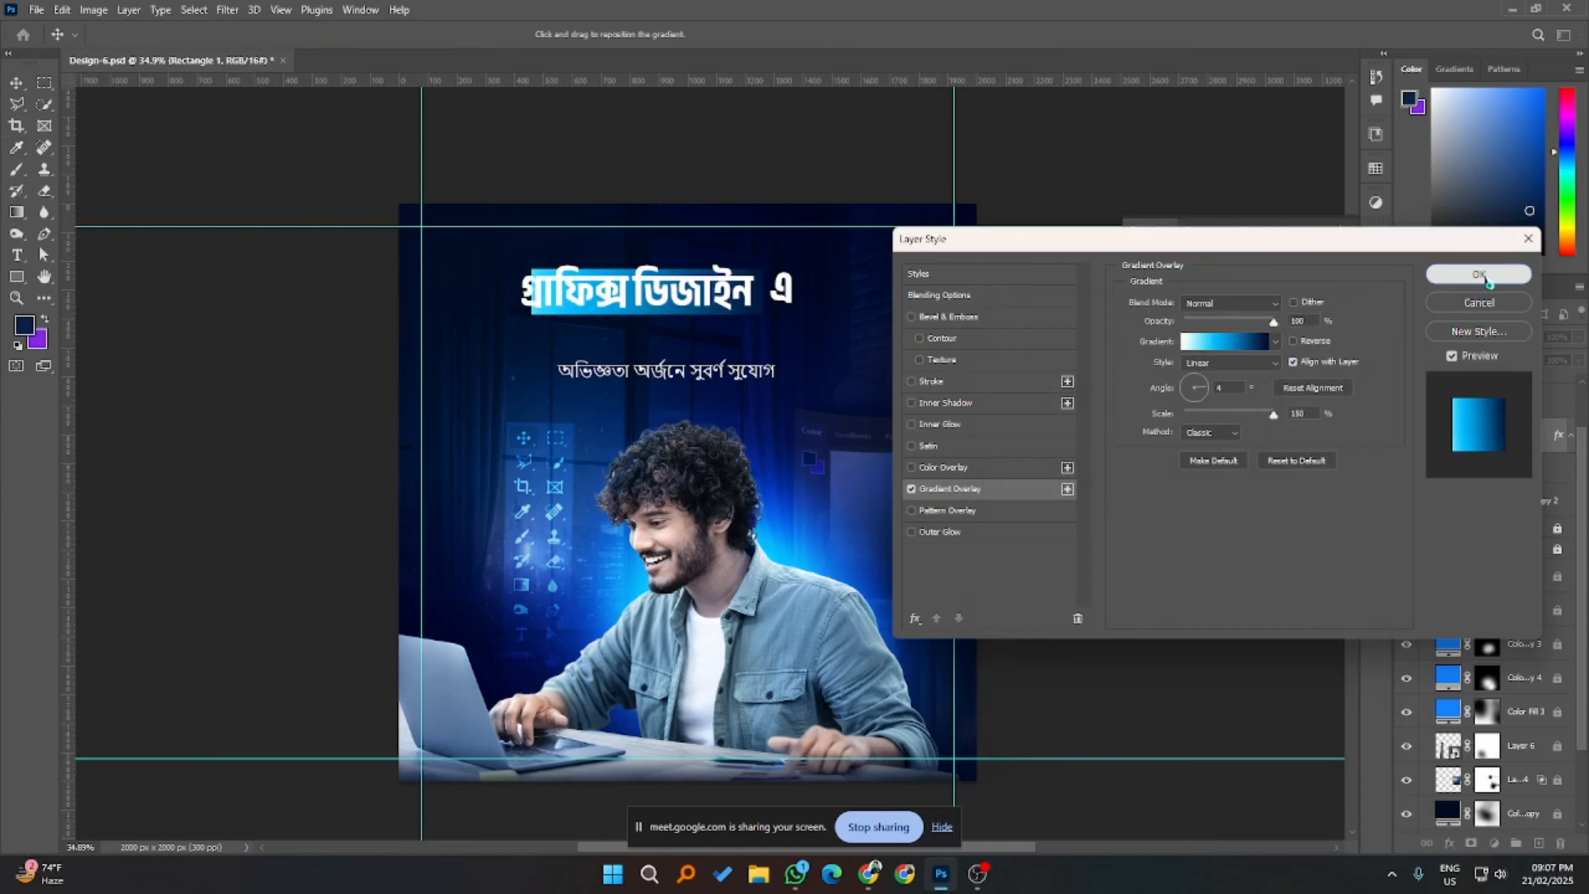
# - Set the overlay gradient's angle to -7°, reposition the gradient across the headline rectangle, and apply the layer style
pyautogui.moveTo(815, 338); pyautogui.dragTo(726, 307)
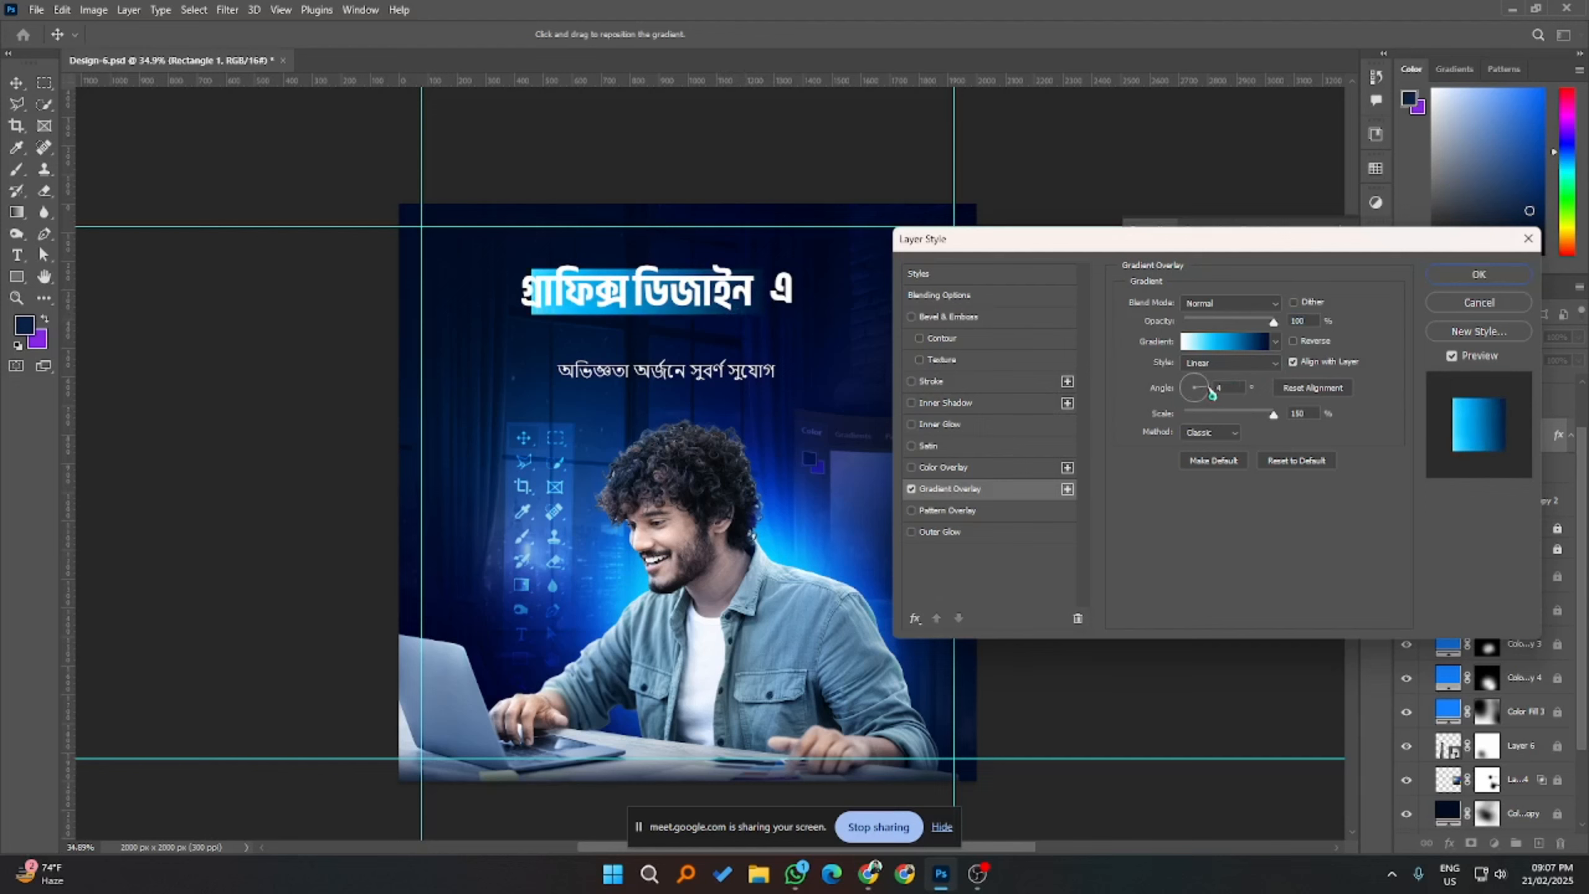
pyautogui.moveTo(1212, 394)
pyautogui.mouseDown()
pyautogui.moveTo(1207, 410)
pyautogui.moveTo(1216, 385)
pyautogui.moveTo(1191, 373)
pyautogui.mouseUp()
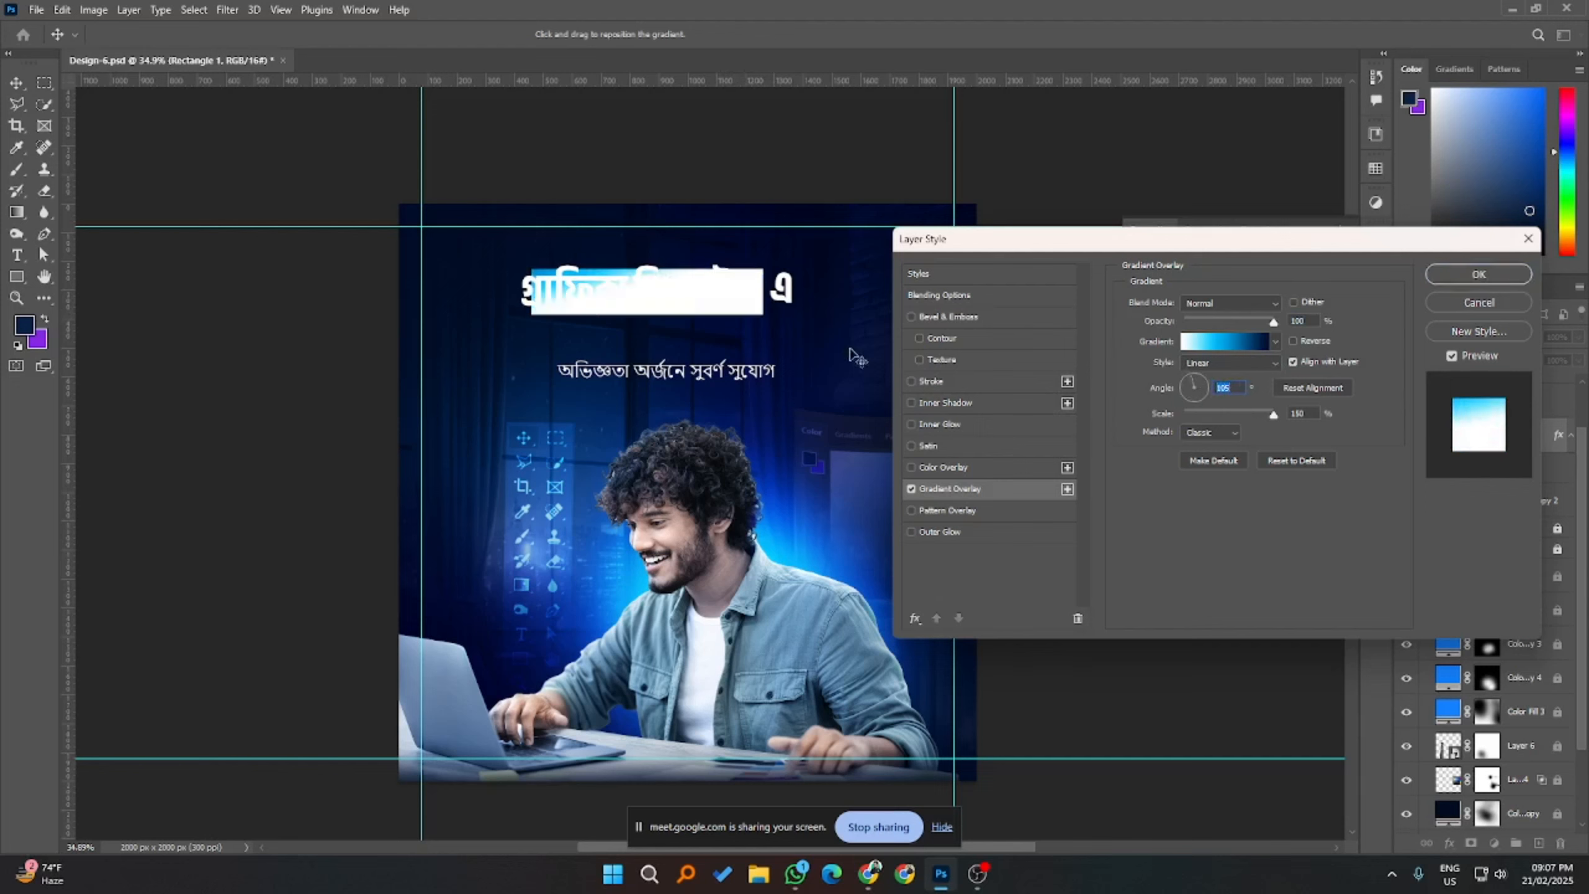
pyautogui.moveTo(719, 287); pyautogui.dragTo(686, 294)
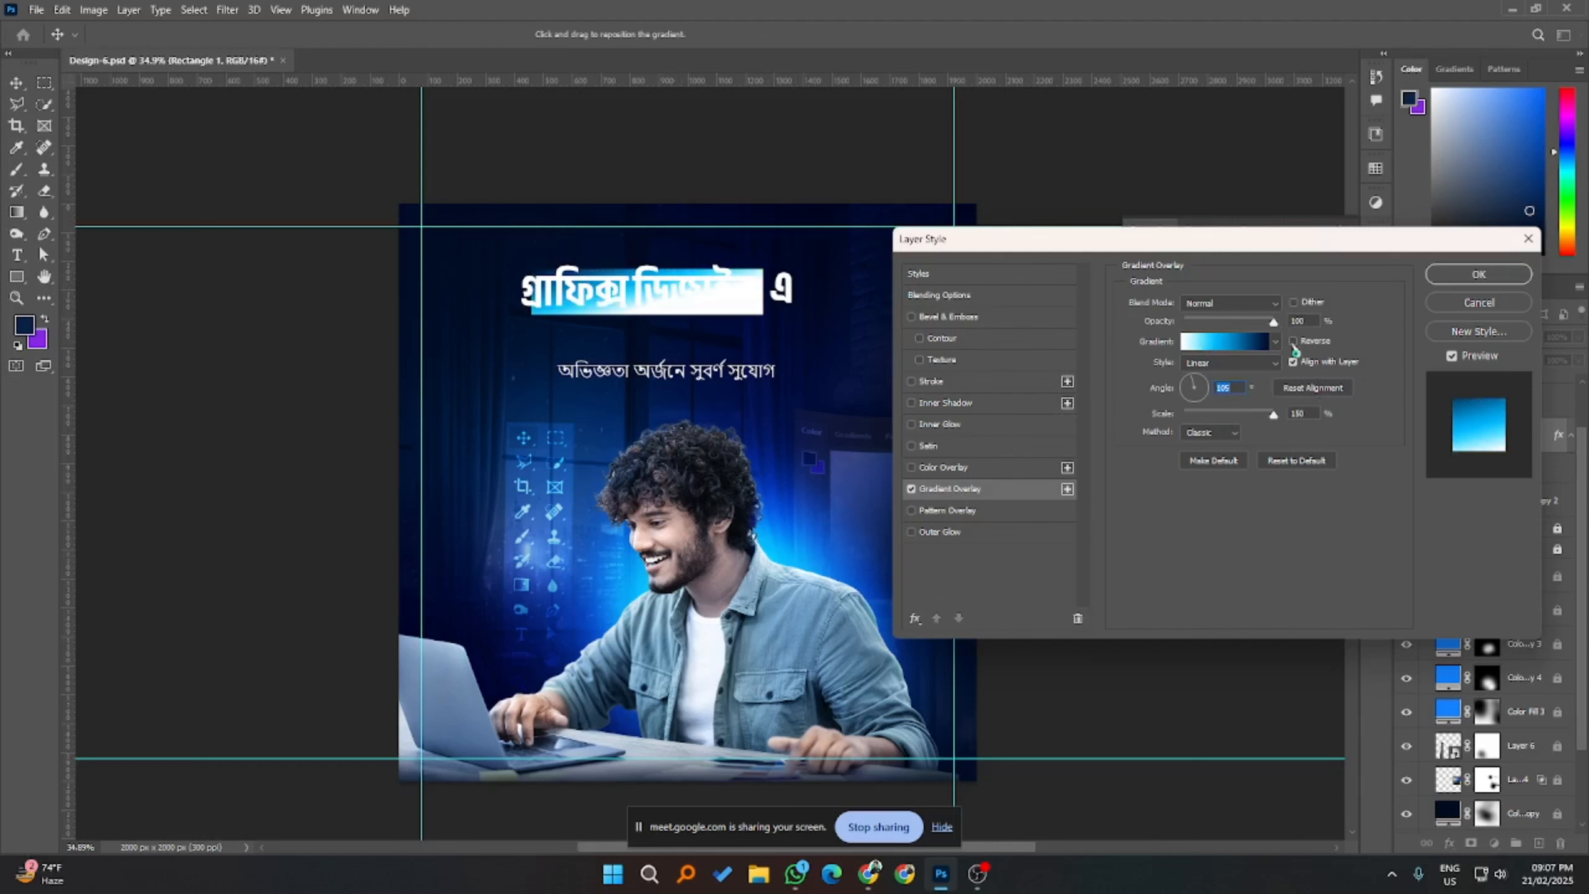
pyautogui.moveTo(1193, 388); pyautogui.dragTo(1218, 398)
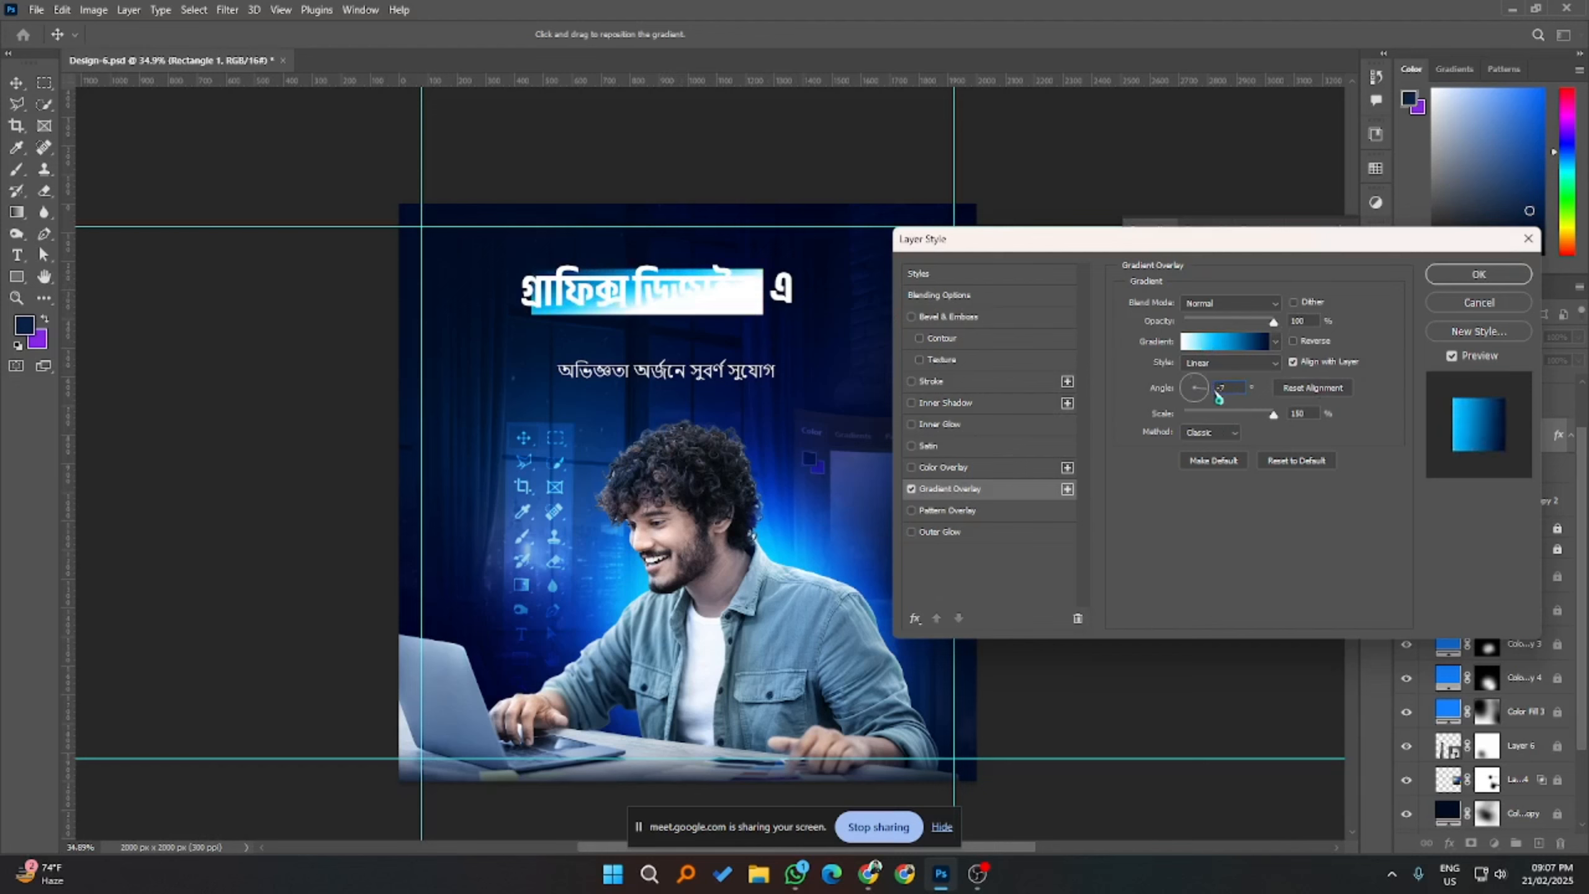
pyautogui.moveTo(722, 314); pyautogui.dragTo(767, 312)
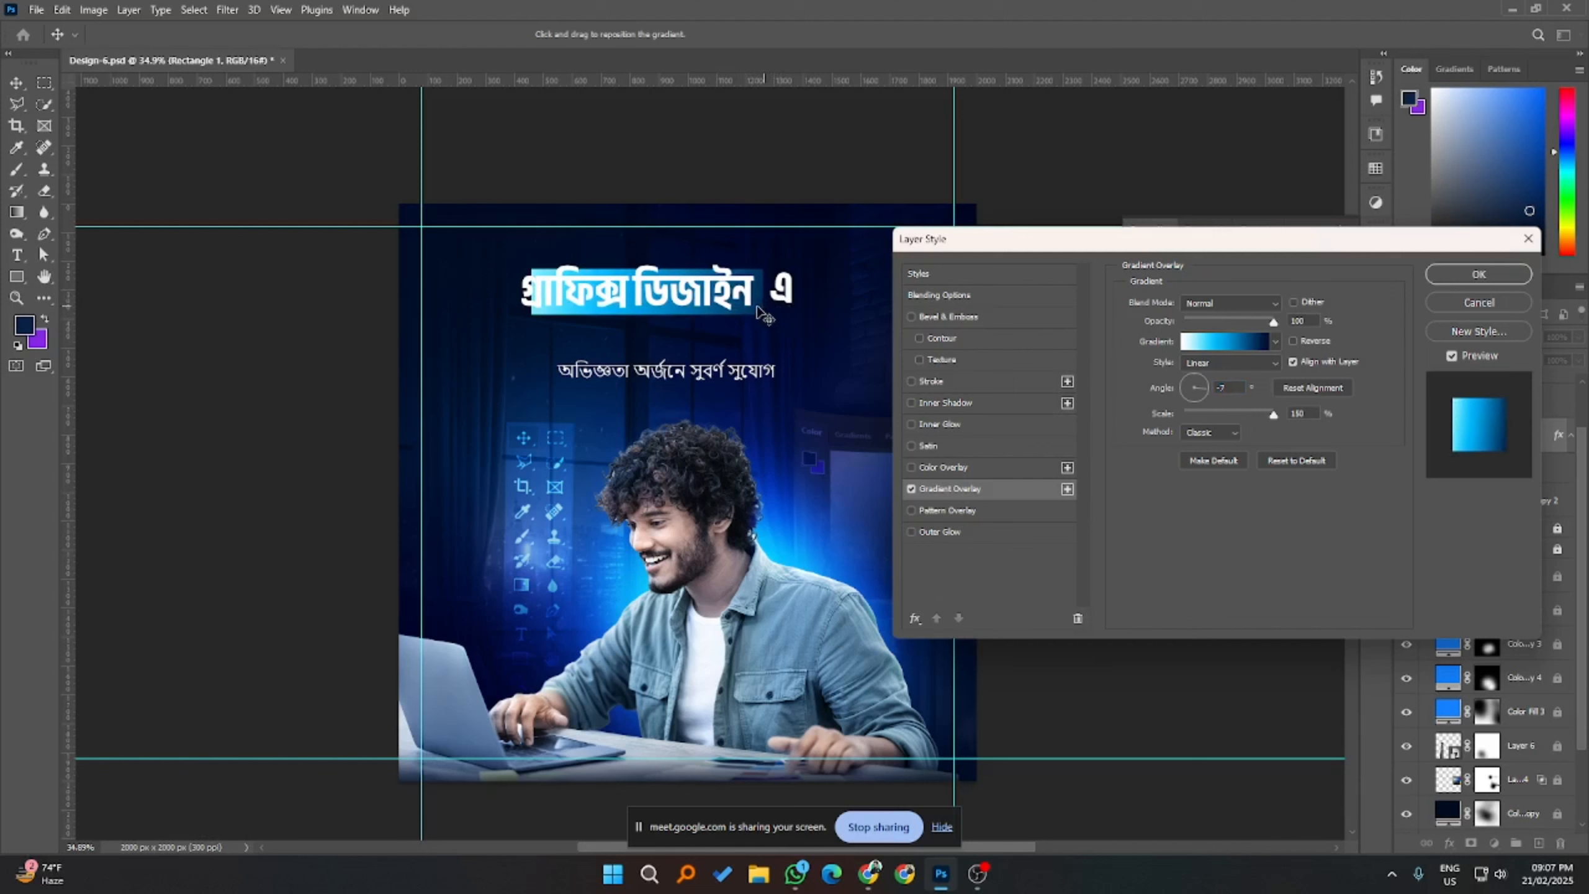
pyautogui.click(1494, 287)
pyautogui.click(1115, 614)
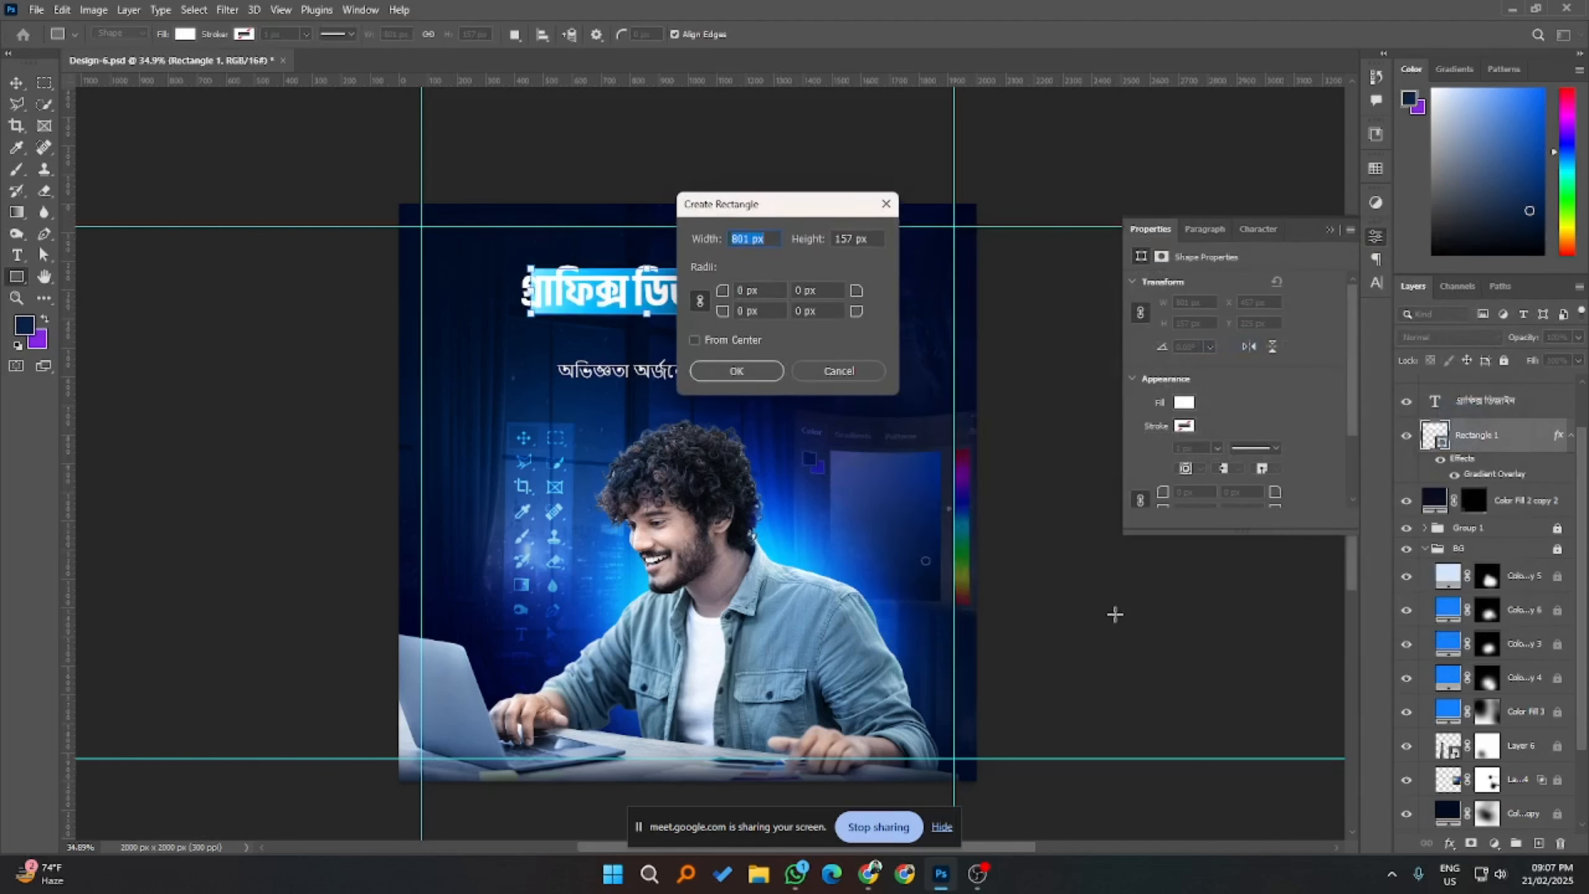
pyautogui.click(886, 204)
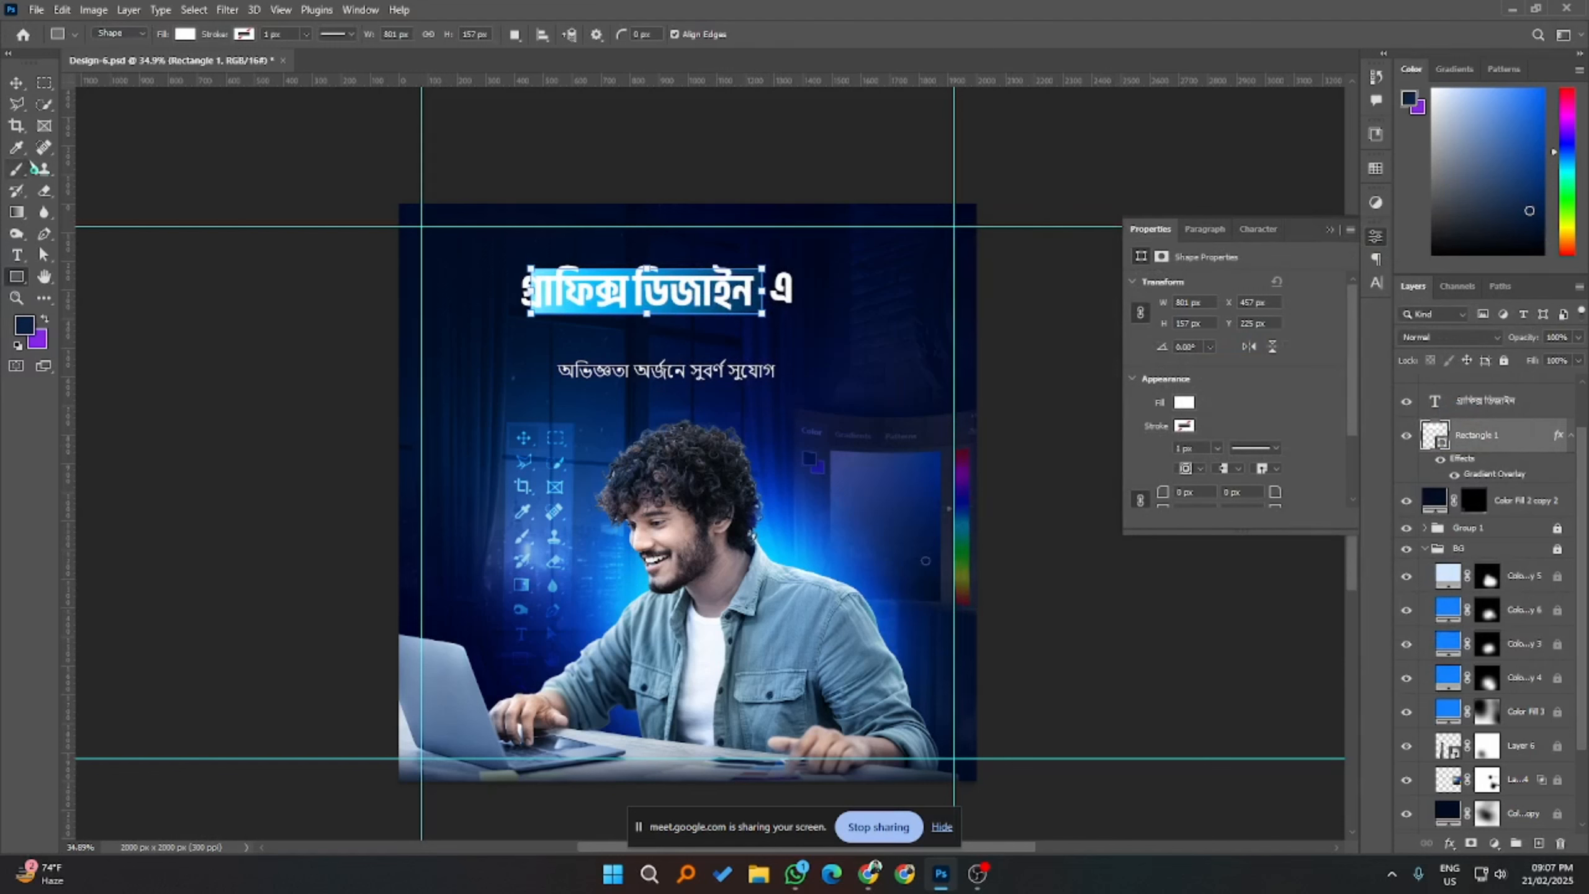
# - Move the highlight rectangle's left-hand anchor points outward to widen it to 861 px behind the whole headline
pyautogui.press('v')
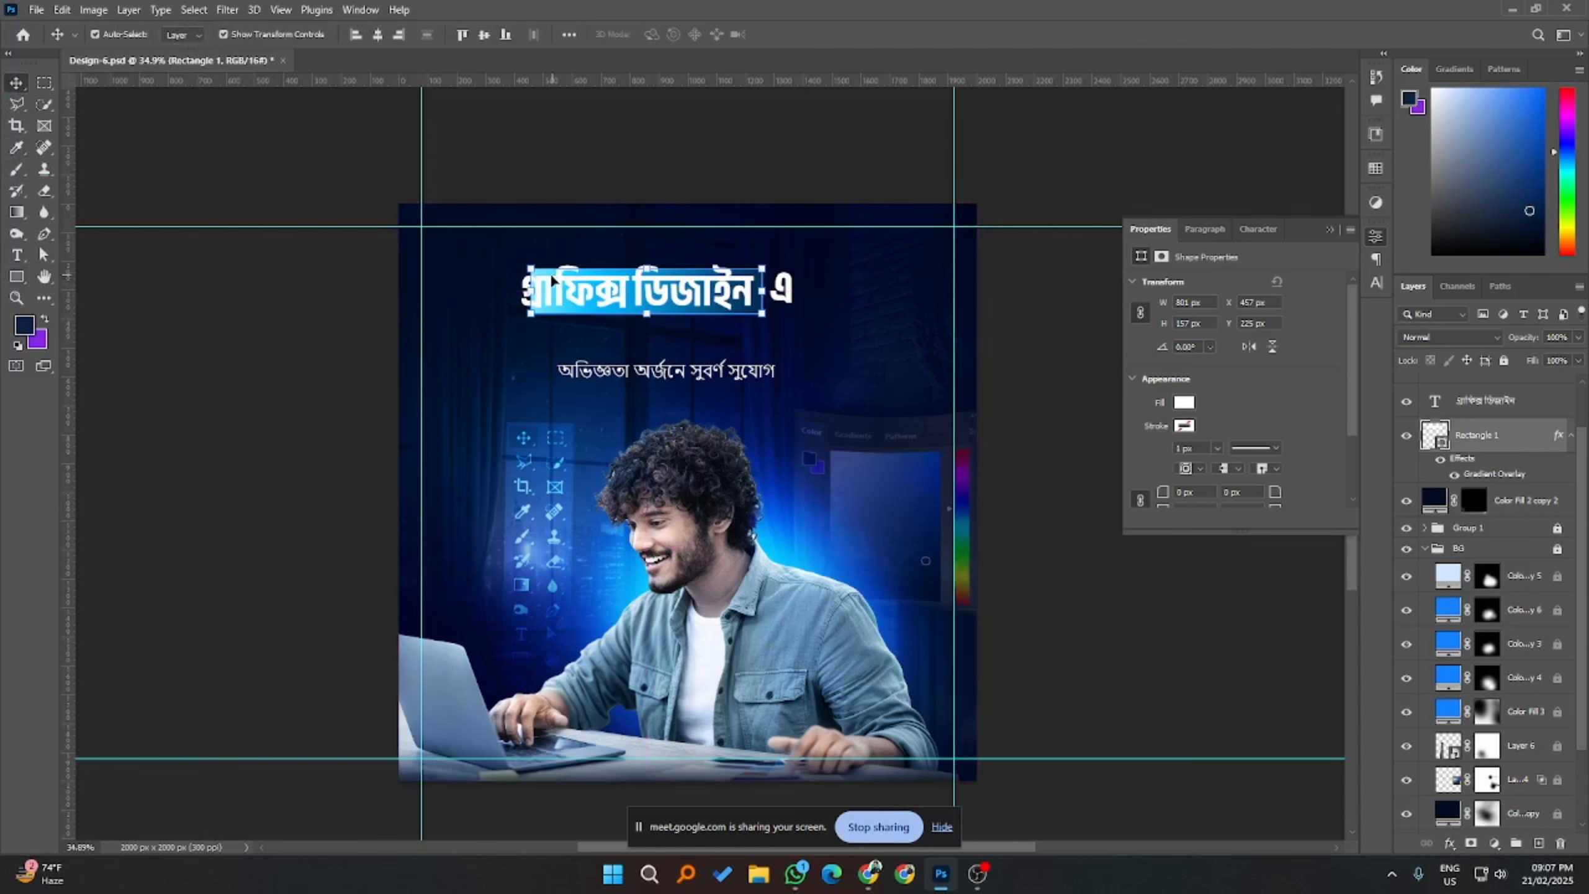
pyautogui.press('a')
pyautogui.moveTo(577, 363); pyautogui.dragTo(582, 372)
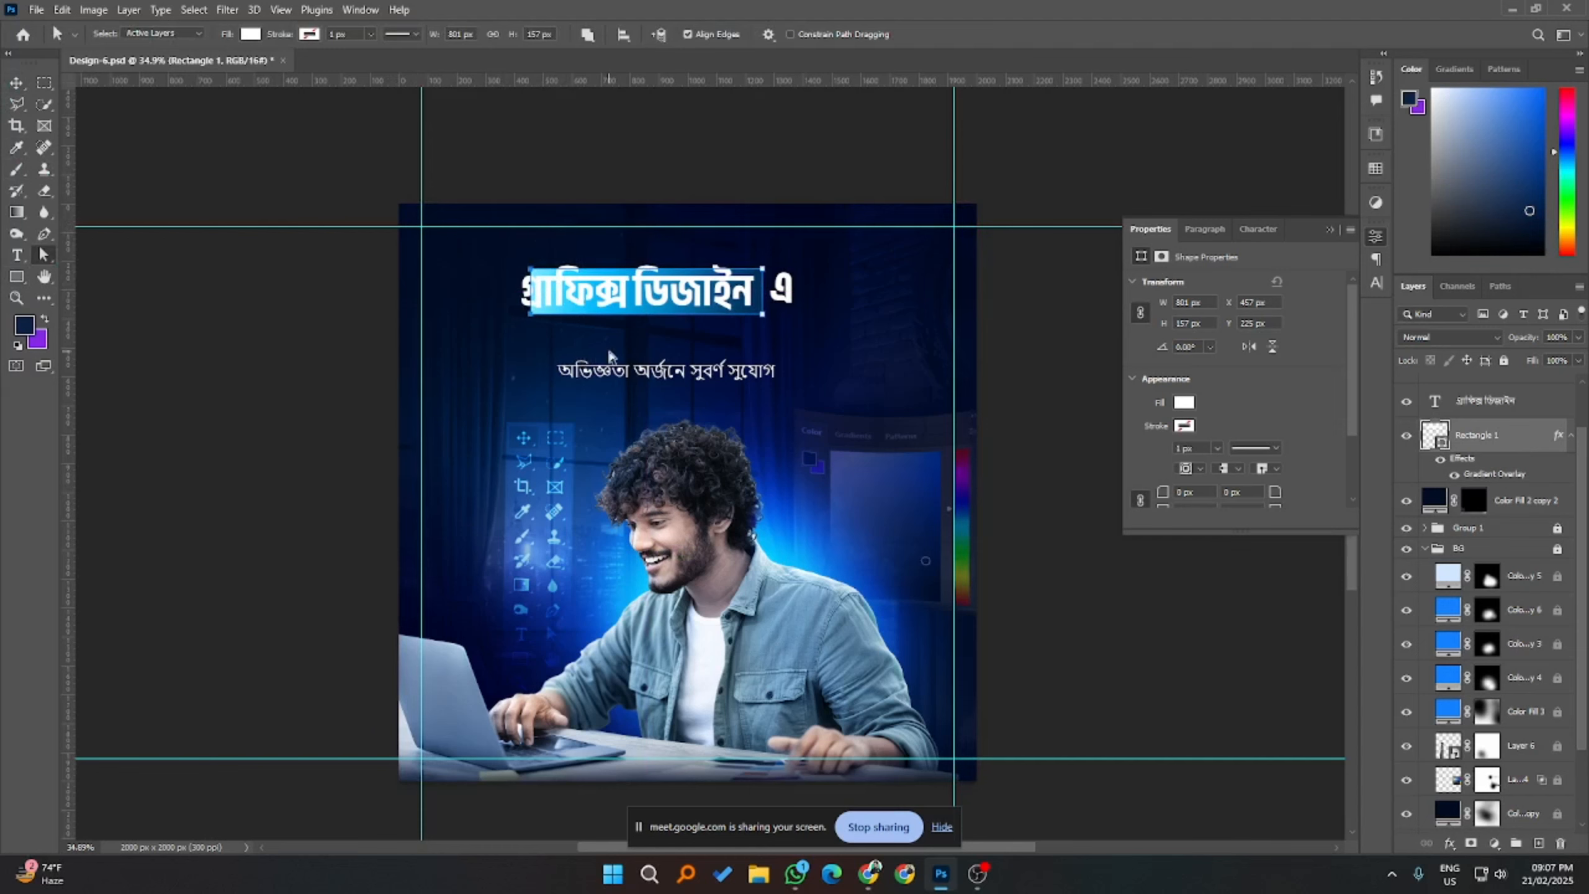
pyautogui.hotkey('shift', 'Left')
pyautogui.hotkey('shift', 'Left')
pyautogui.hotkey('shift', 'Left')
pyautogui.hotkey('shift', 'Left')
pyautogui.hotkey('shift', 'Left')
pyautogui.hotkey('shift', 'Left')
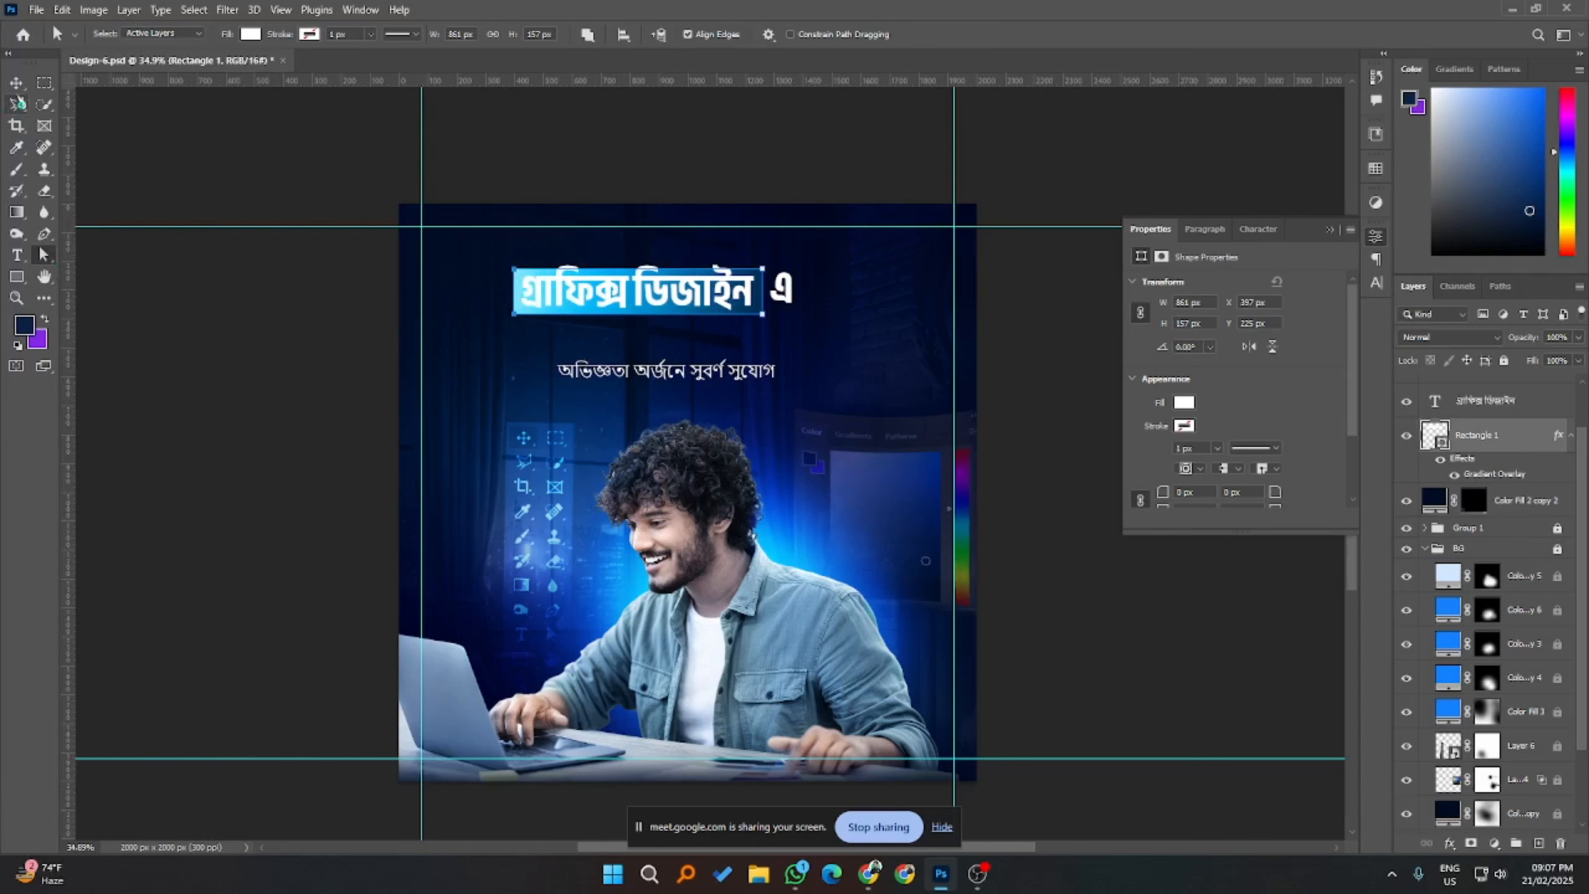
pyautogui.click(16, 83)
pyautogui.click(178, 318)
# - Center the headline text vertically on the highlight rectangle, and nudge it slightly upward
pyautogui.scroll(2, 592, 213)
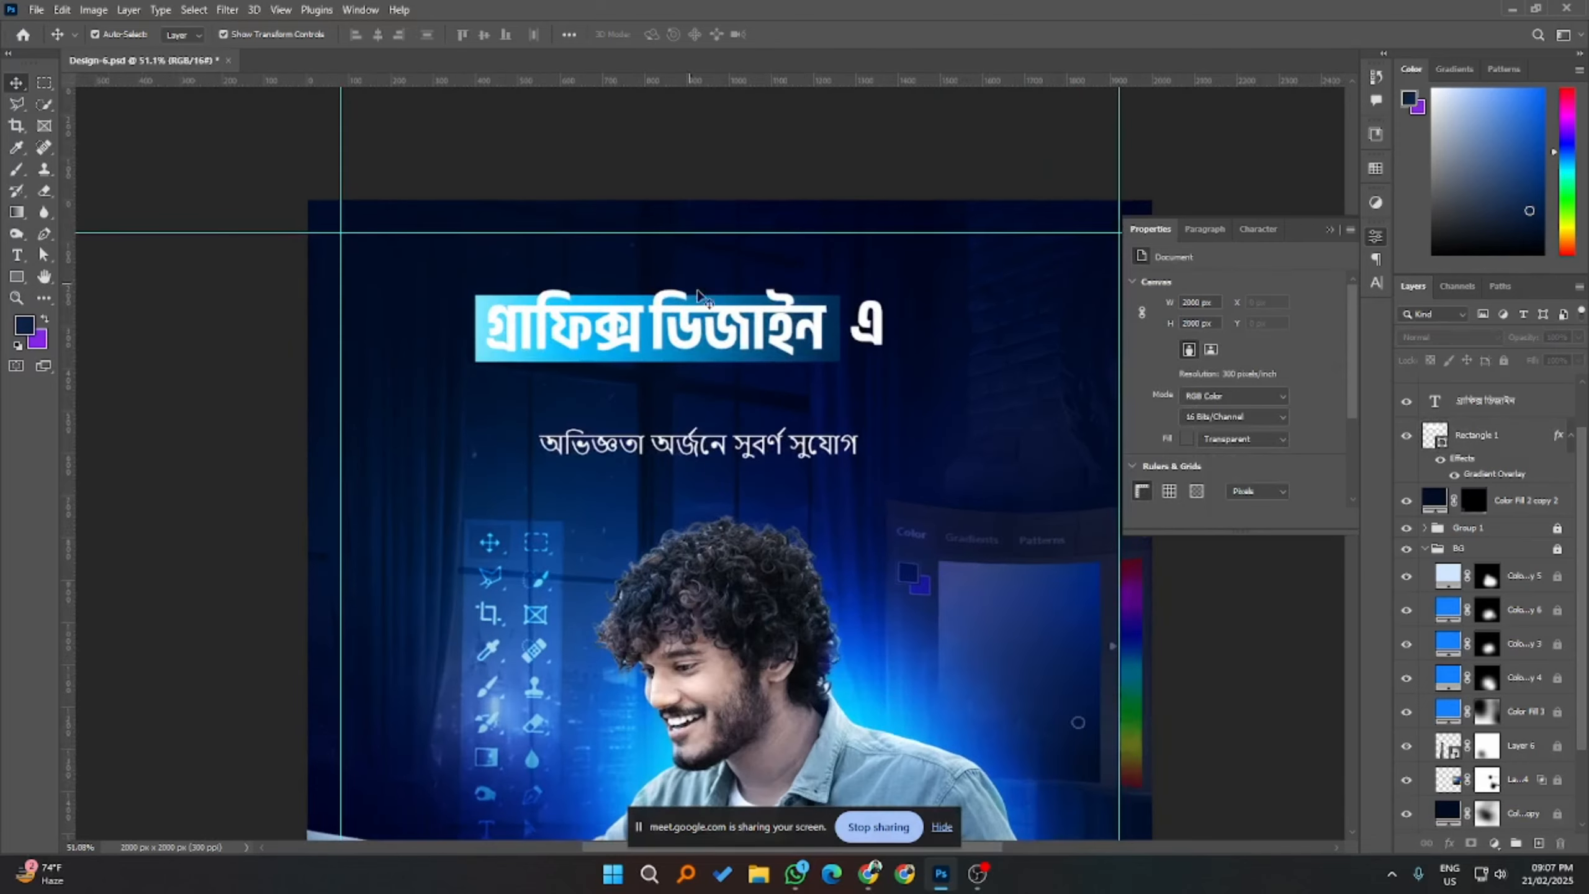
pyautogui.scroll(-1, 707, 310)
pyautogui.click(707, 309)
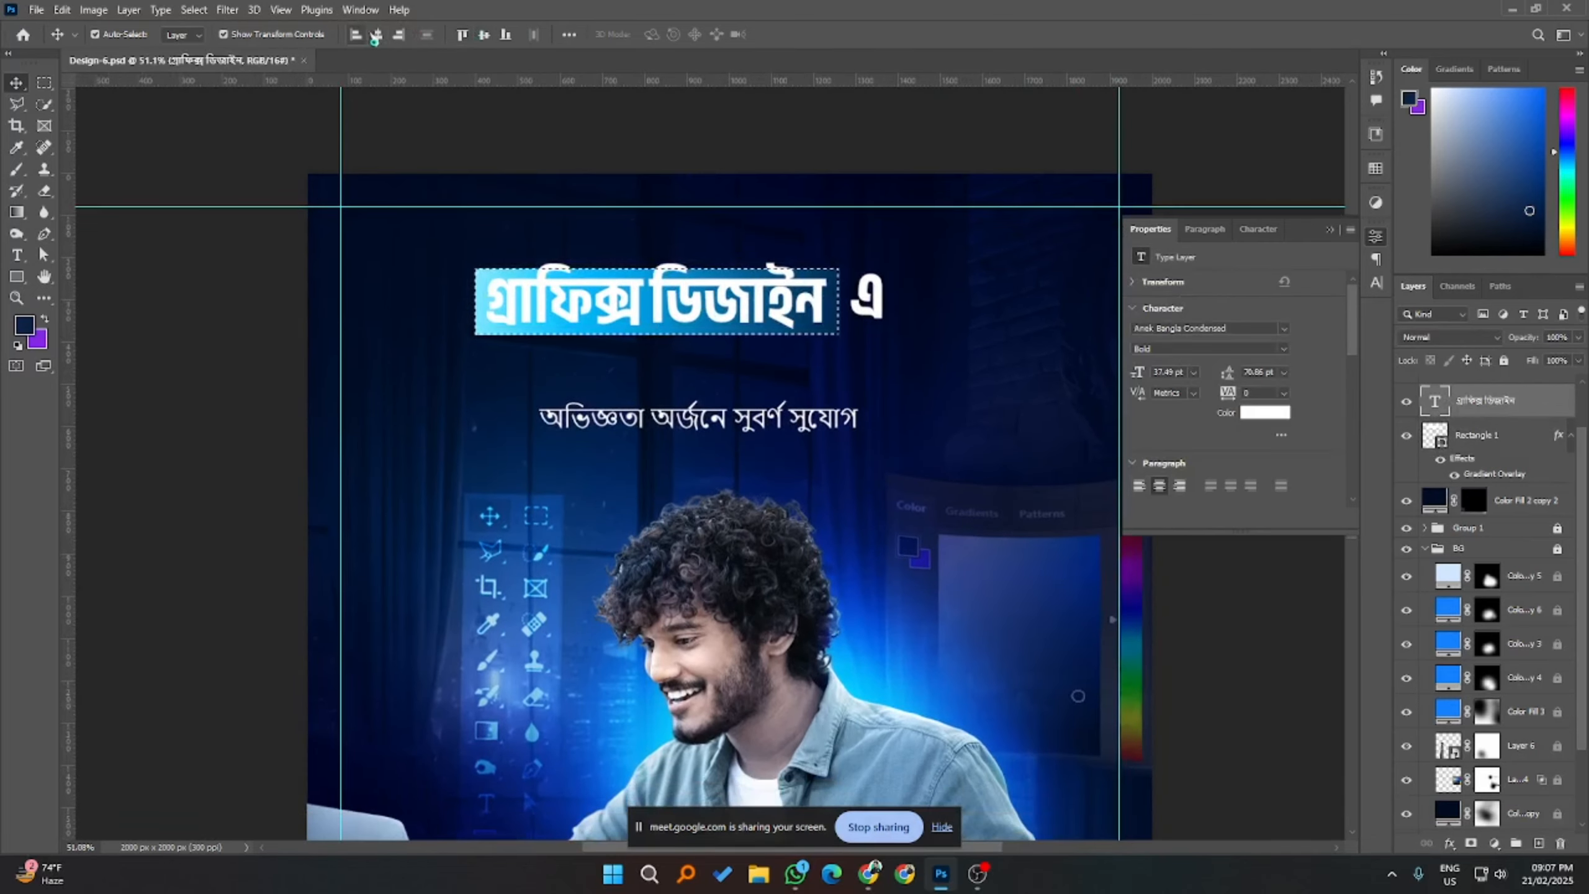
pyautogui.press('ctrl')
pyautogui.click(484, 35)
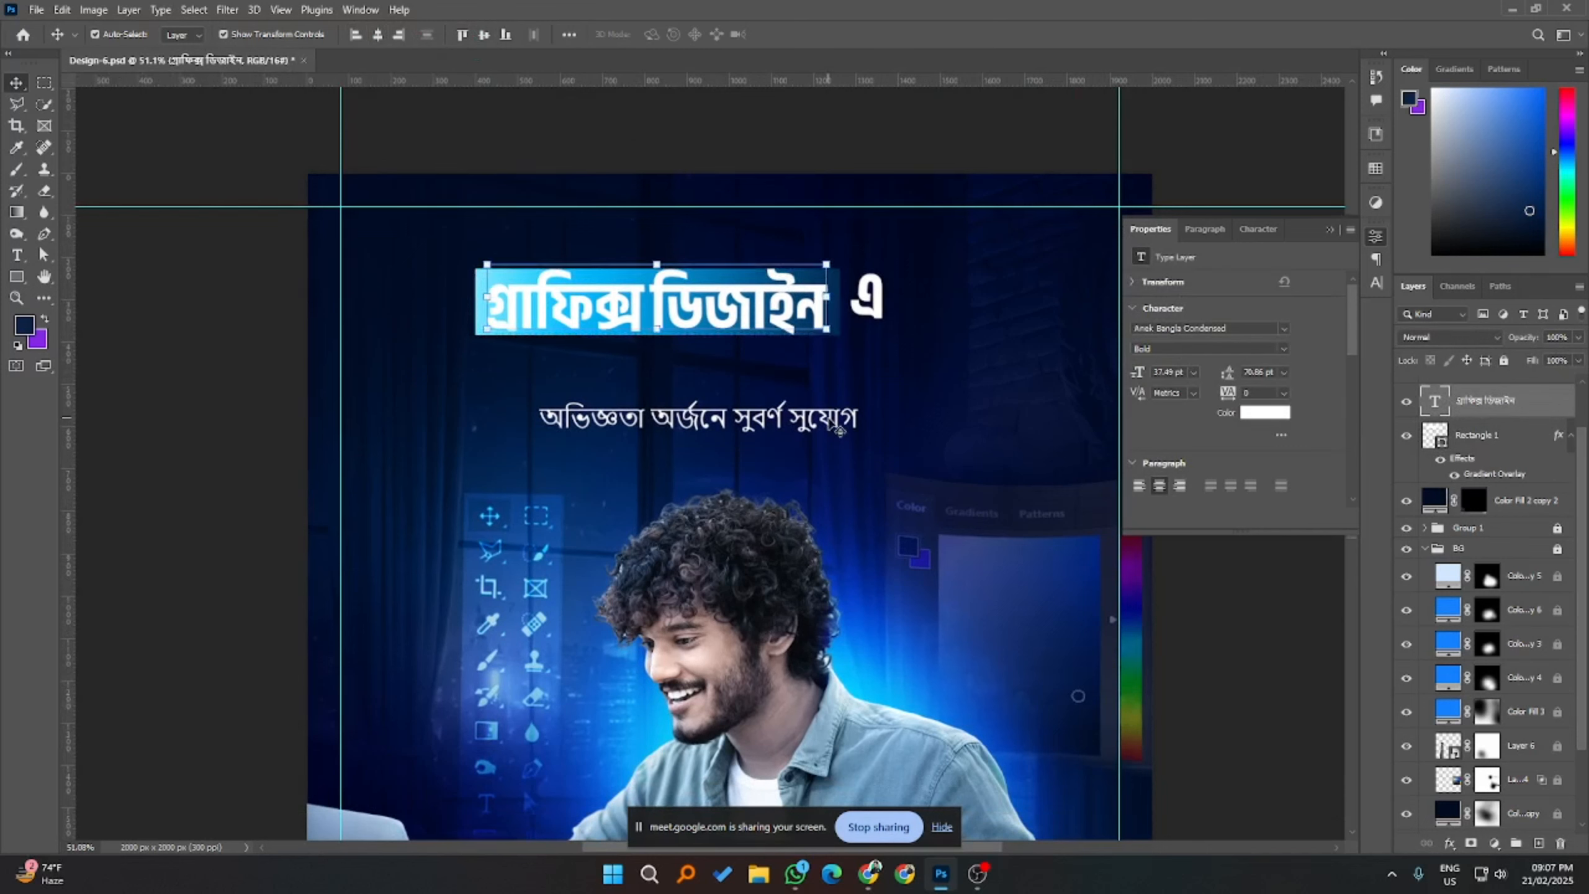
pyautogui.hotkey('ctrl', 'd')
pyautogui.hotkey('shift', 'Up')
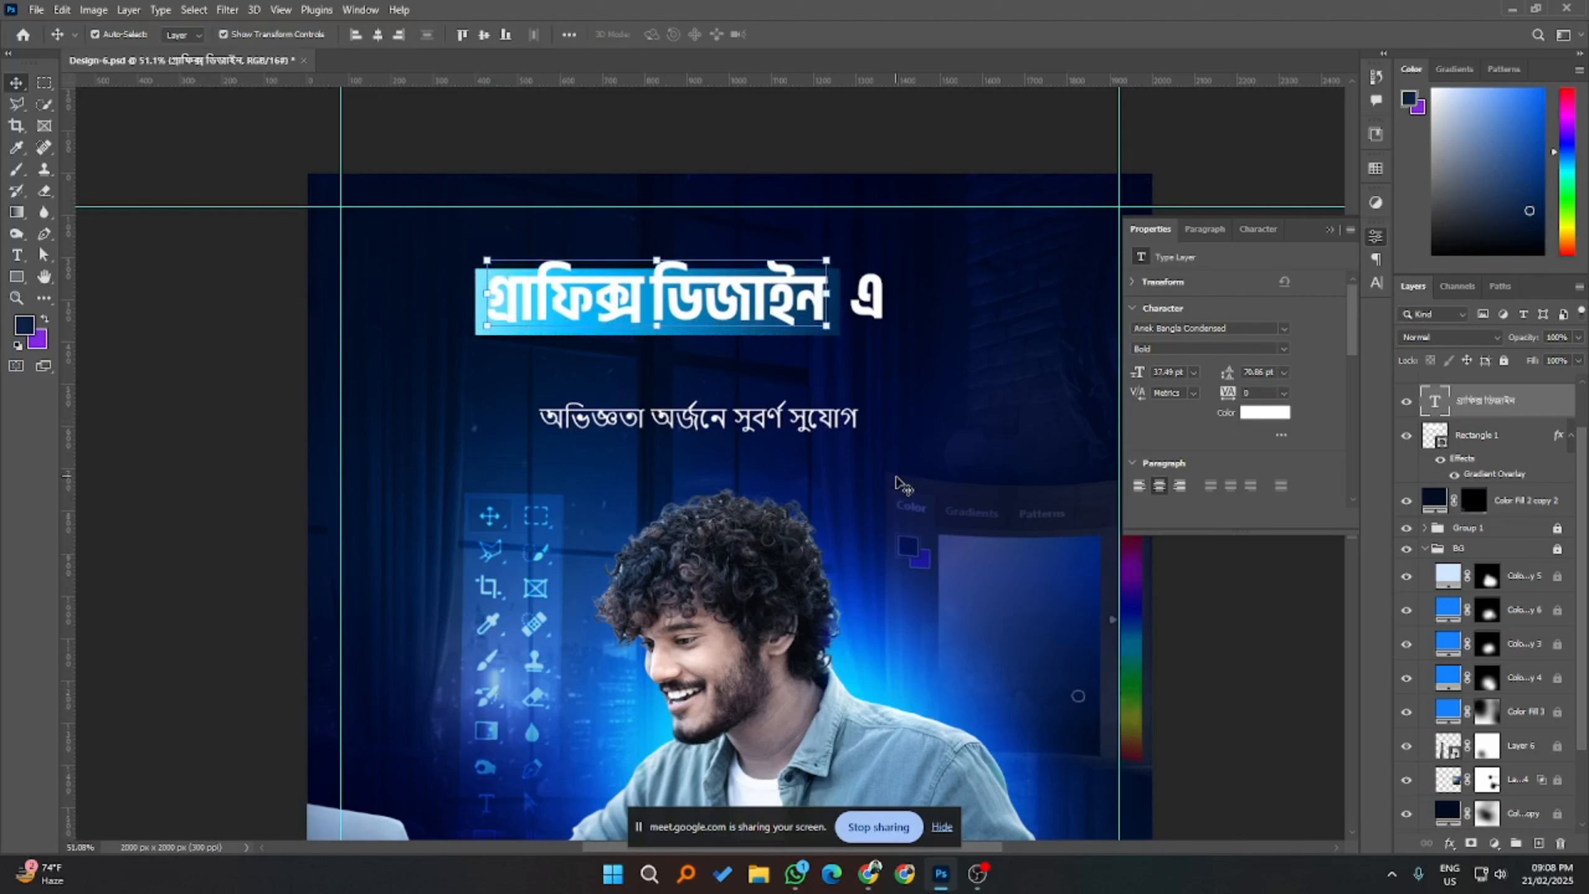
pyautogui.press('Down')
pyautogui.press('Down')
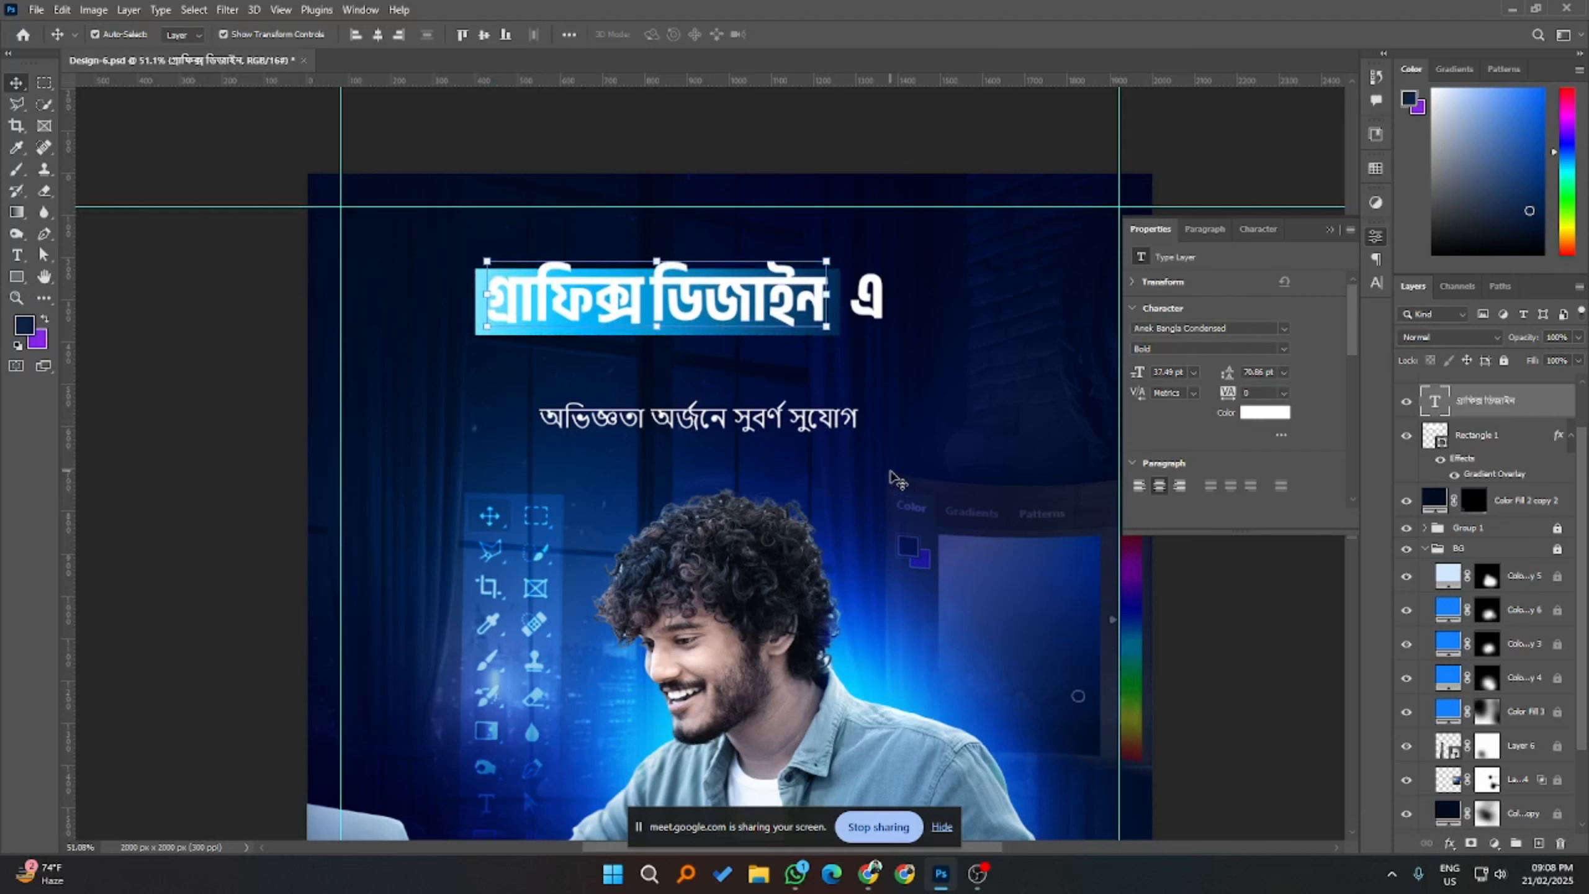
# - Raise the lower anchor points of the highlight rectangle to reduce its height to 145.25 px
pyautogui.click(1468, 438)
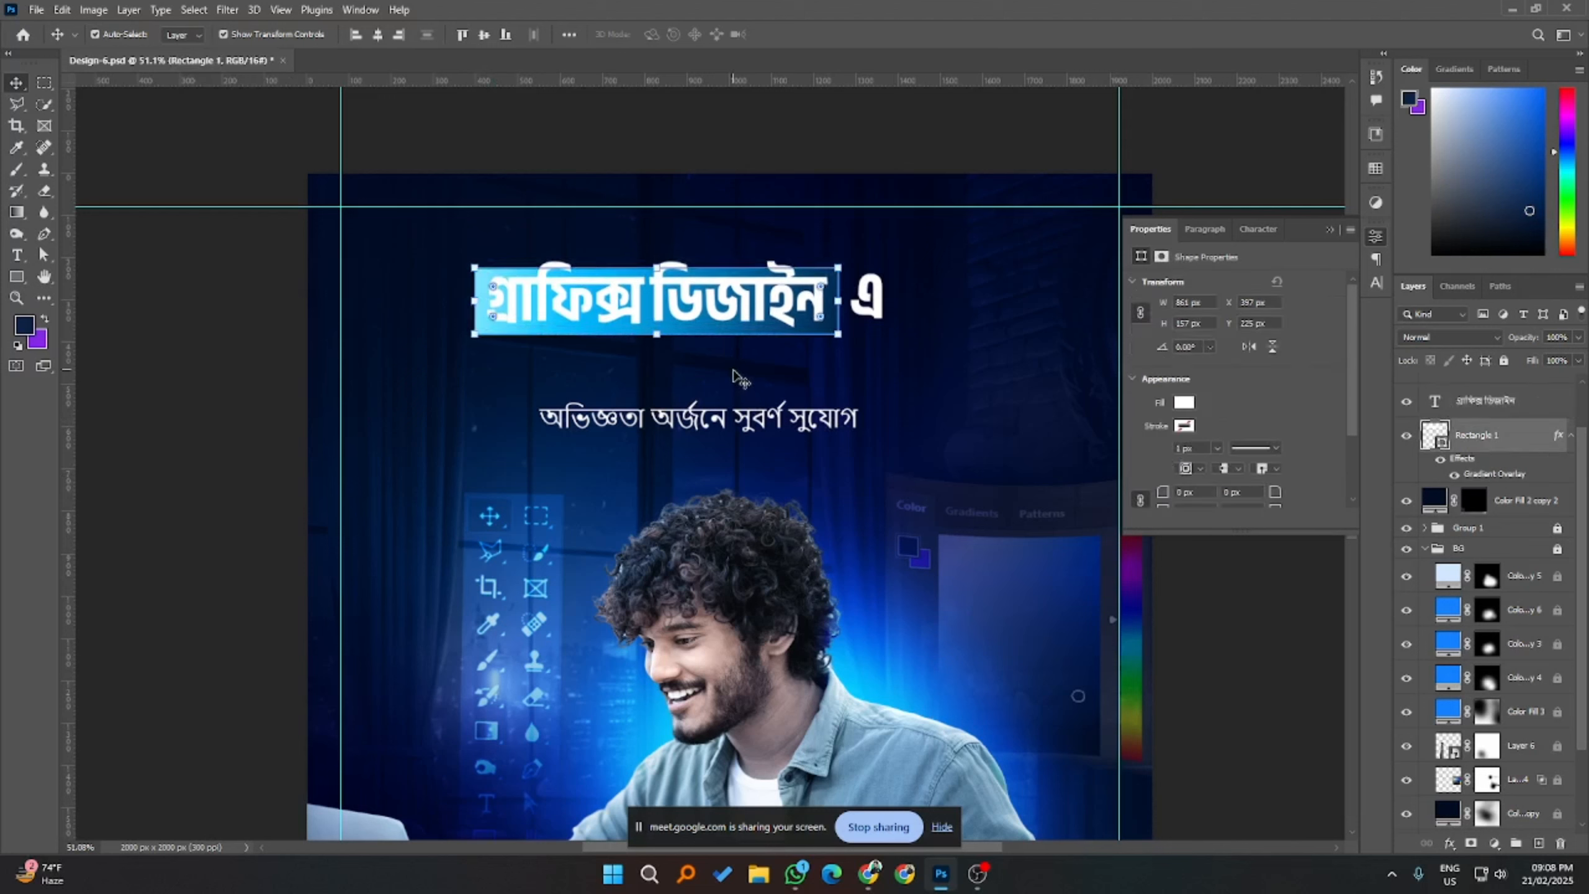
pyautogui.press('a')
pyautogui.moveTo(860, 368); pyautogui.dragTo(431, 318)
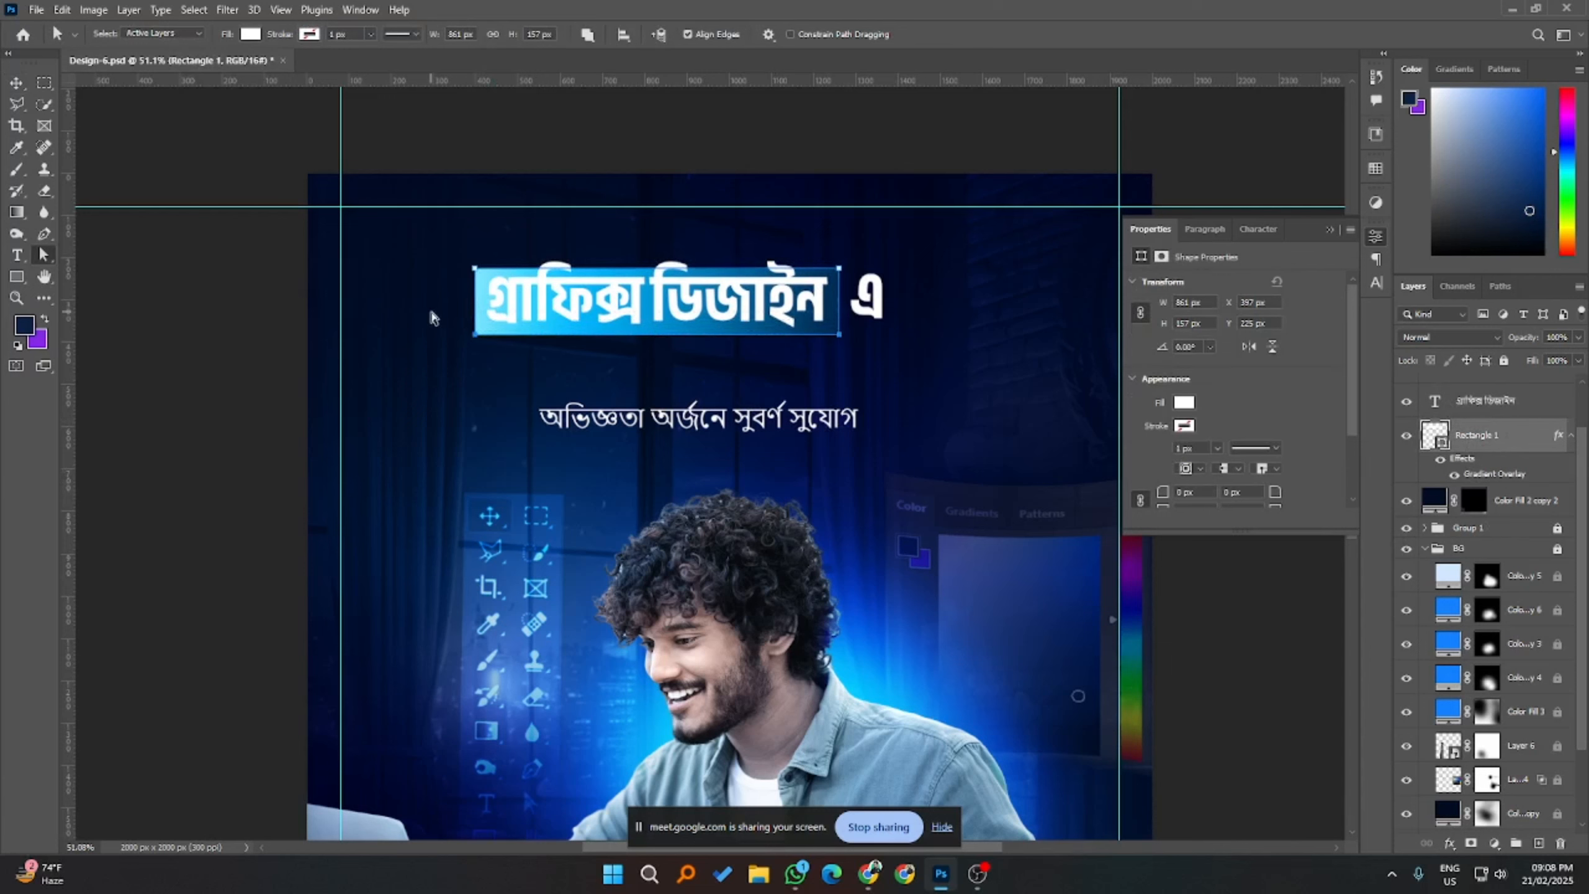
pyautogui.press('Up')
pyautogui.press('Up')
pyautogui.press('Up')
pyautogui.press('Up')
pyautogui.press('Up')
pyautogui.press('Up')
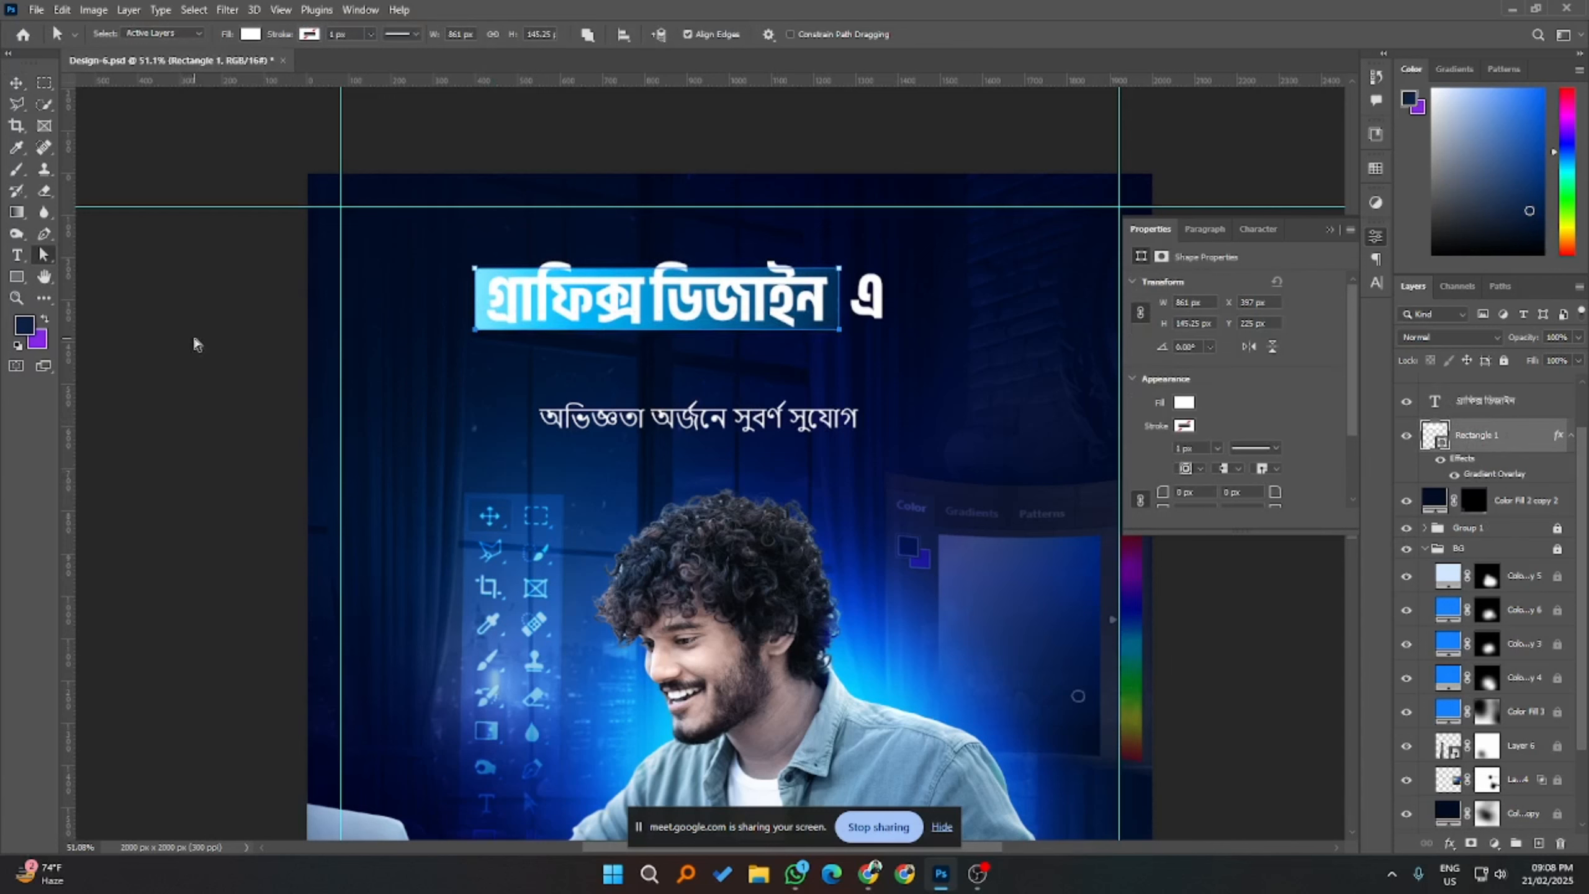
pyautogui.click(16, 82)
pyautogui.click(875, 421)
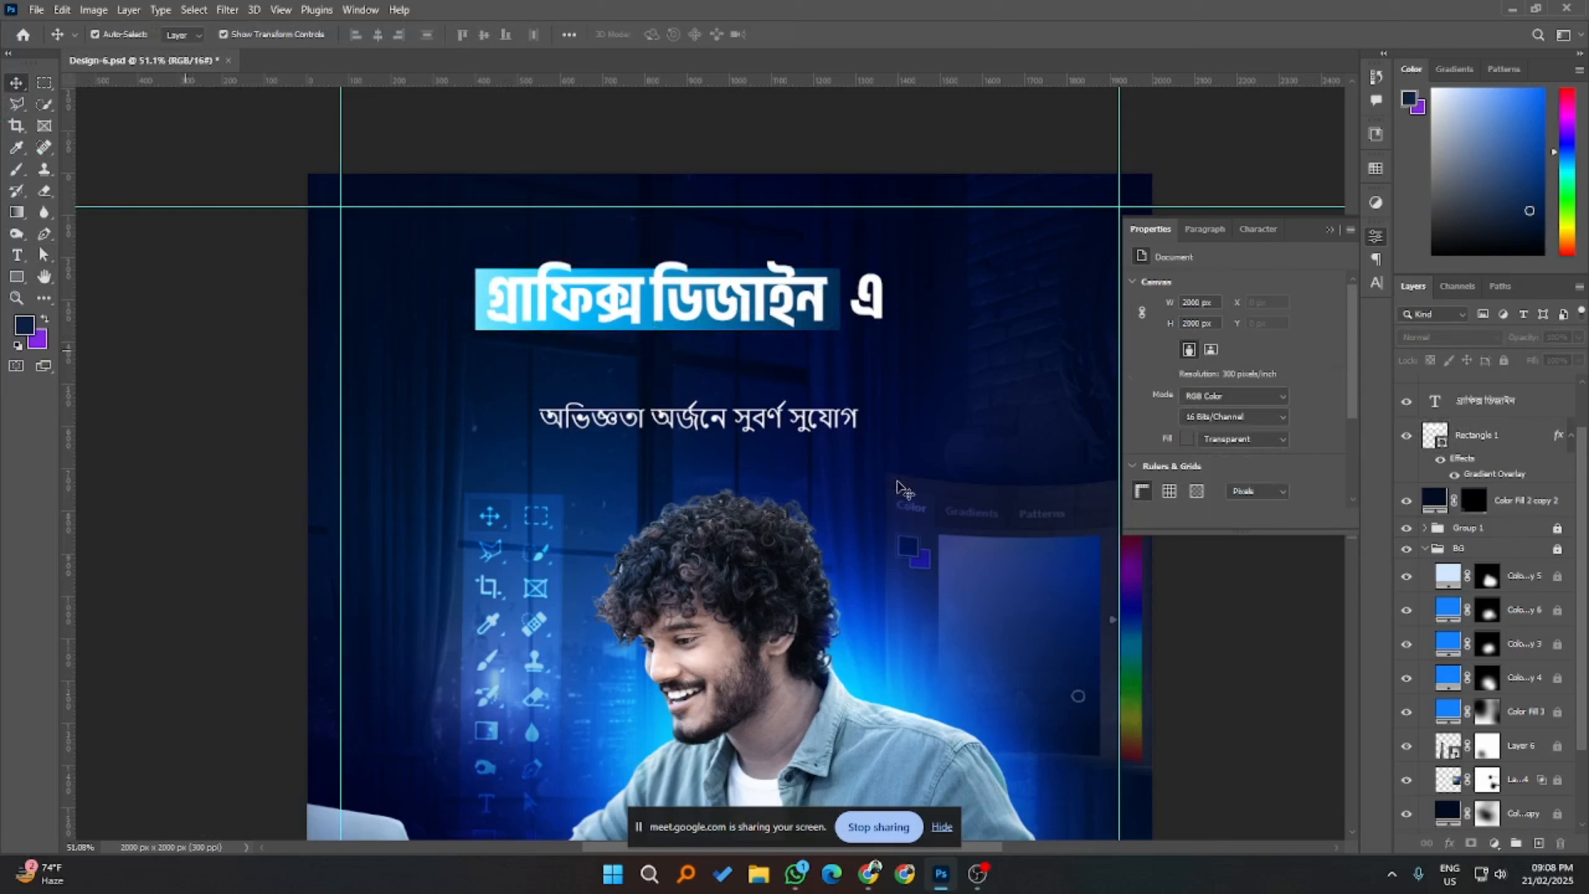
# - Add a Stroke effect to the headline text layer and color it with the light blue swatch 00b9ff
pyautogui.click(787, 333)
pyautogui.rightClick(1481, 401)
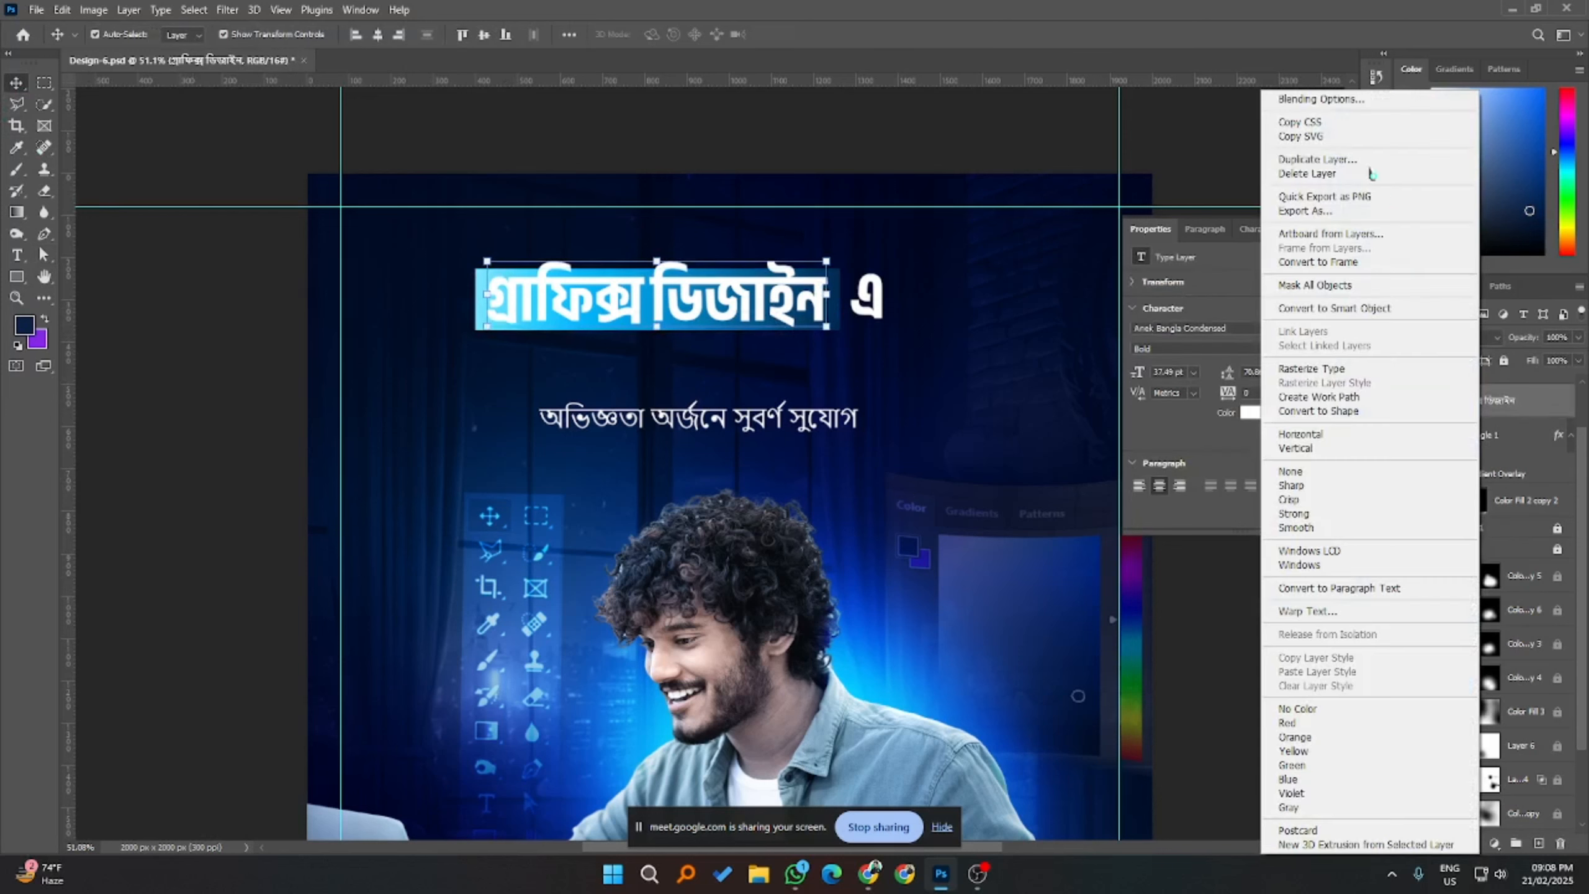
pyautogui.click(1307, 98)
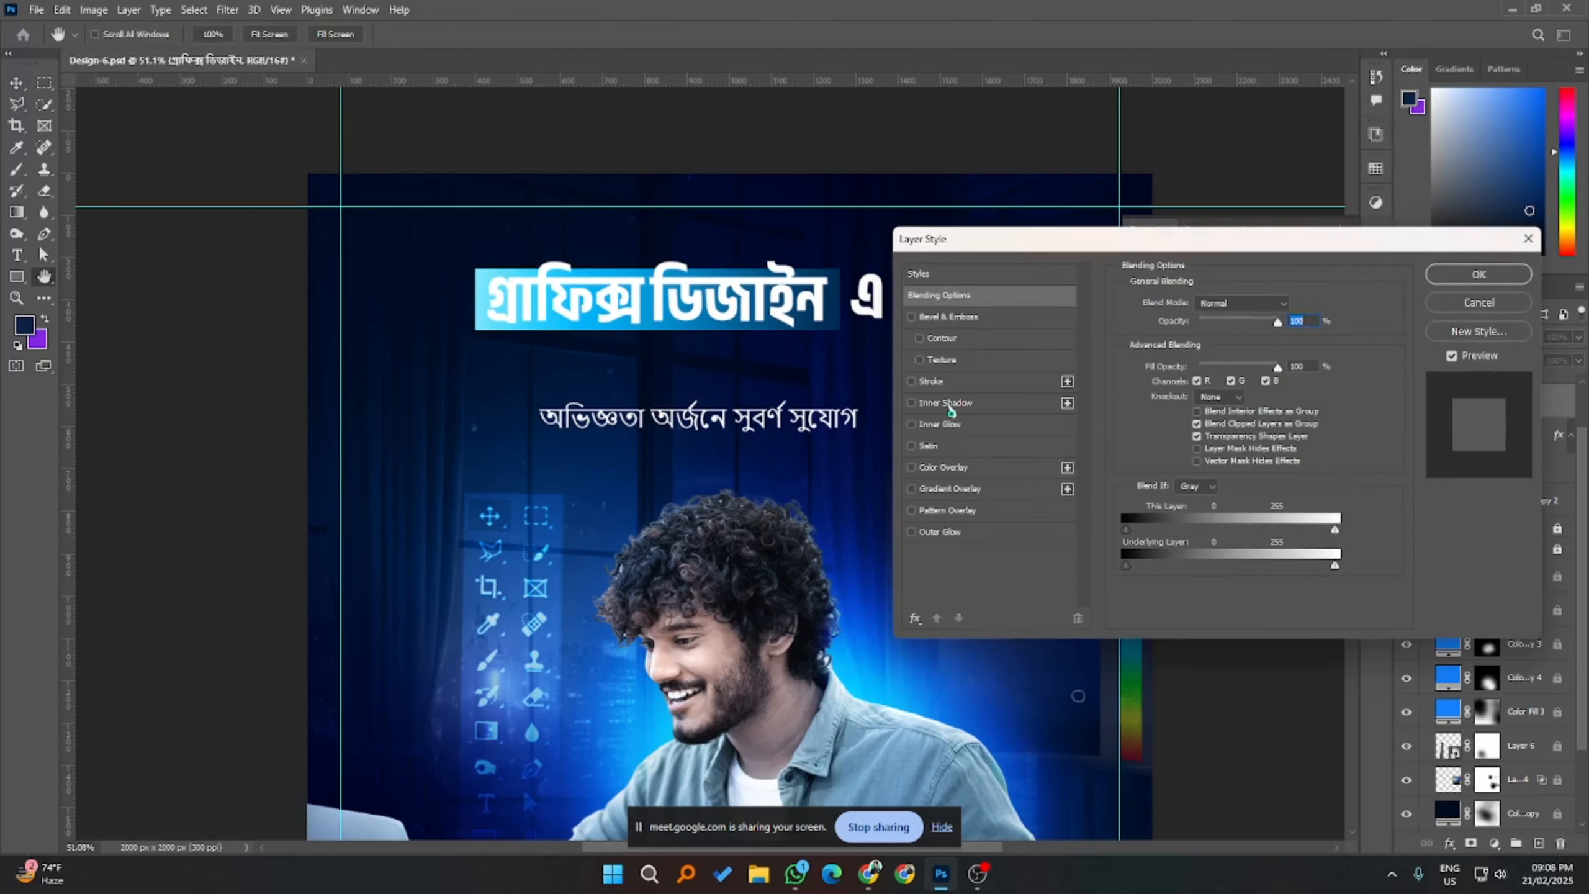
pyautogui.click(950, 383)
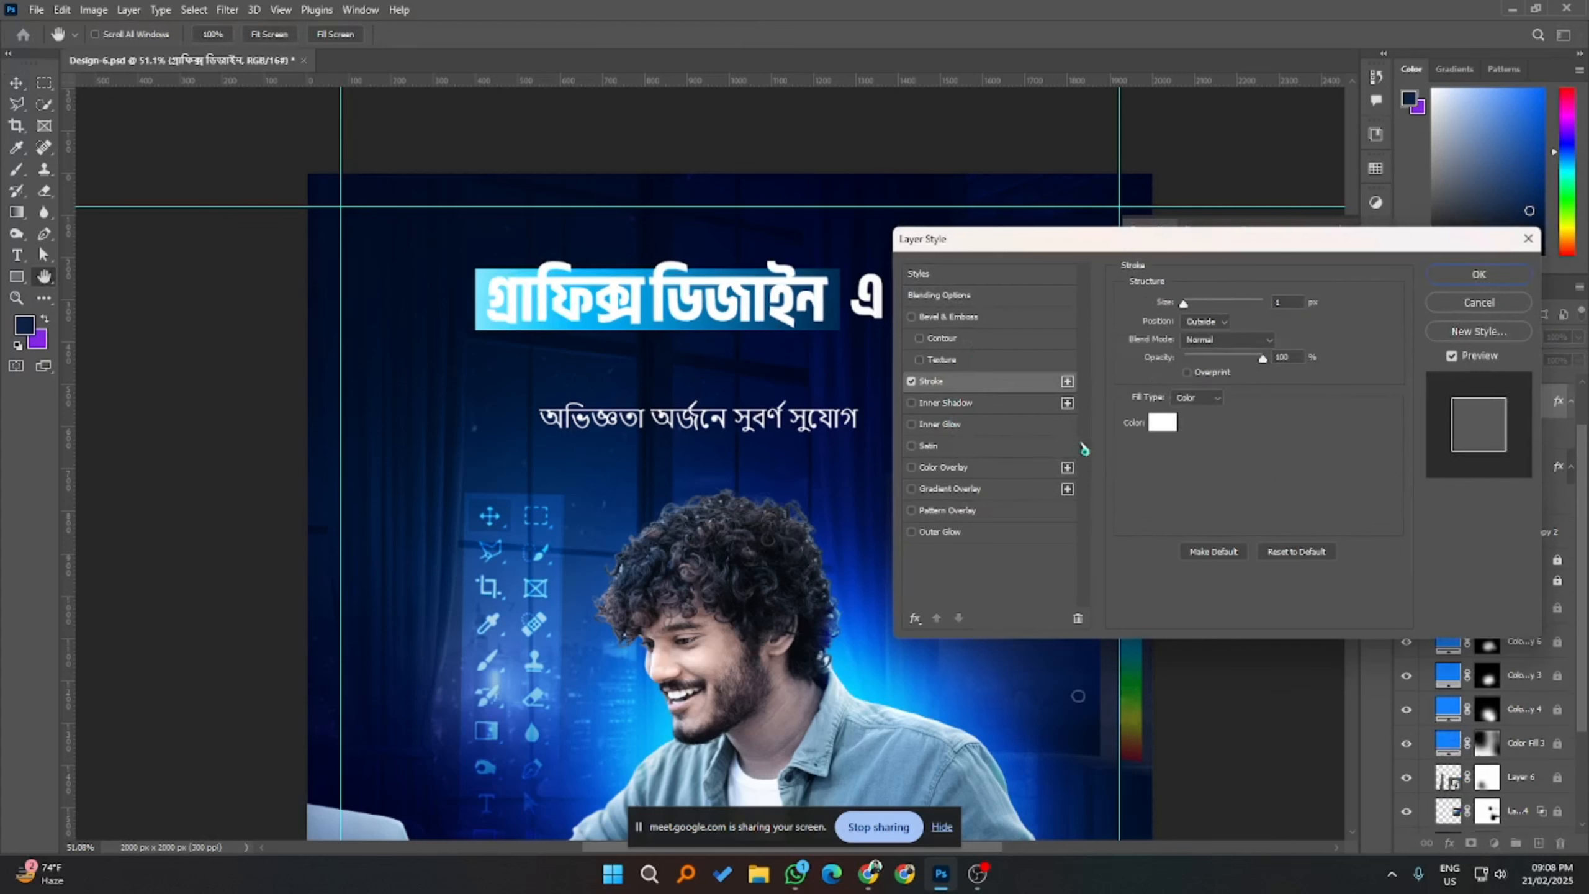
pyautogui.click(1163, 424)
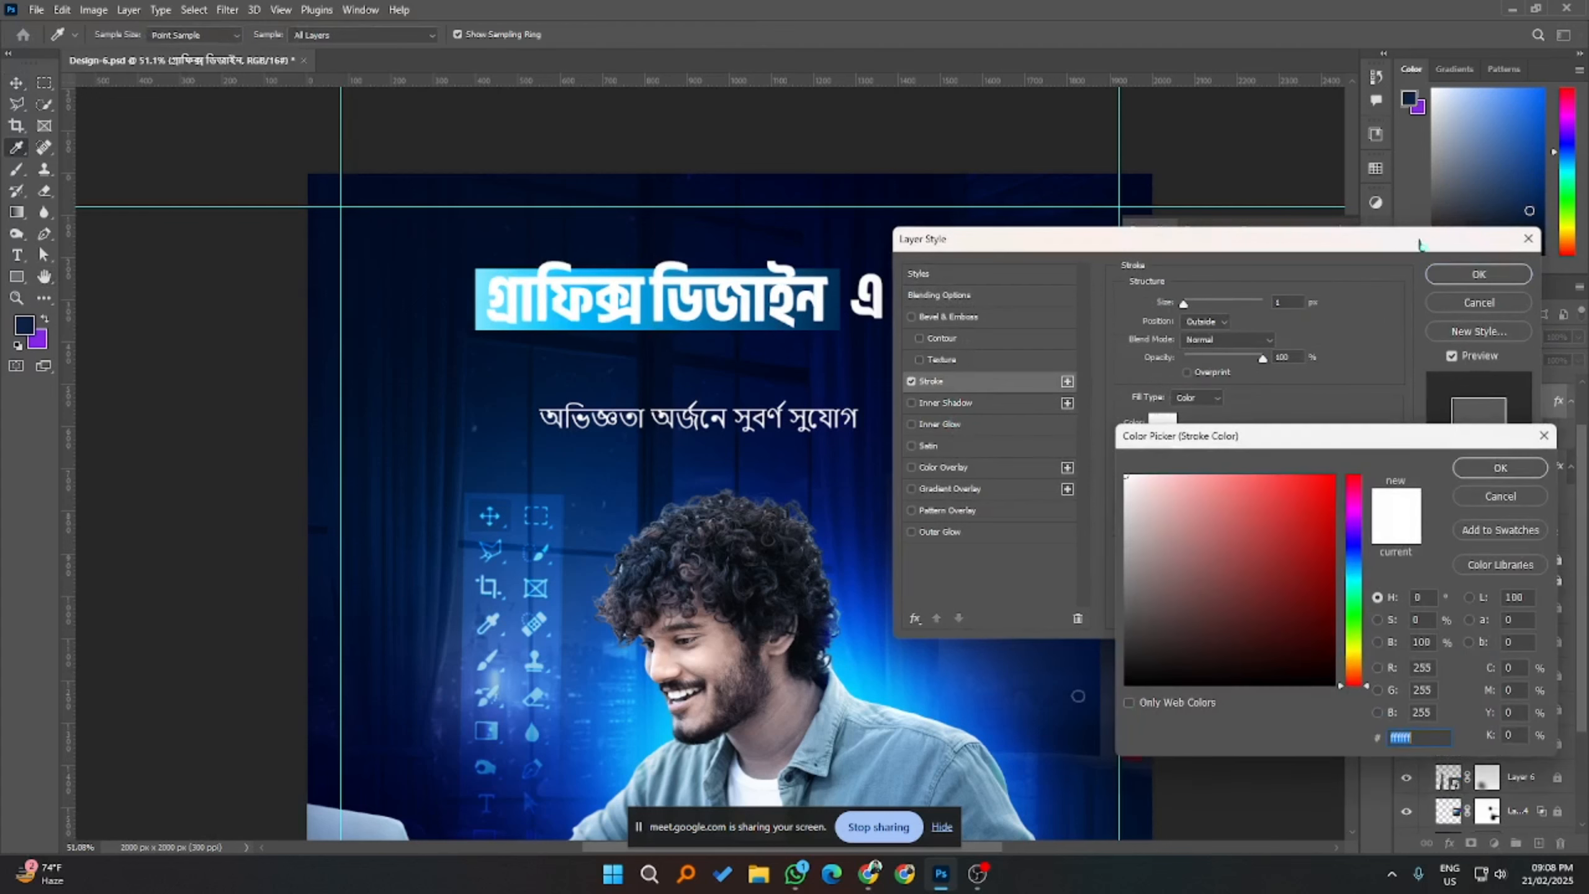
pyautogui.click(1375, 170)
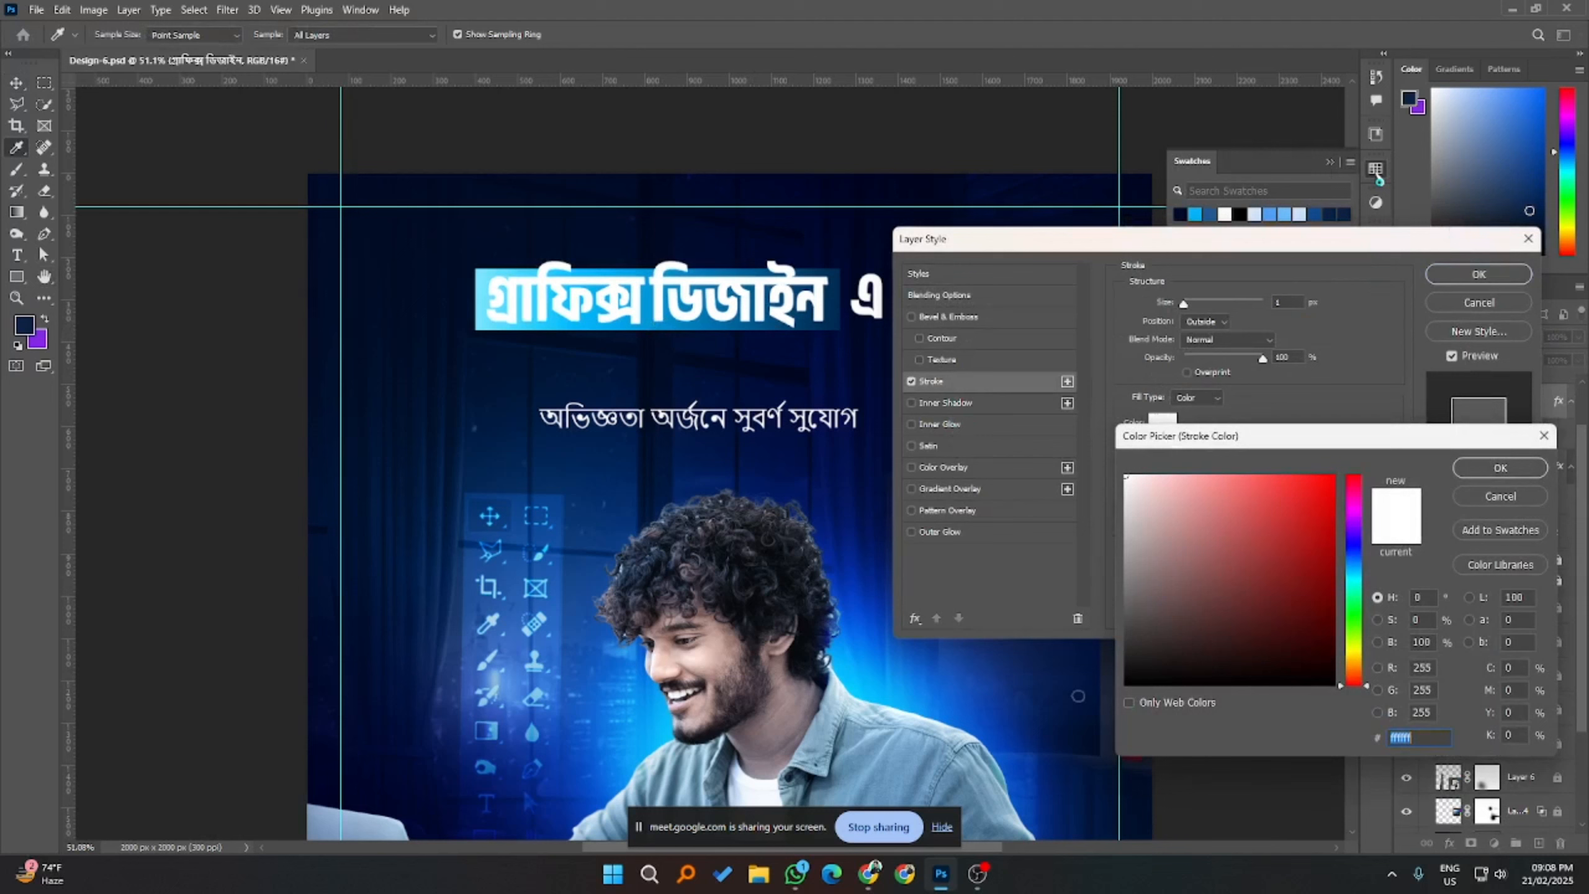
pyautogui.click(1193, 213)
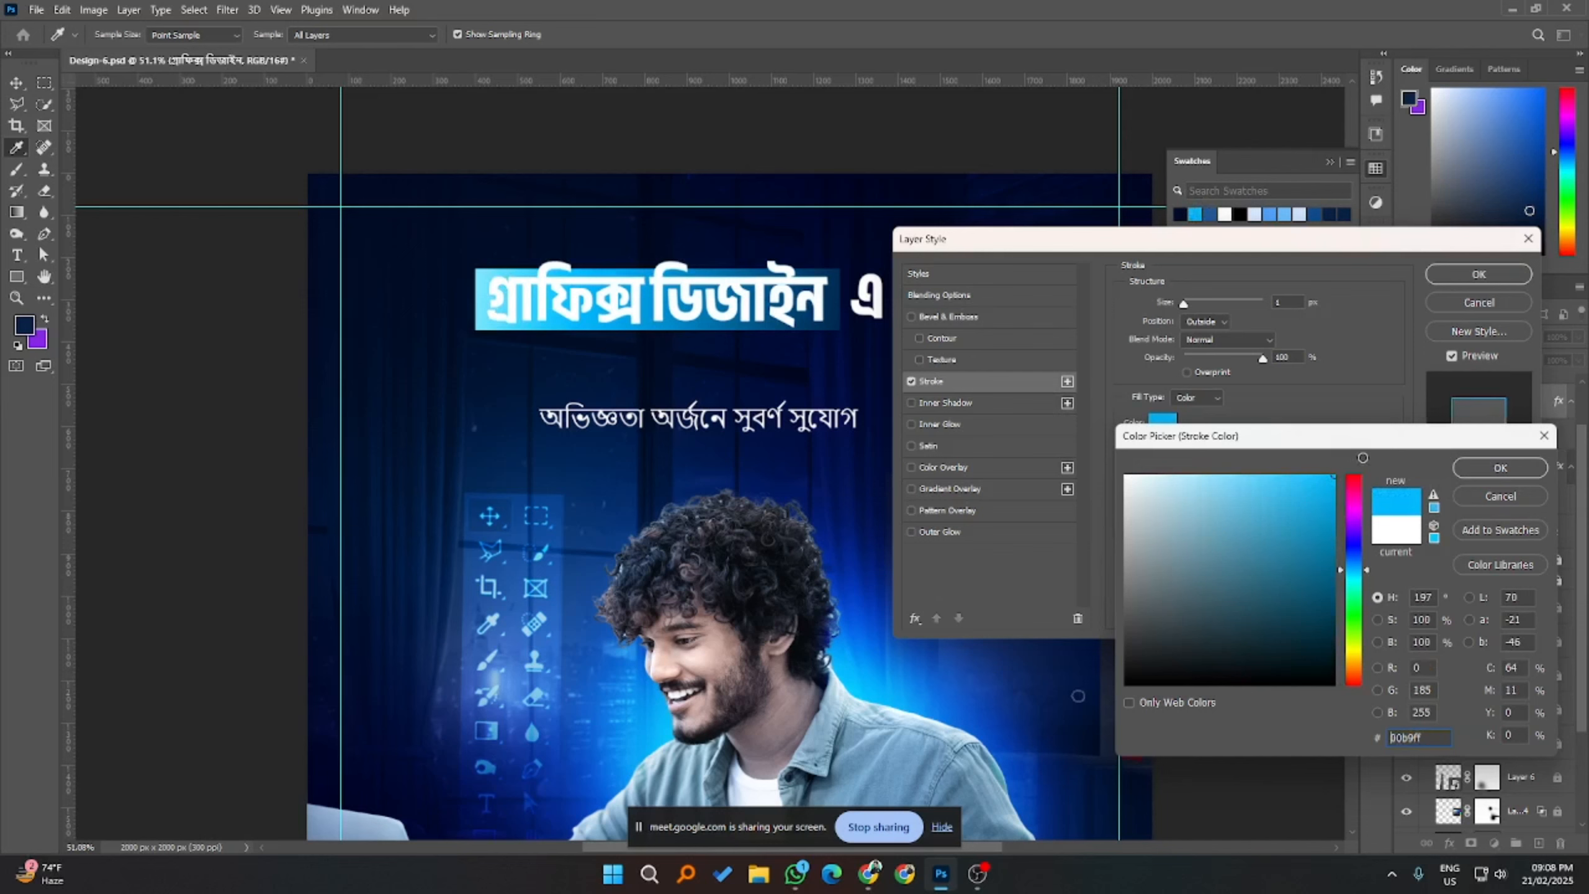
pyautogui.click(1500, 468)
# - Increase the headline's outside stroke size to 12 px
pyautogui.click(1279, 302)
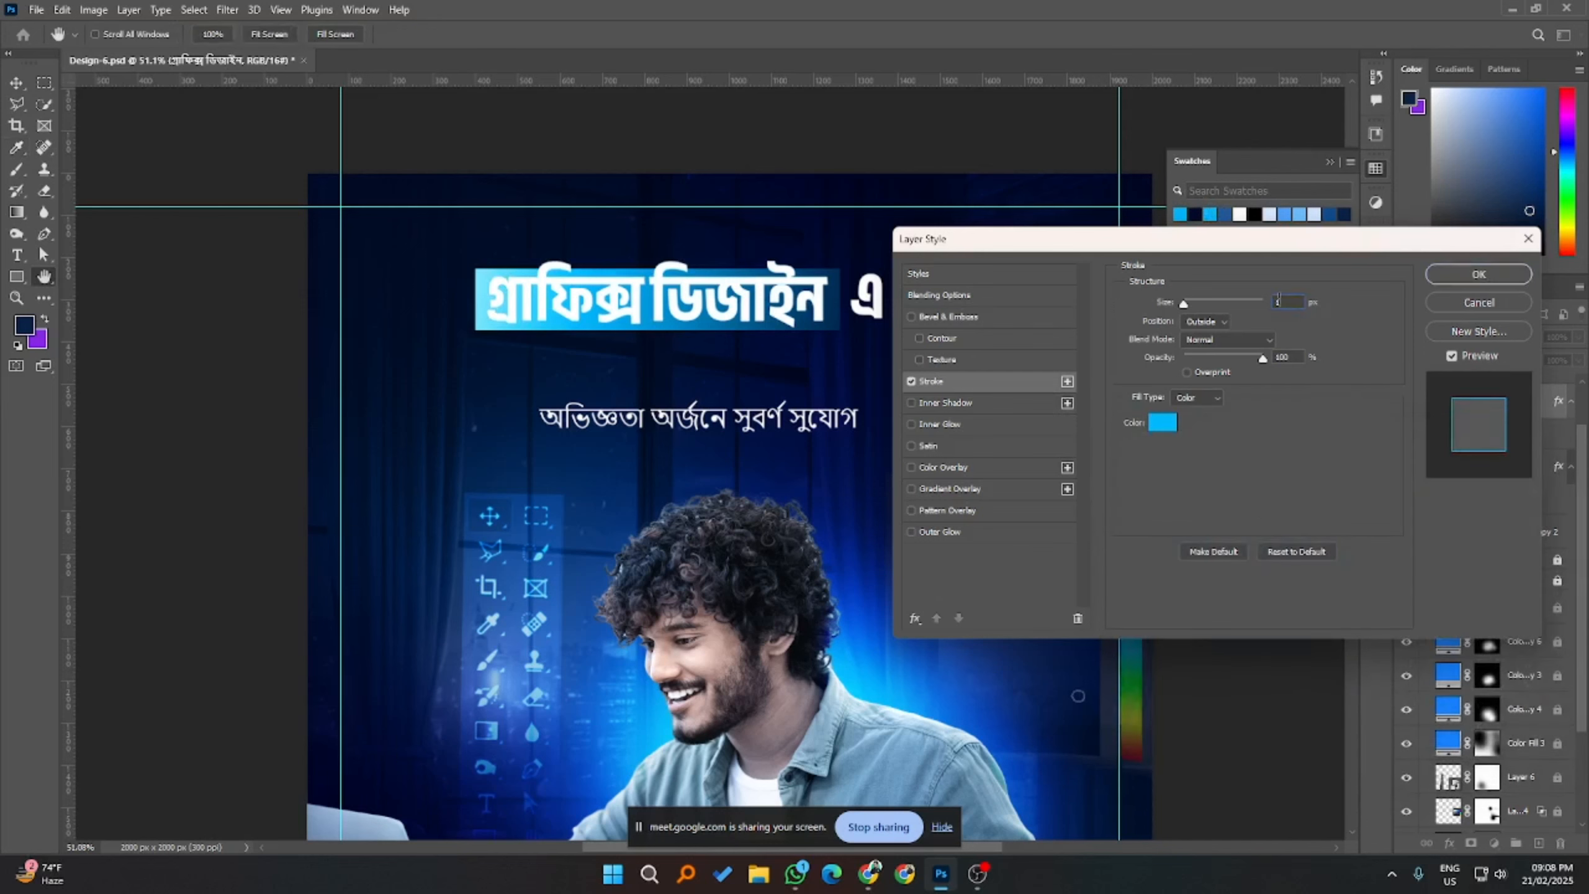
pyautogui.click(1206, 321)
pyautogui.click(1201, 326)
pyautogui.moveTo(1185, 304); pyautogui.dragTo(1193, 305)
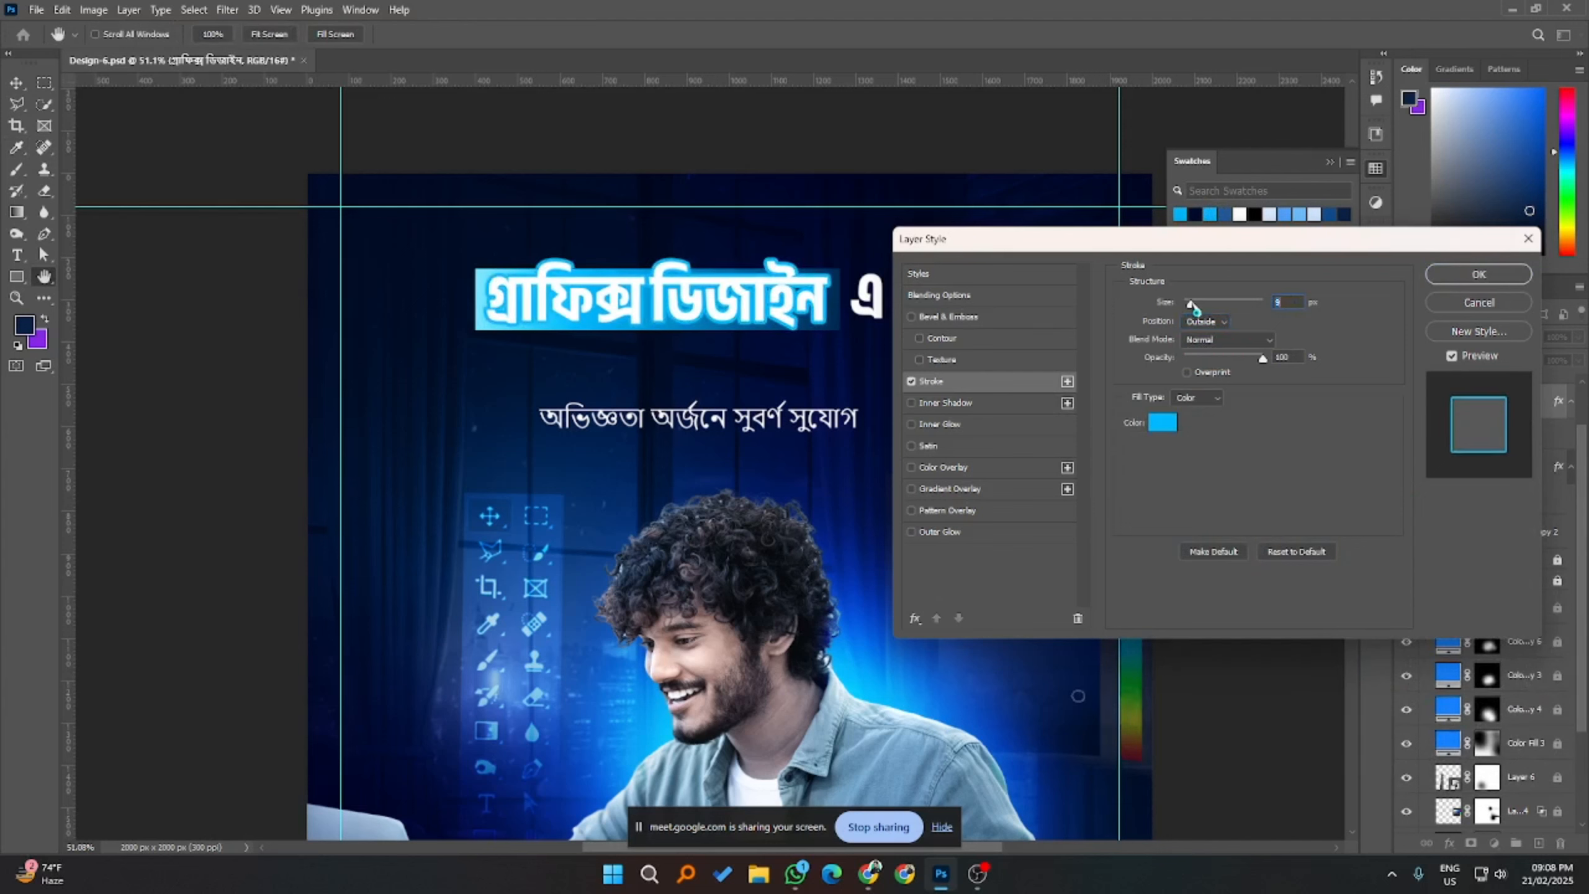
pyautogui.press('Up')
pyautogui.press('Up')
pyautogui.press('Up')
# - Add a Drop Shadow effect to the headline, using the dark navy 010c25 sampled from the background
pyautogui.click(915, 618)
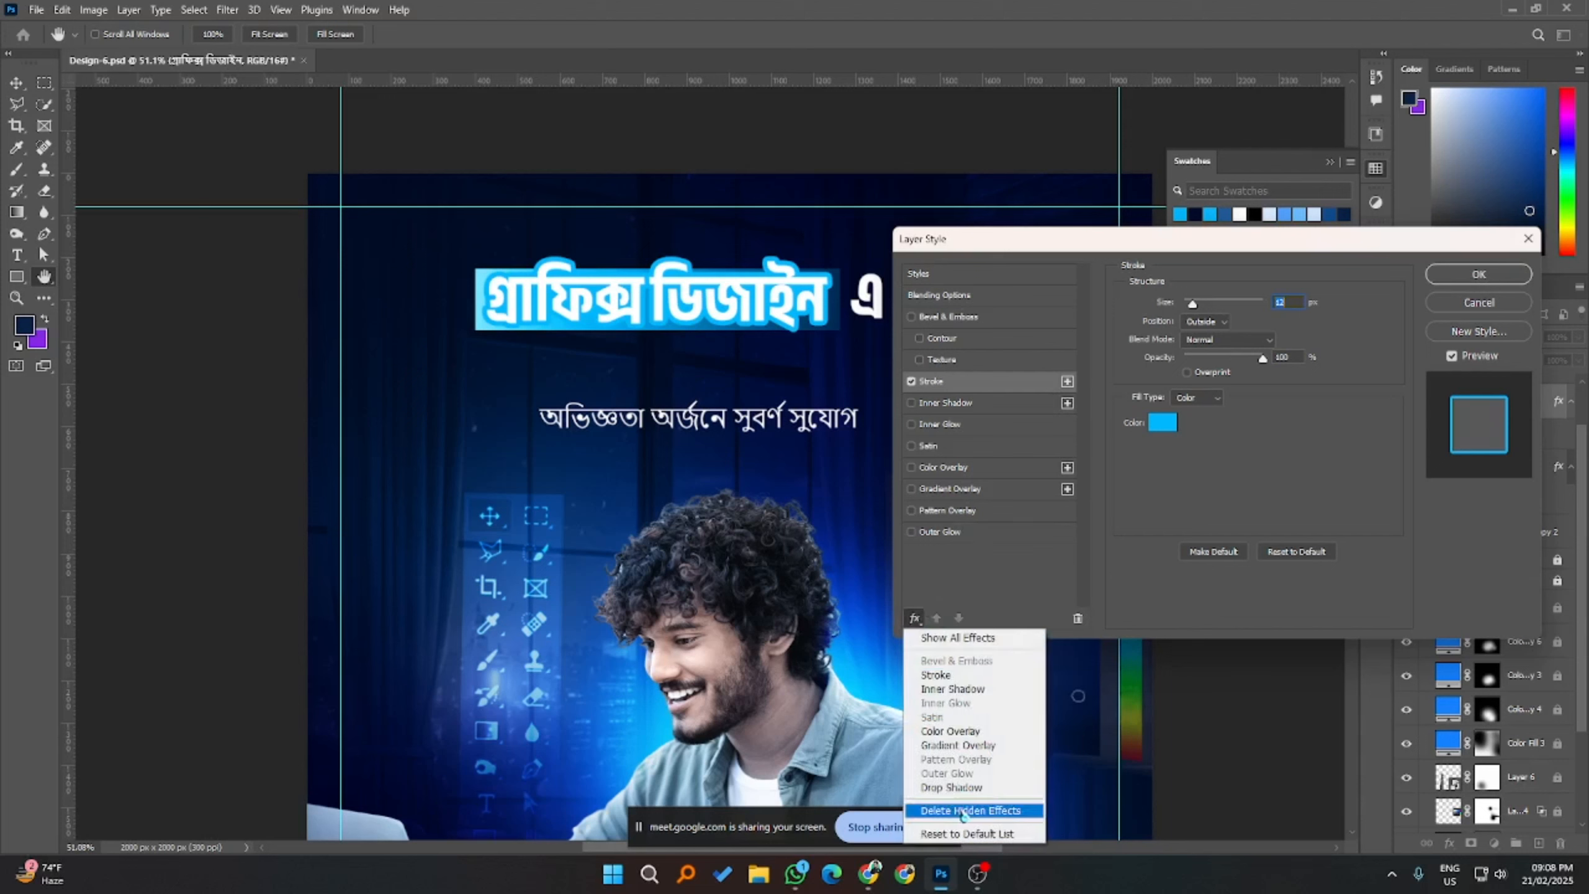
pyautogui.click(951, 788)
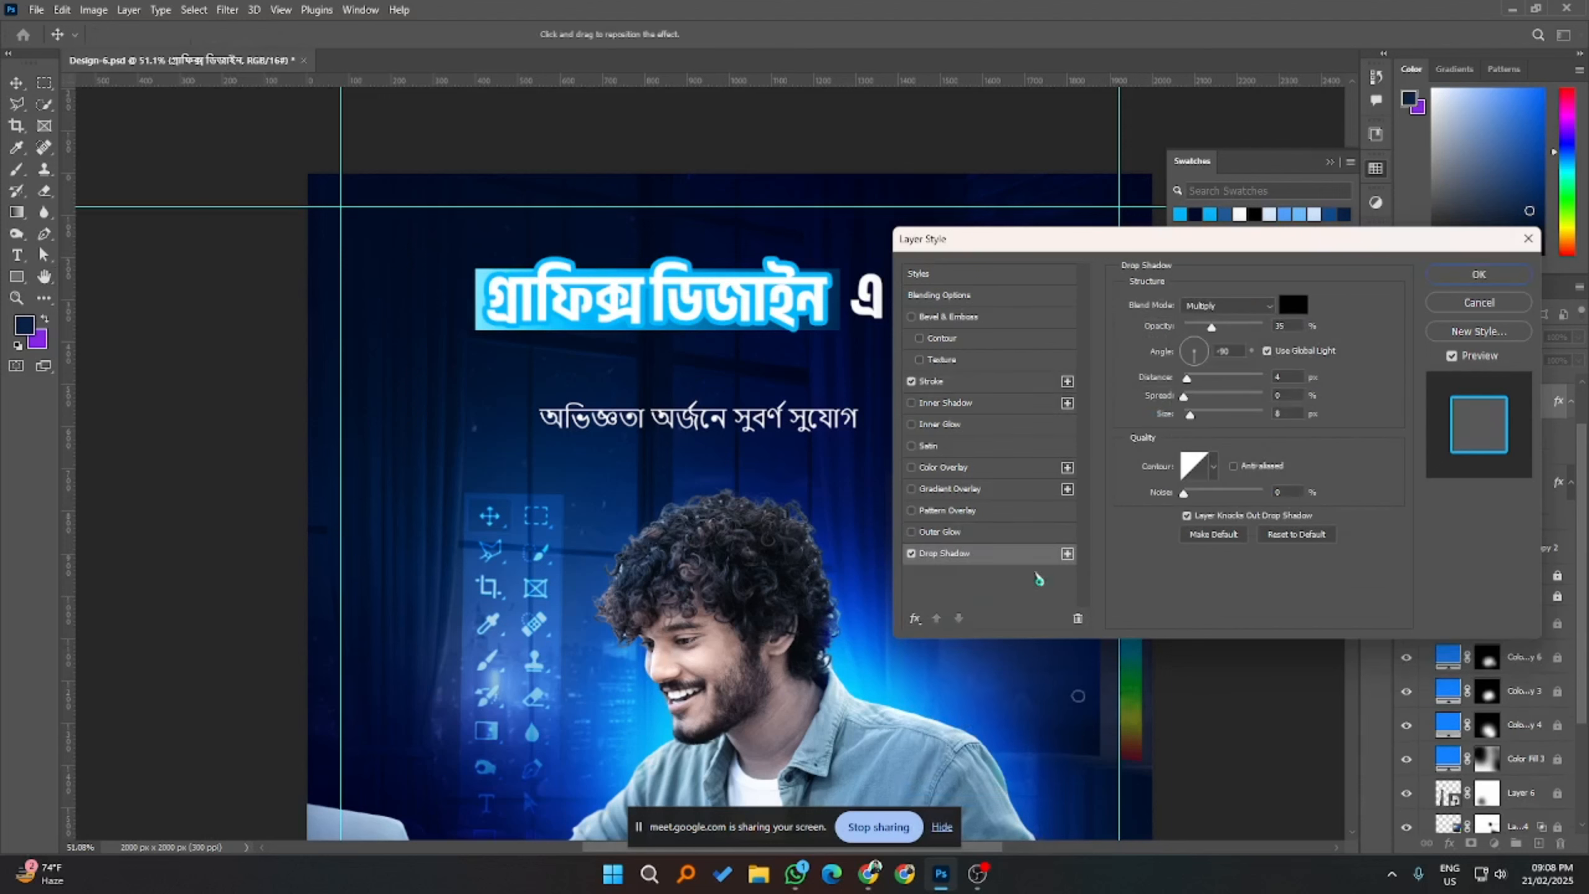
pyautogui.click(1293, 304)
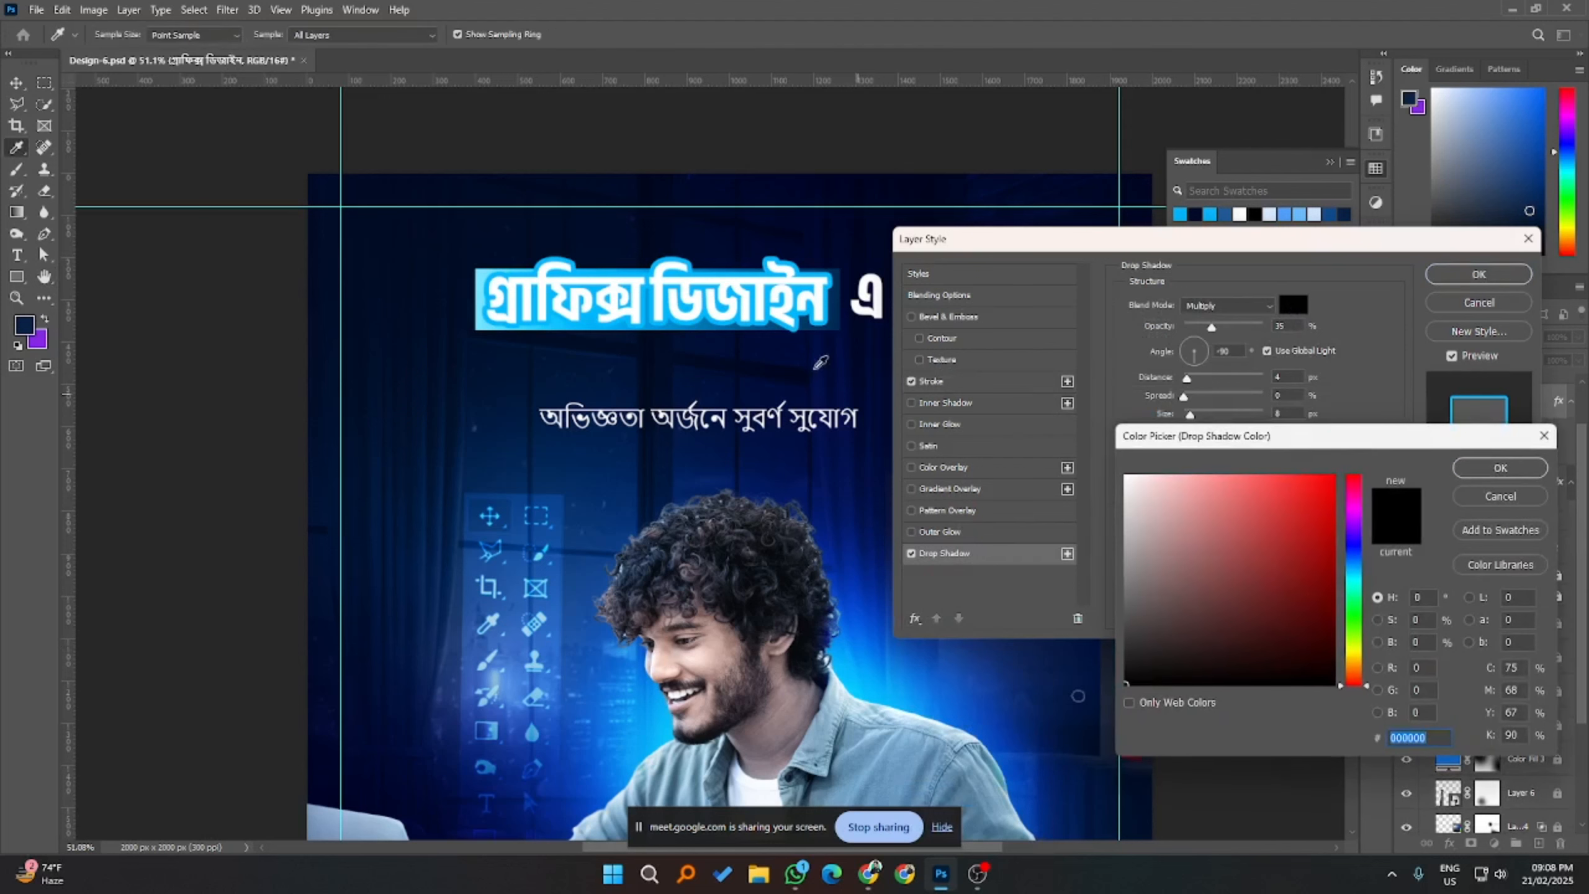
pyautogui.click(369, 247)
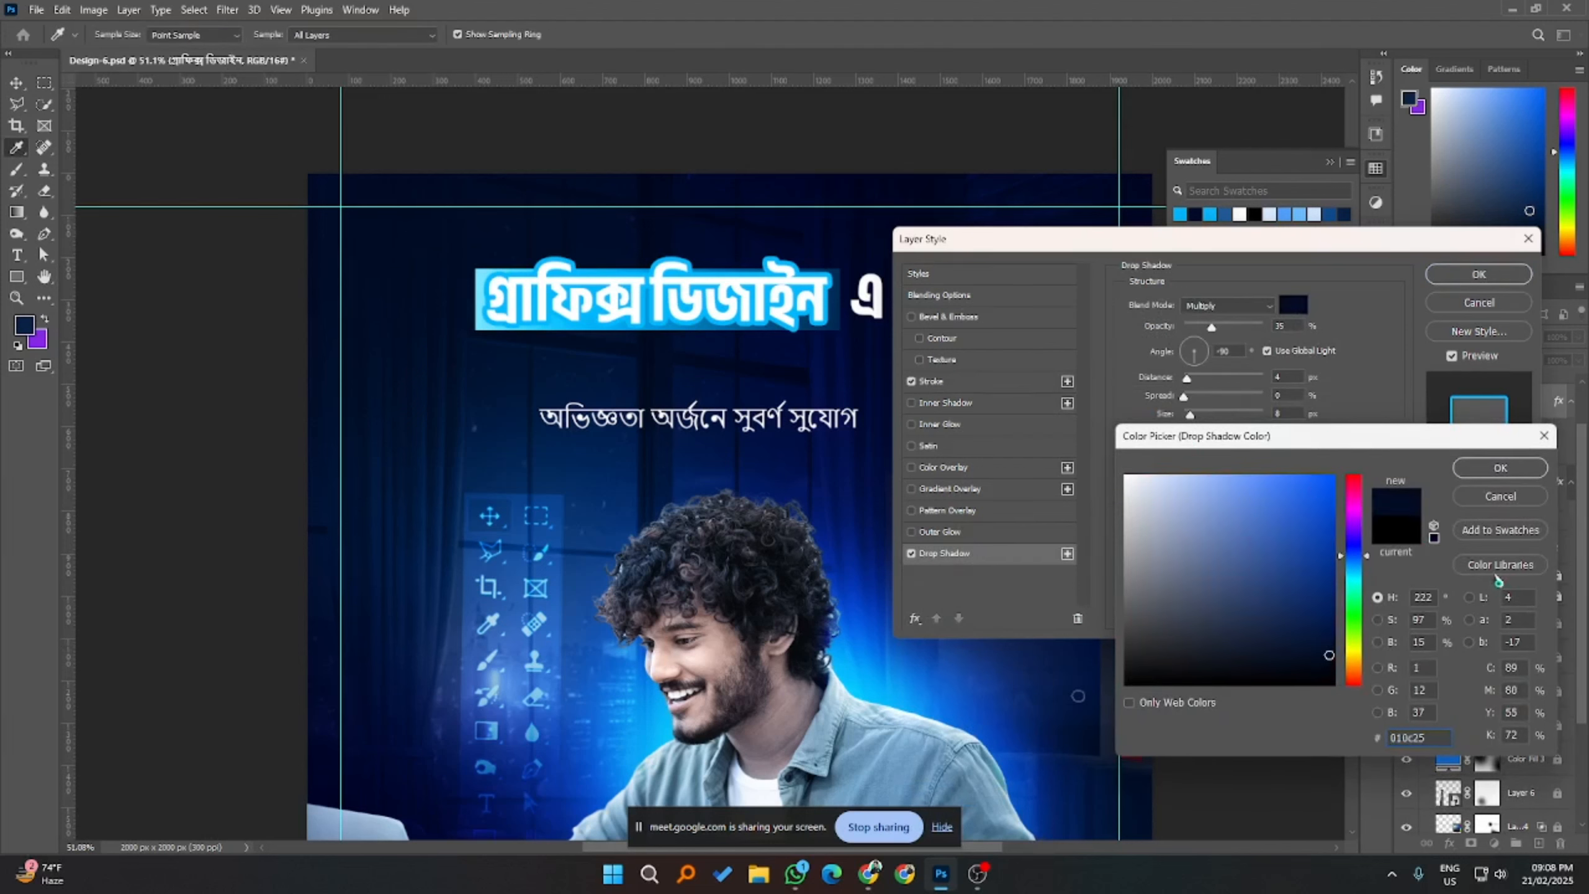
pyautogui.click(1501, 468)
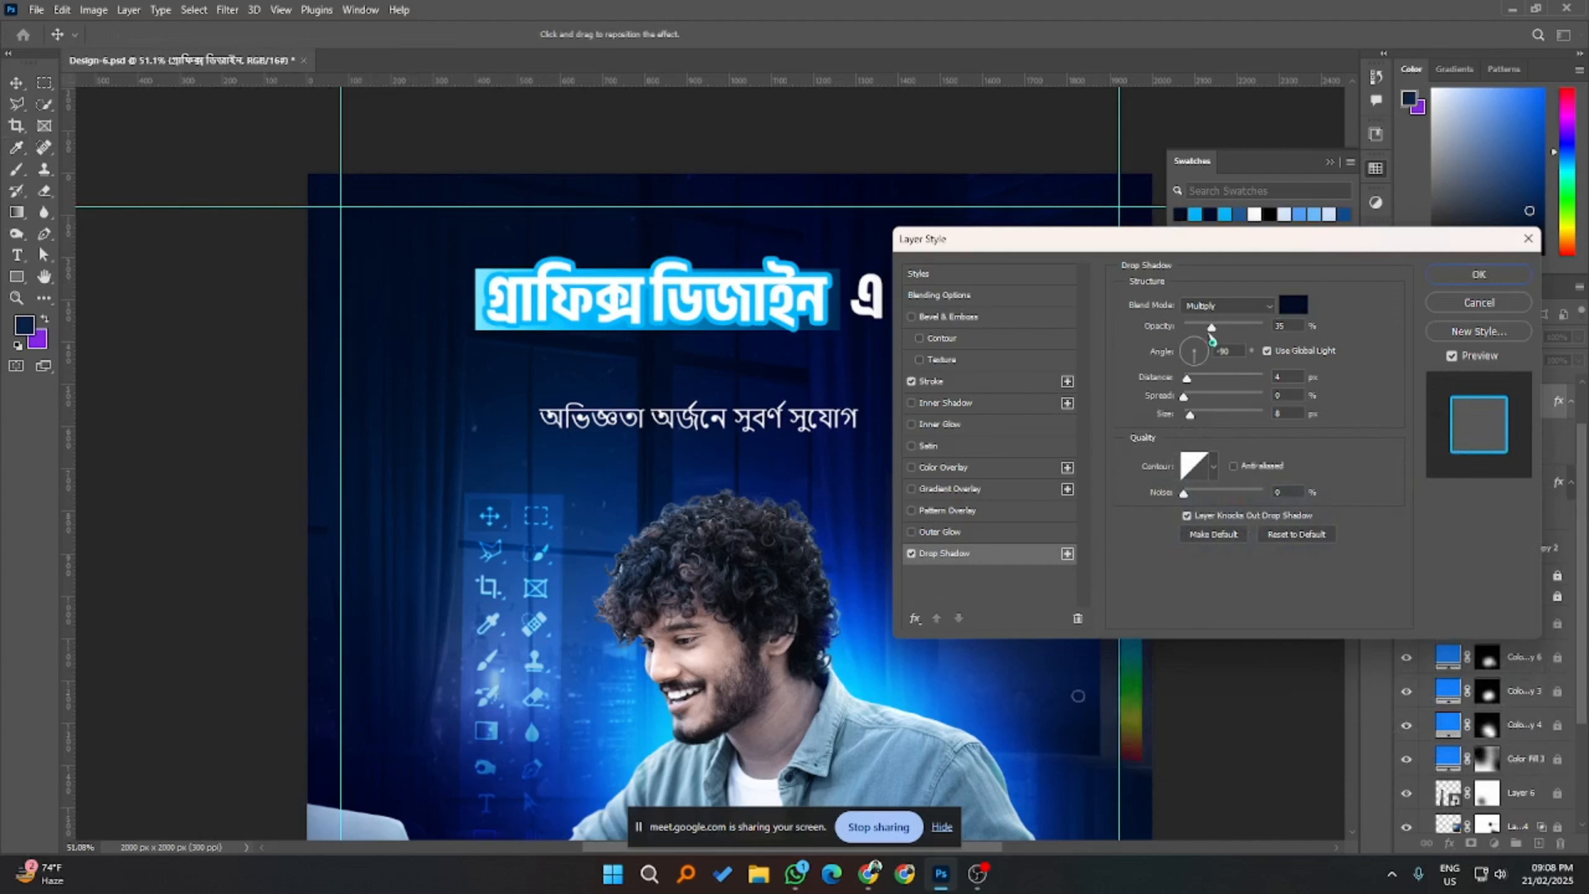
# - Set the drop shadow's opacity to 94%, turn off its global light, and adjust its size and offset around the headline
pyautogui.moveTo(1212, 338); pyautogui.dragTo(1259, 333)
pyautogui.moveTo(1191, 418); pyautogui.dragTo(1194, 419)
pyautogui.moveTo(666, 299); pyautogui.dragTo(655, 324)
pyautogui.click(1299, 355)
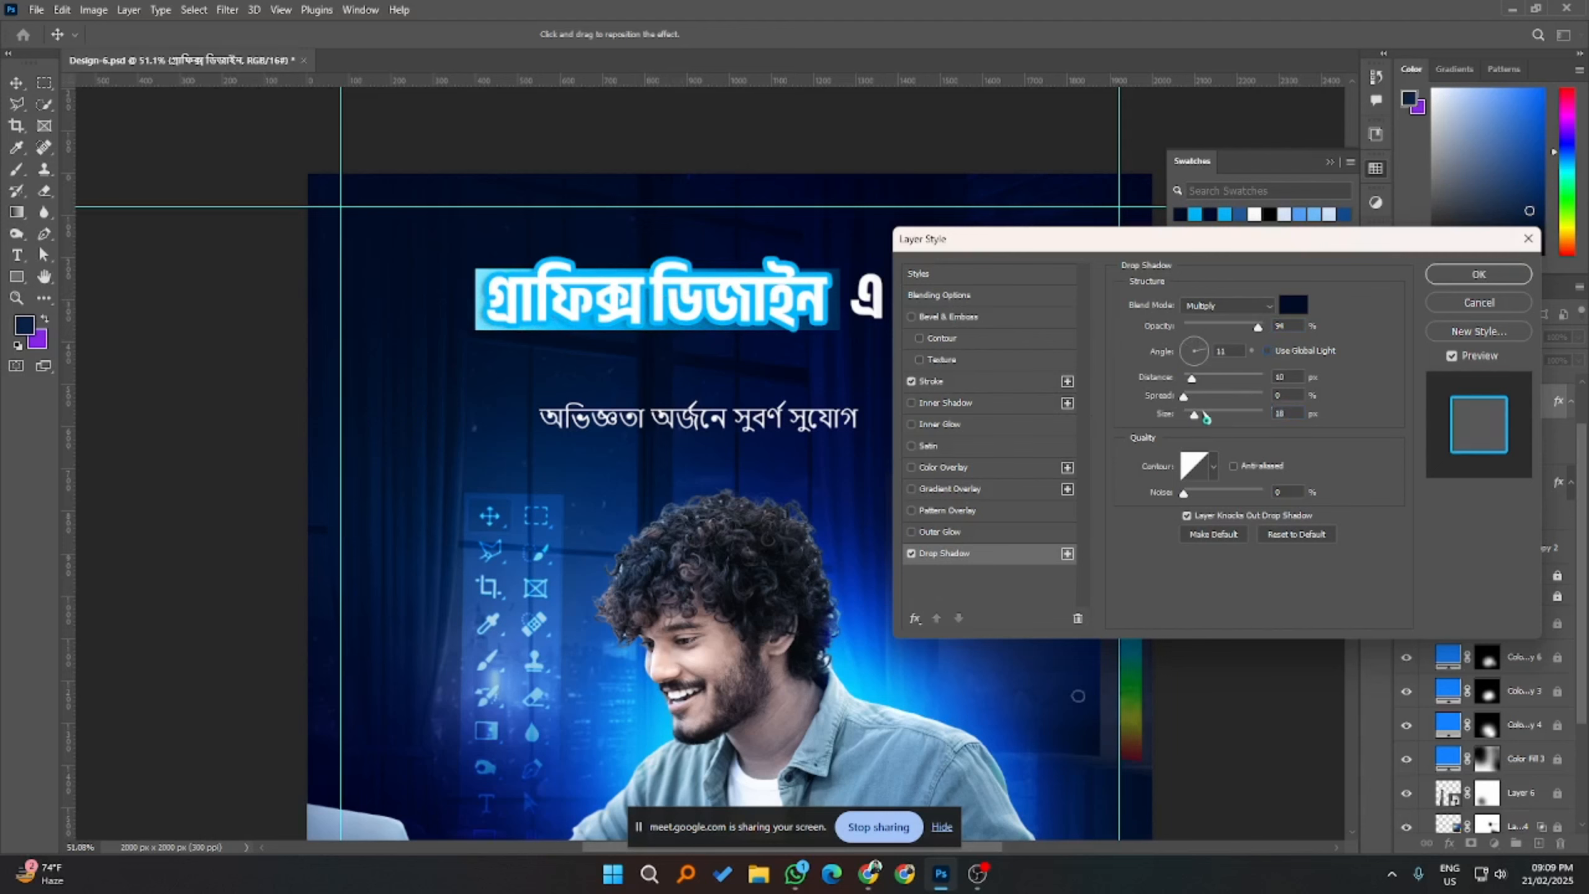
pyautogui.moveTo(1206, 418); pyautogui.dragTo(1201, 418)
pyautogui.moveTo(678, 313); pyautogui.dragTo(681, 306)
# - Add a Bevel & Emboss effect to the headline with a 250 px size and the background's navy 010c25 as shadow color
pyautogui.click(934, 318)
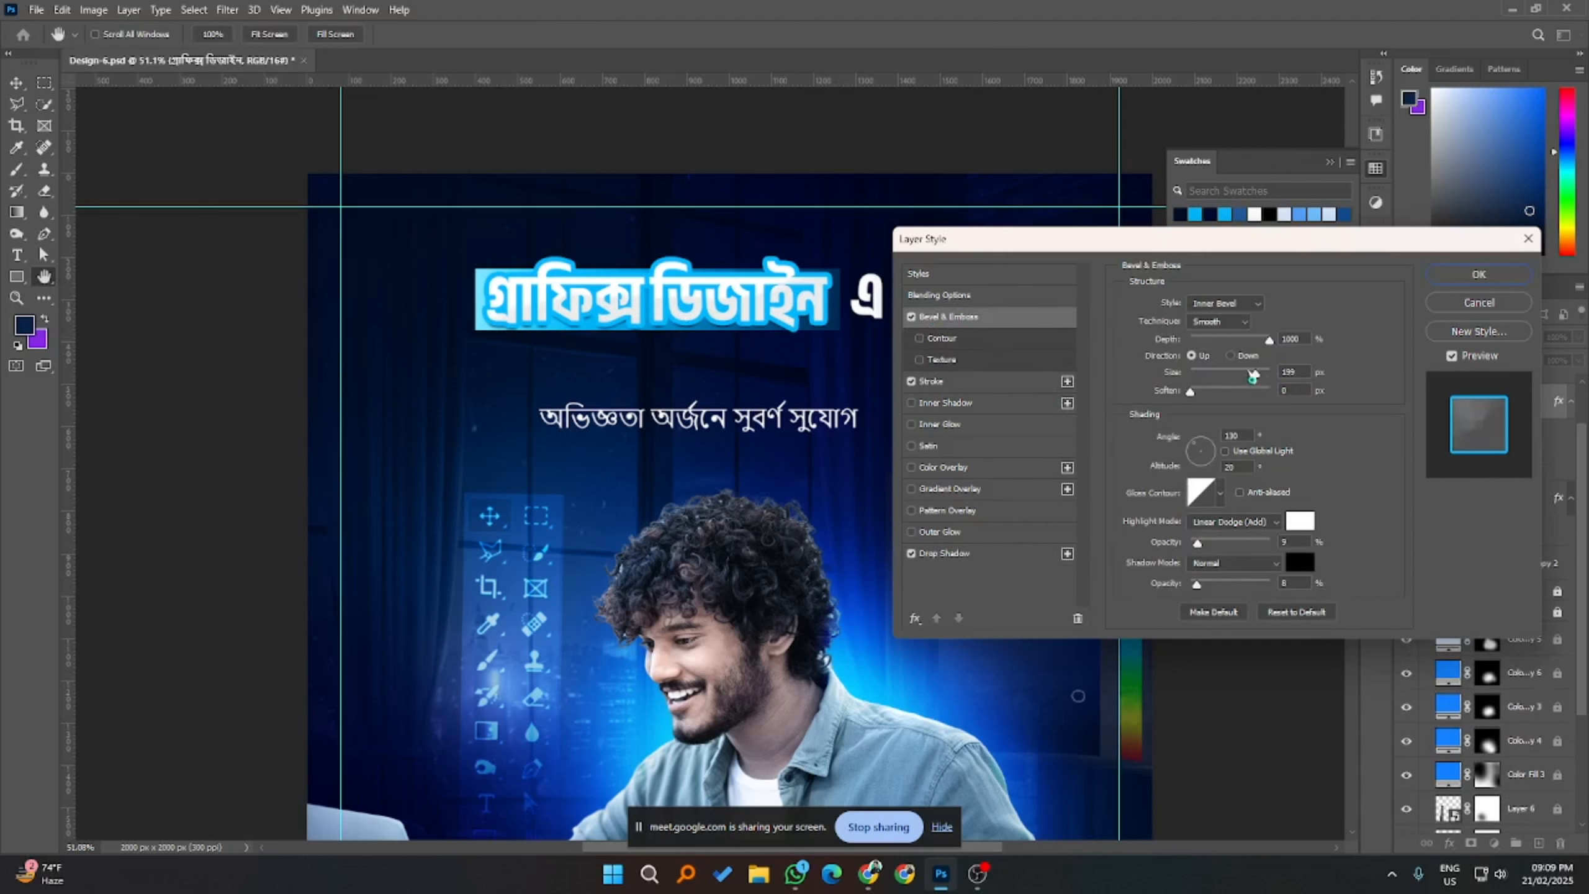
pyautogui.moveTo(1255, 374); pyautogui.dragTo(1268, 373)
pyautogui.click(1299, 563)
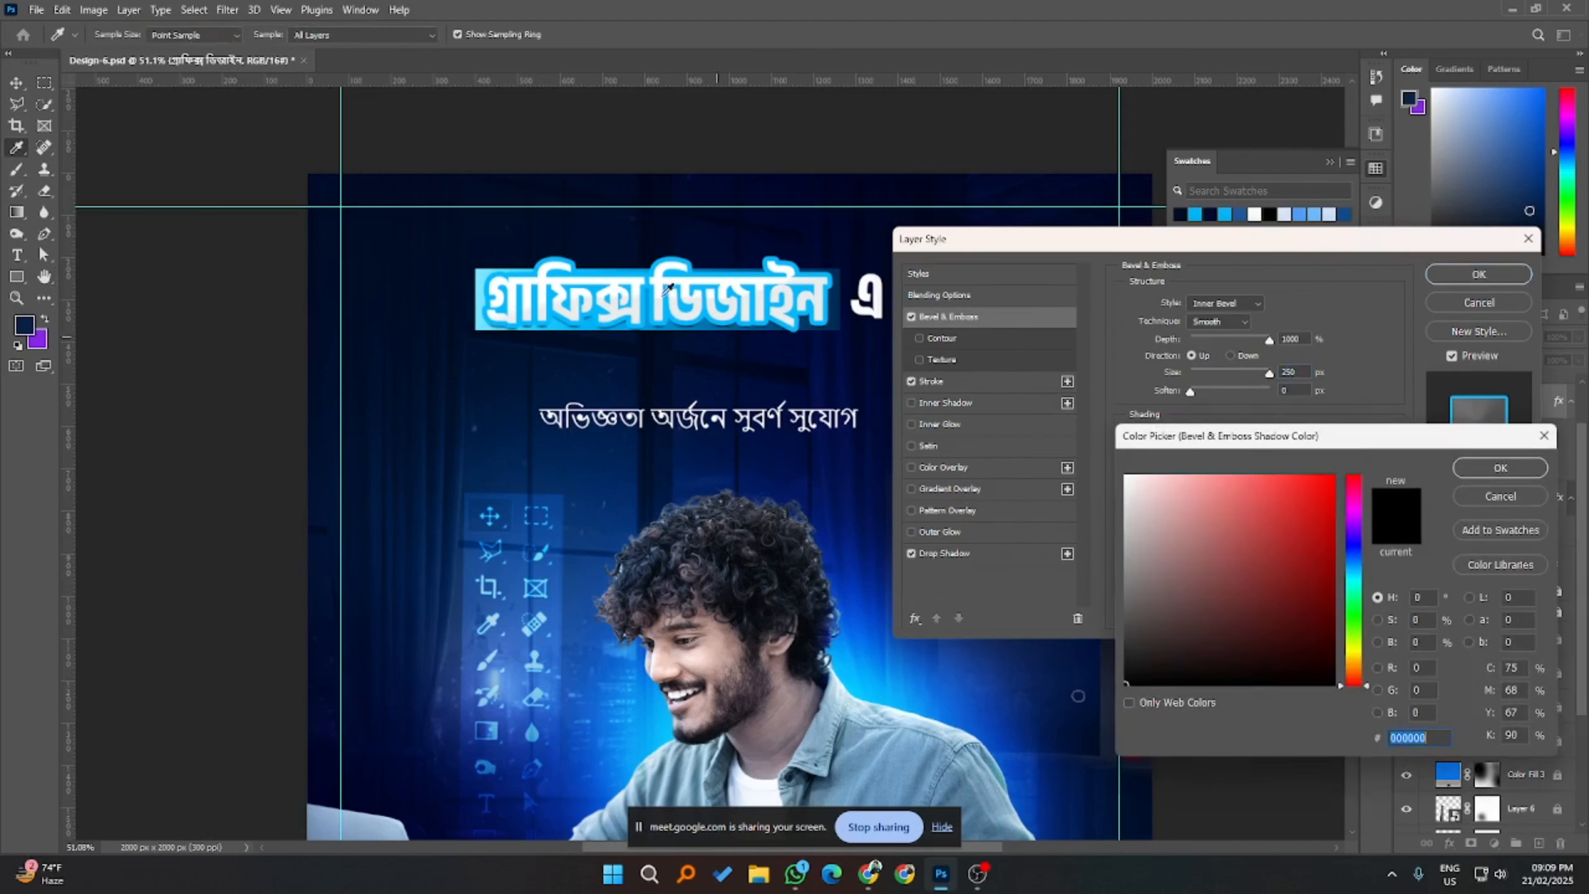
pyautogui.click(455, 218)
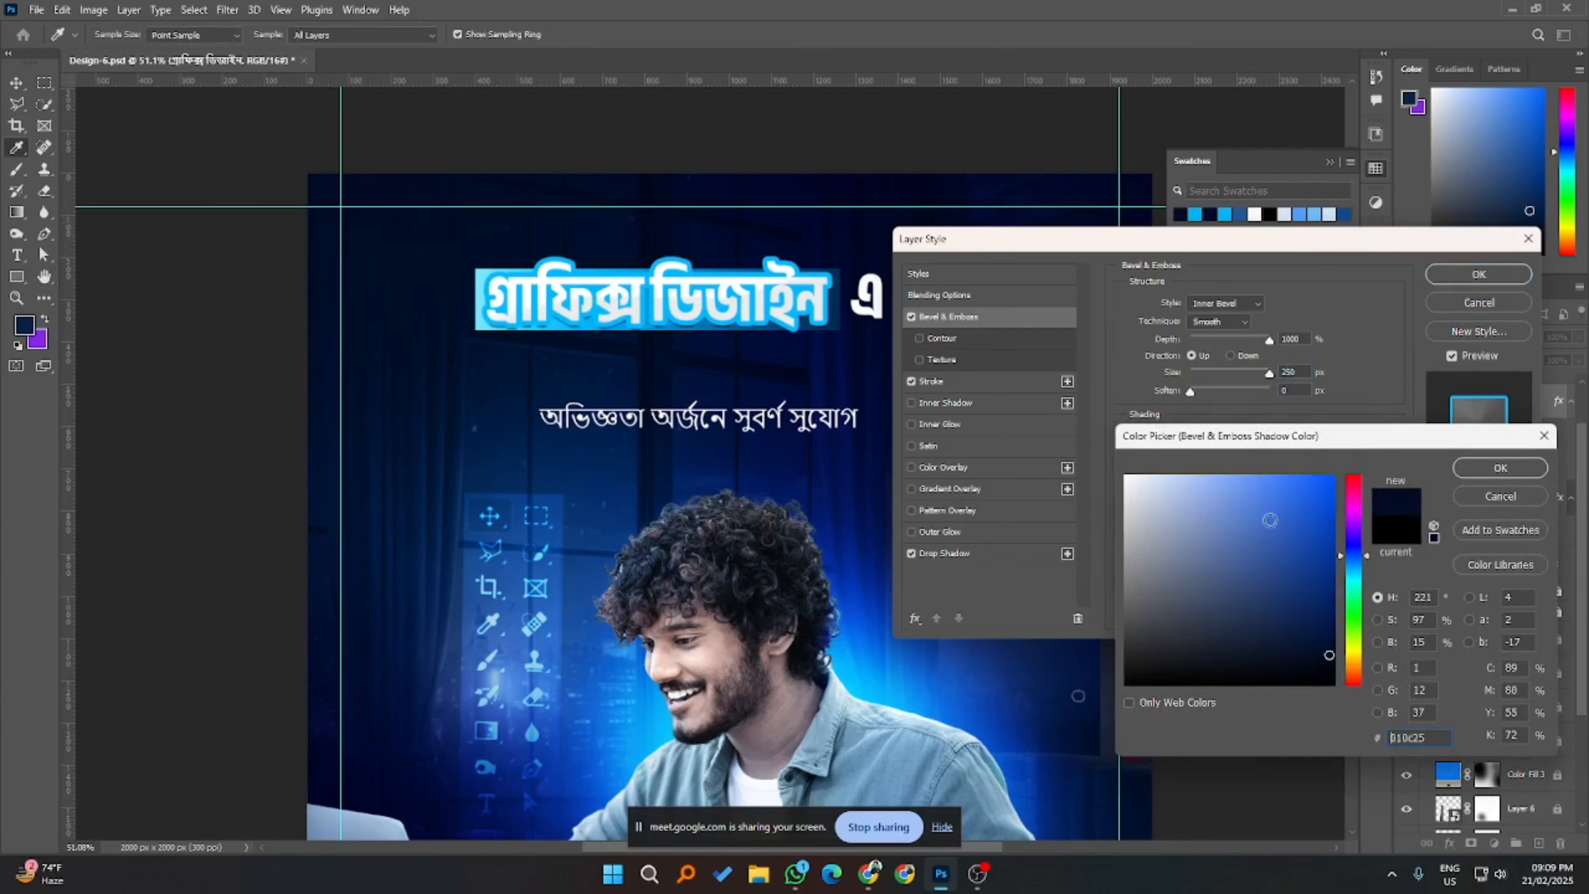
pyautogui.click(1500, 467)
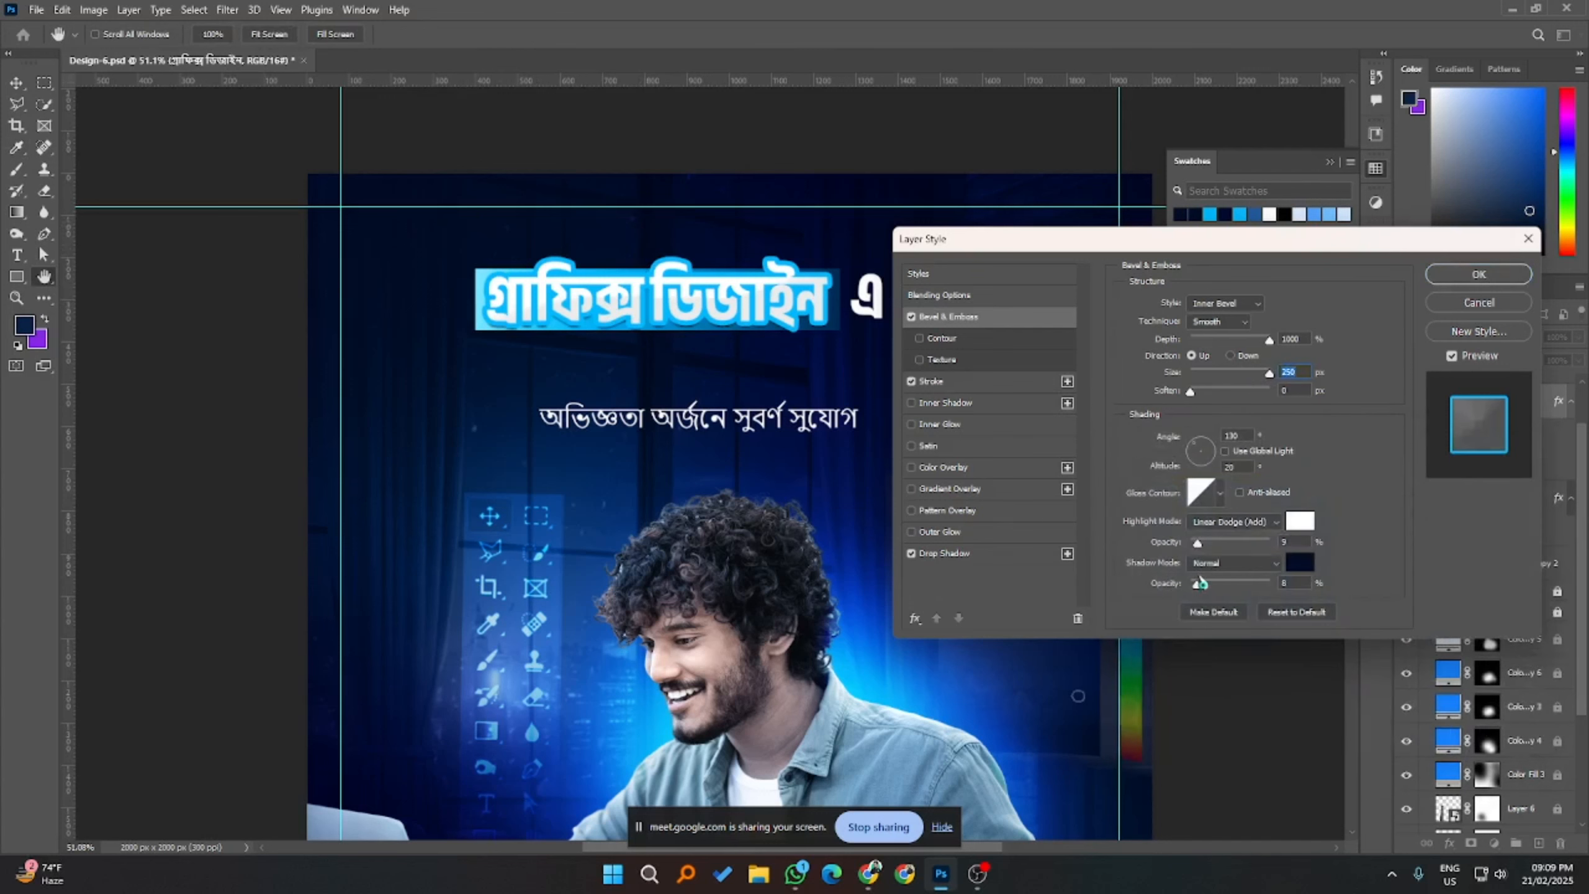
# - Set the bevel's highlight mode to Screen and raise its shadow opacity to 12%
pyautogui.click(1235, 530)
pyautogui.click(1229, 588)
pyautogui.moveTo(1197, 588); pyautogui.dragTo(1201, 591)
pyautogui.press('Up')
# - Shift the headline stroke's solid color to the slightly deeper blue 00a8ff
pyautogui.click(966, 382)
pyautogui.click(1161, 423)
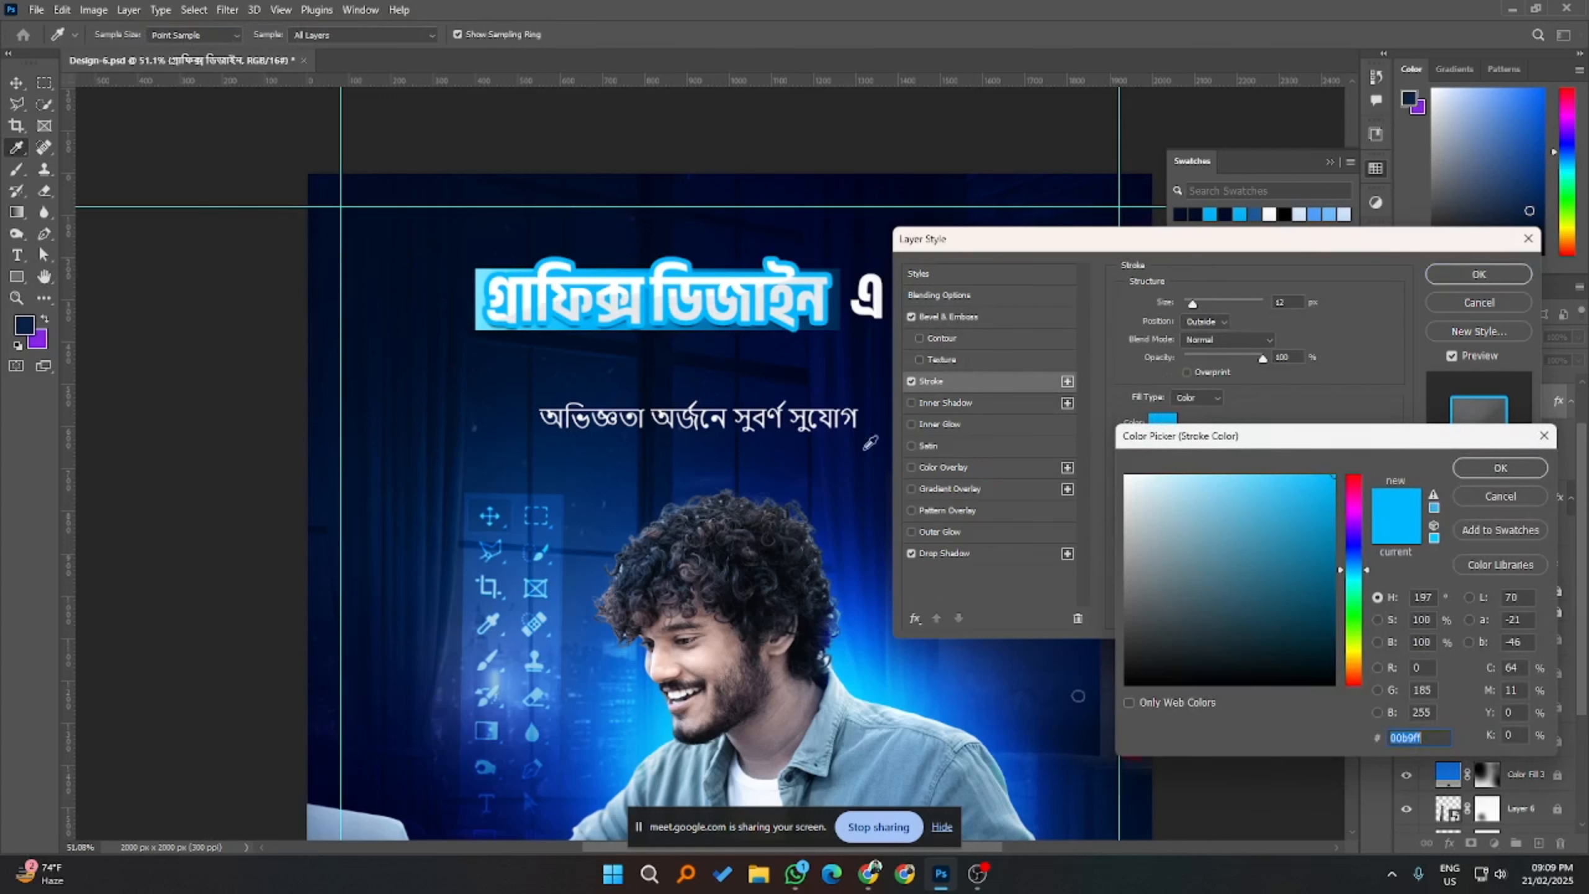
pyautogui.moveTo(1317, 510)
pyautogui.mouseDown()
pyautogui.moveTo(1351, 516)
pyautogui.moveTo(1332, 510)
pyautogui.moveTo(1370, 449)
pyautogui.mouseUp()
pyautogui.moveTo(1362, 576); pyautogui.dragTo(1351, 571)
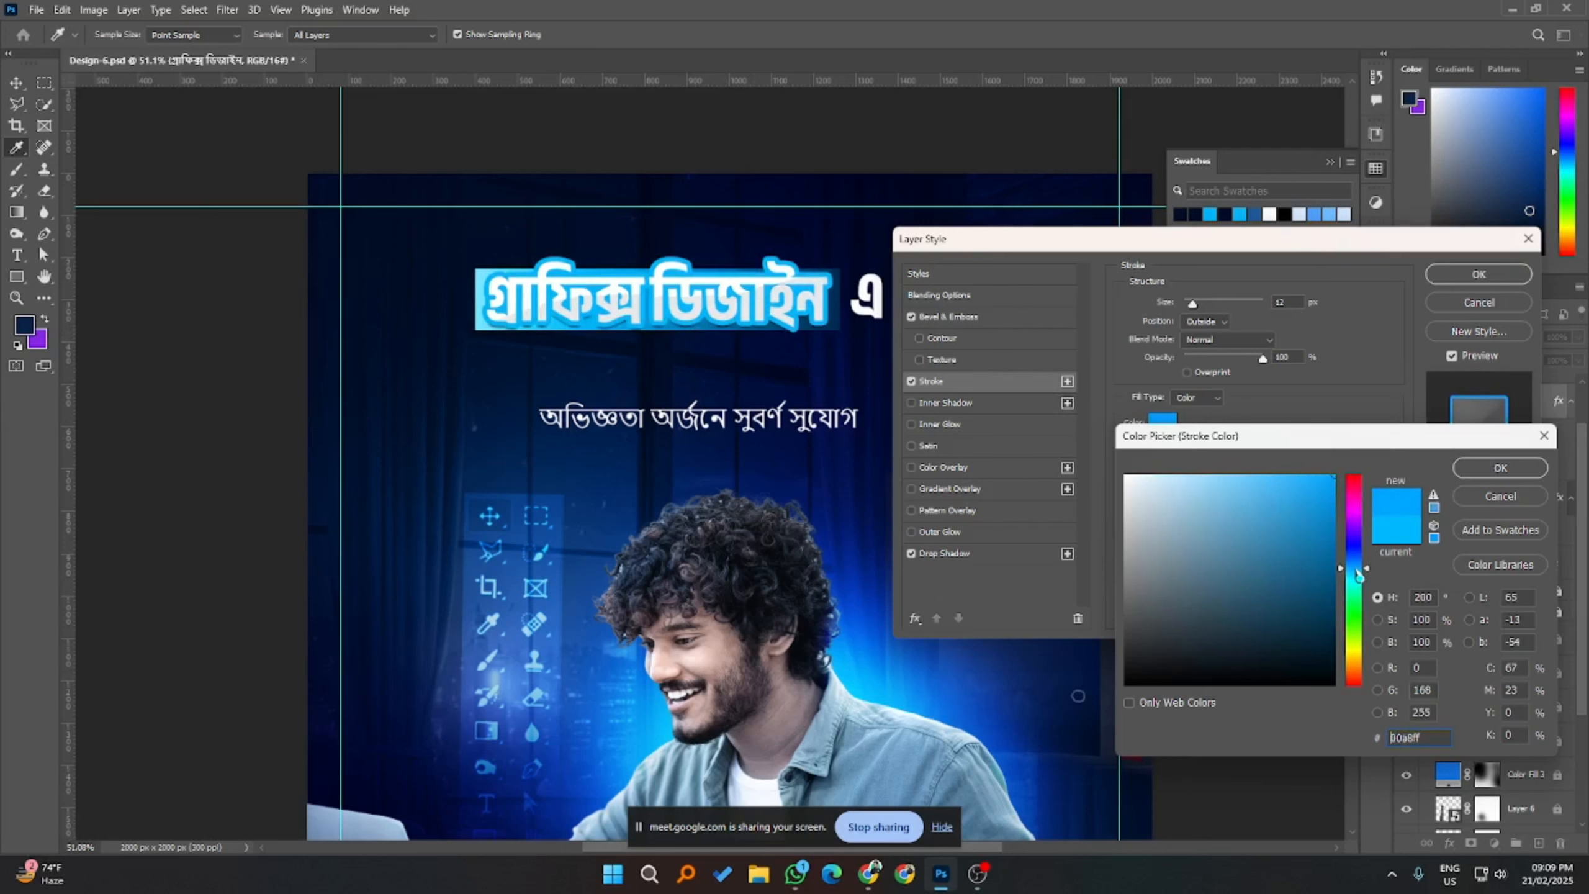
pyautogui.click(1475, 469)
# - Change the stroke's fill type to Gradient, using the purple-to-magenta preset, and open it in the Gradient Editor
pyautogui.click(1198, 398)
pyautogui.click(1197, 424)
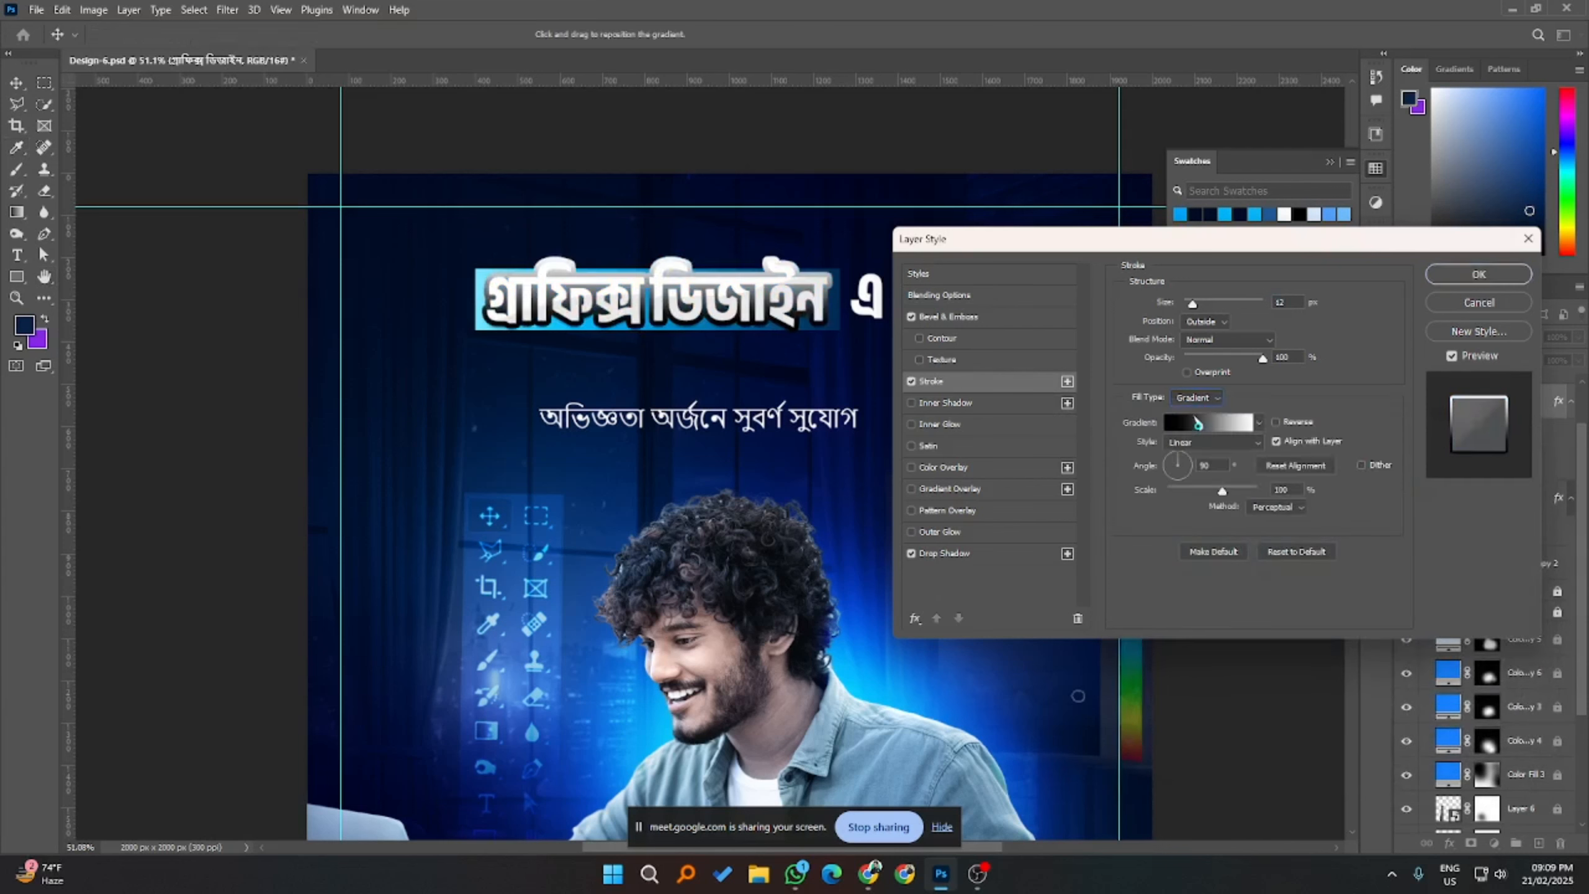
pyautogui.click(1260, 424)
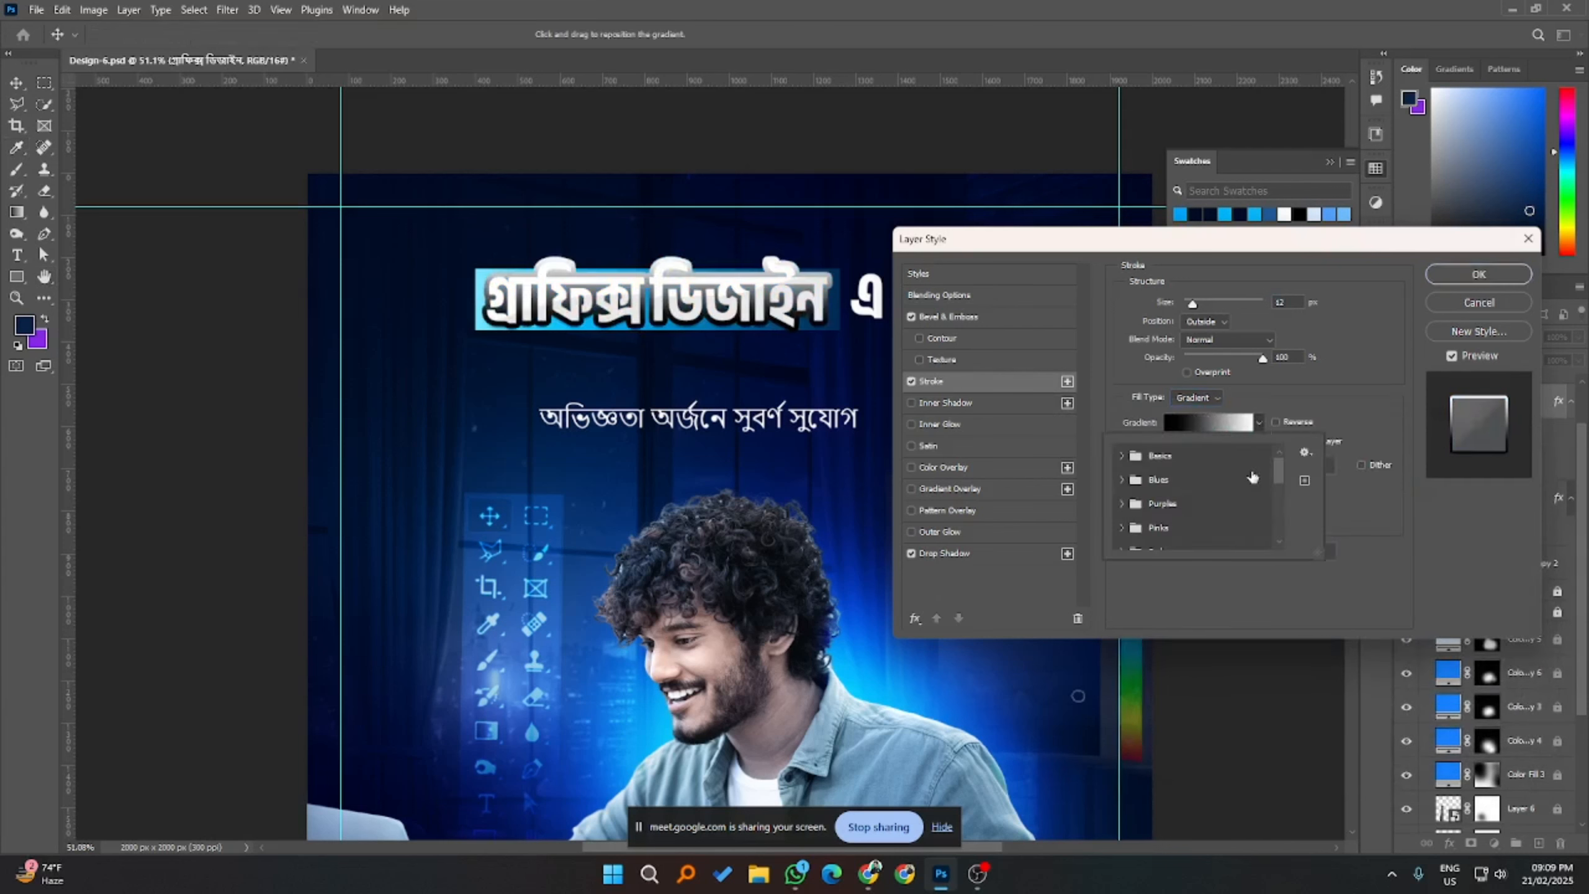
pyautogui.scroll(-5, 1226, 488)
pyautogui.scroll(-3, 1214, 489)
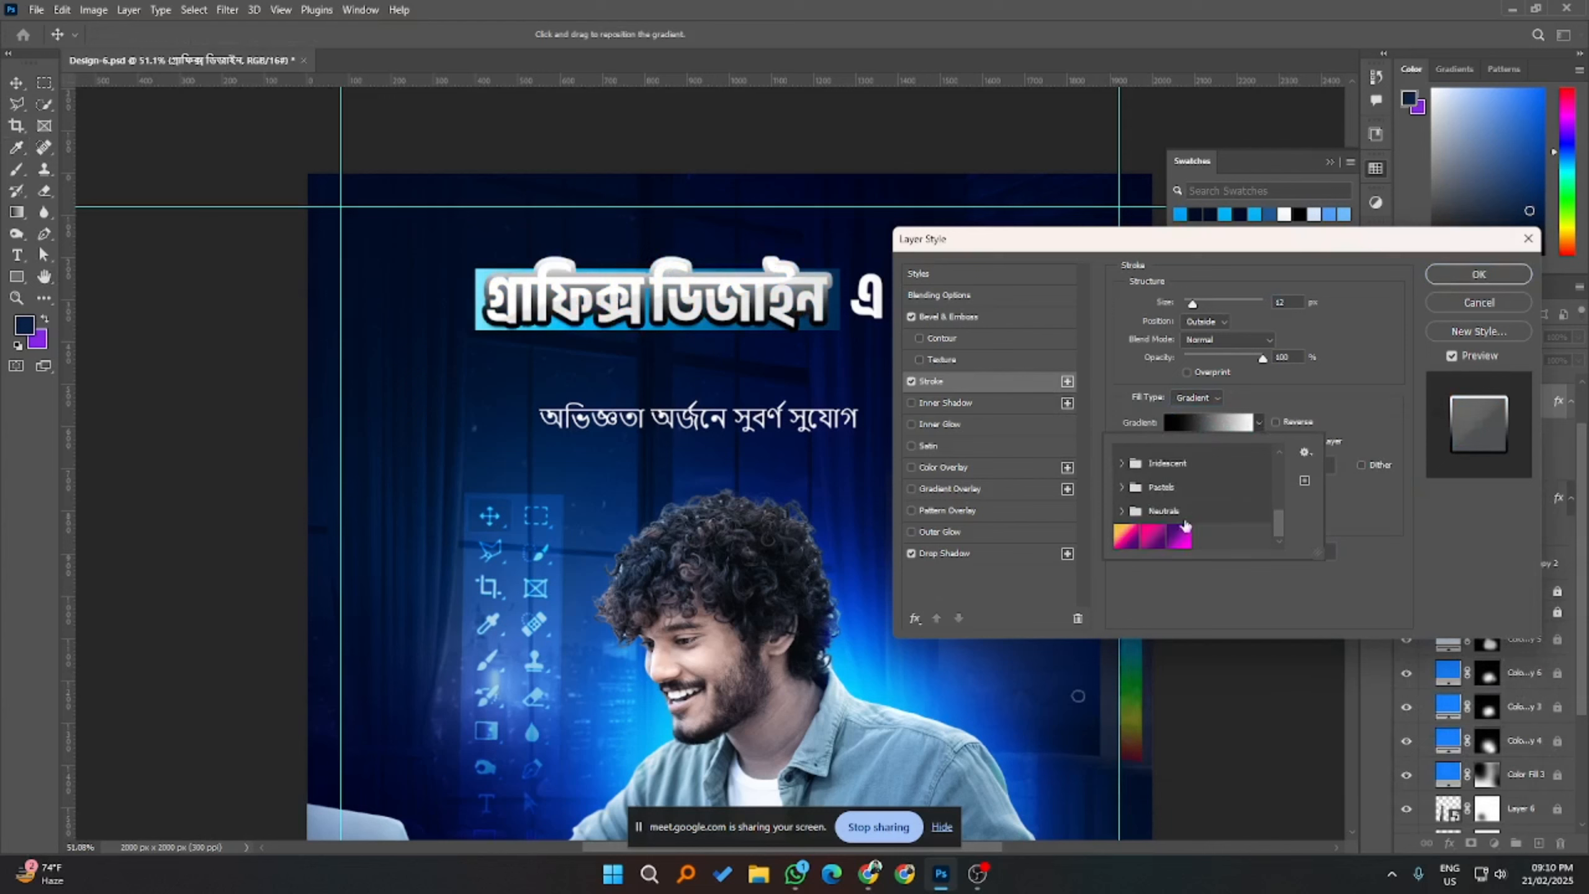
pyautogui.click(1179, 537)
pyautogui.click(1216, 426)
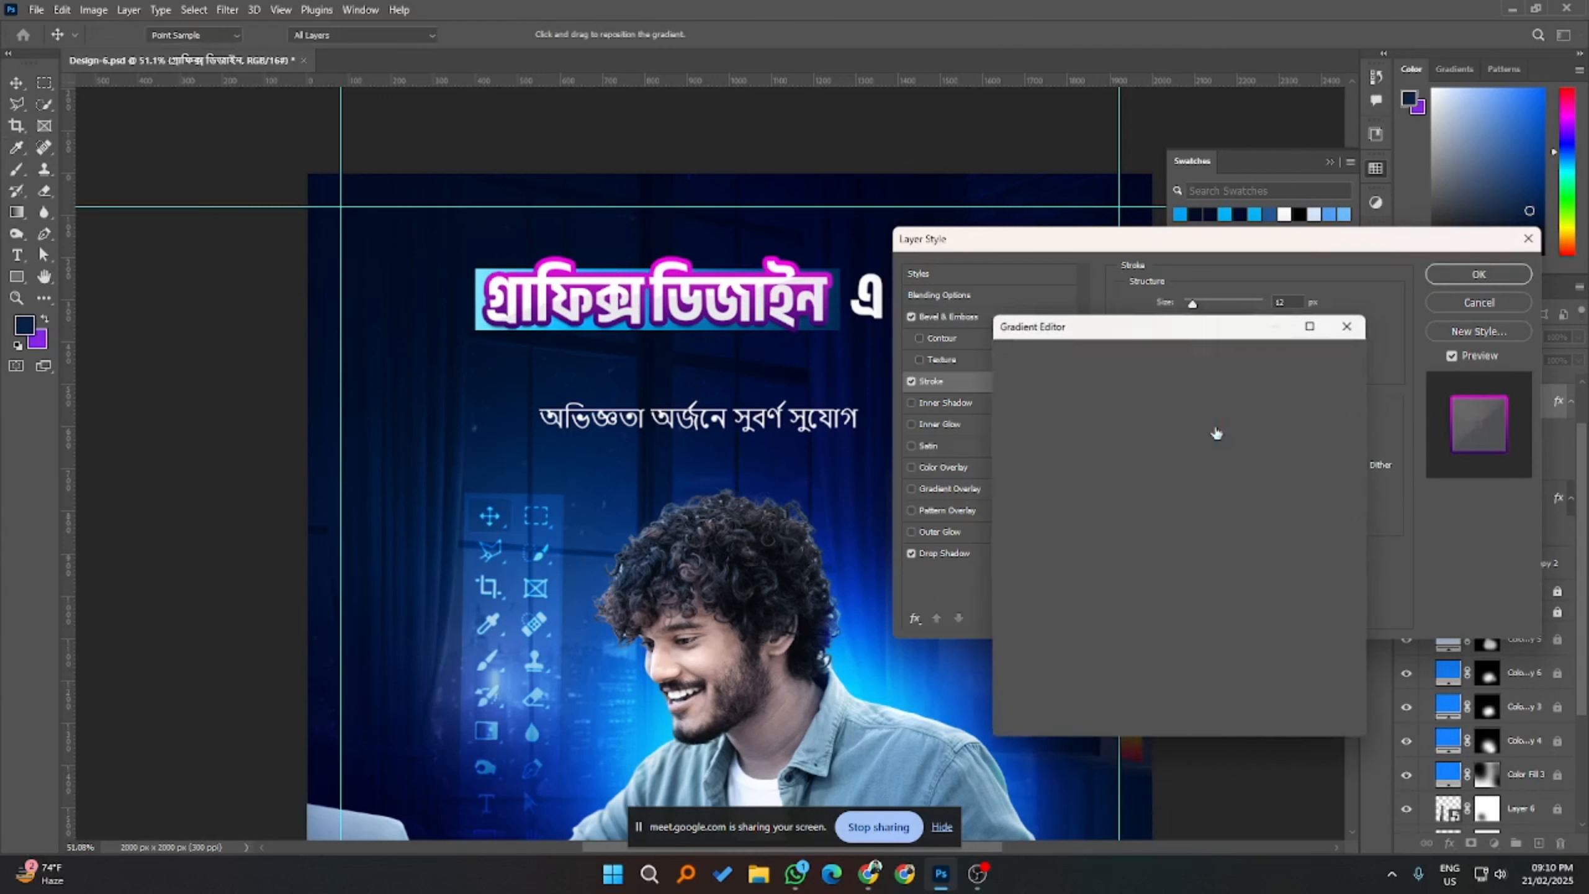
# - Recolor the stroke gradient's purple starting stop with navy 010c23 sampled from the background
pyautogui.click(1012, 628)
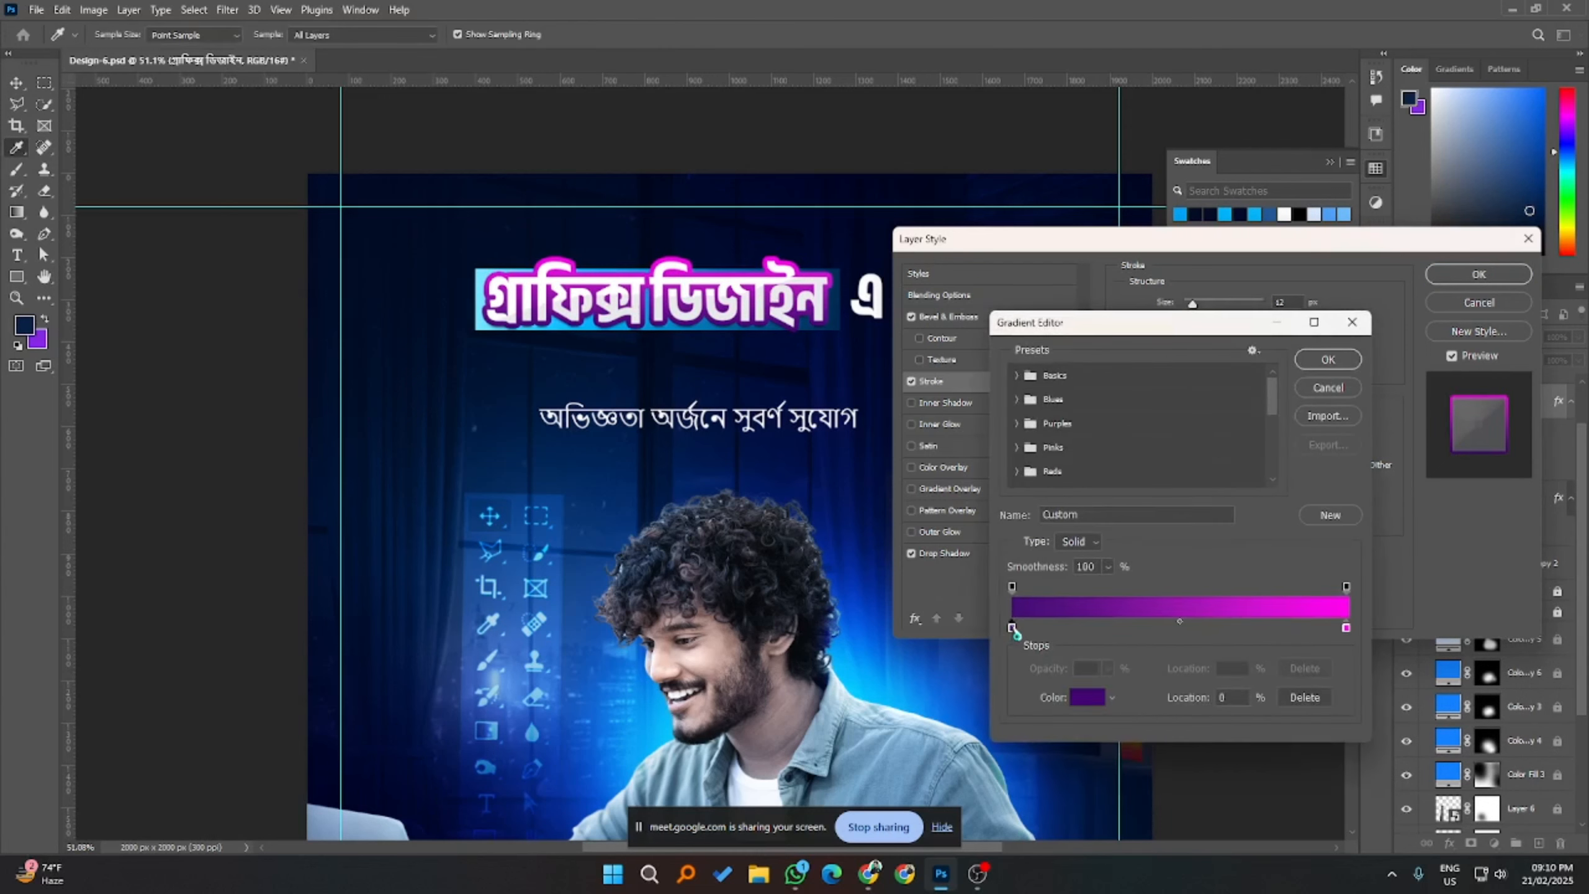
pyautogui.click(1087, 697)
pyautogui.click(417, 268)
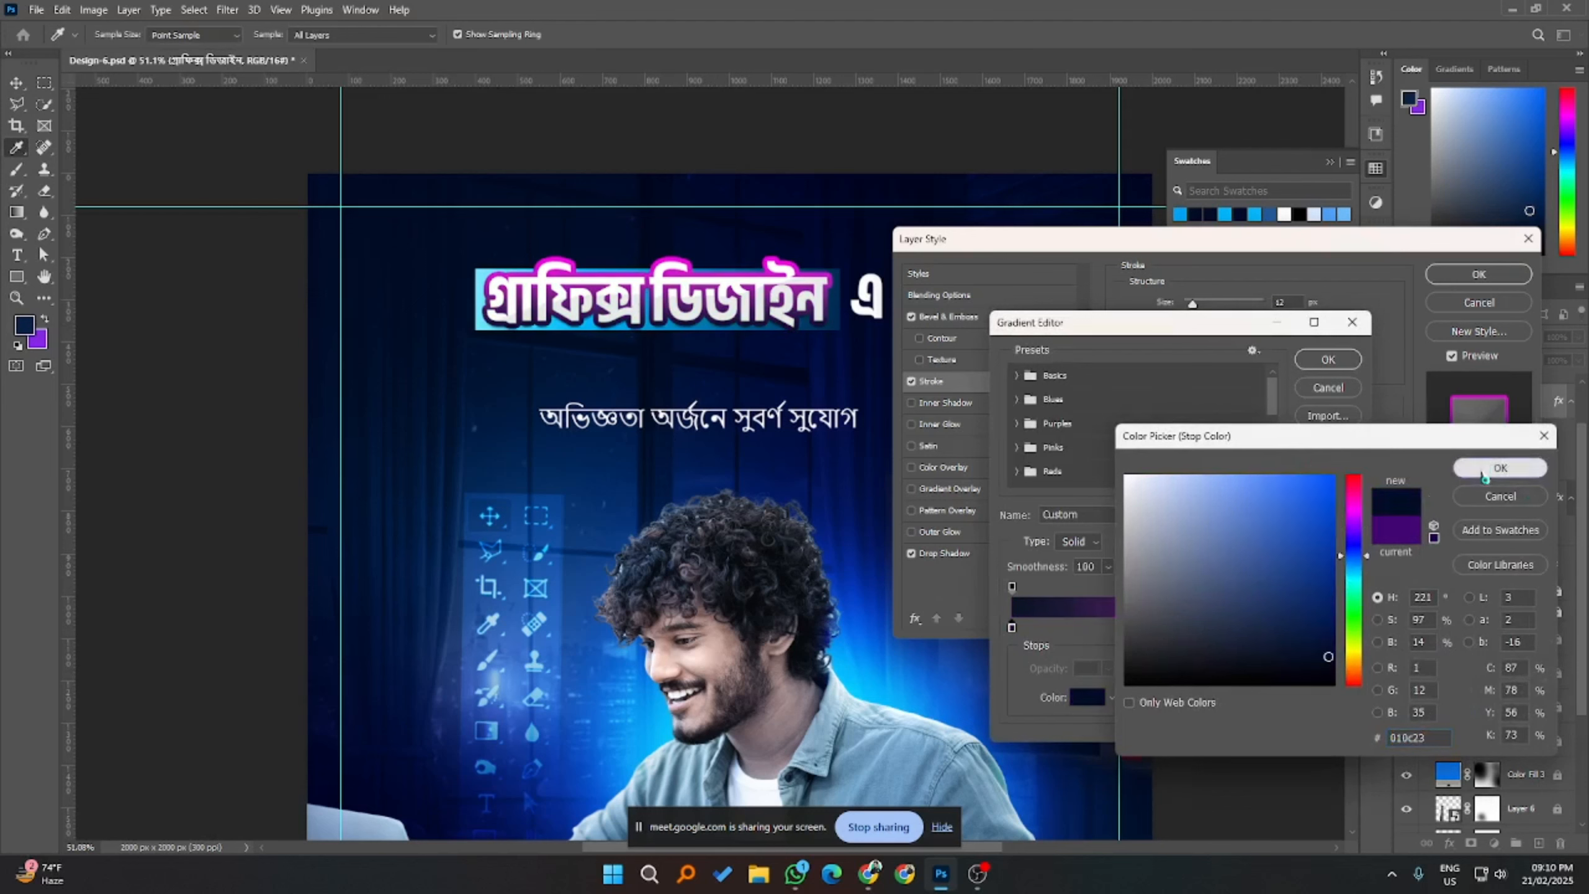
pyautogui.click(1500, 468)
# - Recolor the stroke gradient's magenta end stop with light blue 11c0ff sampled from the headline's highlight box
pyautogui.click(1347, 631)
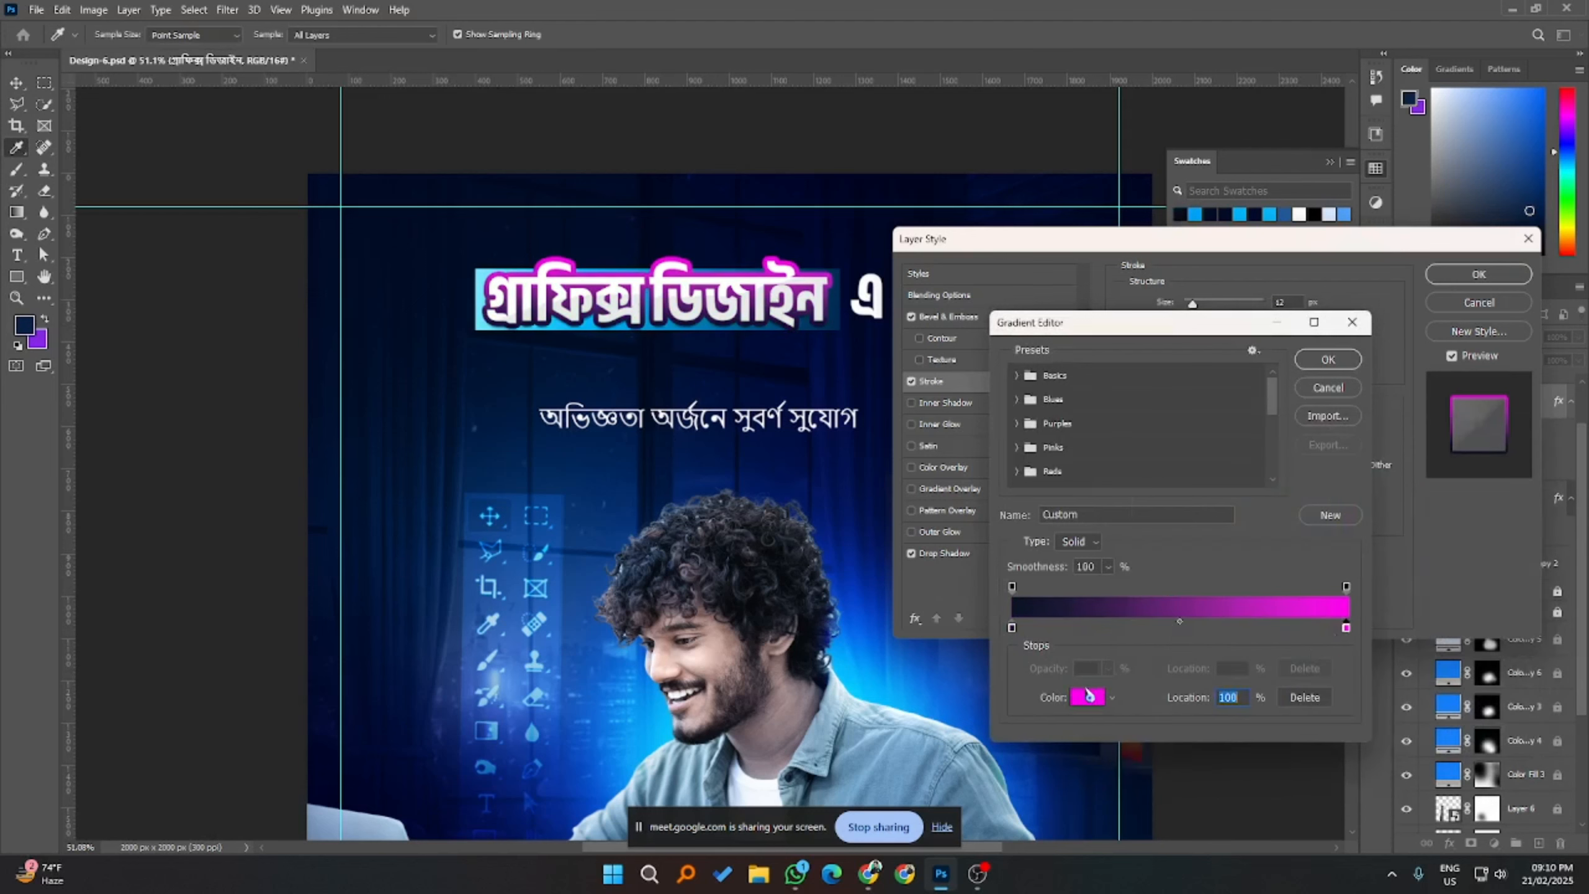
pyautogui.click(1084, 696)
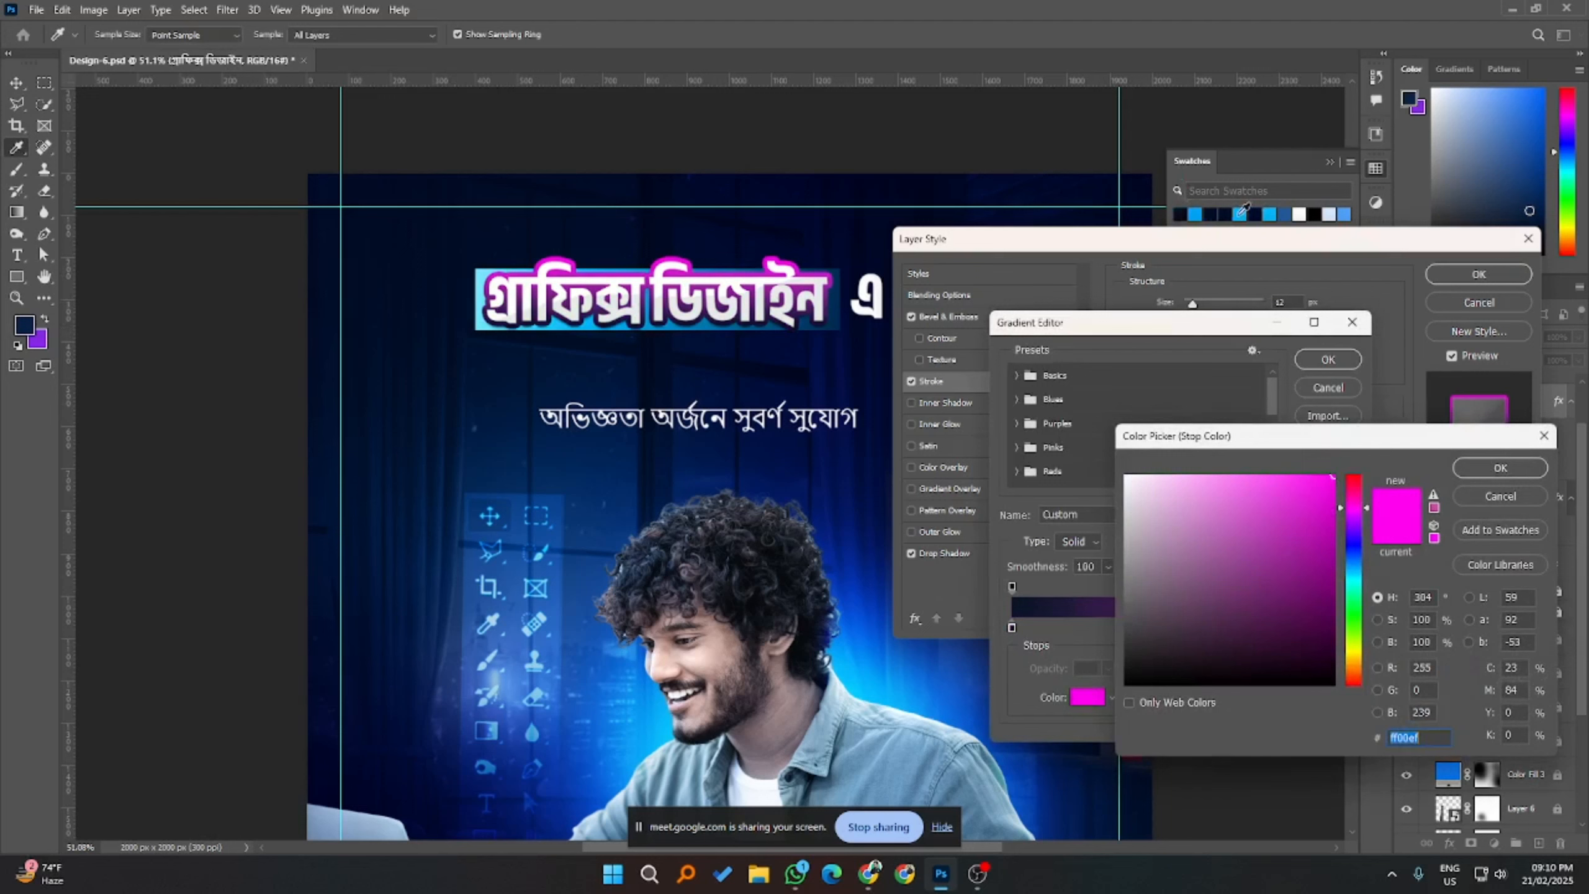
pyautogui.click(1197, 213)
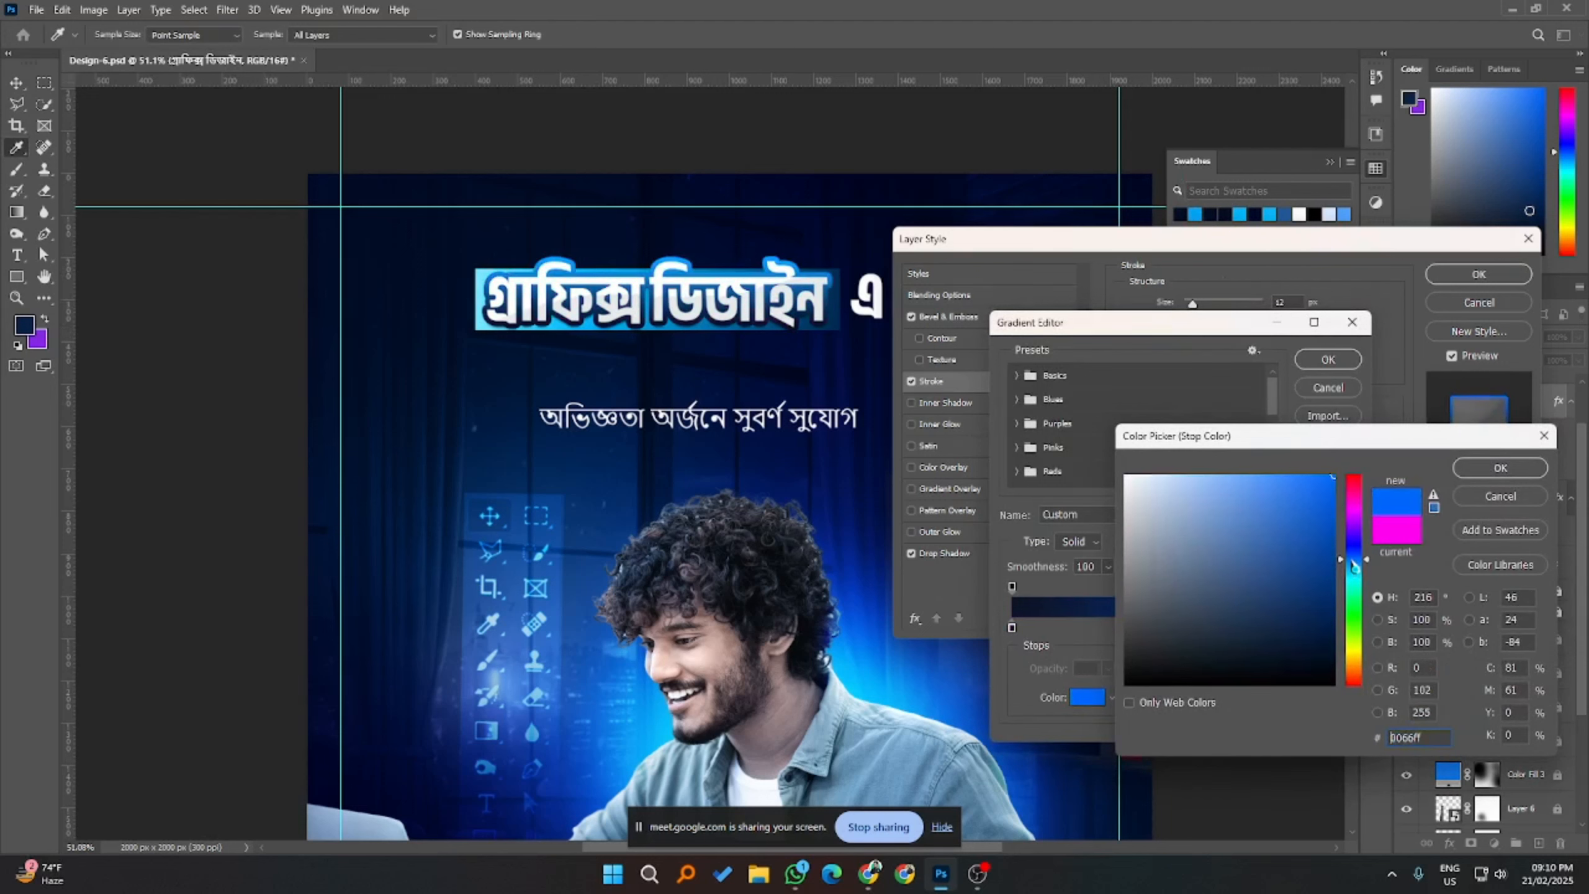
pyautogui.moveTo(1353, 559); pyautogui.dragTo(1353, 568)
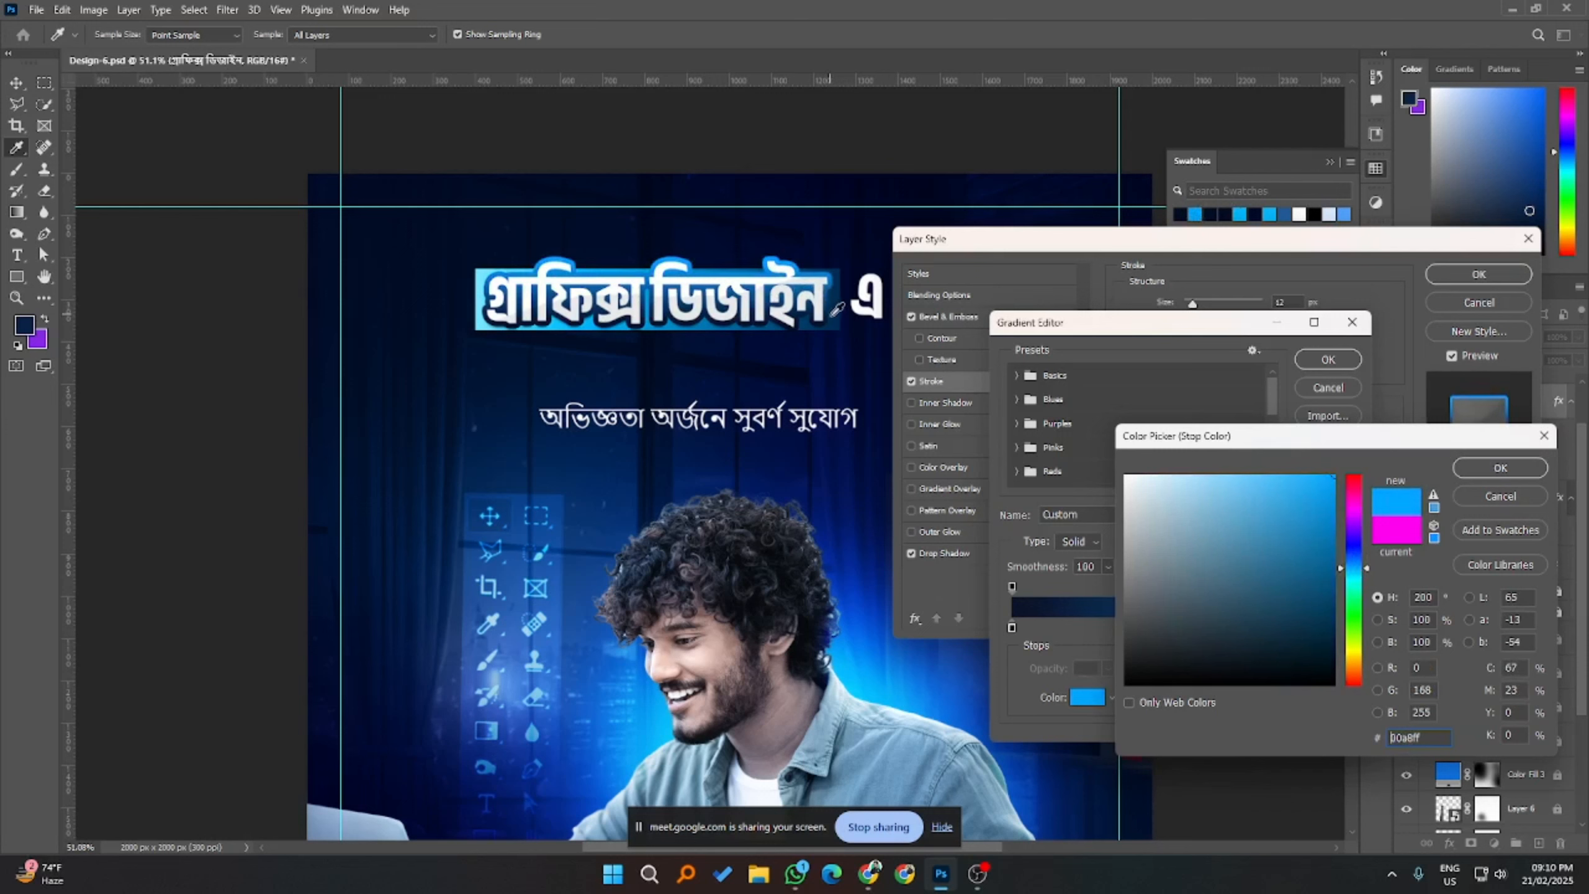
pyautogui.click(707, 320)
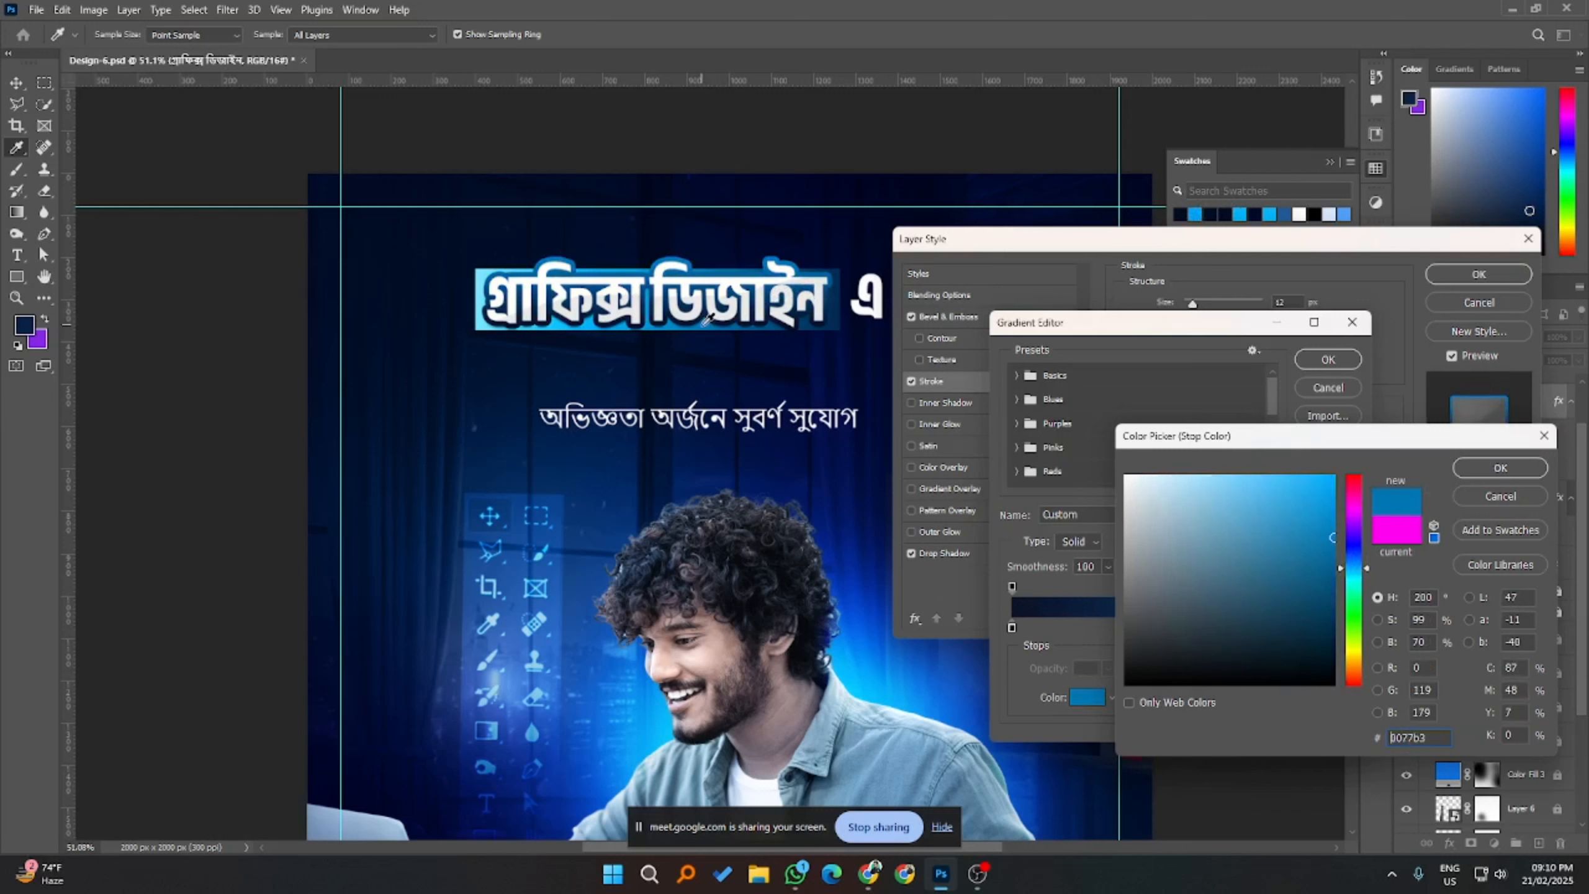
pyautogui.click(561, 321)
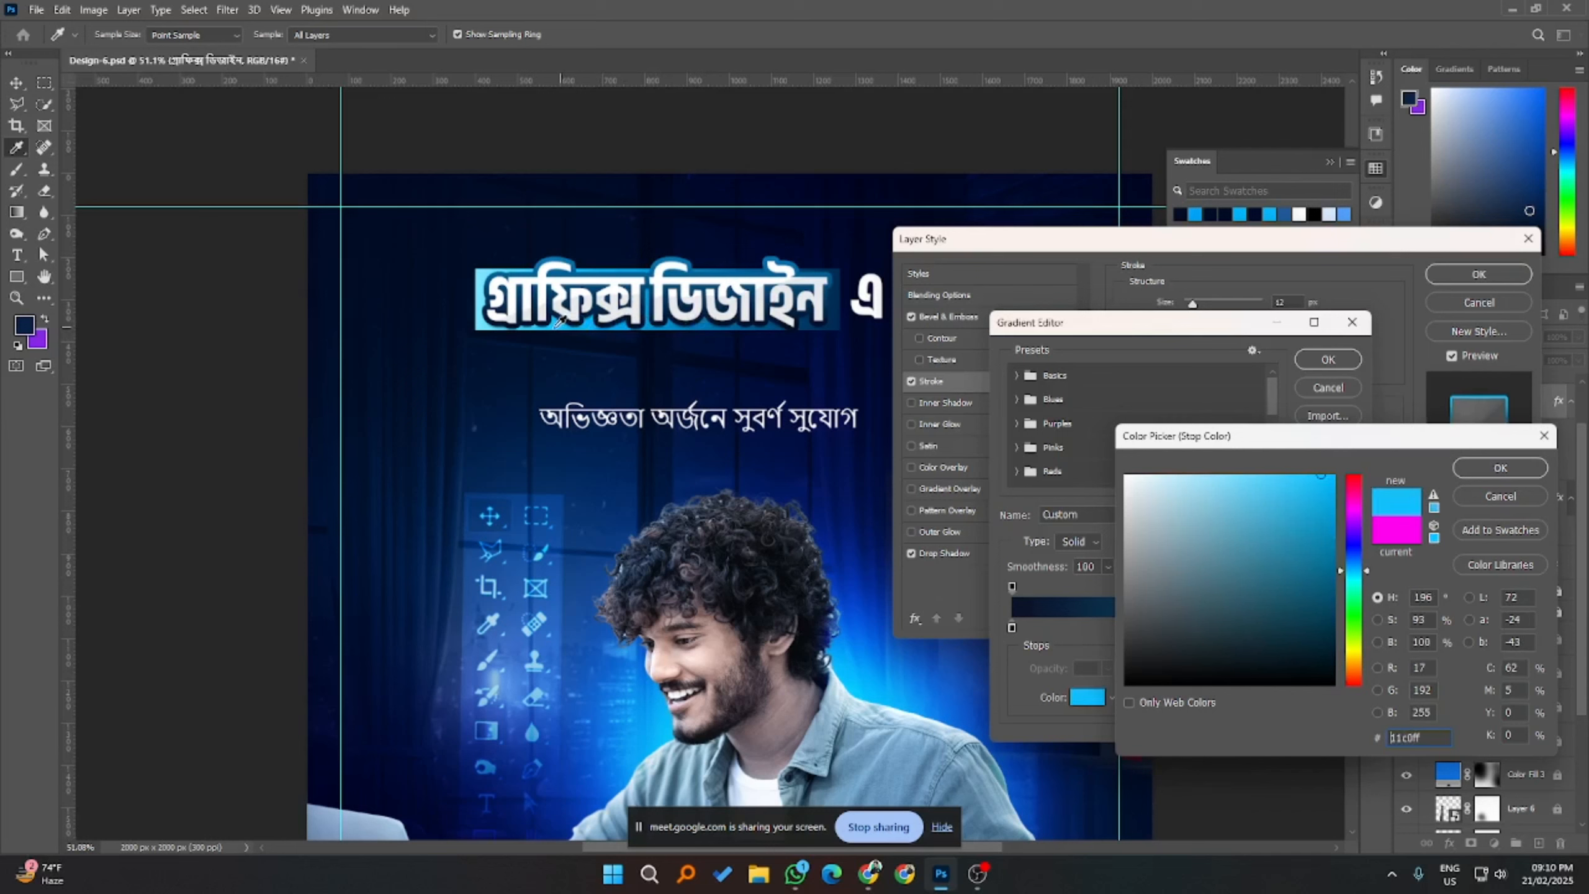
pyautogui.click(1500, 469)
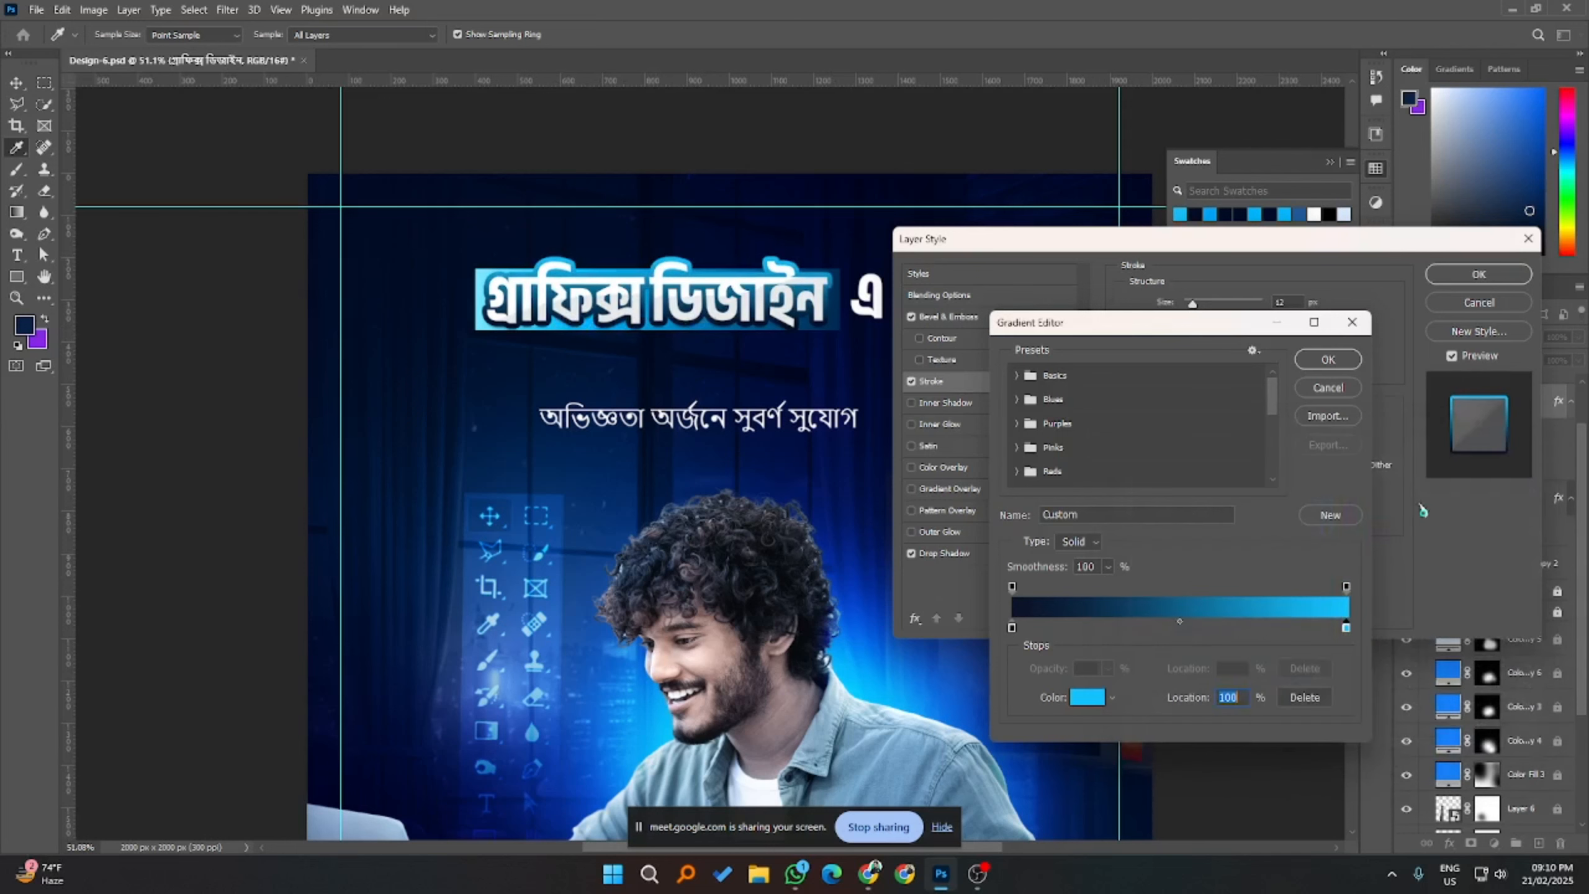
# - Set the stroke gradient's starting stop to blue 0058a3 and save the gradient as a new preset
pyautogui.click(1011, 627)
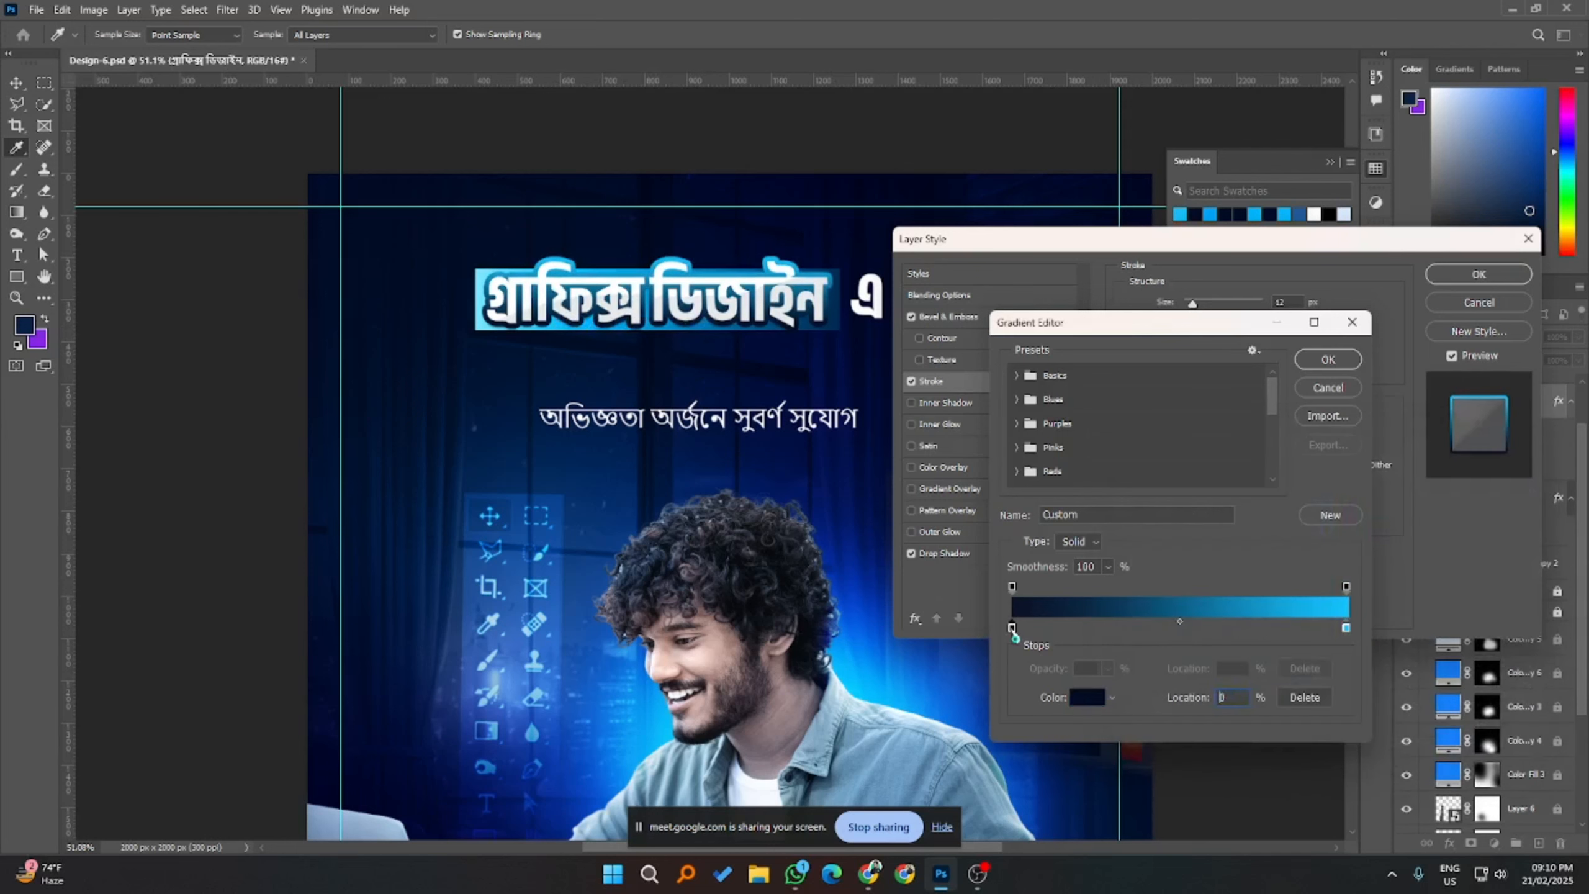
pyautogui.click(1081, 698)
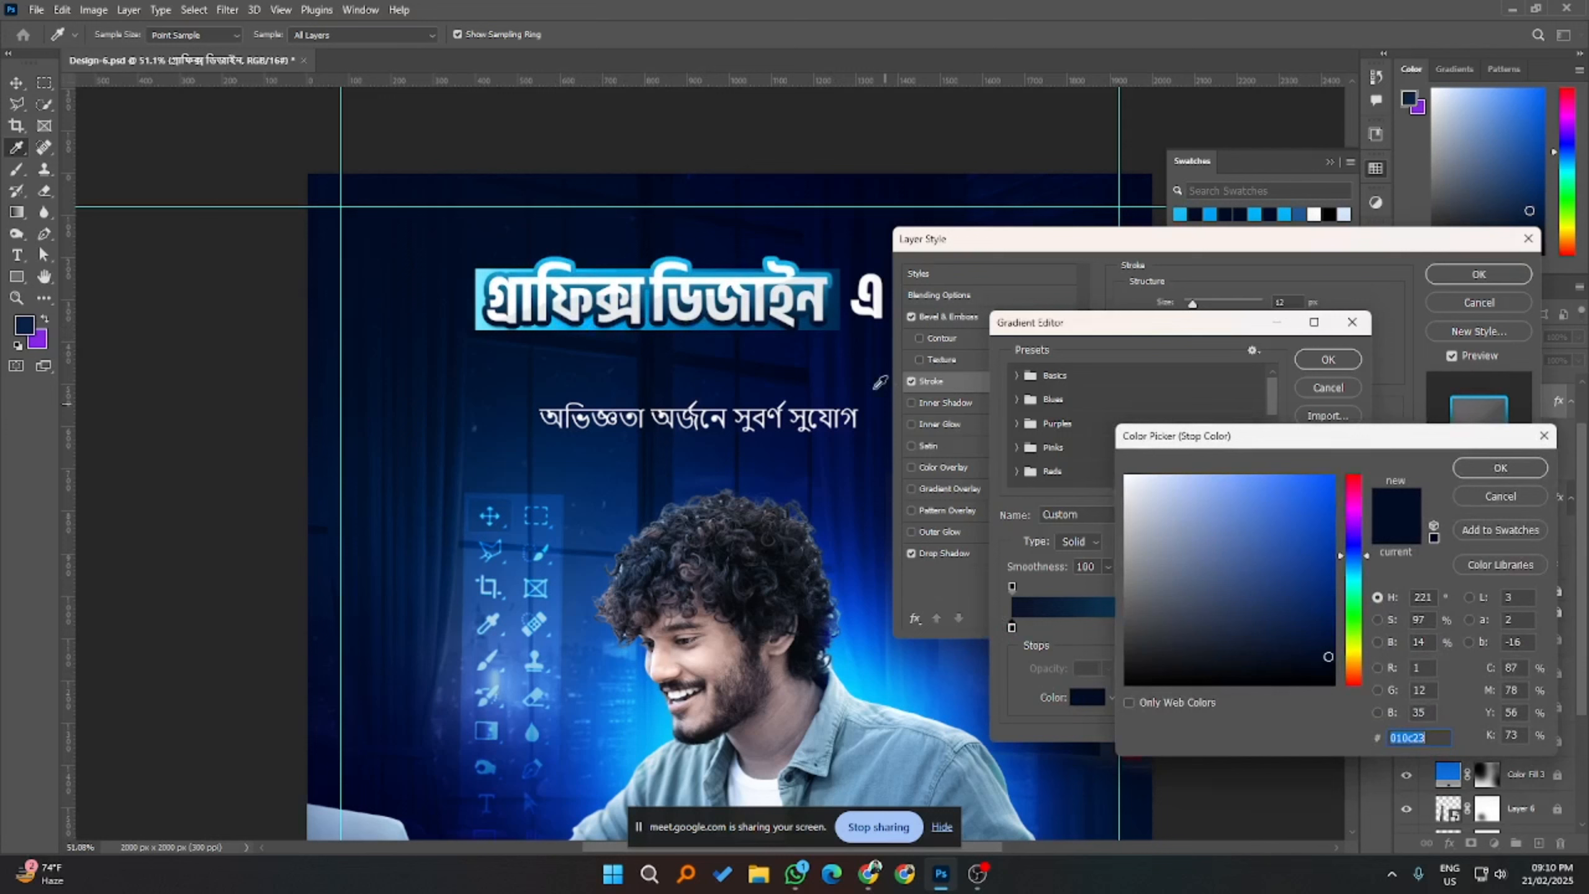
pyautogui.click(722, 331)
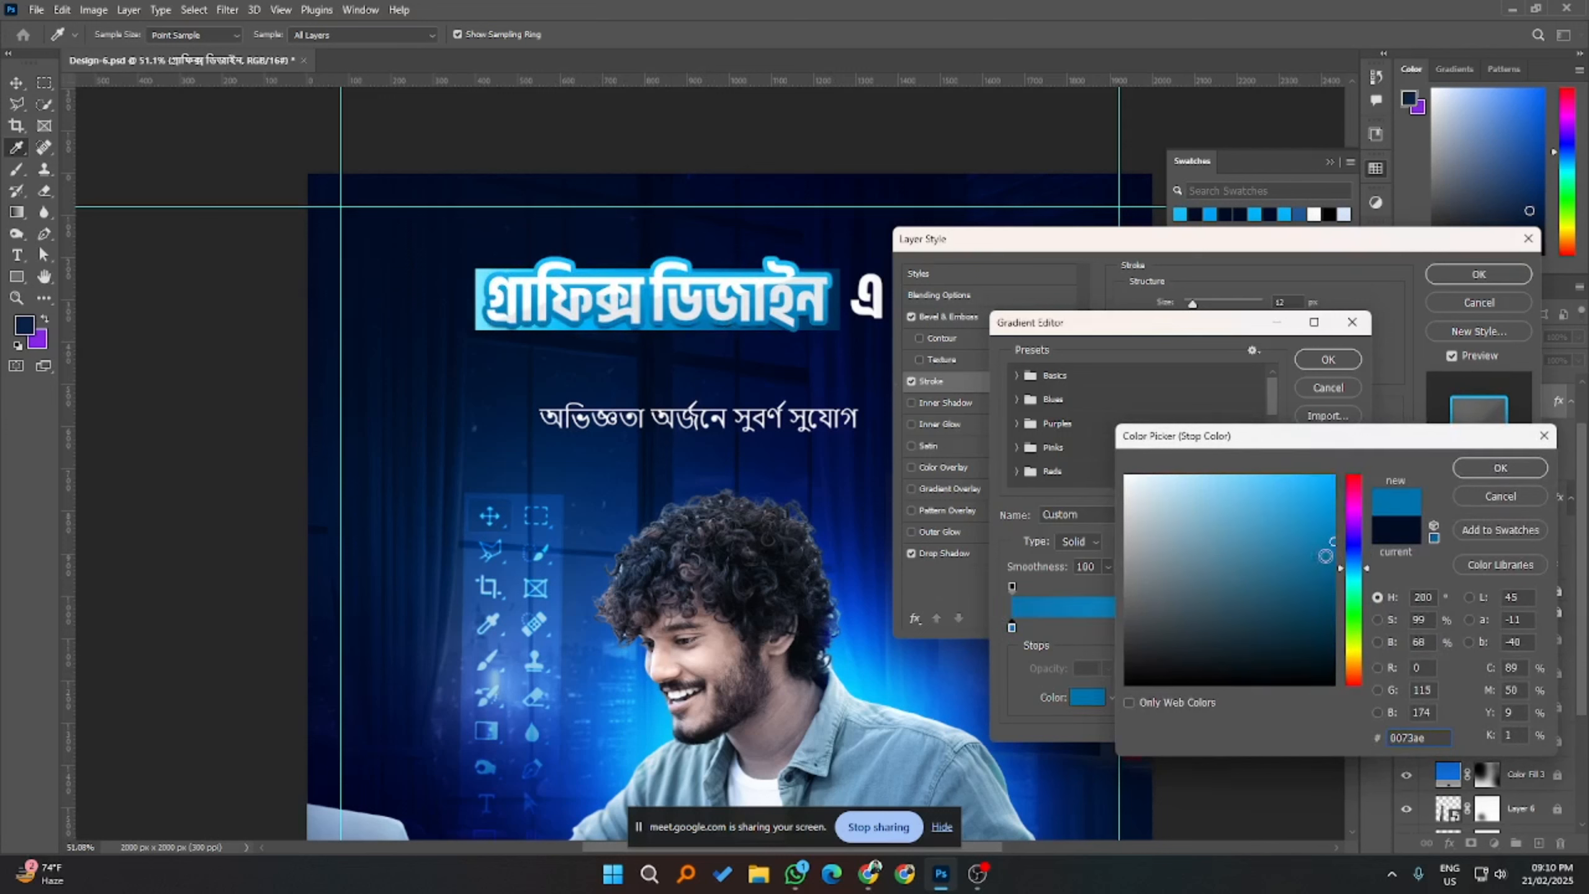
pyautogui.click(1336, 554)
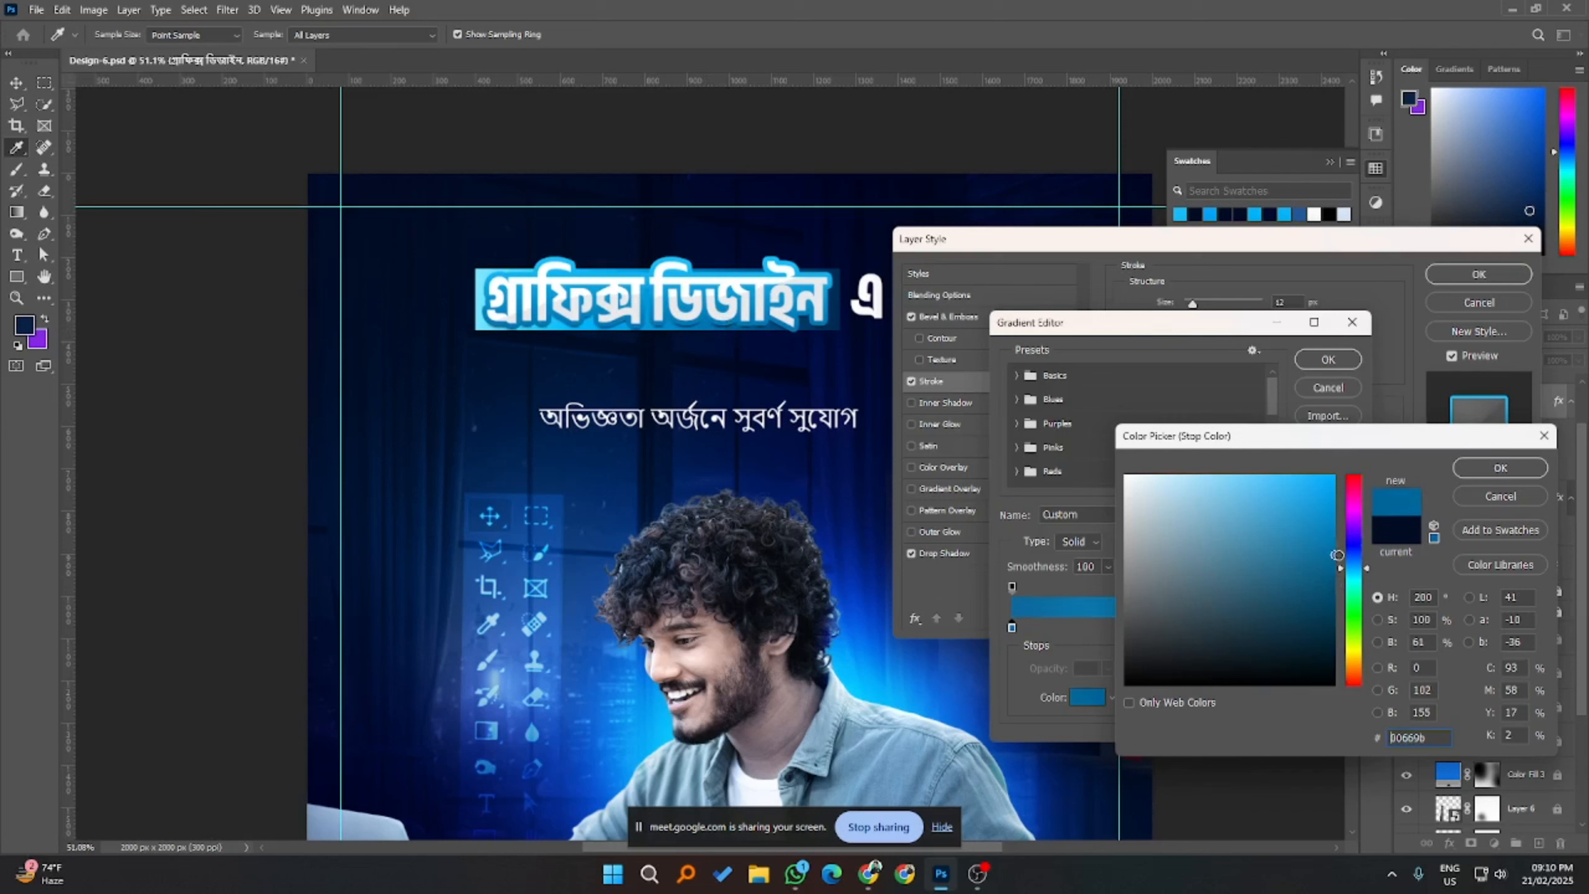
pyautogui.moveTo(1337, 550); pyautogui.dragTo(1361, 568)
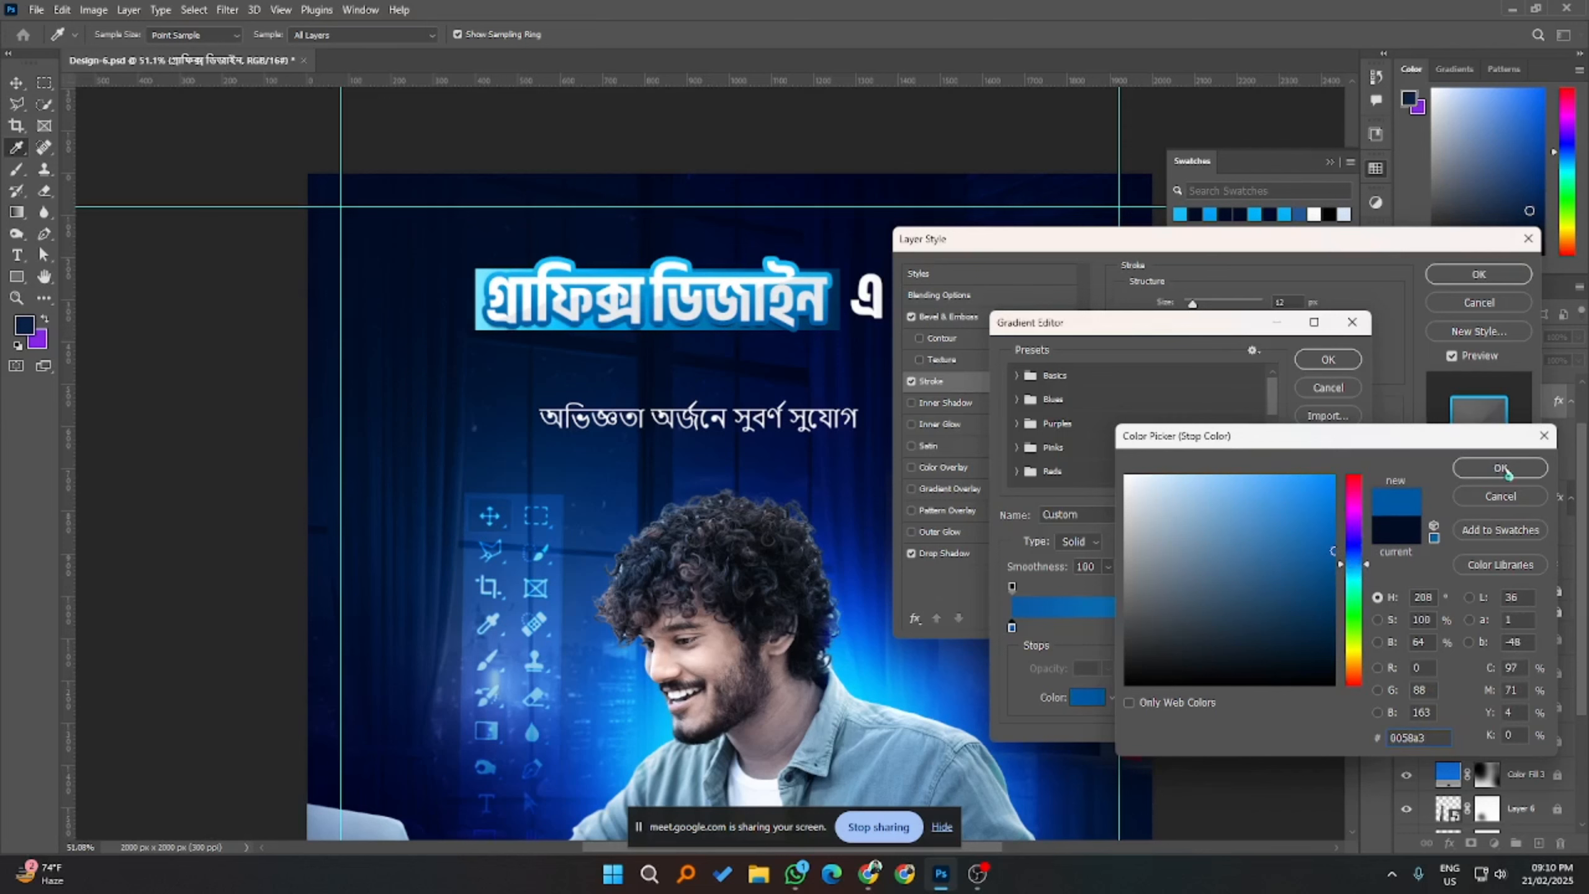
pyautogui.click(1502, 468)
pyautogui.click(1350, 514)
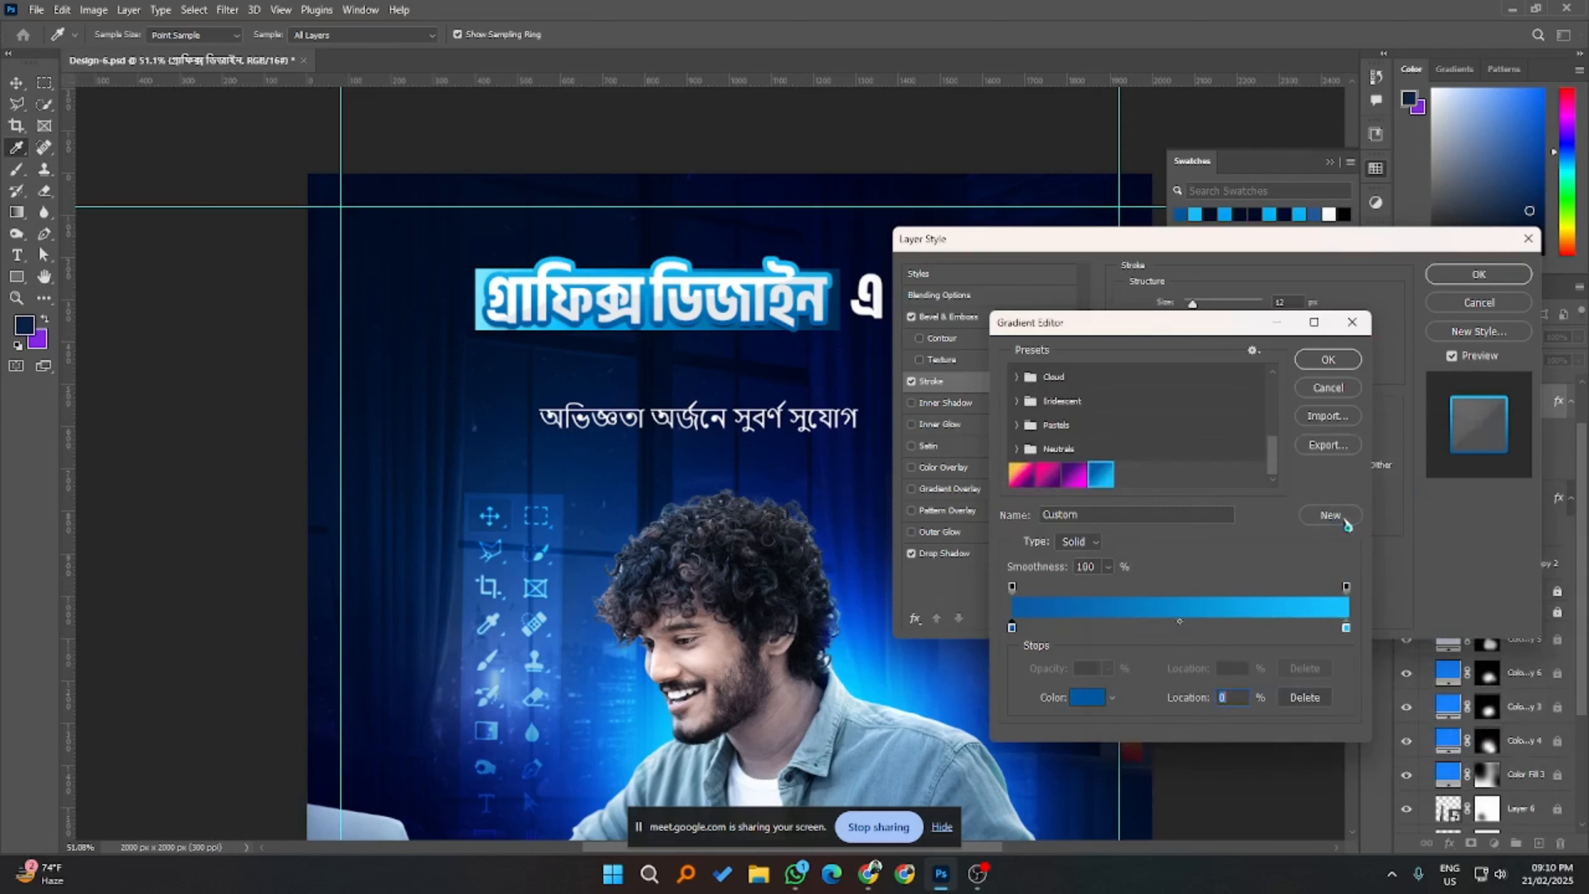
pyautogui.click(1327, 359)
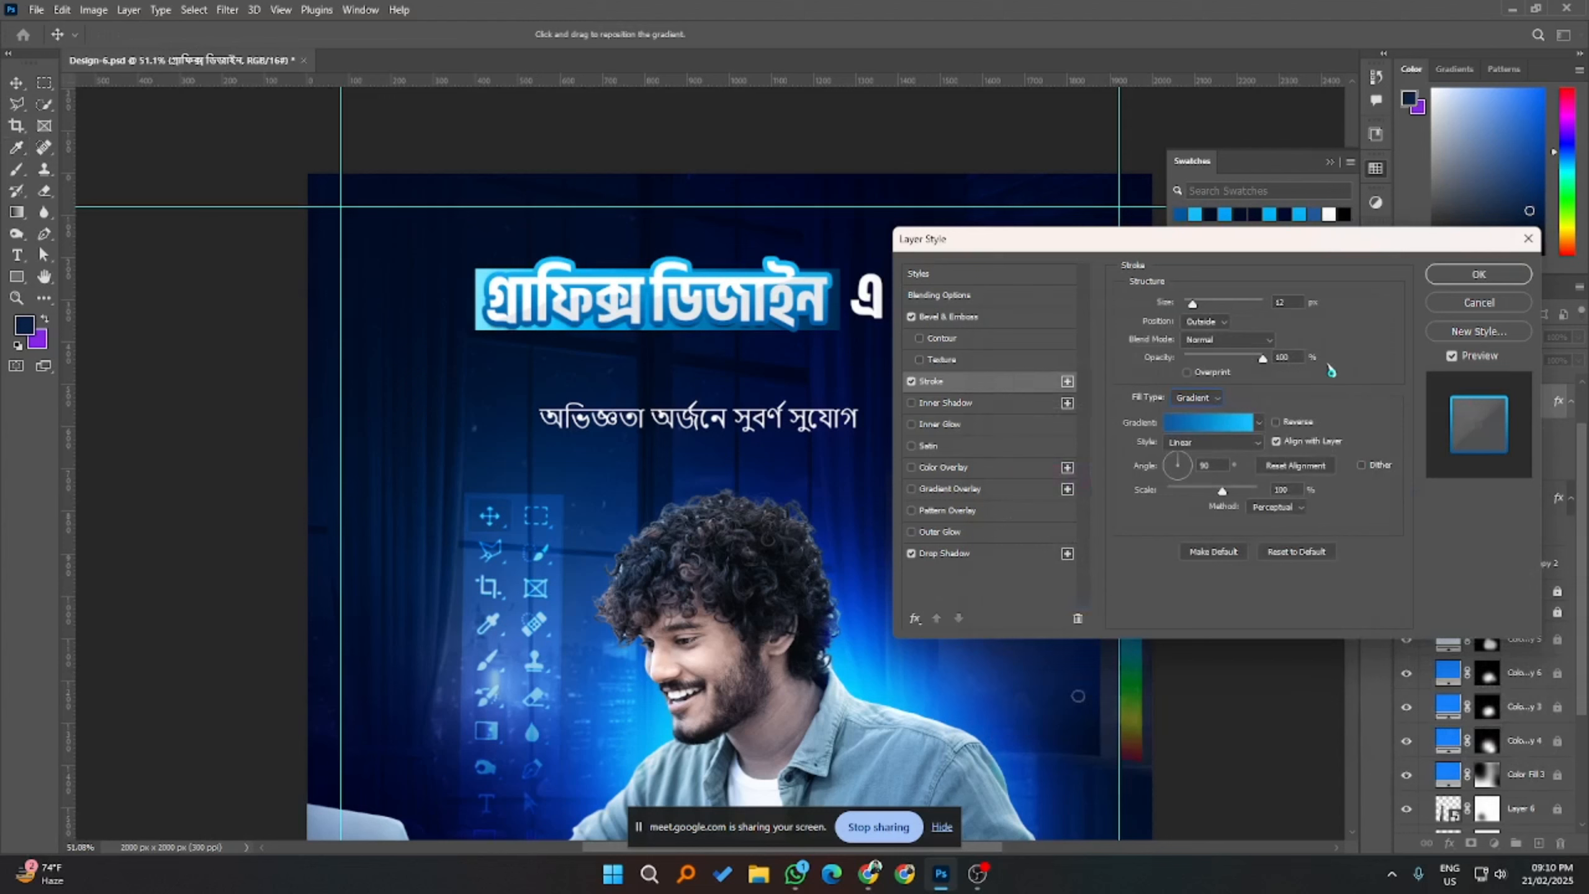
# - Reposition the headline's drop shadow to a 135° angle and 15 px distance, and lower its opacity to about 68%
pyautogui.click(1019, 553)
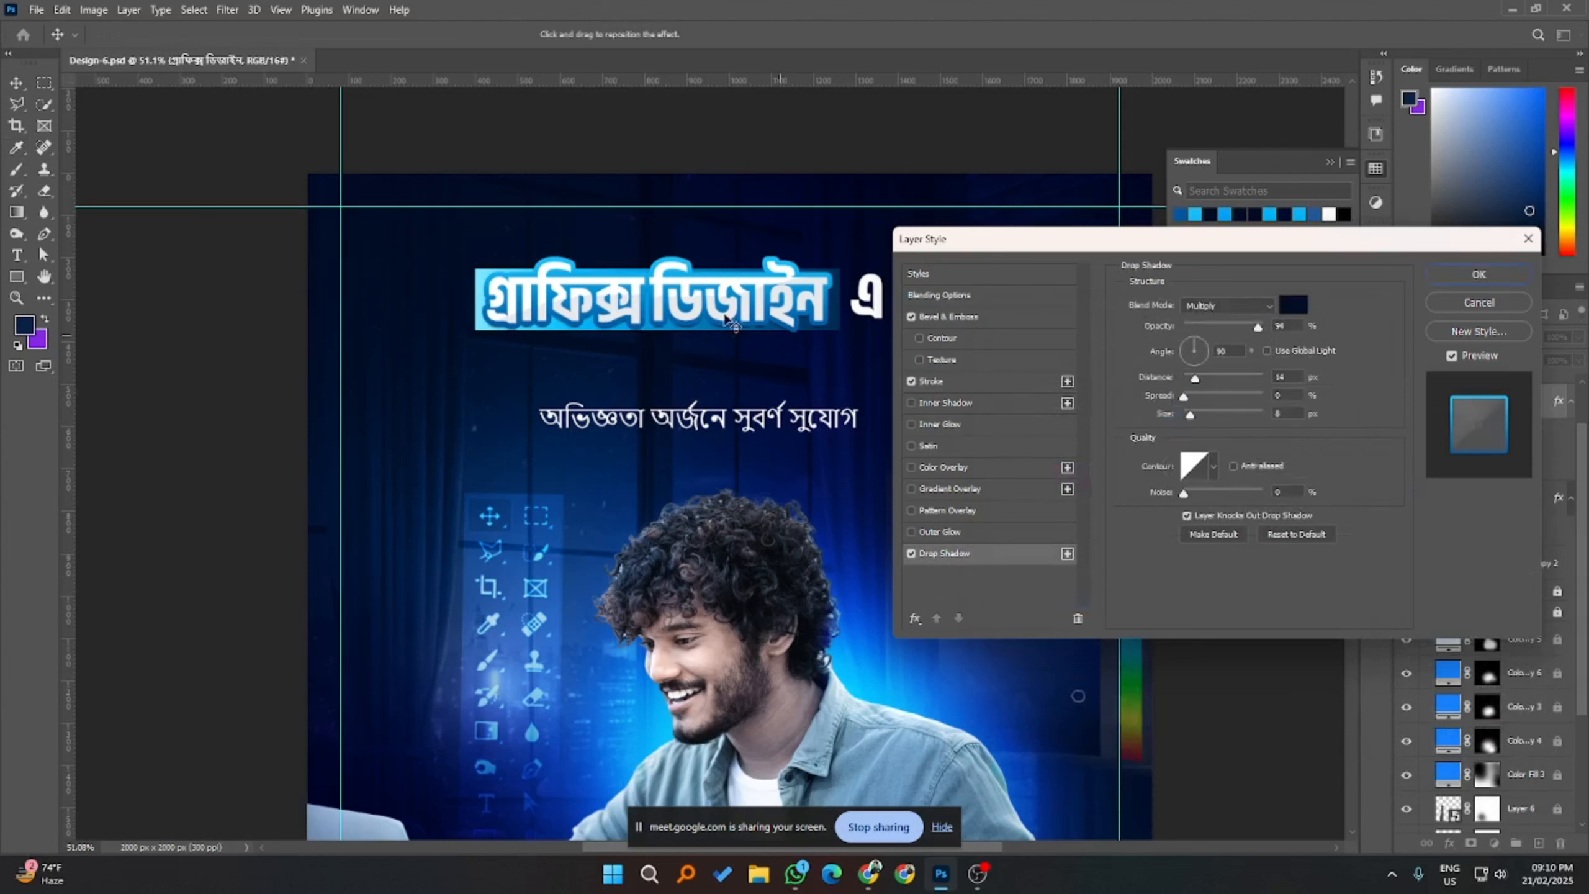
pyautogui.moveTo(718, 308); pyautogui.dragTo(730, 308)
pyautogui.moveTo(1245, 338); pyautogui.dragTo(1243, 337)
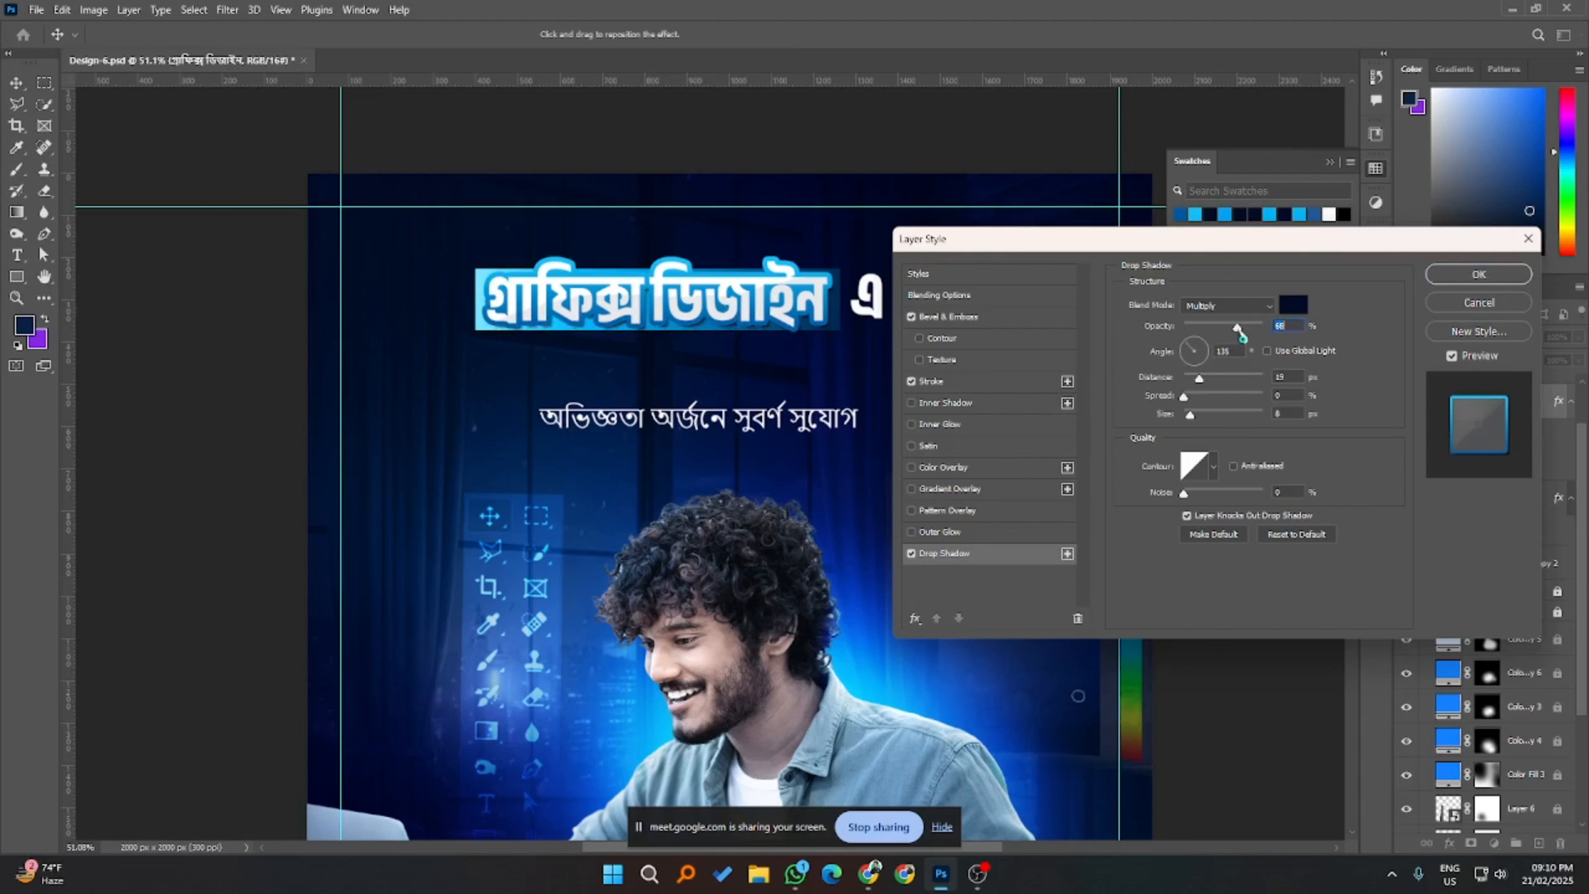
pyautogui.moveTo(1189, 415); pyautogui.dragTo(1190, 415)
# - Reduce the headline's stroke size to 10 px
pyautogui.click(976, 383)
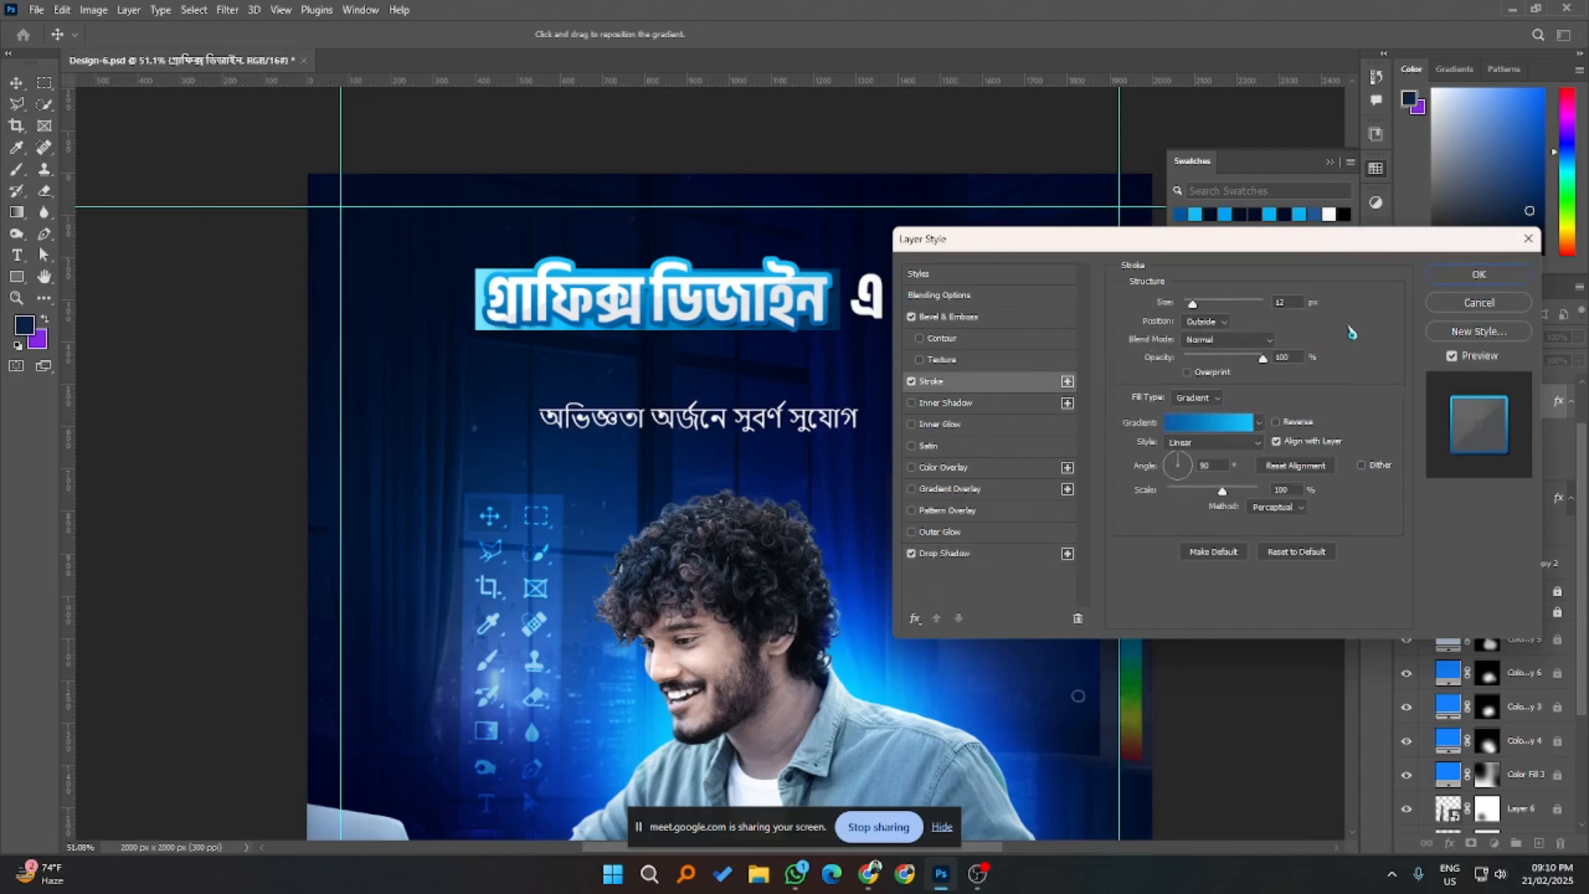
pyautogui.press('Down')
pyautogui.press('Down')
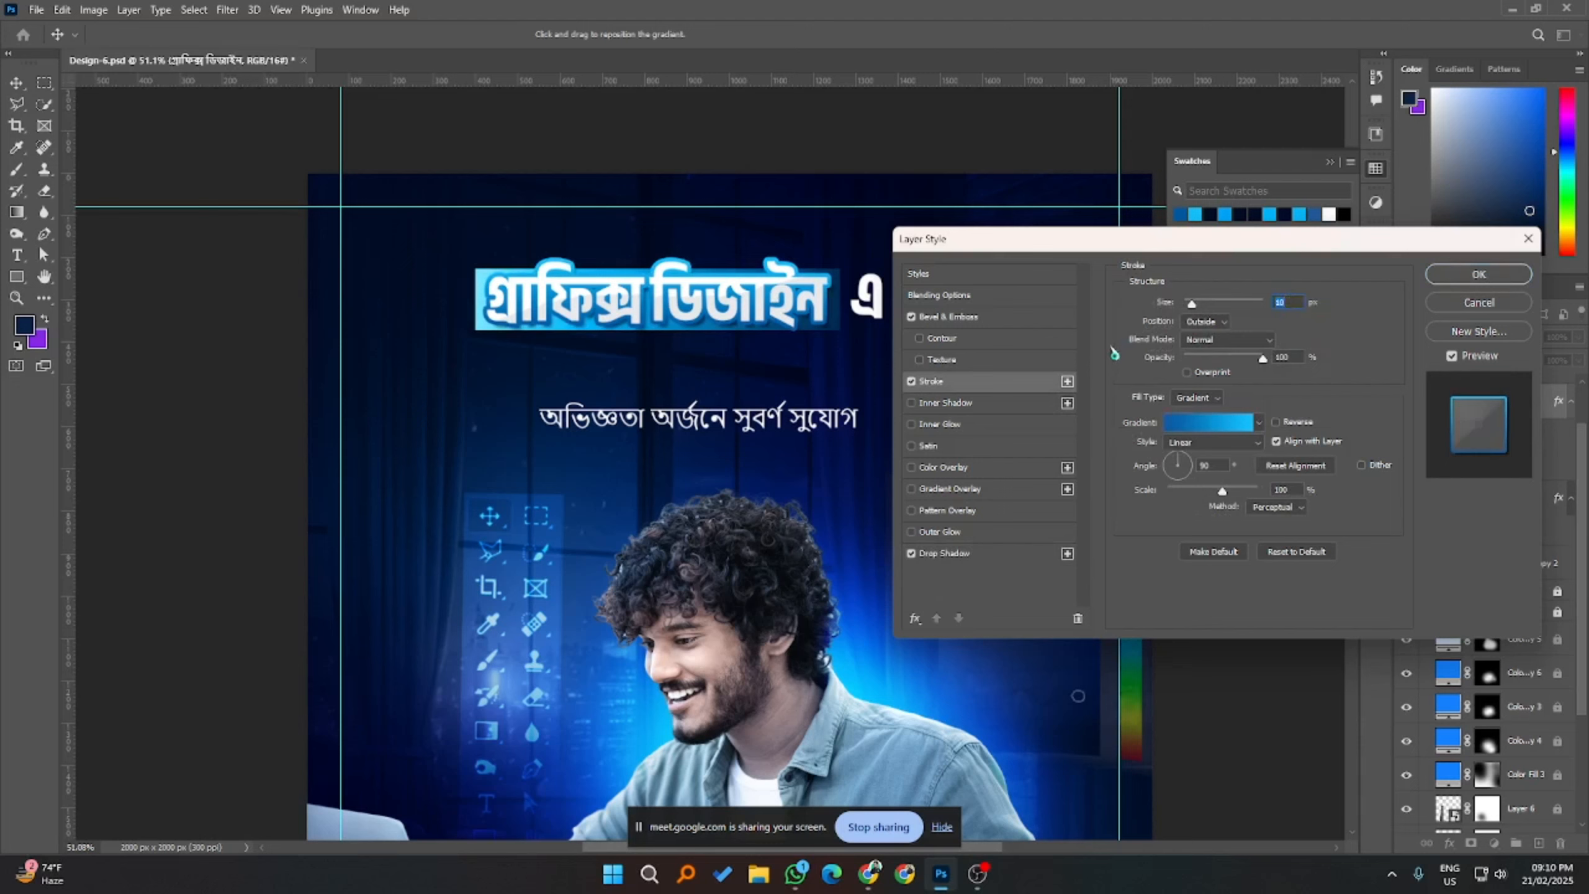
# - Adjust the headline's bevel to a 250 px size and lower its lighting altitude to 3°
pyautogui.click(967, 327)
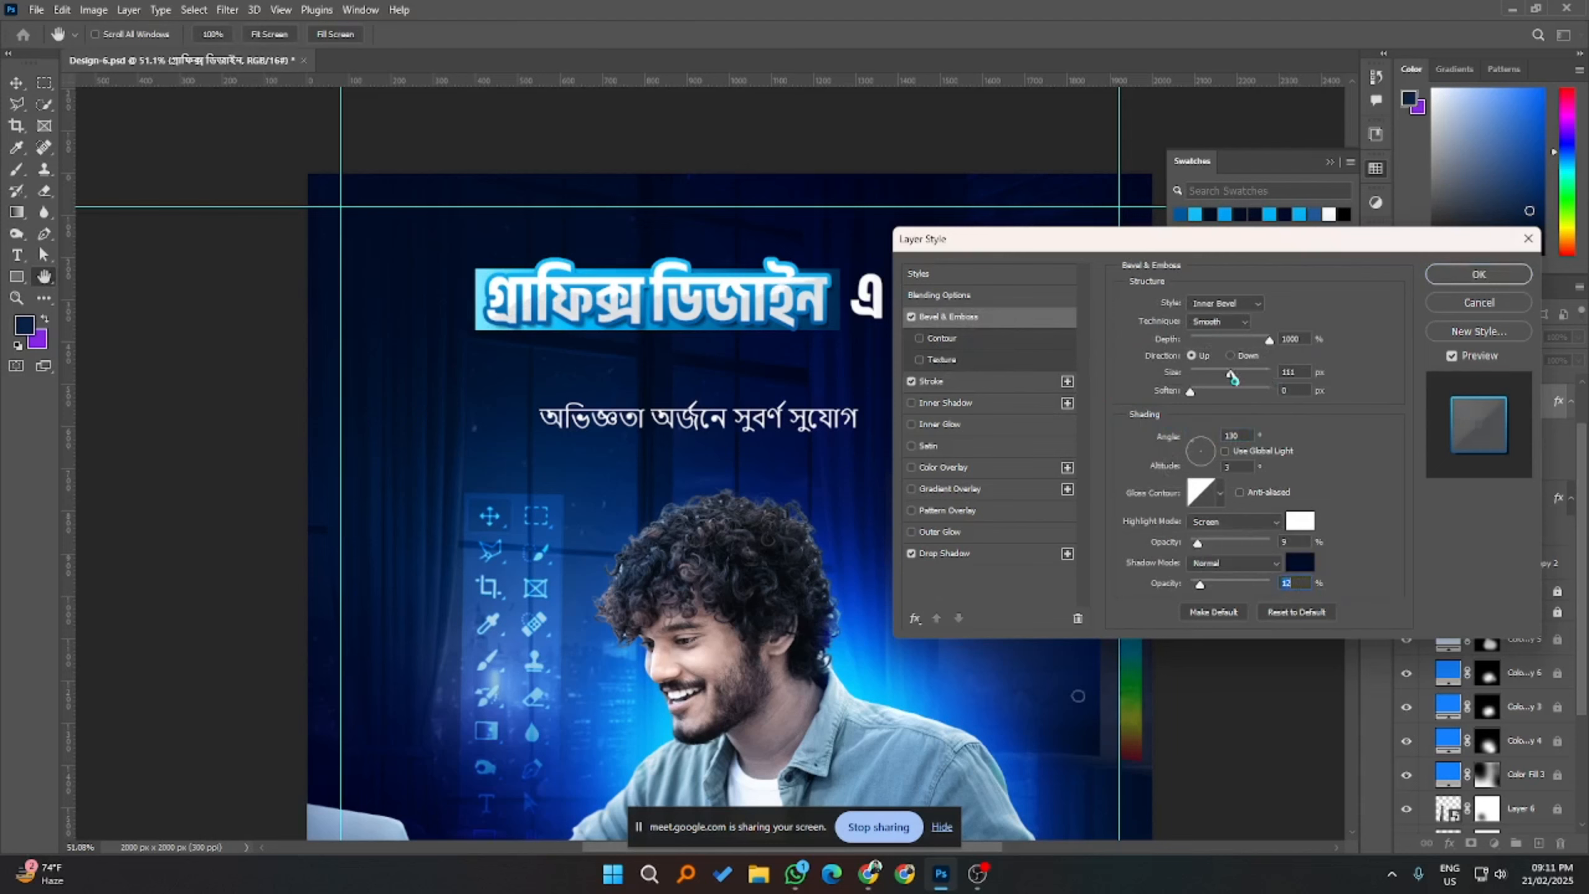
pyautogui.click(1289, 372)
pyautogui.click(1233, 466)
pyautogui.hotkey('shift', 'Down')
pyautogui.hotkey('shift', 'Down')
pyautogui.hotkey('shift', 'Down')
# - Try several gloss contours for the bevel, choose the smooth S-curve one, and apply the headline's layer style
pyautogui.click(1219, 494)
pyautogui.click(1198, 531)
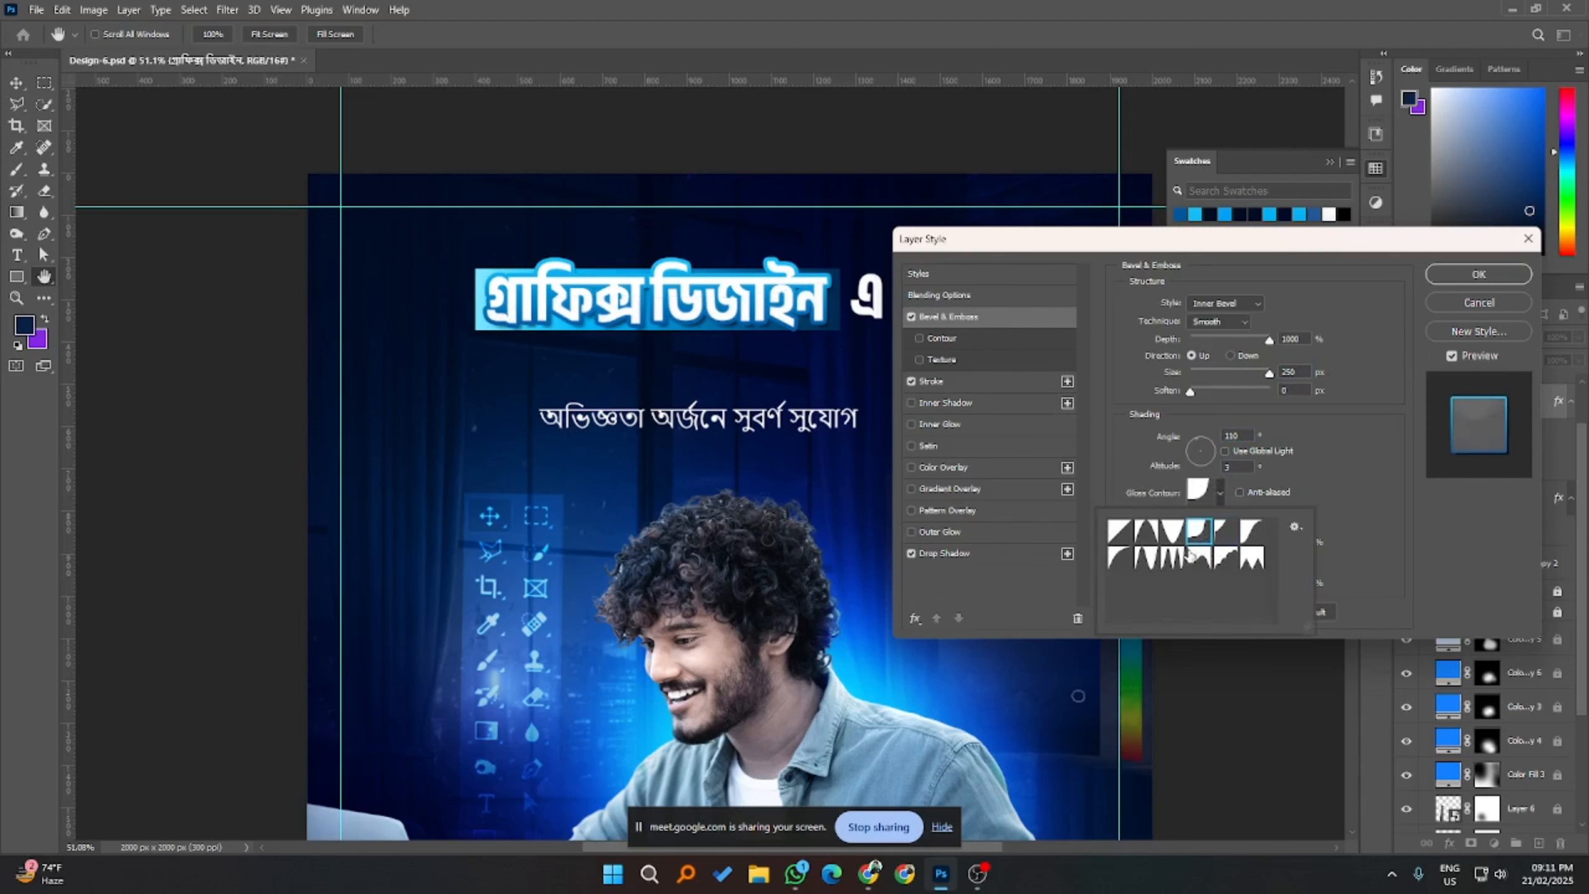
pyautogui.click(1198, 556)
pyautogui.click(1251, 557)
pyautogui.click(1253, 538)
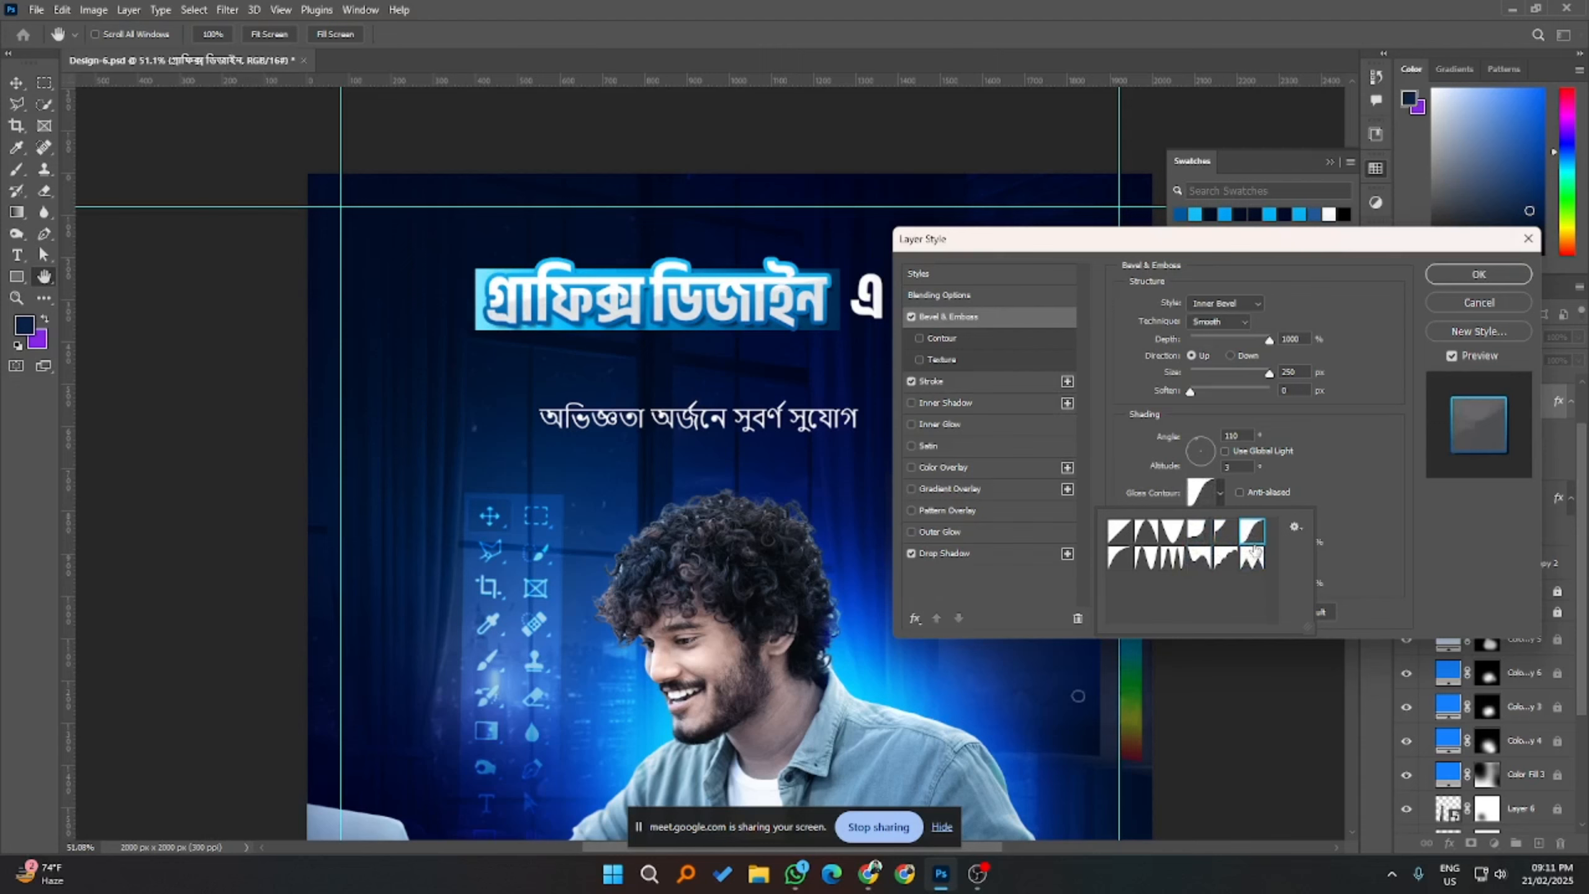
pyautogui.click(1509, 279)
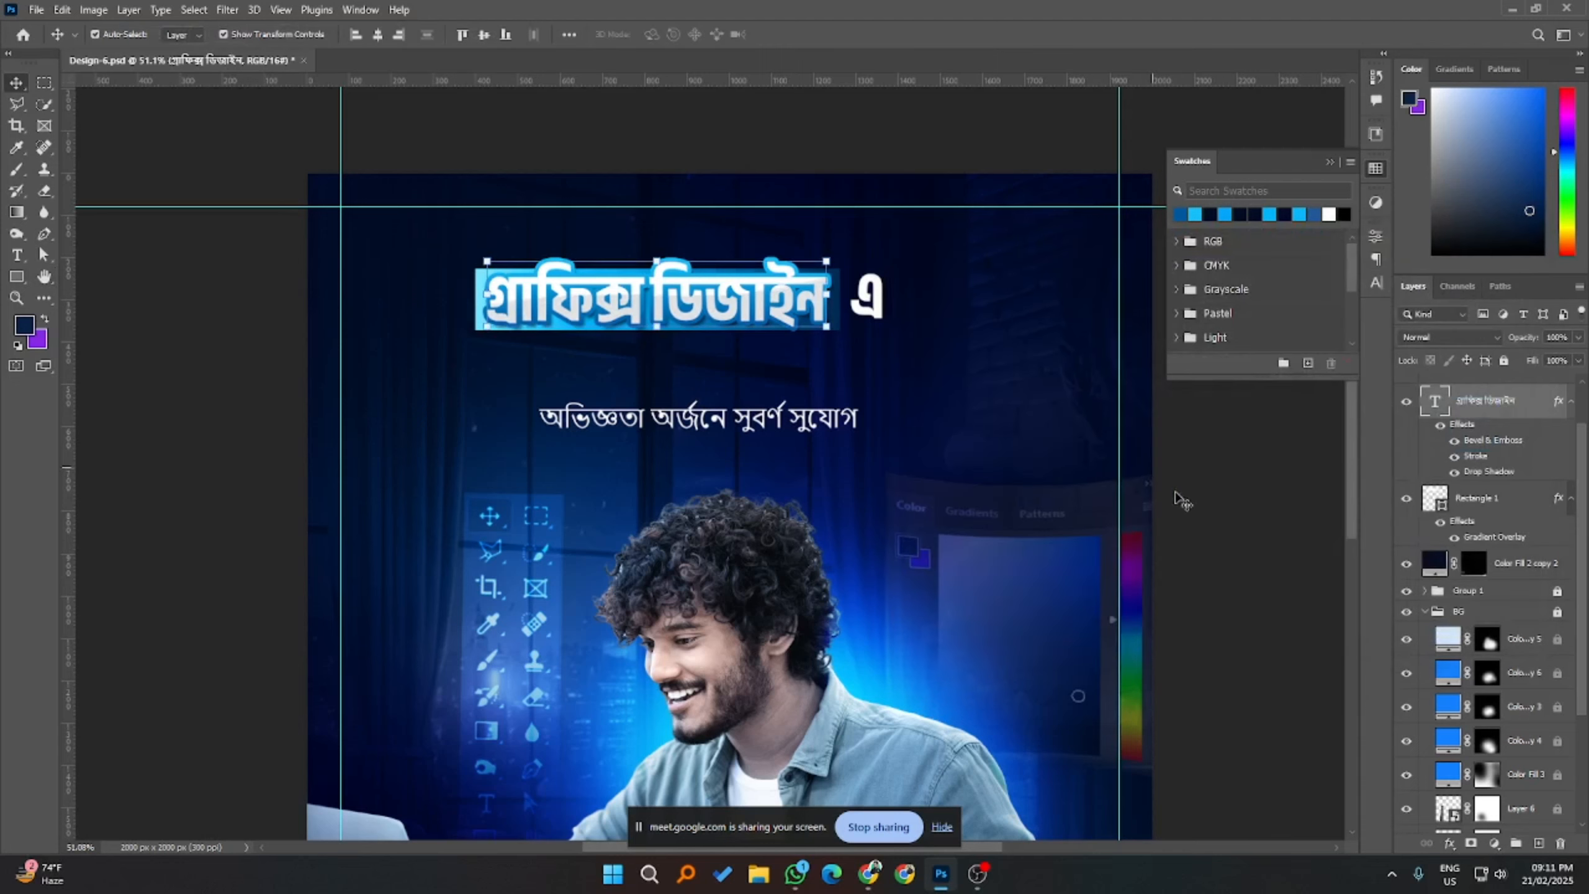
pyautogui.scroll(-3, 783, 376)
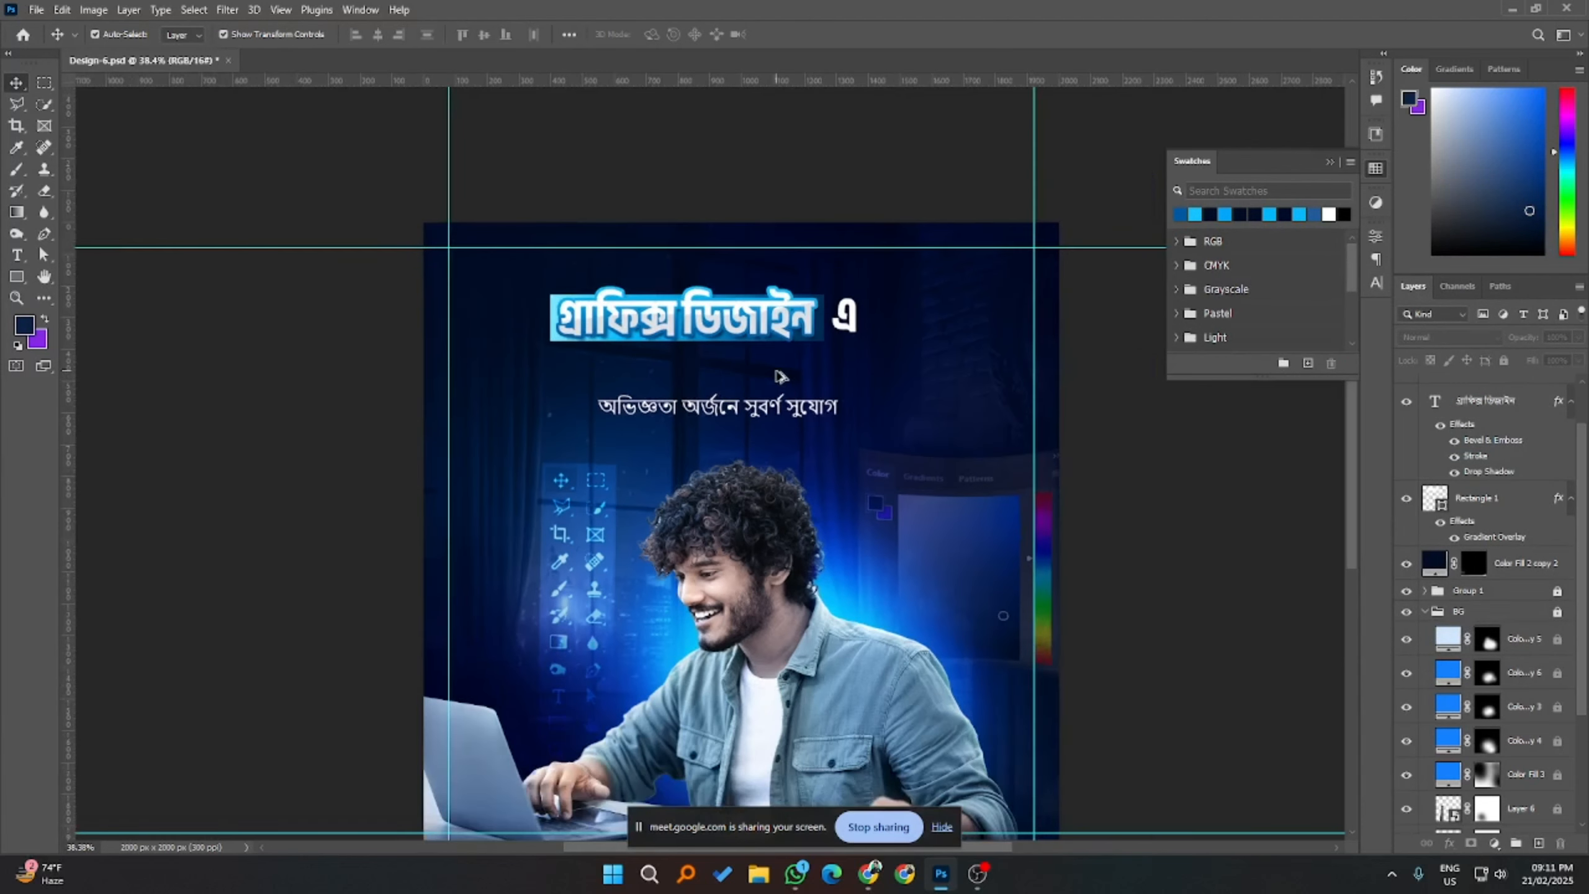
# - Look over the reference posters on the Milanote Design 6 board in the browser, and return to the Photoshop design
pyautogui.scroll(3, 740, 305)
pyautogui.click(738, 303)
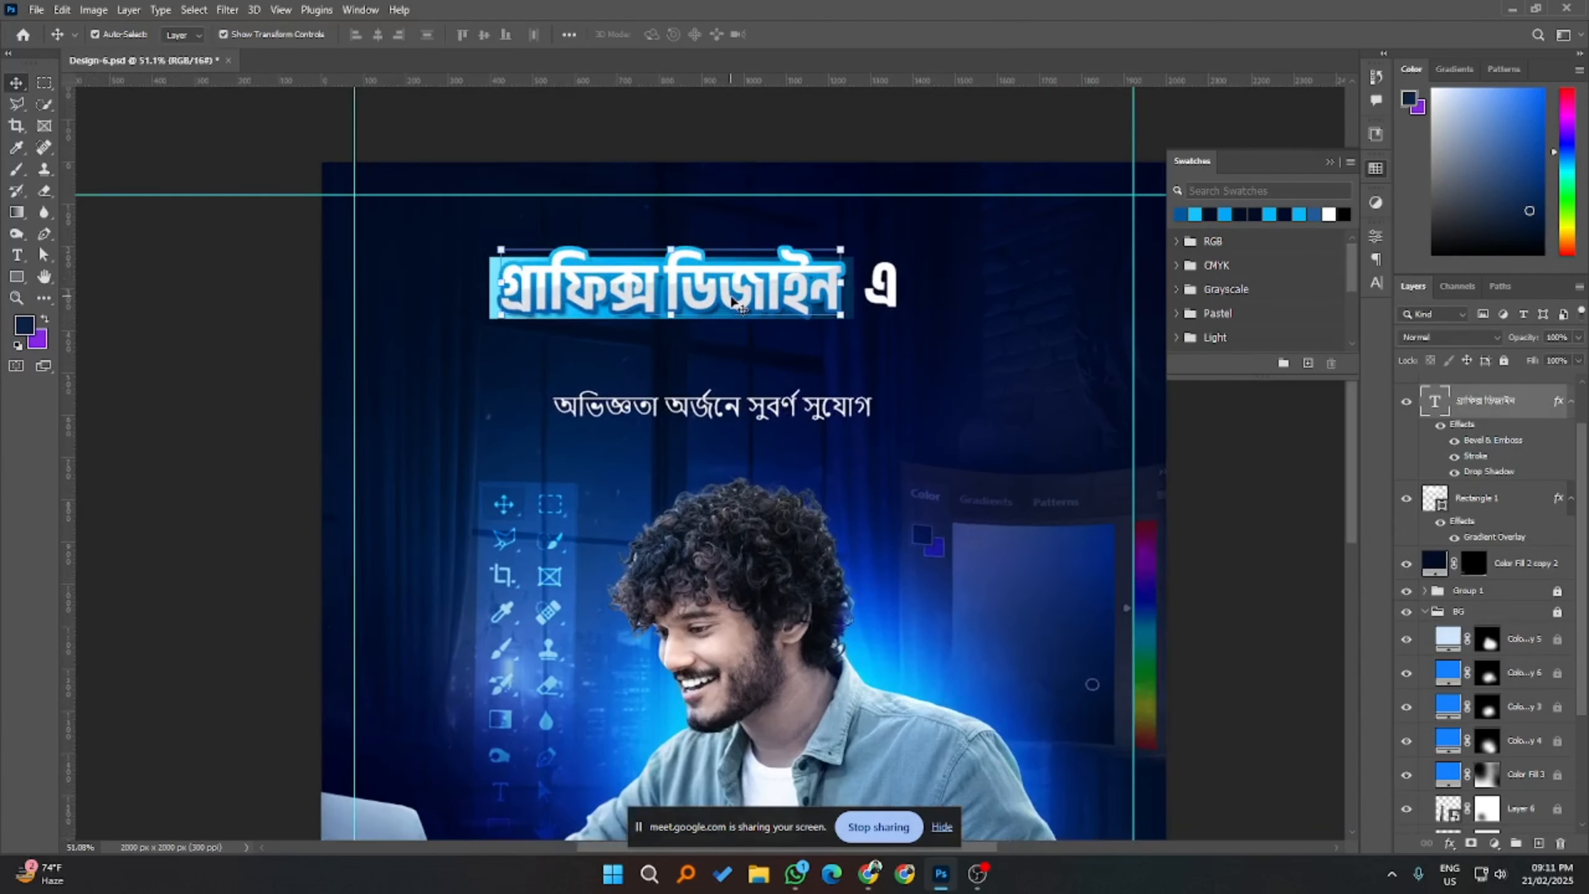
pyautogui.click(1257, 514)
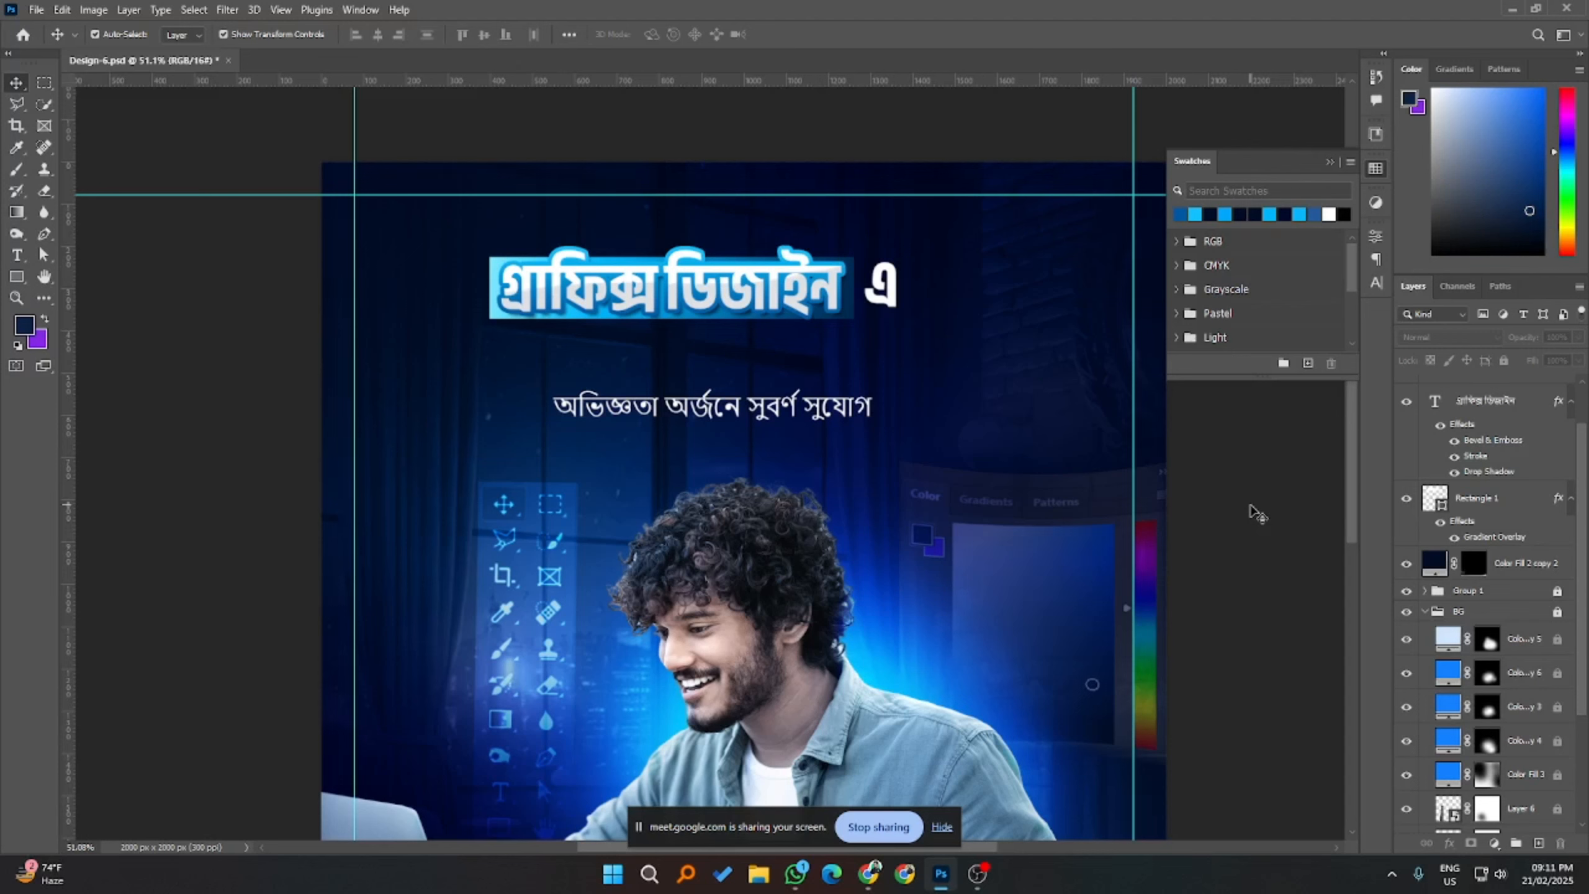
pyautogui.moveTo(869, 874)
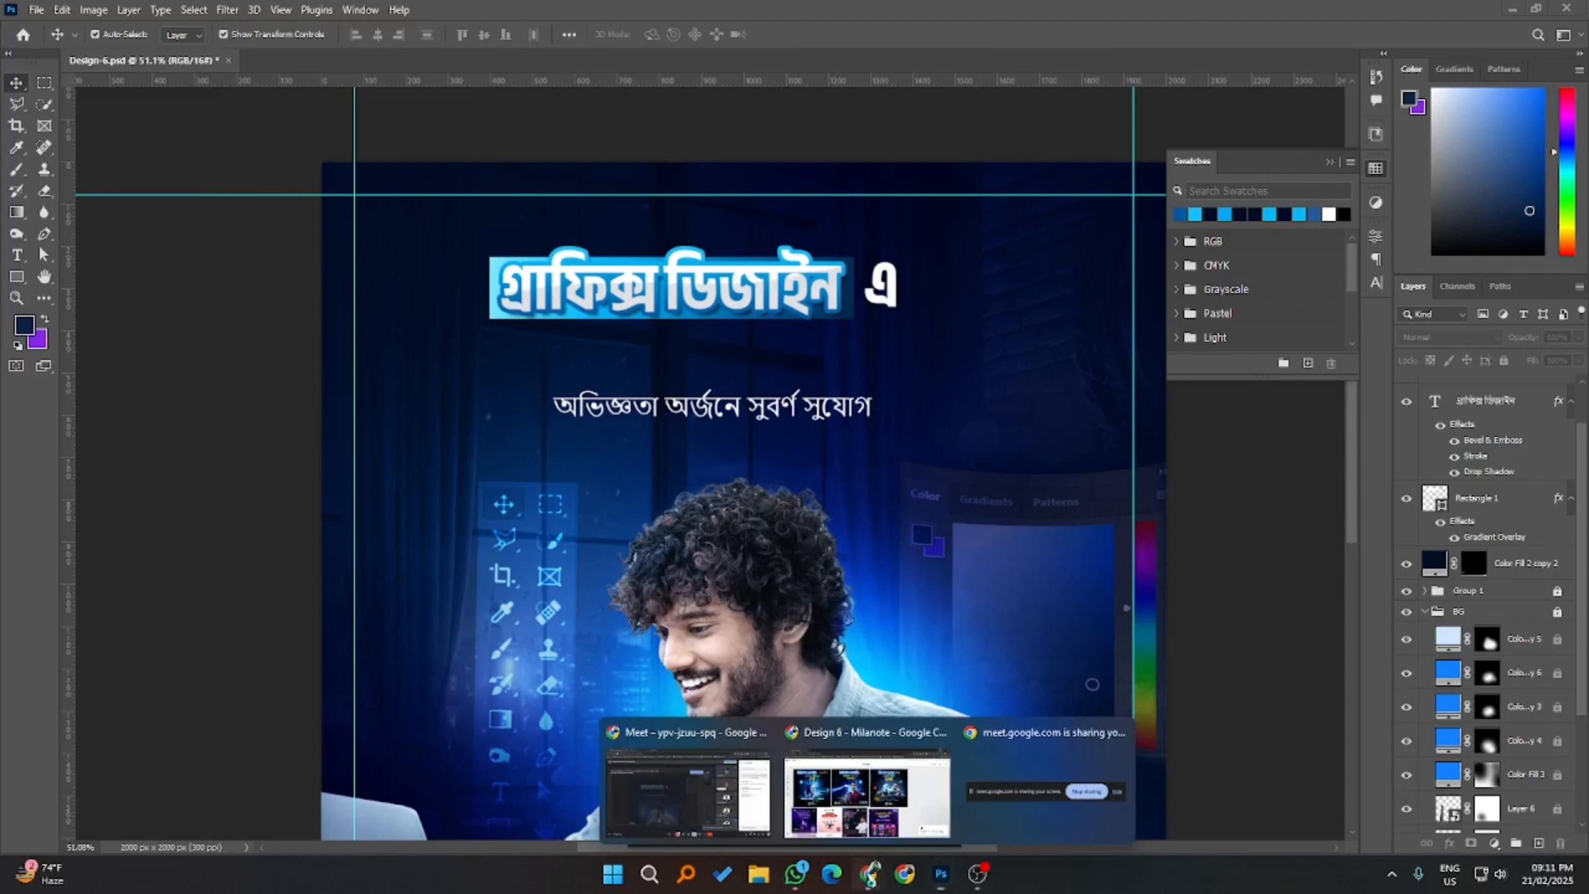
pyautogui.click(867, 792)
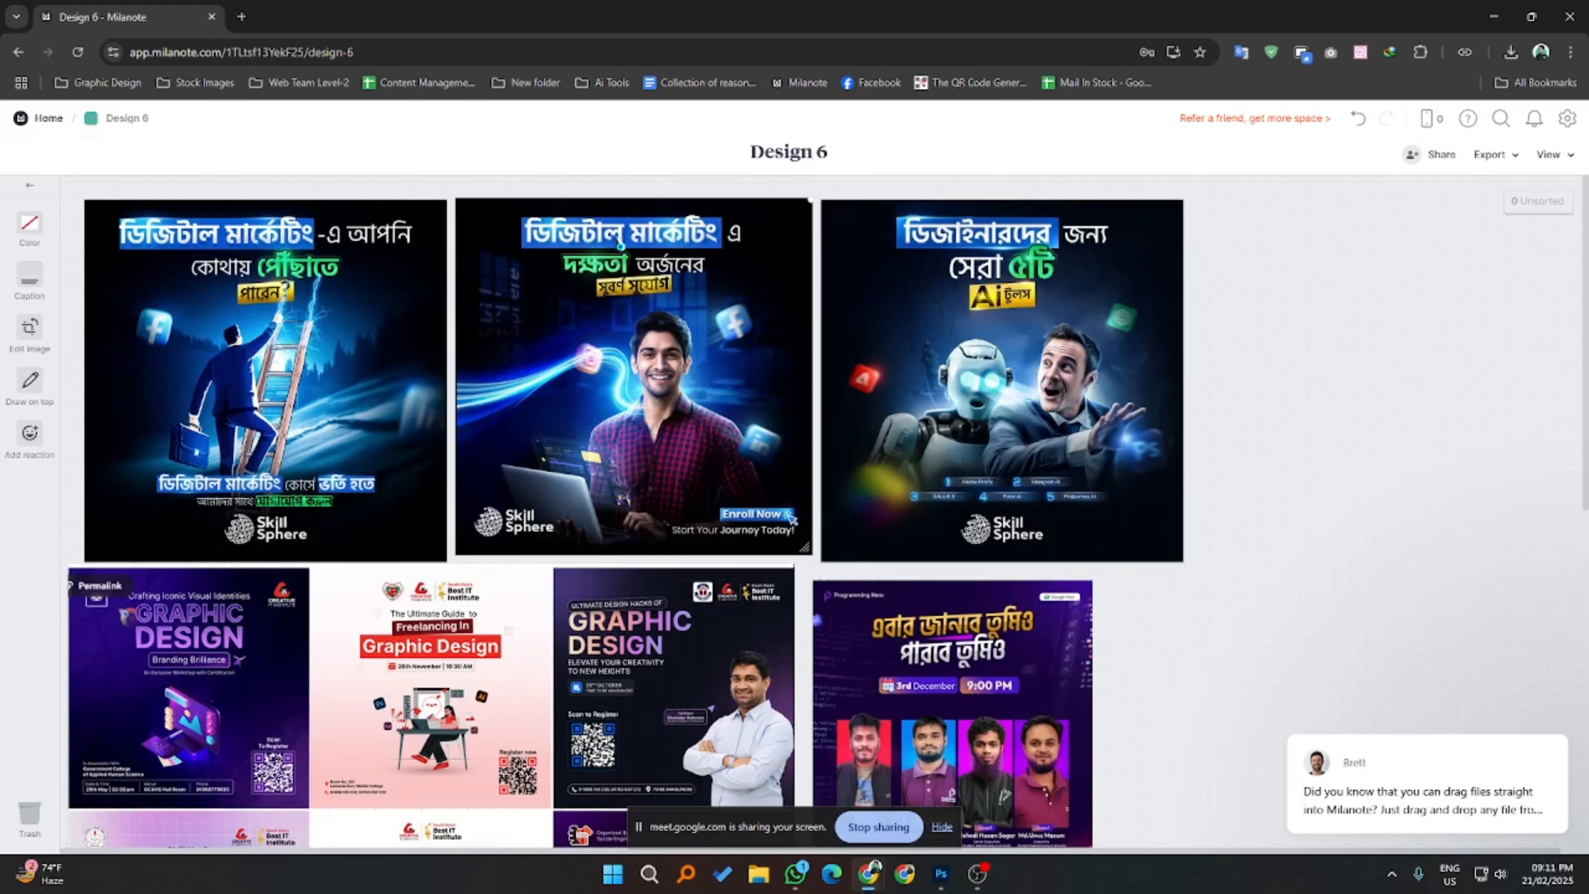
pyautogui.click(1494, 16)
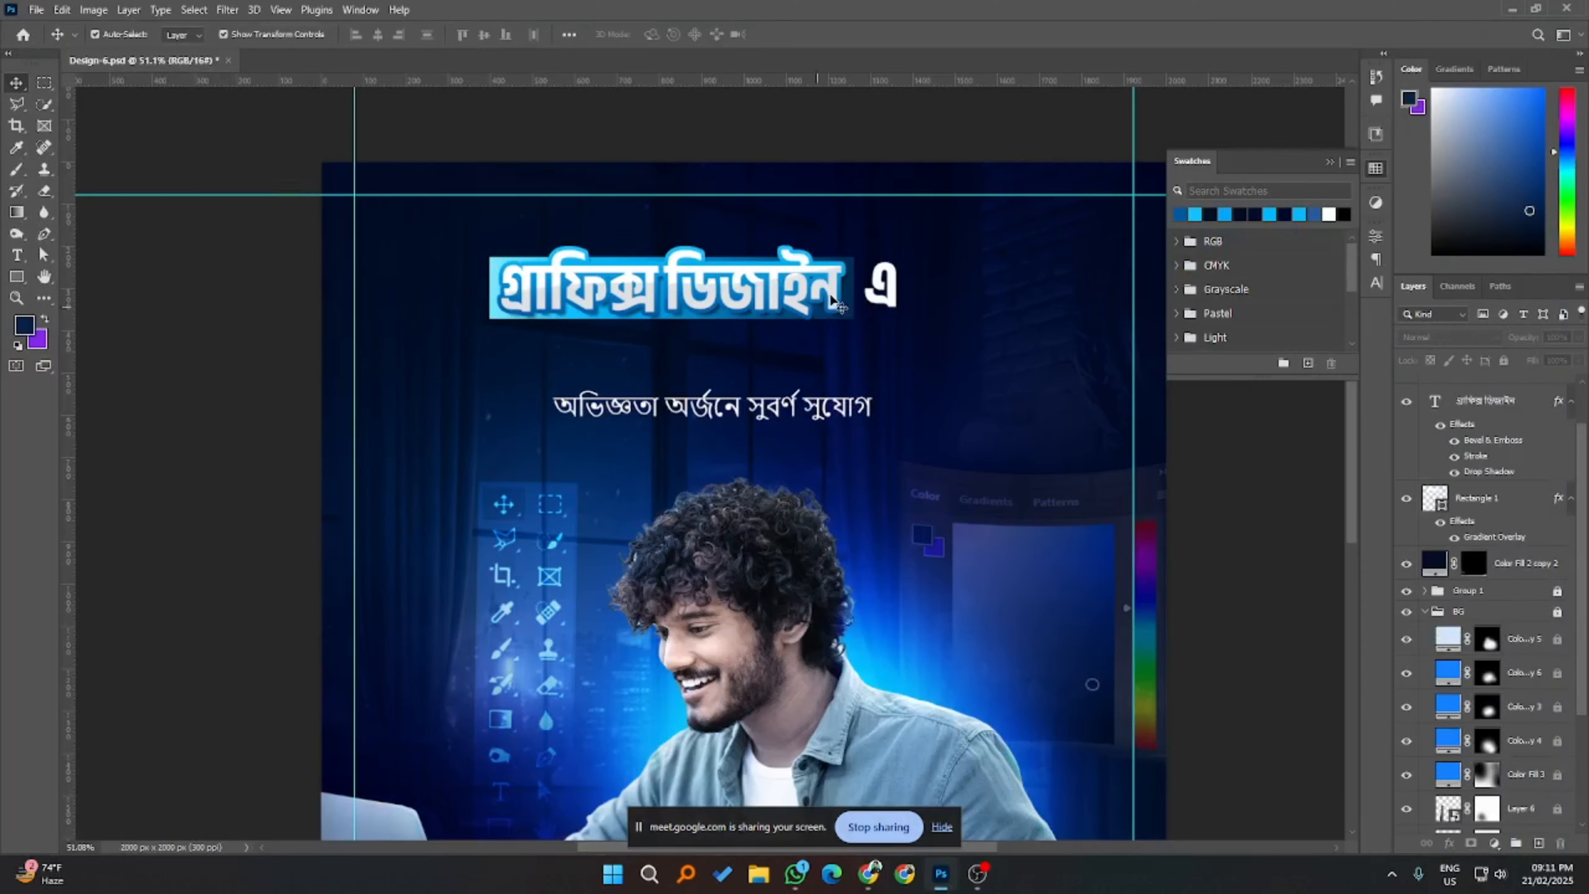
# - Try the Regular weight on the letter "এ" beside the headline, and settle on Medium
pyautogui.click(888, 284)
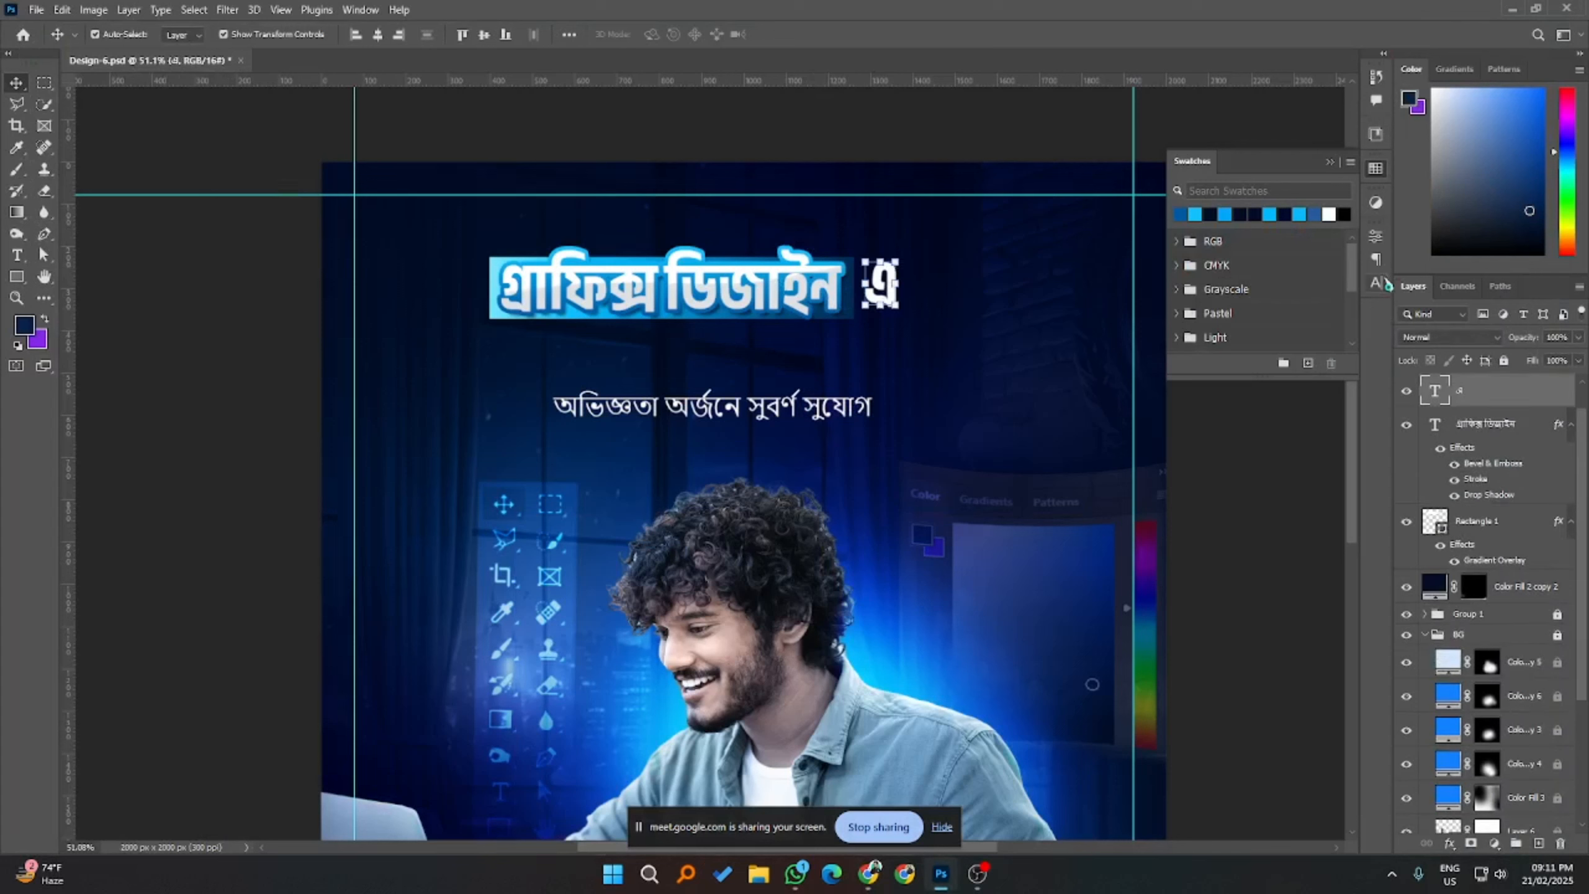
pyautogui.click(1379, 283)
pyautogui.click(1345, 260)
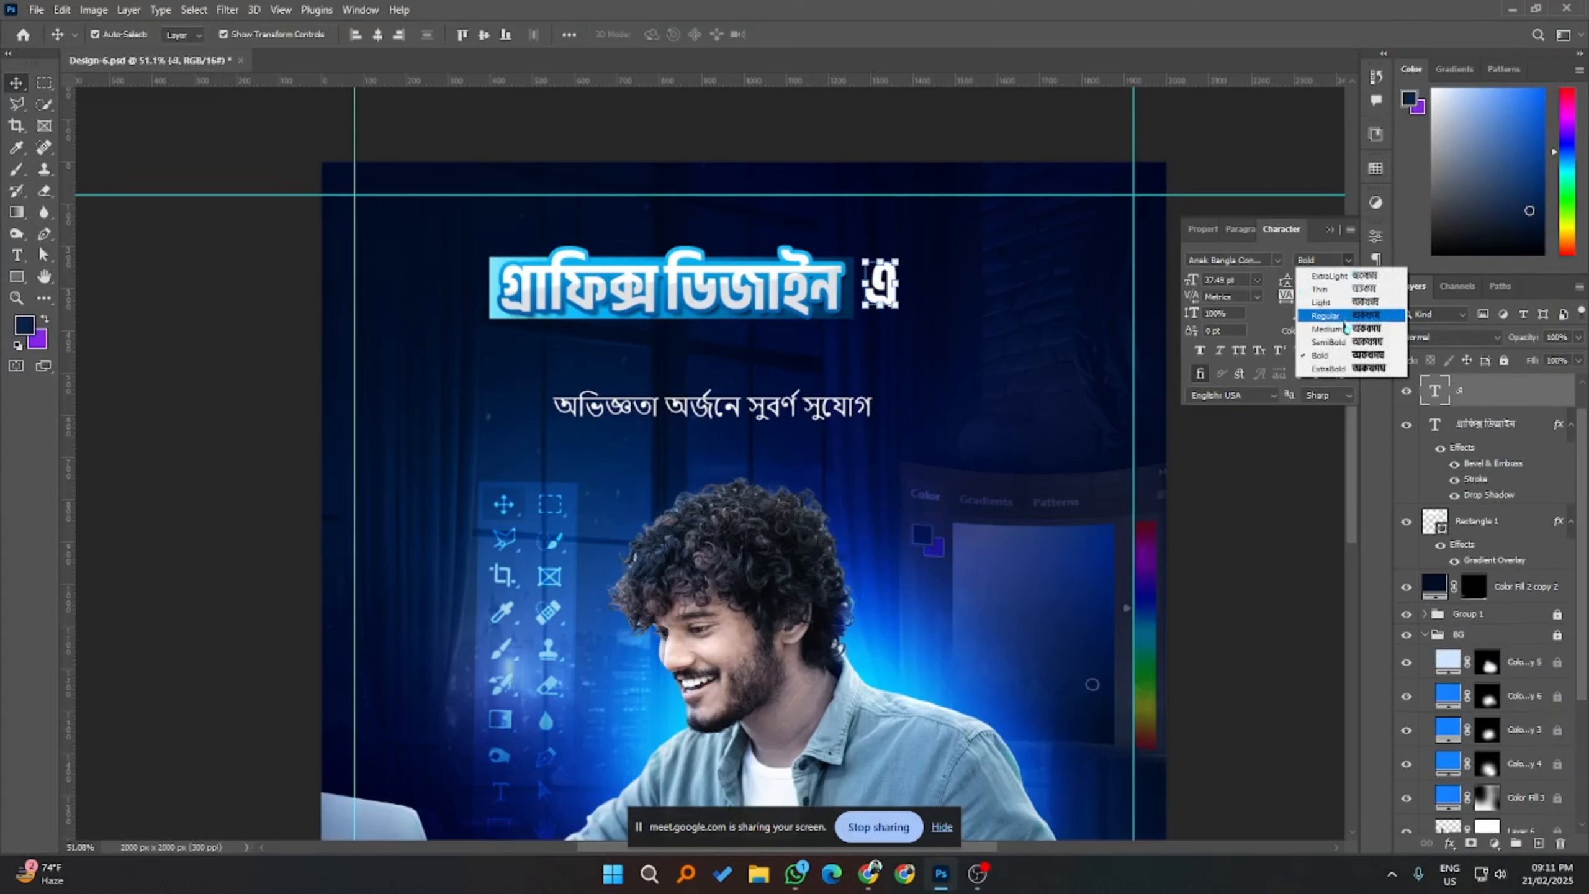
pyautogui.click(1344, 320)
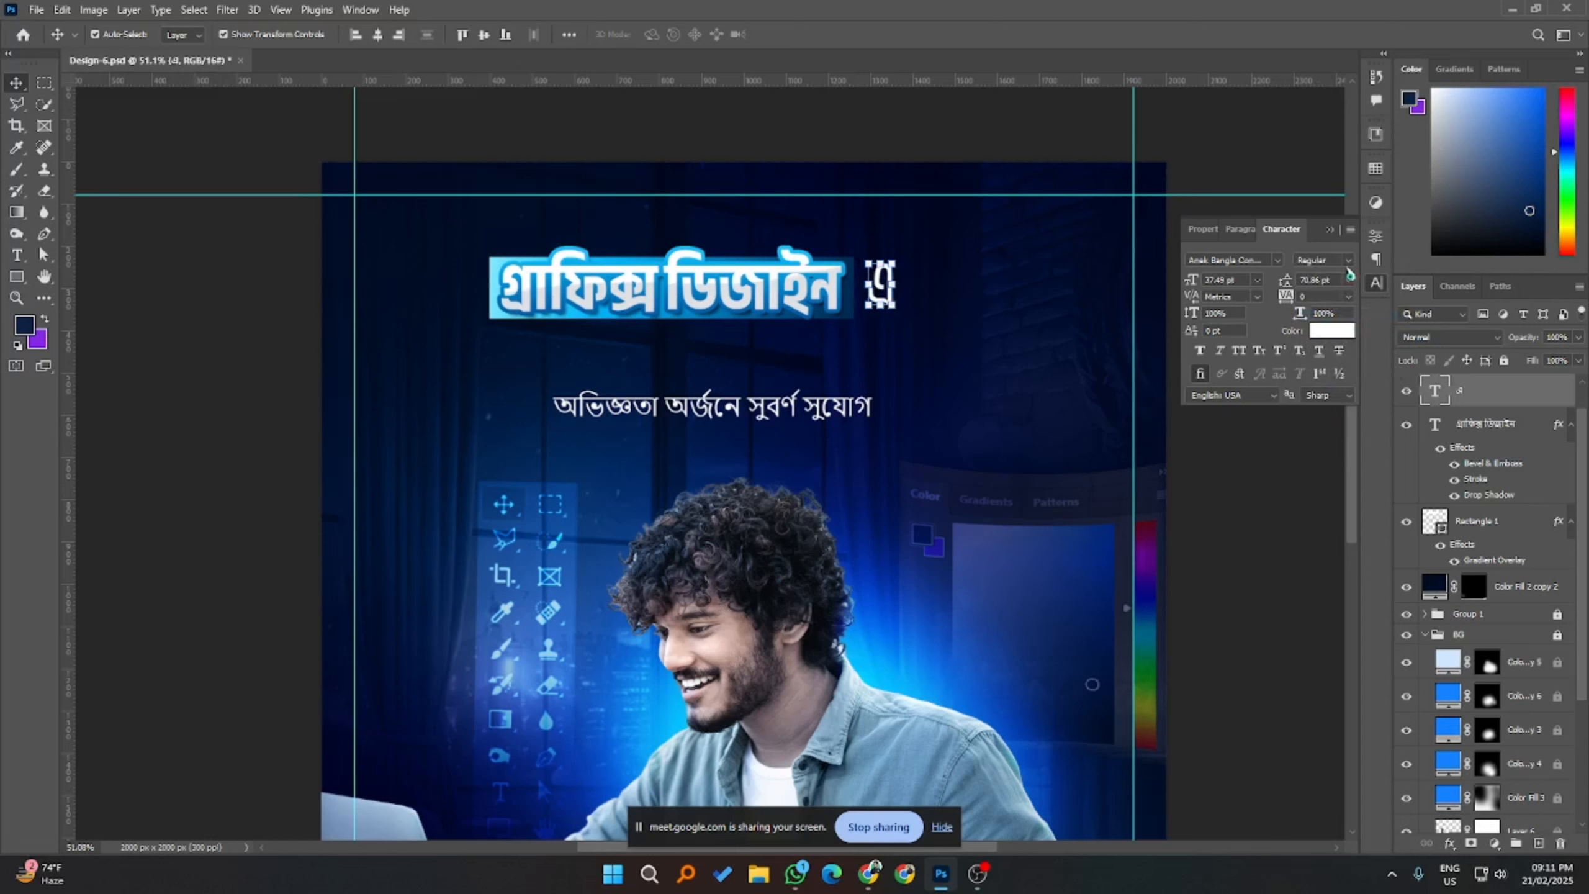
pyautogui.click(1346, 262)
pyautogui.click(1350, 329)
pyautogui.click(1312, 503)
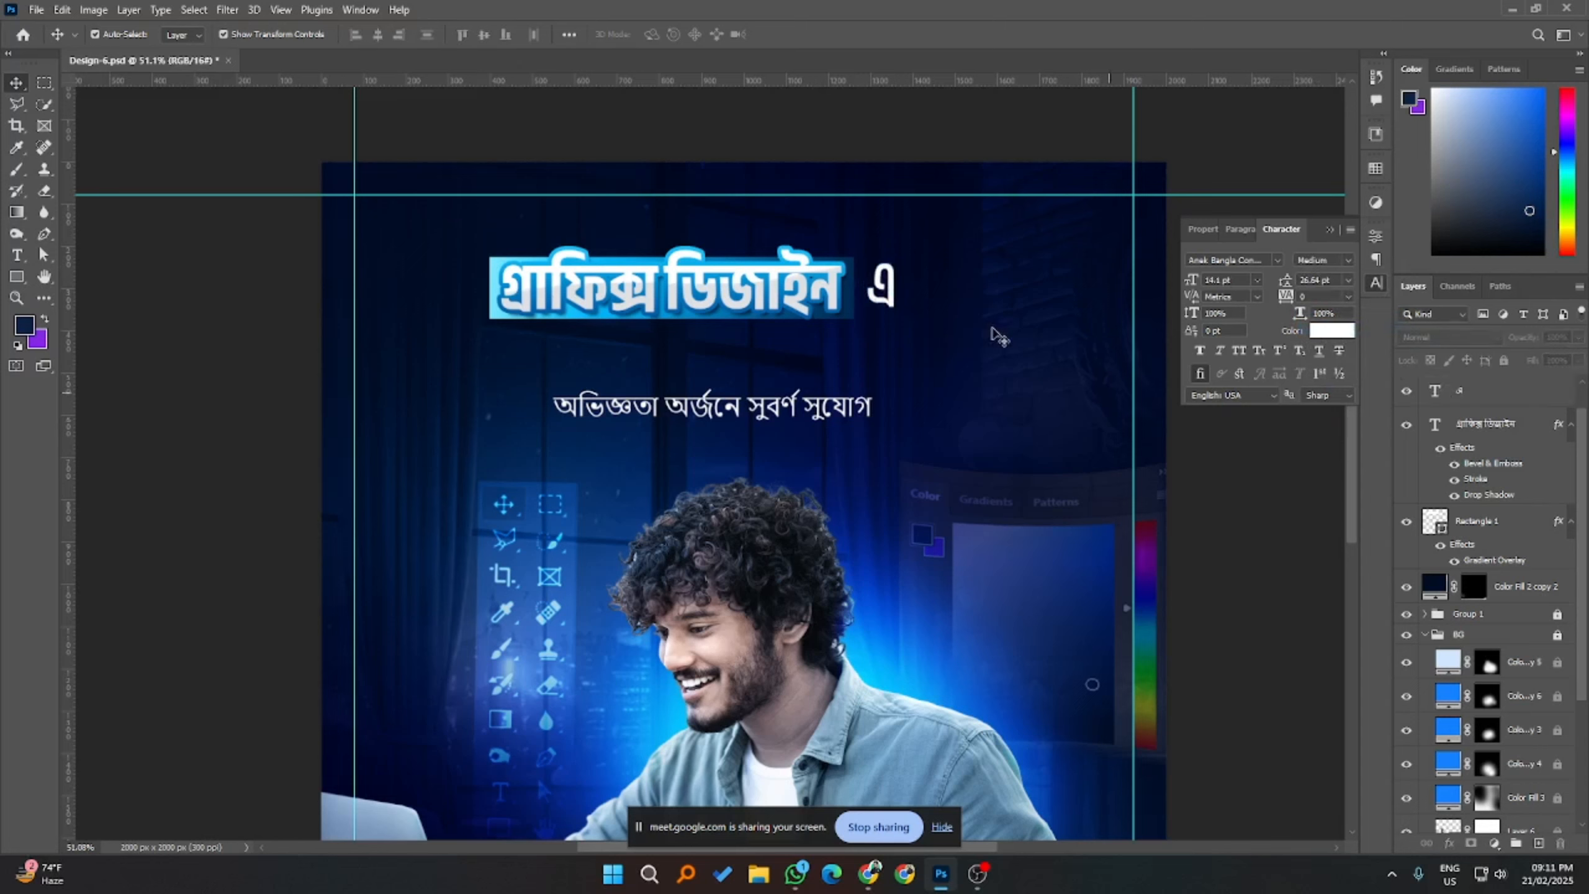
# - Change the font of the letter "এ" to Anek Bangla SemiCondensed Regular
pyautogui.click(880, 287)
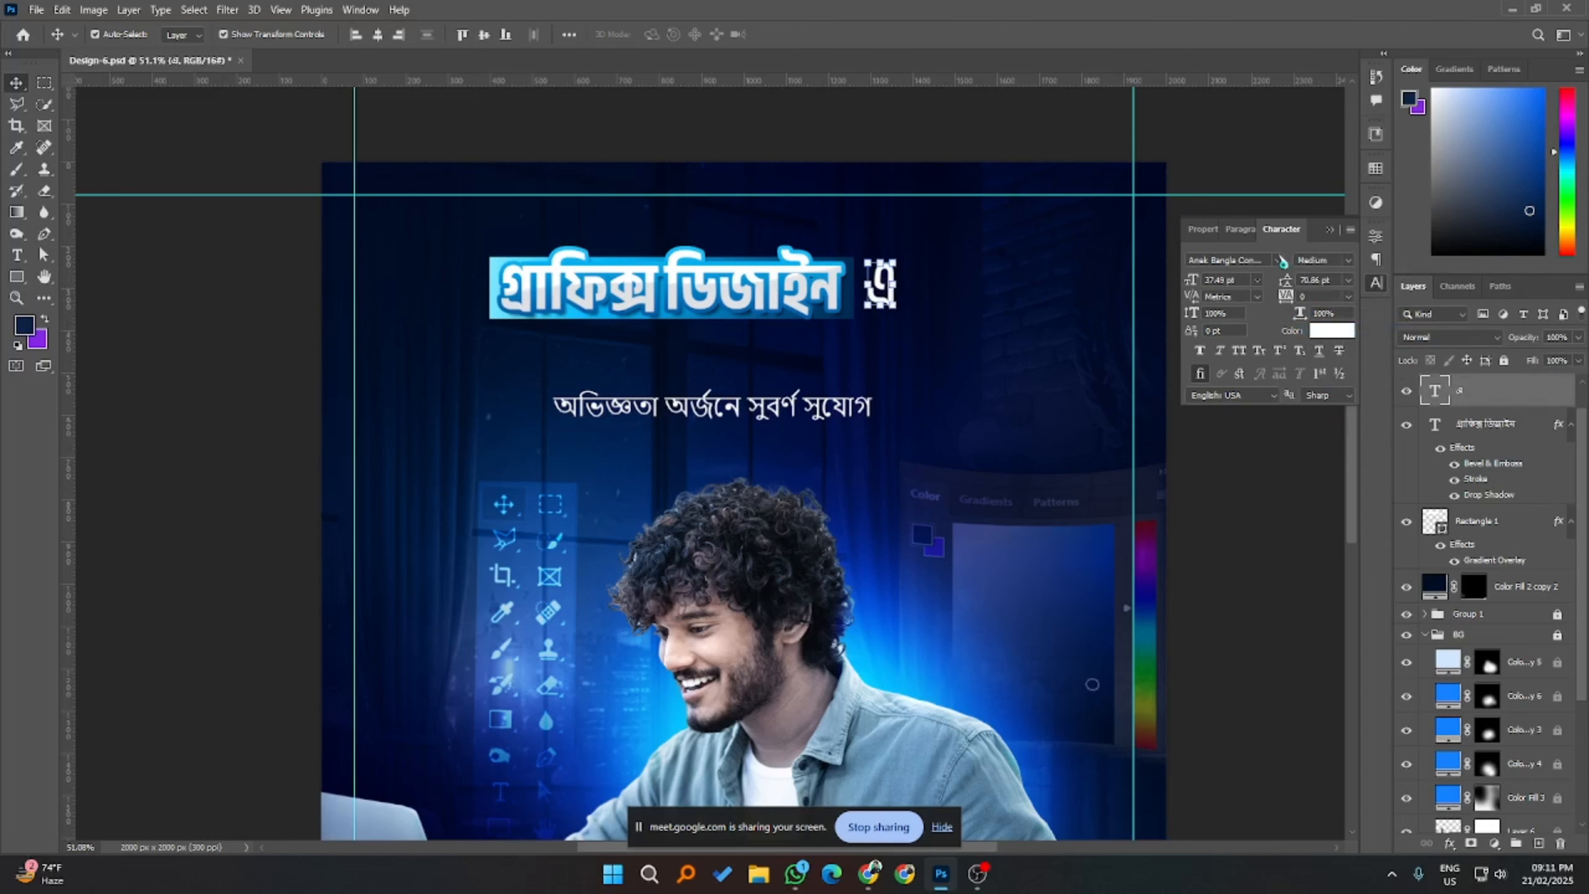
pyautogui.click(1279, 260)
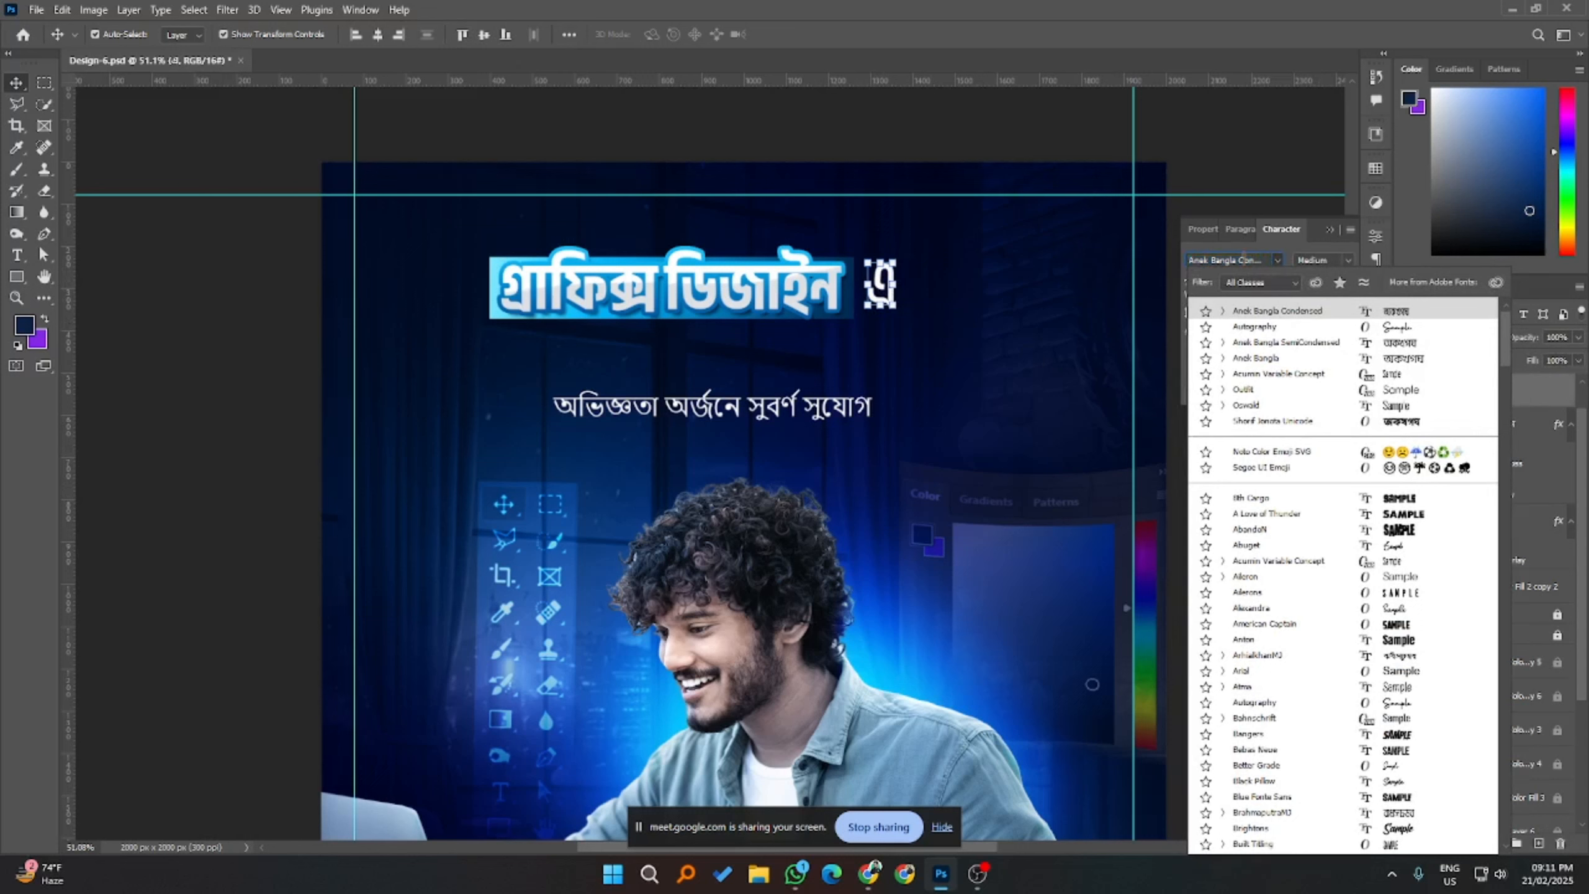
pyautogui.doubleClick(1239, 258)
pyautogui.press('BackSpace')
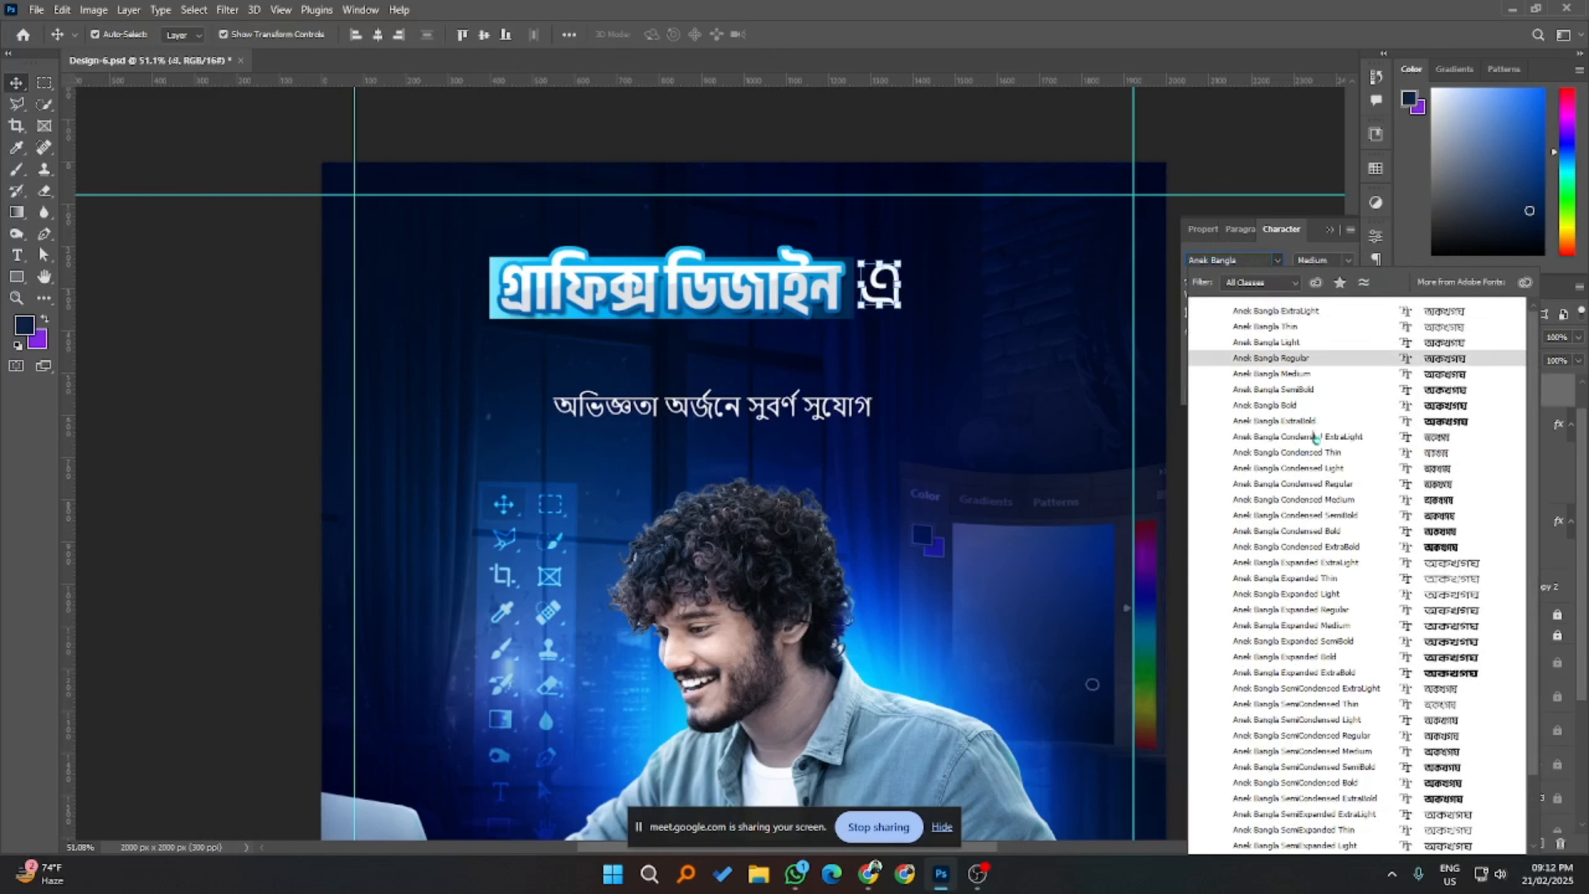
pyautogui.click(1399, 738)
pyautogui.hotkey('ctrl', 'Return')
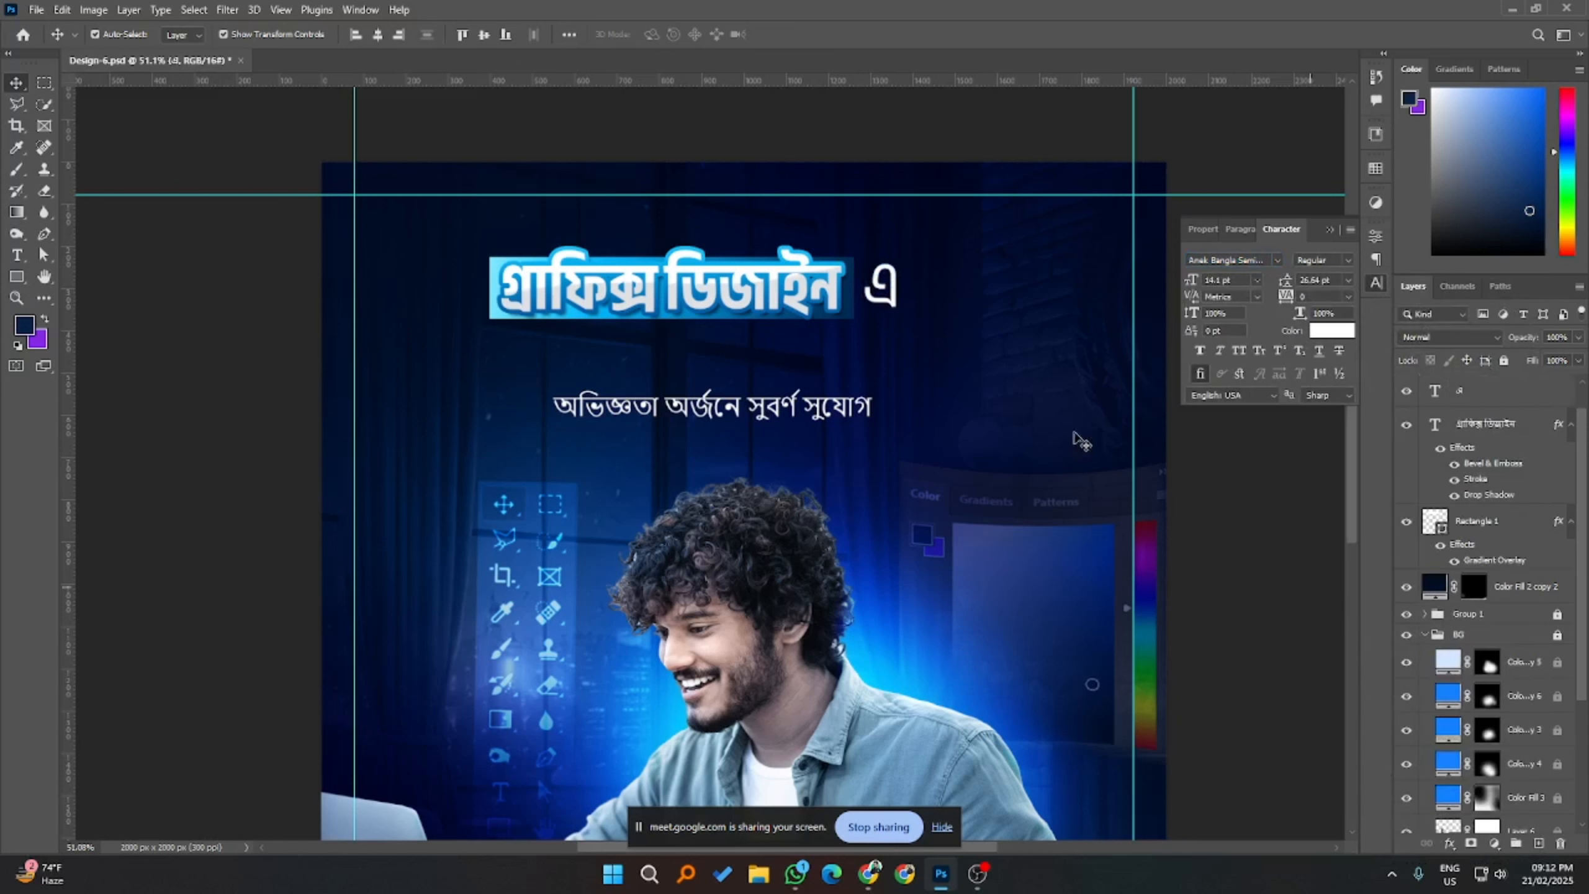
# - Nudge the letter "এ" slightly closer to the headline and set its font weight to Medium
pyautogui.moveTo(897, 291); pyautogui.dragTo(890, 289)
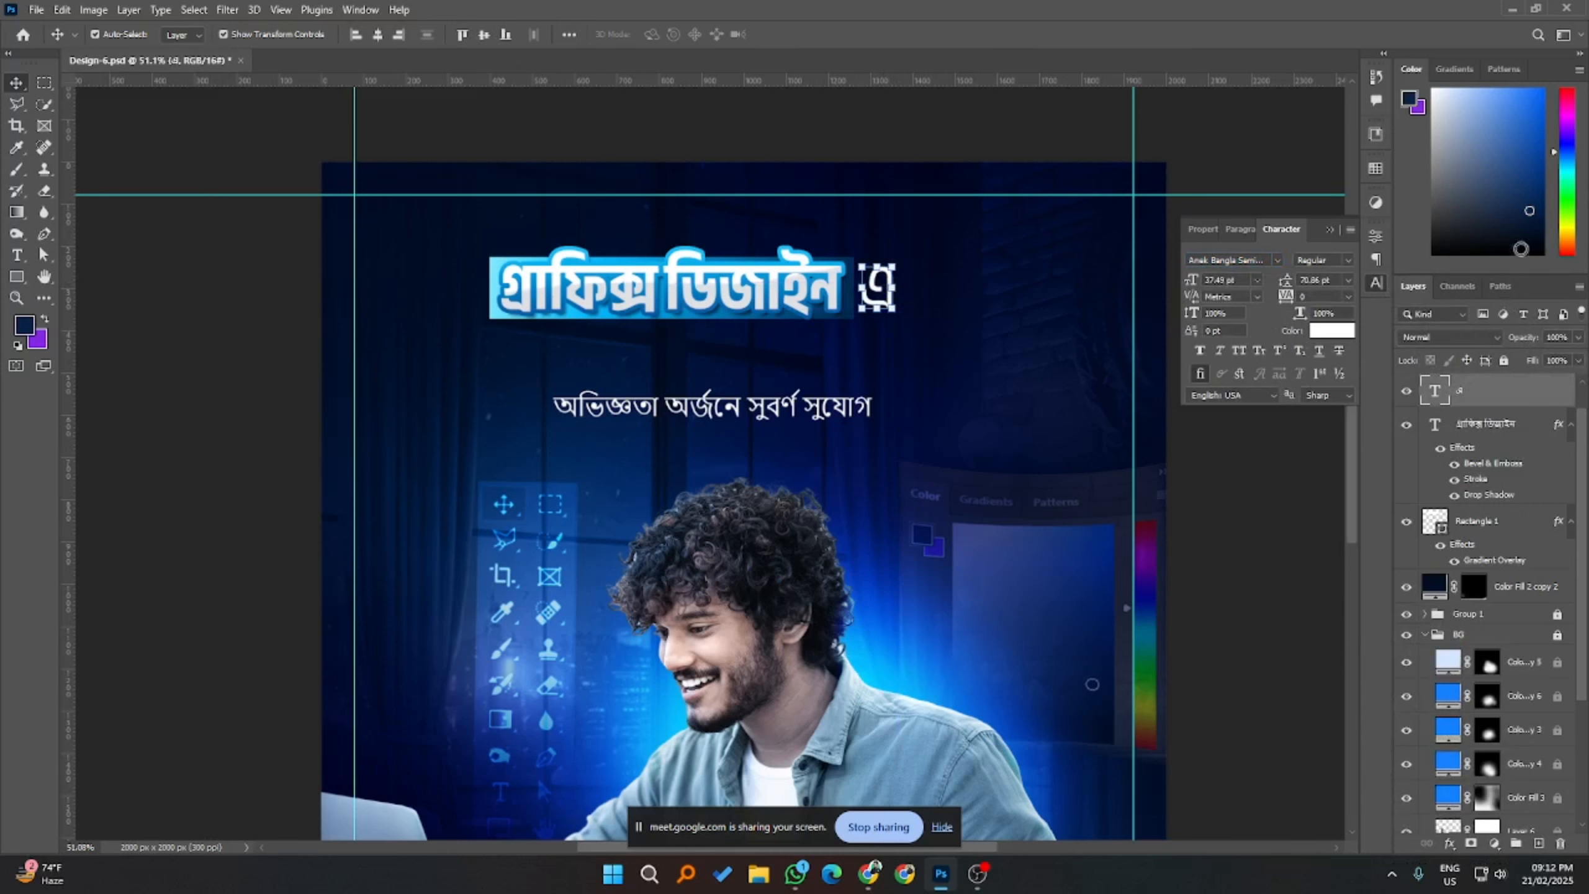
pyautogui.click(1349, 260)
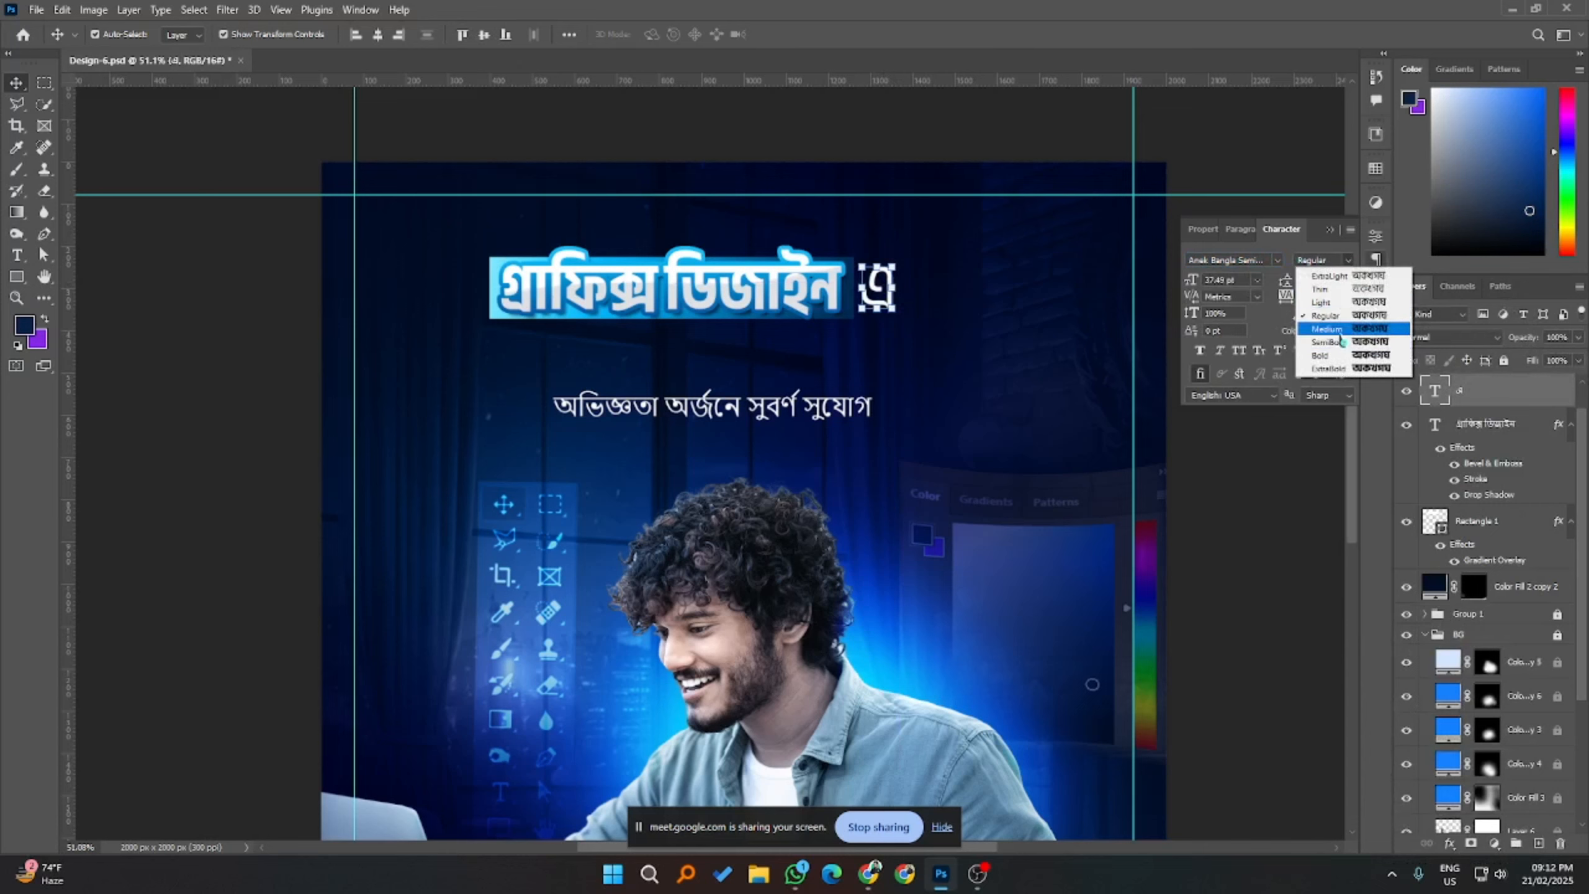
pyautogui.click(1339, 329)
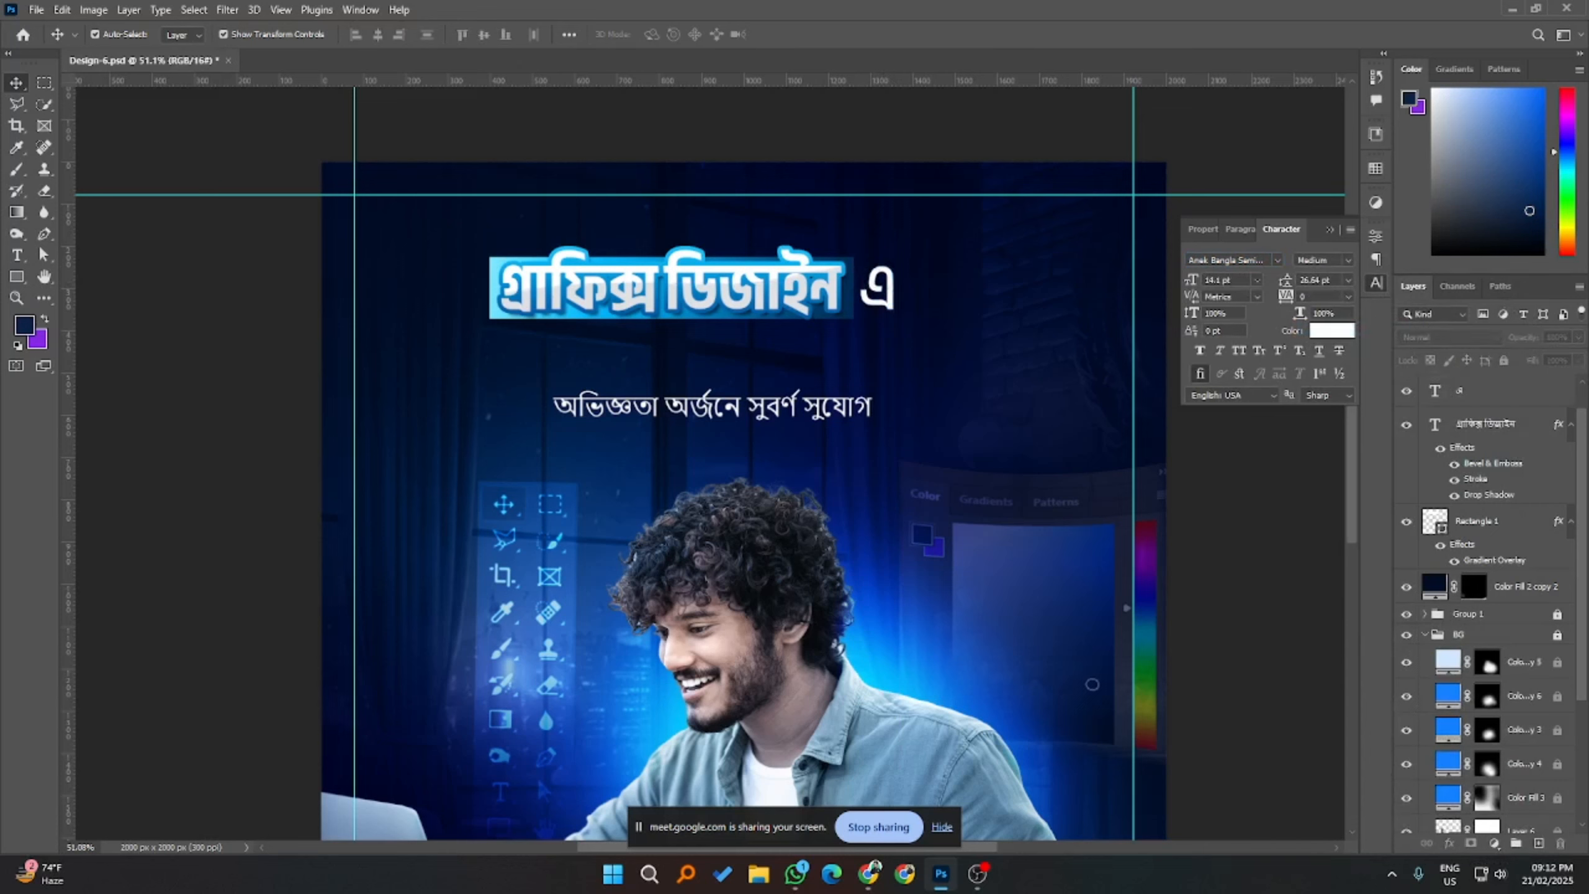
pyautogui.click(942, 827)
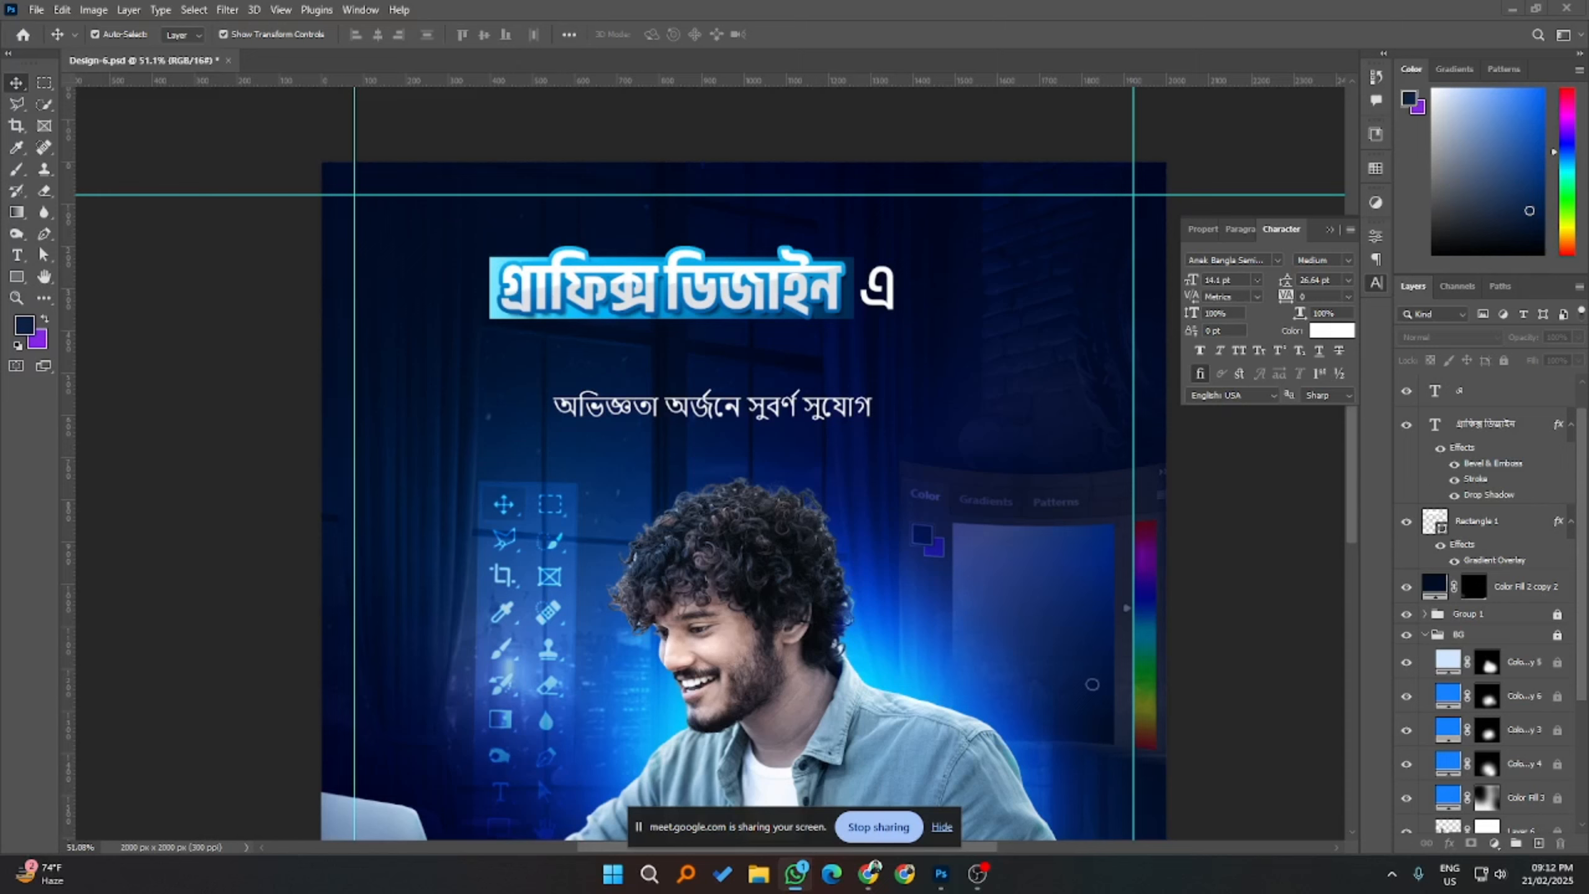
pyautogui.click(1209, 500)
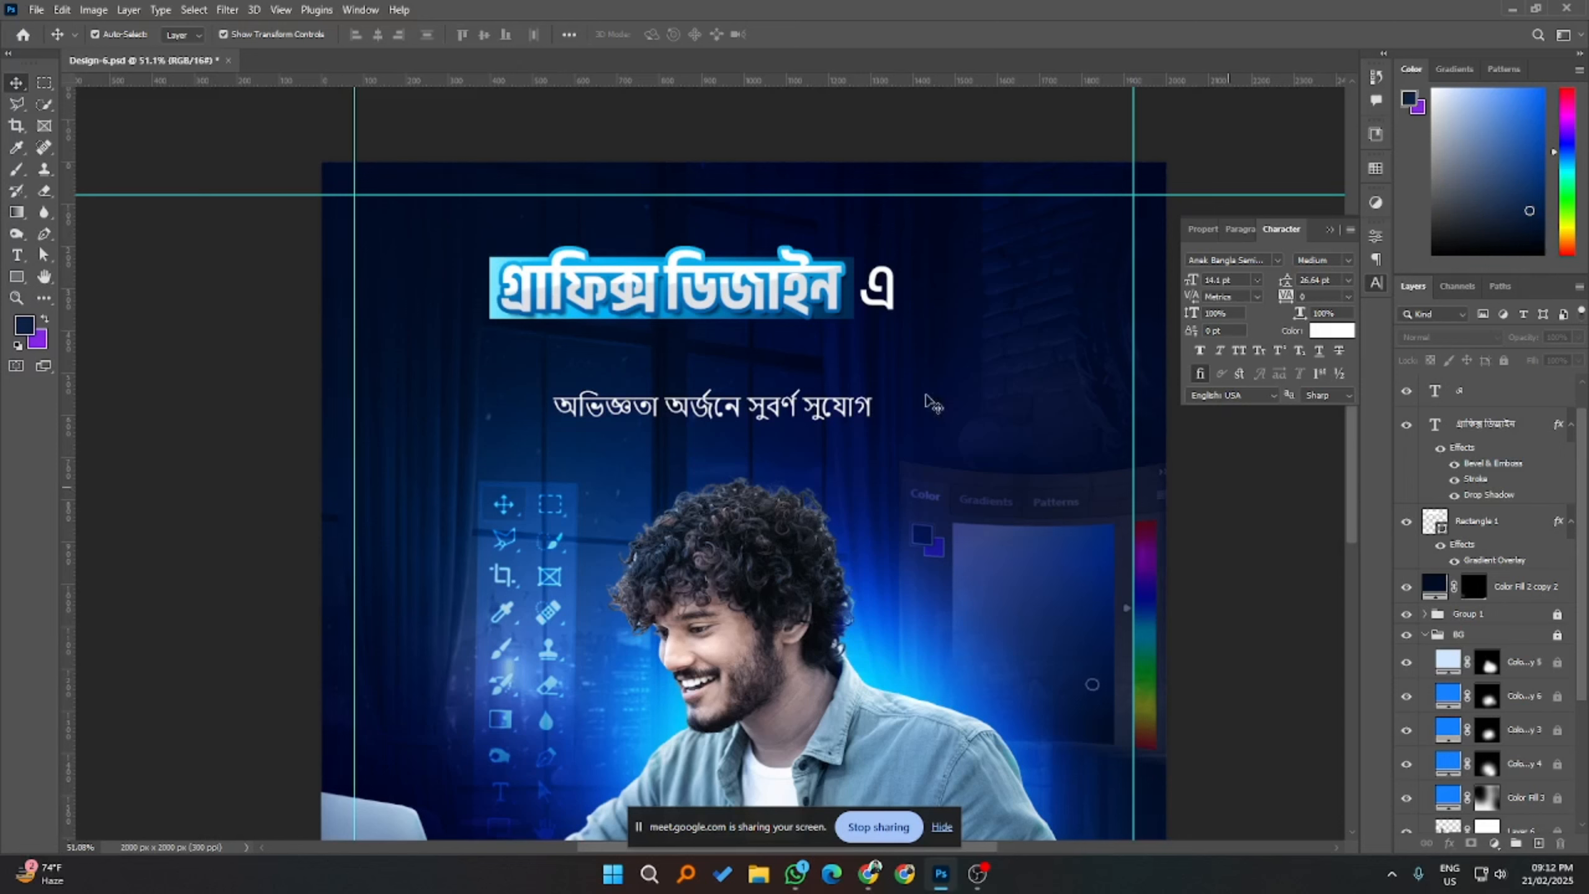
pyautogui.scroll(-1, 332, 373)
pyautogui.click(741, 328)
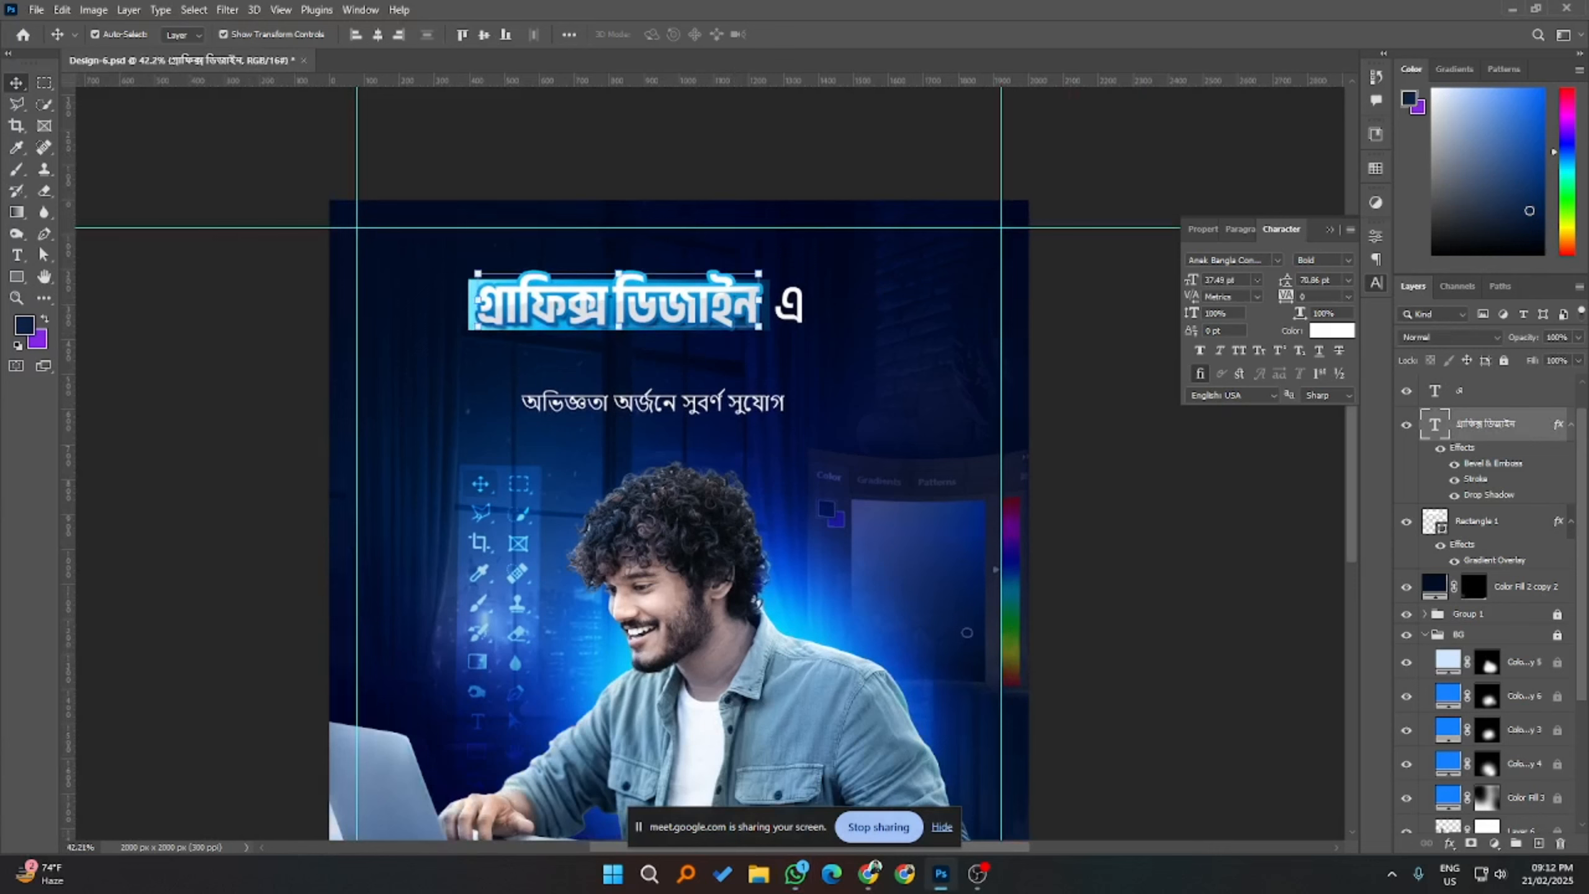
# - Switch to the Milanote board in the browser and copy a screenshot of the "ডিজিটাল মার্কেটিং" headline from the middle top poster
pyautogui.click(868, 873)
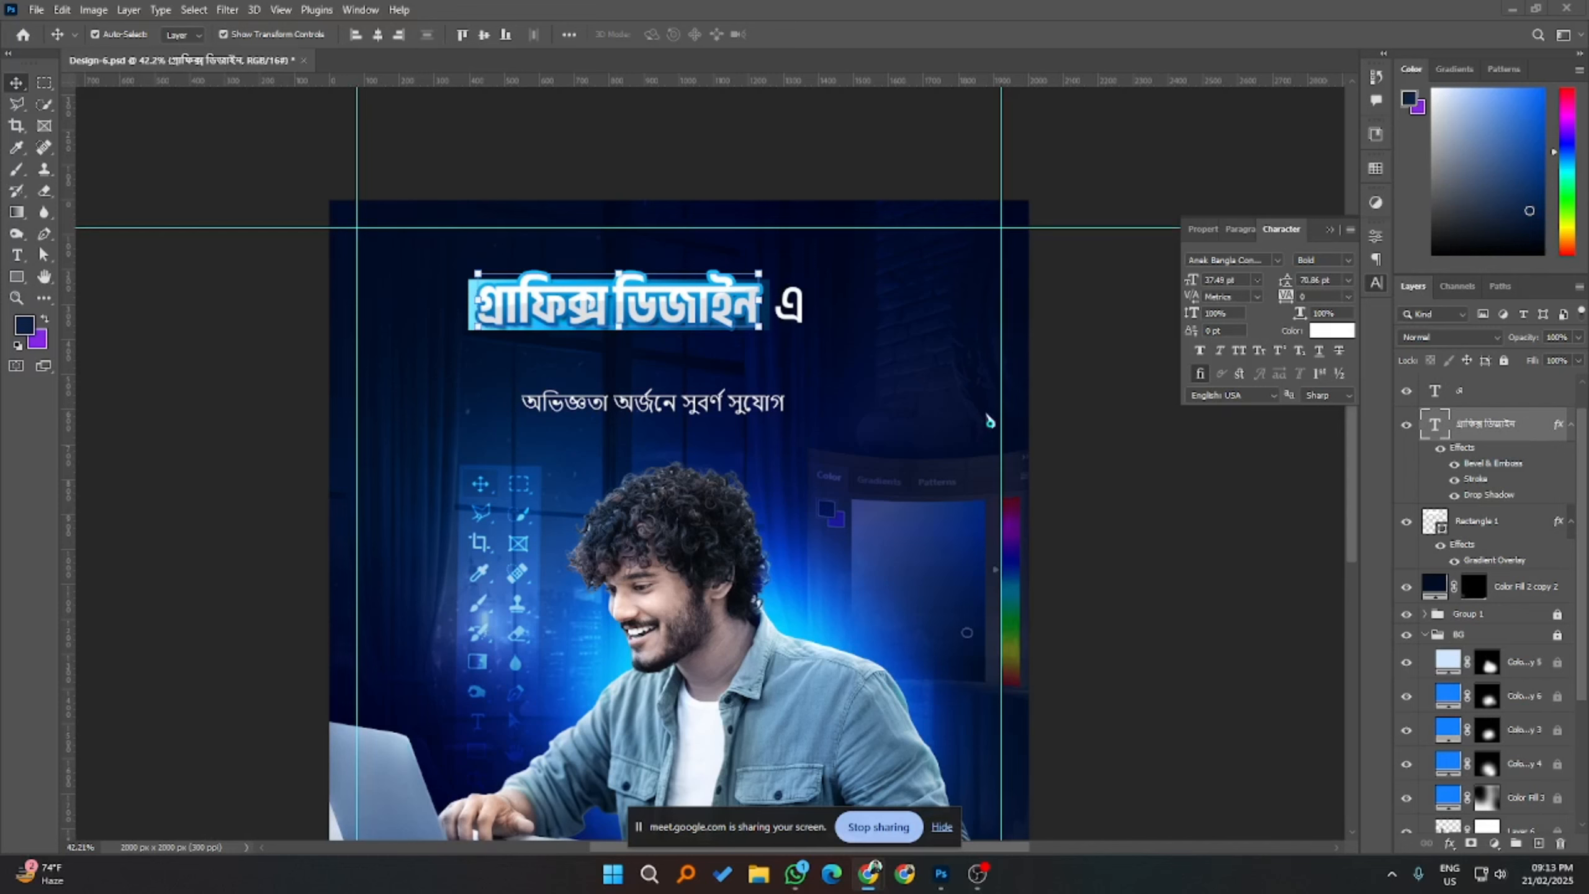
pyautogui.moveTo(873, 873)
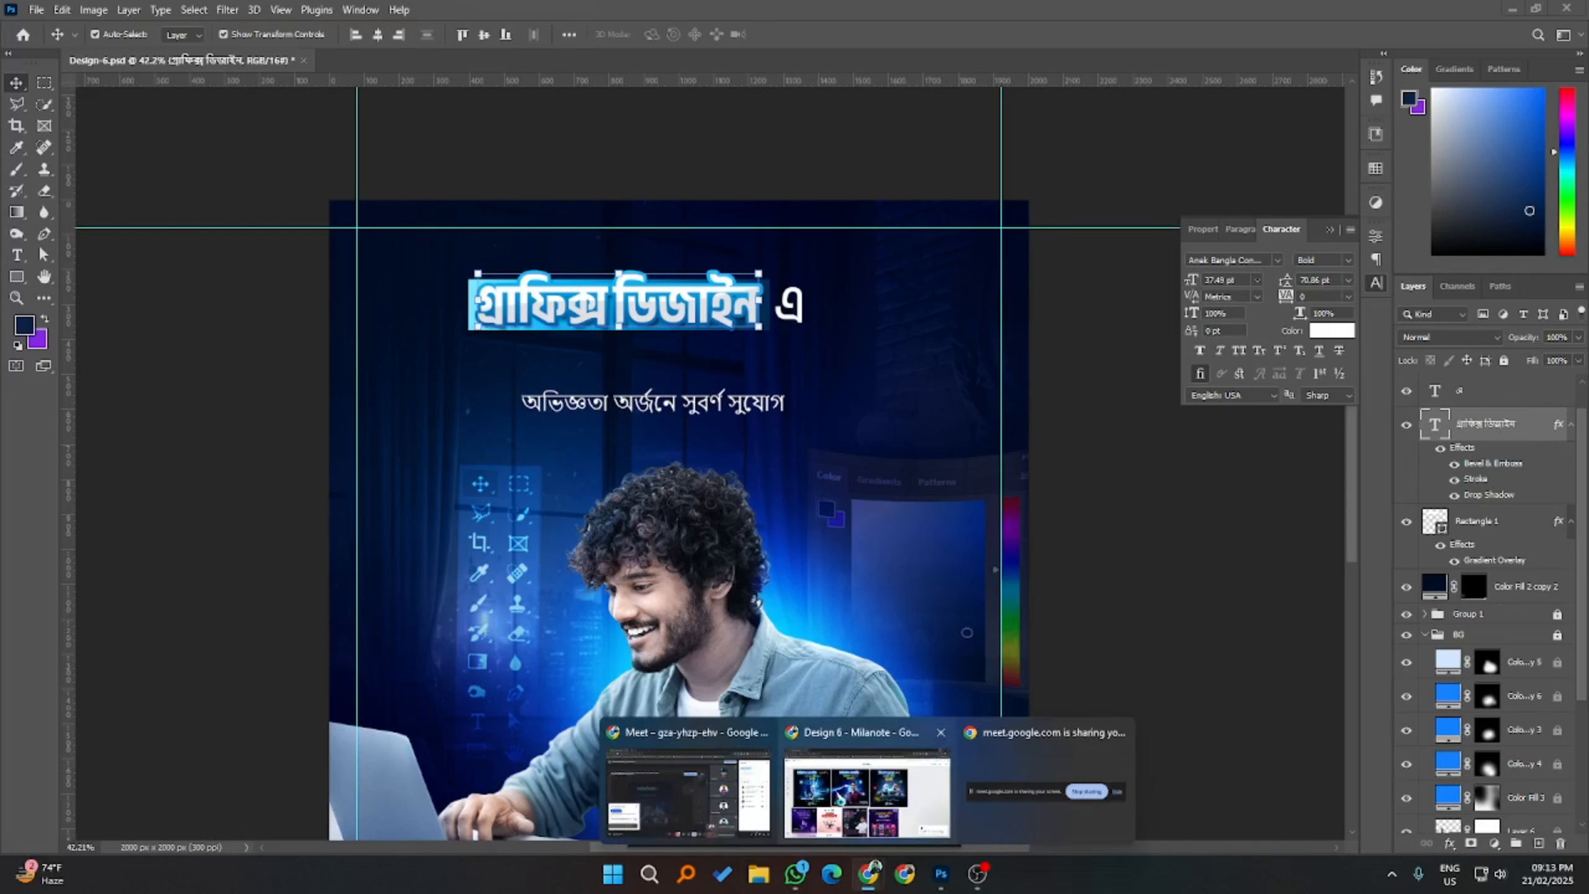
pyautogui.click(841, 792)
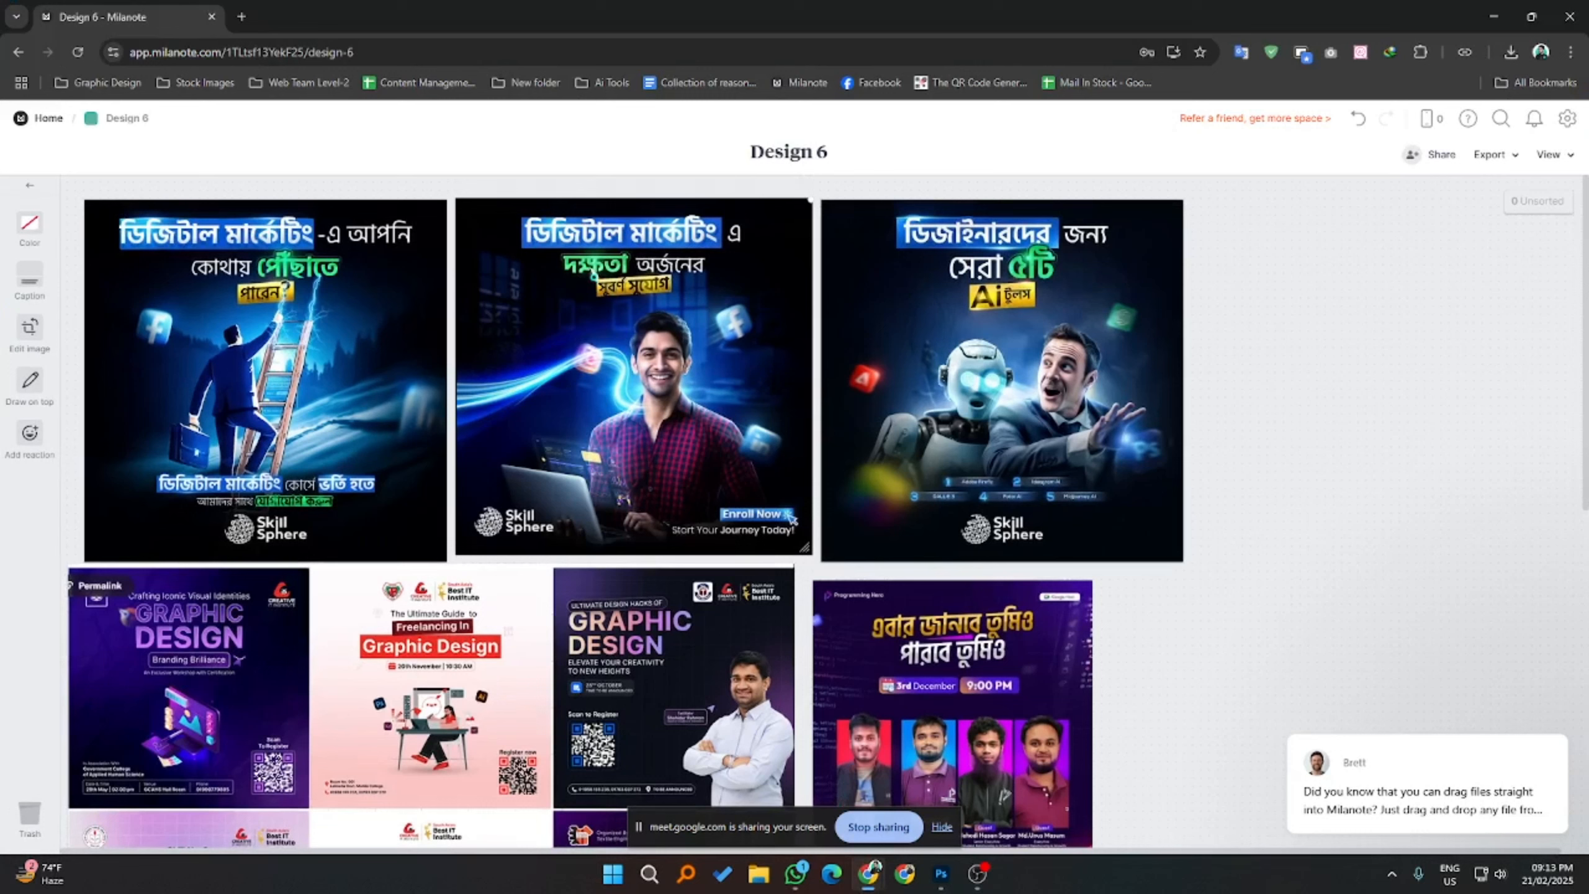
pyautogui.press('Print')
pyautogui.moveTo(506, 205); pyautogui.dragTo(739, 258)
pyautogui.click(677, 276)
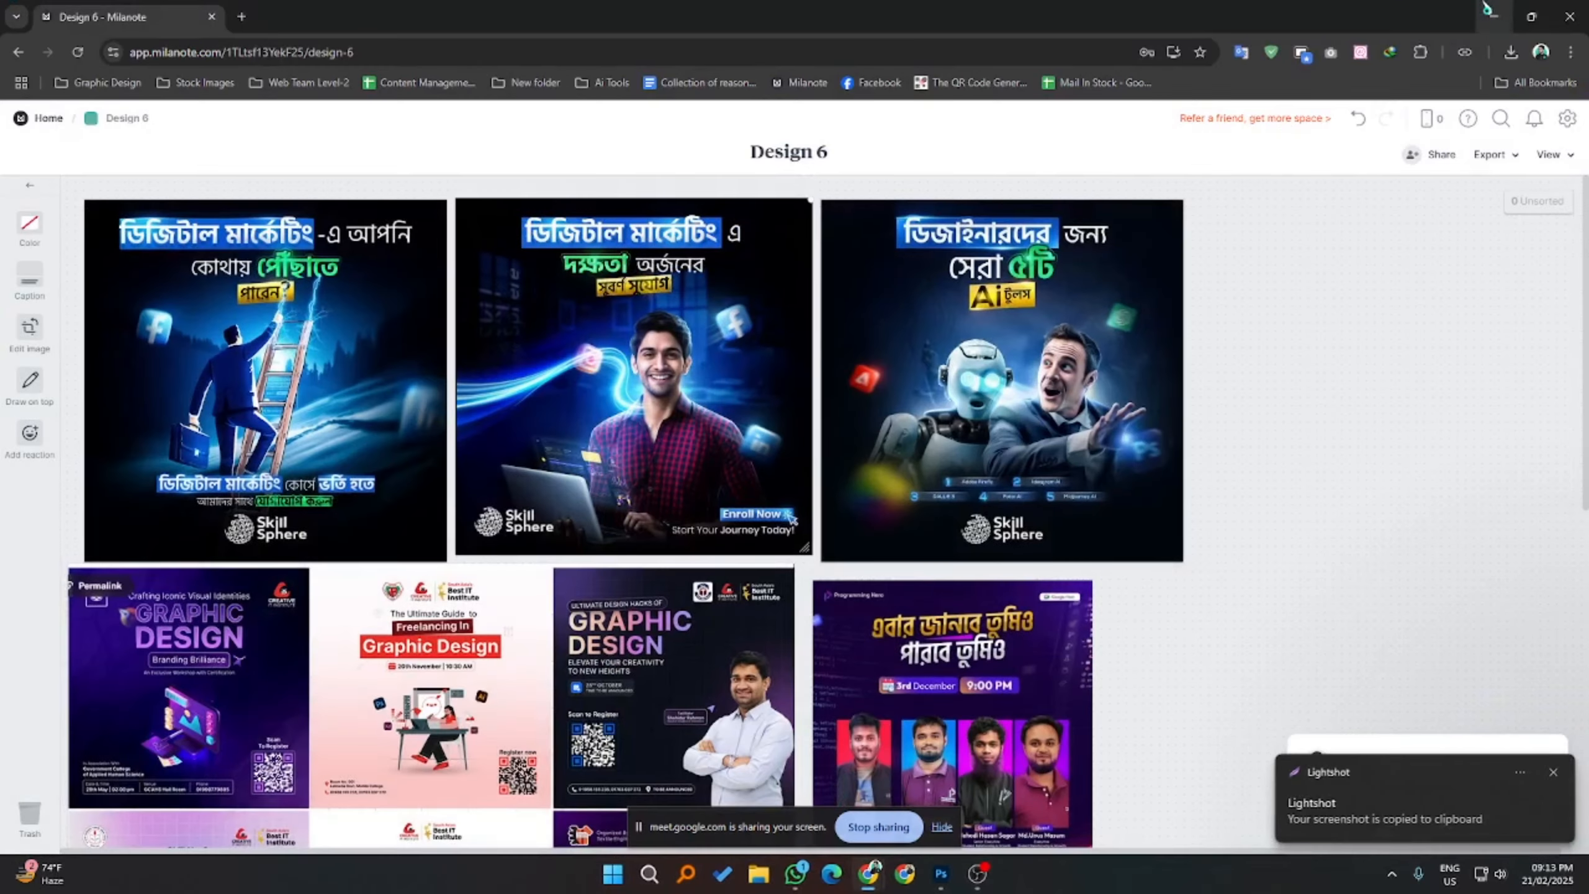
# - Paste the captured reference headline into the Photoshop design, enlarge it to about 288%, and place it just below the main headline
pyautogui.hotkey('alt', 'Tab')
pyautogui.hotkey('ctrl', 'v')
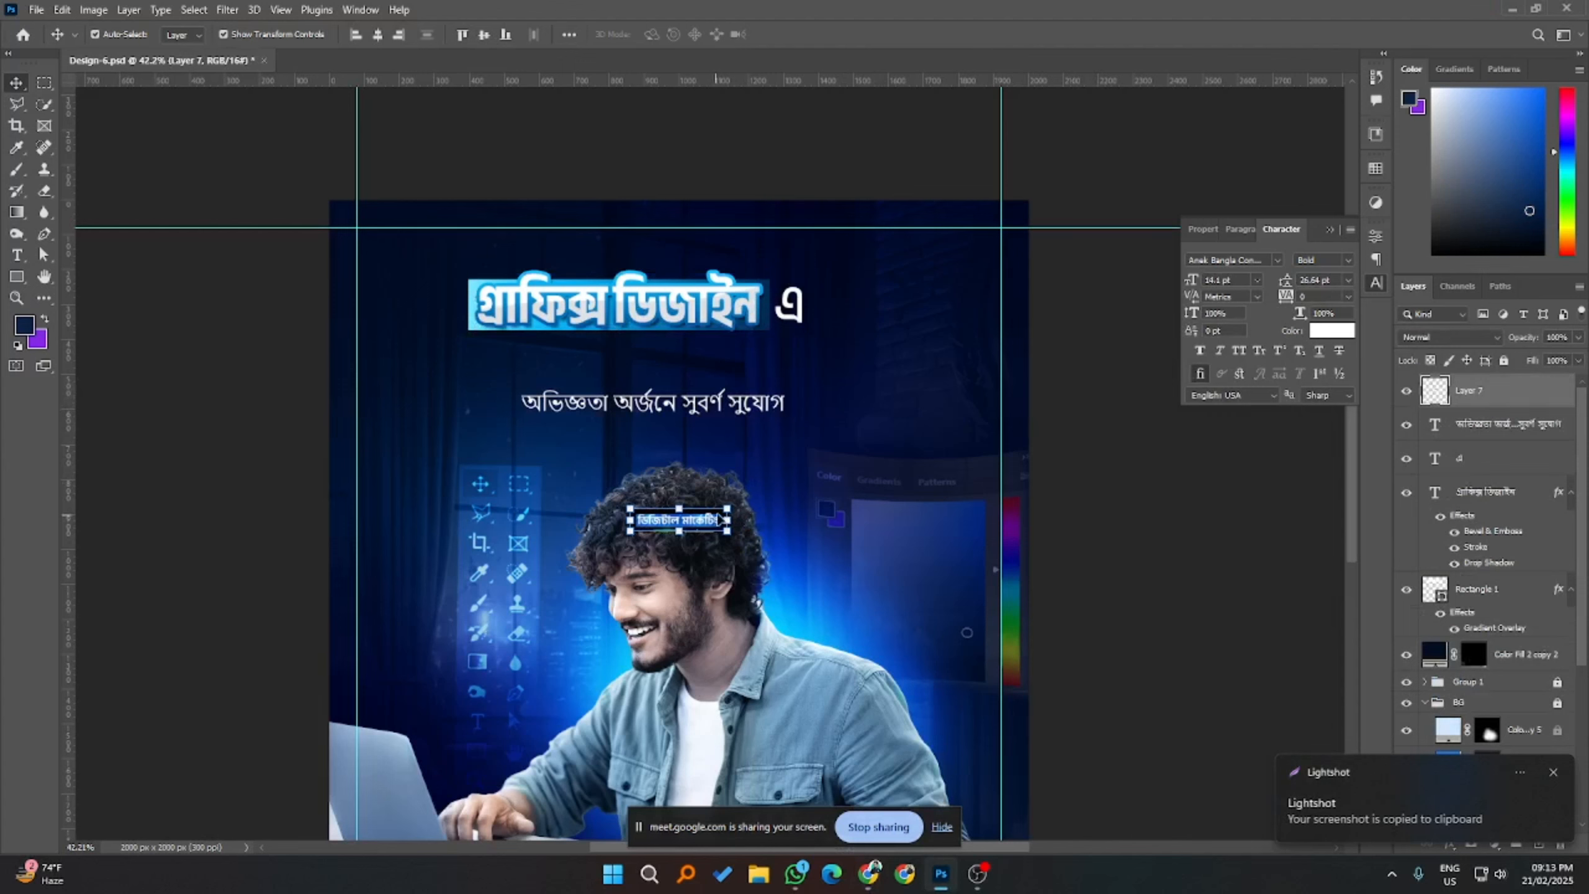
pyautogui.moveTo(727, 510); pyautogui.dragTo(690, 377)
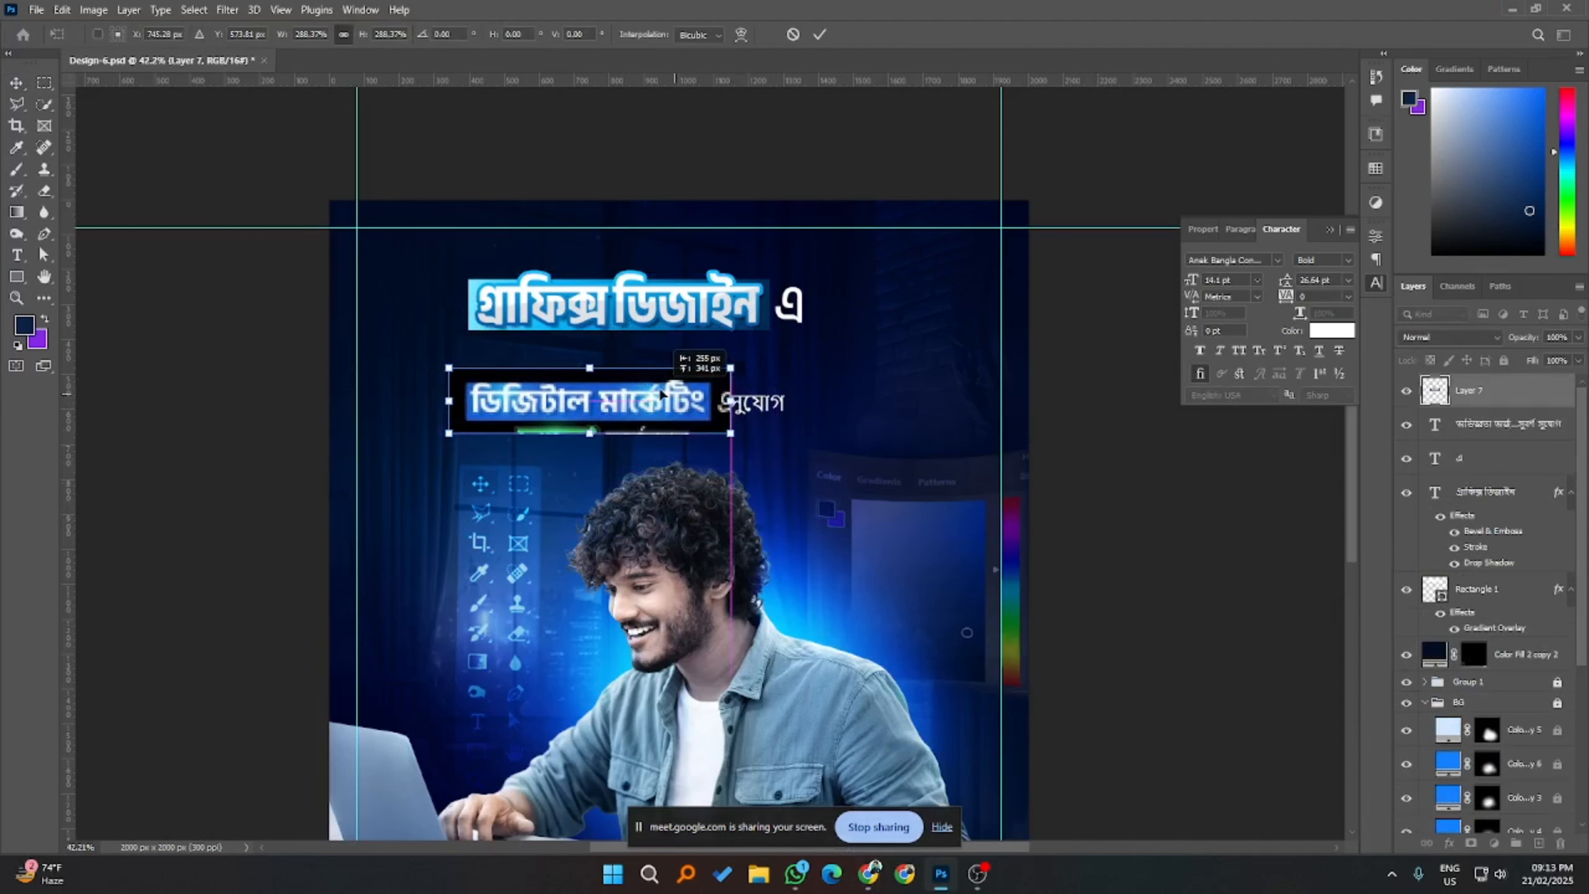
pyautogui.click(864, 101)
pyautogui.scroll(2, 450, 266)
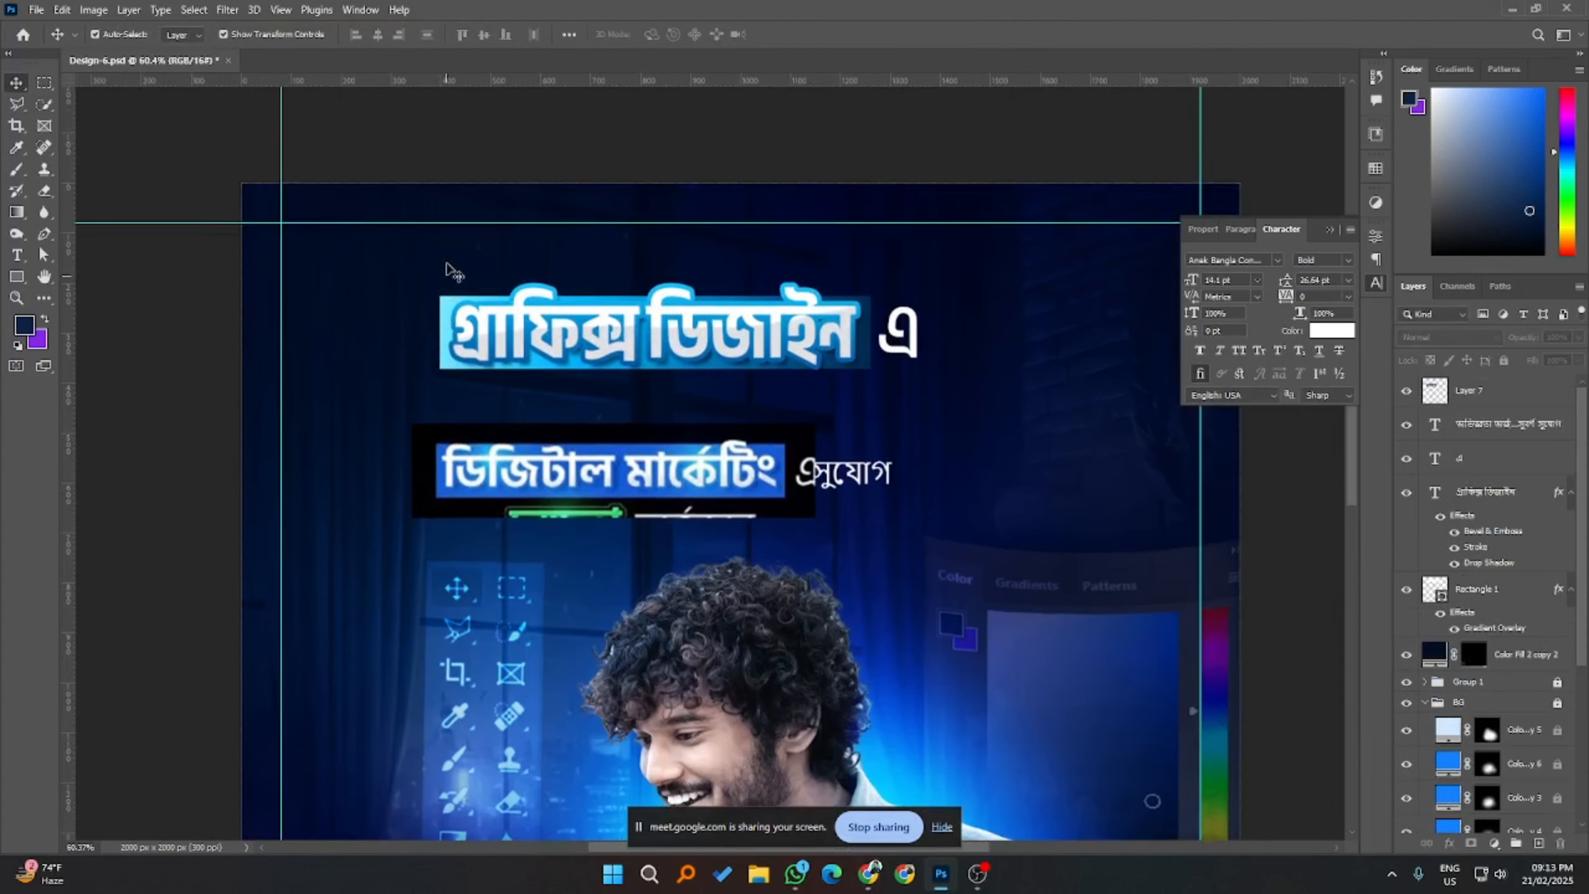
# - Replace the gradient overlay on the headline's highlight rectangle with the blue-to-light-blue preset
pyautogui.click(450, 299)
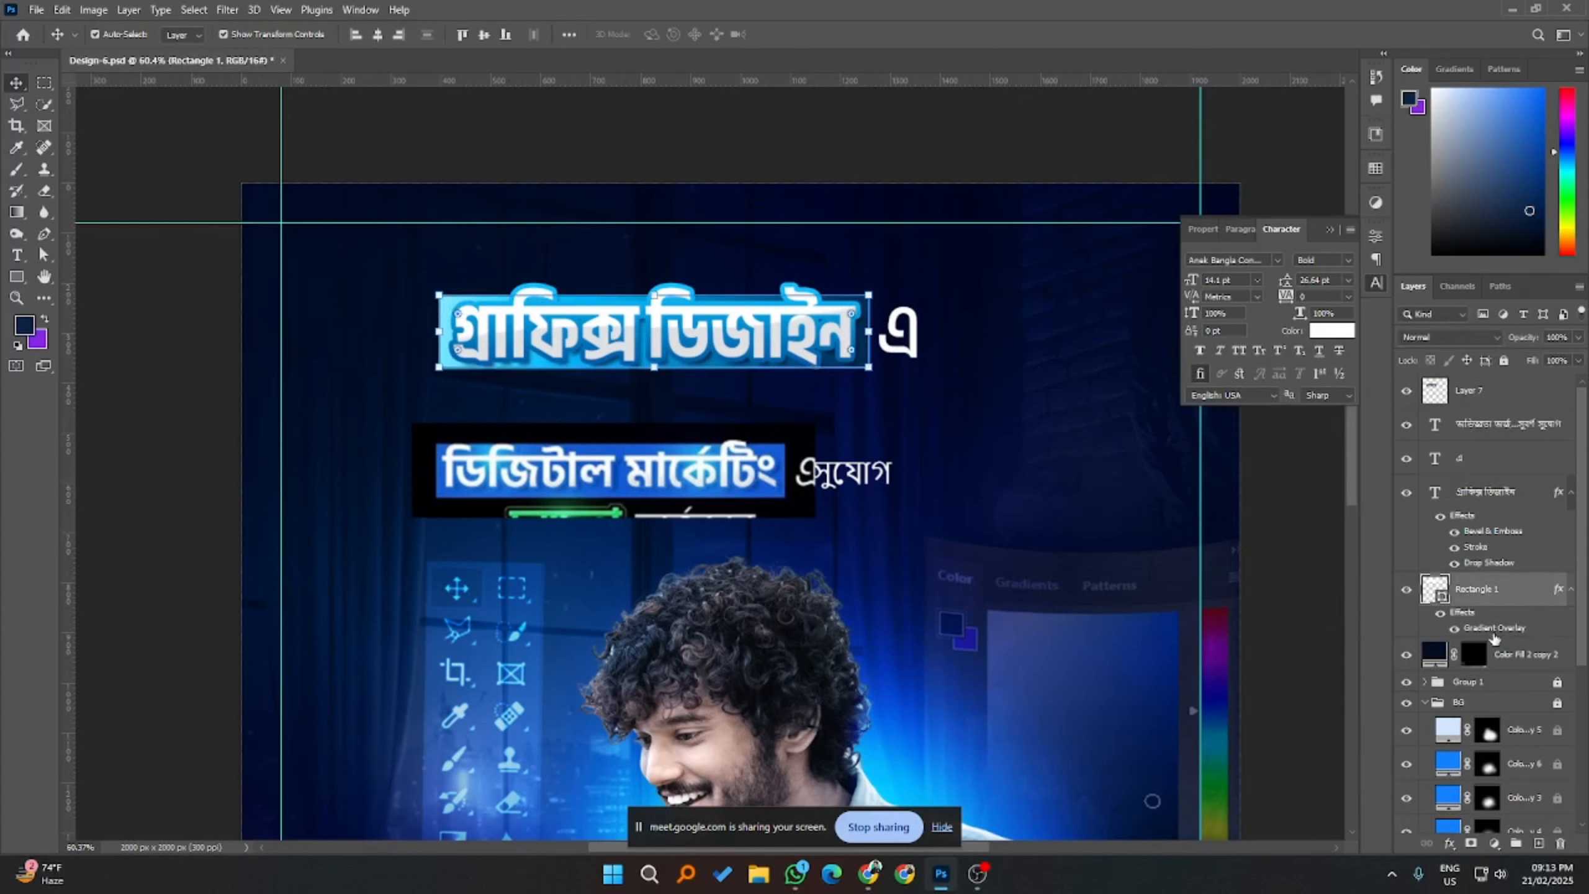
pyautogui.doubleClick(1493, 632)
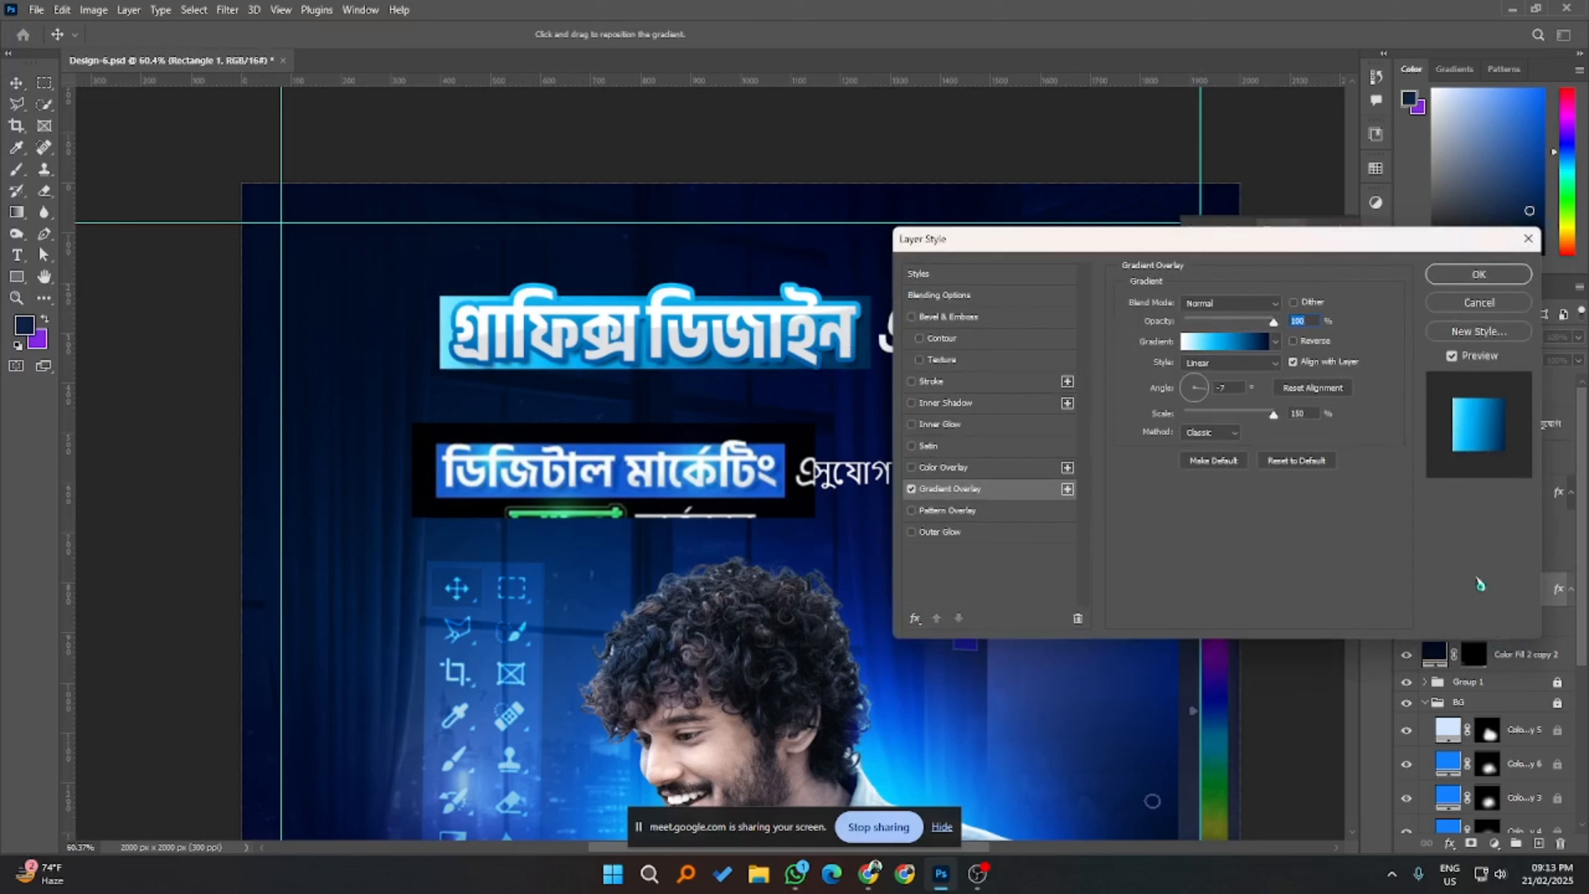
pyautogui.click(1198, 345)
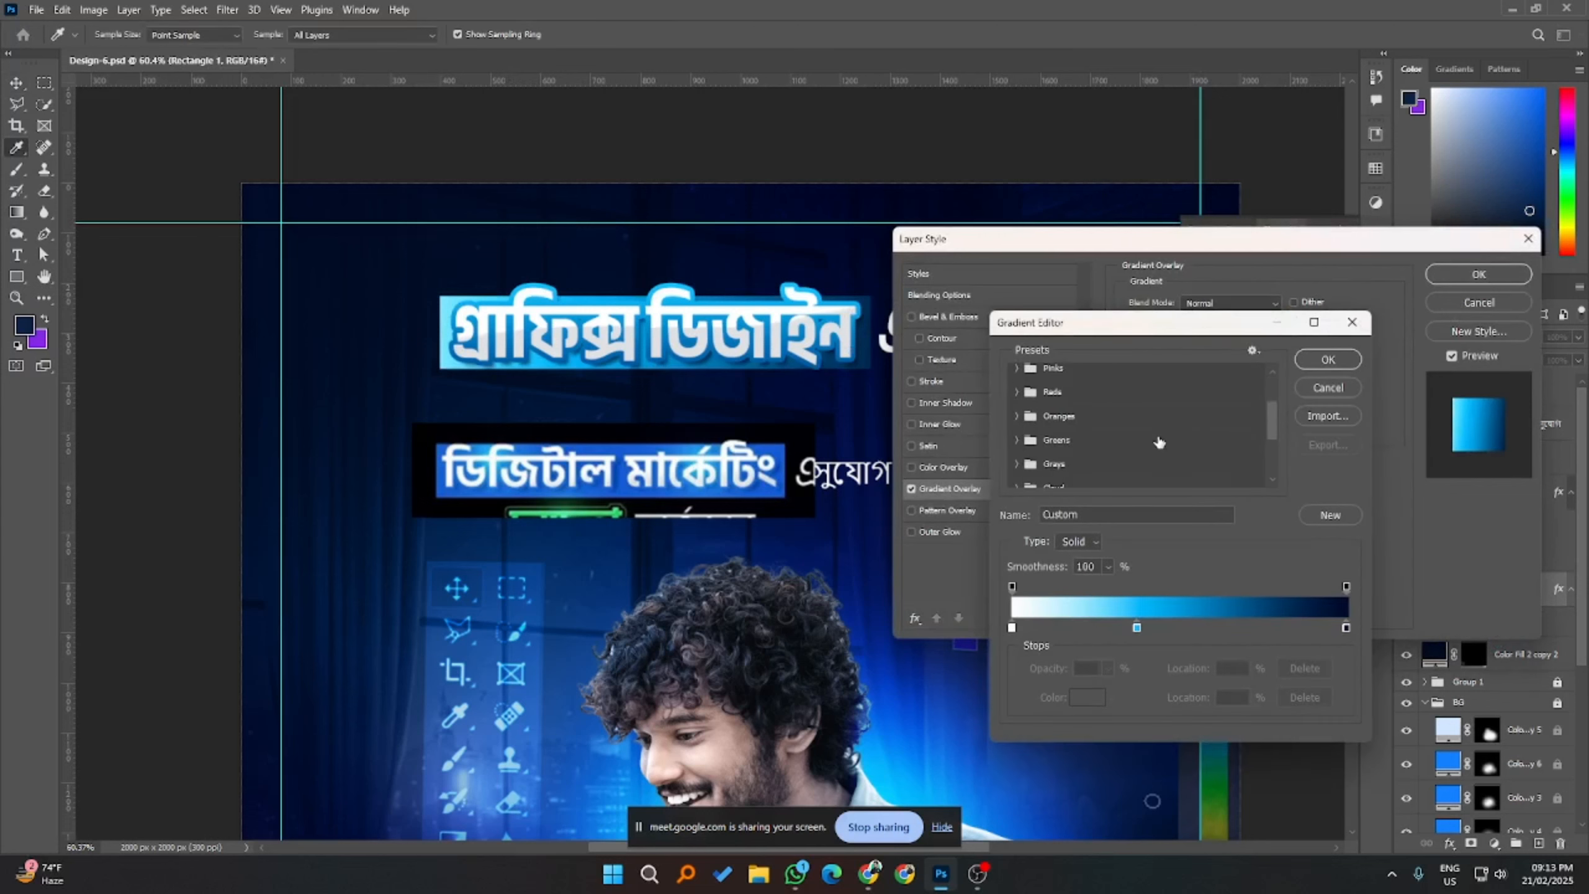
pyautogui.scroll(-5, 1154, 445)
pyautogui.click(1104, 474)
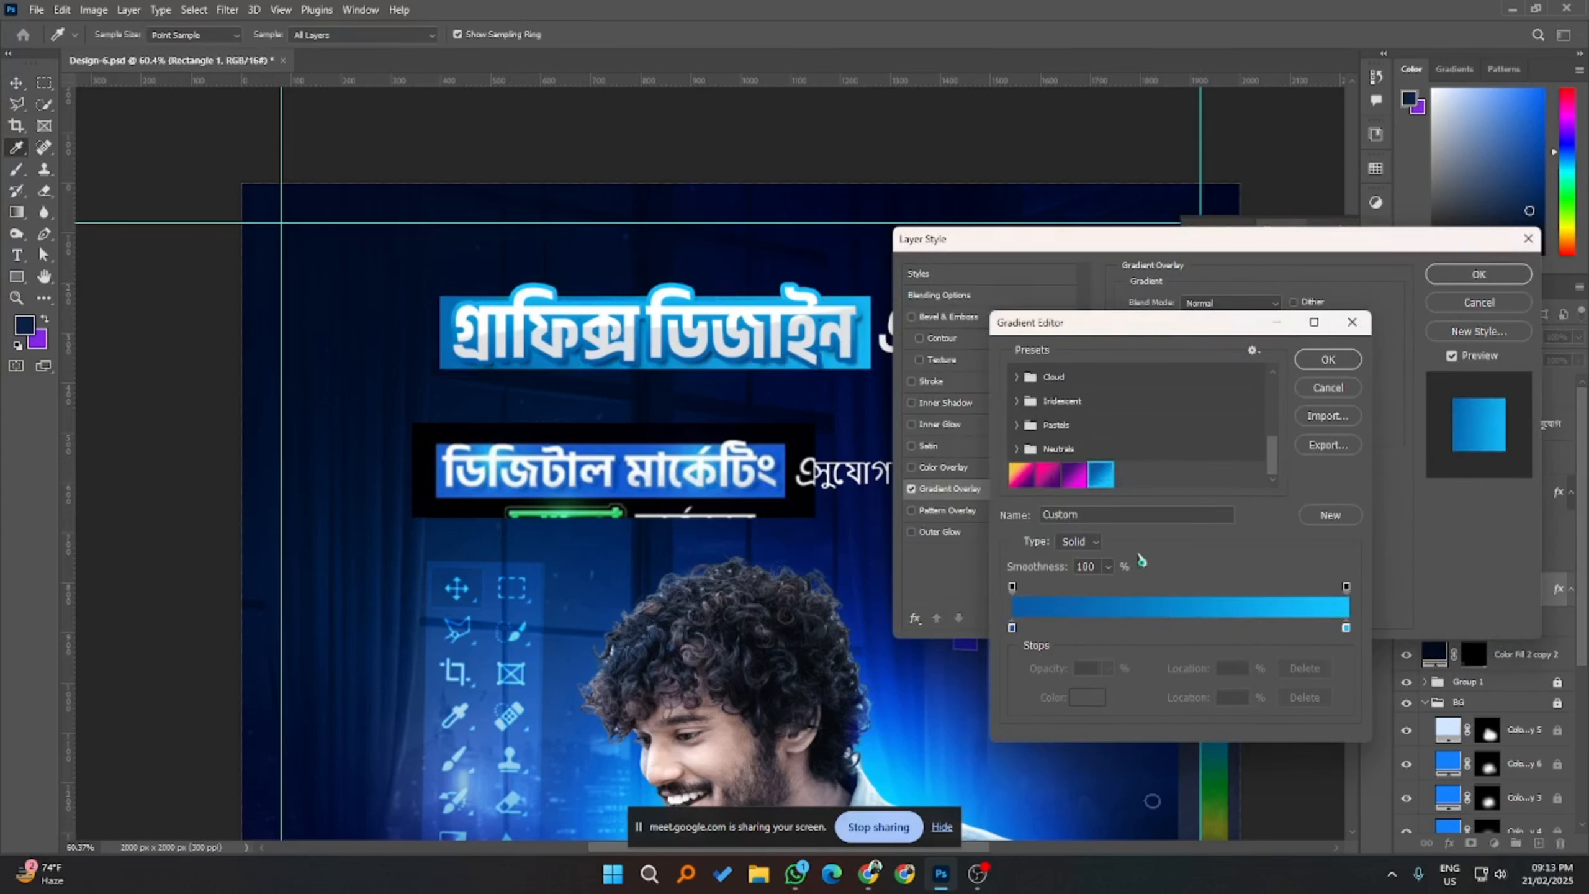
# - Recolour the gradient's light-blue end stop with a blue sampled from the pasted reference's highlight box, brighten it slightly, and apply the layer style
pyautogui.click(1346, 628)
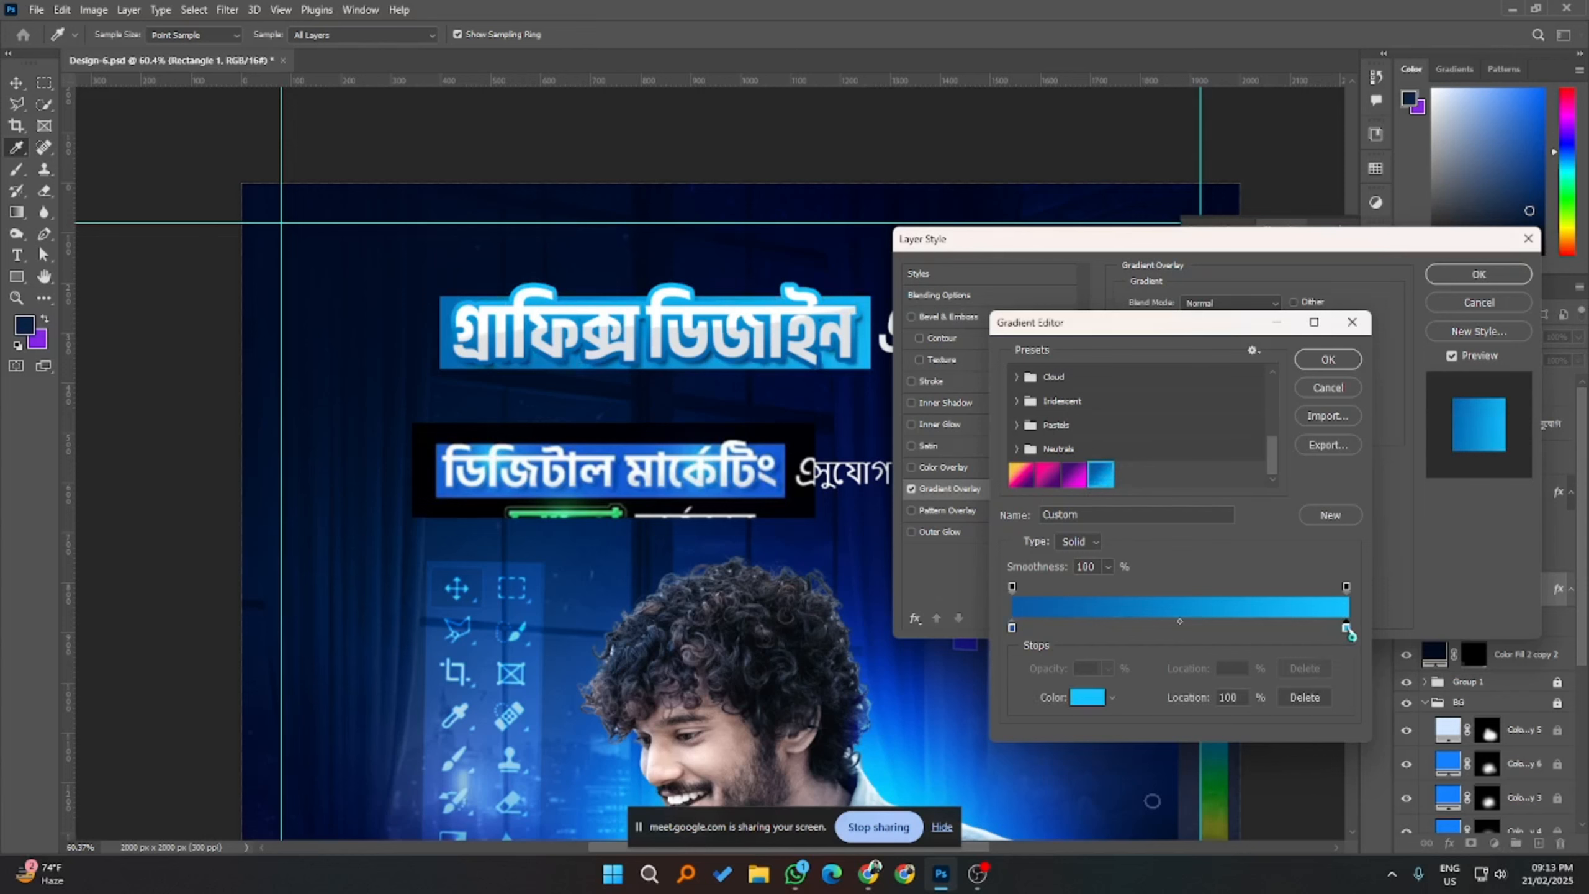
pyautogui.click(1088, 696)
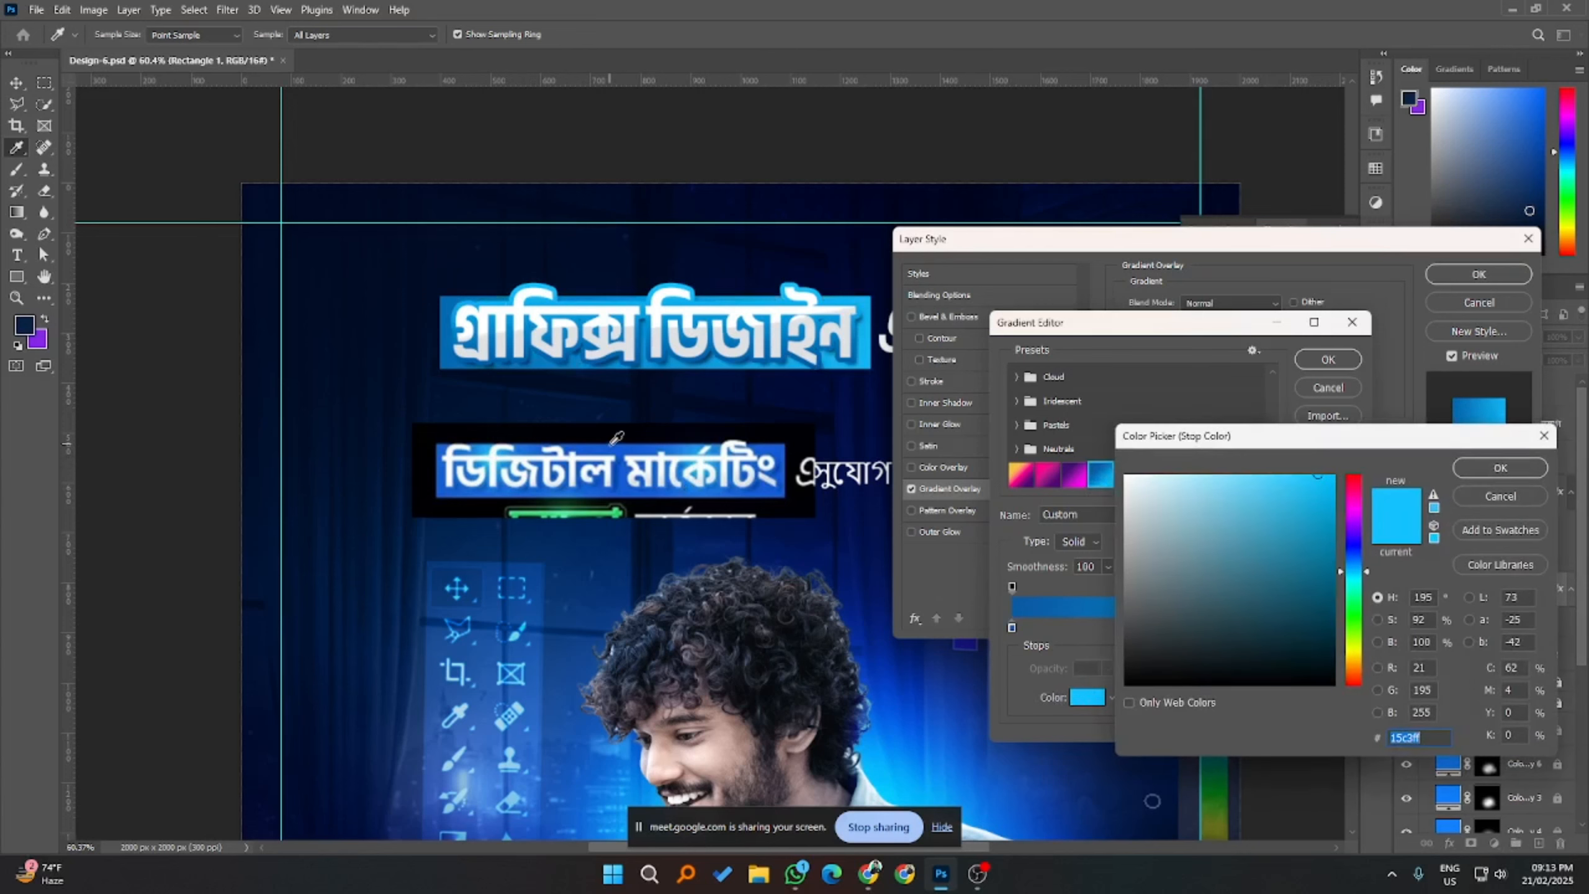
pyautogui.click(613, 442)
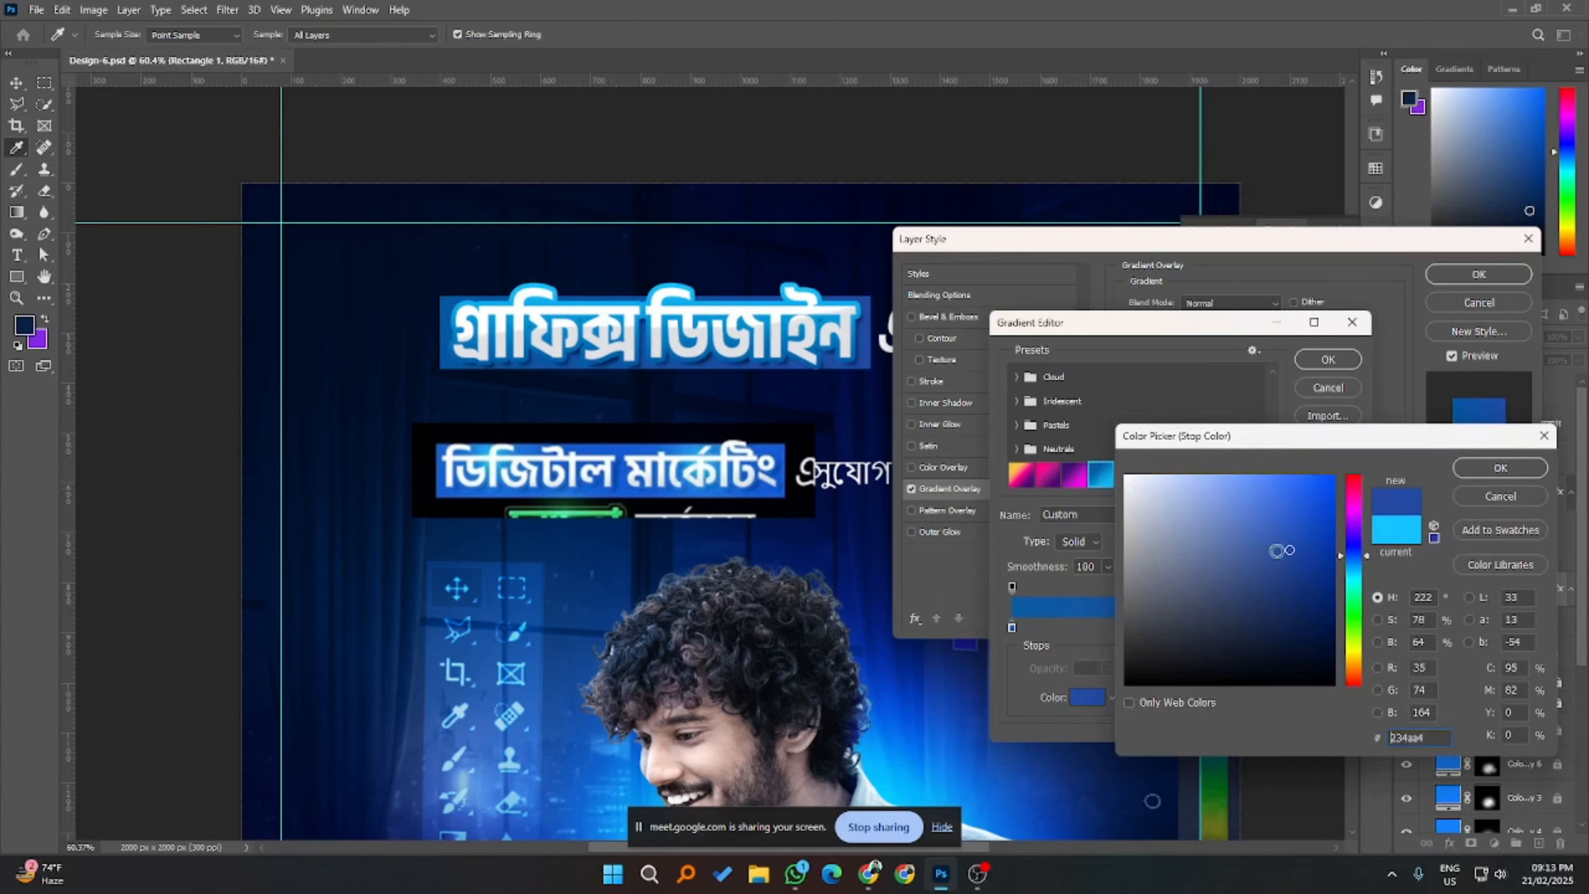
pyautogui.click(1287, 534)
pyautogui.moveTo(1287, 535)
pyautogui.mouseDown()
pyautogui.moveTo(1275, 542)
pyautogui.moveTo(1280, 523)
pyautogui.mouseUp()
pyautogui.click(1500, 467)
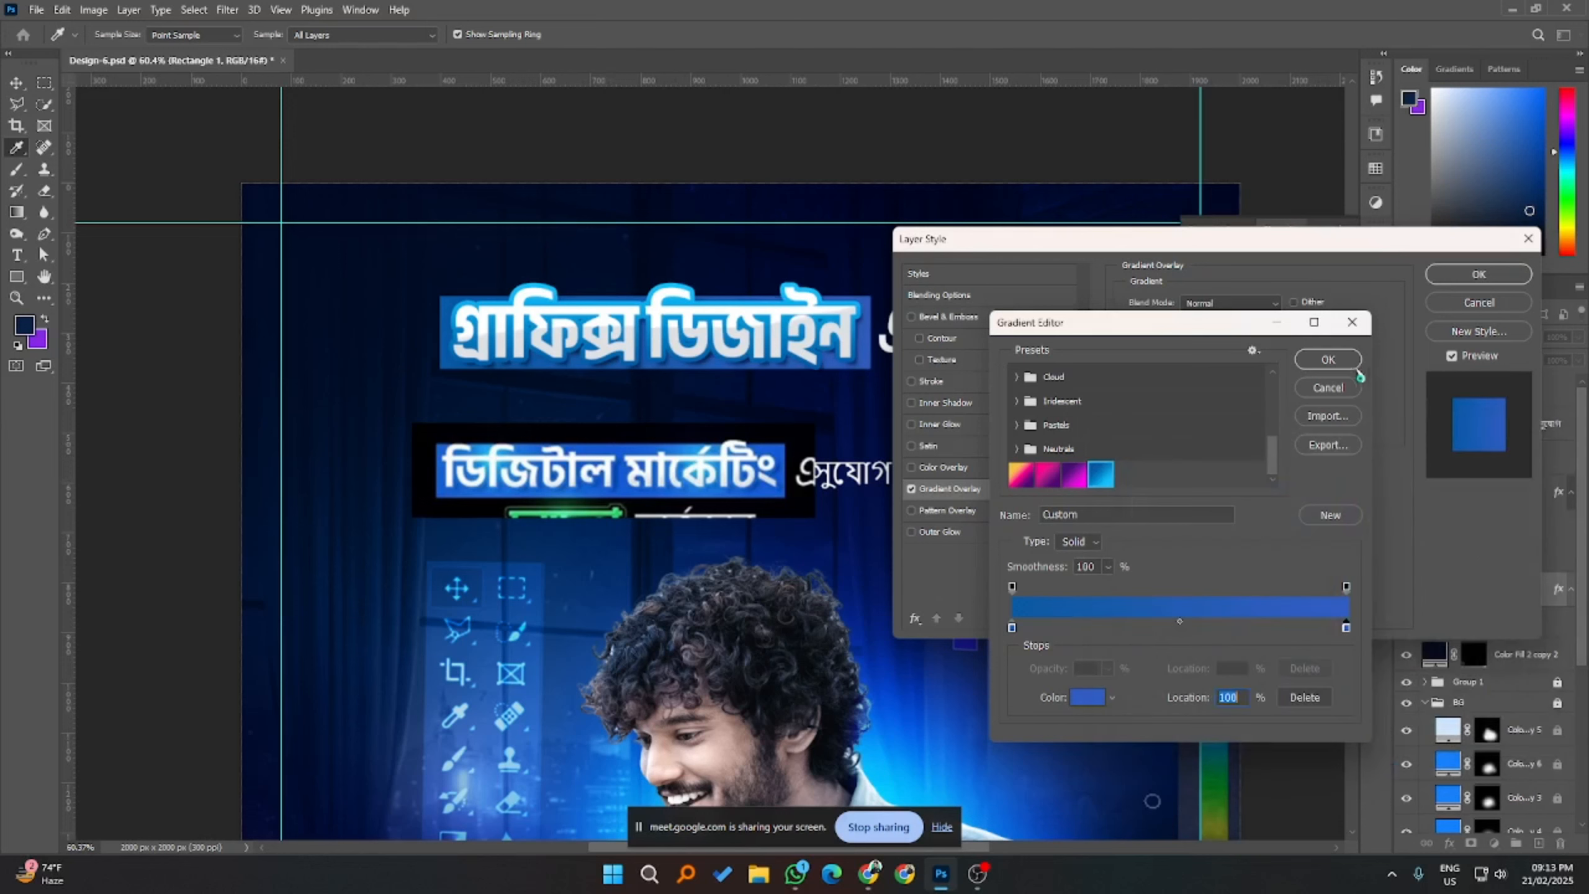
pyautogui.click(1327, 359)
pyautogui.click(1478, 276)
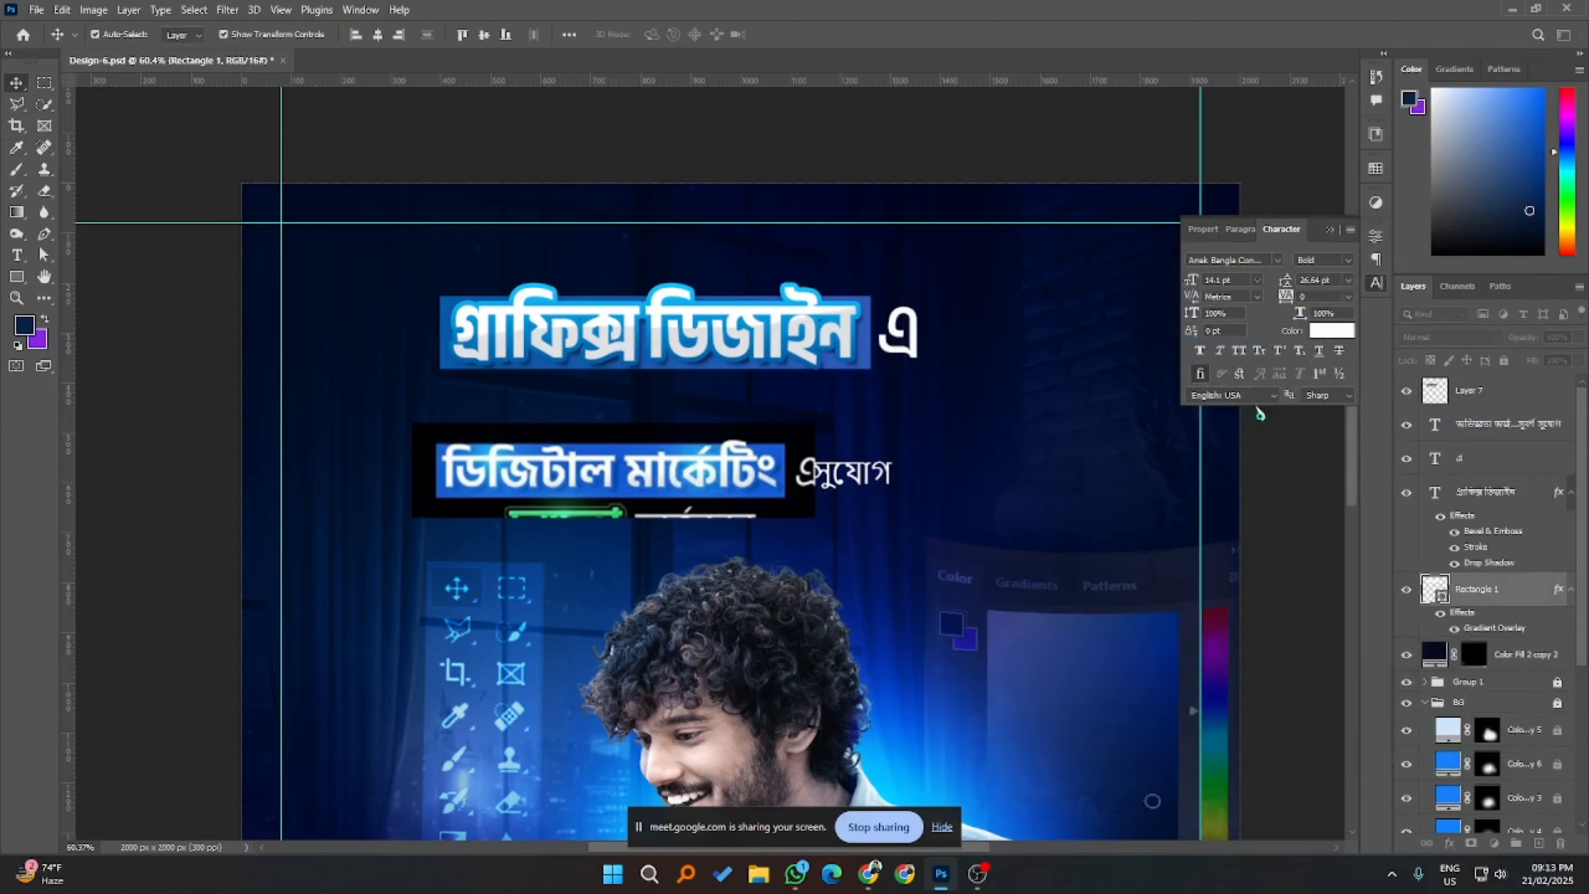
# - Recolour the light-blue end stop of the "গ্রাফিক্স ডিজাইন" stroke gradient with a blue sampled from beside the headline's highlight box
pyautogui.click(748, 408)
pyautogui.click(726, 461)
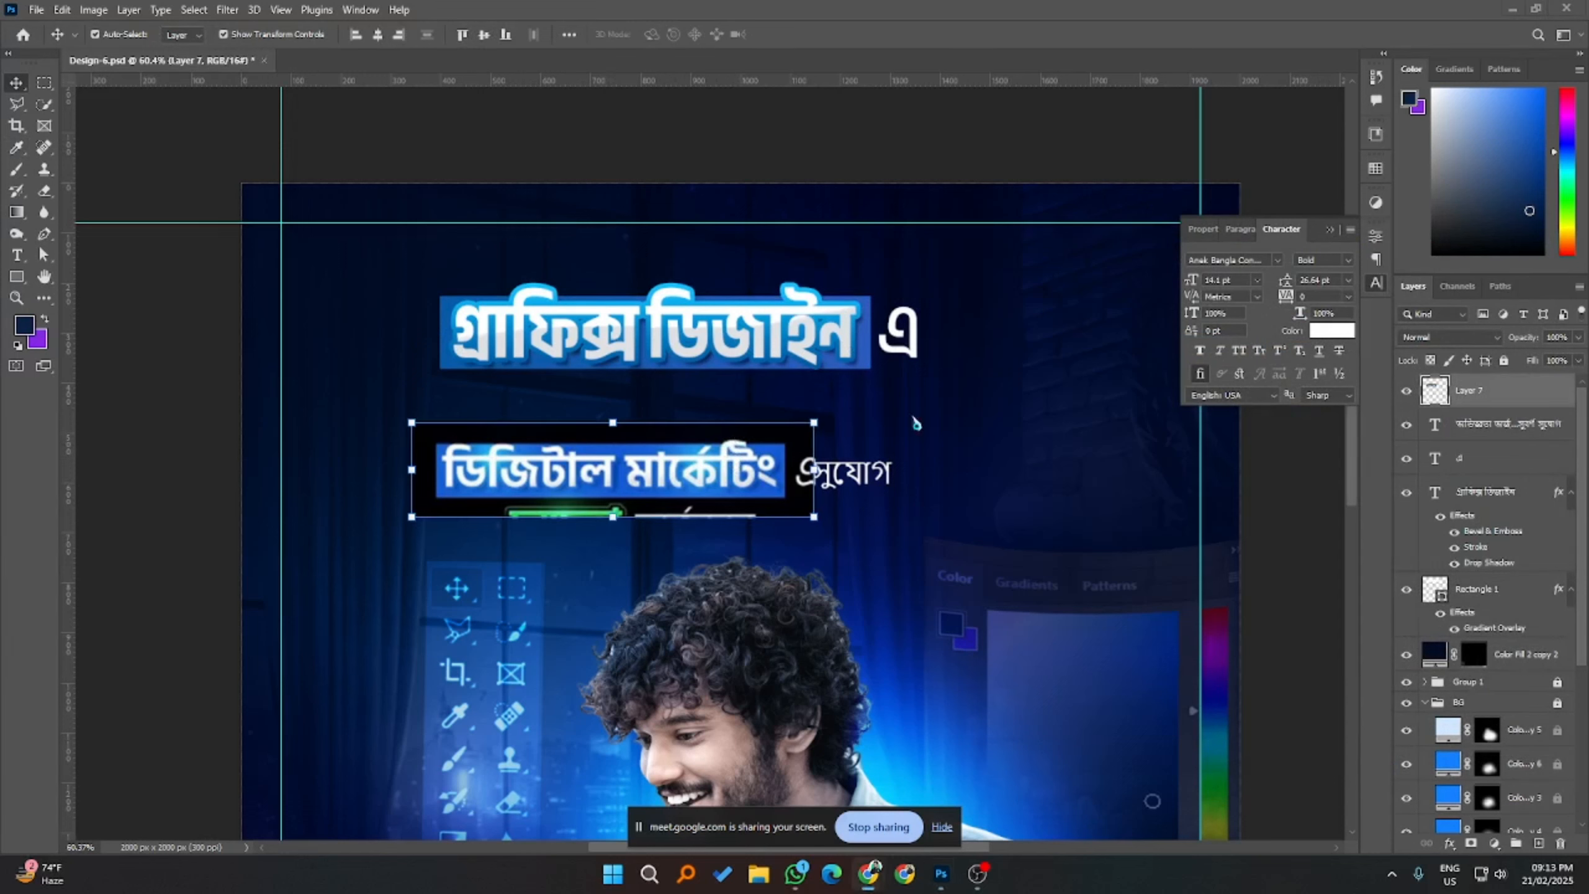
pyautogui.click(813, 343)
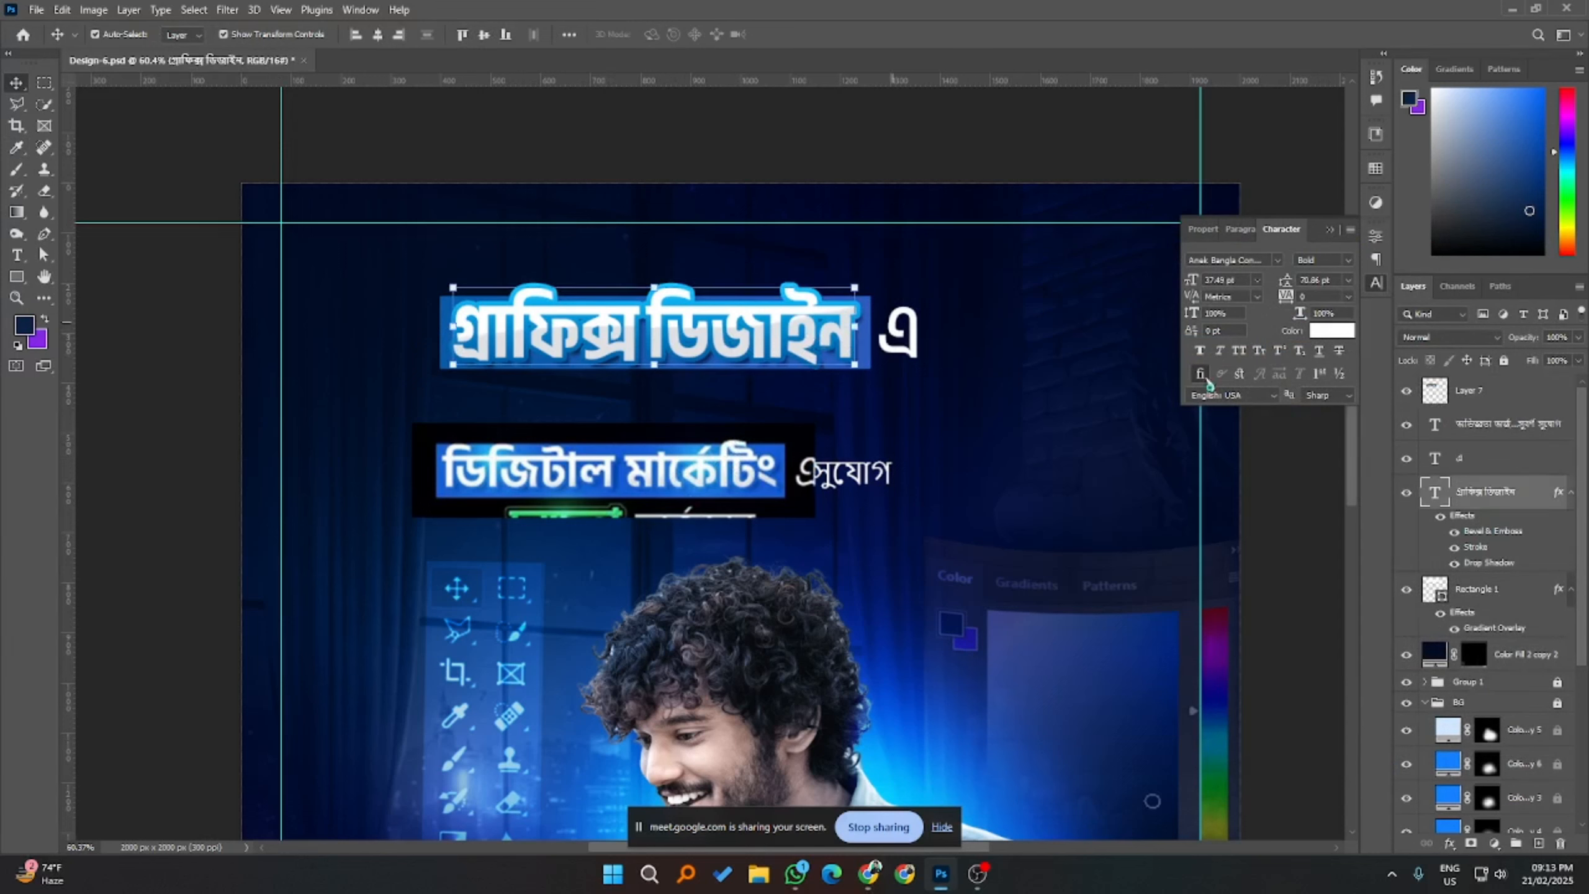
pyautogui.doubleClick(1475, 548)
pyautogui.click(1217, 431)
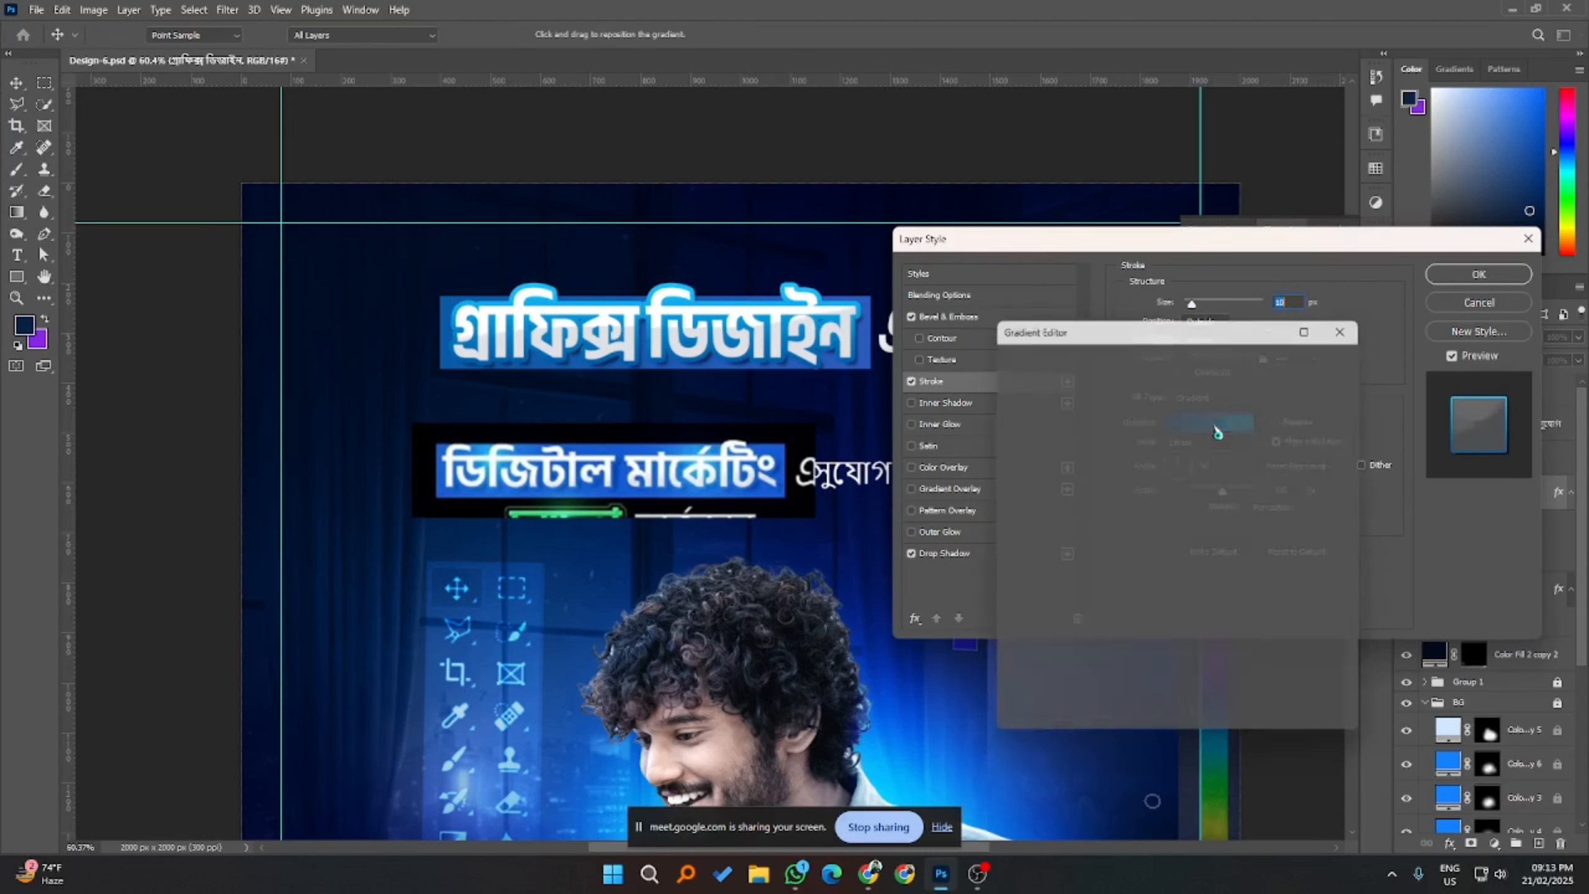
pyautogui.click(1345, 628)
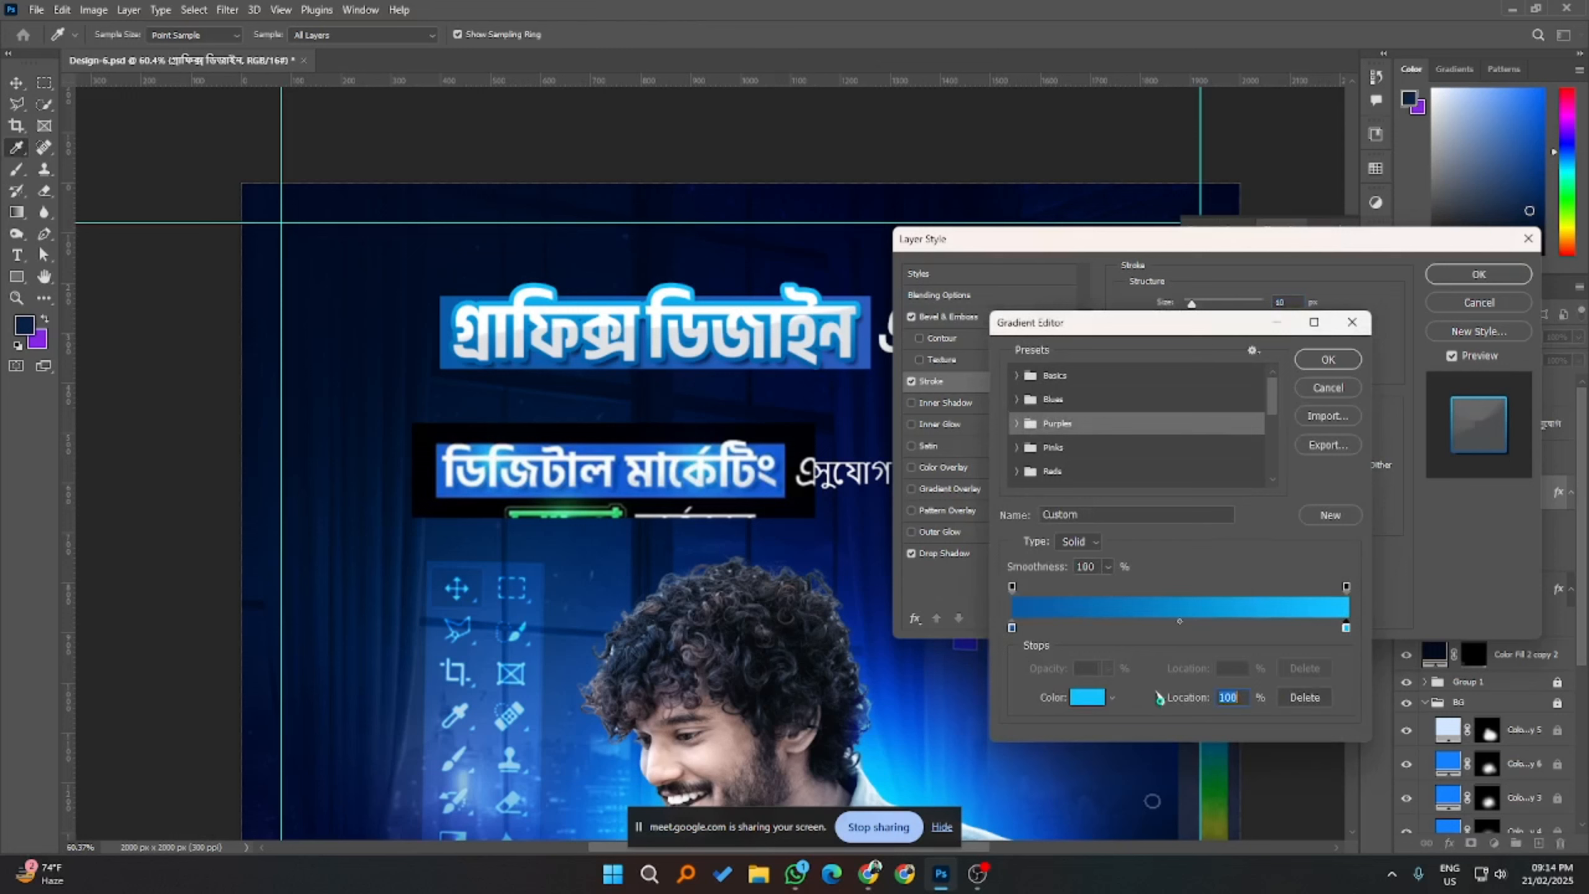
pyautogui.click(1088, 697)
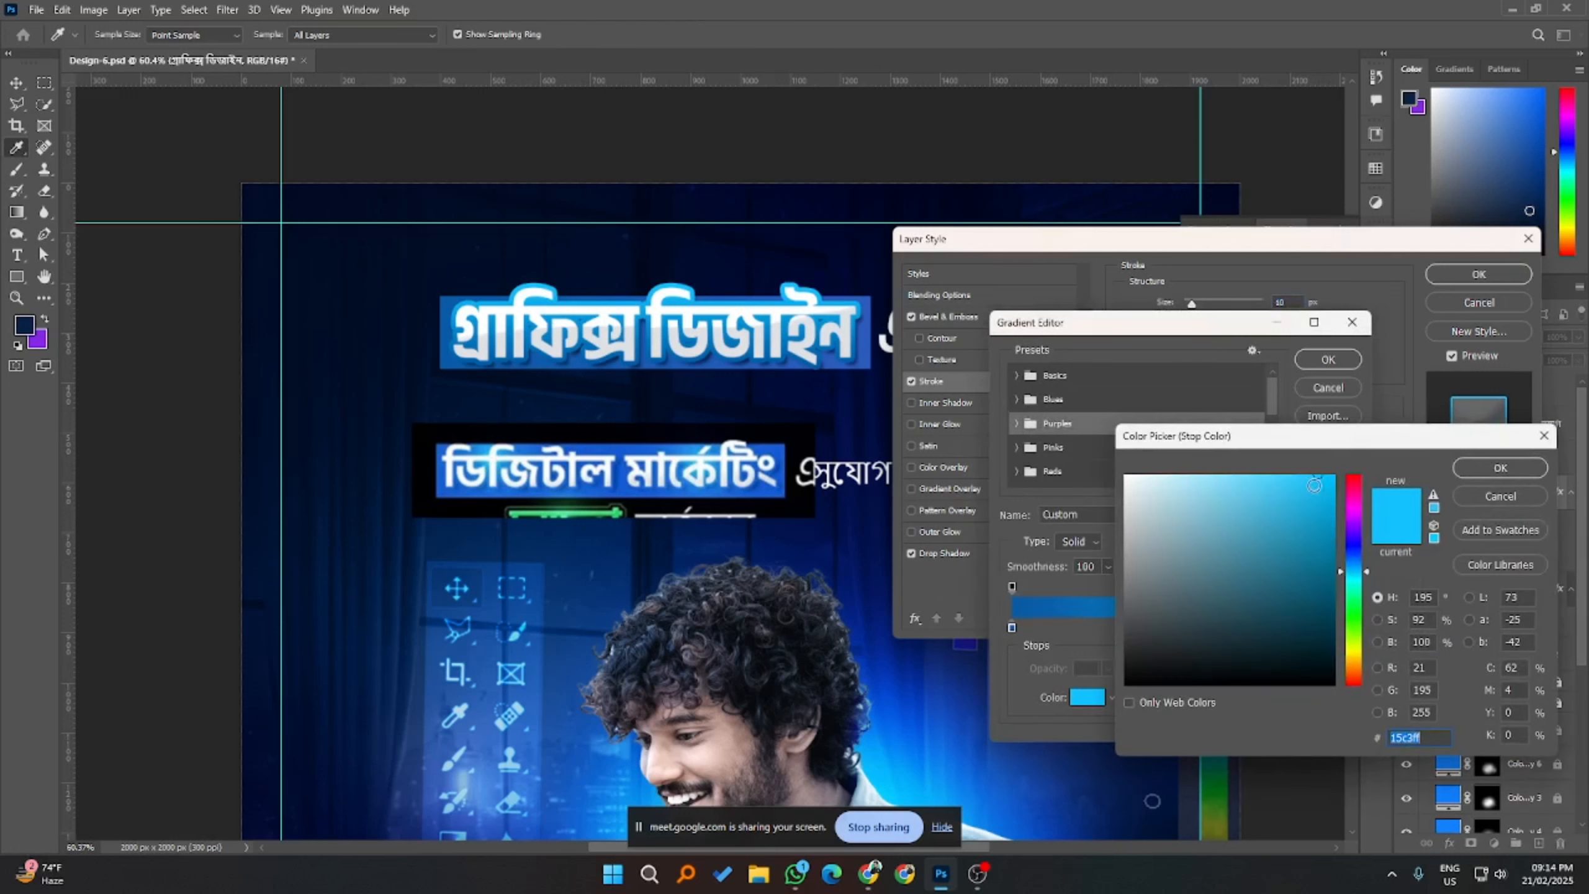
pyautogui.click(1319, 496)
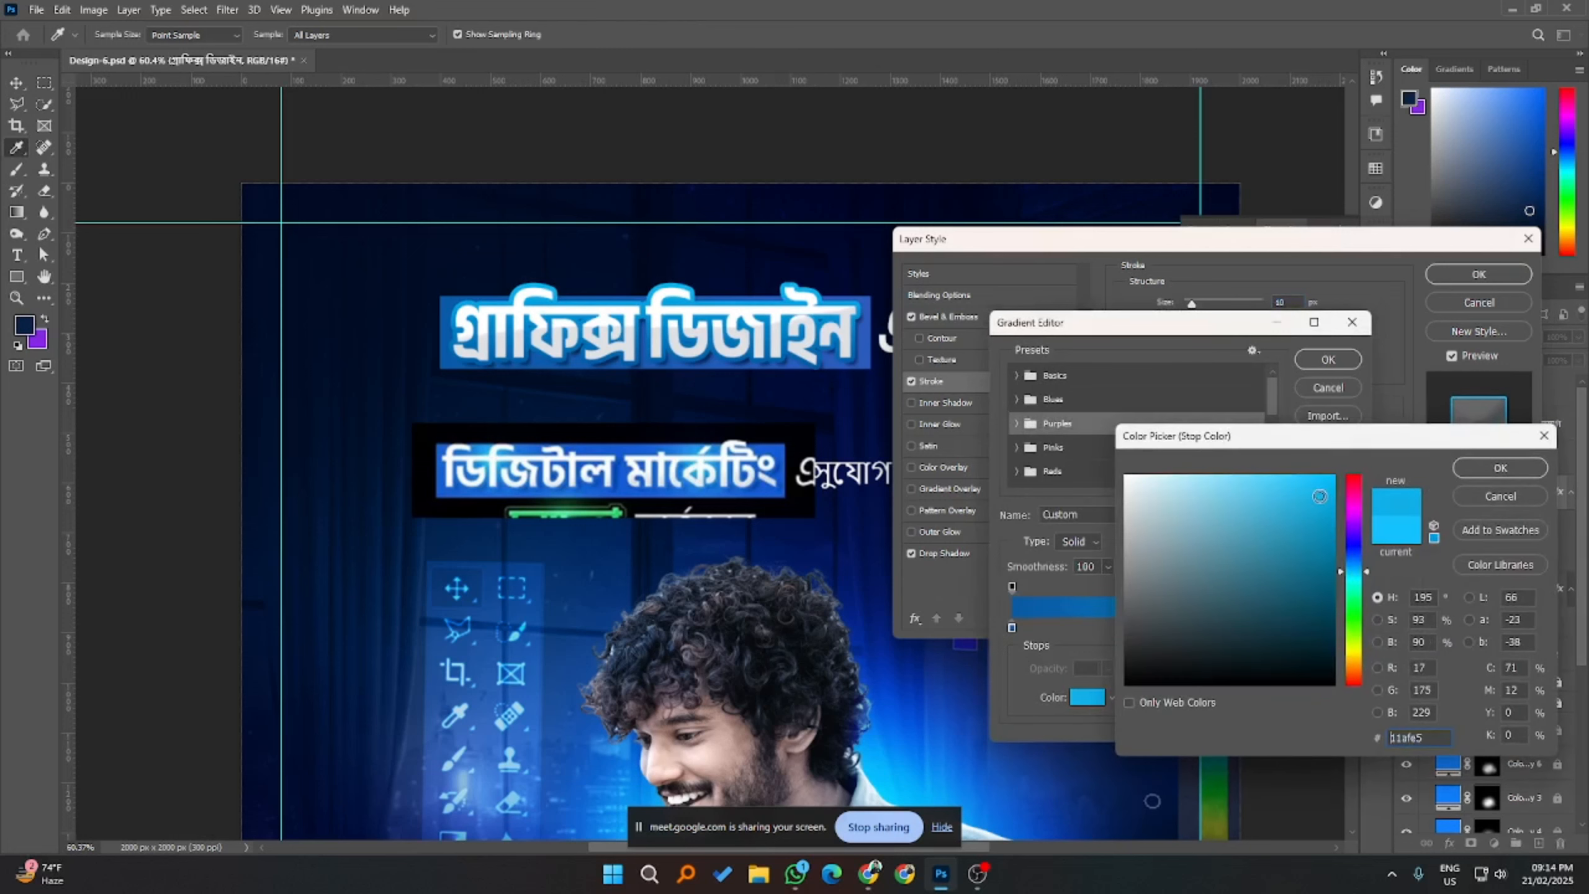
pyautogui.moveTo(1319, 497); pyautogui.dragTo(1320, 504)
pyautogui.click(777, 442)
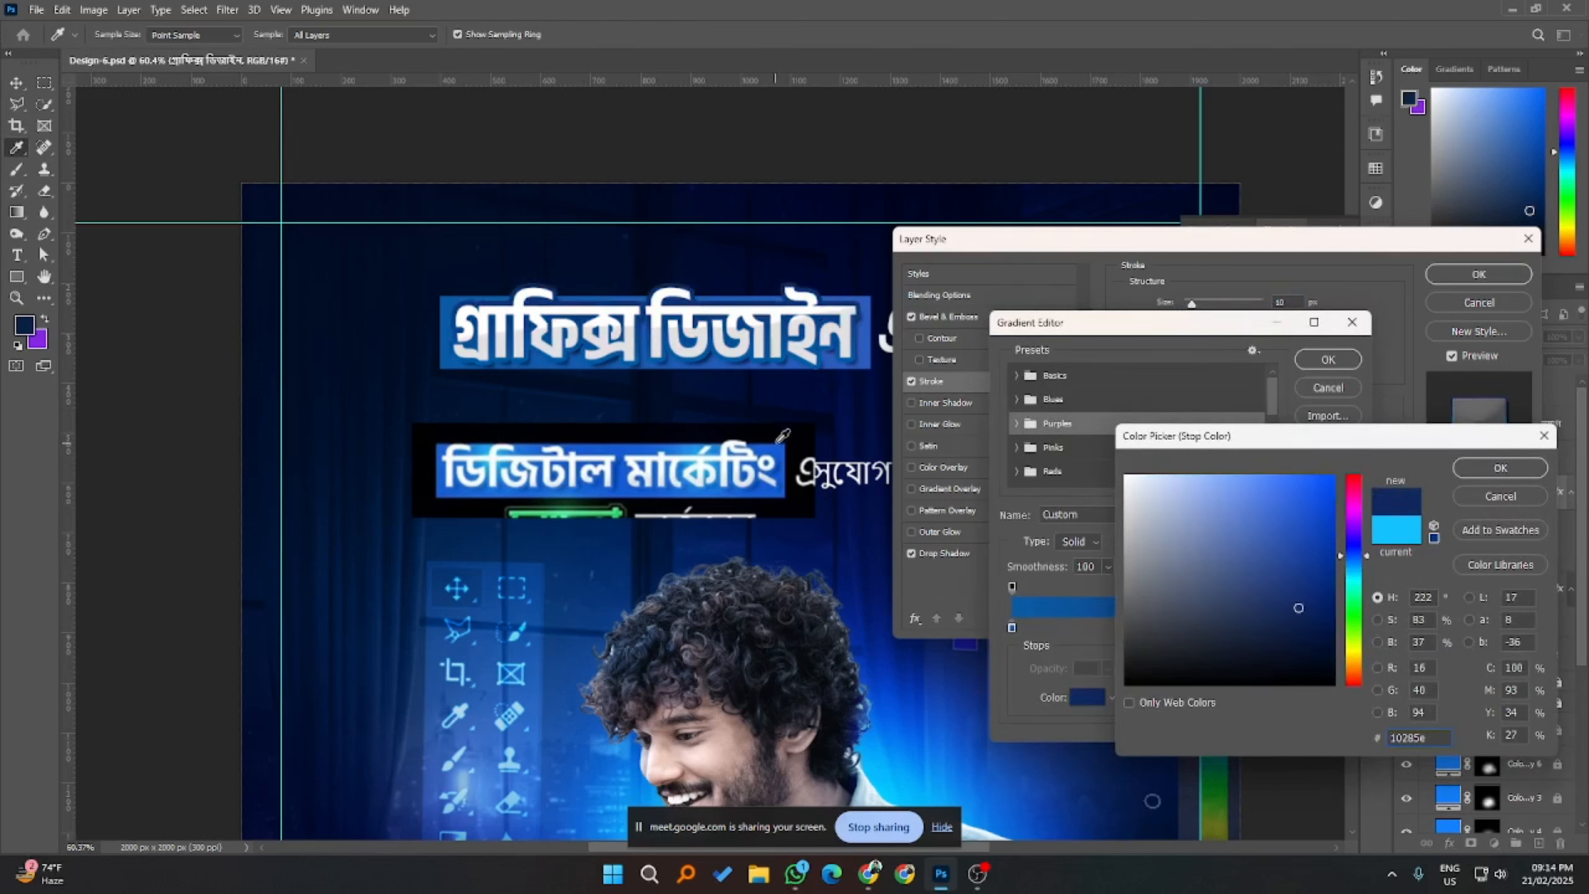
pyautogui.click(878, 343)
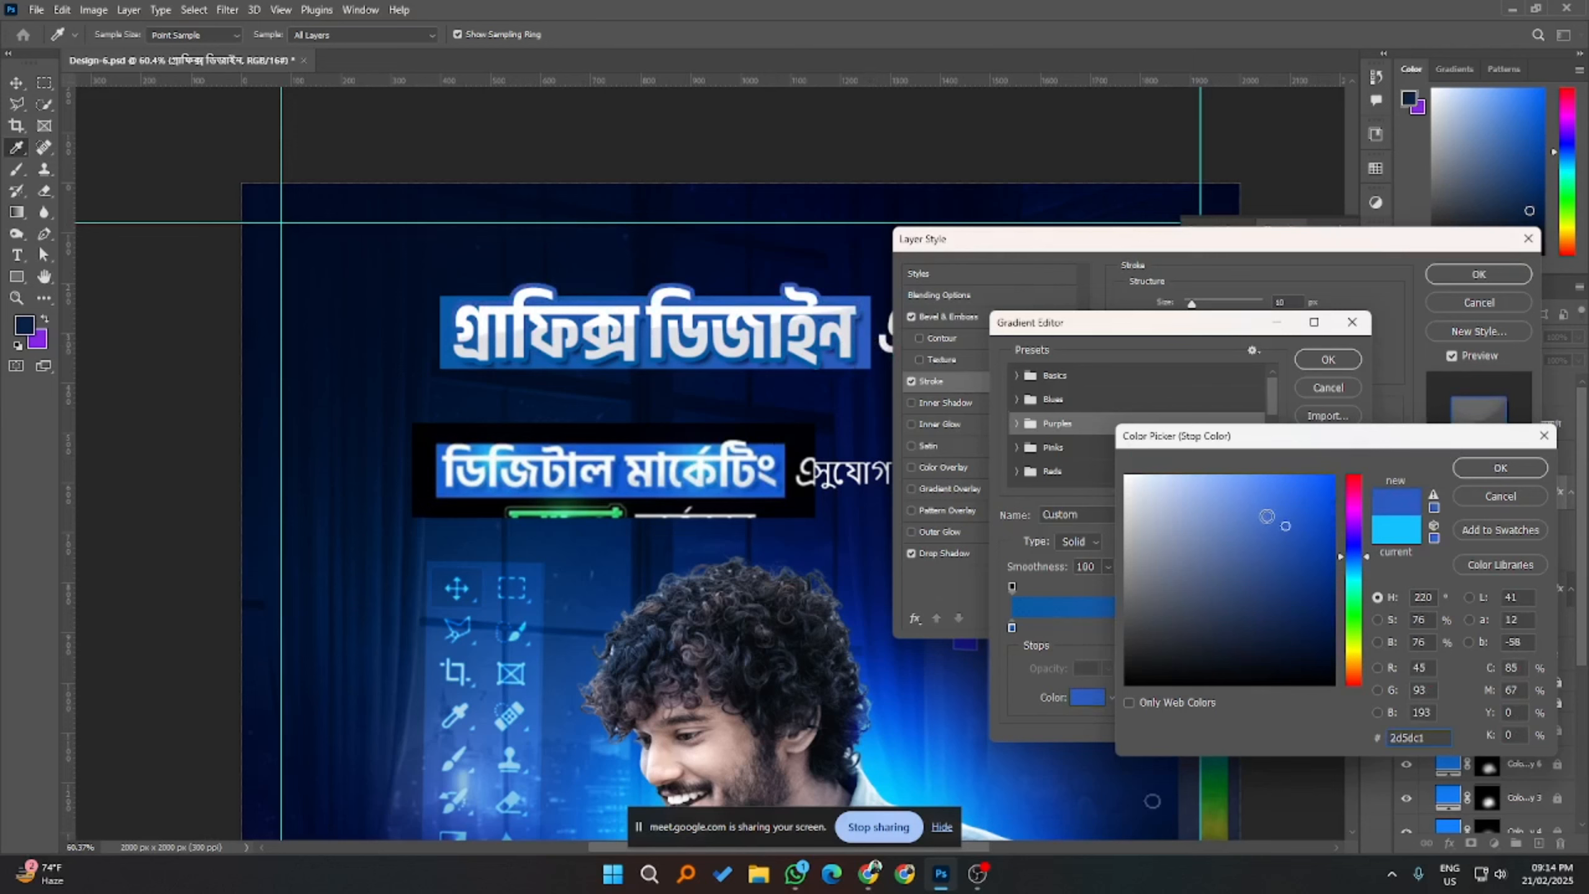
# - Brighten the stroke gradient's end stop to #4881f7 and apply the gradient and layer style
pyautogui.click(1276, 506)
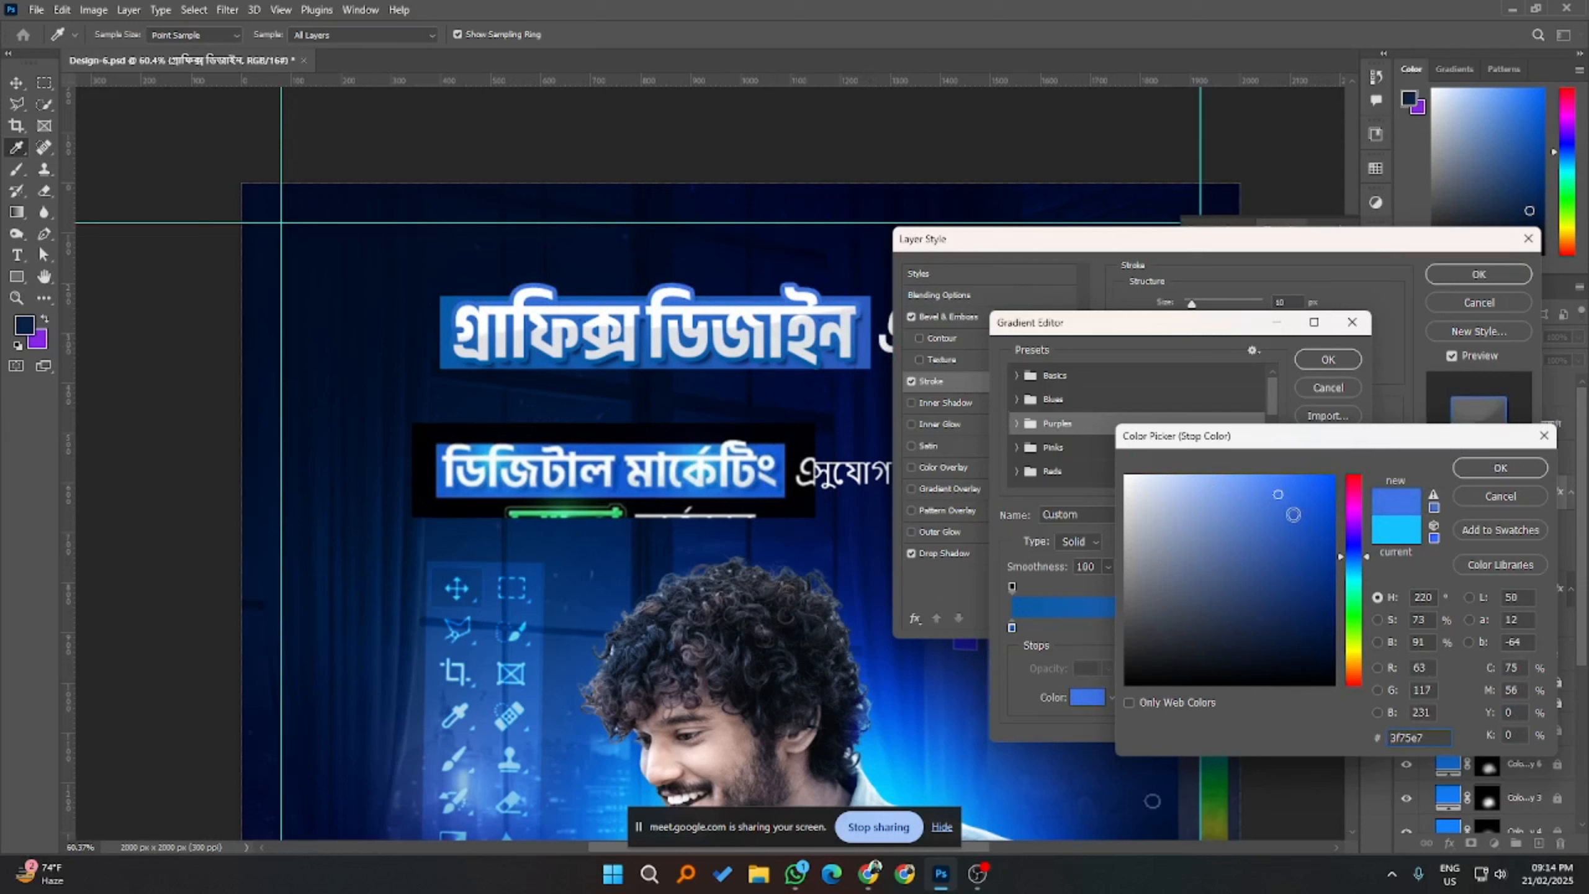
pyautogui.click(1274, 486)
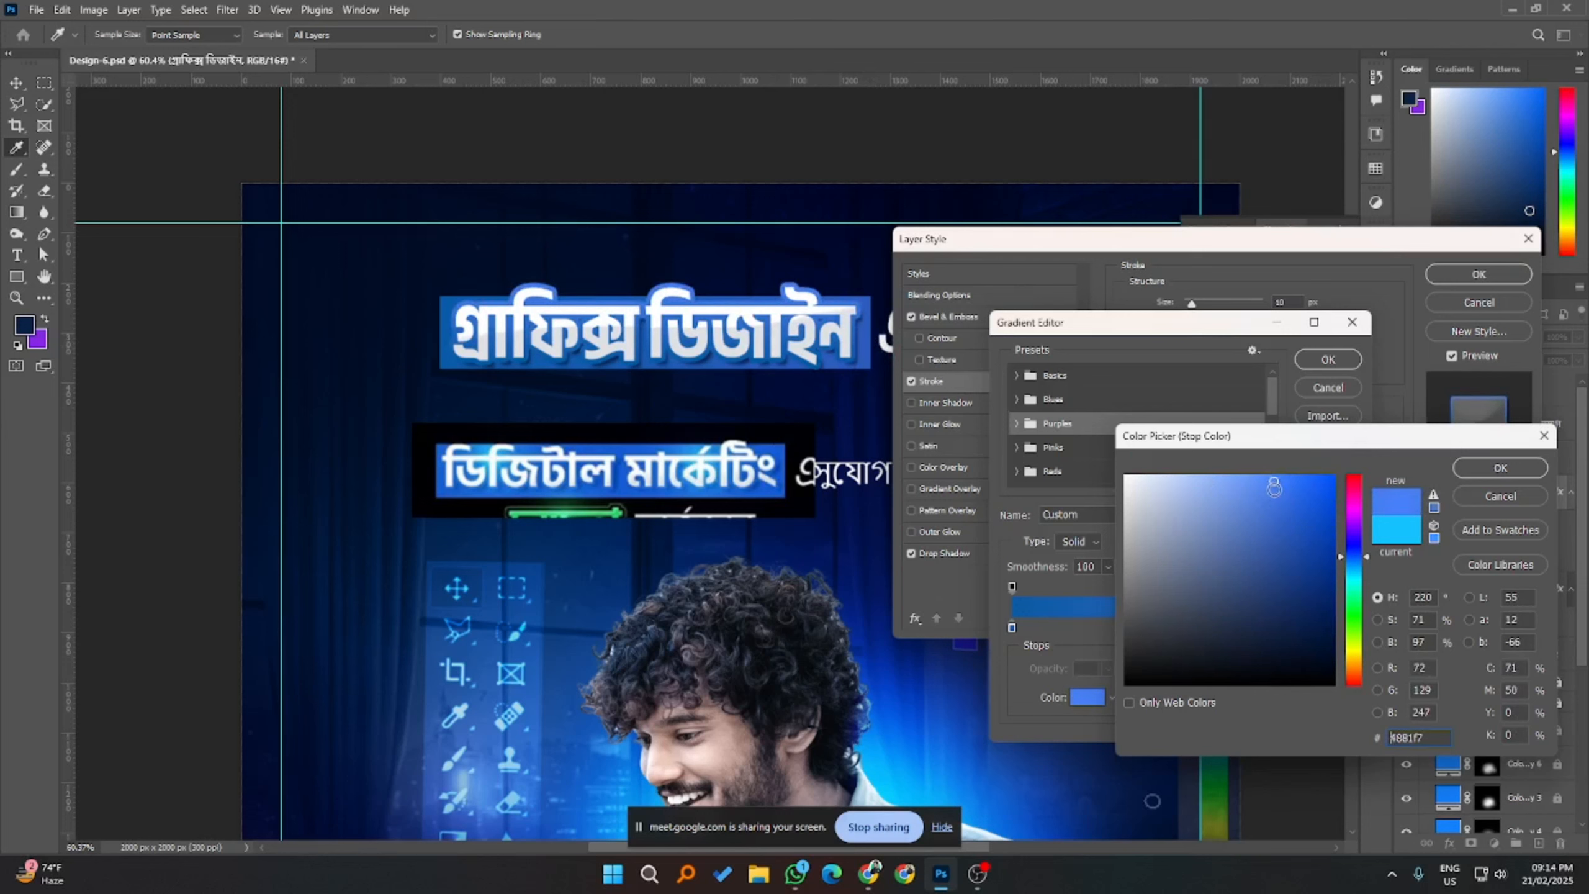
pyautogui.click(1499, 468)
pyautogui.click(1328, 359)
pyautogui.click(1478, 274)
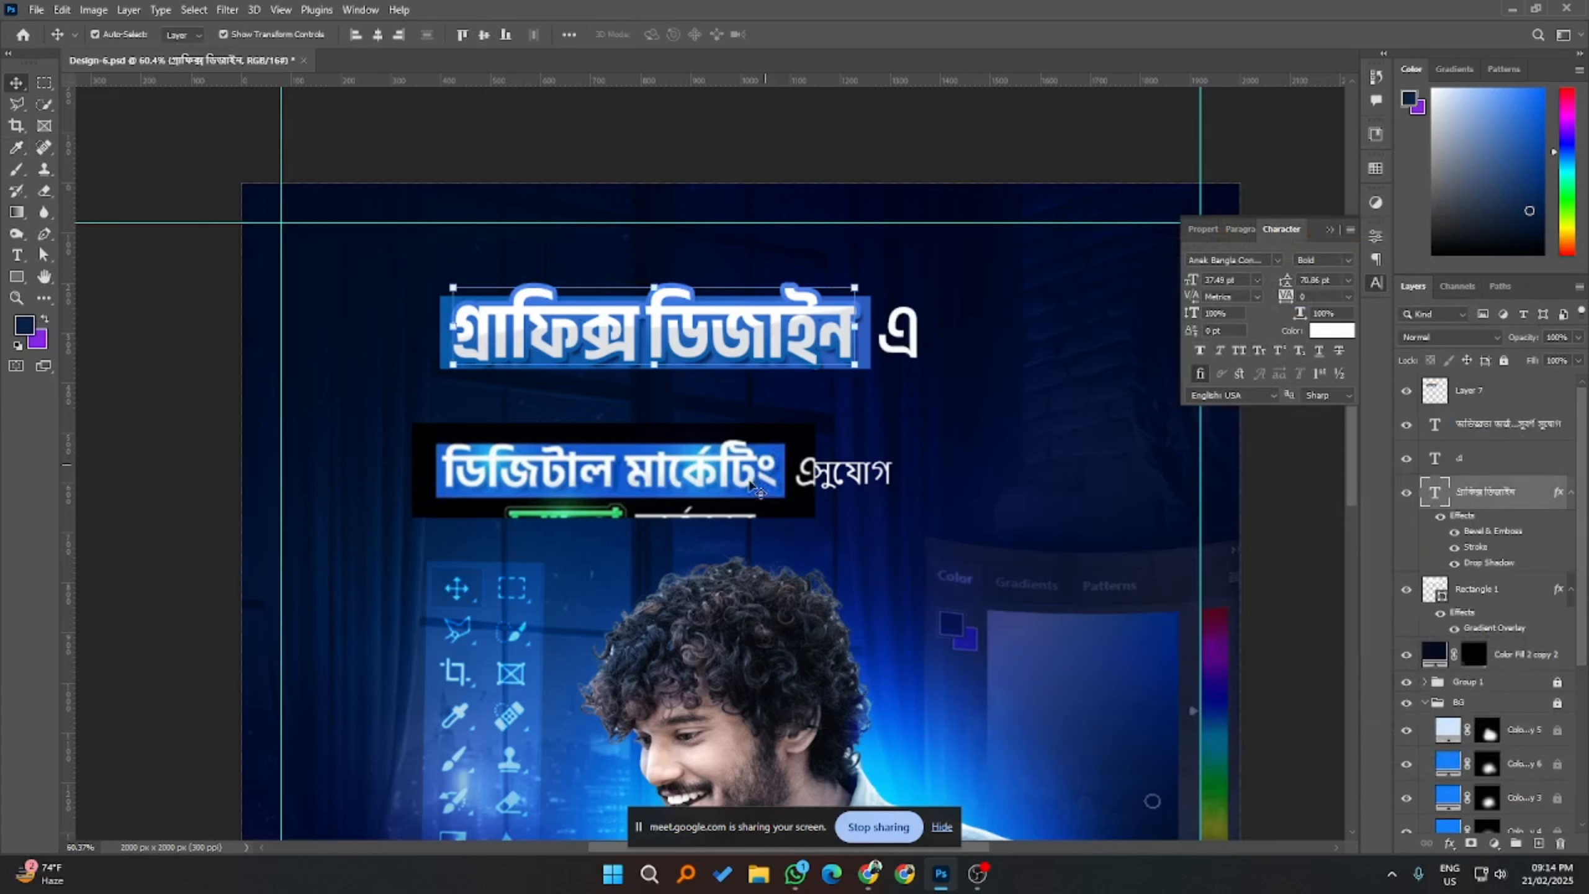
# - Delete the pasted reference headline image from the design
pyautogui.click(753, 488)
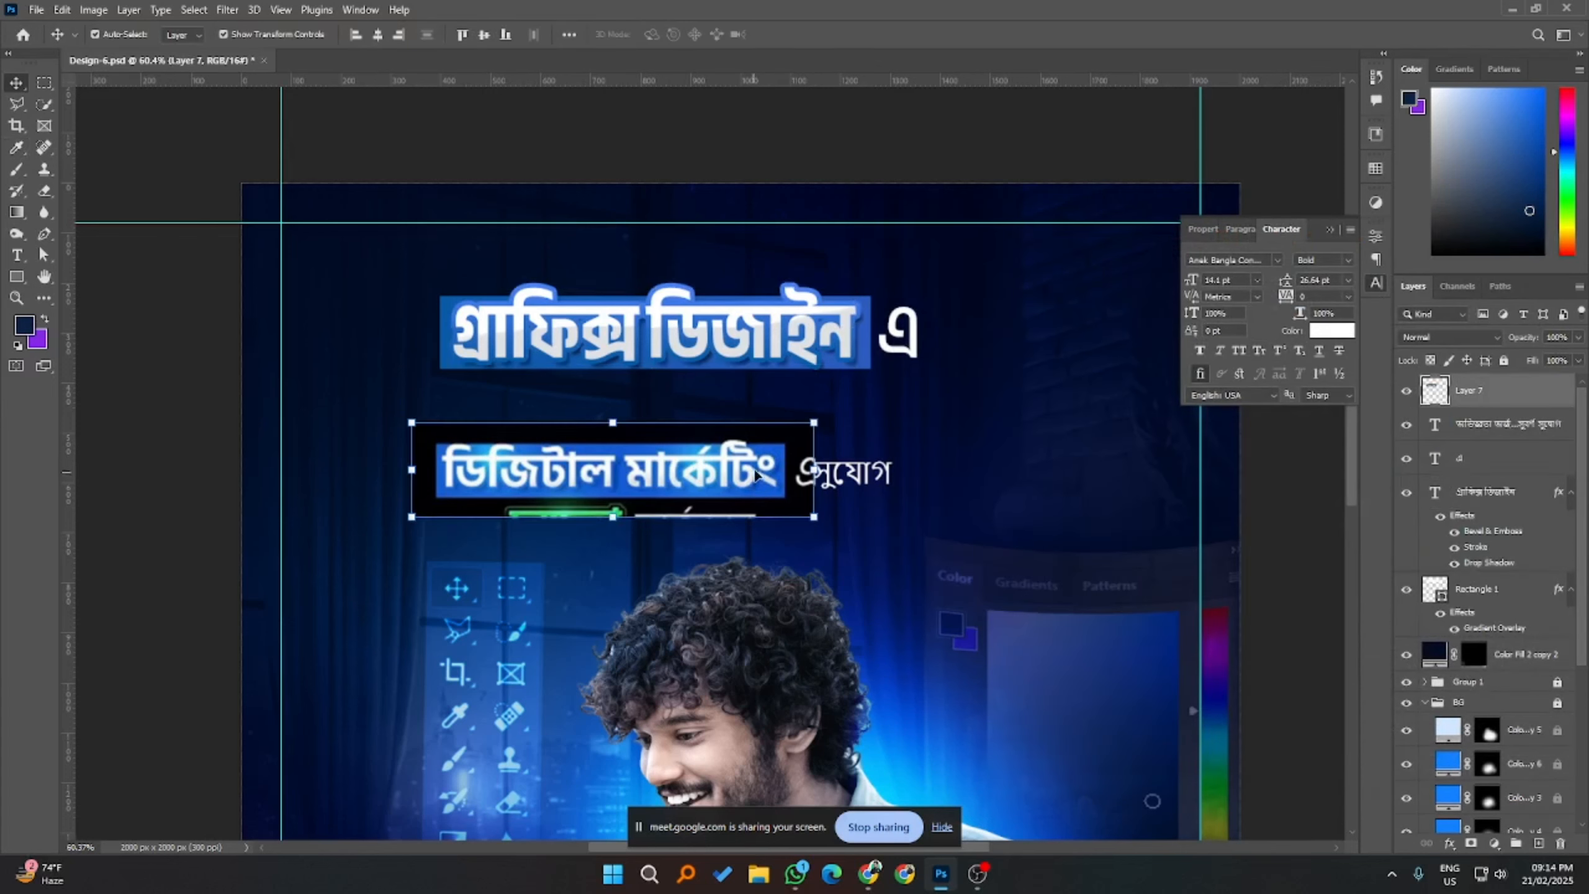
pyautogui.press('Delete')
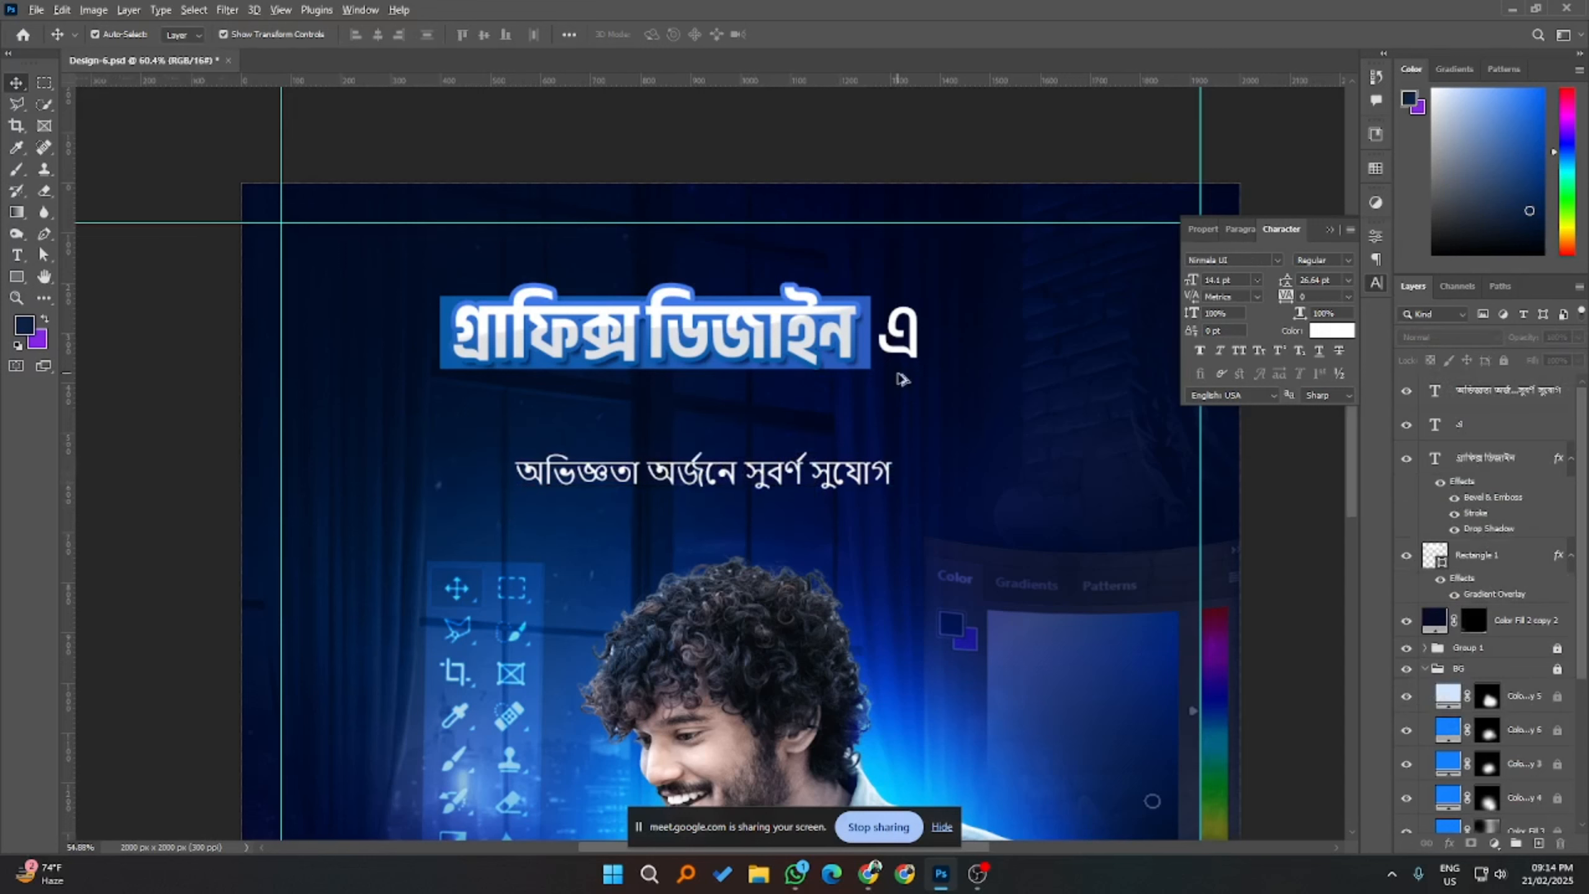
pyautogui.scroll(-2, 900, 378)
pyautogui.click(898, 344)
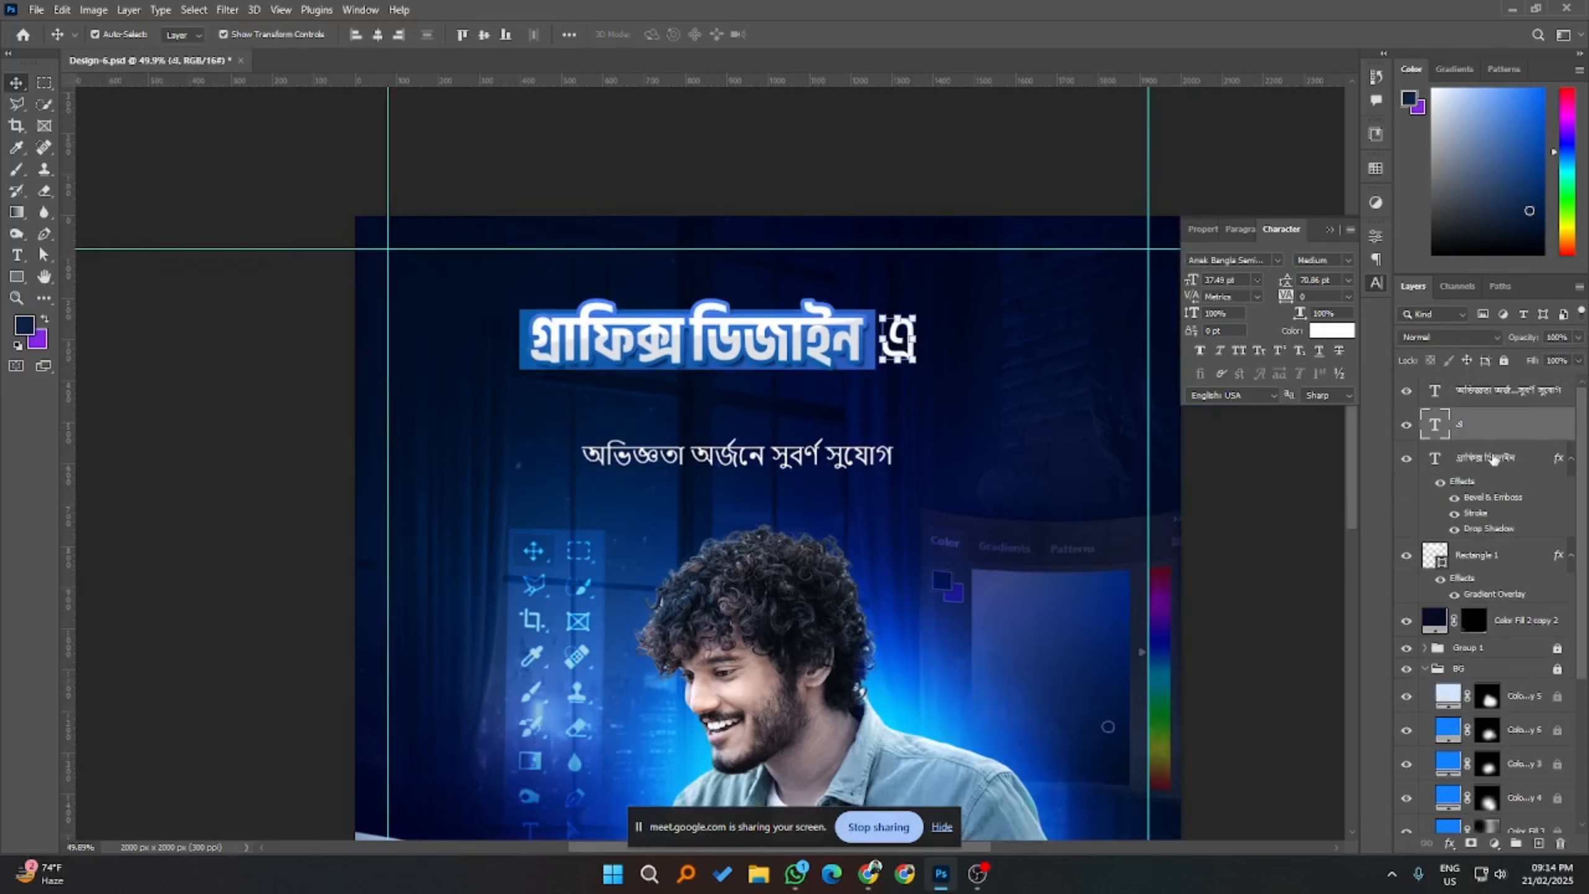
pyautogui.rightClick(1490, 430)
pyautogui.click(1345, 101)
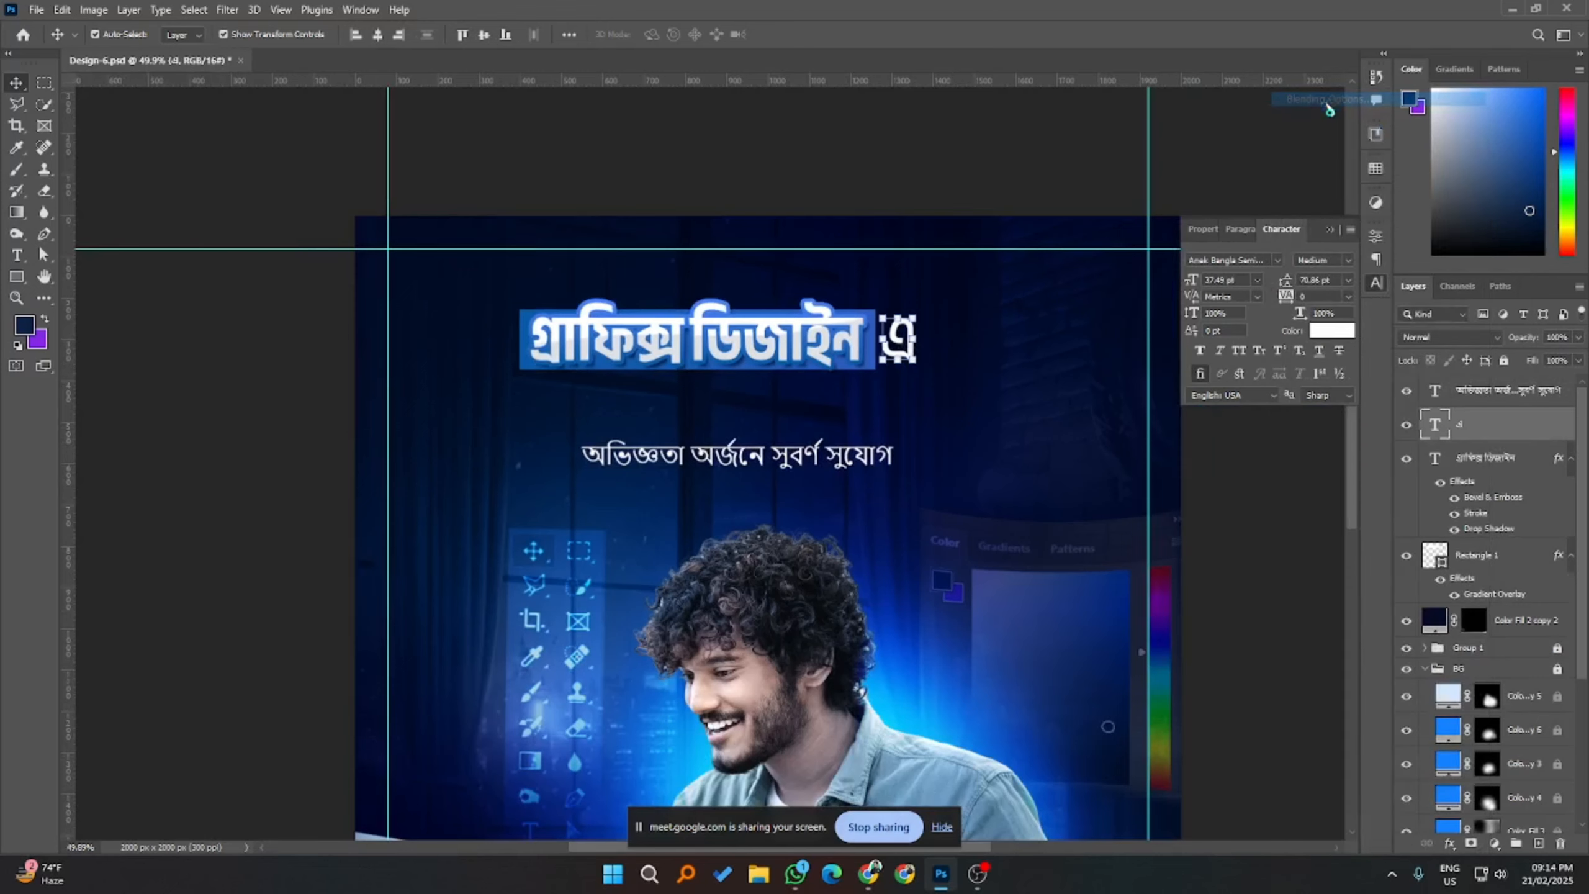
pyautogui.click(1529, 241)
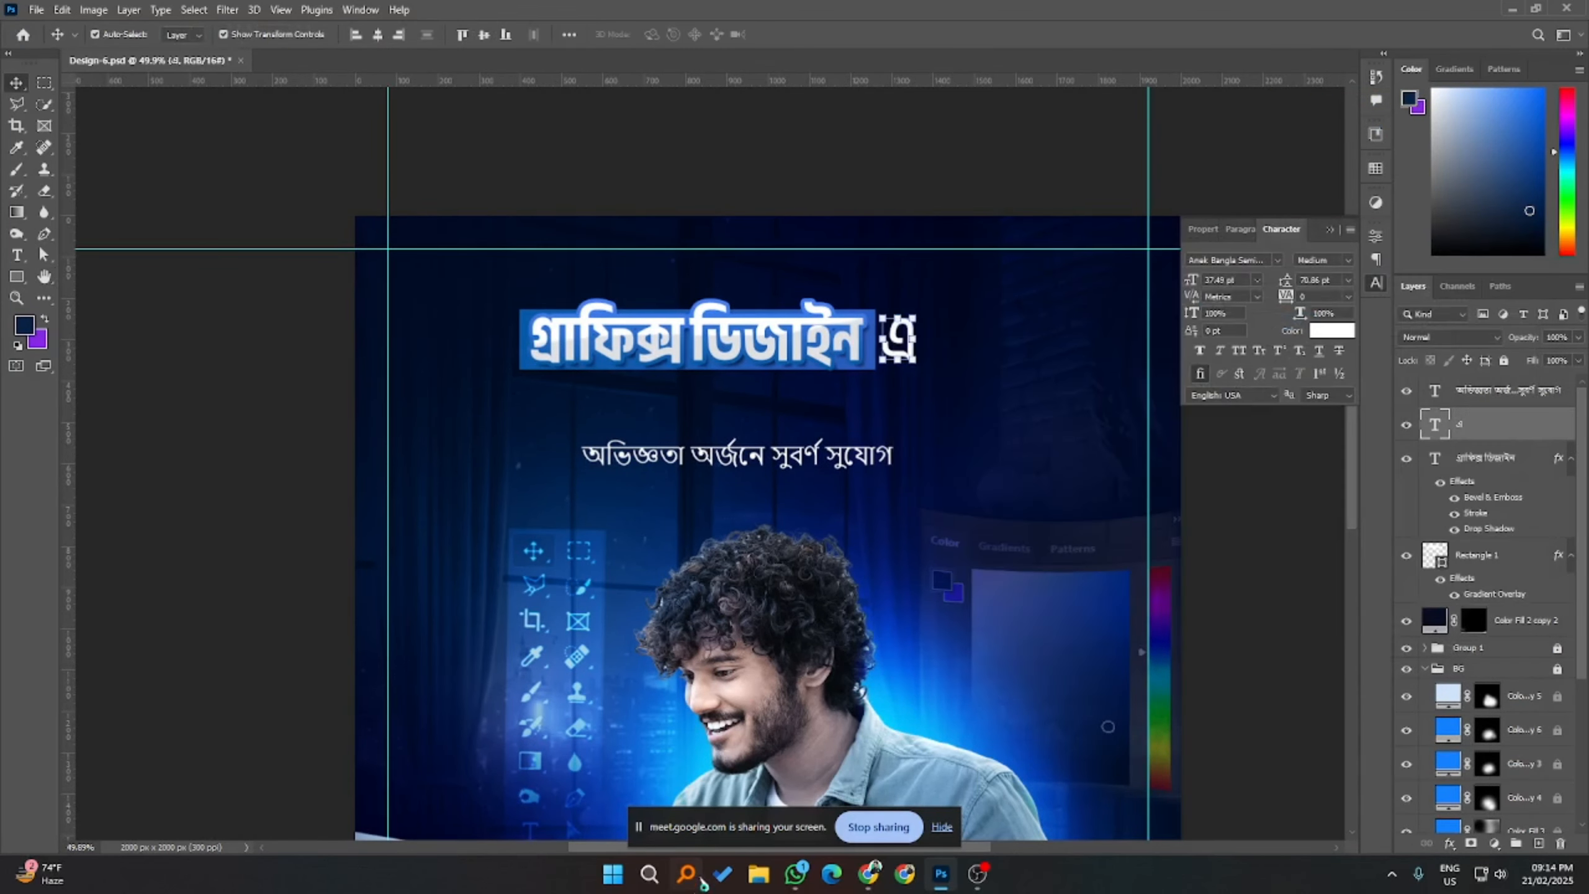
# - Check the reference posters on the Milanote board in the browser, then change "অর্জনে" to "অর্জনের" in the line below the Photoshop headline
pyautogui.moveTo(869, 873)
pyautogui.click(897, 798)
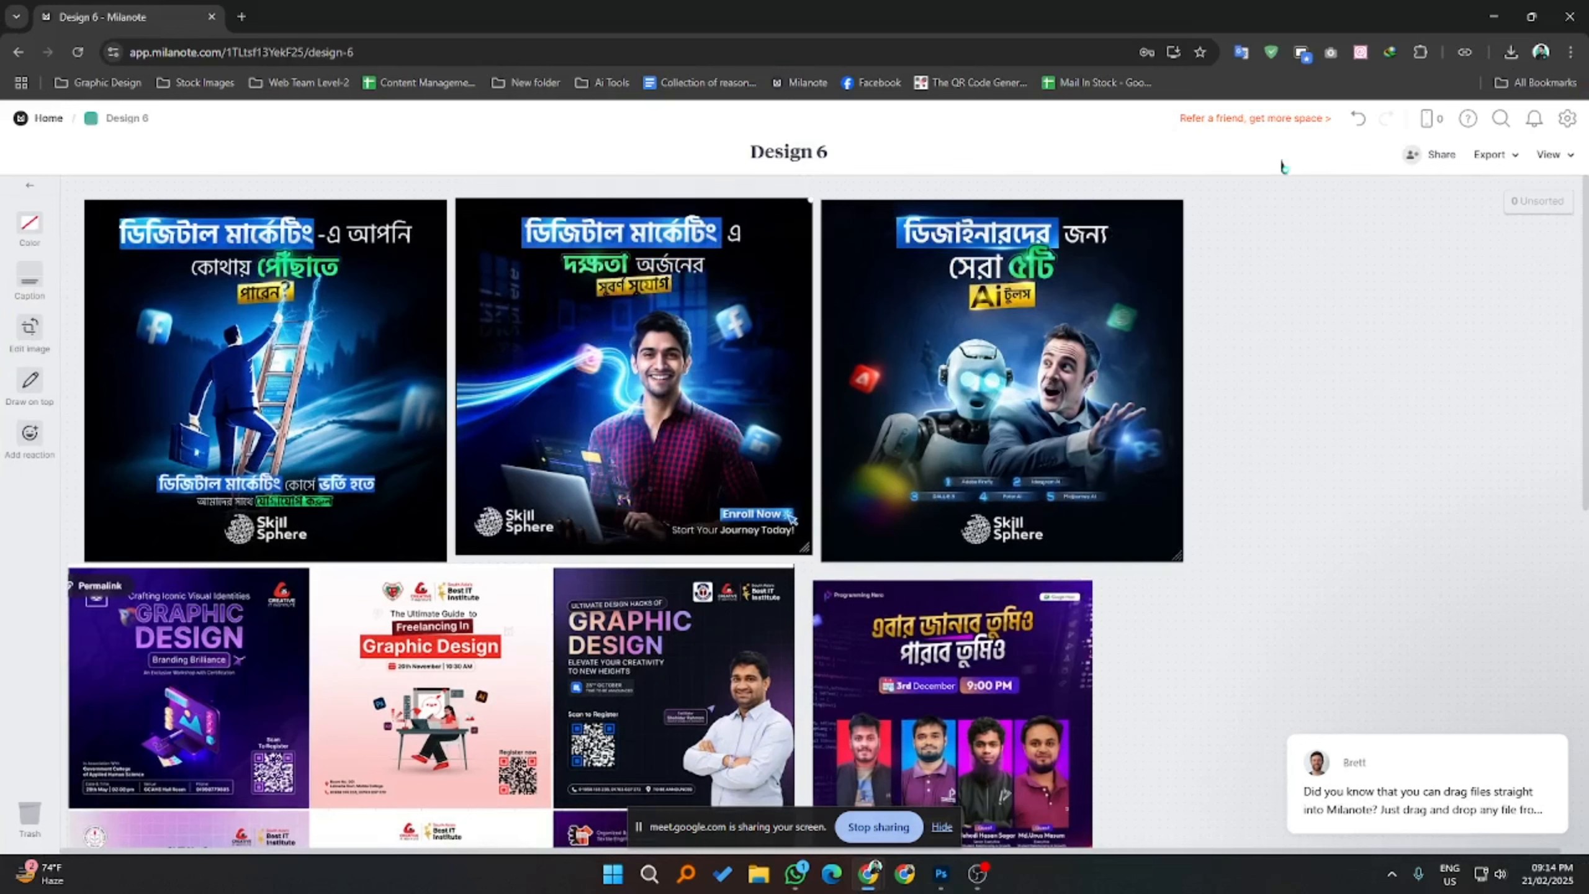
pyautogui.click(1493, 16)
pyautogui.click(765, 460)
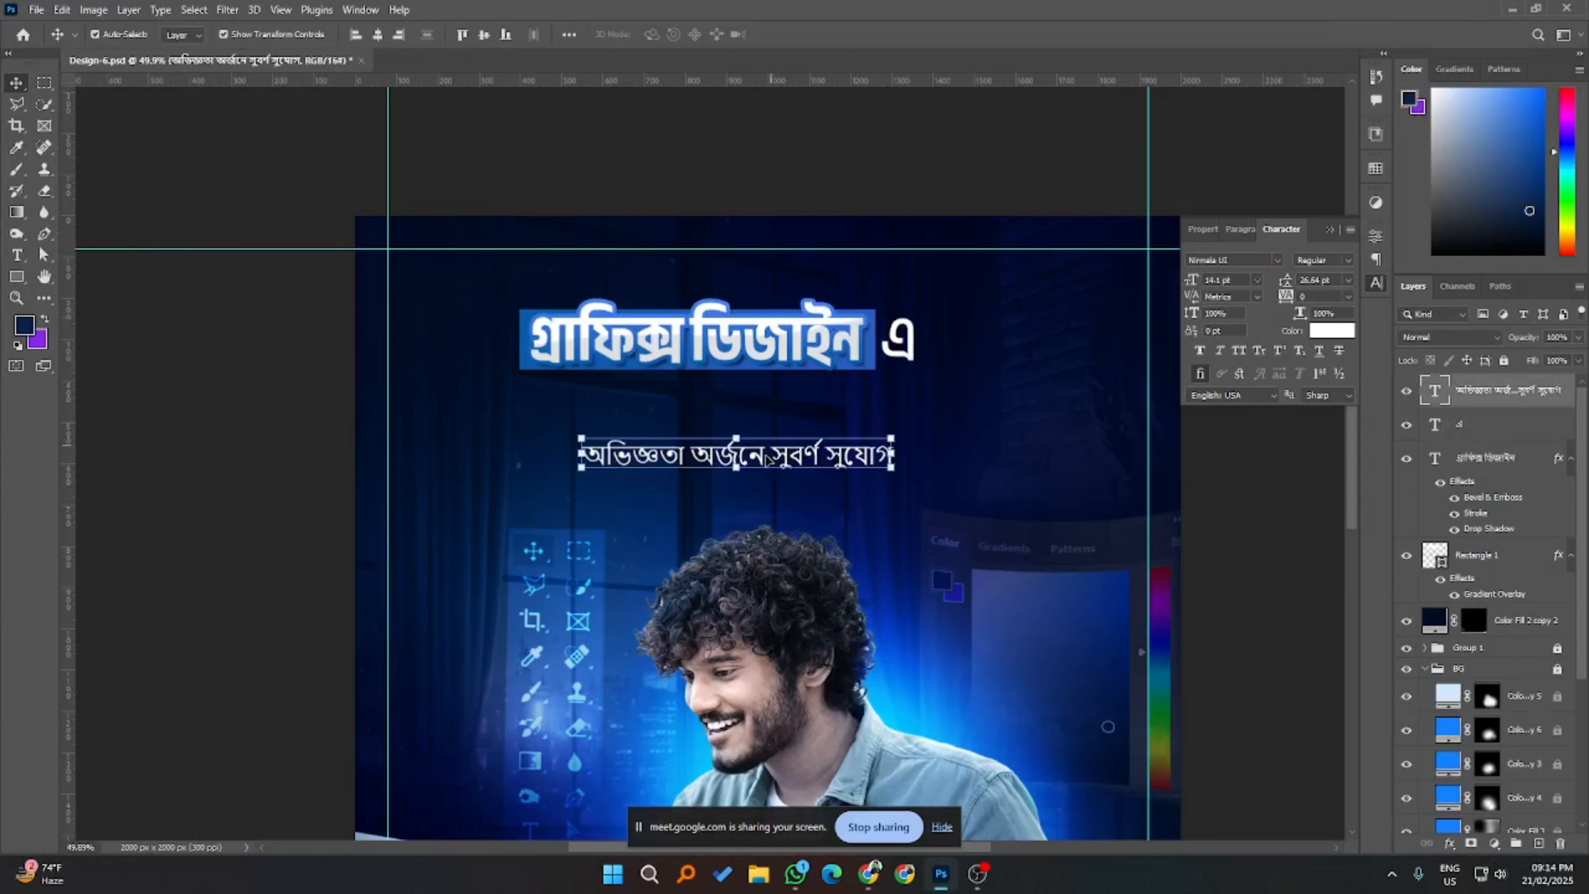
pyautogui.doubleClick(765, 460)
pyautogui.click(763, 461)
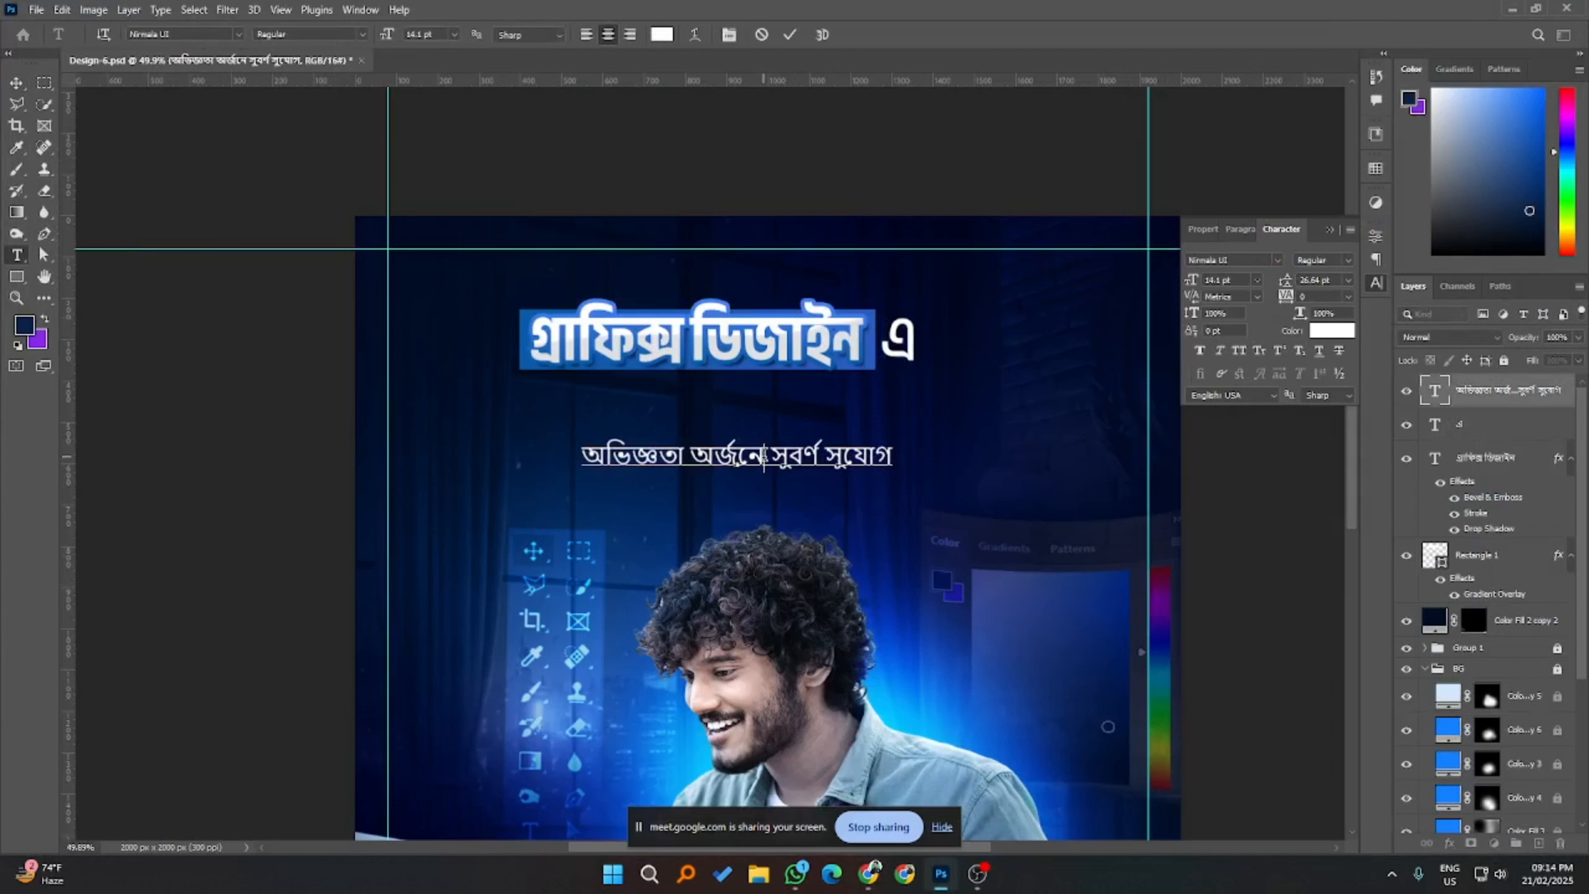
pyautogui.press('ctrl')
pyautogui.write('র')
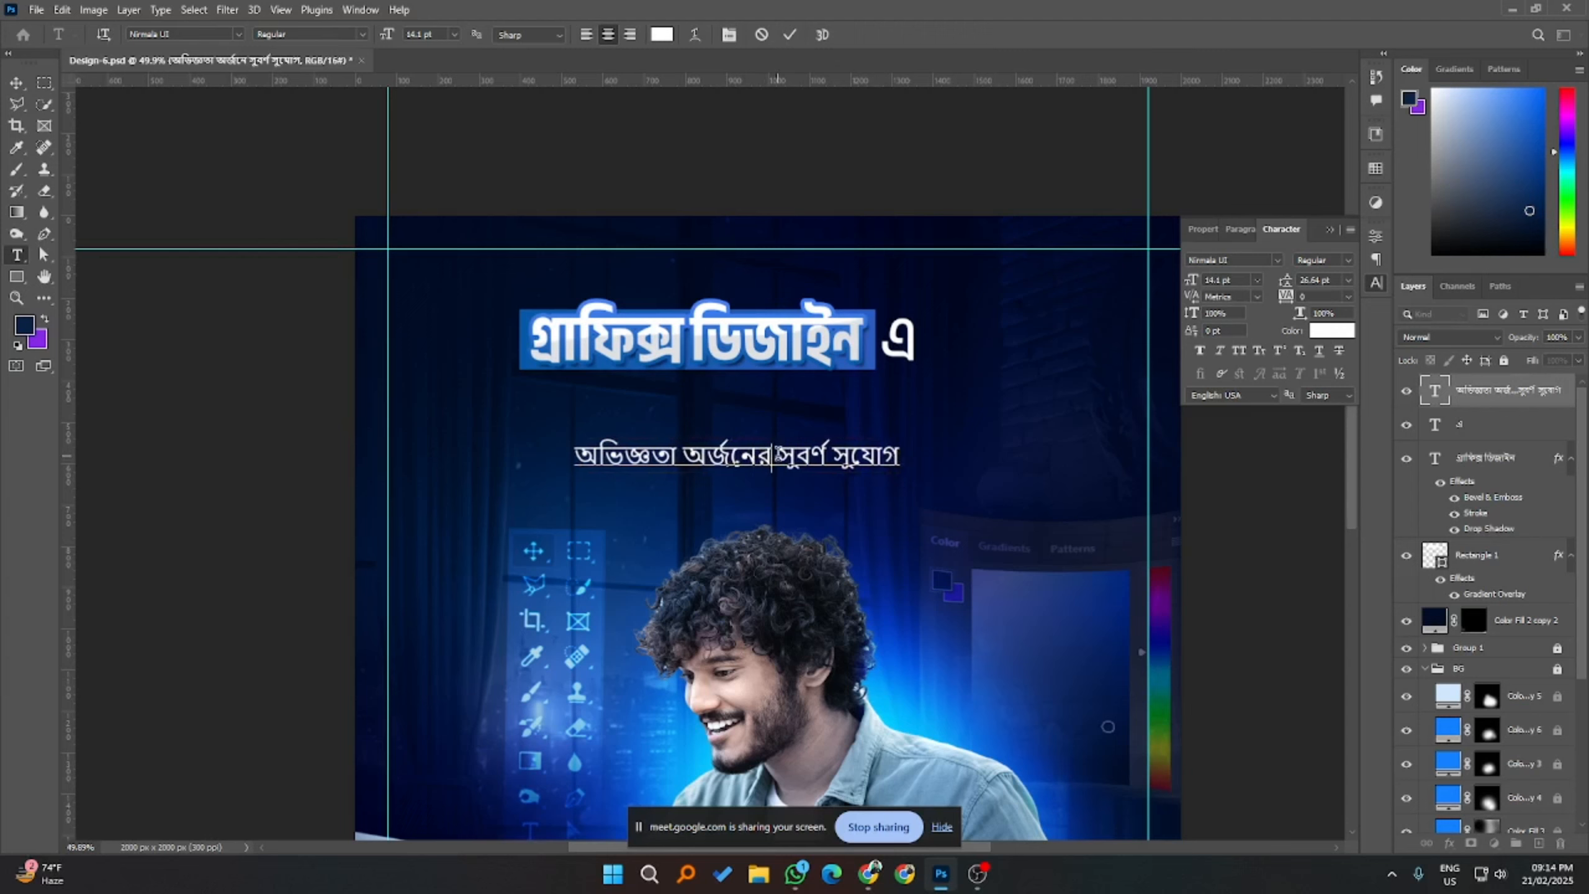
# - Copy the words "সুবর্ণ সুযোগ" and remove them from the line below the headline
pyautogui.moveTo(779, 454); pyautogui.dragTo(922, 453)
pyautogui.hotkey('ctrl', 'c')
pyautogui.press('ctrl')
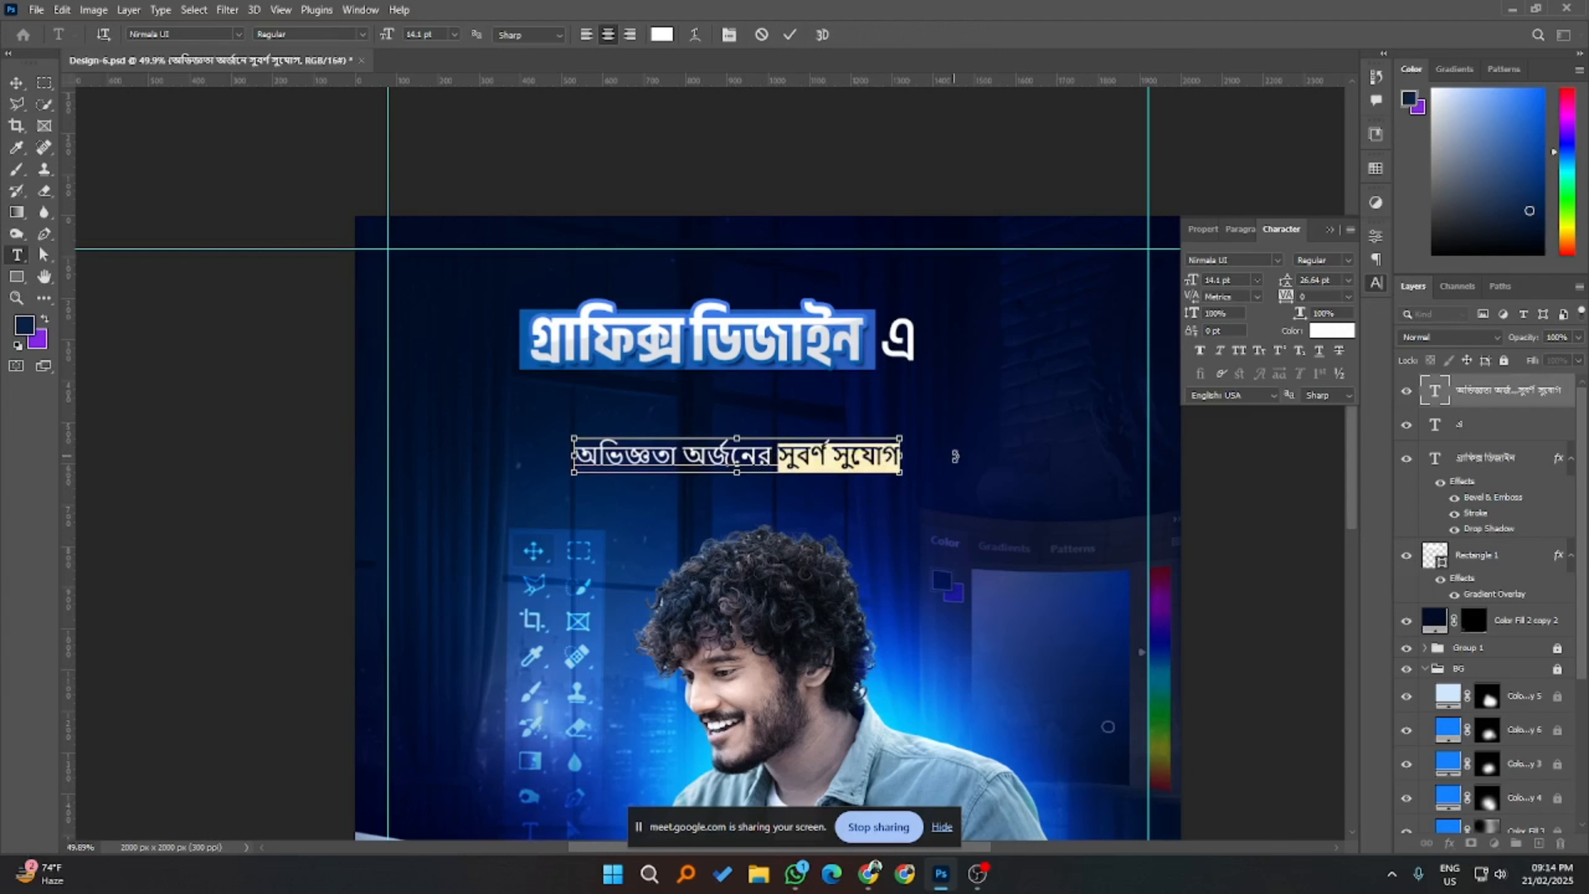
pyautogui.press('BackSpace')
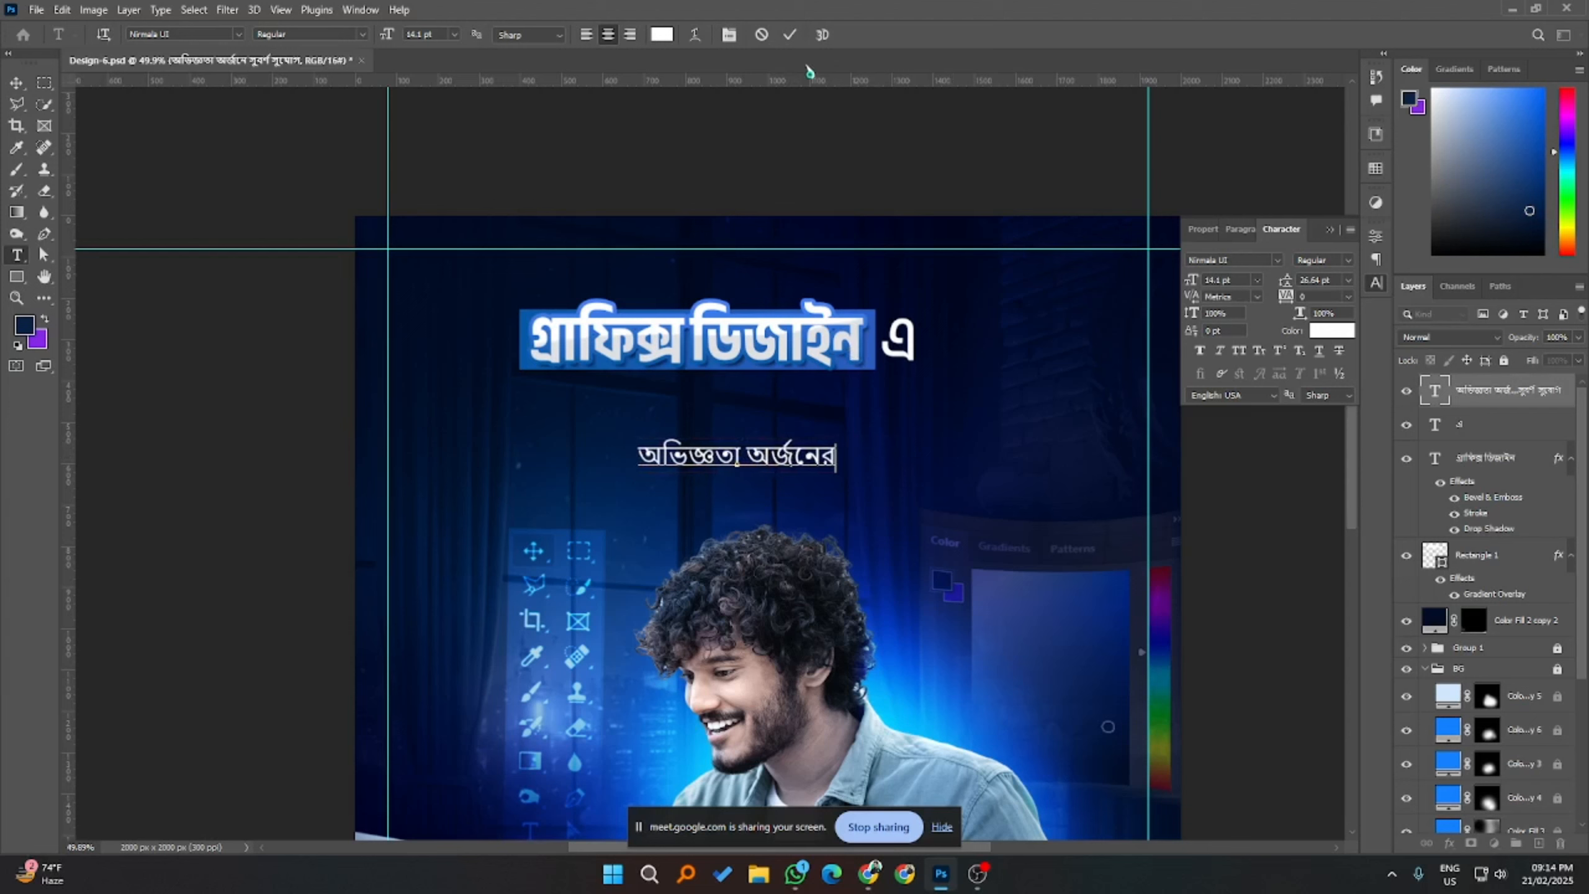
pyautogui.click(790, 34)
# - Duplicate the "অভিজ্ঞতা অর্জনের" line vertically and replace the lower copy's text with "সুবর্ণ সুযোগ"
pyautogui.press('v')
pyautogui.moveTo(792, 467)
pyautogui.mouseDown()
pyautogui.moveTo(792, 414)
pyautogui.moveTo(797, 460)
pyautogui.mouseUp()
pyautogui.doubleClick(800, 458)
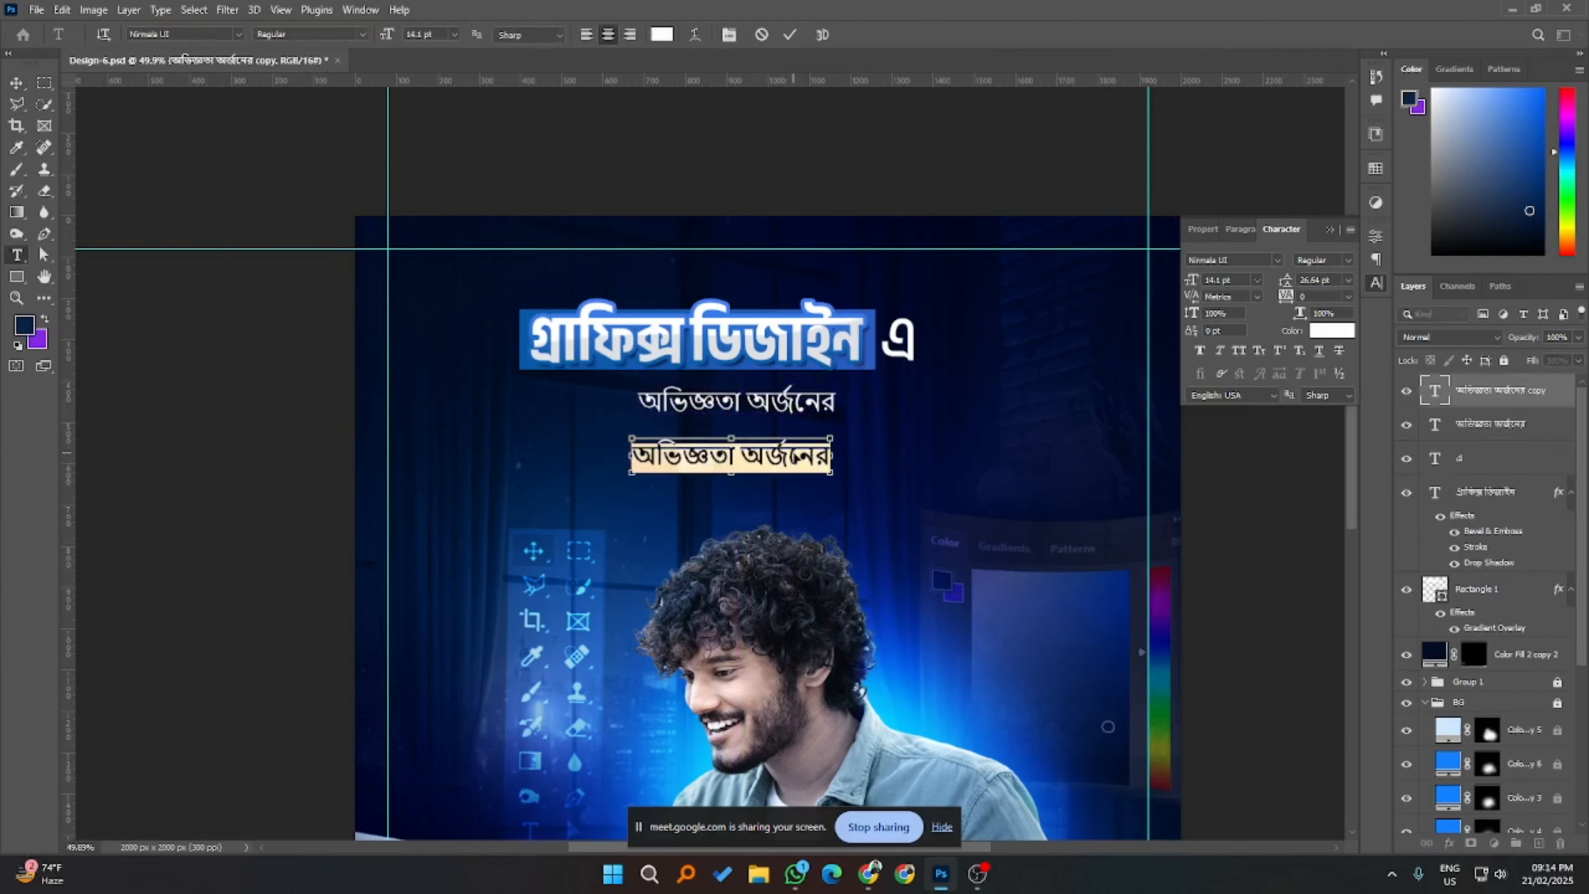
pyautogui.hotkey('ctrl', 'v')
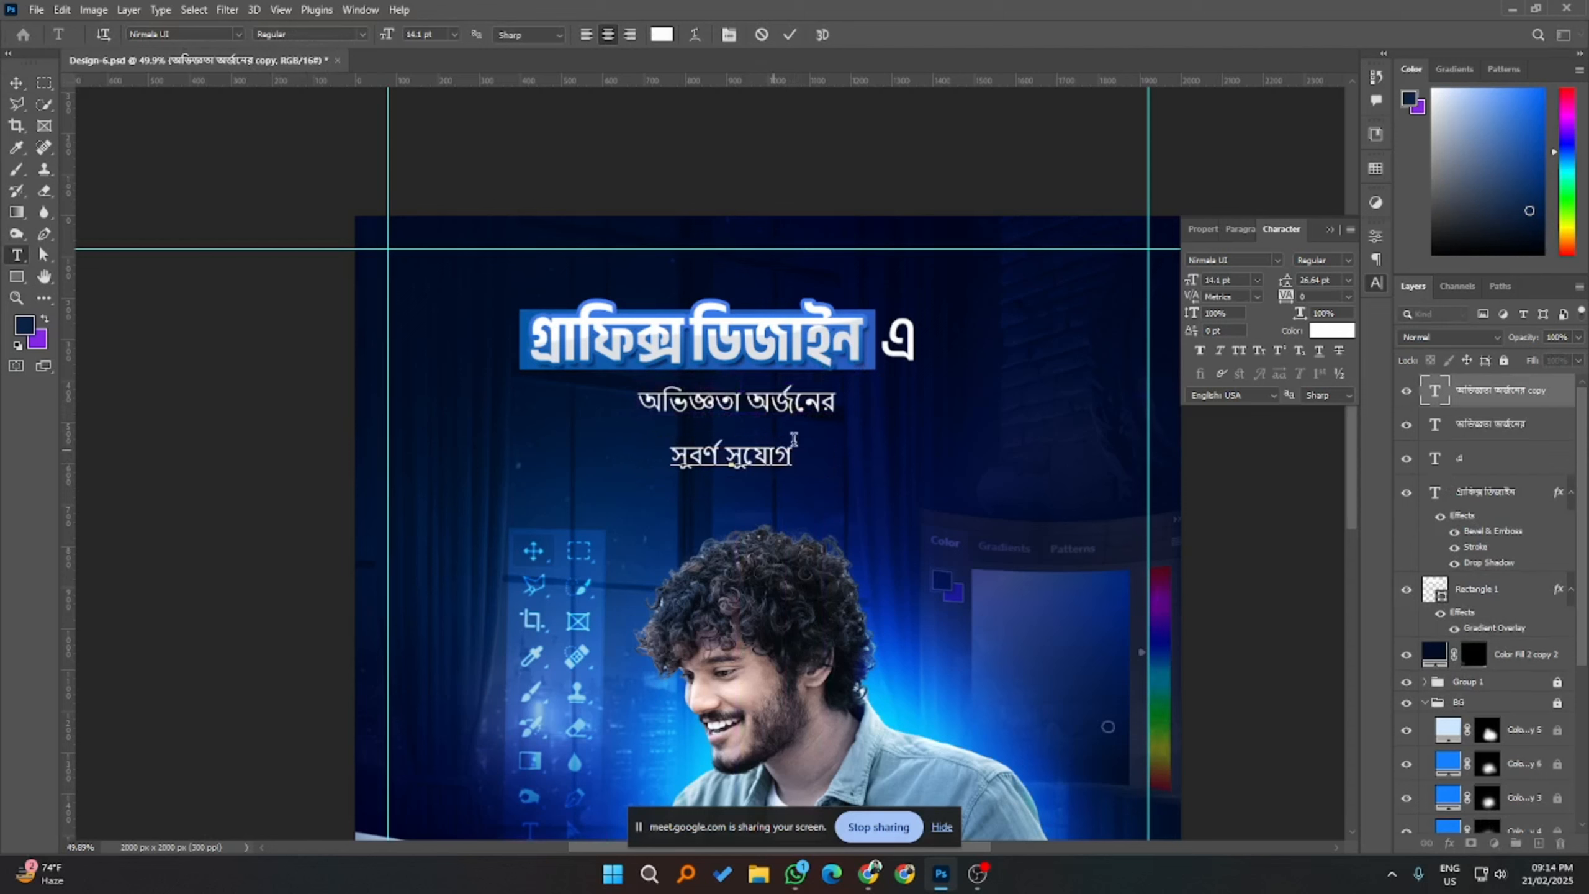
pyautogui.click(790, 34)
pyautogui.press('v')
# - Group the "গ্রাফিক্স ডিজাইন" text, the "এ" text and their highlight rectangle
pyautogui.click(920, 341)
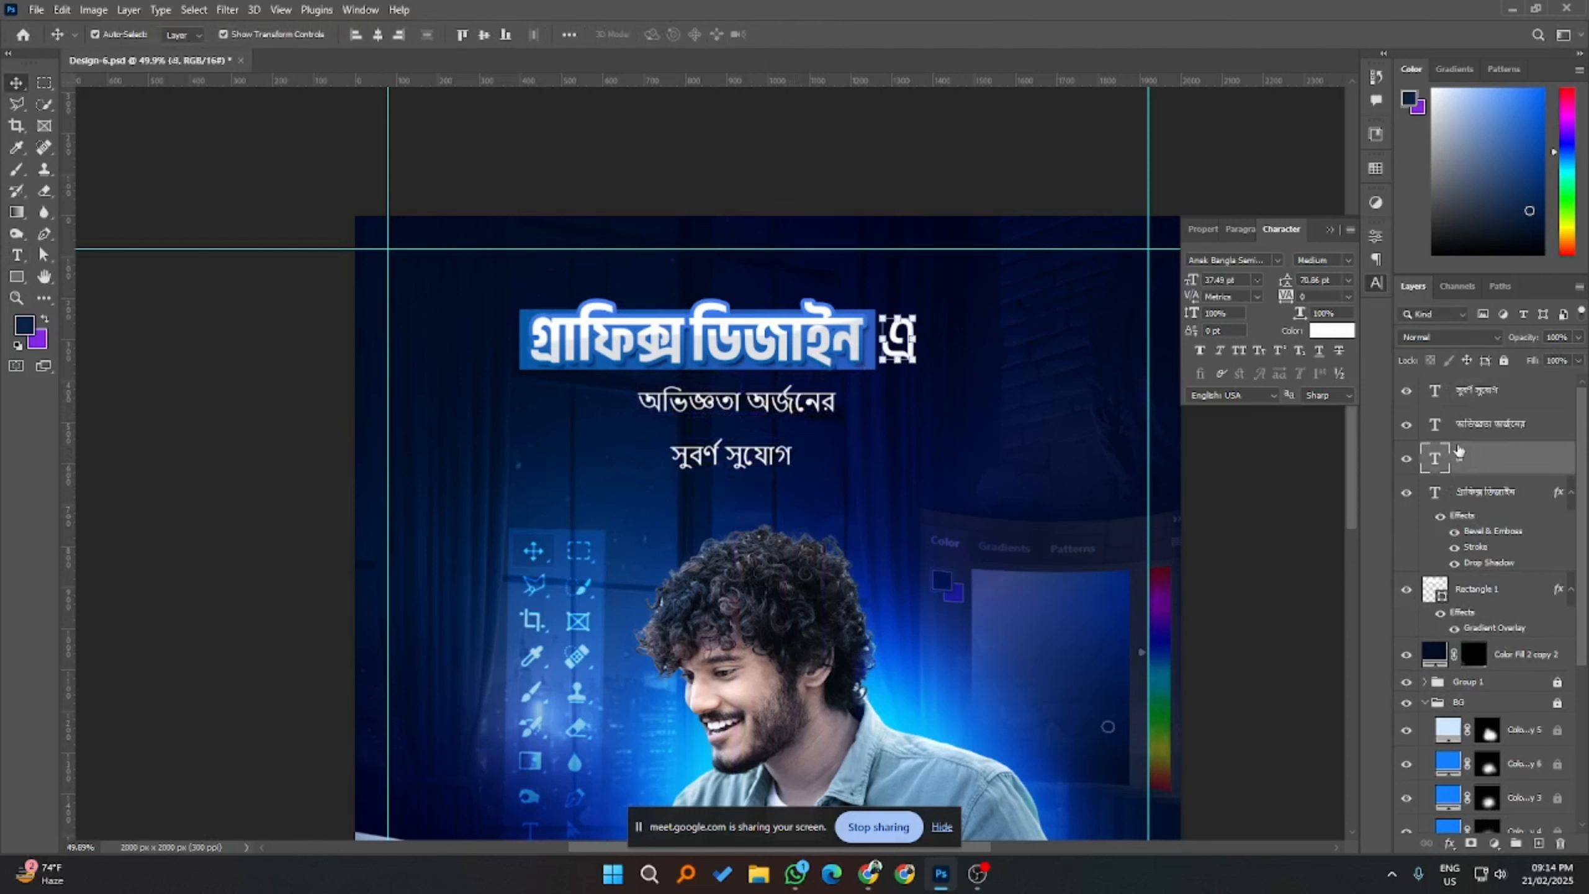
pyautogui.keyDown('shift'); pyautogui.click(1487, 495); pyautogui.keyUp('shift')
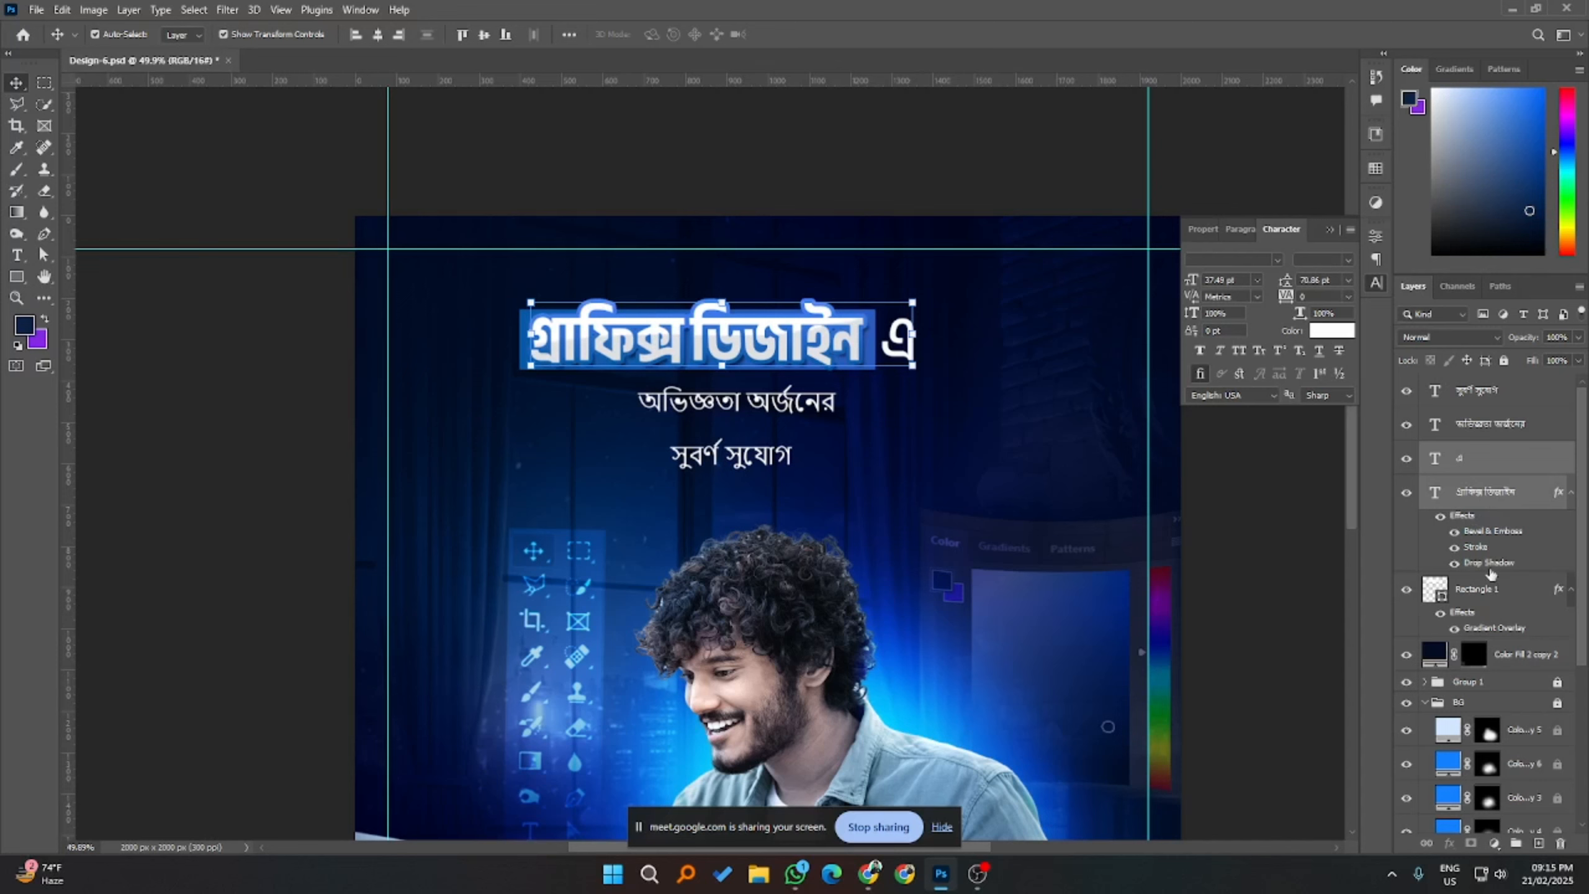
pyautogui.keyDown('shift'); pyautogui.click(1483, 589); pyautogui.keyUp('shift')
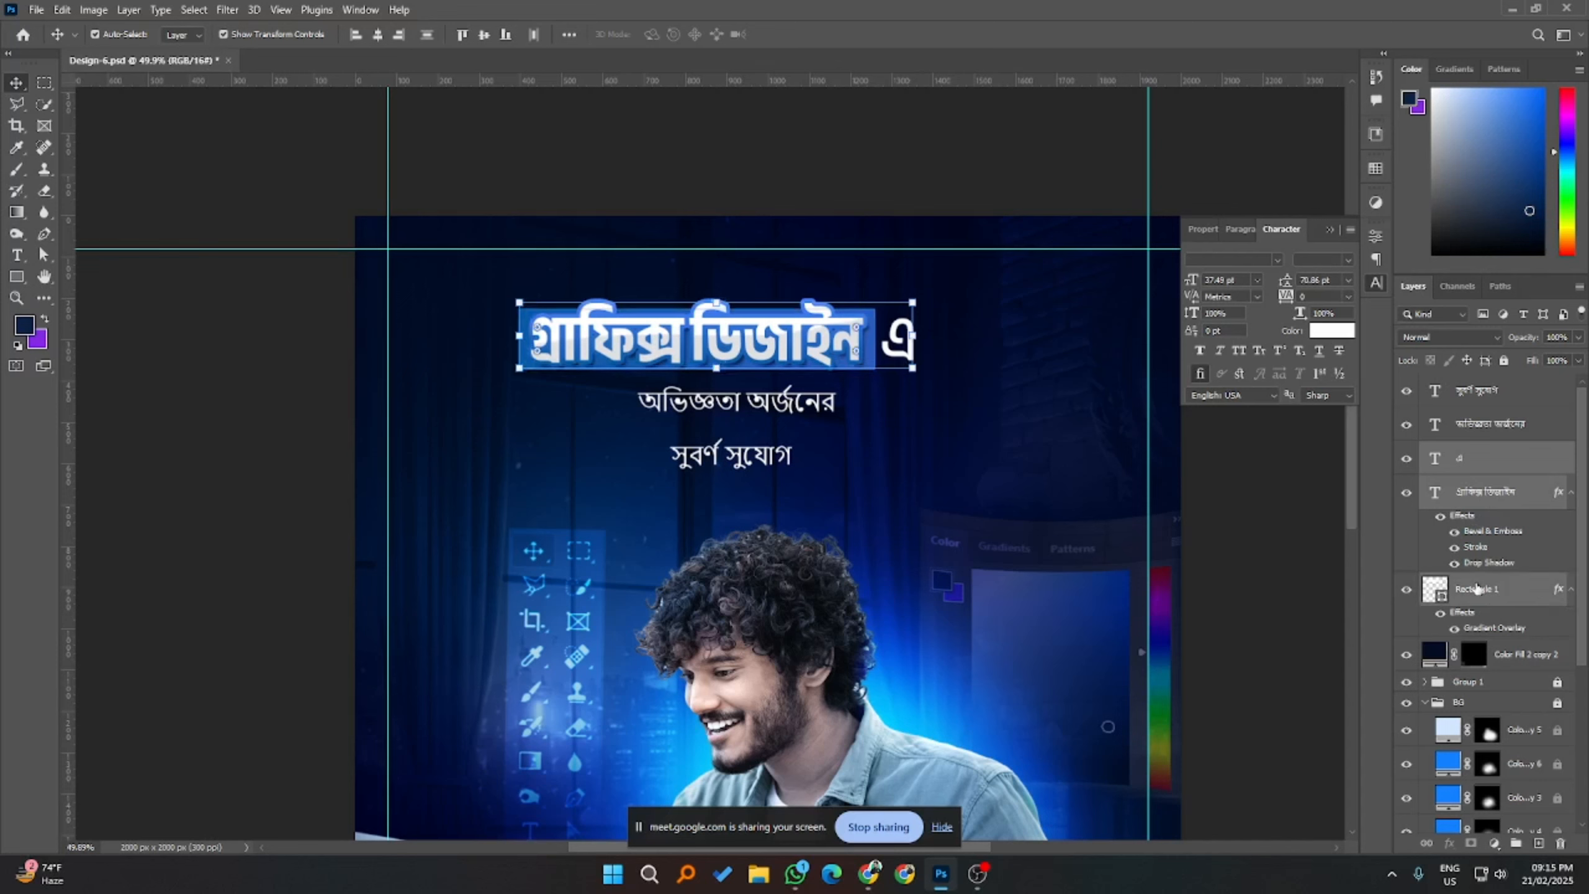
pyautogui.hotkey('ctrl', 'g')
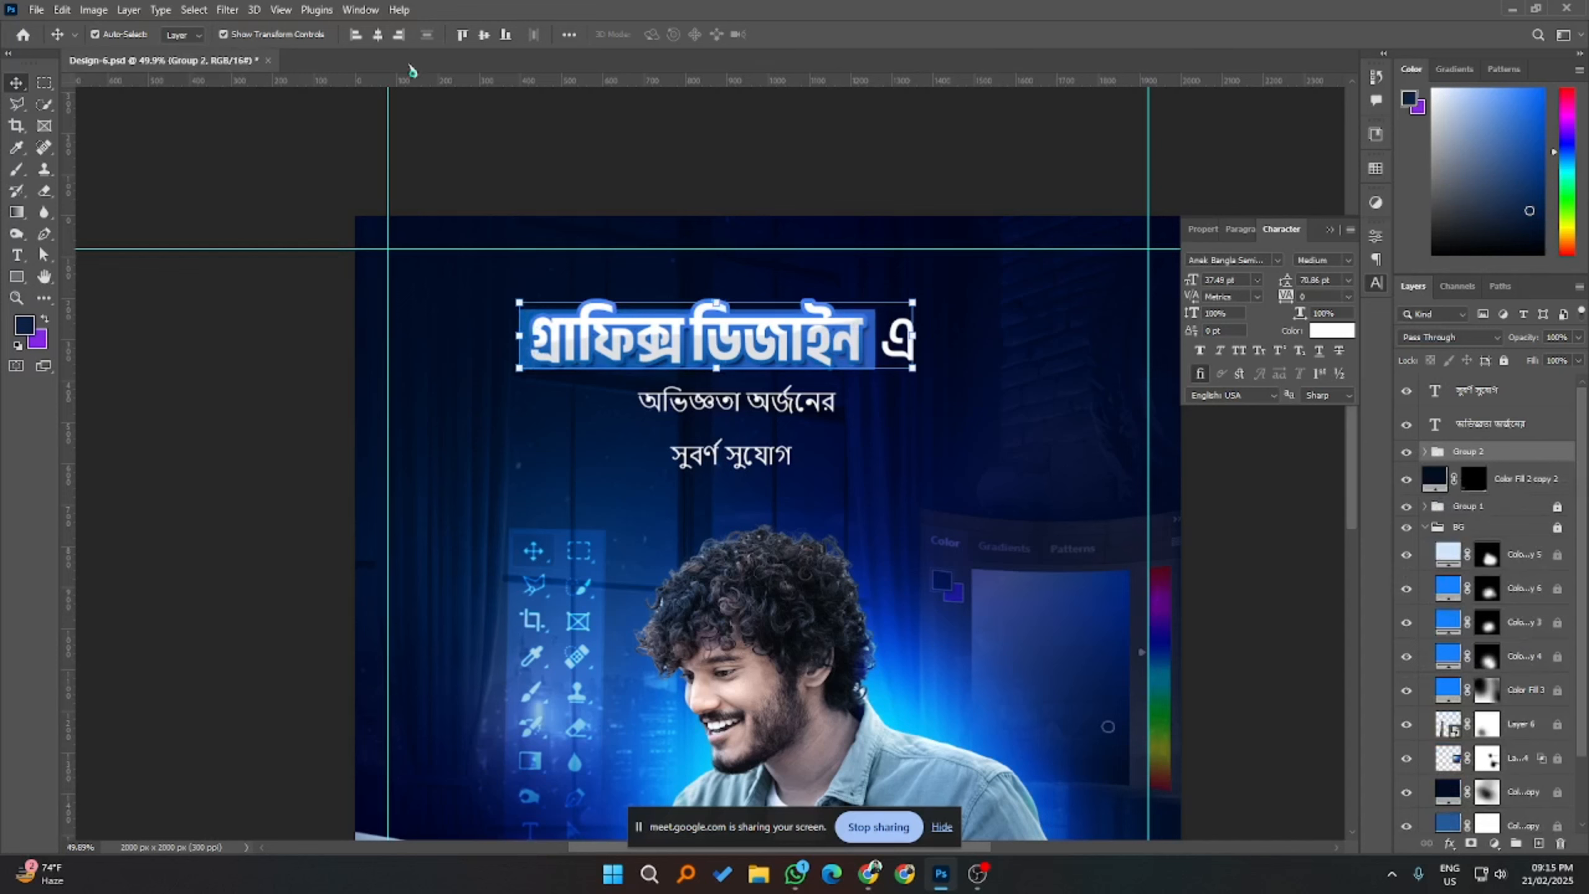
# - With auto-select set to Group, centre the headline group horizontally on the canvas and enlarge it to about 107%
pyautogui.click(181, 34)
pyautogui.click(177, 52)
pyautogui.click(377, 34)
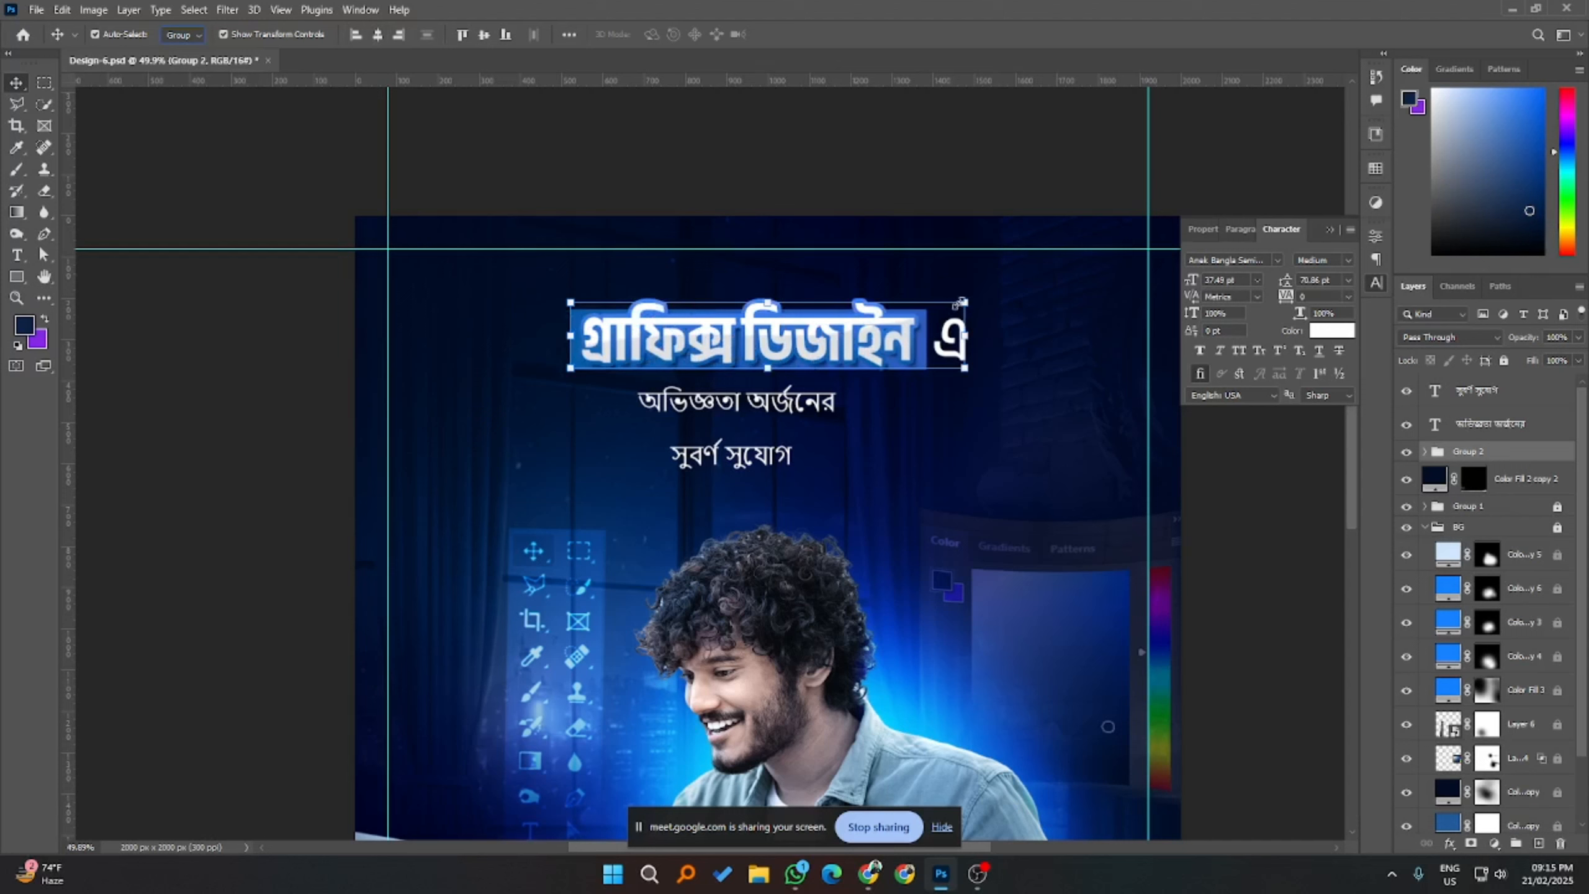
pyautogui.moveTo(957, 304); pyautogui.dragTo(979, 301)
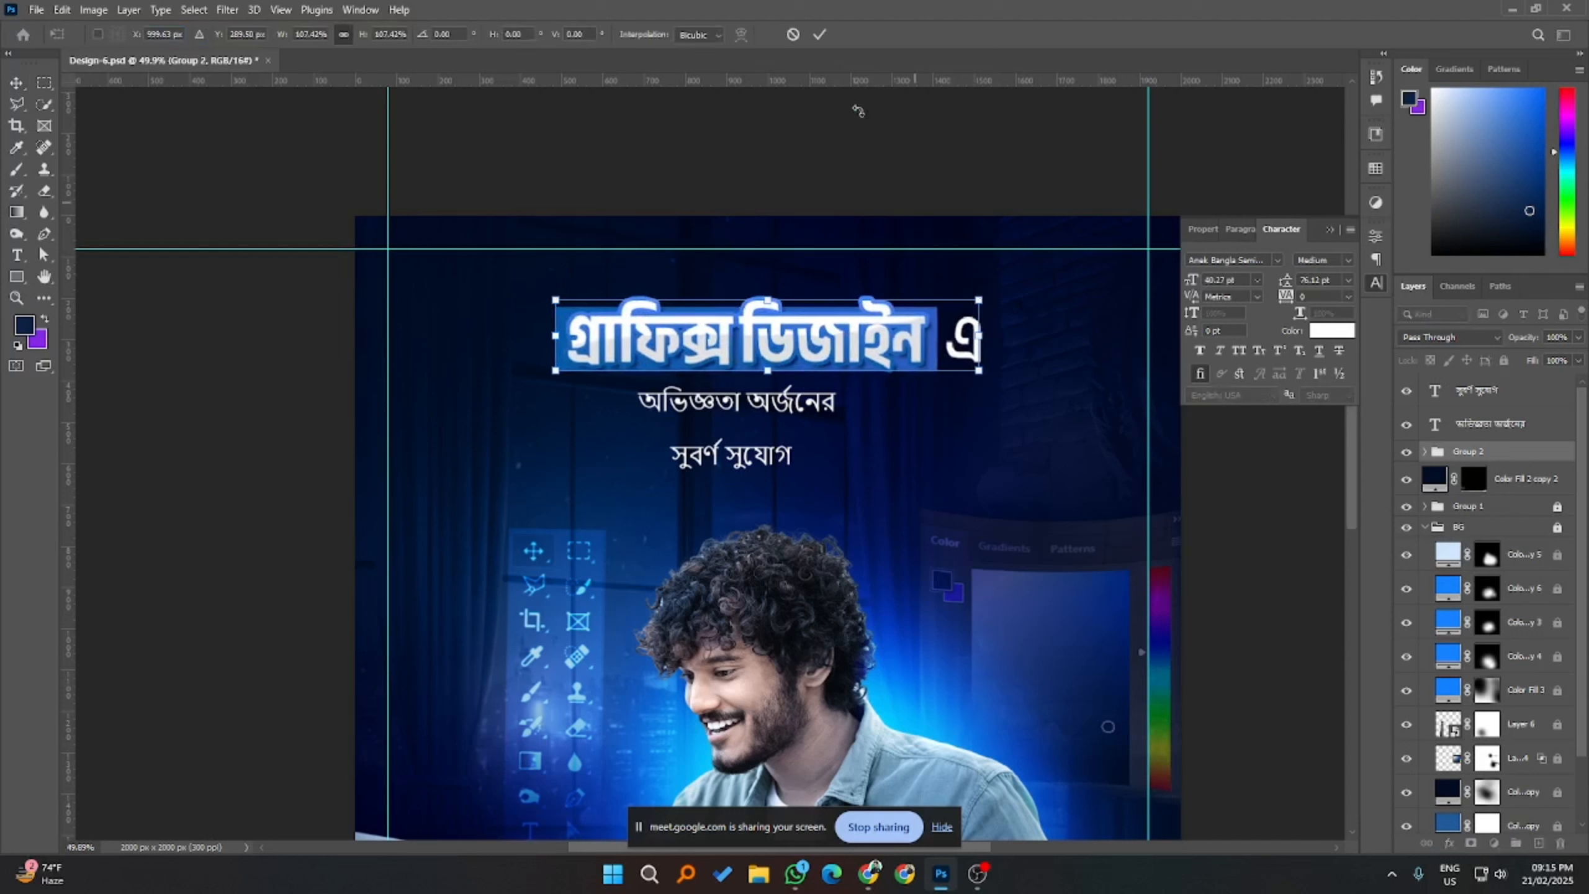
pyautogui.click(820, 34)
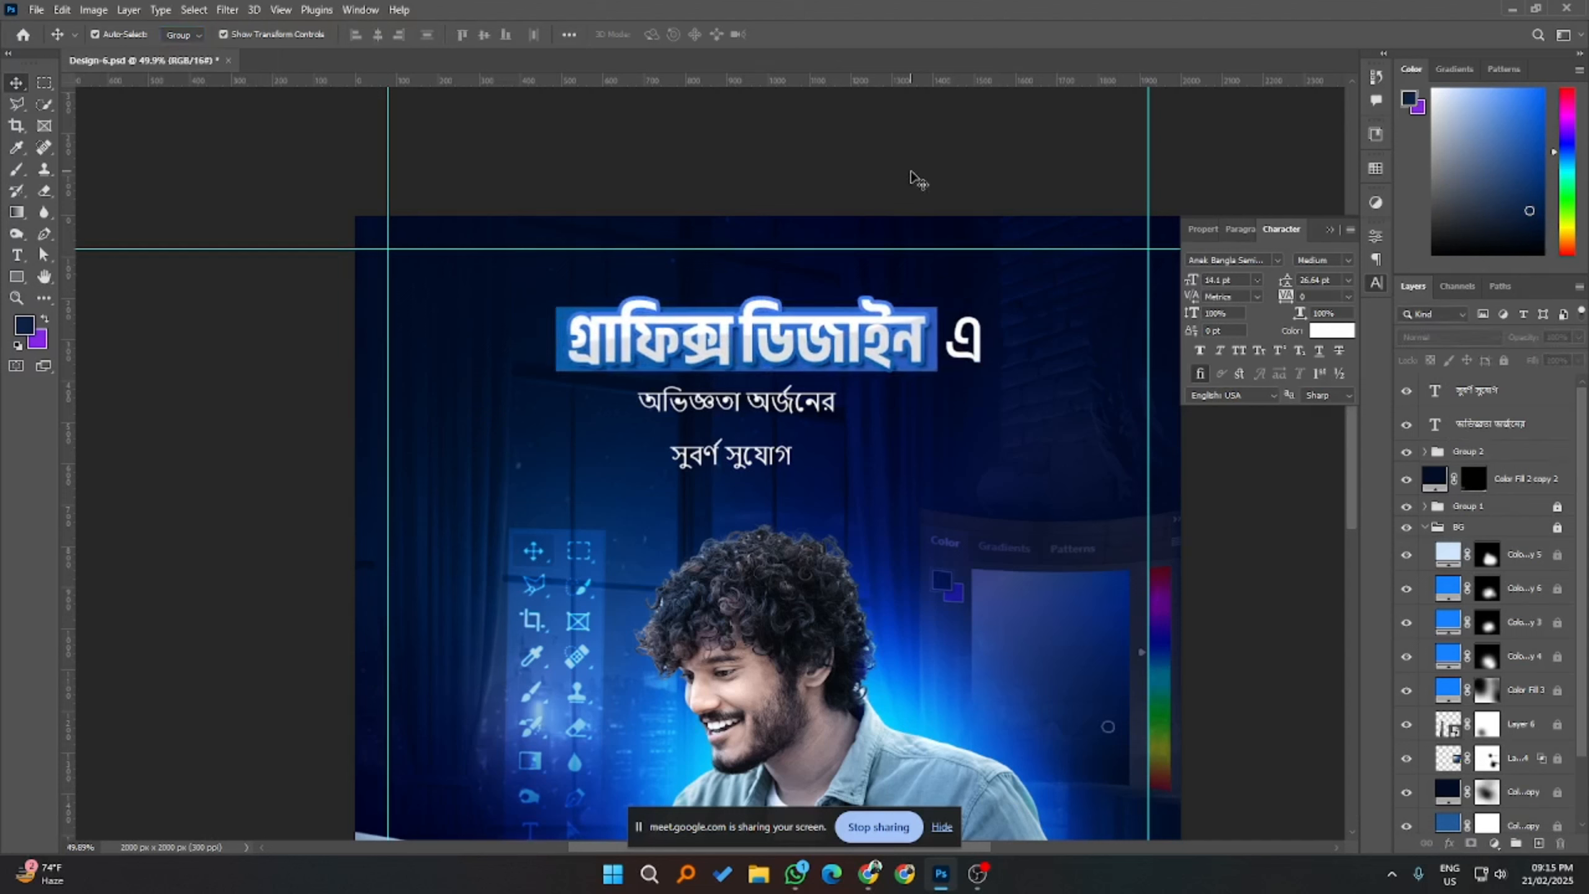
pyautogui.click(910, 358)
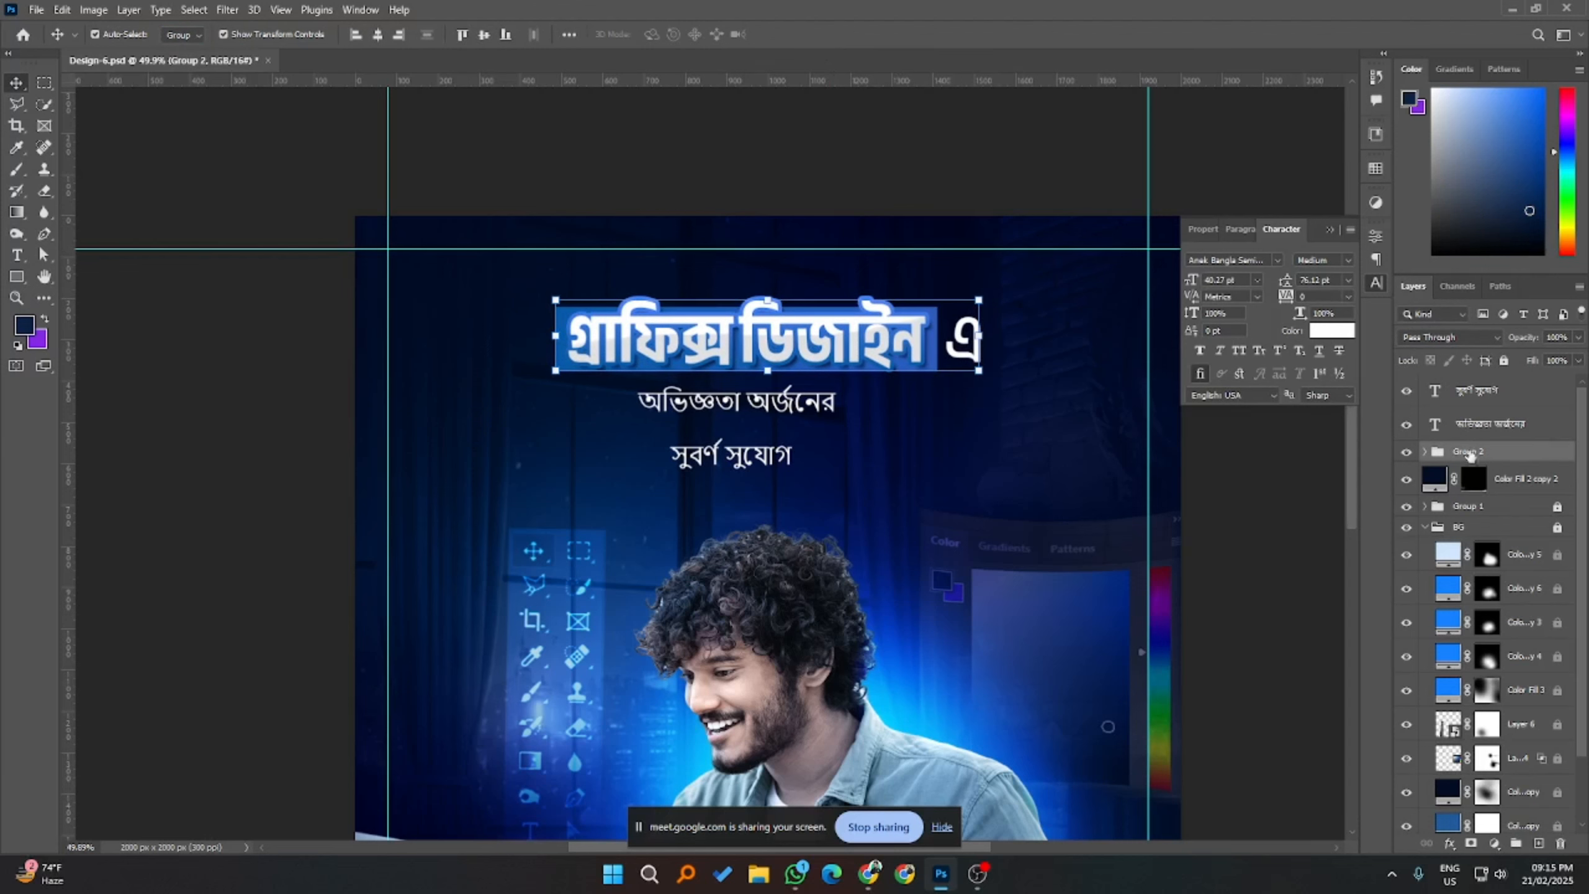
pyautogui.click(1294, 521)
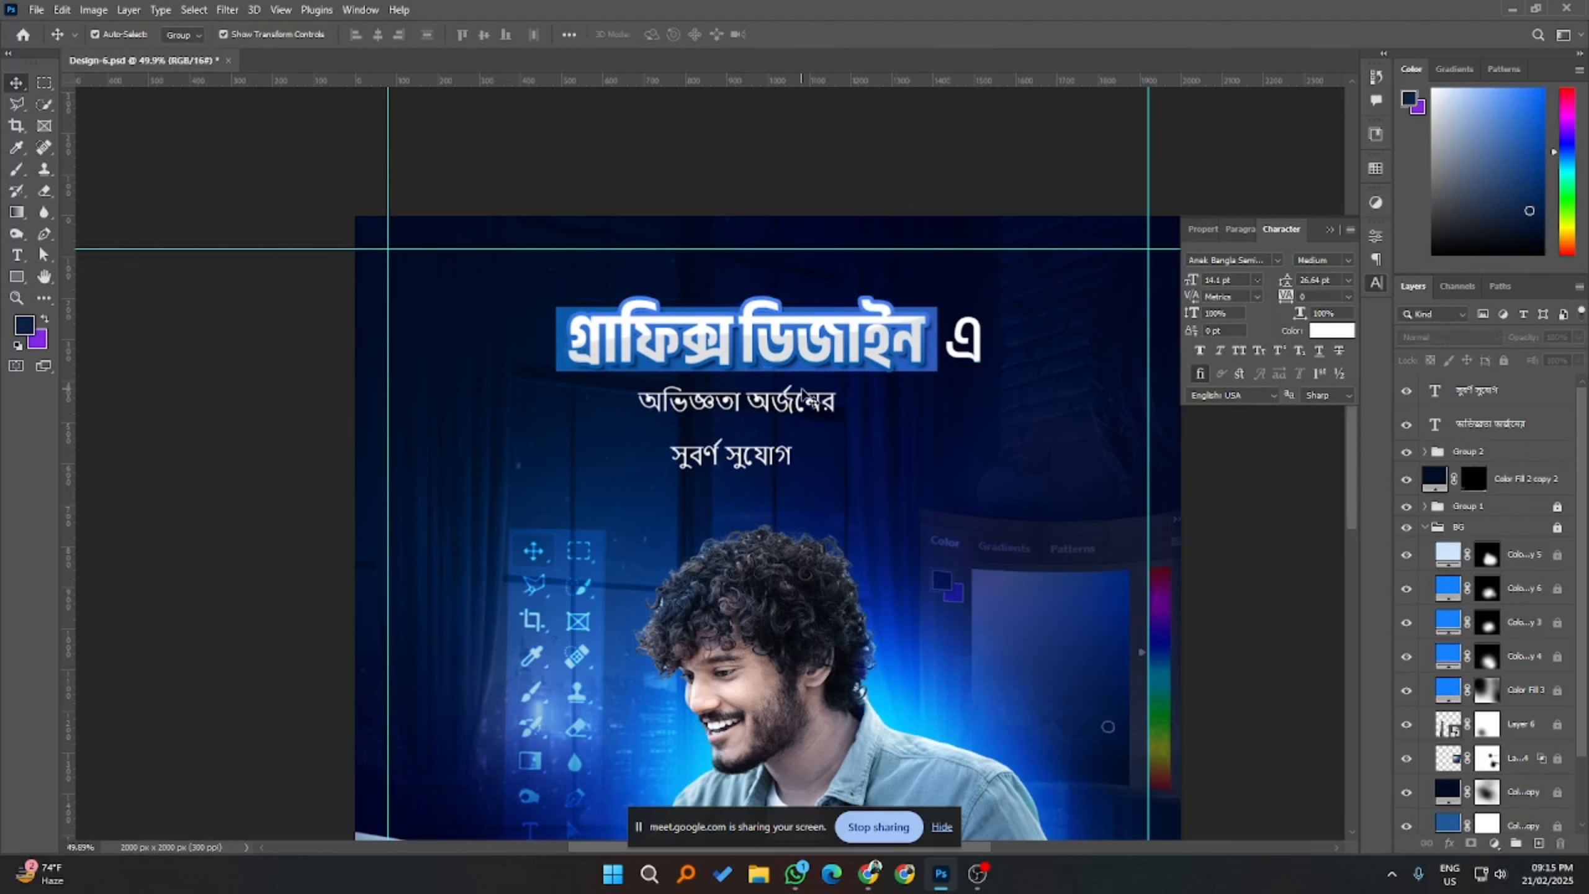
# - Move the headline group up about 50 px, away from the "অভিজ্ঞতা অর্জনের" line
pyautogui.scroll(-2, 807, 397)
pyautogui.click(776, 371)
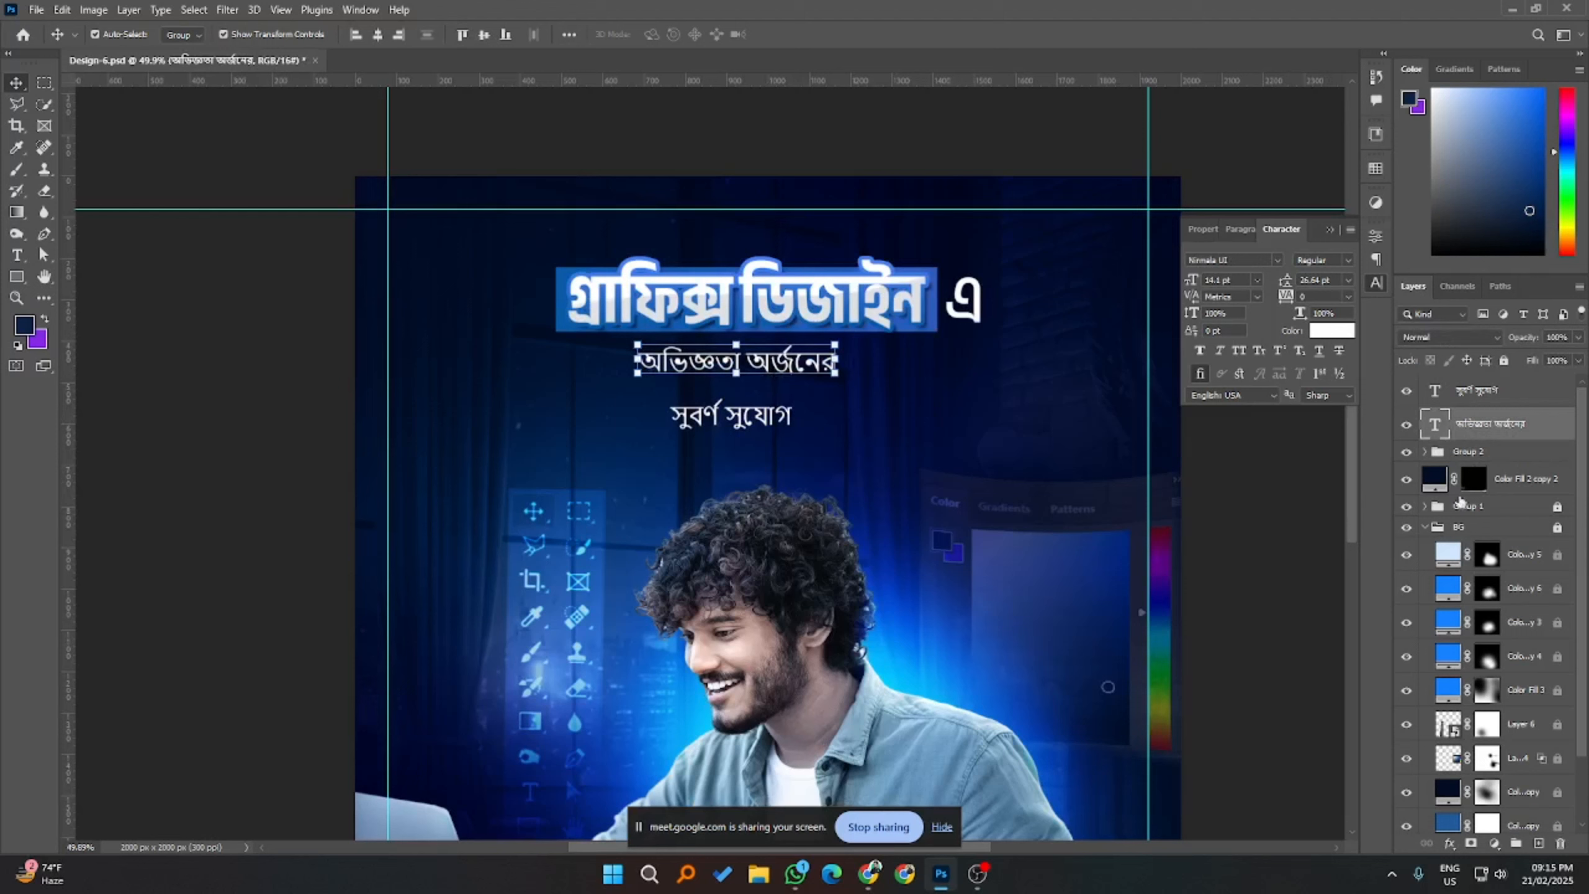
pyautogui.click(1482, 453)
pyautogui.hotkey('shift', 'Up')
pyautogui.hotkey('shift', 'Up')
pyautogui.hotkey('shift', 'Up')
pyautogui.hotkey('shift', 'Up')
pyautogui.hotkey('shift', 'Up')
pyautogui.hotkey('shift', 'Up')
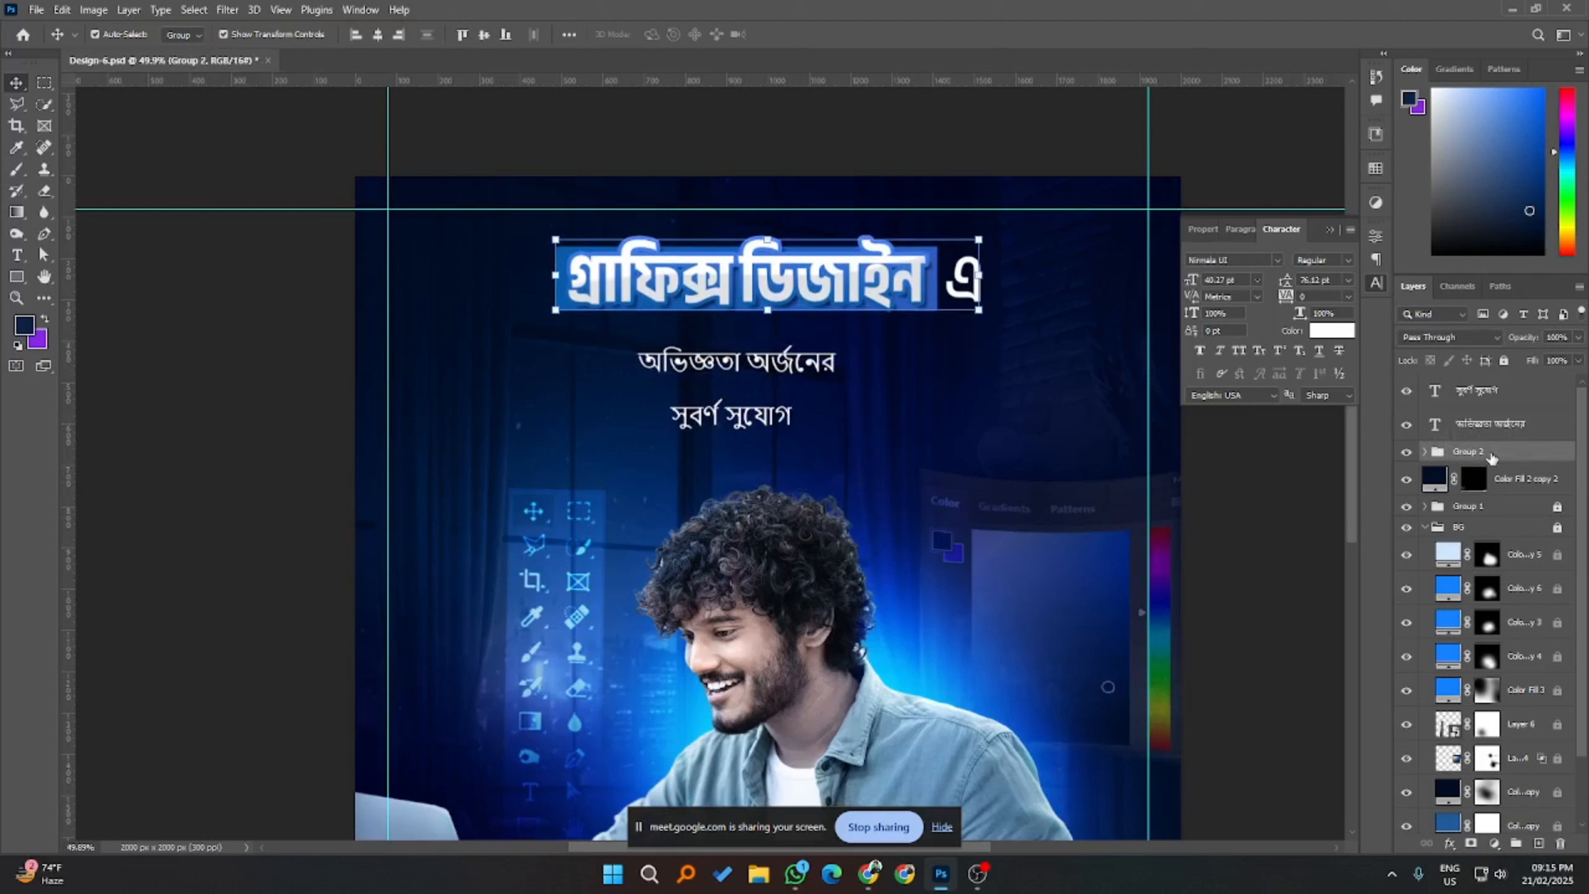
# - Nudge the headline group down 10 px and round the corners of its highlight rectangle to 10 px
pyautogui.hotkey('shift', 'Down')
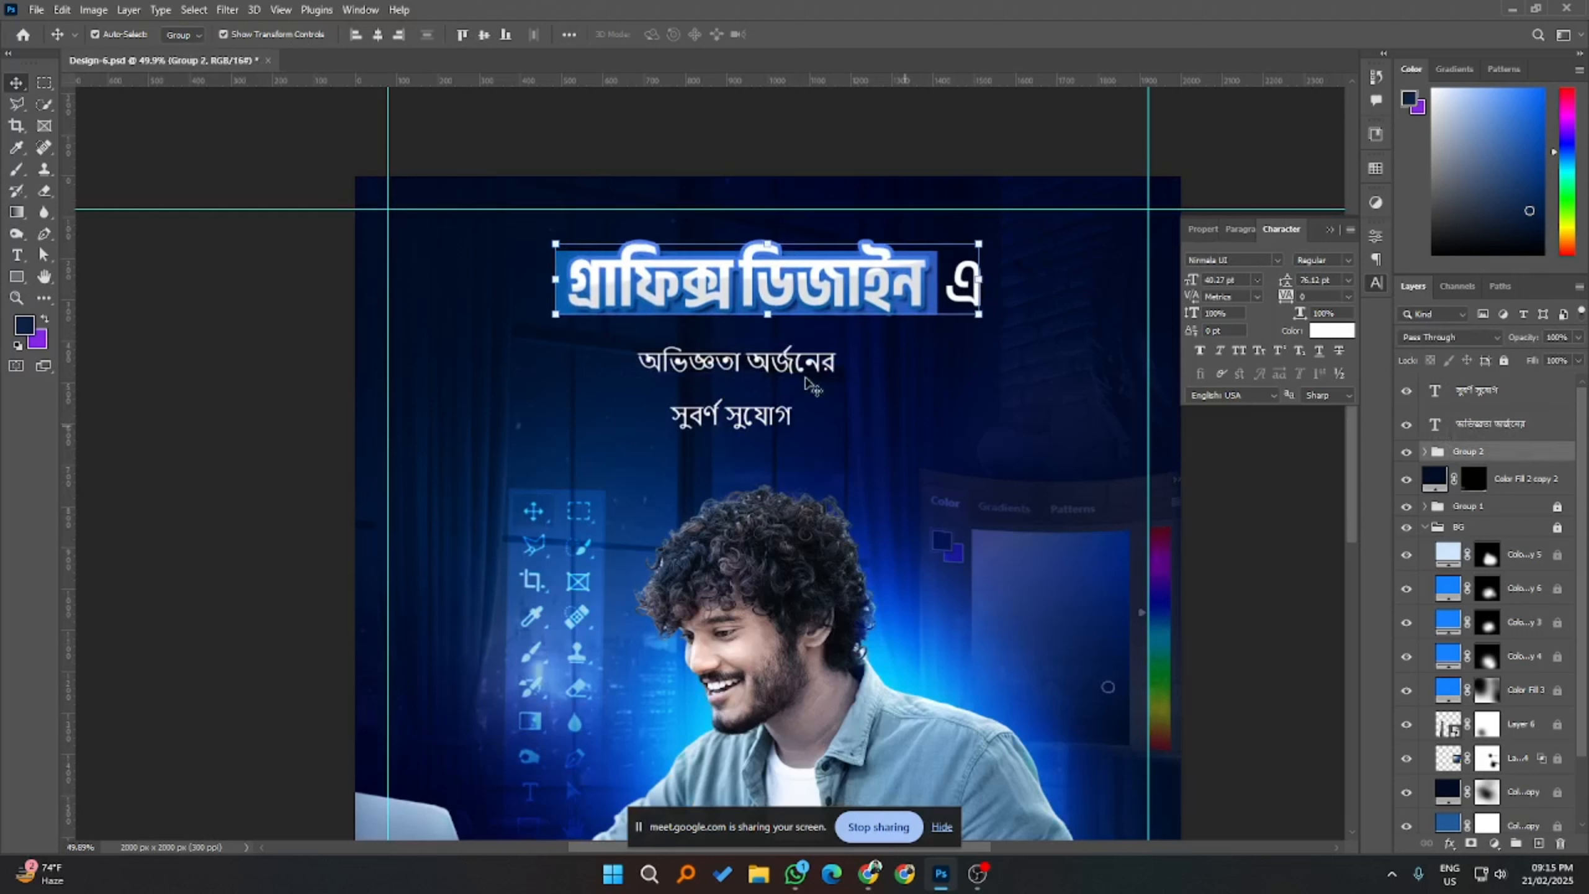
pyautogui.click(200, 449)
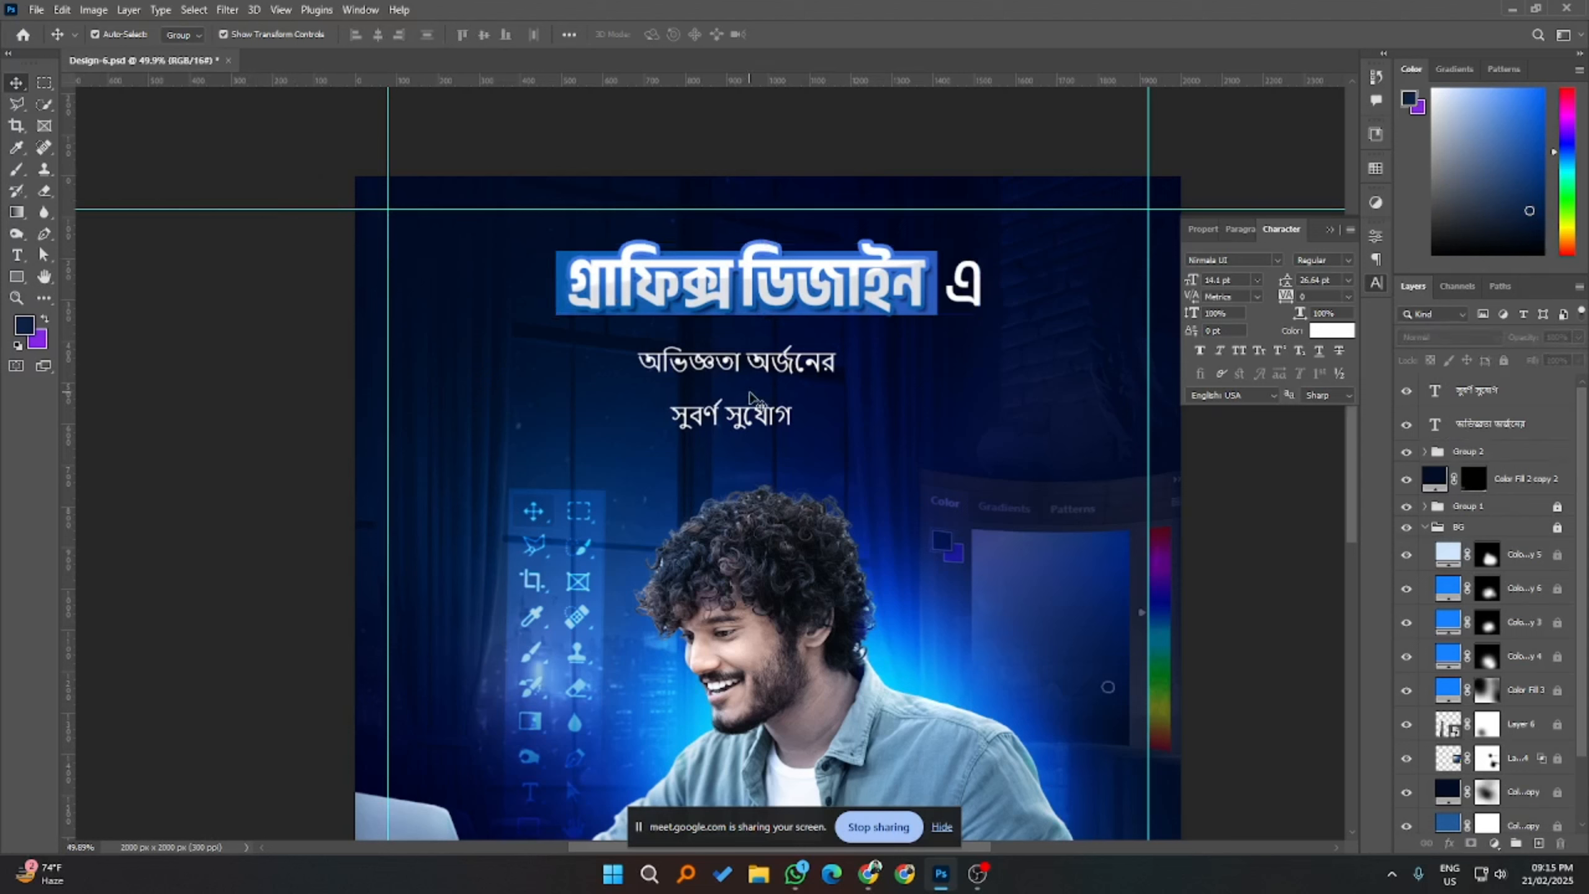
pyautogui.click(775, 368)
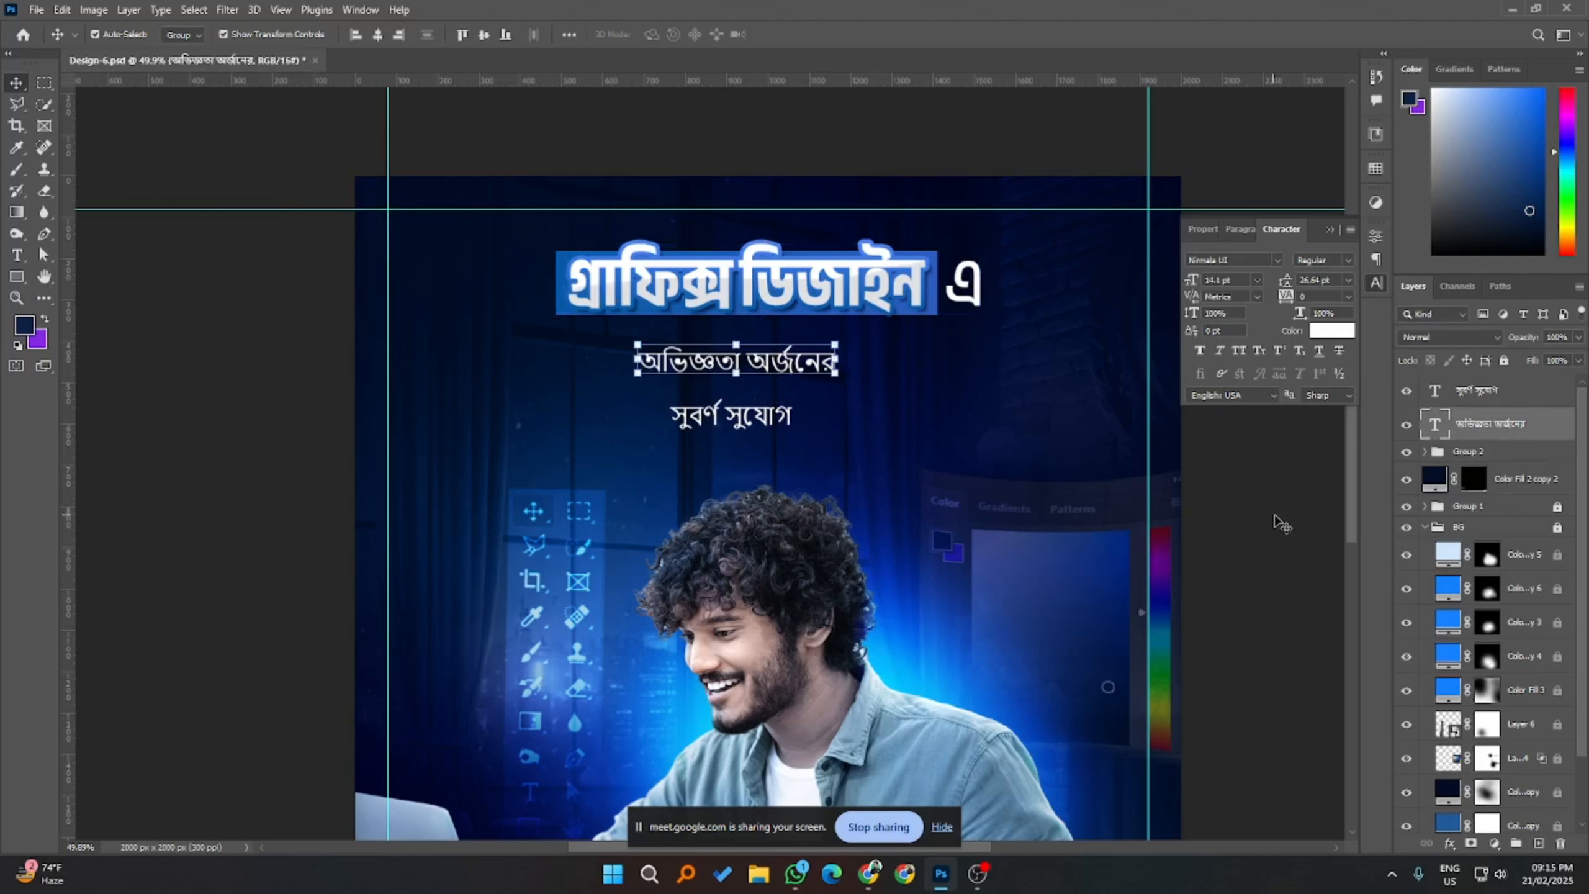
pyautogui.click(1425, 451)
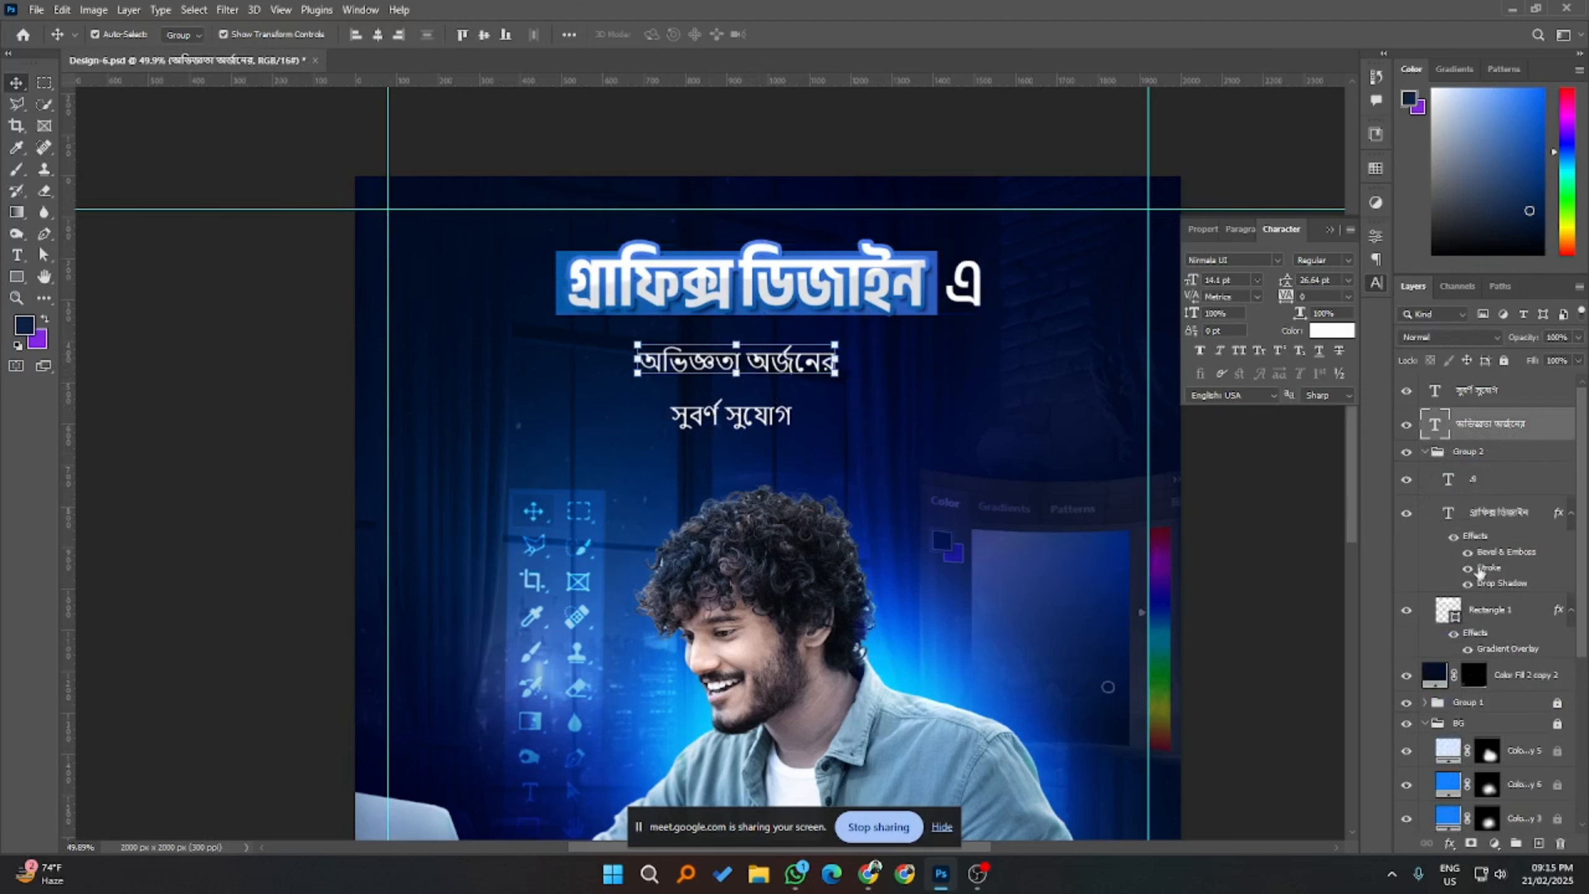
pyautogui.click(1488, 613)
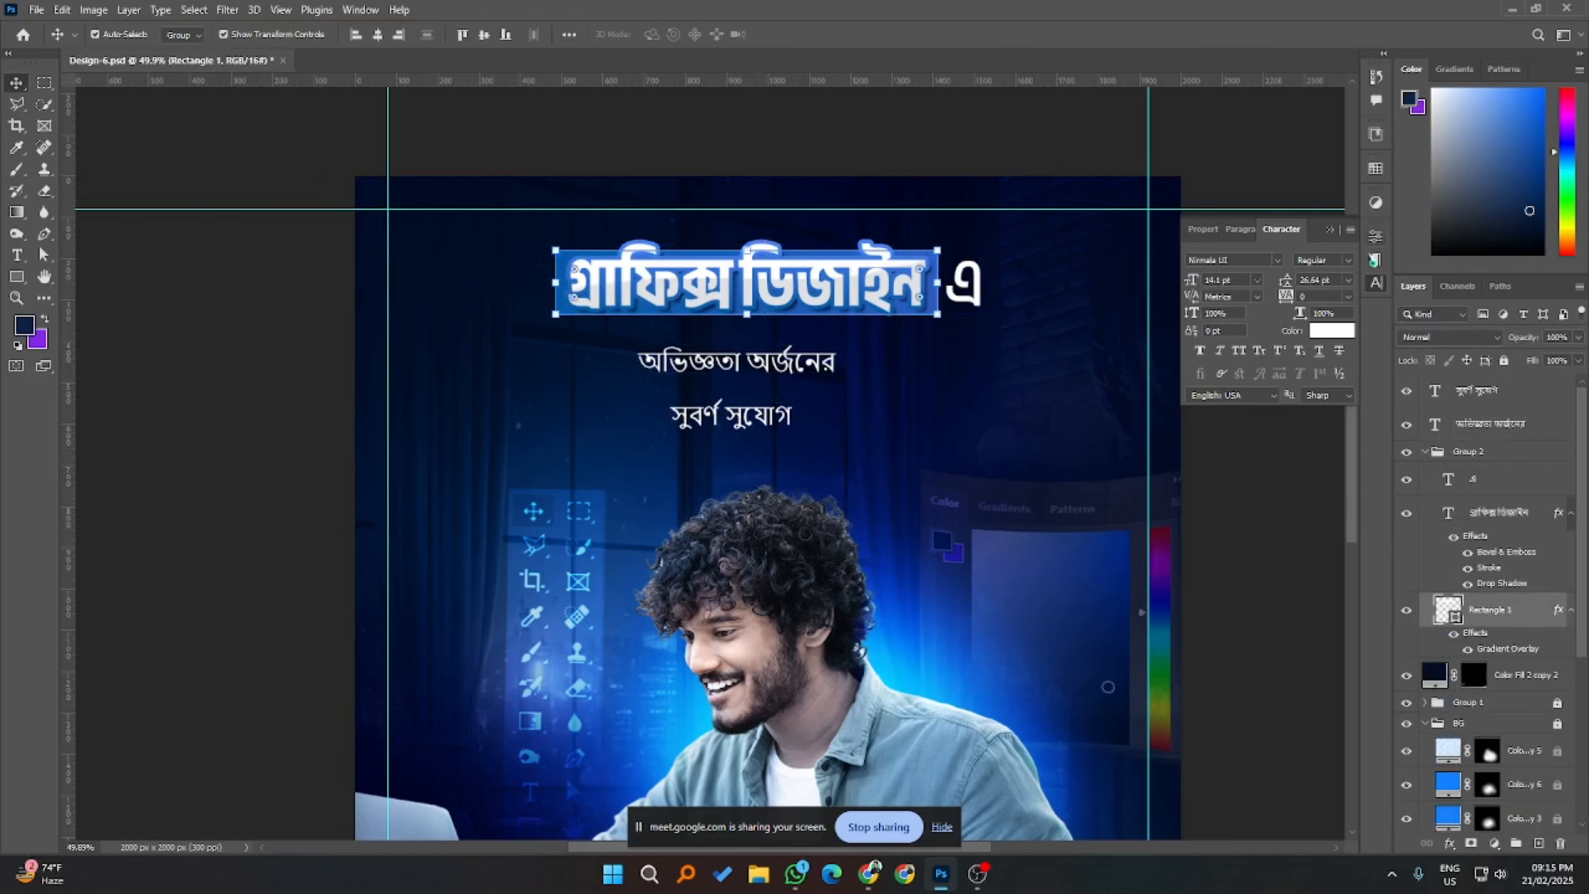
pyautogui.click(1377, 237)
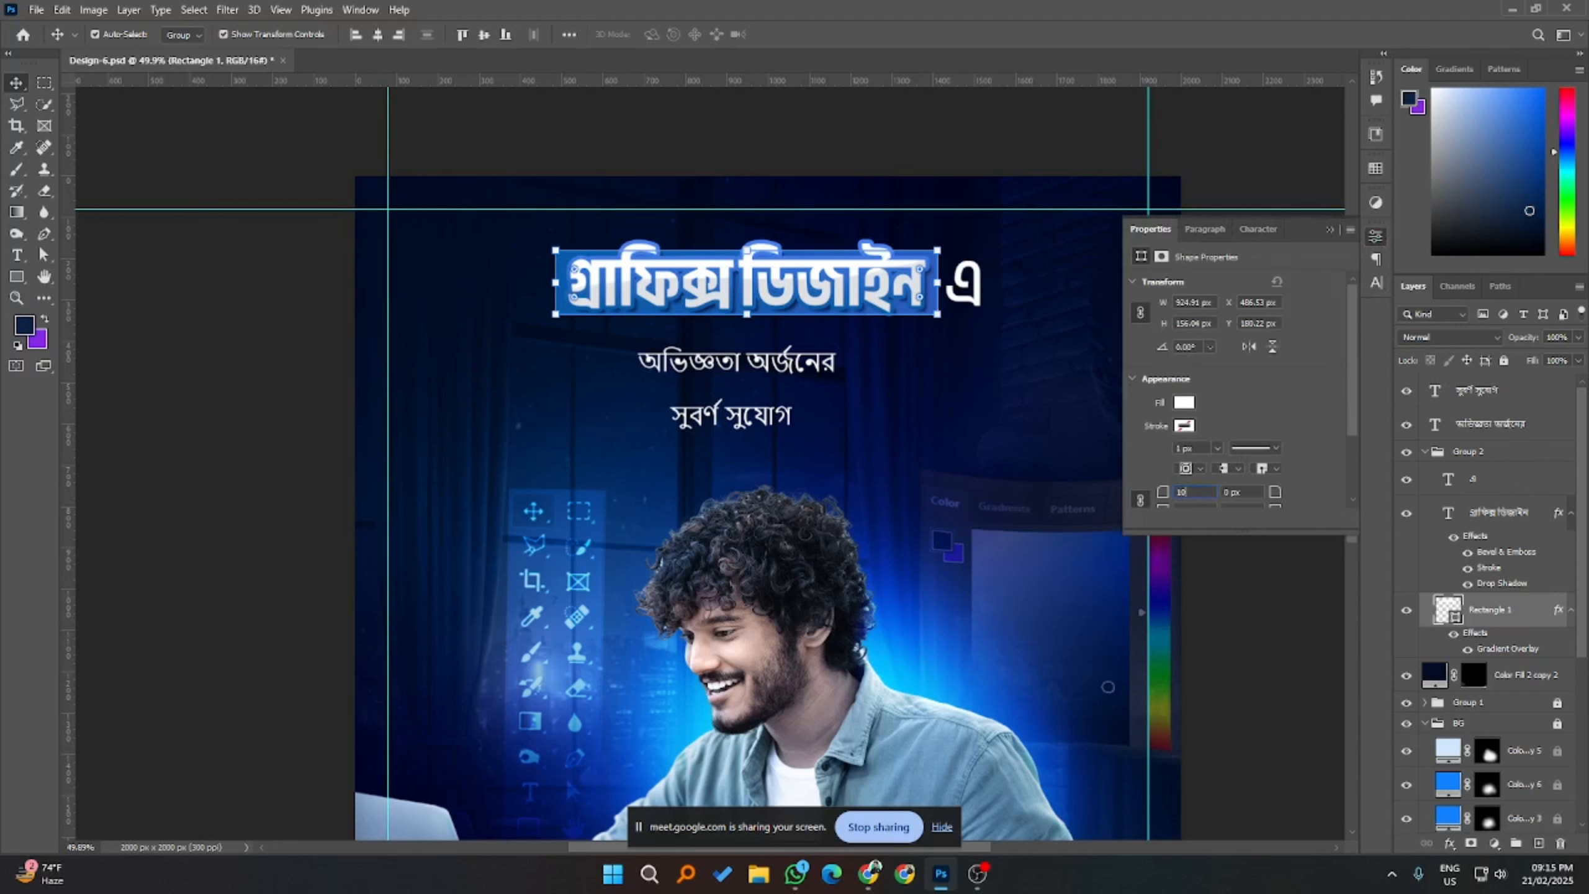
pyautogui.click(1298, 660)
pyautogui.scroll(-1, 1304, 659)
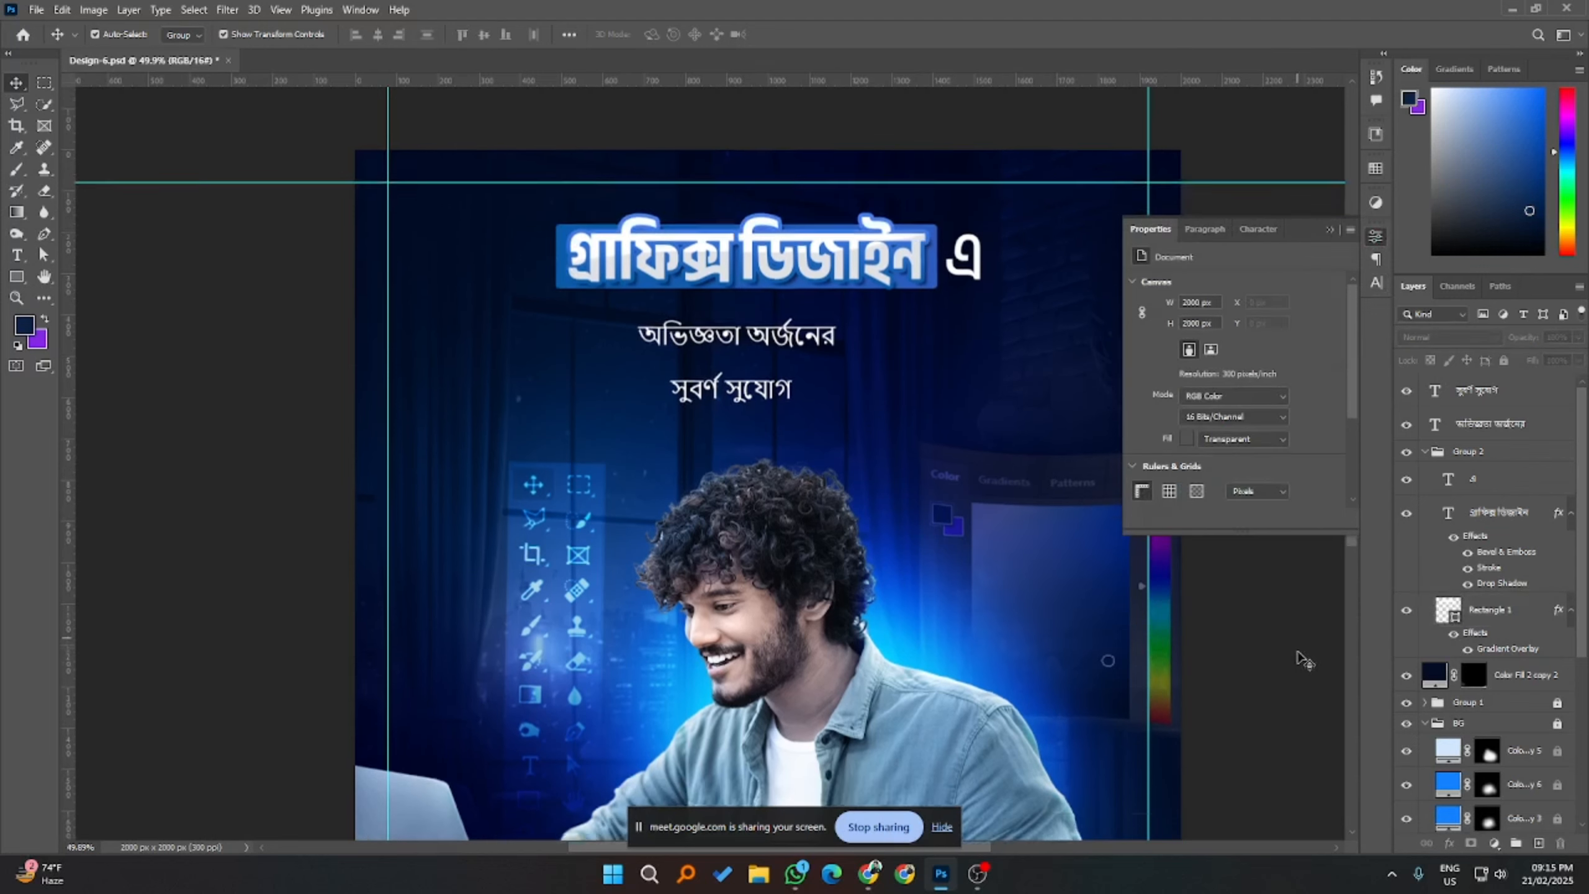
# - Check the supporting-line styling of the reference posters on the Milanote board in Chrome, and return to Photoshop
pyautogui.scroll(-1, 1304, 660)
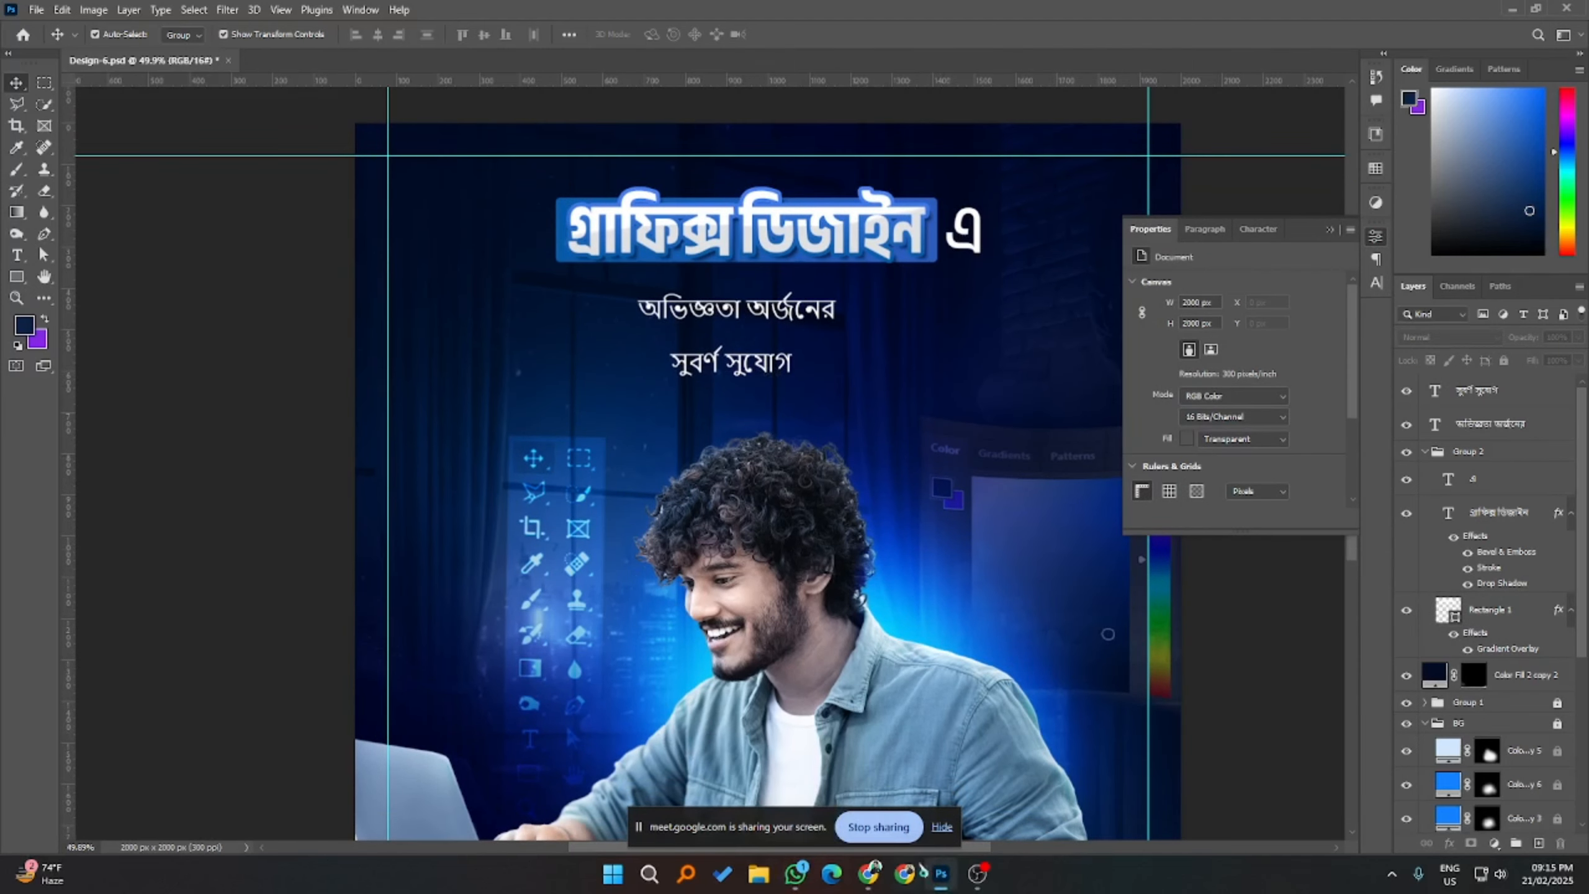
pyautogui.moveTo(878, 882)
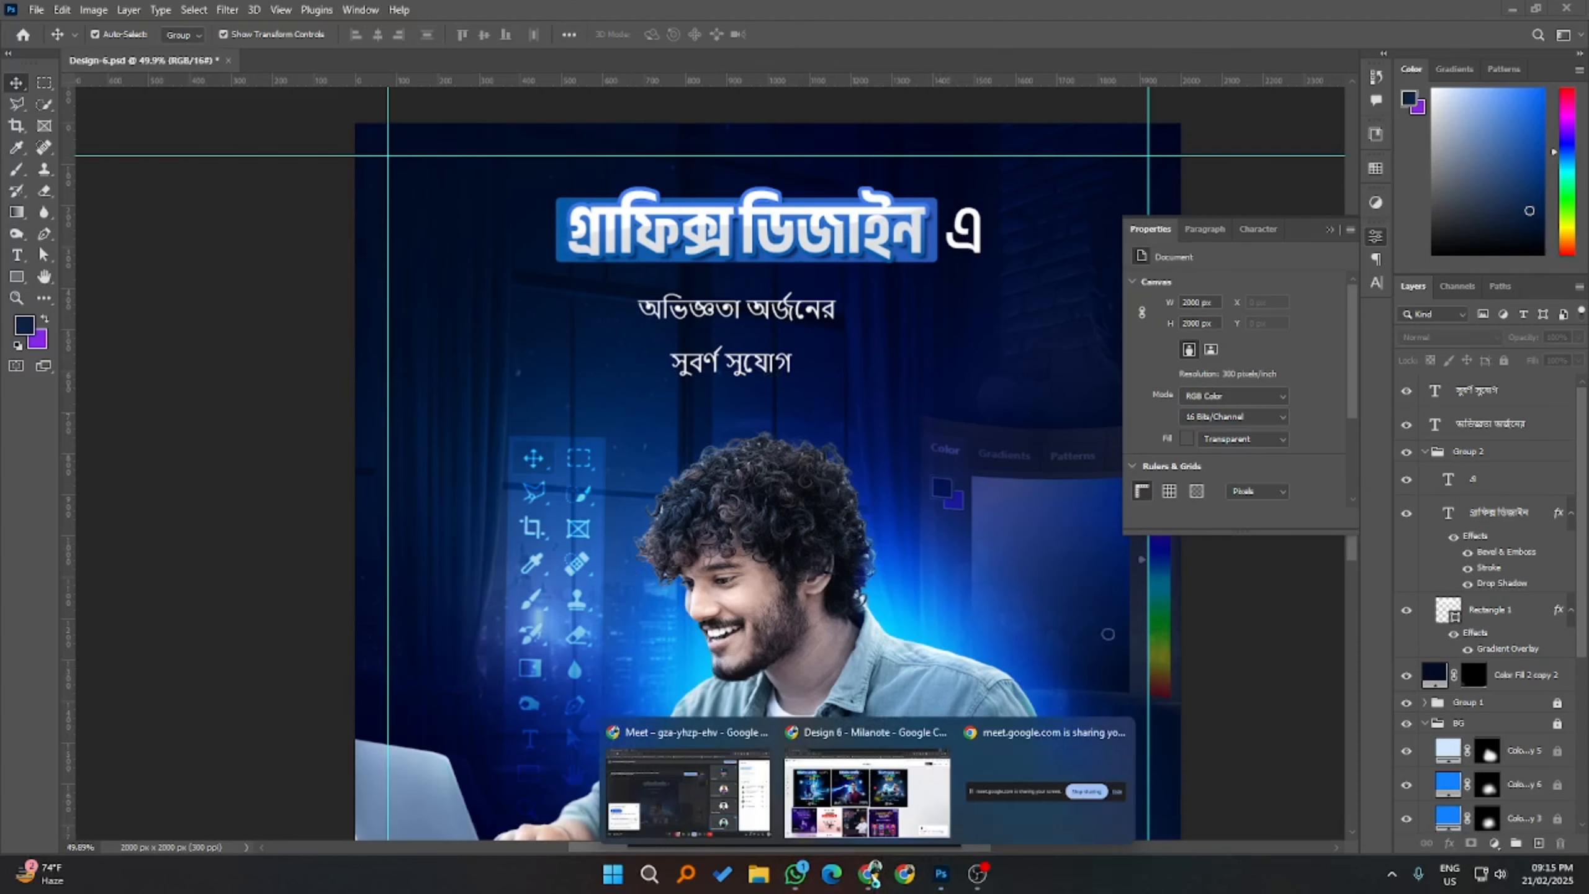
pyautogui.click(868, 795)
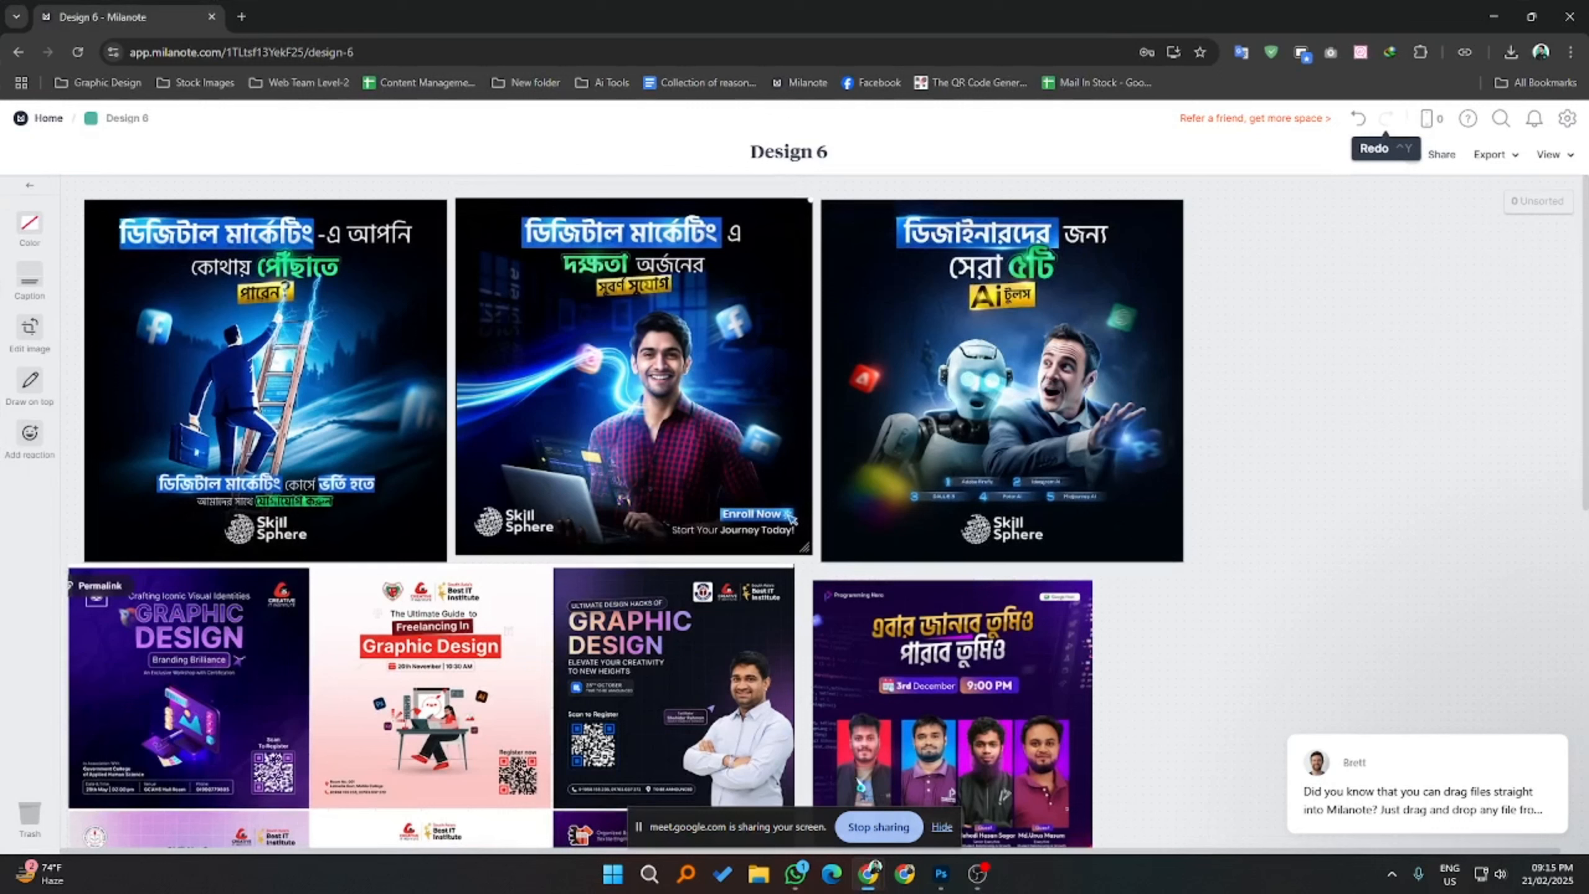
pyautogui.click(1483, 11)
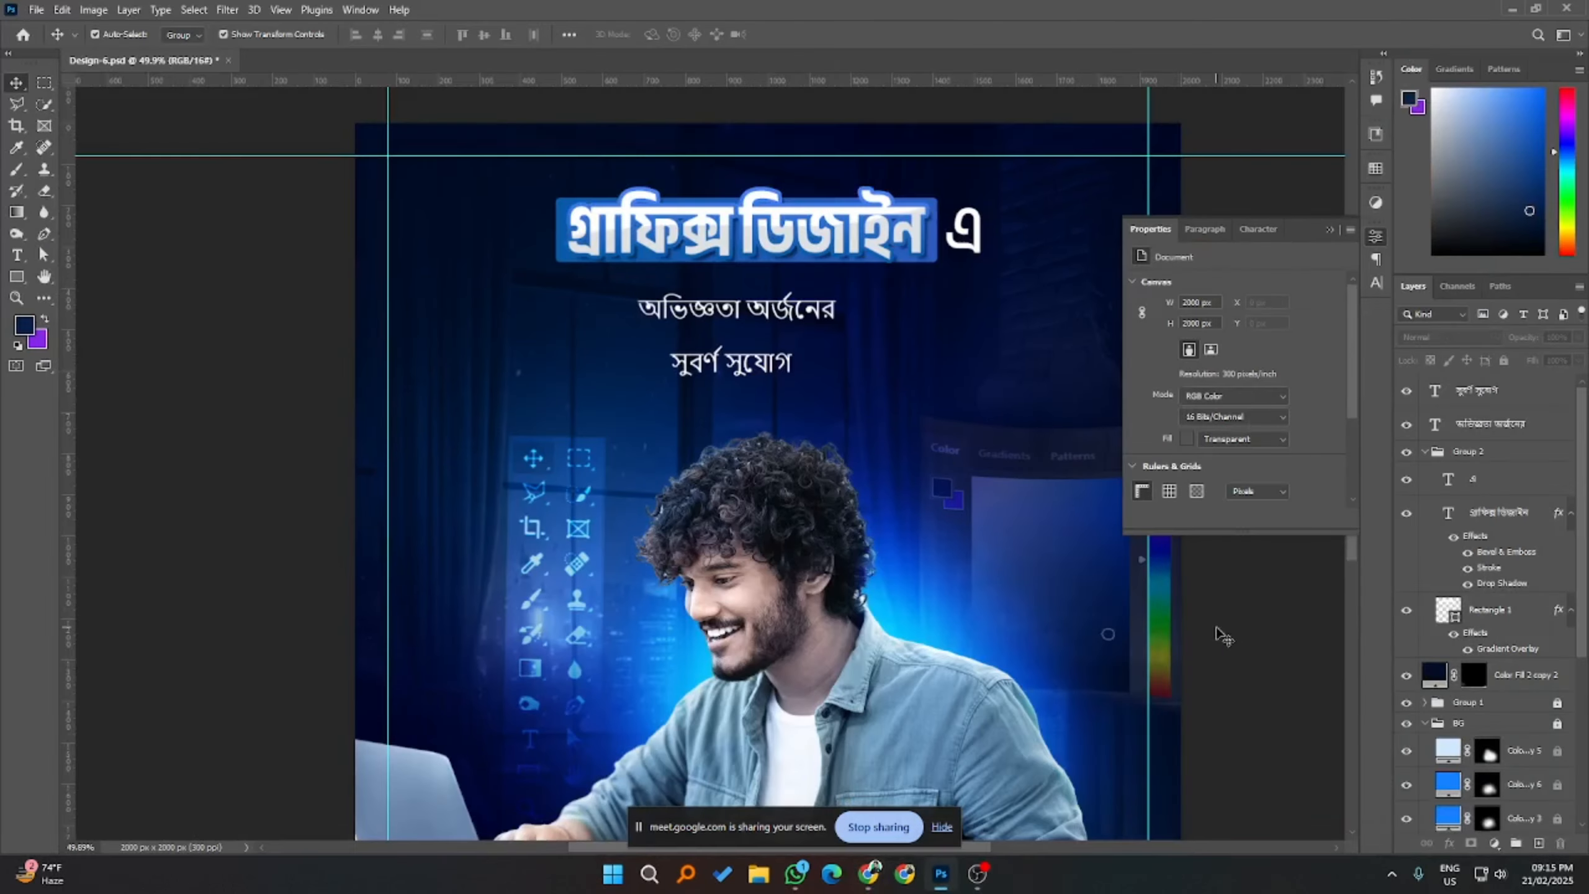
# - Delete the word "অর্জনের" from the "অভিজ্ঞতা অর্জনের" line below the headline
pyautogui.scroll(-5, 625, 518)
pyautogui.scroll(8, 723, 377)
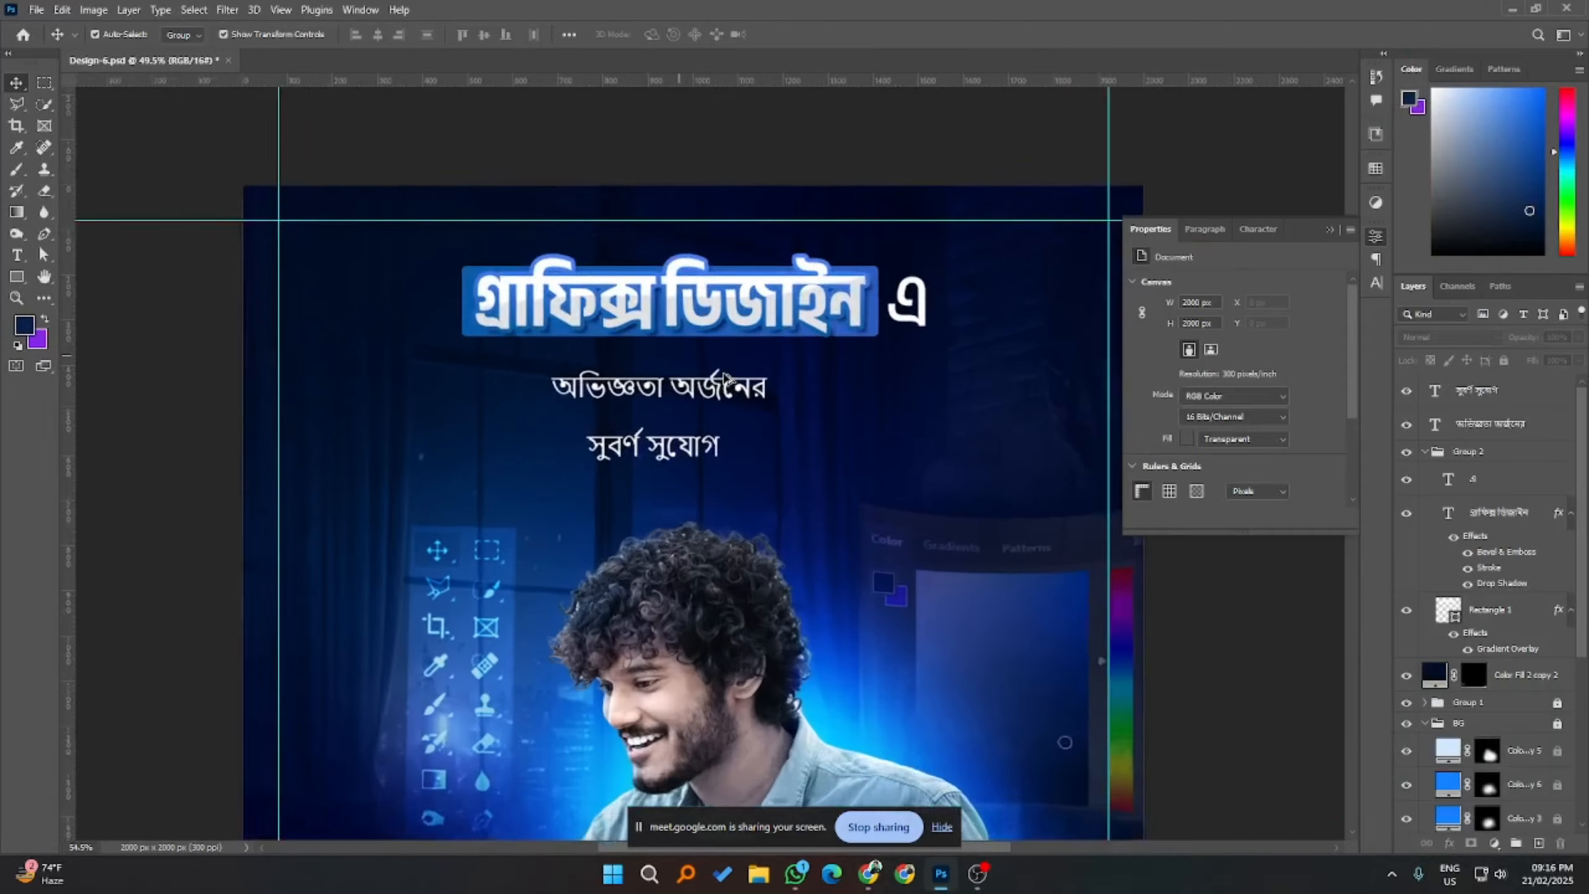
pyautogui.click(718, 402)
pyautogui.doubleClick(717, 402)
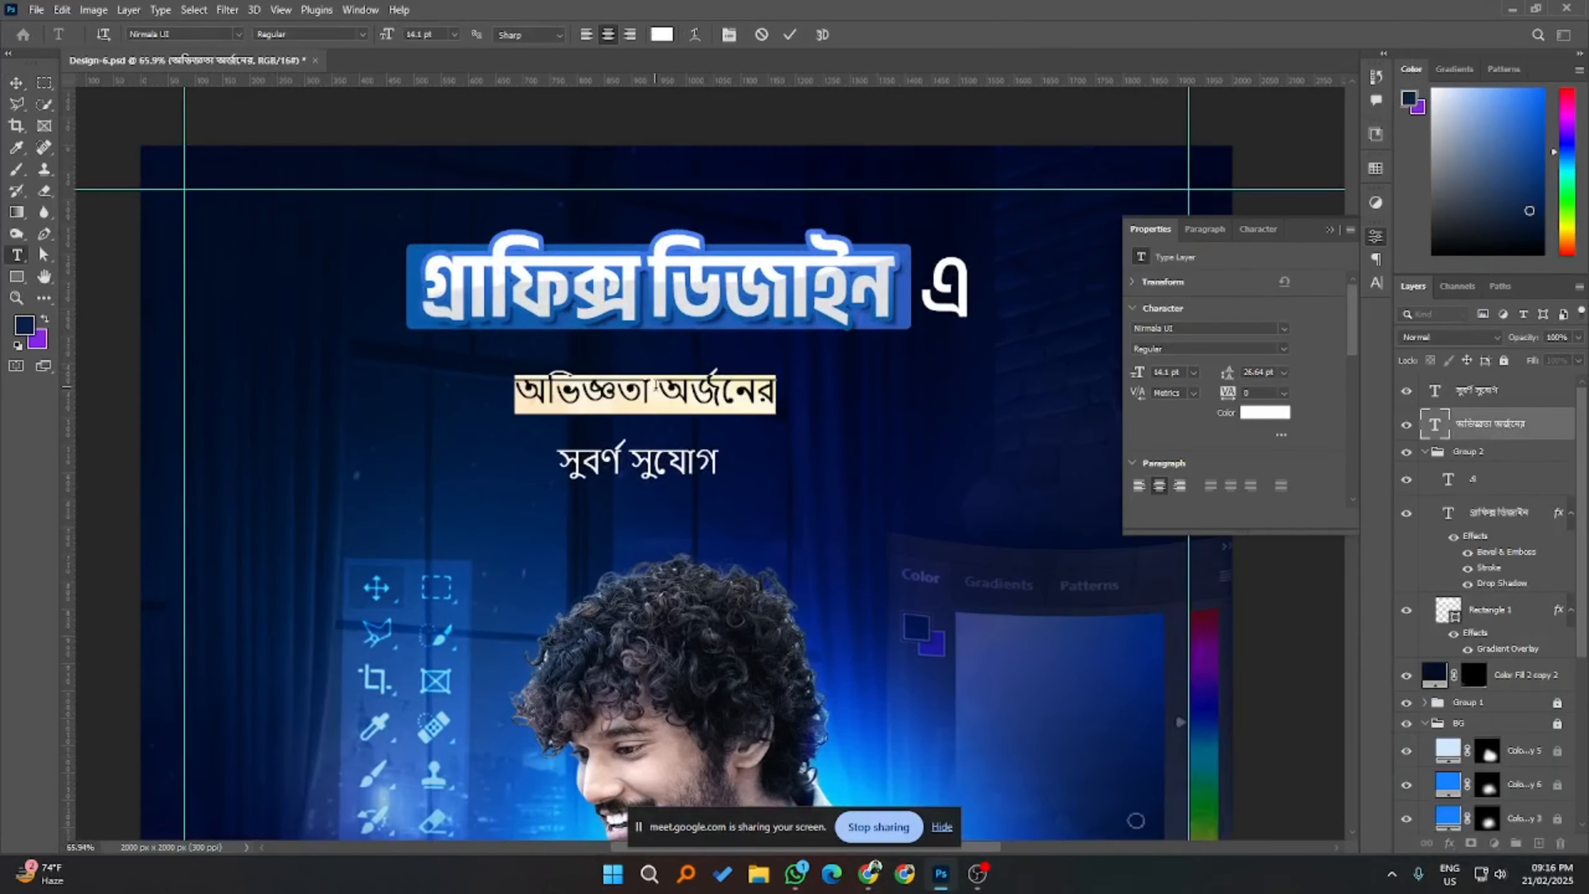
pyautogui.moveTo(660, 389); pyautogui.dragTo(861, 371)
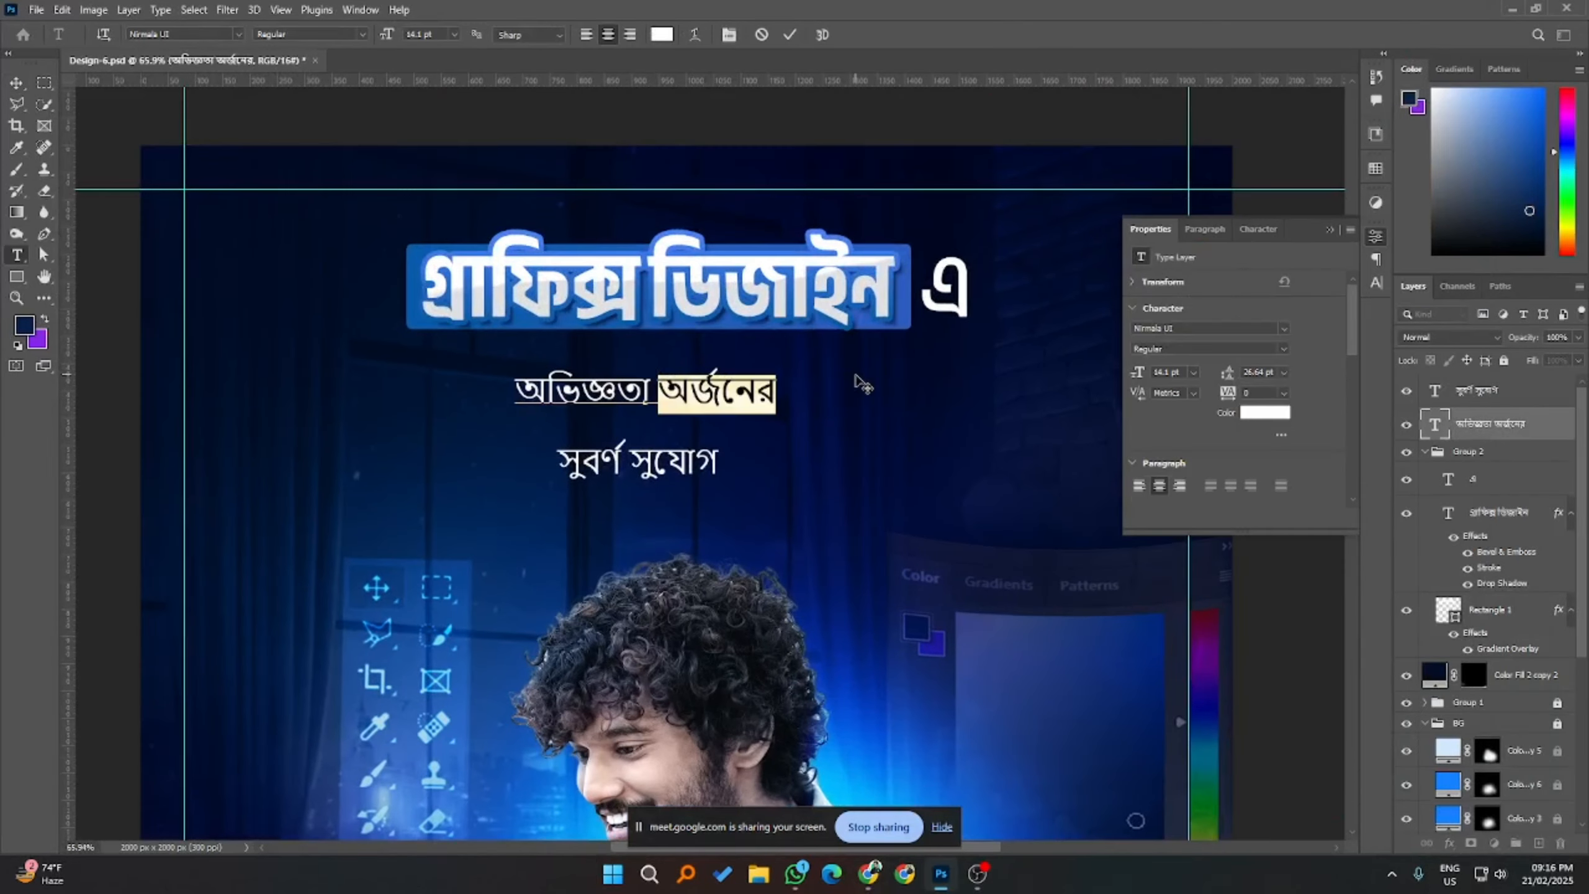
pyautogui.press('BackSpace')
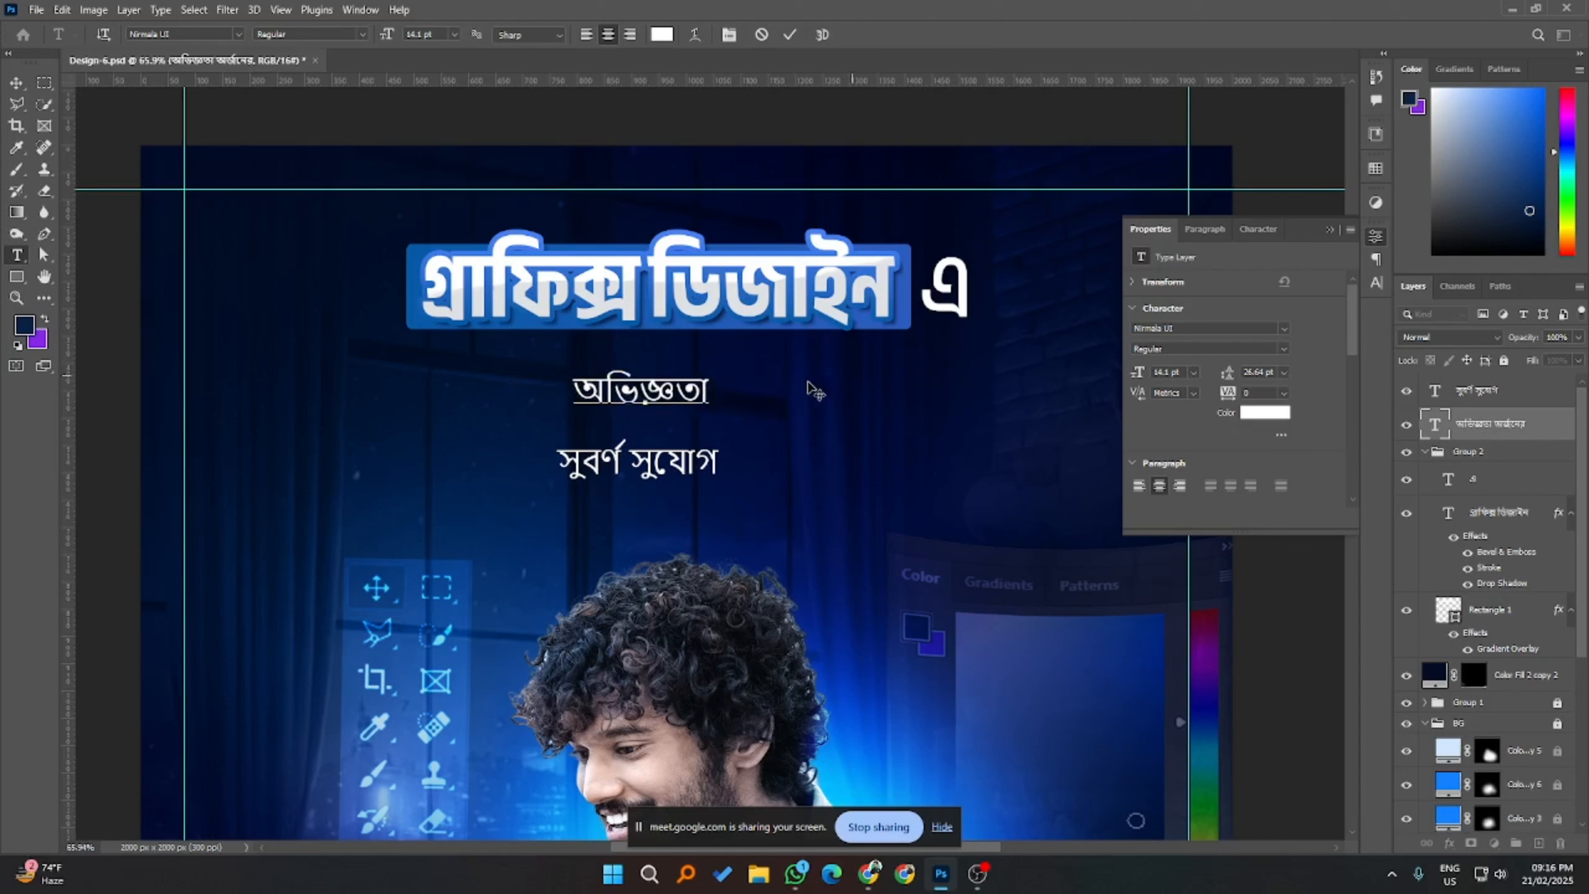
pyautogui.click(790, 35)
pyautogui.press('v')
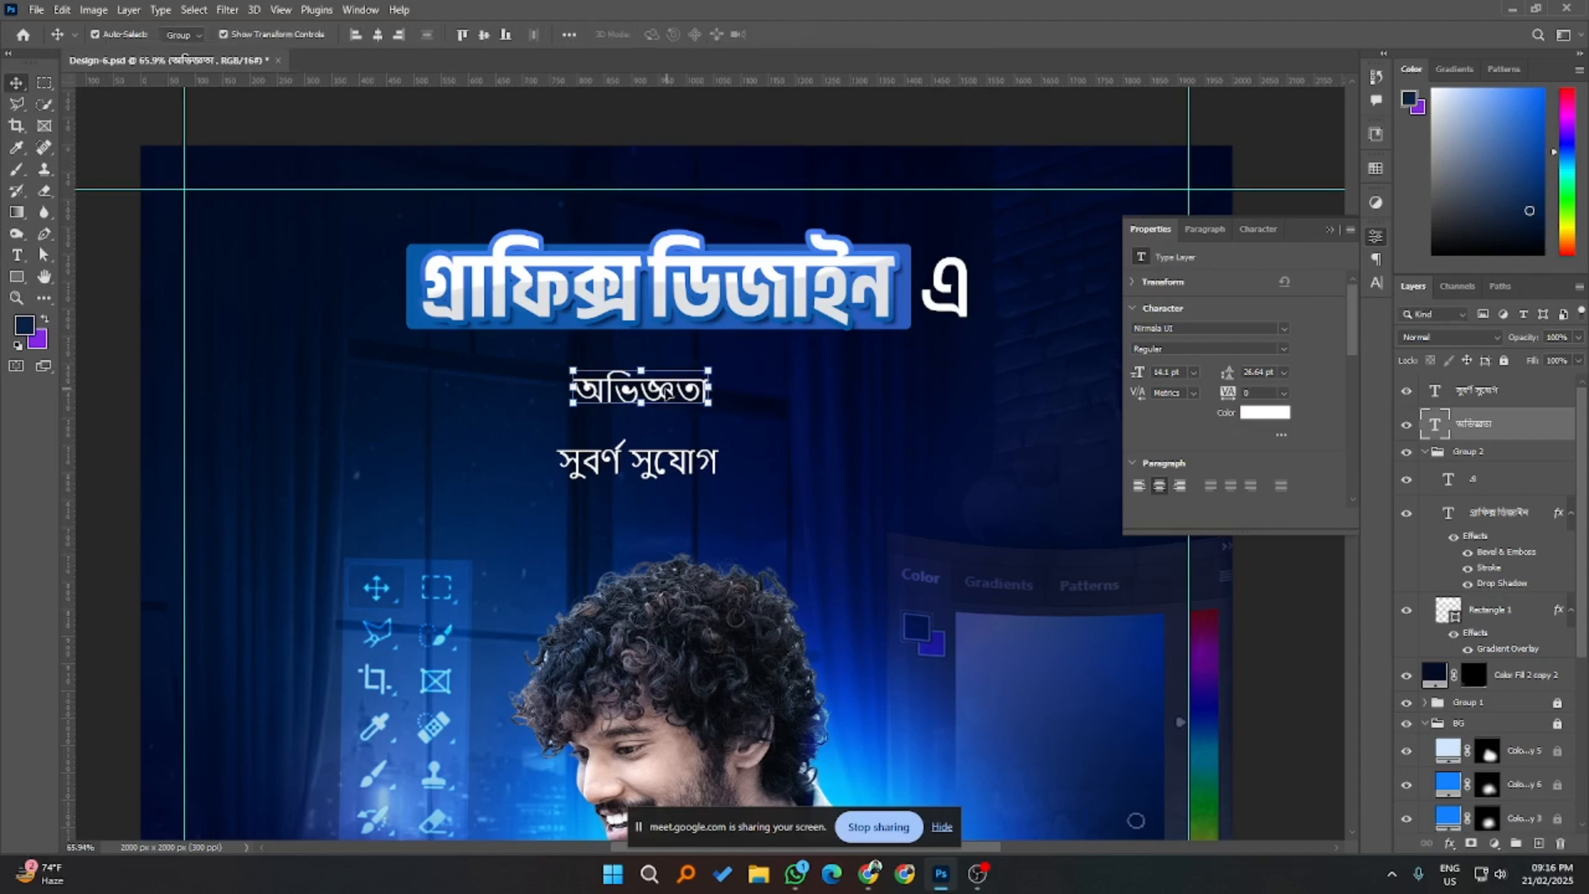
# - Duplicate the "অভিজ্ঞতা" text beside itself on the same line and replace the copy's text with "অর্জনের"
pyautogui.moveTo(670, 391); pyautogui.dragTo(865, 389)
pyautogui.doubleClick(835, 388)
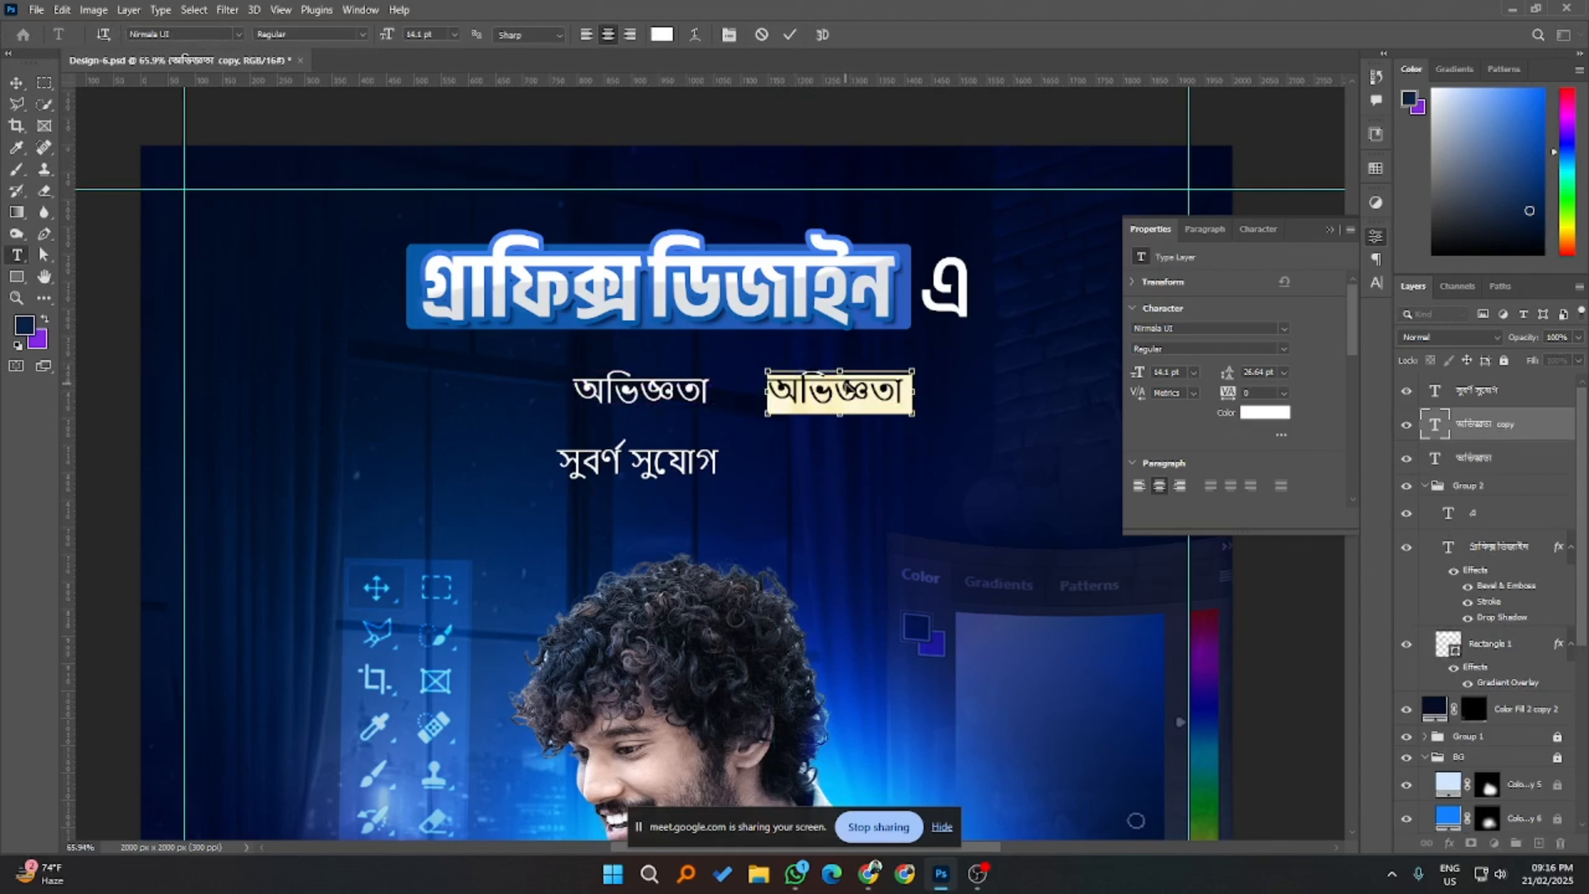
pyautogui.write('অর্জনের')
pyautogui.click(790, 35)
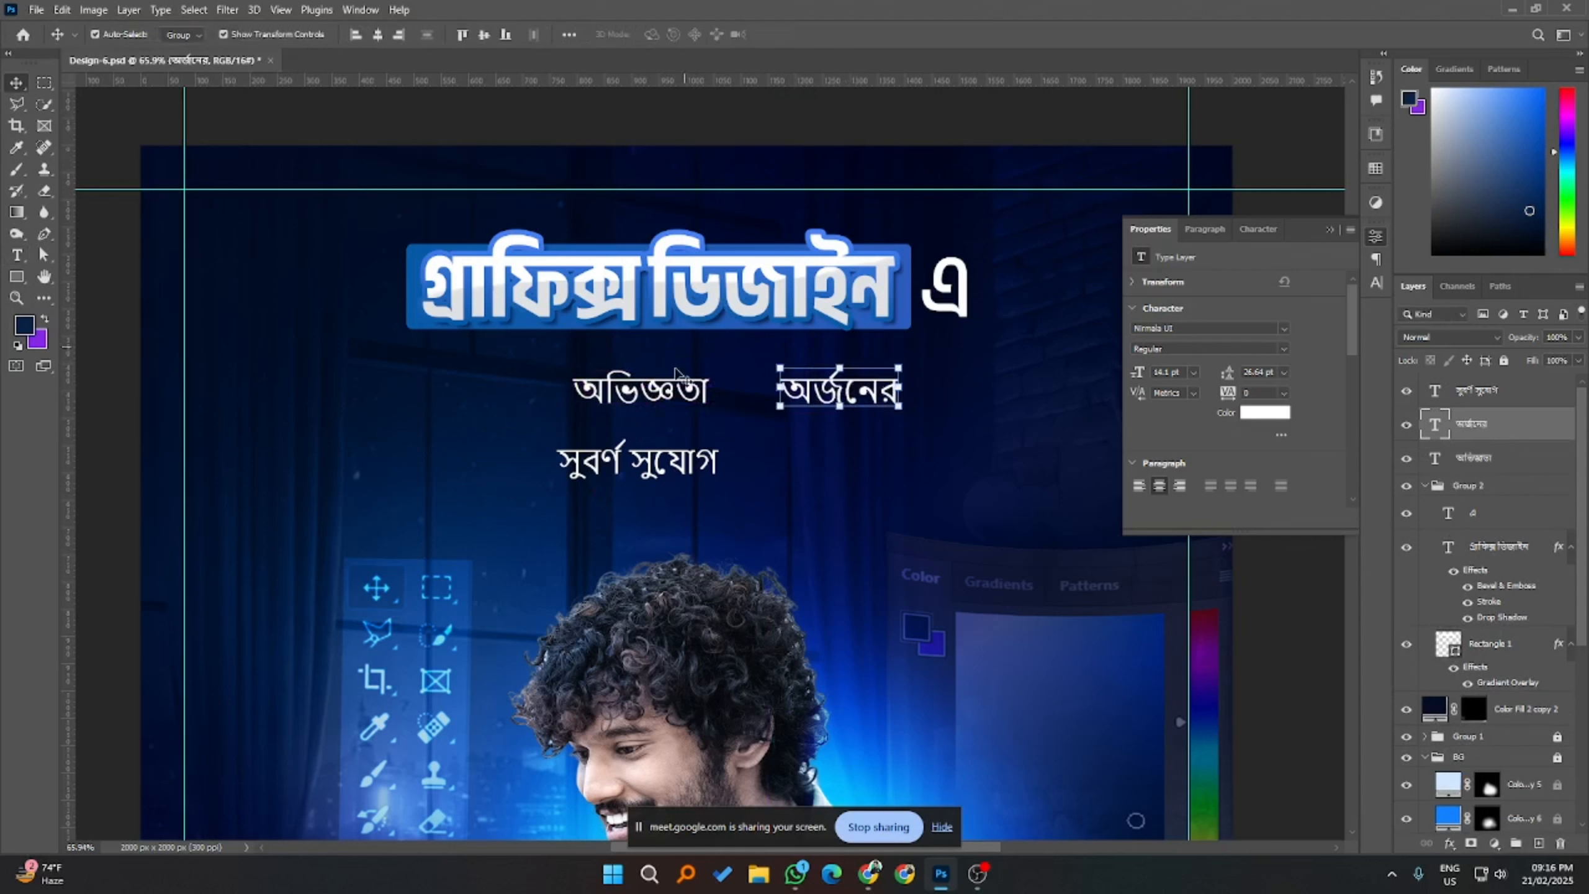
# - Remove the trailing space after "অভিজ্ঞতা" and enlarge that word to about 185%
pyautogui.click(682, 382)
pyautogui.doubleClick(710, 374)
pyautogui.click(728, 380)
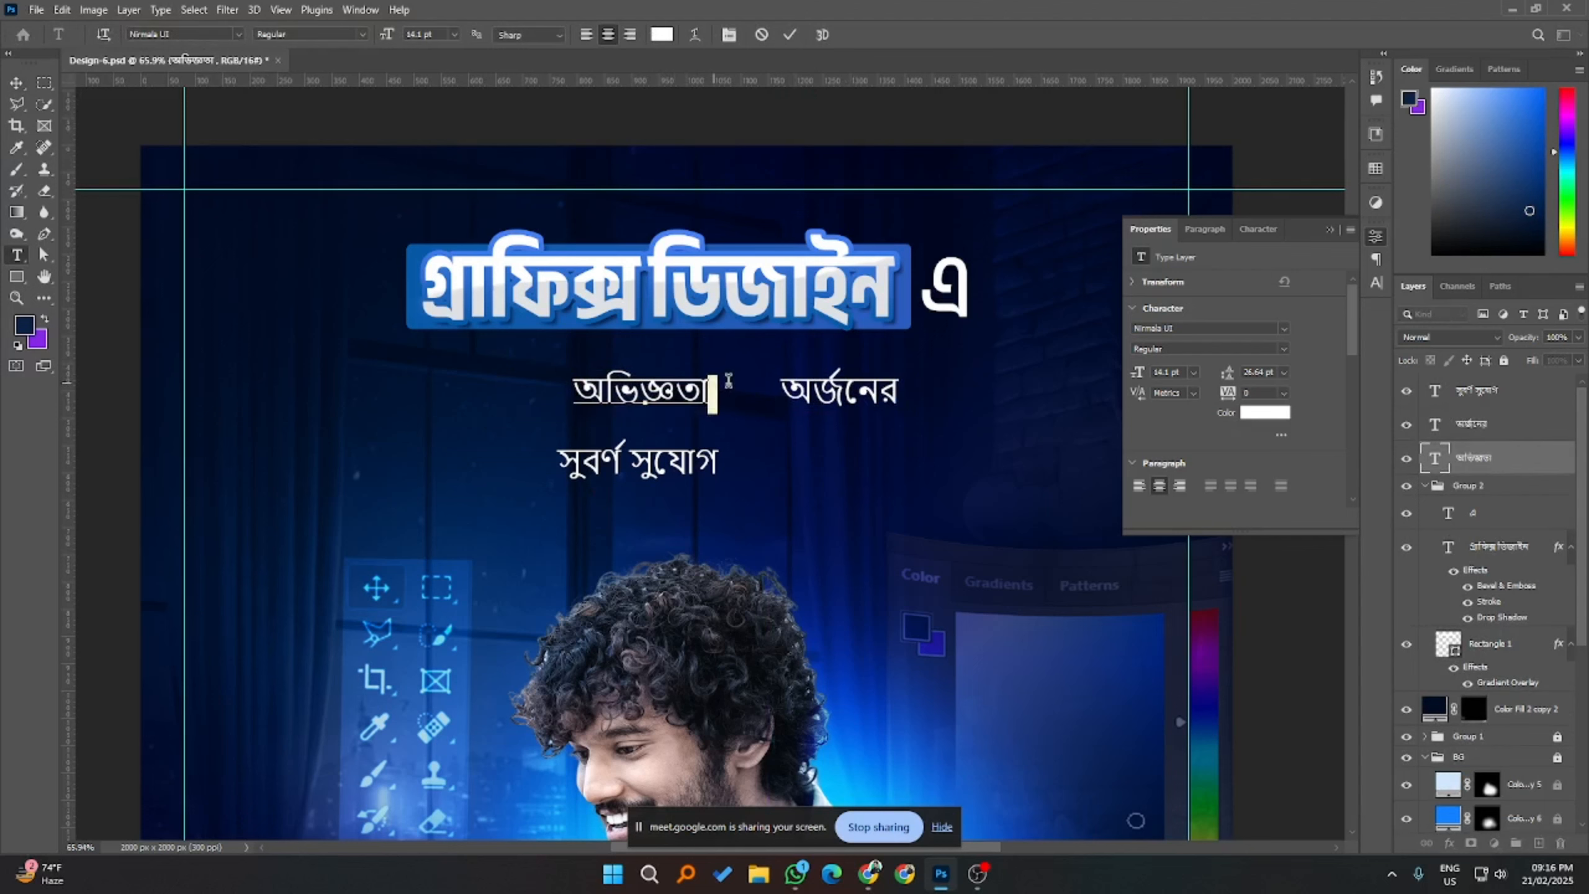
pyautogui.click(791, 35)
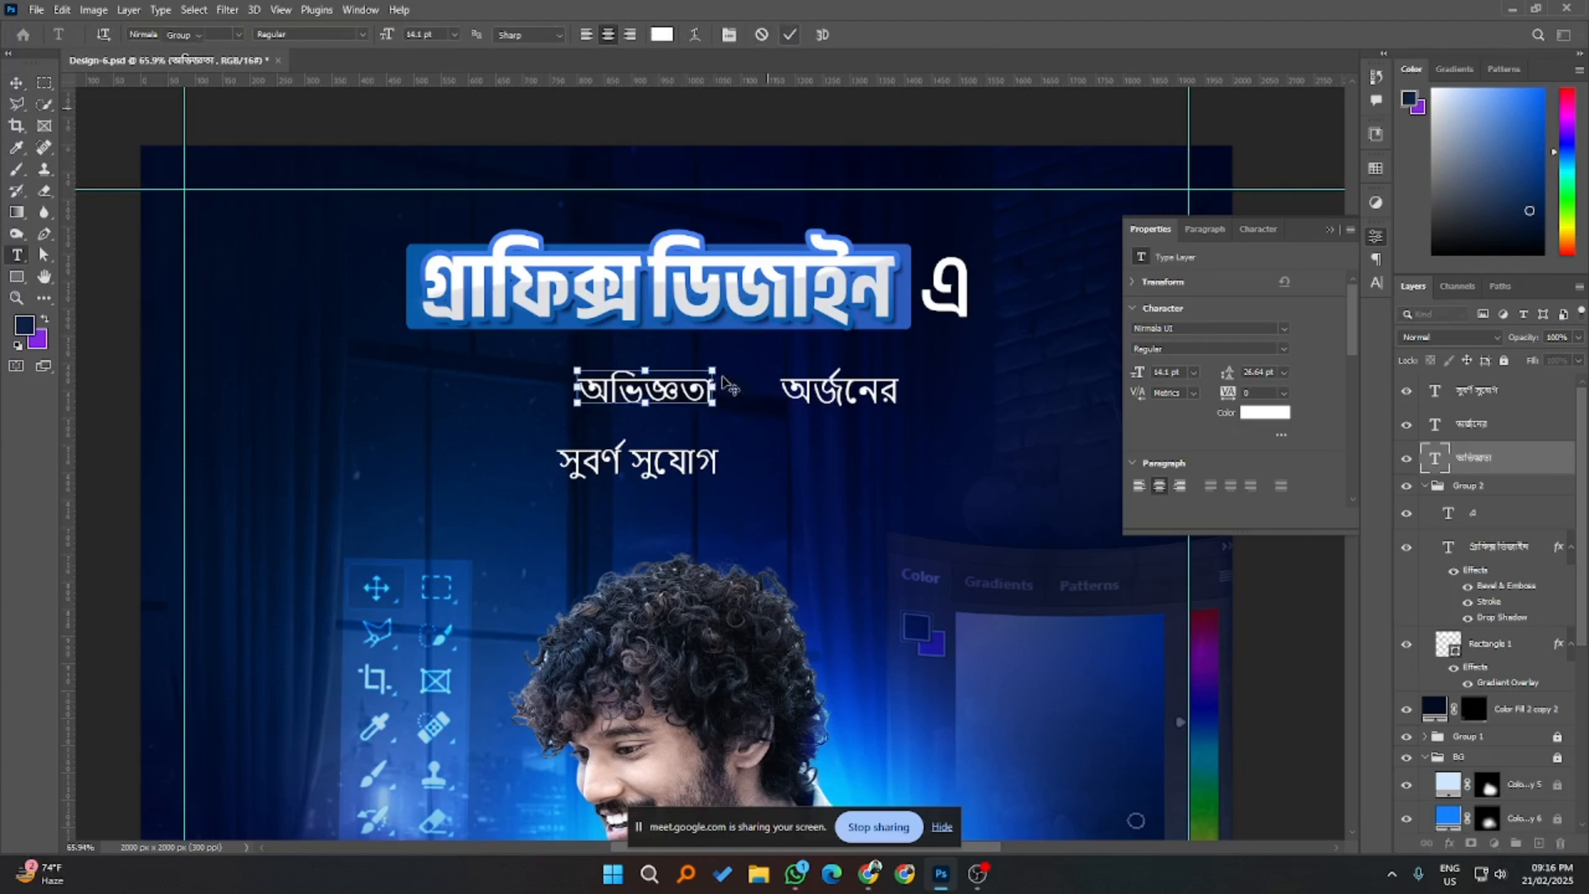
pyautogui.press('v')
pyautogui.moveTo(711, 368); pyautogui.dragTo(656, 368)
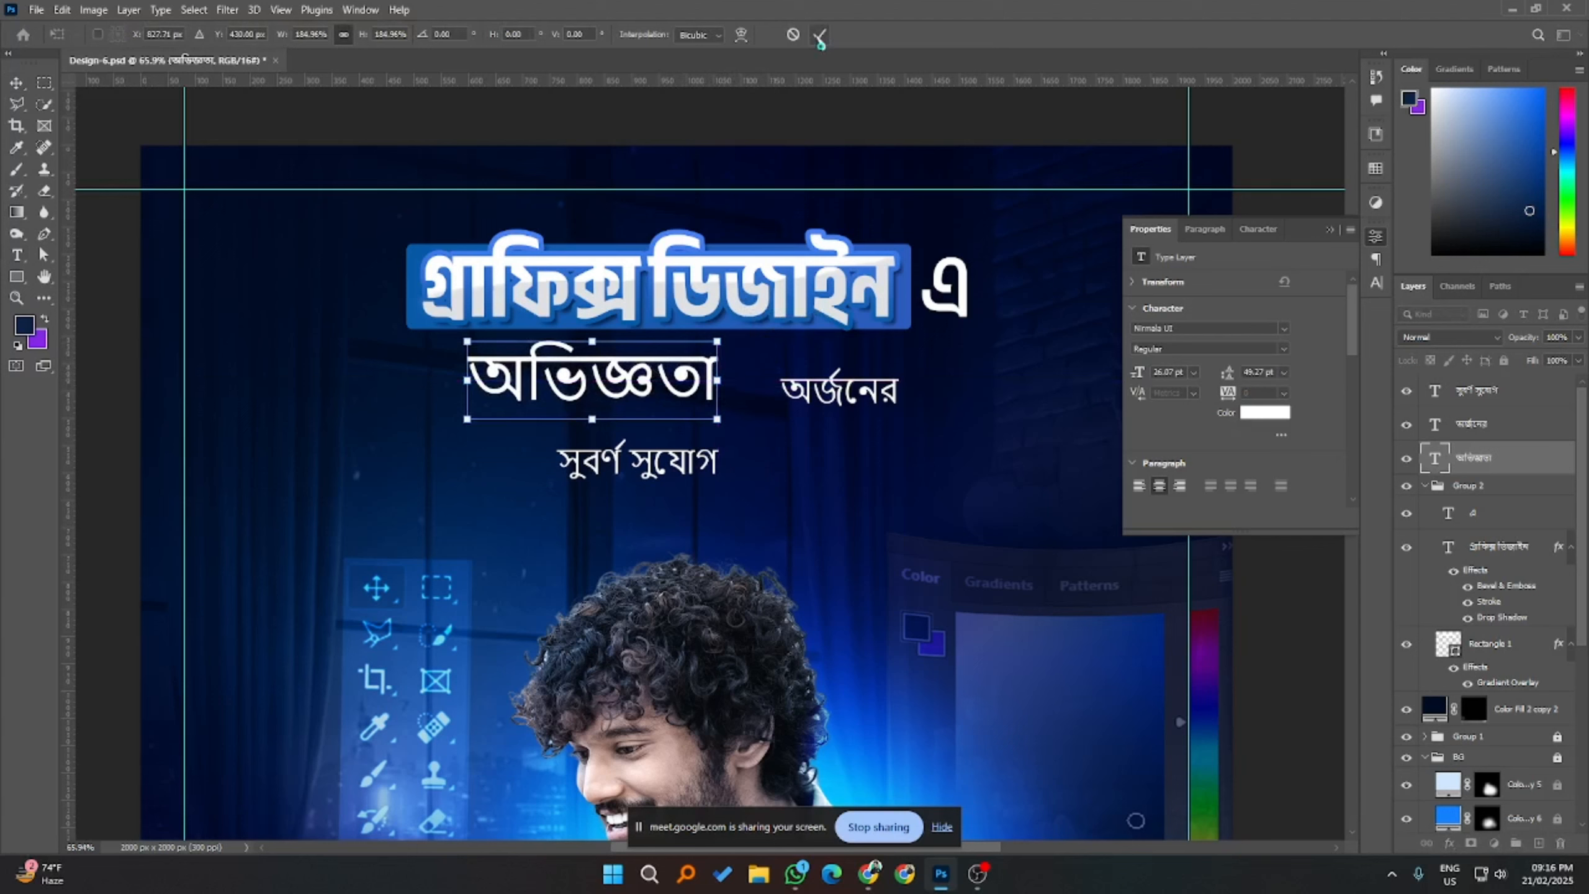
pyautogui.press('Return')
# - Set the font of the "অভিজ্ঞতা", "অর্জনের" and "সুবর্ণ সুযোগ" texts to Anek Bangla SemiCondensed
pyautogui.keyDown('shift'); pyautogui.click(830, 396); pyautogui.keyUp('shift')
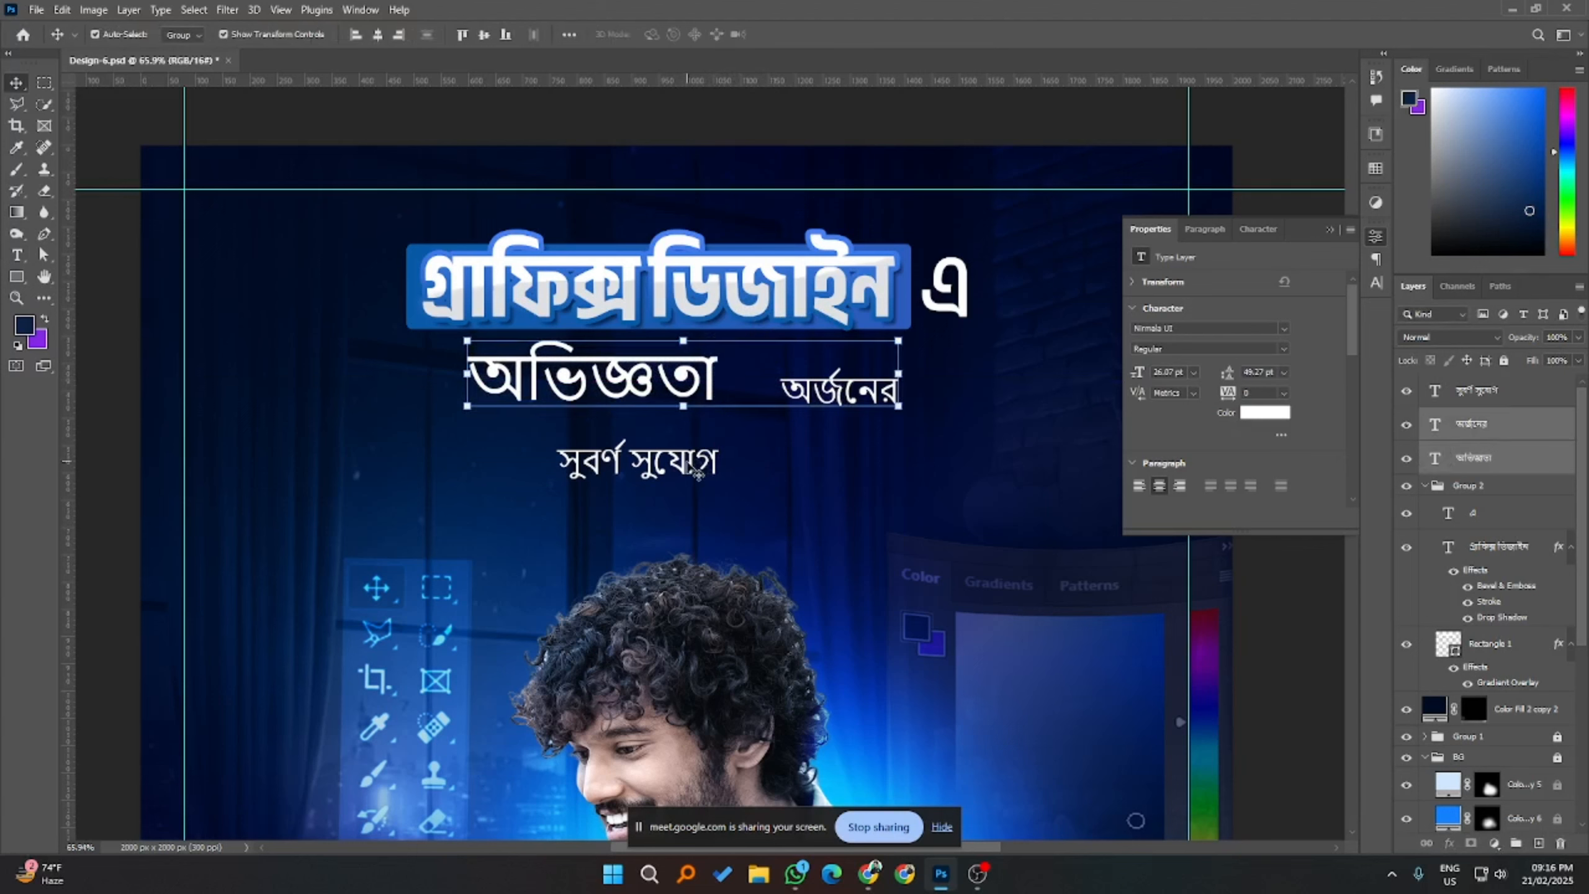
pyautogui.keyDown('shift'); pyautogui.click(737, 467); pyautogui.keyUp('shift')
pyautogui.click(1286, 329)
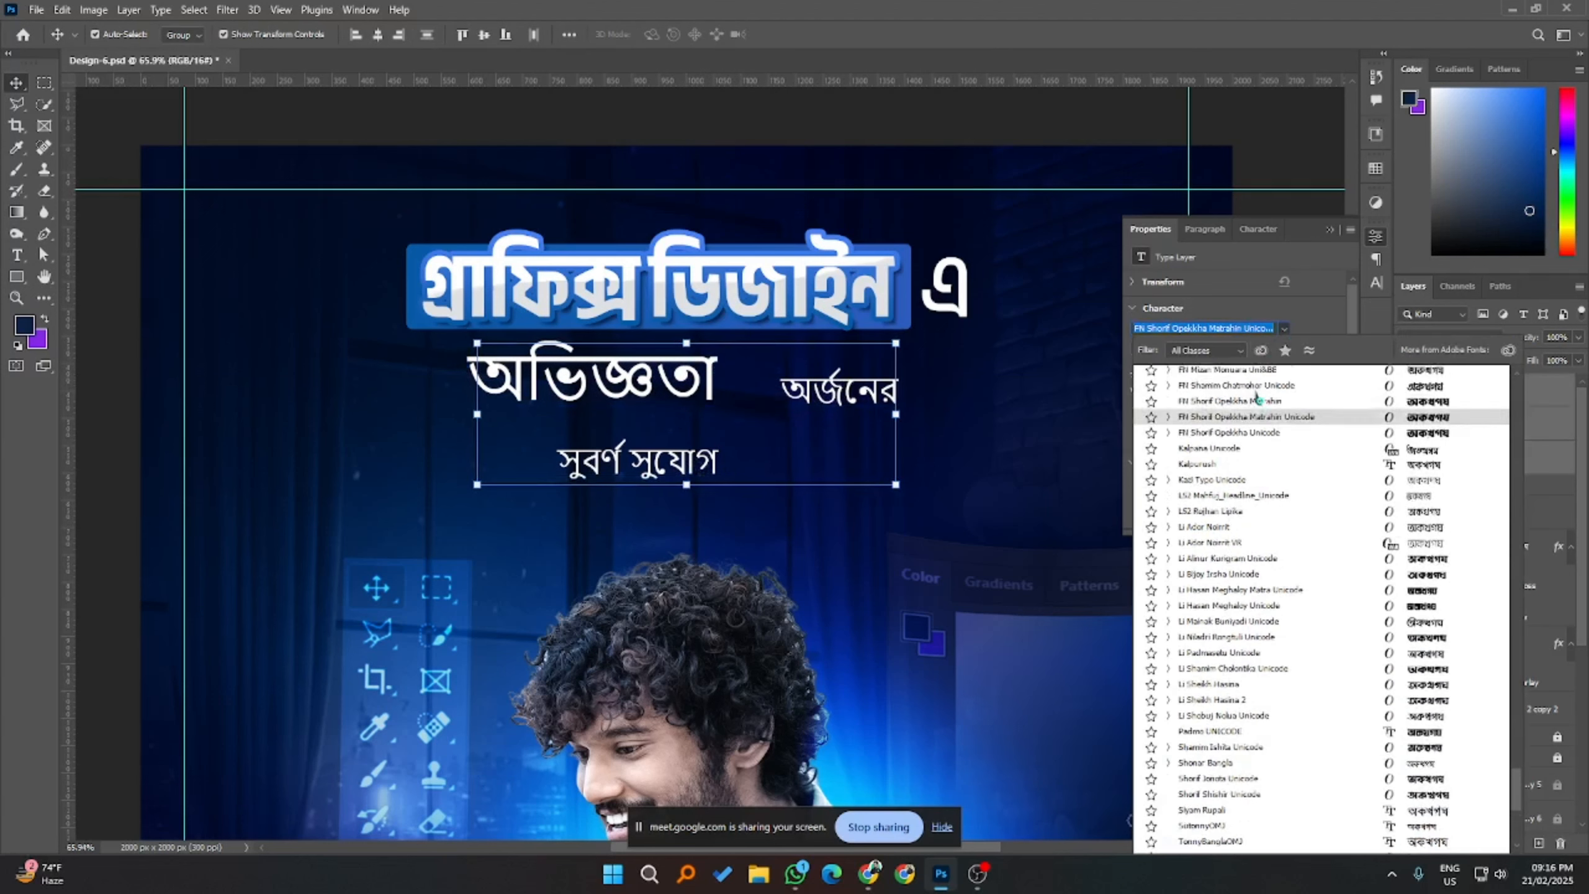
pyautogui.scroll(15, 1490, 400)
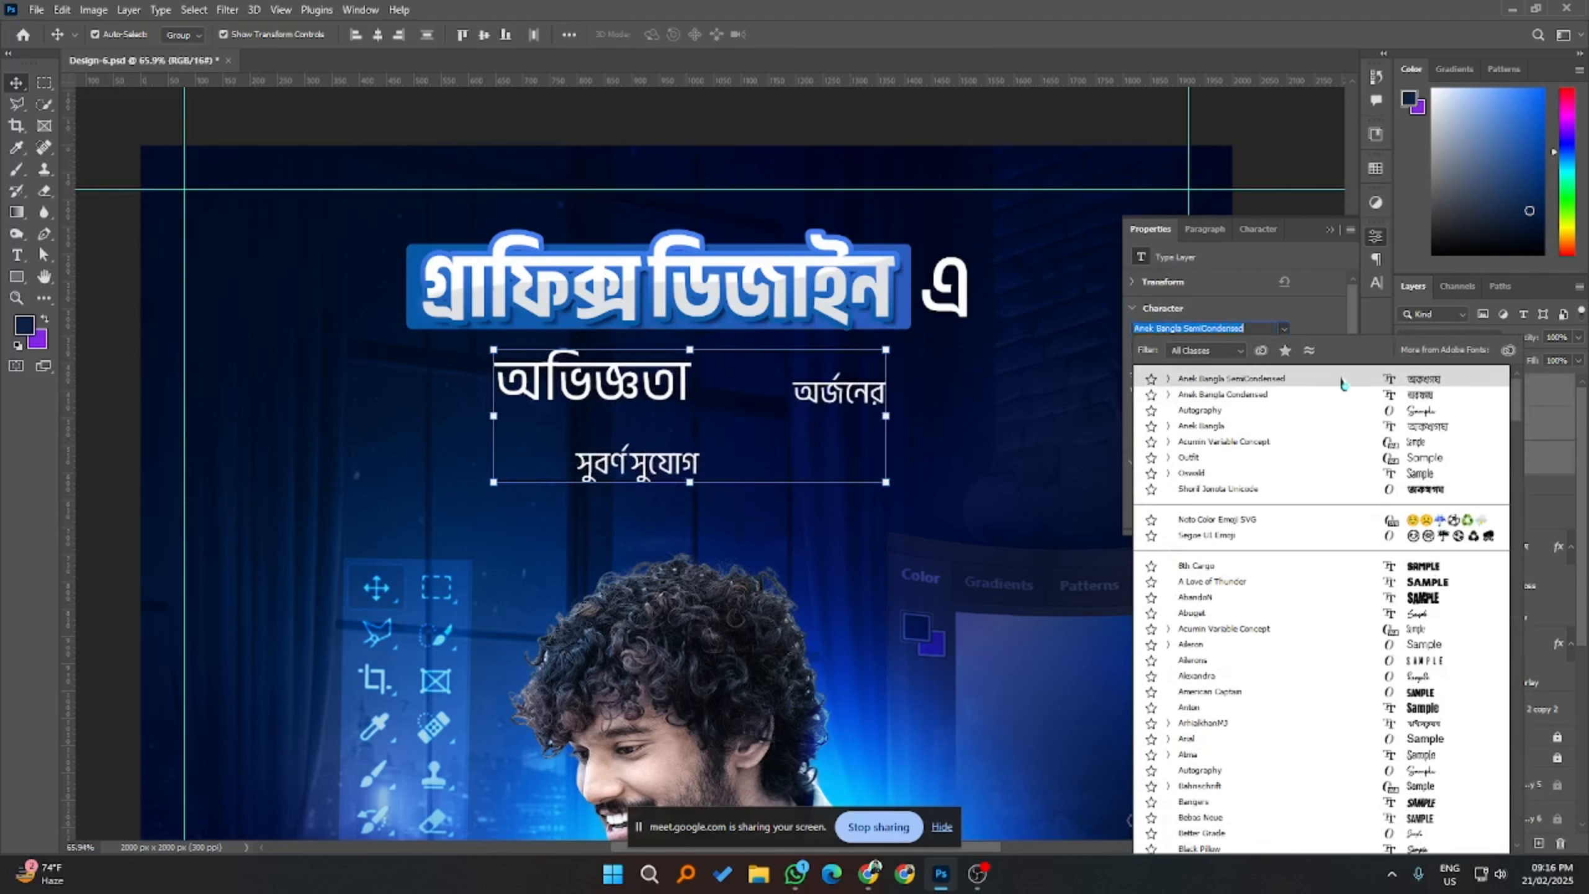
pyautogui.click(1343, 383)
pyautogui.click(1320, 613)
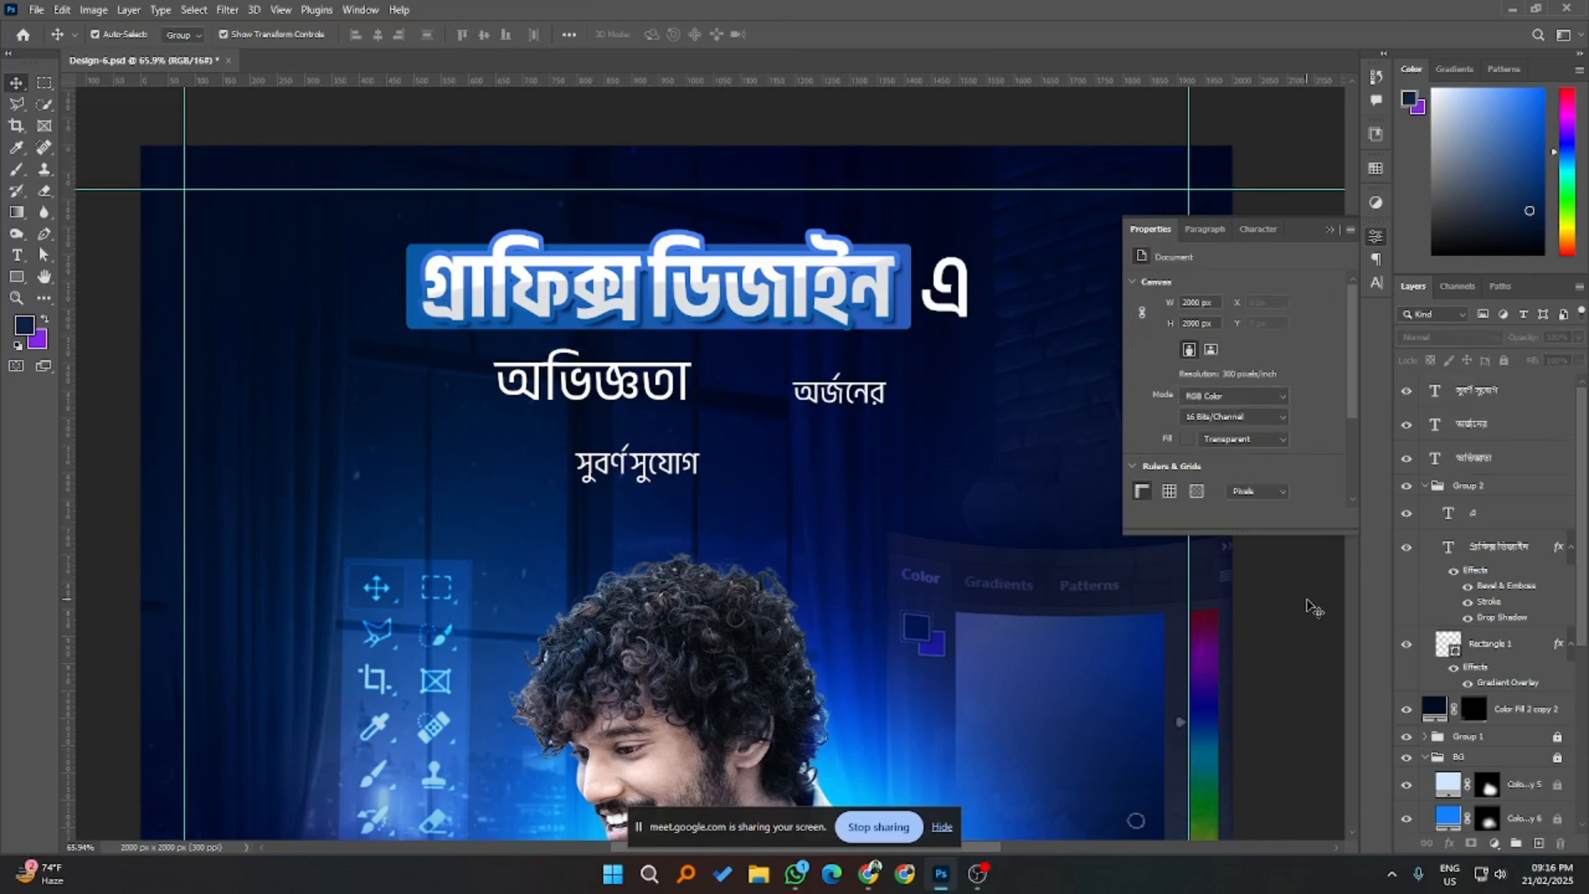
# - Try the Bold weight on the "অভিজ্ঞতা" text and settle on SemiBold
pyautogui.click(670, 386)
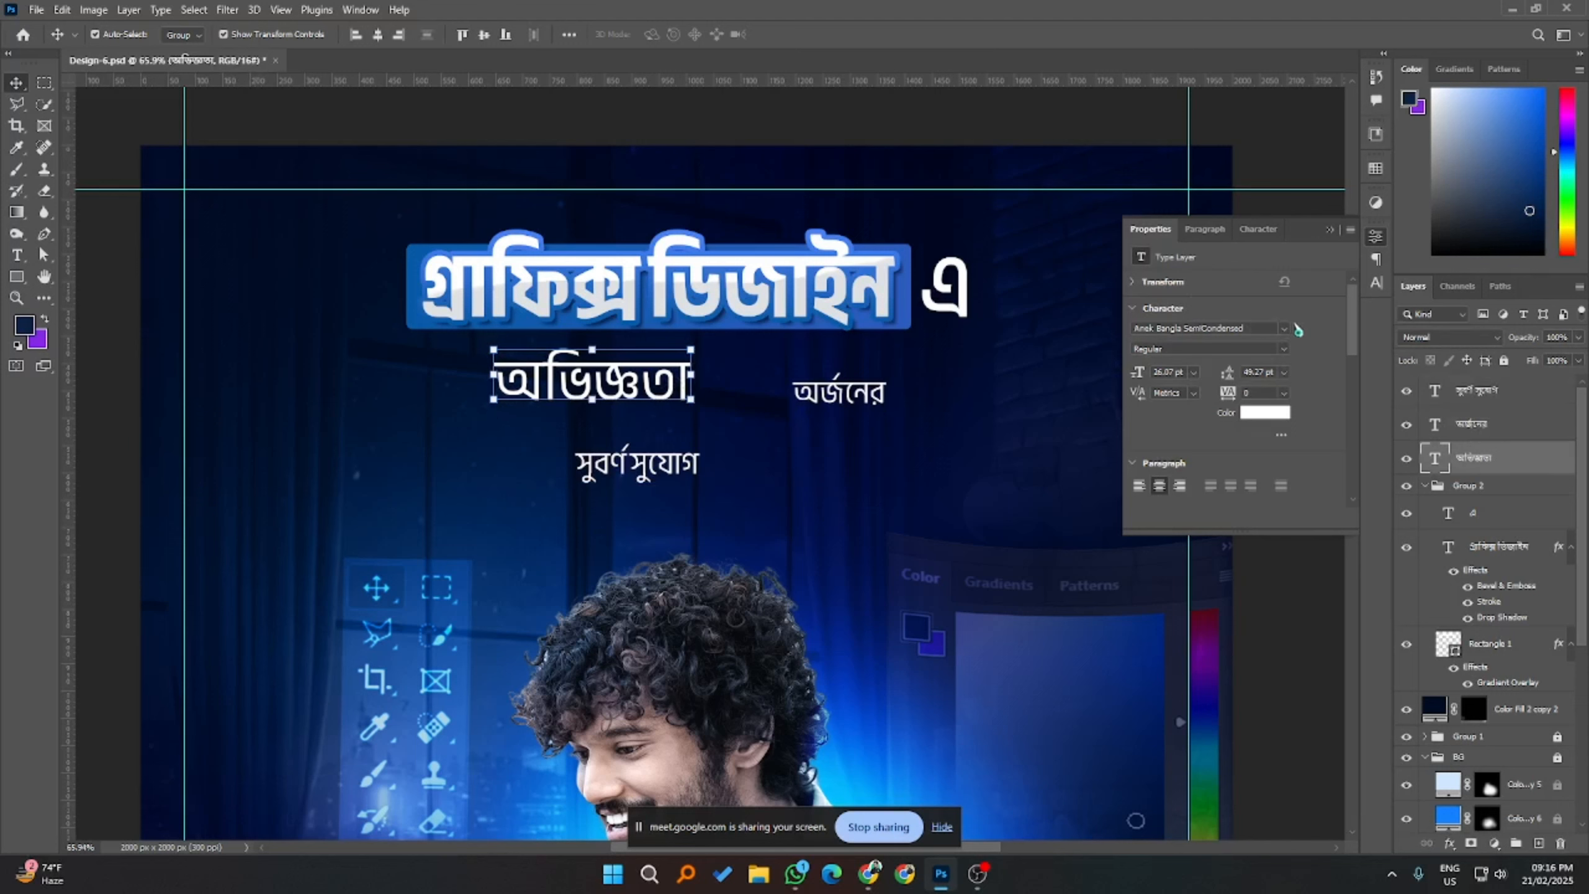
pyautogui.click(1281, 349)
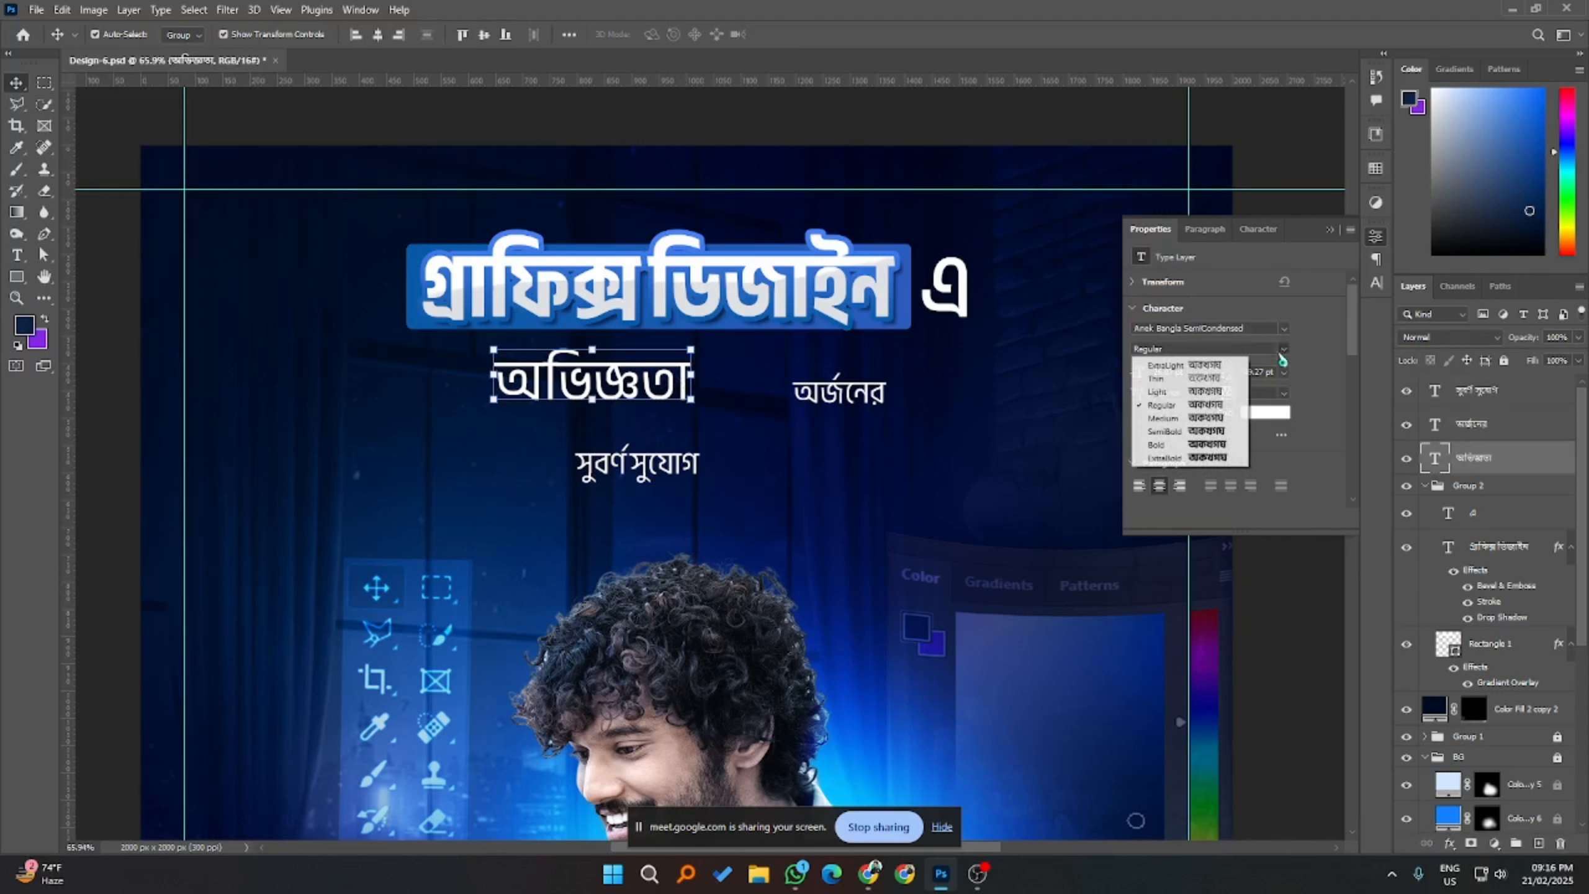
pyautogui.click(1192, 446)
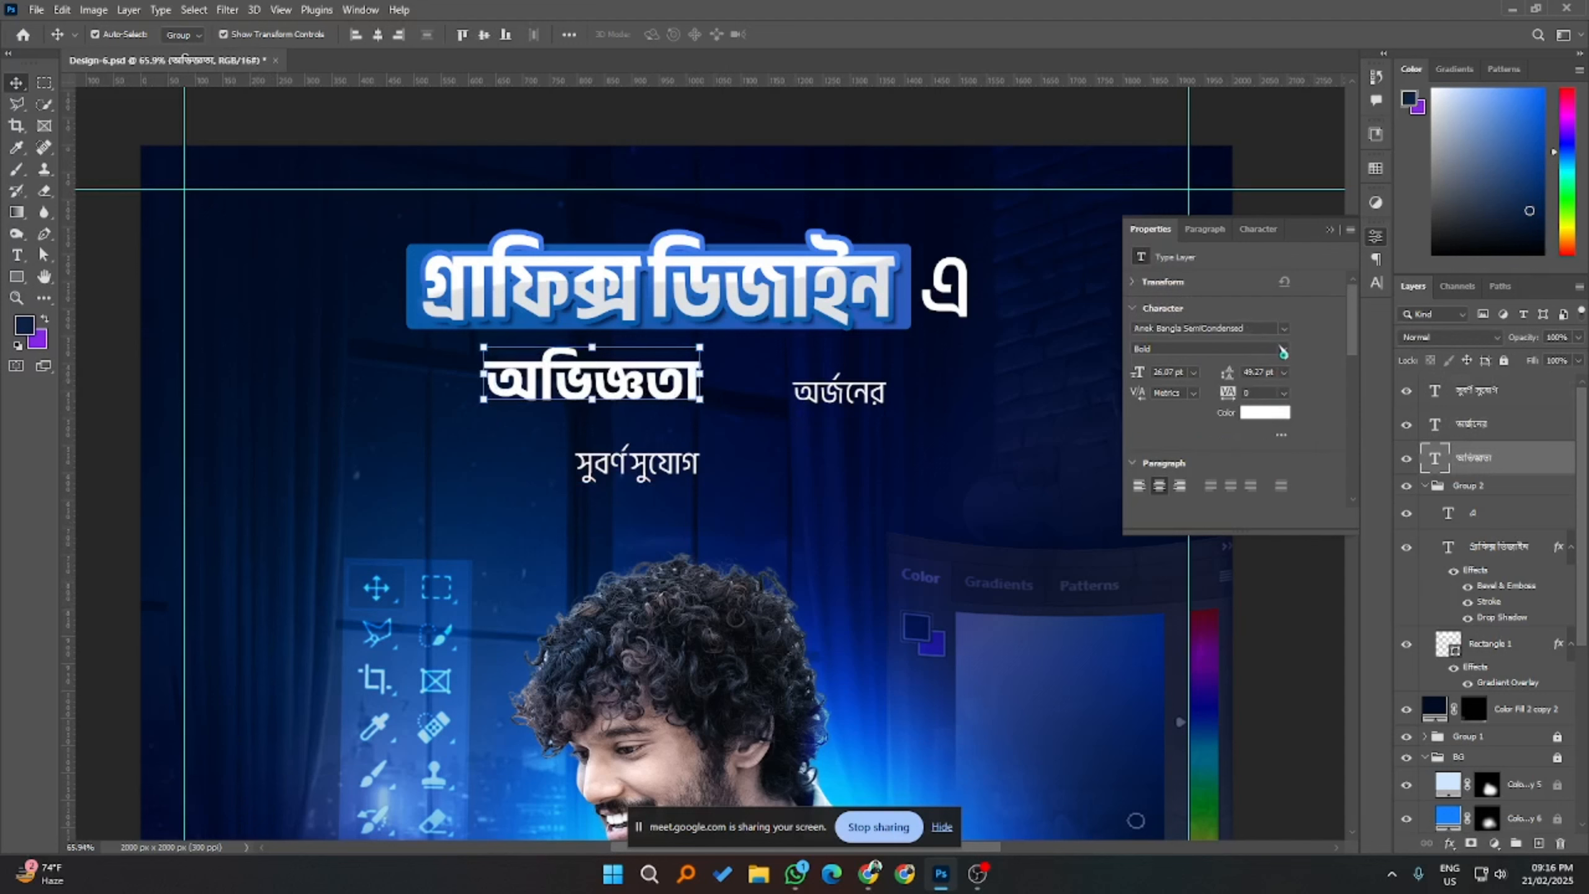
pyautogui.click(1282, 350)
pyautogui.click(1191, 433)
pyautogui.click(1318, 658)
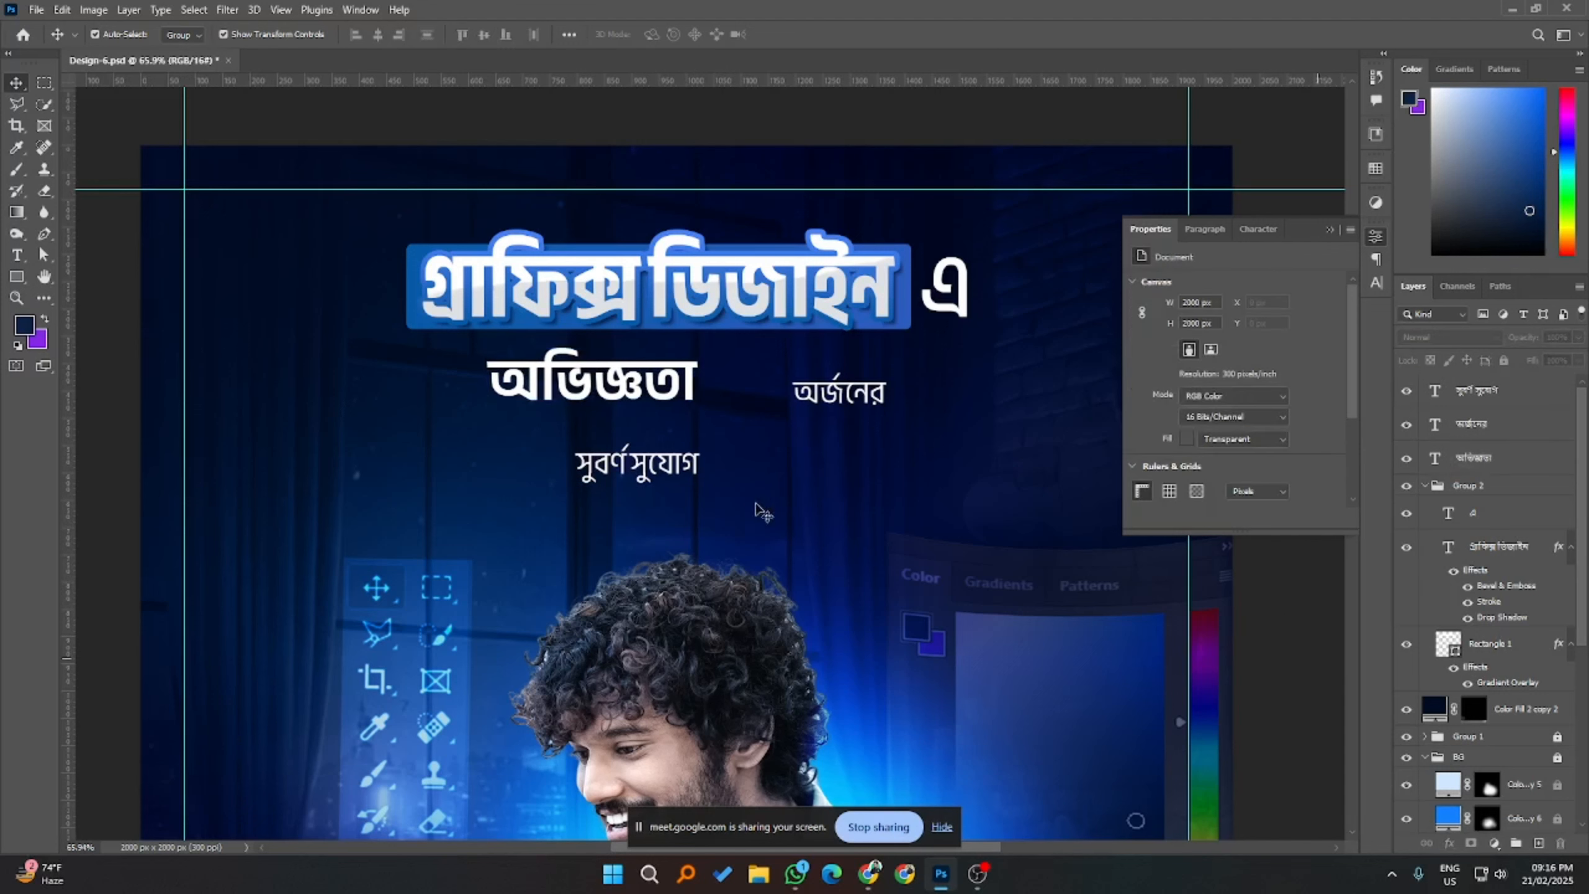
# - Move the "অভিজ্ঞতা" text up slightly towards the headline and colour it a medium dark green
pyautogui.scroll(-2, 689, 470)
pyautogui.moveTo(671, 400); pyautogui.dragTo(672, 391)
pyautogui.click(1377, 281)
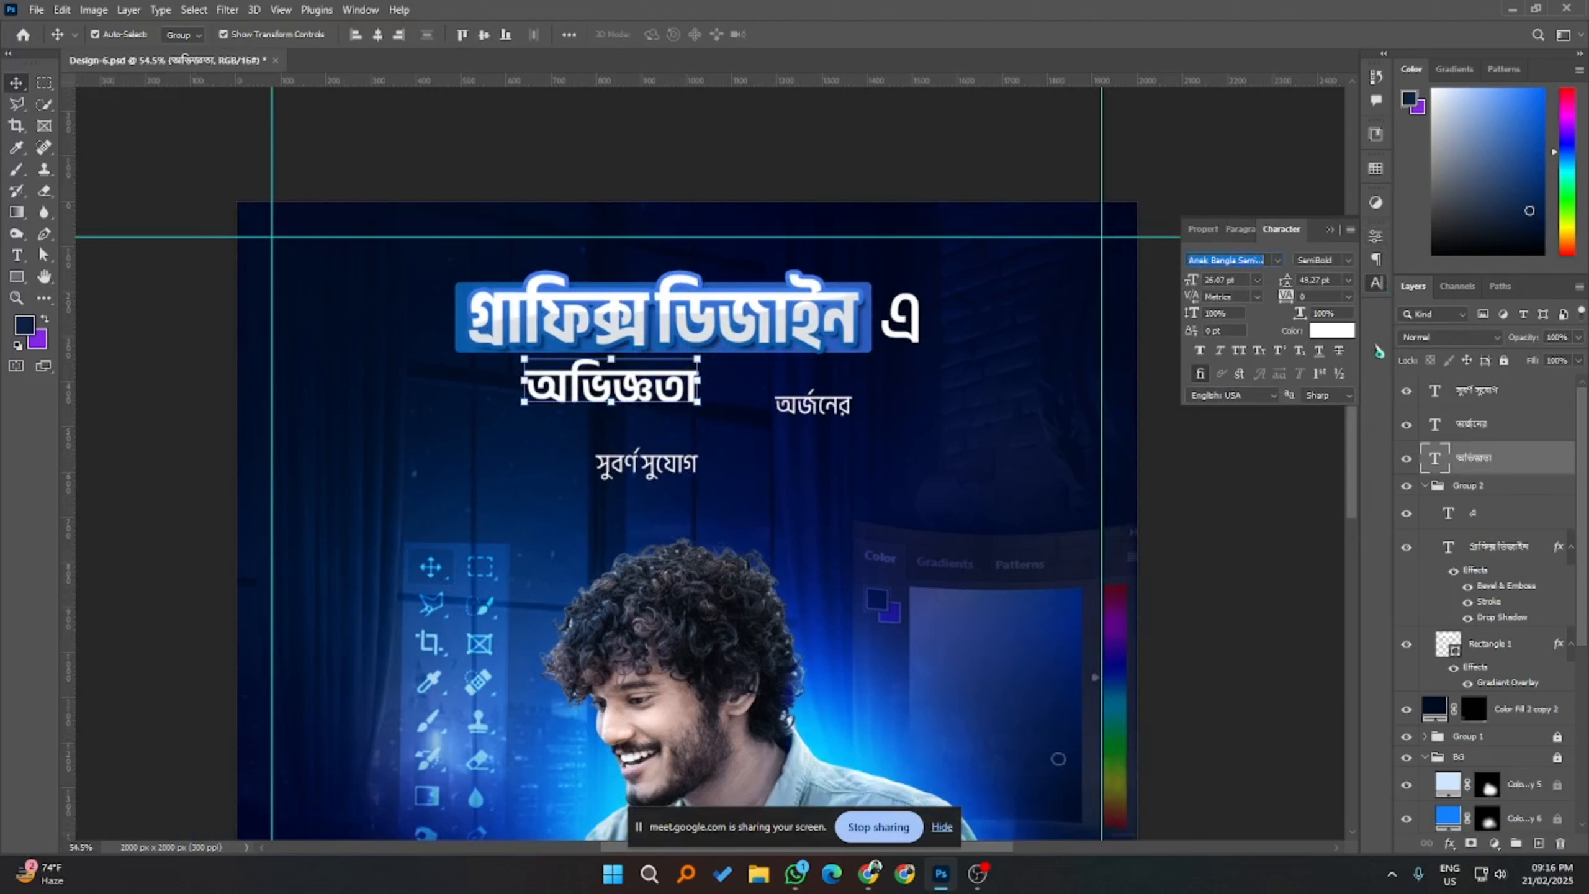
pyautogui.click(1332, 329)
pyautogui.click(1360, 620)
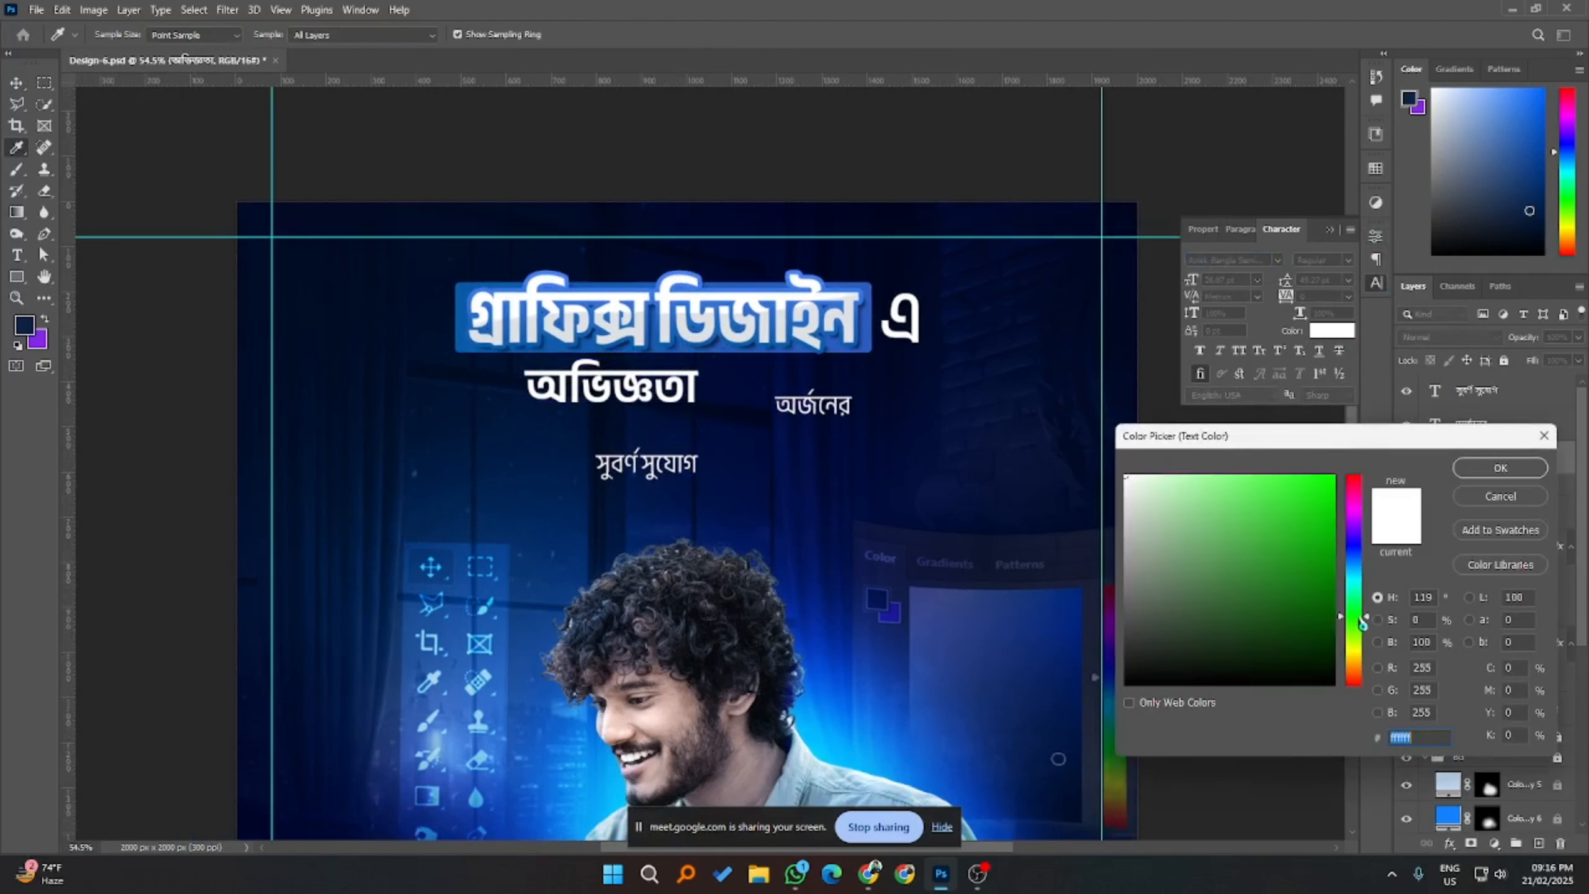
pyautogui.click(1314, 562)
pyautogui.click(1295, 558)
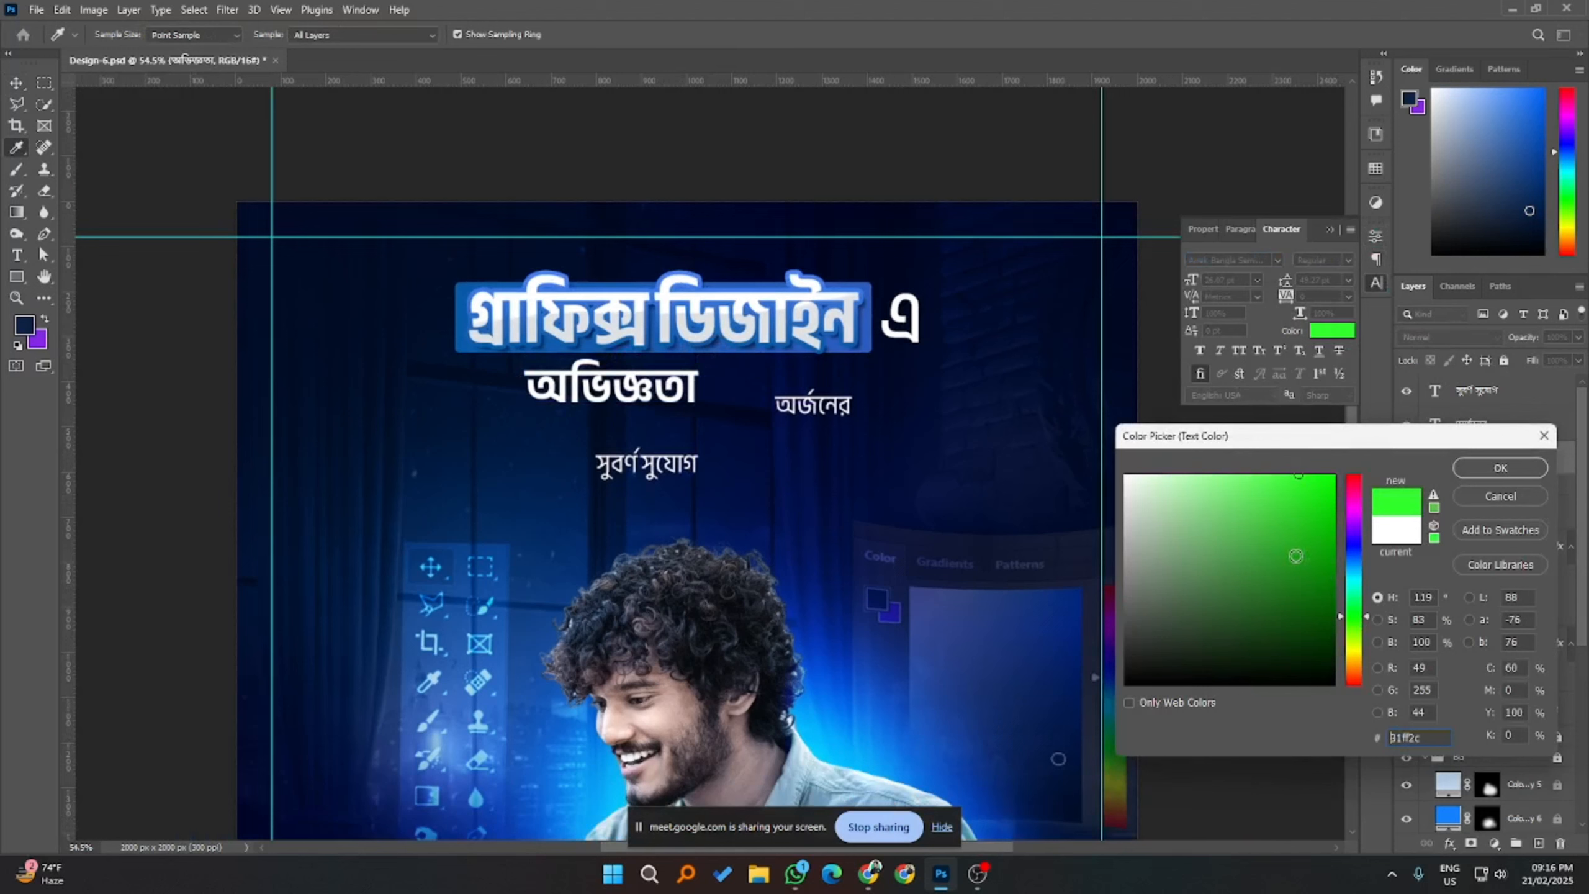
pyautogui.click(1504, 475)
pyautogui.click(408, 266)
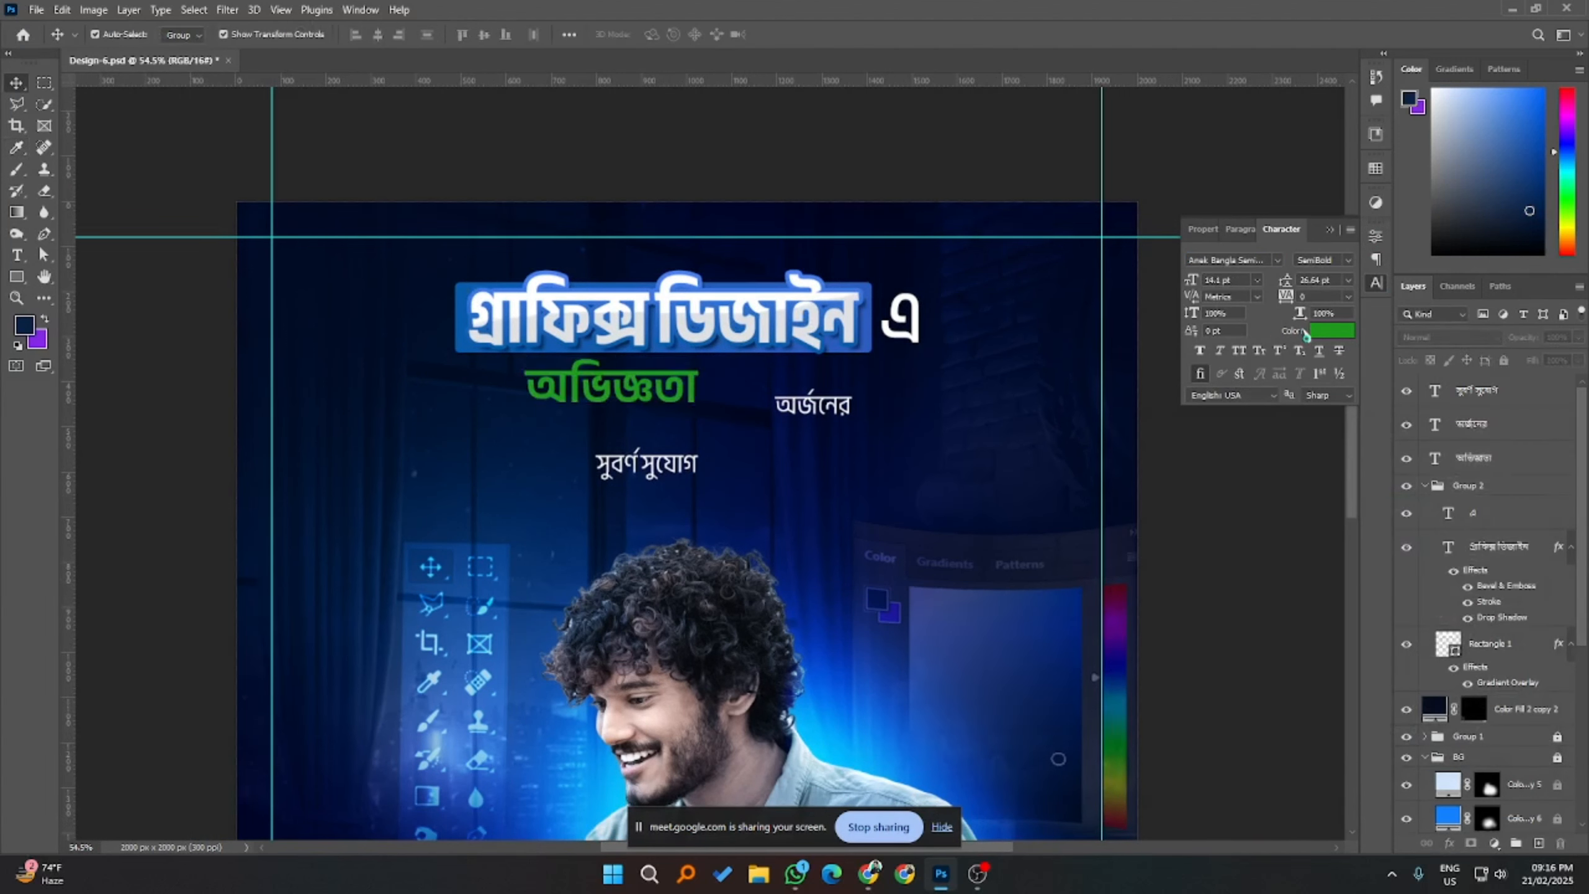
# - Try brighter pure greens on the "অভিজ্ঞতা" text, ending on #09ca05
pyautogui.click(1334, 336)
pyautogui.click(1285, 494)
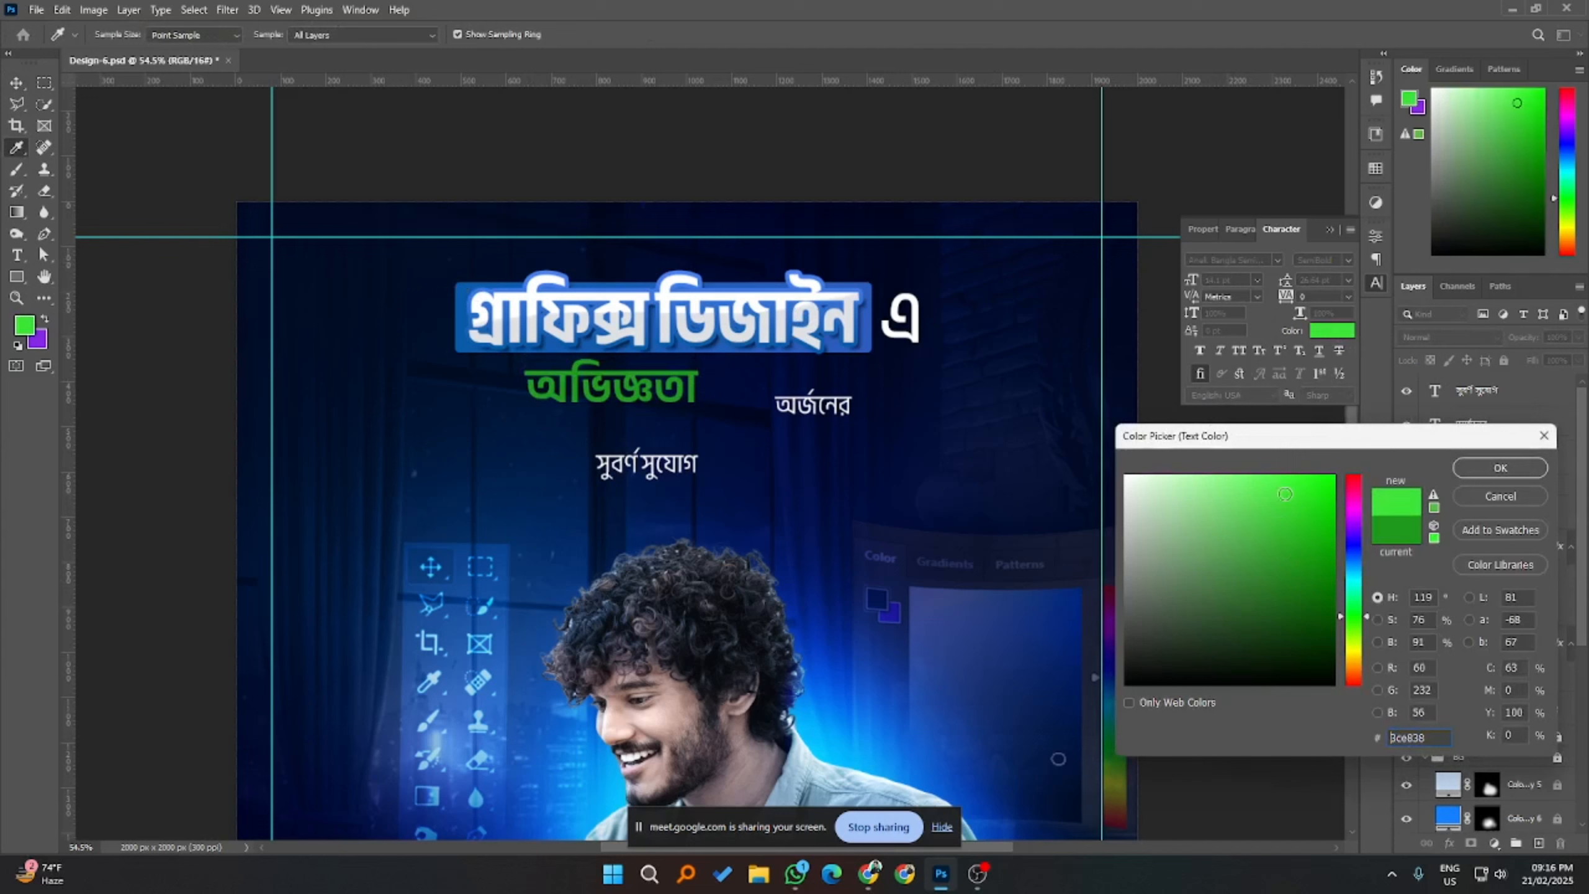
pyautogui.click(1488, 475)
pyautogui.click(629, 401)
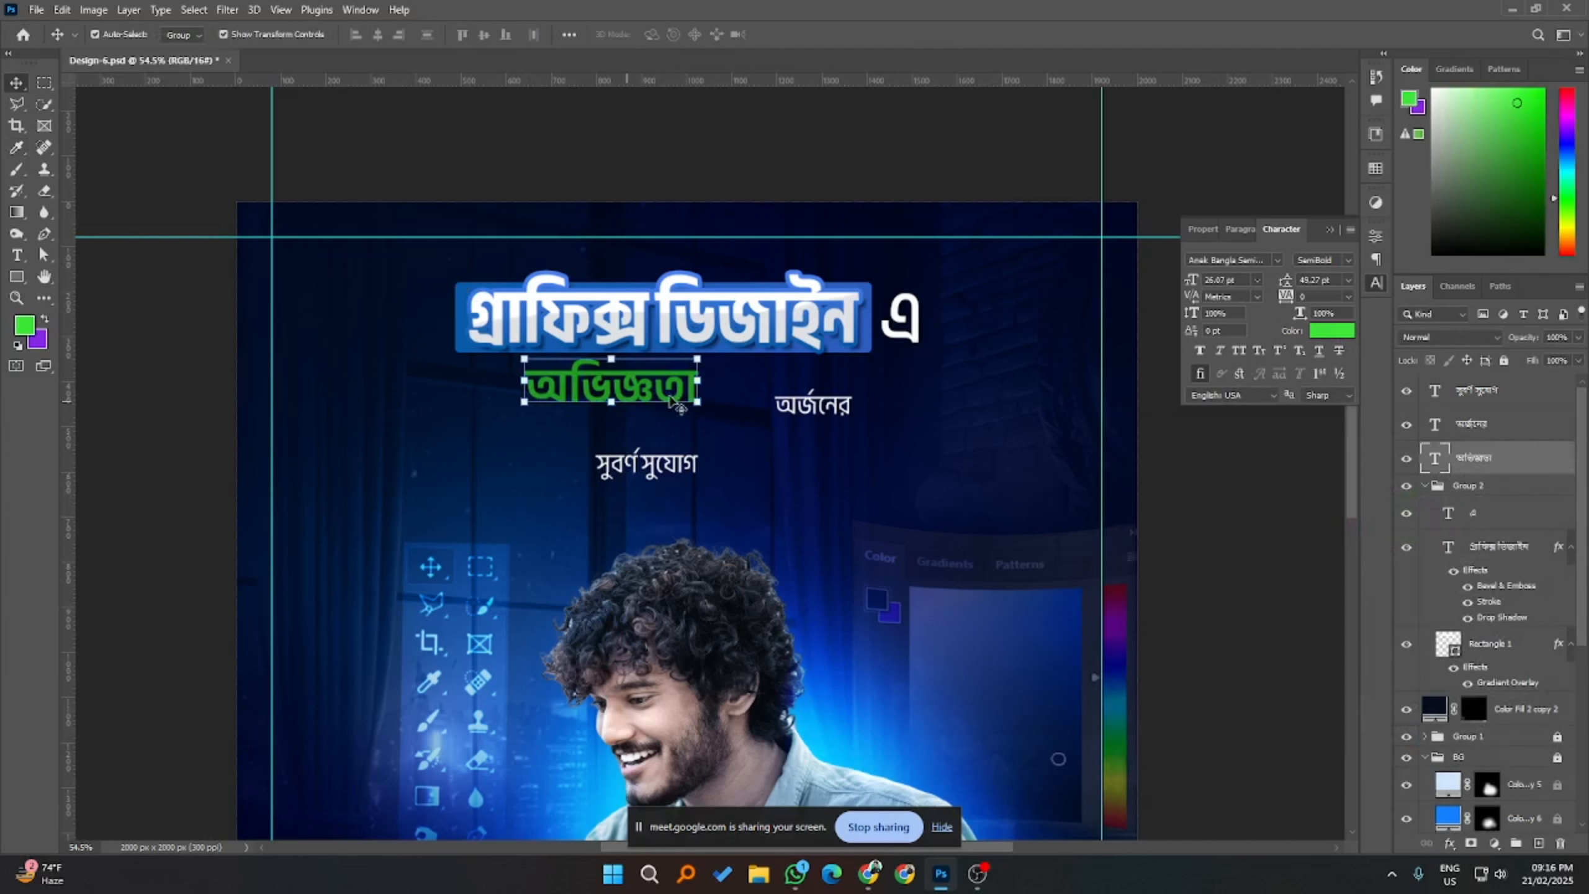
pyautogui.click(1333, 330)
pyautogui.click(1302, 488)
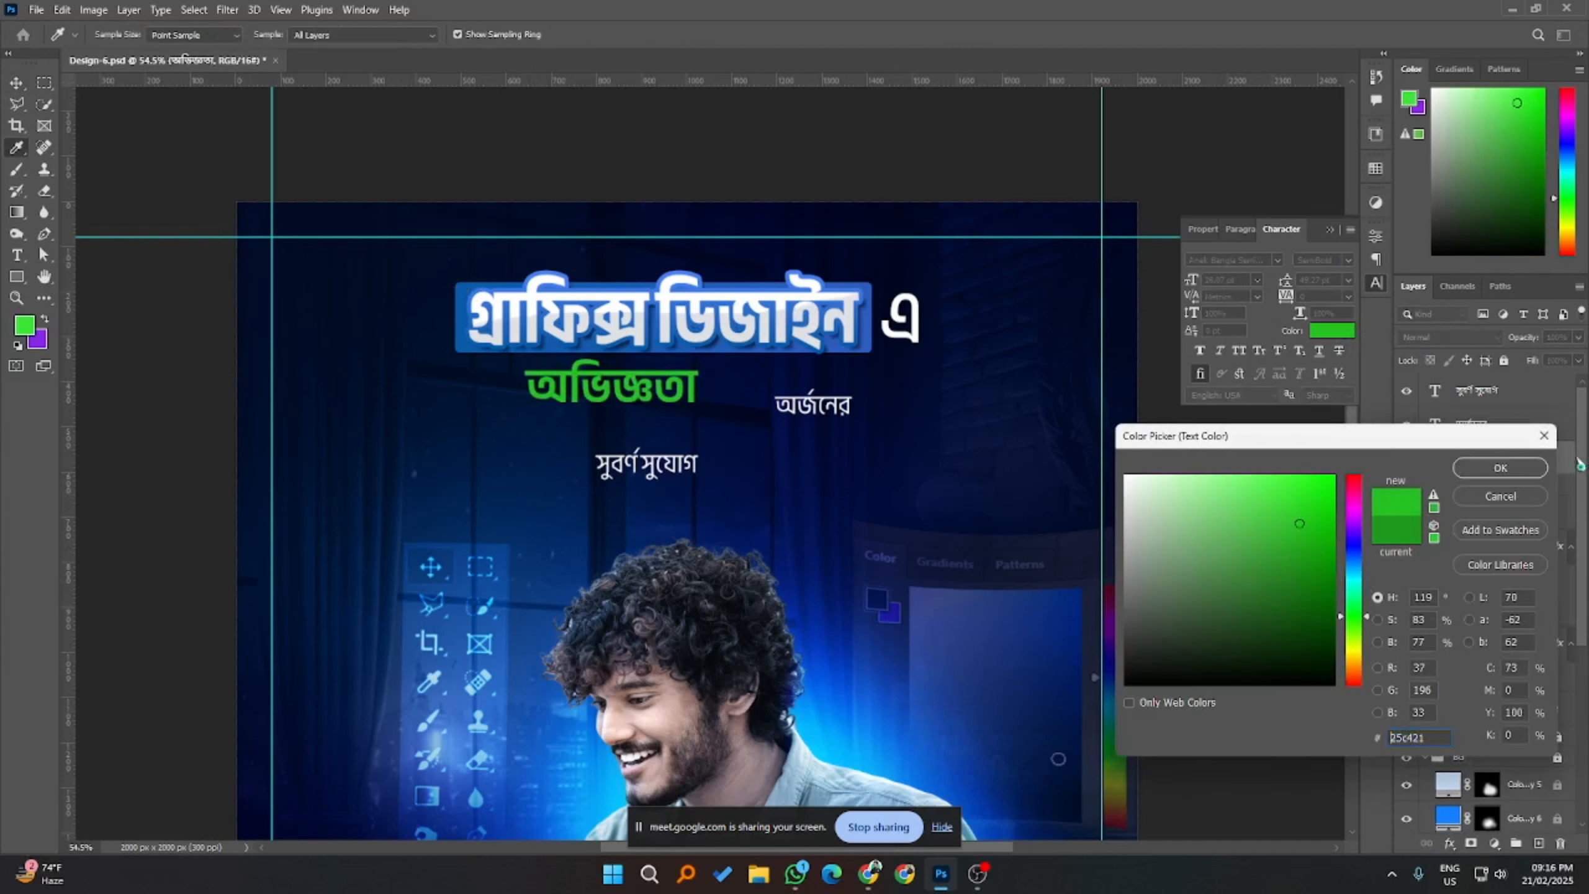
pyautogui.moveTo(1260, 494); pyautogui.dragTo(1348, 492)
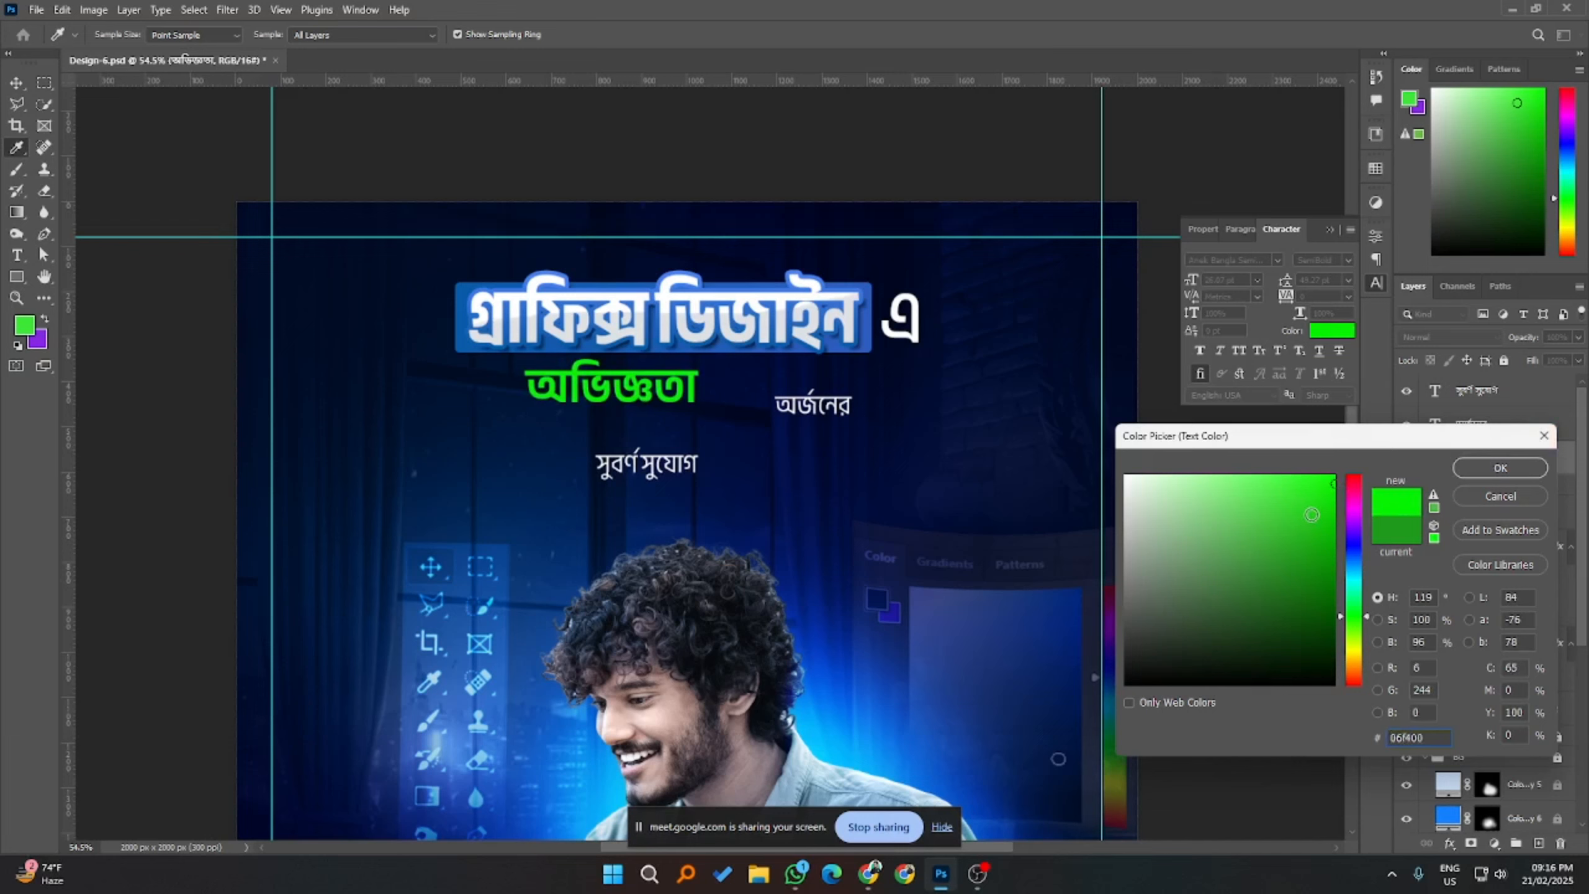
pyautogui.click(1500, 467)
pyautogui.click(1230, 525)
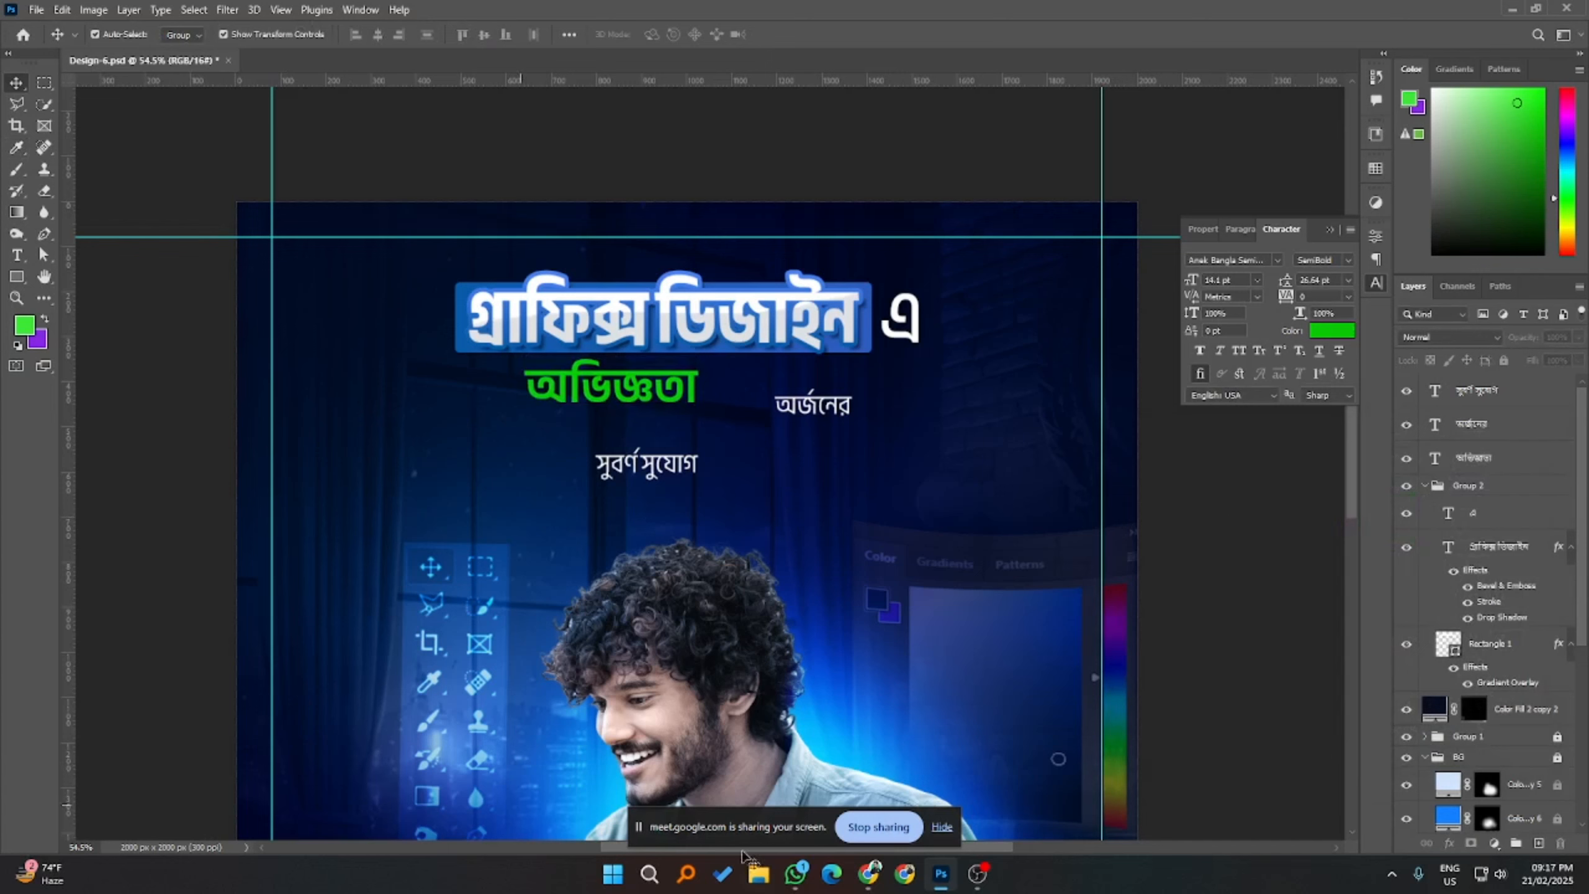
# - Switch to the Milanote reference board and copy a screenshot of the green "৫টি" word from the robot poster to the clipboard
pyautogui.moveTo(869, 874)
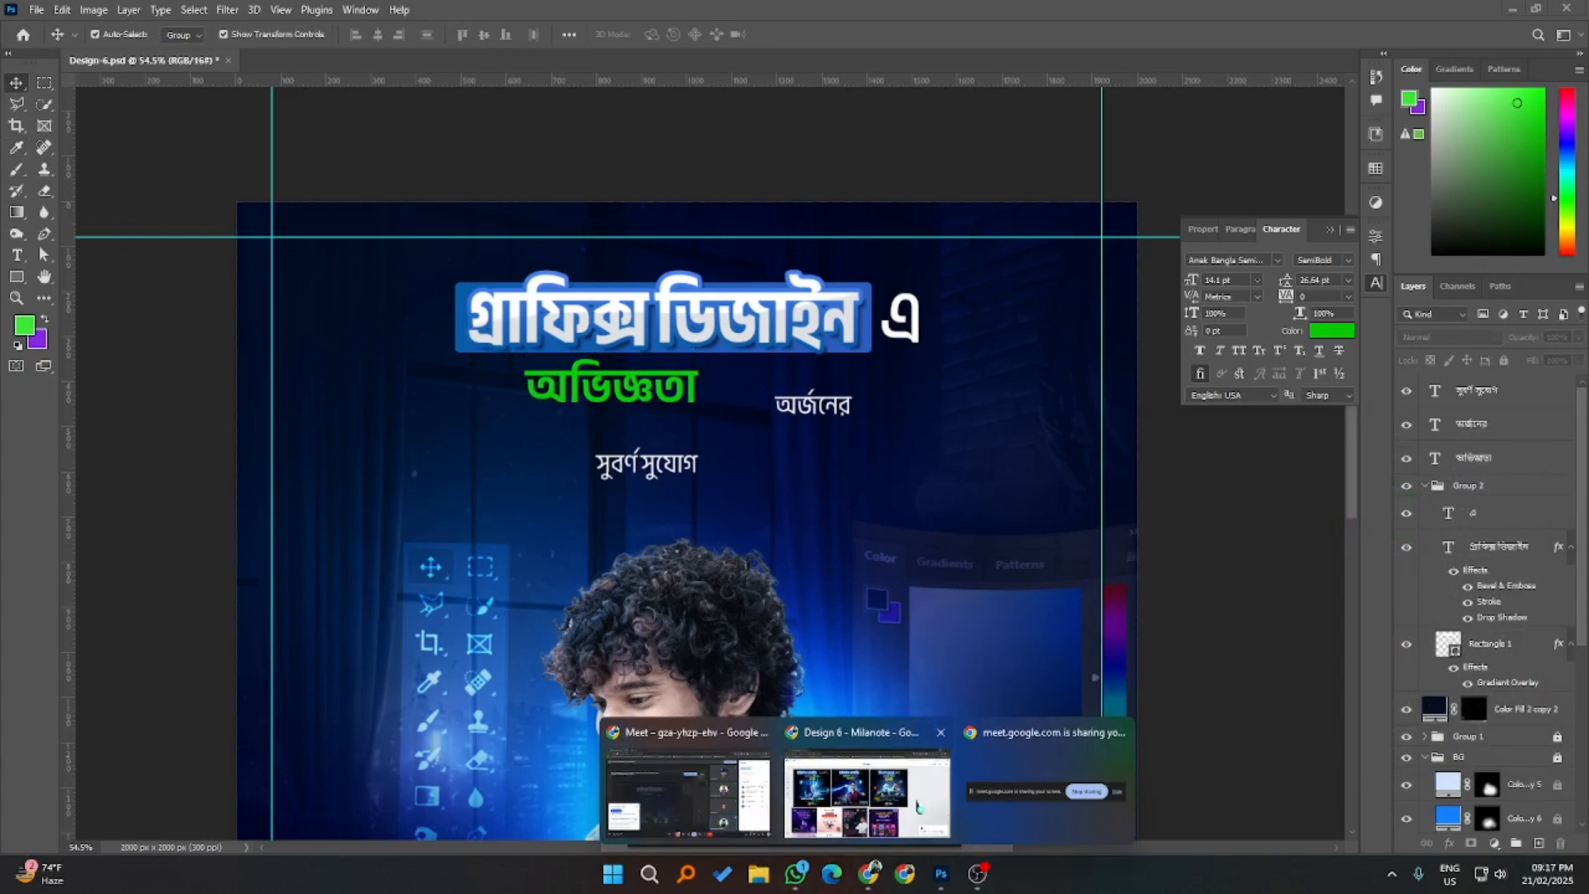
pyautogui.click(918, 807)
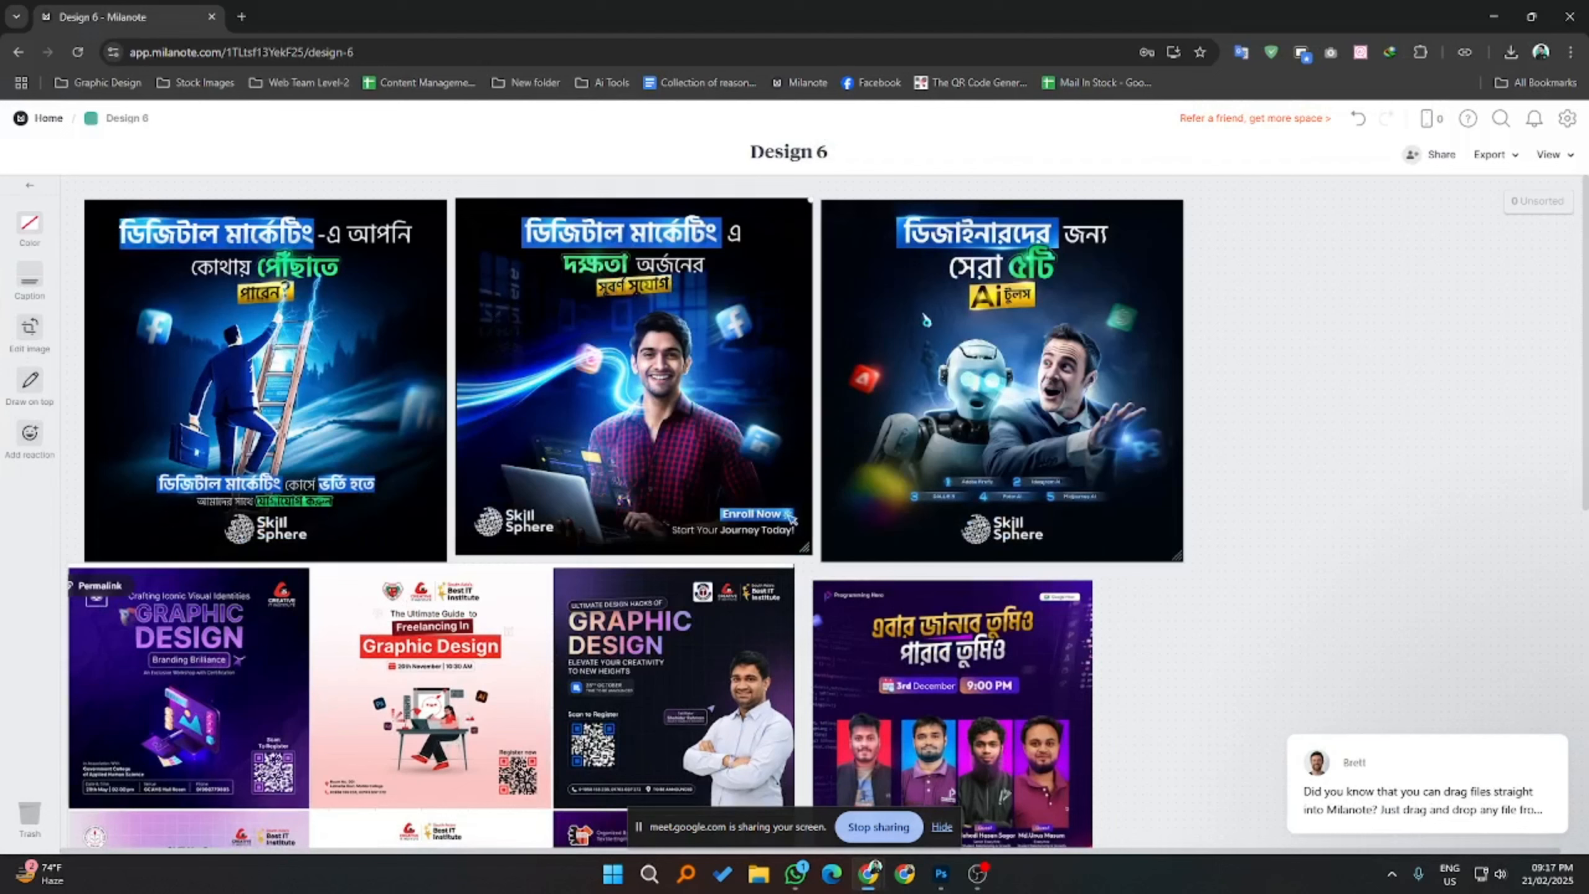
pyautogui.press('Print')
pyautogui.moveTo(975, 281); pyautogui.dragTo(1069, 231)
pyautogui.click(1008, 298)
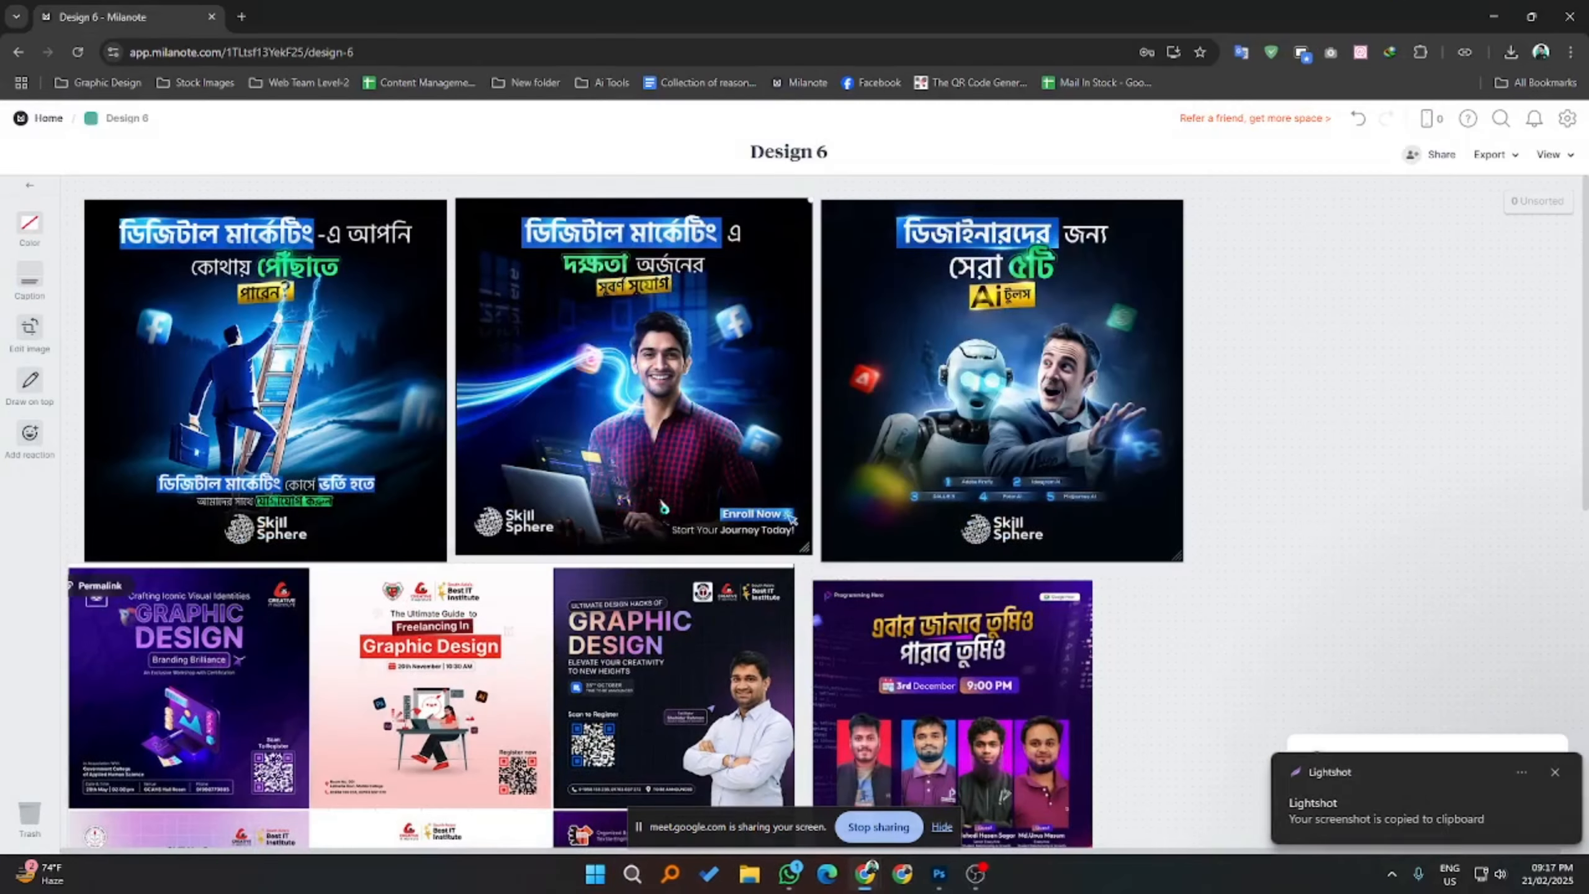
# - Return to Photoshop, paste the captured reference crop onto the canvas and enlarge it just below the "সুবর্ণ সুযোগ" text
pyautogui.click(941, 874)
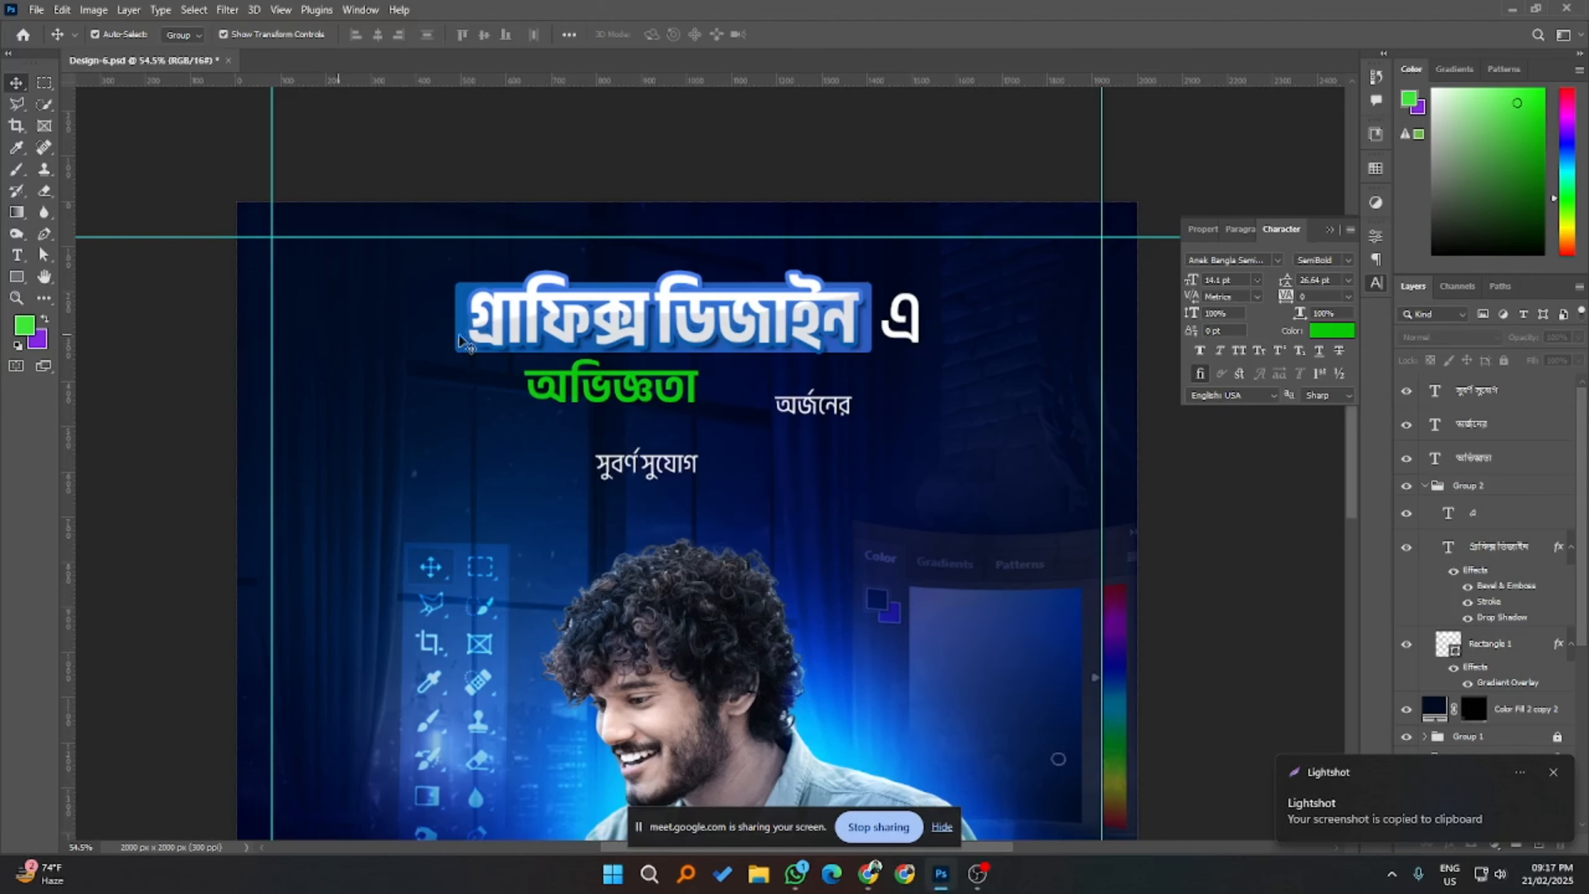
pyautogui.click(604, 378)
pyautogui.hotkey('ctrl', 'v')
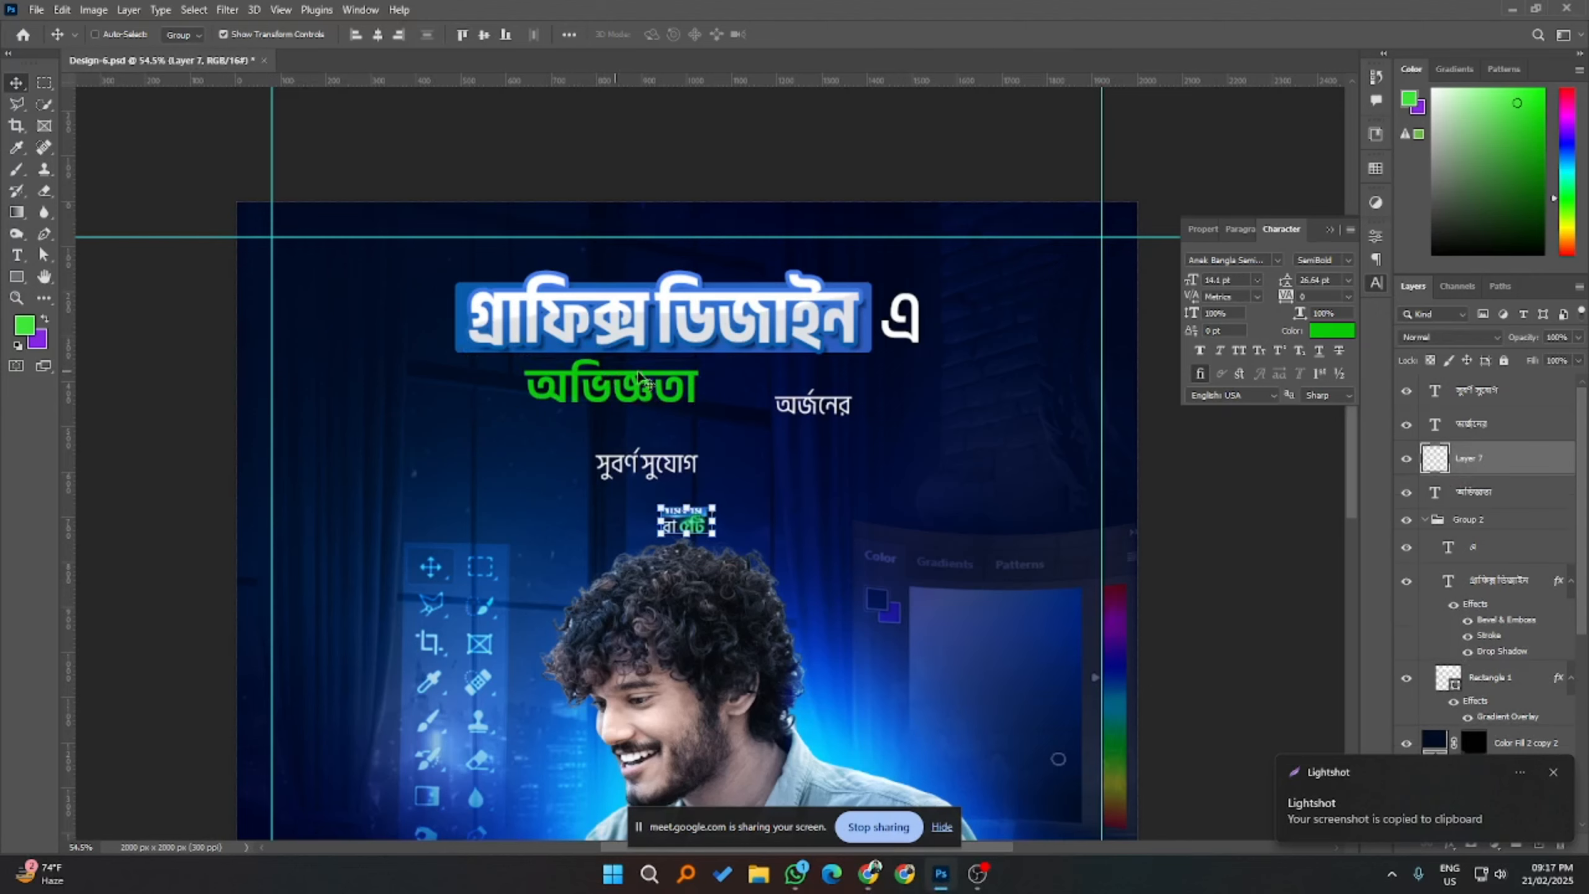
pyautogui.scroll(2, 688, 448)
pyautogui.scroll(2, 688, 447)
pyautogui.moveTo(730, 554); pyautogui.dragTo(817, 508)
pyautogui.click(818, 34)
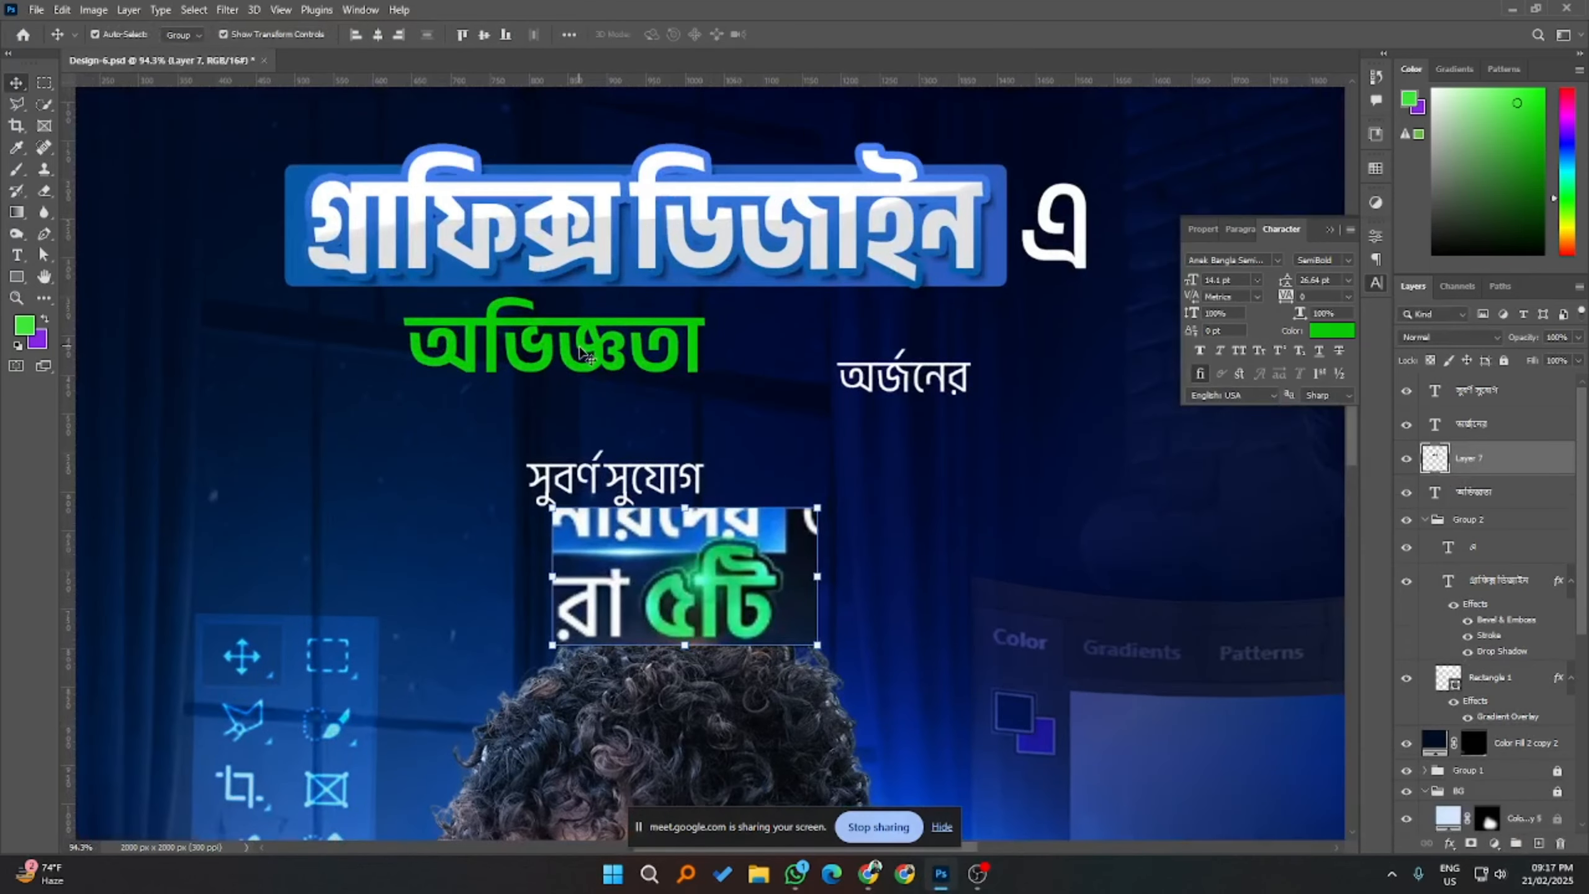
# - Recolour the "অভিজ্ঞতা" text with green #21d375 sampled from the pasted reference crop, and delete the crop's layer
pyautogui.click(657, 346)
pyautogui.click(1337, 334)
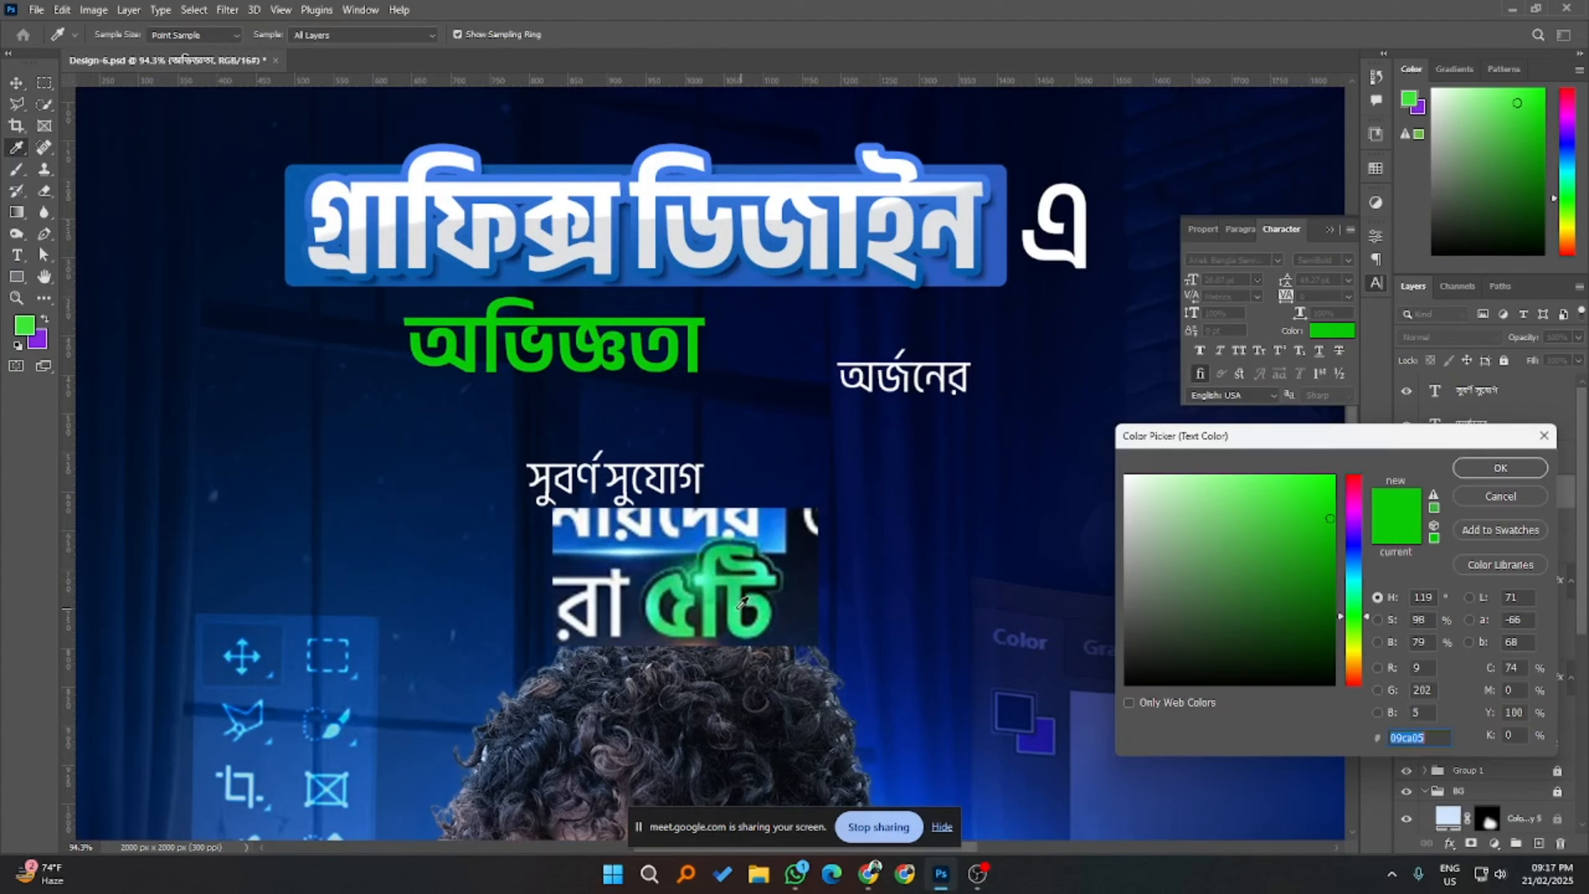
pyautogui.click(743, 603)
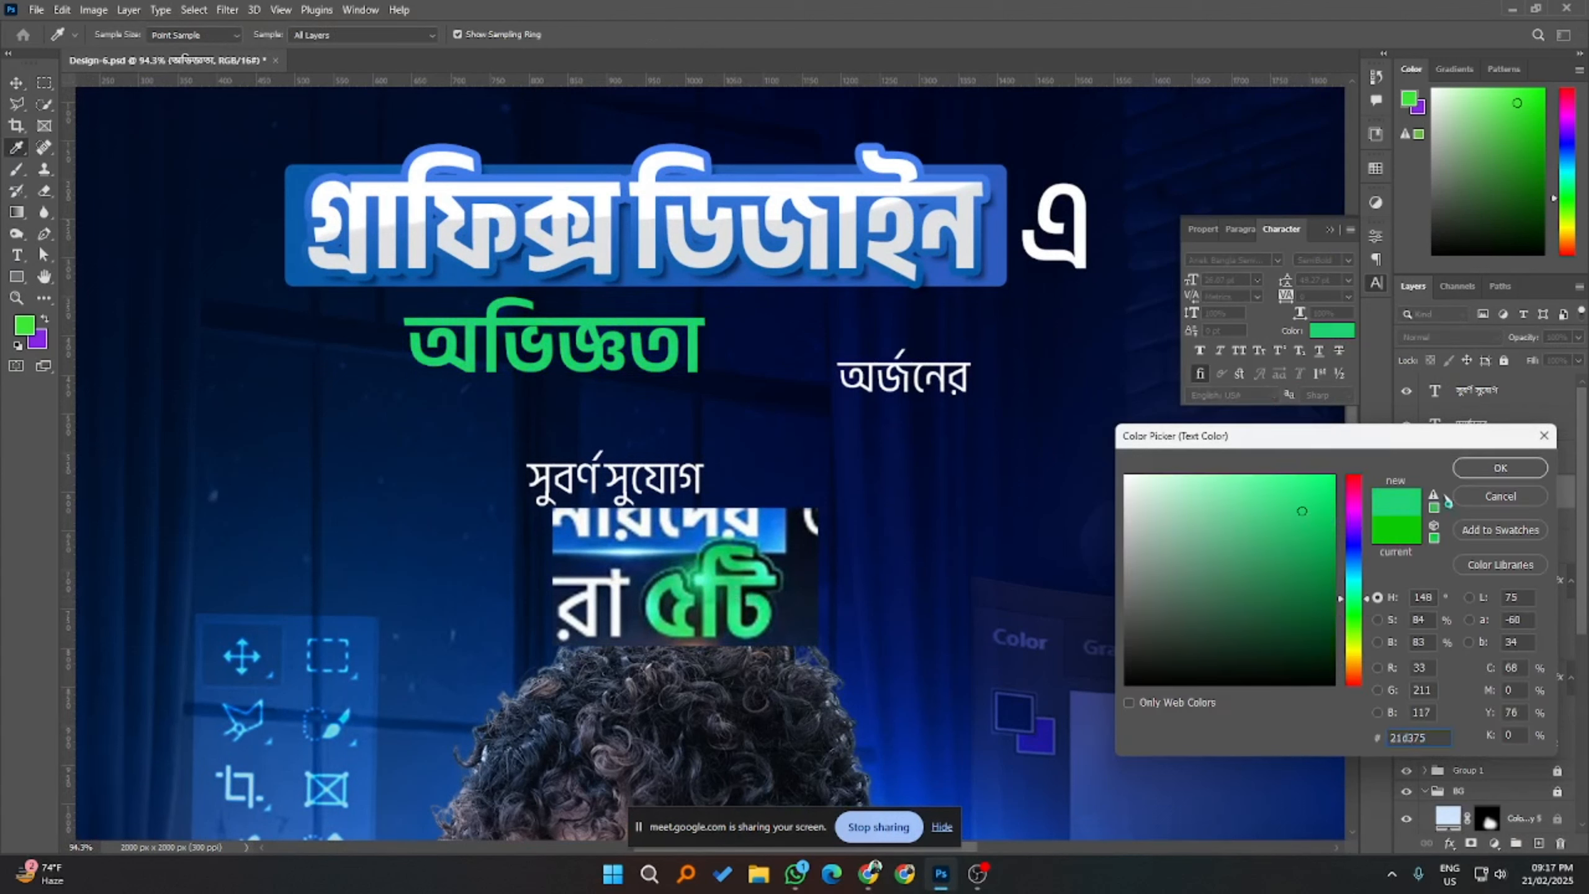
pyautogui.click(1496, 475)
pyautogui.click(712, 623)
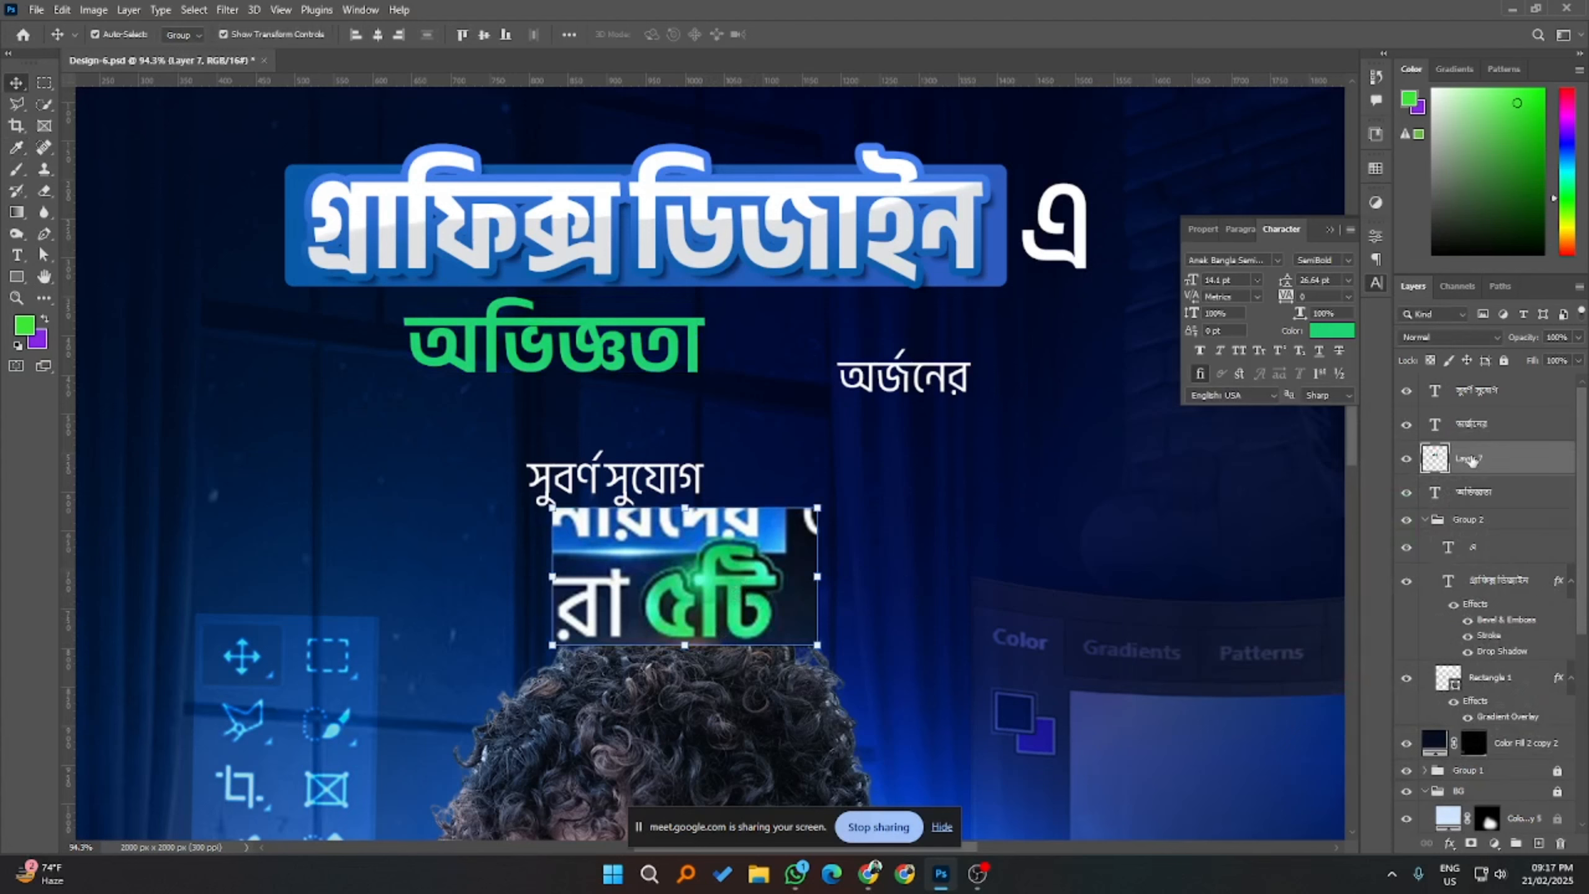
pyautogui.press('Delete')
pyautogui.scroll(-3, 638, 353)
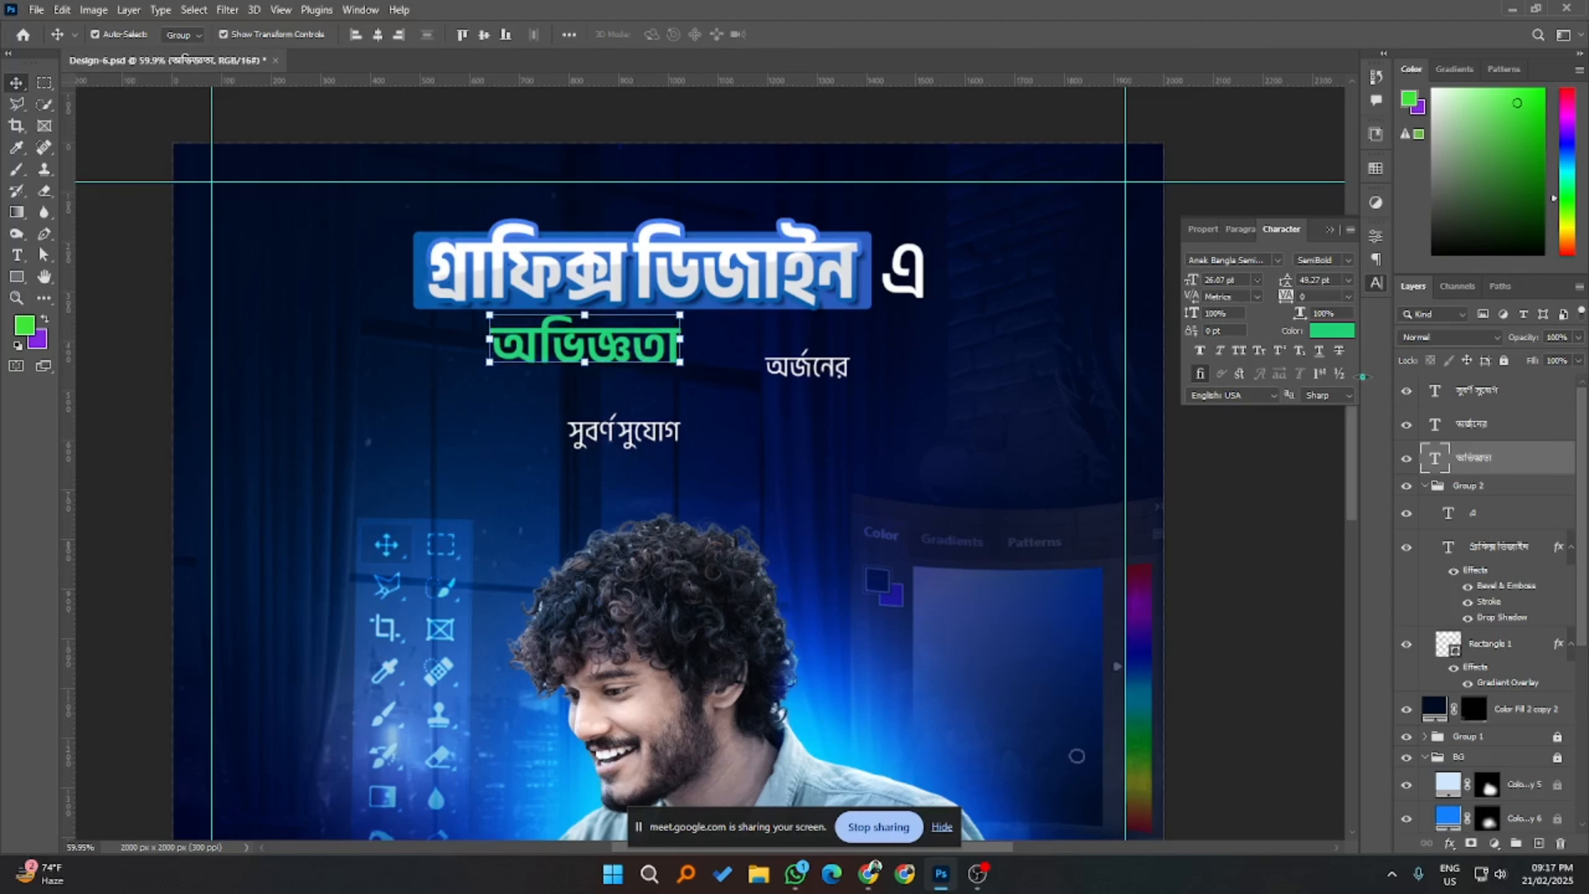
# - Change the "অভিজ্ঞতা" text colour to the brighter, more saturated green #10e675
pyautogui.click(1333, 330)
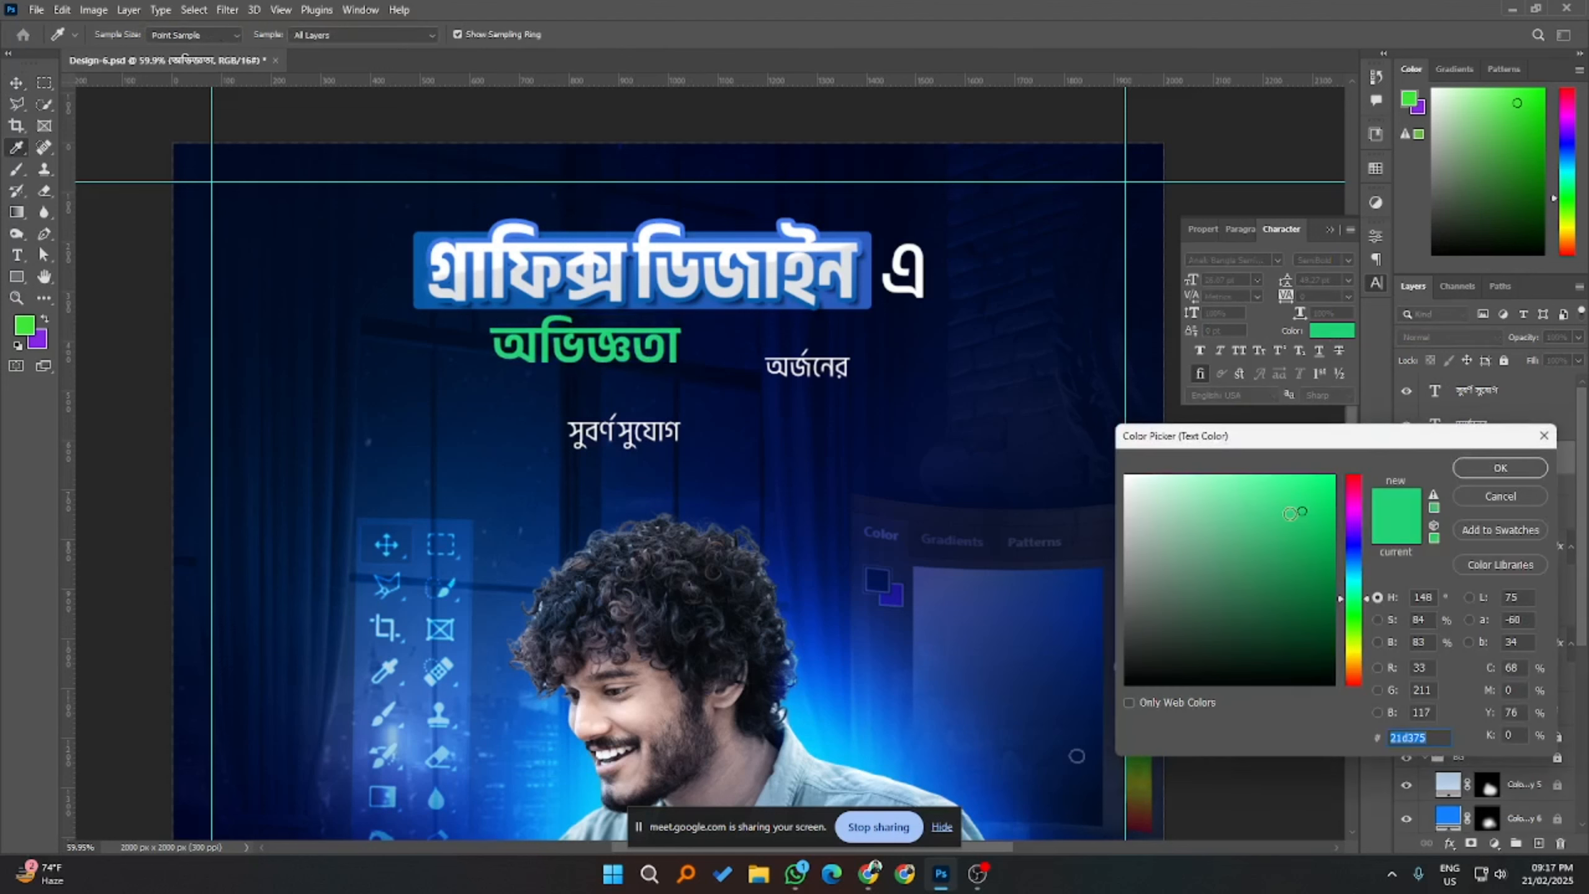
pyautogui.moveTo(1290, 513); pyautogui.dragTo(1320, 492)
pyautogui.click(1471, 466)
pyautogui.press('v')
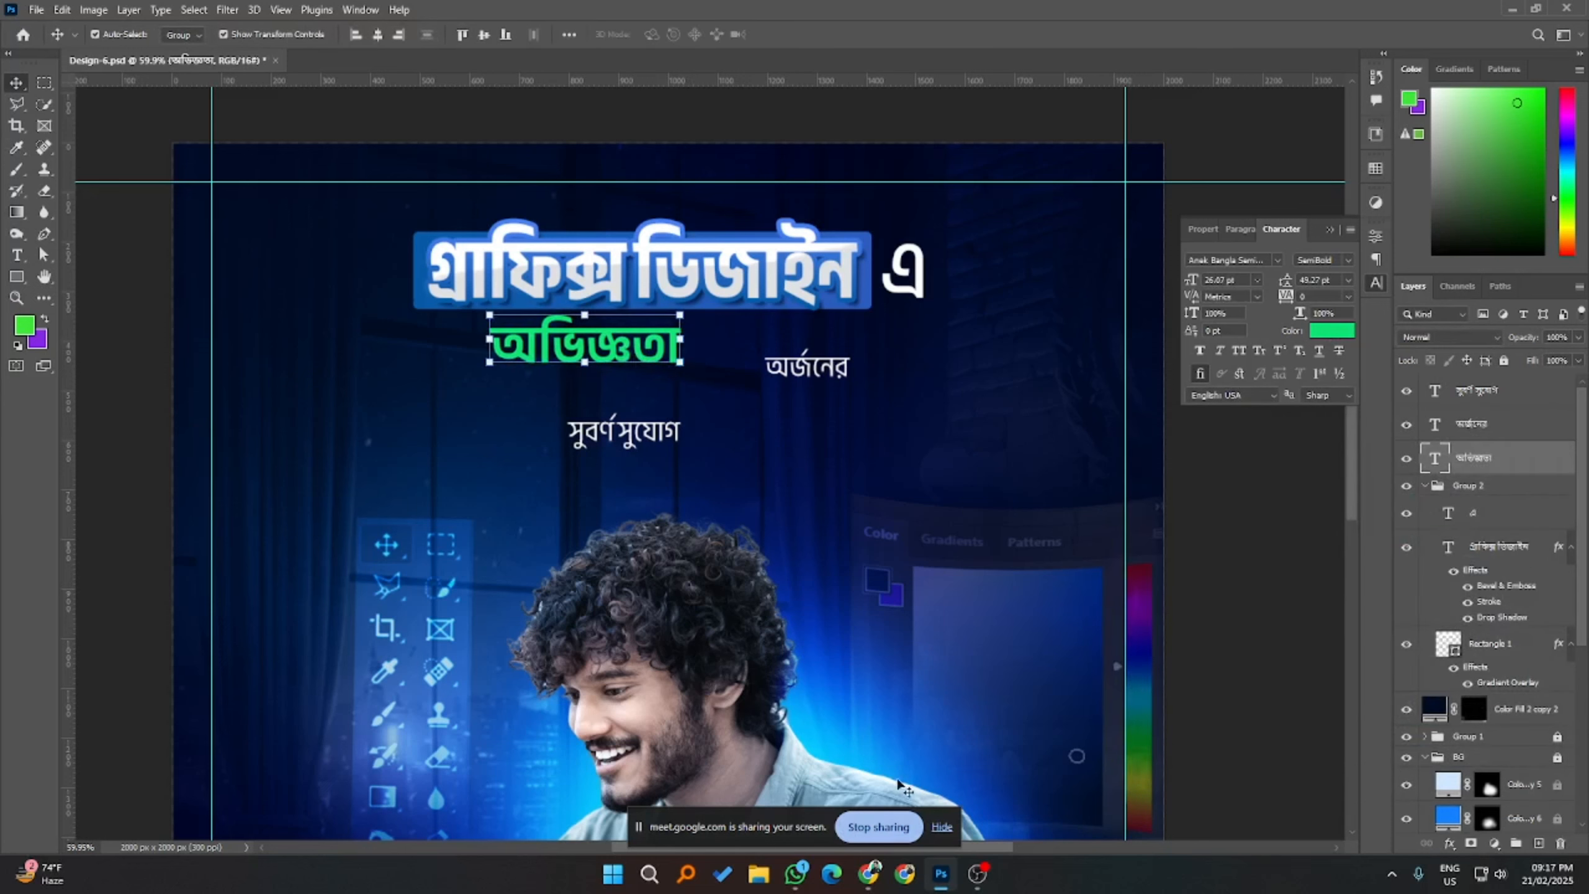
# - Check the Milanote reference posters, and in Photoshop give the "অভিজ্ঞতা" text a solid 10 px outside stroke in background navy #000d37
pyautogui.moveTo(869, 875)
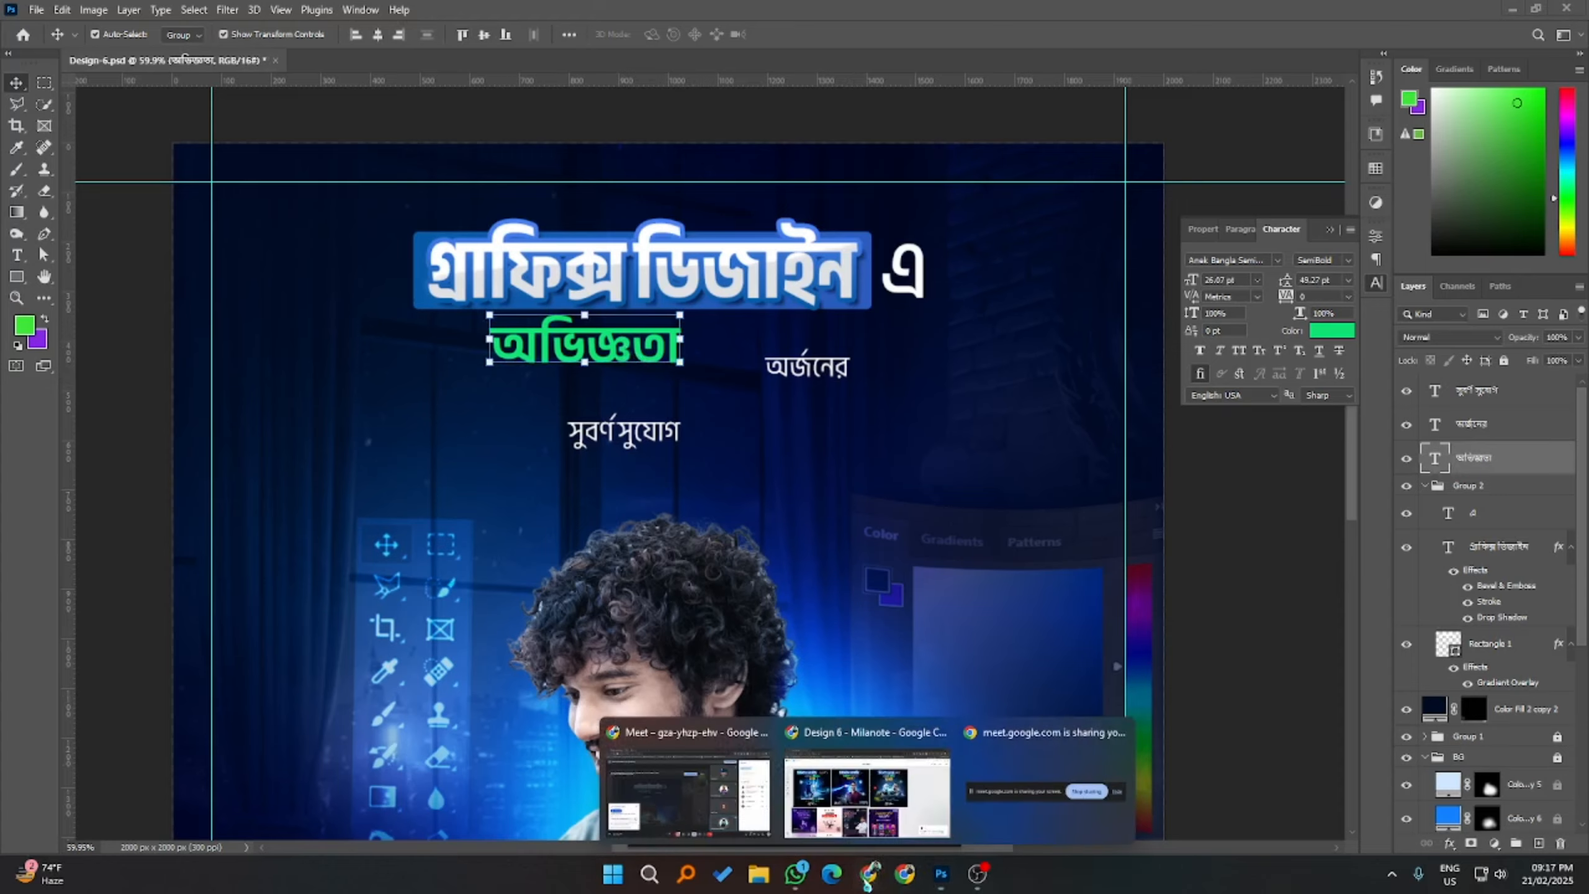
pyautogui.click(856, 829)
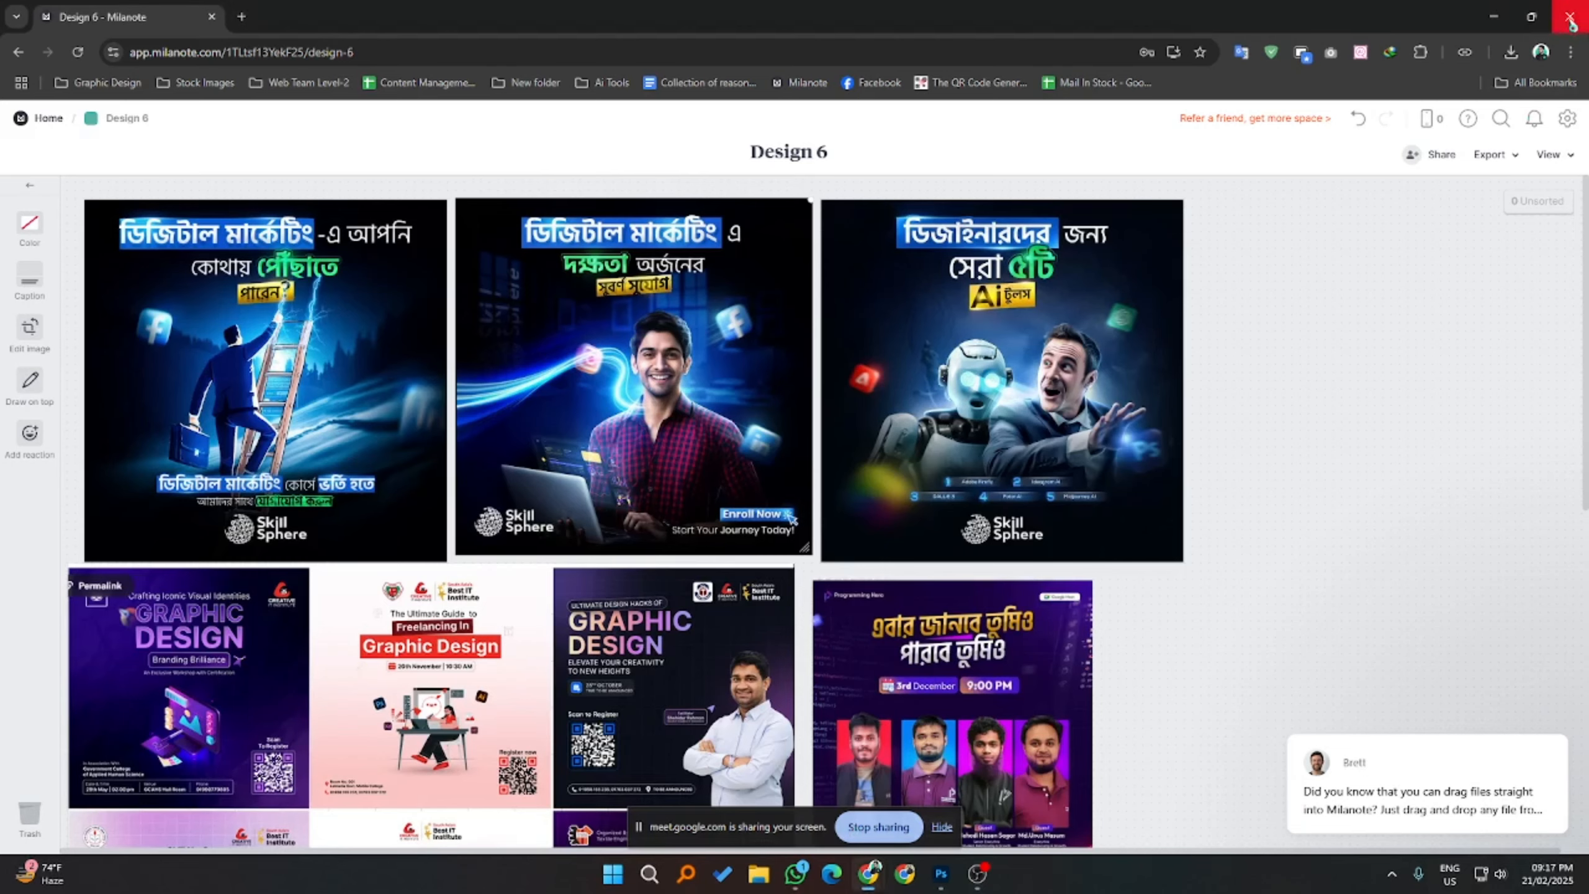
pyautogui.click(1500, 9)
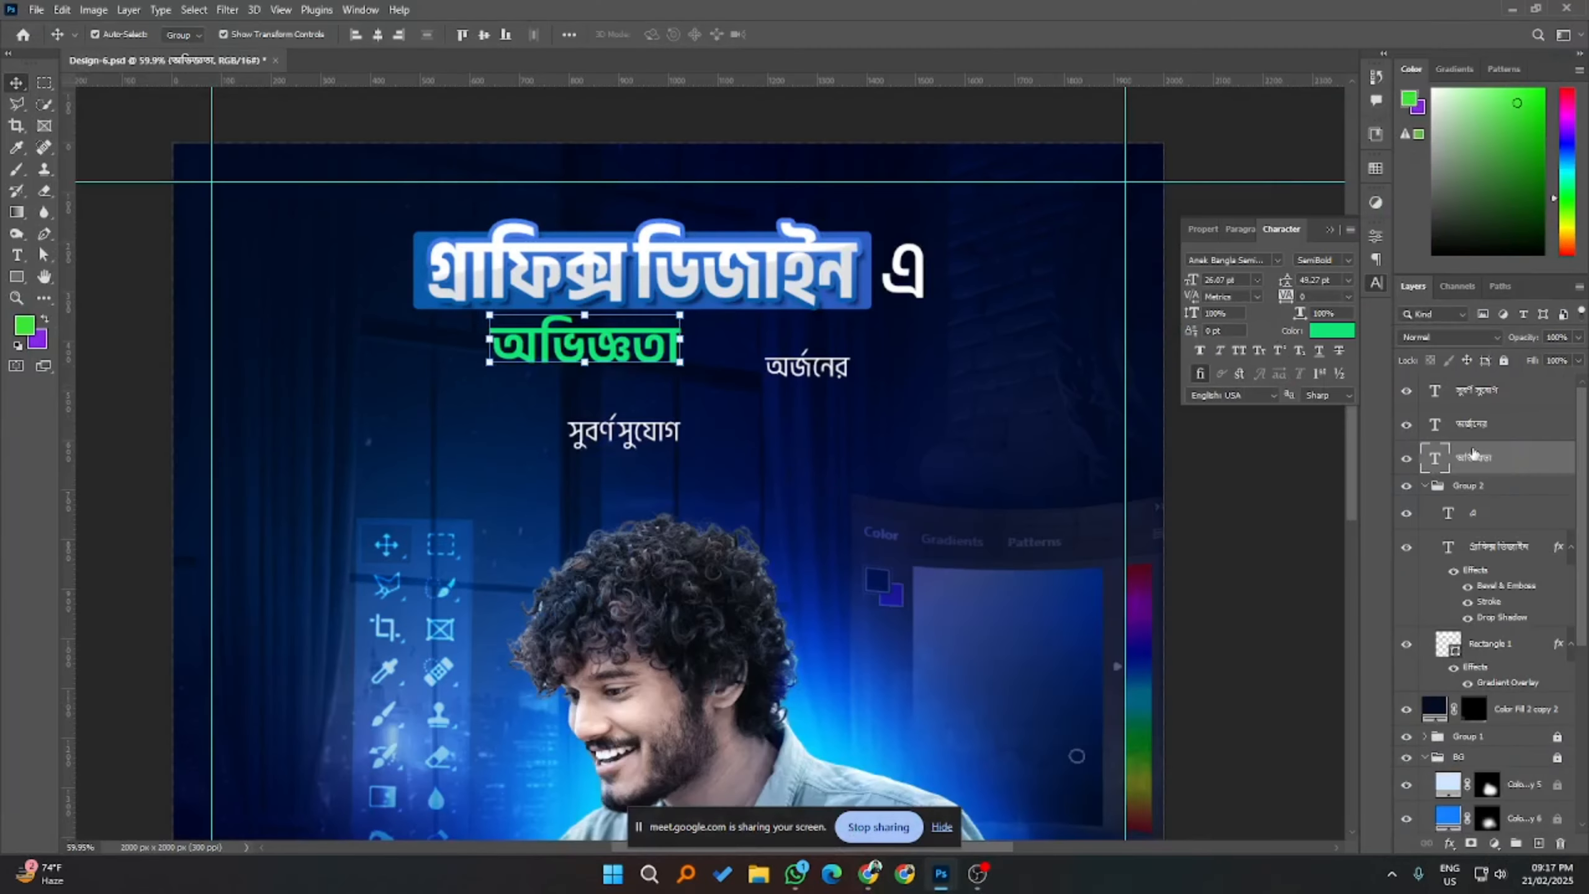
pyautogui.rightClick(1472, 416)
pyautogui.click(1351, 99)
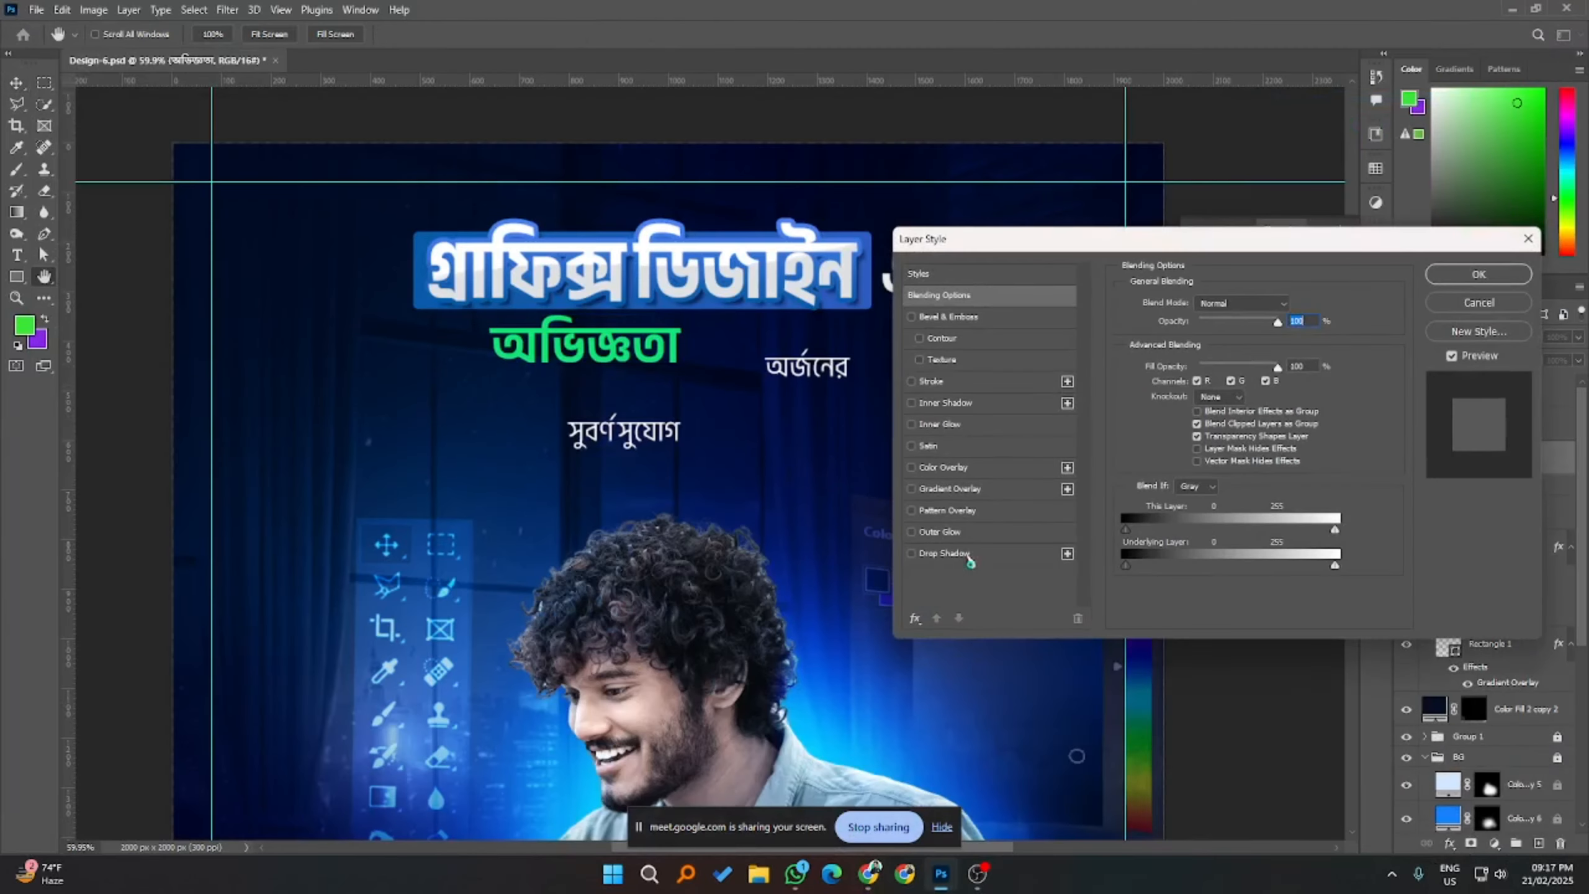
pyautogui.click(941, 381)
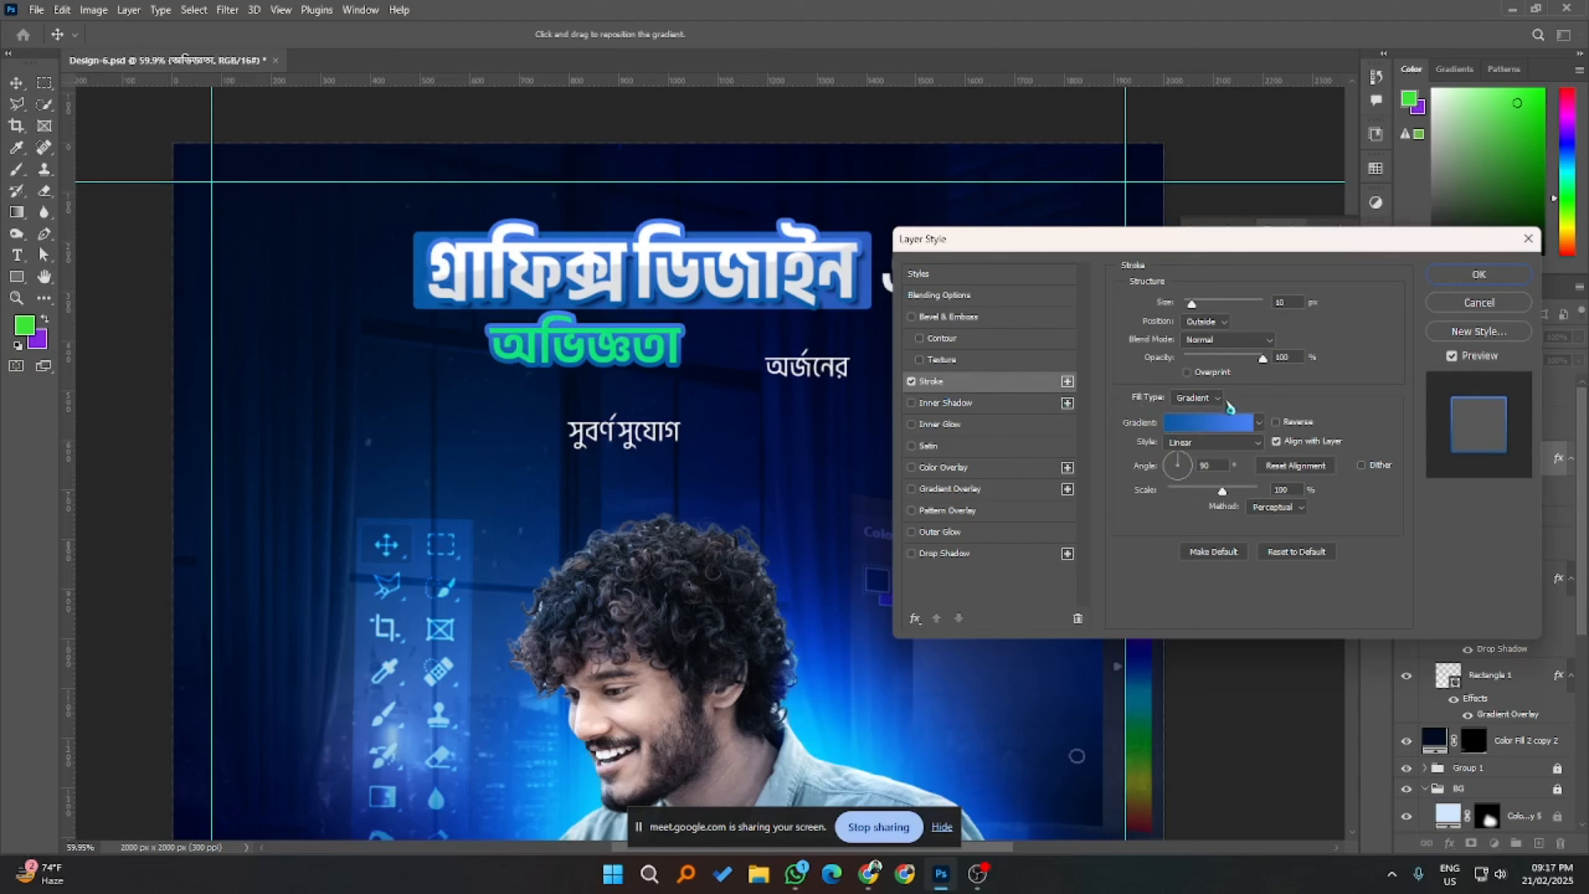
pyautogui.click(1198, 398)
pyautogui.click(1195, 412)
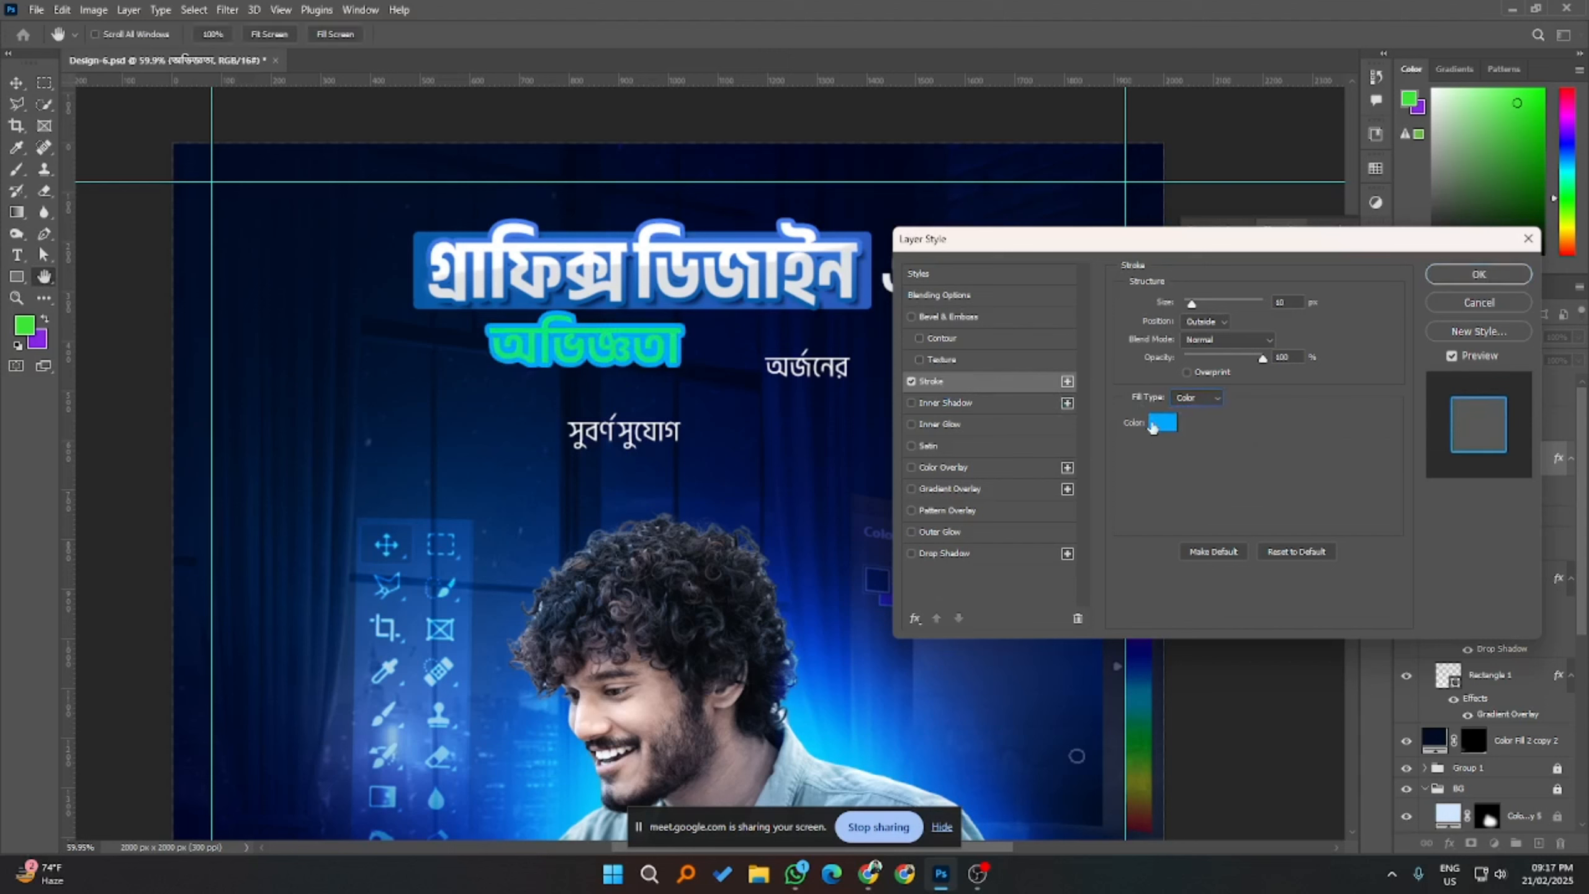
pyautogui.click(1162, 423)
pyautogui.click(692, 335)
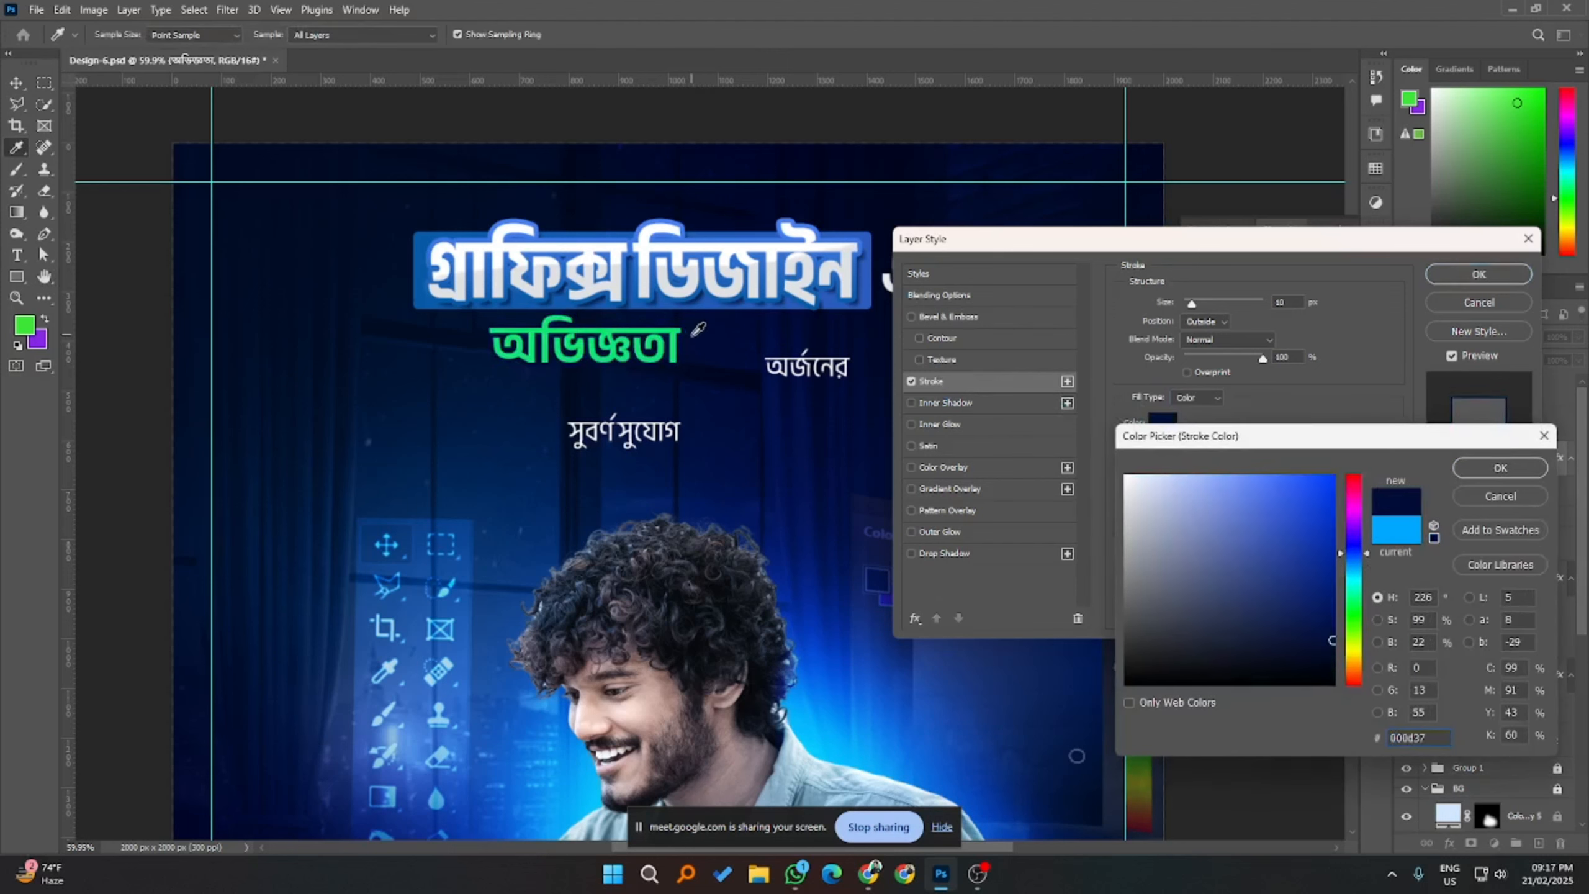
pyautogui.click(1500, 467)
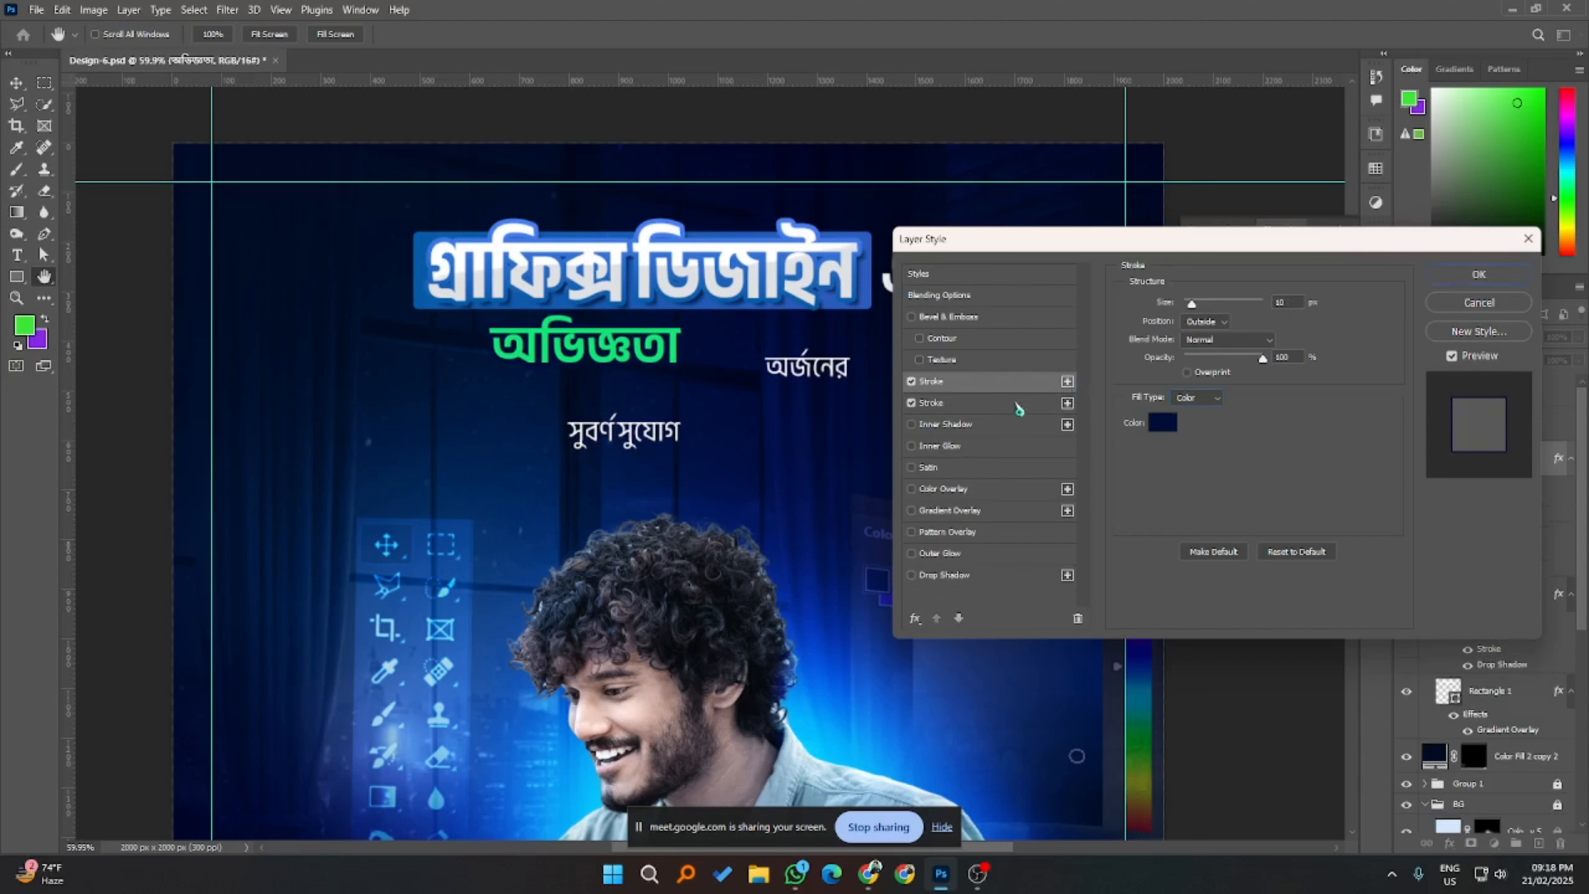
# - Add a second outside stroke to the "অভিজ্ঞতা" text, 12 px wide and in the text's own green #10e675
pyautogui.click(1067, 381)
pyautogui.click(1159, 421)
pyautogui.click(1162, 474)
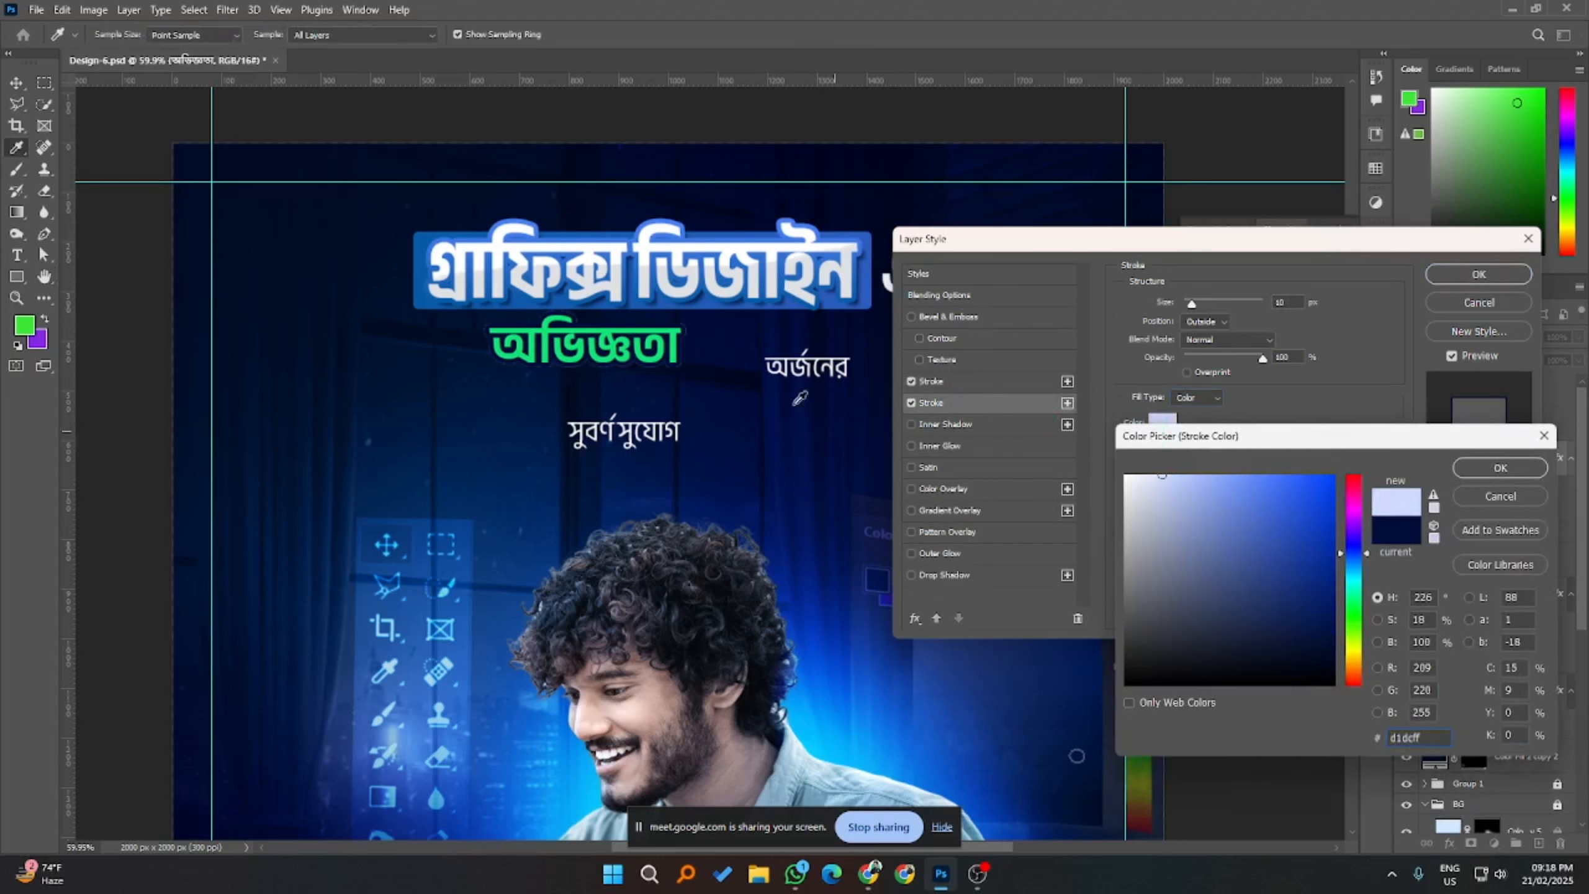
pyautogui.click(679, 330)
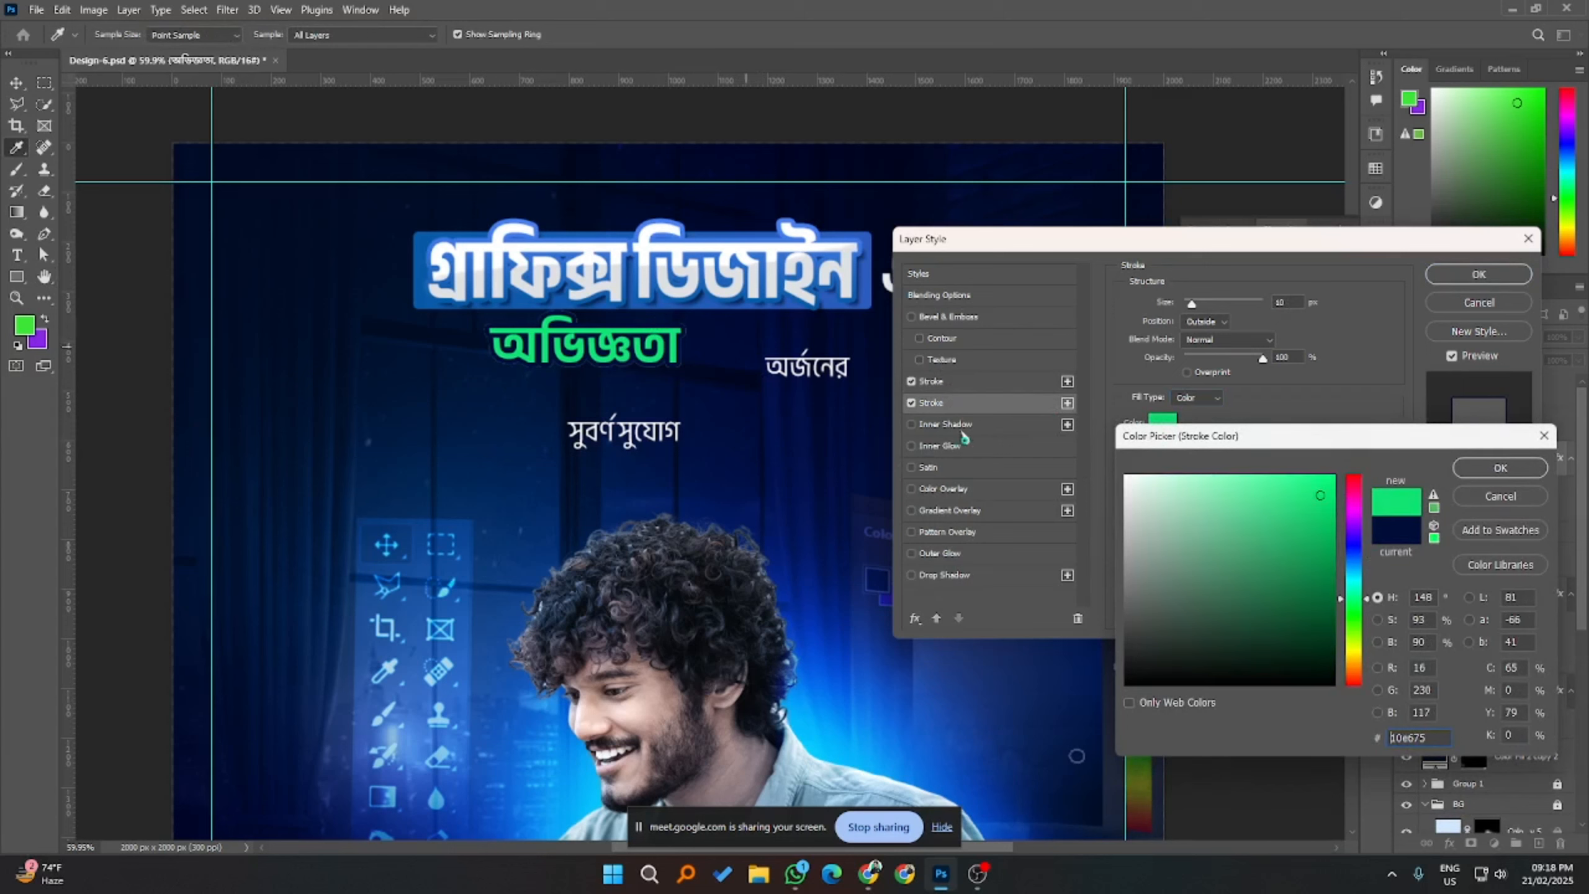
pyautogui.click(1495, 469)
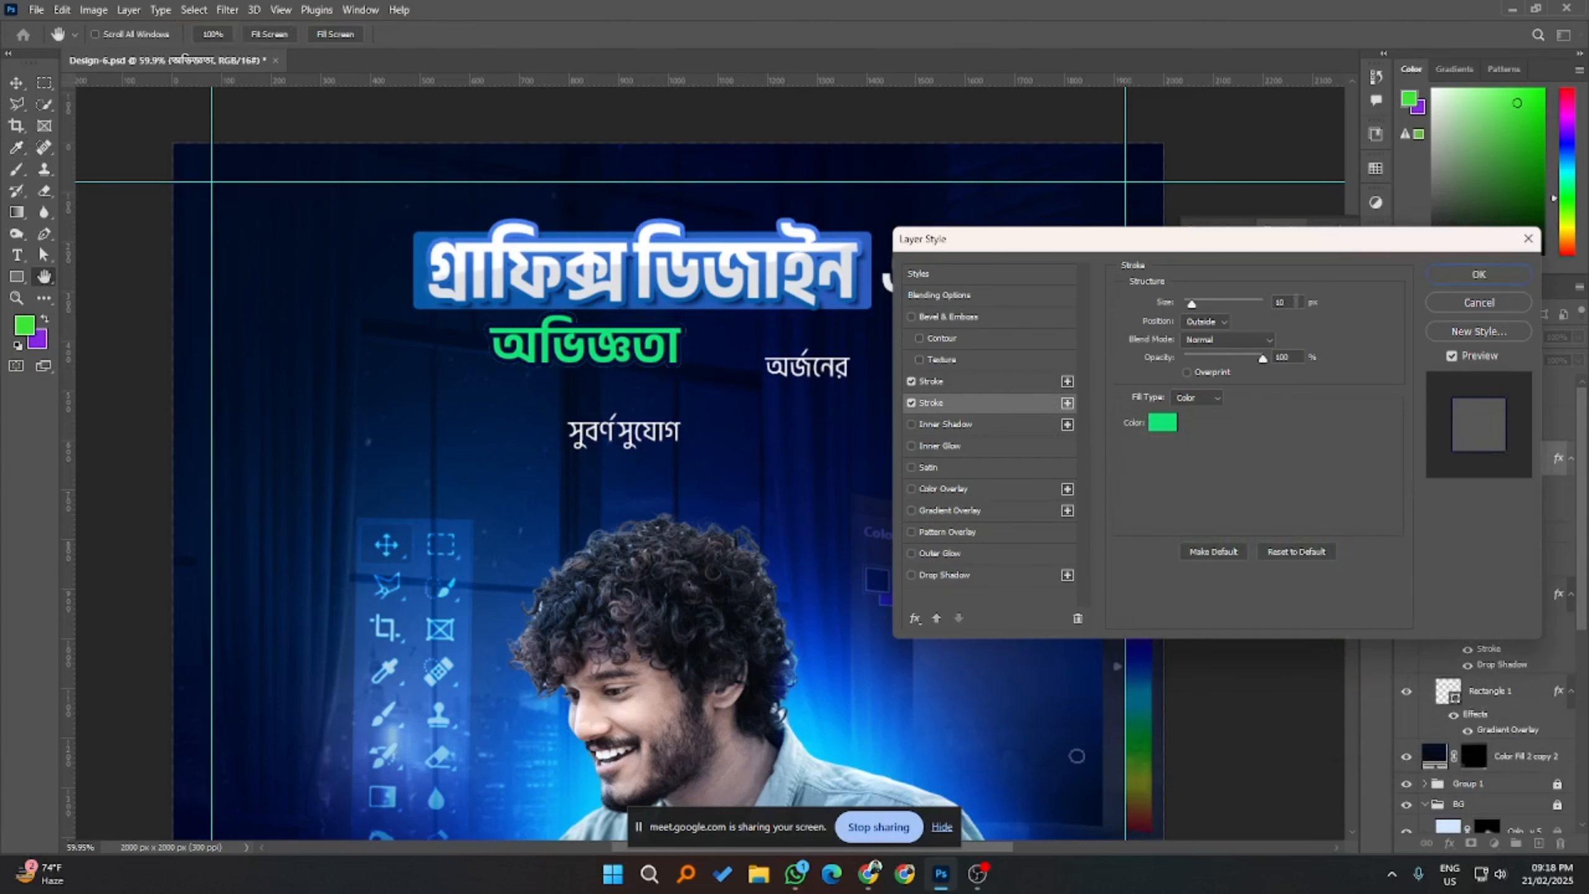
pyautogui.click(1296, 301)
pyautogui.press('Up')
pyautogui.press('Up')
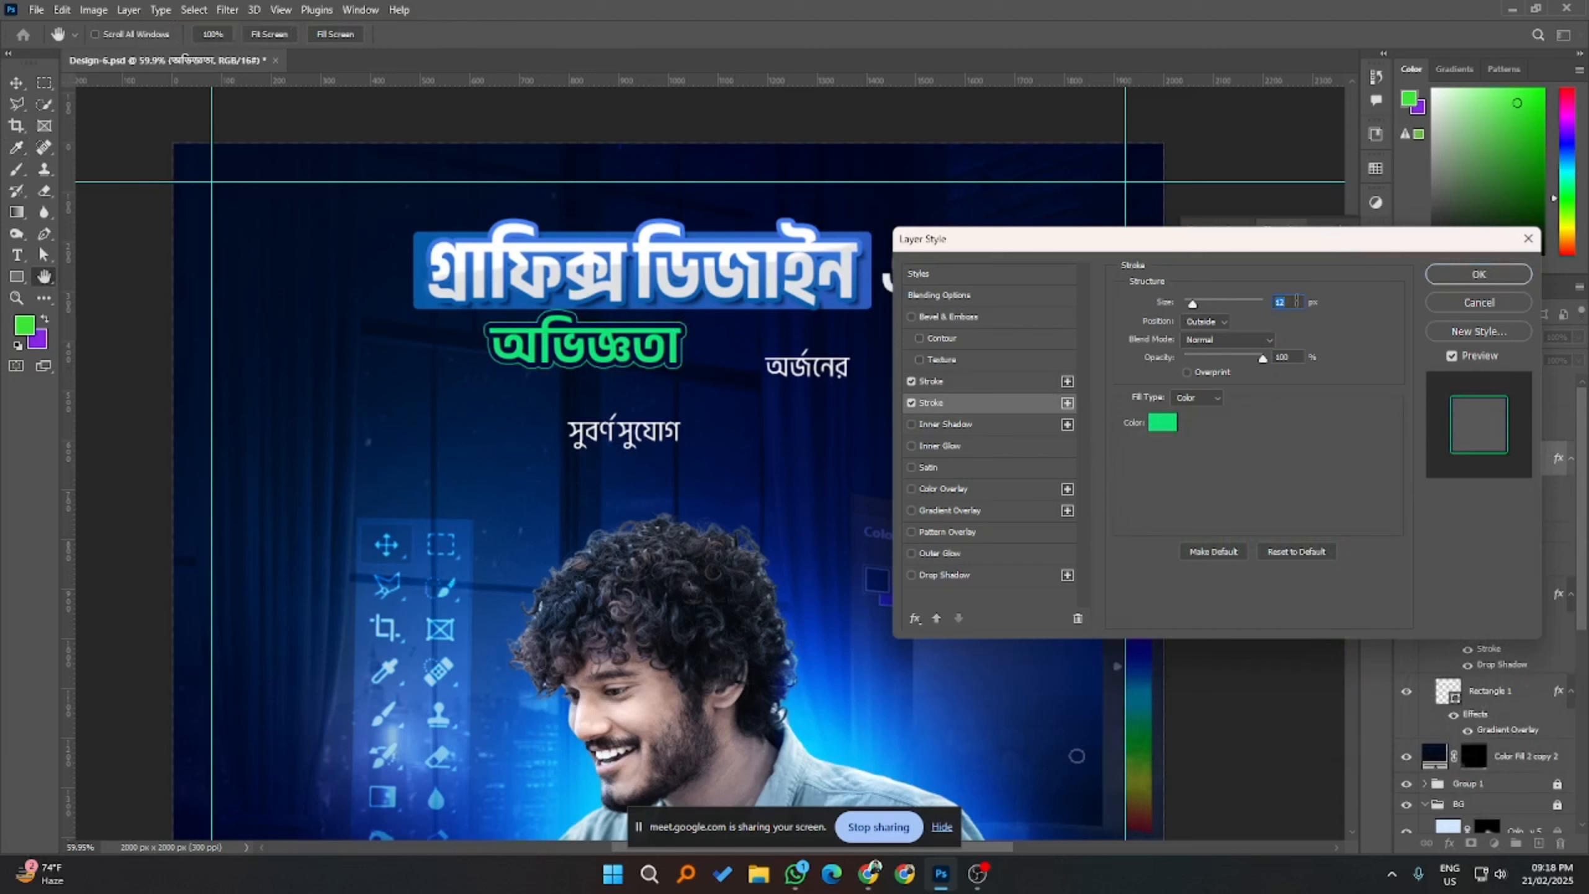
pyautogui.click(1479, 274)
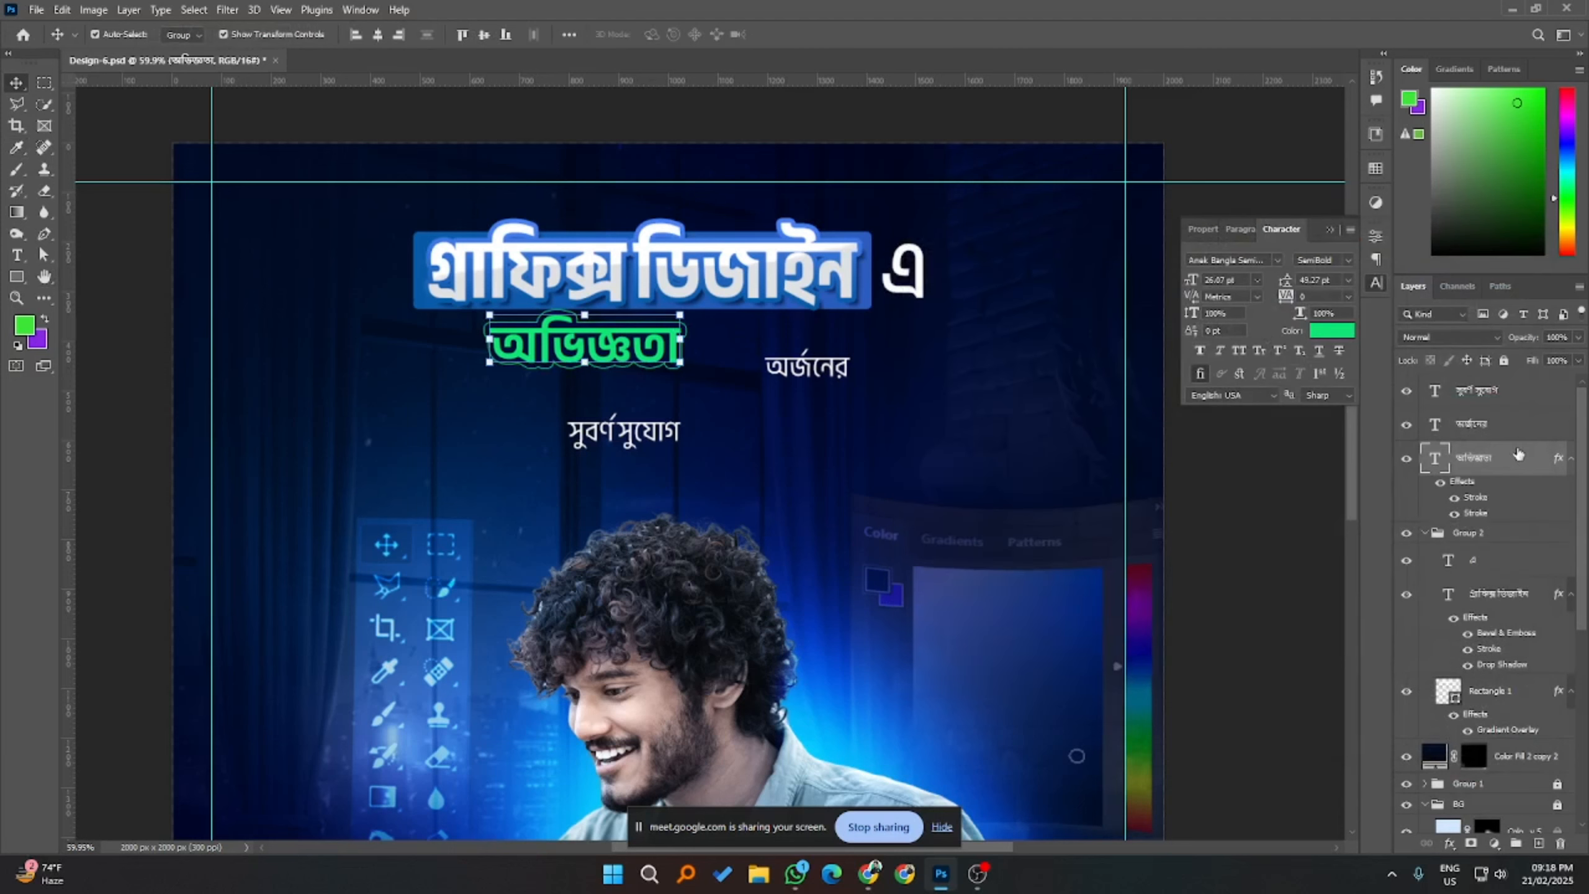
# - Duplicate the "অভিজ্ঞতা" layer with the copy beneath the original, and clear the layer style from the original
pyautogui.hotkey('ctrl', 'j')
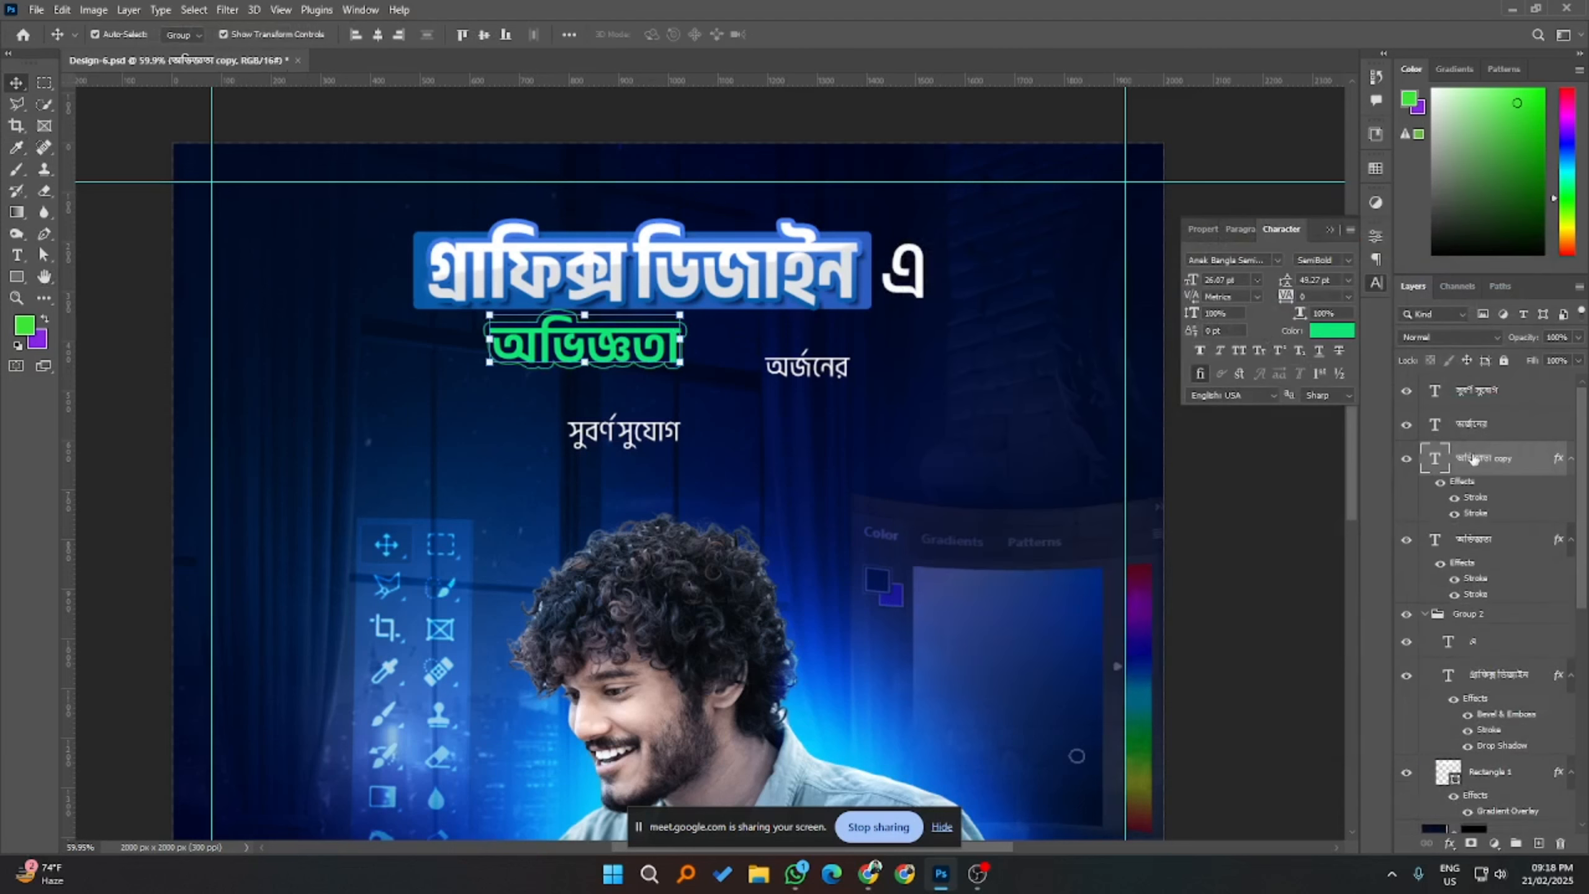
pyautogui.moveTo(1476, 539); pyautogui.dragTo(1489, 449)
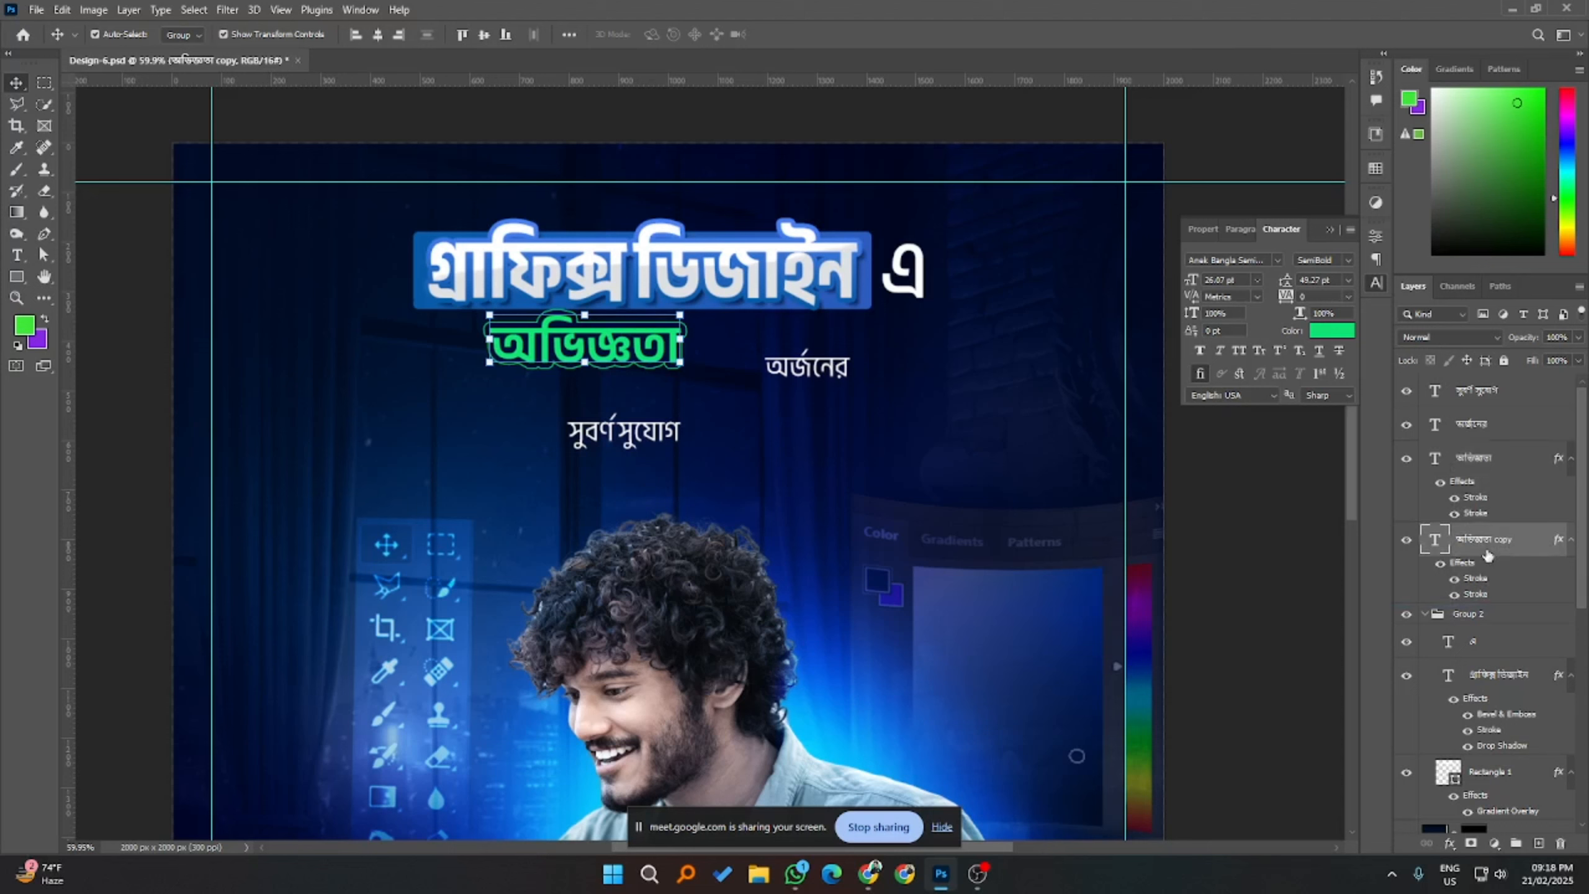
pyautogui.rightClick(1494, 466)
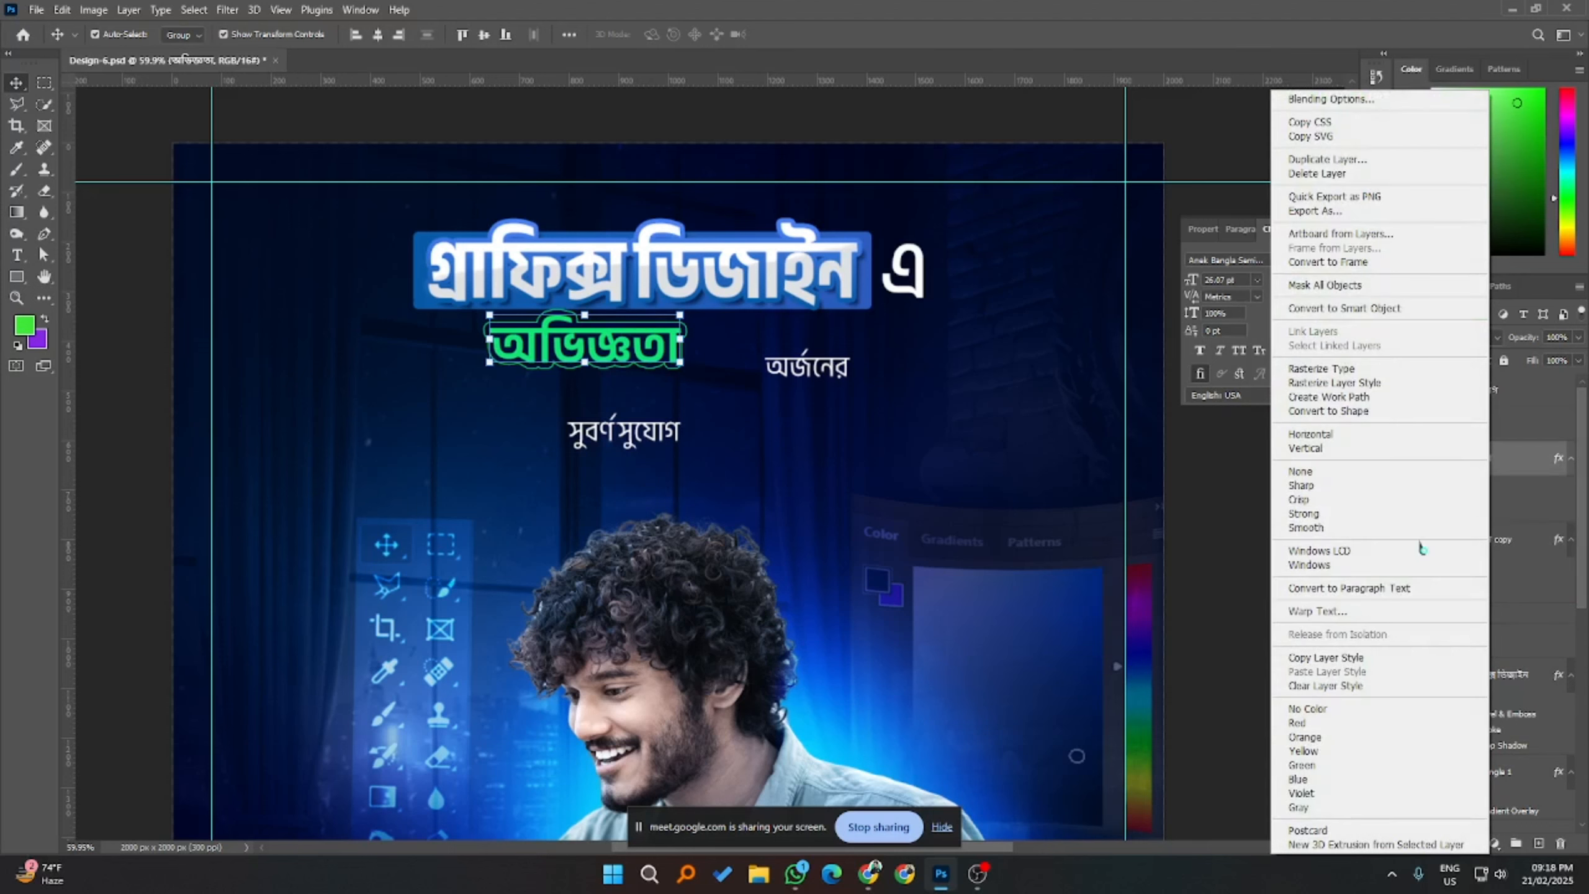
pyautogui.click(1345, 685)
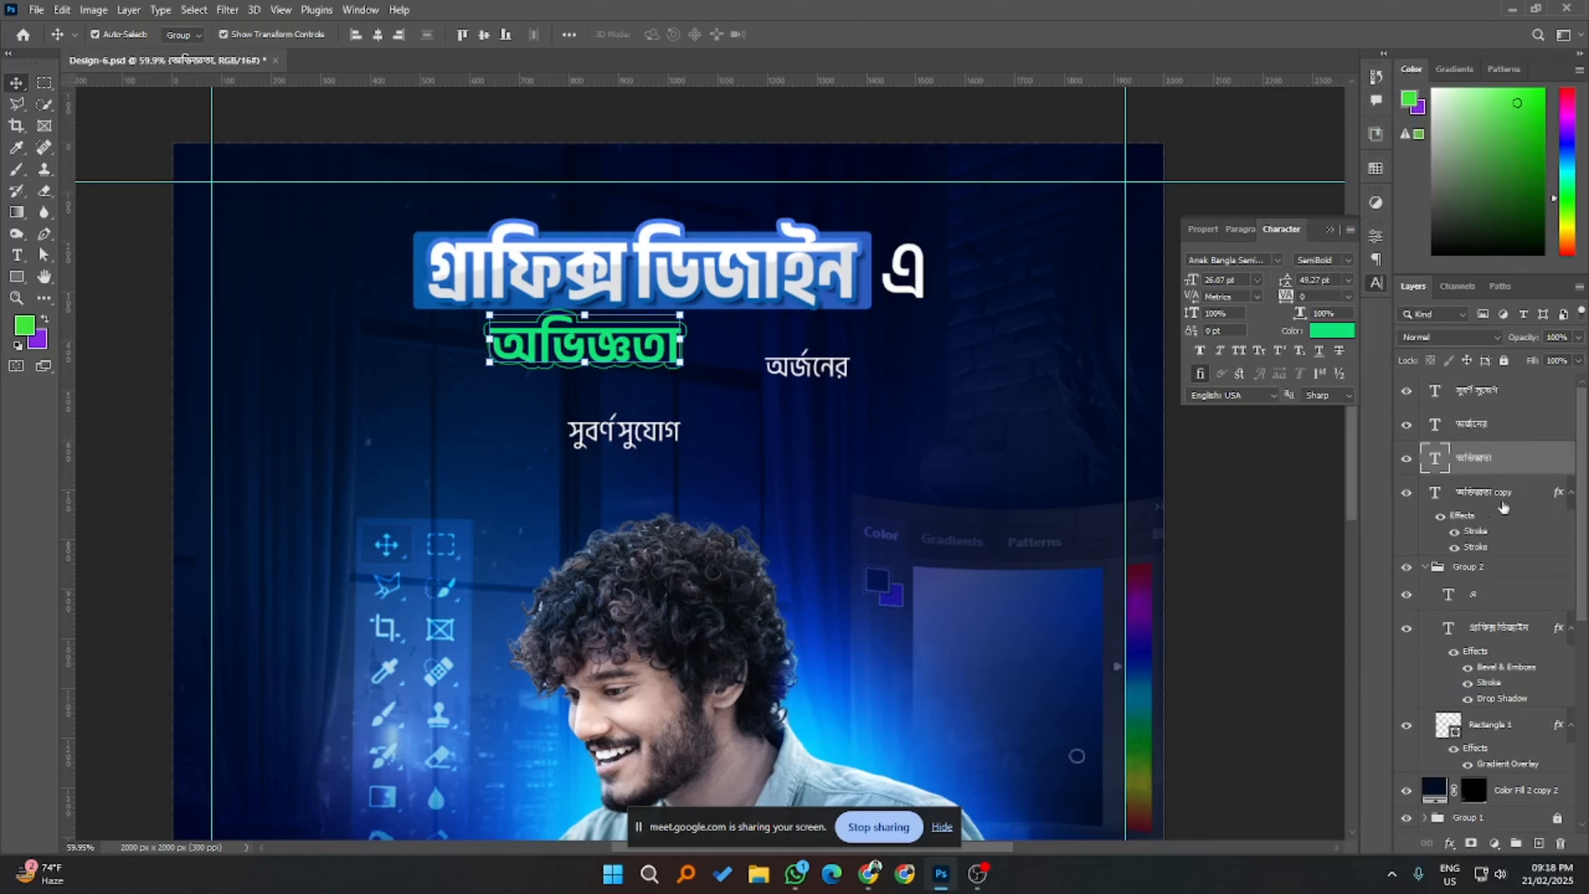
pyautogui.click(1505, 500)
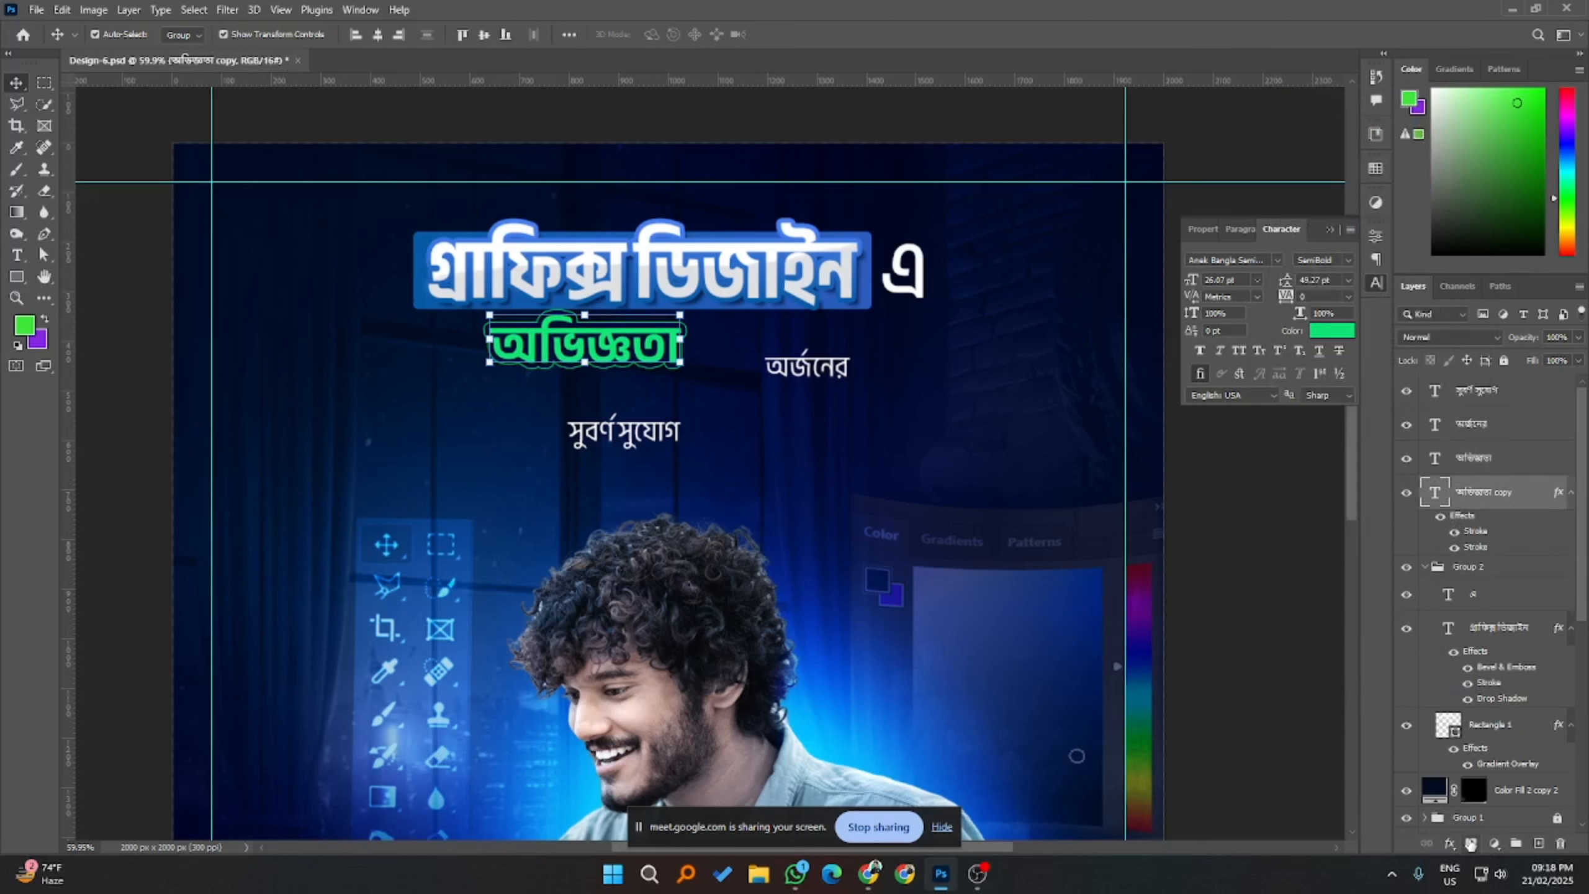
# - Convert the "অভিজ্ঞতা copy" outline layer to a smart object and add a layer mask to it
pyautogui.click(1471, 842)
pyautogui.hotkey('ctrl', 'z')
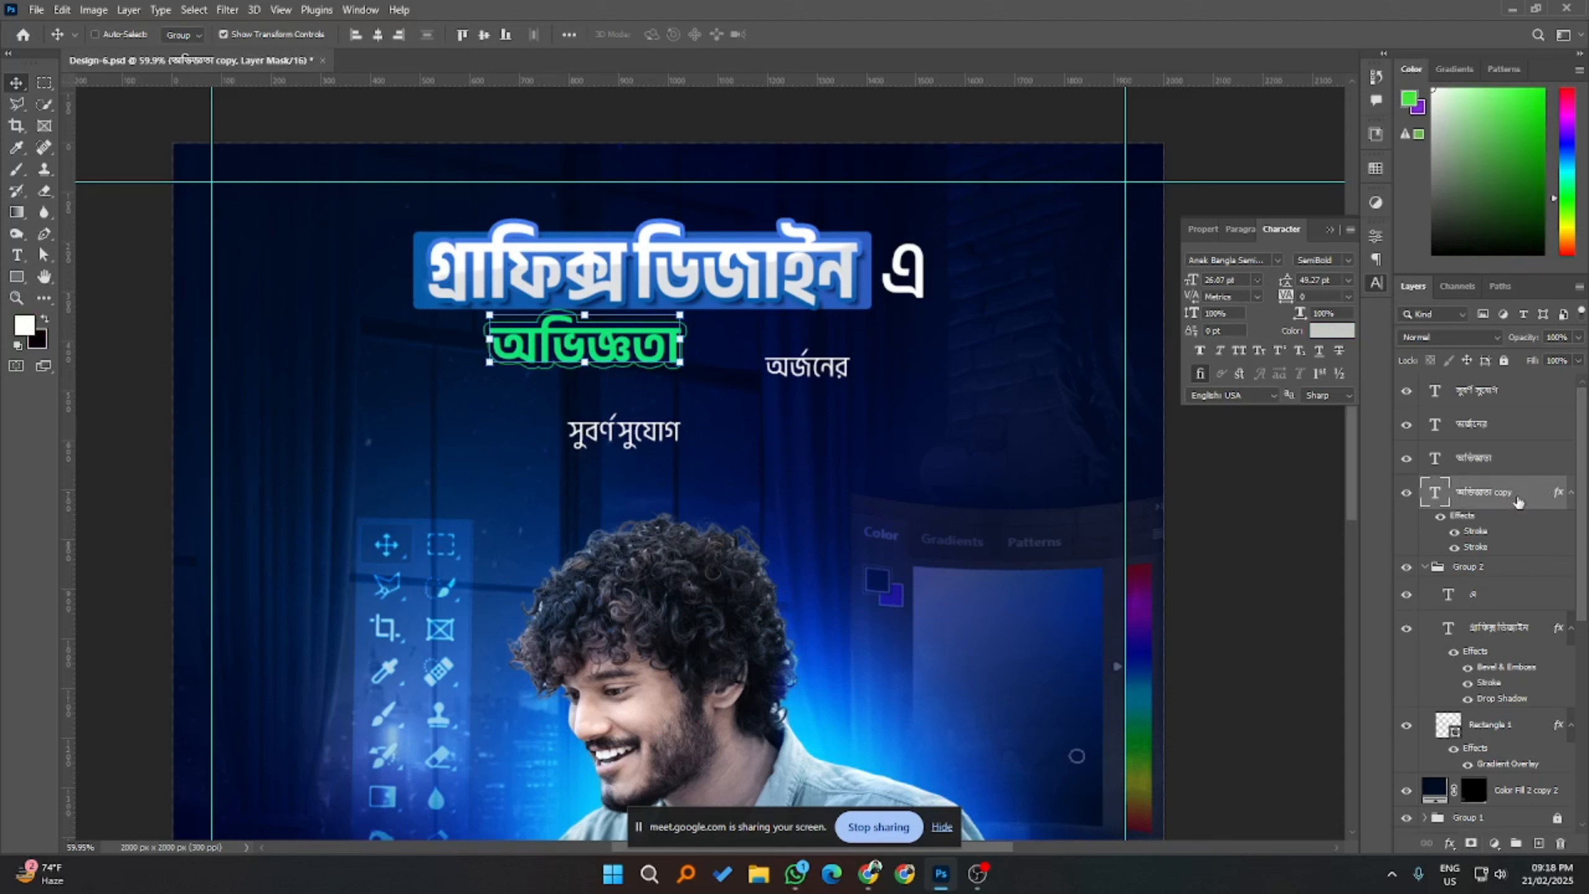
pyautogui.hotkey('ctrl', 'shift', 'o')
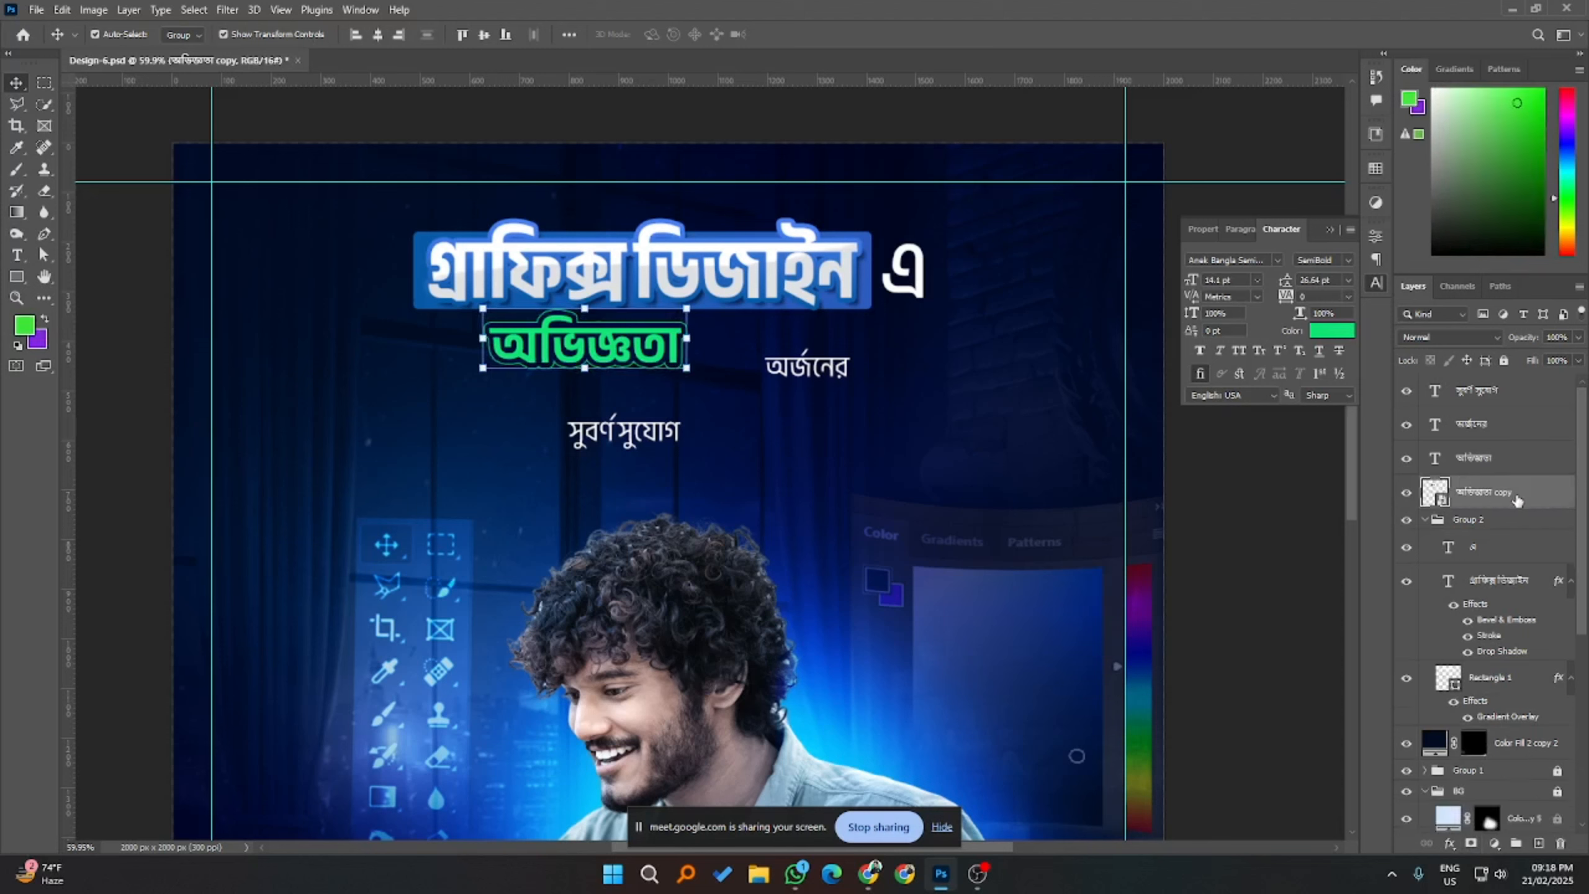
pyautogui.click(1474, 843)
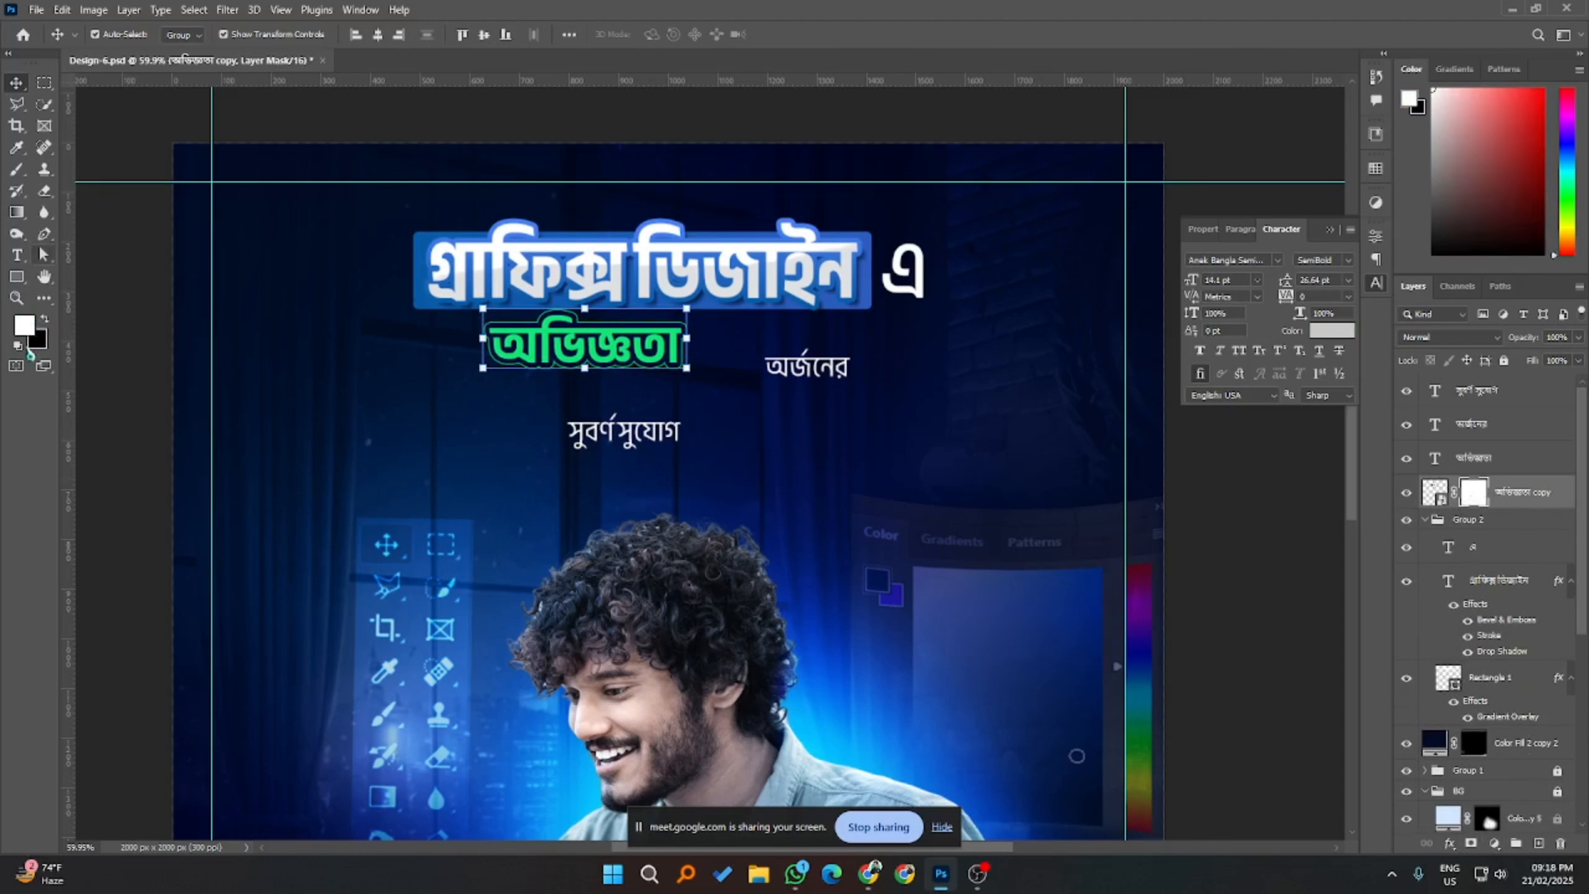
# - Paint black with a smaller soft brush on the copy's mask to hide the lower part of the "অভিজ্ঞতা" outline
pyautogui.click(45, 318)
pyautogui.click(18, 170)
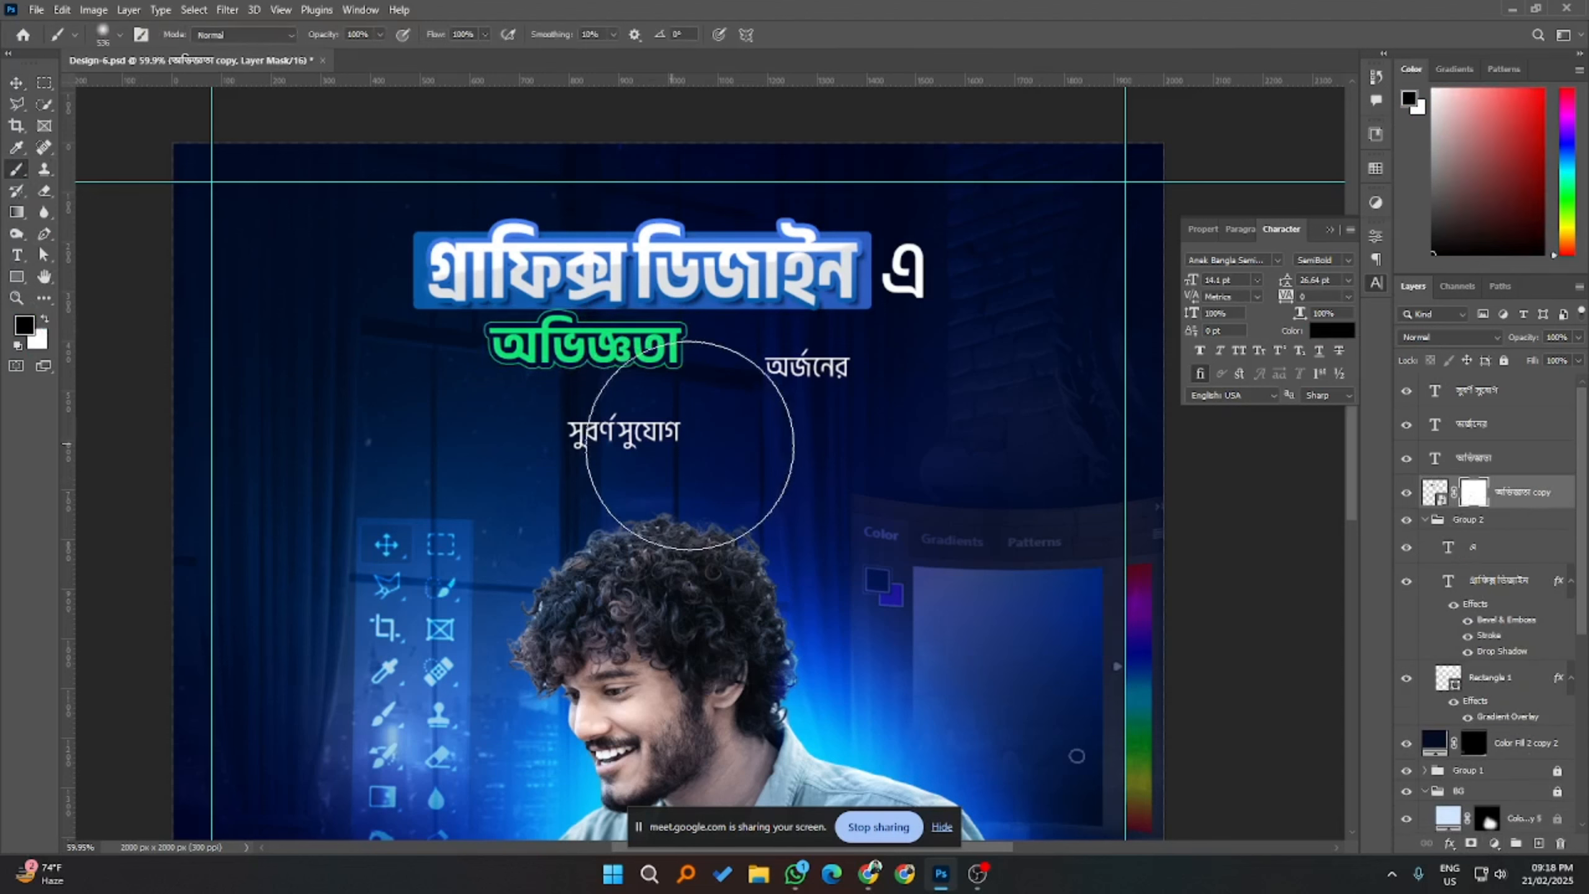
pyautogui.keyDown('alt'); pyautogui.moveTo(684, 438); pyautogui.dragTo(617, 438); pyautogui.keyUp('alt')
pyautogui.moveTo(671, 362); pyautogui.dragTo(469, 365)
pyautogui.scroll(2, 654, 373)
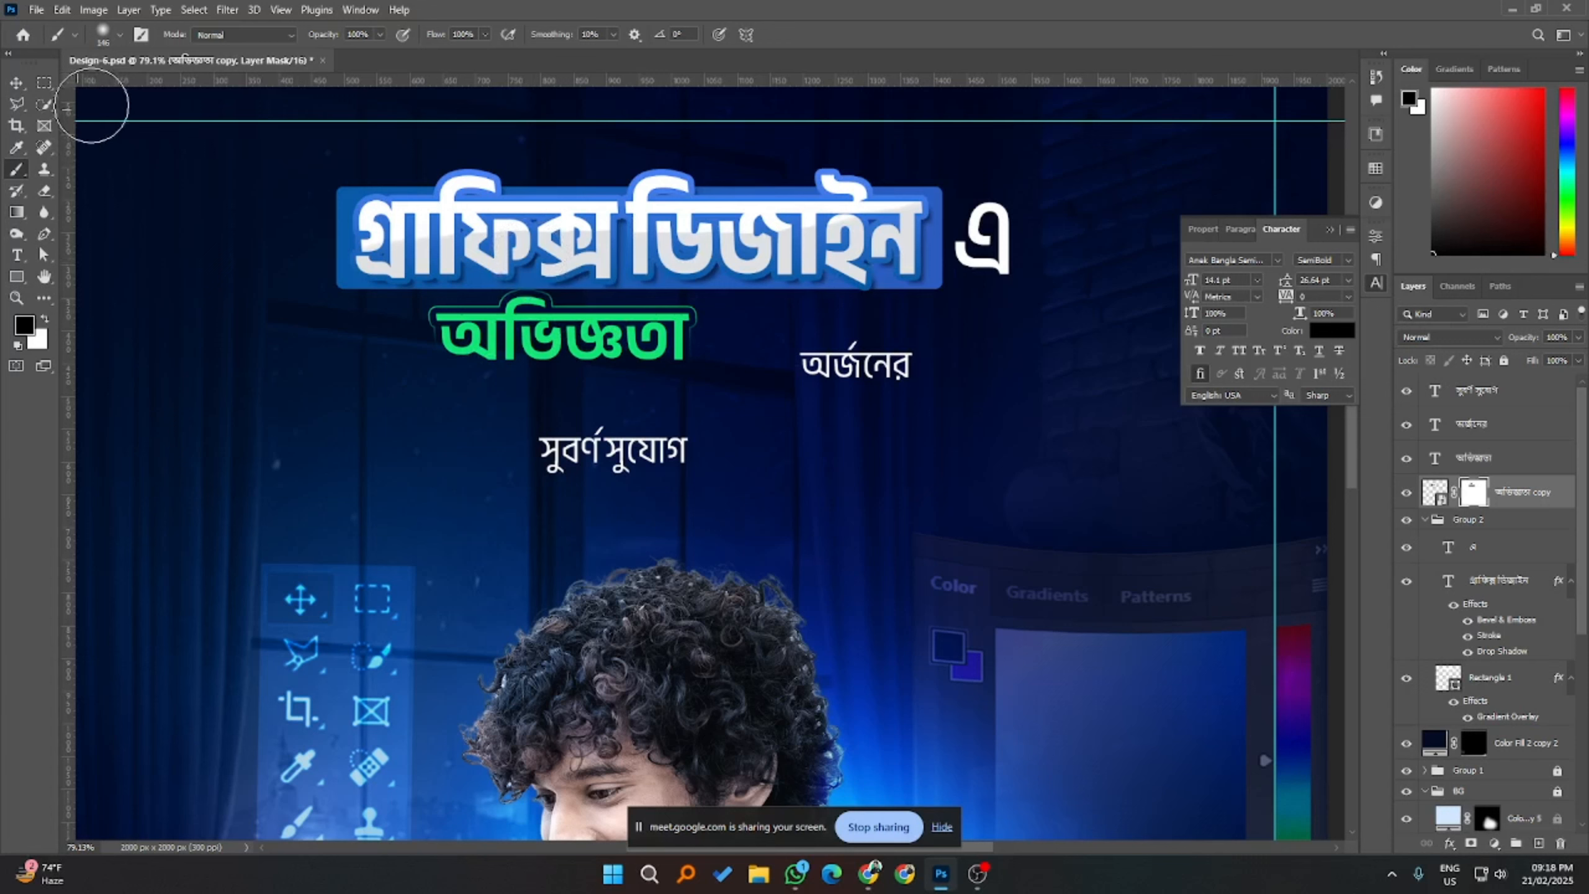
# - Add a Bevel & Emboss effect to the original "অভিজ্ঞতা" text layer and set its shadow opacity to 21%
pyautogui.click(16, 82)
pyautogui.click(1483, 462)
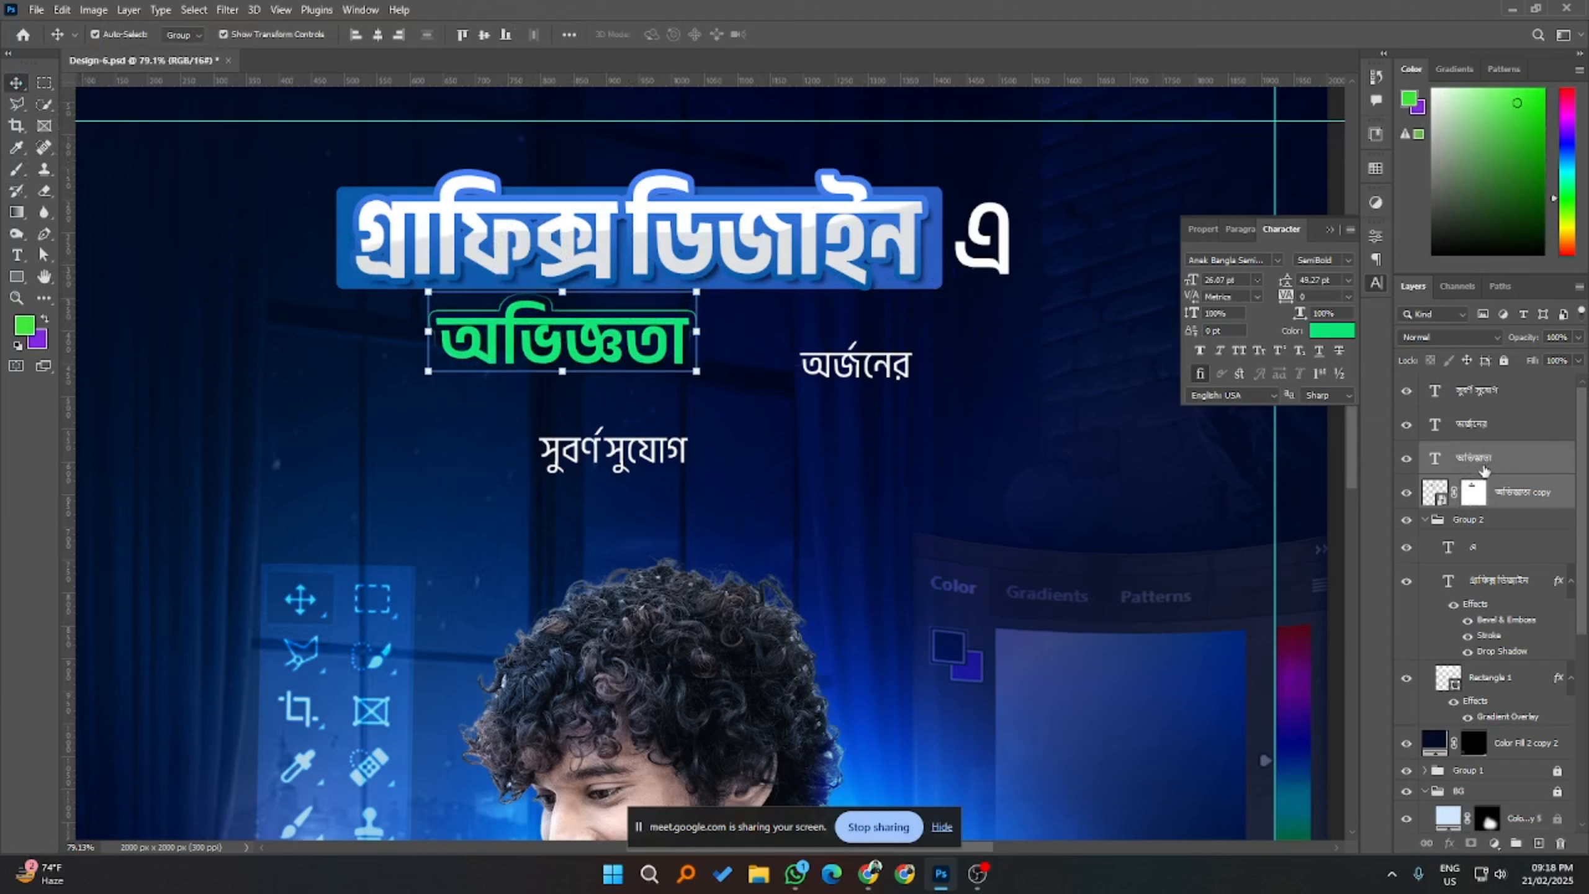
pyautogui.click(1506, 464)
pyautogui.rightClick(1507, 464)
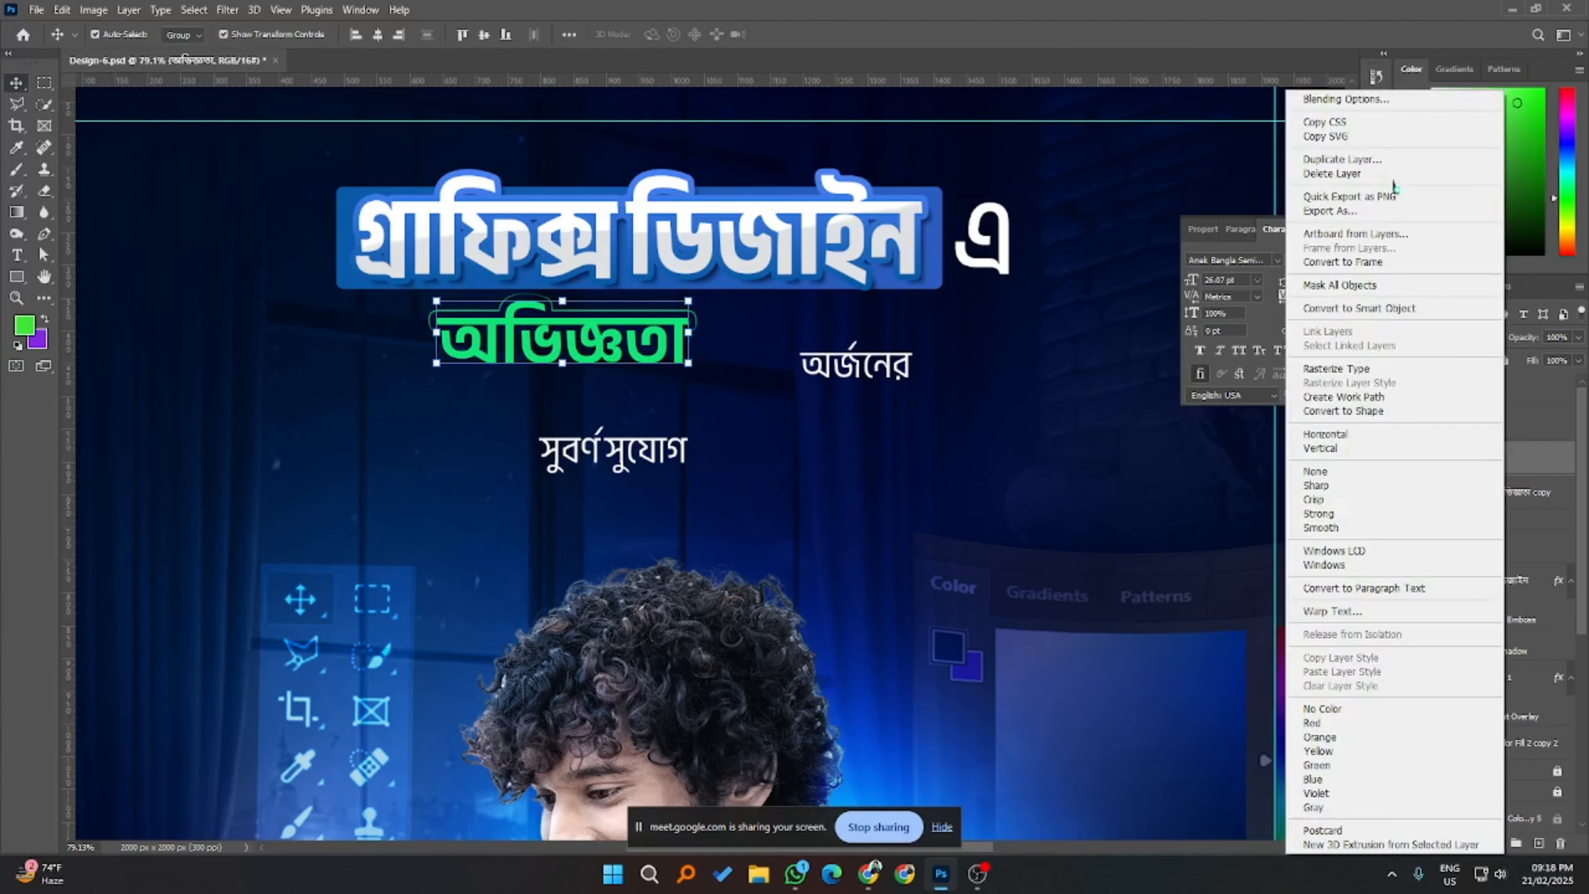
pyautogui.click(1350, 101)
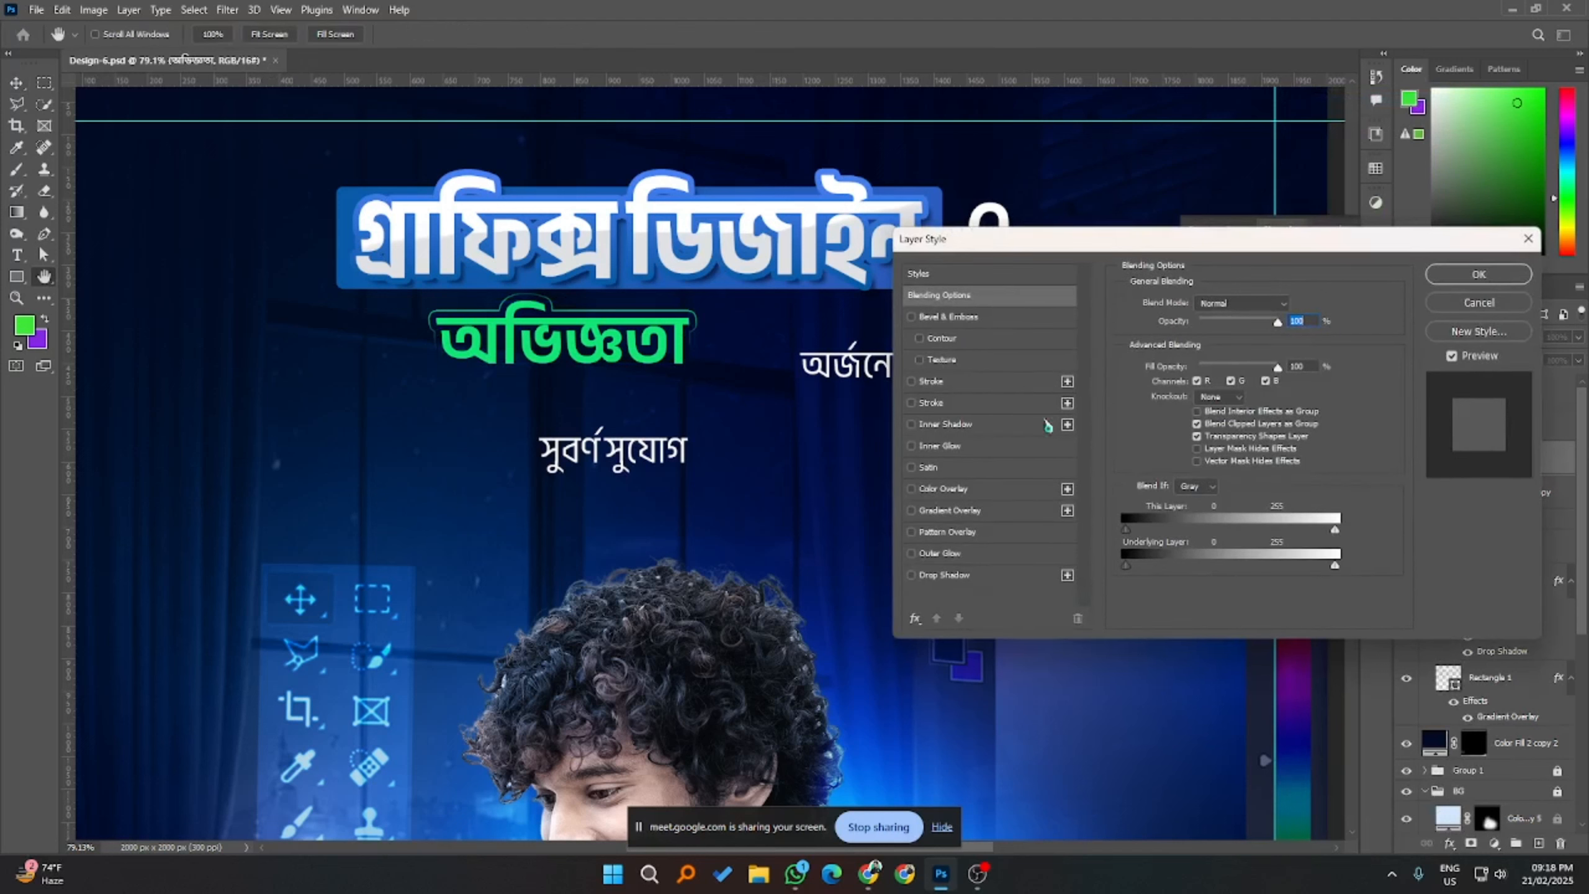
pyautogui.click(952, 317)
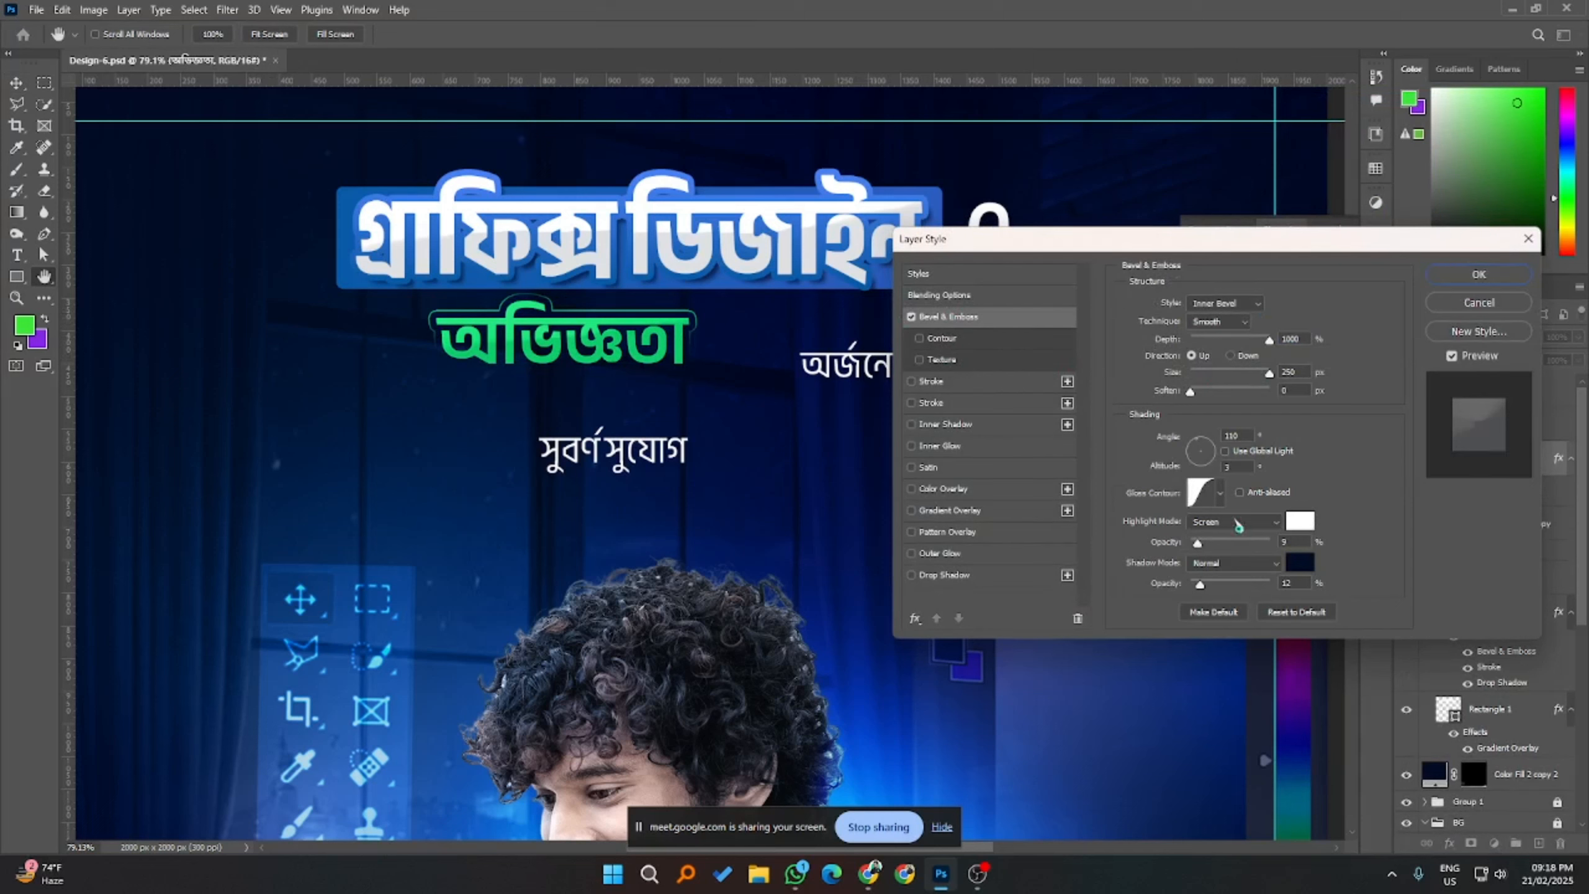
pyautogui.moveTo(1200, 584); pyautogui.dragTo(1209, 588)
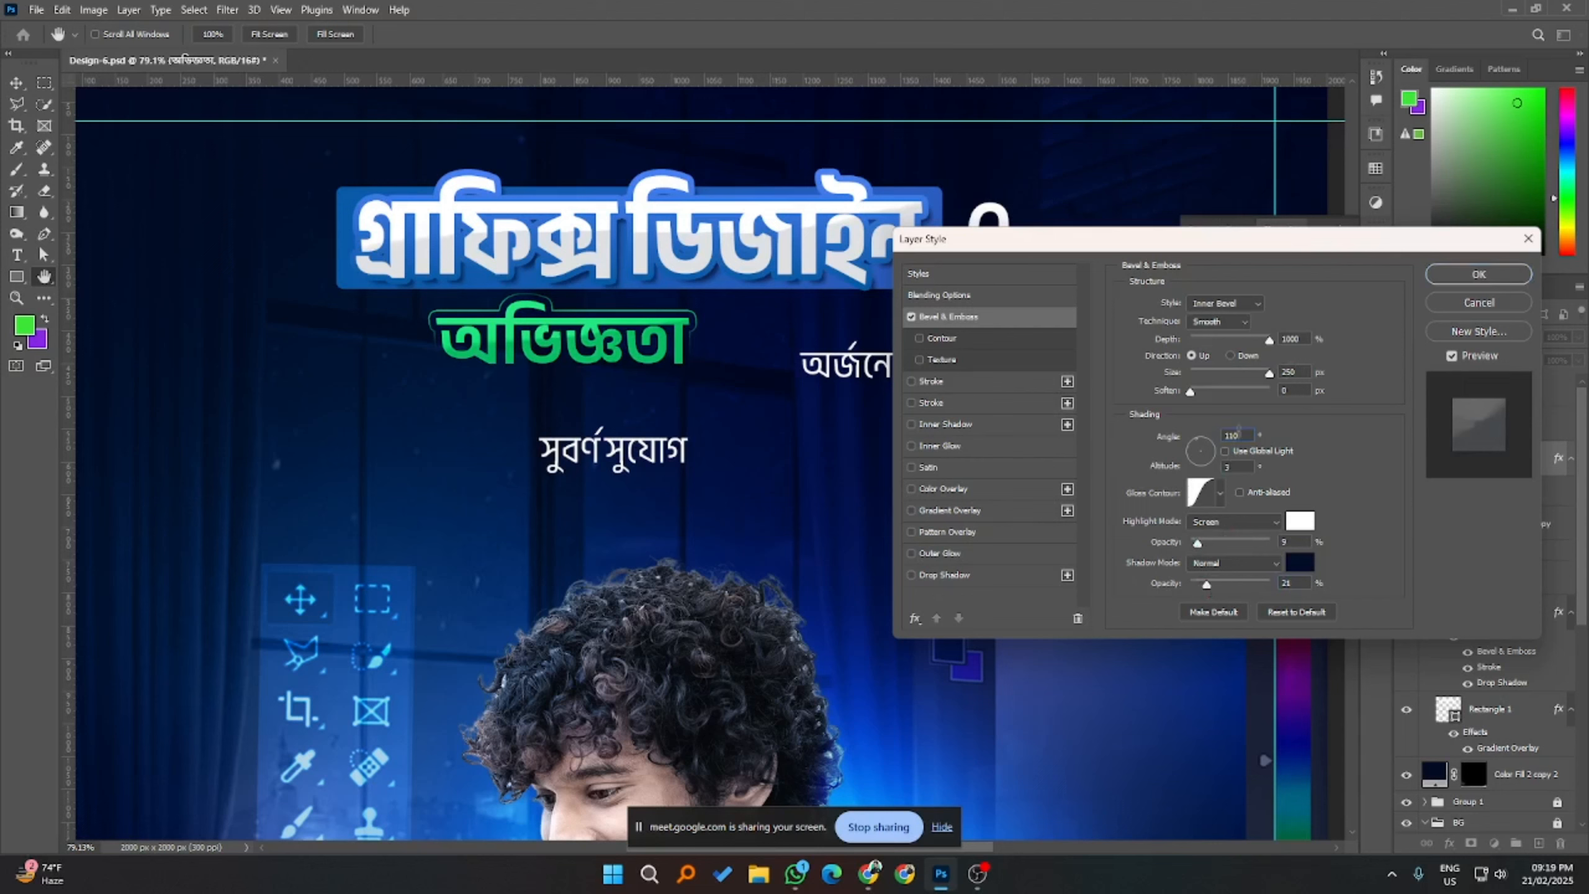
# - Try a bevel size of 87 px on the "অভিজ্ঞতা" text, testing the Down direction and returning to Up
pyautogui.doubleClick(1236, 434)
pyautogui.doubleClick(1306, 341)
pyautogui.moveTo(1269, 385); pyautogui.dragTo(1221, 375)
pyautogui.click(1249, 357)
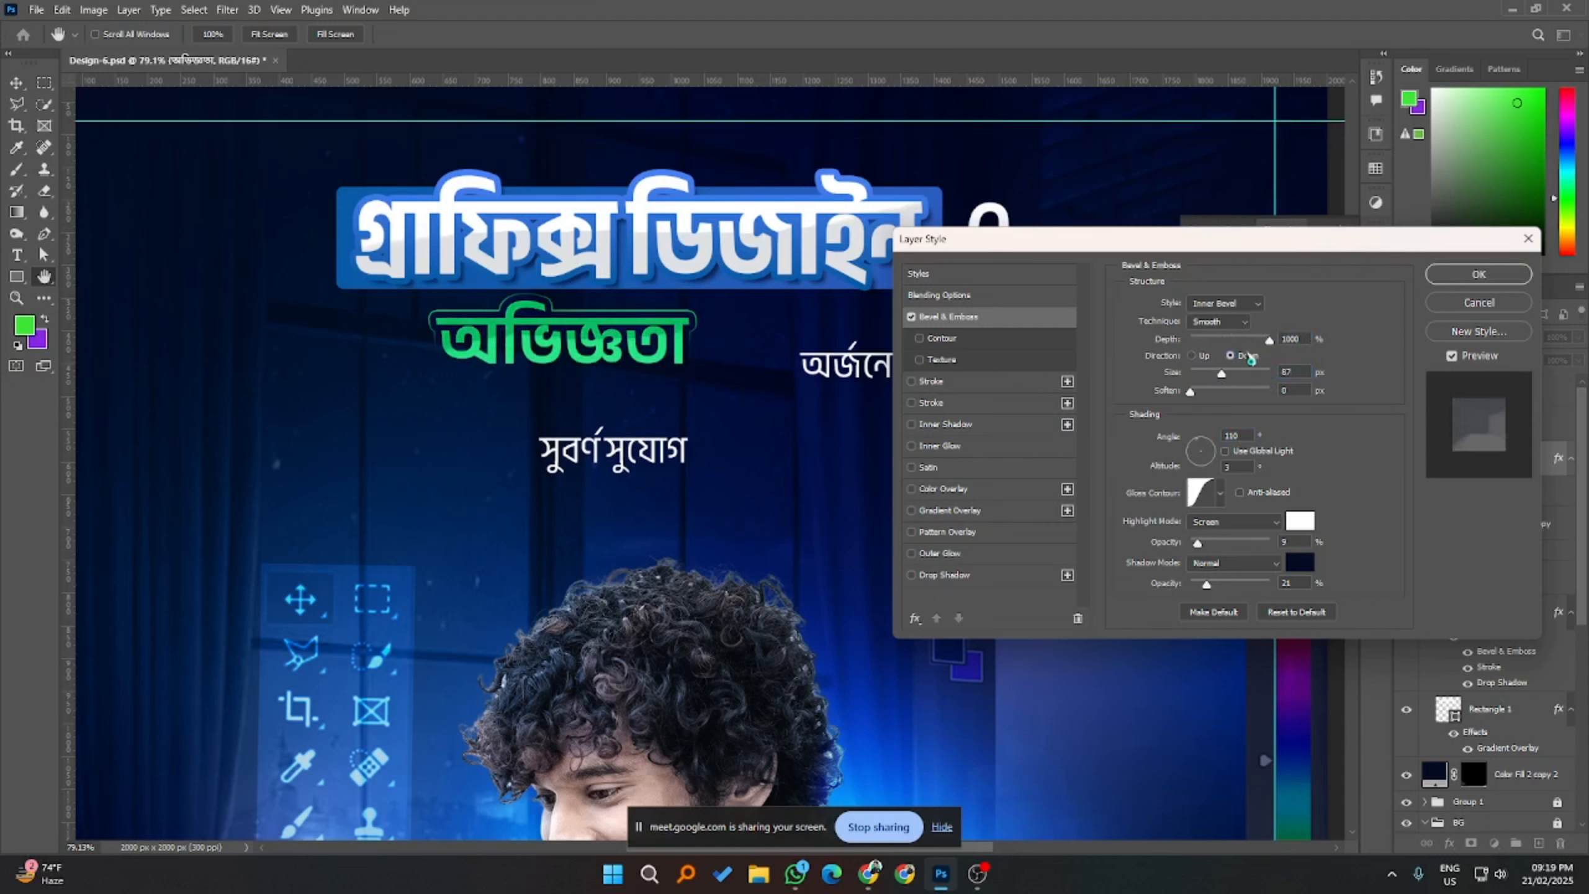
pyautogui.click(1193, 356)
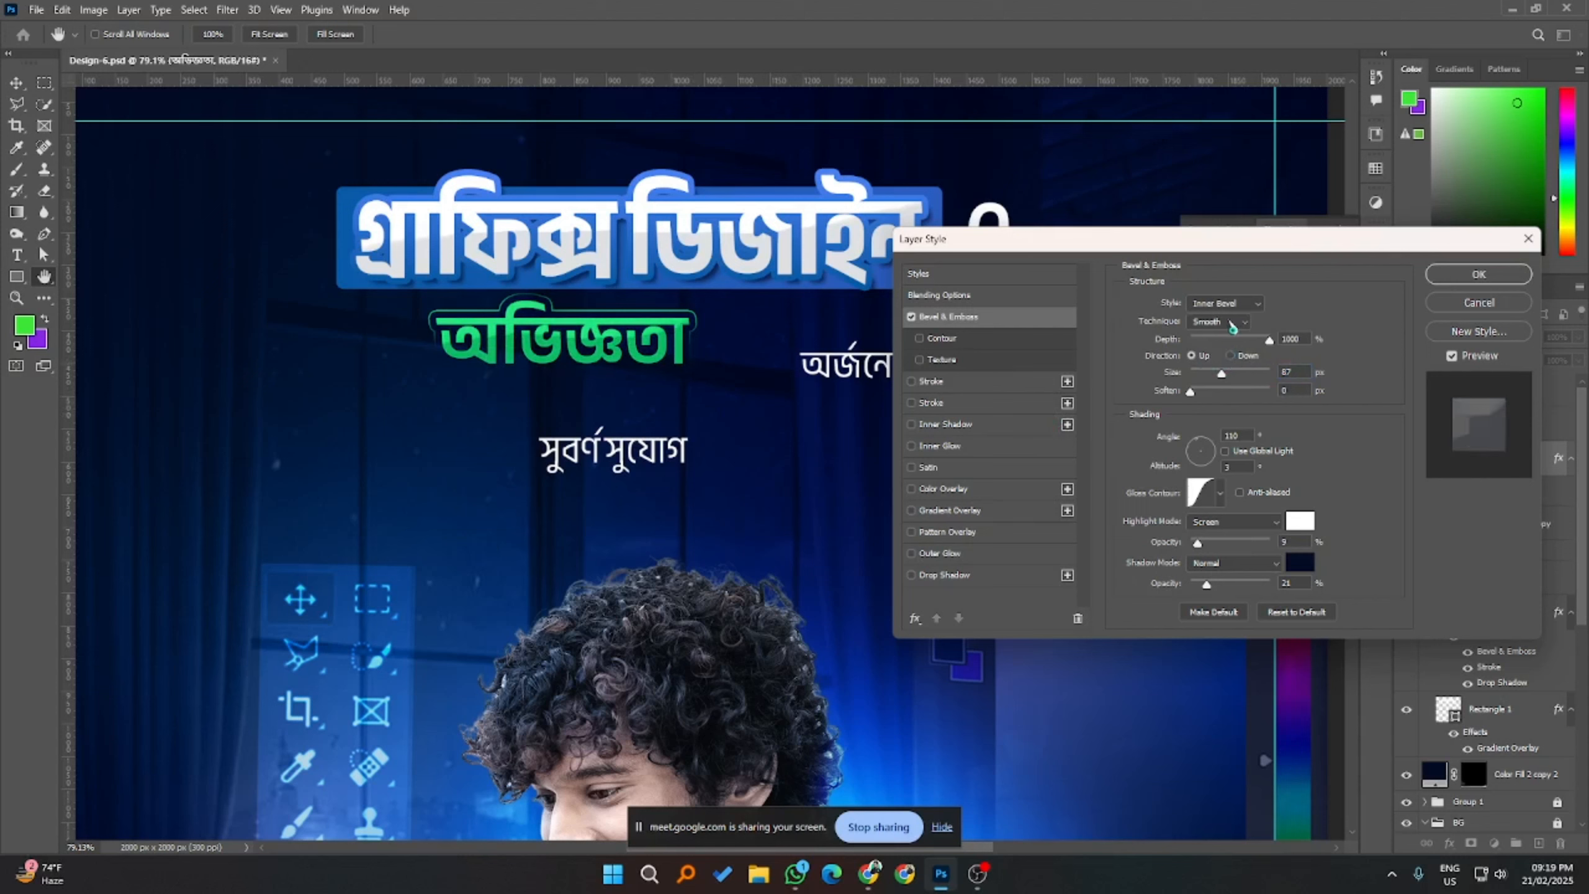
# - Try several gloss contours for the bevel and choose the rounded curve that begins the second row of presets
pyautogui.click(1219, 493)
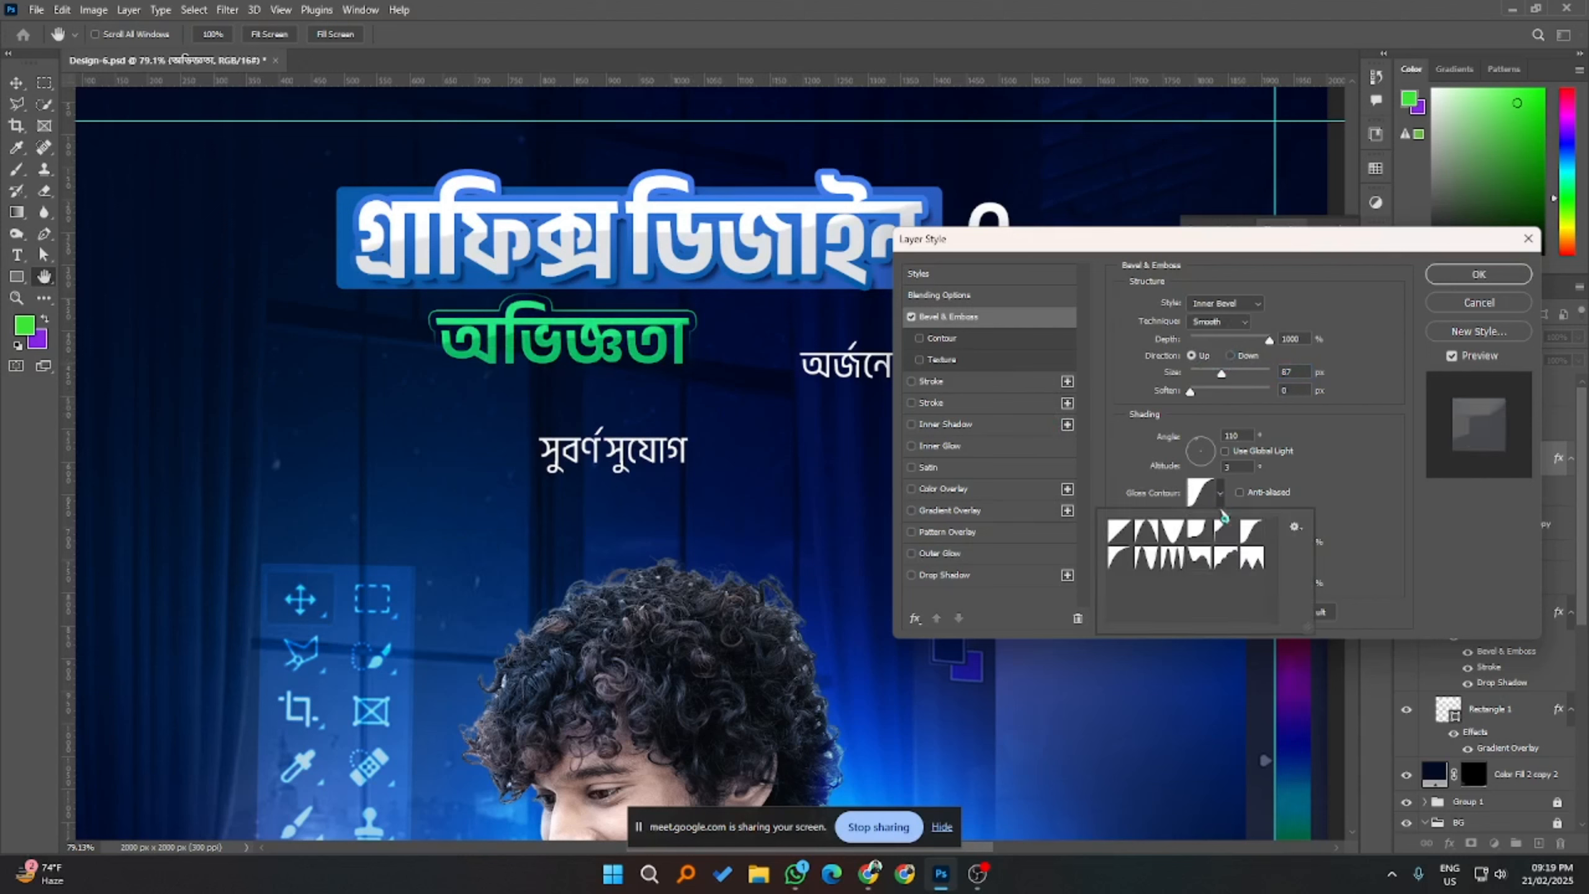
pyautogui.click(1225, 556)
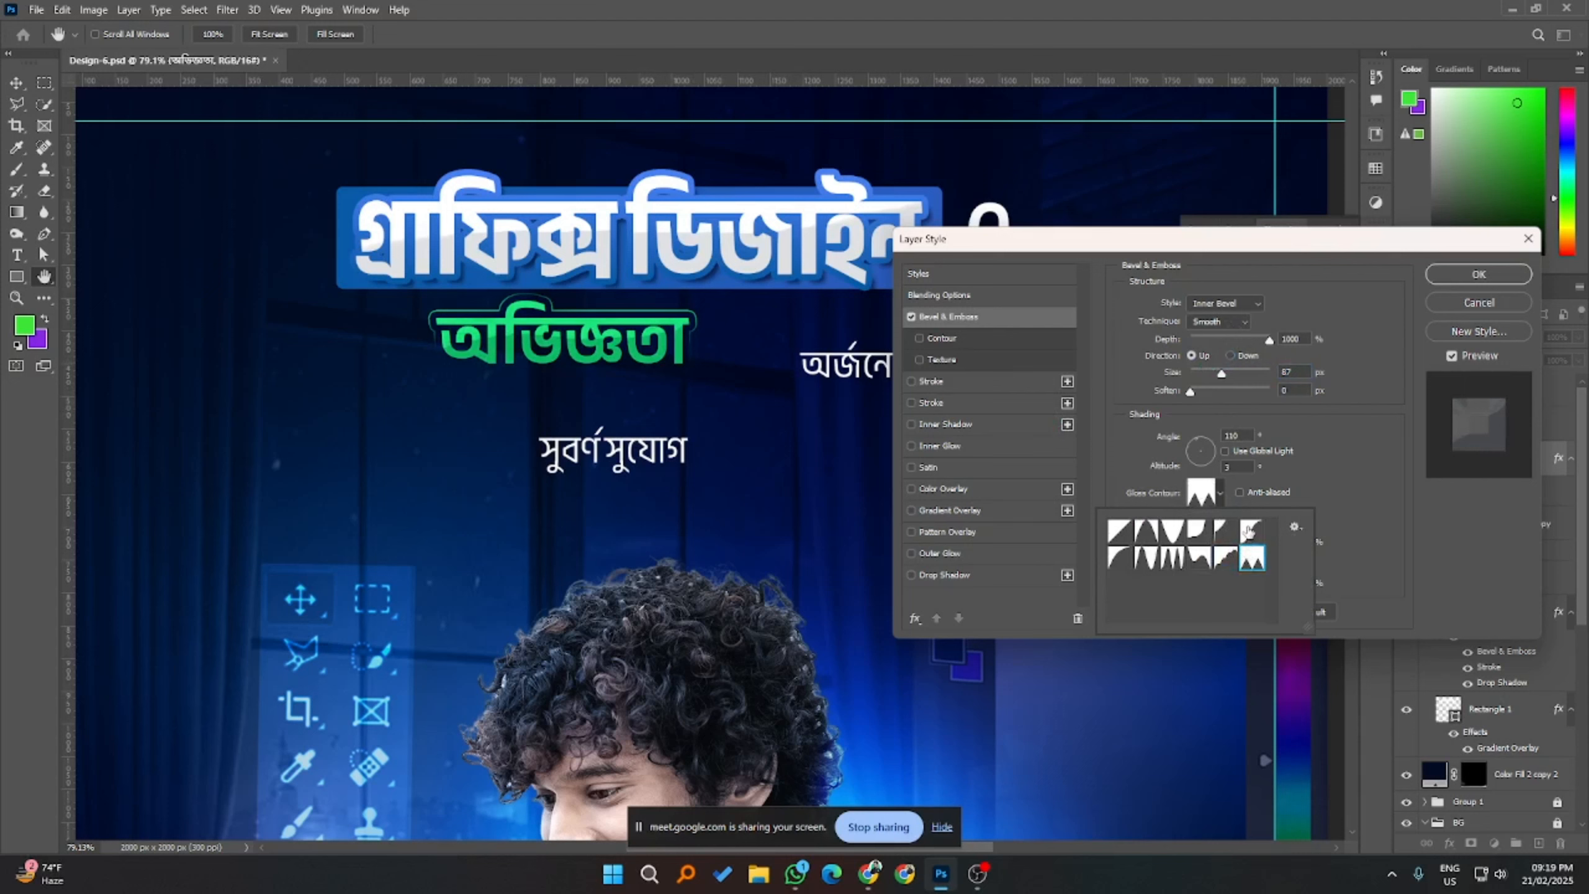
pyautogui.click(1207, 529)
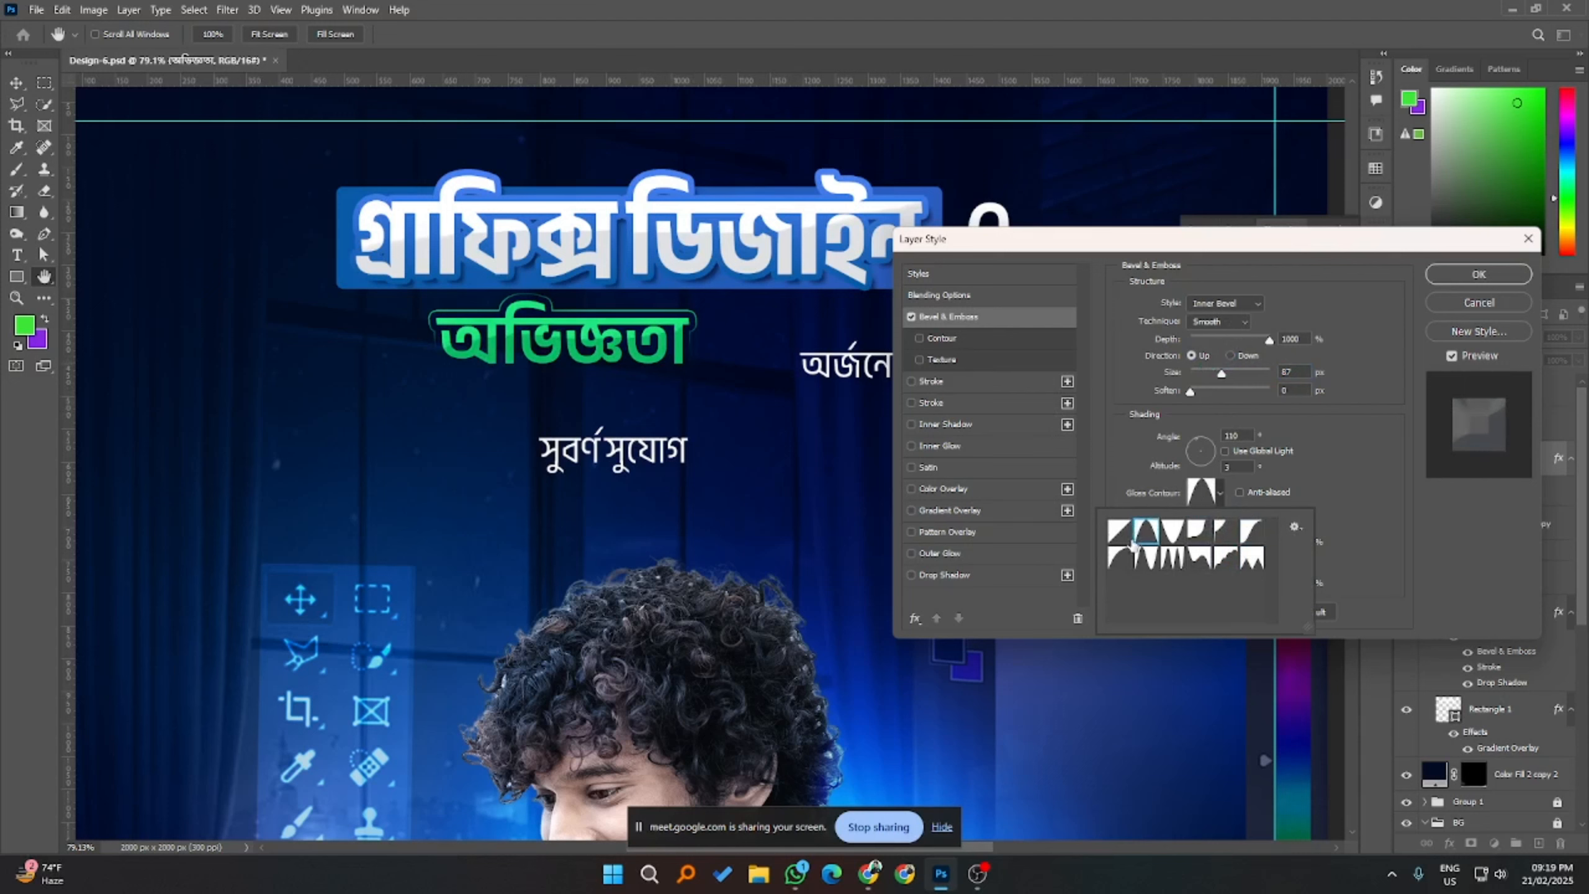
pyautogui.click(1119, 556)
pyautogui.click(1215, 512)
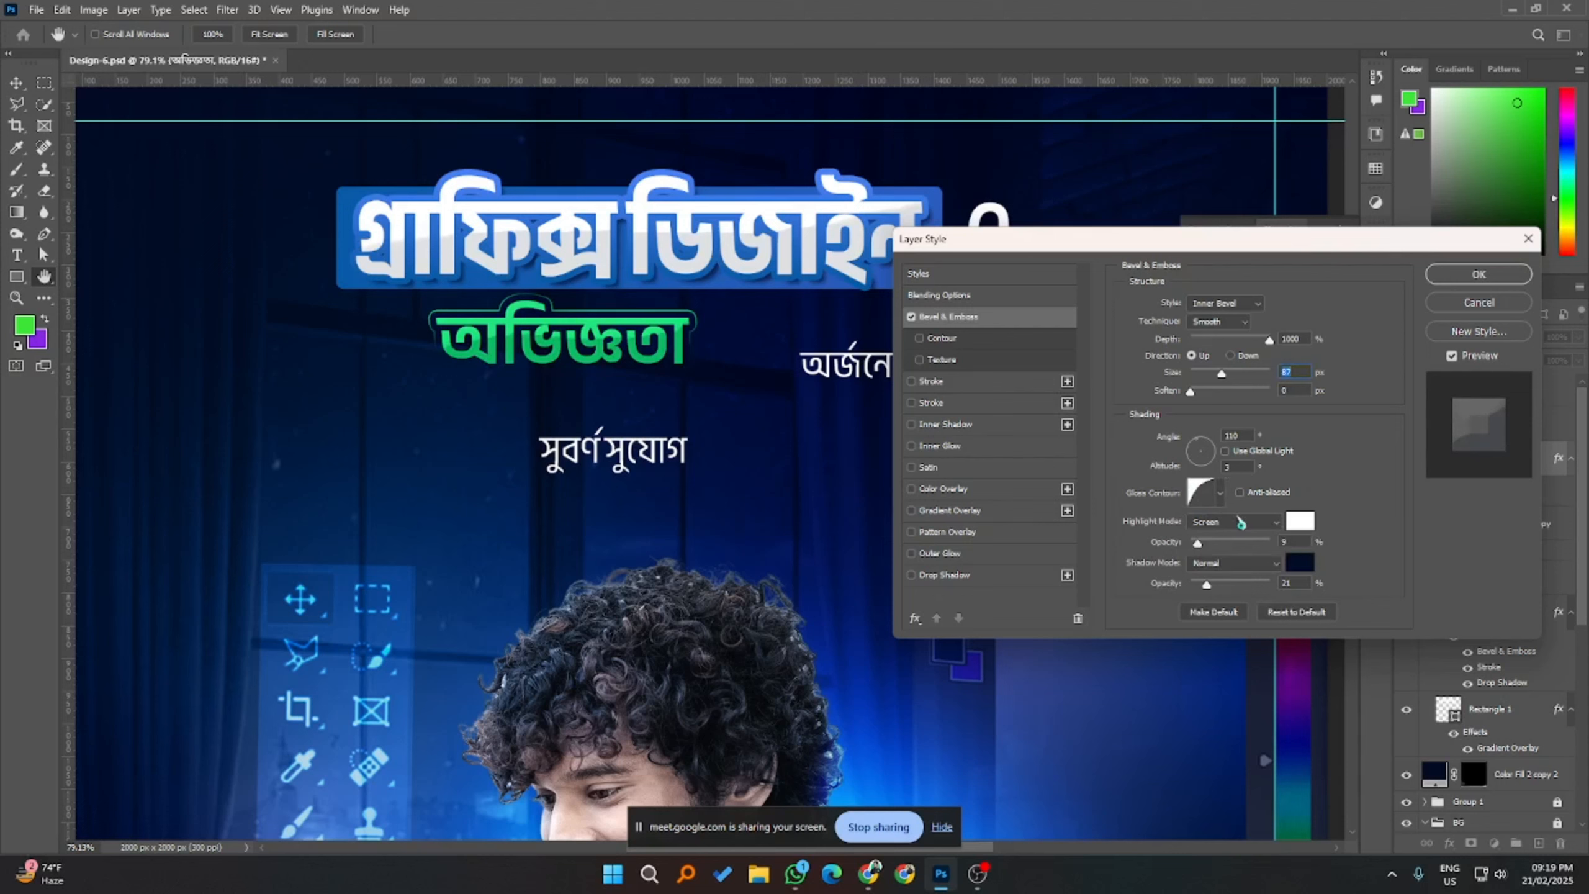
# - Set the bevel's size to 103 px, light angle to 112° and altitude to 31°, and apply the layer style
pyautogui.moveTo(1201, 449)
pyautogui.mouseDown()
pyautogui.moveTo(1198, 477)
pyautogui.moveTo(1190, 445)
pyautogui.moveTo(1176, 449)
pyautogui.moveTo(1194, 448)
pyautogui.mouseUp()
pyautogui.moveTo(1221, 373)
pyautogui.mouseDown()
pyautogui.moveTo(1264, 376)
pyautogui.moveTo(1192, 376)
pyautogui.moveTo(1230, 376)
pyautogui.mouseUp()
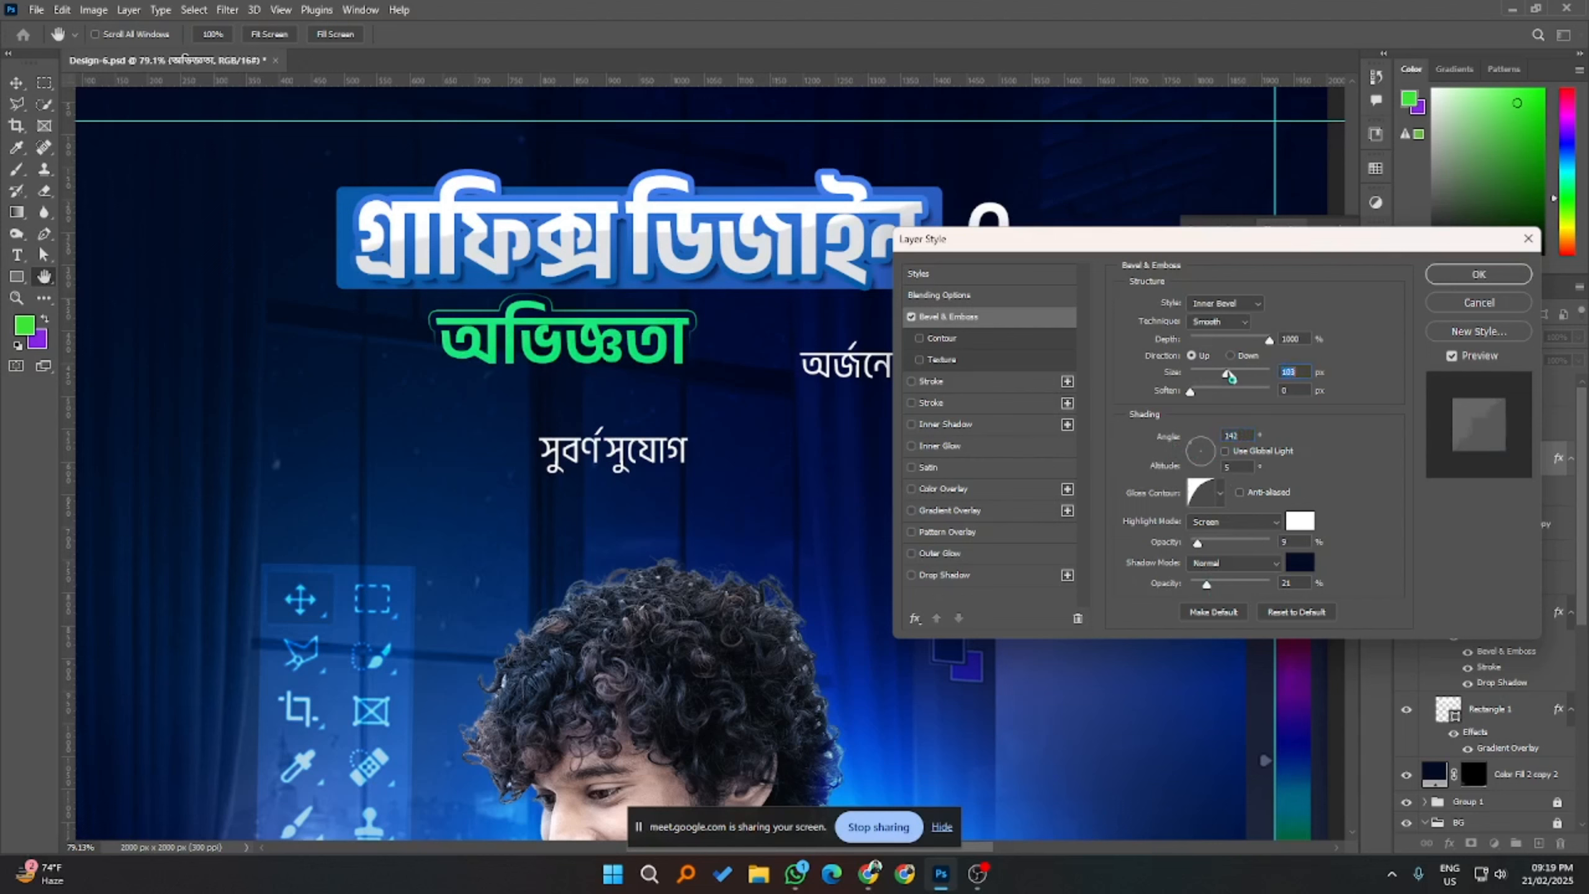
pyautogui.moveTo(1197, 455); pyautogui.dragTo(1197, 440)
pyautogui.scroll(5, 1240, 467)
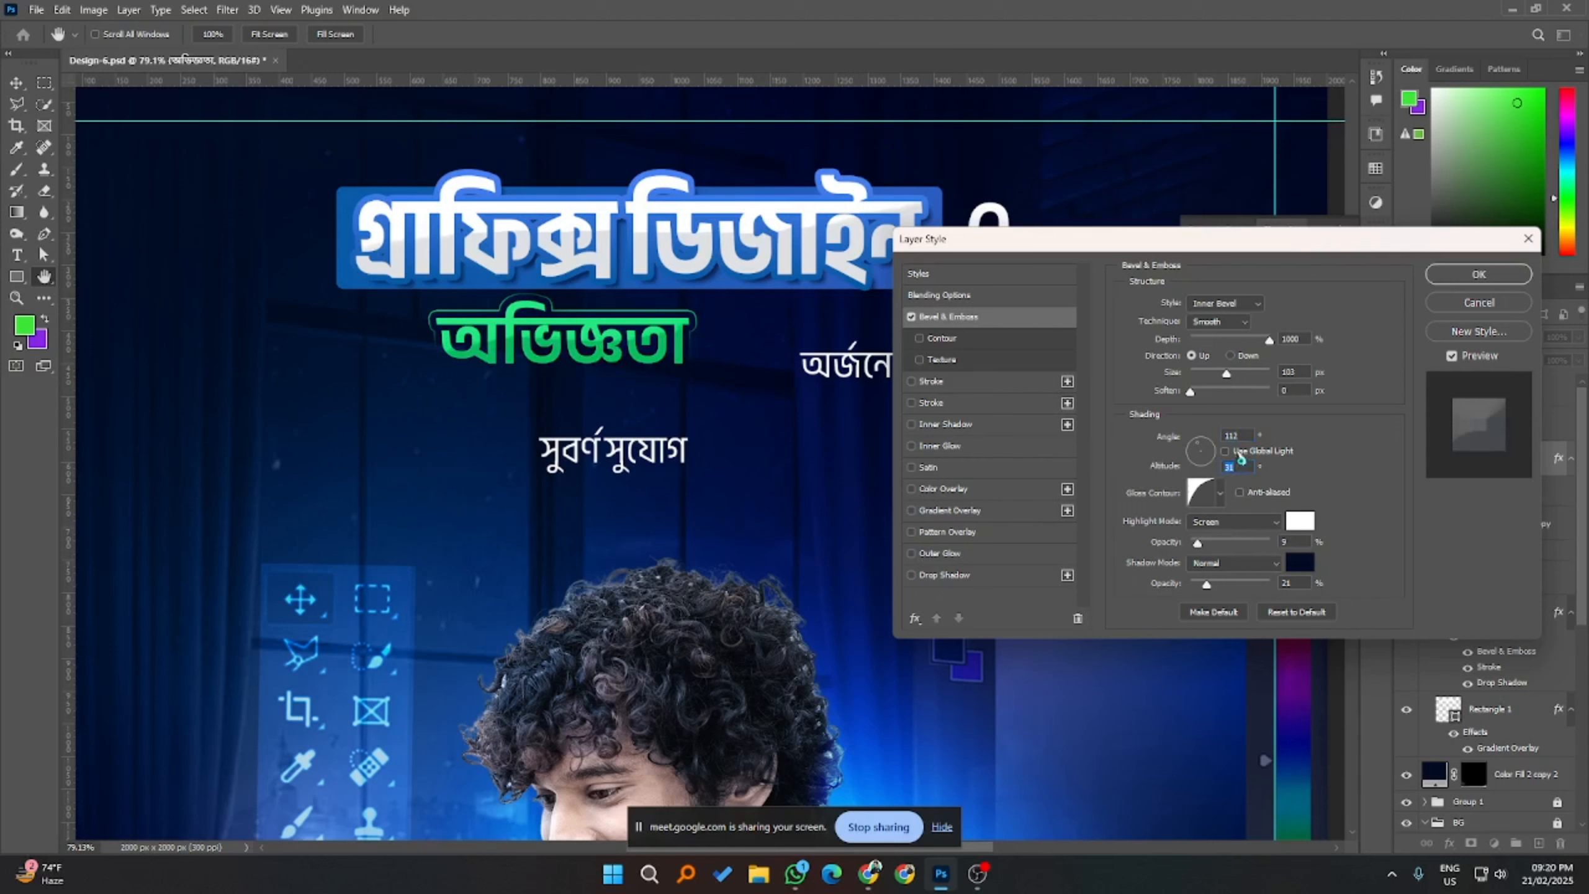
pyautogui.click(1477, 273)
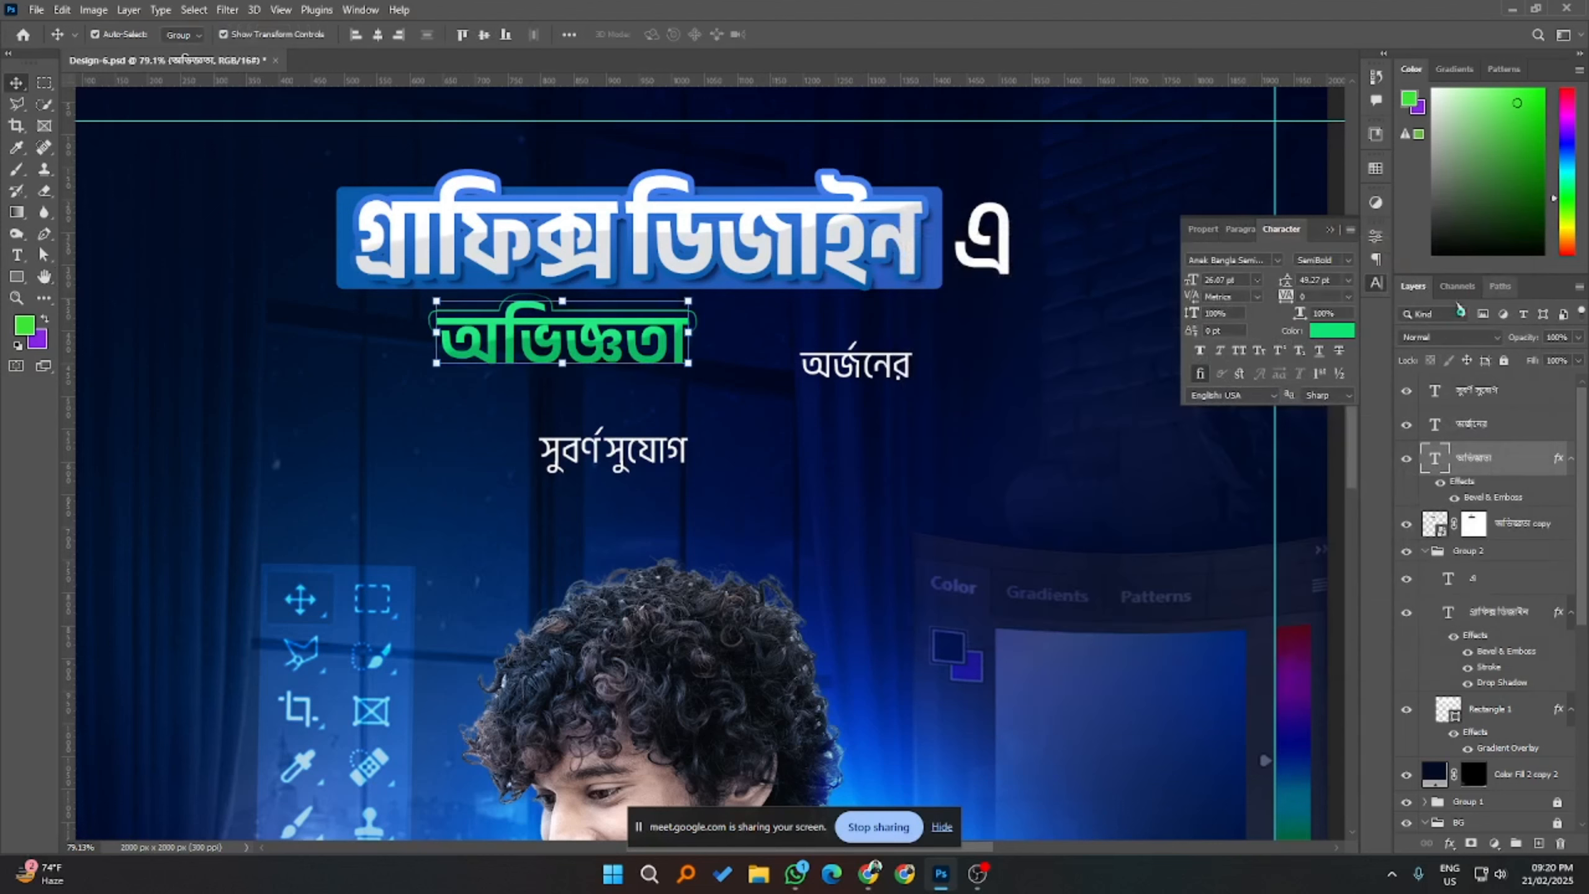
# - Edit the "অভিজ্ঞতা" text's bevel to size 155 px, altitude 30° and shadow mode Multiply, keeping depth at 1000%
pyautogui.doubleClick(1511, 499)
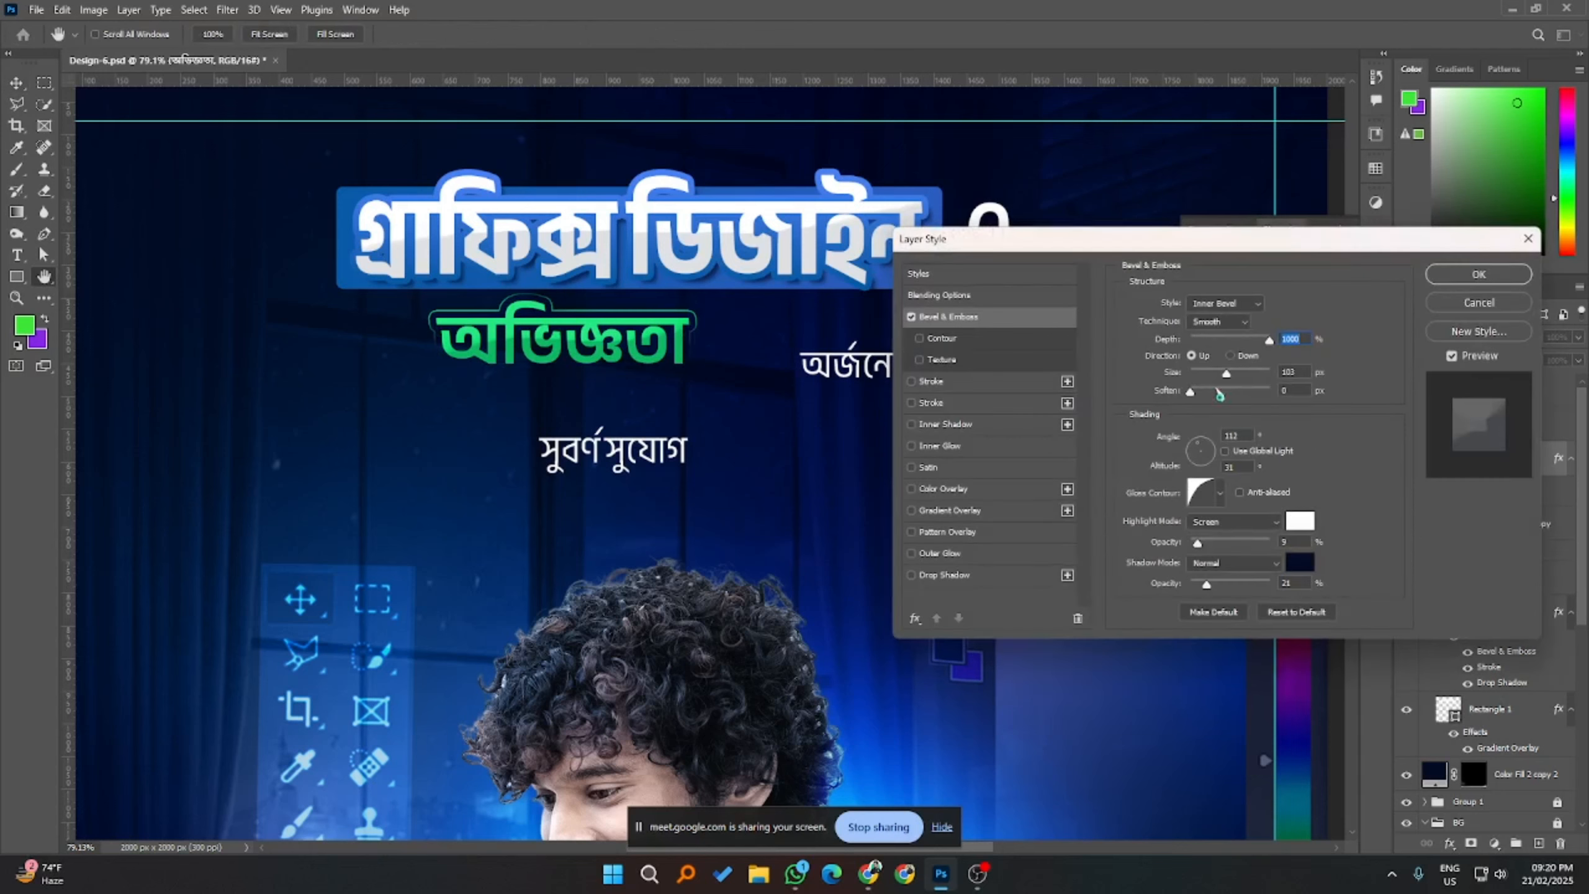
pyautogui.moveTo(1211, 340); pyautogui.dragTo(1272, 340)
pyautogui.moveTo(1231, 378); pyautogui.dragTo(1247, 377)
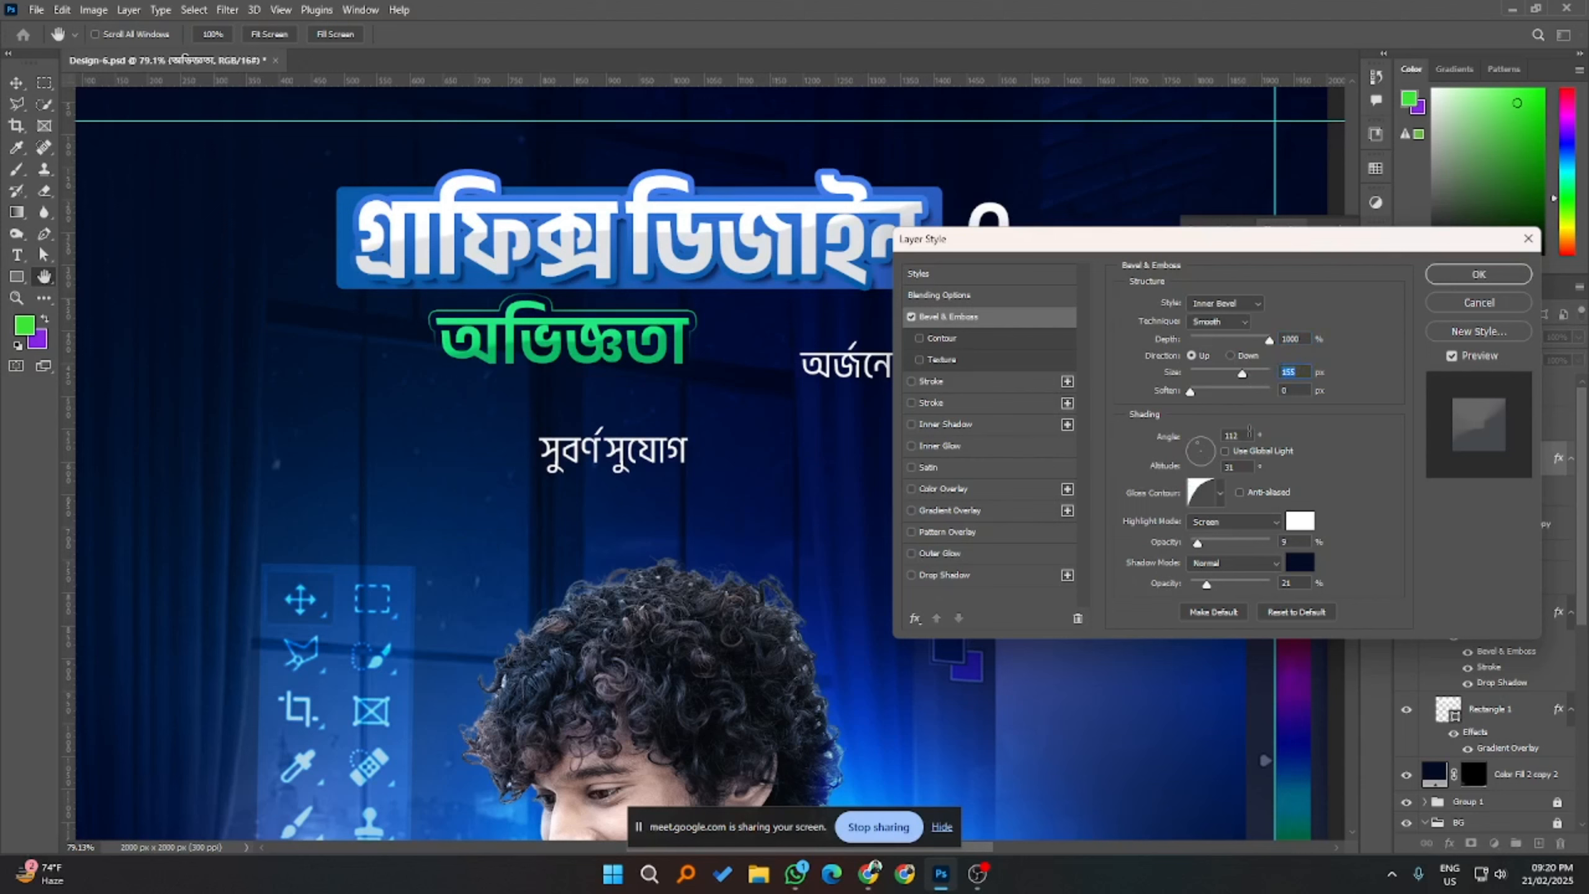
pyautogui.press('Tab')
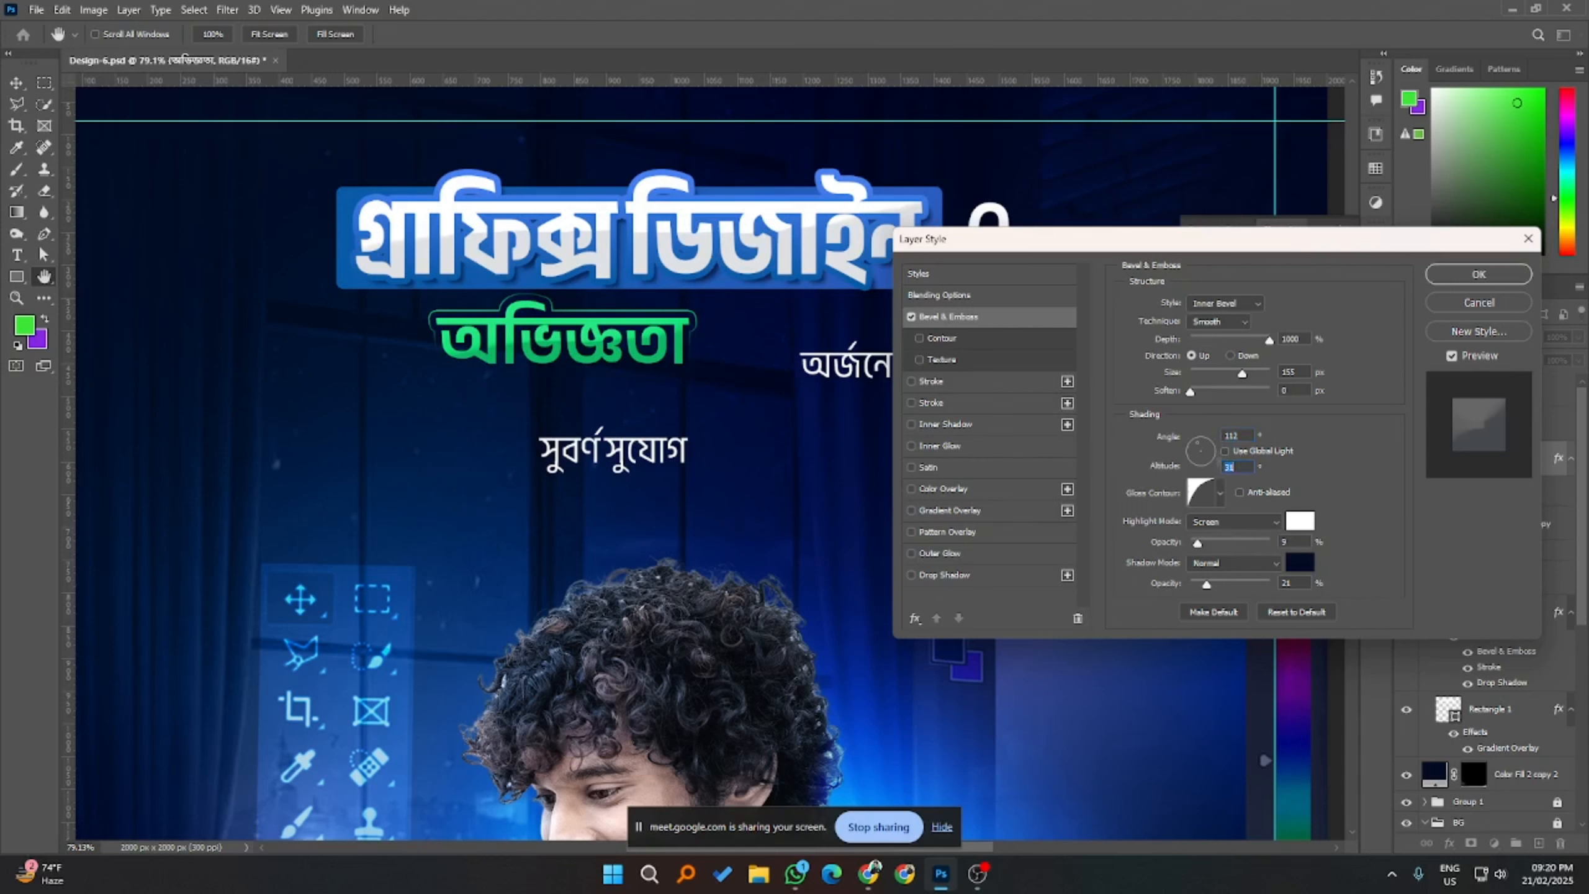
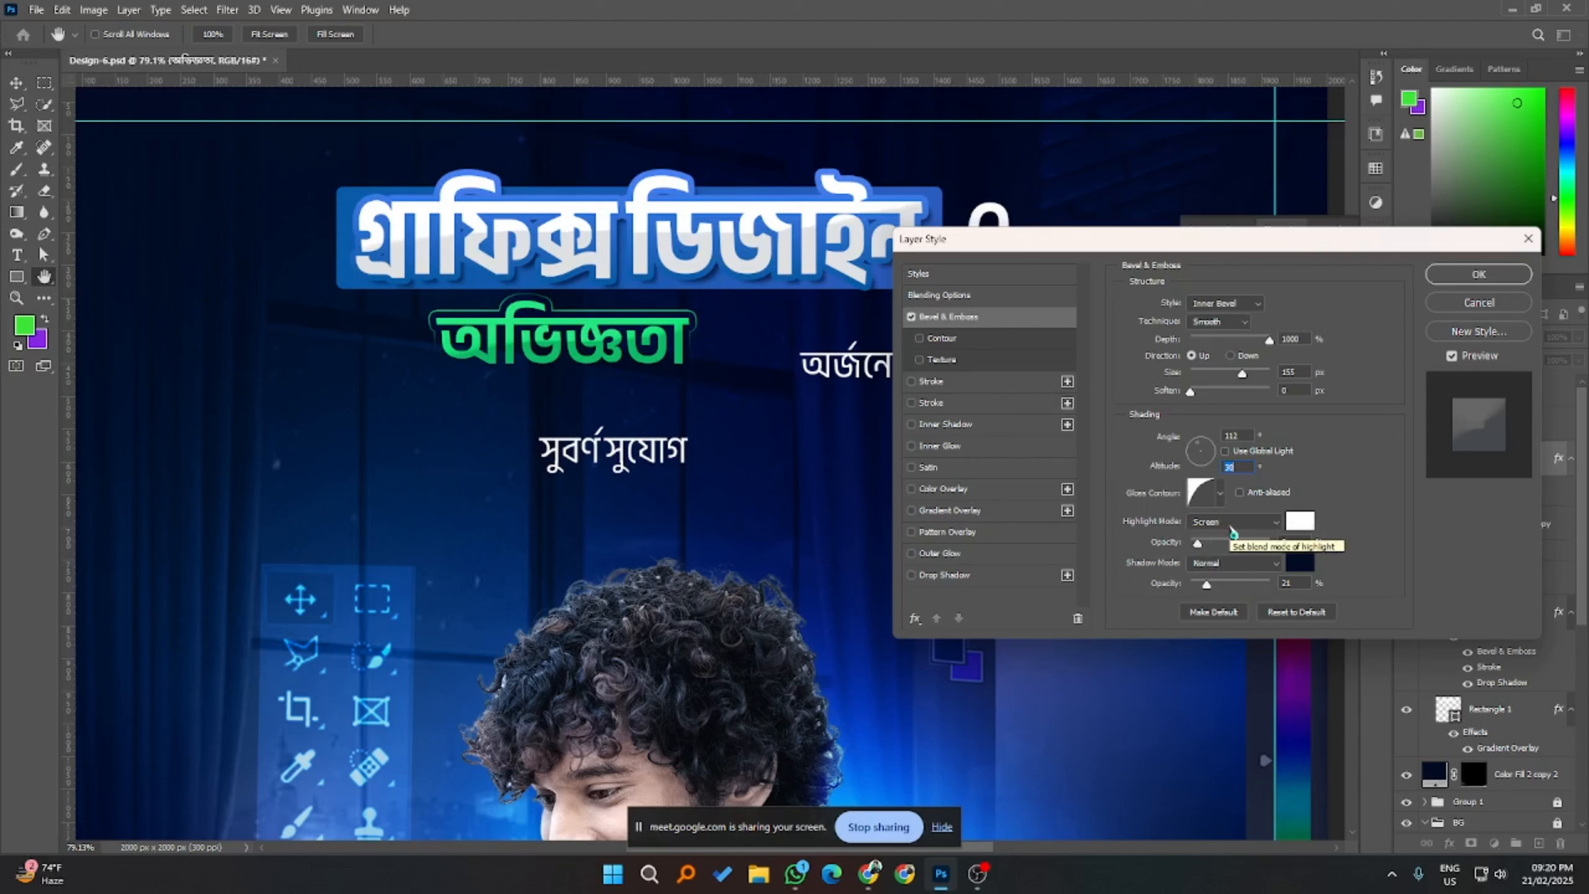
pyautogui.click(1228, 565)
pyautogui.click(1226, 505)
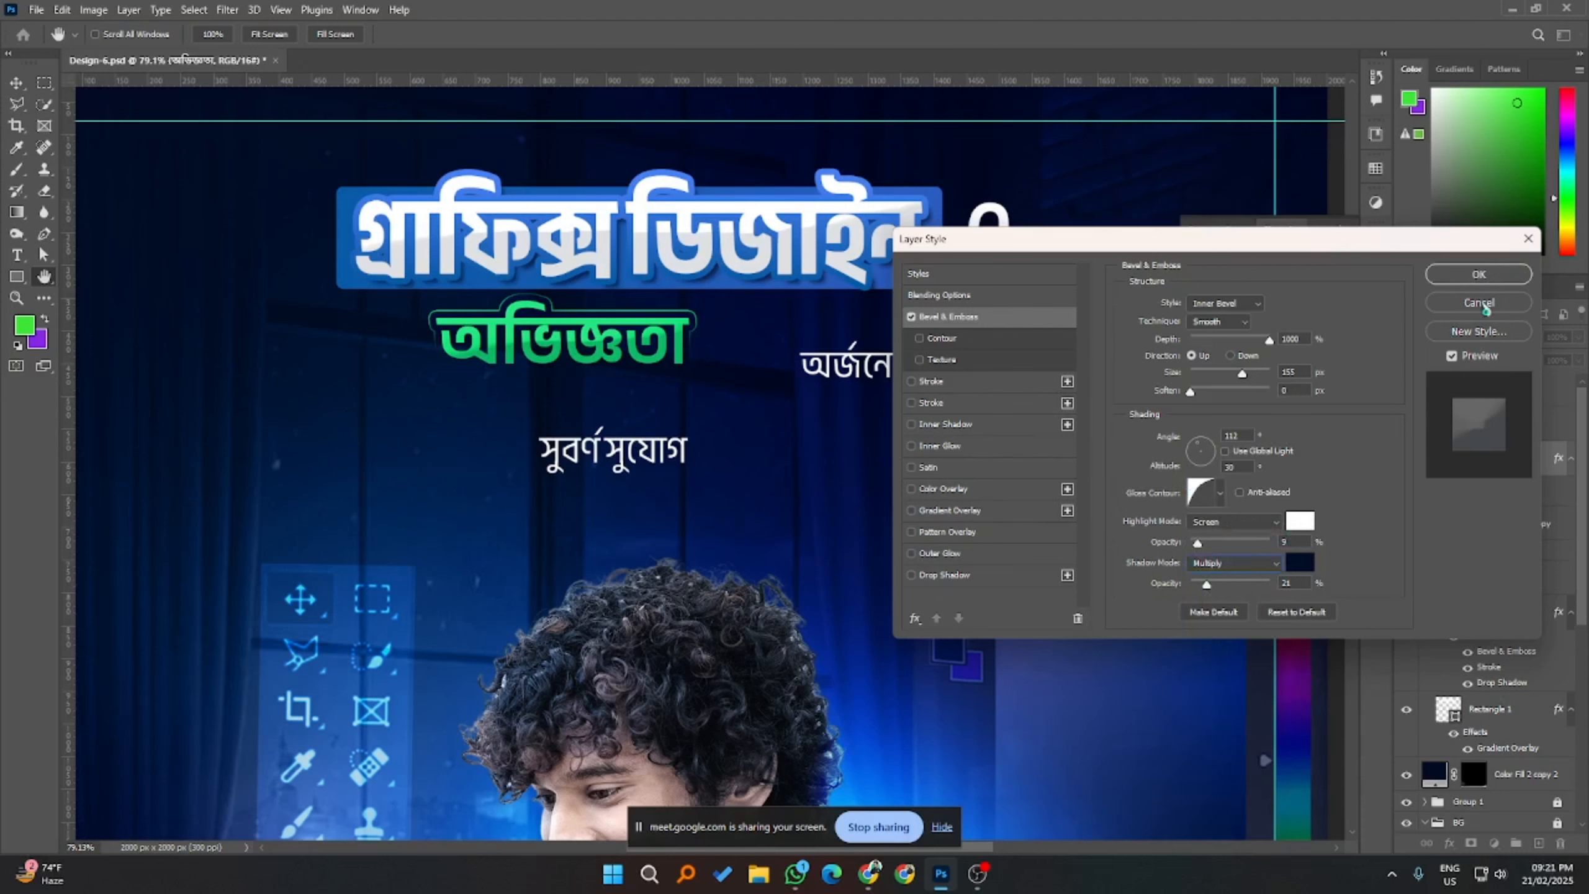
pyautogui.click(1489, 282)
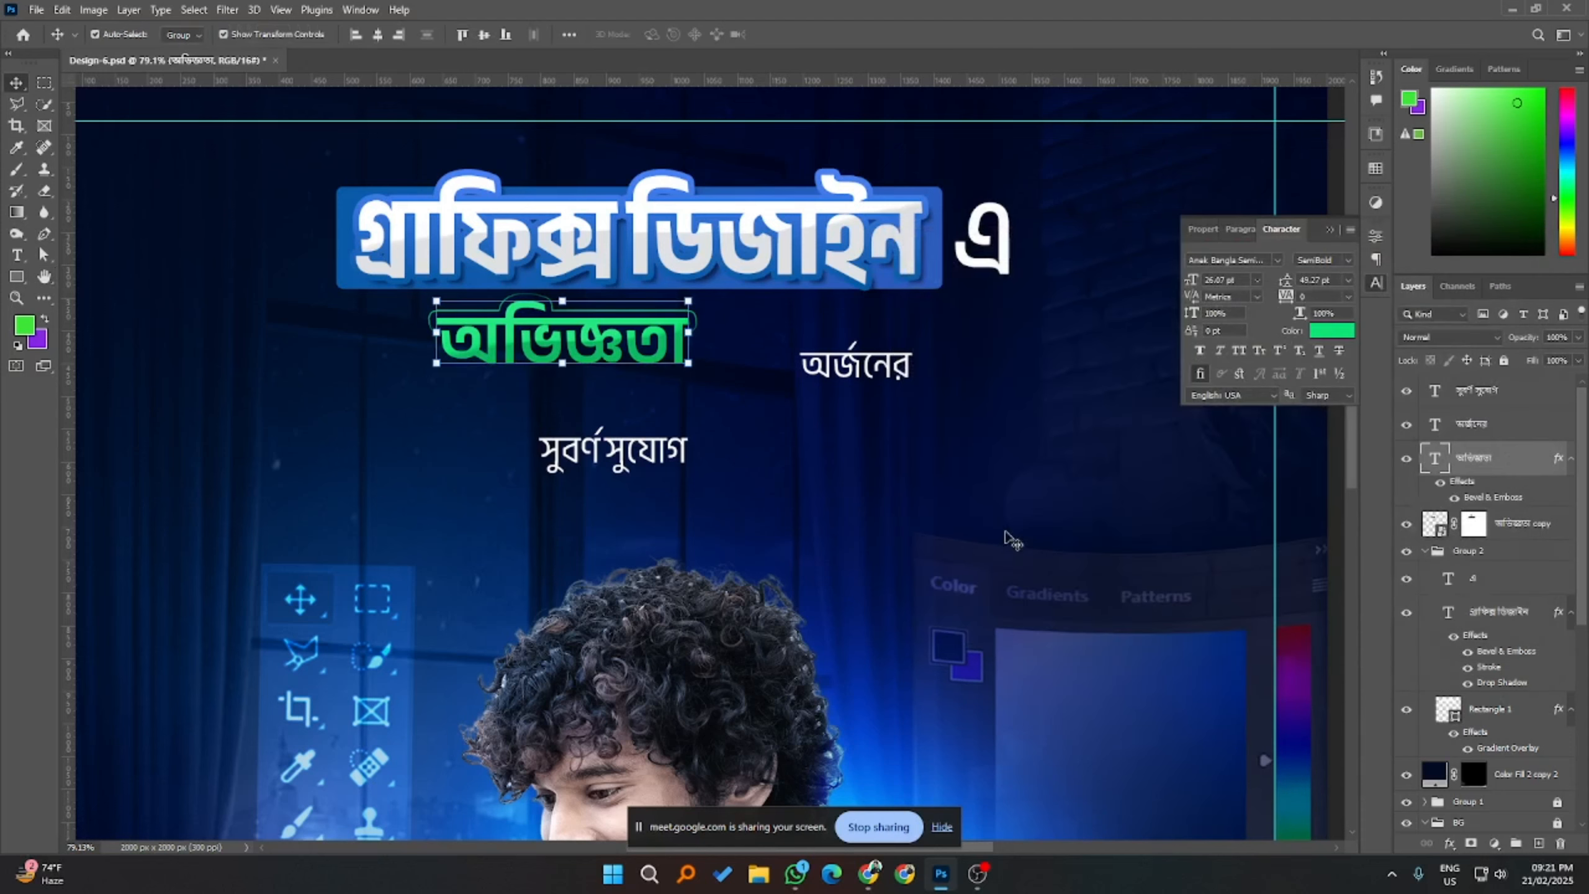
# - Scale the "অভিজ্ঞতা" text and its masked outline copy together to about 105.8%
pyautogui.scroll(-3, 813, 507)
pyautogui.click(1274, 546)
pyautogui.scroll(4, 797, 397)
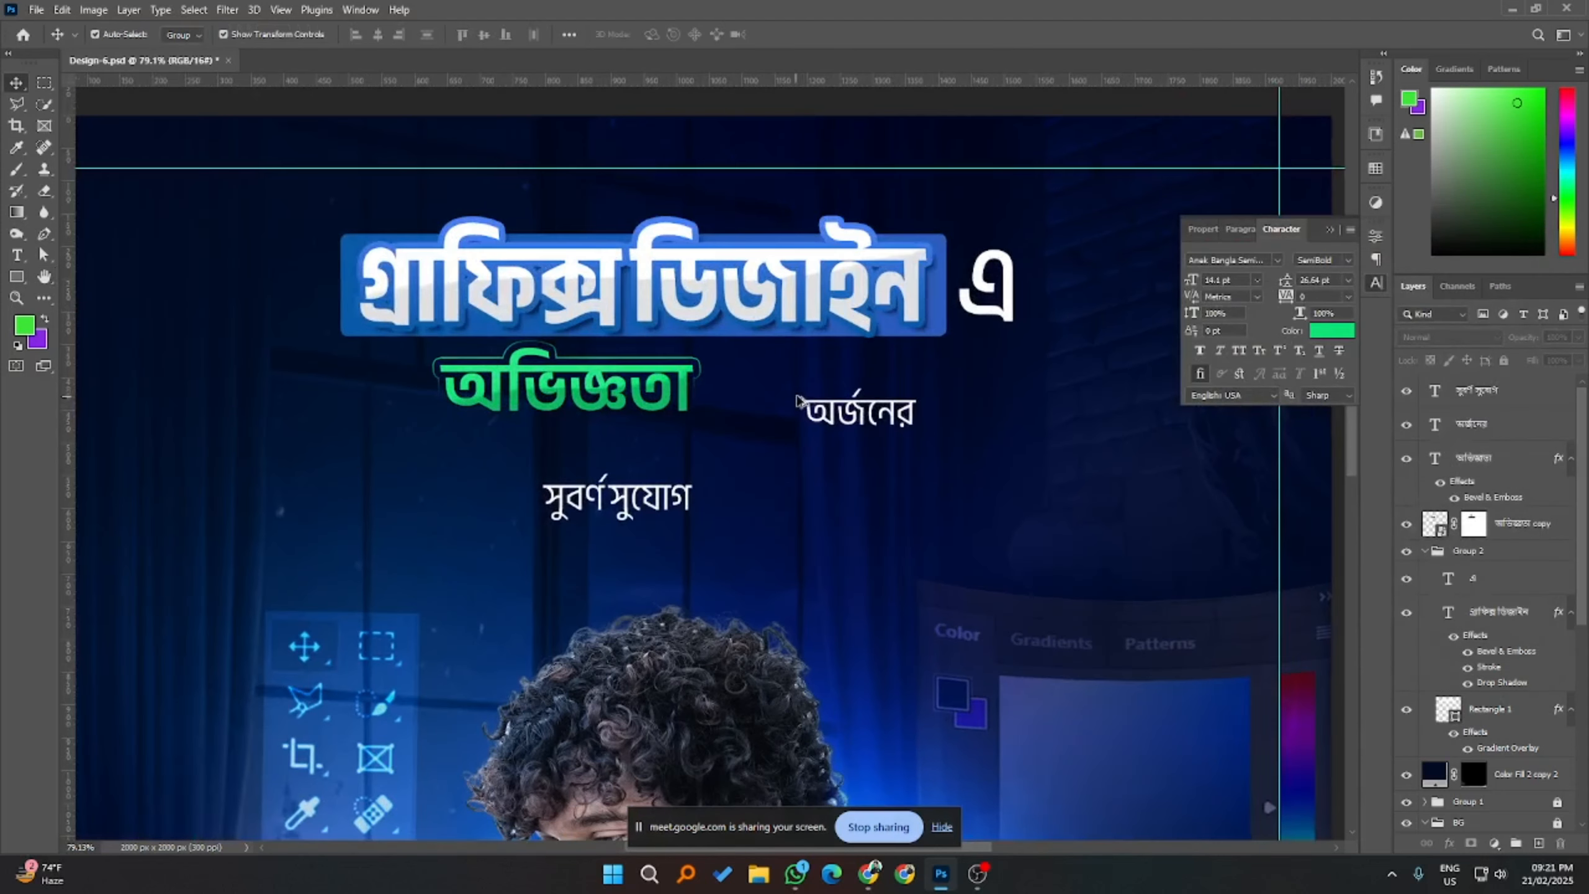
pyautogui.scroll(-2, 844, 416)
pyautogui.click(1415, 460)
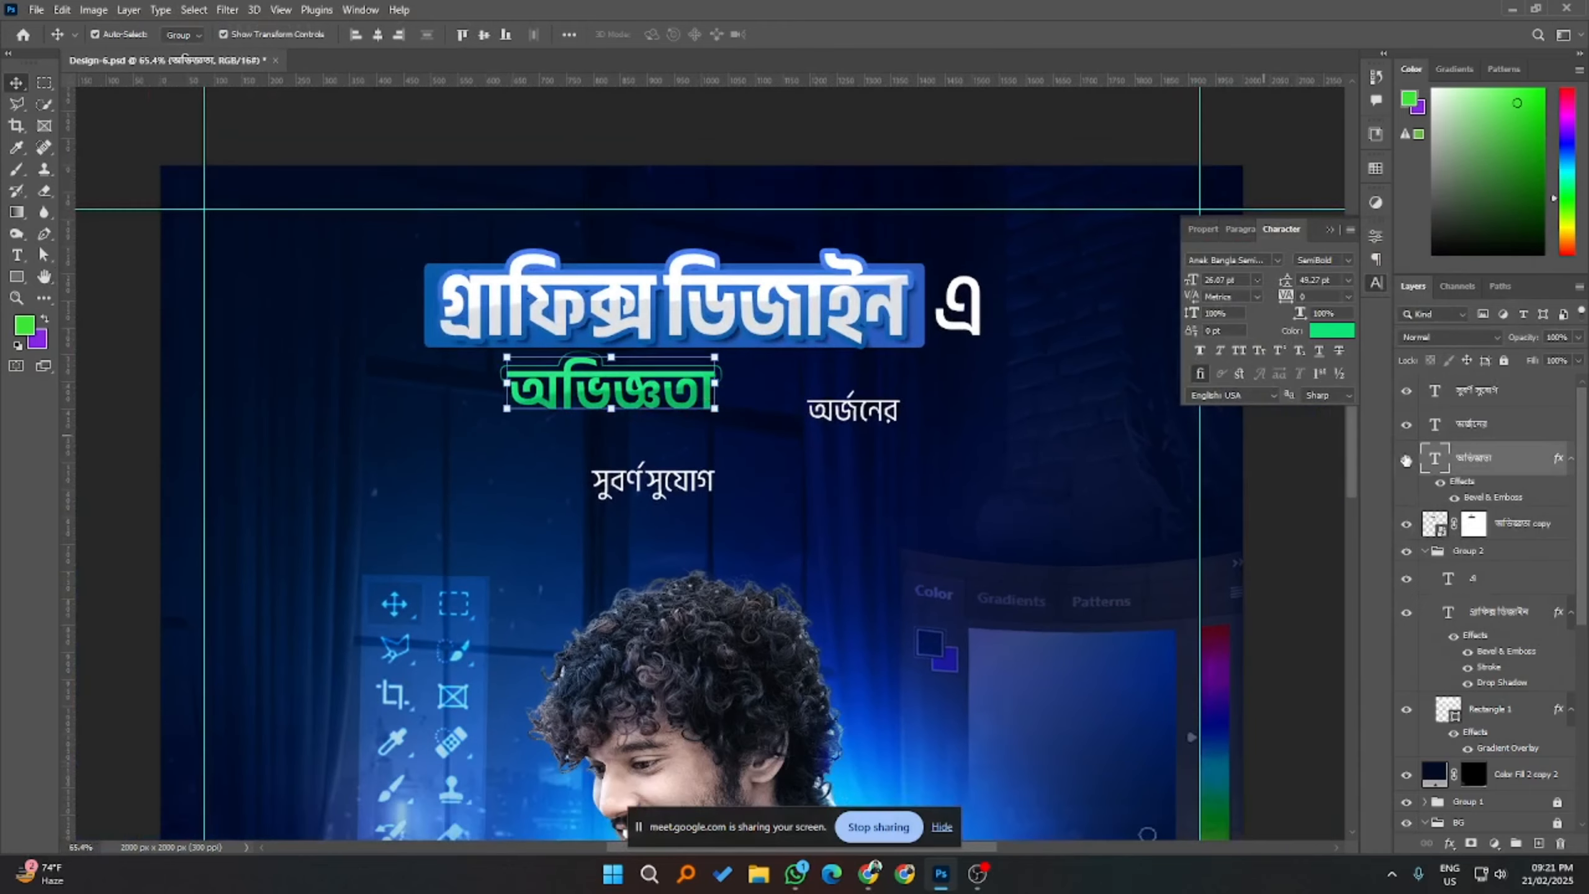
pyautogui.keyDown('shift'); pyautogui.click(1497, 519); pyautogui.keyUp('shift')
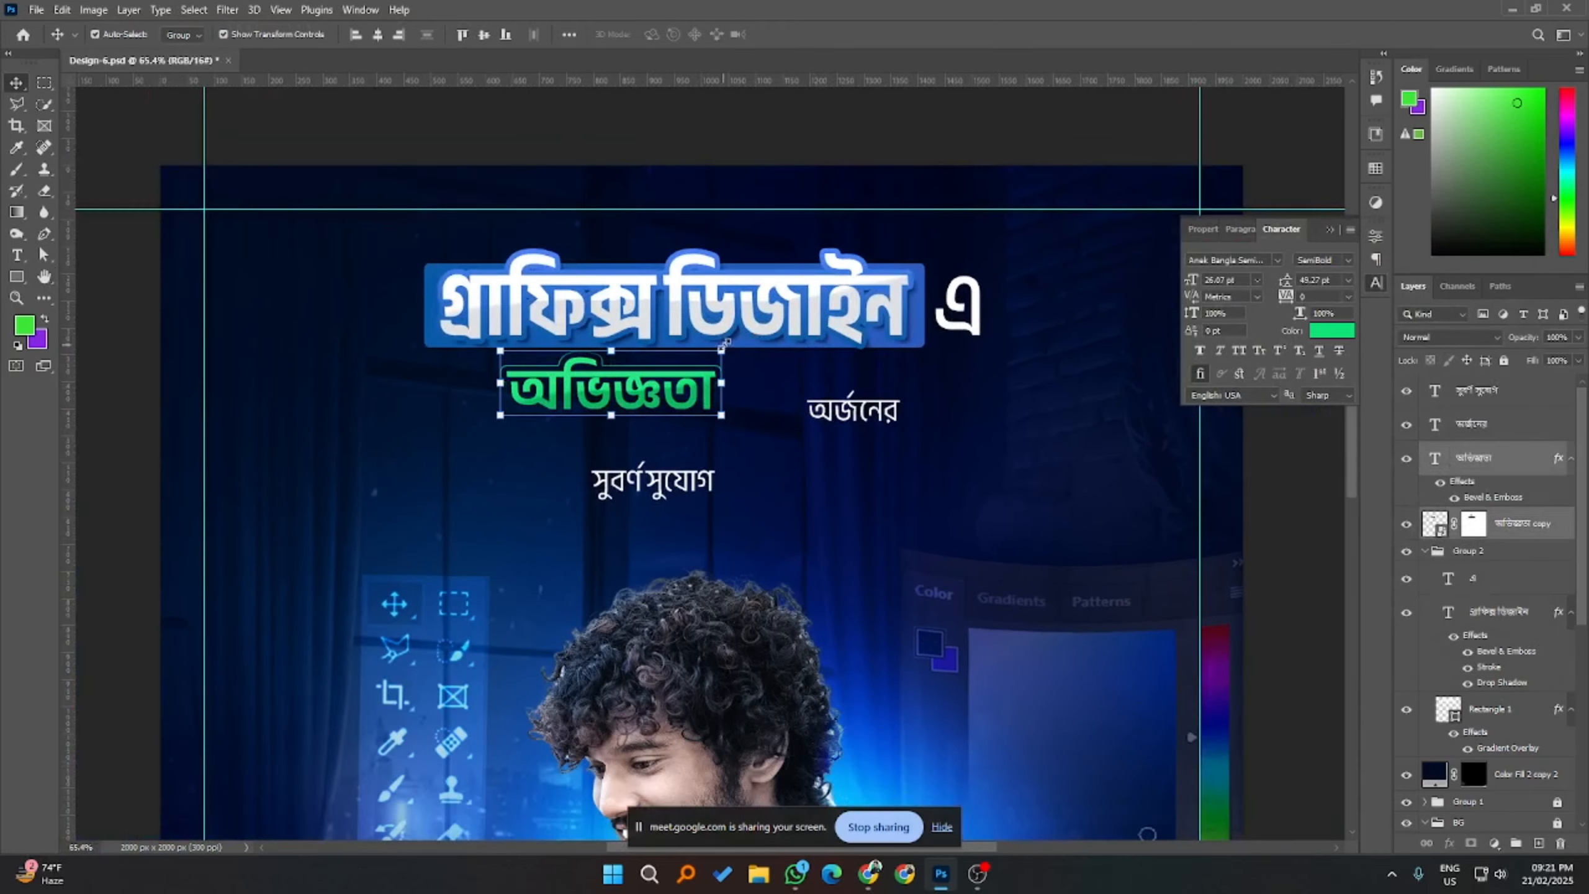
pyautogui.moveTo(726, 342); pyautogui.dragTo(732, 340)
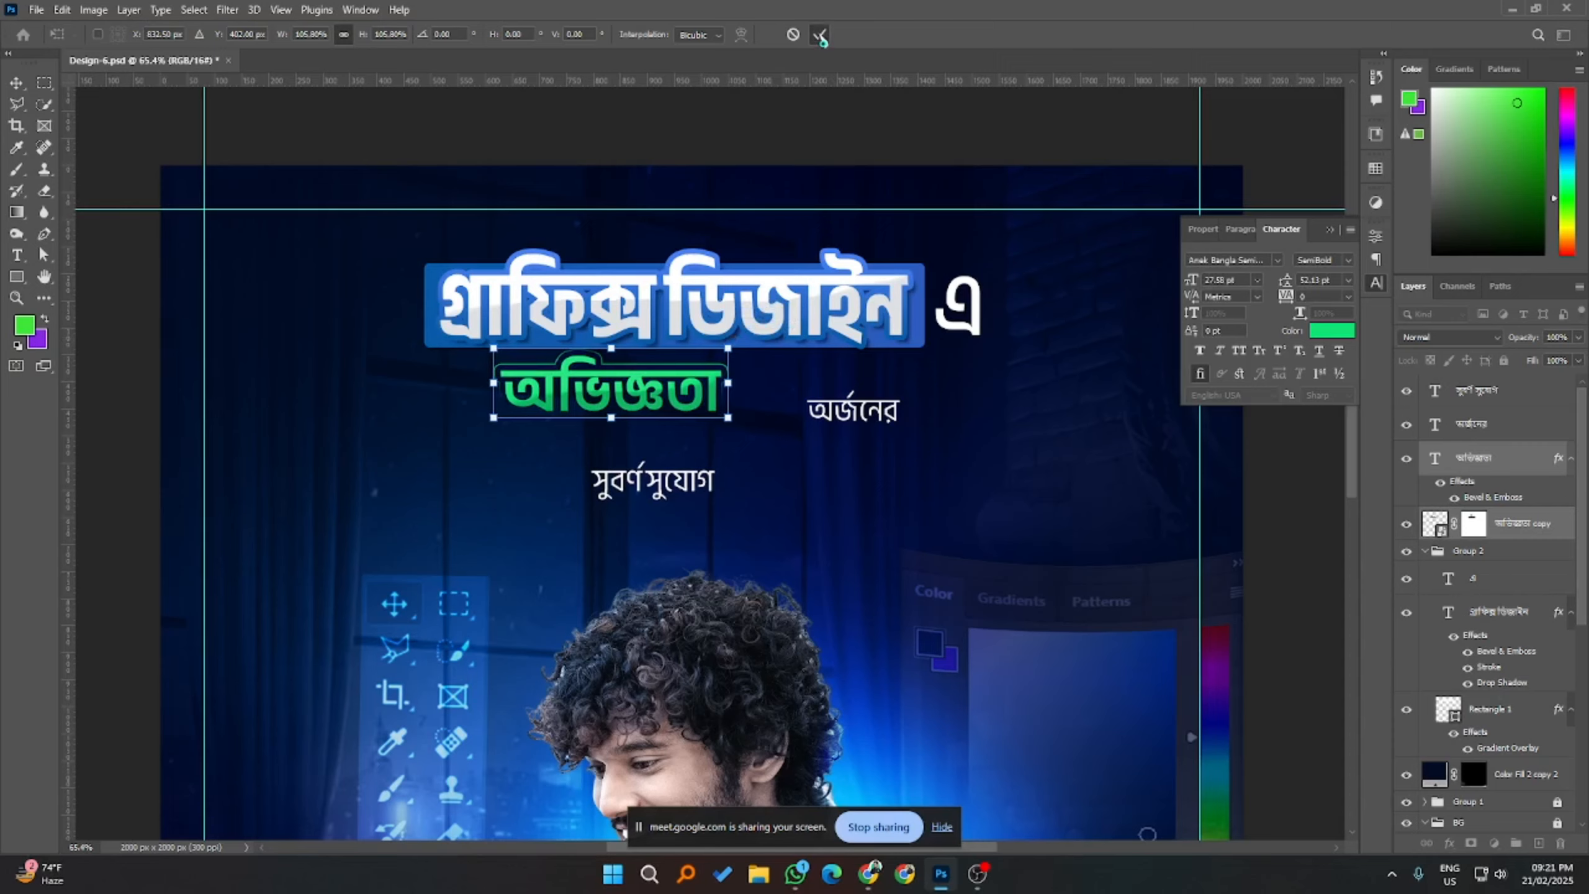
pyautogui.click(821, 36)
pyautogui.scroll(-2, 762, 271)
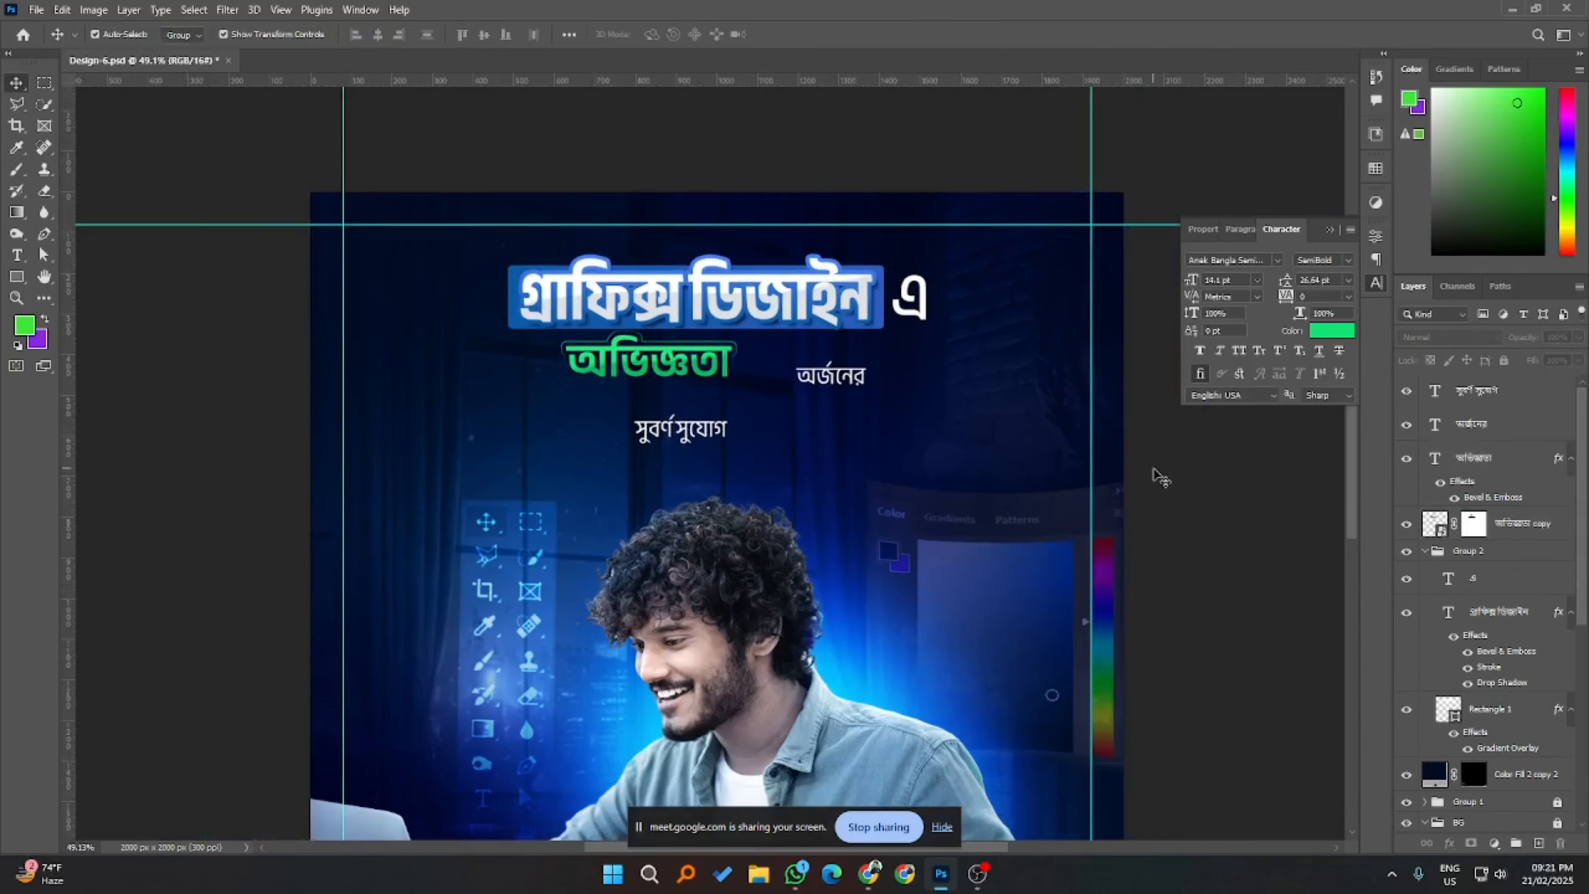
# - Try scaling the whole headline group, Group 2, down to about 94.66%
pyautogui.click(886, 281)
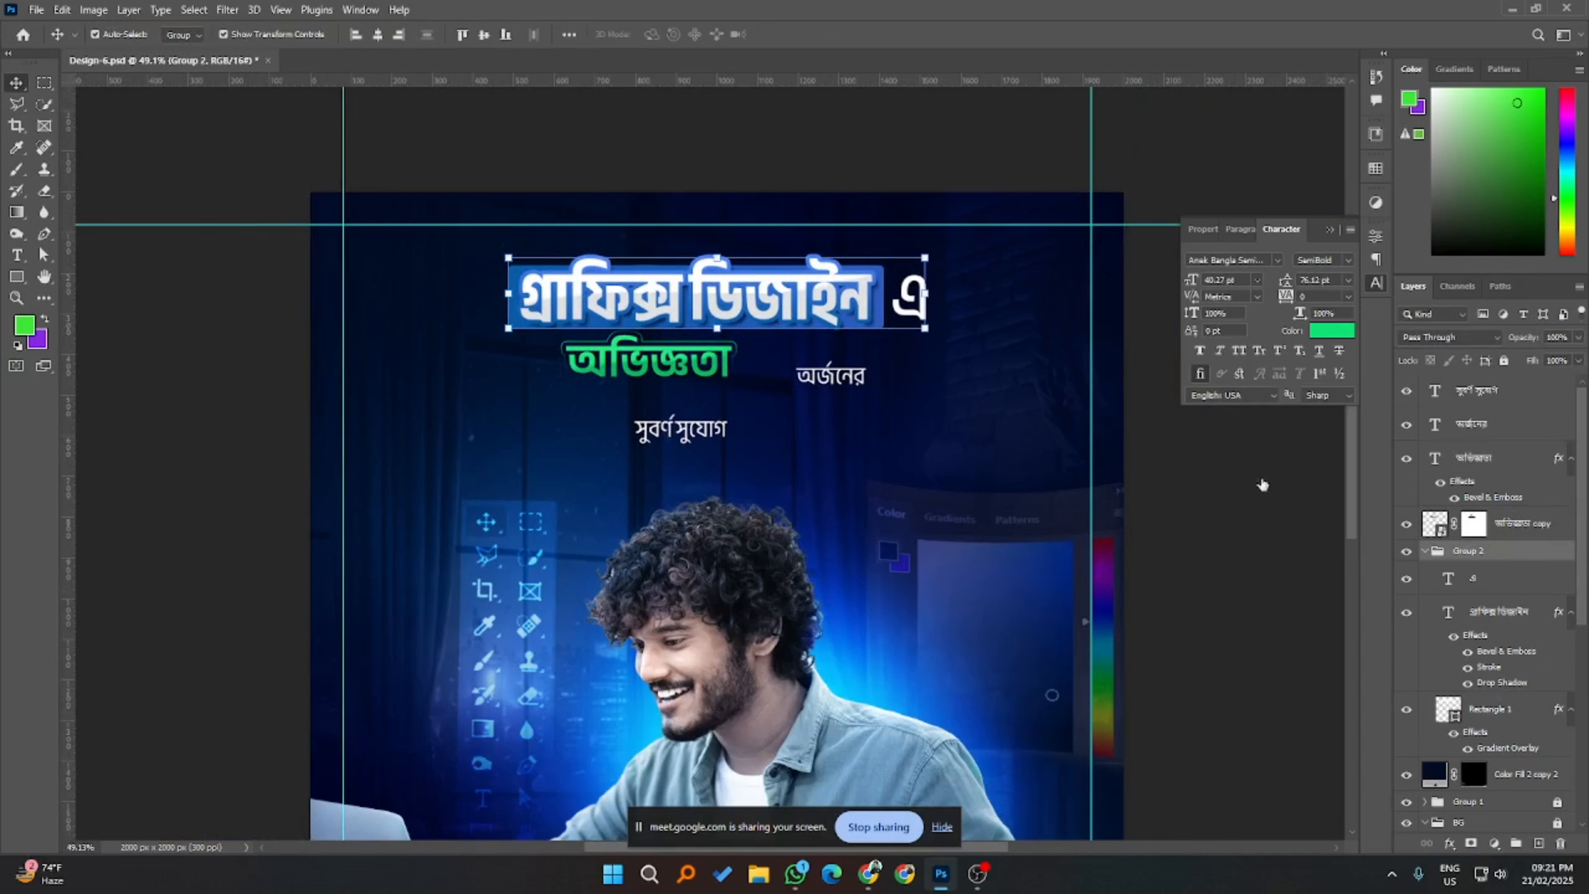
pyautogui.click(1491, 710)
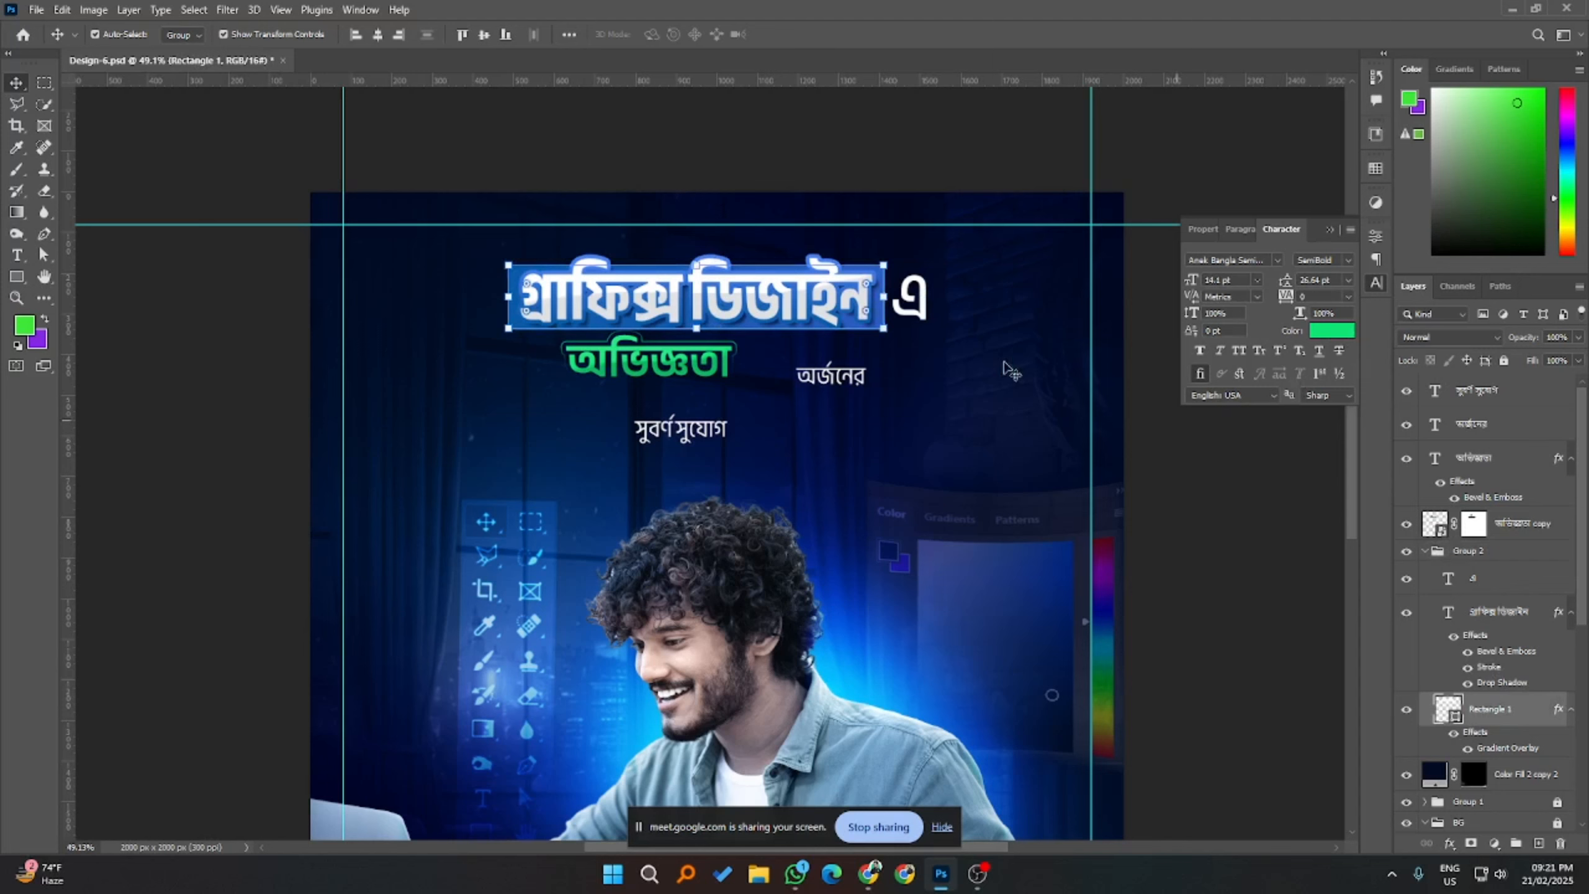
pyautogui.click(906, 339)
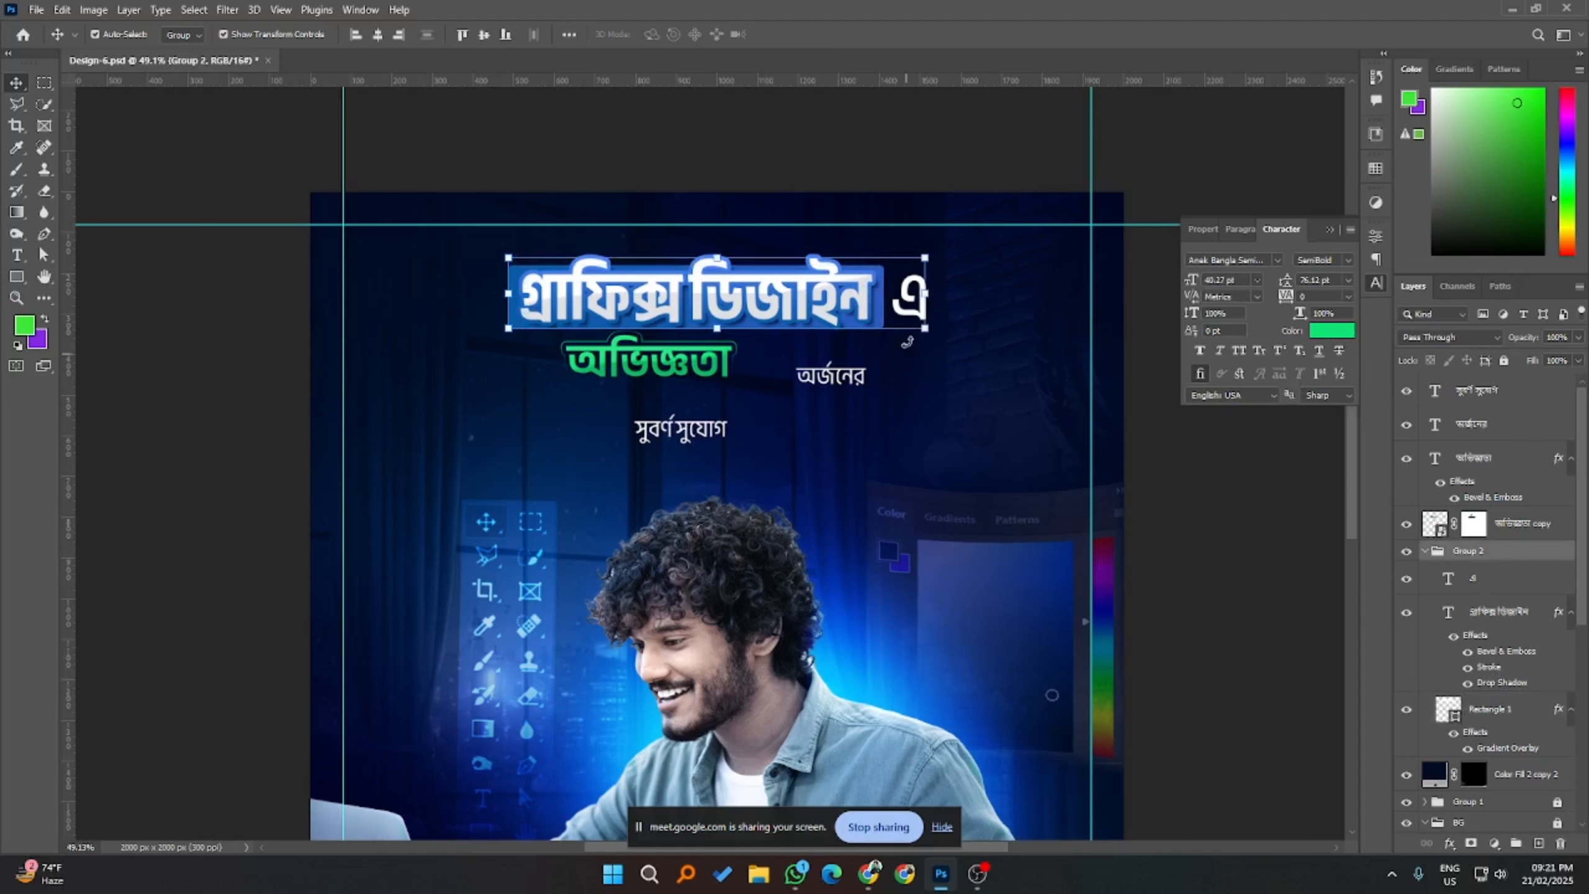
pyautogui.click(922, 260)
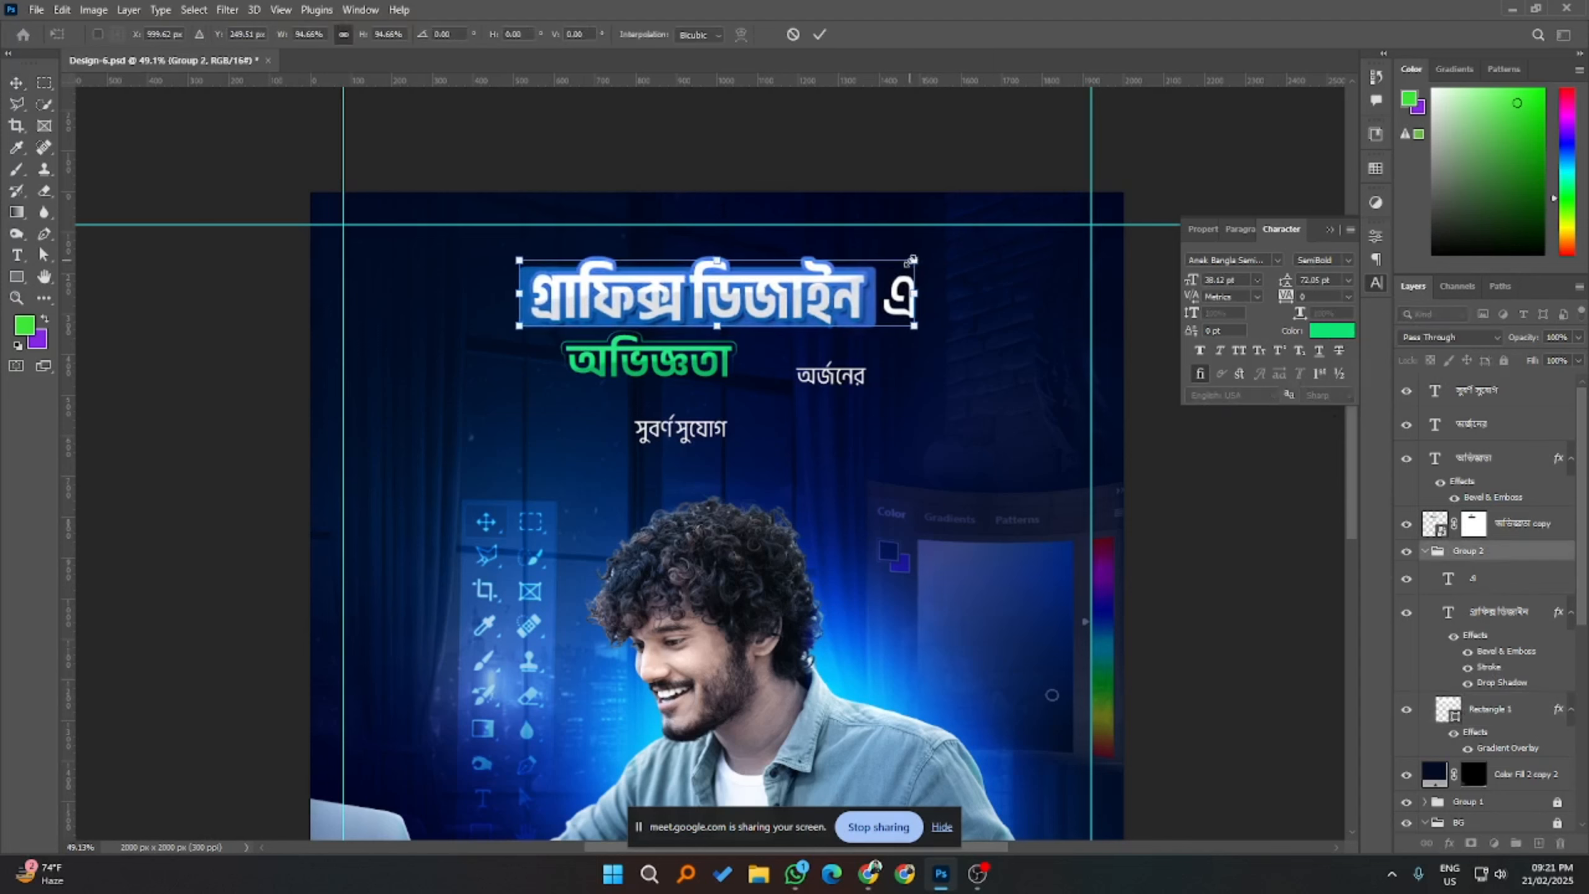
pyautogui.press('Return')
# - Try the Bold weight on the green "অভিজ্ঞতা" text
pyautogui.click(688, 369)
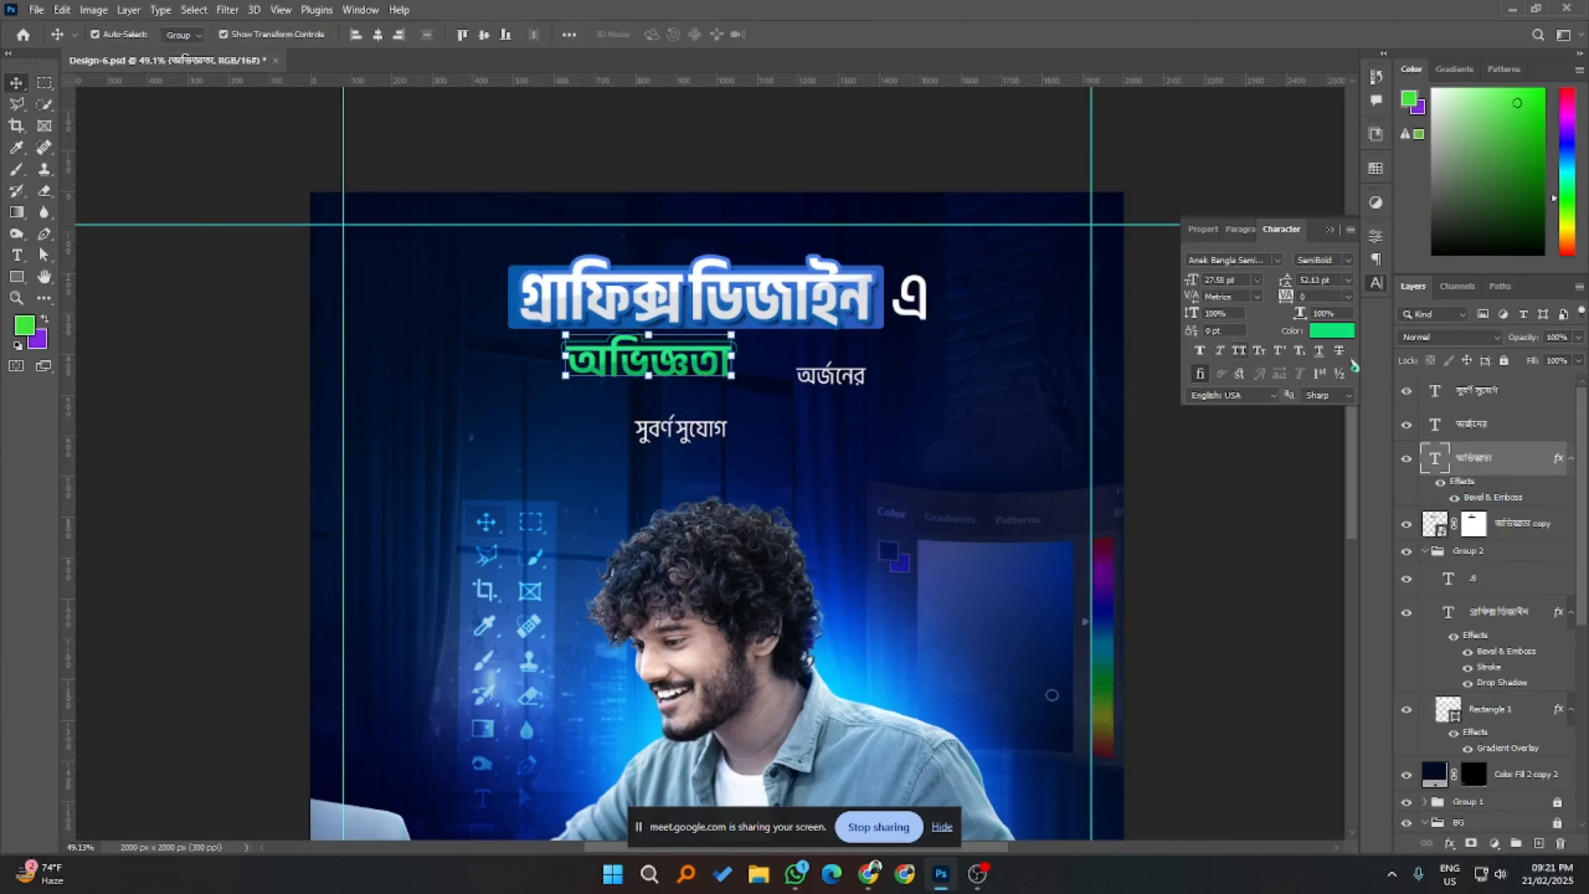
pyautogui.click(1345, 260)
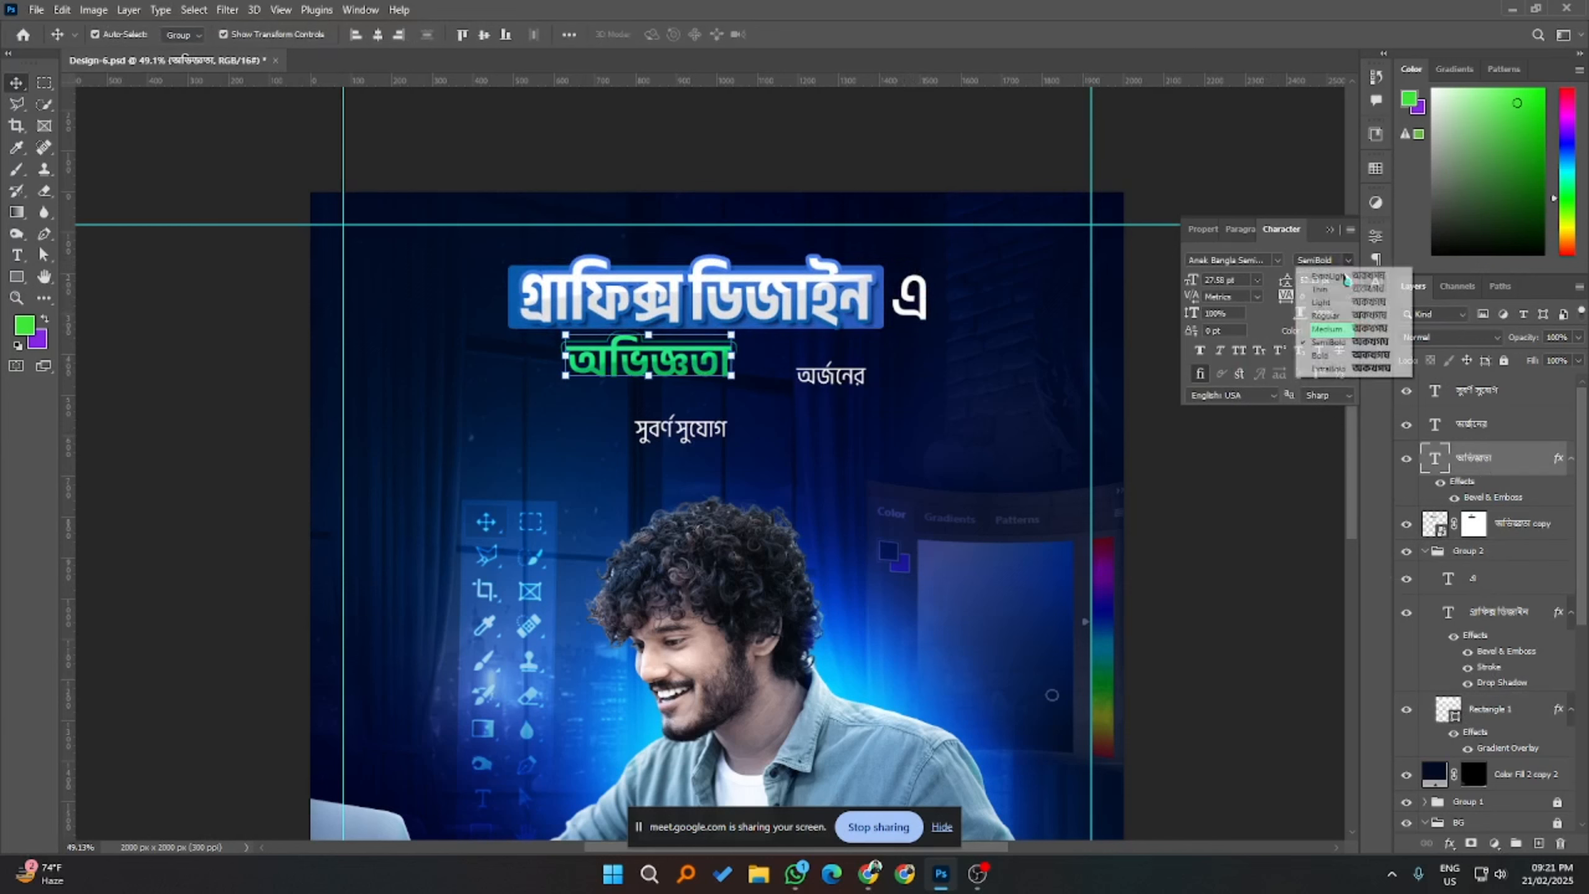
pyautogui.click(1332, 355)
pyautogui.click(1279, 532)
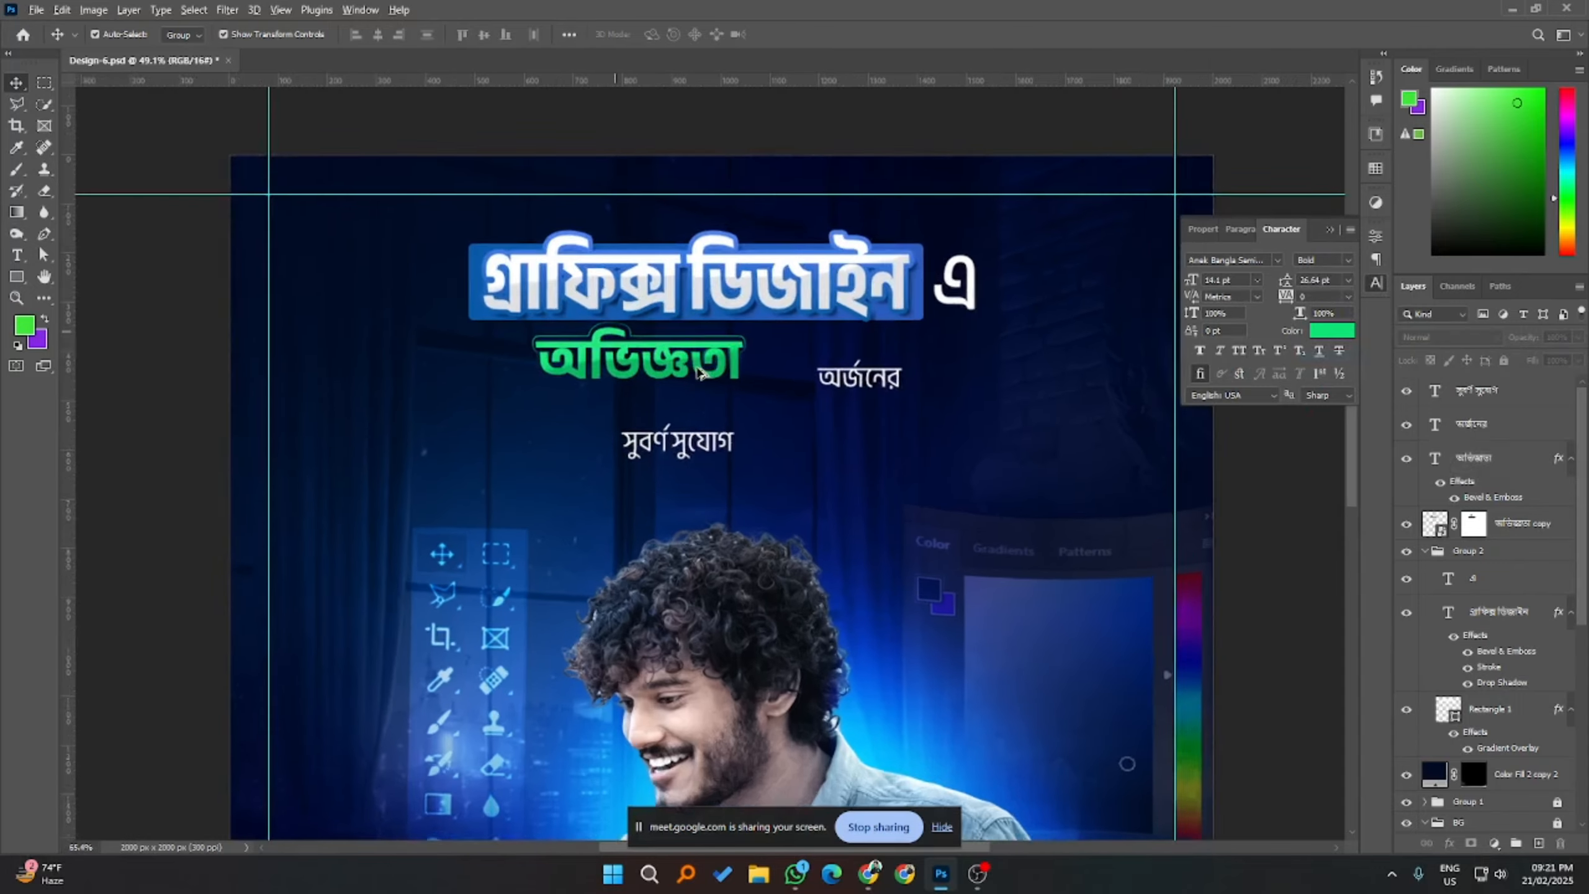
pyautogui.scroll(2, 701, 374)
pyautogui.scroll(-3, 701, 374)
pyautogui.scroll(-1, 701, 375)
pyautogui.scroll(4, 719, 382)
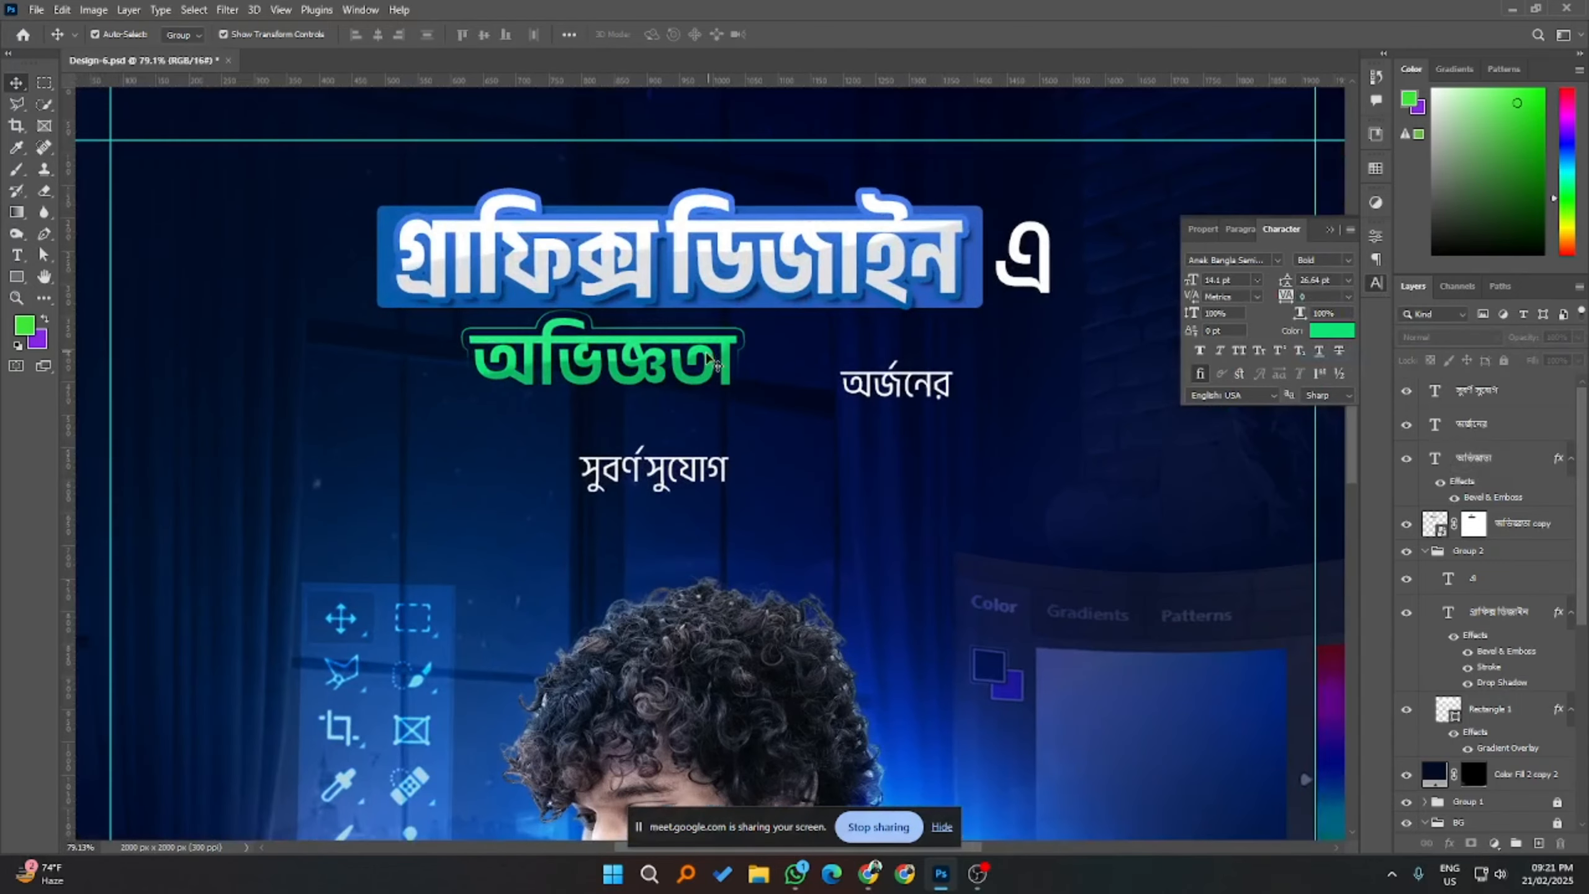
# - Set the "অভিজ্ঞতা" text's font to Anek Bangla Condensed in Bold
pyautogui.click(713, 362)
pyautogui.click(1278, 262)
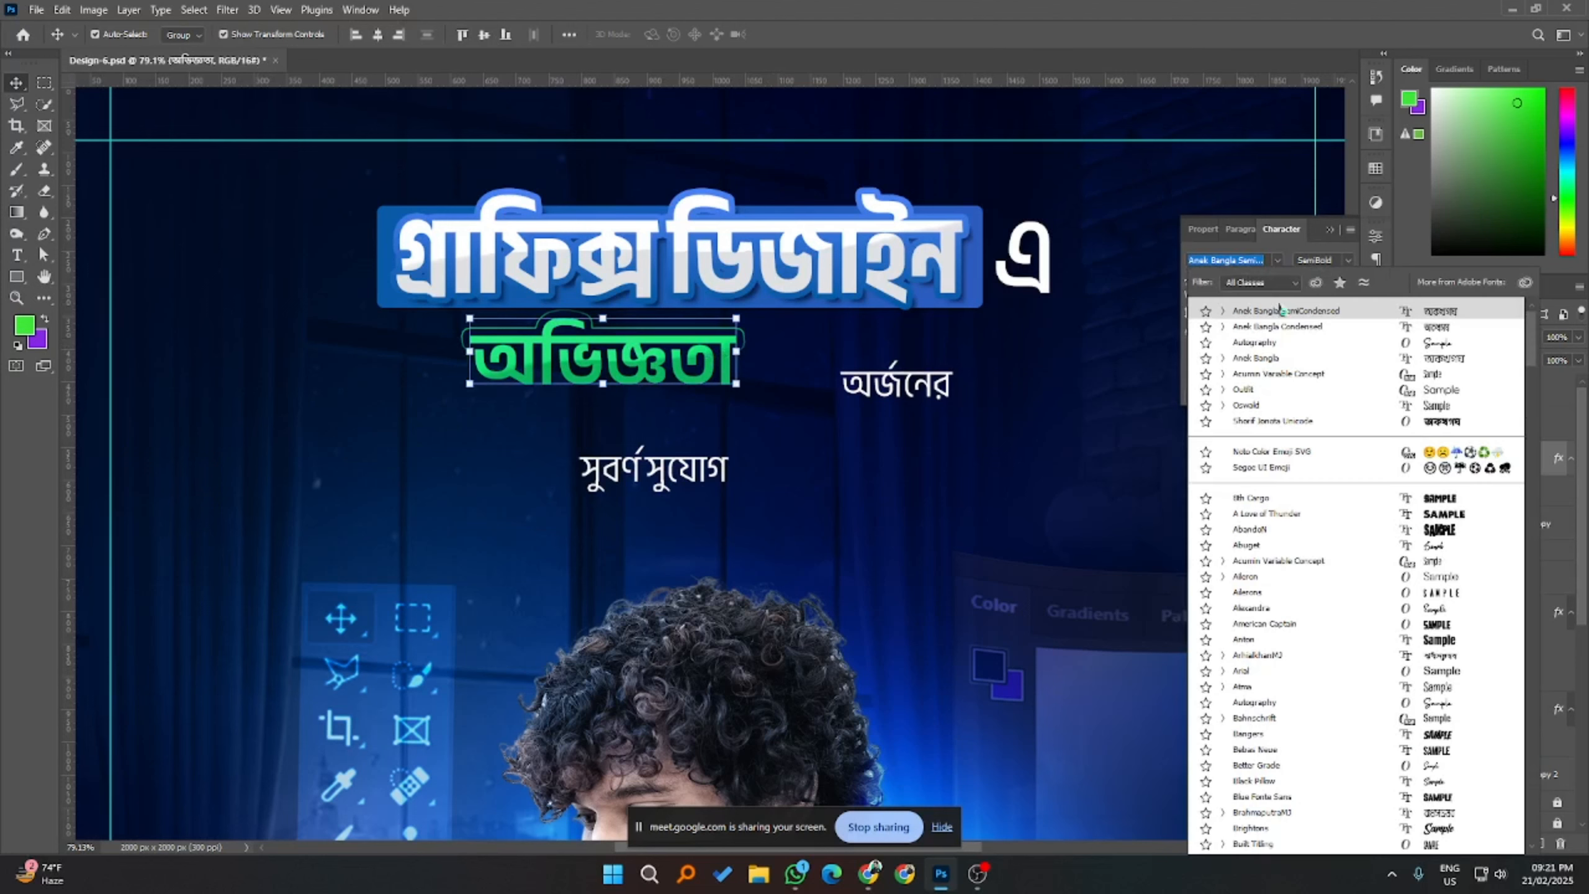
pyautogui.click(1280, 328)
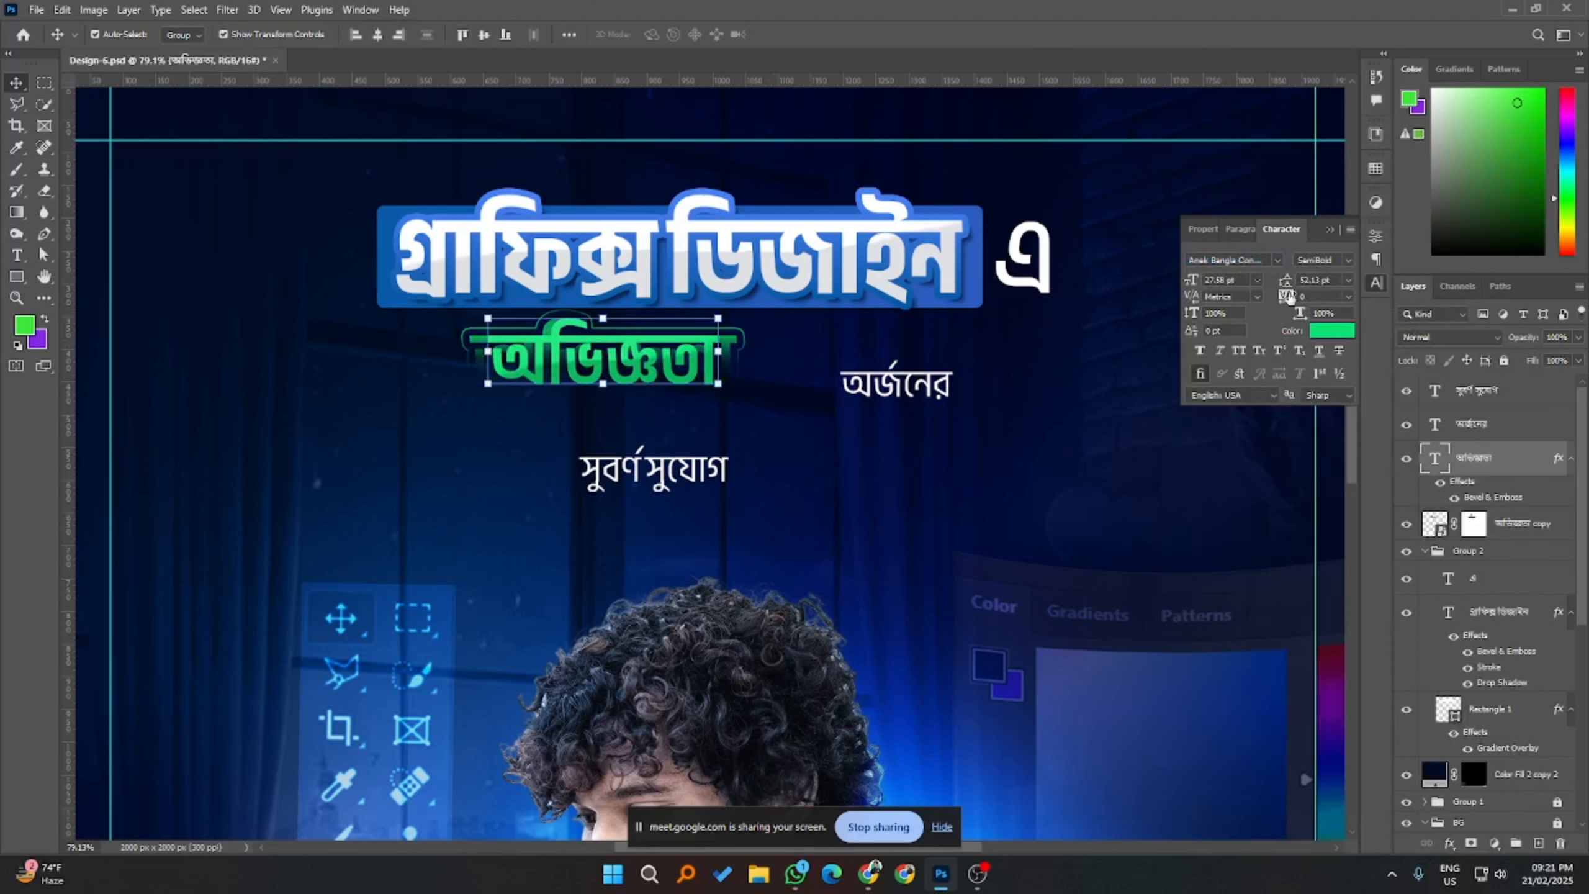
pyautogui.click(1351, 262)
pyautogui.click(1321, 349)
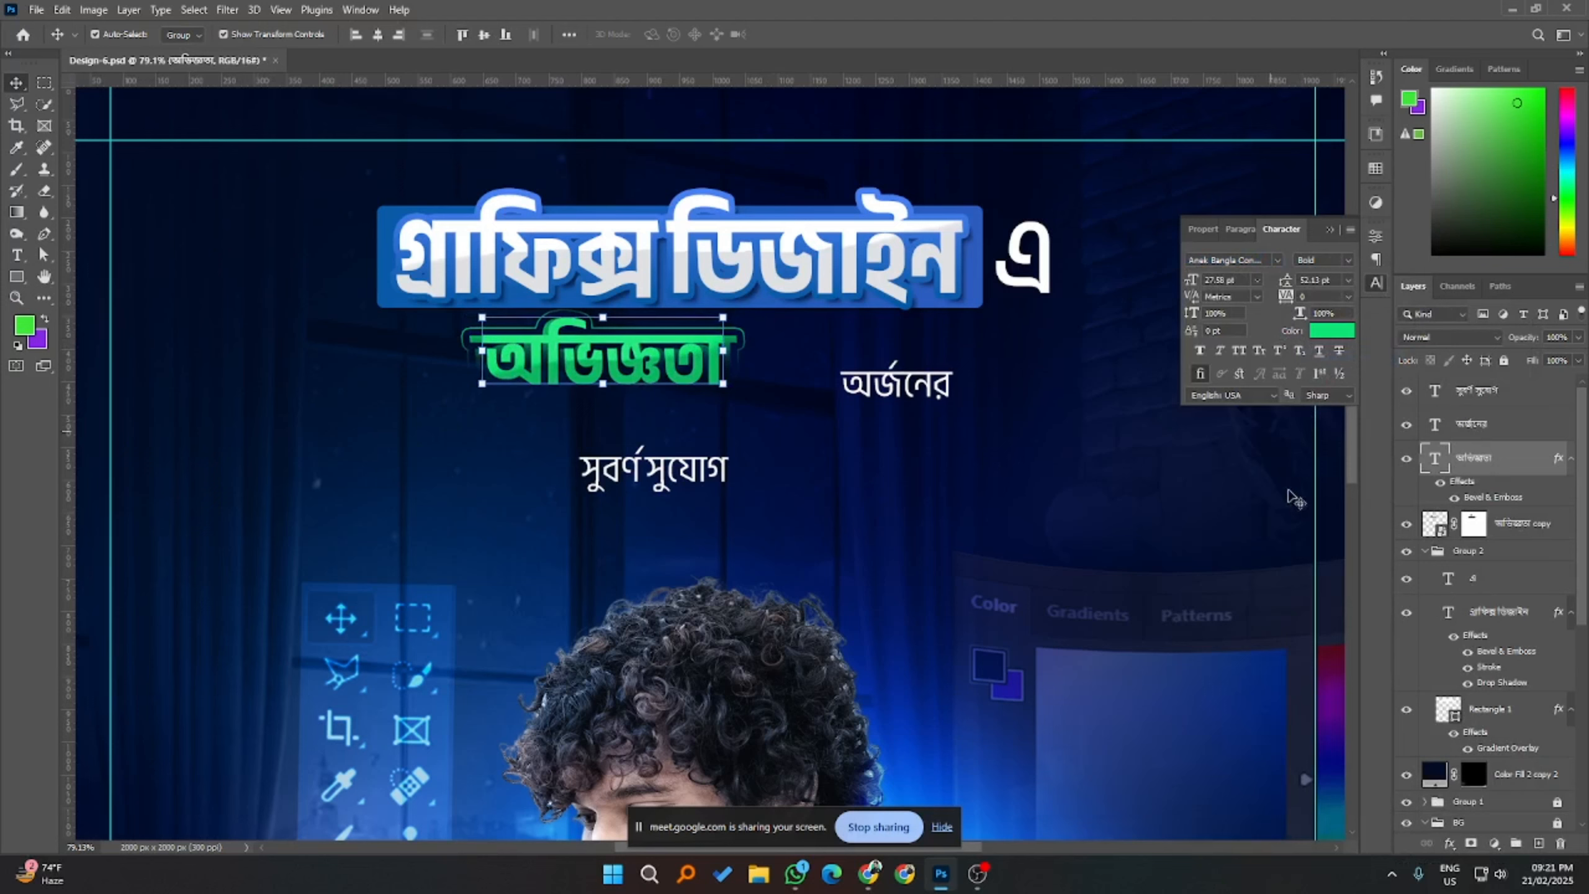
# - Open the masked outline copy's smart object, copy its text's double-stroke layer style and return to Design-6.psd
pyautogui.click(1488, 526)
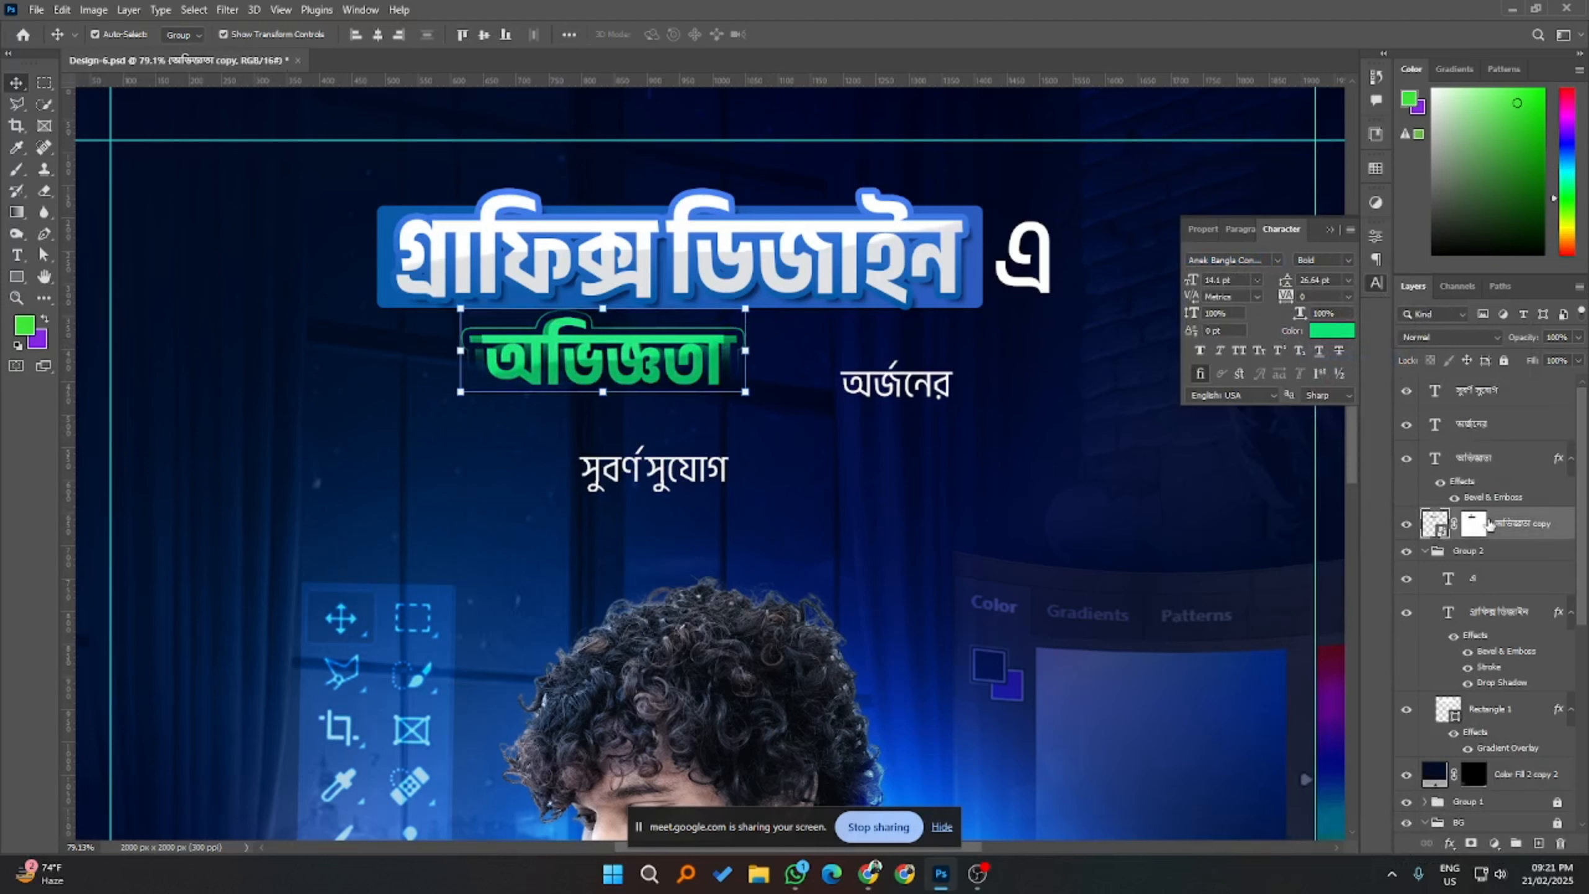
pyautogui.doubleClick(1436, 532)
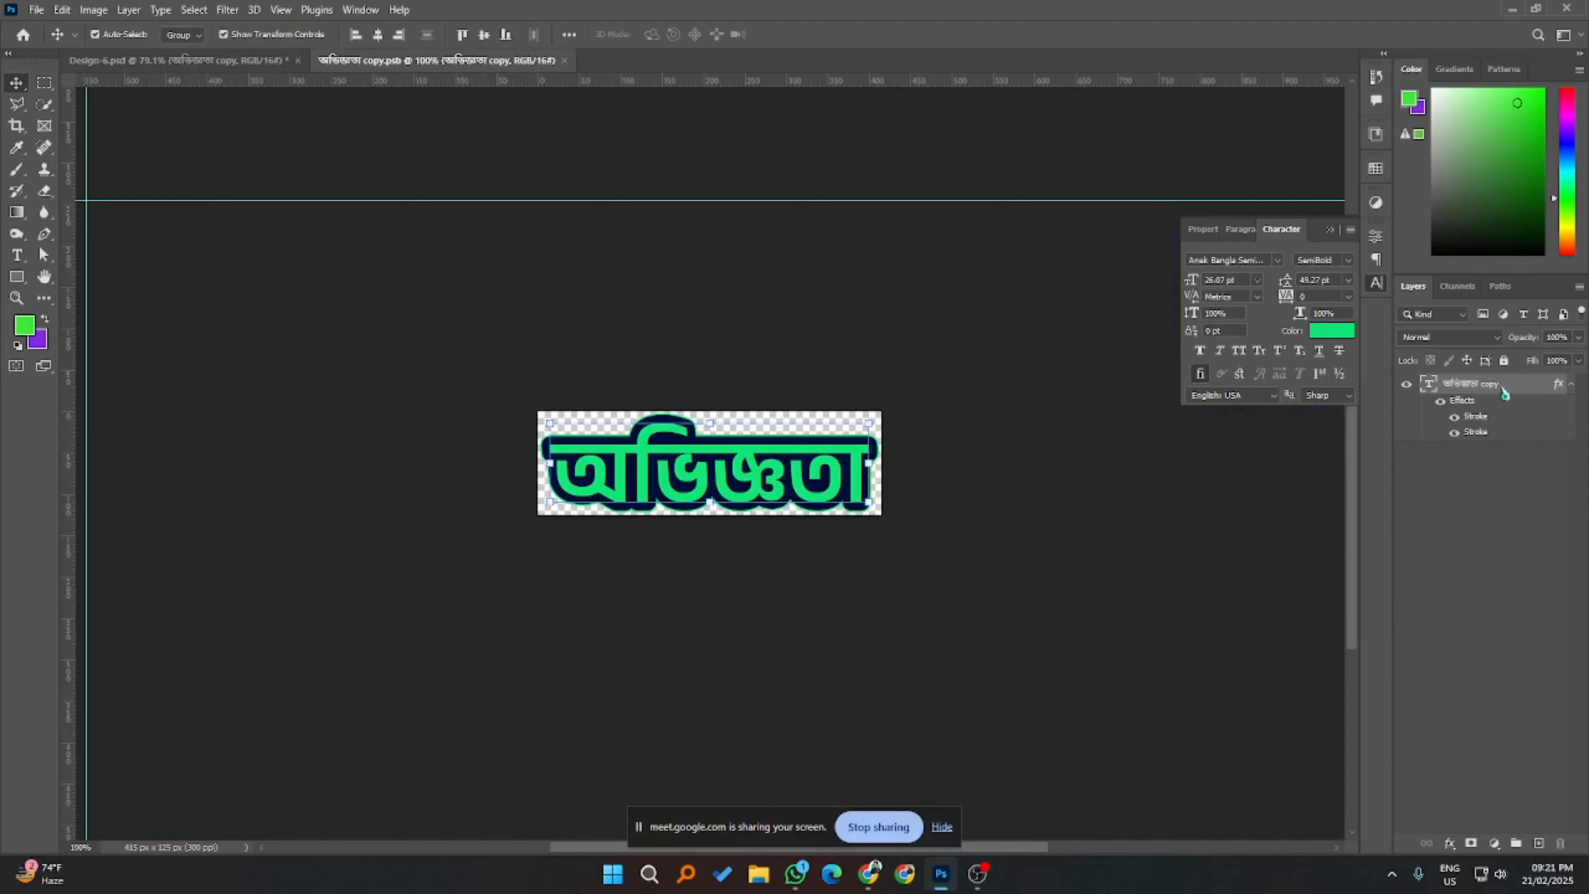
pyautogui.rightClick(1504, 393)
pyautogui.click(1320, 658)
pyautogui.hotkey('ctrl', 'Tab')
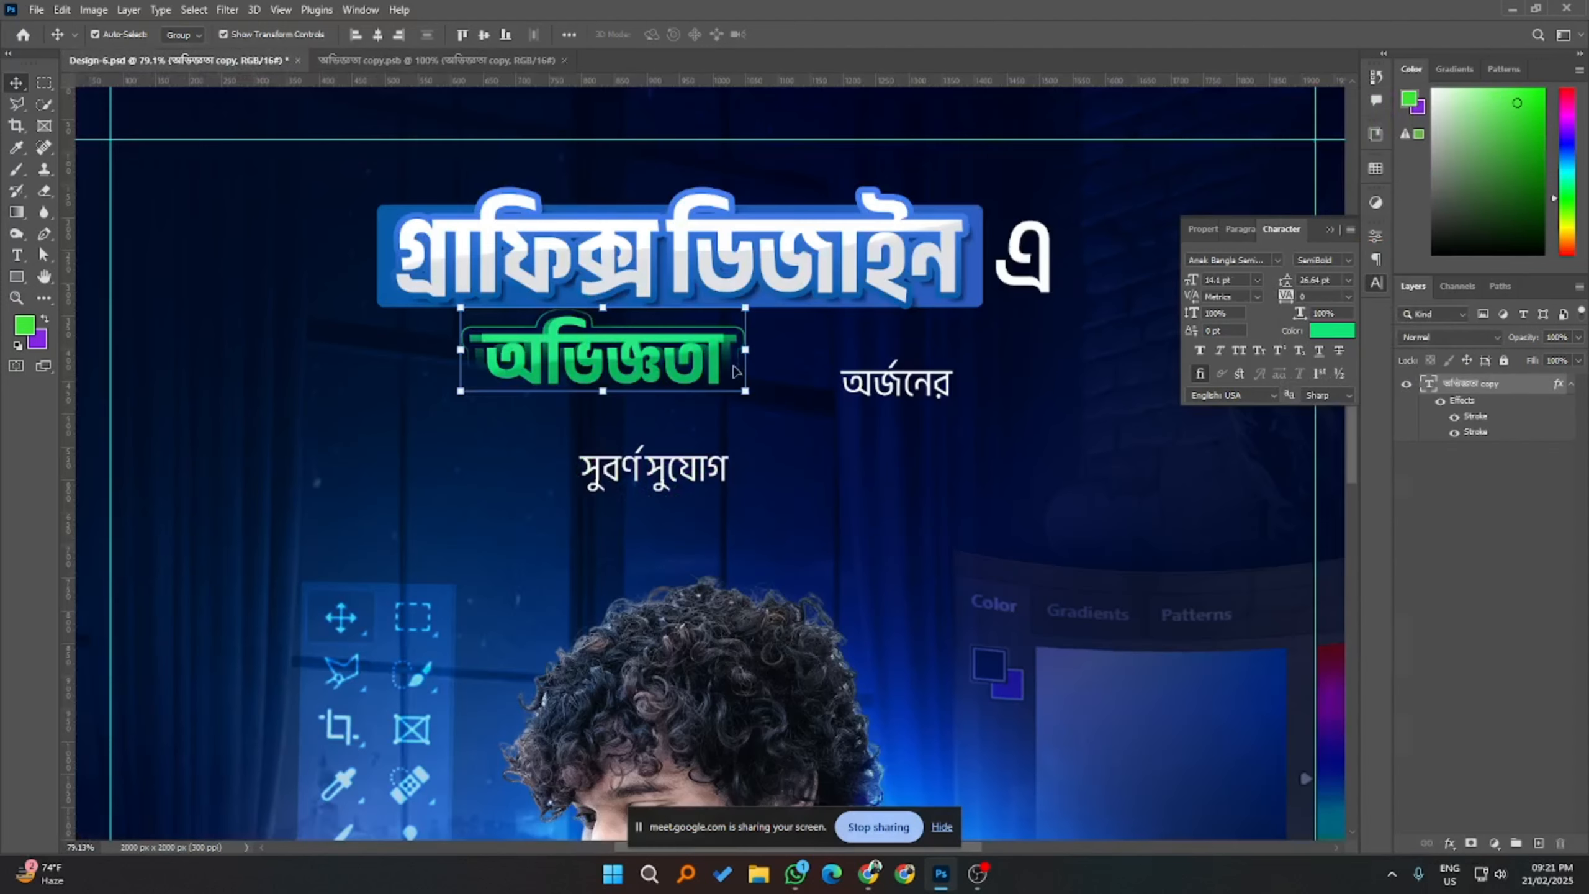
# - Duplicate the "অভিজ্ঞতা" text, place the duplicate beneath its original and clear the duplicate's layer style
pyautogui.click(1407, 523)
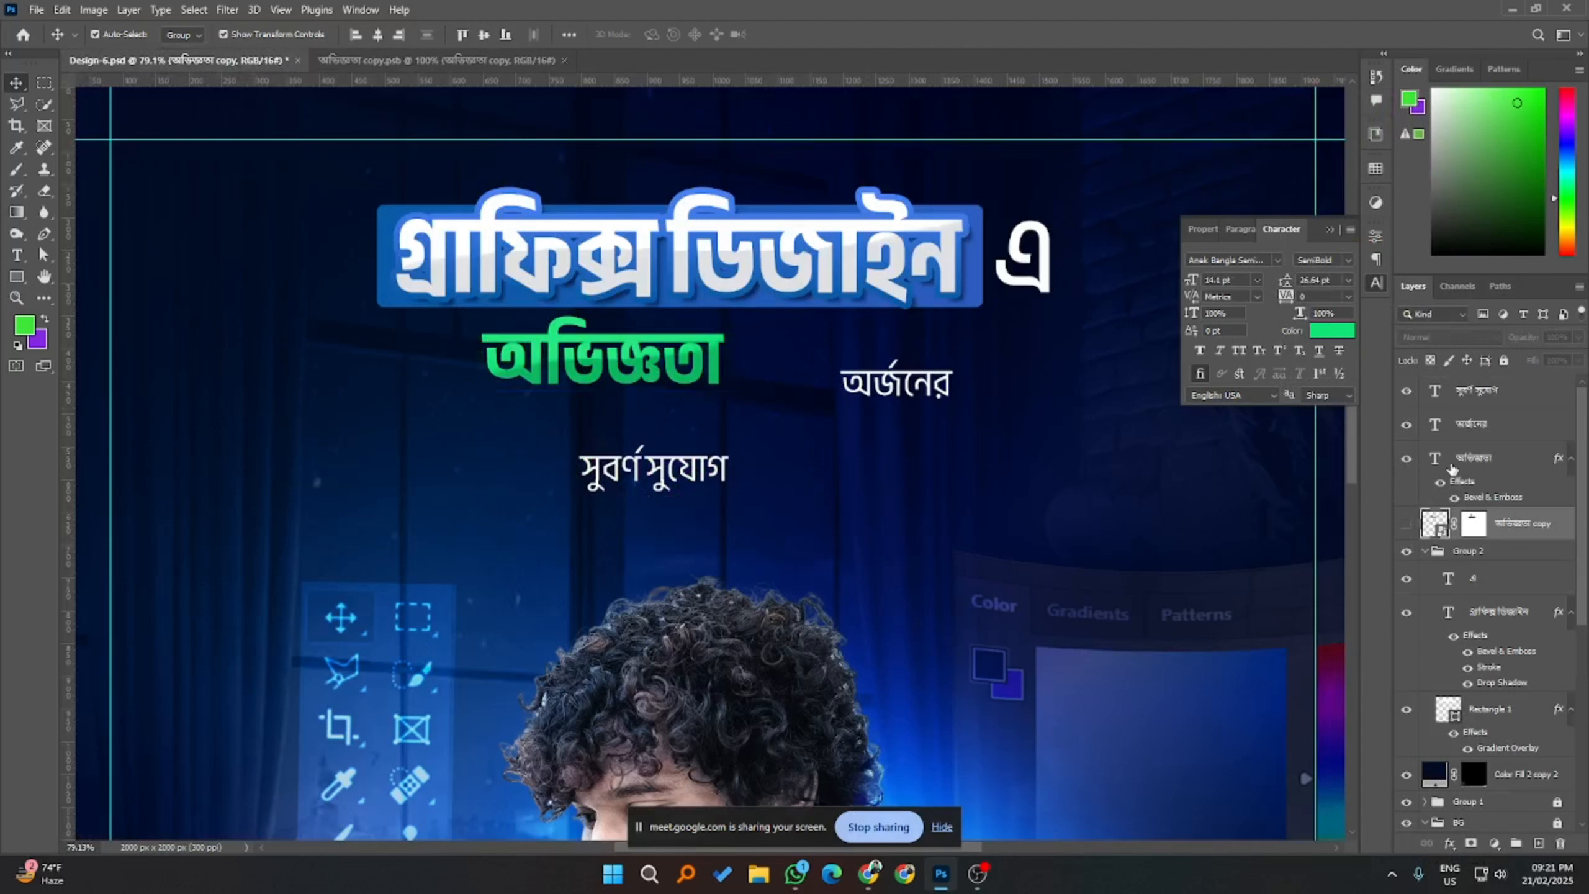
pyautogui.click(1477, 458)
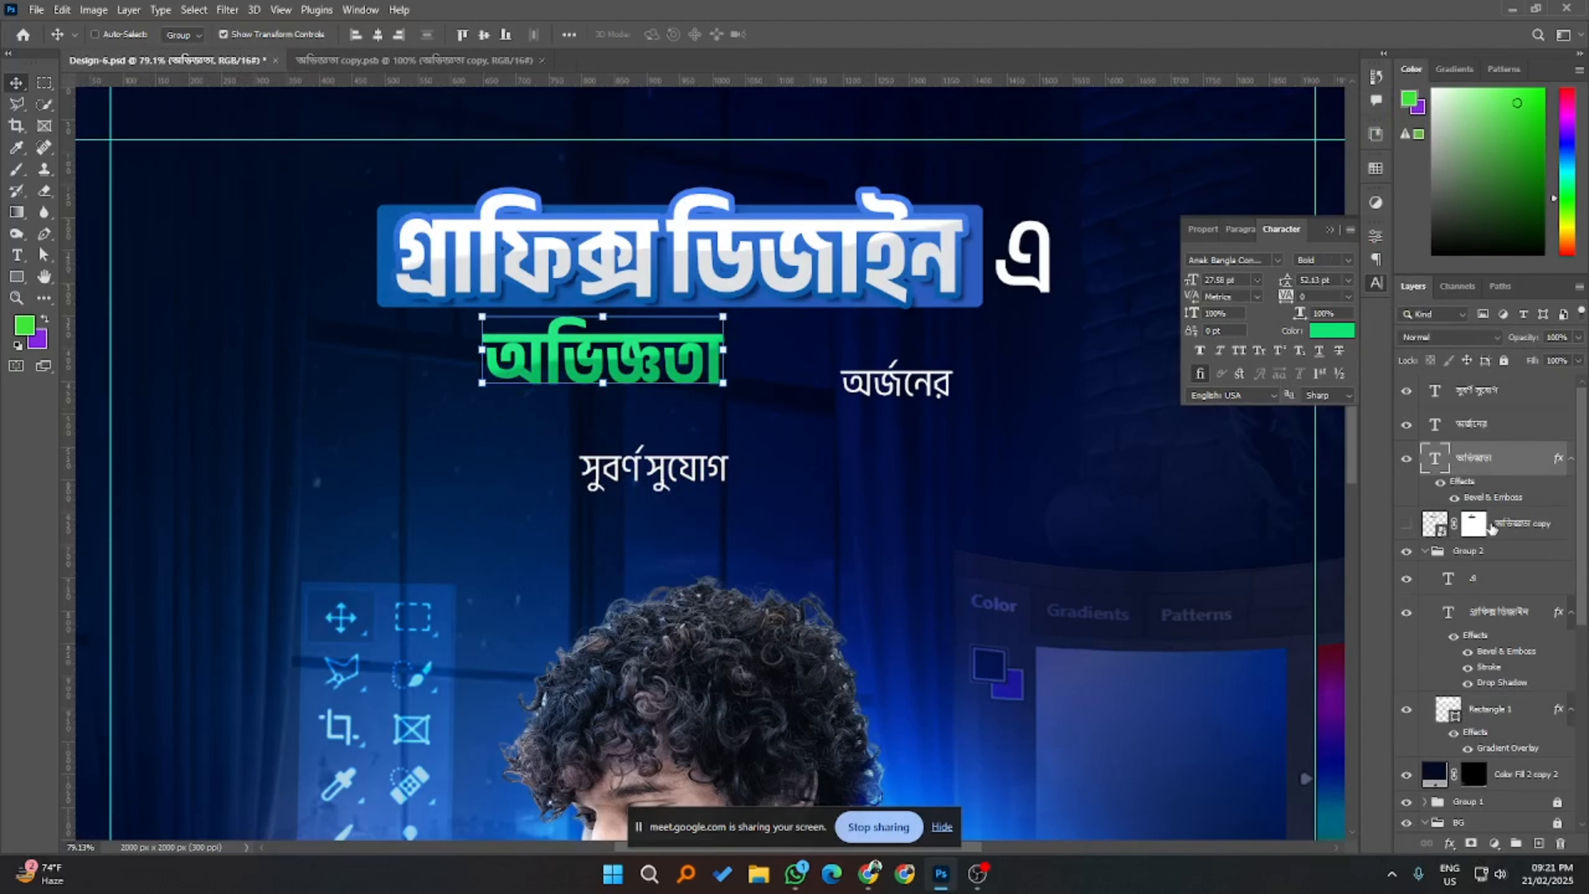
pyautogui.hotkey('ctrl', 'j')
pyautogui.moveTo(1501, 469); pyautogui.dragTo(1504, 544)
pyautogui.rightClick(1524, 532)
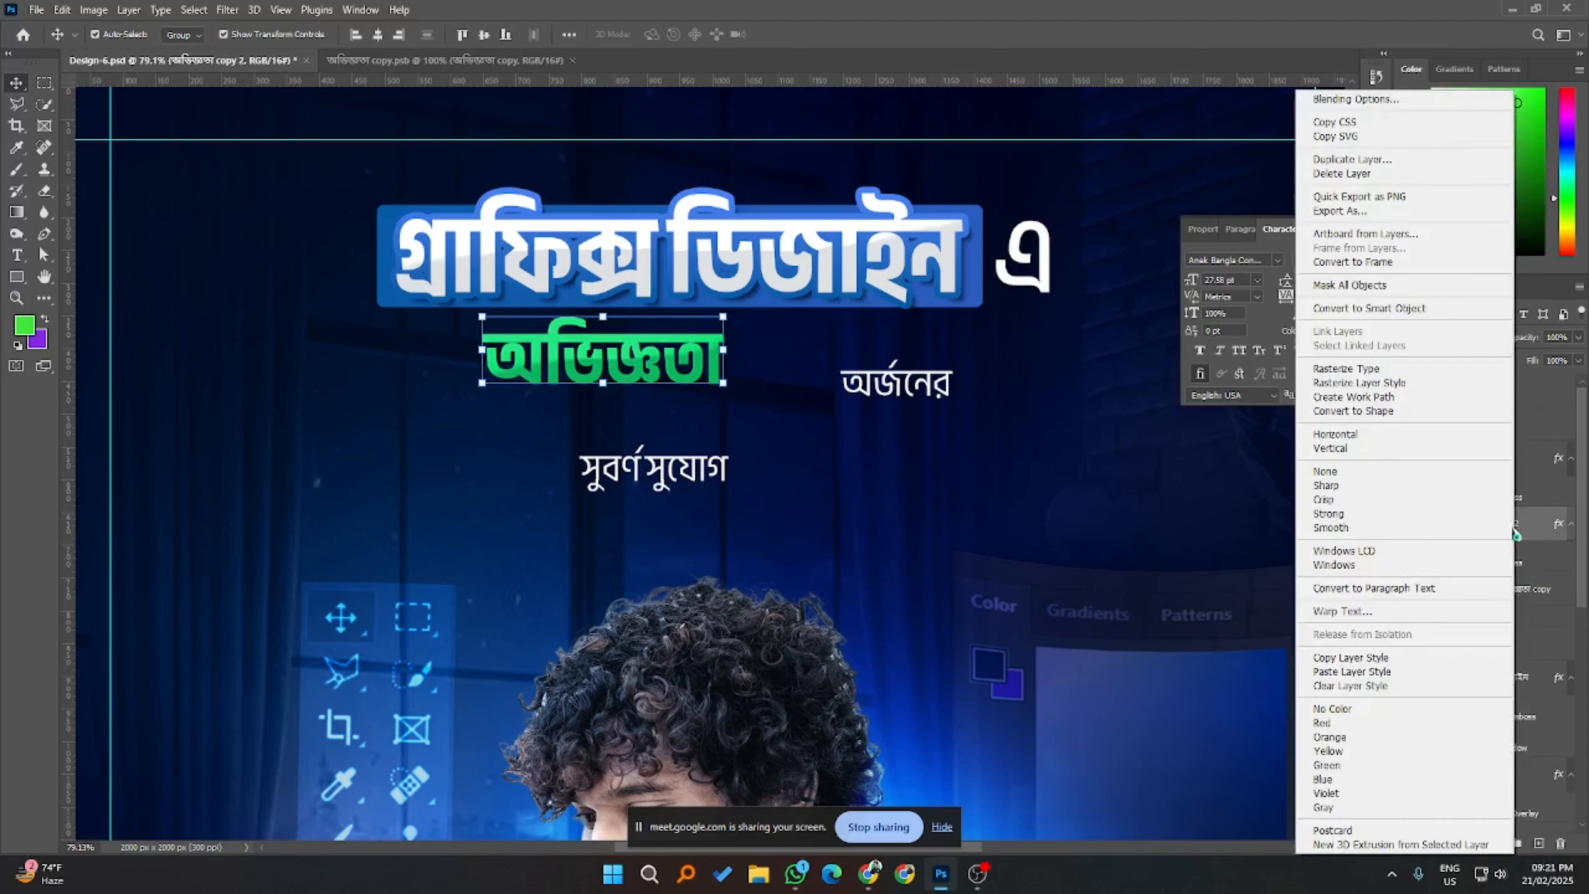
pyautogui.click(1367, 685)
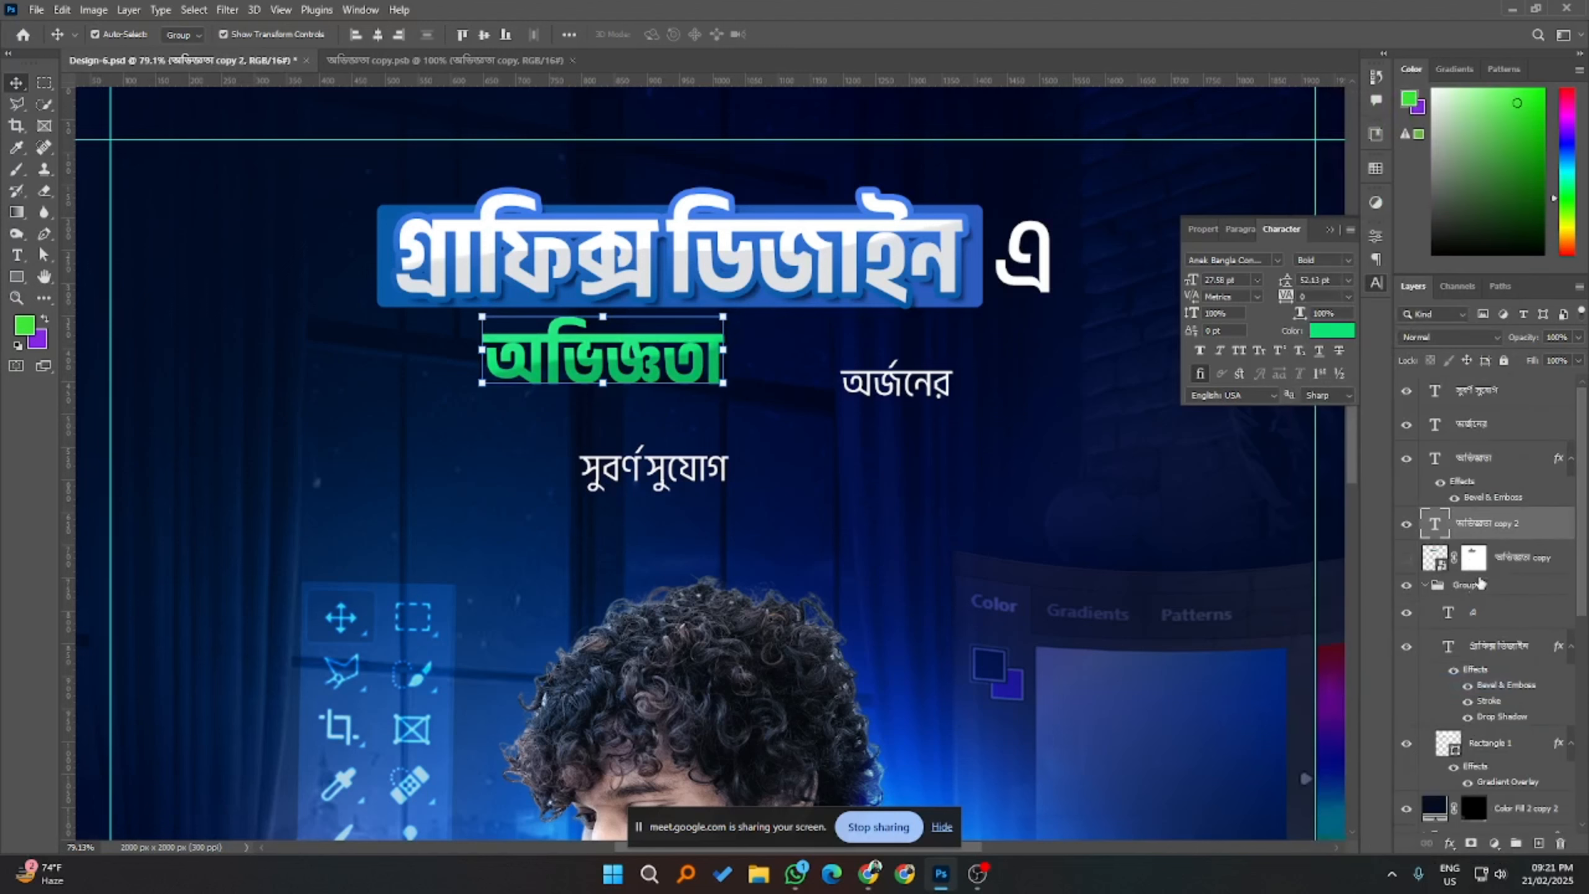
# - Paste the copied double-stroke style onto the "অভিজ্ঞতা" duplicate and delete the old masked outline copy
pyautogui.rightClick(1502, 524)
pyautogui.click(1367, 670)
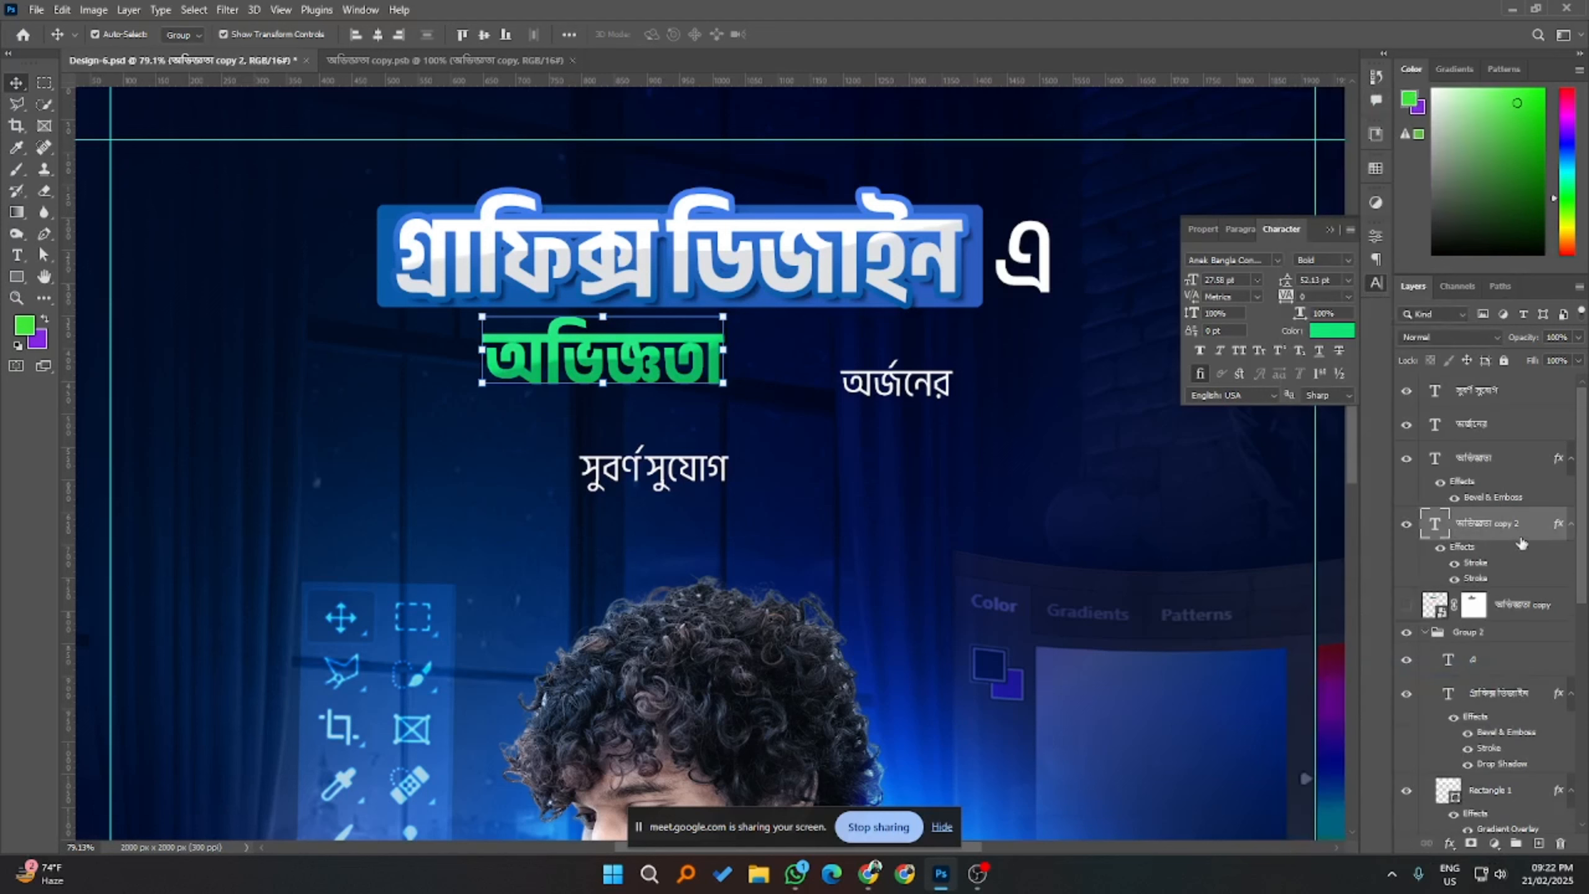
pyautogui.click(1511, 606)
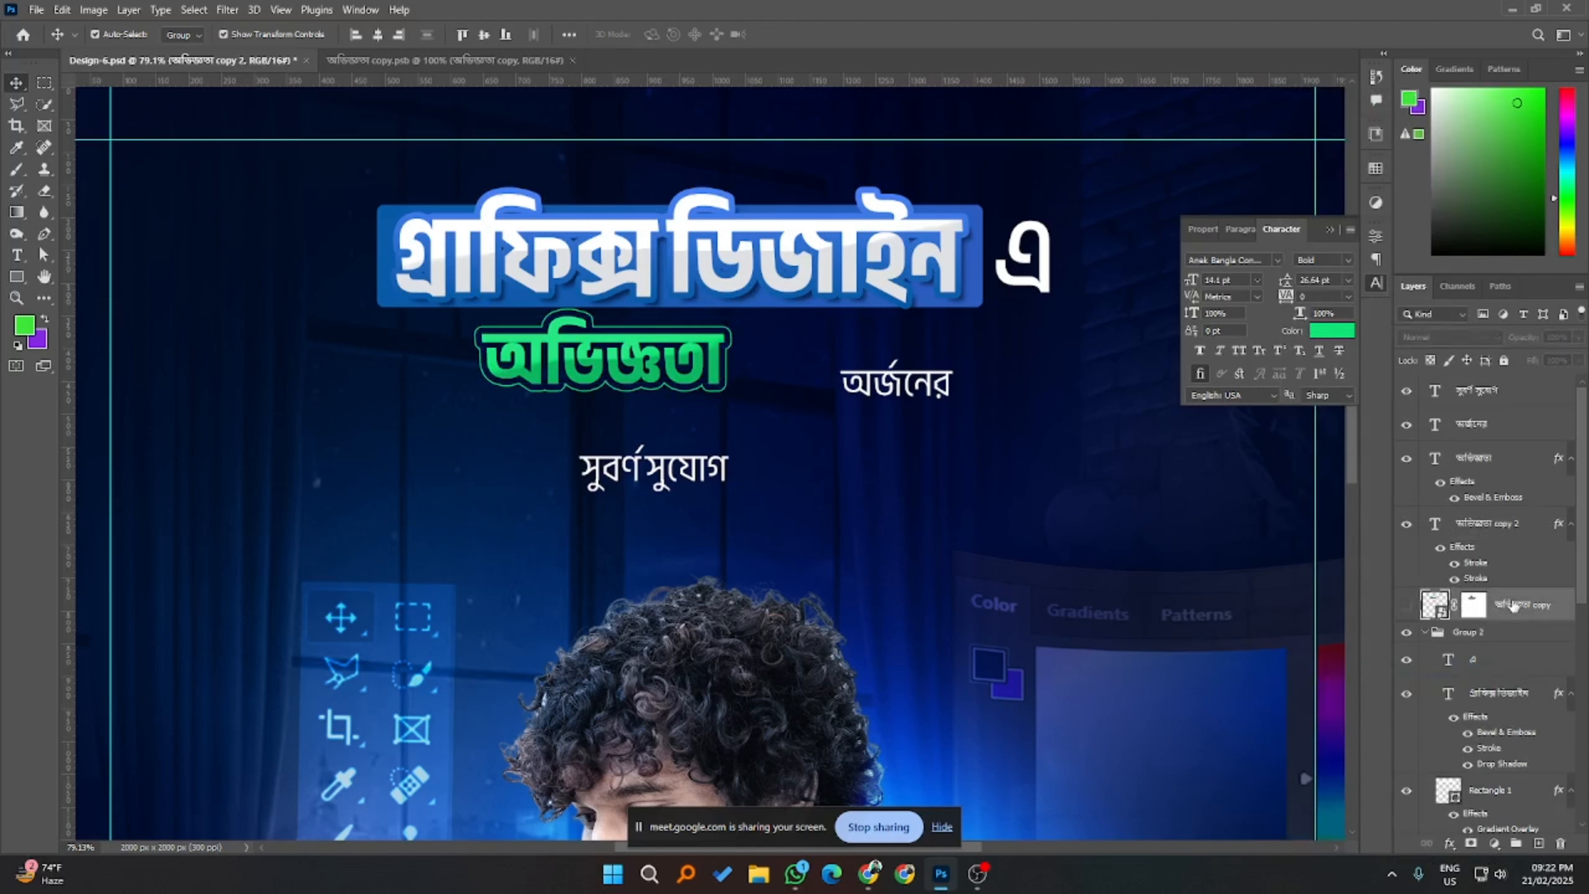
pyautogui.press('Delete')
# - Convert the stroked "অভিজ্ঞতা" duplicate to a smart object and mask out its lower outline with a soft black brush
pyautogui.click(1495, 525)
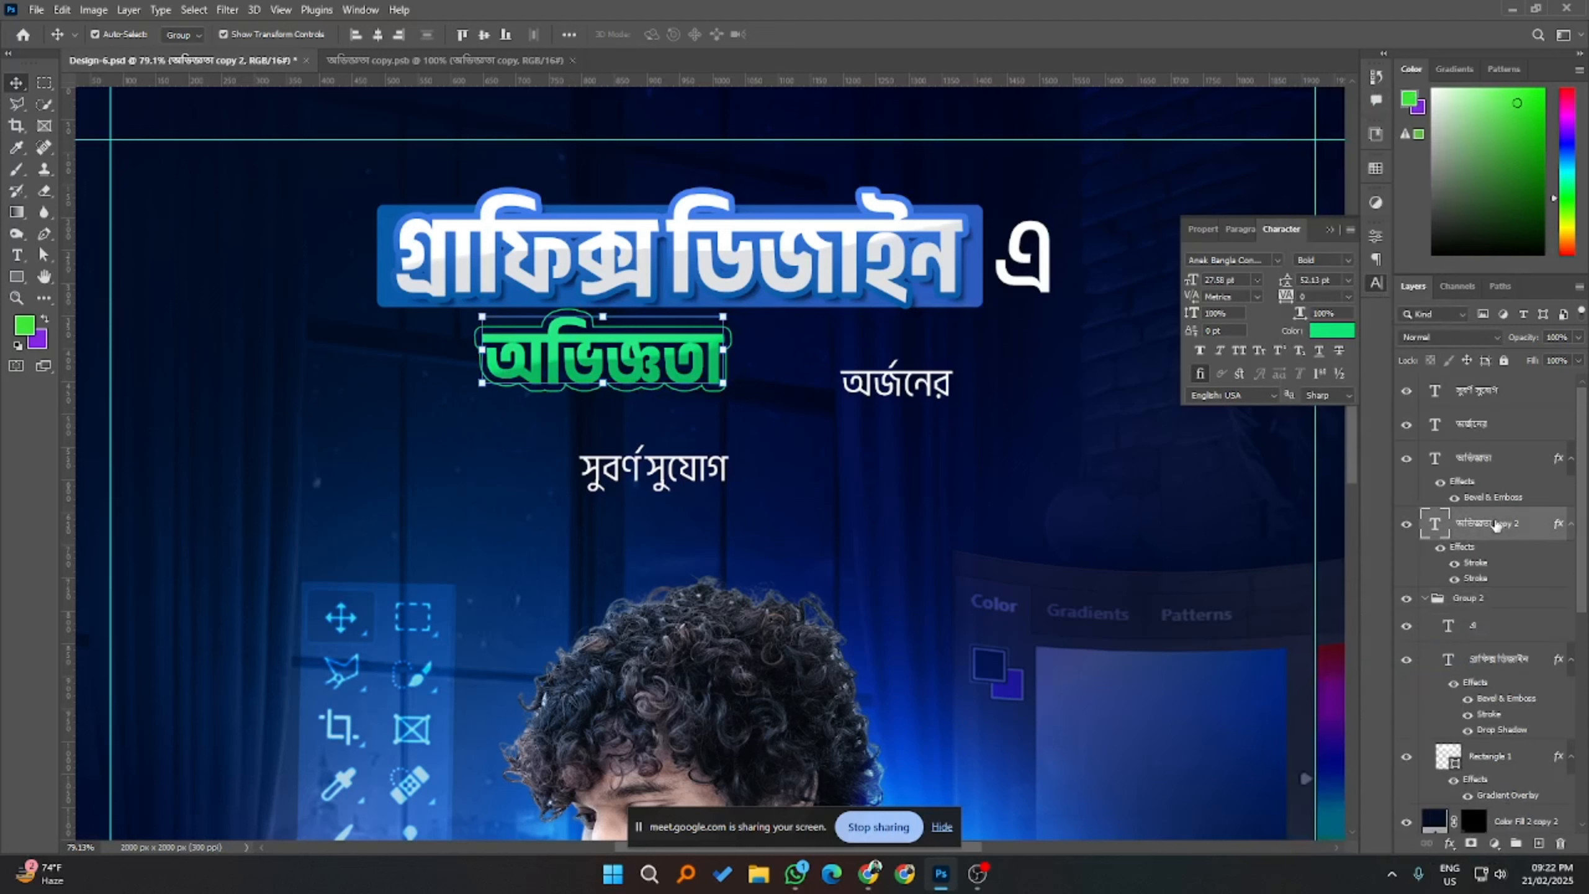
pyautogui.rightClick(1495, 526)
pyautogui.click(1488, 763)
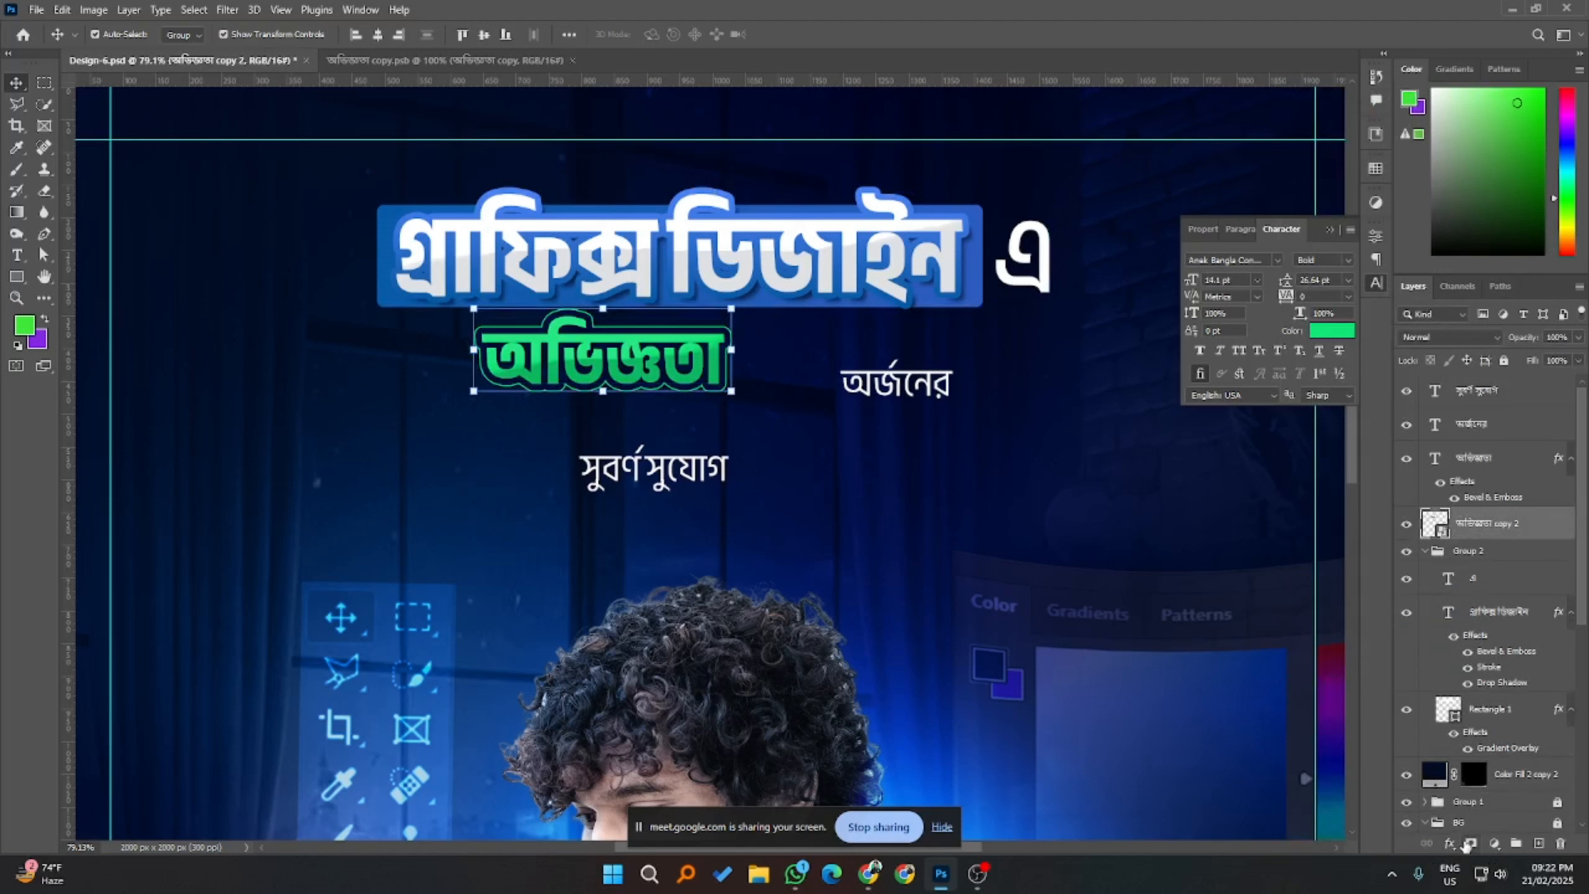
pyautogui.click(1468, 843)
pyautogui.press('d')
pyautogui.press('b')
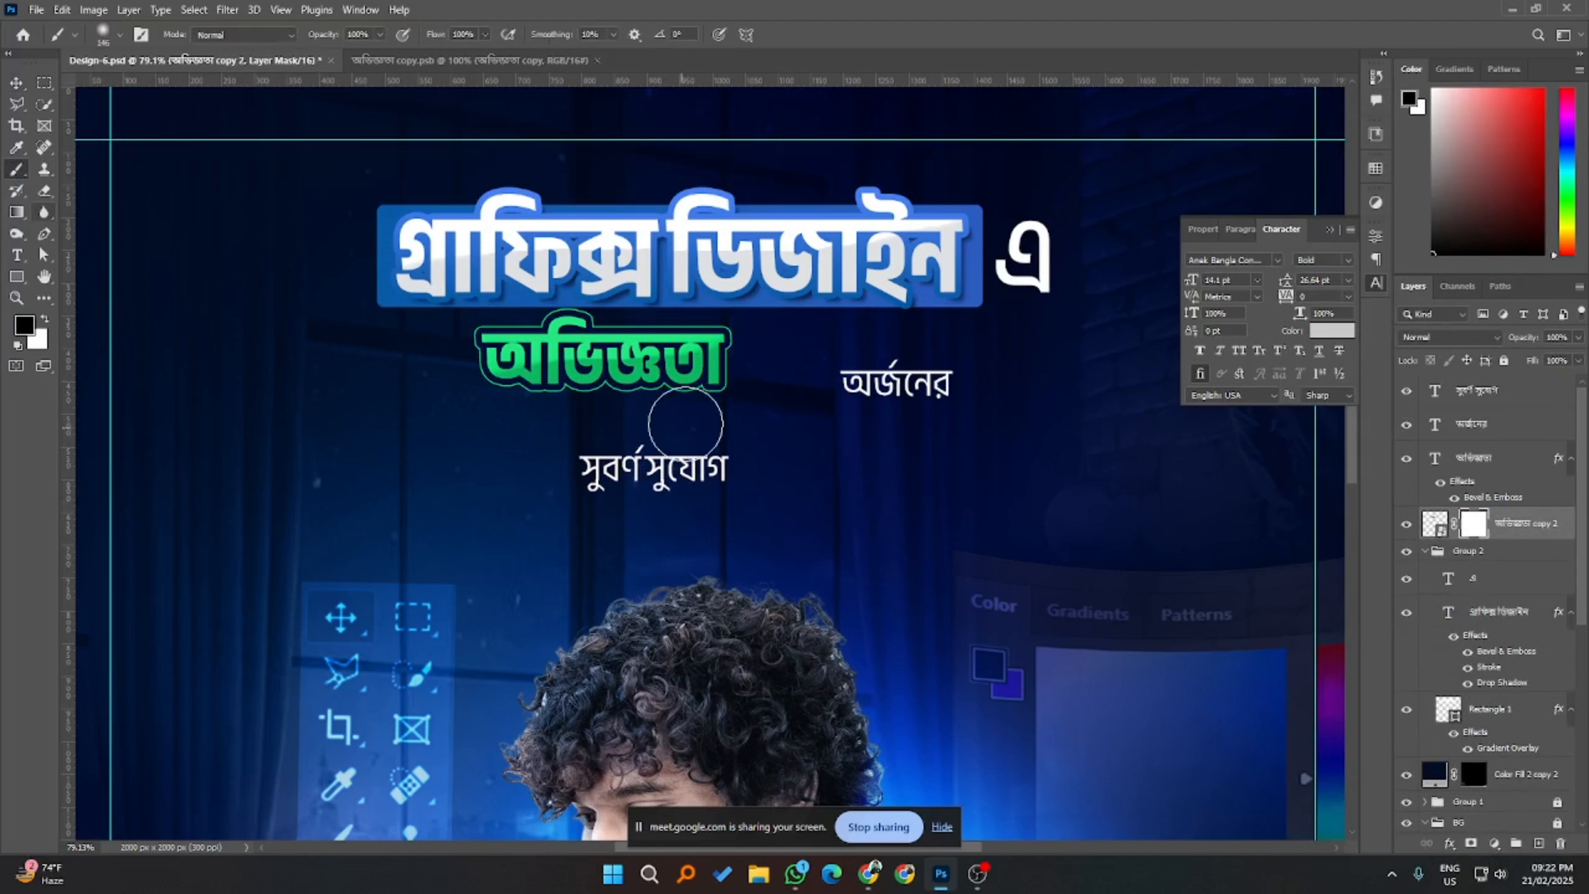
pyautogui.press(']')
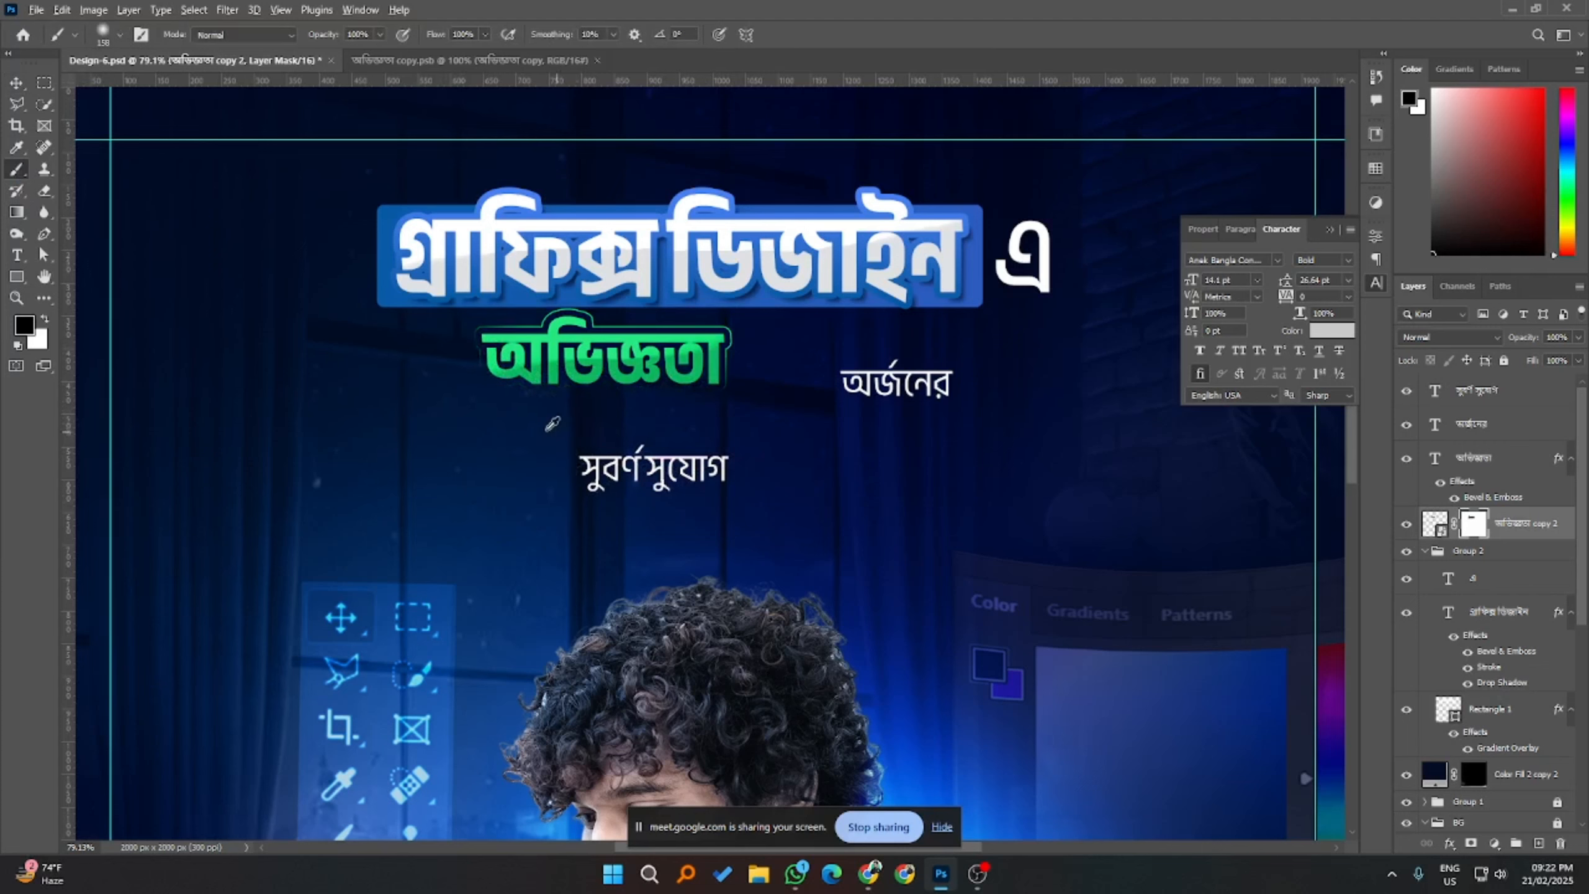
pyautogui.scroll(-2, 552, 424)
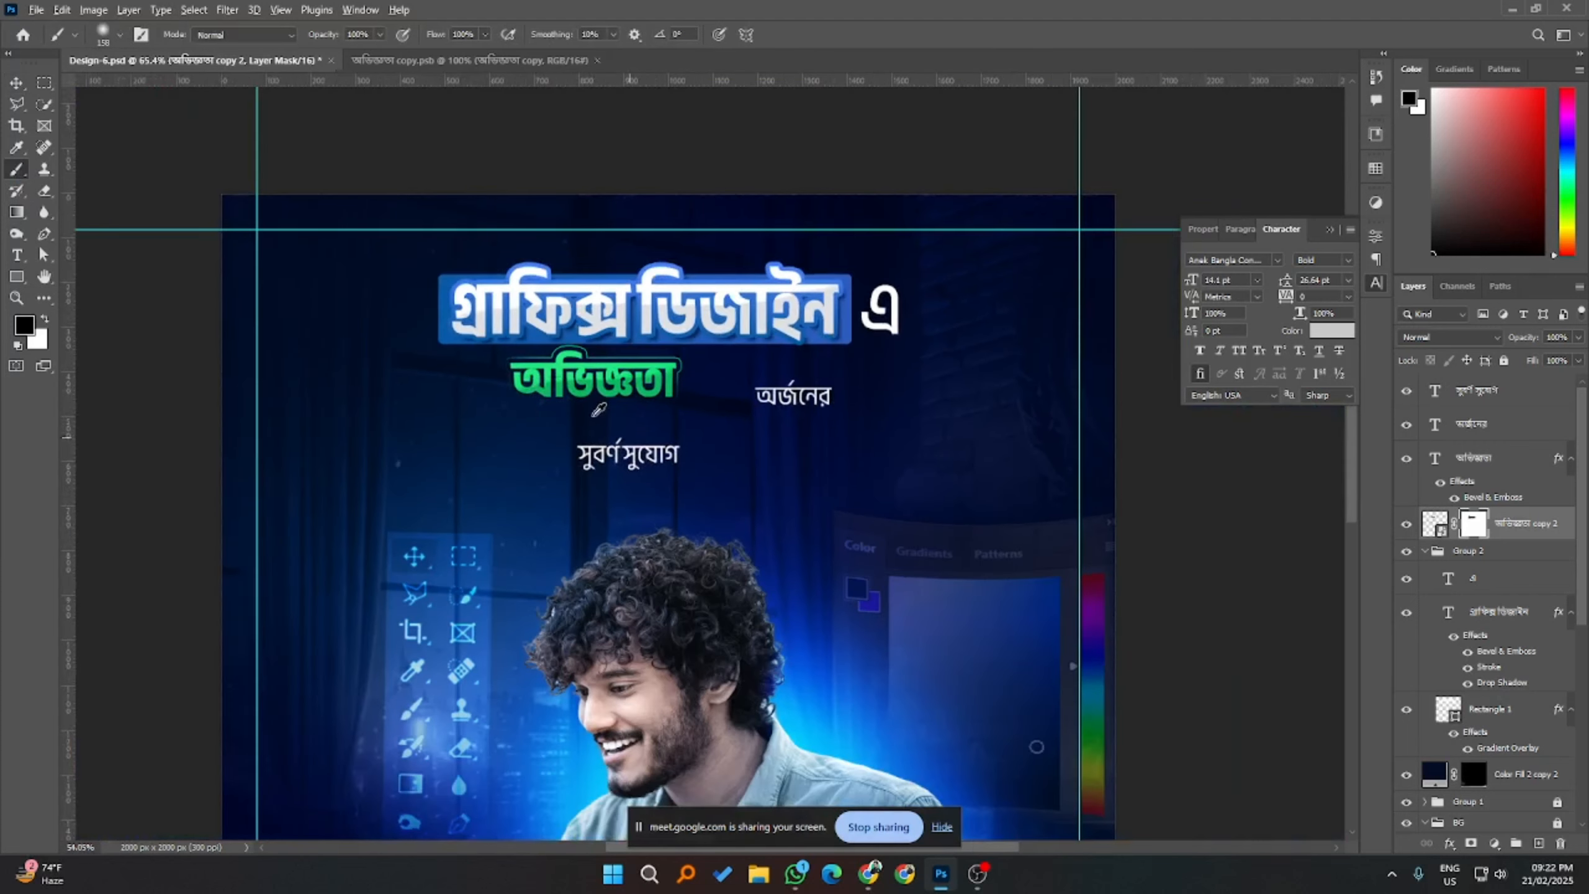
# - Scale the "অভিজ্ঞতা" text and its masked outline duplicate together to about 107.88%
pyautogui.press('v')
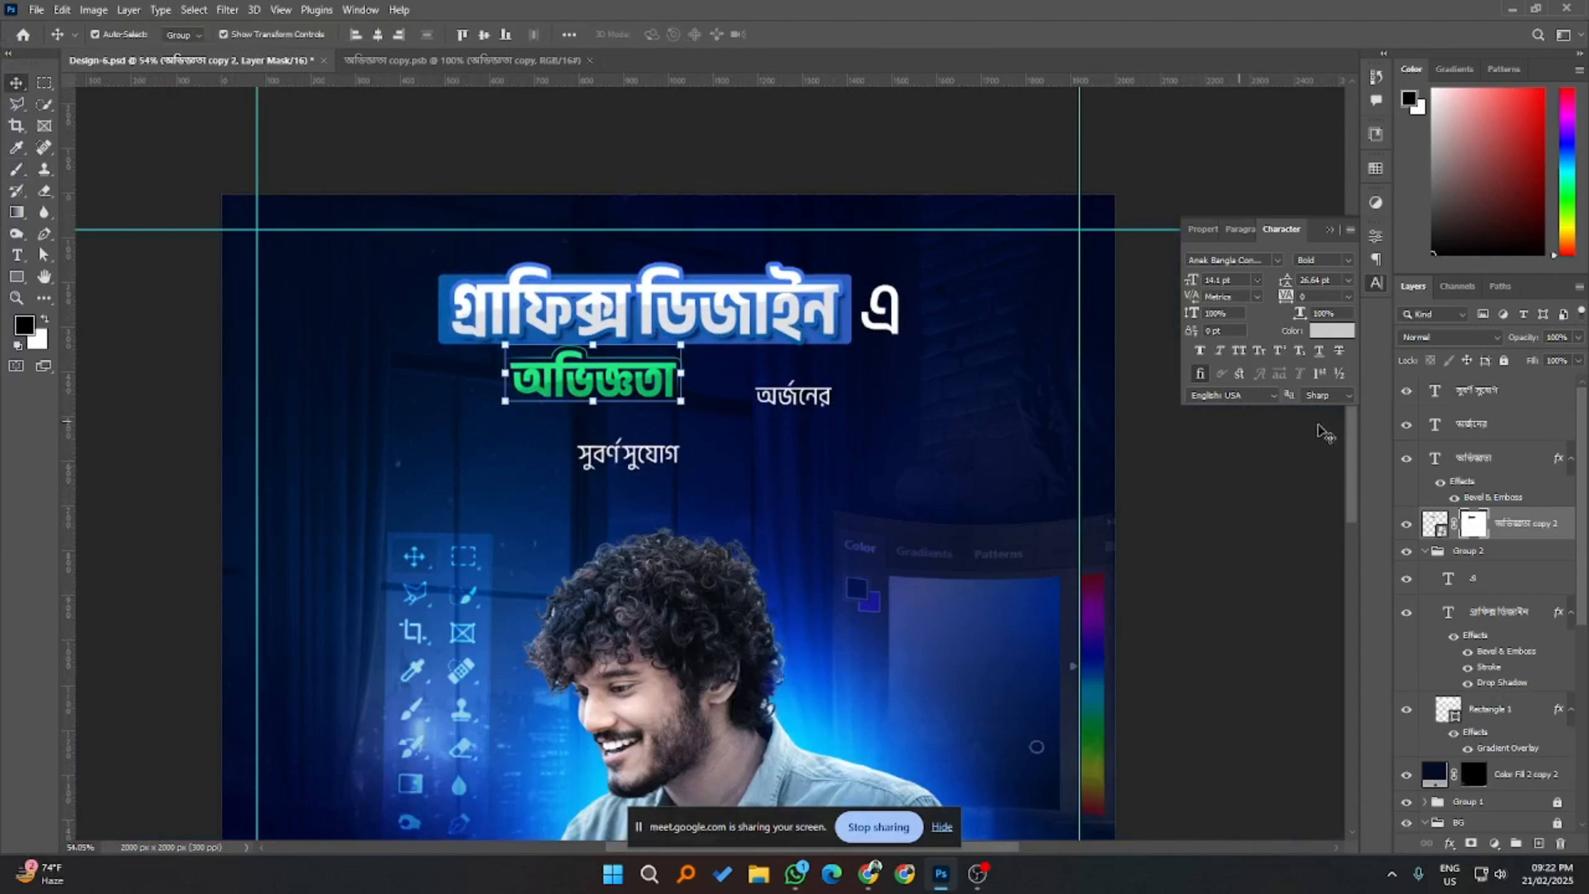
pyautogui.click(1495, 468)
pyautogui.moveTo(679, 343)
pyautogui.mouseDown()
pyautogui.moveTo(720, 310)
pyautogui.moveTo(666, 338)
pyautogui.mouseUp()
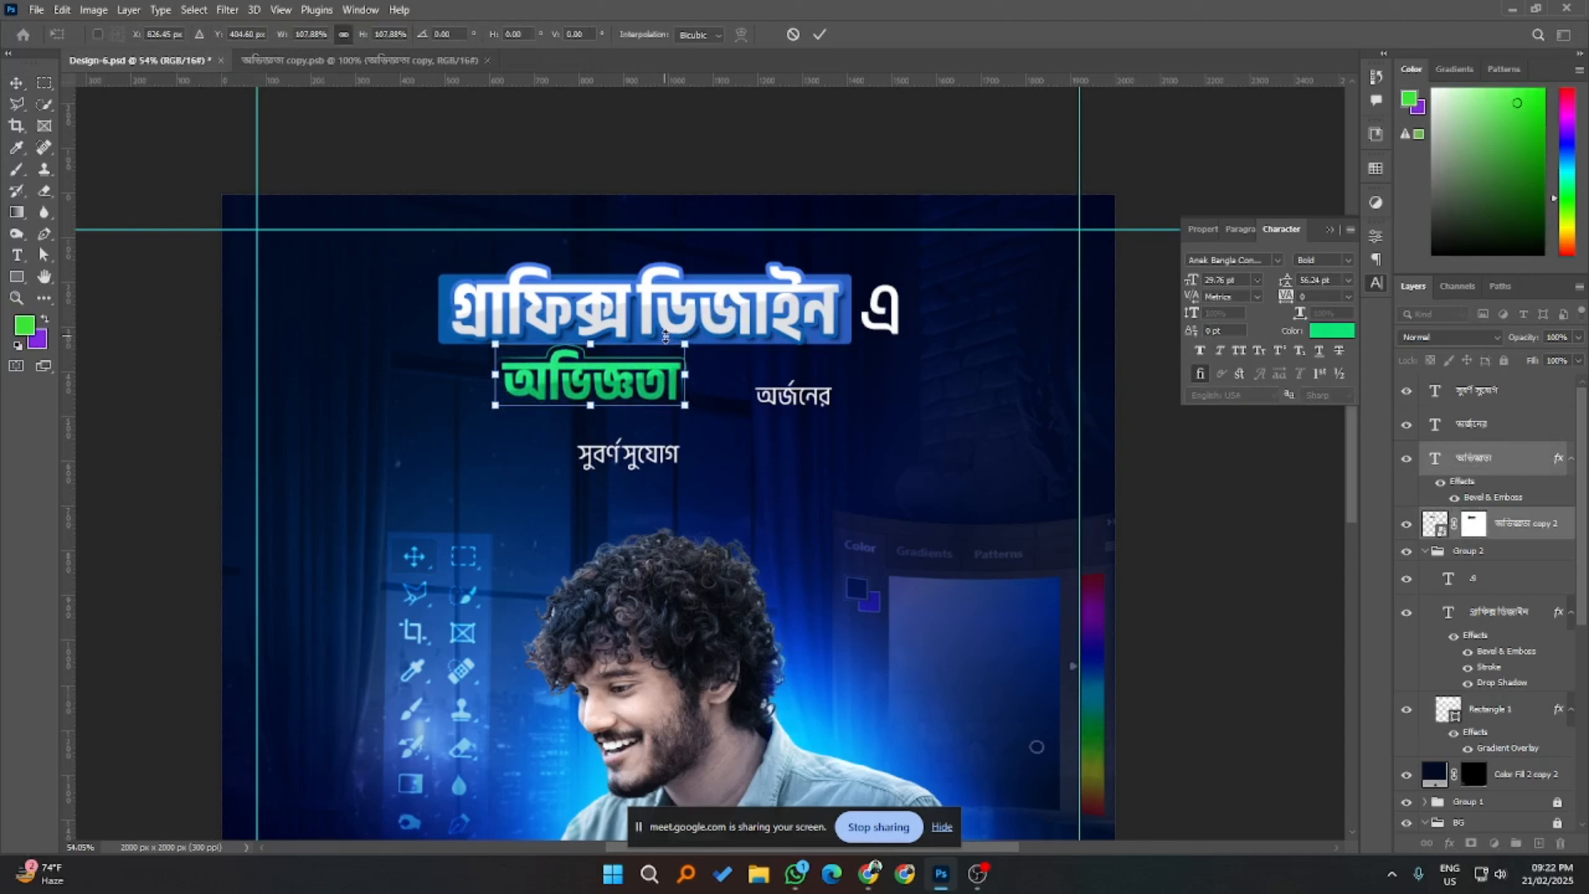
pyautogui.press('Return')
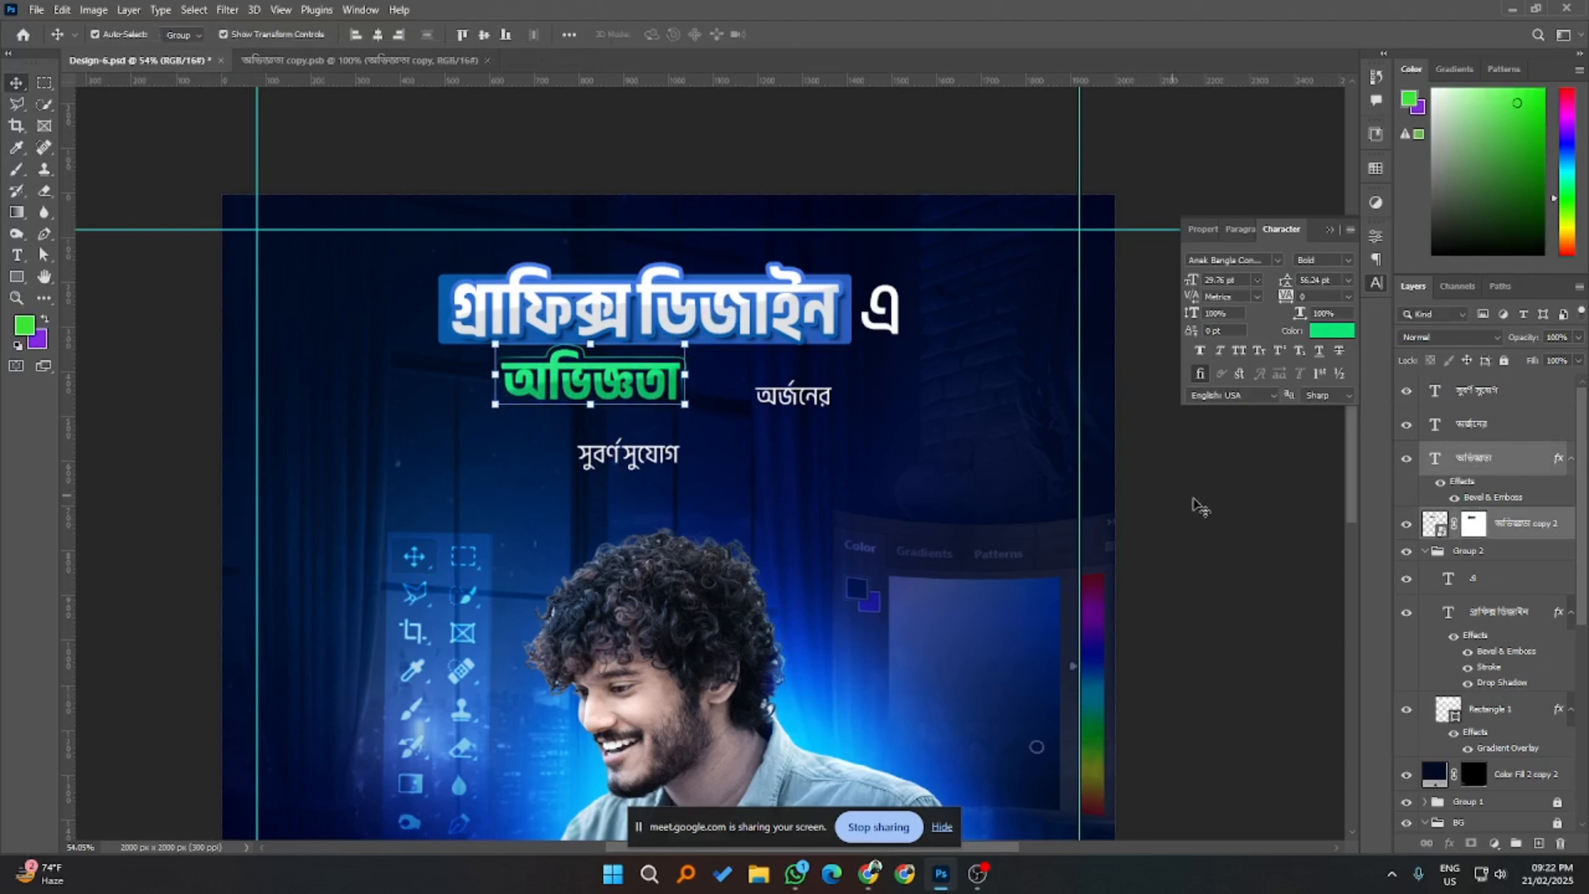
pyautogui.scroll(-1, 1013, 463)
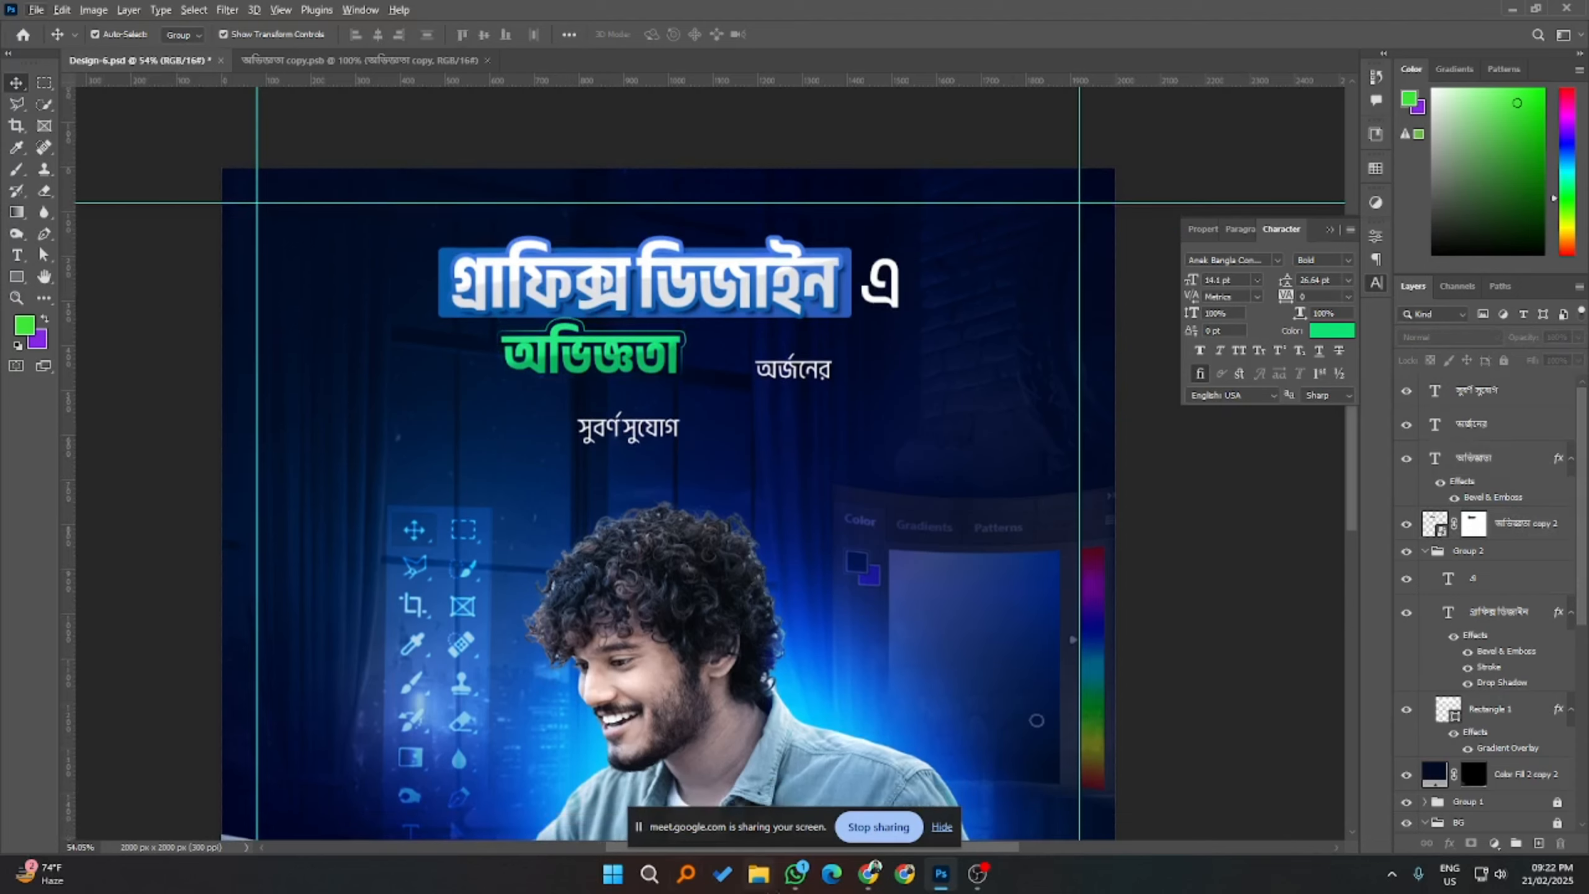
# - Switch to the Design 6 Milanote board in the browser and examine how the reference posters style their headlines
pyautogui.moveTo(869, 873)
pyautogui.click(869, 795)
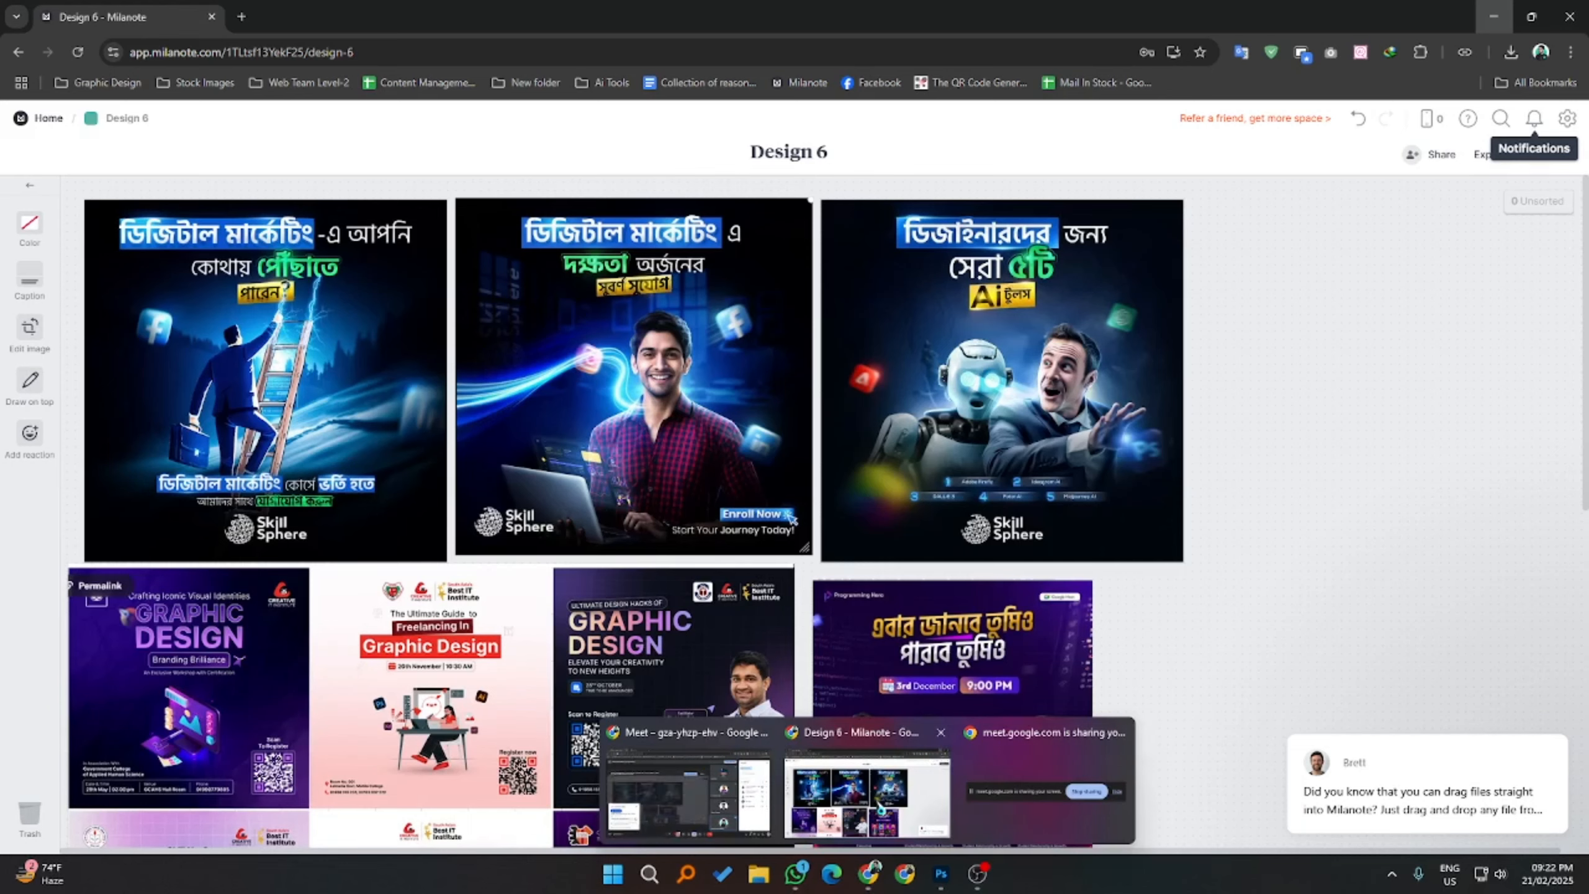
pyautogui.click(1491, 11)
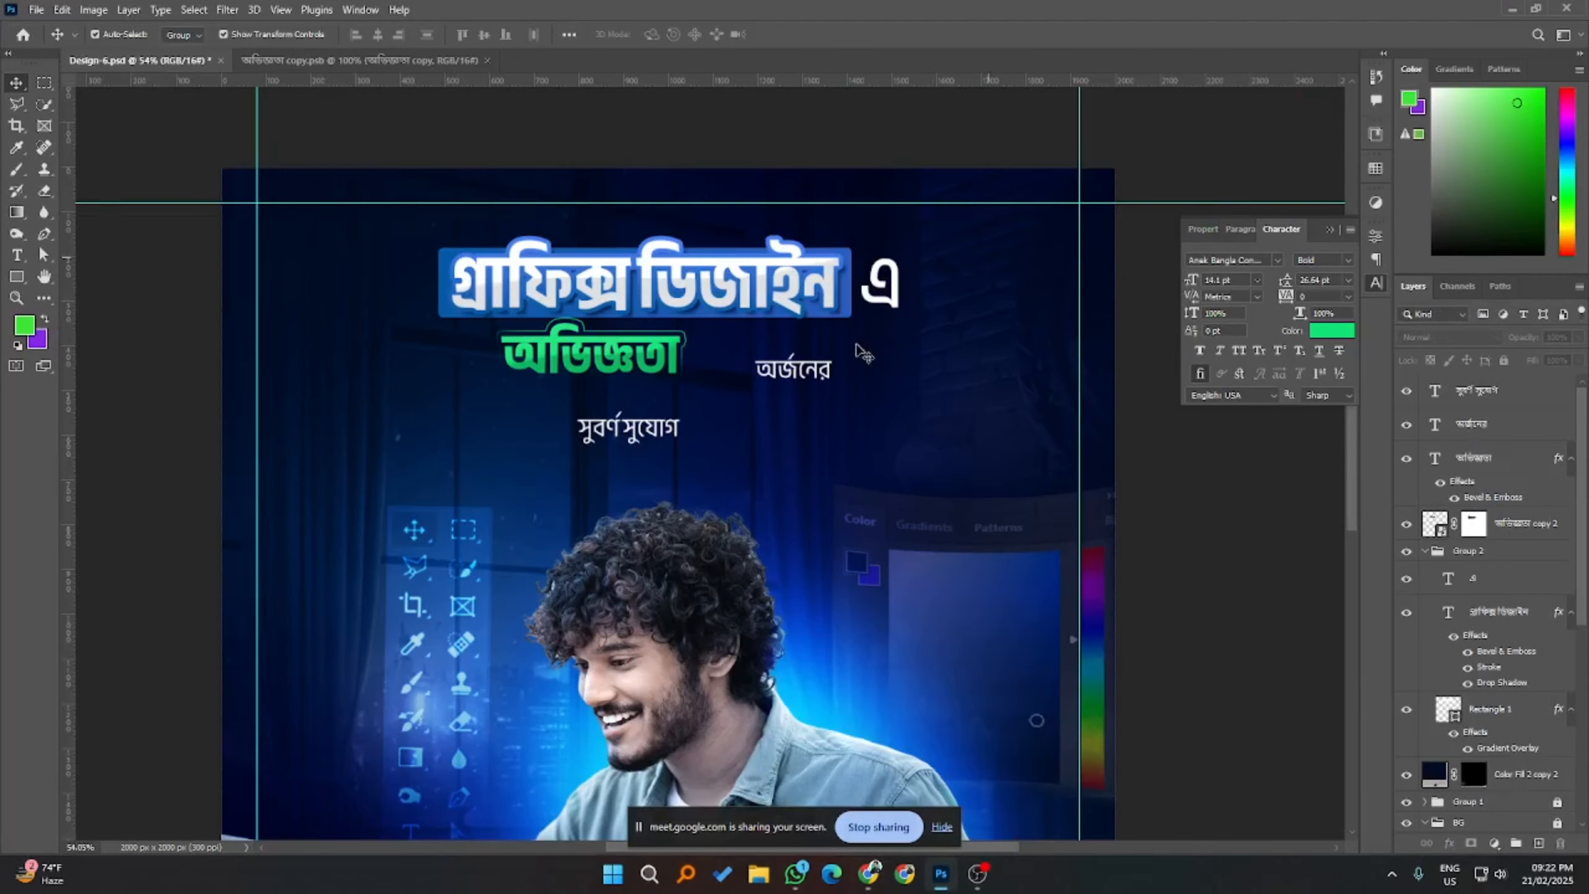
# - Set the Move tool's auto-select to Layer and place a duplicate of the headline's "এ" below it, beside "অর্জনের"
pyautogui.scroll(3, 832, 353)
pyautogui.click(899, 278)
pyautogui.click(915, 253)
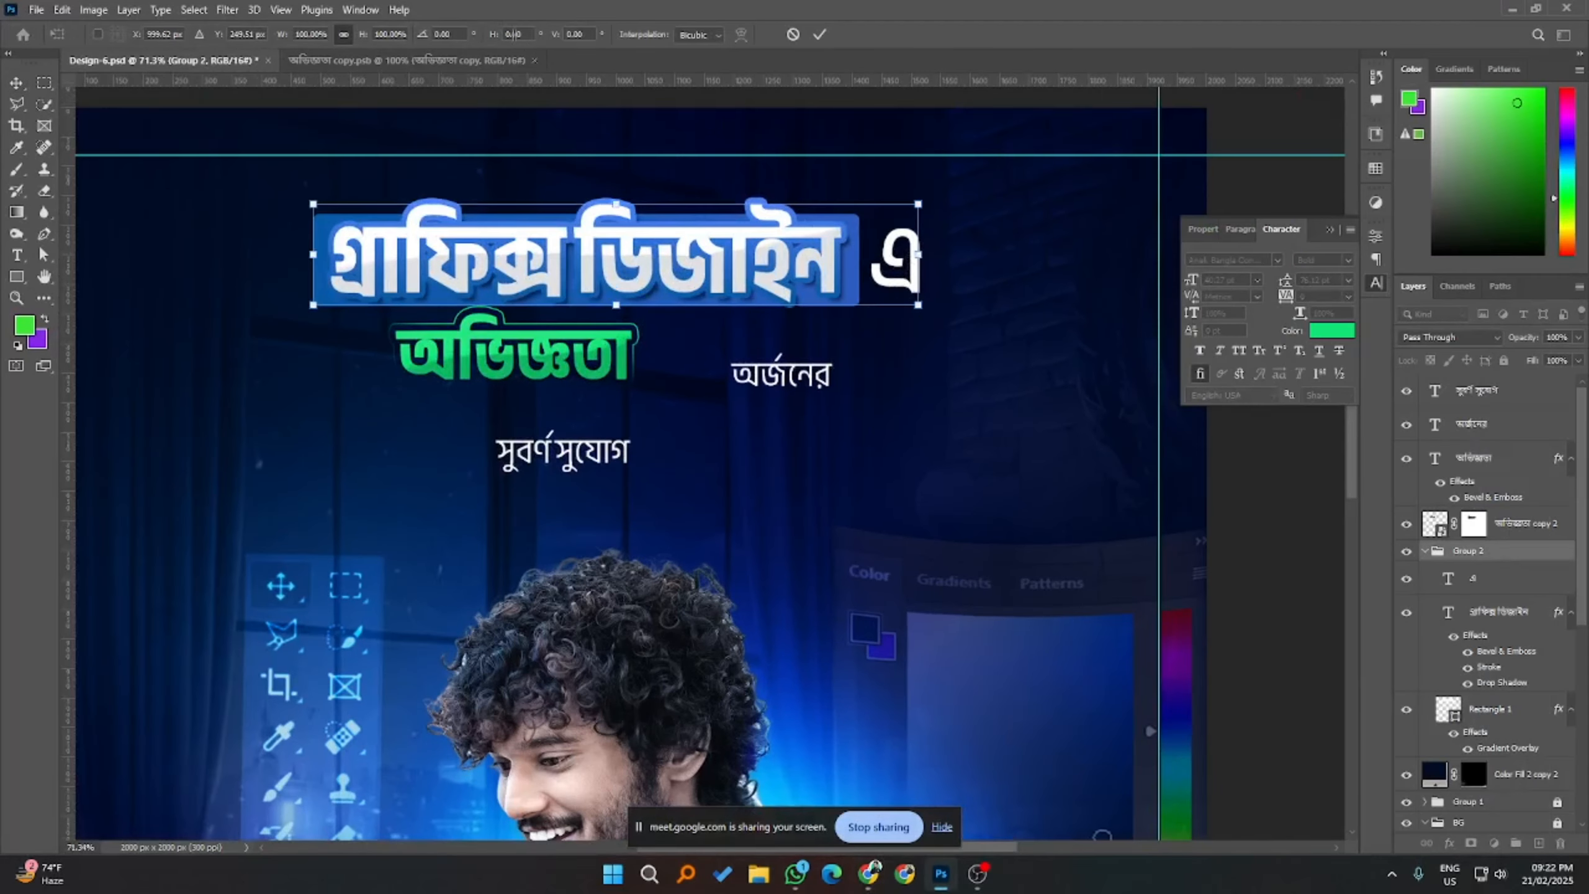
pyautogui.click(821, 33)
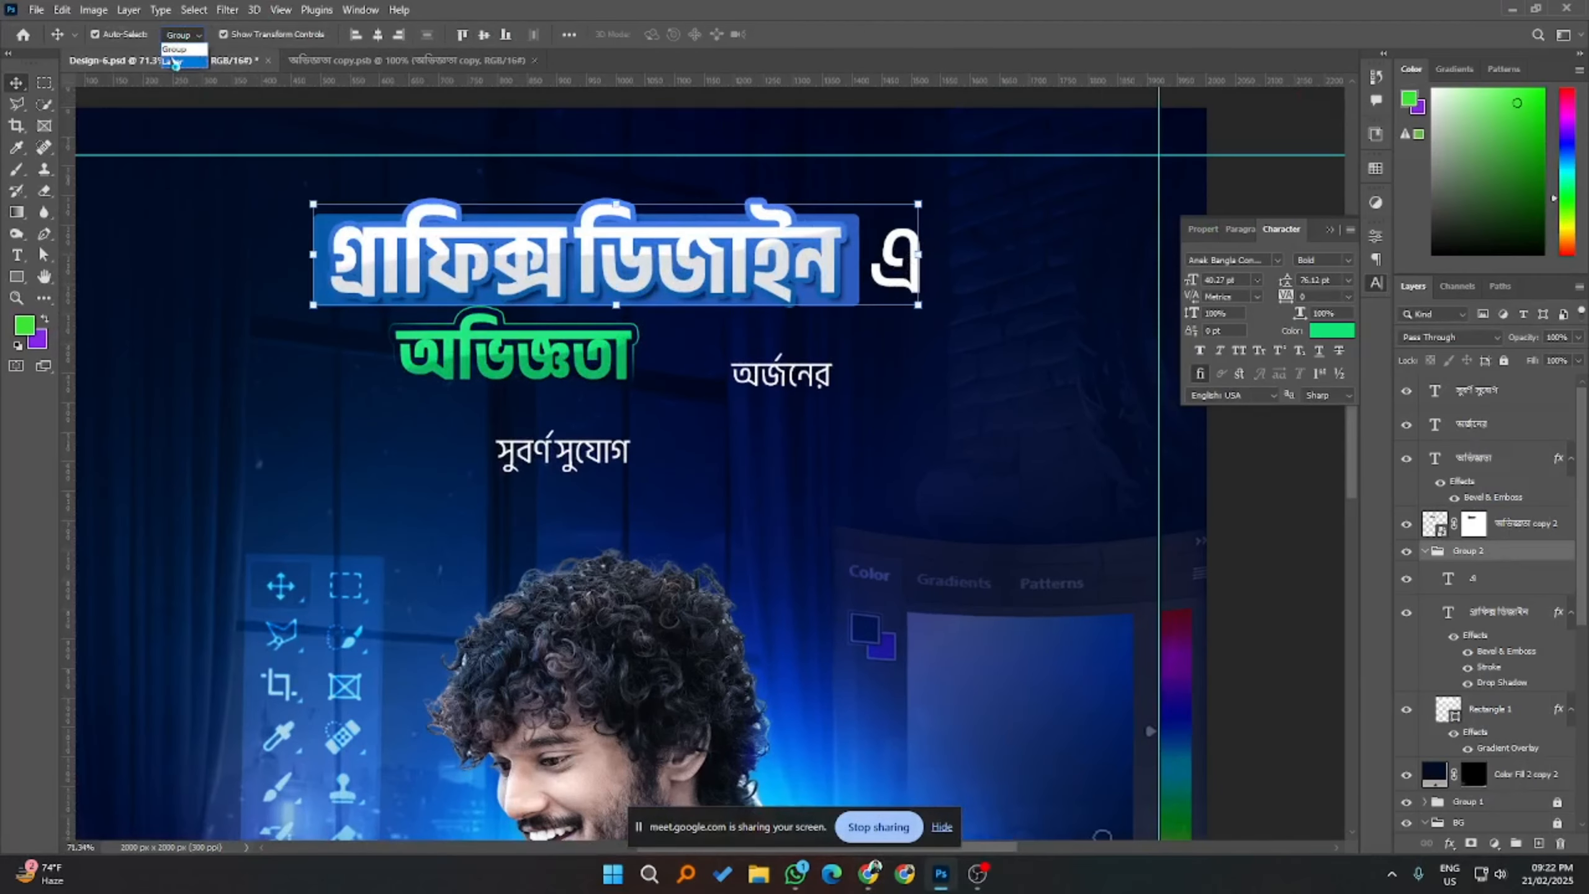
pyautogui.click(891, 253)
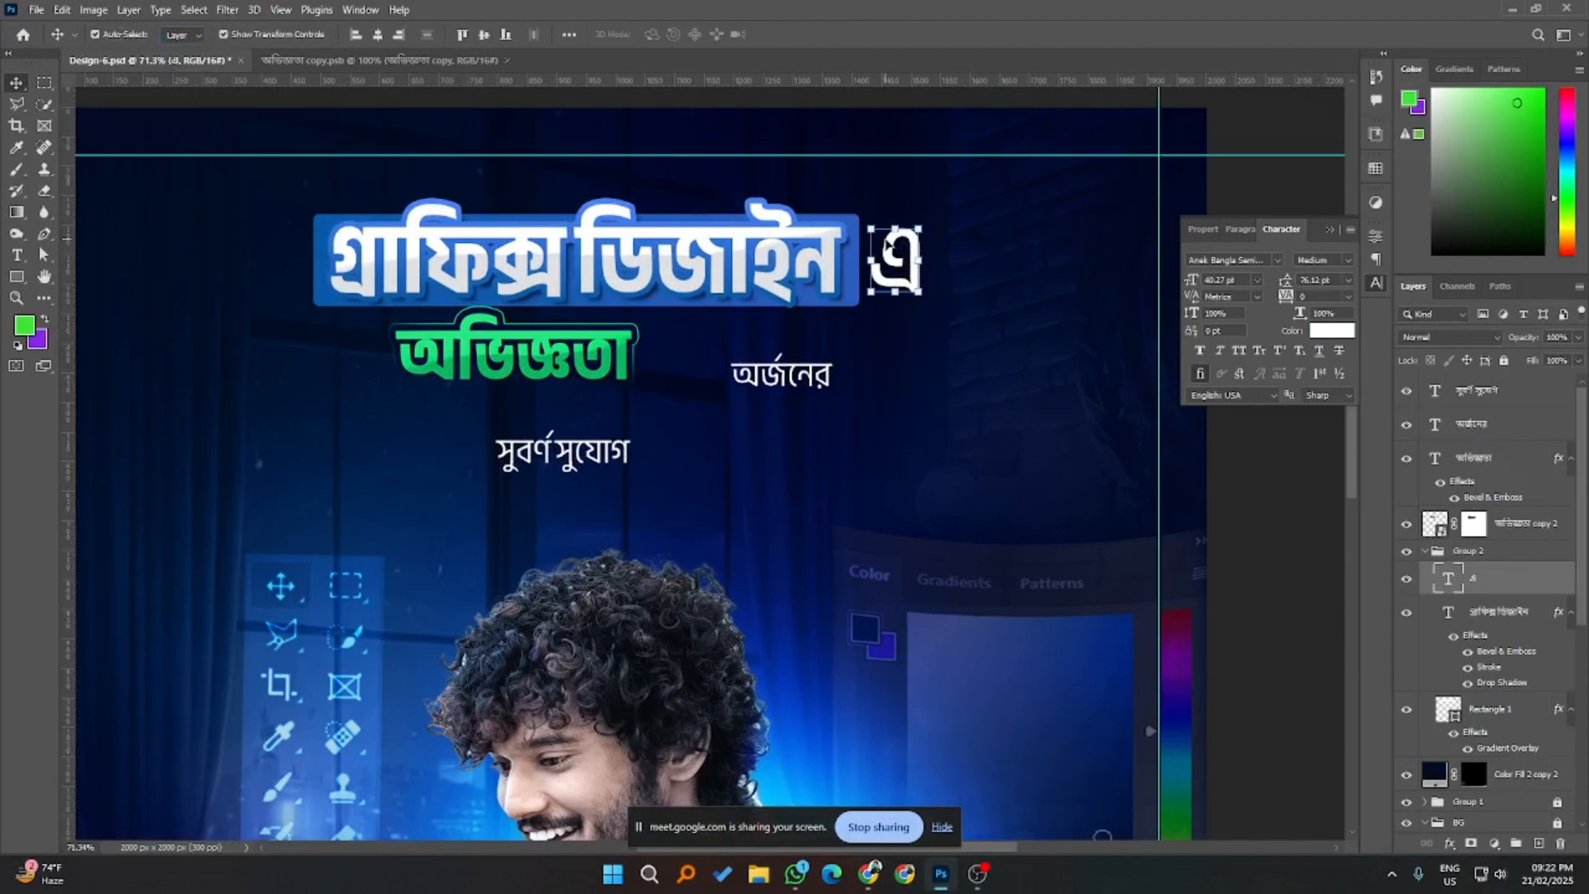
pyautogui.moveTo(890, 253); pyautogui.dragTo(924, 346)
# - Compare the font settings of the "অর্জনের" text with those of the duplicate "এ" beside it
pyautogui.click(782, 375)
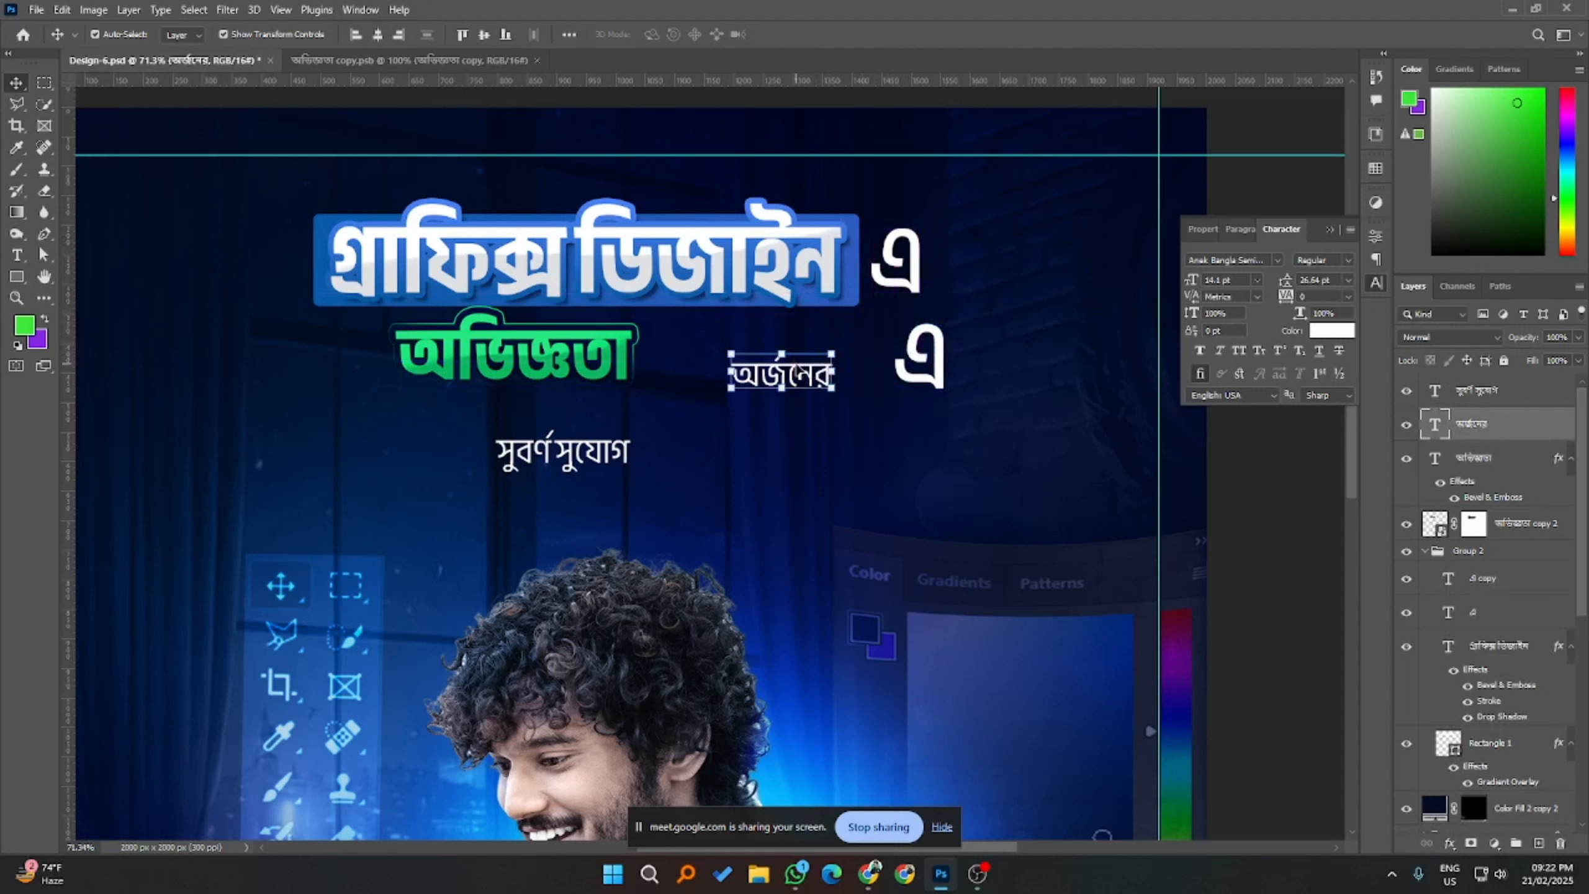
pyautogui.doubleClick(792, 369)
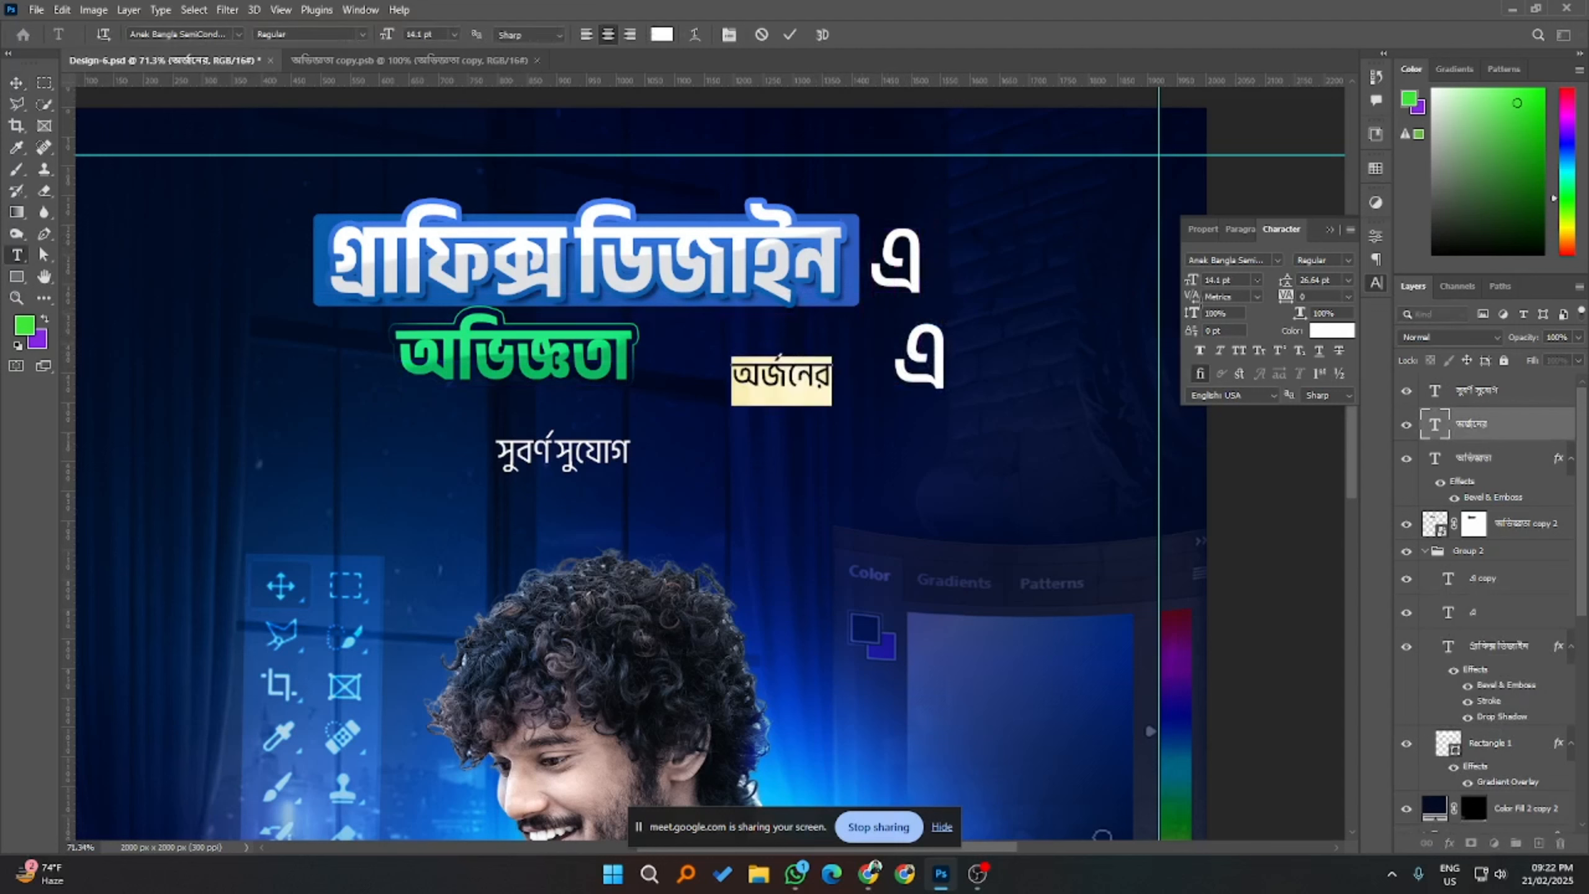
pyautogui.hotkey('ctrl', 'Return')
pyautogui.press('v')
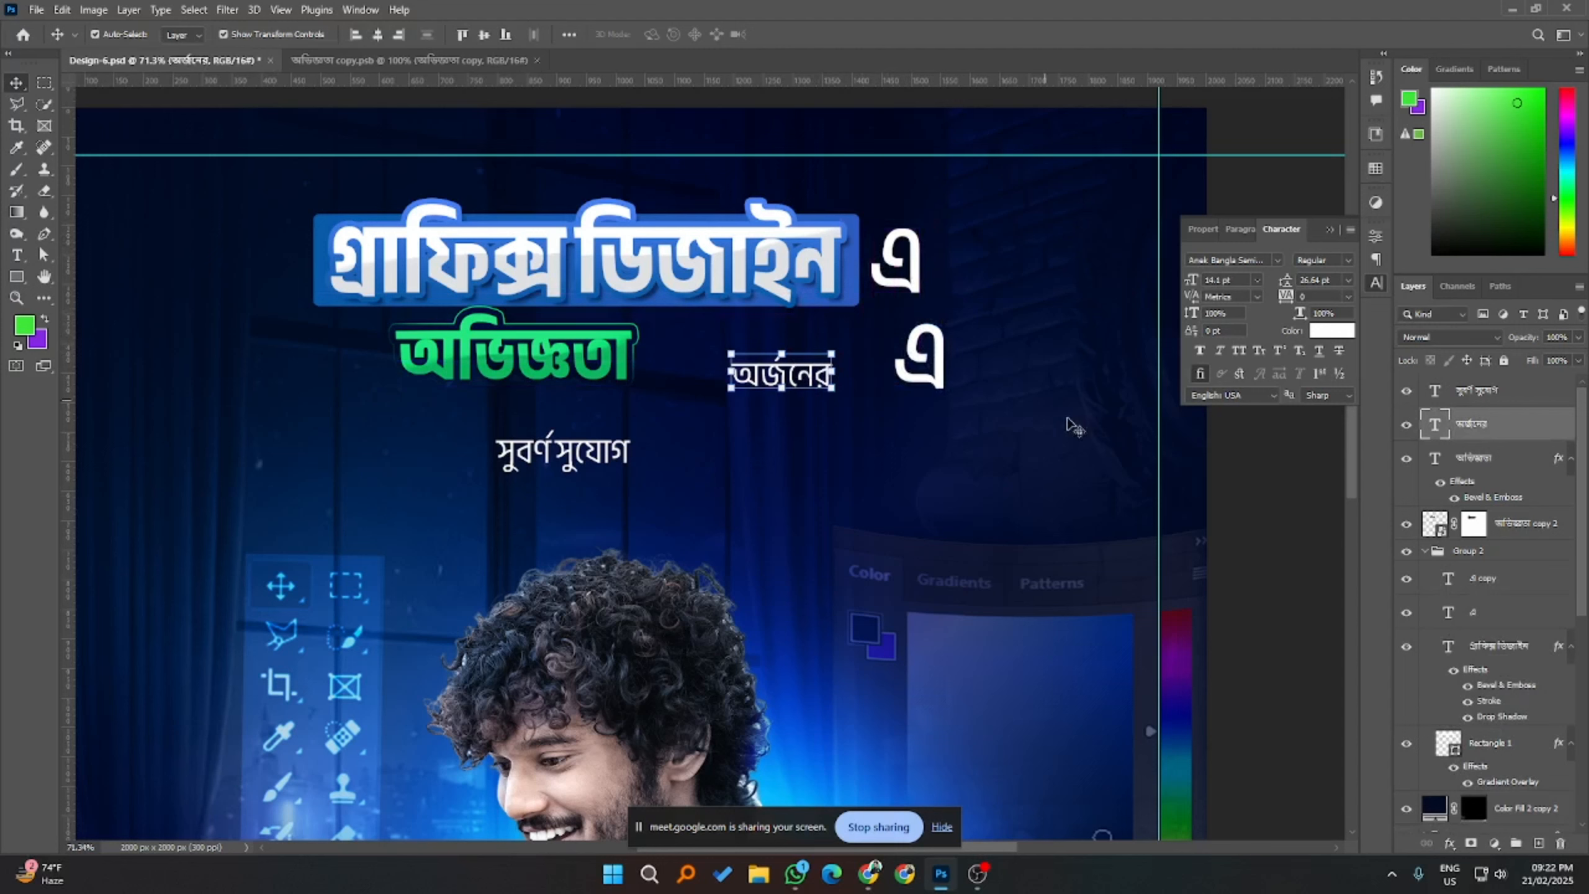
pyautogui.click(938, 361)
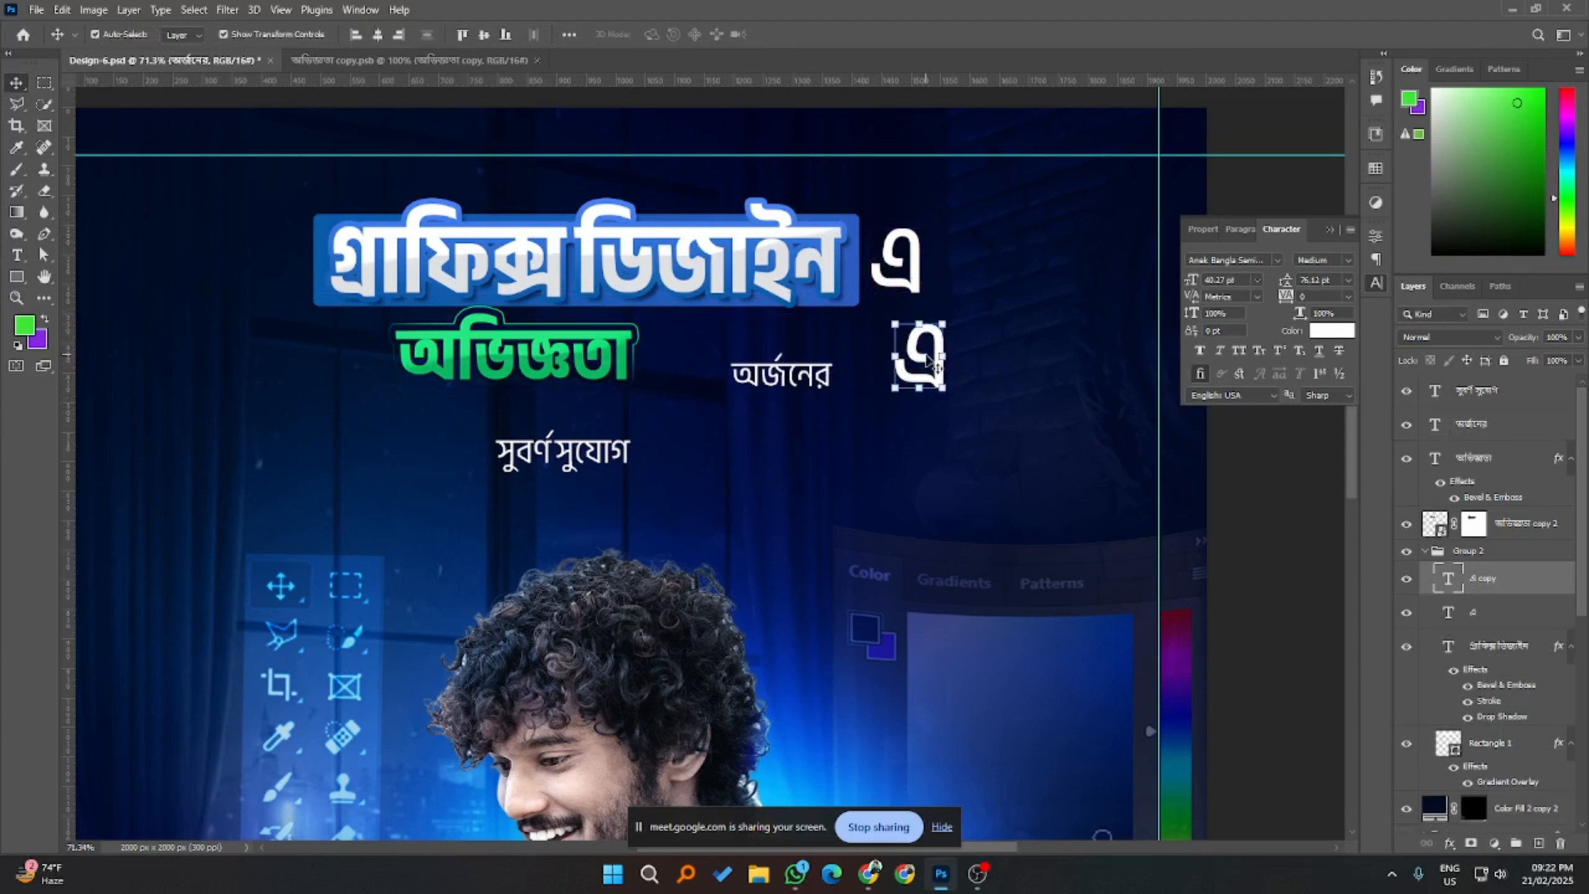
pyautogui.click(823, 383)
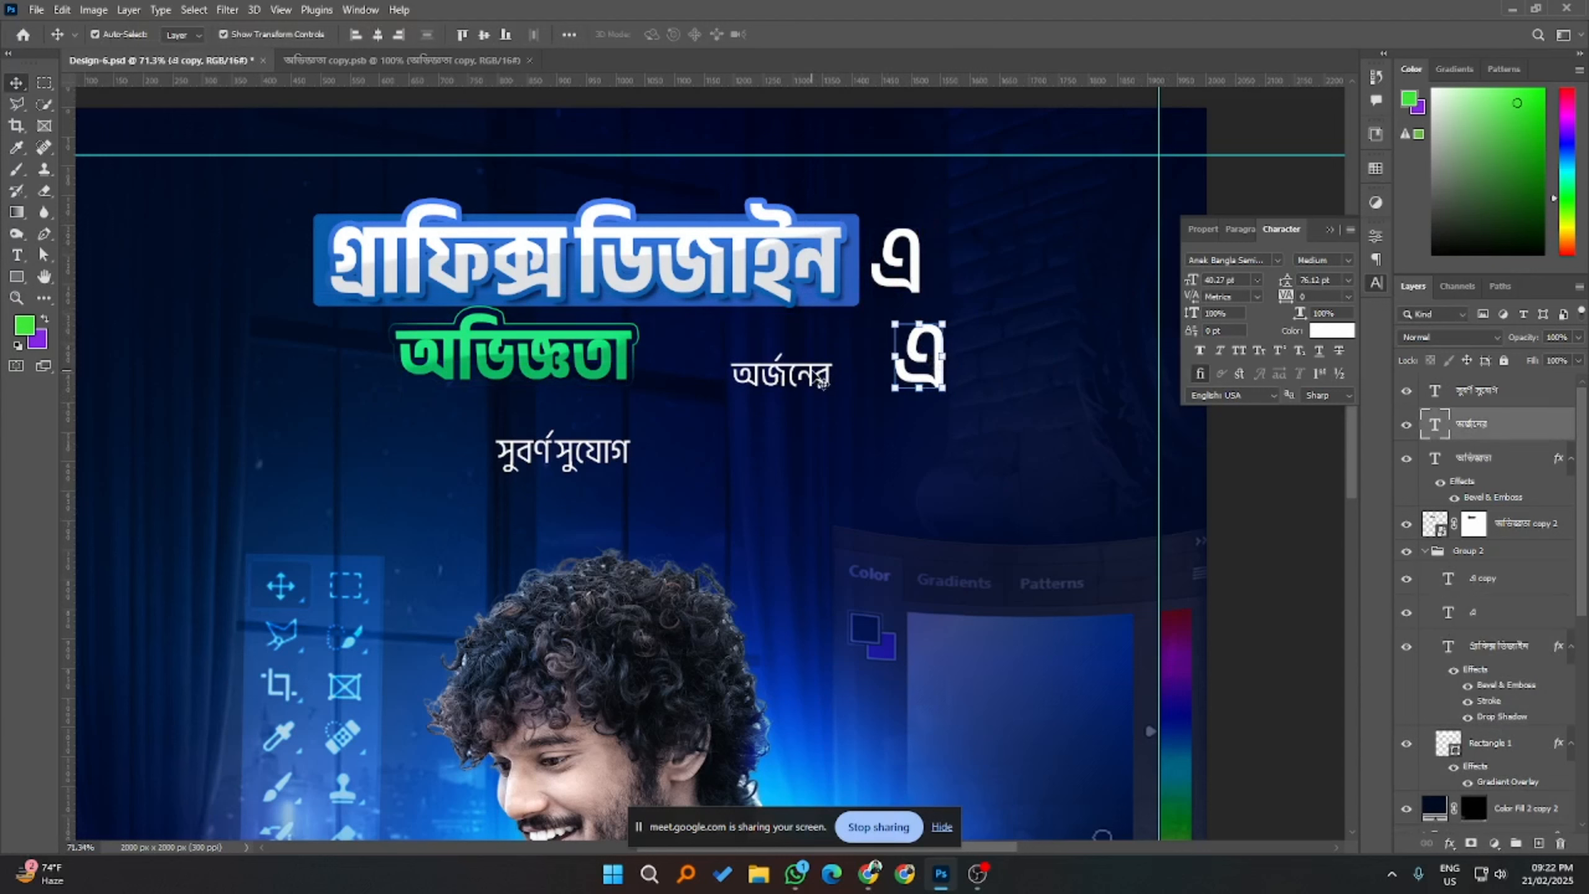
pyautogui.click(890, 364)
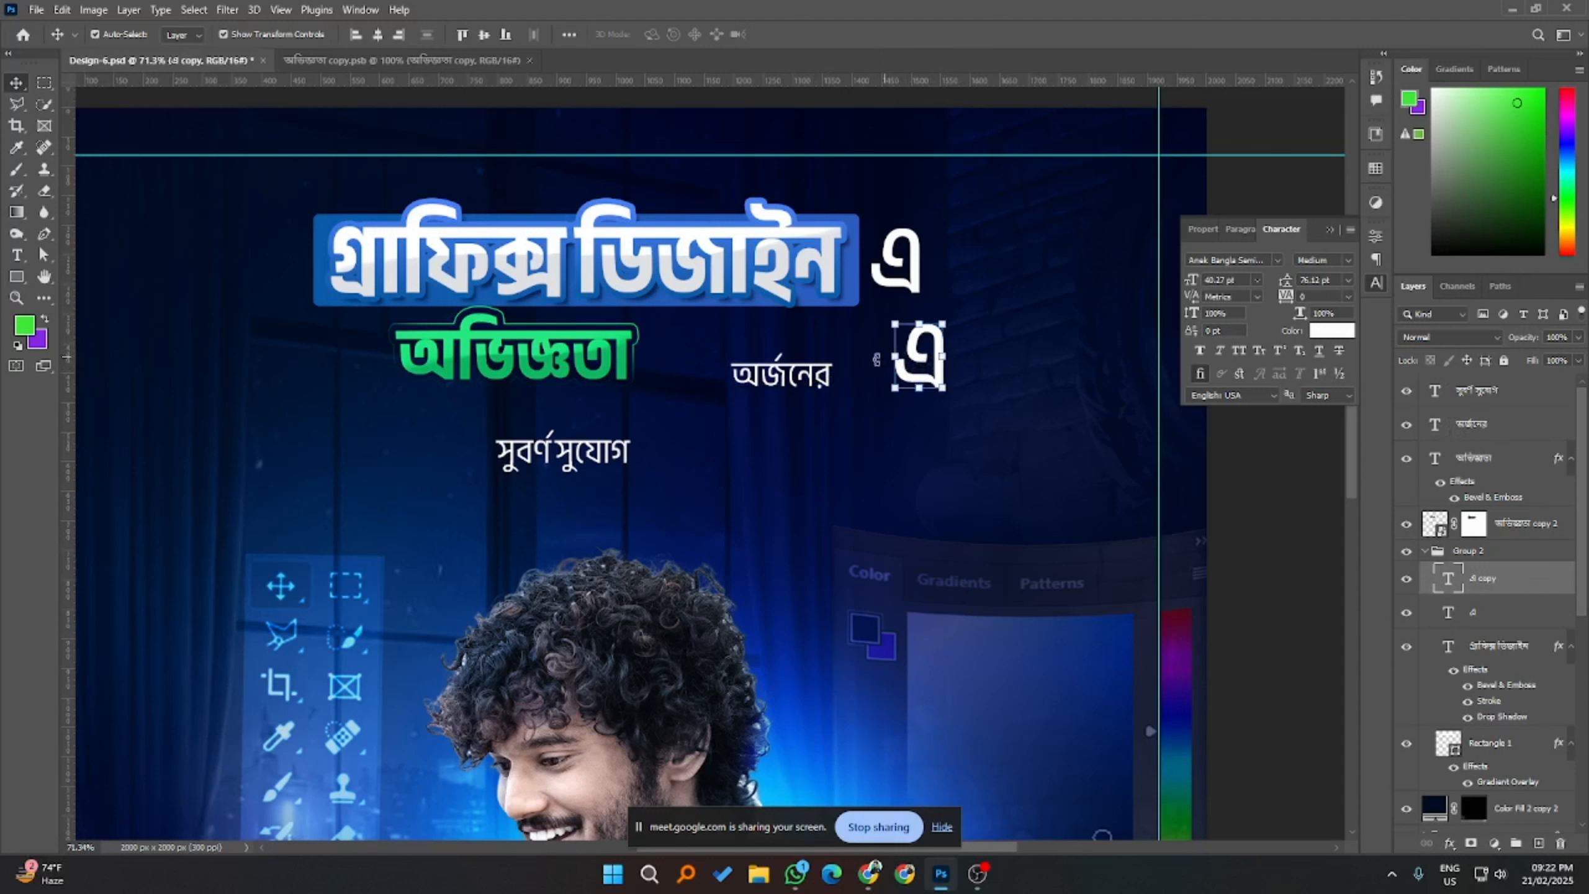
# - Set the "অর্জনের" text to Medium weight at 30 pt
pyautogui.click(807, 378)
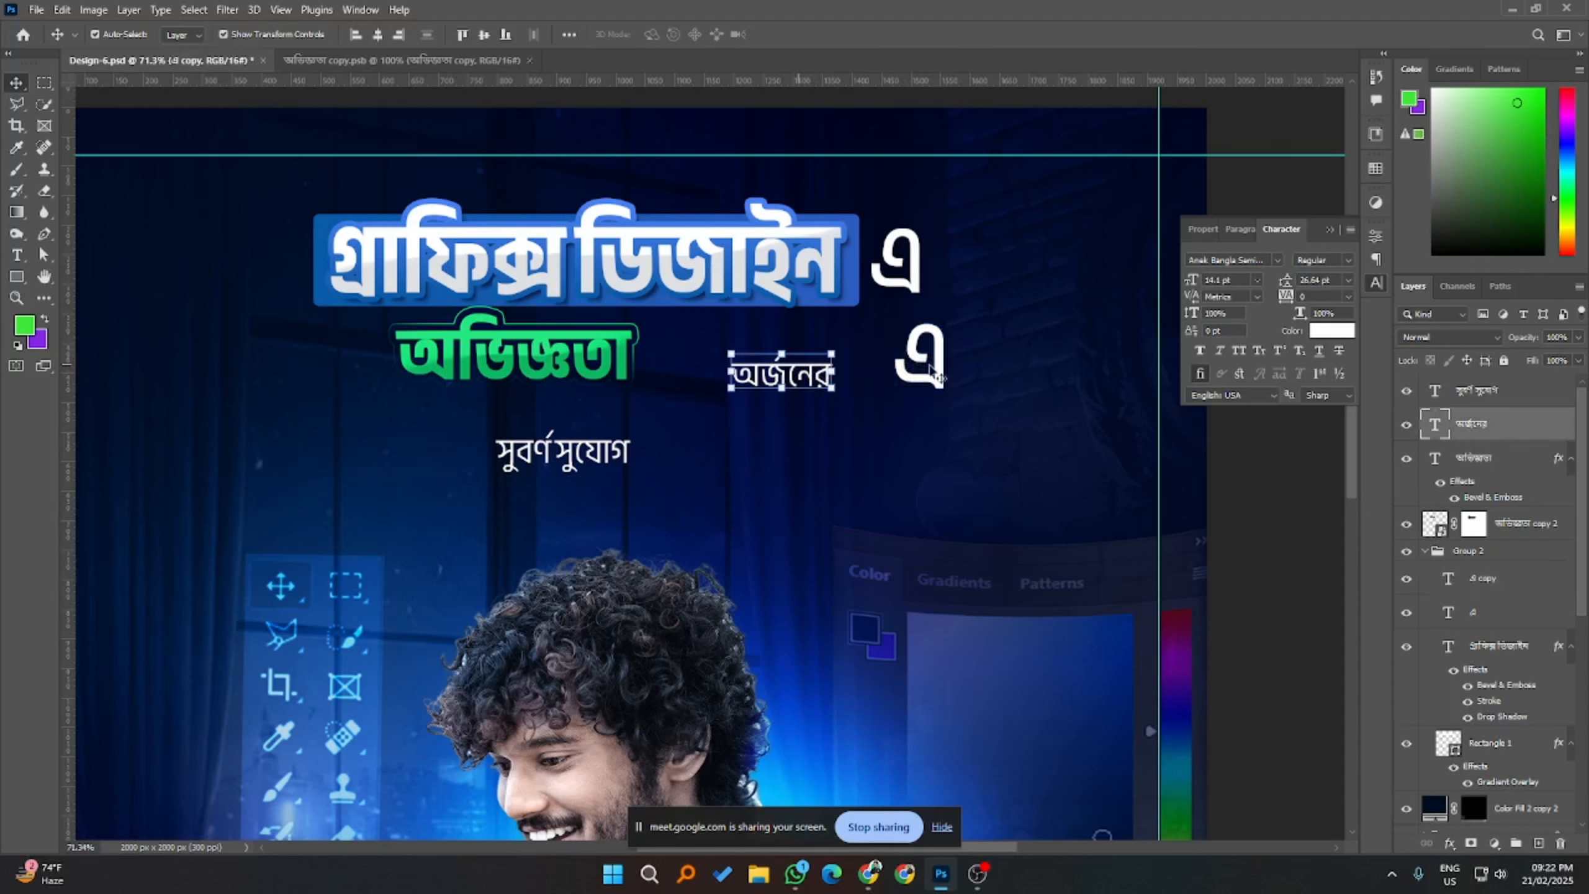
pyautogui.click(1349, 260)
pyautogui.click(1338, 326)
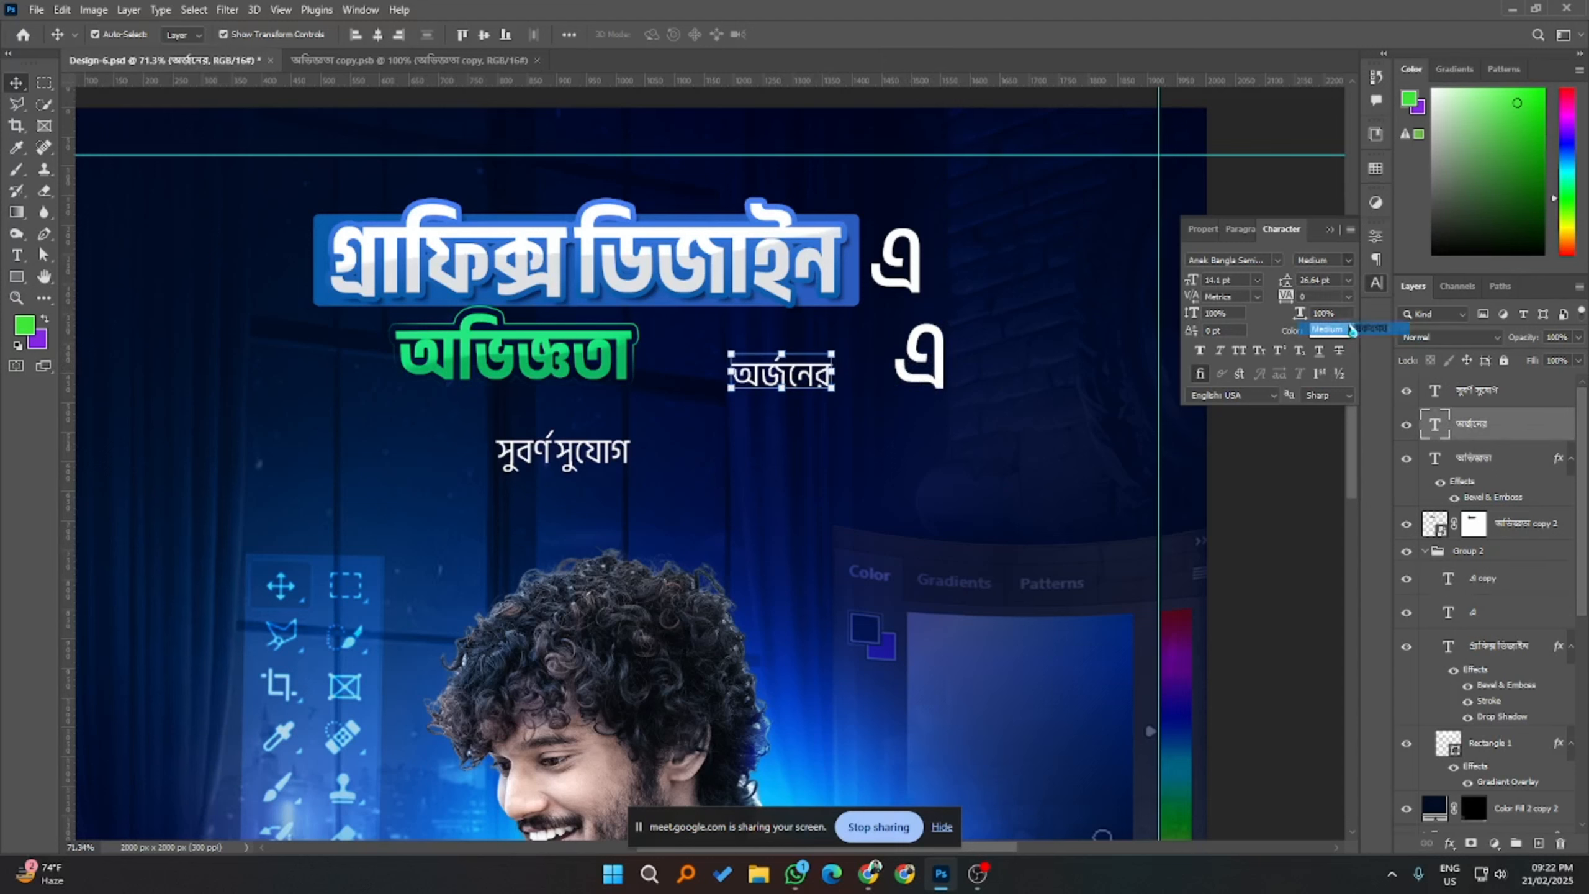
pyautogui.click(1257, 280)
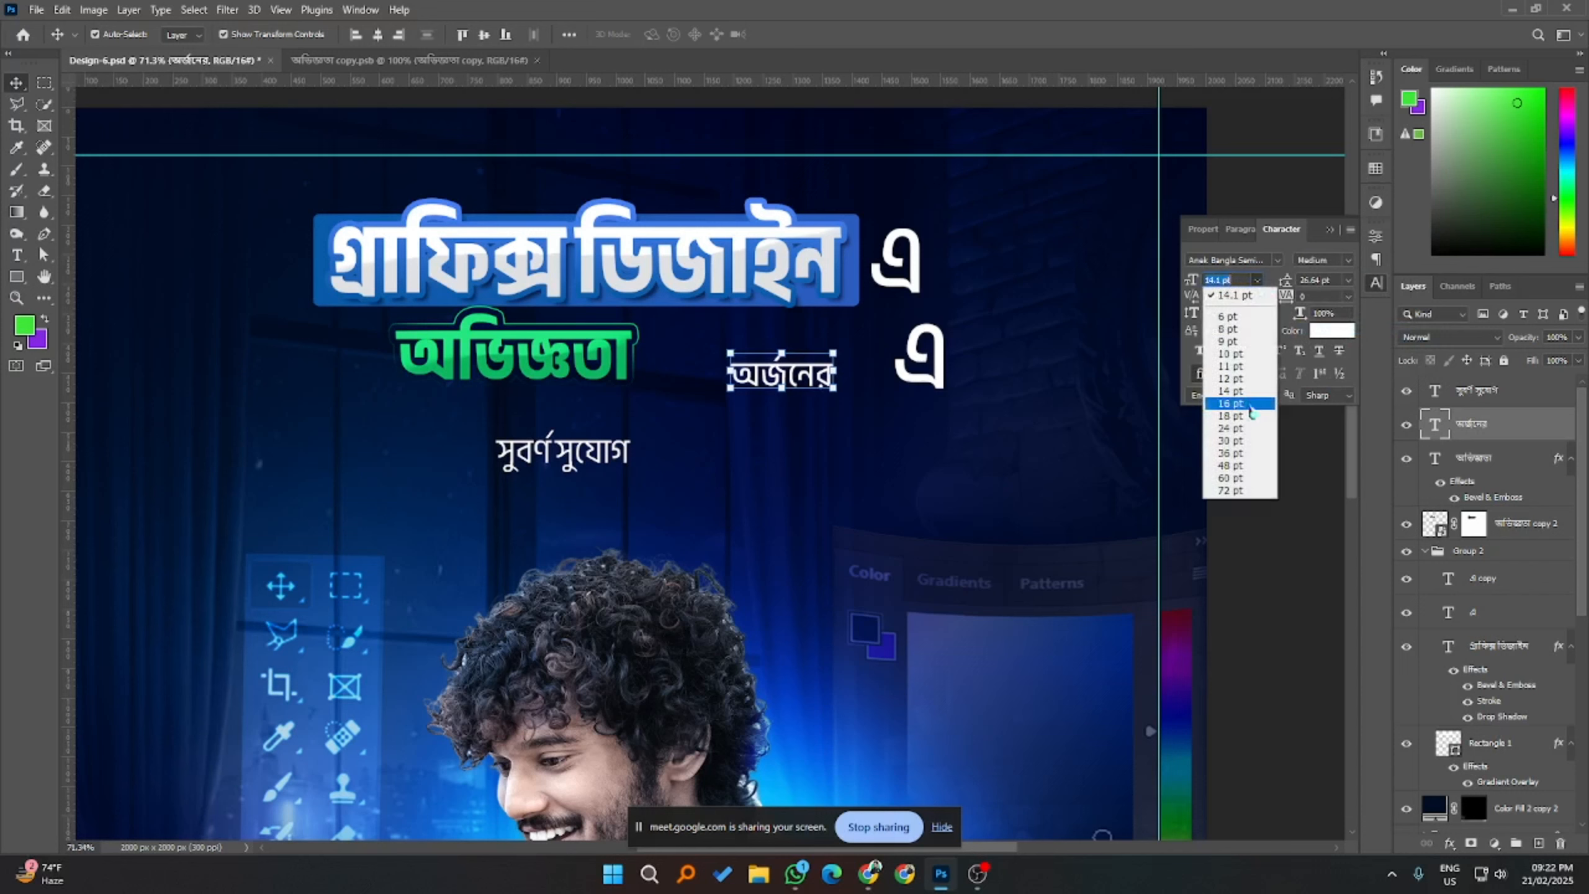
pyautogui.click(1237, 437)
pyautogui.click(1263, 489)
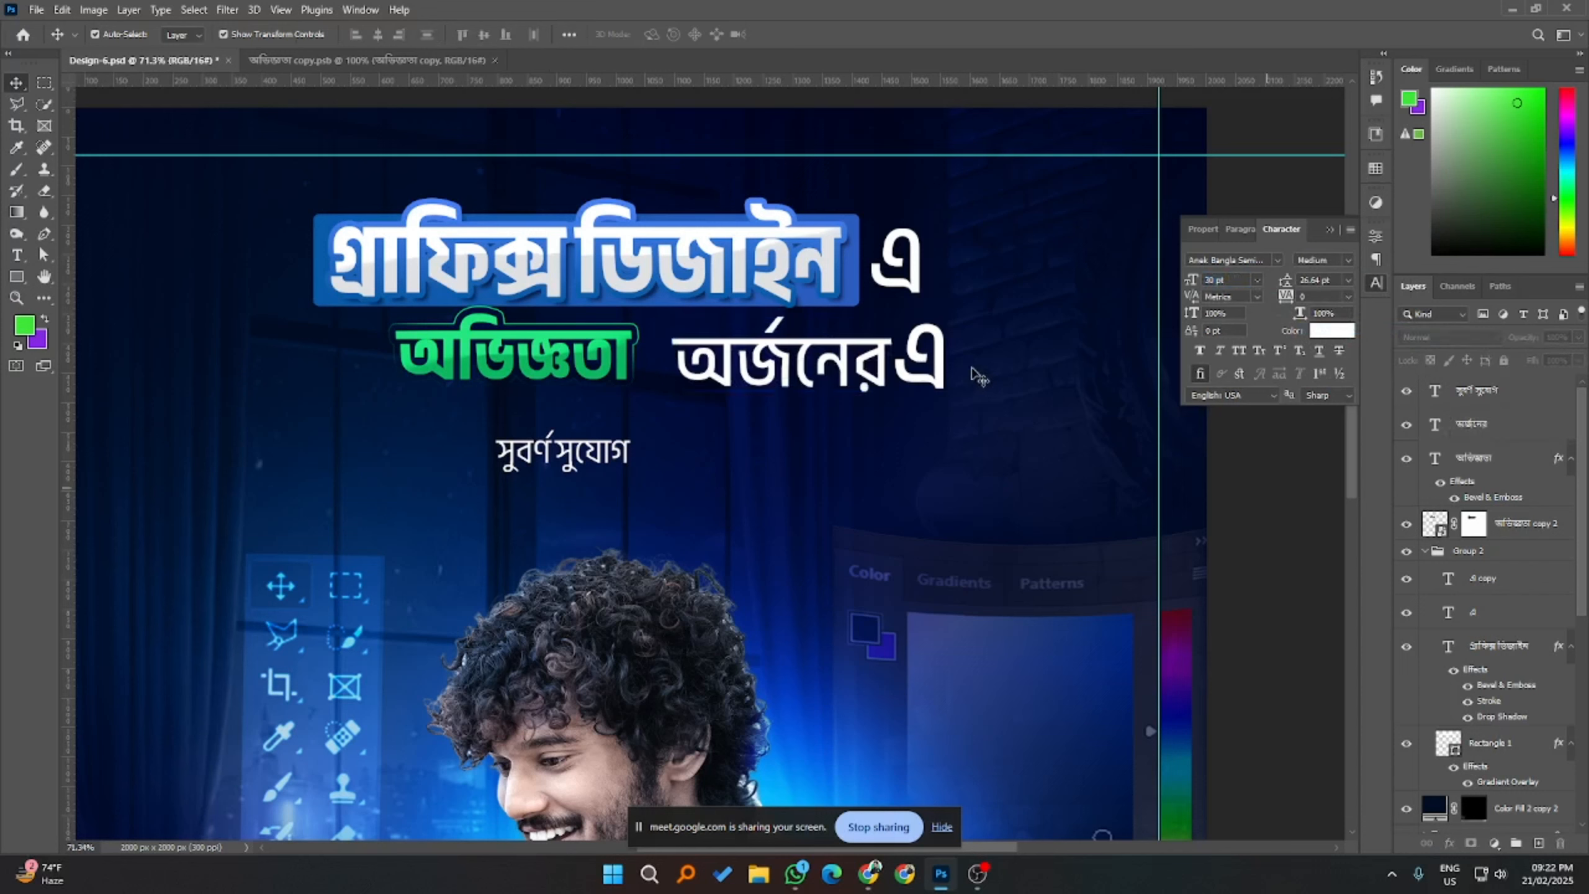
# - Delete the duplicate "এ" beside "অর্জনের" and set the headline's remaining "এ" to 36 pt
pyautogui.click(919, 353)
pyautogui.press('Delete')
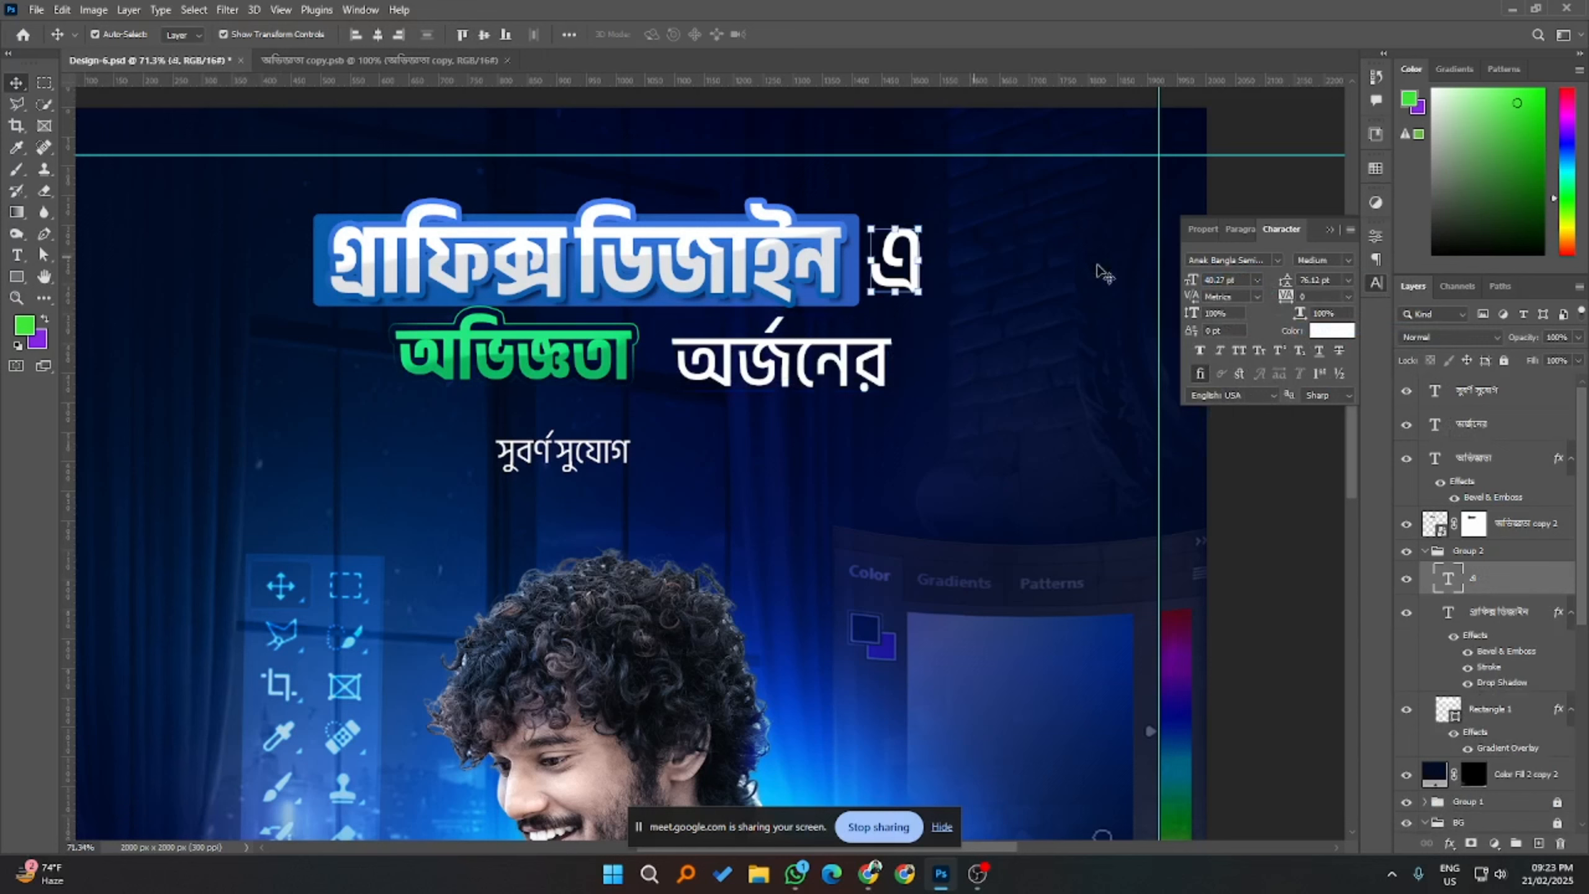
pyautogui.scroll(-6, 1229, 282)
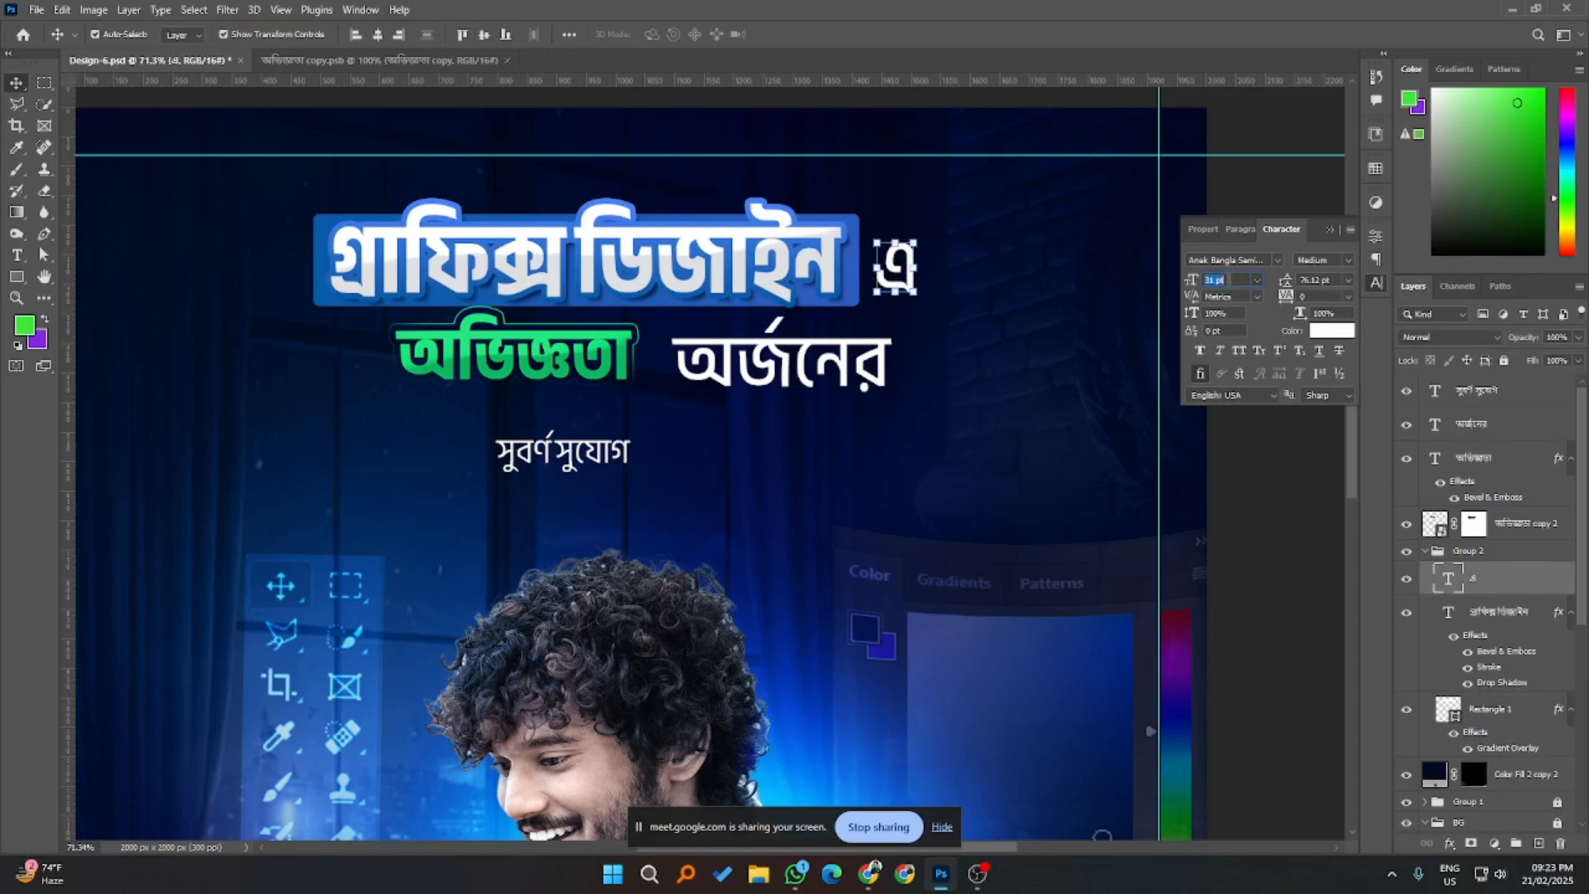
pyautogui.scroll(2, 1229, 282)
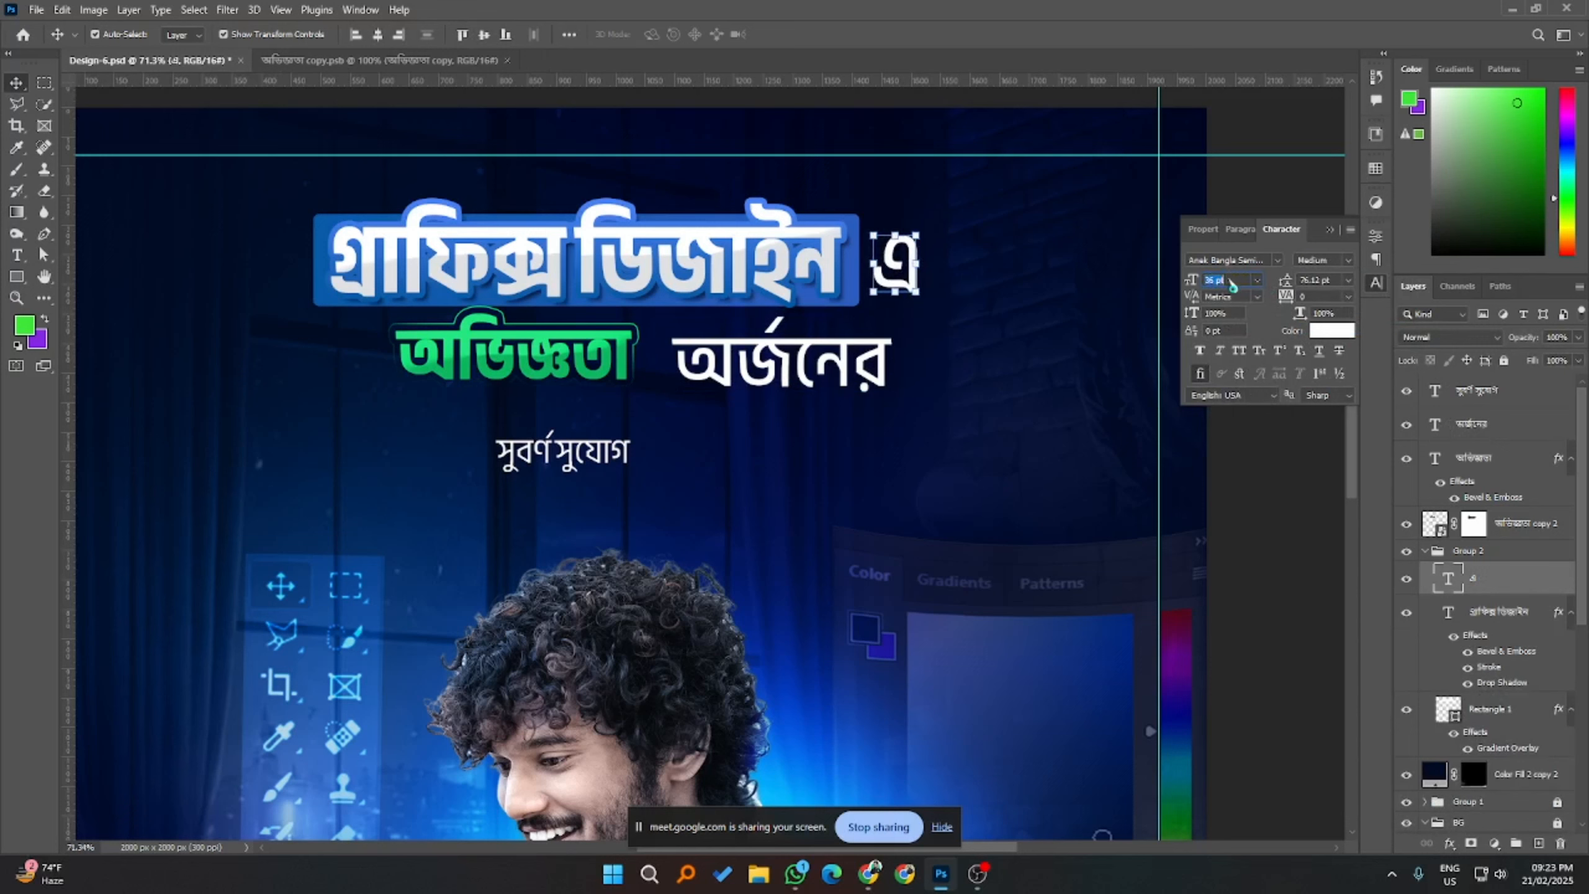
# - Set the "অর্জনের" text to 28 pt and move it closer to the green "অভিজ্ঞতা"
pyautogui.click(861, 378)
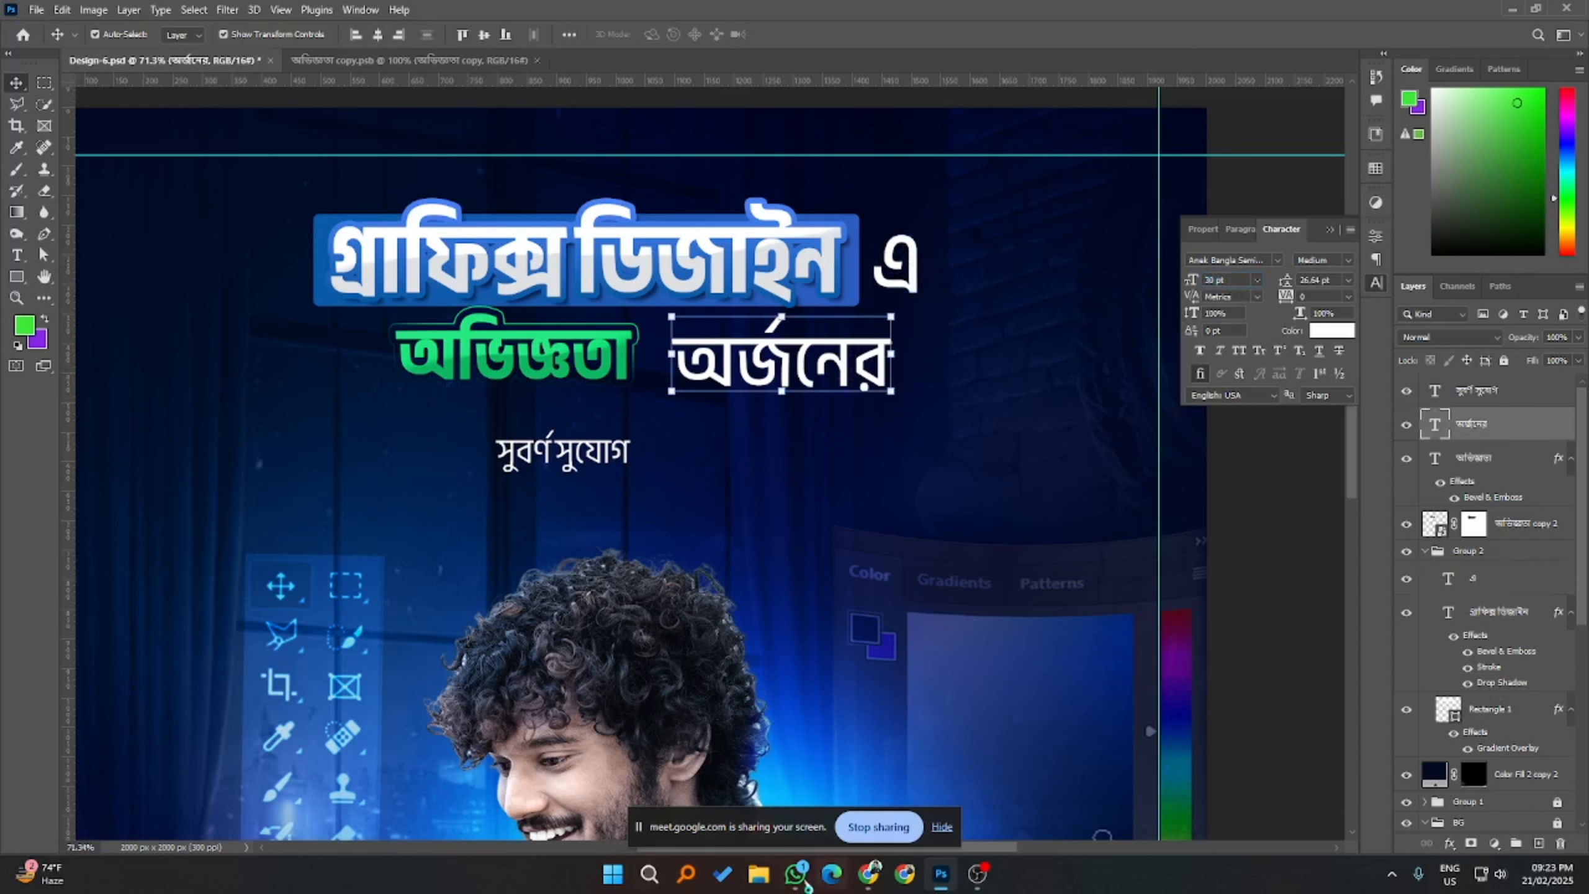
pyautogui.moveTo(870, 881)
pyautogui.click(866, 792)
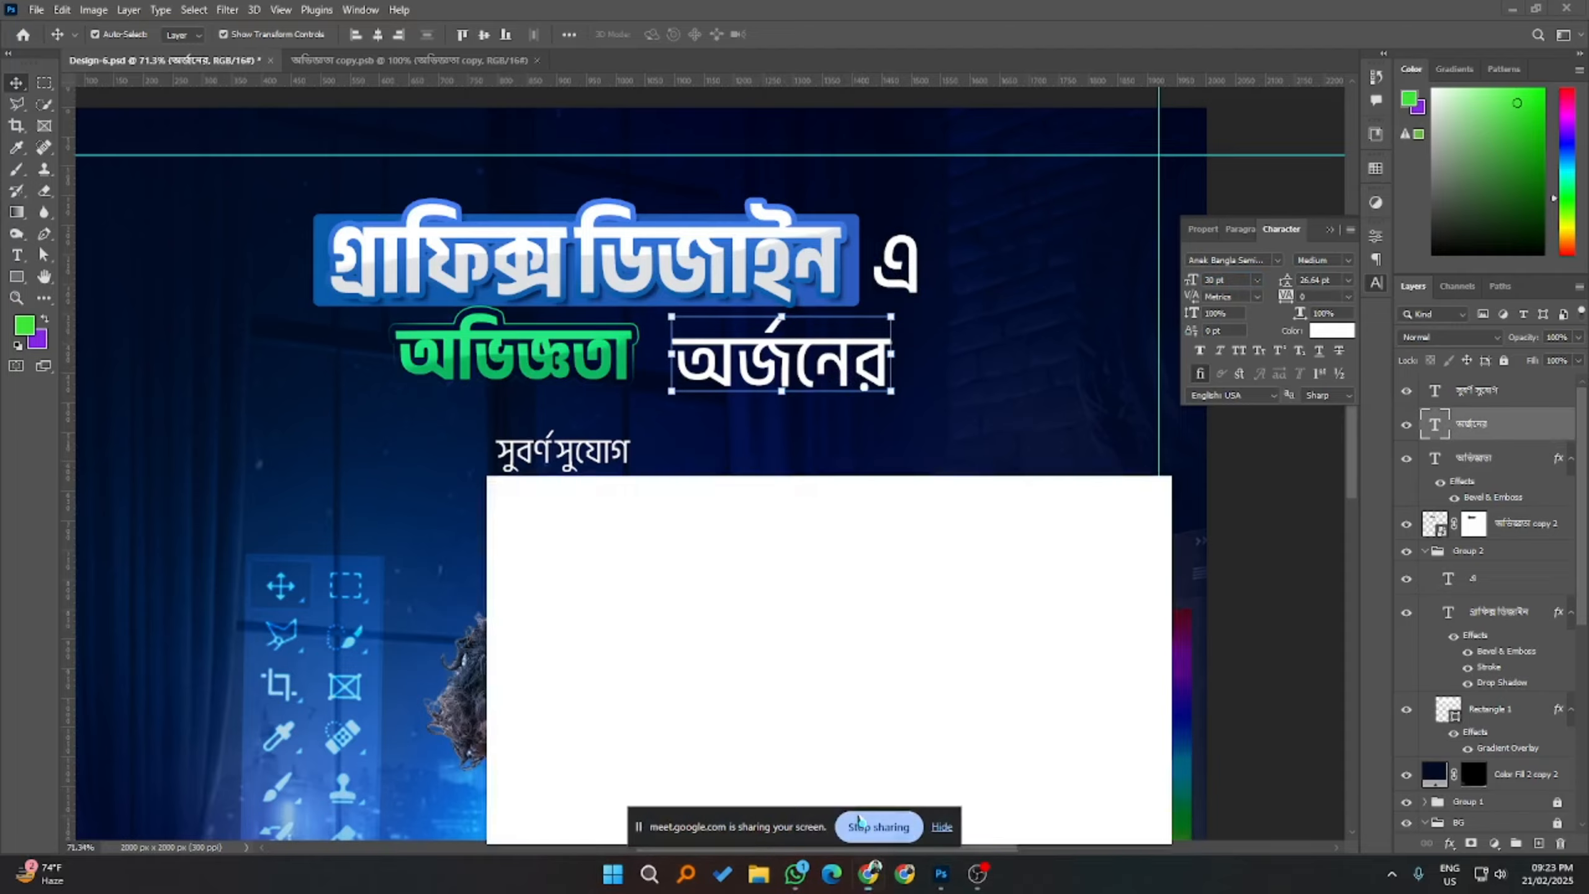
pyautogui.click(1492, 11)
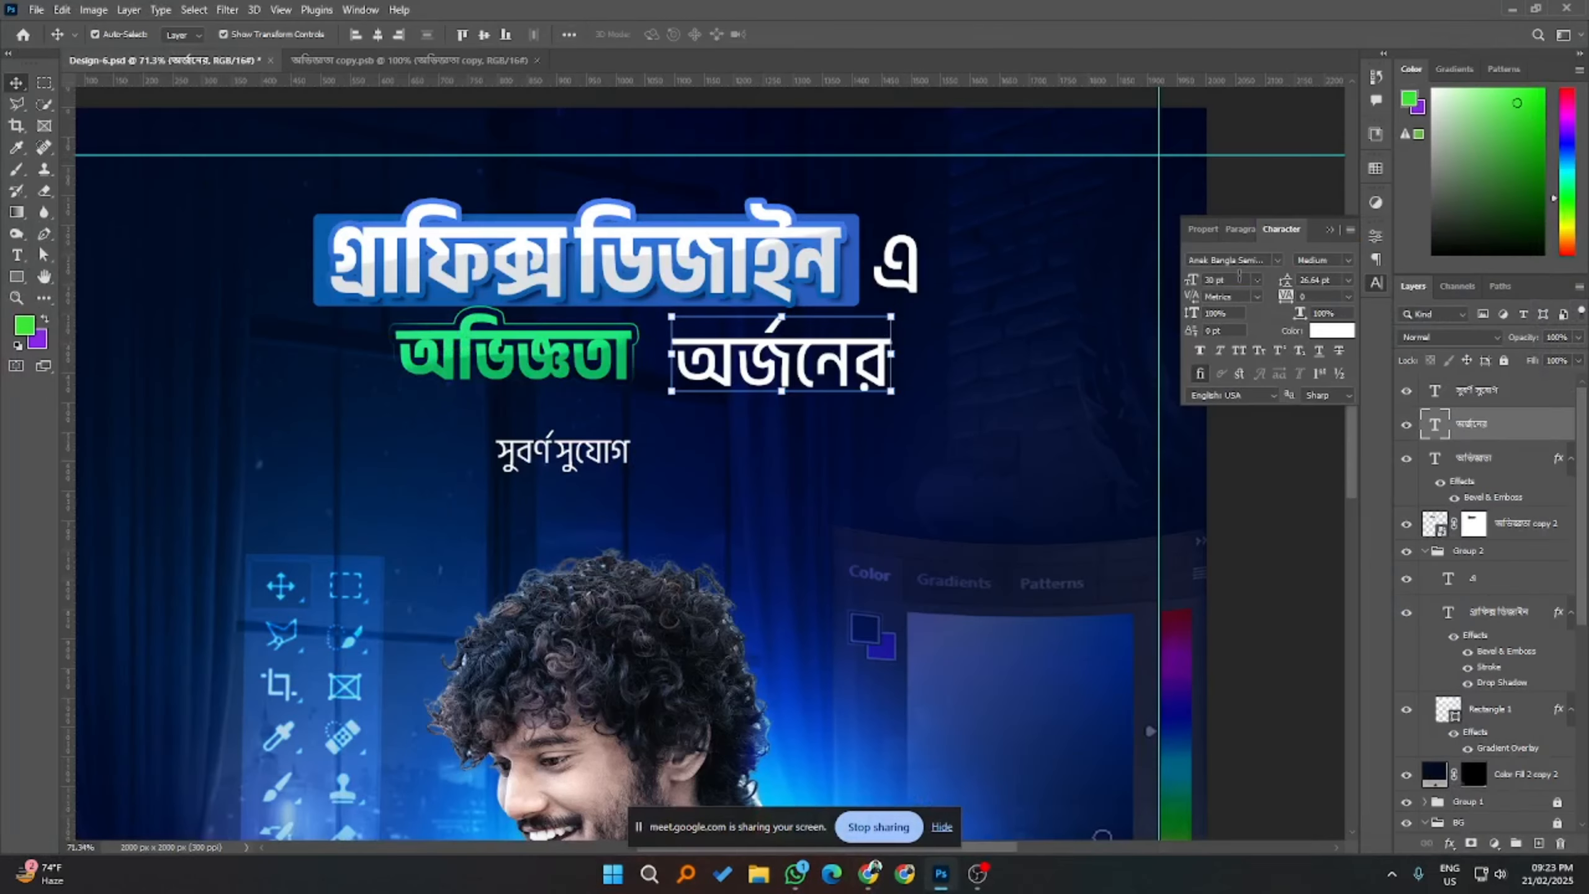
pyautogui.scroll(-4, 1239, 278)
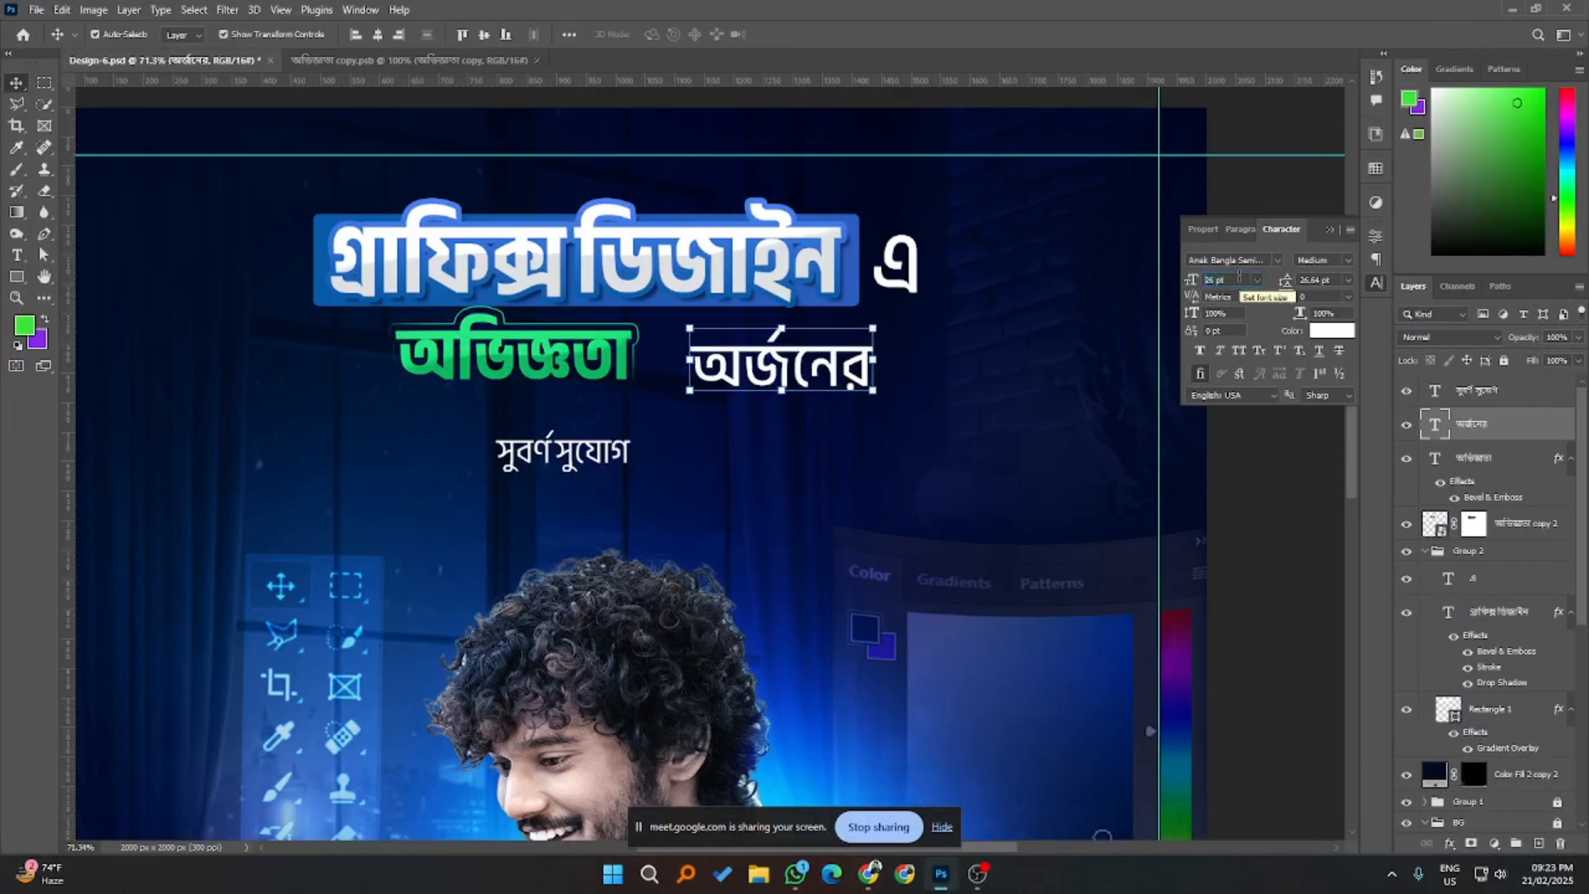
pyautogui.scroll(3, 1240, 278)
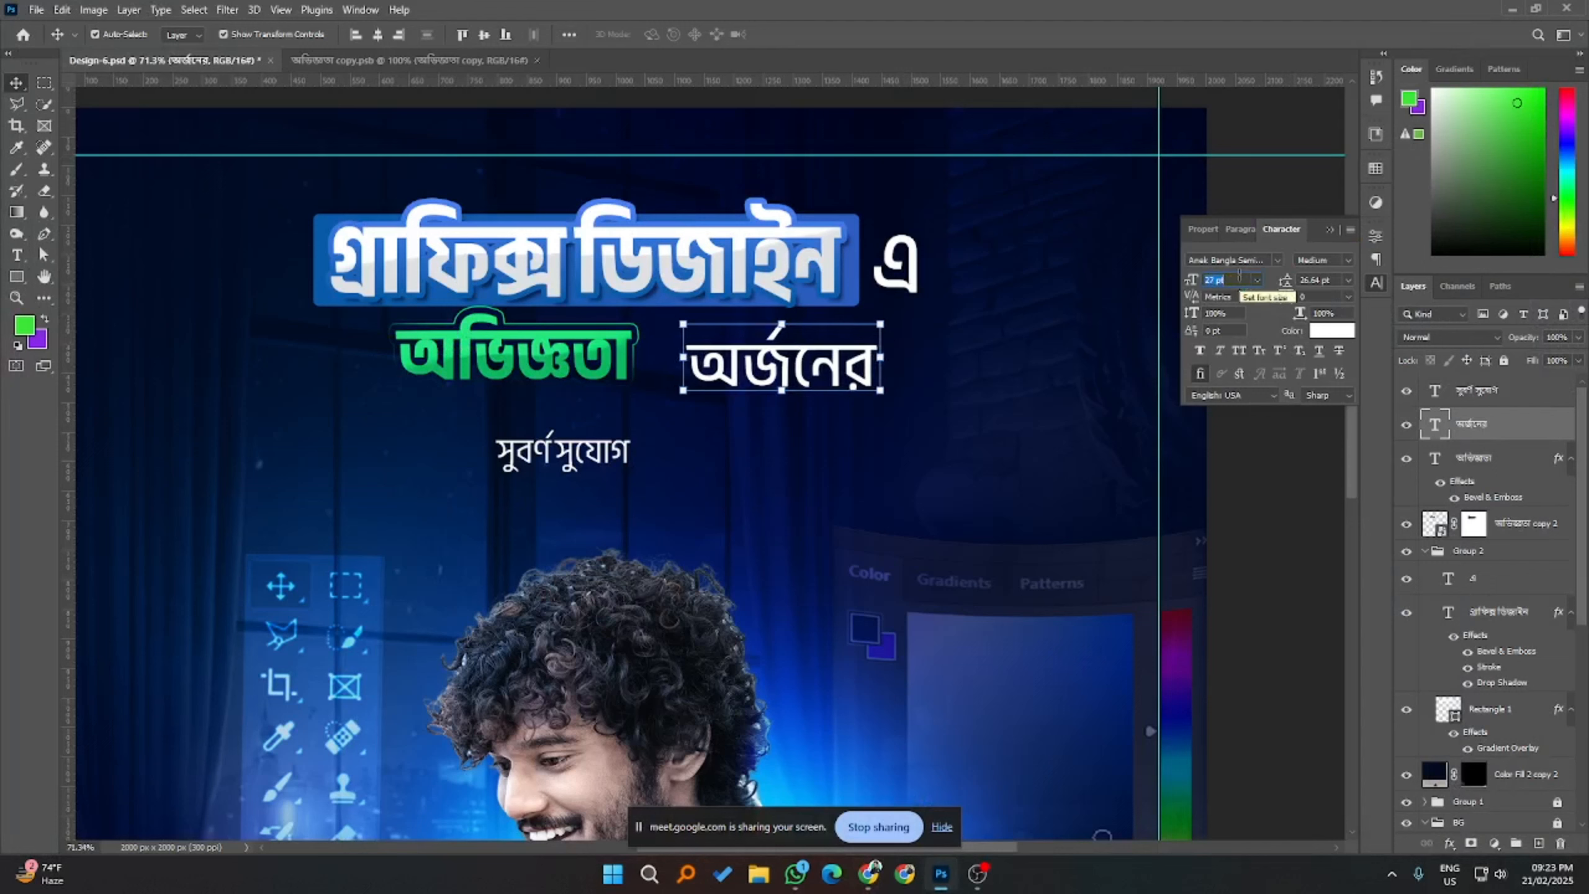
pyautogui.click(1255, 494)
pyautogui.moveTo(828, 366); pyautogui.dragTo(803, 359)
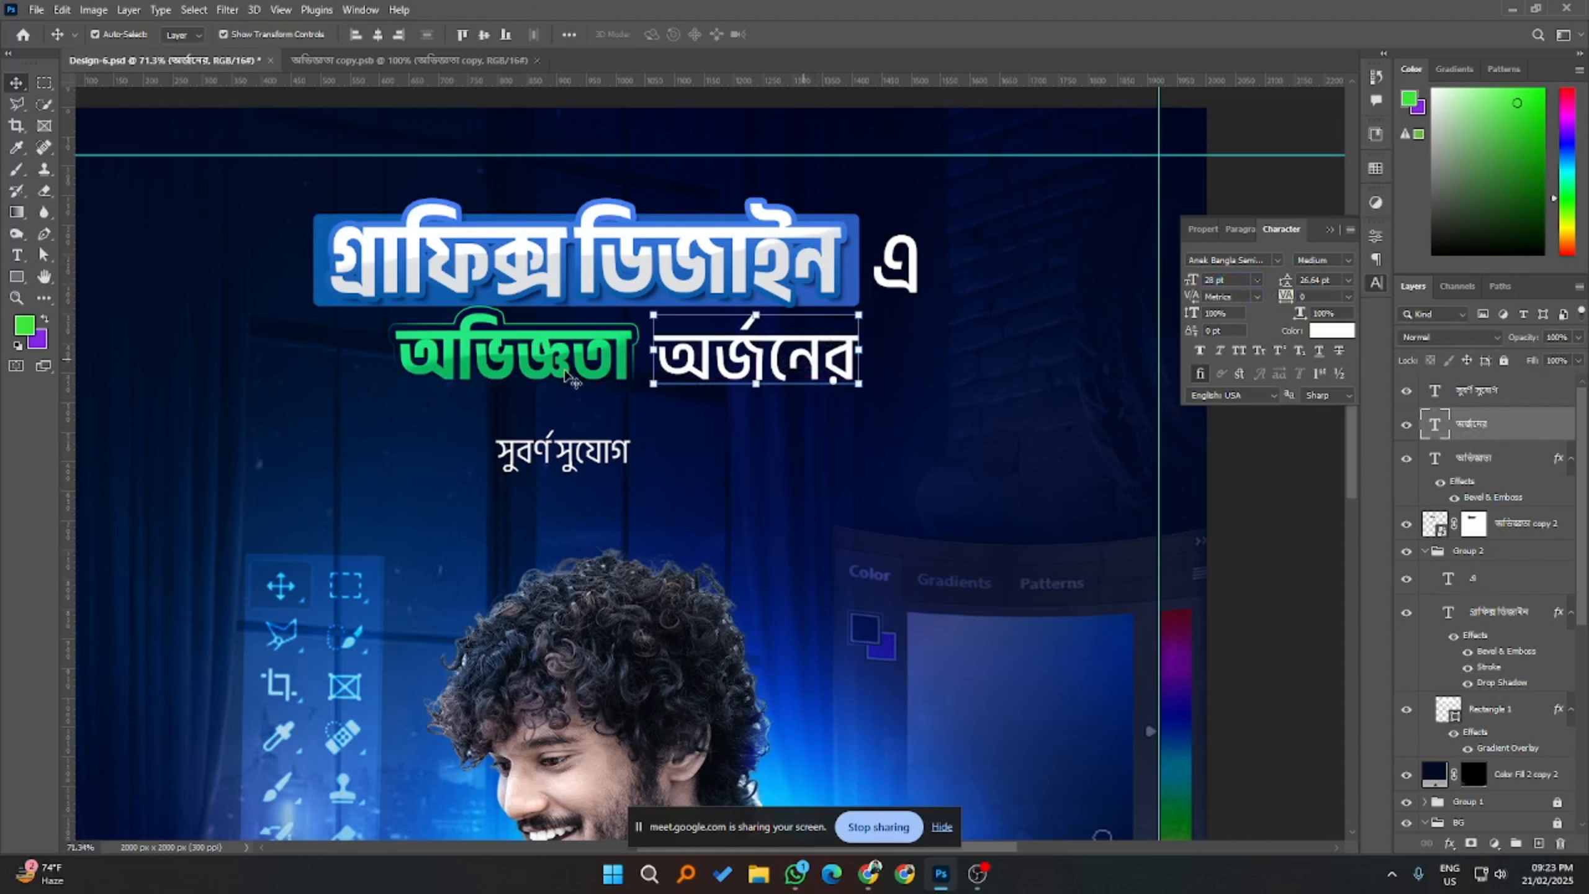
# - Scale "অভিজ্ঞতা" and its outline duplicate together to about 103% and shift them 20 px left
pyautogui.click(566, 376)
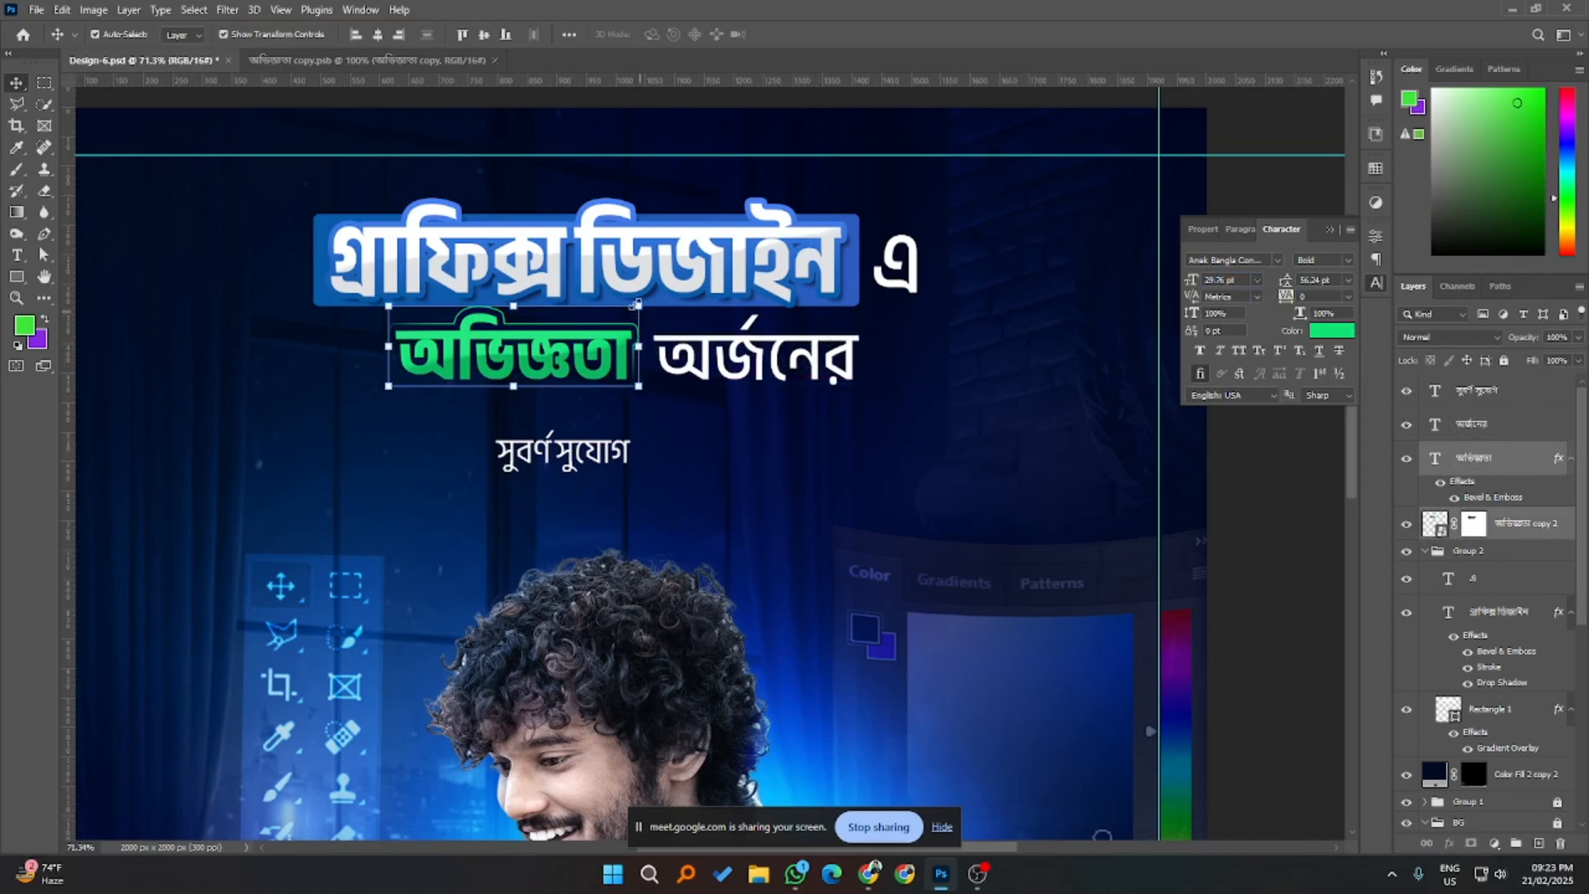
pyautogui.moveTo(631, 313); pyautogui.dragTo(635, 293)
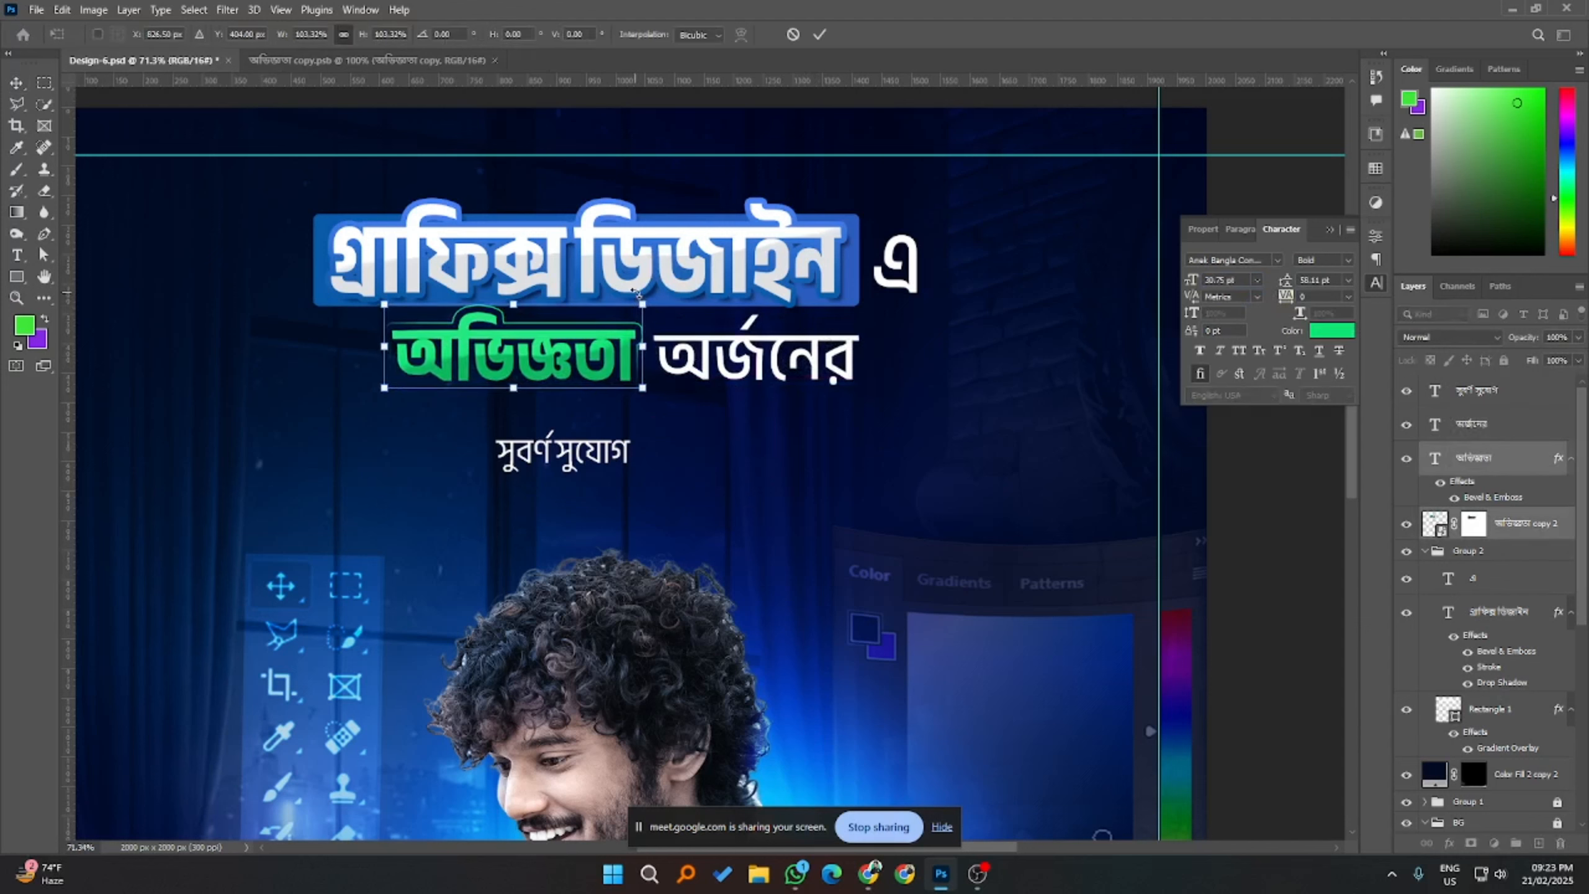
pyautogui.hotkey('shift', 'Left')
pyautogui.hotkey('shift', 'Left')
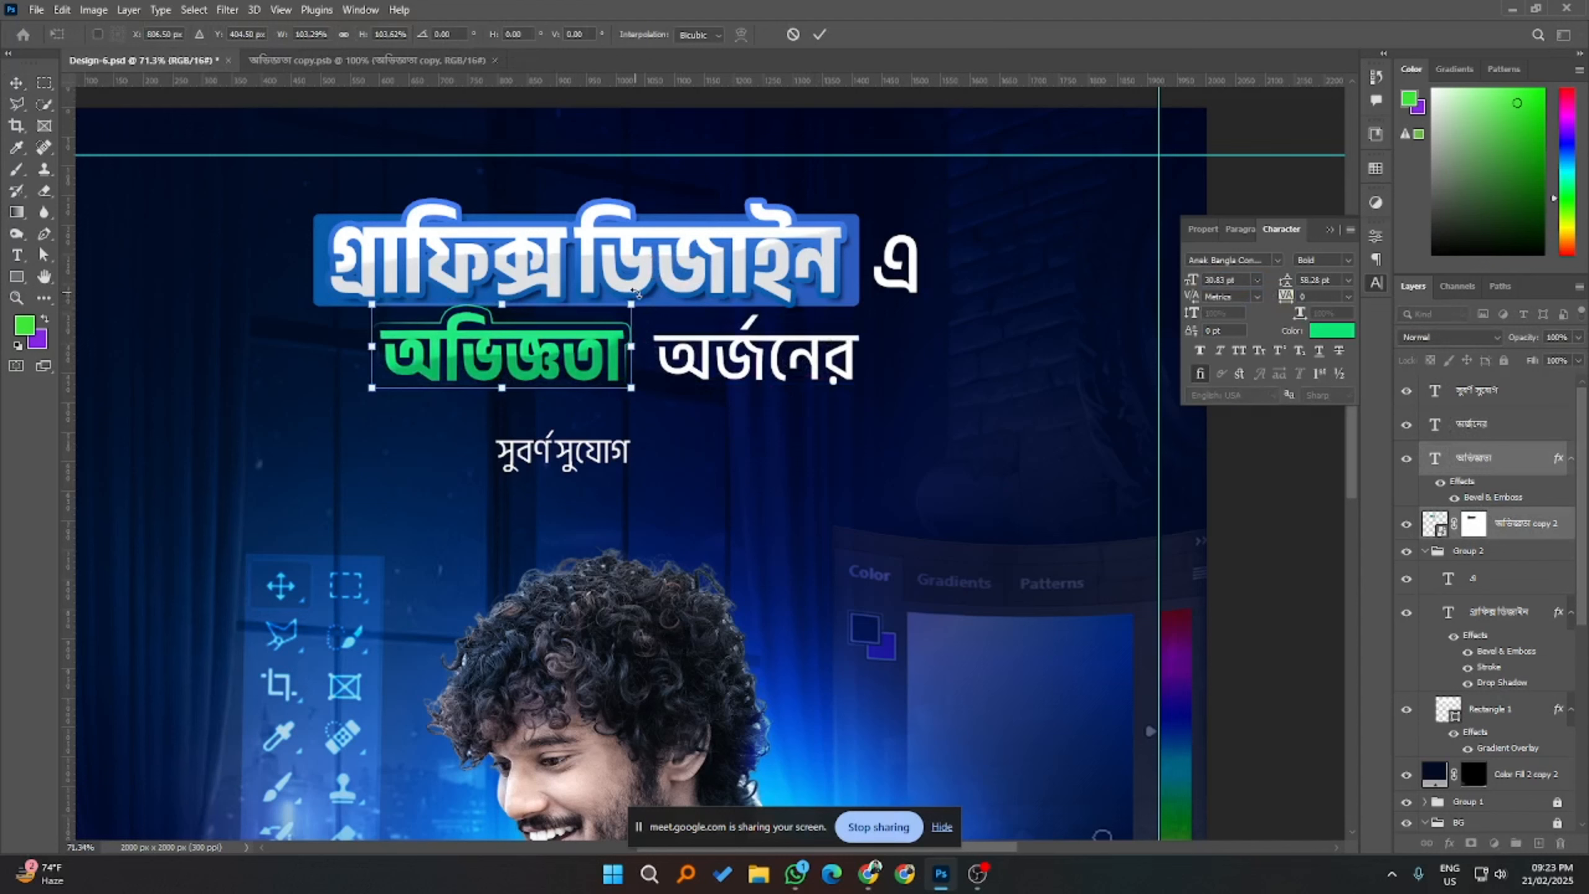
pyautogui.press('Return')
# - Move "অর্জনের" closer to "অভিজ্ঞতা" and set its font to Anek Bangla Condensed, Regular weight
pyautogui.click(806, 372)
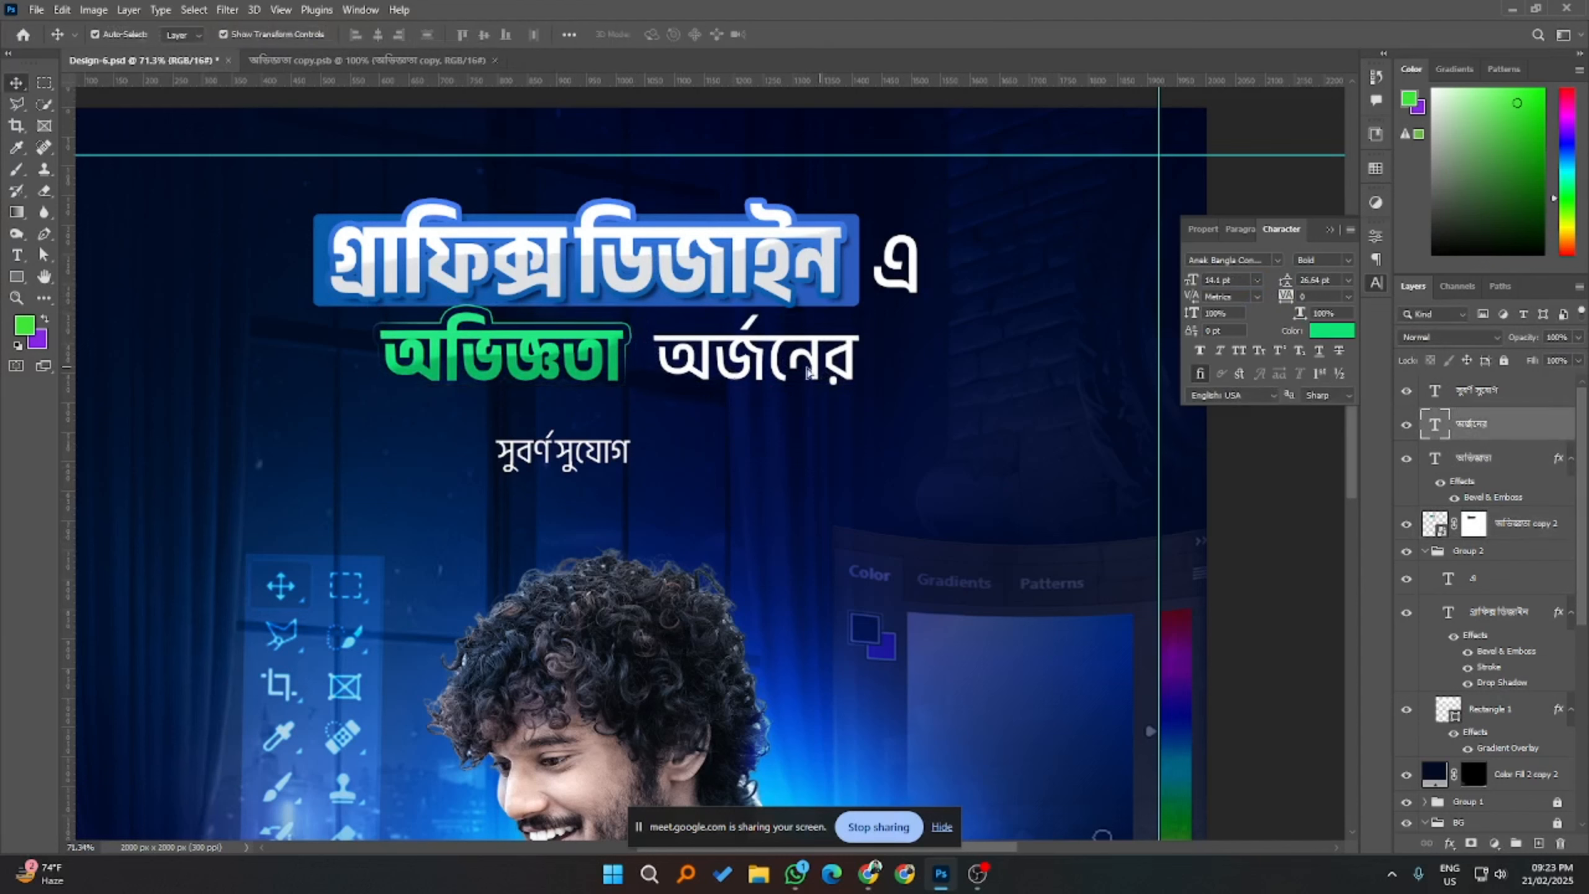
pyautogui.moveTo(807, 372)
pyautogui.mouseDown()
pyautogui.moveTo(783, 371)
pyautogui.moveTo(810, 370)
pyautogui.mouseUp()
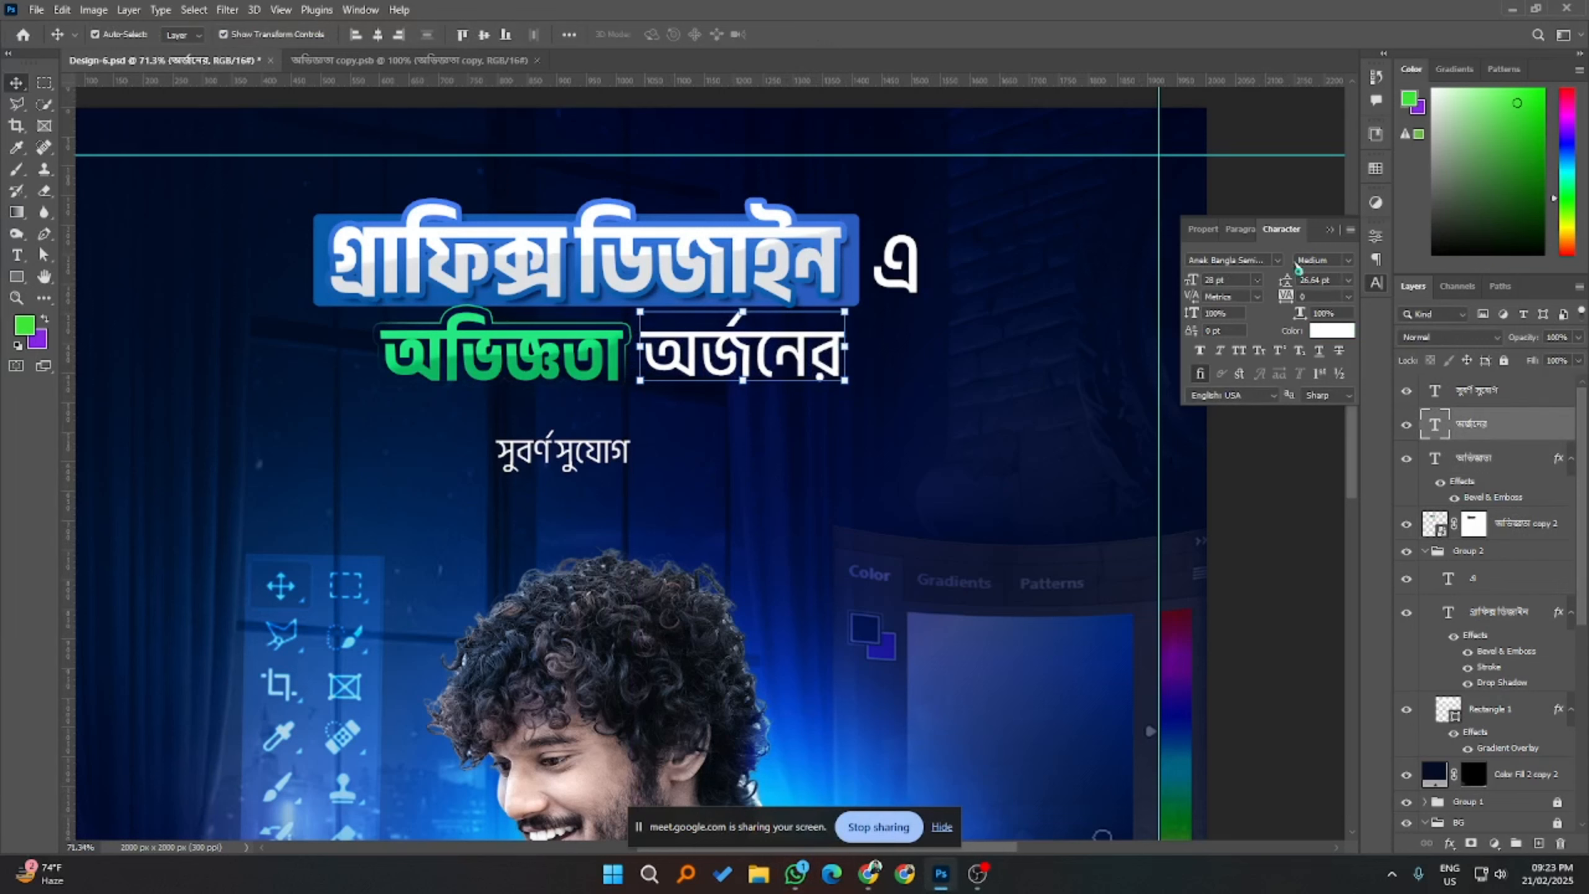
pyautogui.click(1276, 262)
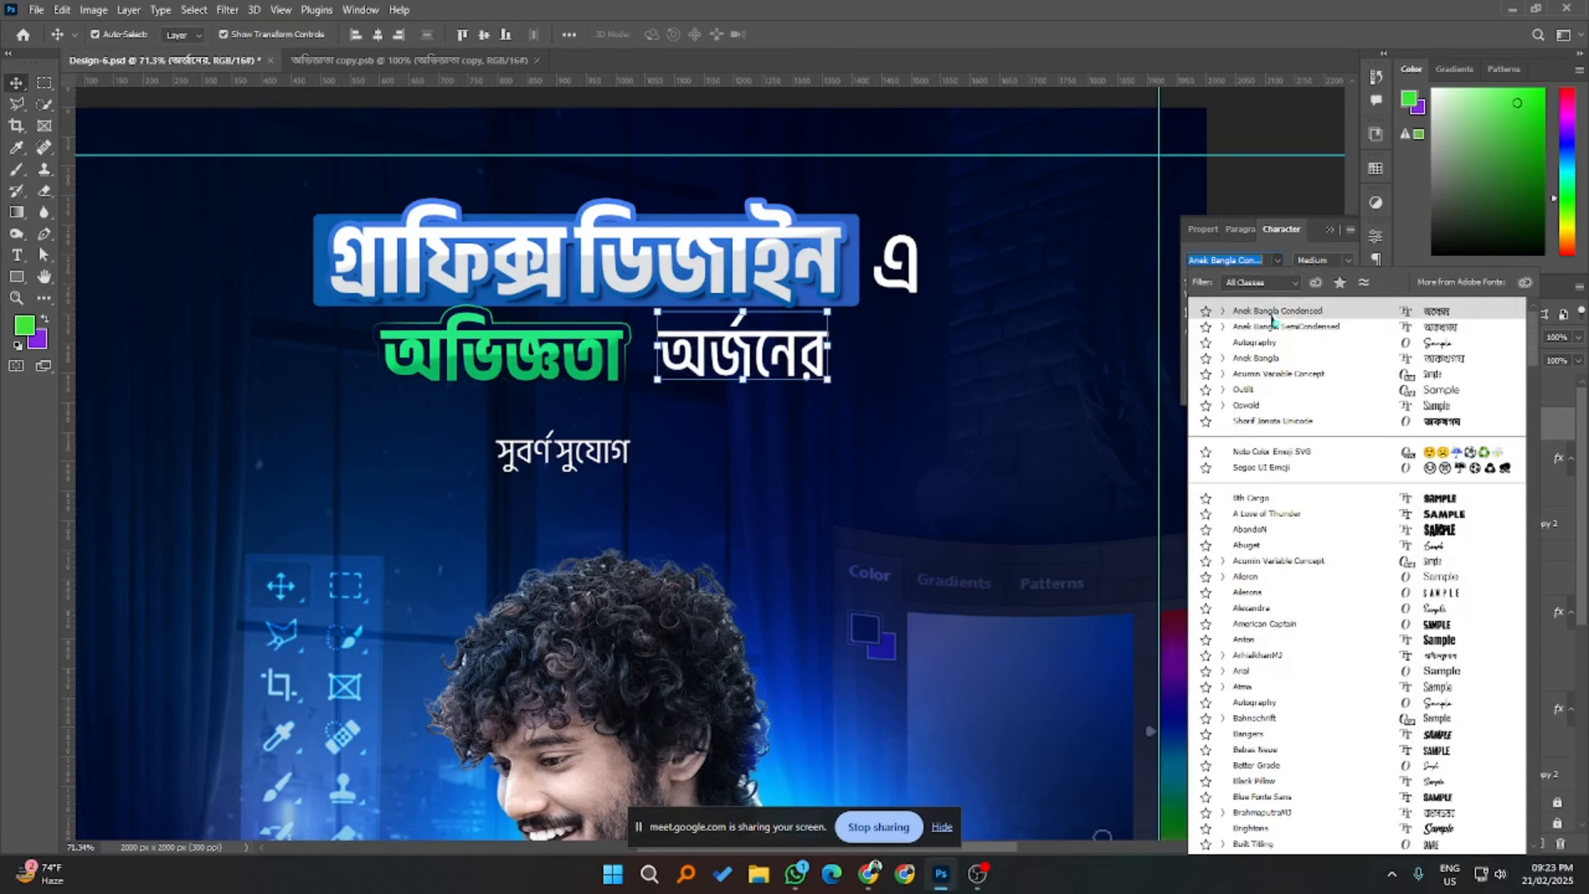
pyautogui.click(1271, 313)
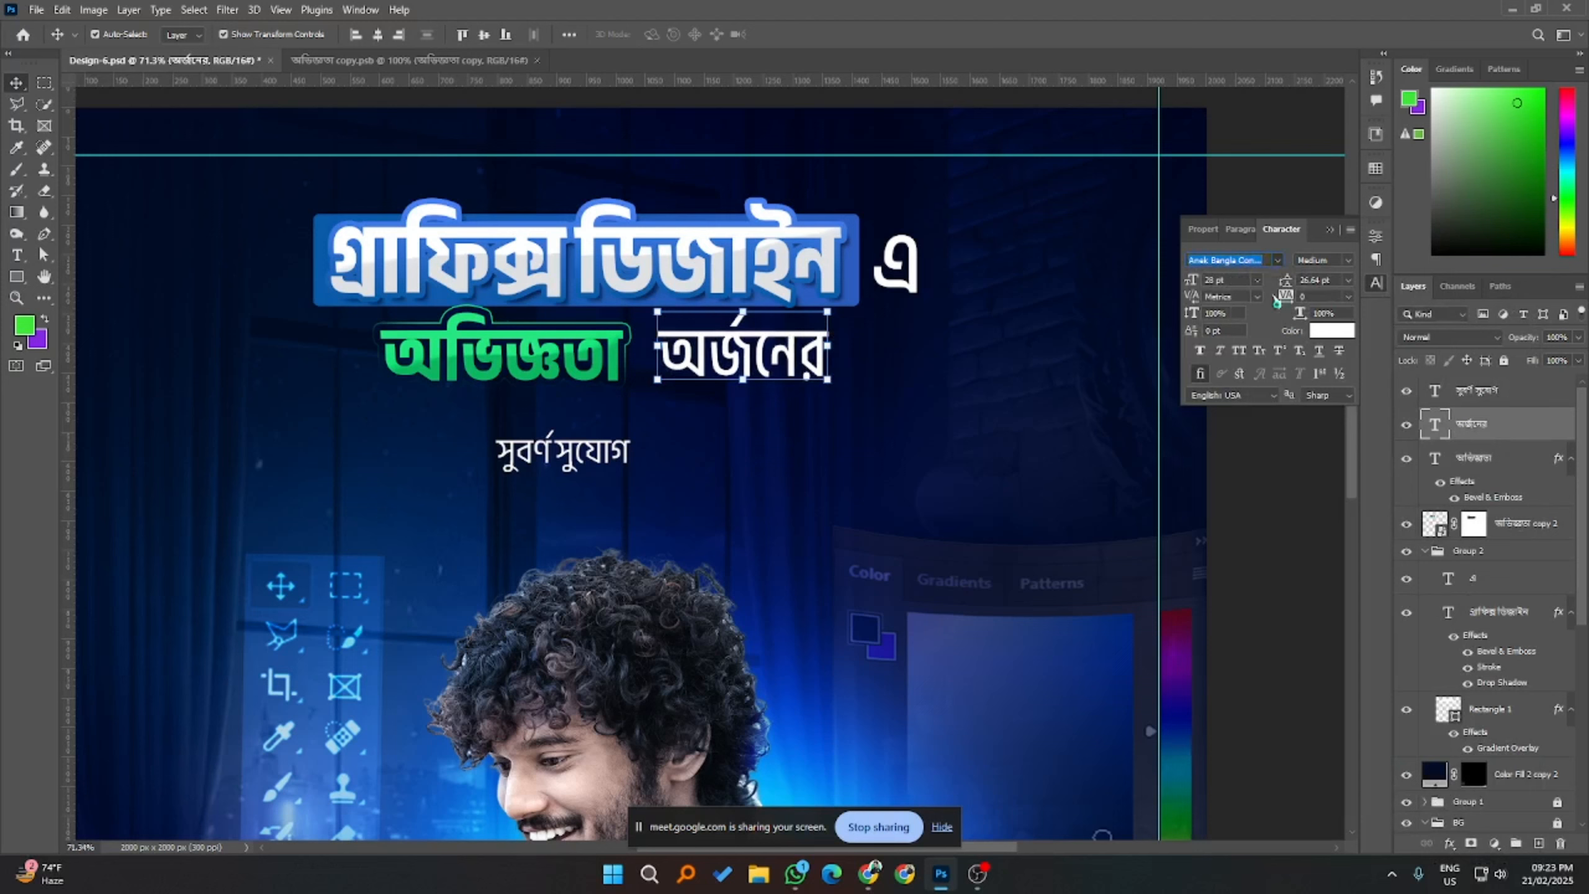
pyautogui.click(1348, 260)
pyautogui.click(1331, 316)
pyautogui.click(1326, 485)
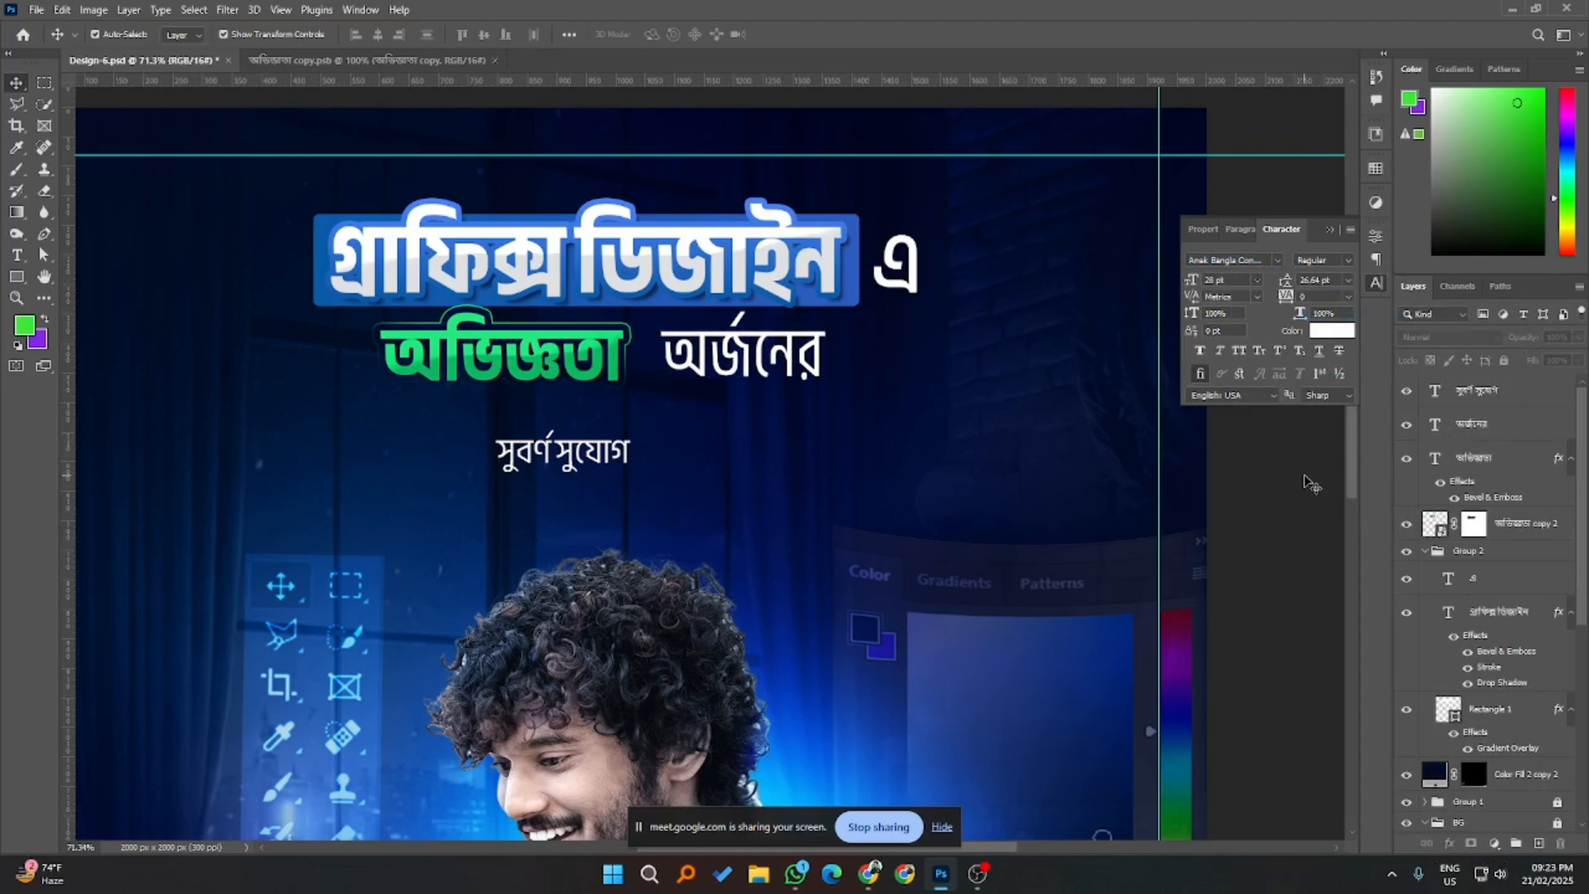
# - Set "অর্জনের" in Anek Bangla SemiCondensed at 24 pt and realign it beside "অভিজ্ঞতা"
pyautogui.scroll(-1, 1088, 457)
pyautogui.click(782, 326)
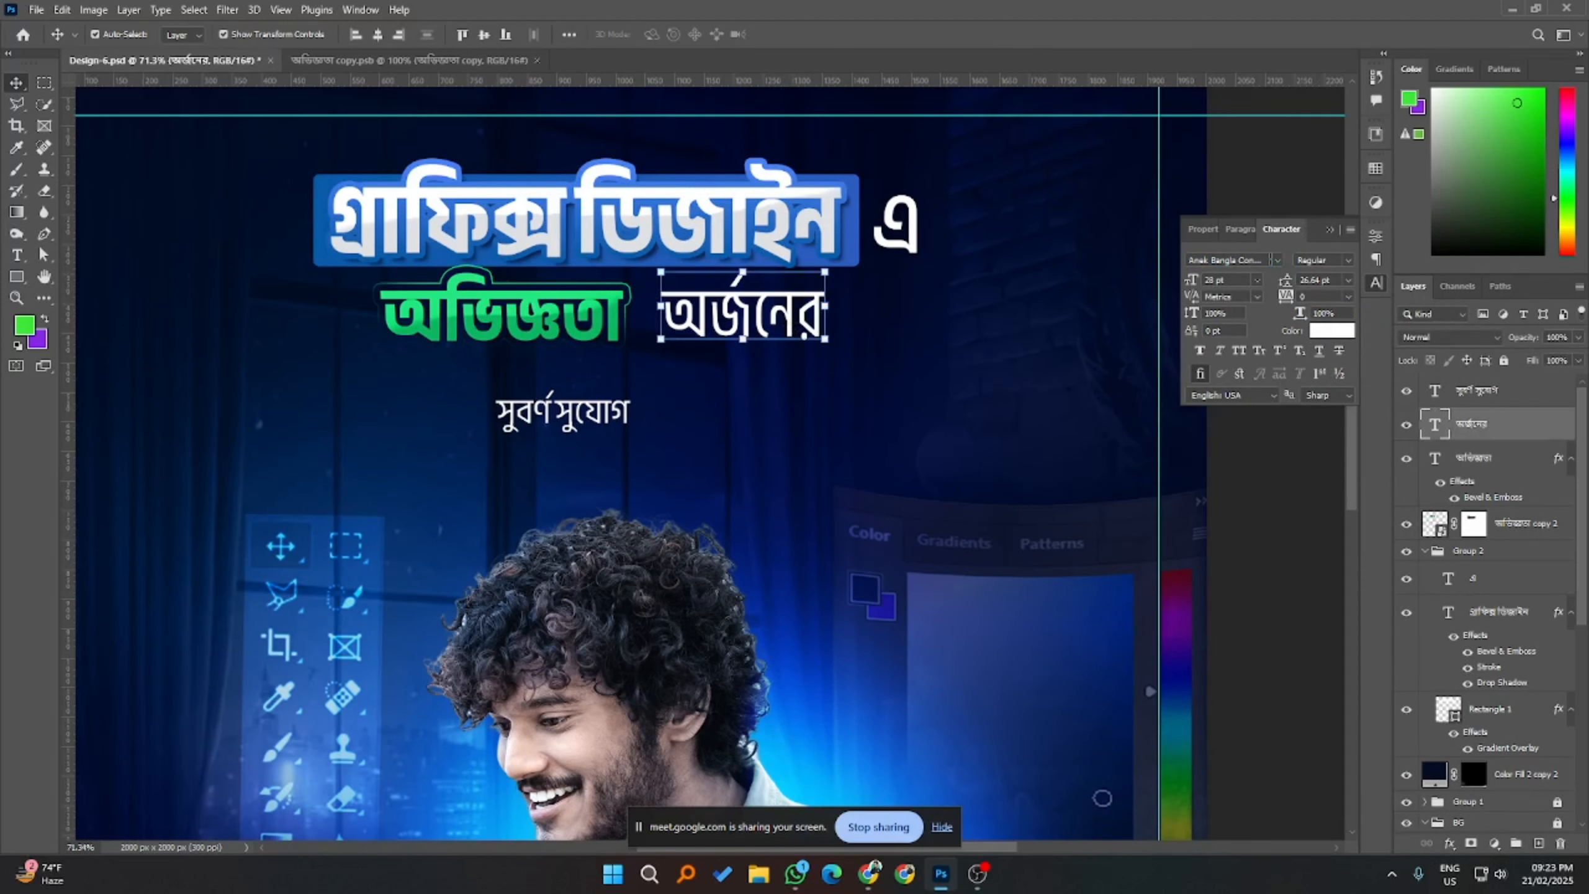
pyautogui.click(1278, 261)
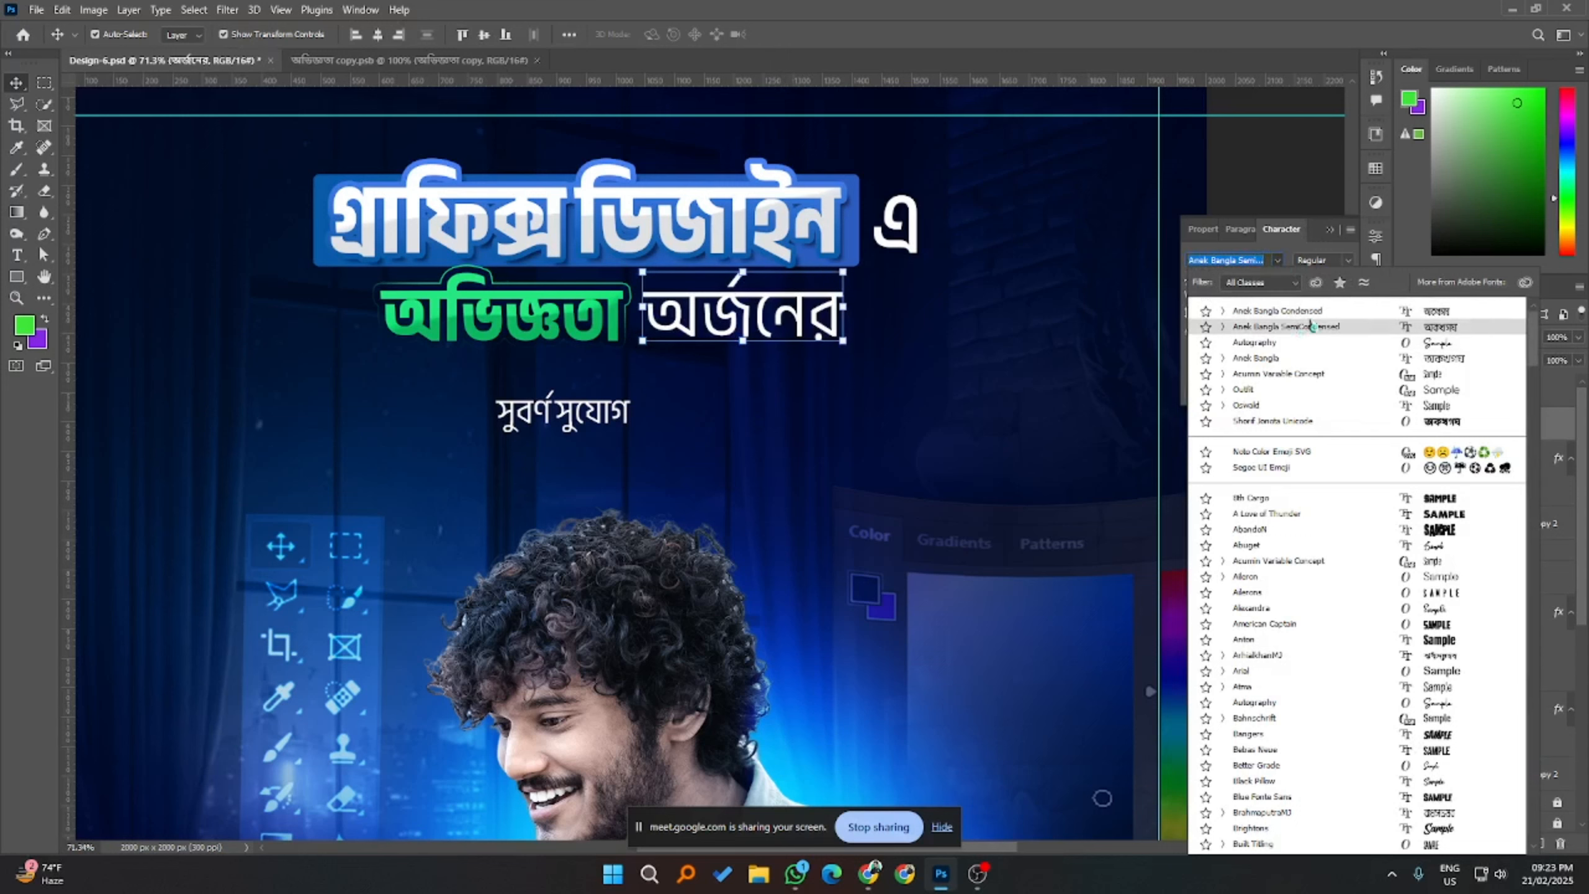
pyautogui.click(1289, 325)
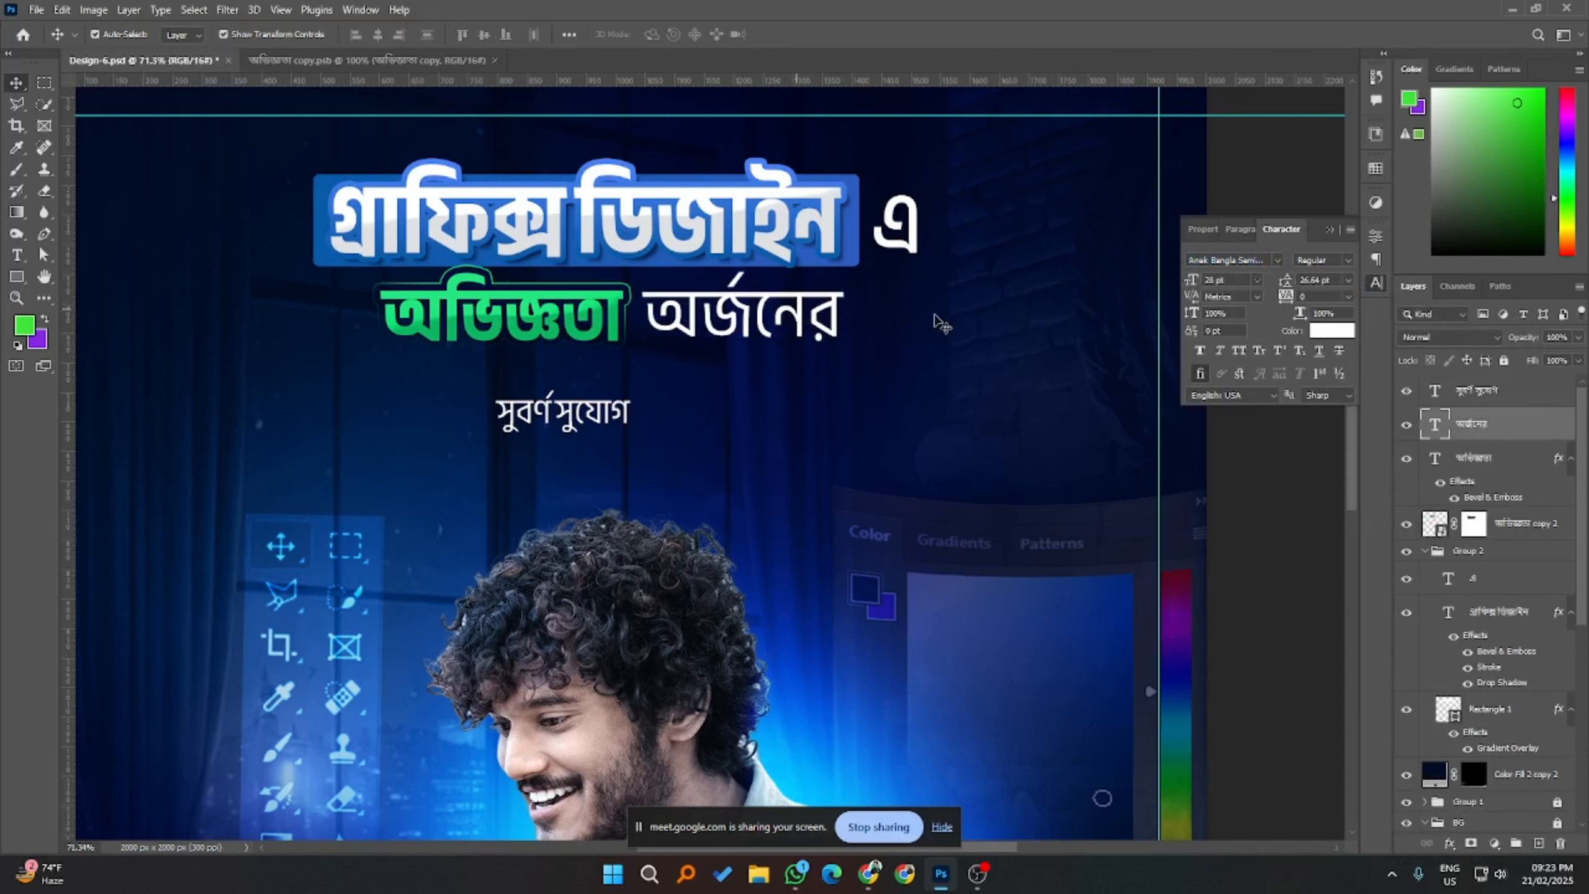
pyautogui.scroll(-3, 1232, 280)
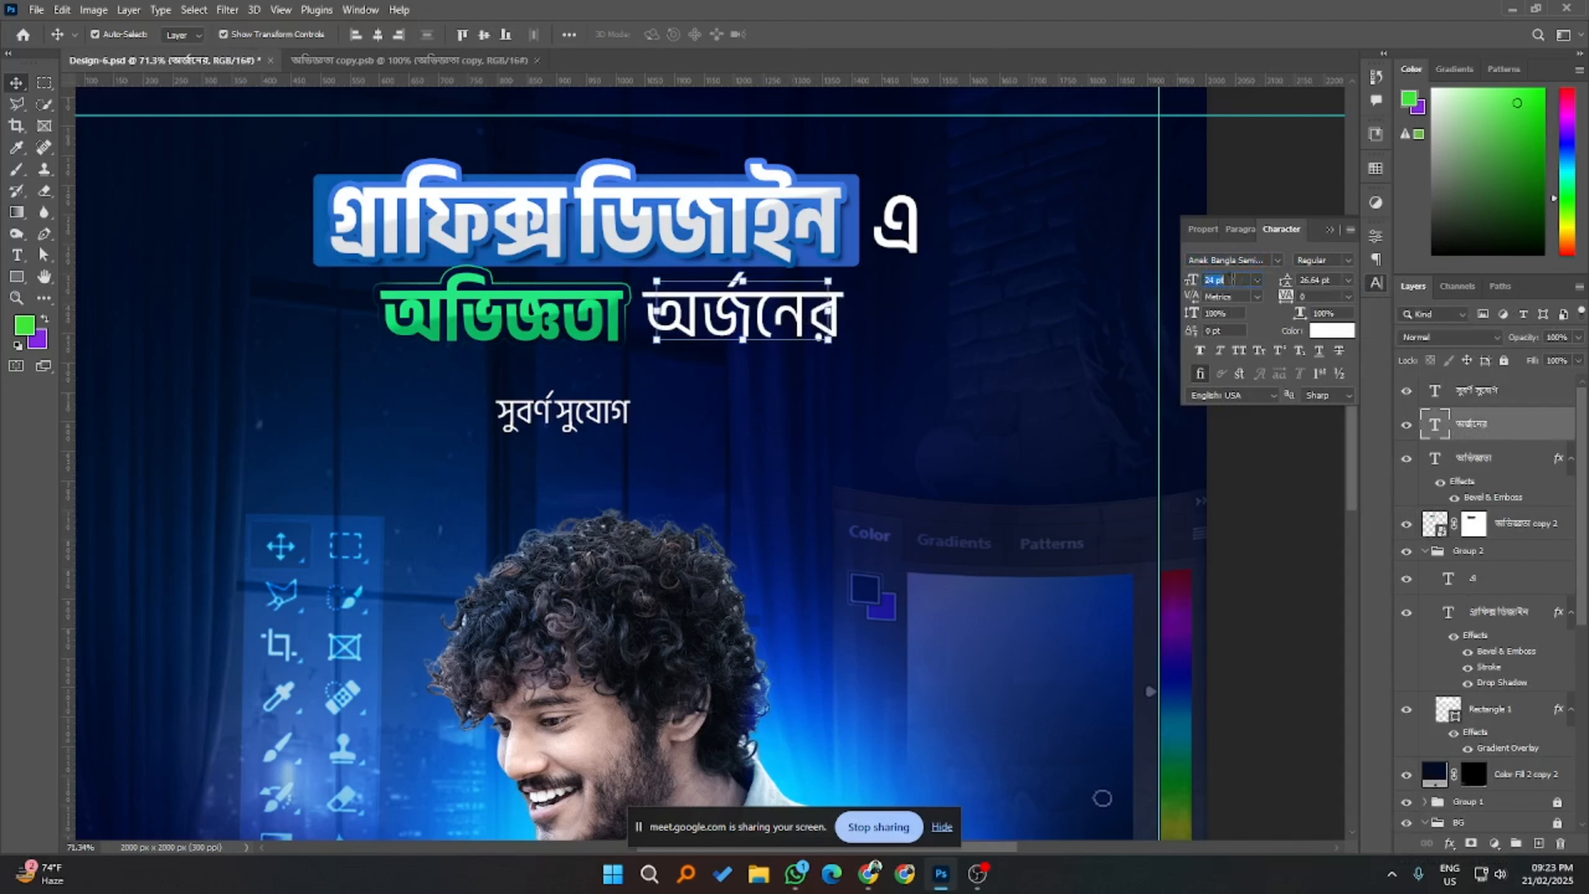
pyautogui.click(1247, 443)
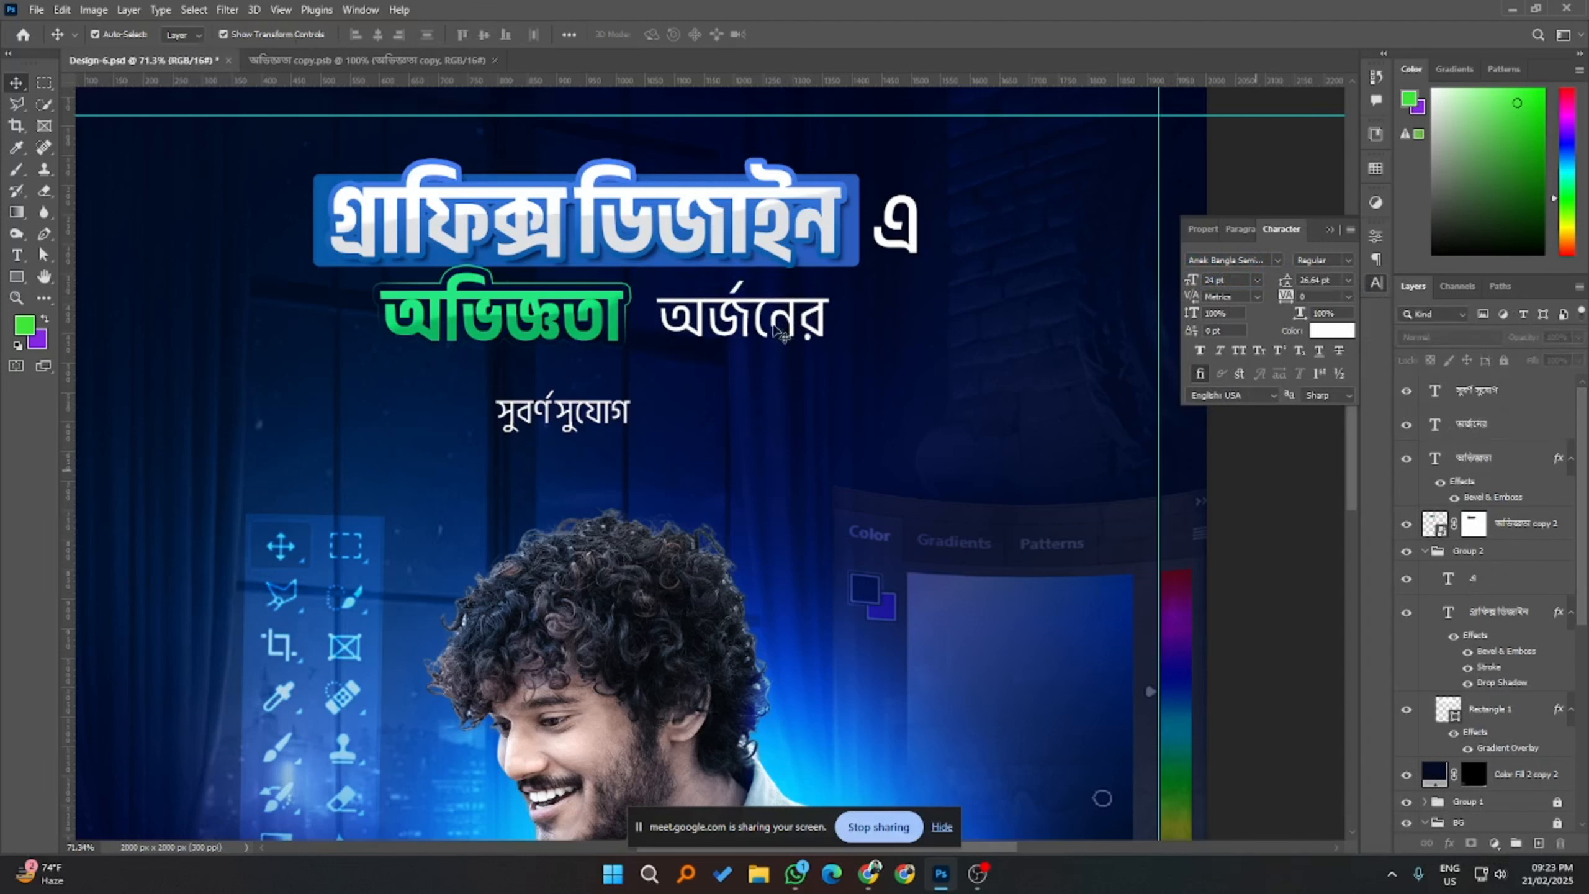
pyautogui.moveTo(775, 331); pyautogui.dragTo(765, 322)
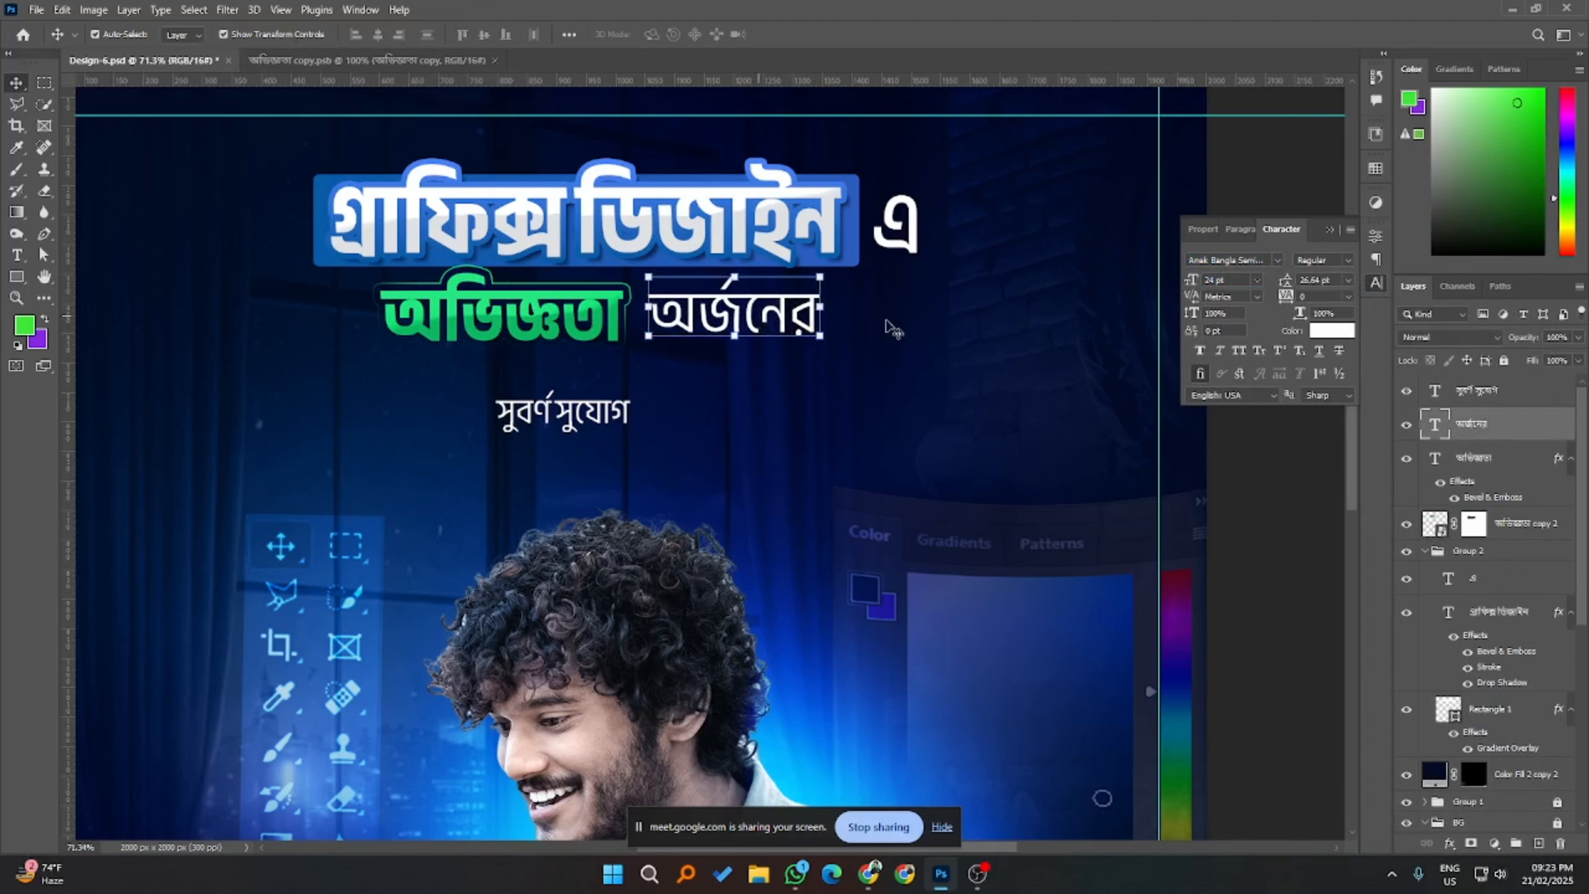
# - Set the headline's "এ" to Regular weight
pyautogui.click(909, 233)
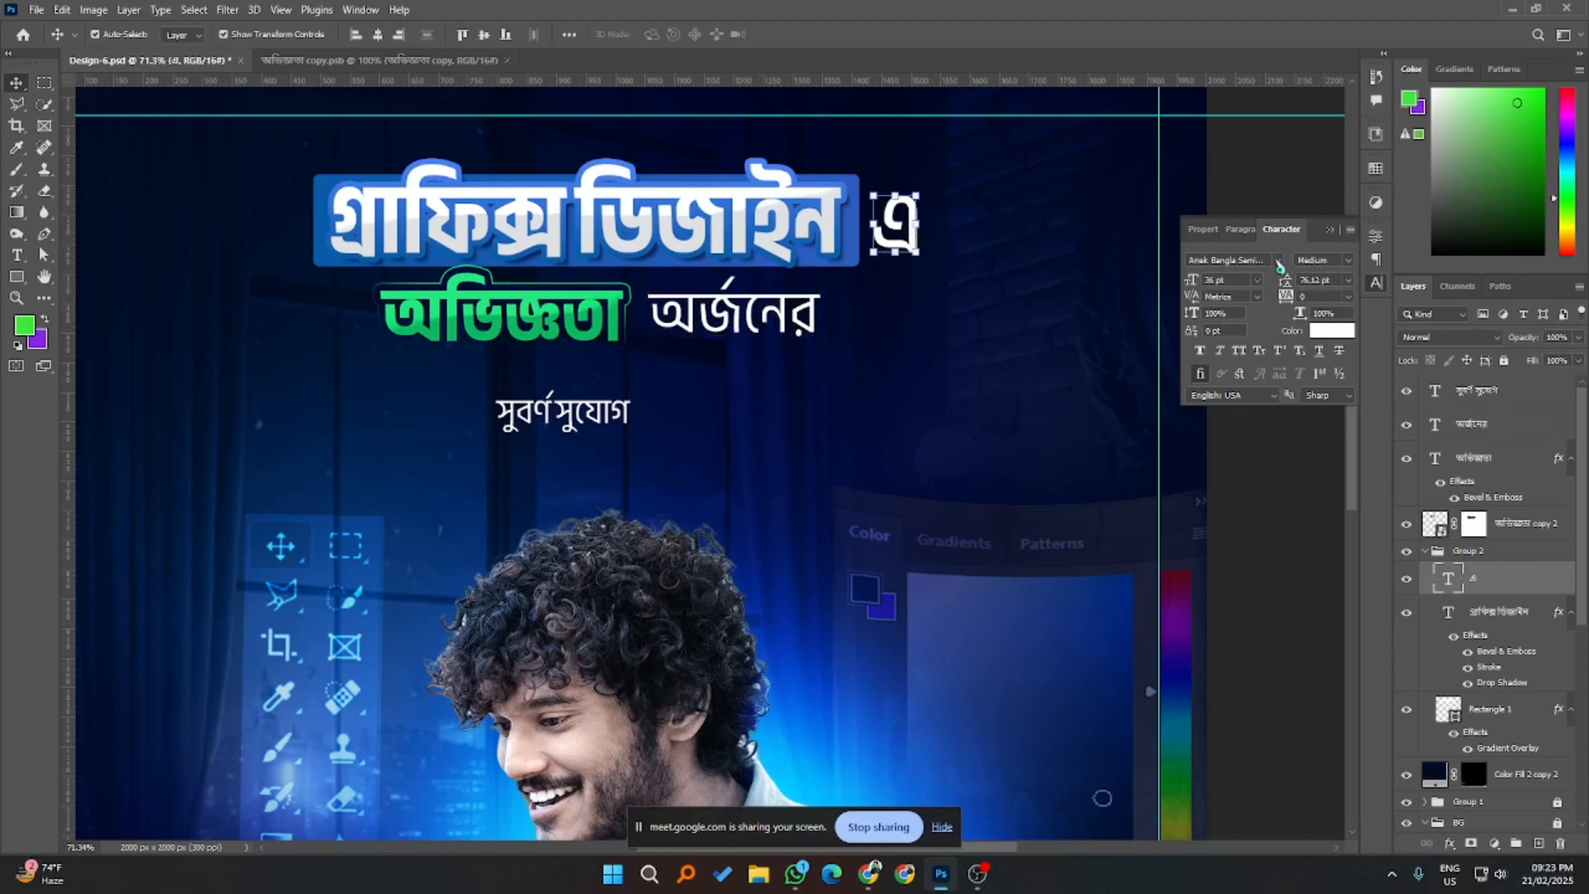
pyautogui.click(1353, 263)
pyautogui.click(1314, 312)
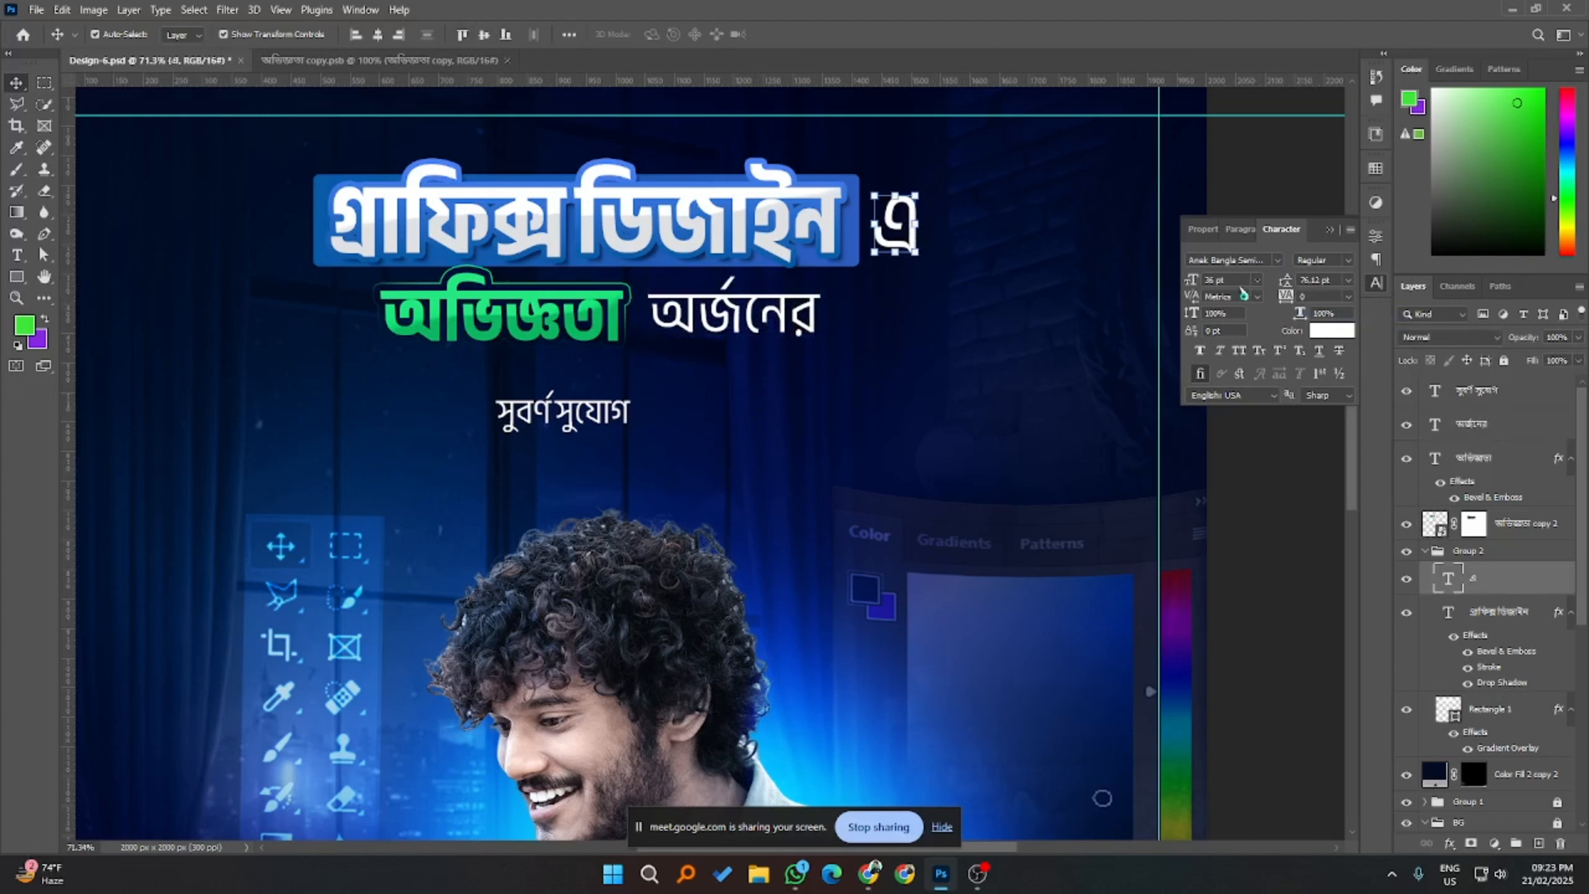
# - Try smaller font sizes for "এ", settle on 36 pt, and move it slightly closer to the headline box
pyautogui.scroll(-8, 1229, 280)
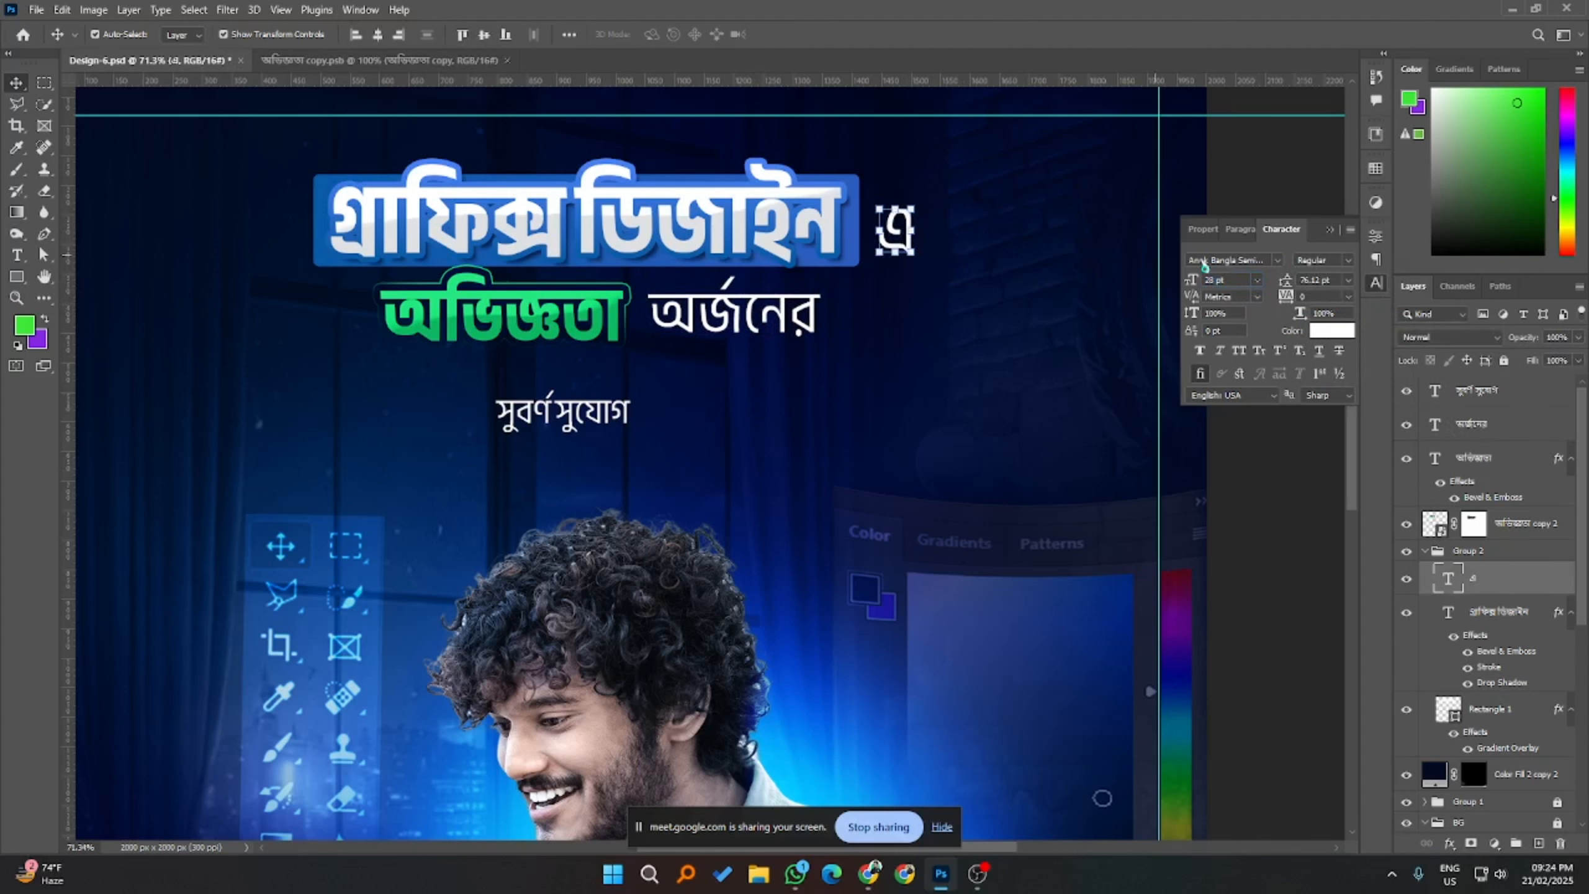
pyautogui.scroll(4, 1230, 279)
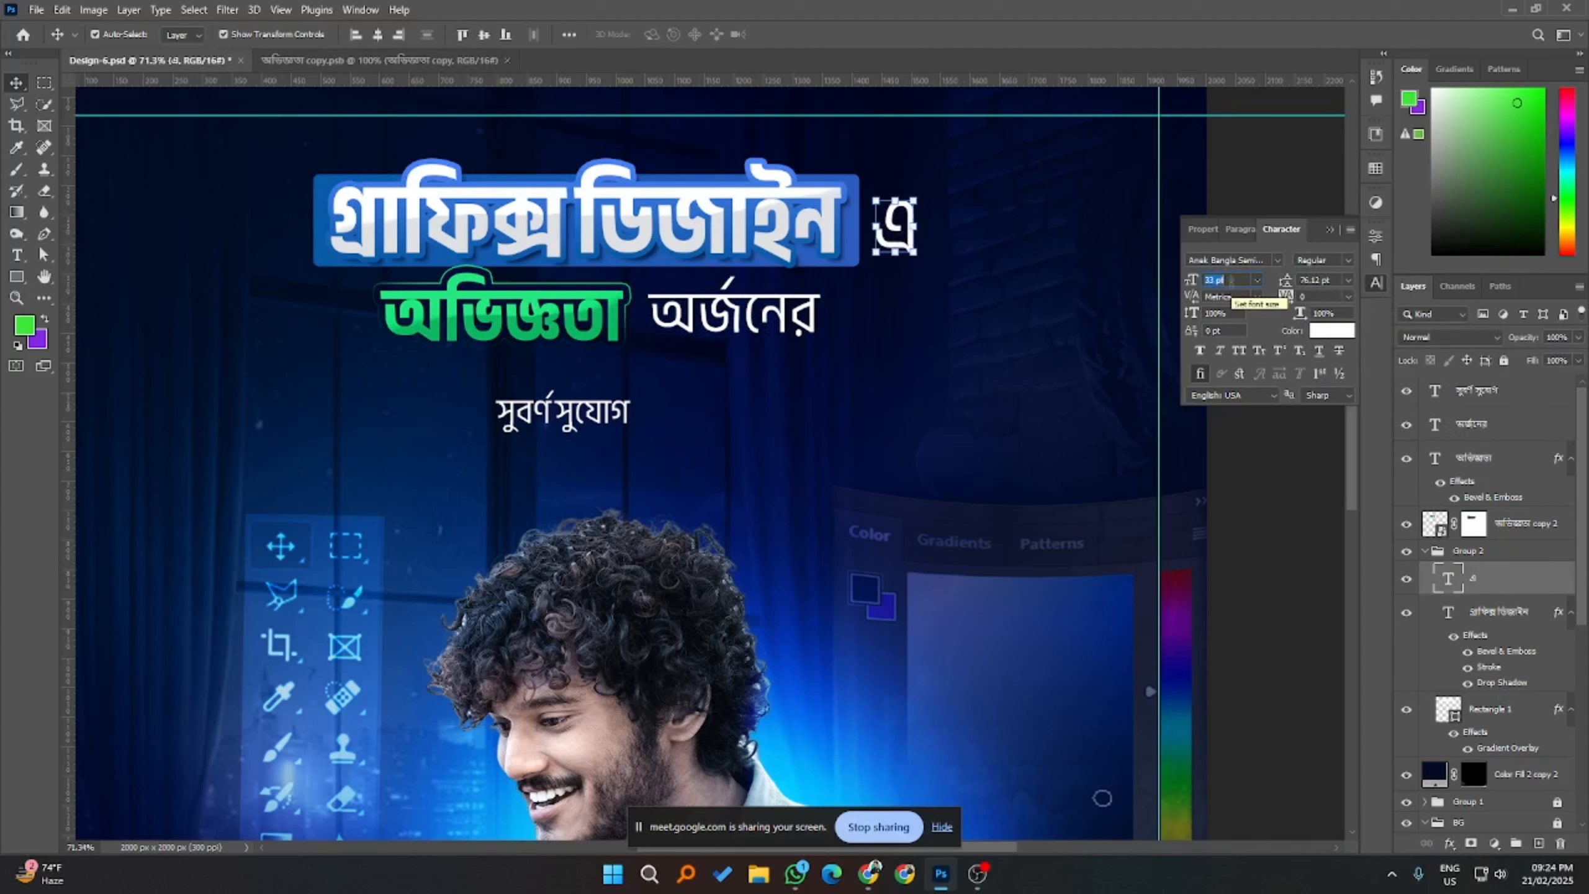
pyautogui.scroll(1, 1230, 280)
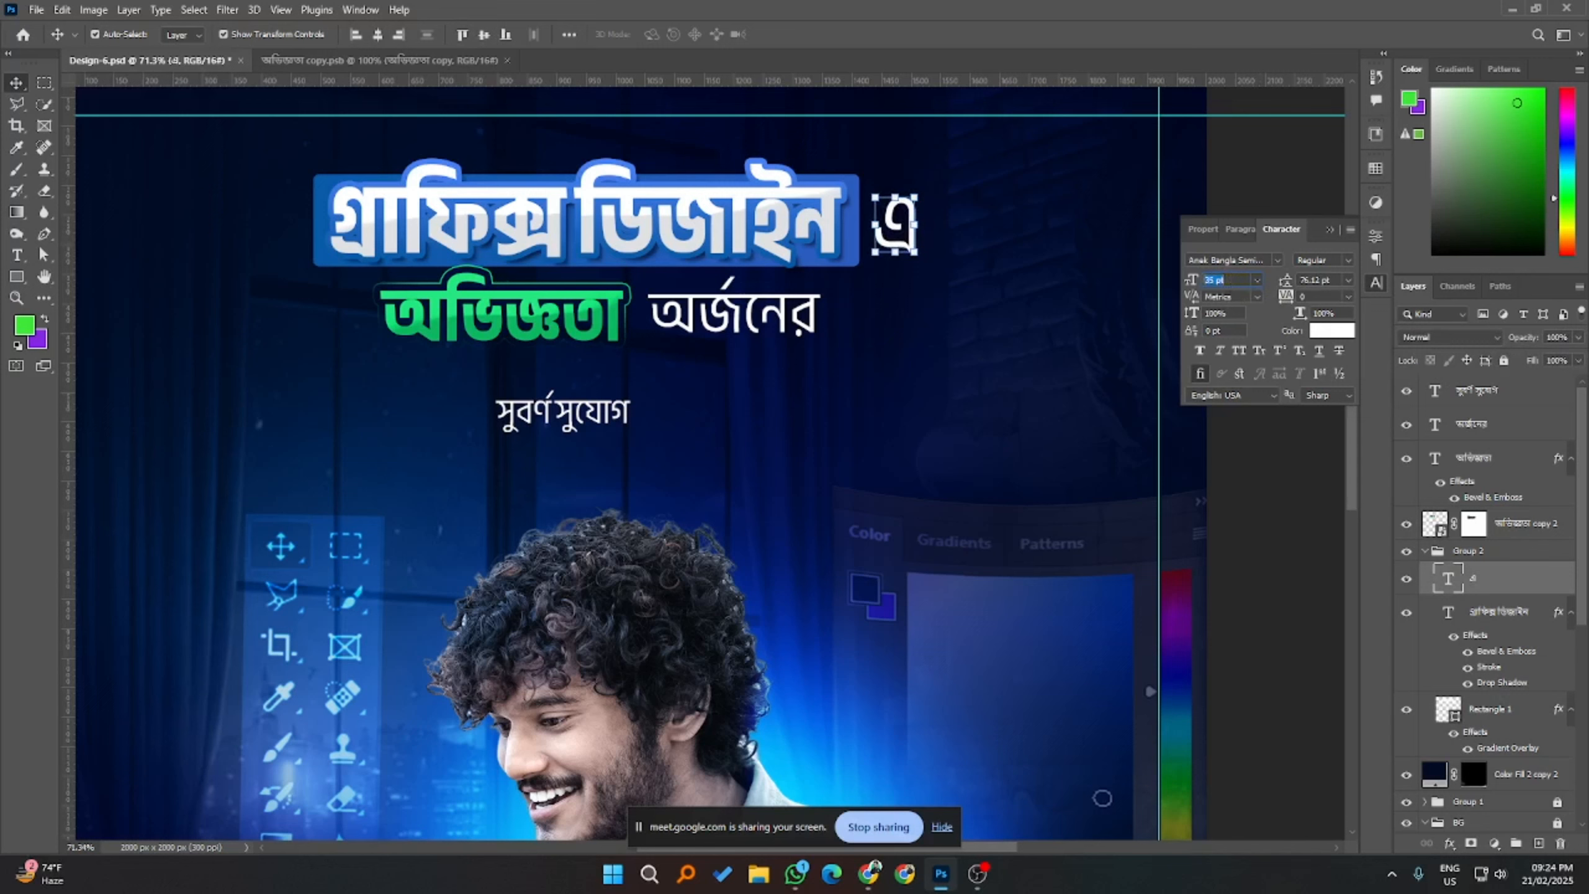
pyautogui.scroll(2, 1214, 280)
pyautogui.click(1282, 486)
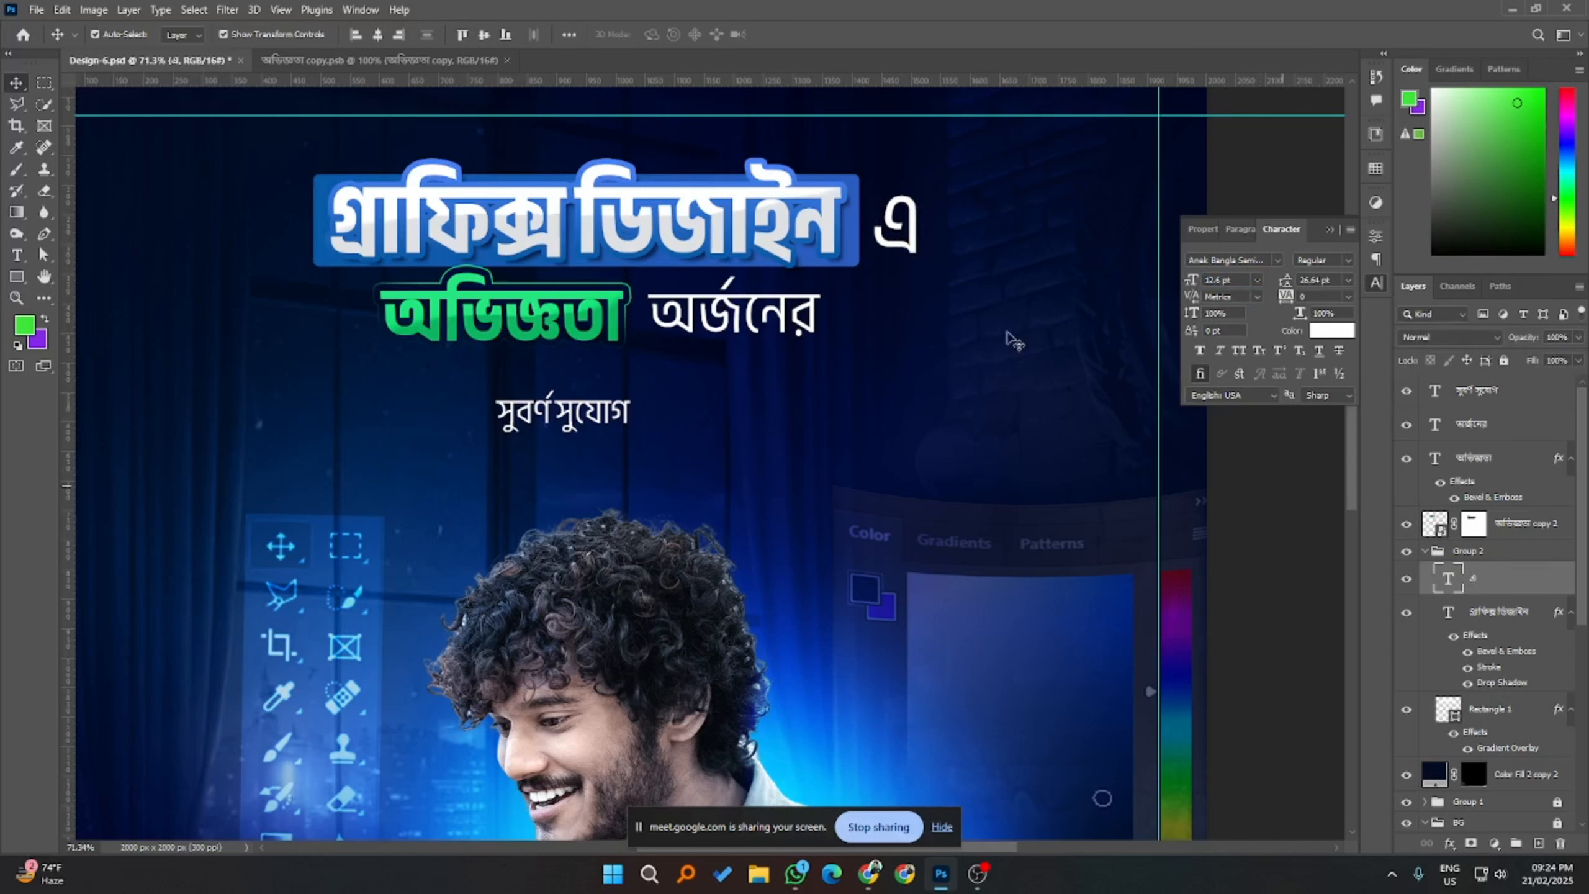
pyautogui.moveTo(904, 245); pyautogui.dragTo(894, 241)
pyautogui.scroll(-2, 782, 293)
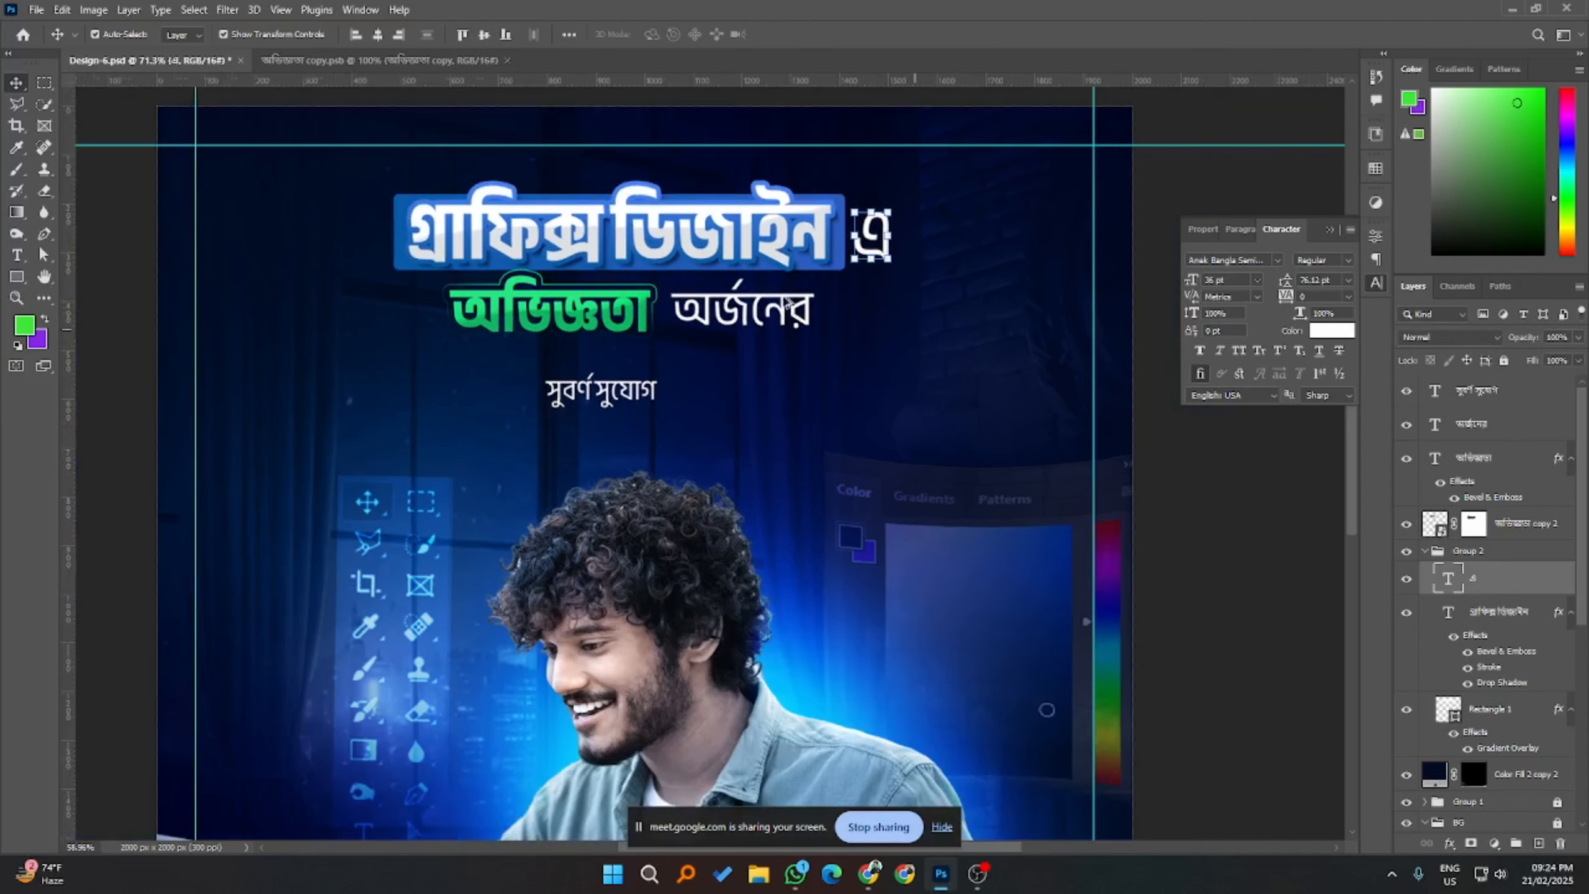
# - Group "অর্জনের", "অভিজ্ঞতা" and its outline duplicate into one layer group
pyautogui.click(780, 314)
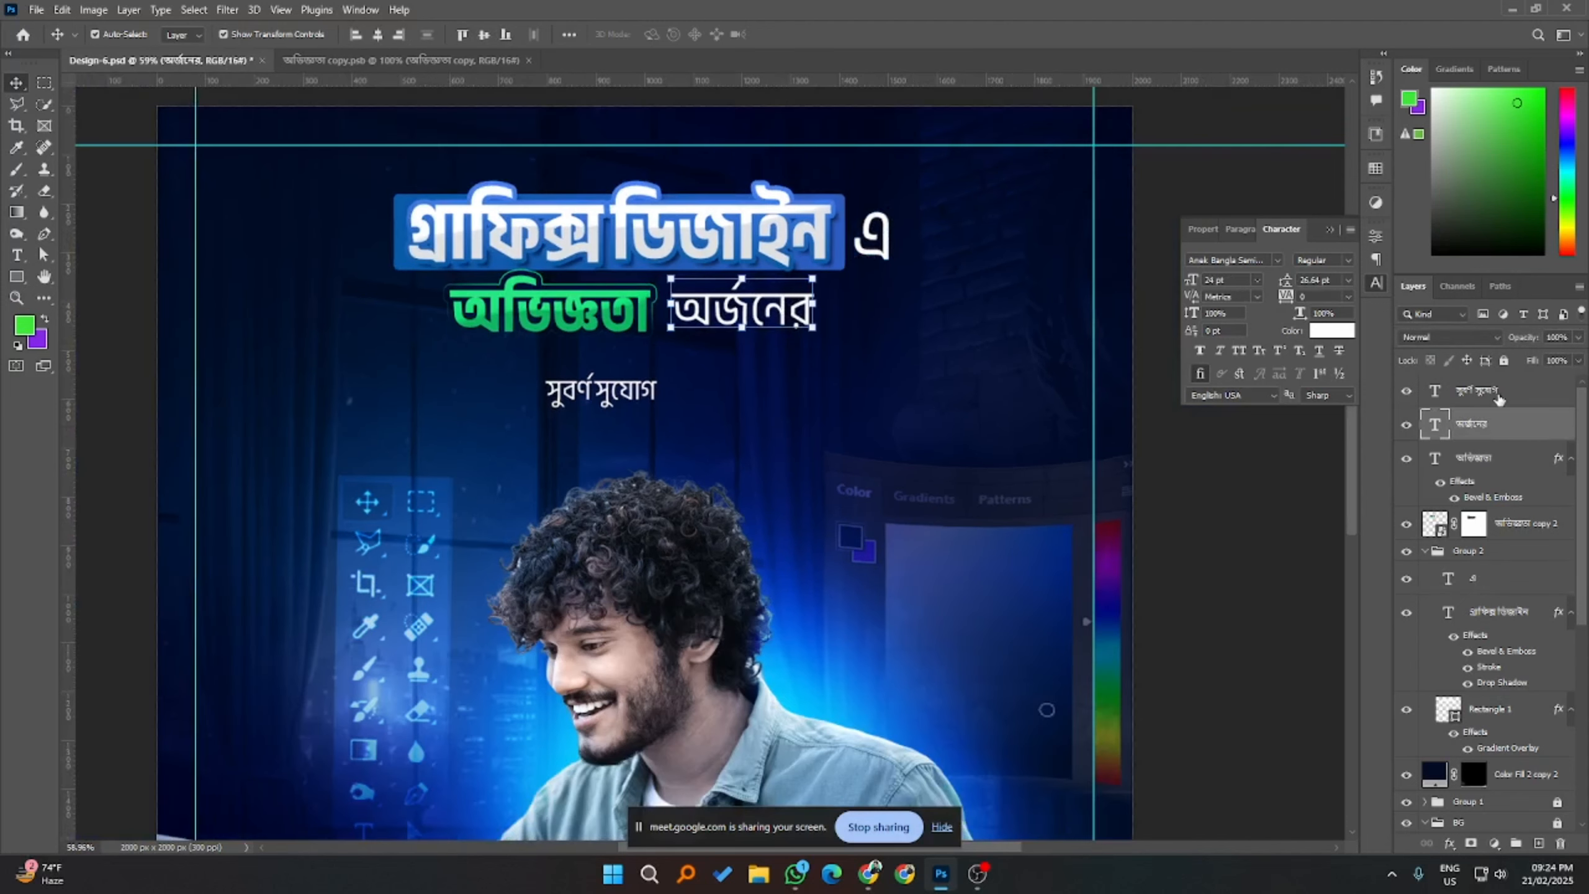
pyautogui.keyDown('shift'); pyautogui.click(1495, 474); pyautogui.keyUp('shift')
pyautogui.keyDown('shift'); pyautogui.click(1512, 530); pyautogui.keyUp('shift')
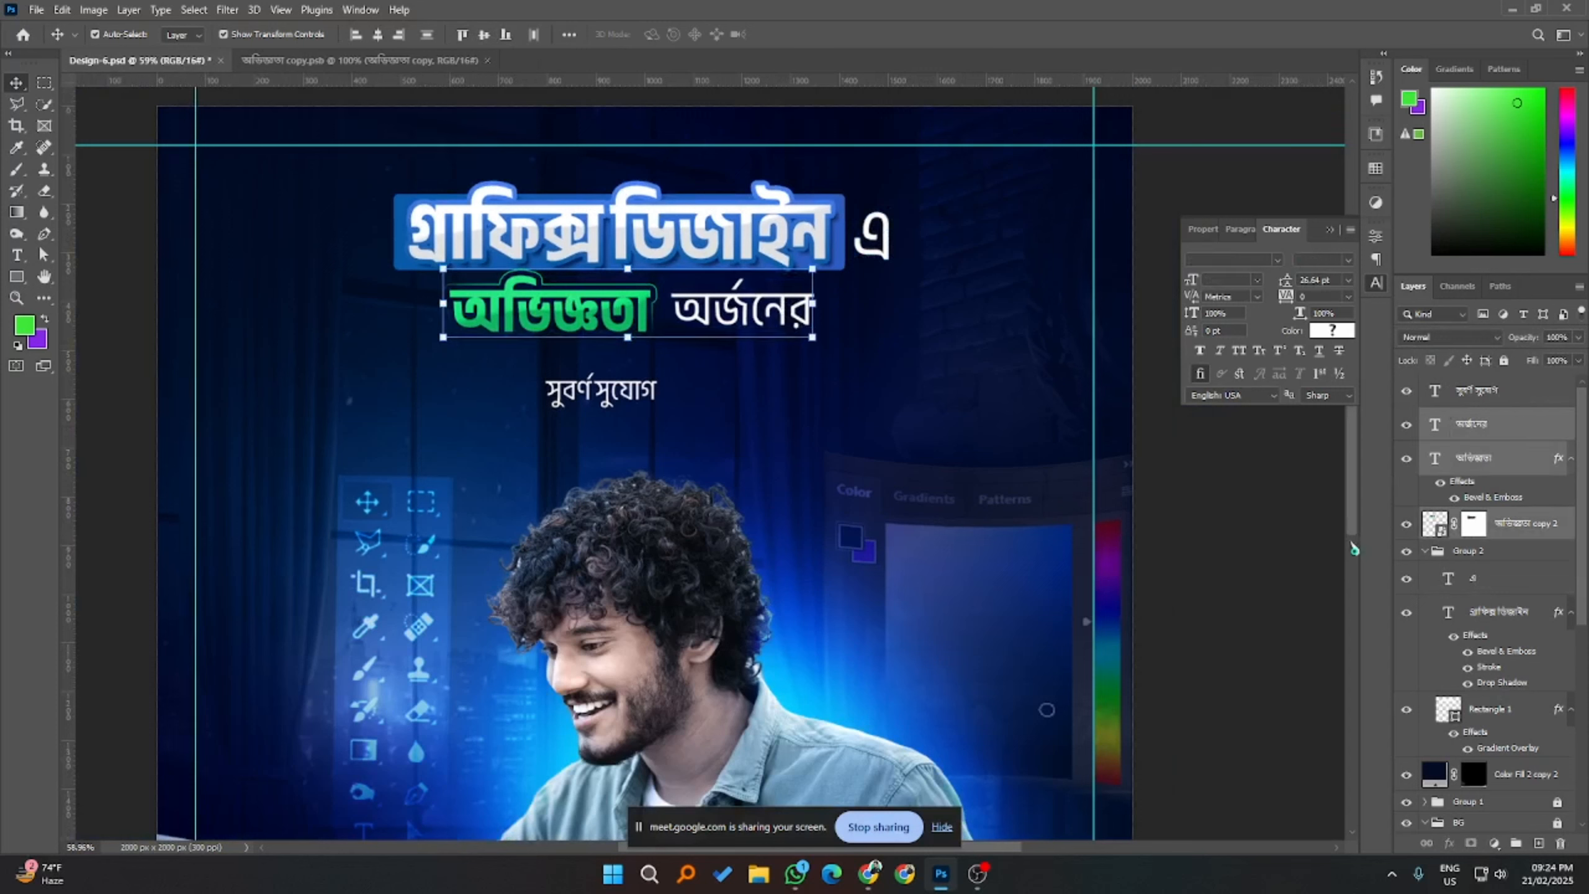
pyautogui.hotkey('ctrl', 'g')
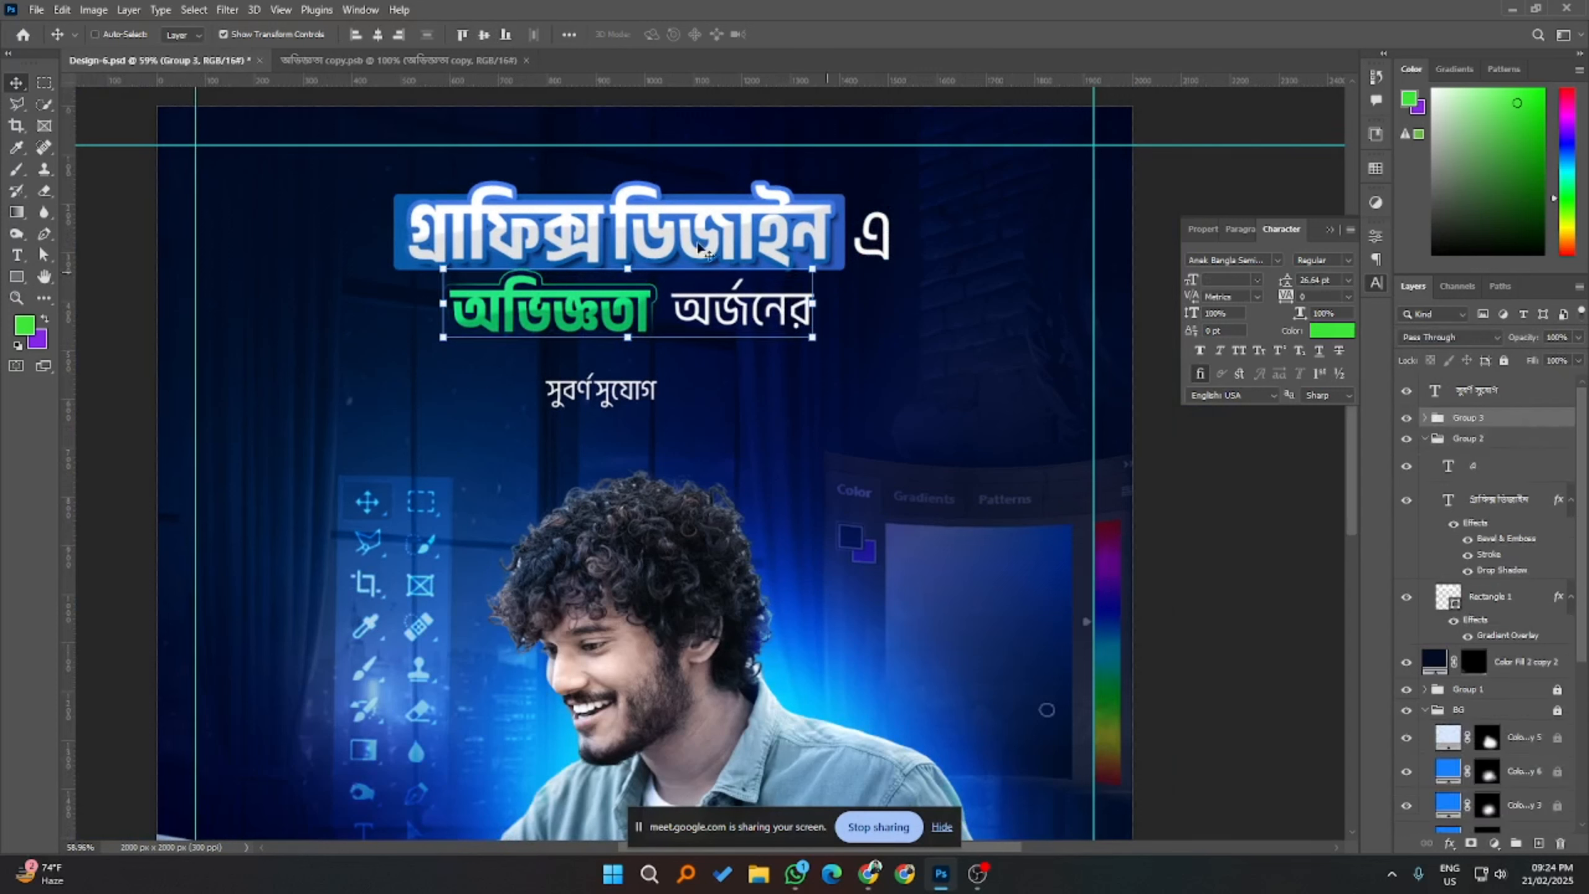
# - Centre the second-line group and the "গ্রাফিক্স ডিজাইন এ" headline group horizontally on the canvas
pyautogui.click(179, 50)
pyautogui.click(378, 34)
pyautogui.click(475, 225)
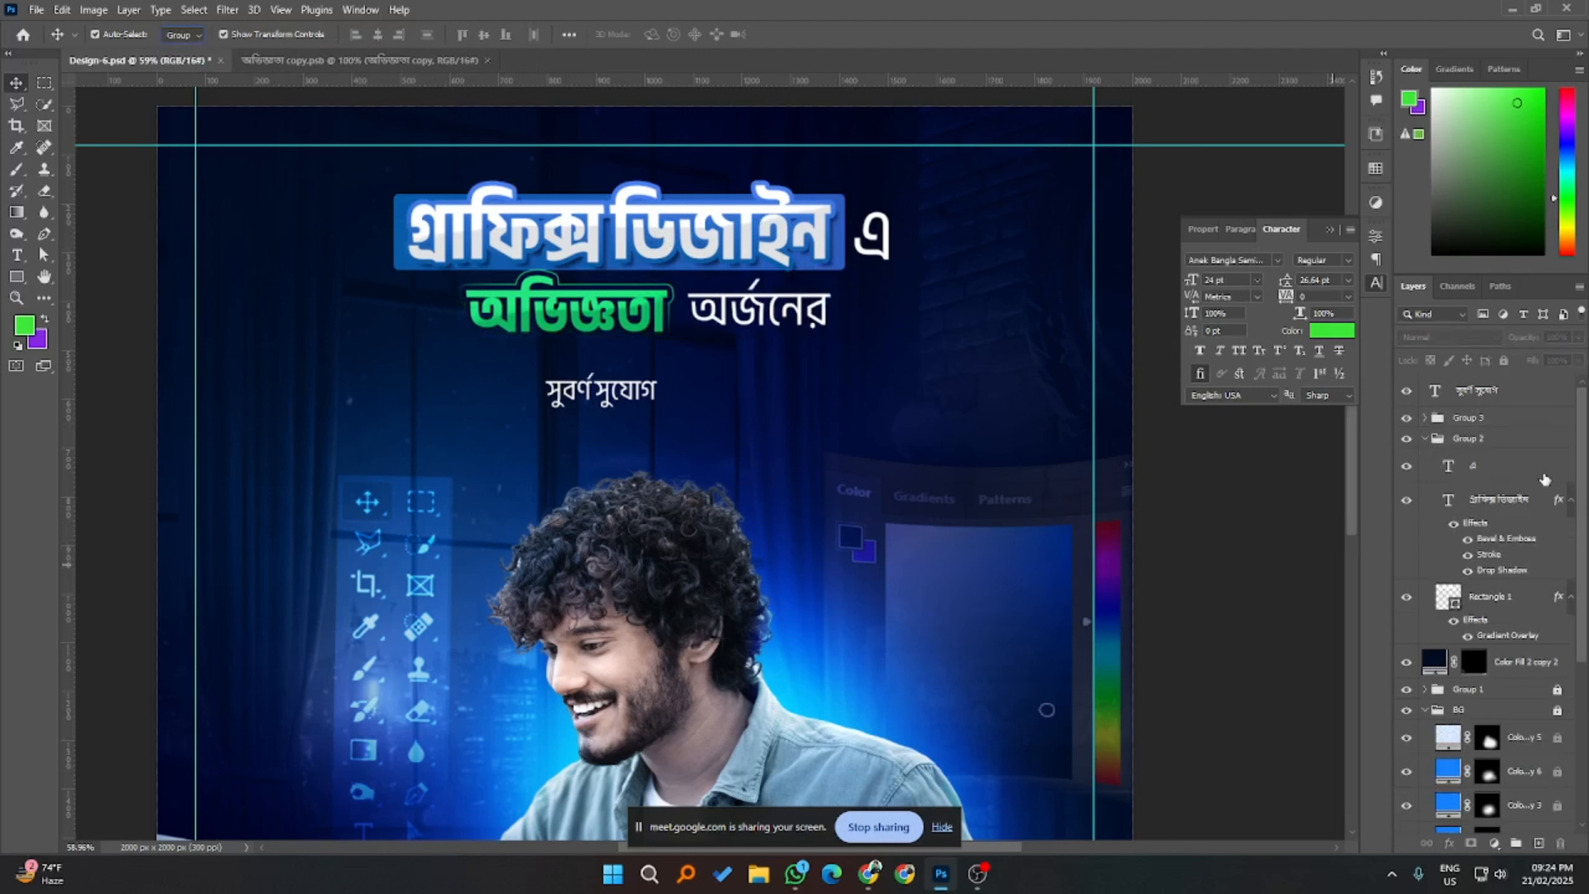
pyautogui.click(378, 34)
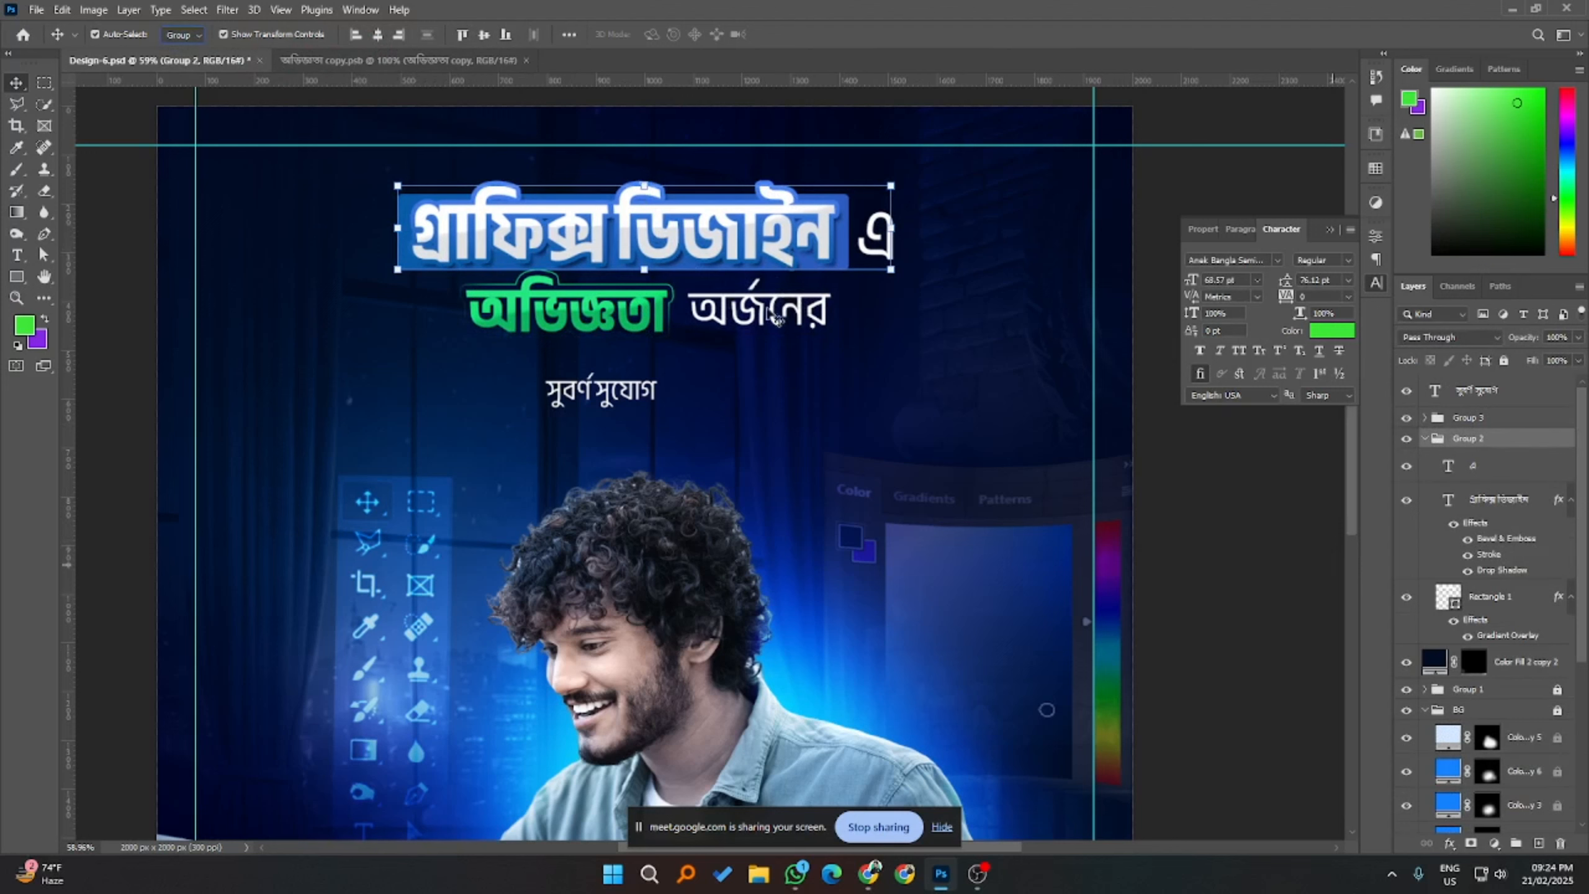
# - Select the "অর্জনের" layer alone and nudge it 6 px left, closer to "অভিজ্ঞতা"
pyautogui.click(179, 32)
pyautogui.click(193, 65)
pyautogui.click(796, 326)
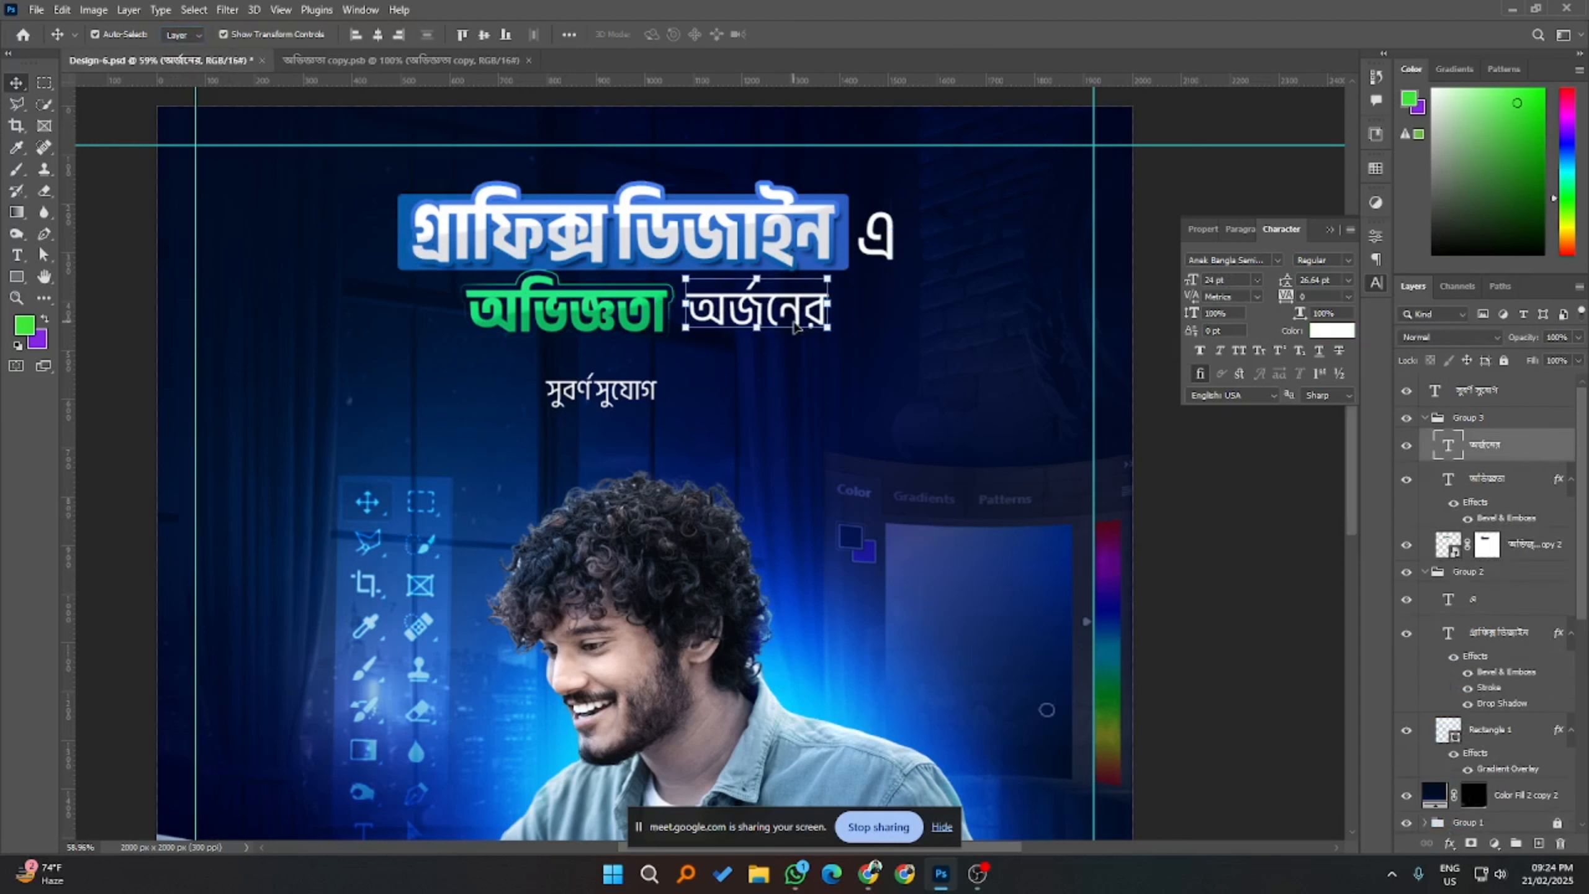
pyautogui.press('Left')
pyautogui.press('Left')
pyautogui.press('Left')
pyautogui.press('Left')
pyautogui.press('Left')
pyautogui.press('Left')
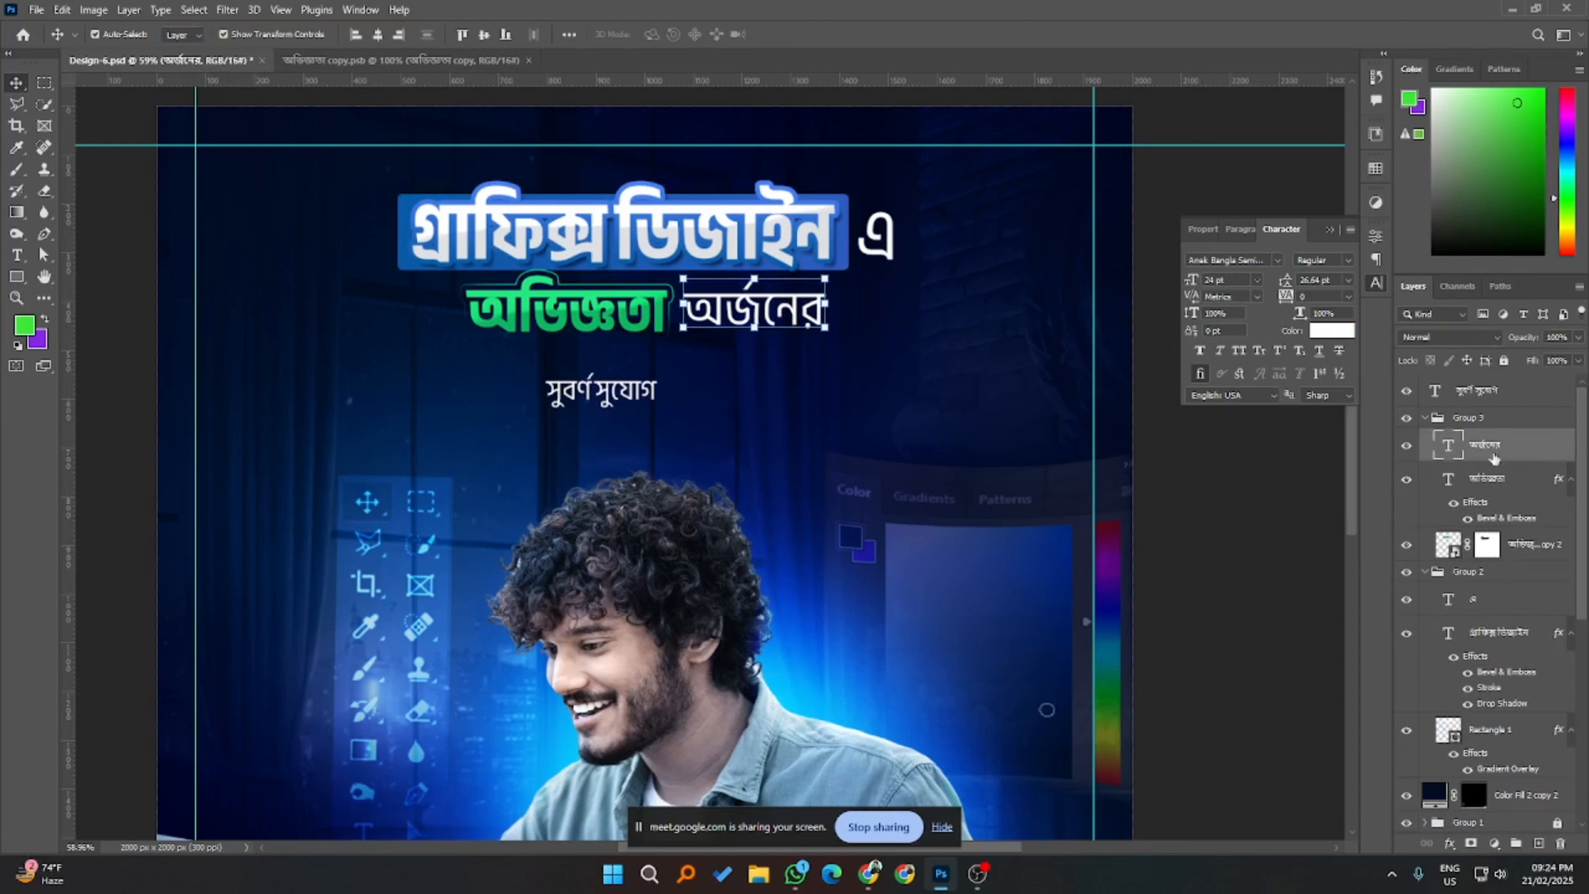
# - Recentre the group containing "অভিজ্ঞতা অর্জনের" horizontally on the canvas
pyautogui.click(1467, 418)
pyautogui.click(180, 34)
pyautogui.click(178, 49)
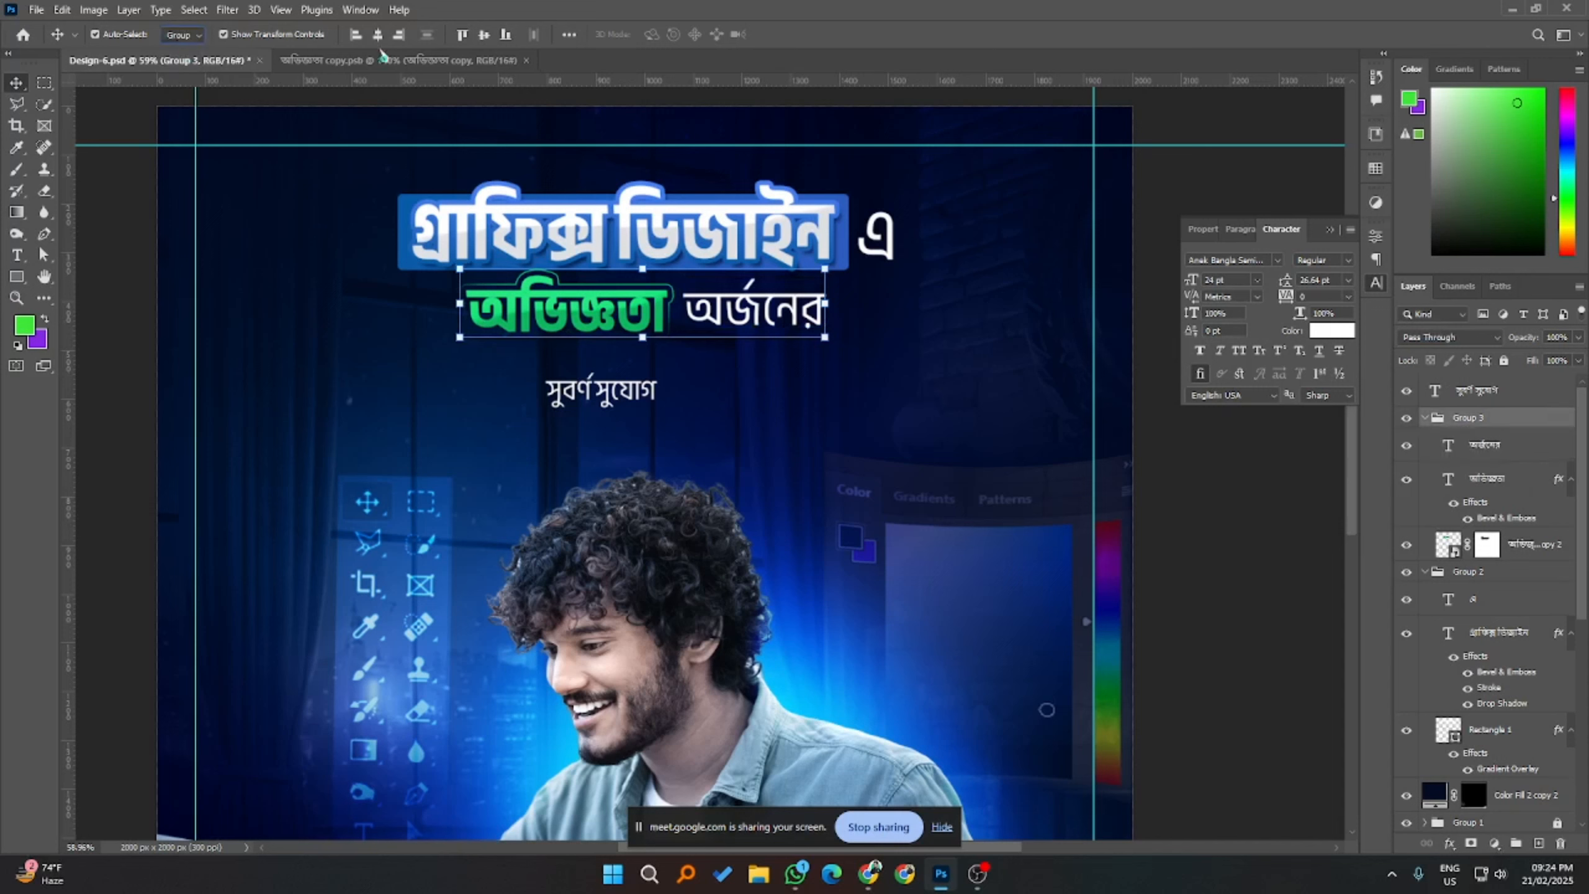
pyautogui.click(1212, 481)
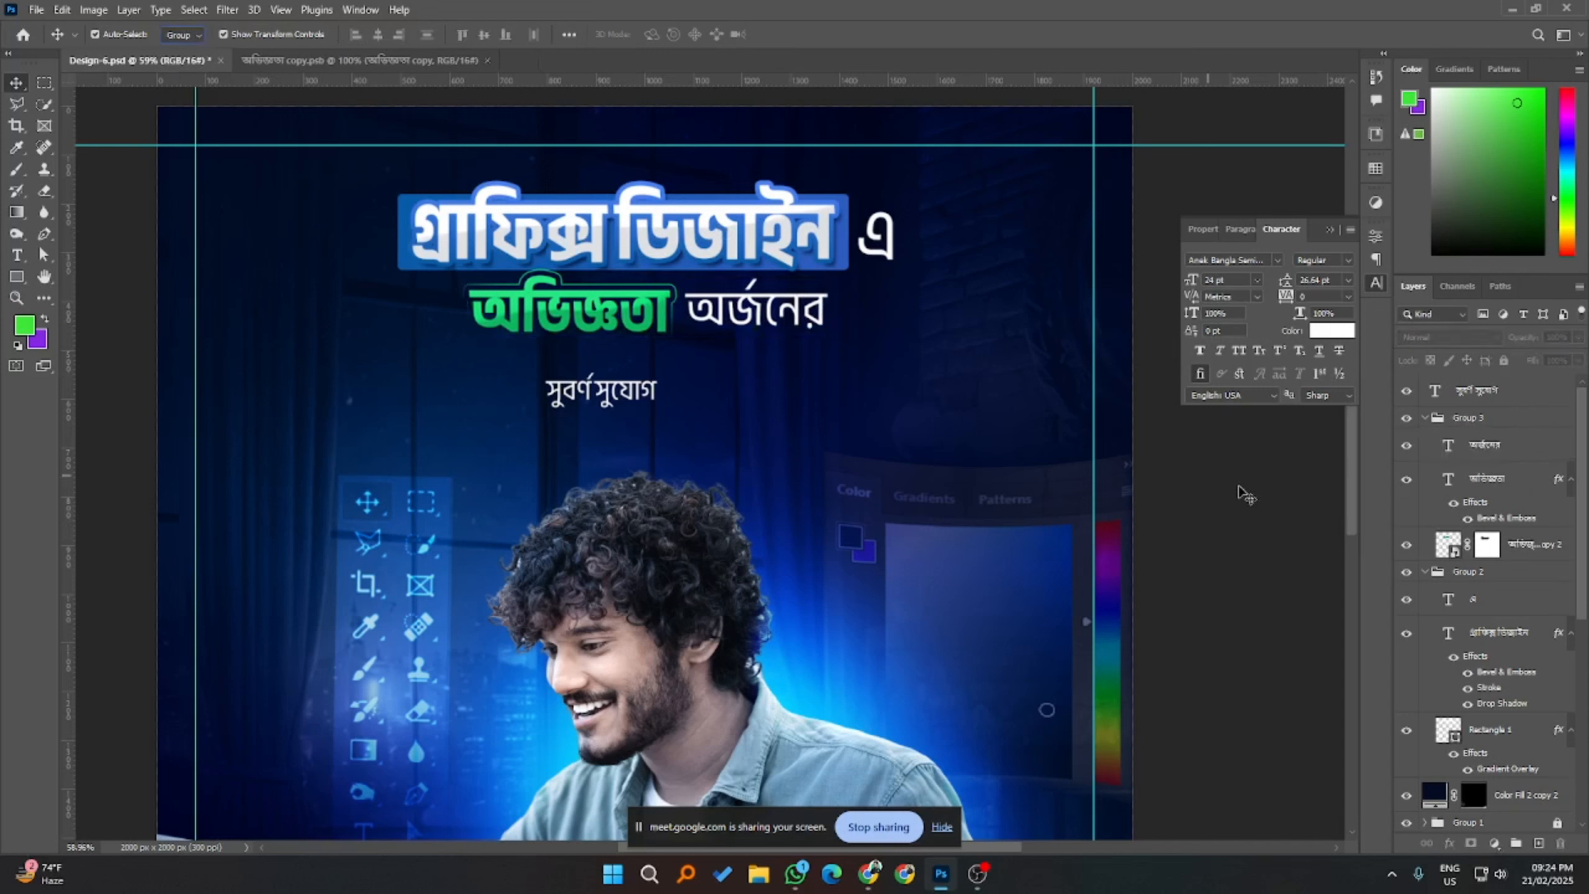
pyautogui.click(633, 406)
pyautogui.scroll(-2, 726, 413)
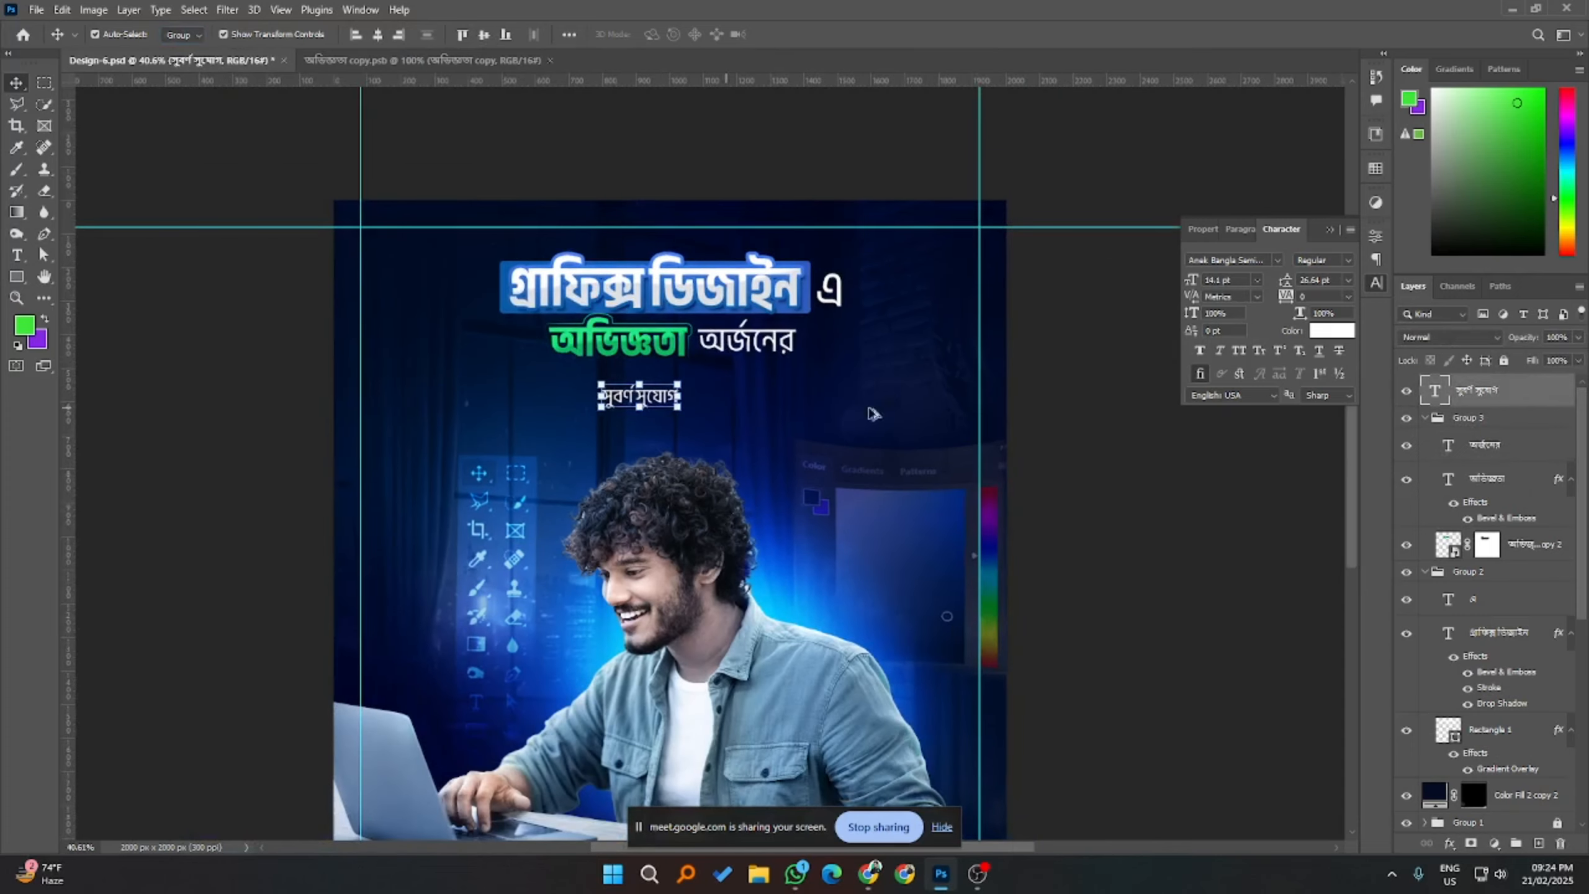
pyautogui.click(881, 413)
pyautogui.scroll(2, 882, 408)
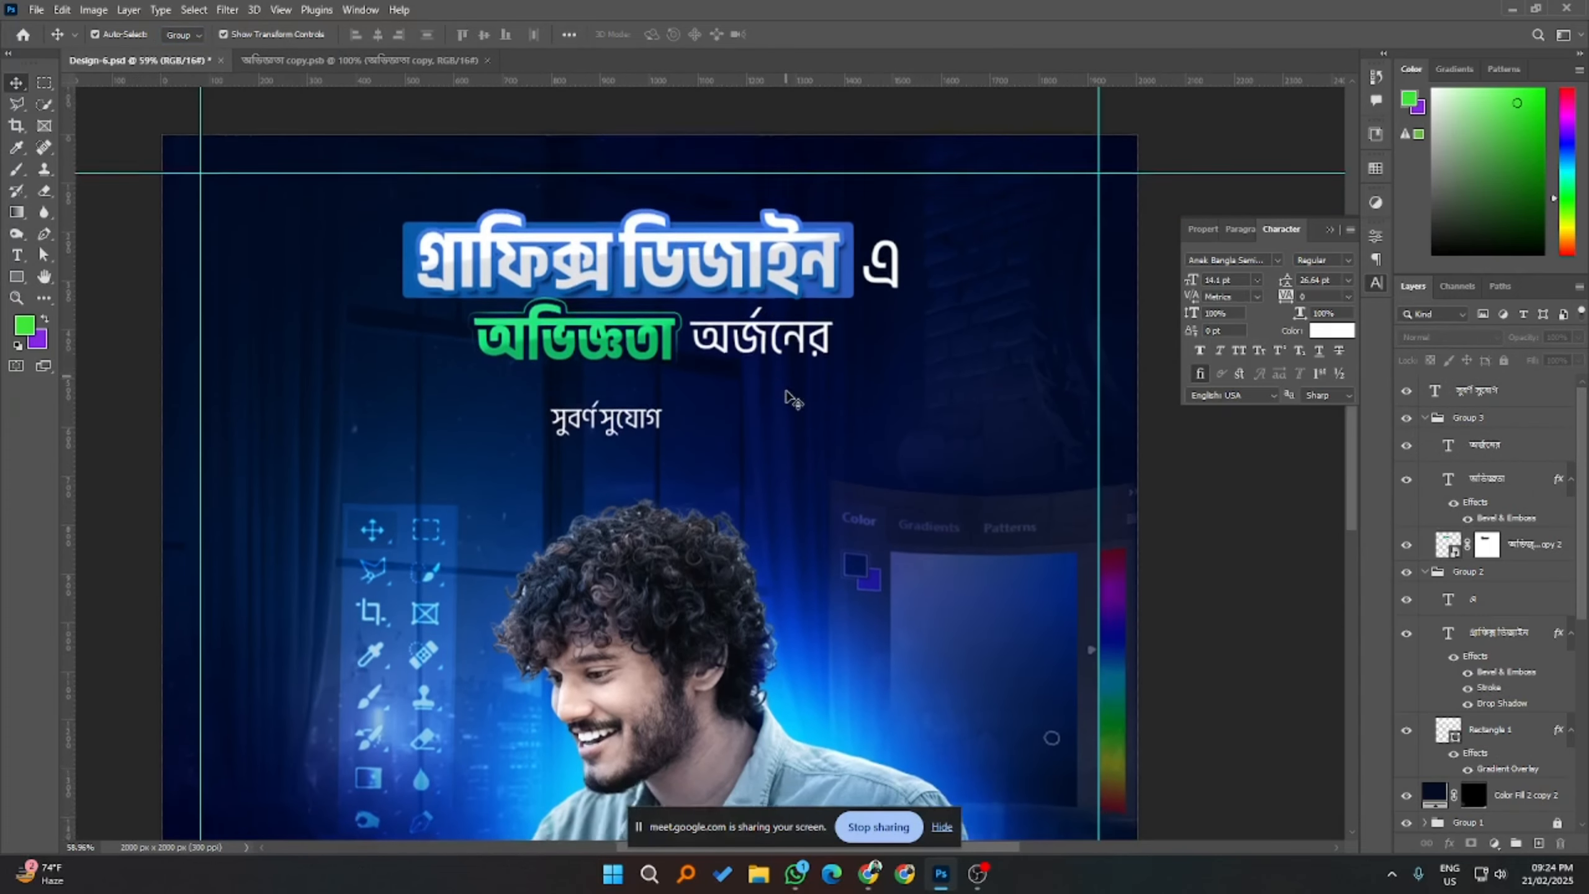
pyautogui.scroll(-1, 787, 394)
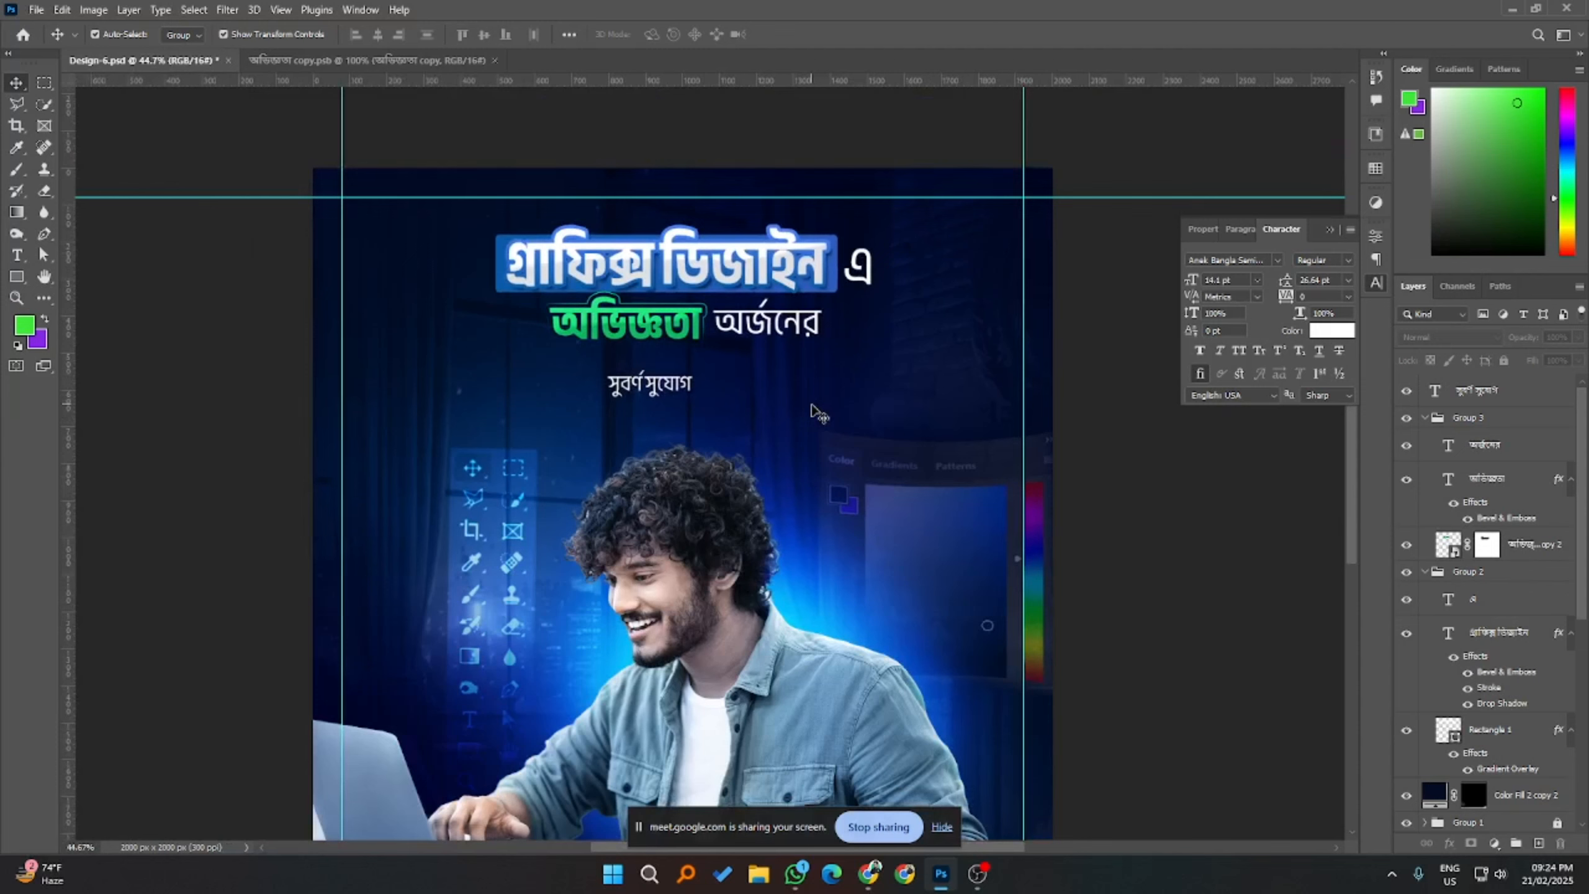
# - Select the "সুবর্ণ সুযোগ" text layer and close the "অভিজ্ঞতা copy" smart object document
pyautogui.click(682, 387)
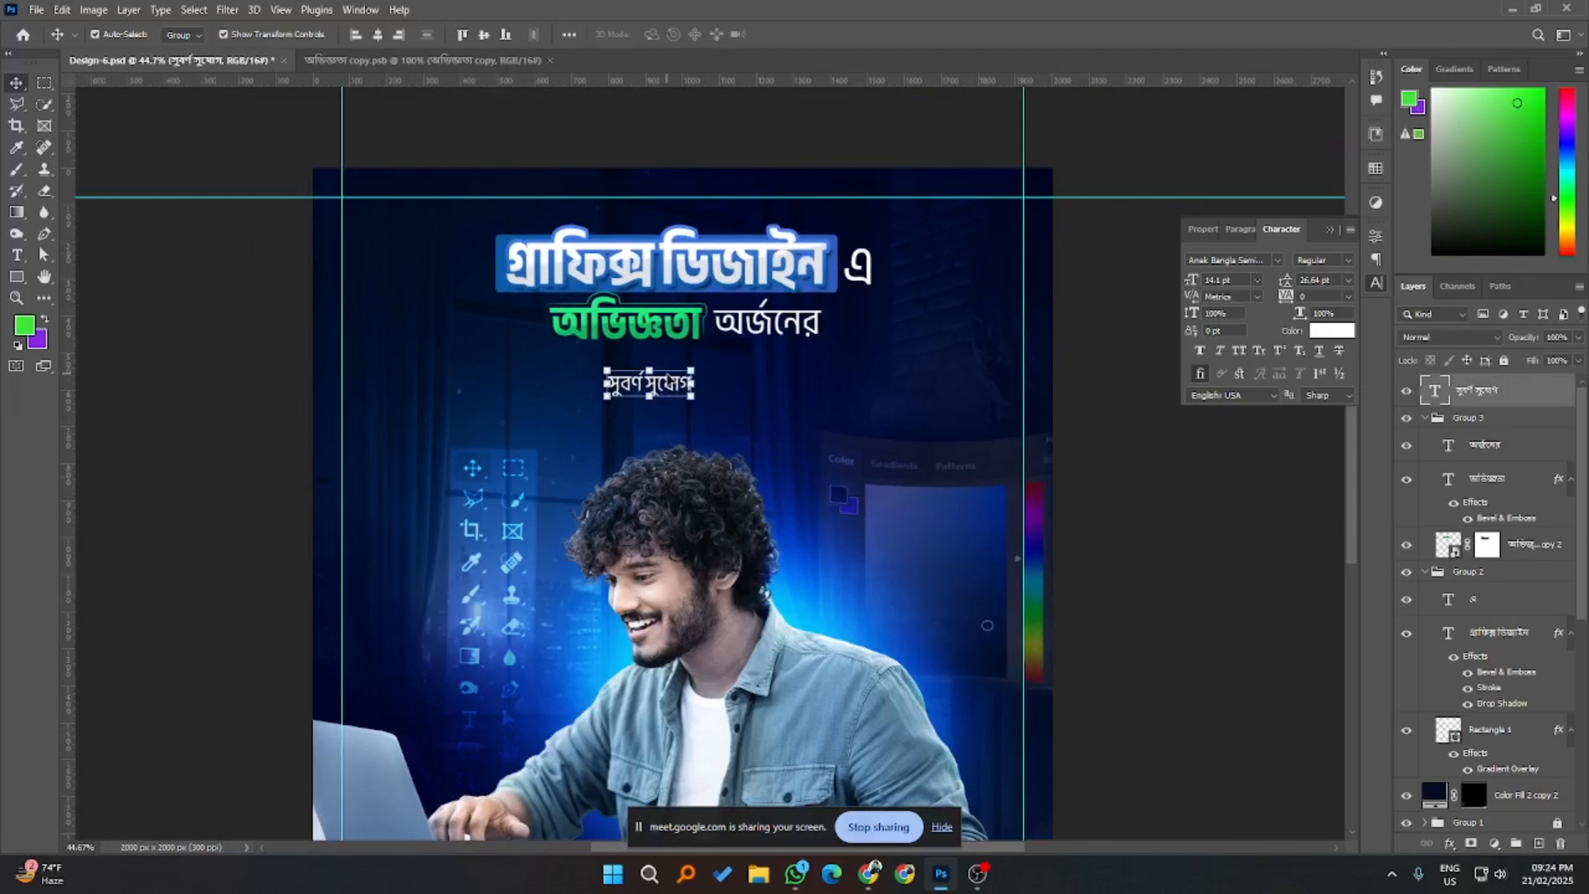
pyautogui.scroll(2, 681, 359)
pyautogui.click(482, 60)
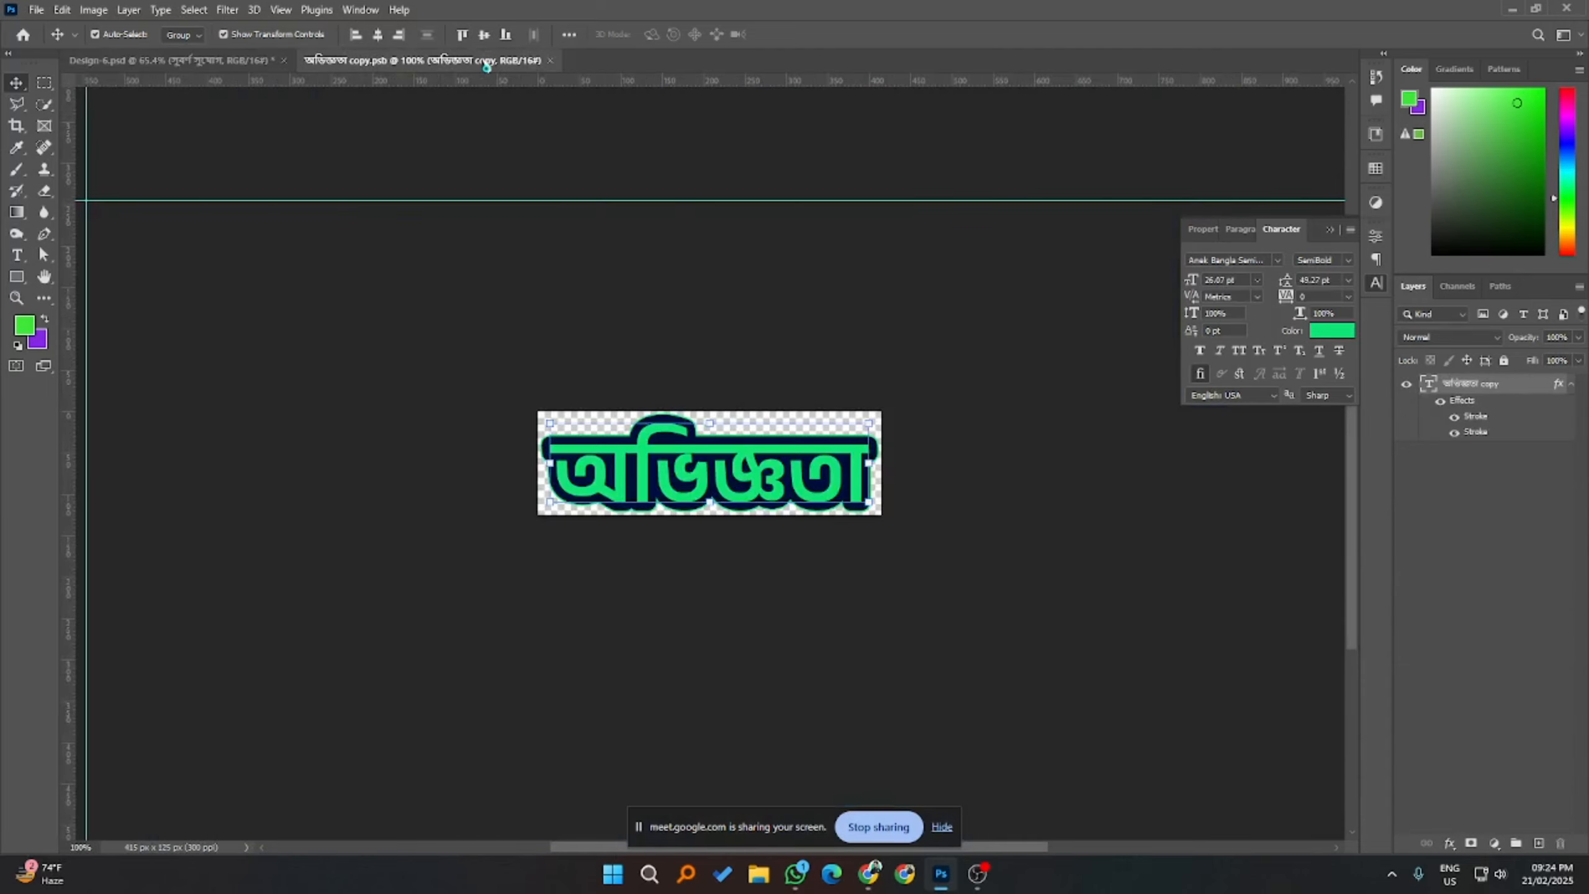
pyautogui.rightClick(483, 60)
pyautogui.click(526, 87)
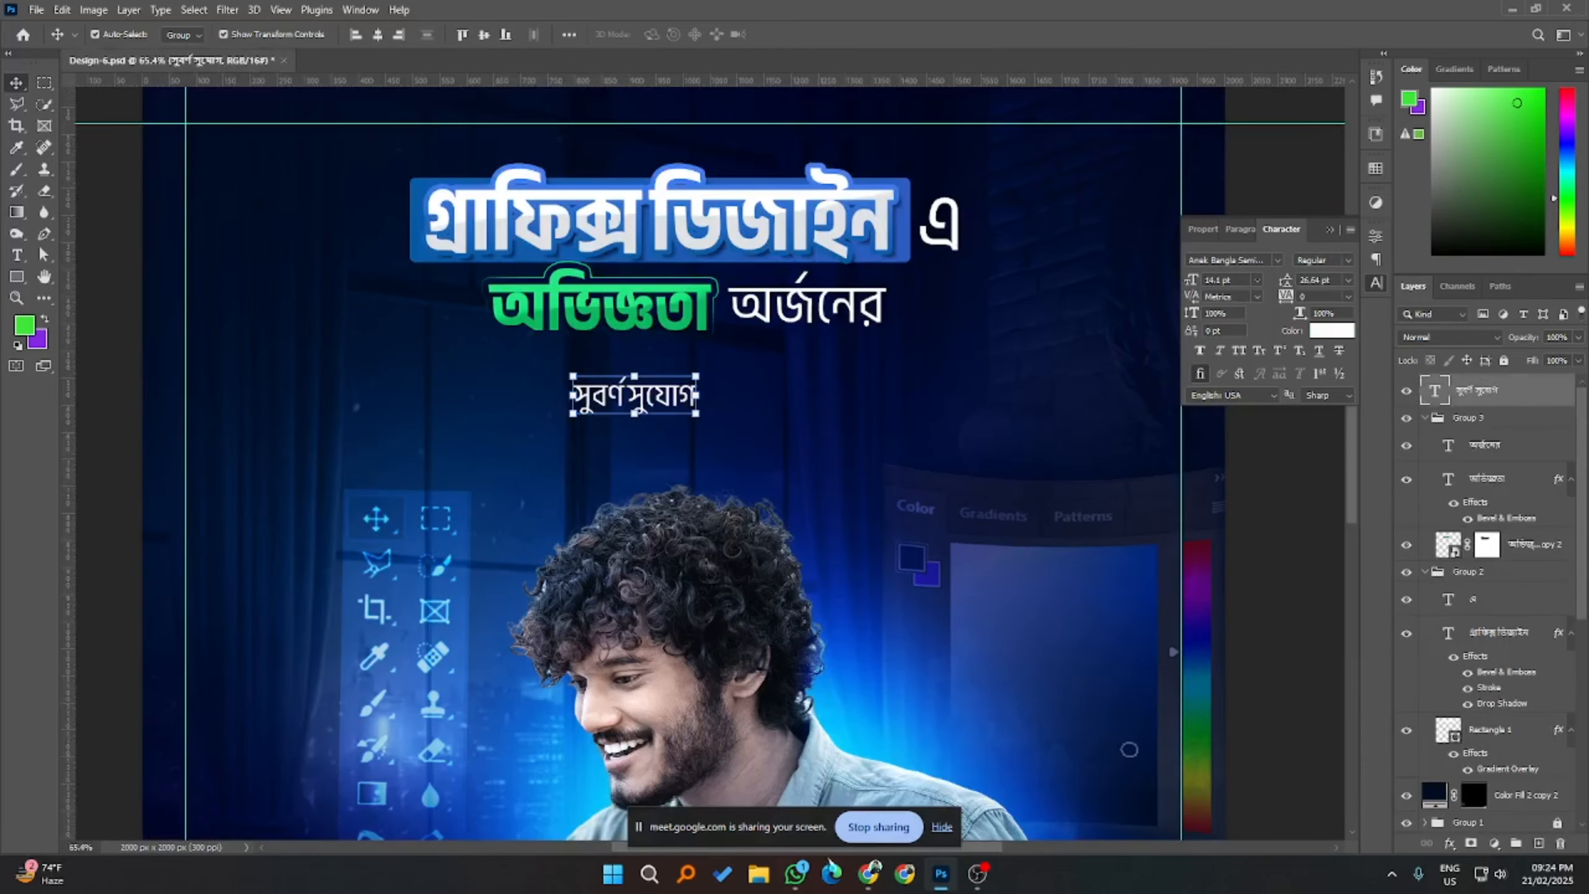
# - Switch to the Milanote "Design 6" board and copy a screenshot of the yellow "Ai টুলস" label from the third poster
pyautogui.moveTo(868, 875)
pyautogui.click(885, 806)
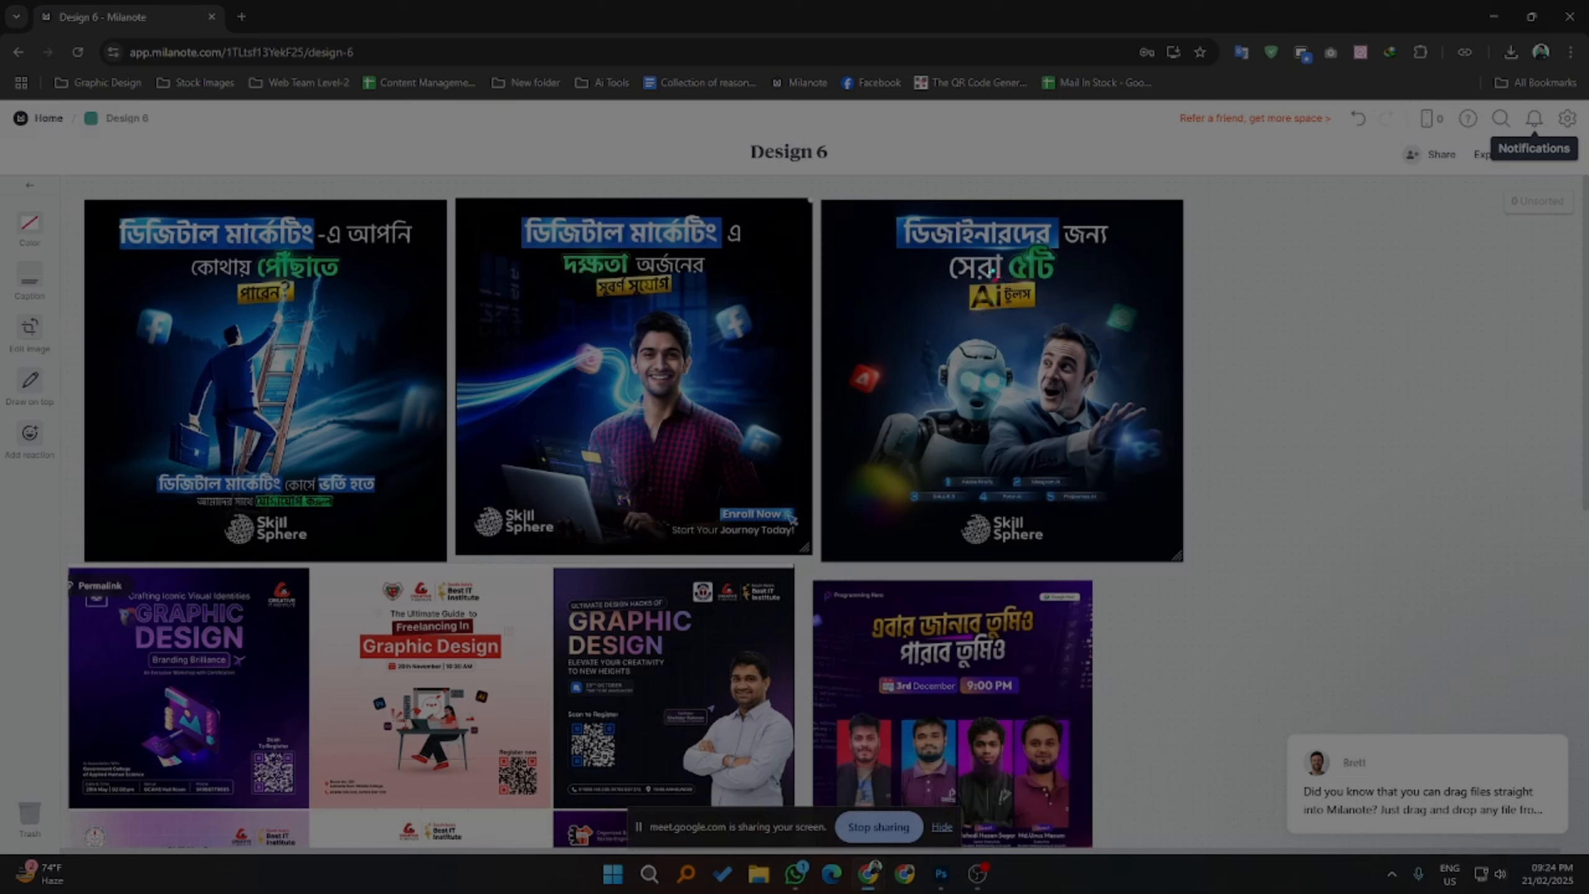
pyautogui.press('Print')
pyautogui.moveTo(954, 280); pyautogui.dragTo(1055, 315)
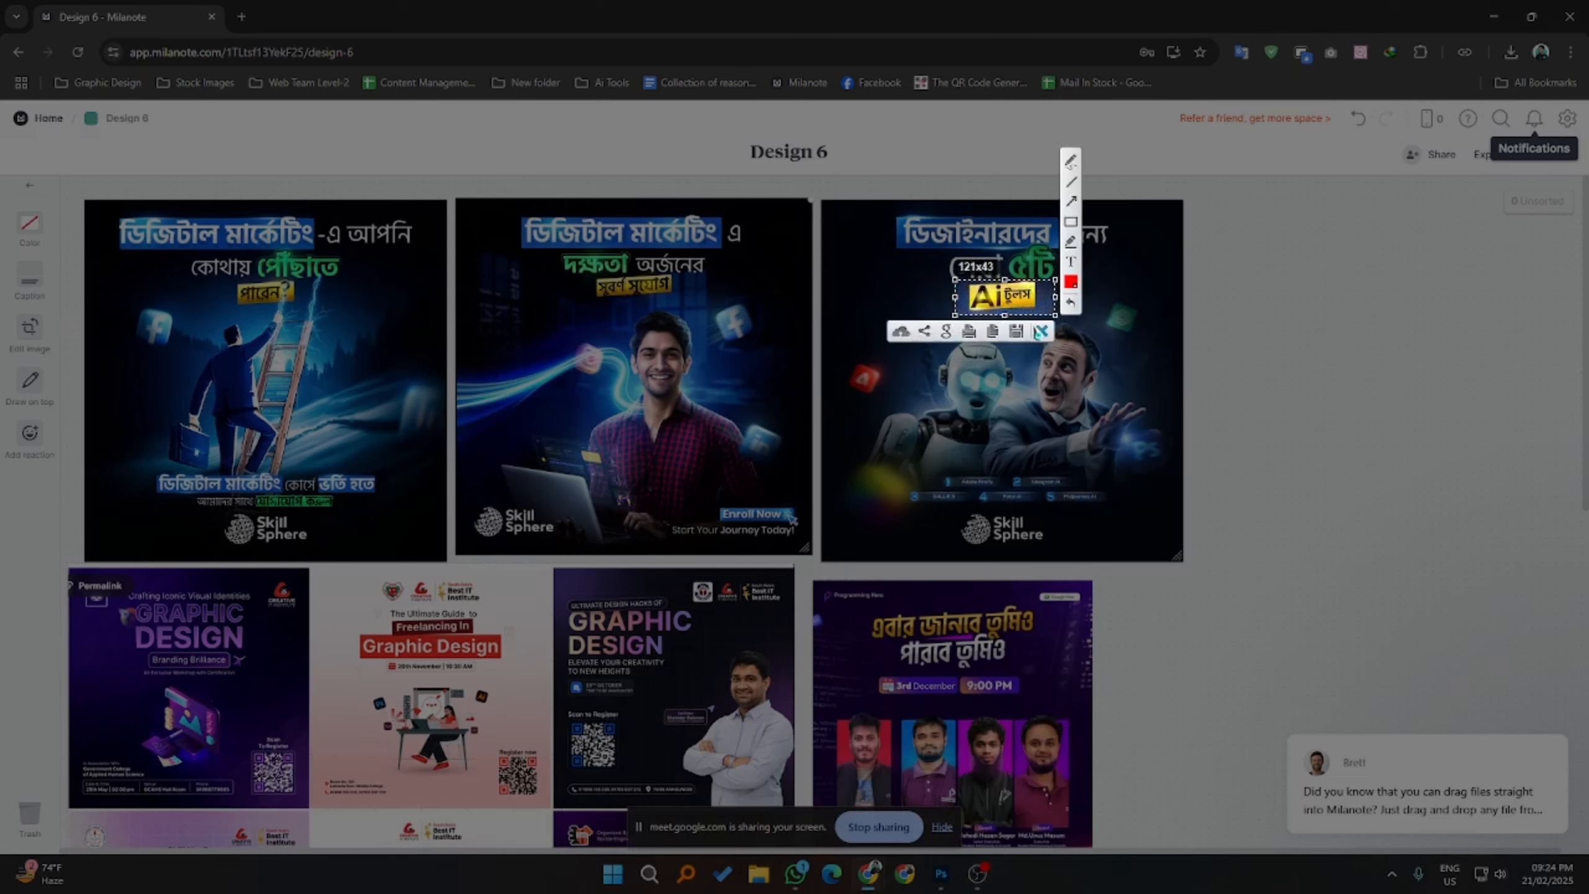
pyautogui.click(991, 331)
# - Return to Photoshop, paste the yellow label screenshot as a reference, and enlarge it below and beside "সুবর্ণ সুযোগ"
pyautogui.click(1492, 16)
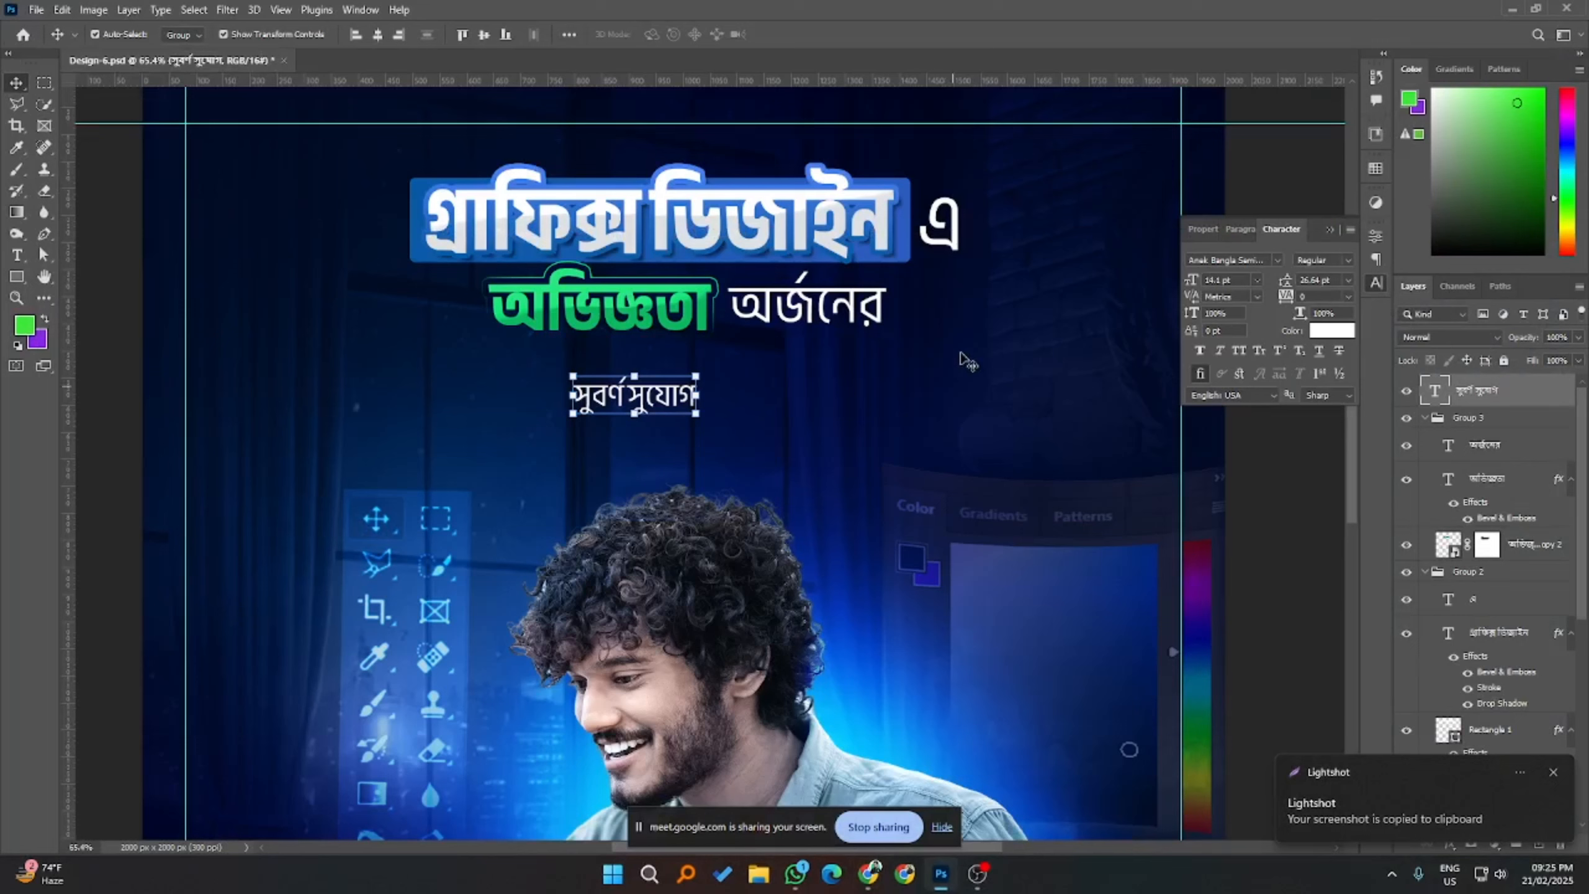
pyautogui.hotkey('ctrl', 'alt', 'a')
pyautogui.hotkey('ctrl', 'v')
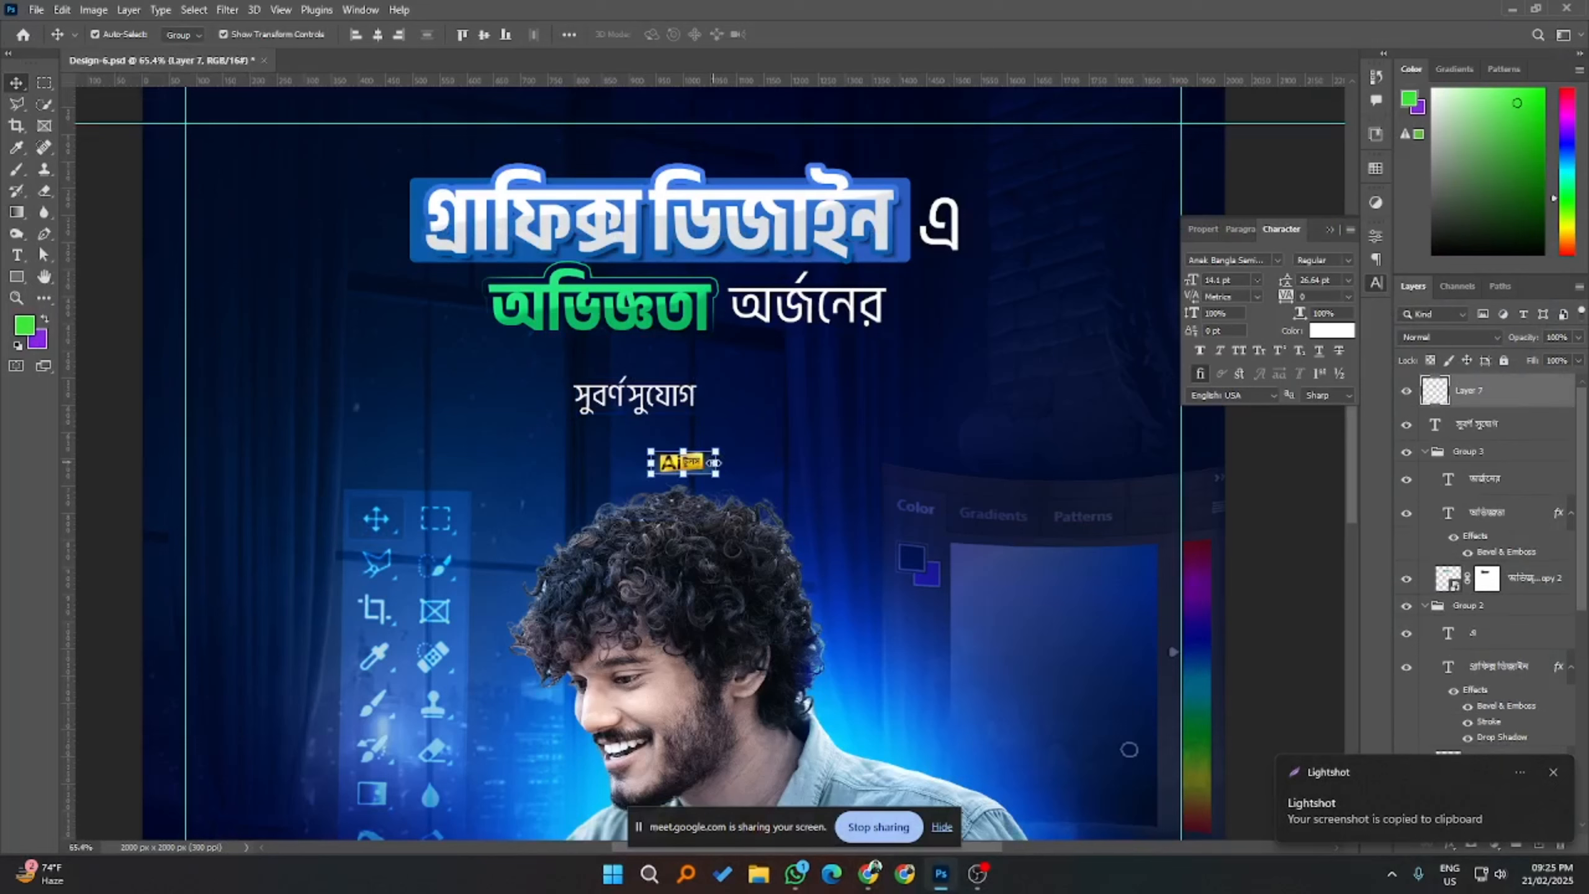
pyautogui.hotkey('ctrl', 't')
pyautogui.moveTo(716, 451); pyautogui.dragTo(884, 505)
pyautogui.click(820, 34)
pyautogui.scroll(2, 532, 421)
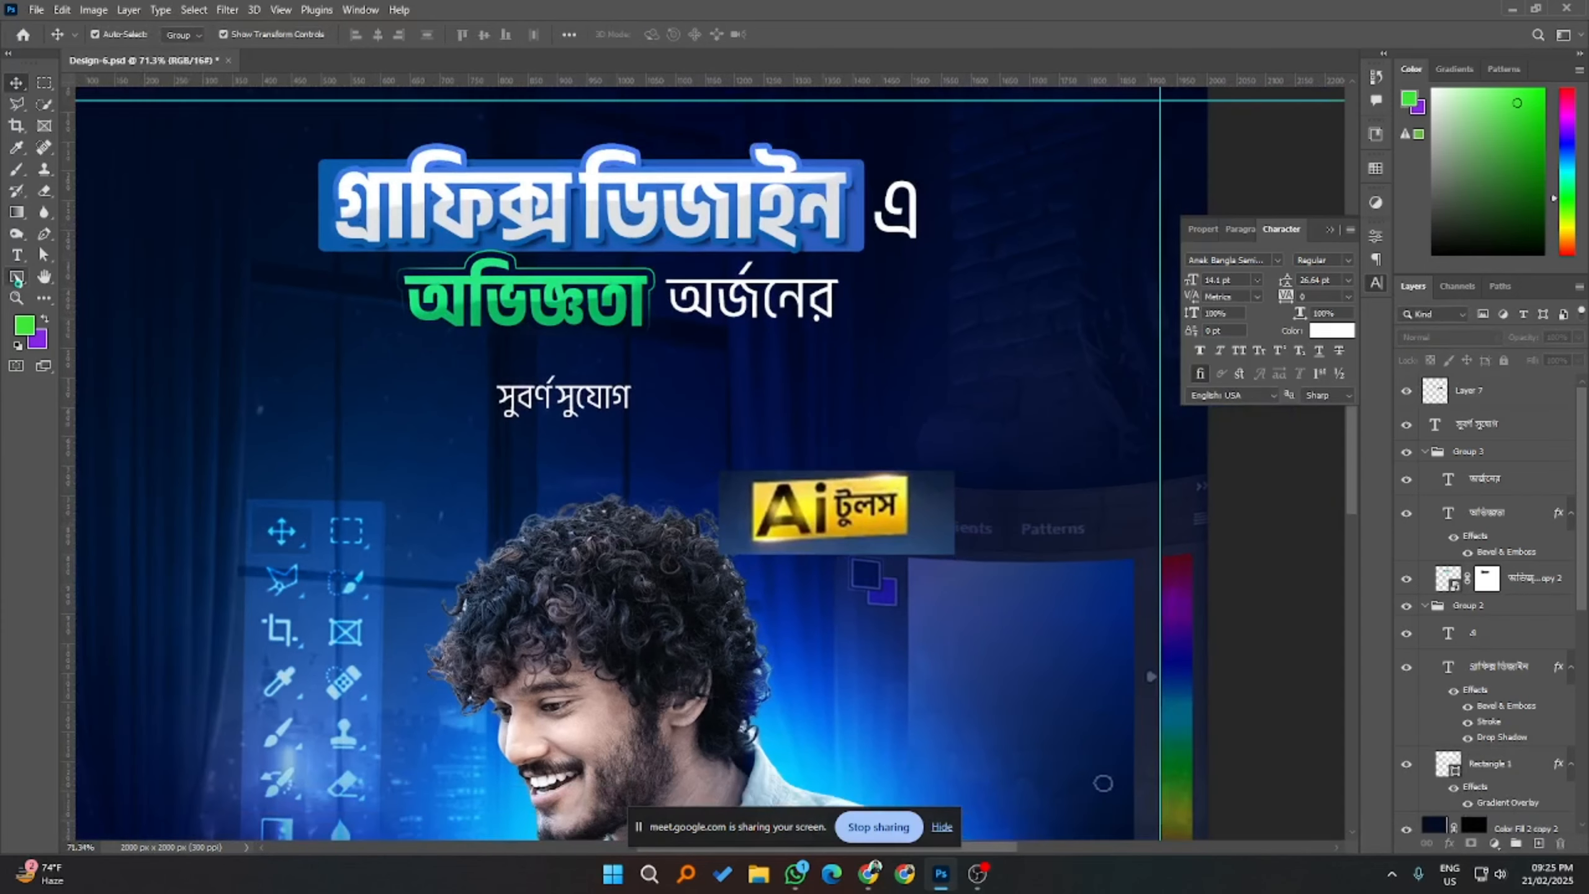
# - Draw a black rectangle shape about 326 × 97 px over the "সুবর্ণ সুযোগ" text
pyautogui.click(16, 276)
pyautogui.moveTo(548, 363)
pyautogui.mouseDown()
pyautogui.moveTo(713, 391)
pyautogui.moveTo(702, 403)
pyautogui.mouseUp()
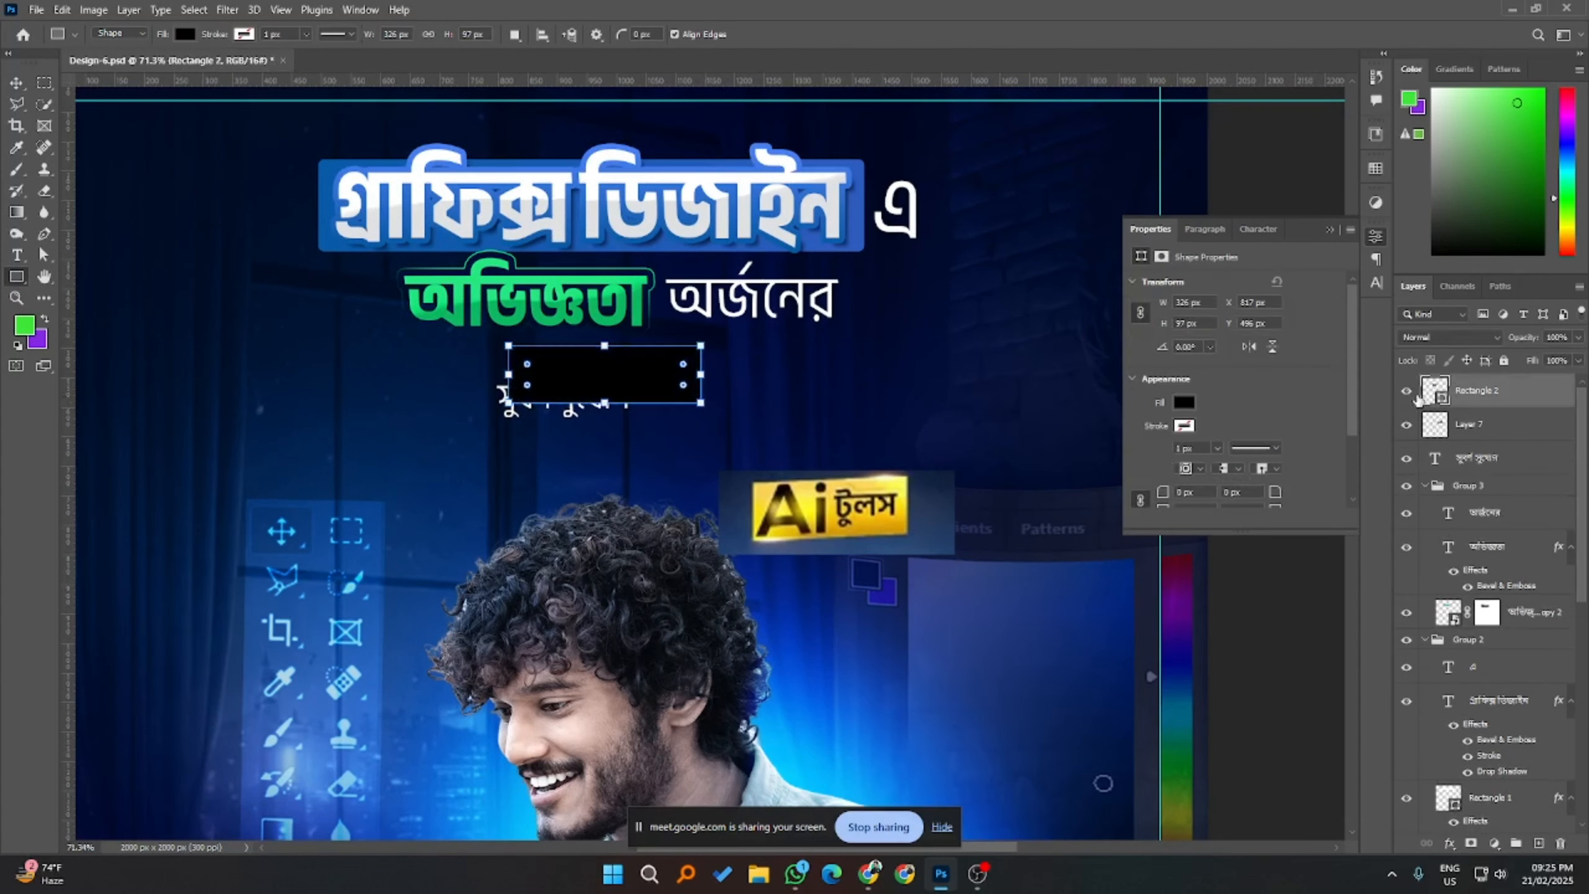
# - Move the black rectangle's layer beneath the সুবর্ণ সুযোগ text layer and give it a Gradient Overlay with the blue preset
pyautogui.moveTo(1496, 399); pyautogui.dragTo(1498, 460)
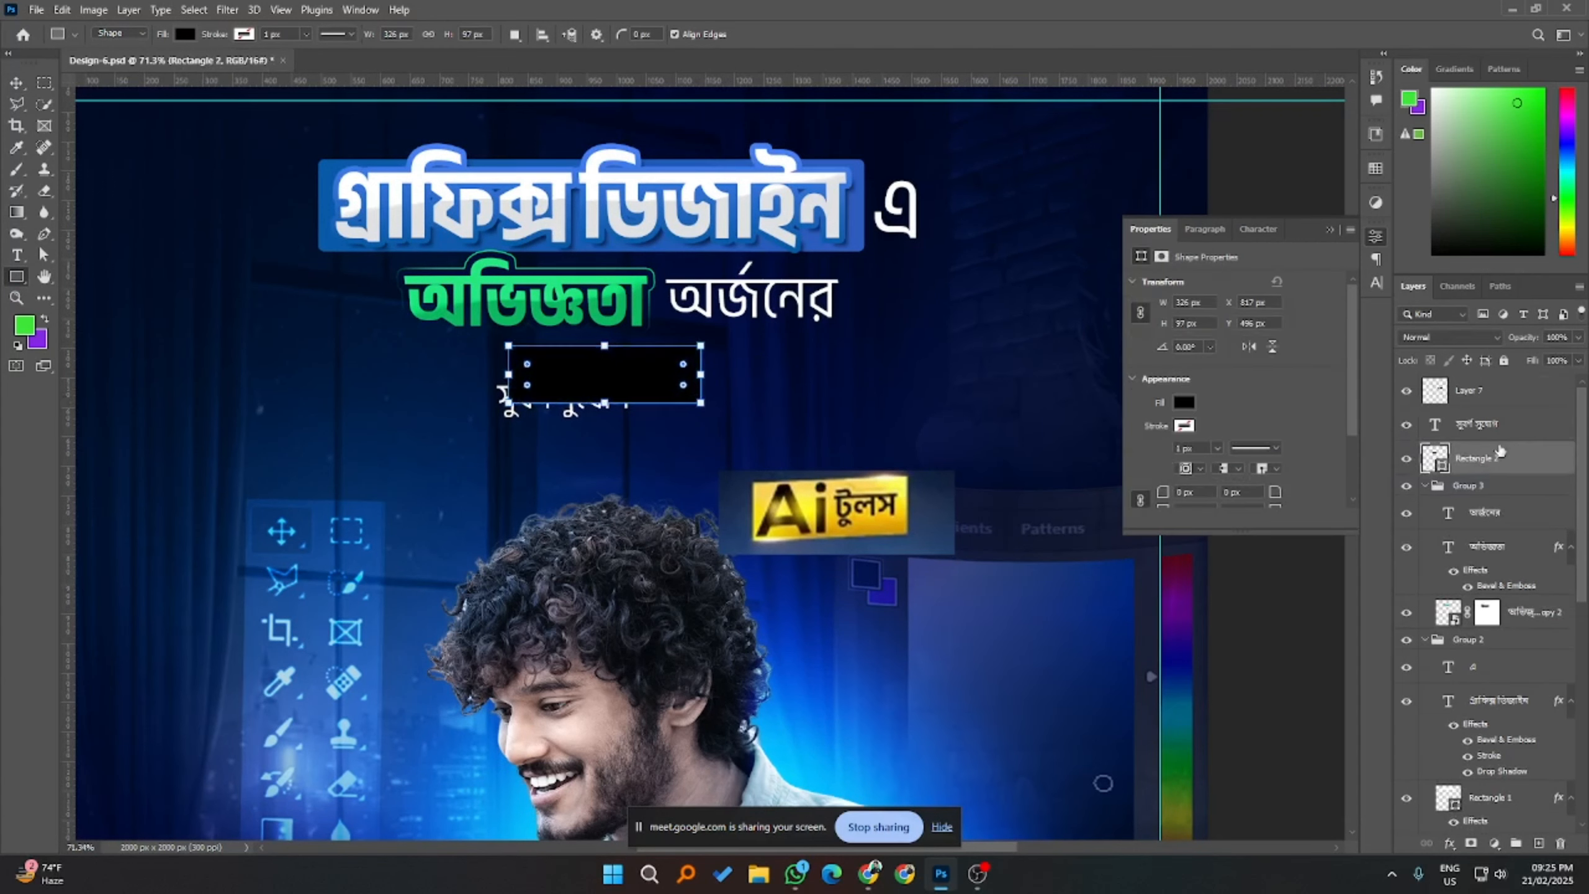
pyautogui.rightClick(1499, 459)
pyautogui.click(1382, 154)
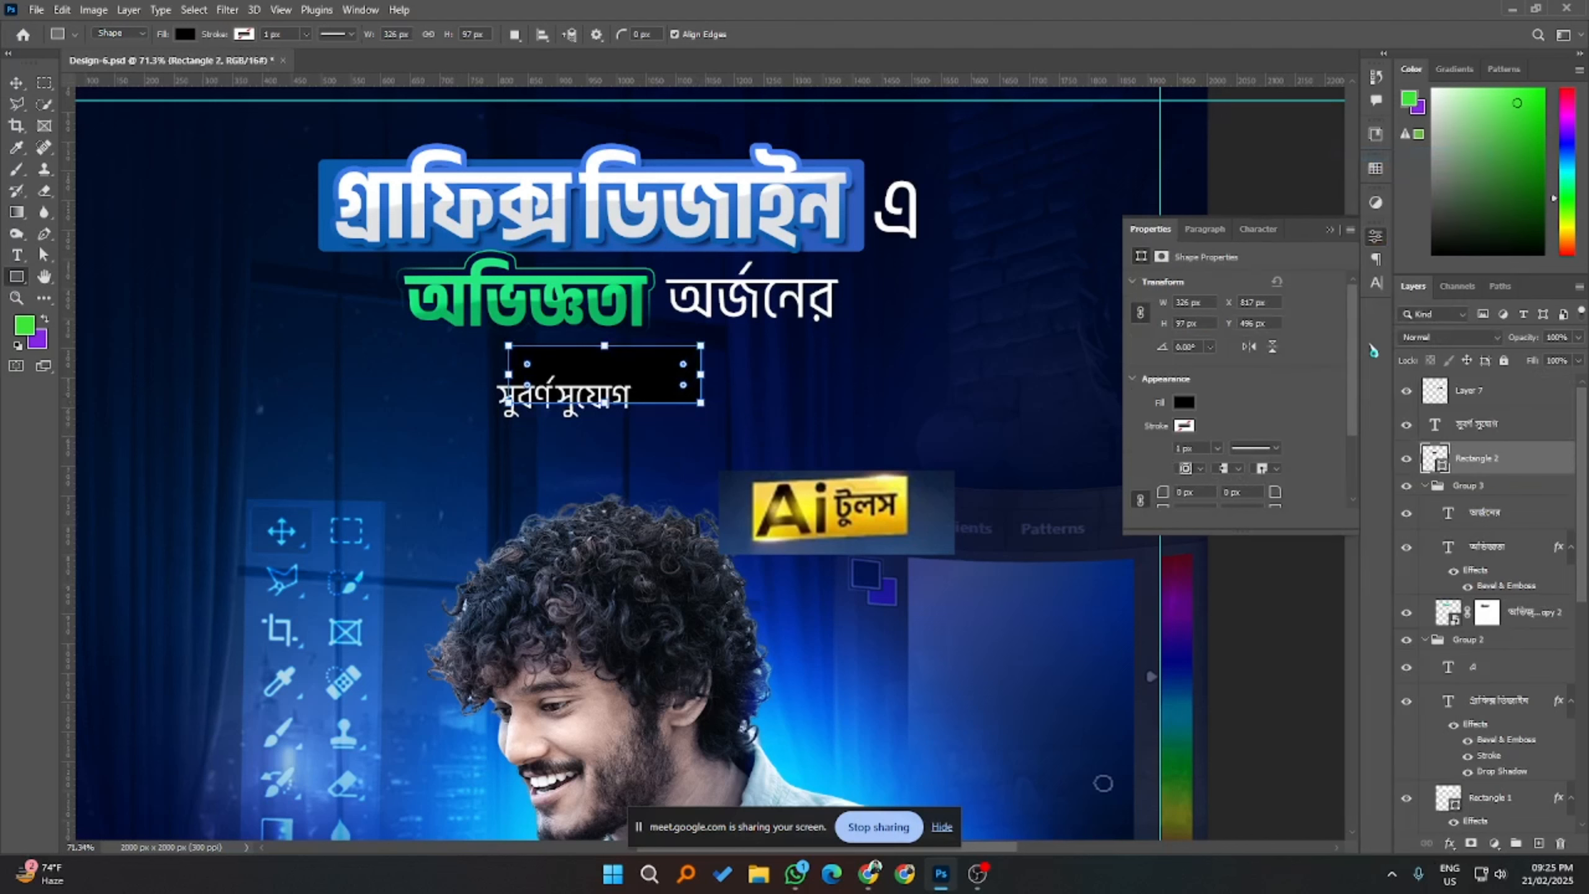
pyautogui.moveTo(1024, 239); pyautogui.dragTo(1141, 246)
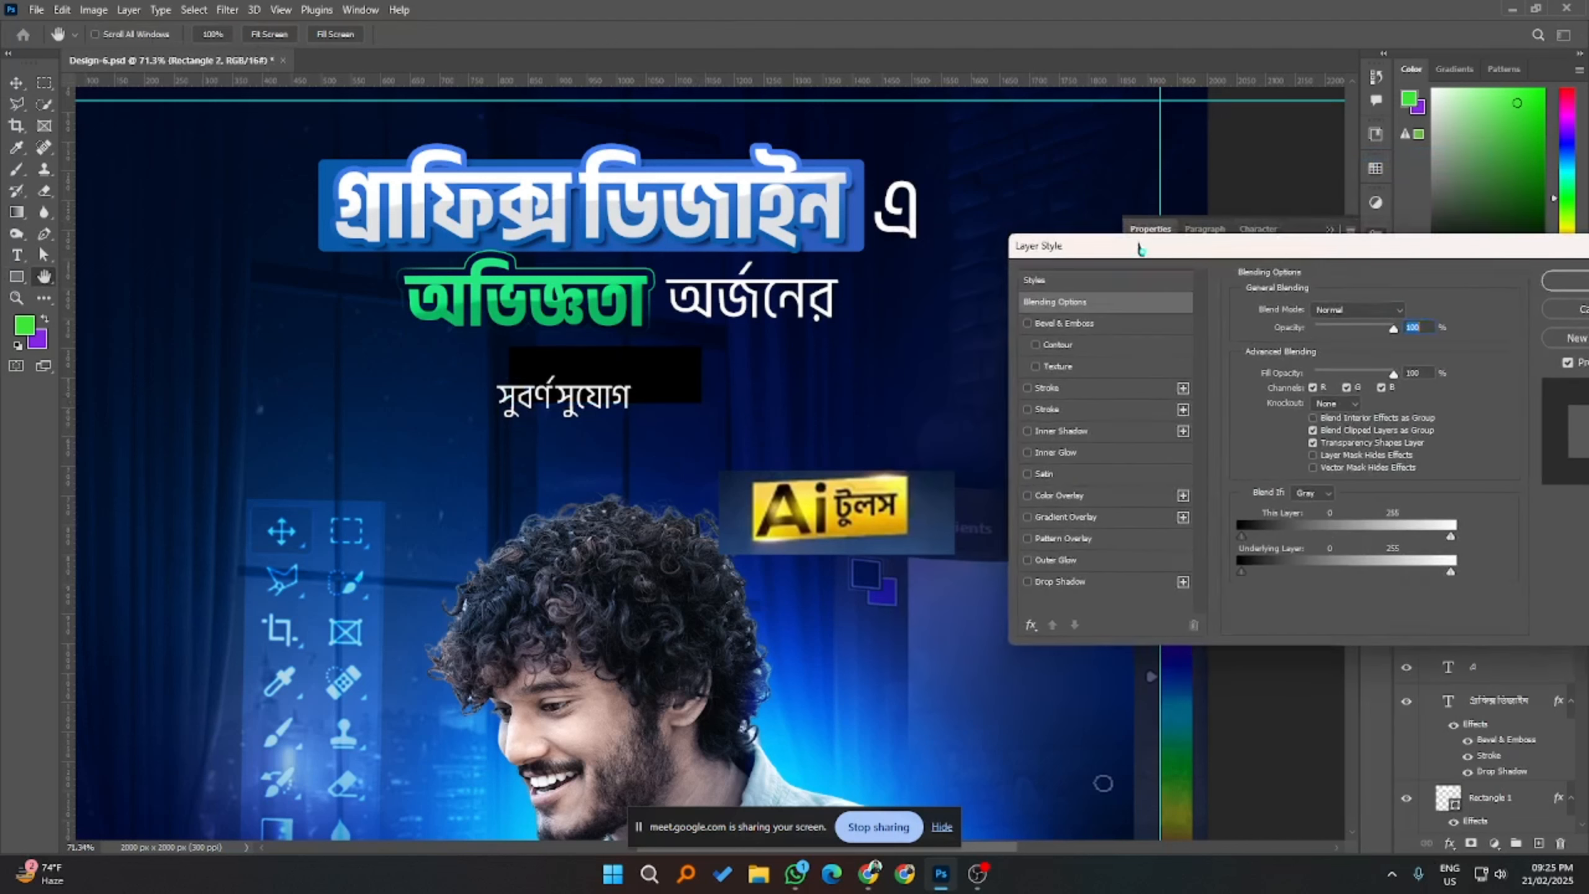
pyautogui.click(1076, 518)
pyautogui.click(1395, 349)
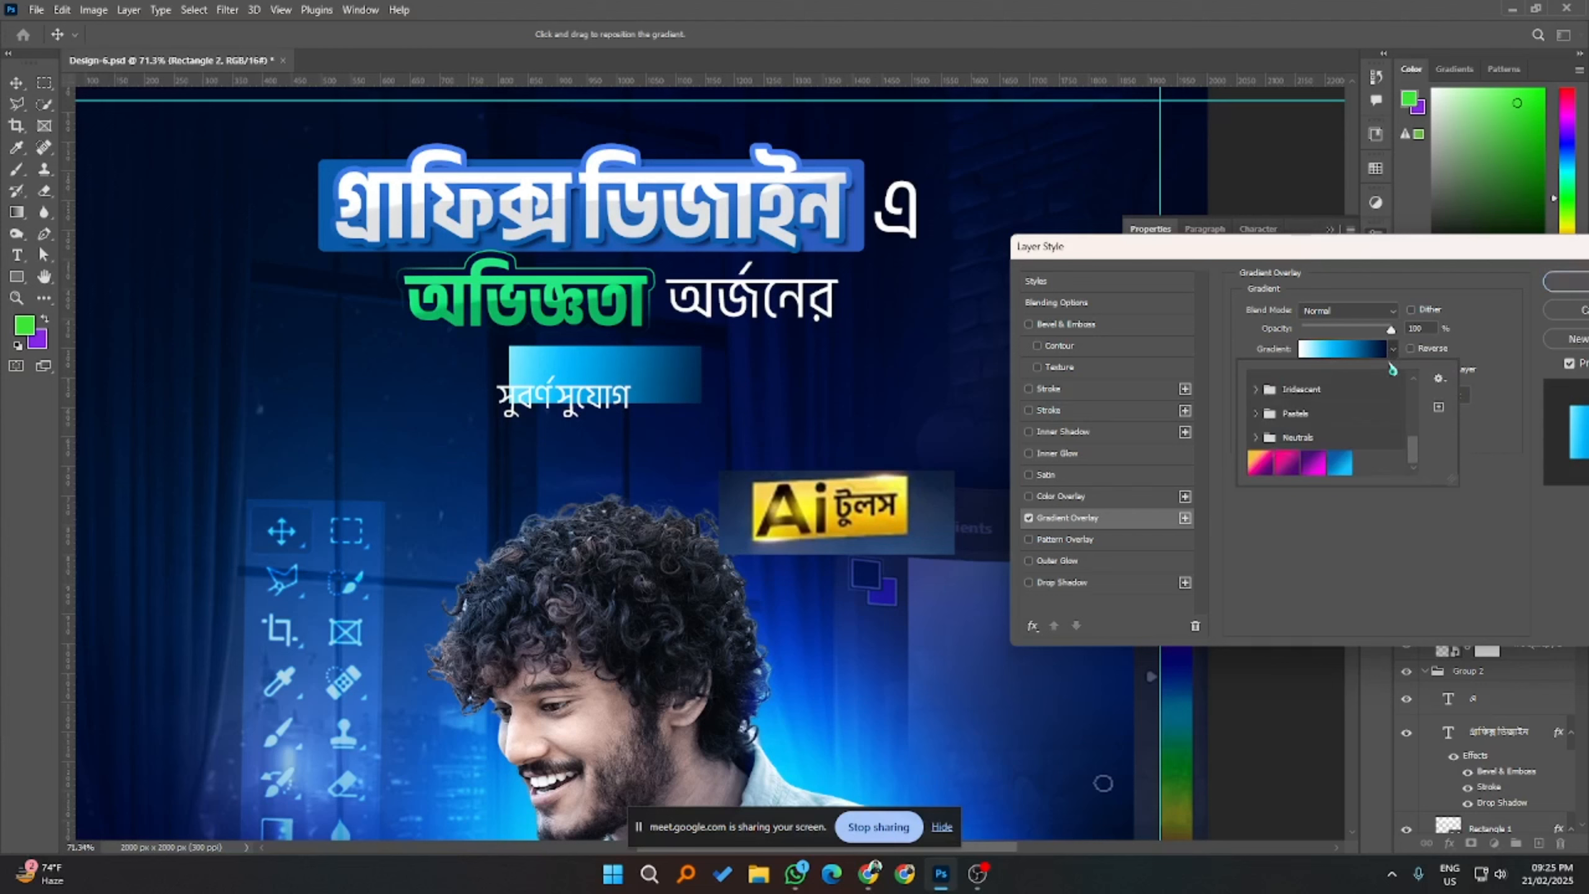
pyautogui.click(1257, 436)
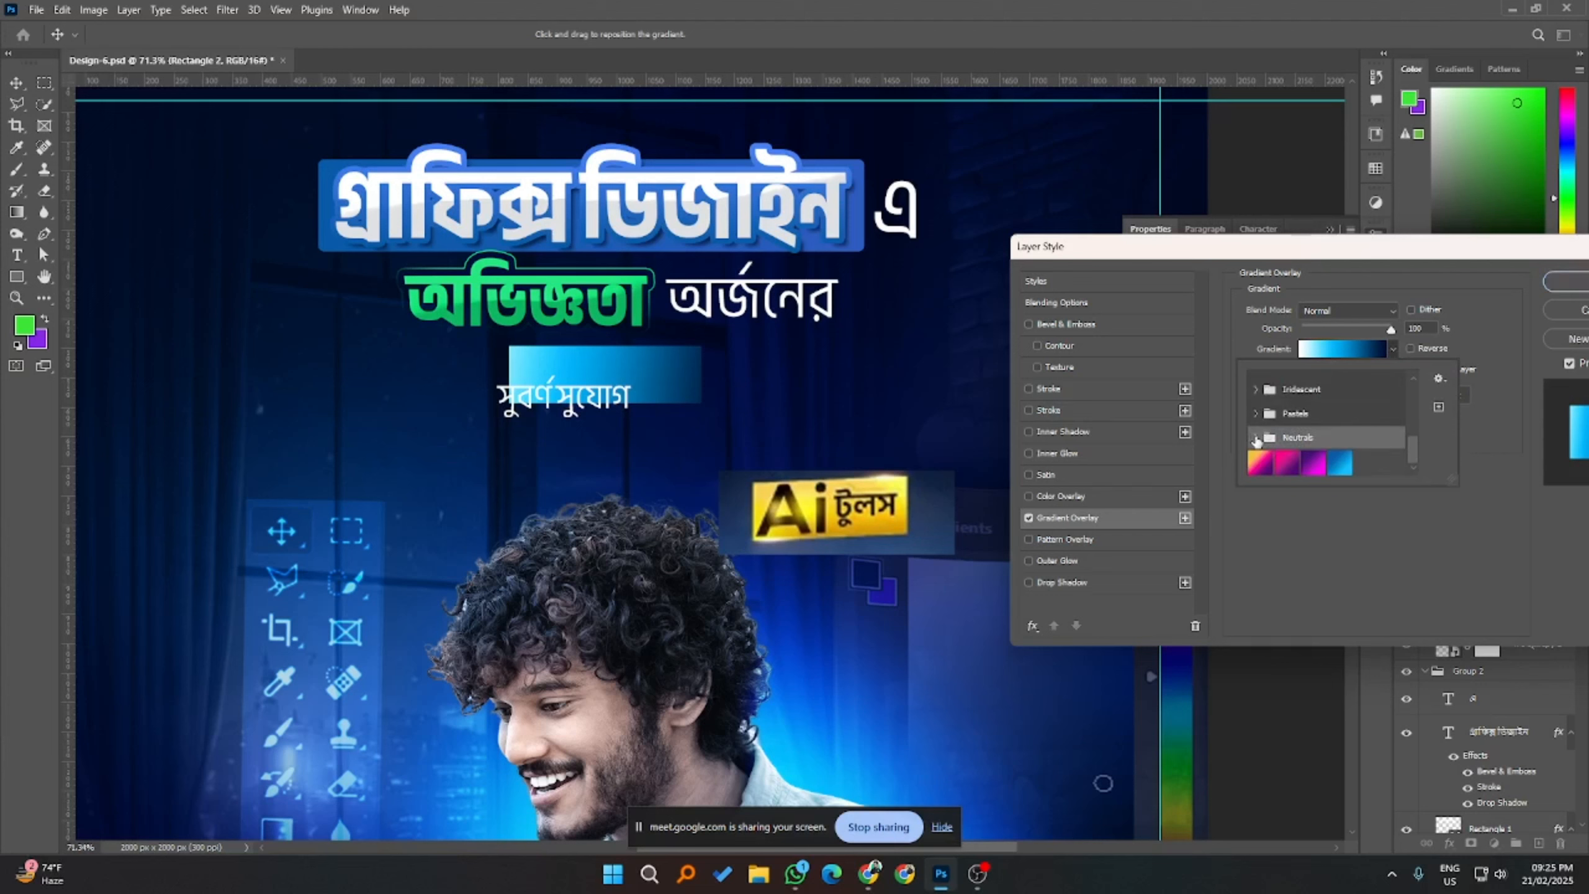
pyautogui.click(1341, 463)
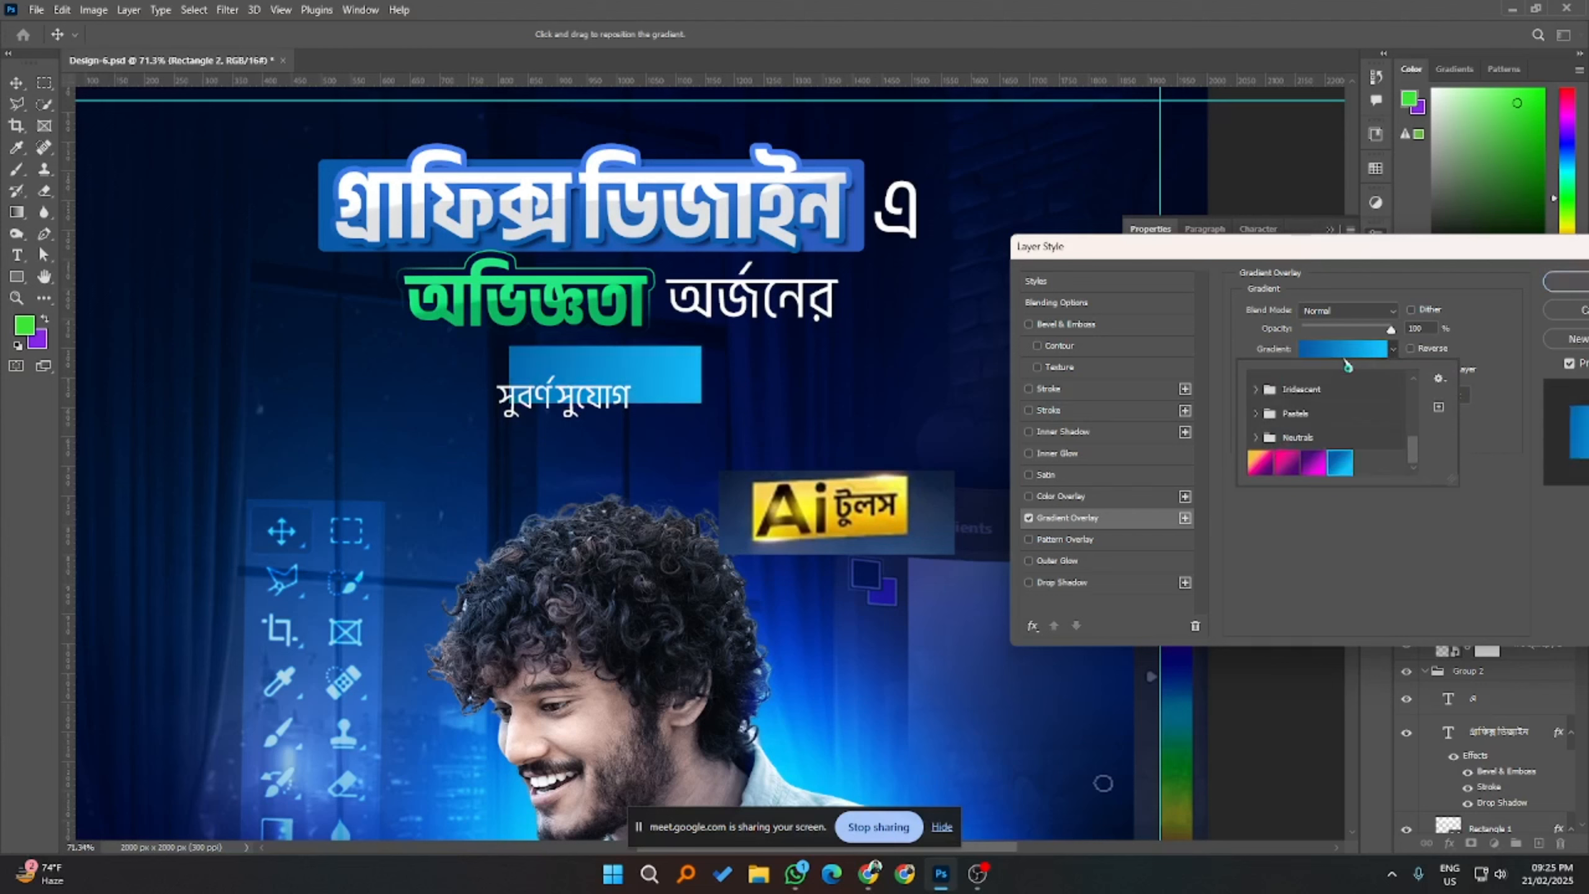
# - Recolour the gradient's end stop to the light yellow #f5fc74 sampled from the Ai টুলস badge
pyautogui.click(1342, 349)
pyautogui.scroll(-2, 1084, 444)
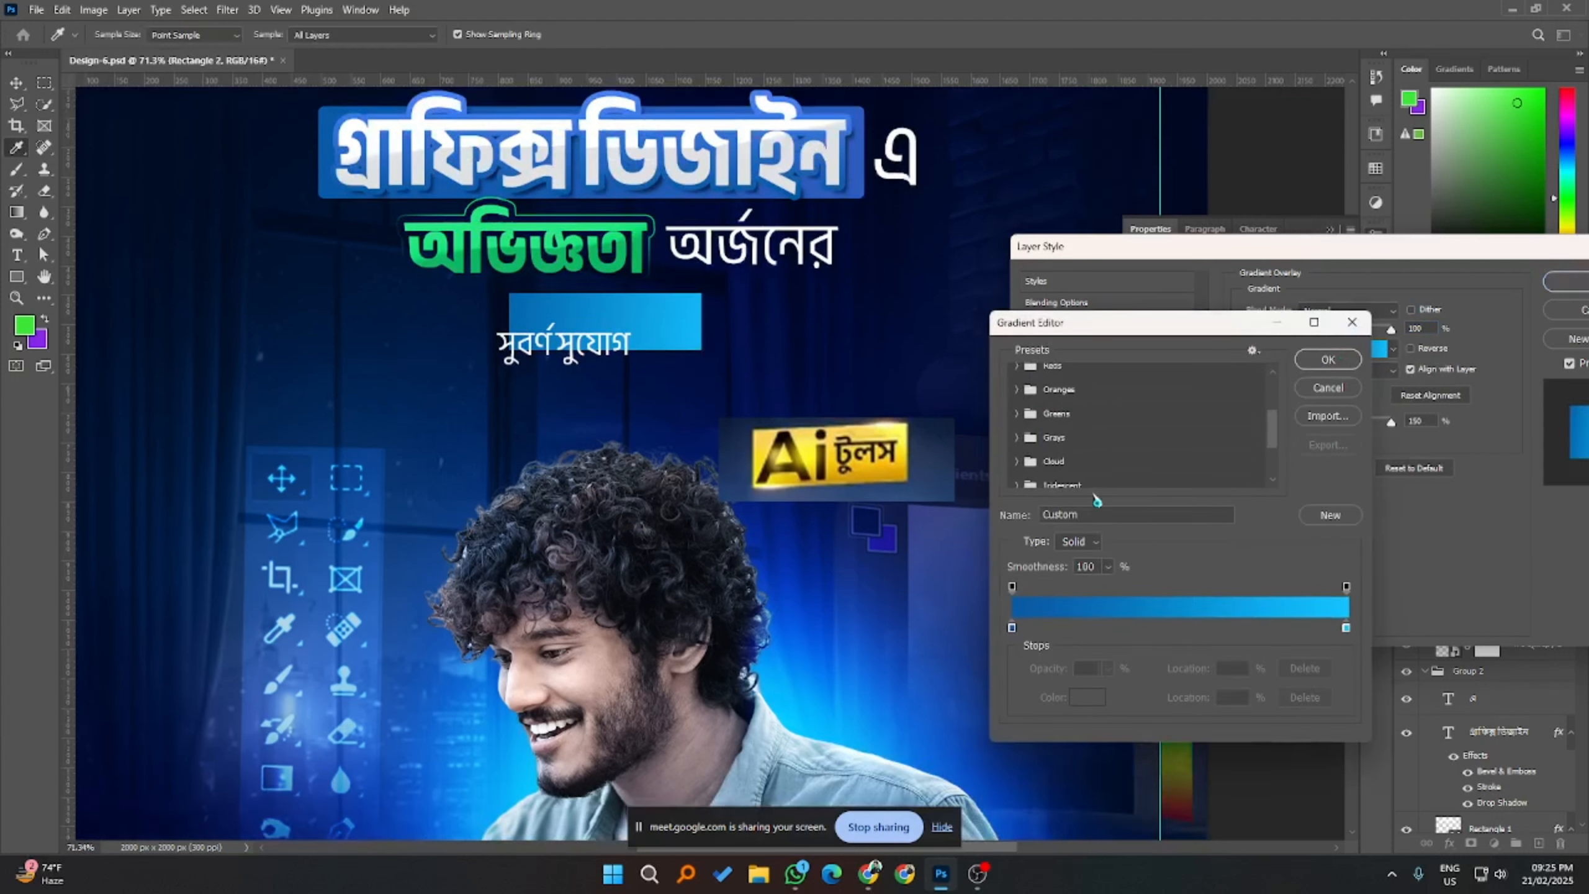
pyautogui.click(1346, 629)
pyautogui.click(1086, 696)
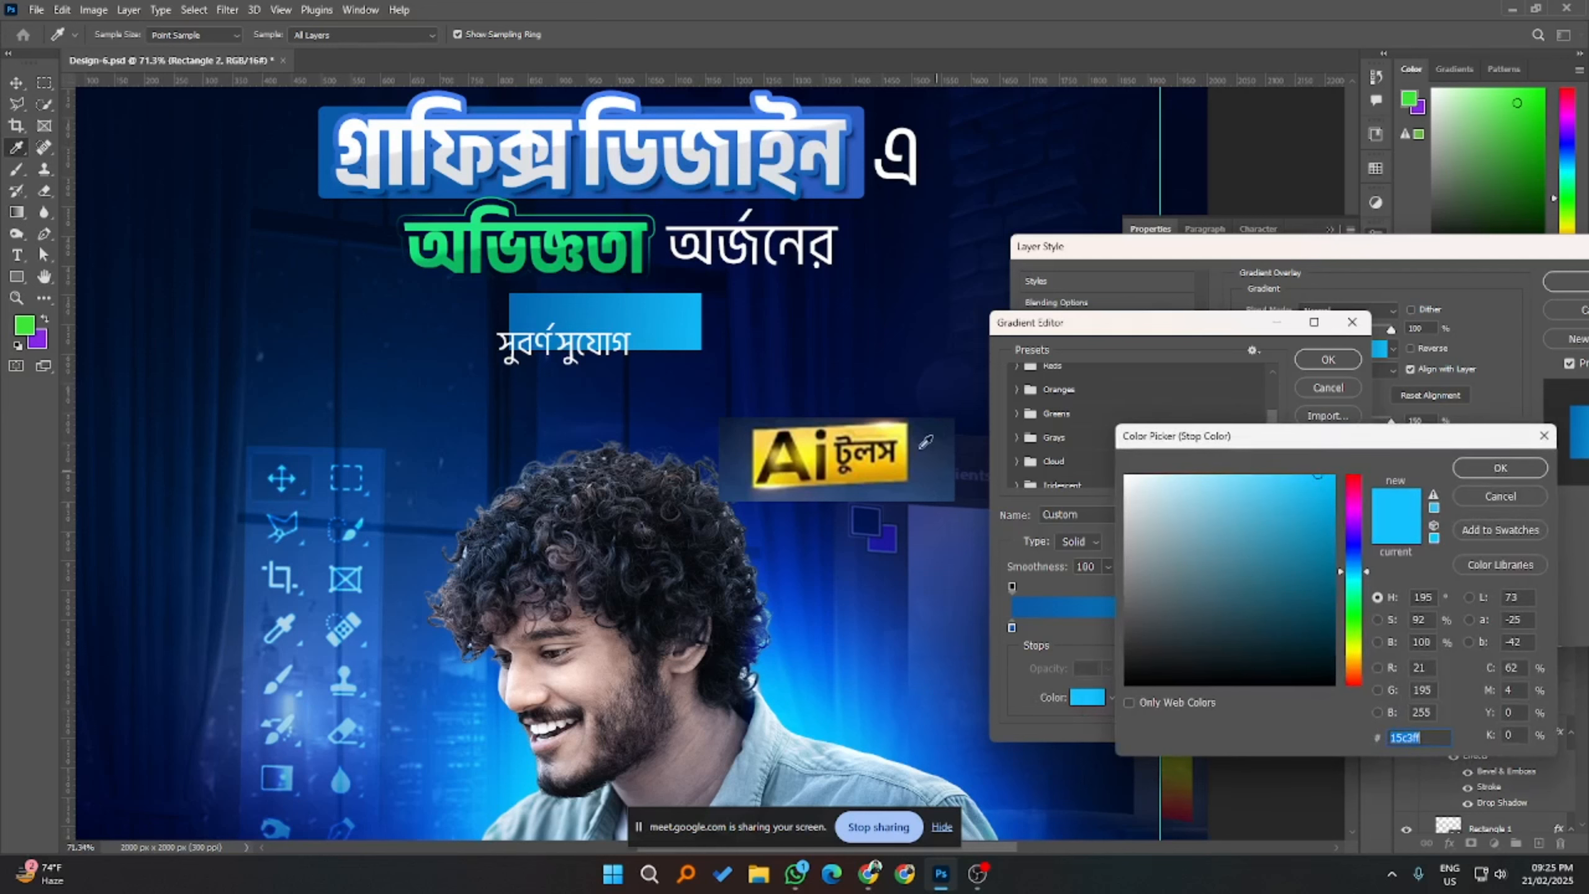
pyautogui.click(905, 431)
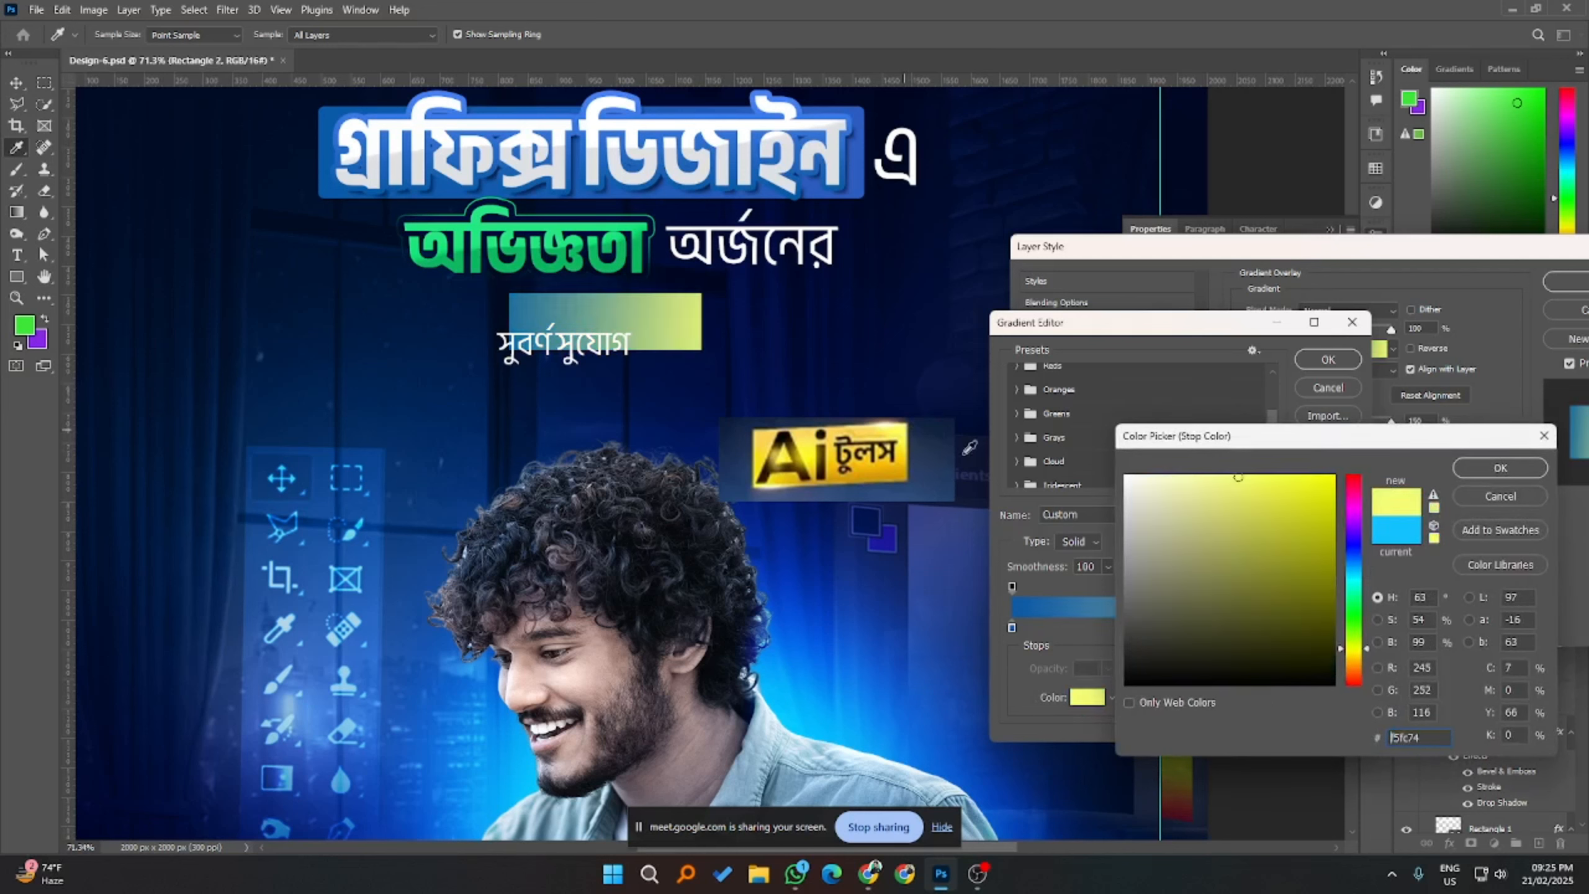
pyautogui.click(1502, 469)
# - Recolour the gradient's start stop to a dark gold sampled from the Ai টুলস badge, adjust its shade, and accept the gradient
pyautogui.click(1012, 628)
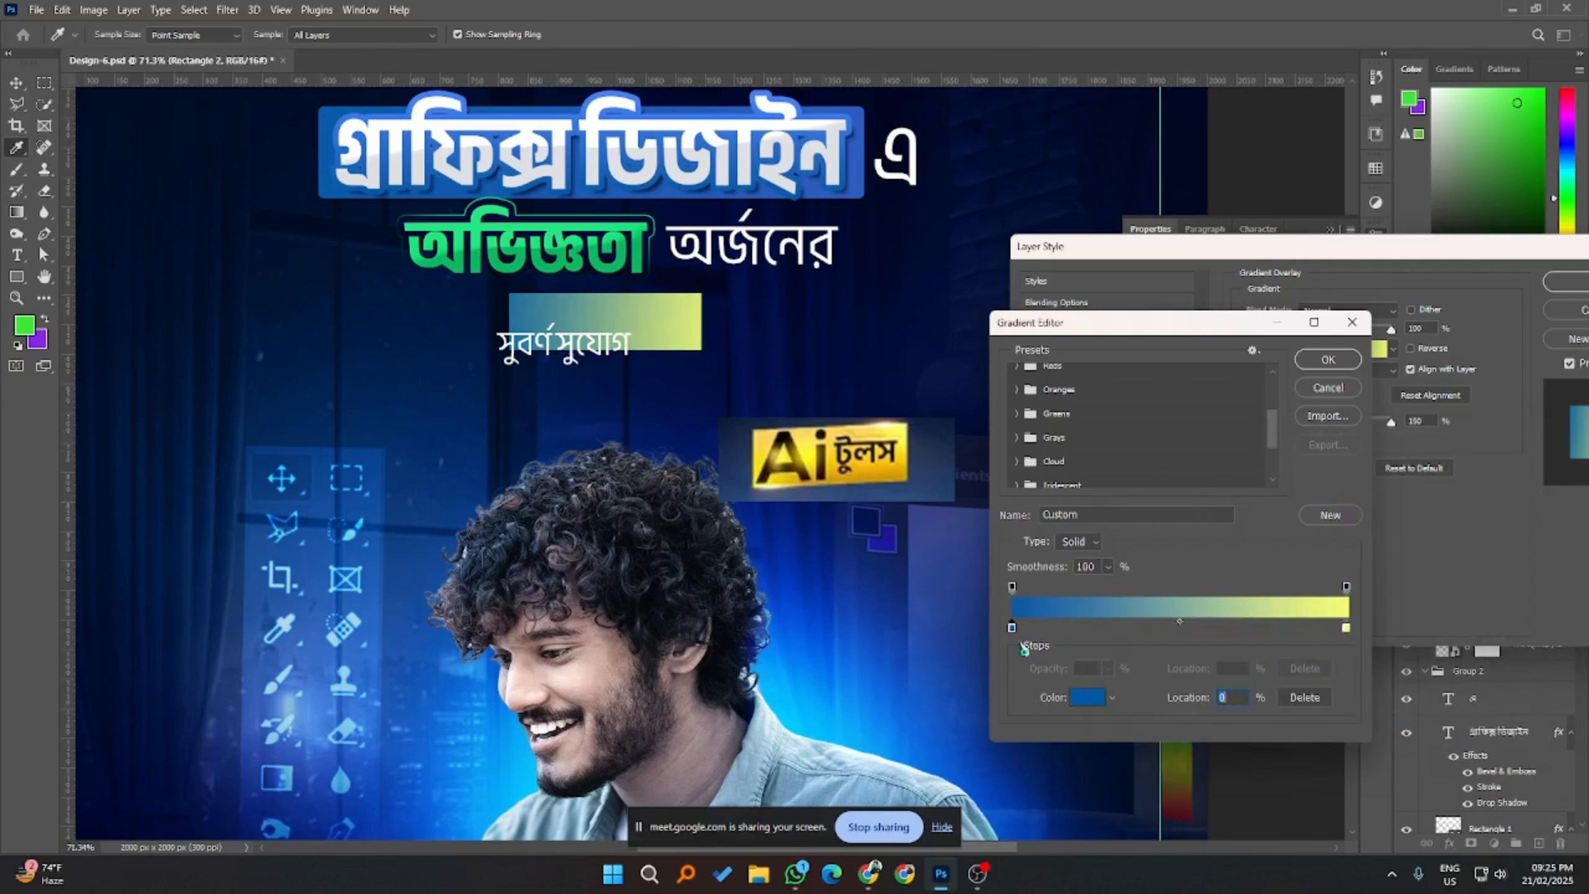
pyautogui.click(1086, 696)
pyautogui.click(880, 473)
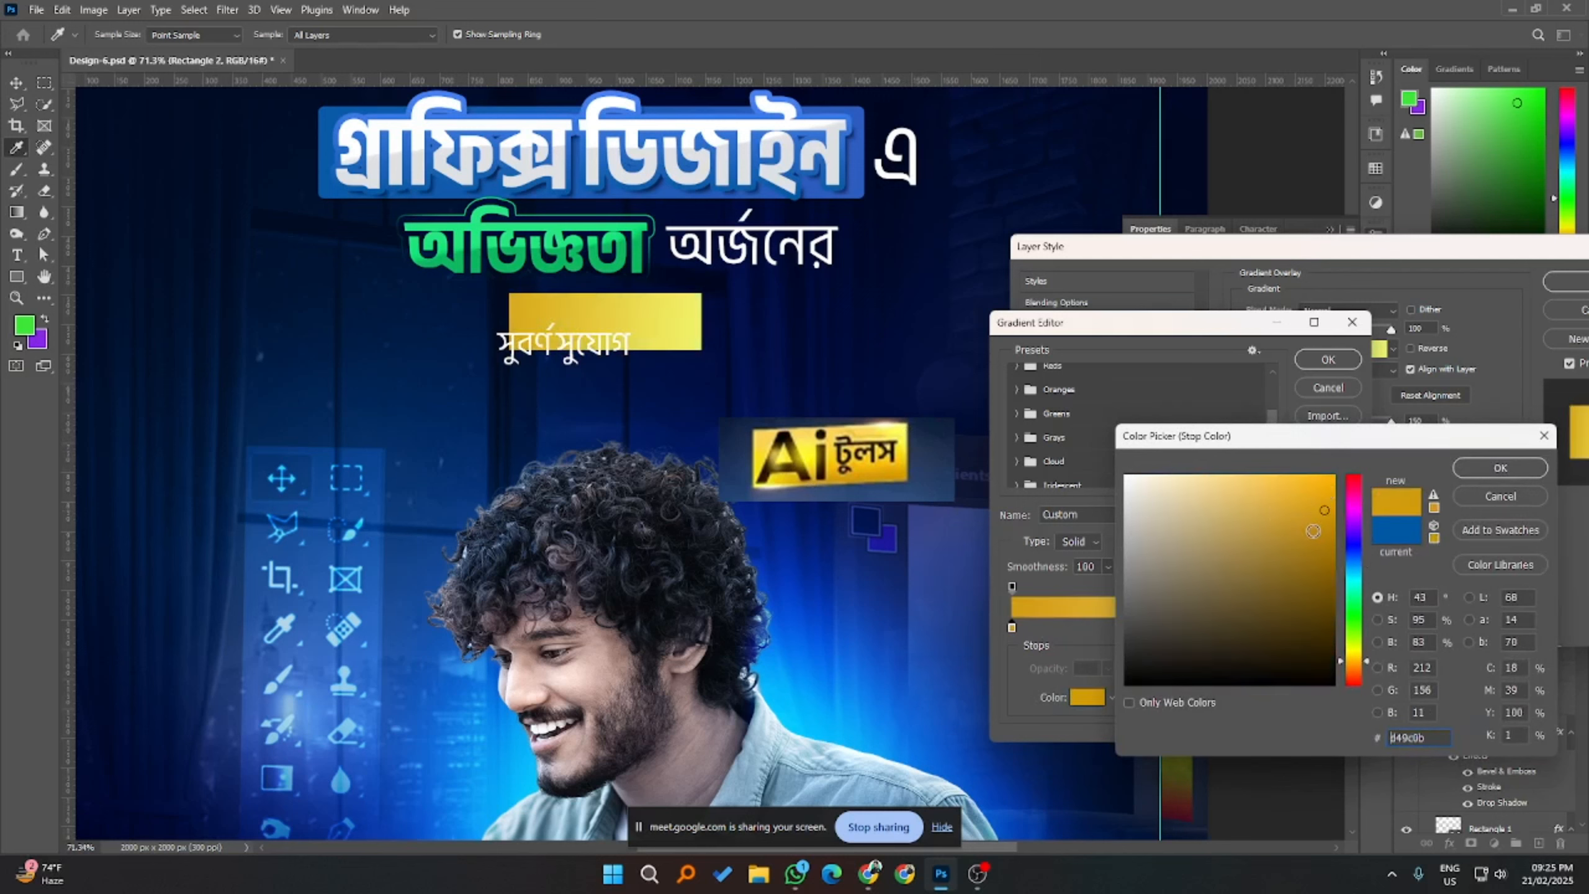
pyautogui.moveTo(1313, 530); pyautogui.dragTo(1335, 521)
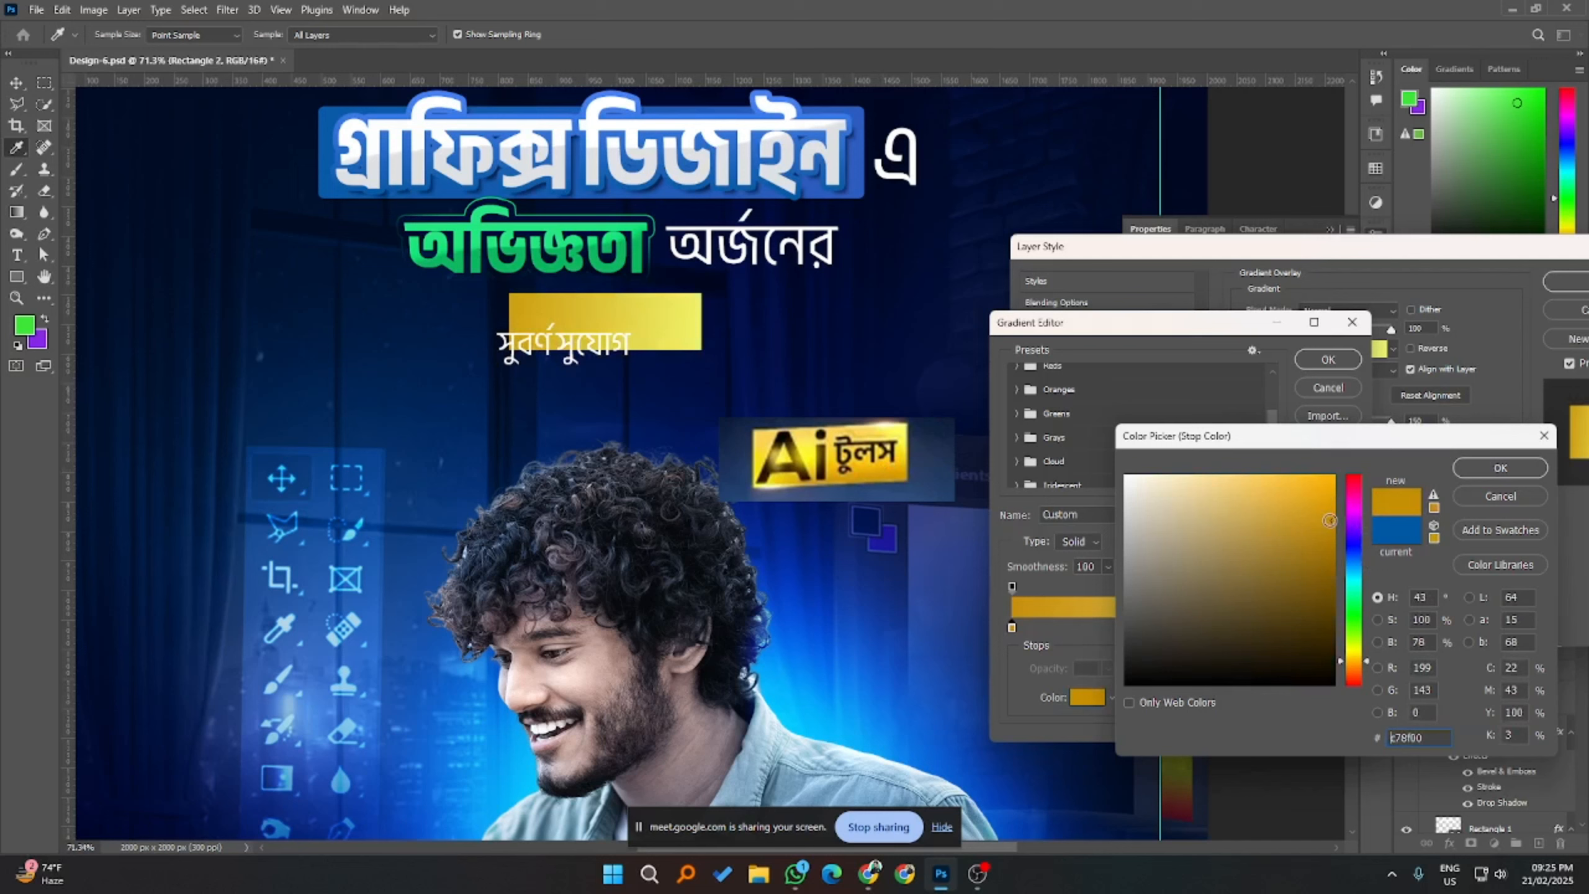
pyautogui.click(1505, 469)
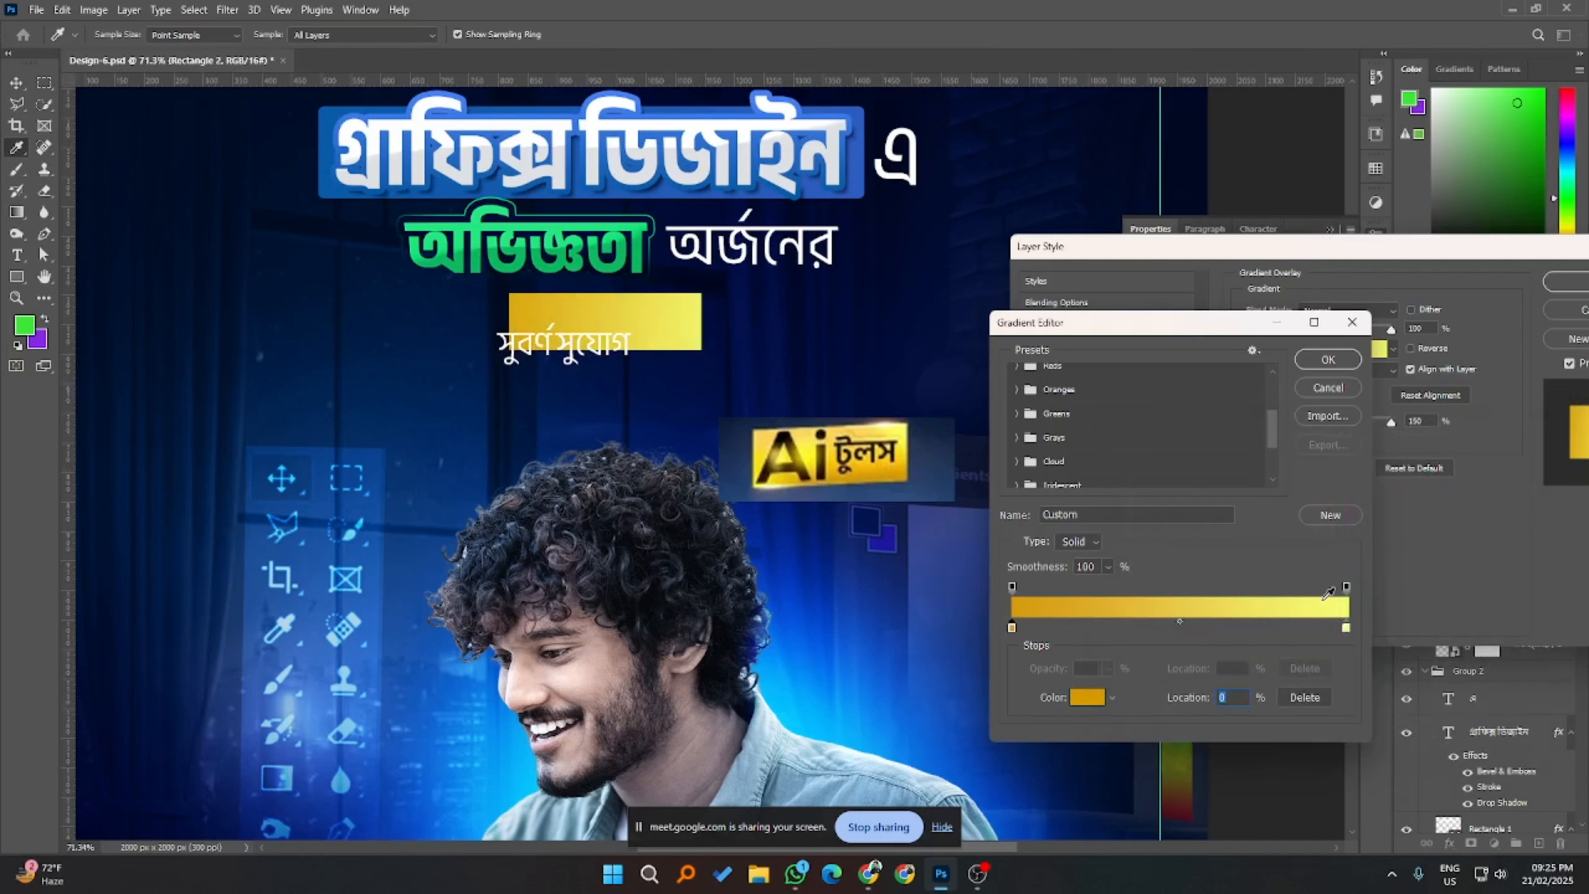
pyautogui.click(1333, 361)
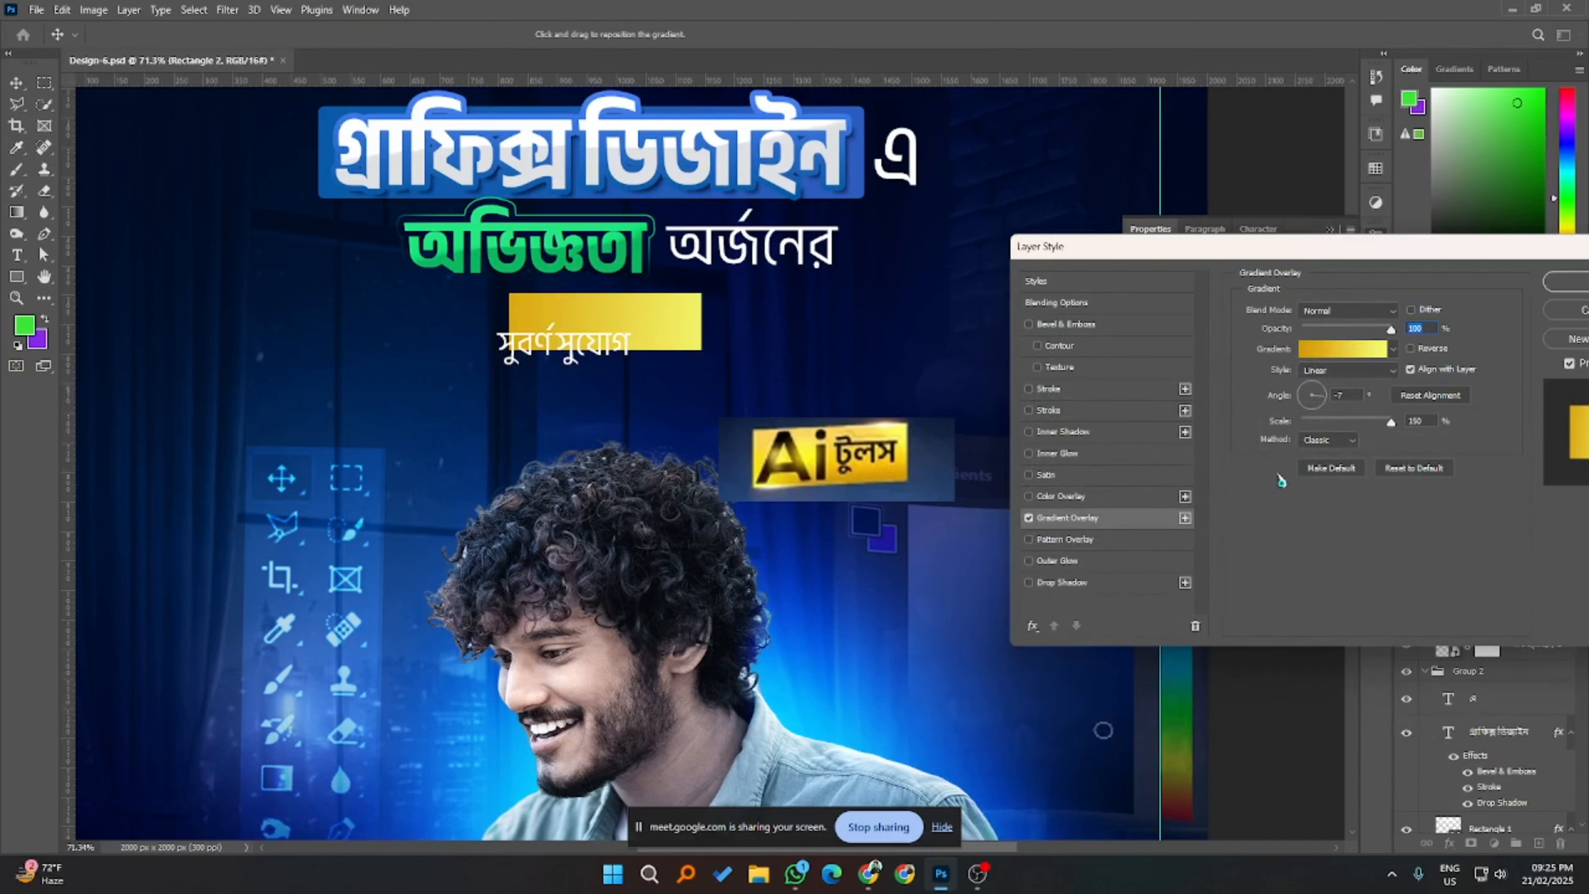
# - Reverse the rectangle's gradient, rotate it to about -45°, and apply the layer style
pyautogui.click(1411, 349)
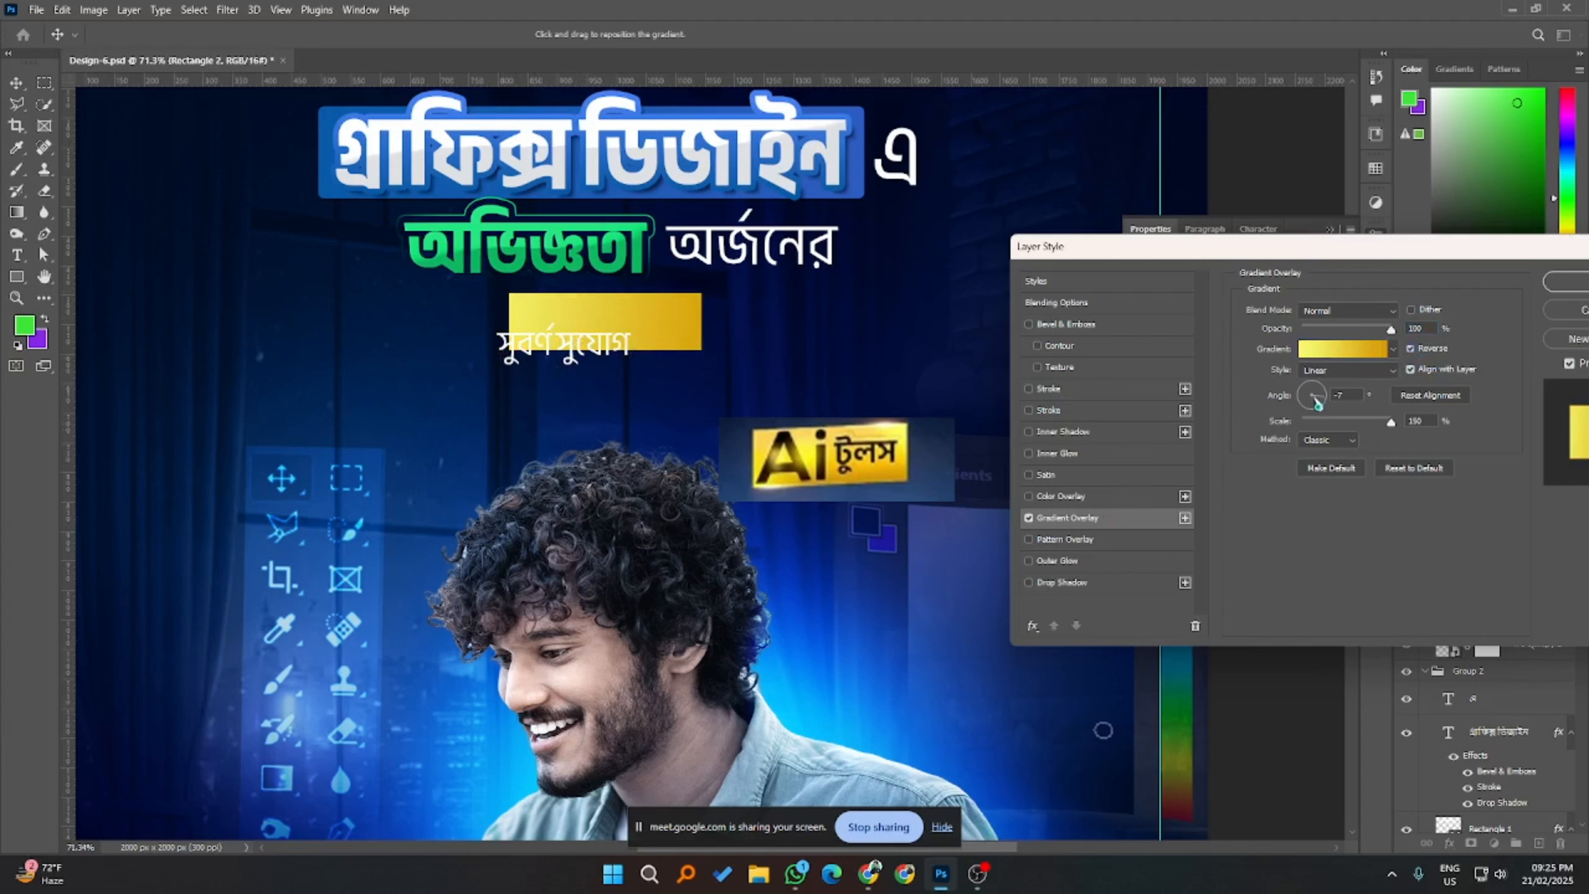
pyautogui.moveTo(1318, 405); pyautogui.dragTo(1323, 415)
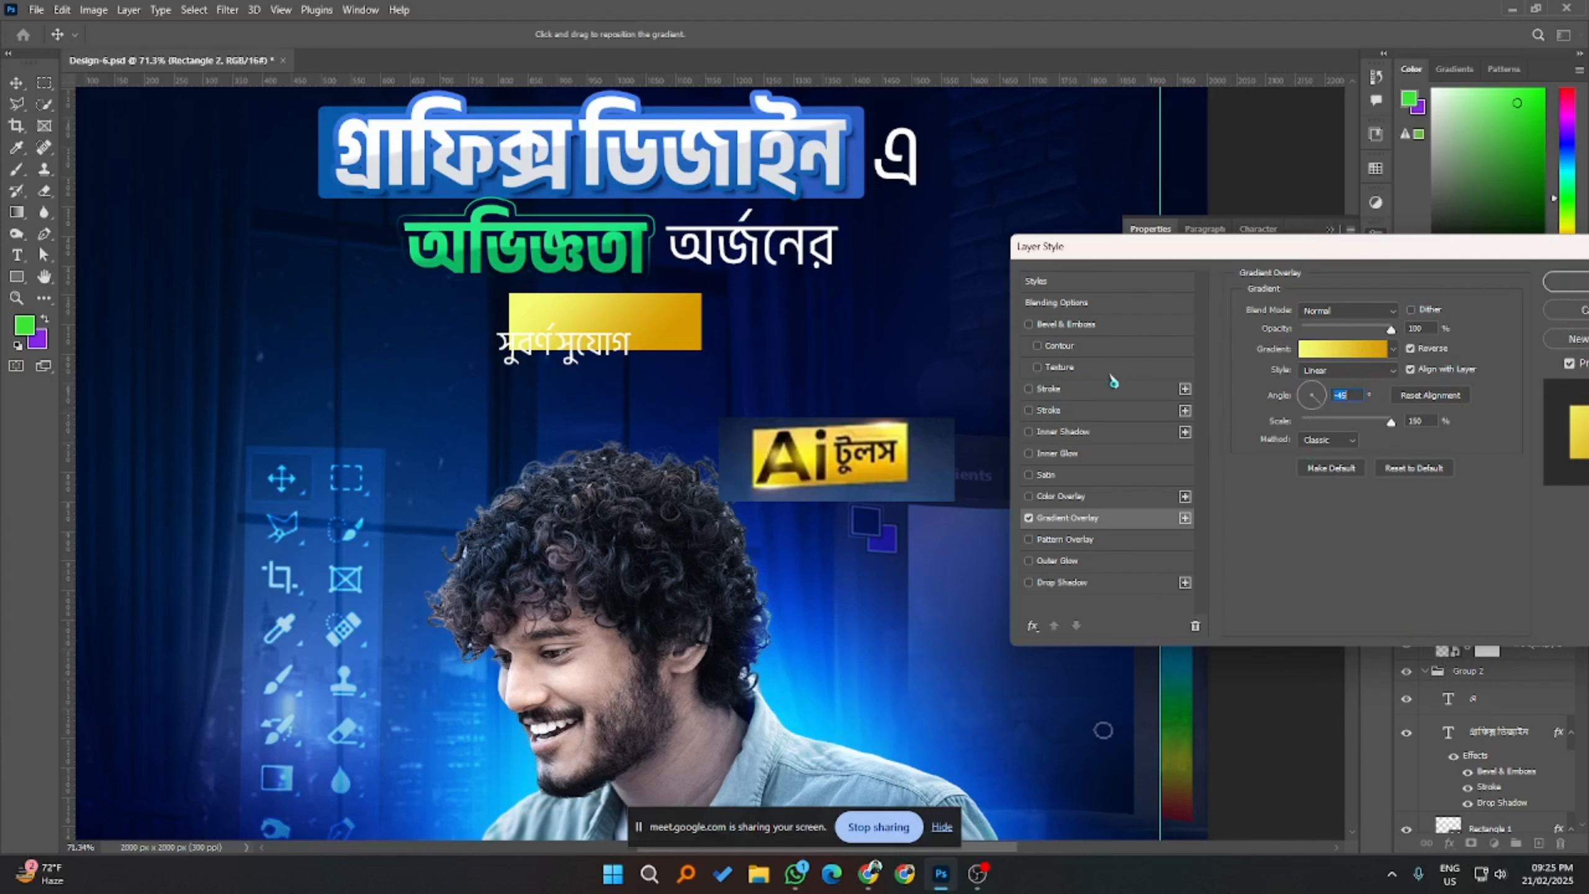
pyautogui.click(1573, 283)
pyautogui.click(569, 355)
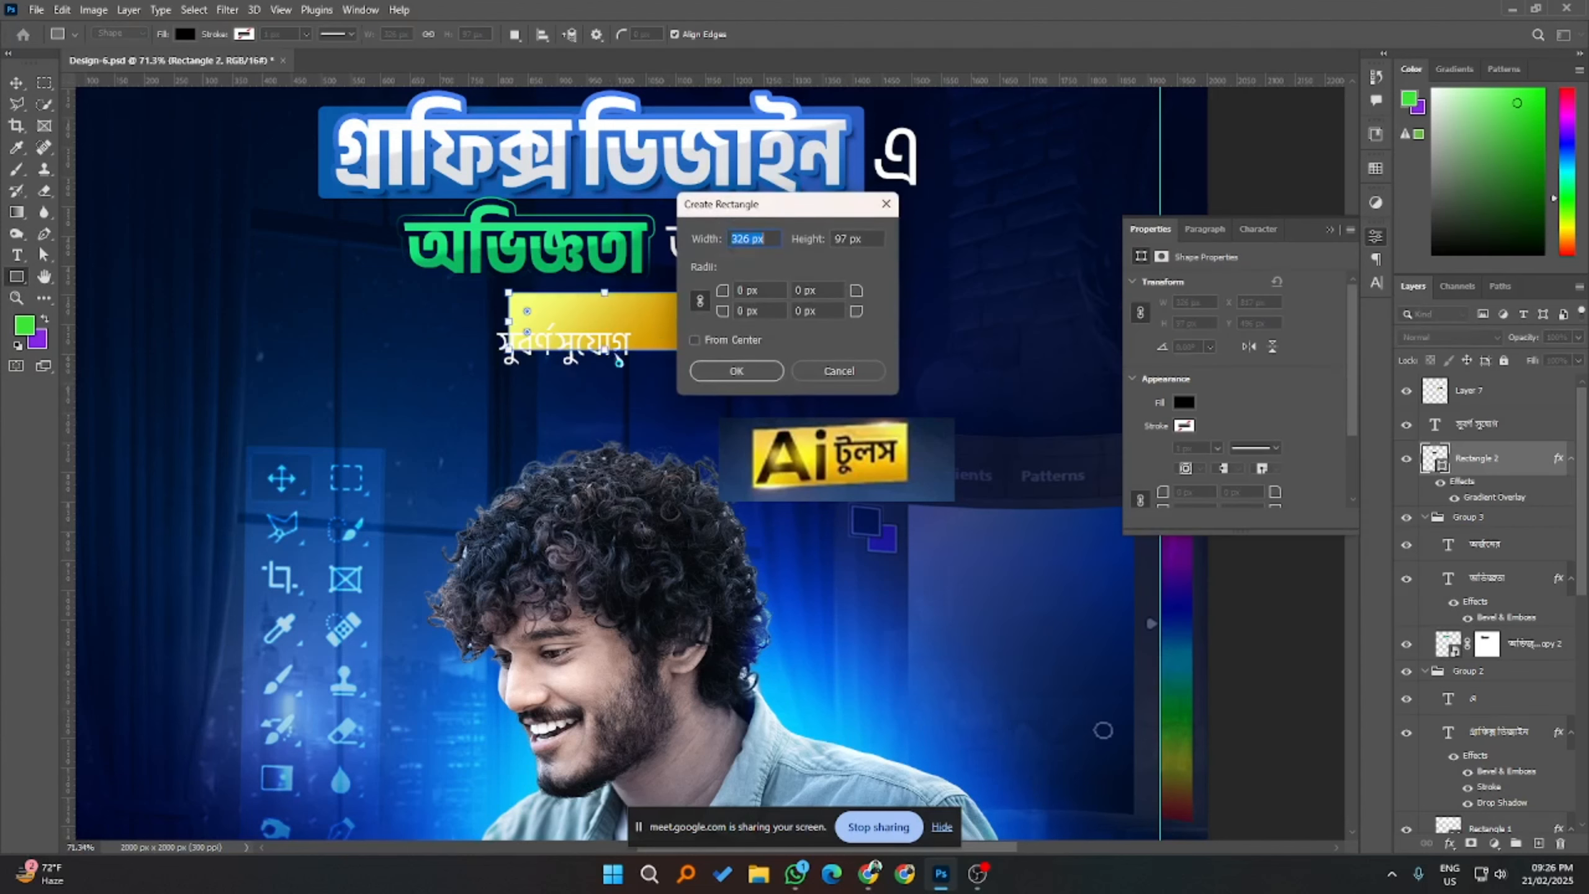
pyautogui.click(887, 205)
# - Move the সুবর্ণ সুযোগ text onto the middle of the gold rectangle and colour it dark navy #010a27, sampled from the background
pyautogui.click(17, 84)
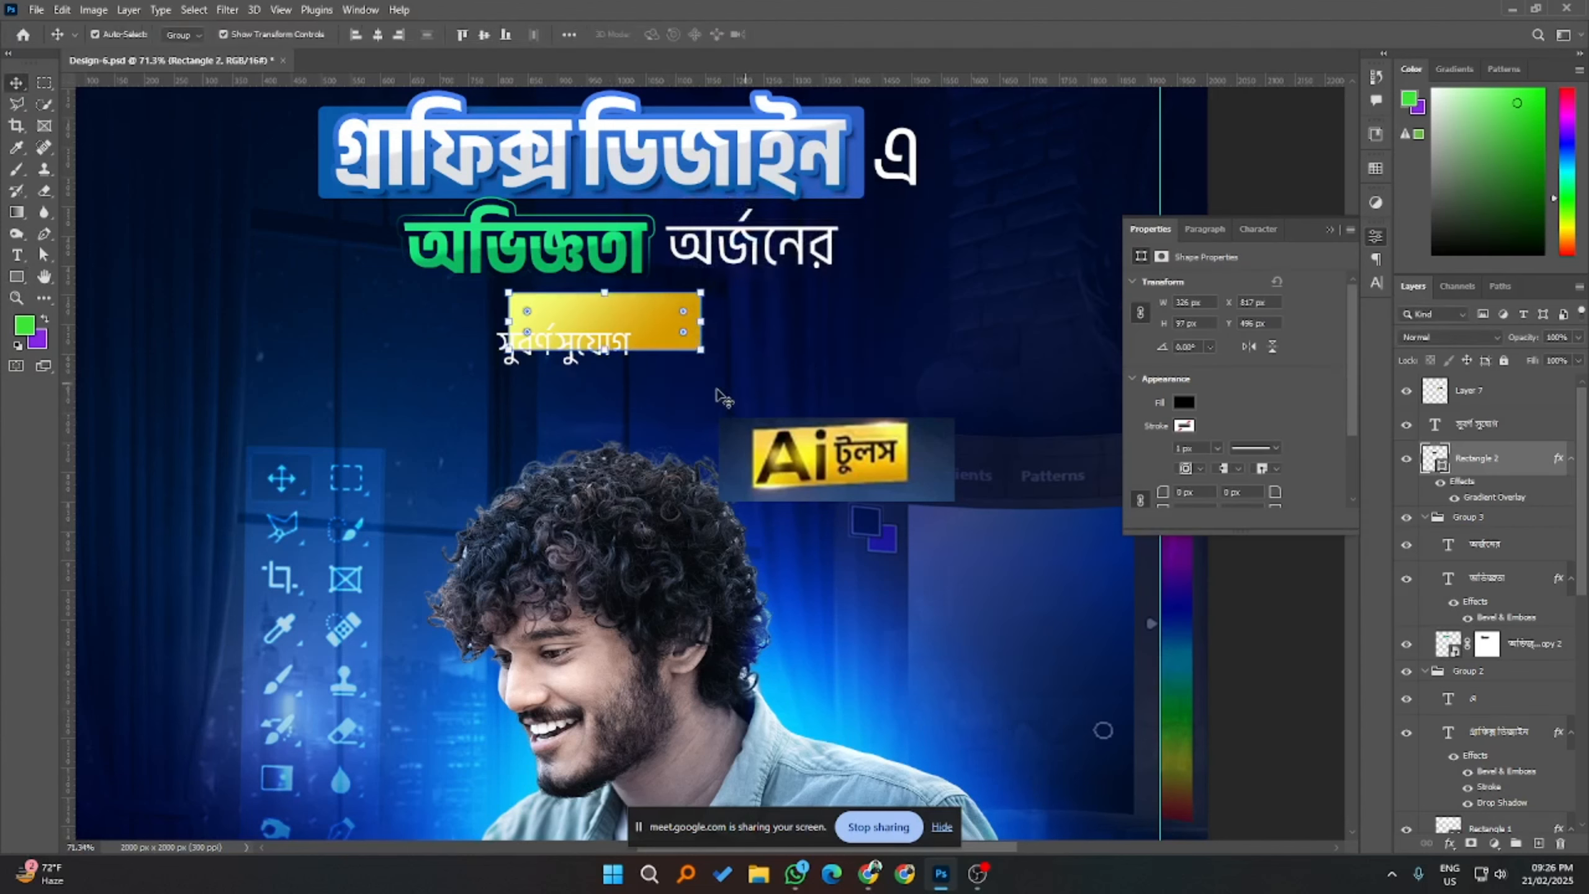
pyautogui.moveTo(574, 342); pyautogui.dragTo(613, 320)
pyautogui.click(1265, 412)
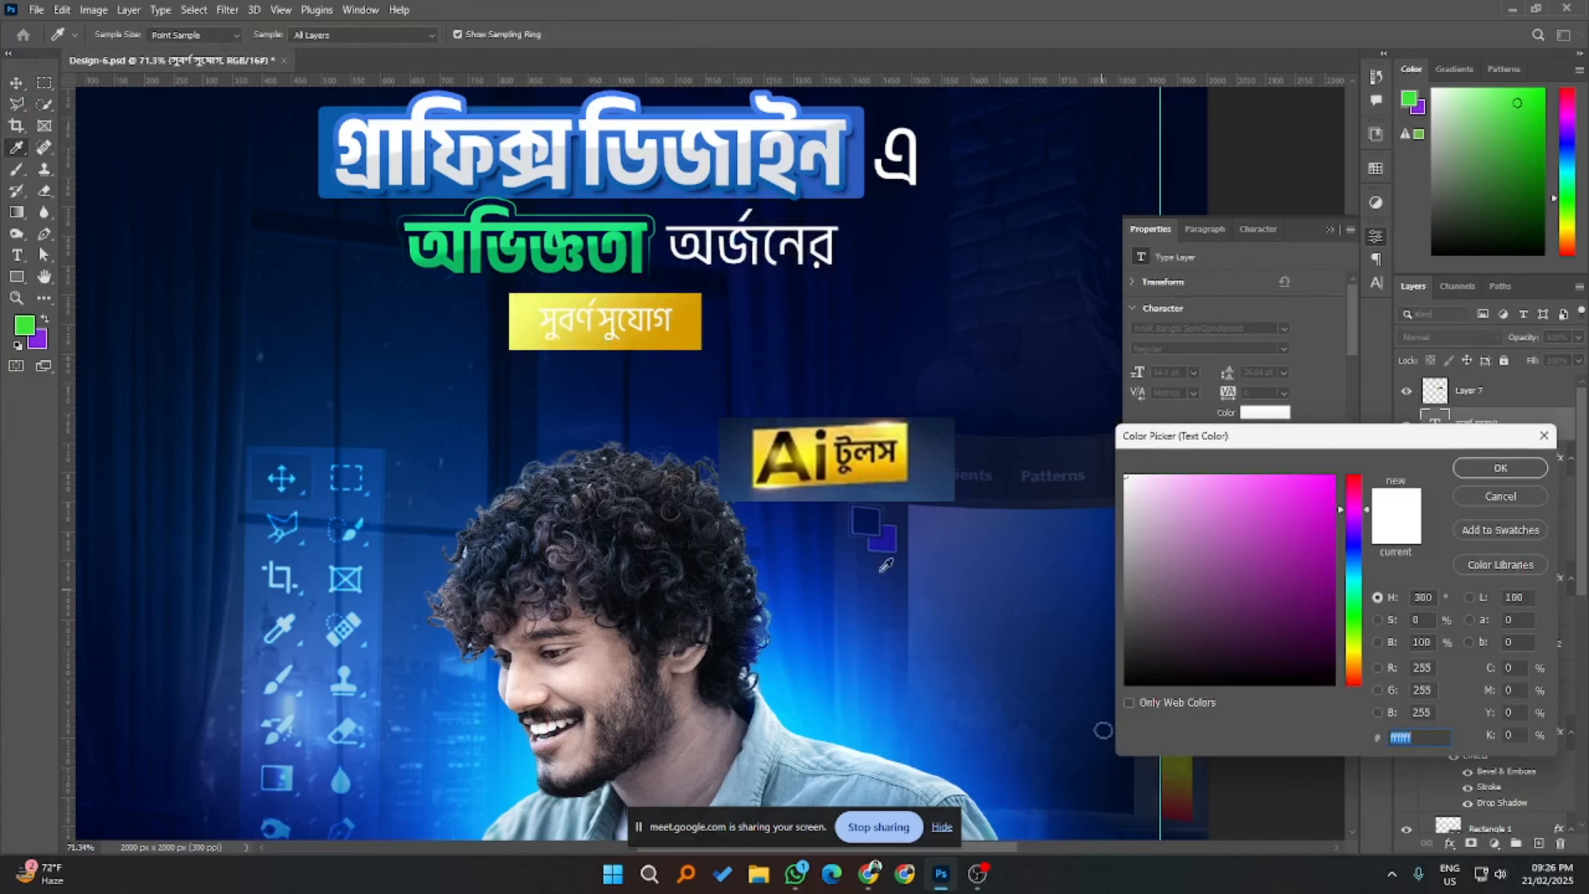
pyautogui.click(1081, 119)
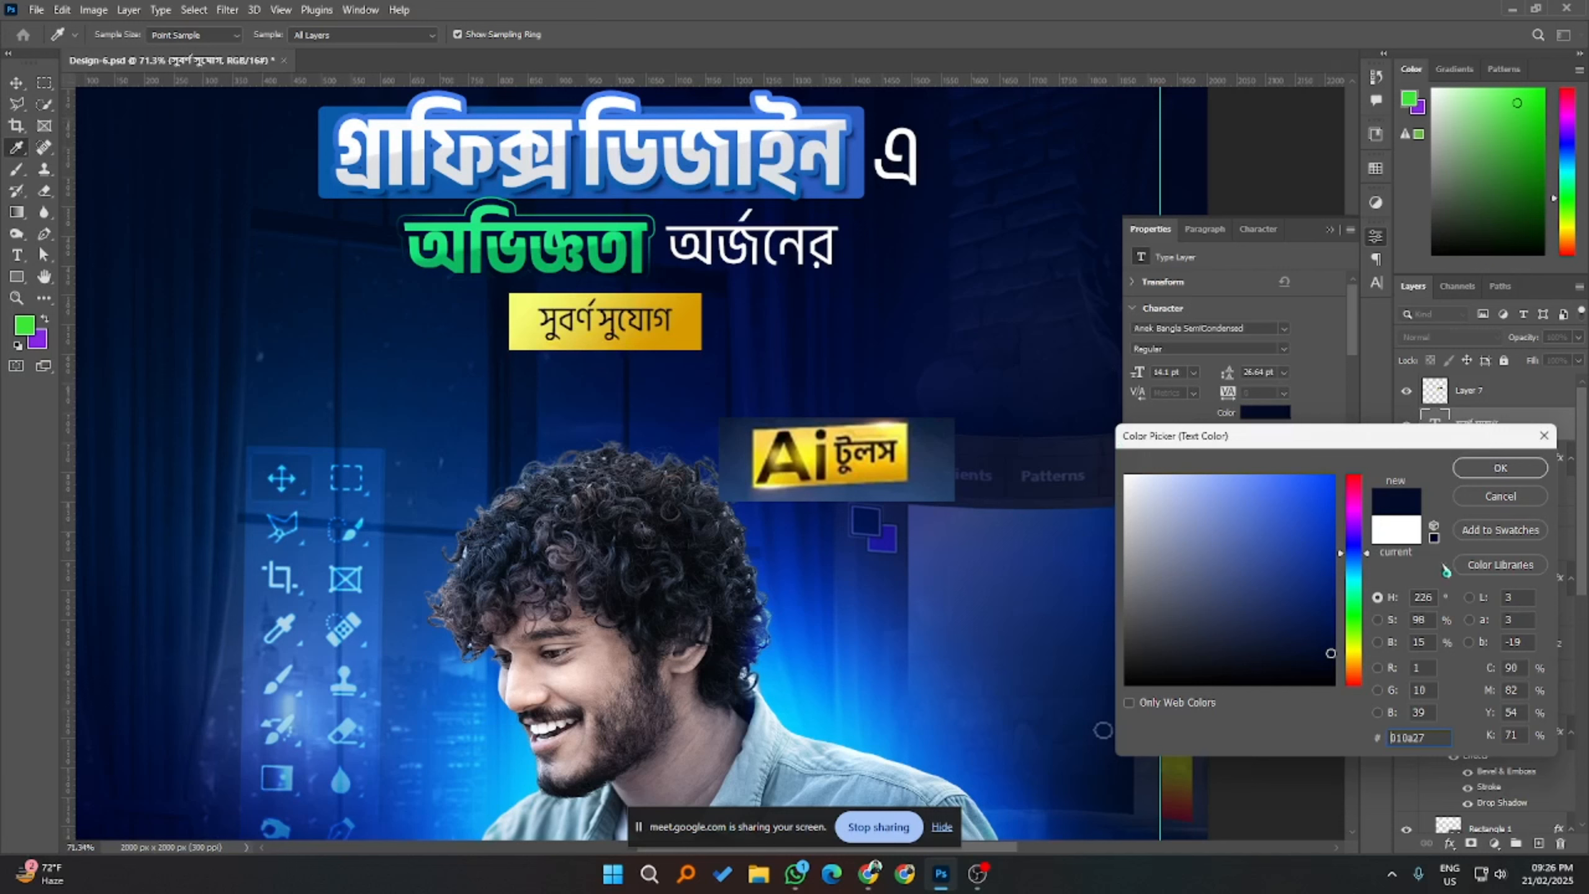
pyautogui.click(1500, 468)
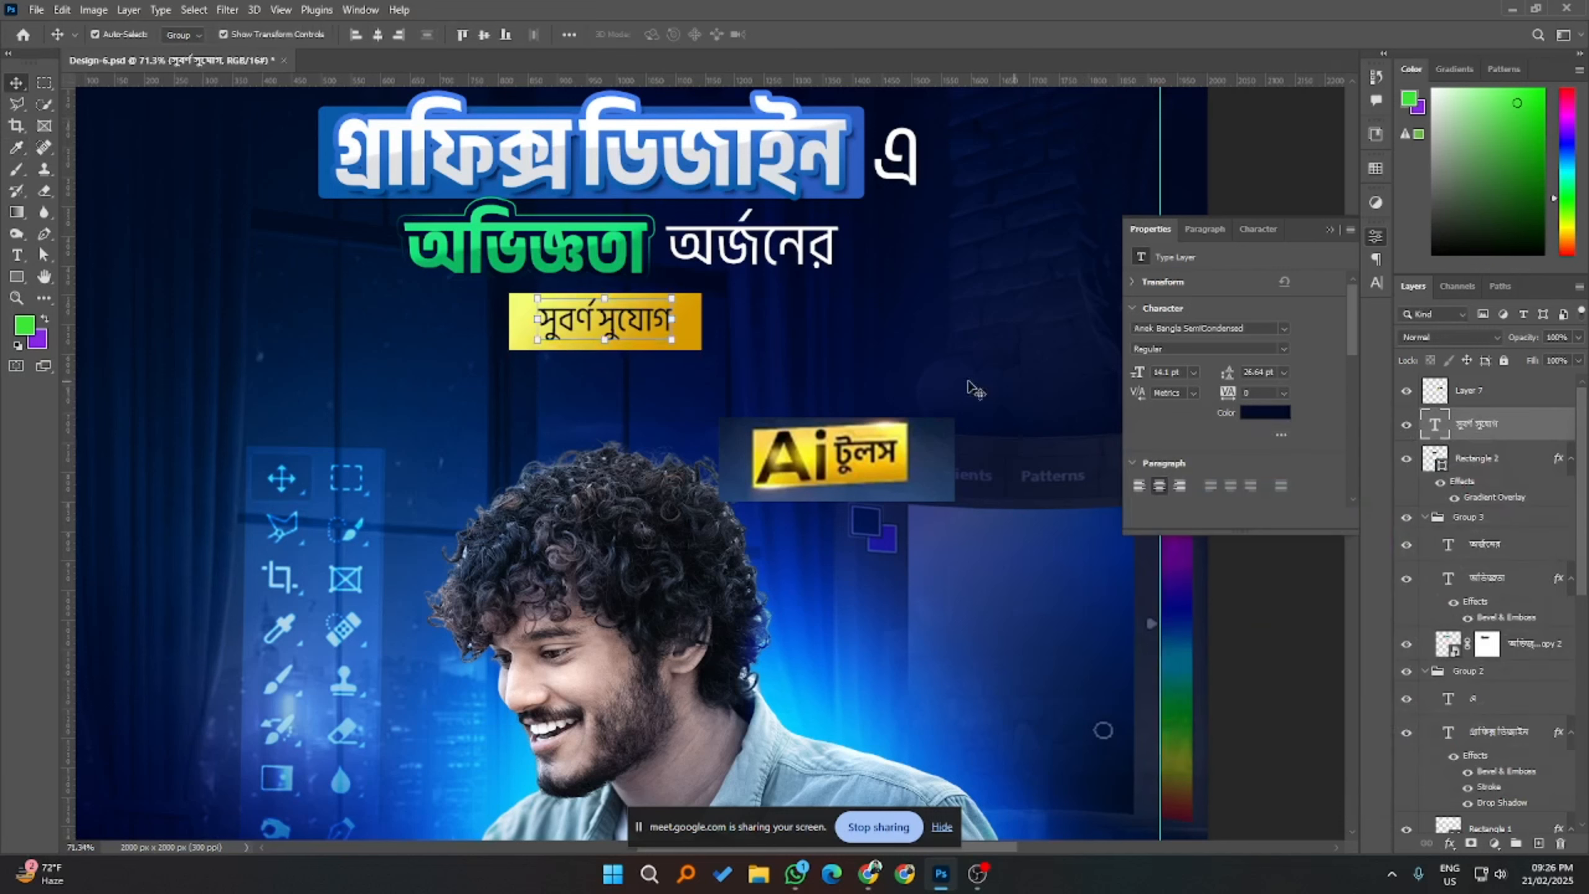
# - Make the সুবর্ণ সুযোগ text Bold and set its font size to 17 pt
pyautogui.click(1282, 349)
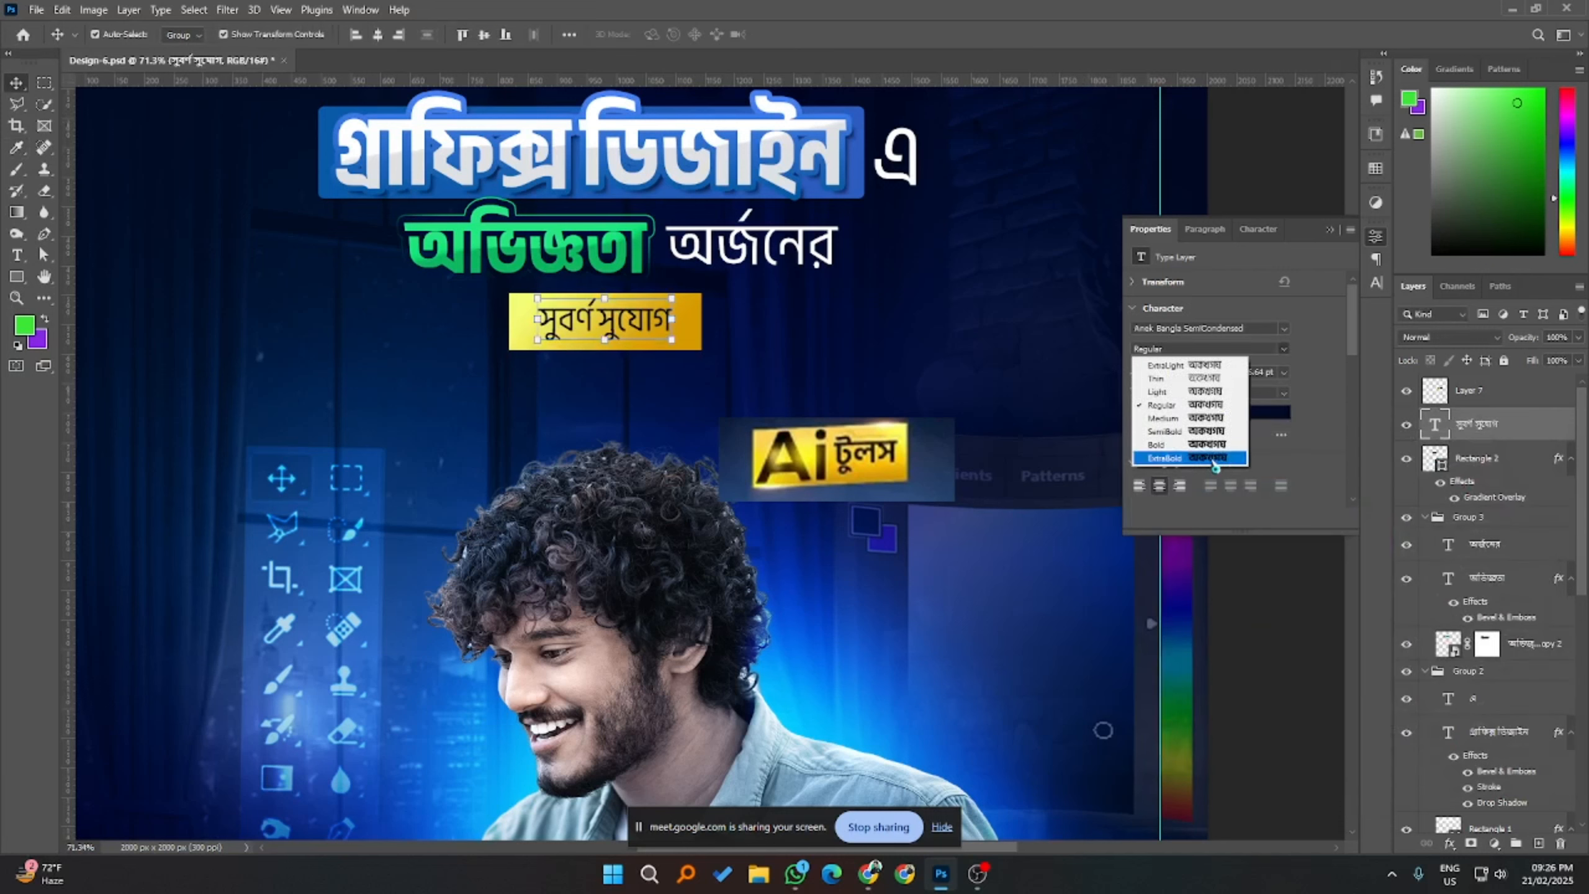
pyautogui.click(1210, 455)
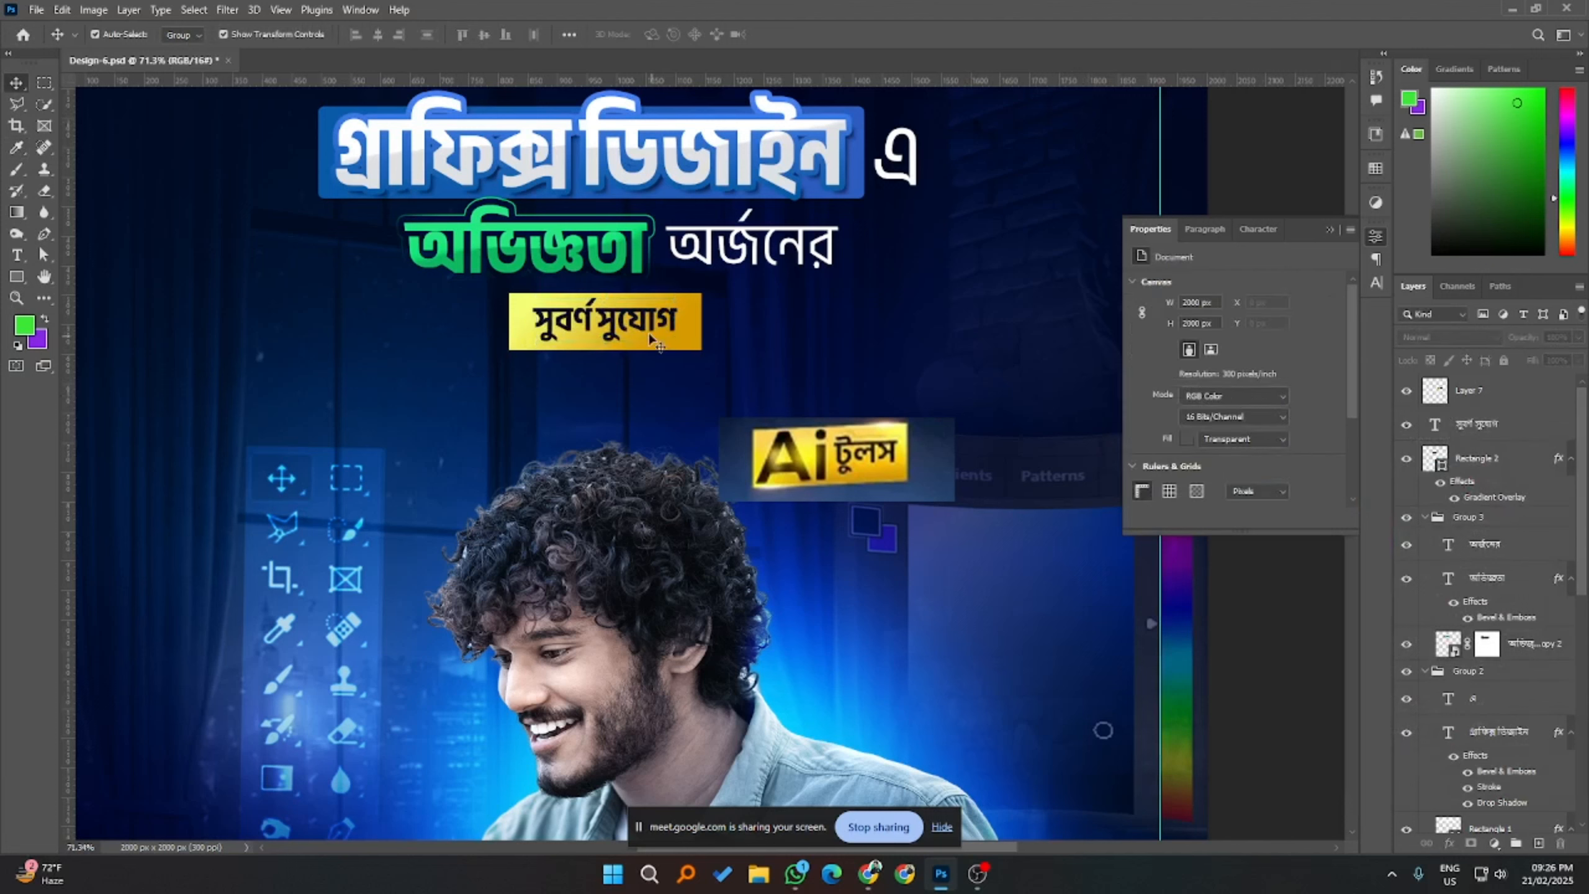
pyautogui.click(1177, 372)
pyautogui.scroll(3, 1177, 372)
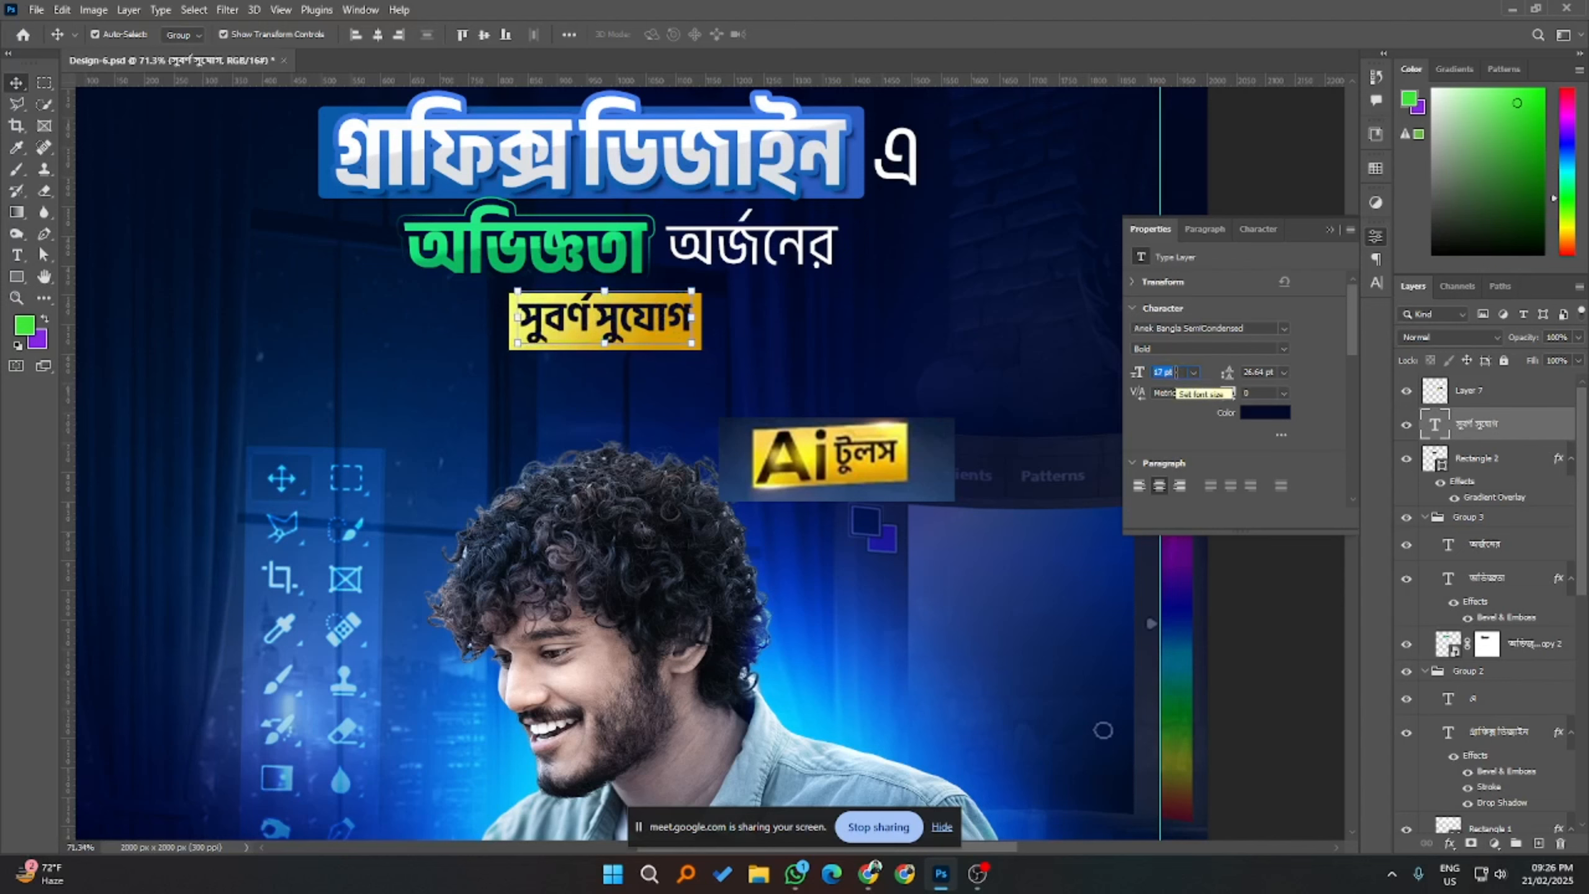
pyautogui.click(1276, 567)
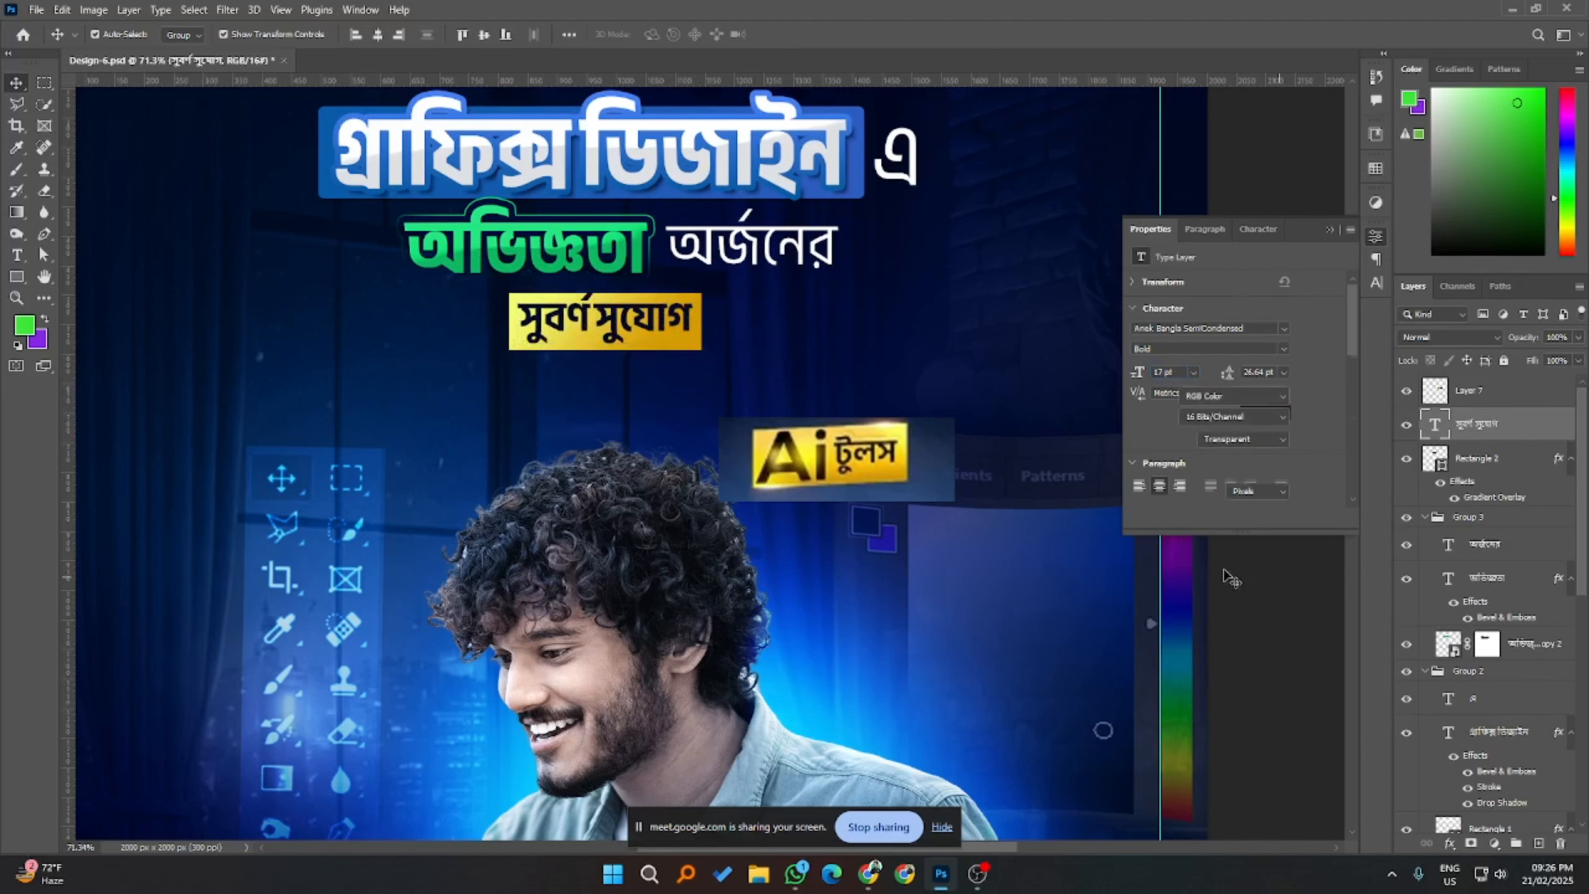
pyautogui.scroll(2, 668, 365)
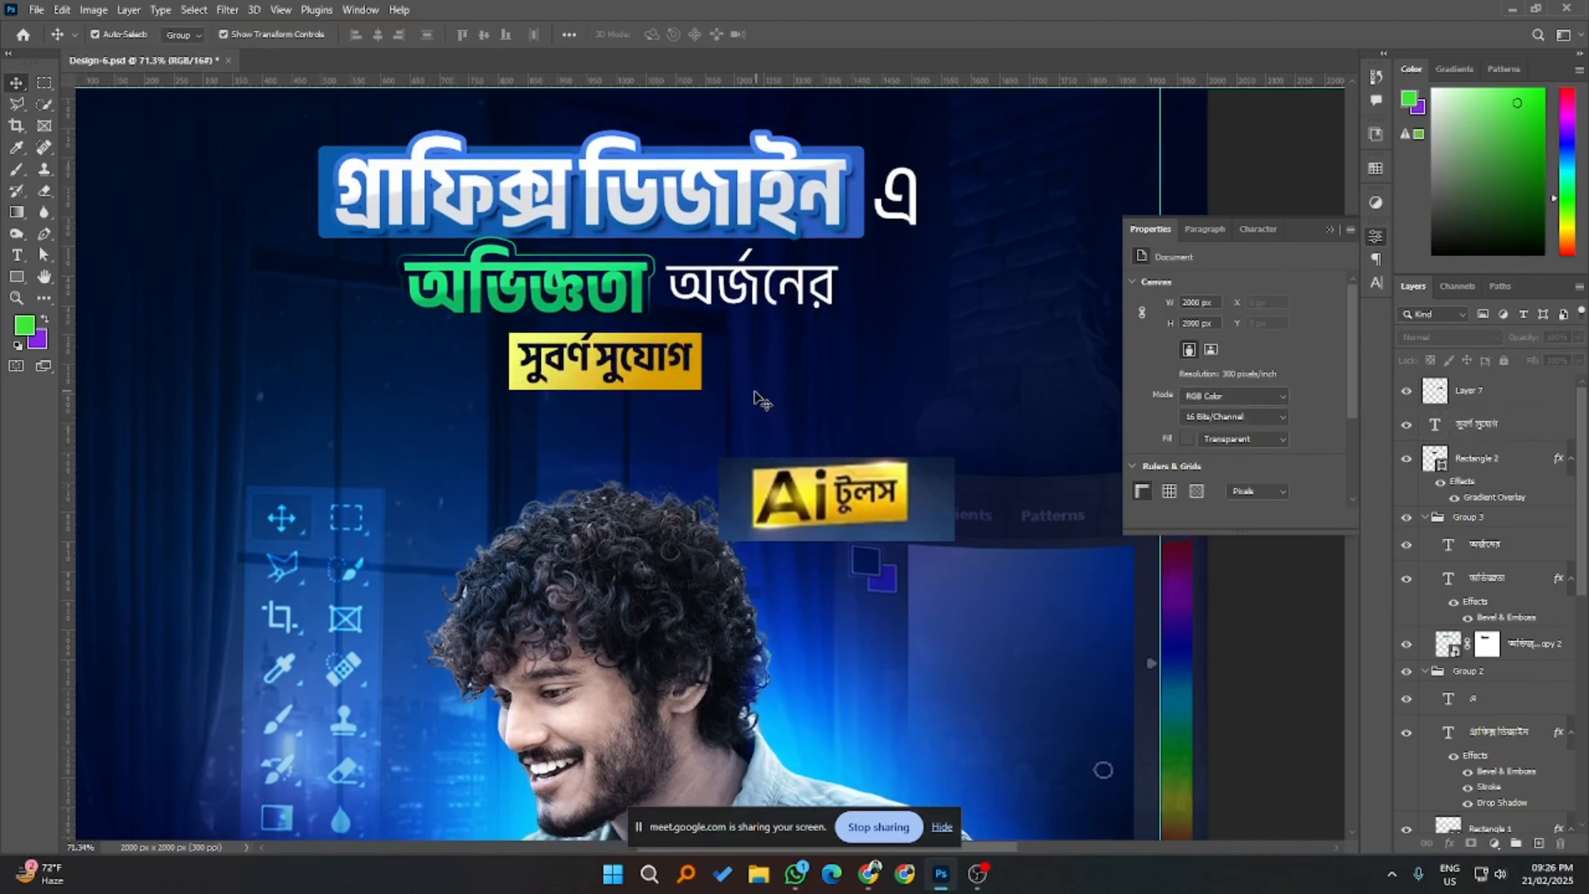
# - Try the Anek Bangla Condensed font on the সুবর্ণ সুযোগ text and return to Anek Bangla SemiCondensed
pyautogui.click(666, 372)
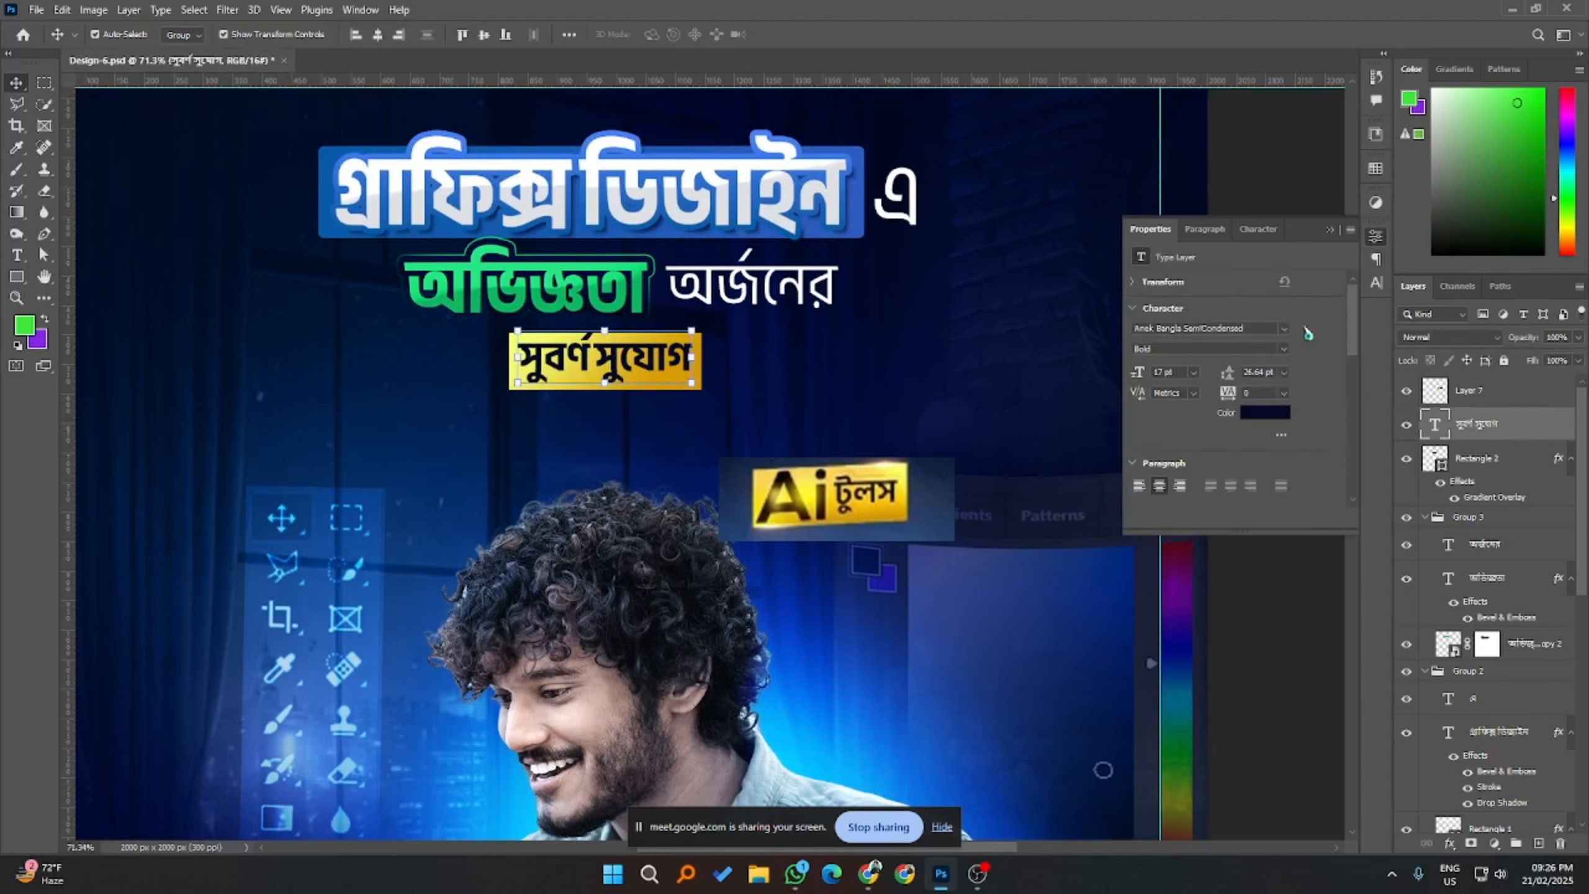
pyautogui.click(1288, 329)
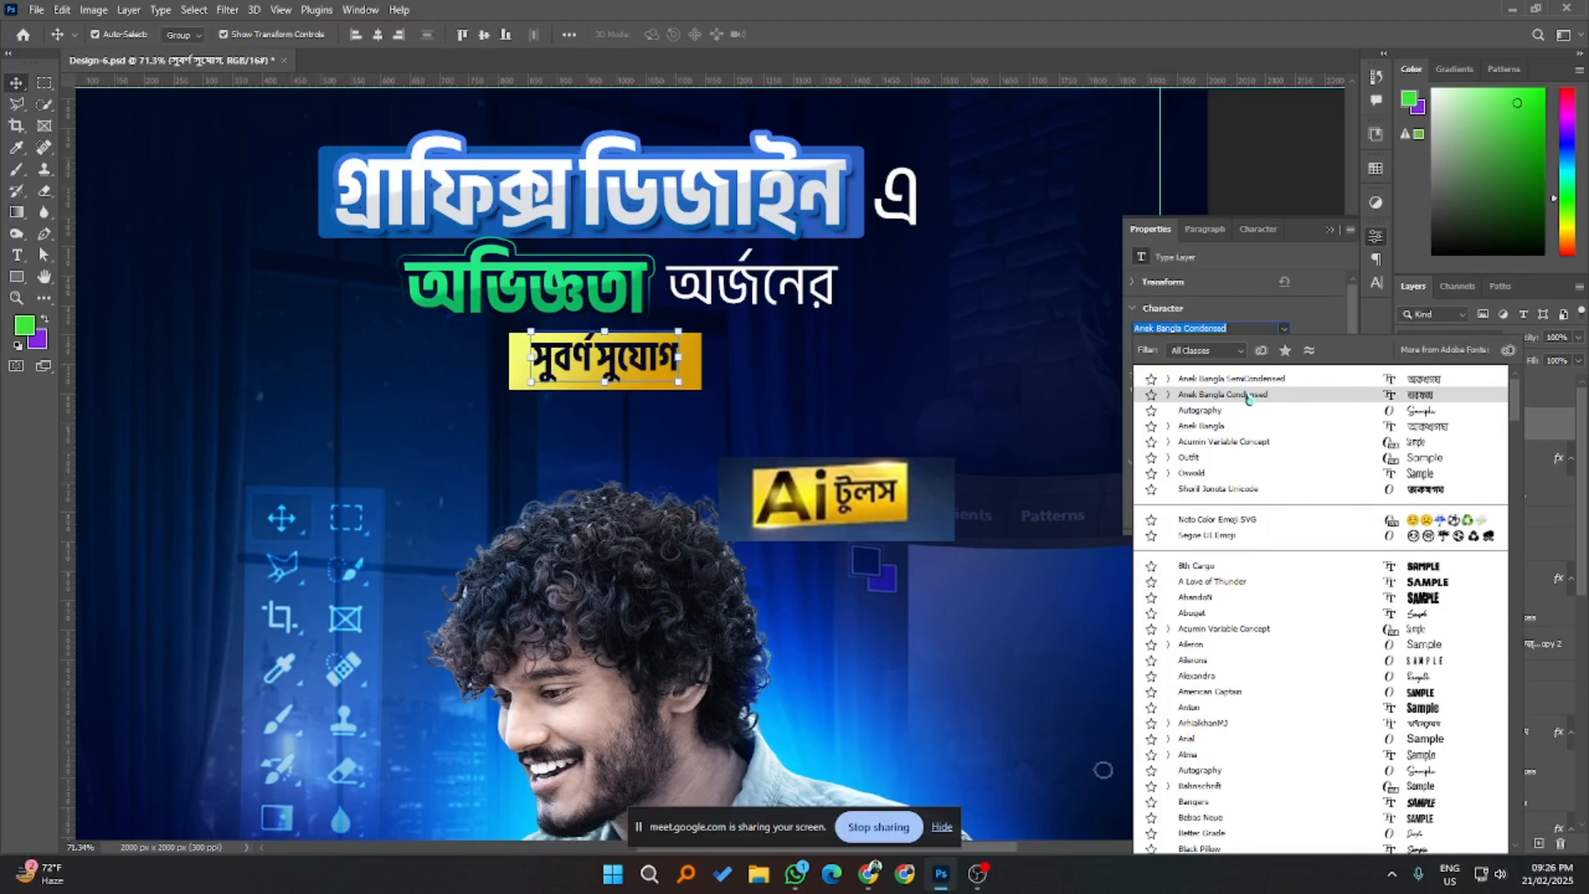
pyautogui.click(1242, 378)
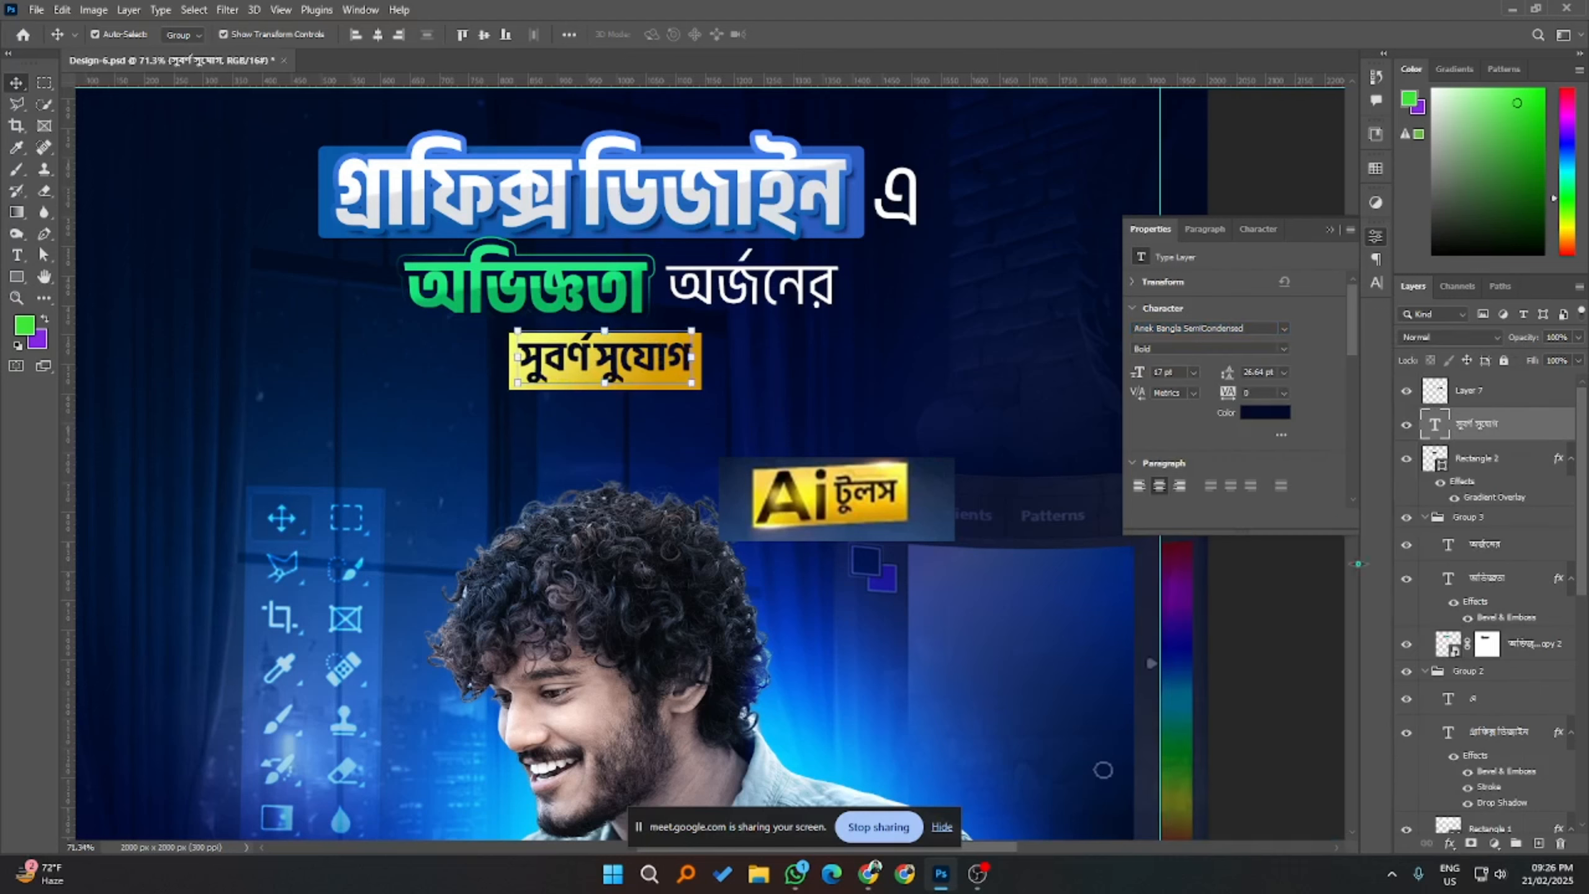
# - Delete the Ai টুলস reference image from above the man's shoulder
pyautogui.scroll(-10, 1128, 603)
pyautogui.scroll(3, 907, 561)
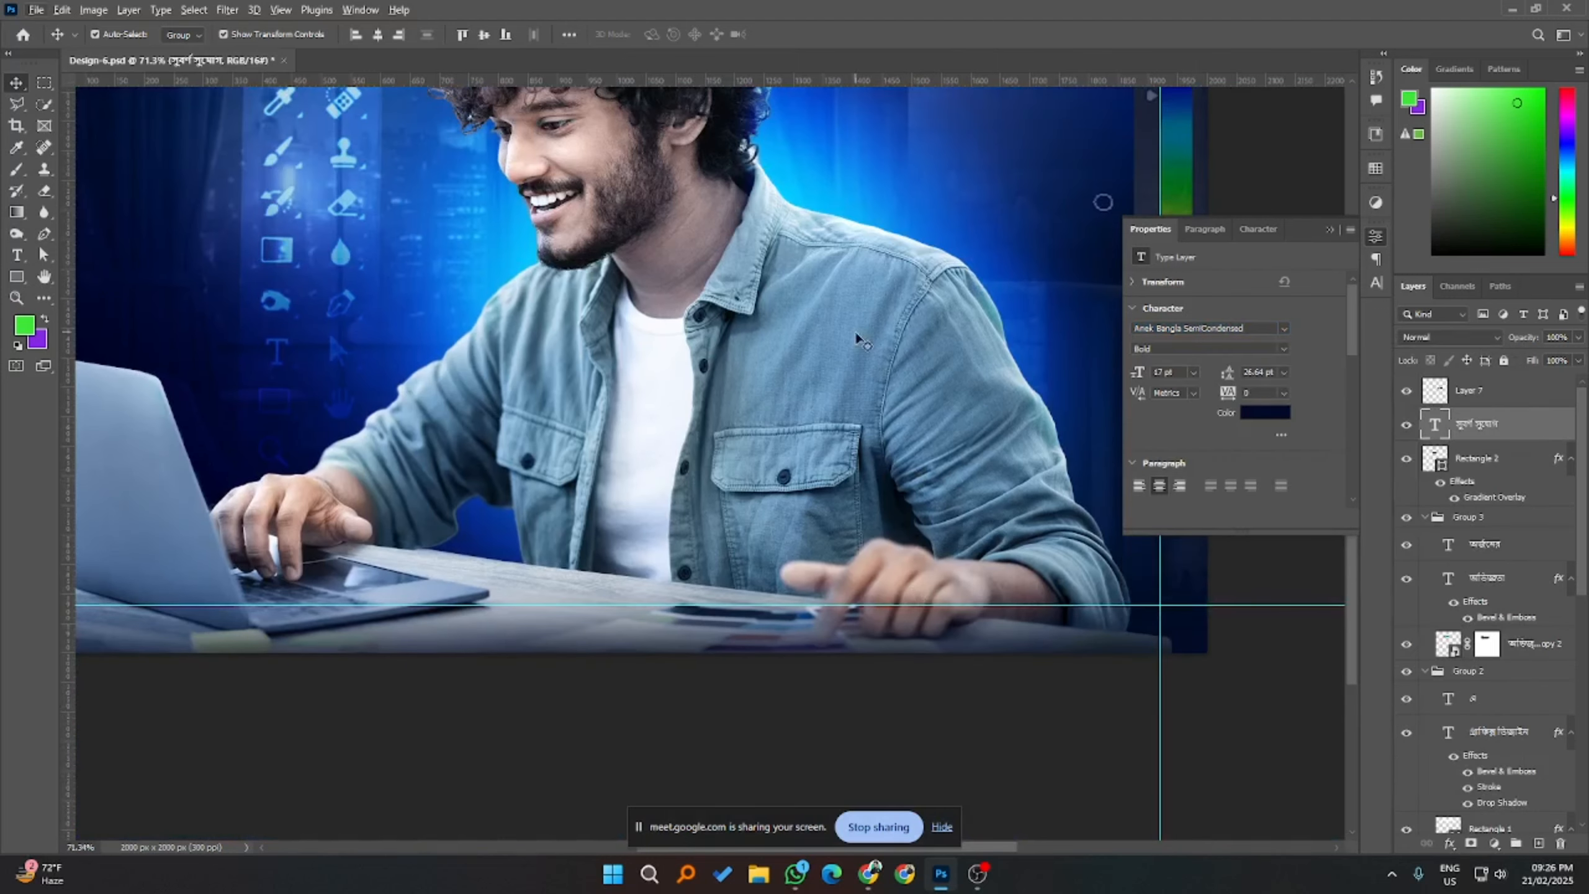
pyautogui.scroll(-3, 860, 338)
pyautogui.scroll(6, 893, 474)
pyautogui.scroll(2, 763, 277)
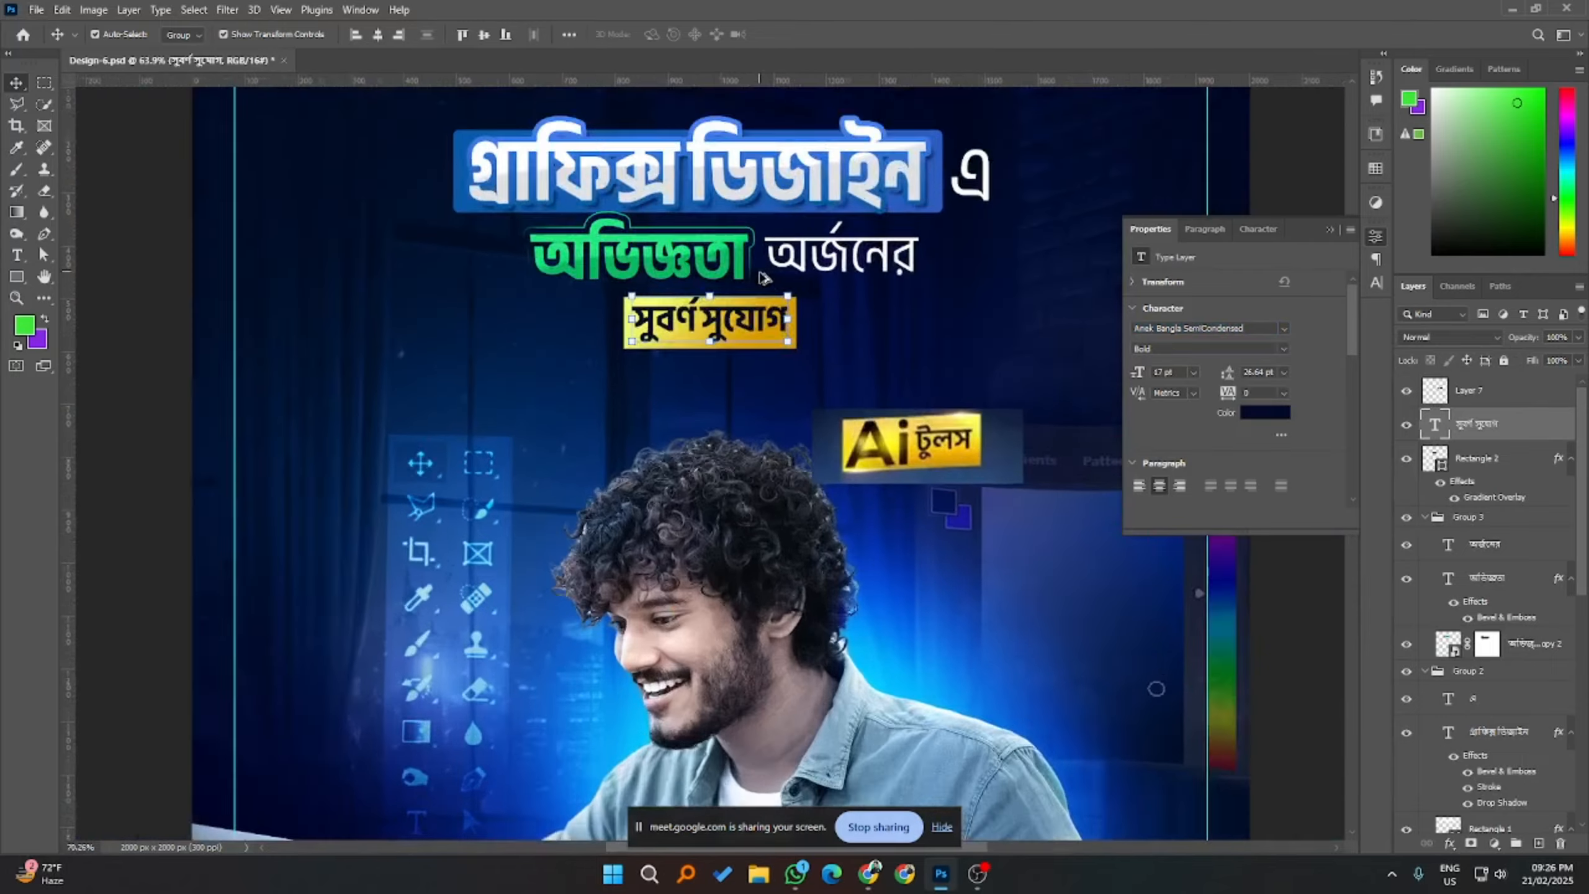
pyautogui.scroll(2, 763, 277)
pyautogui.click(936, 512)
pyautogui.press('Delete')
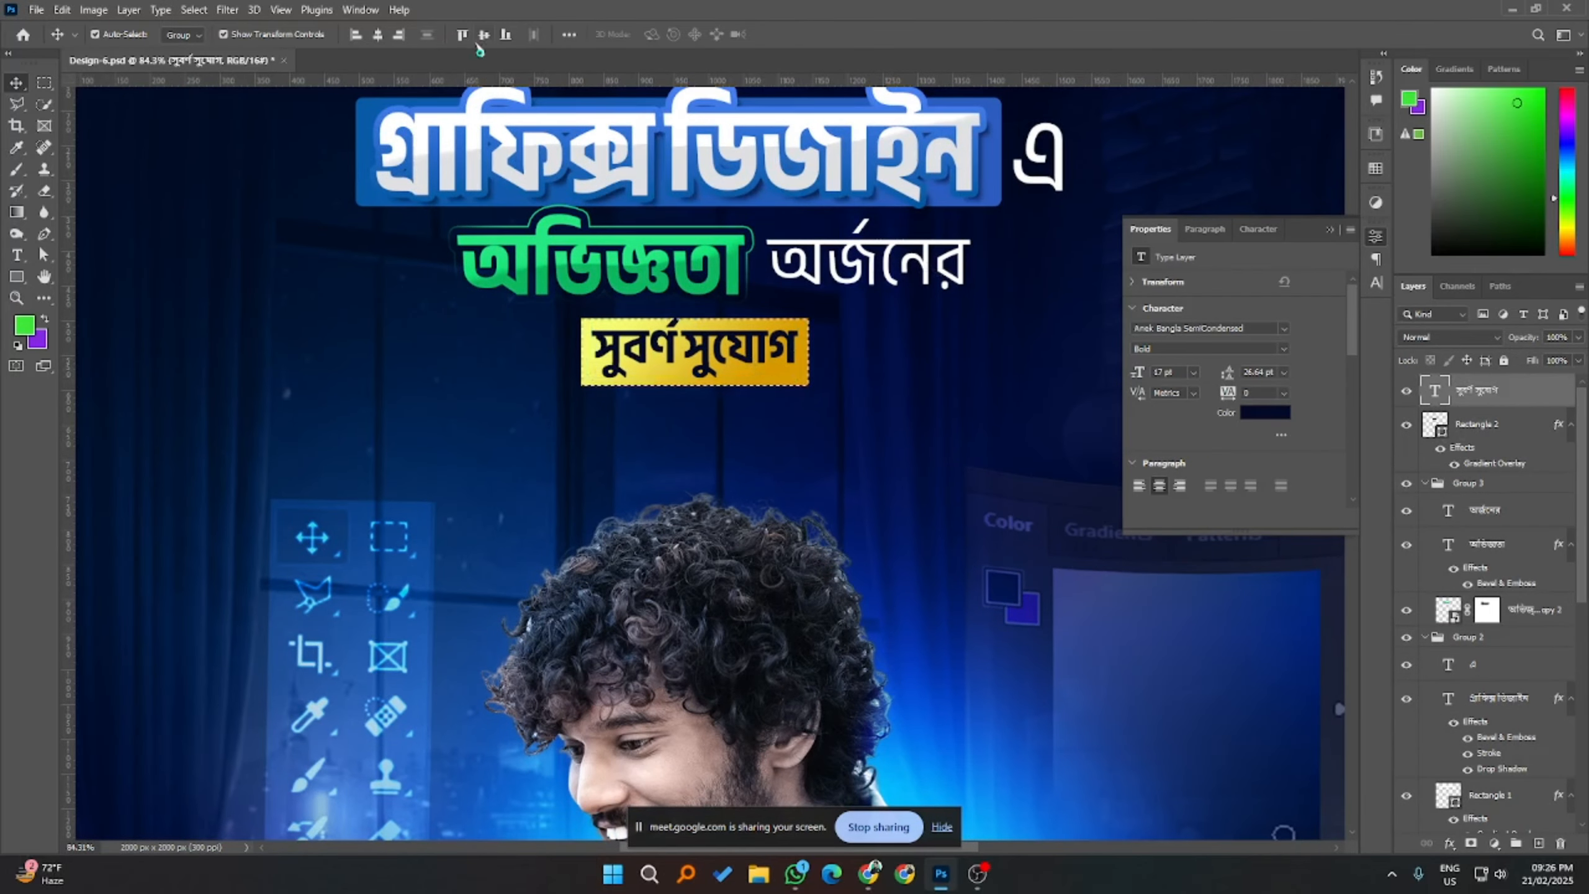
# - Centre the সুবর্ণ সুযোগ text horizontally and vertically within the gold rectangle's selection, and deselect everything
pyautogui.click(378, 35)
pyautogui.click(484, 35)
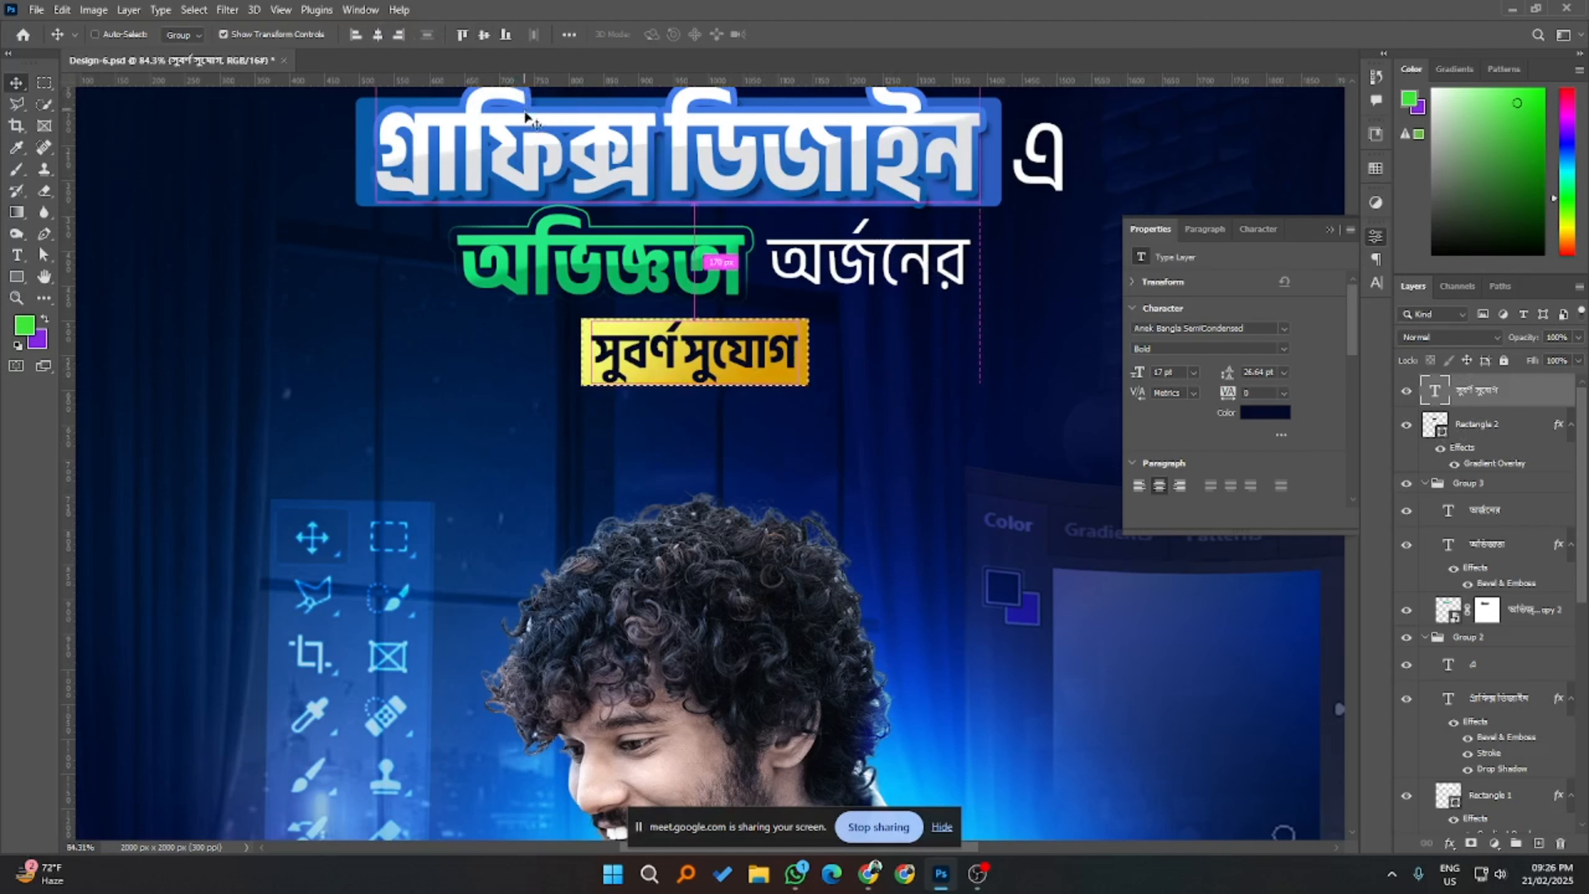
pyautogui.hotkey('ctrl', 'd')
pyautogui.scroll(-3, 701, 307)
pyautogui.click(1246, 624)
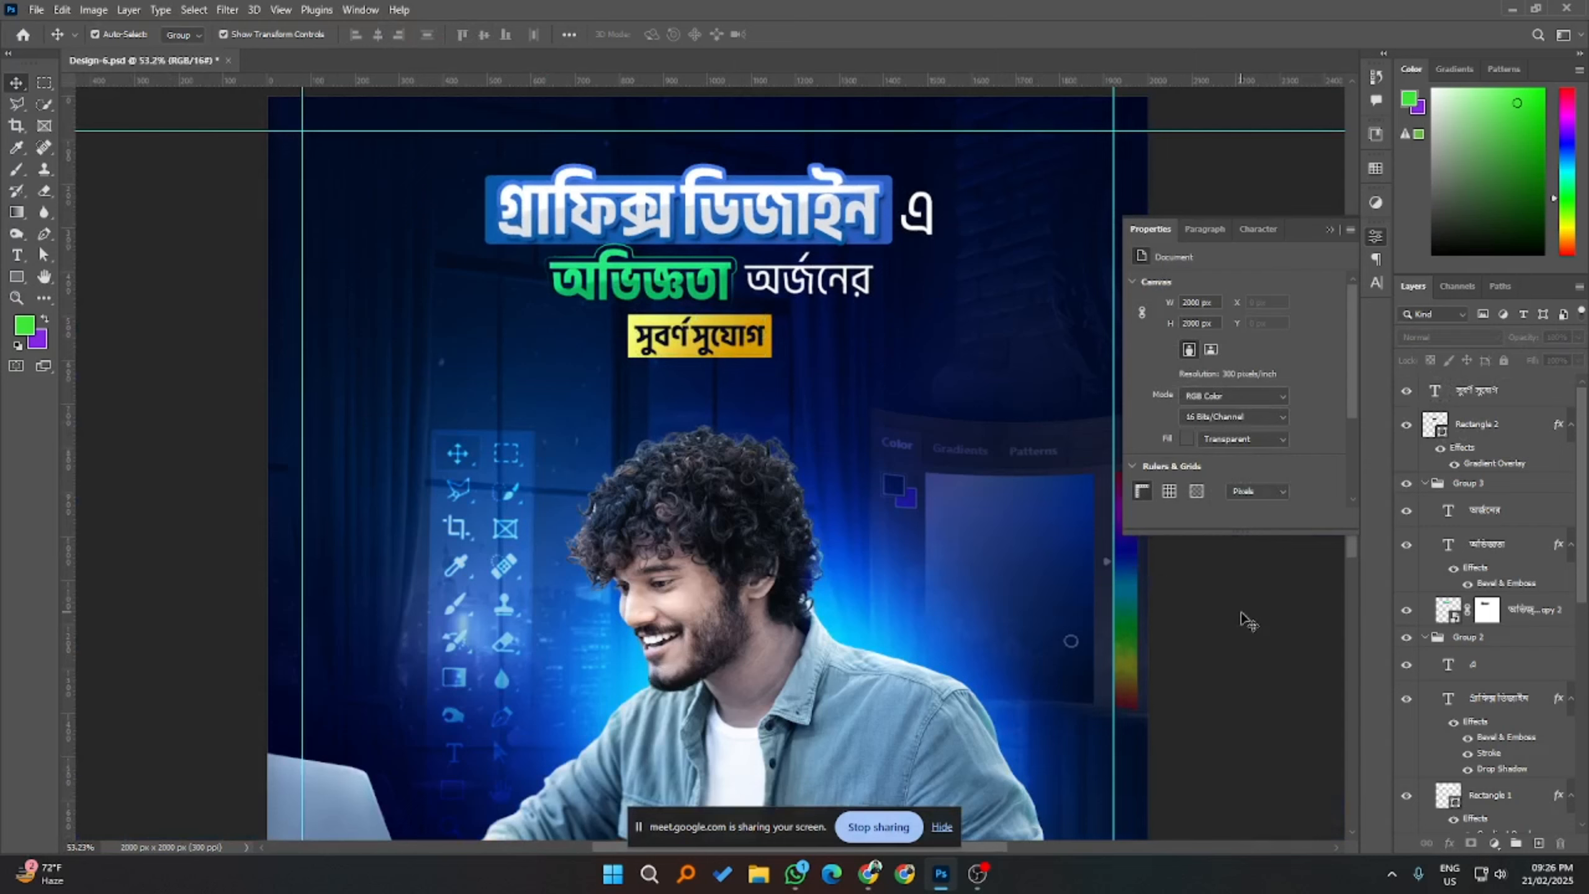
# - Add a Gradient Overlay to the সুবর্ণ সুযোগ text and set the gradient's starting colour stop to #010b2a
pyautogui.scroll(3, 720, 327)
pyautogui.click(731, 348)
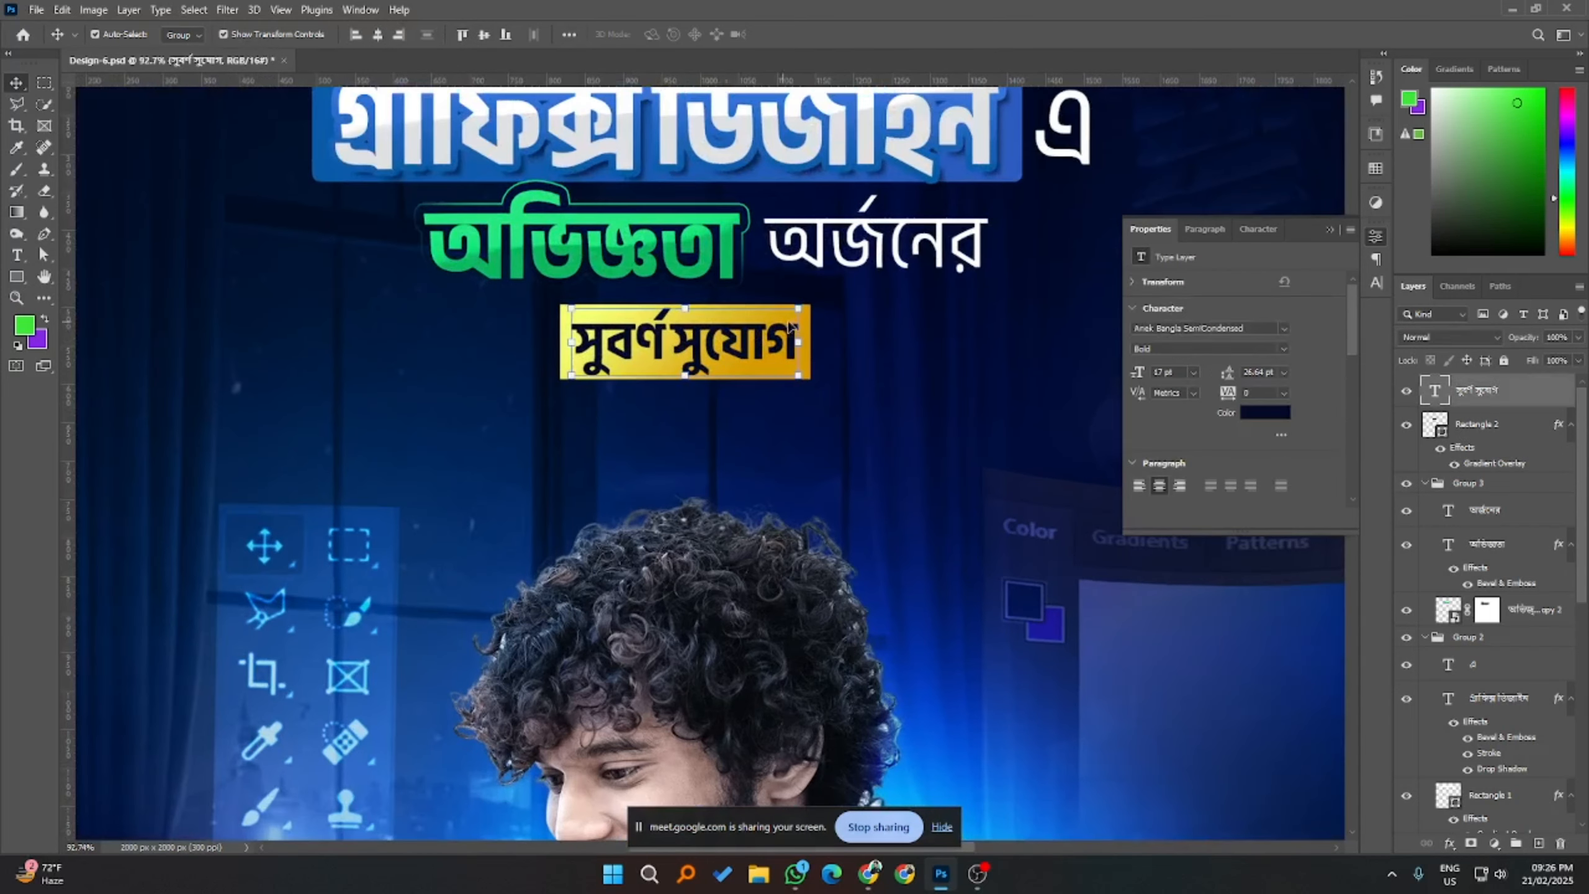
pyautogui.scroll(-1, 808, 323)
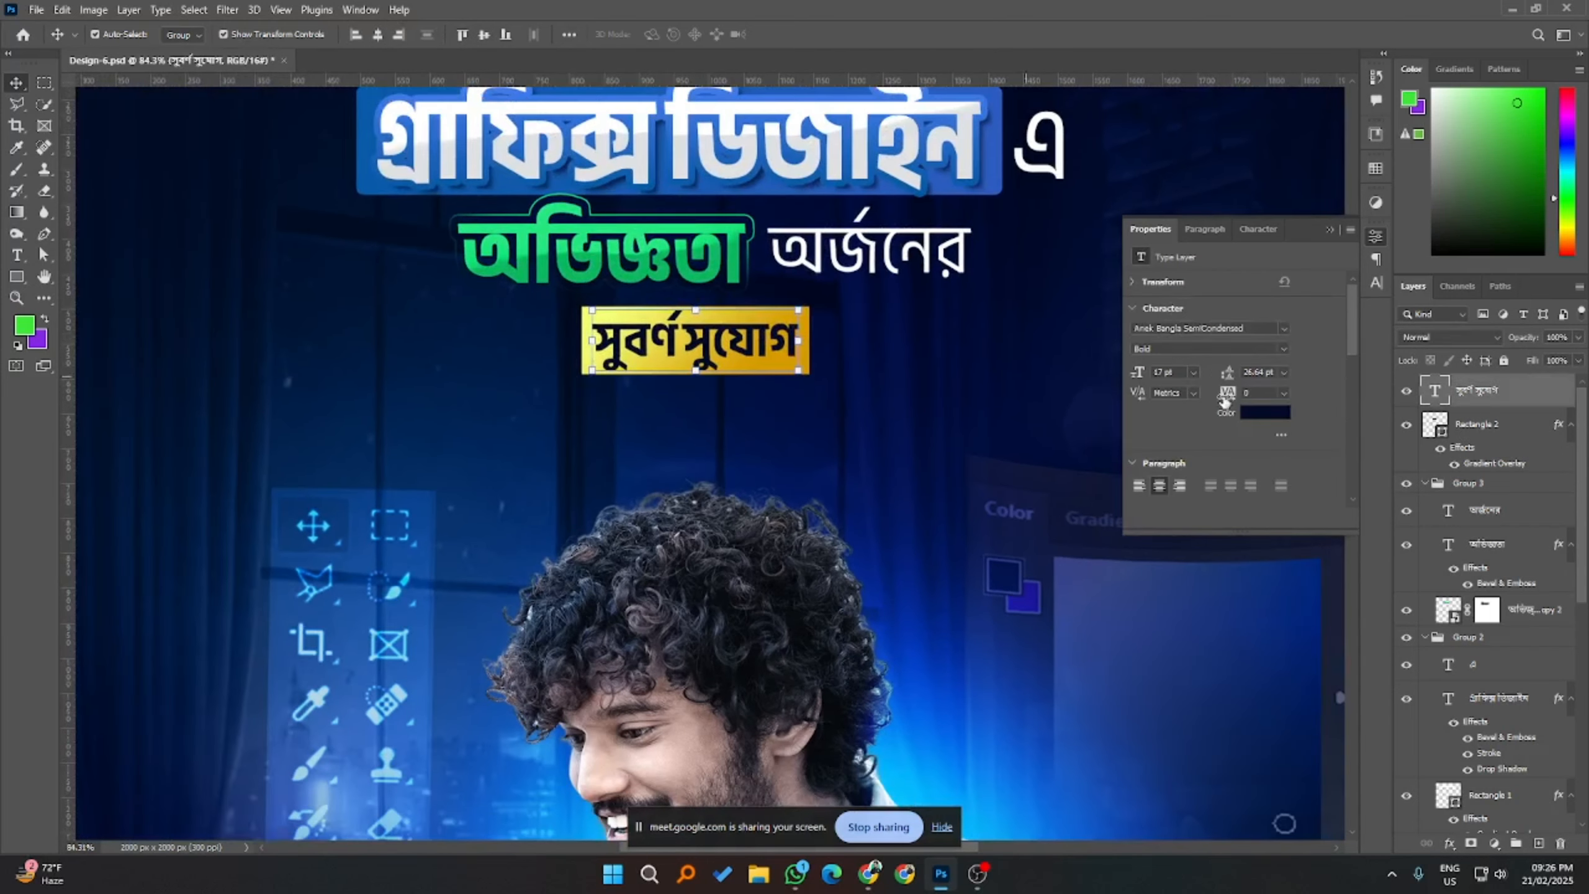
pyautogui.rightClick(1473, 402)
pyautogui.click(1307, 104)
pyautogui.click(1001, 517)
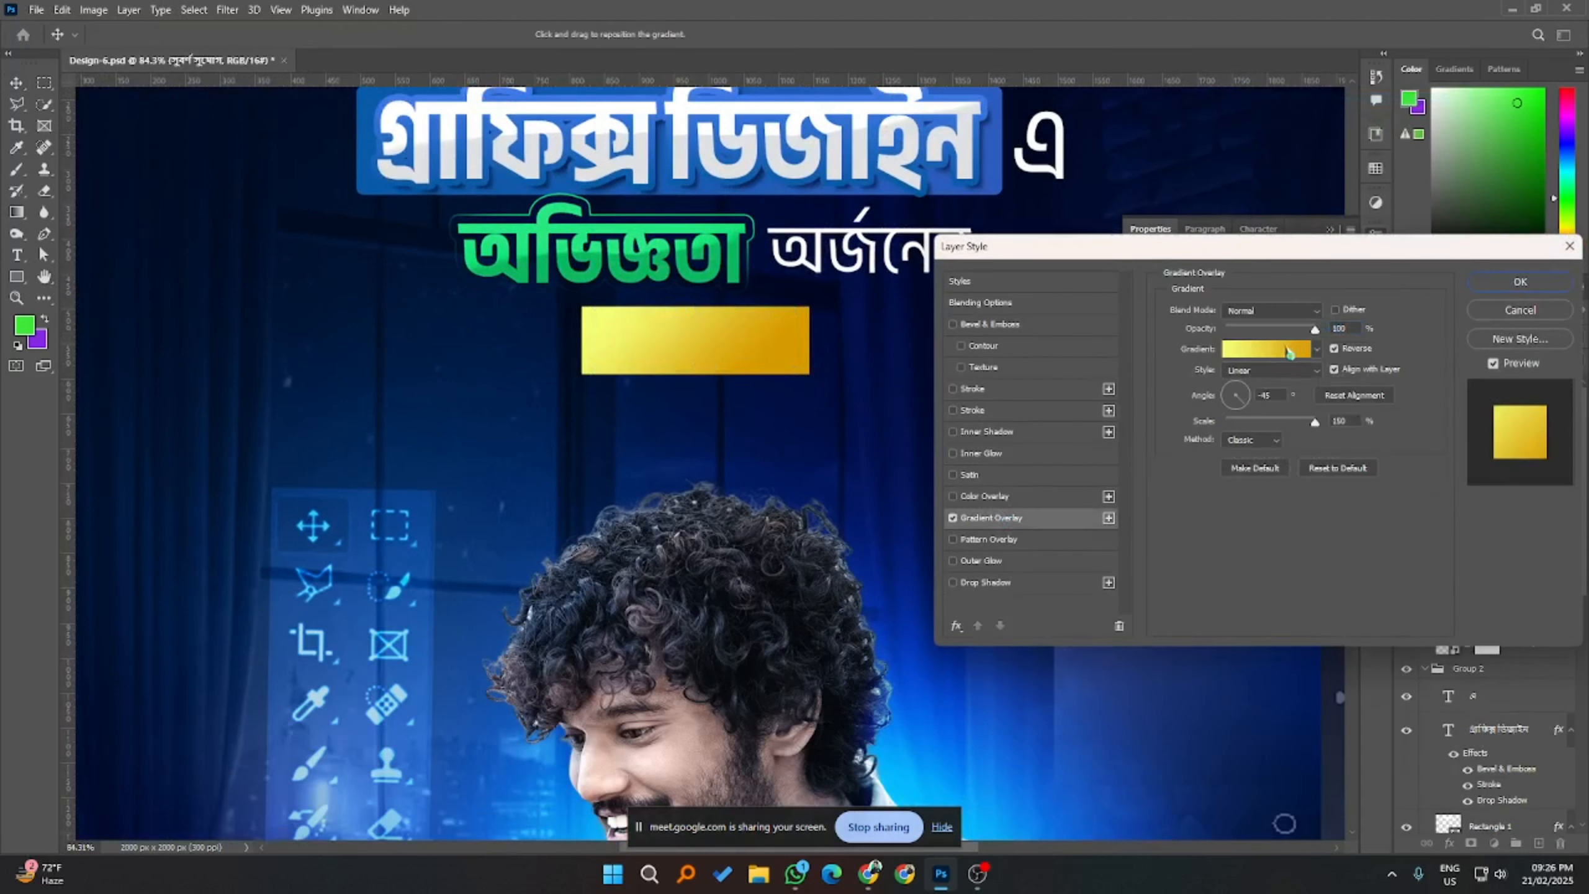
pyautogui.click(1289, 351)
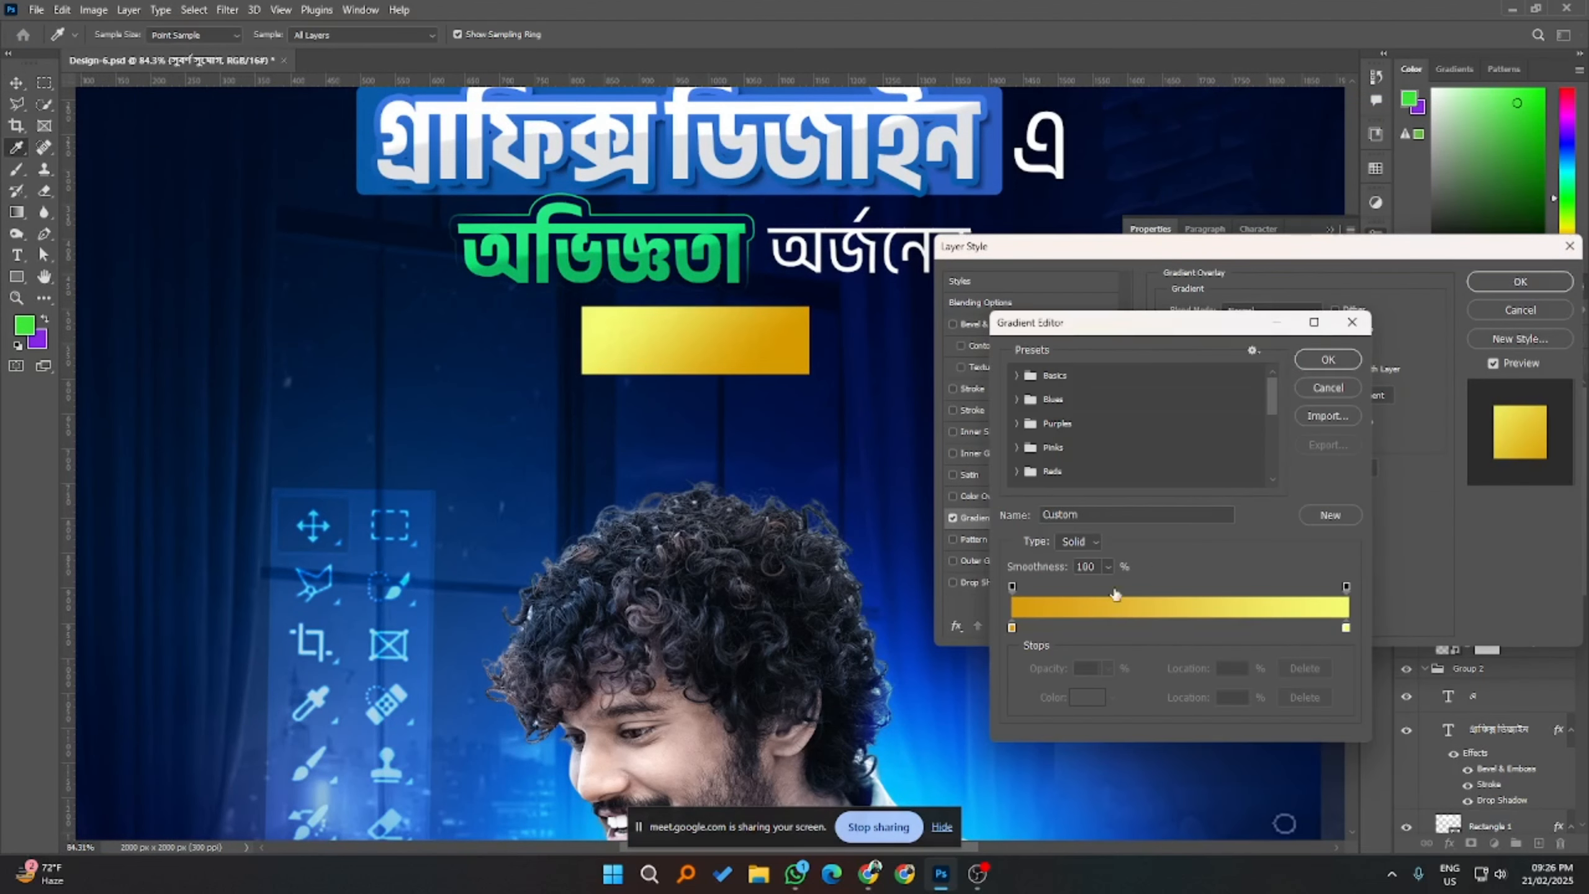
pyautogui.click(1011, 627)
pyautogui.click(1088, 696)
pyautogui.write('010b2a')
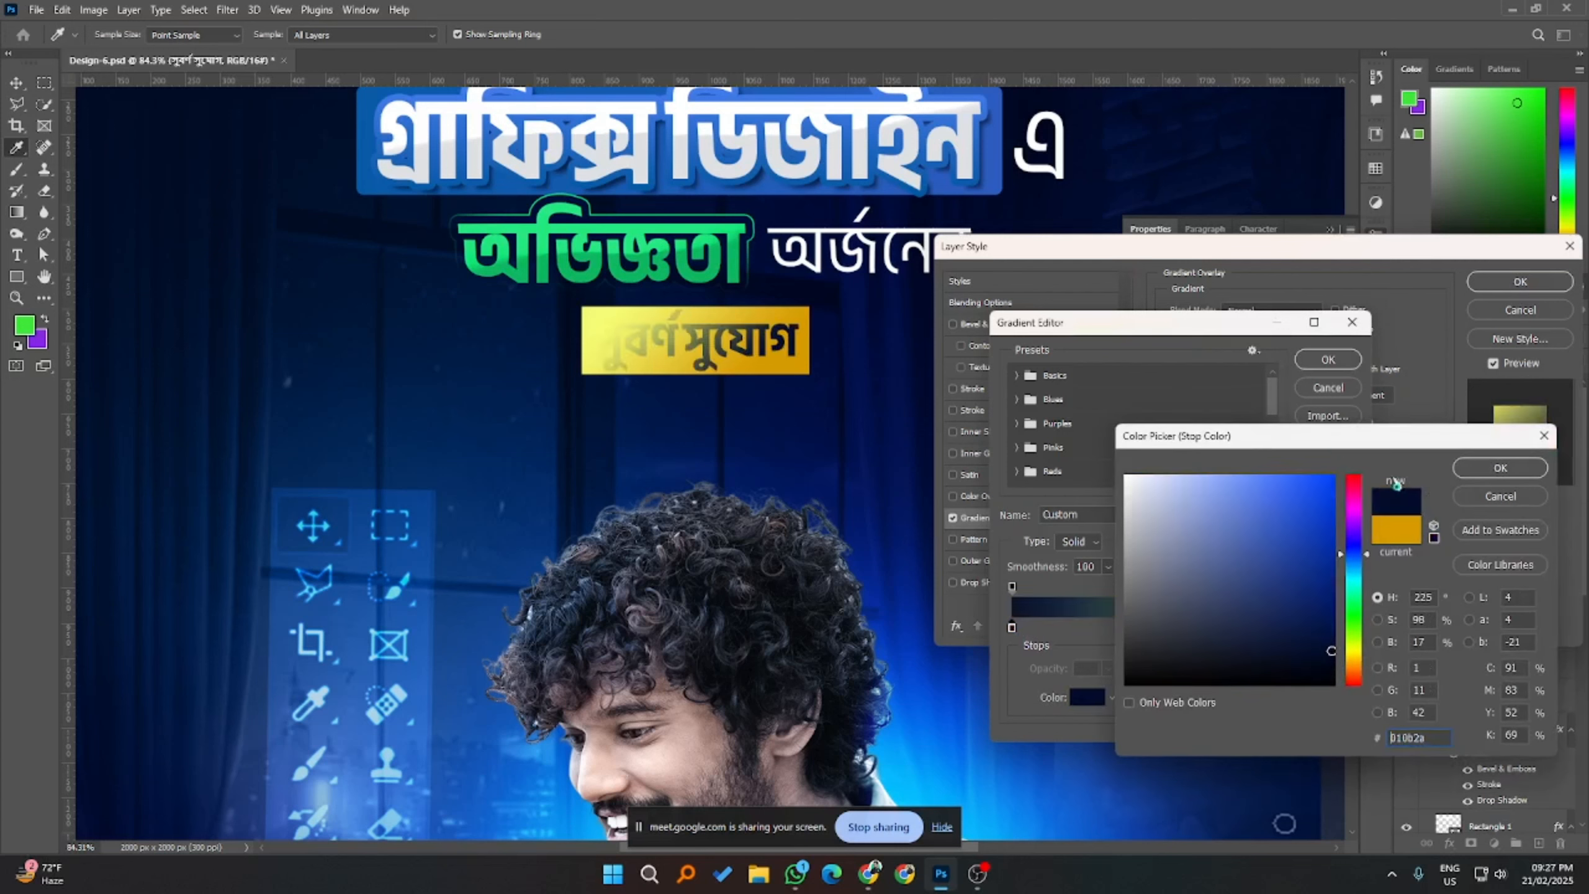
pyautogui.click(1500, 467)
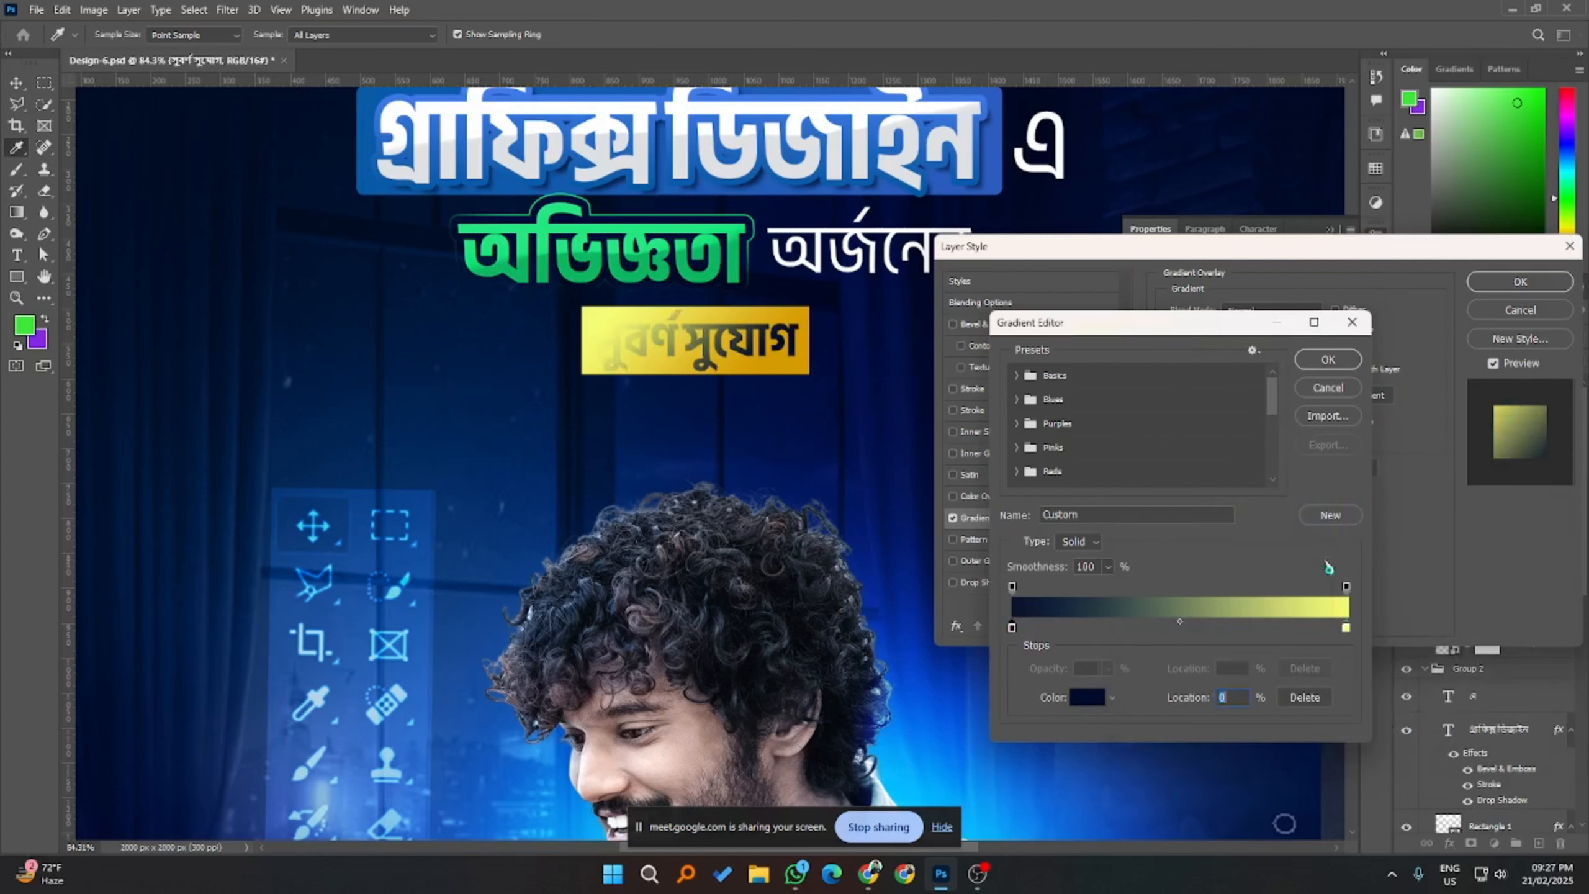
# - Set the ending colour stop of the text's gradient overlay to dark brown #543e00 and apply the layer style
pyautogui.click(1346, 627)
pyautogui.click(1088, 697)
pyautogui.click(786, 312)
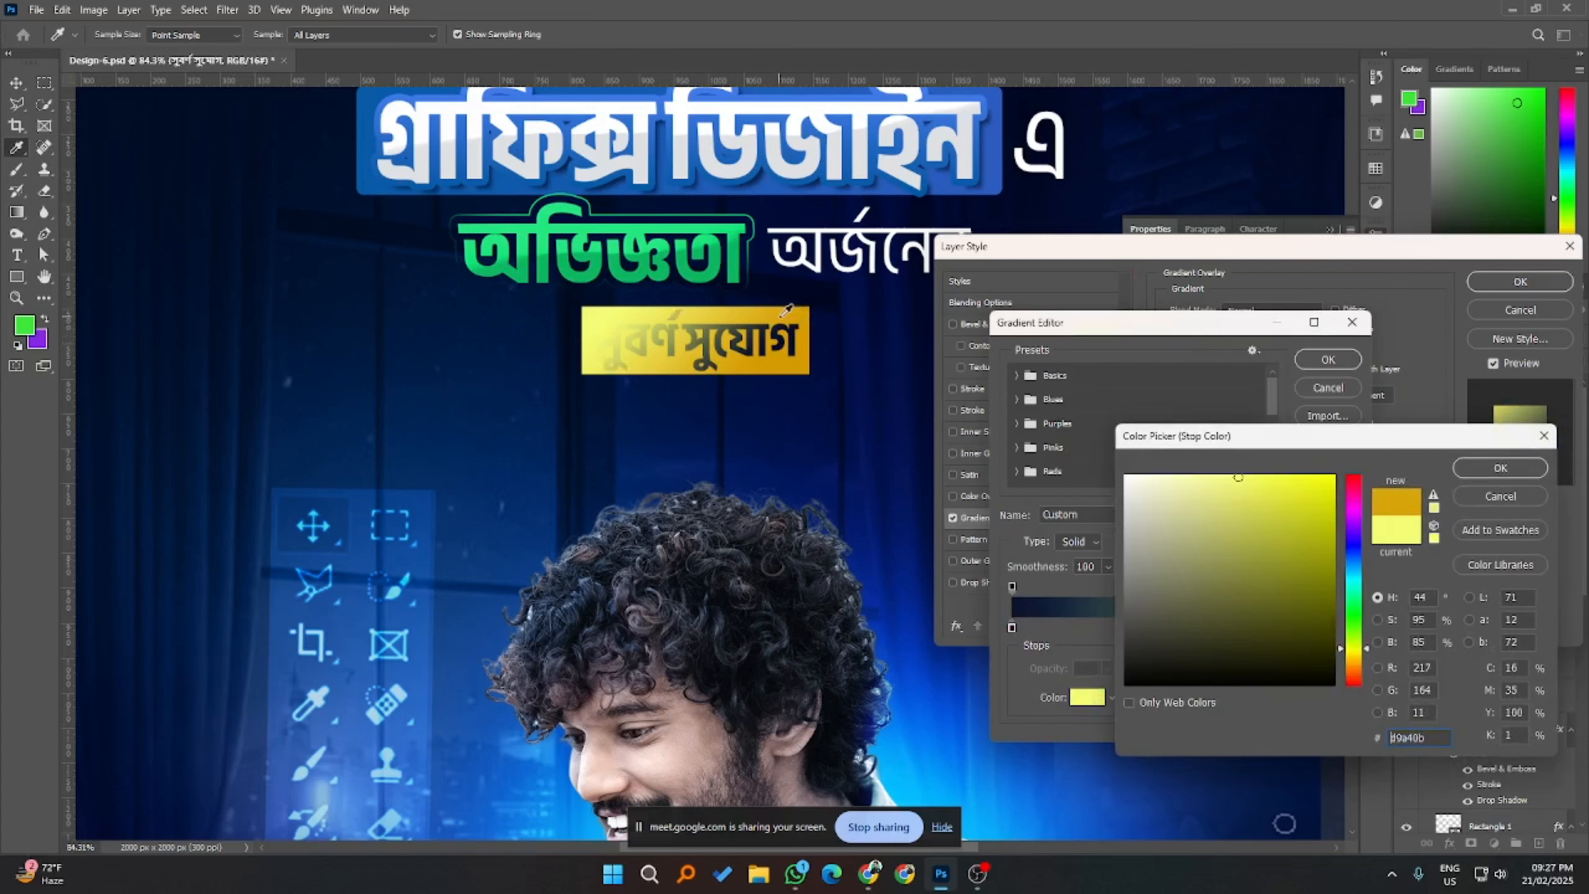
pyautogui.moveTo(1293, 536); pyautogui.dragTo(1329, 636)
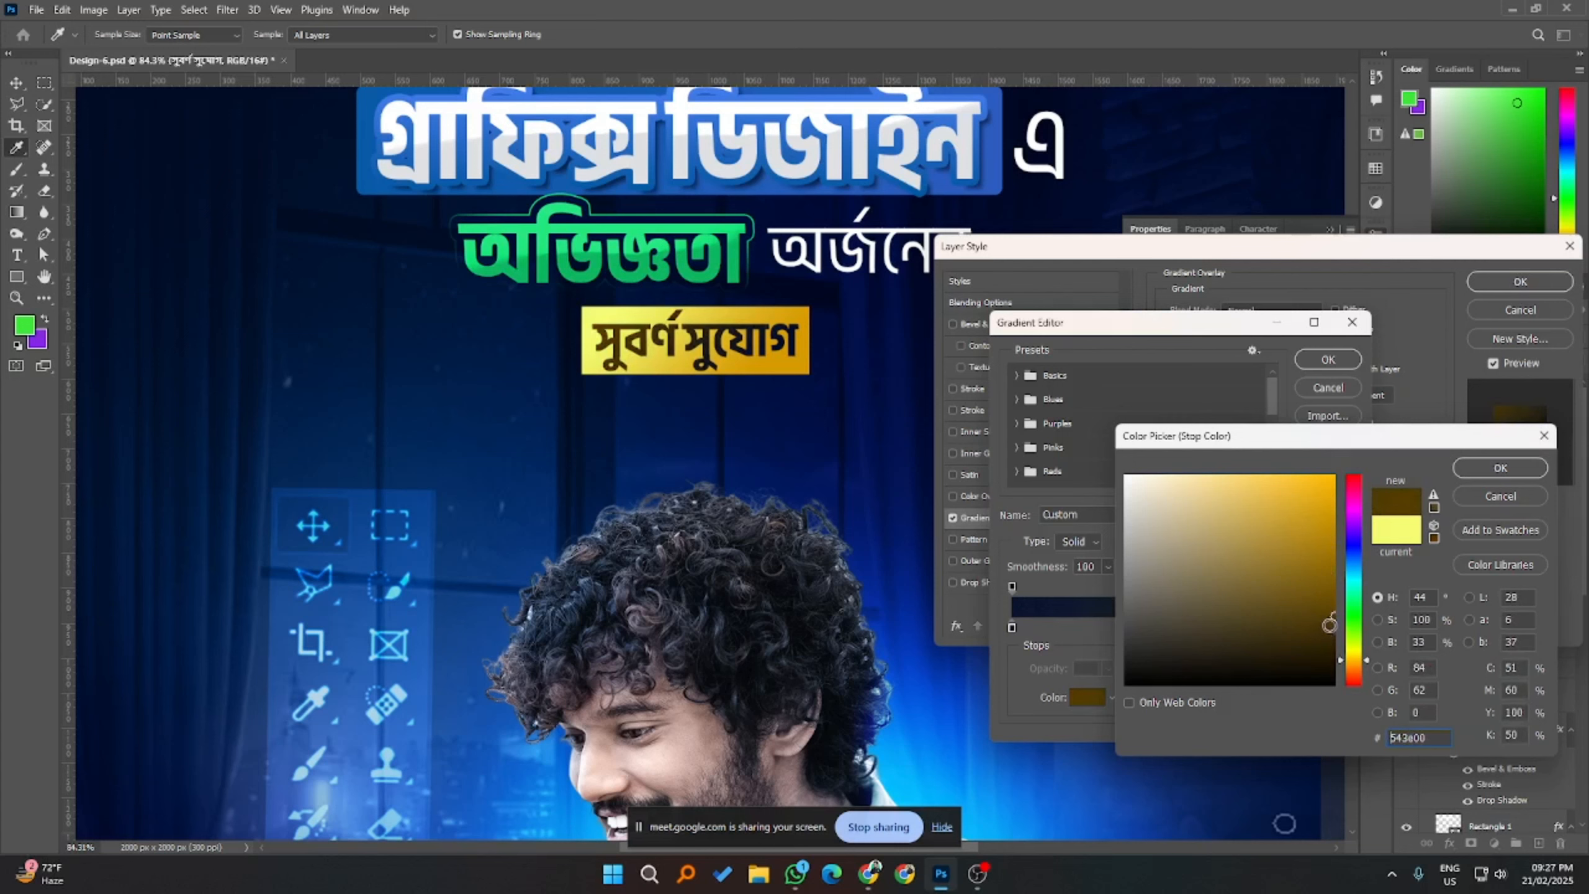
pyautogui.click(1507, 469)
pyautogui.click(1328, 359)
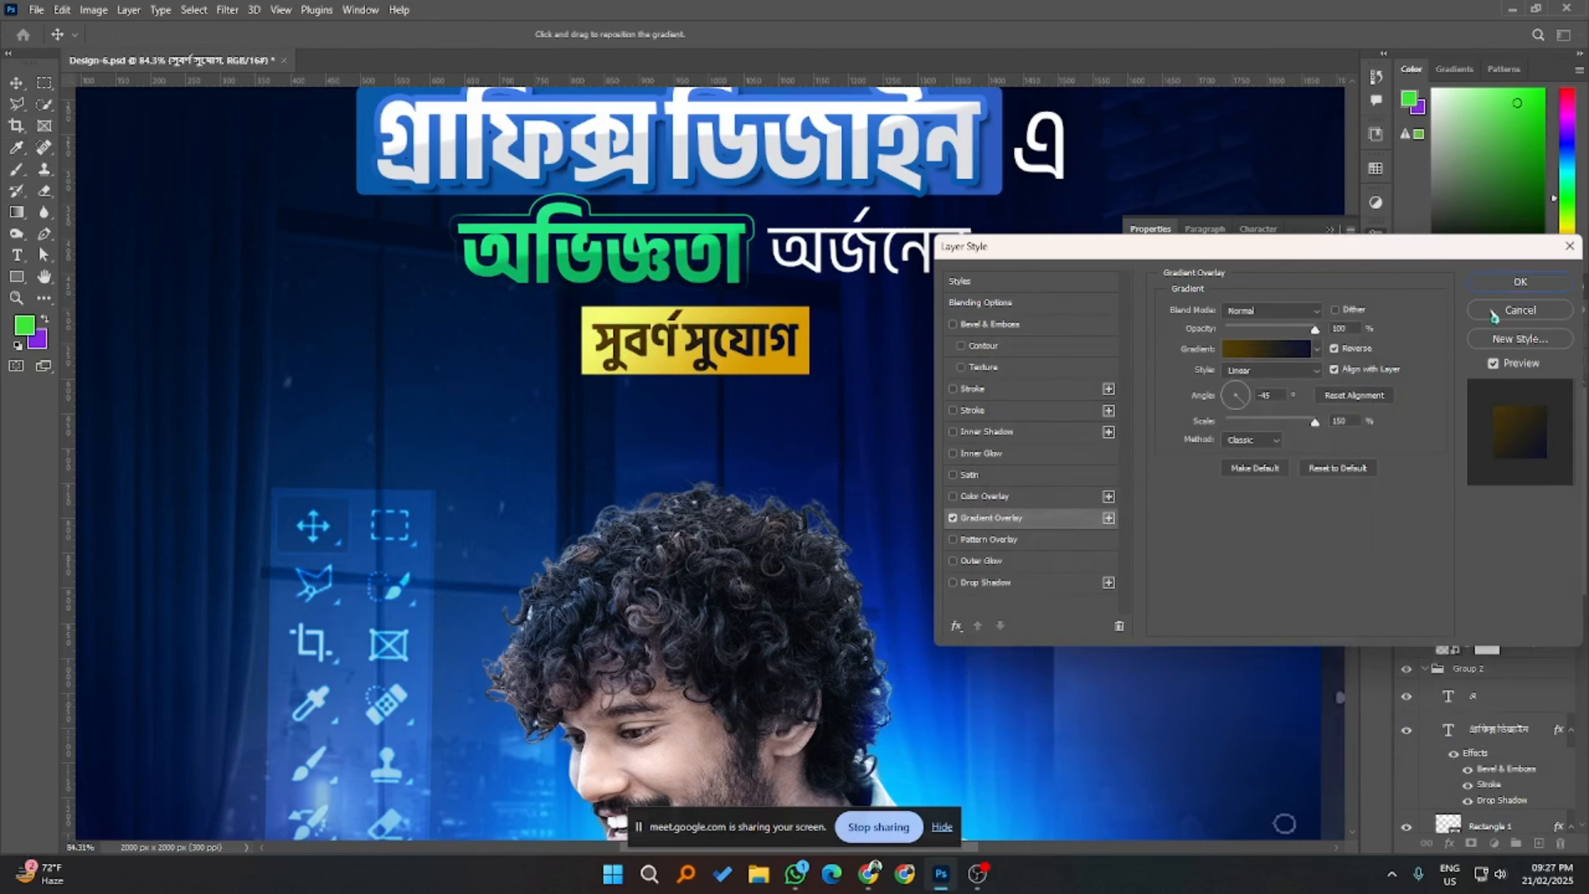
pyautogui.click(1520, 281)
pyautogui.scroll(2, 840, 369)
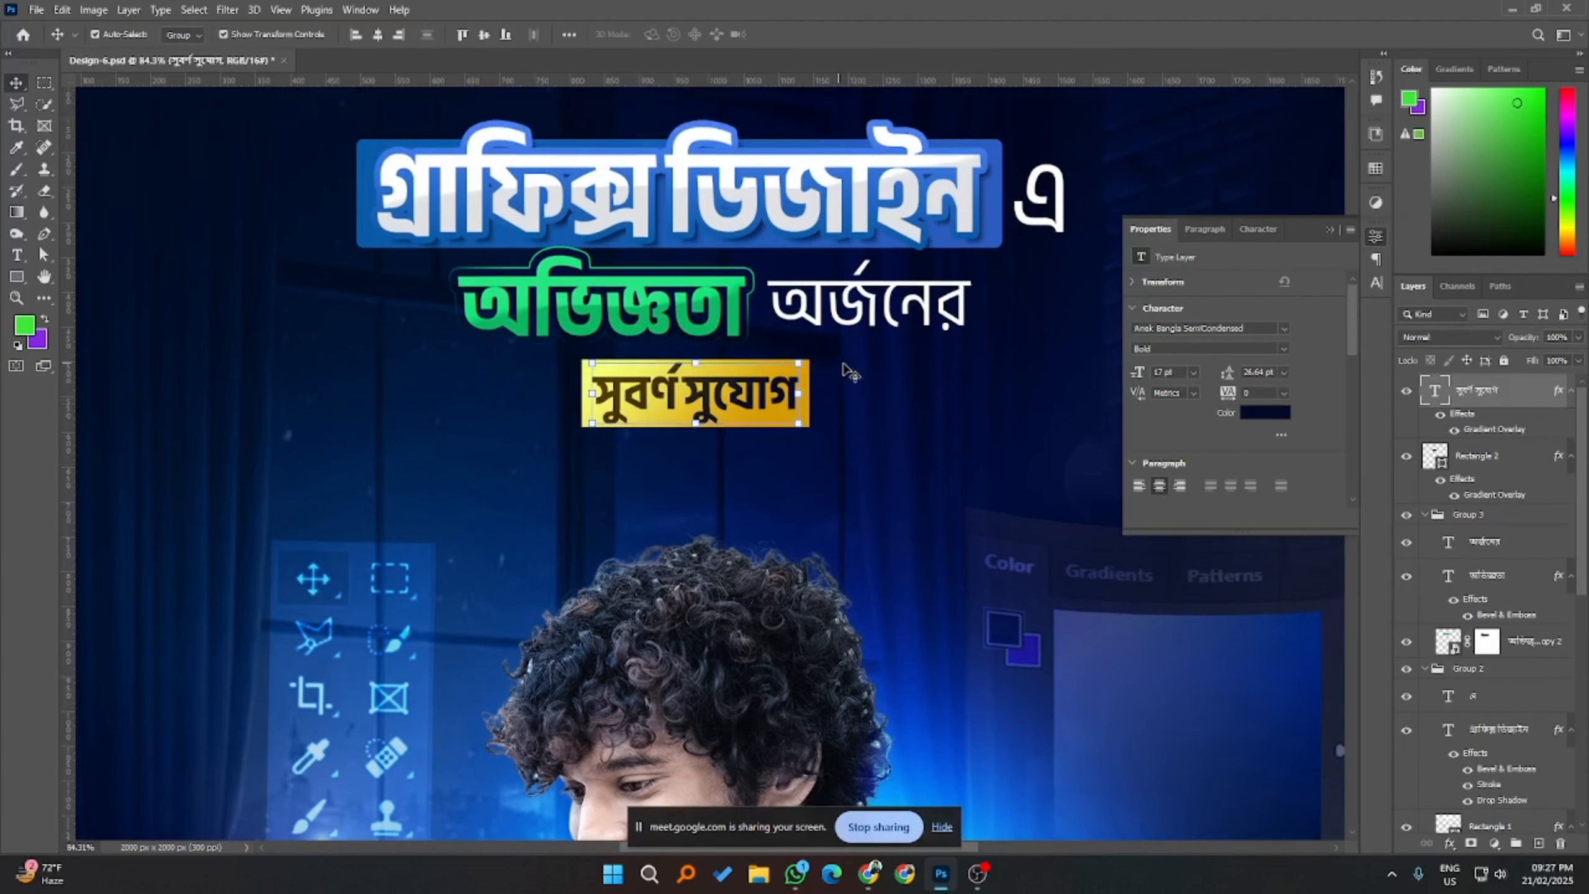
pyautogui.click(936, 191)
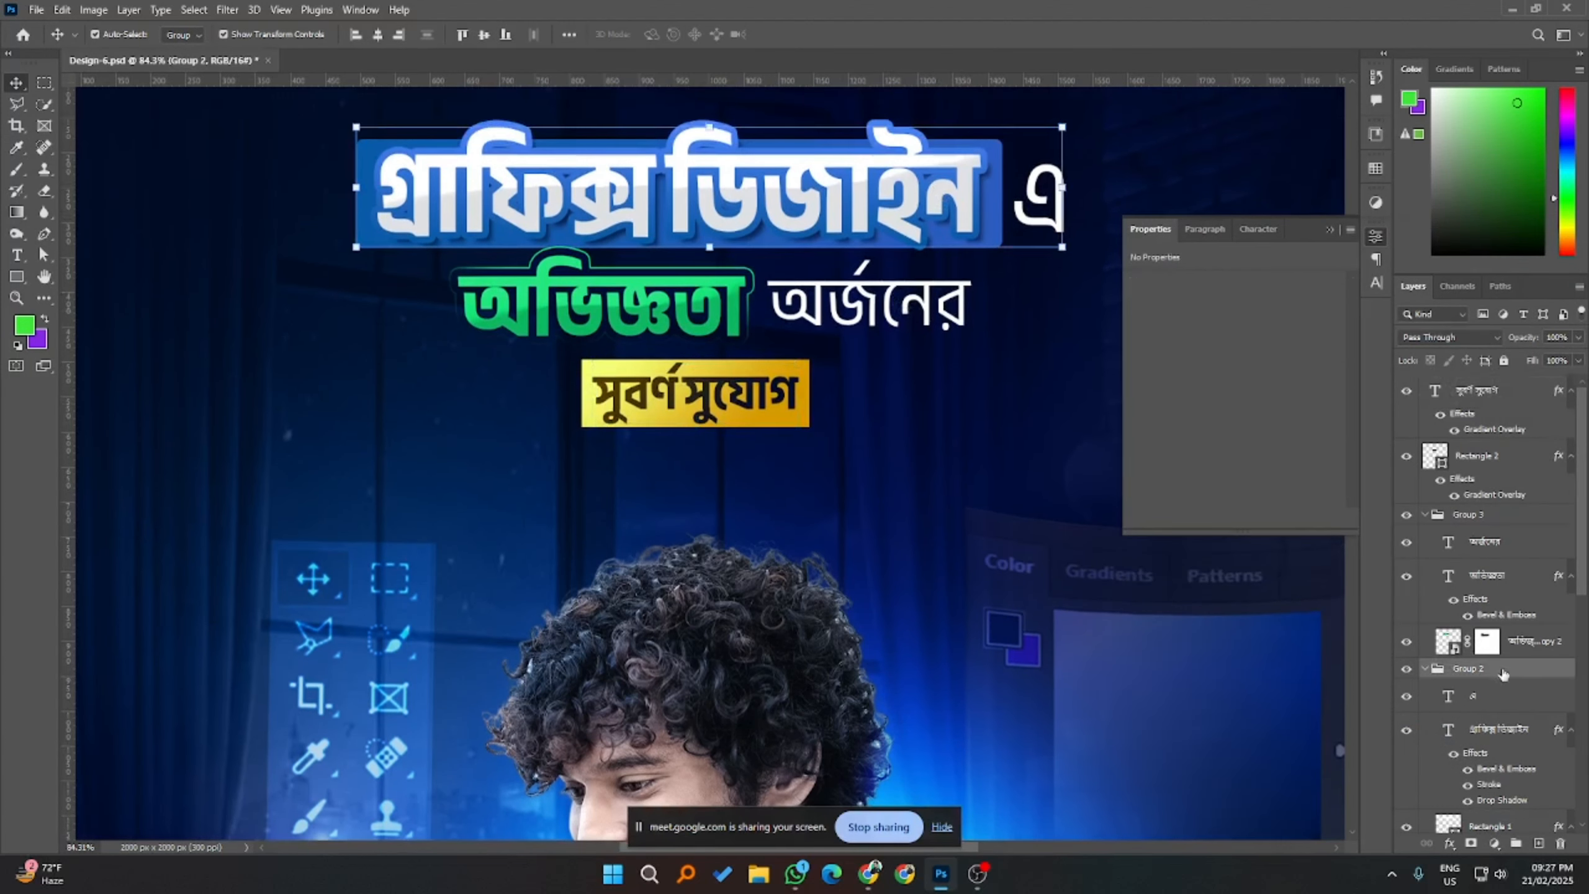
pyautogui.click(1511, 741)
pyautogui.rightClick(1510, 736)
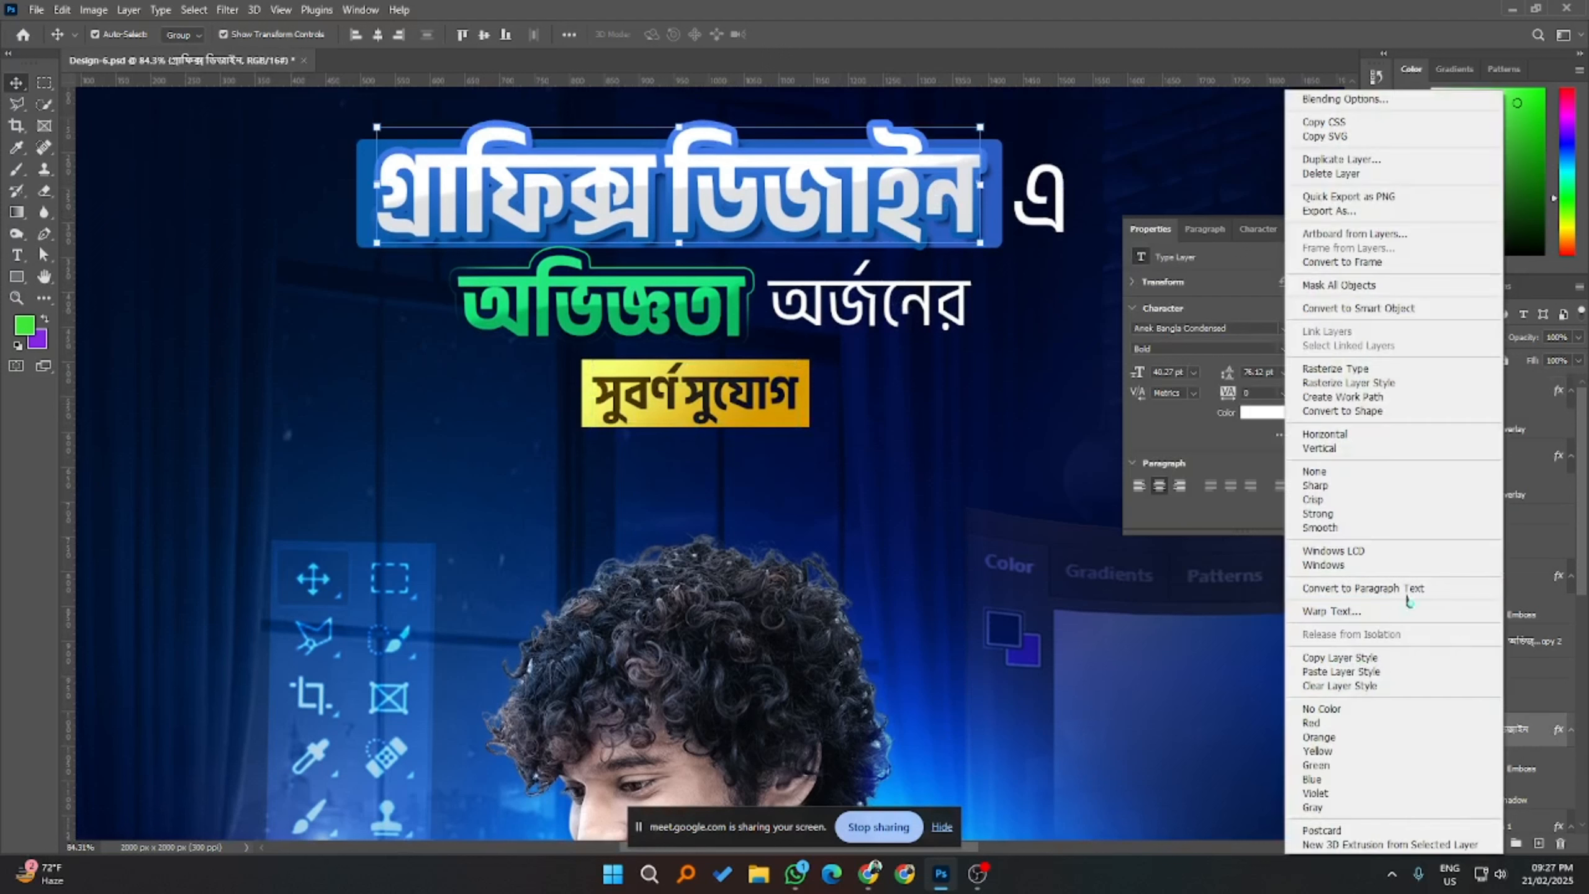
pyautogui.click(1368, 663)
pyautogui.click(1482, 395)
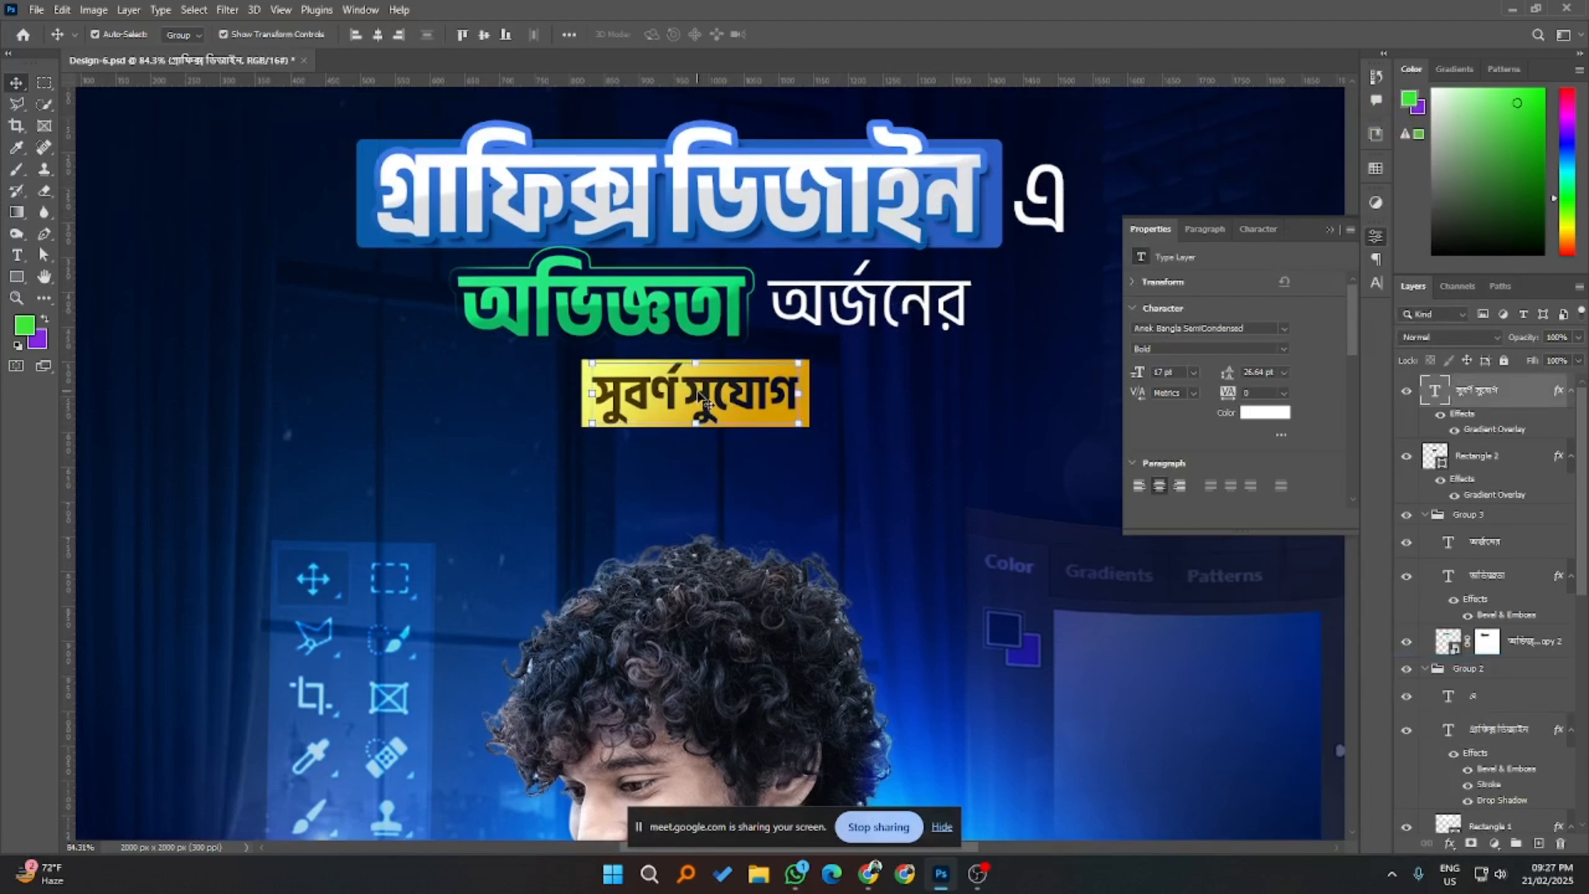
pyautogui.rightClick(1482, 399)
pyautogui.click(1504, 393)
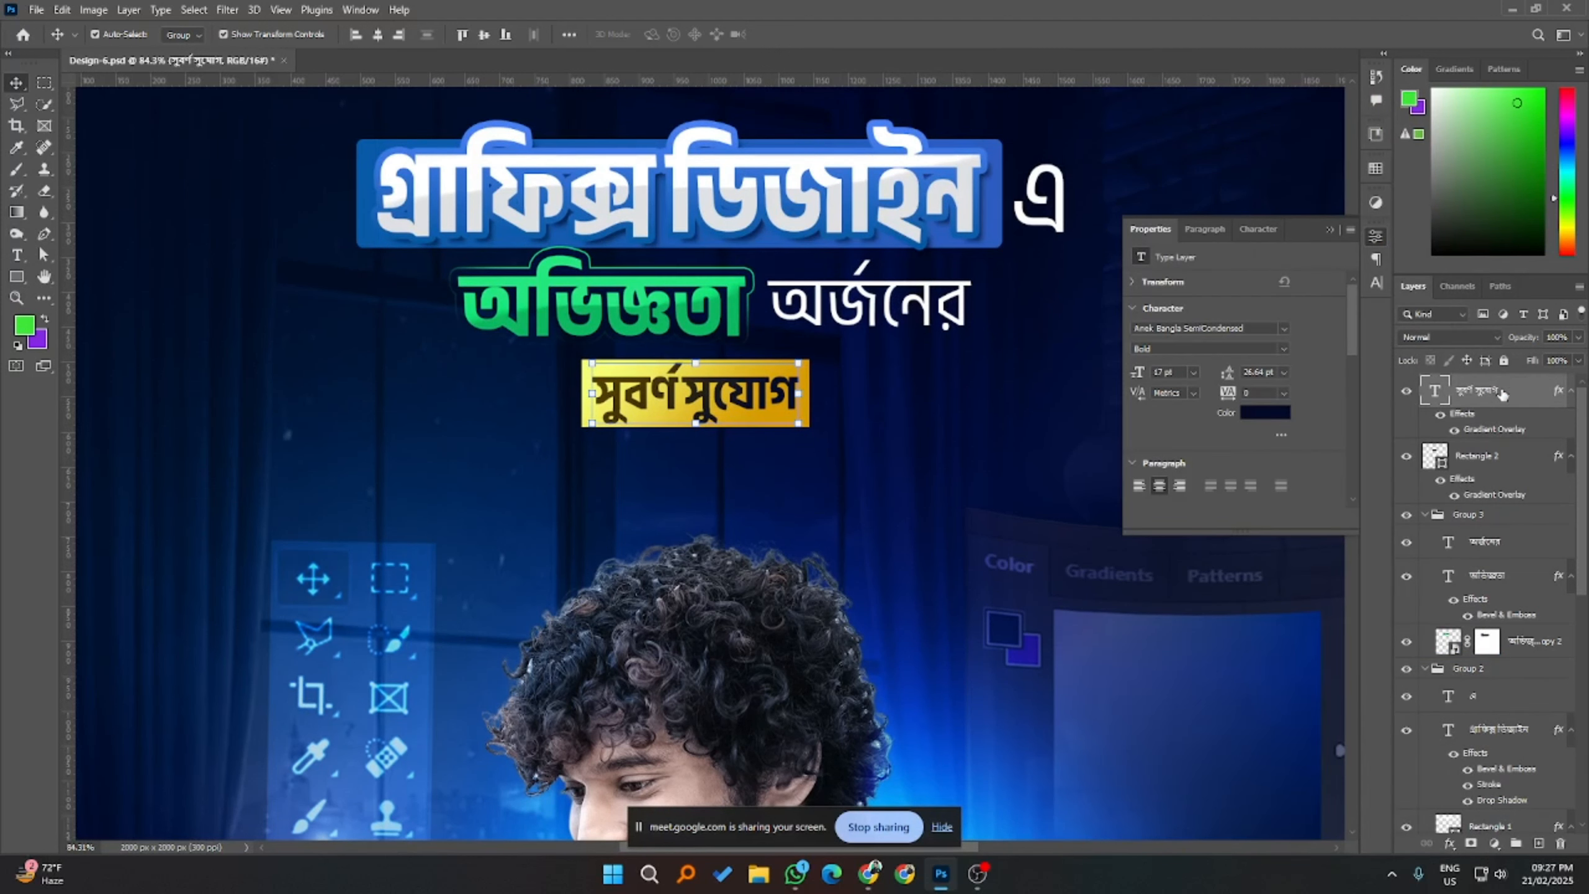
# - Add an outside Stroke effect to the সুবর্ণ সুযোগ text and set its size to 5 px
pyautogui.rightClick(1503, 393)
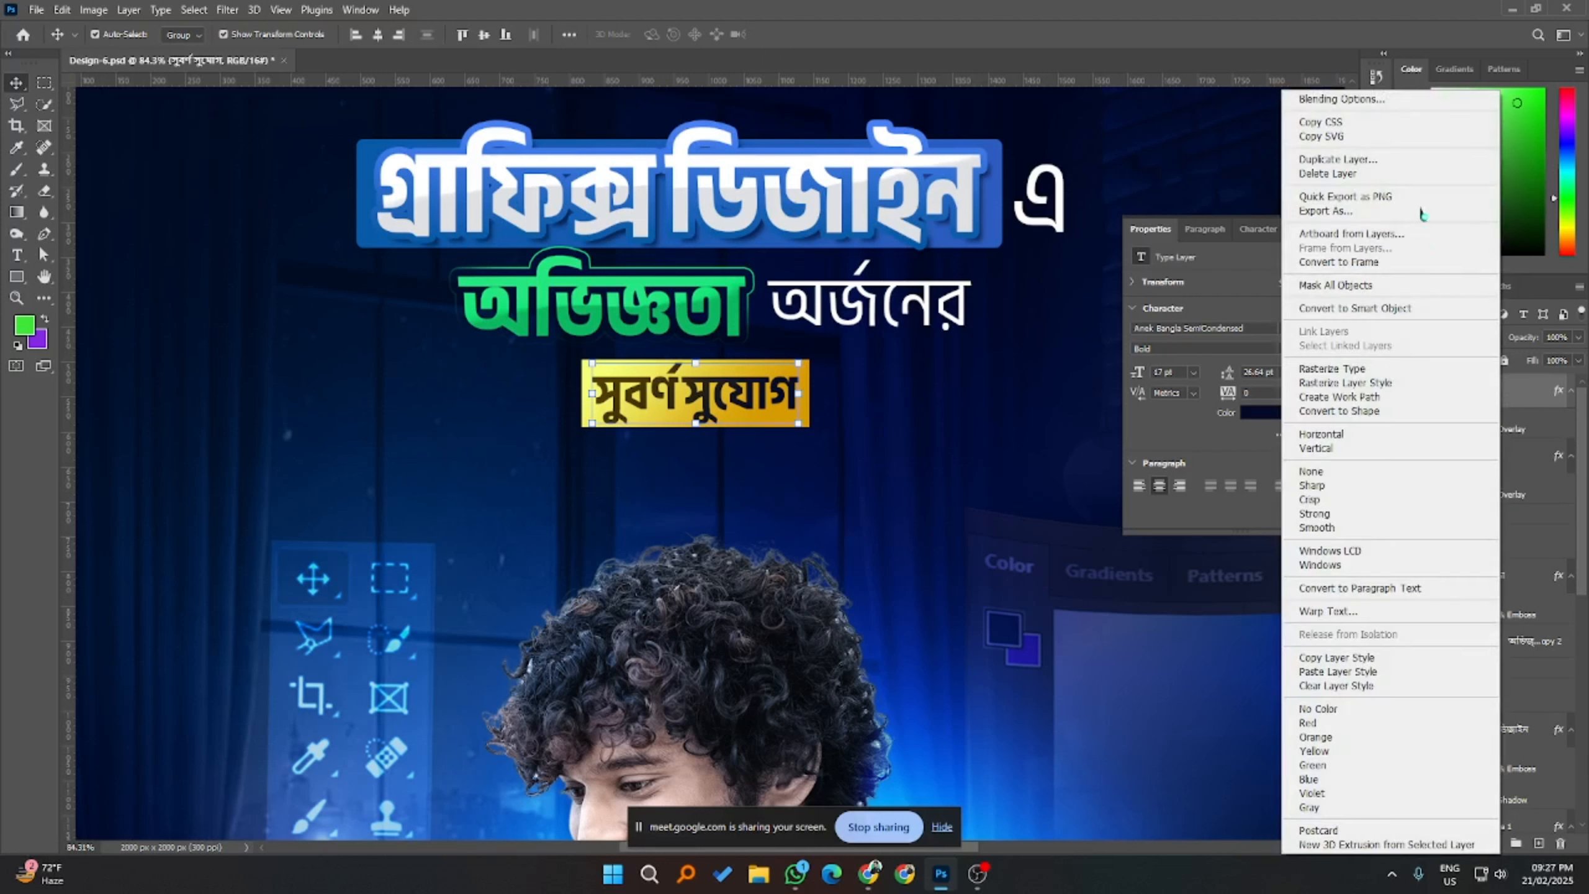
pyautogui.click(1342, 98)
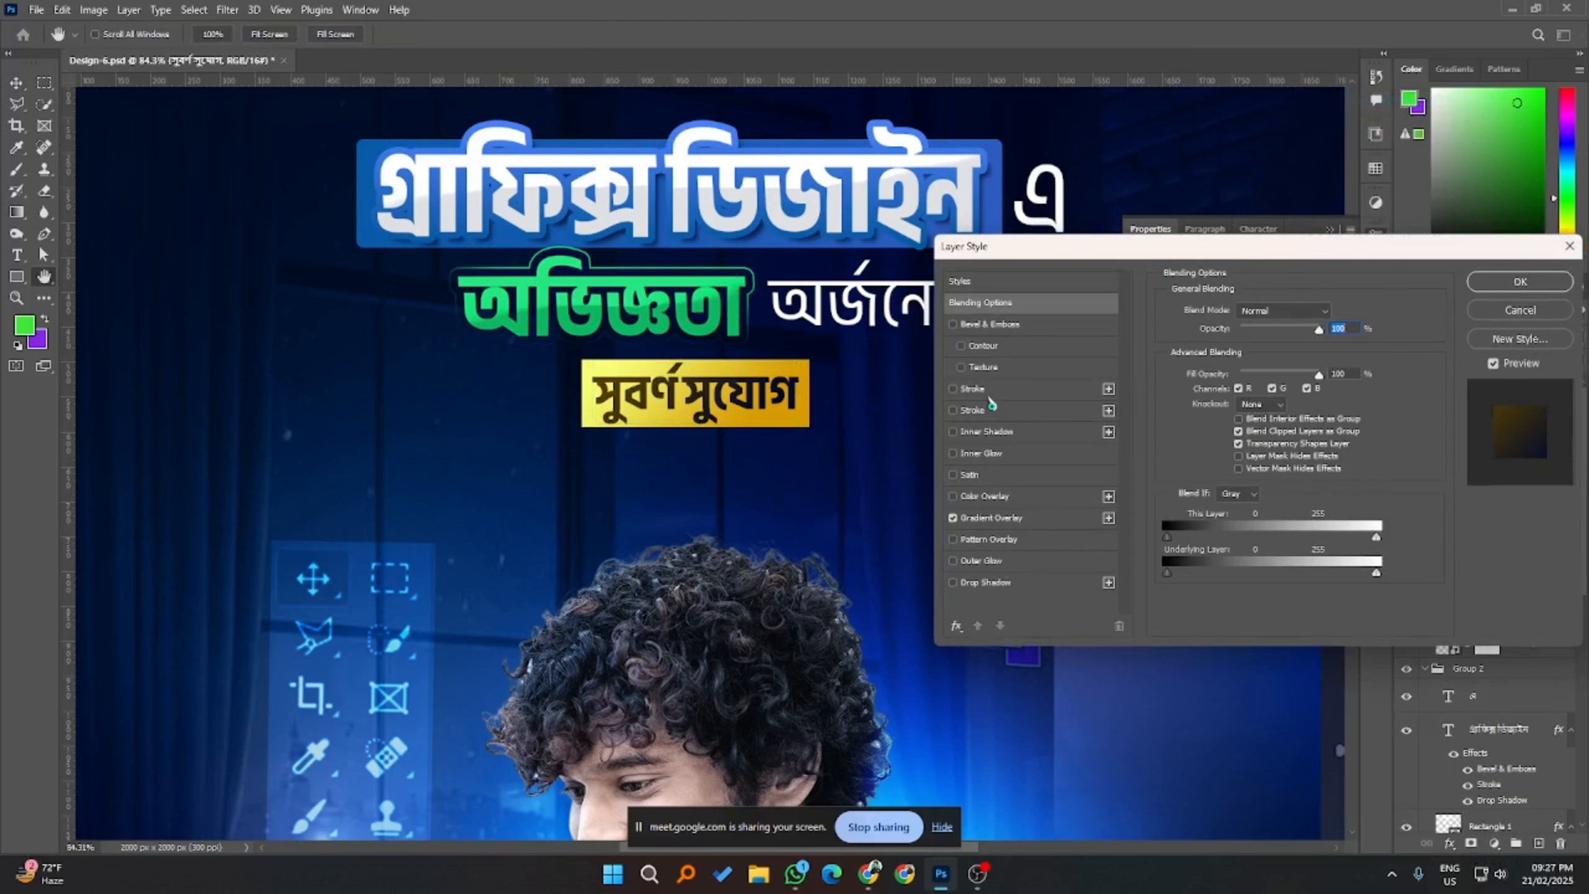
pyautogui.click(989, 394)
pyautogui.doubleClick(1325, 309)
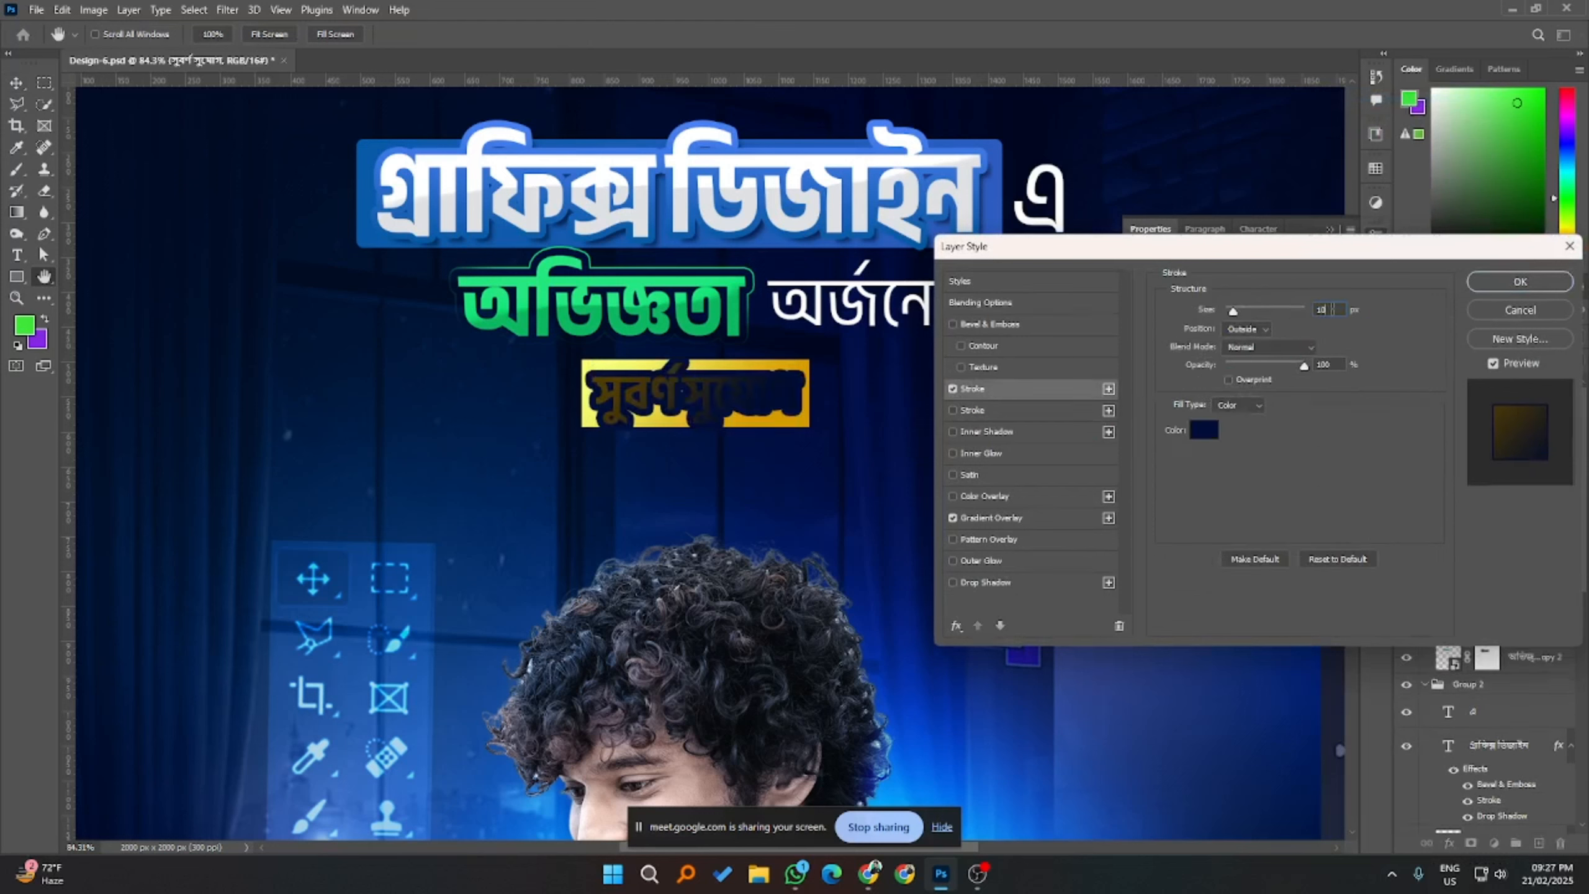
pyautogui.write('3')
pyautogui.press('Up')
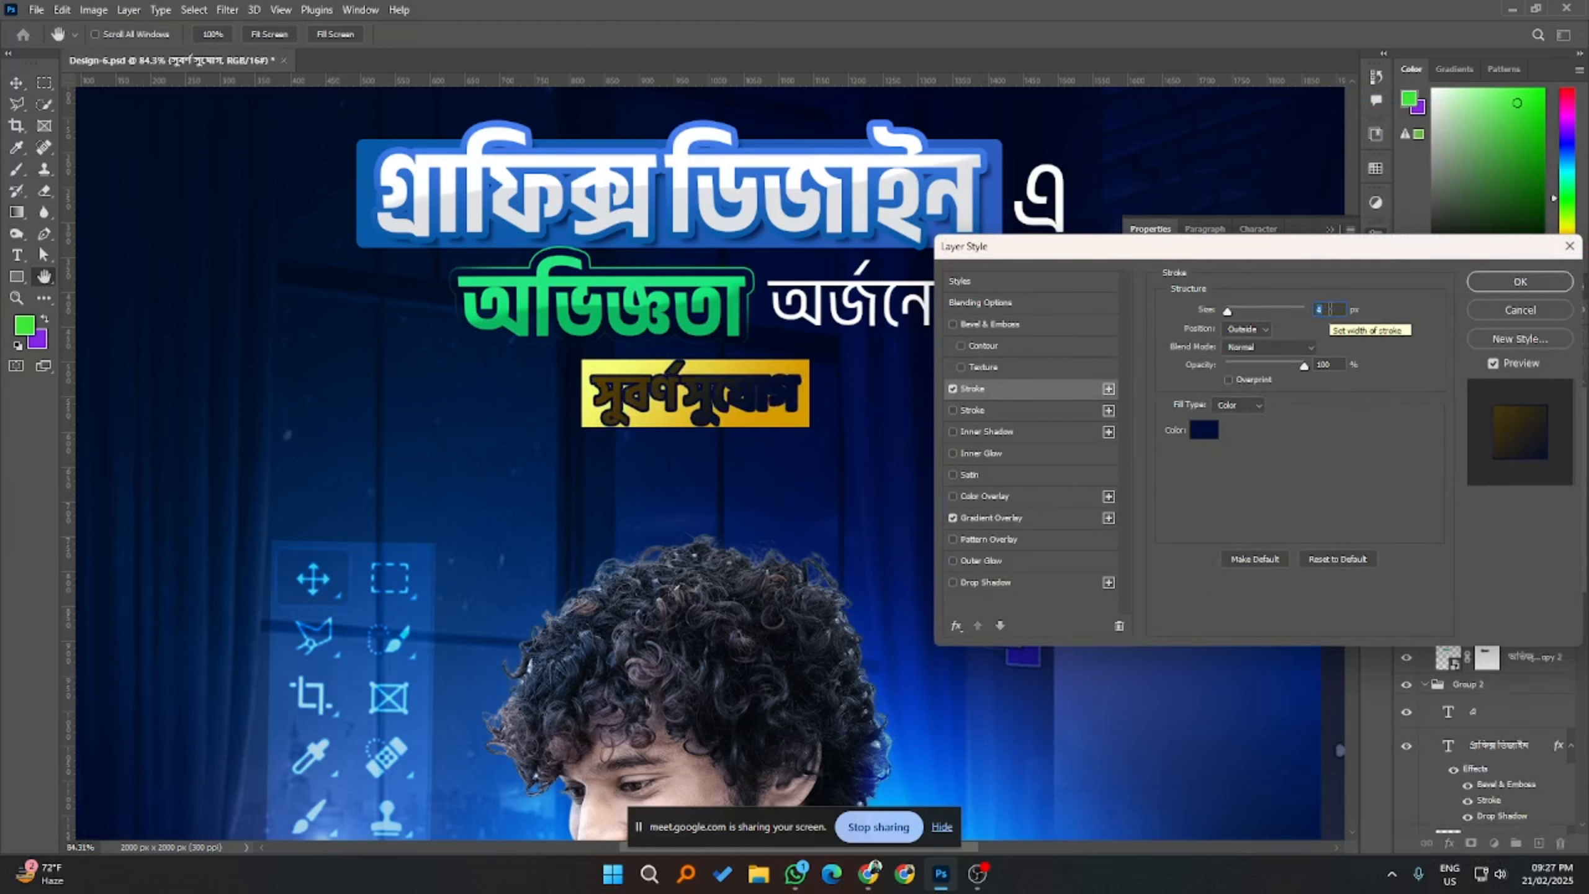
# - Set the stroke's solid colour to #ead94a by sampling the gold badge around the text
pyautogui.click(1203, 429)
pyautogui.click(717, 362)
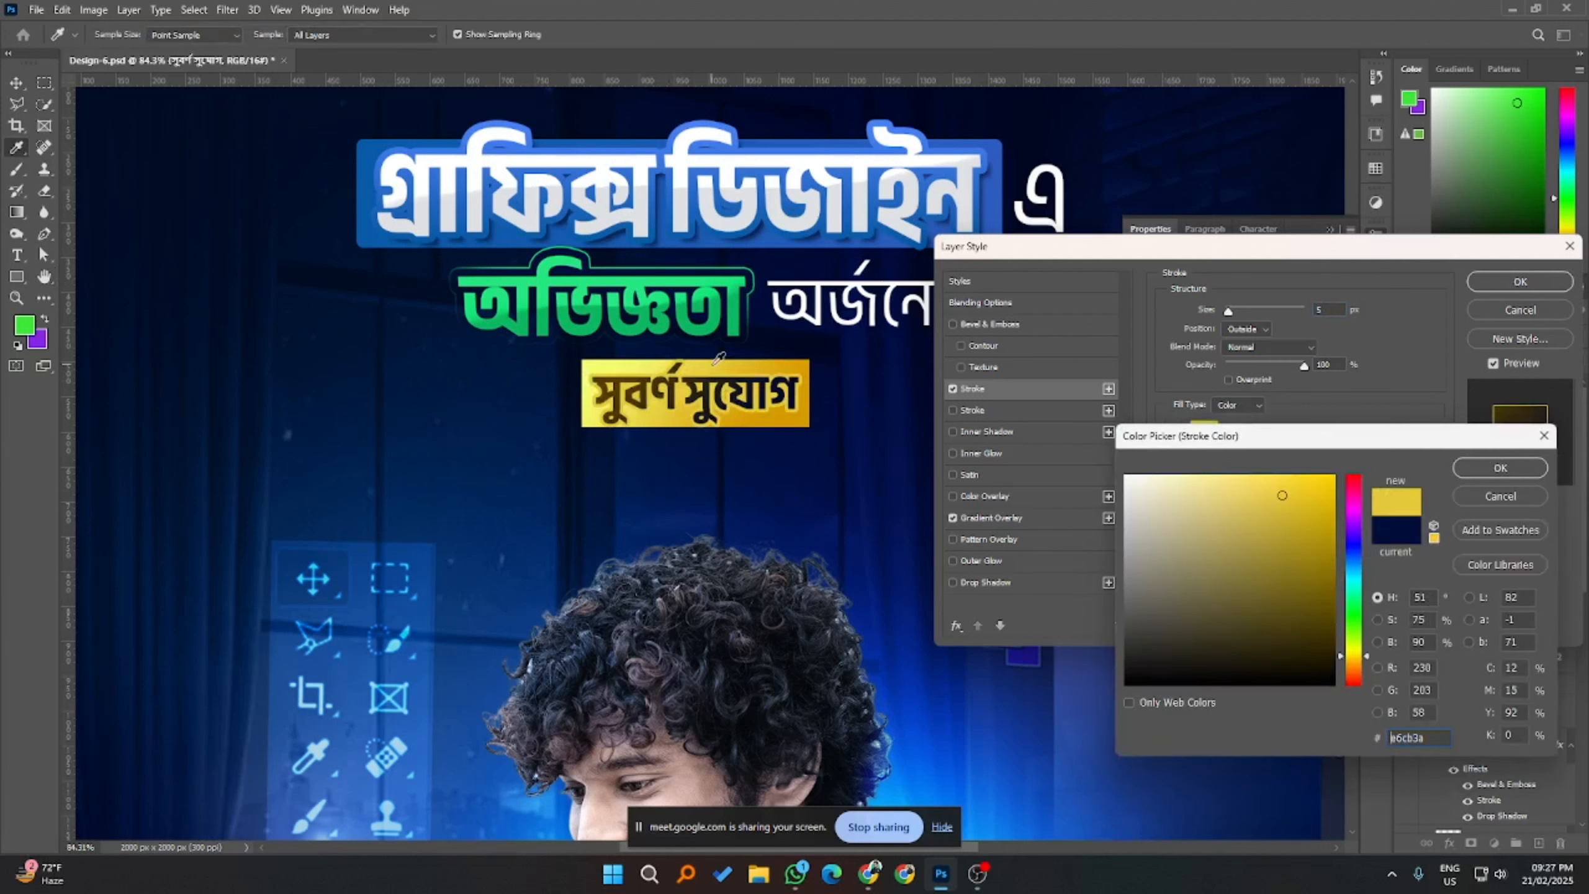
pyautogui.click(677, 375)
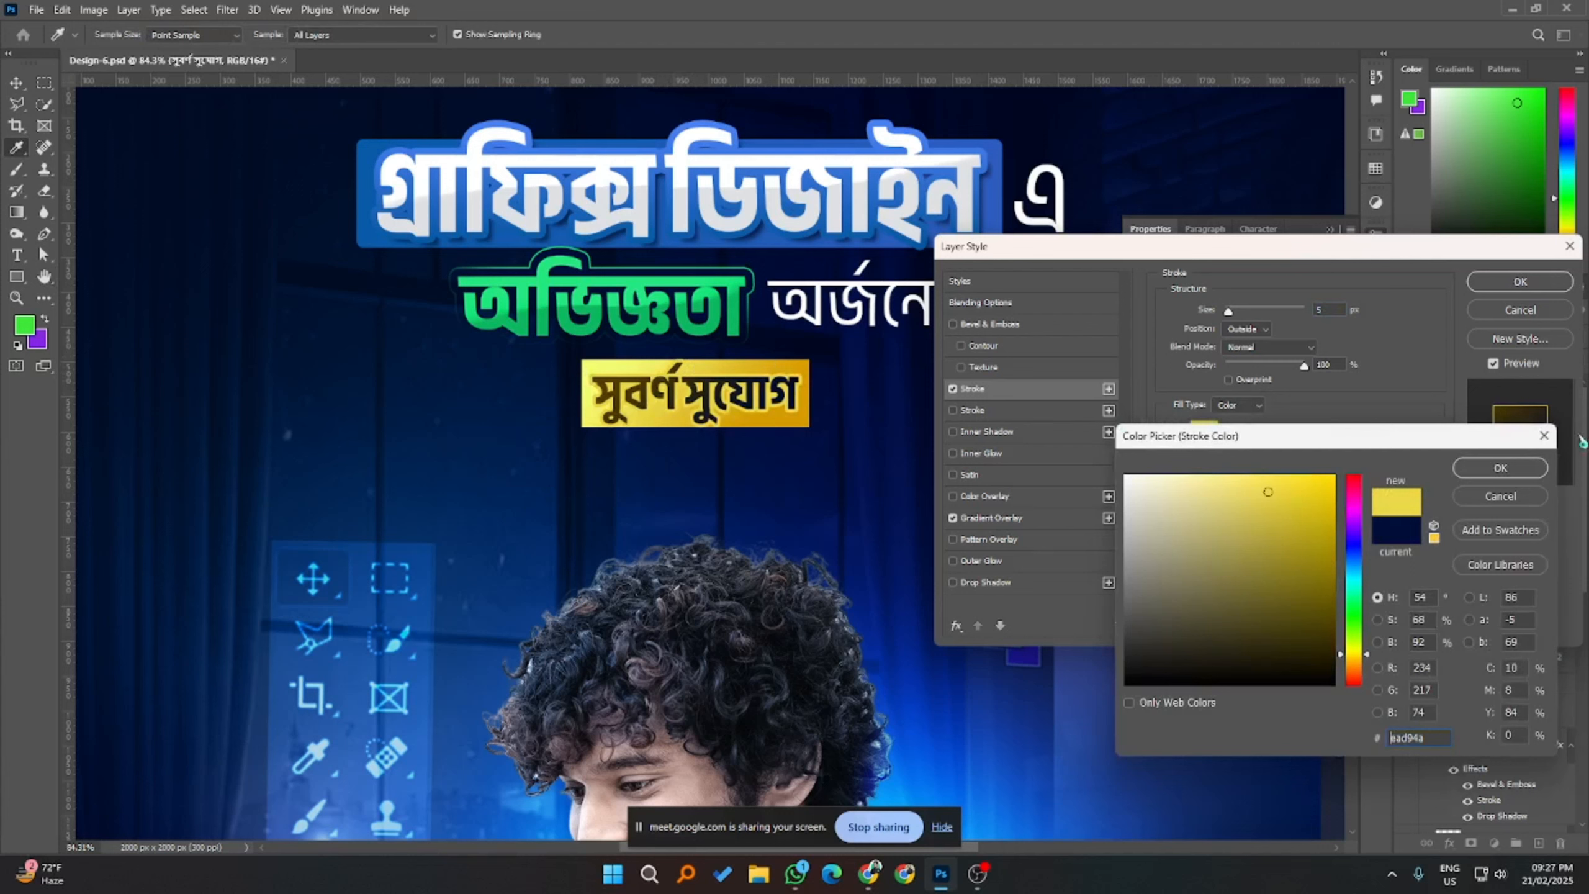
pyautogui.click(1501, 468)
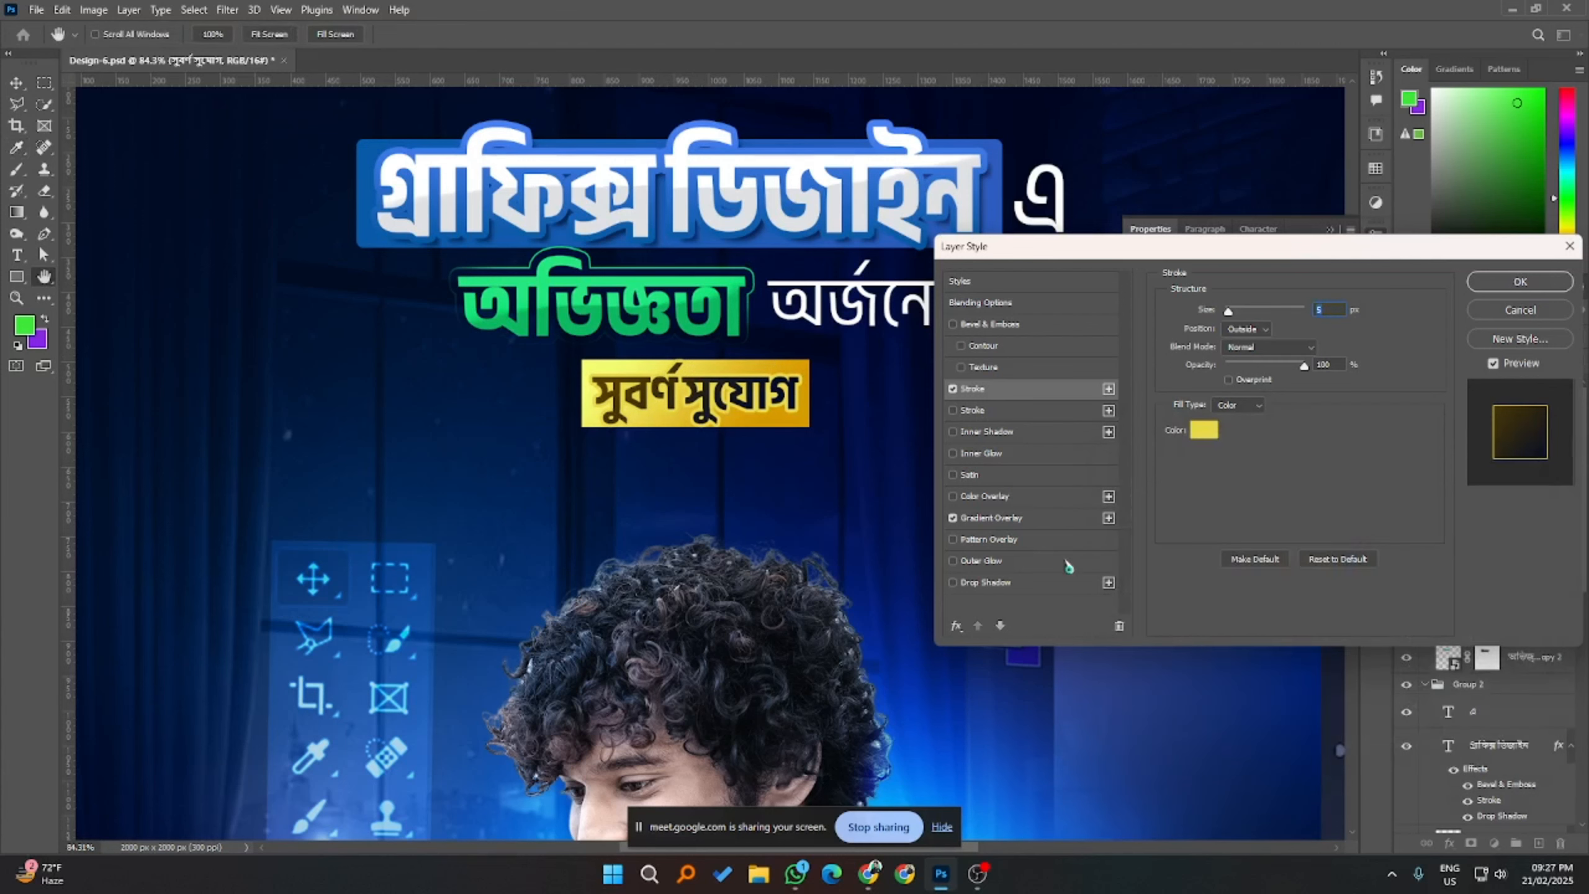
# - Add a Drop Shadow to the সুবর্ণ সুযোগ text, reduce its distance to about 7 px, fine-tune its offset, and apply the style
pyautogui.click(995, 583)
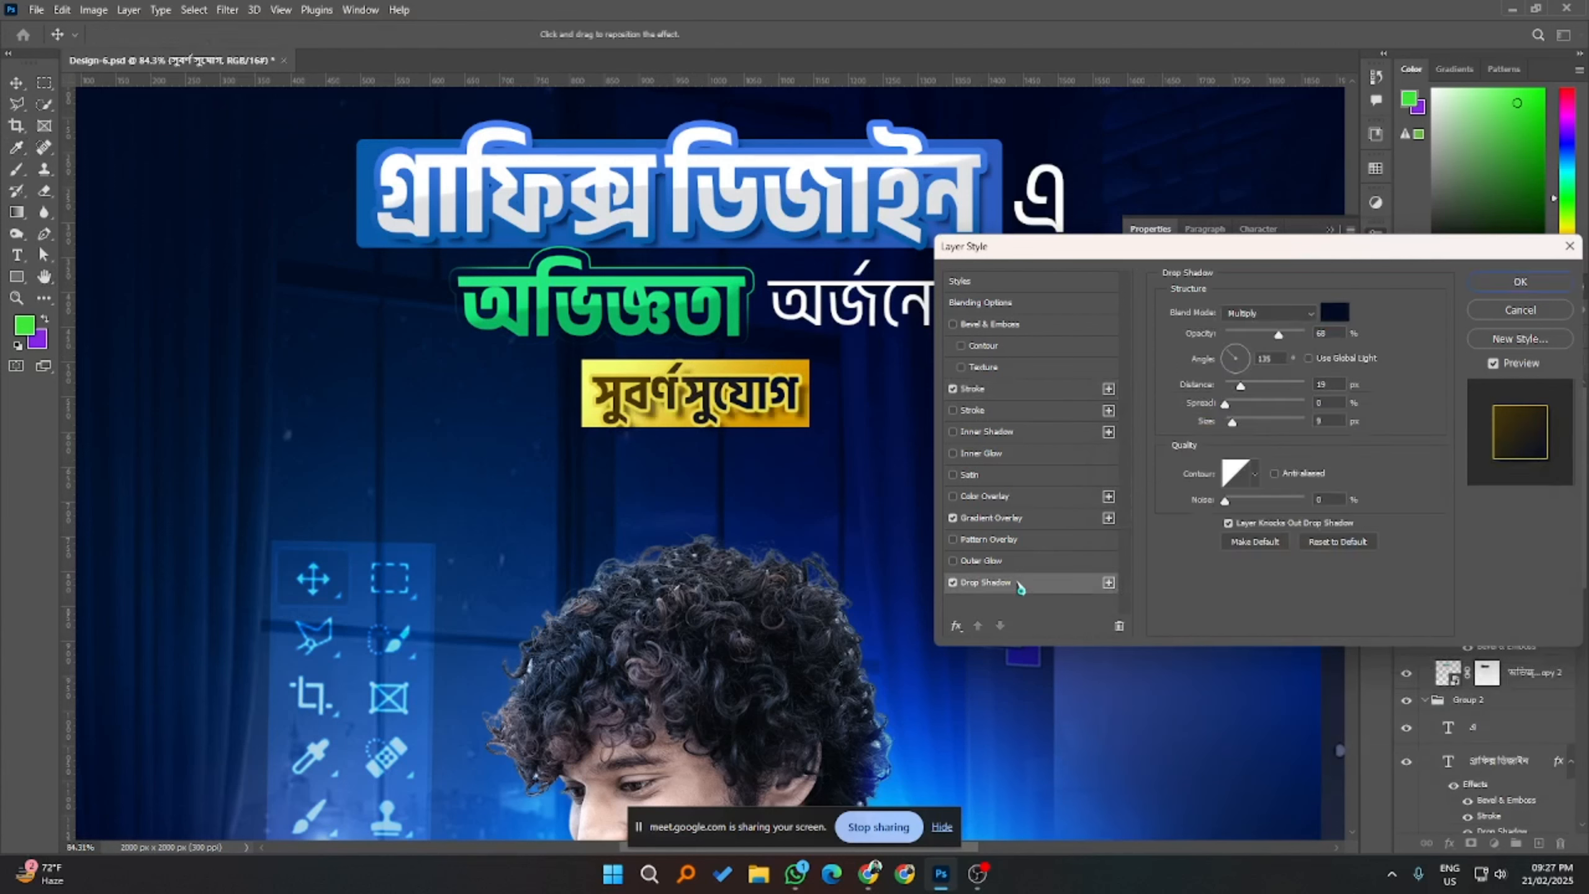
pyautogui.moveTo(1244, 394); pyautogui.dragTo(1230, 423)
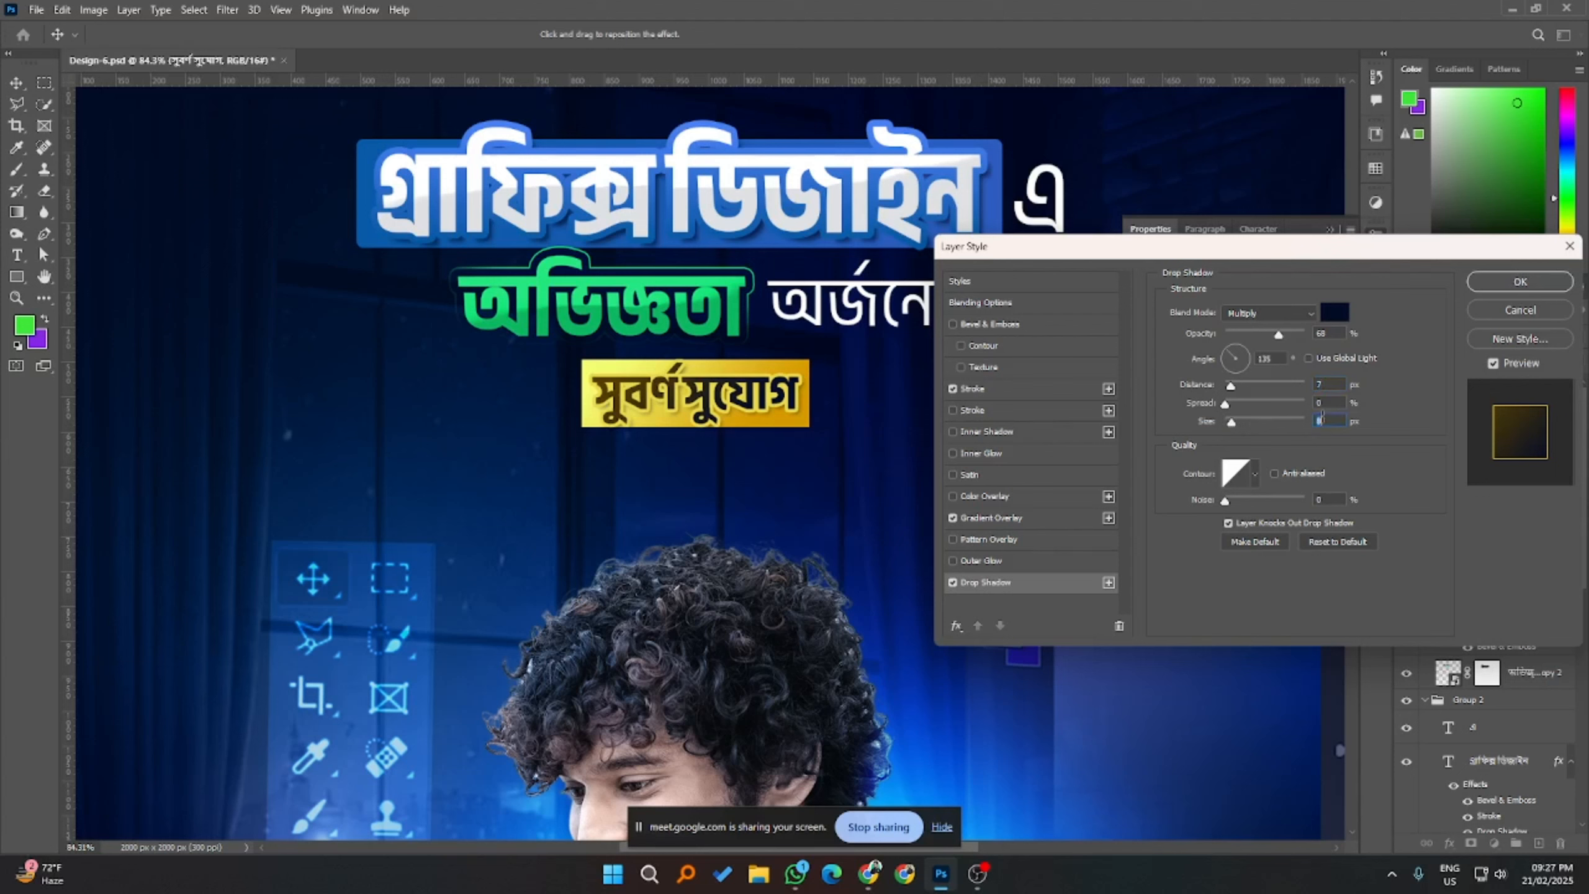
pyautogui.moveTo(773, 424); pyautogui.dragTo(771, 418)
pyautogui.click(1556, 287)
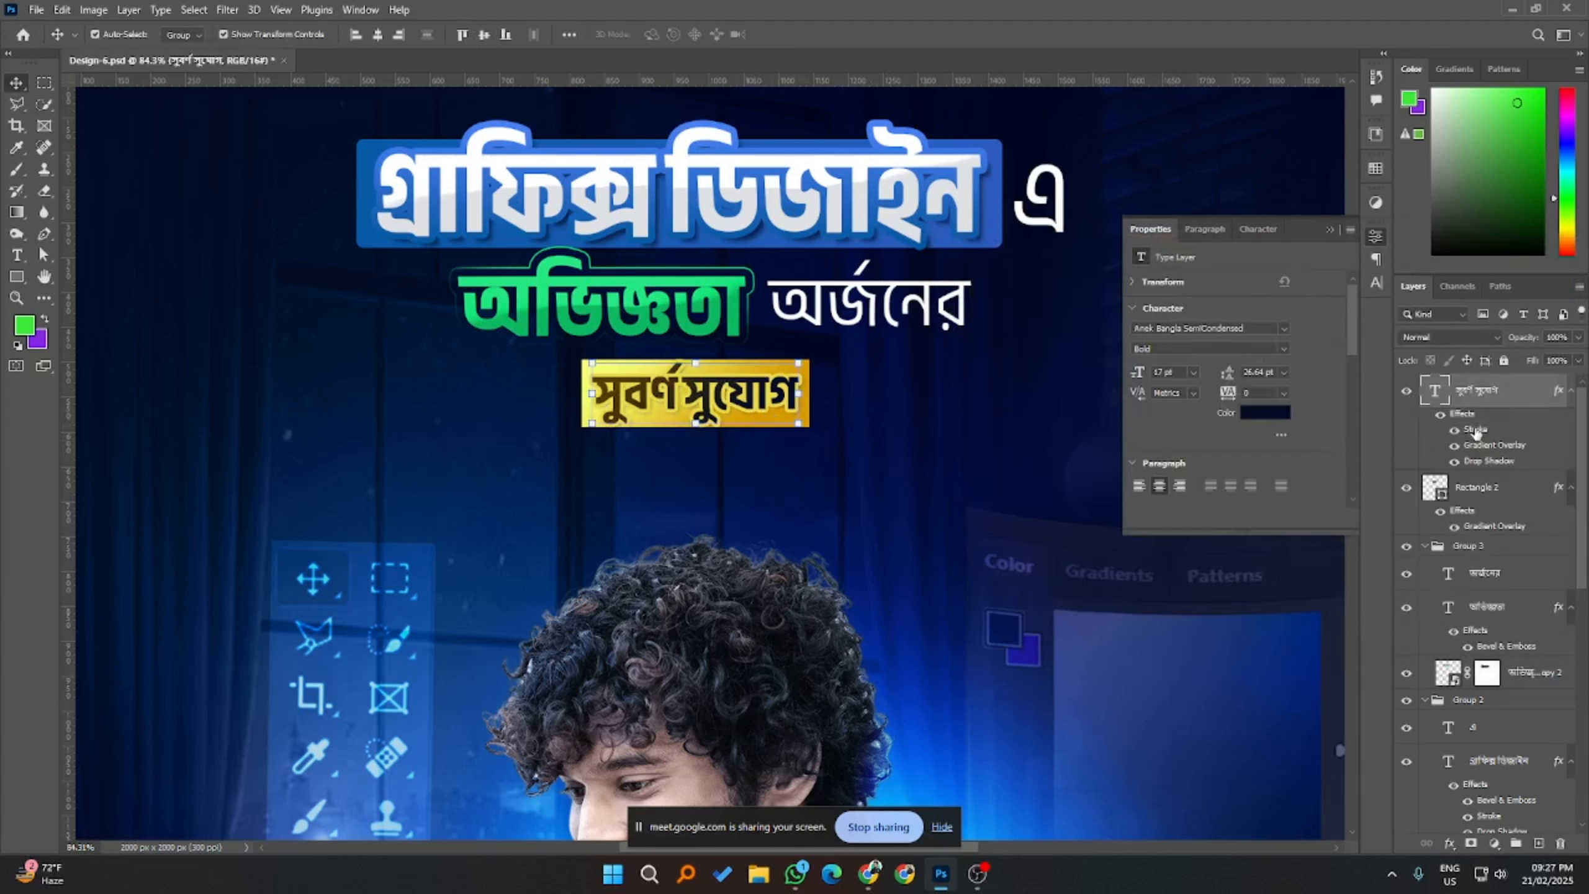
# - Save the gold gradient from the badge rectangle's Gradient Overlay as a new gradient preset
pyautogui.doubleClick(1476, 431)
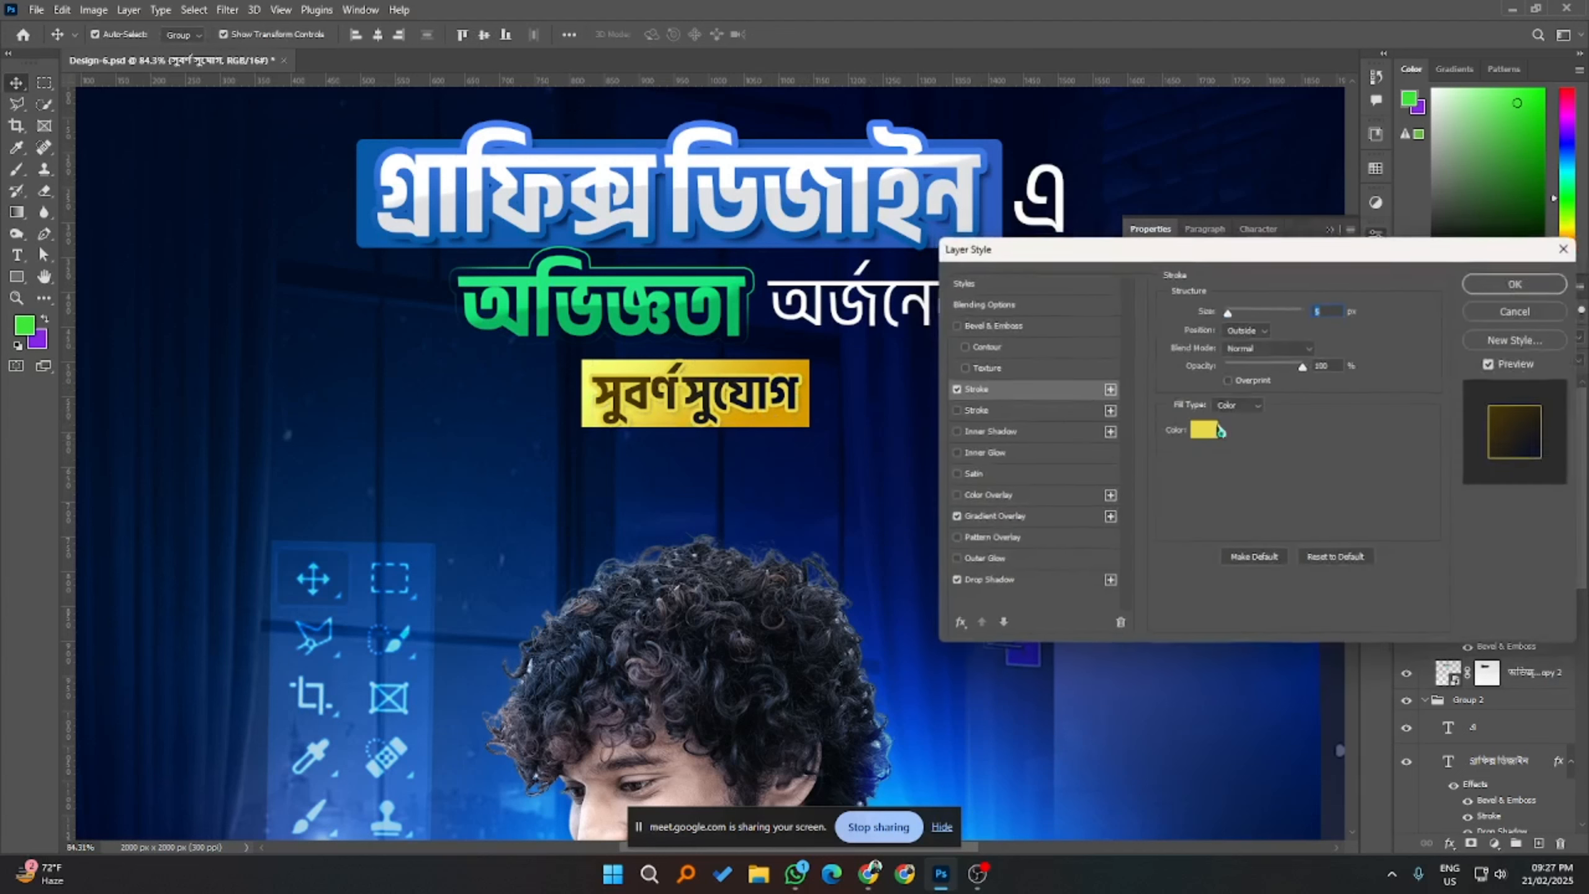
pyautogui.click(1560, 250)
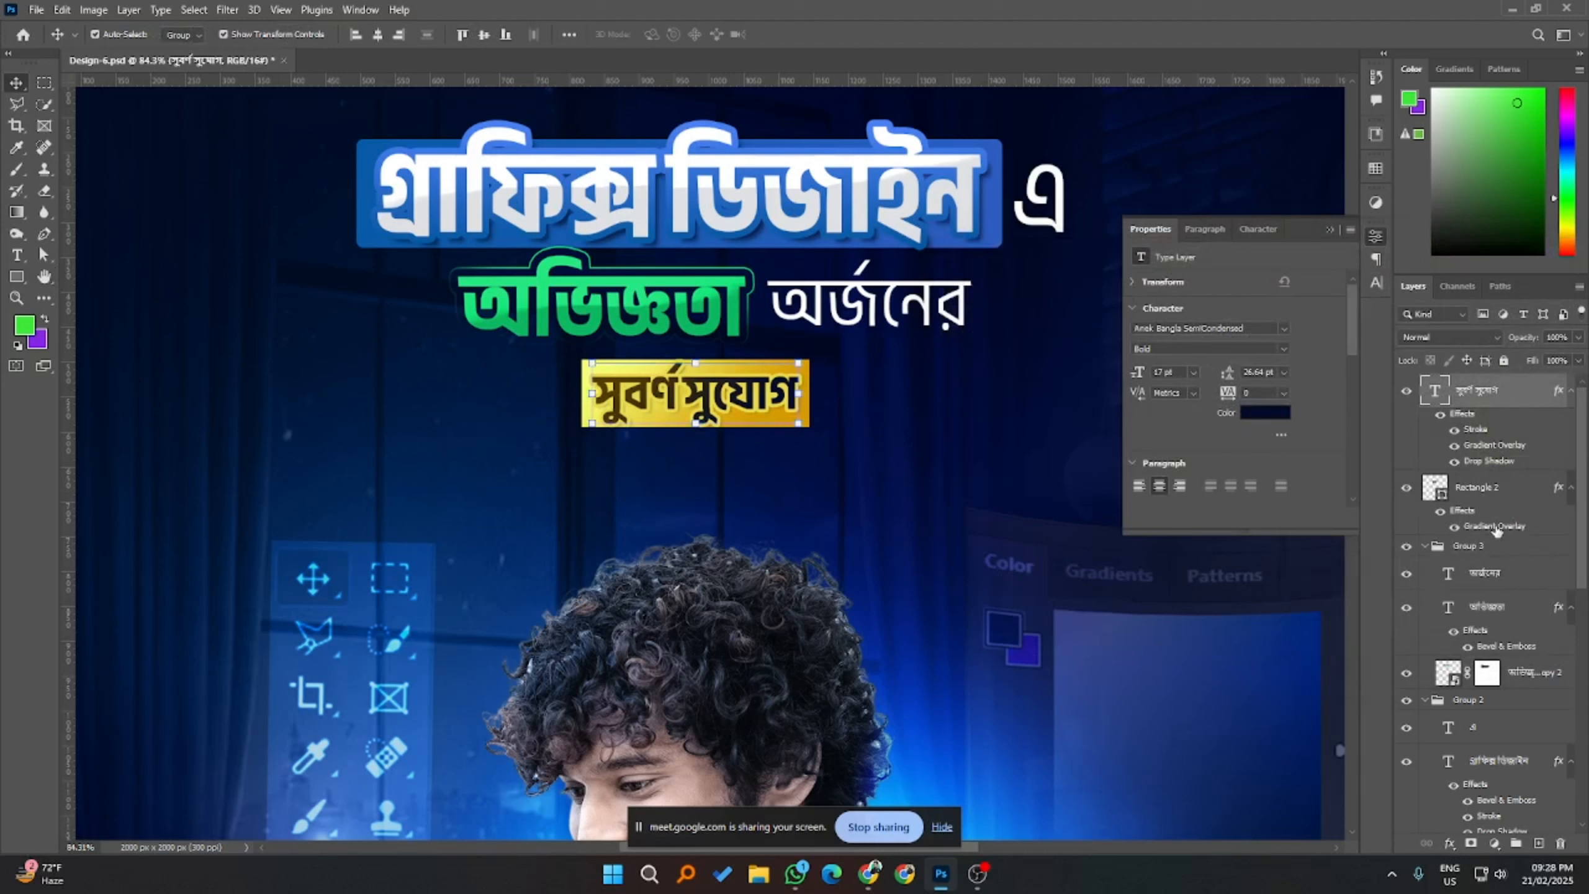
pyautogui.doubleClick(1495, 527)
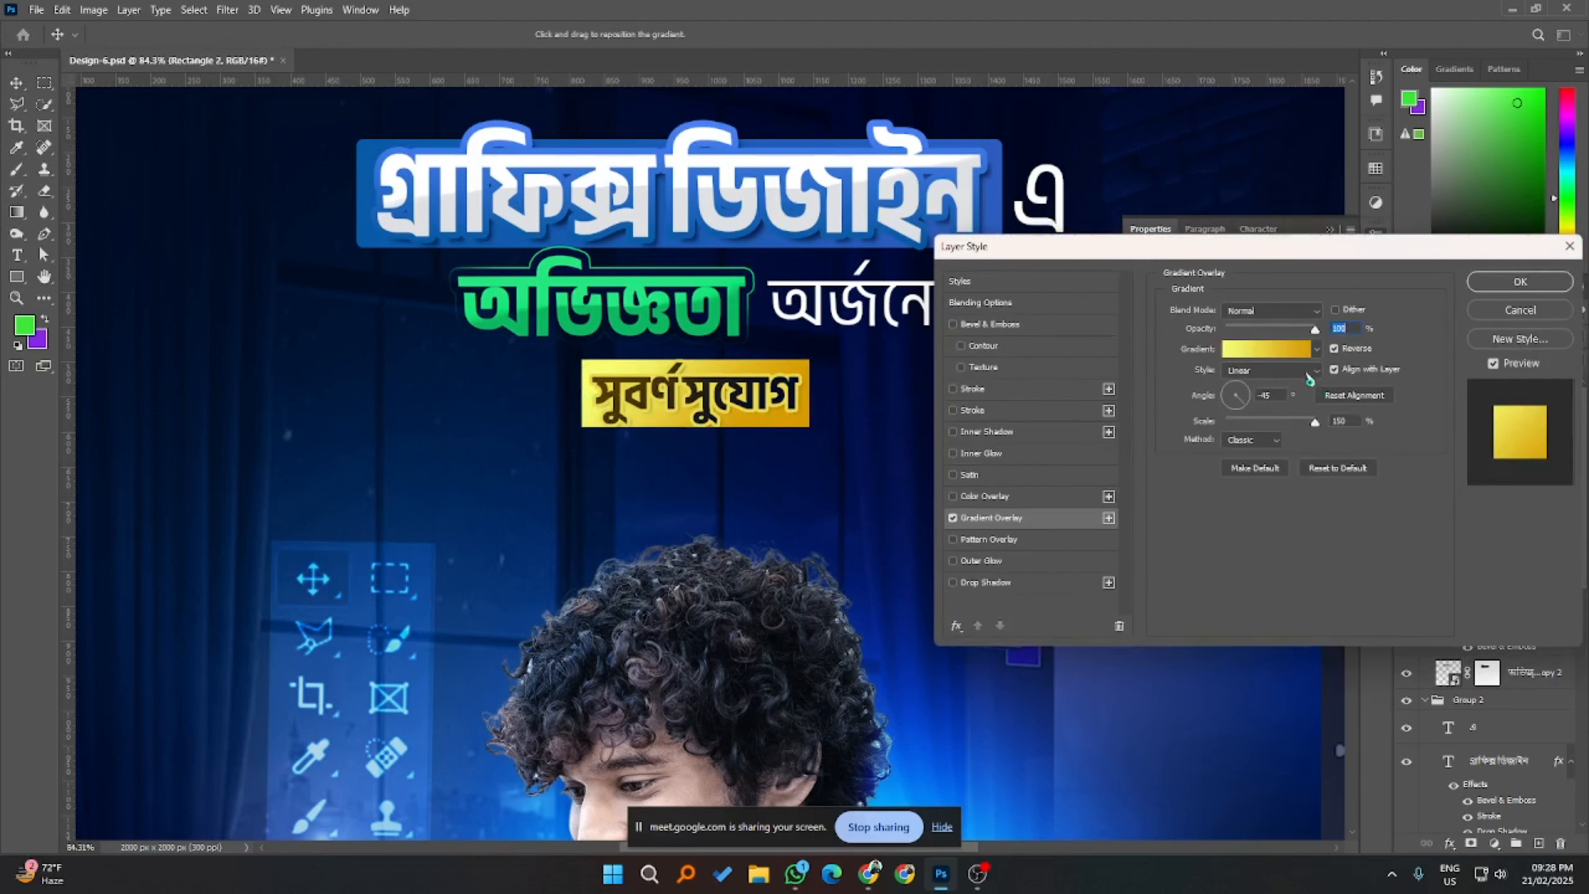
pyautogui.click(1282, 352)
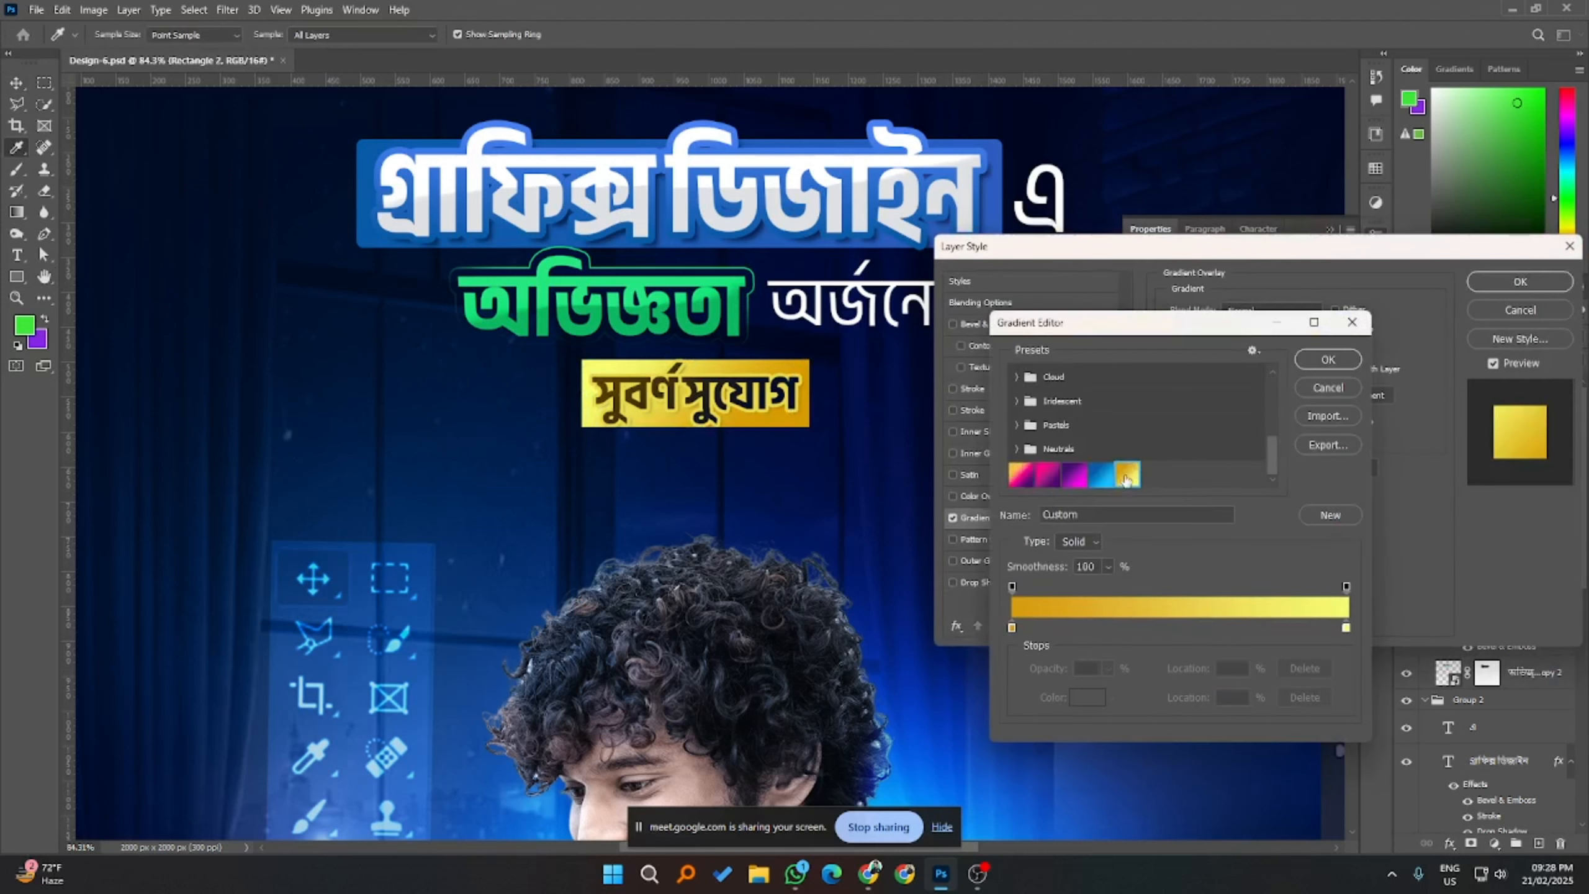
pyautogui.click(1348, 360)
pyautogui.click(1520, 281)
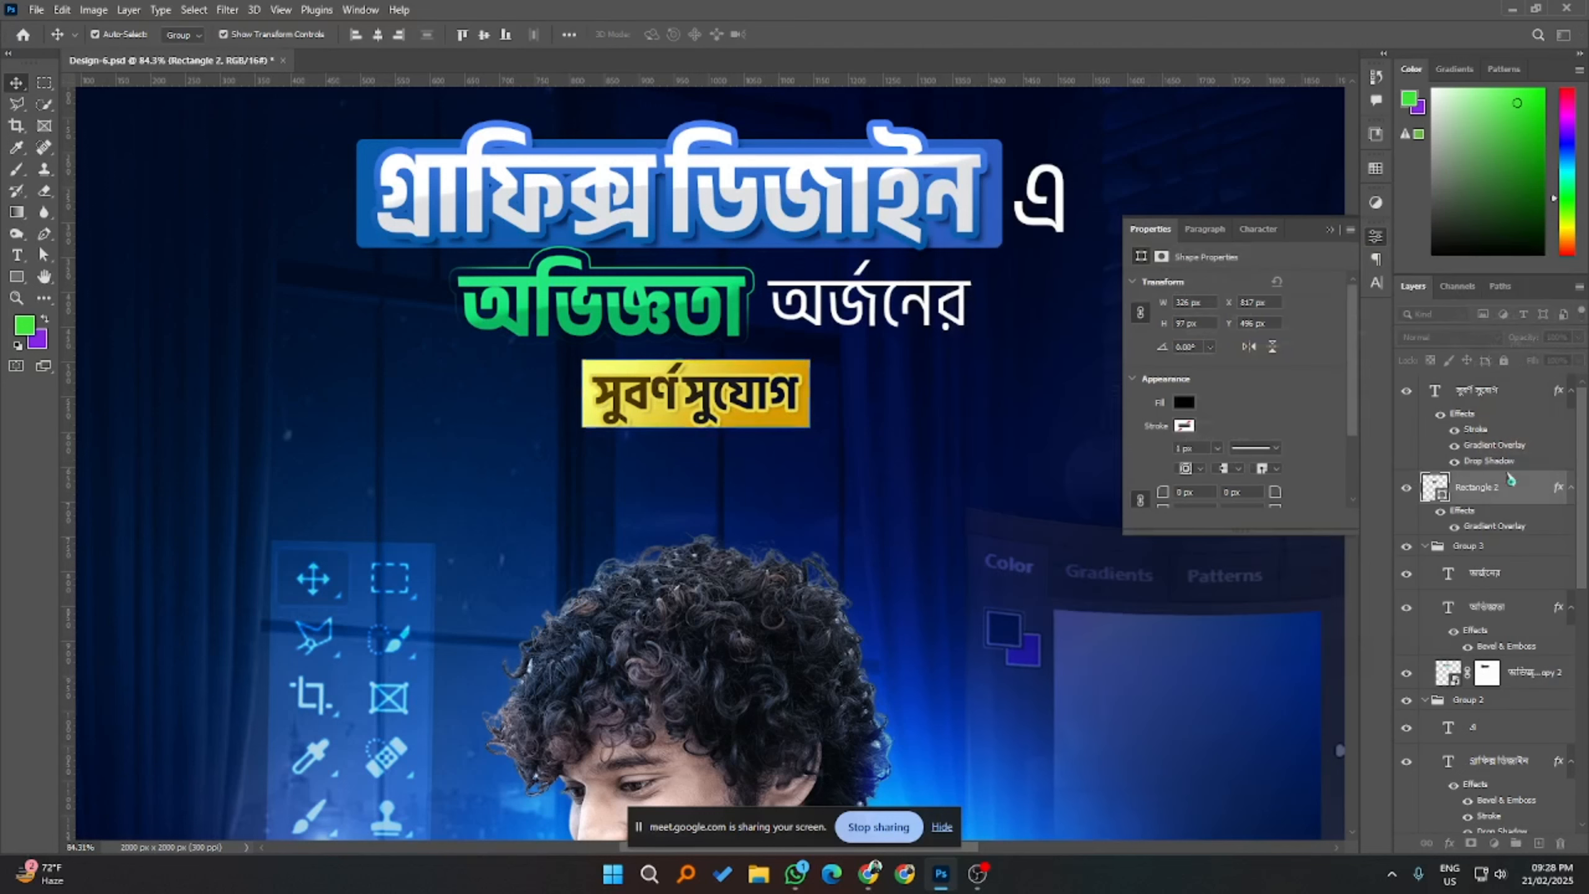
# - Change the সুবর্ণ সুযোগ text's stroke fill to Gradient, apply the saved gold preset, and adjust the gradient's angle
pyautogui.doubleClick(1475, 429)
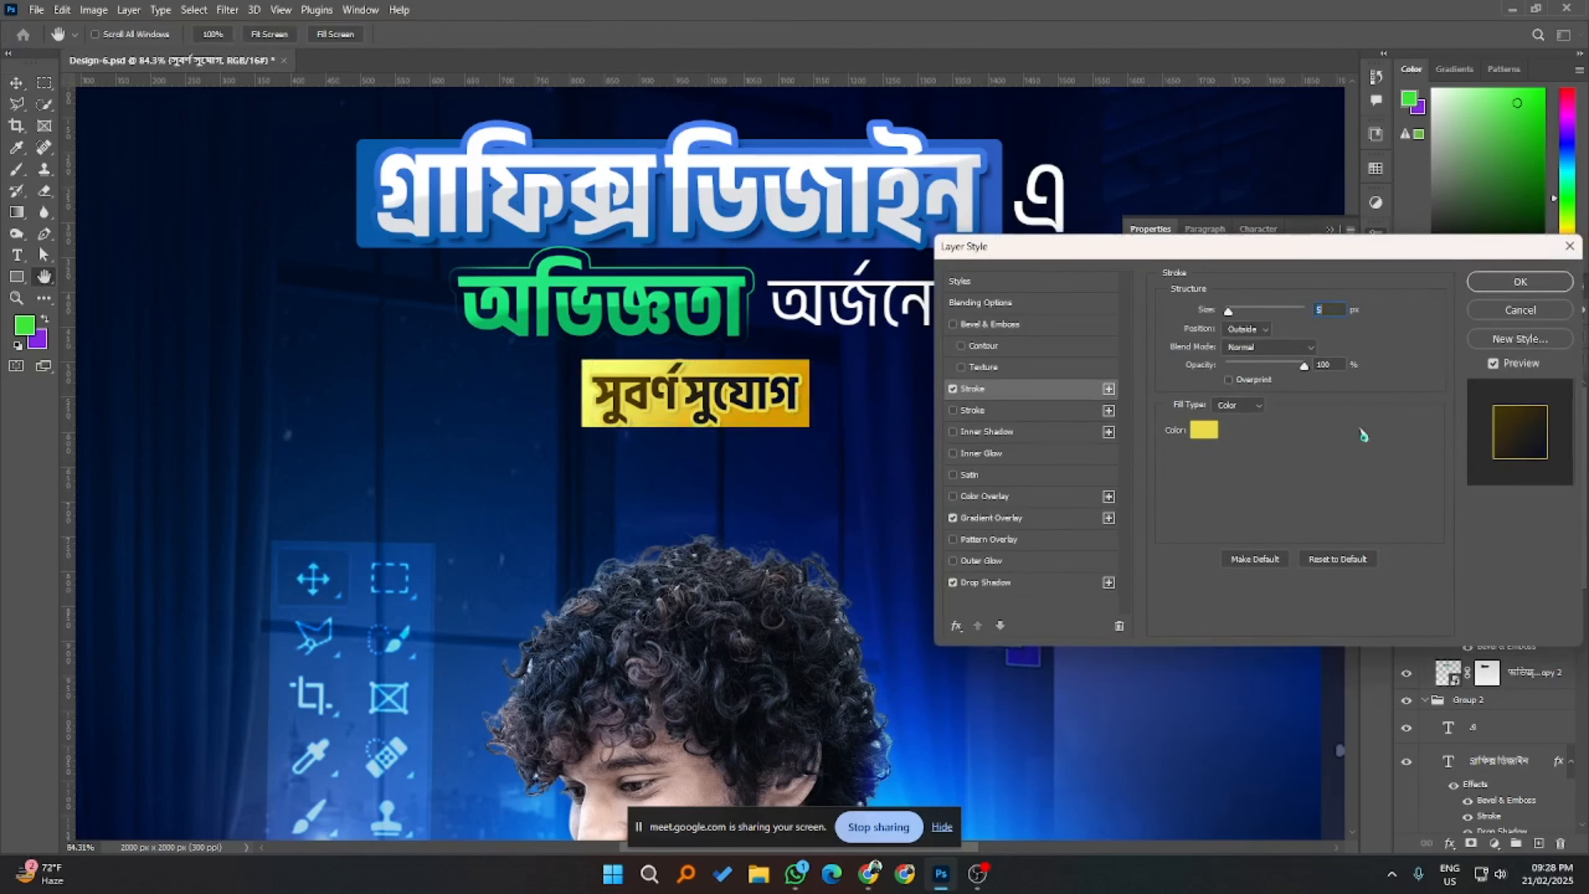
pyautogui.click(1223, 407)
pyautogui.click(1227, 418)
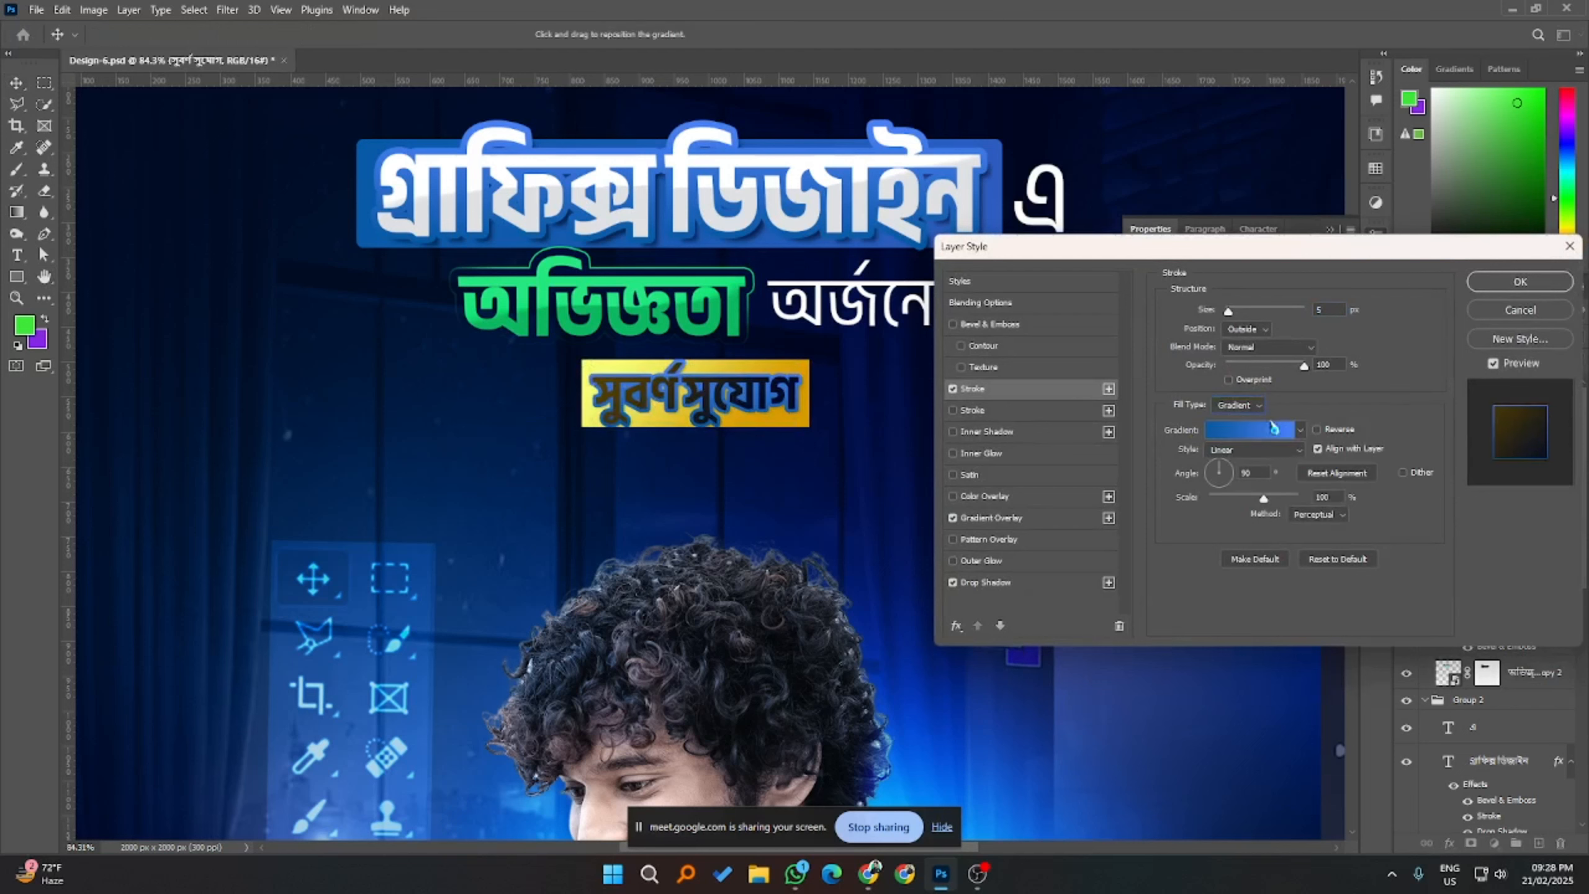
pyautogui.click(1298, 432)
pyautogui.click(1276, 543)
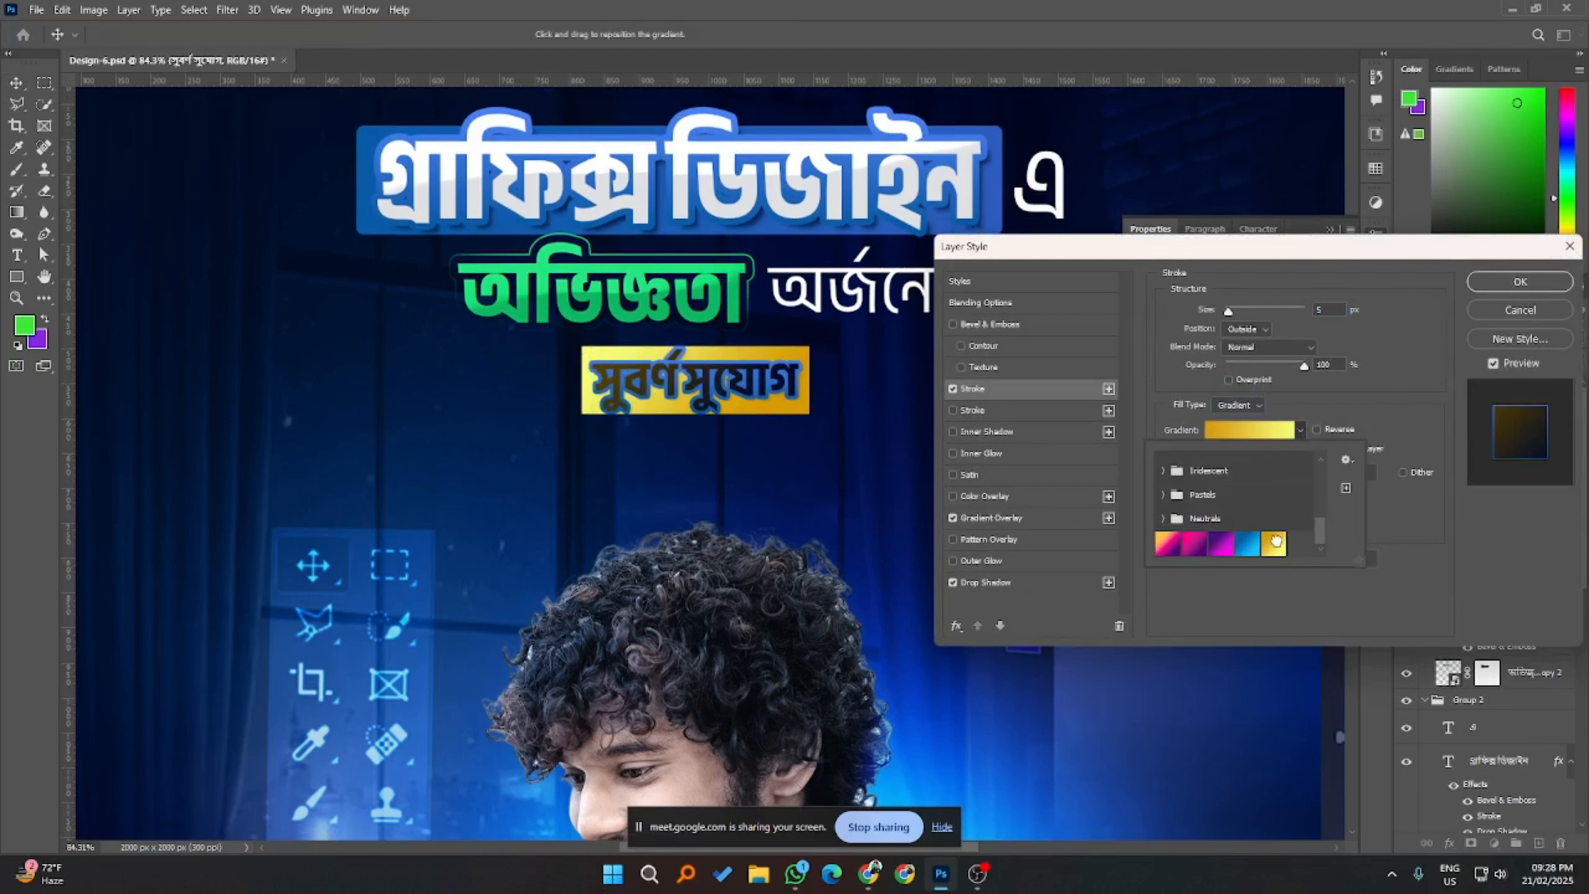
pyautogui.click(1407, 420)
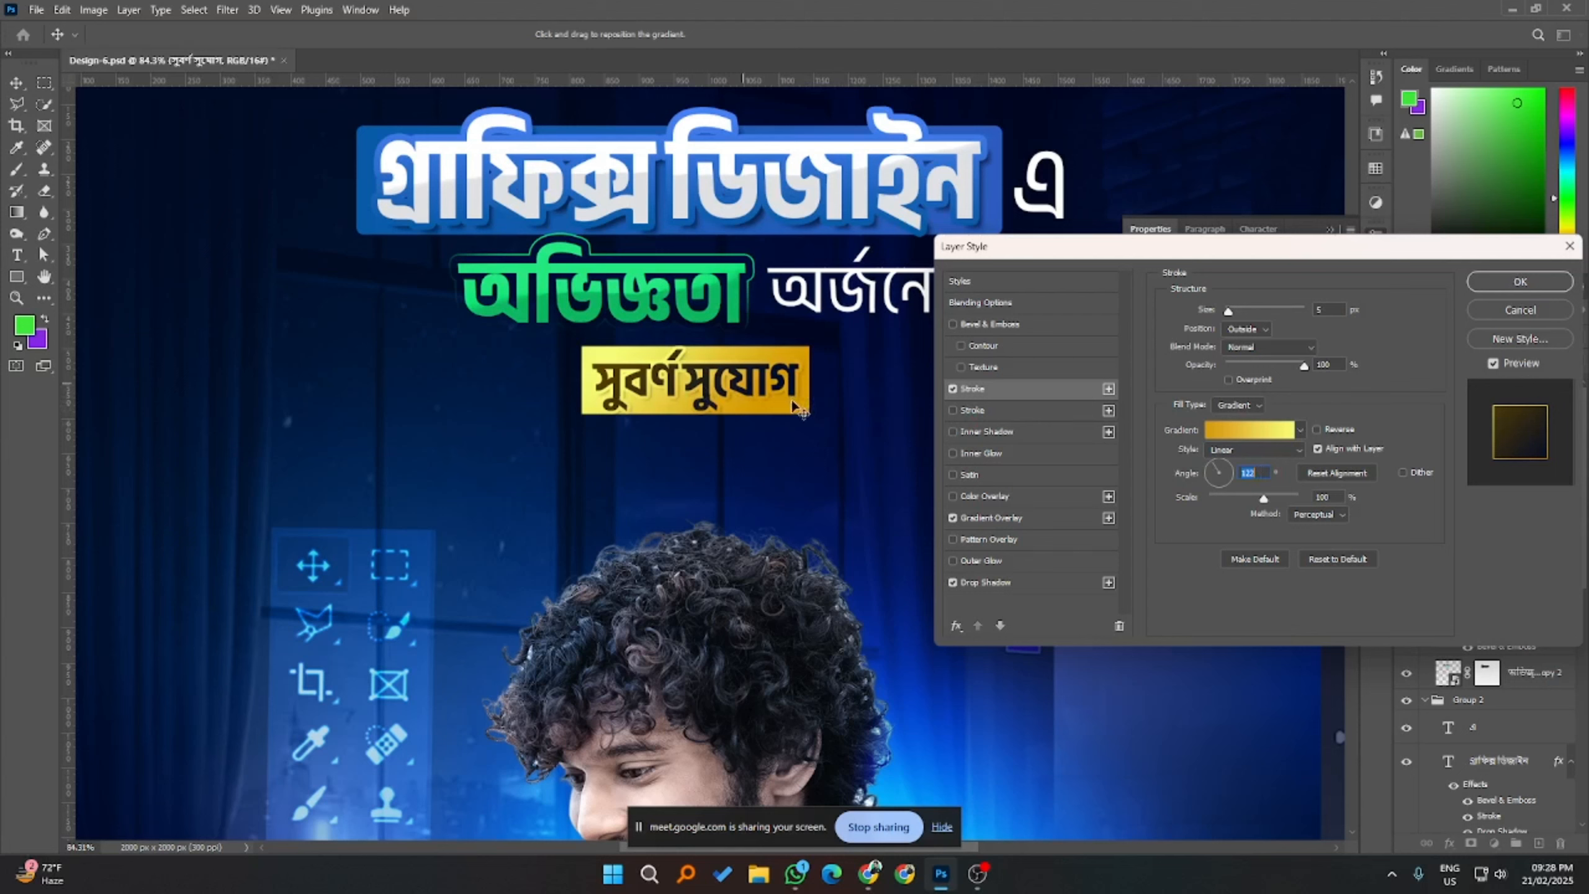
# - Change the yellow end stop of the সুবর্ণ সুযোগ text's stroke gradient to #ffeb48 and apply the layer style
pyautogui.click(1237, 435)
pyautogui.click(1343, 628)
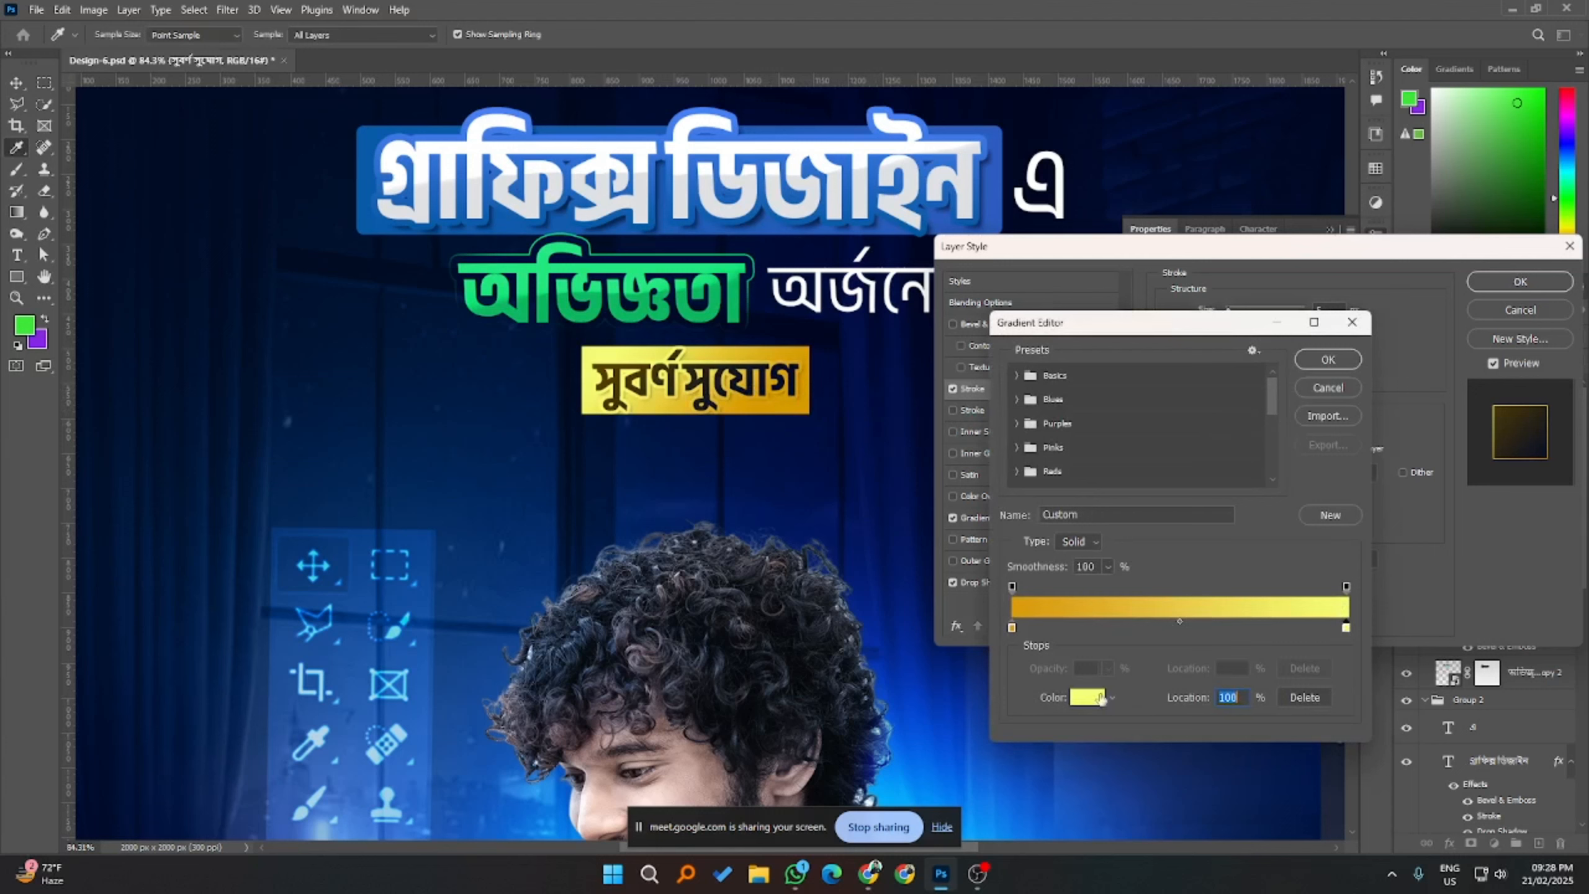
pyautogui.click(1095, 698)
pyautogui.click(703, 348)
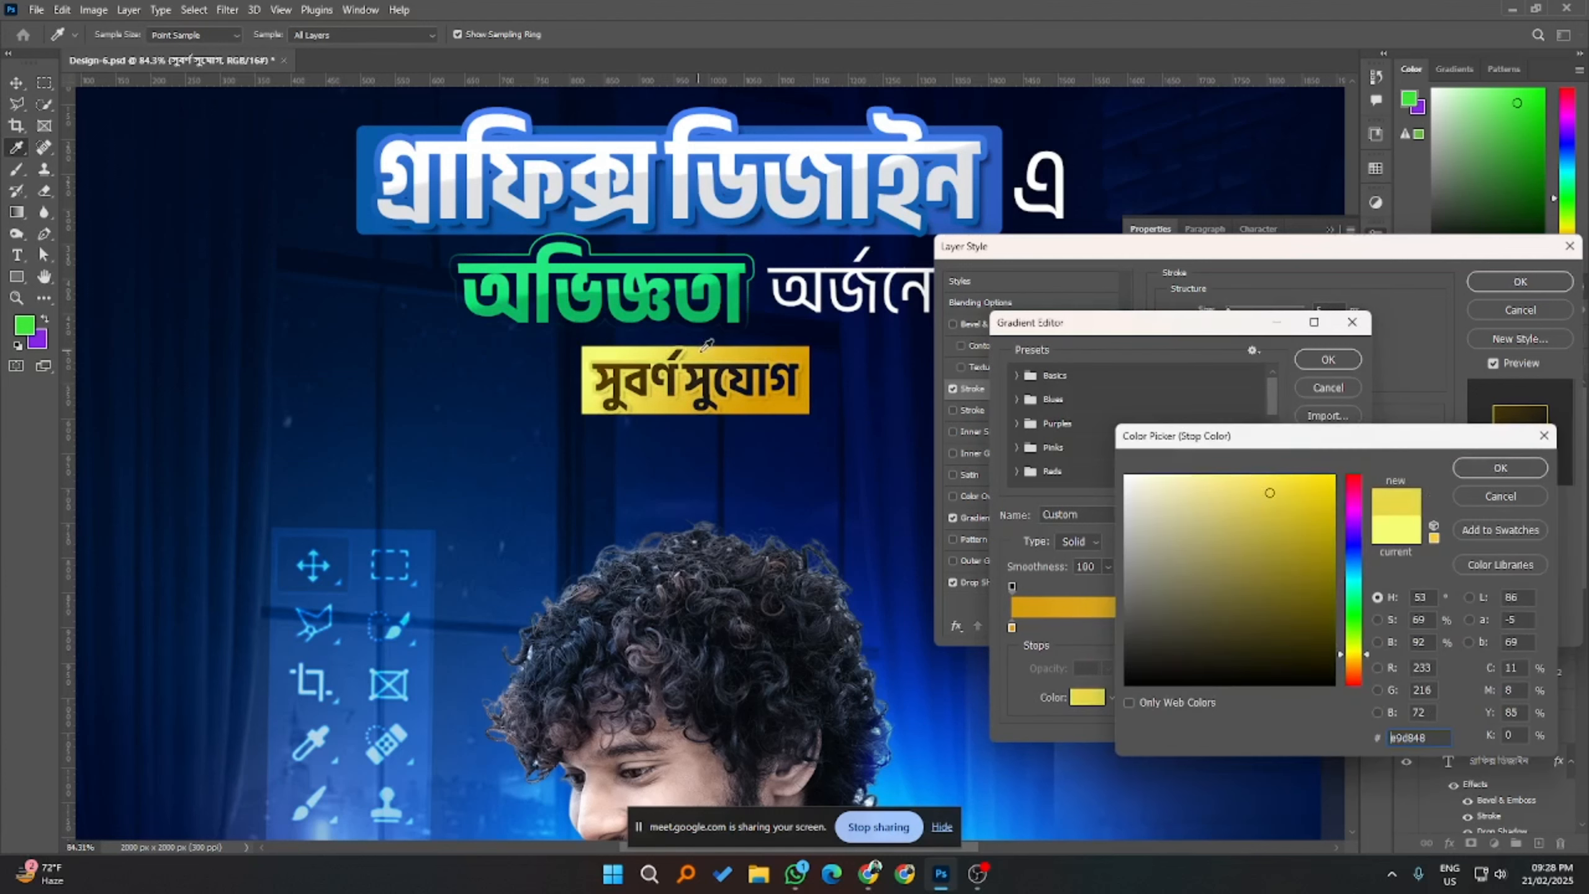
pyautogui.click(660, 348)
pyautogui.moveTo(1329, 498)
pyautogui.mouseDown()
pyautogui.moveTo(1335, 475)
pyautogui.moveTo(1277, 461)
pyautogui.mouseUp()
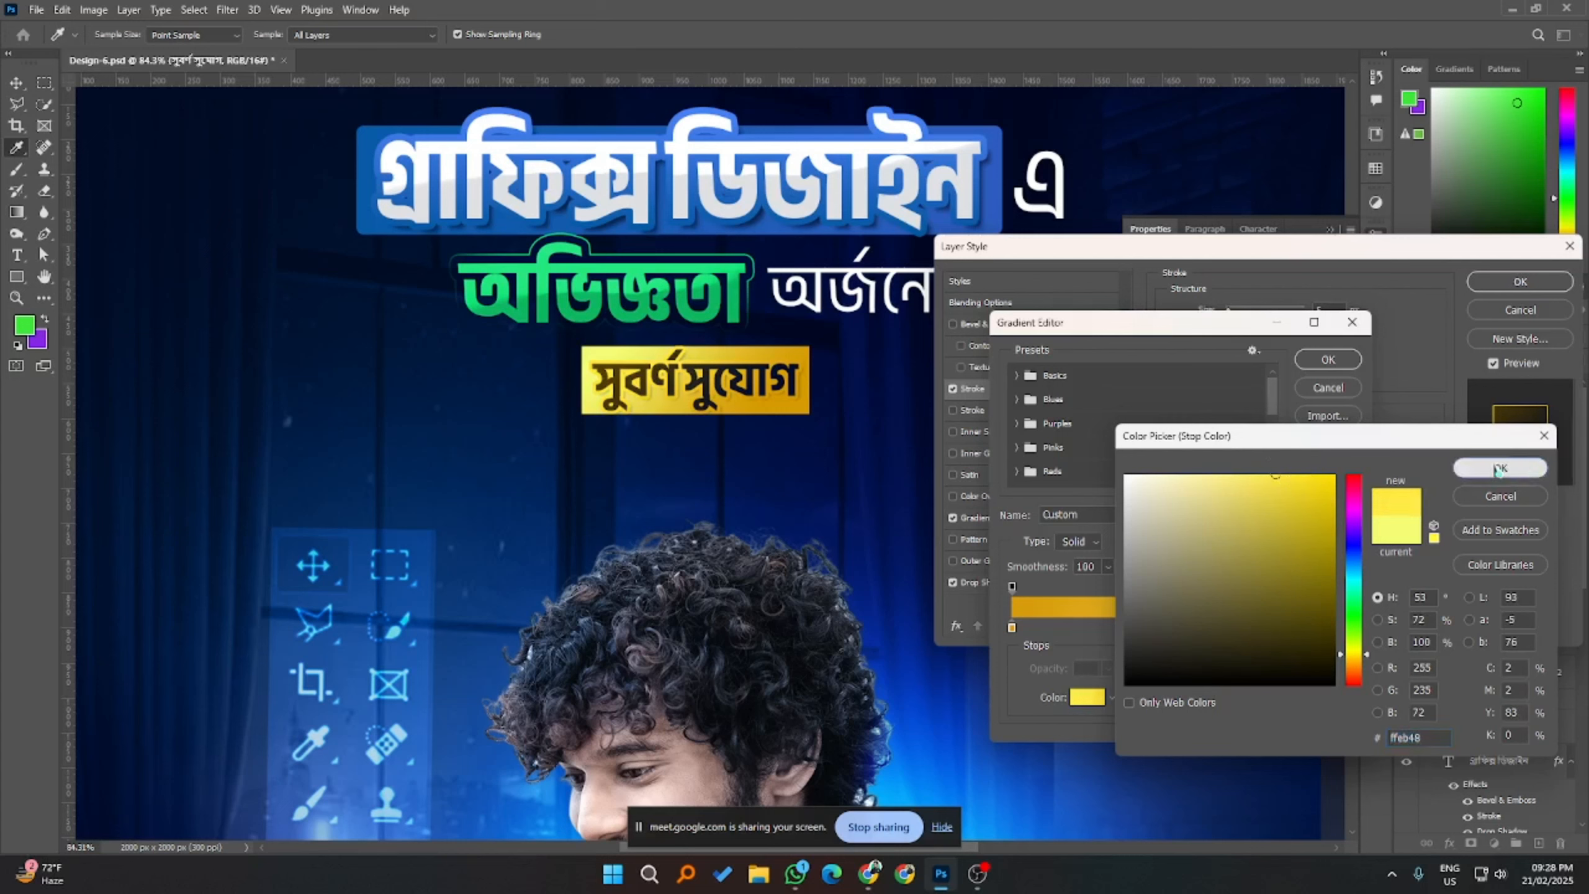
pyautogui.click(1514, 468)
pyautogui.click(1328, 359)
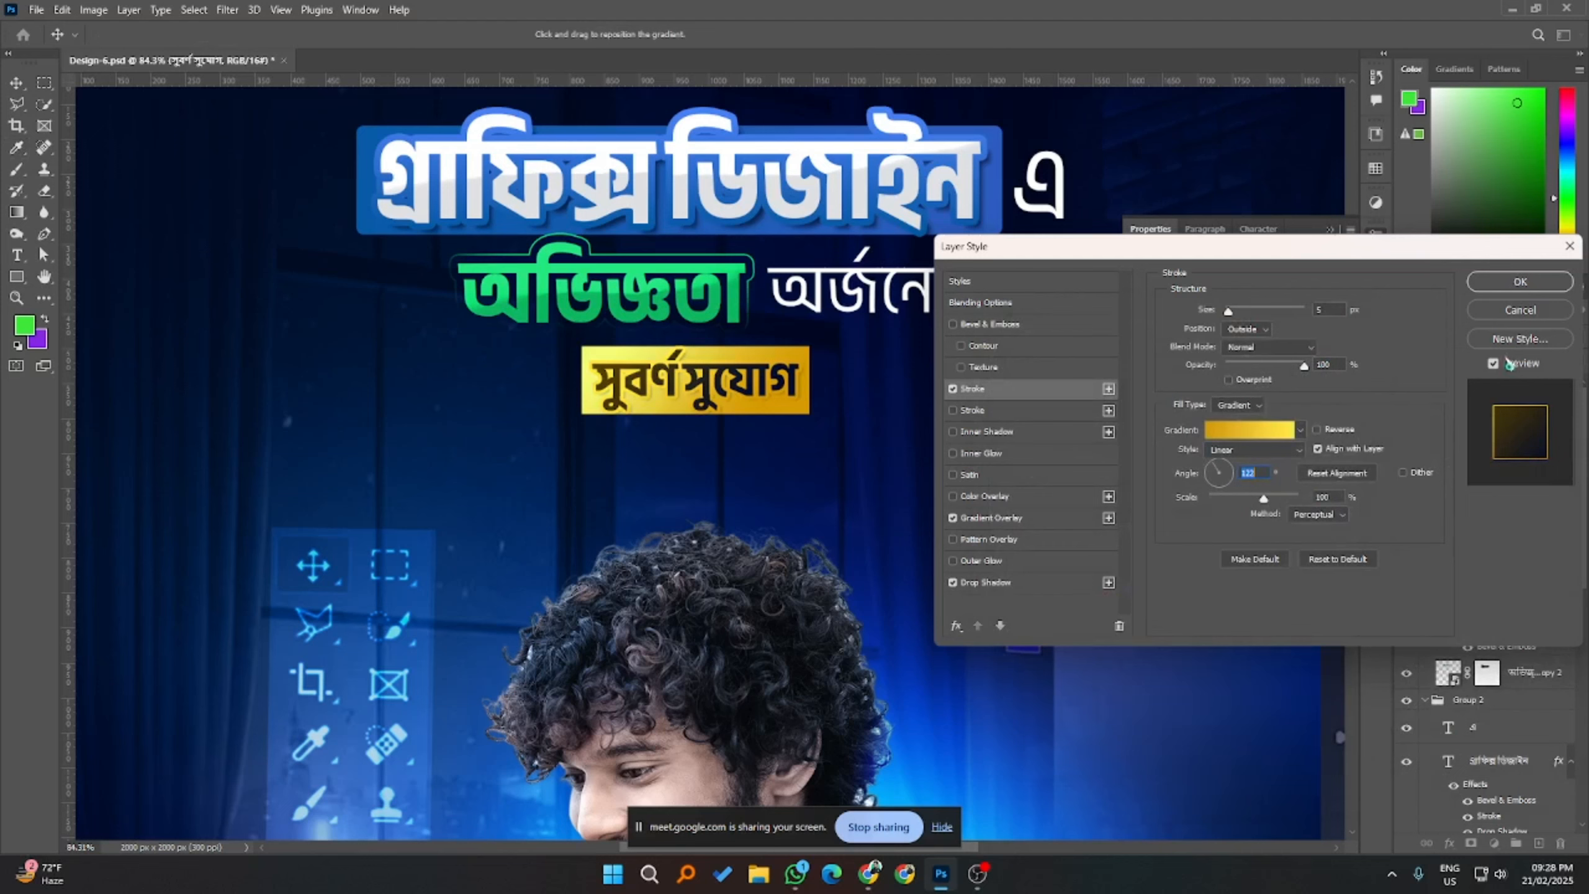
pyautogui.click(1521, 283)
pyautogui.scroll(-3, 542, 443)
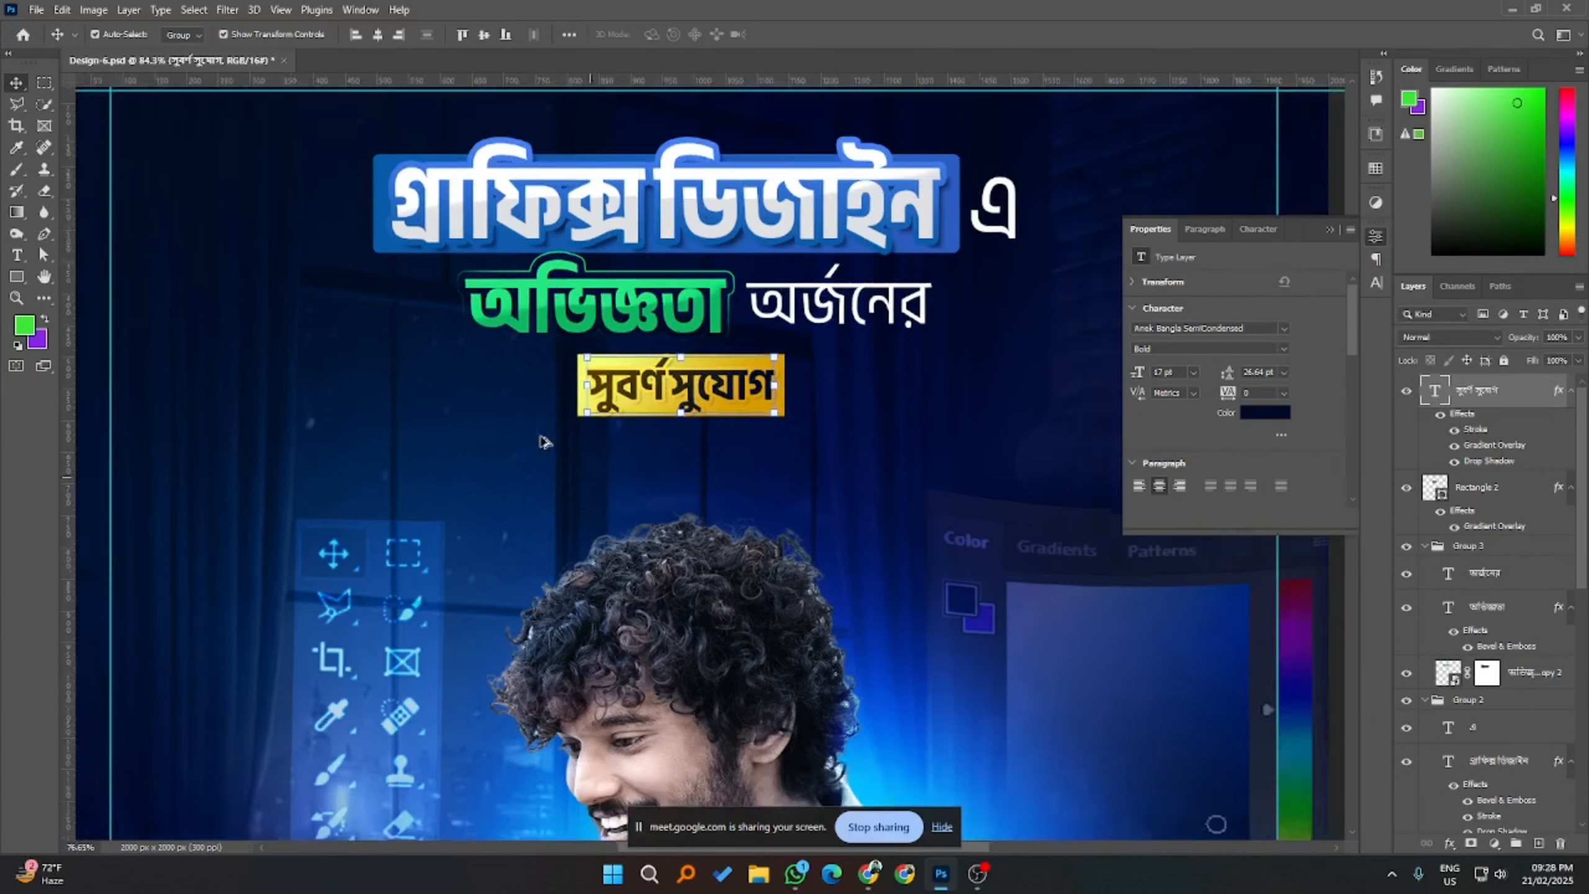
# - Compare the poster's heading block with the reference designs on the Milanote board, and return to Photoshop
pyautogui.click(1141, 600)
pyautogui.scroll(2, 720, 401)
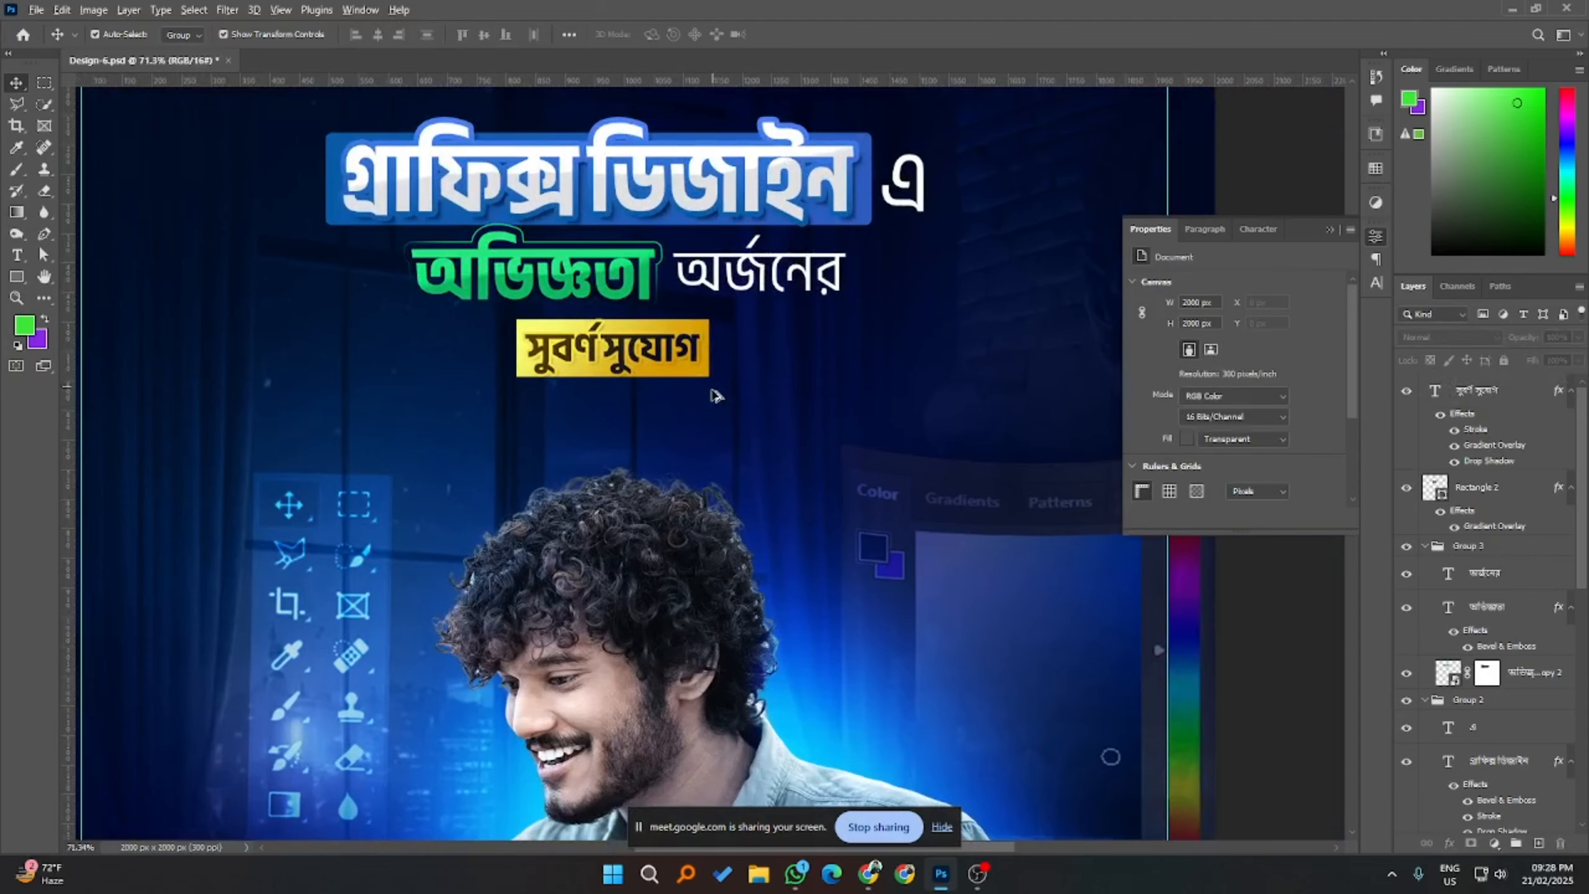
pyautogui.scroll(-1, 720, 401)
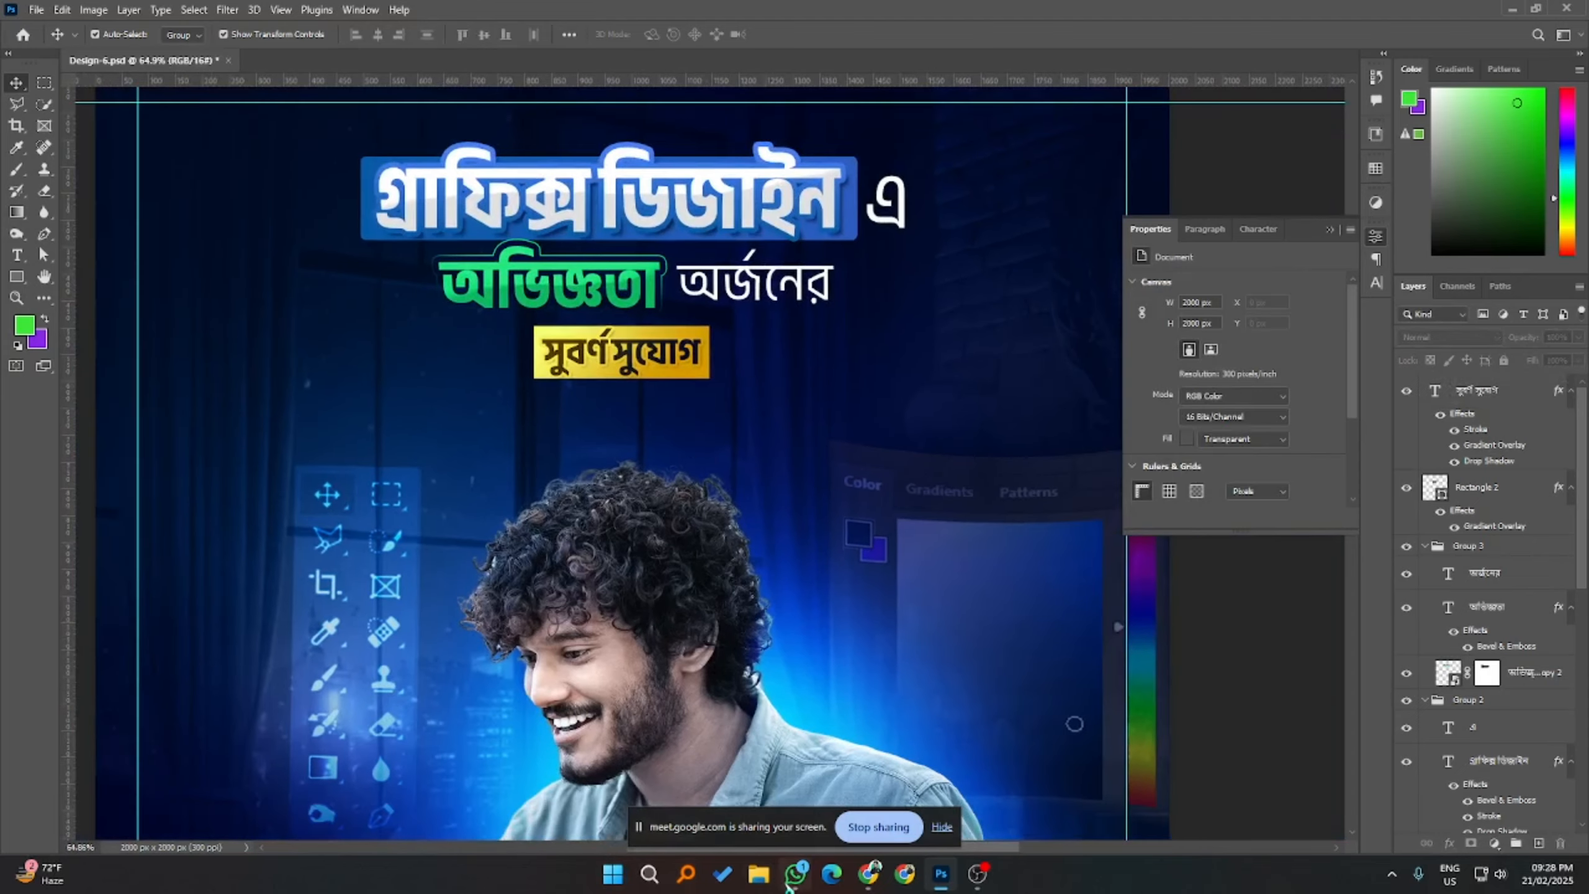
pyautogui.click(870, 821)
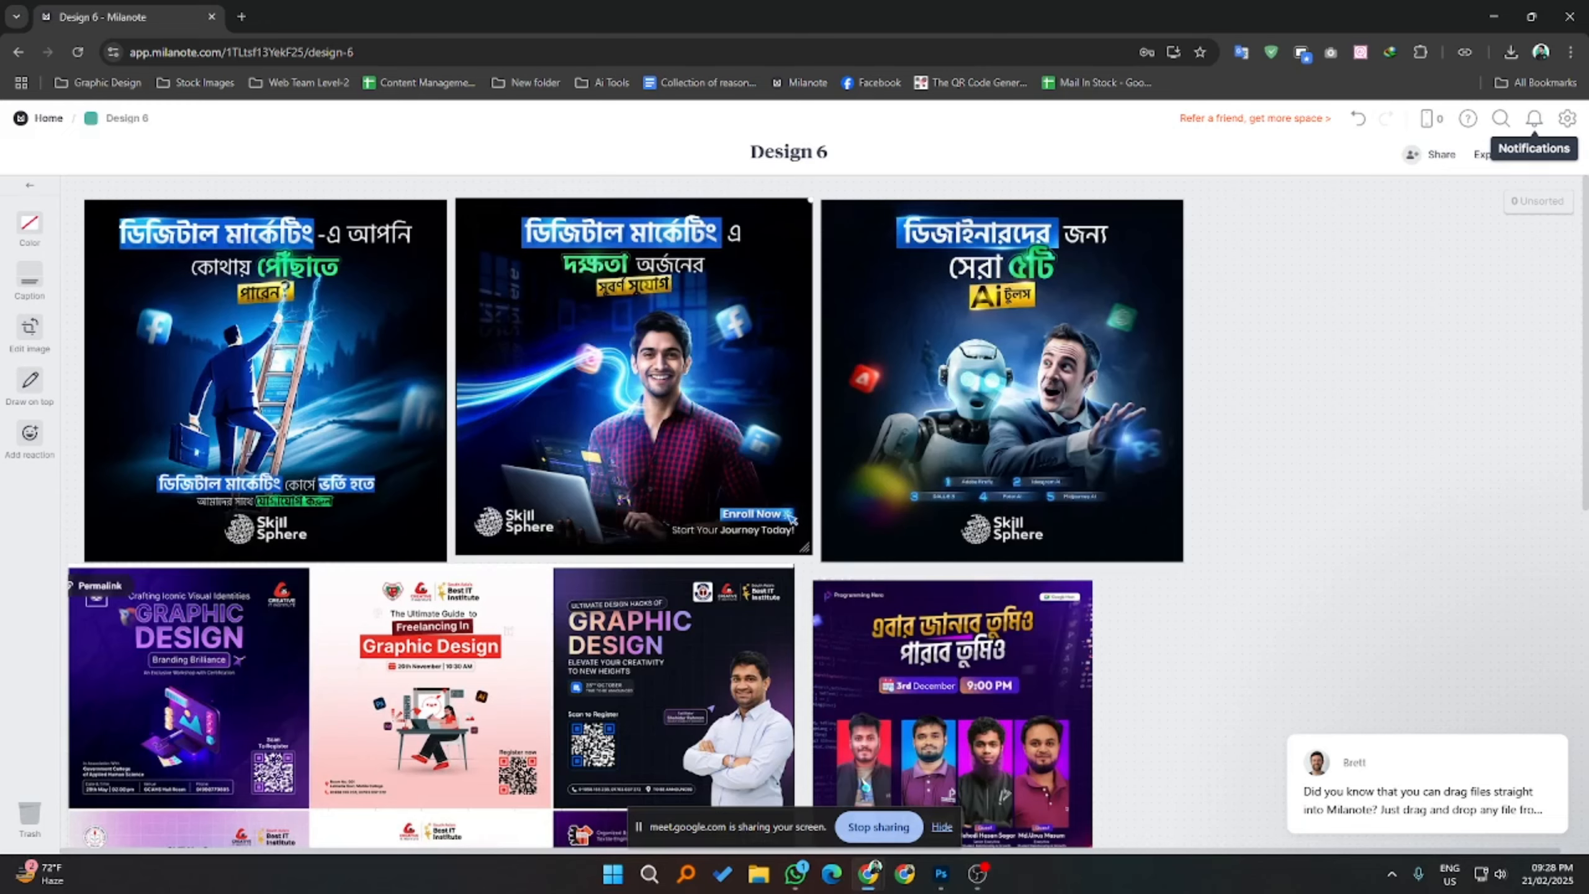
pyautogui.click(1494, 16)
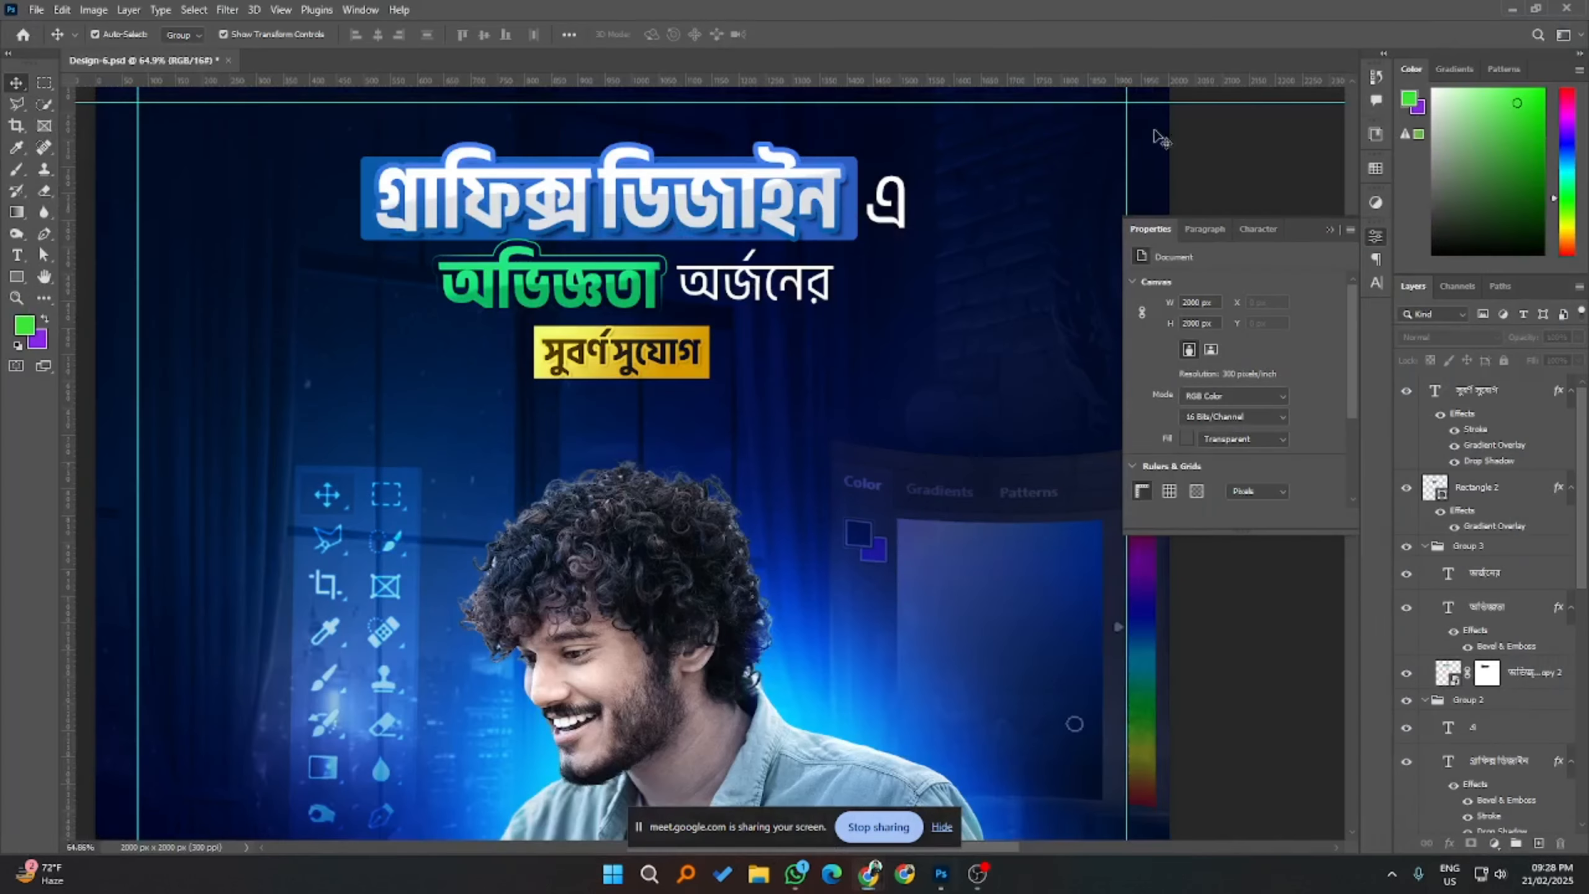
# - Shorten the gold badge rectangle to about 86 px high by moving its upper edge down 10 px and nudging its lower edge up
pyautogui.click(688, 338)
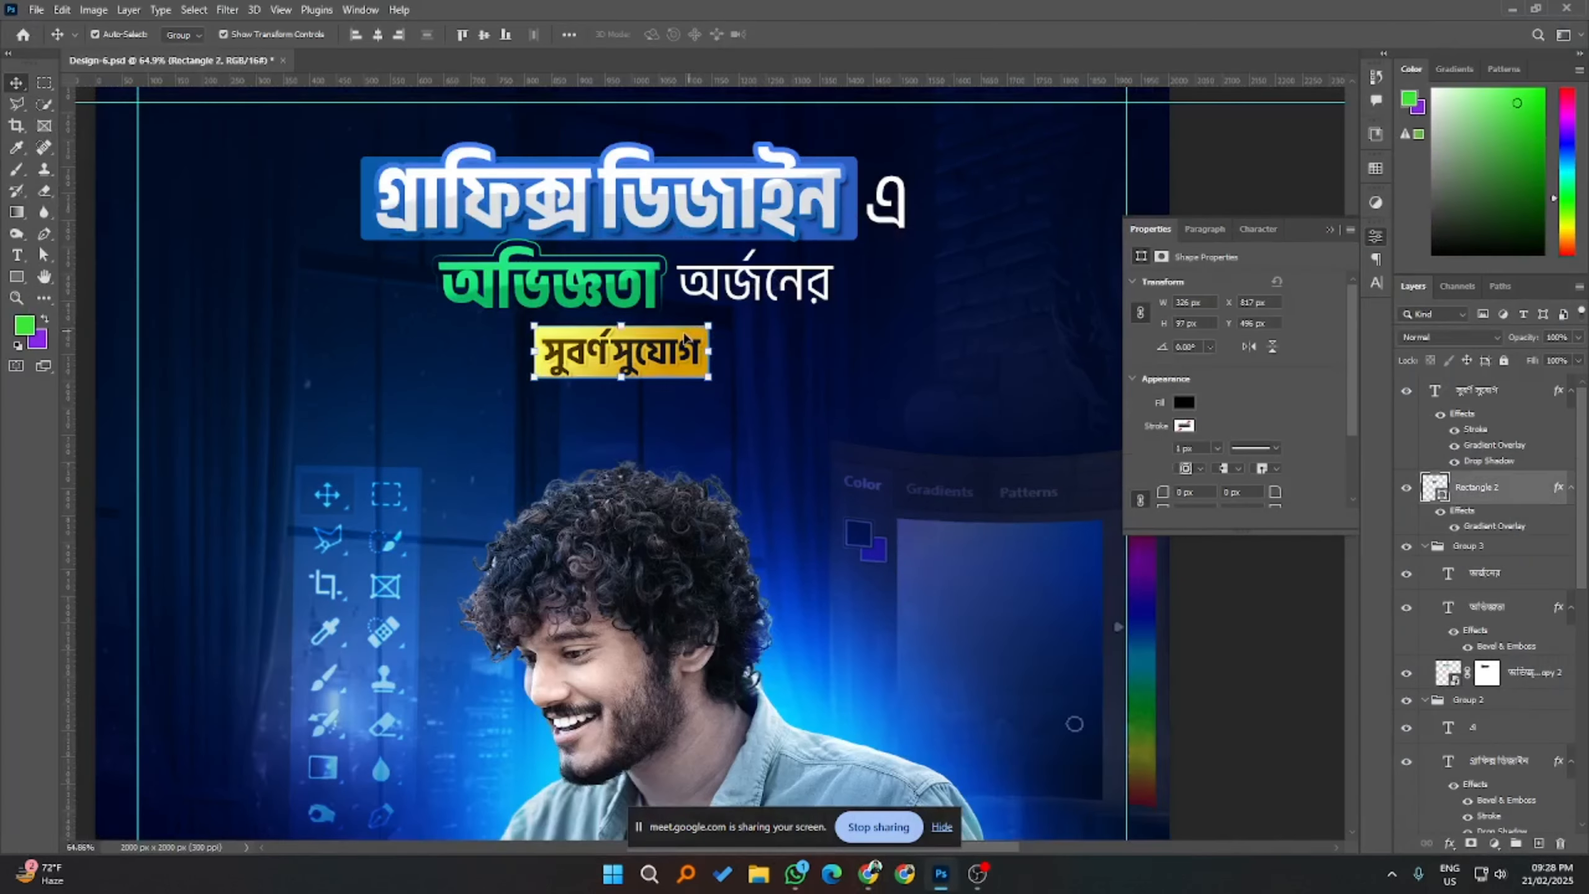
pyautogui.click(591, 308)
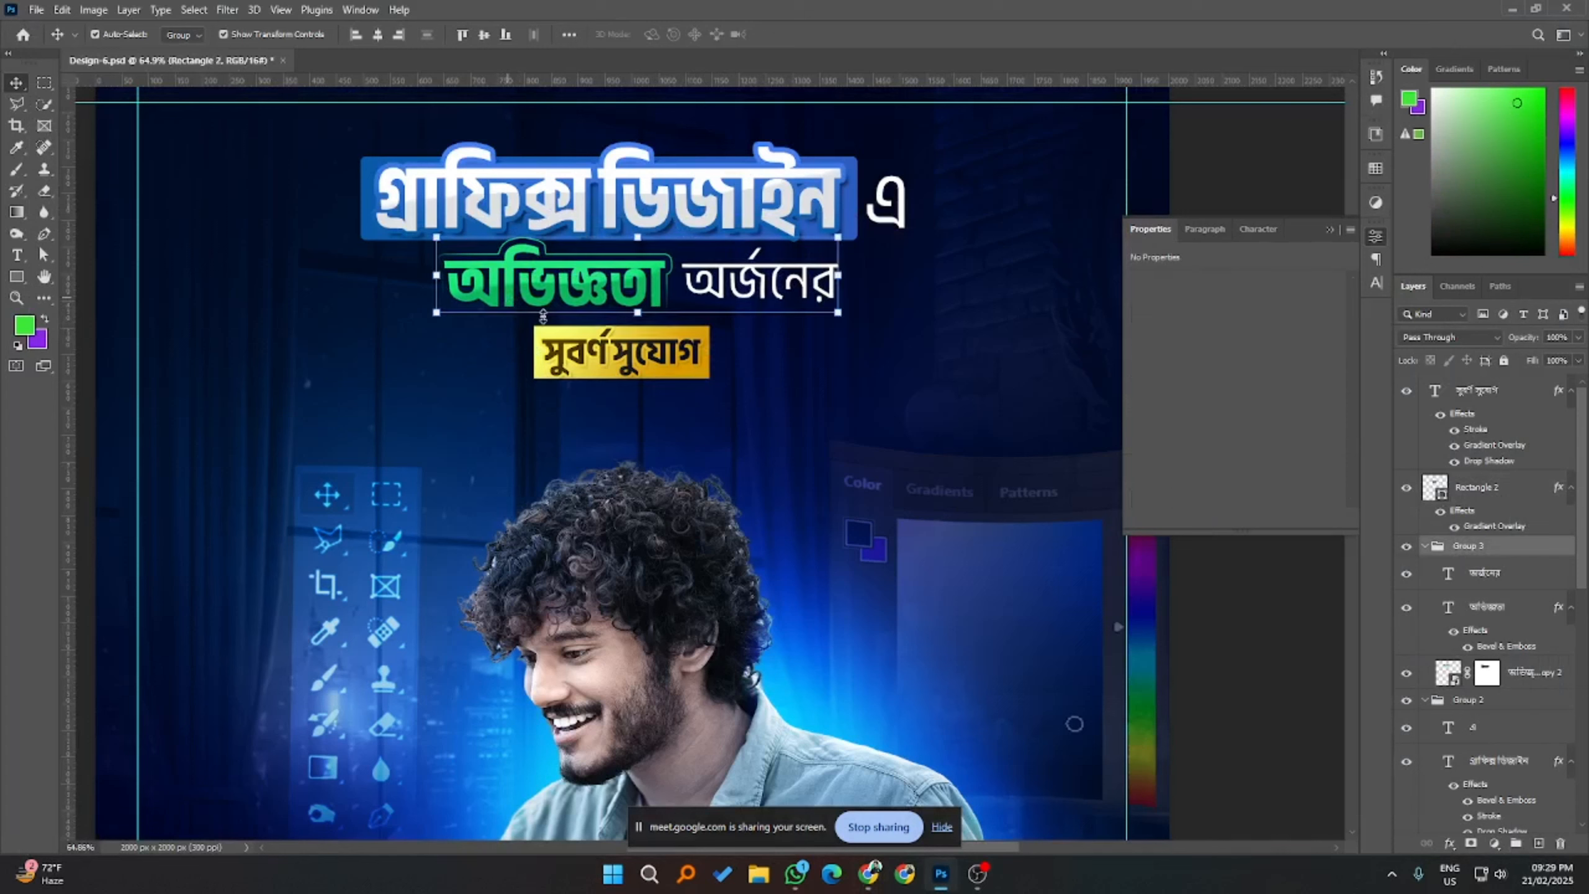
pyautogui.click(708, 373)
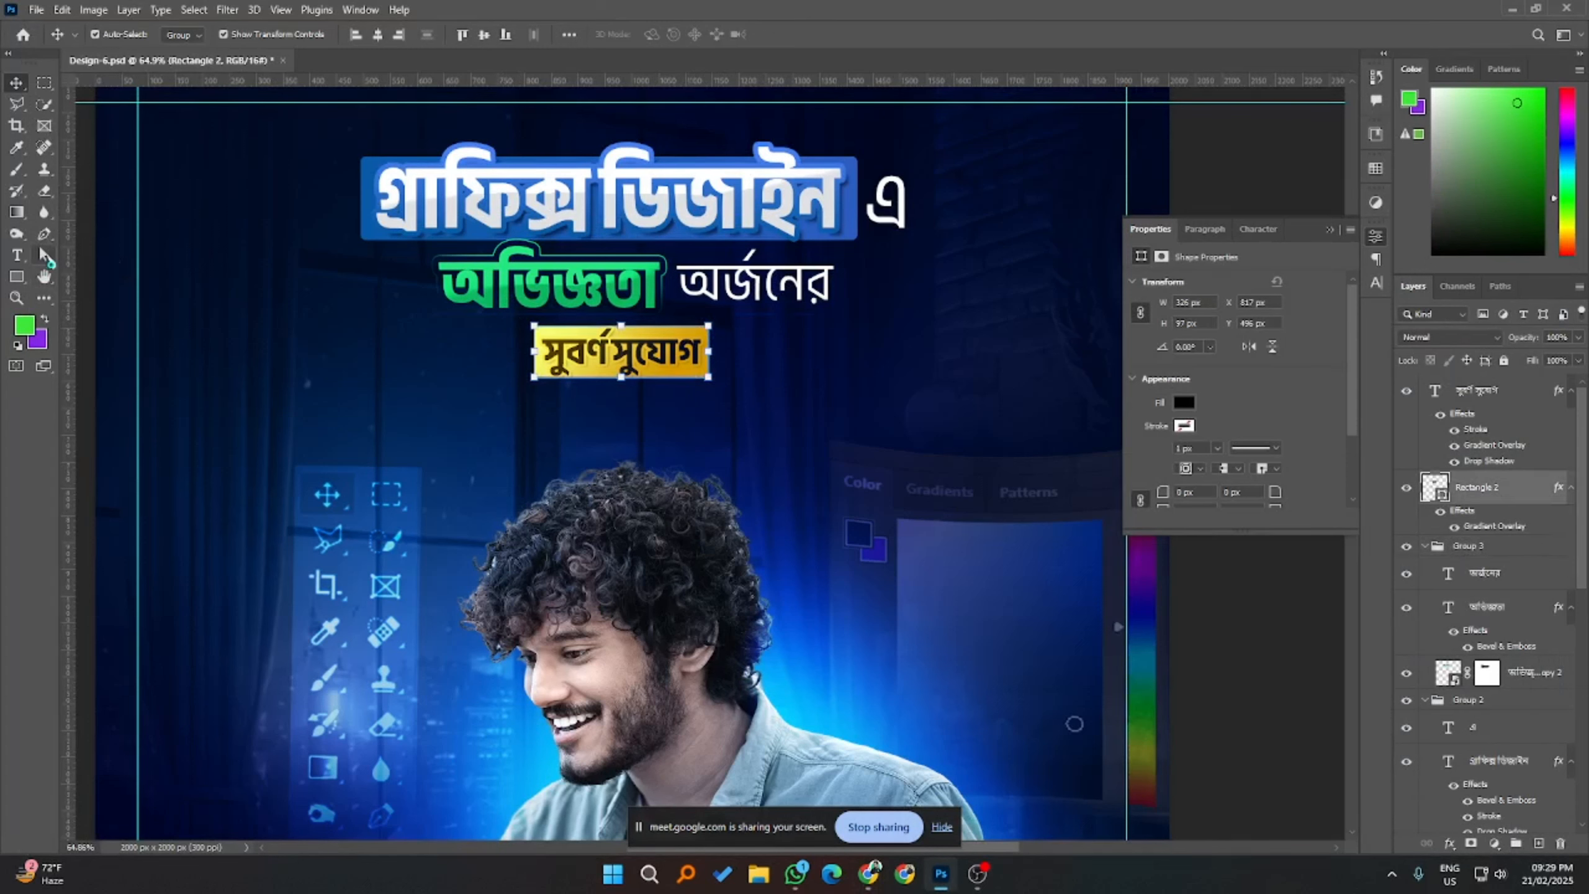
pyautogui.keyDown('ctrl'); pyautogui.click(579, 346); pyautogui.keyUp('ctrl')
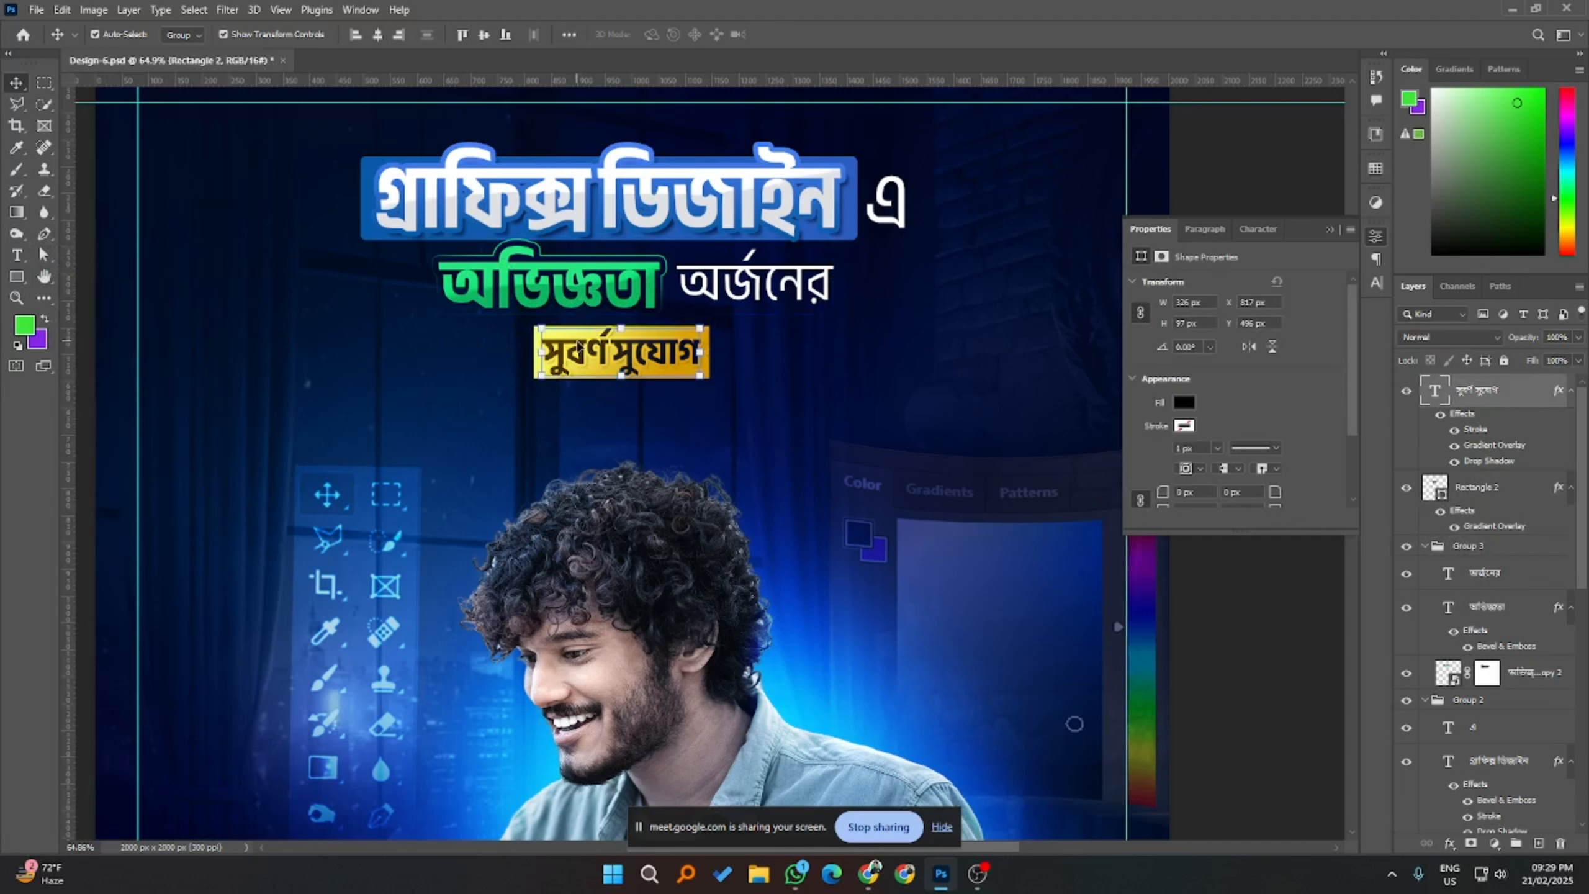
pyautogui.click(1506, 487)
pyautogui.press('a')
pyautogui.moveTo(496, 291); pyautogui.dragTo(787, 352)
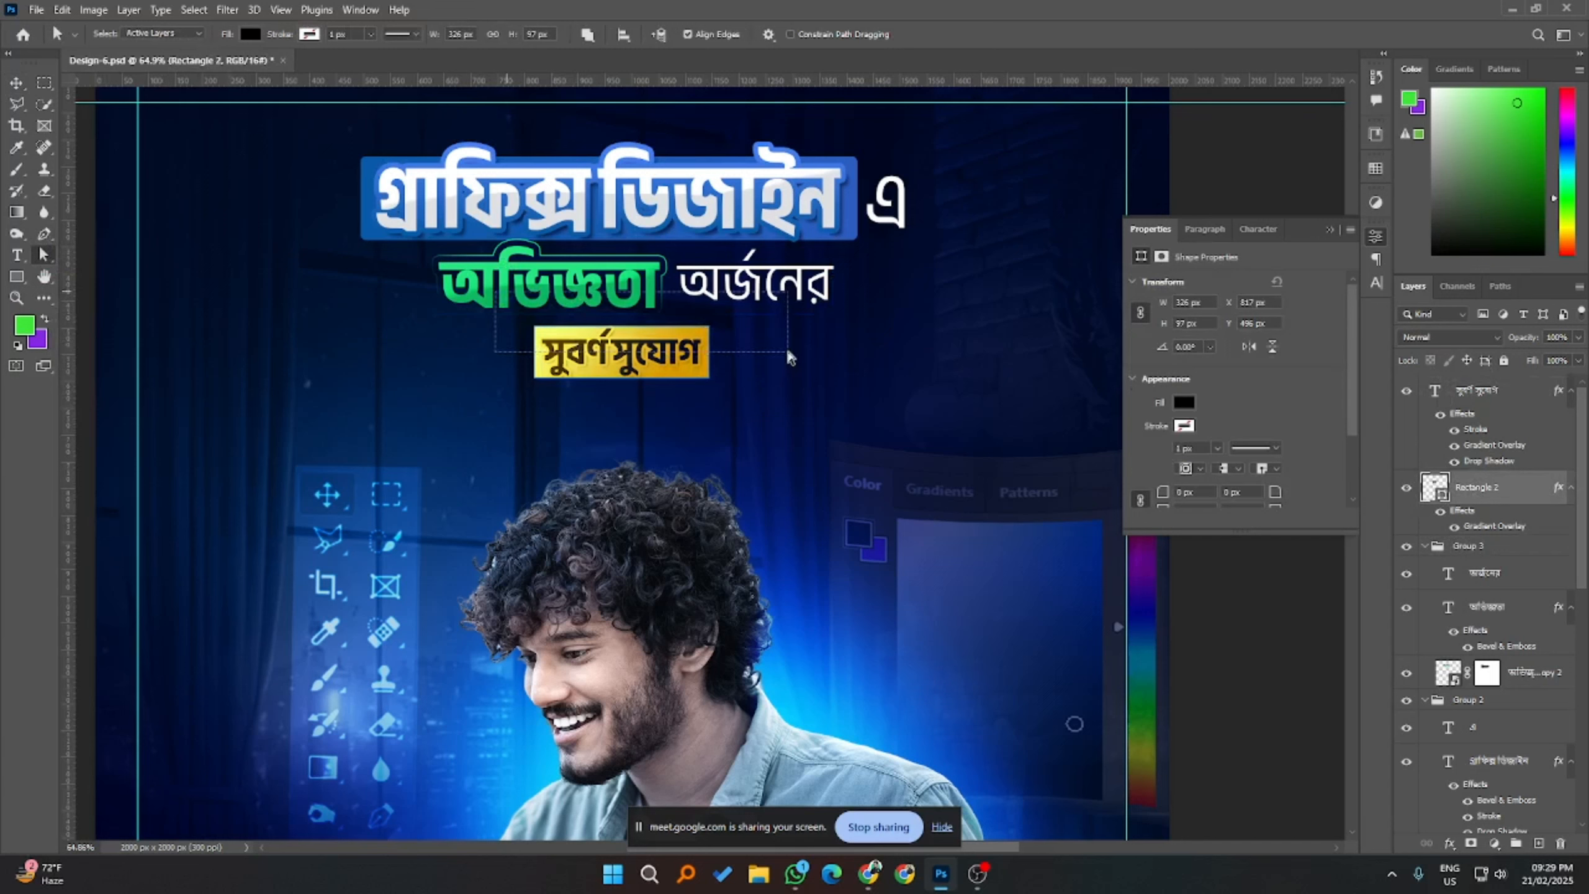
pyautogui.hotkey('shift', 'Down')
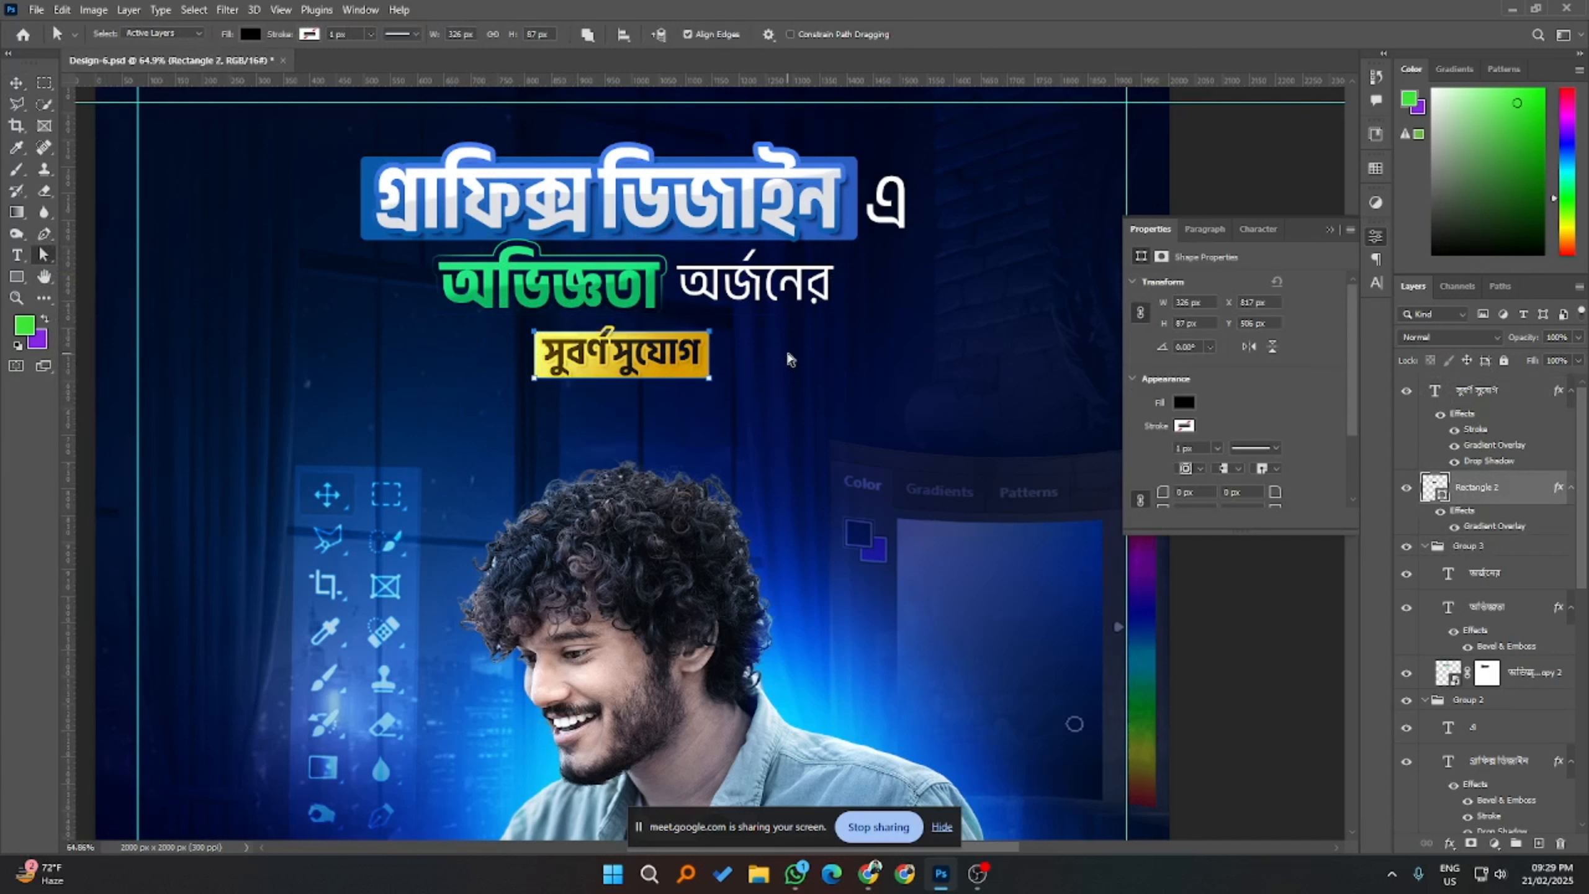
pyautogui.moveTo(718, 408); pyautogui.dragTo(537, 366)
pyautogui.press('Up')
pyautogui.press('Up')
# - Align the সুবর্ণ সুযোগ text vertically to the centre of the gold badge rectangle, using the rectangle's outline as a selection
pyautogui.press('v')
pyautogui.keyDown('ctrl'); pyautogui.click(1434, 486); pyautogui.keyUp('ctrl')
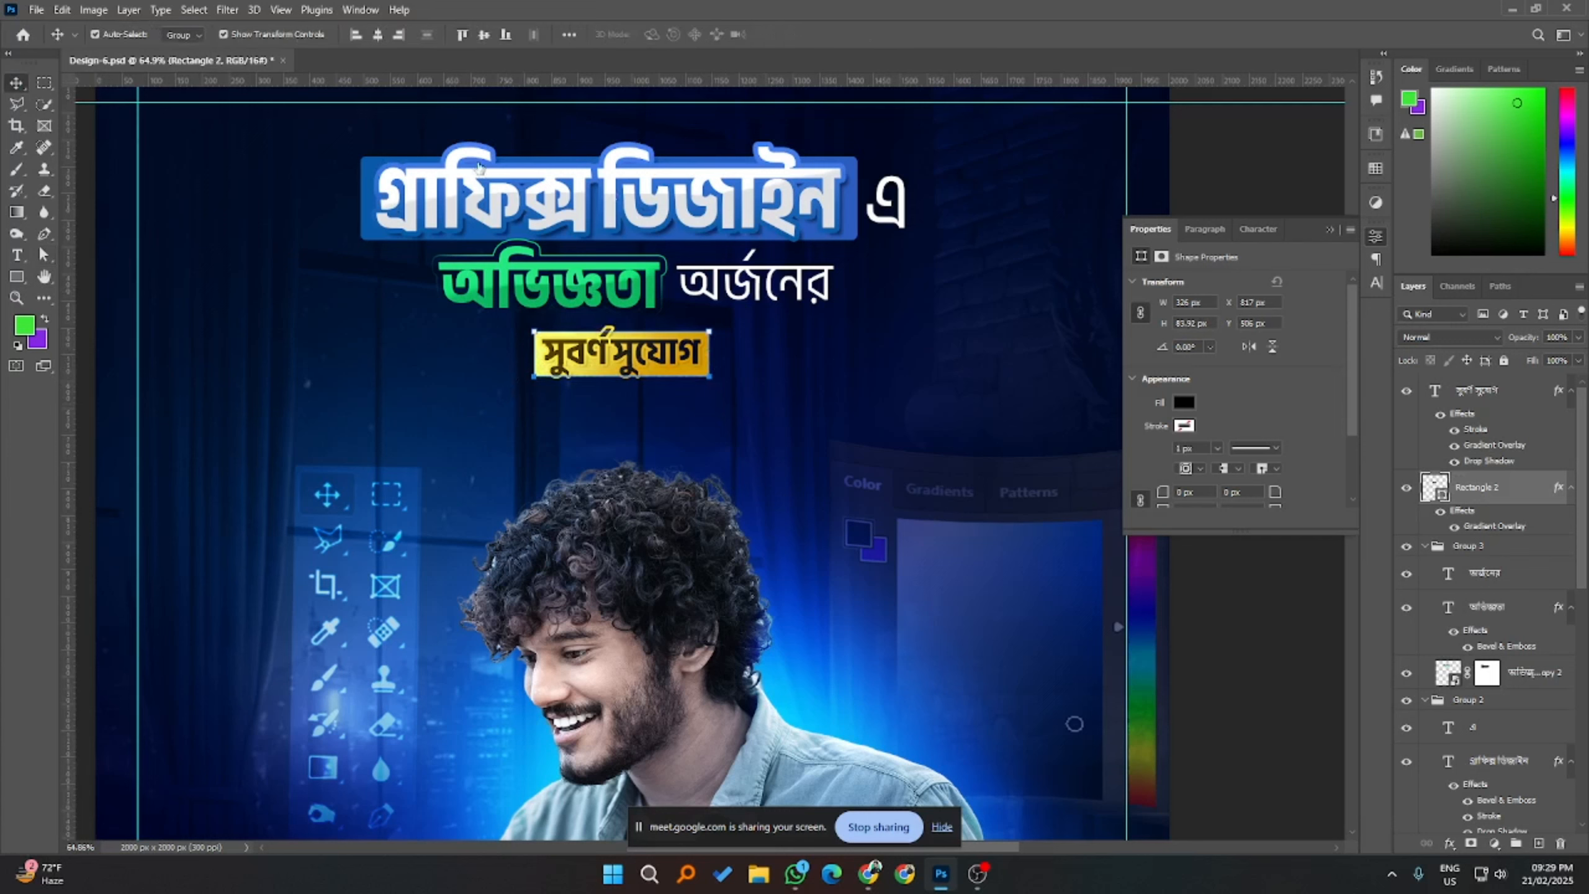
pyautogui.hotkey('alt', ']')
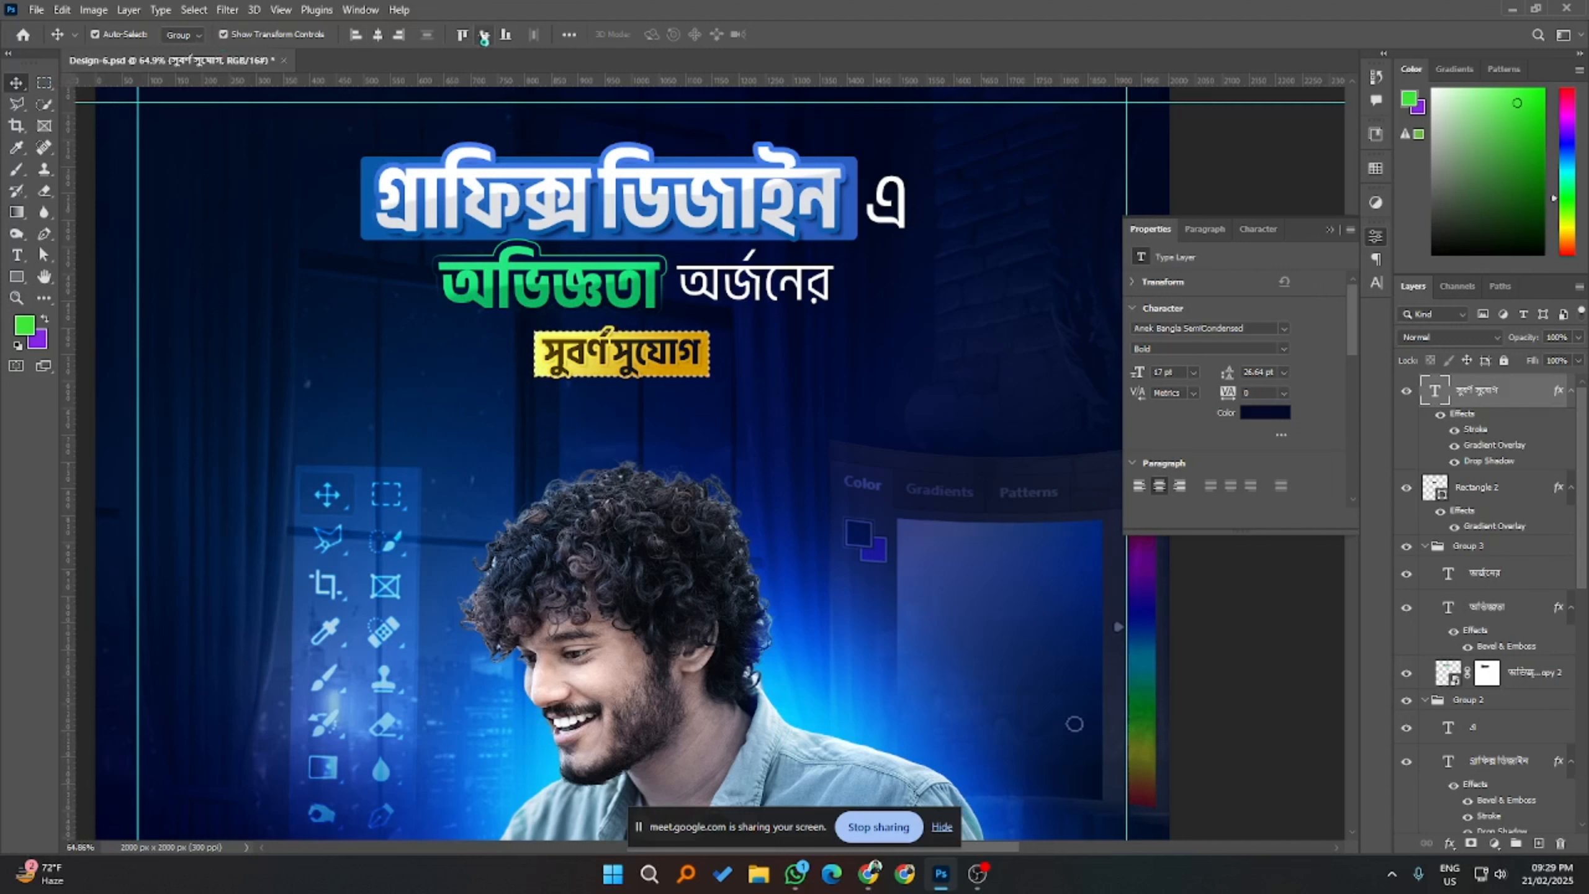
pyautogui.click(484, 35)
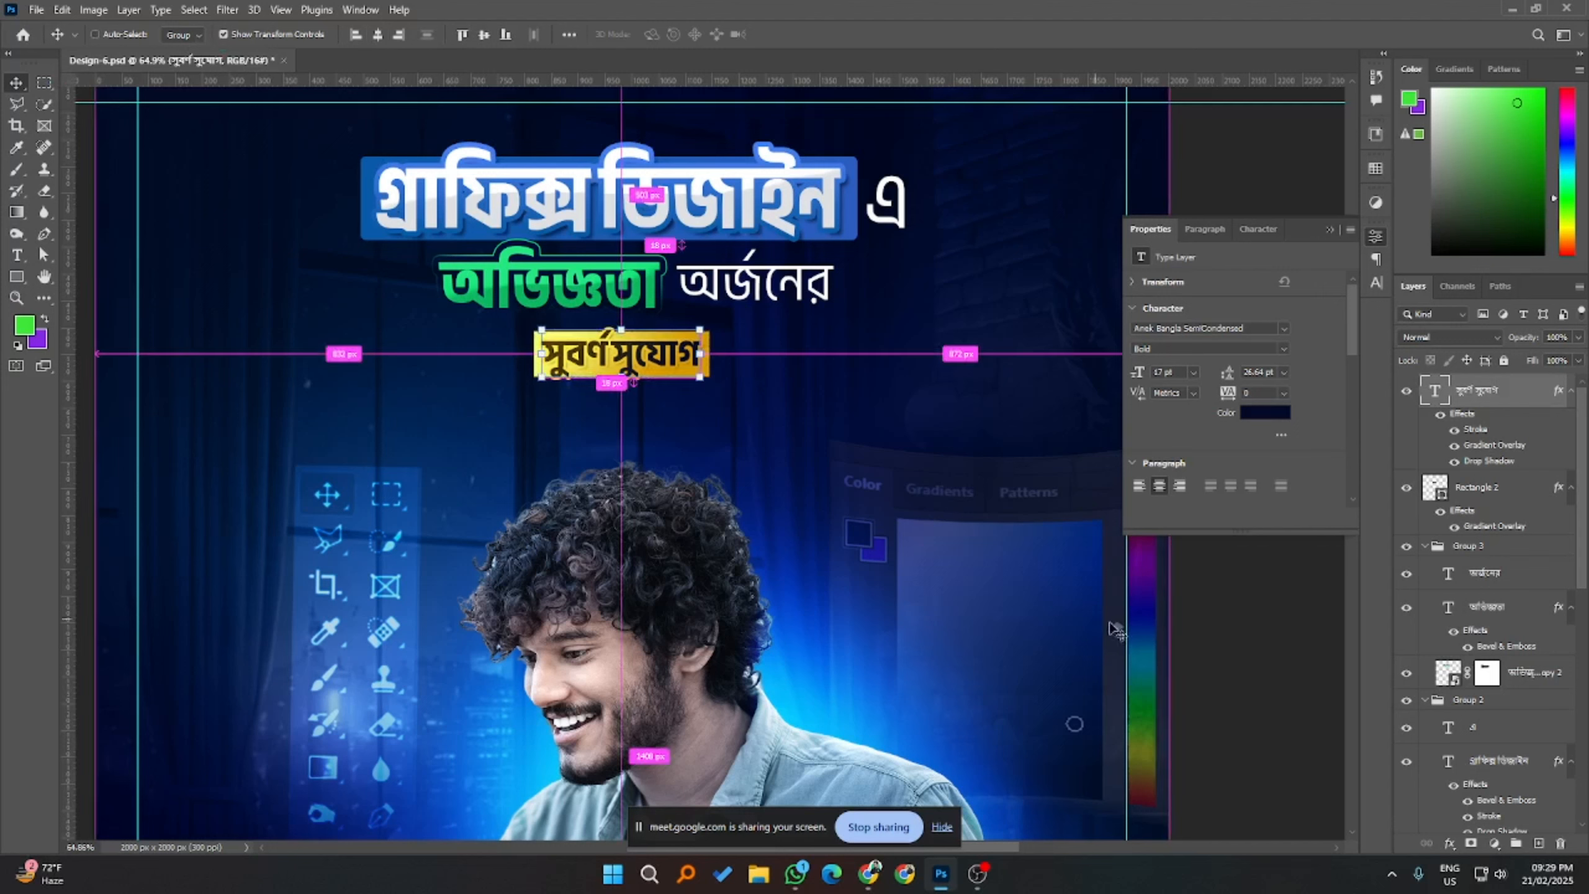
pyautogui.click(1248, 621)
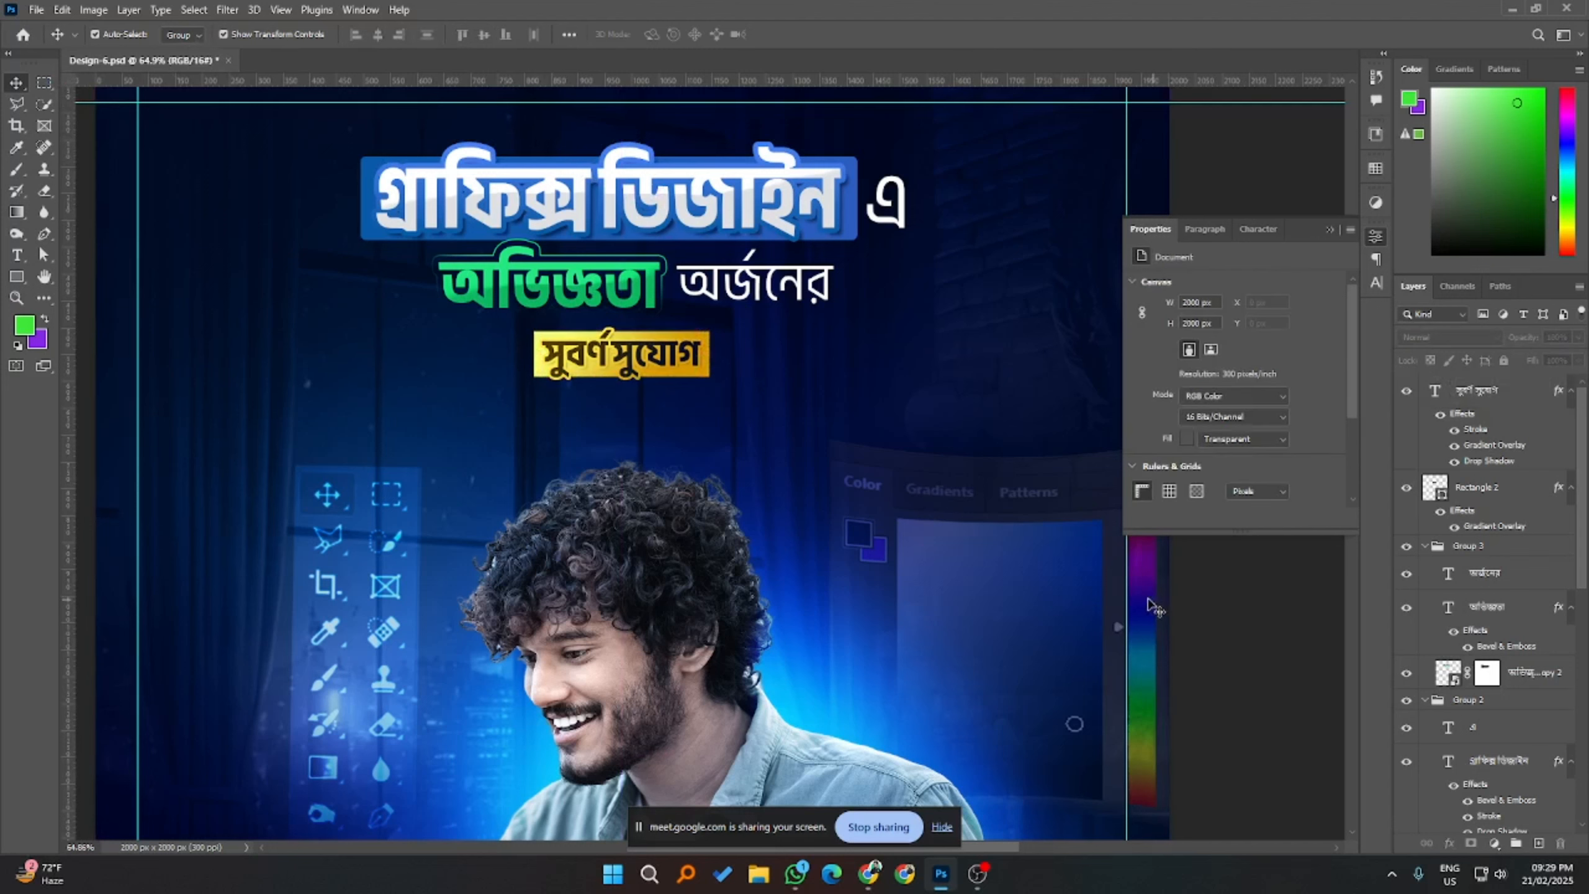
# - Scale the সুবর্ণ সুযোগ text and its gold badge together to about 113% and move them up closer to the line above
pyautogui.click(1489, 396)
pyautogui.keyDown('shift'); pyautogui.click(1495, 495); pyautogui.keyUp('shift')
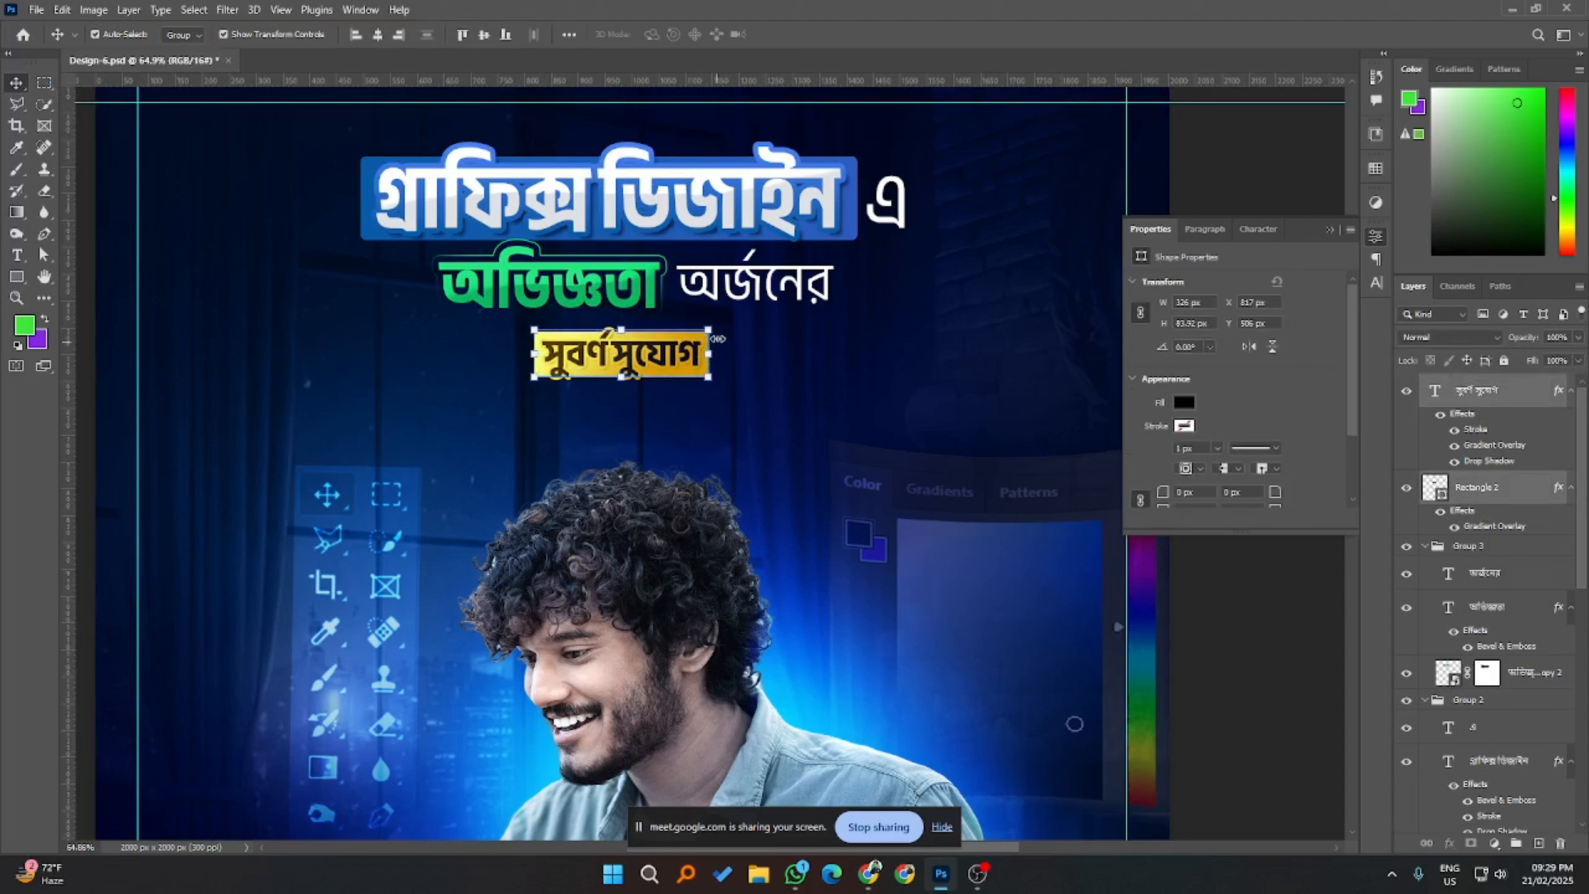
pyautogui.moveTo(718, 338)
pyautogui.mouseDown()
pyautogui.moveTo(757, 294)
pyautogui.moveTo(735, 316)
pyautogui.mouseUp()
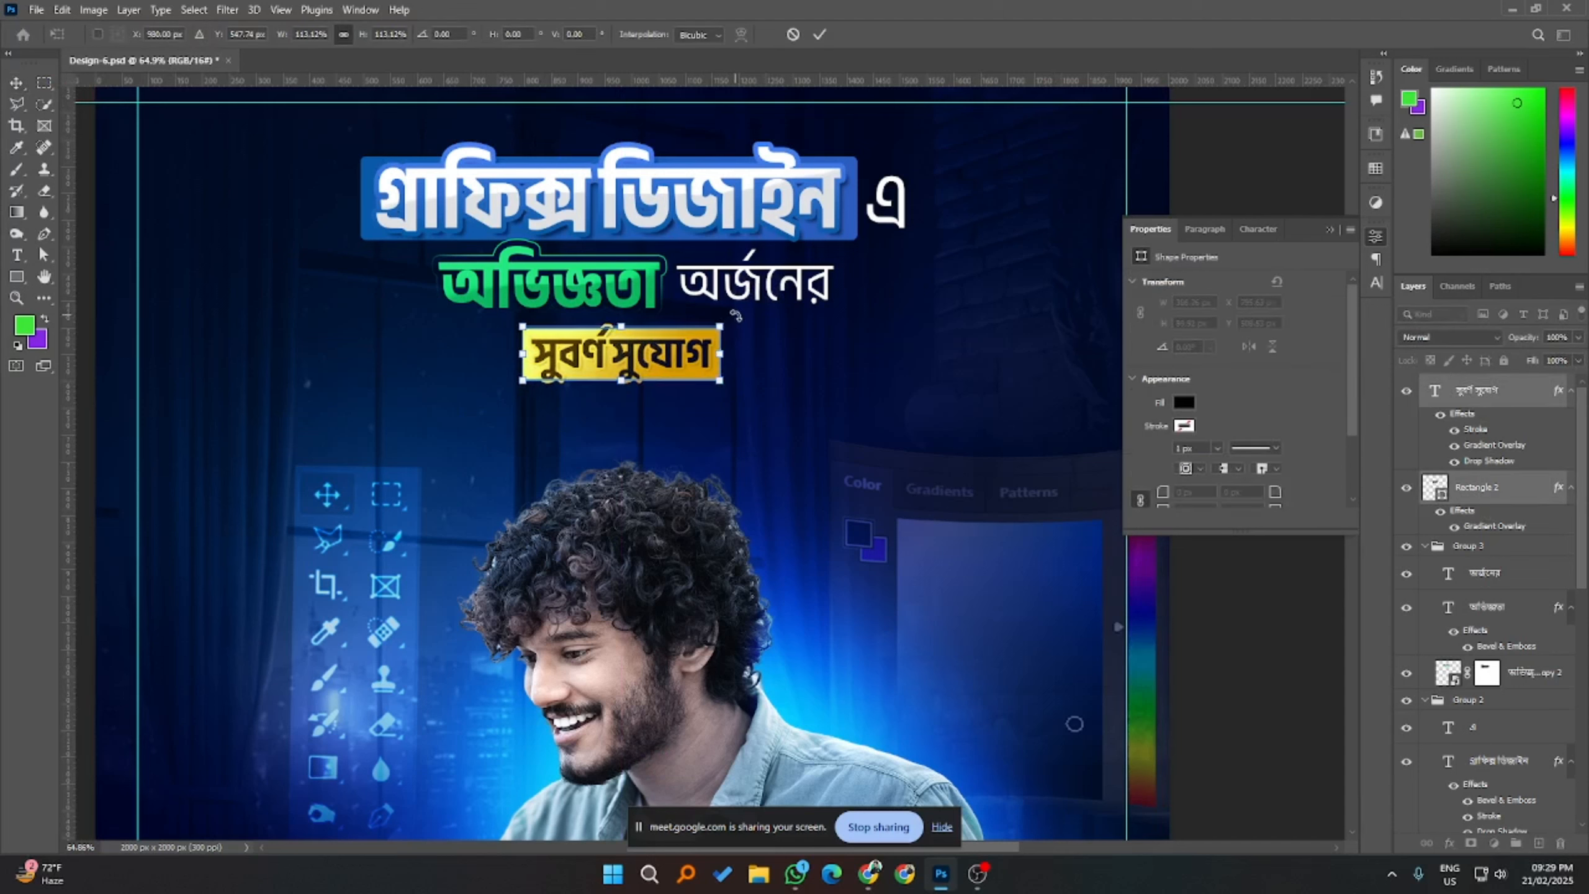
pyautogui.press('Up')
pyautogui.press('Up')
pyautogui.press('Up')
pyautogui.press('Up')
pyautogui.press('Up')
pyautogui.press('Up')
pyautogui.press('Up')
pyautogui.press('Up')
pyautogui.press('Up')
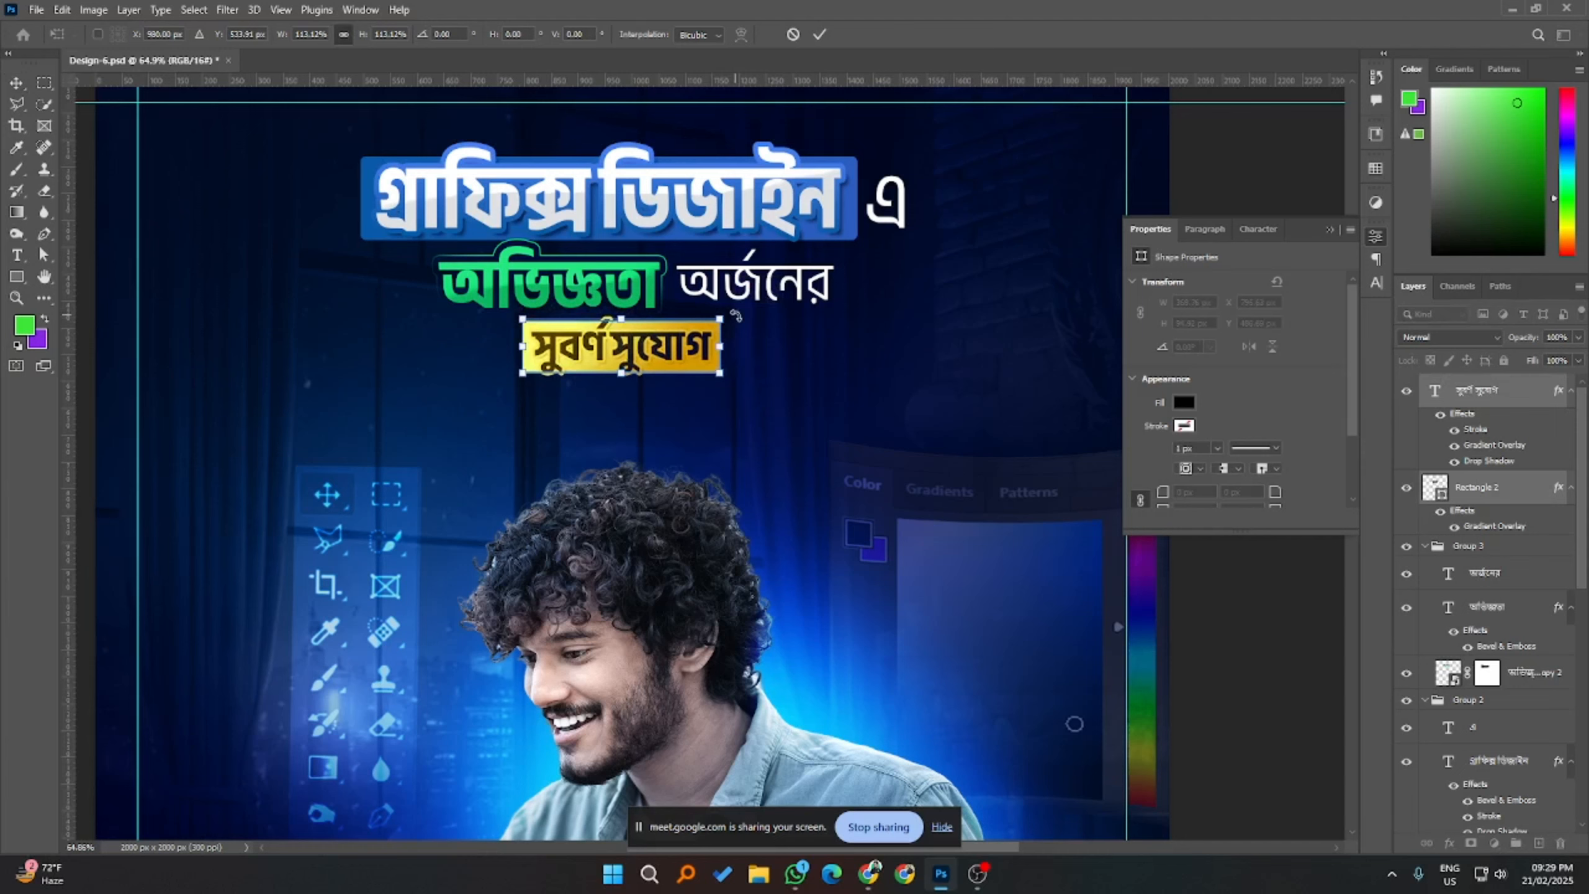
pyautogui.press('Return')
pyautogui.click(1302, 637)
# - Centre the সুবর্ণ সুযোগ text and its gold badge rectangle horizontally on the poster
pyautogui.scroll(-2, 932, 492)
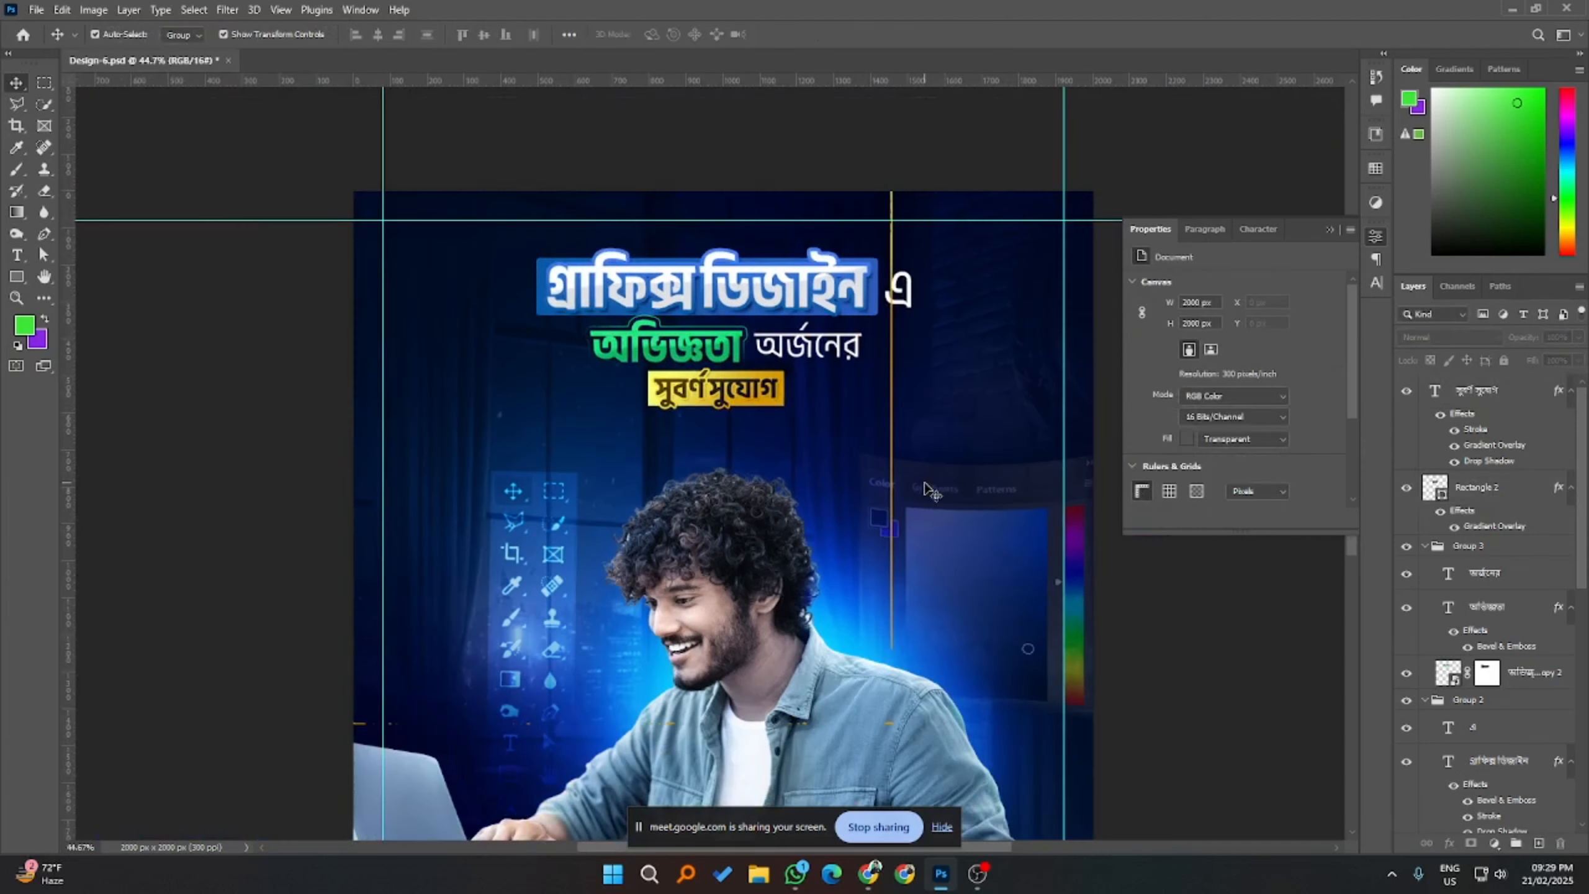
pyautogui.scroll(-1, 933, 491)
pyautogui.scroll(-2, 888, 391)
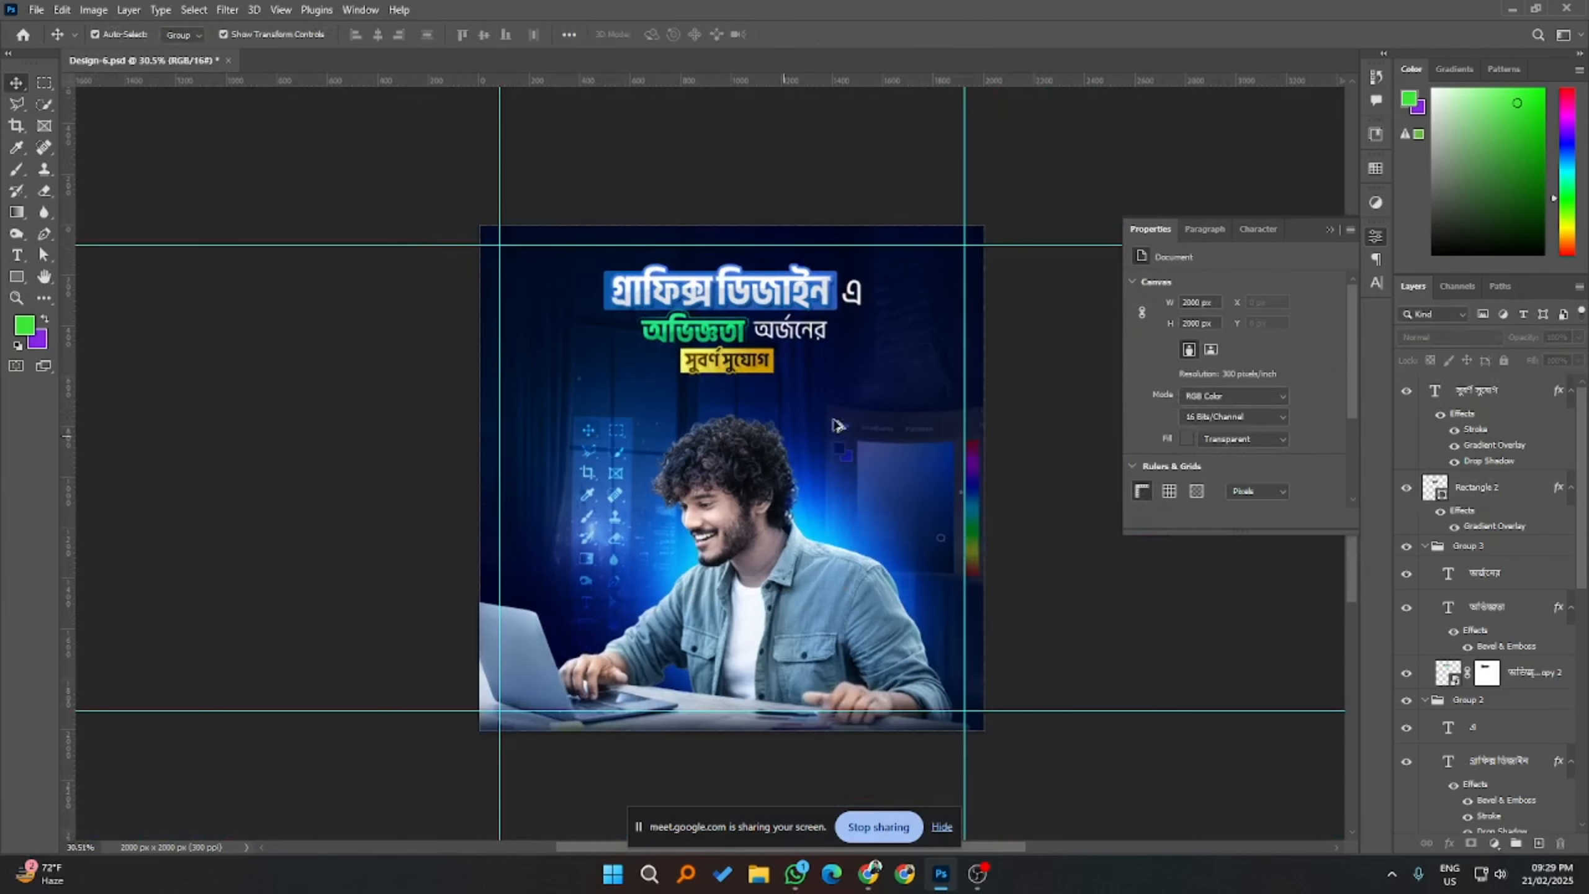
pyautogui.scroll(1, 888, 391)
pyautogui.scroll(4, 888, 391)
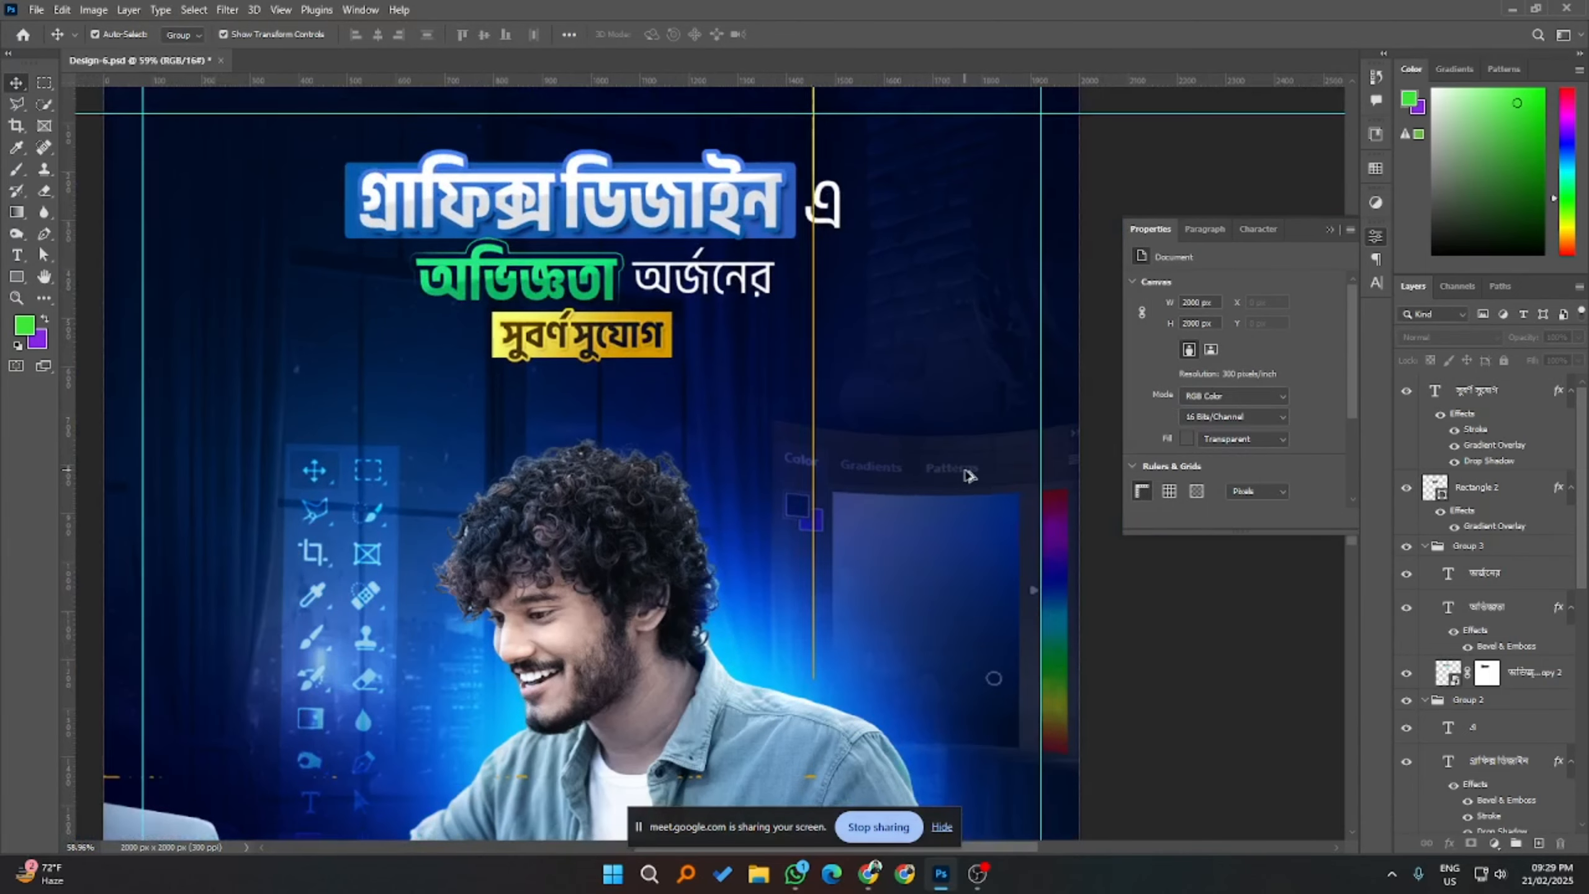
pyautogui.scroll(-2, 938, 472)
pyautogui.click(754, 385)
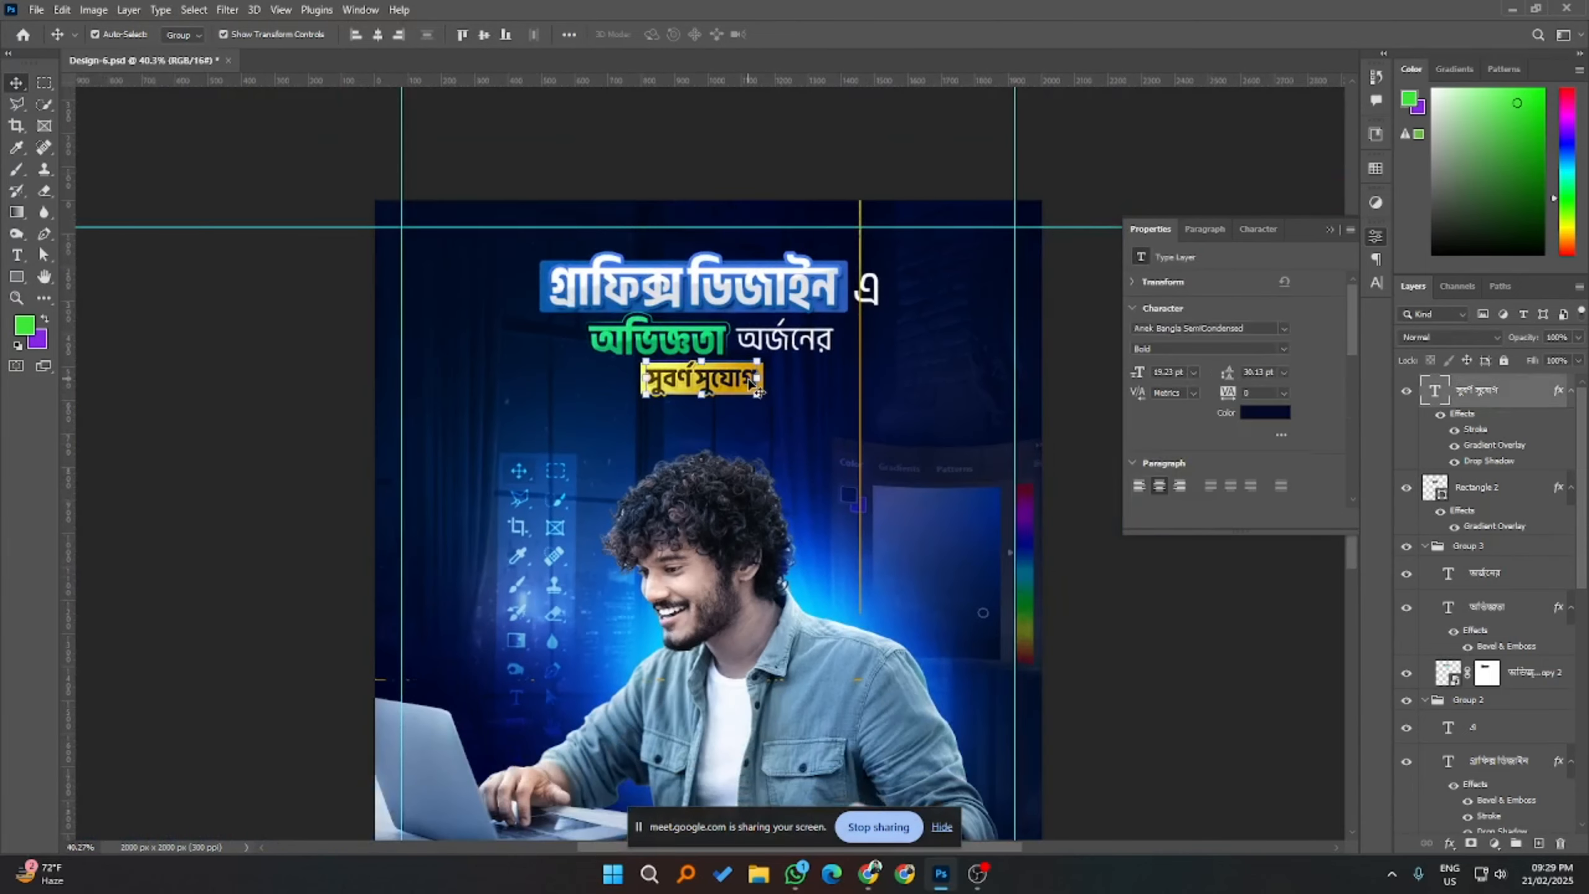
pyautogui.hotkey('shift', 'Right')
pyautogui.hotkey('shift', 'Right')
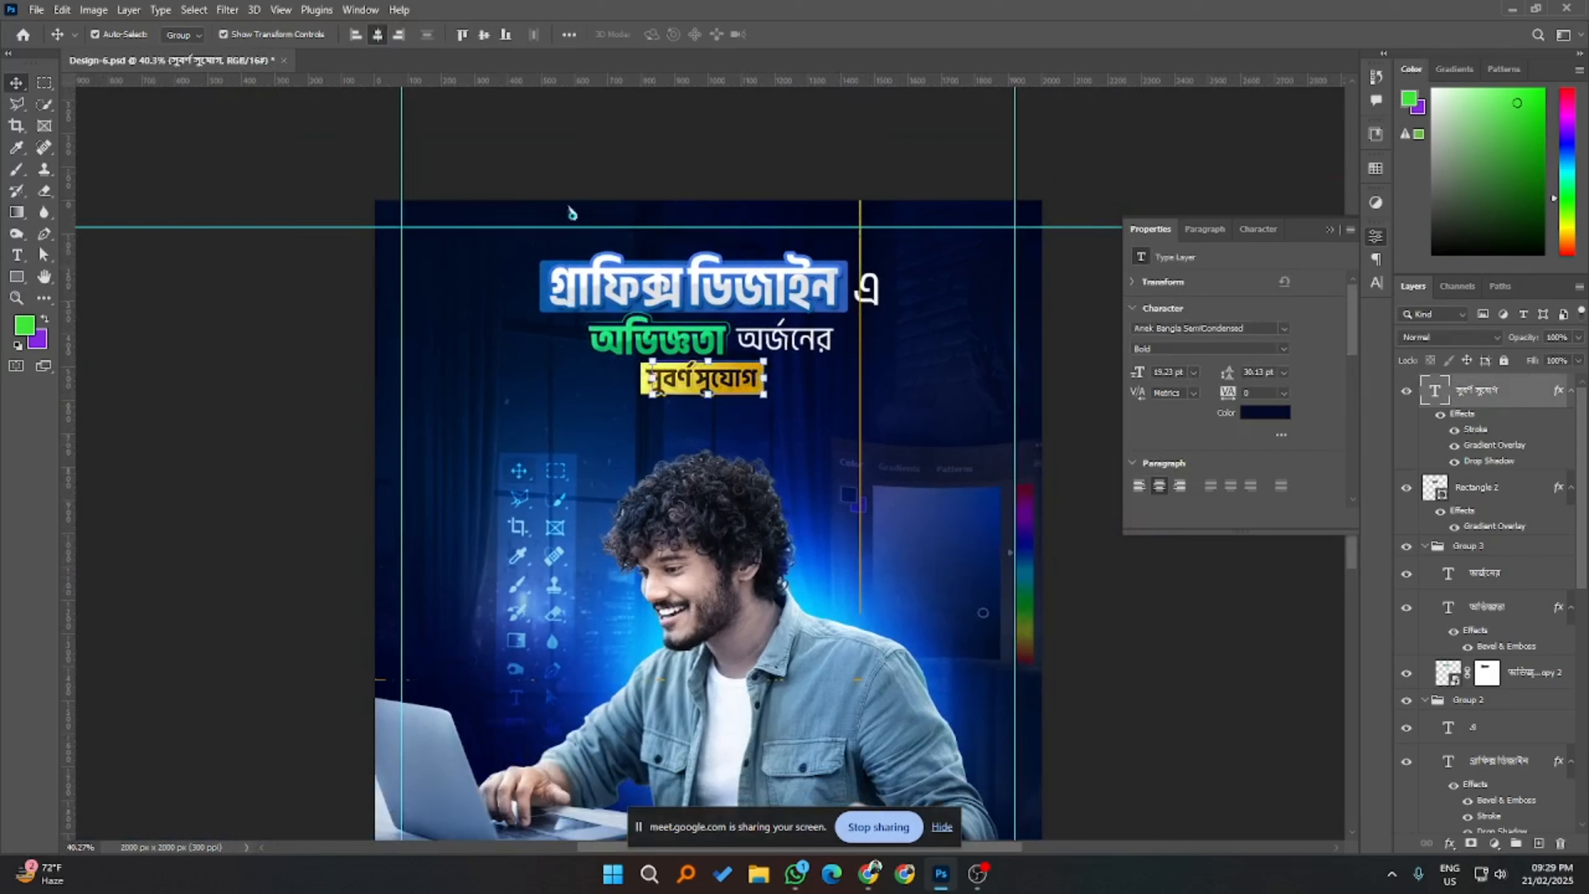
pyautogui.click(1483, 488)
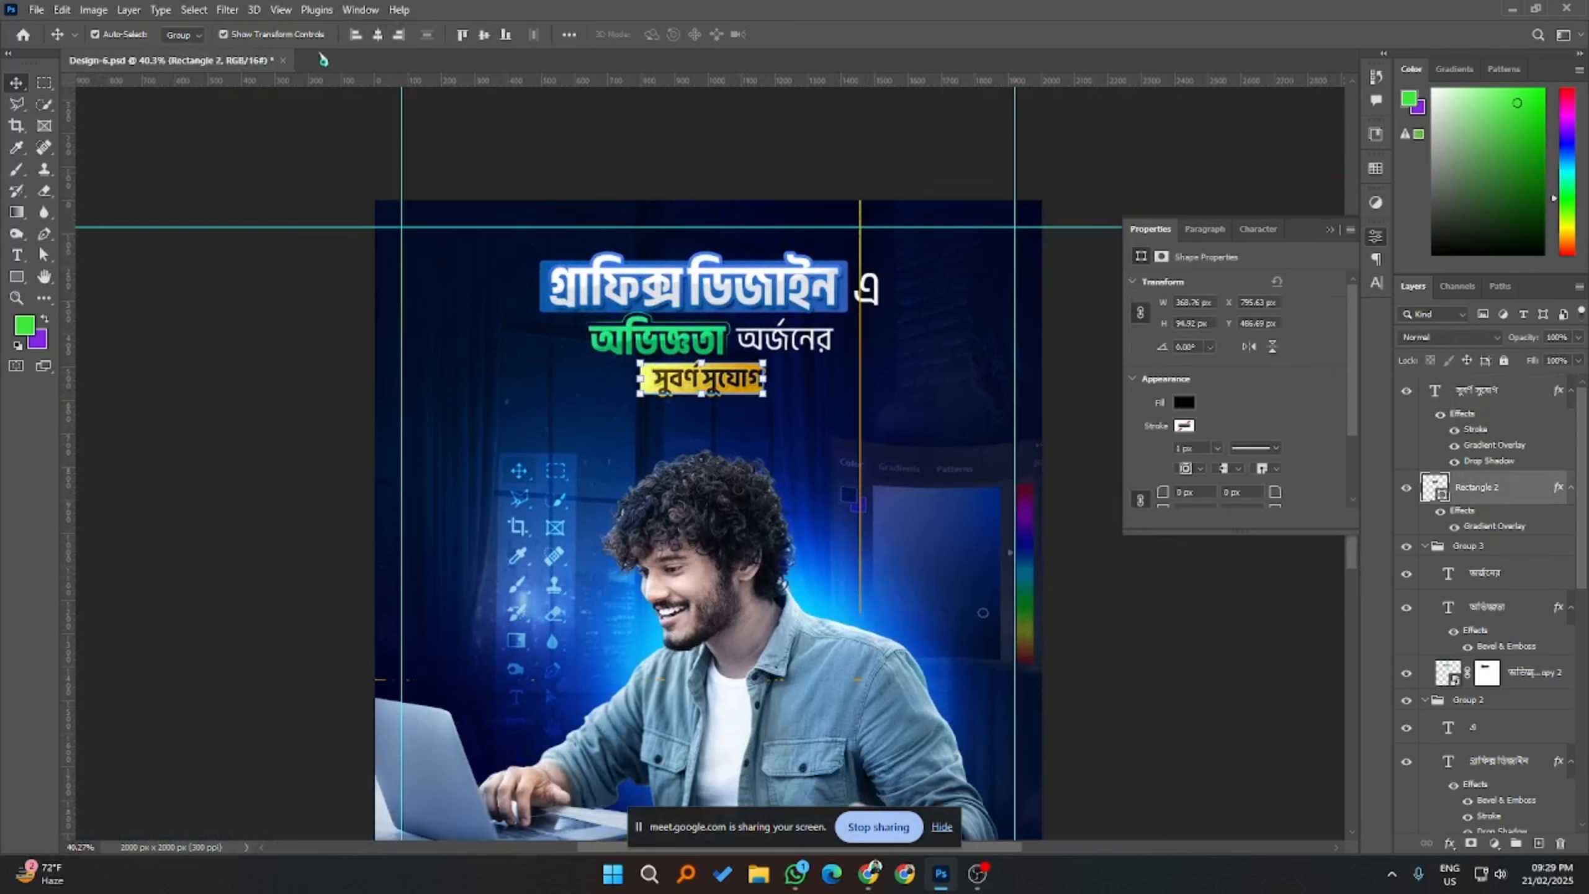
pyautogui.hotkey('shift', 'Right')
pyautogui.hotkey('shift', 'Right')
pyautogui.click(247, 328)
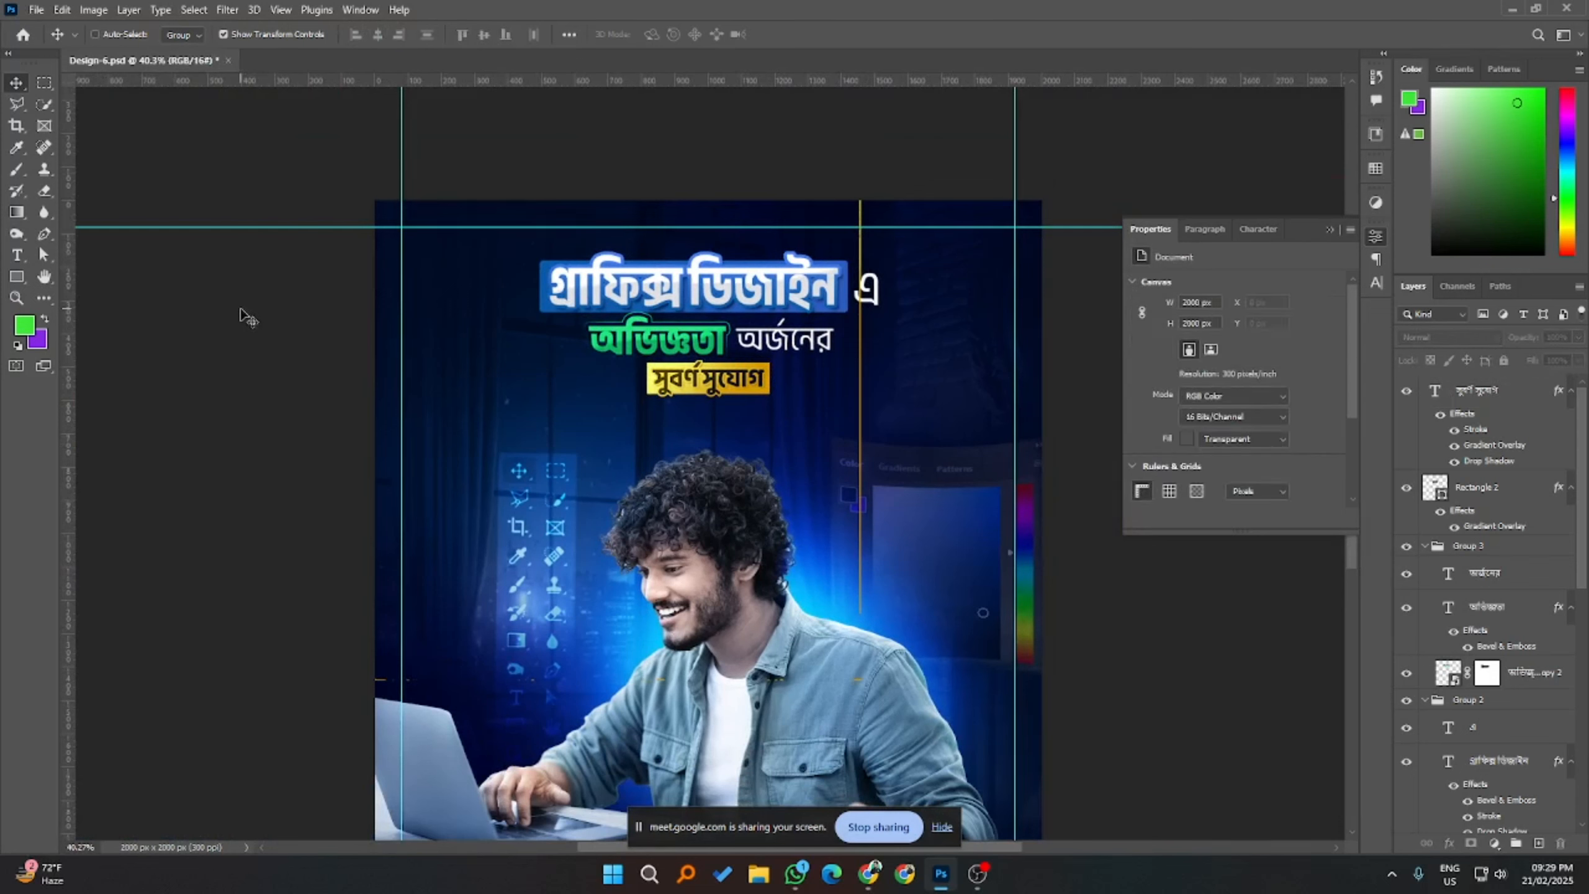
# - Save Design-6.psd and close the document
pyautogui.hotkey('ctrl', 's')
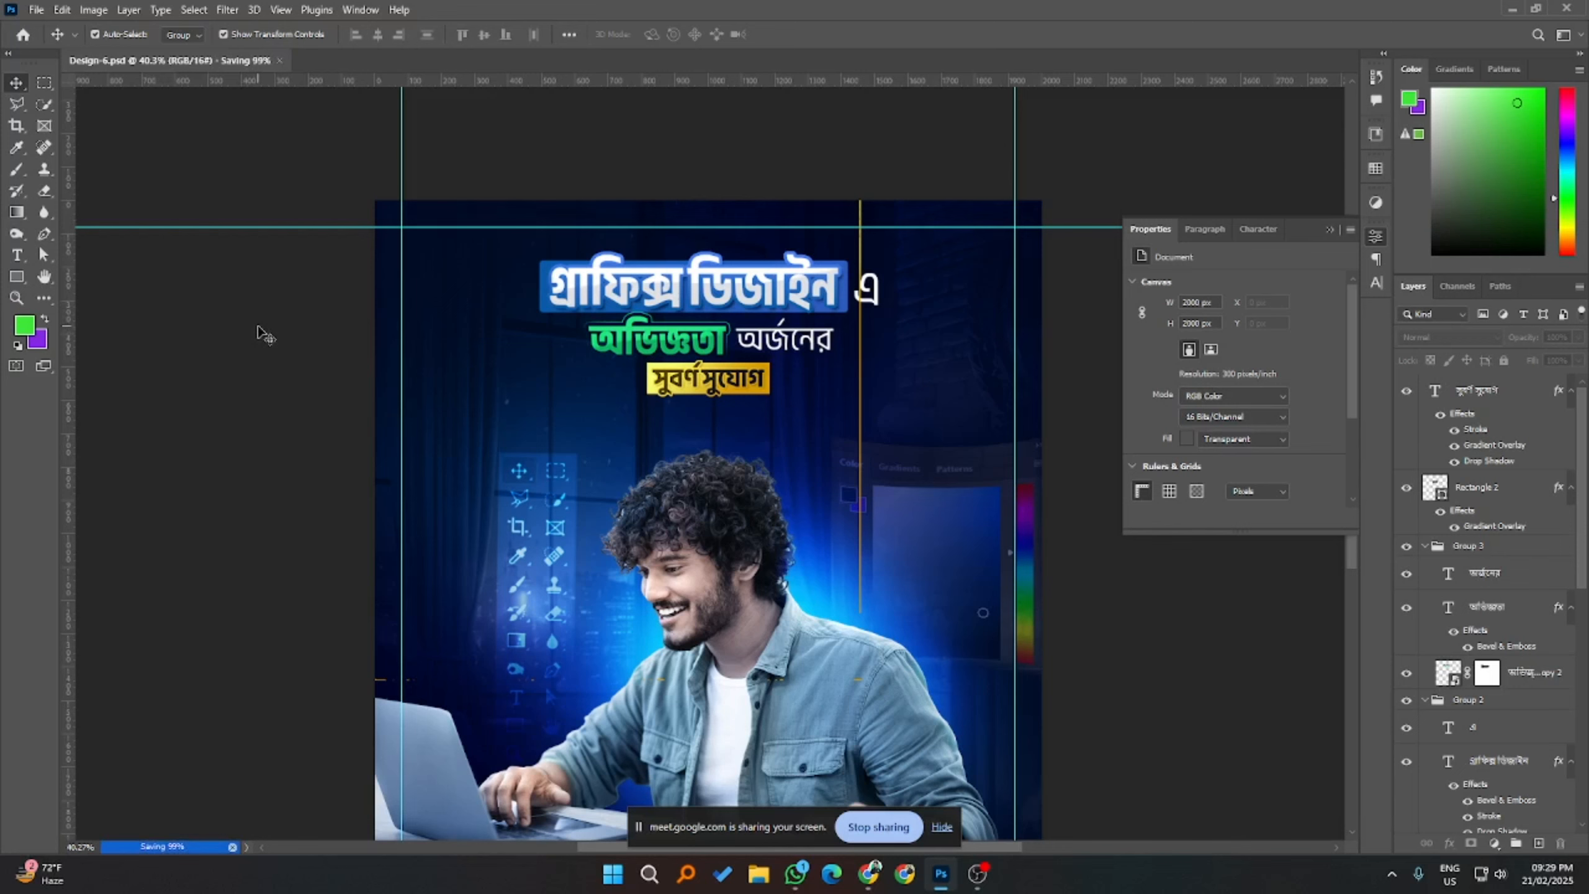
pyautogui.rightClick(127, 57)
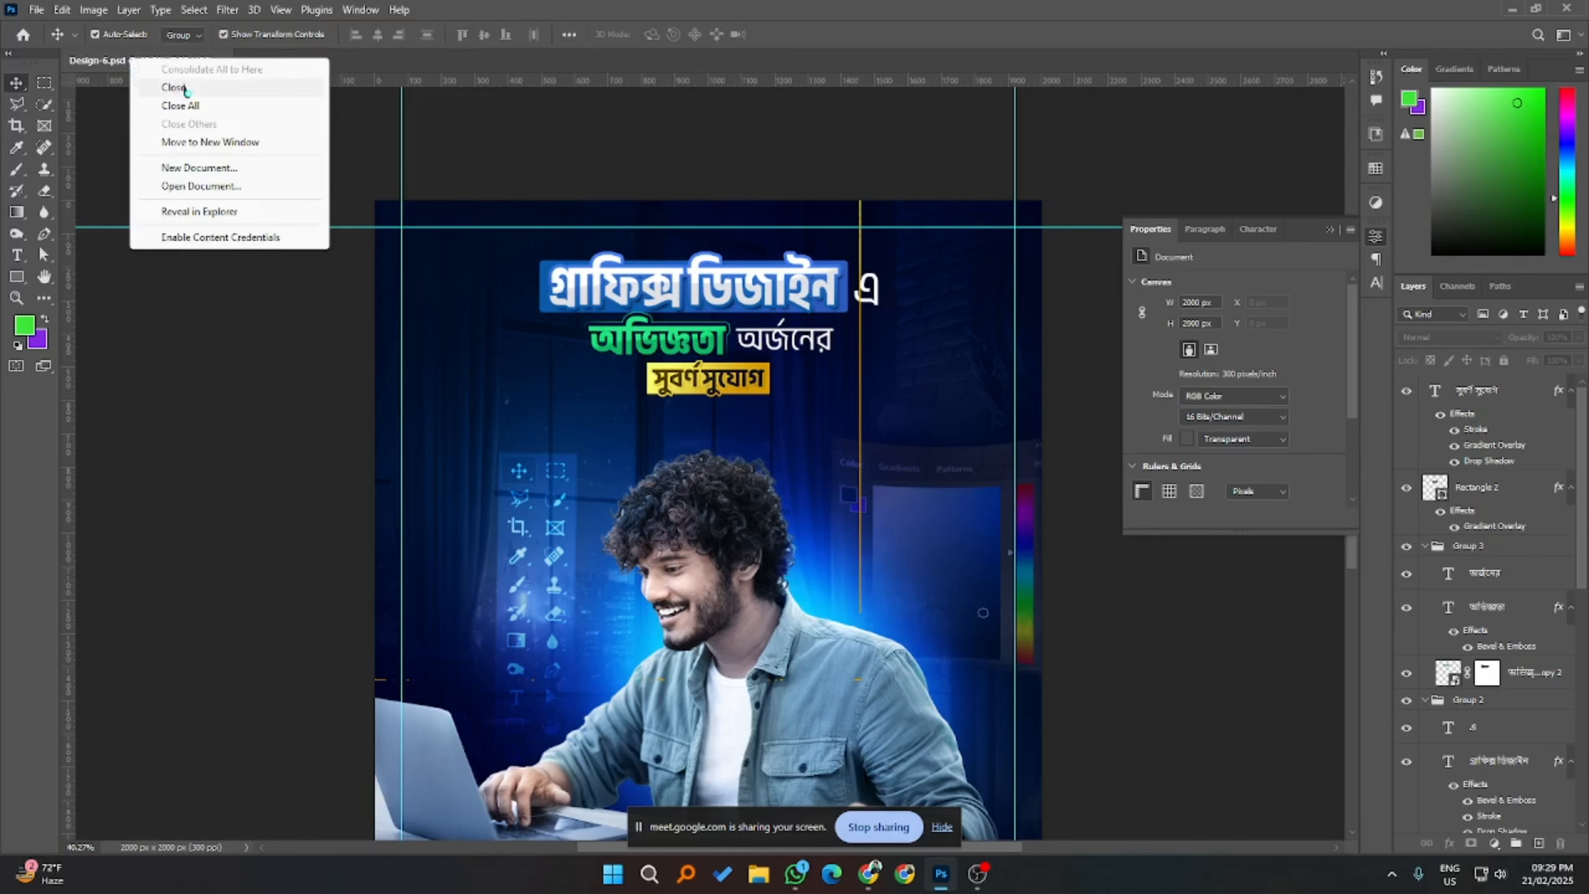
pyautogui.click(186, 89)
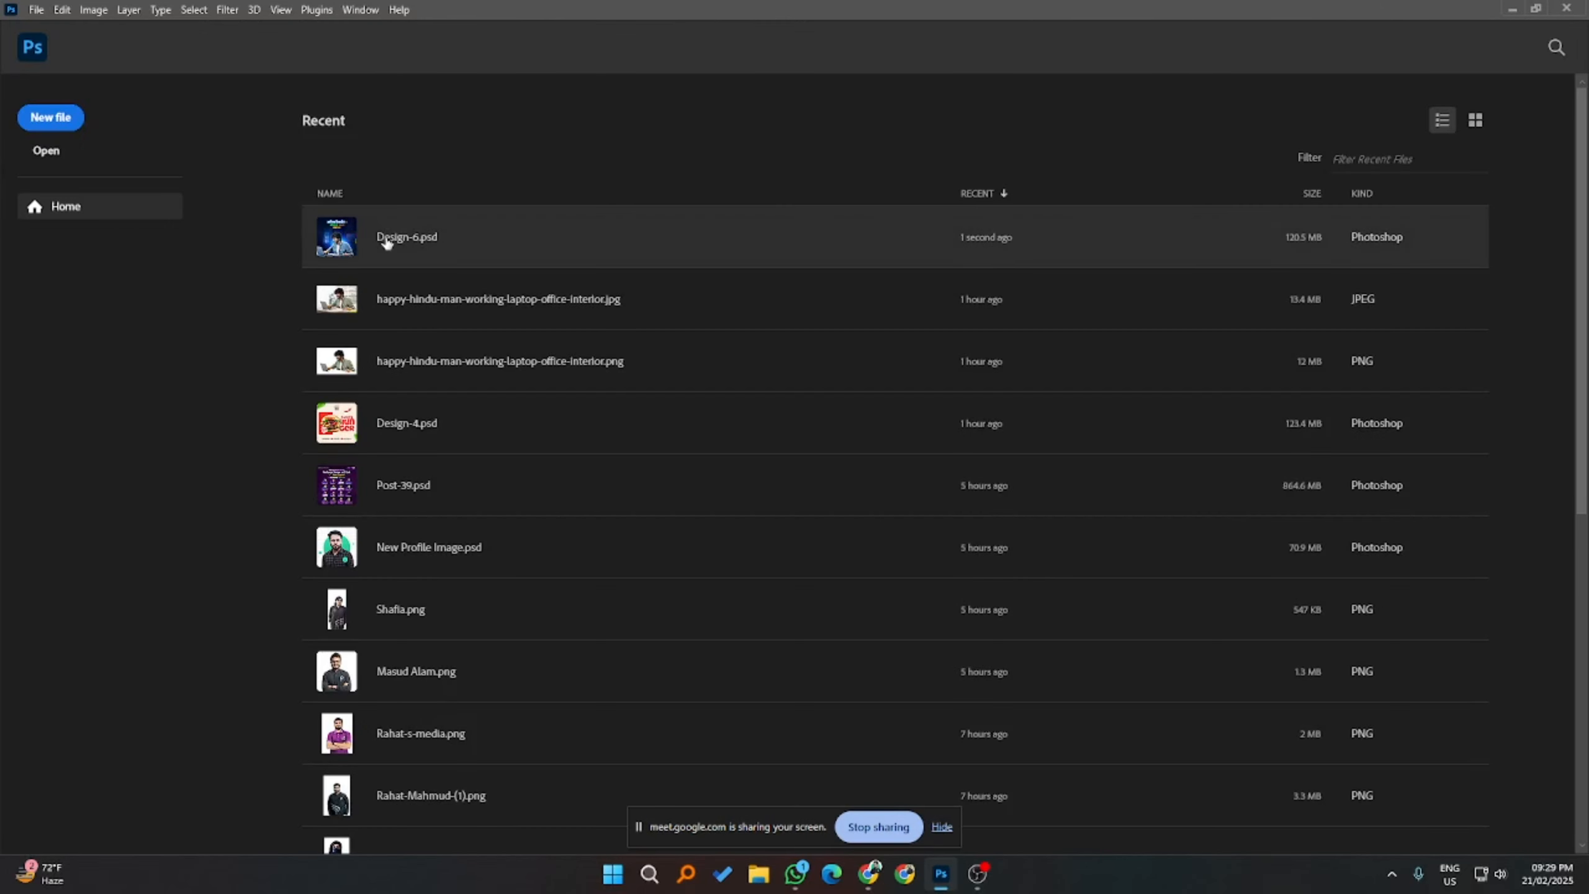
# - Open Design-6.psd from the Class folder on the Graphic Design (G:) drive
pyautogui.click(43, 152)
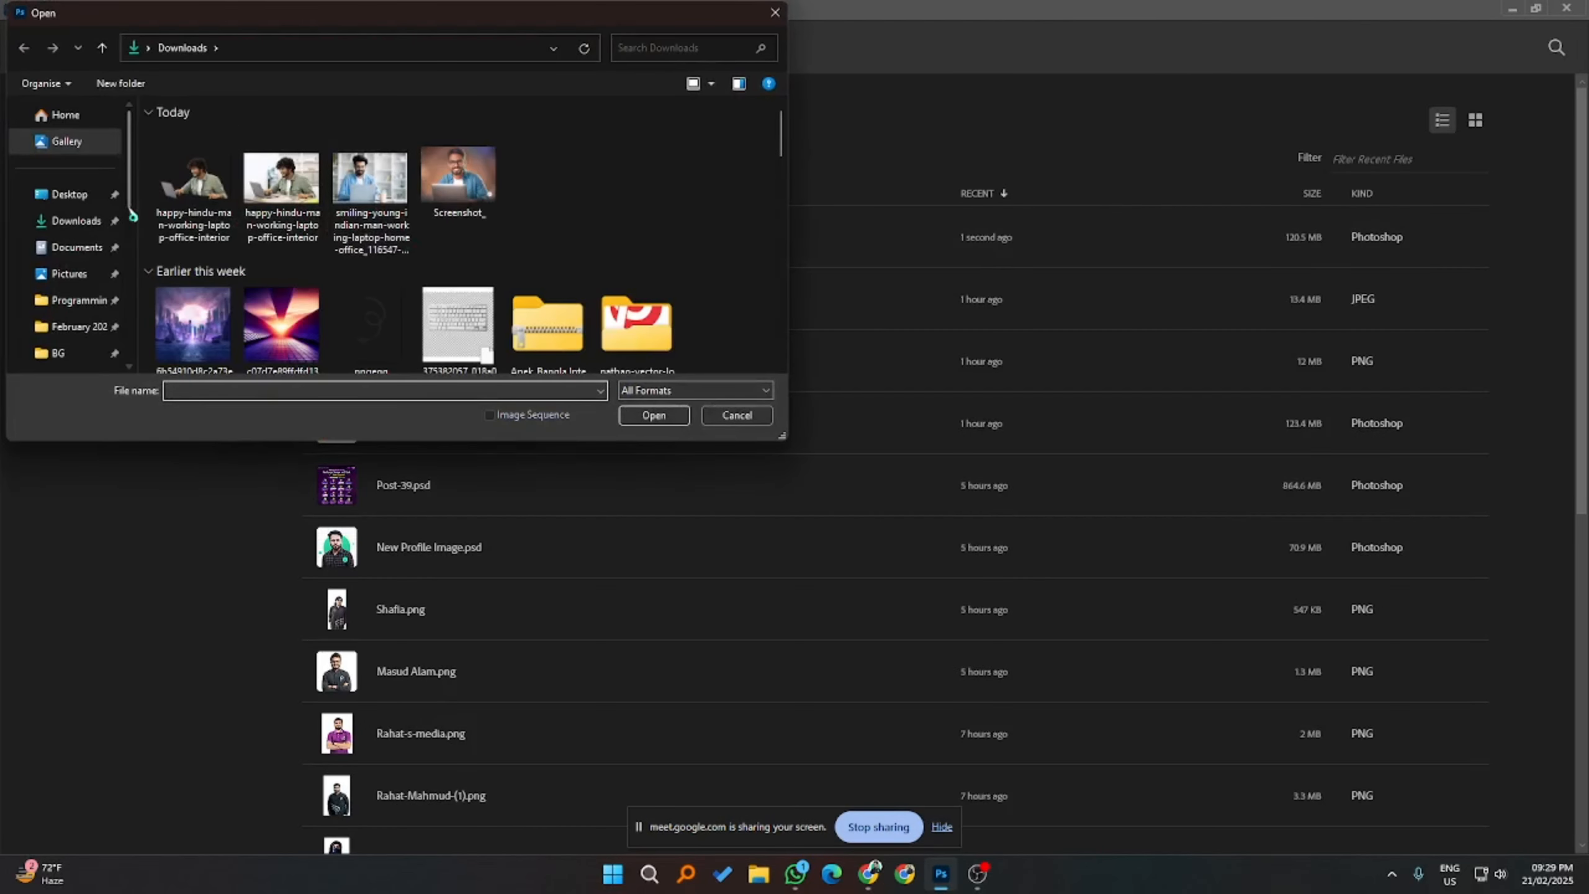
pyautogui.scroll(-3, 86, 318)
pyautogui.scroll(-3, 86, 318)
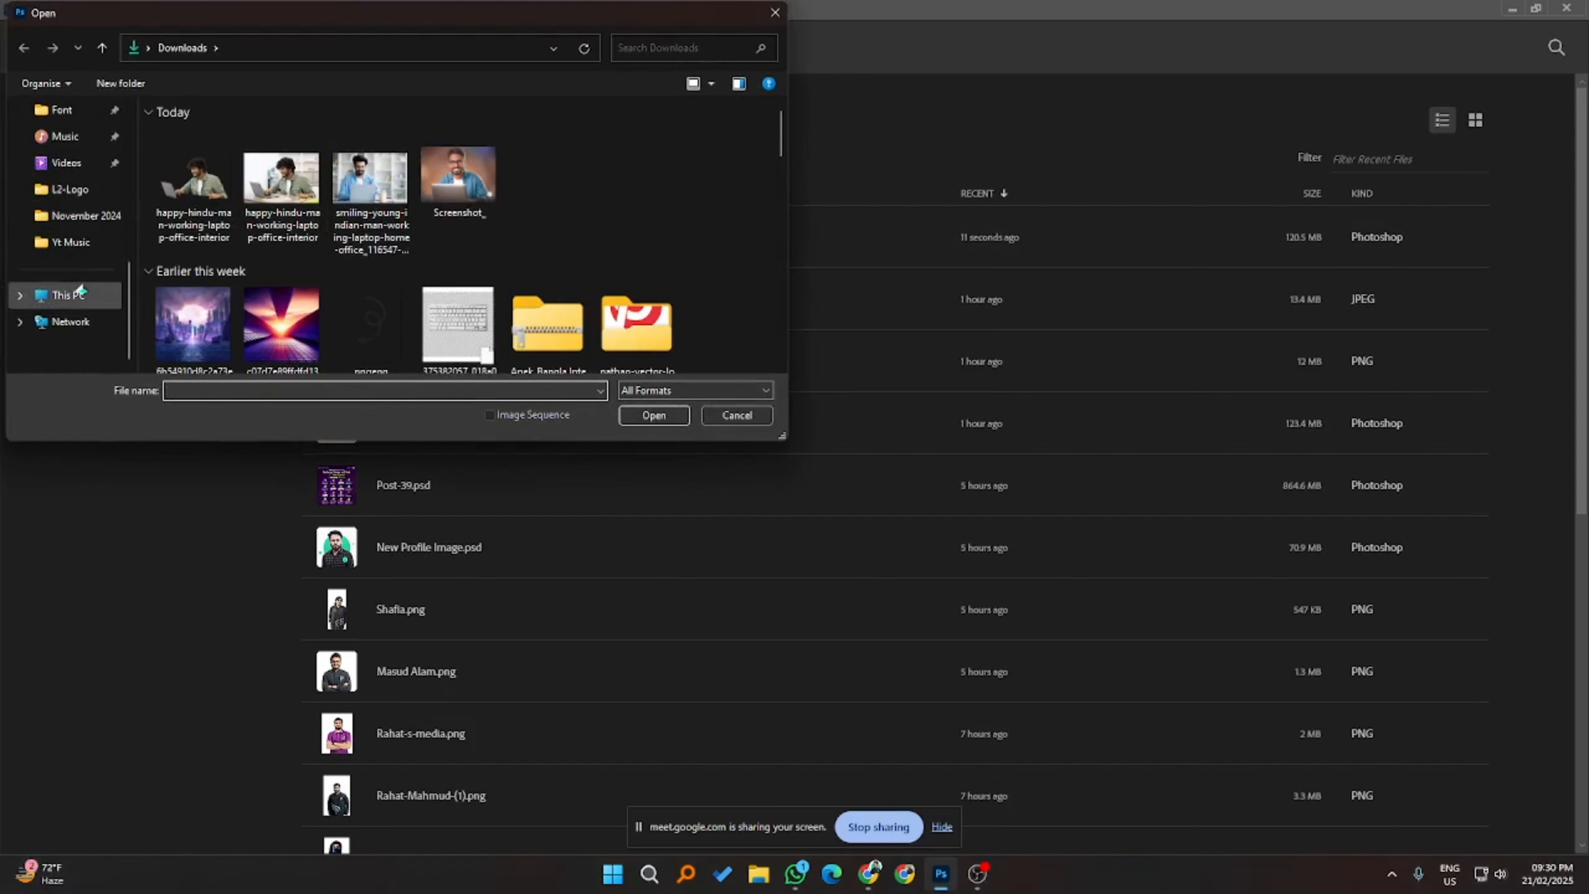
pyautogui.click(69, 295)
pyautogui.doubleClick(311, 189)
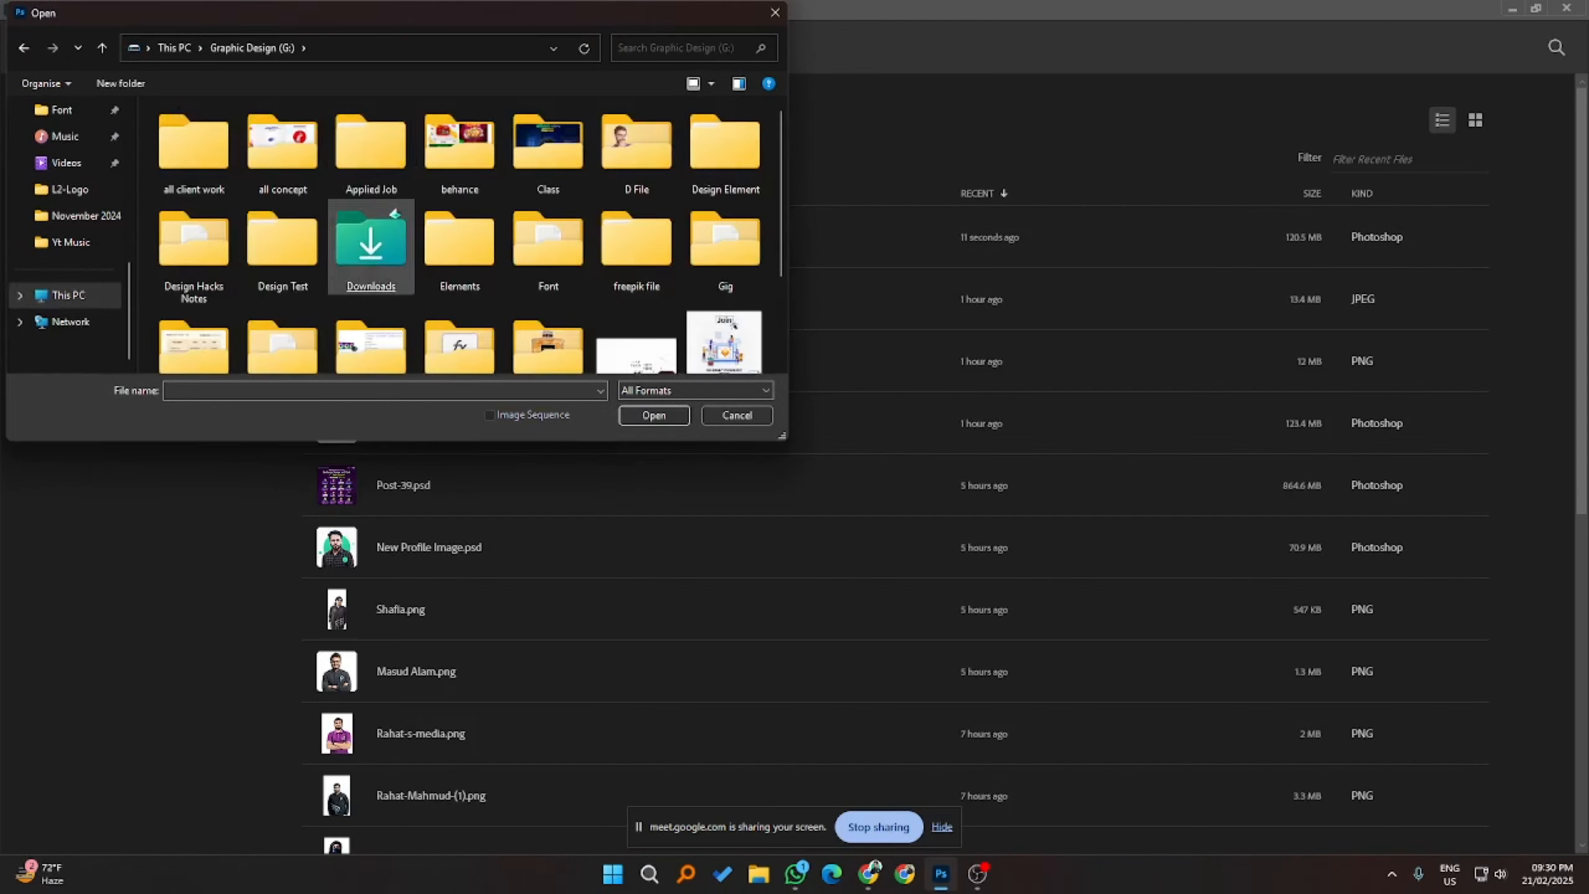
pyautogui.doubleClick(544, 150)
pyautogui.doubleClick(247, 272)
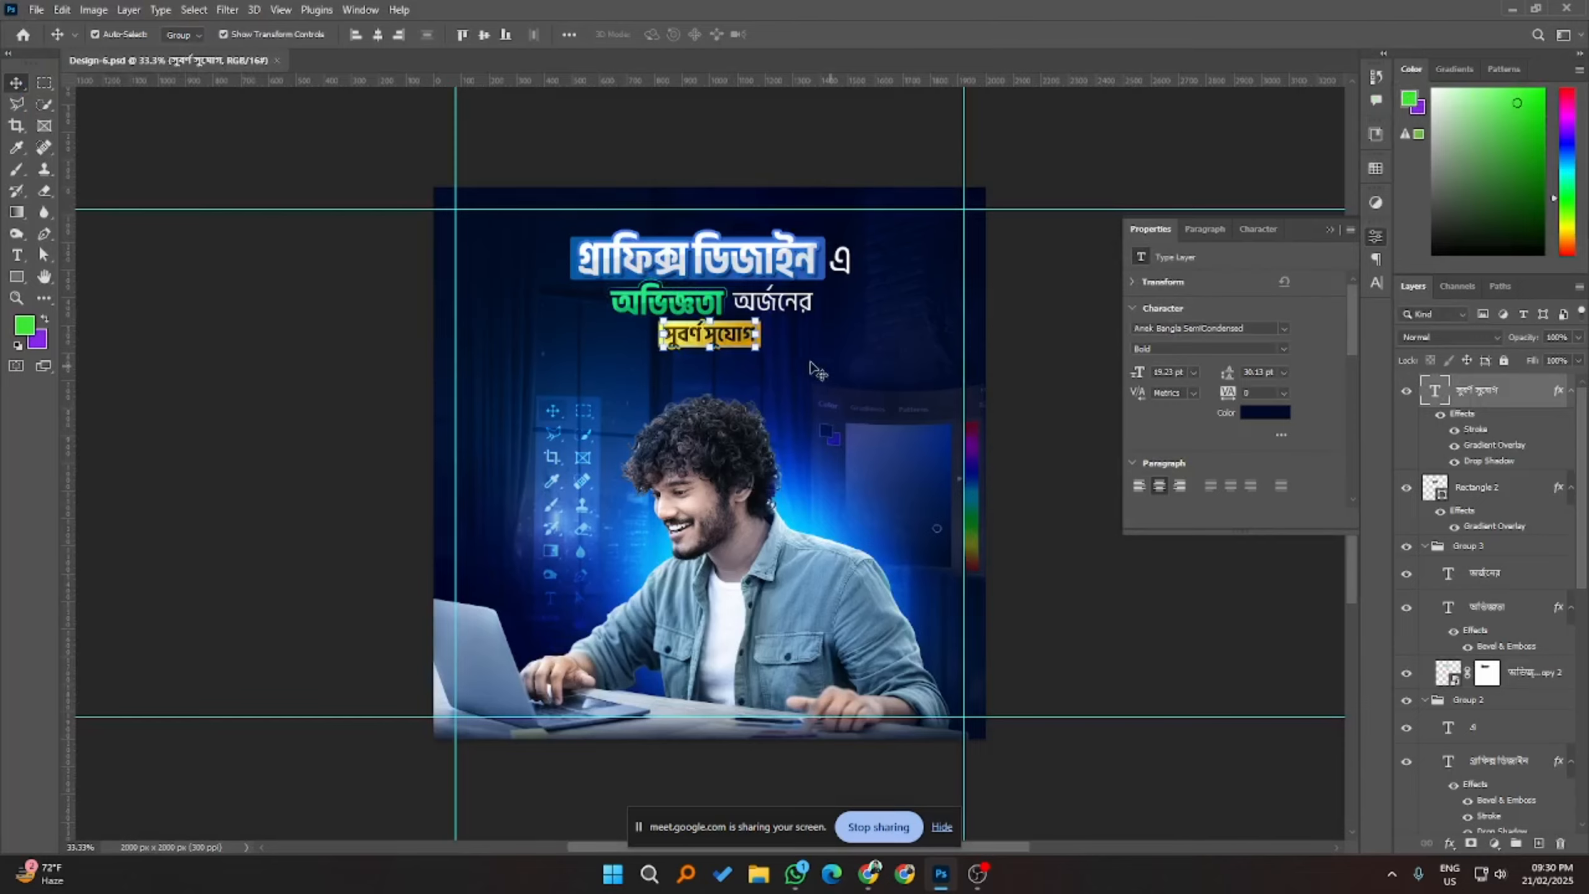
# - Rotate the সুবর্ণ সুযোগ text and its gold badge rectangle together by about -5.17°
pyautogui.scroll(2, 782, 347)
pyautogui.scroll(2, 760, 339)
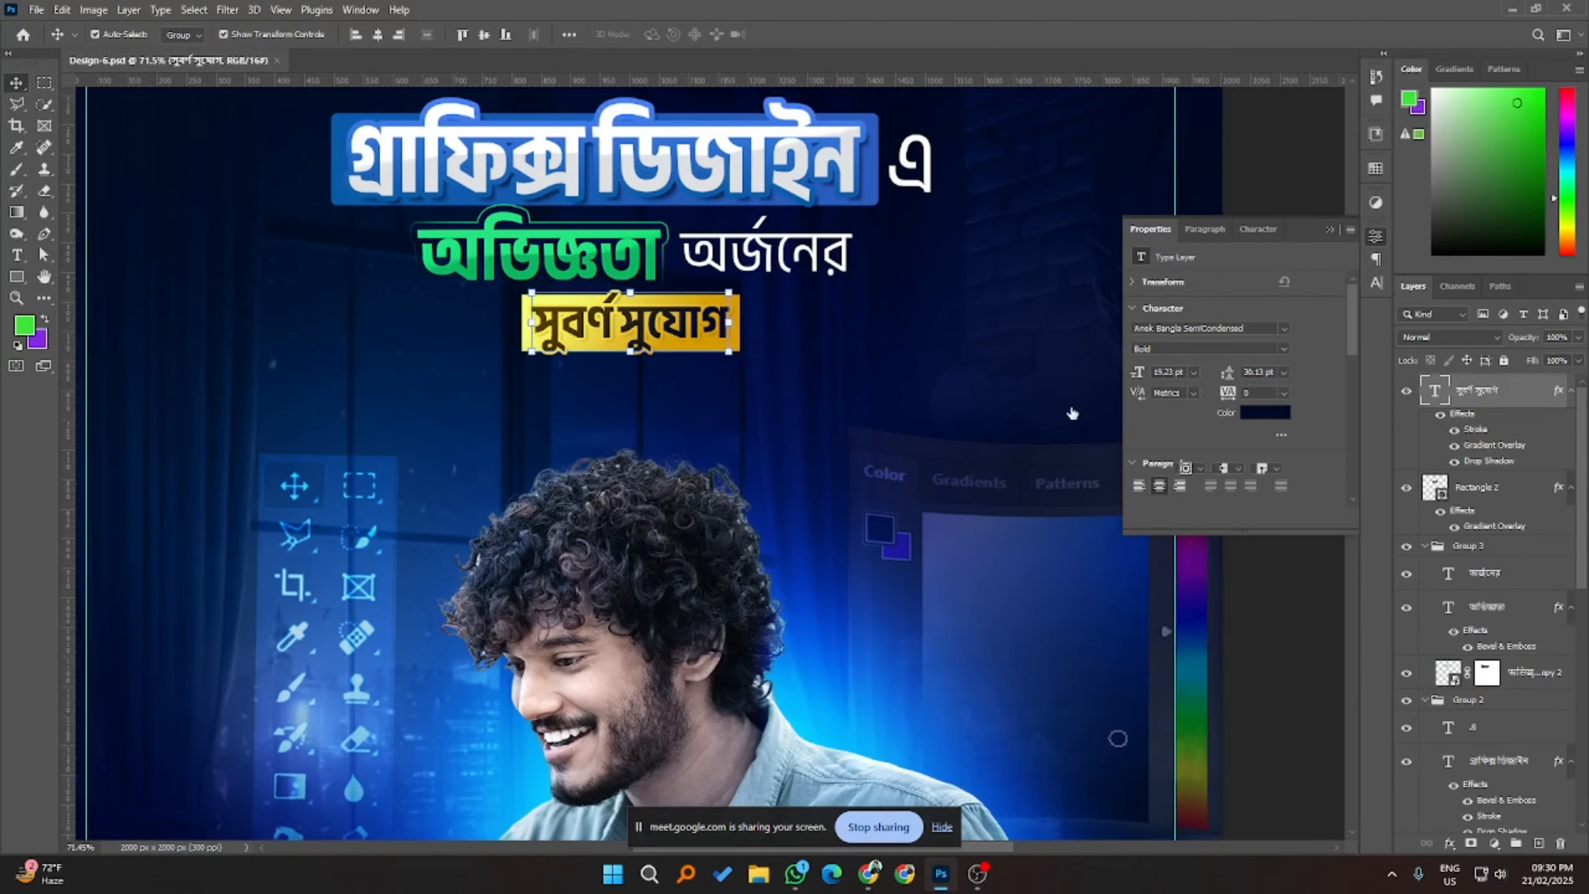
pyautogui.keyDown('shift'); pyautogui.click(1482, 491); pyautogui.keyUp('shift')
pyautogui.hotkey('ctrl', 't')
pyautogui.moveTo(759, 294); pyautogui.dragTo(756, 273)
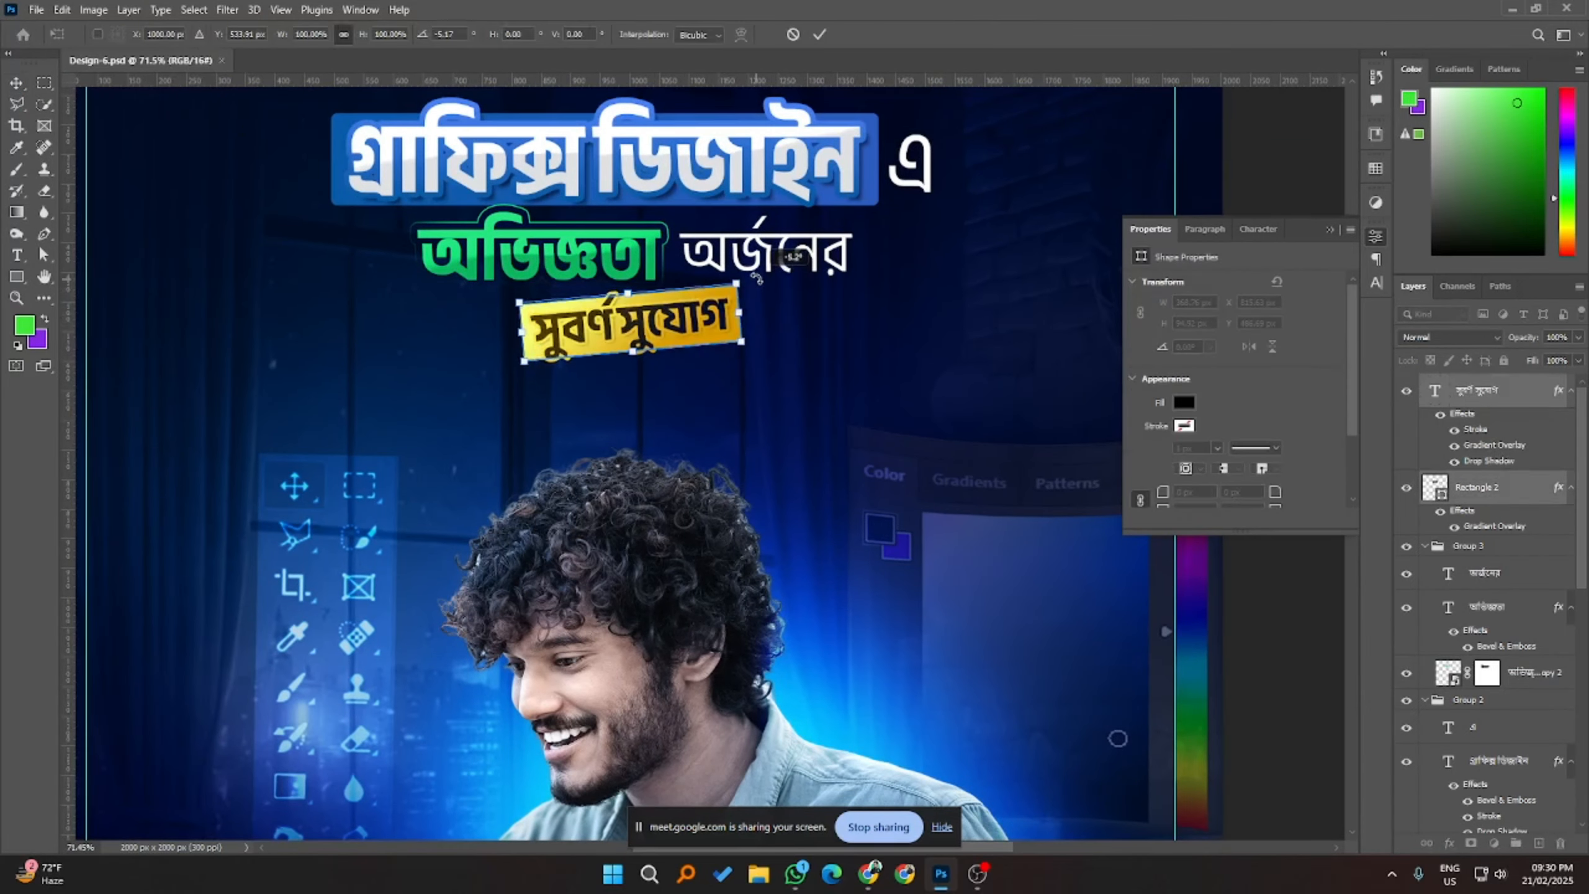
pyautogui.scroll(-2, 778, 356)
pyautogui.click(1351, 656)
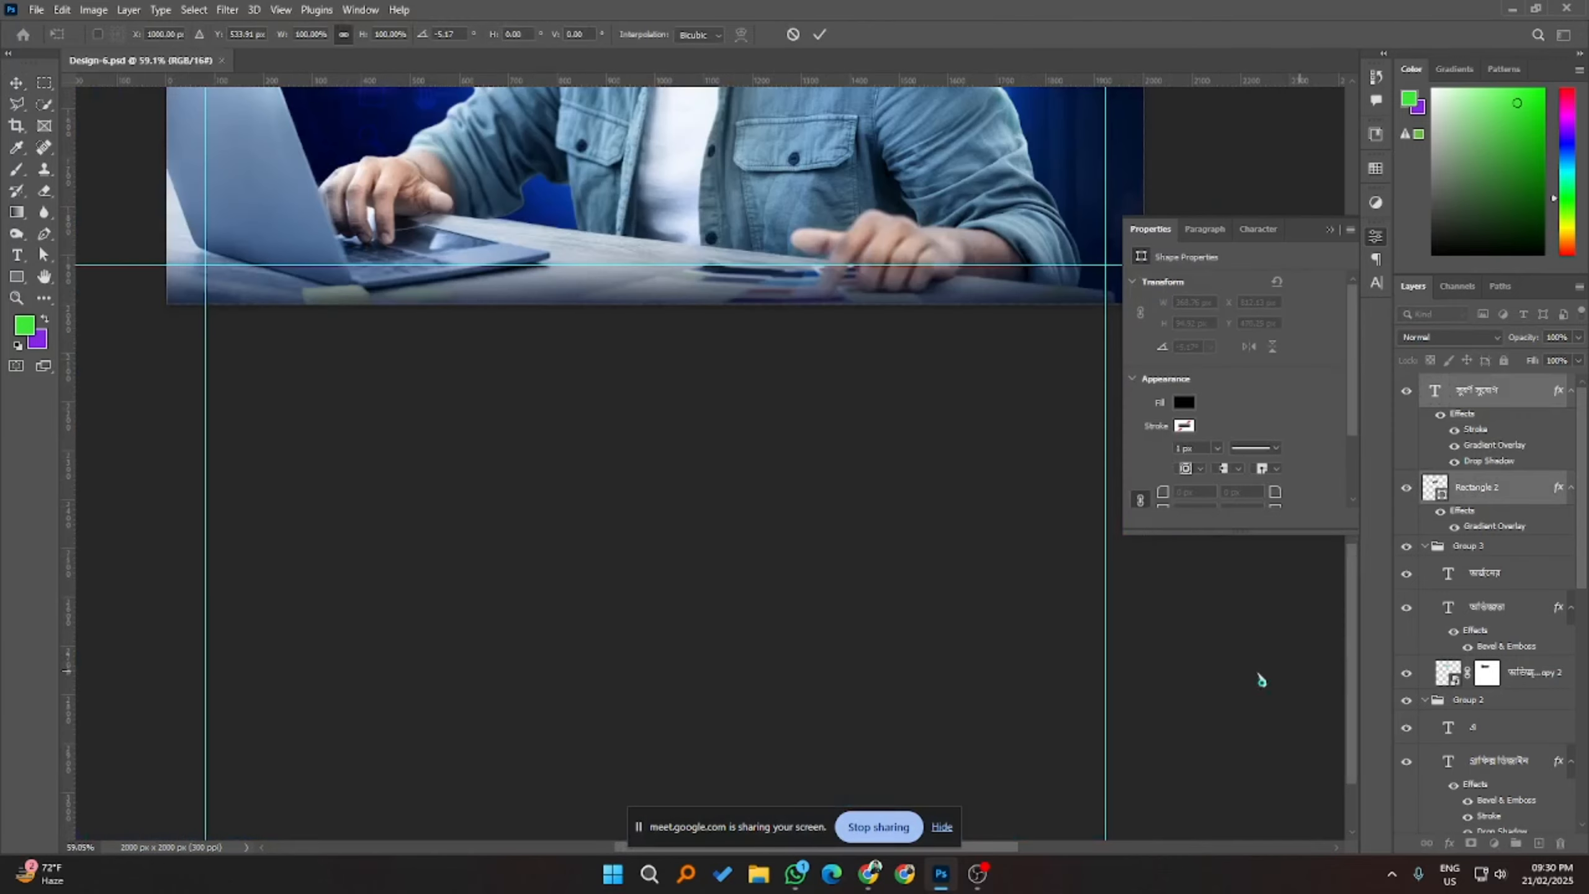
pyautogui.scroll(10, 954, 626)
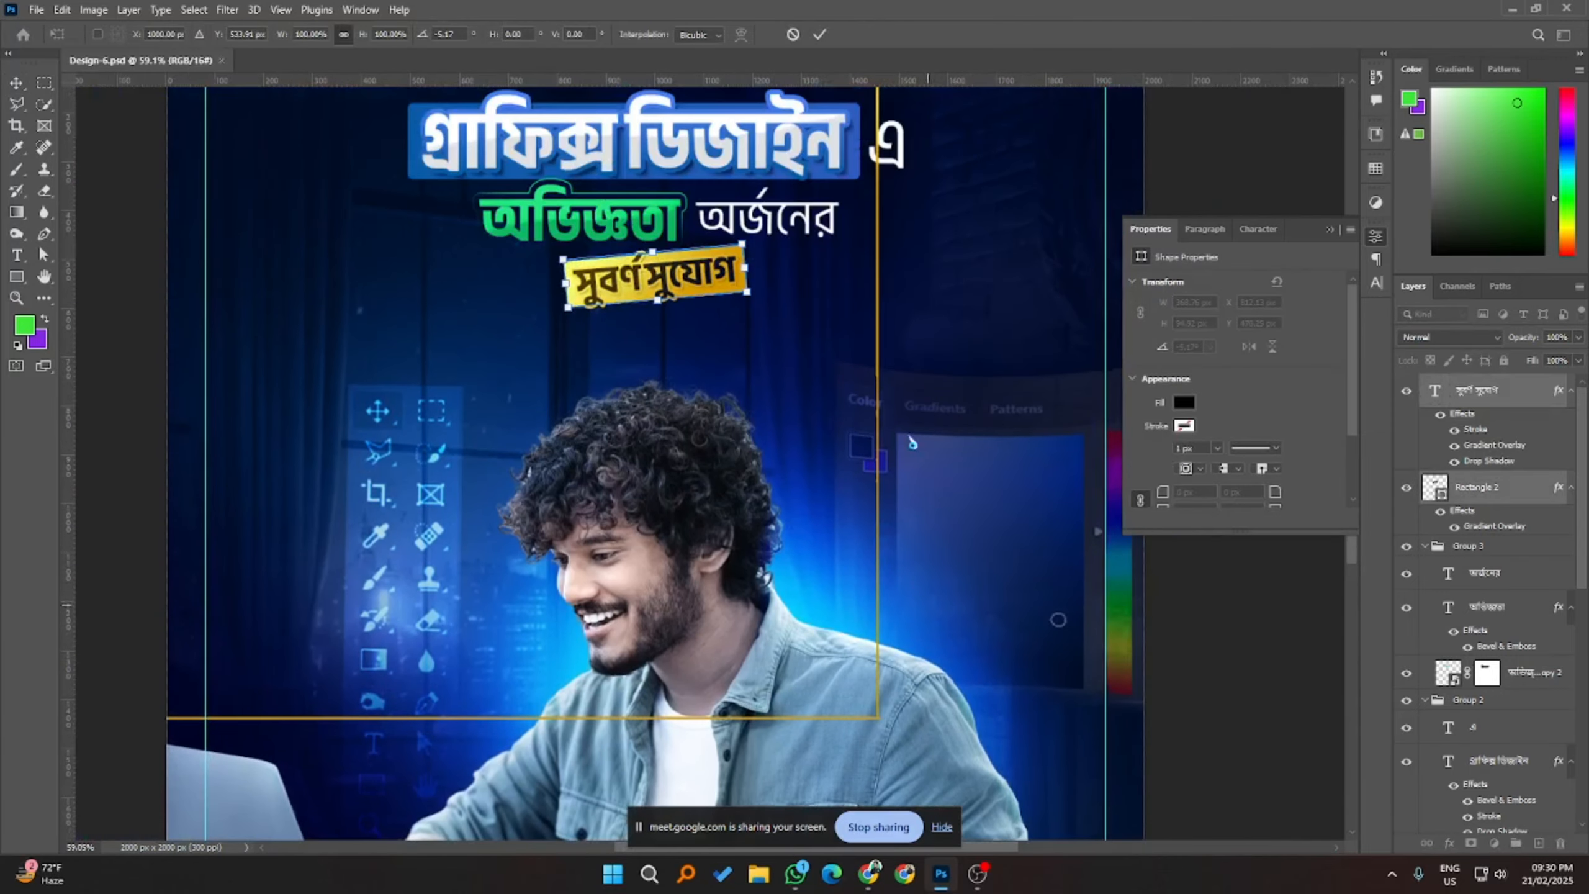
pyautogui.click(819, 34)
pyautogui.click(827, 283)
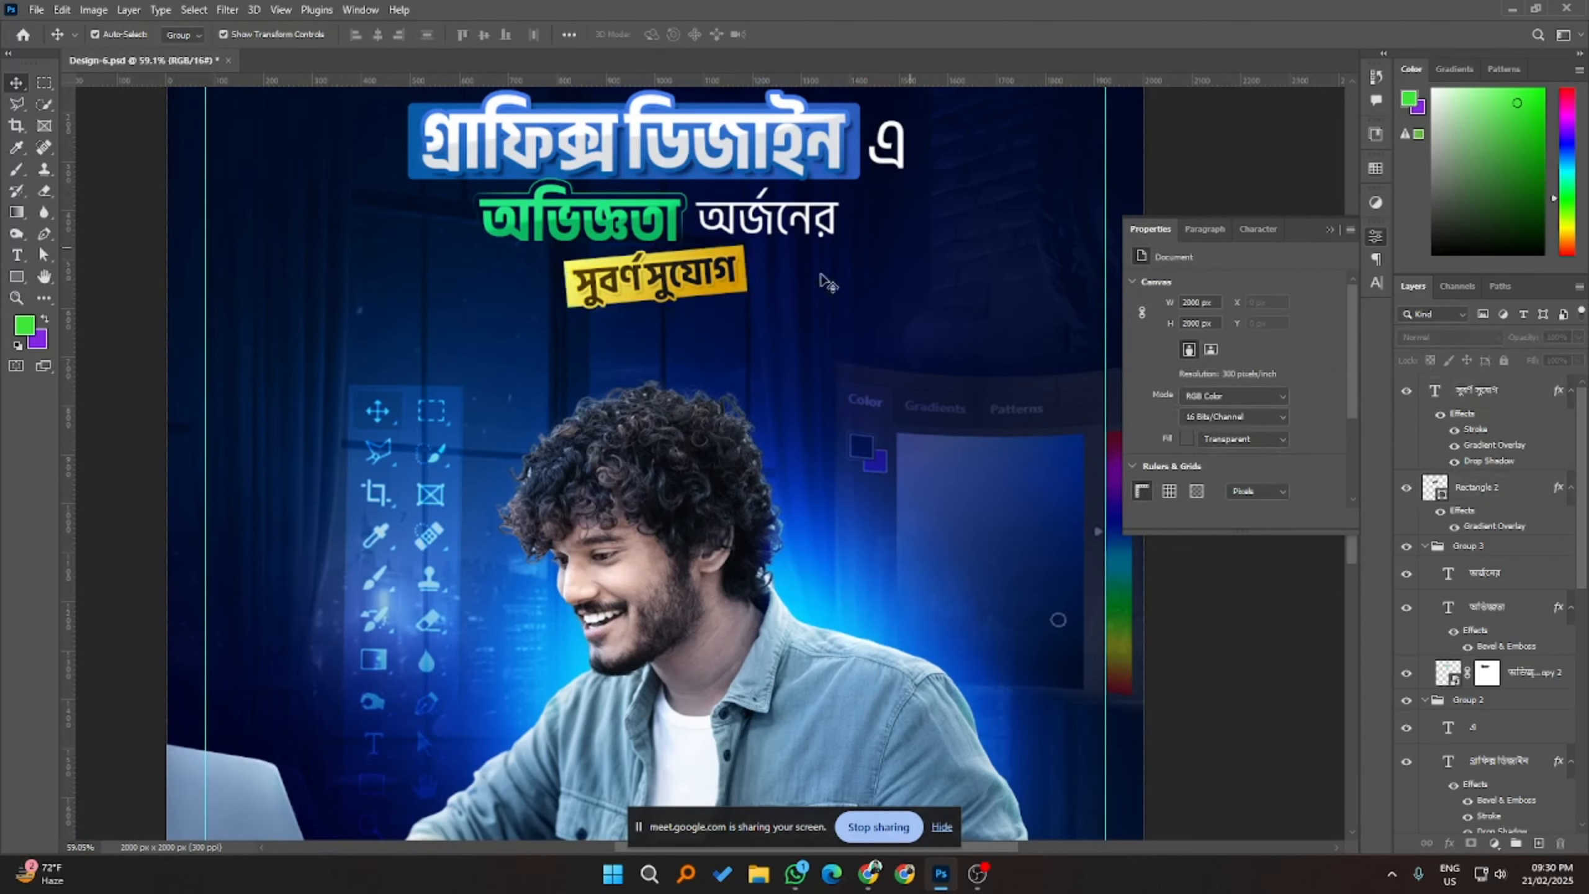
# - Switch the Move tool's automatic selection to Layer and set the অর্জনের text's font weight to Medium
pyautogui.scroll(2, 769, 300)
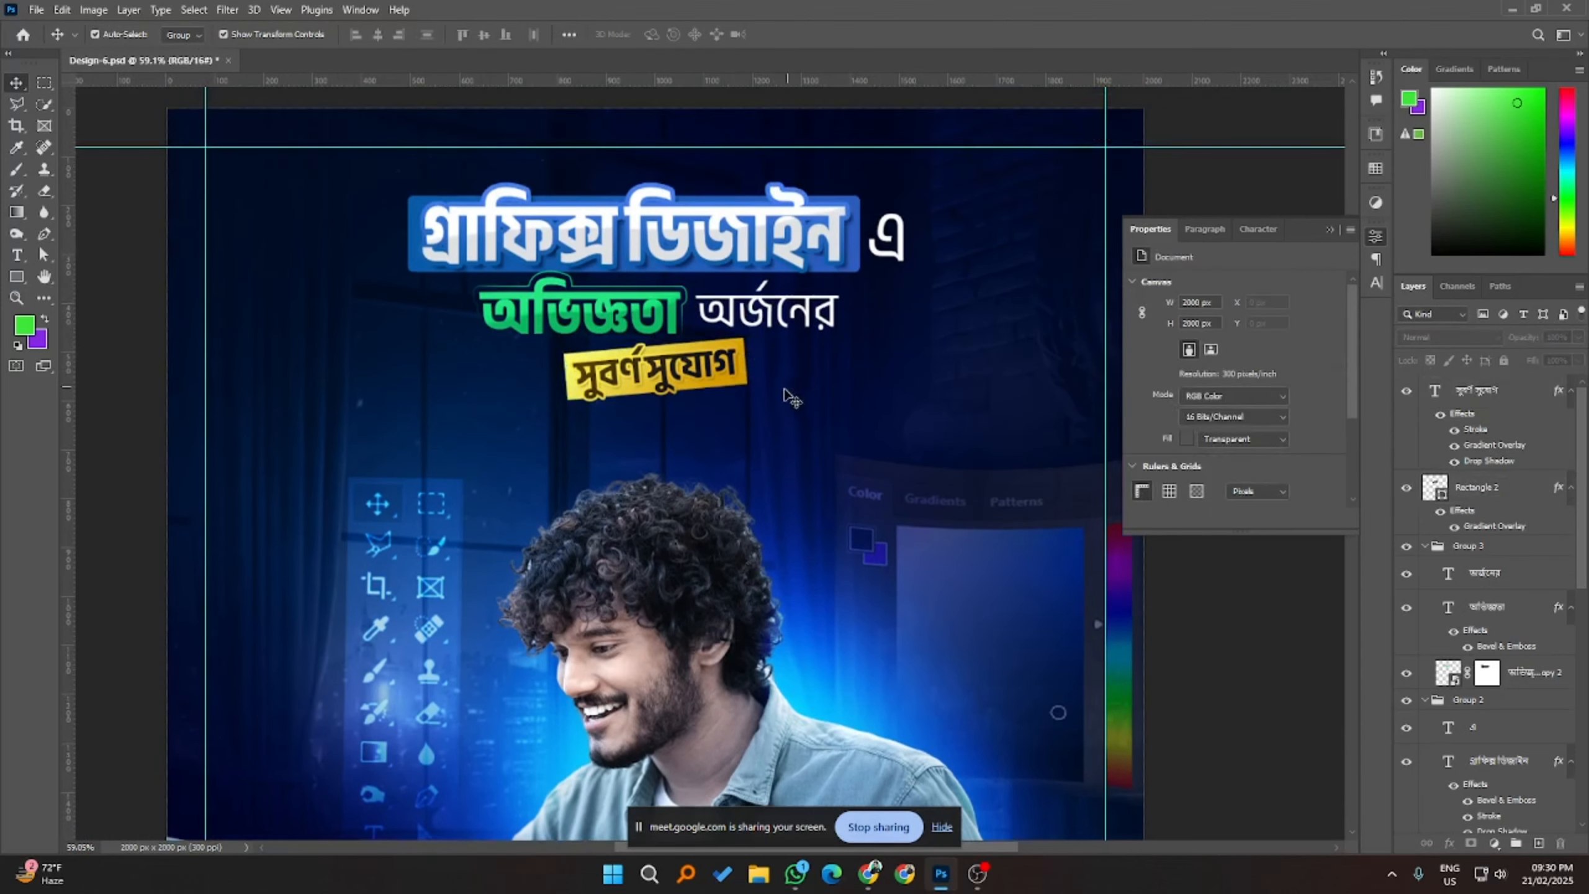
pyautogui.scroll(-3, 791, 399)
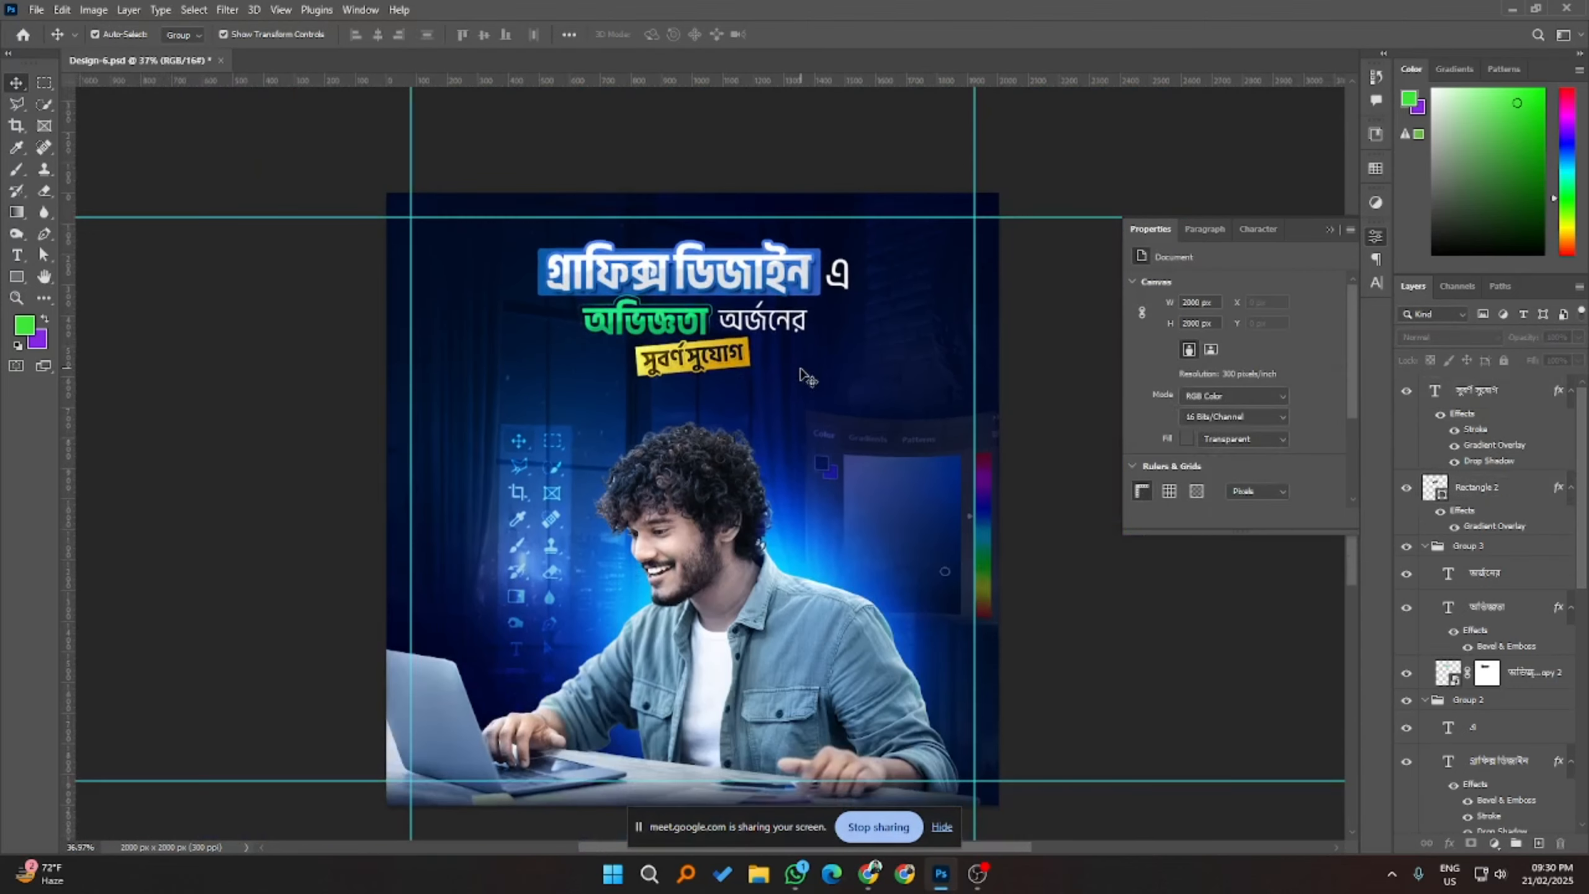
pyautogui.scroll(1, 720, 334)
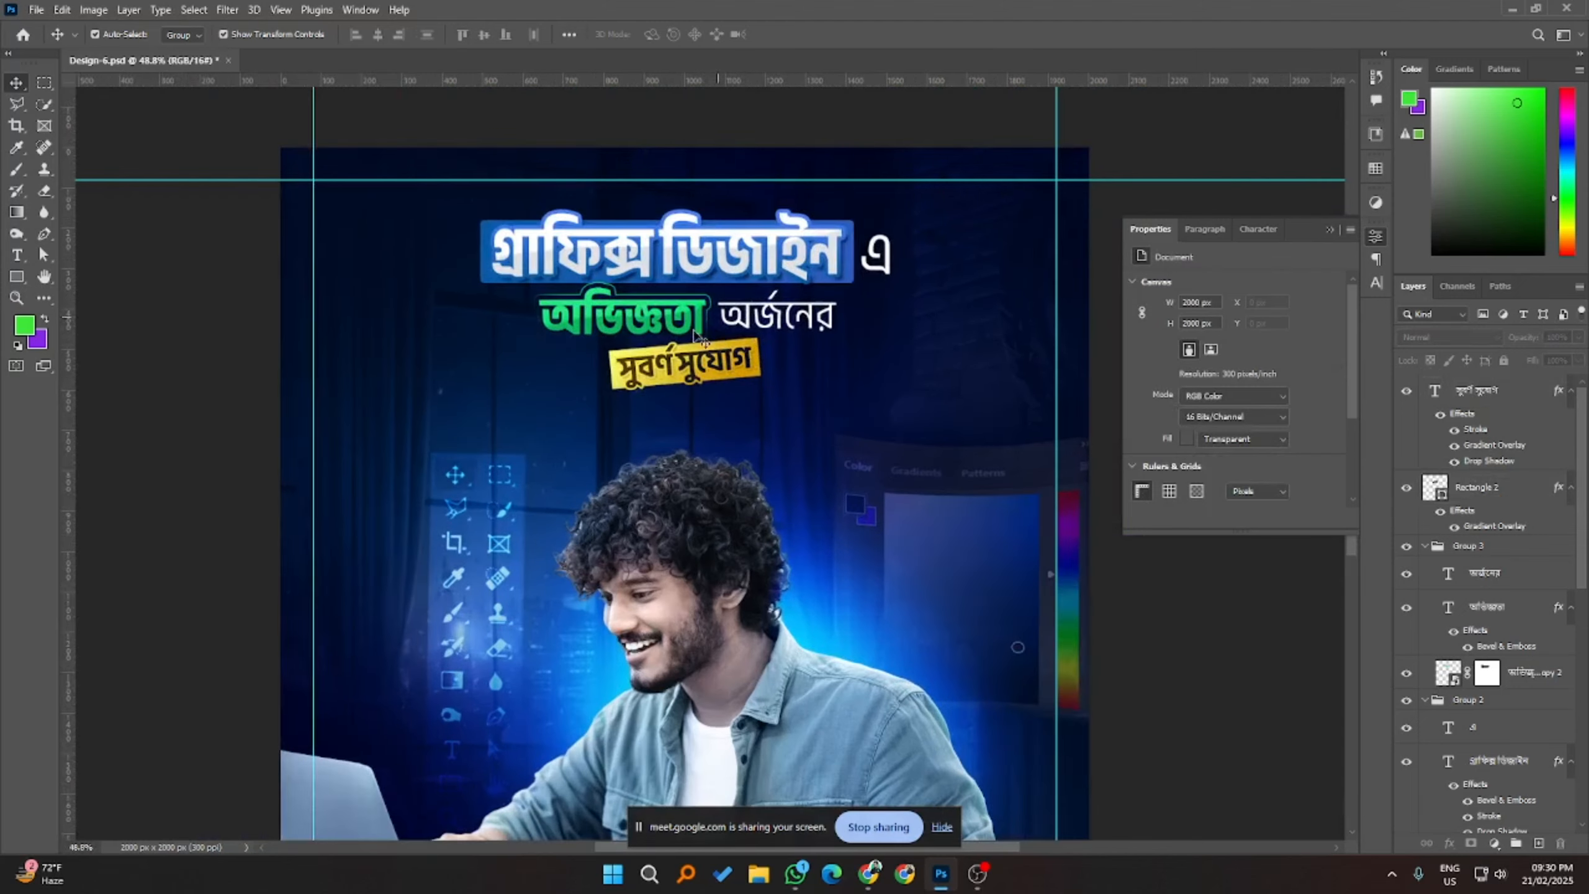
pyautogui.click(807, 319)
pyautogui.scroll(1, 806, 318)
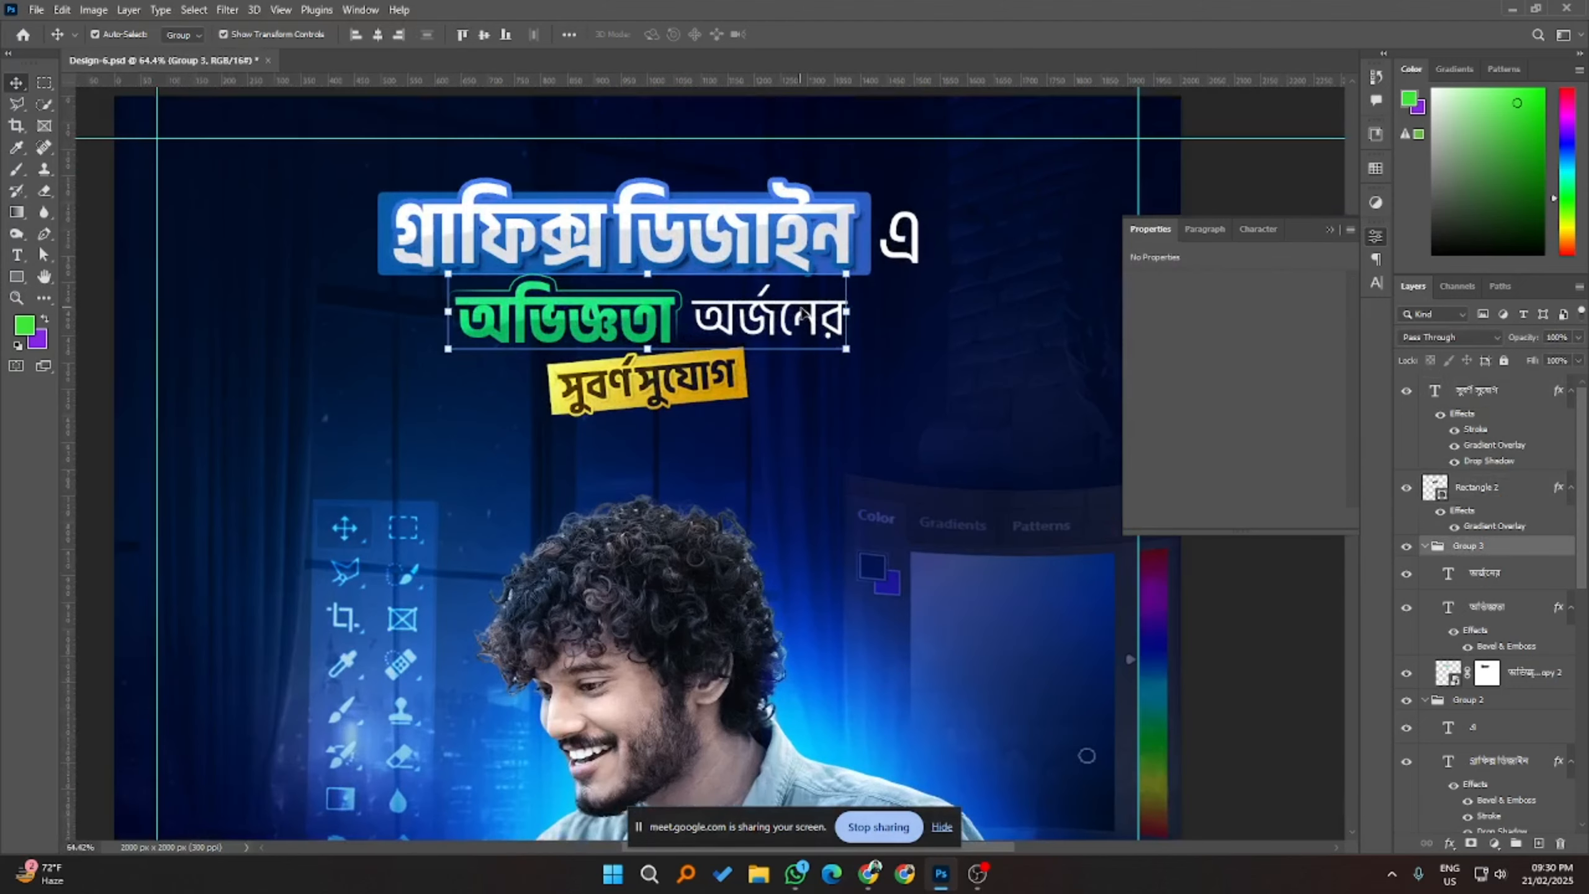
pyautogui.click(187, 35)
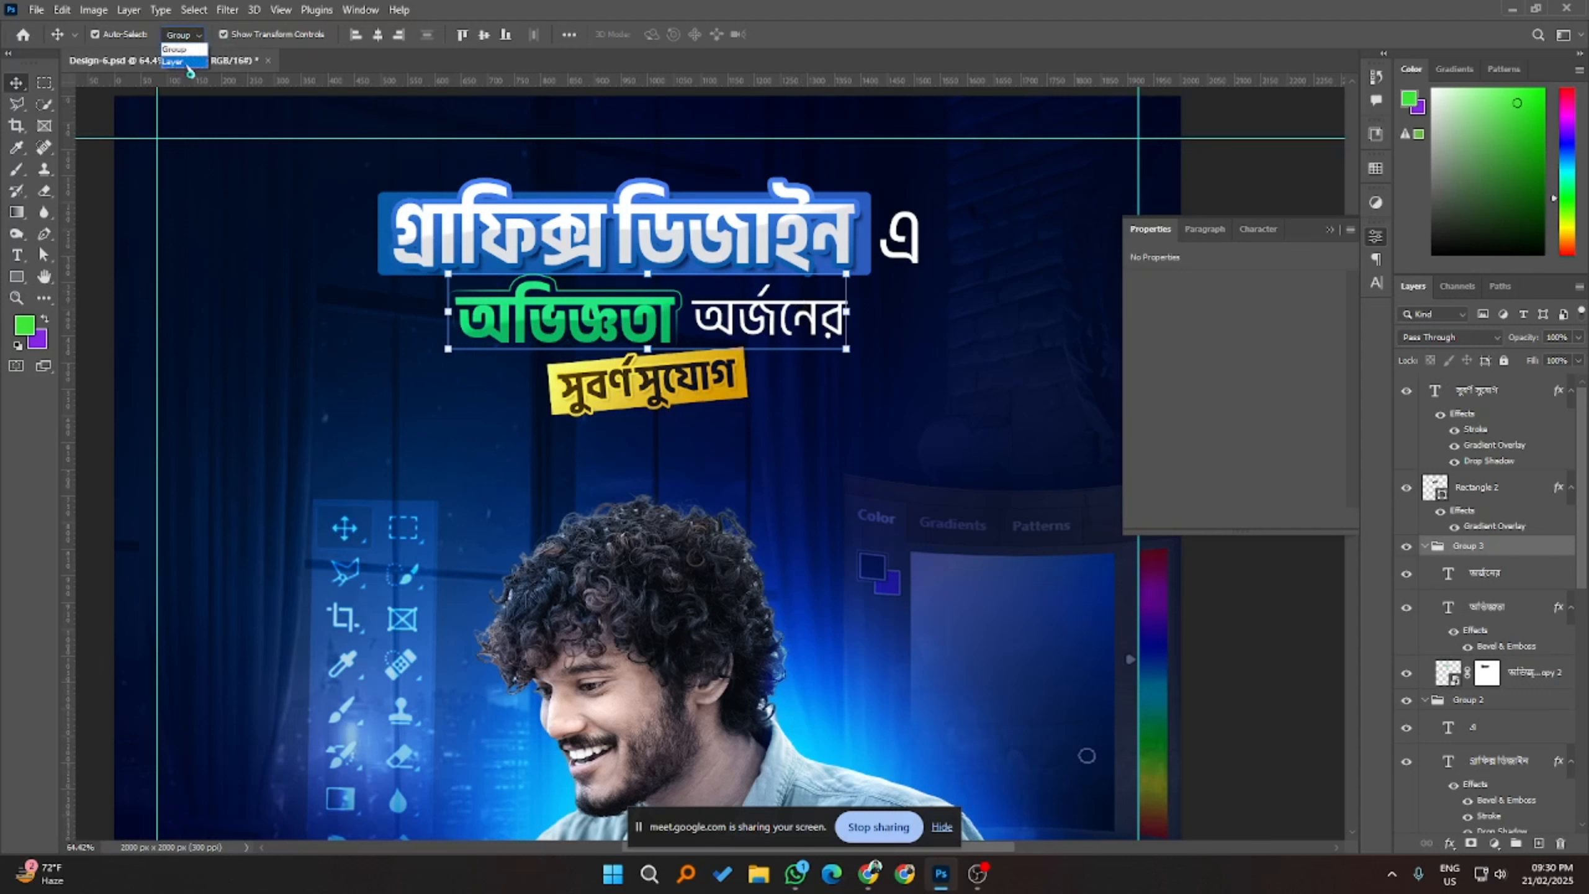
pyautogui.click(181, 65)
pyautogui.click(839, 319)
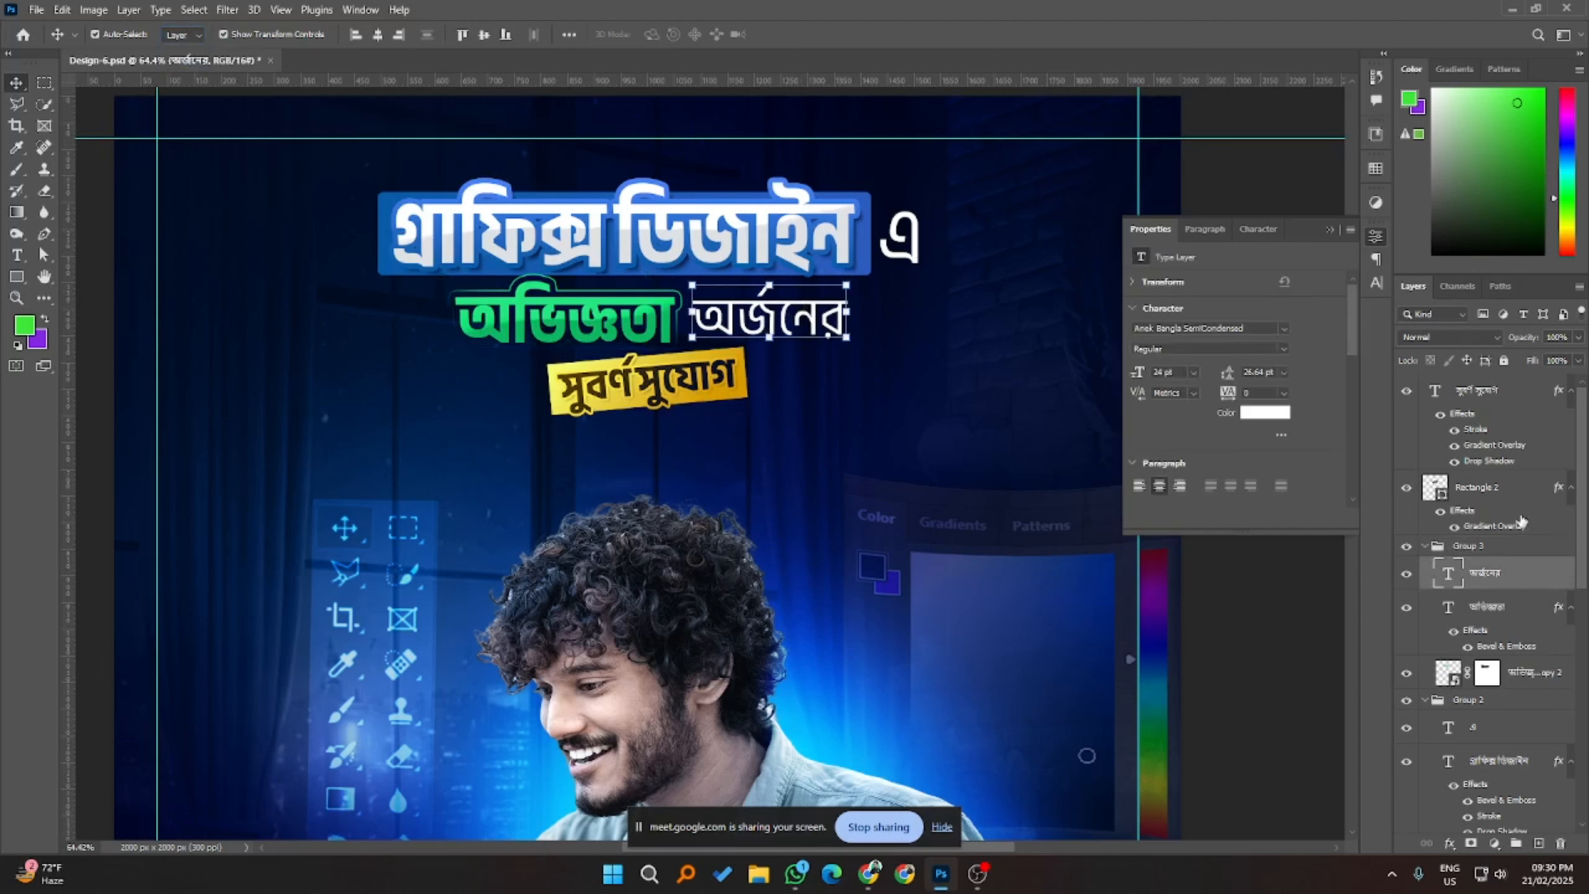
pyautogui.click(1288, 355)
pyautogui.click(1176, 421)
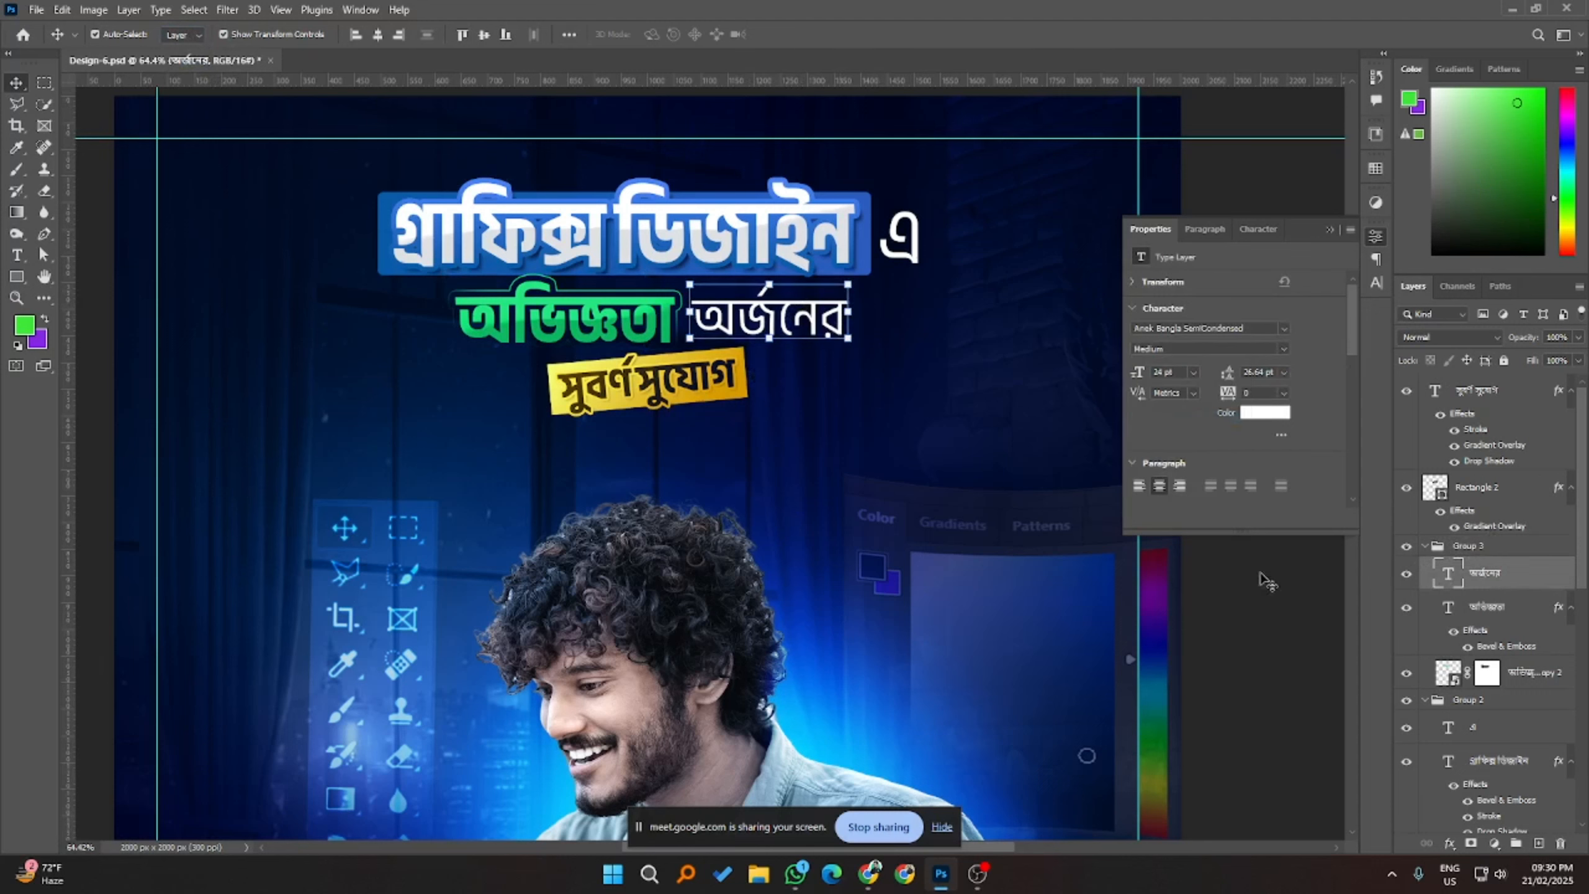
# - Enlarge the group holding the অভিজ্ঞতা অর্জনের line slightly about its centre and nudge it down
pyautogui.scroll(-2, 750, 397)
pyautogui.click(660, 343)
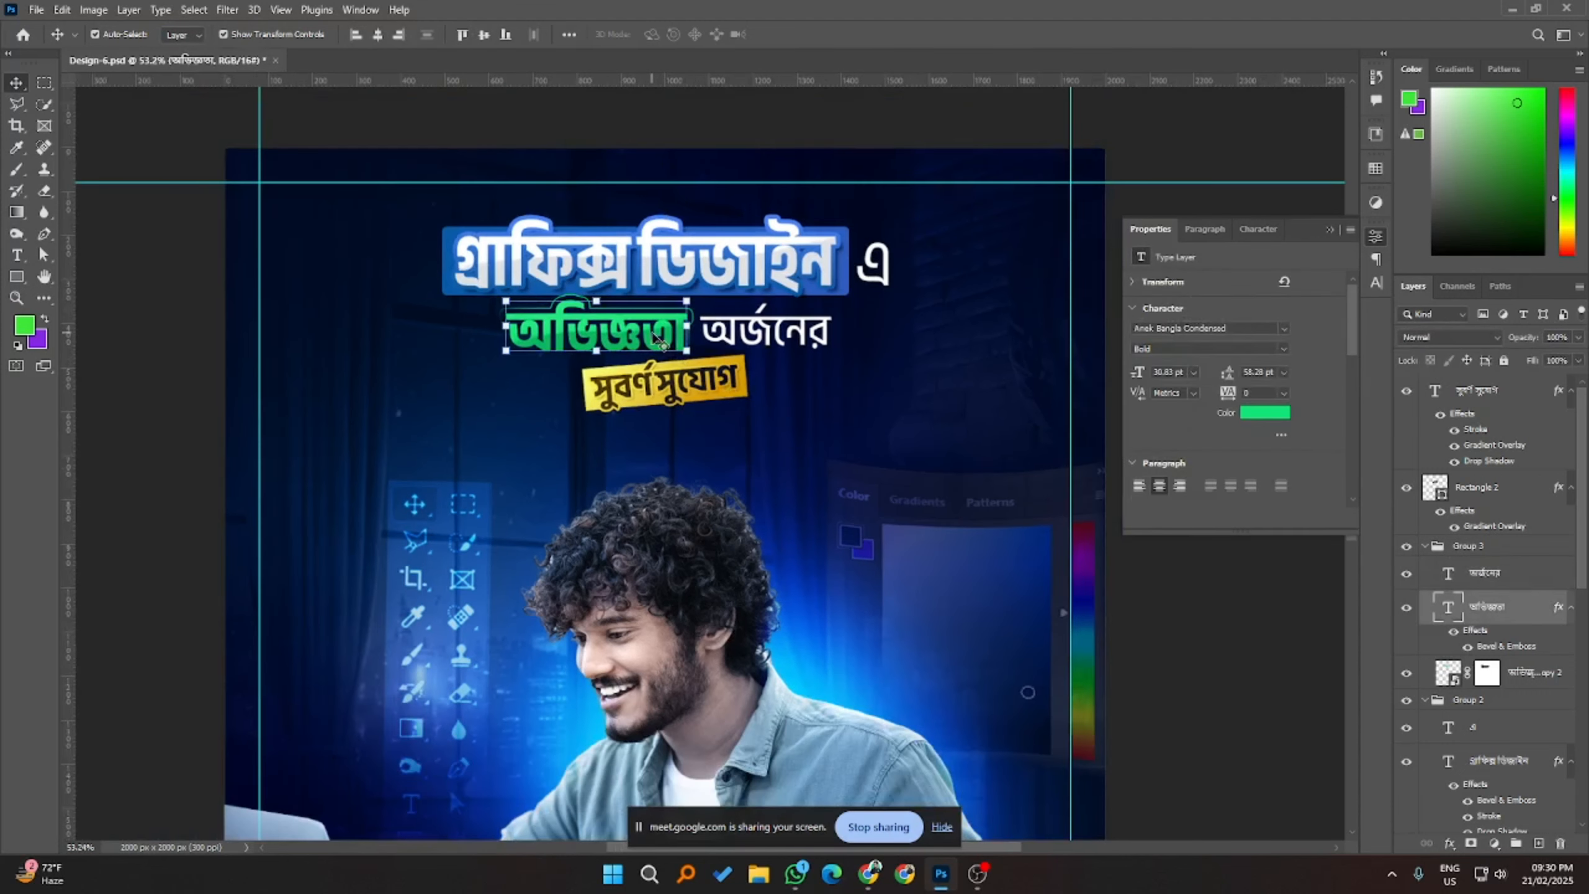
pyautogui.click(1489, 573)
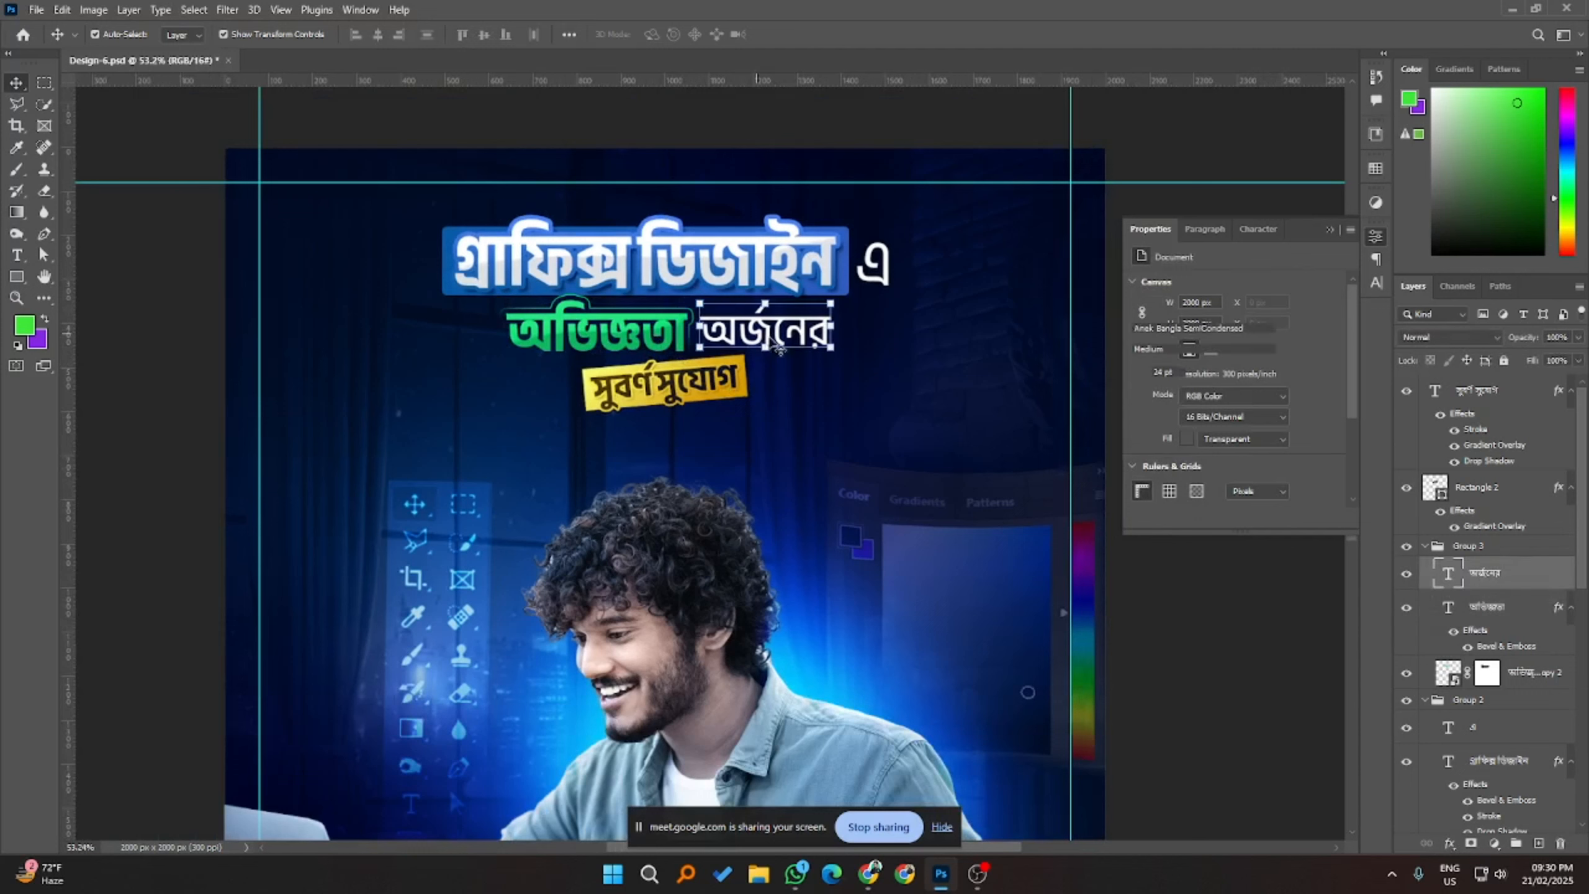
pyautogui.click(1480, 546)
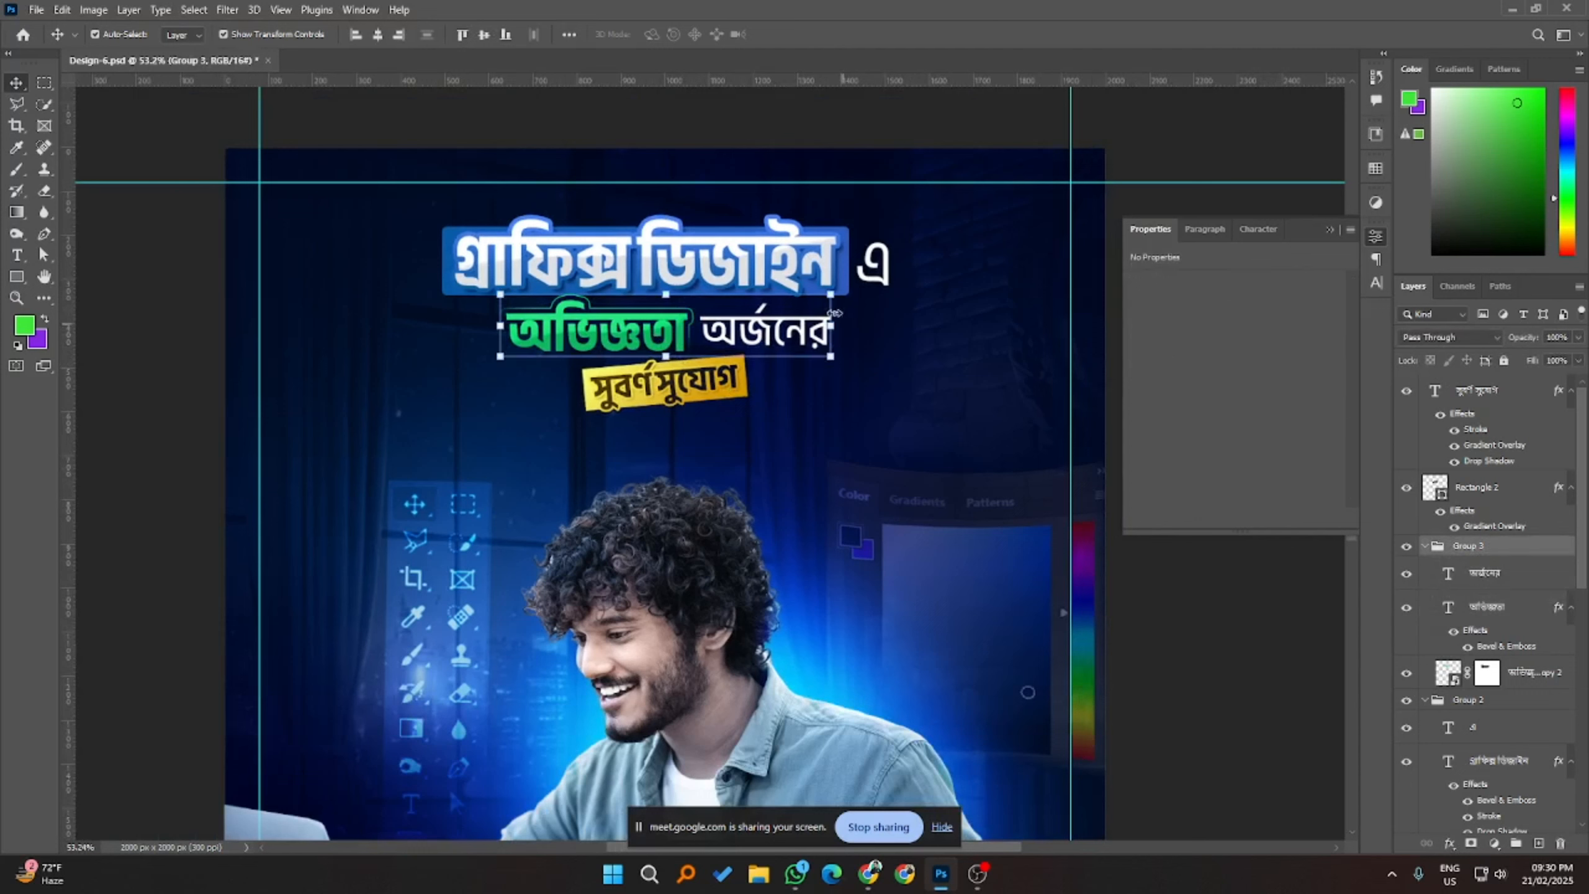
pyautogui.moveTo(835, 296); pyautogui.dragTo(843, 289)
pyautogui.click(819, 35)
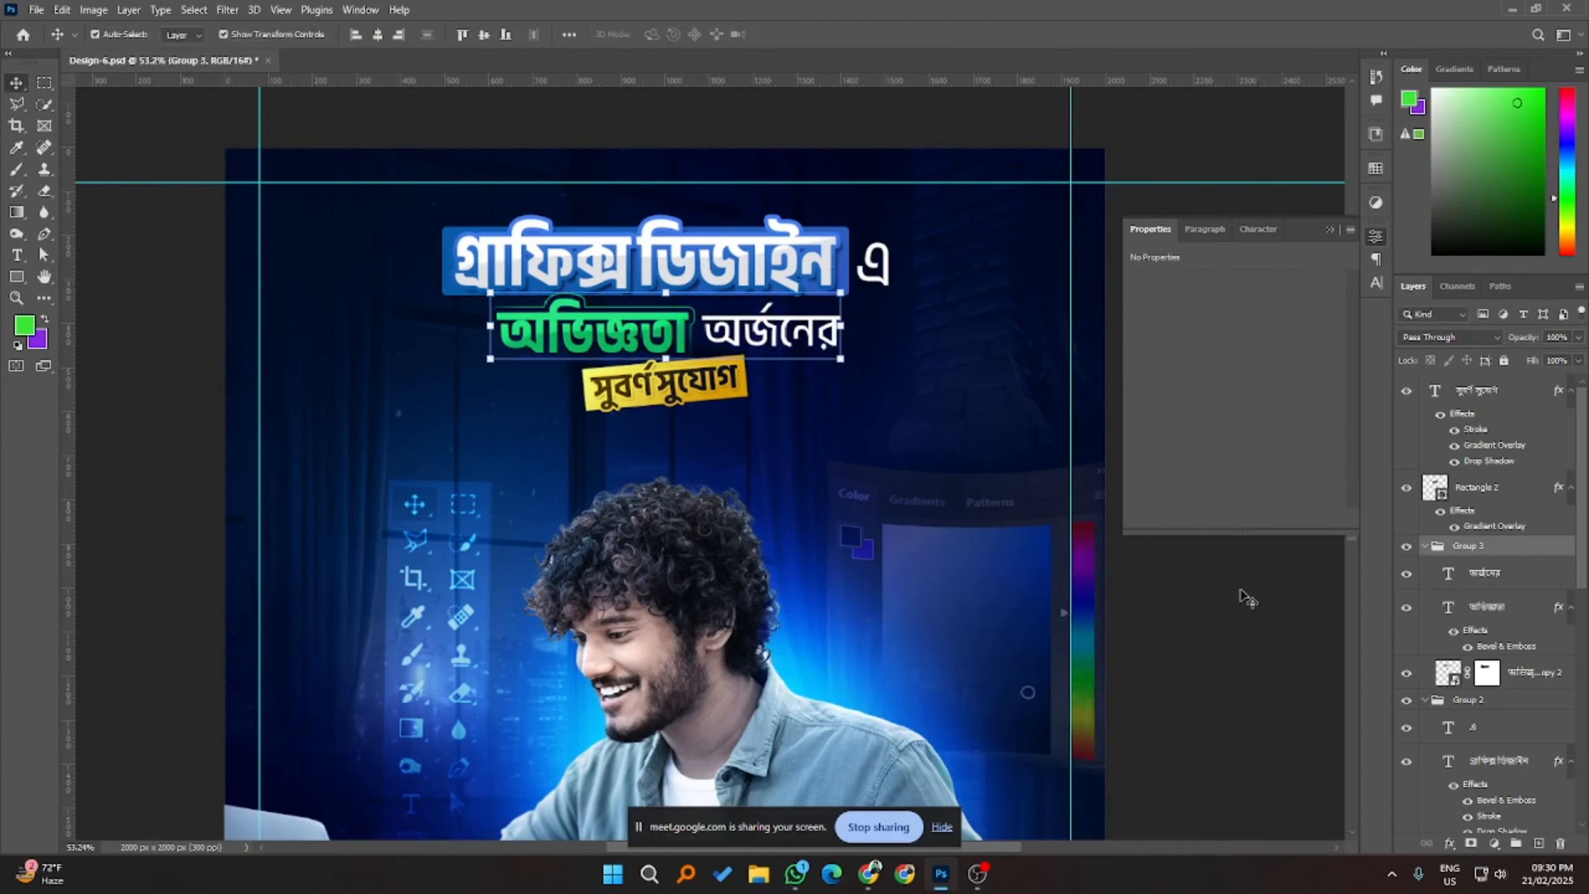
pyautogui.click(831, 341)
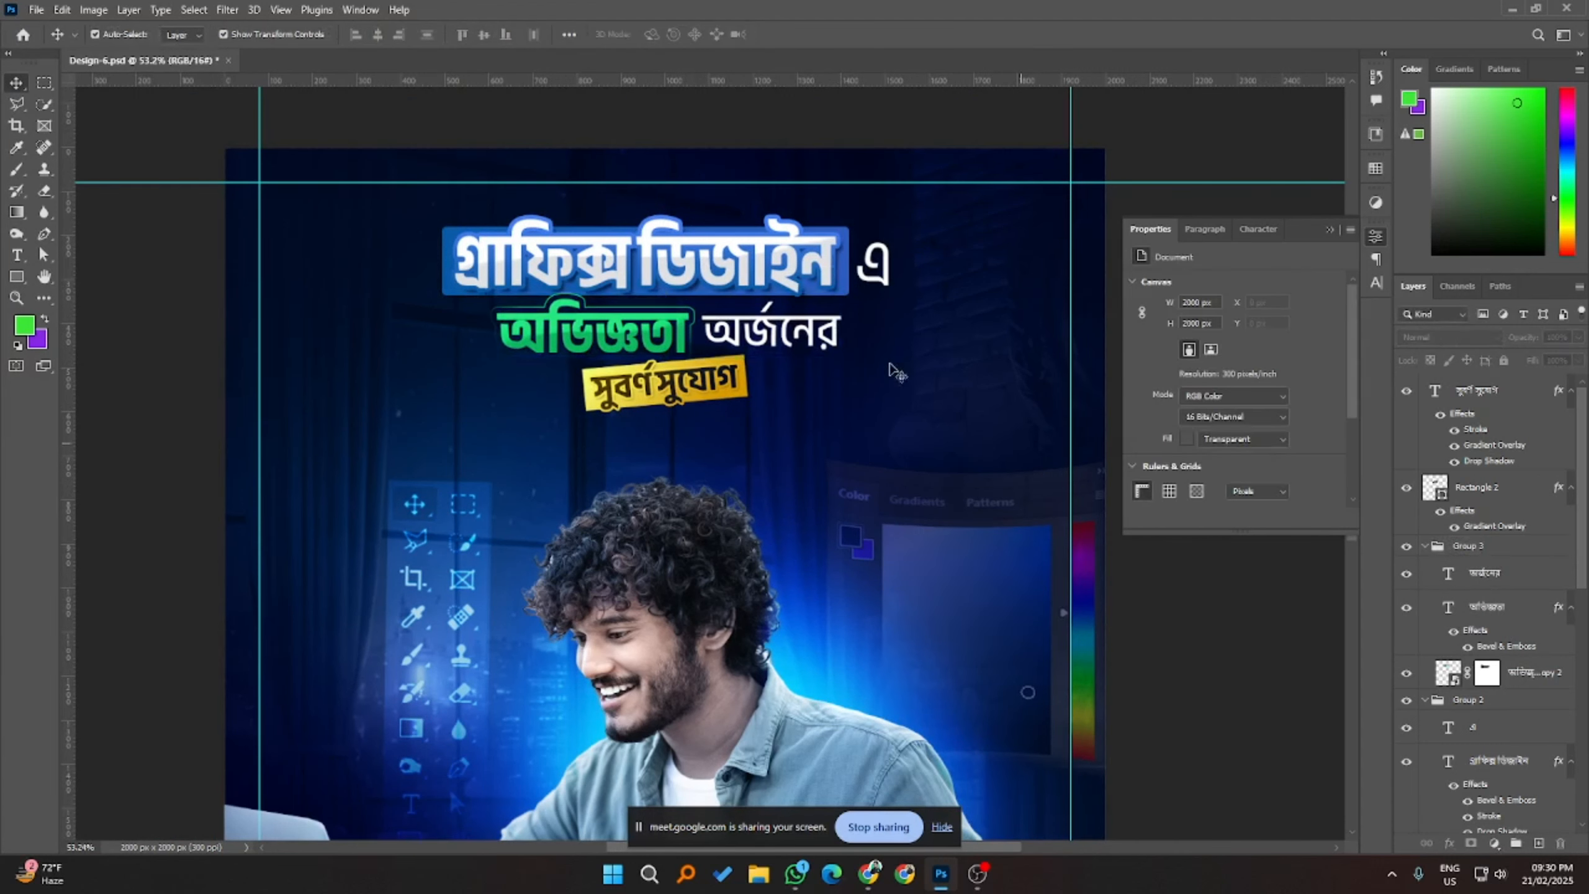
pyautogui.click(1480, 549)
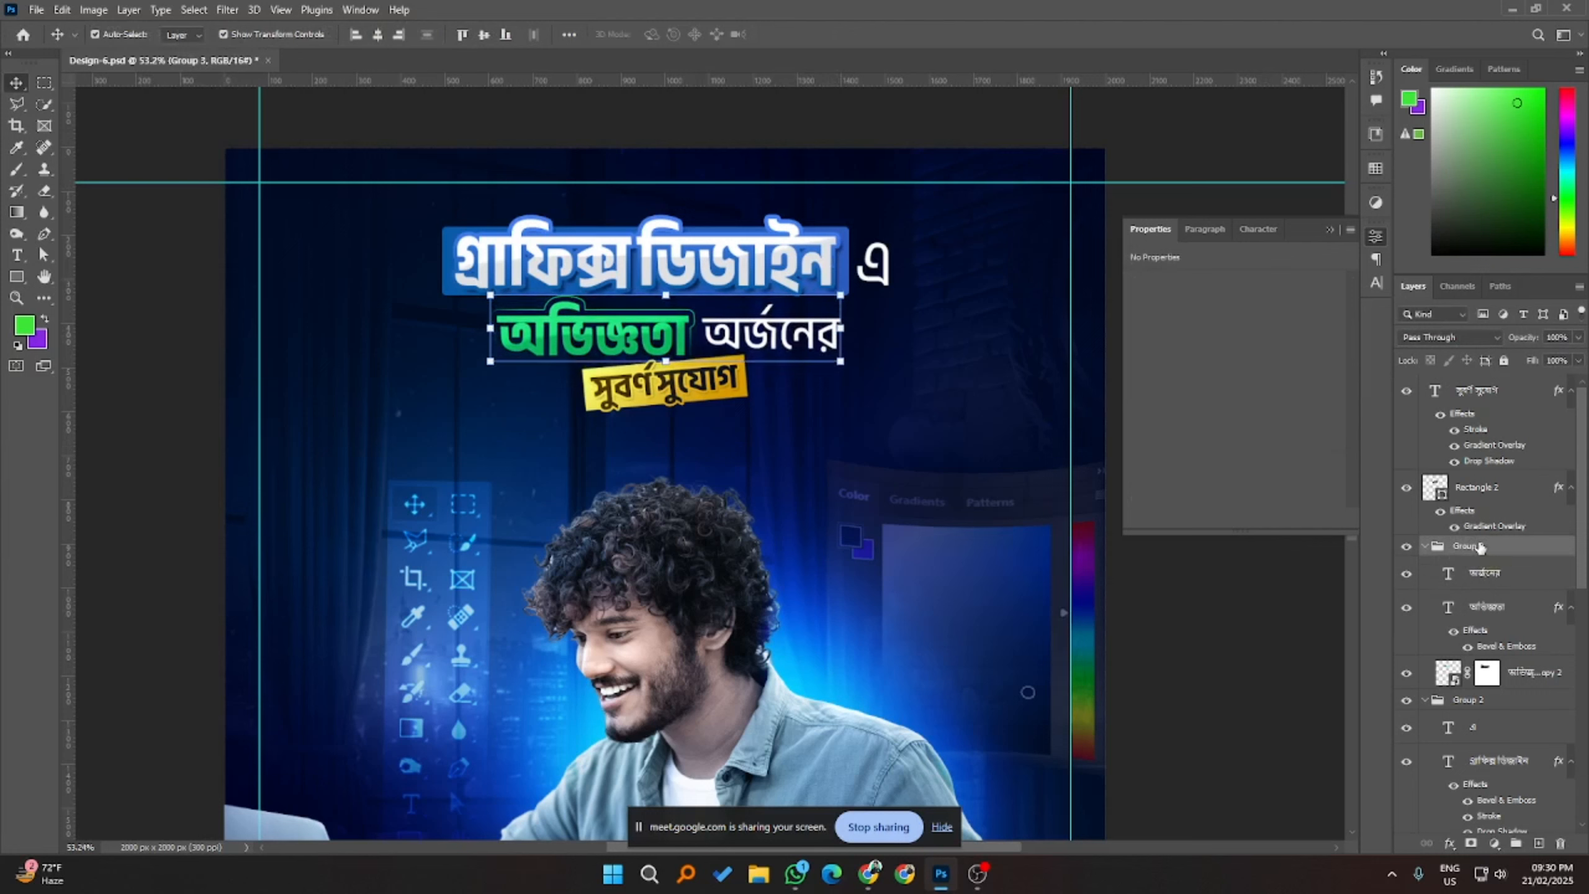
# - Group the সুবর্ণ সুযোগ text with its gold badge rectangle and nudge the group down a little
pyautogui.click(1487, 397)
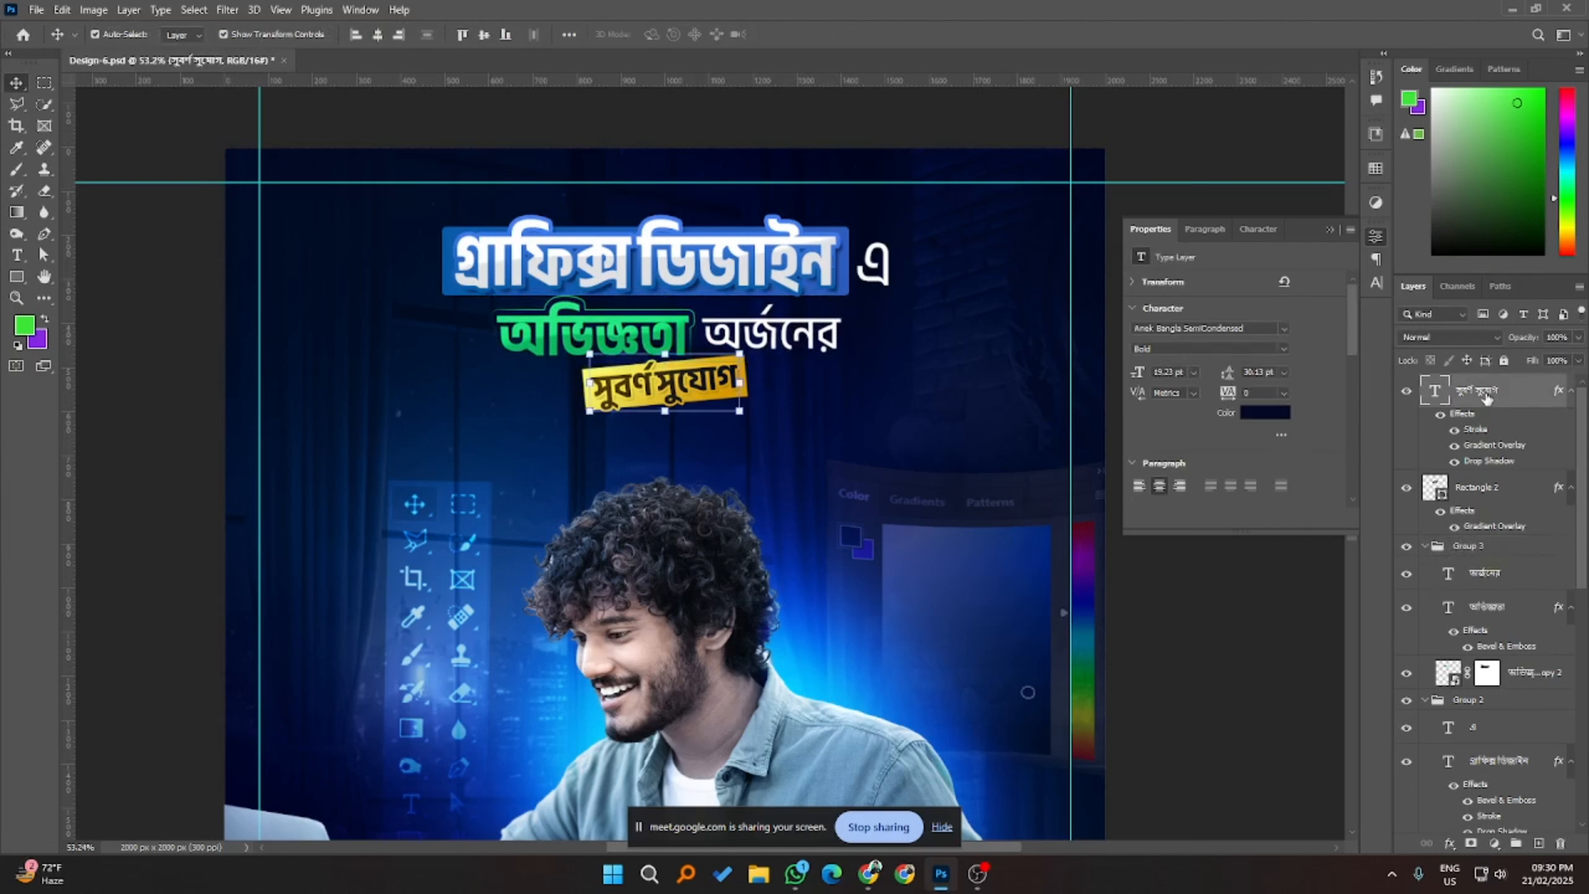
pyautogui.click(1488, 490)
pyautogui.hotkey('ctrl', 'g')
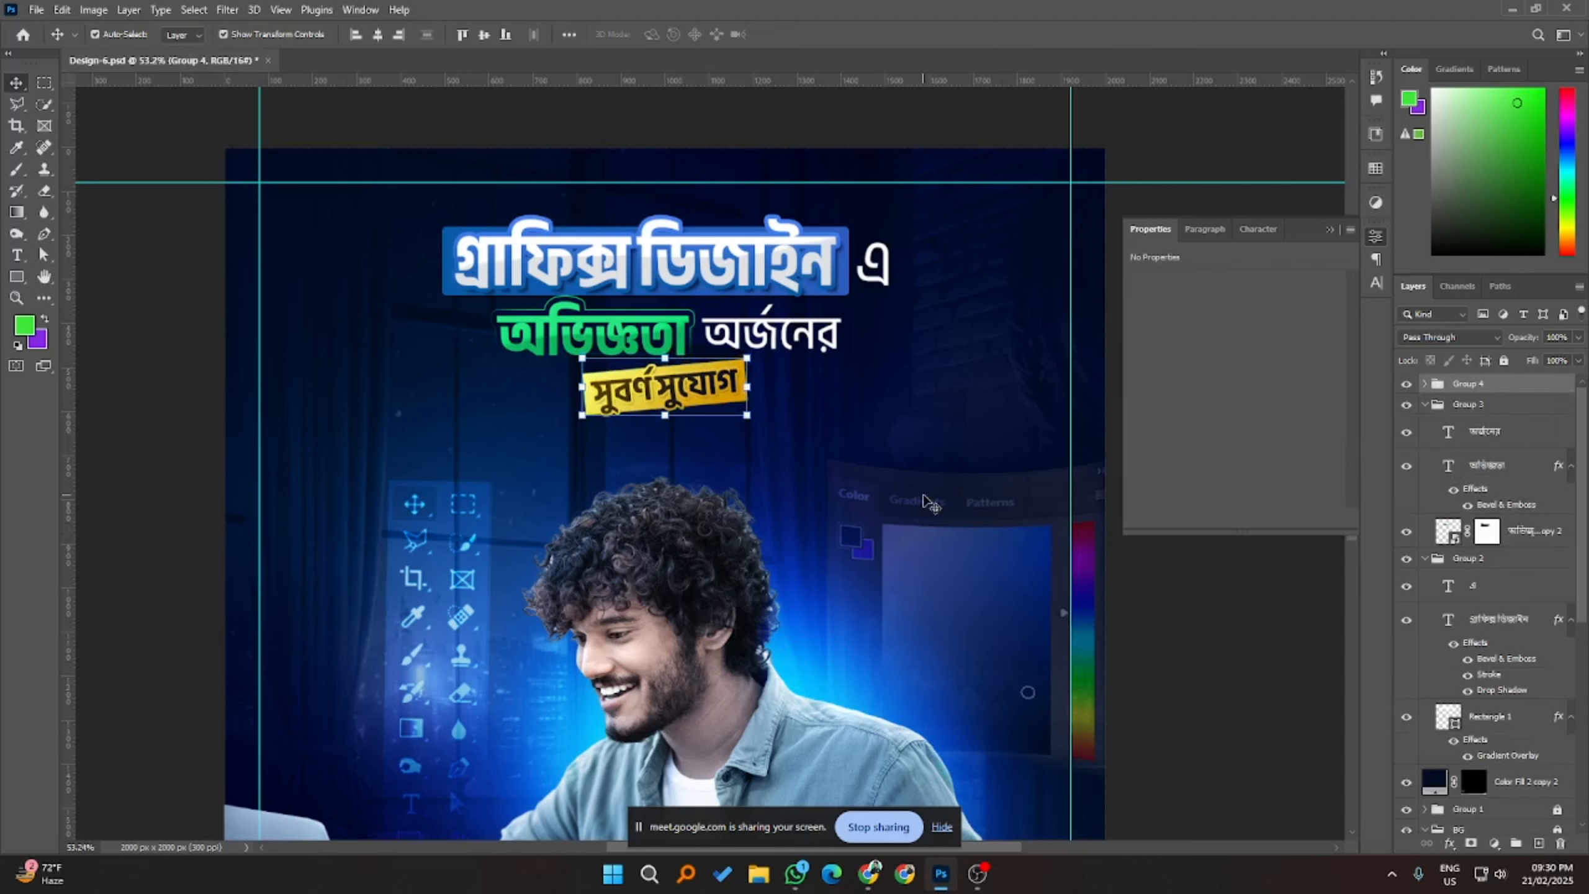
pyautogui.press('Down')
pyautogui.press('Down')
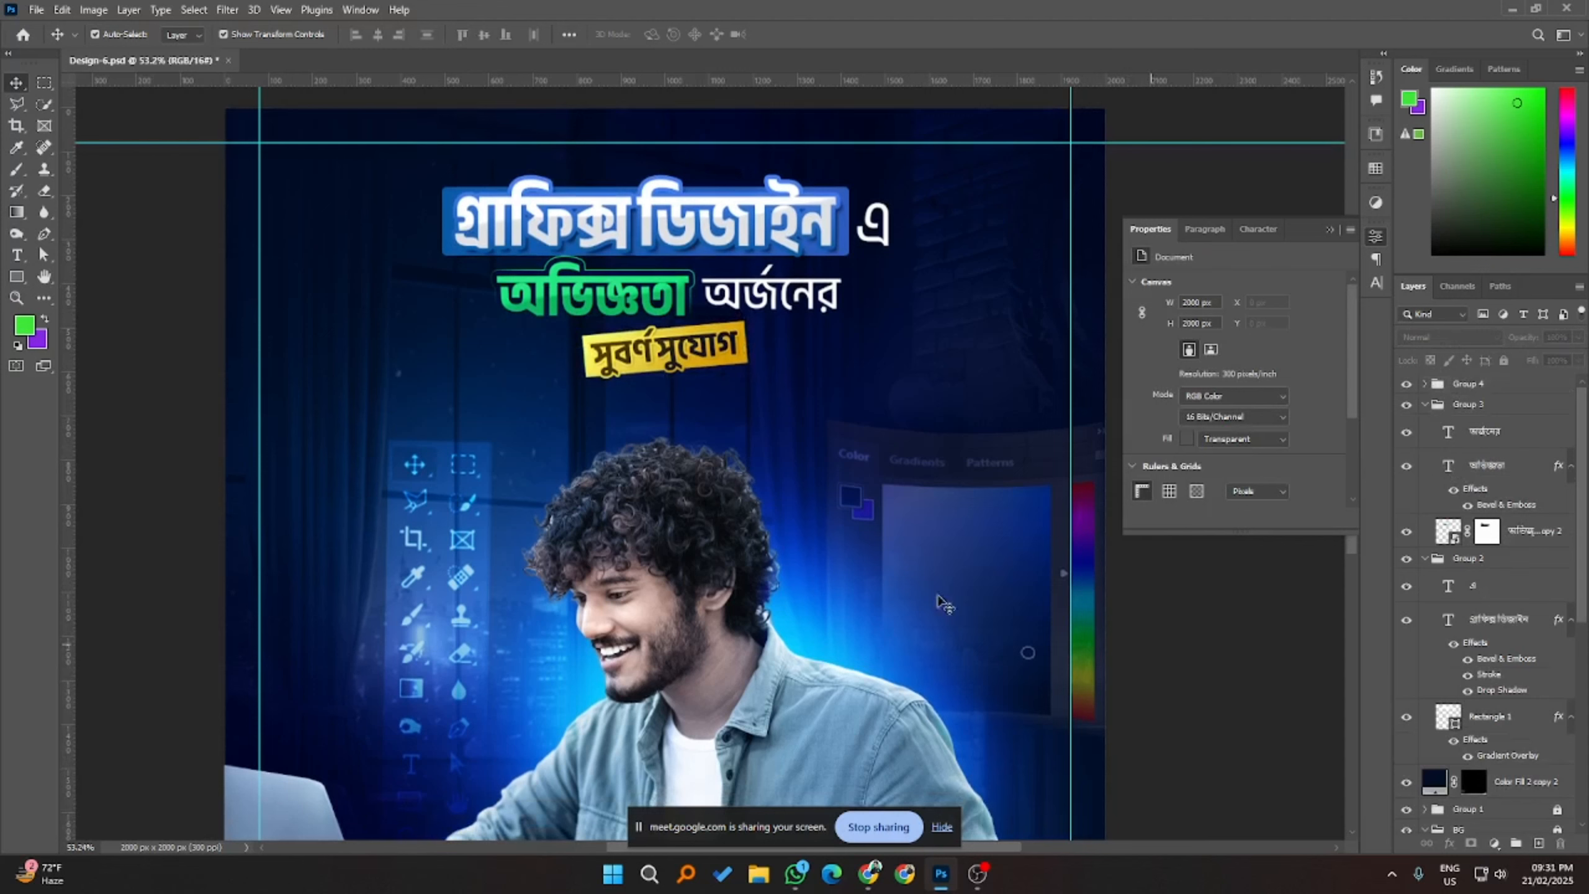
# - Scale the group holding the অভিজ্ঞতা অর্জনের line to about 102.63%
pyautogui.scroll(1, 945, 604)
pyautogui.click(789, 307)
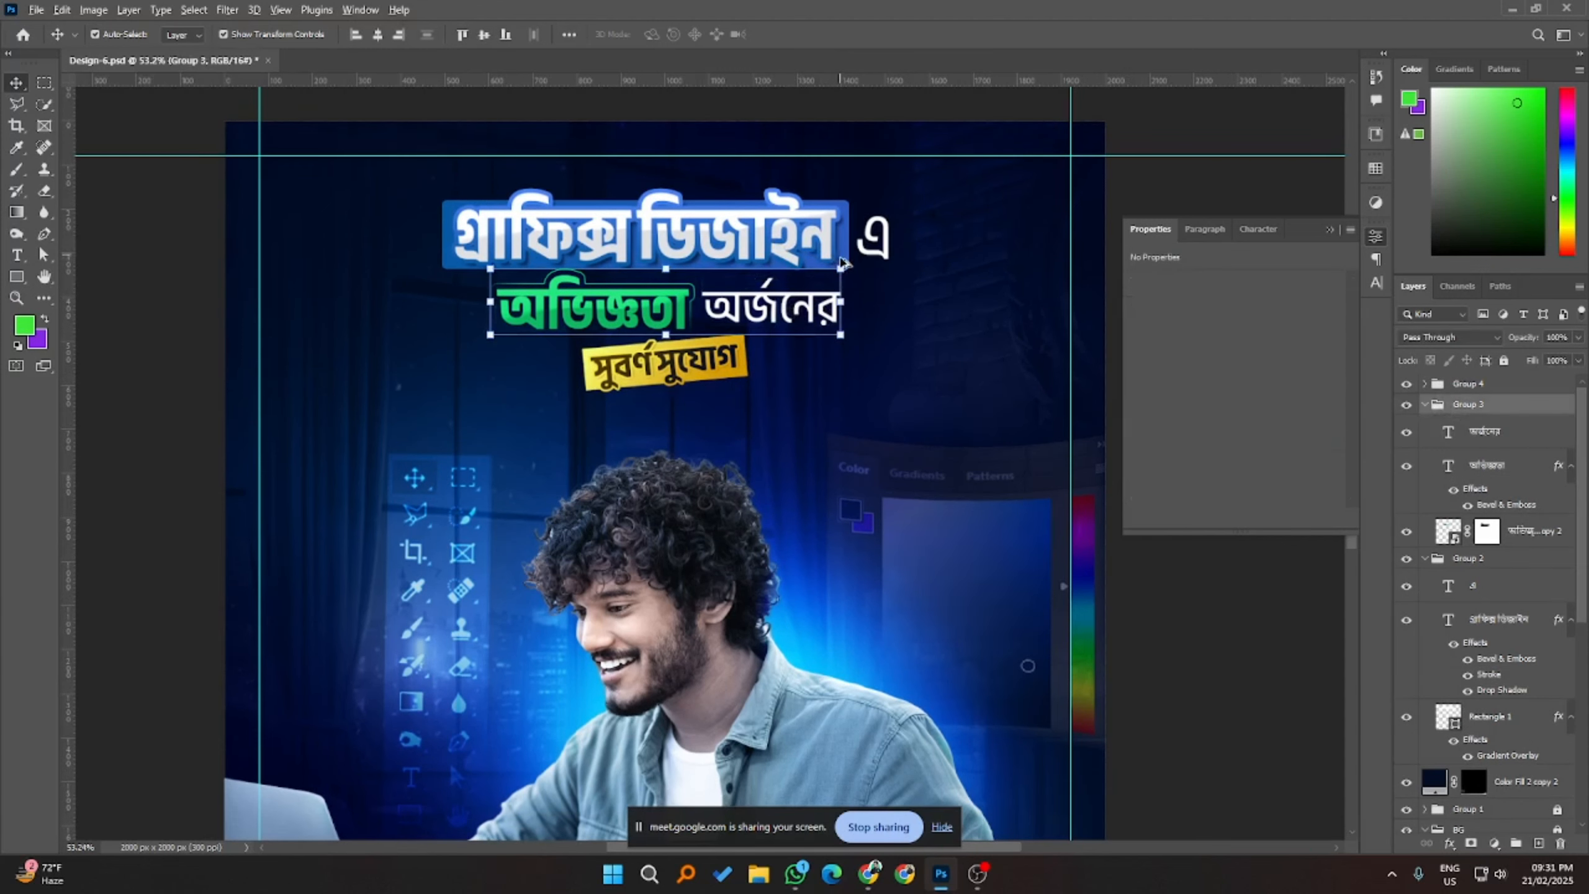
pyautogui.moveTo(840, 268); pyautogui.dragTo(844, 266)
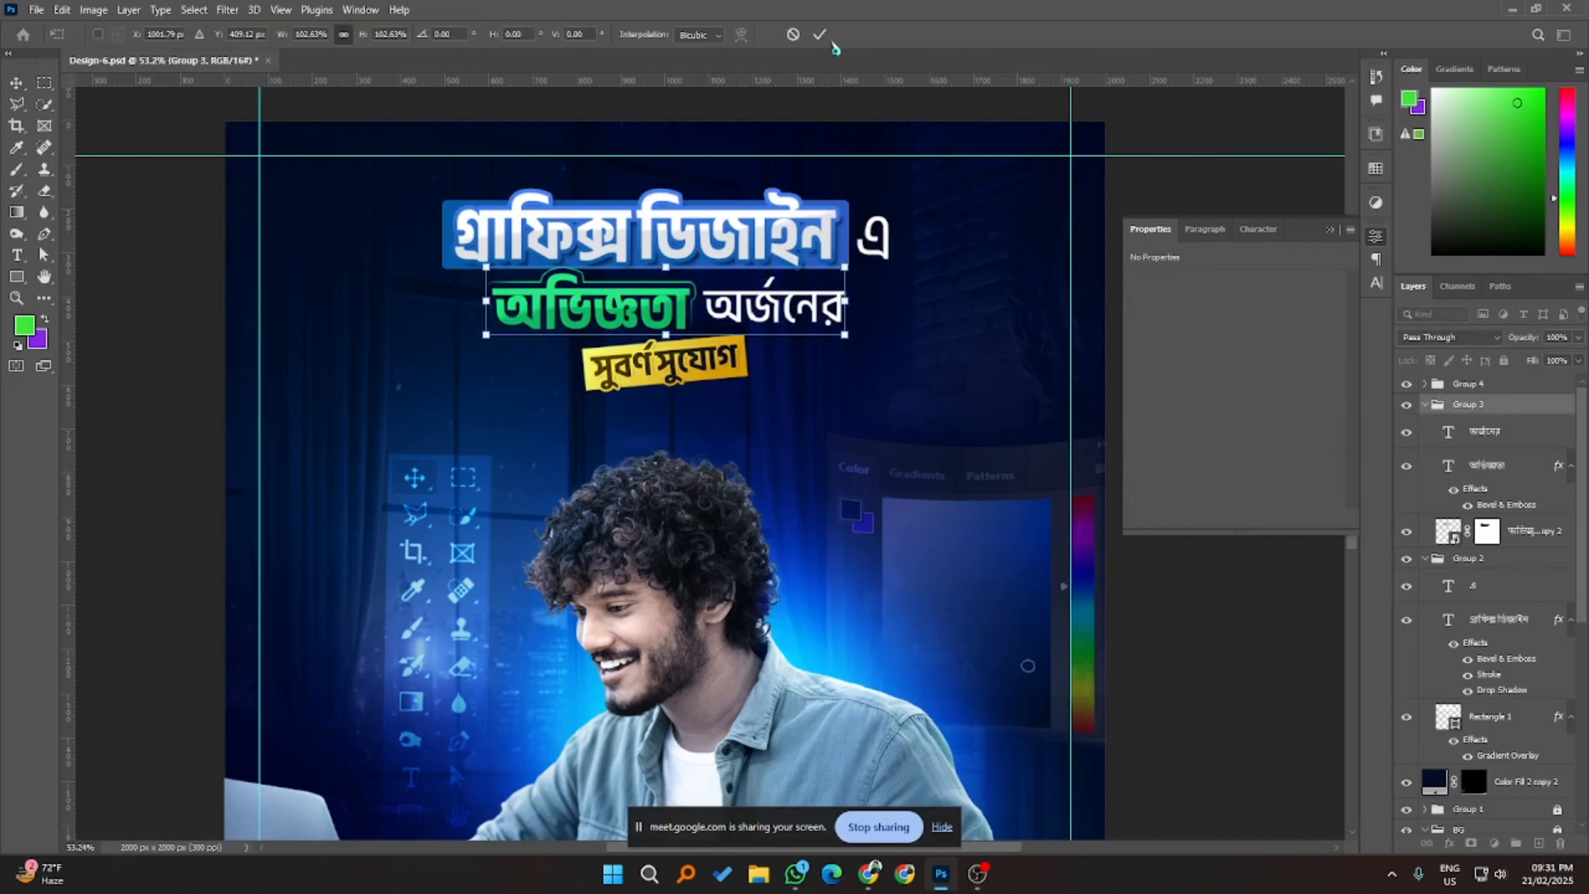
pyautogui.click(819, 35)
pyautogui.click(1242, 638)
# - Set the Move tool's automatic selection back to Group and select the three headline groups in turn to check their horizontal centring
pyautogui.scroll(-5, 1241, 639)
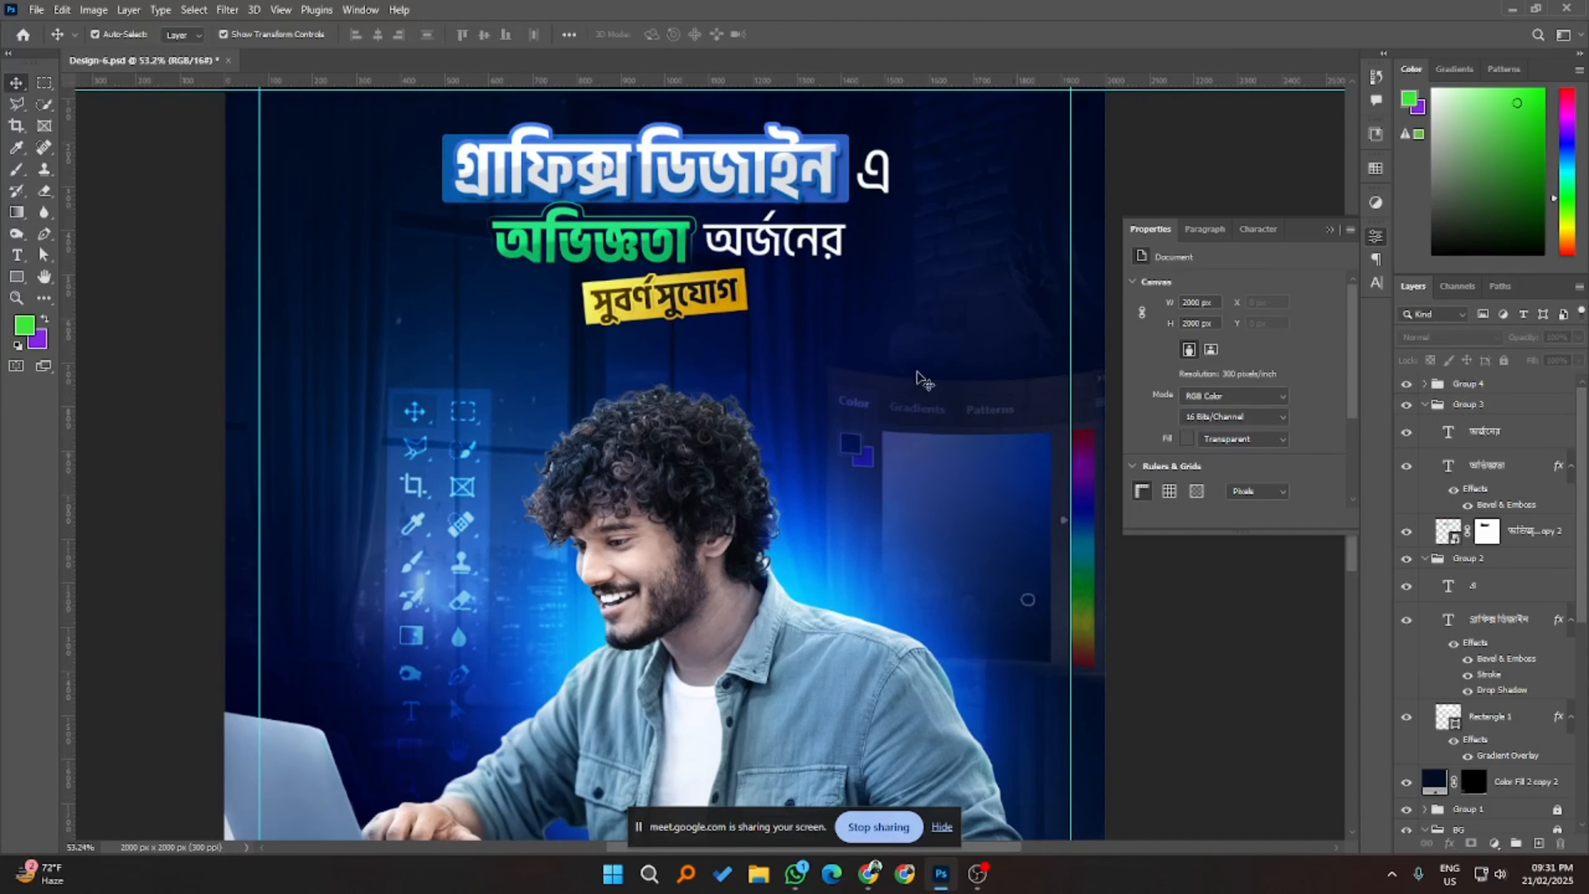
pyautogui.click(824, 237)
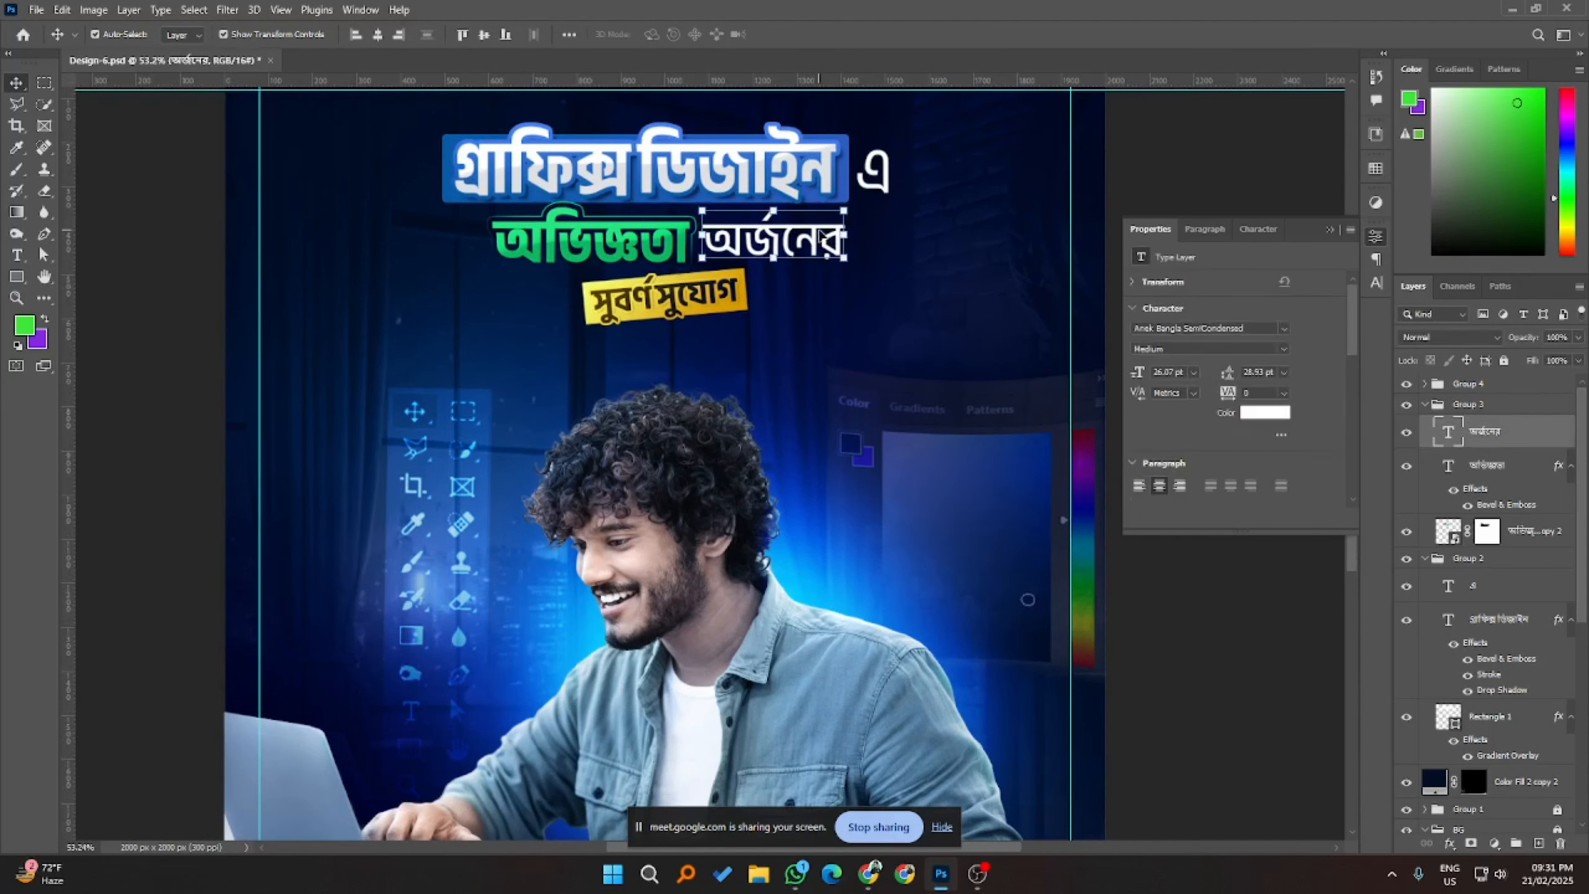
pyautogui.click(188, 35)
pyautogui.click(181, 52)
pyautogui.click(123, 153)
pyautogui.click(1463, 384)
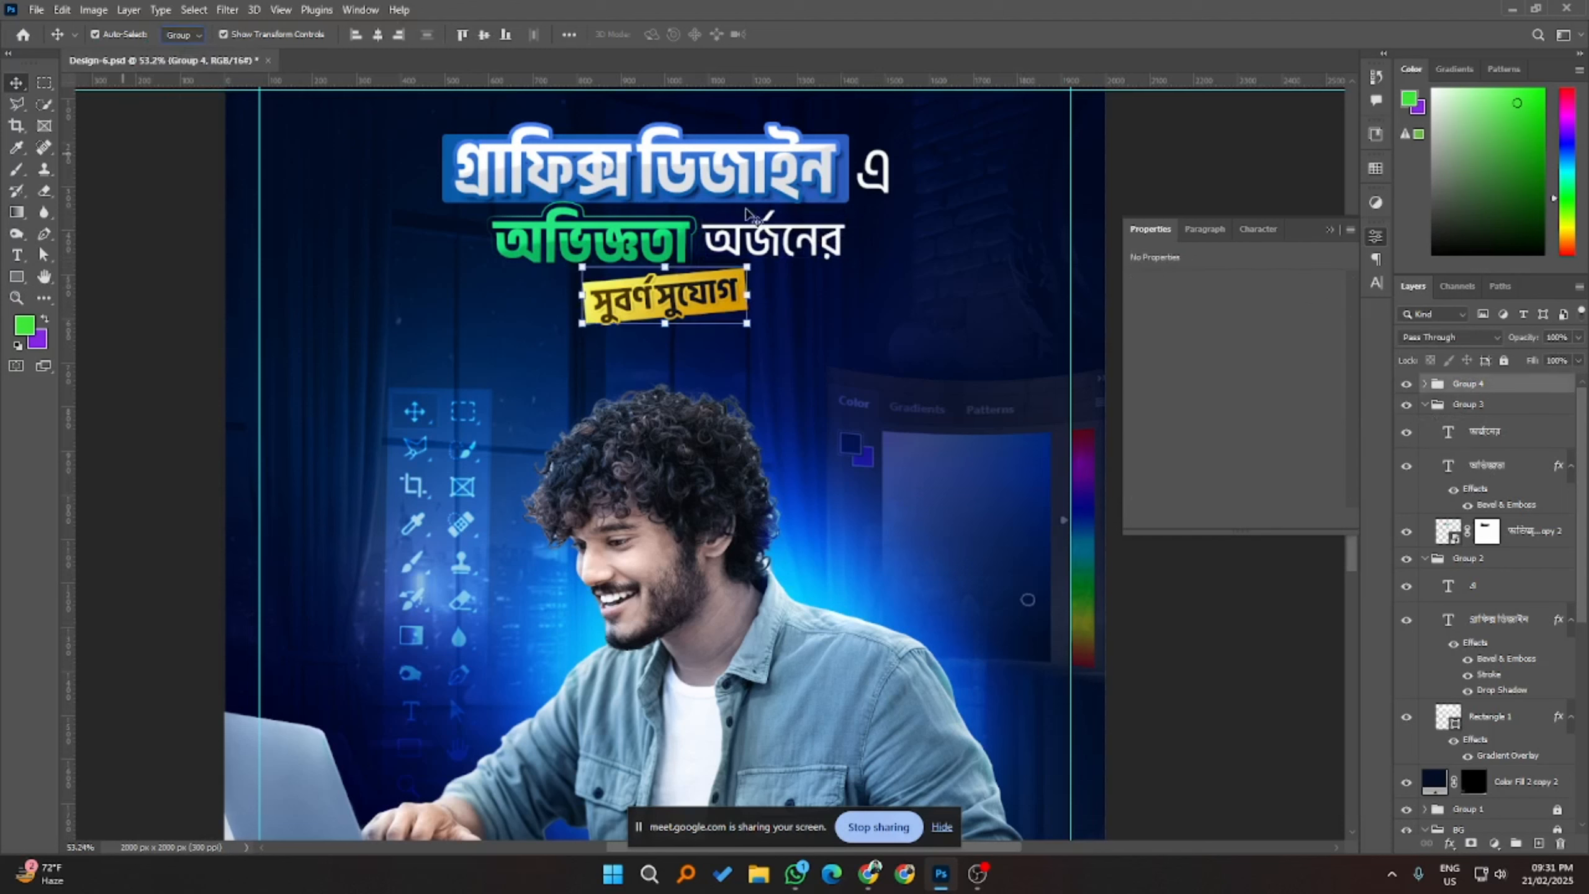
pyautogui.click(1482, 405)
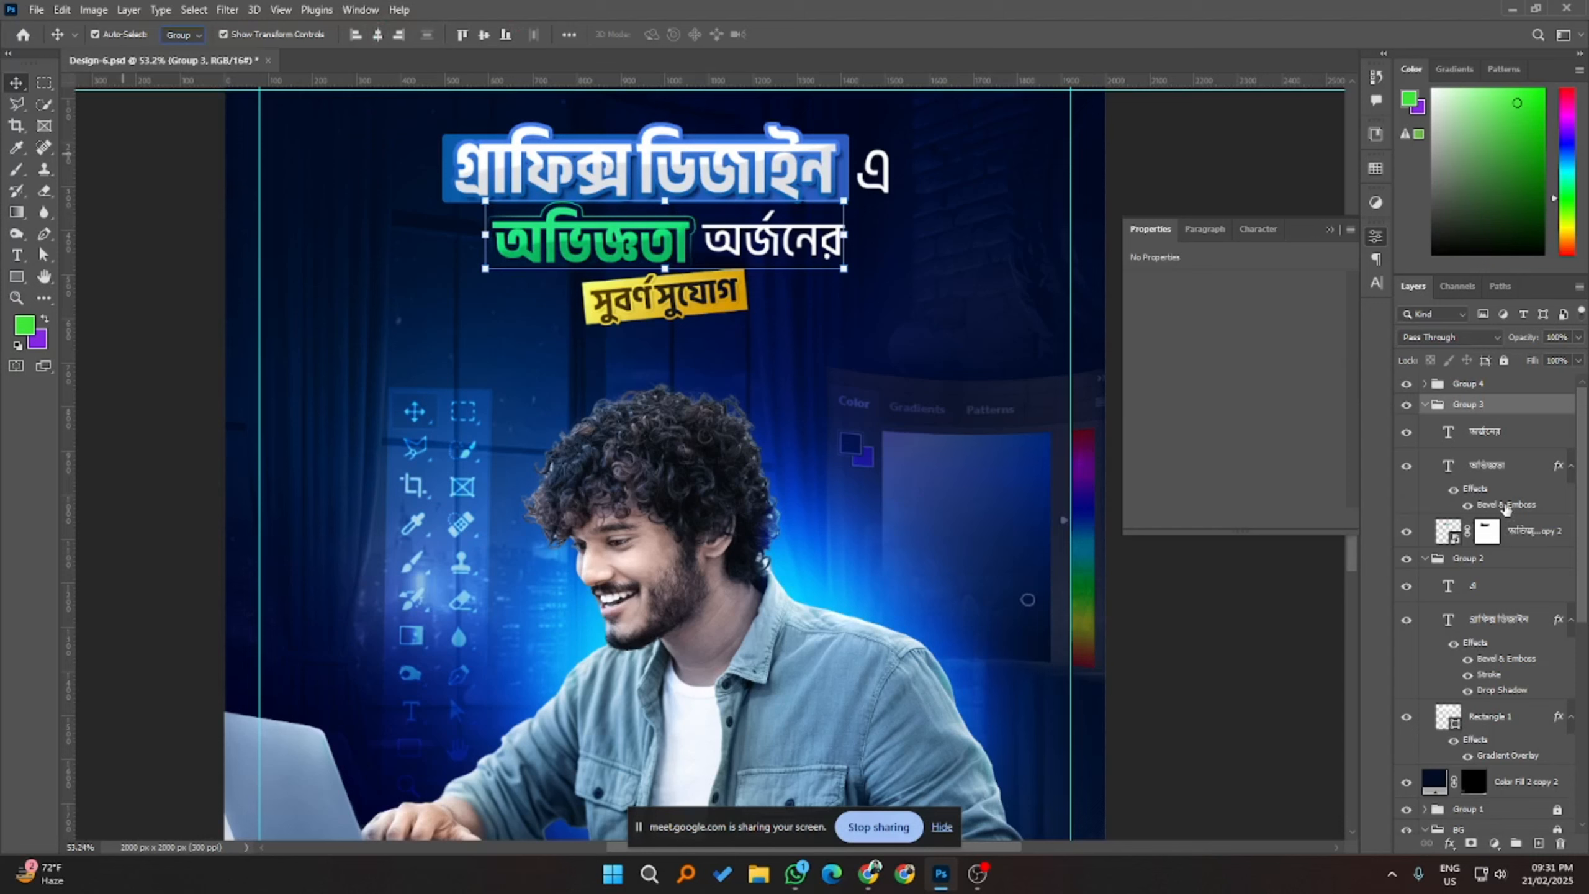
pyautogui.click(1480, 559)
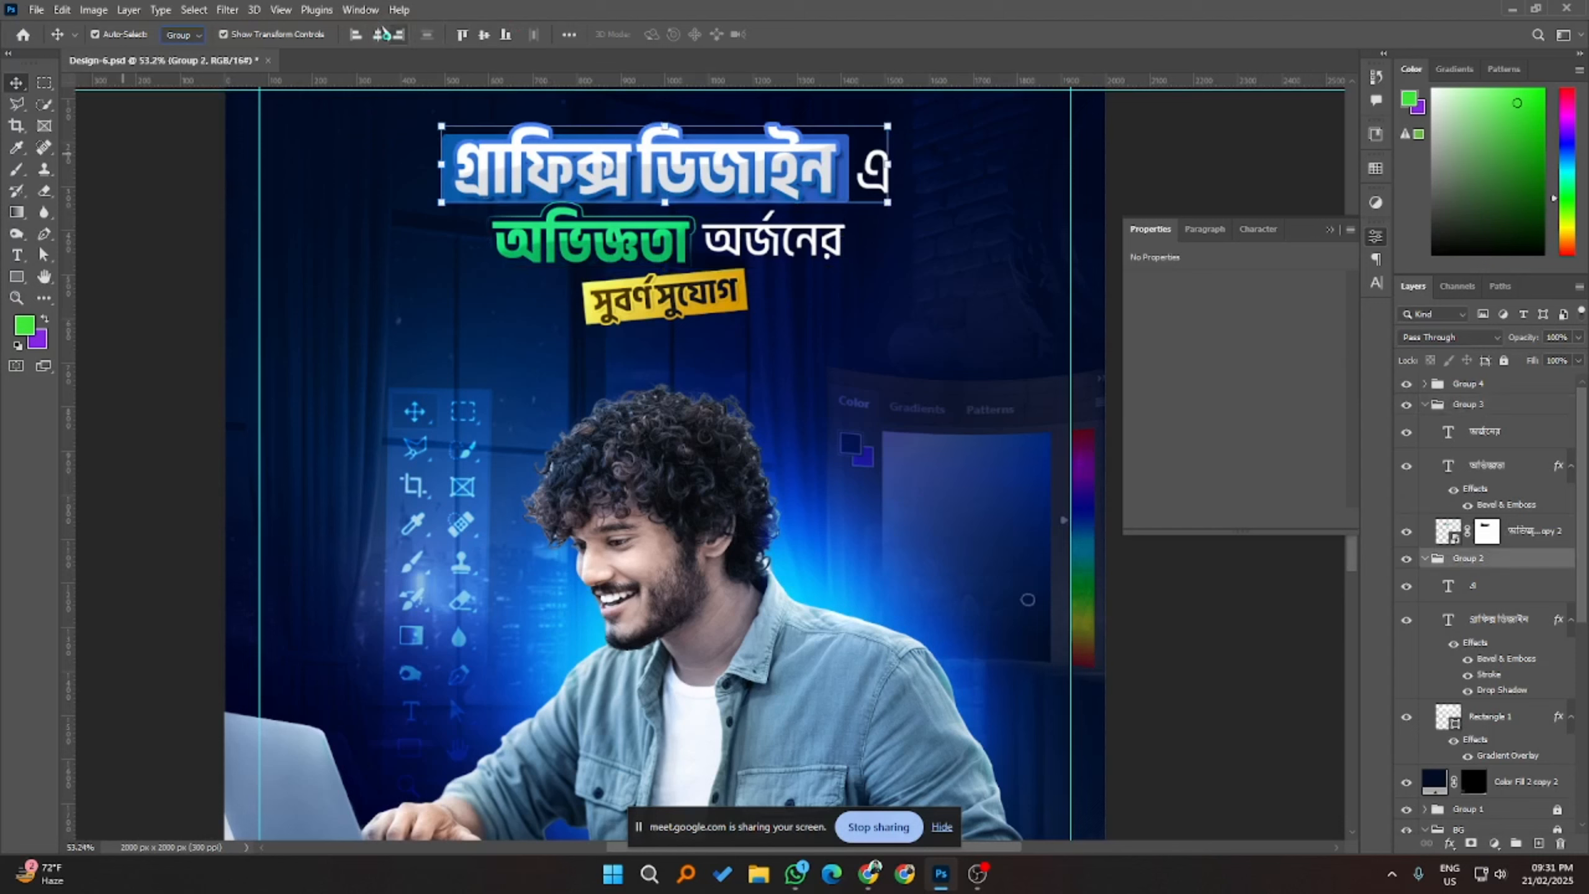
pyautogui.click(1288, 663)
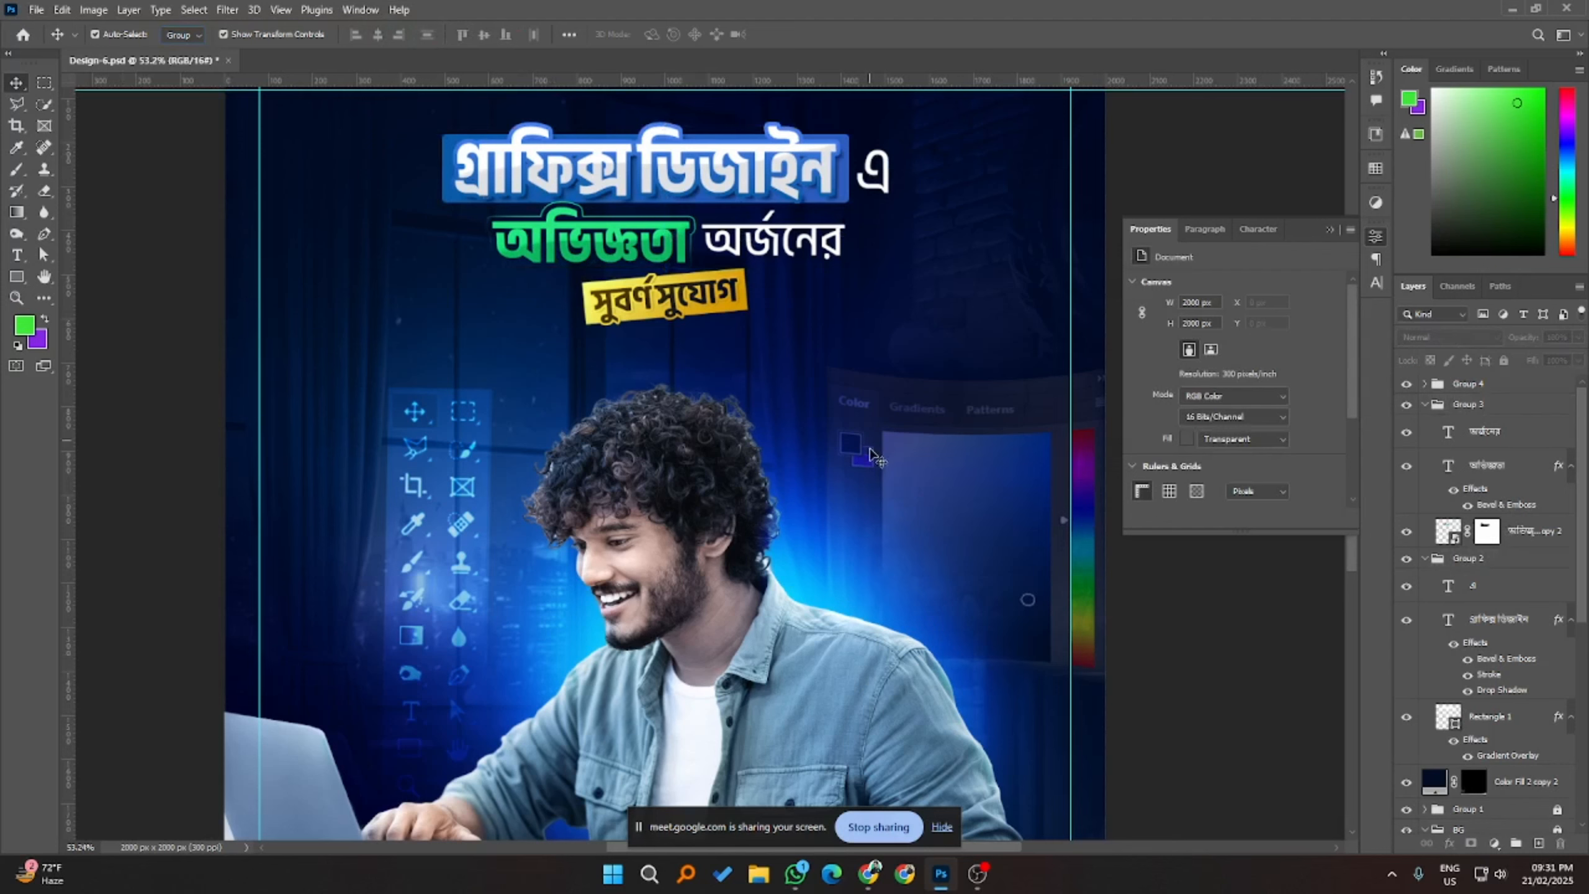
# - Collapse the group of the অভিজ্ঞতা অর্জনের line in the layer list
pyautogui.scroll(-4, 876, 457)
pyautogui.scroll(3, 882, 256)
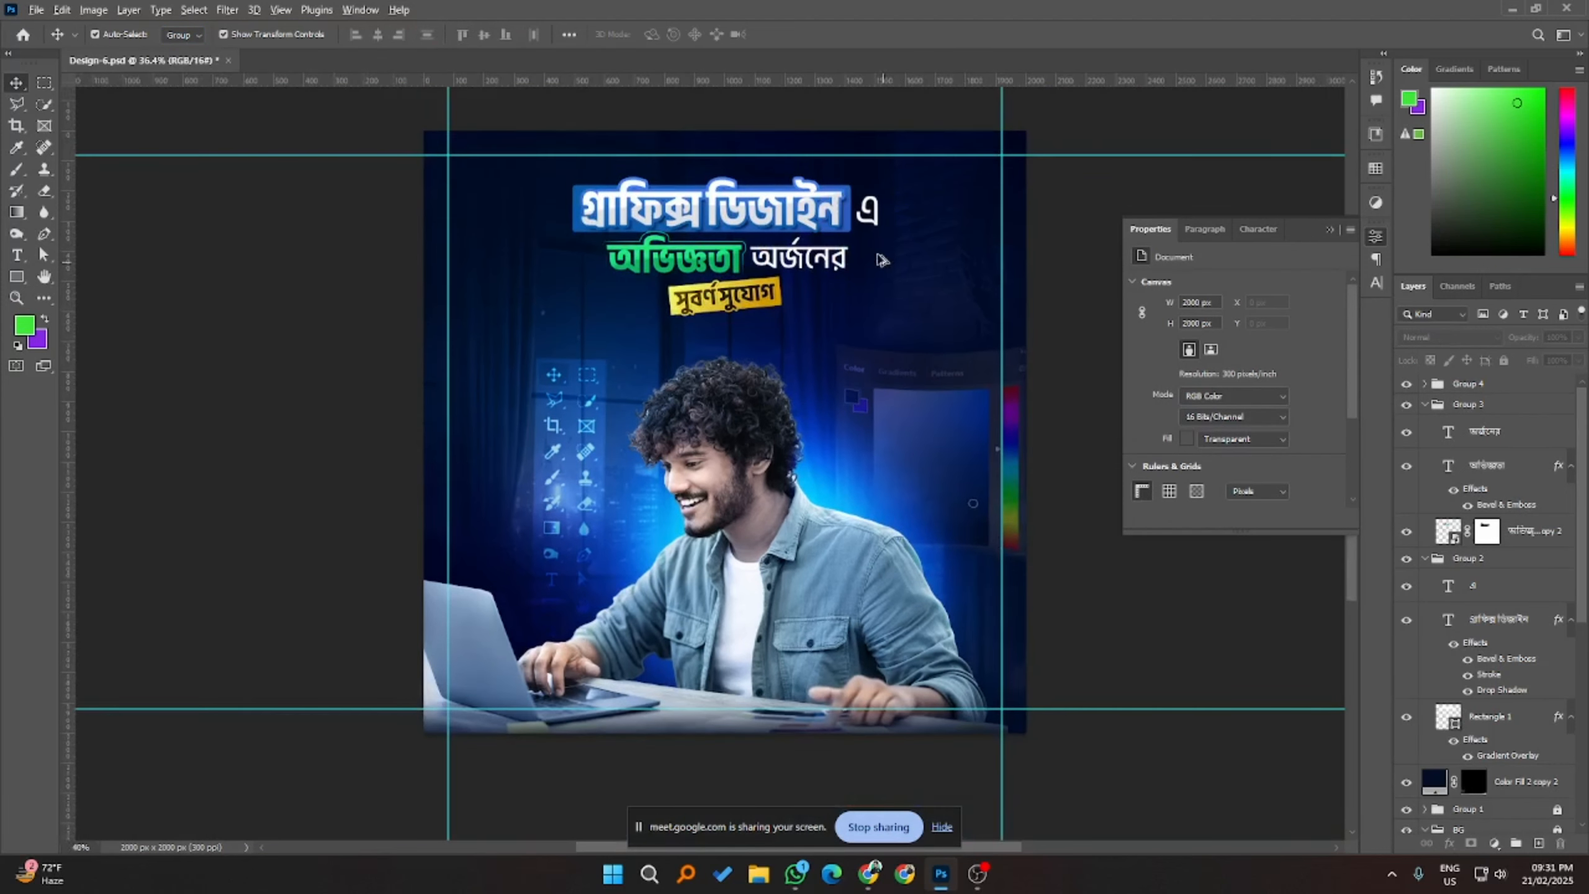
pyautogui.click(1426, 405)
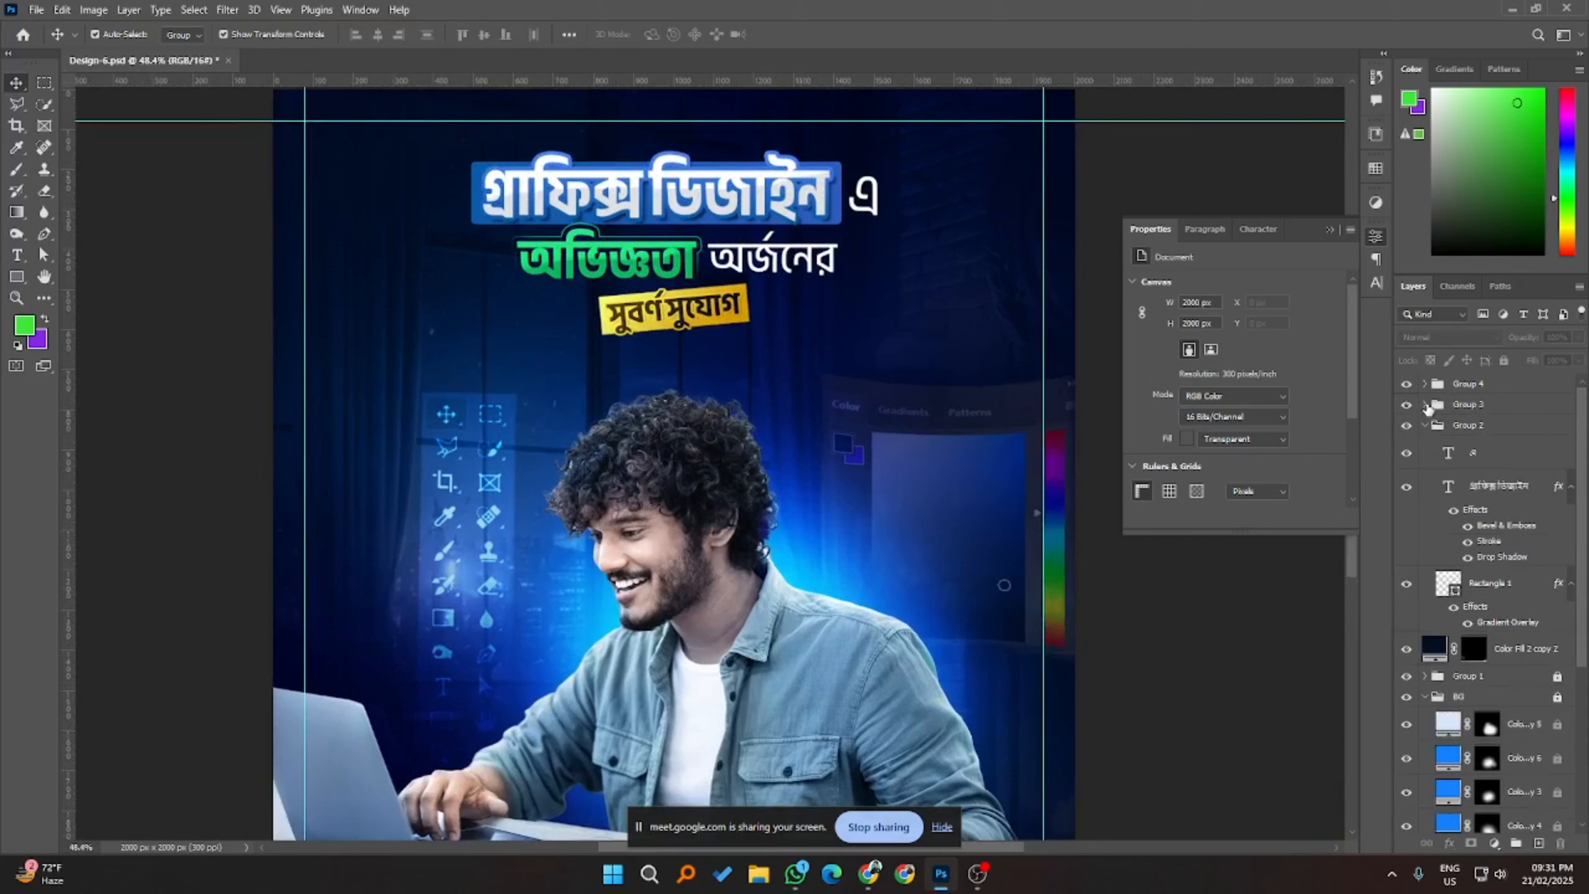
# - Group the three headline groups together and rename the new group Title
pyautogui.click(1424, 426)
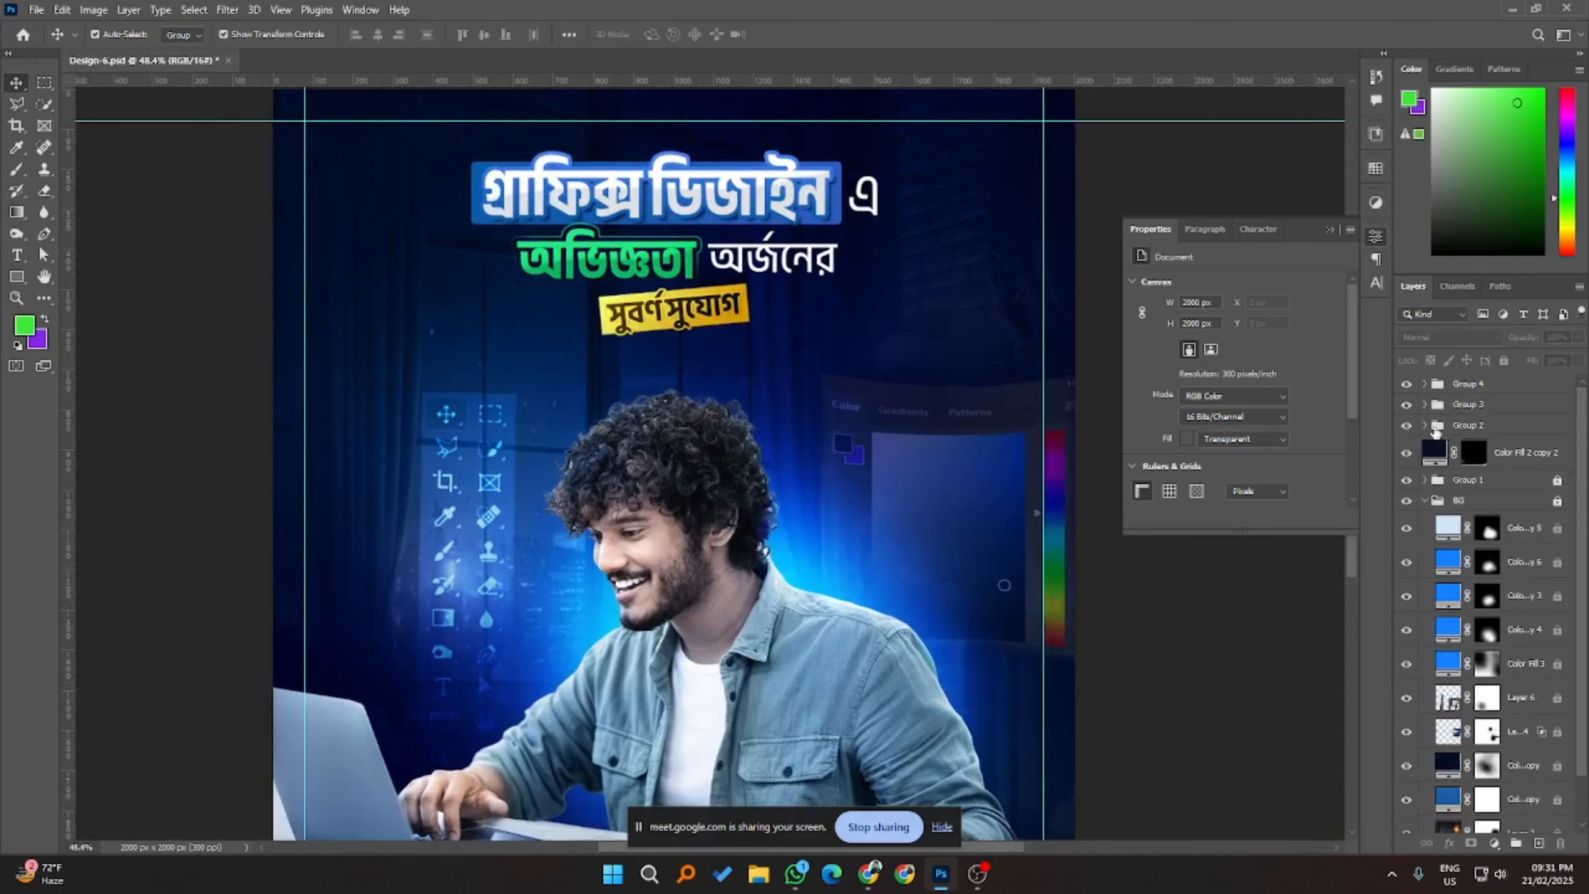
pyautogui.click(1452, 434)
pyautogui.keyDown('shift'); pyautogui.click(1458, 386); pyautogui.keyUp('shift')
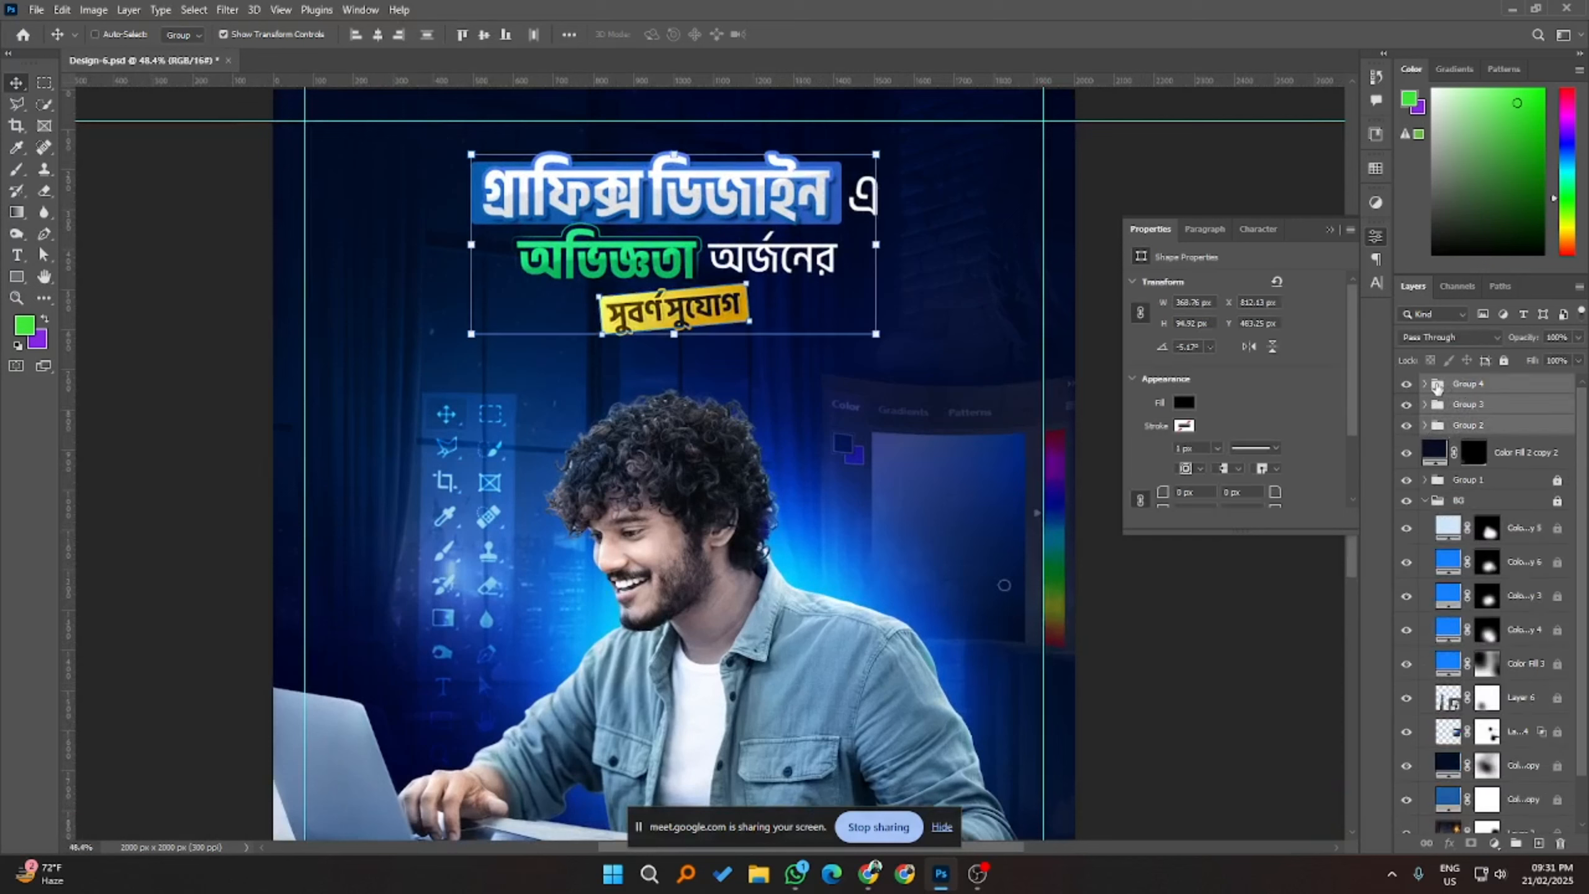
pyautogui.hotkey('ctrl', 'g')
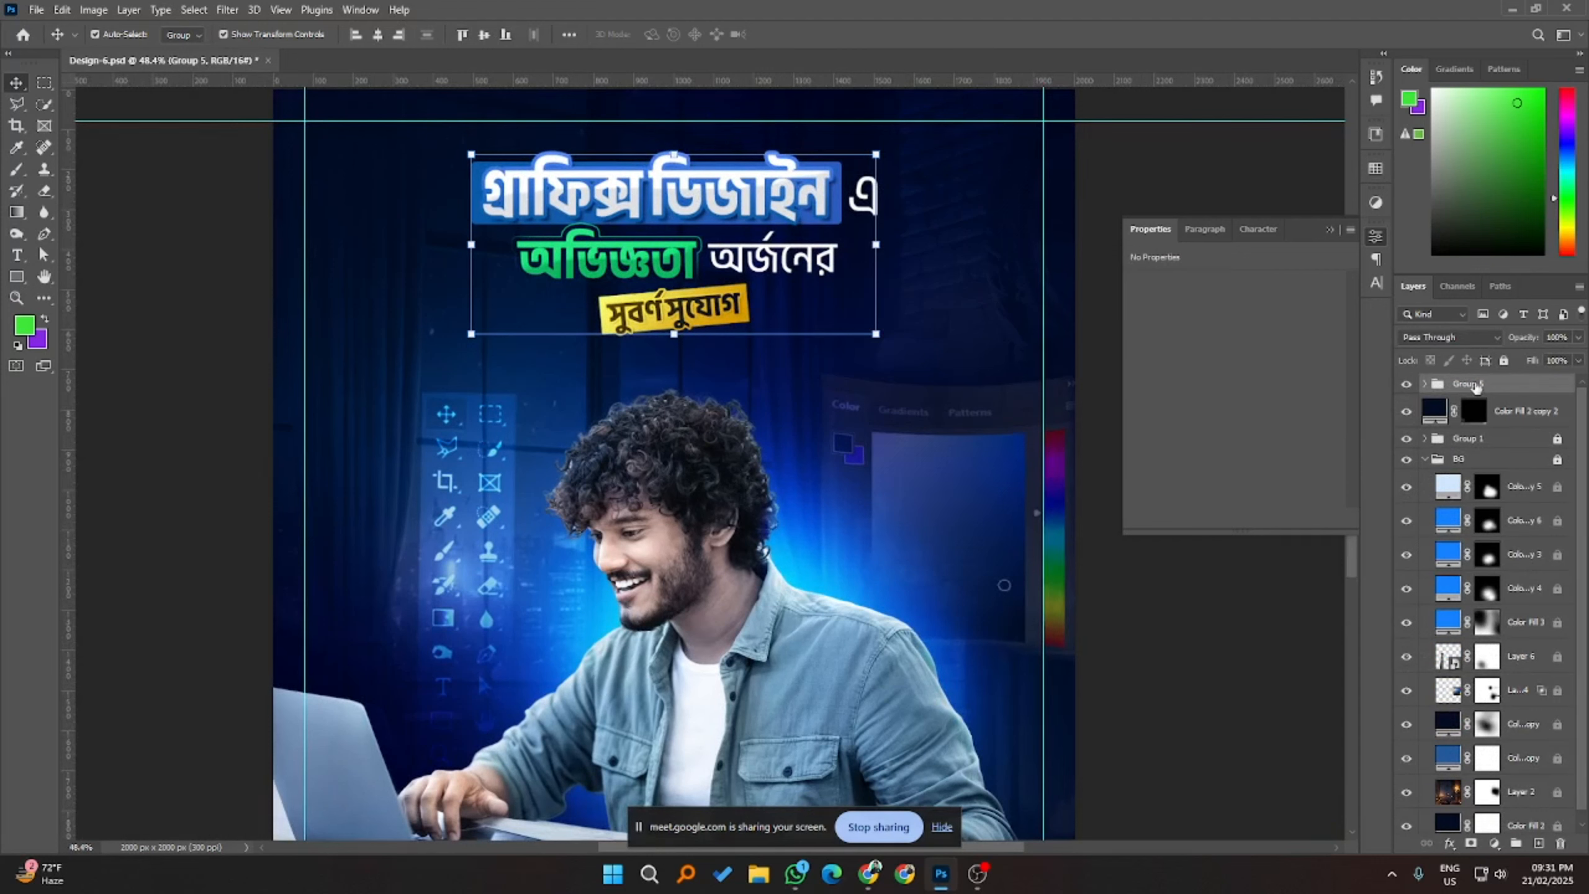
pyautogui.doubleClick(1470, 384)
pyautogui.press('Return')
# - Scale the Title group to about 117.82% and nudge it down 10 px
pyautogui.moveTo(877, 157); pyautogui.dragTo(914, 140)
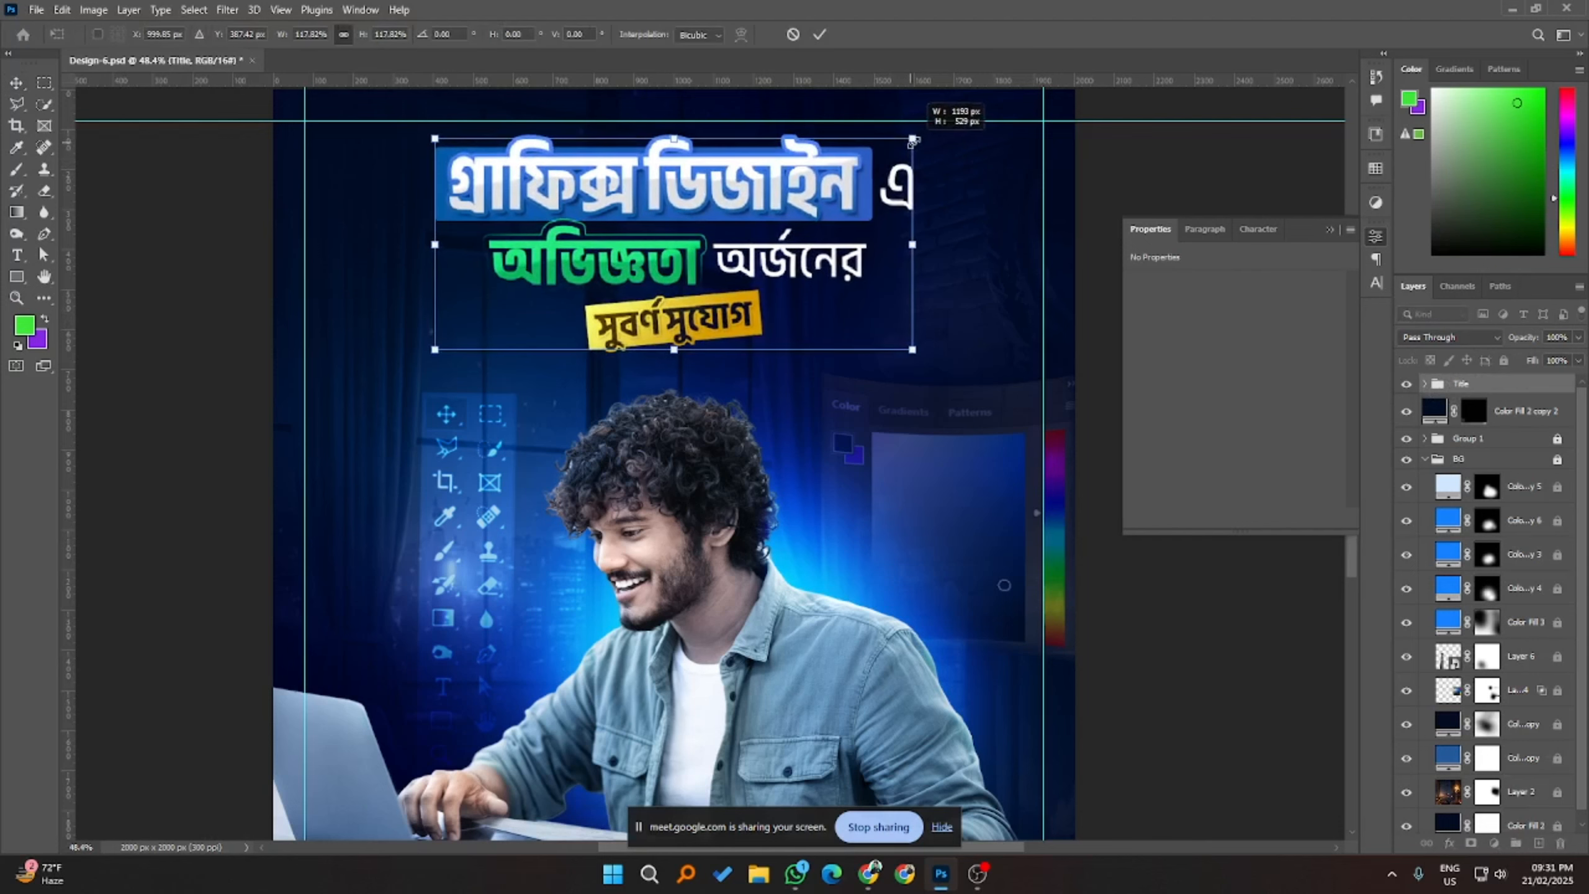
pyautogui.scroll(-1, 816, 235)
pyautogui.hotkey('alt', 'space')
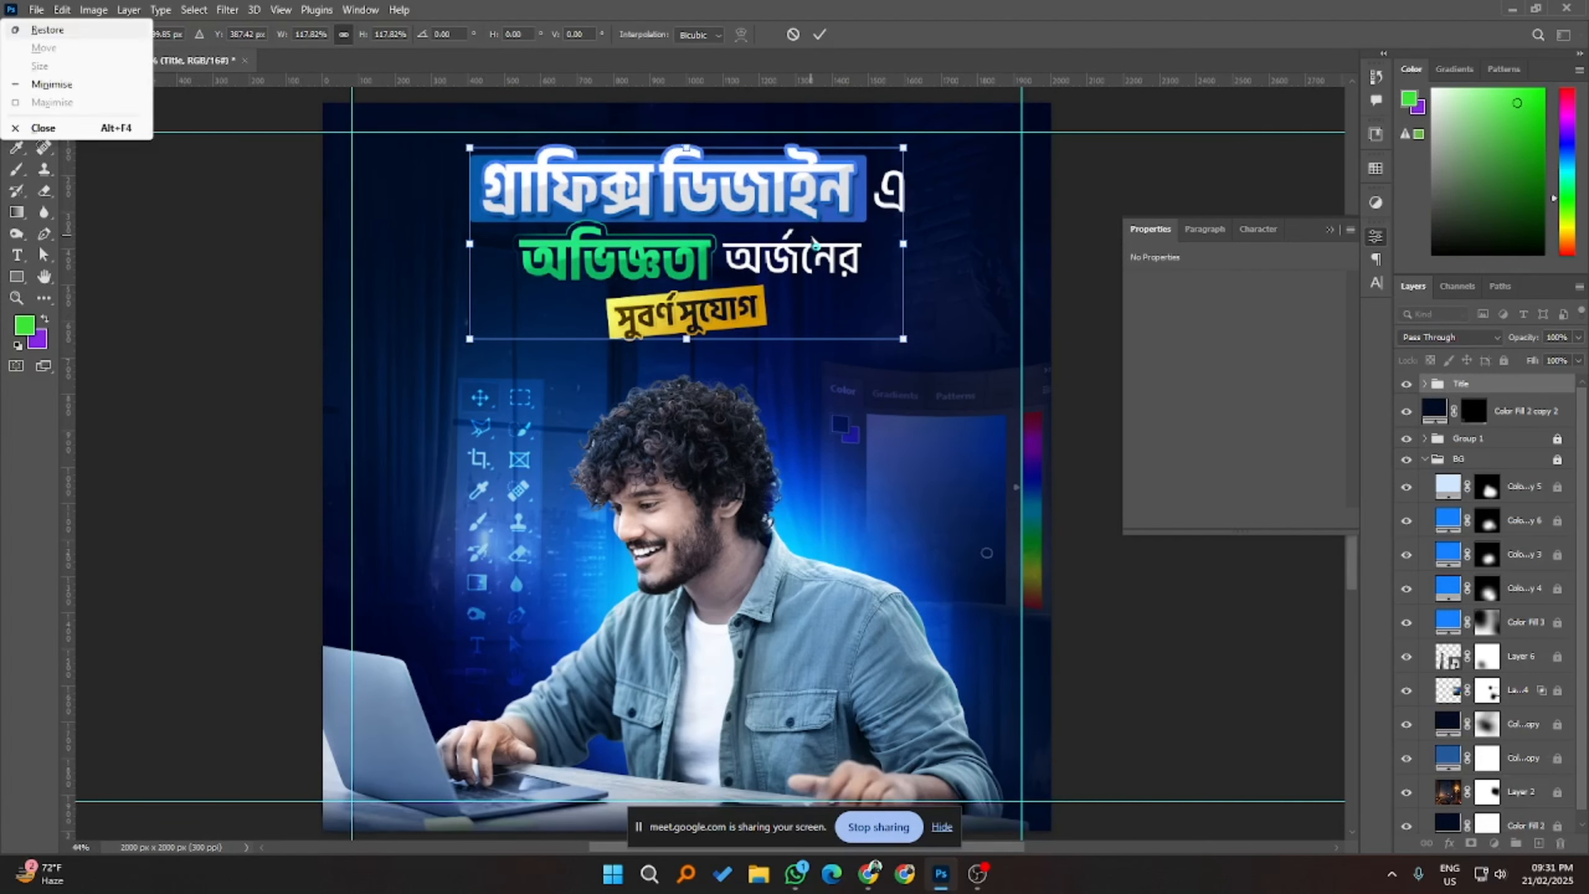
pyautogui.press('Escape')
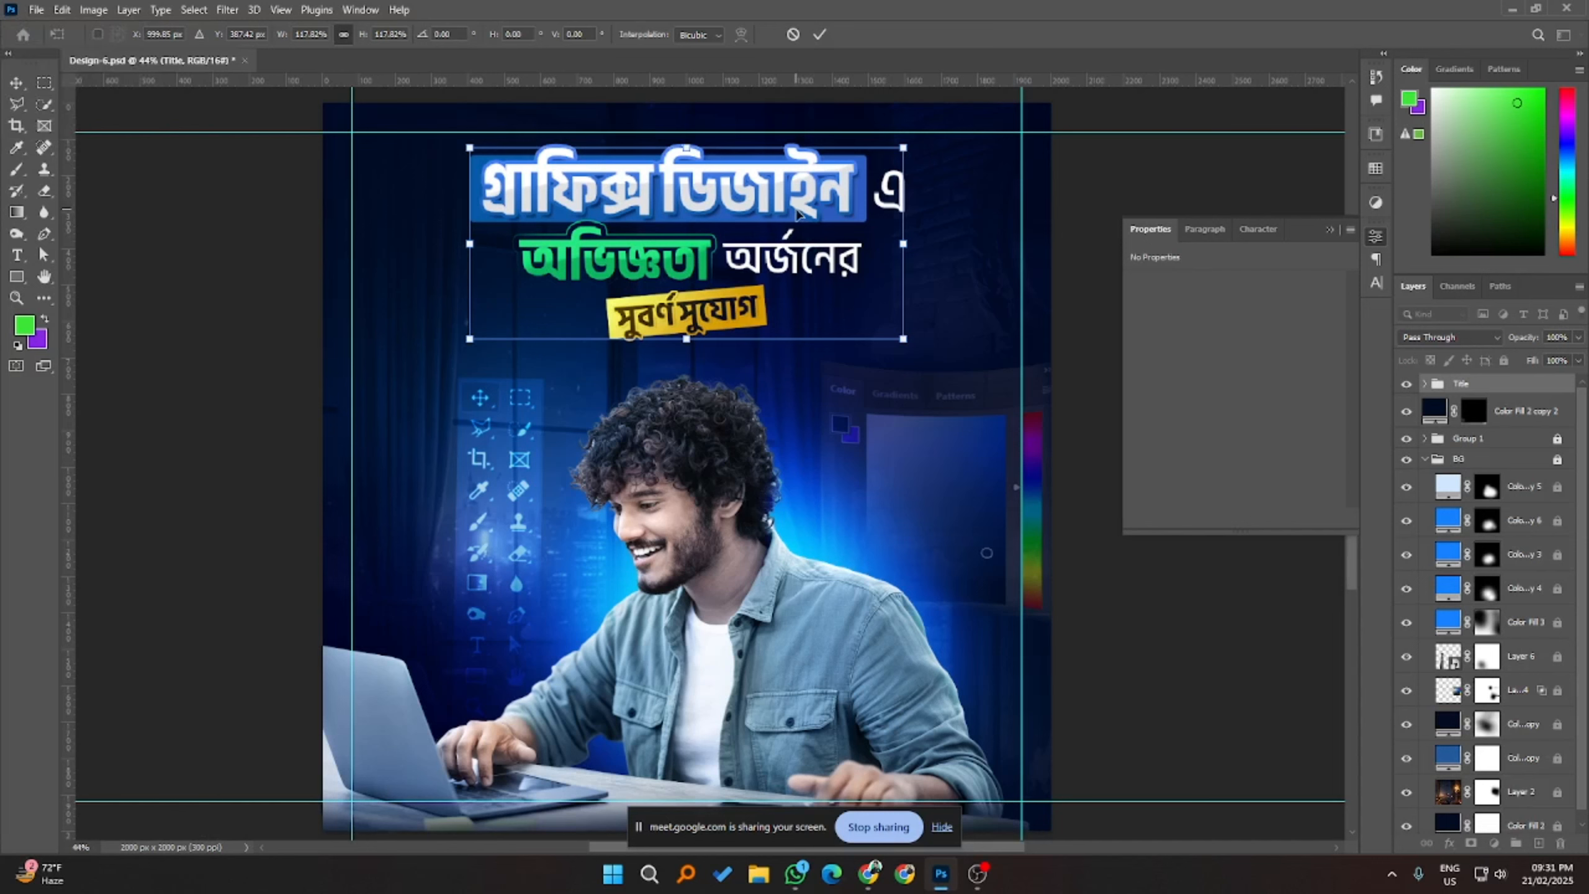
pyautogui.hotkey('shift', 'Down')
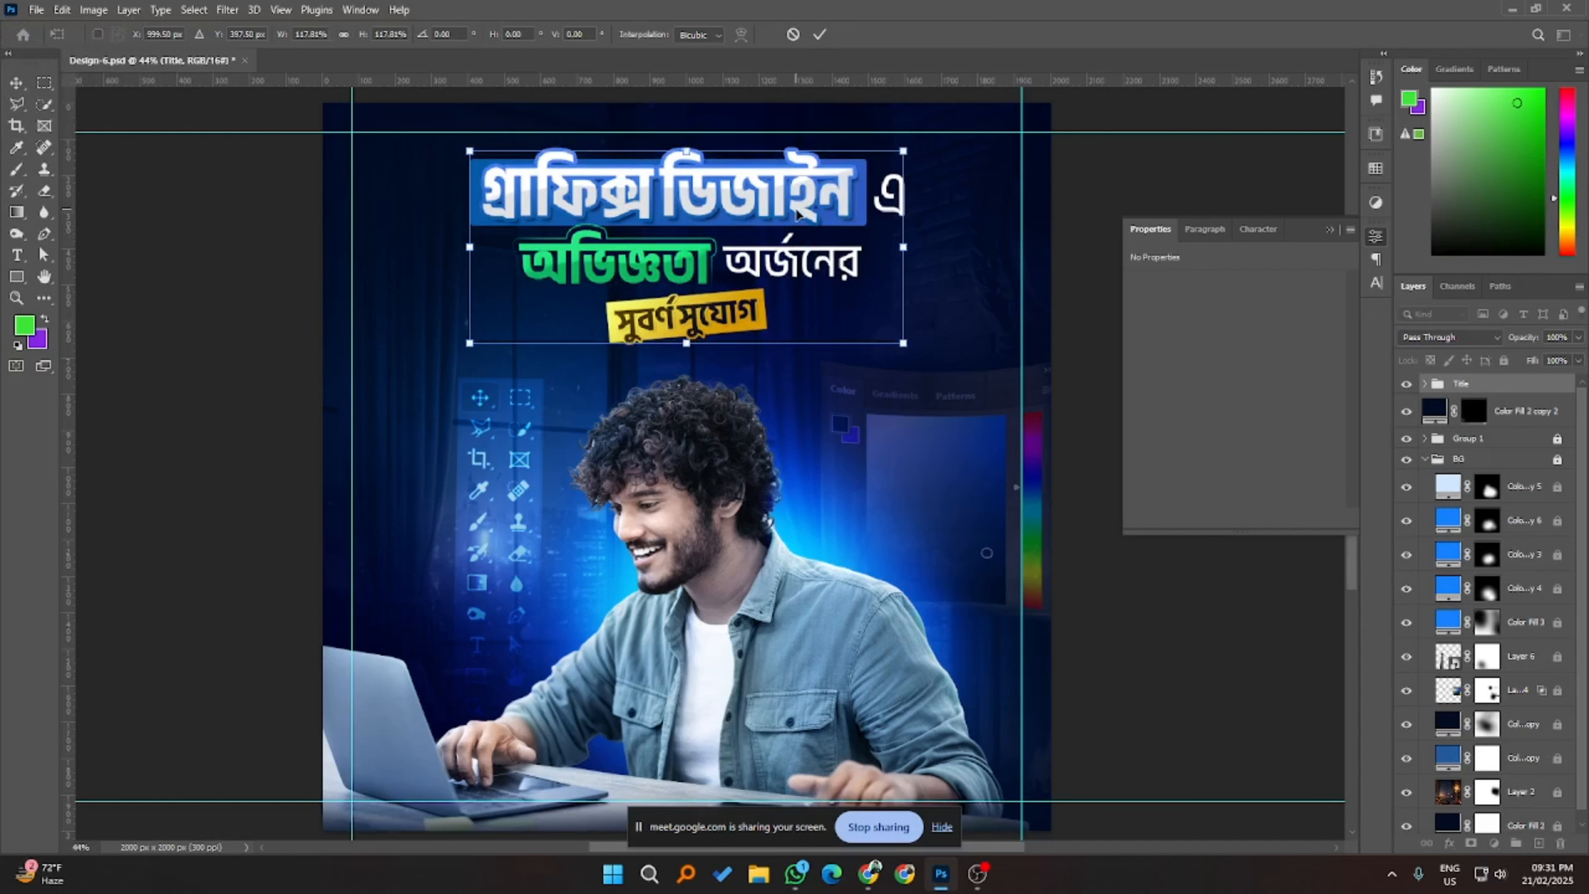
pyautogui.click(1142, 650)
# - Review the whole poster with the guides hidden and select the Title group to check its horizontal centring
pyautogui.scroll(-1, 770, 537)
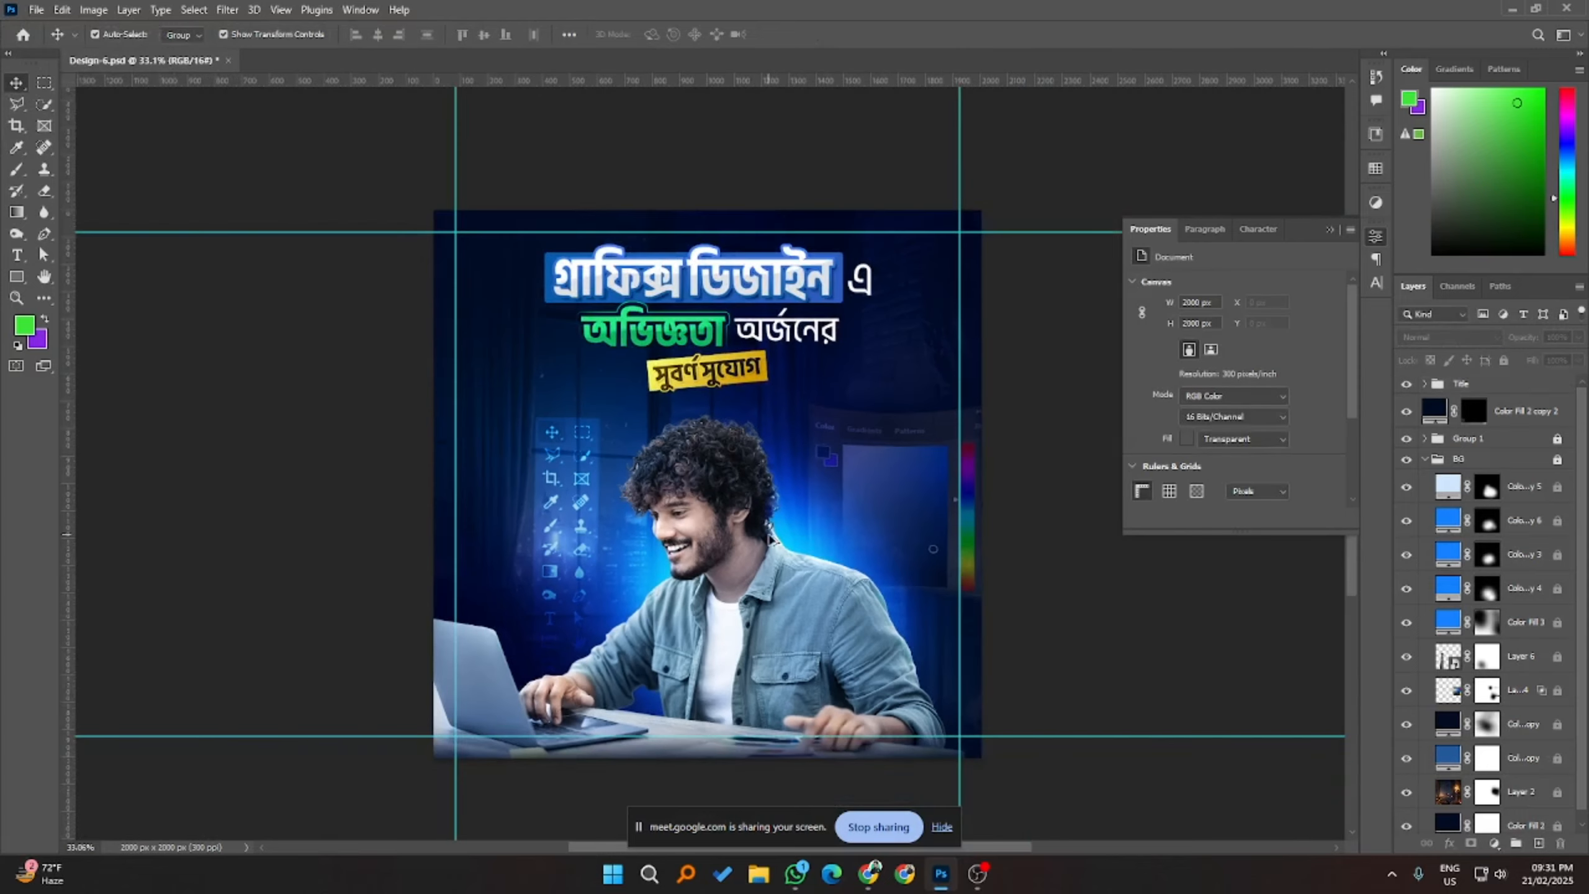
pyautogui.scroll(2, 767, 325)
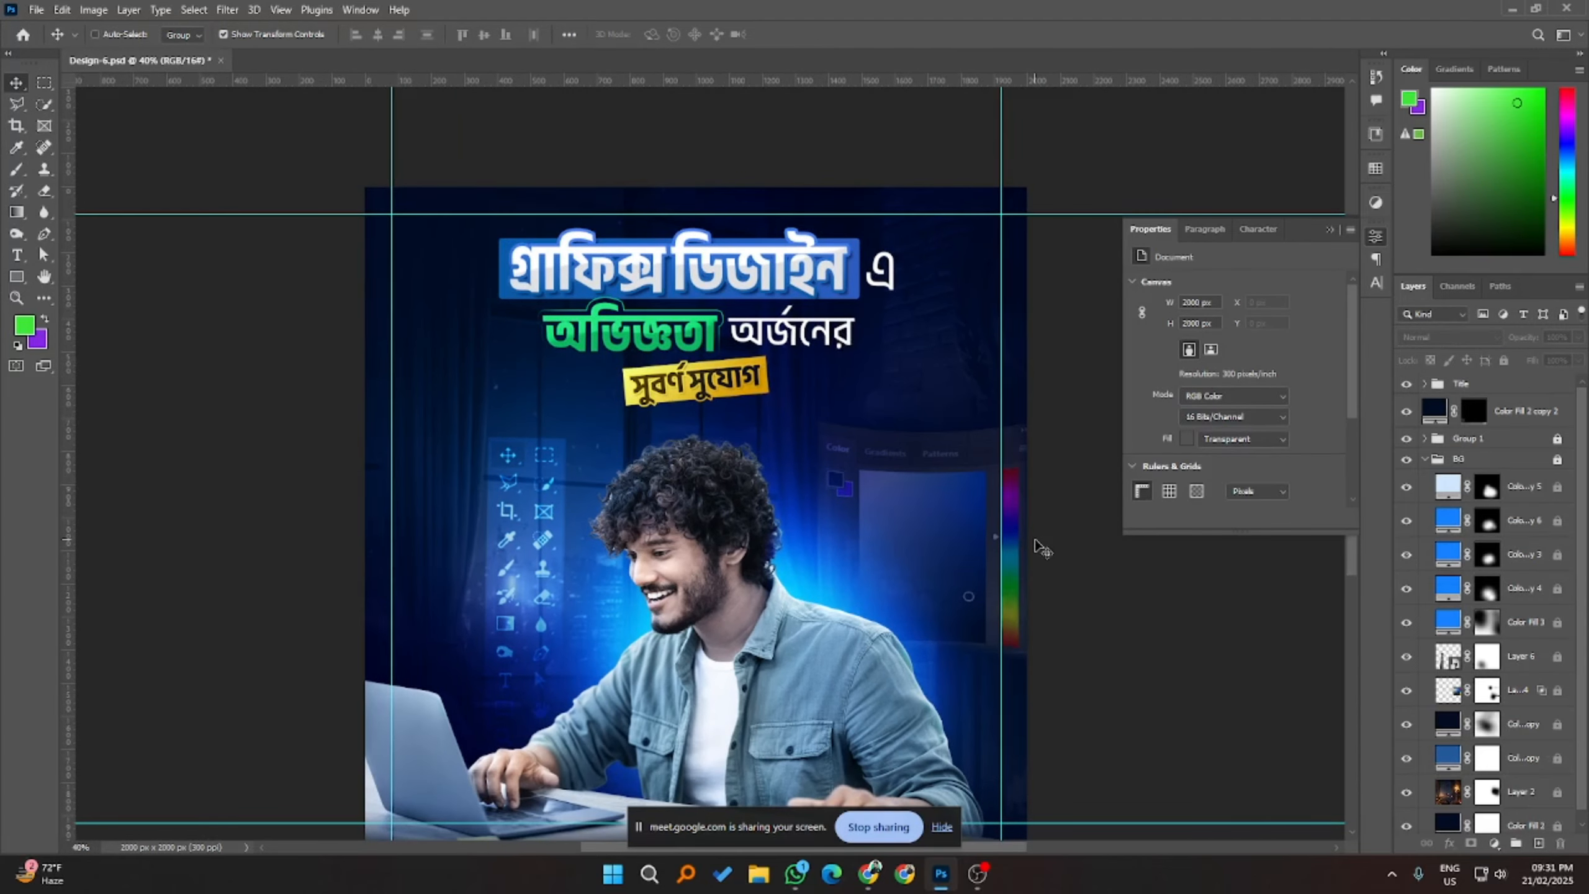
pyautogui.scroll(-2, 963, 514)
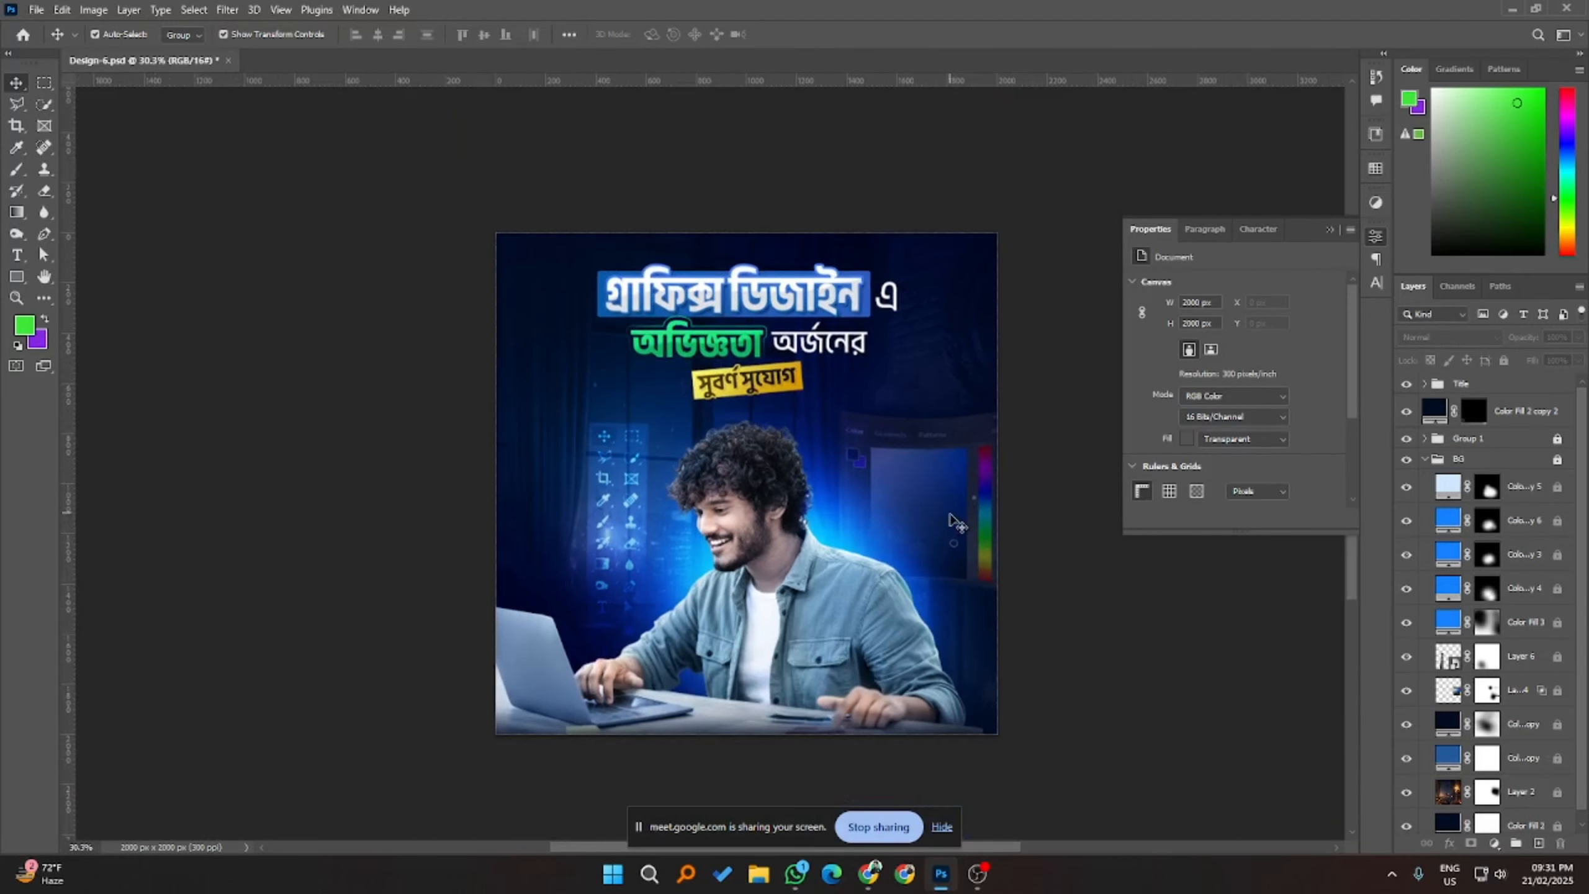
pyautogui.click(1517, 384)
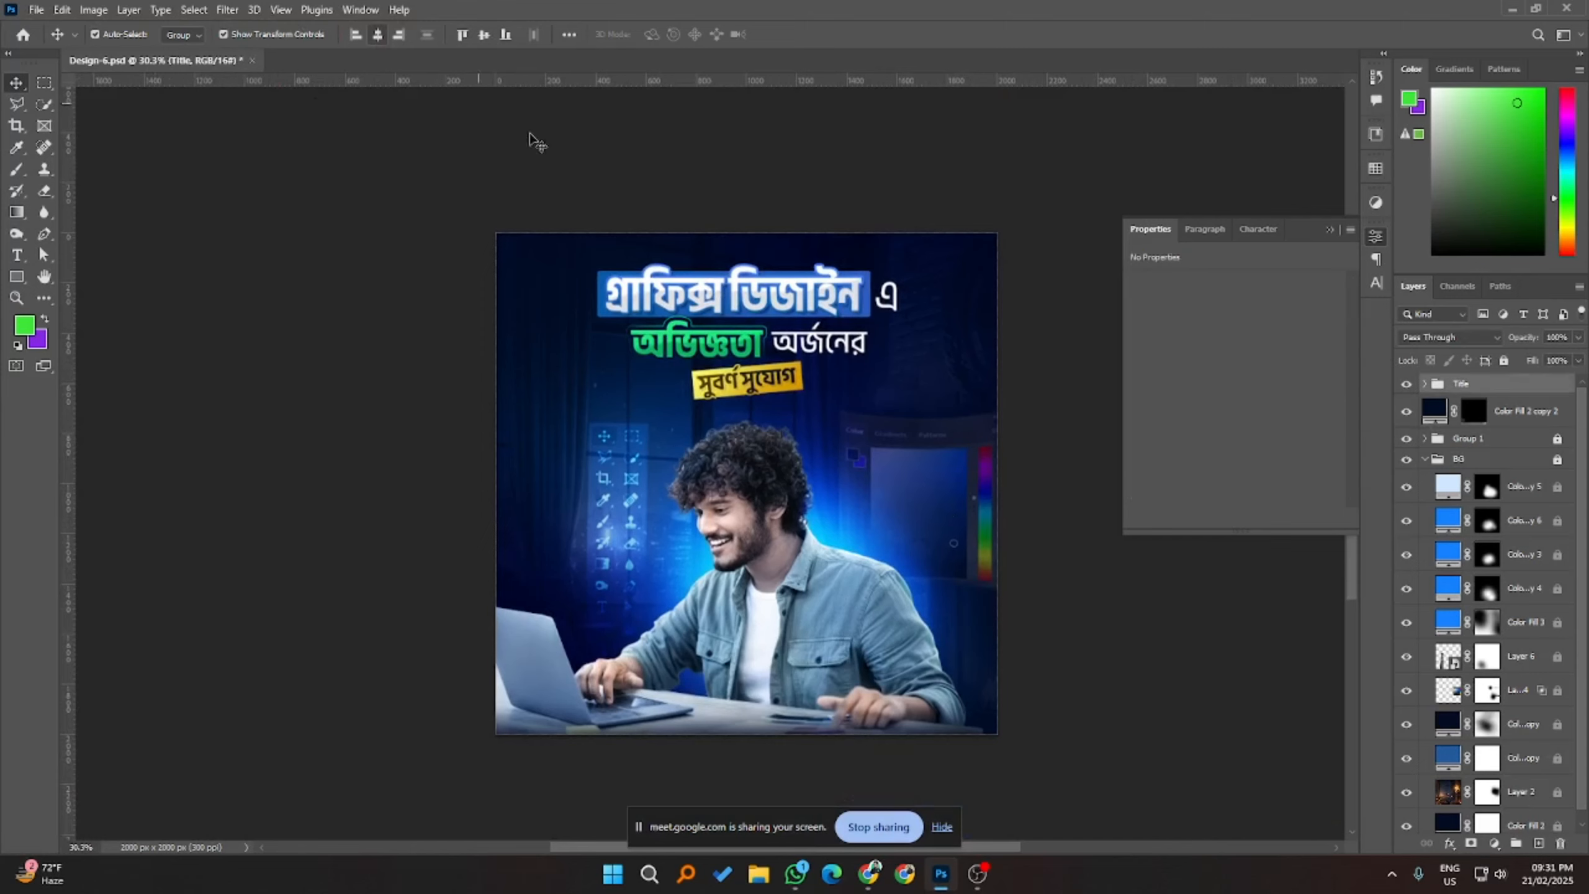
pyautogui.scroll(2, 784, 298)
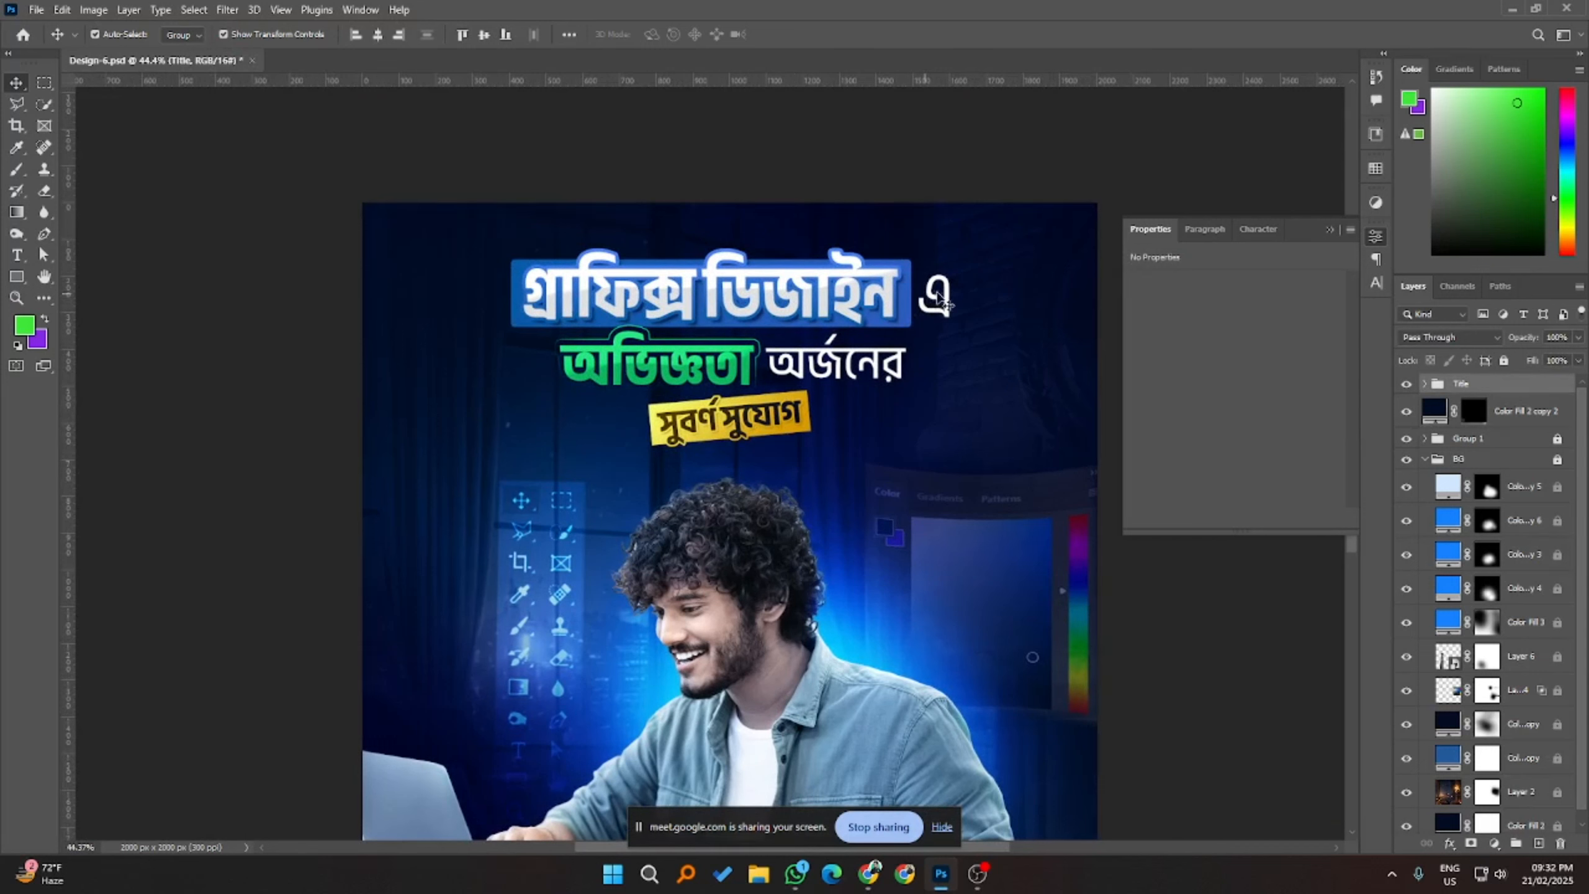
pyautogui.hotkey('ctrl', 'h')
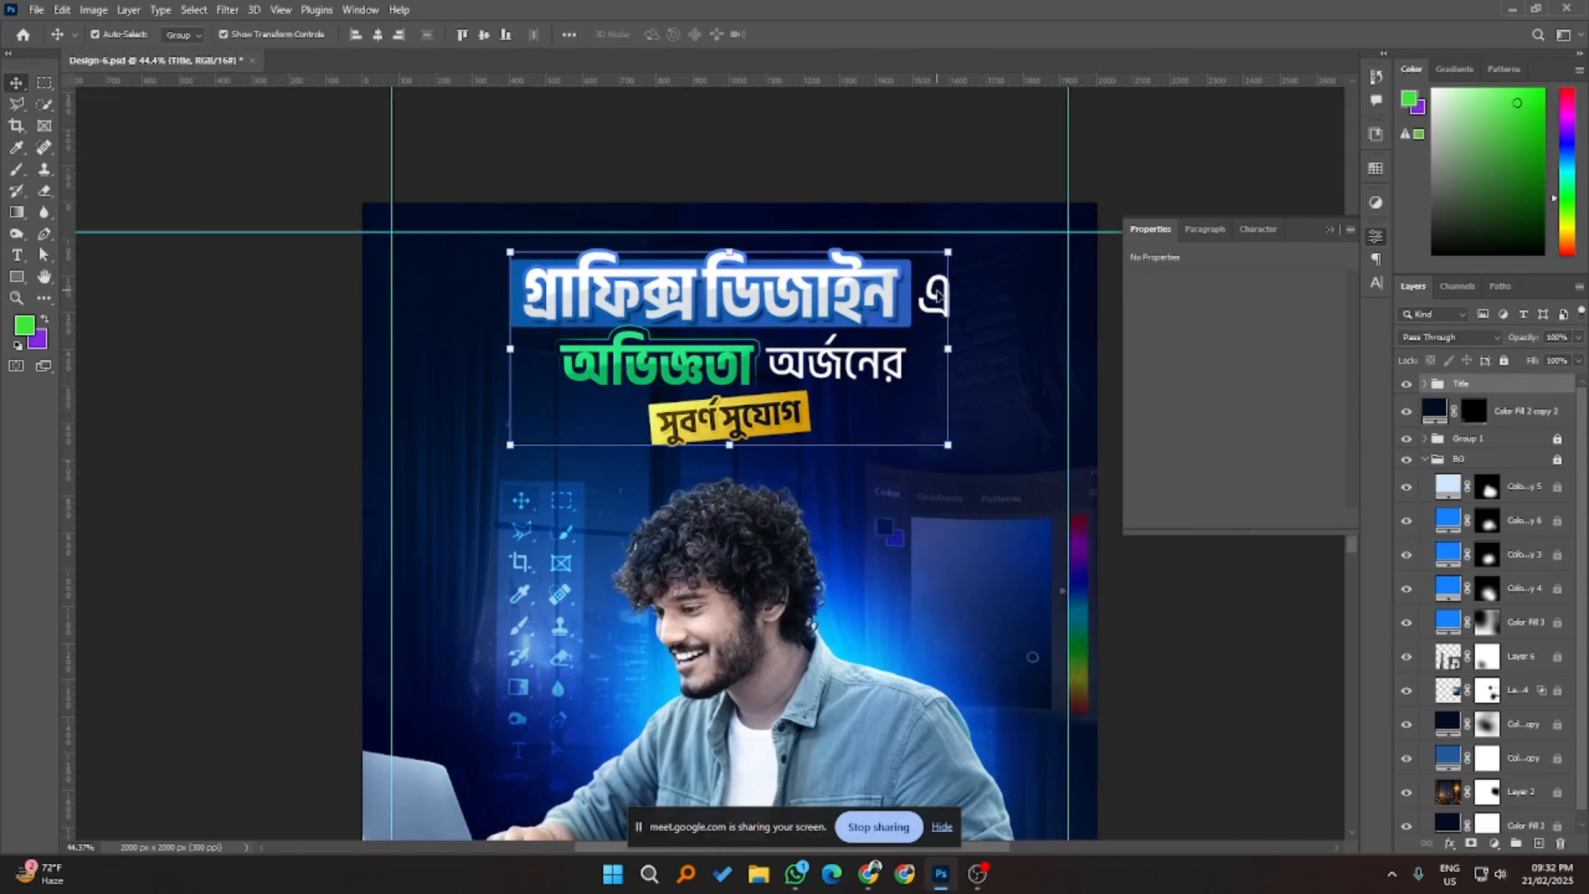
# - Set the Move tool's automatic selection to Layer and change the এ text's font weight to Medium
pyautogui.click(181, 35)
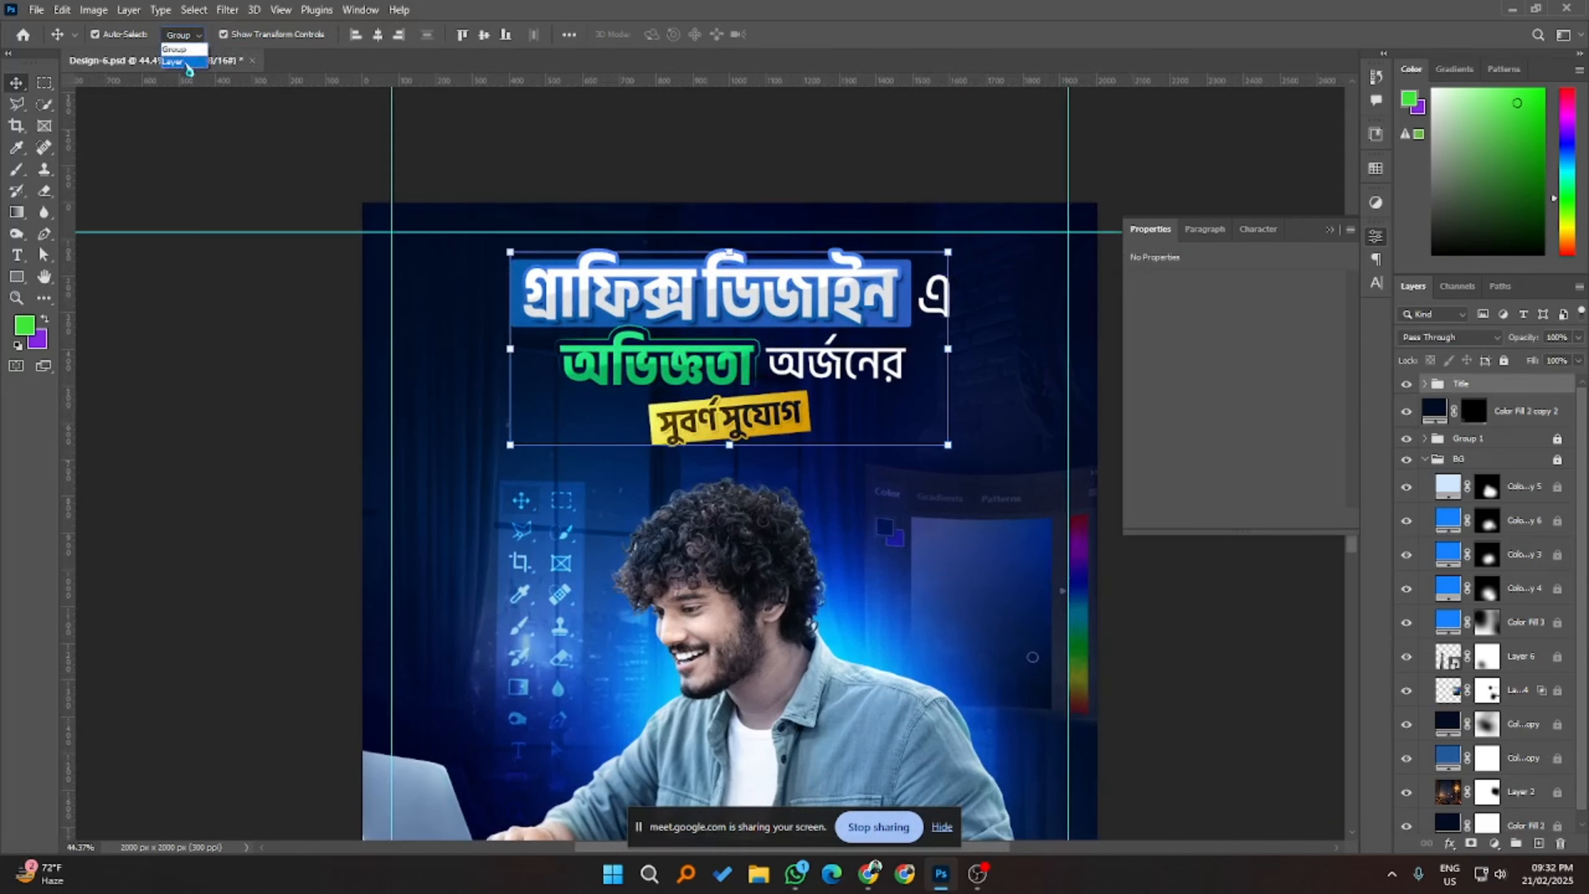
pyautogui.click(178, 50)
pyautogui.click(957, 383)
pyautogui.click(955, 304)
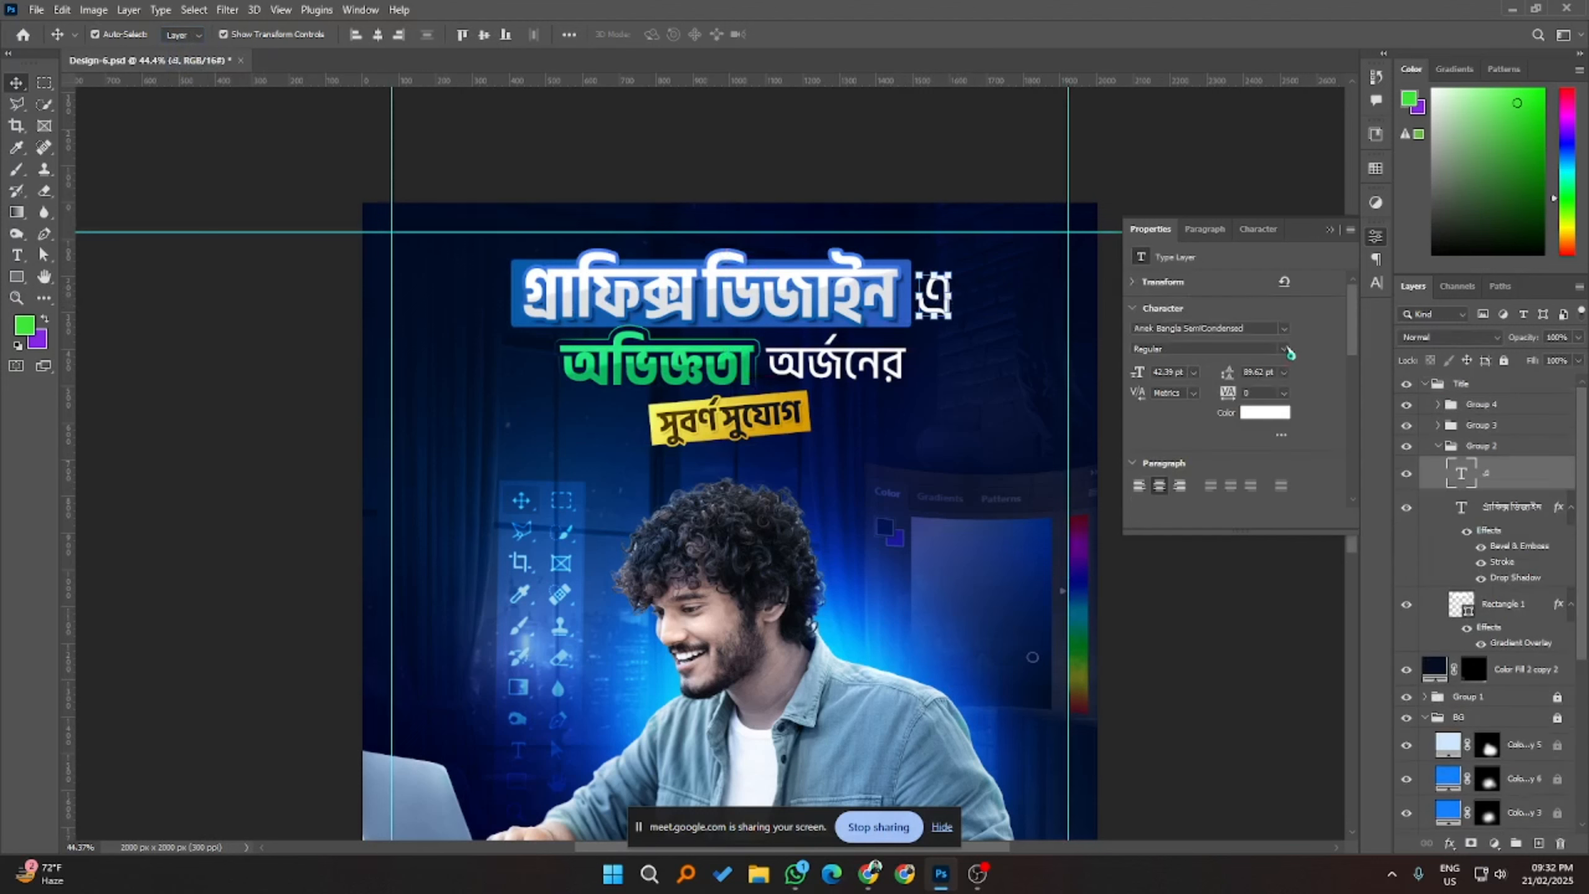
pyautogui.click(1283, 349)
pyautogui.click(1211, 418)
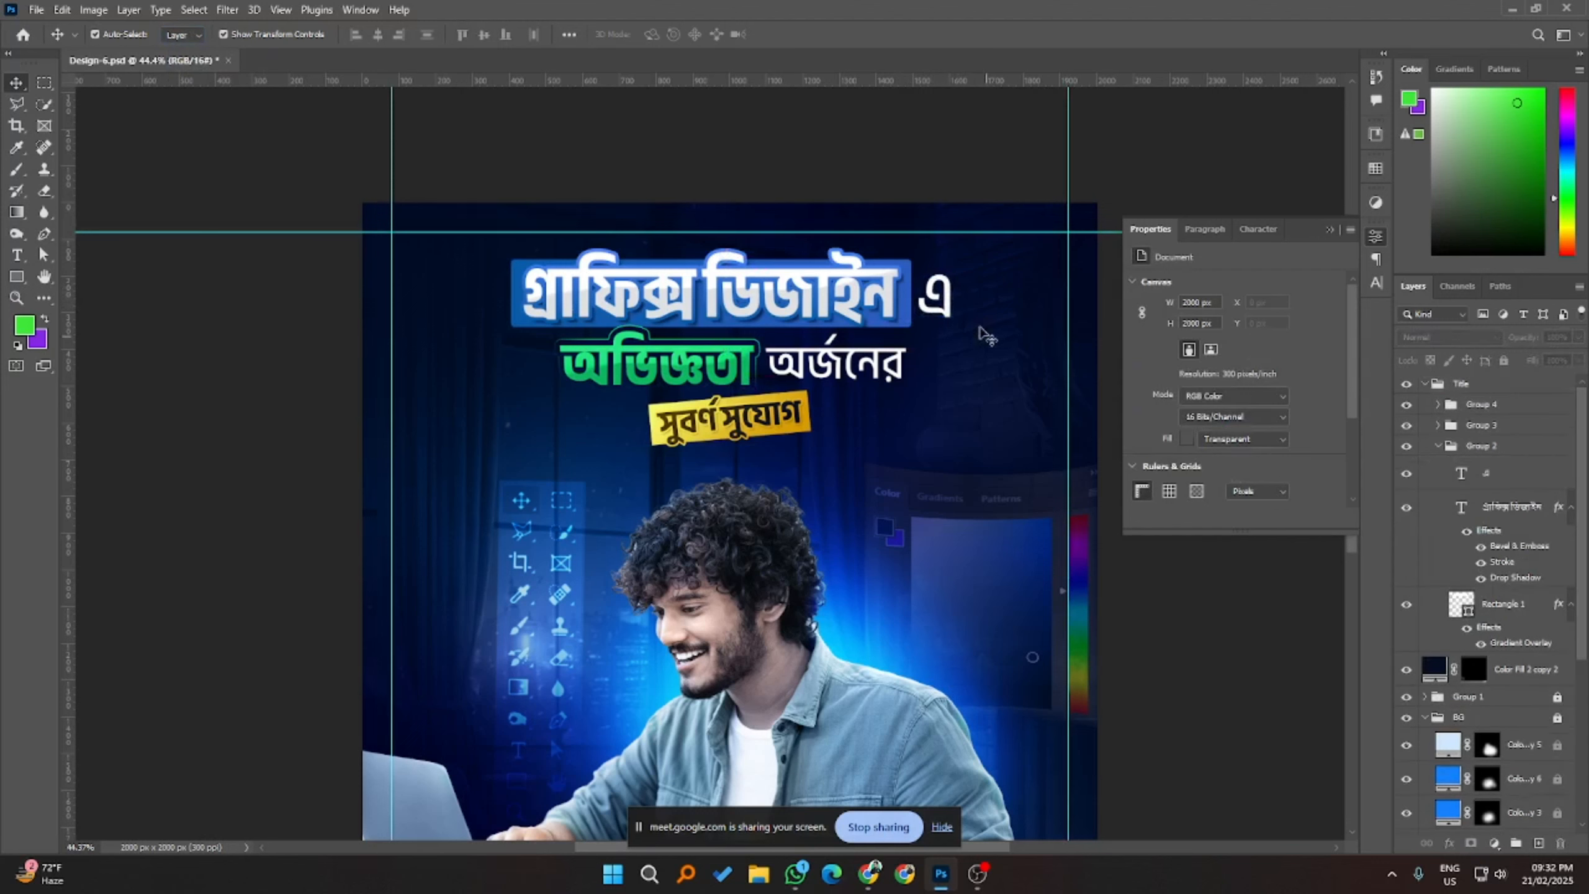
# - Nudge the এ text slightly to adjust its position beside the blue গ্রাফিক্স ডিজাইন badge
pyautogui.moveTo(940, 297); pyautogui.dragTo(941, 298)
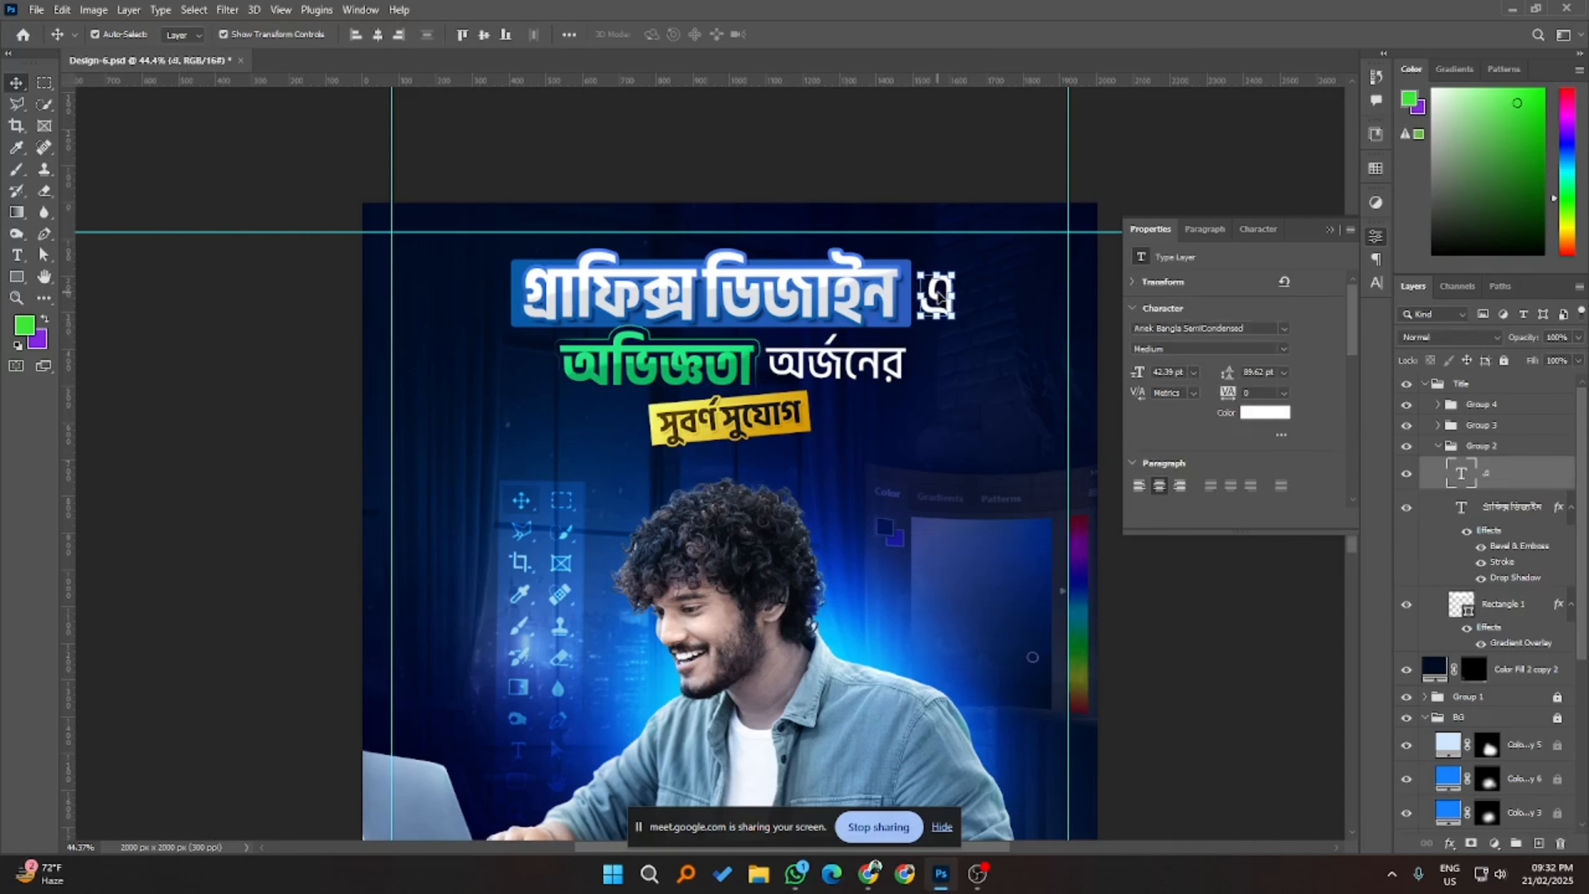
pyautogui.press('Up')
pyautogui.click(1160, 568)
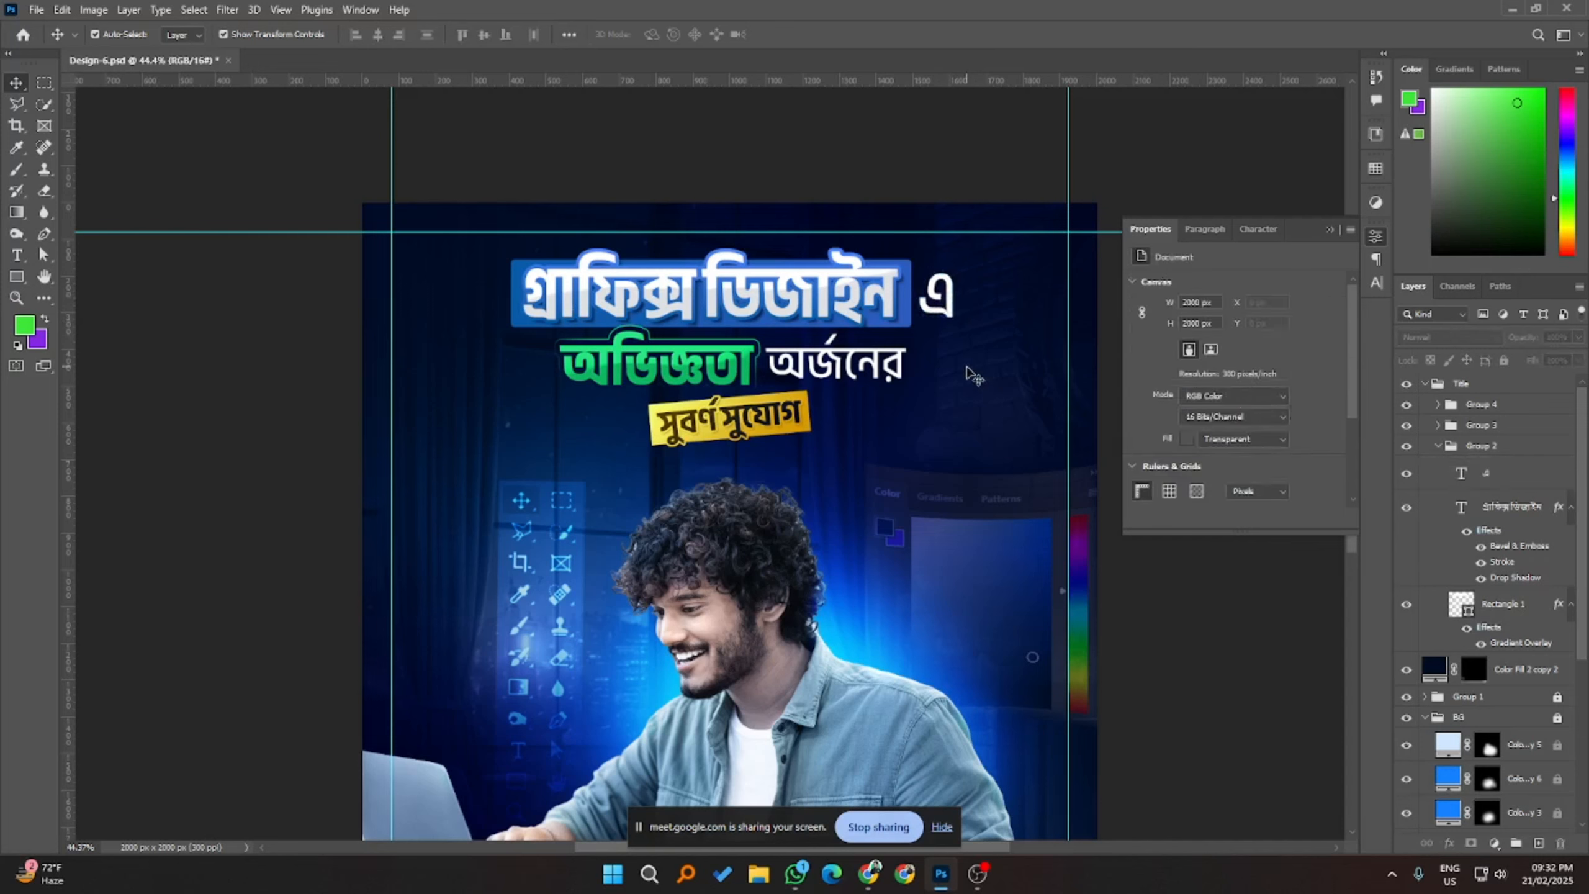
# - Set automatic selection to Group and centre the first headline line's group horizontally on the canvas
pyautogui.click(1508, 455)
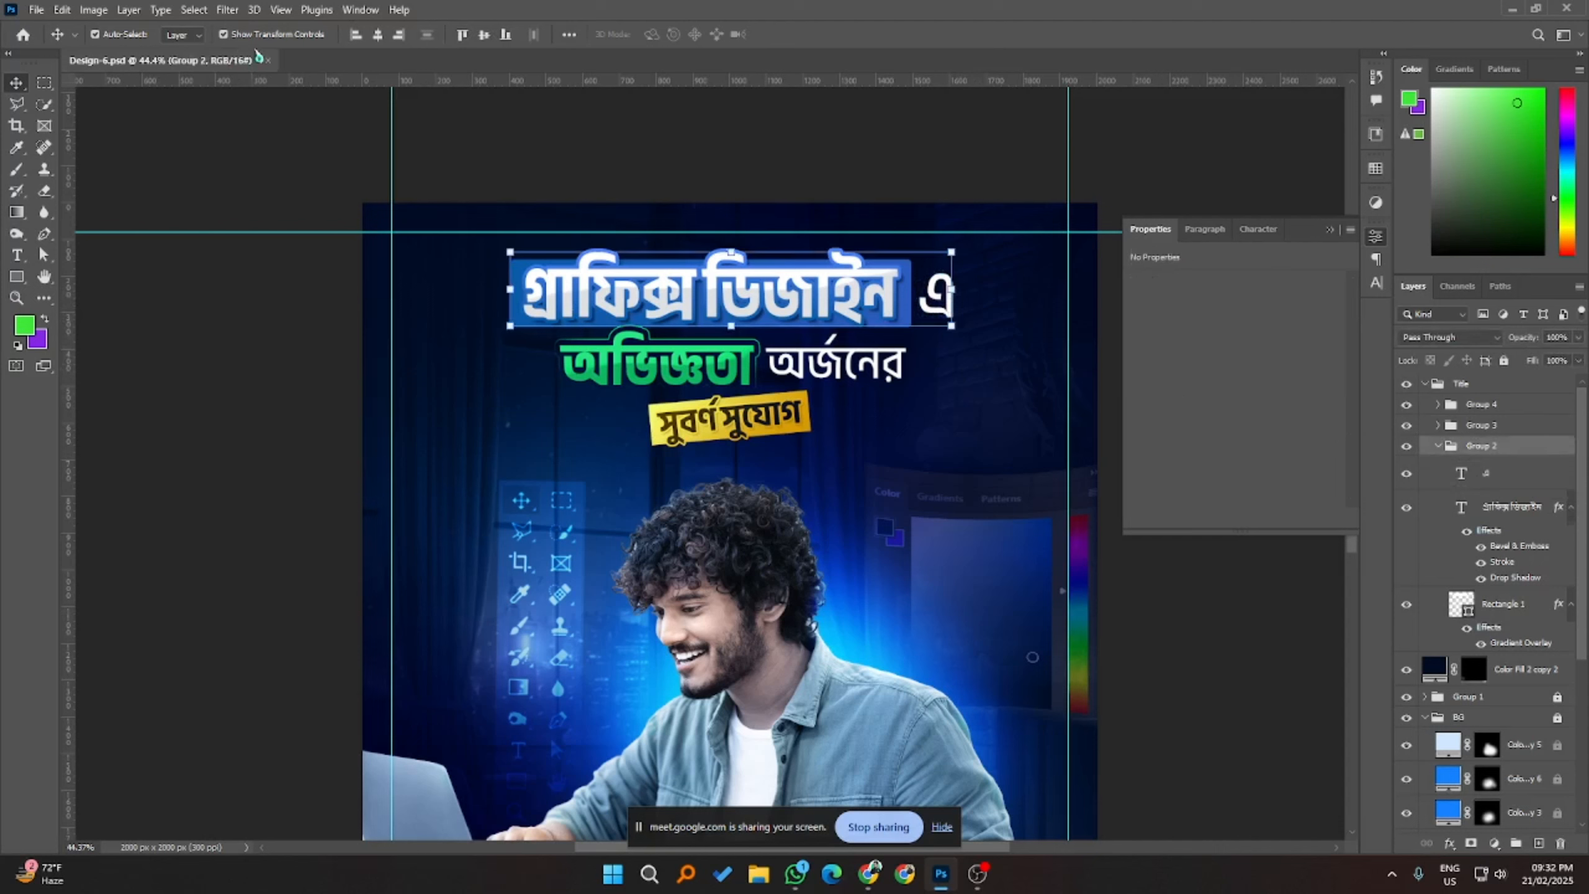
pyautogui.click(187, 39)
pyautogui.click(181, 60)
pyautogui.click(238, 188)
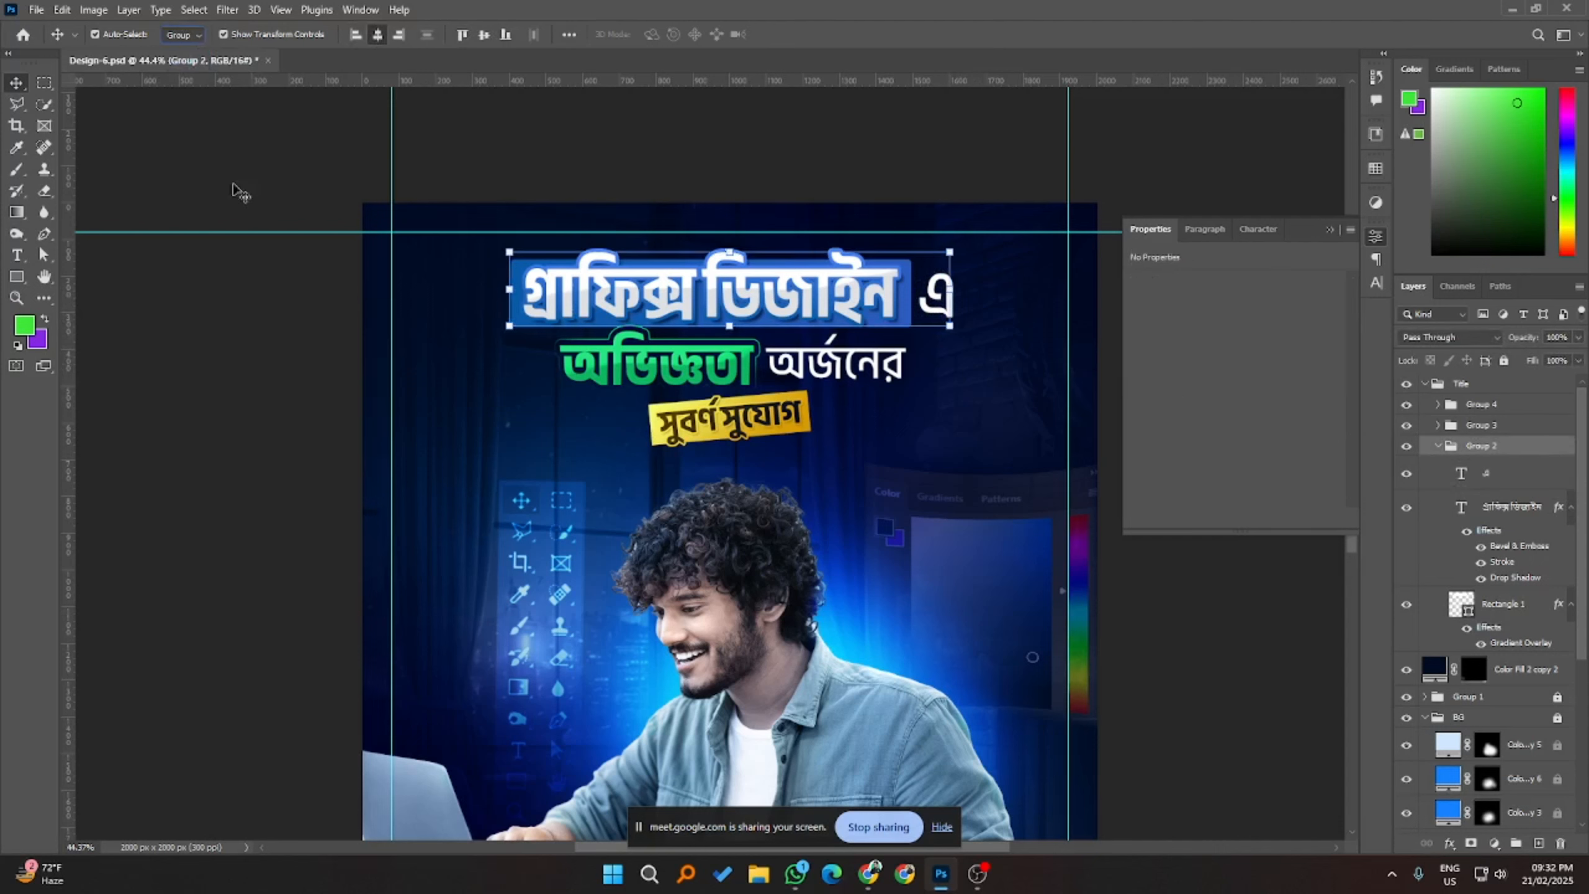
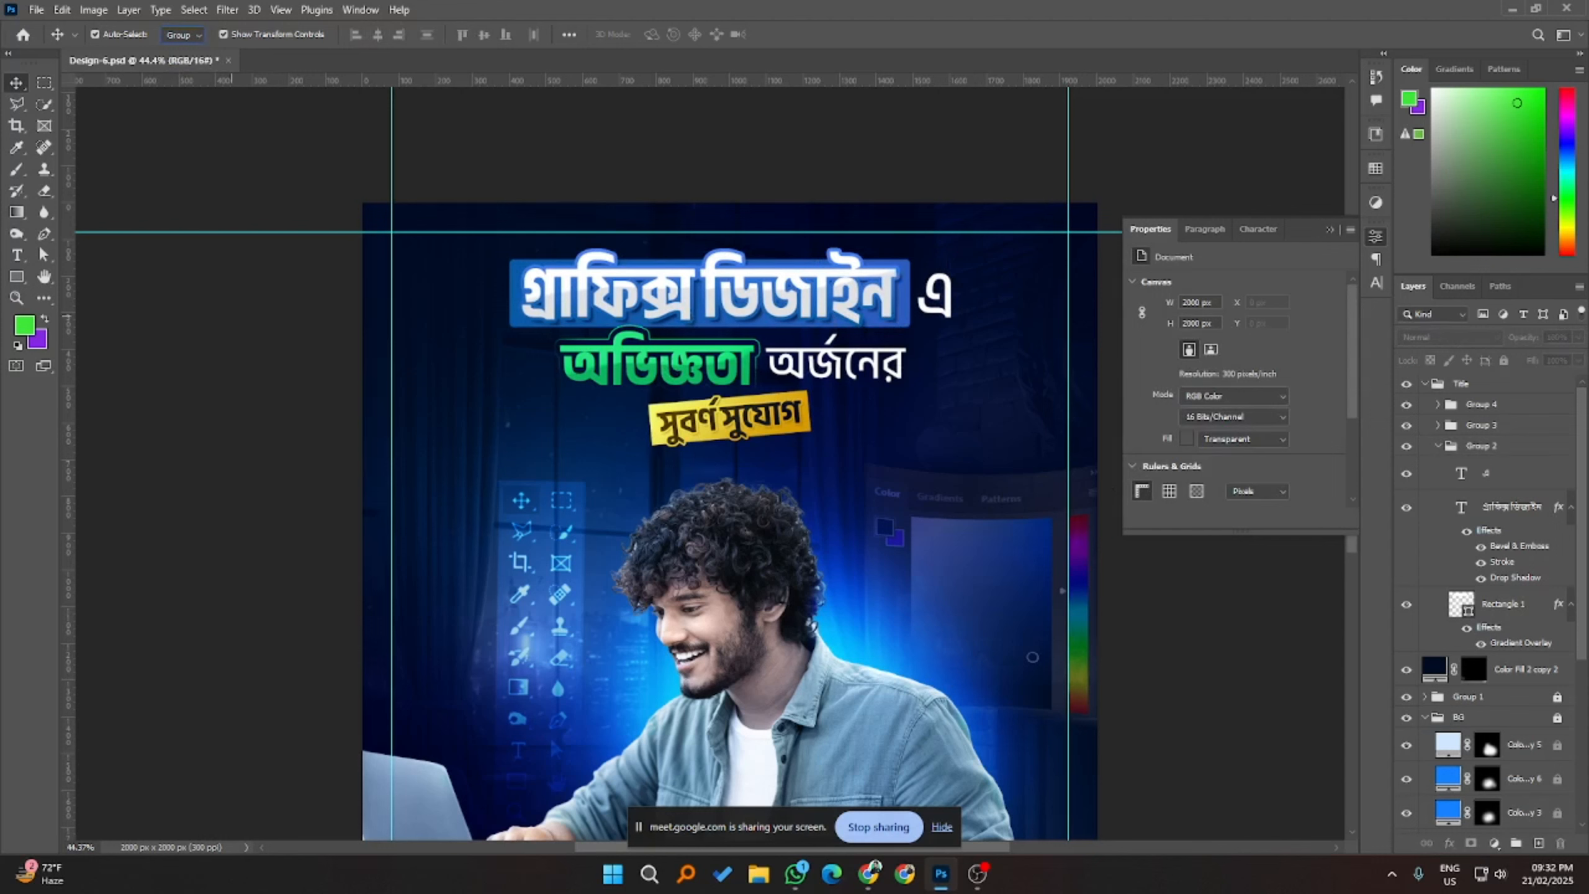
# - Collapse the first line's group, return automatic selection to Layer and select the Title group to check its placement
pyautogui.click(1438, 446)
pyautogui.click(1459, 384)
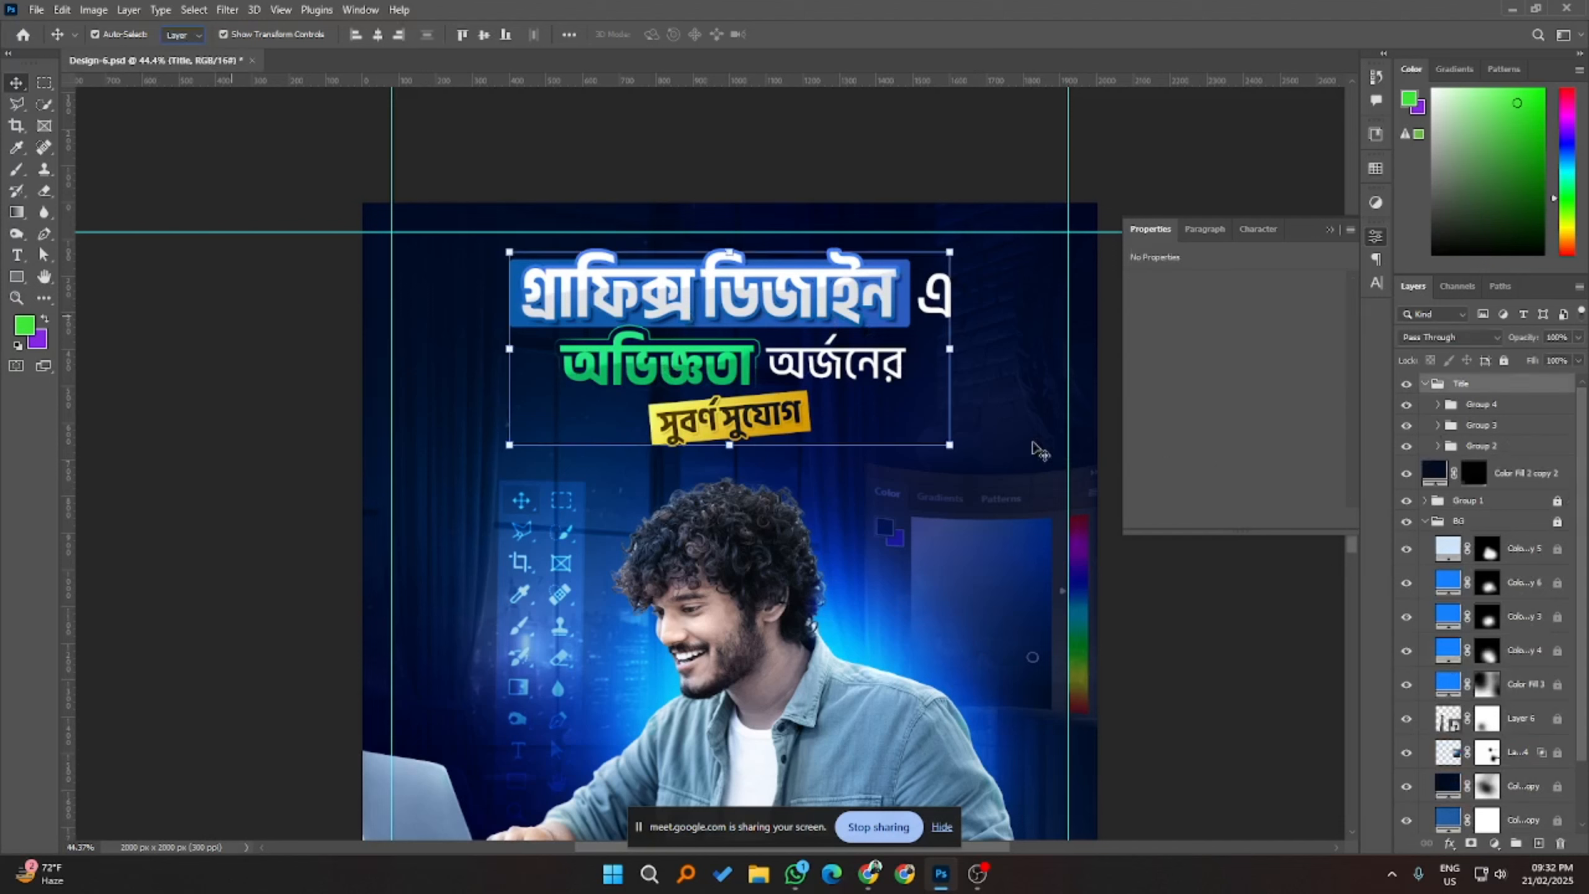
pyautogui.click(758, 354)
pyautogui.click(1512, 391)
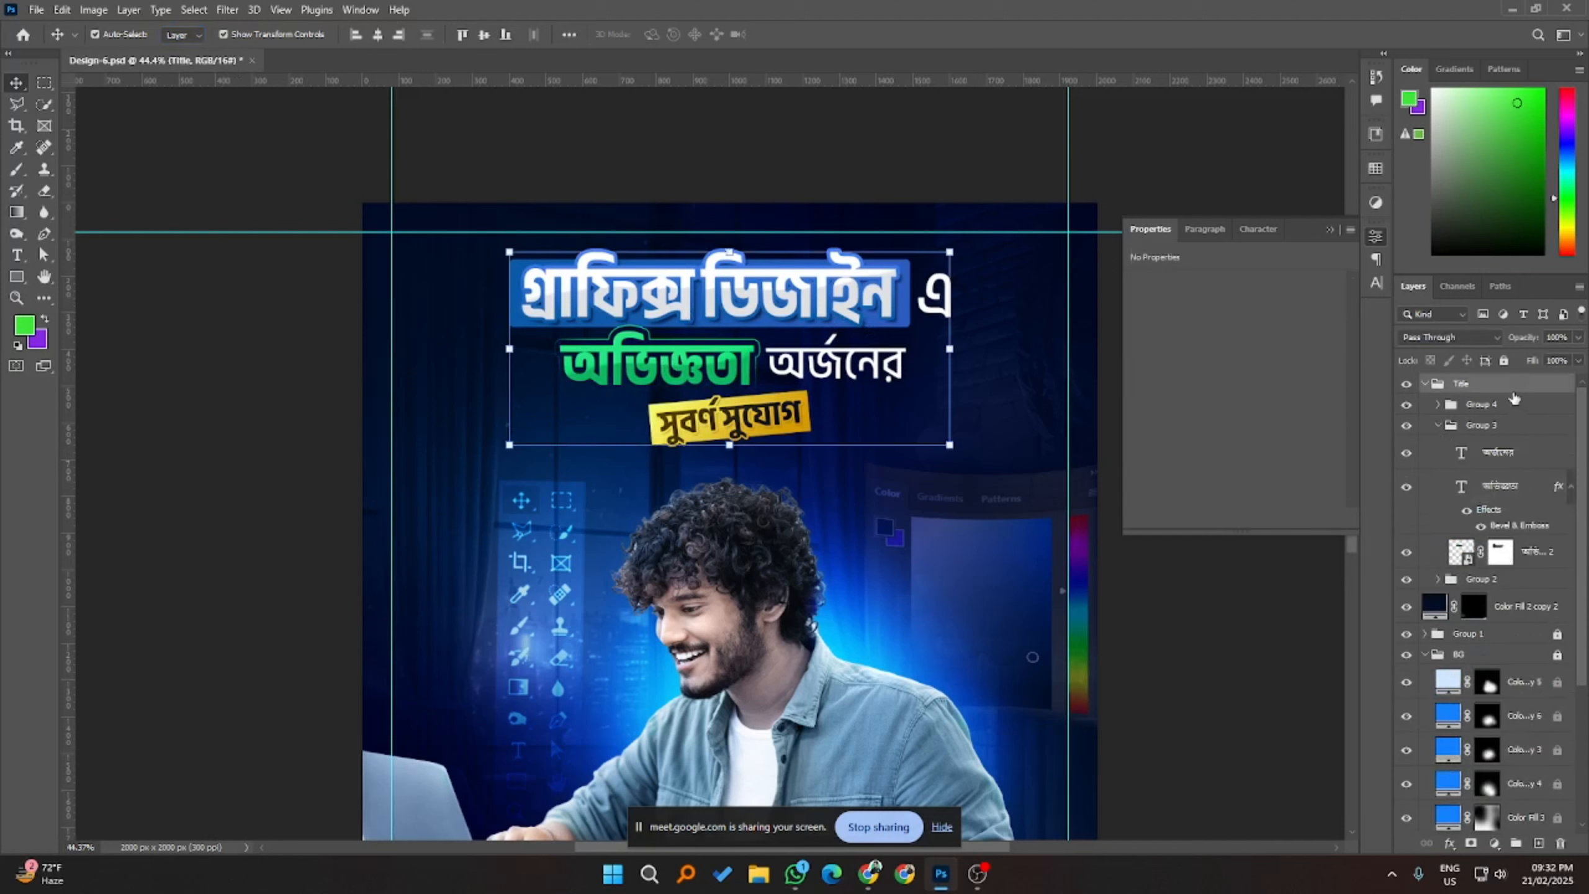
pyautogui.scroll(-1, 813, 592)
pyautogui.click(1080, 654)
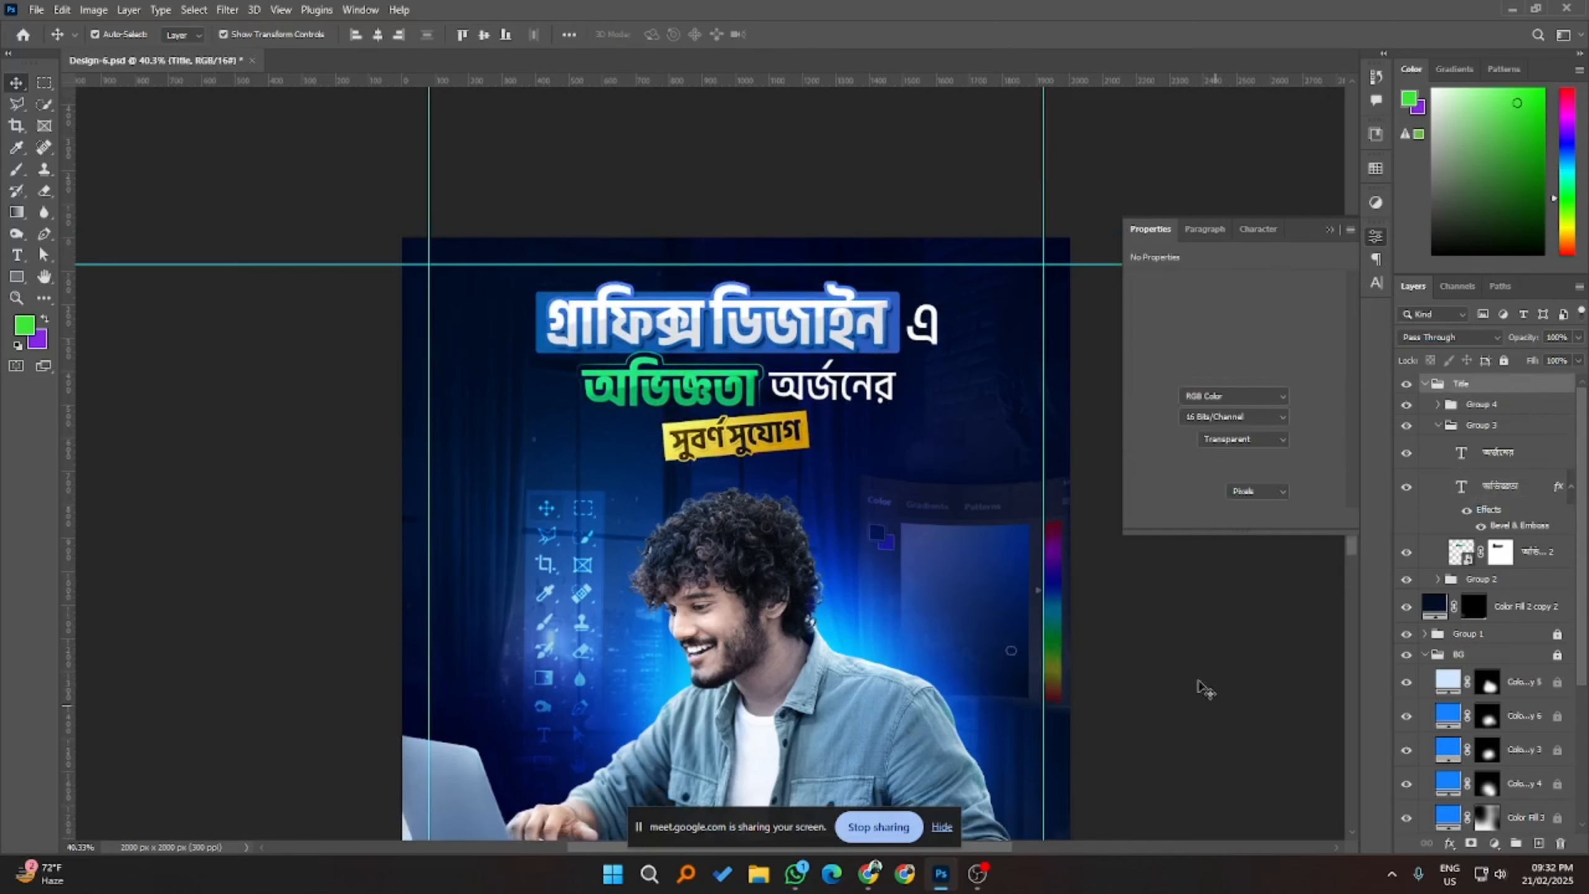
# - Save the document and look over the poster's overall layout
pyautogui.scroll(-2, 1114, 610)
pyautogui.scroll(1, 1108, 614)
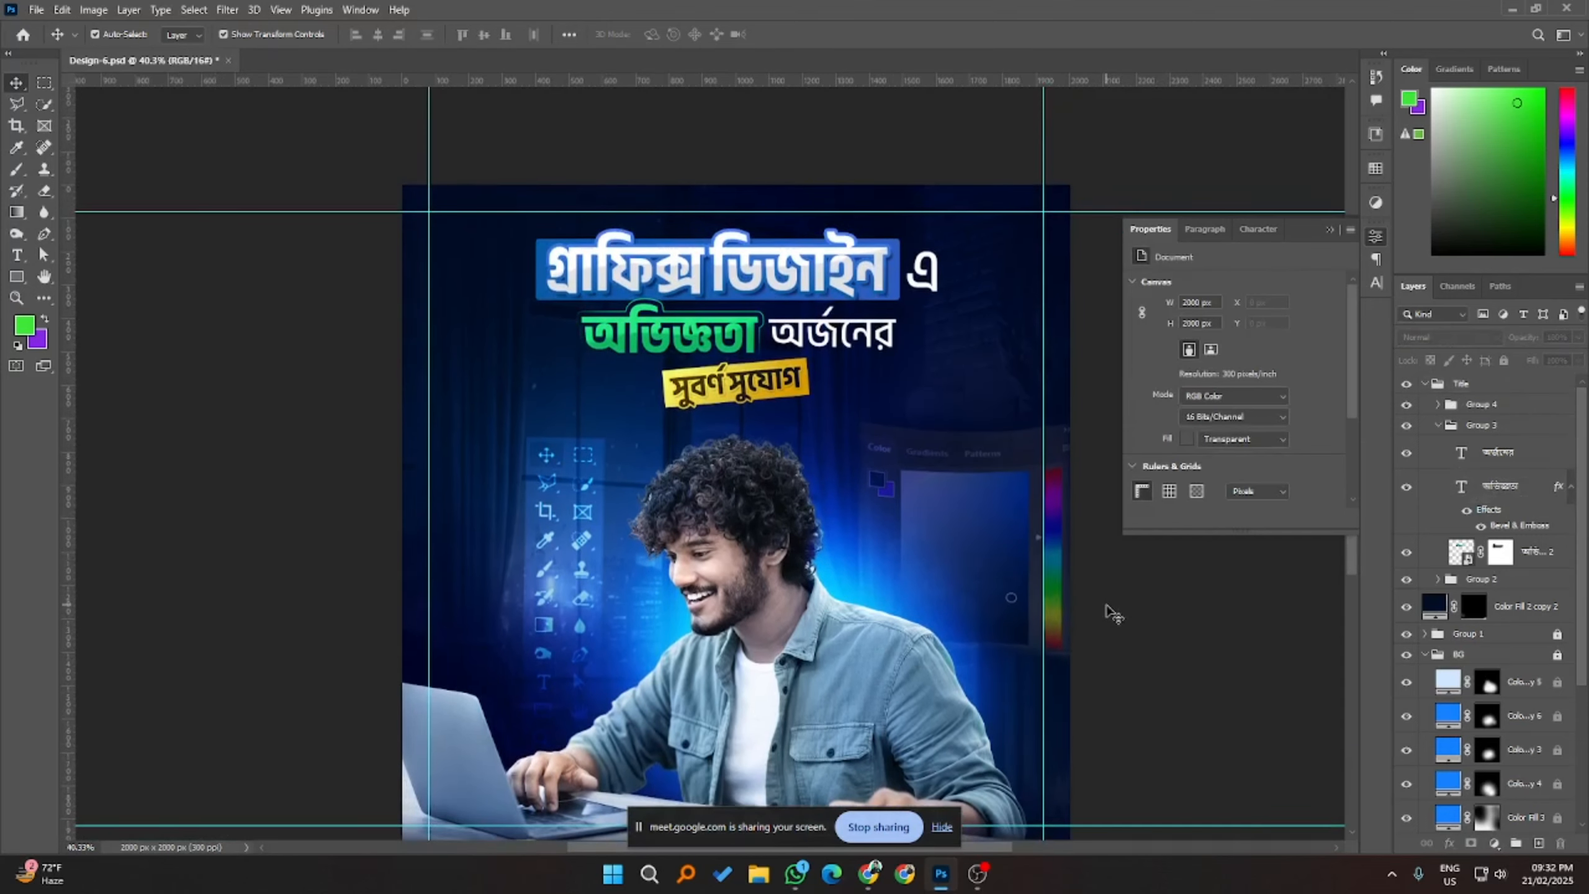
pyautogui.hotkey('ctrl', 's')
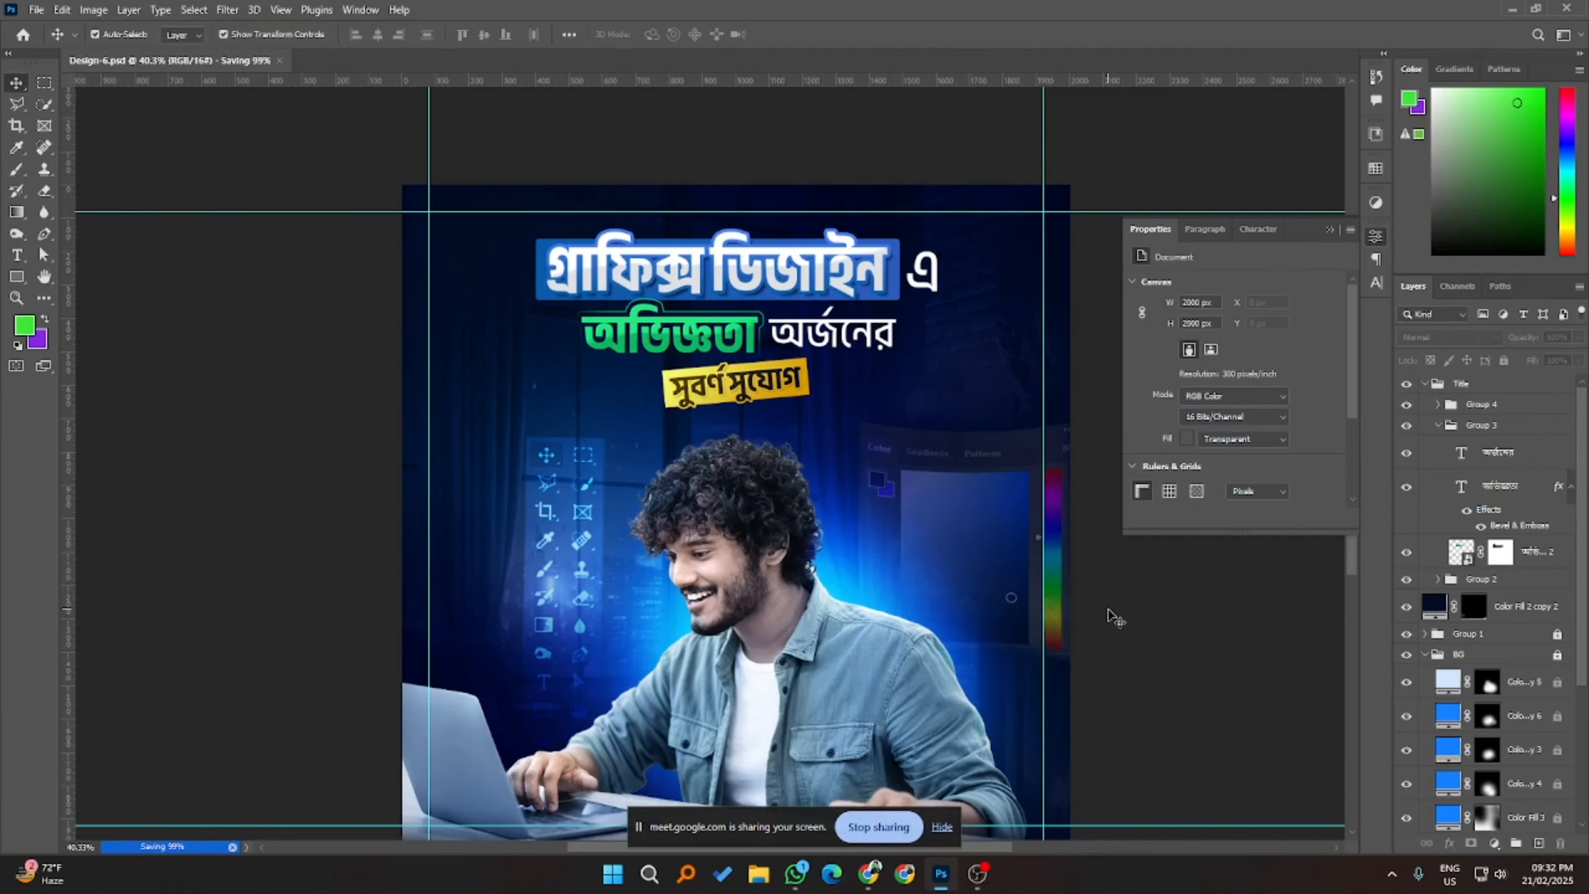
pyautogui.scroll(-1, 1081, 668)
pyautogui.scroll(1, 1080, 679)
pyautogui.scroll(-1, 928, 671)
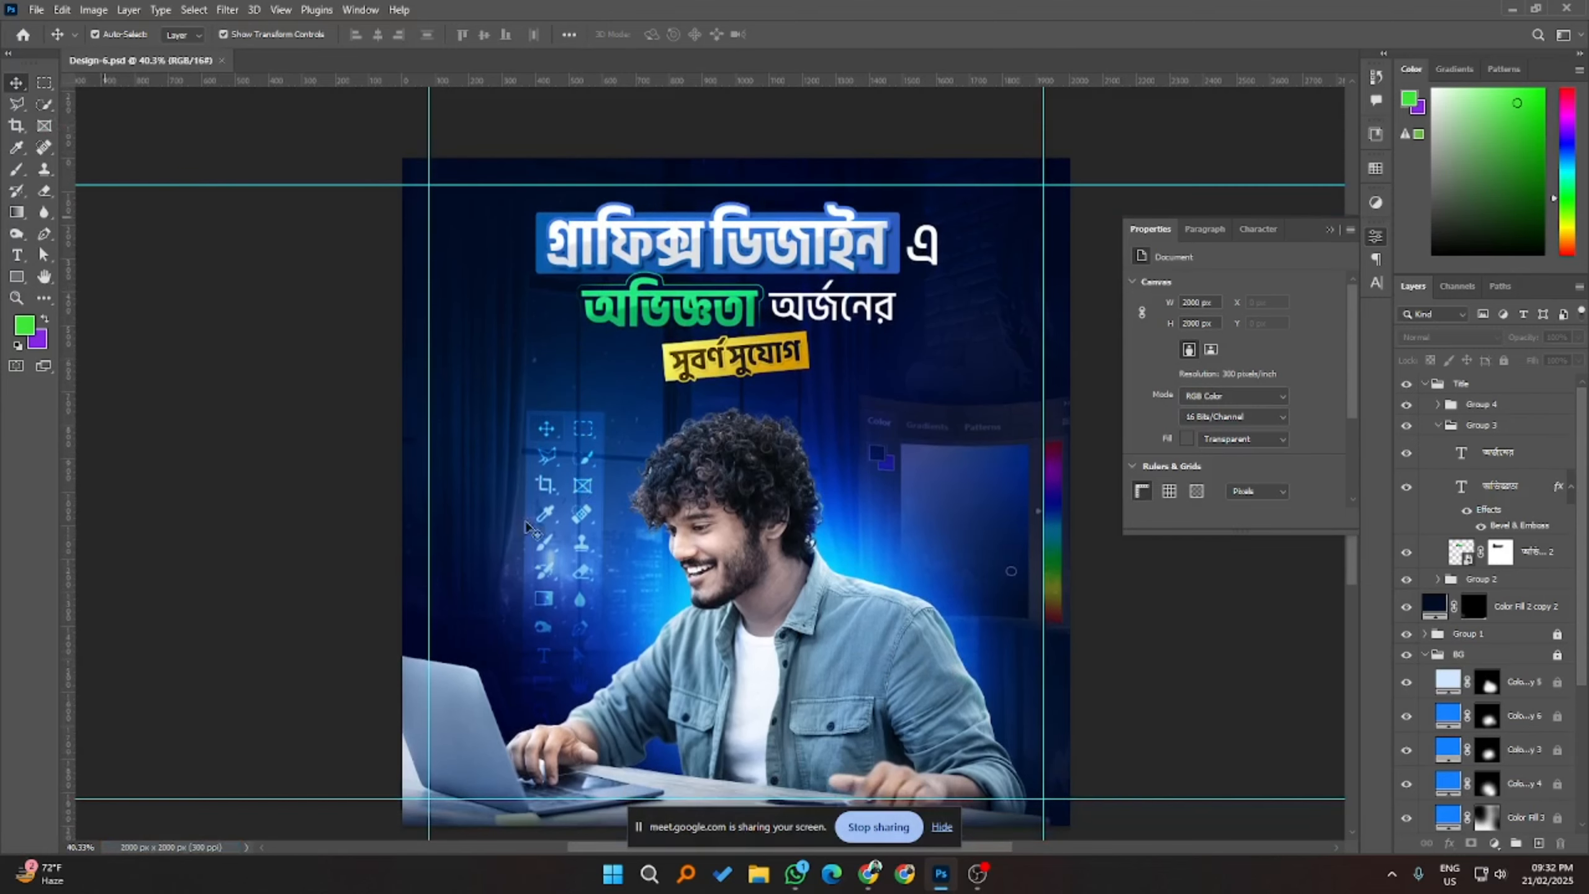
# - Unlock the BG group and select the layer with the faded Color panel image
pyautogui.click(1524, 657)
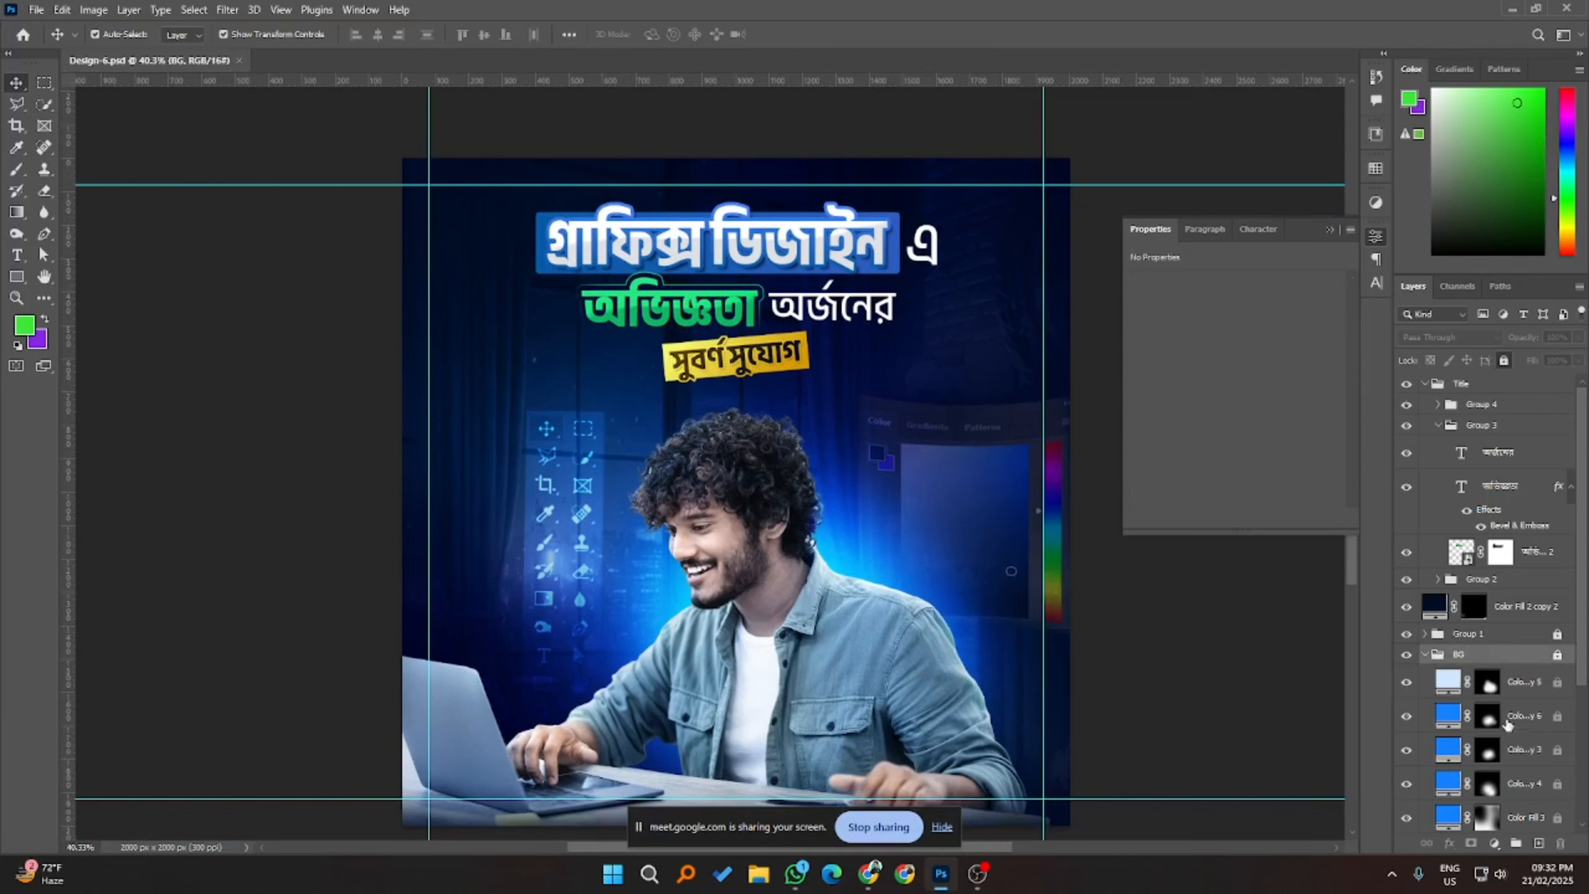
pyautogui.scroll(-4, 1520, 720)
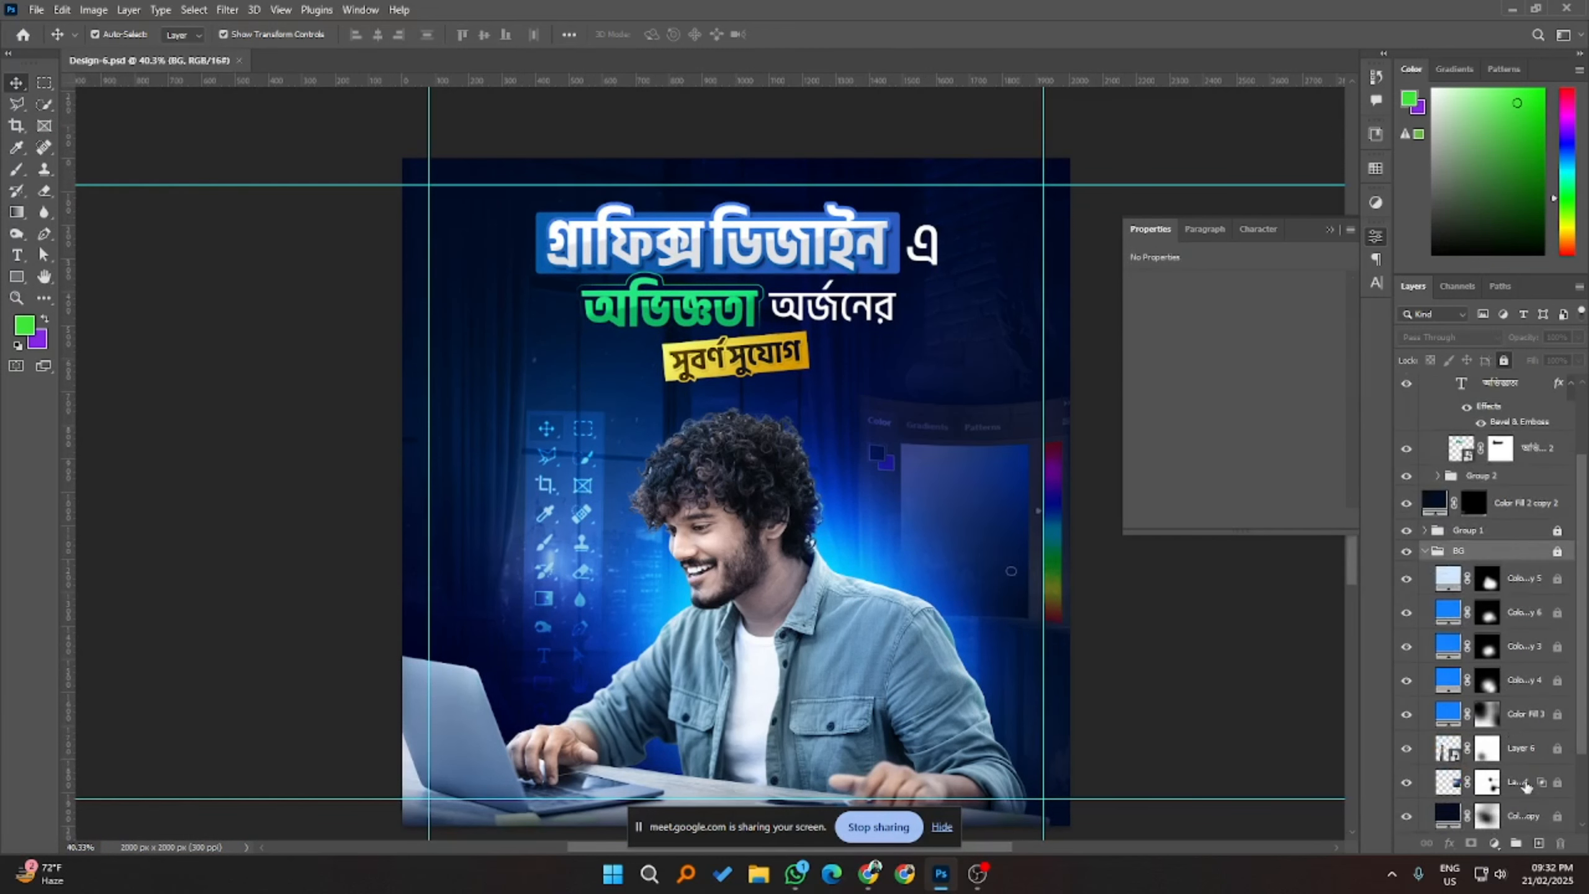
pyautogui.click(1524, 759)
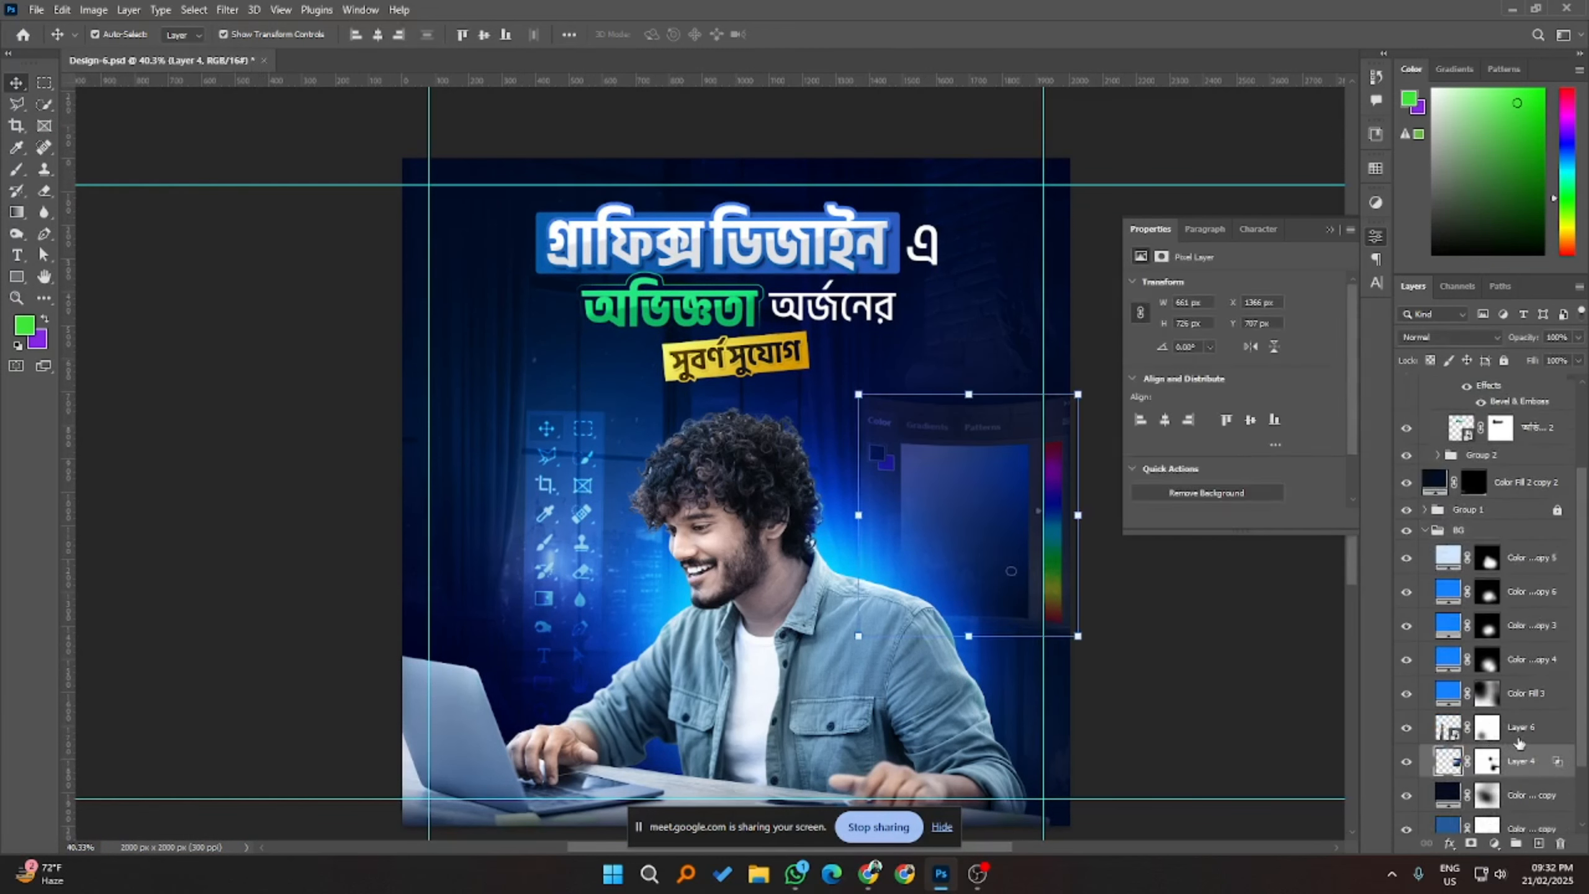
# - Move the faded toolbar graphic of Layer 6 up and 20 px to the right
pyautogui.click(1514, 742)
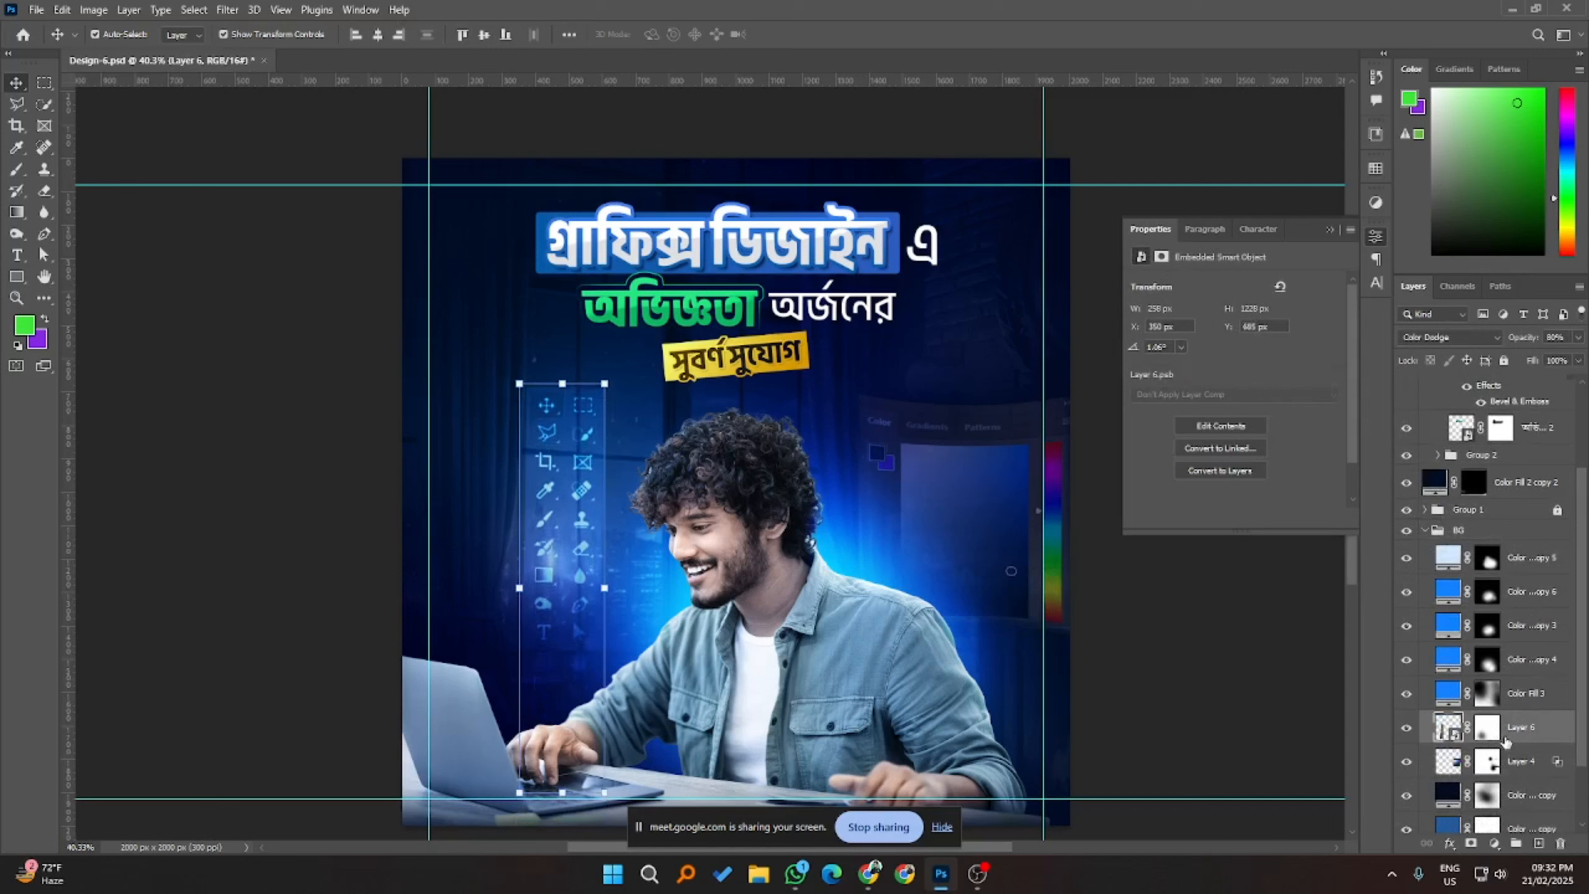
pyautogui.hotkey('shift', 'Up')
pyautogui.hotkey('shift', 'Up')
pyautogui.hotkey('shift', 'Right')
pyautogui.hotkey('shift', 'Right')
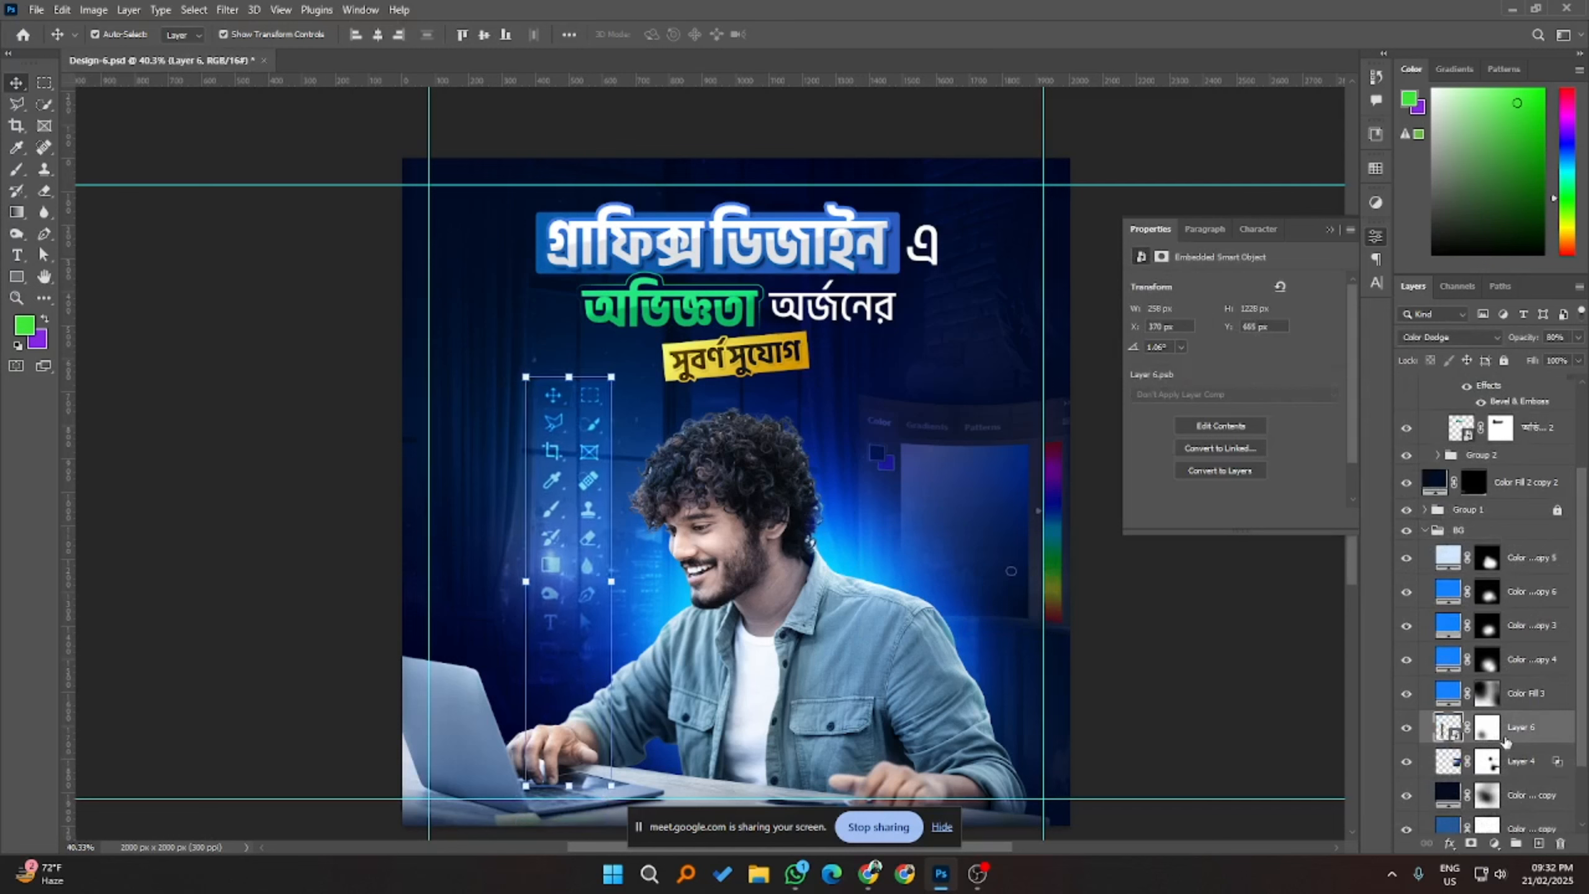
pyautogui.click(1264, 709)
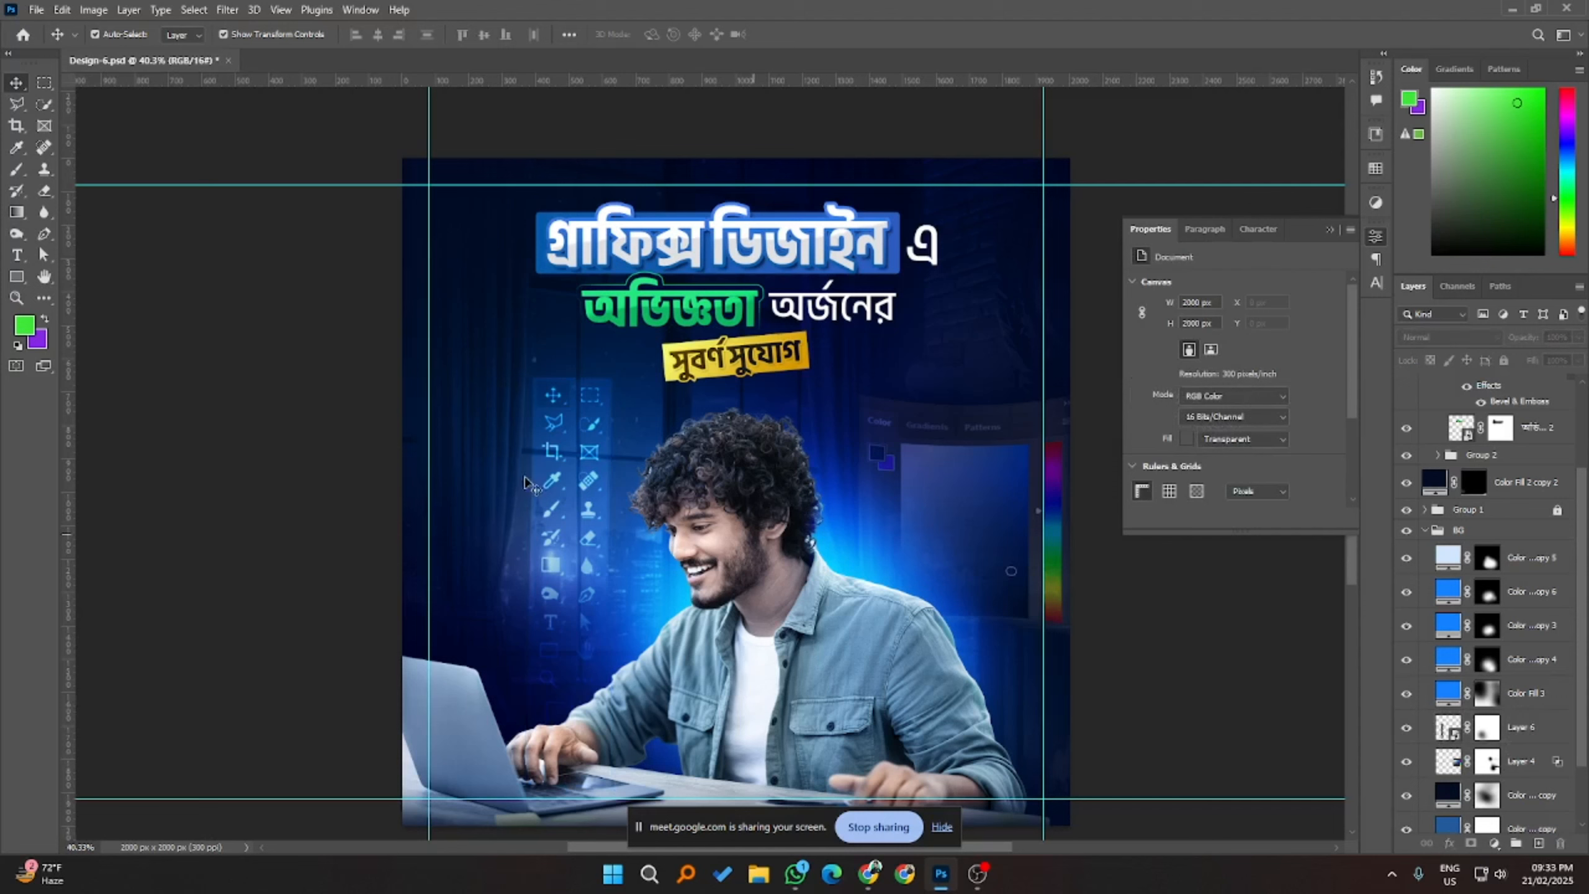
# - Shift the toolbar graphic slightly back down and save the document
pyautogui.moveTo(577, 445); pyautogui.dragTo(577, 449)
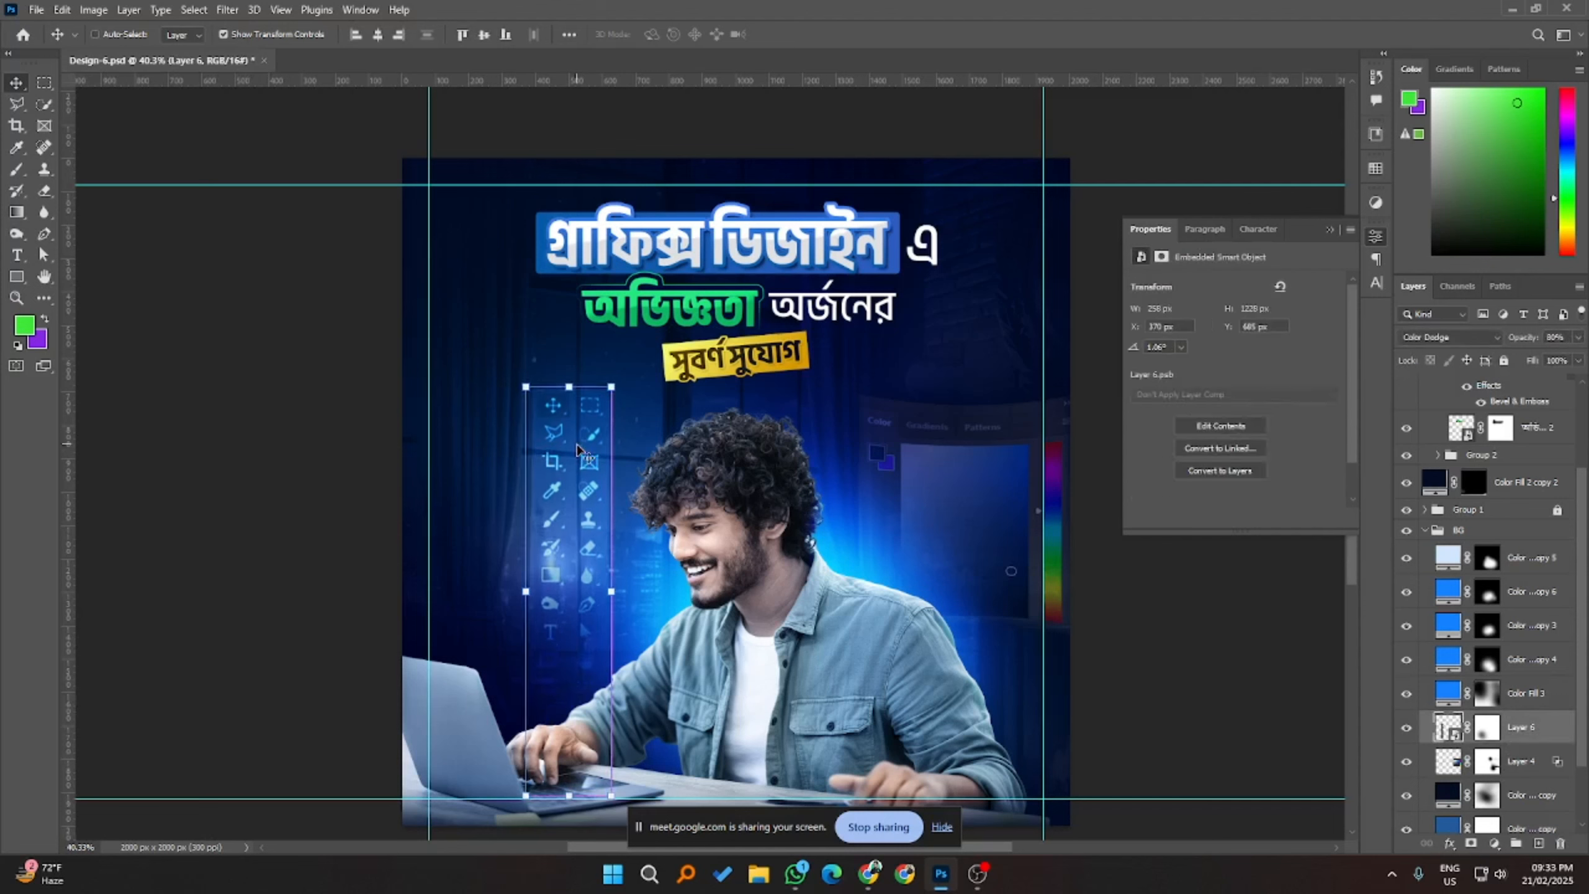
pyautogui.hotkey('ctrl', 's')
pyautogui.click(1171, 643)
# - Switch to Chrome and search Google Images for the photoshop logo
pyautogui.hotkey('alt', 'Tab')
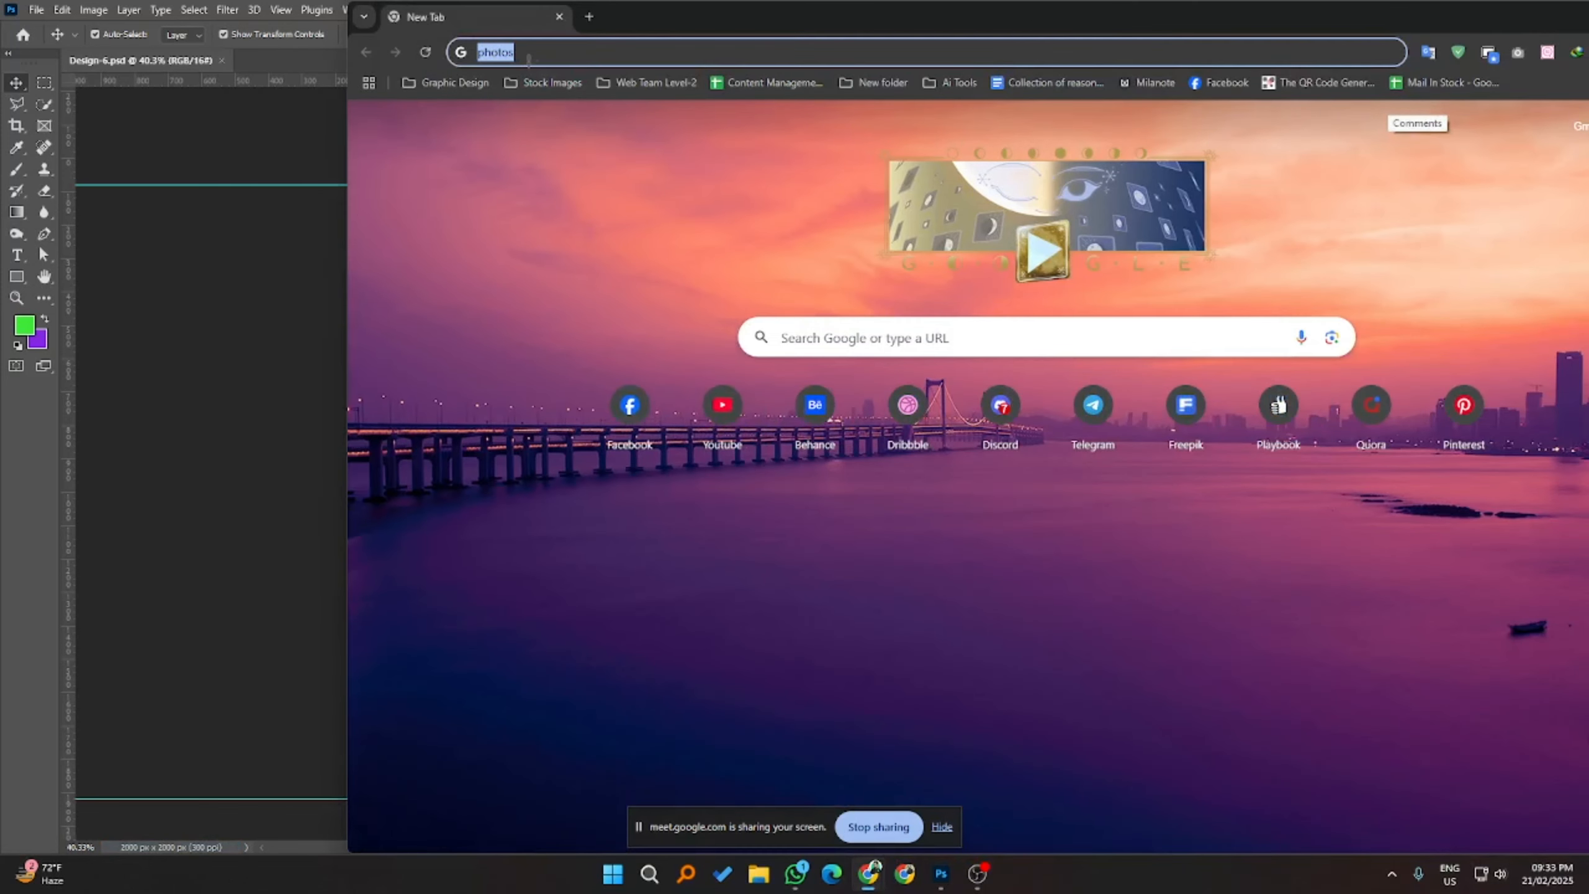
pyautogui.click(535, 54)
pyautogui.write('op logo')
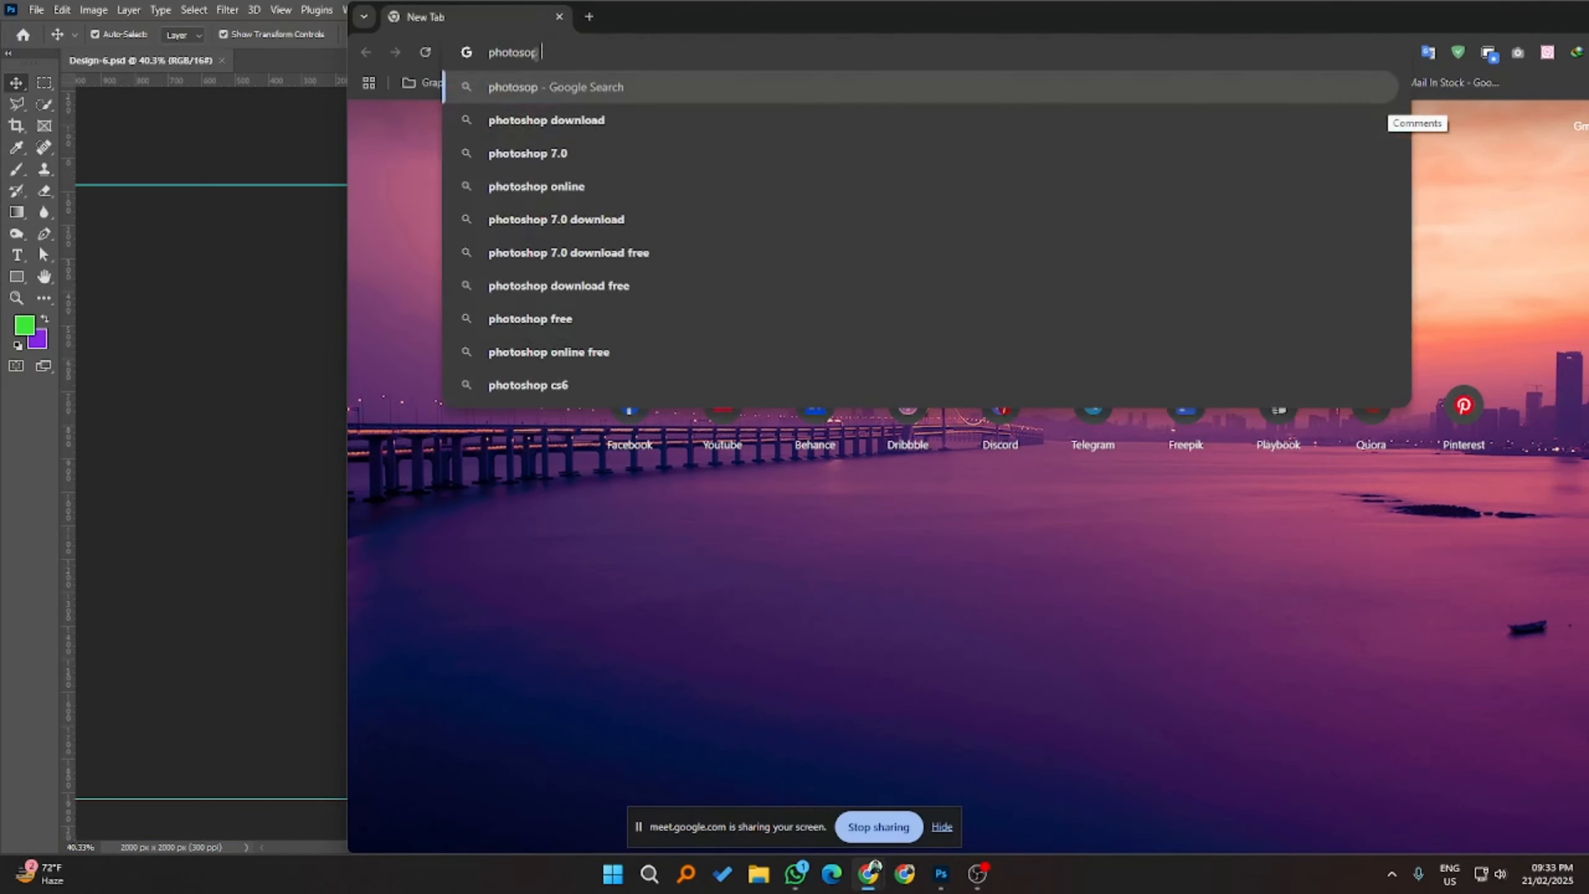
pyautogui.press('Return')
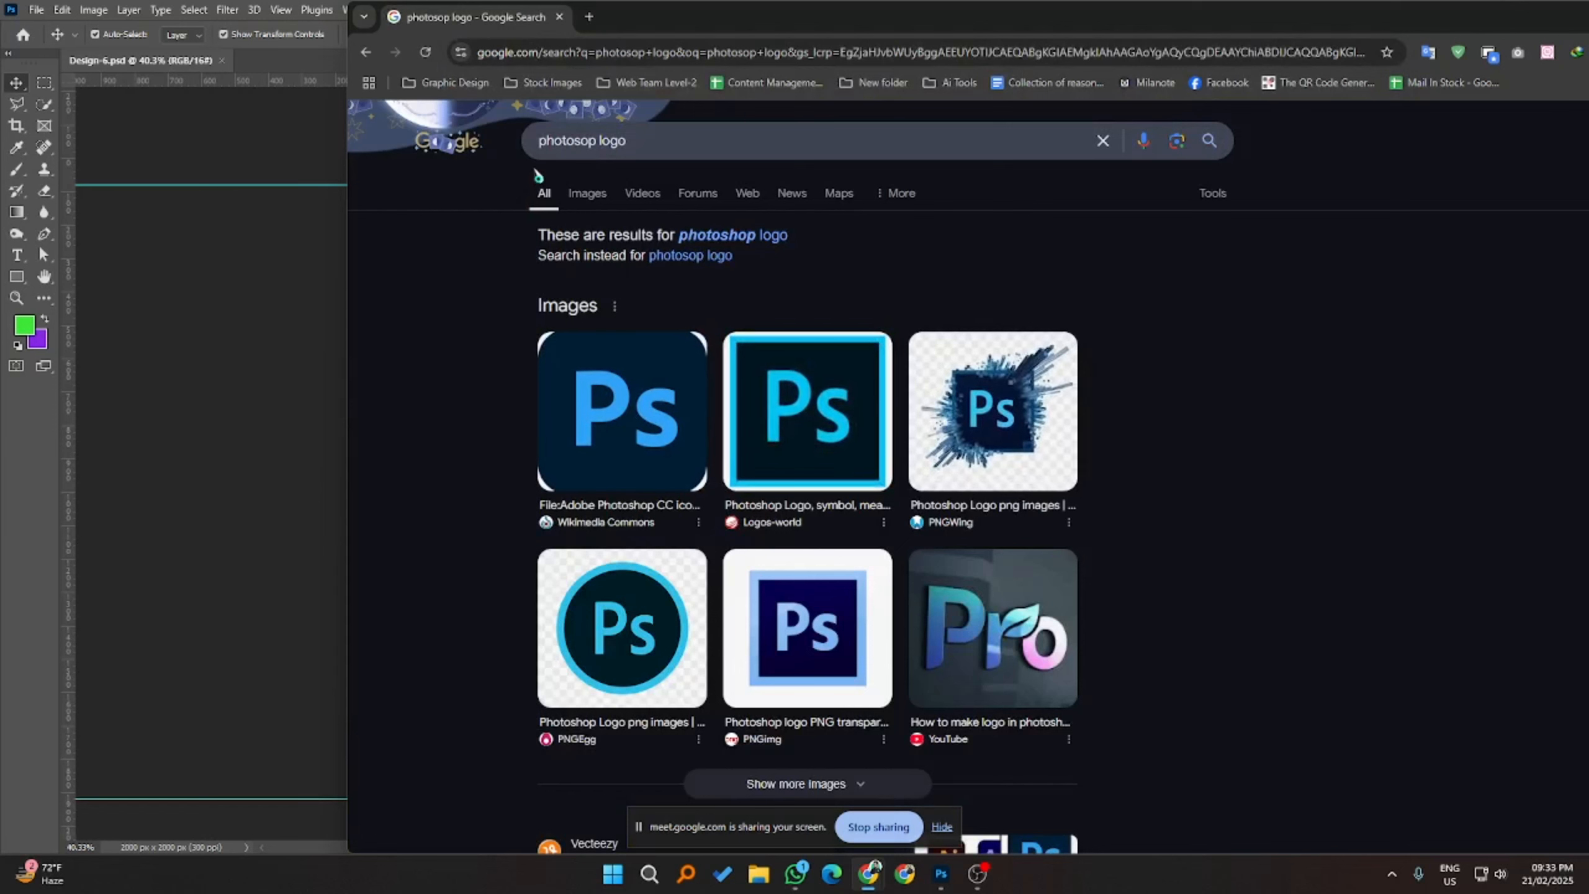
pyautogui.click(576, 192)
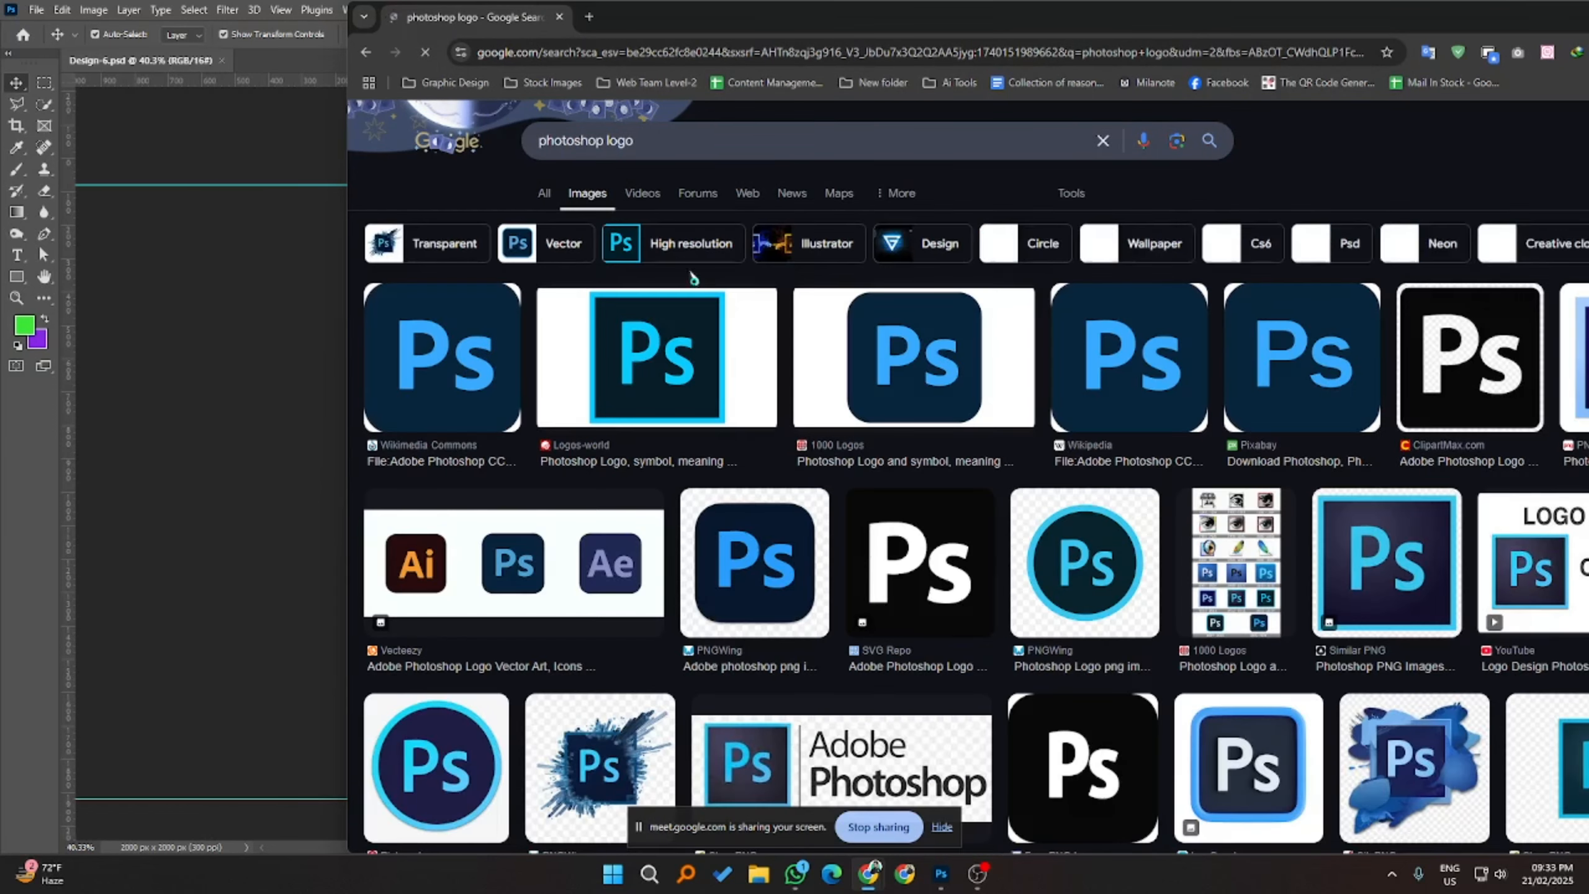
# - Open the PNGWing result for Adobe Photoshop PNG images and choose the 512x512px macOS BigSur icon
pyautogui.click(1129, 363)
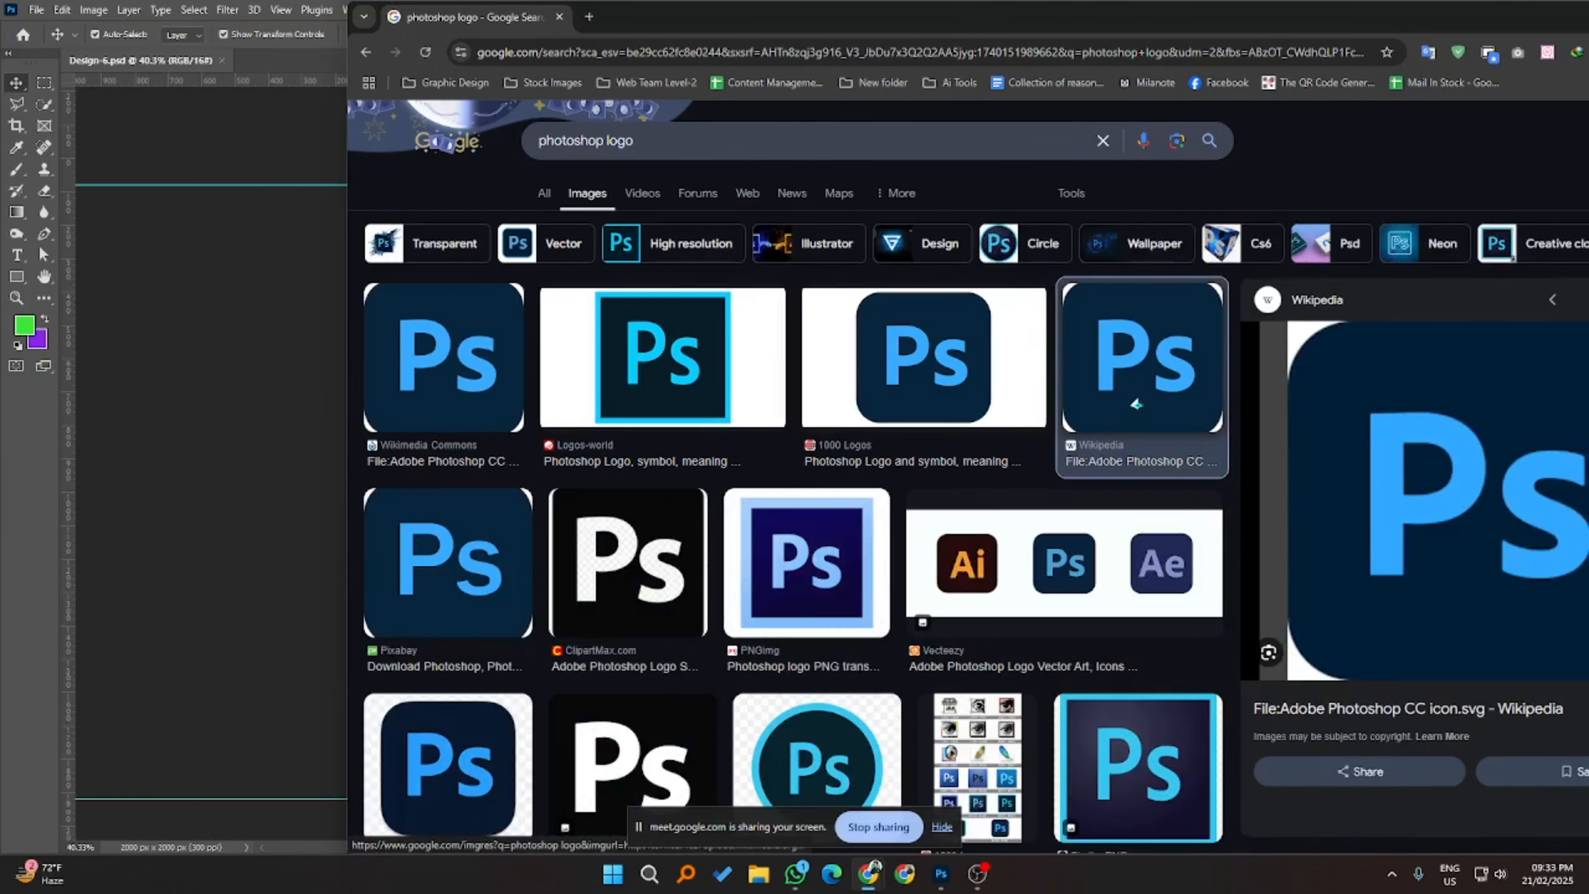
pyautogui.scroll(-3, 500, 600)
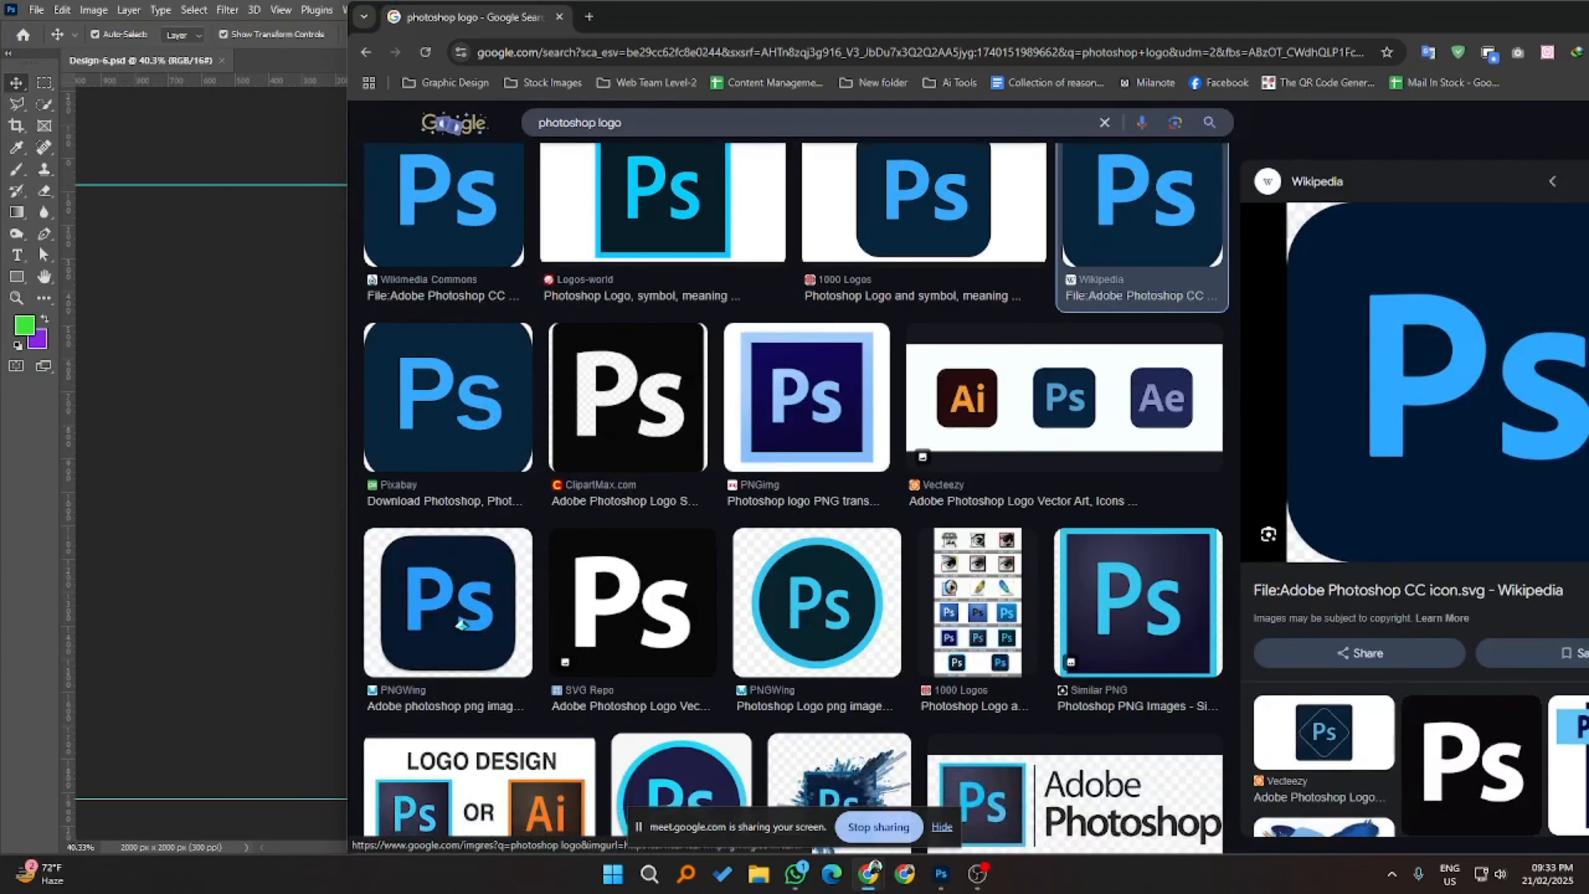
pyautogui.click(476, 626)
pyautogui.rightClick(1430, 389)
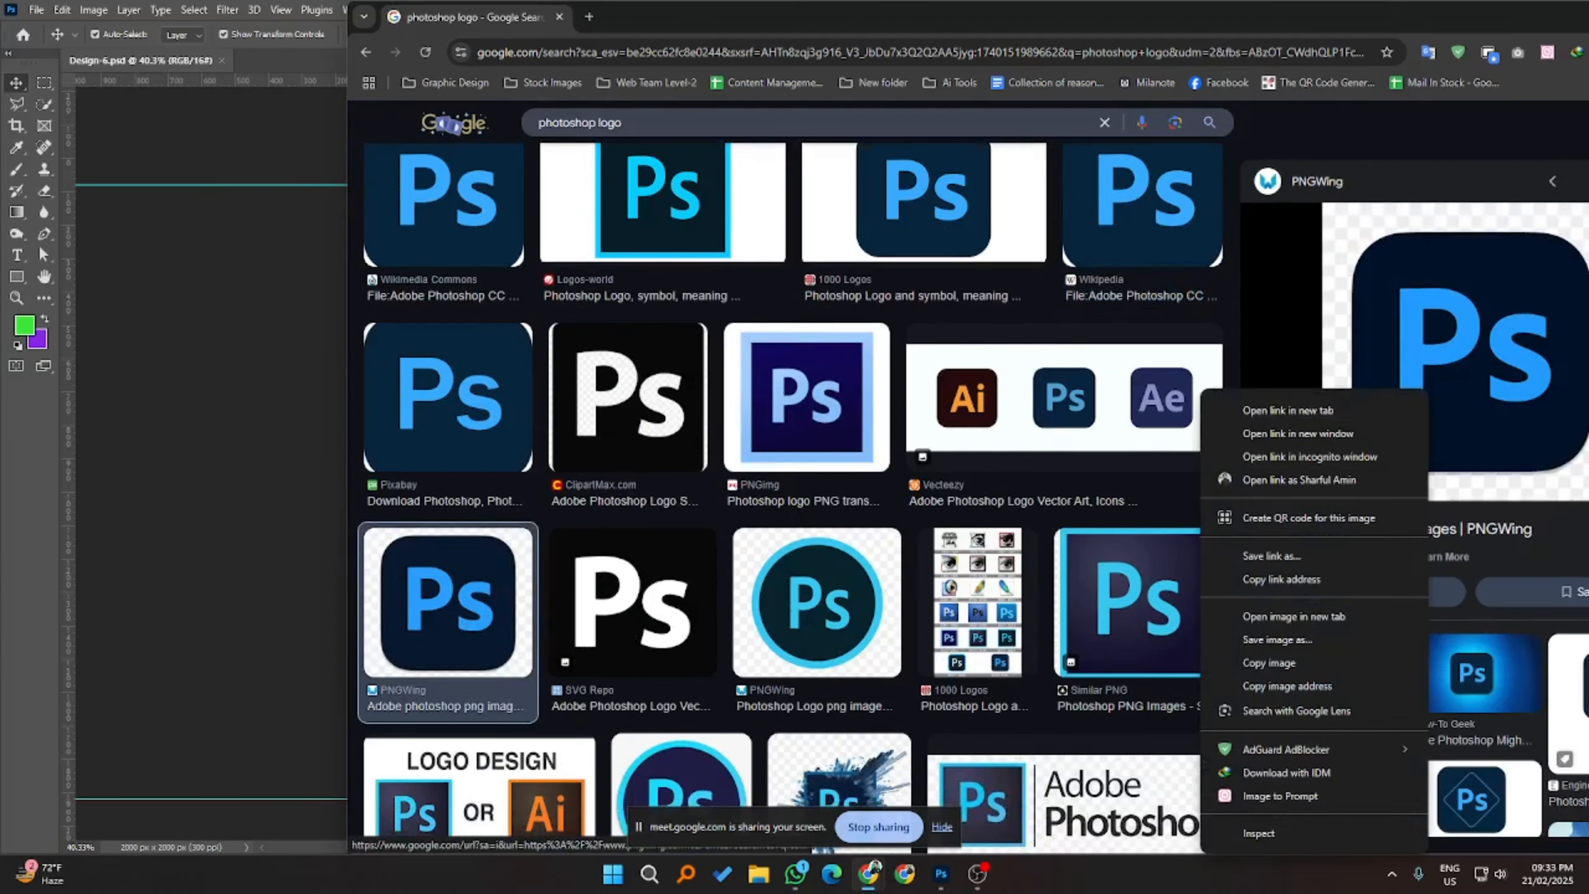
pyautogui.click(1439, 400)
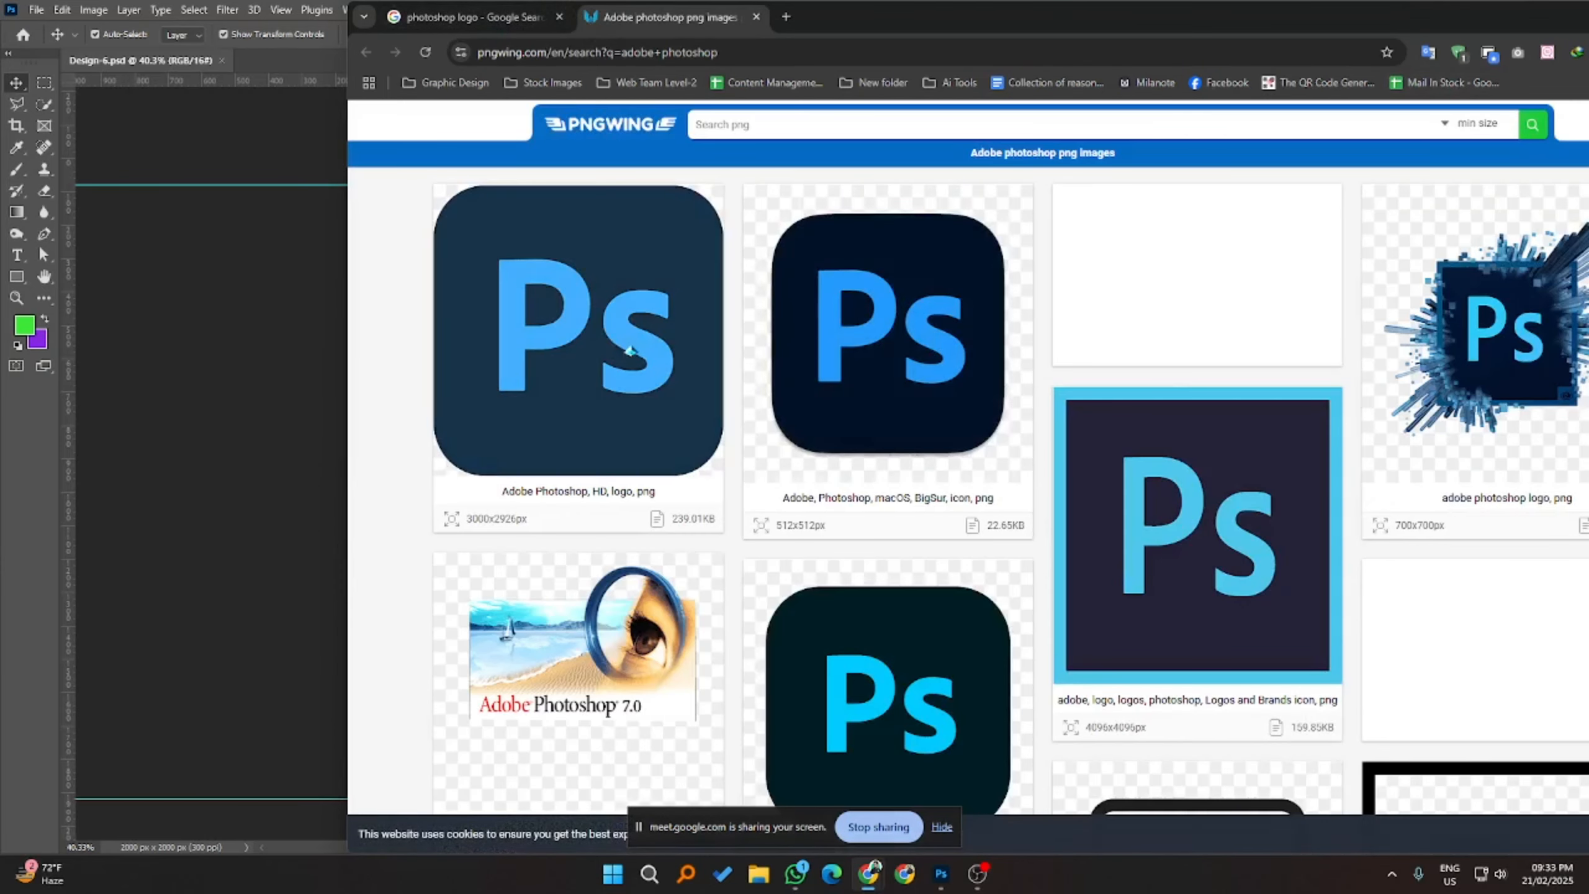
pyautogui.click(902, 350)
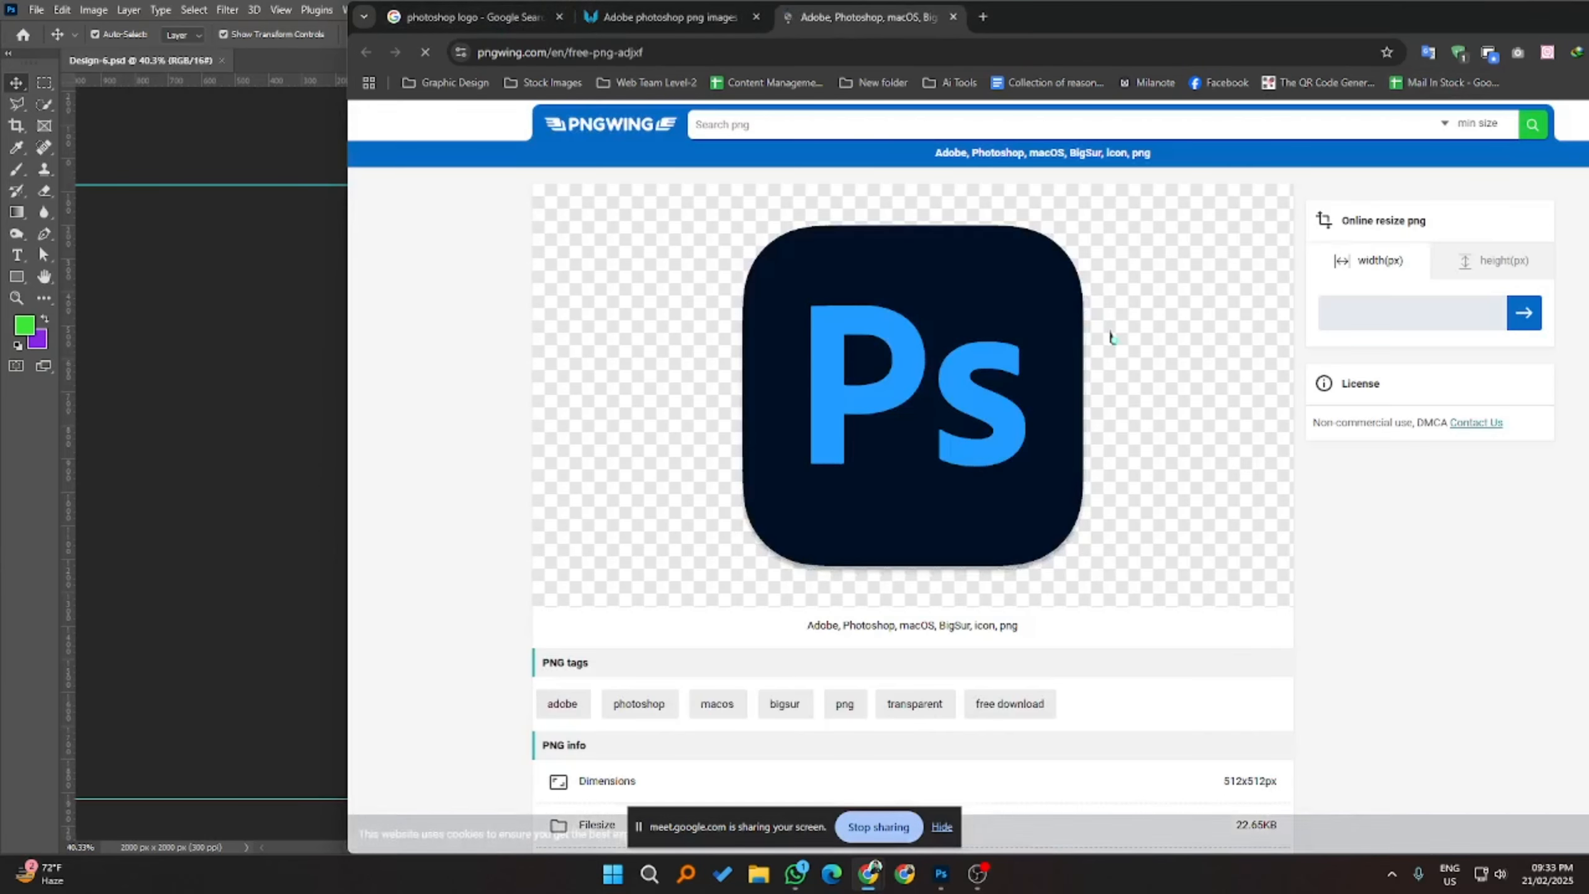
# - Download the Photoshop icon PNG and solve the captcha in the requested character order
pyautogui.scroll(-4, 1128, 553)
pyautogui.click(1306, 587)
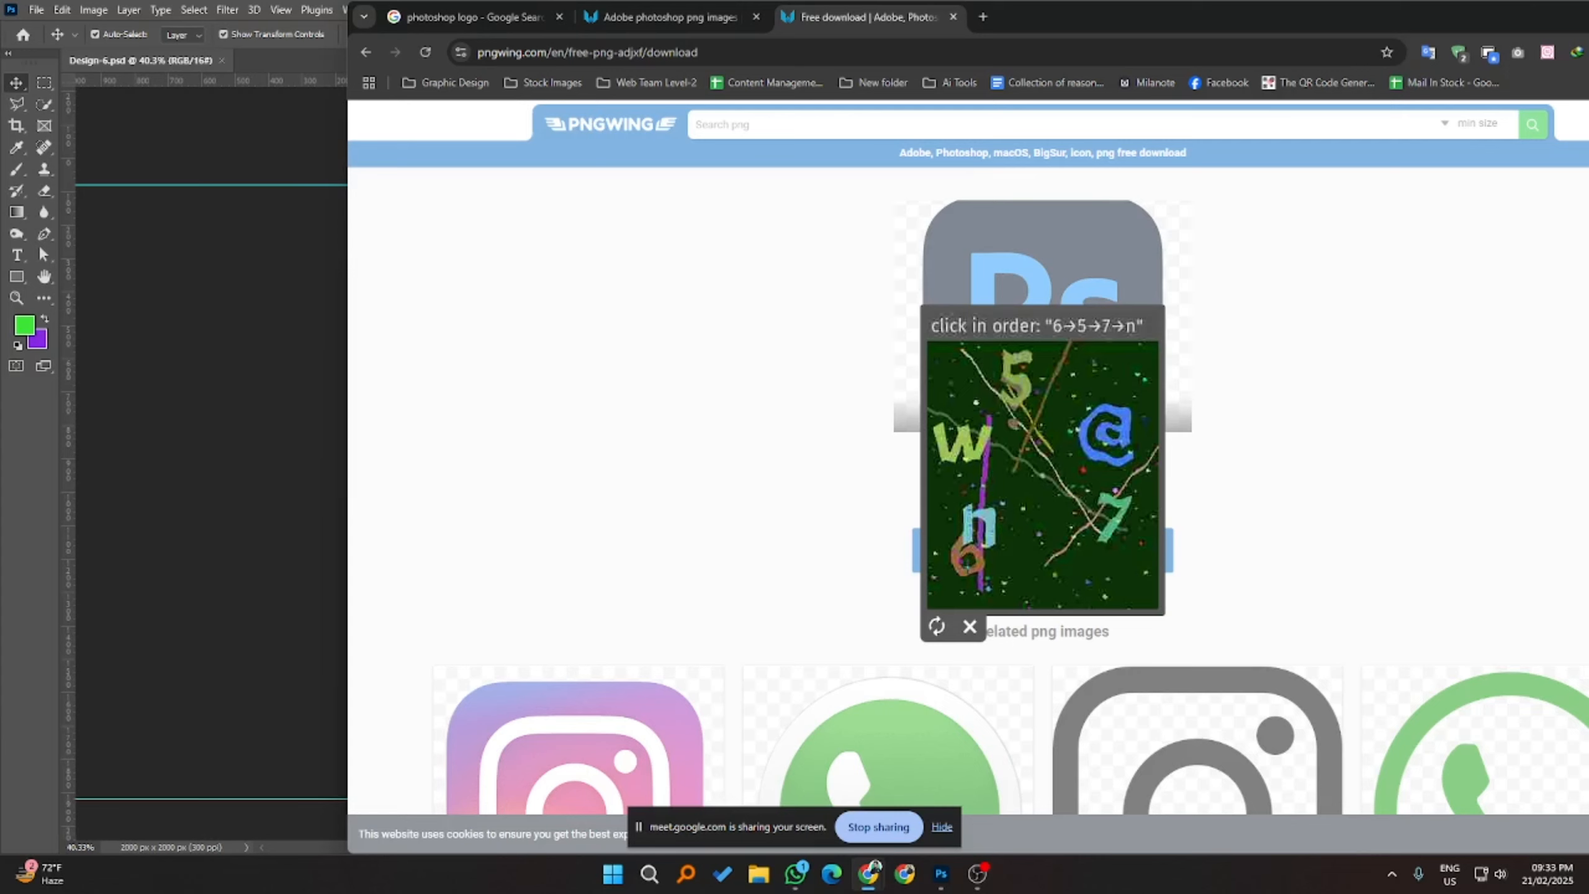
pyautogui.click(966, 567)
pyautogui.click(1016, 379)
pyautogui.click(1124, 507)
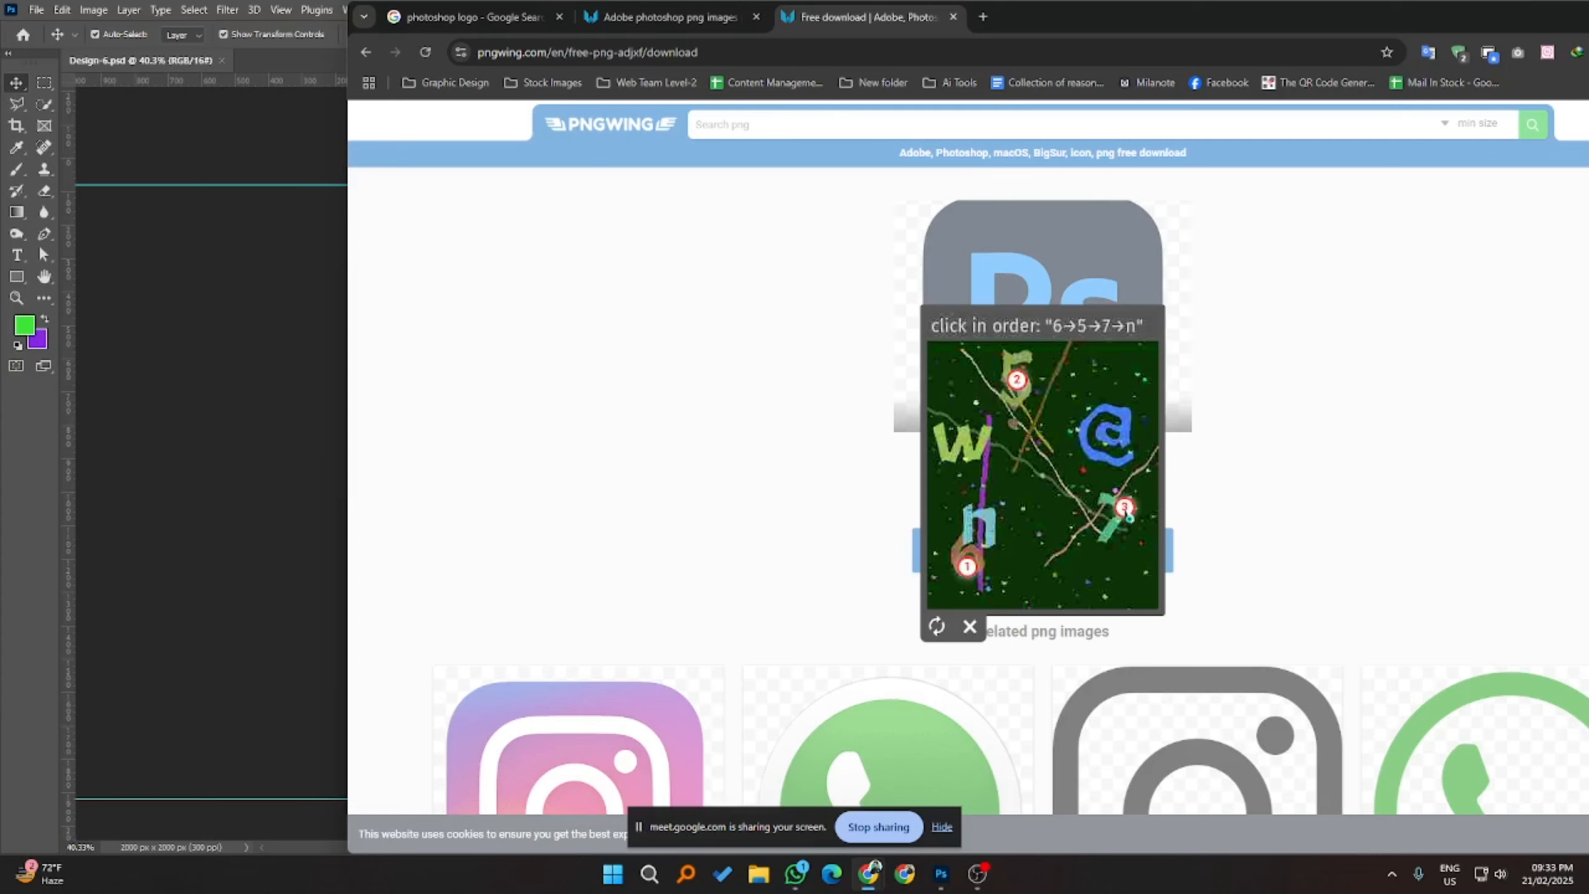
pyautogui.click(995, 525)
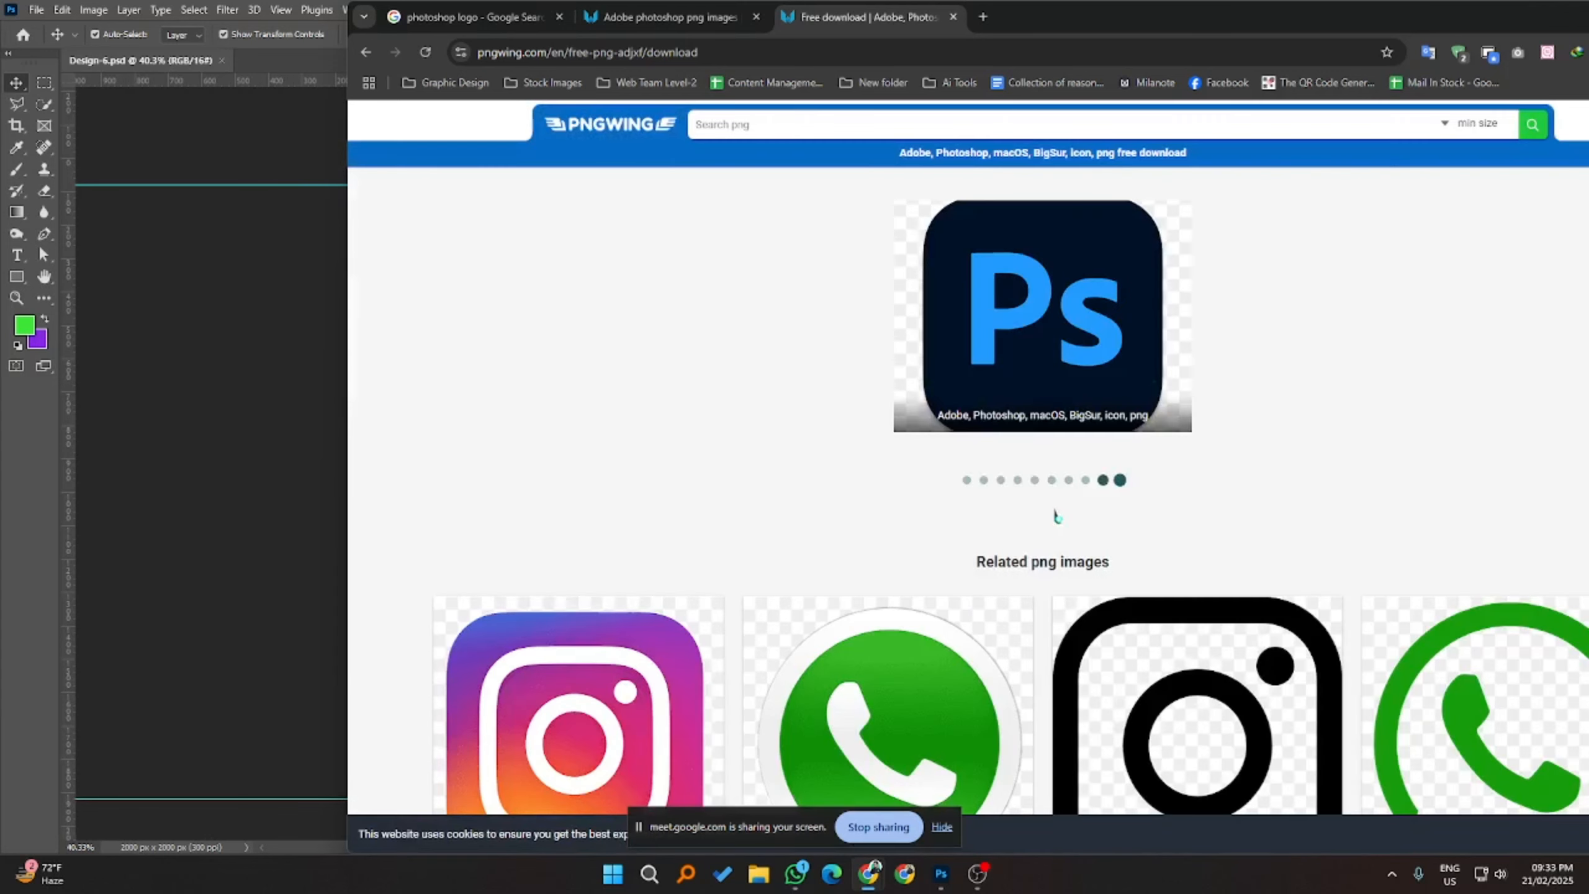
# - Switch back to Photoshop and open the downloaded Photoshop logo pngwing.com (2).png from the Downloads folder
pyautogui.hotkey('alt', 'Tab')
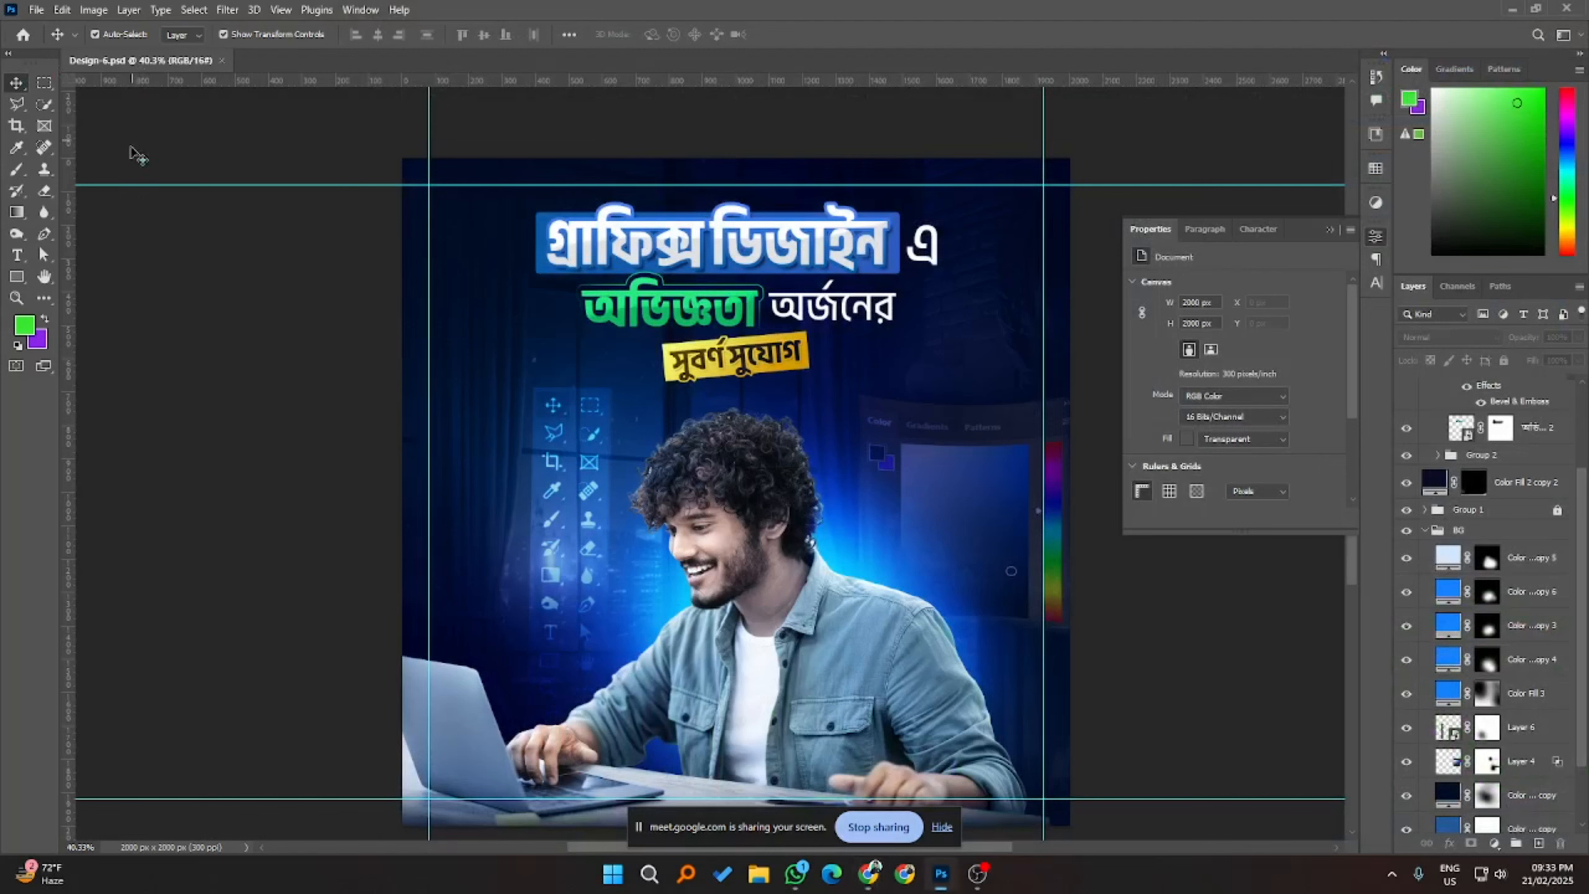
pyautogui.press('ctrl')
pyautogui.hotkey('ctrl', 'o')
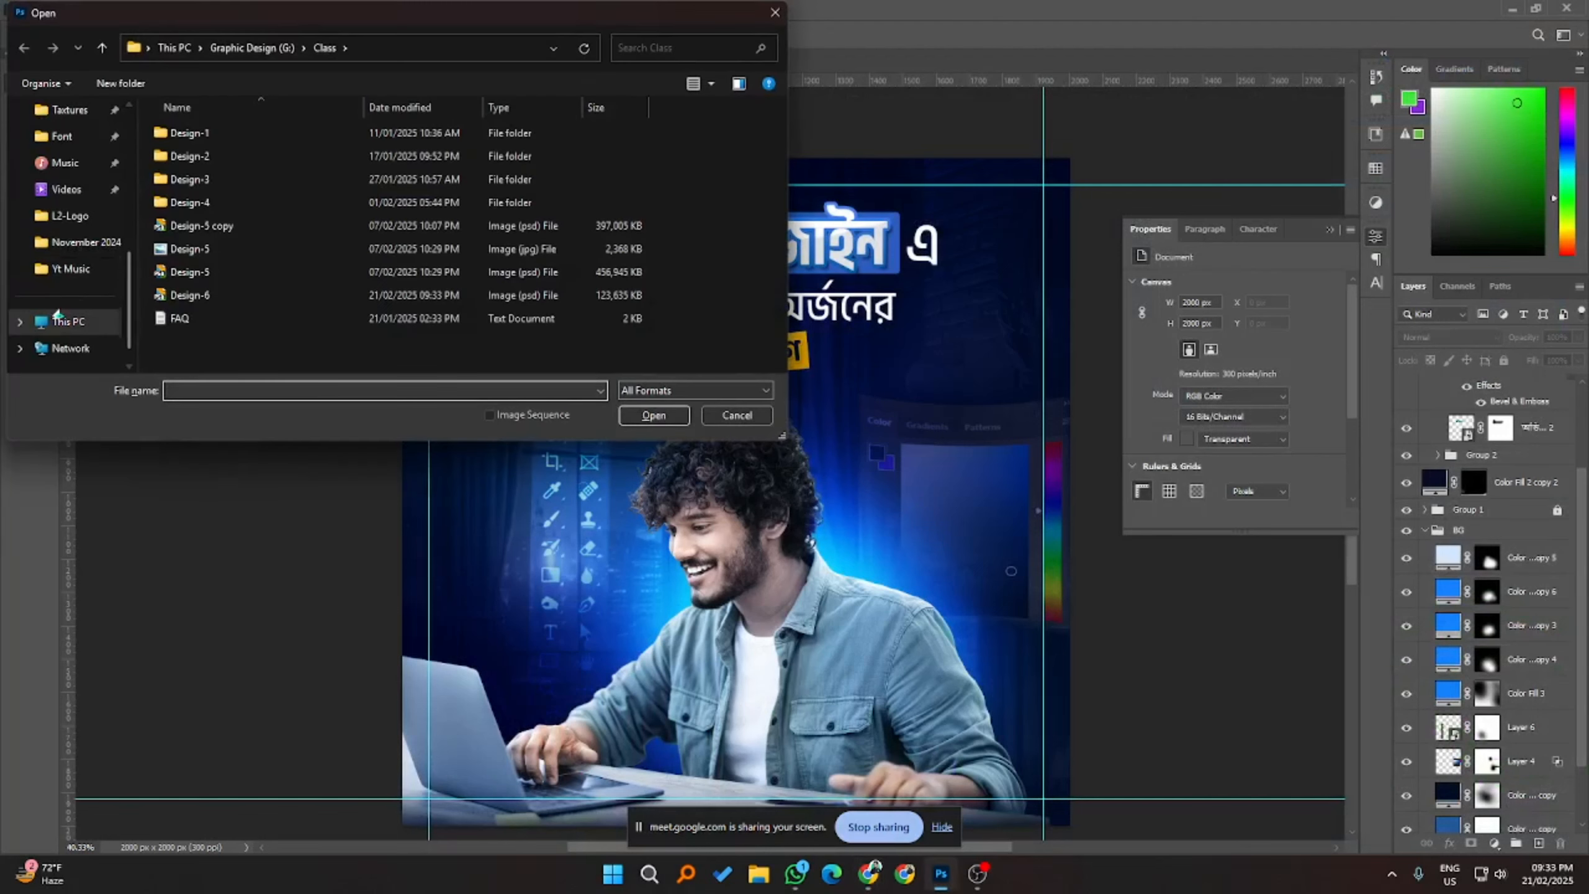
pyautogui.click(68, 321)
pyautogui.scroll(5, 69, 188)
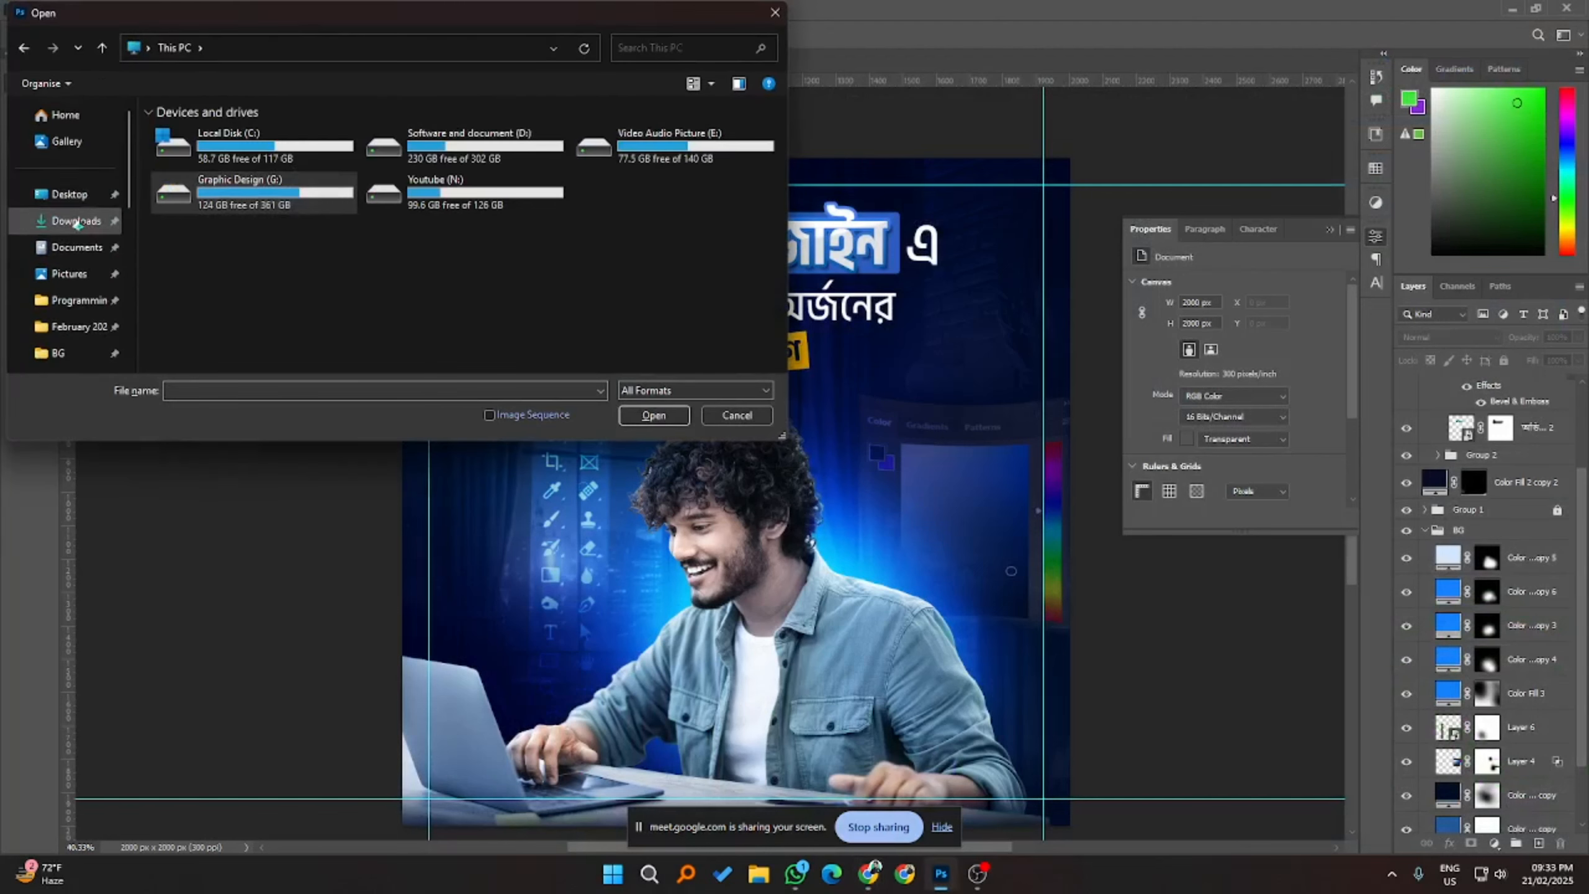
pyautogui.click(81, 220)
pyautogui.doubleClick(197, 166)
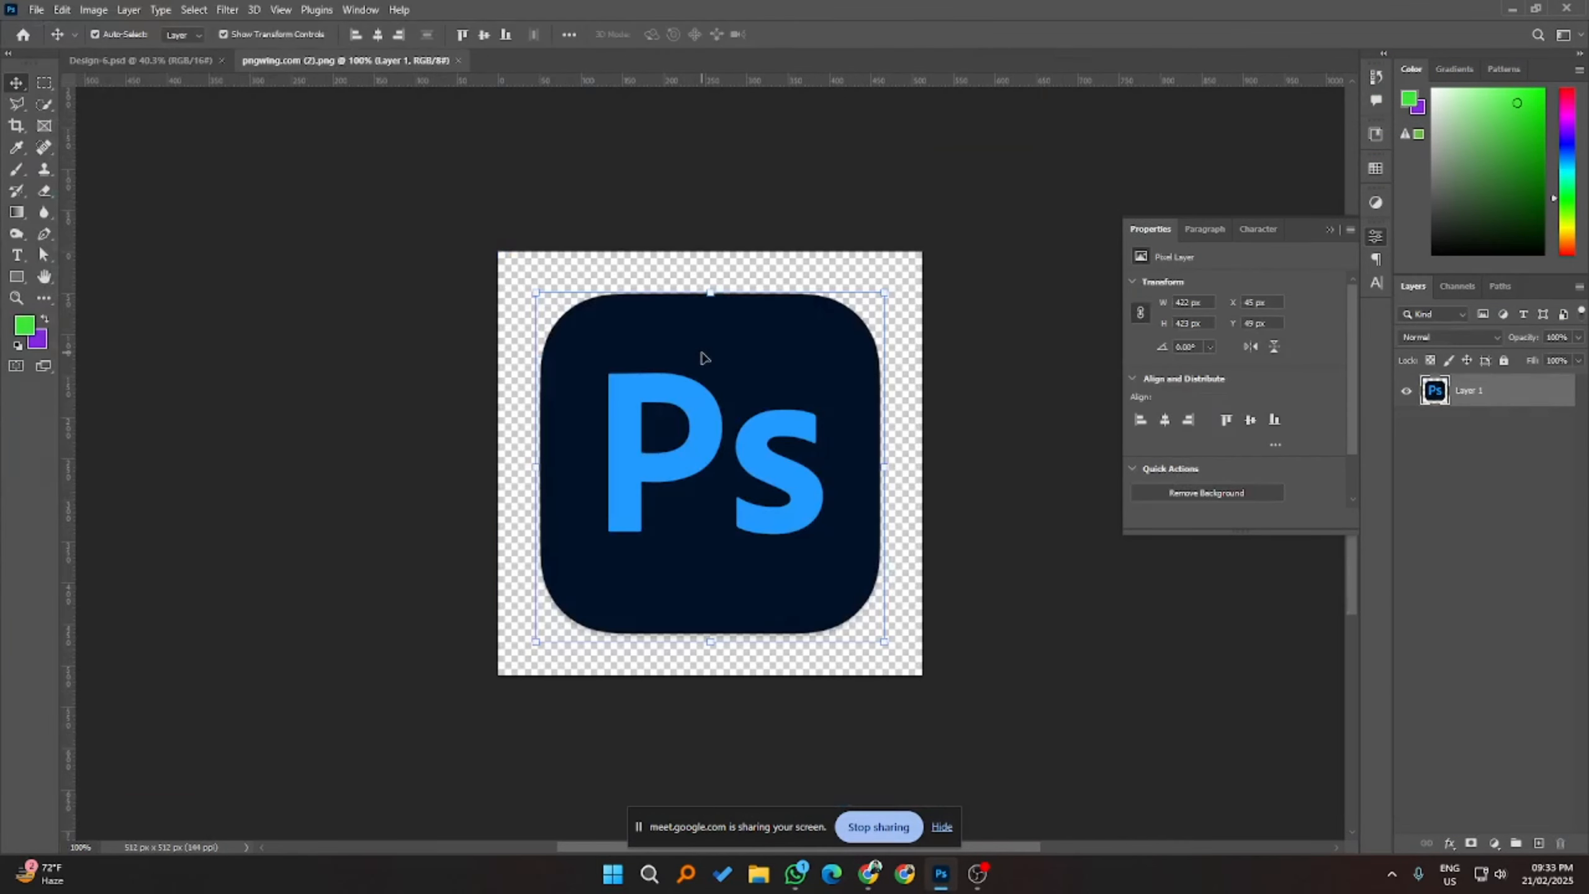
# - Place the Photoshop logo into Design-6.psd, scaled down and slightly tilted, just left of the faded toolbar graphic
pyautogui.moveTo(703, 357); pyautogui.dragTo(588, 365)
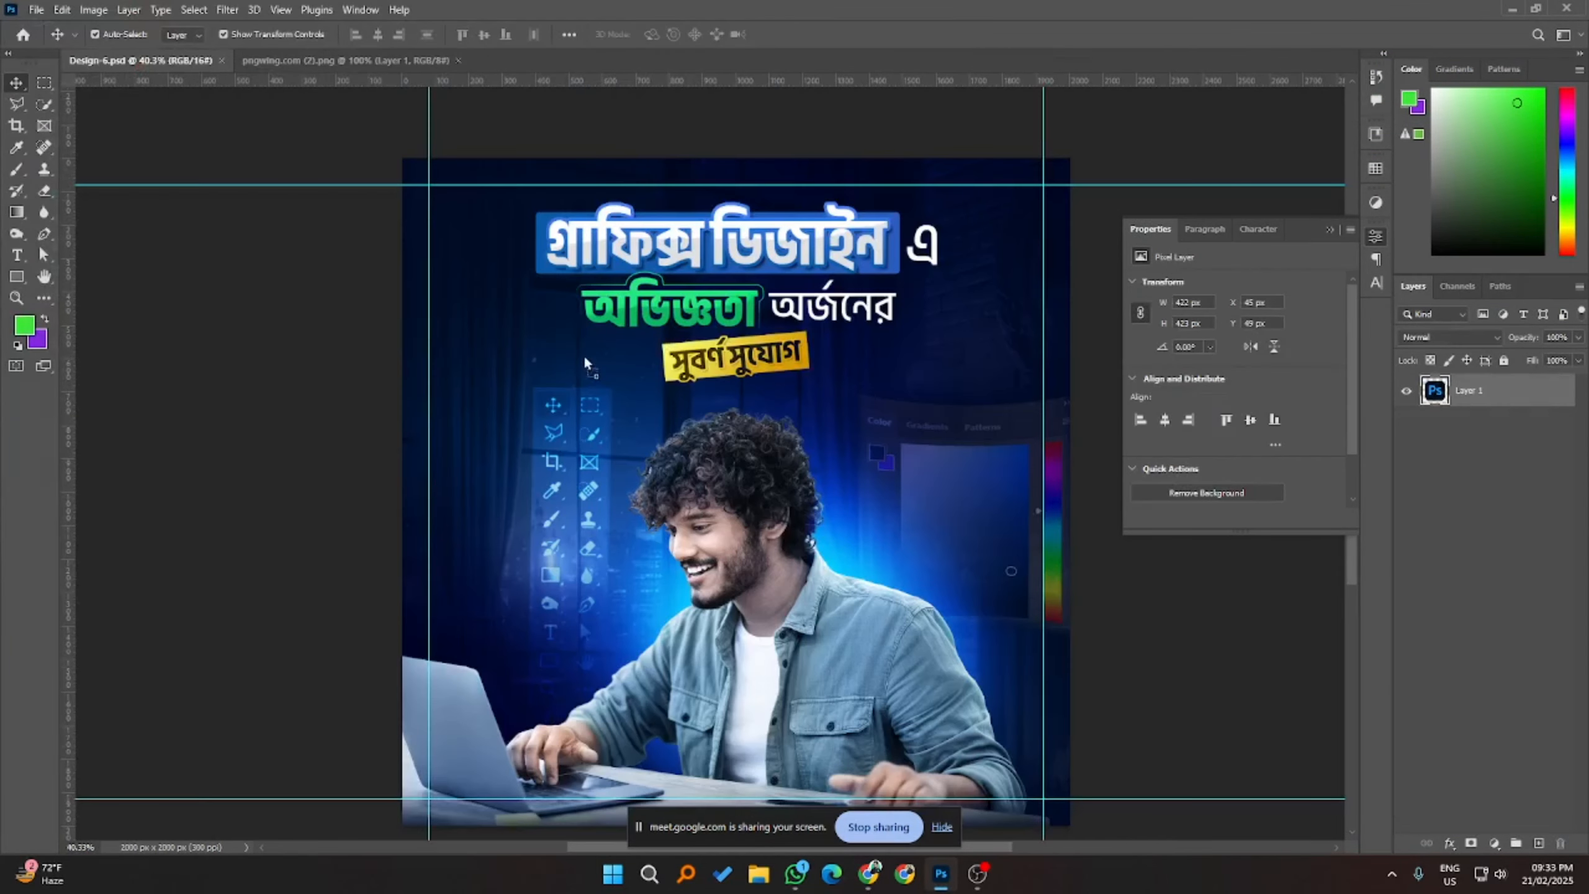
pyautogui.moveTo(967, 487); pyautogui.dragTo(968, 486)
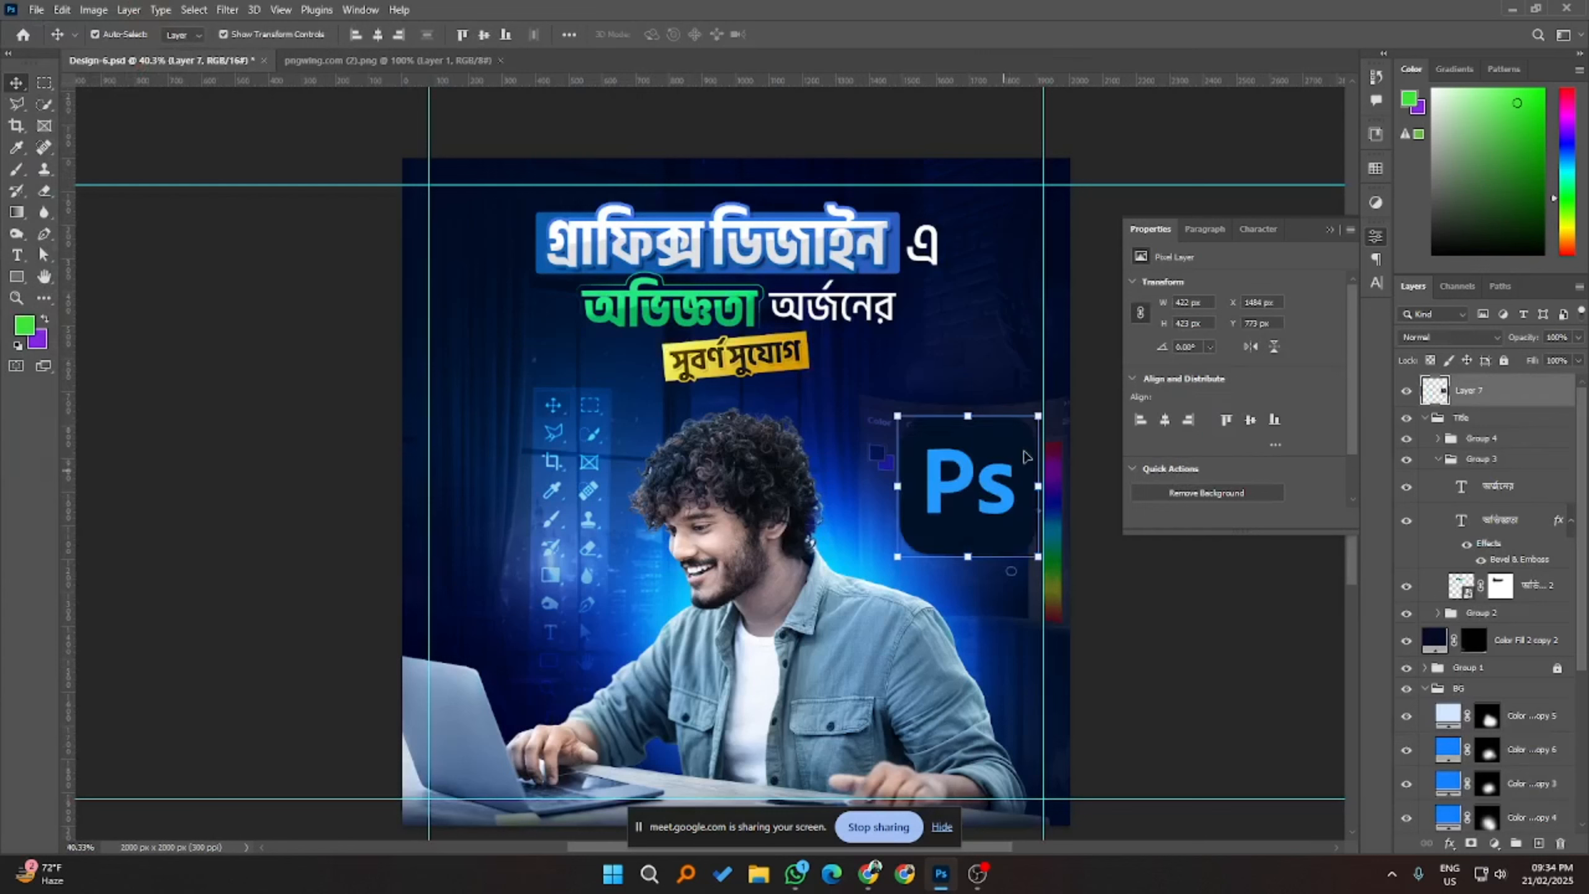
pyautogui.moveTo(1051, 410); pyautogui.dragTo(484, 510)
pyautogui.click(820, 34)
pyautogui.click(283, 353)
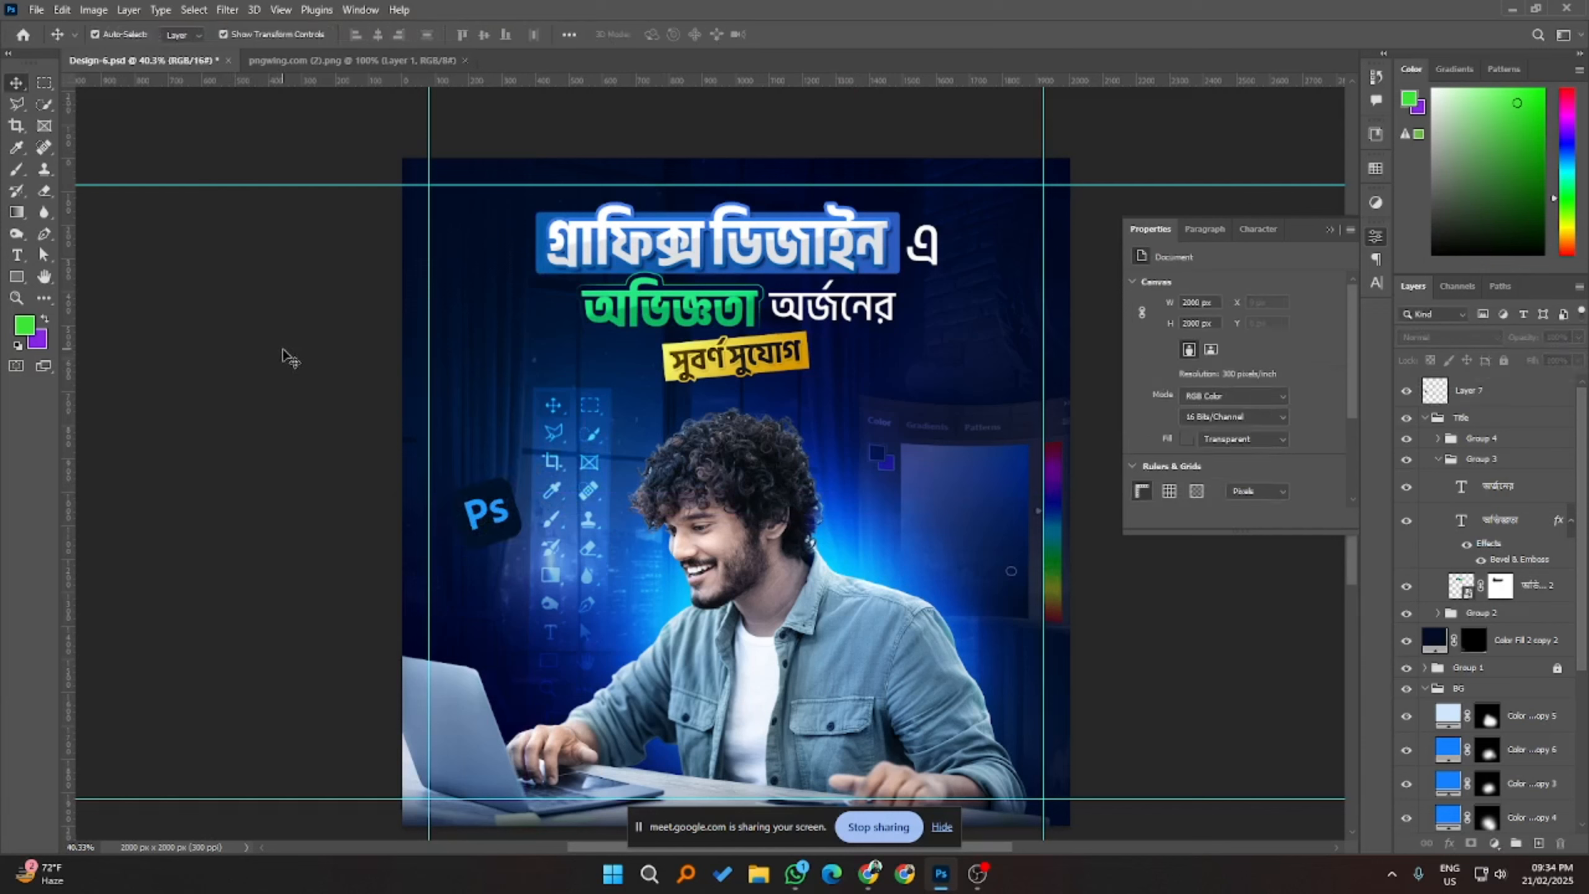
# - Switch to the Chrome window with the Milanote board, open PNGWing in a new tab and search for illustrator
pyautogui.moveTo(869, 873)
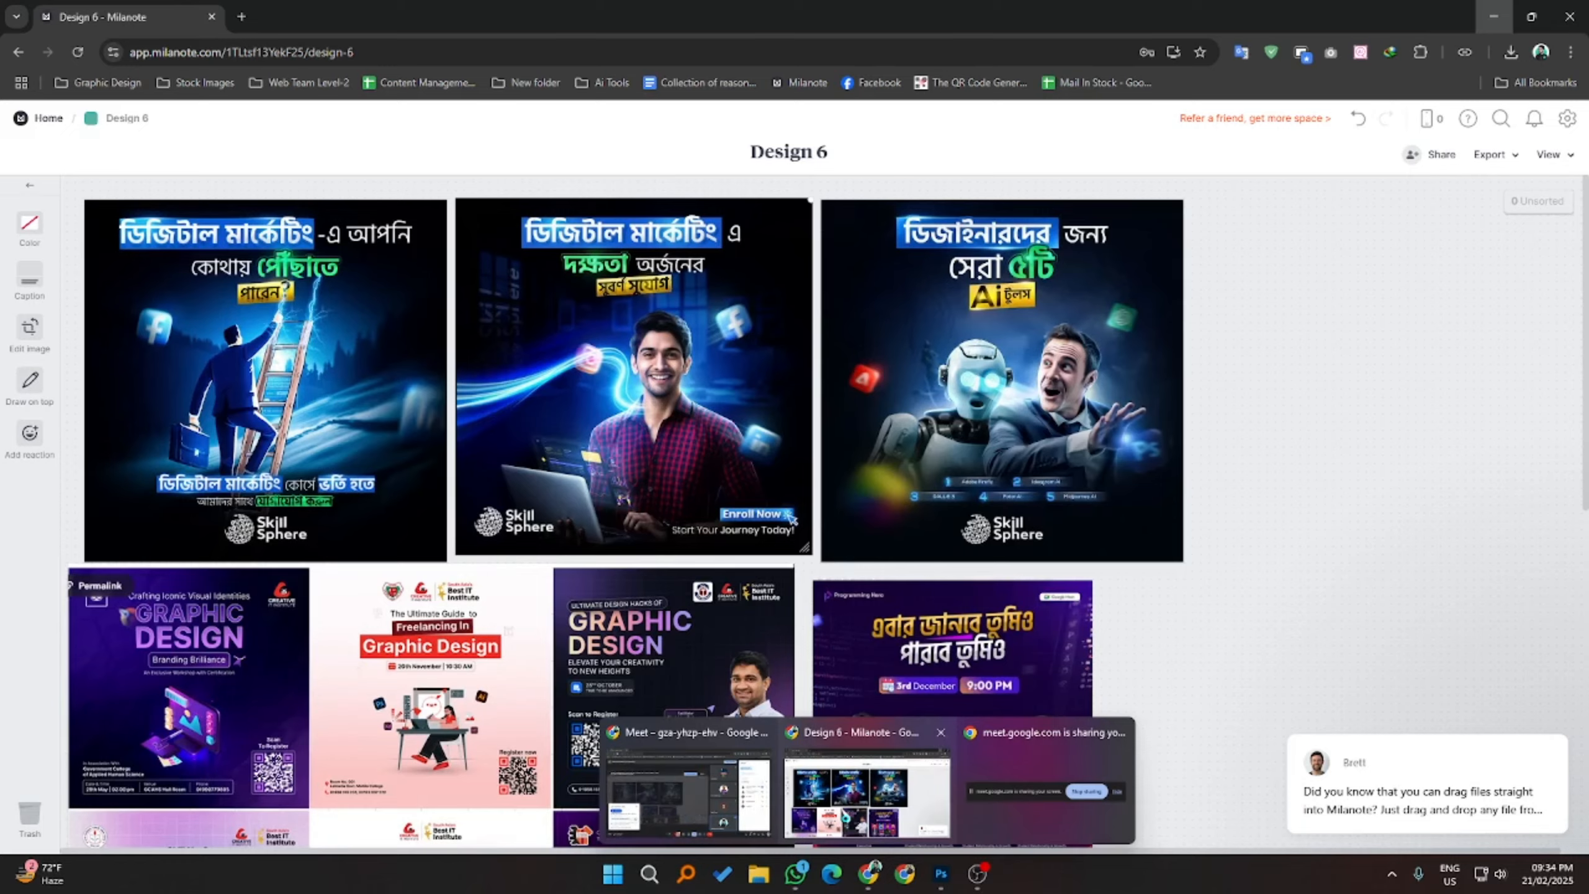
pyautogui.click(866, 795)
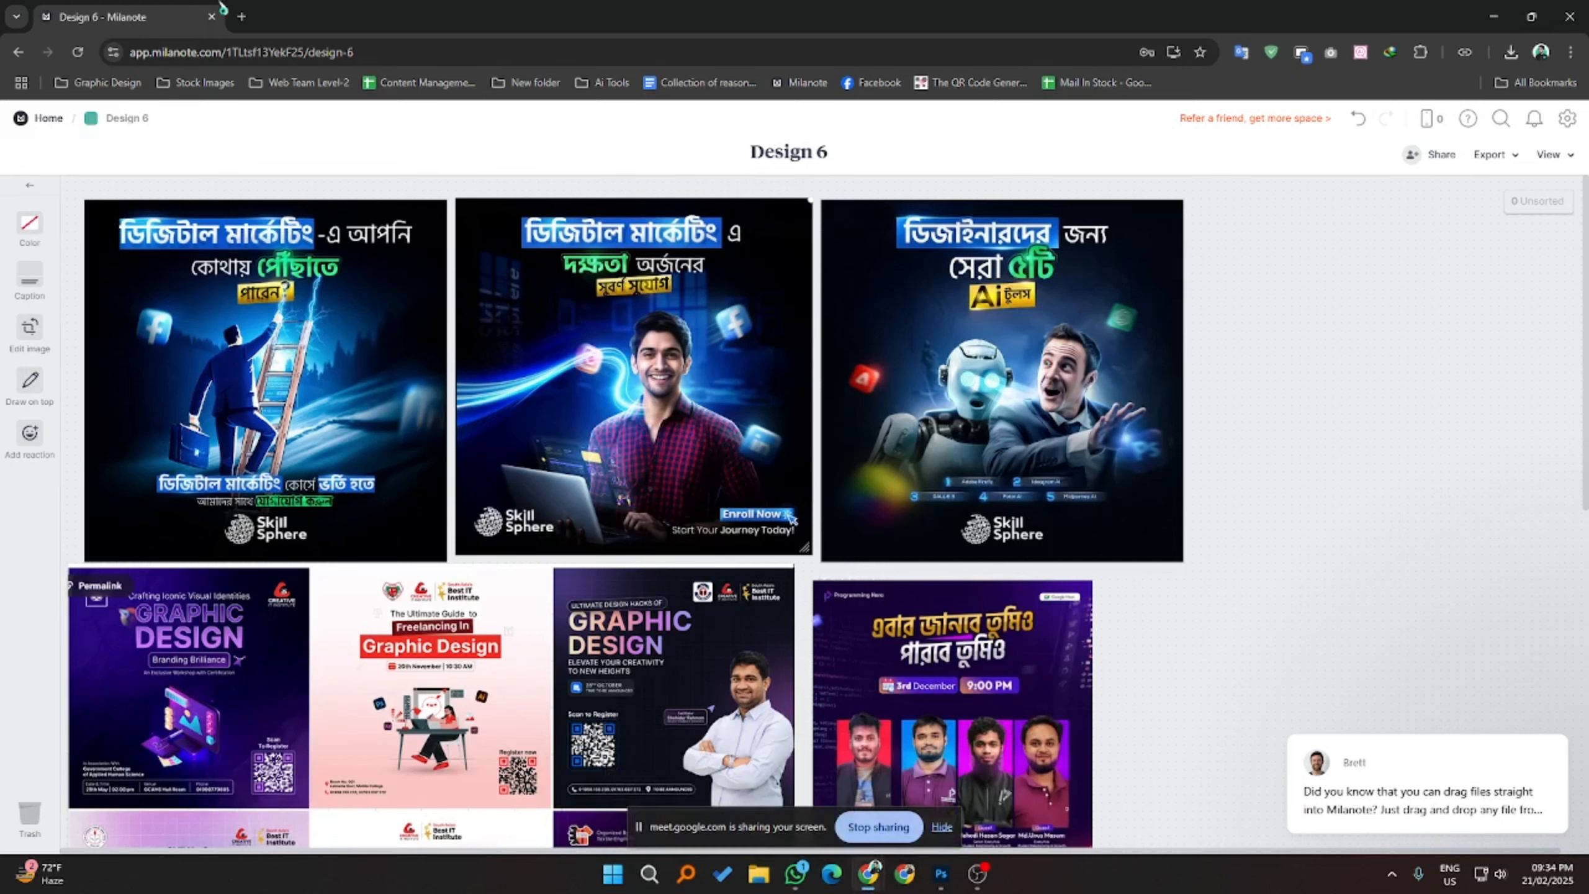
pyautogui.click(98, 82)
pyautogui.middleClick(87, 117)
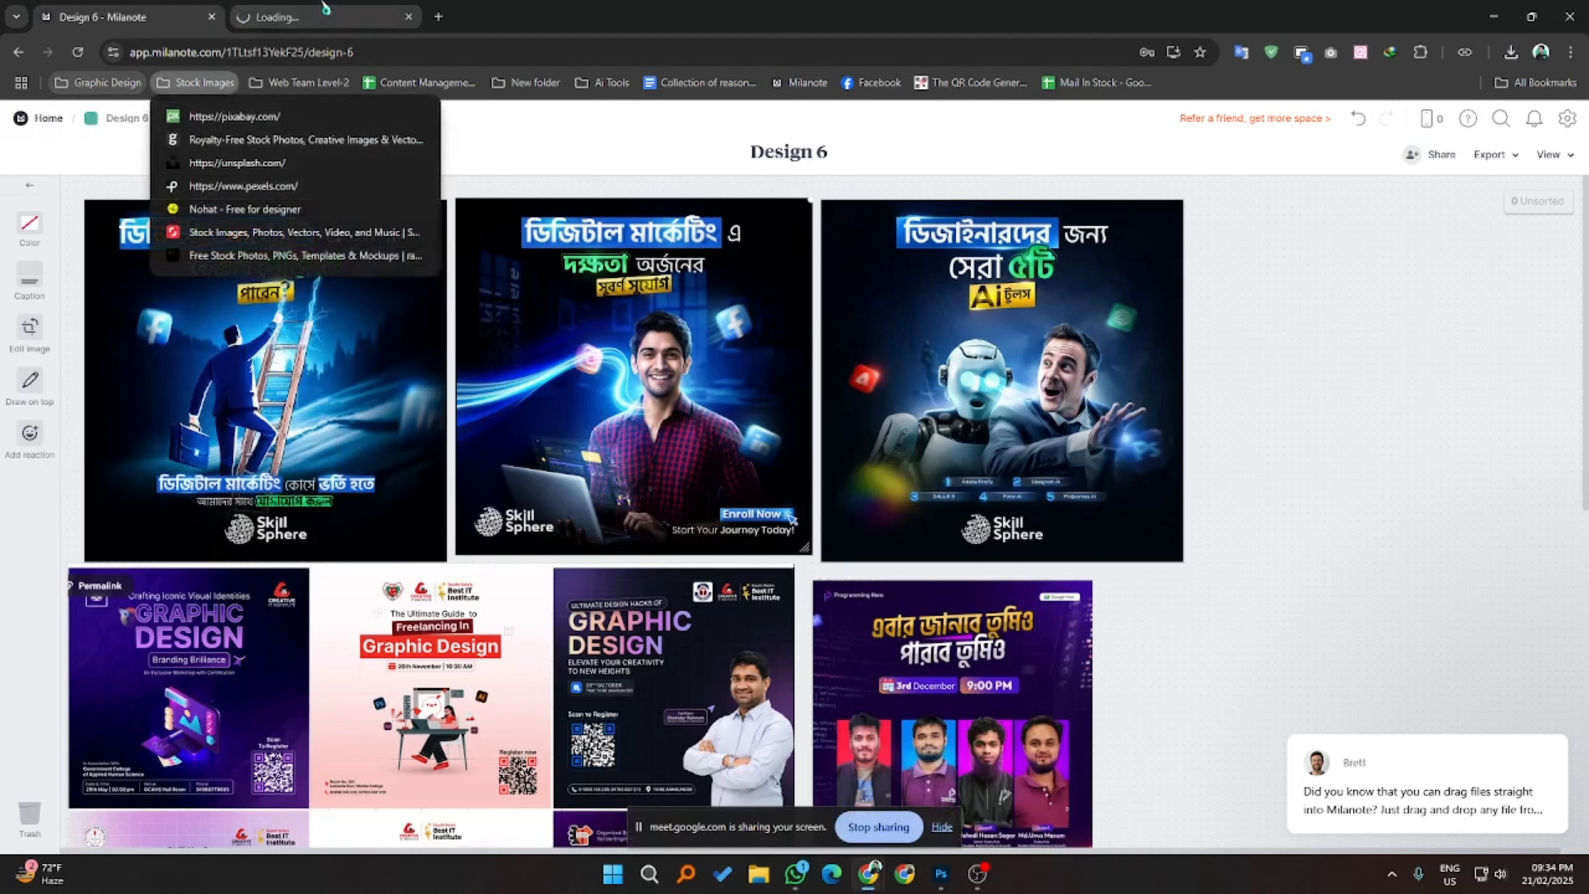
pyautogui.click(319, 17)
pyautogui.click(632, 316)
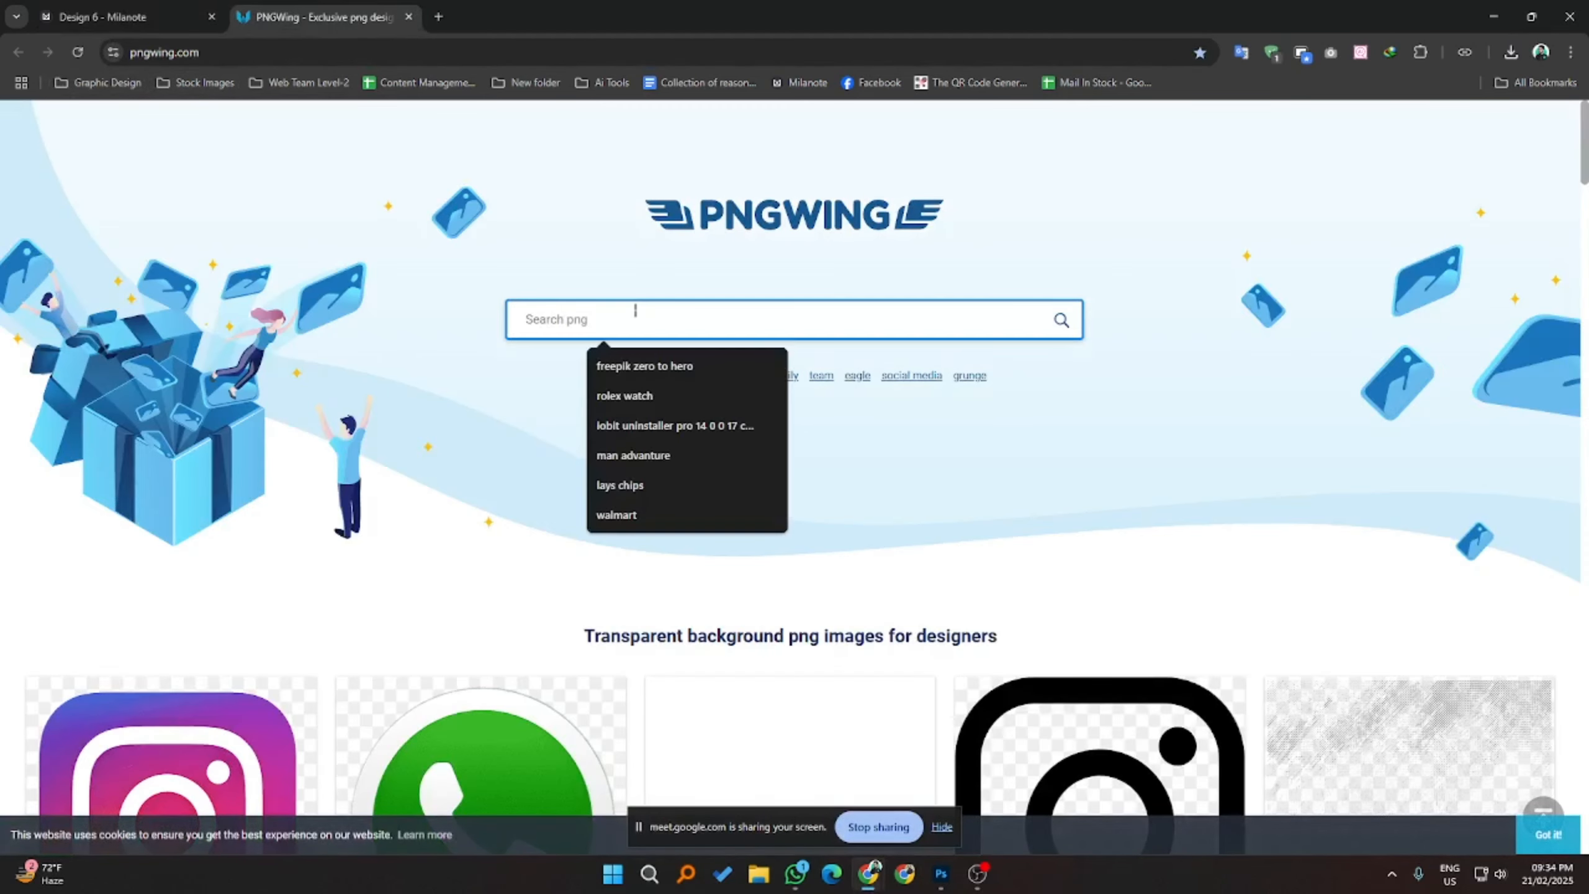
pyautogui.write('illustrator')
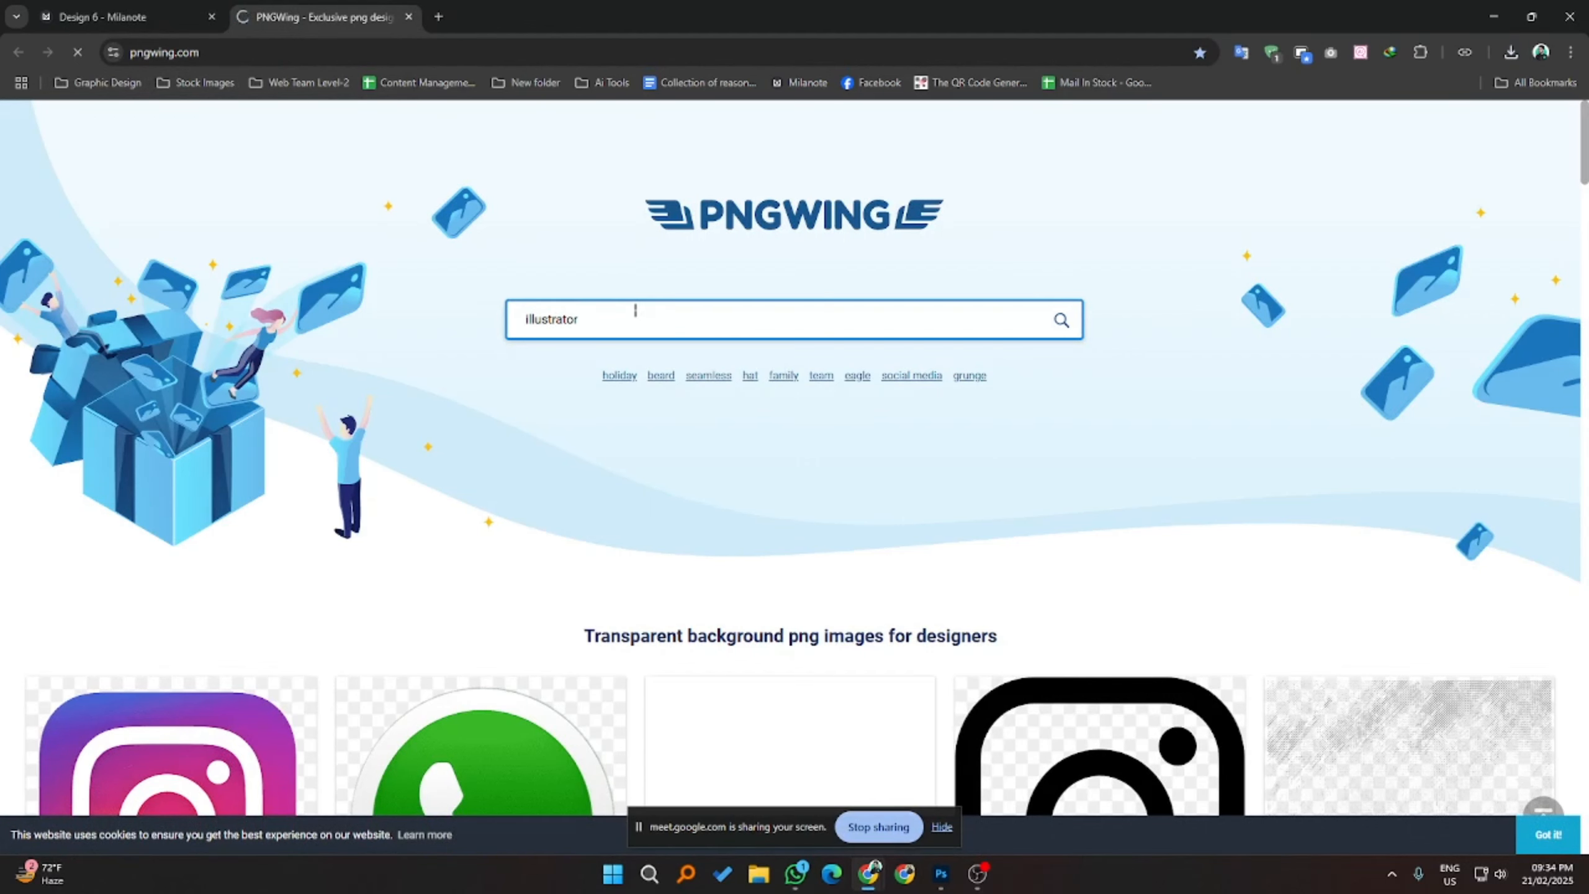
pyautogui.press('Return')
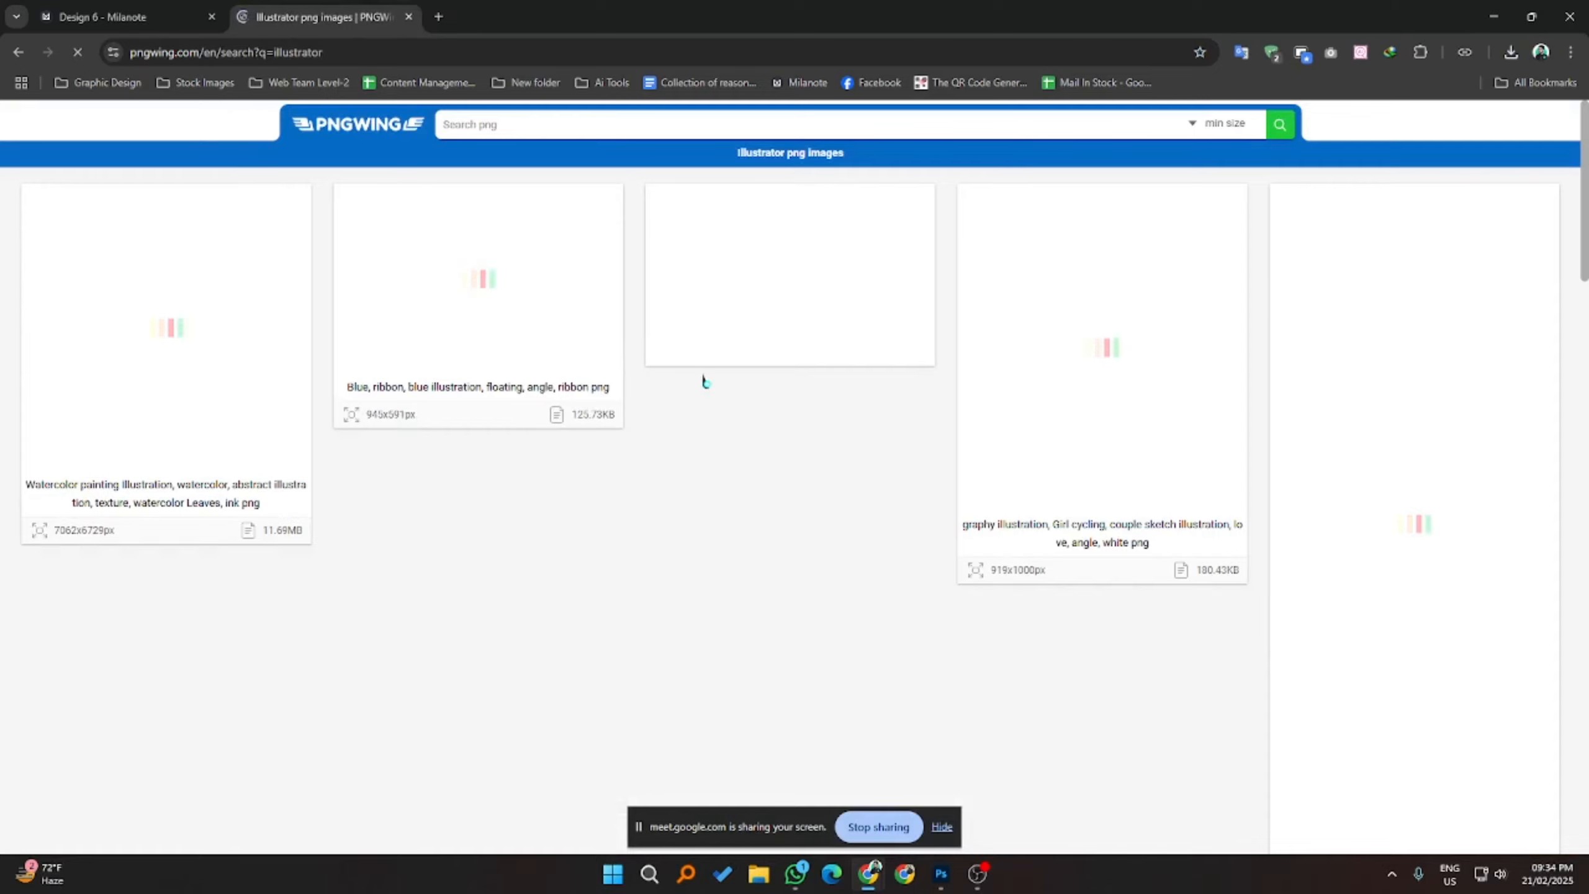
# - Refine the PNGWing search to illustrator logo
pyautogui.doubleClick(598, 7)
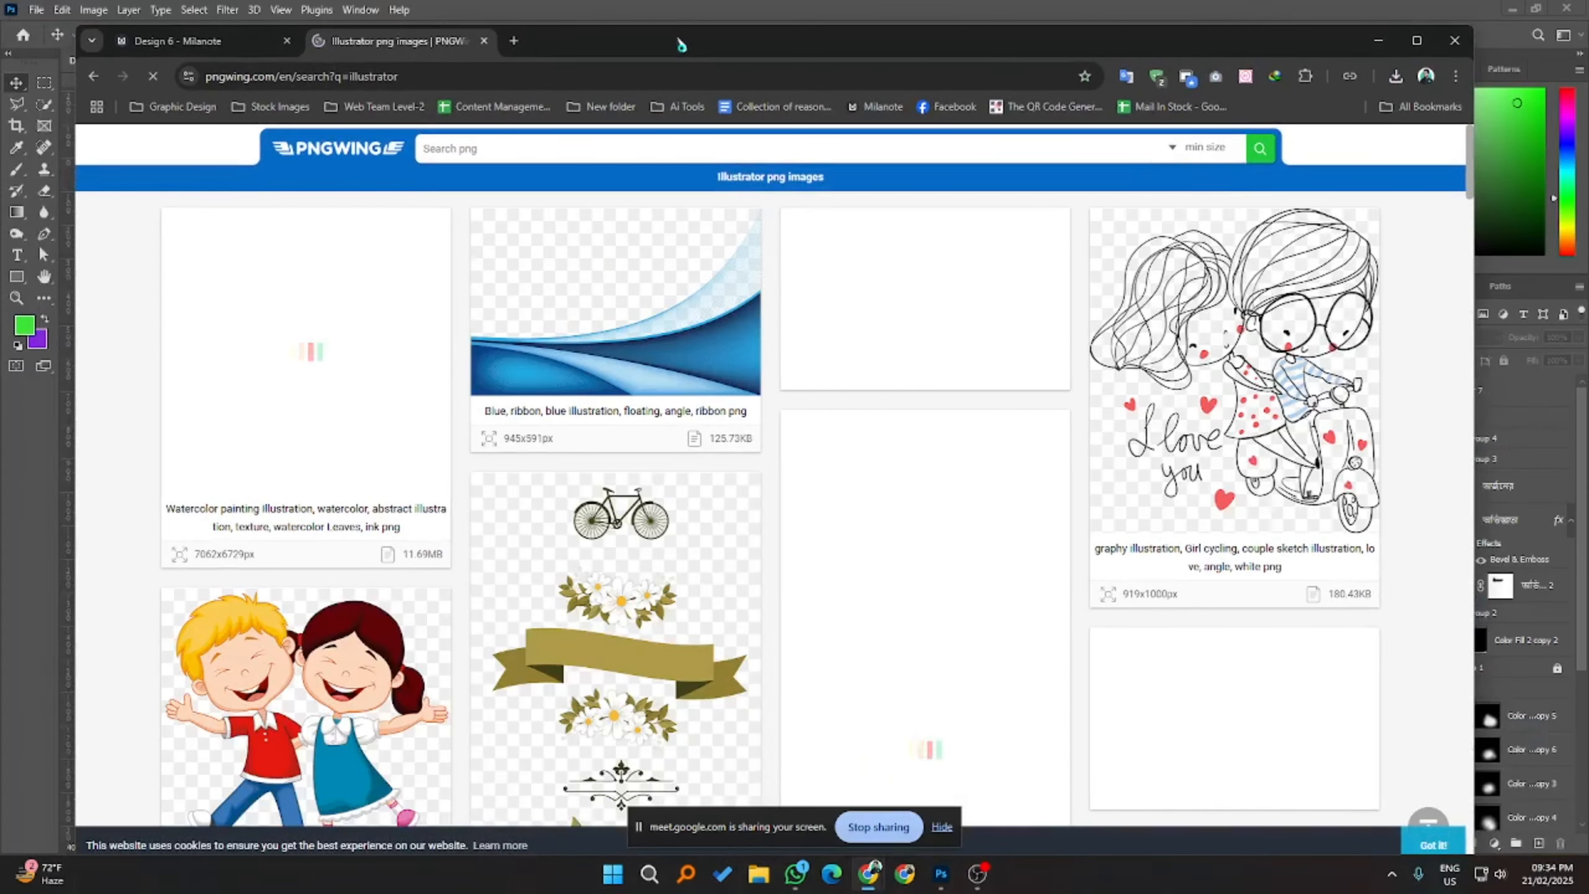
pyautogui.doubleClick(681, 44)
pyautogui.click(493, 126)
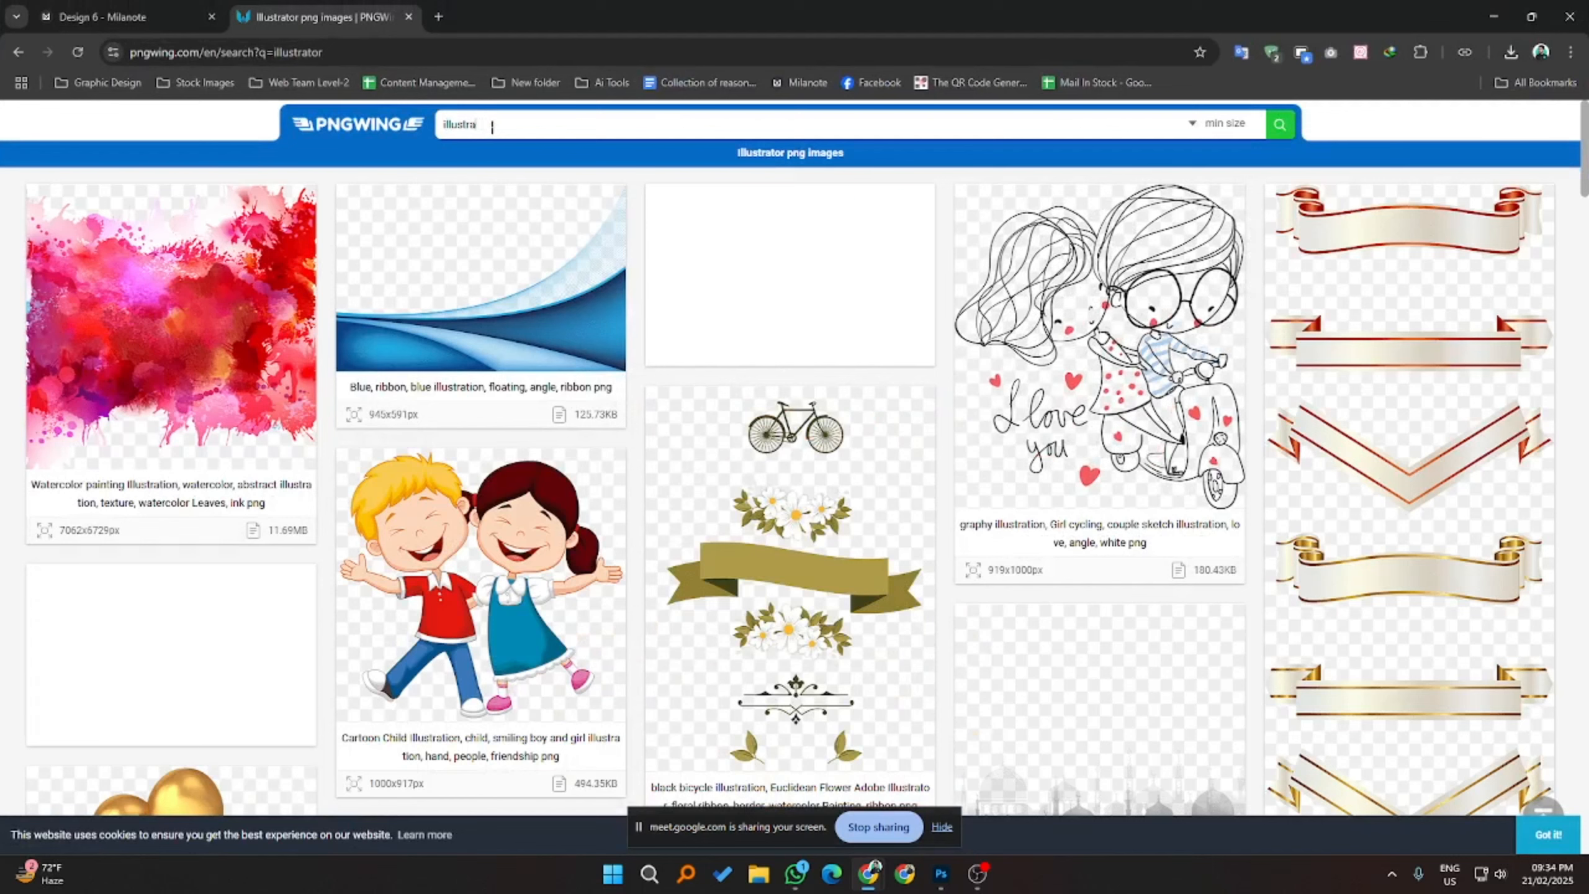
pyautogui.press('Return')
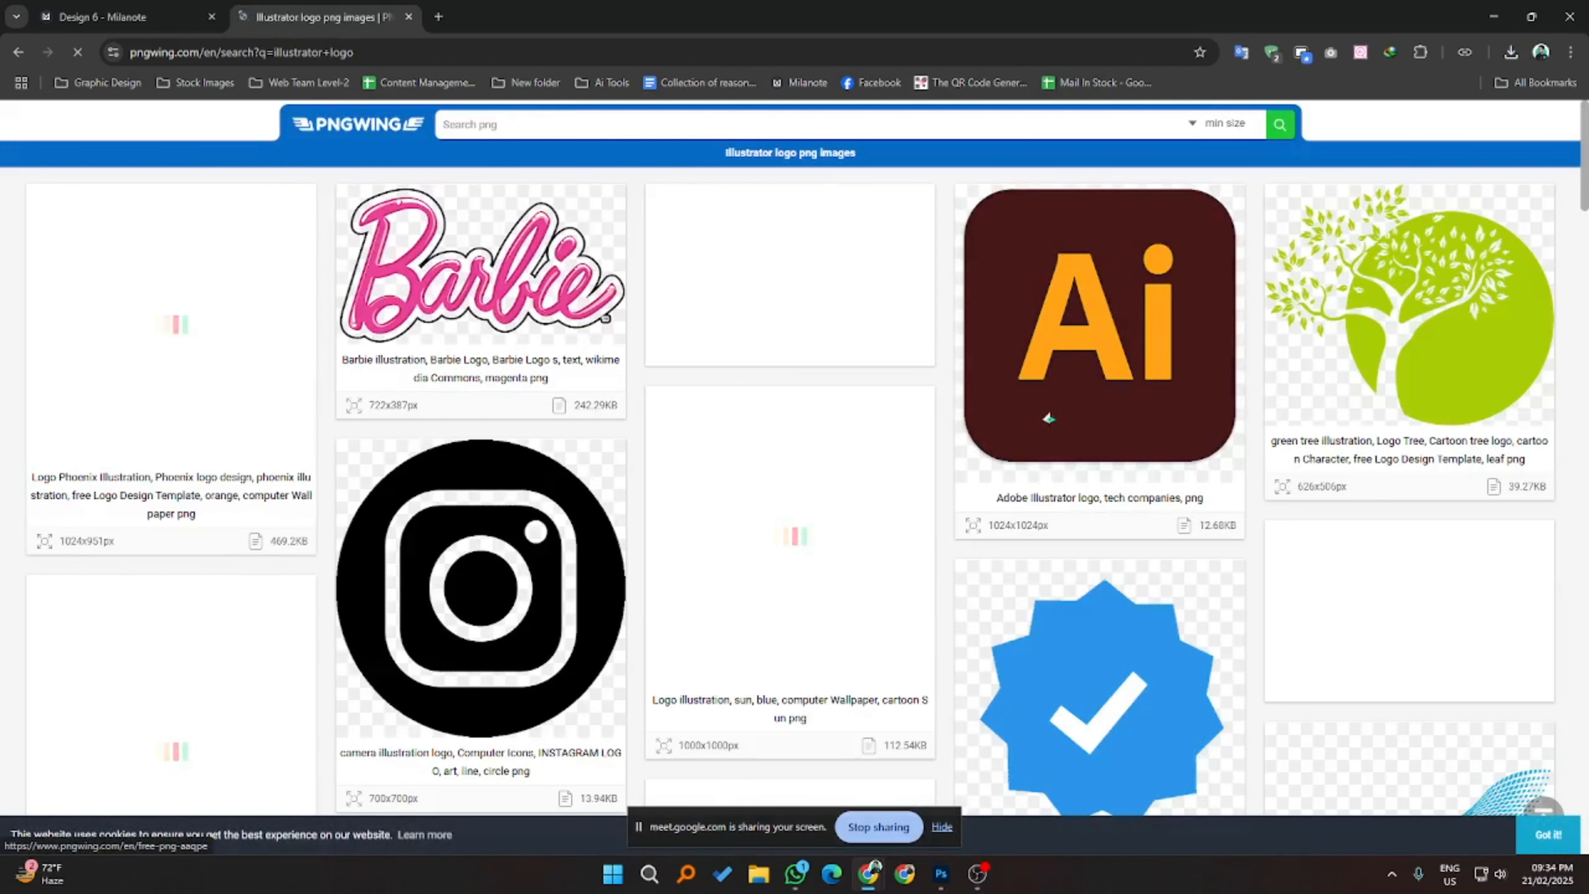
# - Open the 1024x1024px Adobe Illustrator logo and download its PNG
pyautogui.click(1060, 427)
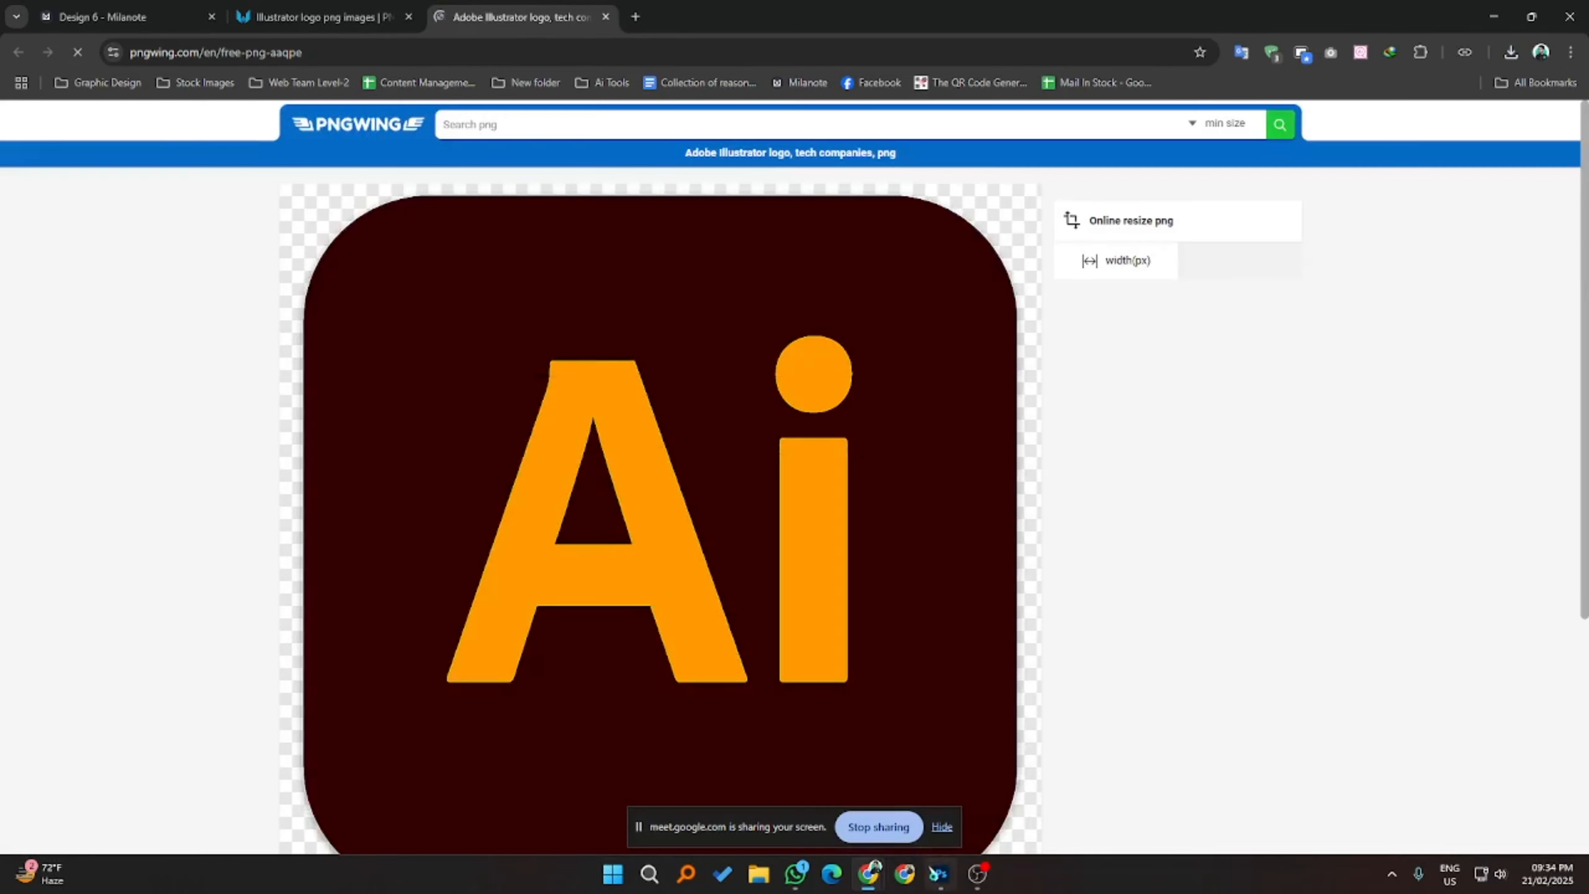
pyautogui.scroll(-10, 1075, 468)
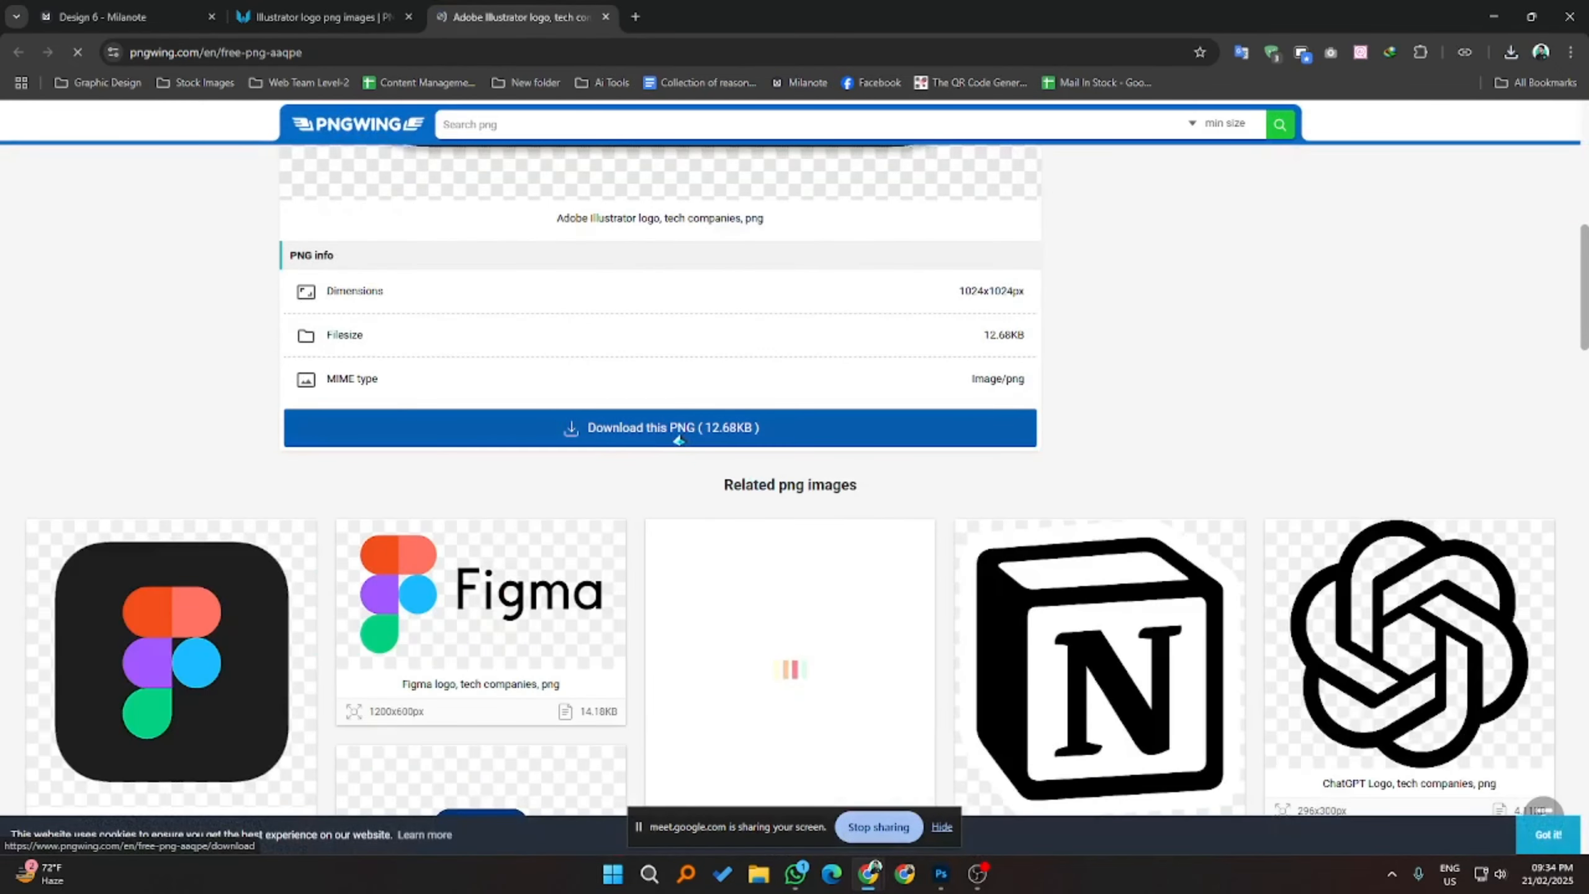
pyautogui.click(678, 438)
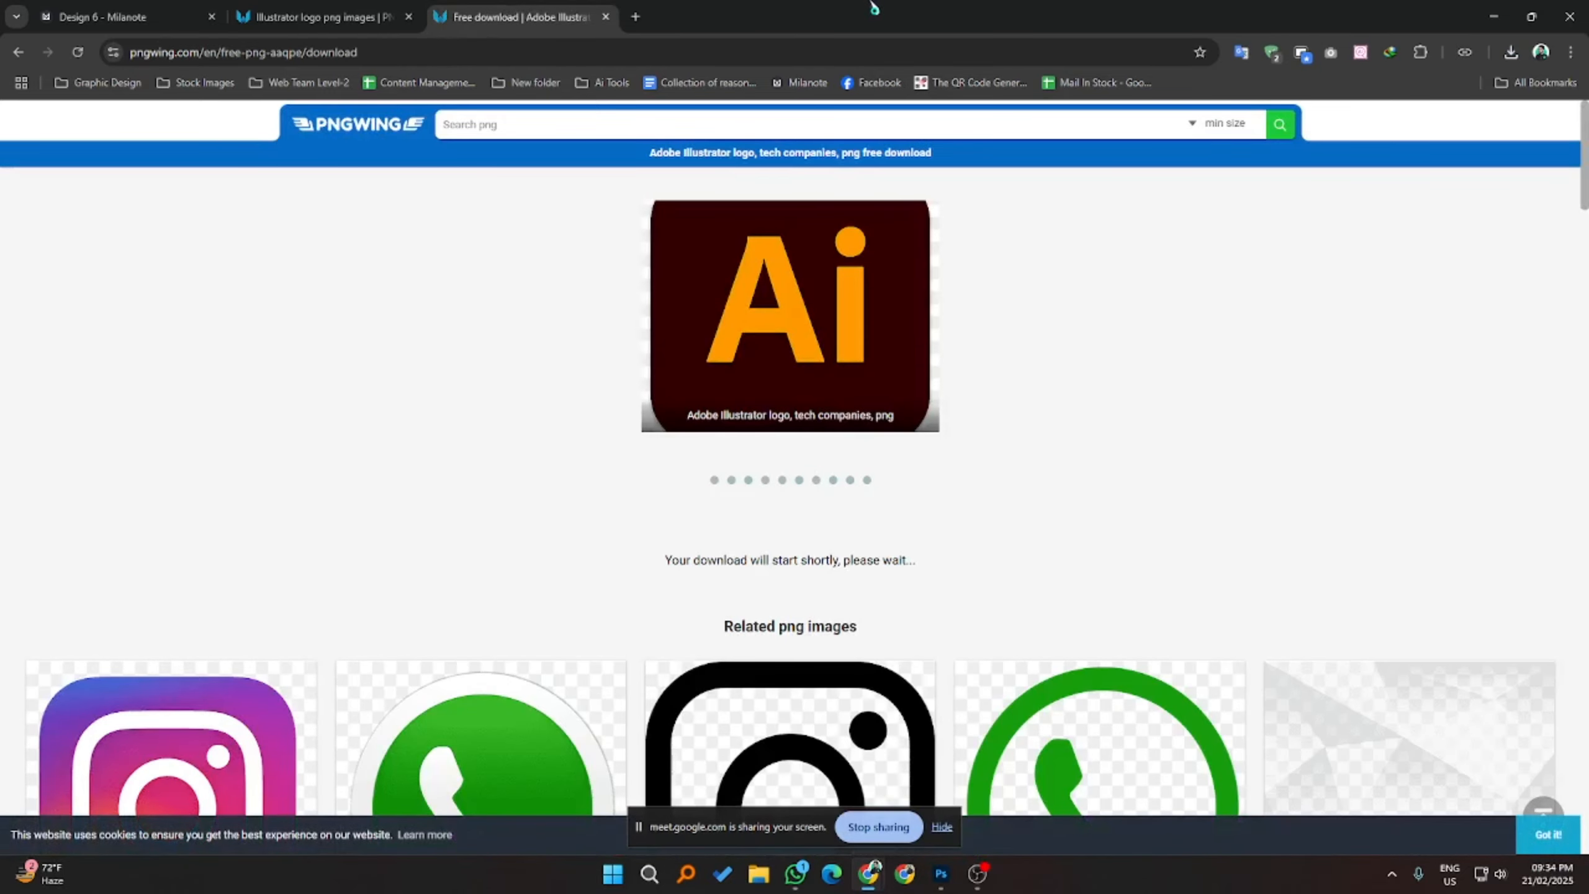
# - Return to Photoshop and close the Photoshop logo image pngwing.com (2).png
pyautogui.moveTo(874, 7); pyautogui.dragTo(1587, 243)
pyautogui.click(354, 60)
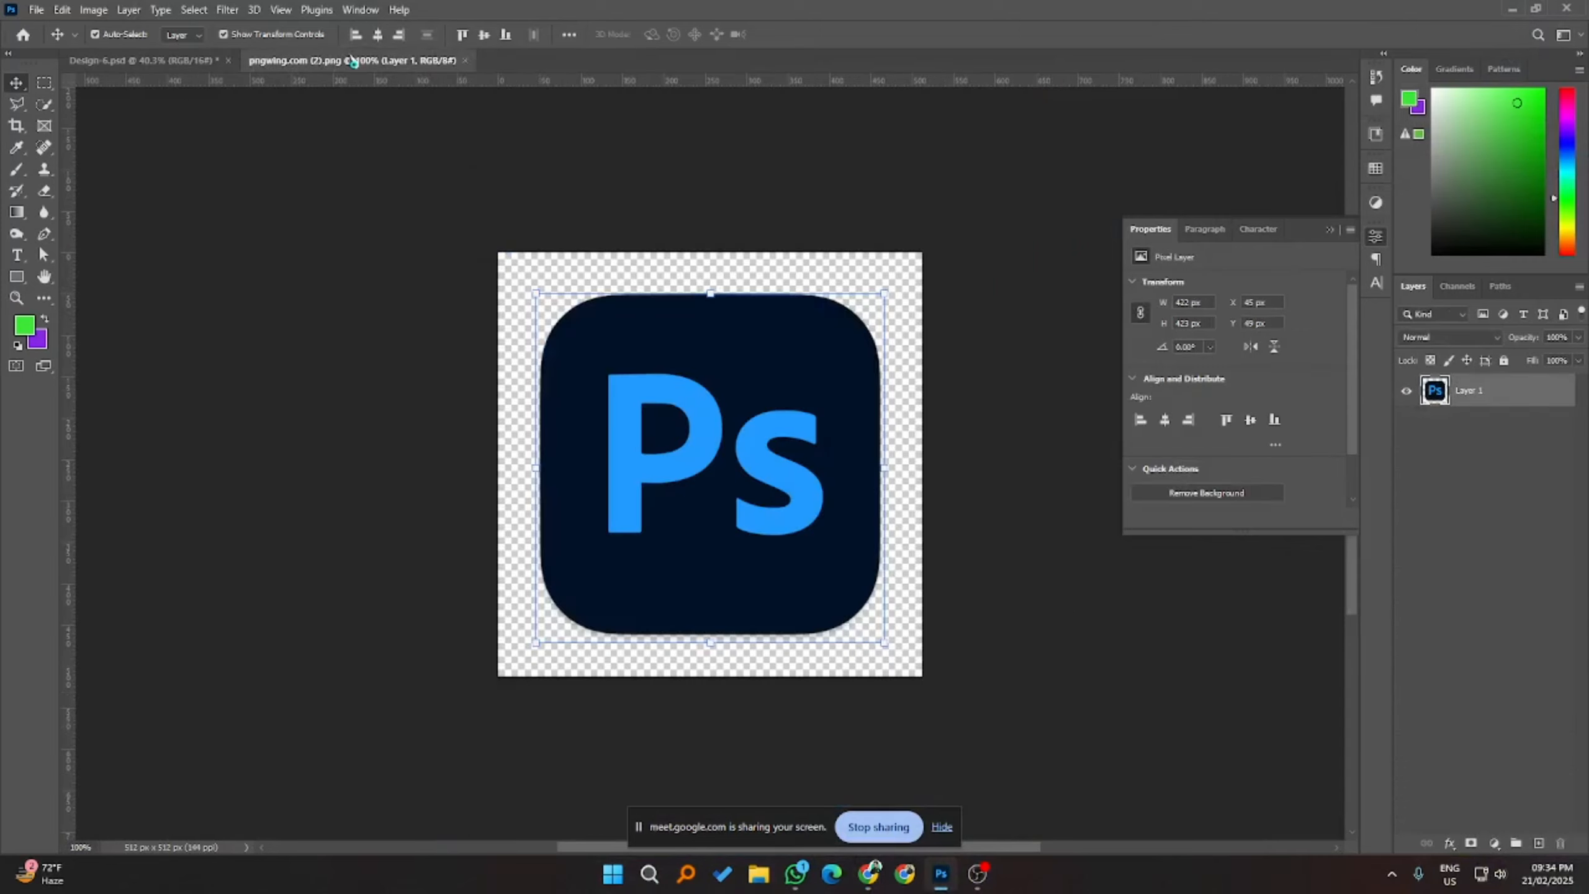
pyautogui.rightClick(353, 60)
pyautogui.click(388, 79)
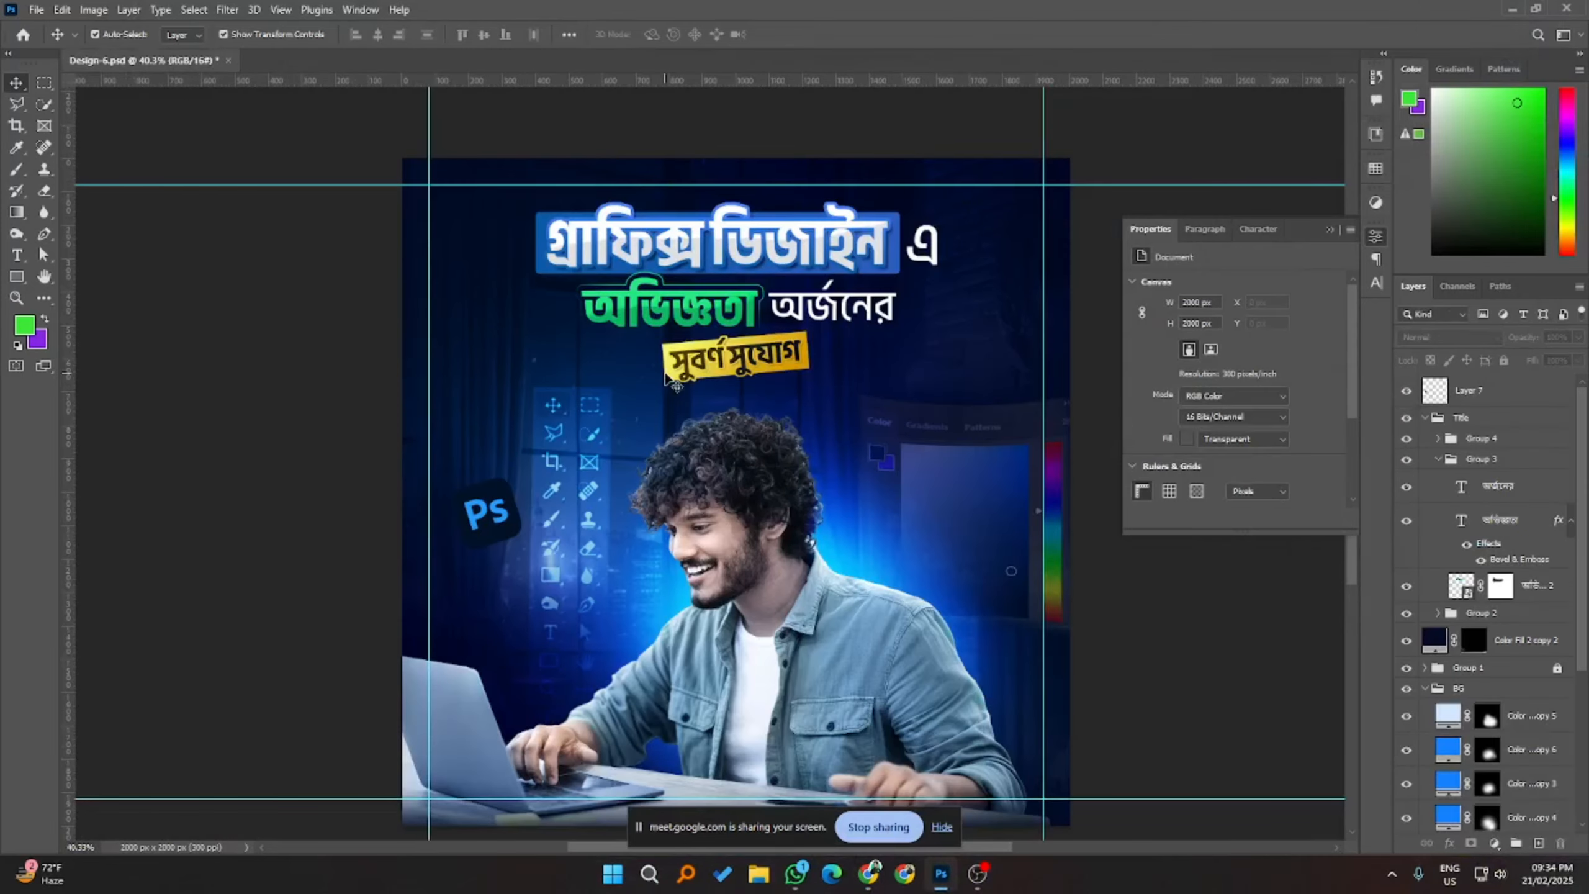
# - Open the downloaded Illustrator logo pngwing.com (3).png and place it over the right side of the Design-6.psd poster
pyautogui.hotkey('ctrl', 'o')
pyautogui.doubleClick(191, 159)
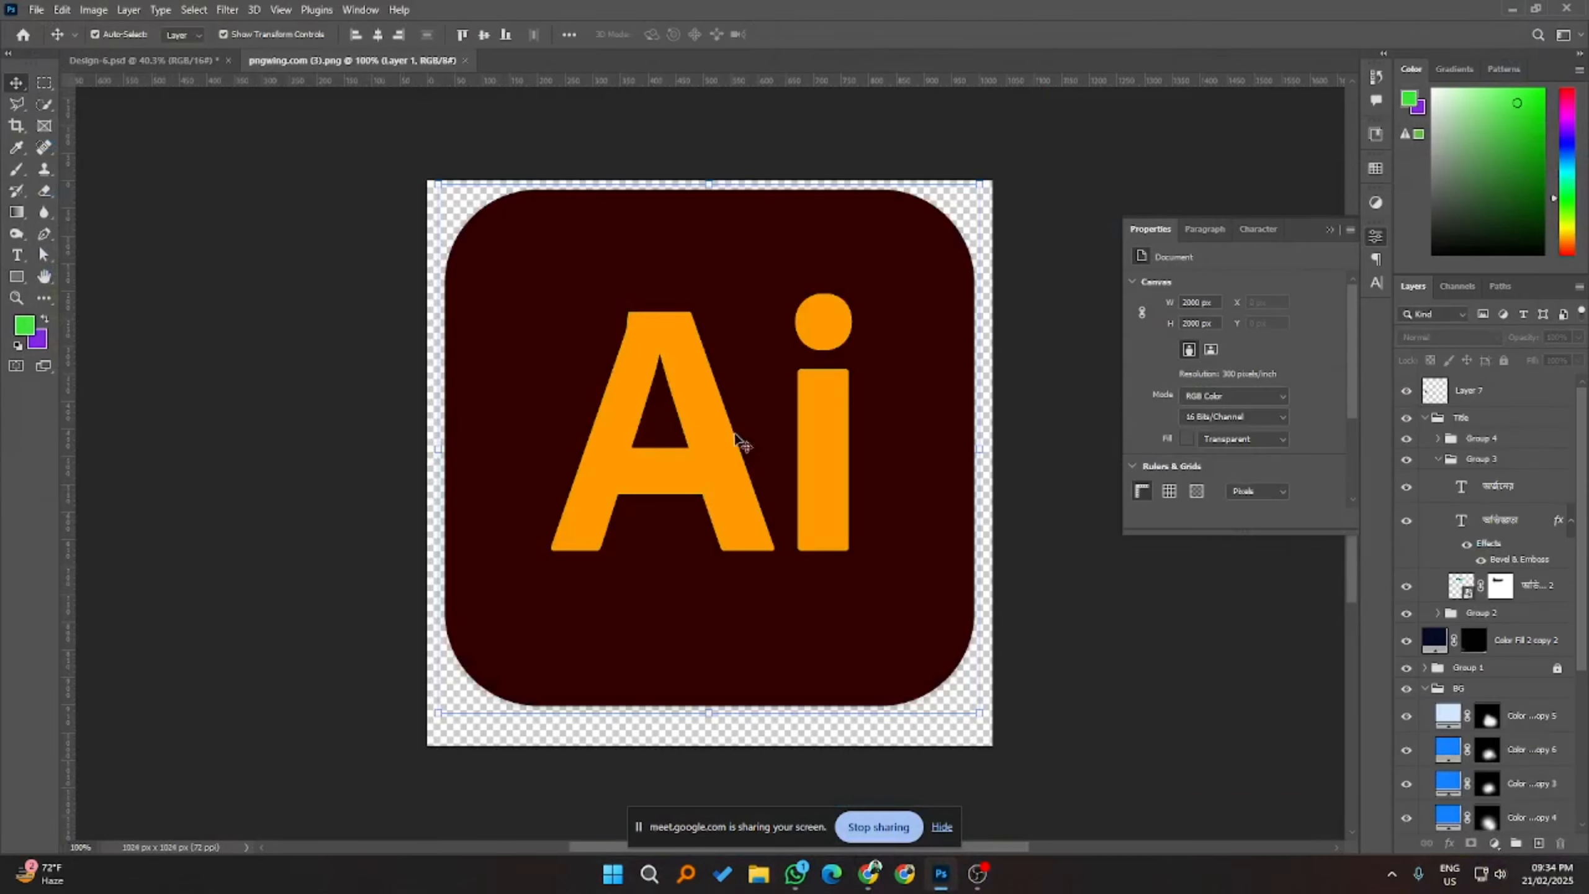
pyautogui.moveTo(733, 326); pyautogui.dragTo(938, 441)
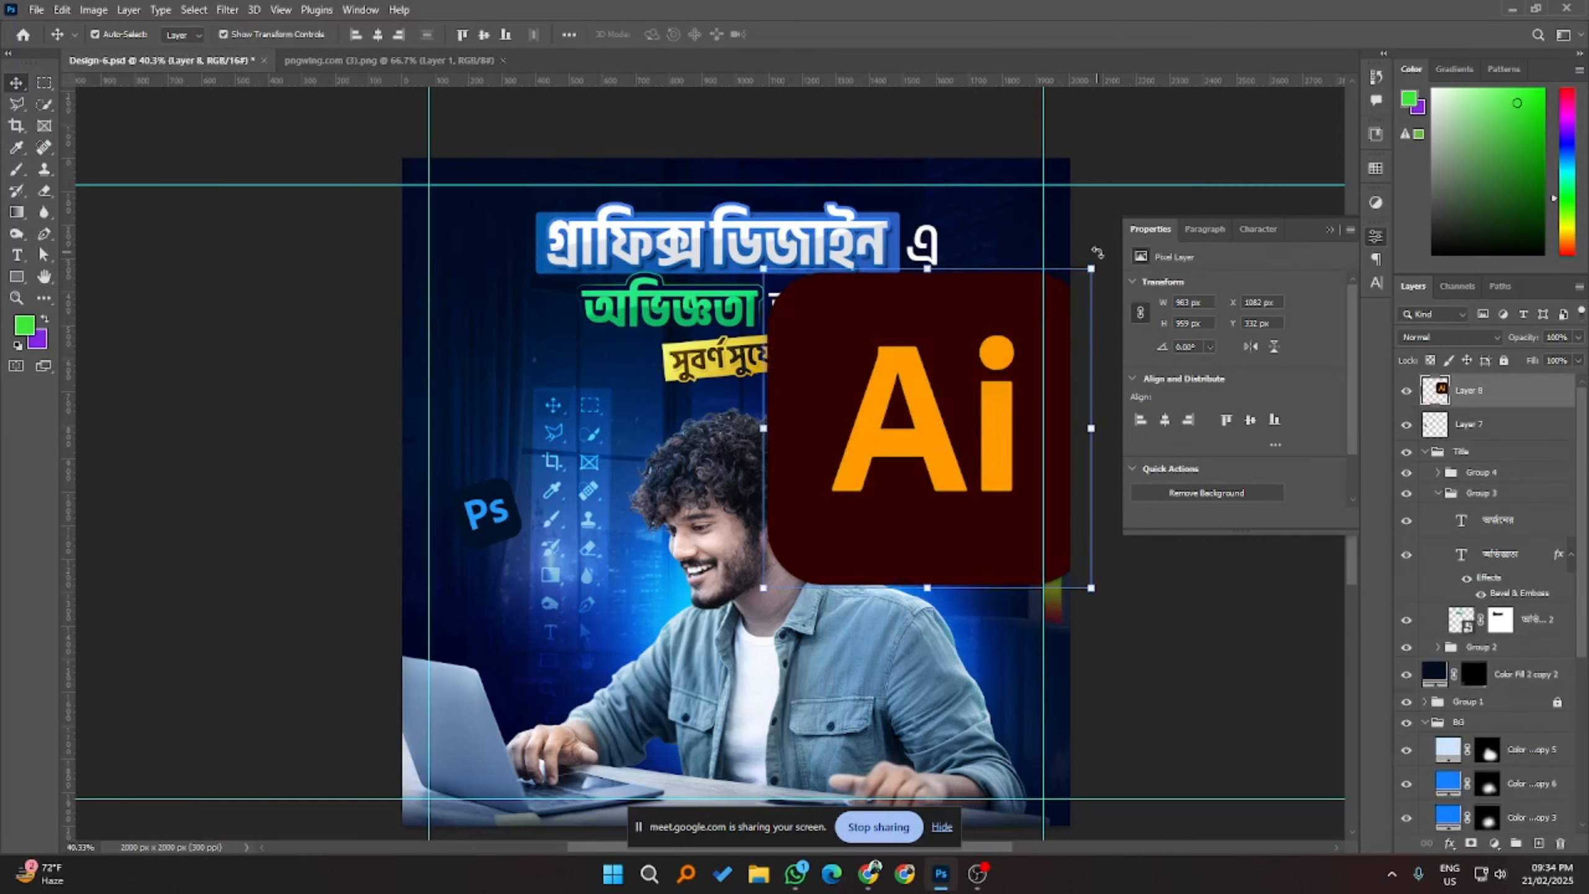
# - Convert both logo layers to smart objects, then scale the Illustrator logo to about 24% and tilt it about 11° beside the man's head
pyautogui.click(1506, 427)
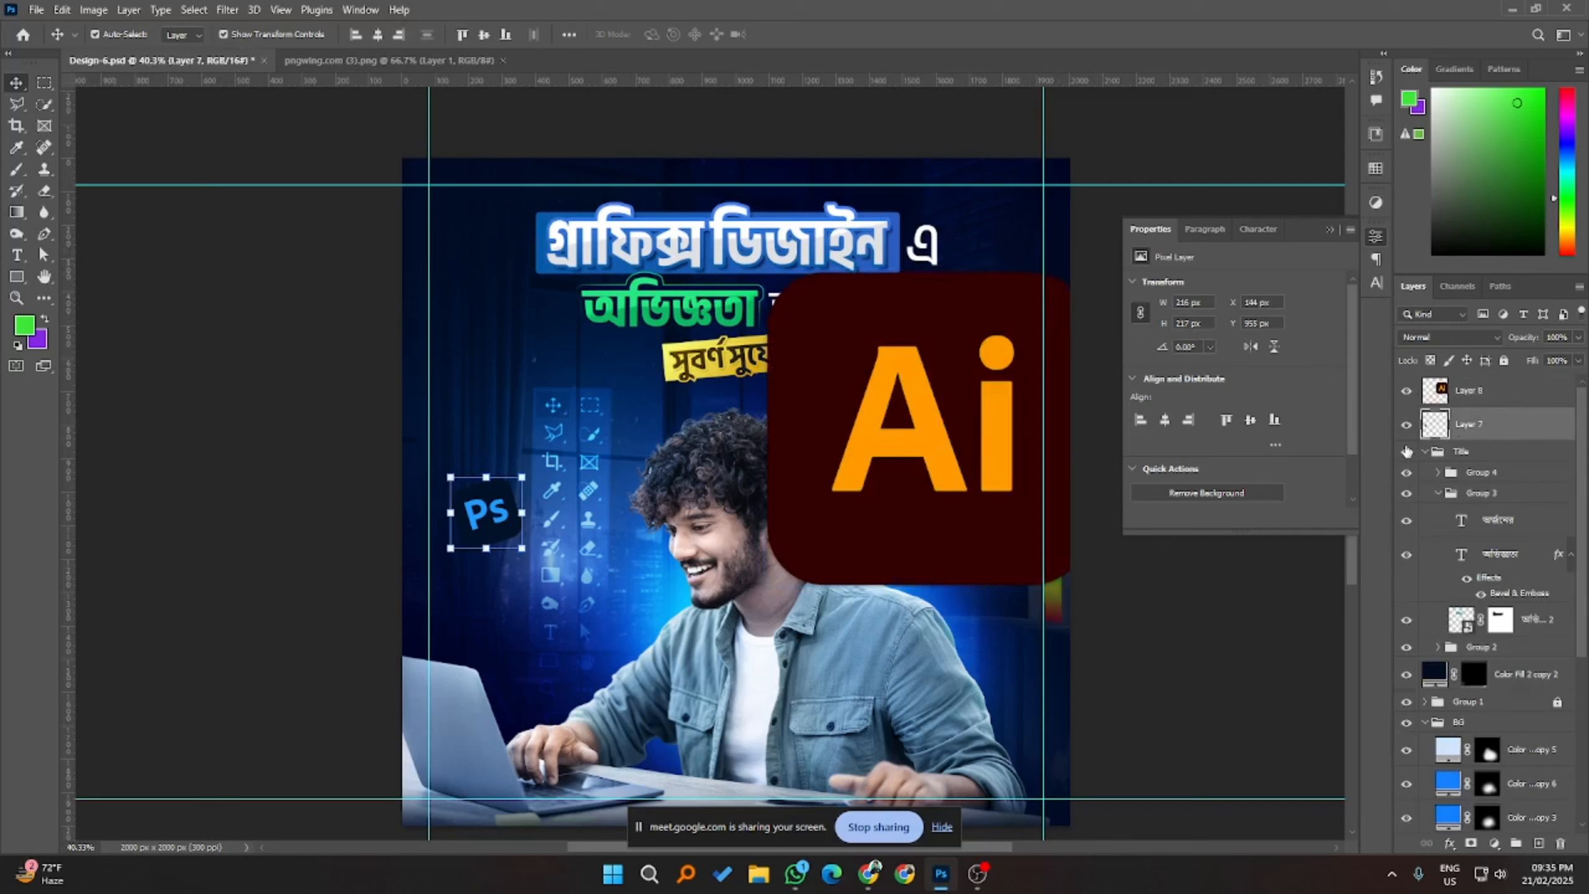
pyautogui.click(1482, 396)
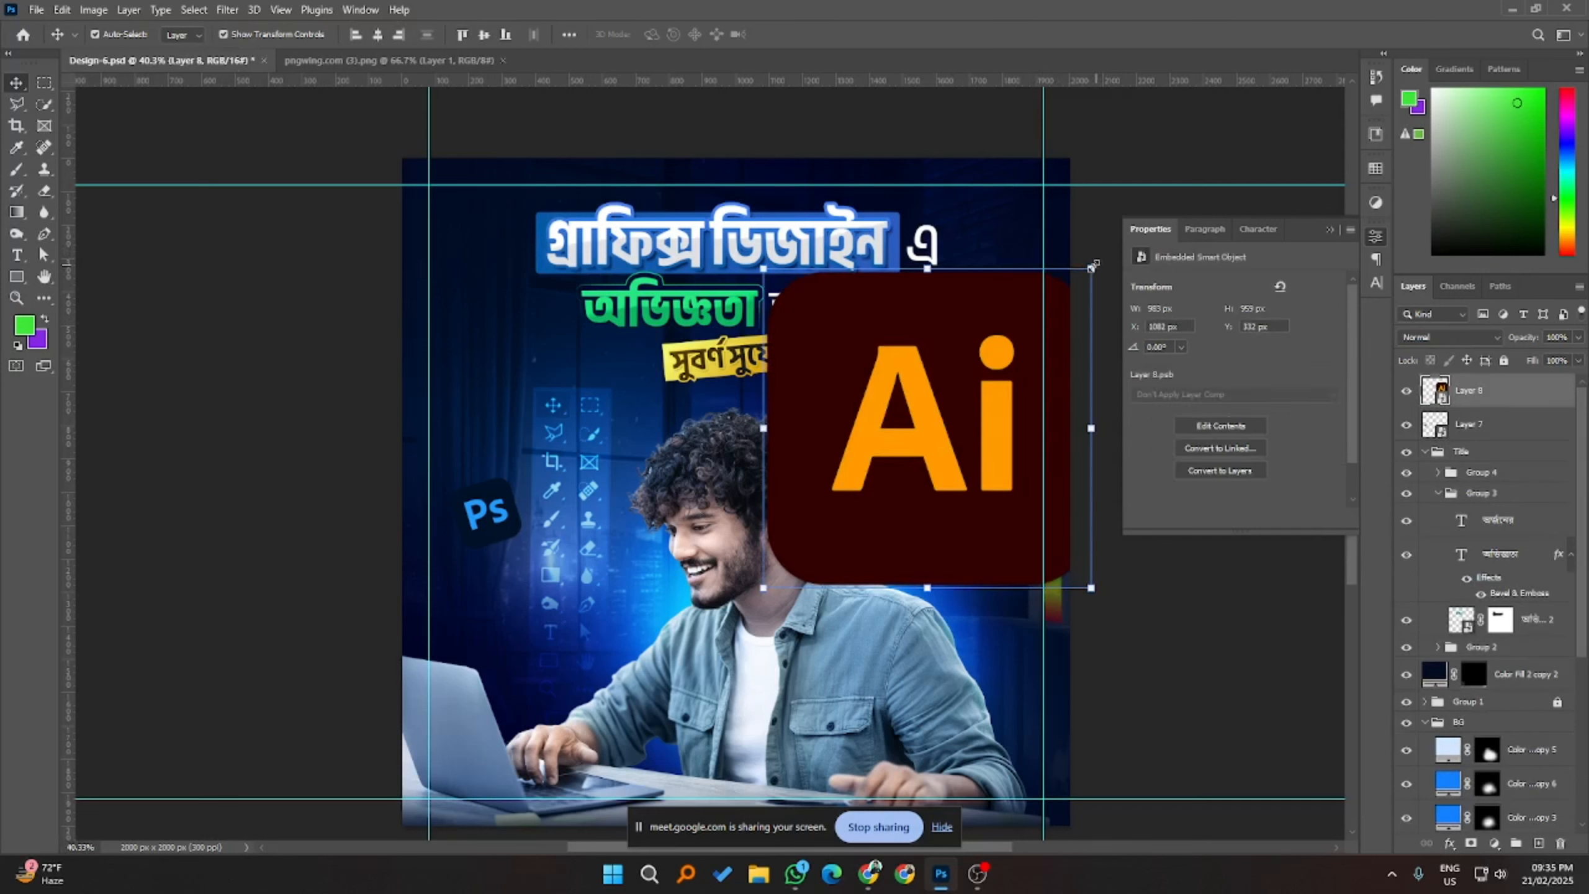
pyautogui.moveTo(1091, 269); pyautogui.dragTo(936, 399)
pyautogui.click(819, 34)
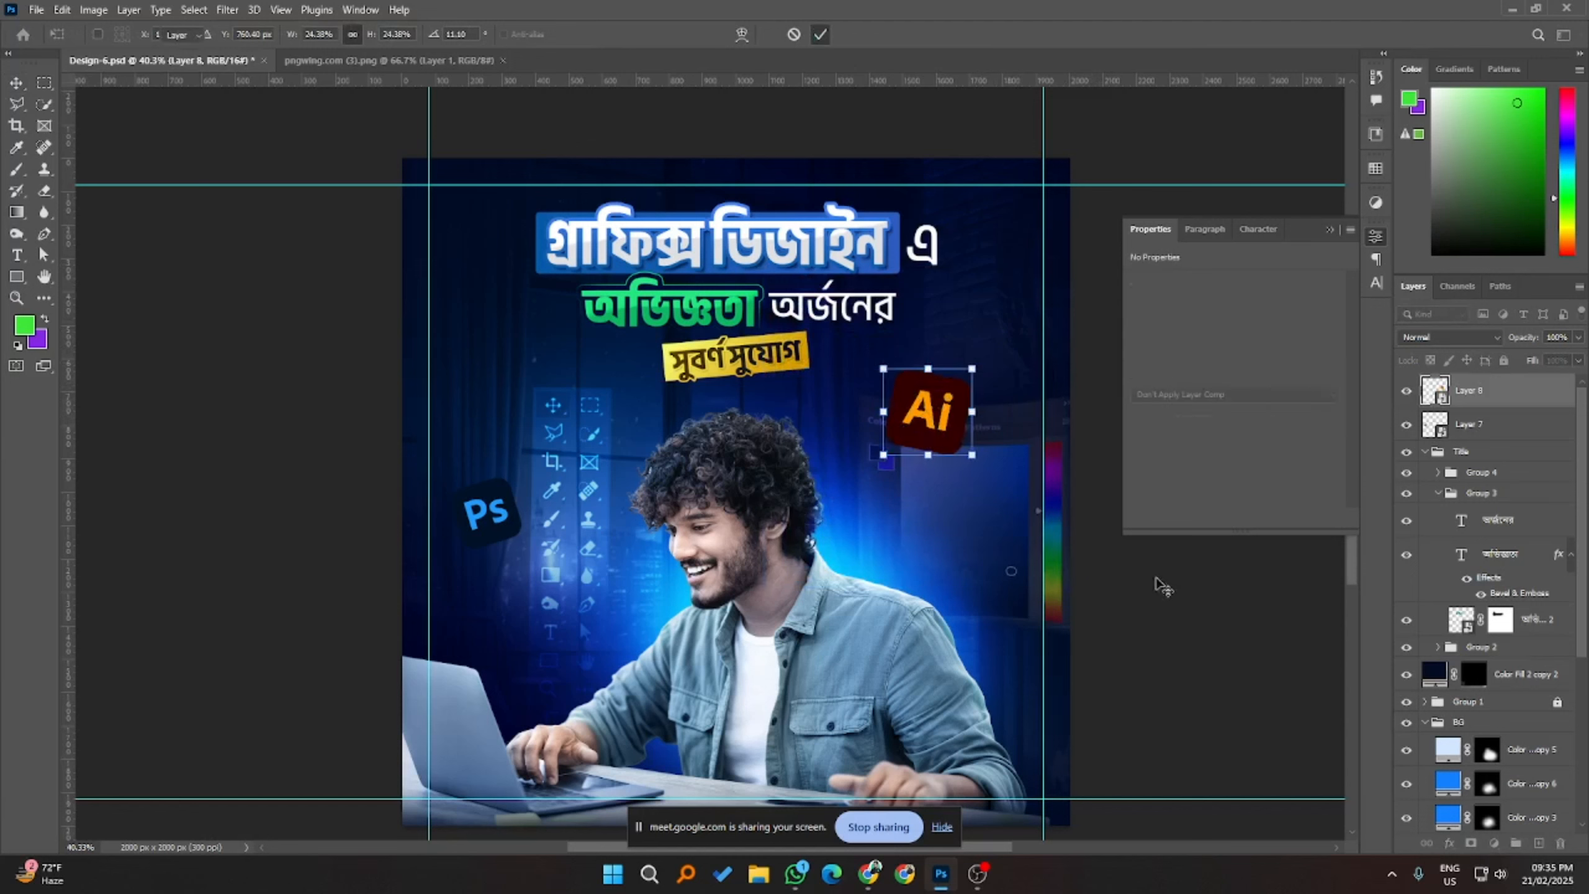
pyautogui.click(1159, 578)
# - Transform the Photoshop logo and nudge it slightly left, toward the poster's left margin guide
pyautogui.click(494, 504)
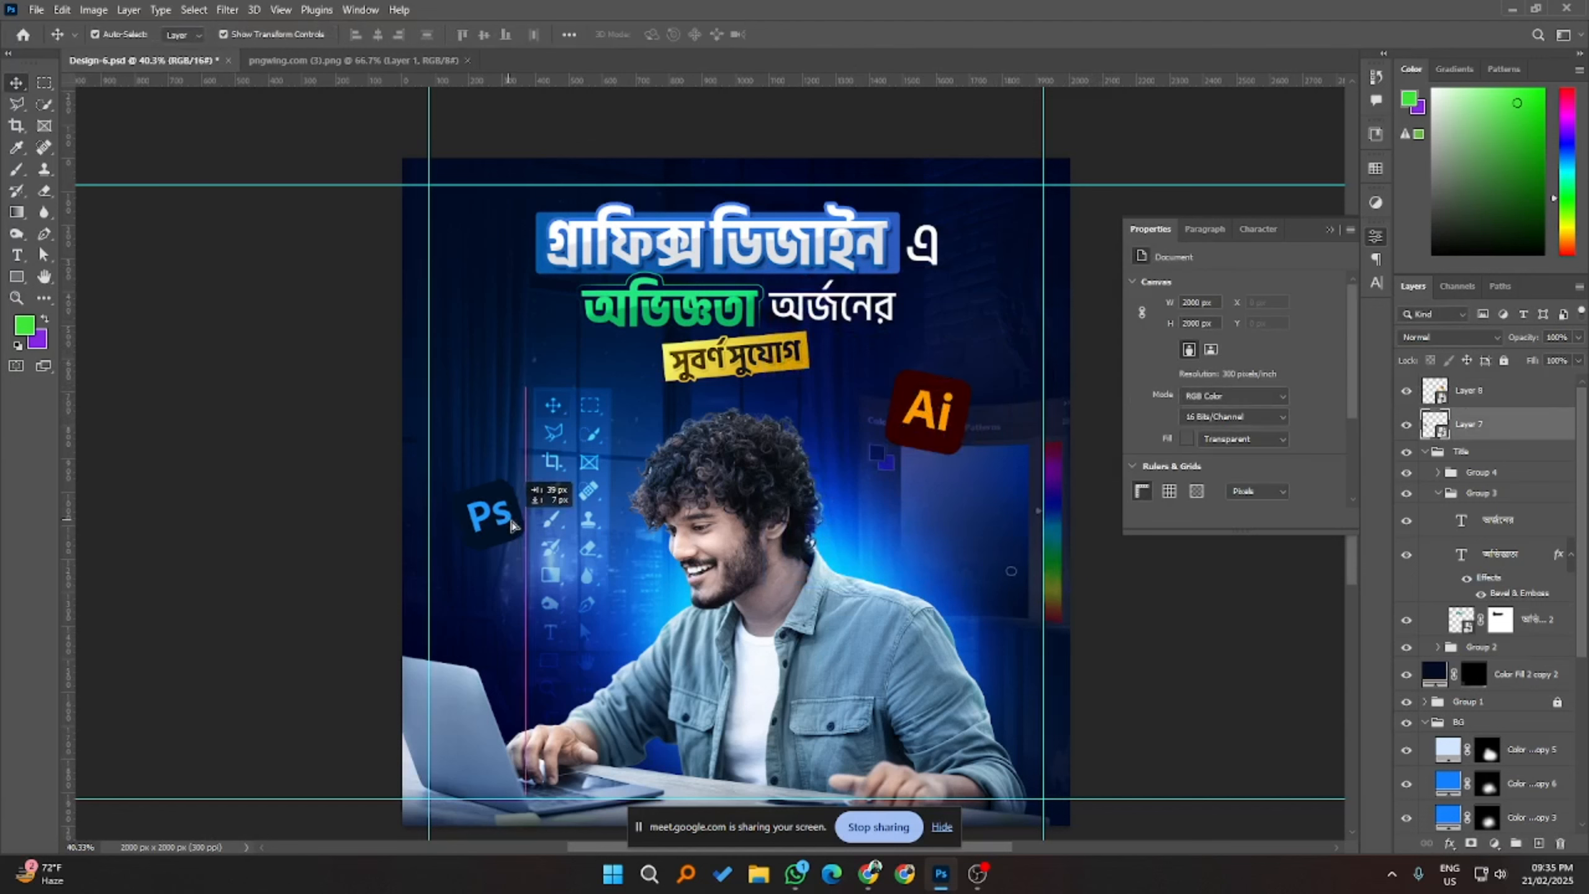
pyautogui.hotkey('ctrl', 't')
pyautogui.moveTo(494, 501); pyautogui.dragTo(479, 501)
pyautogui.click(821, 35)
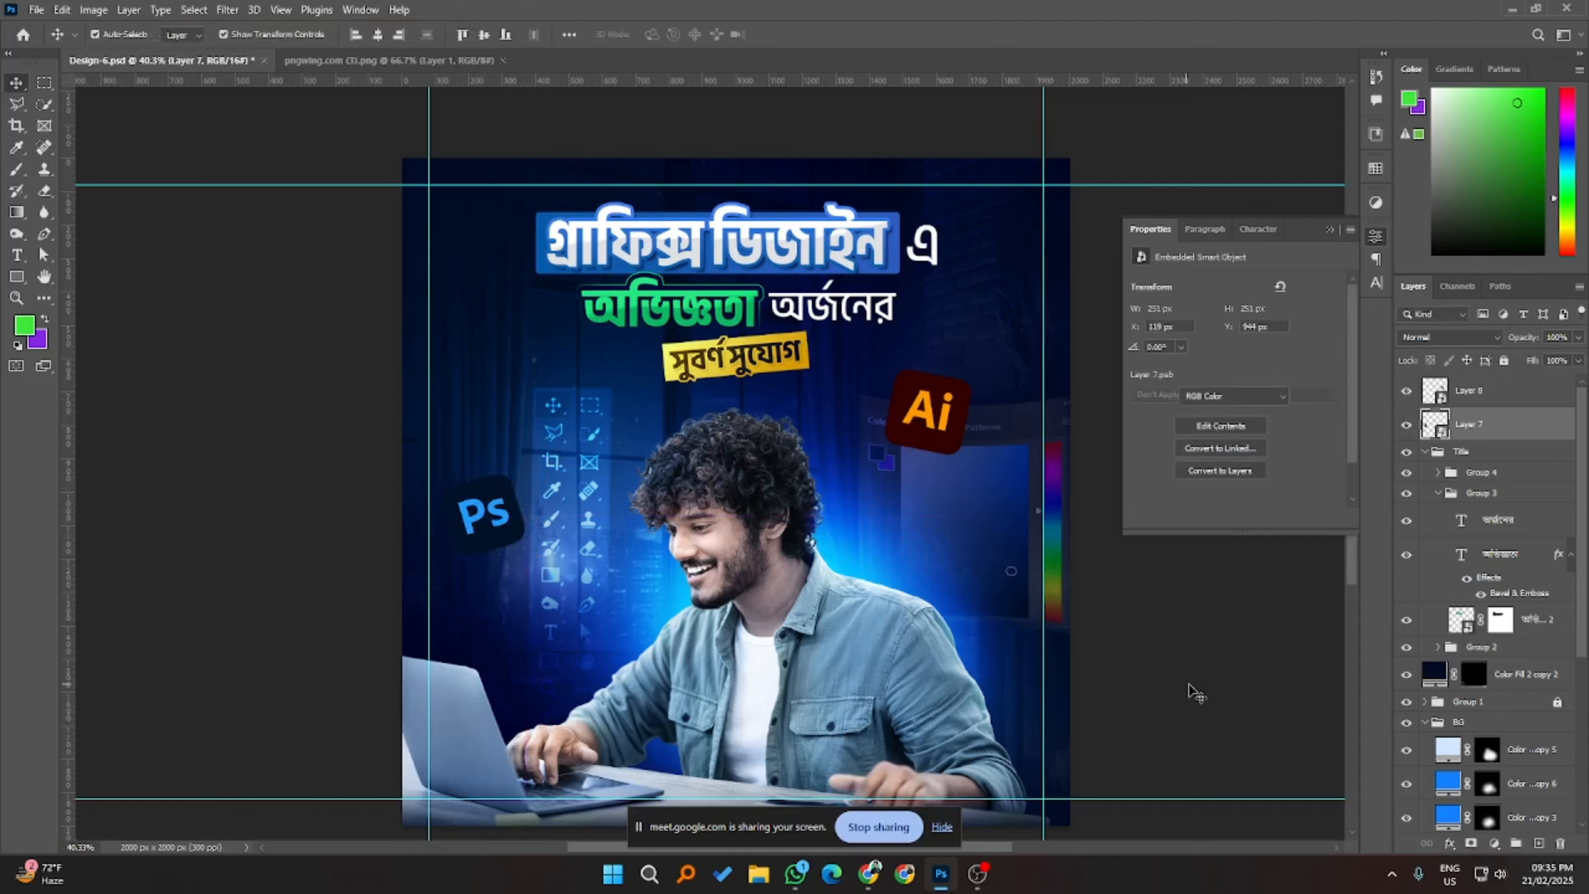
# - Rotate the Illustrator logo to about 14.4° and reposition it just below and right of the white title text
pyautogui.click(960, 397)
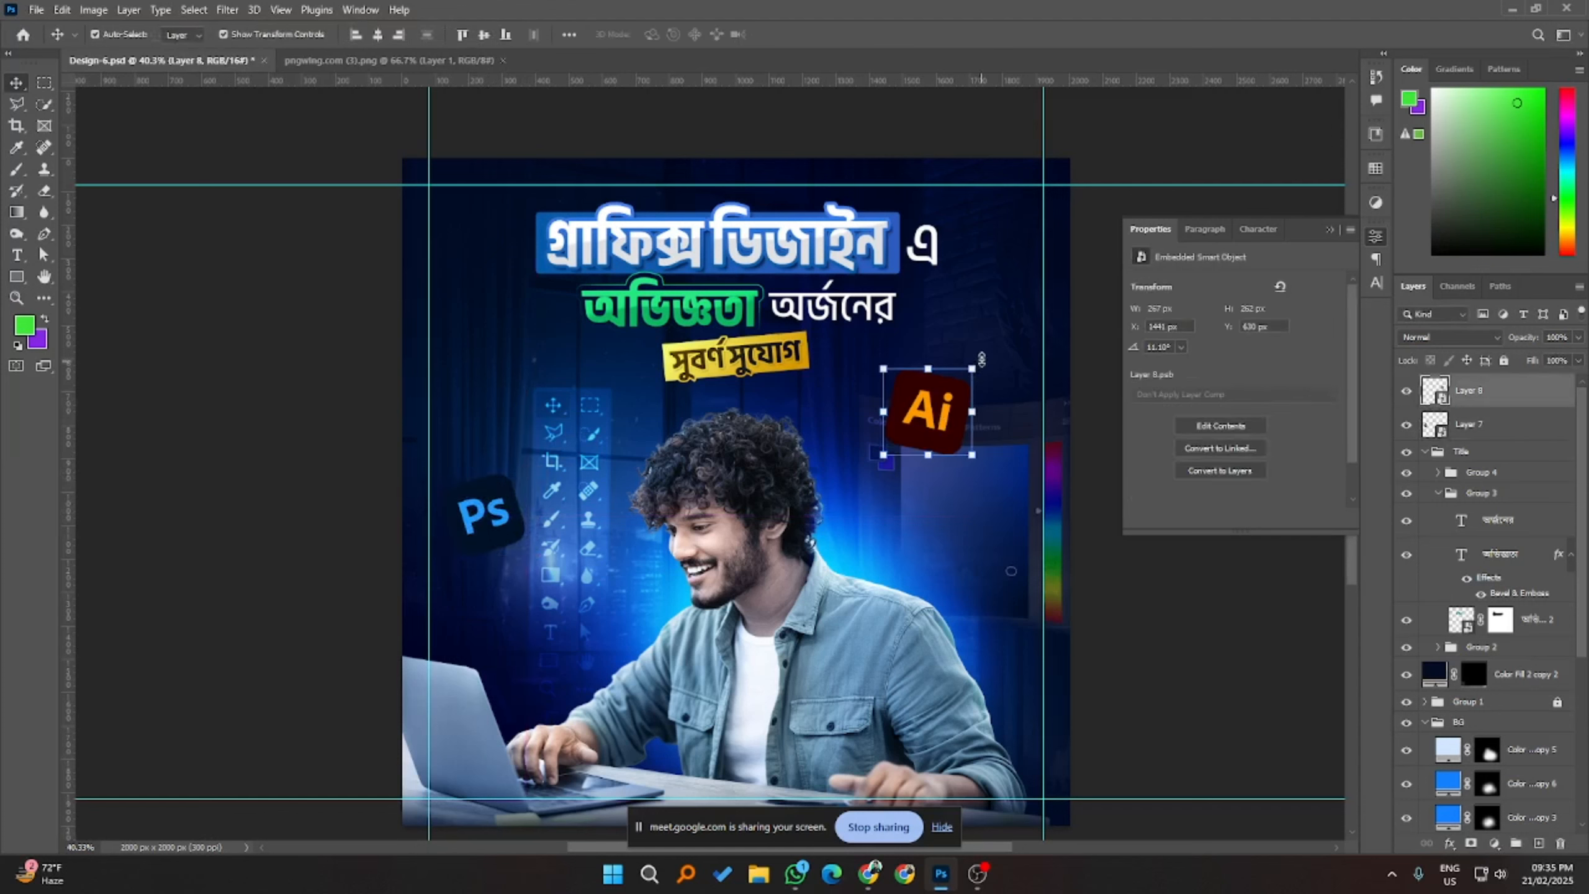
pyautogui.moveTo(981, 359); pyautogui.dragTo(928, 432)
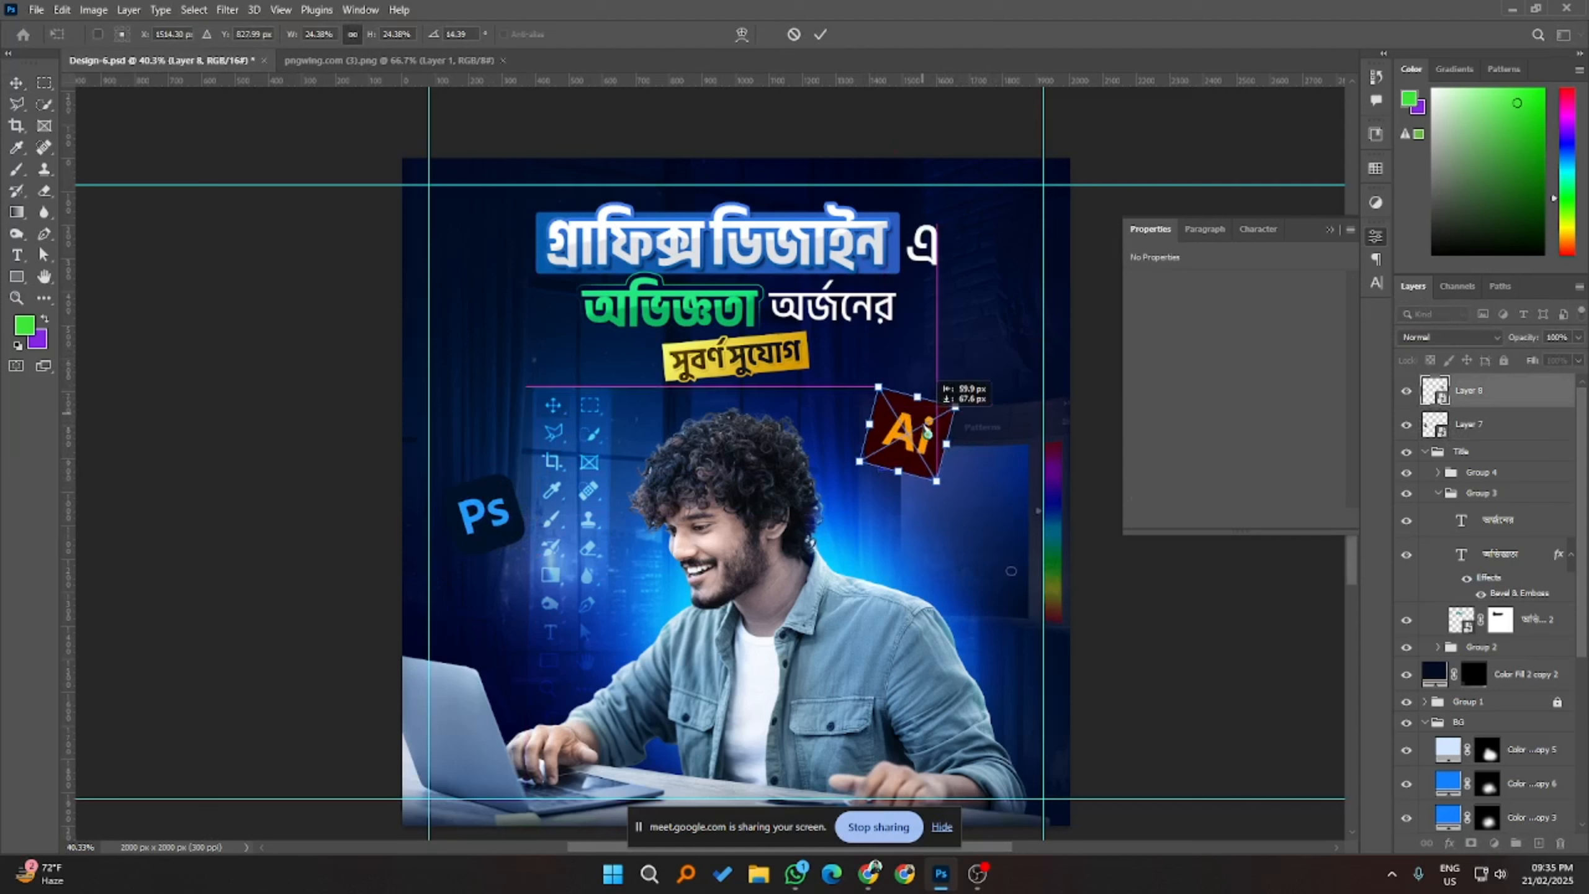
pyautogui.click(1282, 645)
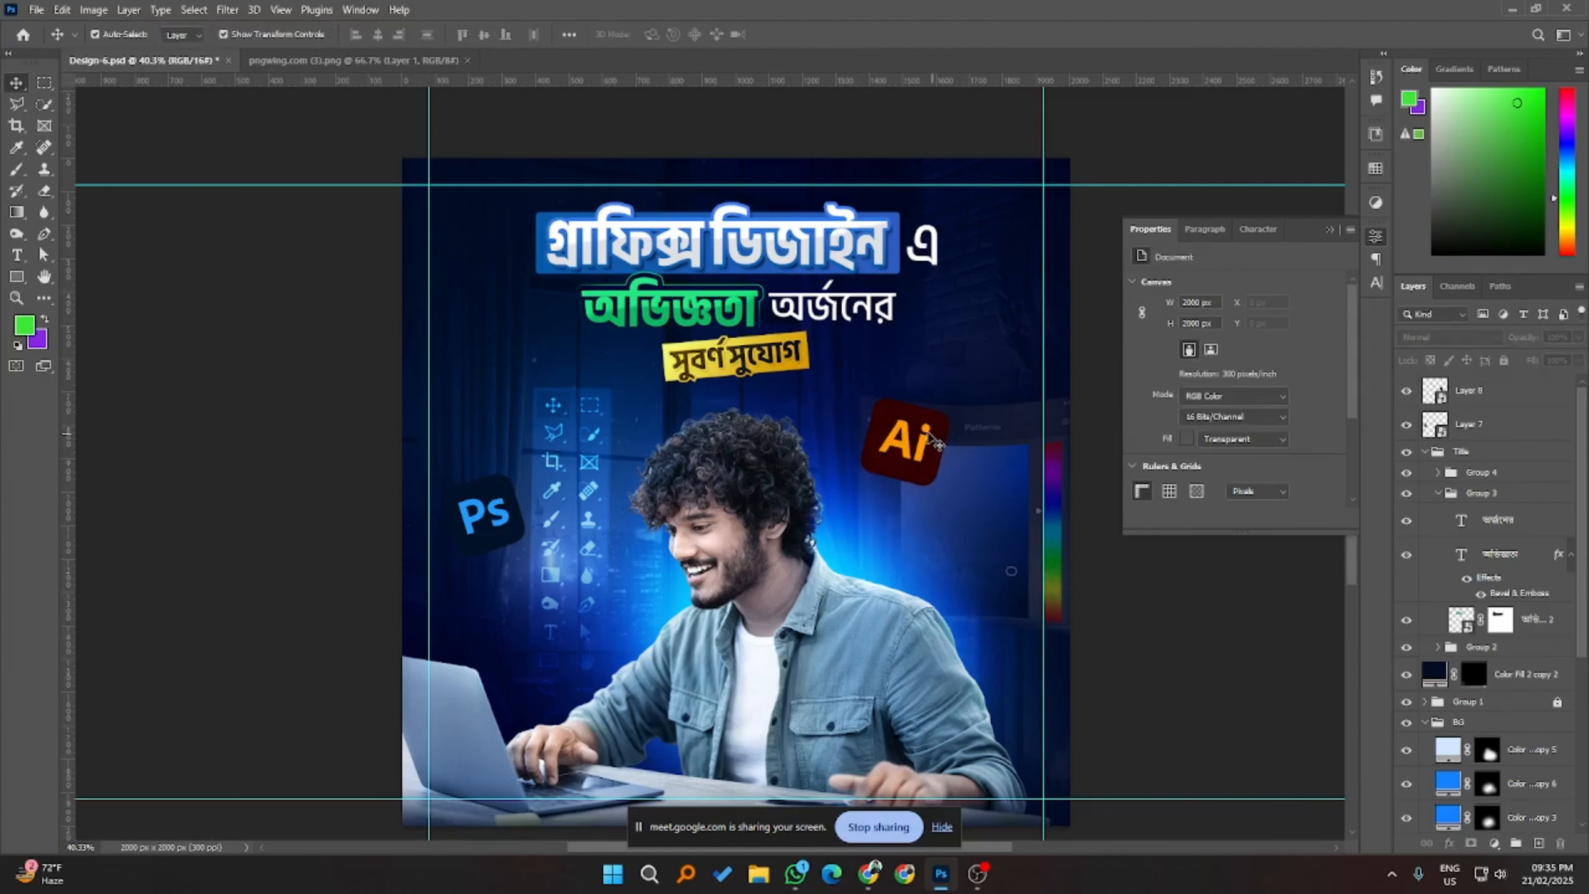
pyautogui.moveTo(936, 443); pyautogui.dragTo(937, 404)
pyautogui.click(1145, 549)
pyautogui.click(1179, 583)
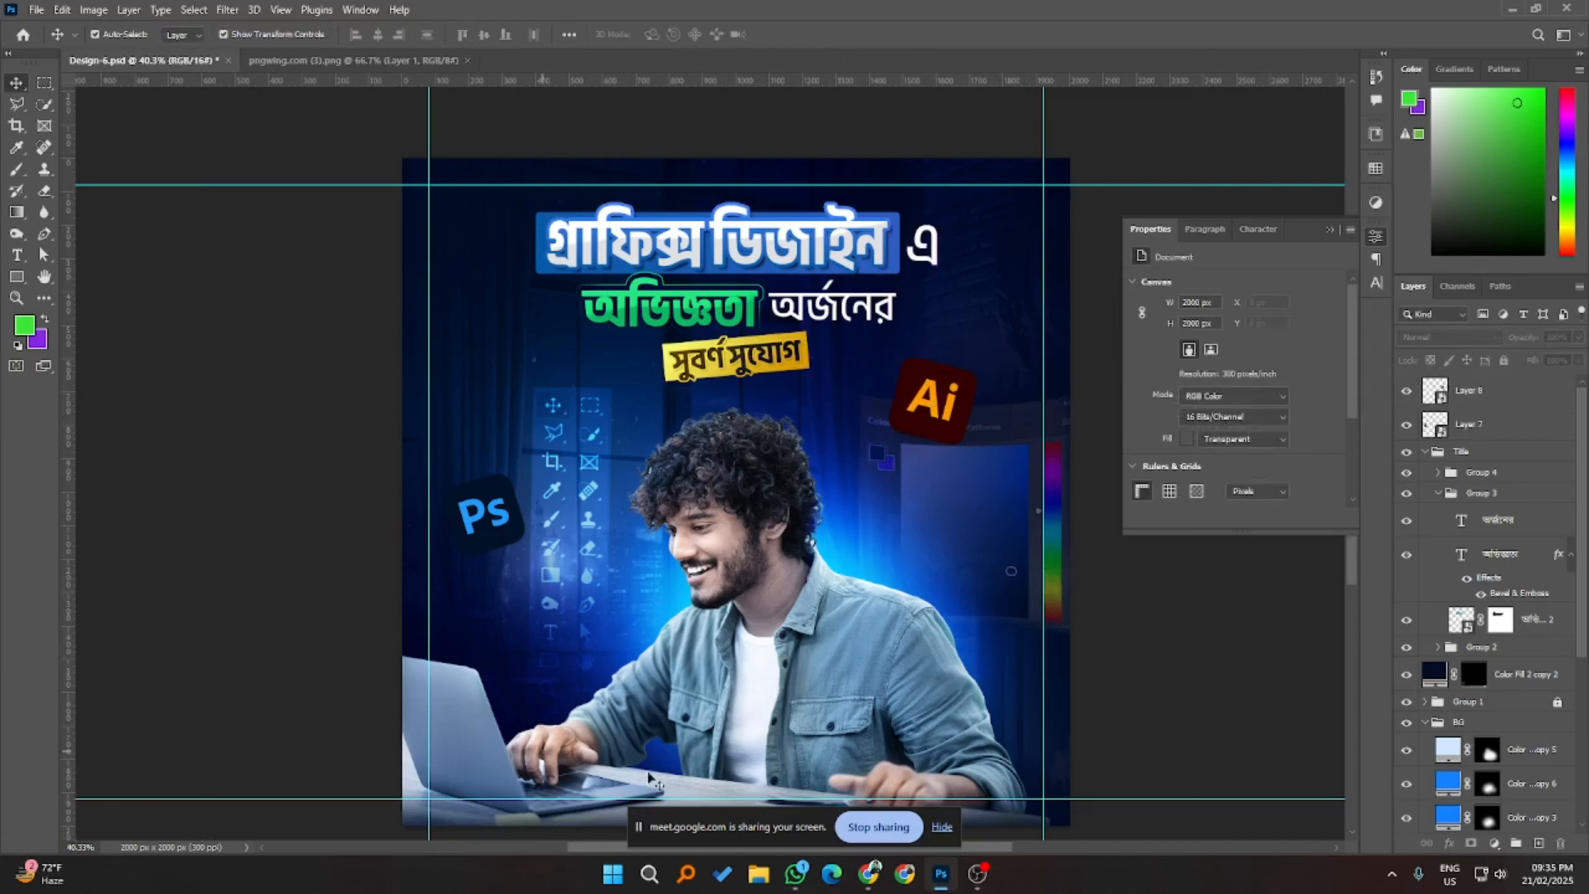
# - Switch to Chrome, close the PNGWing pages, check the reference posters on the Milanote Design 6 board, and return to Photoshop
pyautogui.click(867, 873)
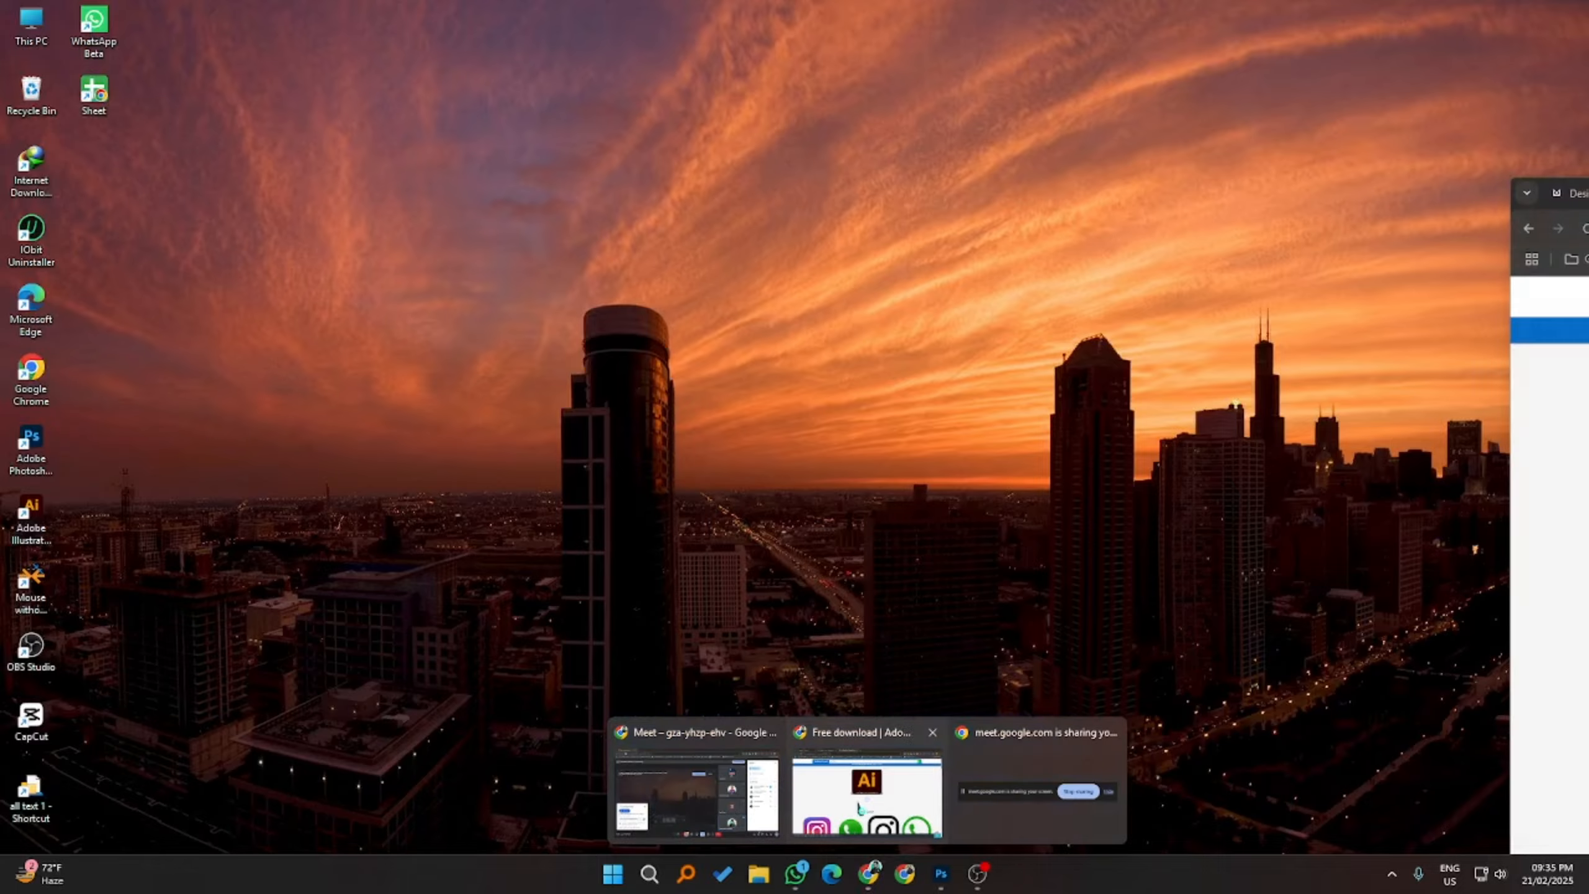
pyautogui.click(876, 785)
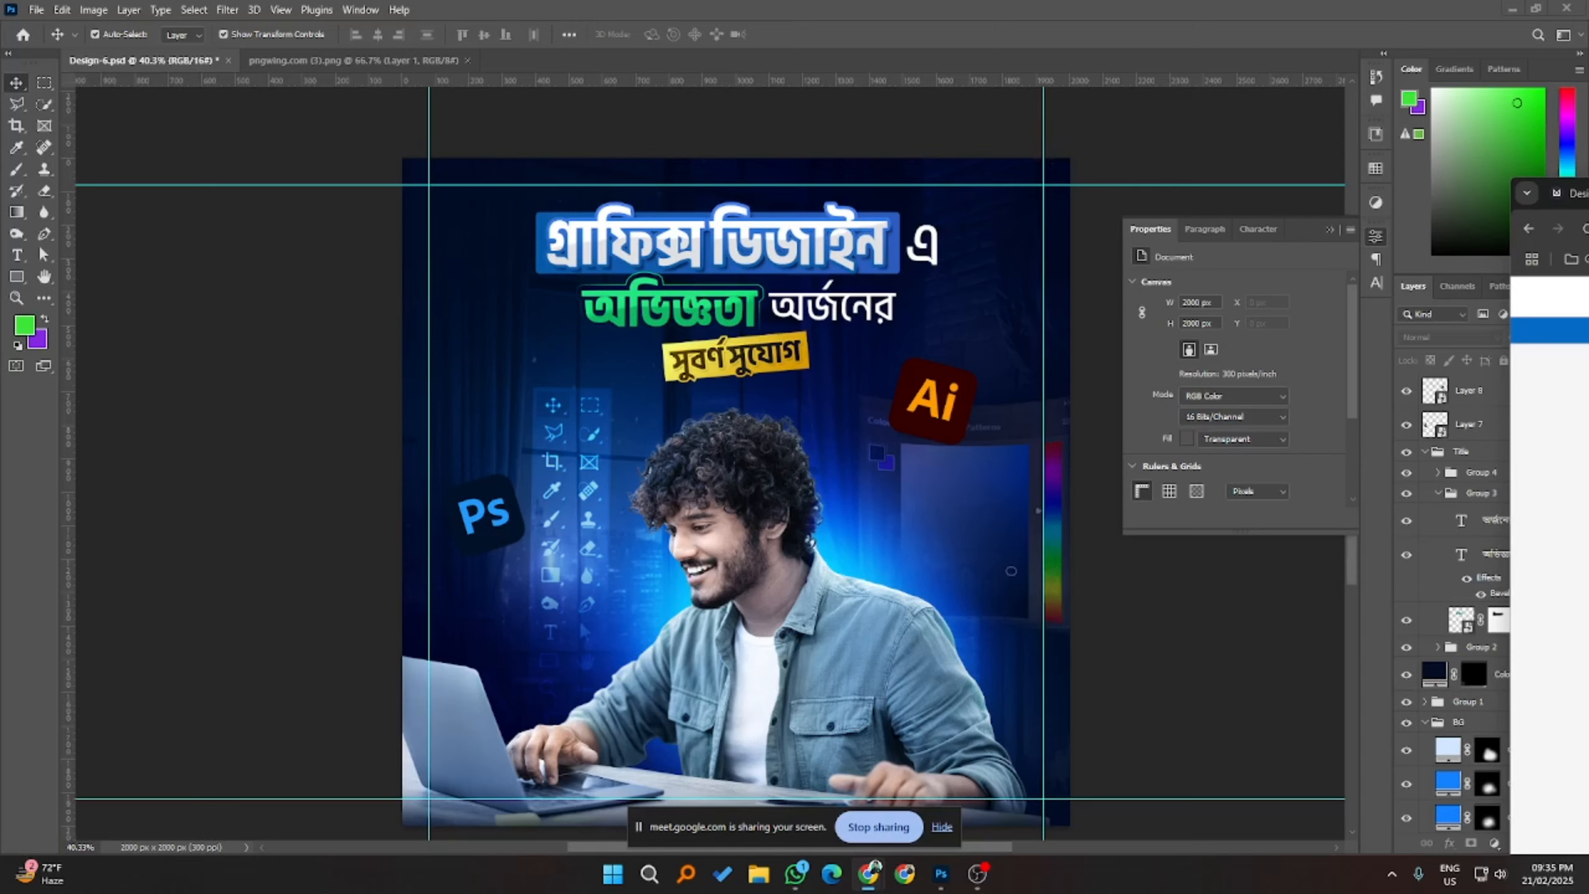
pyautogui.moveTo(1588, 193); pyautogui.dragTo(626, 2)
pyautogui.middleClick(433, 6)
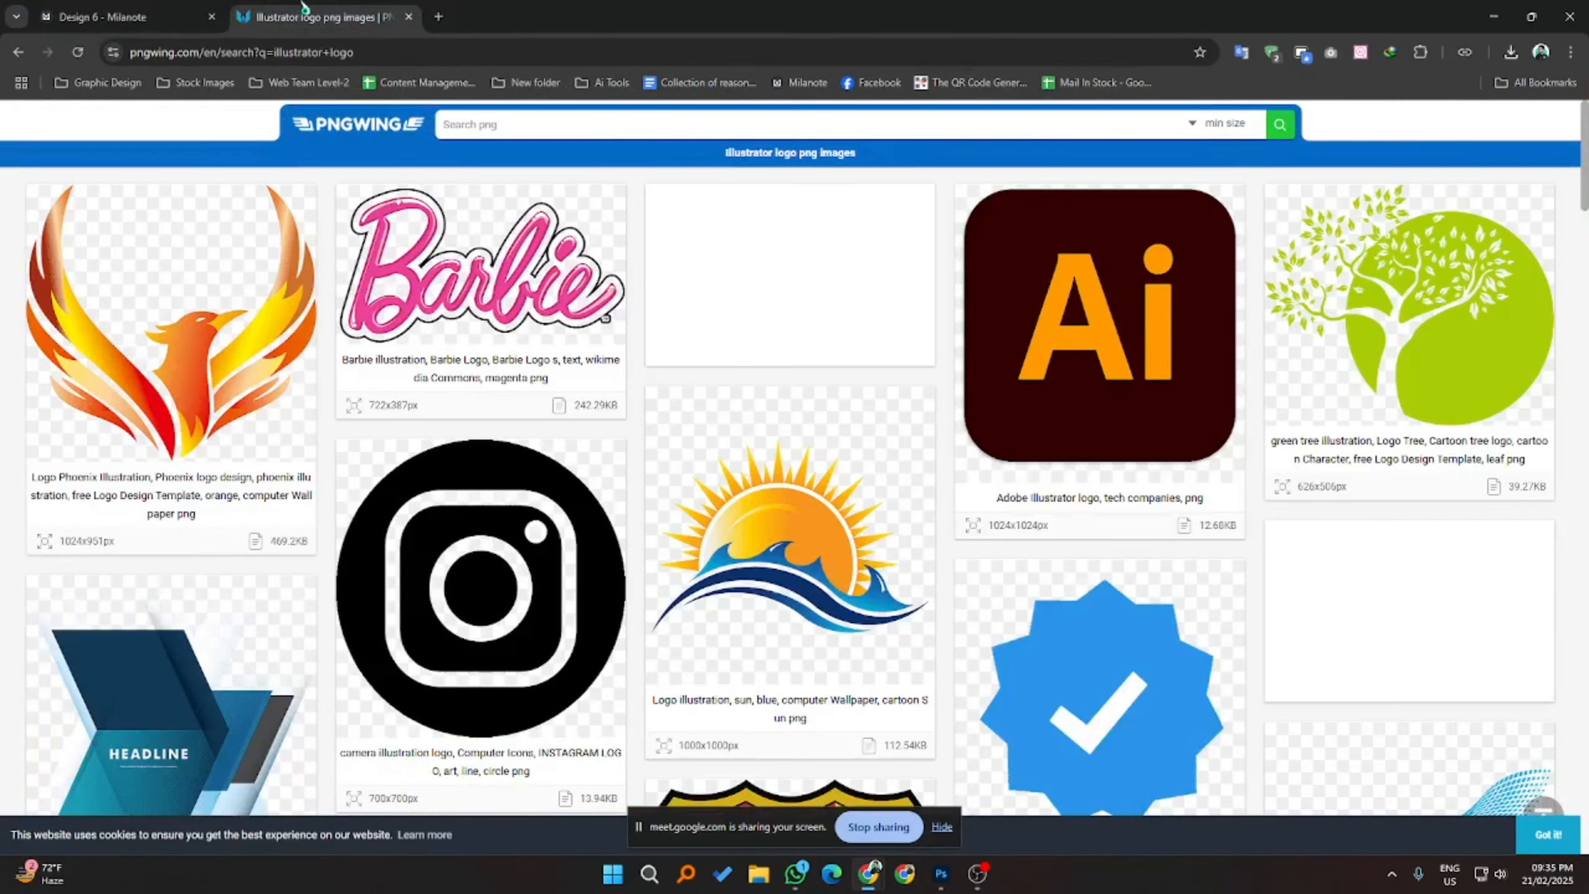
pyautogui.middleClick(304, 7)
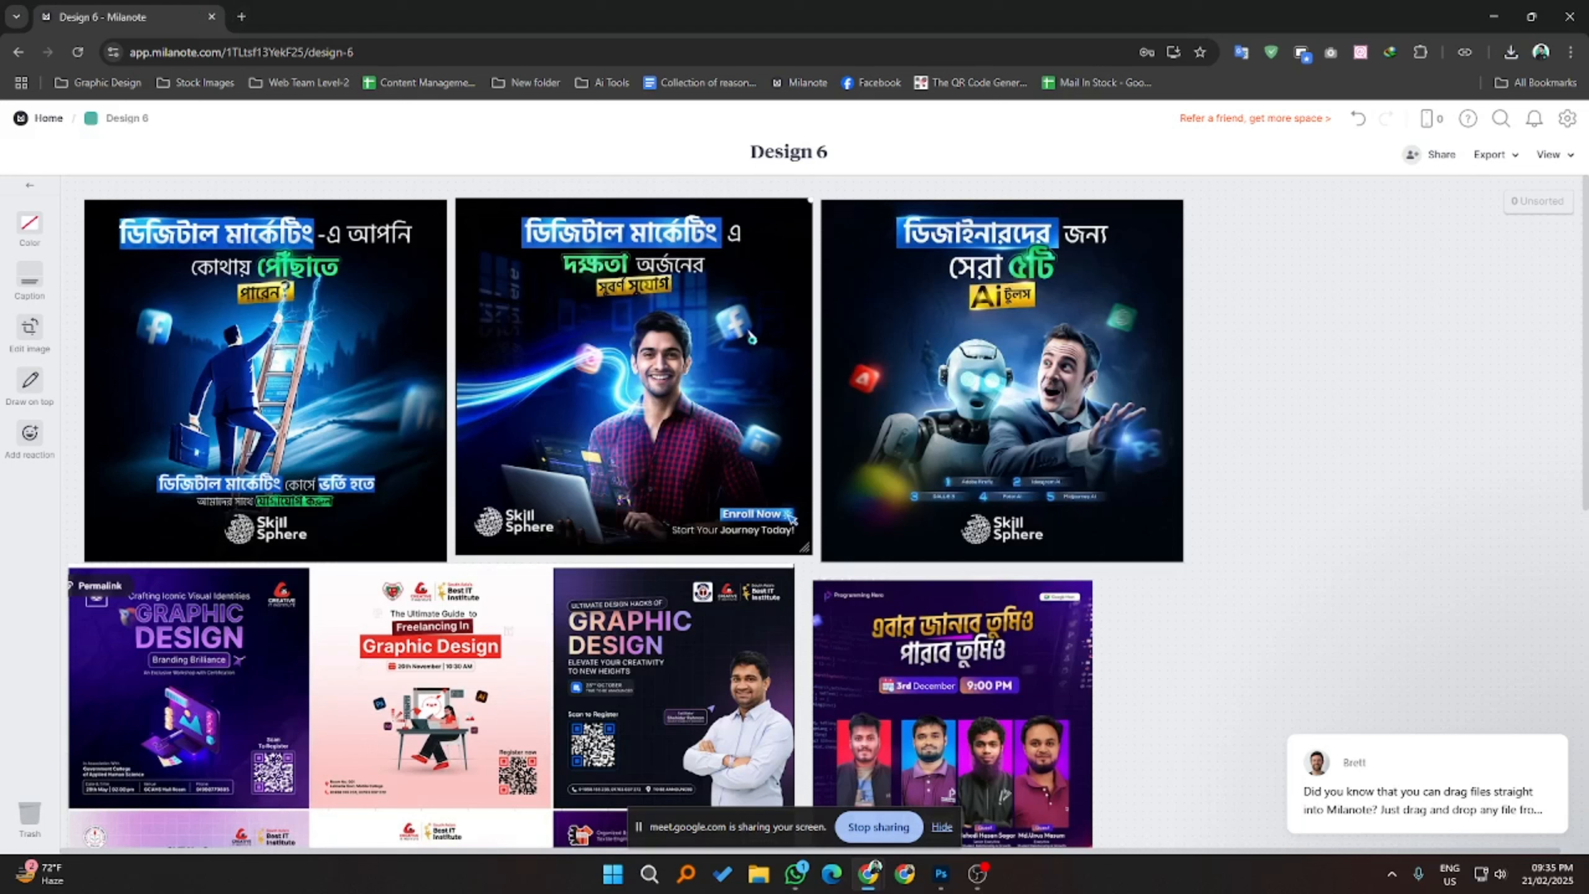
pyautogui.click(1501, 10)
# - Add a Bevel & Emboss effect with Contour enabled to the Illustrator logo layer, using the fourth contour preset
pyautogui.click(1487, 393)
pyautogui.rightClick(1488, 398)
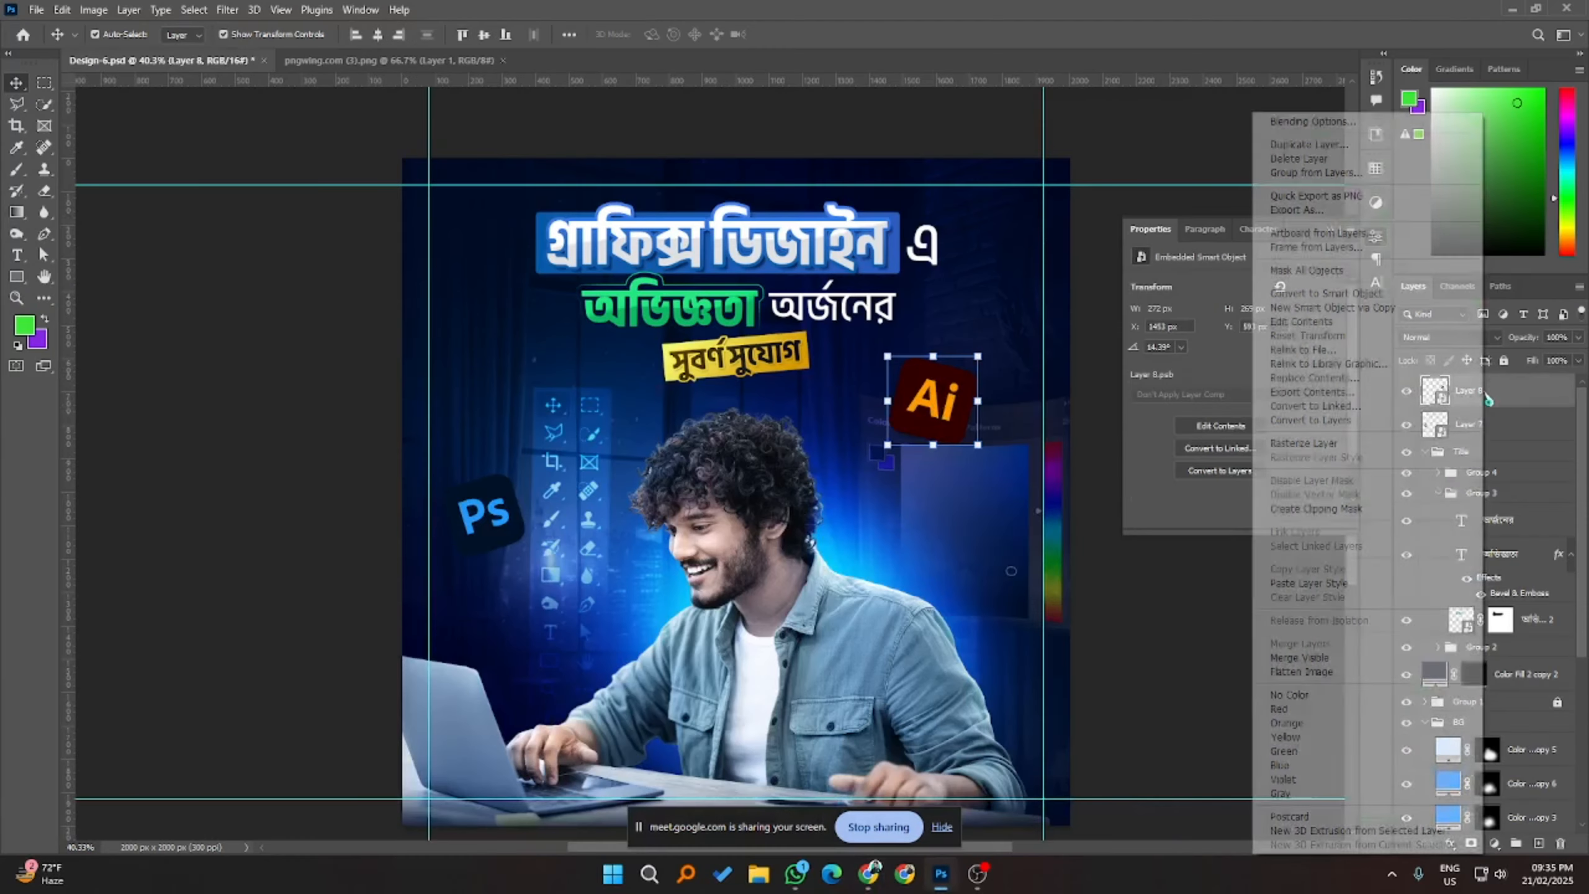
pyautogui.click(1311, 121)
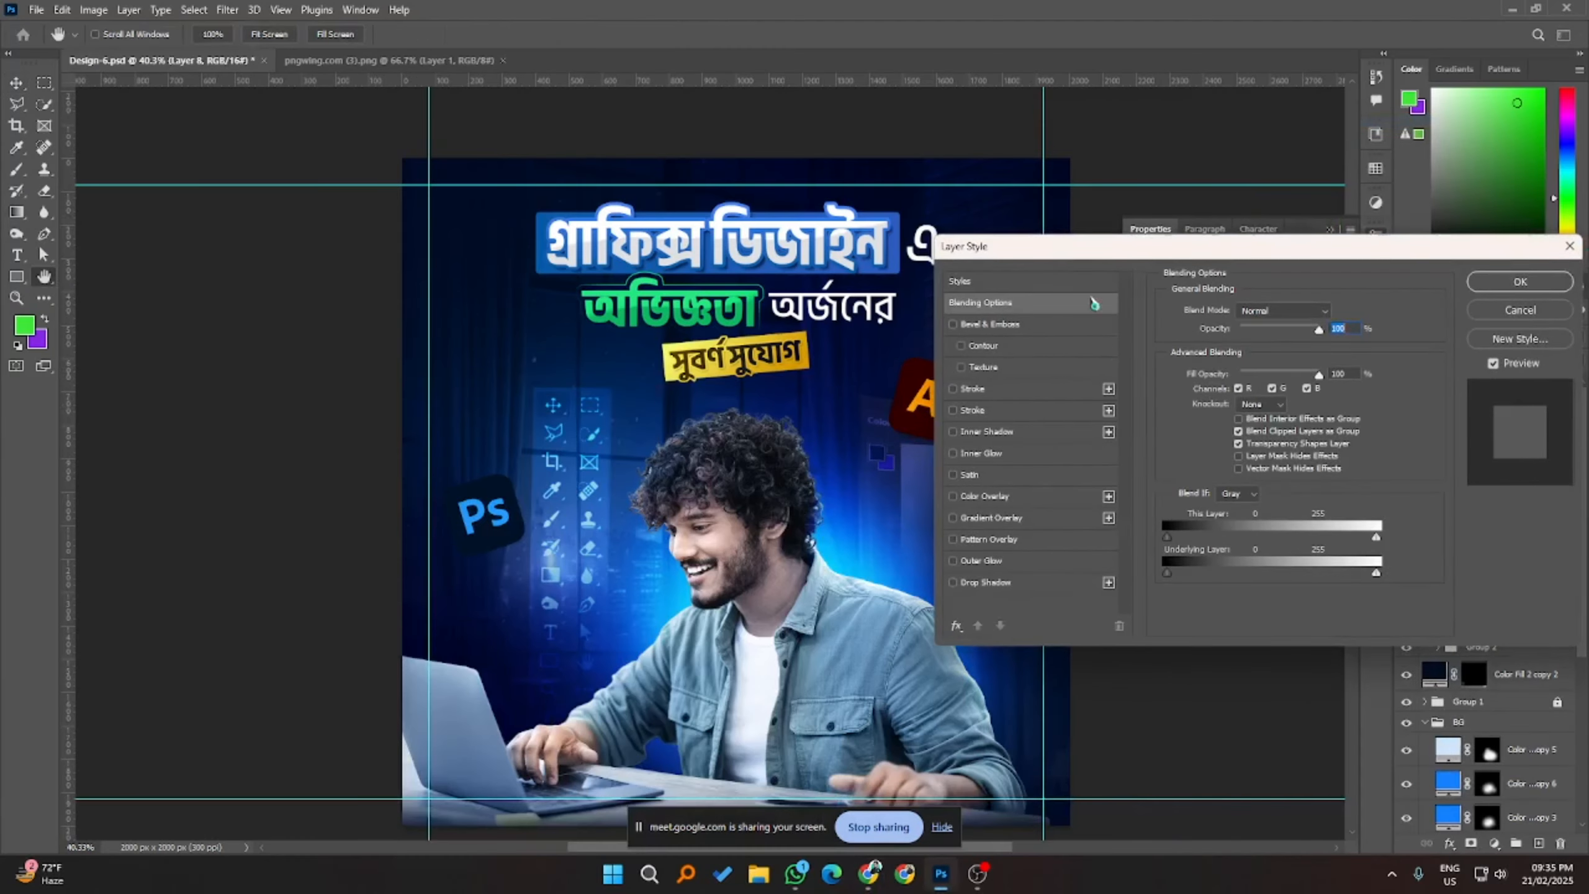
pyautogui.moveTo(1091, 247); pyautogui.dragTo(806, 484)
pyautogui.click(725, 620)
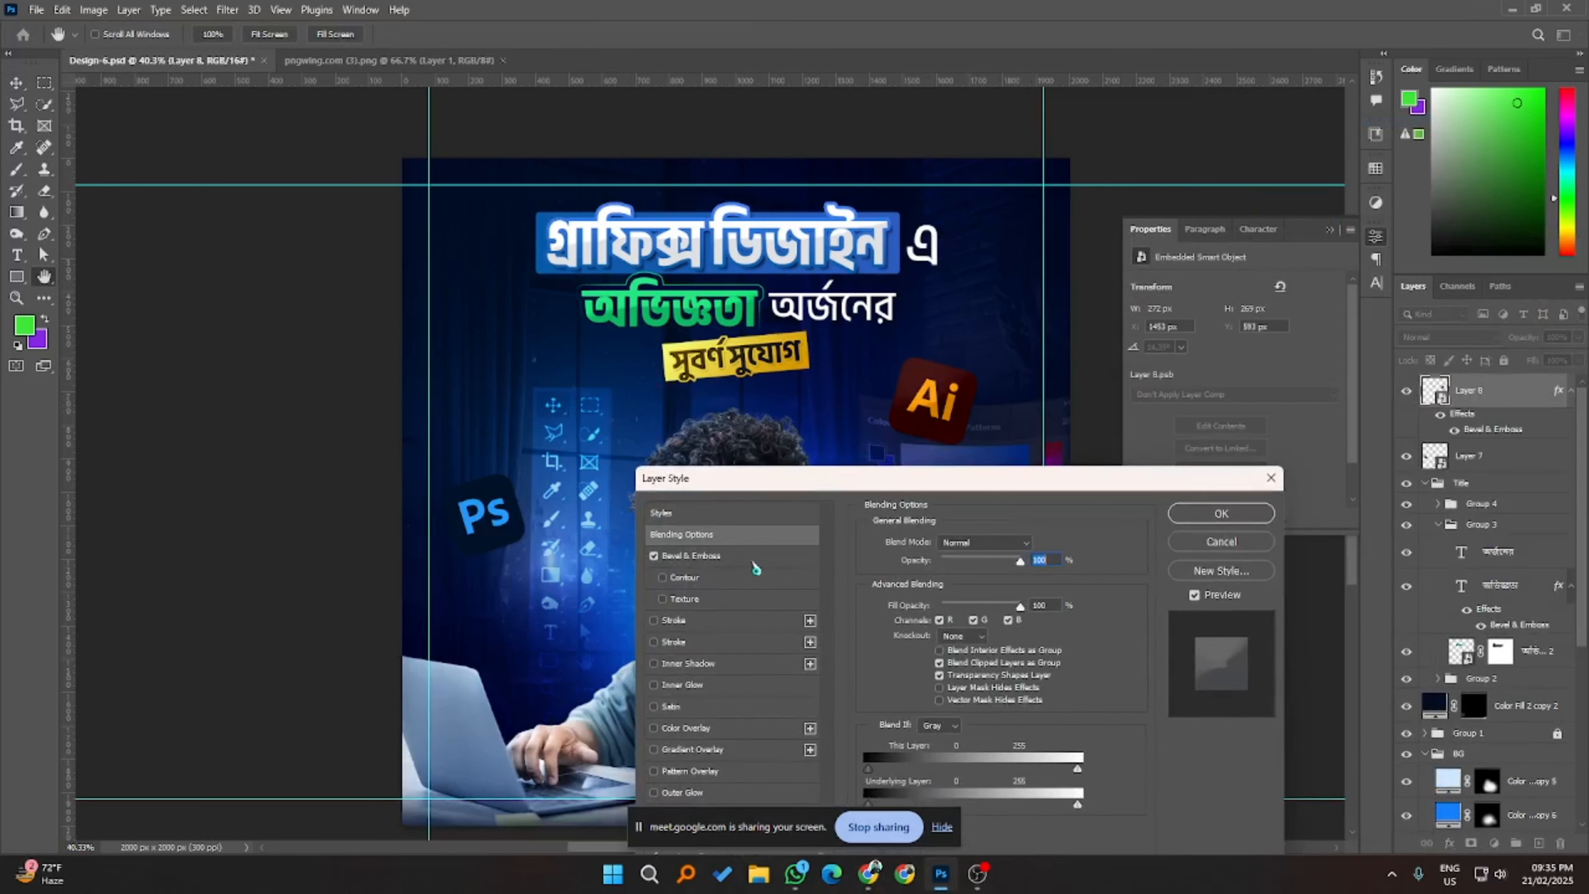
pyautogui.click(751, 559)
pyautogui.click(727, 580)
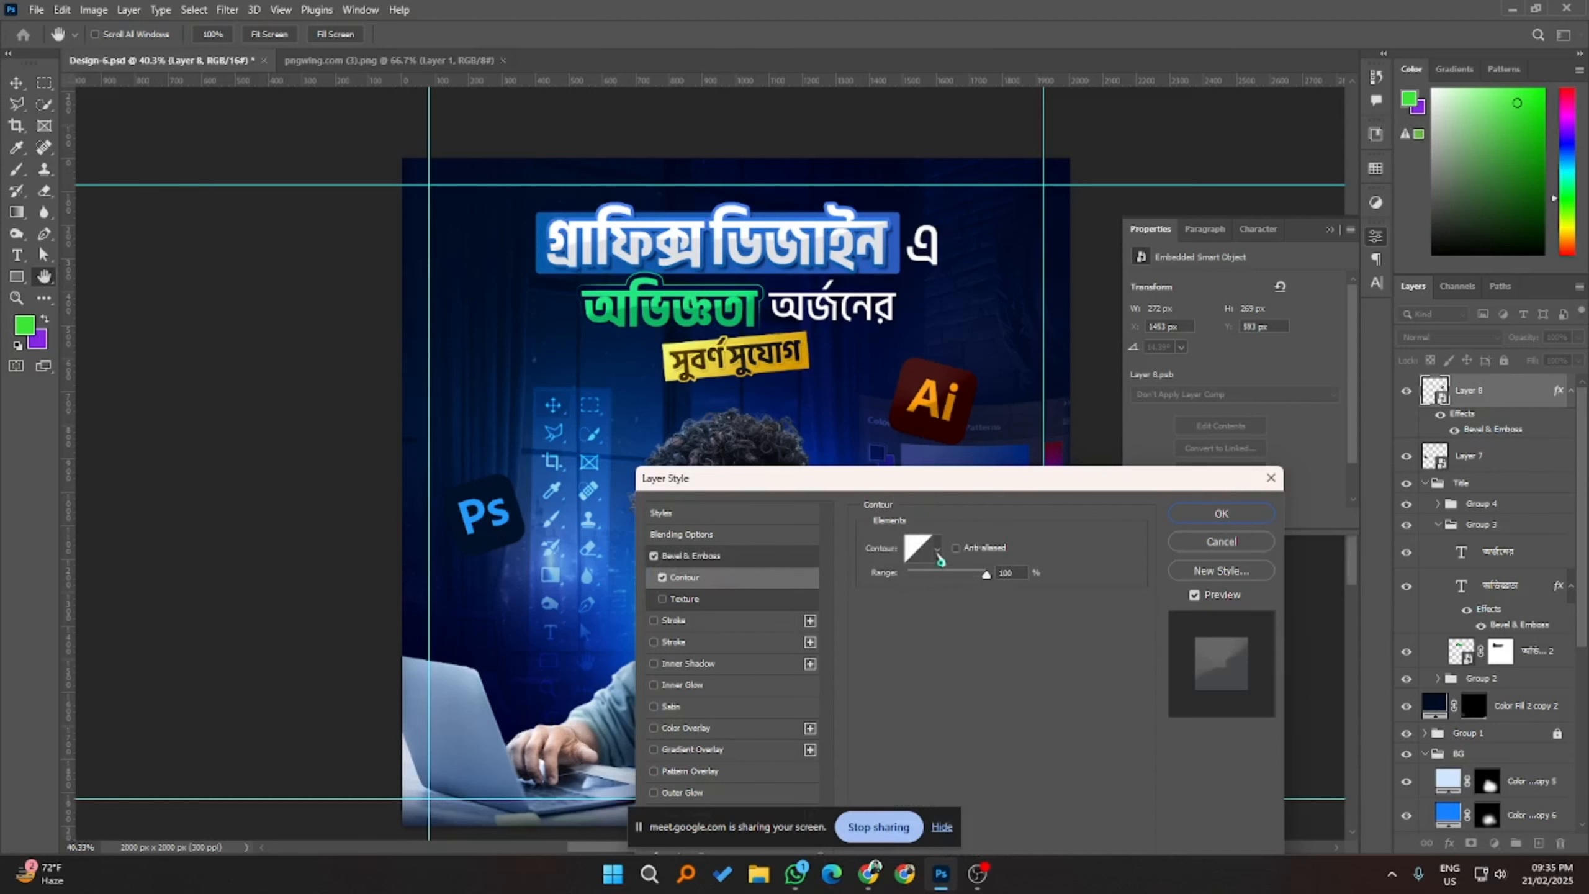
pyautogui.click(937, 549)
pyautogui.click(908, 587)
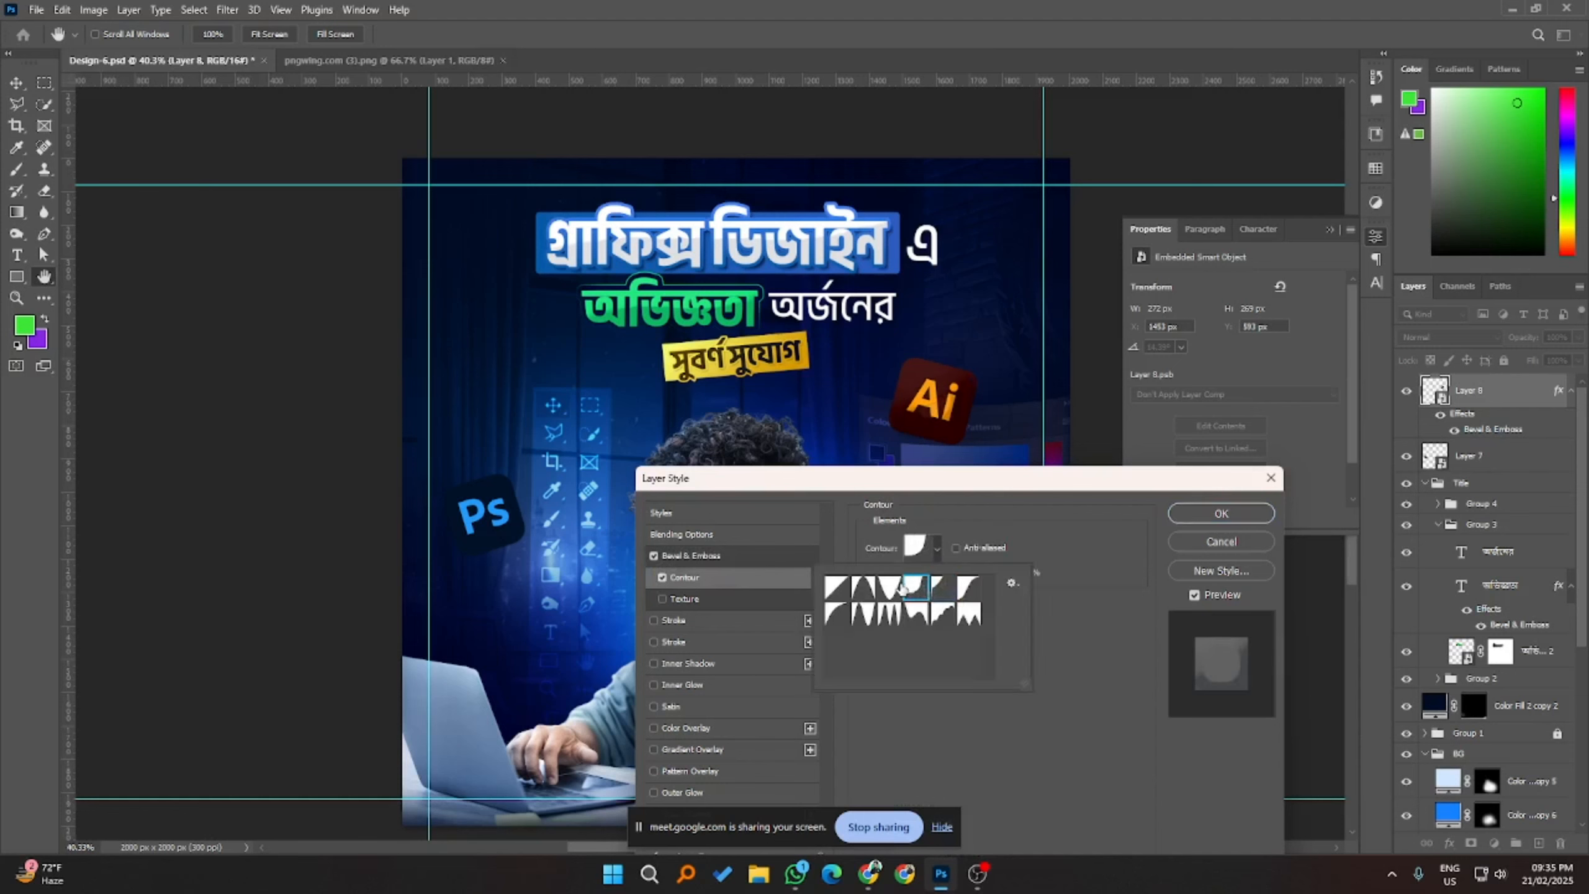
# - Set the Illustrator logo's bevel depth to 740% and its size to about 76 px
pyautogui.click(761, 559)
pyautogui.click(761, 559)
pyautogui.moveTo(1008, 590); pyautogui.dragTo(967, 618)
pyautogui.moveTo(1026, 487); pyautogui.dragTo(1105, 546)
pyautogui.moveTo(1065, 639)
pyautogui.mouseDown()
pyautogui.moveTo(1095, 640)
pyautogui.moveTo(1062, 635)
pyautogui.mouseUp()
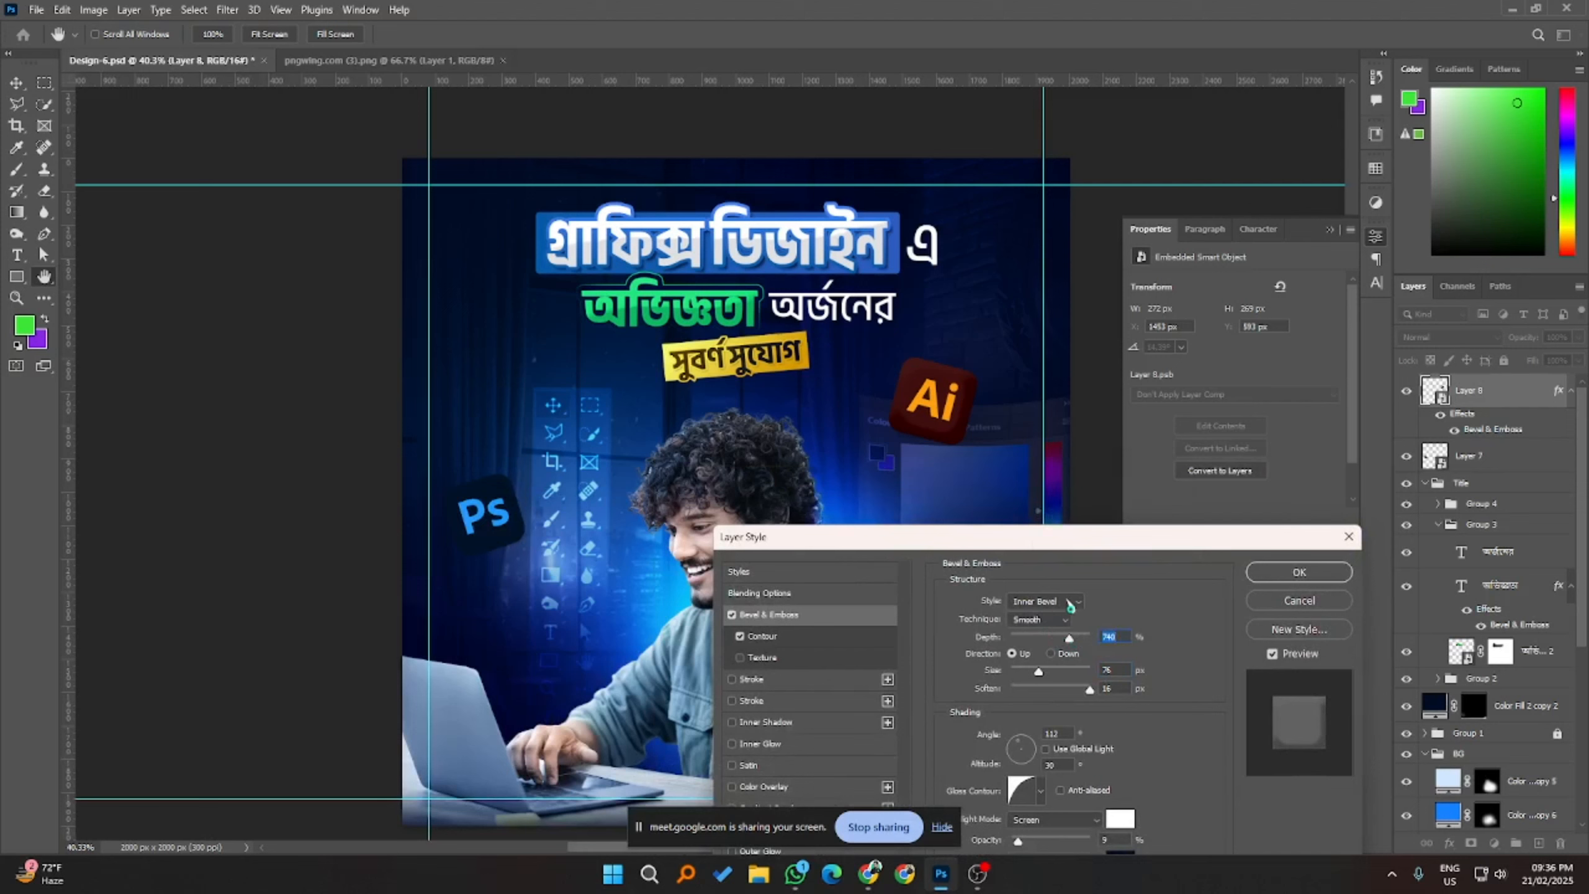
# - Compare the contour presets on the Illustrator logo's bevel and choose the rising stepped contour in the second row
pyautogui.click(799, 640)
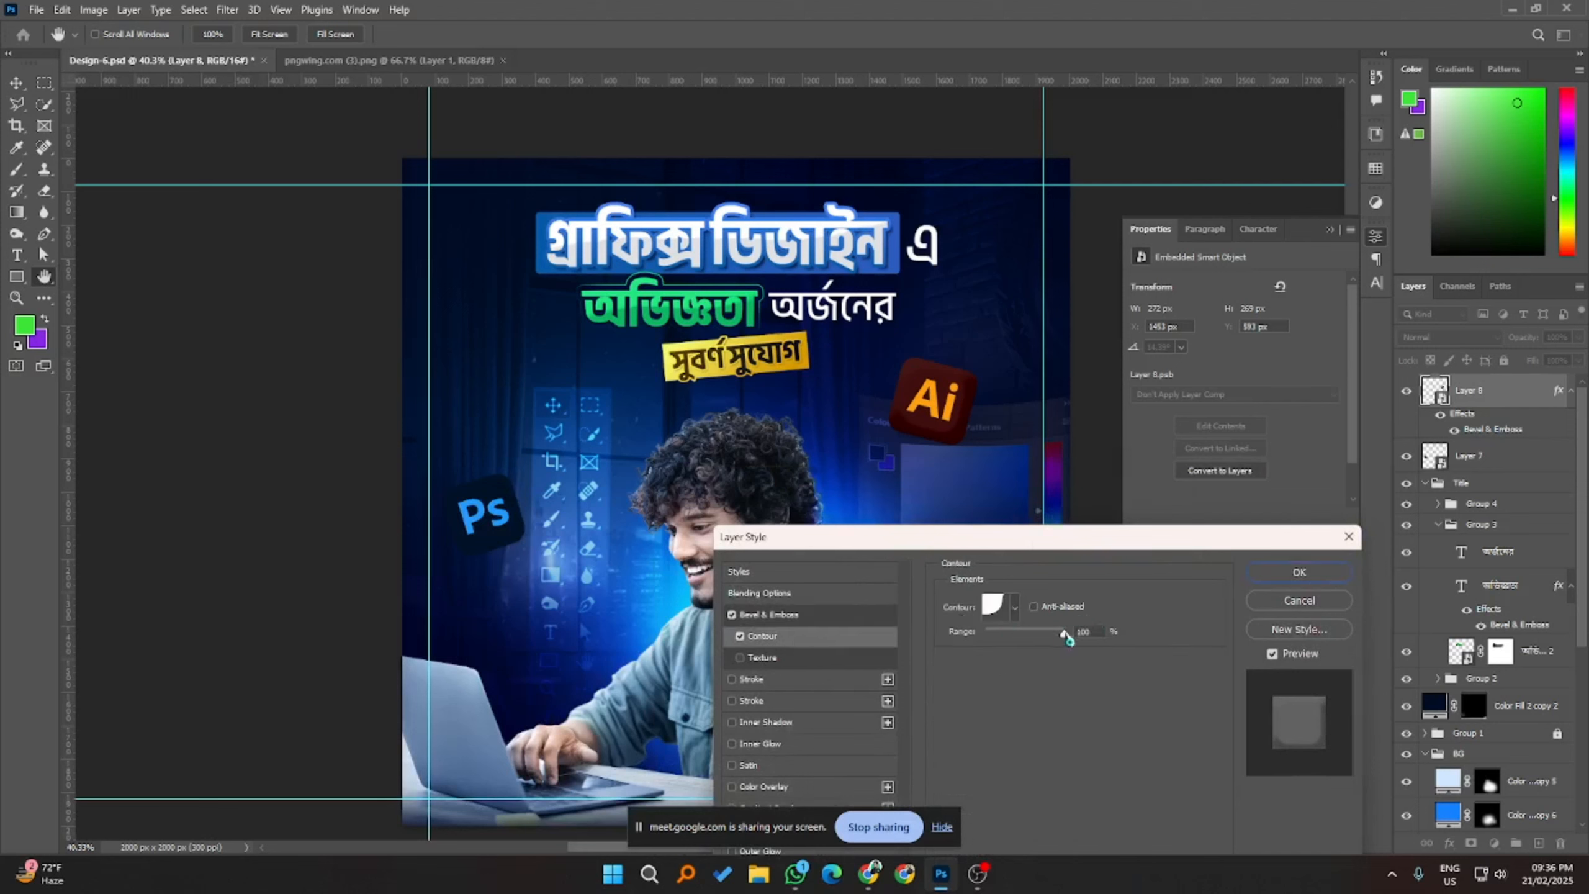
pyautogui.moveTo(1065, 635); pyautogui.dragTo(1126, 632)
pyautogui.click(1010, 607)
pyautogui.click(955, 646)
pyautogui.click(914, 648)
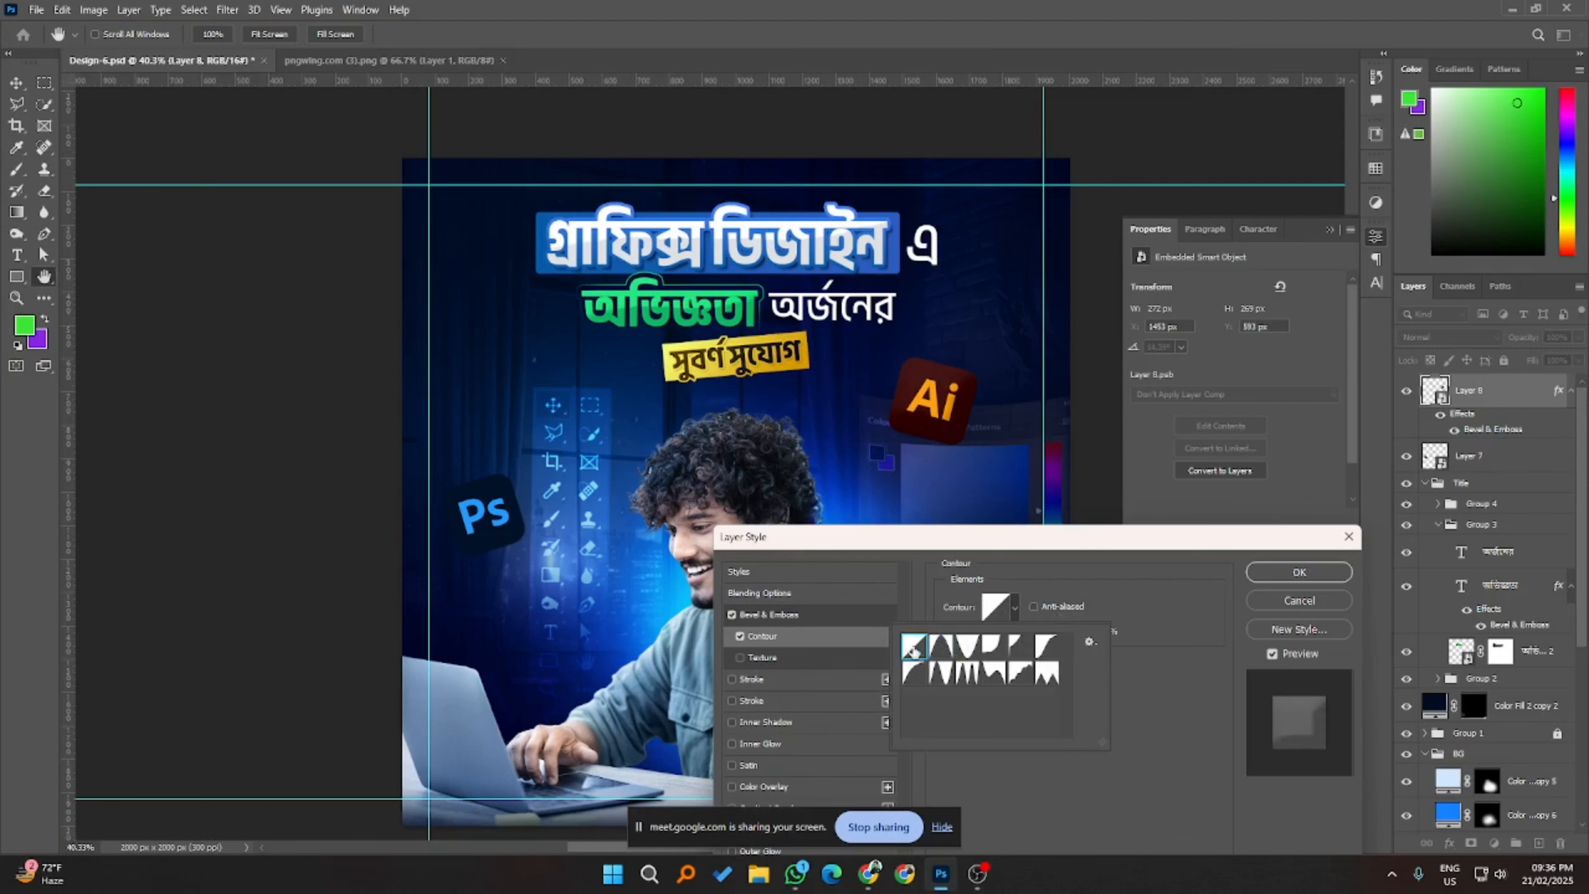
pyautogui.click(966, 672)
pyautogui.click(992, 671)
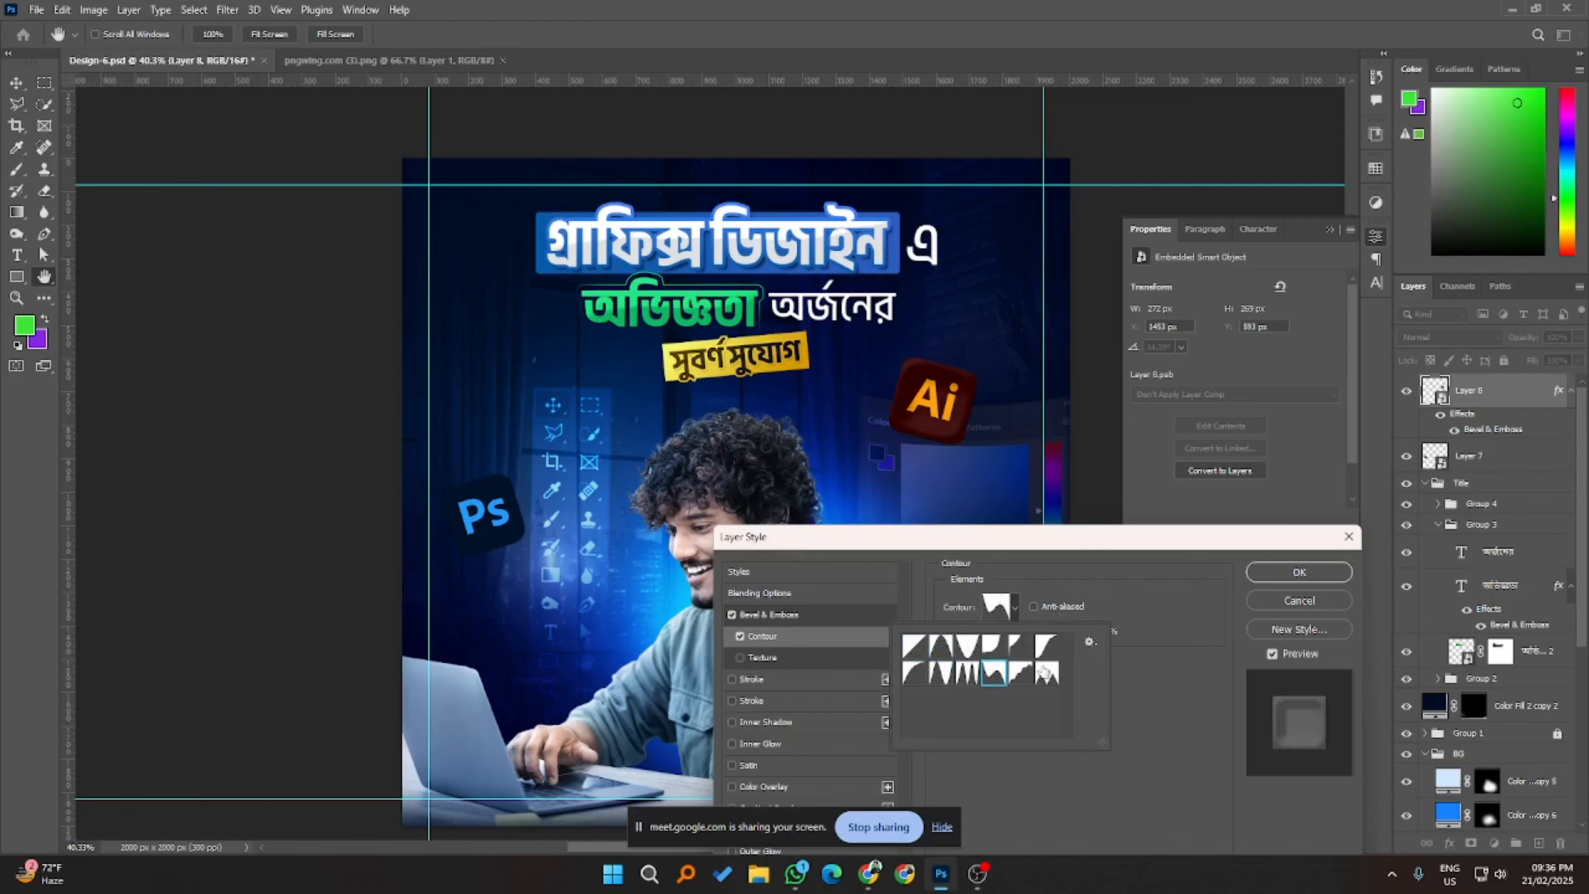
pyautogui.click(1046, 673)
pyautogui.click(1018, 645)
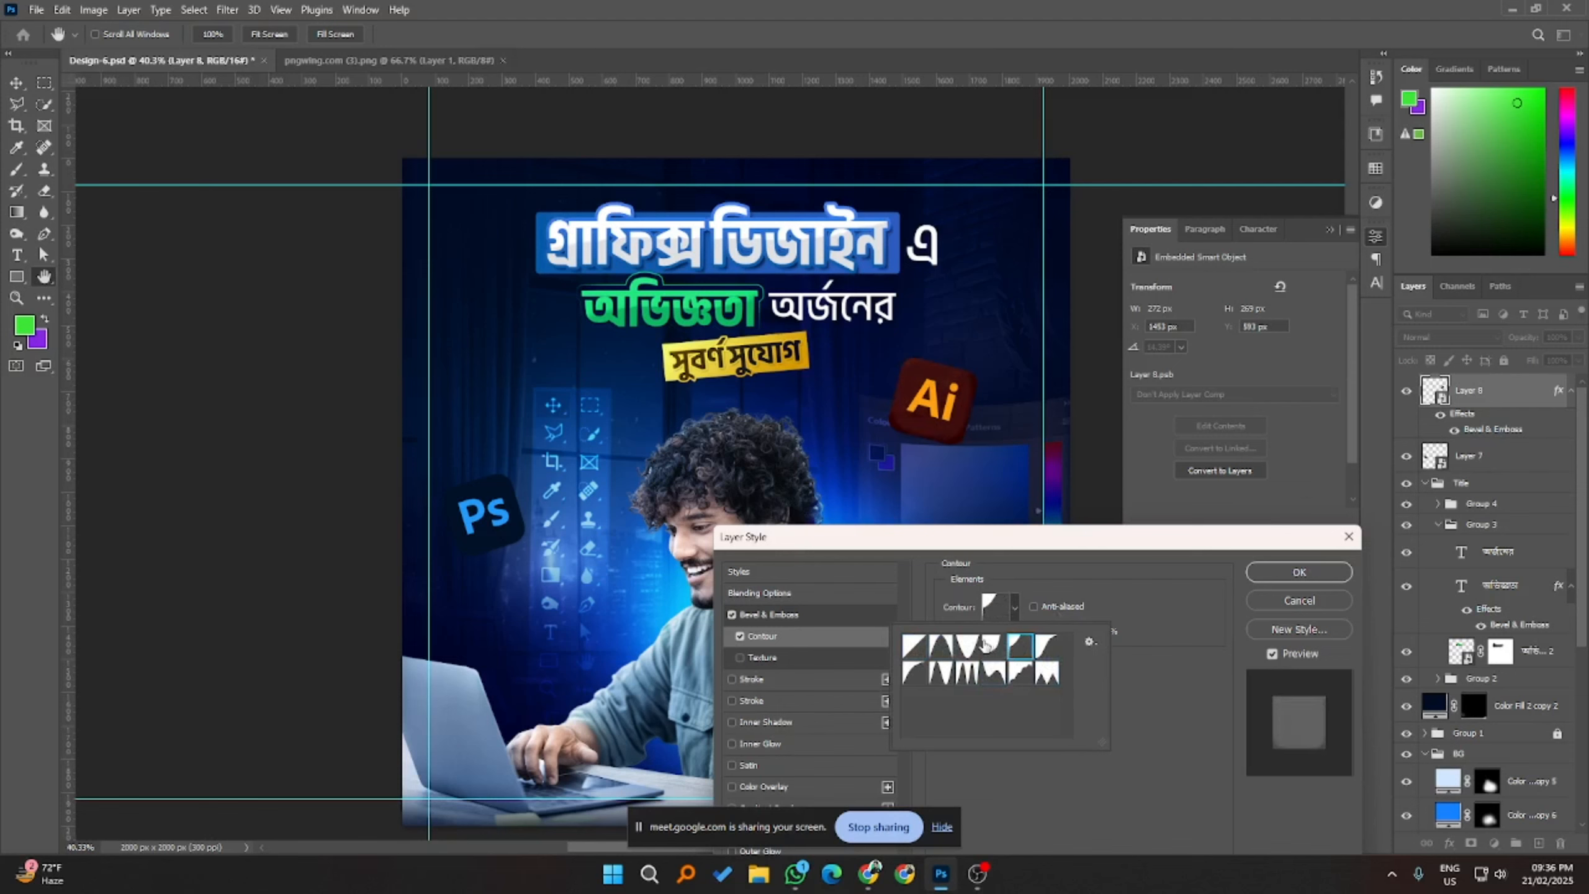
pyautogui.click(940, 645)
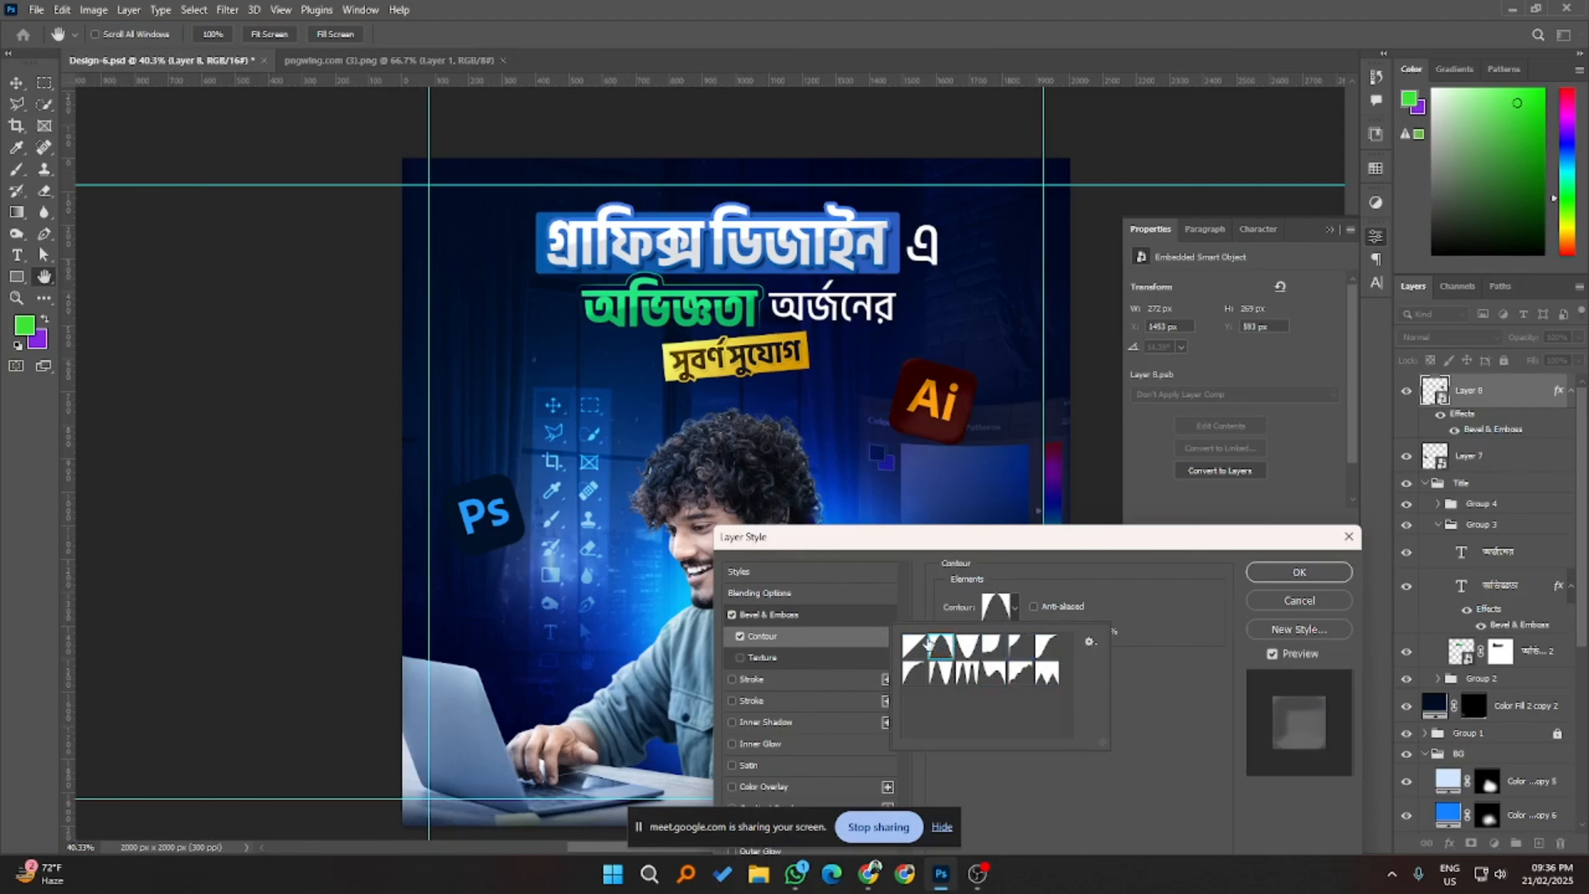
pyautogui.click(924, 645)
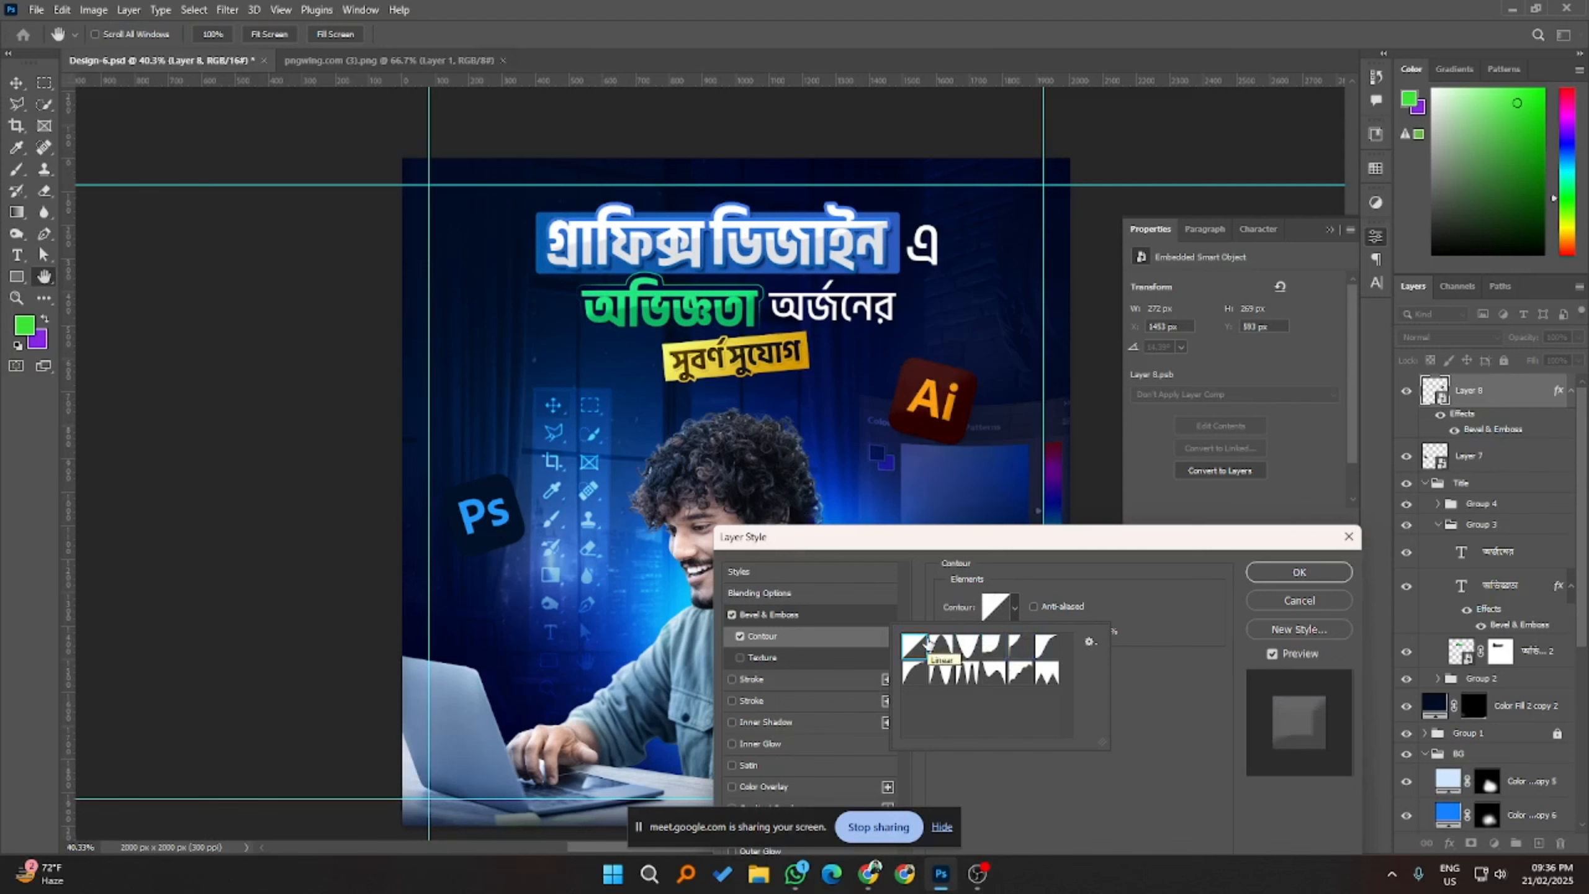
pyautogui.click(945, 676)
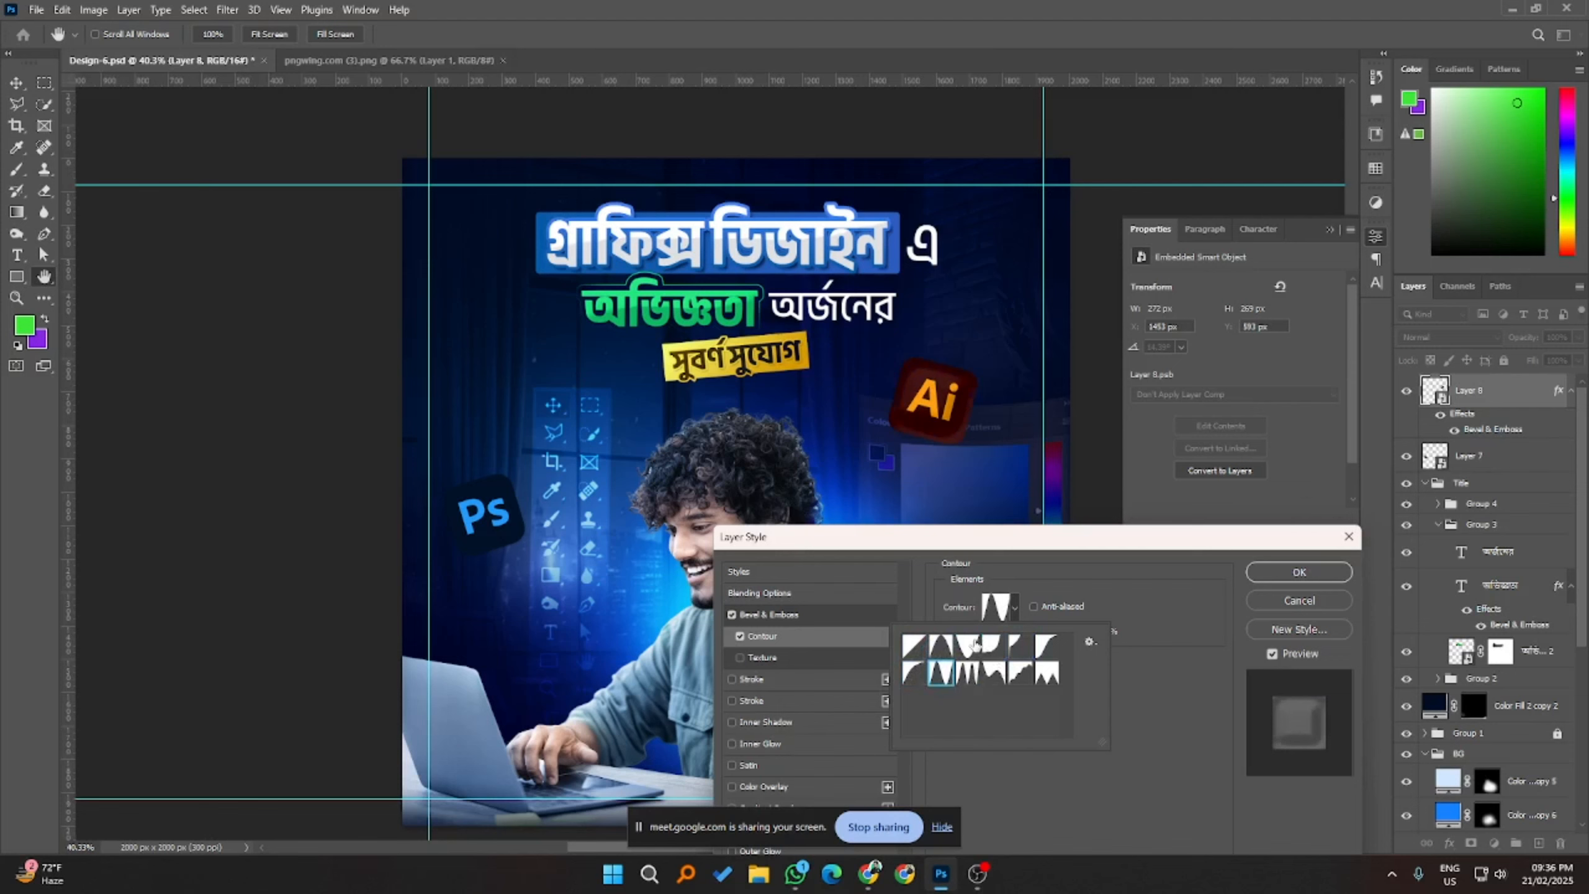
pyautogui.click(994, 674)
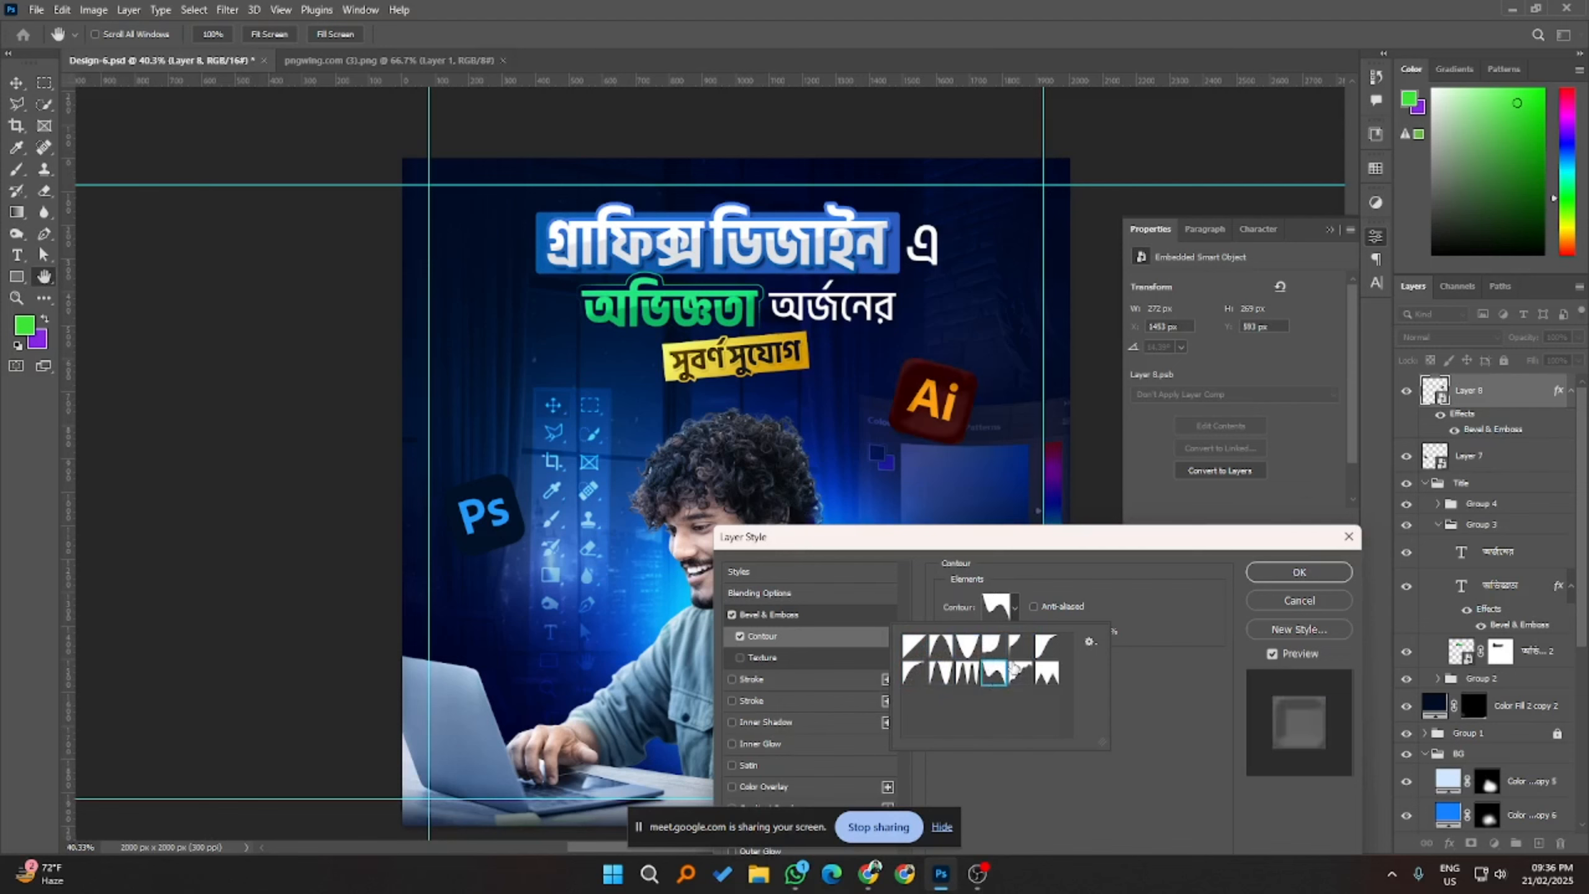
pyautogui.click(1022, 674)
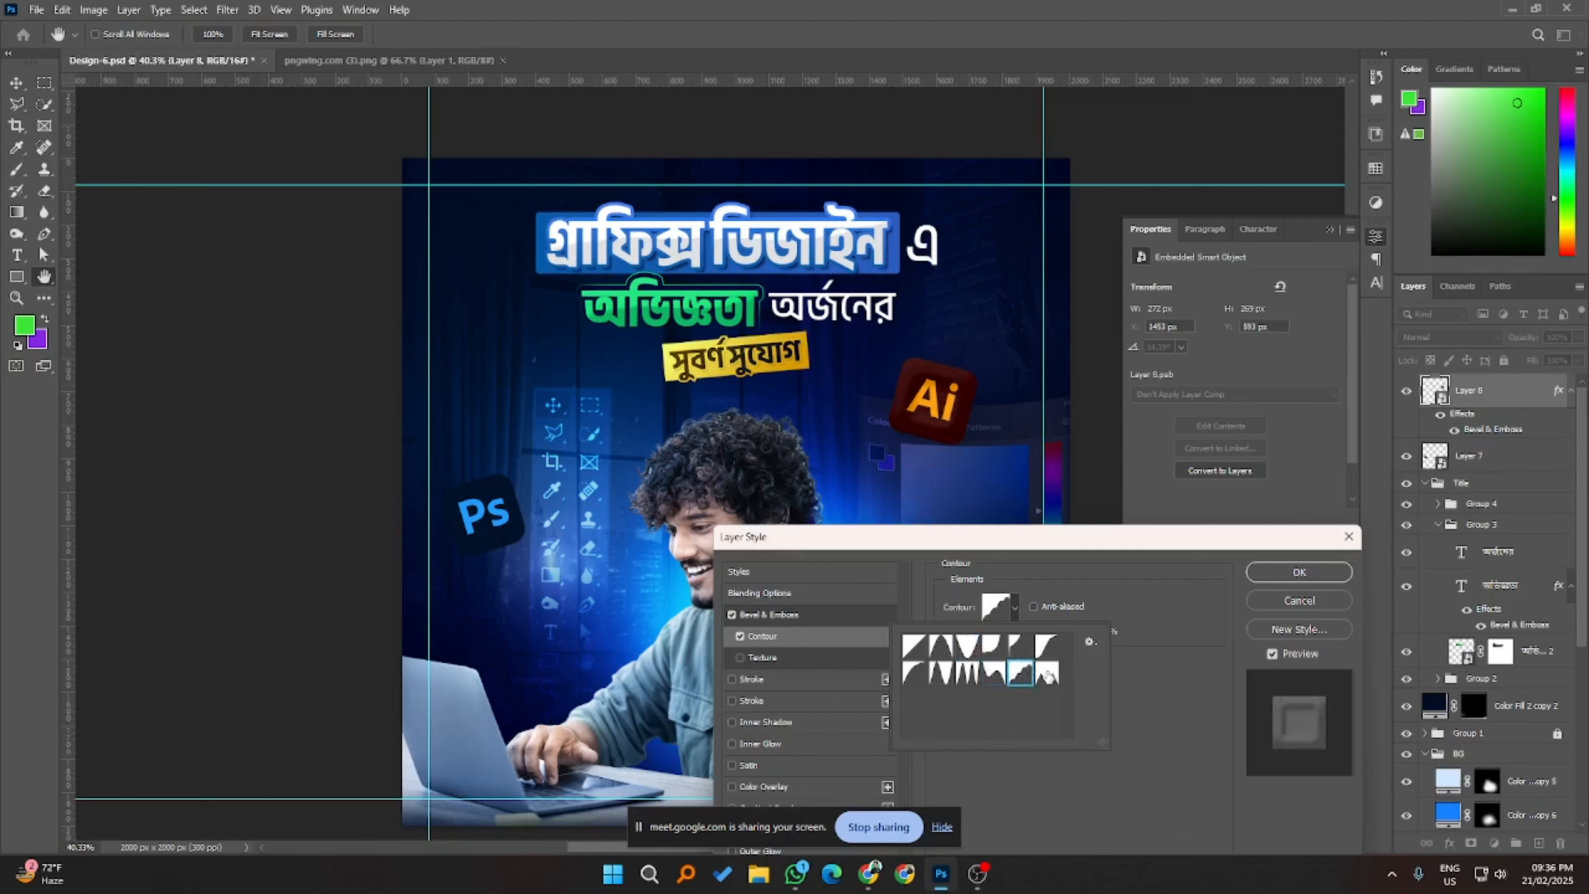
pyautogui.click(1046, 674)
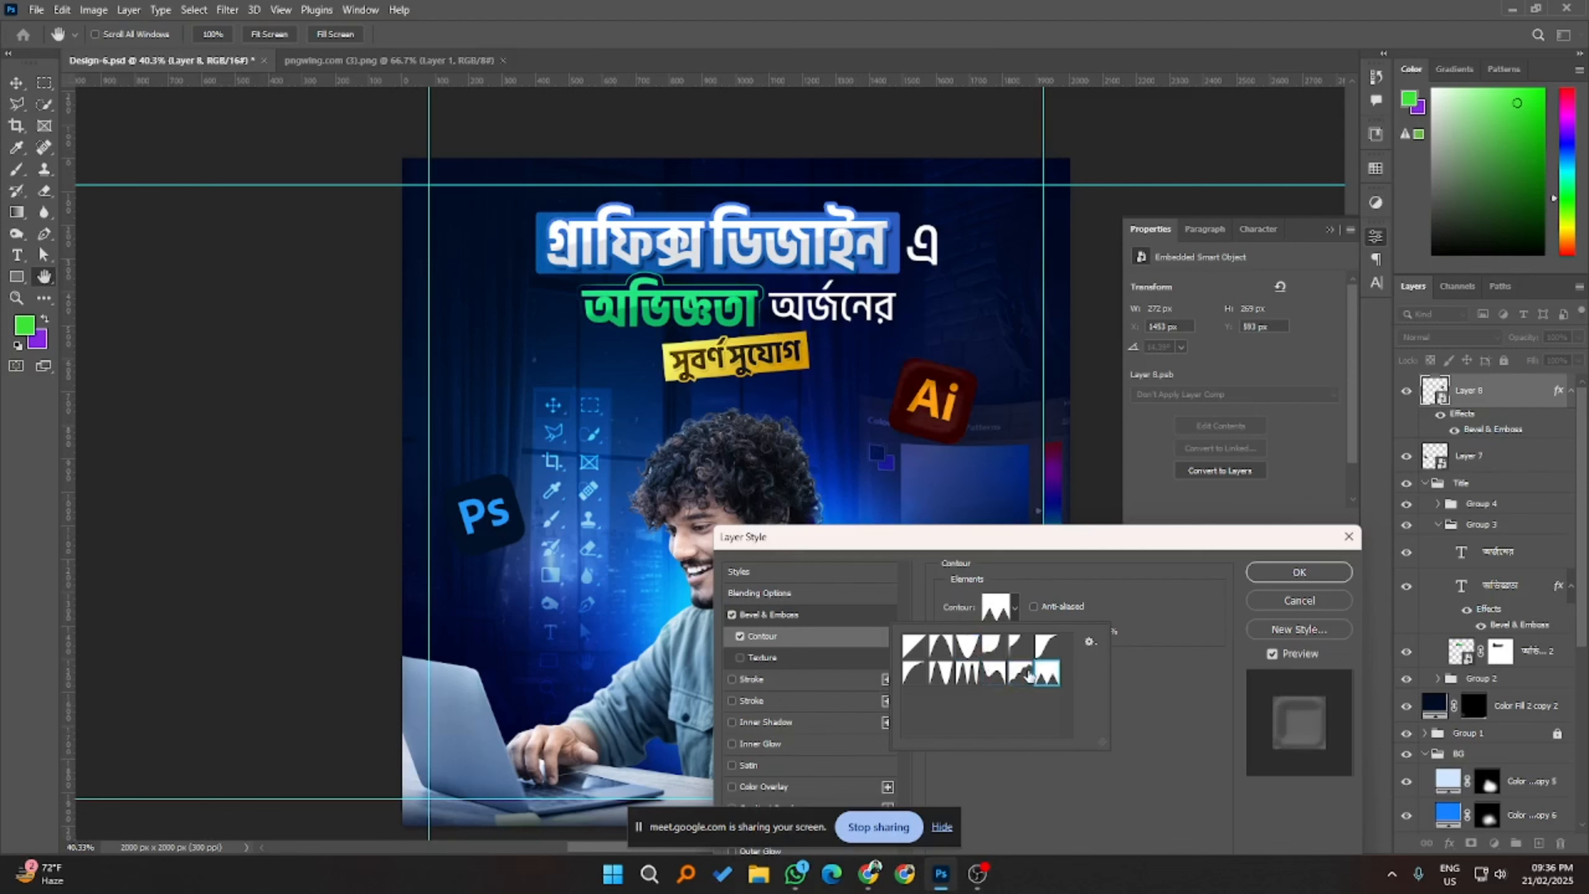
pyautogui.click(966, 646)
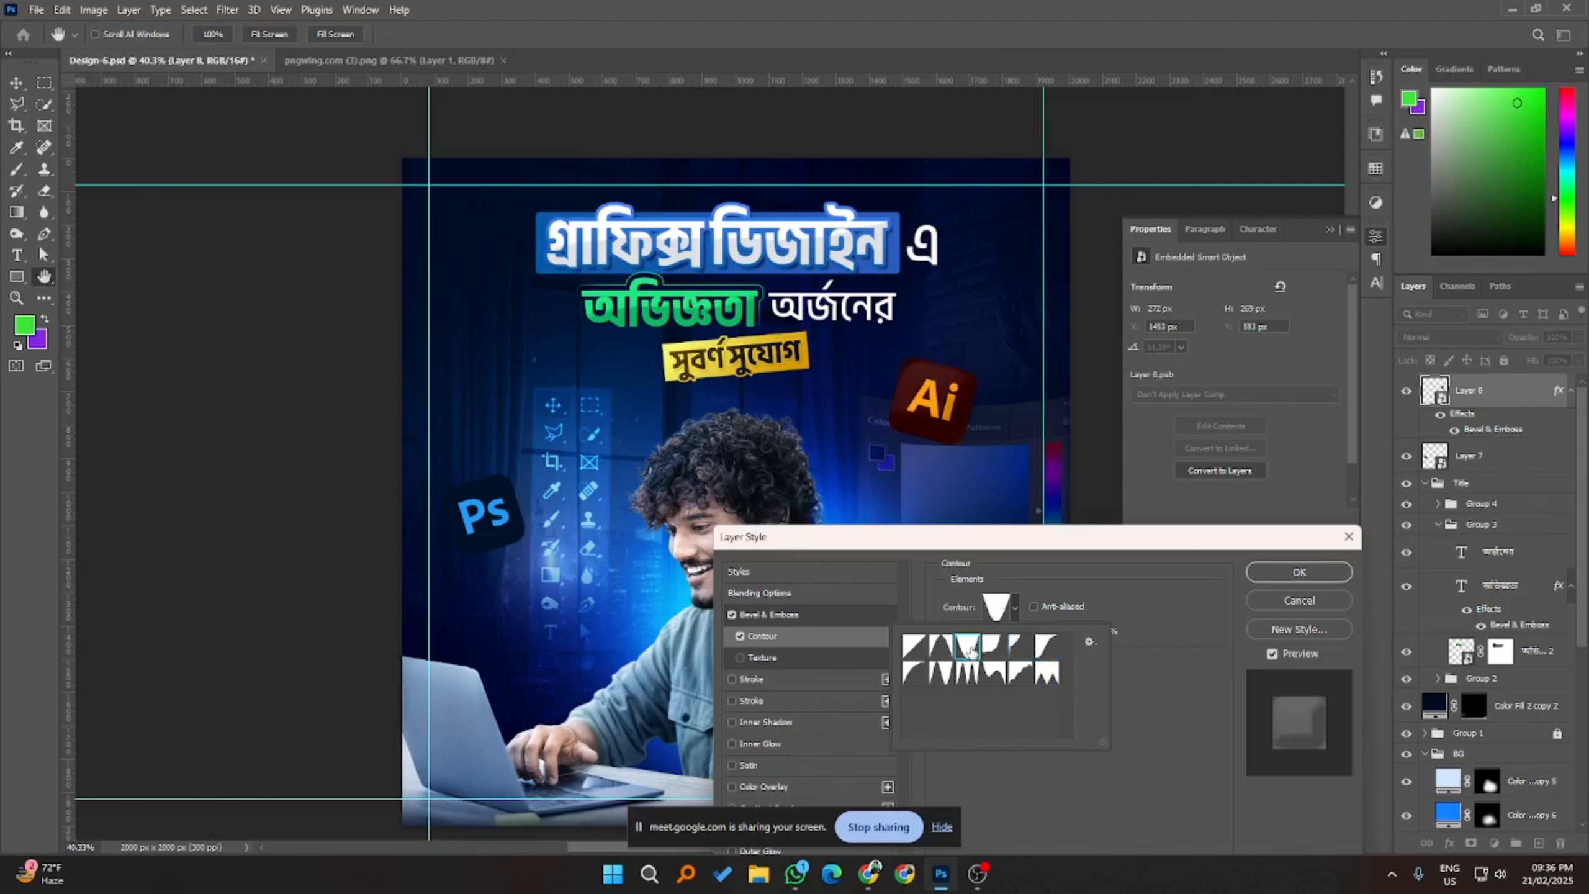
pyautogui.click(941, 647)
pyautogui.click(994, 675)
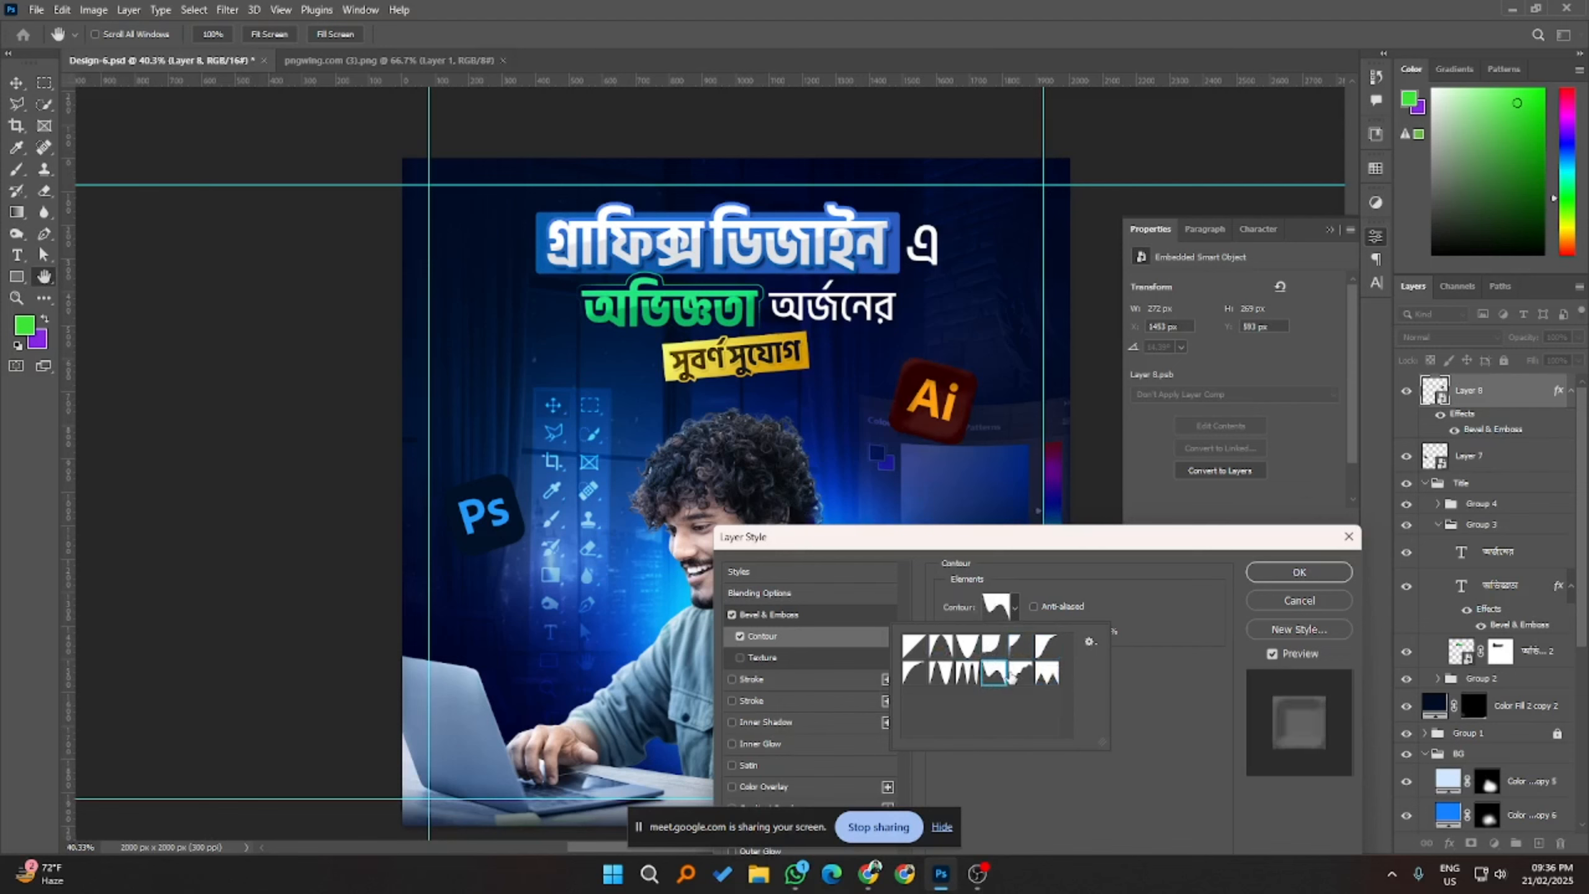
pyautogui.click(1020, 673)
# - Set the Illustrator logo's bevel depth to 1000% and its size to about 38 px
pyautogui.click(848, 617)
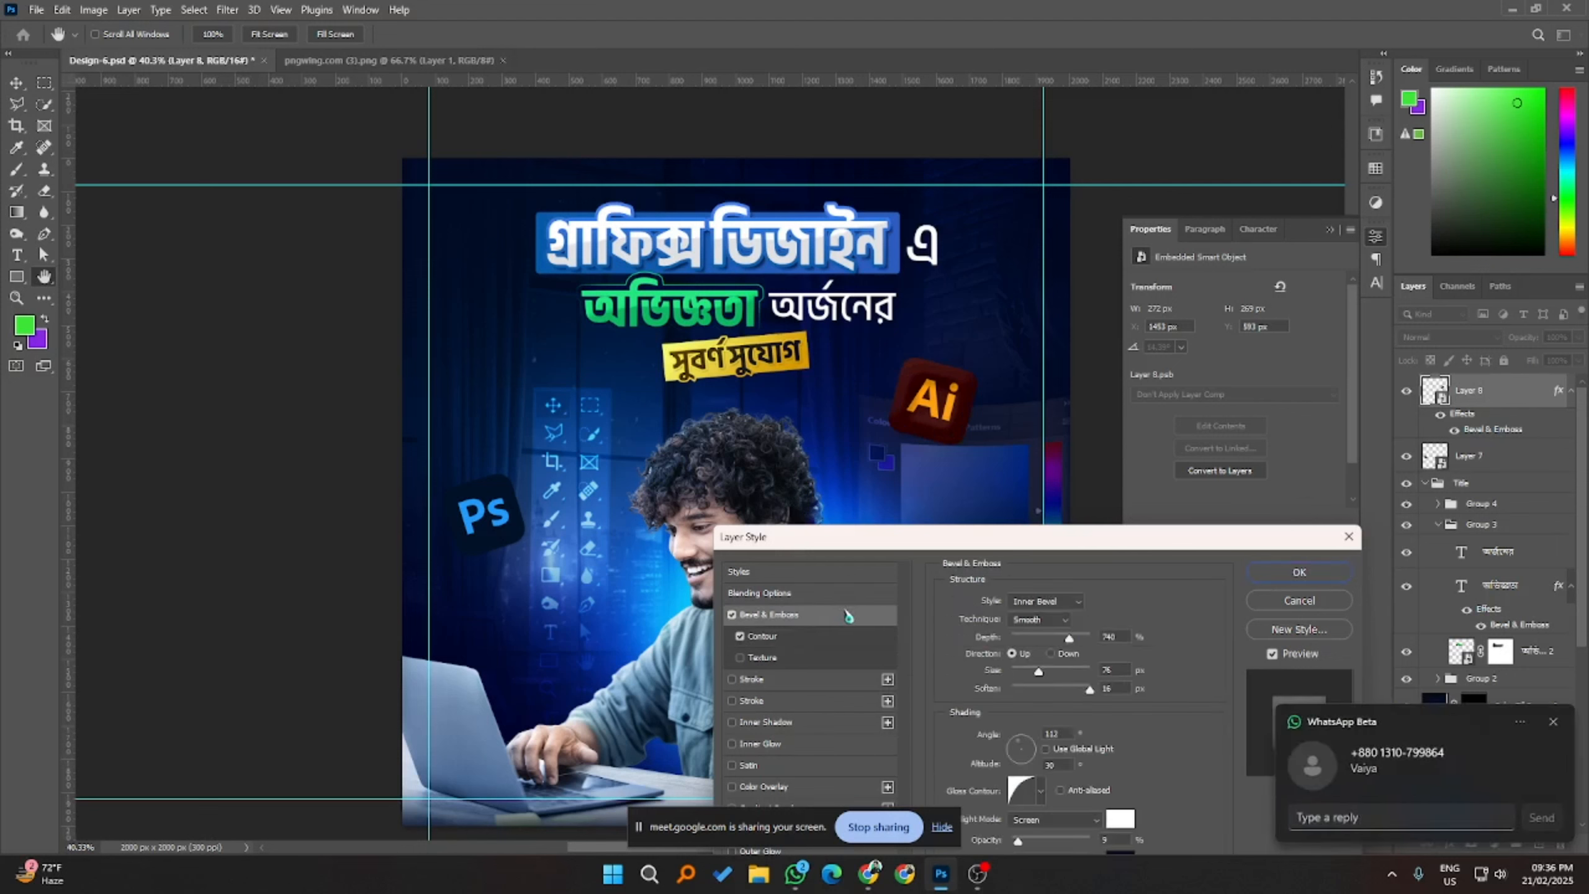
pyautogui.moveTo(1068, 643); pyautogui.dragTo(1029, 675)
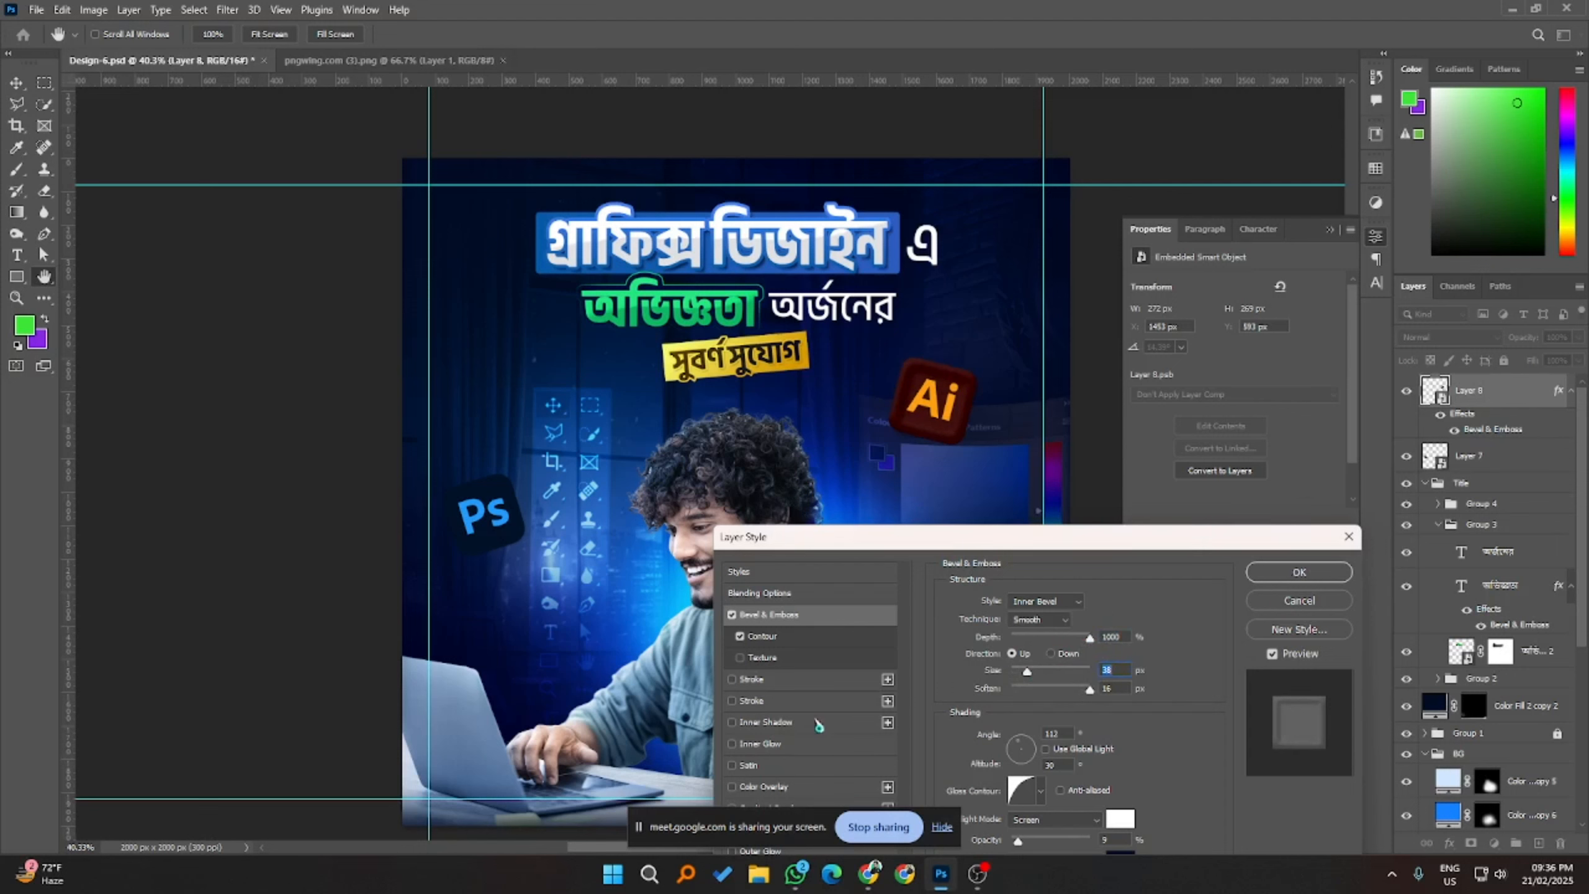
# - Add an Inner Glow effect to the Illustrator logo layer with the light peach colour #ffc3a9
pyautogui.click(799, 744)
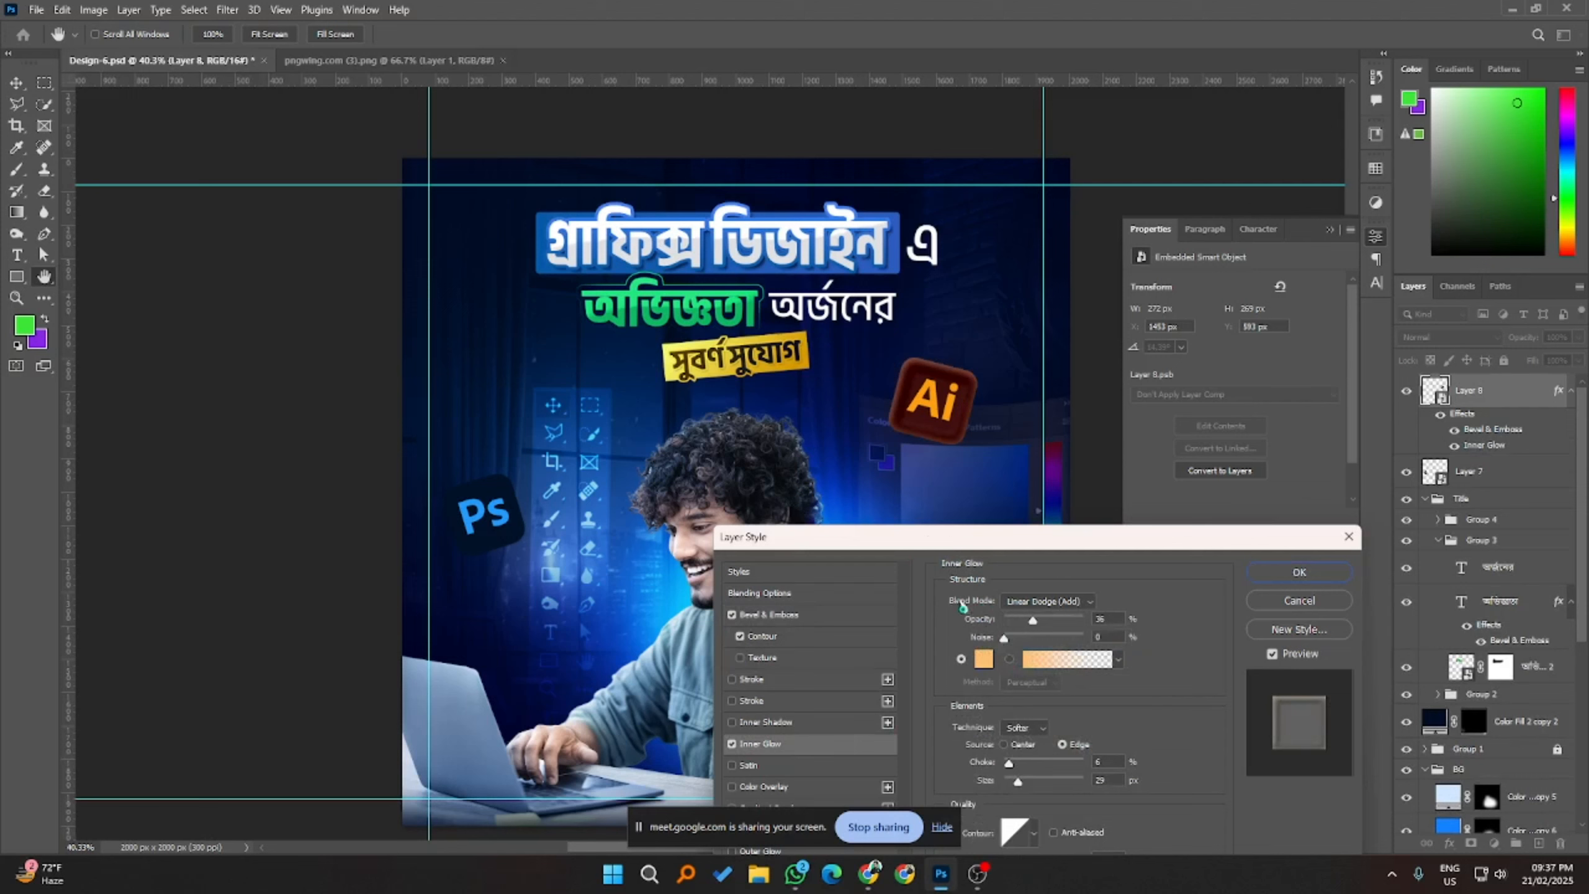
pyautogui.click(983, 659)
pyautogui.click(923, 385)
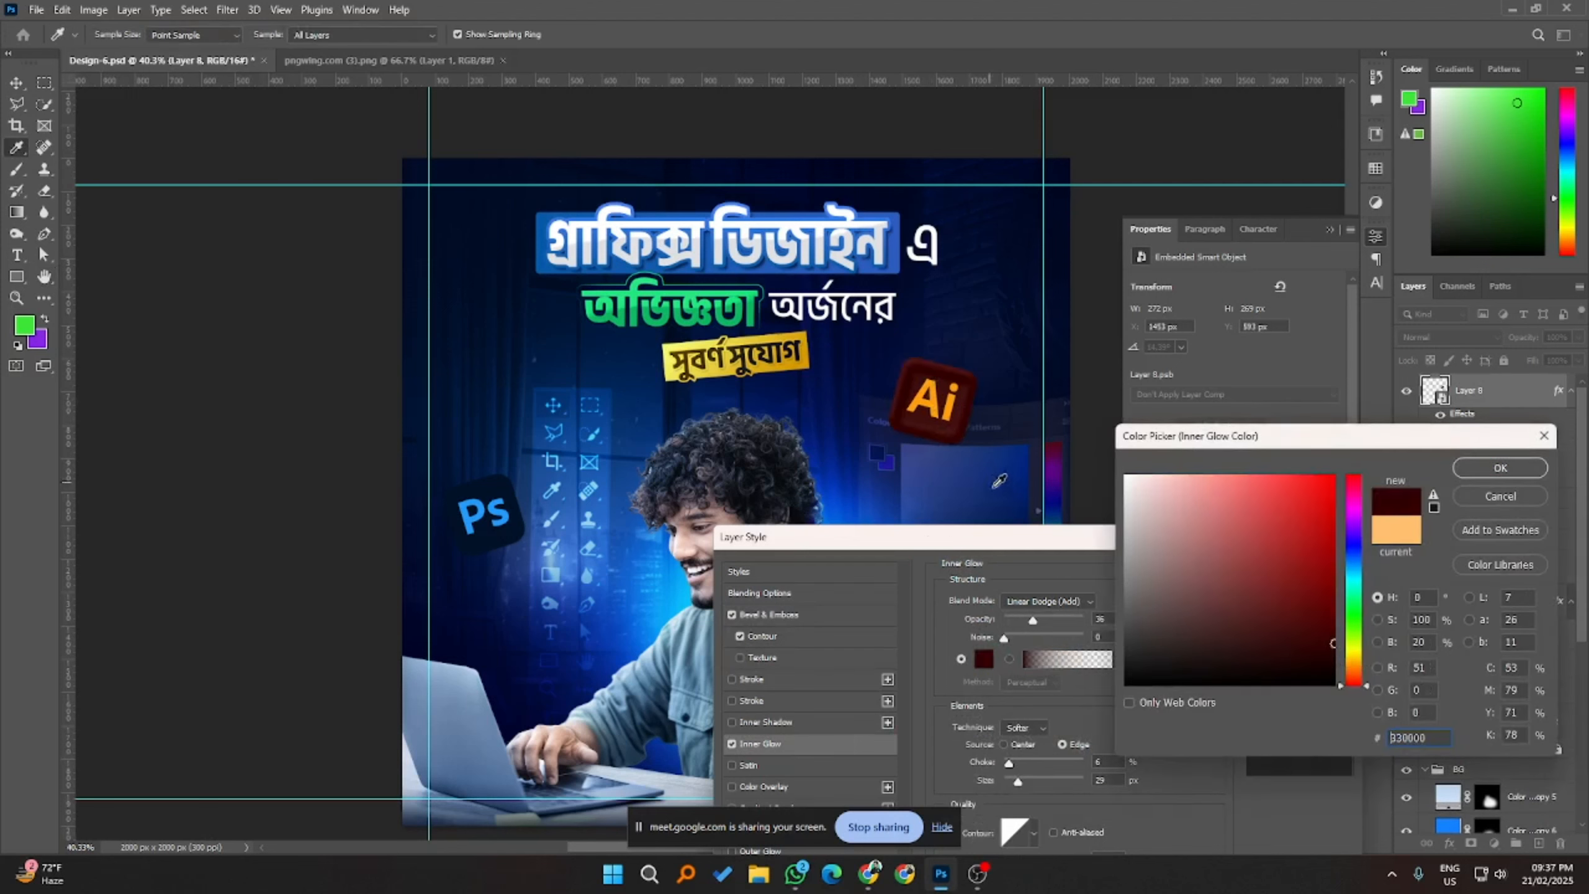
pyautogui.click(1397, 535)
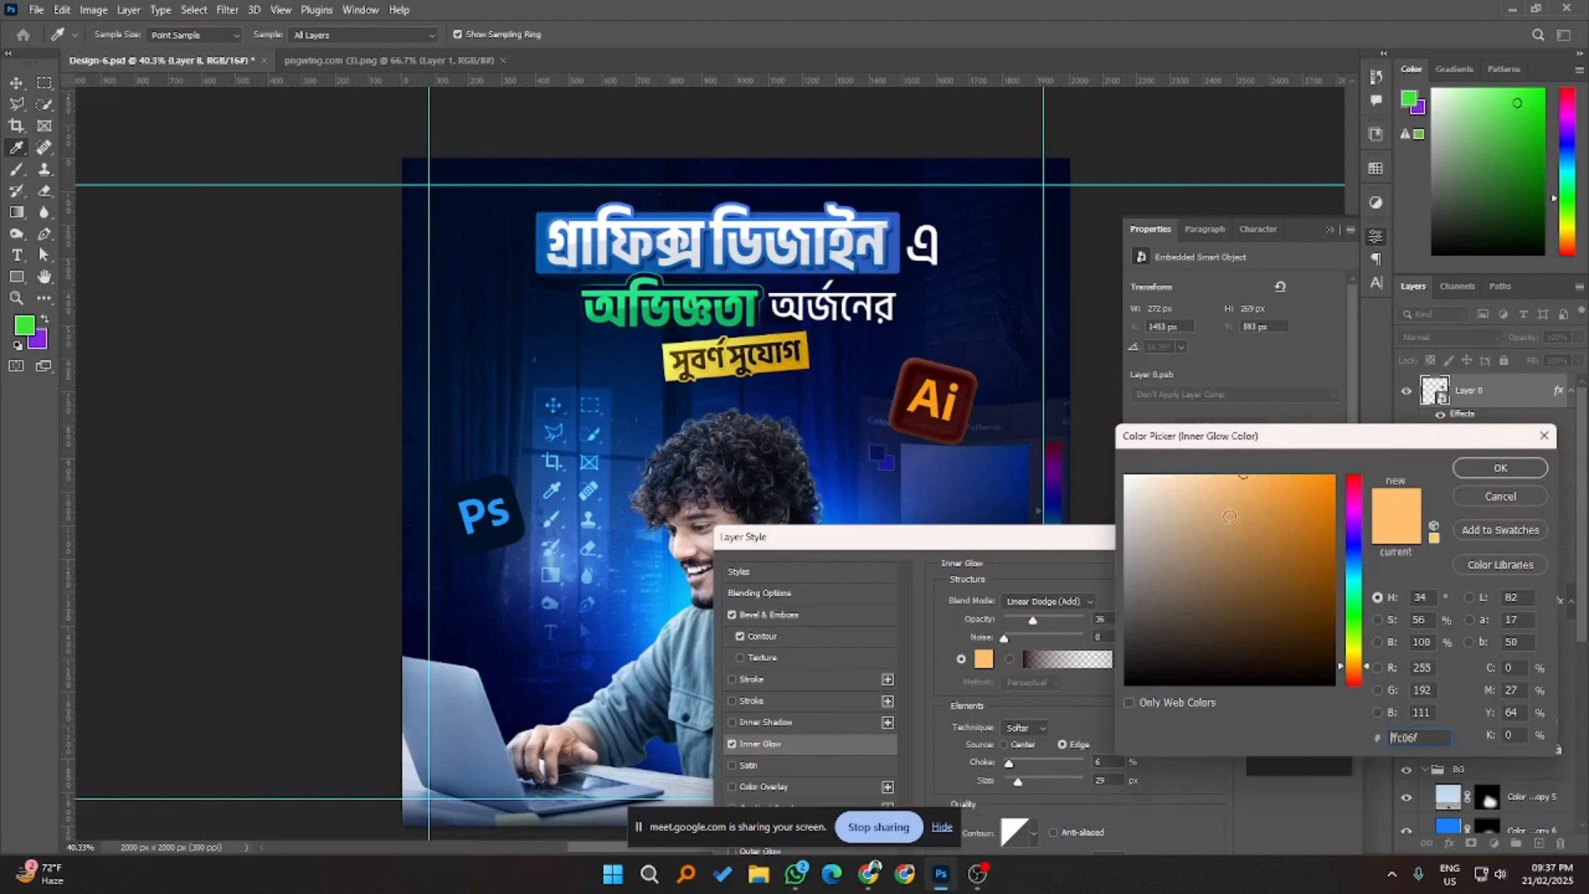
pyautogui.moveTo(1200, 440)
pyautogui.mouseDown()
pyautogui.moveTo(1135, 445)
pyautogui.moveTo(1162, 478)
pyautogui.moveTo(1196, 438)
pyautogui.mouseUp()
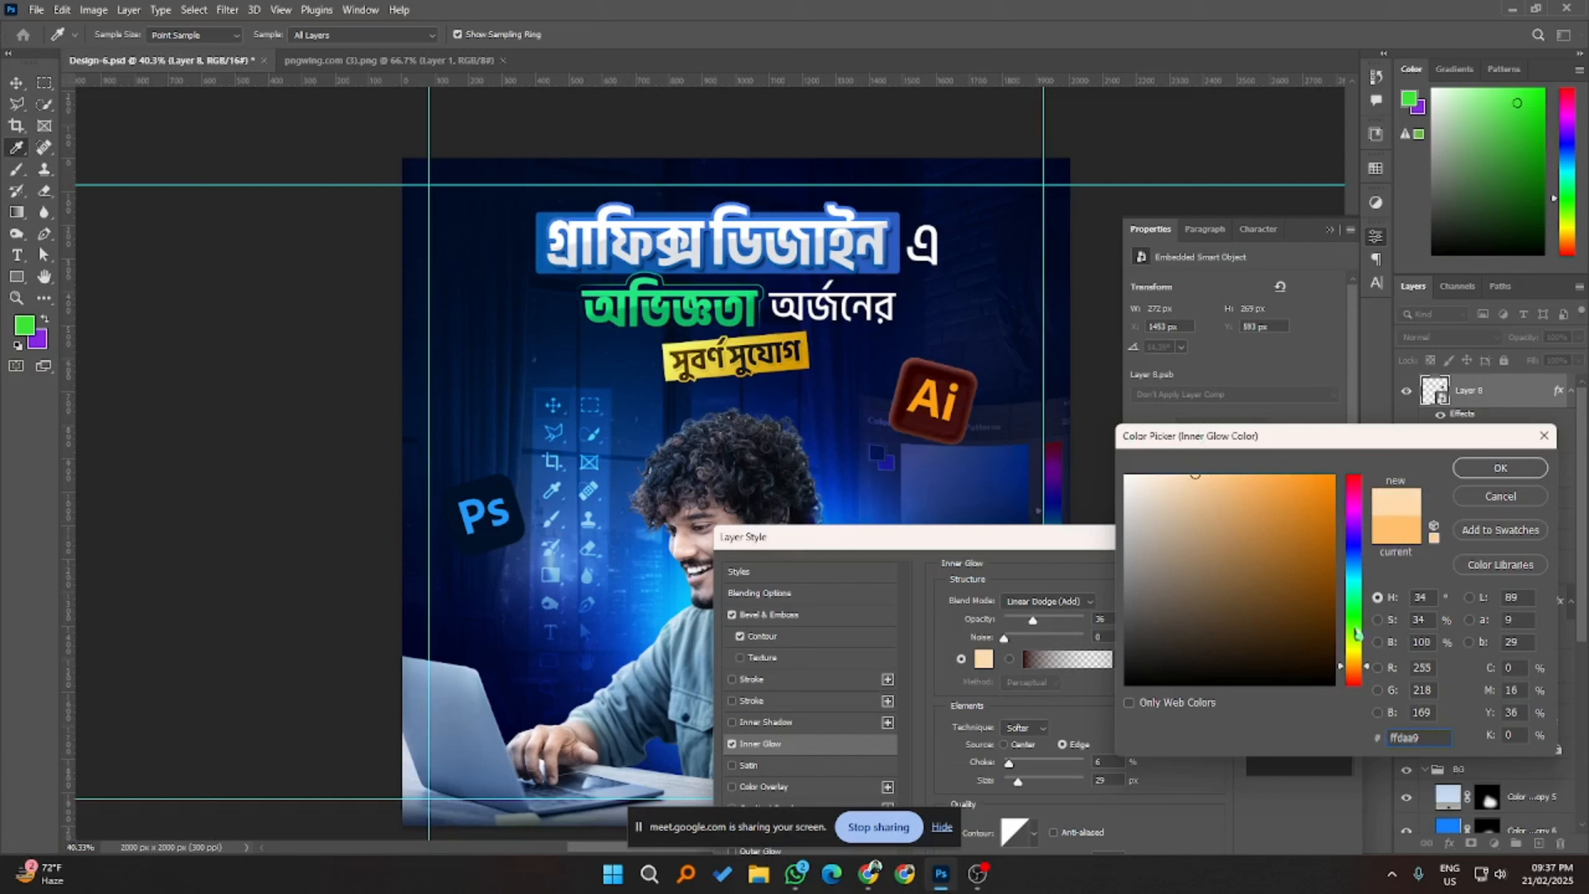
pyautogui.moveTo(1361, 675); pyautogui.dragTo(1362, 681)
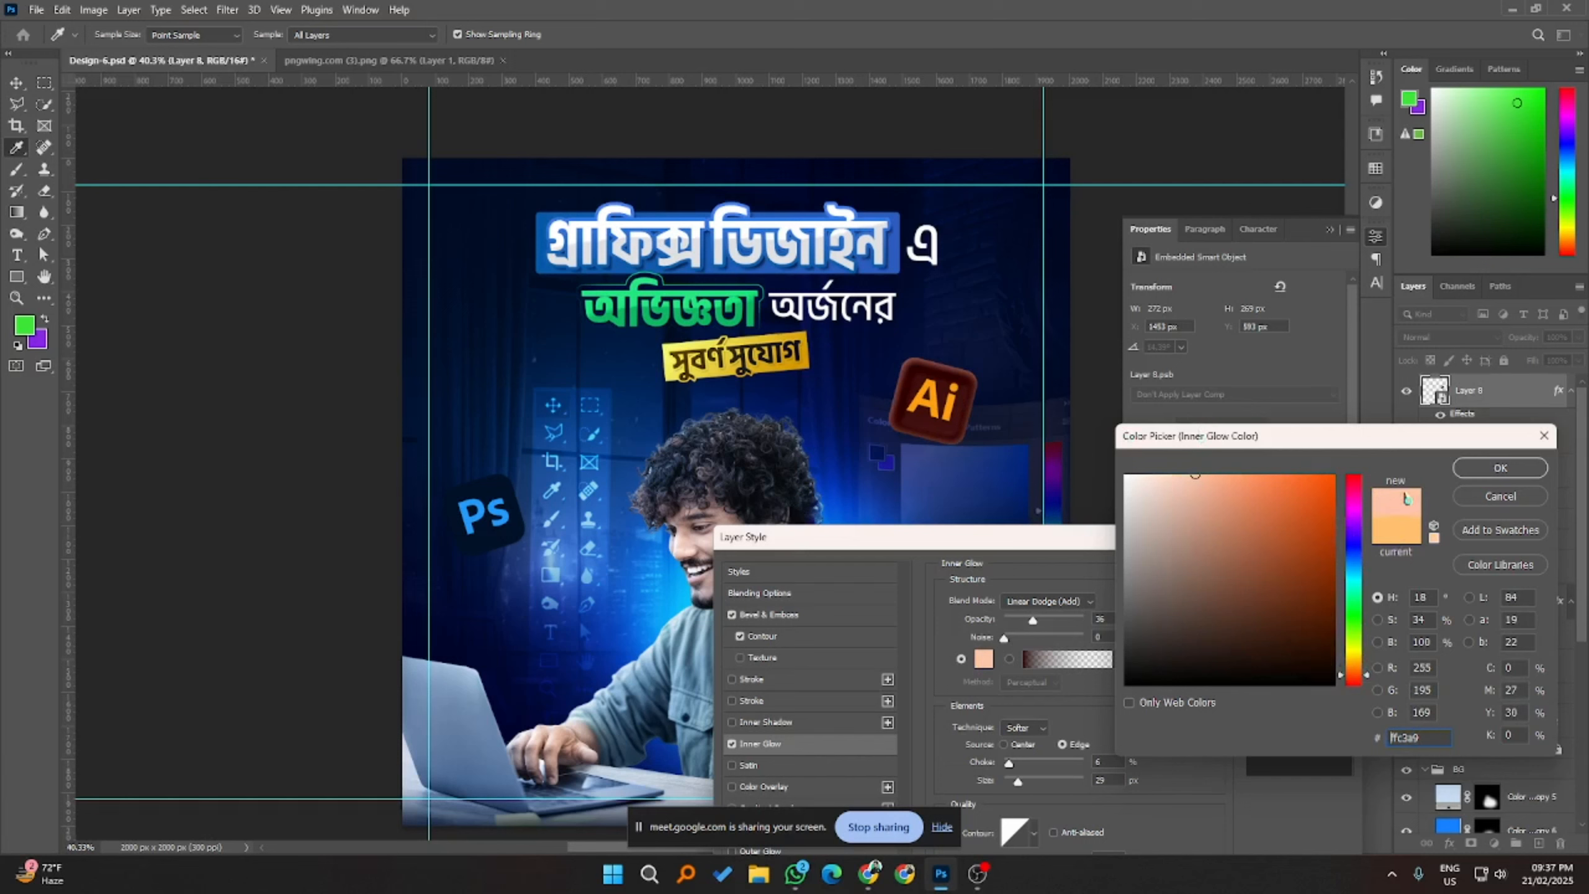
pyautogui.click(1500, 467)
# - Compare Screen, Overlay and Soft Light blending for the Illustrator logo's inner glow, applying Soft Light at 46% opacity
pyautogui.click(1033, 604)
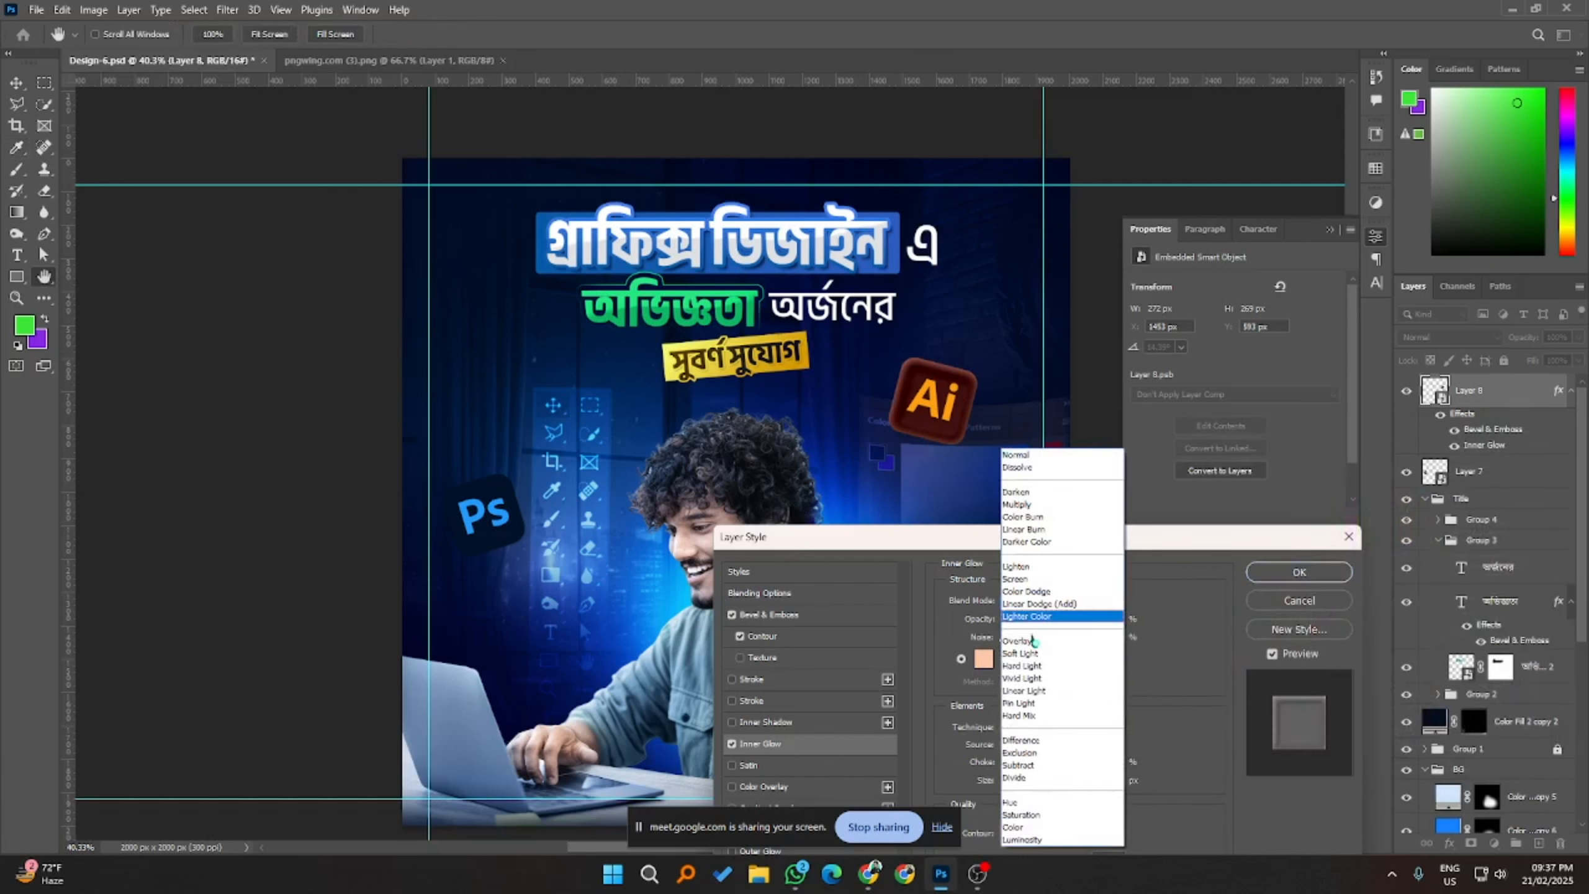
pyautogui.click(1018, 589)
pyautogui.moveTo(1033, 620); pyautogui.dragTo(1024, 621)
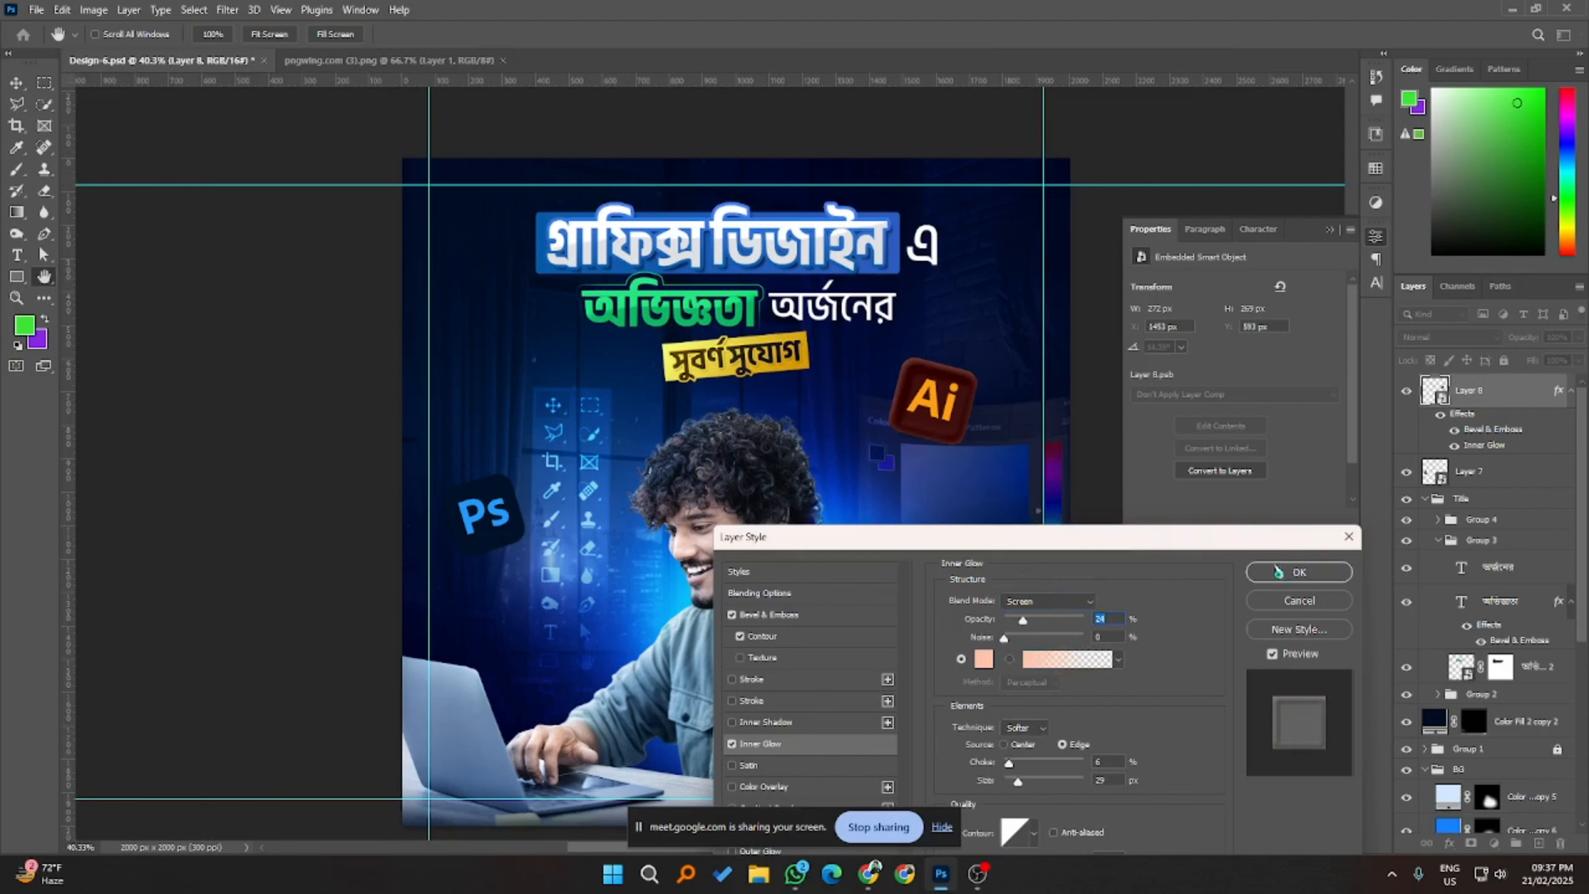
pyautogui.click(1061, 603)
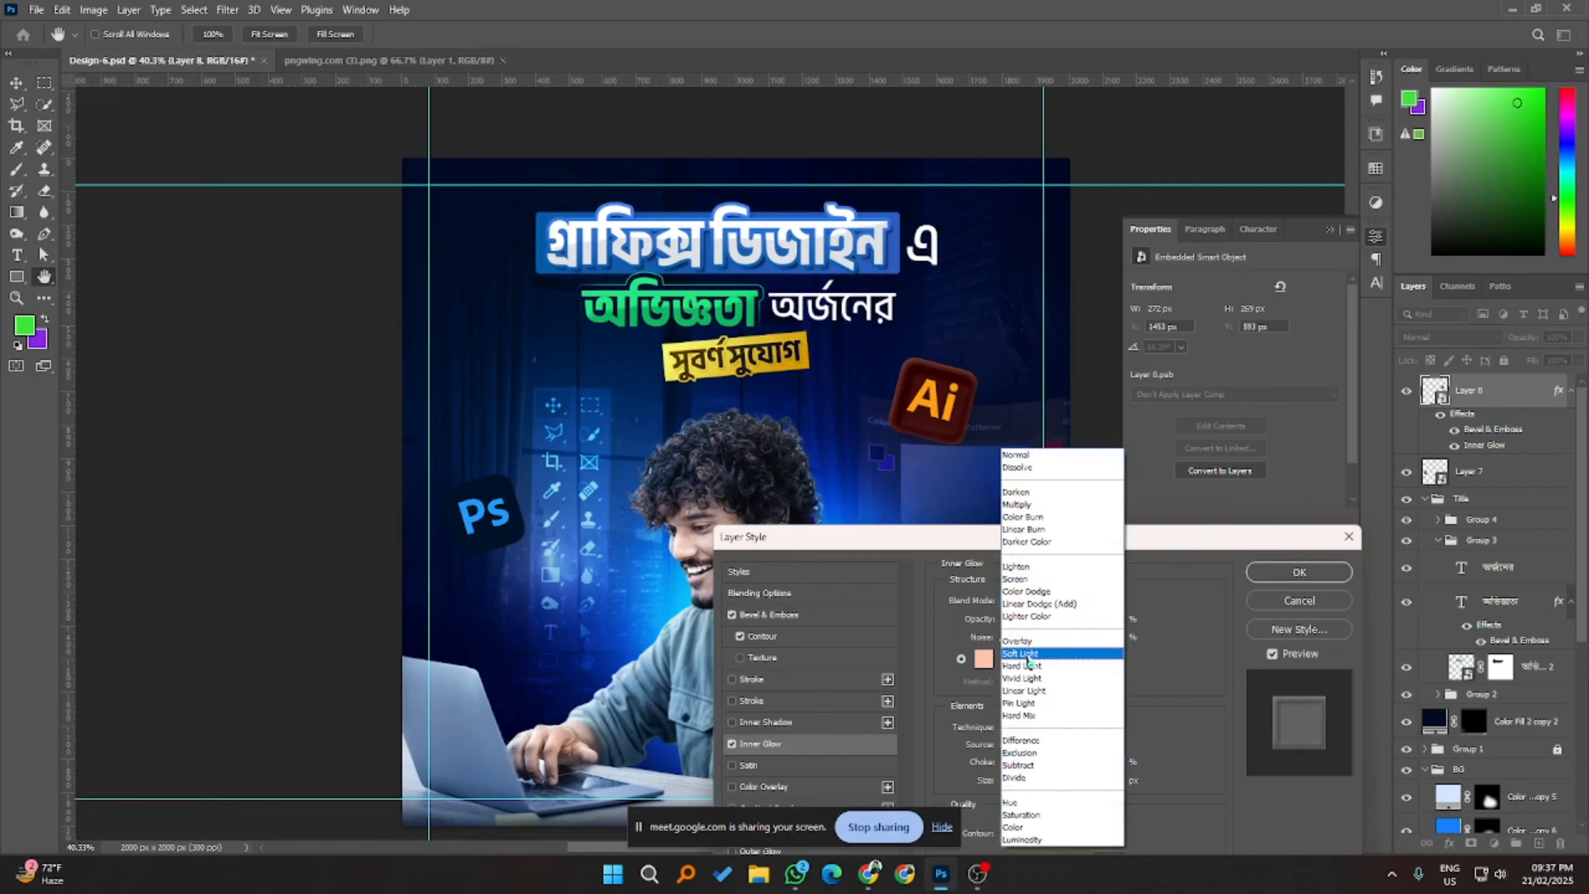
pyautogui.click(1060, 651)
pyautogui.click(1061, 606)
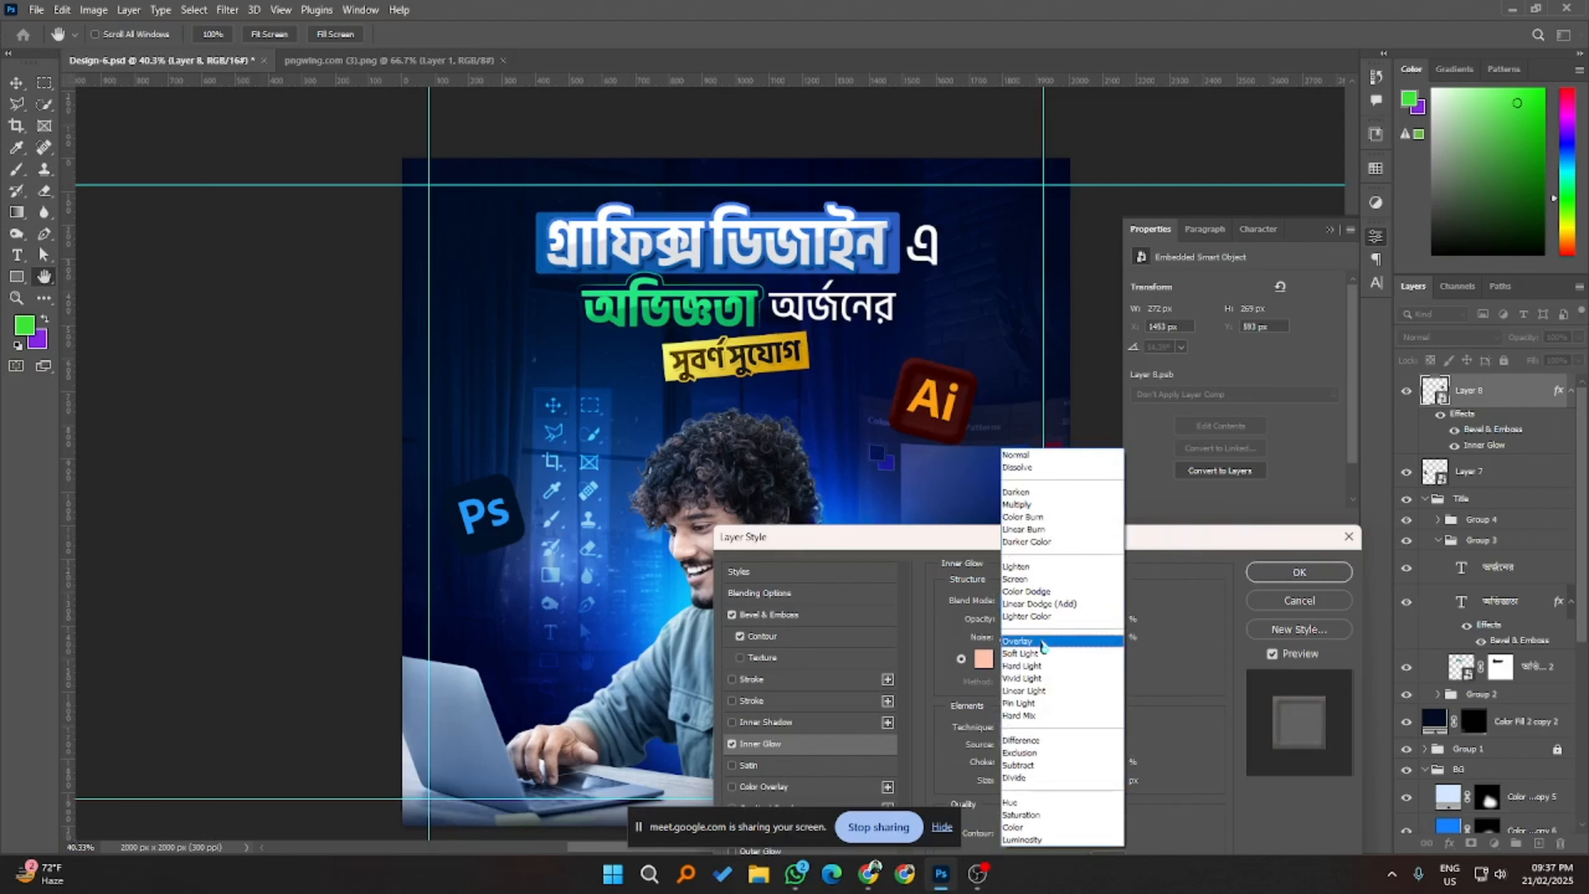
pyautogui.click(1052, 639)
pyautogui.click(1061, 602)
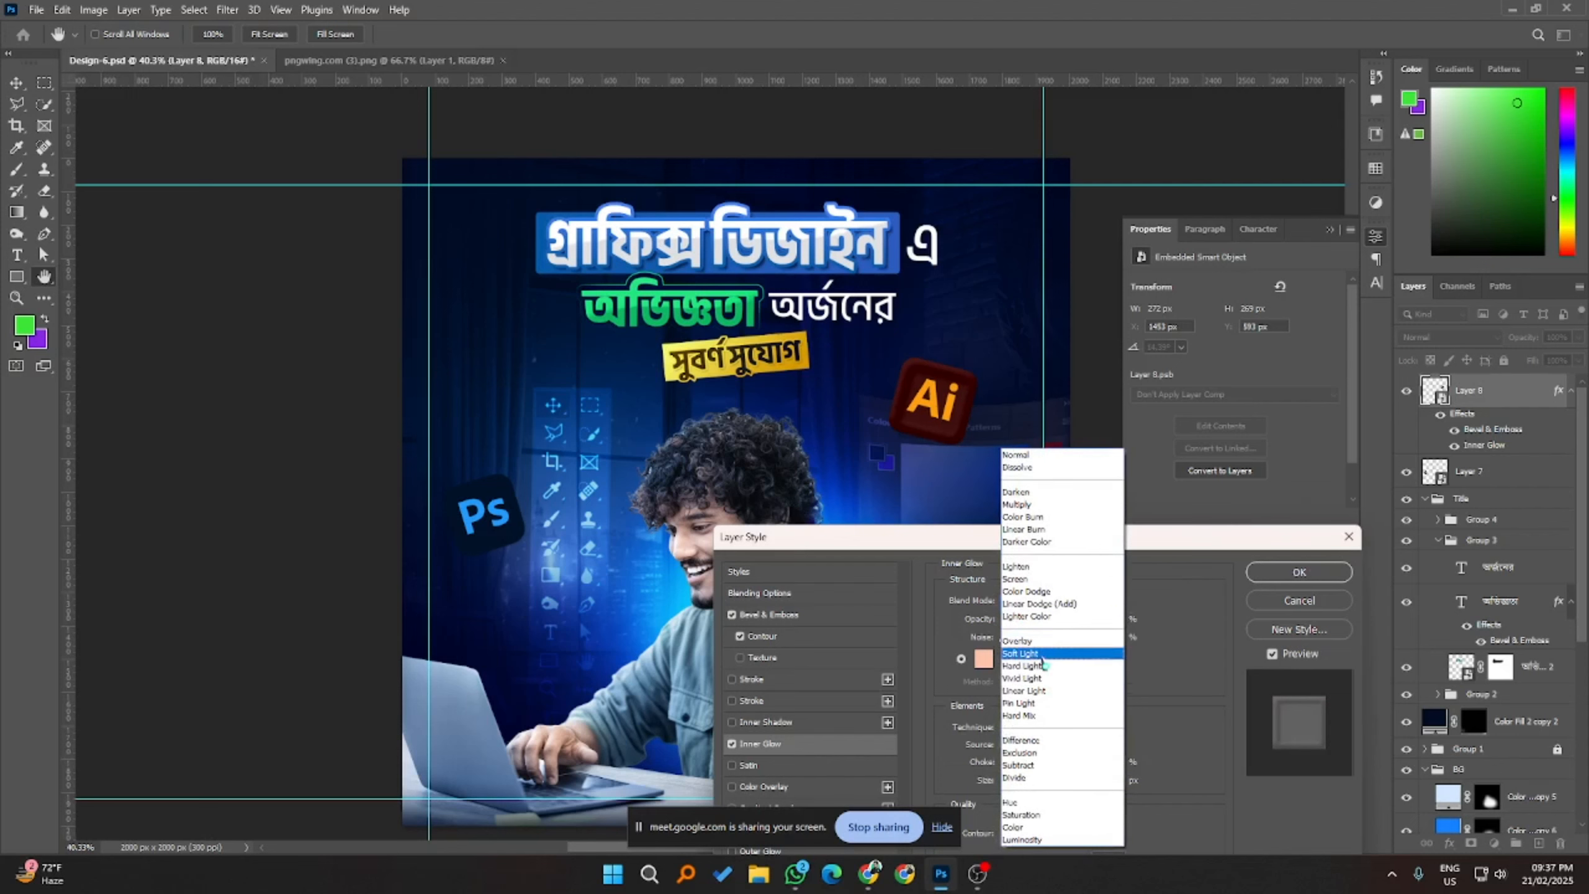
pyautogui.click(1041, 653)
pyautogui.moveTo(1037, 620); pyautogui.dragTo(1043, 621)
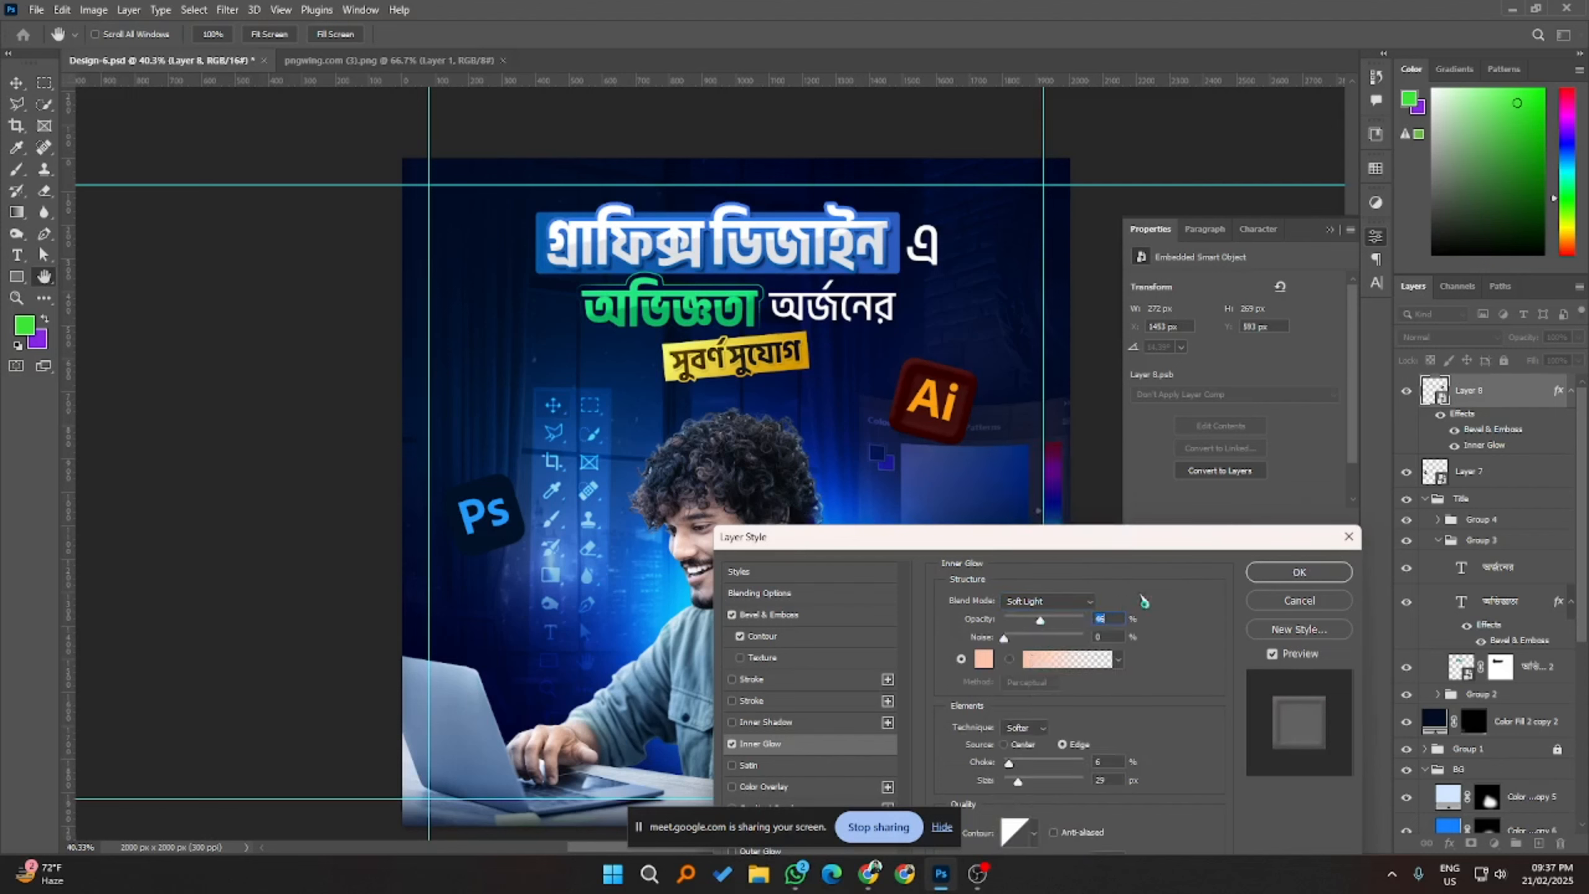
pyautogui.click(1298, 572)
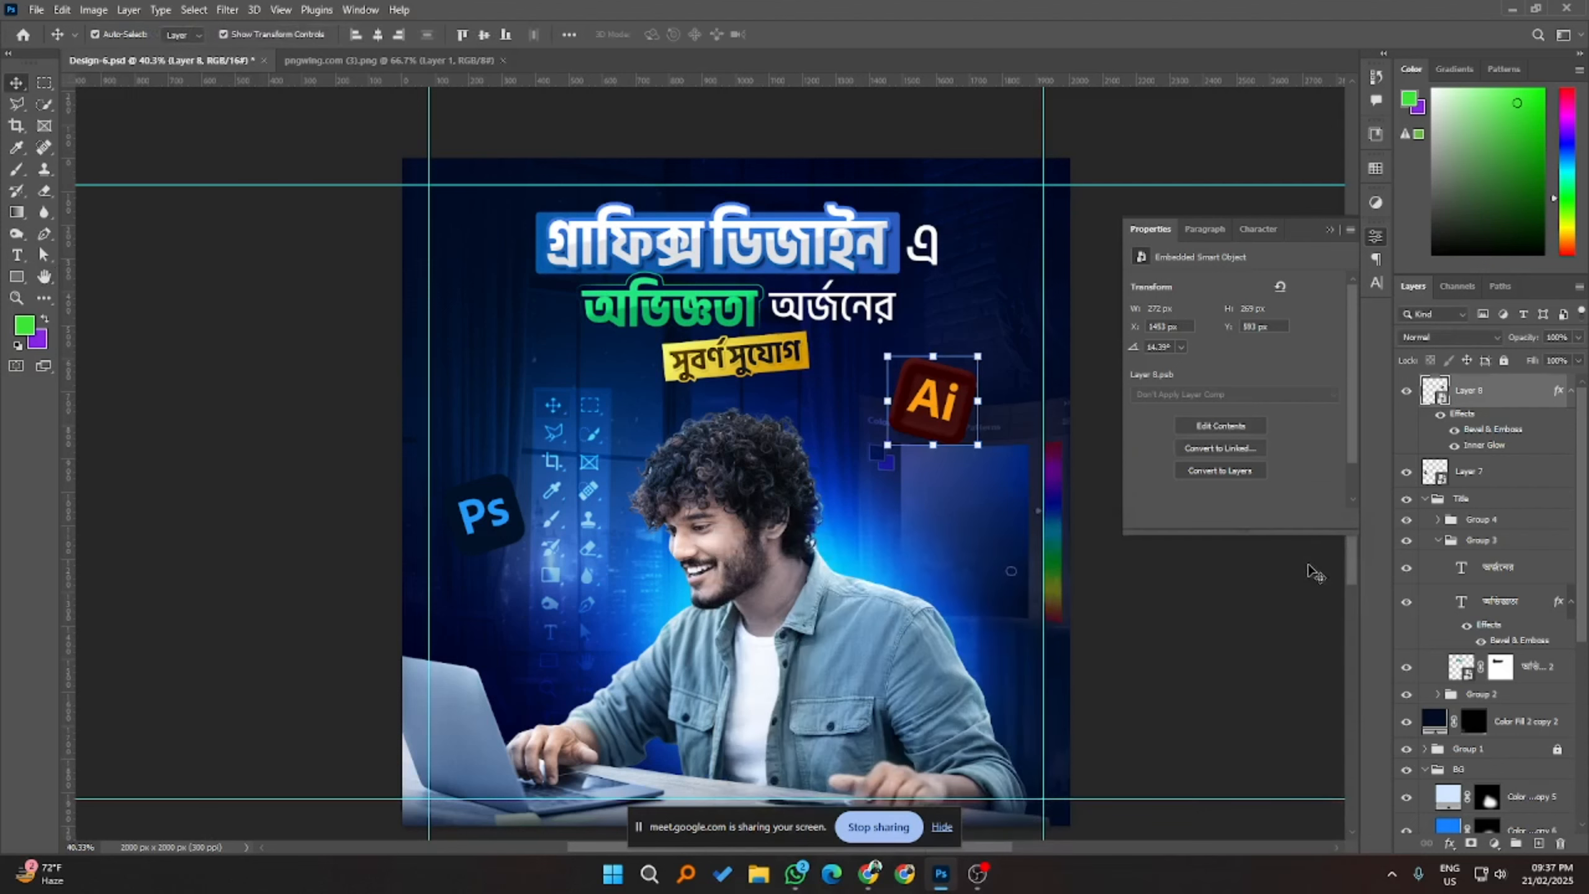
# - Change the Illustrator logo's inner glow to Screen blend mode with an opacity of about 18%
pyautogui.click(1245, 579)
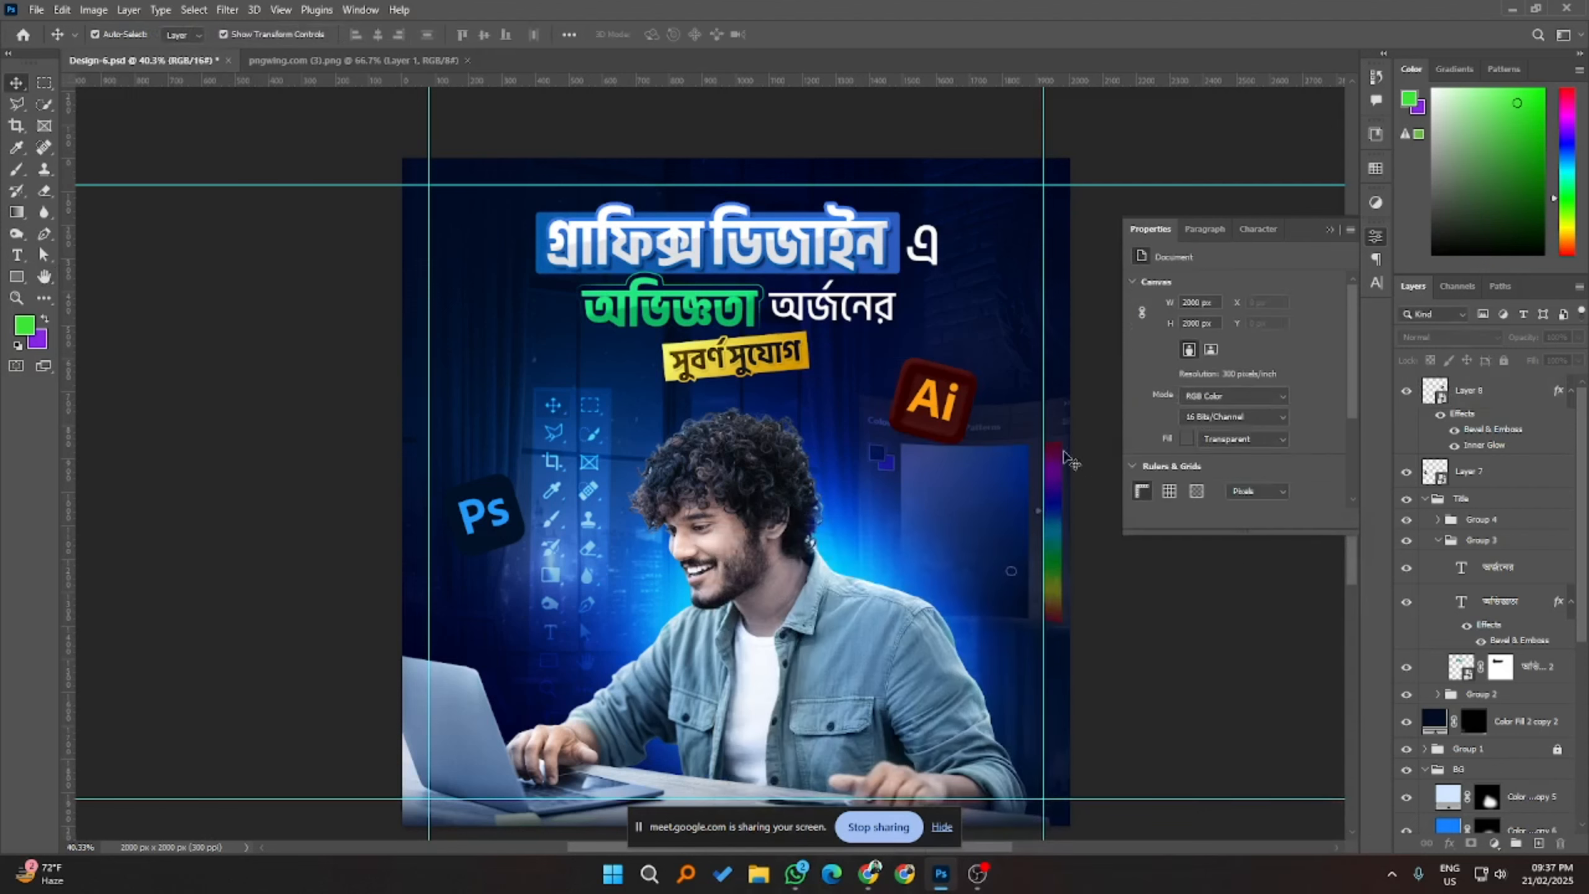
pyautogui.click(943, 403)
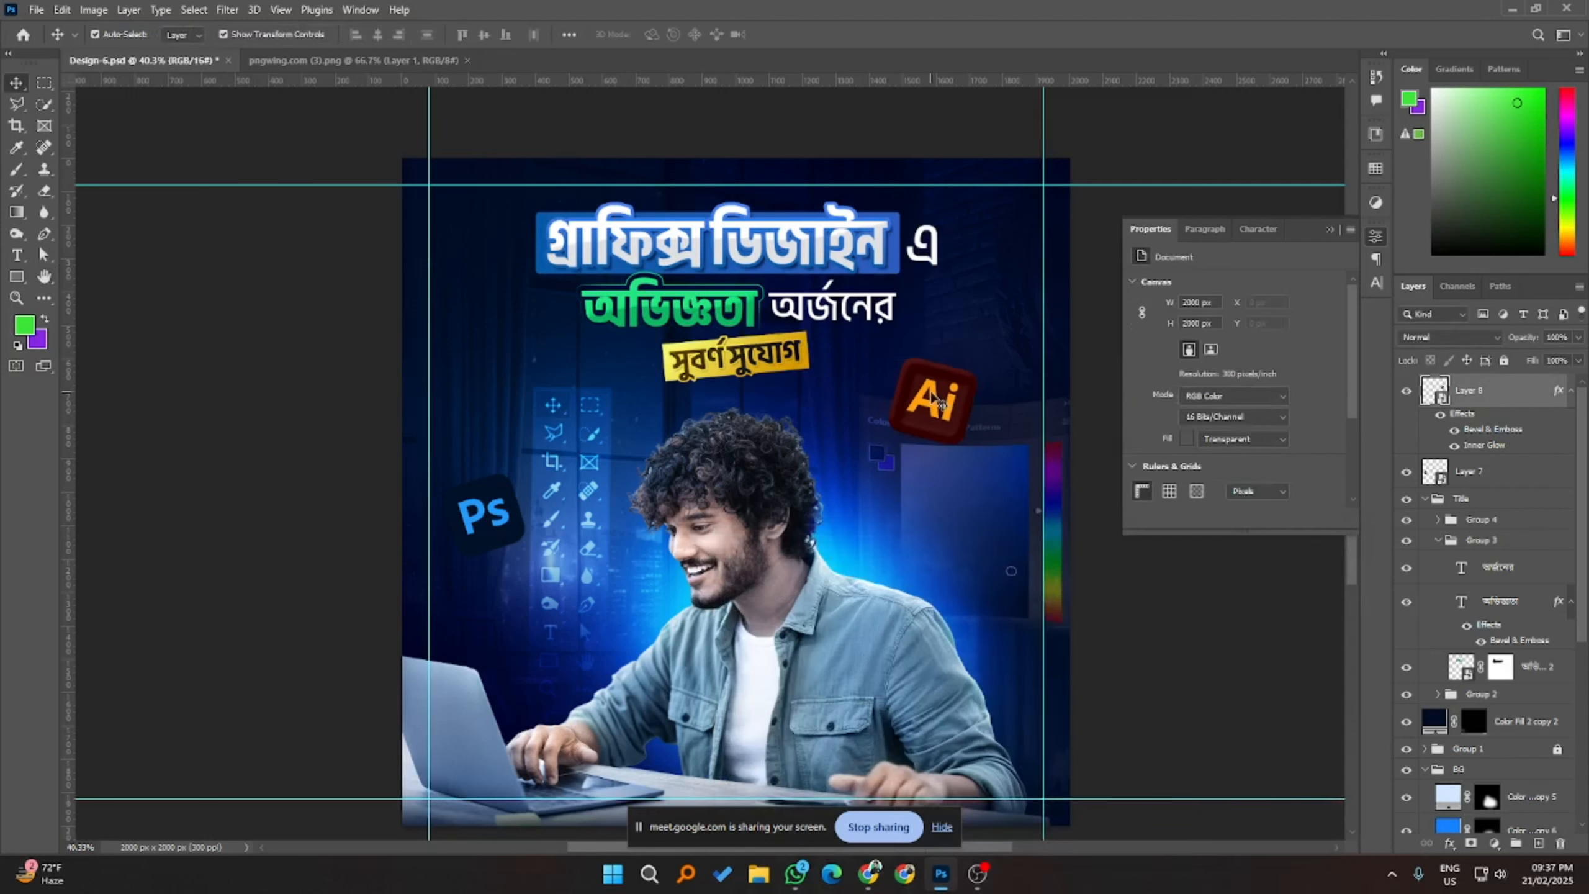
pyautogui.doubleClick(1485, 445)
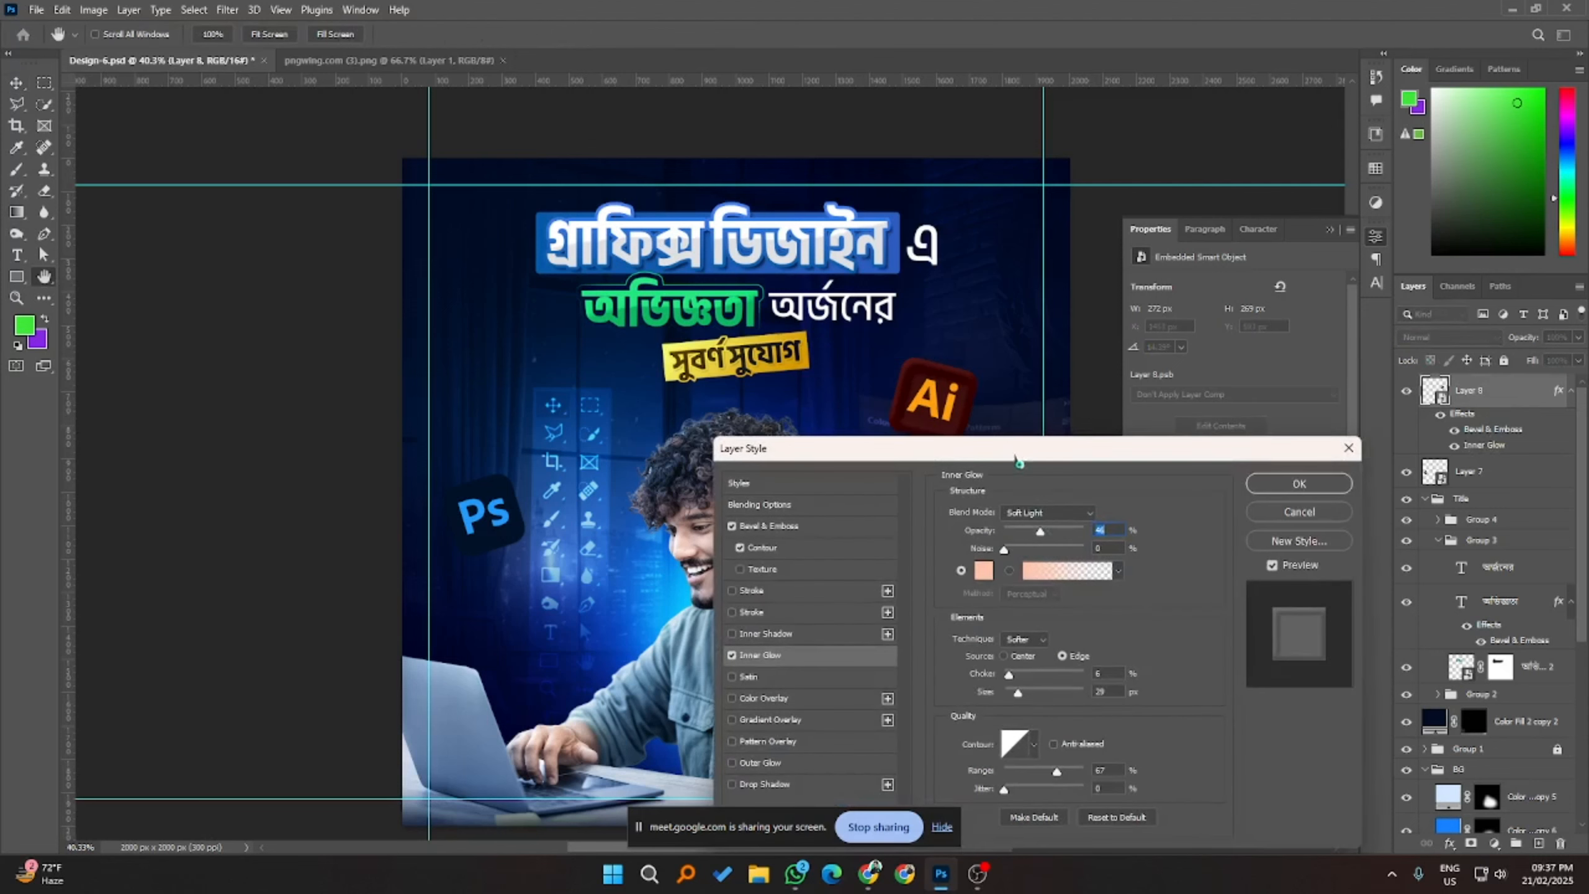
pyautogui.moveTo(1018, 461); pyautogui.dragTo(1017, 523)
pyautogui.click(1045, 574)
pyautogui.click(1048, 574)
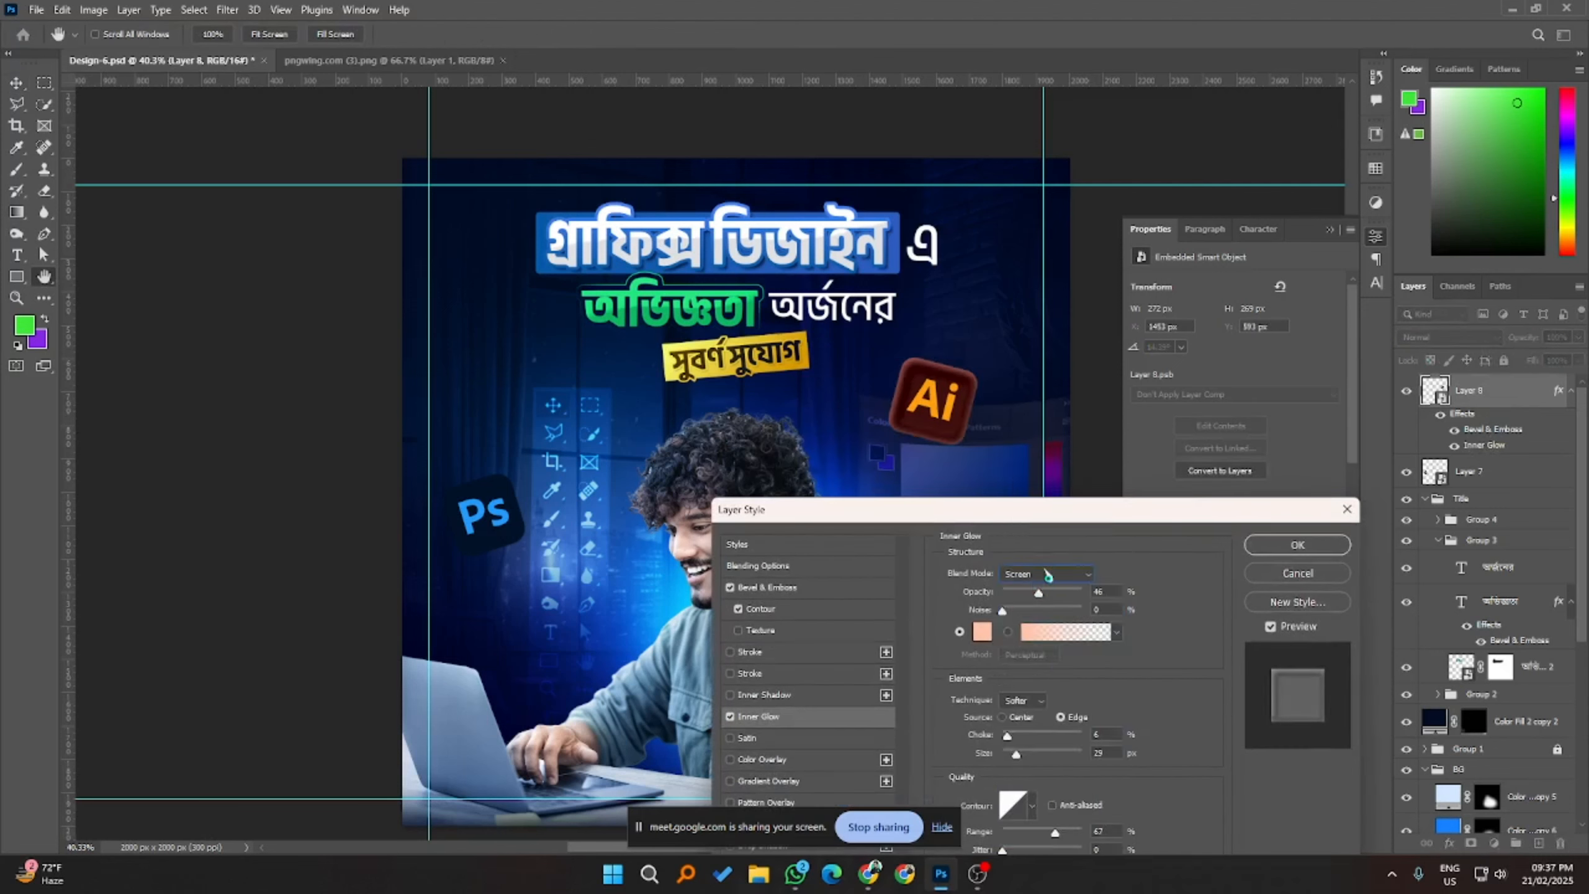
pyautogui.moveTo(1031, 601); pyautogui.dragTo(1021, 599)
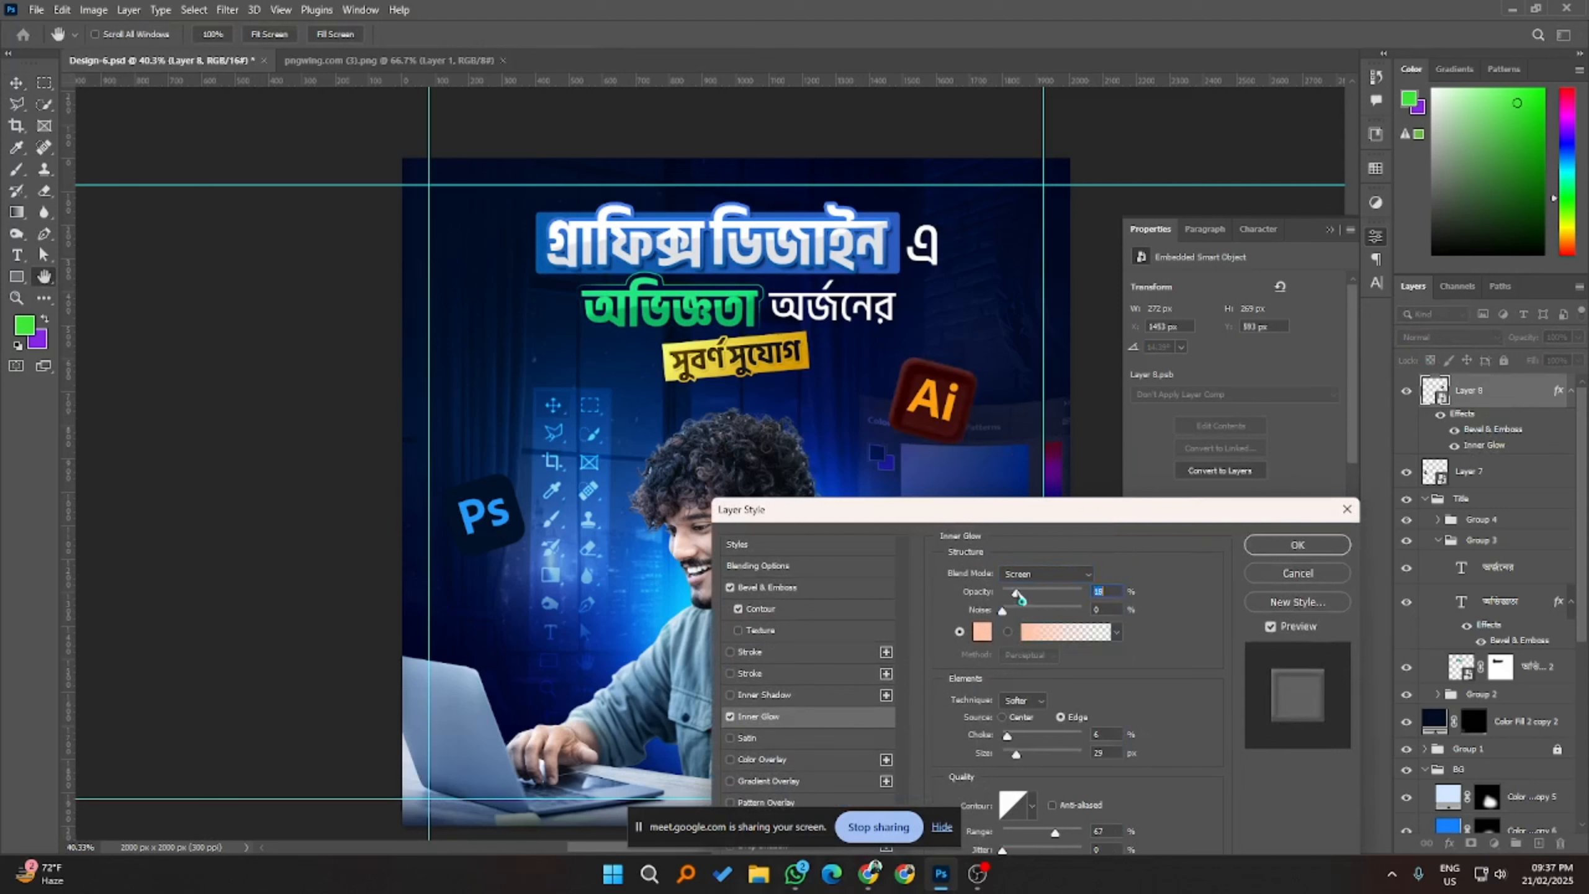
pyautogui.click(1282, 548)
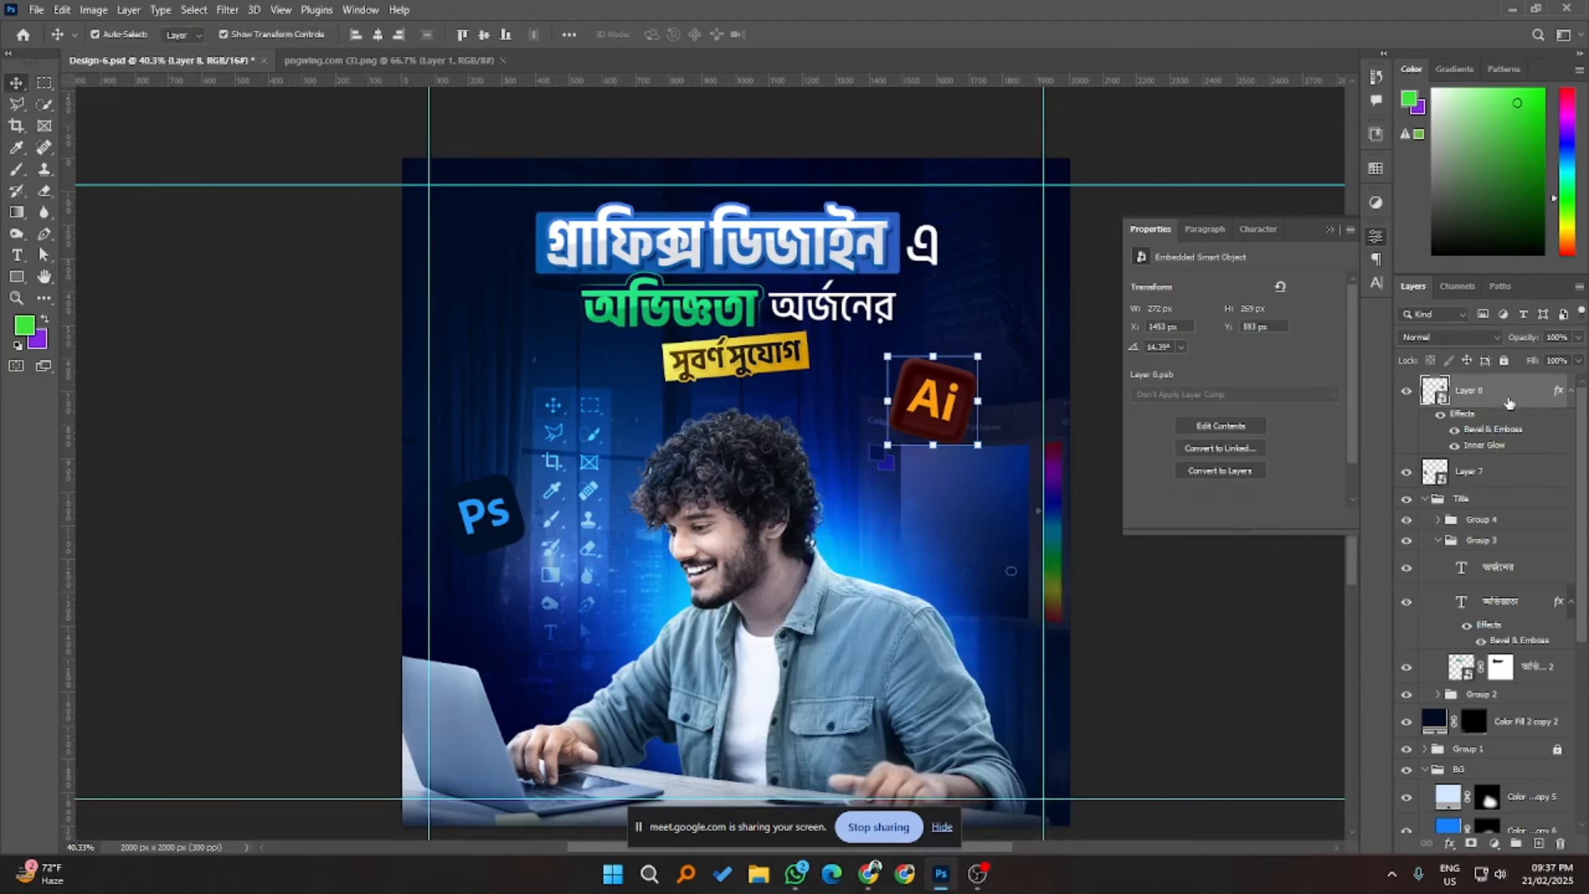
# - Copy the Illustrator logo's layer style and paste it onto the Photoshop logo layer
pyautogui.rightClick(1512, 401)
pyautogui.click(1347, 583)
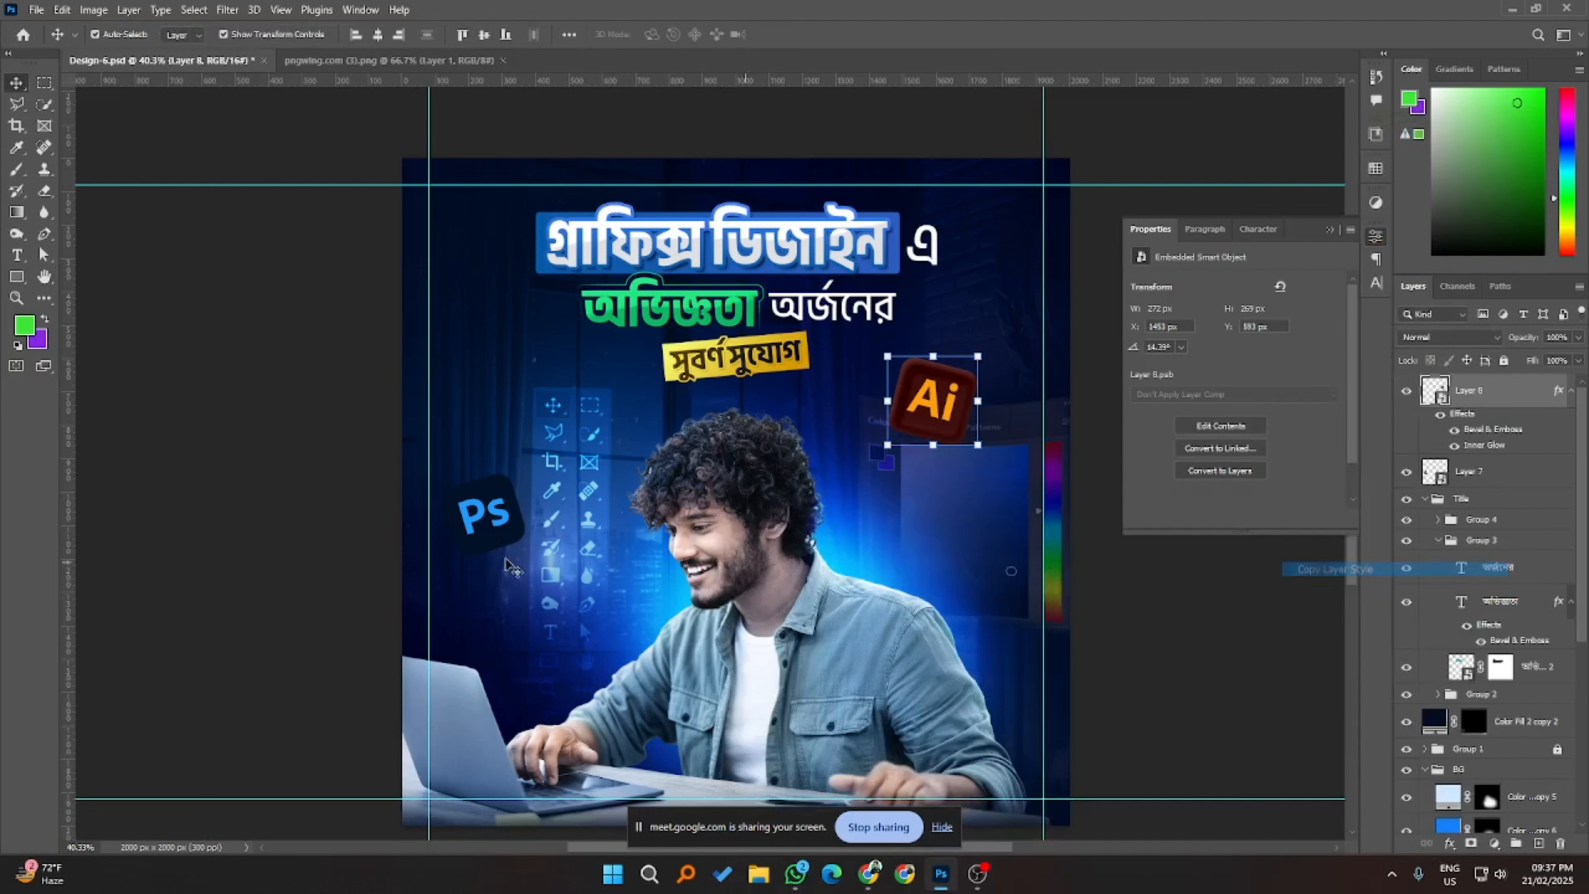
pyautogui.click(487, 529)
pyautogui.rightClick(1494, 476)
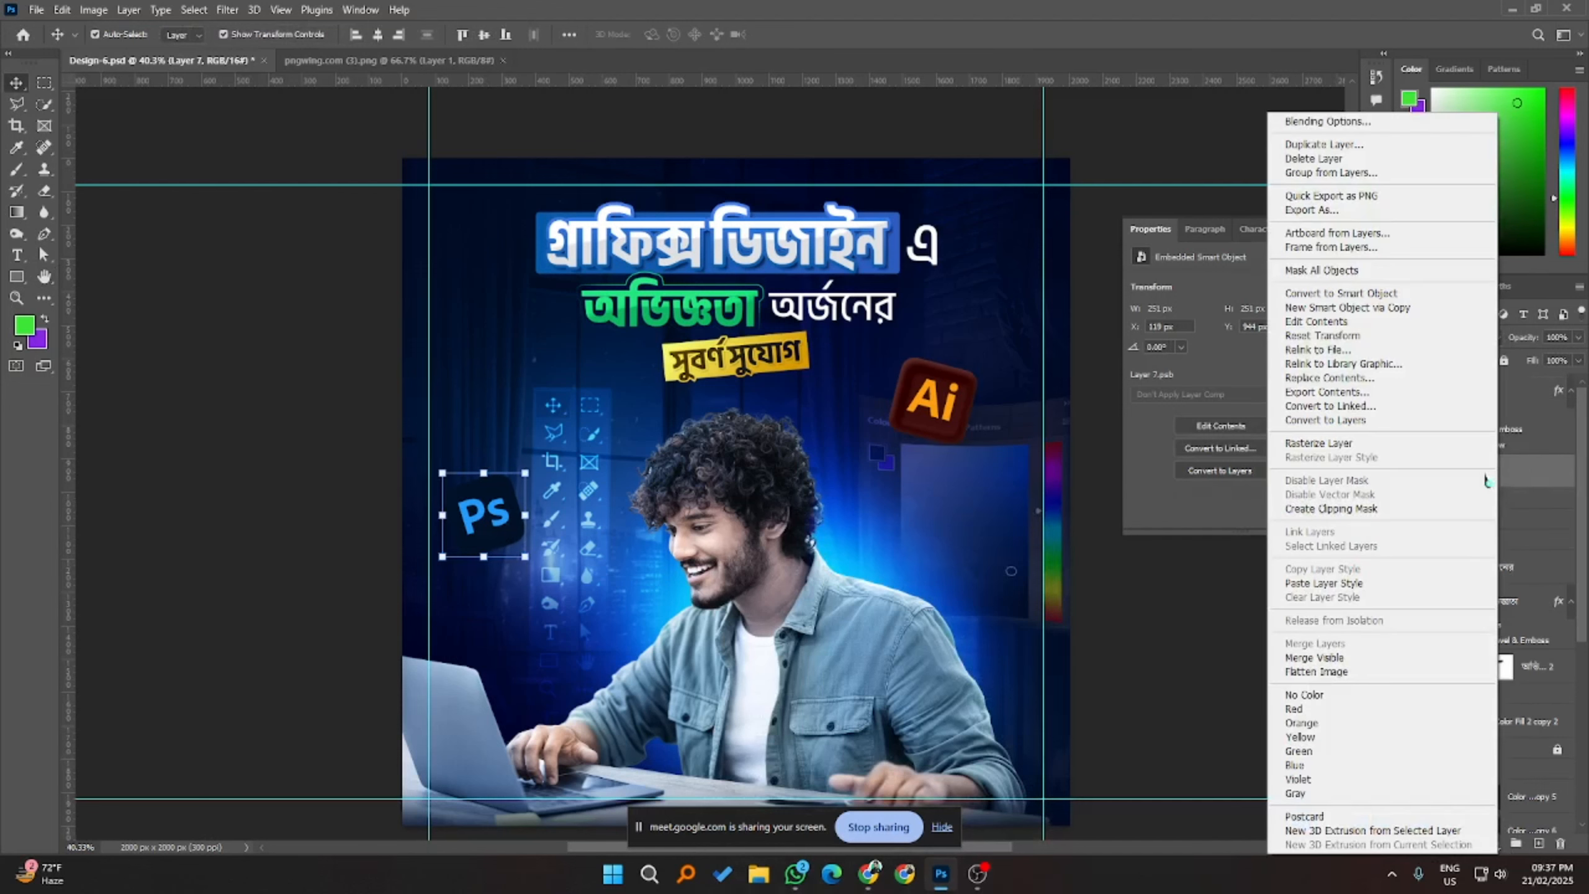
pyautogui.click(1344, 581)
pyautogui.click(1219, 648)
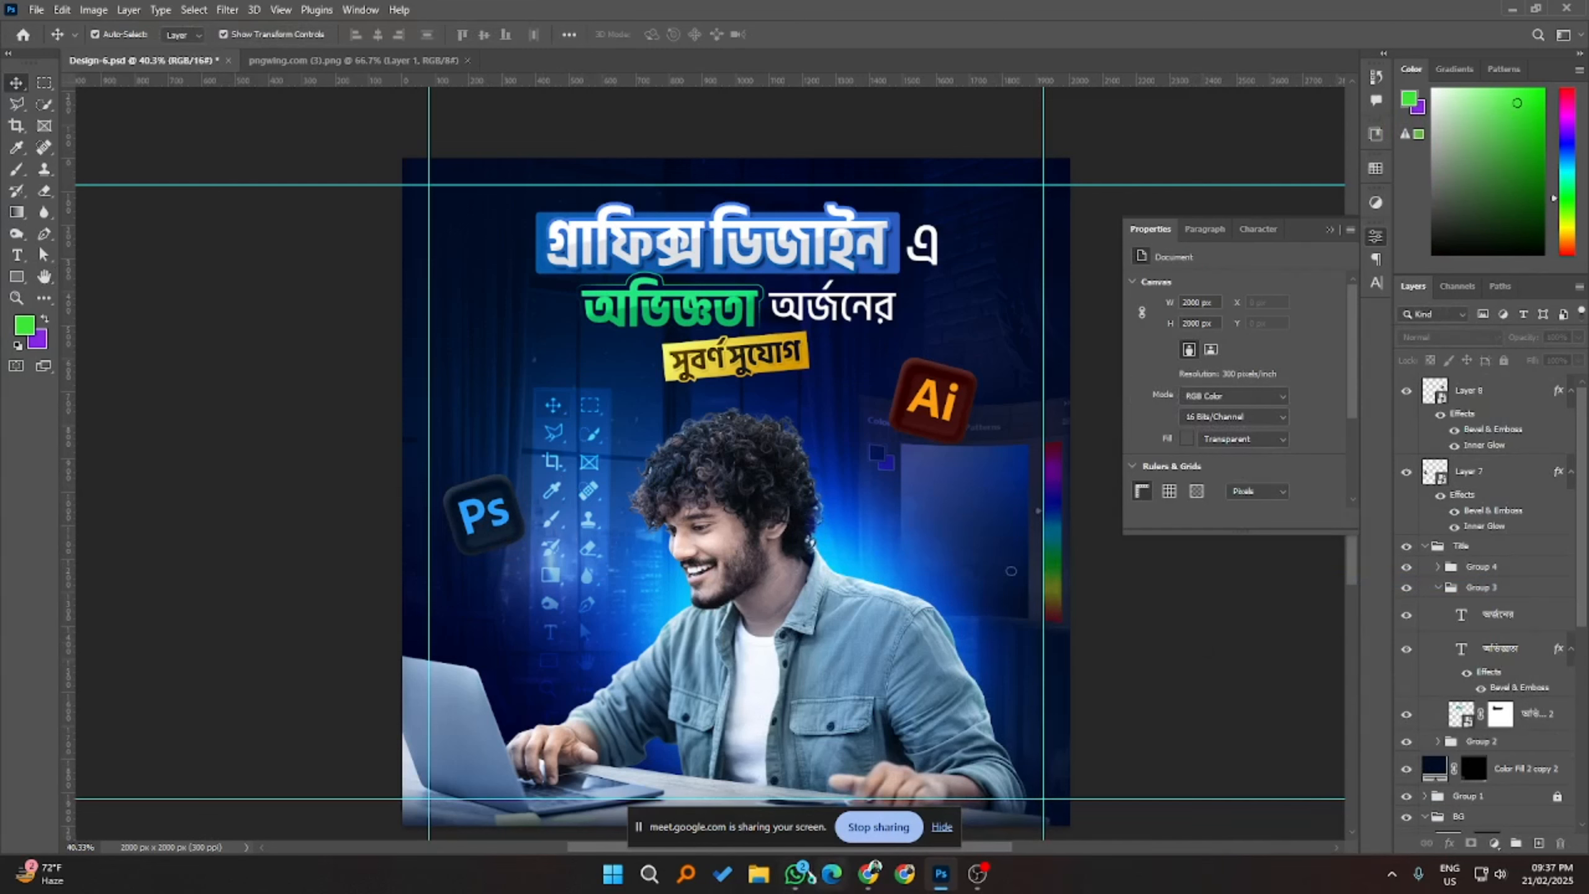
# - Duplicate the Illustrator logo layer and place the copy directly beneath the original
pyautogui.click(919, 381)
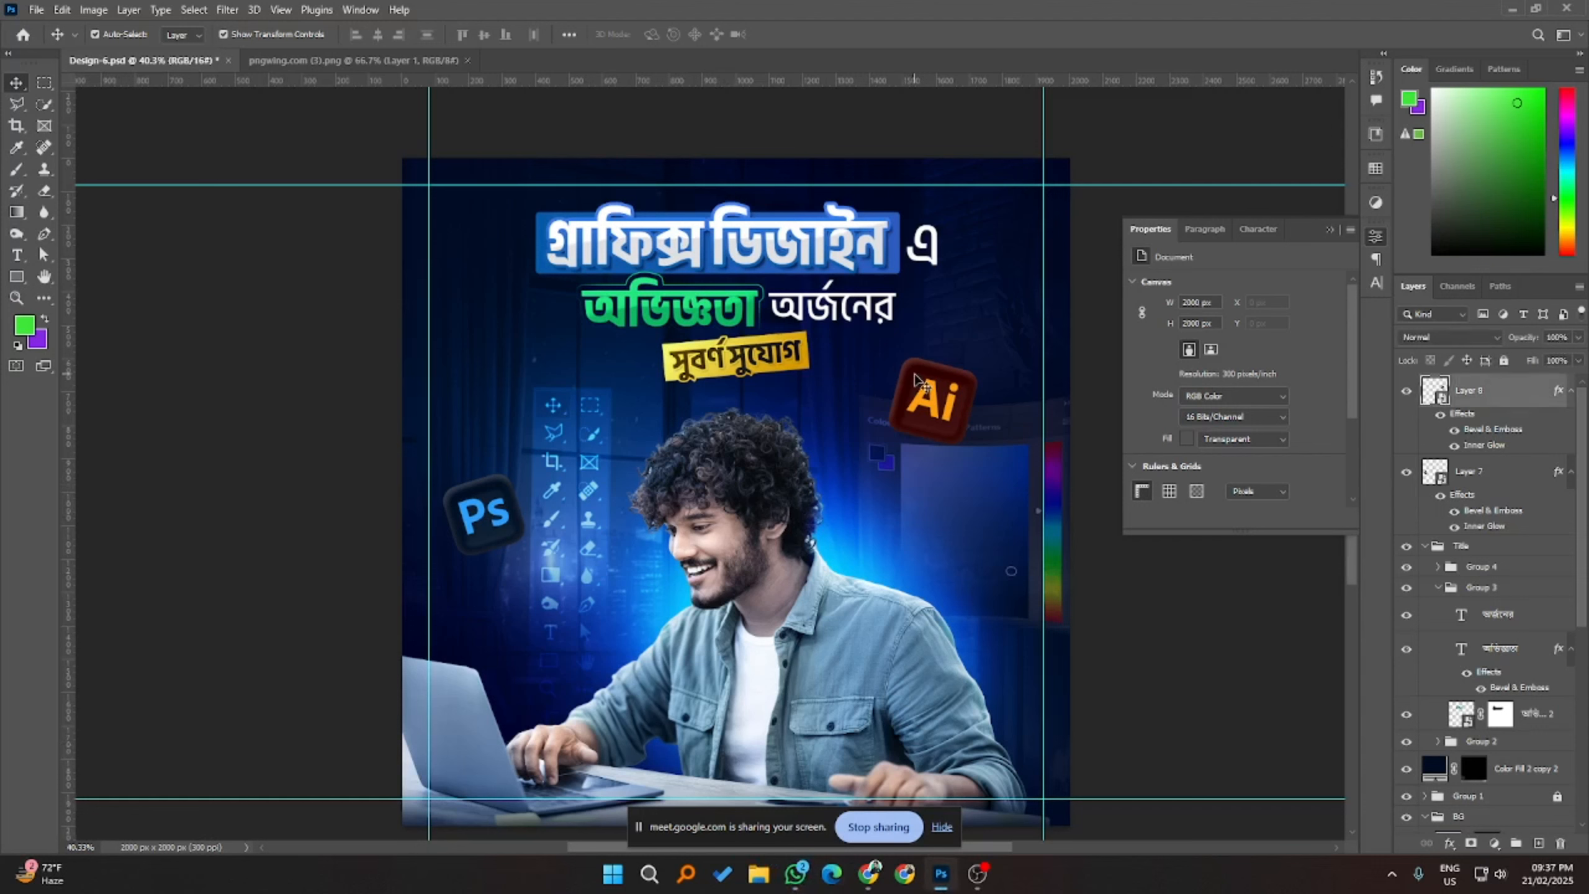
pyautogui.hotkey('ctrl', 'j')
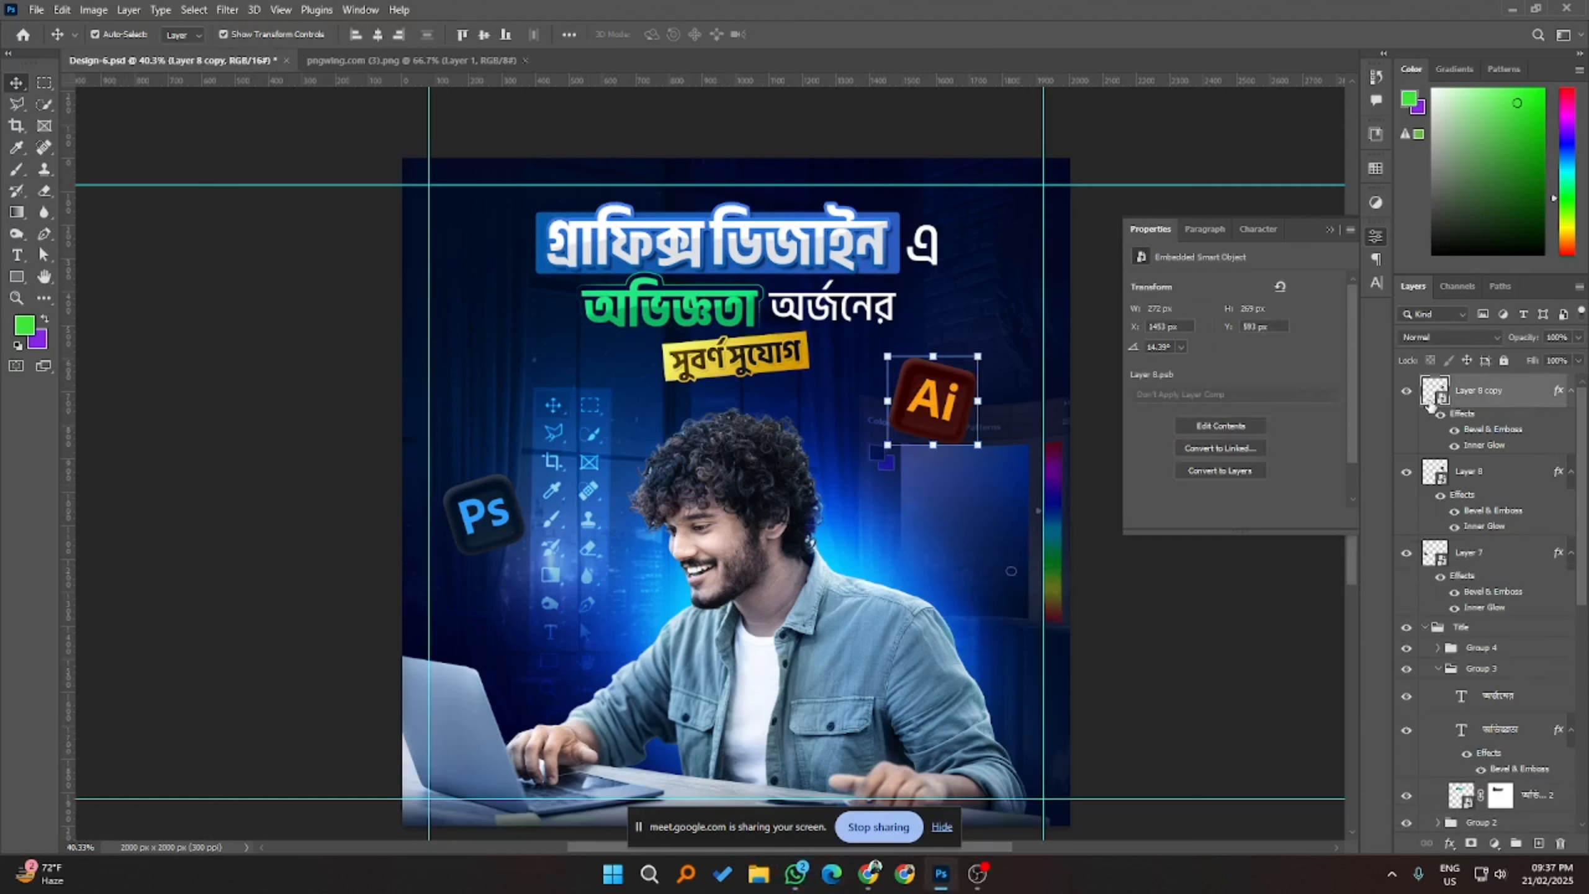
pyautogui.moveTo(1495, 396); pyautogui.dragTo(1496, 525)
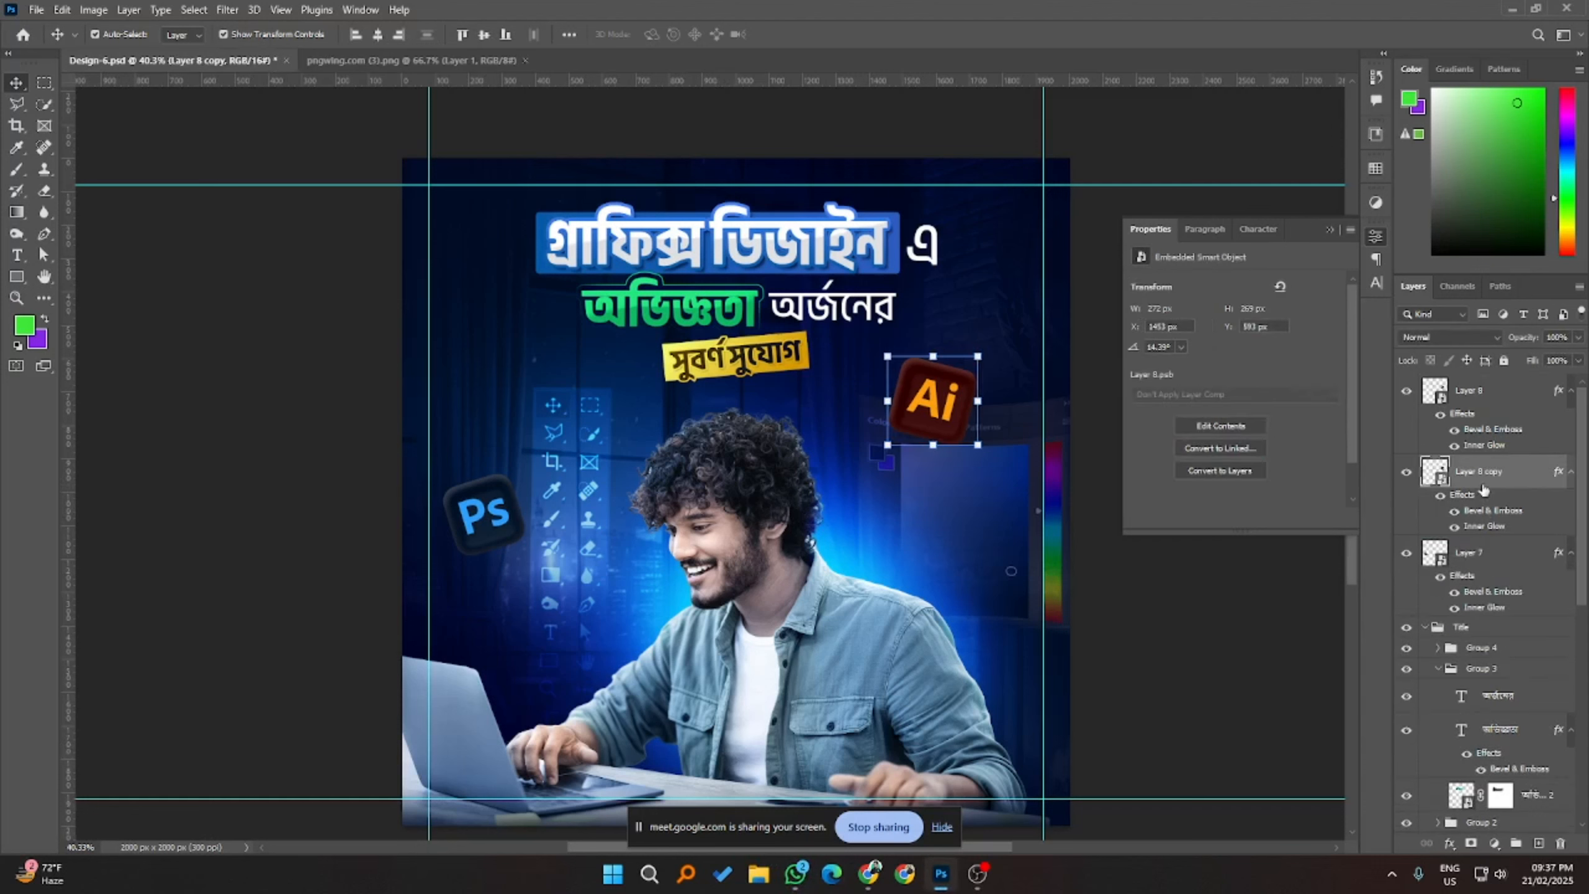
pyautogui.rightClick(1482, 489)
pyautogui.click(1060, 377)
# - Apply a Path Blur with increased speed to the Illustrator logo copy, directed diagonally from the logo's upper right to beyond its lower left
pyautogui.click(227, 9)
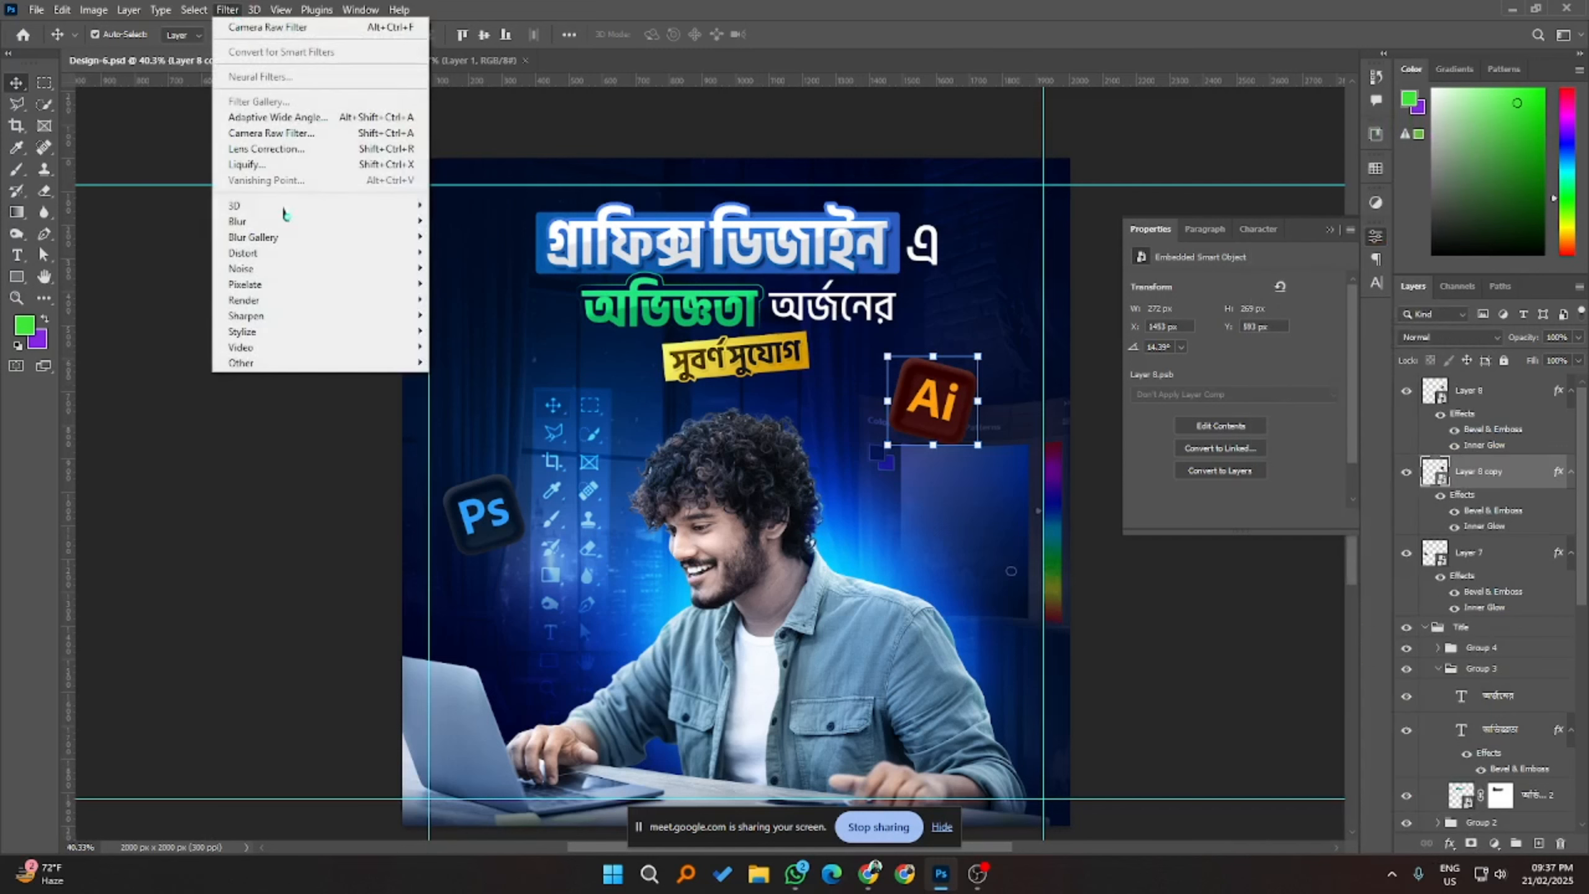
pyautogui.moveTo(288, 221)
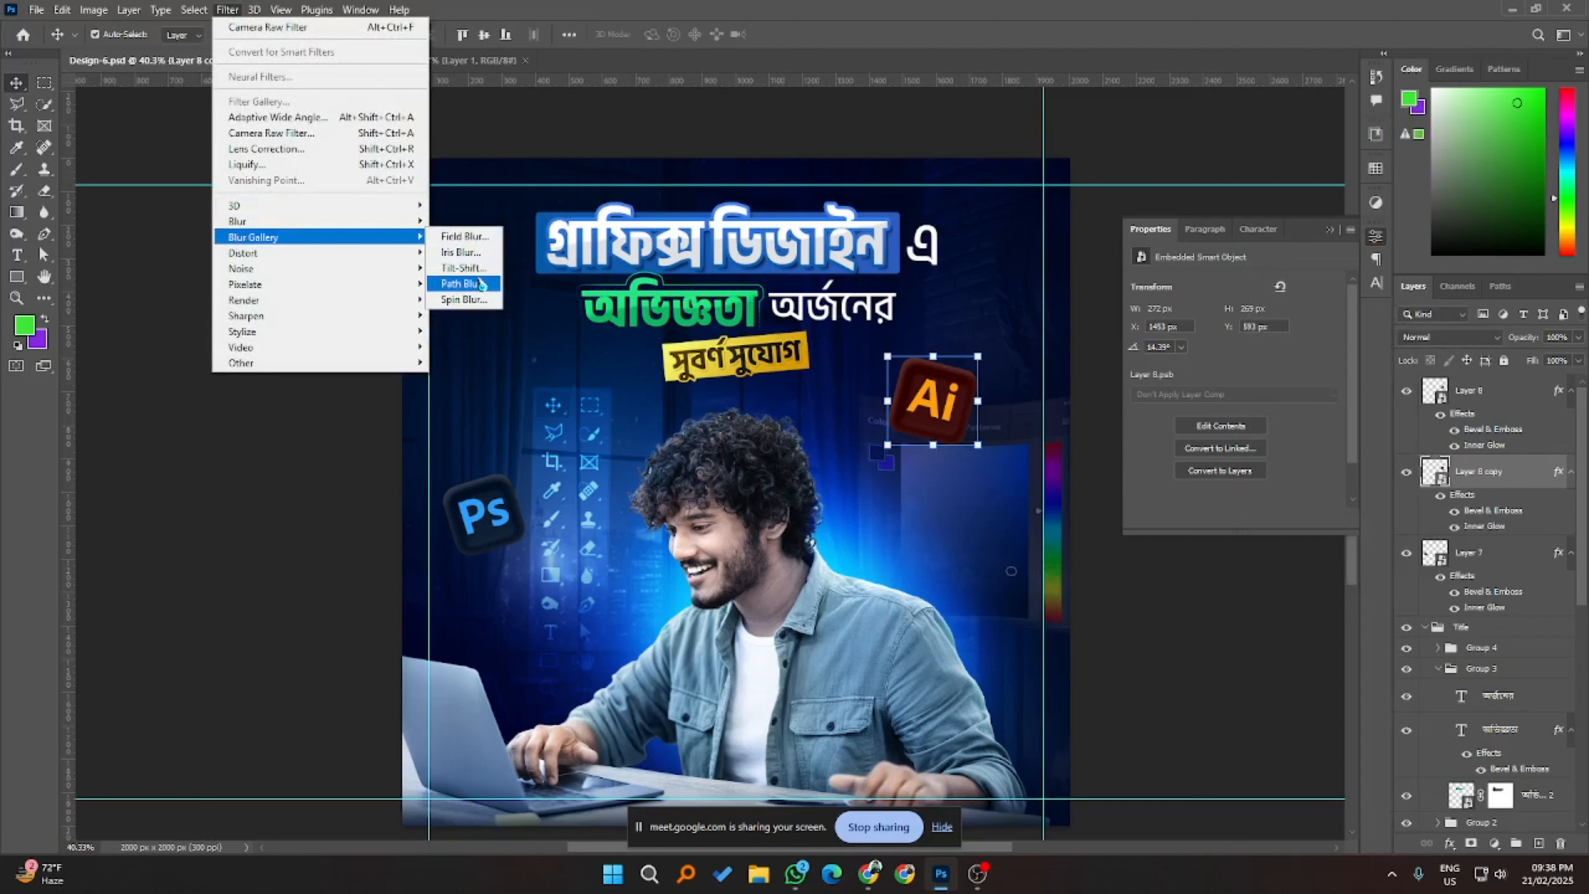
pyautogui.click(481, 285)
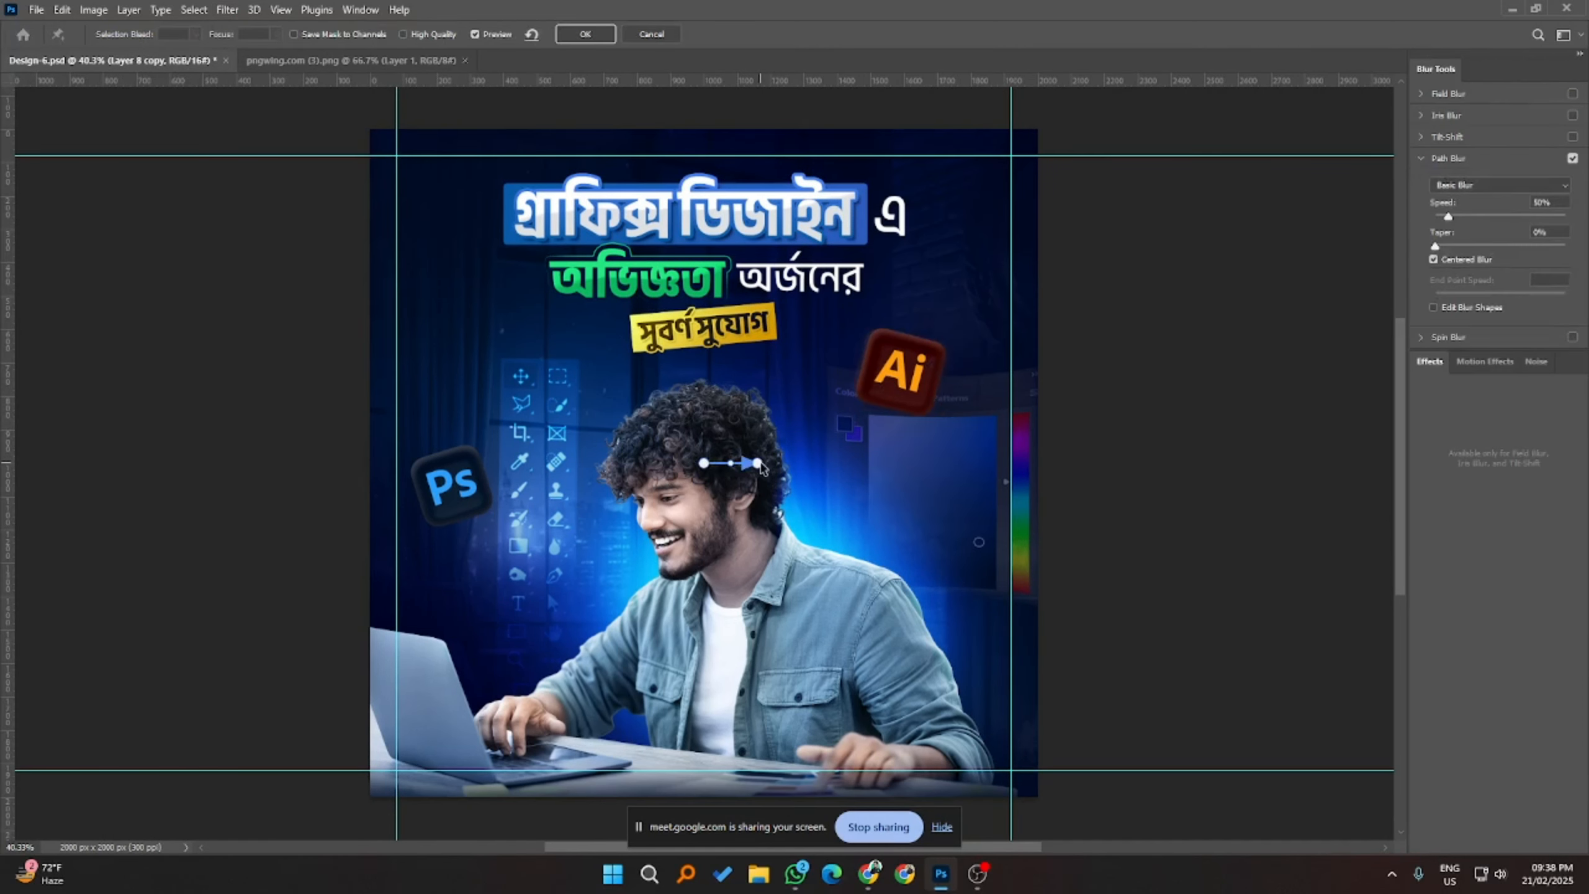
pyautogui.moveTo(758, 463); pyautogui.dragTo(863, 410)
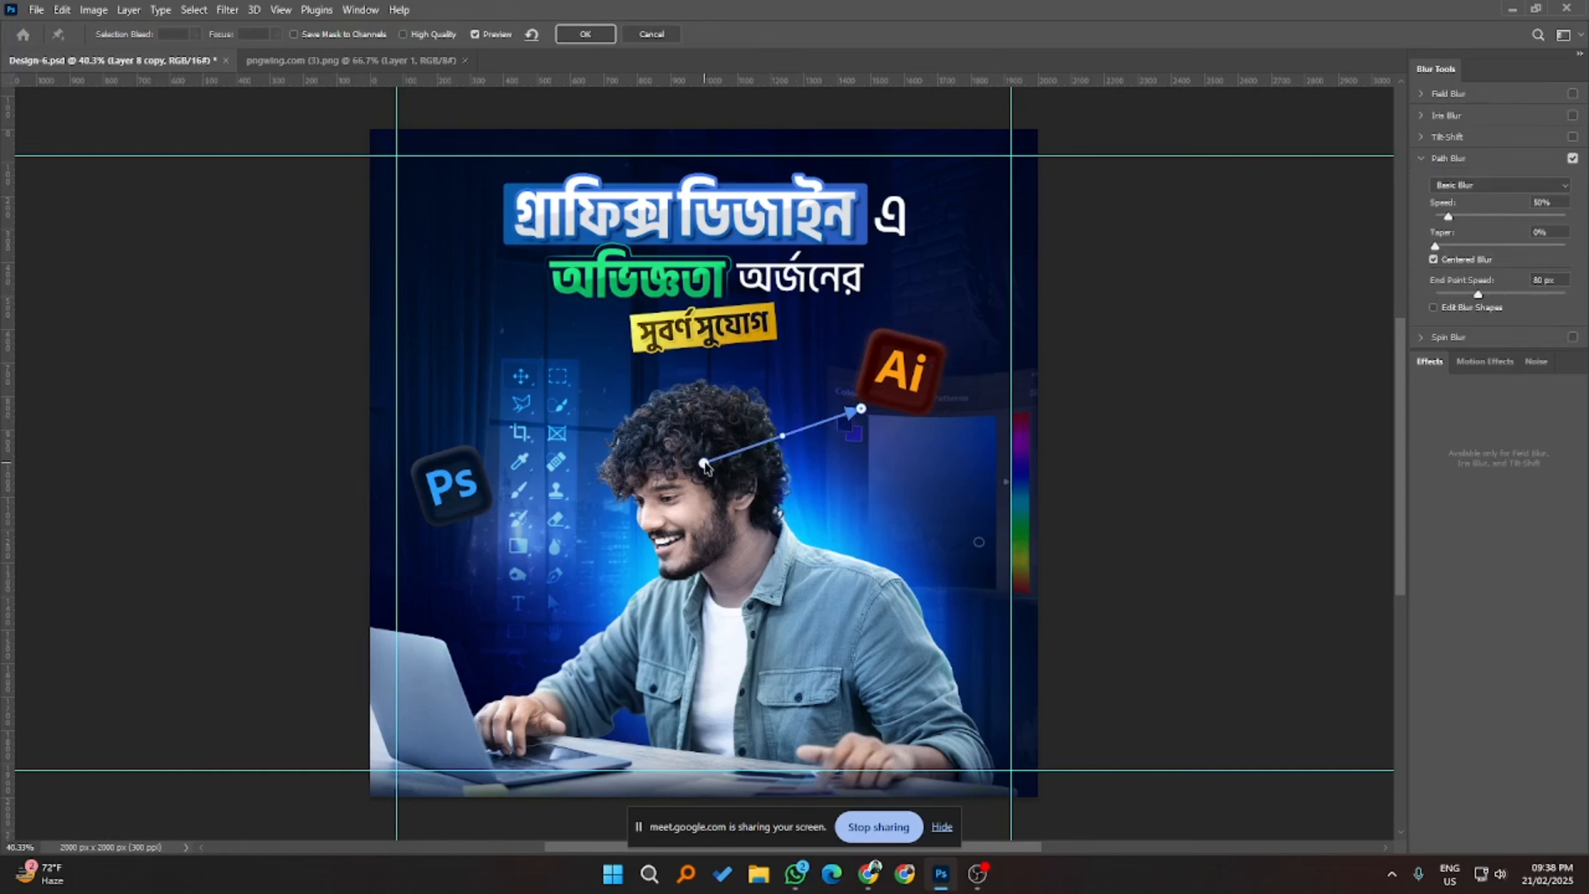
pyautogui.moveTo(704, 463); pyautogui.dragTo(933, 346)
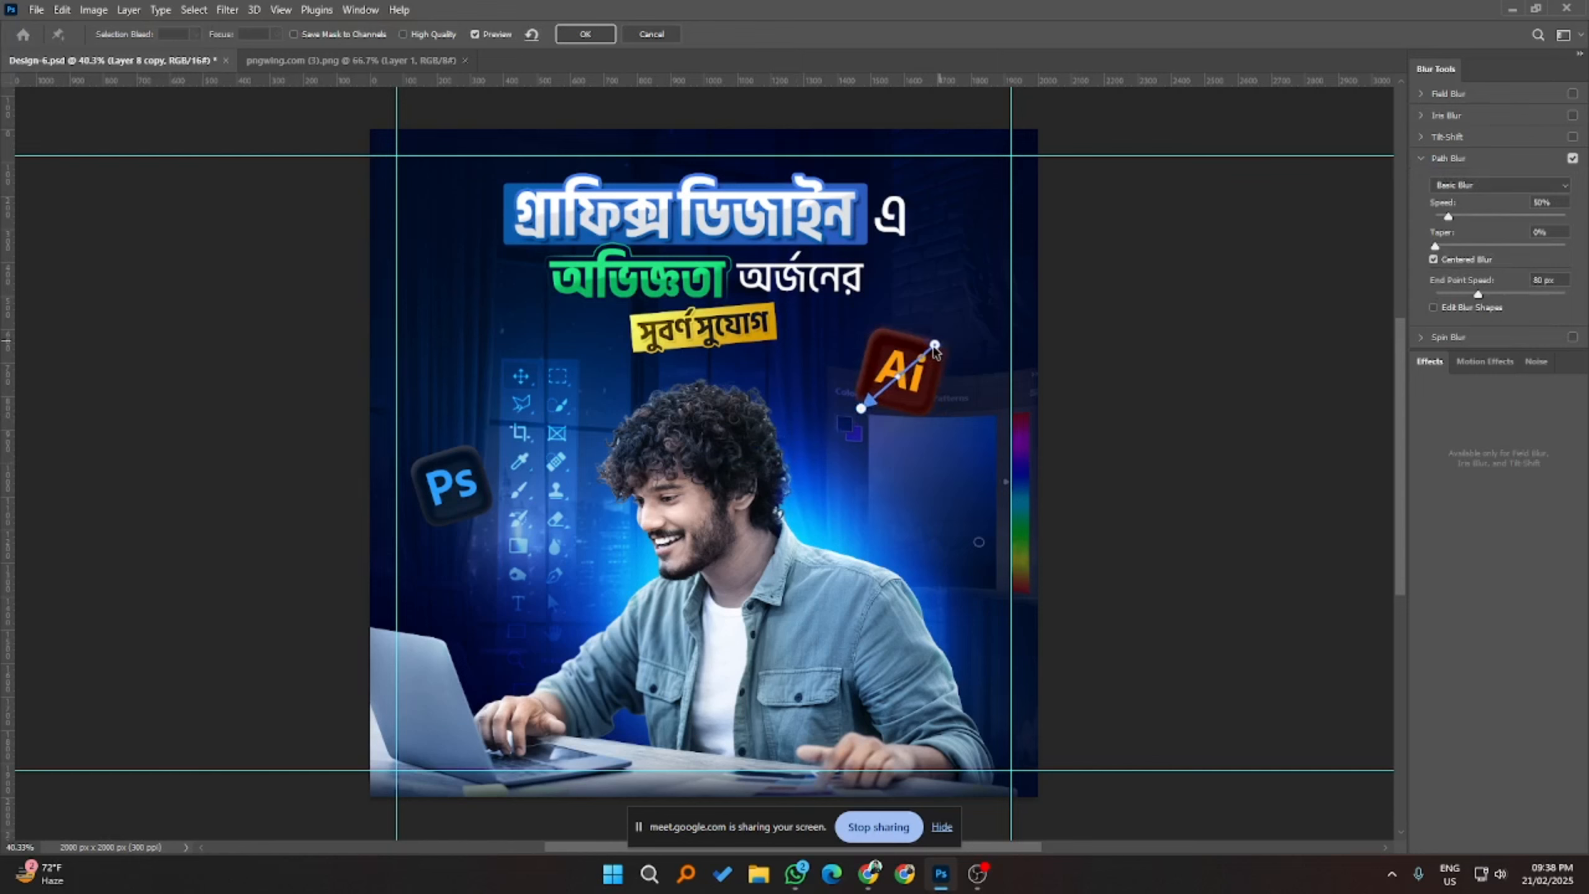
pyautogui.moveTo(861, 409); pyautogui.dragTo(808, 444)
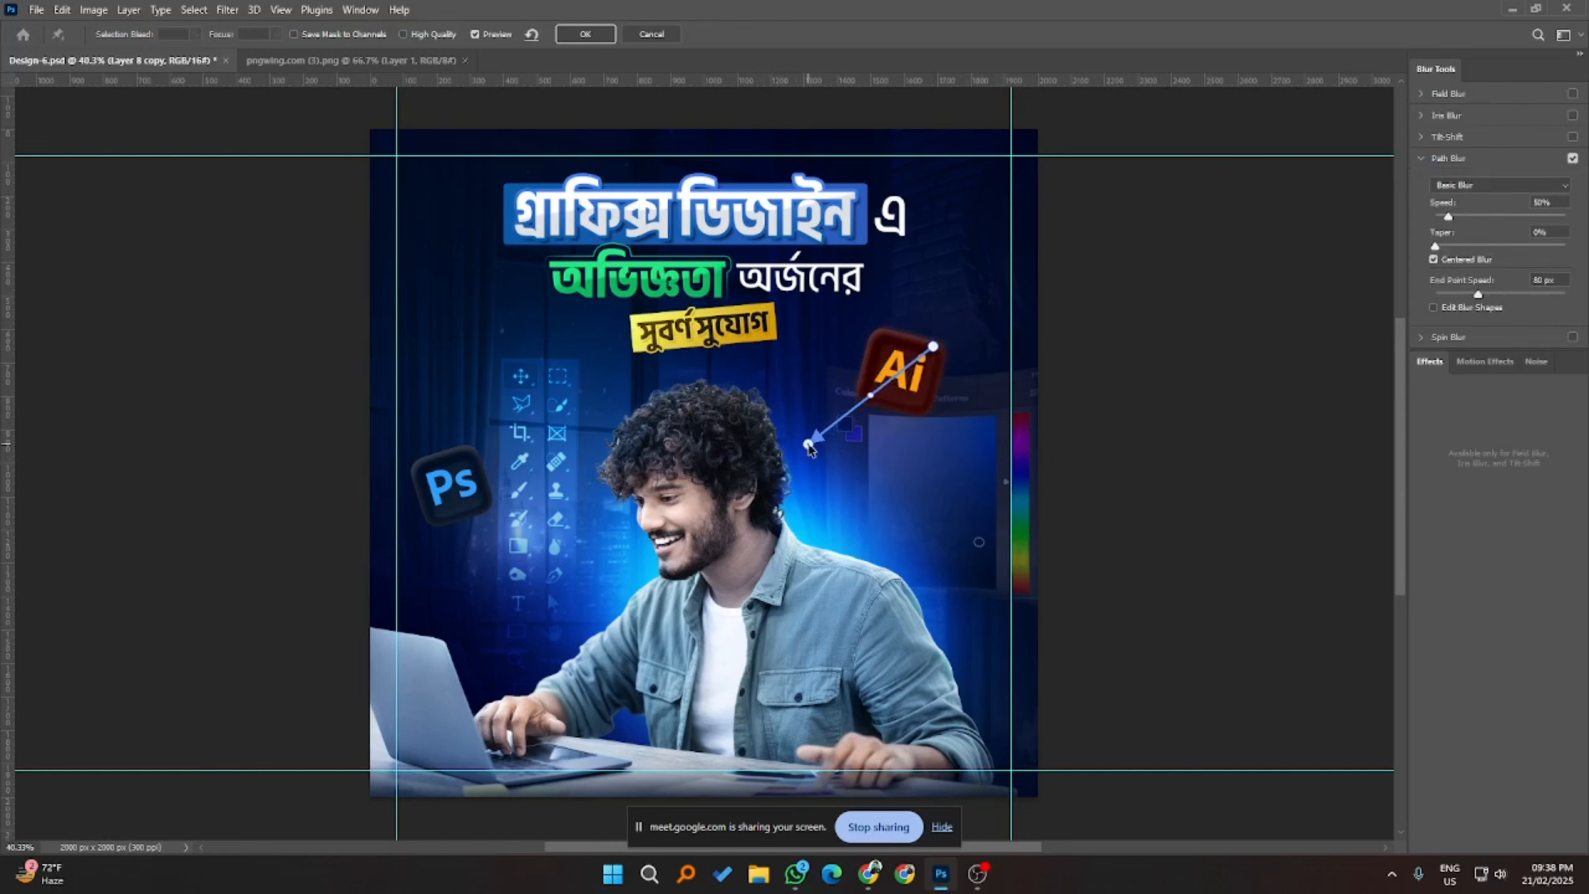
pyautogui.click(1467, 216)
pyautogui.click(1479, 219)
pyautogui.click(600, 36)
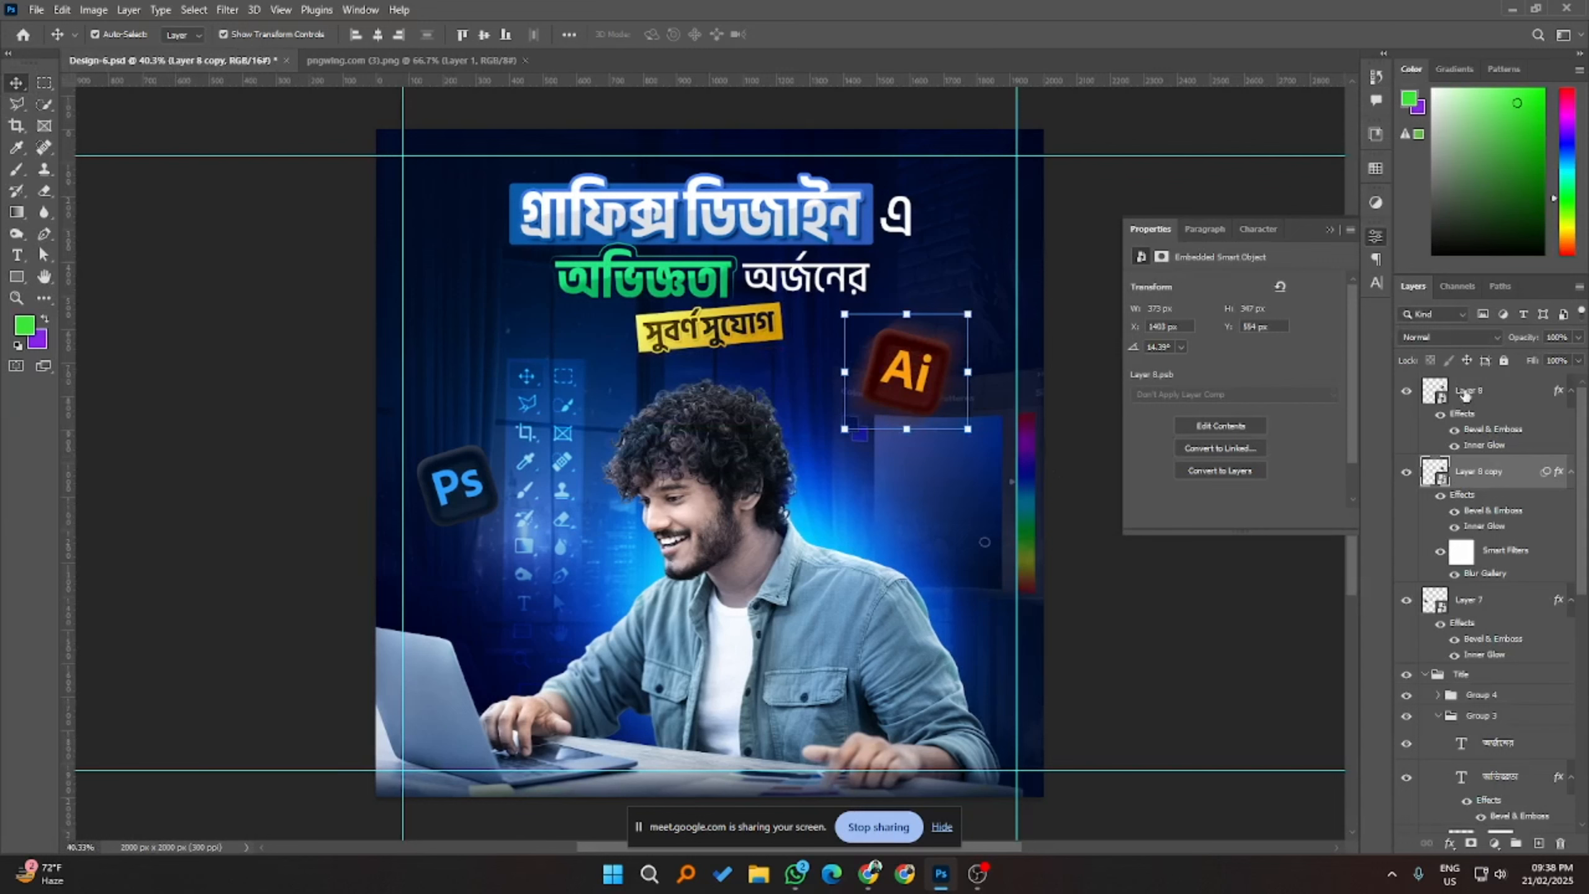
# - Set the Illustrator logo copy's blend mode to Linear Dodge (Add) and add a Screen-mode Color Overlay in light blue b3c2ff
pyautogui.click(1443, 338)
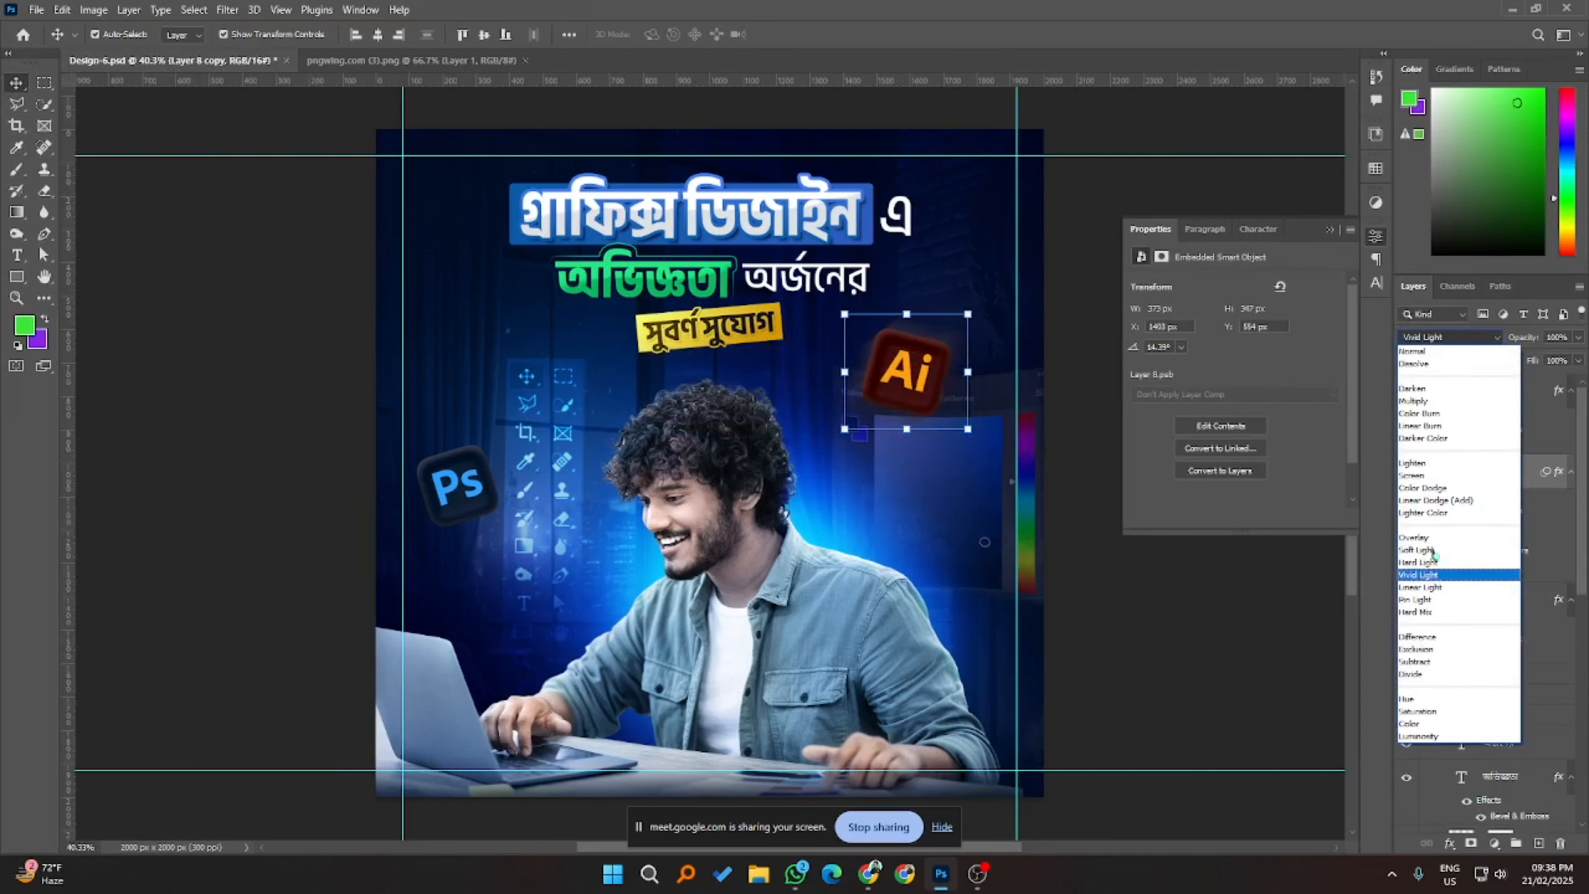
pyautogui.click(1438, 500)
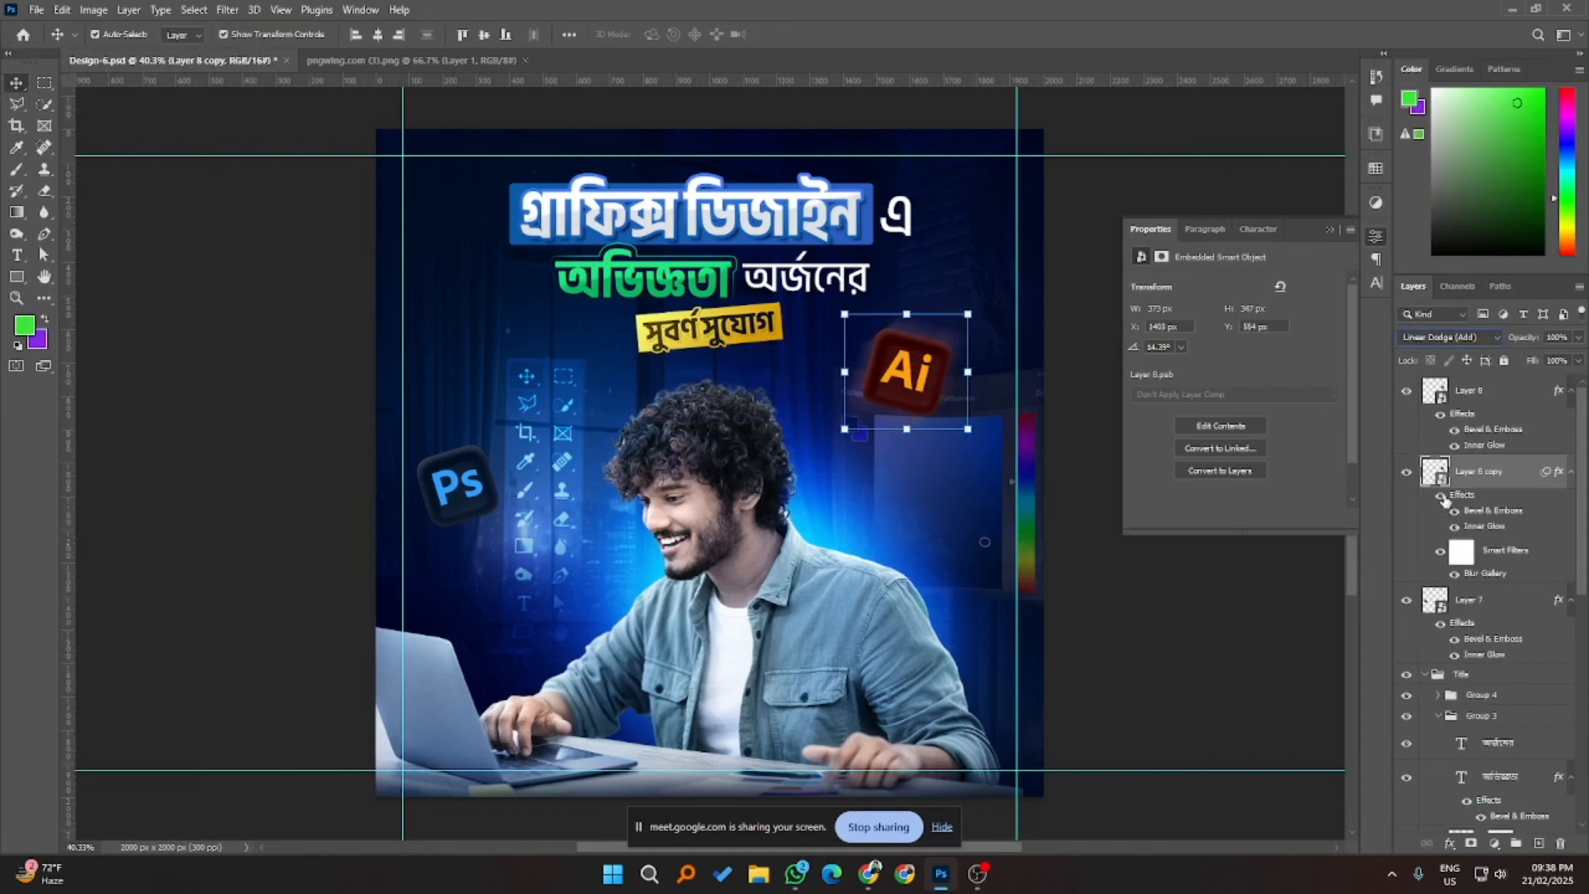
pyautogui.rightClick(1483, 491)
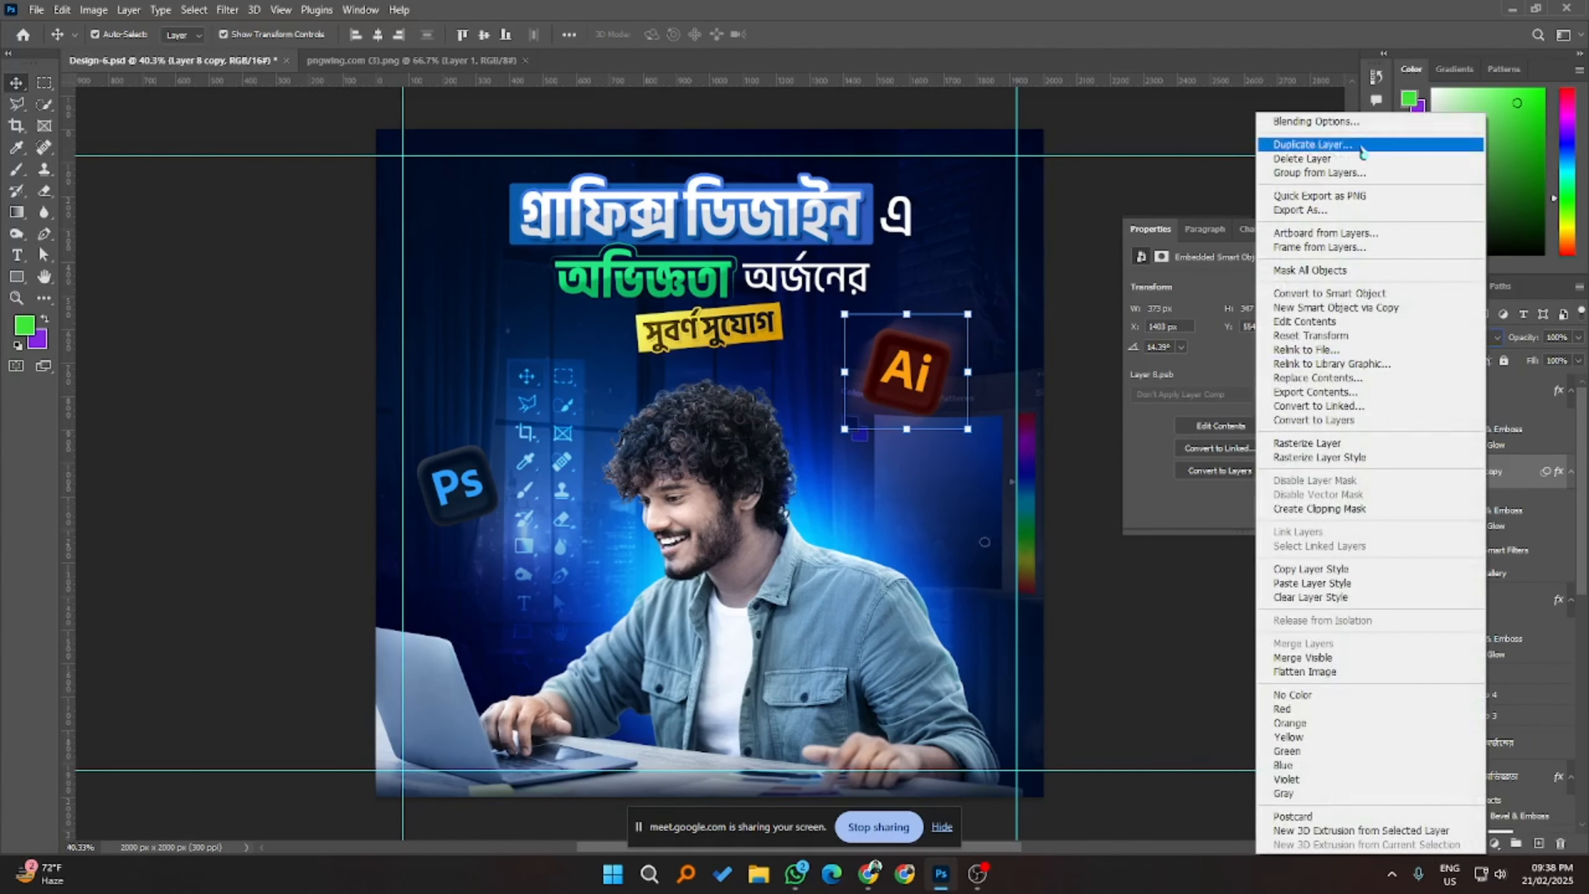
pyautogui.click(1314, 121)
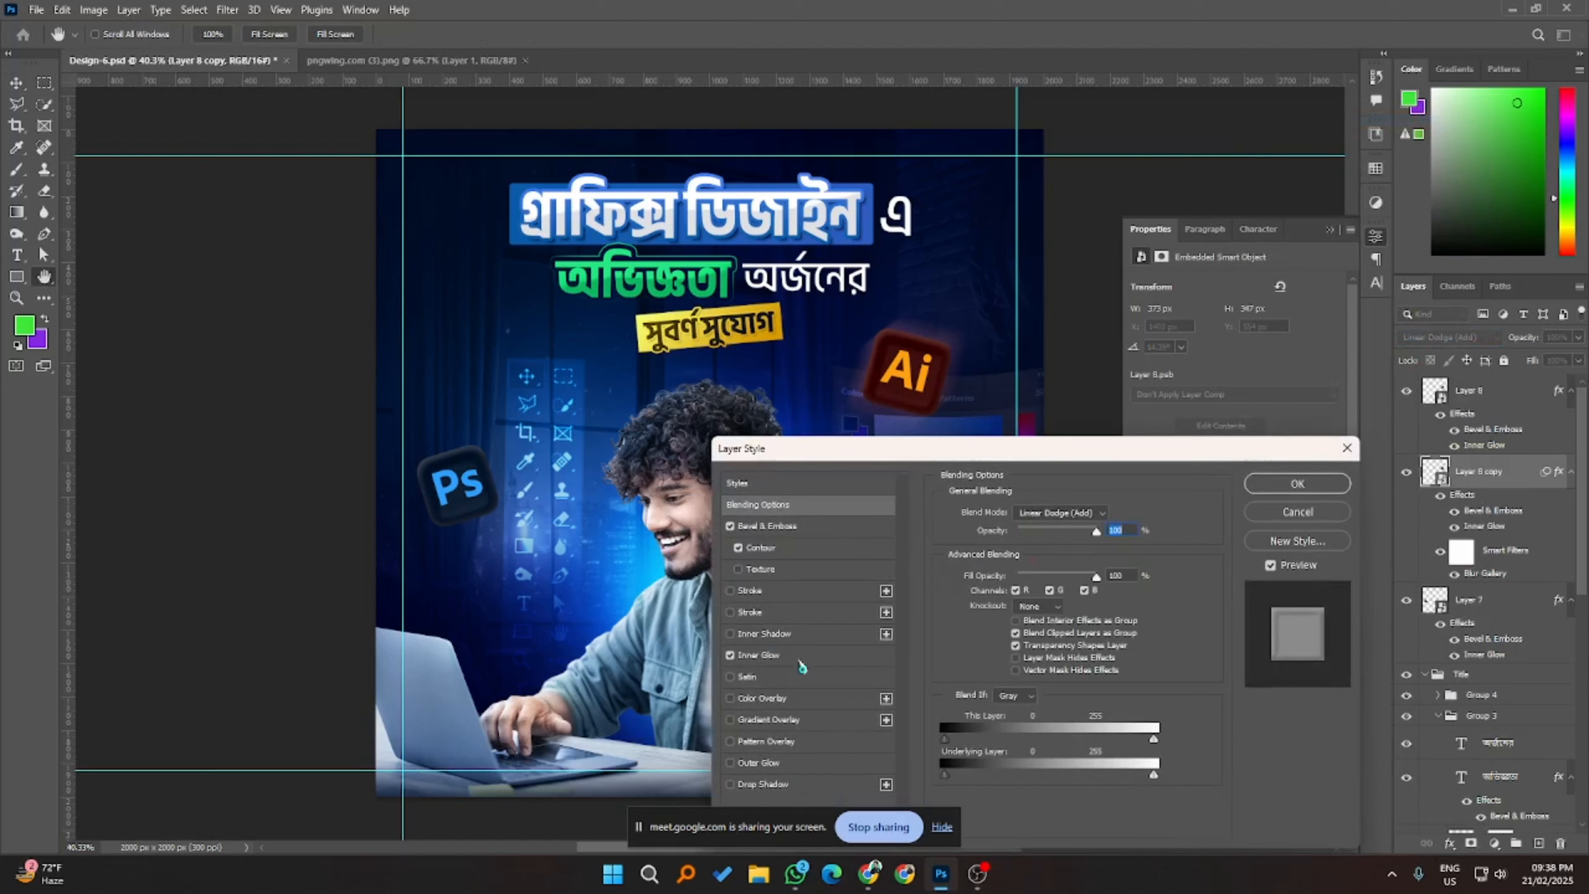
pyautogui.click(773, 699)
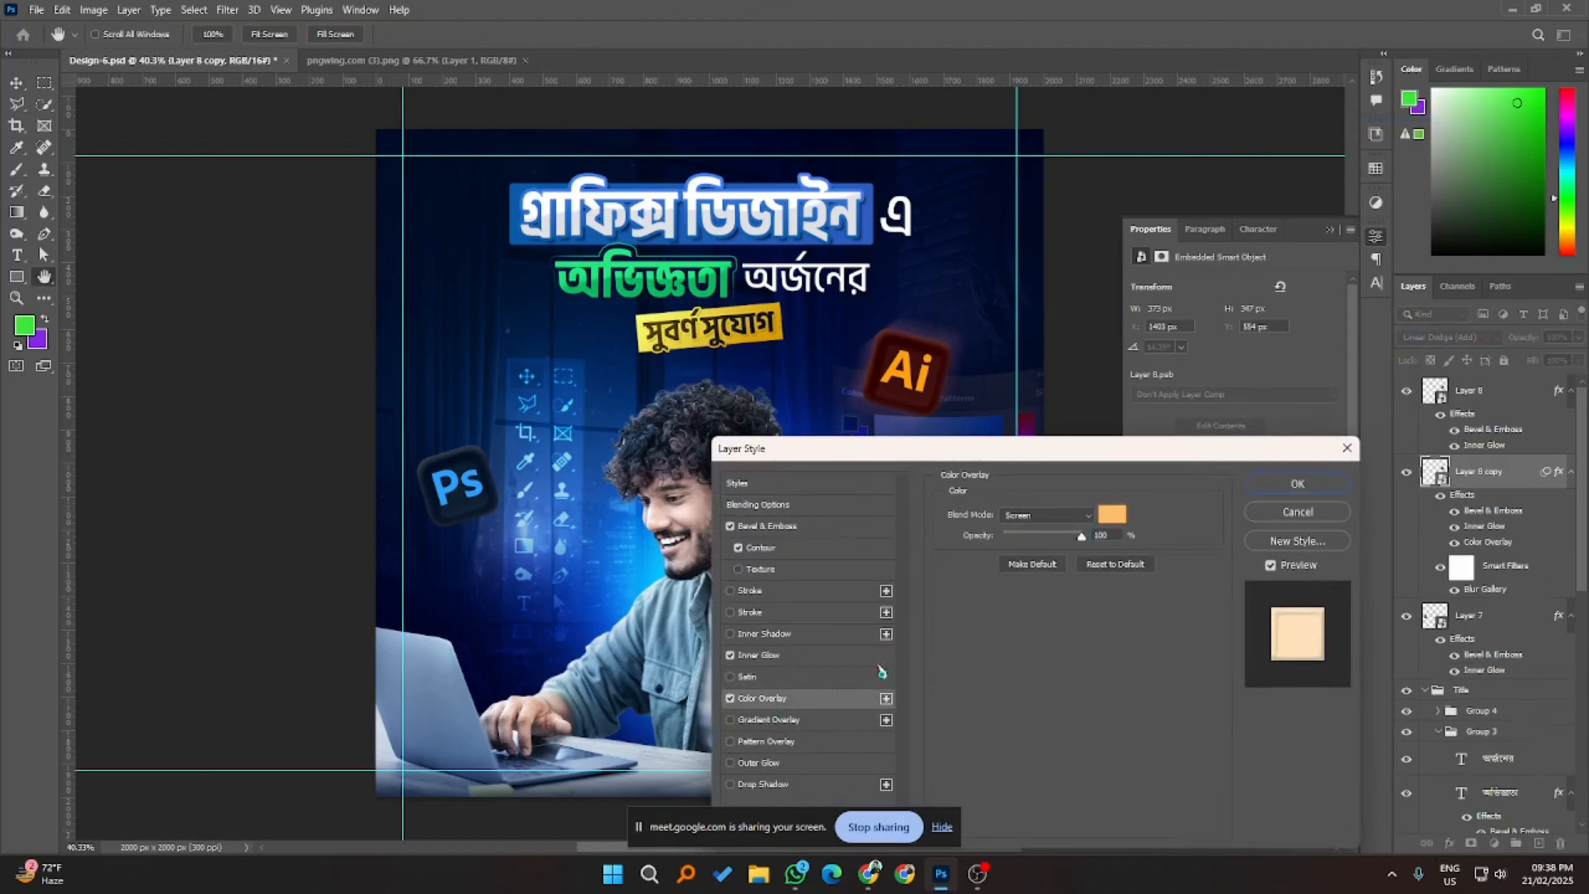
pyautogui.click(1123, 520)
pyautogui.click(886, 382)
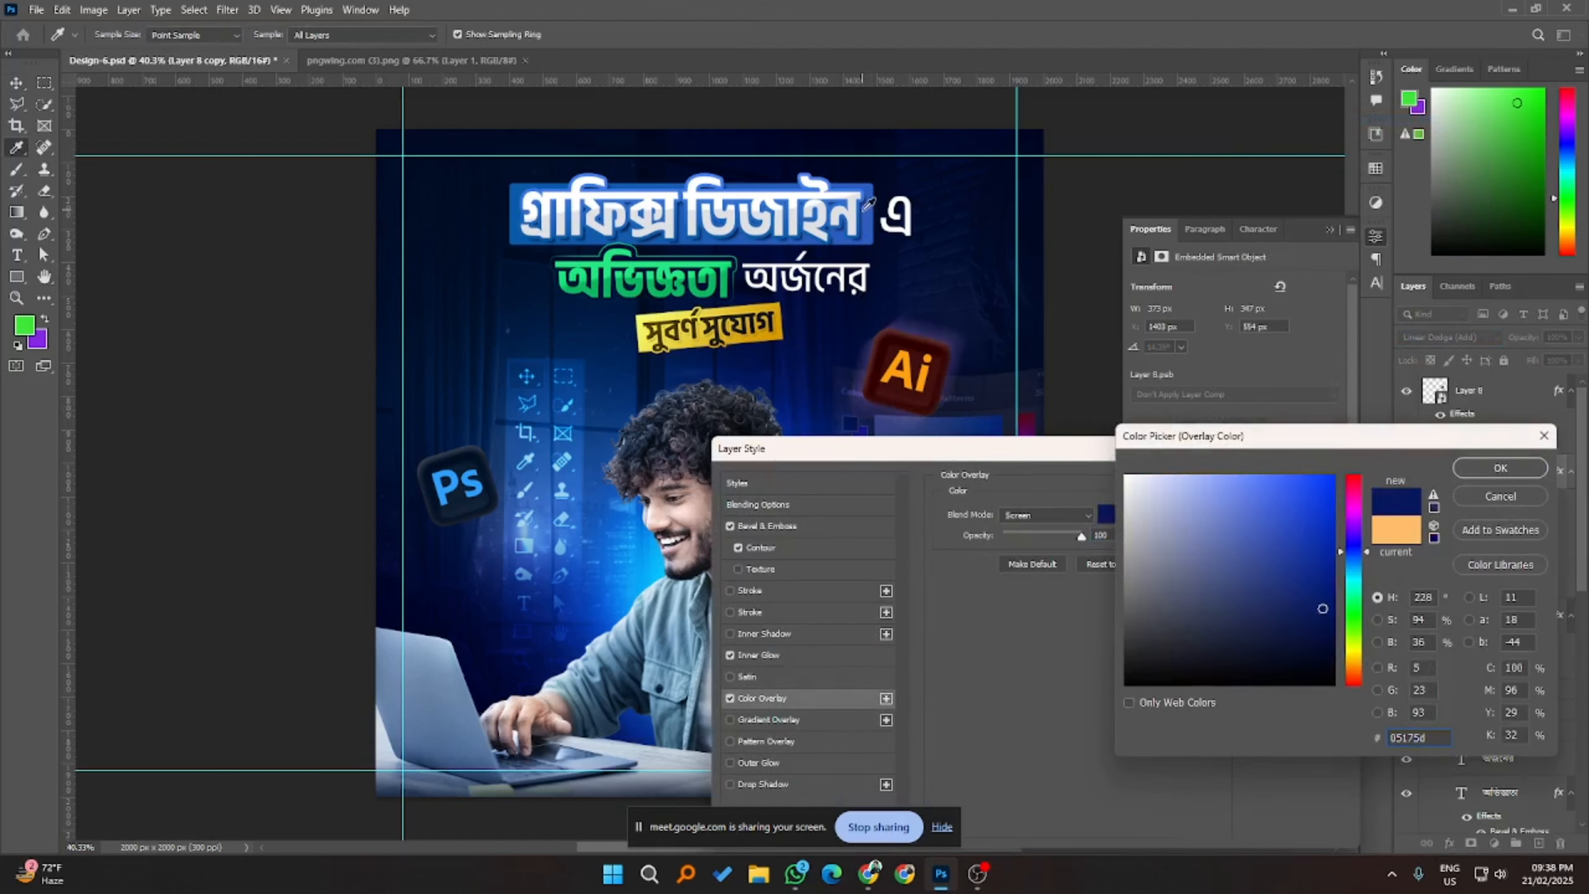
pyautogui.click(1178, 474)
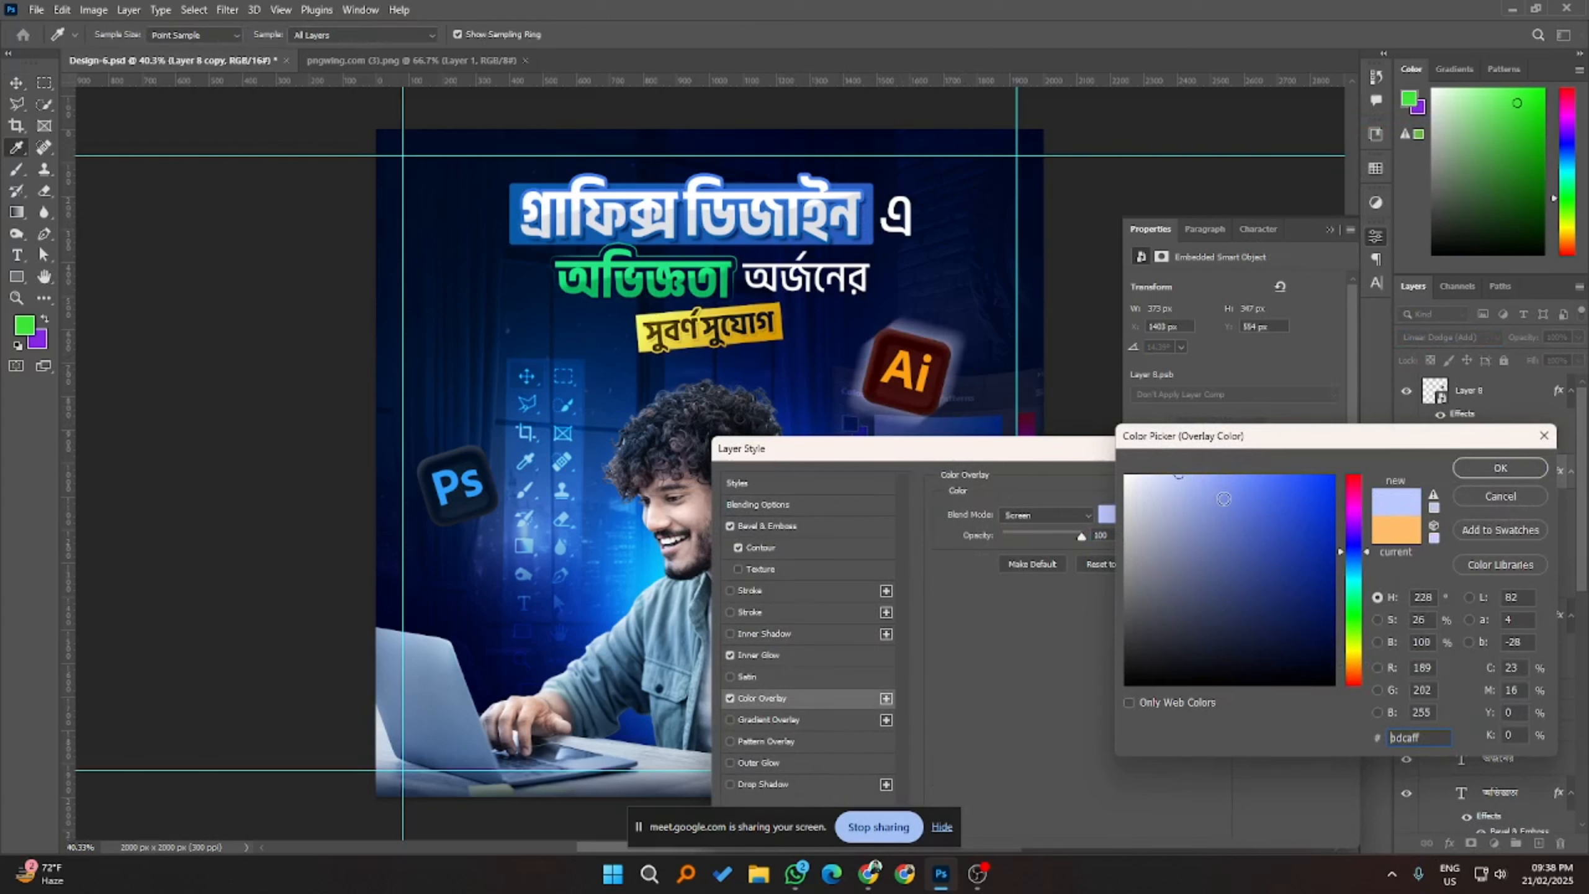
pyautogui.moveTo(1215, 494)
pyautogui.mouseDown()
pyautogui.moveTo(1182, 485)
pyautogui.moveTo(1170, 602)
pyautogui.moveTo(1188, 533)
pyautogui.mouseUp()
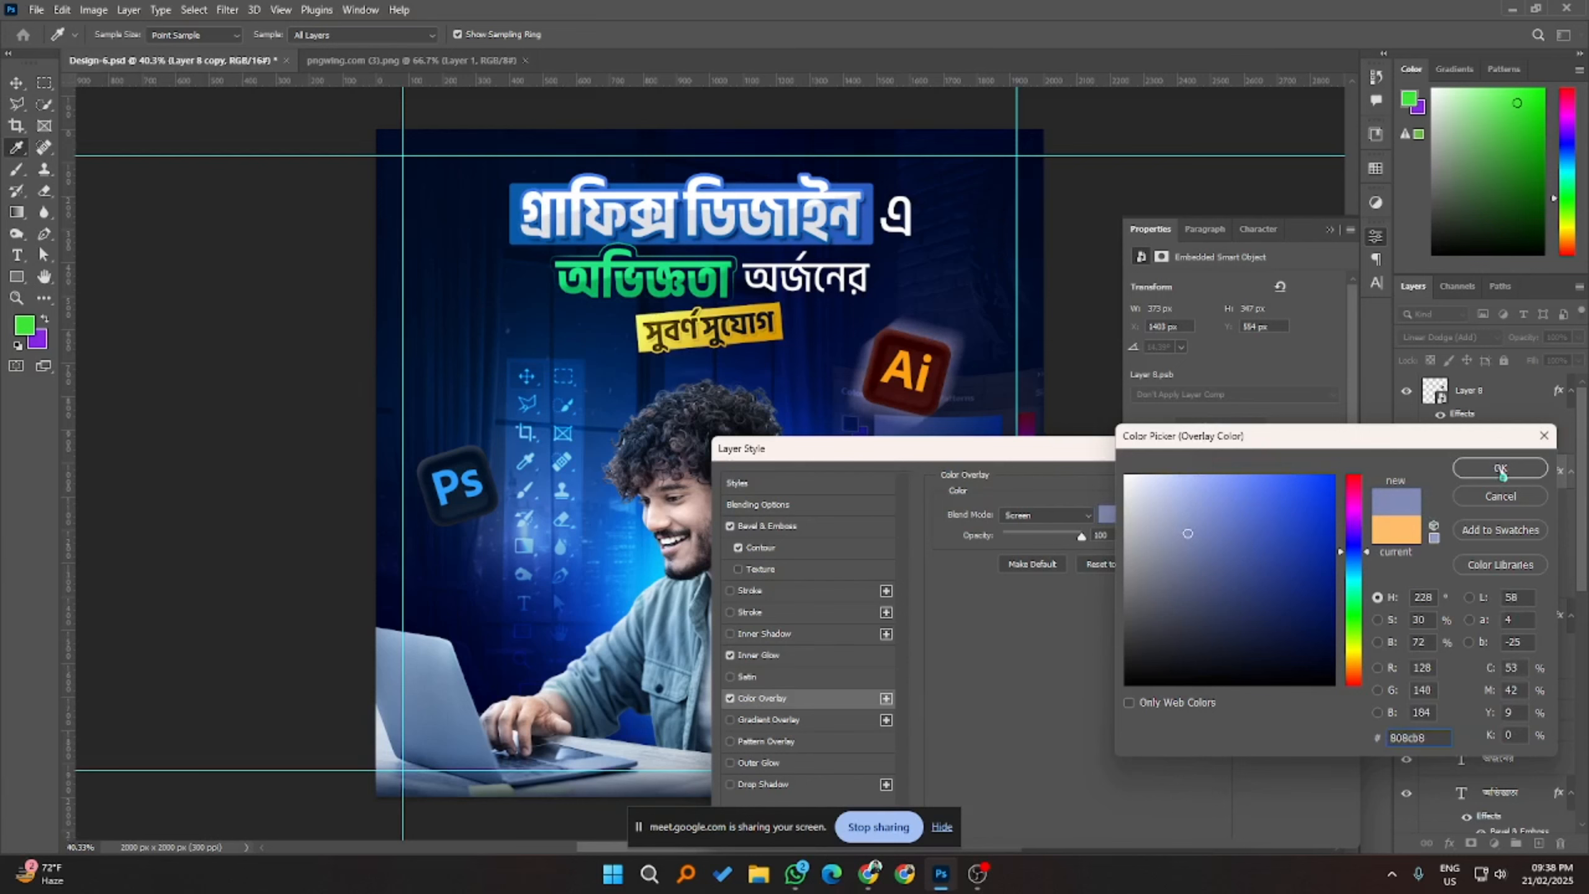
pyautogui.click(1189, 479)
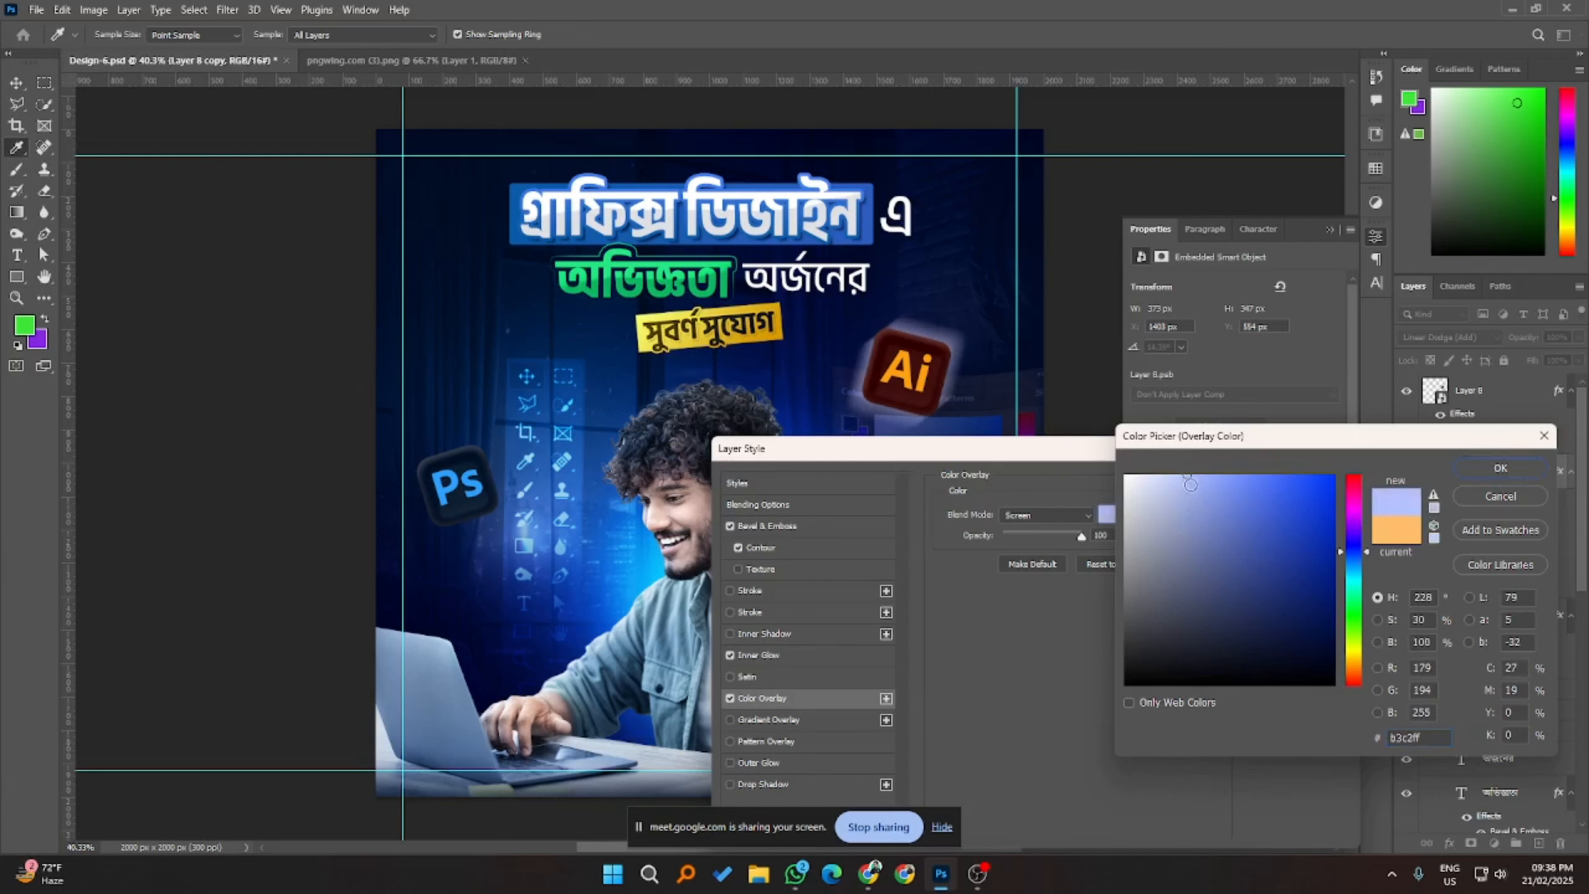
pyautogui.click(1499, 469)
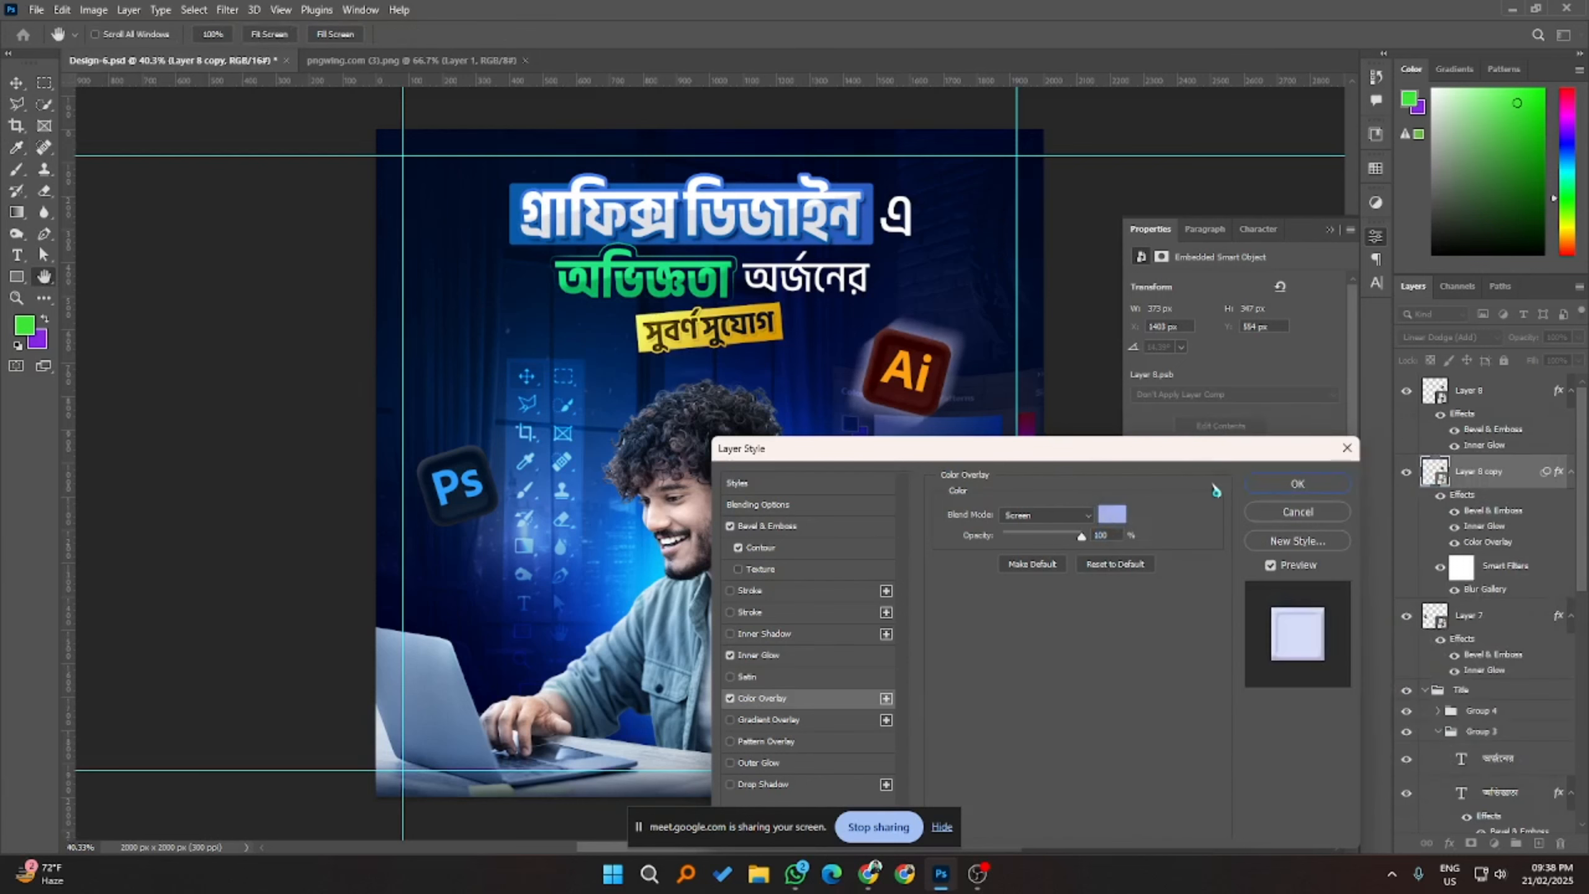
pyautogui.click(1262, 486)
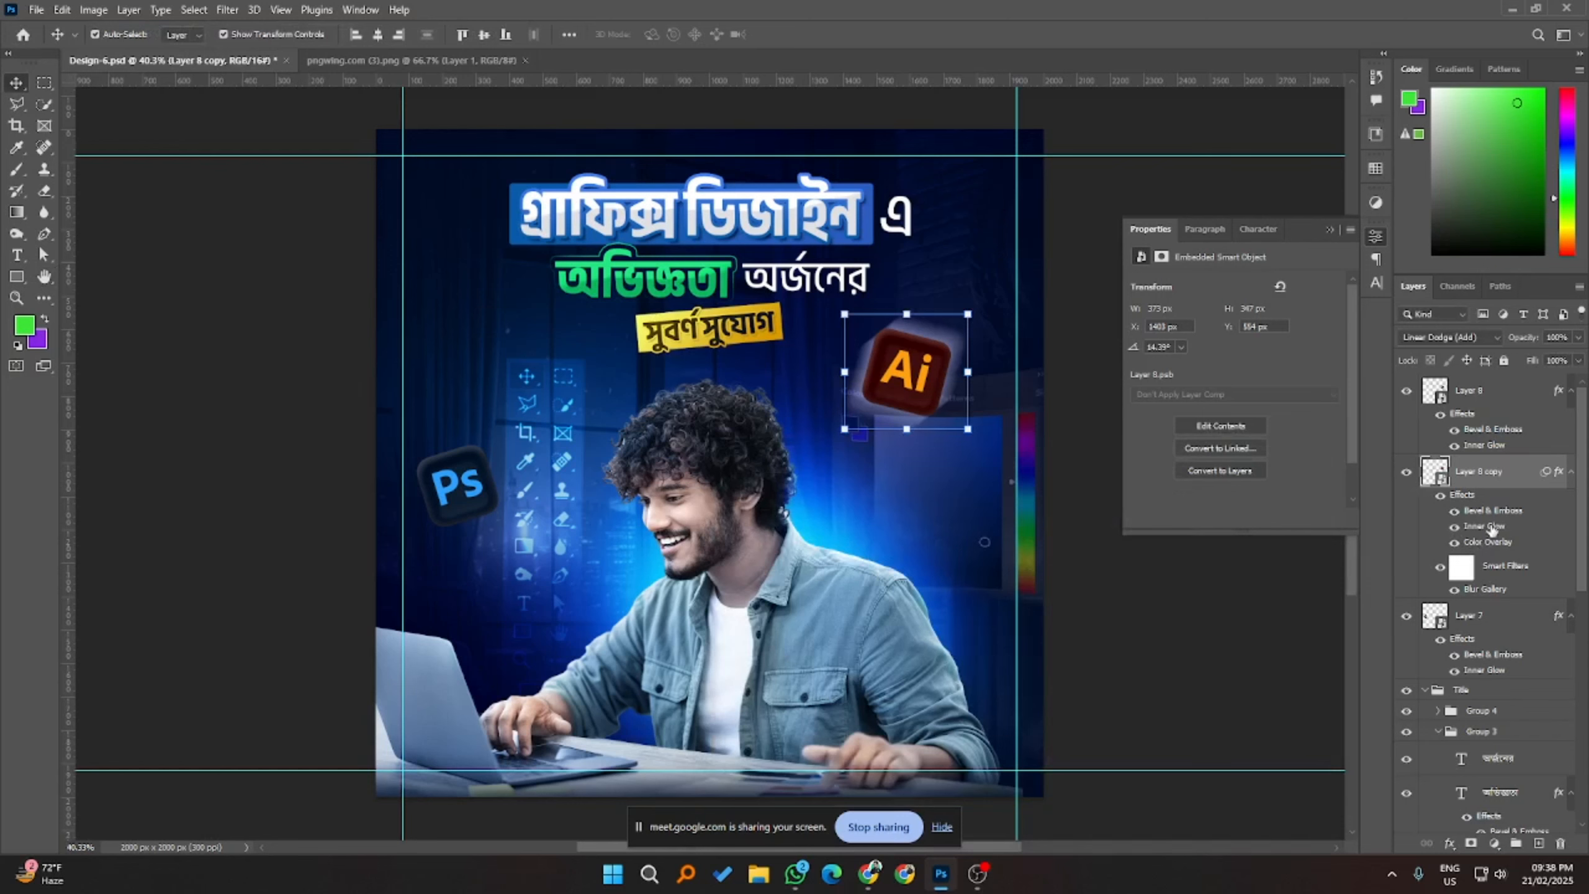
# - Edit the Illustrator logo copy's Path Blur, raising its taper and shortening the path to run from the logo's center to its lower-left corner
pyautogui.doubleClick(1492, 591)
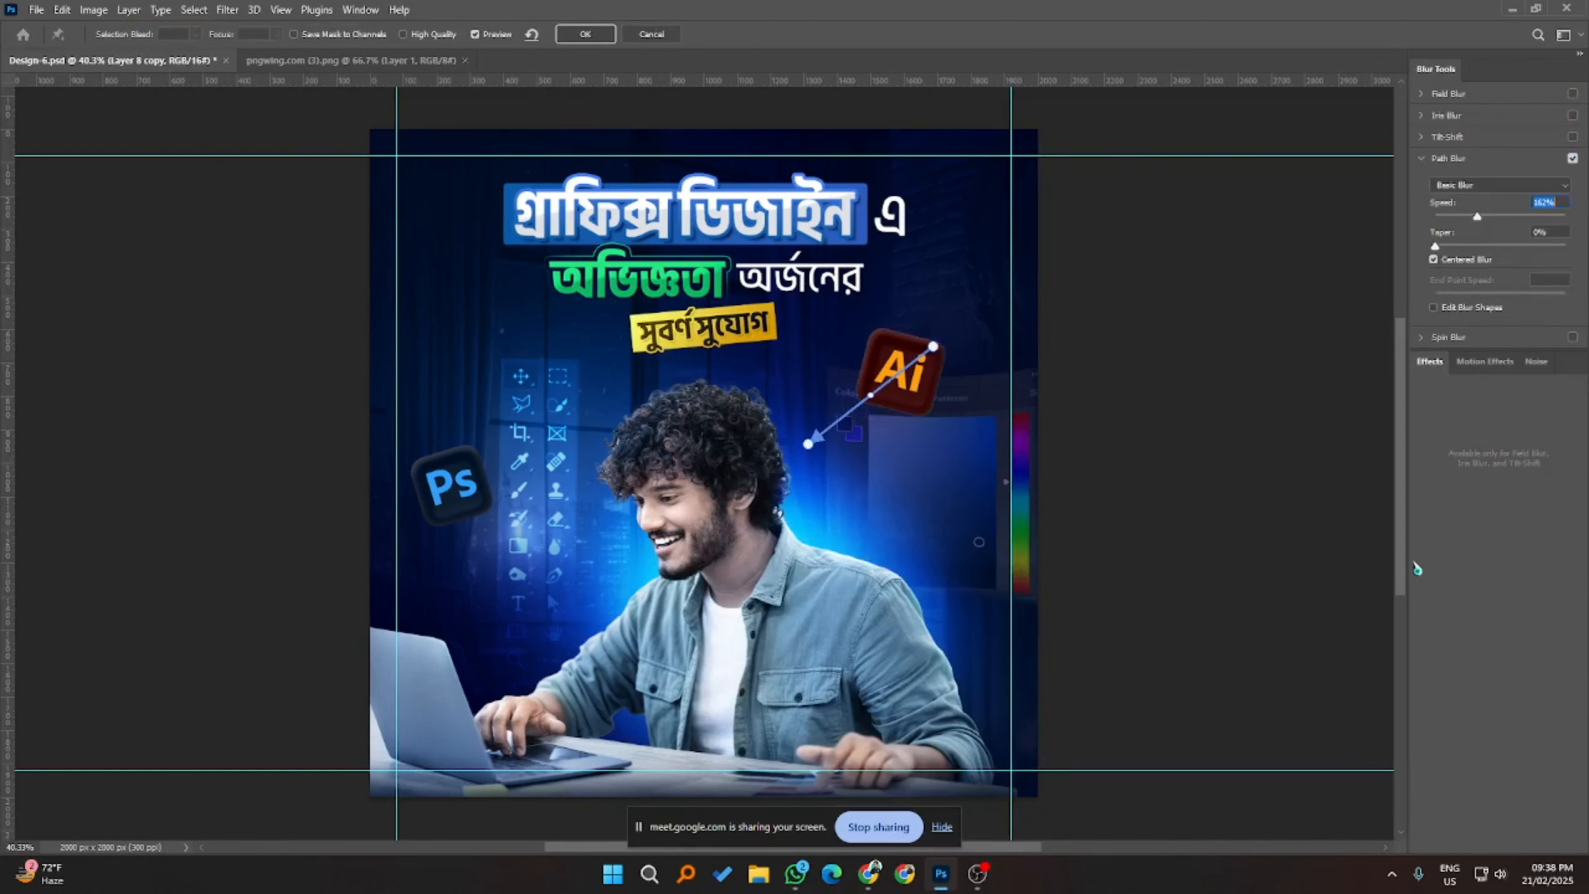
pyautogui.moveTo(1435, 246); pyautogui.dragTo(1471, 252)
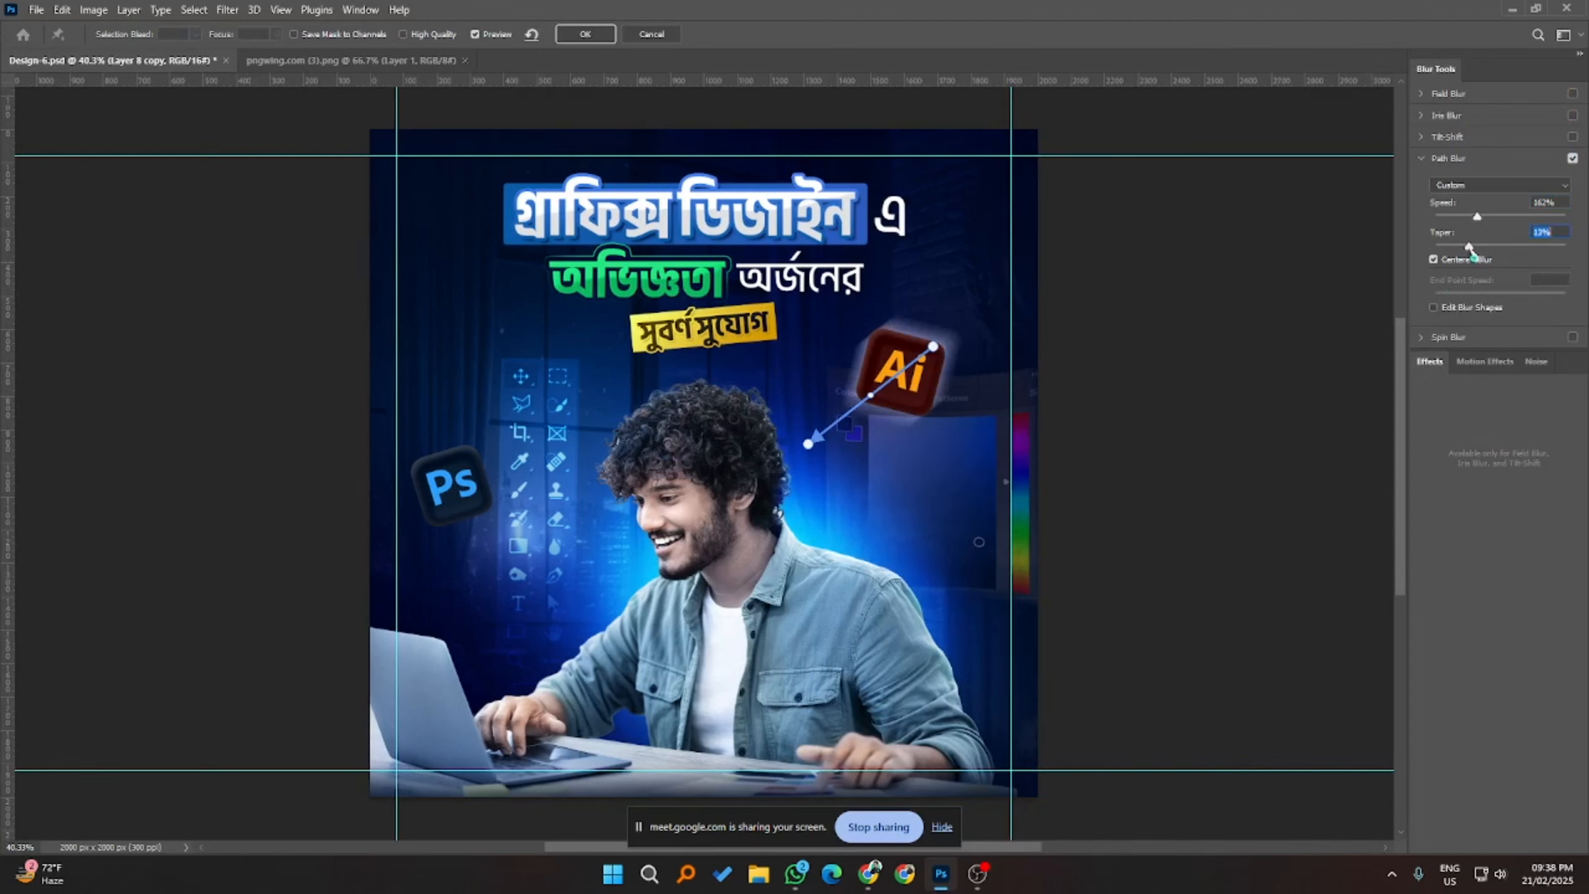
pyautogui.moveTo(919, 358)
pyautogui.mouseDown()
pyautogui.moveTo(920, 371)
pyautogui.moveTo(924, 356)
pyautogui.mouseUp()
pyautogui.moveTo(936, 348); pyautogui.dragTo(888, 382)
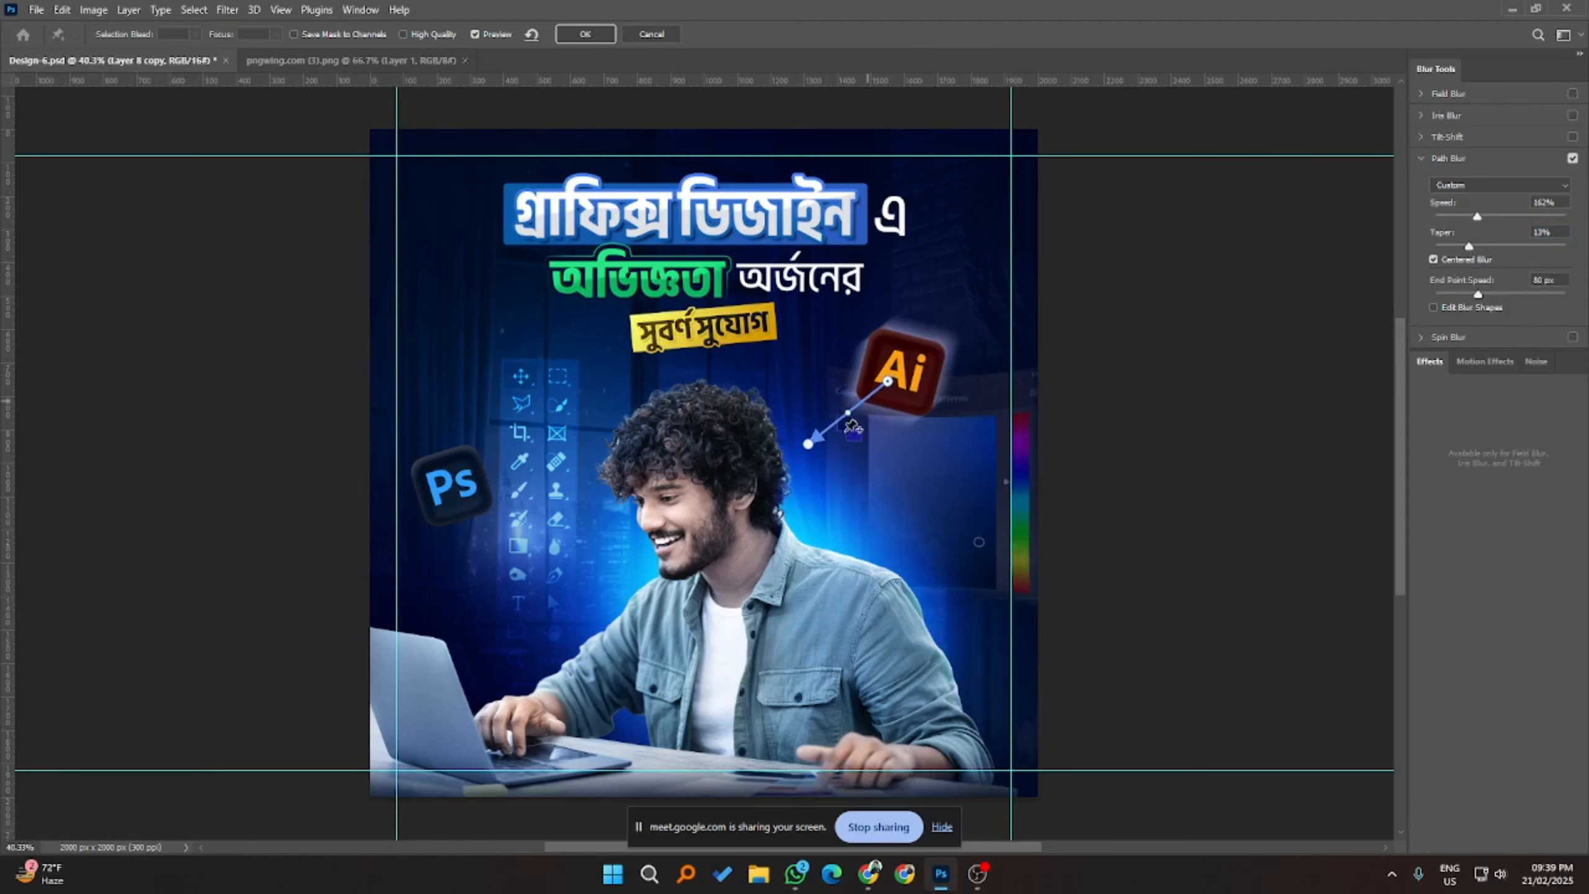
pyautogui.moveTo(823, 436); pyautogui.dragTo(870, 398)
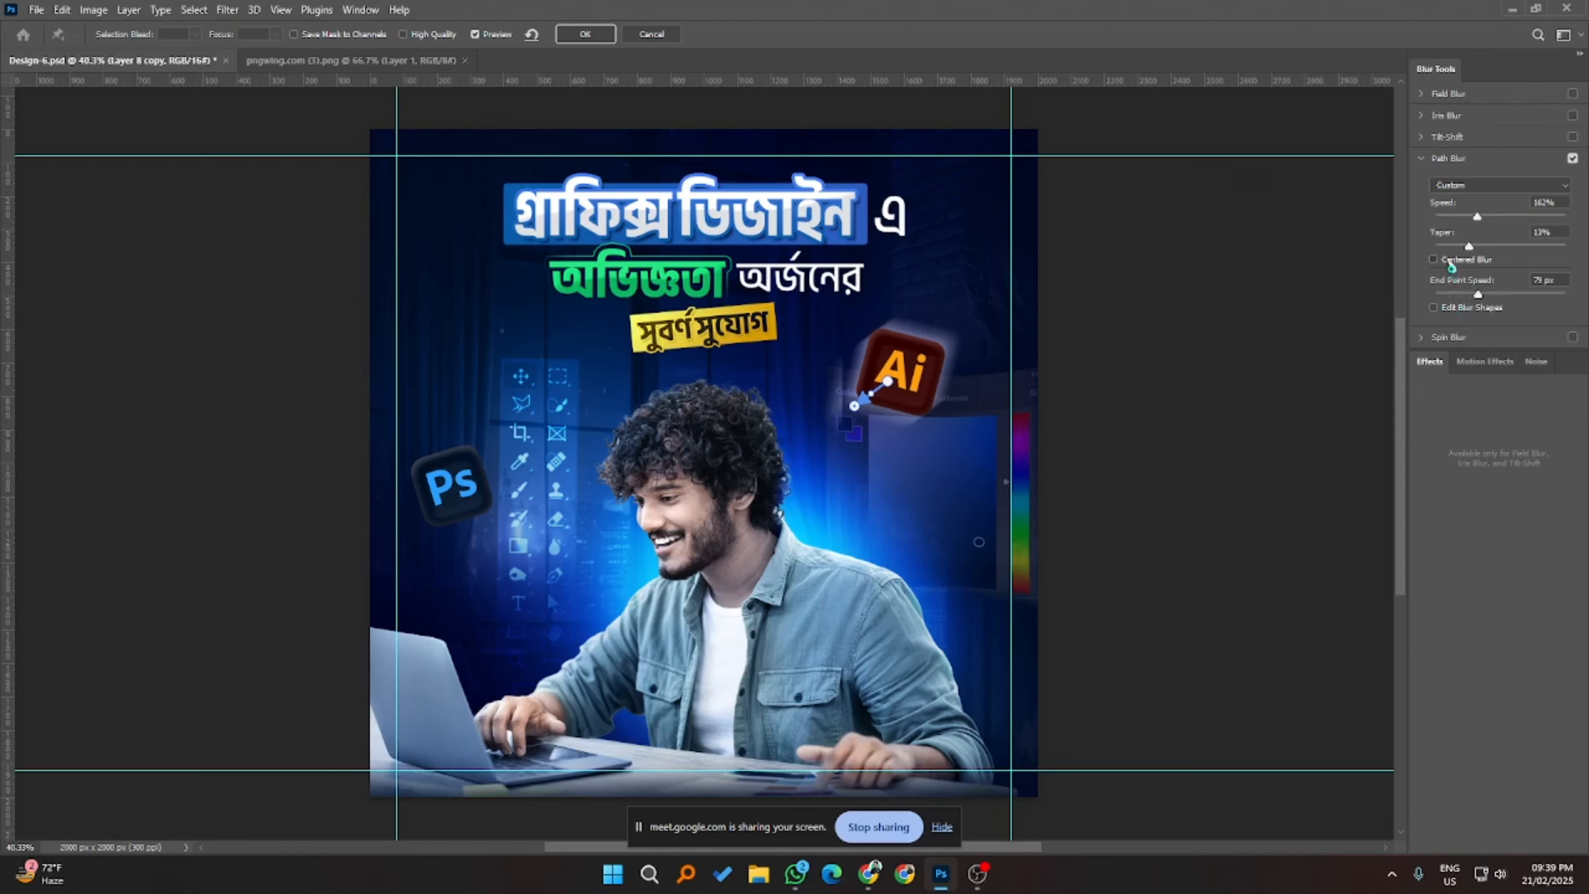
# - Switch the Path Blur to the Rear Sync Flash preset, extend the path slightly toward the lower left, and set the speed to 153%
pyautogui.click(1448, 267)
pyautogui.click(1493, 185)
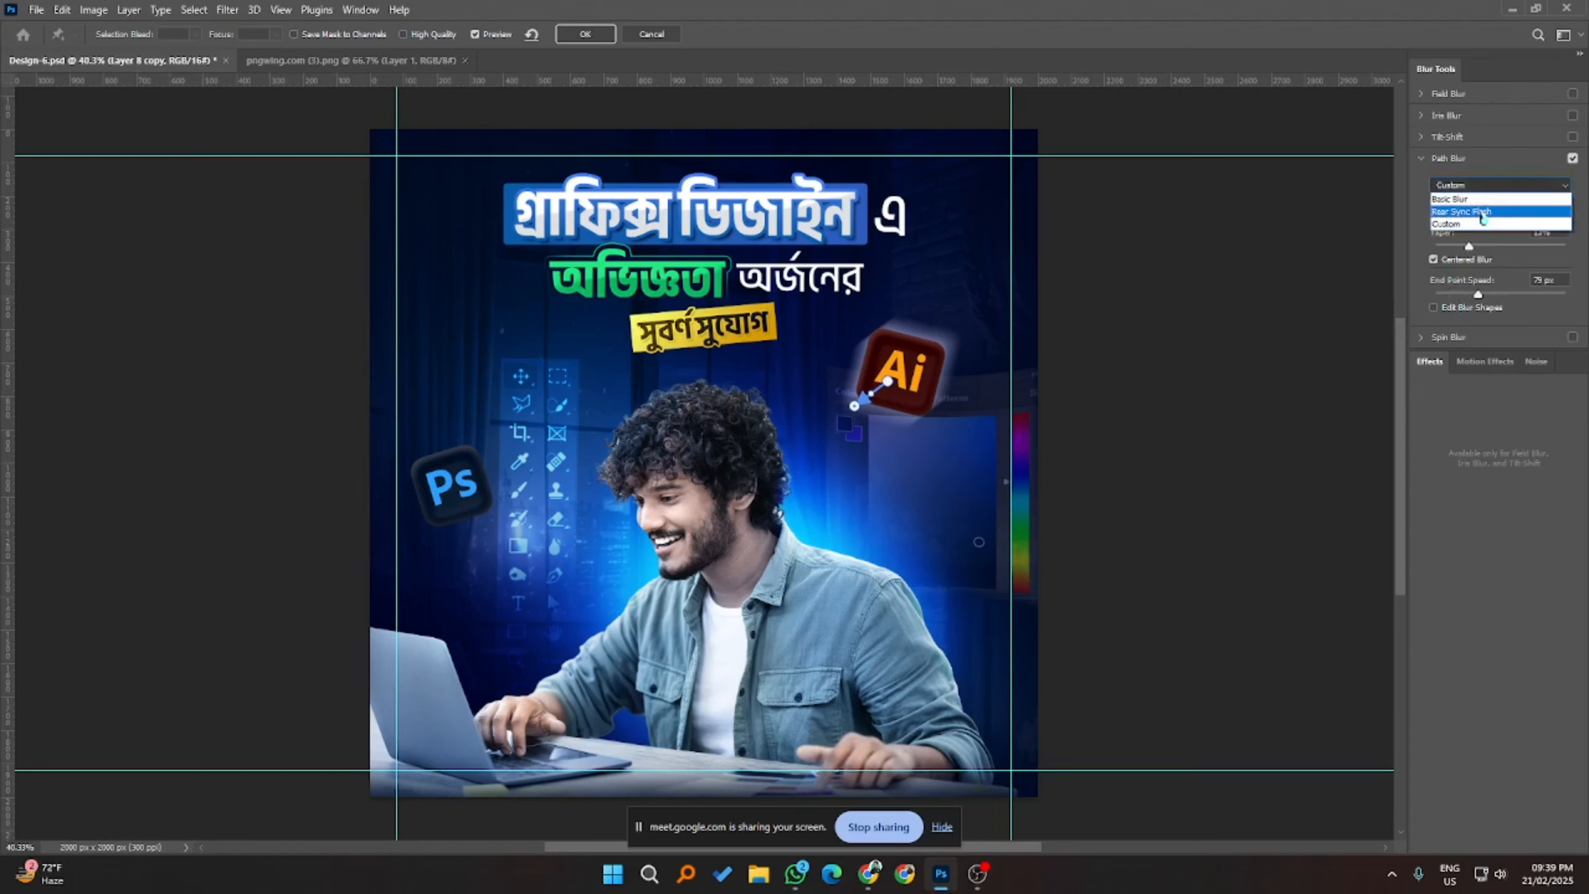
pyautogui.click(1483, 212)
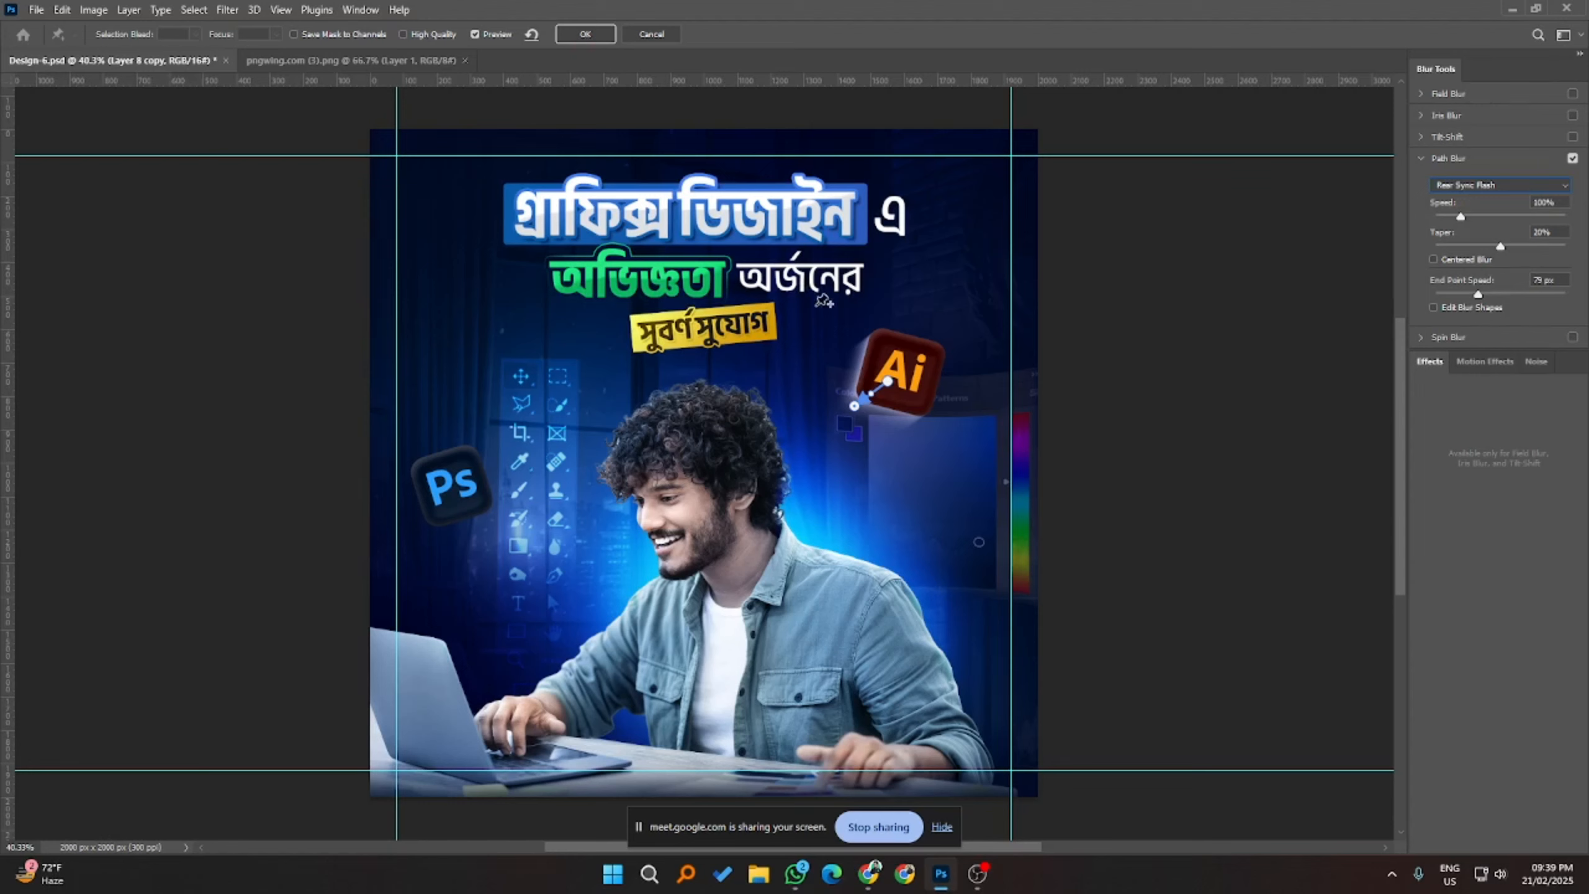
pyautogui.moveTo(854, 405); pyautogui.dragTo(834, 416)
pyautogui.moveTo(1461, 216); pyautogui.dragTo(1482, 219)
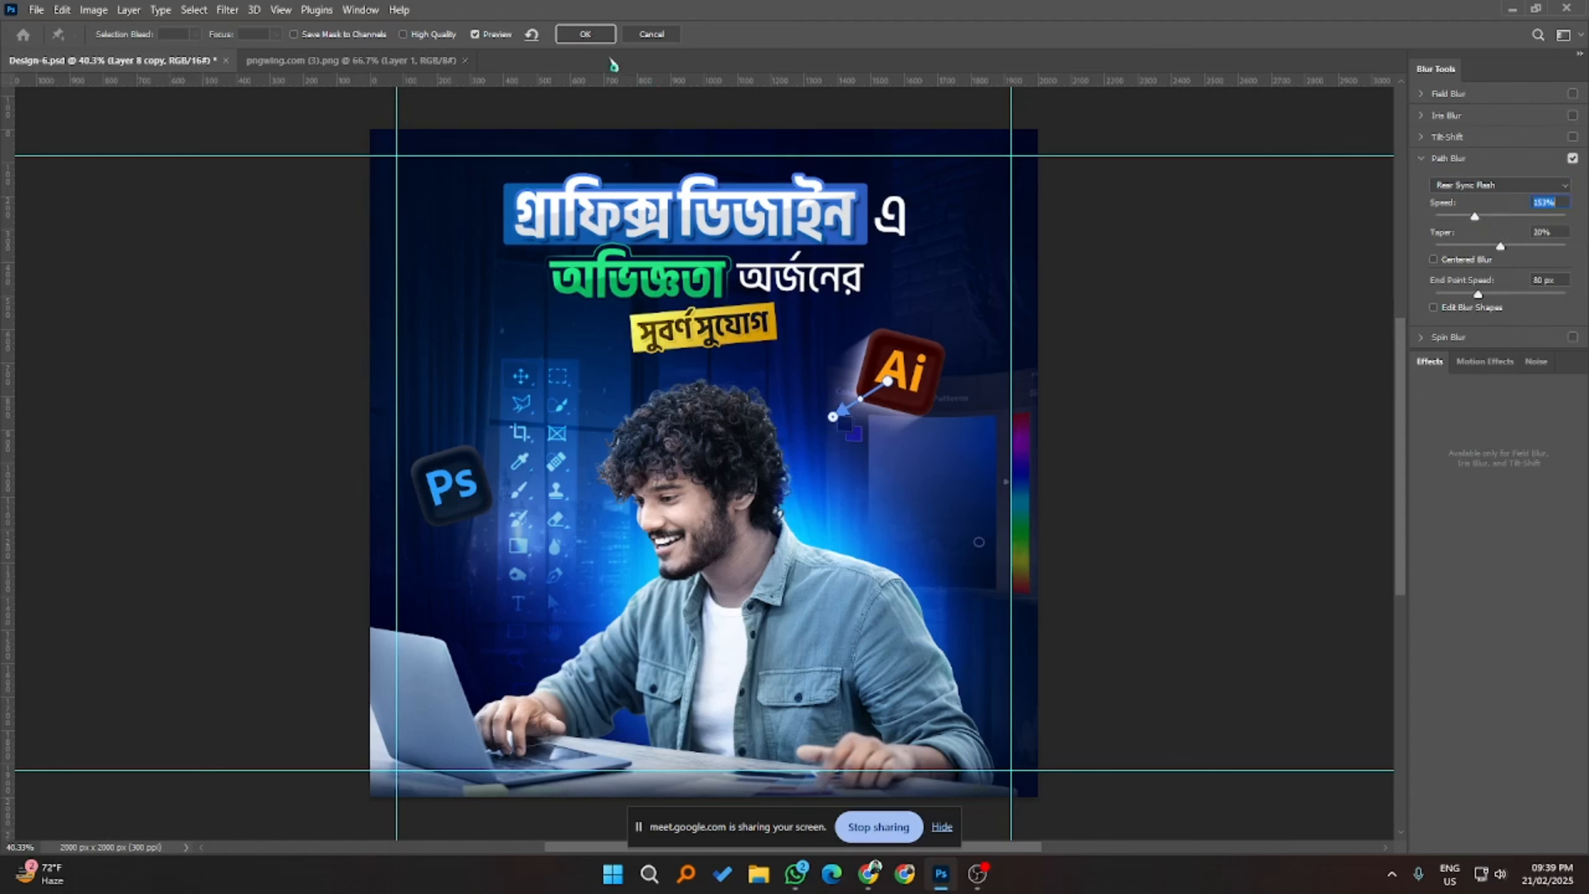
pyautogui.click(585, 39)
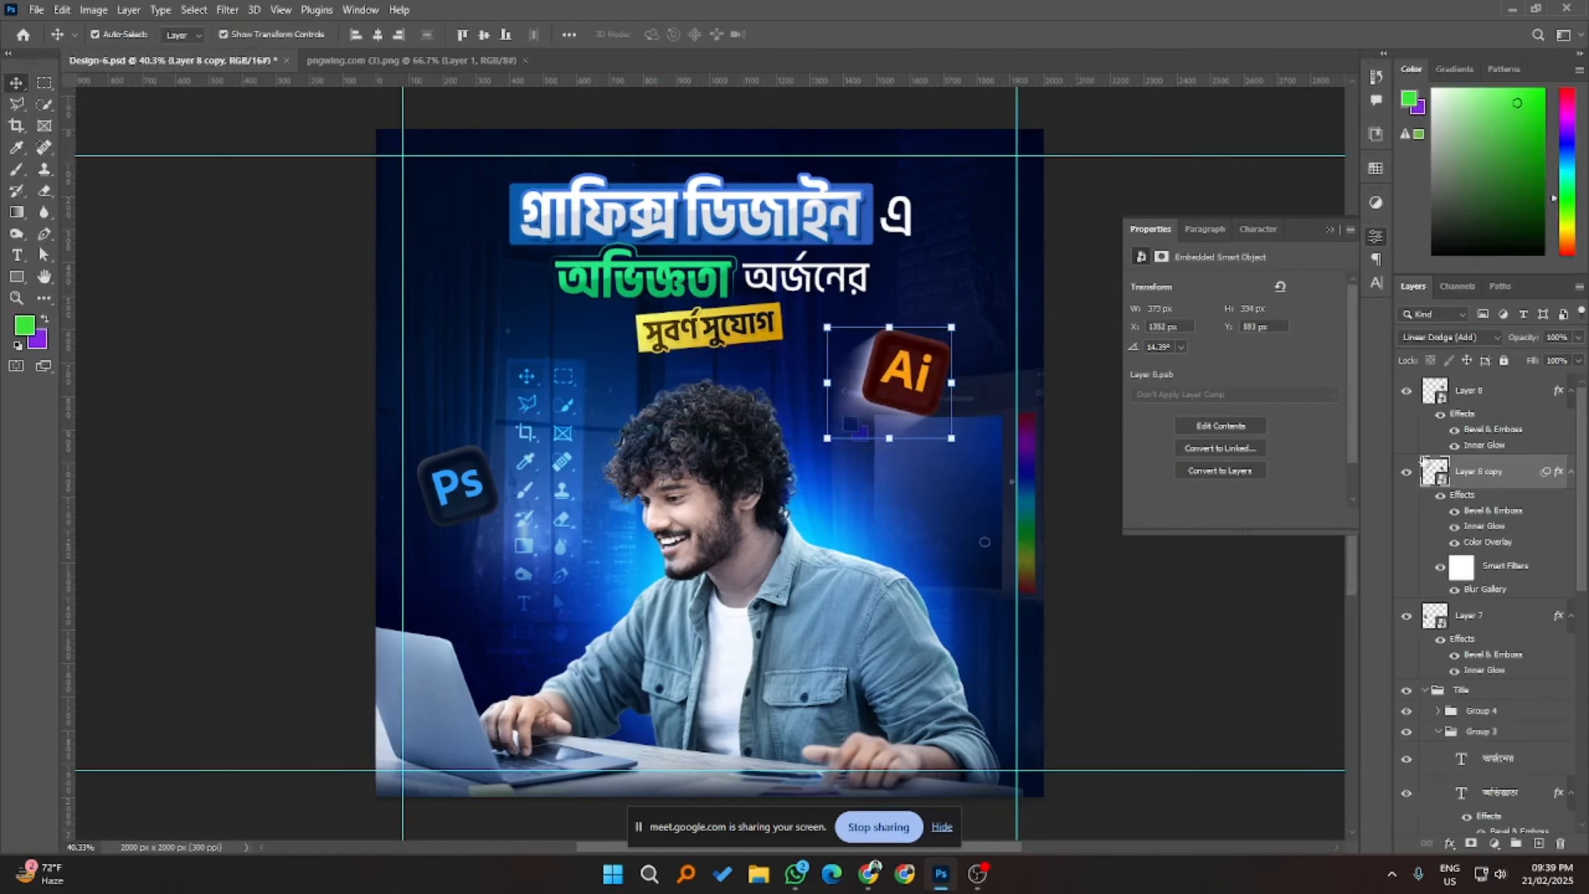
# - Compare the poster with and without the blurred Illustrator logo copy, and lower that layer's opacity
pyautogui.click(1412, 474)
pyautogui.click(1412, 473)
pyautogui.click(1578, 337)
pyautogui.moveTo(1570, 360)
pyautogui.mouseDown()
pyautogui.moveTo(1546, 362)
pyautogui.moveTo(1561, 362)
pyautogui.mouseUp()
pyautogui.click(1242, 655)
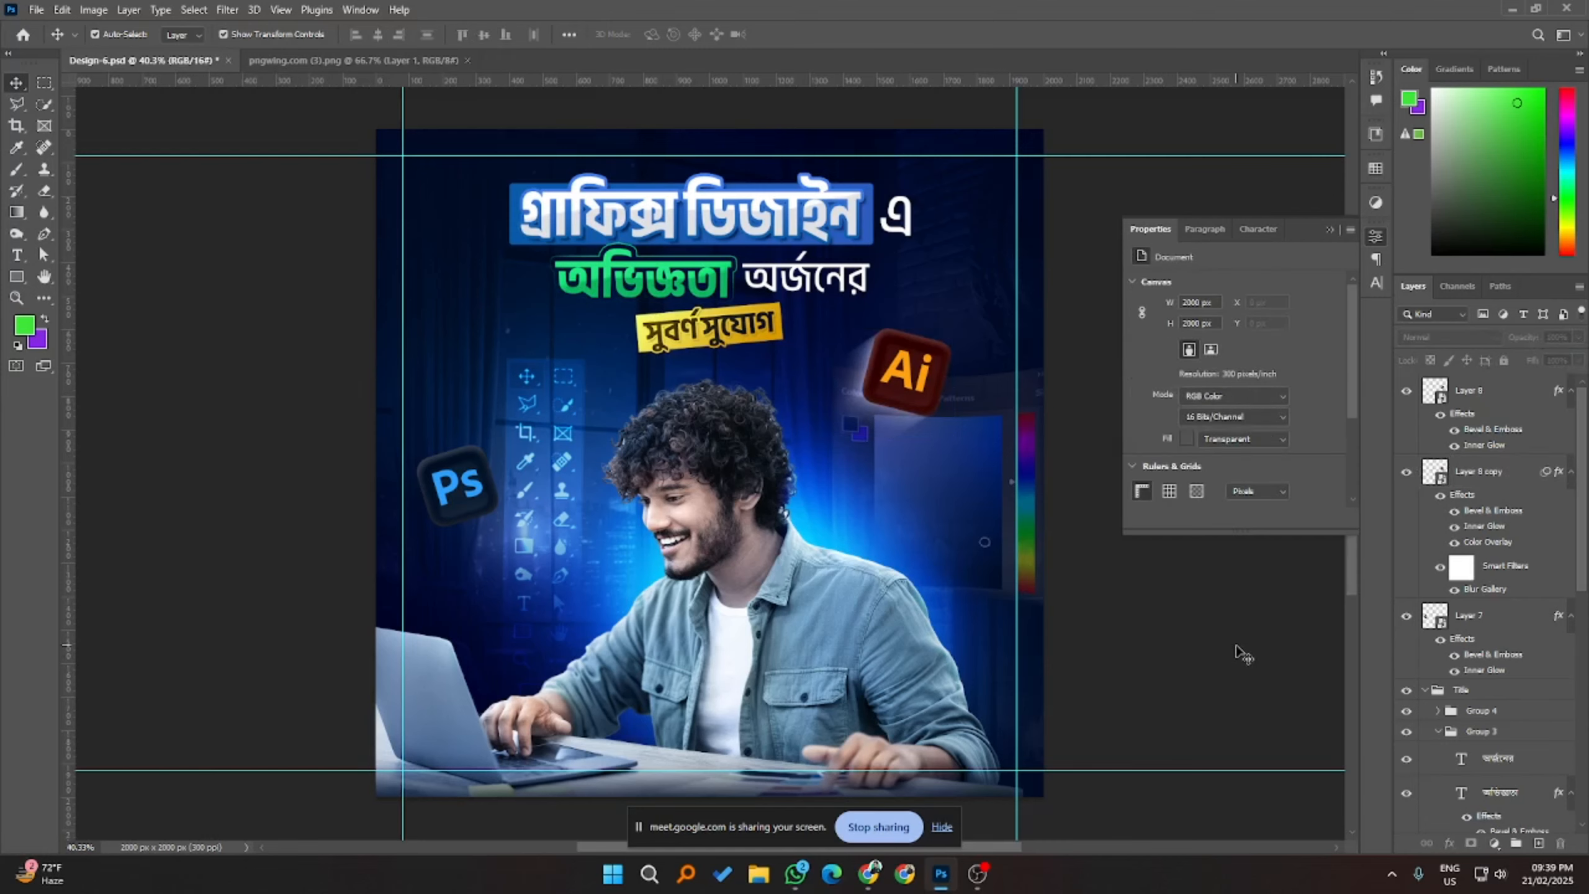
pyautogui.scroll(-2, 1242, 654)
pyautogui.click(1537, 425)
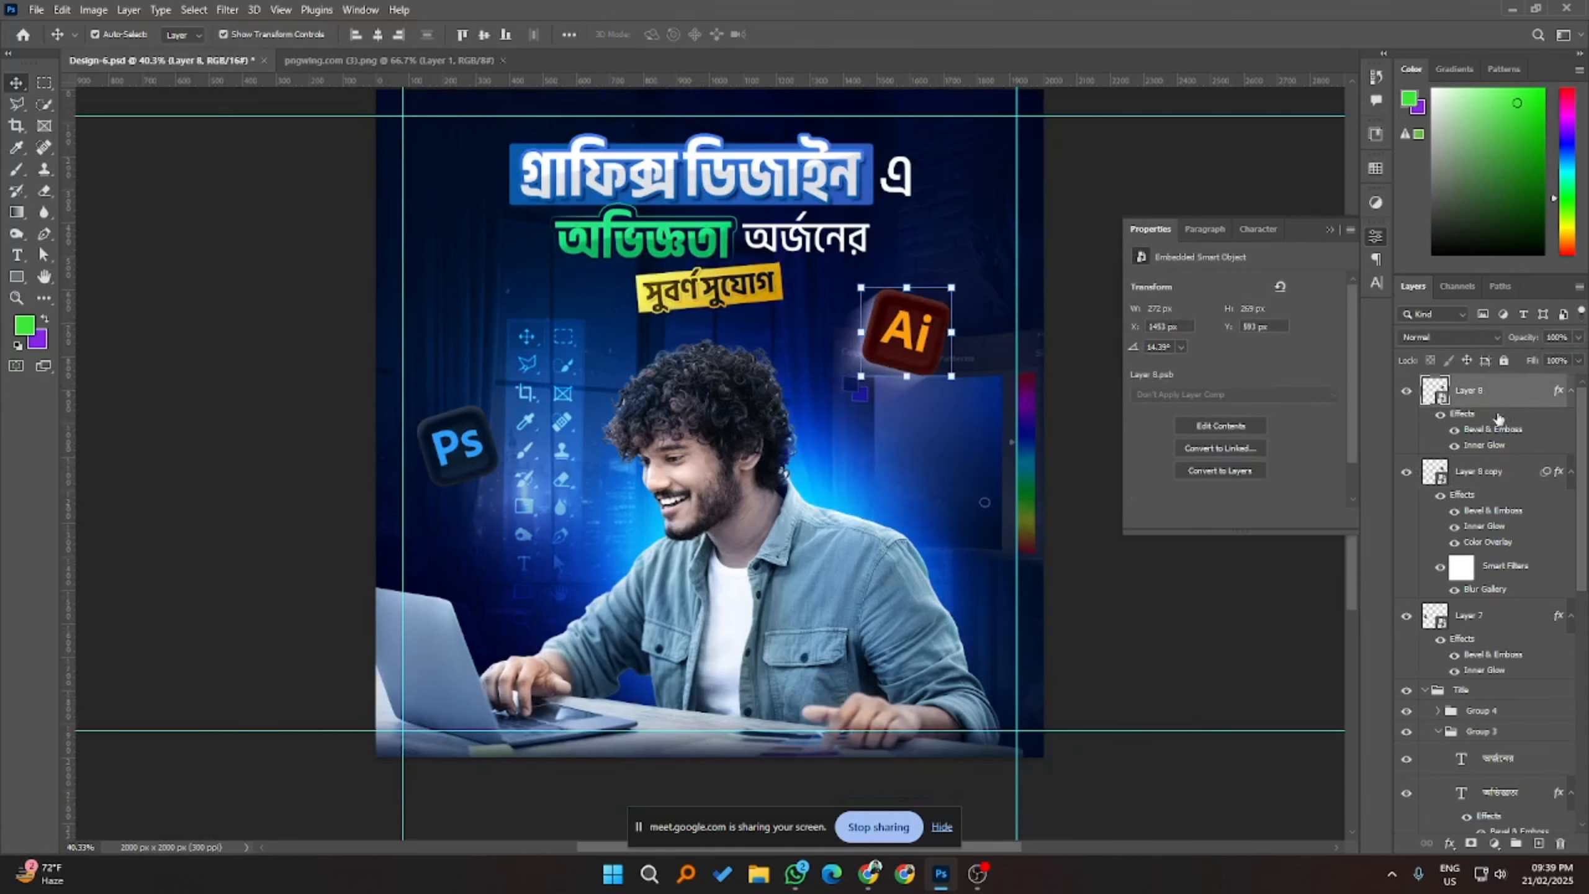
pyautogui.click(227, 10)
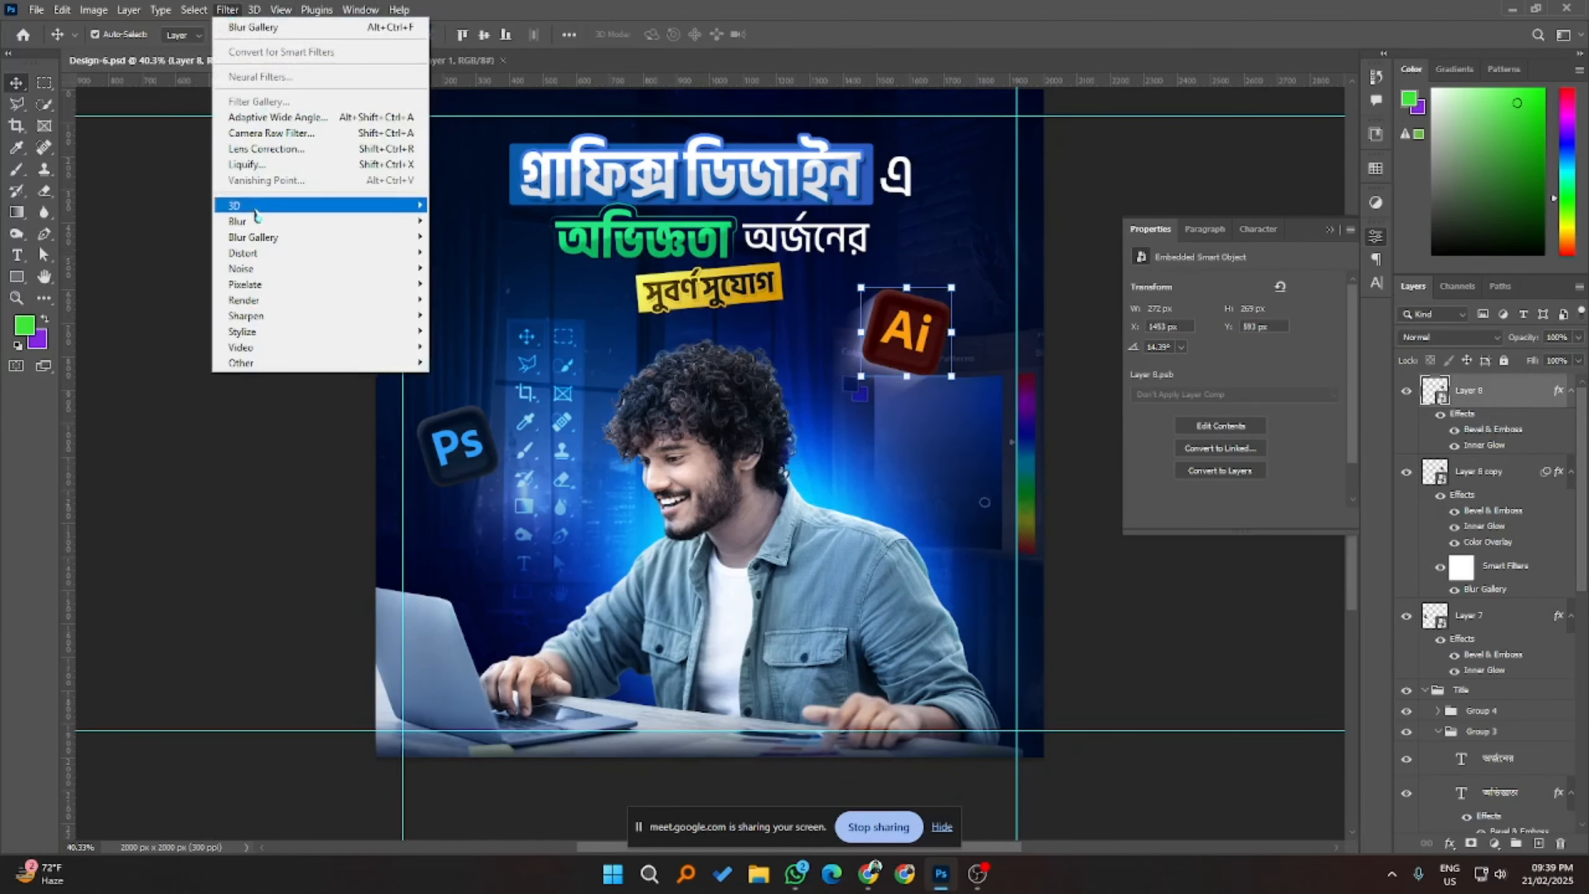
pyautogui.click(471, 315)
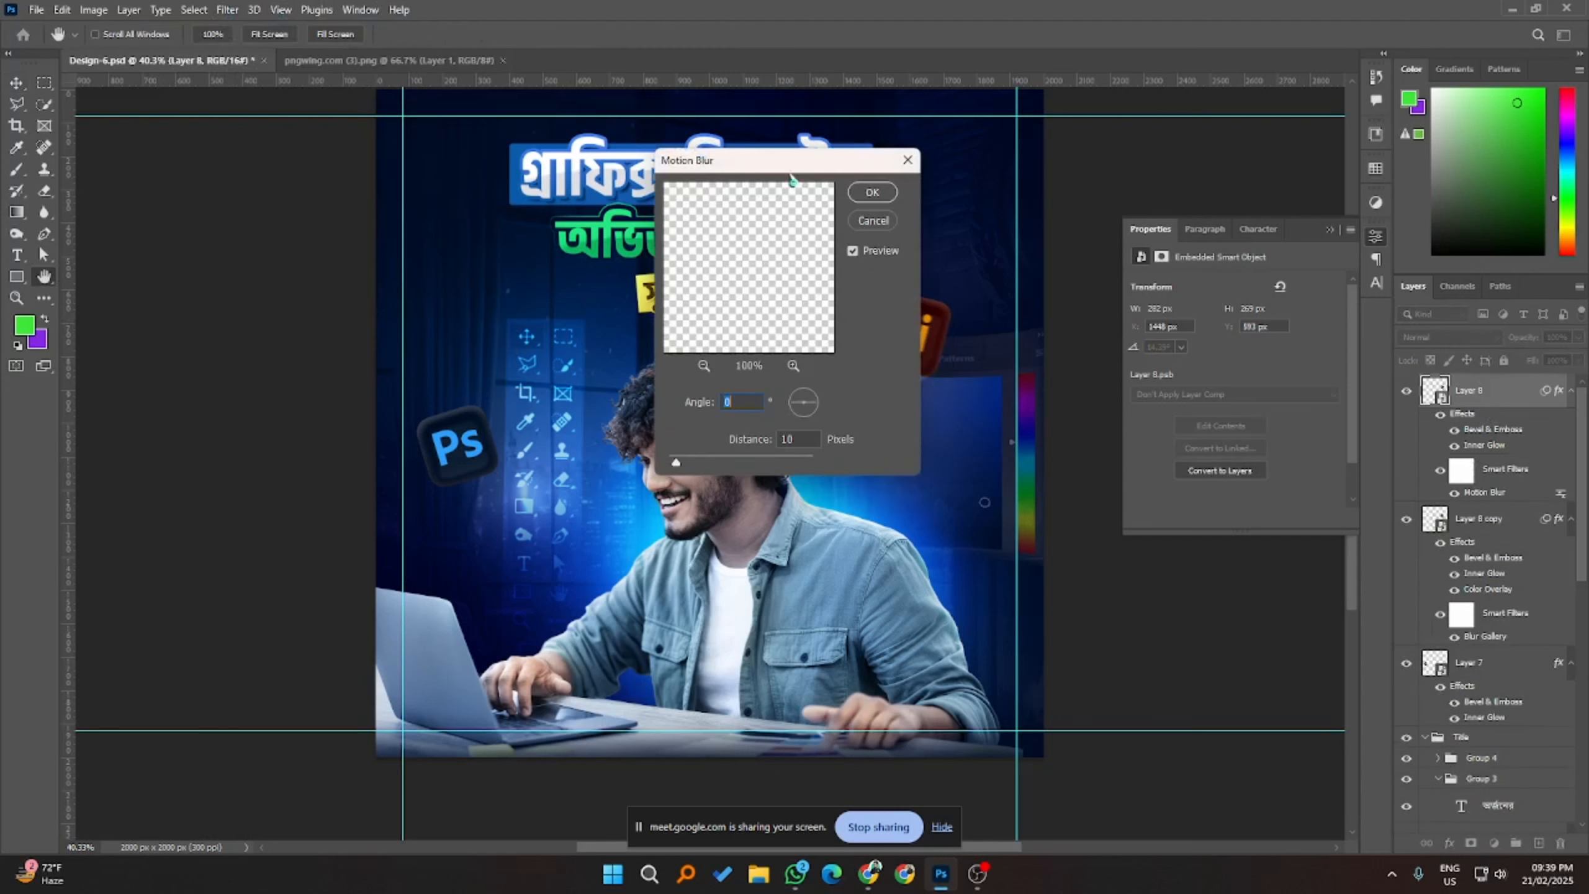
pyautogui.moveTo(778, 162); pyautogui.dragTo(1295, 404)
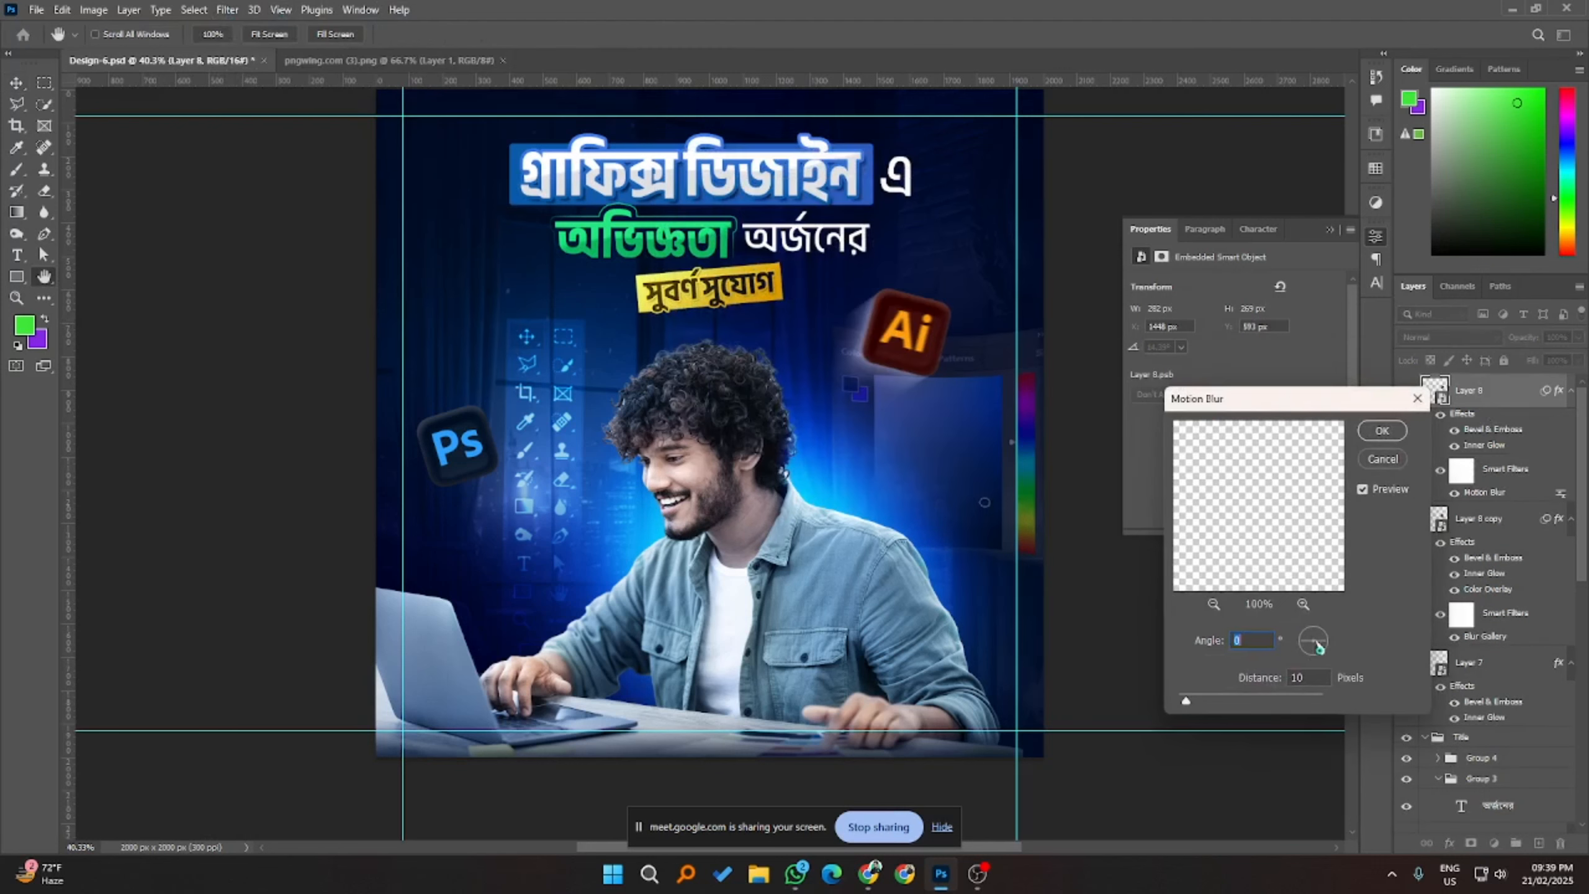
pyautogui.moveTo(1319, 648); pyautogui.dragTo(1327, 632)
pyautogui.click(1381, 499)
pyautogui.doubleClick(1292, 676)
pyautogui.click(1417, 398)
pyautogui.click(1188, 663)
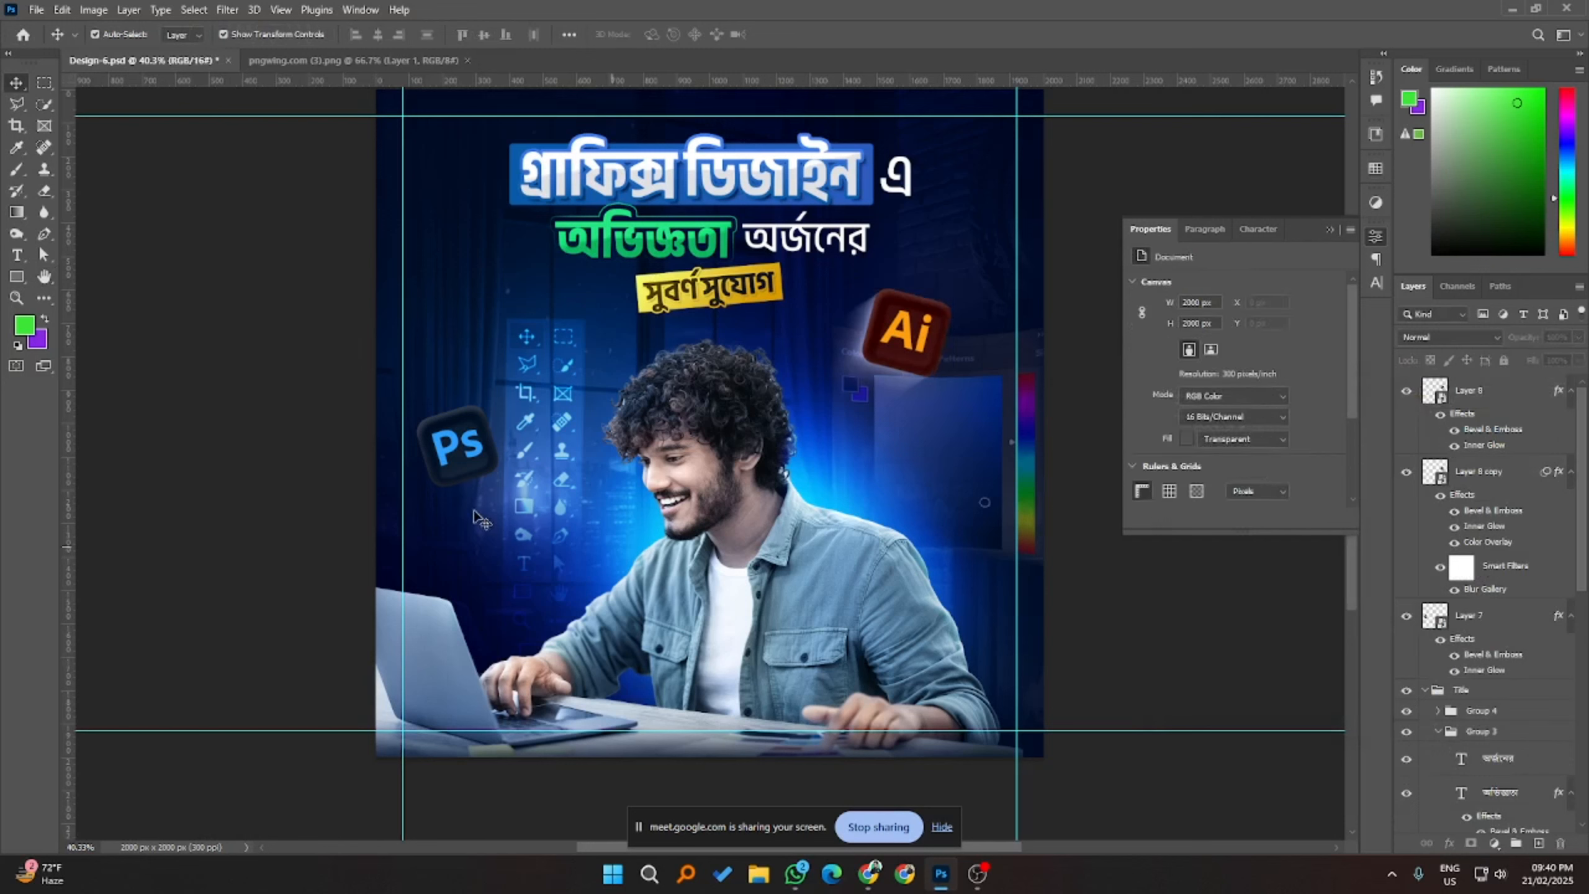
# - Duplicate the Photoshop logo layer and apply the last Path Blur settings to the lower of the two layers
pyautogui.click(473, 446)
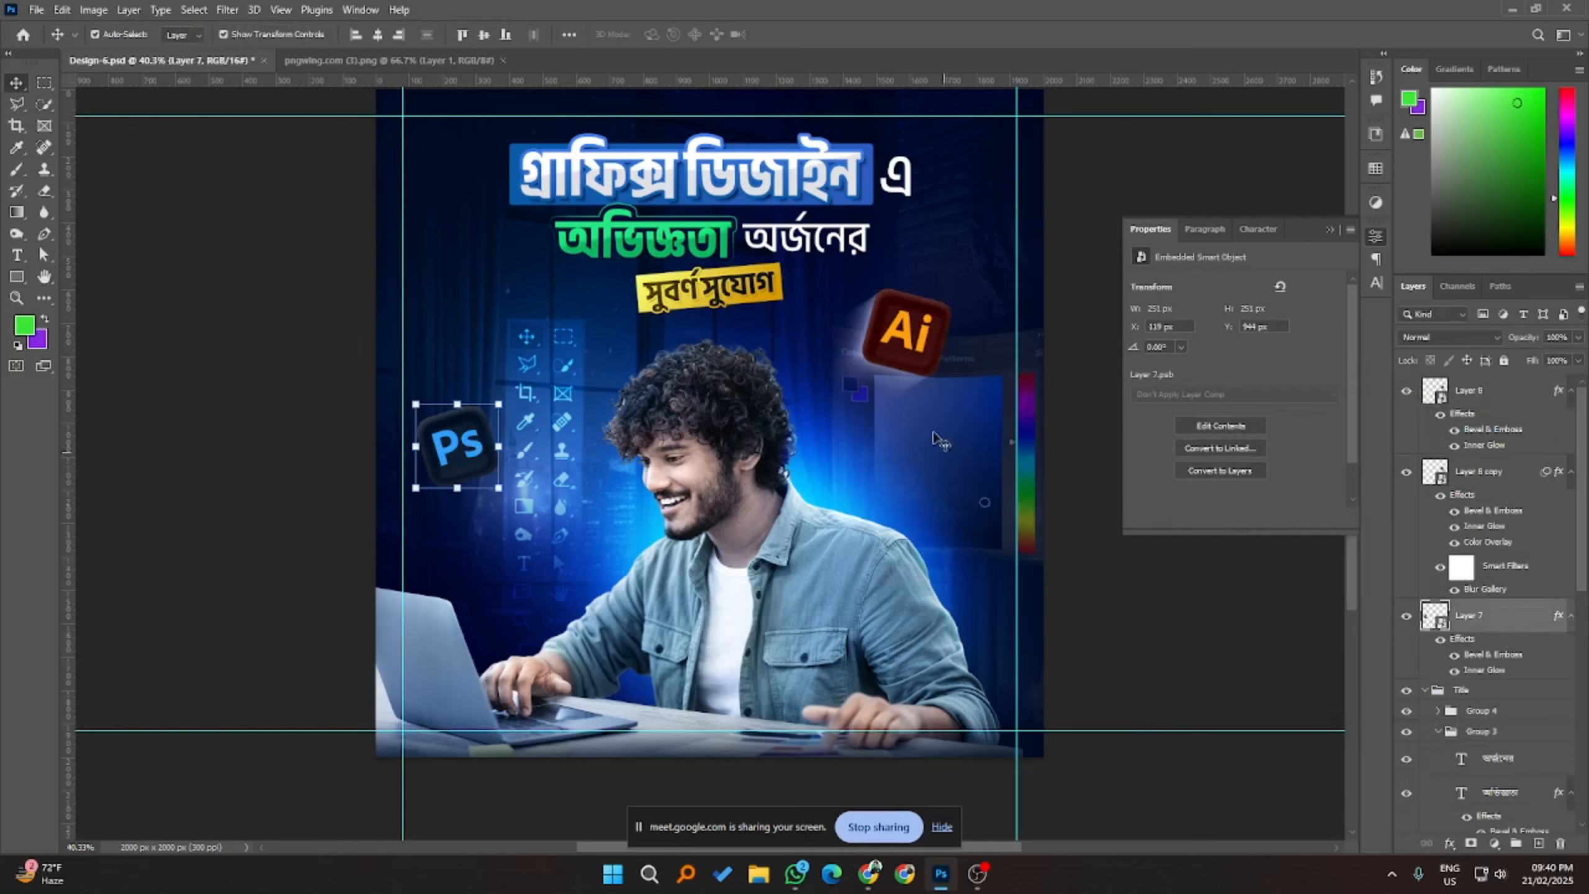
pyautogui.click(877, 380)
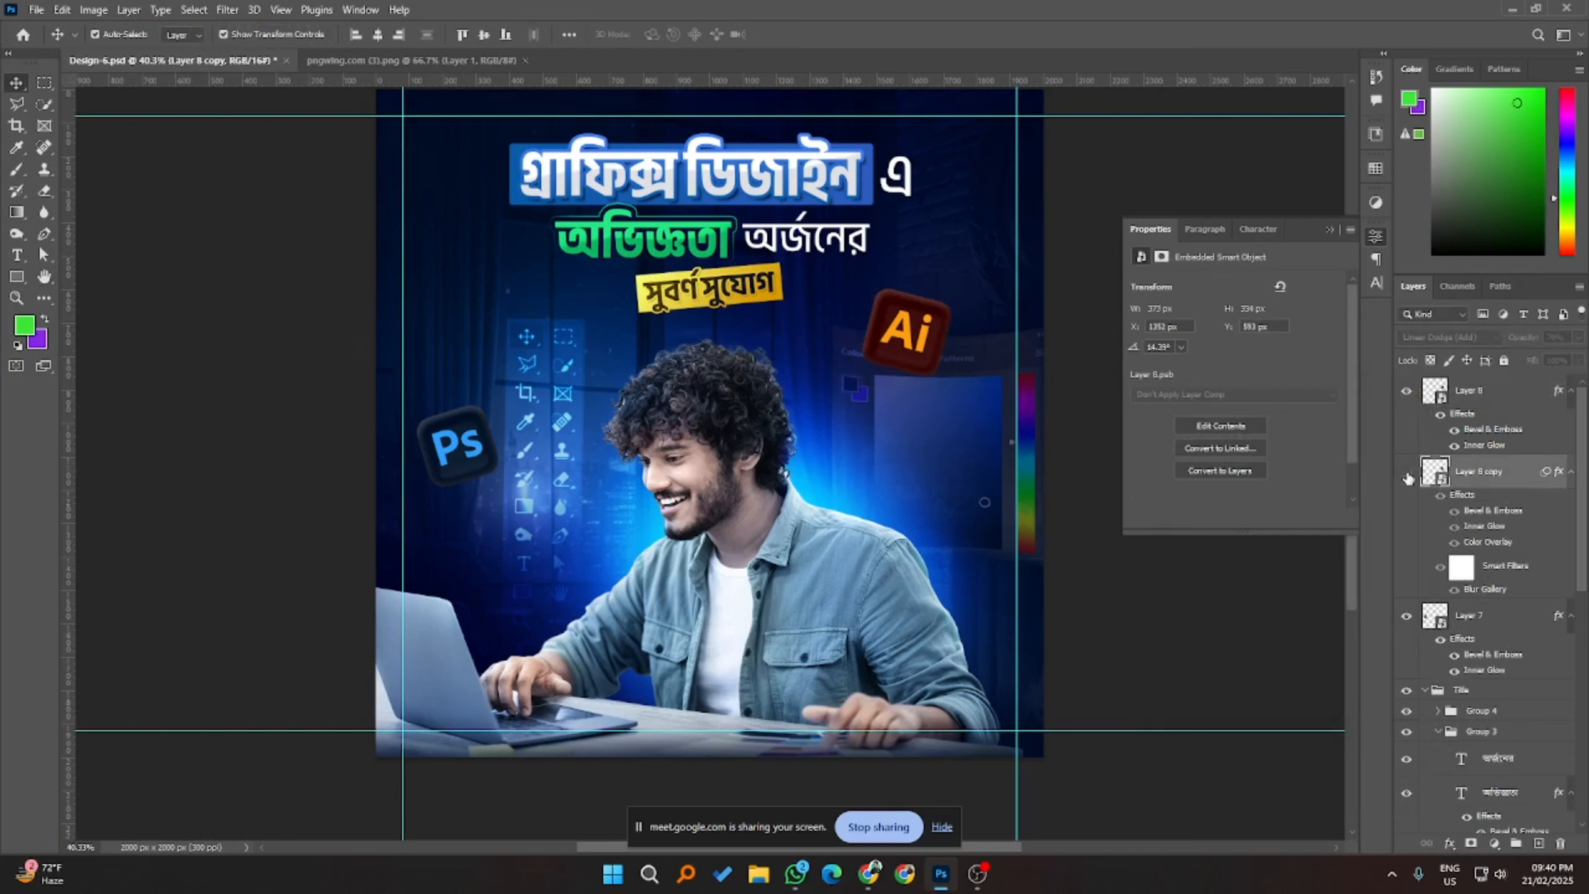
pyautogui.click(465, 432)
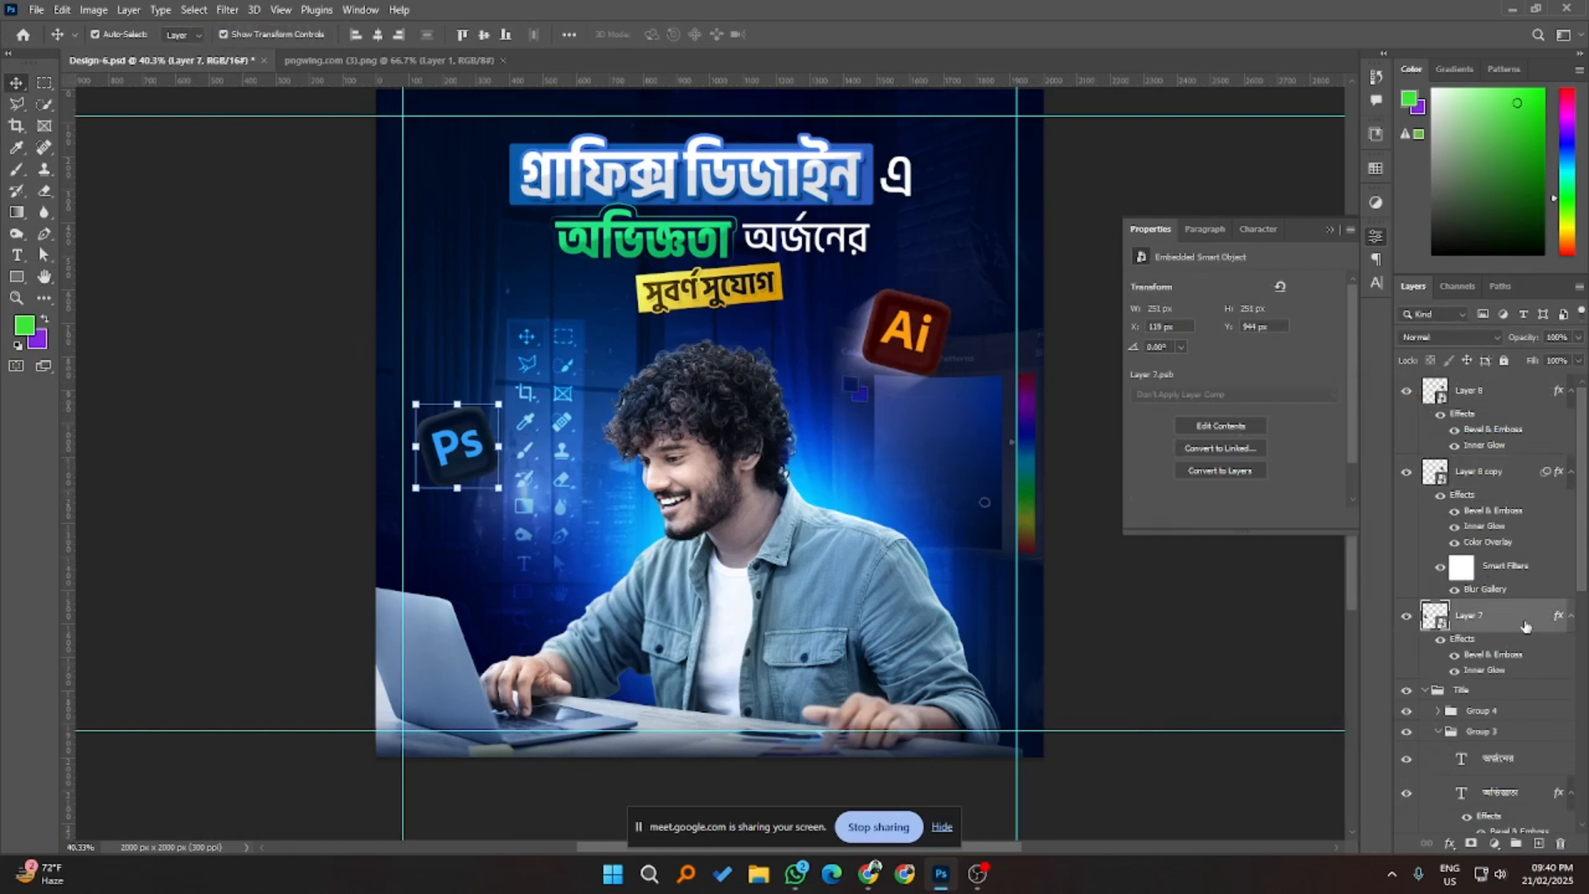
pyautogui.hotkey('ctrl', 'j')
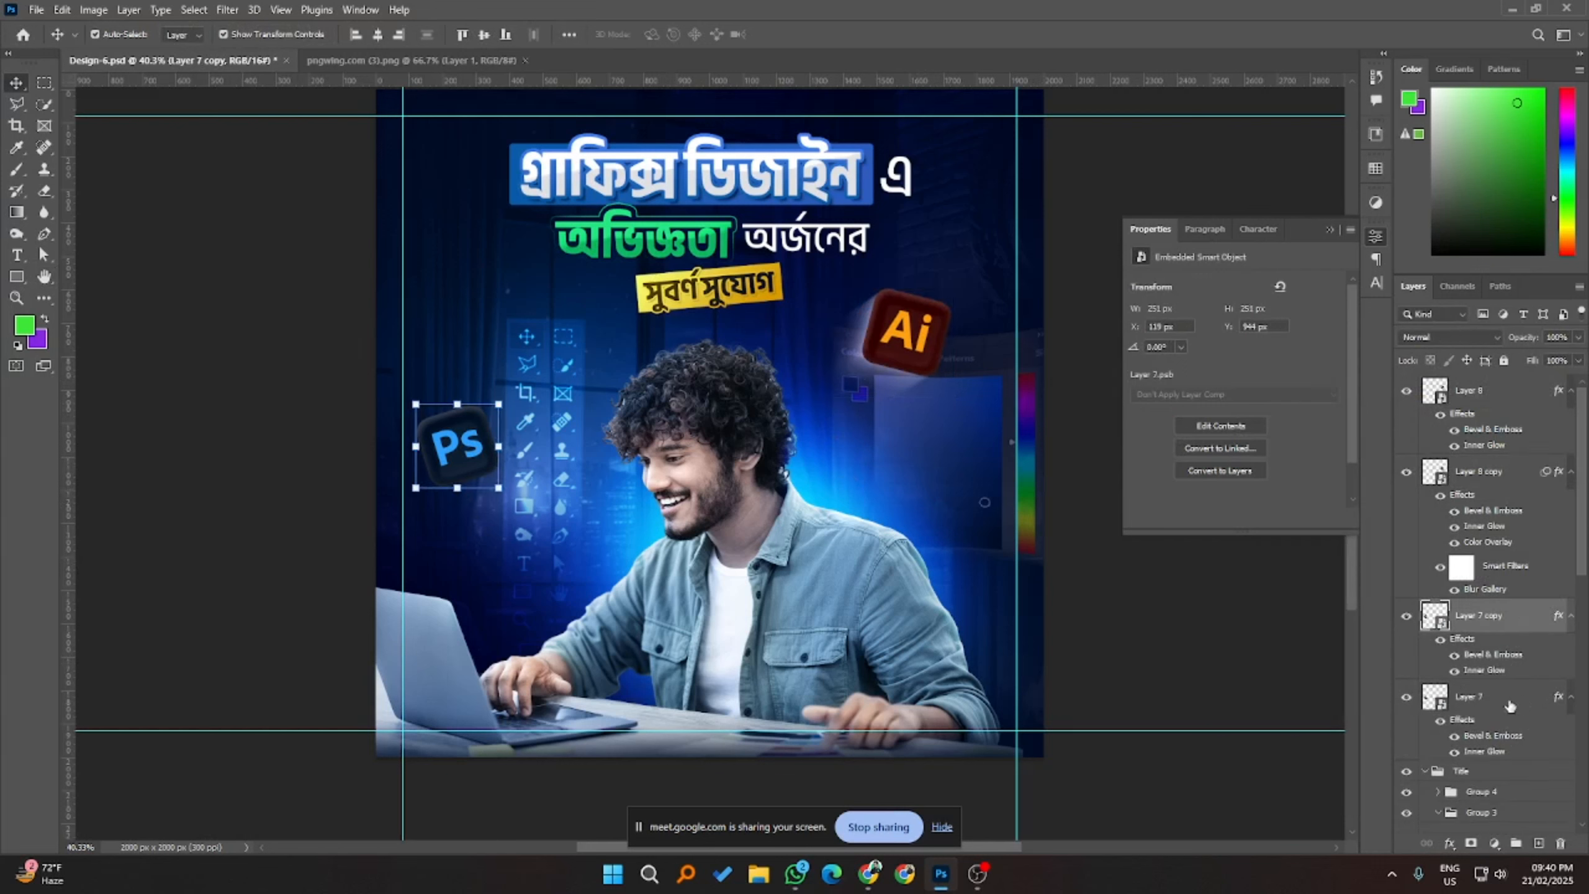
pyautogui.click(1501, 701)
pyautogui.click(227, 10)
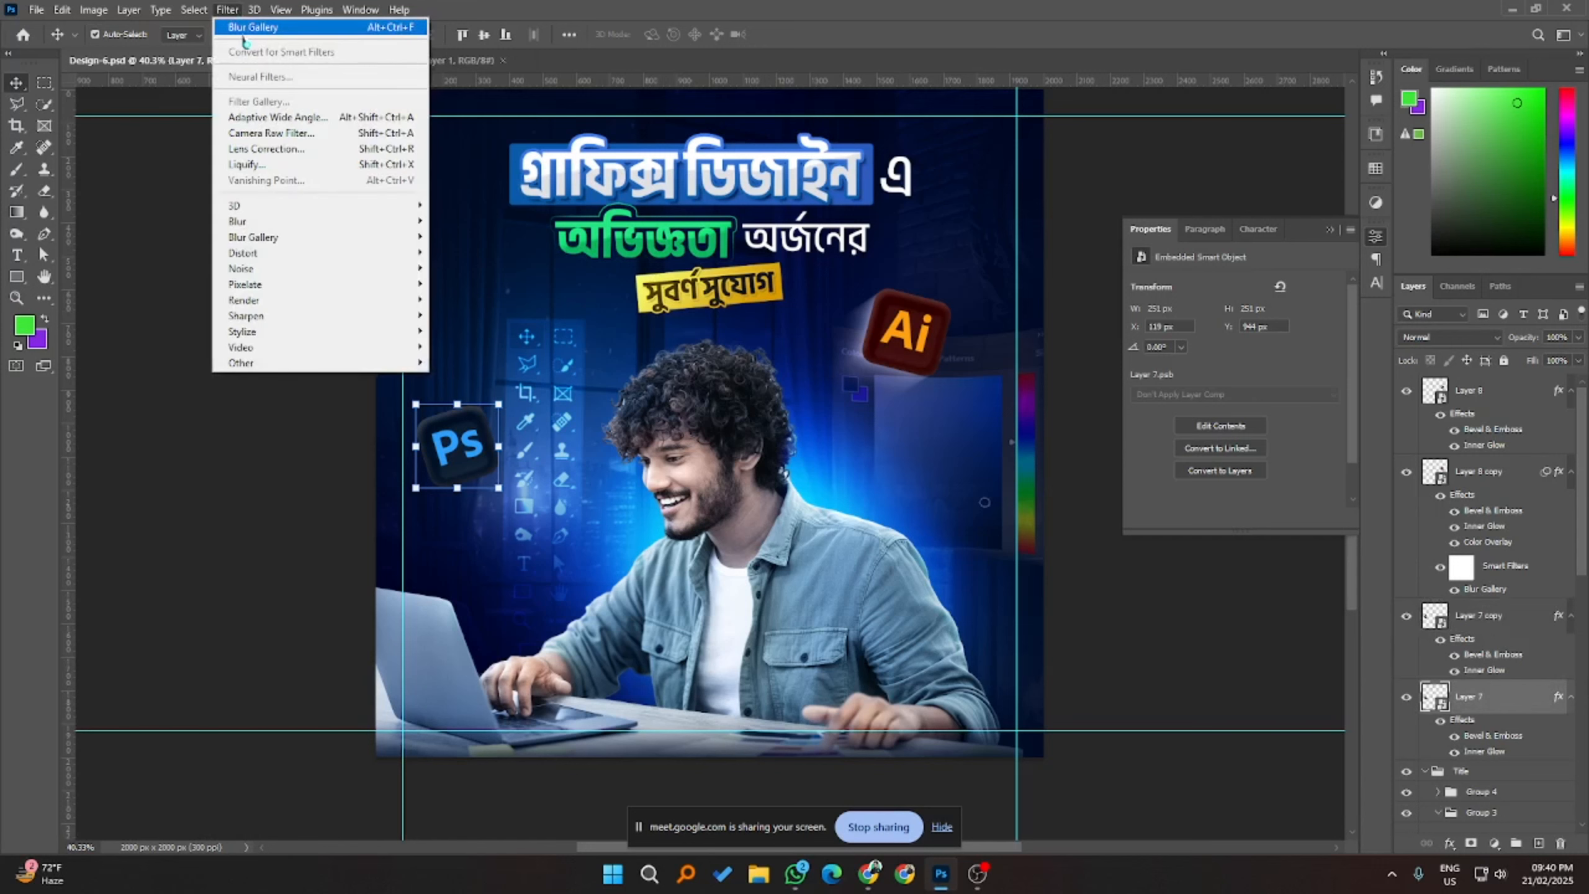
pyautogui.click(245, 28)
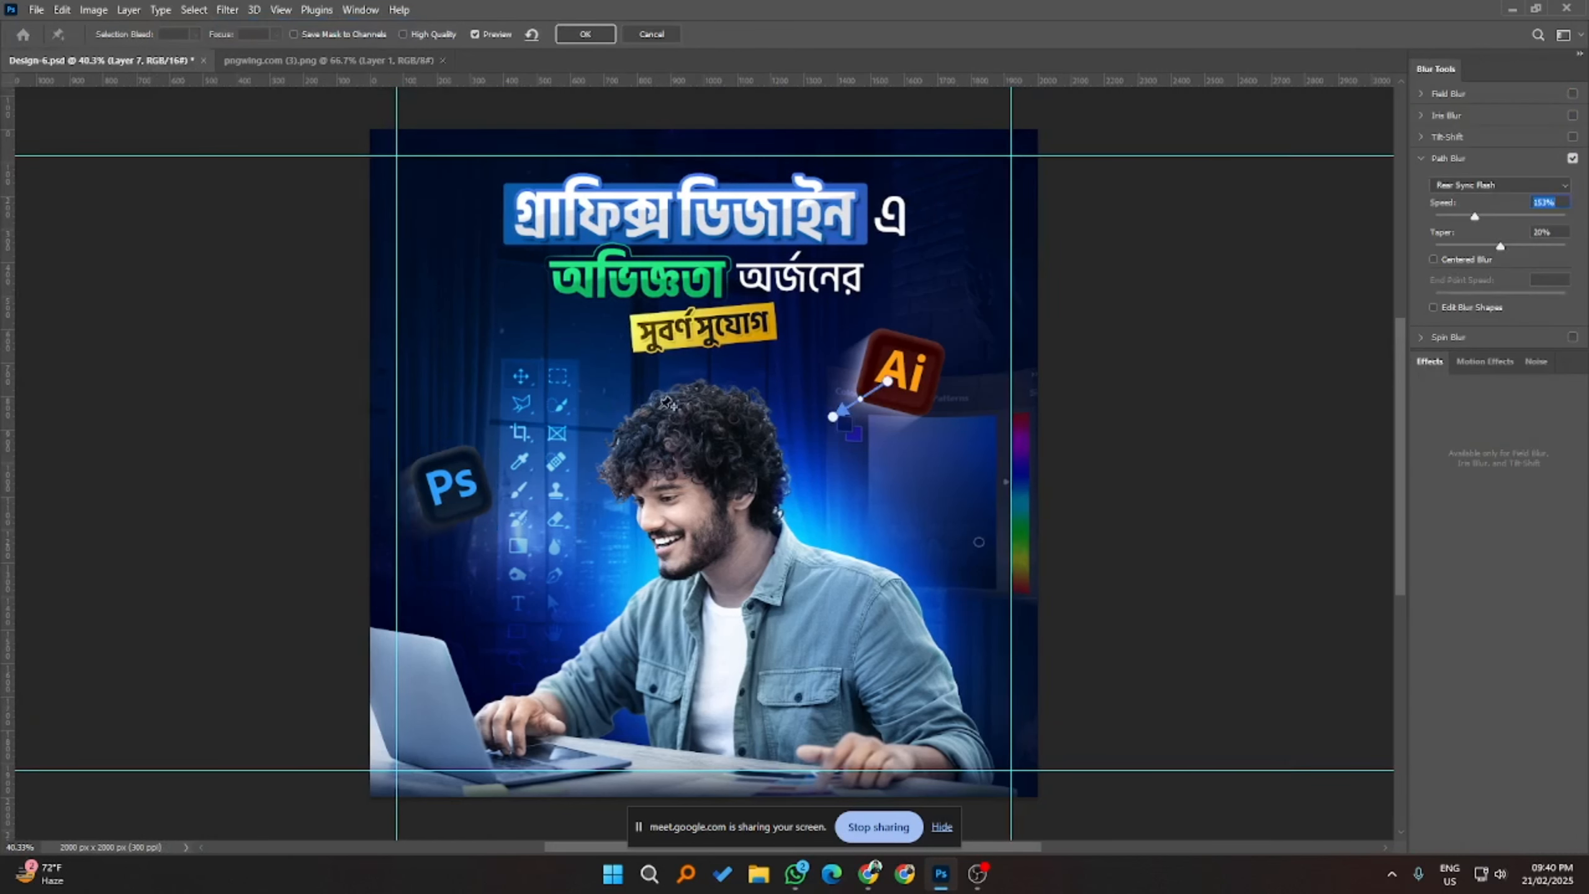
pyautogui.click(607, 39)
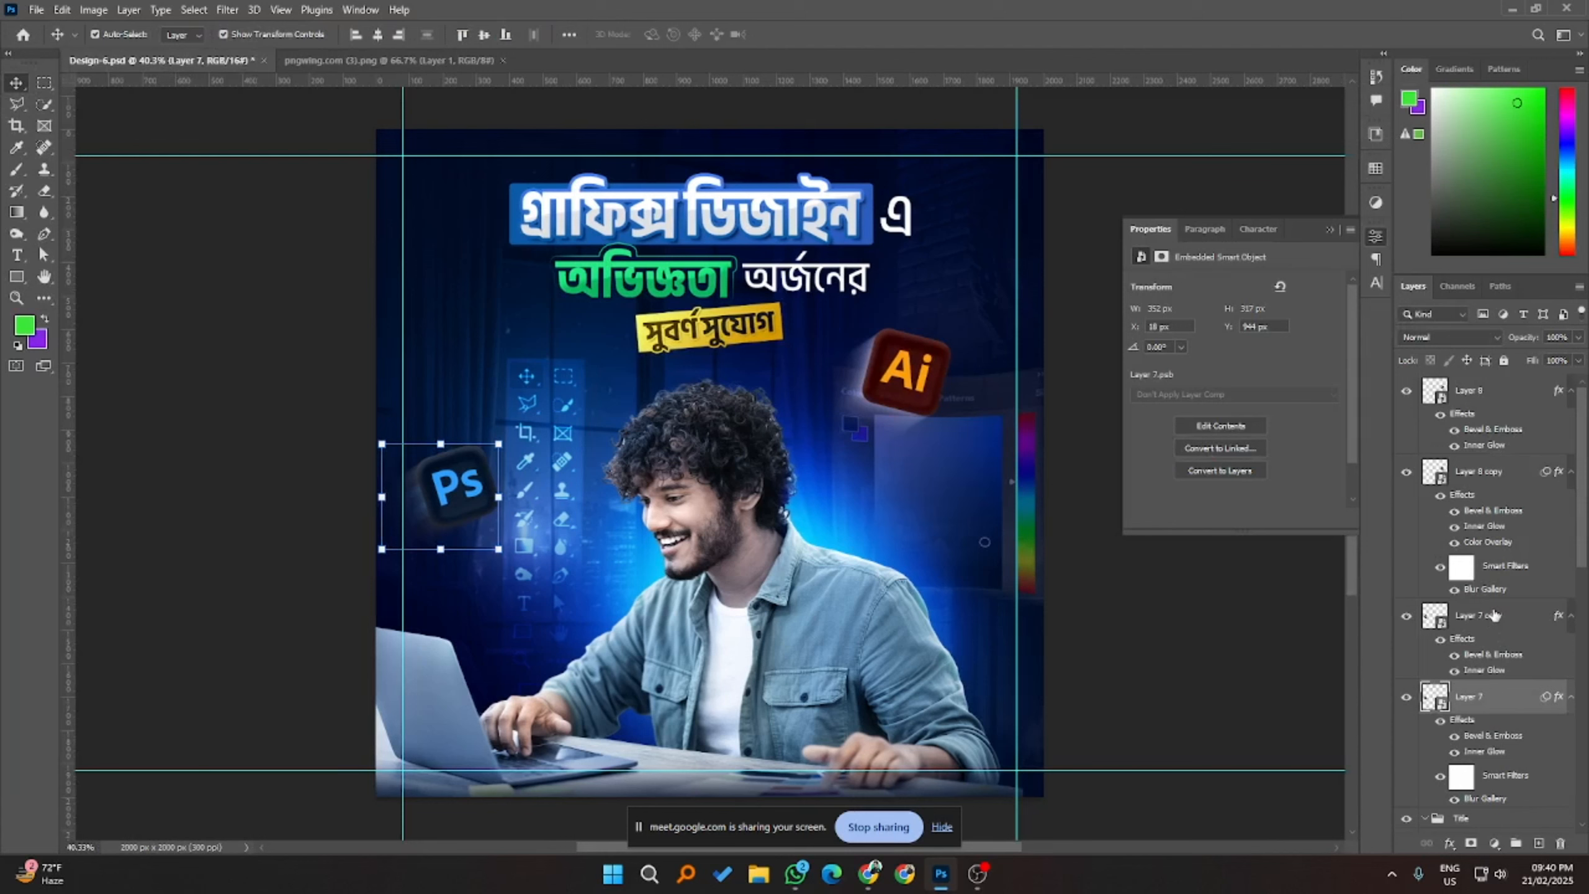
# - Add a Screen-mode Color Overlay to the blurred Photoshop logo layer, using the muted blue 456393
pyautogui.rightClick(1505, 700)
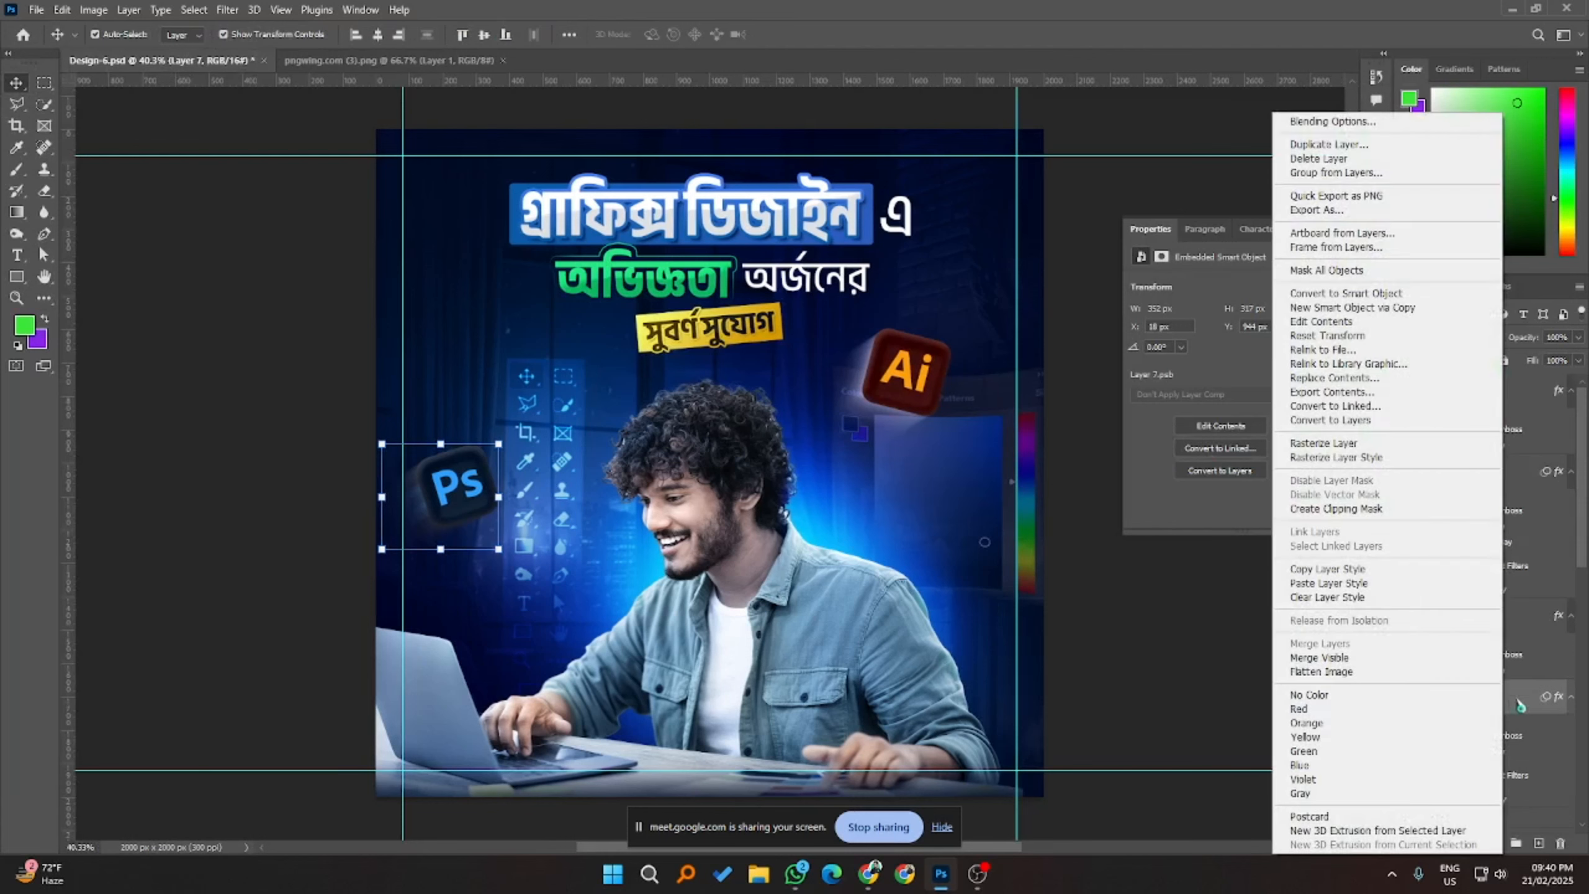
pyautogui.click(1323, 122)
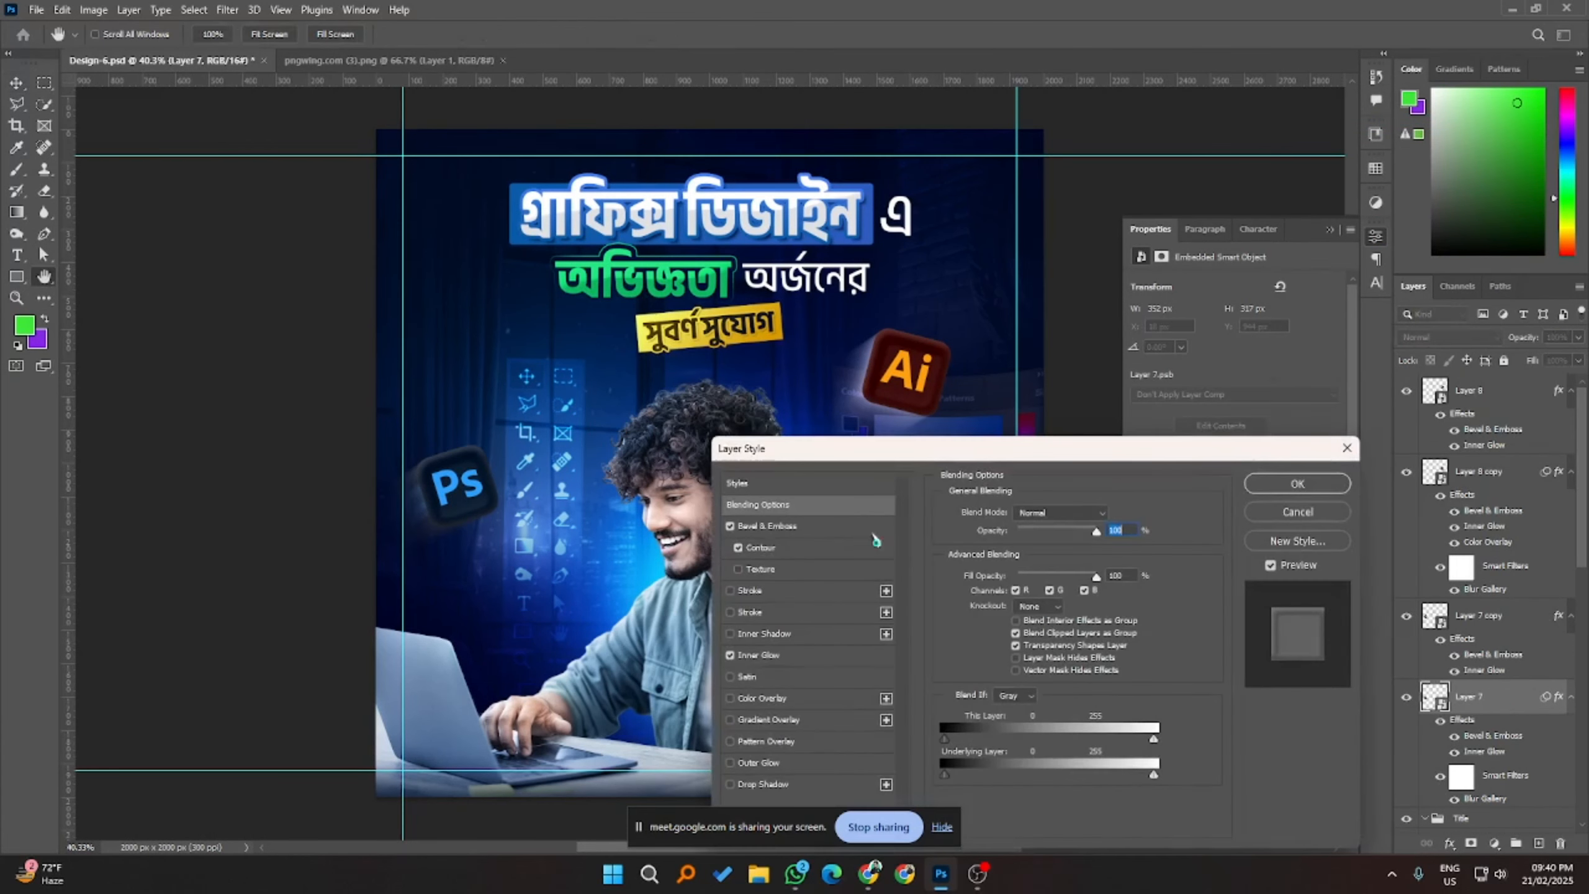
pyautogui.click(792, 699)
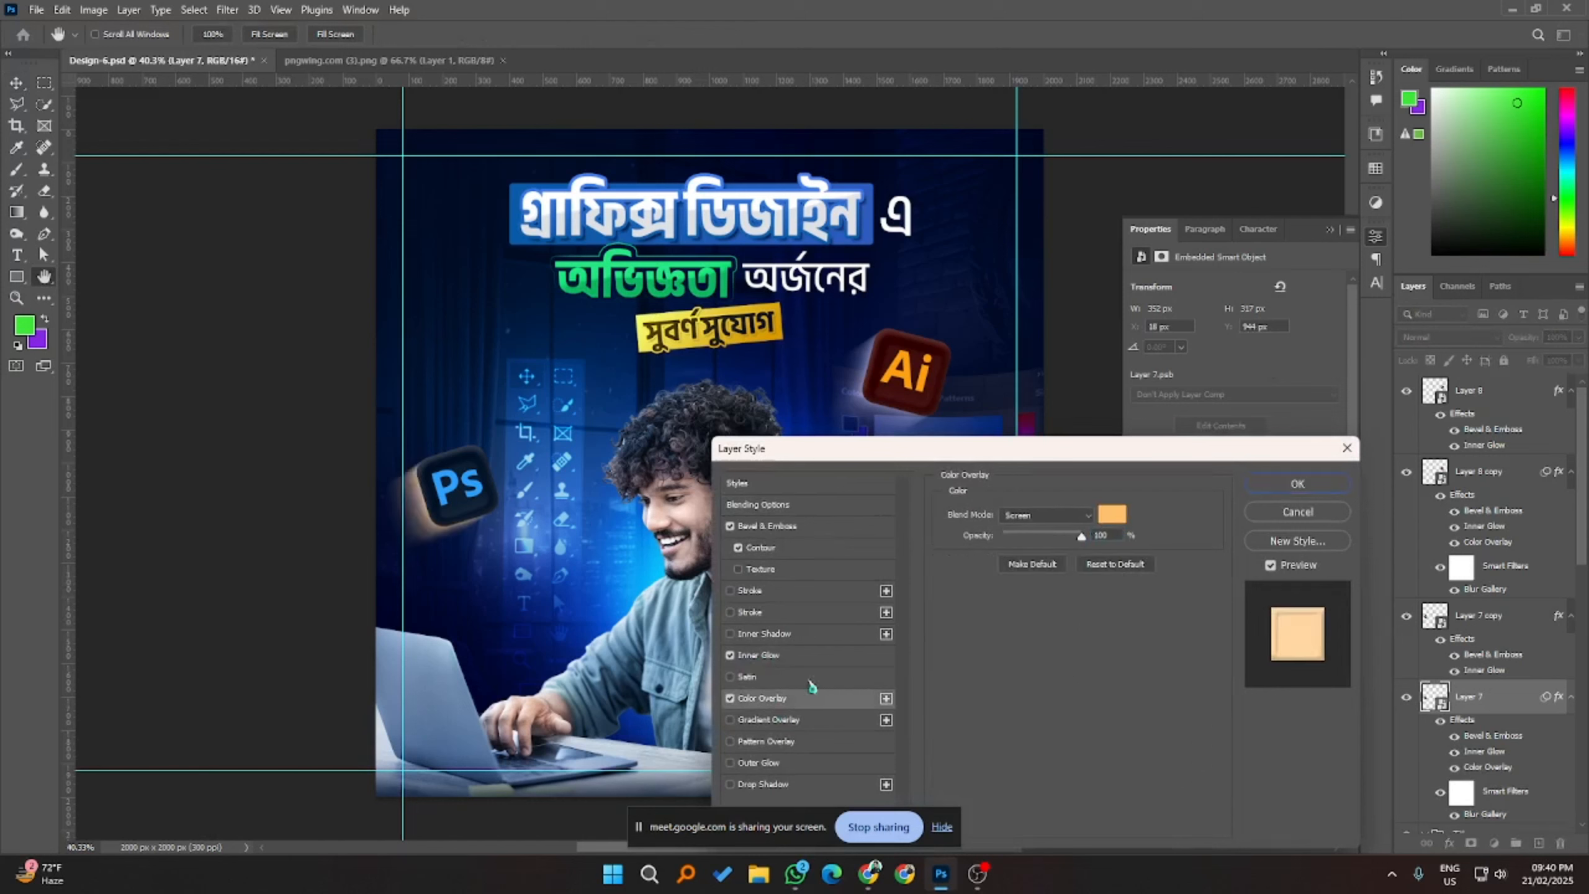
pyautogui.click(1113, 514)
pyautogui.click(550, 479)
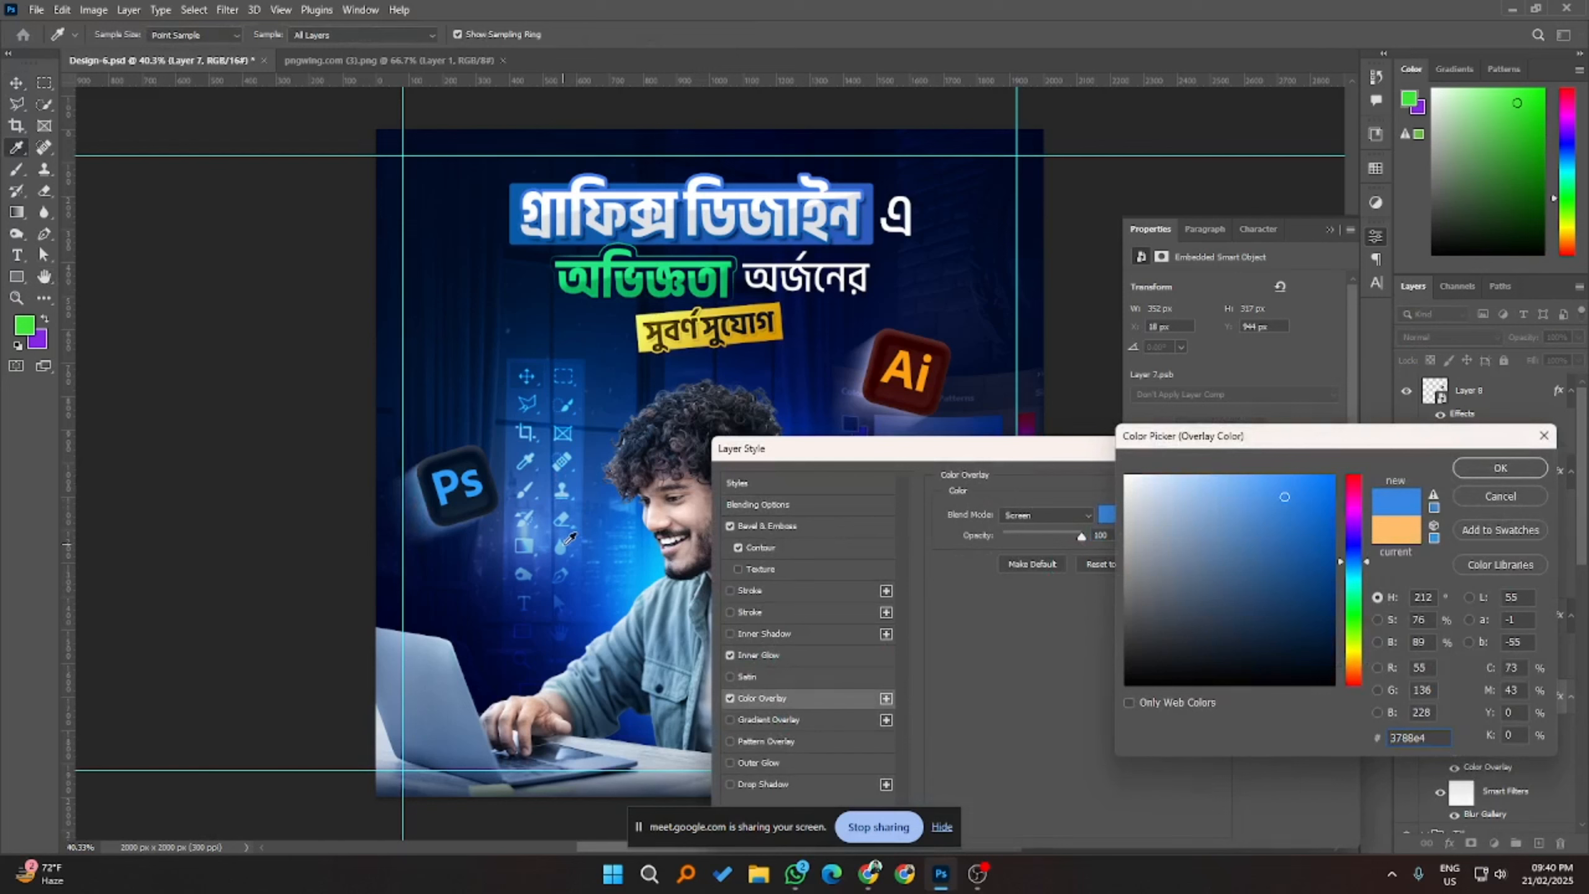
pyautogui.click(528, 485)
pyautogui.click(1239, 581)
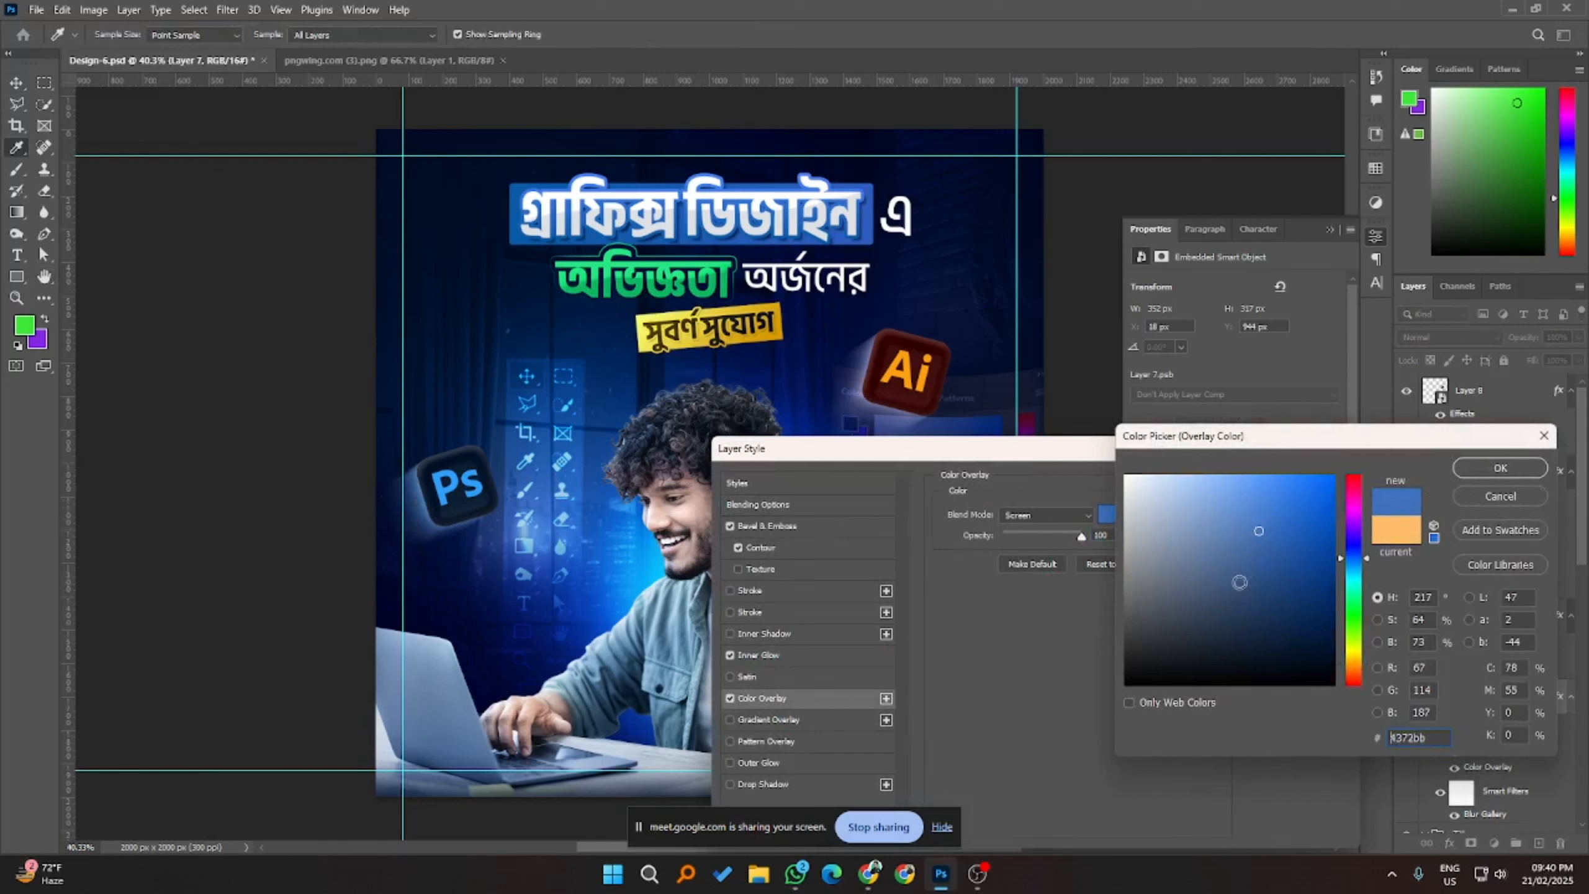
pyautogui.click(1235, 564)
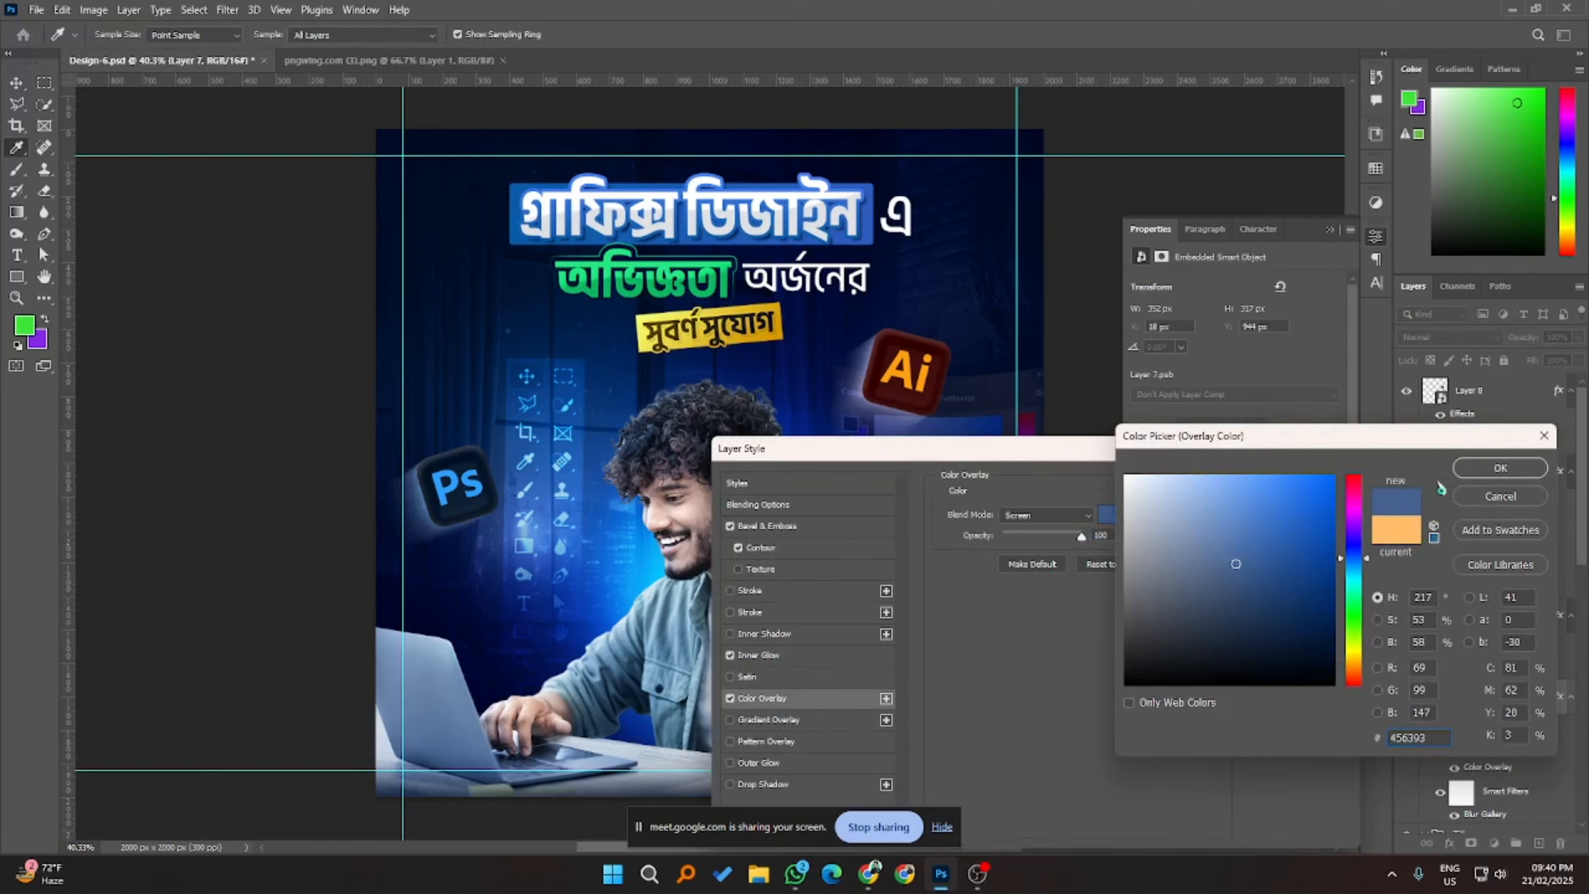
pyautogui.click(1495, 468)
# - Shift the Photoshop trail's overlay to a slightly more saturated blue, keep its opacity at 100%, and apply the layer style
pyautogui.moveTo(1069, 538)
pyautogui.mouseDown()
pyautogui.moveTo(1049, 539)
pyautogui.moveTo(1082, 536)
pyautogui.mouseUp()
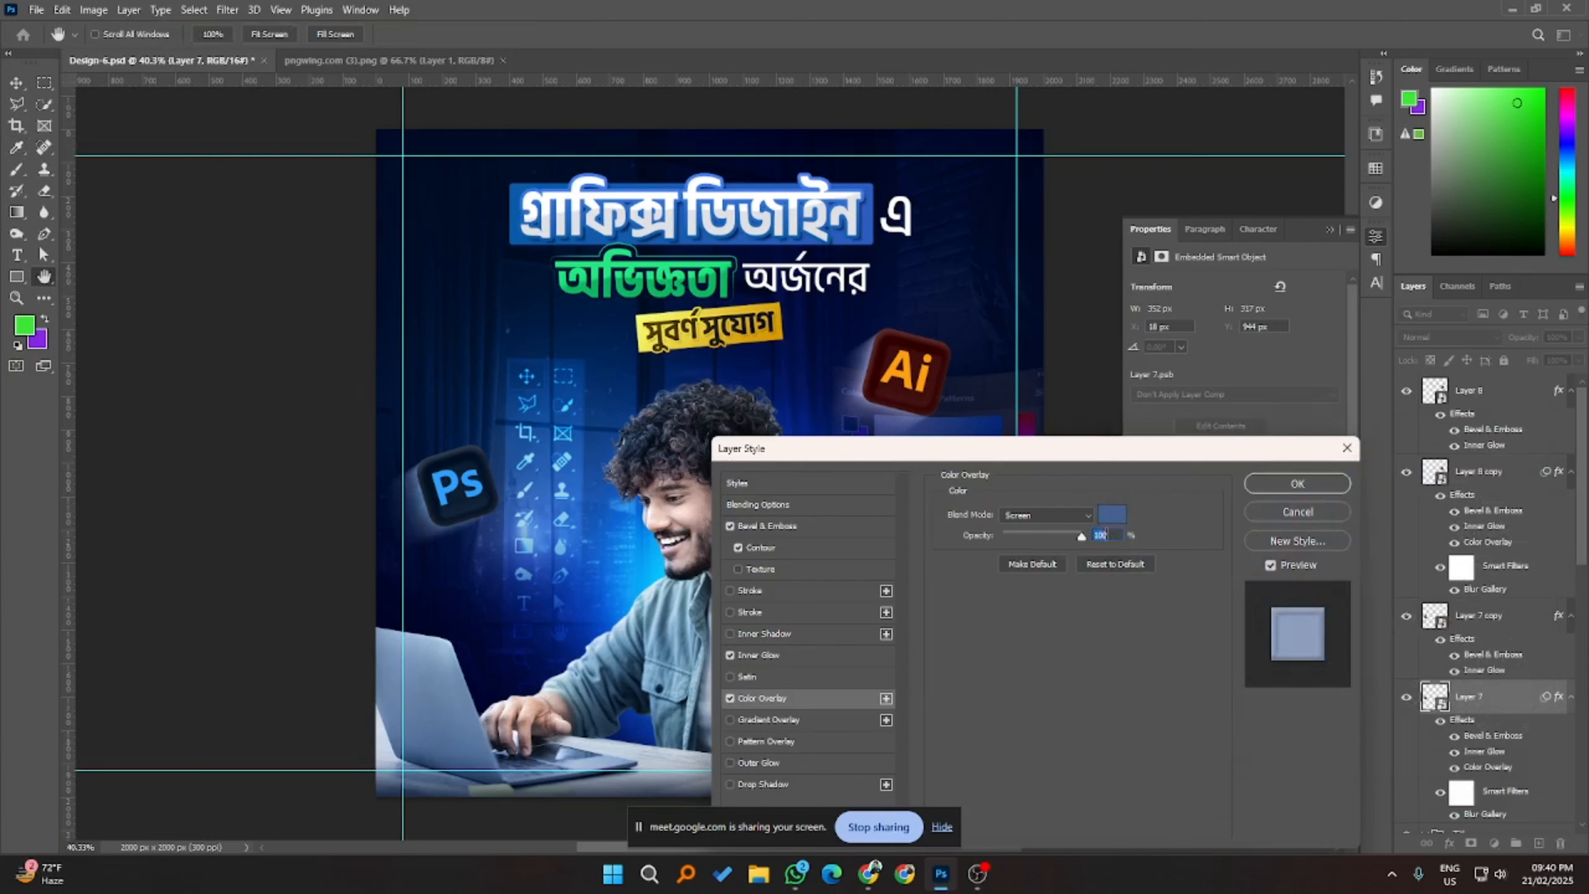
pyautogui.click(1112, 514)
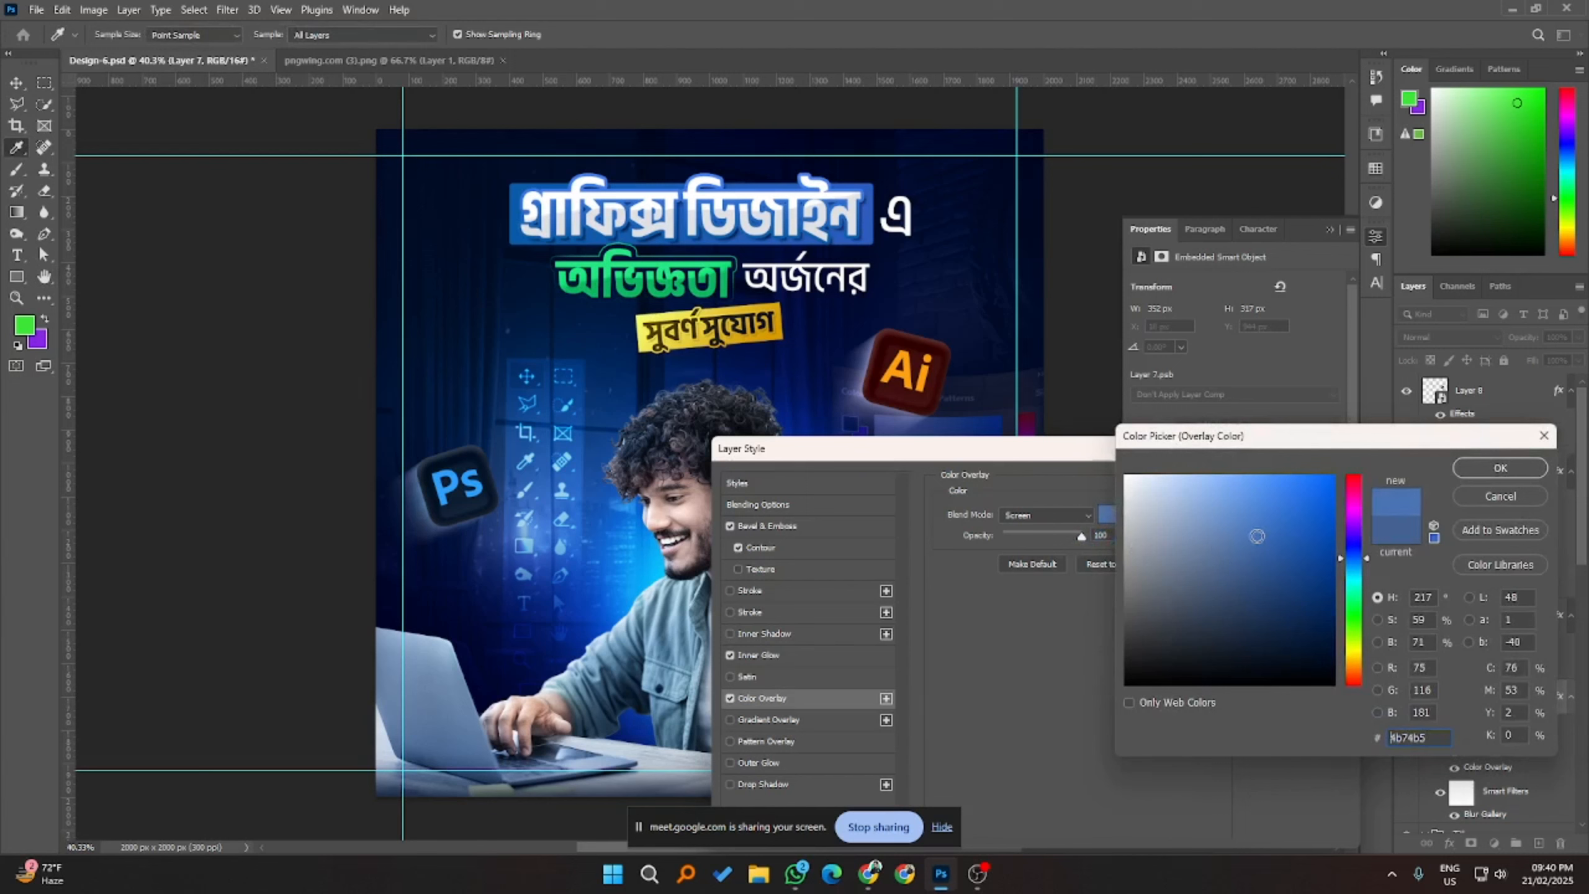
pyautogui.click(1253, 562)
pyautogui.click(1474, 467)
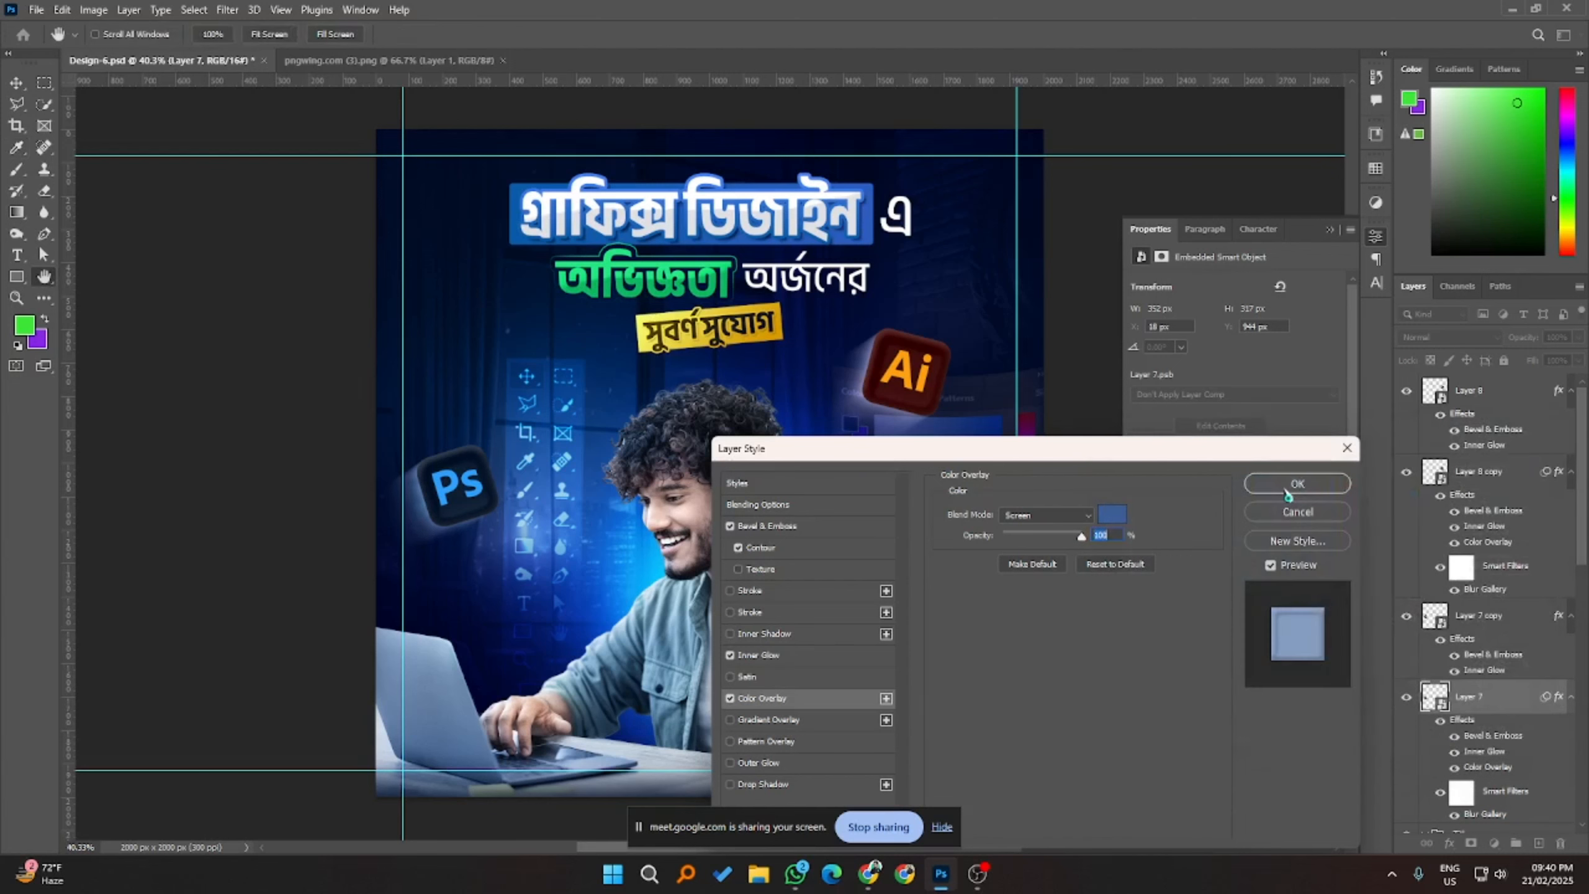
pyautogui.click(1307, 485)
pyautogui.press('v')
pyautogui.click(1149, 635)
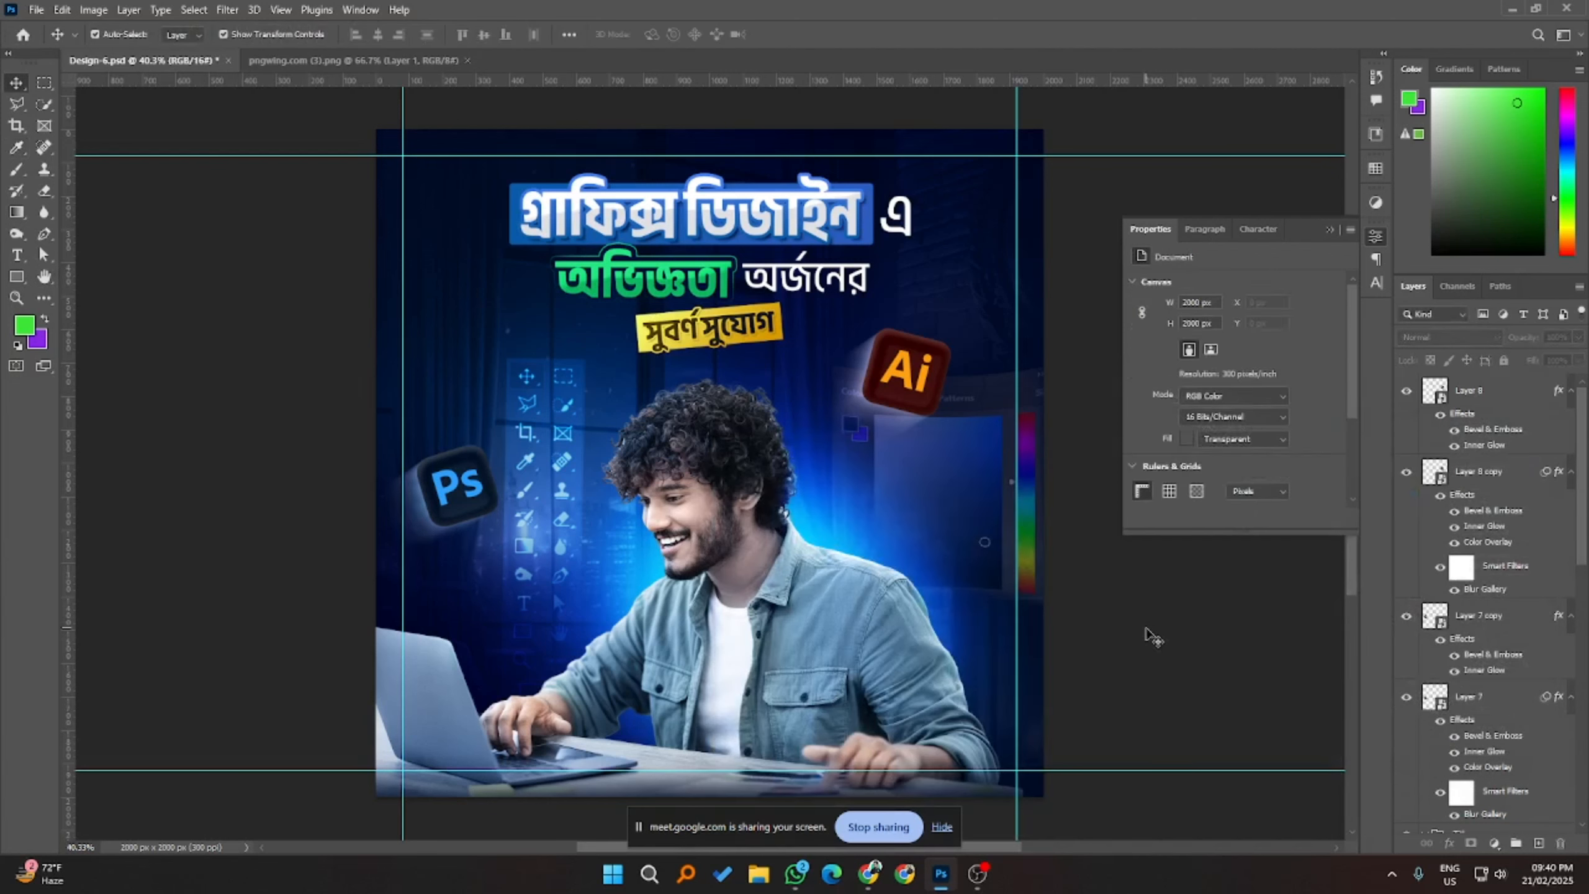
# - Compare the poster with and without the blurred Illustrator logo copy, and lower that layer's opacity to 27%
pyautogui.click(913, 432)
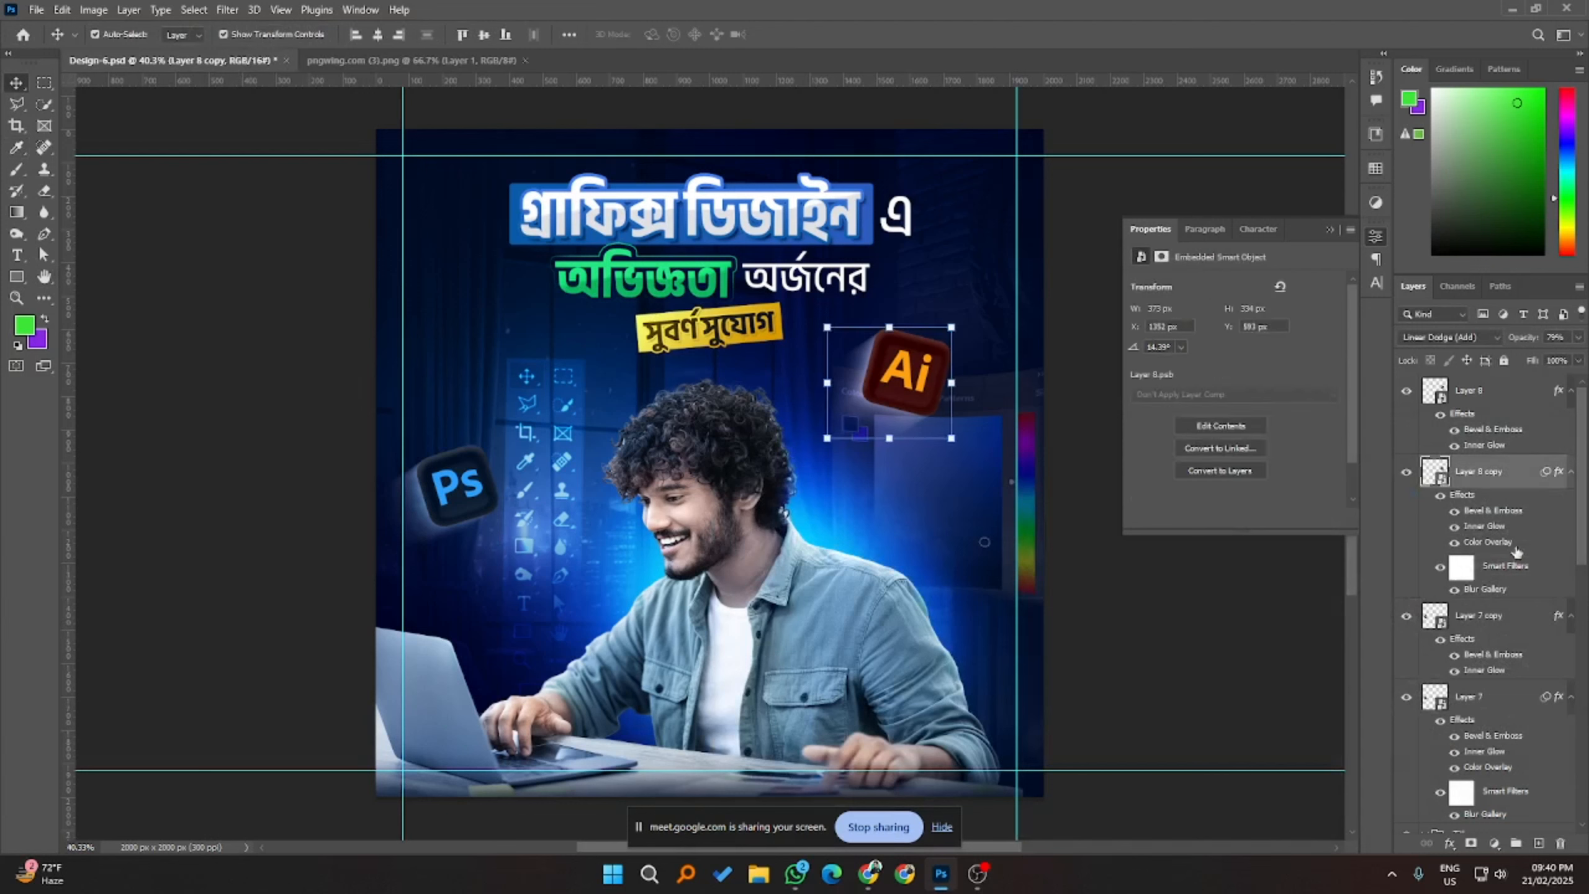
pyautogui.click(1407, 474)
pyautogui.click(1407, 474)
pyautogui.moveTo(1578, 361); pyautogui.dragTo(1528, 446)
pyautogui.click(1578, 337)
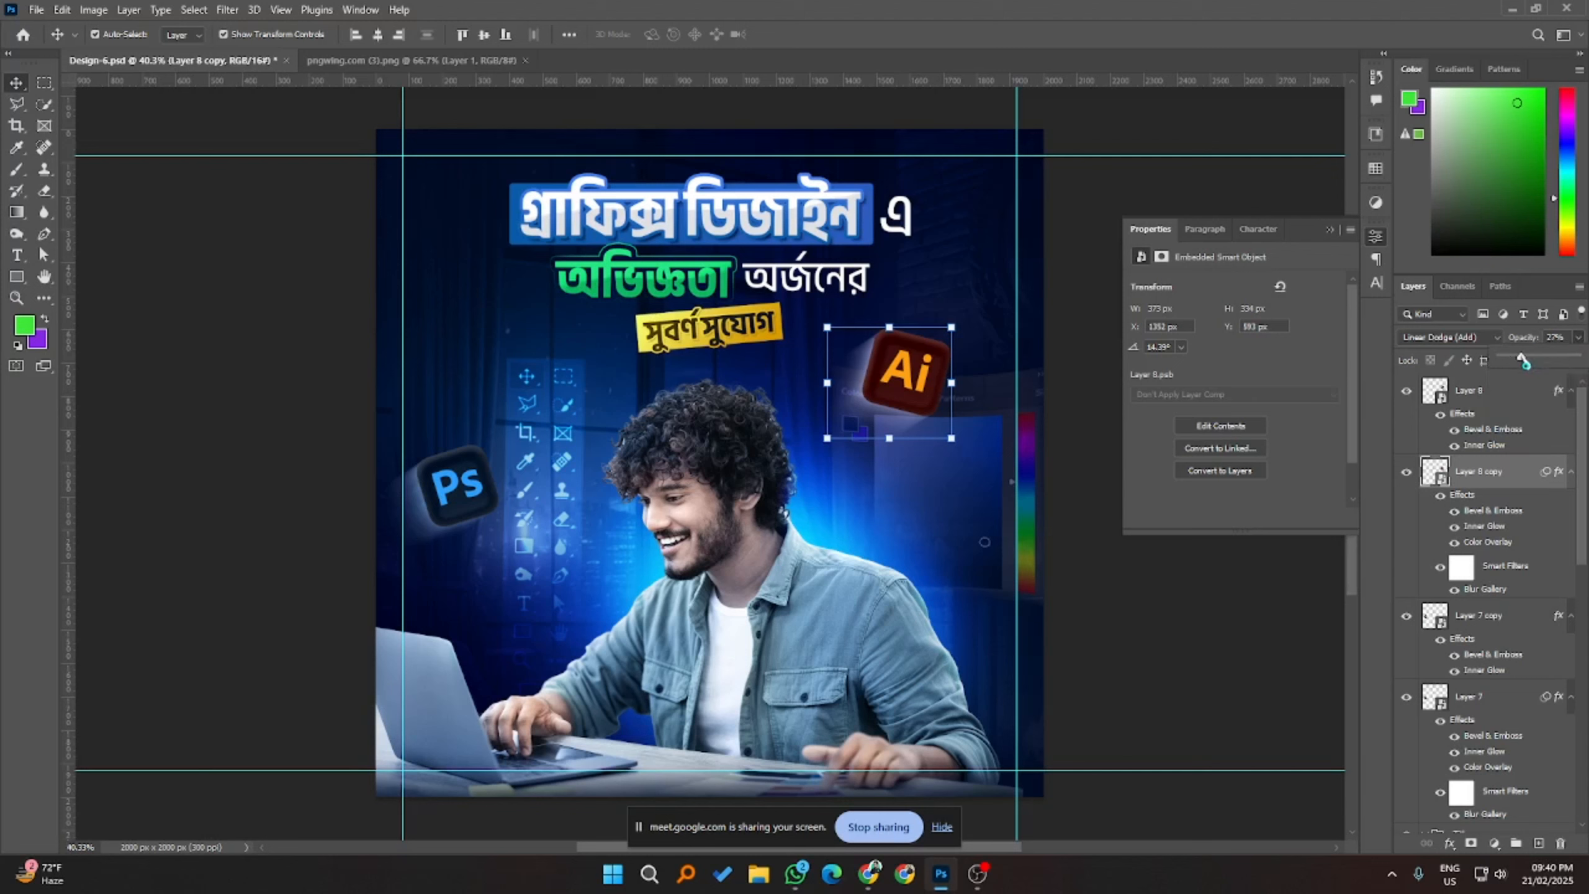
pyautogui.moveTo(1524, 363); pyautogui.dragTo(1520, 361)
pyautogui.click(1164, 624)
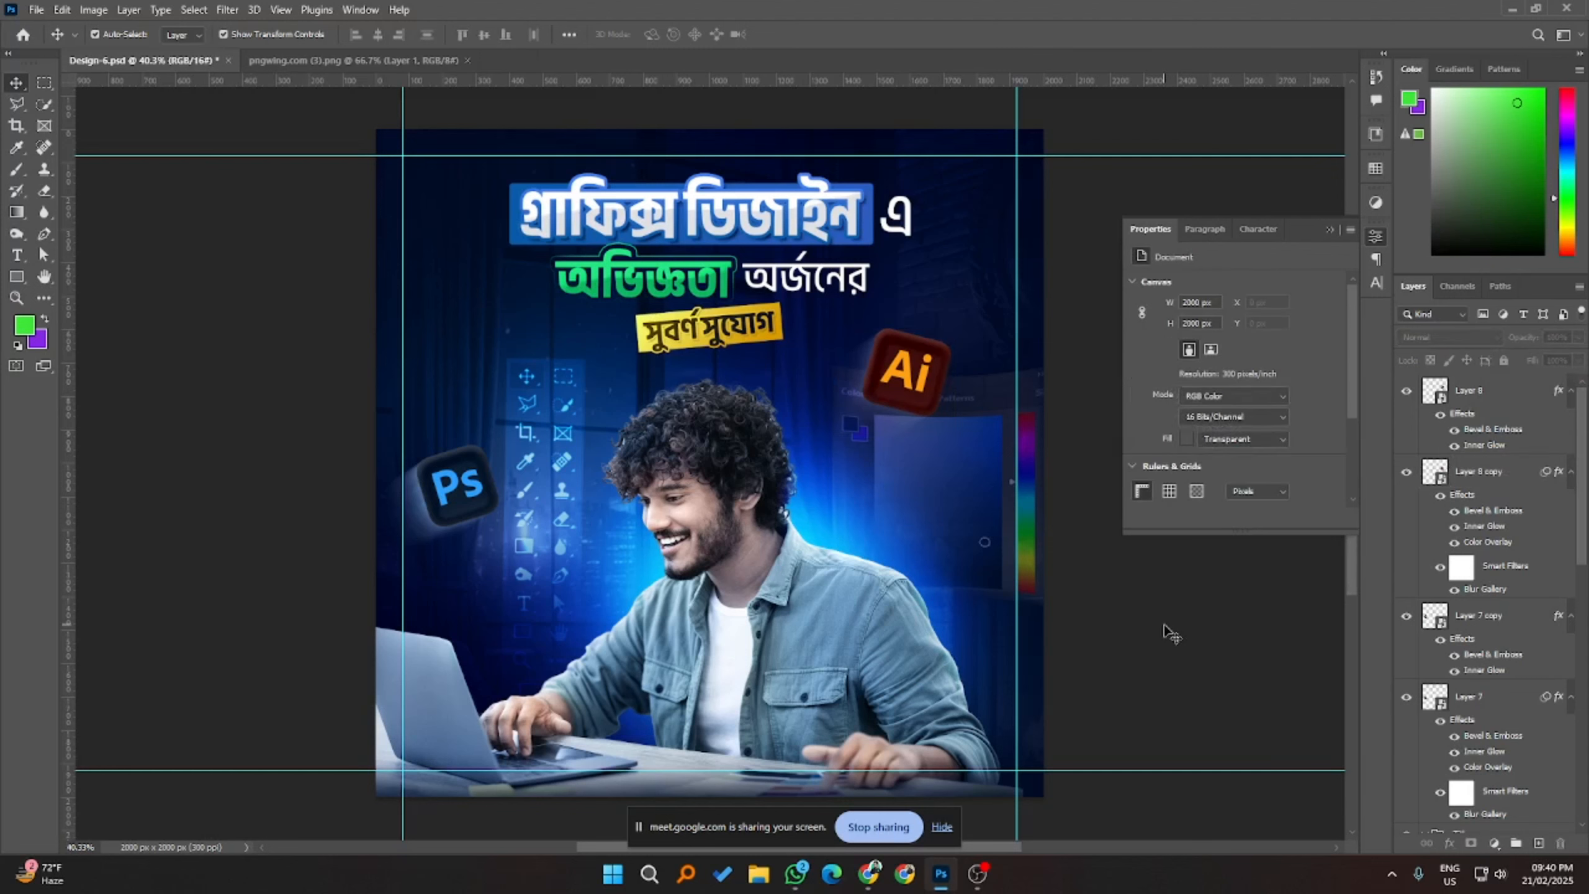
# - Add an Exposure adjustment clipped to the sharp Illustrator logo layer and raise its exposure to about +0.97
pyautogui.scroll(-1, 1170, 633)
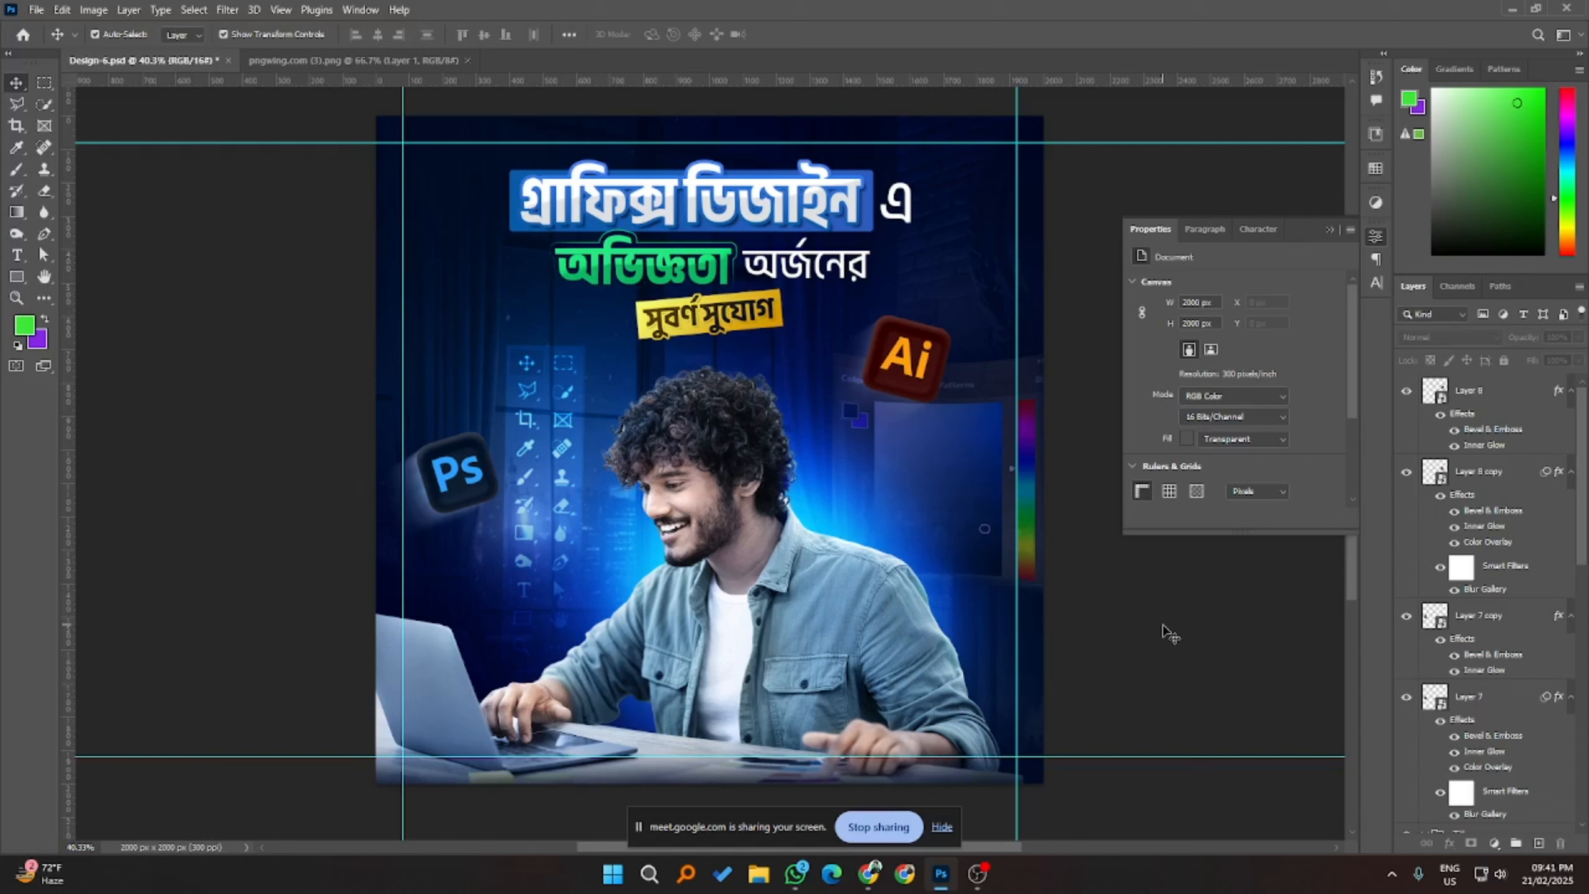
pyautogui.click(976, 375)
pyautogui.click(934, 362)
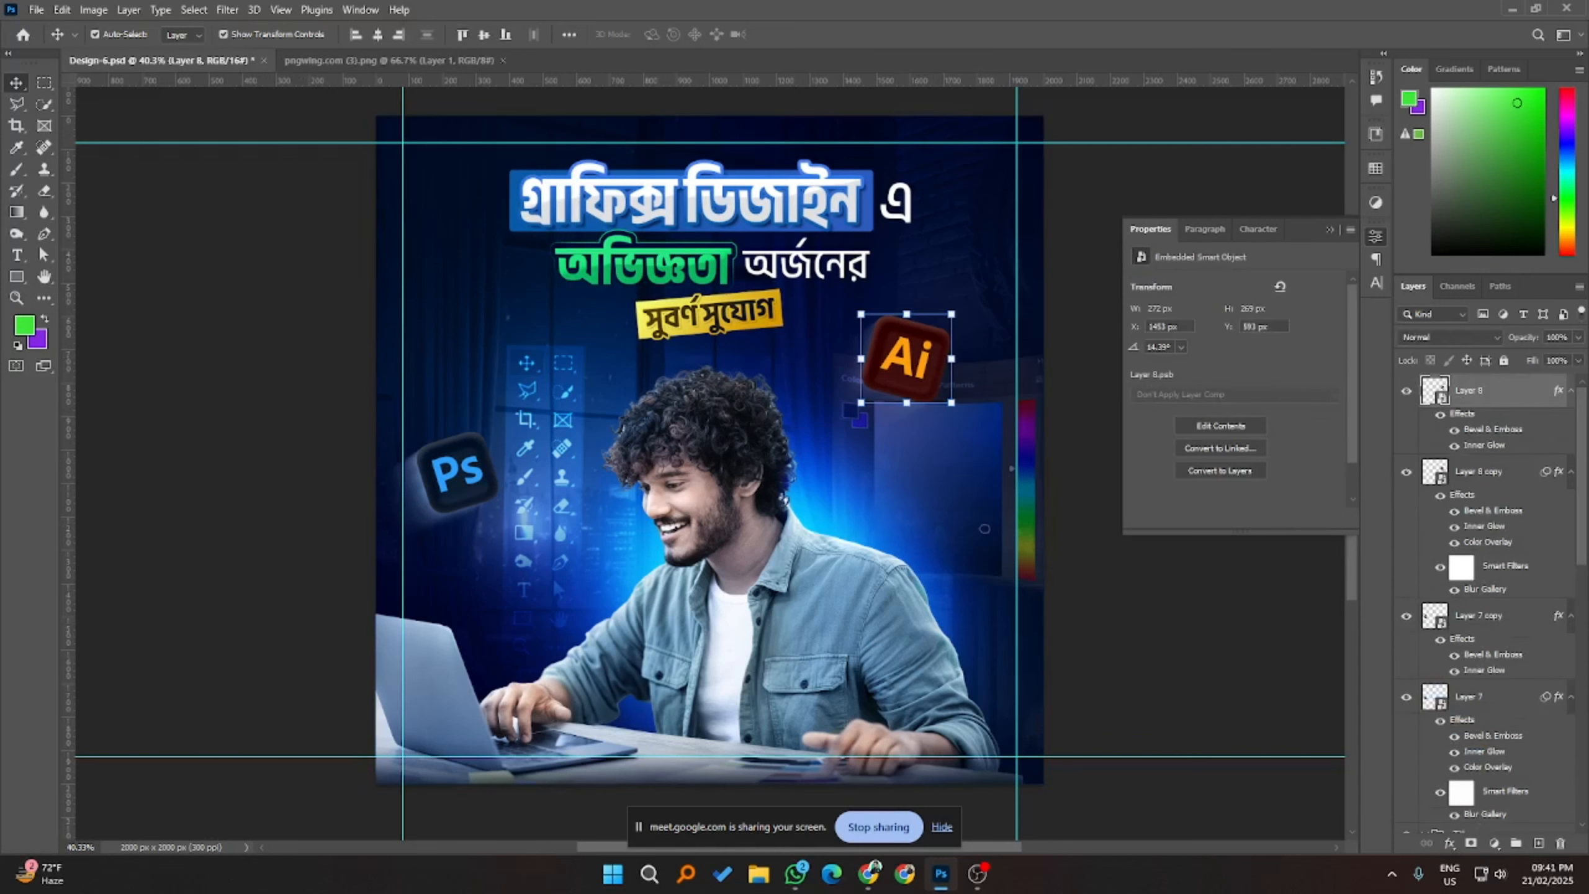
pyautogui.click(1495, 843)
pyautogui.click(1526, 649)
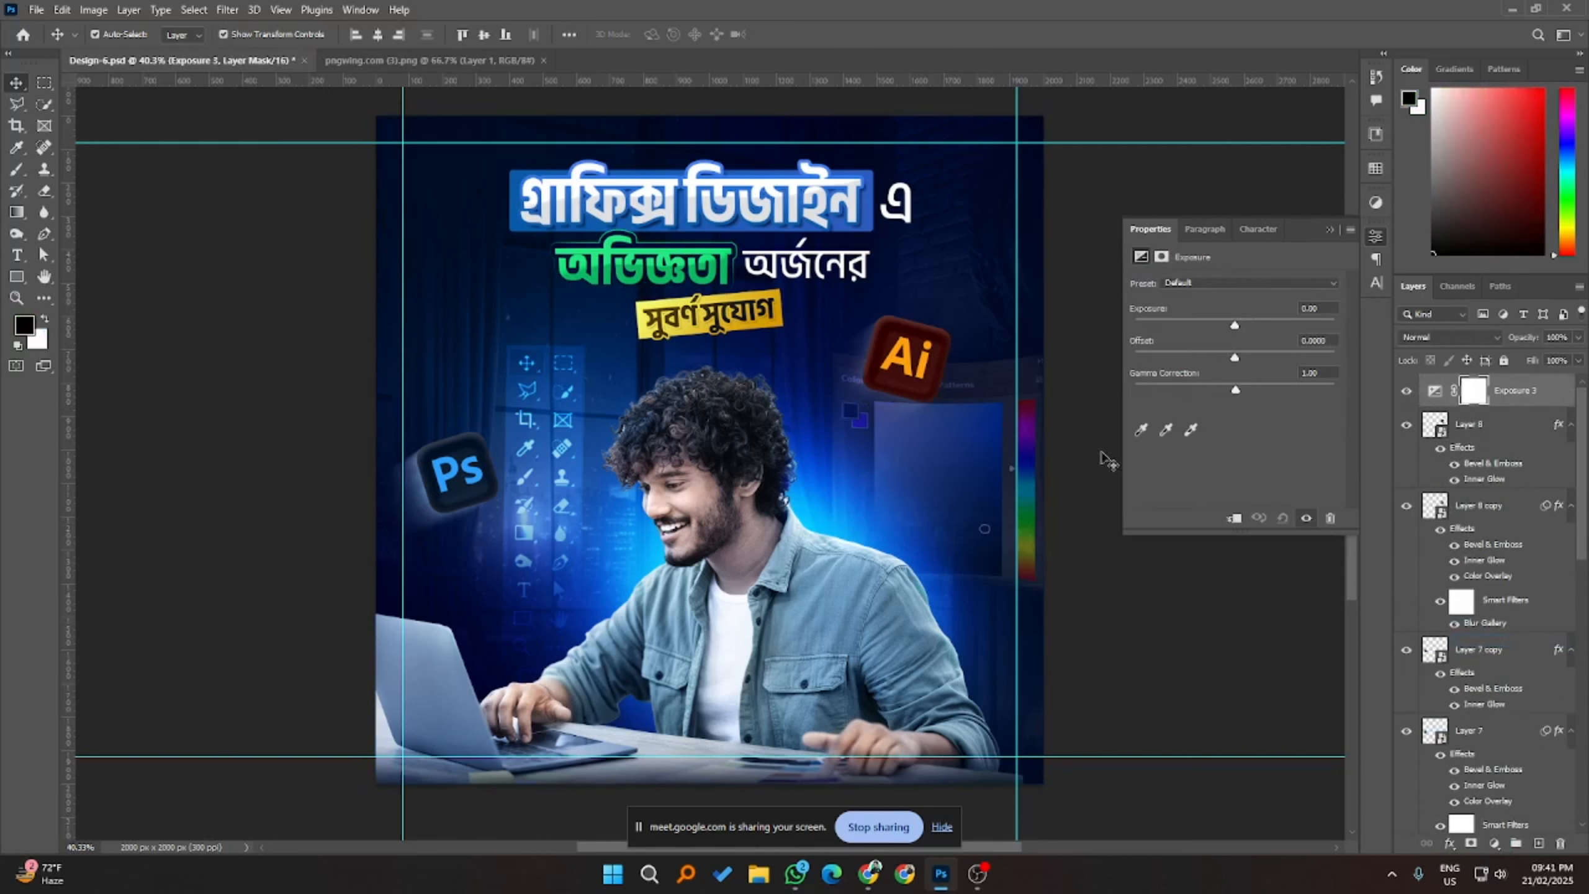
pyautogui.click(1225, 518)
pyautogui.moveTo(1233, 327); pyautogui.dragTo(1247, 325)
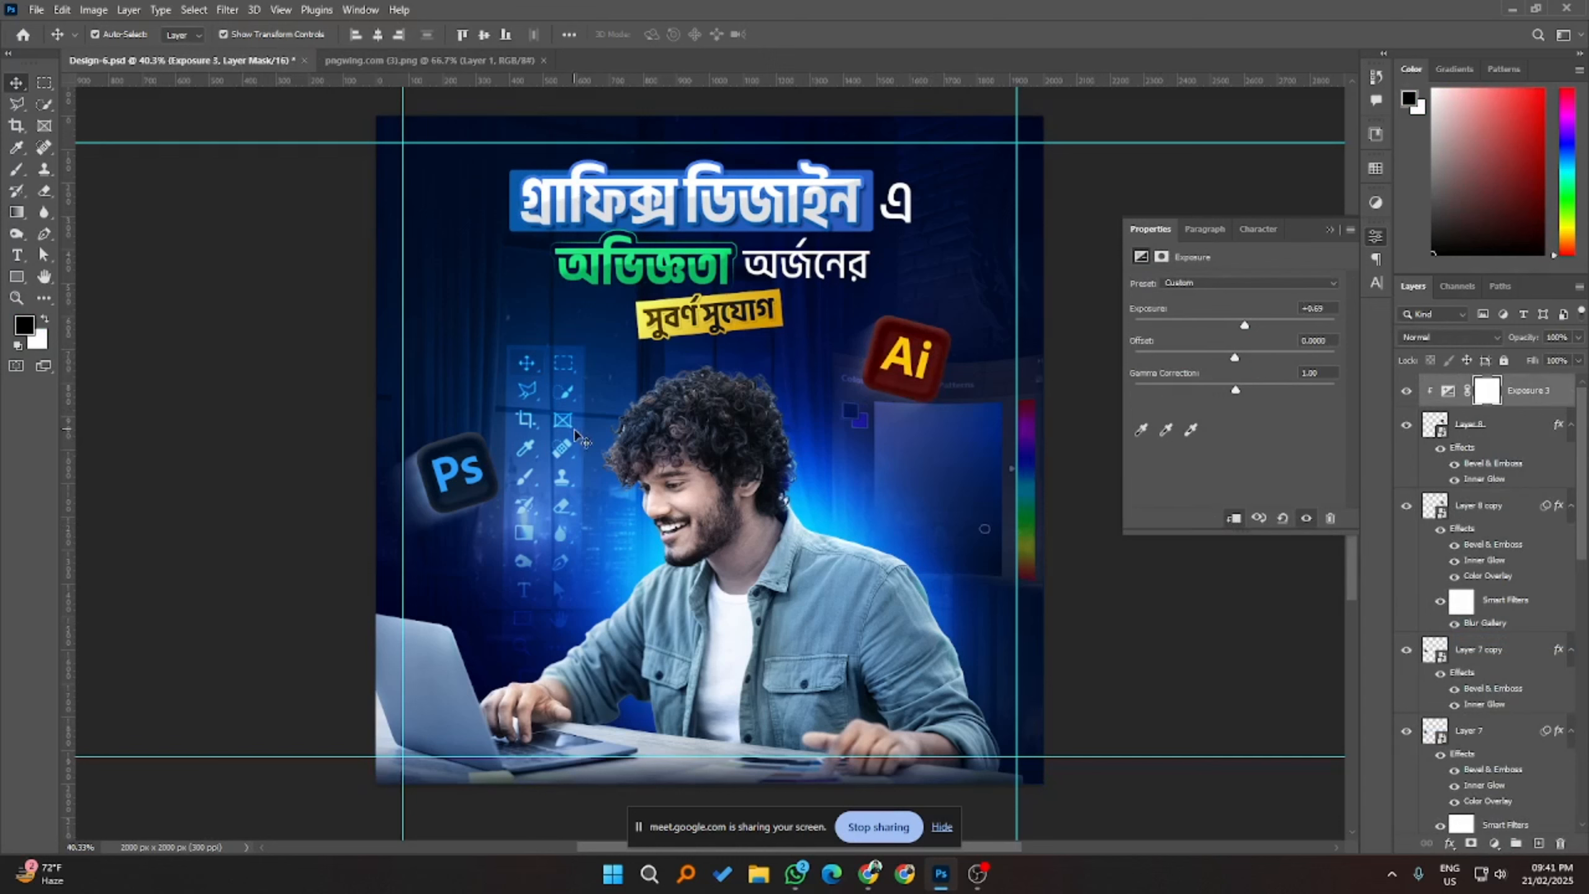
pyautogui.moveTo(1247, 328)
pyautogui.mouseDown()
pyautogui.moveTo(1269, 330)
pyautogui.moveTo(1250, 329)
pyautogui.mouseUp()
# - Invert the Exposure adjustment's mask and paint white with the Brush over the Illustrator logo, enlarging the brush
pyautogui.hotkey('ctrl', 'i')
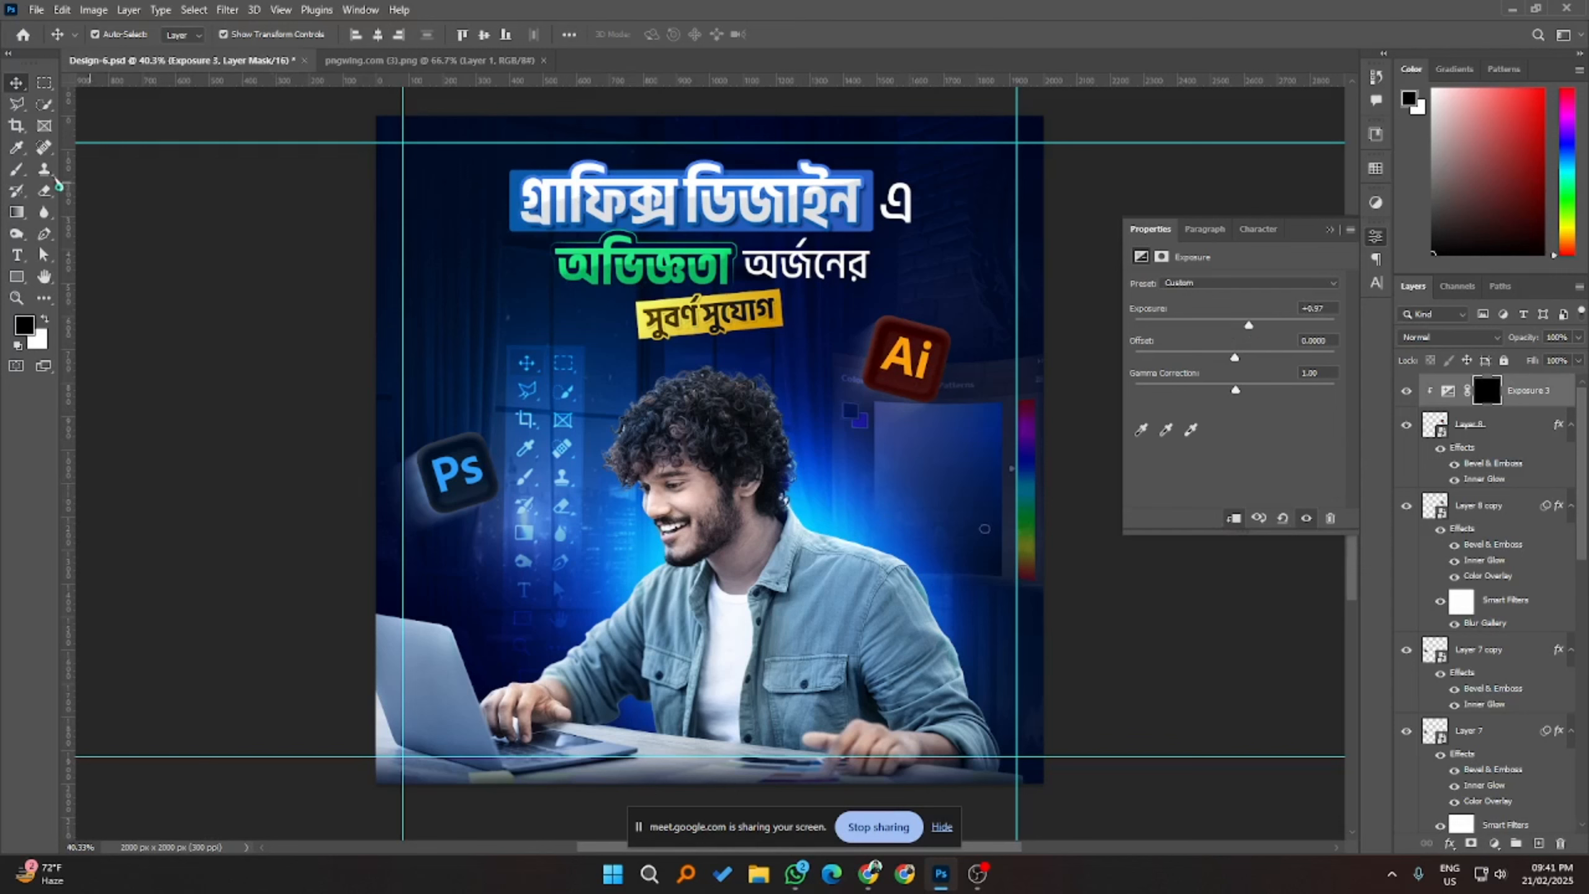
pyautogui.click(16, 169)
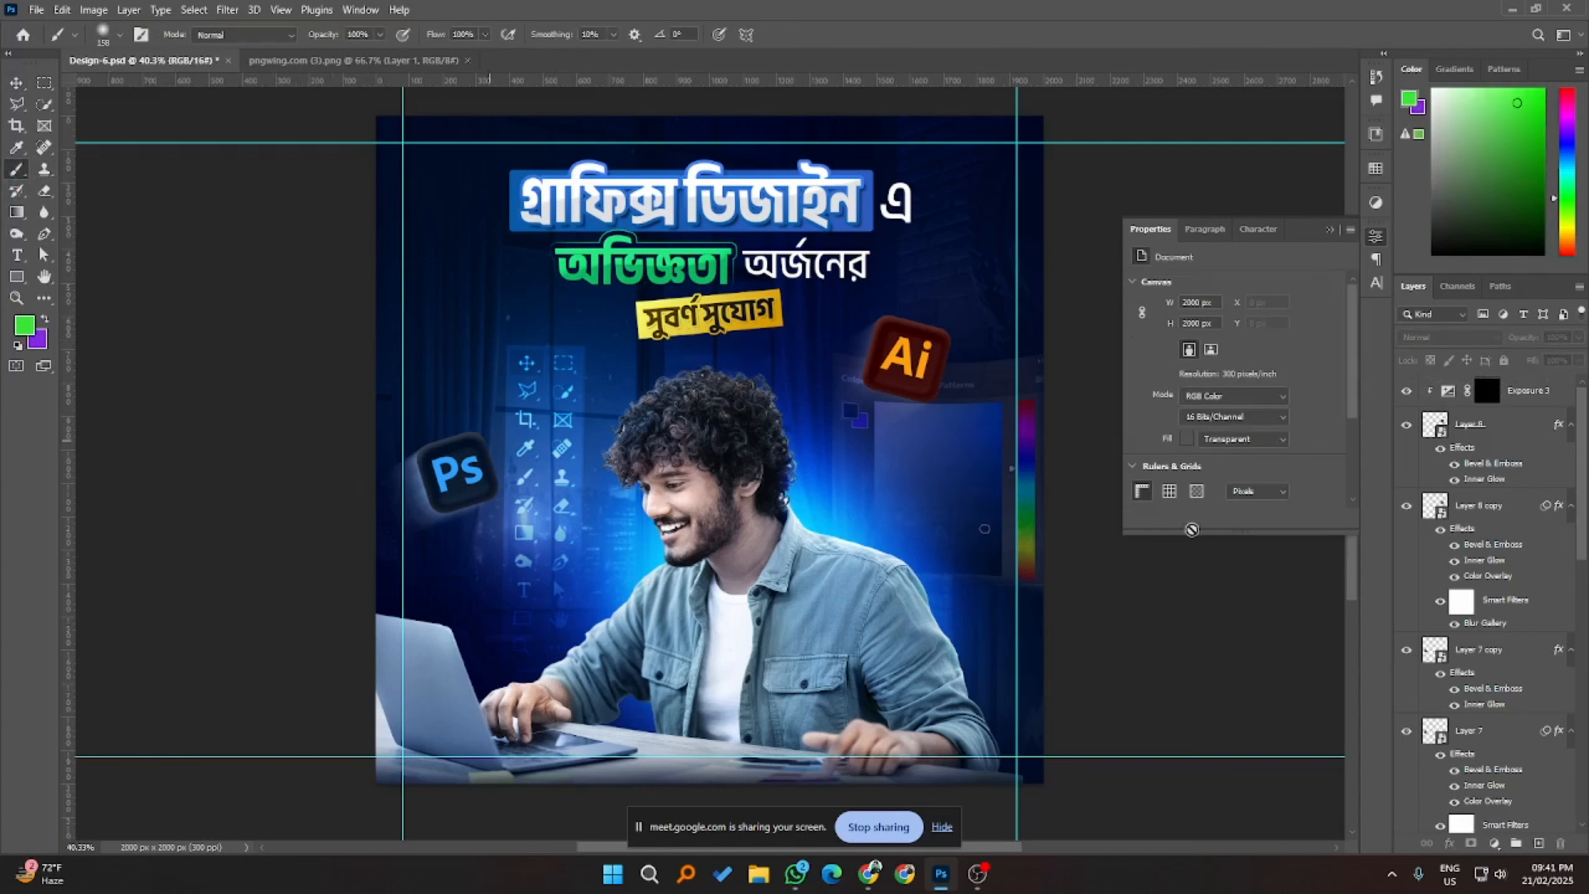
pyautogui.click(1486, 400)
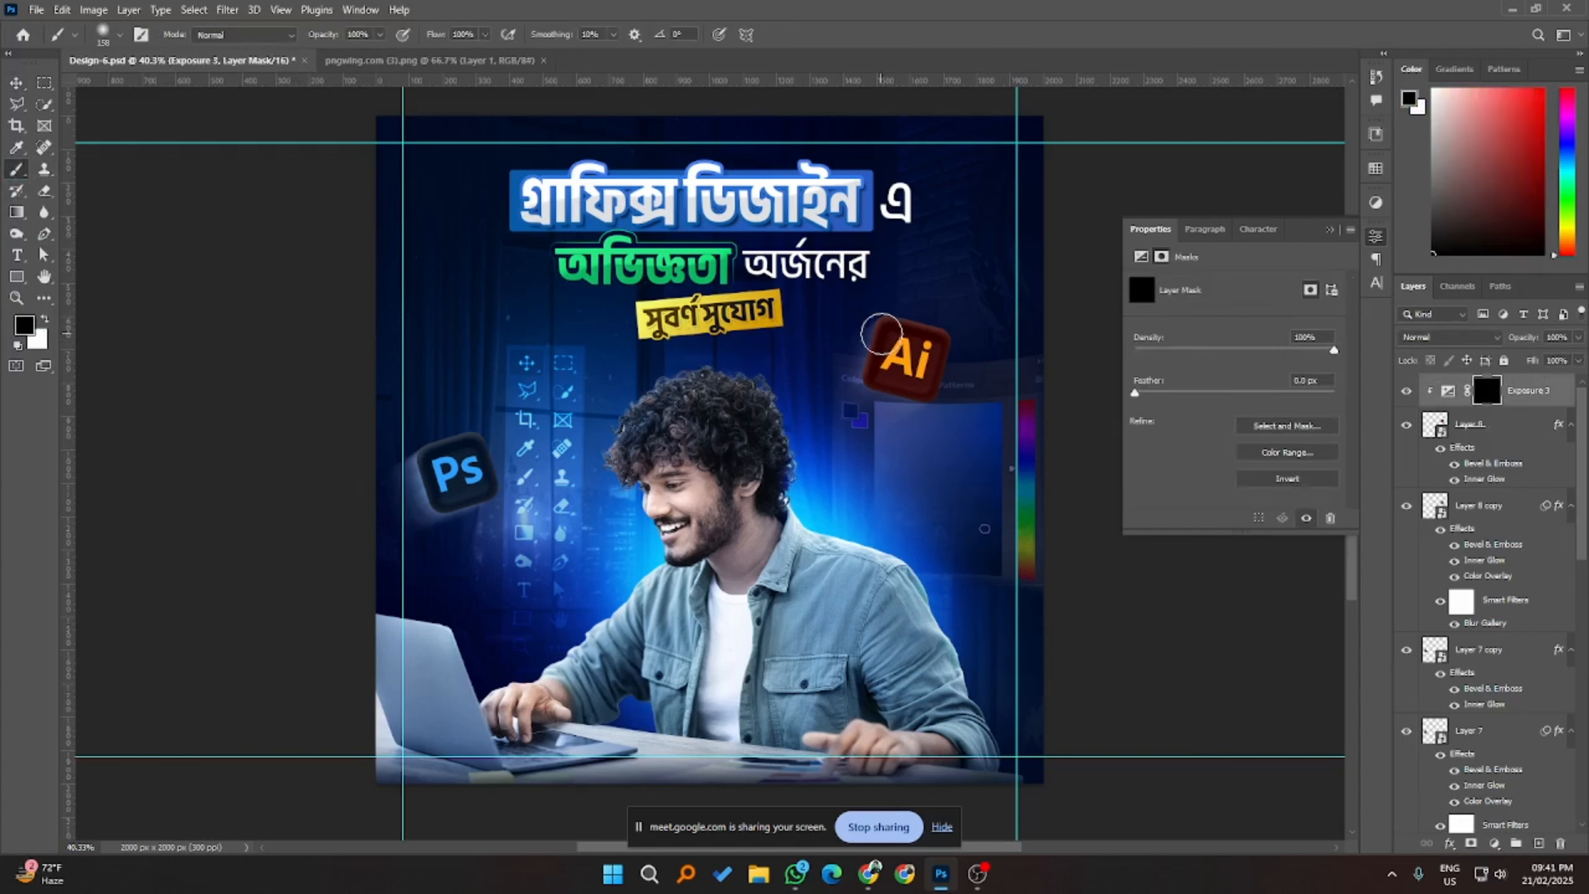
pyautogui.press('d')
pyautogui.moveTo(934, 348); pyautogui.dragTo(907, 357)
pyautogui.press(']')
pyautogui.press(']')
pyautogui.press(']')
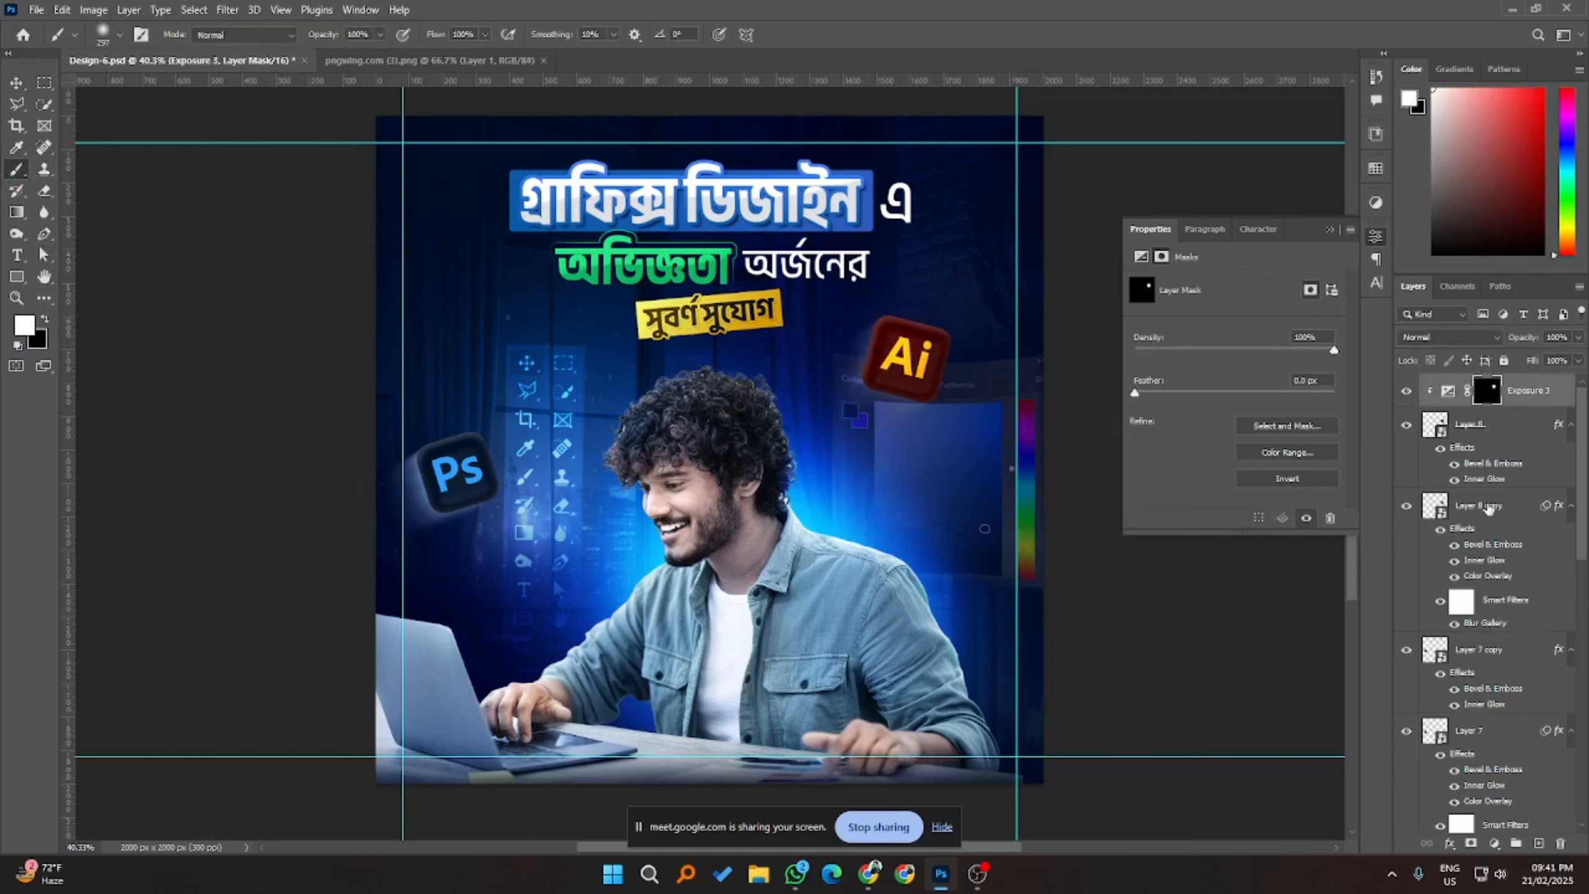
# - Add another Exposure adjustment clipped to the blurred Illustrator logo copy, with exposure set to -0.25
pyautogui.click(1487, 509)
pyautogui.click(1494, 842)
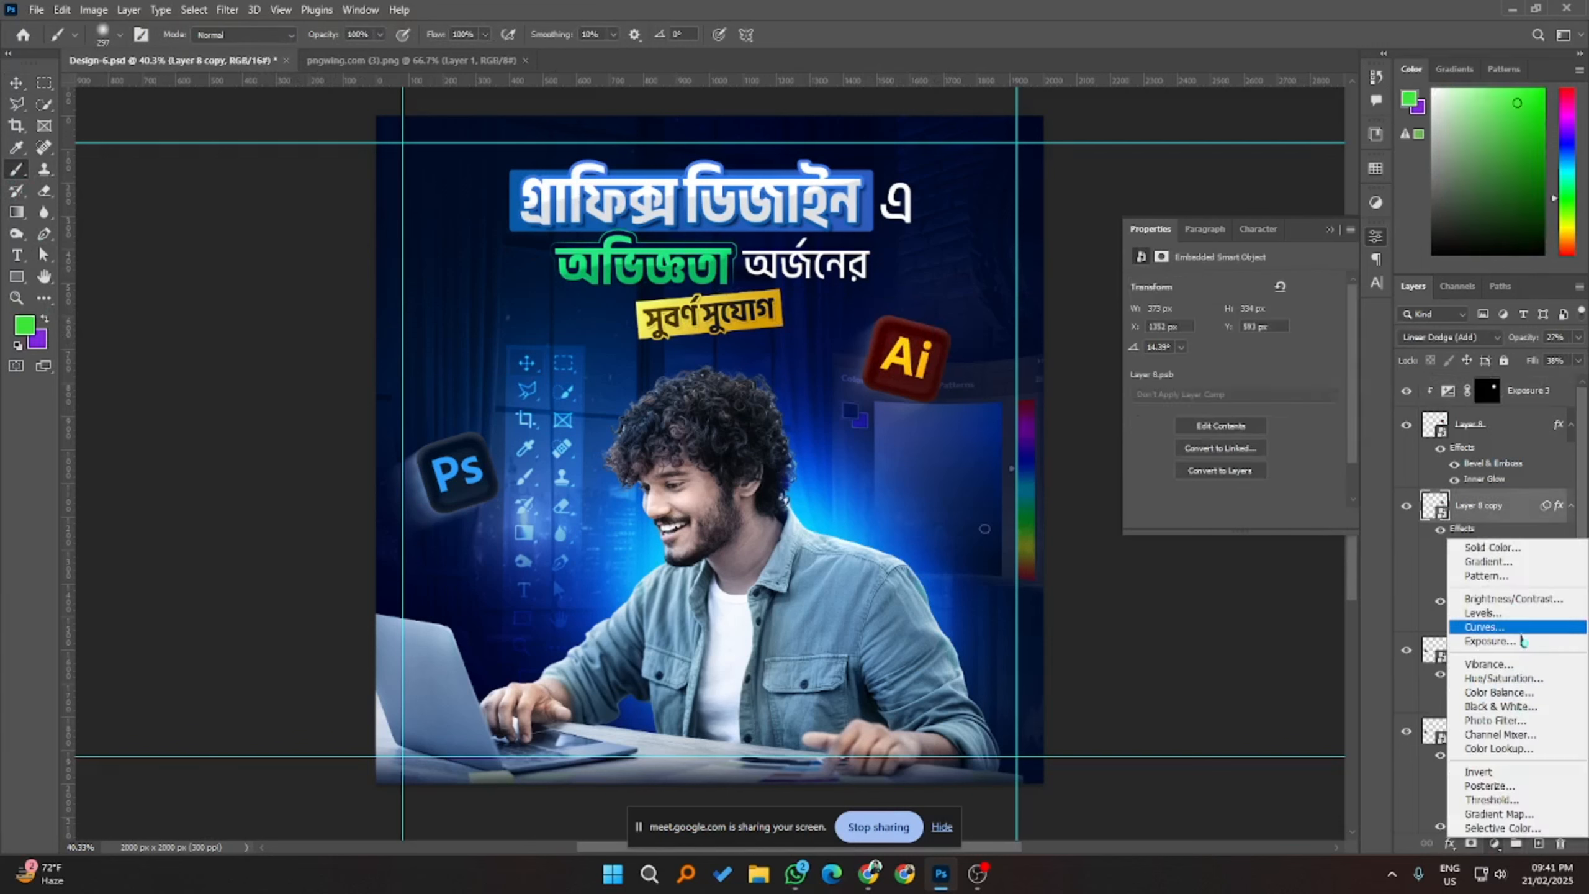
pyautogui.click(1483, 636)
pyautogui.click(1304, 516)
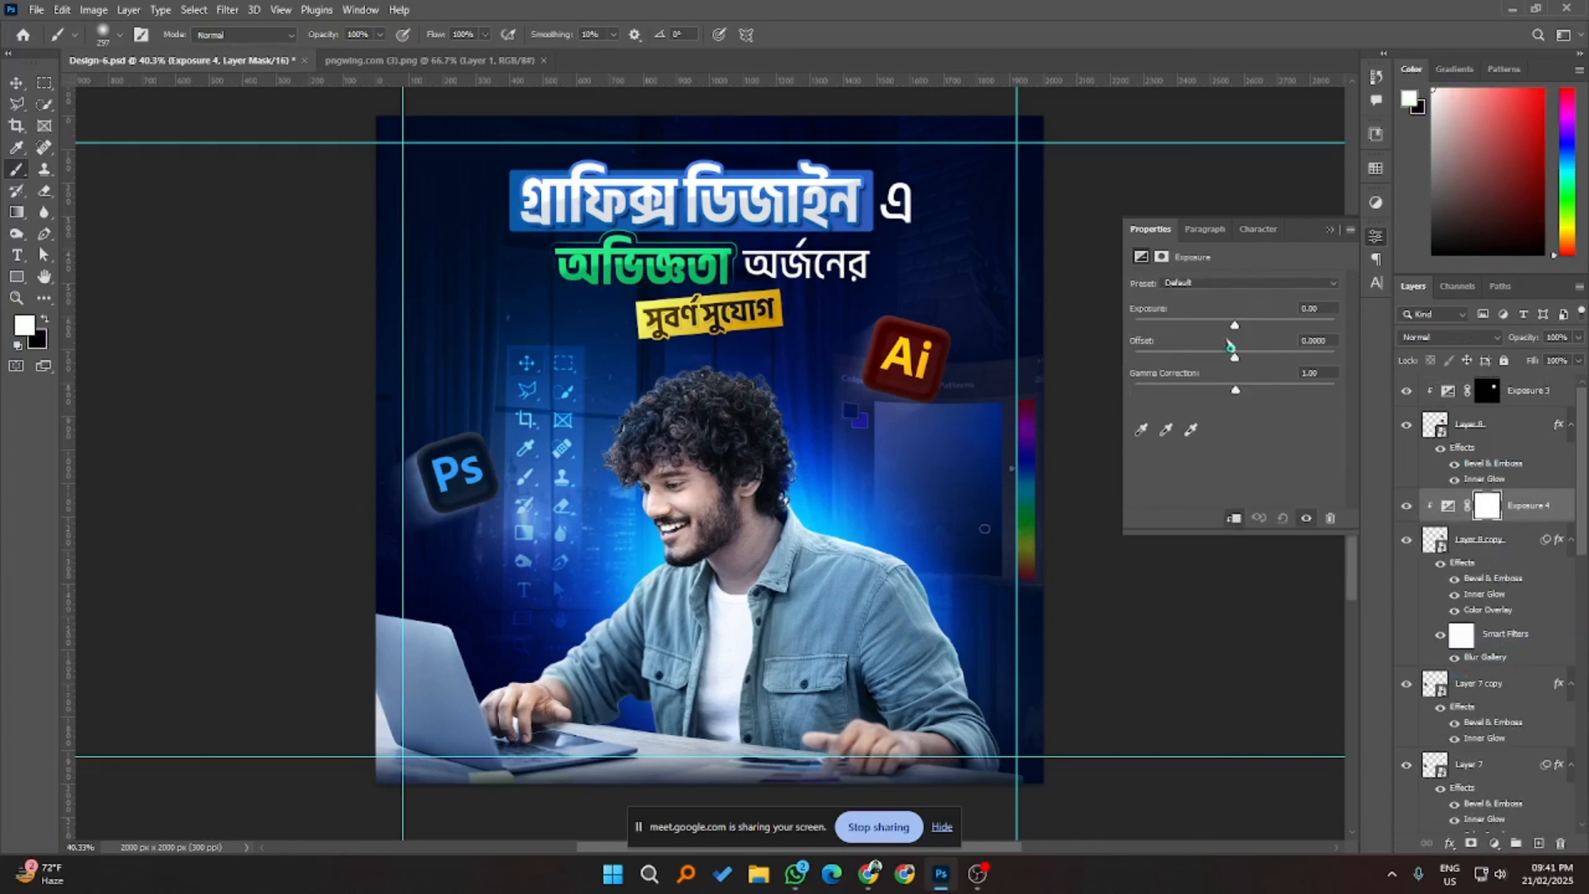
pyautogui.moveTo(1234, 325)
pyautogui.mouseDown()
pyautogui.moveTo(1266, 328)
pyautogui.moveTo(1230, 326)
pyautogui.mouseUp()
pyautogui.click(1406, 539)
pyautogui.click(1406, 539)
# - Move the new Exposure adjustment above the sharp Photoshop logo layer, raise its exposure to about +0.30, and clip it to that layer
pyautogui.moveTo(1512, 516); pyautogui.dragTo(1470, 654)
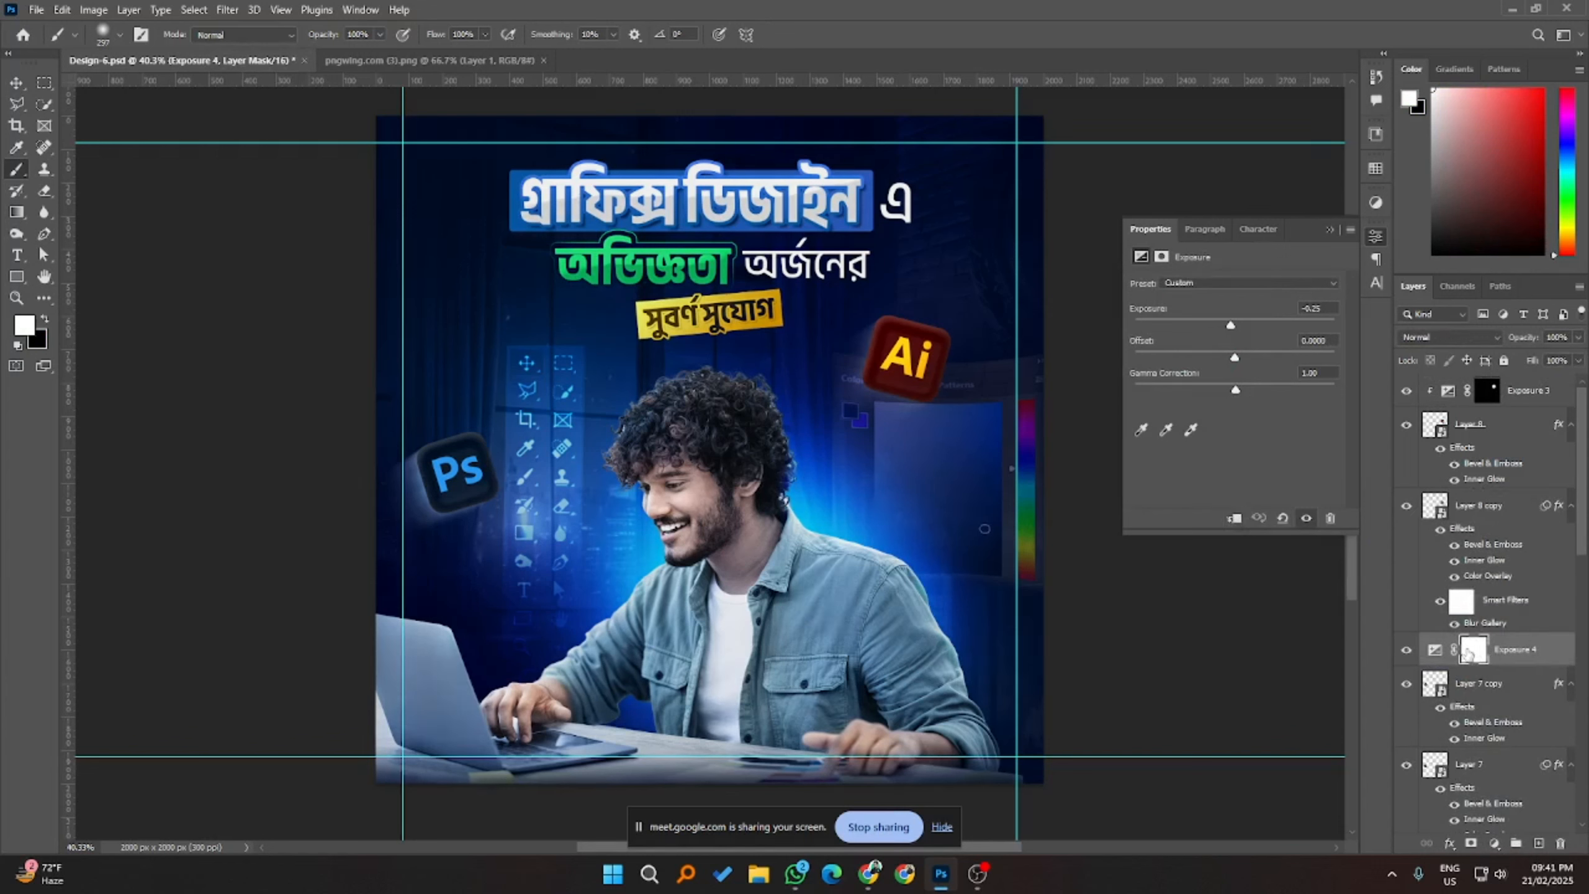
pyautogui.click(1405, 684)
pyautogui.moveTo(1231, 327); pyautogui.dragTo(1240, 326)
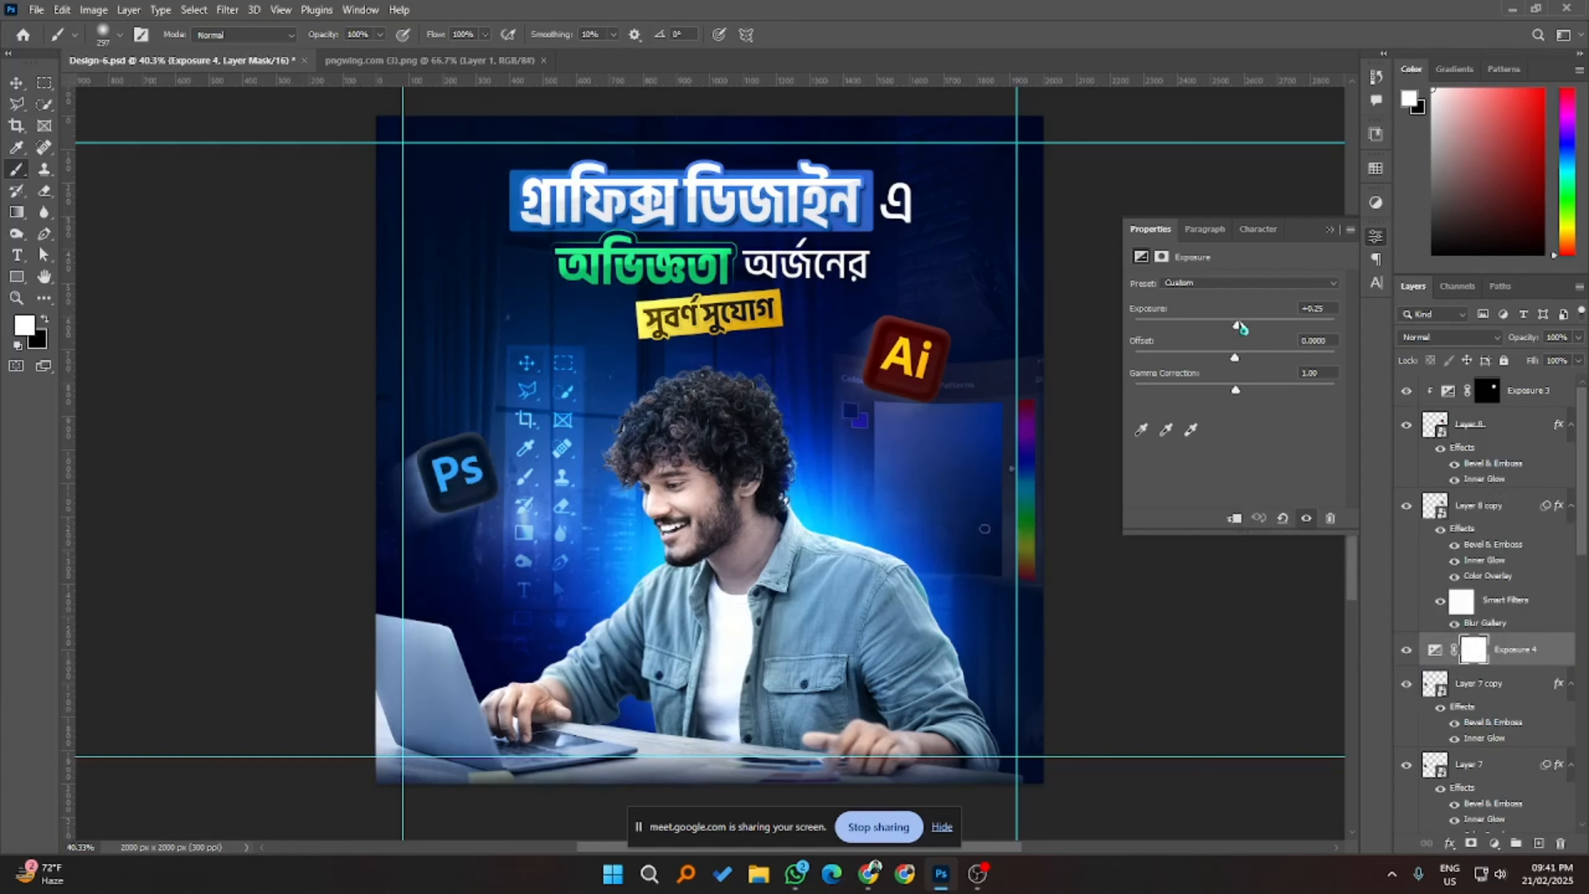
pyautogui.keyDown('alt'); pyautogui.click(1464, 654); pyautogui.keyUp('alt')
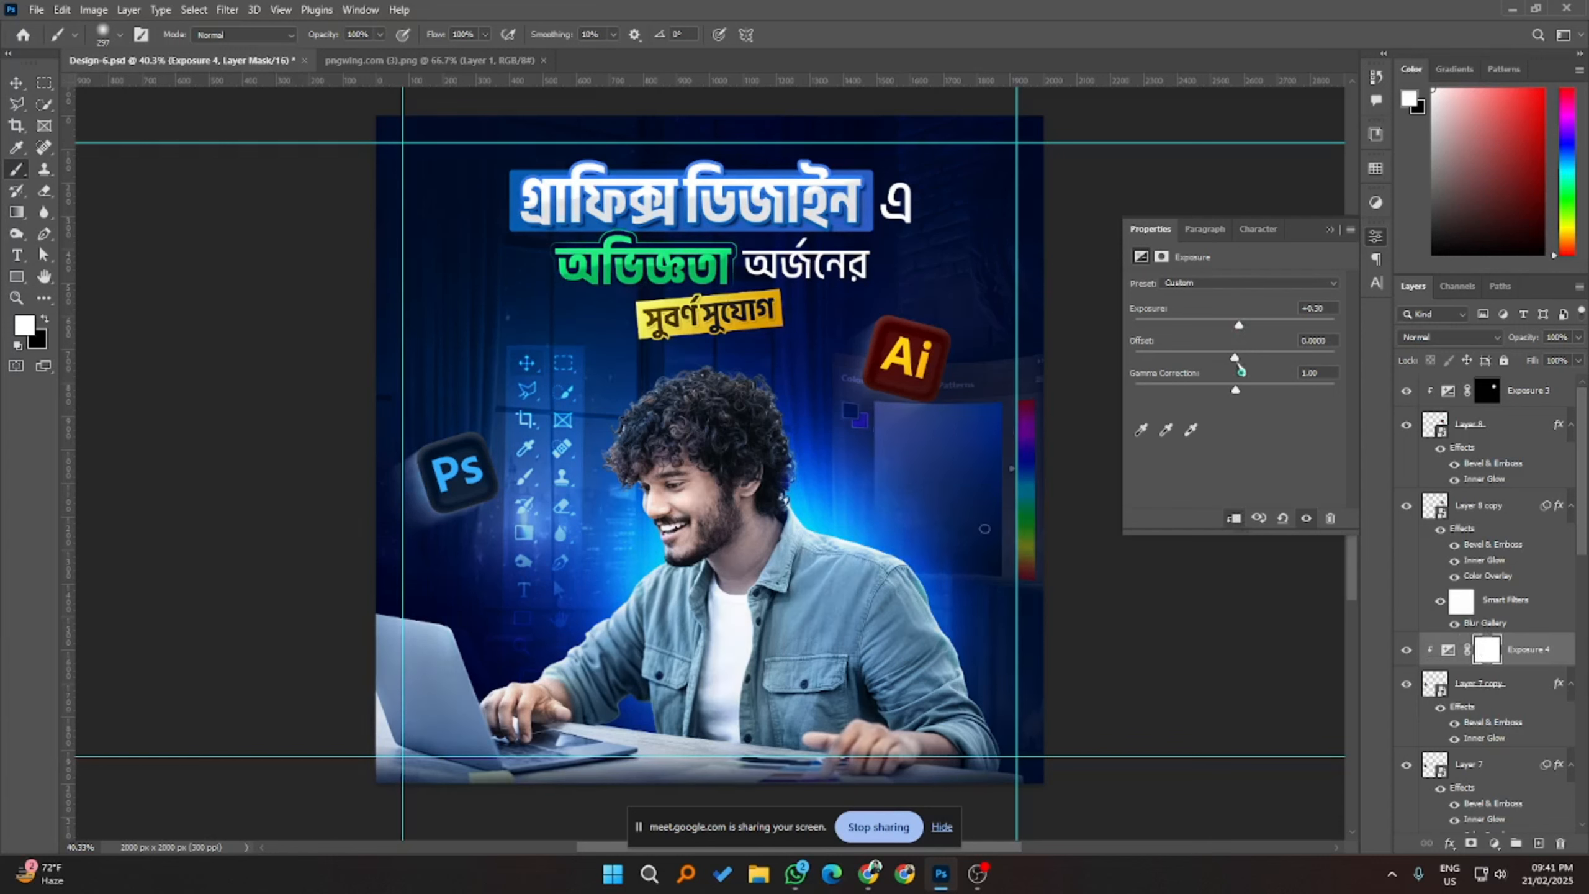
# - Raise the Photoshop logo's exposure to +1.91, invert the adjustment's mask, and paint the brightening back over the logo
pyautogui.moveTo(1239, 328); pyautogui.dragTo(1277, 322)
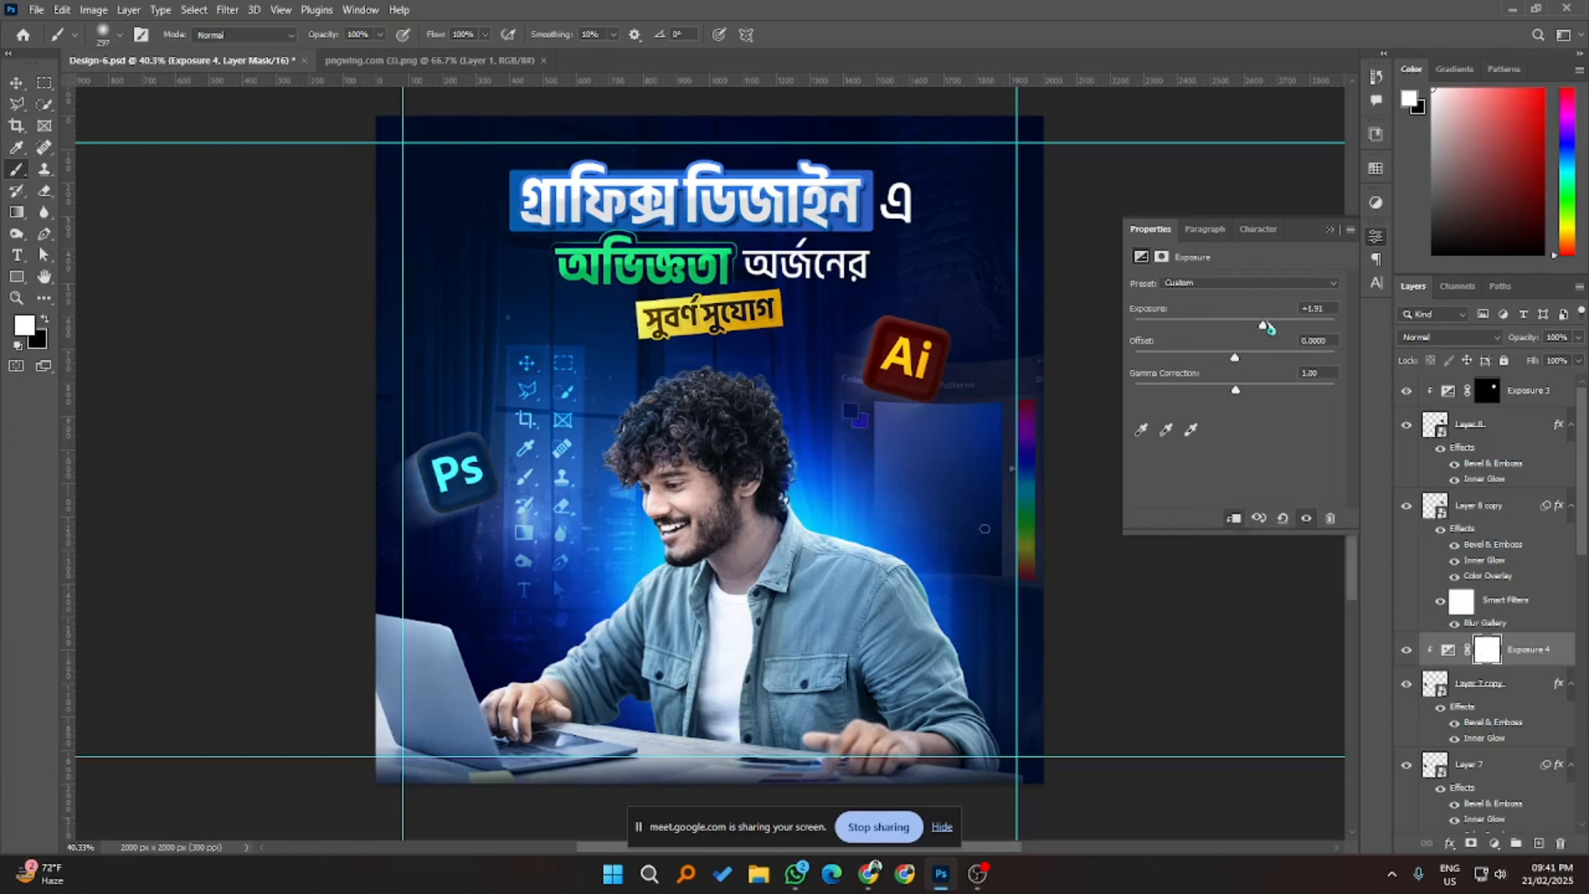
pyautogui.hotkey('ctrl', 'i')
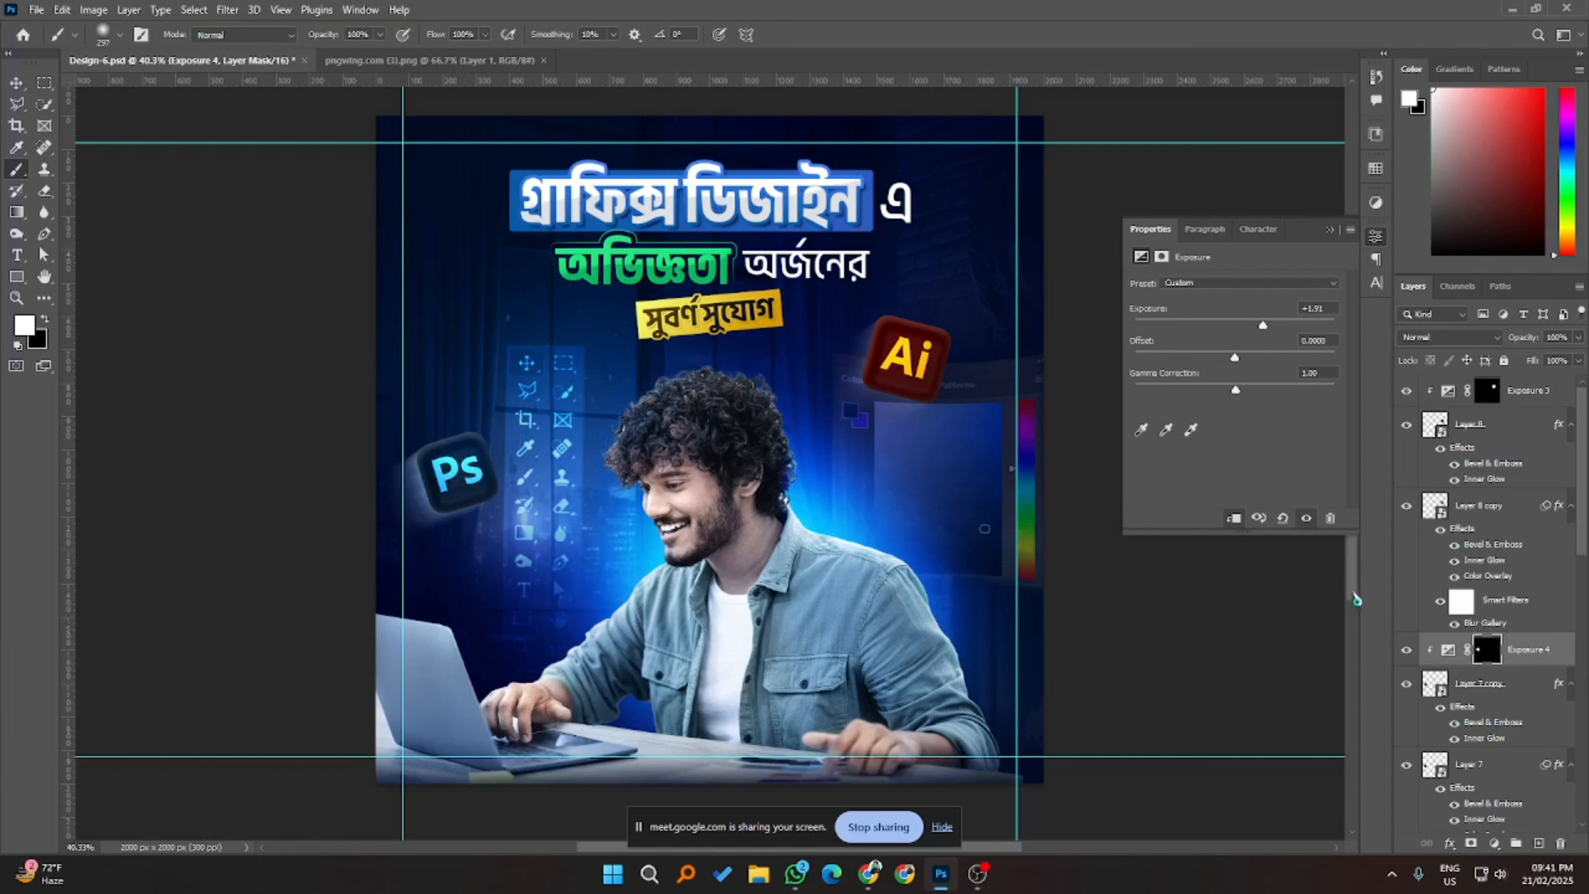
pyautogui.click(16, 82)
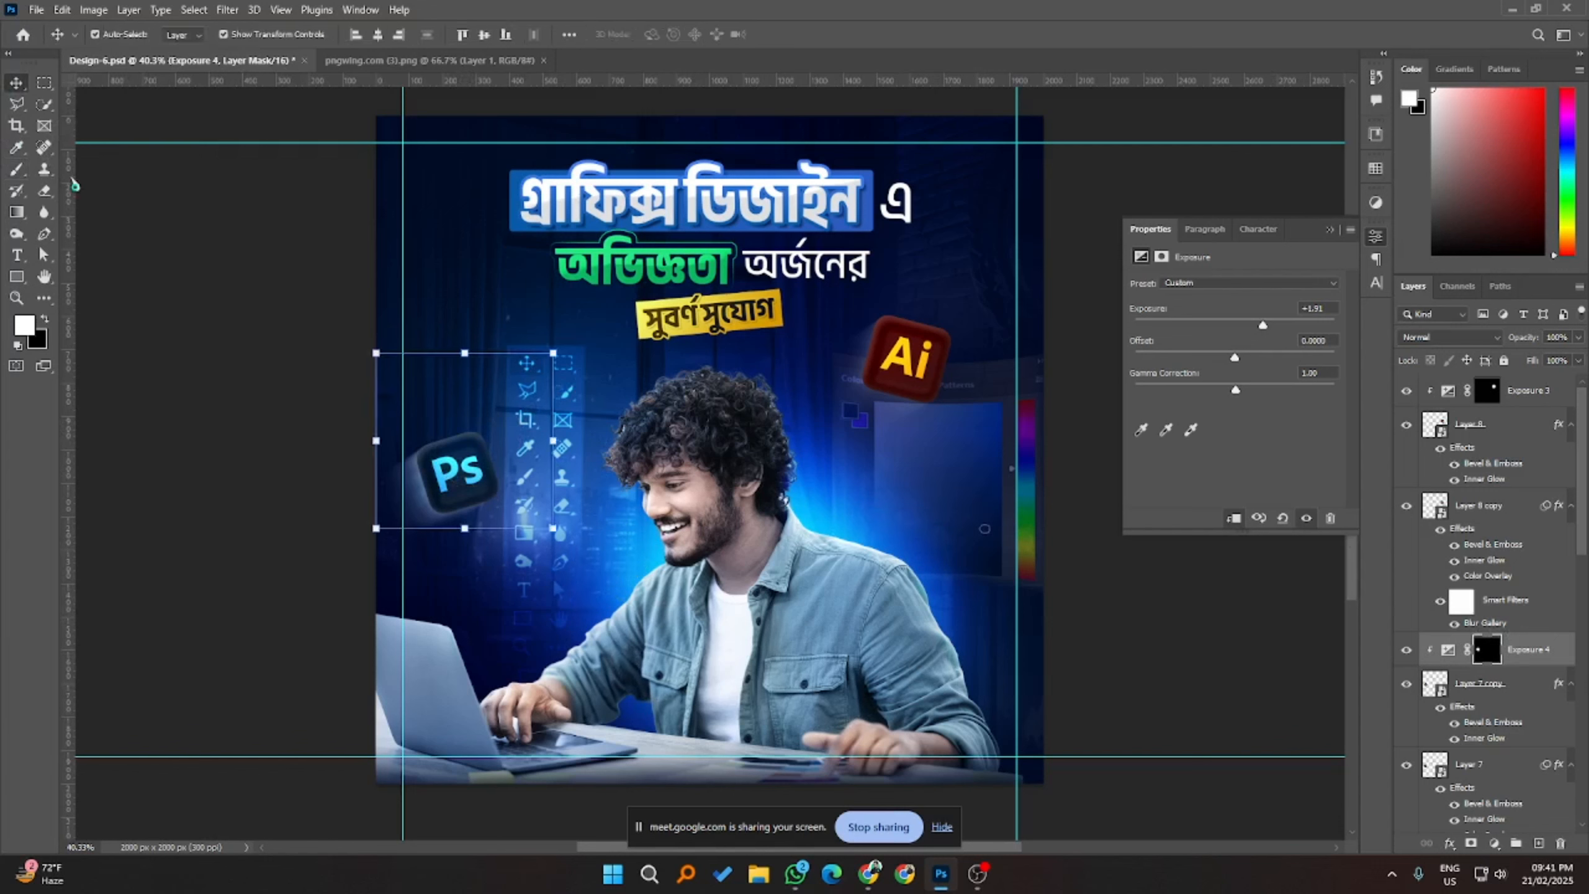
pyautogui.click(1028, 537)
pyautogui.scroll(-1, 1110, 607)
pyautogui.scroll(-1, 1111, 607)
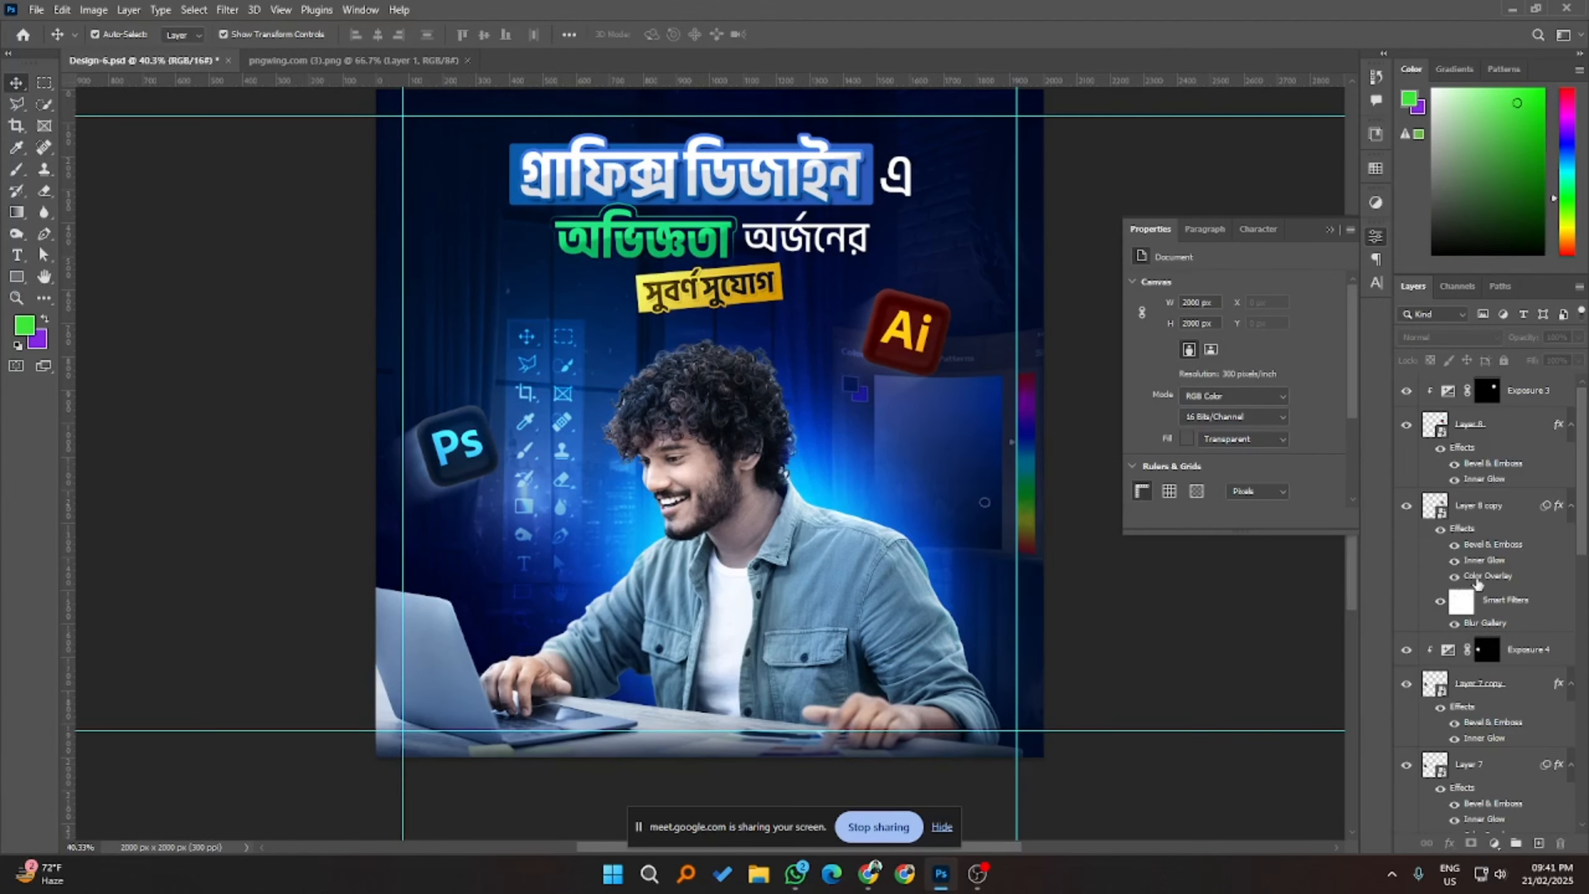
# - Compare the poster with and without the blurred Photoshop logo layer, and lower that layer's opacity to 42%
pyautogui.click(1454, 697)
pyautogui.scroll(-1, 1433, 714)
pyautogui.click(1427, 714)
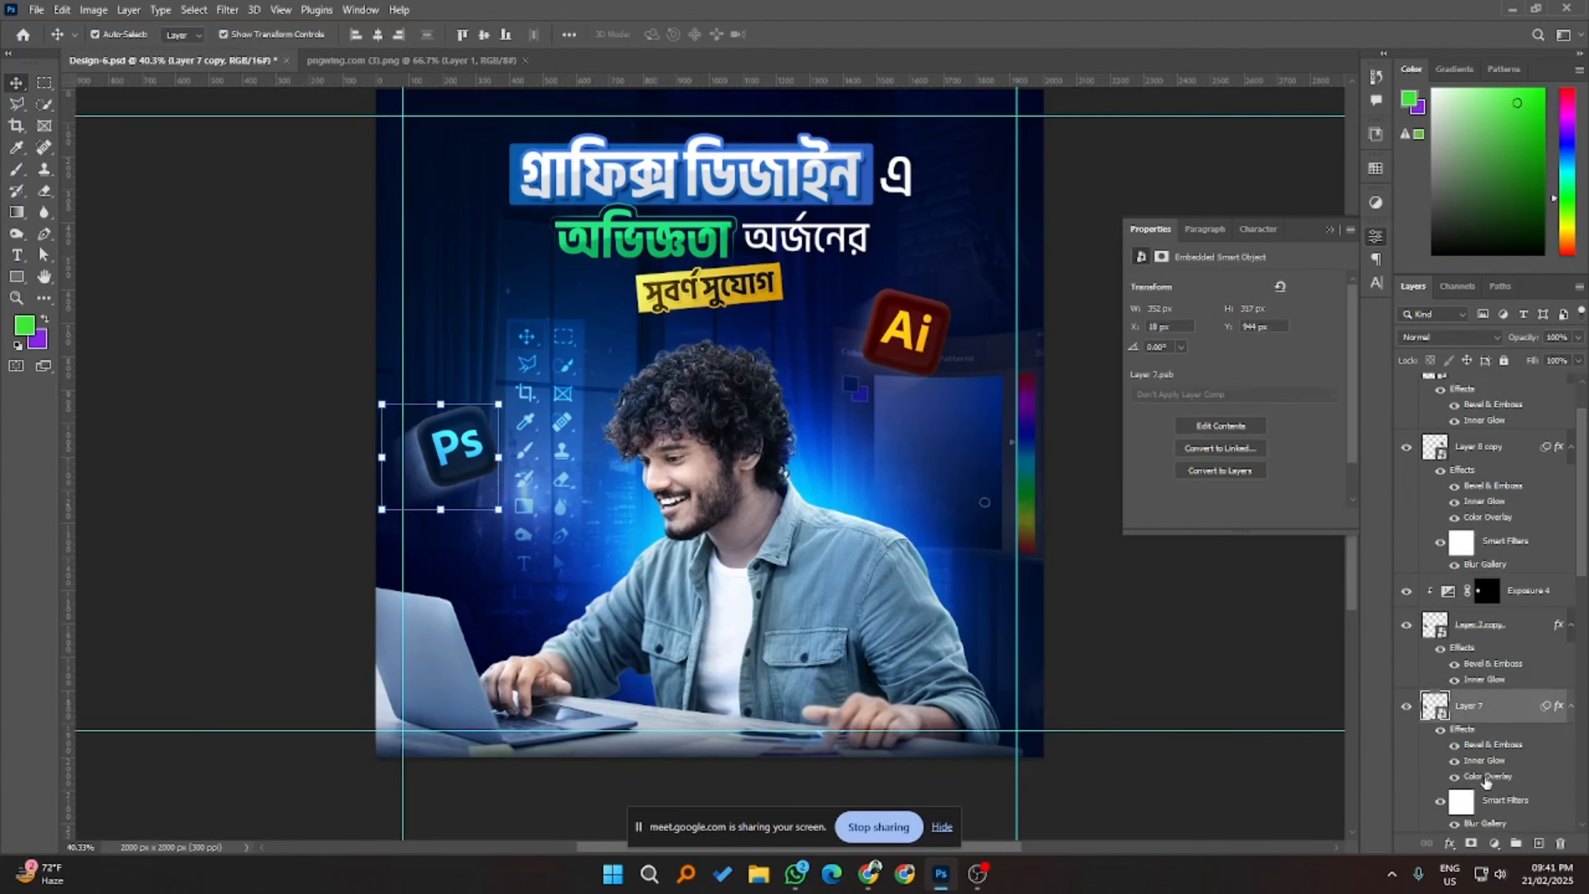
pyautogui.click(1408, 706)
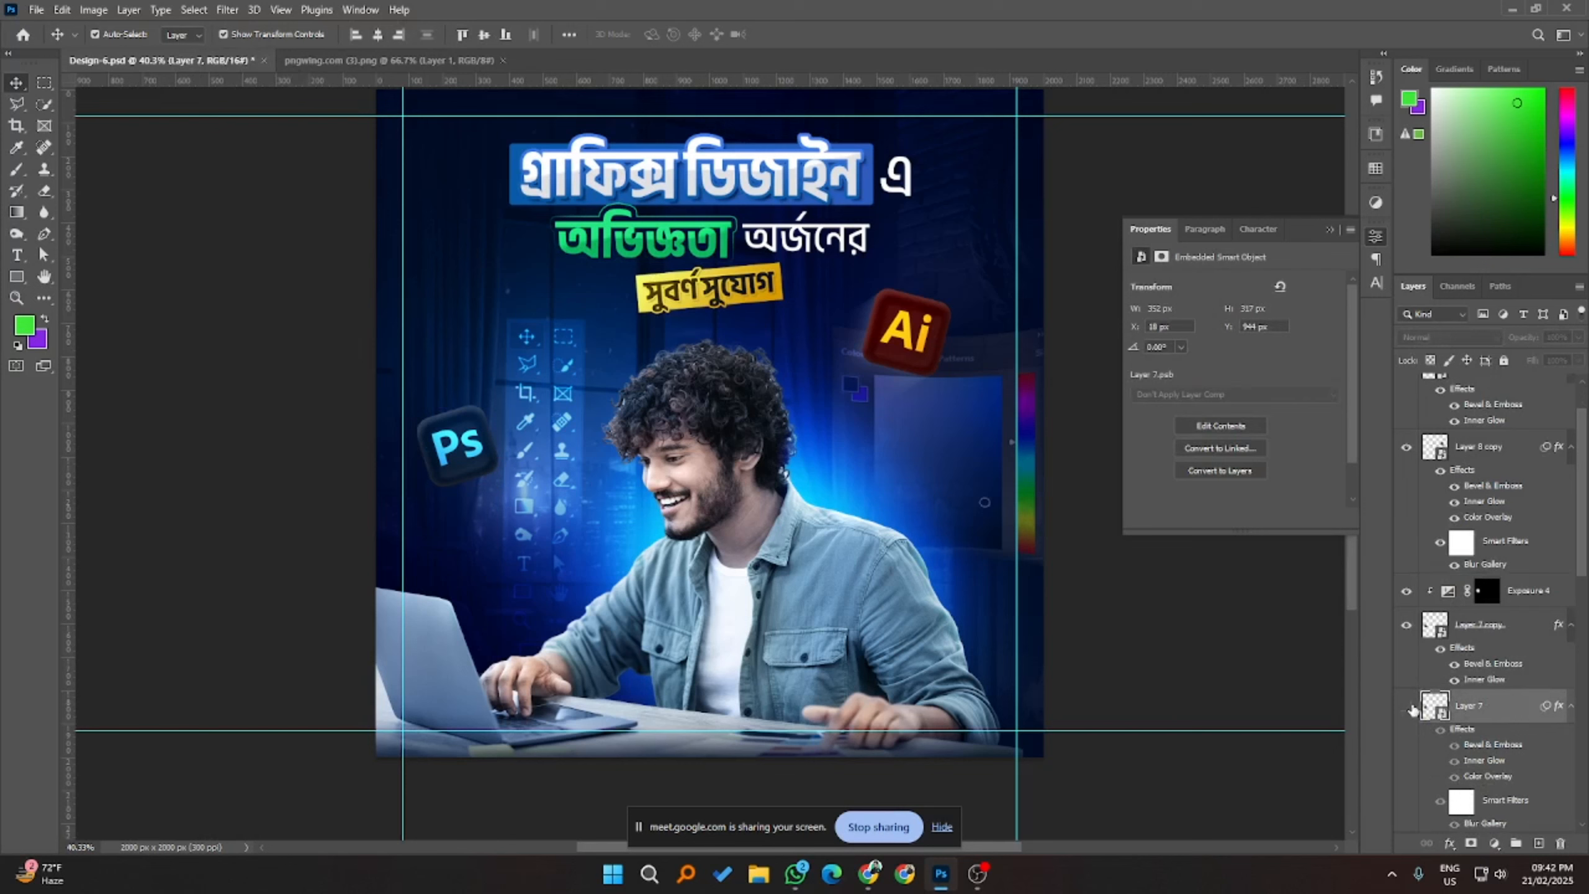
pyautogui.click(1407, 706)
pyautogui.moveTo(1578, 337); pyautogui.dragTo(1541, 362)
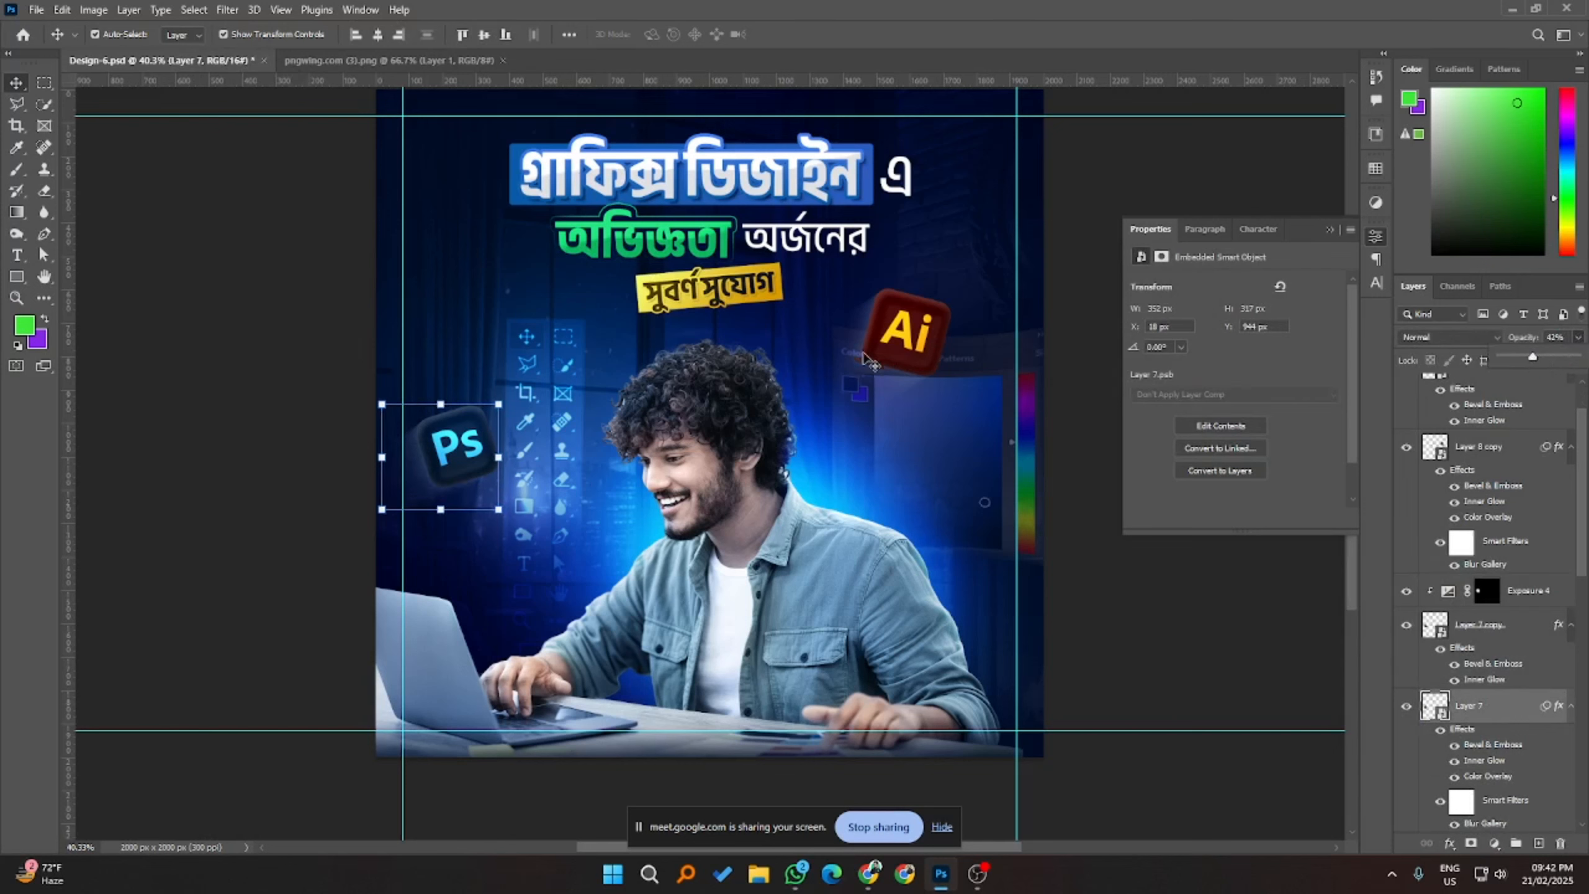
# - Lower the blurred Illustrator logo copy's opacity to 10% and deselect the layer
pyautogui.click(857, 376)
pyautogui.click(1578, 338)
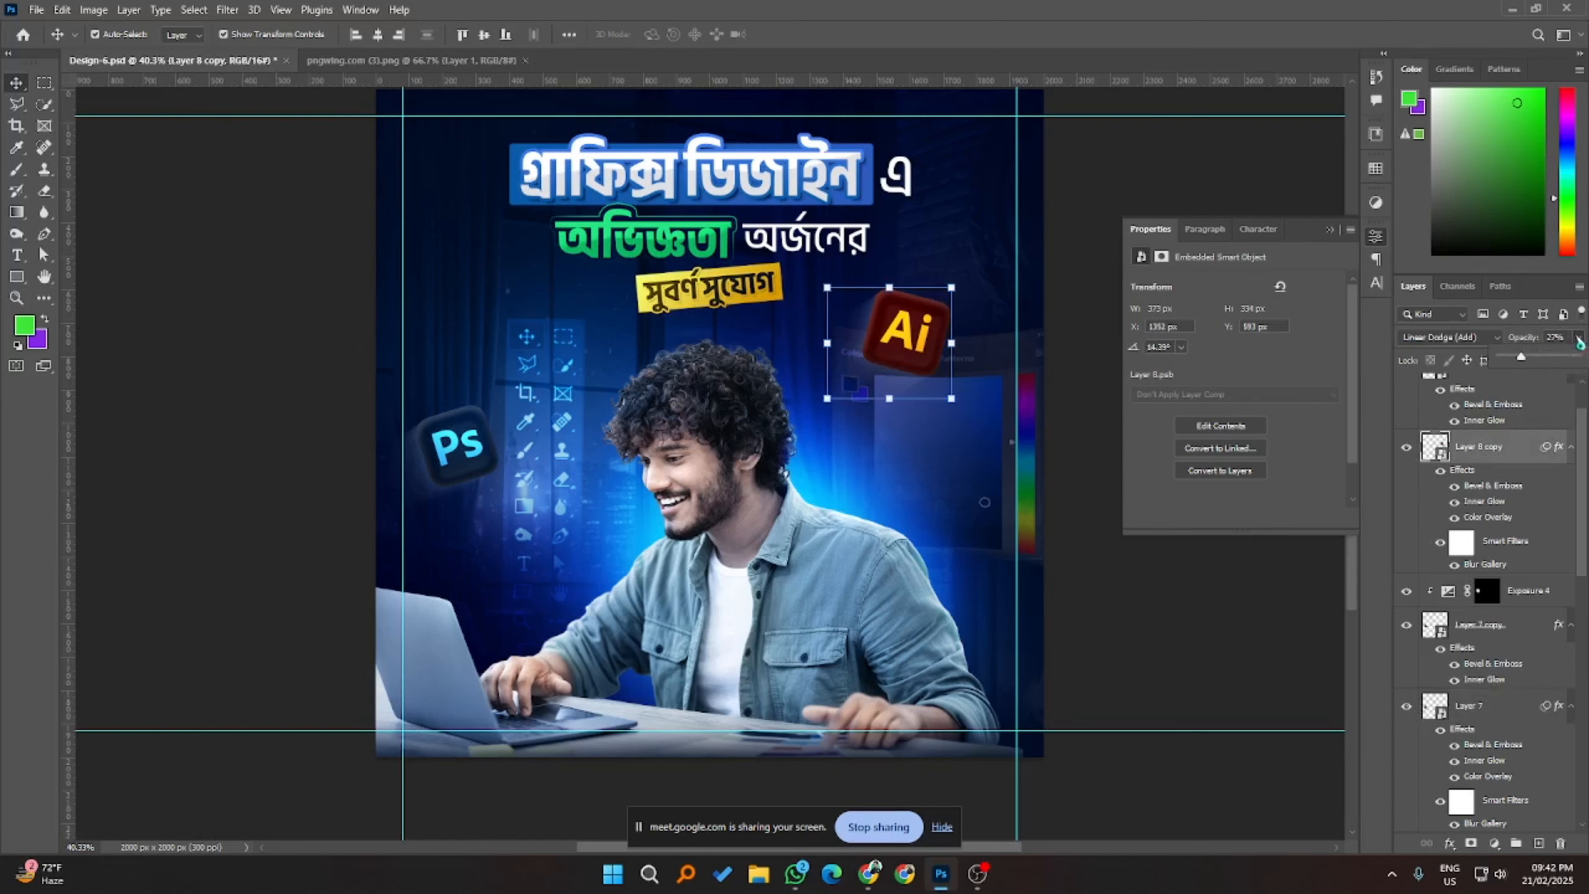
pyautogui.moveTo(1511, 362); pyautogui.dragTo(1507, 362)
pyautogui.click(1211, 553)
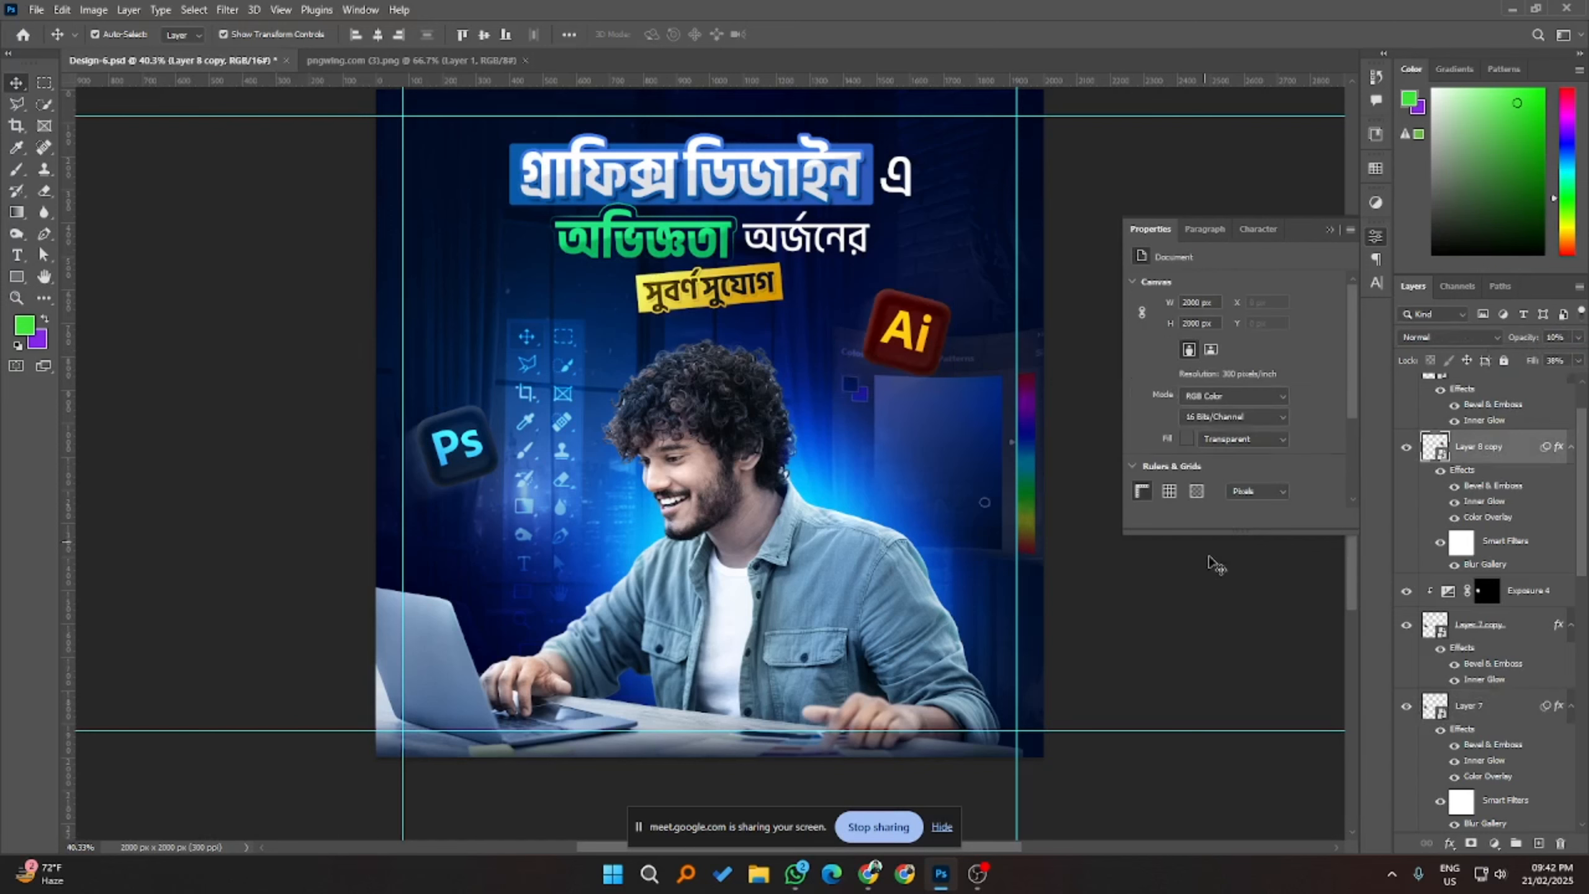
# - Select the Illustrator logo's exposure, sharp and blurred layers together, and shrink and shift them slightly toward the man
pyautogui.scroll(2, 1211, 618)
pyautogui.click(938, 406)
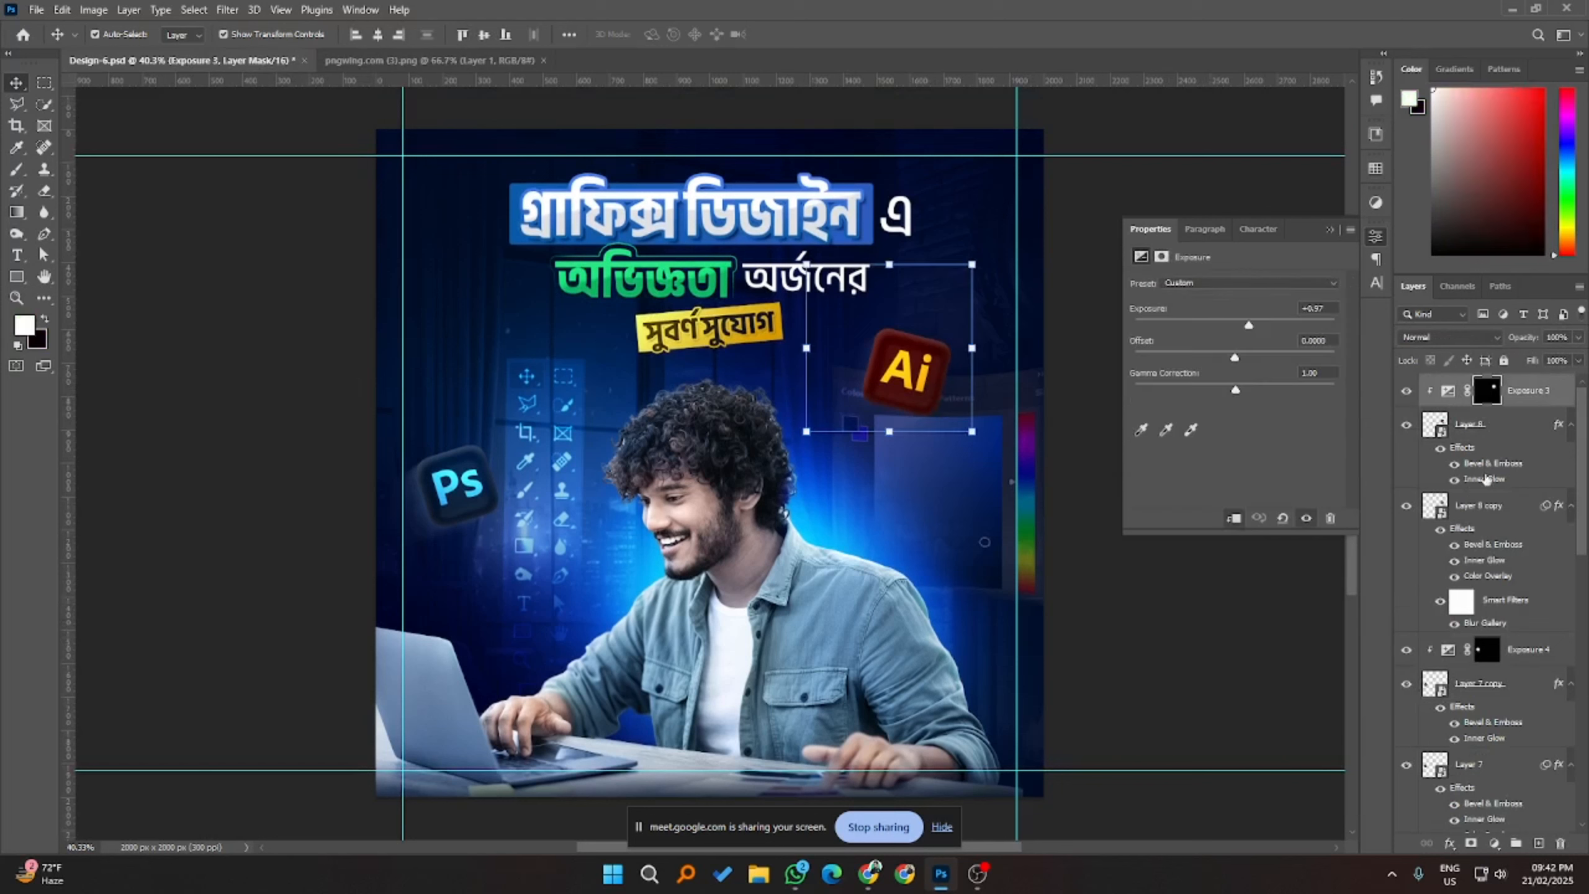
pyautogui.keyDown('ctrl'); pyautogui.click(1508, 434); pyautogui.keyUp('ctrl')
pyautogui.keyDown('ctrl'); pyautogui.click(1487, 510); pyautogui.keyUp('ctrl')
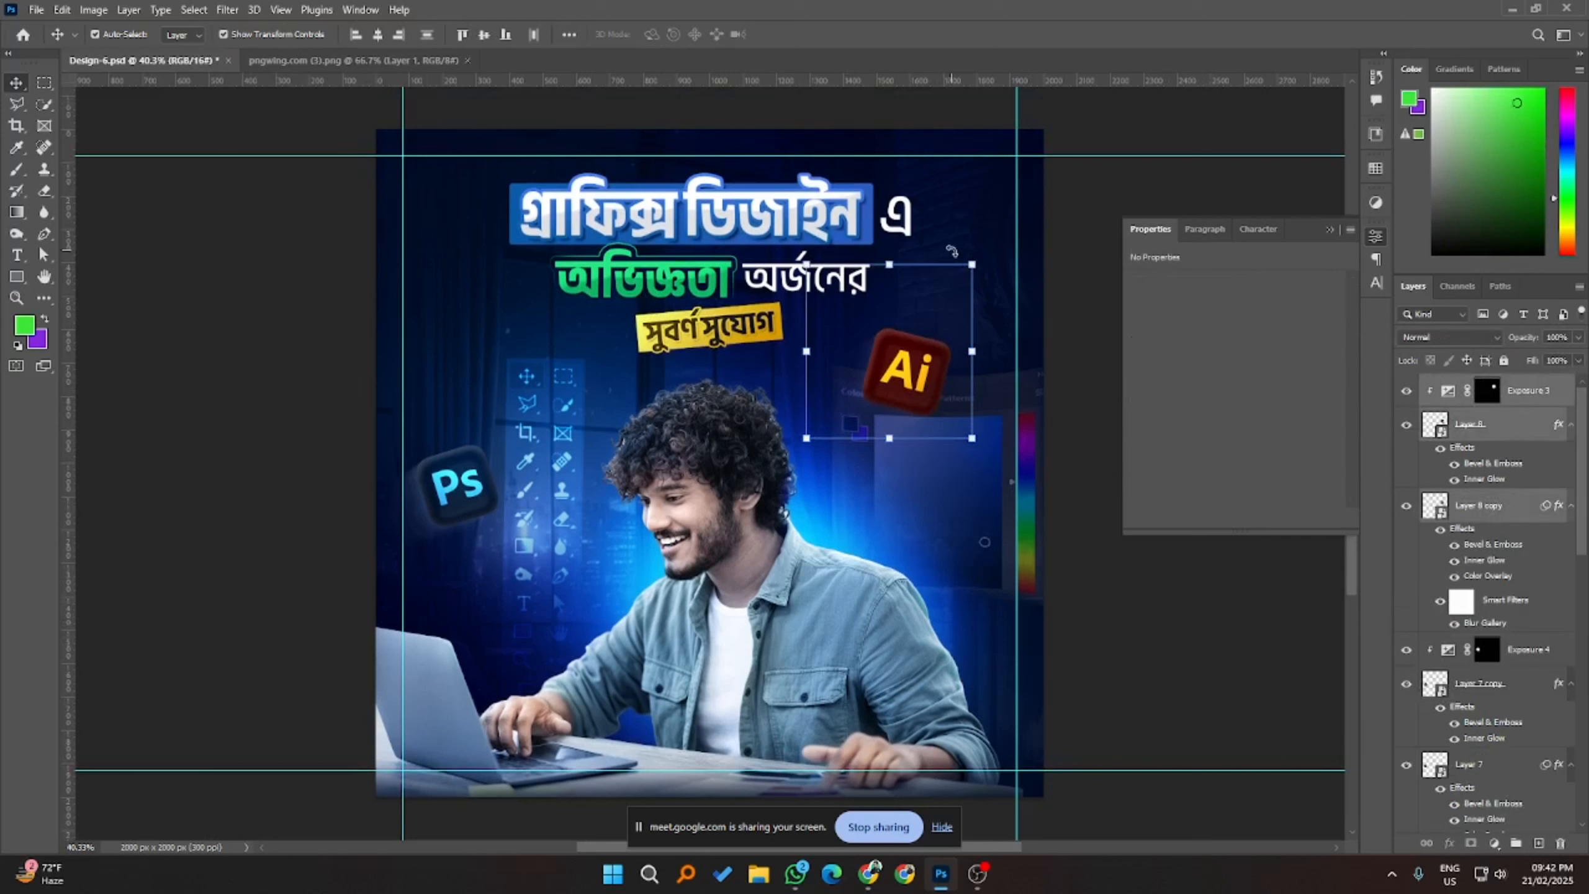
pyautogui.moveTo(969, 262); pyautogui.dragTo(974, 259)
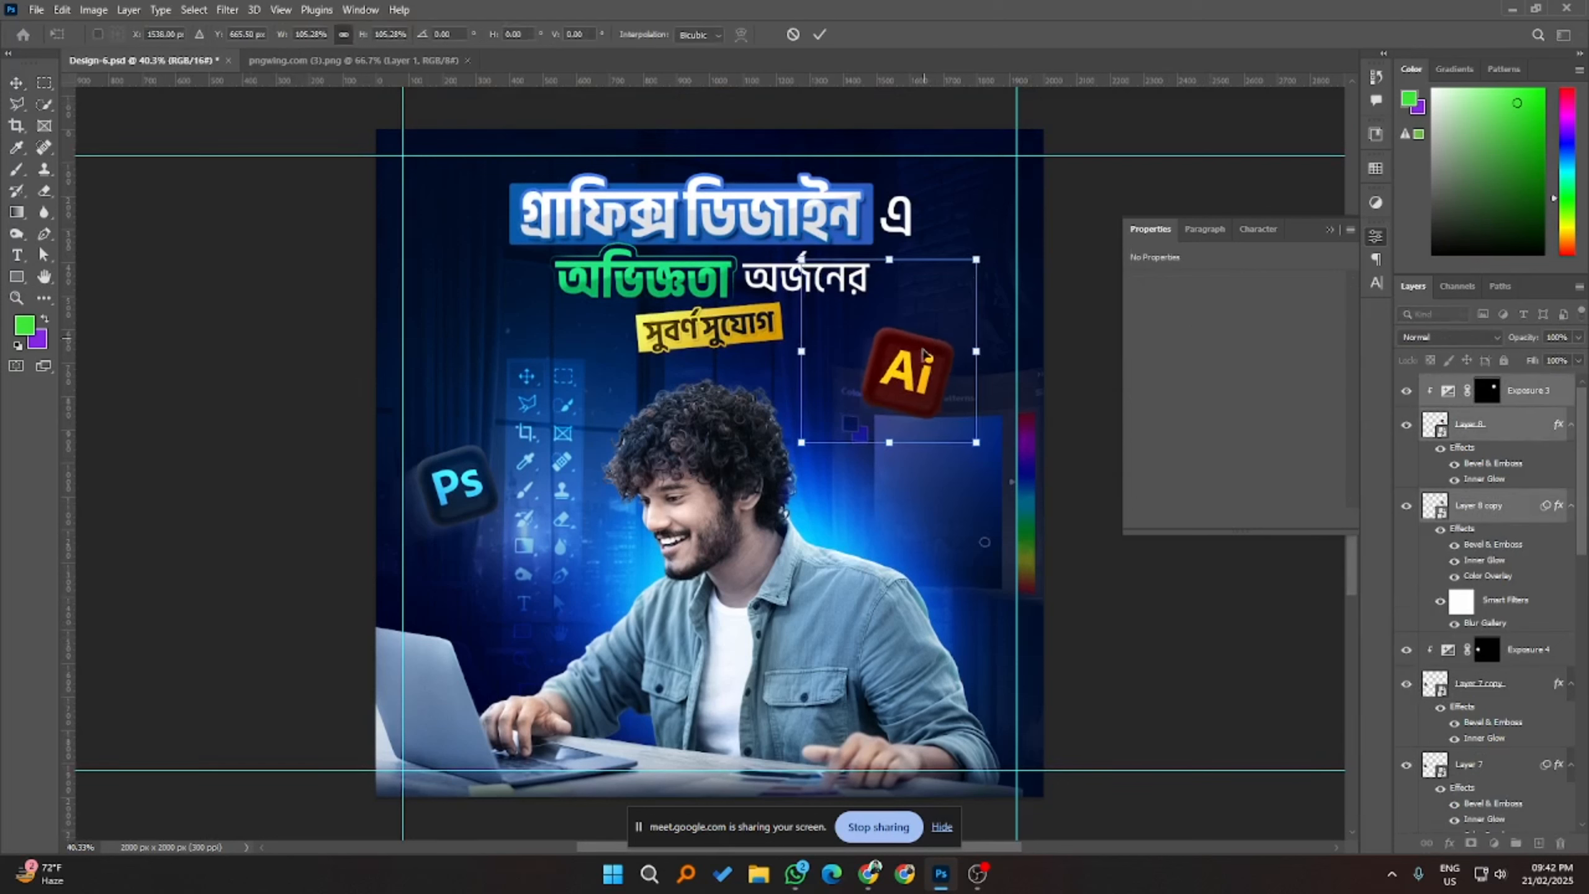
pyautogui.moveTo(929, 360); pyautogui.dragTo(922, 366)
pyautogui.moveTo(967, 266); pyautogui.dragTo(959, 274)
pyautogui.click(819, 37)
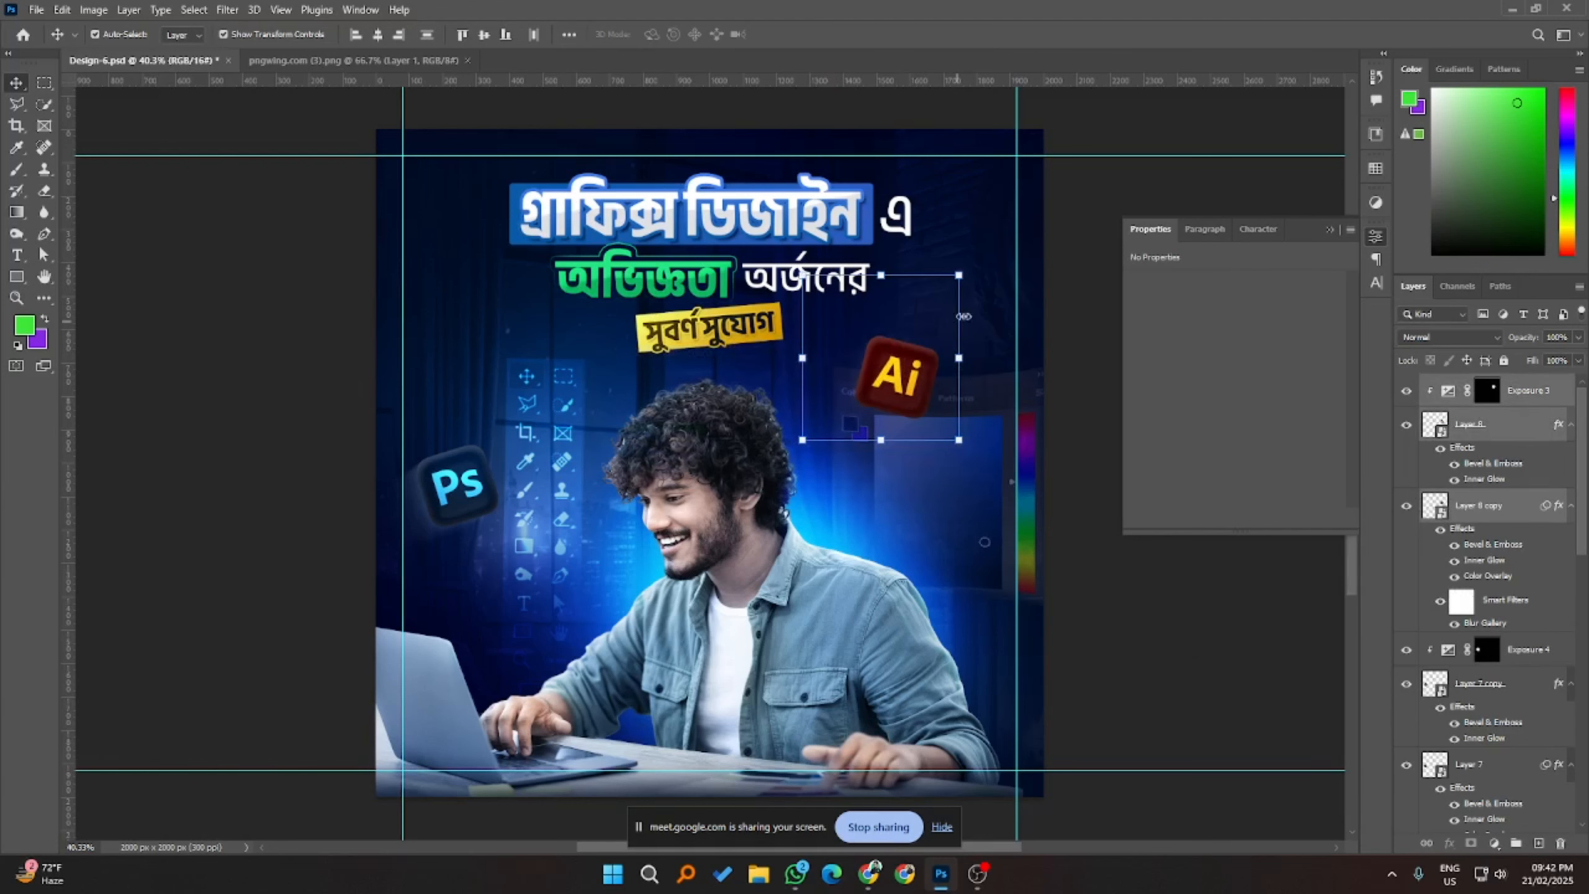
# - Rotate the selected Illustrator logo layers about 3.5° clockwise, move them down about 27 px, and deselect them
pyautogui.moveTo(981, 269); pyautogui.dragTo(986, 276)
pyautogui.moveTo(928, 389); pyautogui.dragTo(926, 399)
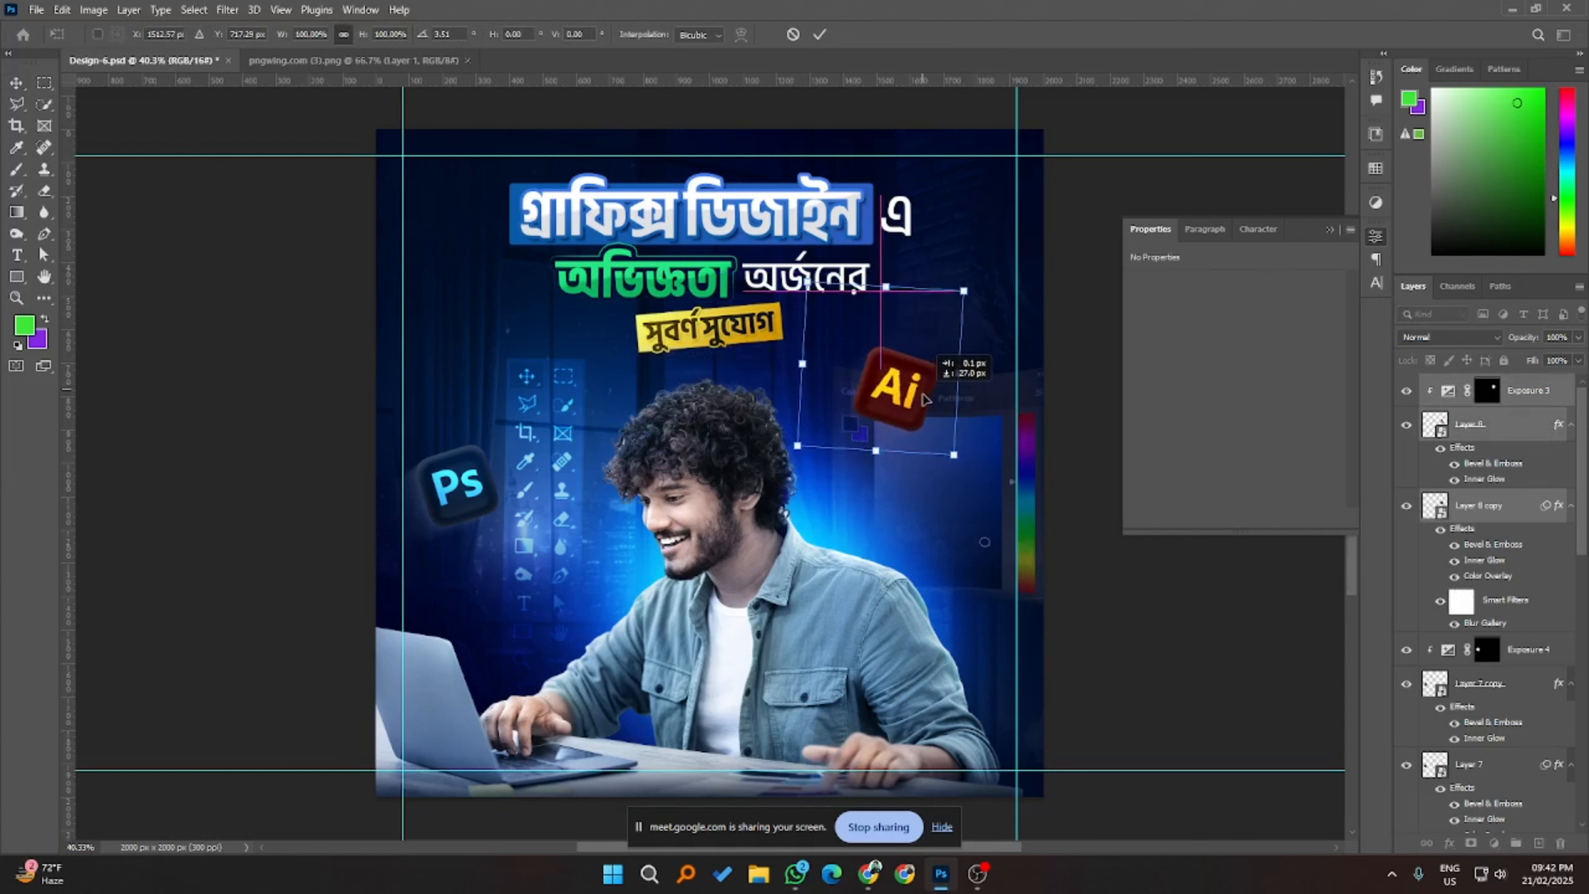
pyautogui.click(819, 34)
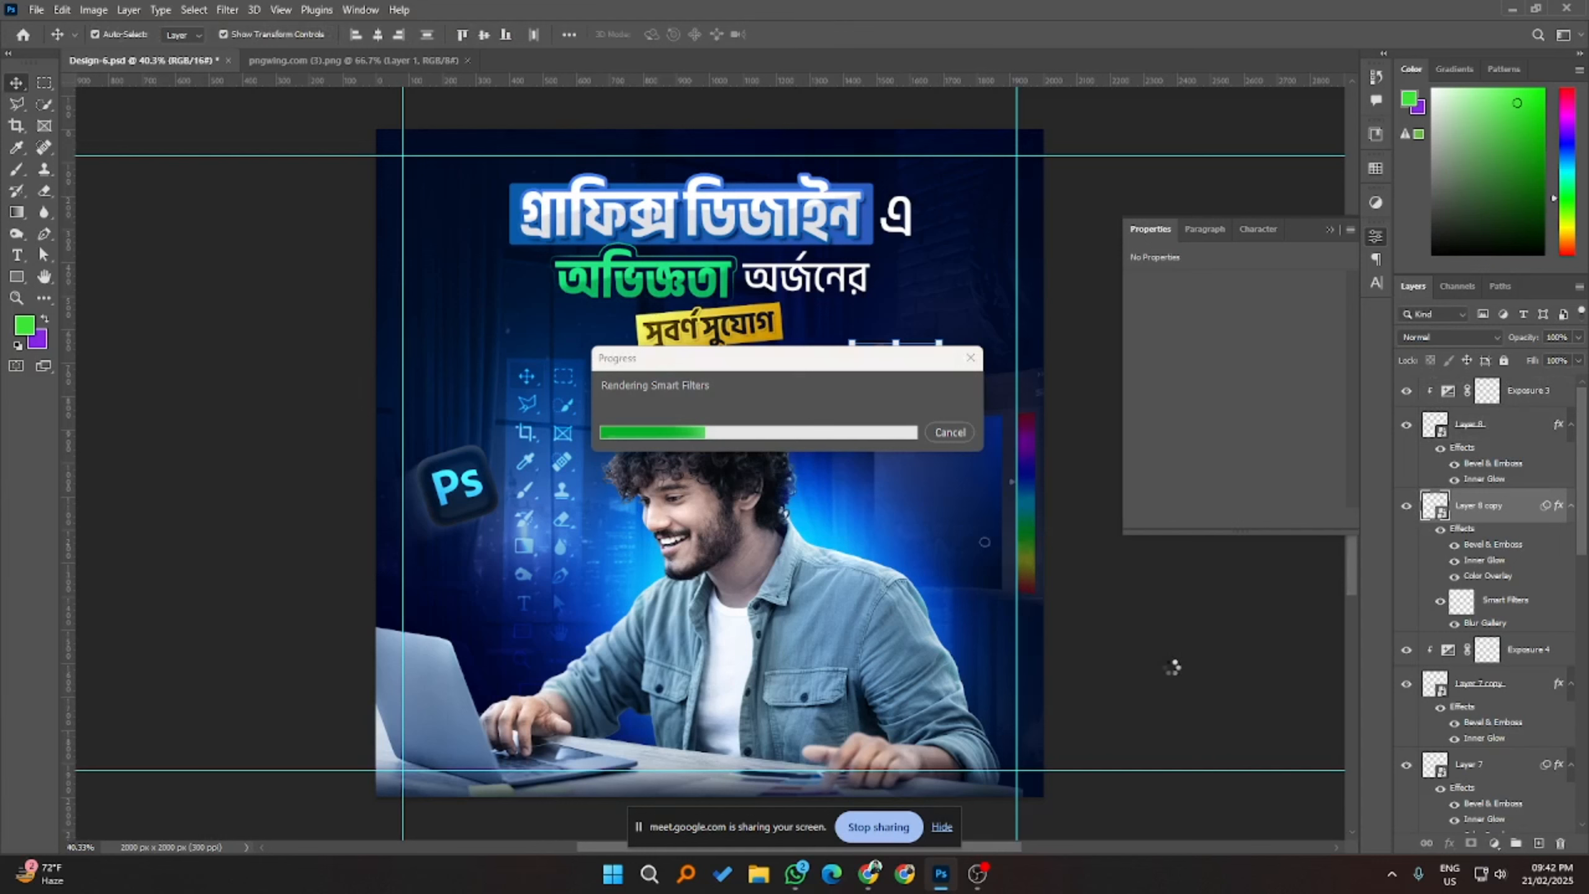
pyautogui.click(1177, 671)
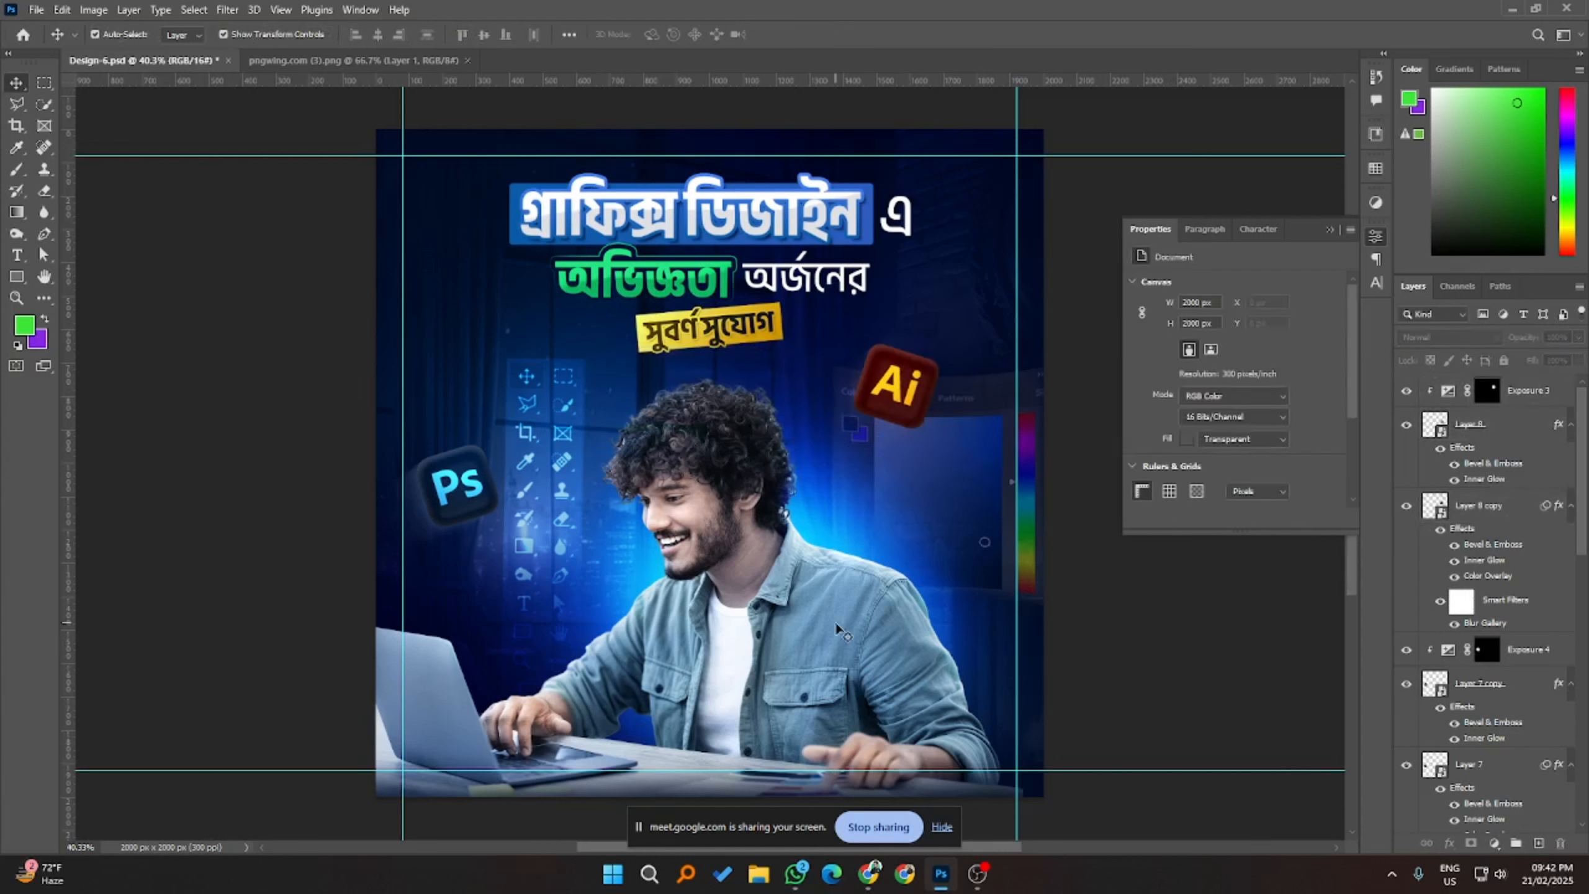
# - Lower the blurred Photoshop logo layer's opacity to about 36% and deselect it
pyautogui.scroll(1, 835, 620)
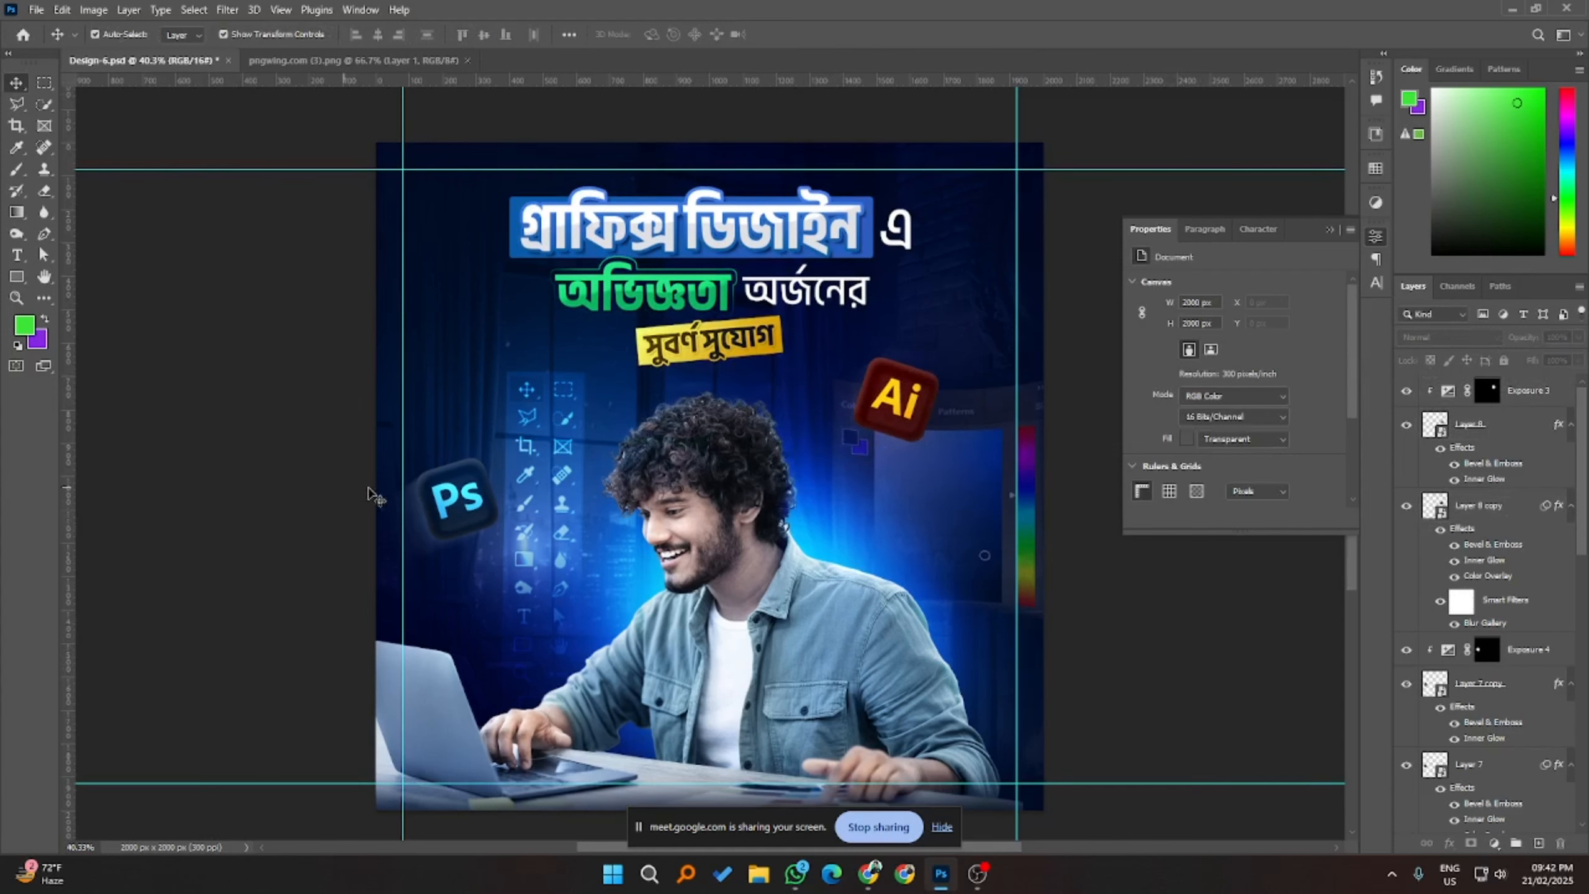
pyautogui.click(1529, 649)
pyautogui.click(1513, 776)
pyautogui.scroll(-2, 1516, 663)
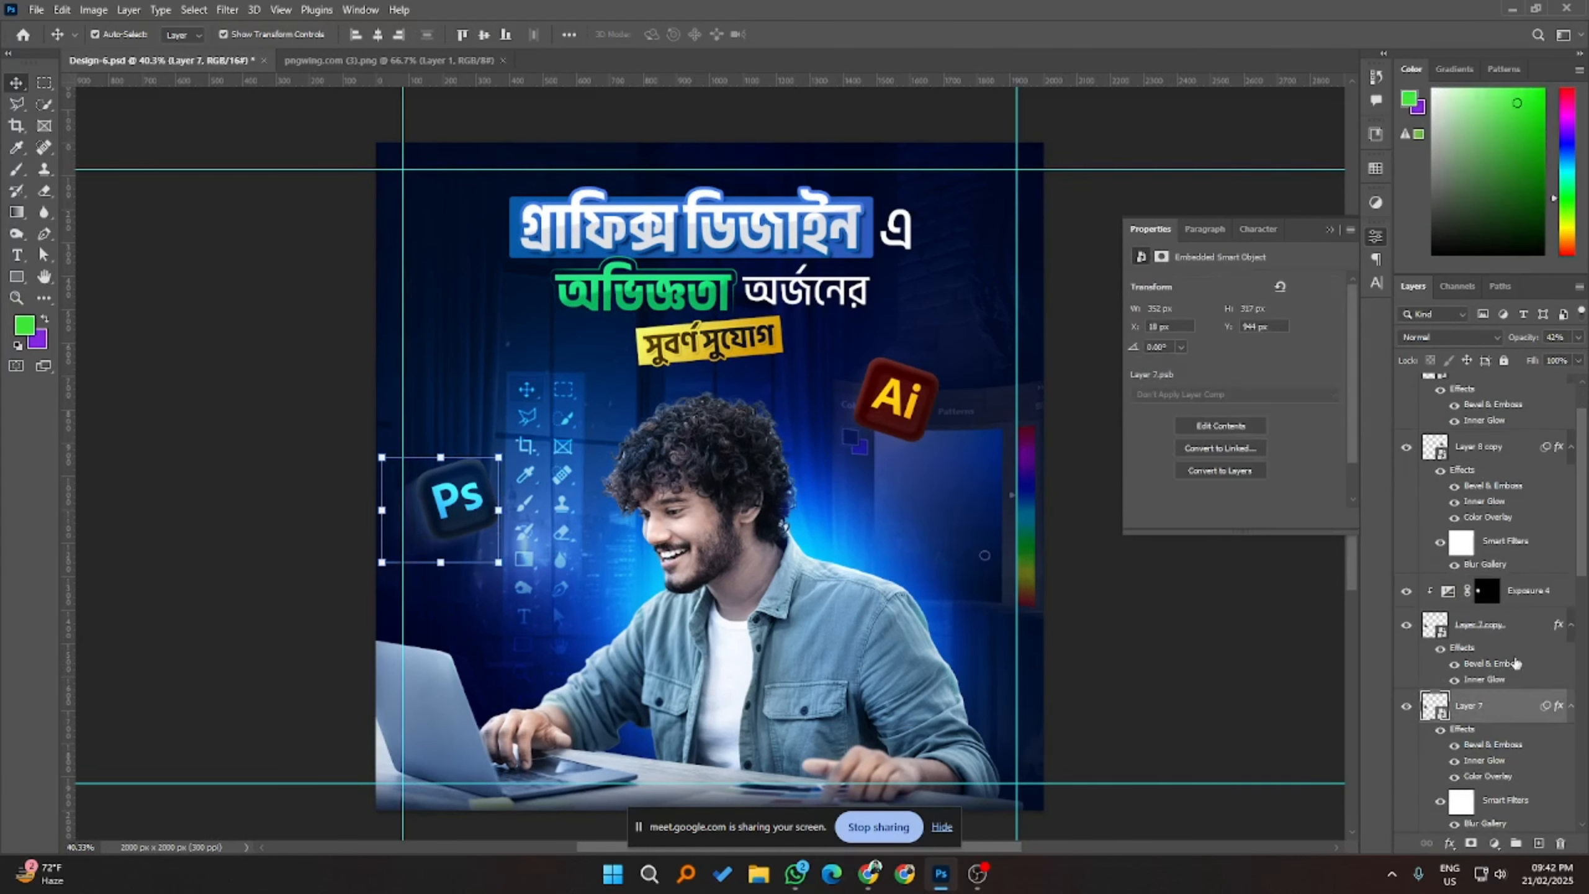
pyautogui.click(1578, 339)
pyautogui.moveTo(1521, 364); pyautogui.dragTo(1515, 367)
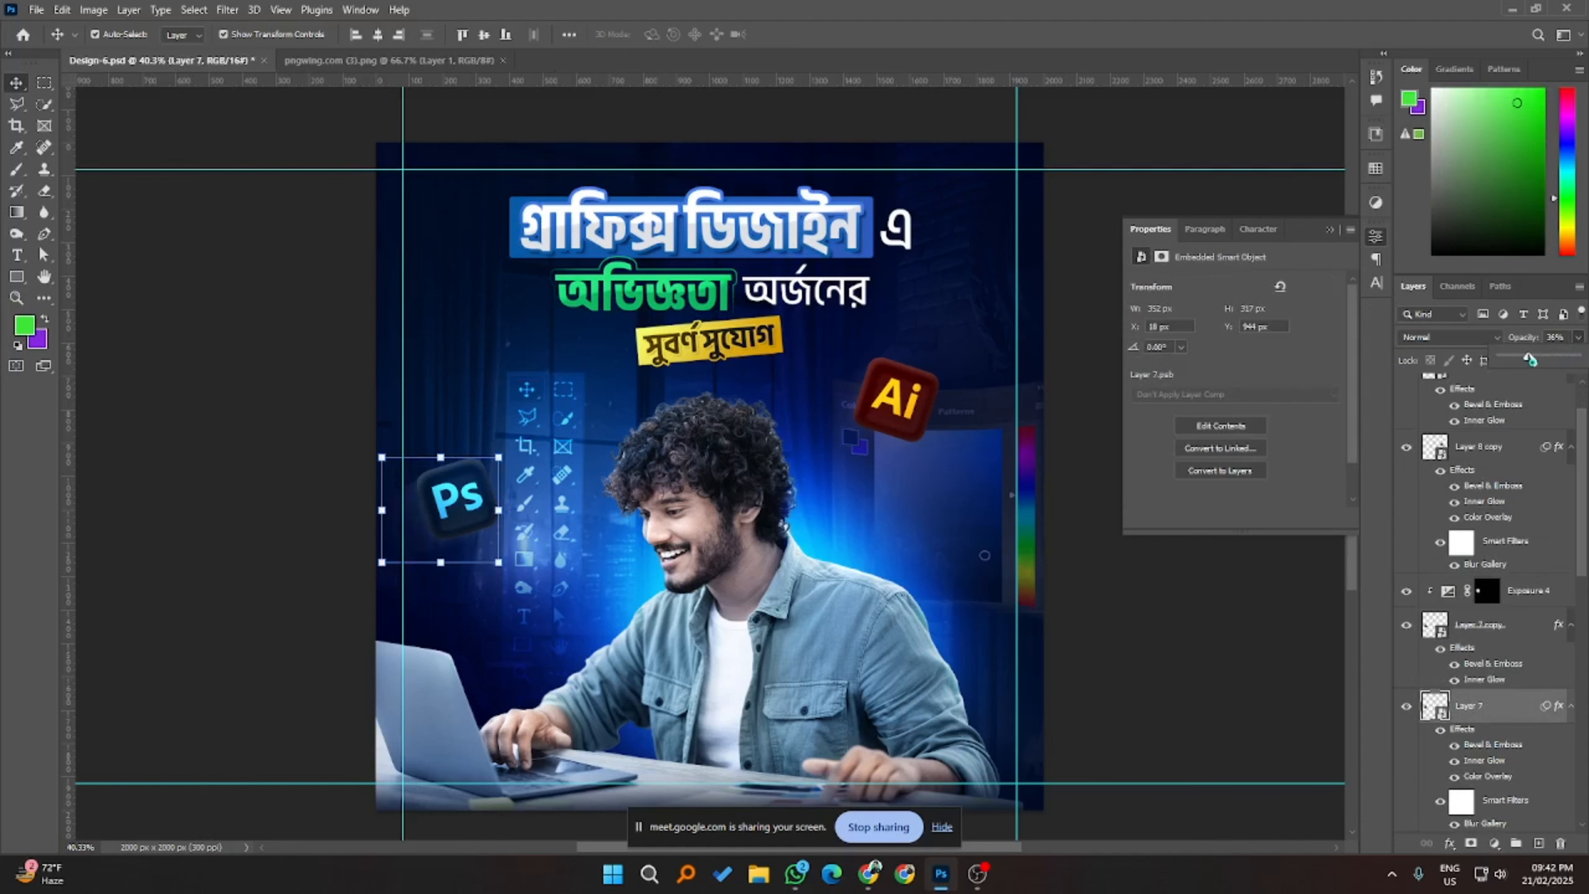
pyautogui.click(1074, 756)
pyautogui.scroll(-1, 1134, 664)
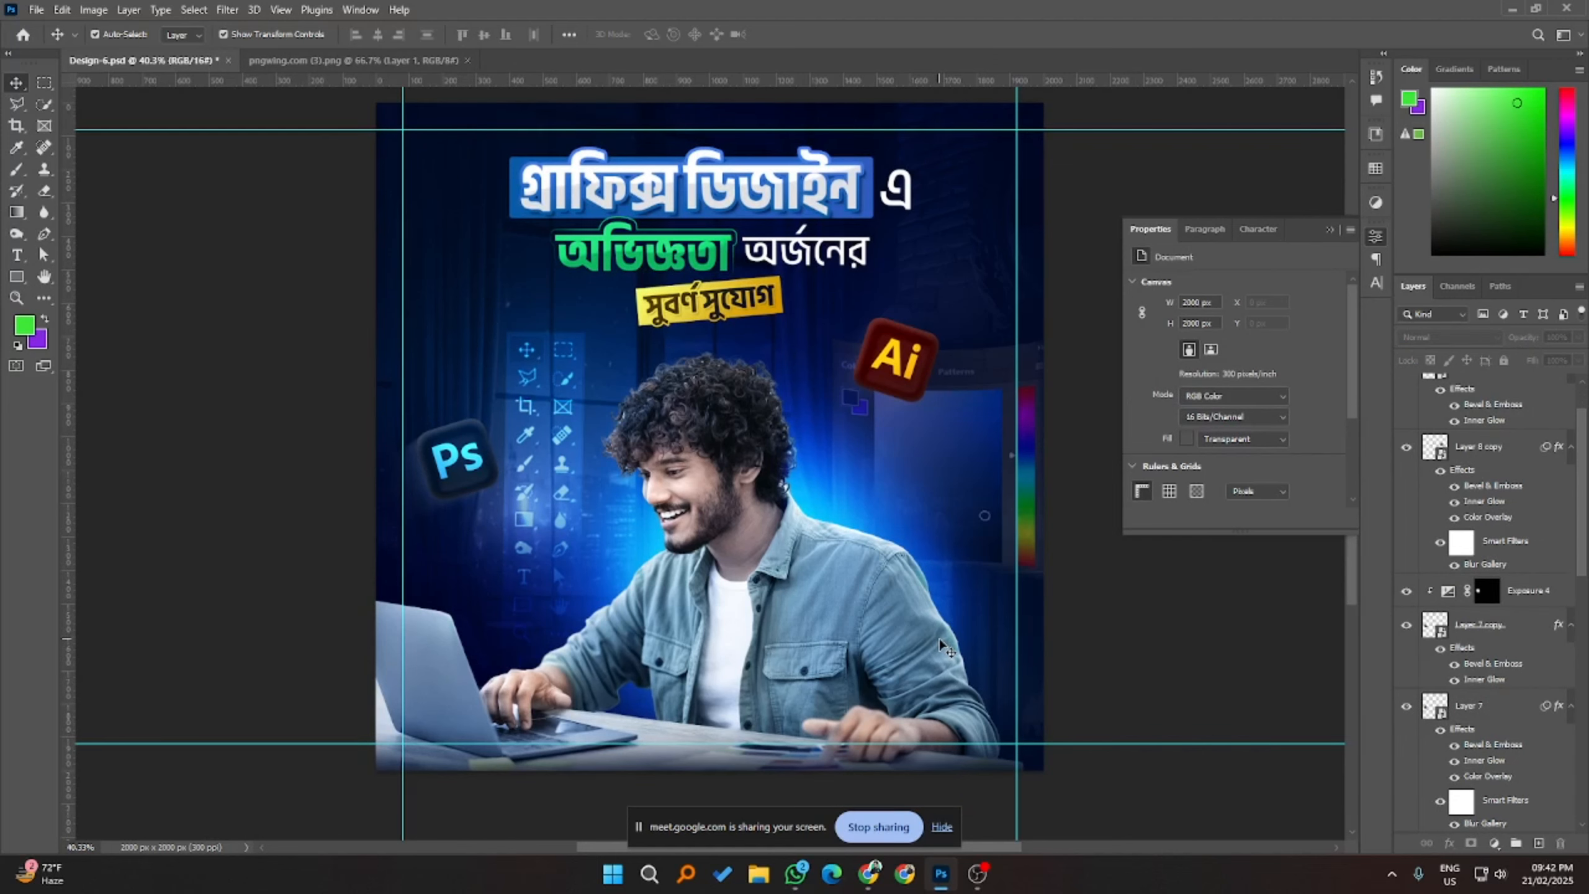
# - Lower the sharp Illustrator logo layer's opacity to about 90%
pyautogui.scroll(1, 982, 629)
pyautogui.hscroll(1, 963, 544)
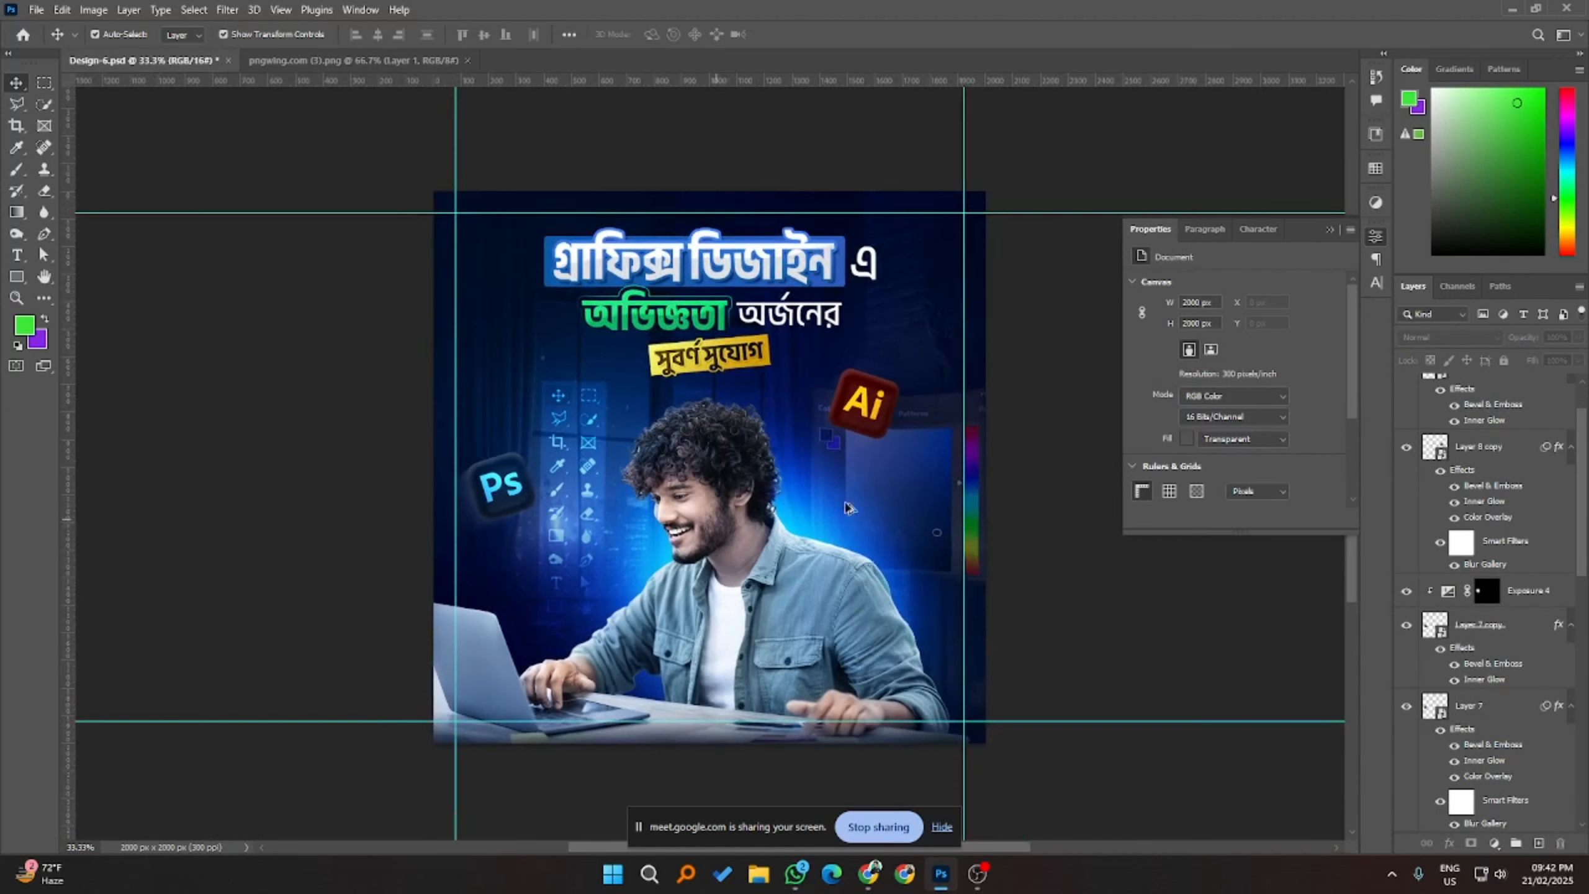
pyautogui.click(898, 393)
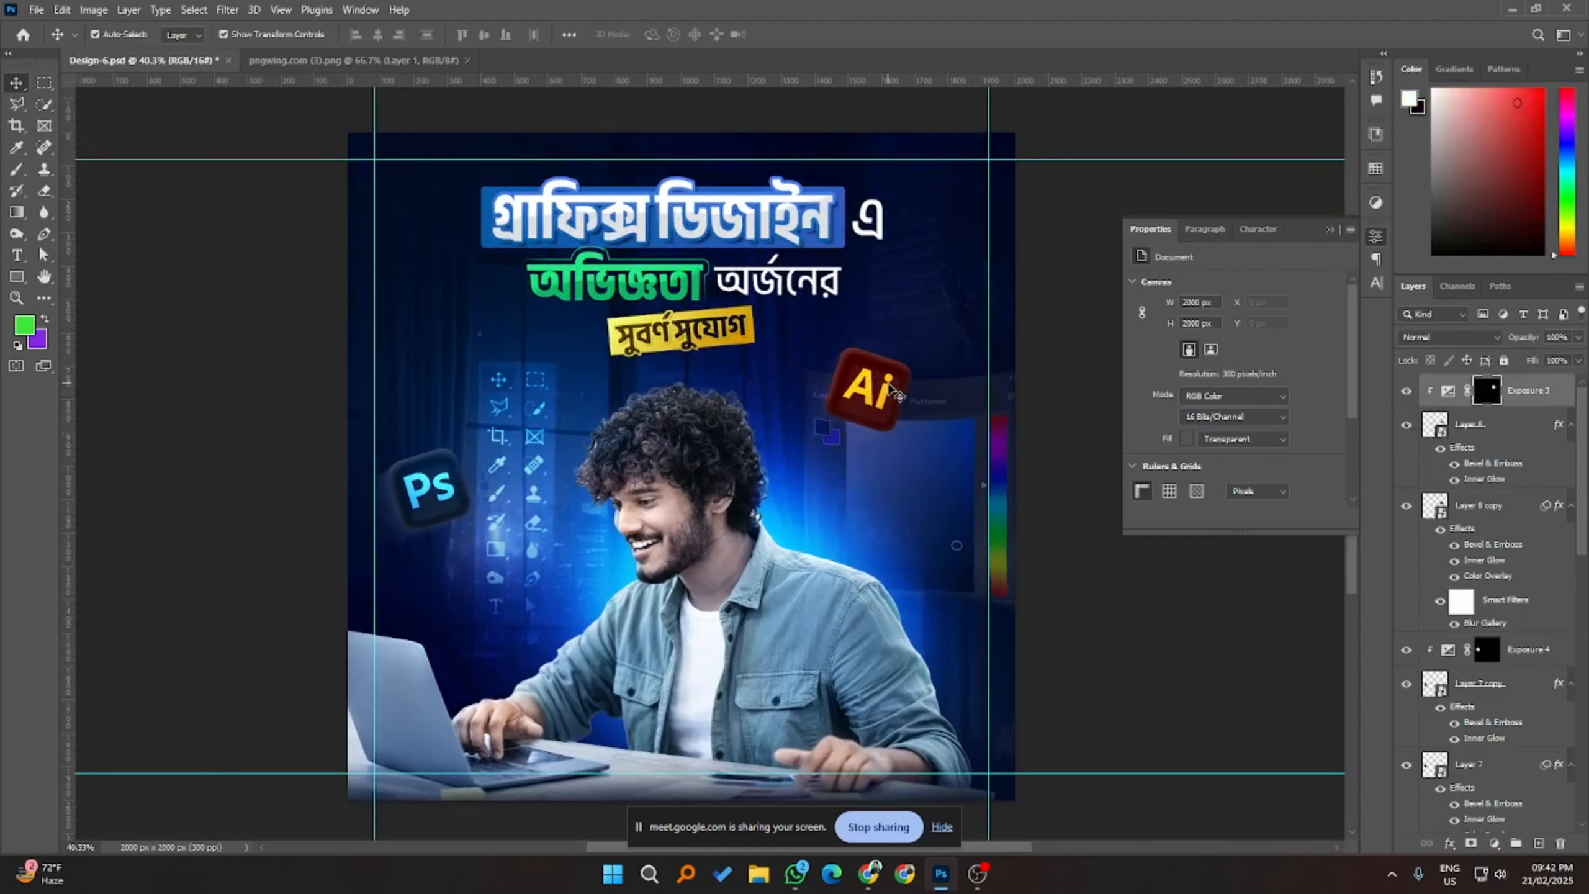
pyautogui.click(1477, 426)
pyautogui.click(1577, 337)
pyautogui.moveTo(1567, 362)
pyautogui.mouseDown()
pyautogui.moveTo(1547, 363)
pyautogui.moveTo(1573, 364)
pyautogui.mouseUp()
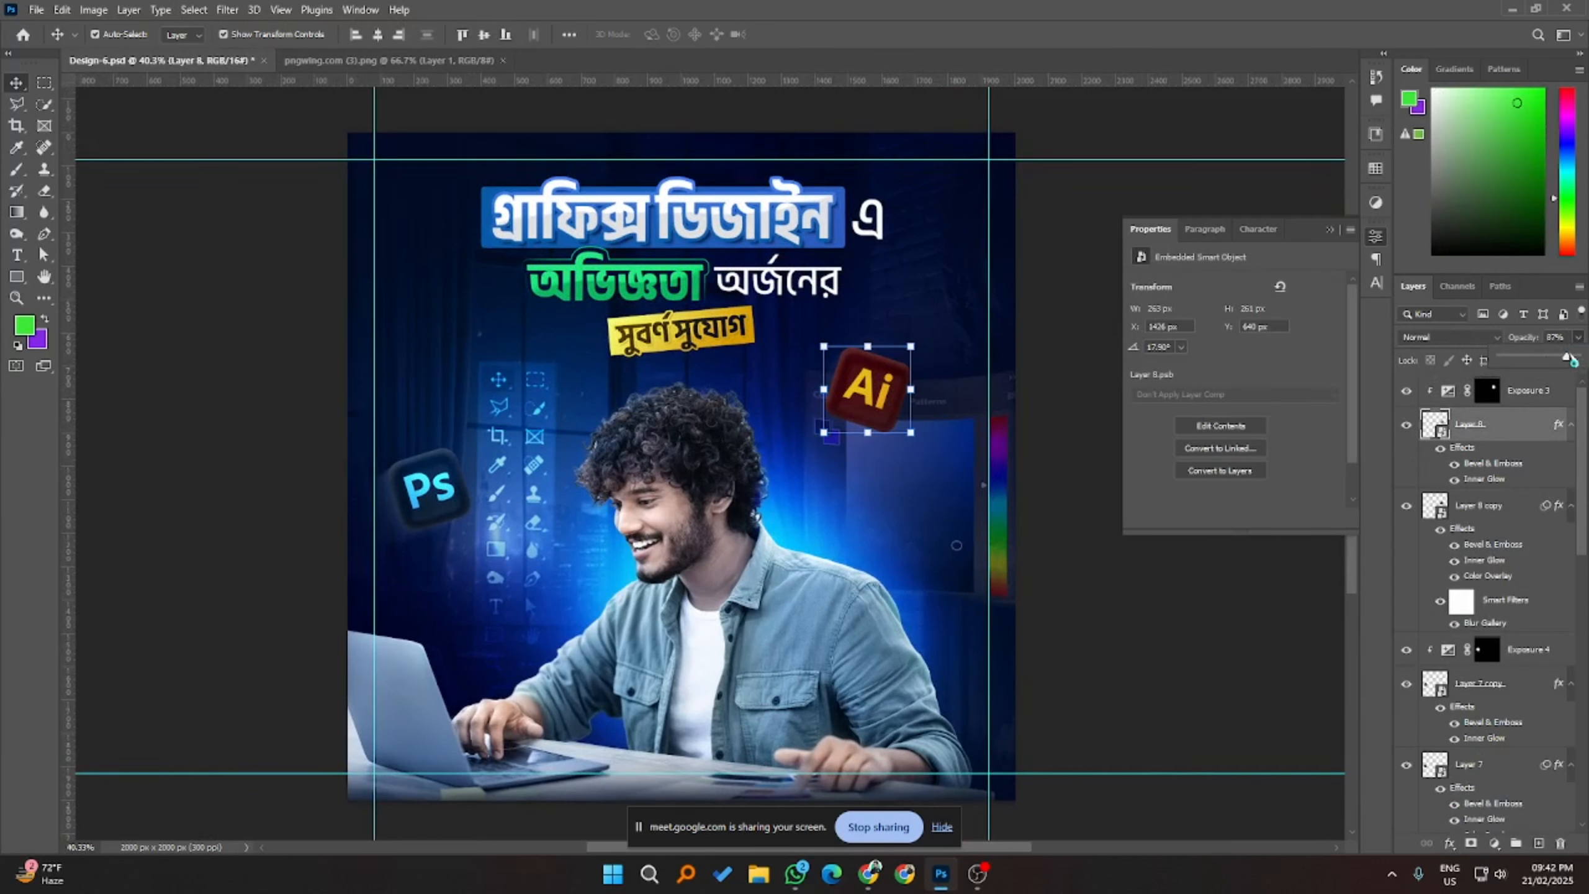
pyautogui.click(1565, 337)
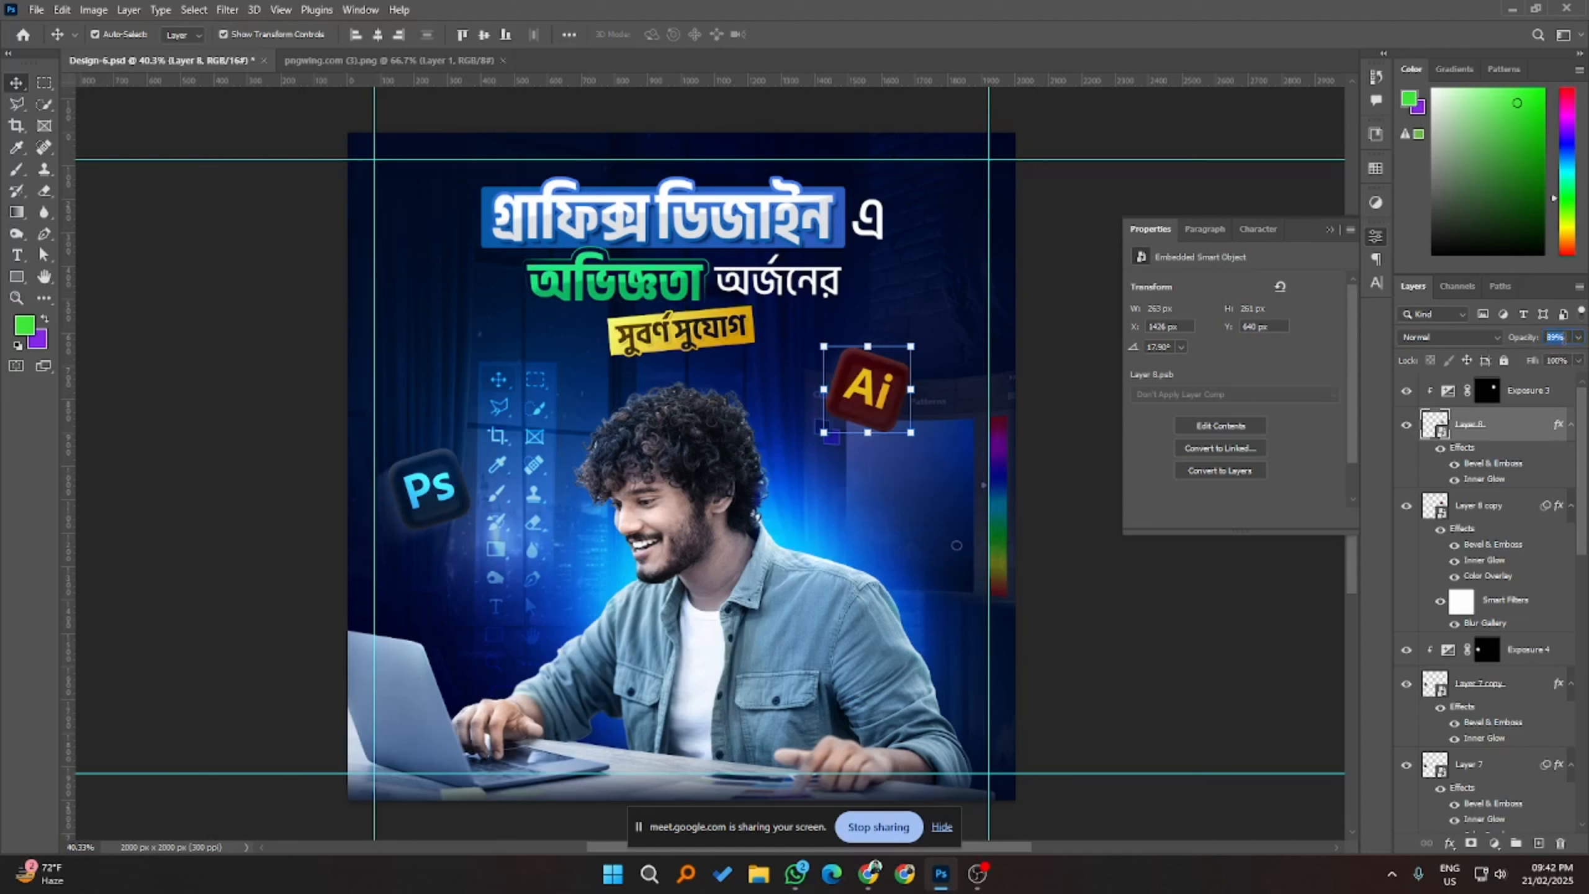
pyautogui.press('Up')
# - Compare the Illustrator logo with and without its Inner Glow, deselect the layer, and save the document
pyautogui.click(1454, 479)
pyautogui.click(1454, 480)
pyautogui.click(1179, 617)
pyautogui.hotkey('ctrl', 's')
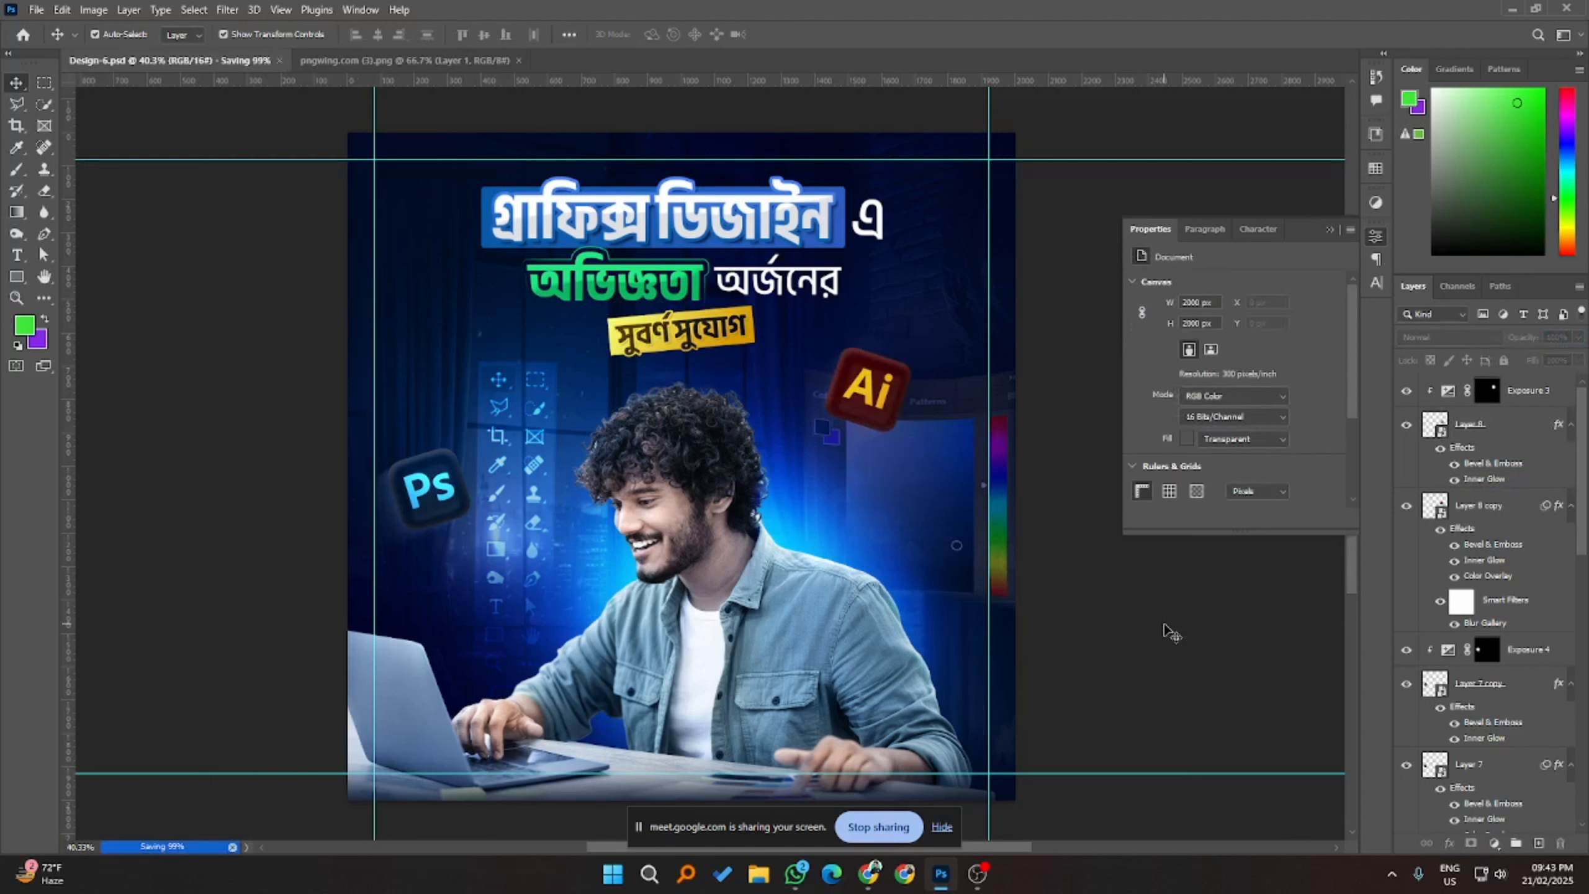
# - Scale the Illustrator logo's exposure, sharp and blurred layers down slightly around their centre, and deselect them
pyautogui.click(1521, 399)
pyautogui.click(1491, 505)
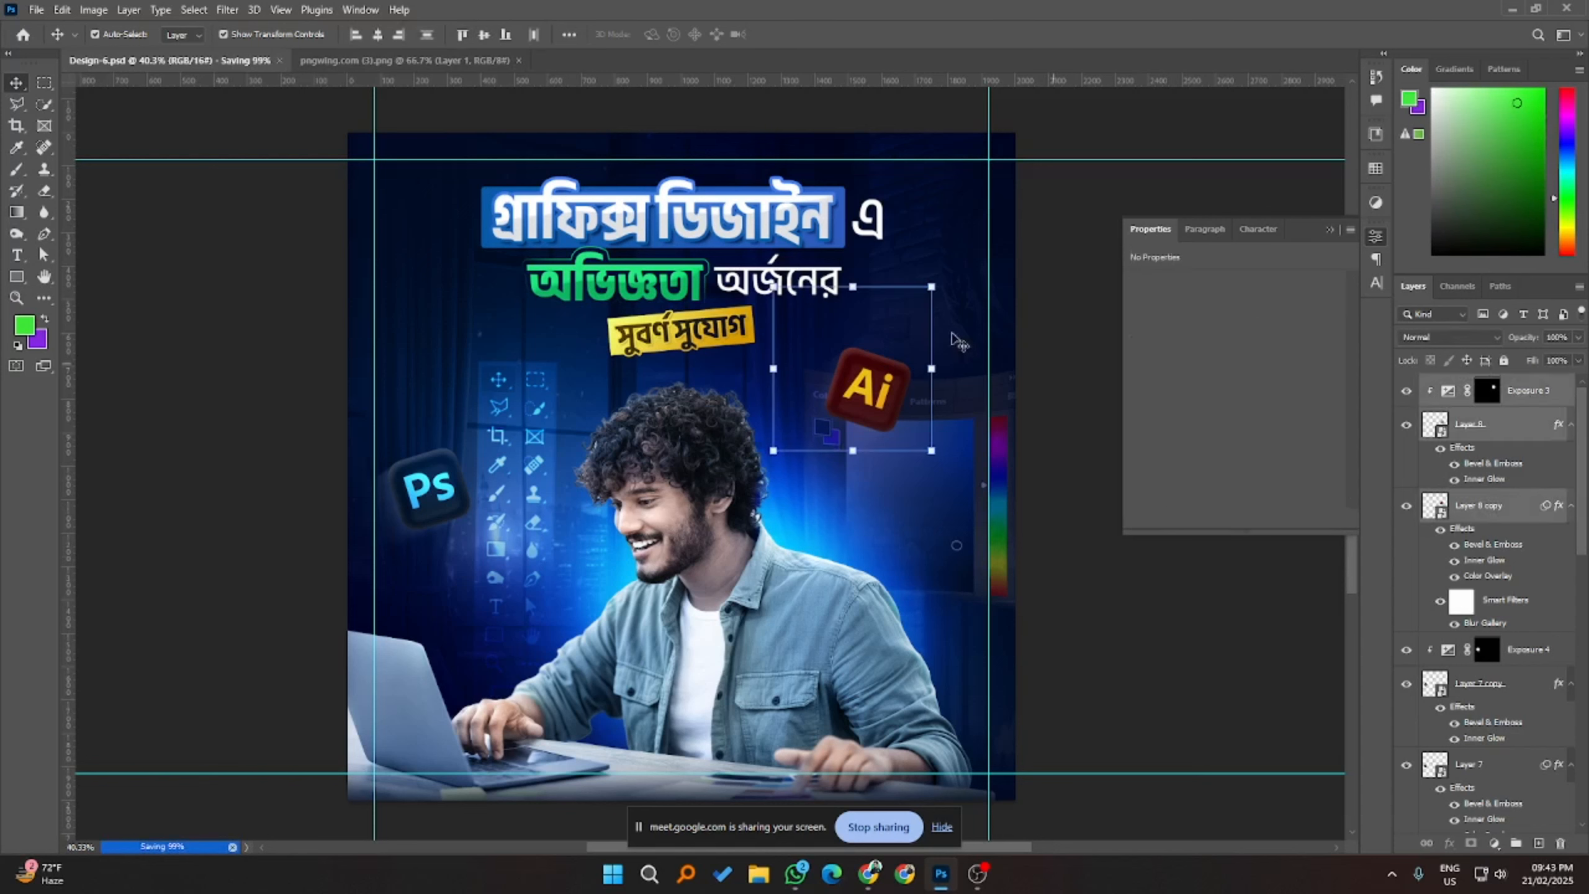
pyautogui.hotkey('ctrl', 't')
pyautogui.moveTo(931, 286); pyautogui.dragTo(926, 292)
pyautogui.click(820, 36)
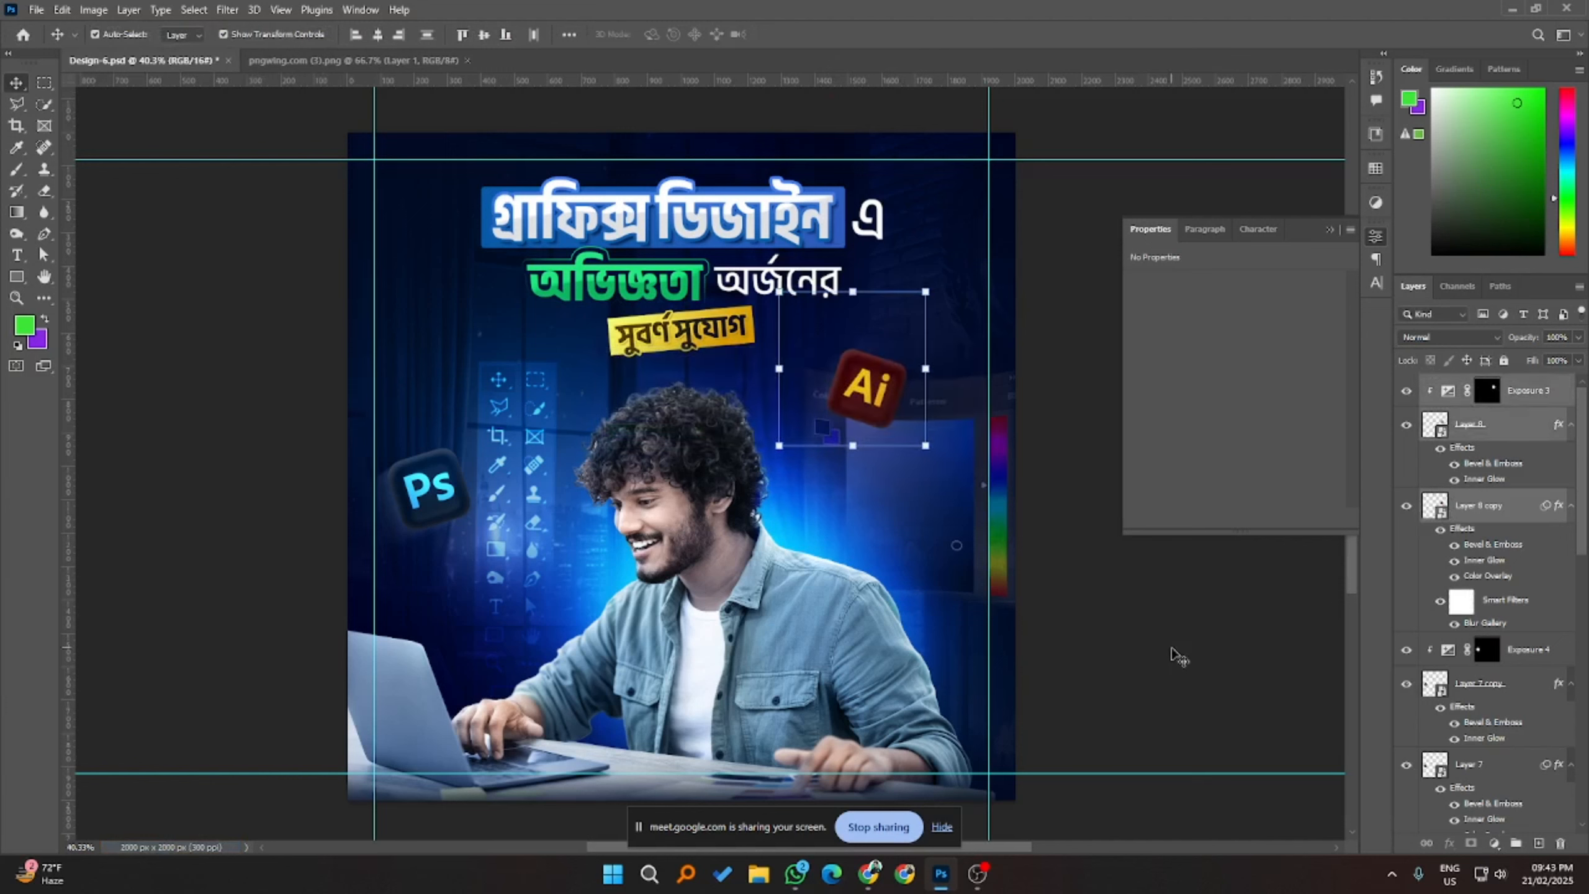
pyautogui.click(1177, 657)
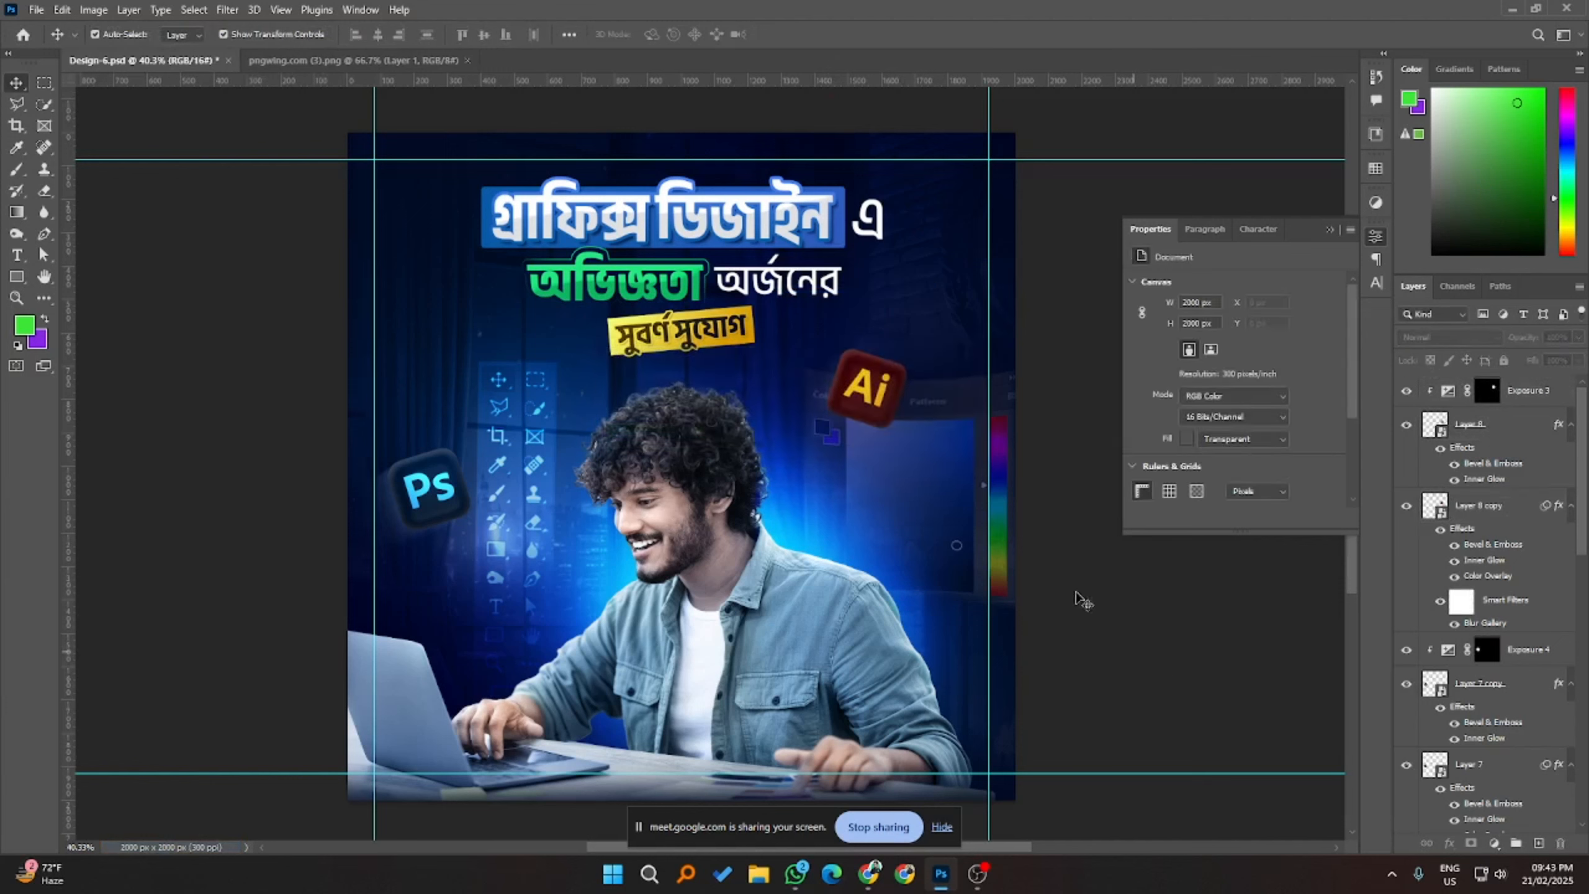
# - Add a new empty layer above Group 4 inside the Title group
pyautogui.click(700, 228)
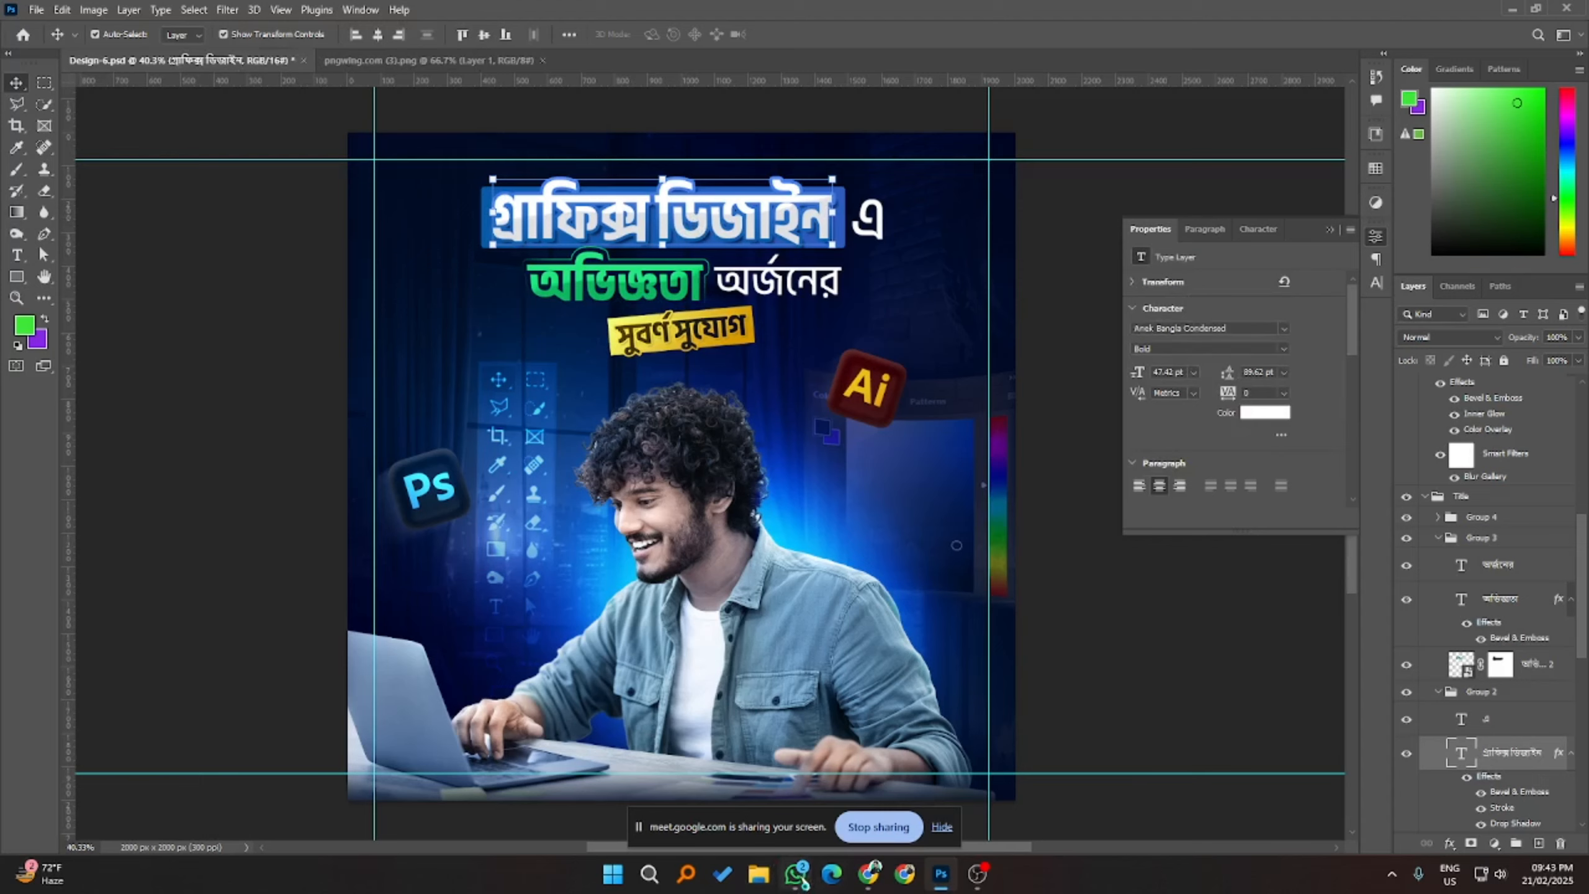
pyautogui.moveTo(869, 873)
pyautogui.click(869, 795)
pyautogui.click(1493, 16)
pyautogui.click(1482, 692)
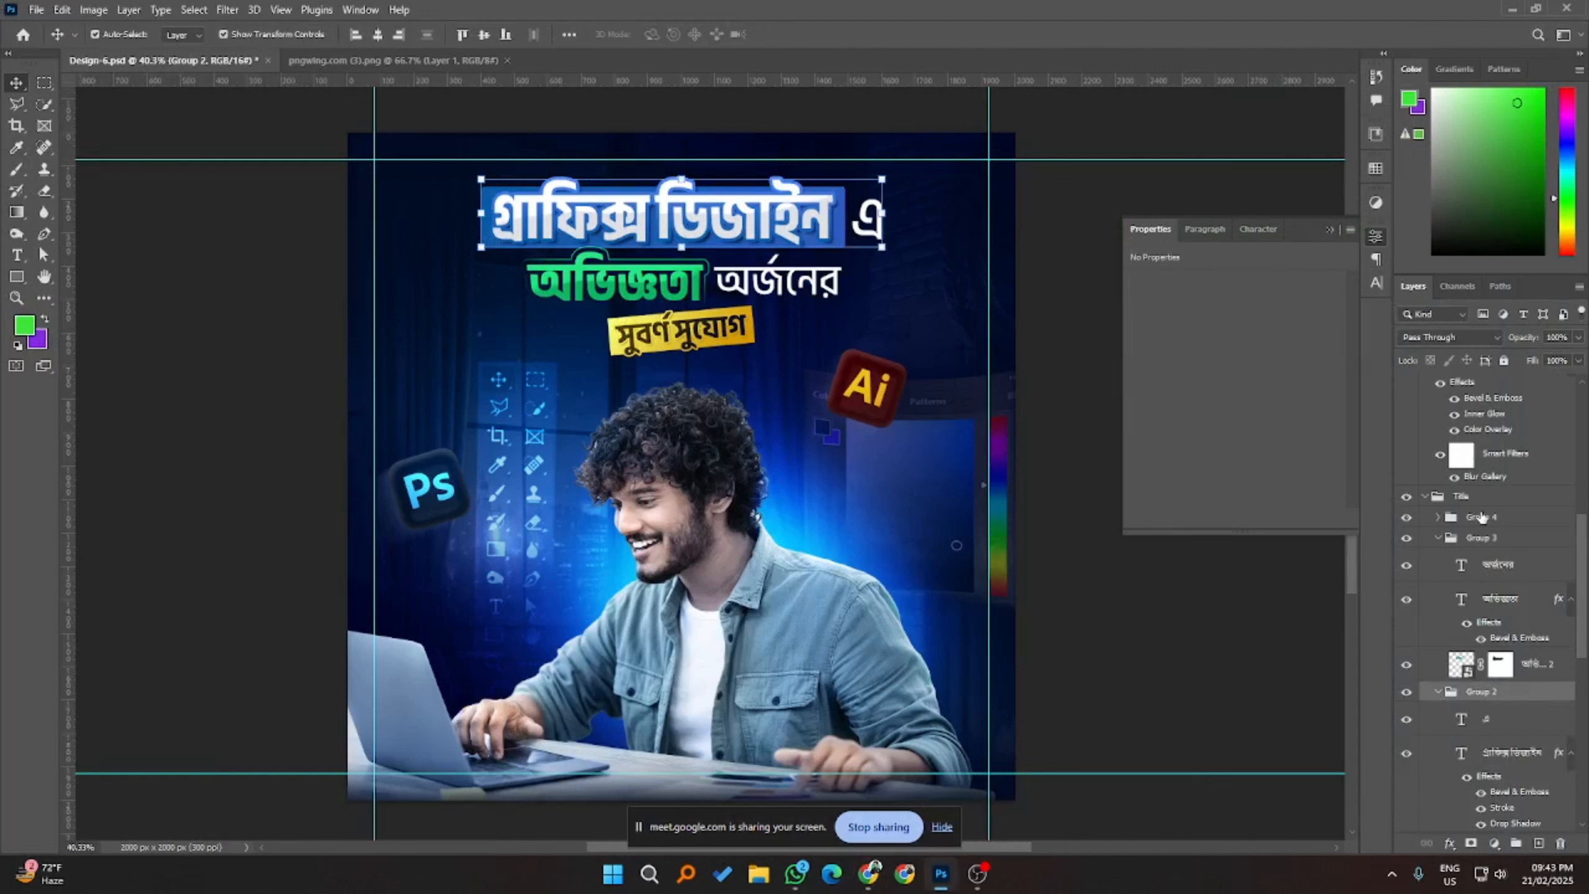
pyautogui.click(1477, 497)
pyautogui.click(1473, 519)
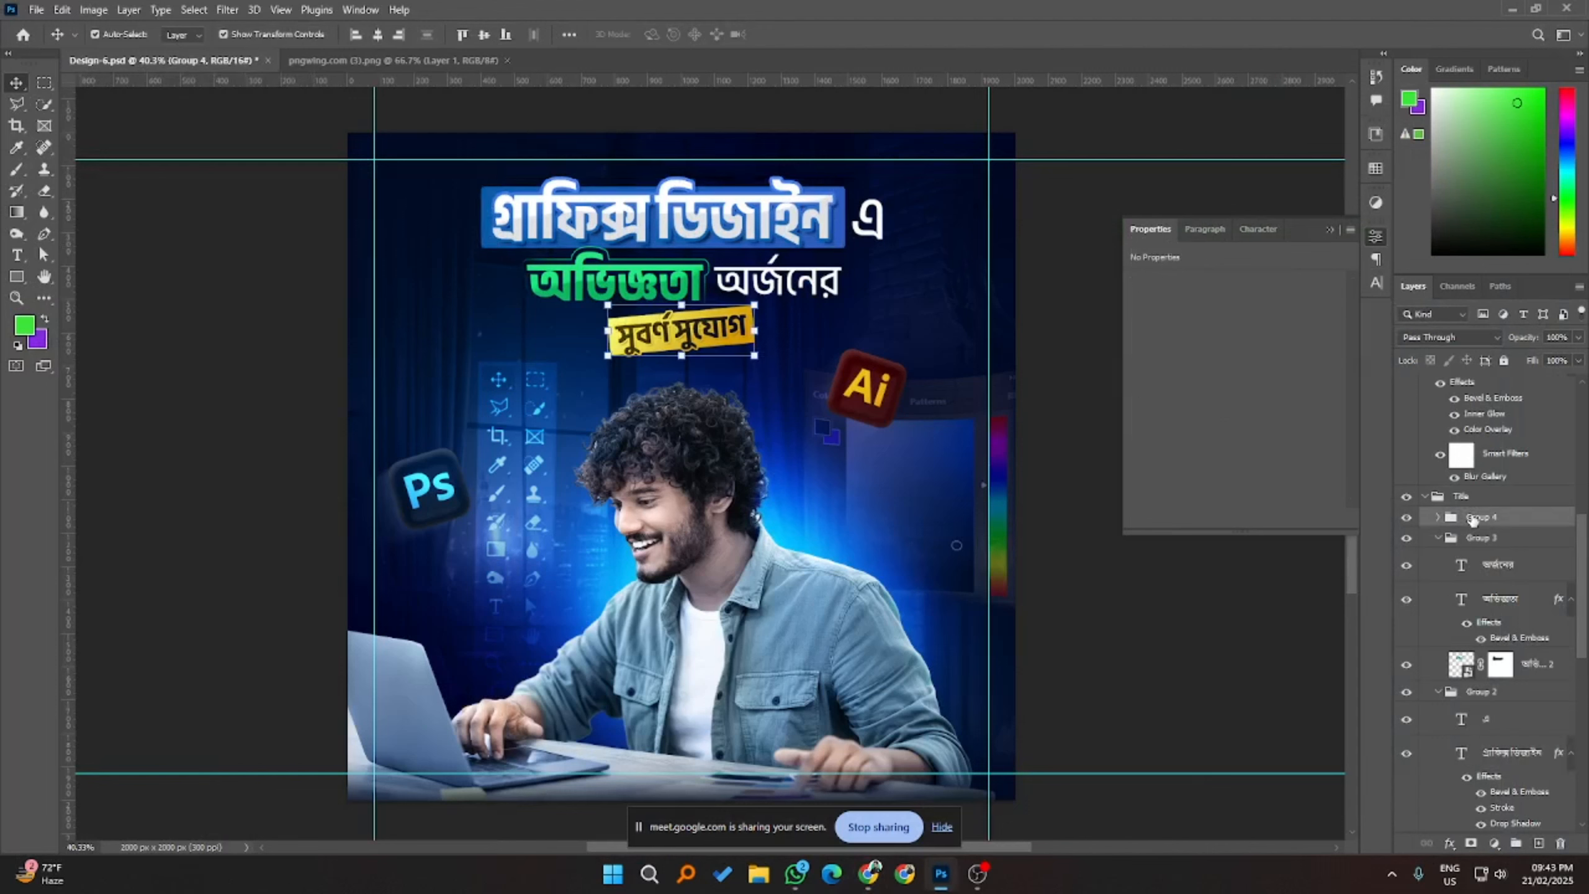
pyautogui.click(1538, 843)
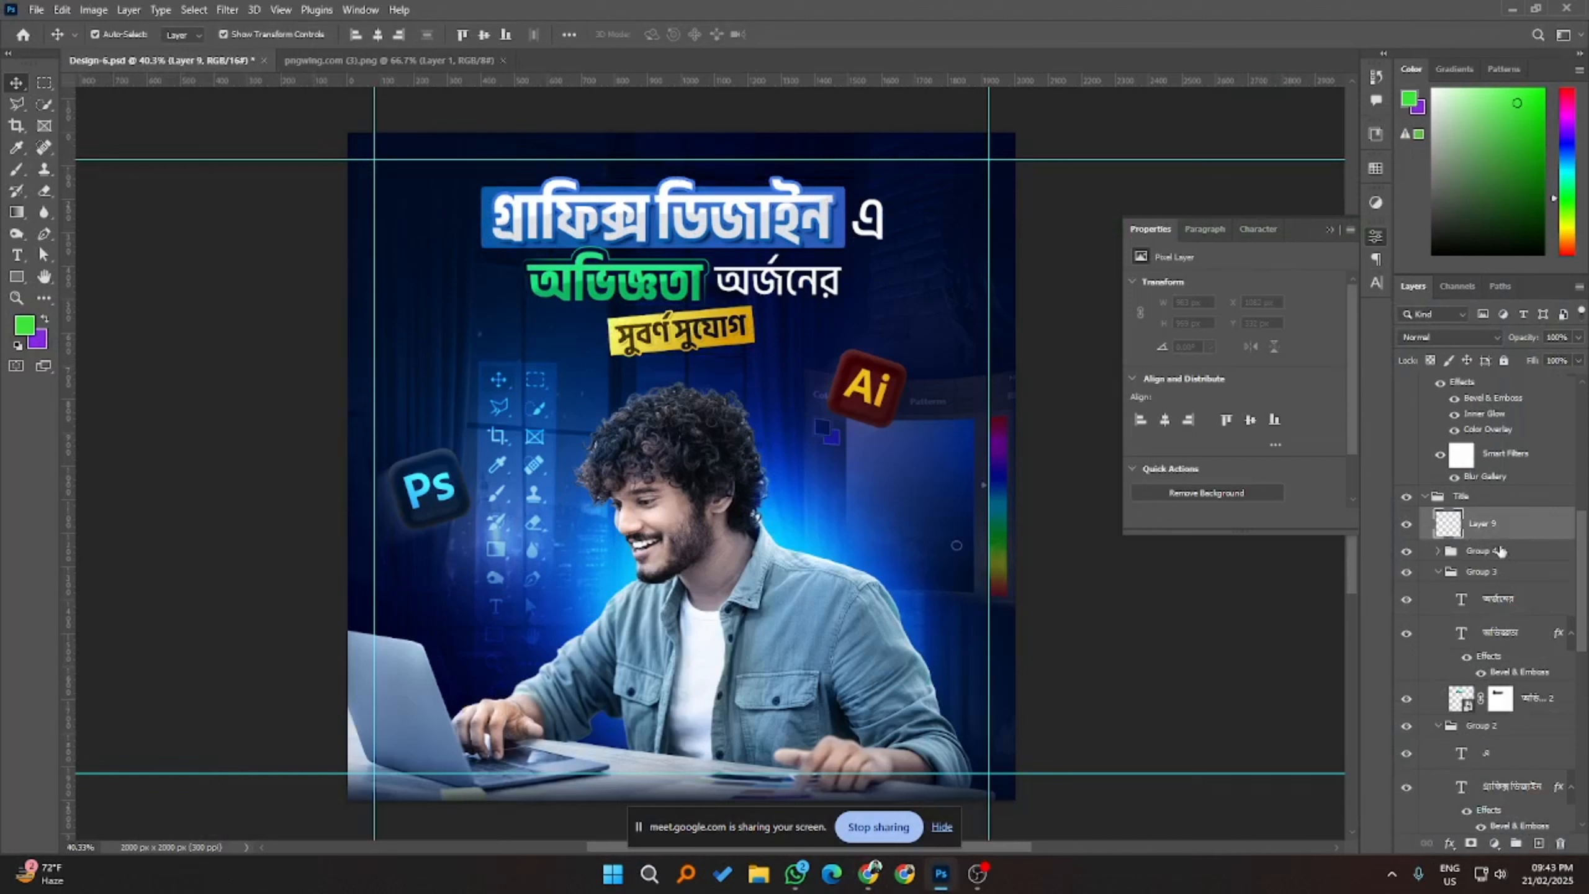
# - Set the foreground colour to light blue #4cbcff and the new empty layer's blend mode to Color Dodge
pyautogui.click(1439, 497)
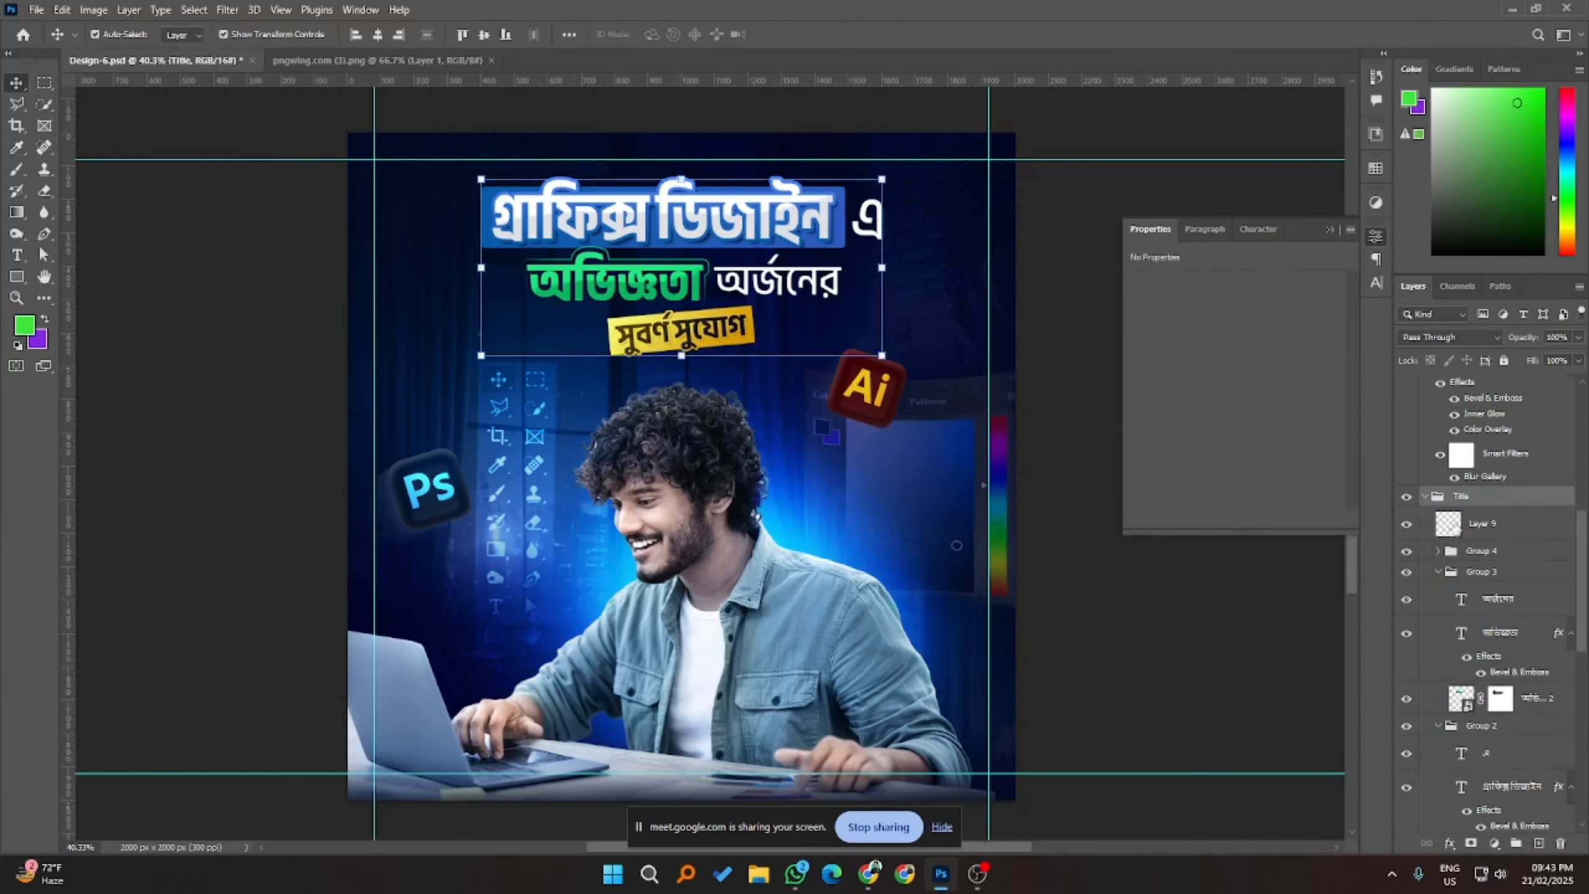
pyautogui.click(1458, 532)
pyautogui.click(24, 324)
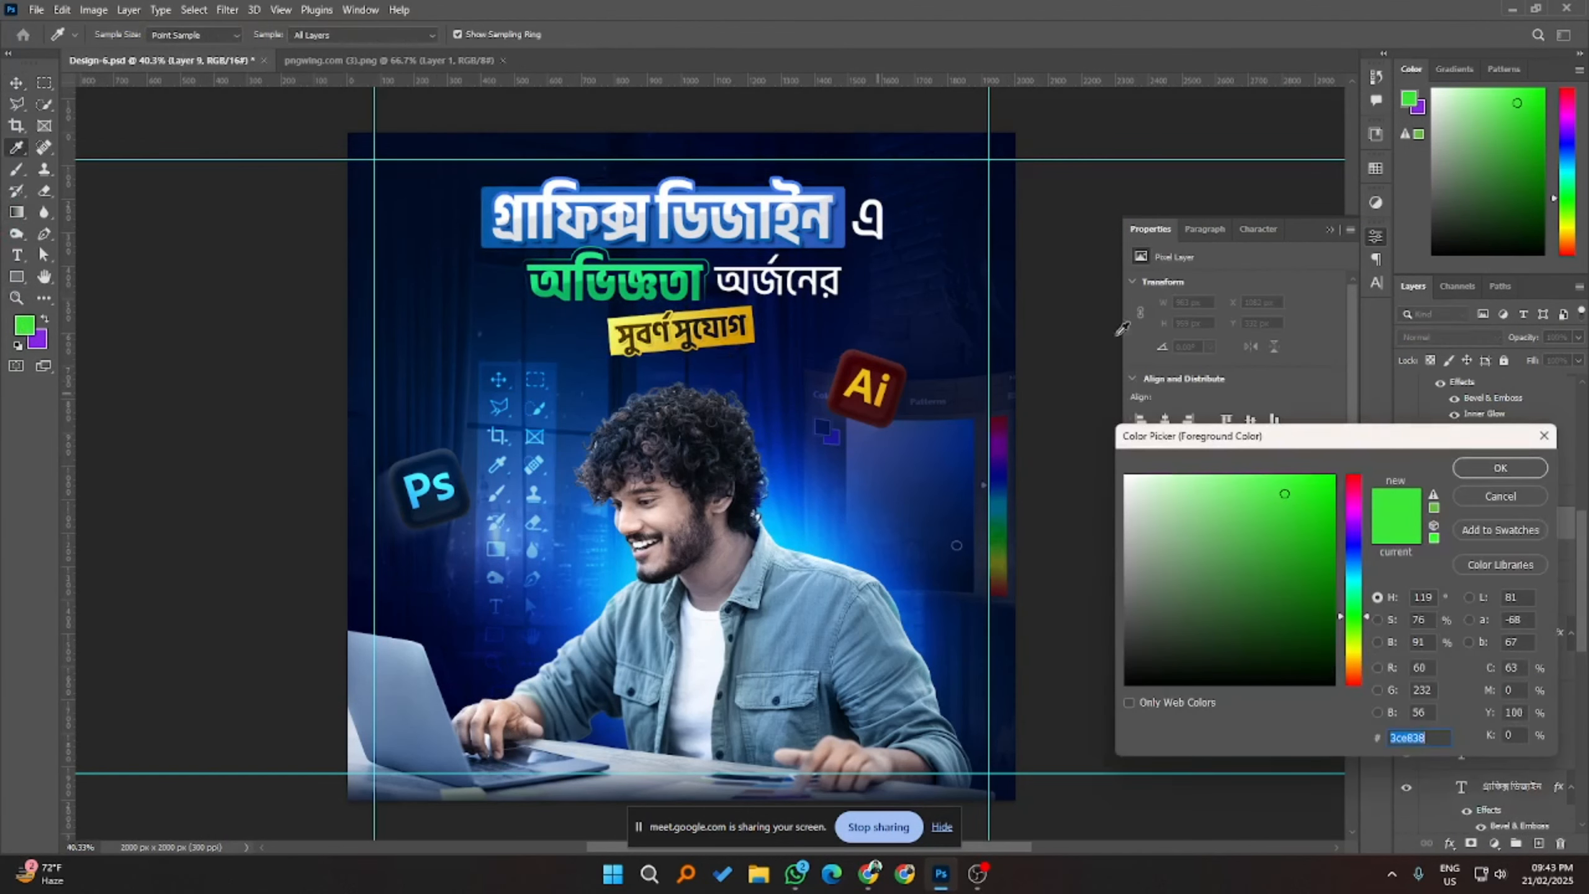
pyautogui.click(609, 570)
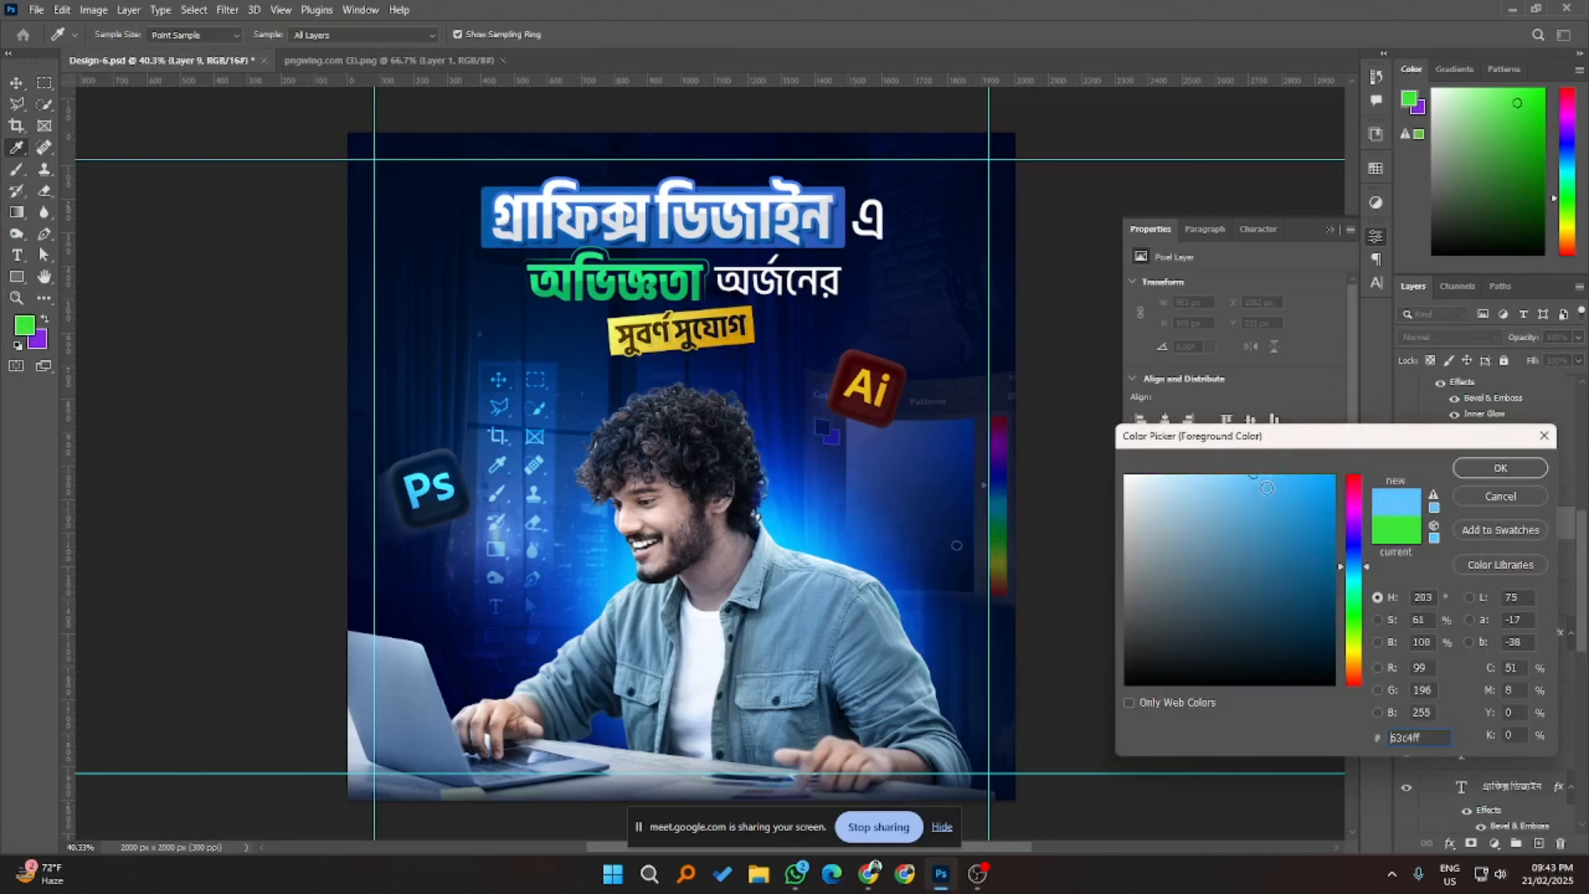
pyautogui.click(1500, 467)
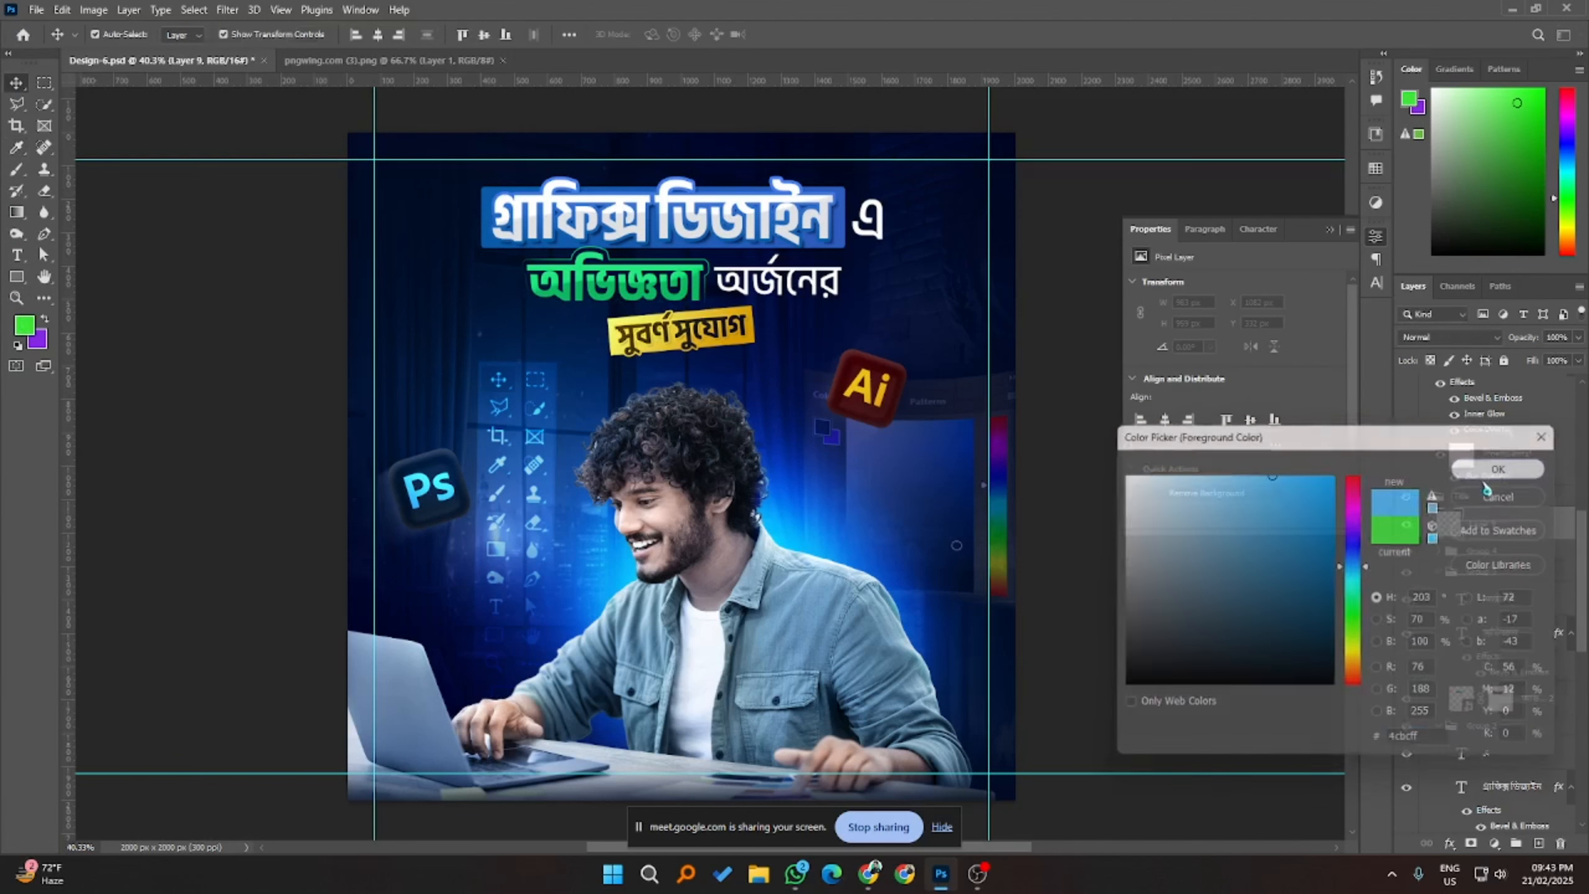
pyautogui.click(1450, 343)
pyautogui.click(1429, 492)
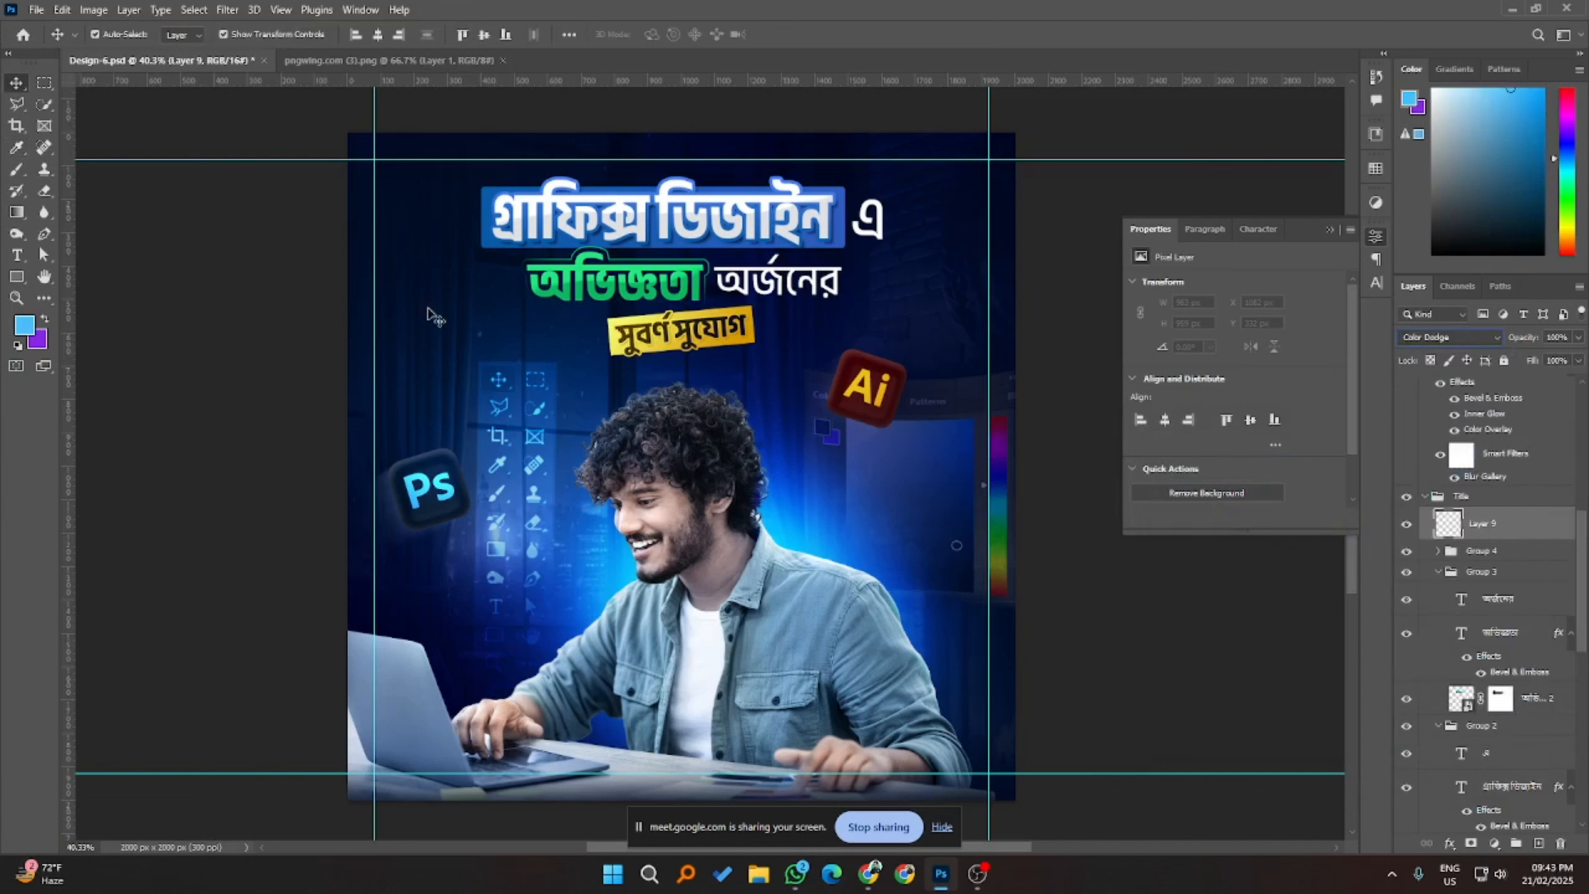
# - Set Layer 9 to Linear Light blending and brush a soft light-blue glow over the blue-highlighted headline
pyautogui.click(1442, 341)
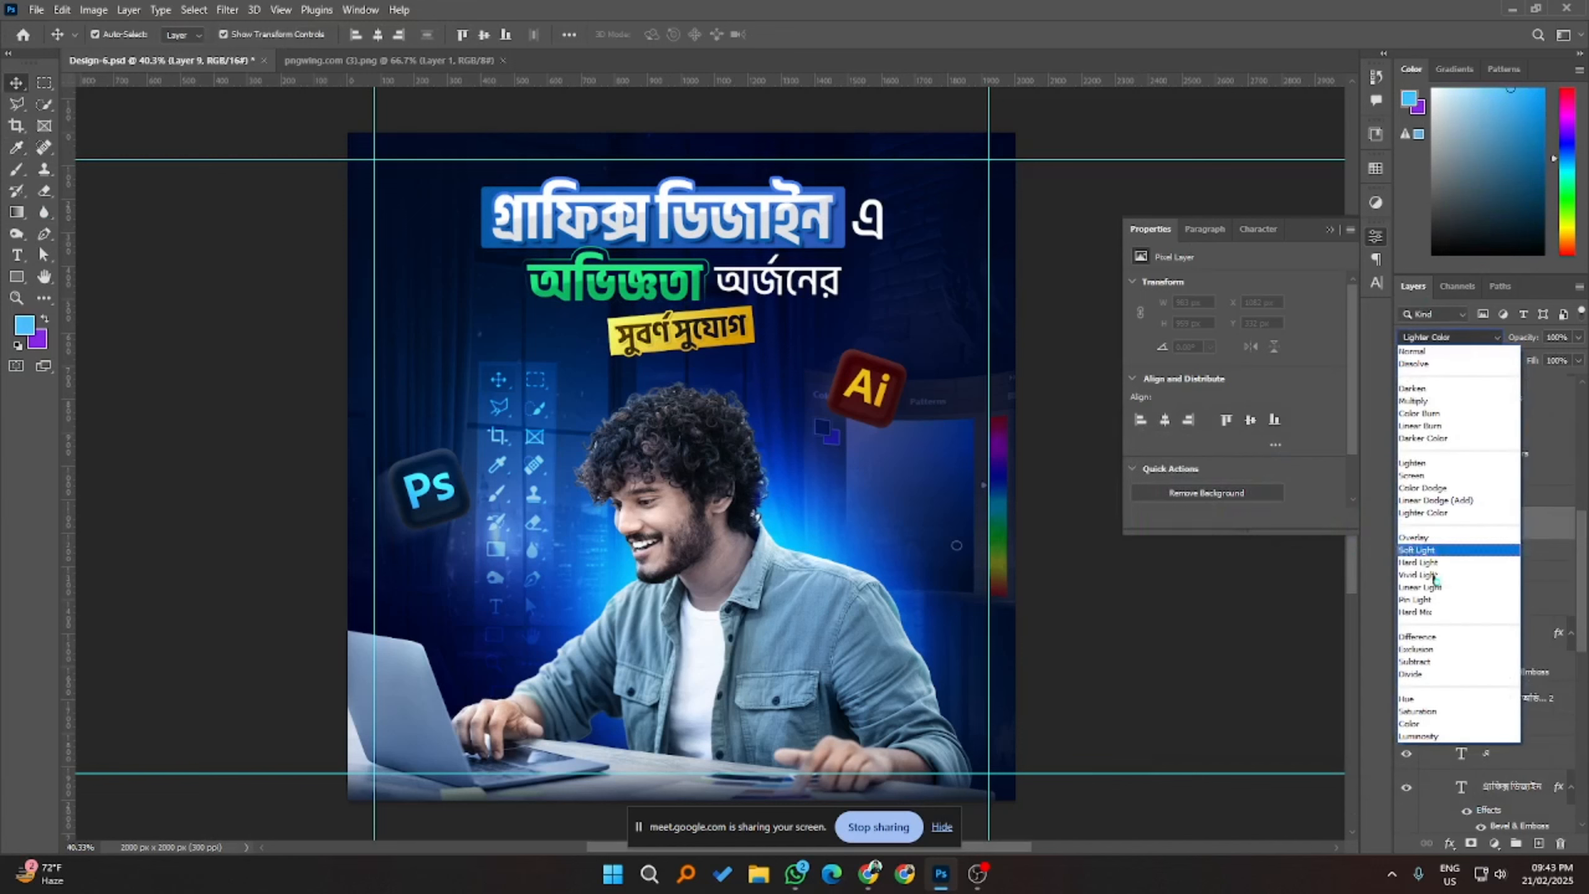
pyautogui.click(1433, 585)
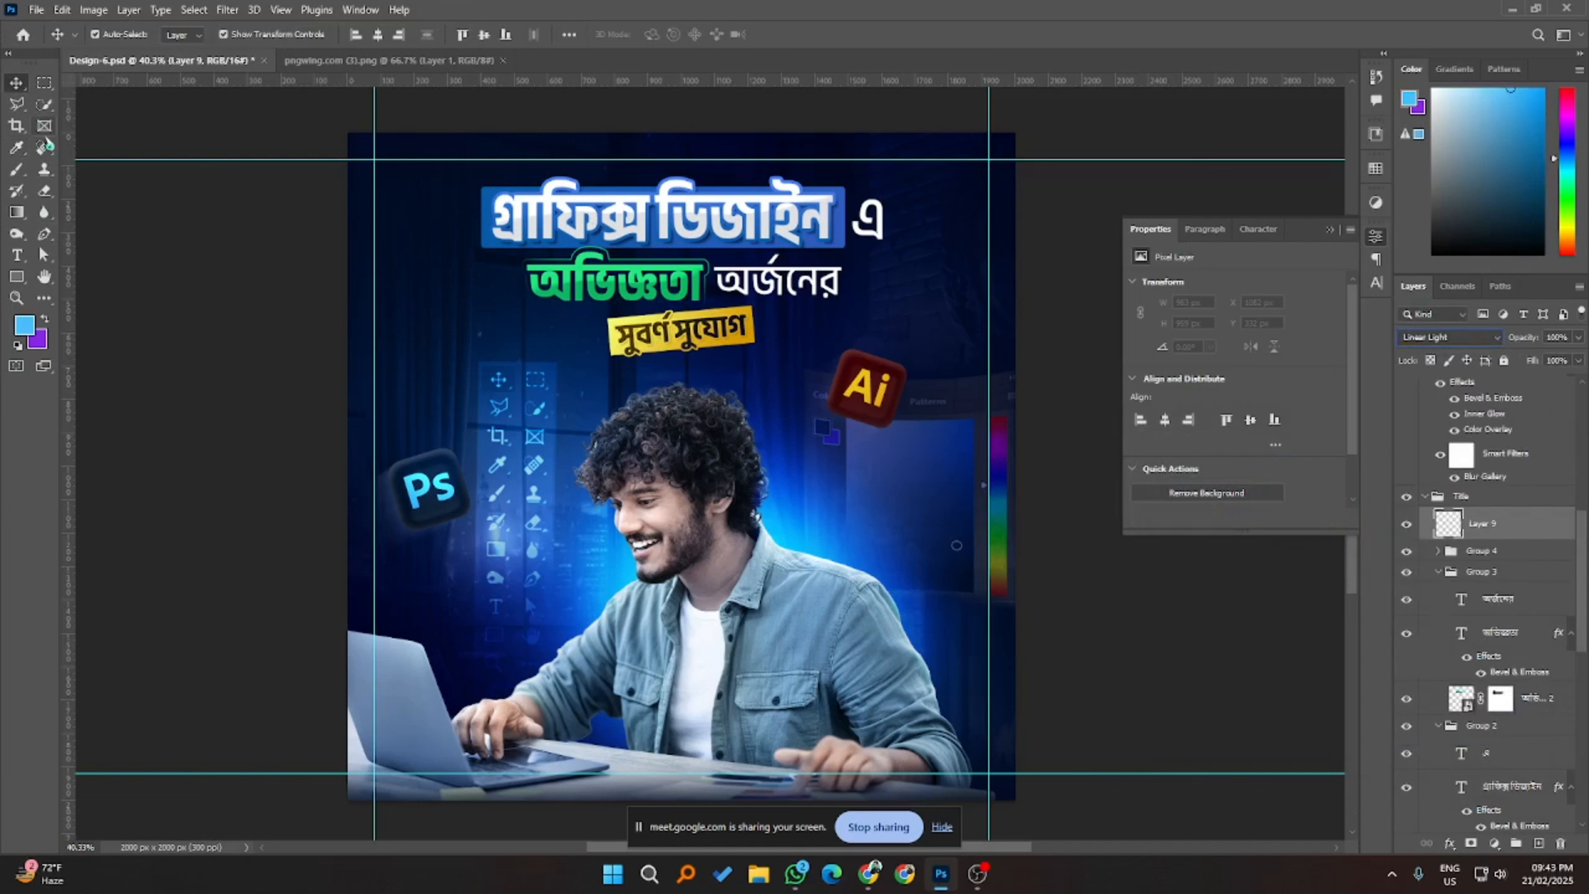
pyautogui.click(16, 169)
pyautogui.moveTo(710, 289); pyautogui.dragTo(708, 289)
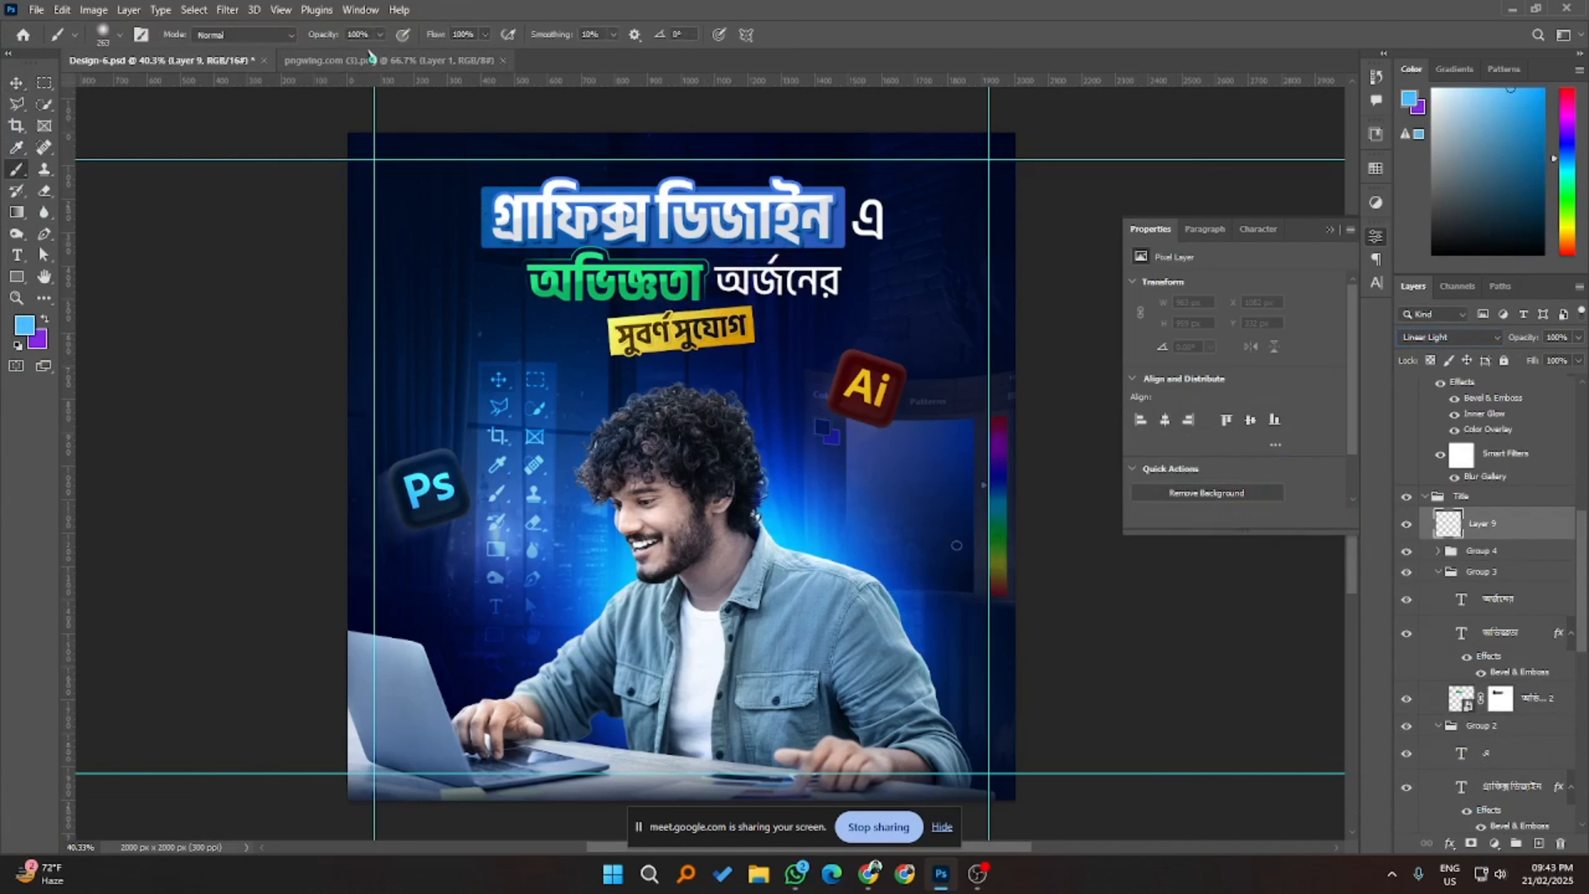
pyautogui.moveTo(565, 241)
pyautogui.mouseDown()
pyautogui.moveTo(557, 230)
pyautogui.moveTo(643, 216)
pyautogui.mouseUp()
pyautogui.click(558, 222)
pyautogui.hotkey('ctrl', 'z')
pyautogui.click(594, 208)
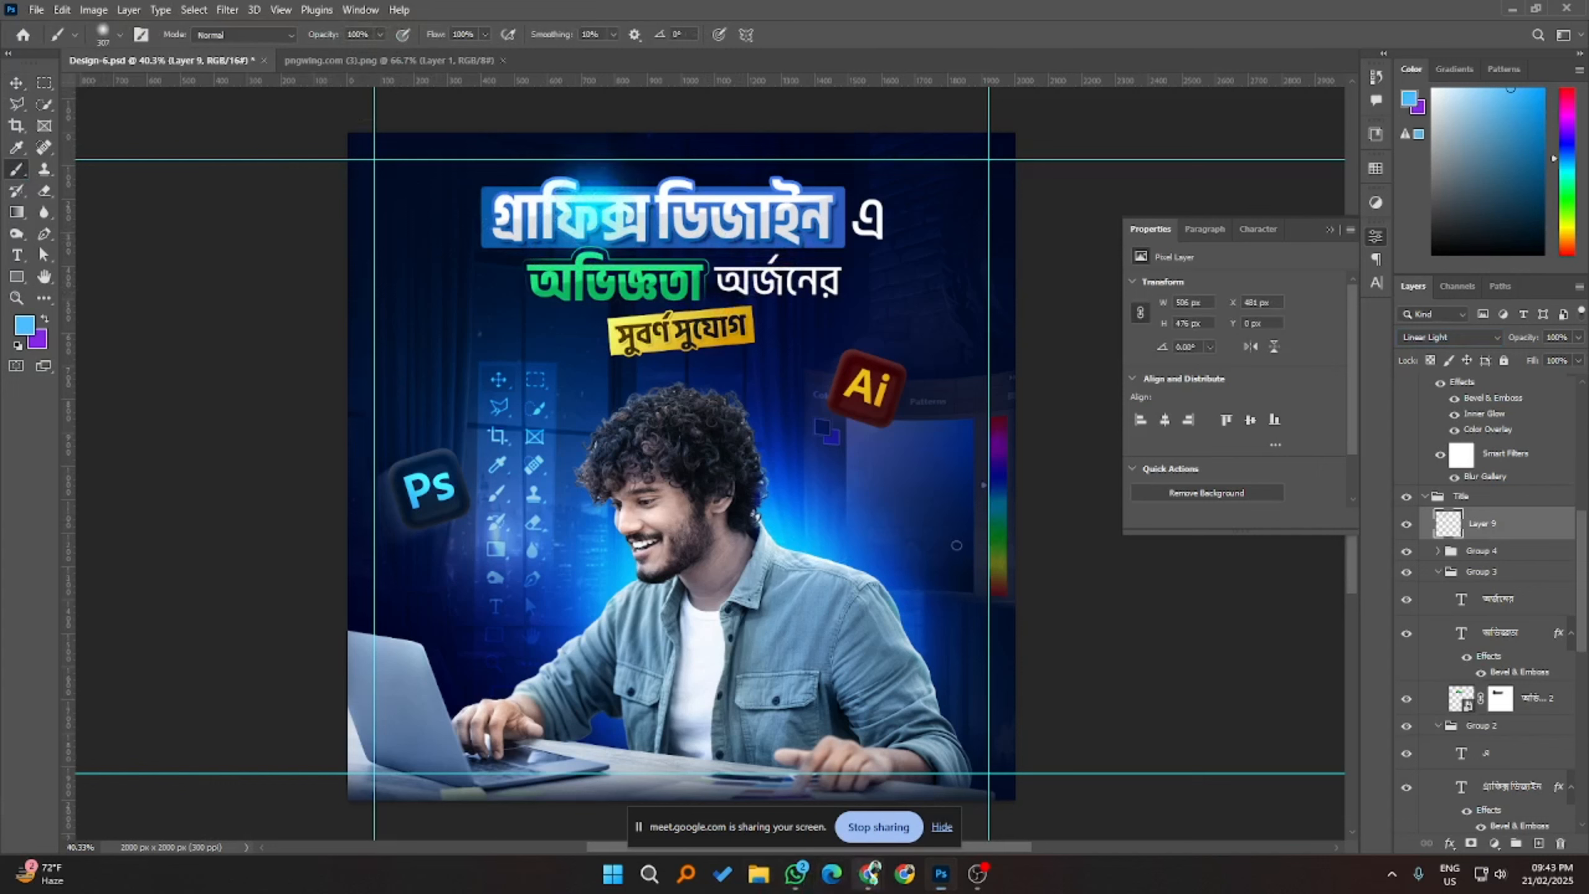
# - Check the glow on the reference posters in the Design 6 Milanote board, then return to the Photoshop poster
pyautogui.moveTo(868, 873)
pyautogui.click(825, 789)
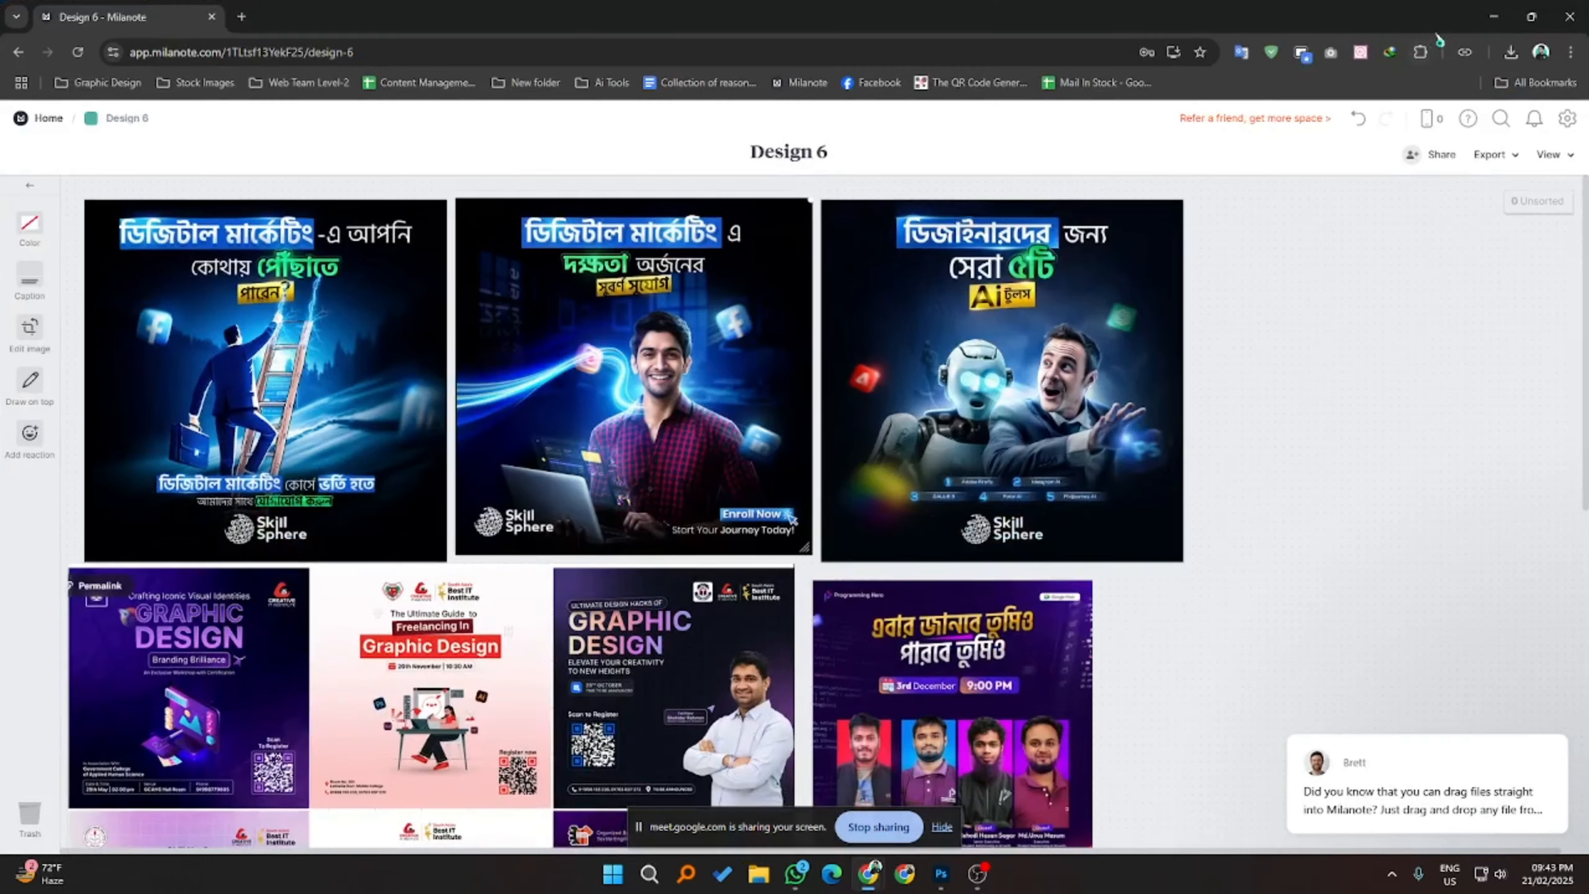
pyautogui.click(1493, 16)
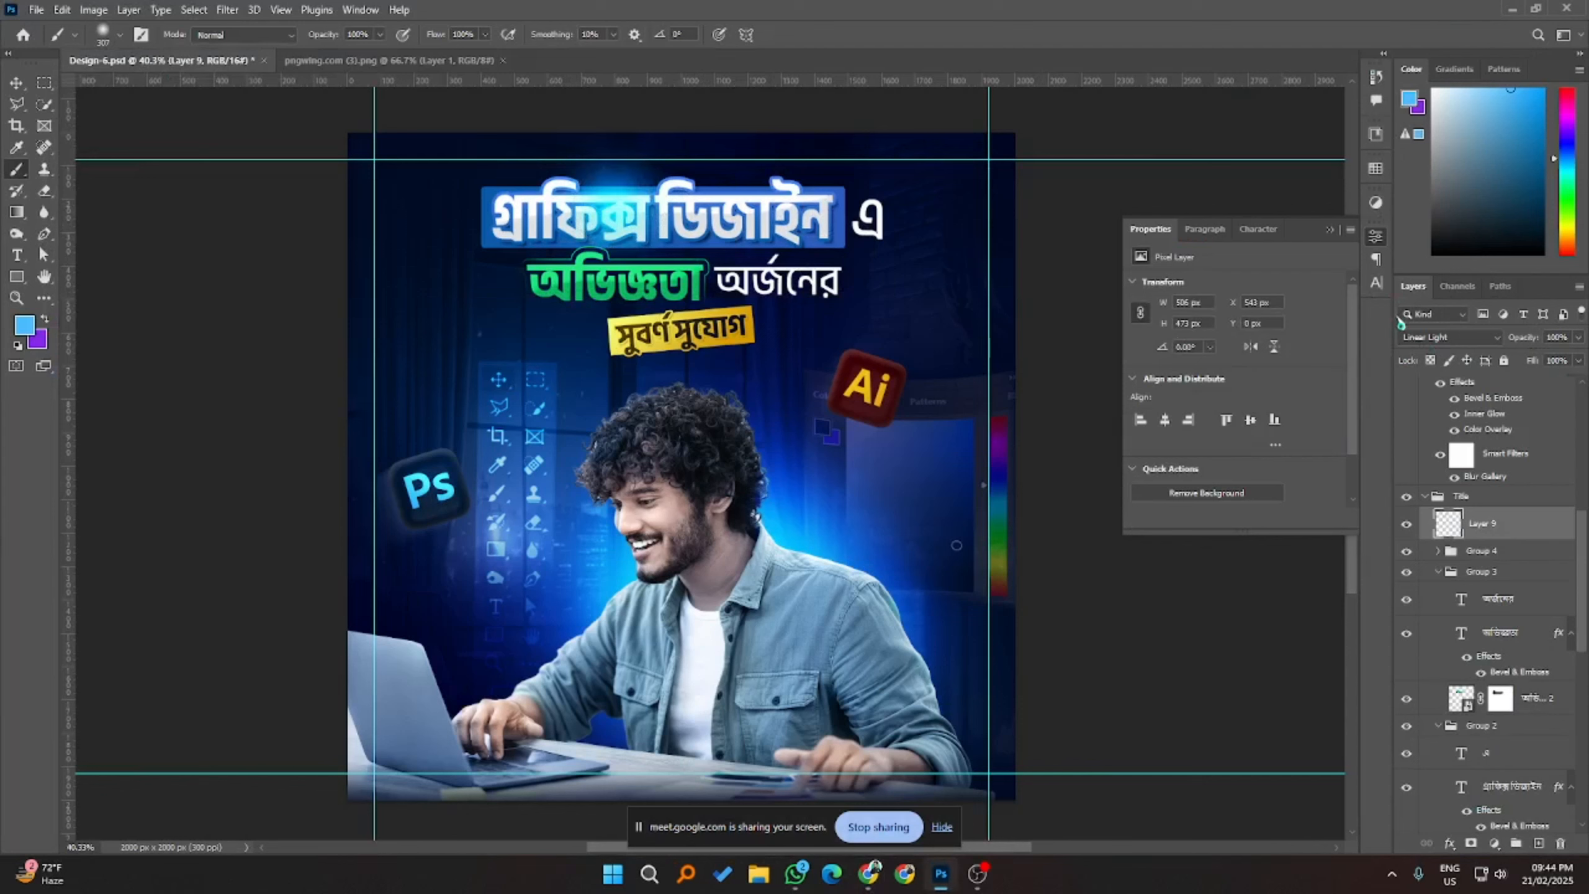
# - Change the glow layer's blending to Overlay, then duplicate it and set the copy to Color Dodge
pyautogui.click(1466, 341)
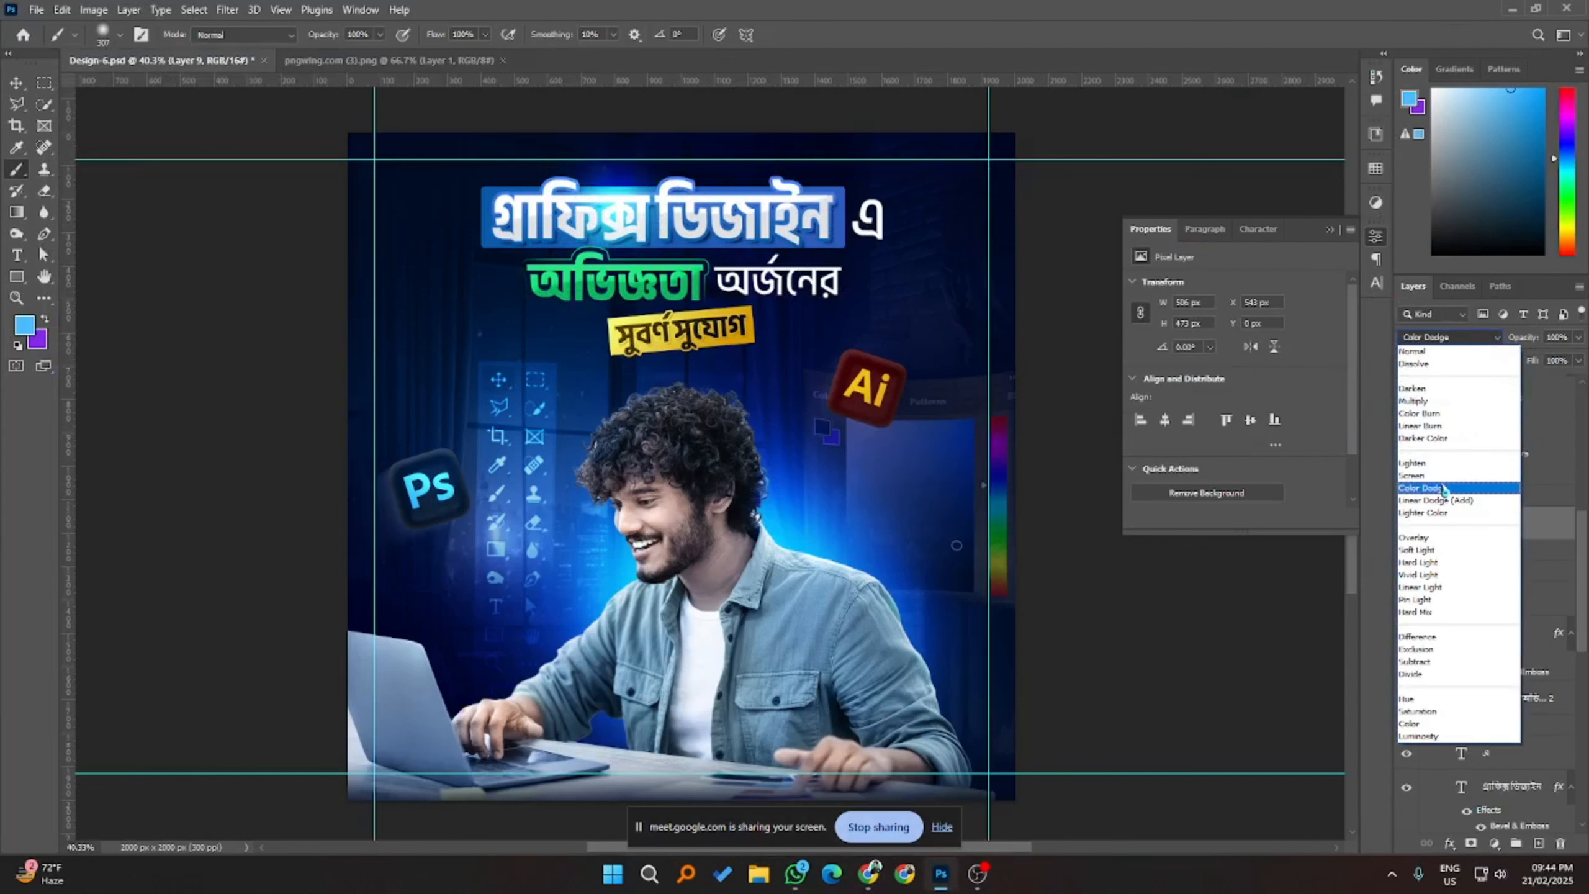
pyautogui.click(1432, 540)
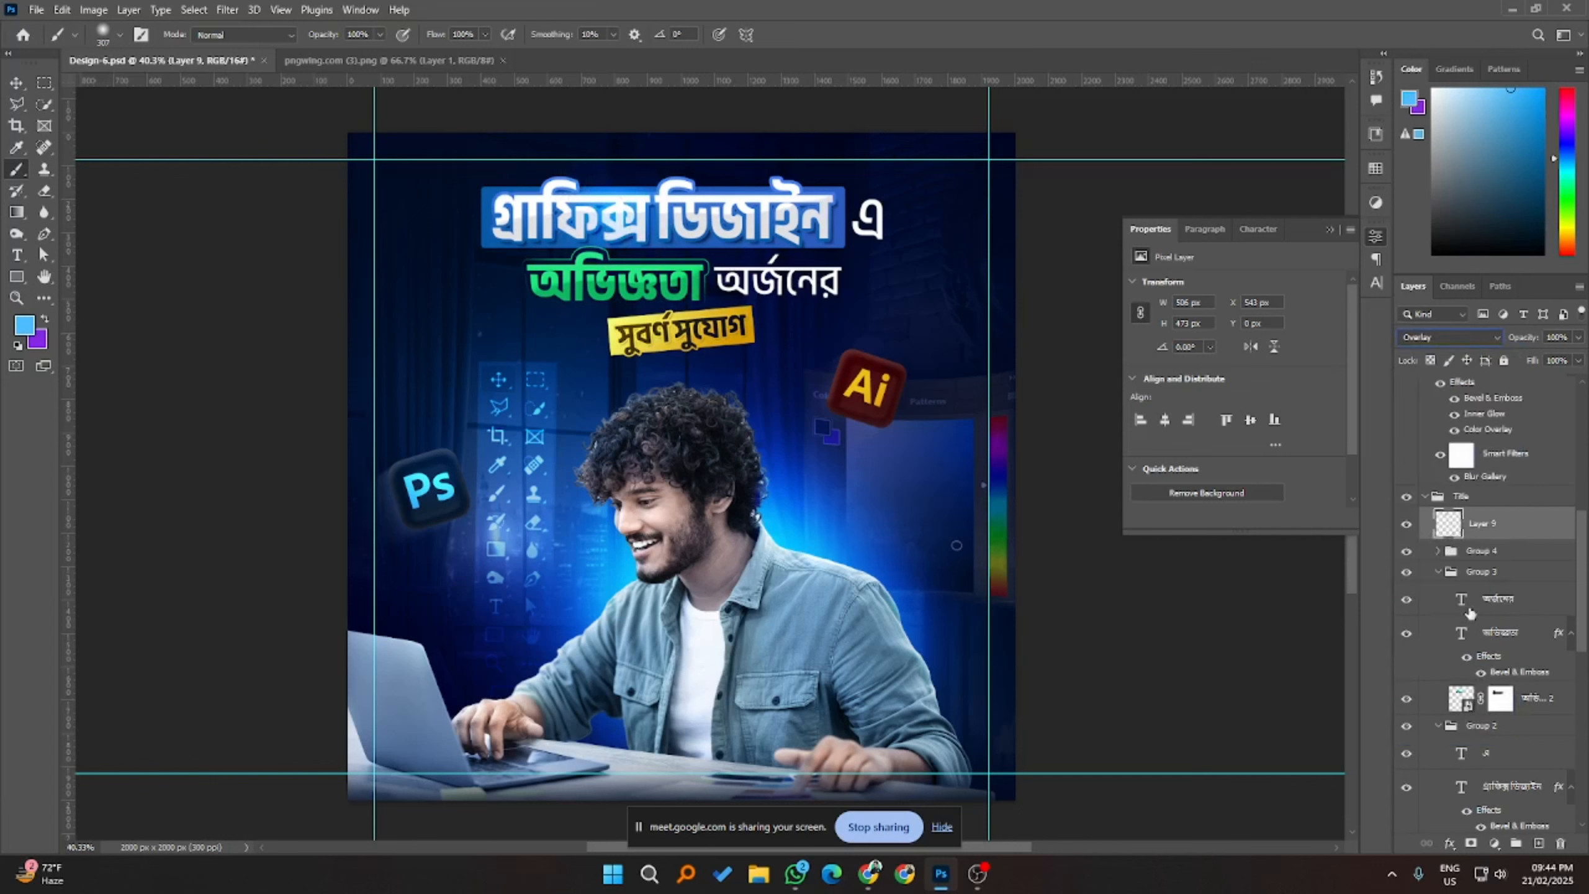
pyautogui.moveTo(1457, 610); pyautogui.dragTo(1458, 612)
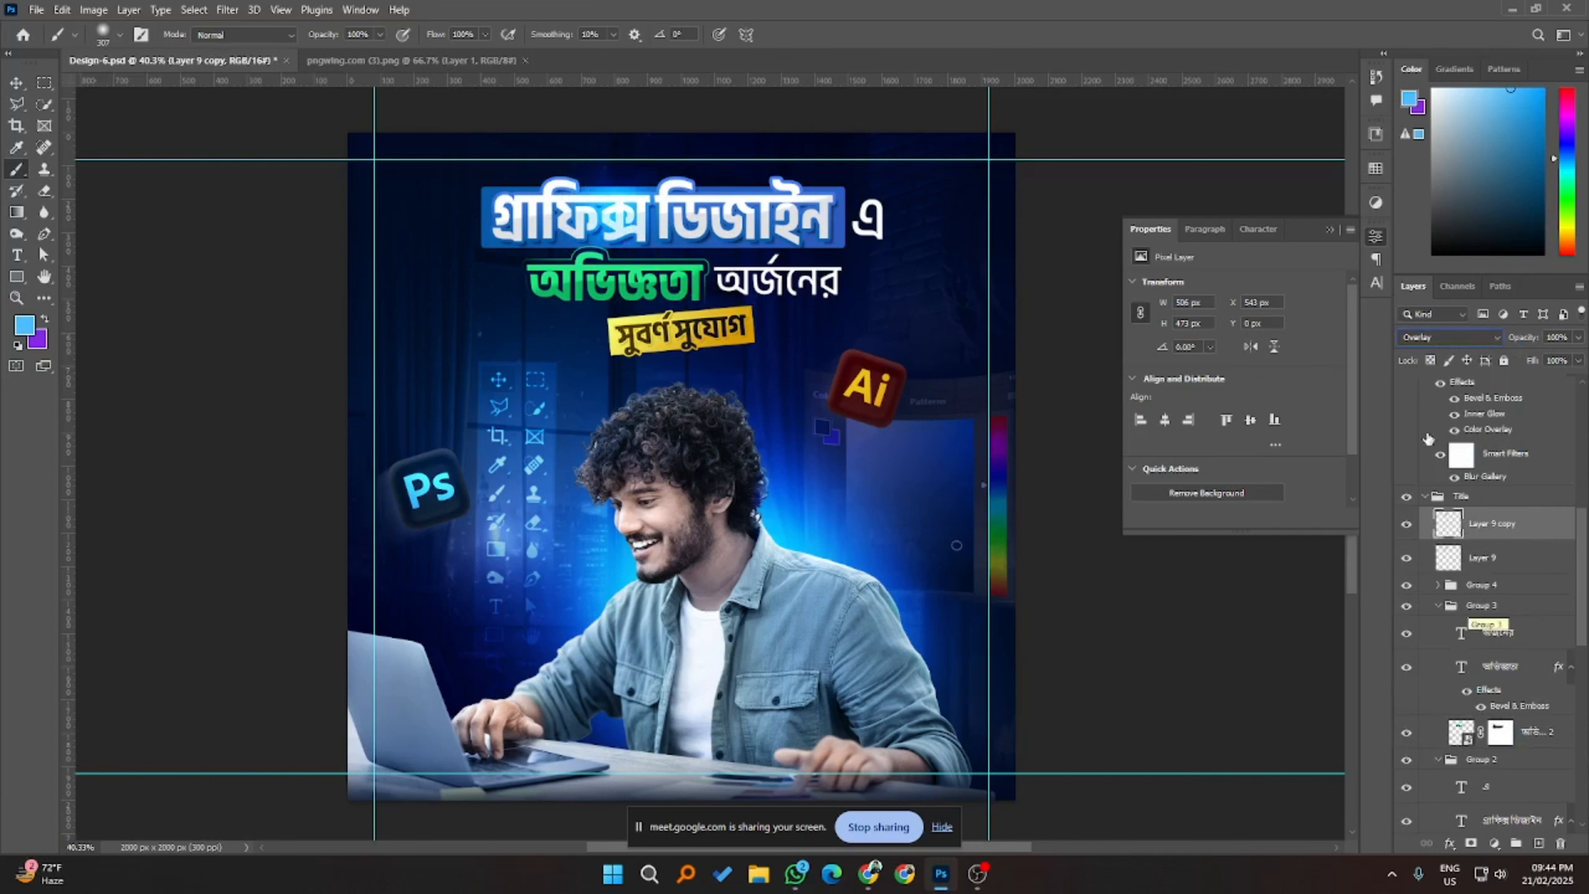
pyautogui.click(1449, 337)
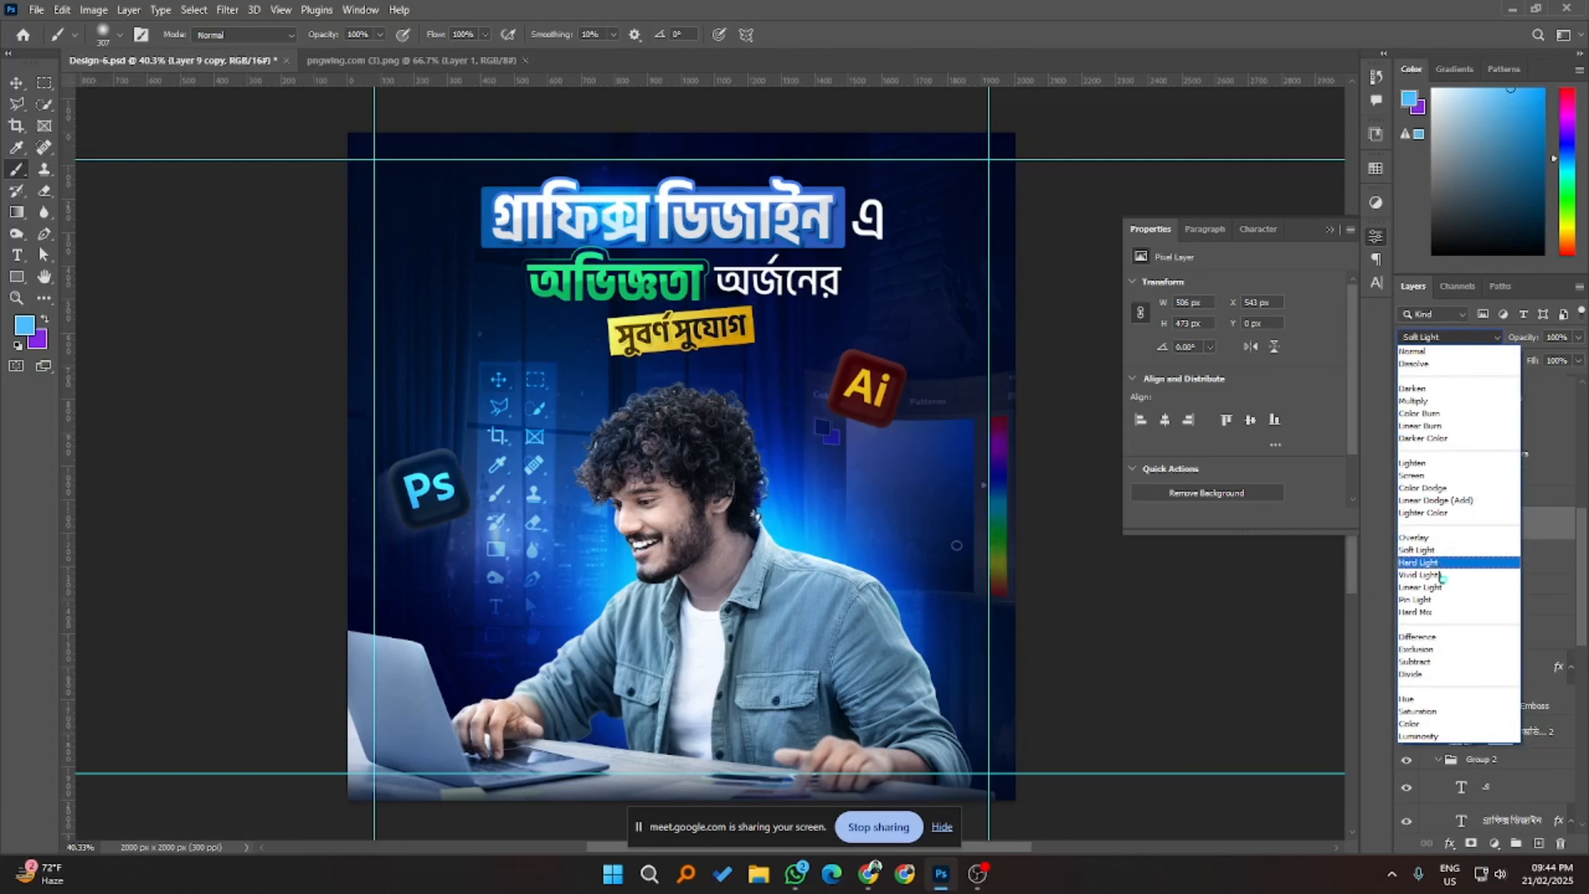
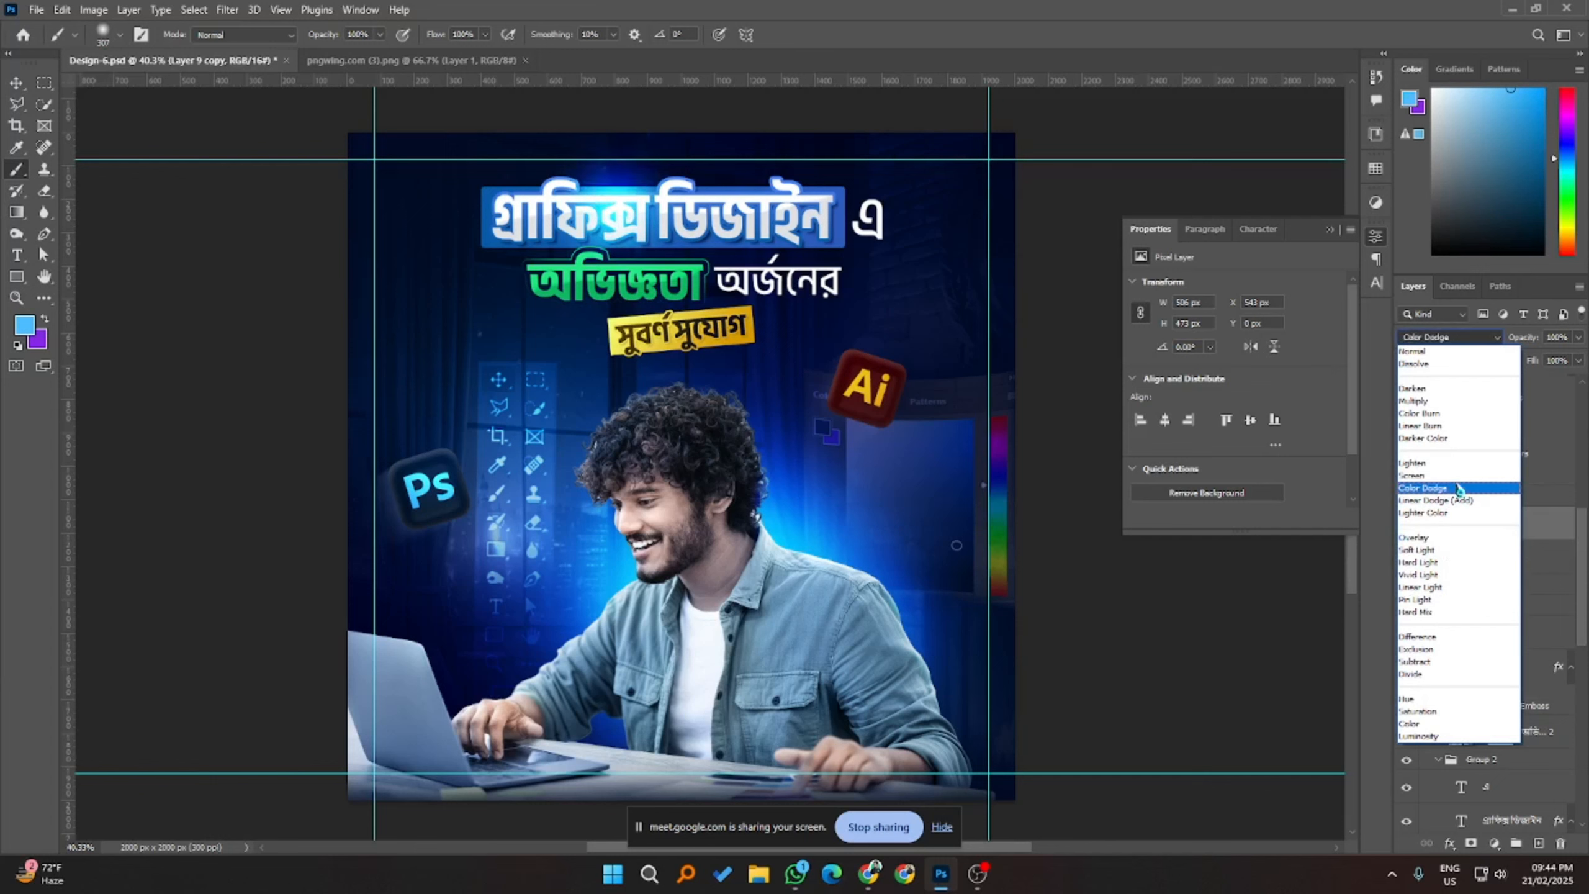
pyautogui.click(1459, 487)
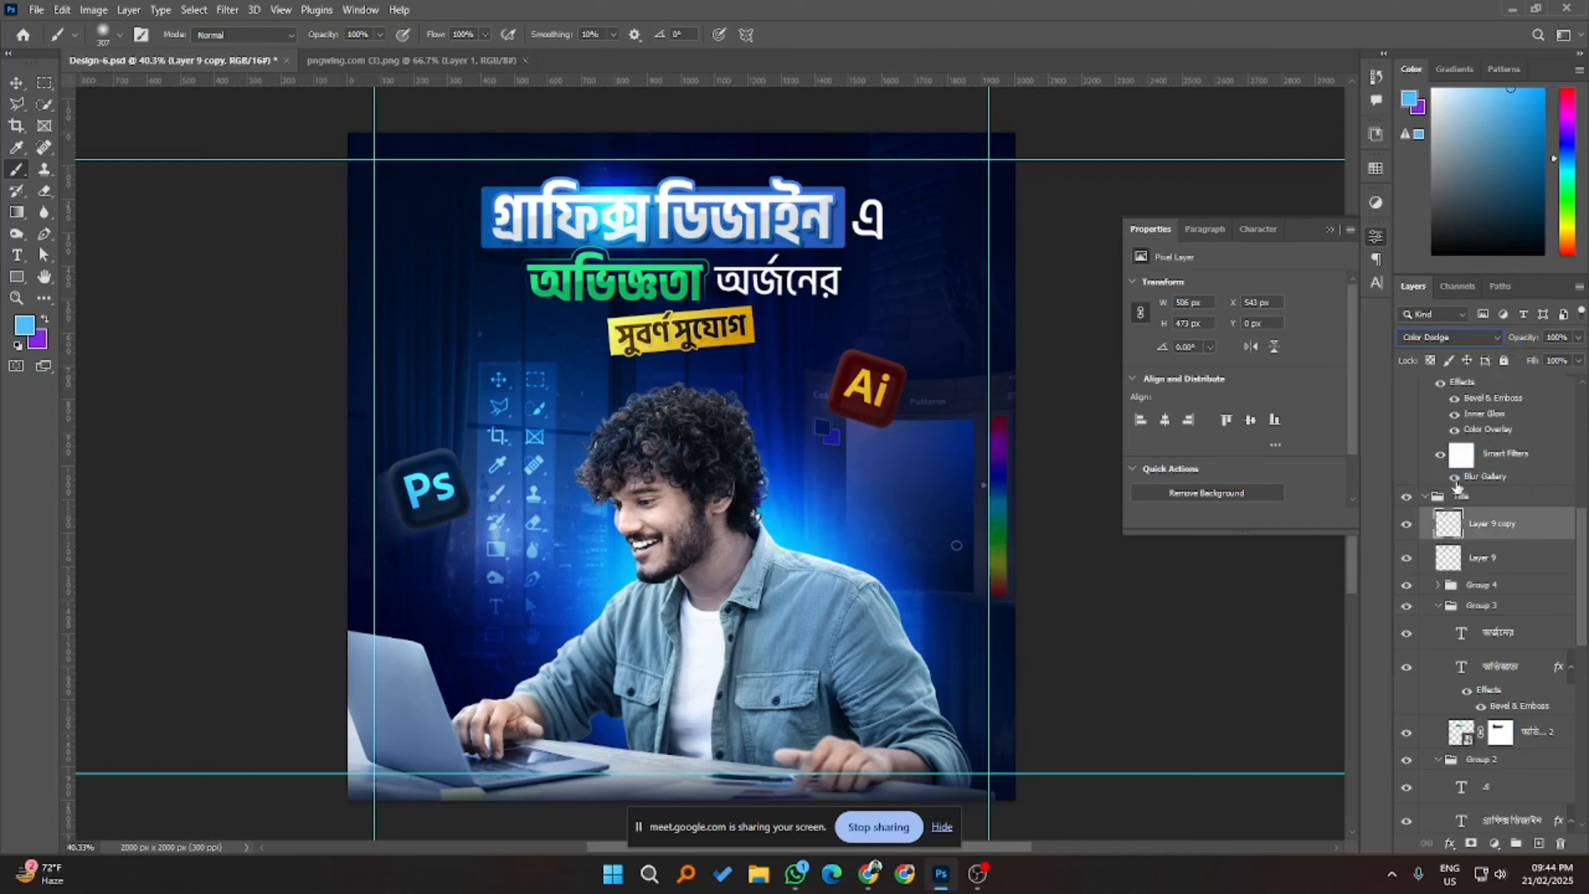
# - Delete the glow layer copy and the original glow layer from the Title group
pyautogui.click(1499, 550)
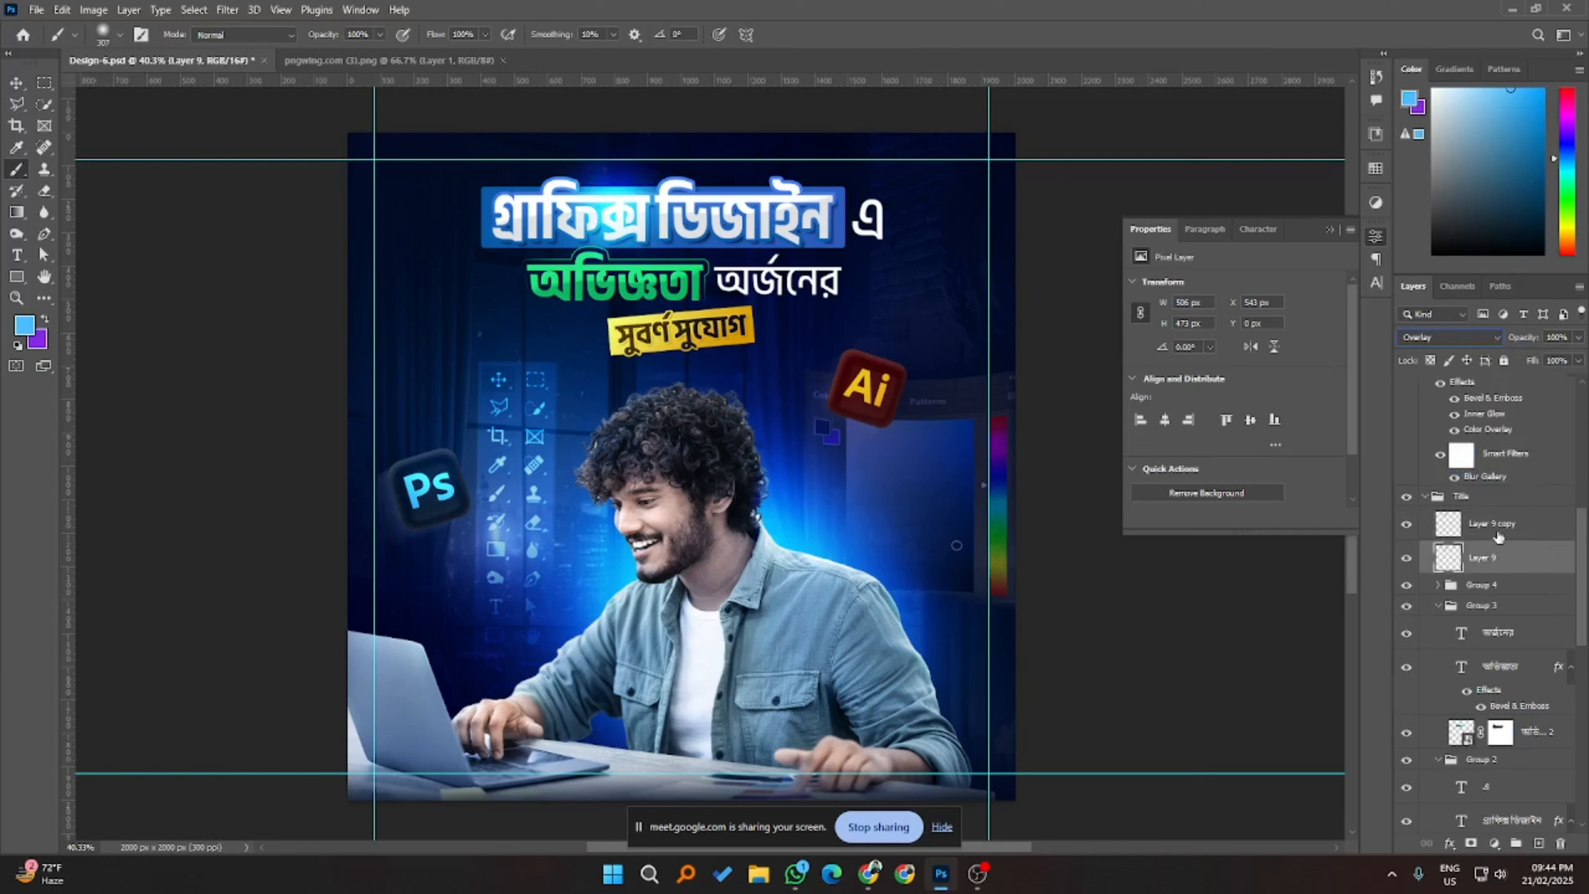
pyautogui.click(1498, 535)
pyautogui.click(1559, 843)
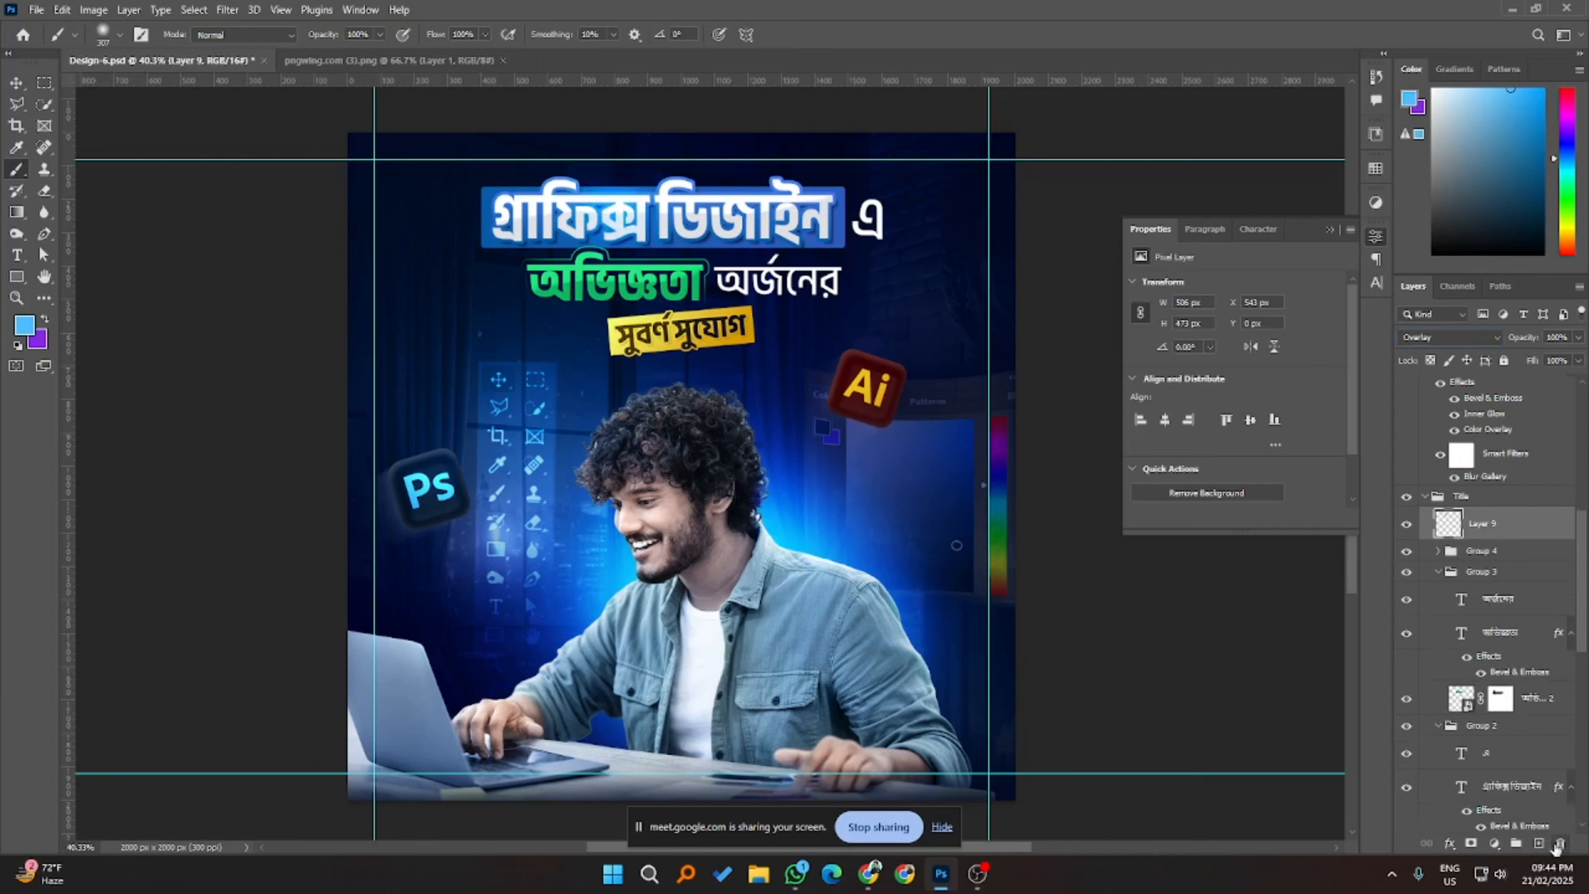
pyautogui.click(1559, 842)
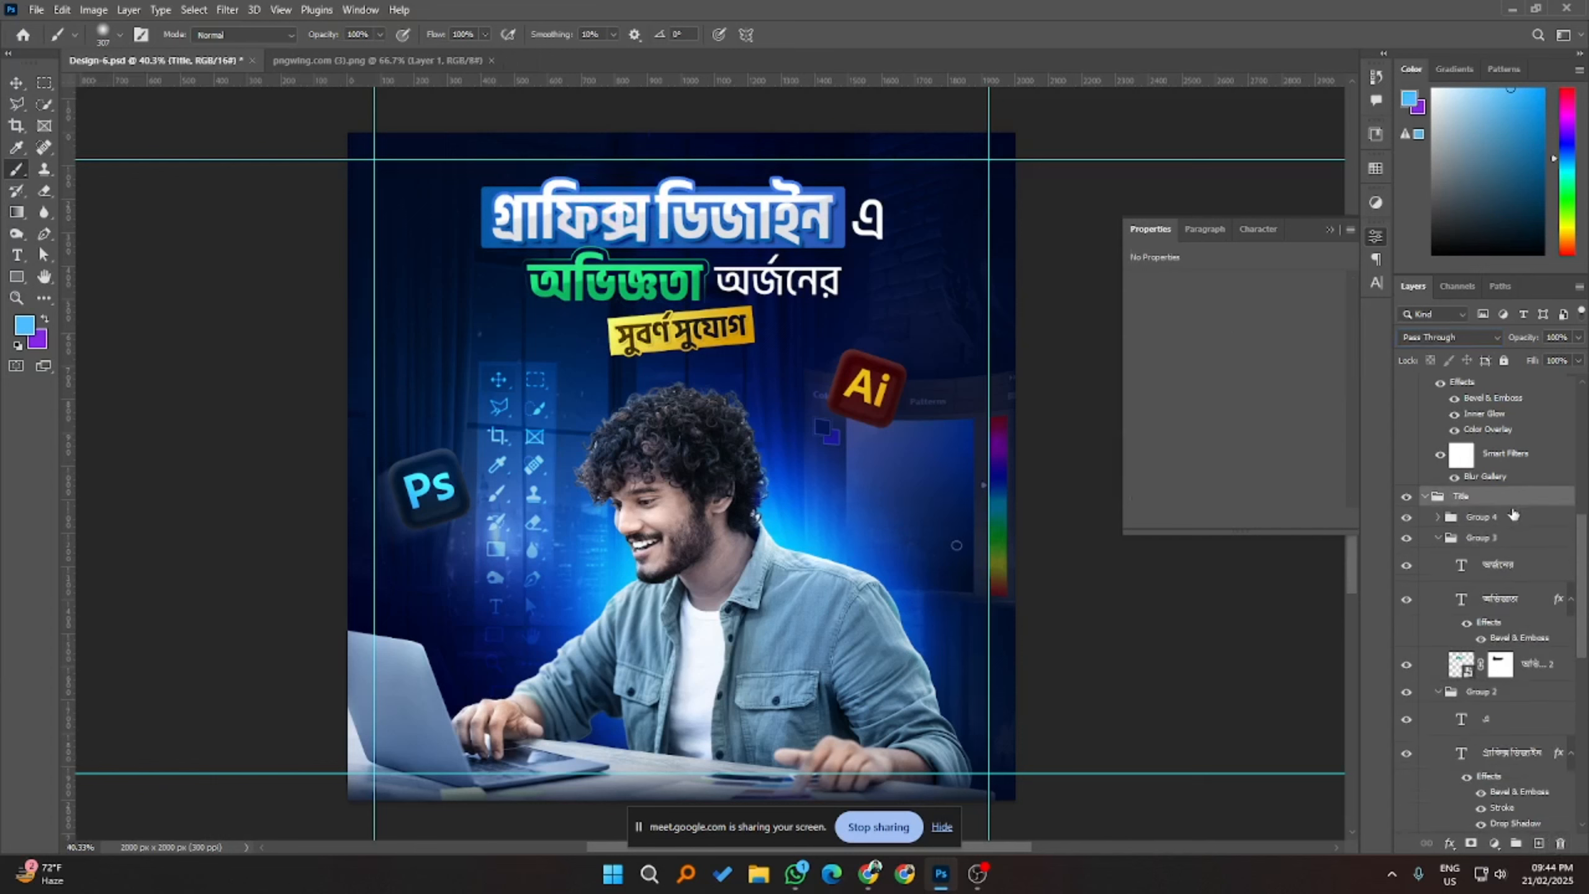
# - Add a new Overlay layer above Group 4 and brush a soft light-blue glow across the blue headline
pyautogui.click(1512, 515)
pyautogui.click(1539, 843)
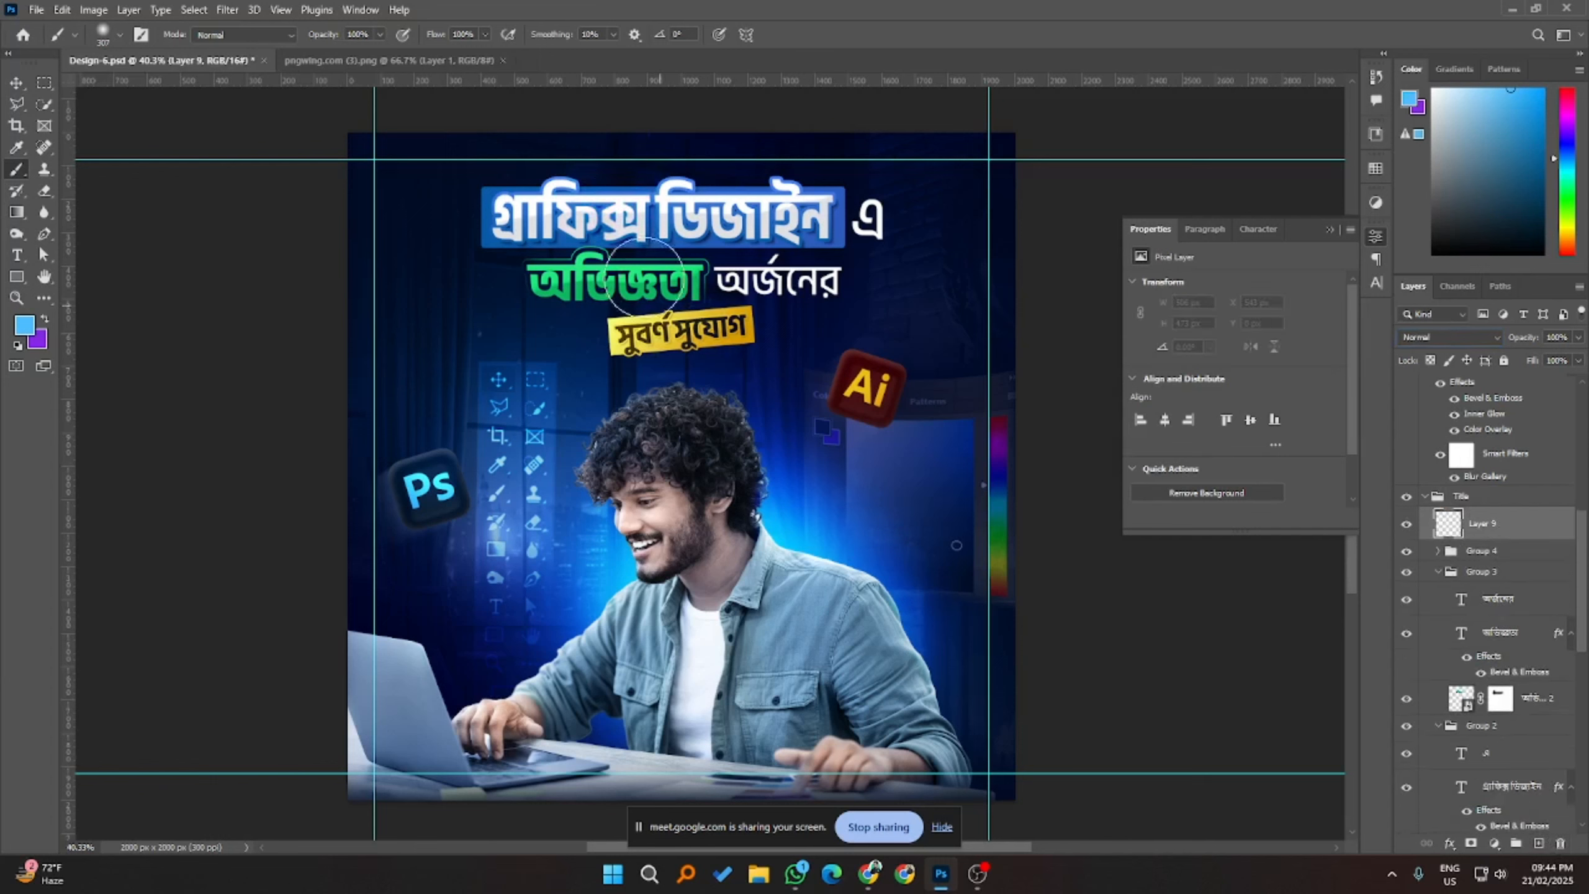
pyautogui.click(1443, 337)
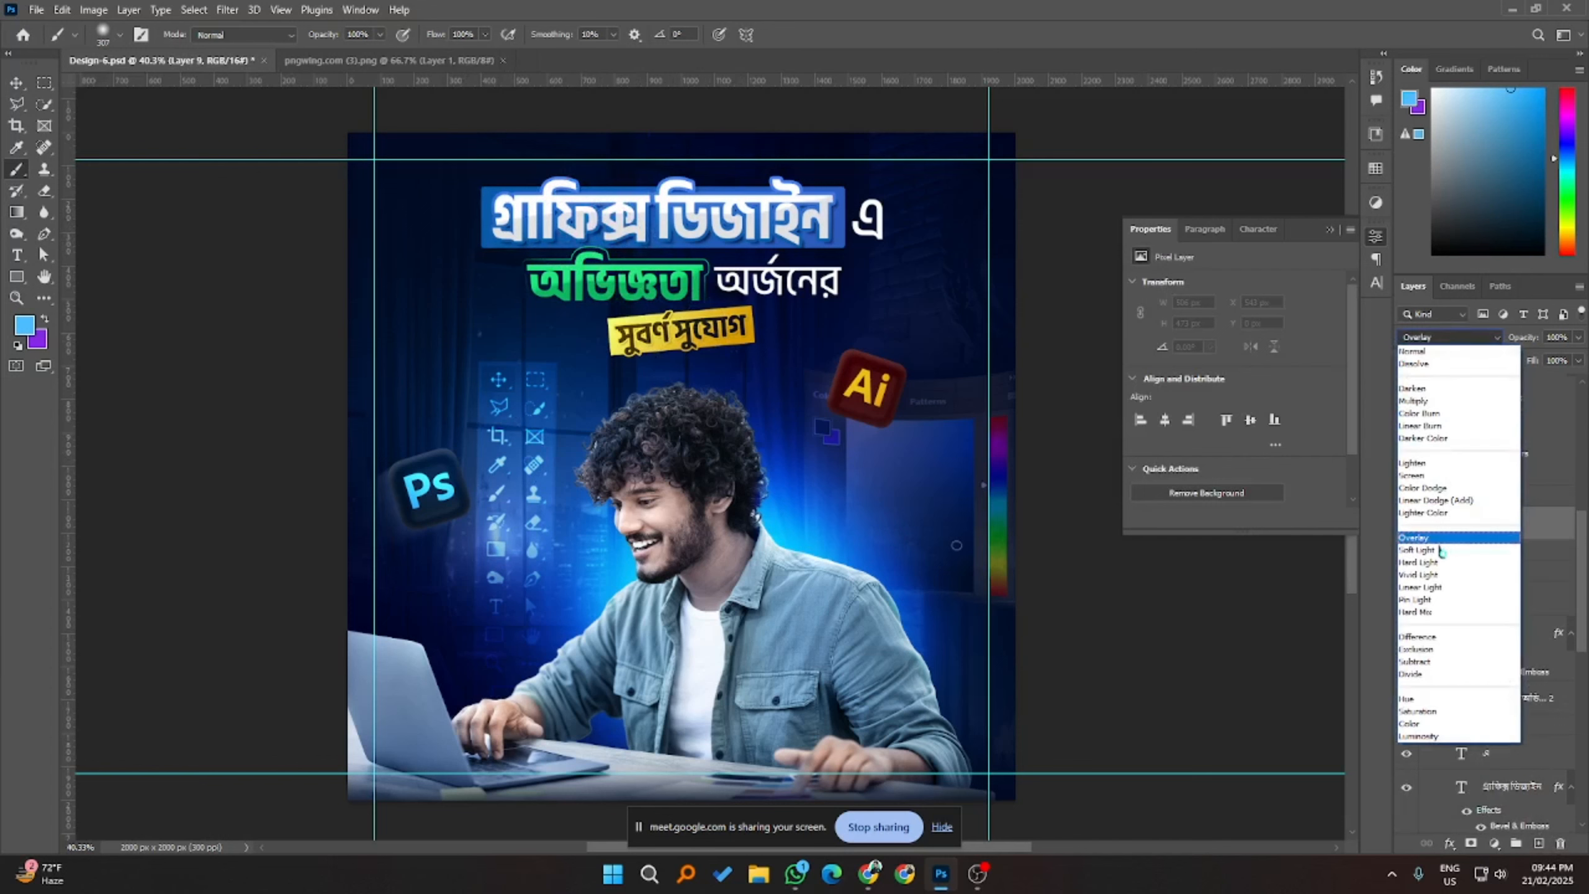
pyautogui.click(1438, 545)
pyautogui.moveTo(711, 247); pyautogui.dragTo(727, 245)
pyautogui.moveTo(671, 220)
pyautogui.mouseDown()
pyautogui.moveTo(606, 212)
pyautogui.moveTo(795, 219)
pyautogui.mouseUp()
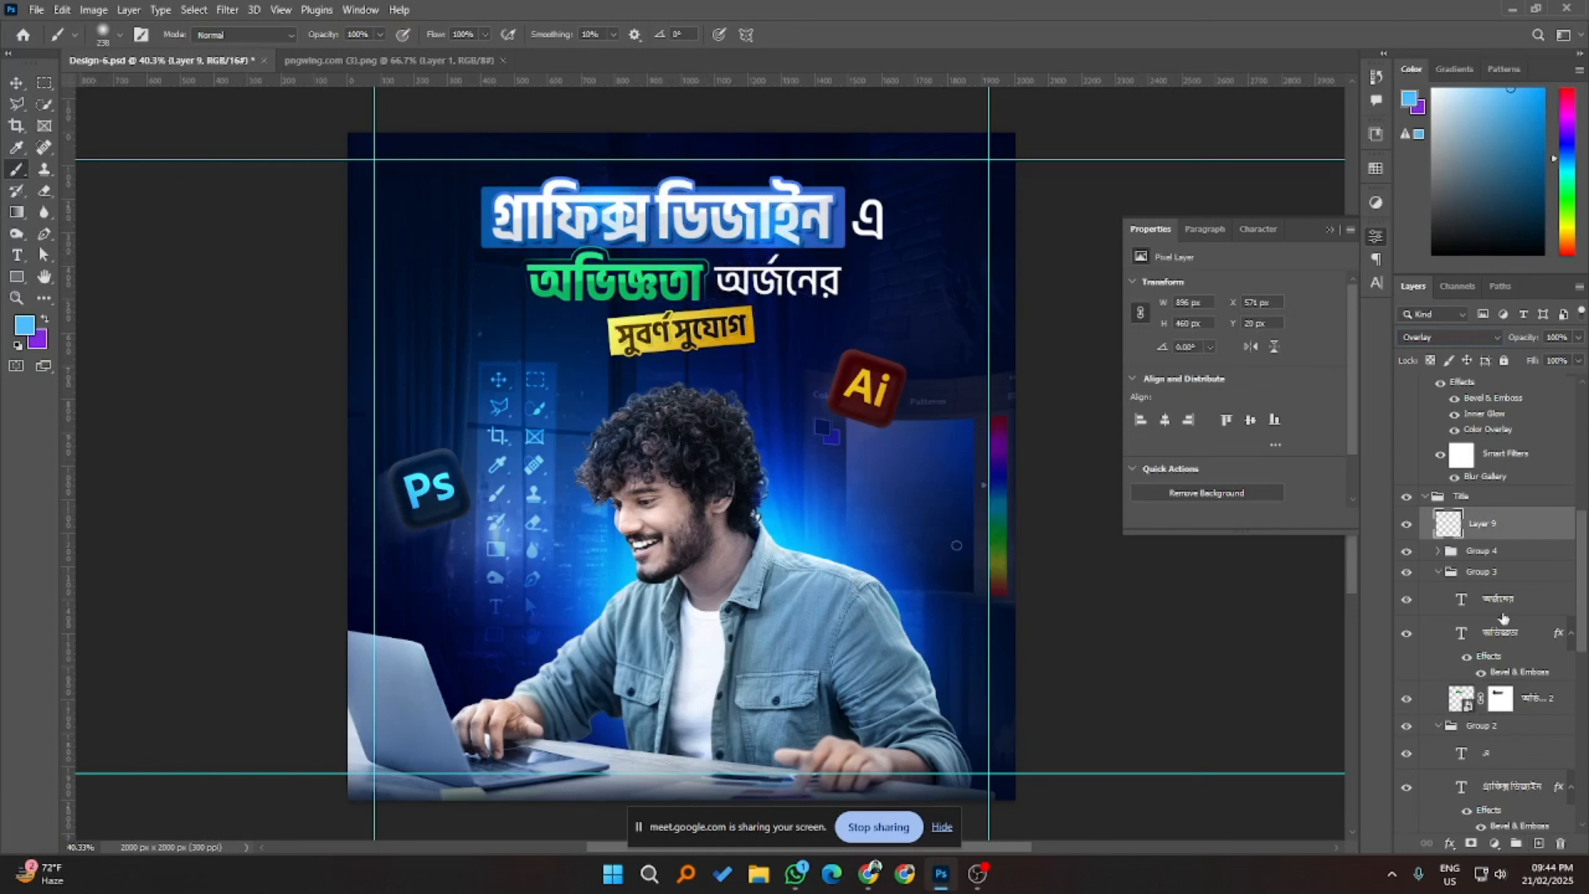
# - Duplicate the headline glow layer and set the copy to Color Dodge at 14% opacity
pyautogui.hotkey('ctrl', 'j')
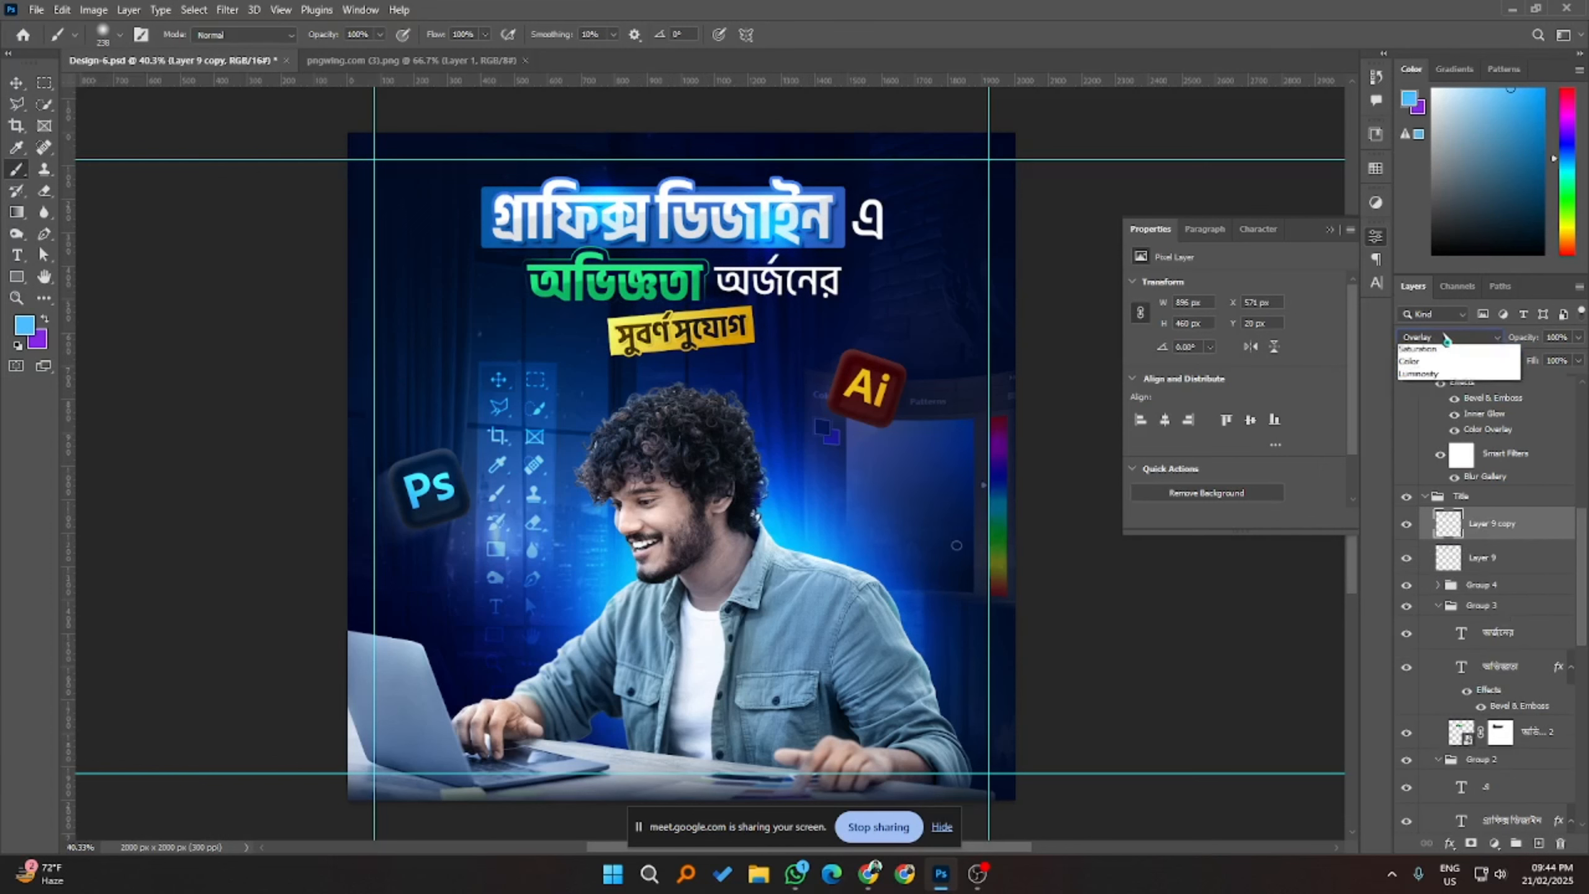
pyautogui.click(1445, 337)
pyautogui.click(1451, 491)
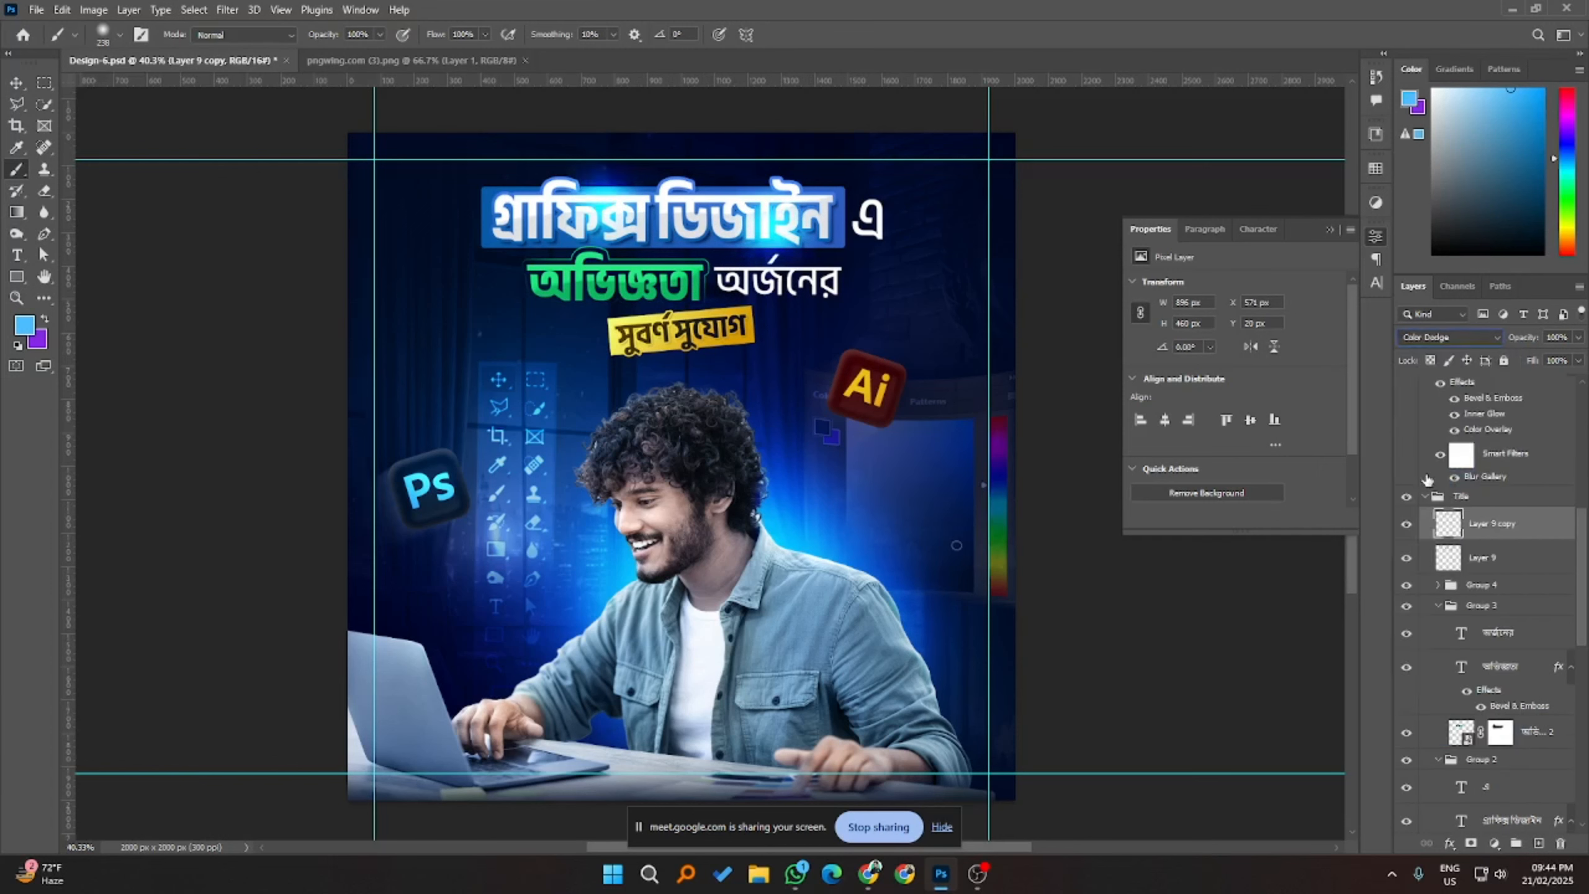
pyautogui.moveTo(1577, 343); pyautogui.dragTo(1521, 362)
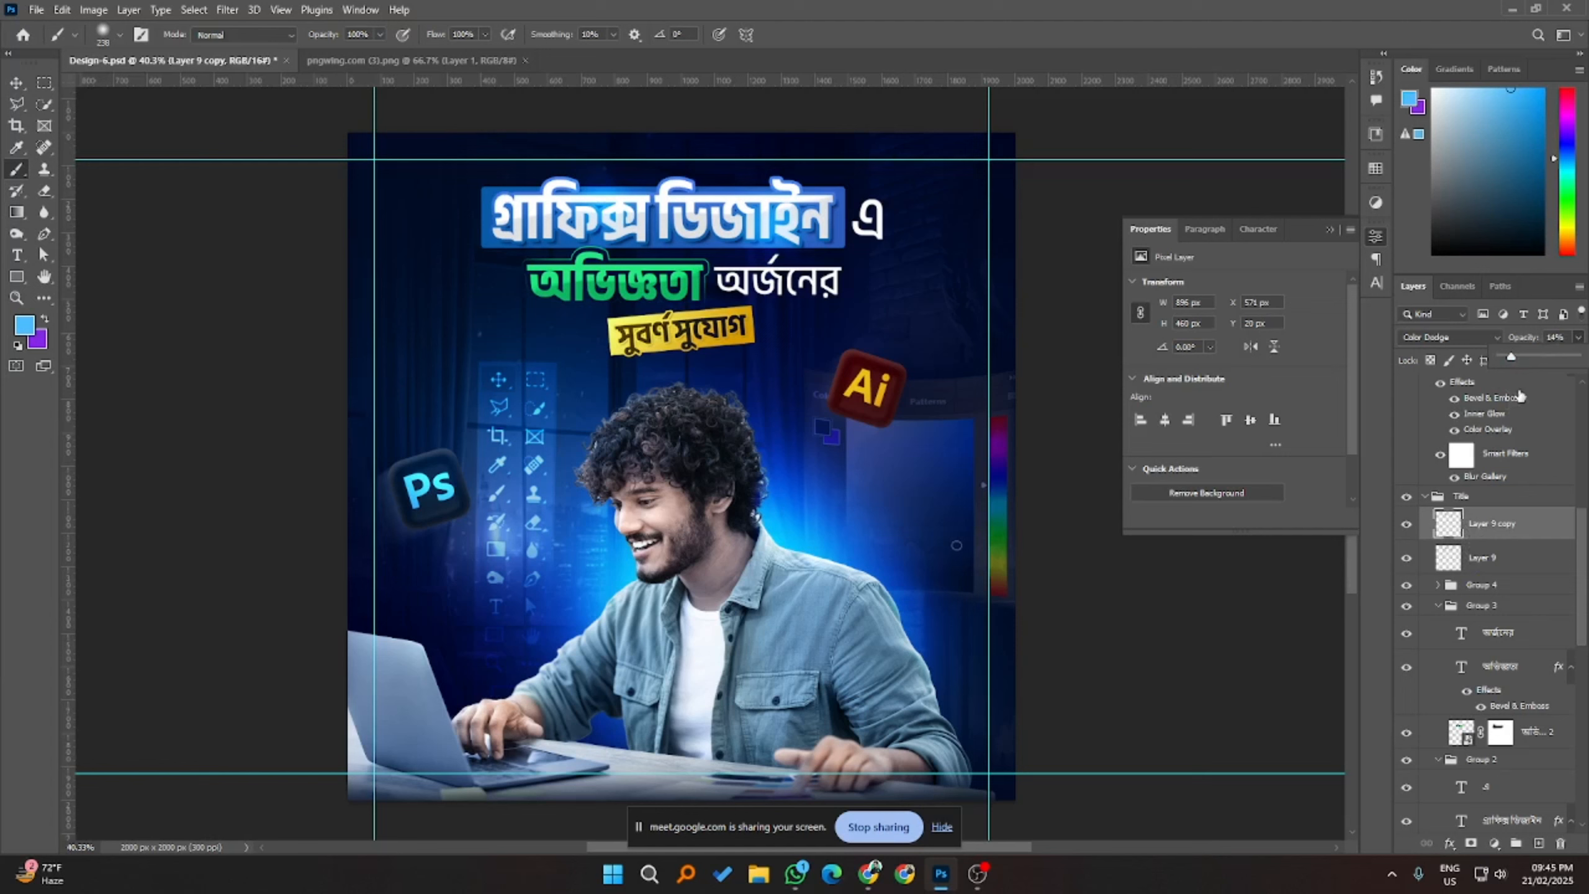
# - Set the opacity of Layer 9 to 32% and of Layer 9 copy to 35%, then deselect the layers
pyautogui.click(1492, 556)
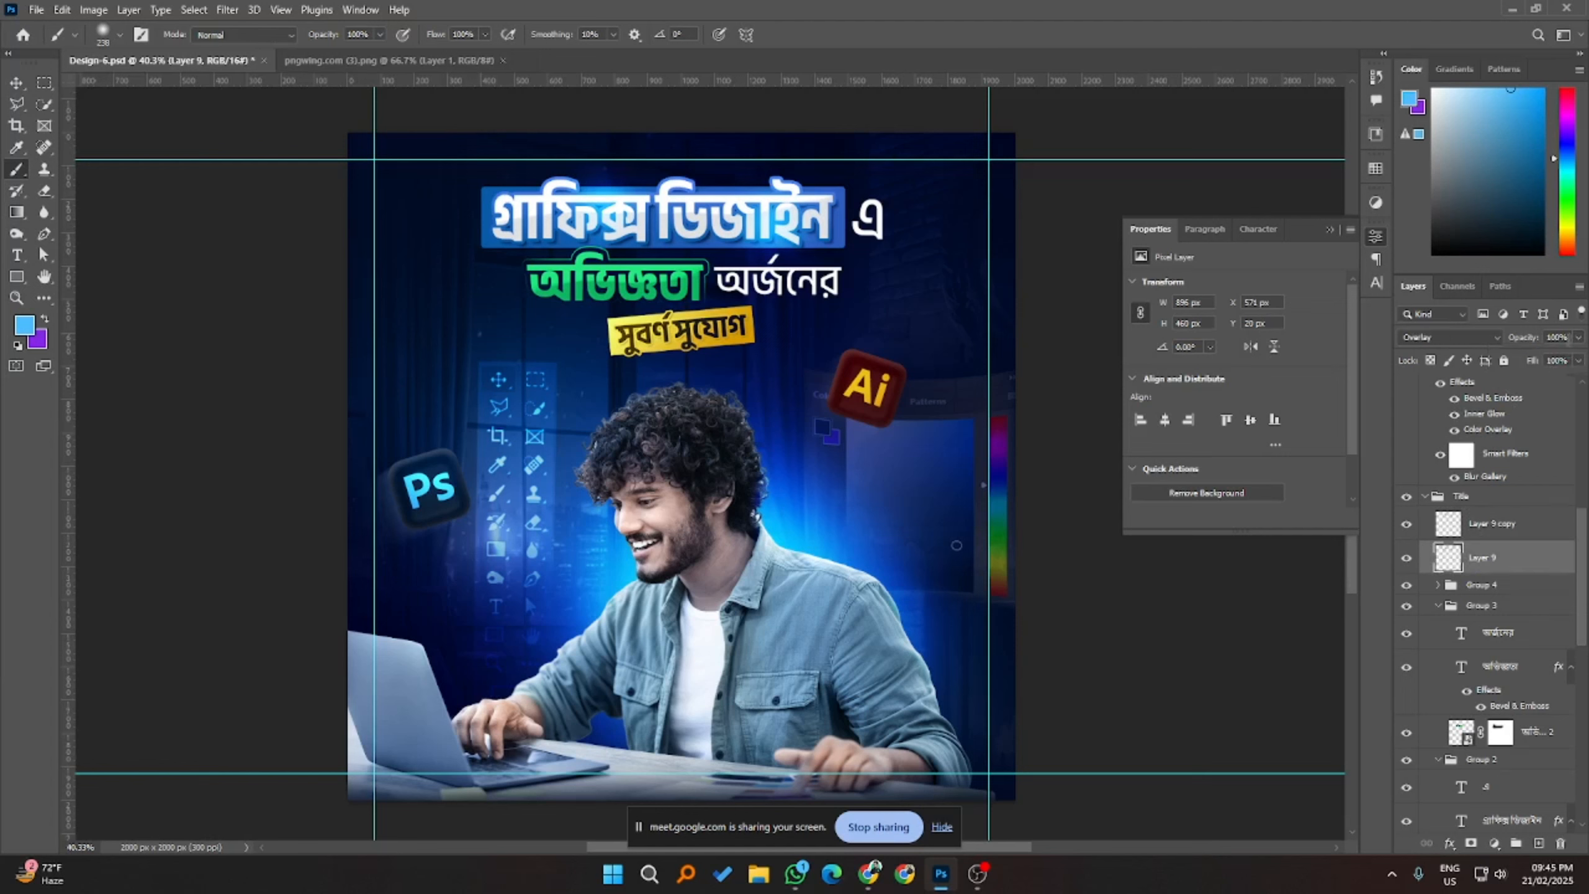
pyautogui.click(1577, 337)
pyautogui.moveTo(1572, 355); pyautogui.dragTo(1551, 359)
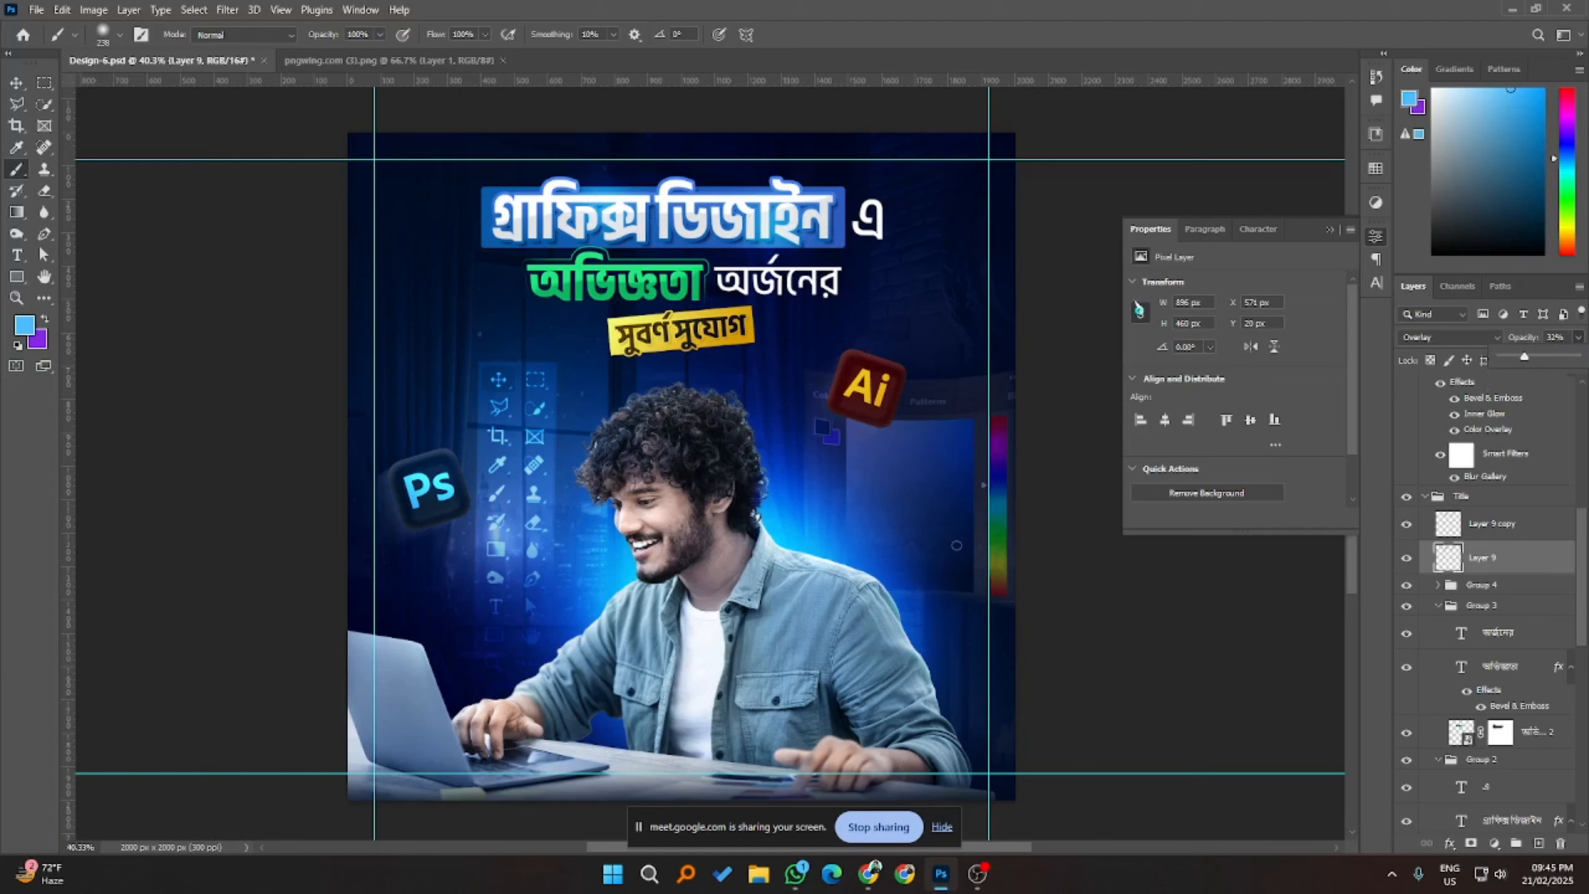
pyautogui.click(1501, 523)
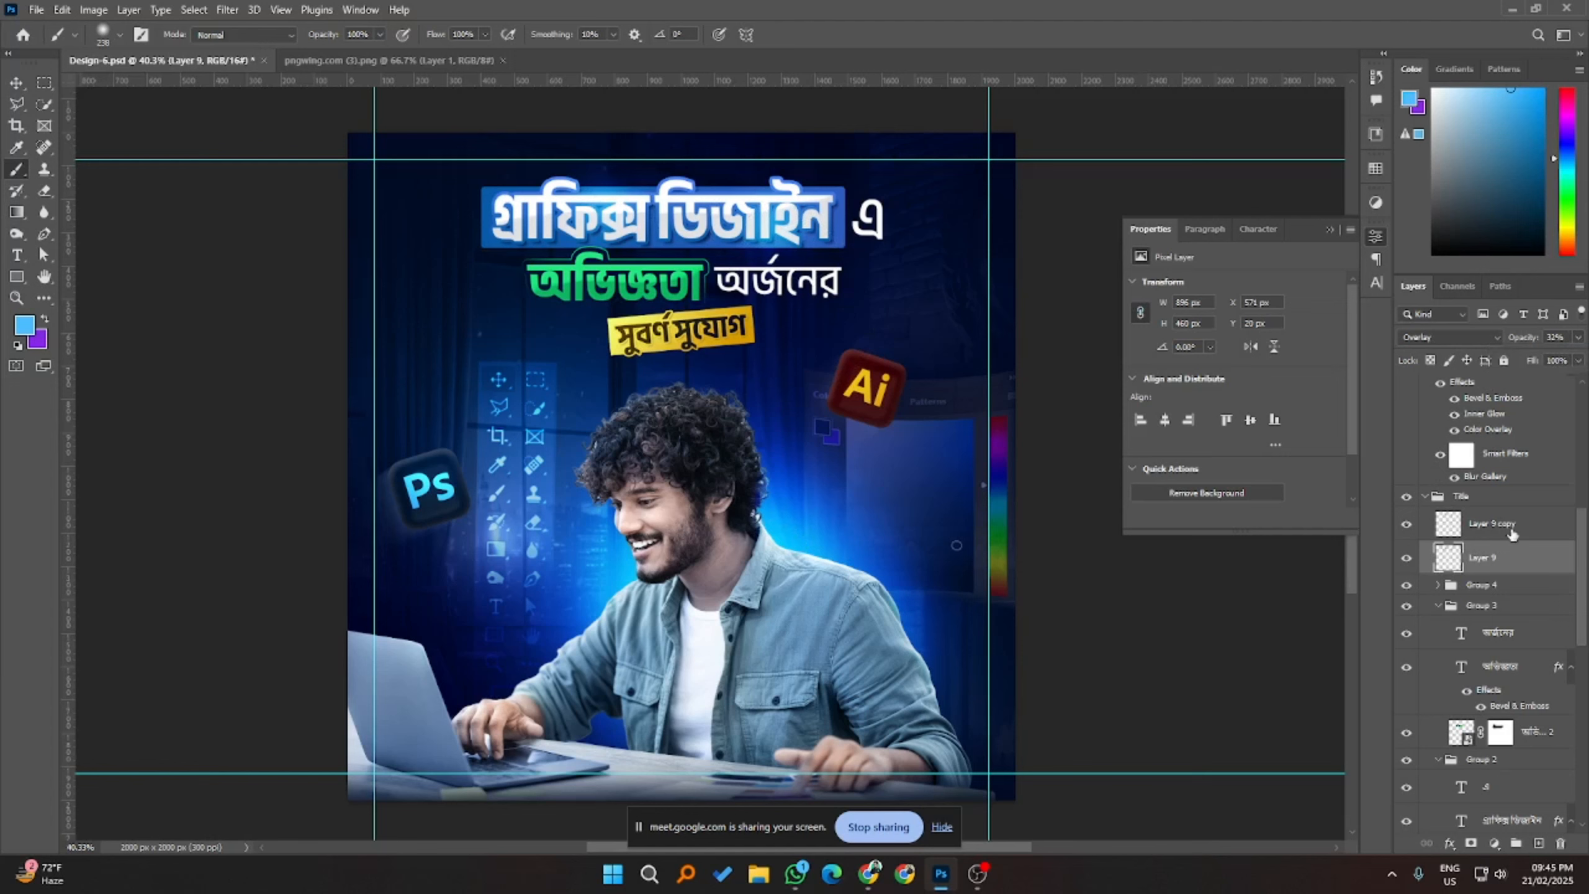
pyautogui.moveTo(1557, 363); pyautogui.dragTo(1531, 361)
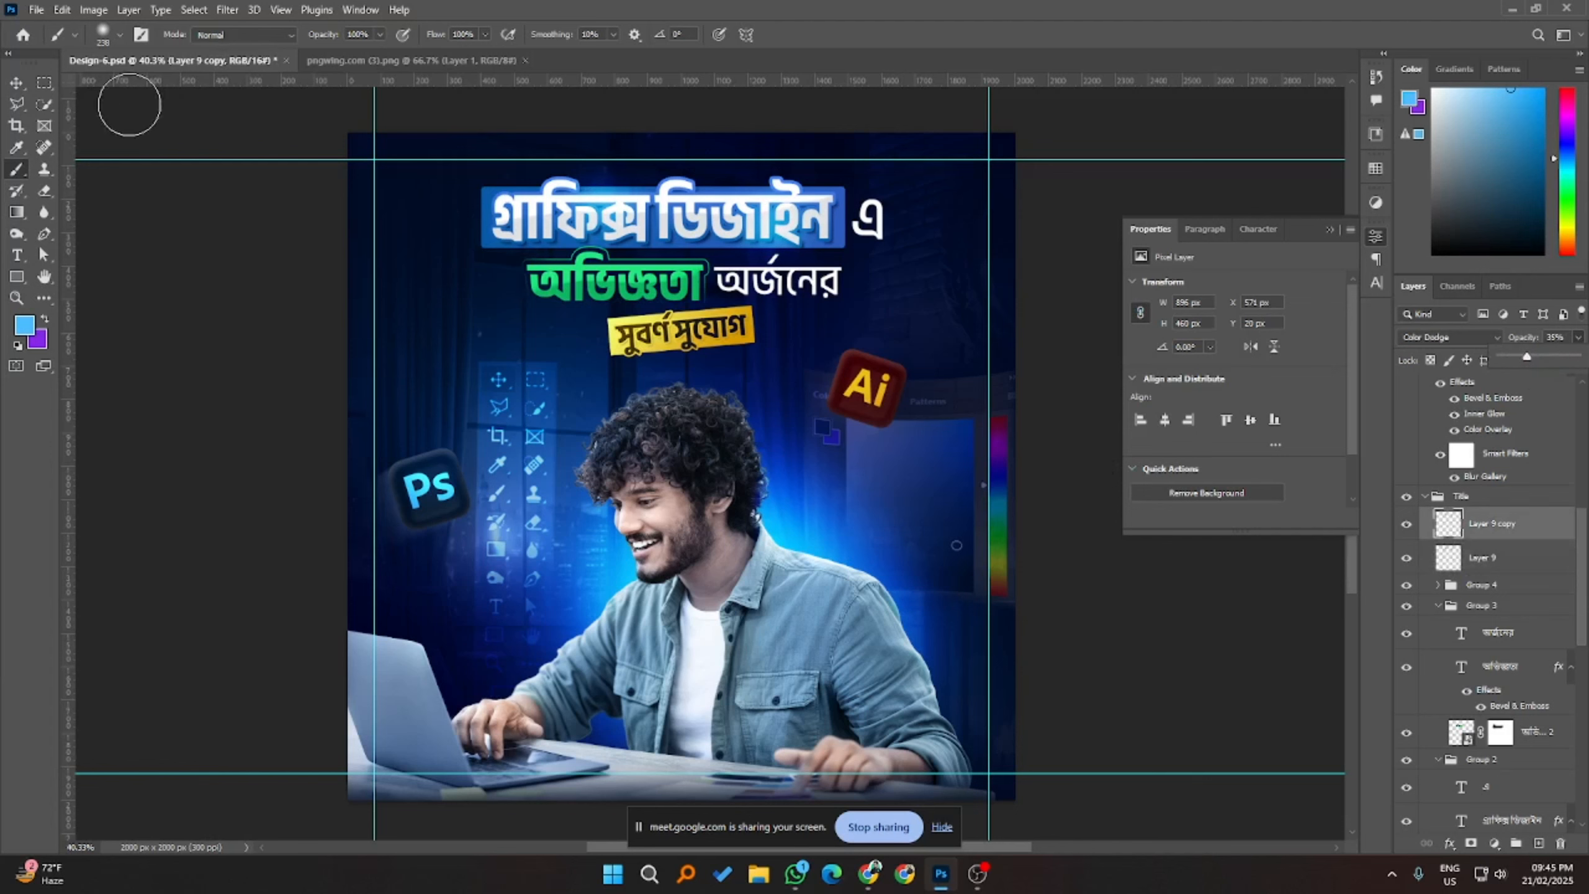
pyautogui.click(18, 83)
pyautogui.click(210, 369)
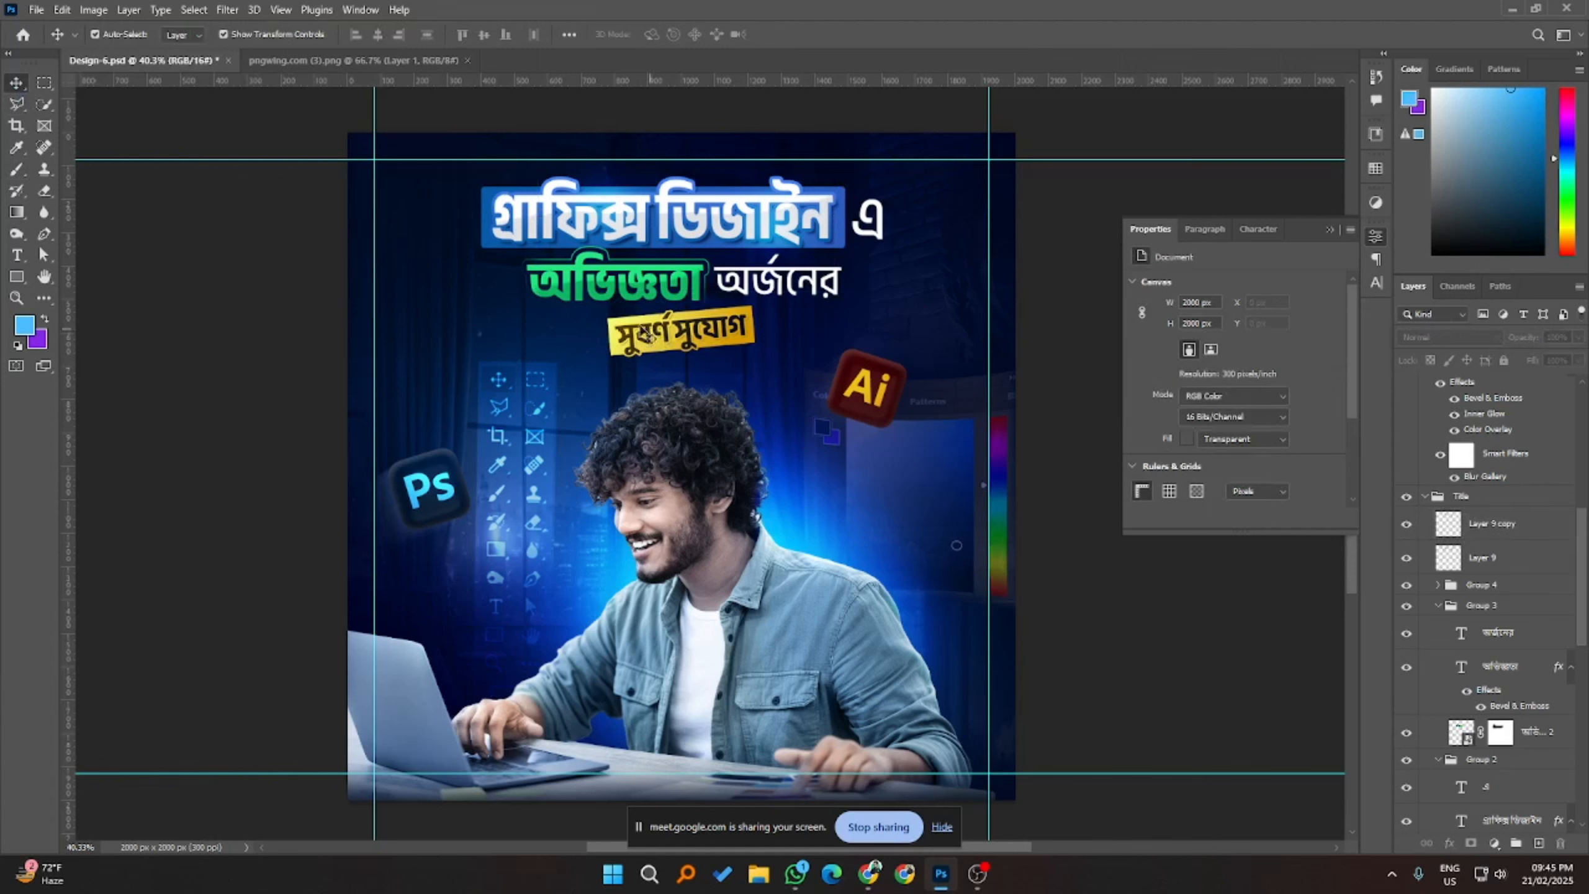
# - Add an Overlay layer above Layer 9 copy and set the foreground colour to near-white ecf8ff
pyautogui.click(1458, 529)
pyautogui.hotkey('ctrl', 'shift', 'alt', 'n')
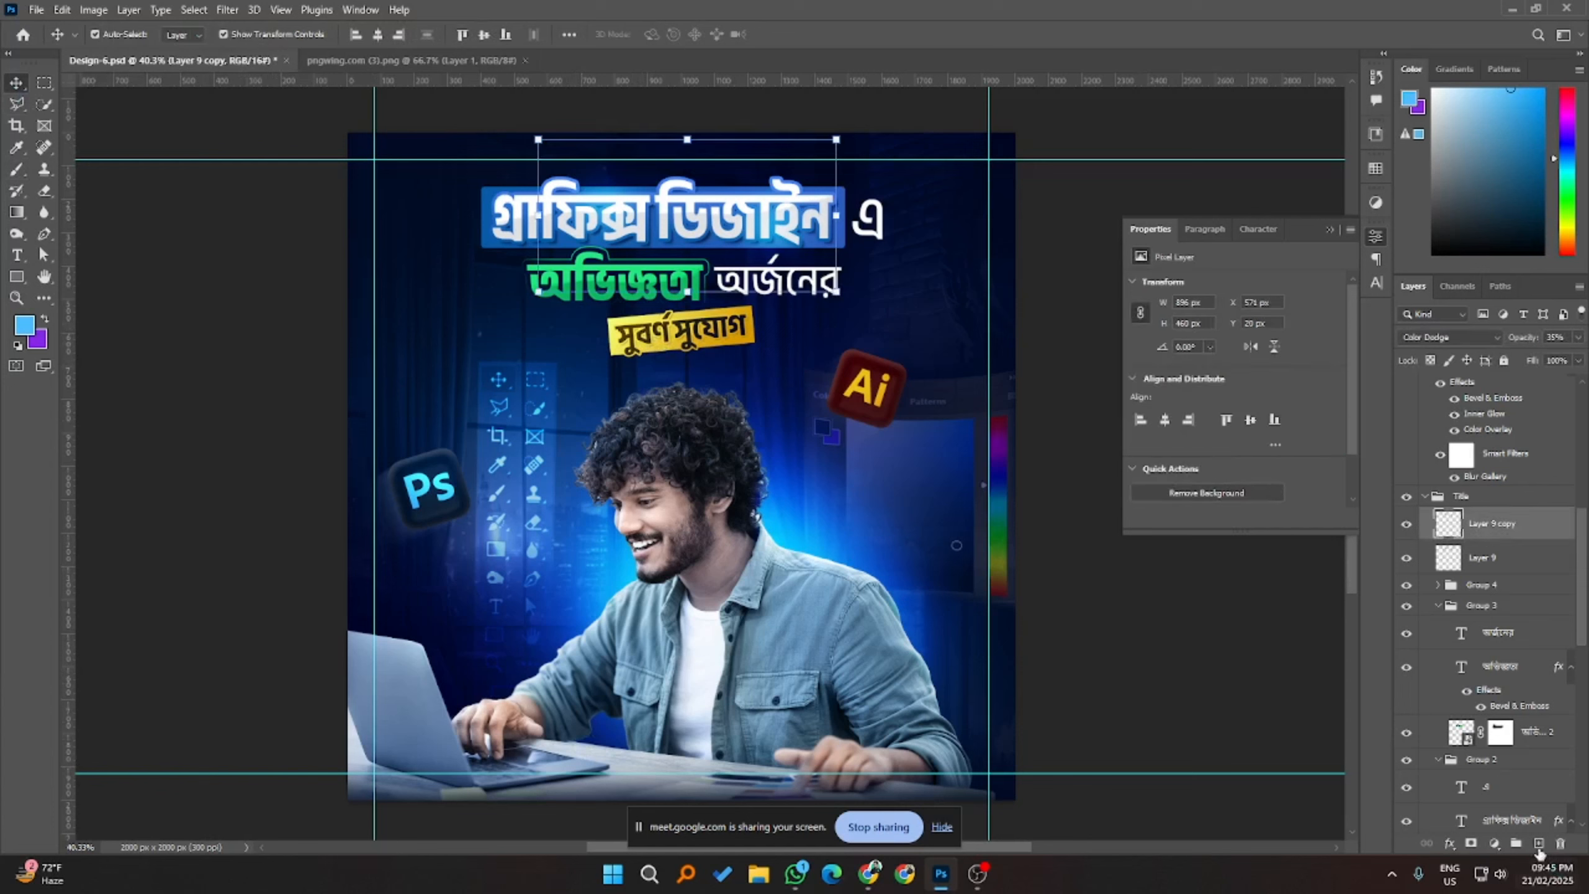
pyautogui.click(26, 328)
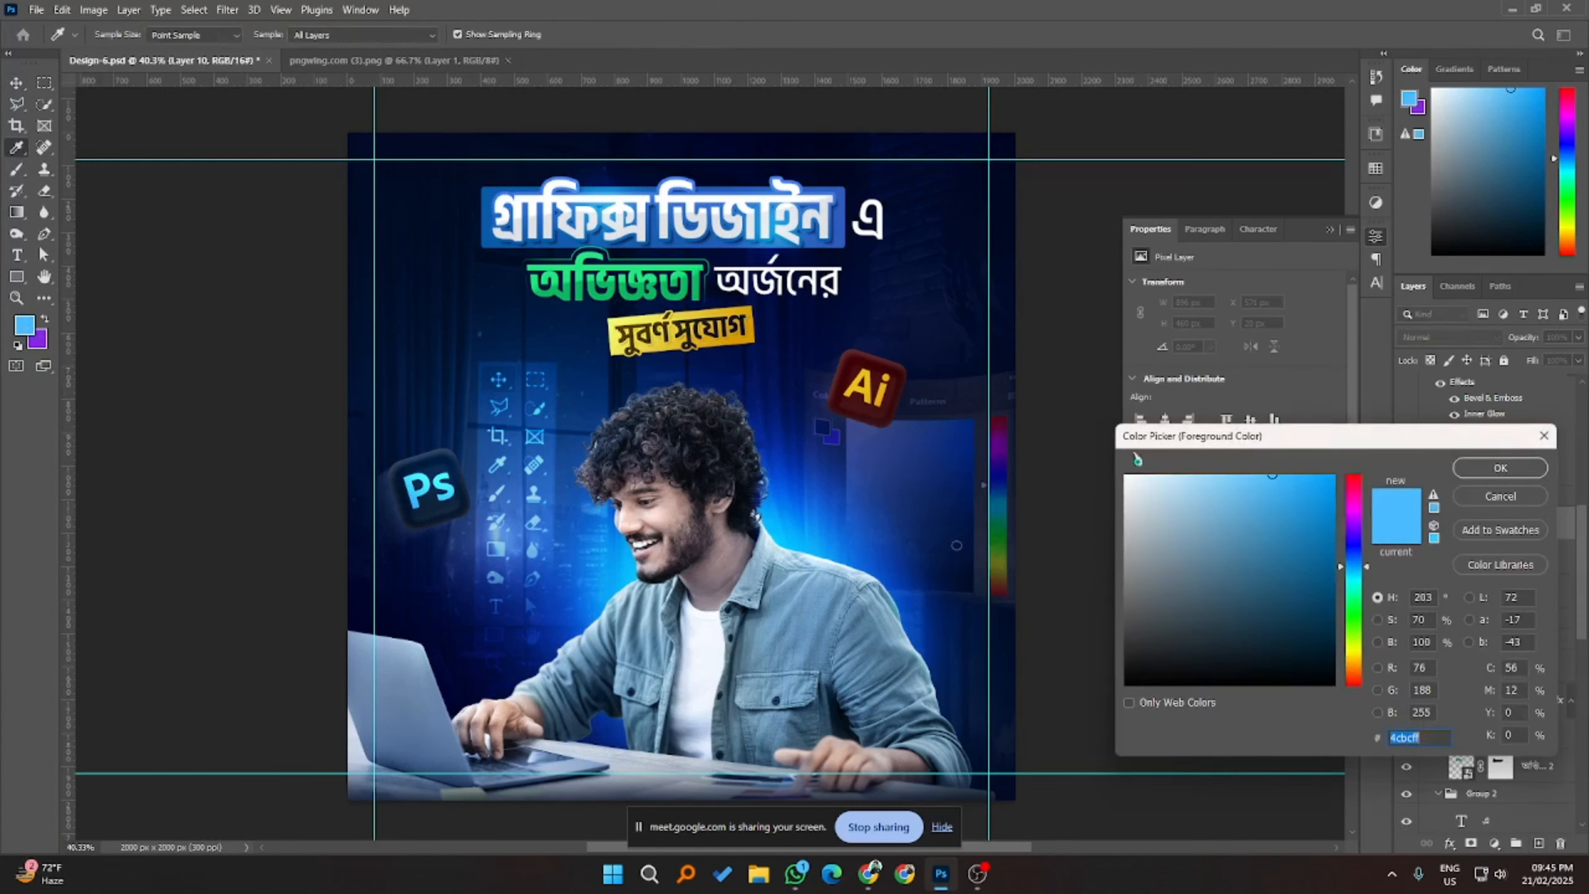
pyautogui.moveTo(1190, 493); pyautogui.dragTo(1139, 451)
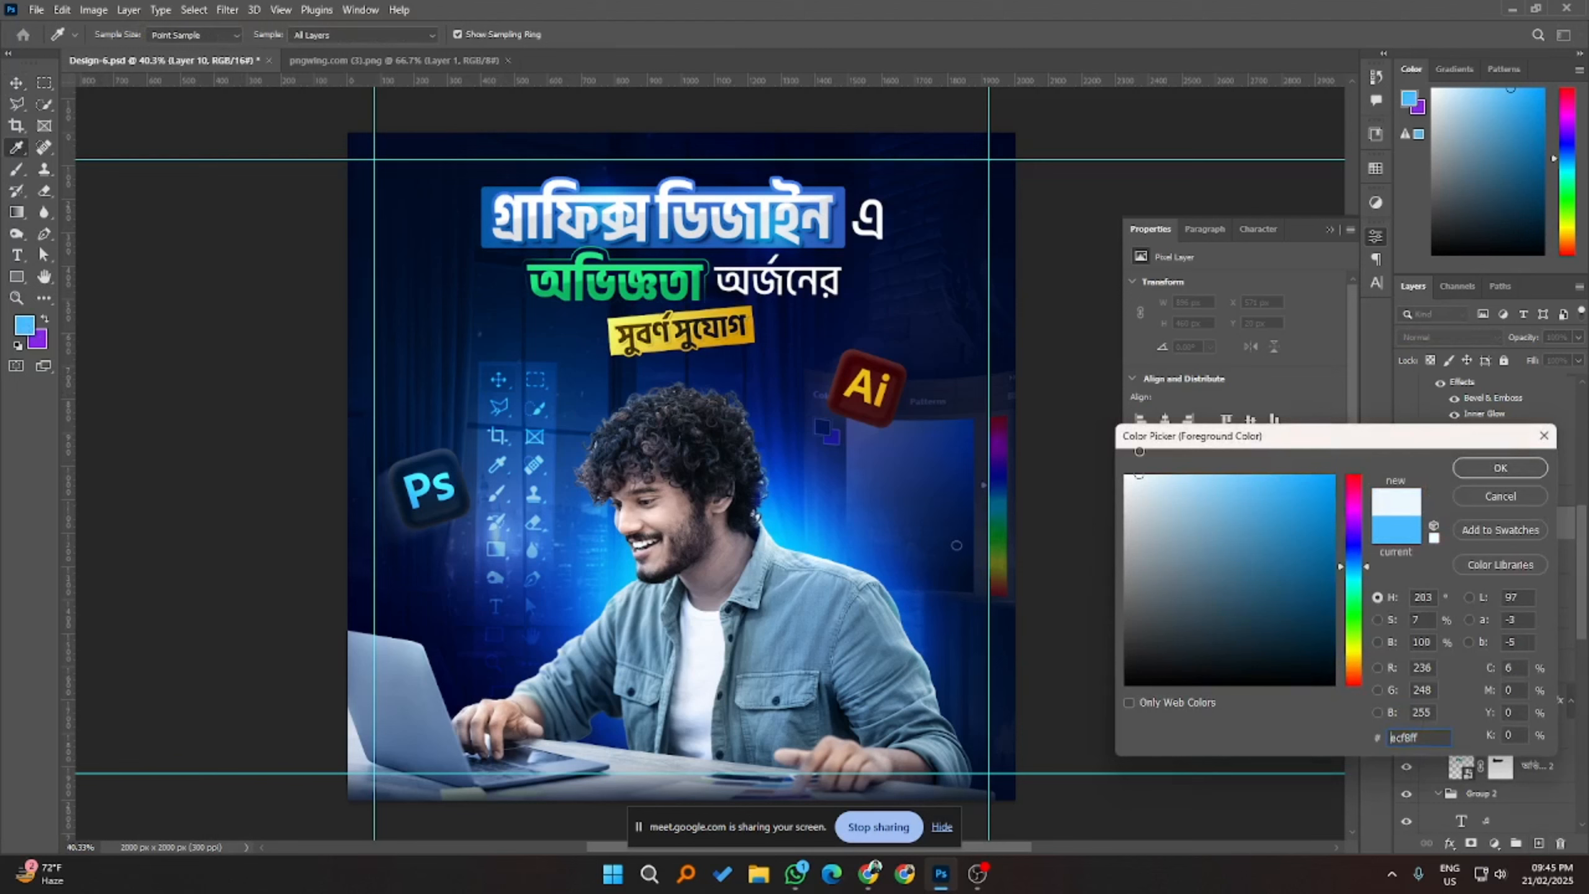
pyautogui.click(1477, 469)
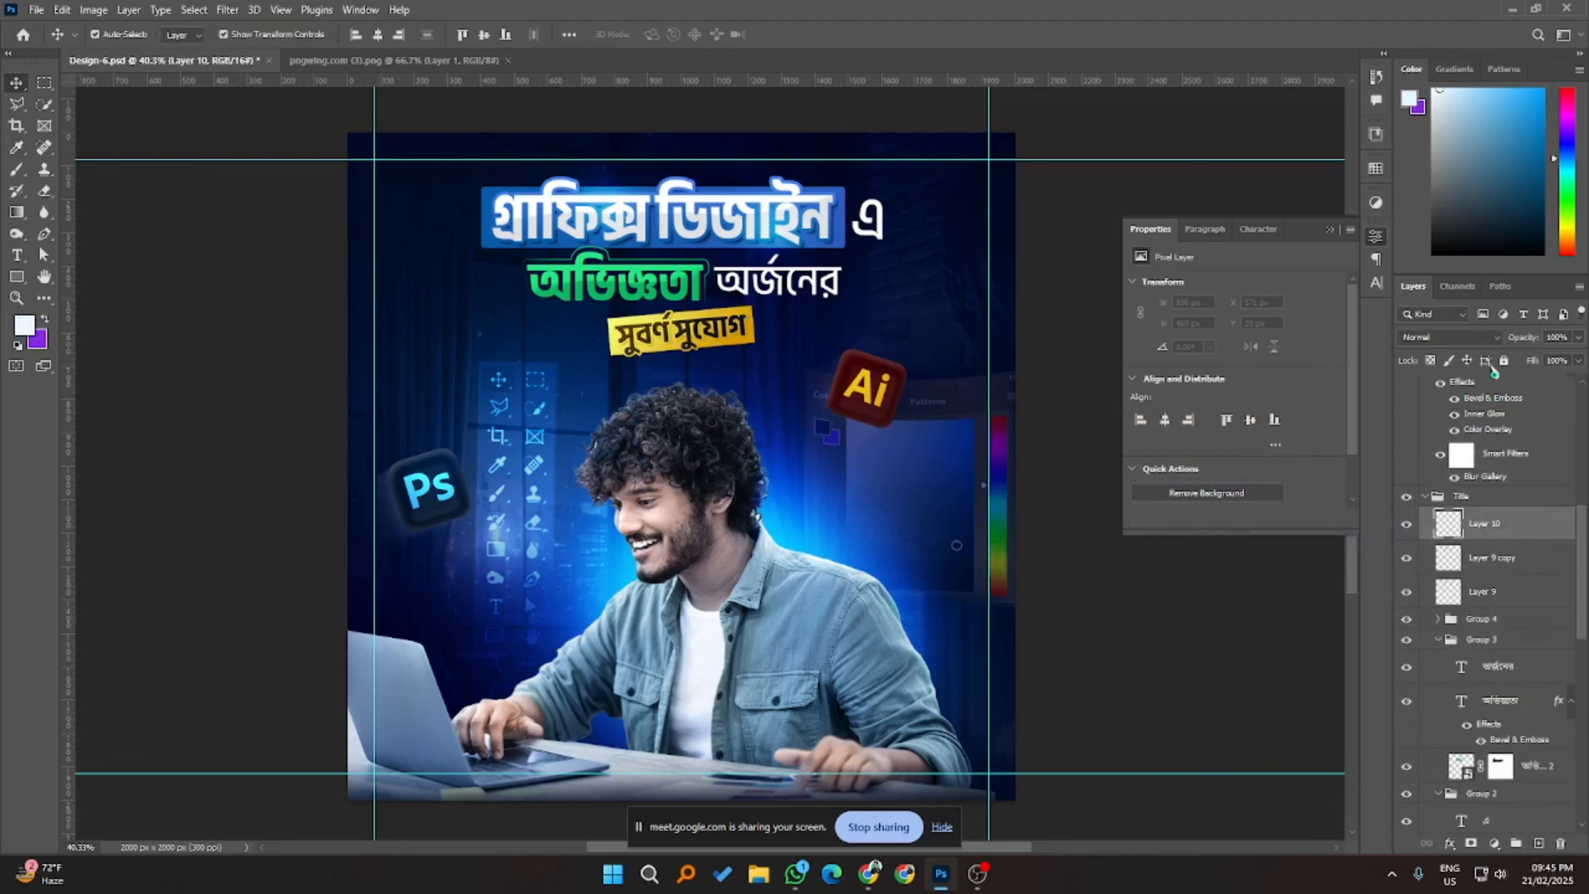
pyautogui.click(1456, 341)
pyautogui.click(1457, 519)
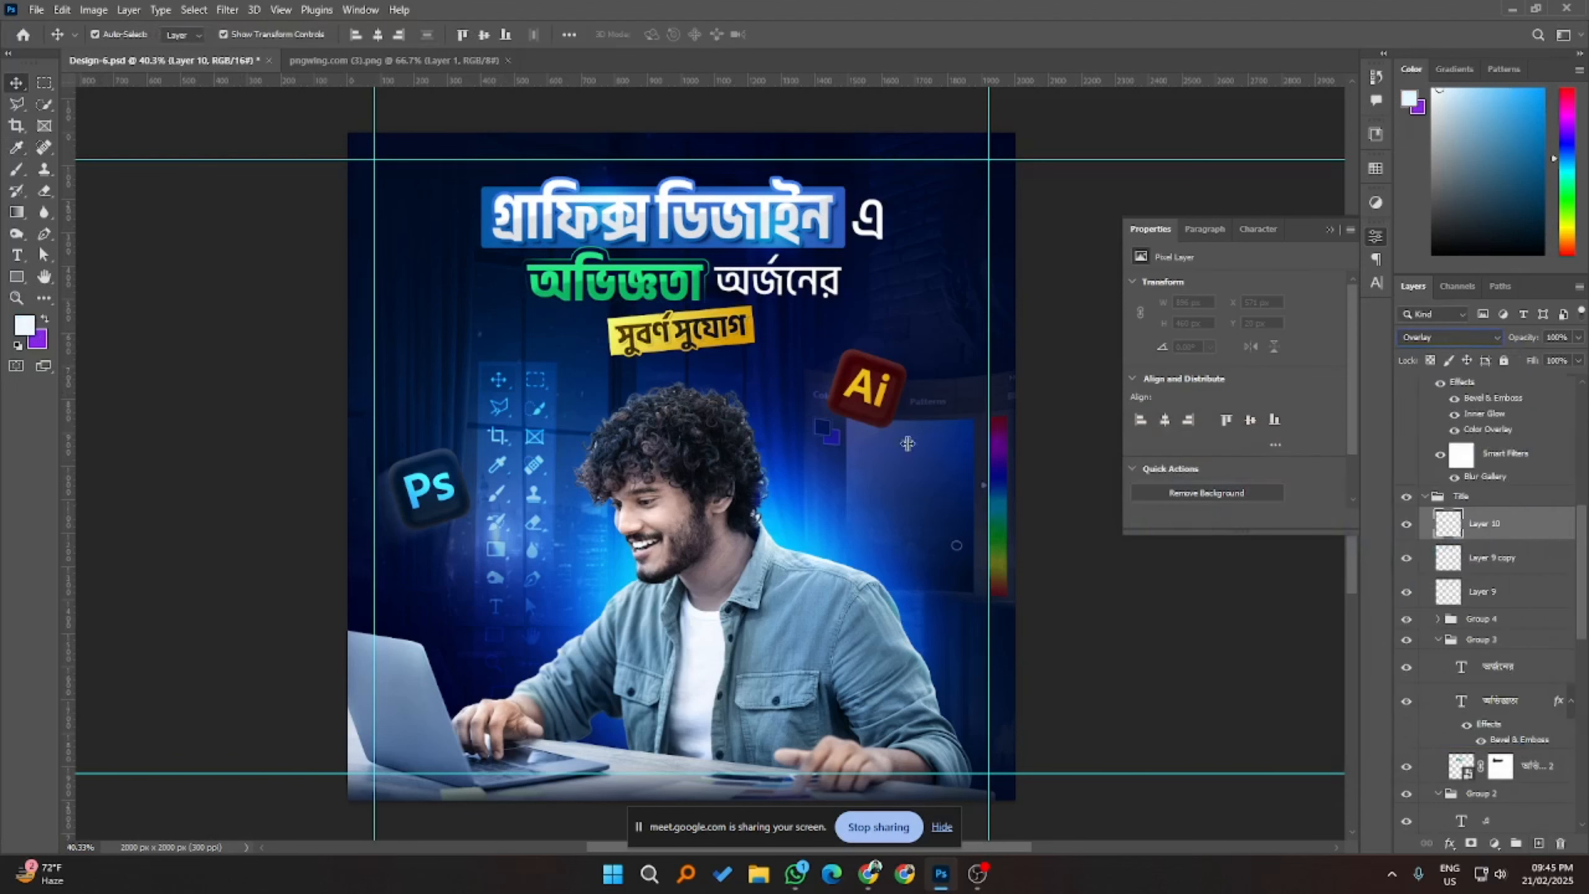
# - Try a near-white highlight dab with a smaller soft brush on the yellow label, and undo it
pyautogui.click(14, 169)
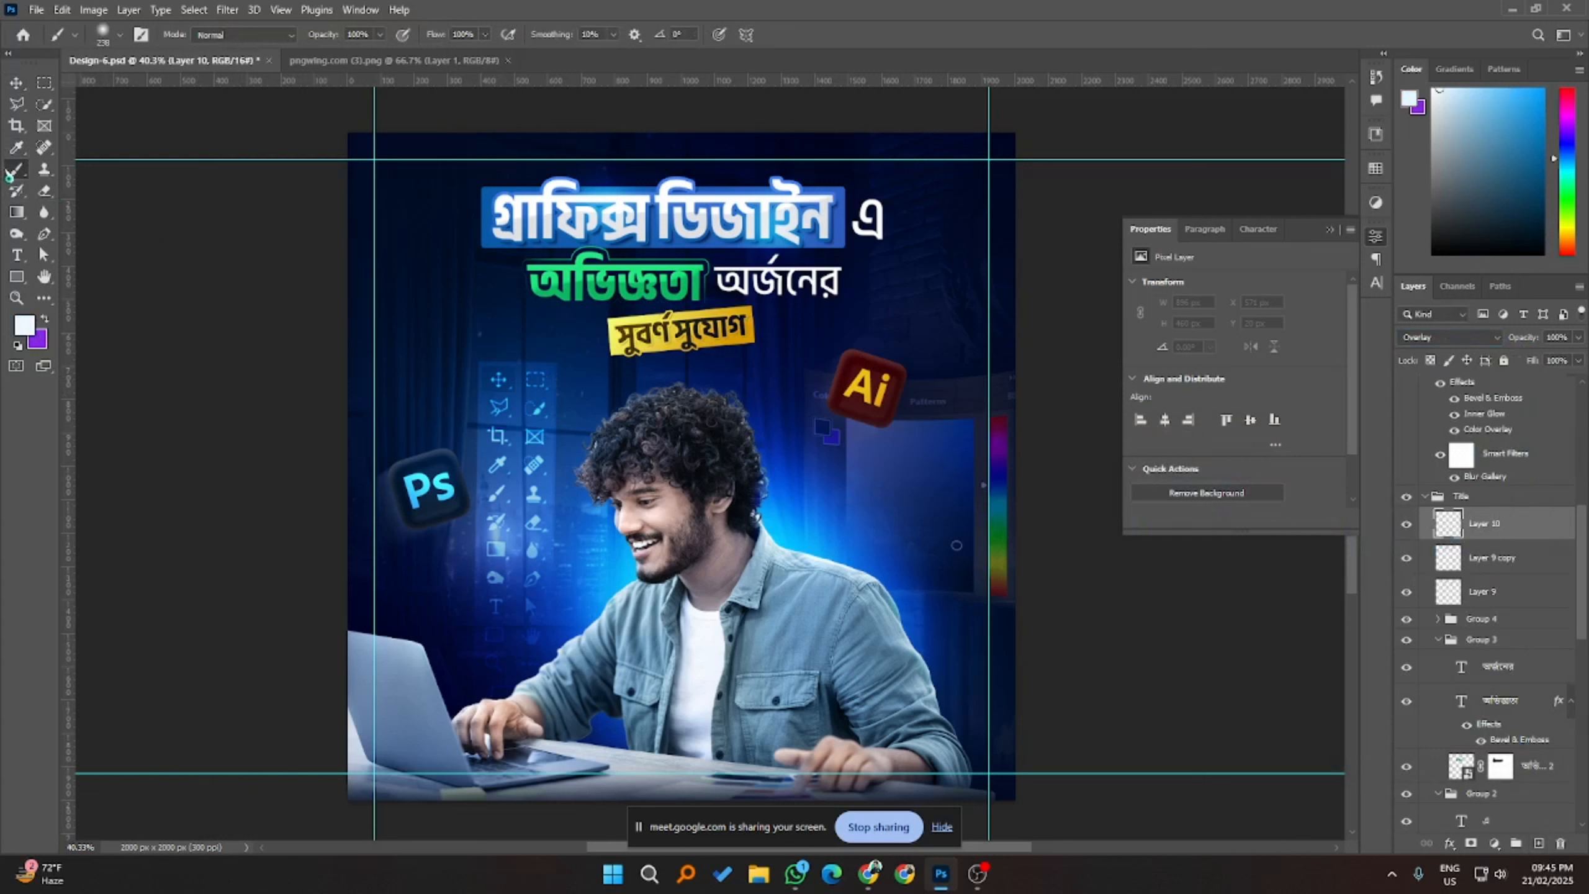
pyautogui.rightClick(617, 286)
pyautogui.moveTo(632, 289); pyautogui.dragTo(644, 289)
pyautogui.press('Return')
pyautogui.click(718, 332)
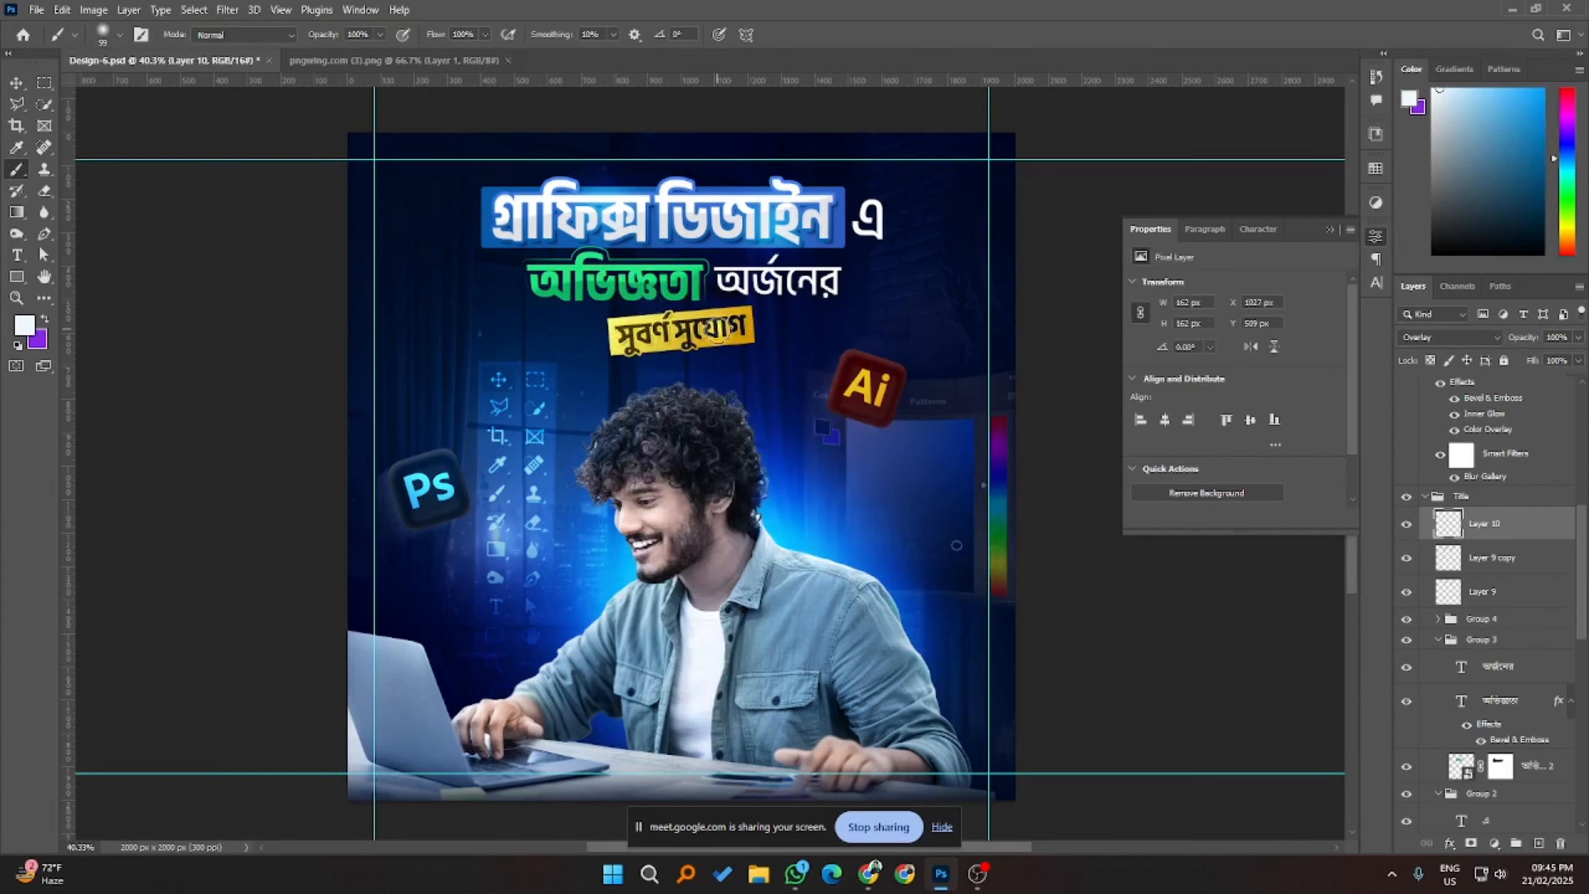
pyautogui.hotkey('ctrl', 'z')
# - Set the brush opacity to 30% and dab soft near-white highlights over the yellow label and just above it
pyautogui.keyDown('alt'); pyautogui.moveTo(720, 328); pyautogui.dragTo(758, 328); pyautogui.keyUp('alt')
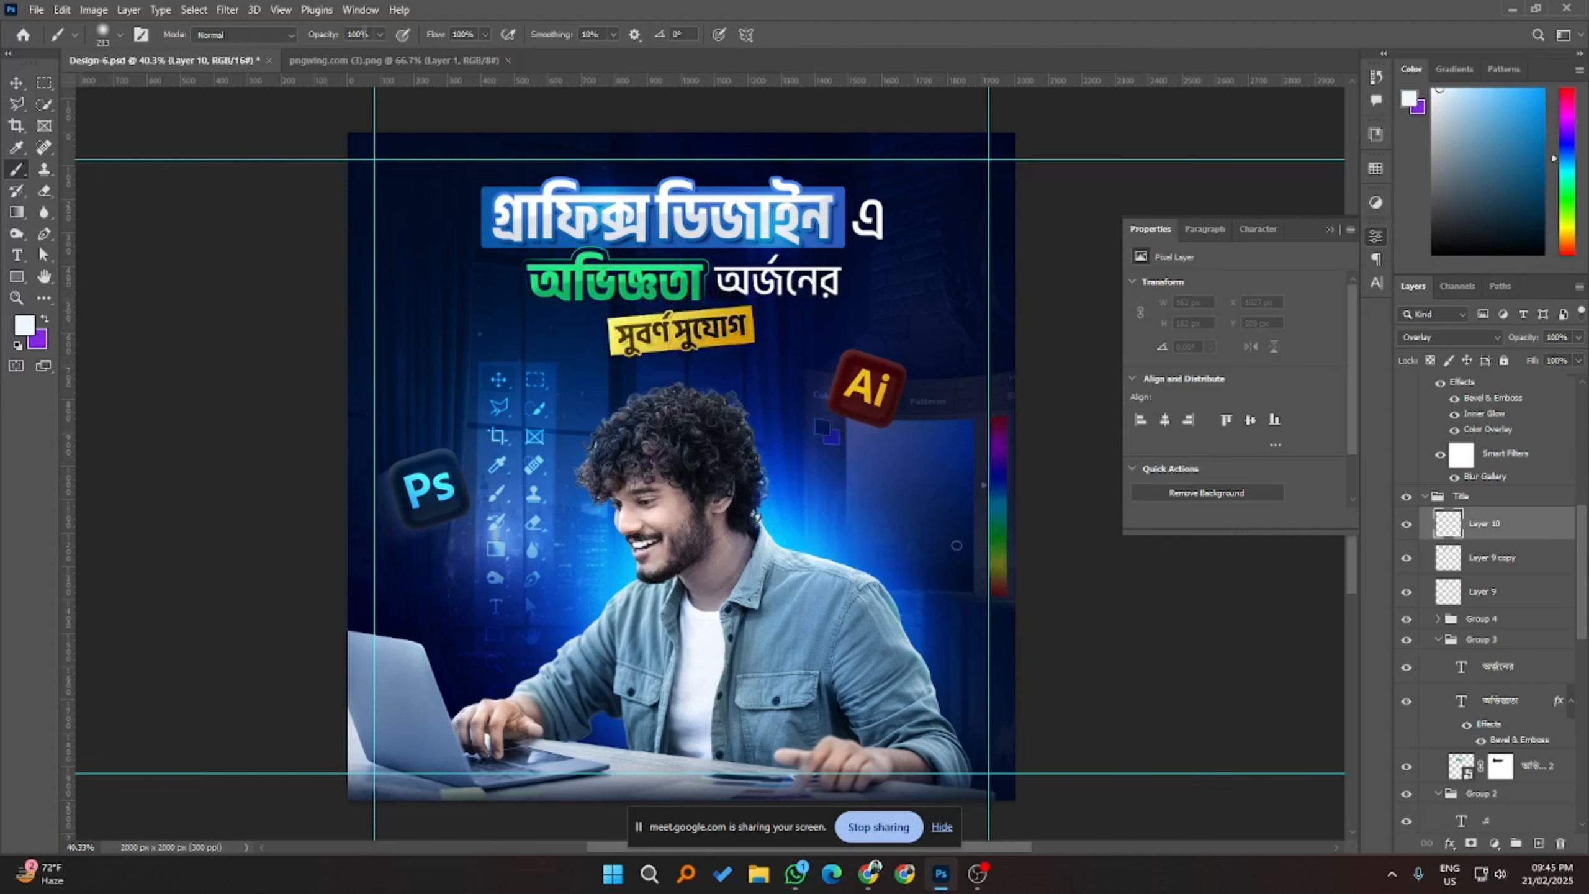
pyautogui.click(379, 35)
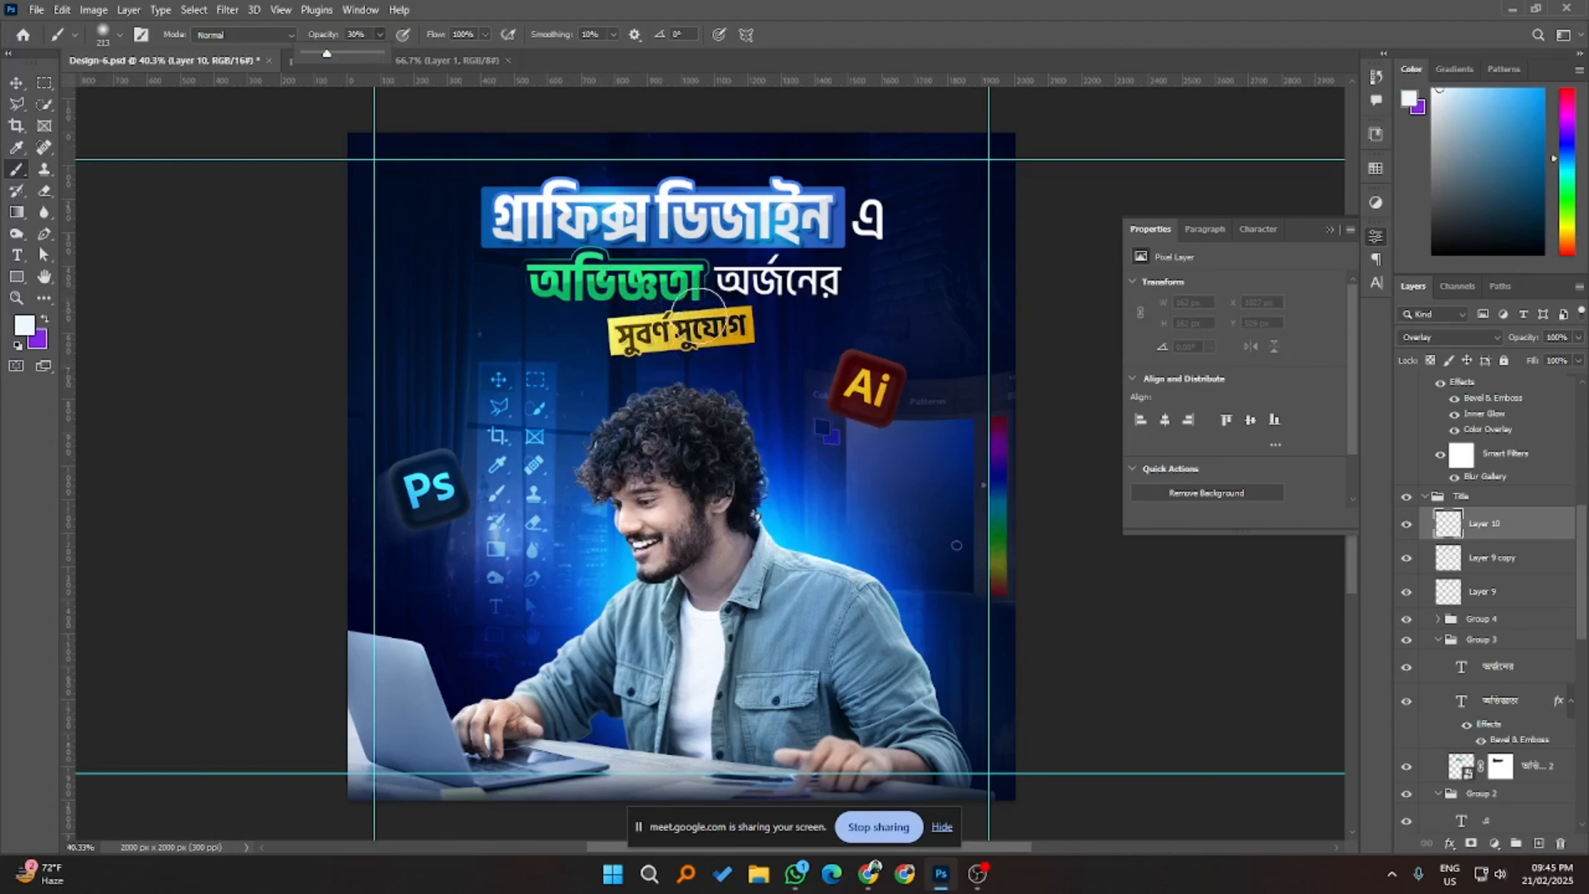
pyautogui.click(715, 334)
pyautogui.scroll(2, 651, 282)
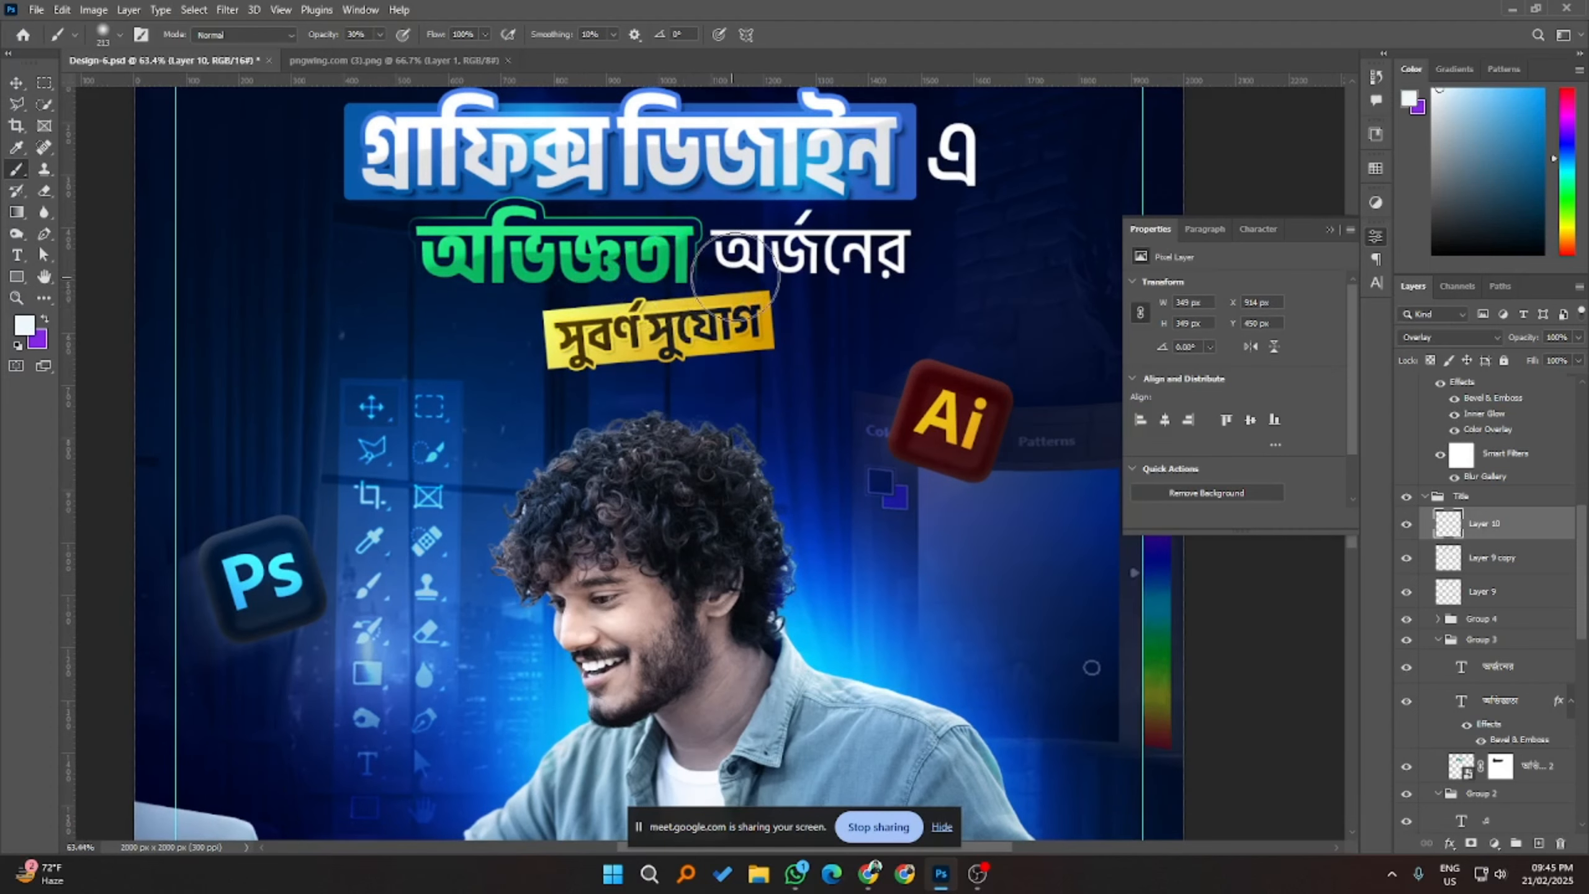
pyautogui.click(749, 274)
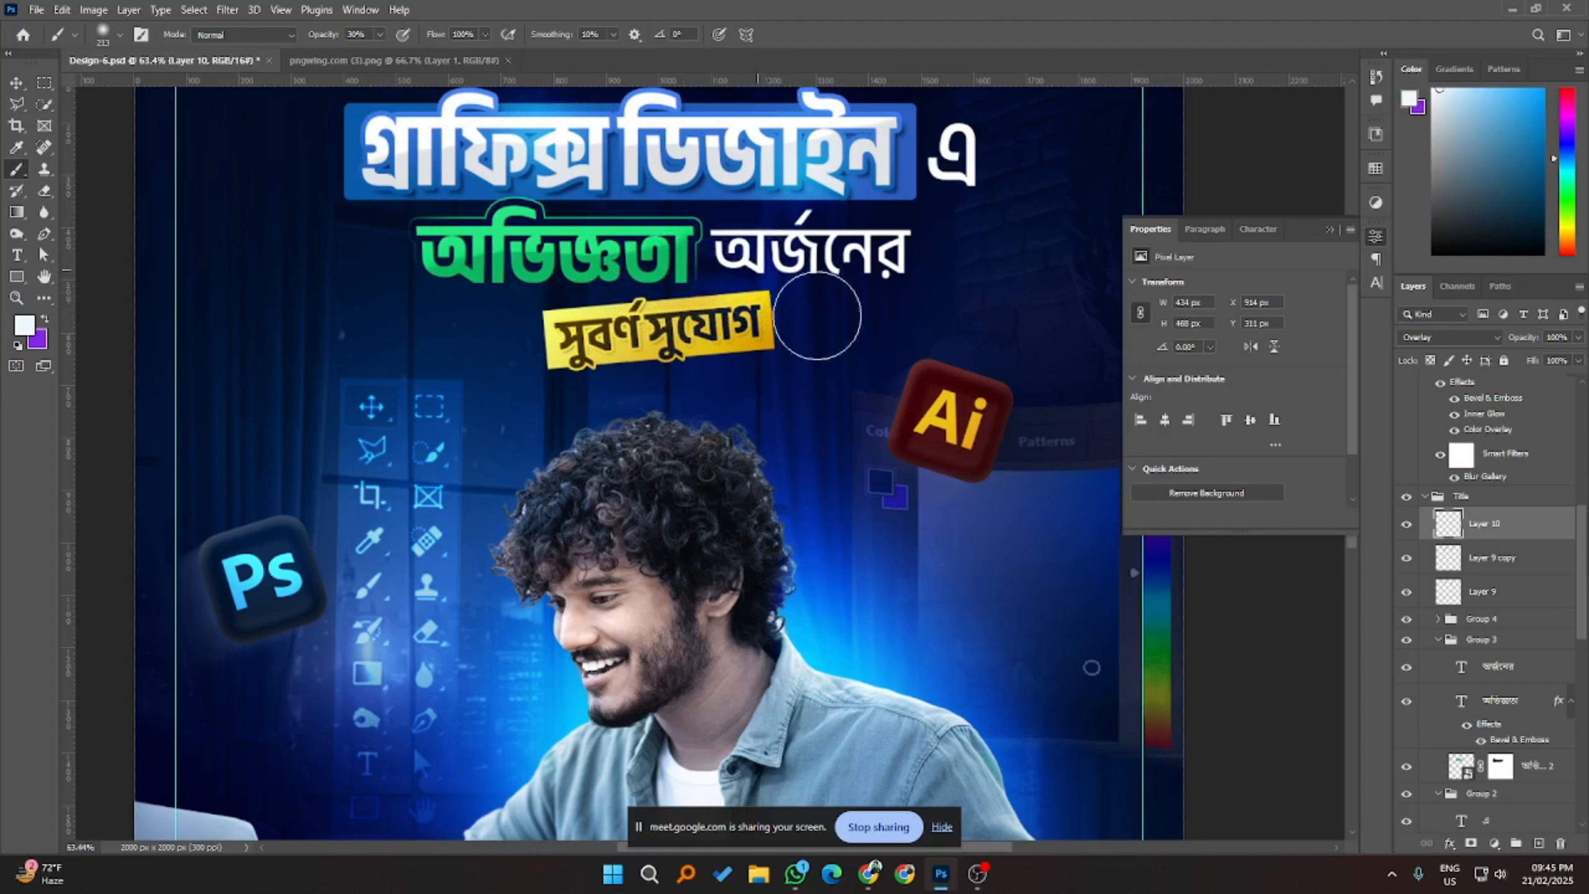
# - Raise the brush opacity to 54%, adjust the brush size and dab a highlight at the lower edge of the yellow label
pyautogui.press('[')
pyautogui.press('[')
pyautogui.press('[')
pyautogui.press('[')
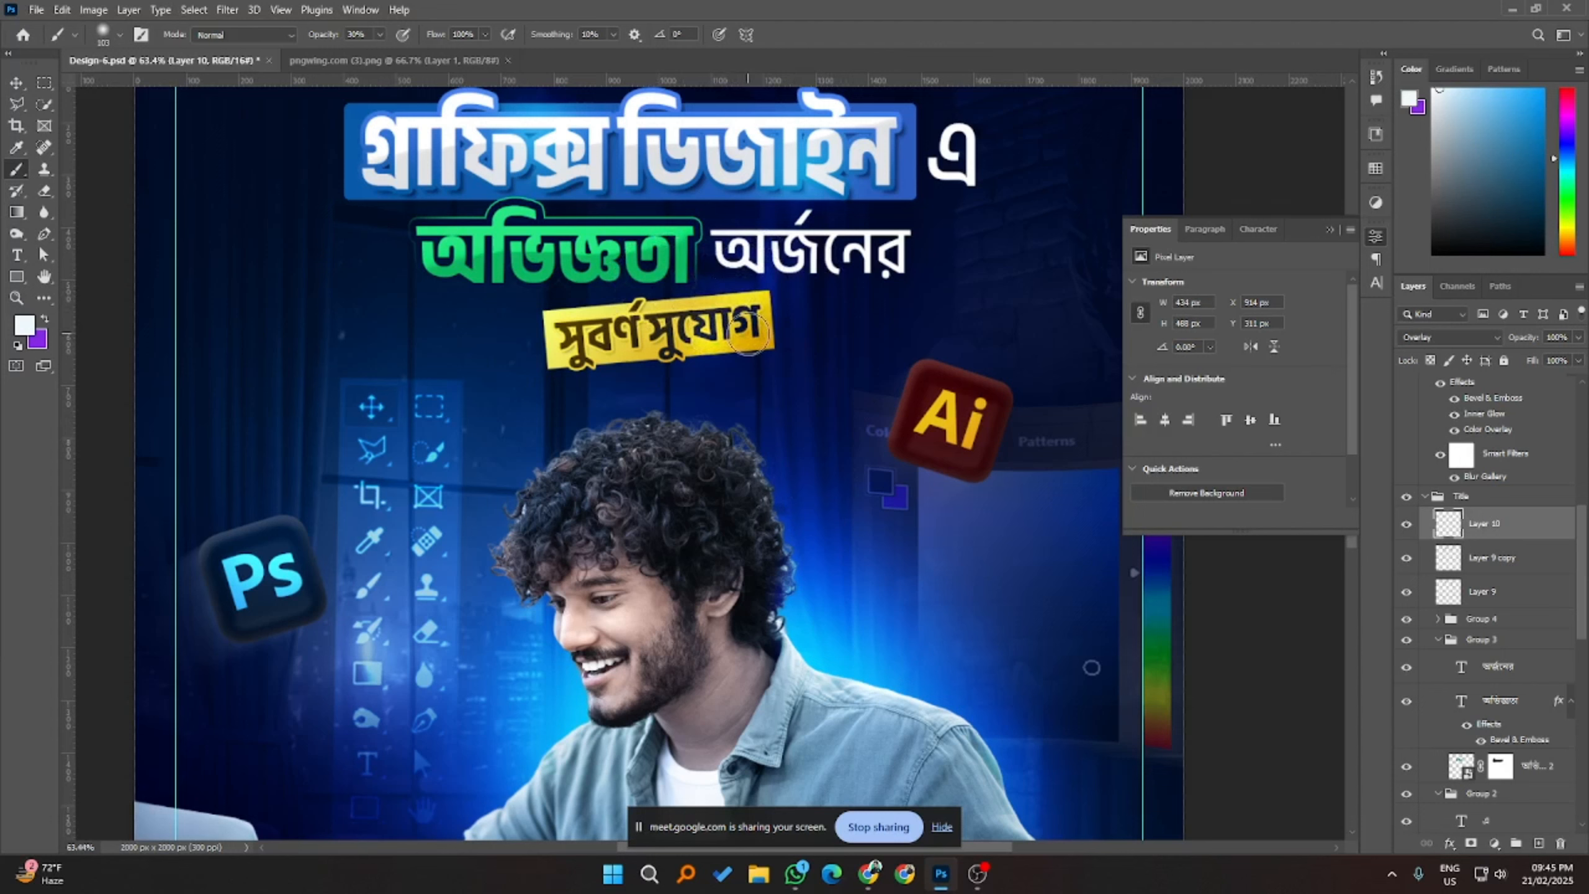
pyautogui.click(380, 34)
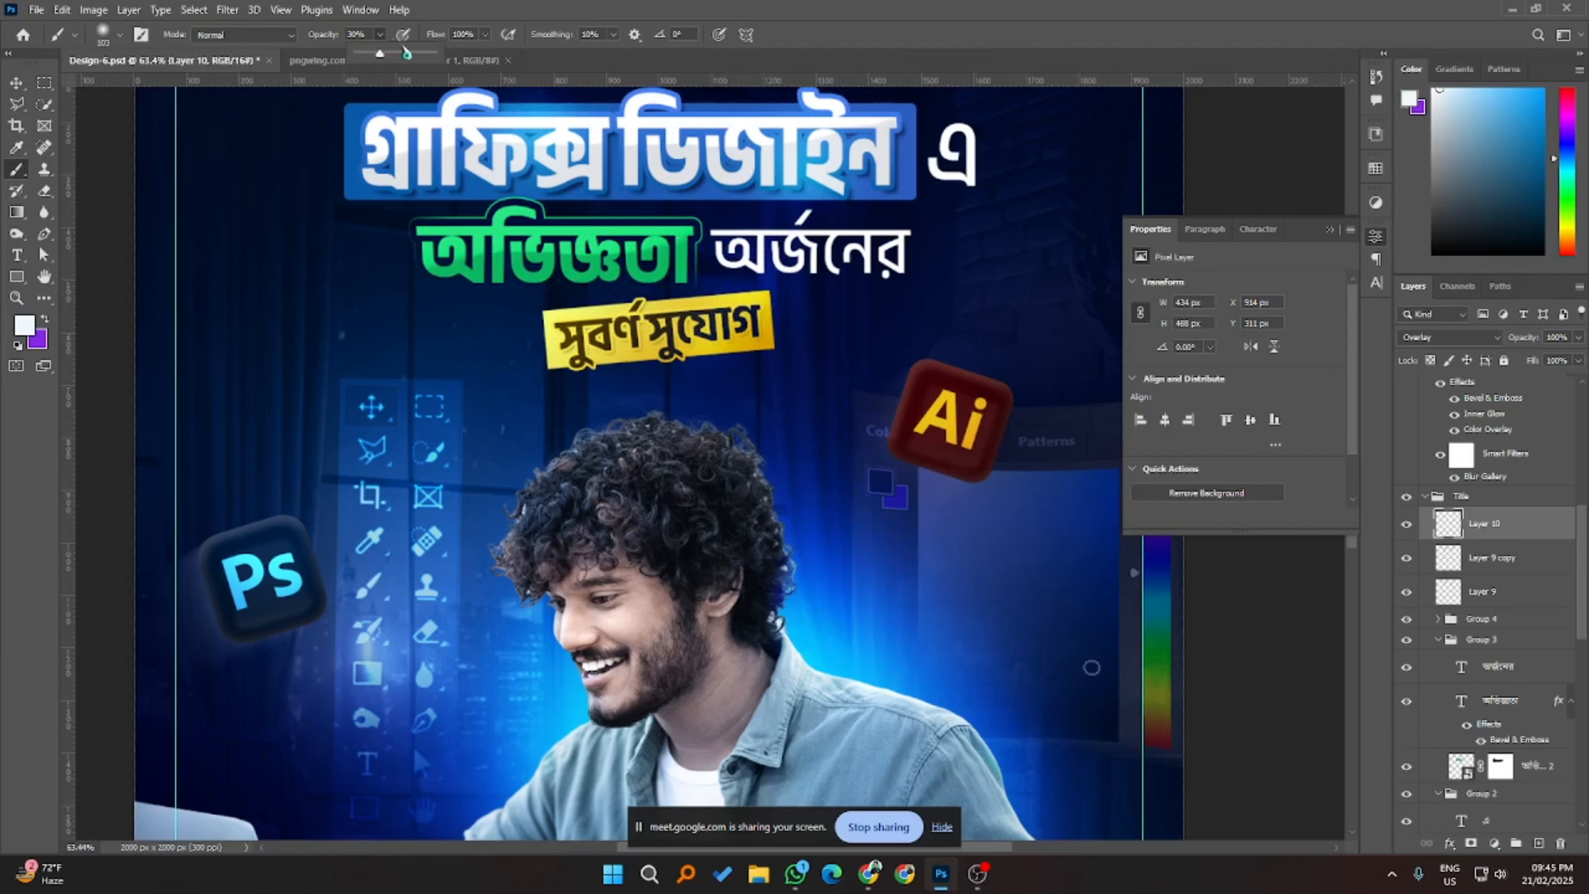
pyautogui.click(401, 53)
pyautogui.click(709, 377)
pyautogui.press(']')
pyautogui.press(']')
pyautogui.press(']')
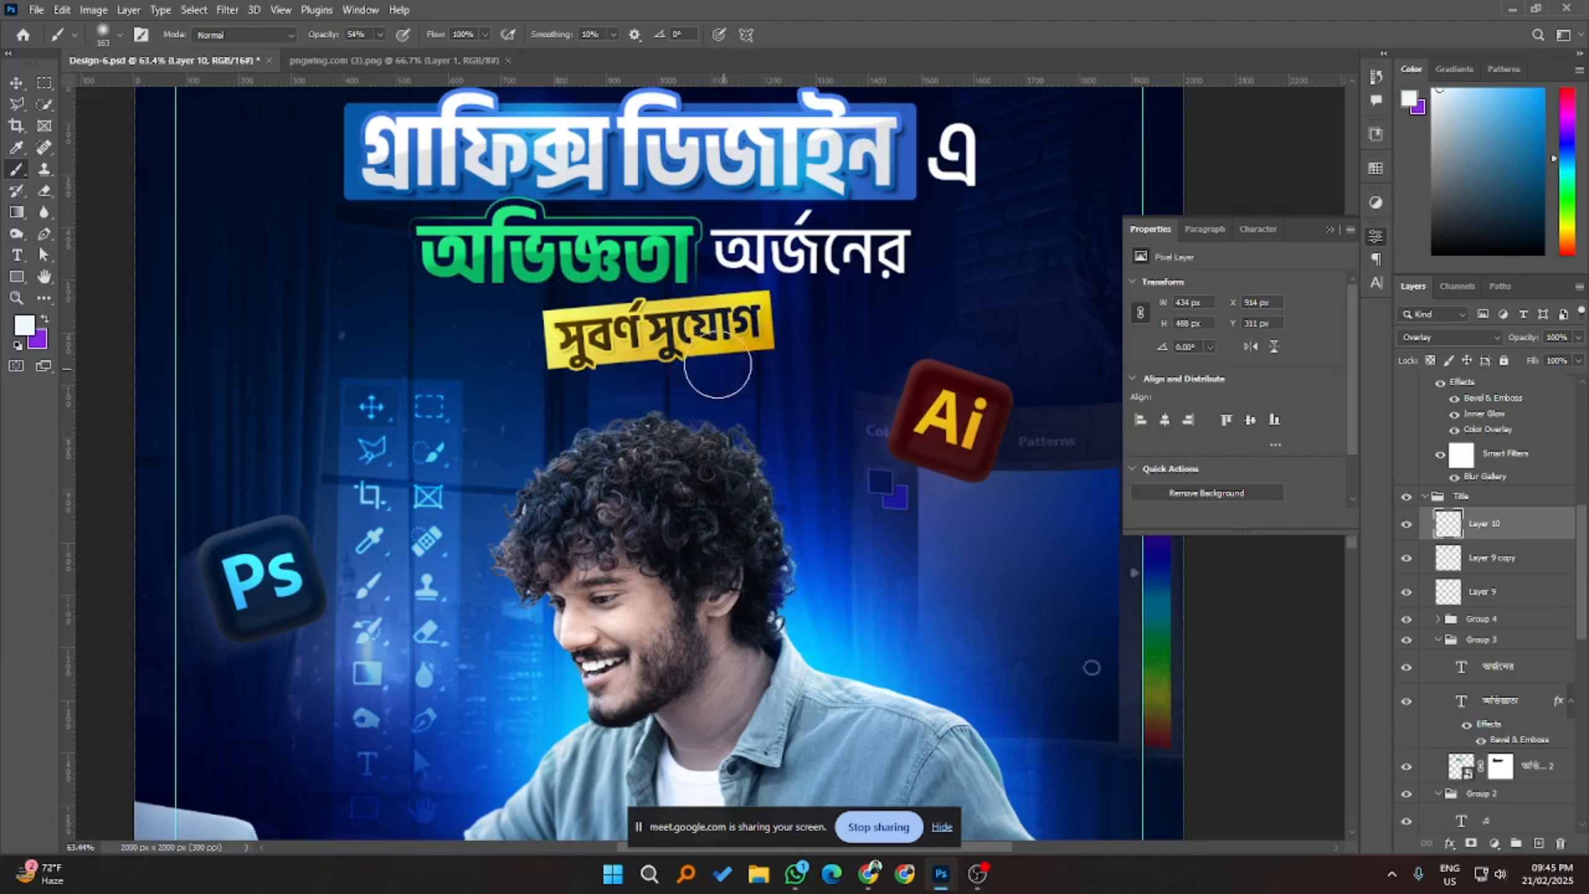
pyautogui.click(676, 345)
# - Undo a strong dab under the blue headline bar, lower the brush opacity to 30%, and dab softer highlights around the green word's left end
pyautogui.scroll(-1, 793, 299)
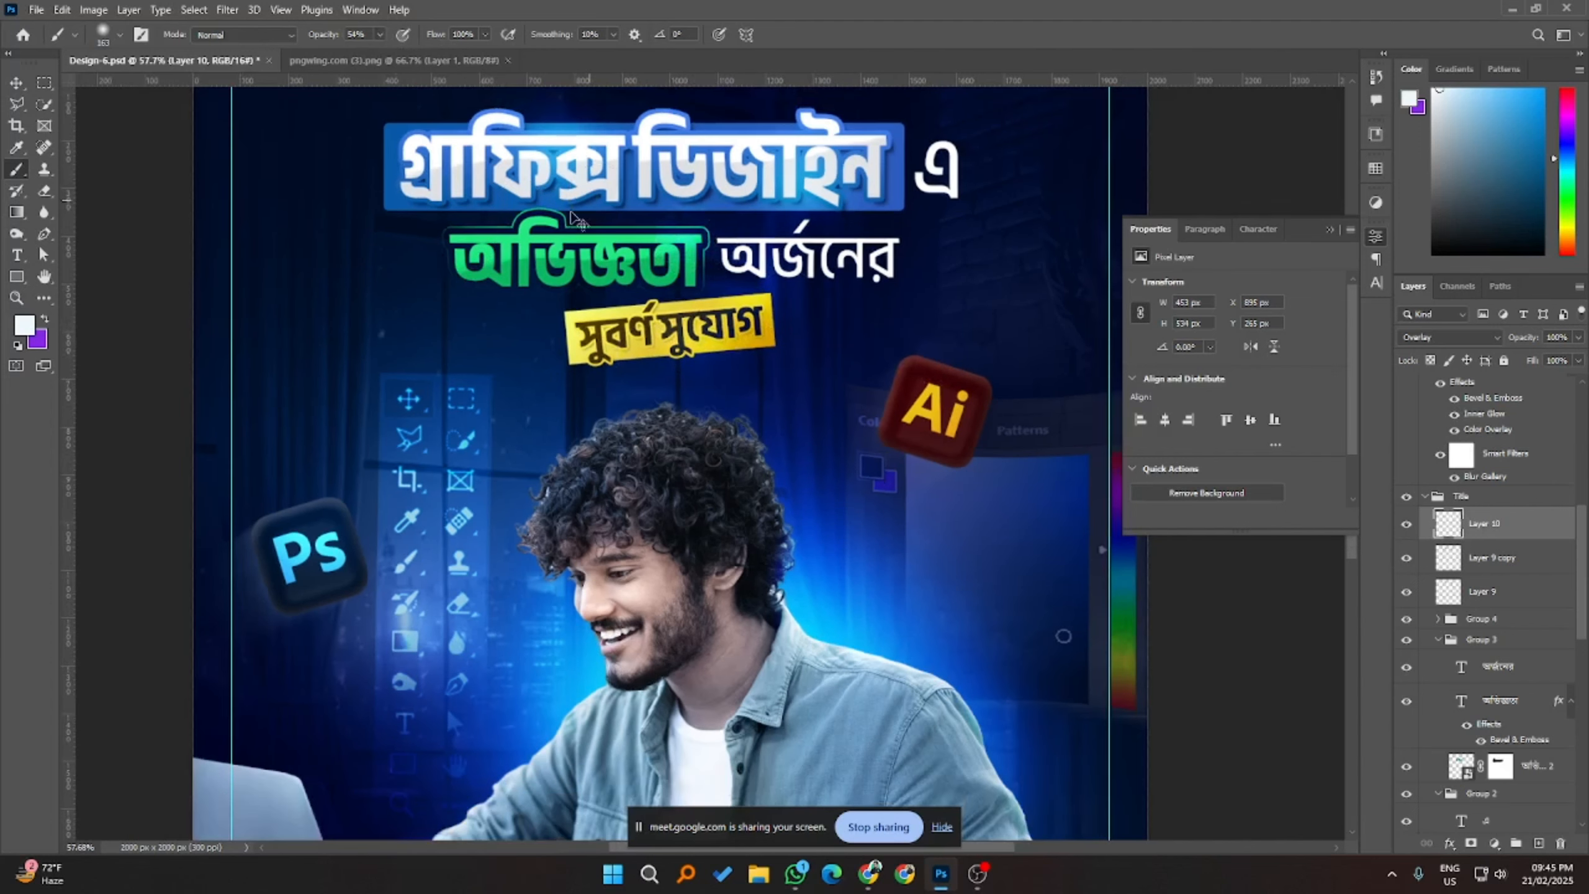
pyautogui.click(522, 210)
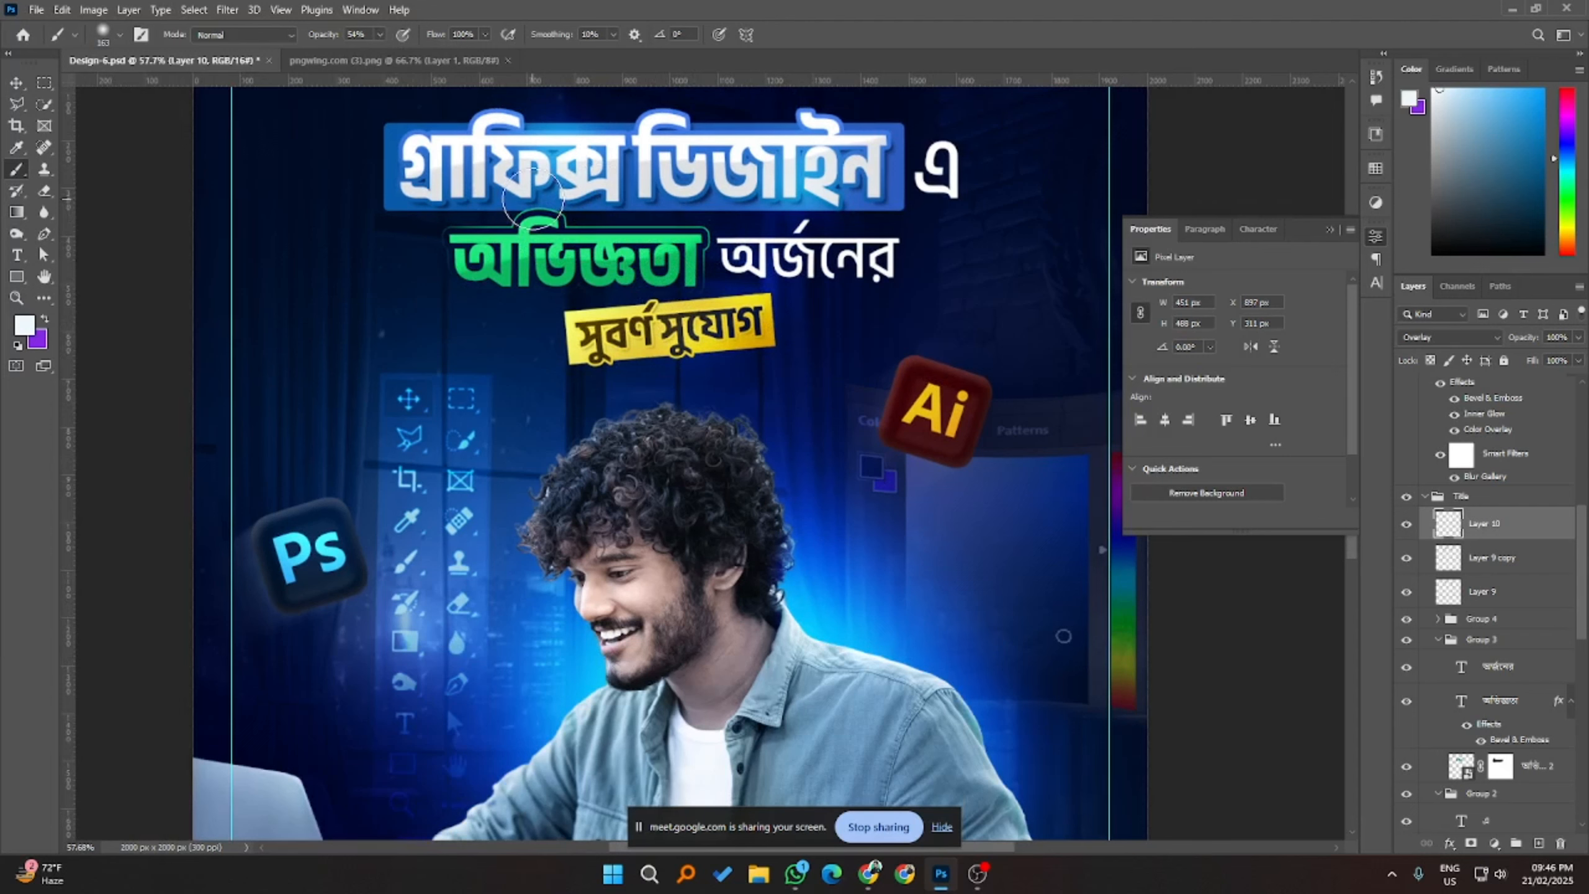
pyautogui.hotkey('ctrl', 'z')
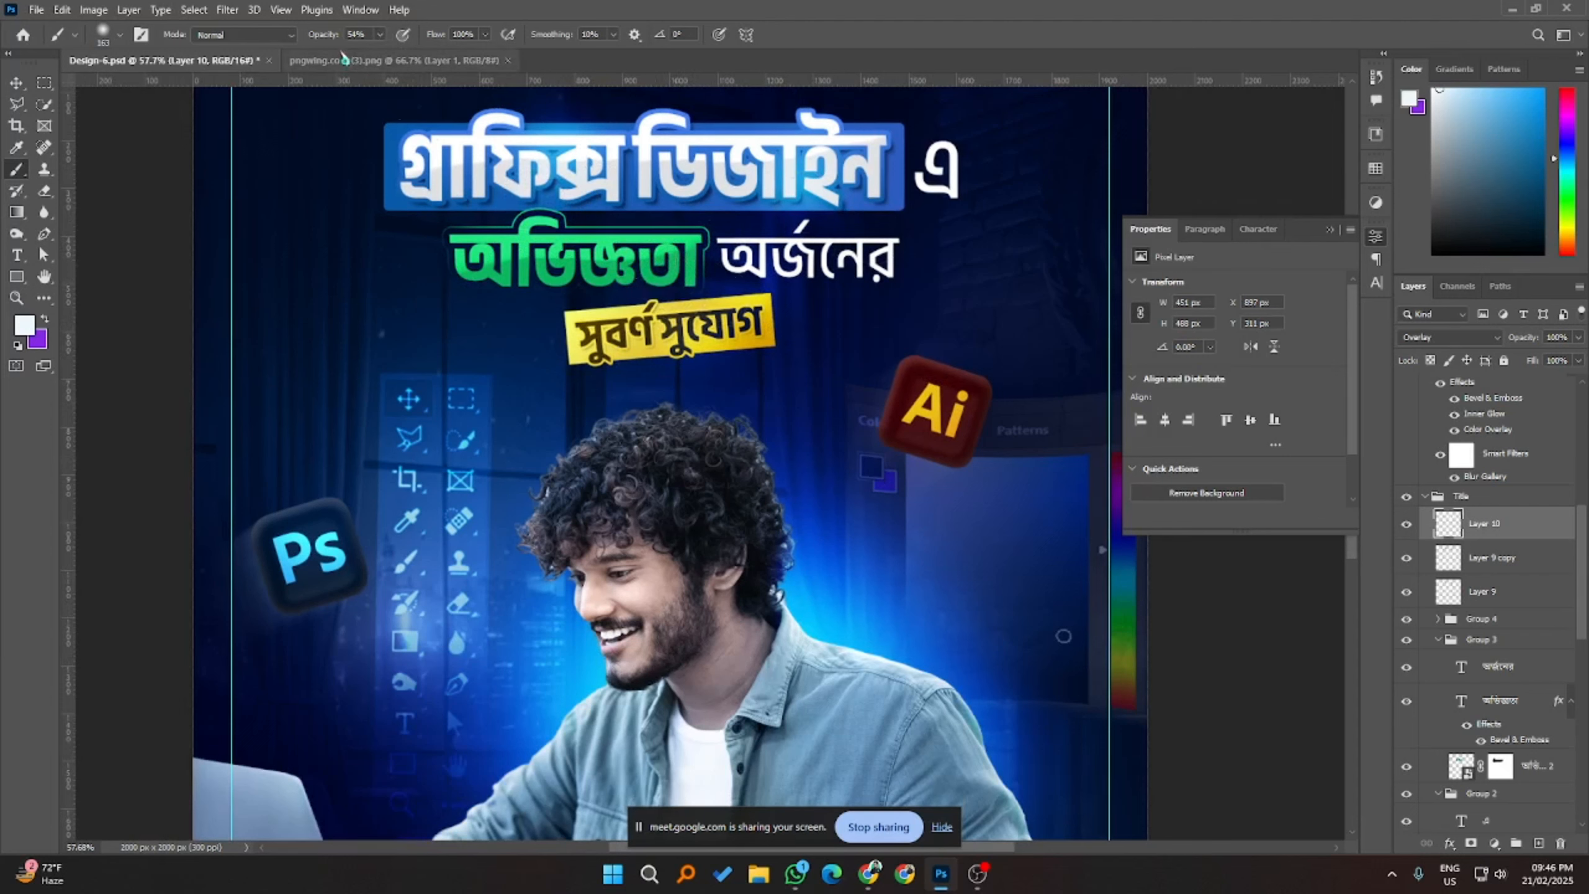
pyautogui.click(381, 35)
pyautogui.click(508, 229)
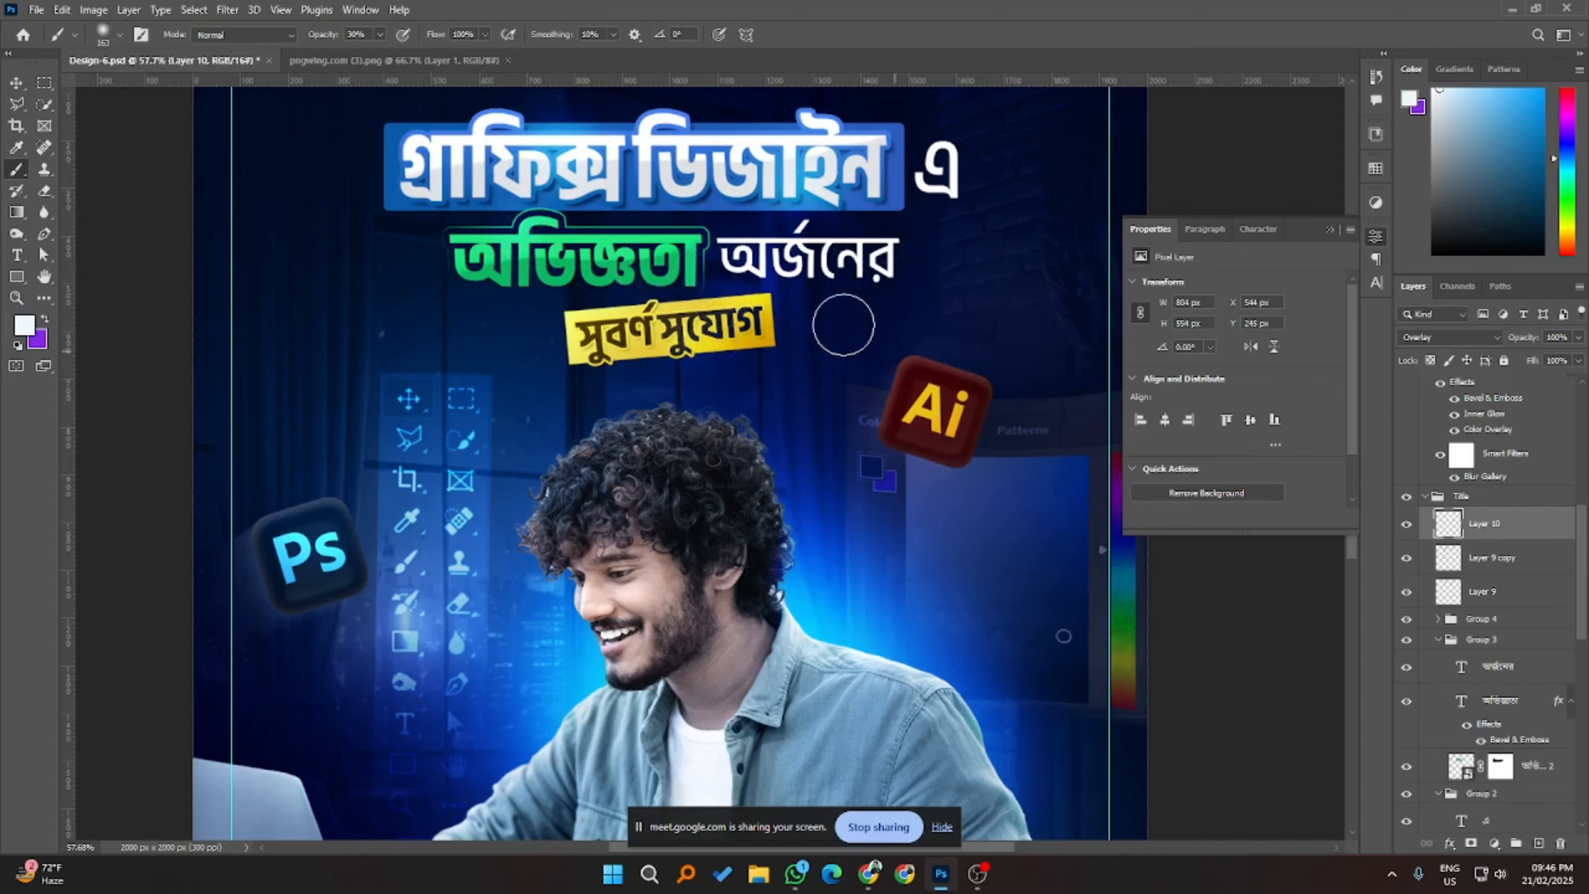
pyautogui.scroll(-2, 794, 313)
pyautogui.click(550, 257)
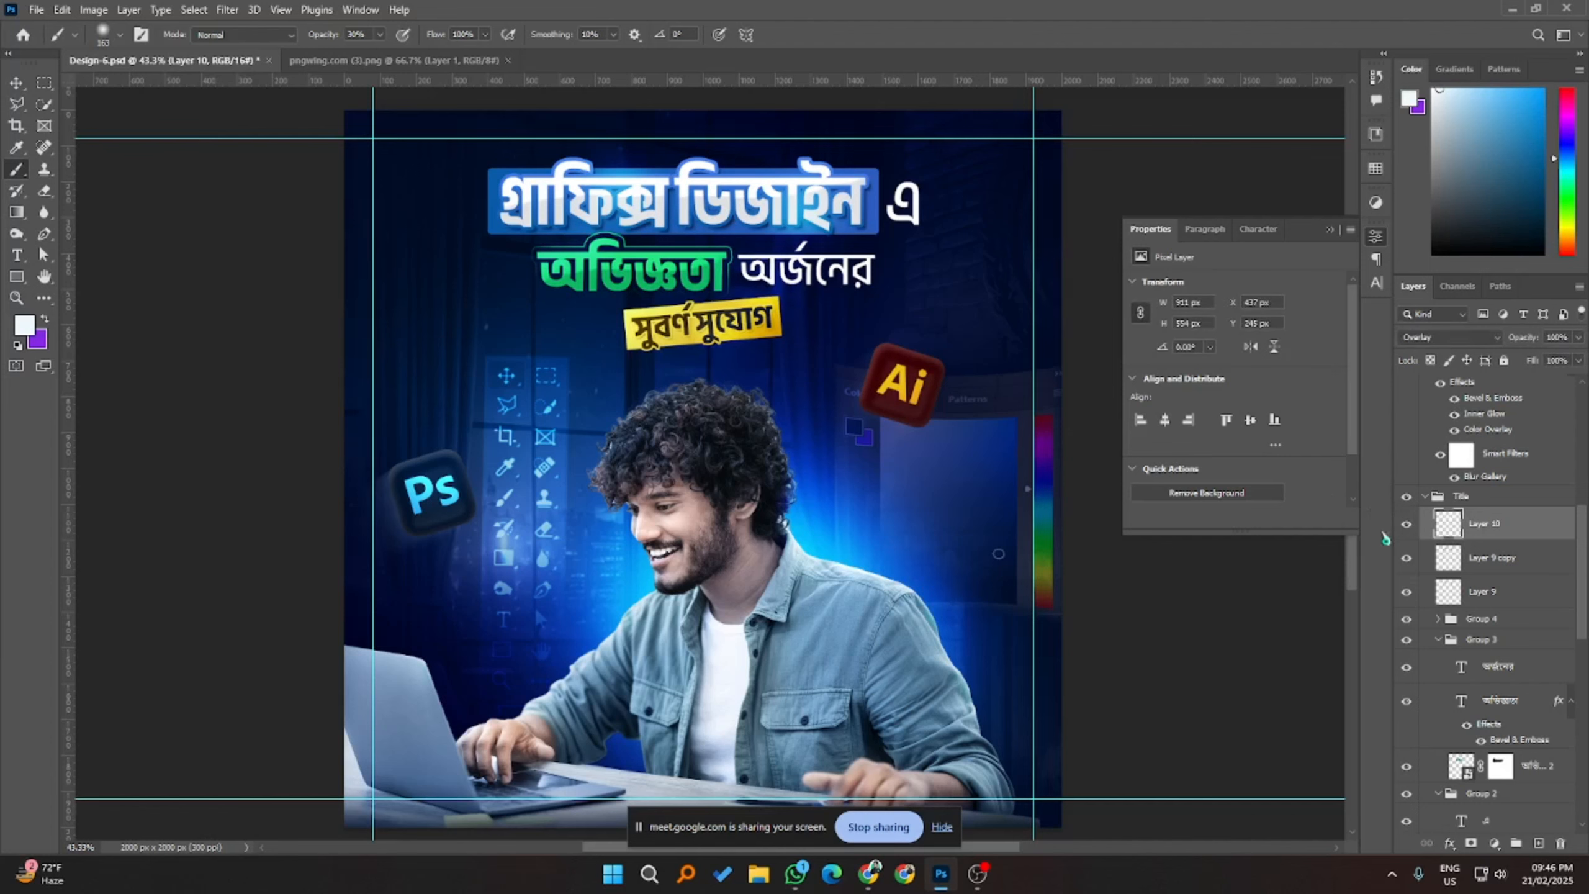
# - Deselect the highlight layer with the Move tool and save the document
pyautogui.scroll(-1, 669, 407)
pyautogui.scroll(-1, 668, 406)
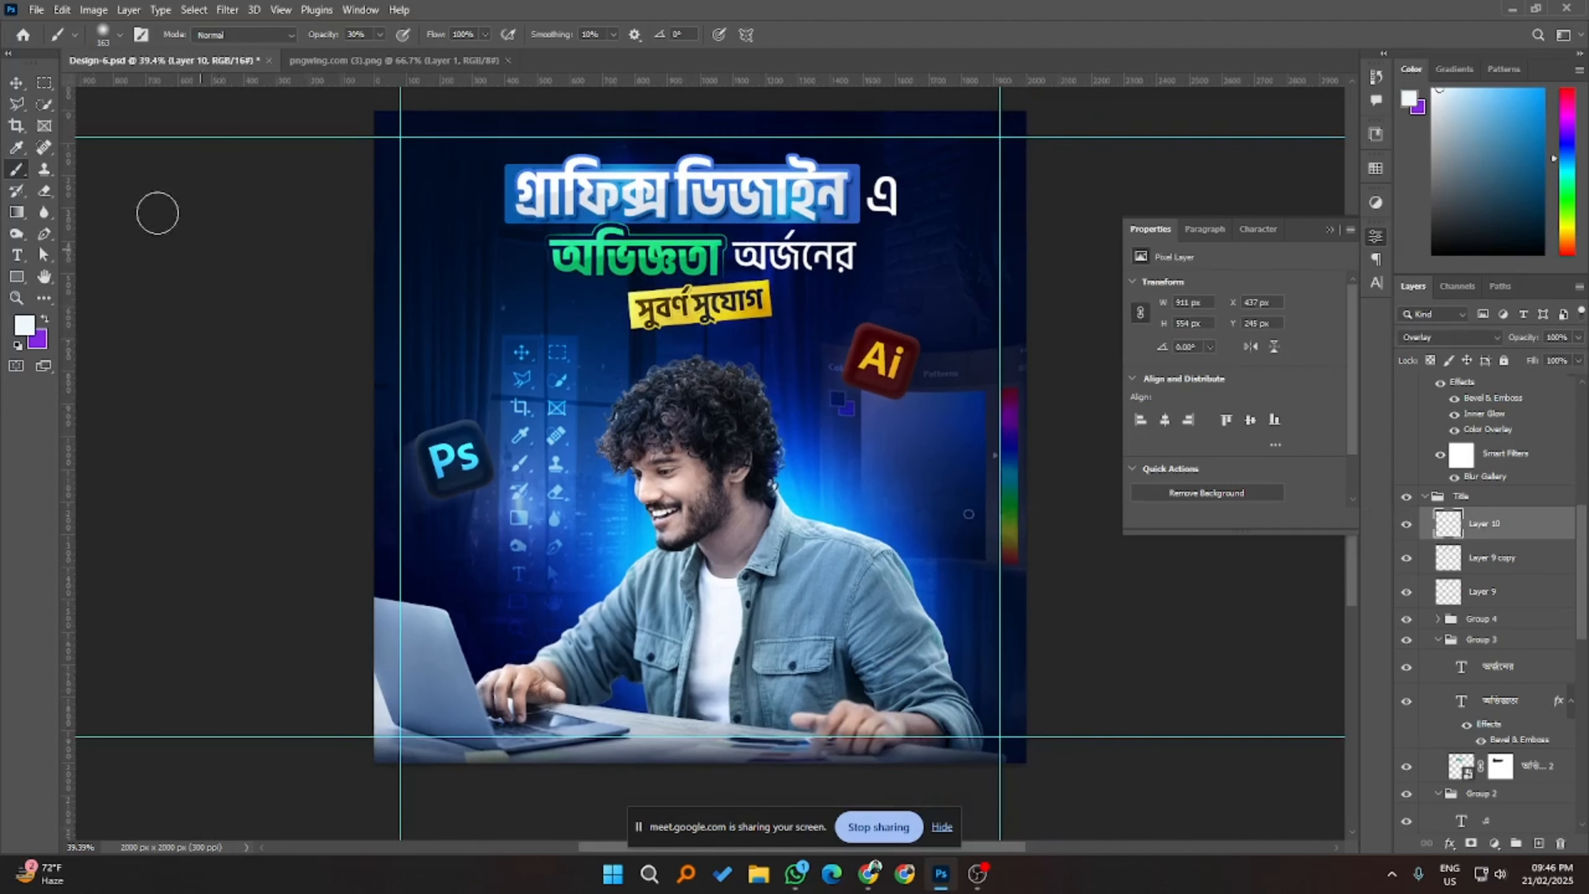
pyautogui.click(16, 82)
pyautogui.click(122, 245)
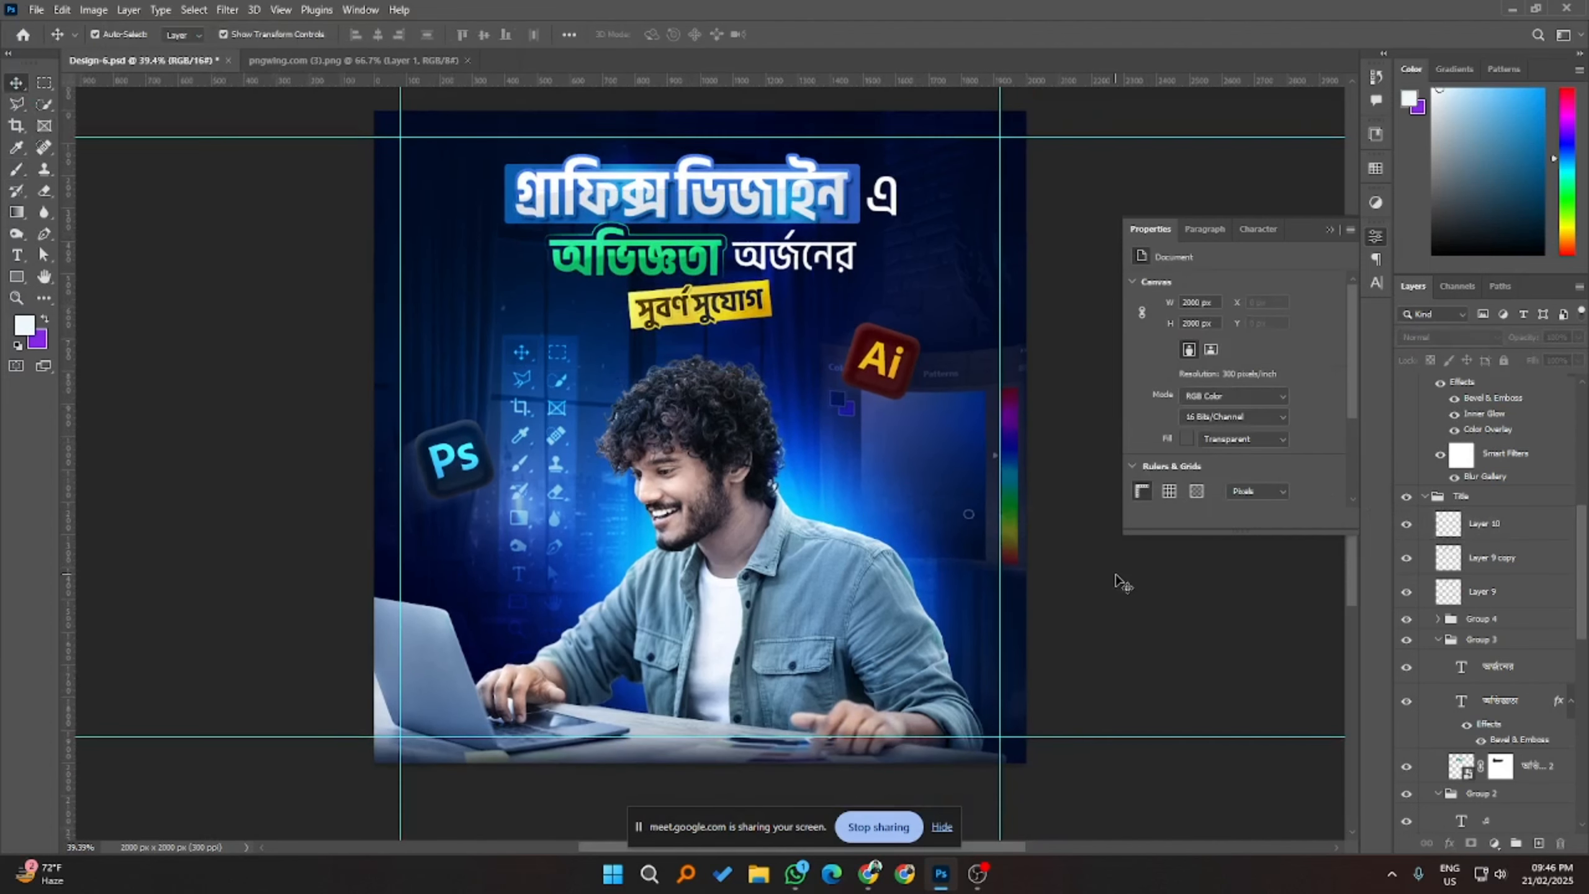
pyautogui.hotkey('ctrl', 's')
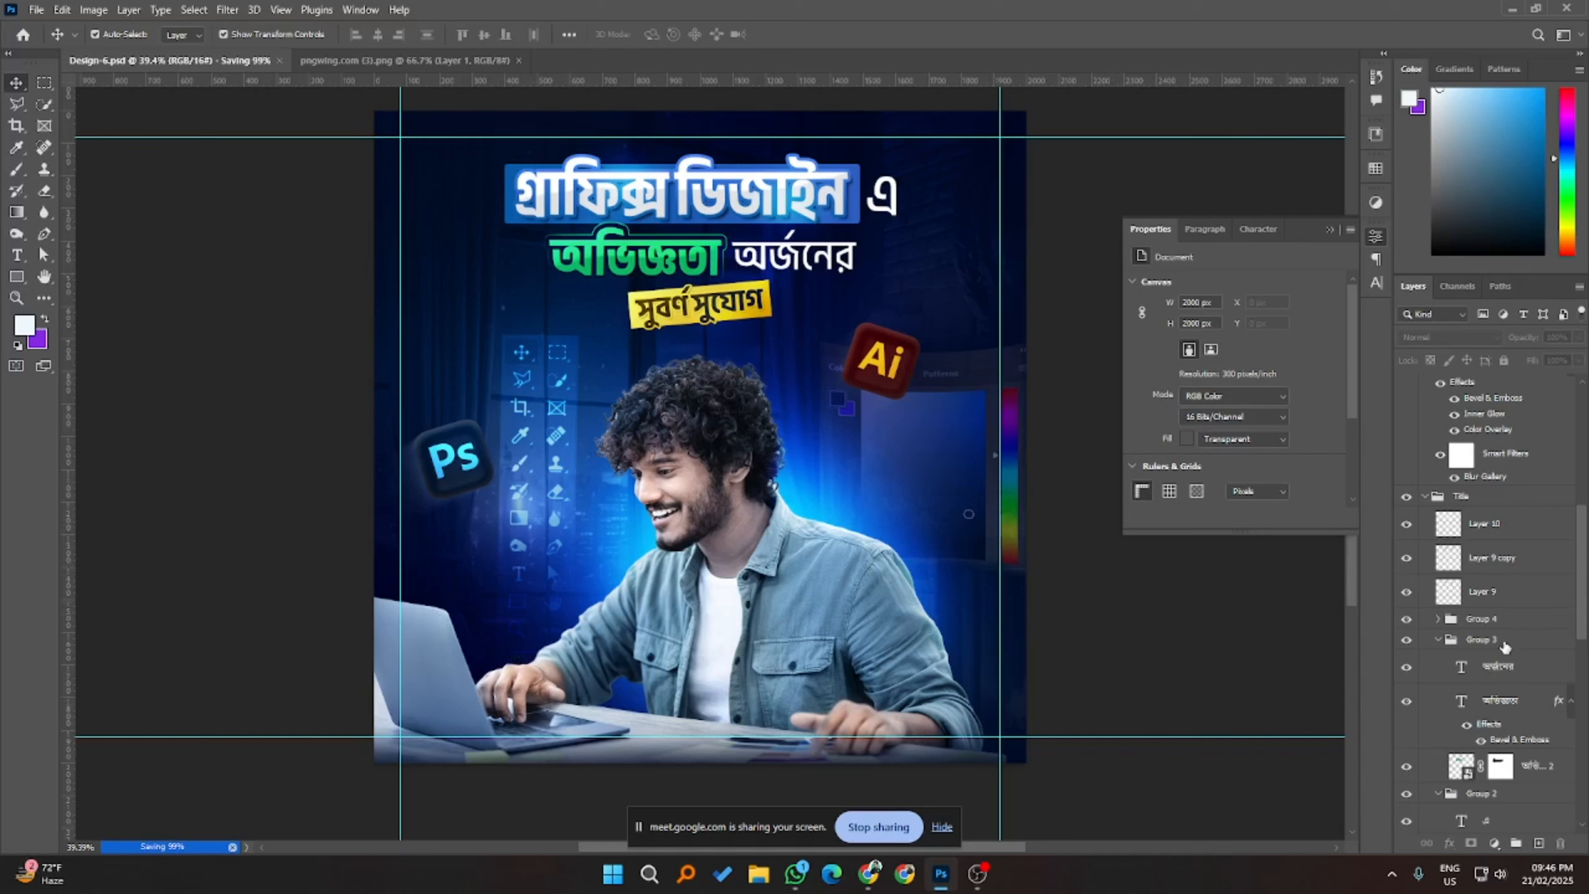
pyautogui.scroll(-3, 1505, 647)
pyautogui.scroll(6, 1508, 641)
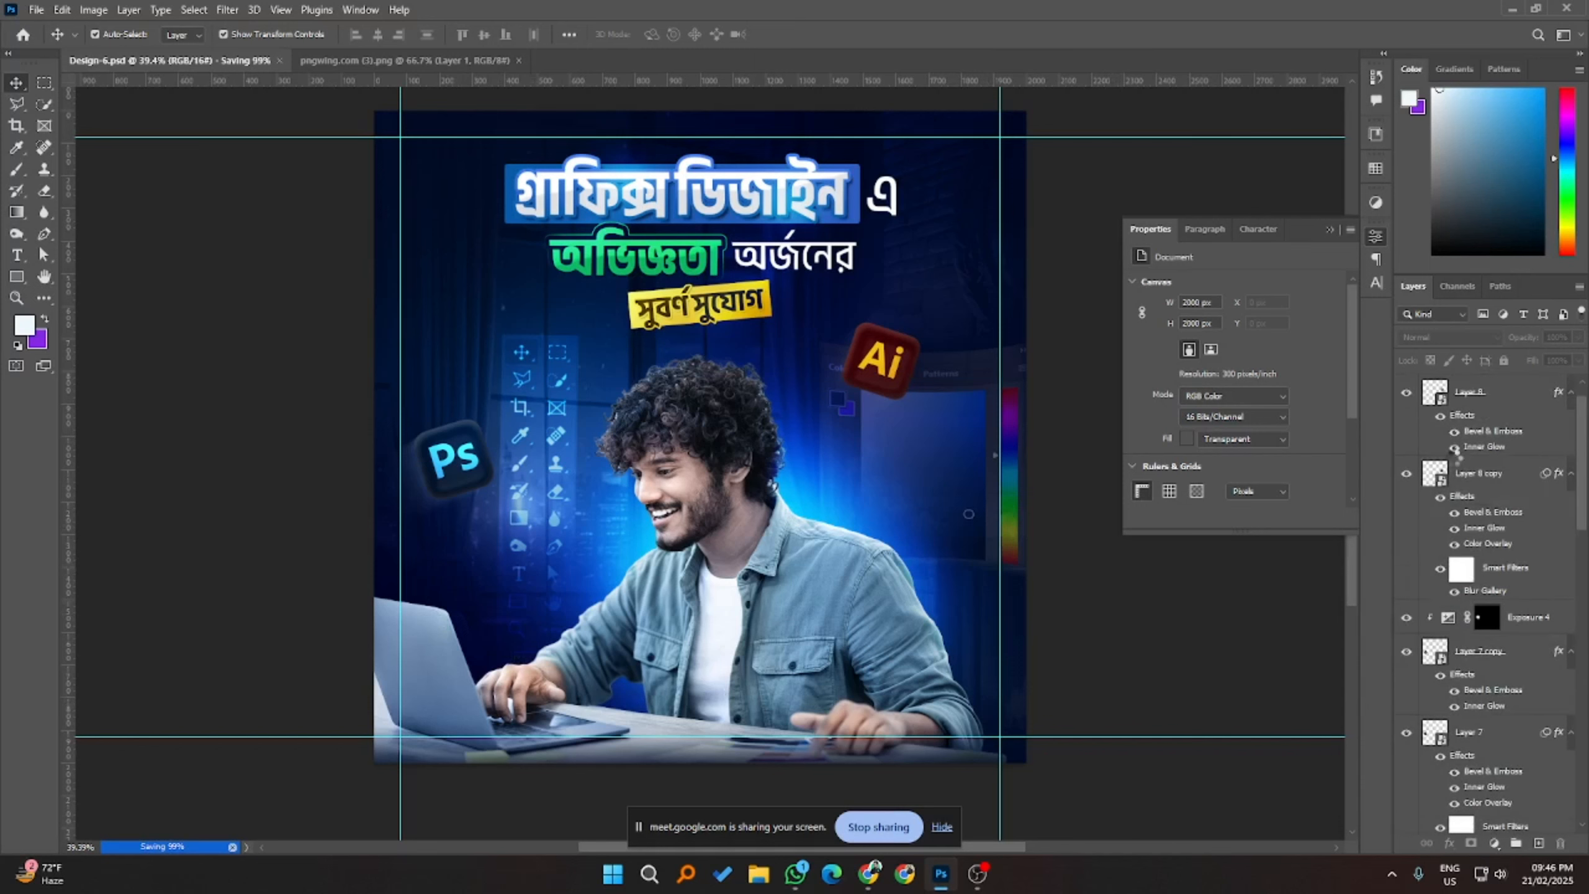
pyautogui.scroll(1, 1455, 450)
pyautogui.click(1512, 400)
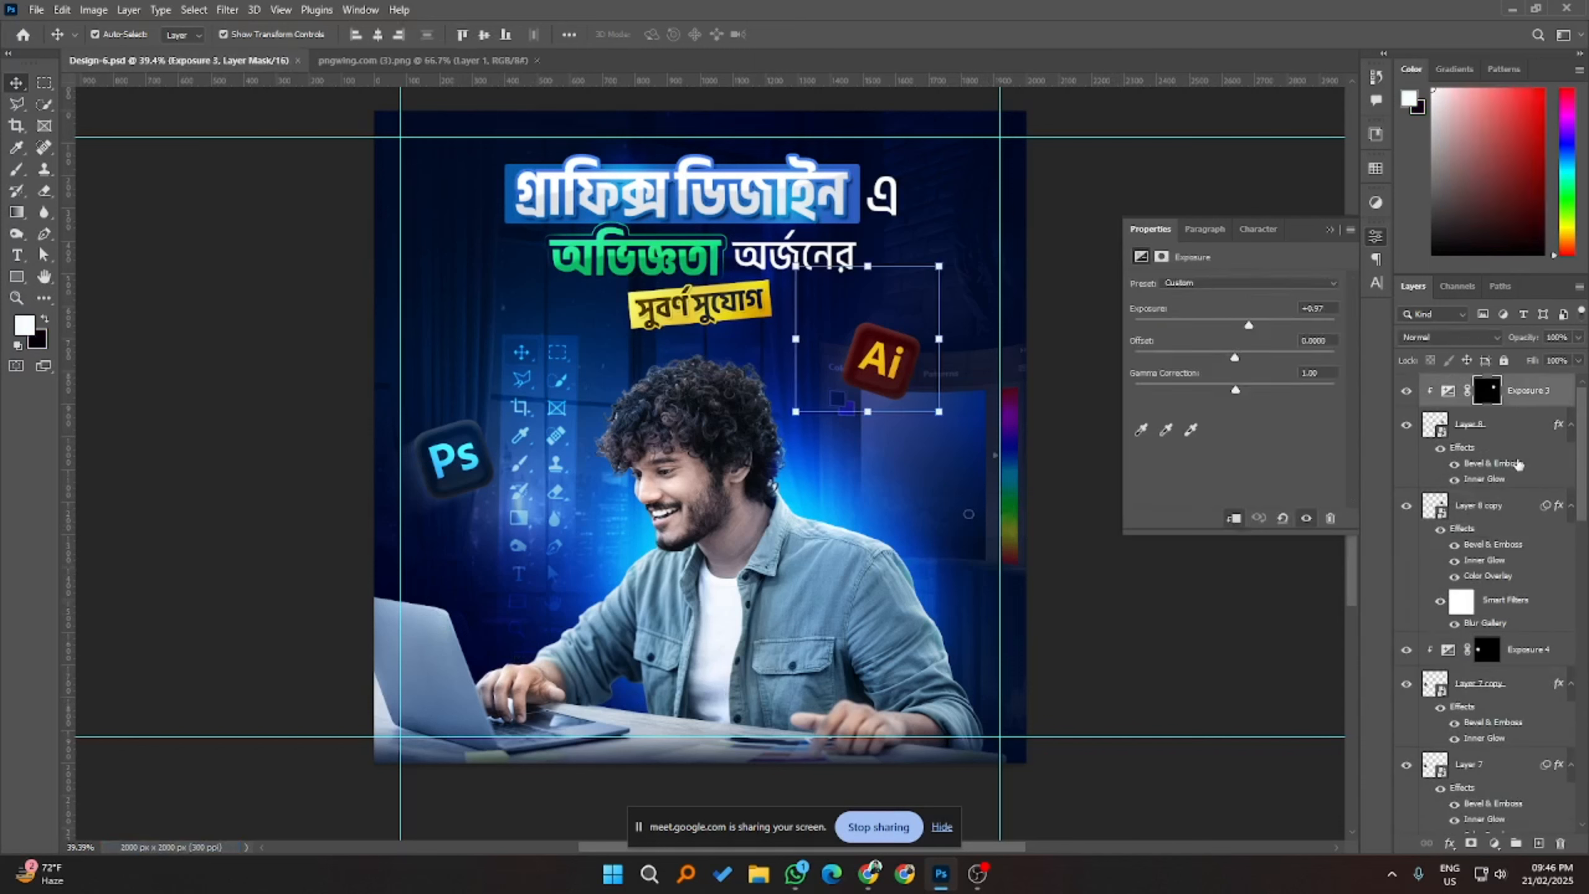
pyautogui.click(1238, 551)
pyautogui.scroll(-1, 898, 571)
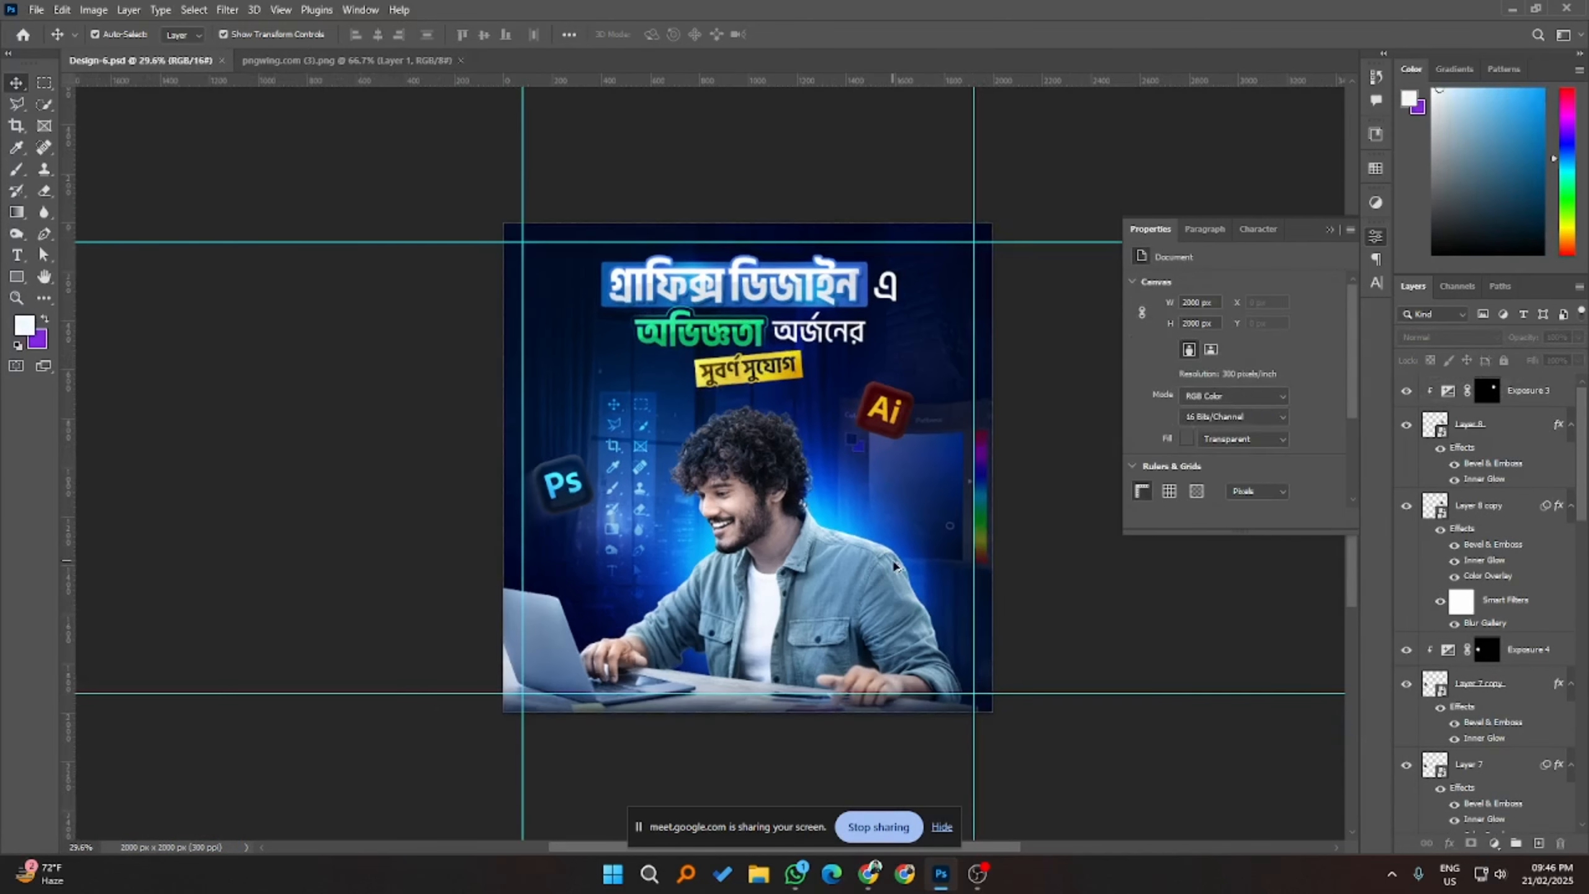
pyautogui.scroll(1, 666, 657)
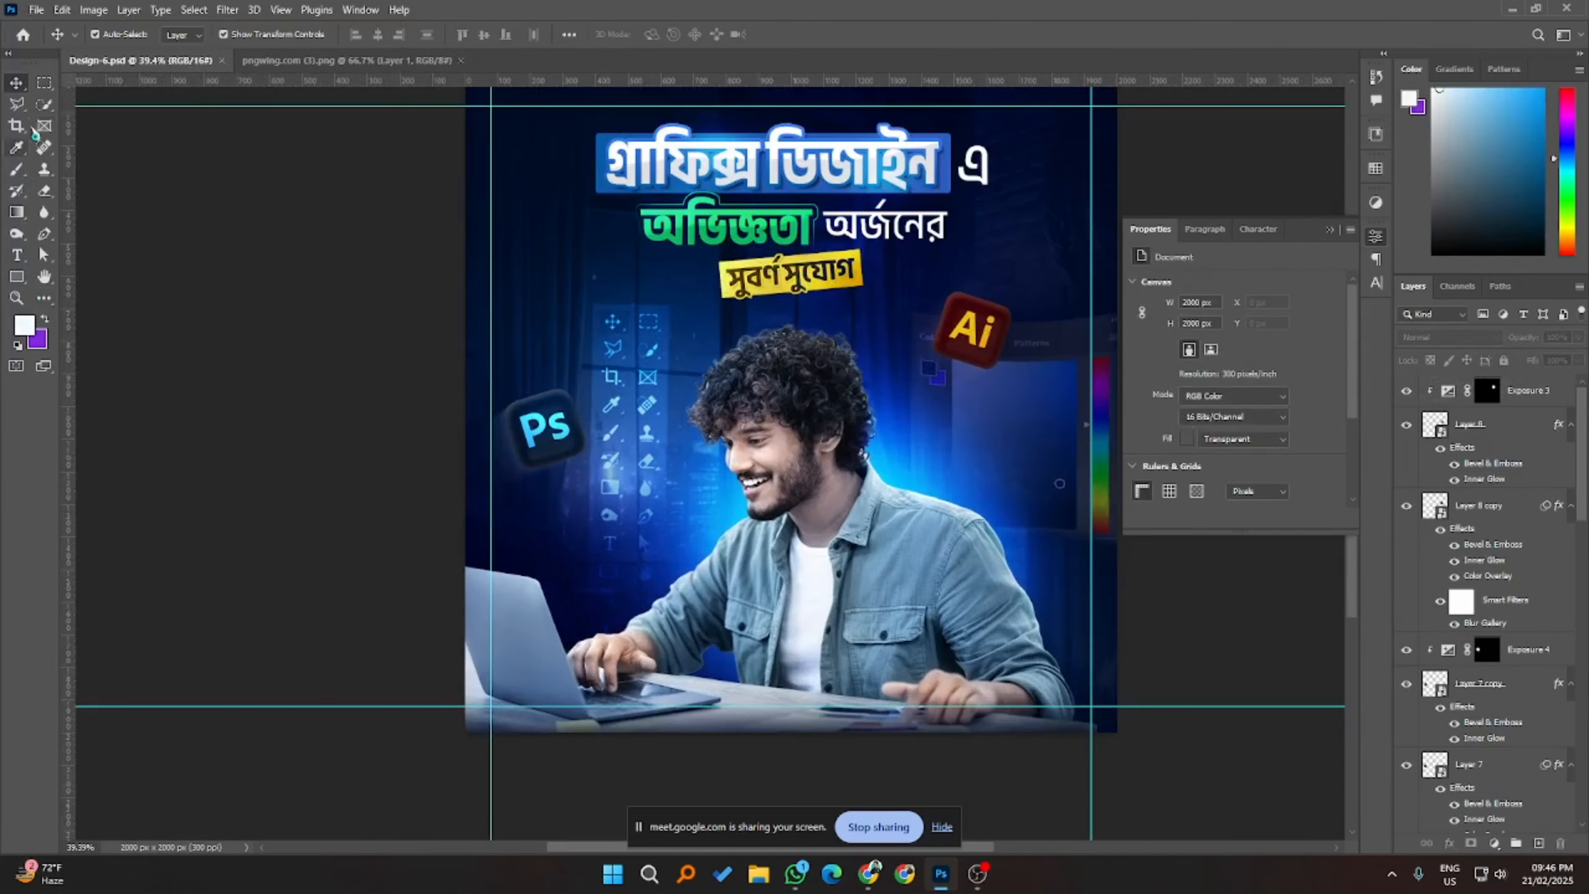
# - Unlock Group 1, toggle its visibility to check its contents, and rename it as Img
pyautogui.click(16, 104)
pyautogui.scroll(-5, 1503, 754)
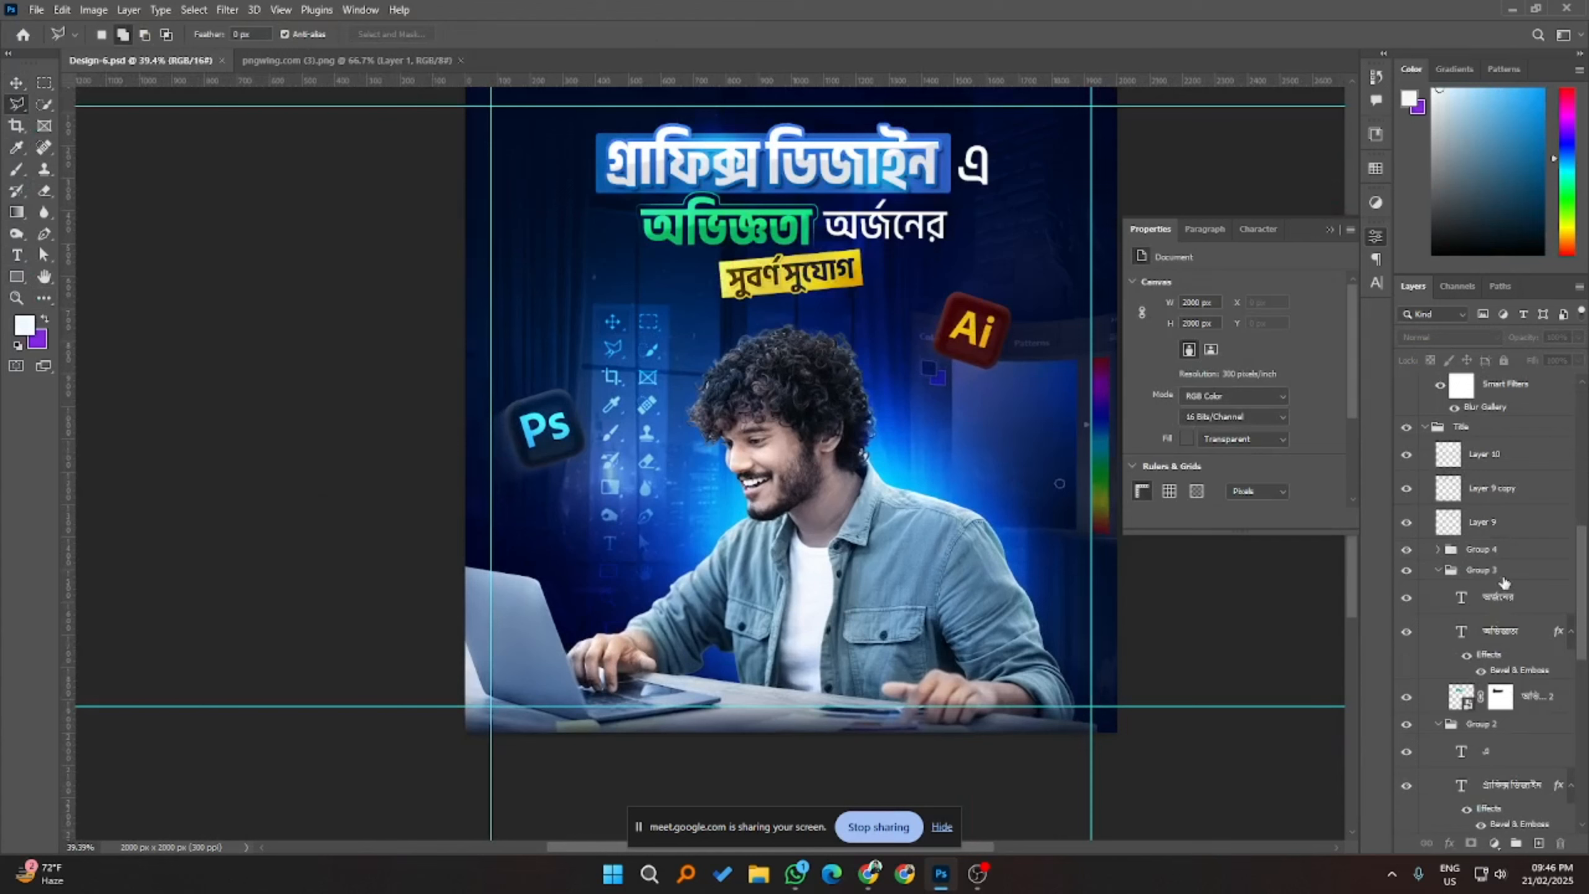
pyautogui.scroll(-5, 1457, 614)
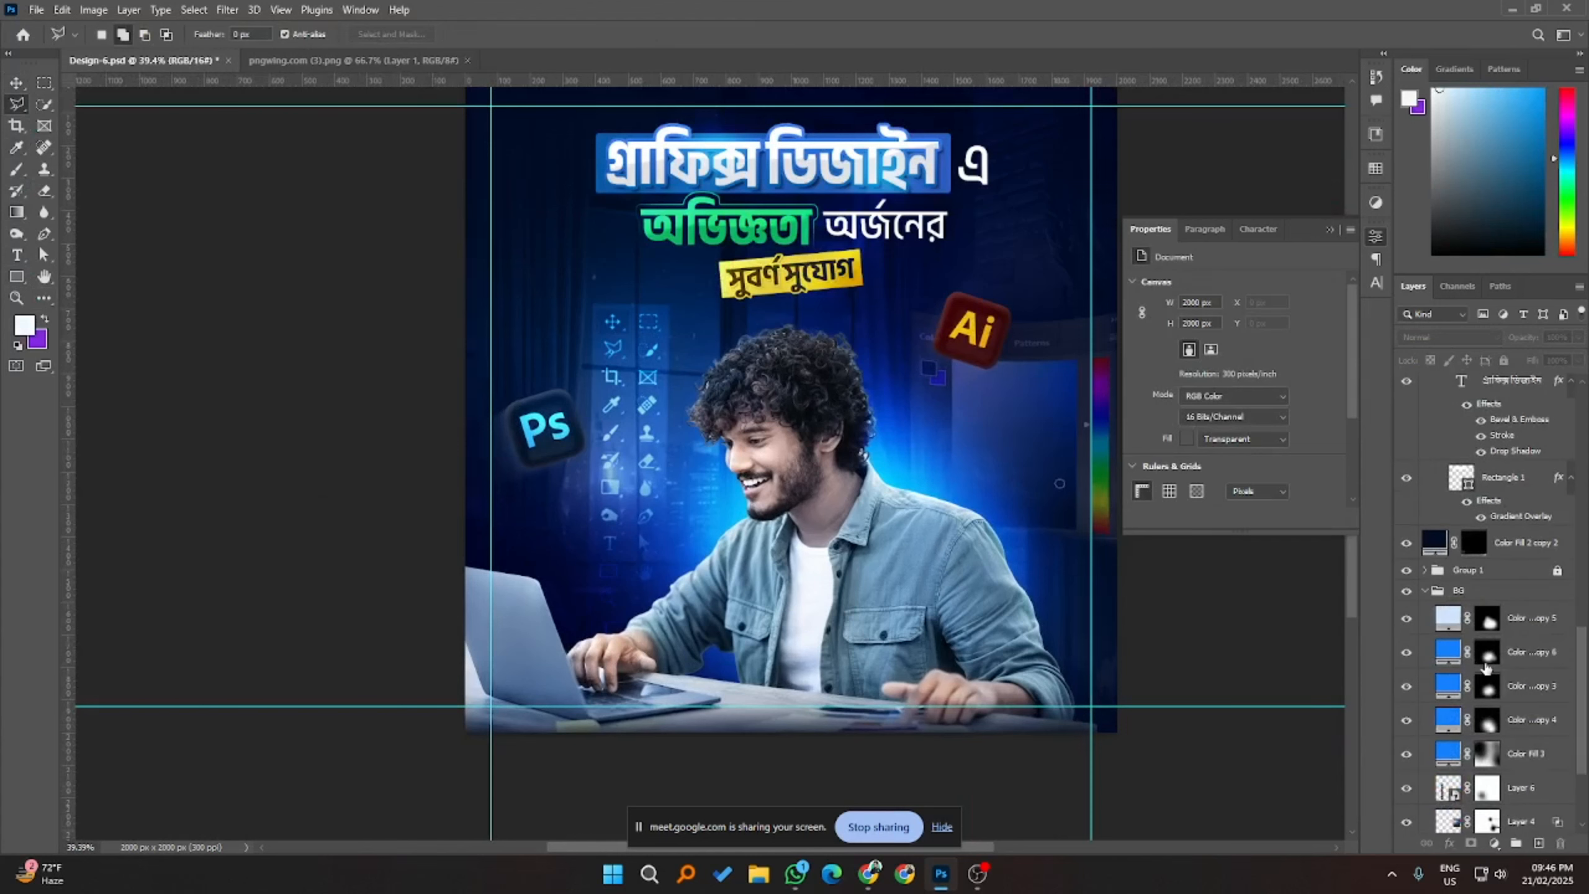
pyautogui.click(1480, 571)
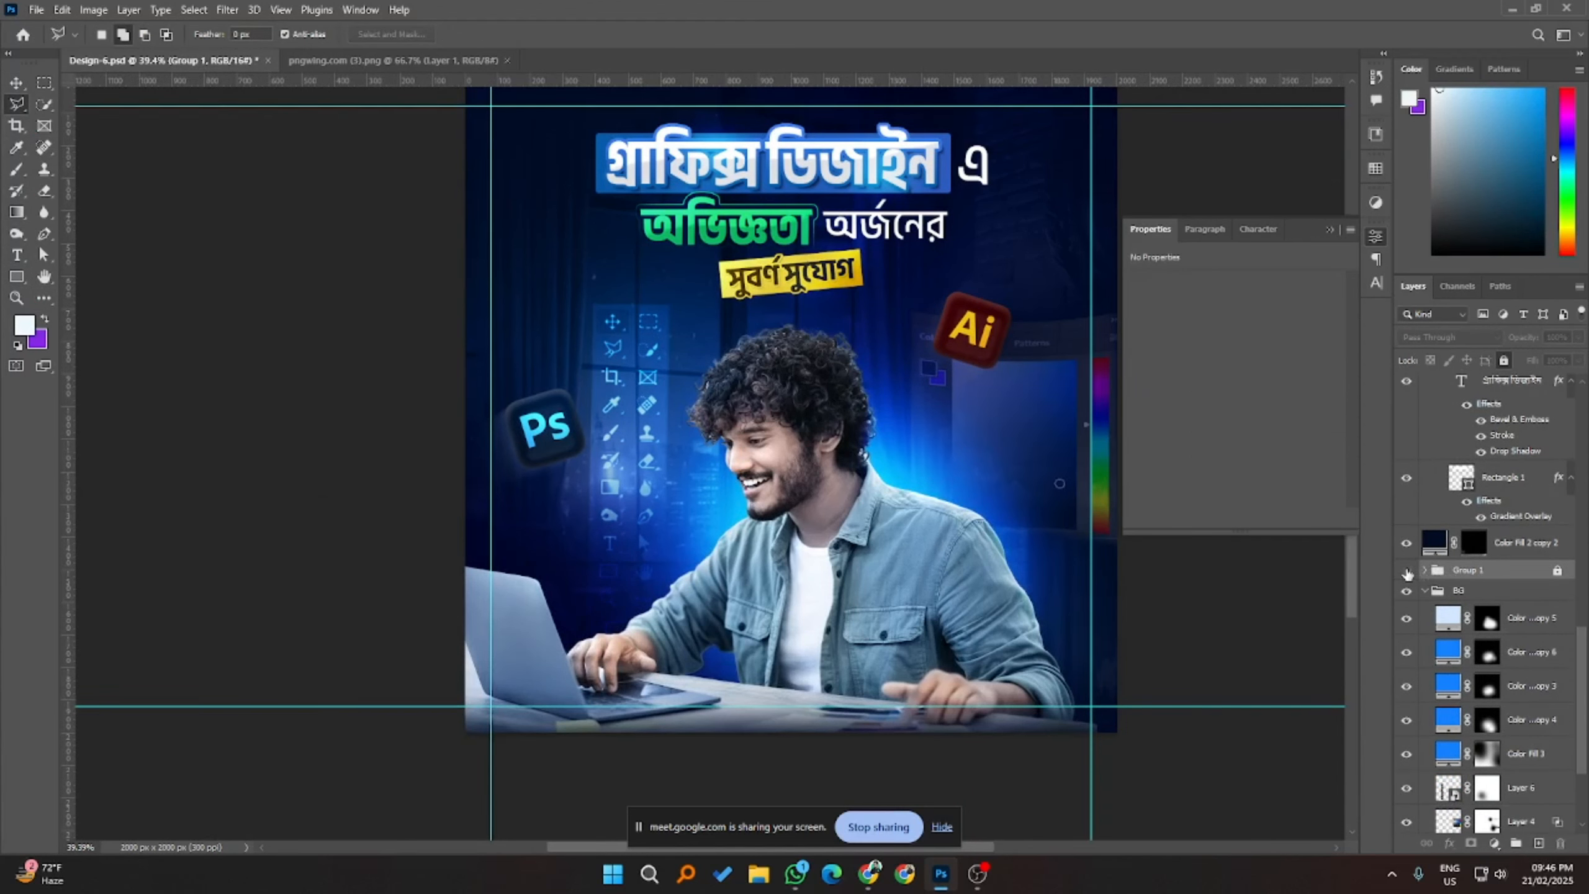
pyautogui.click(1407, 570)
pyautogui.click(1407, 570)
pyautogui.click(1557, 571)
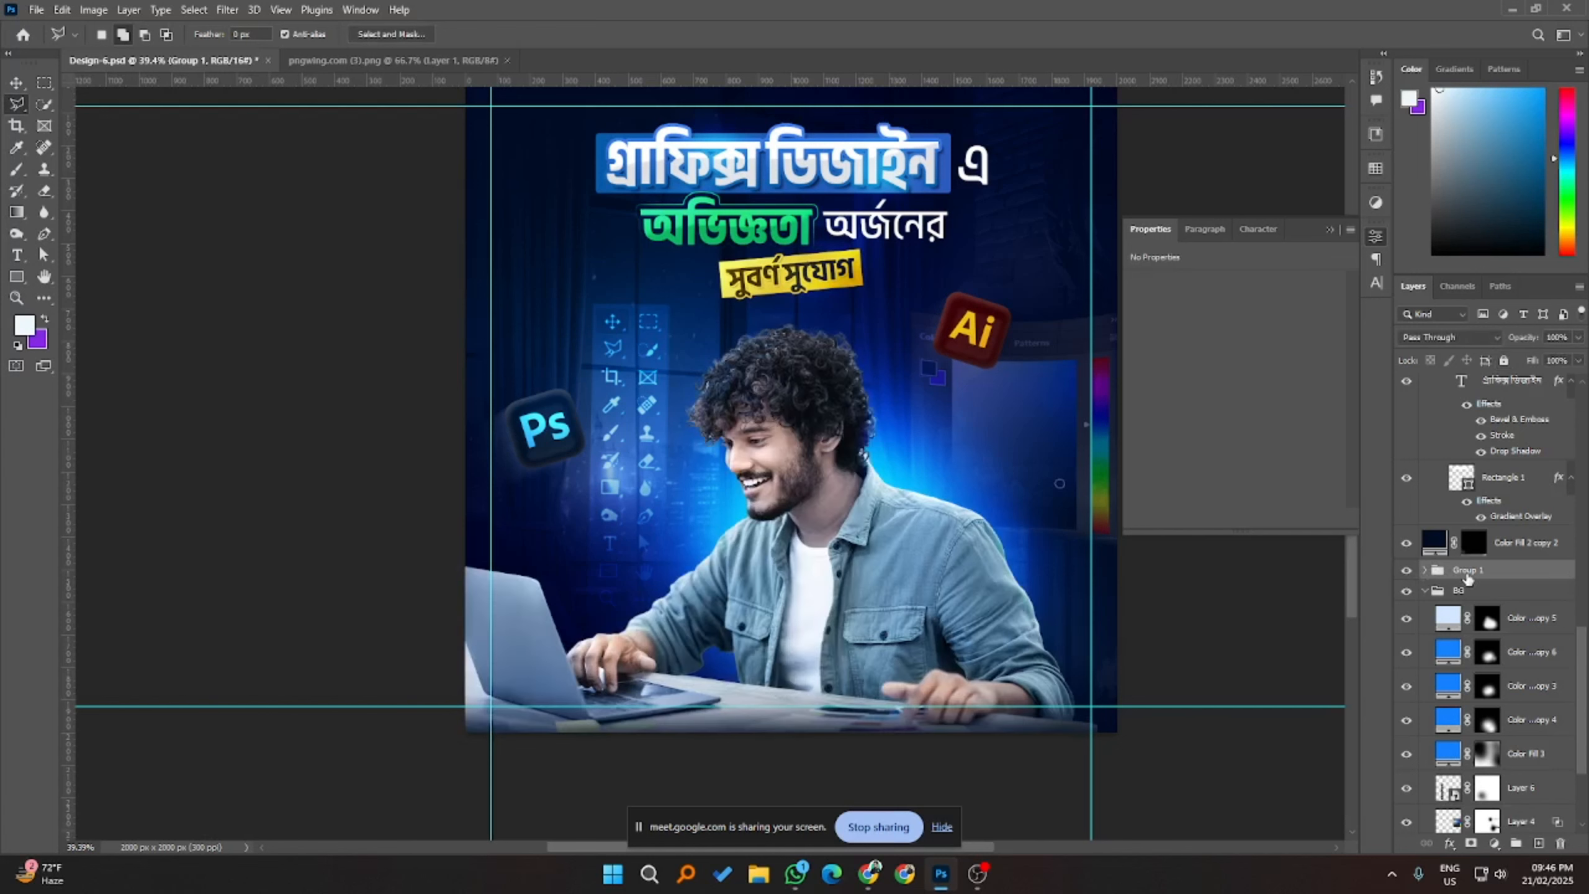
pyautogui.press('Return')
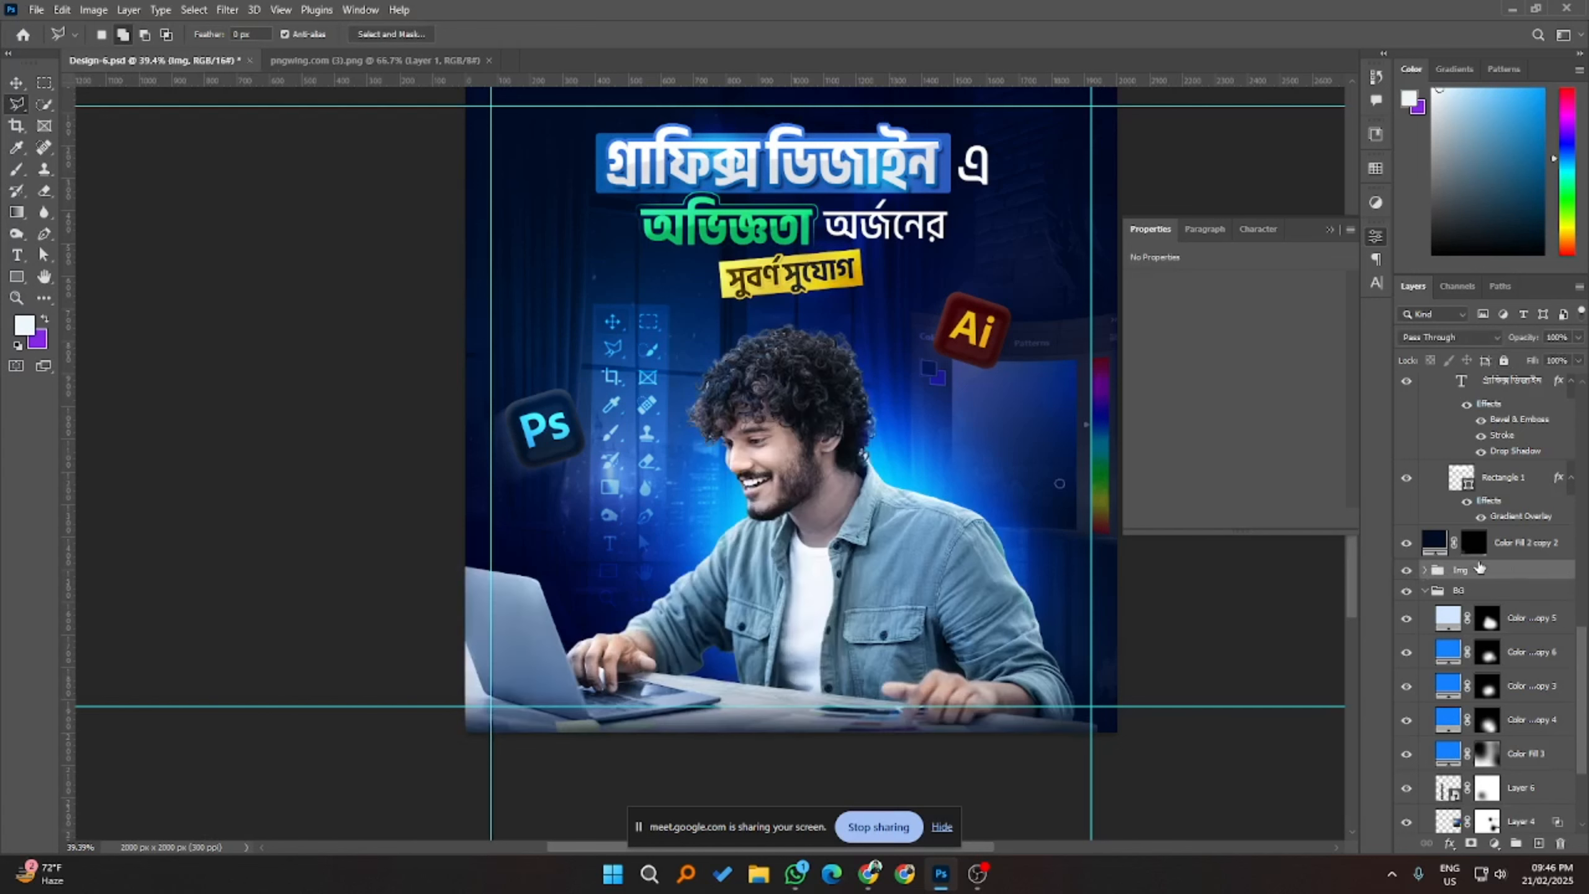
# - Expand the Img group and add a new empty layer above its topmost colour fill layer
pyautogui.click(1425, 570)
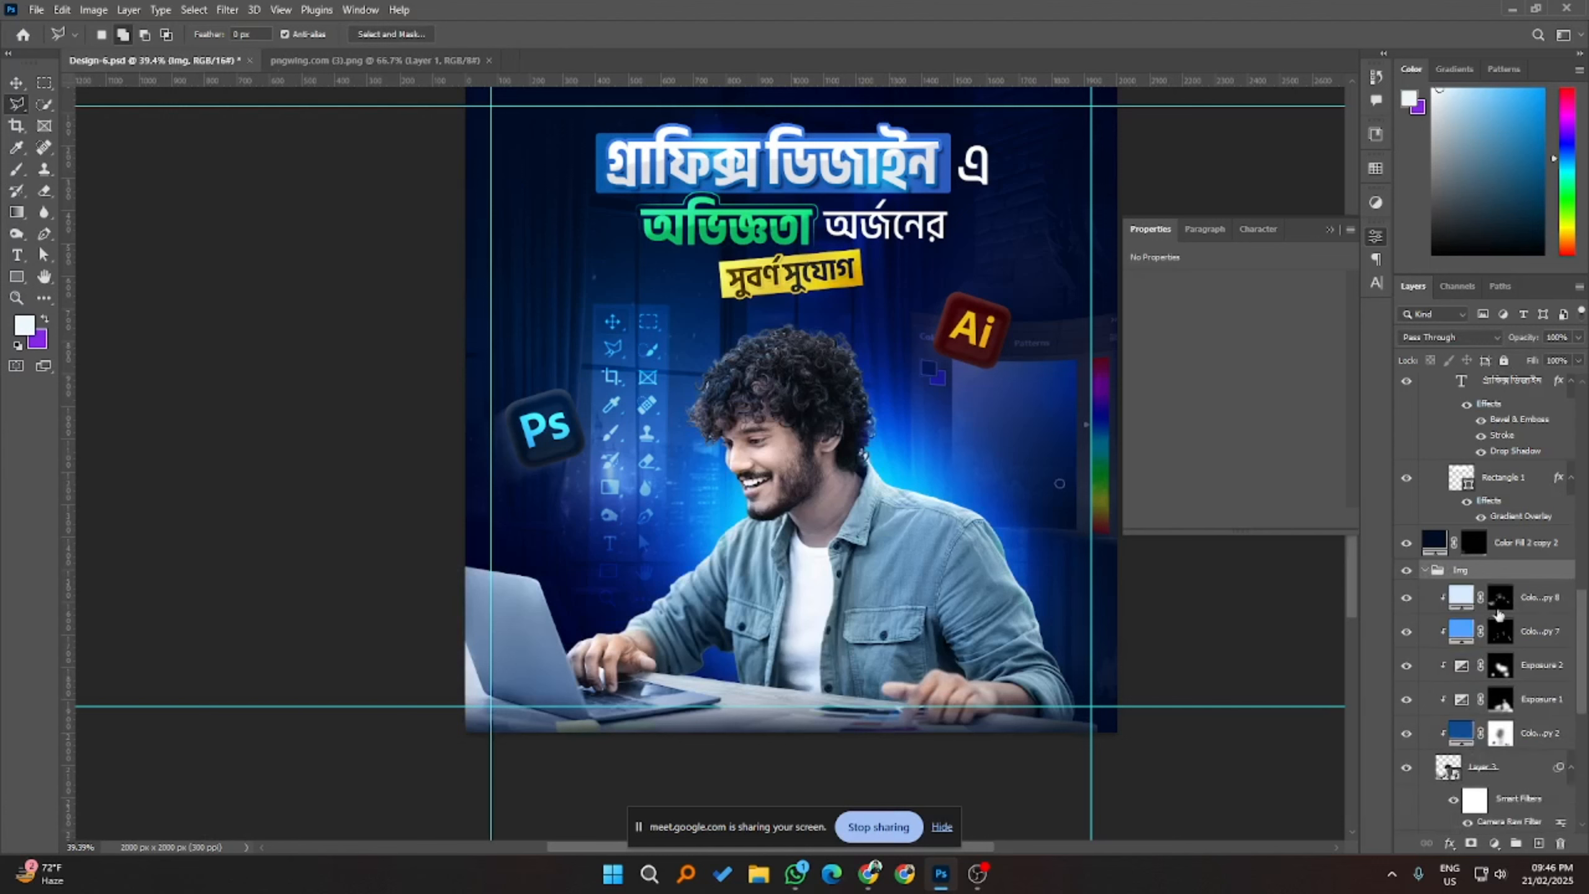
pyautogui.scroll(-1, 1523, 764)
pyautogui.click(1537, 563)
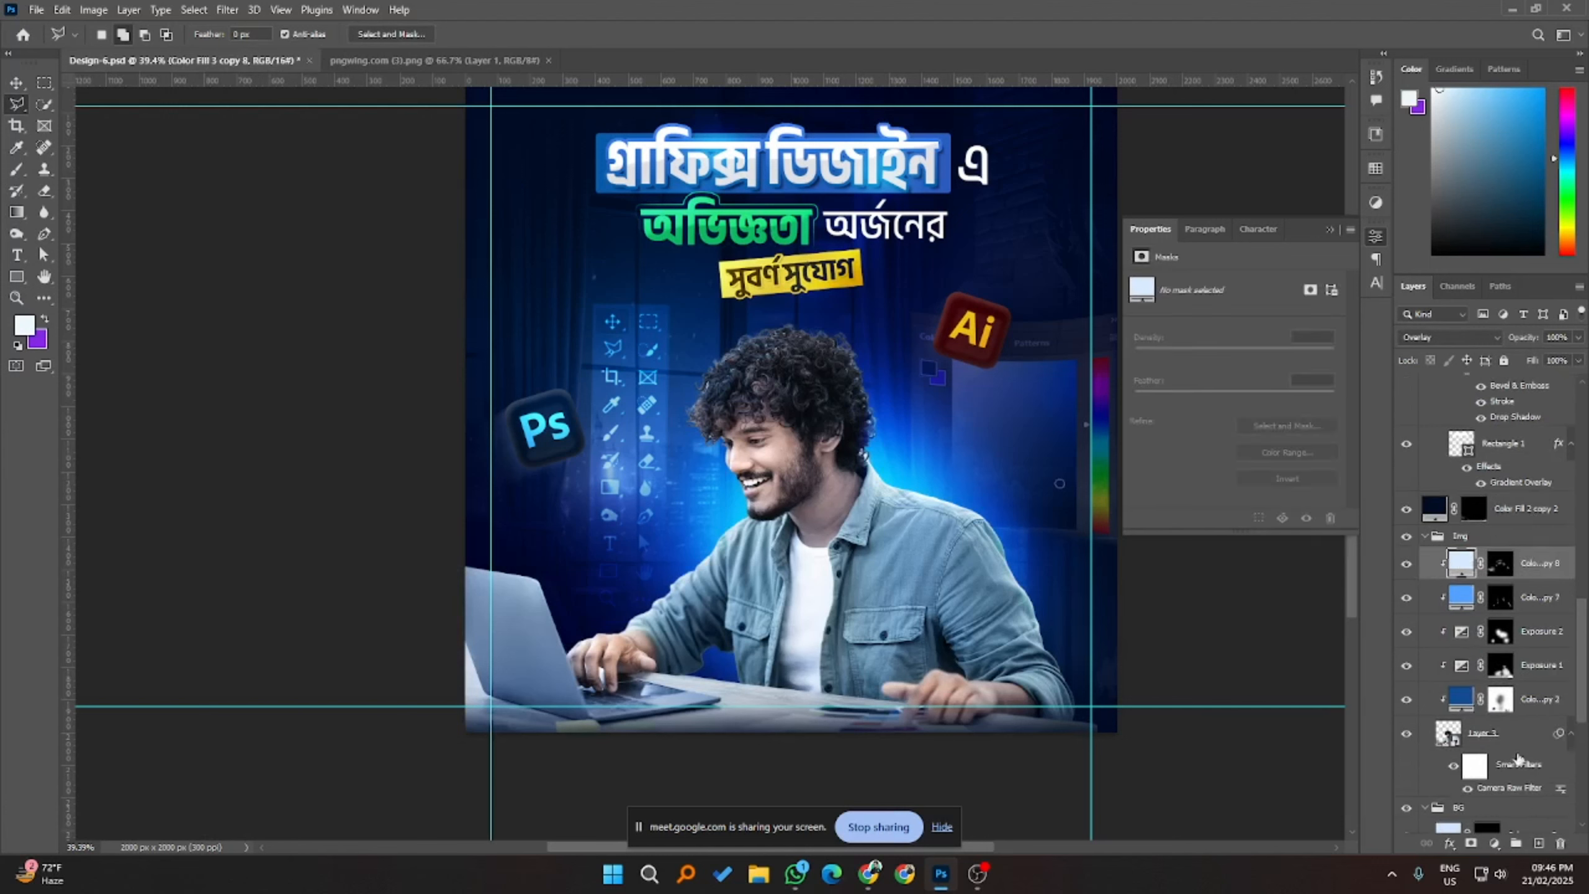
pyautogui.click(1537, 843)
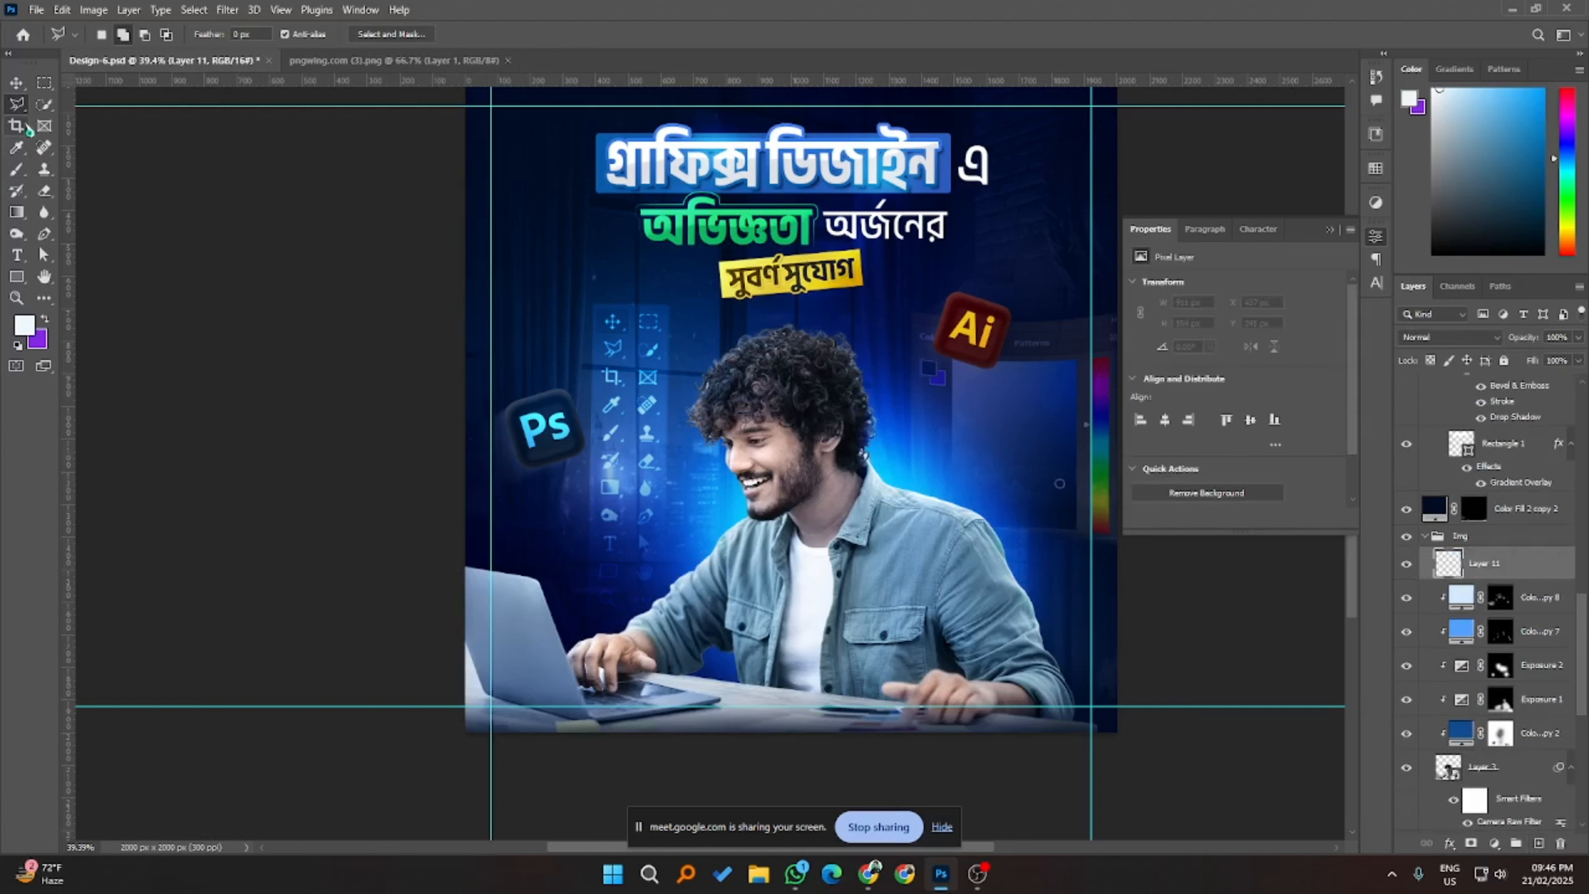
# - Outline a large polygon from the poster's left edge across the man and laptop with the Polygonal Lasso, and fill it with the near-white foreground colour
pyautogui.click(463, 567)
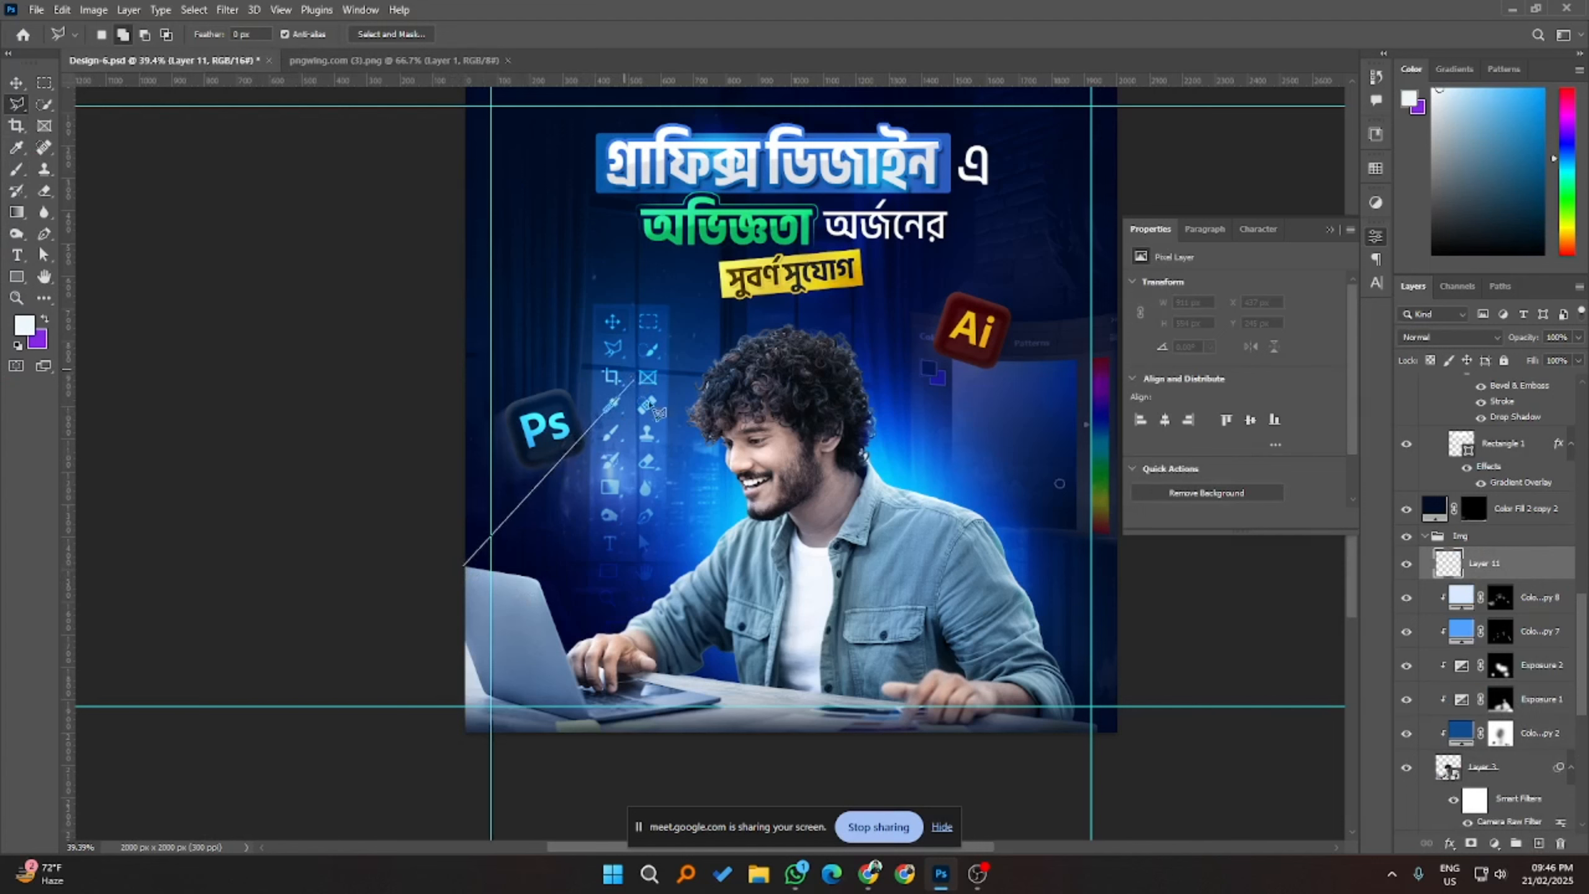
pyautogui.click(664, 383)
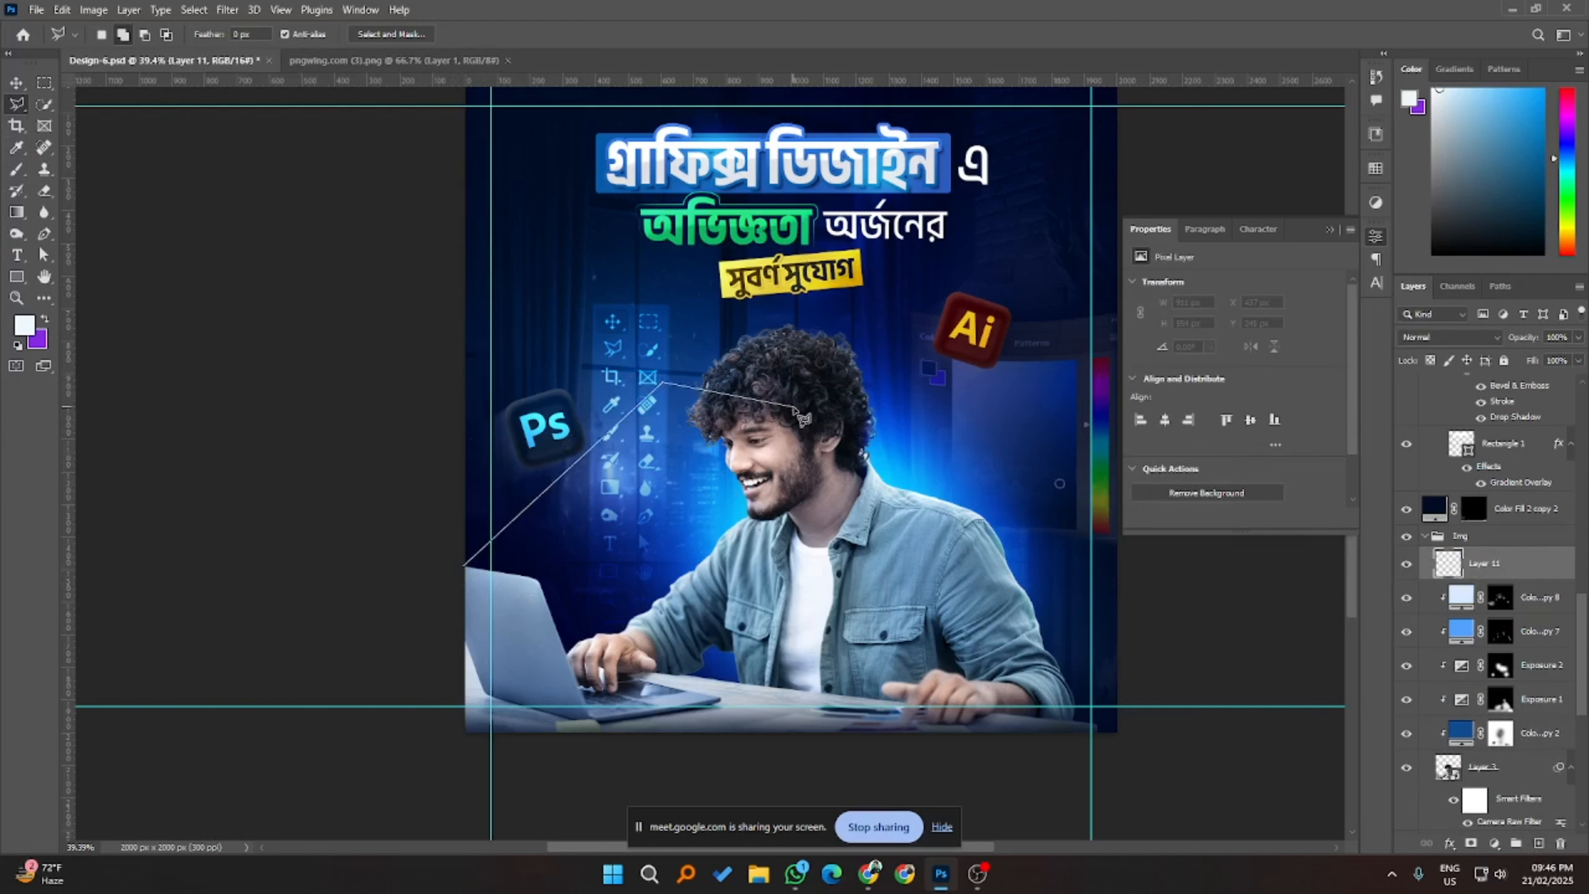
pyautogui.click(795, 407)
pyautogui.click(899, 656)
pyautogui.click(589, 716)
pyautogui.doubleClick(463, 568)
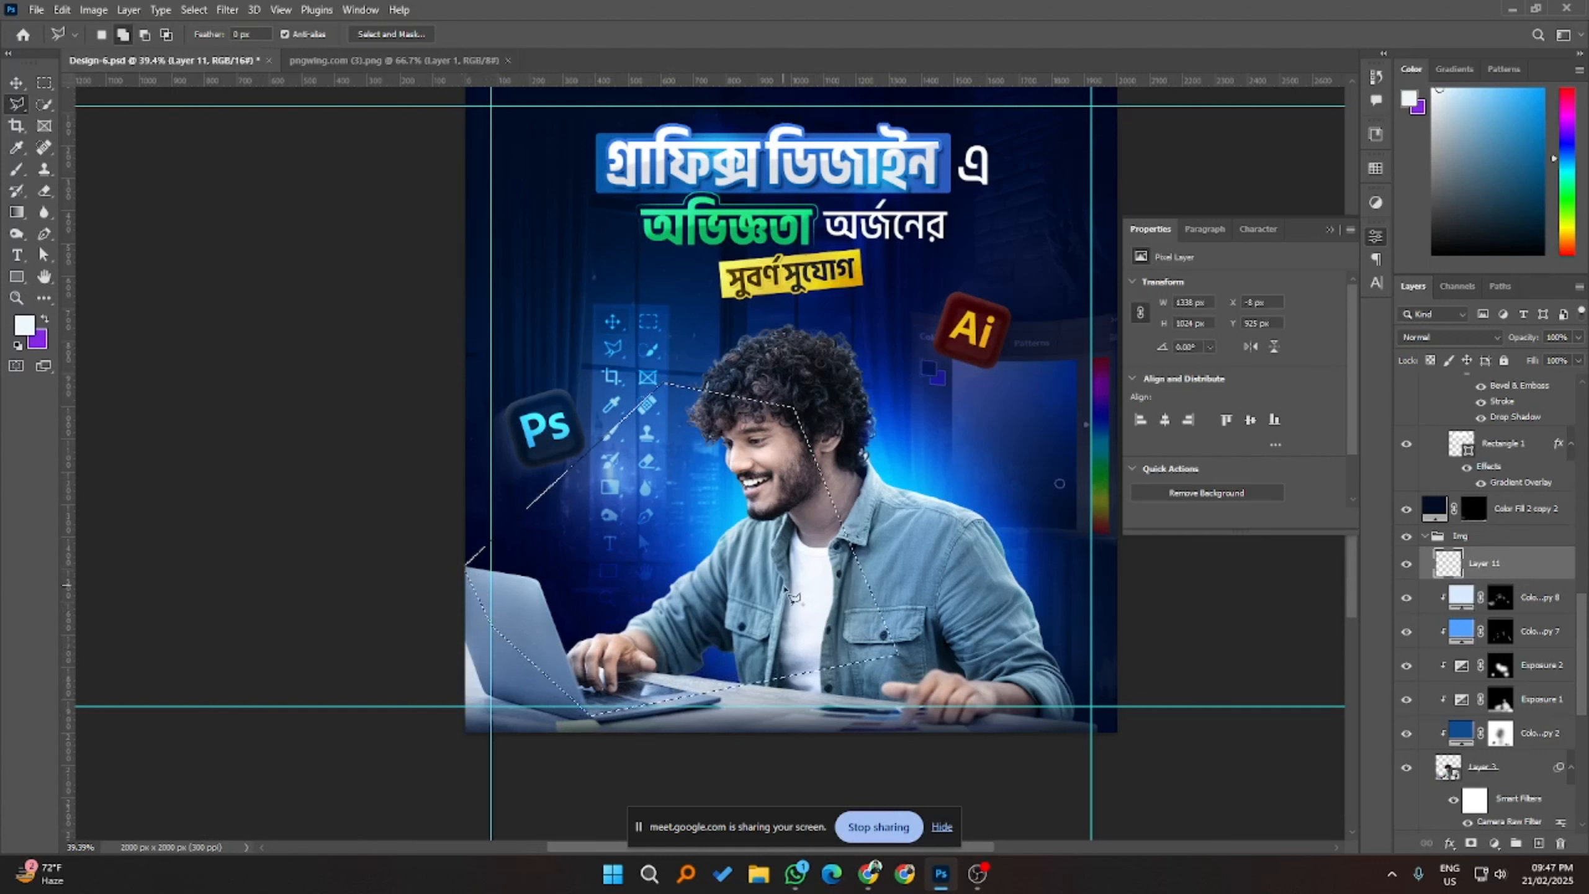
pyautogui.hotkey('alt', 'BackSpace')
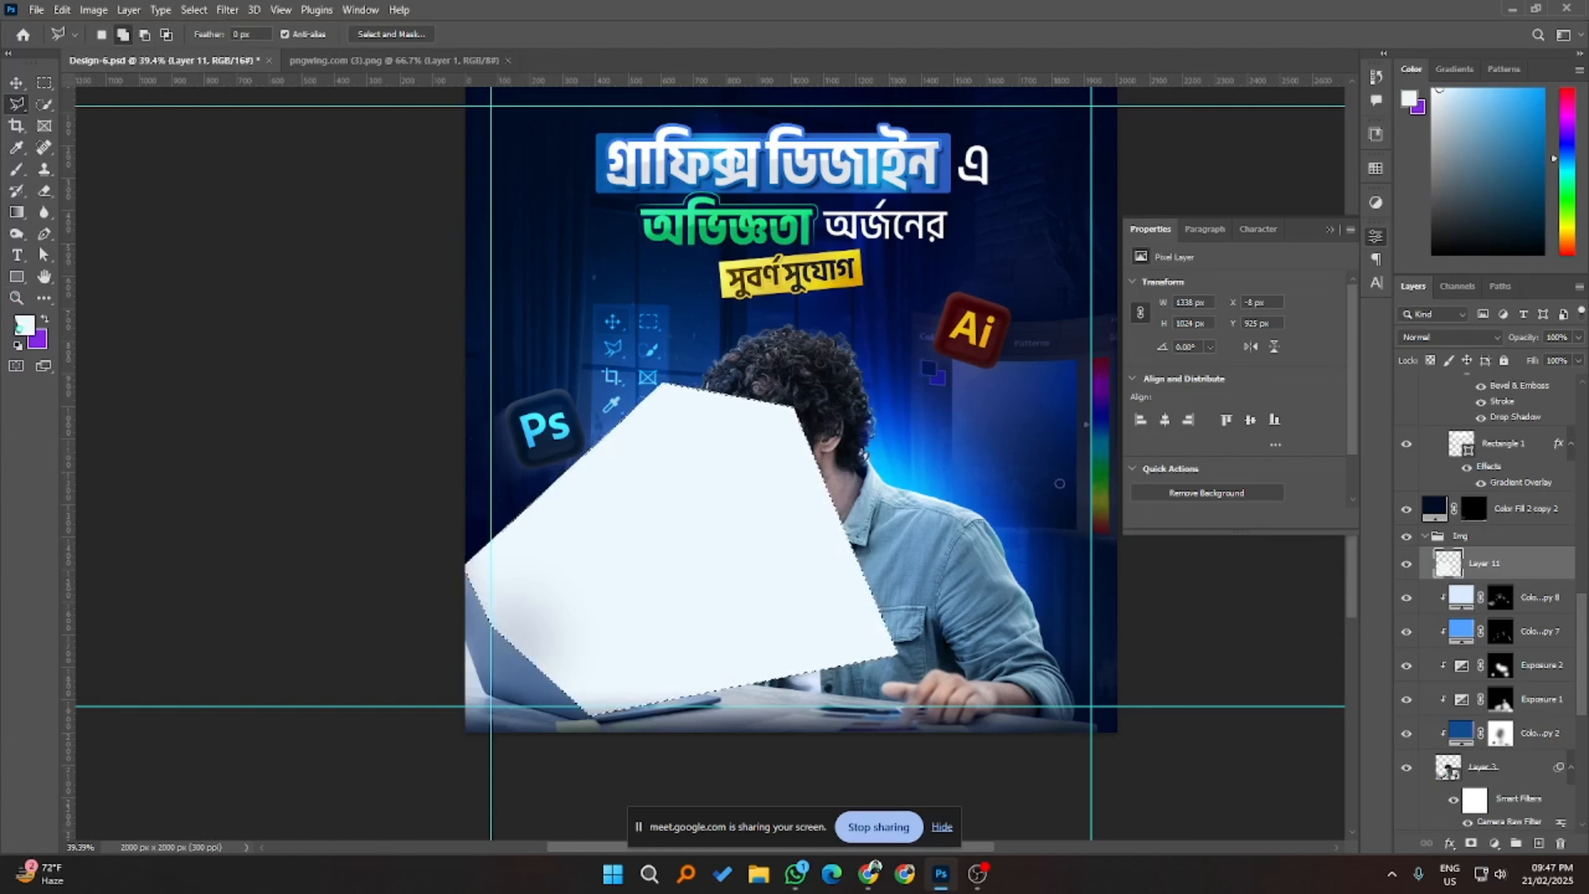
# - Refill the polygon with pure white ffffff, deselect it, and set Layer 11 to the Overlay blend mode
pyautogui.click(23, 324)
pyautogui.moveTo(1131, 508); pyautogui.dragTo(1111, 458)
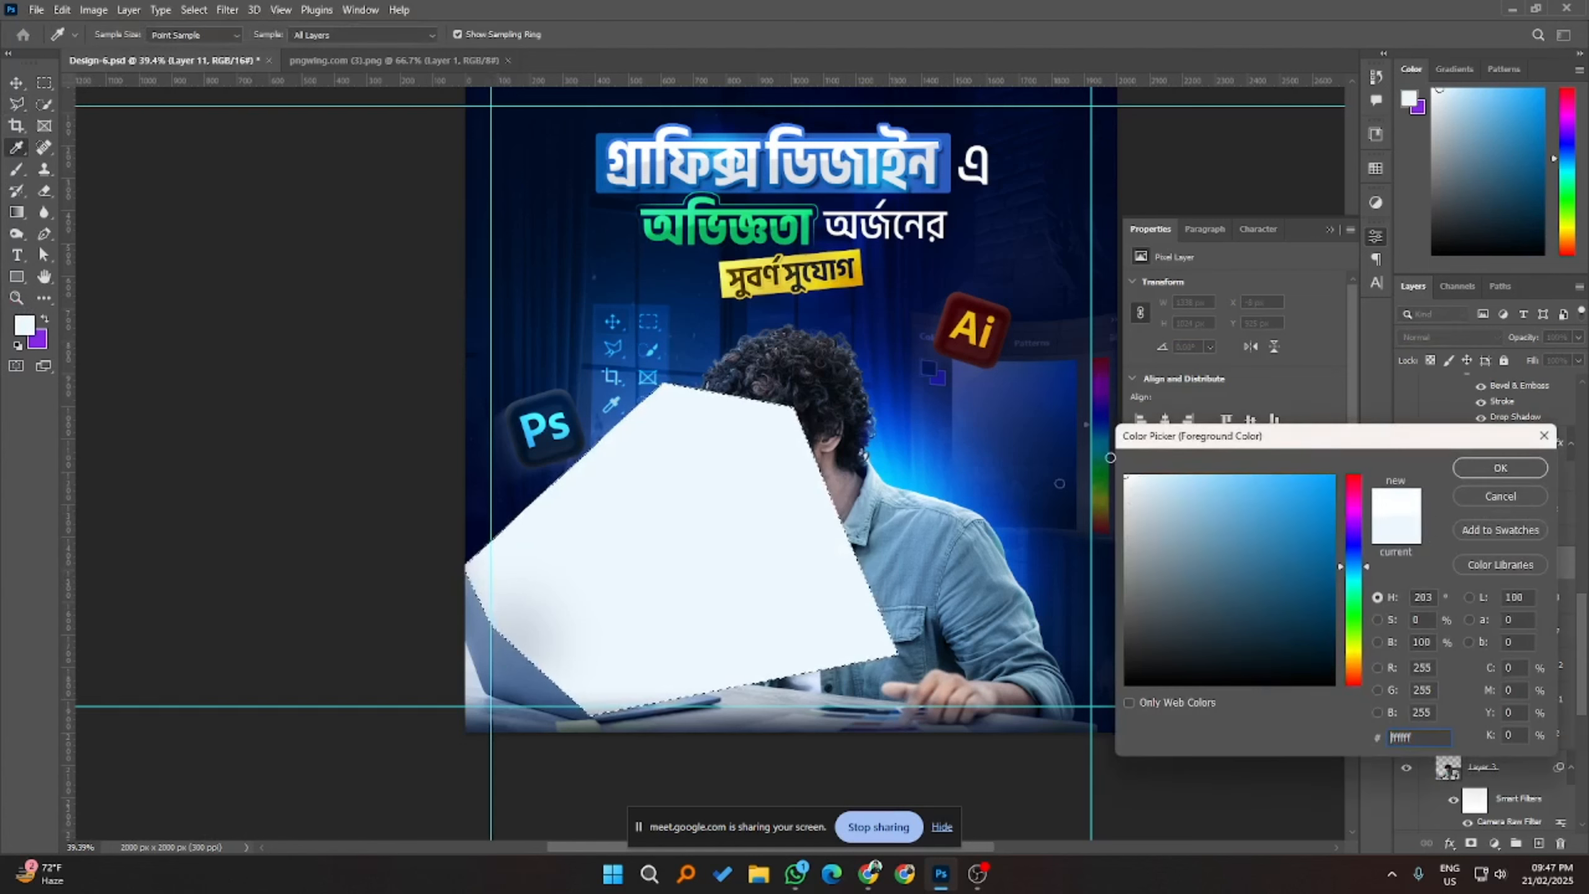
pyautogui.click(1494, 472)
pyautogui.hotkey('alt', 'BackSpace')
pyautogui.hotkey('ctrl', 'd')
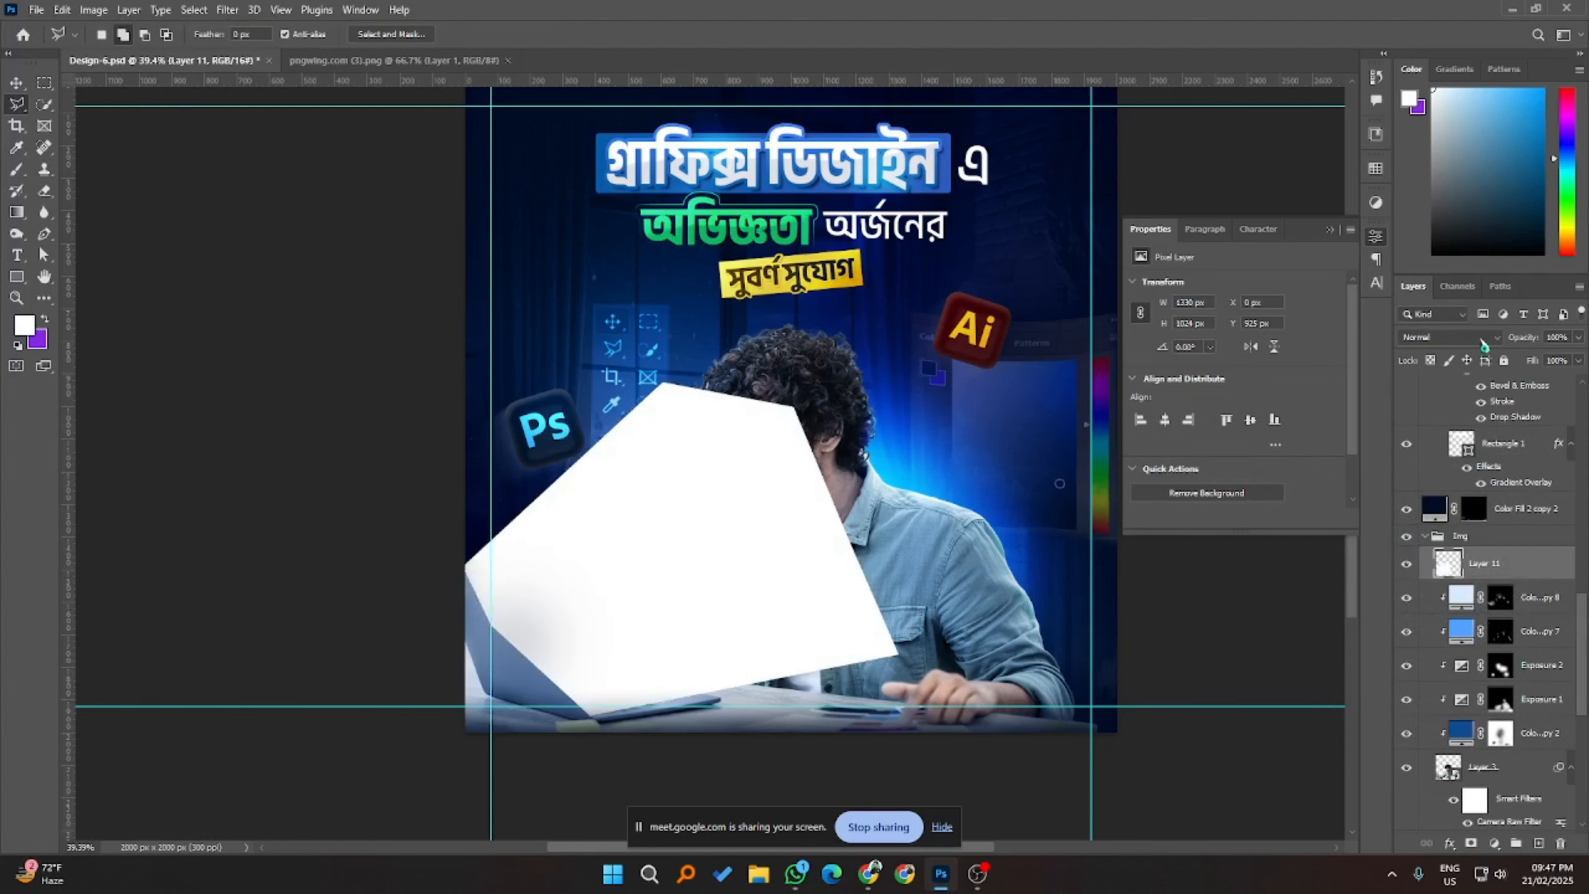
pyautogui.click(1484, 343)
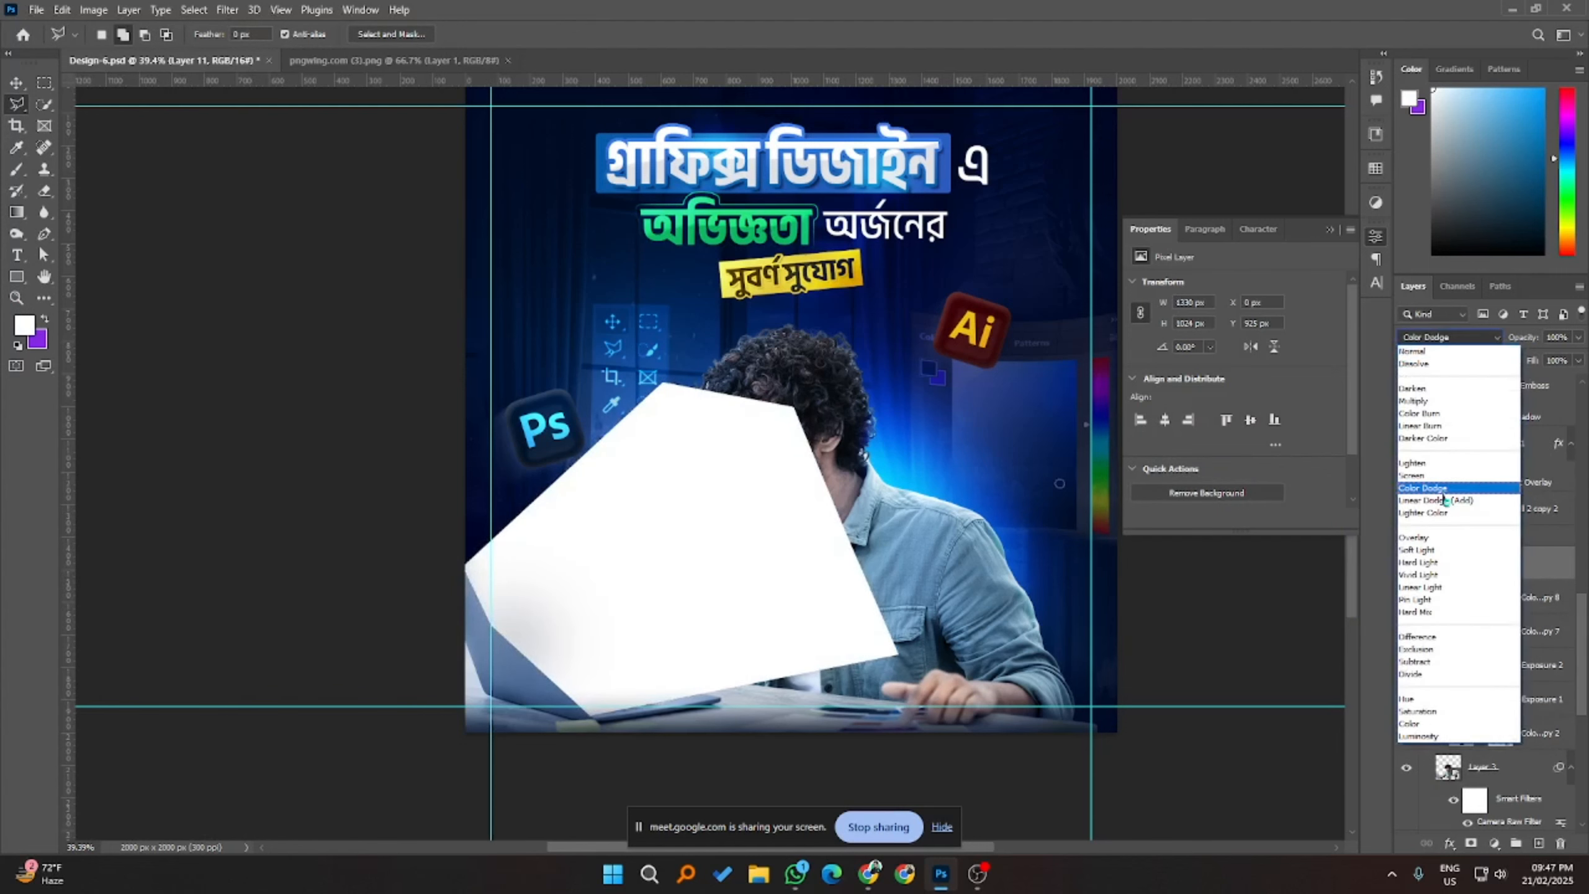
pyautogui.click(1428, 541)
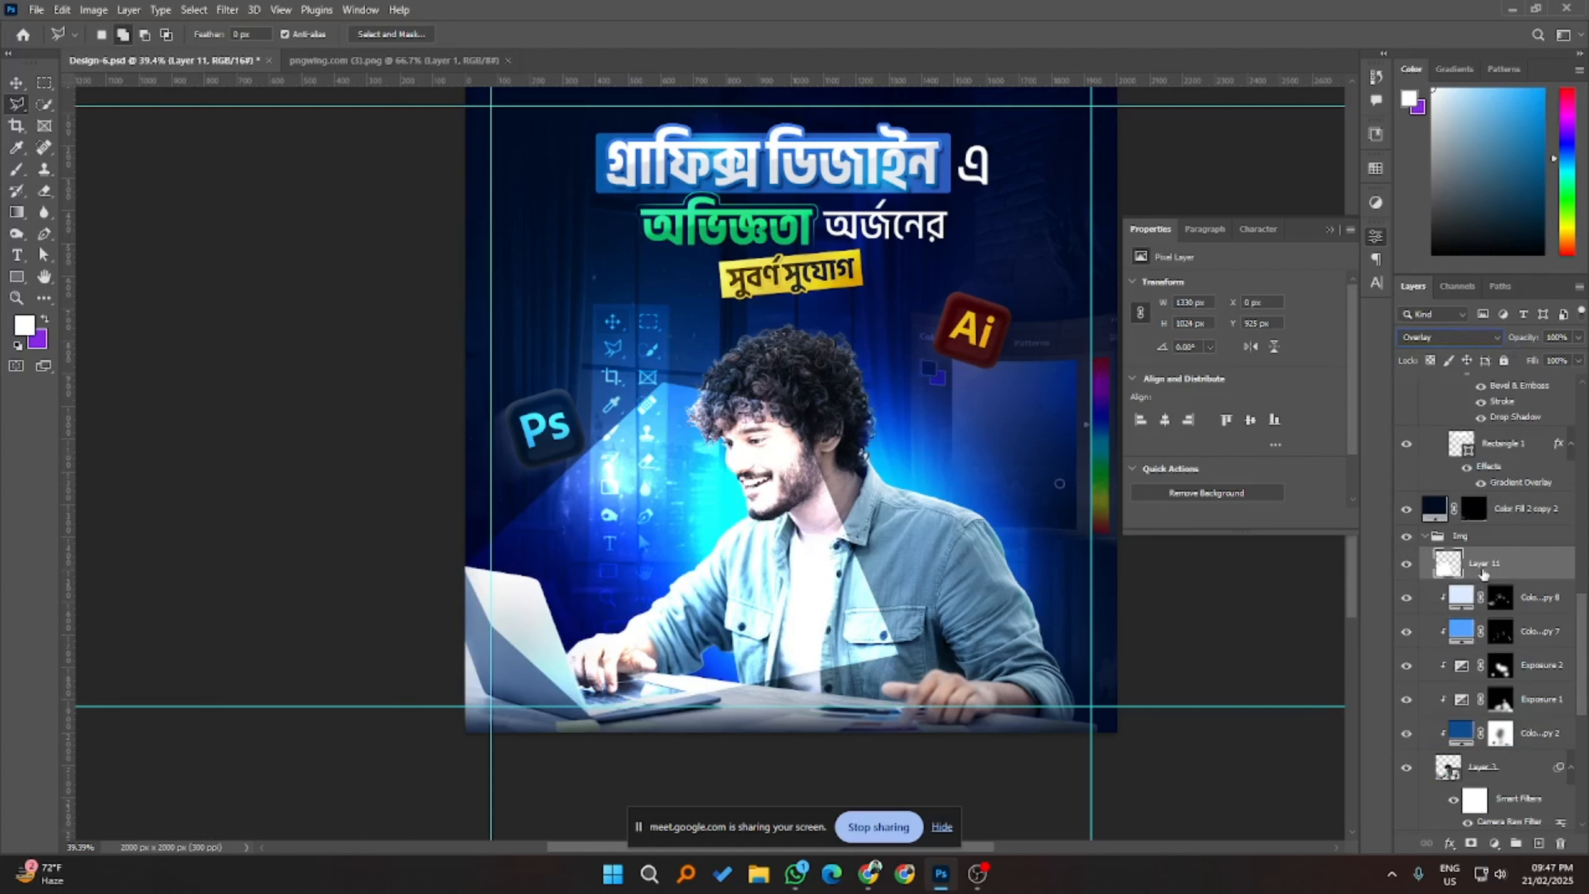
# - Undo Layer 11's Overlay blend, check the layer's visibility, and lower its opacity to 35%
pyautogui.hotkey('ctrl', 'z')
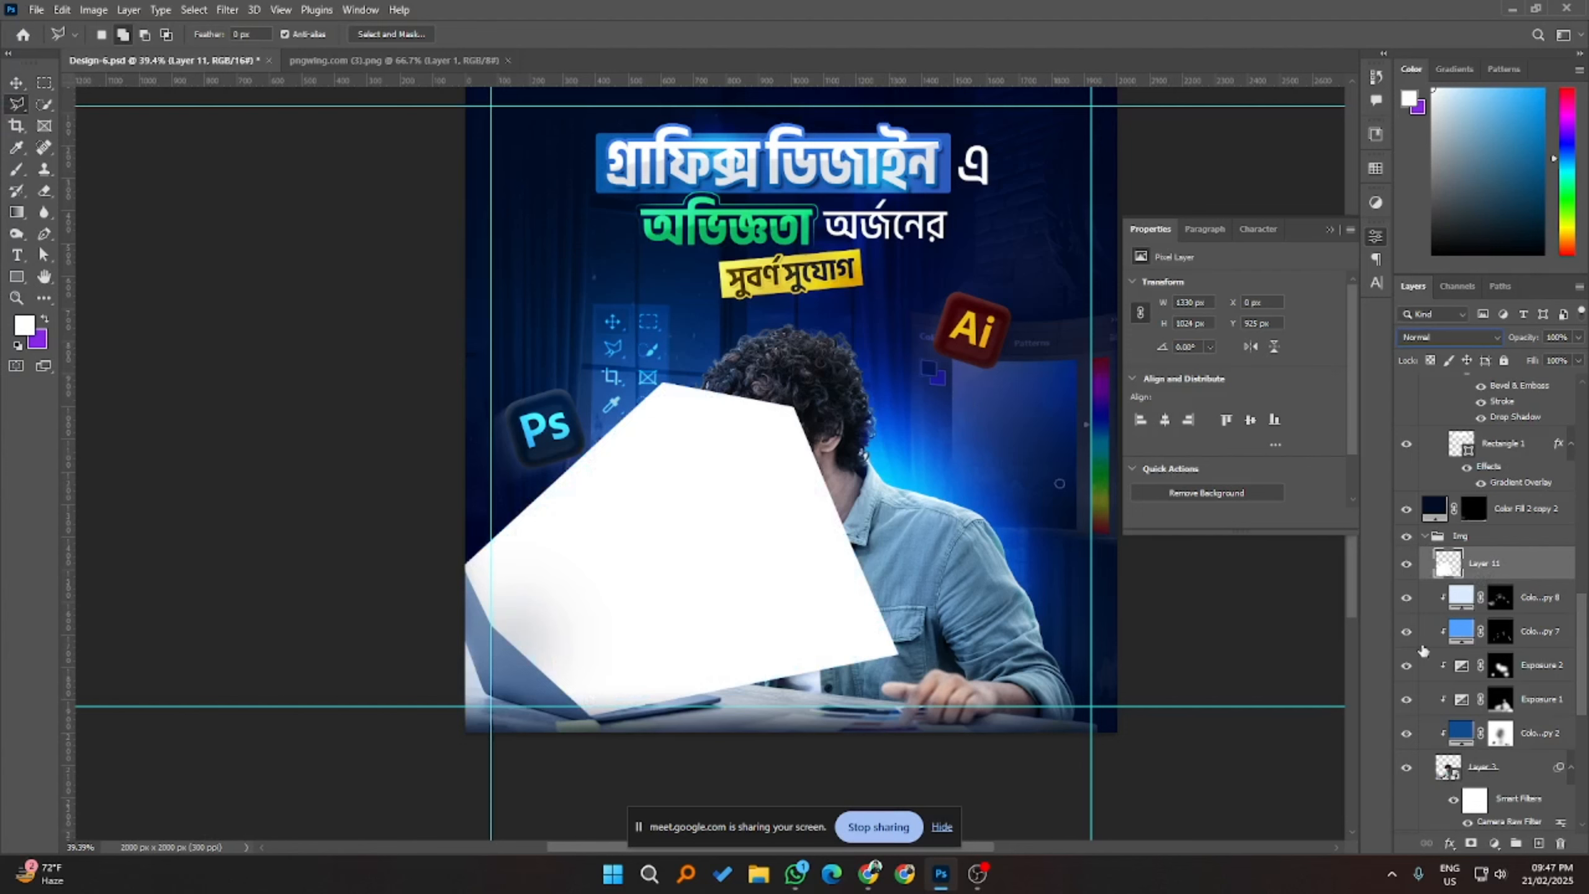
pyautogui.click(1406, 563)
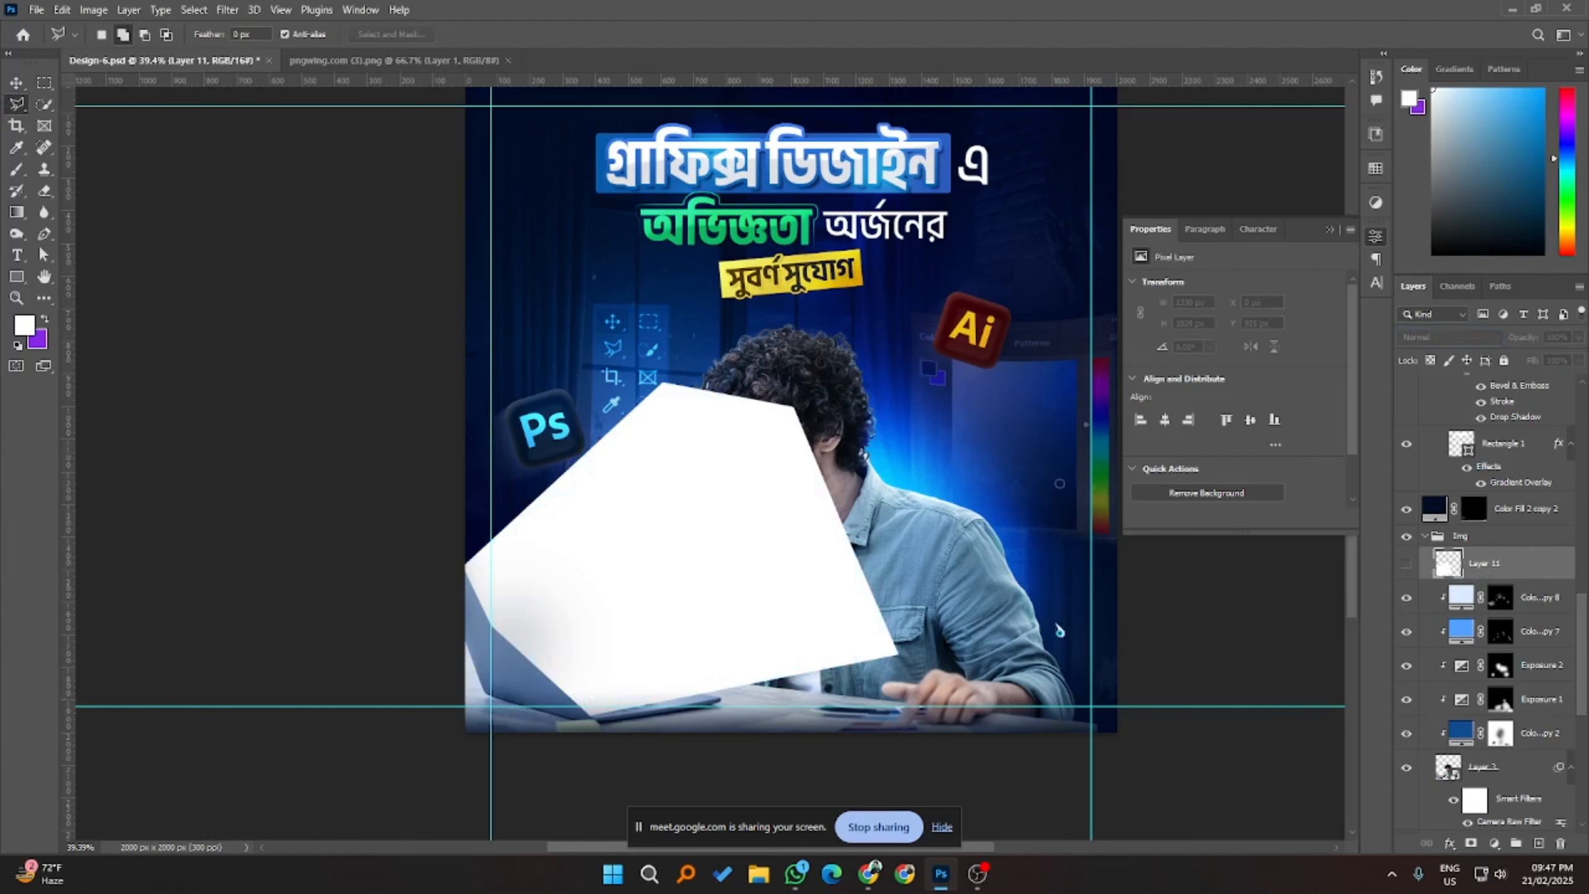
pyautogui.scroll(3, 473, 660)
pyautogui.scroll(2, 473, 660)
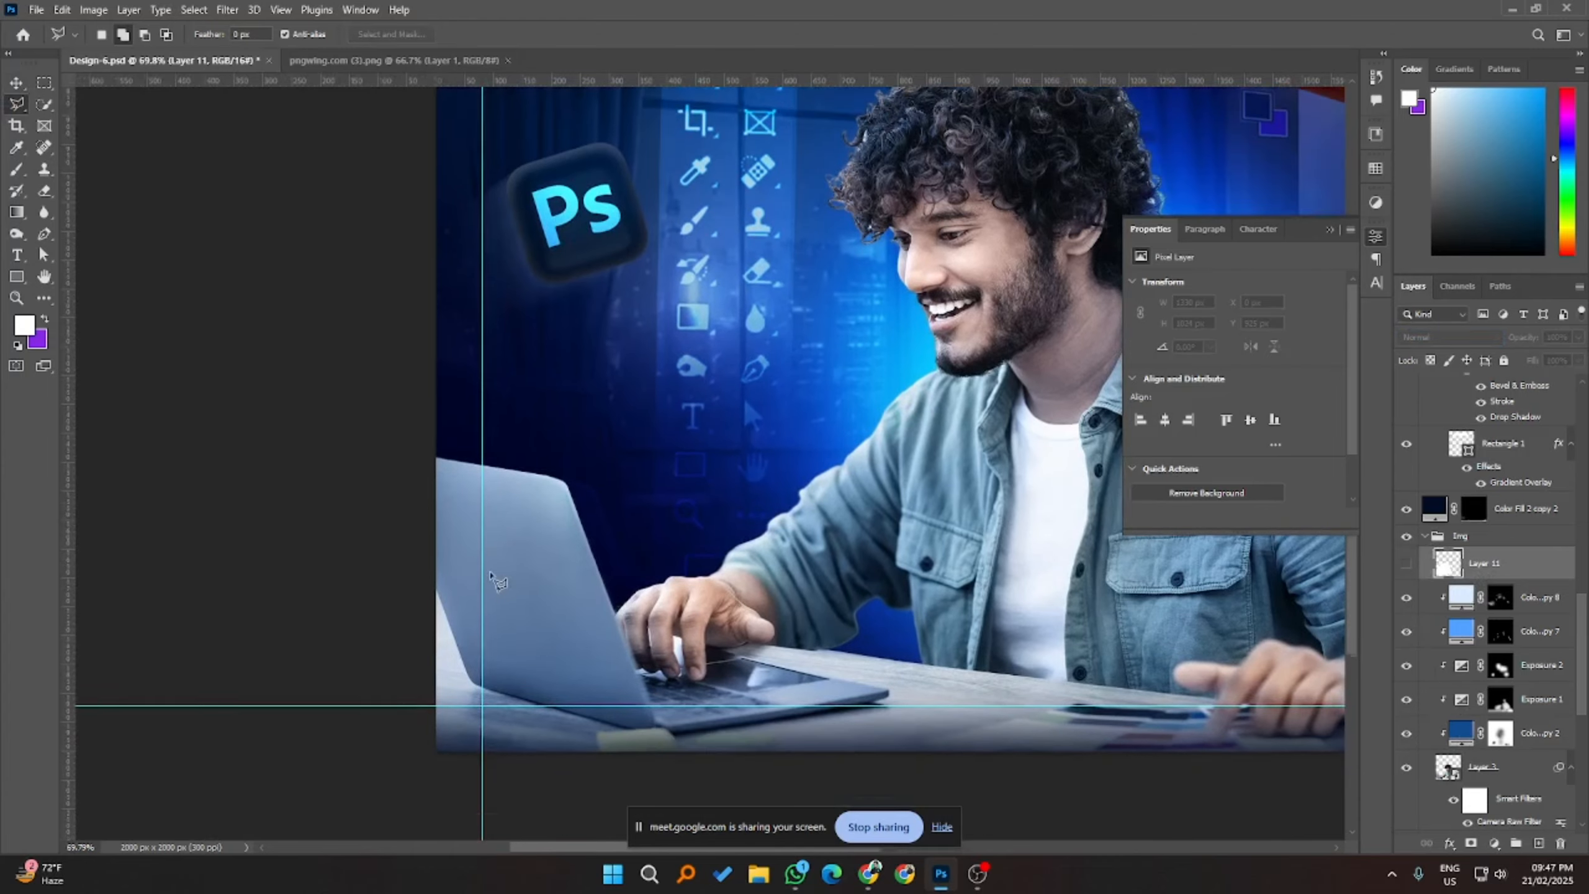
pyautogui.click(1407, 565)
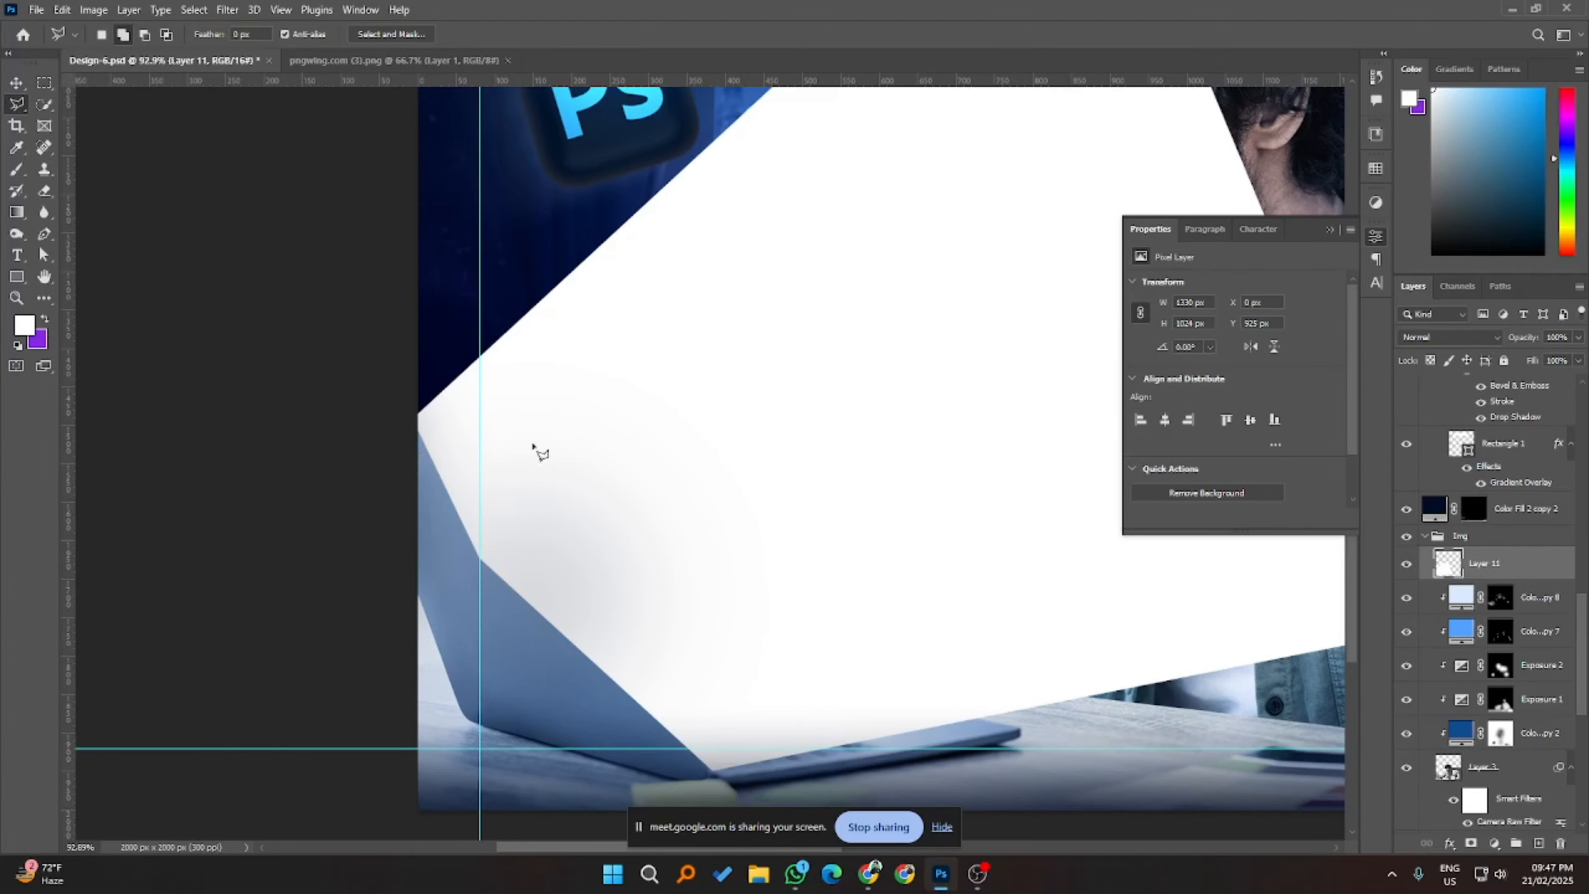
pyautogui.click(1577, 337)
pyautogui.moveTo(1576, 355); pyautogui.dragTo(1525, 359)
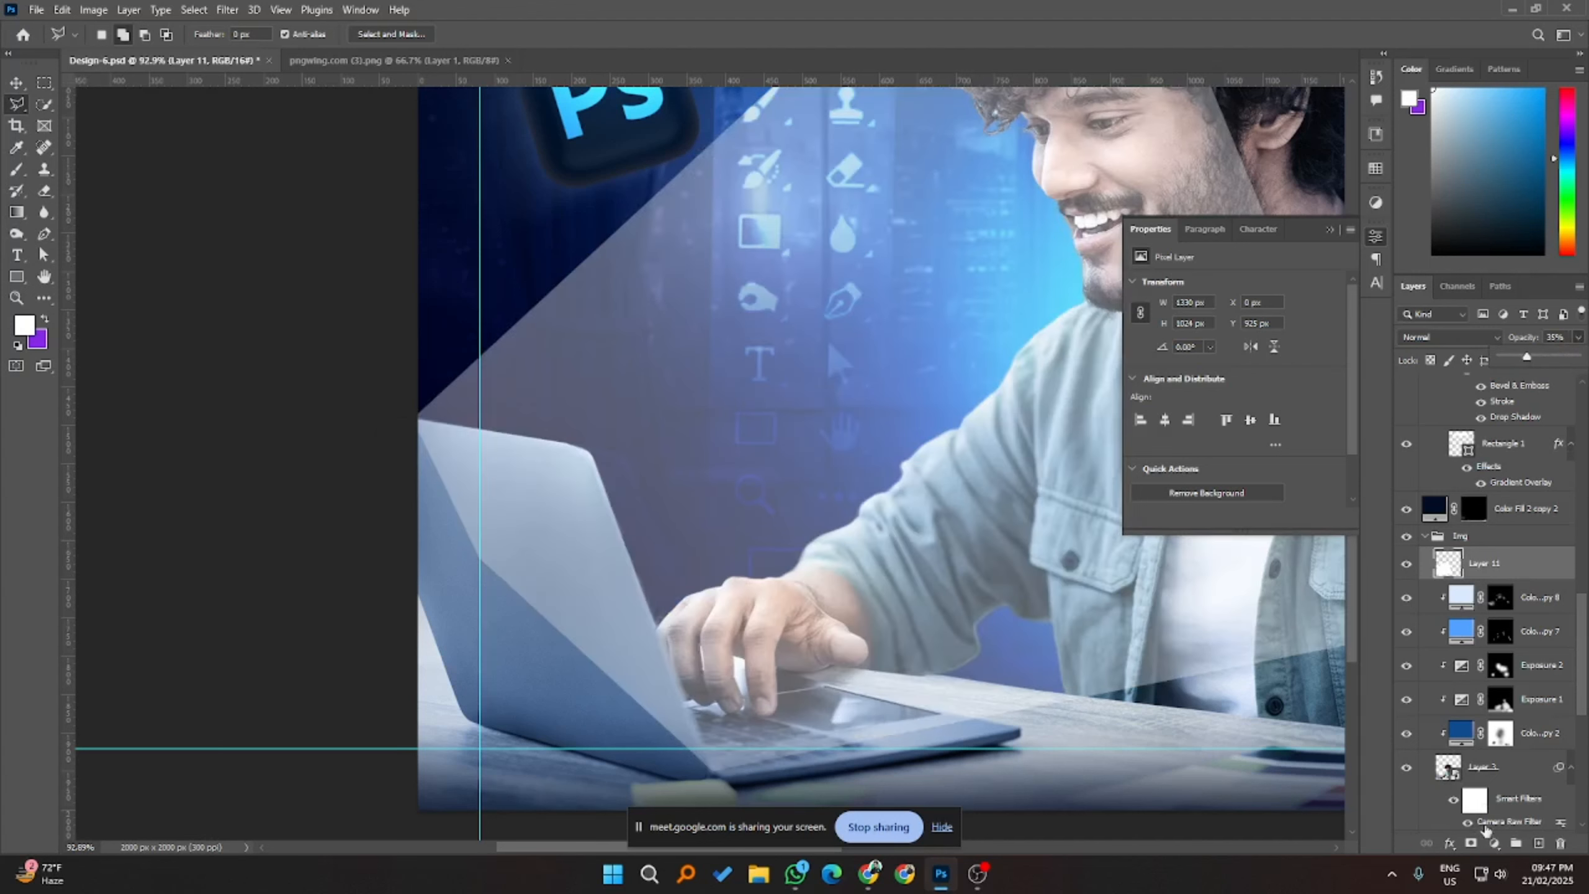
# - Add a layer mask to Layer 11 and set up a small black brush at 100% opacity for the laptop lid
pyautogui.click(1473, 842)
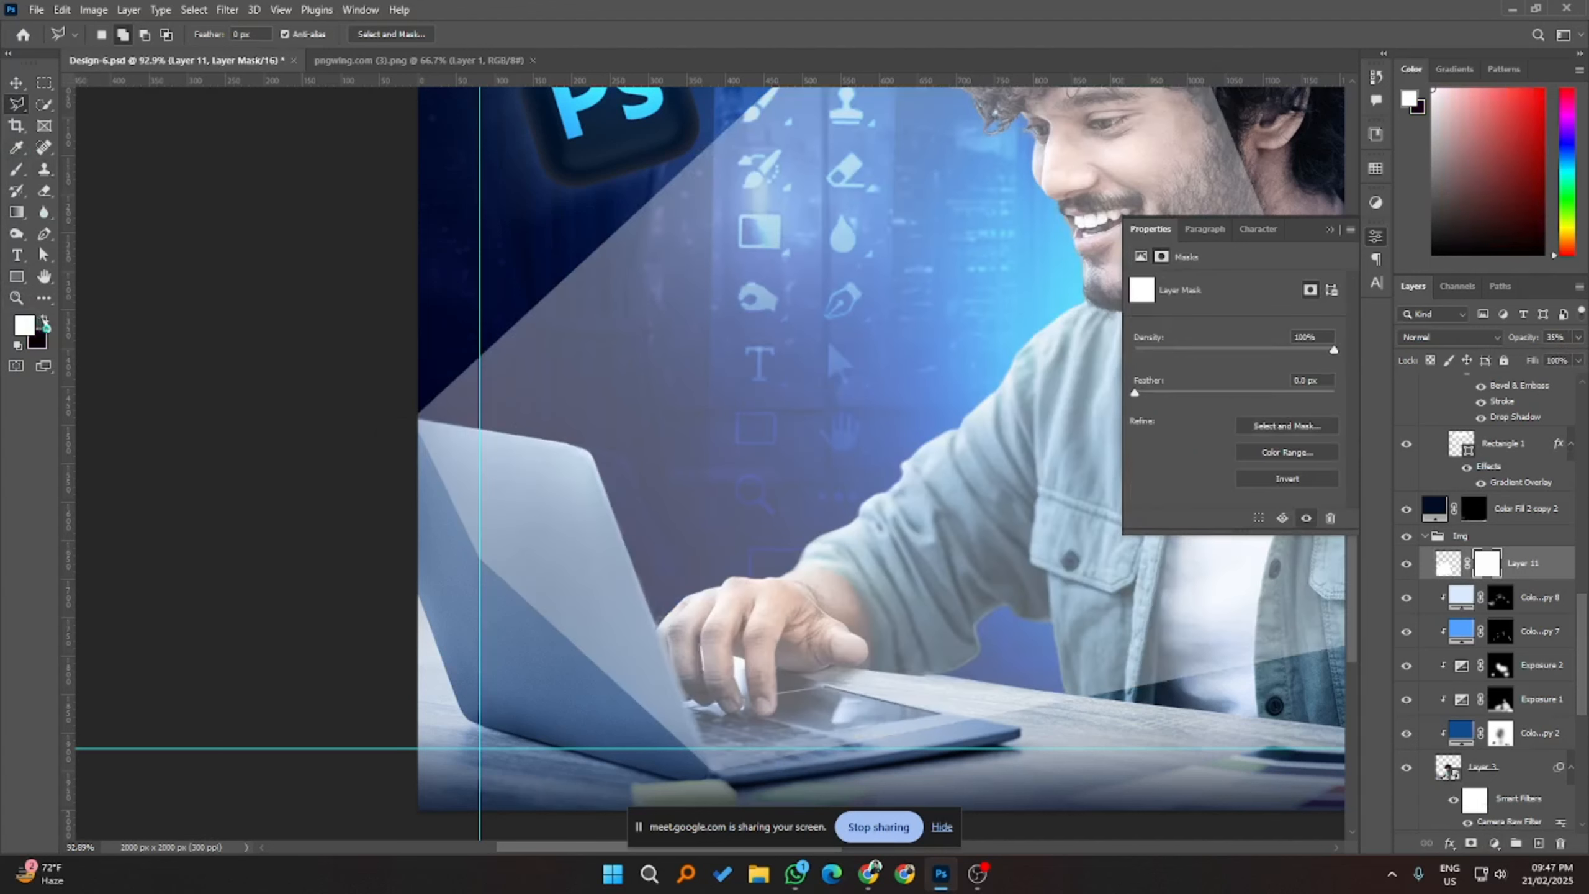
pyautogui.click(17, 169)
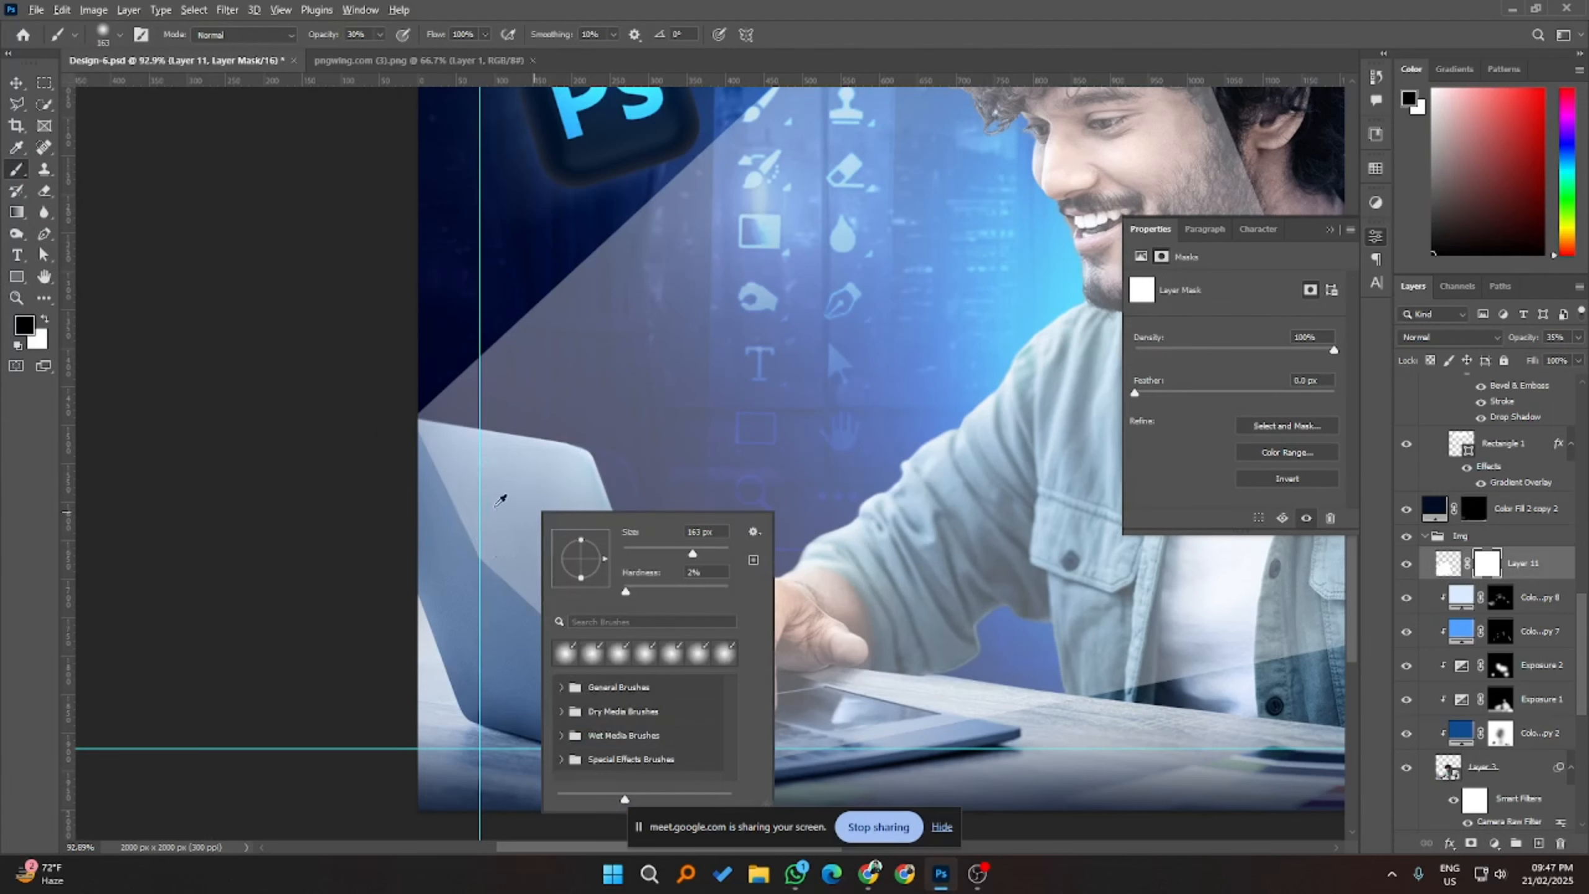
pyautogui.moveTo(494, 501); pyautogui.dragTo(463, 502)
pyautogui.click(381, 44)
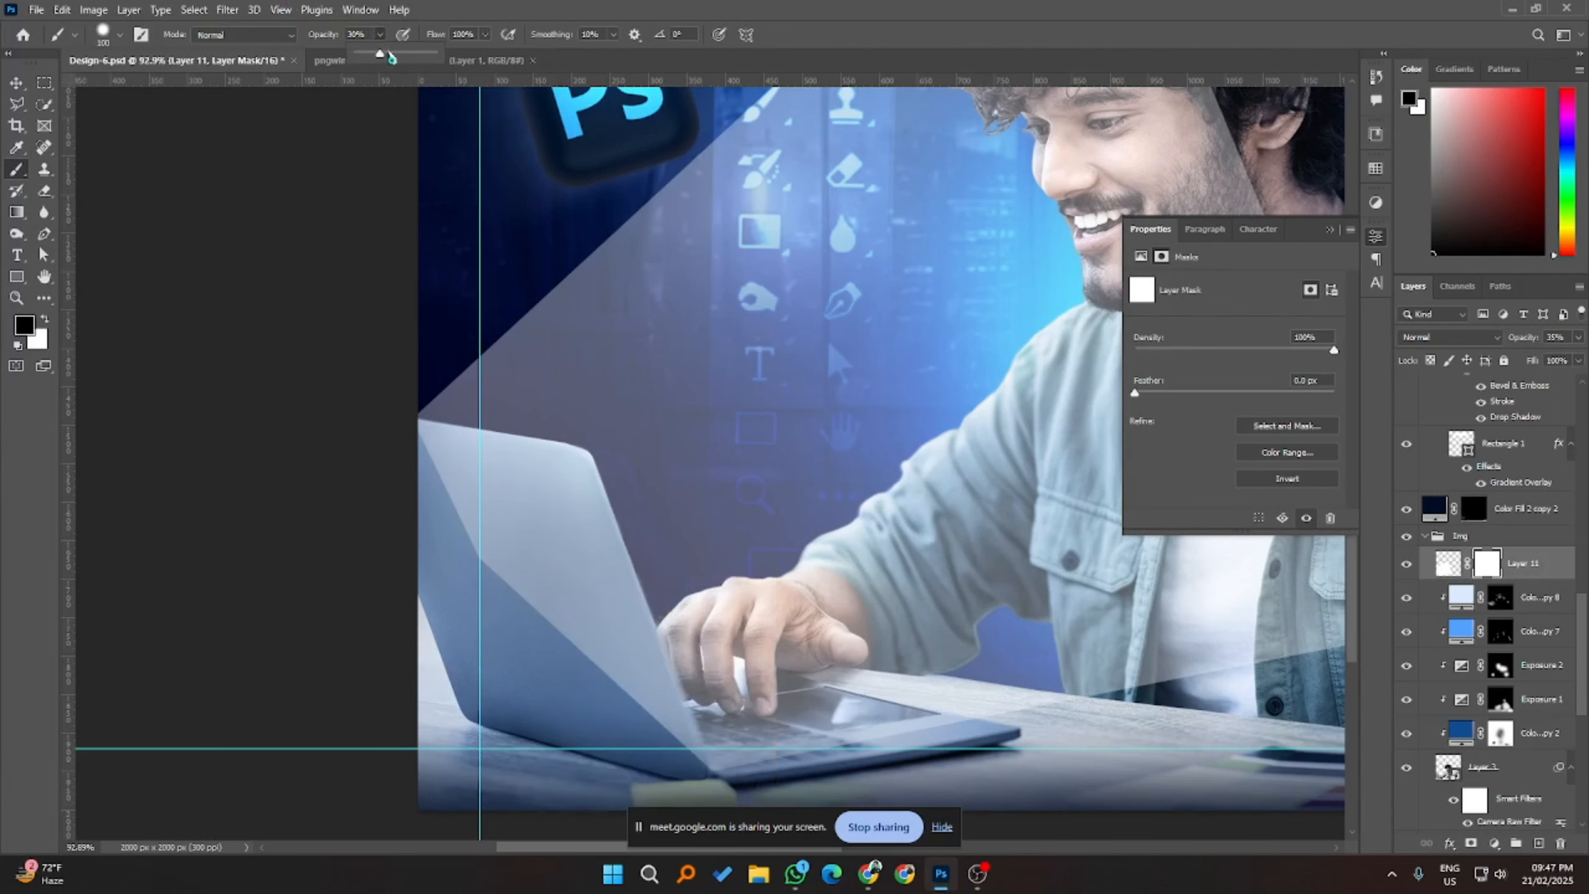
pyautogui.moveTo(379, 54); pyautogui.dragTo(432, 53)
pyautogui.scroll(2, 431, 457)
pyautogui.moveTo(449, 453); pyautogui.dragTo(455, 463)
pyautogui.moveTo(455, 522); pyautogui.dragTo(438, 522)
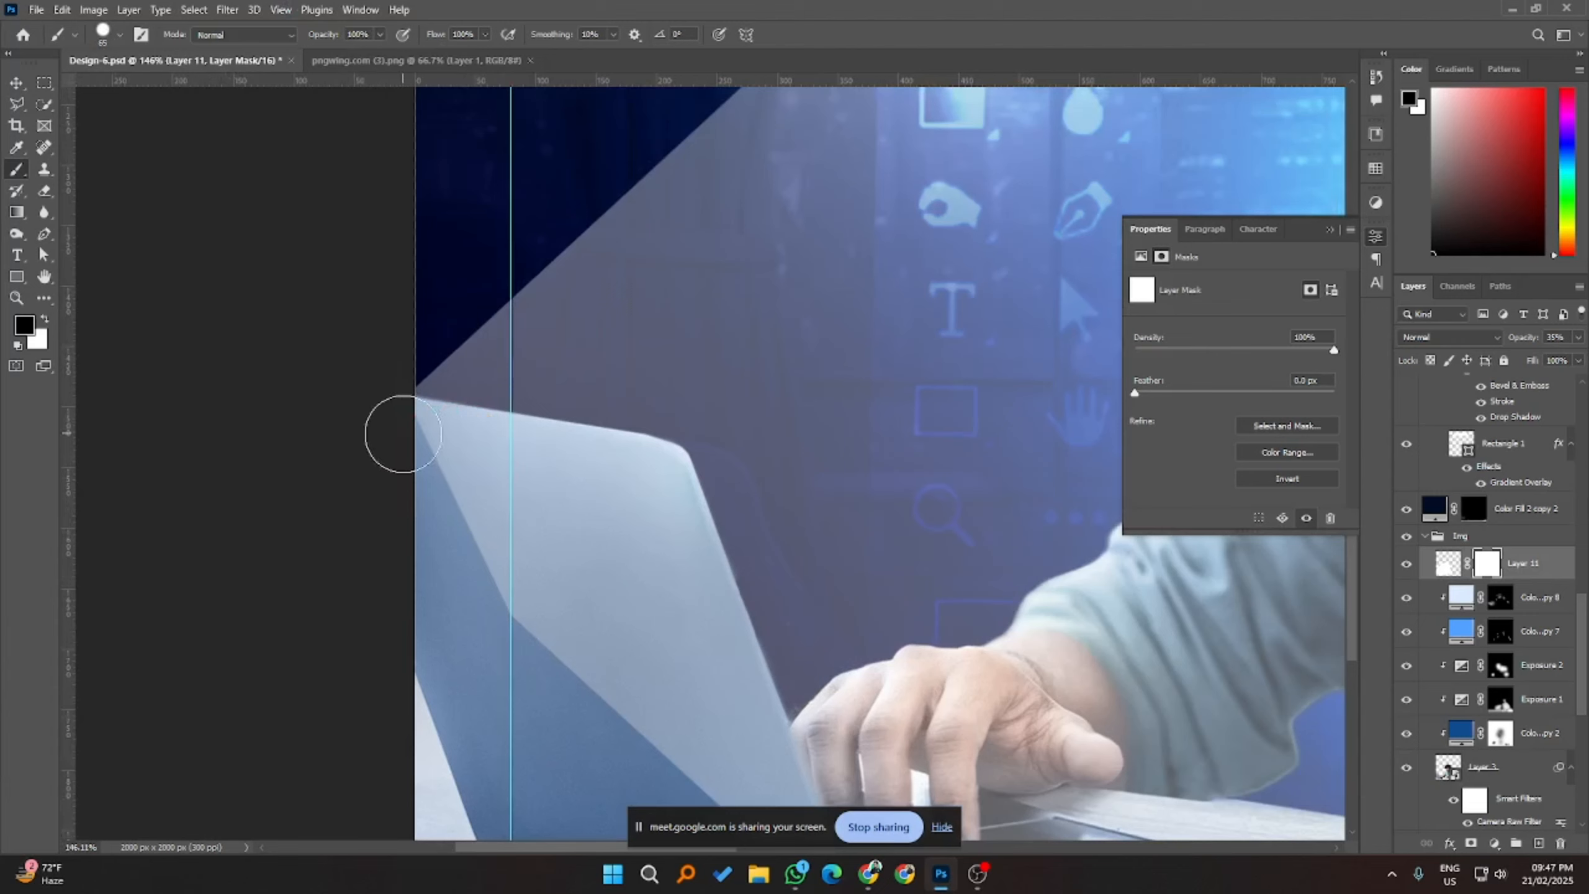
# - Paint black on the mask to remove the white light from the whole back of the laptop lid
pyautogui.click(404, 432)
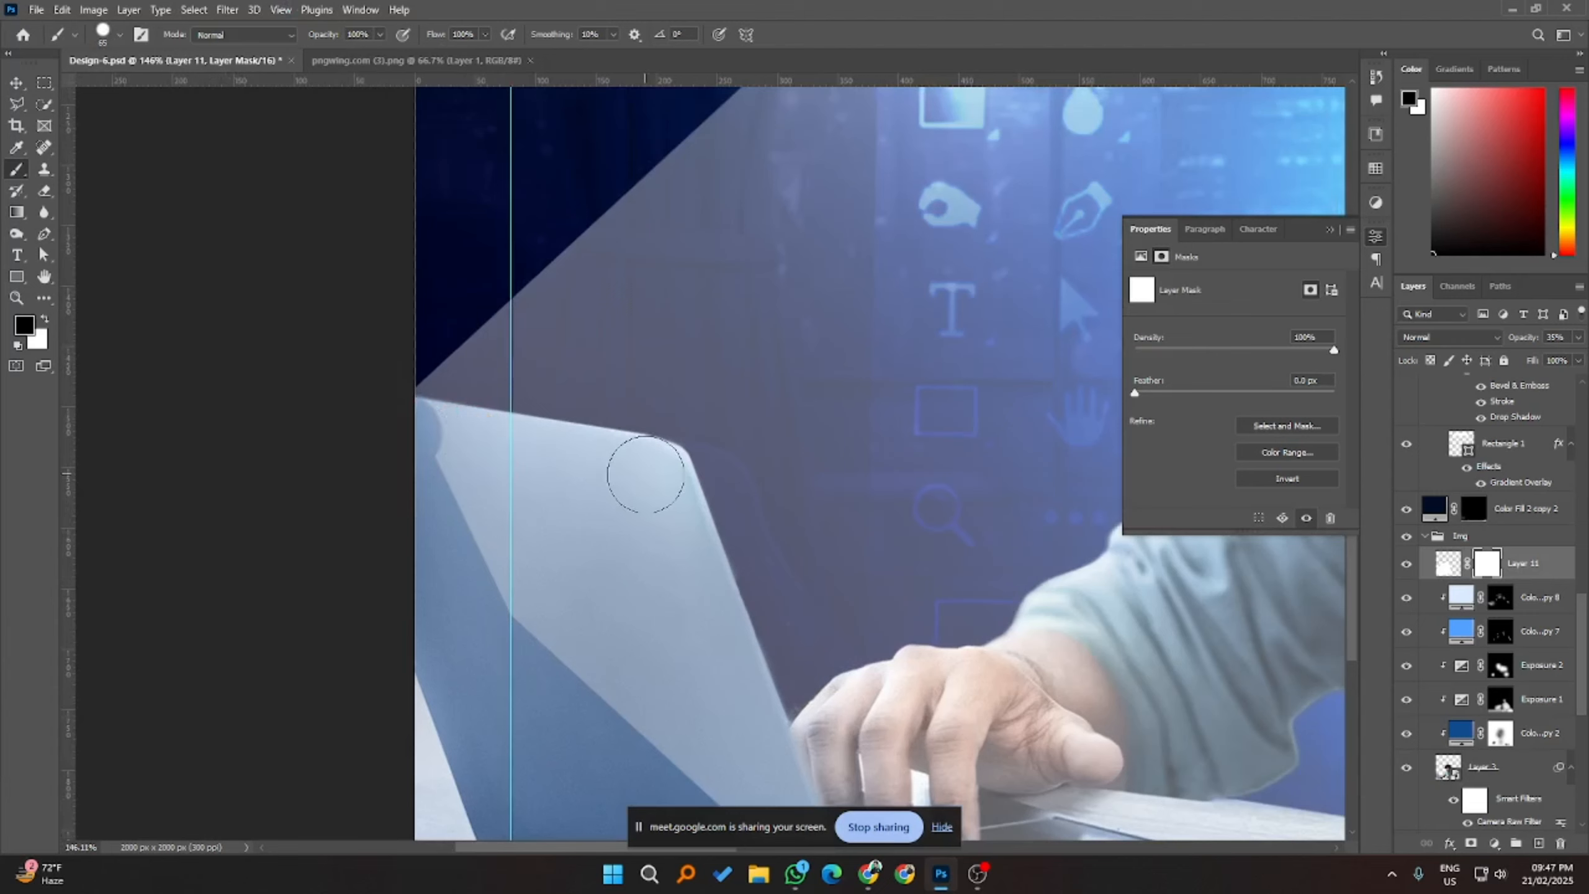
pyautogui.keyDown('shift'); pyautogui.click(638, 471); pyautogui.keyUp('shift')
pyautogui.moveTo(633, 472)
pyautogui.mouseDown()
pyautogui.moveTo(663, 489)
pyautogui.moveTo(651, 475)
pyautogui.mouseUp()
pyautogui.scroll(-3, 779, 672)
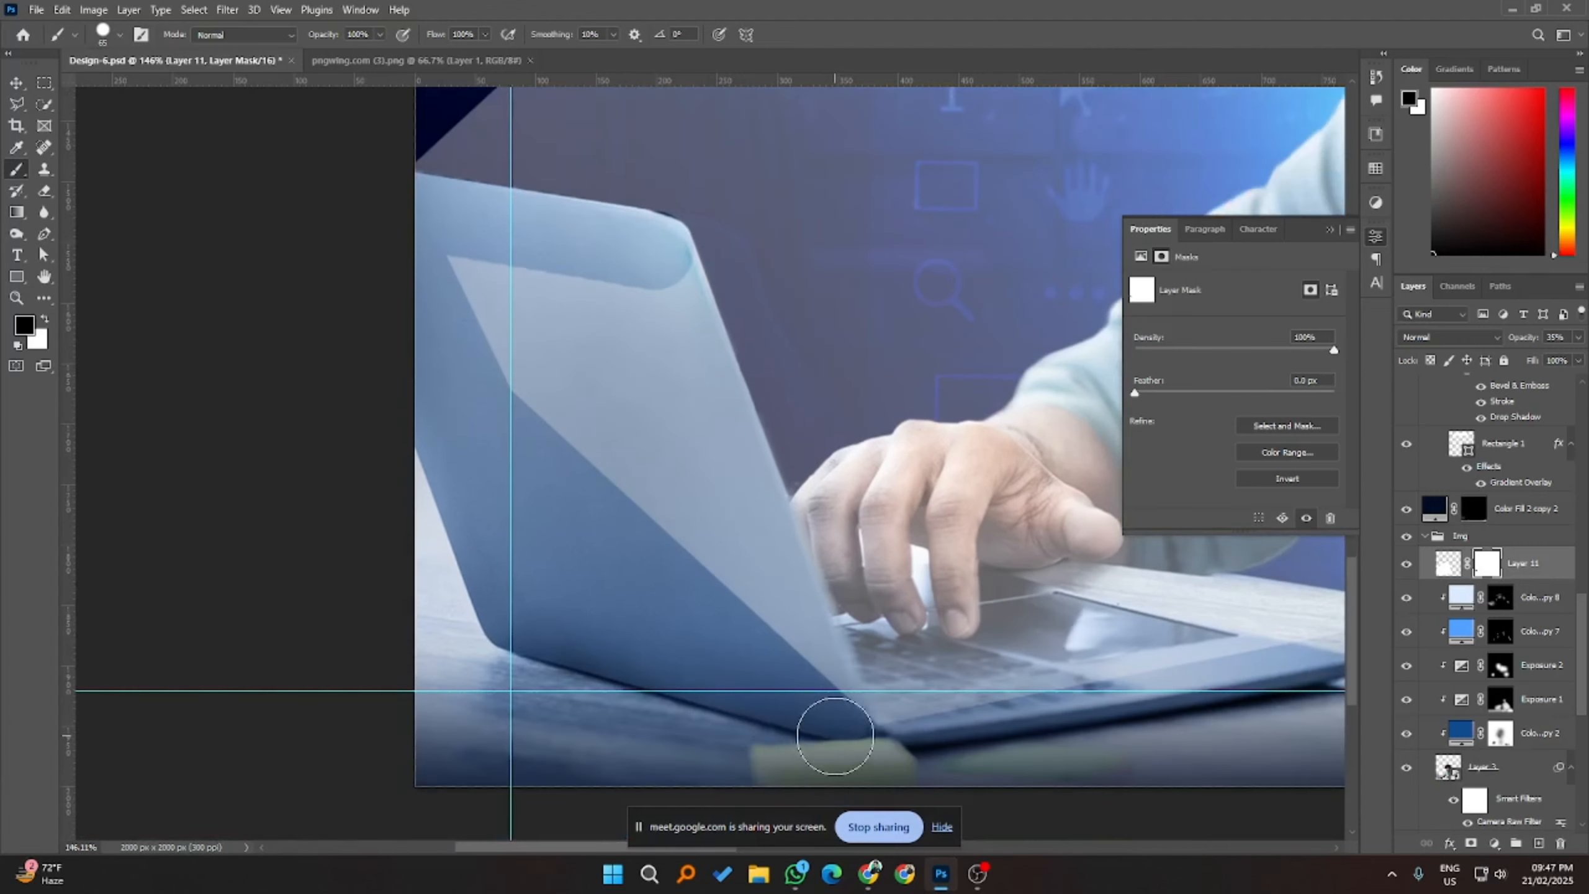
pyautogui.keyDown('shift'); pyautogui.click(831, 738); pyautogui.keyUp('shift')
pyautogui.moveTo(613, 318)
pyautogui.mouseDown()
pyautogui.moveTo(717, 638)
pyautogui.moveTo(479, 257)
pyautogui.moveTo(611, 479)
pyautogui.moveTo(623, 452)
pyautogui.mouseUp()
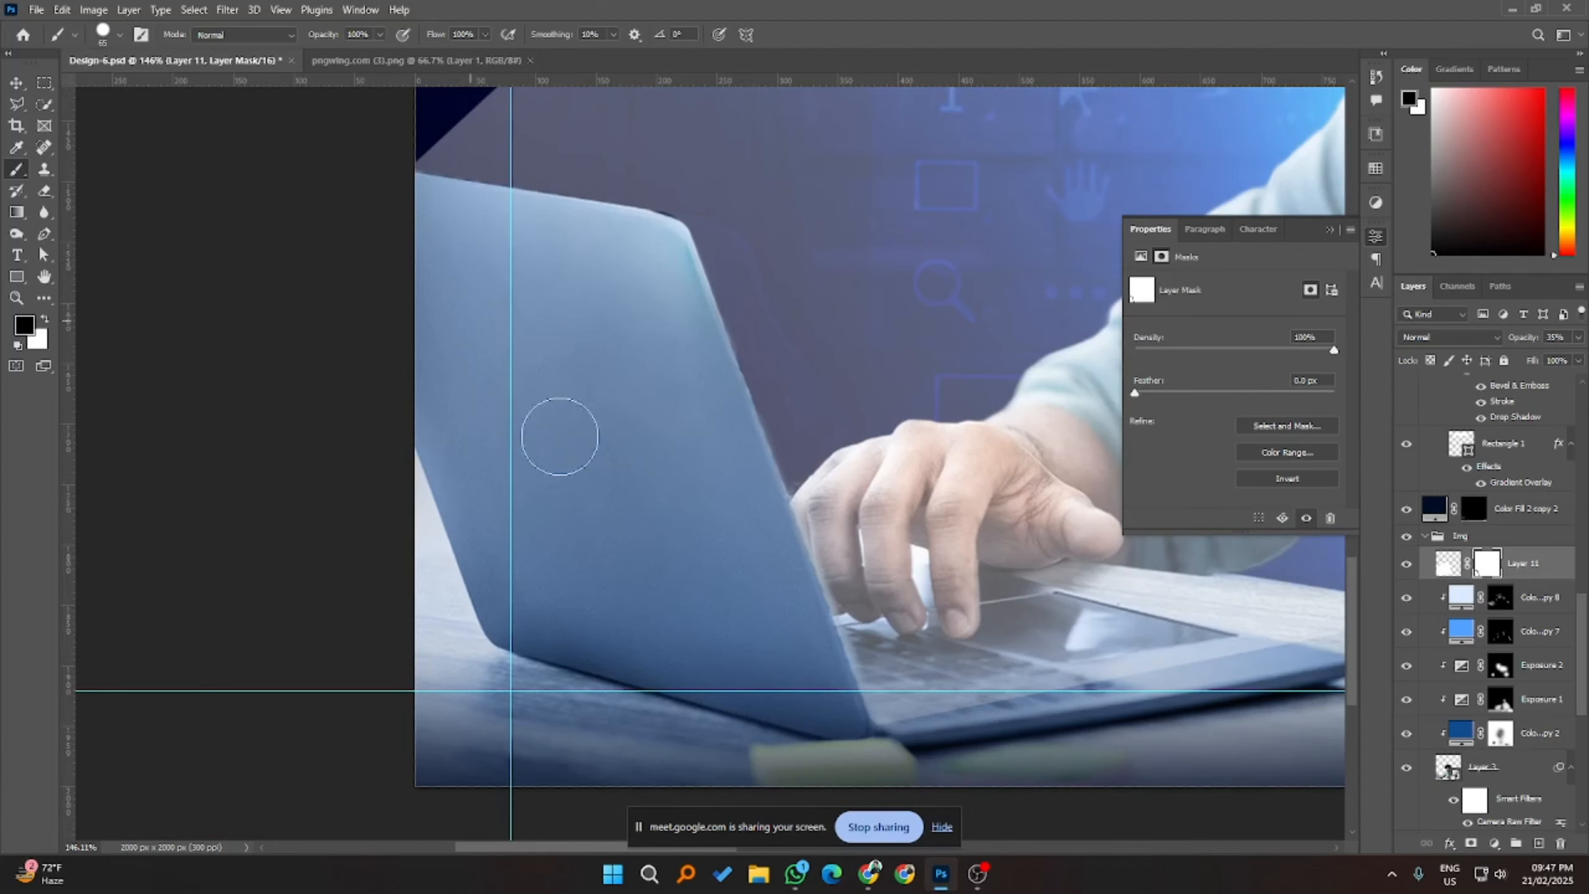
# - Use a finer white brush on the mask to restore the light just outside the laptop lid's edges
pyautogui.scroll(5, 678, 210)
pyautogui.moveTo(682, 361); pyautogui.dragTo(610, 366)
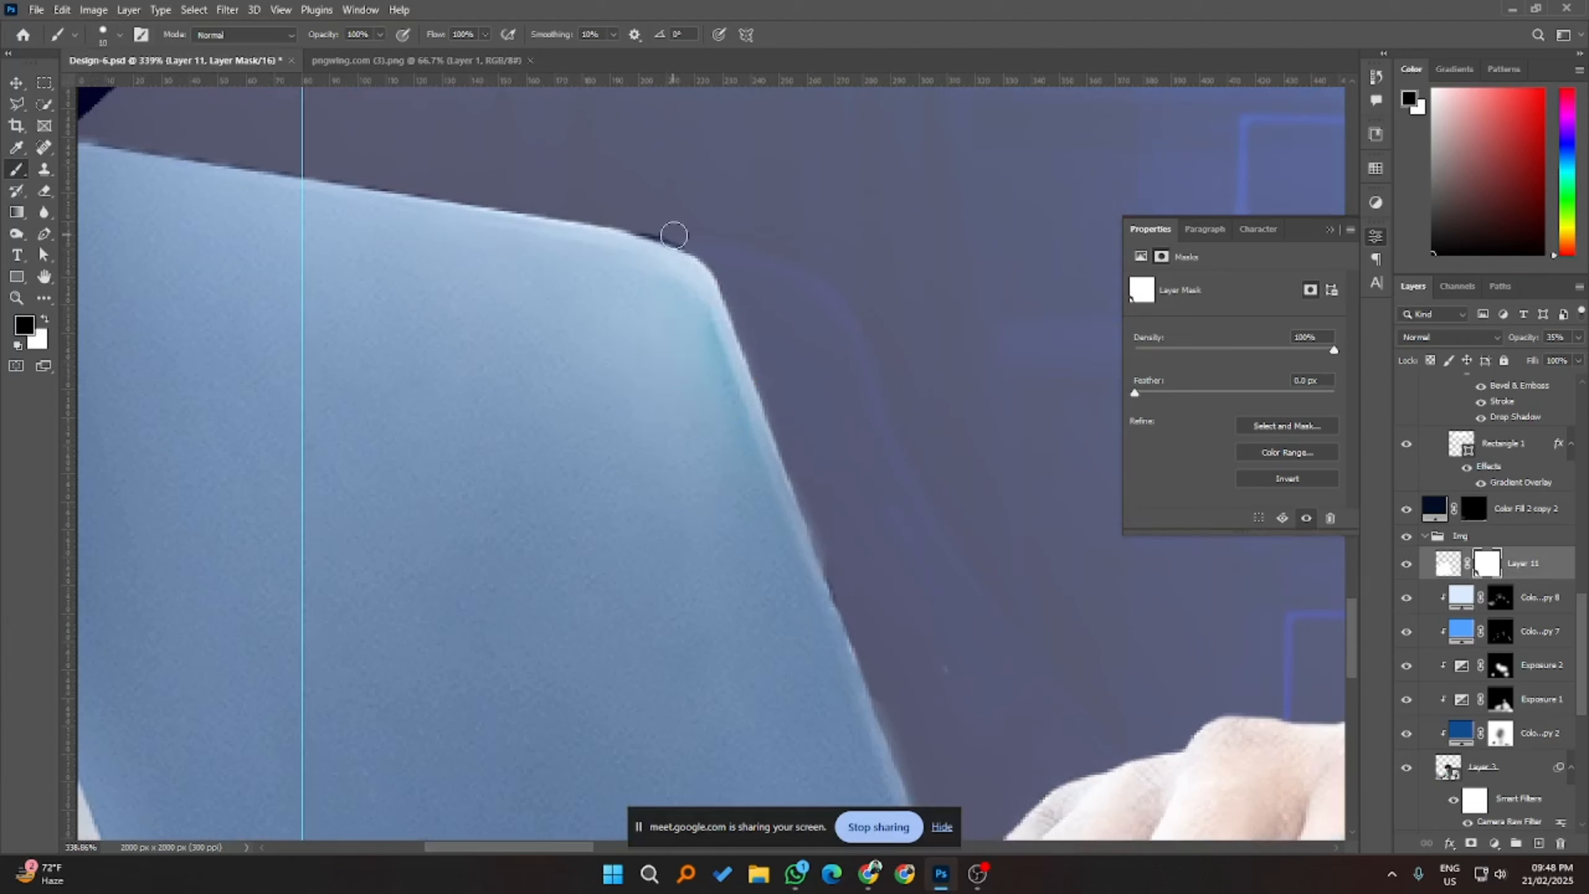
pyautogui.press('x')
pyautogui.moveTo(681, 232); pyautogui.dragTo(616, 212)
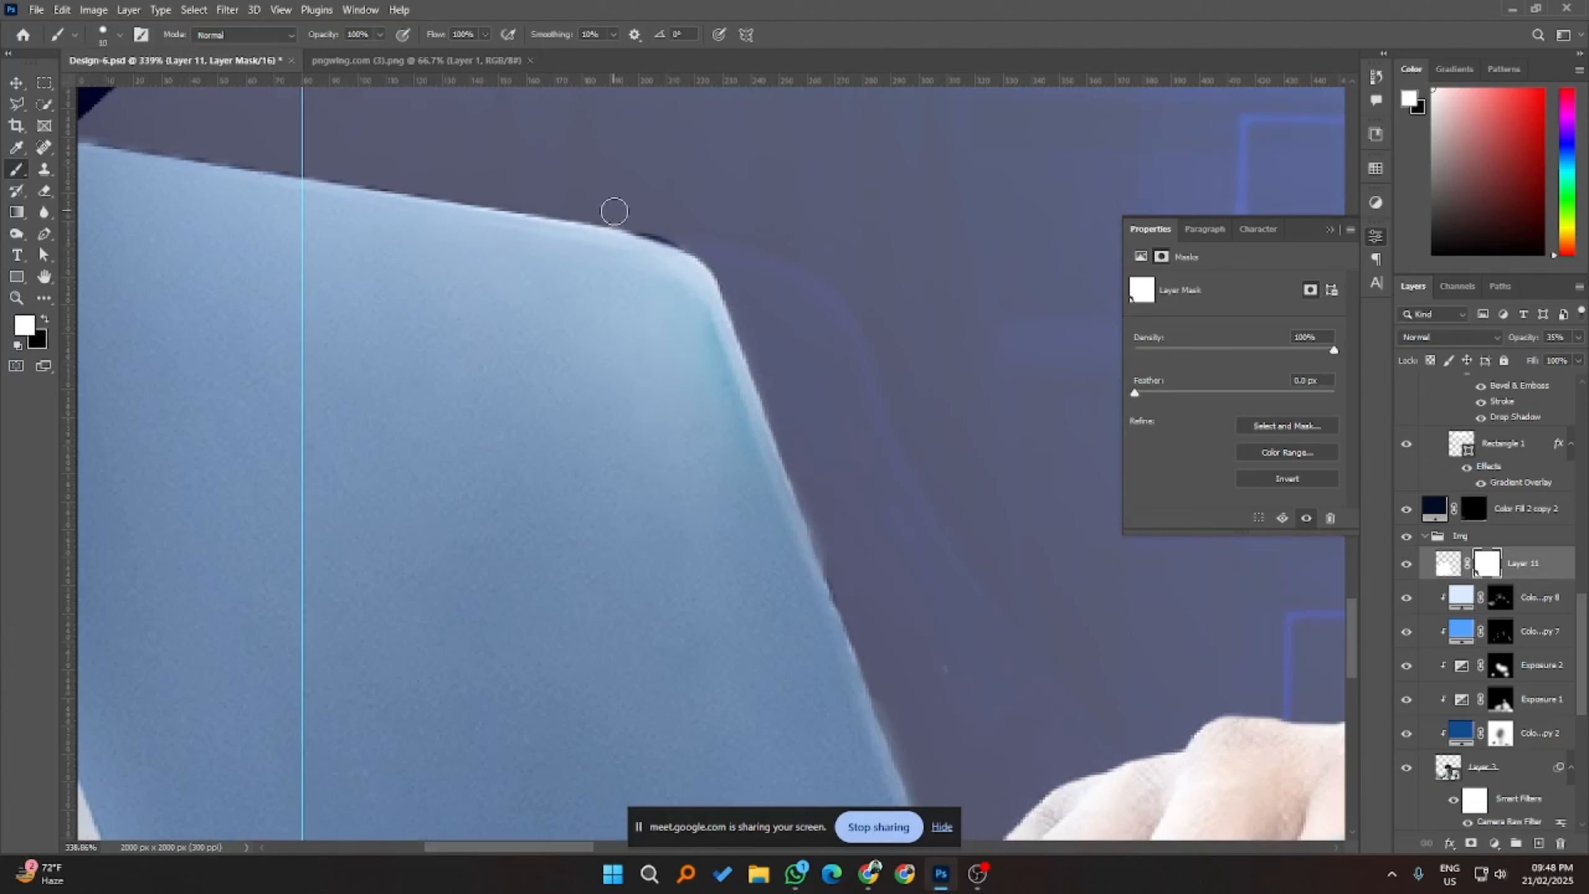
pyautogui.scroll(-1, 660, 232)
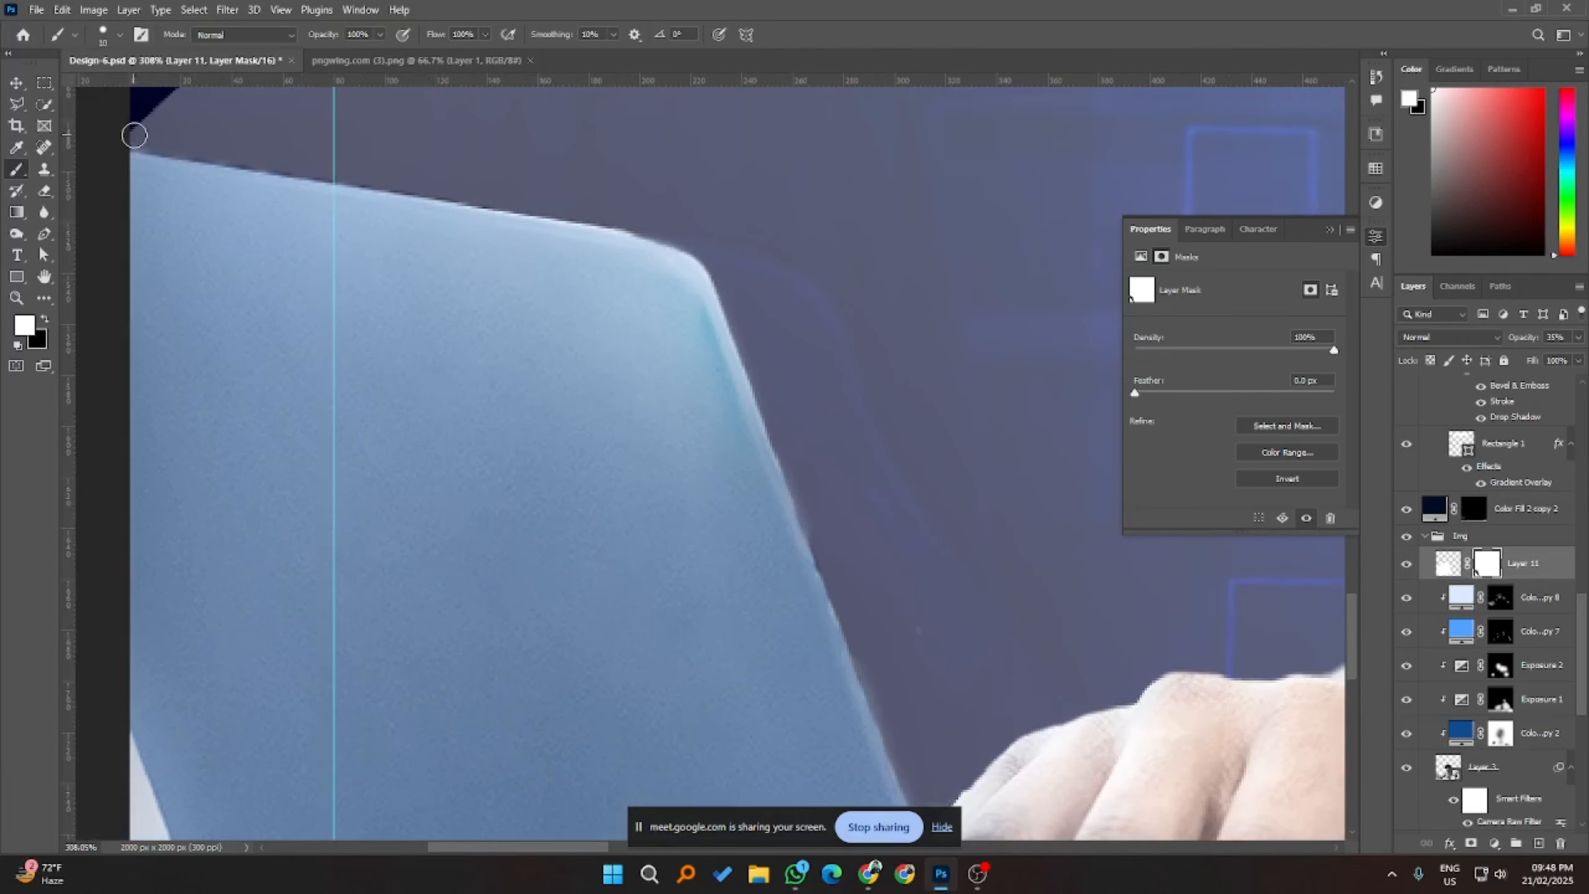
pyautogui.scroll(-3, 222, 201)
pyautogui.scroll(2, 610, 439)
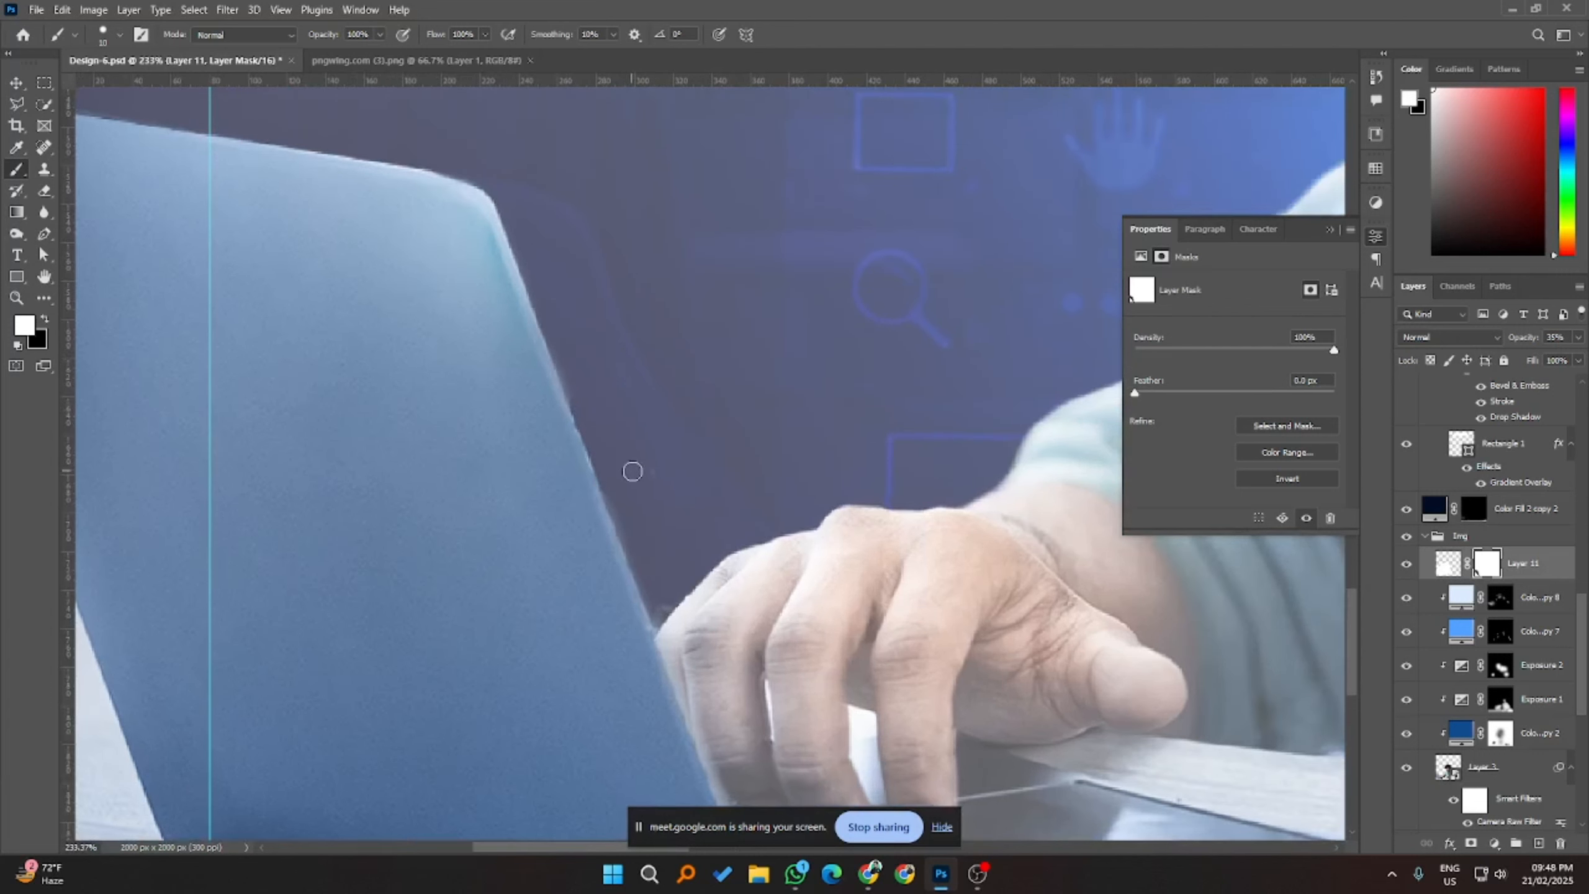
pyautogui.scroll(-4, 631, 468)
pyautogui.scroll(-3, 722, 639)
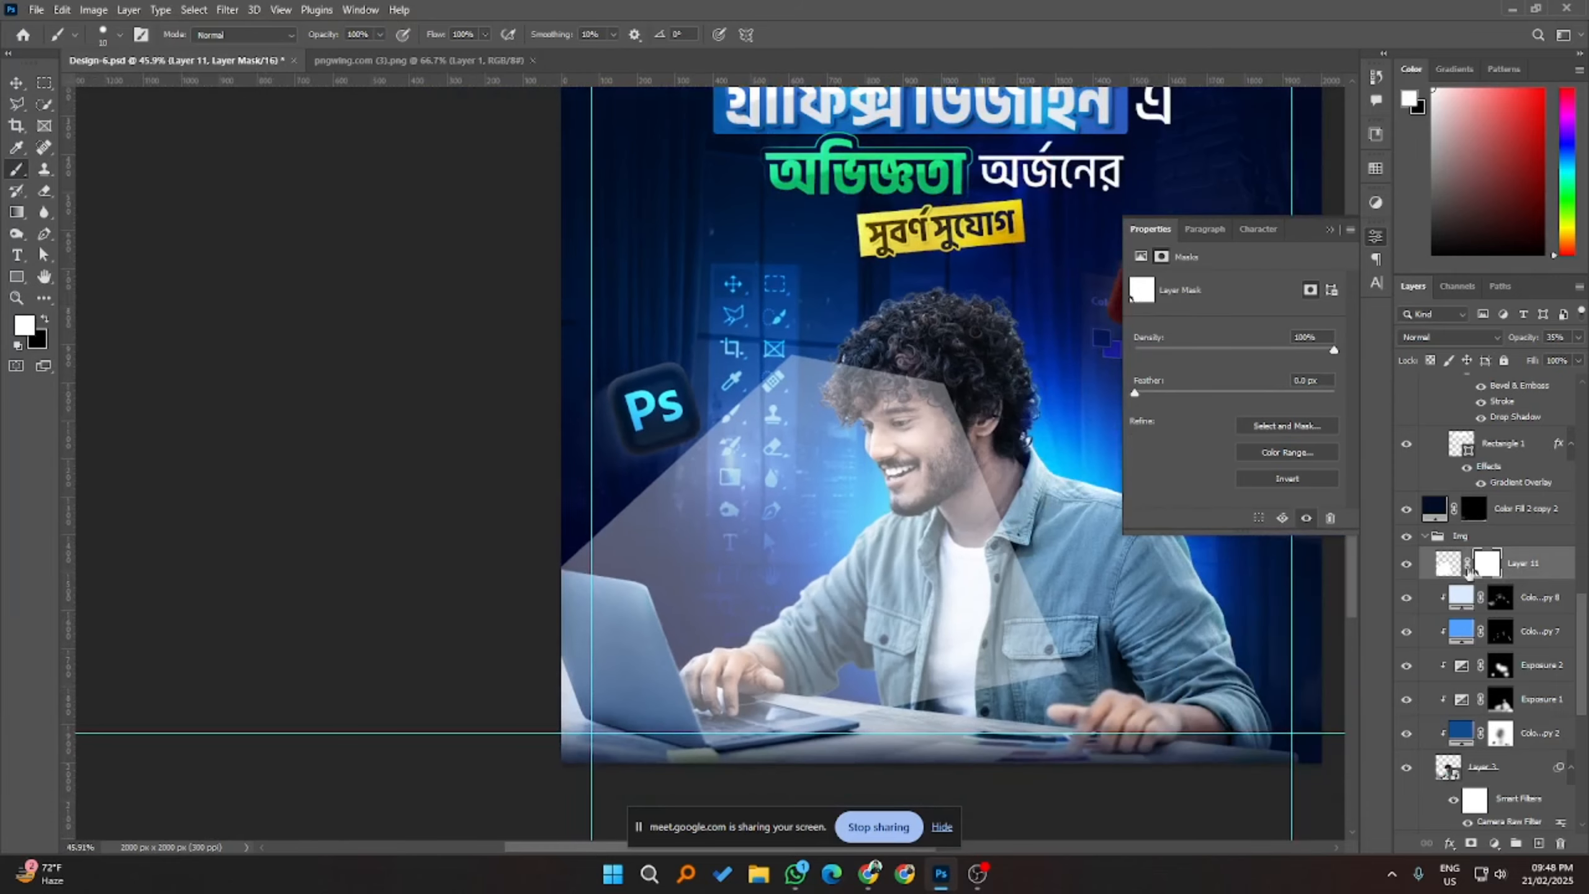
# - Apply a Gaussian Blur of about 10 pixels to Layer 11's white polygon, not its mask
pyautogui.click(1444, 565)
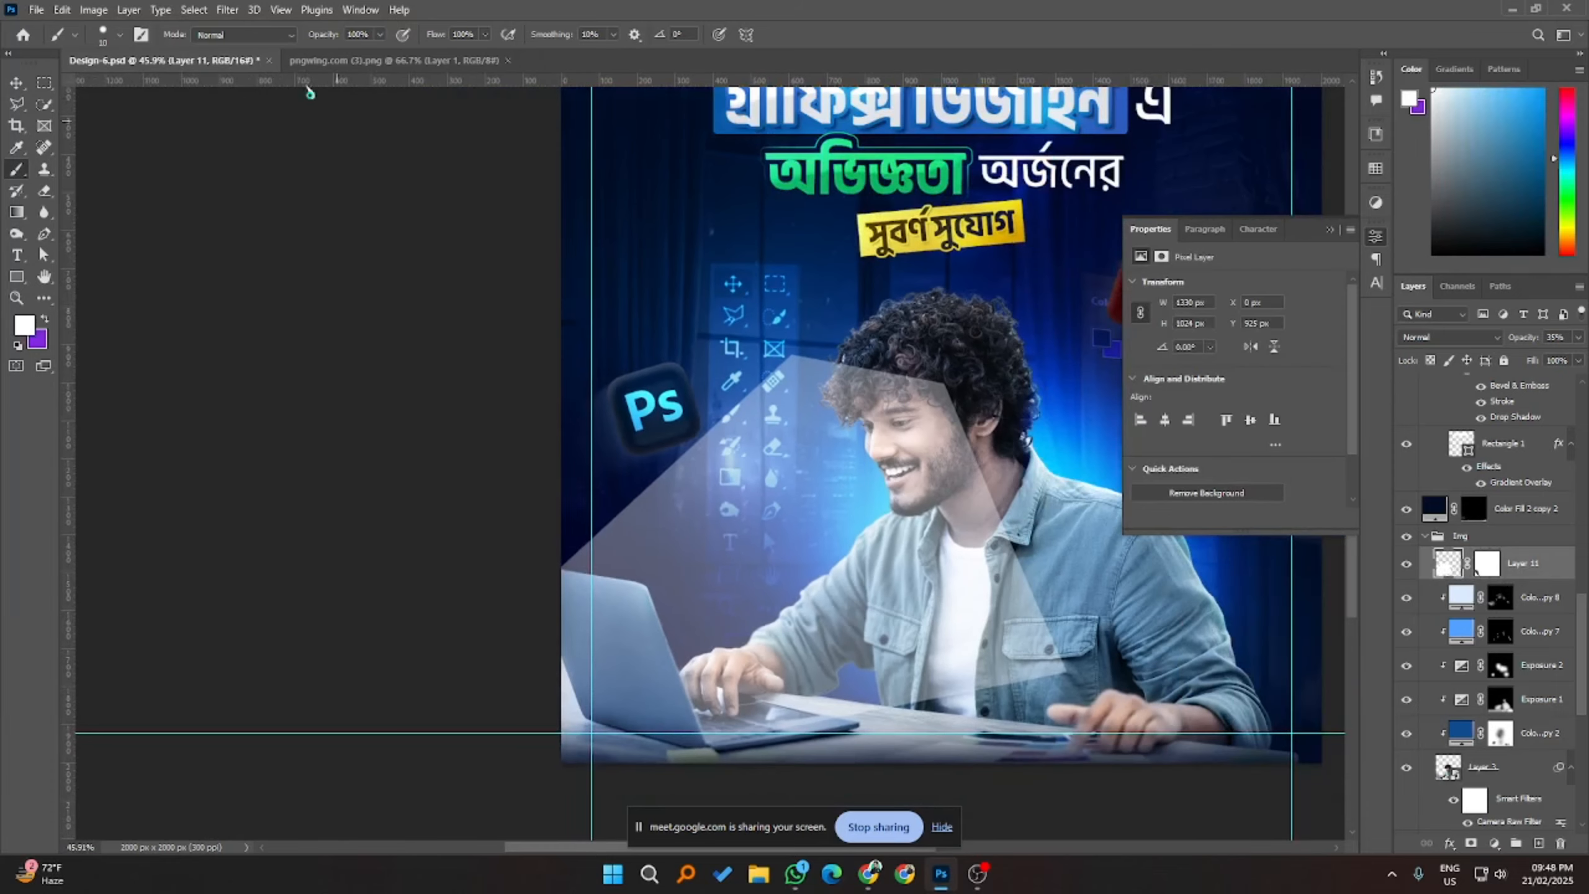
pyautogui.click(14, 86)
pyautogui.click(227, 9)
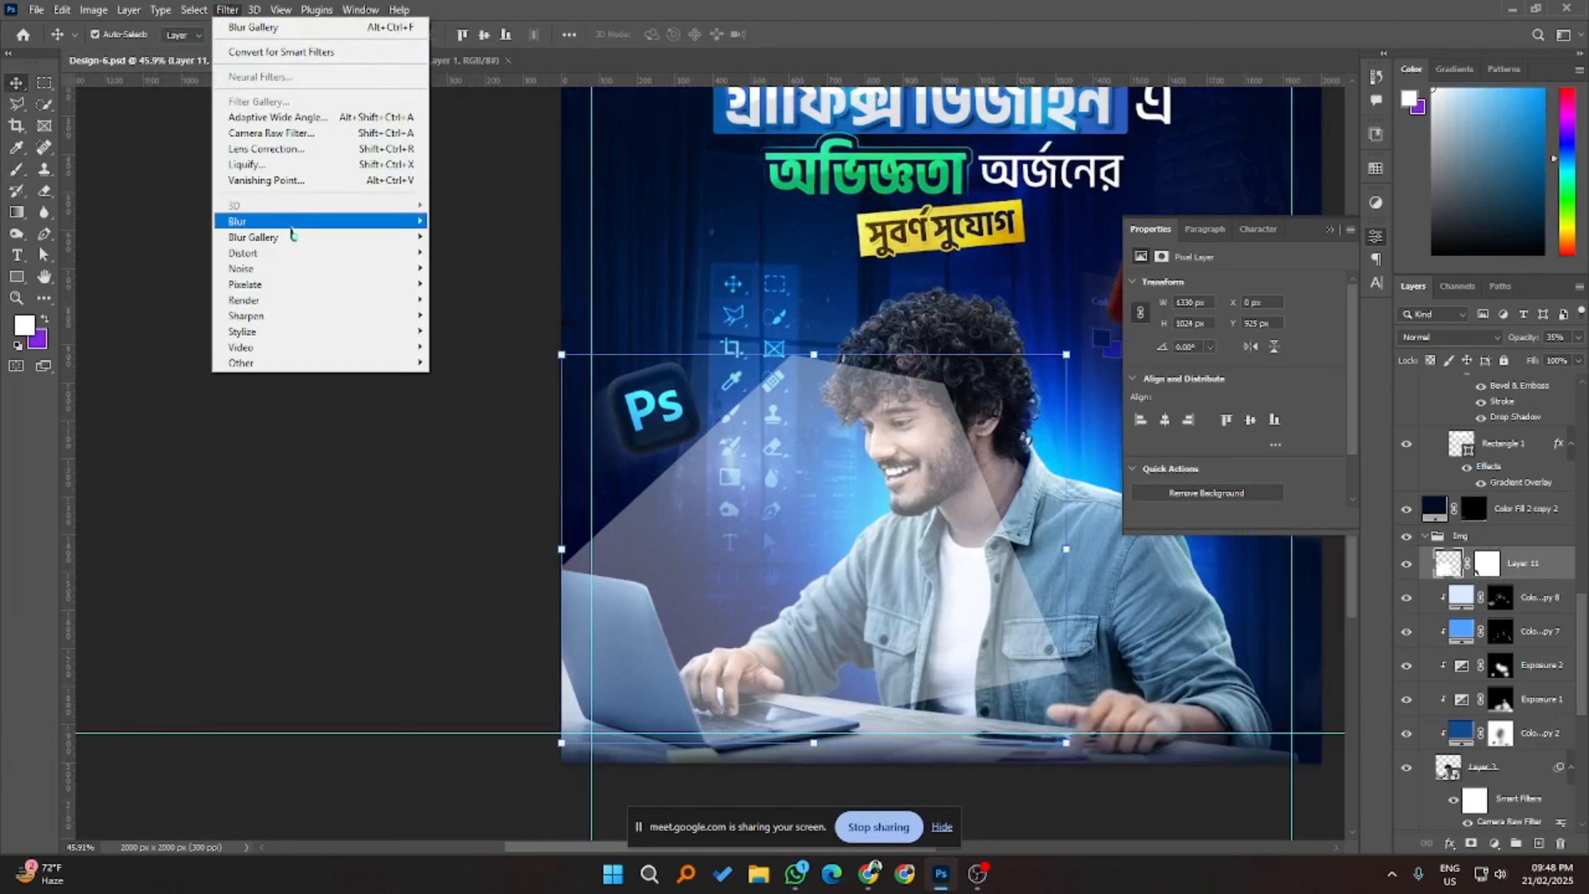
pyautogui.moveTo(291, 222)
pyautogui.click(471, 286)
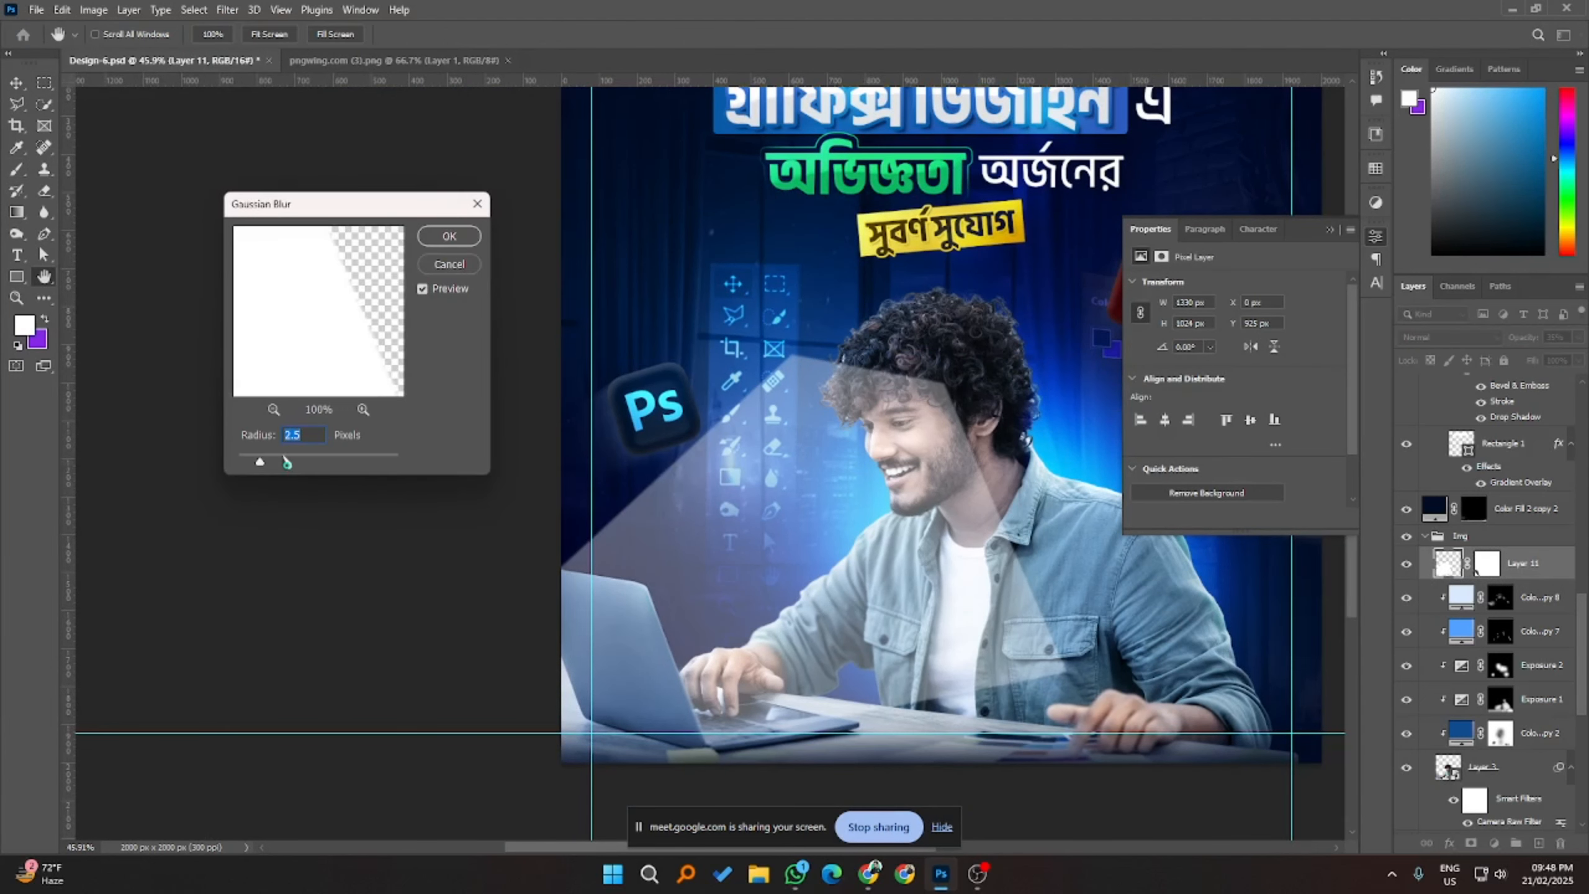
pyautogui.moveTo(290, 463); pyautogui.dragTo(279, 463)
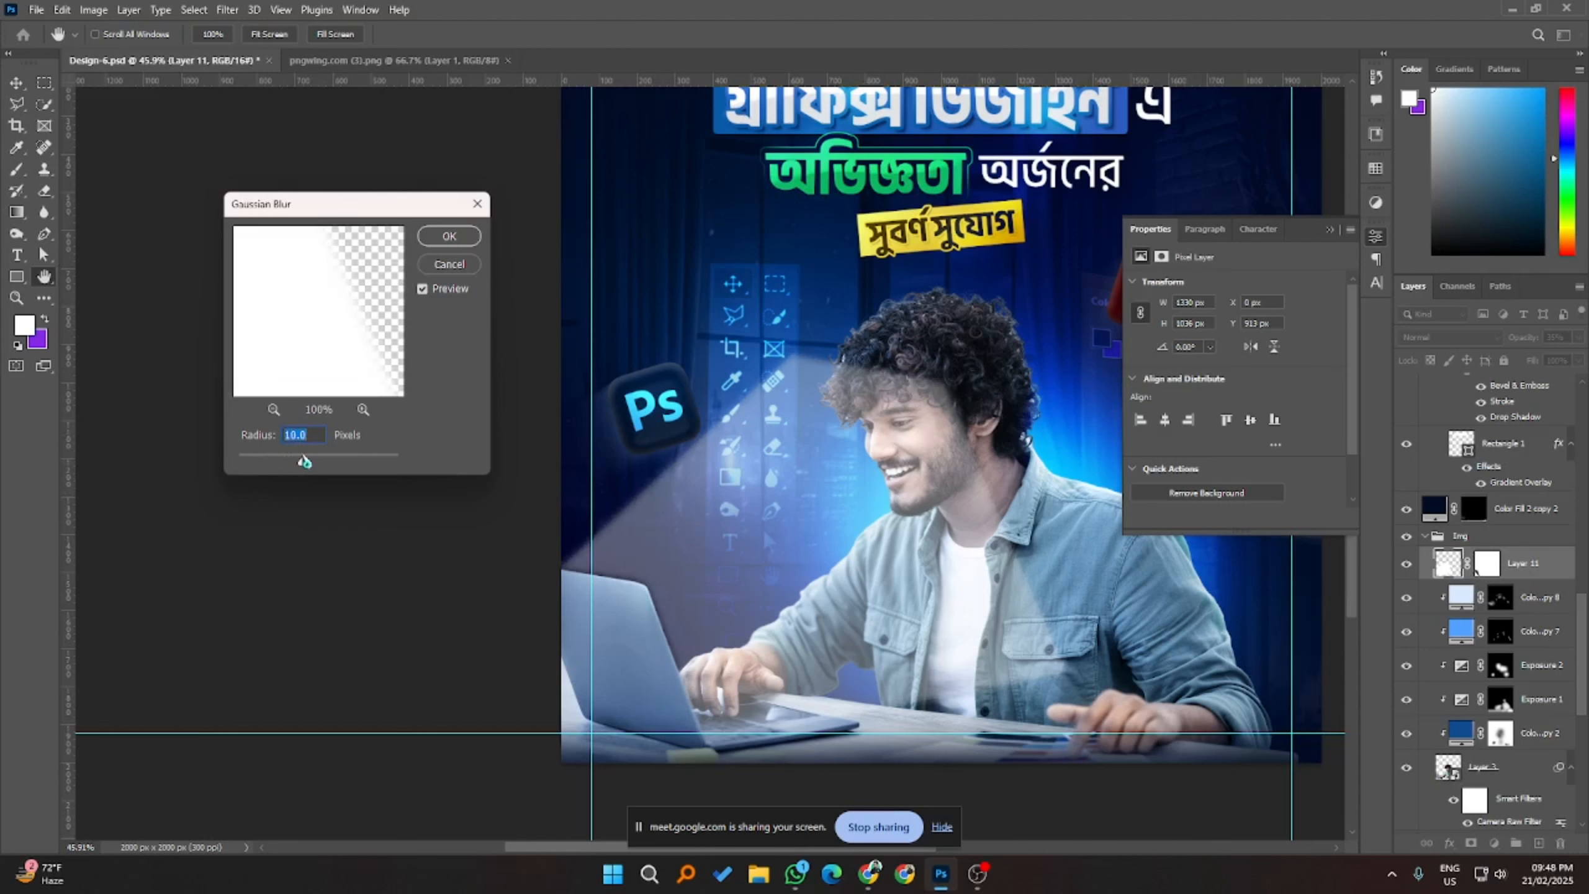
pyautogui.click(479, 237)
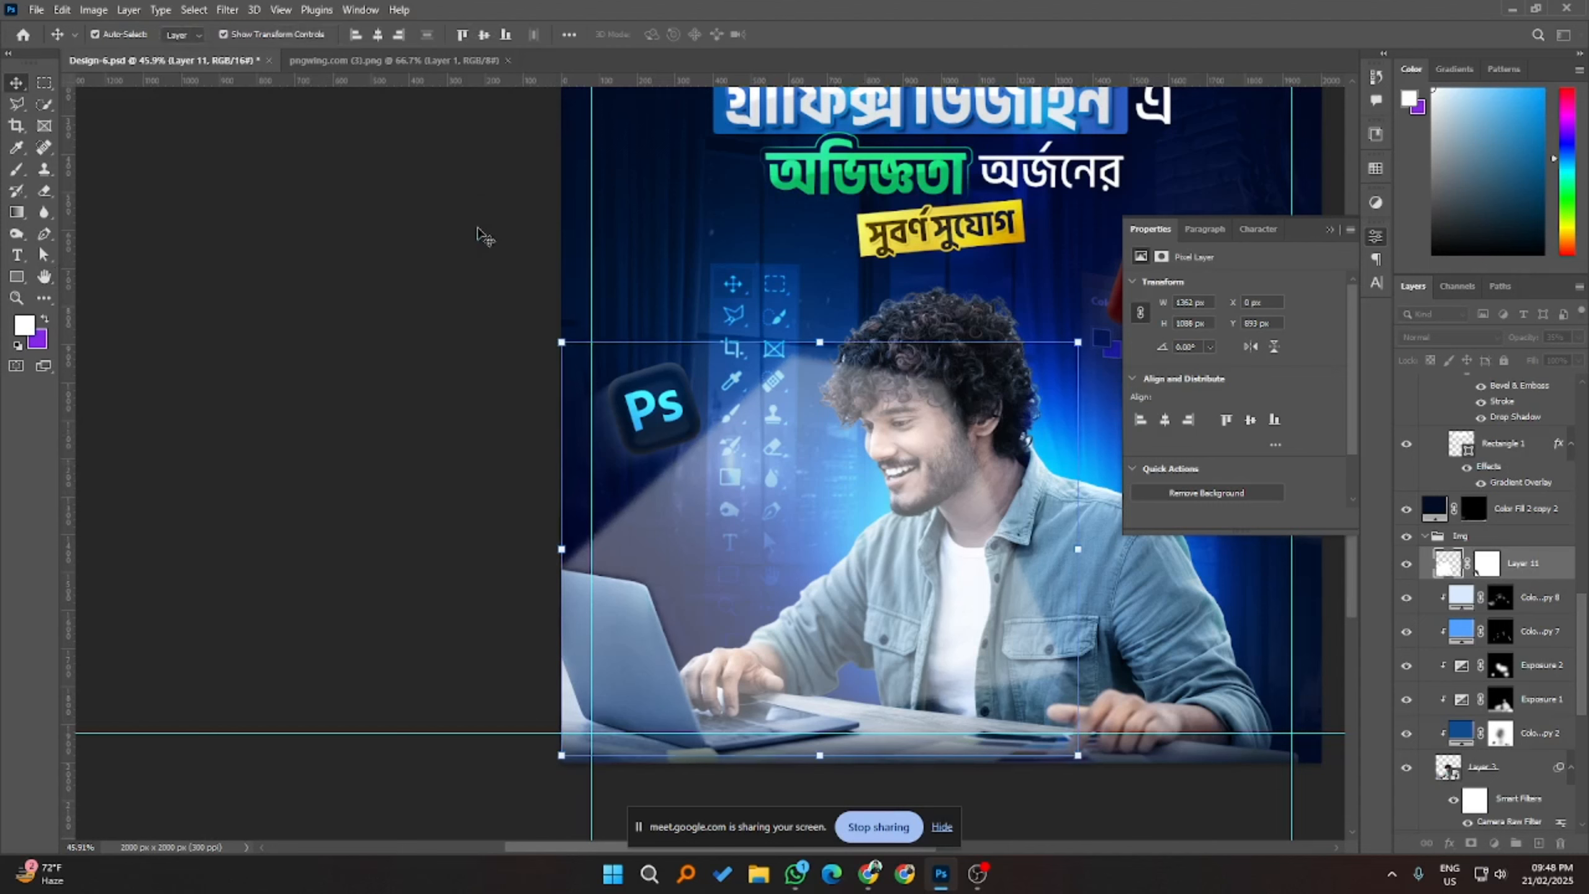
# - Nudge the blurred light slightly down and left, to X -9 px and Y 901 px
pyautogui.press('Down')
pyautogui.press('Down')
pyautogui.press('Down')
pyautogui.press('Down')
pyautogui.press('Down')
pyautogui.press('Down')
pyautogui.press('Down')
pyautogui.press('Down')
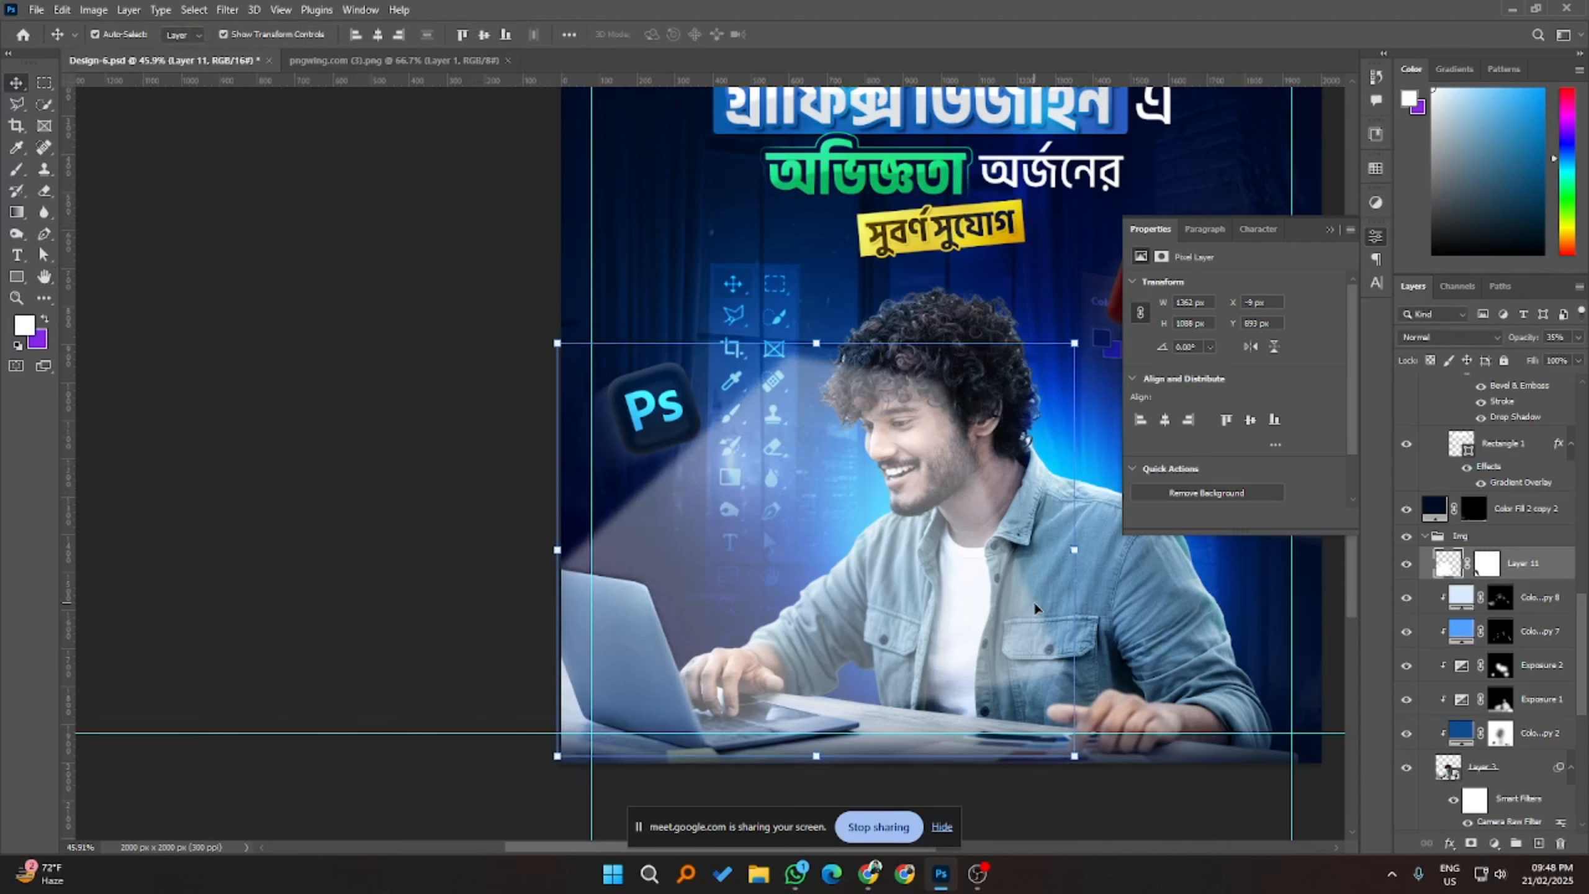
pyautogui.press('Left')
pyautogui.press('Left')
pyautogui.press('Left')
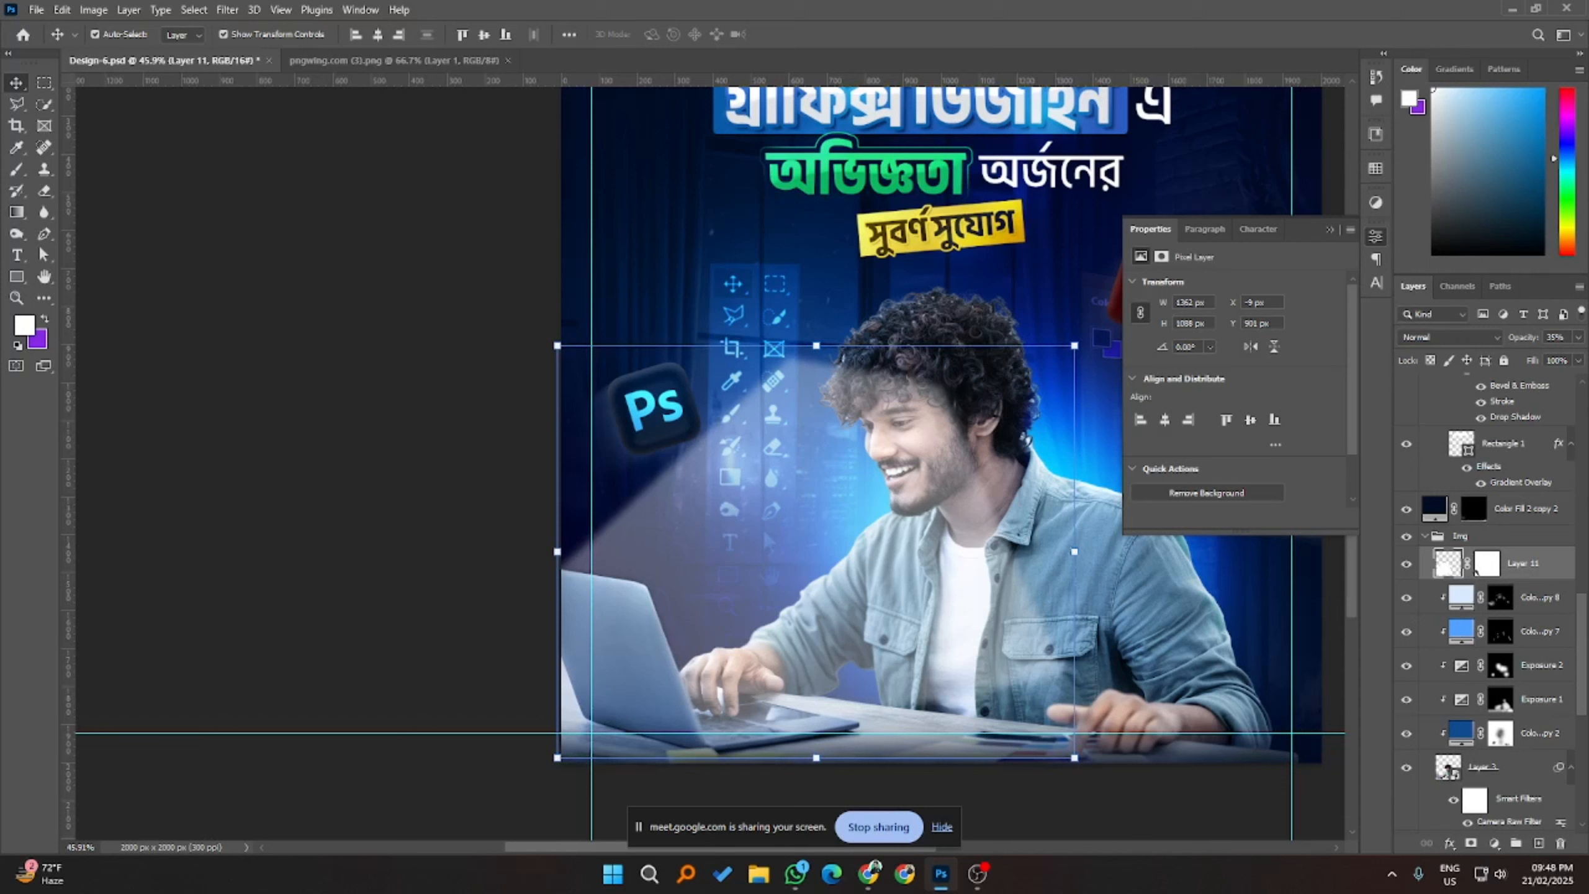
# - Hide and show Layer 11 to compare the poster with and without the light beam
pyautogui.hotkey('alt', 'Tab')
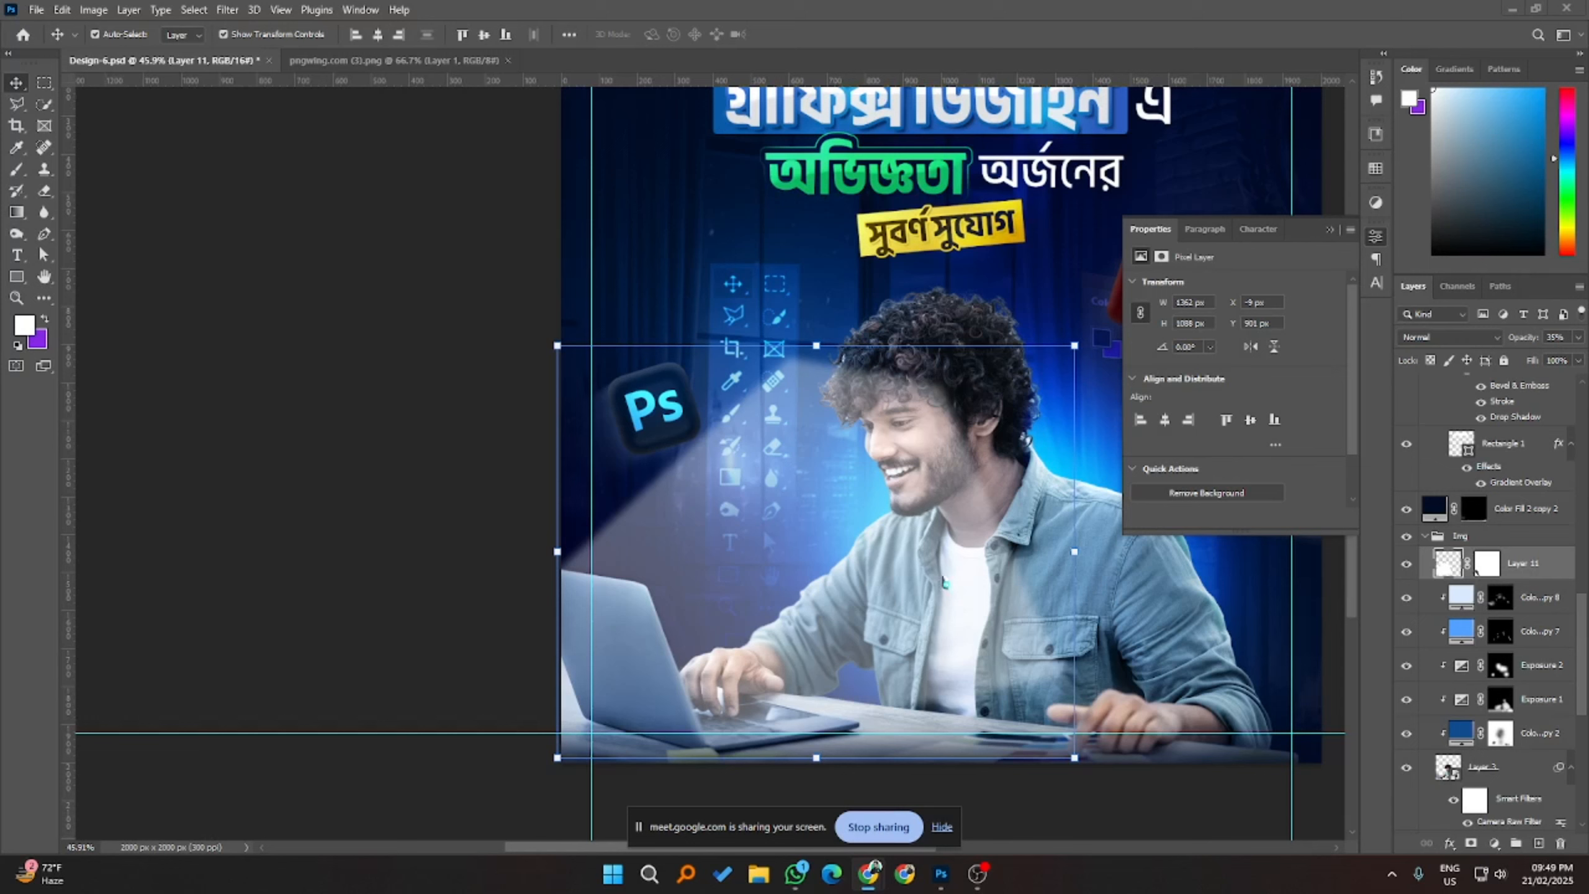
pyautogui.click(361, 430)
pyautogui.scroll(-2, 475, 552)
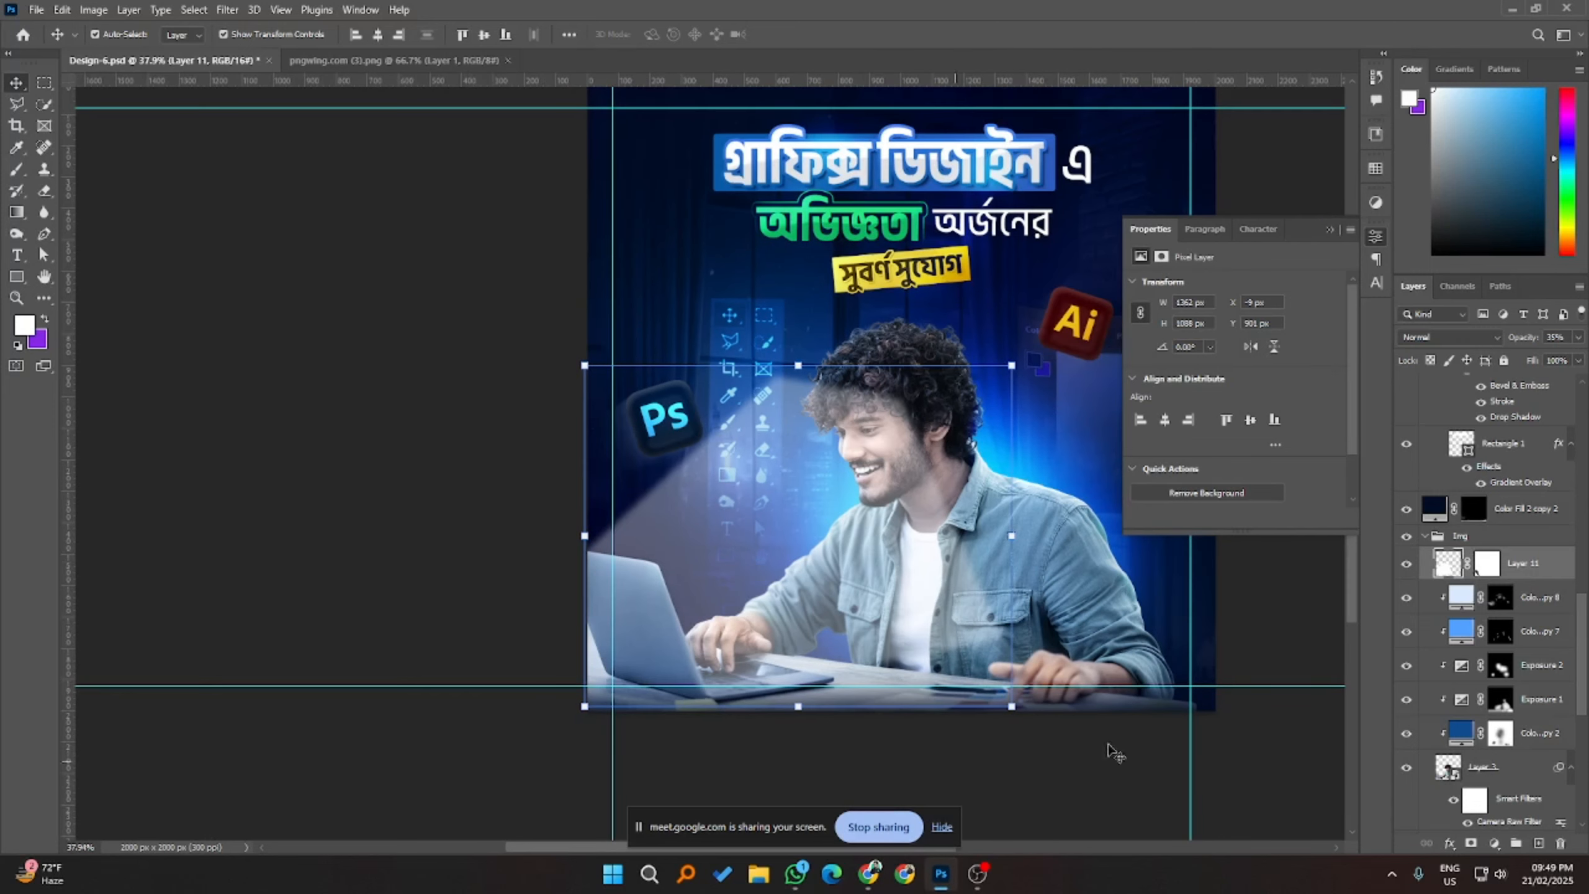
pyautogui.click(1405, 566)
pyautogui.click(1406, 566)
# - Paint Layer 11's mask with a large soft black brush to fade the light off the man's jacket and shirt
pyautogui.click(1483, 565)
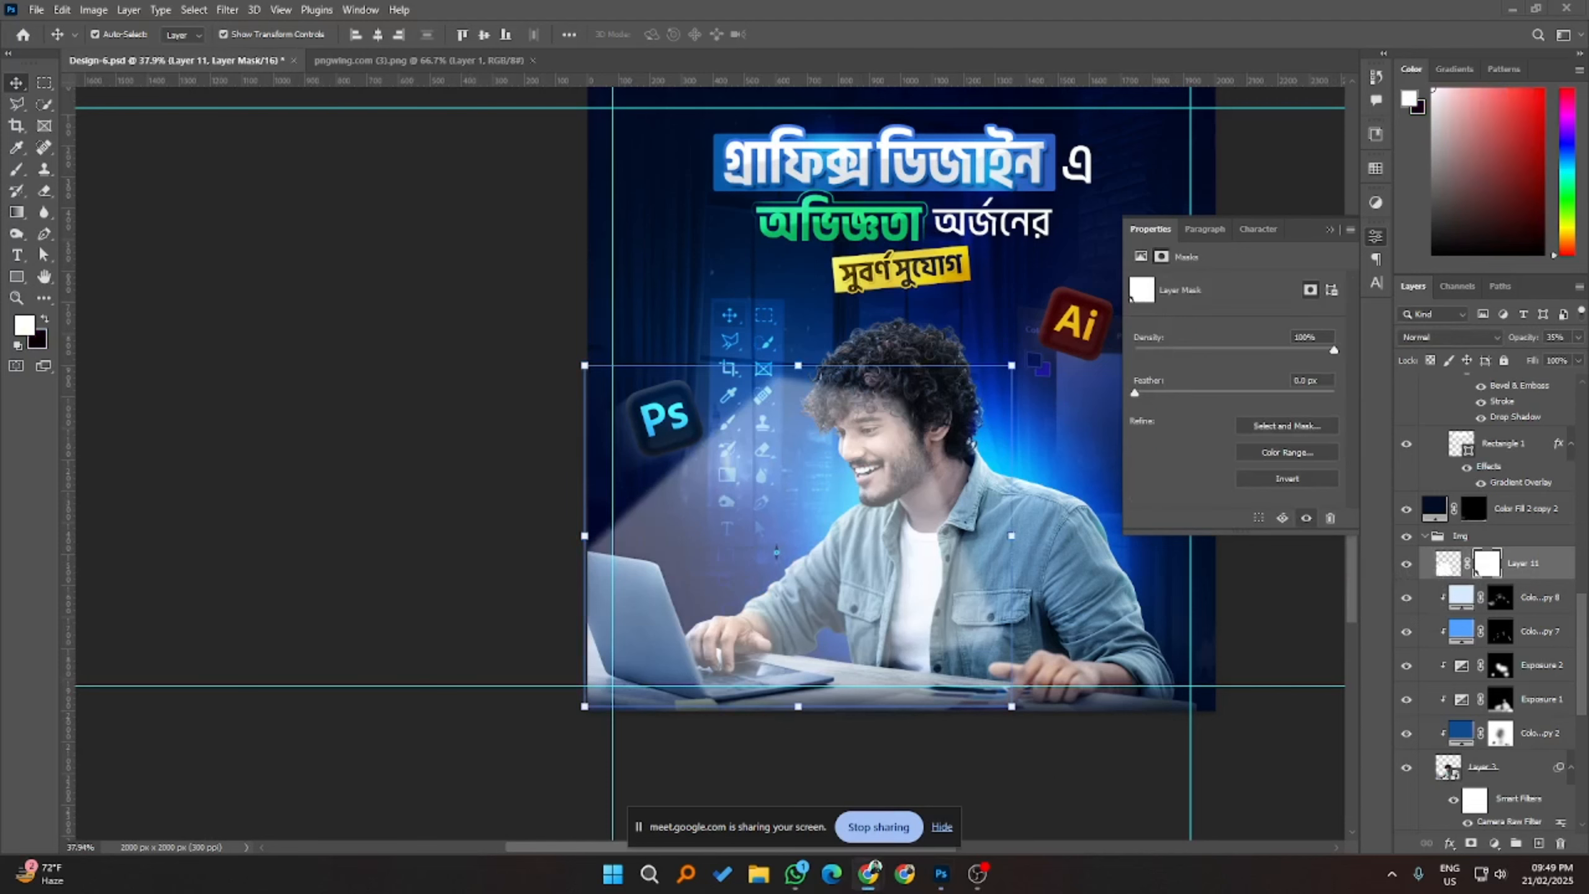
pyautogui.scroll(-3, 777, 553)
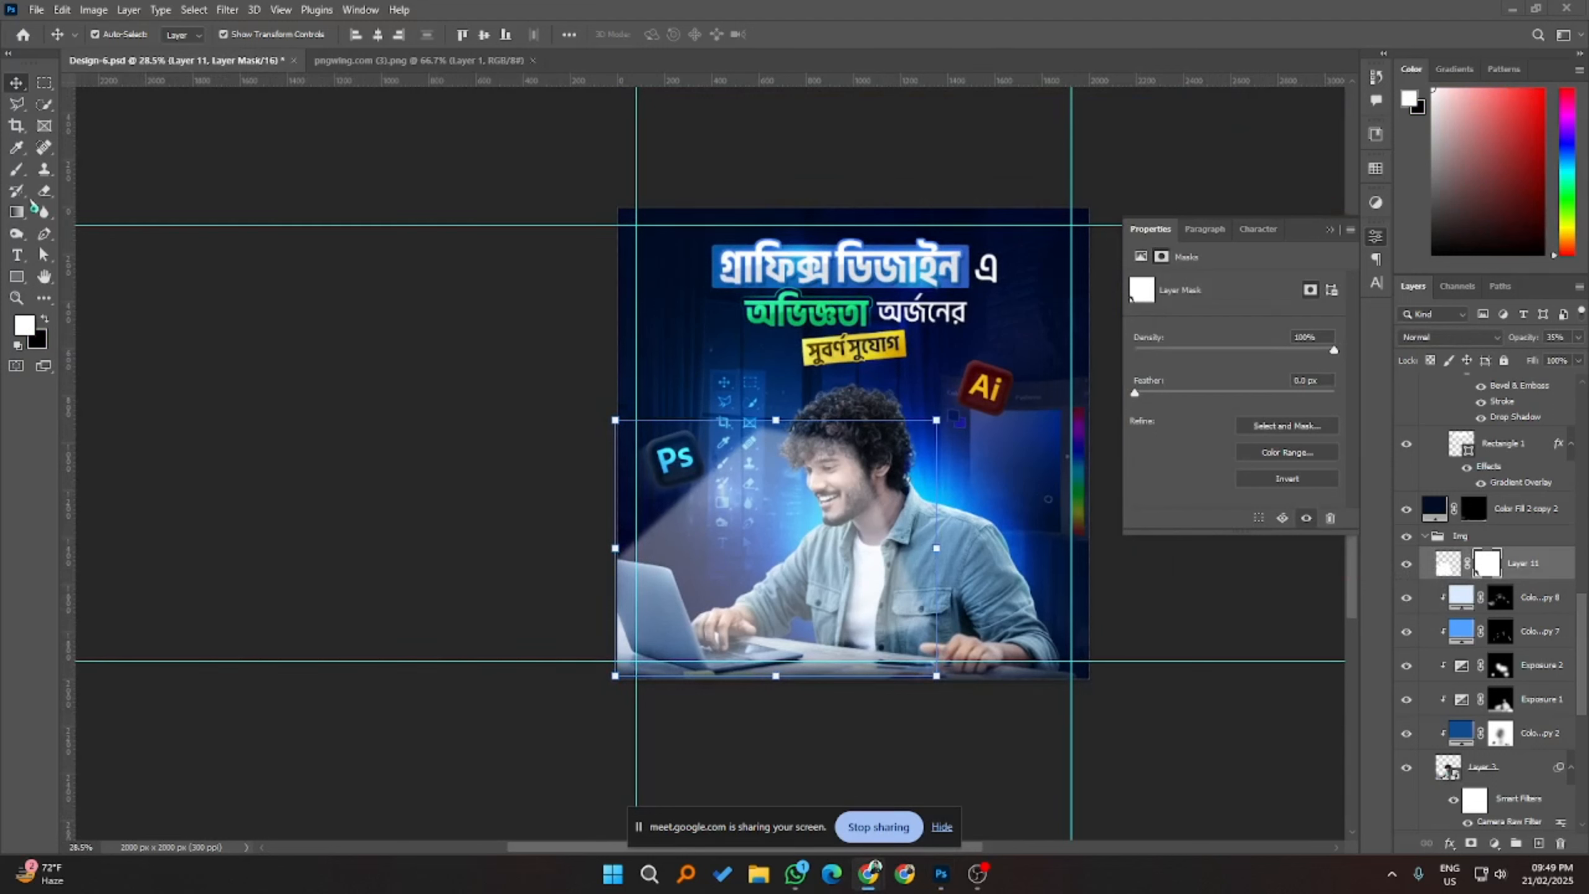
pyautogui.click(44, 319)
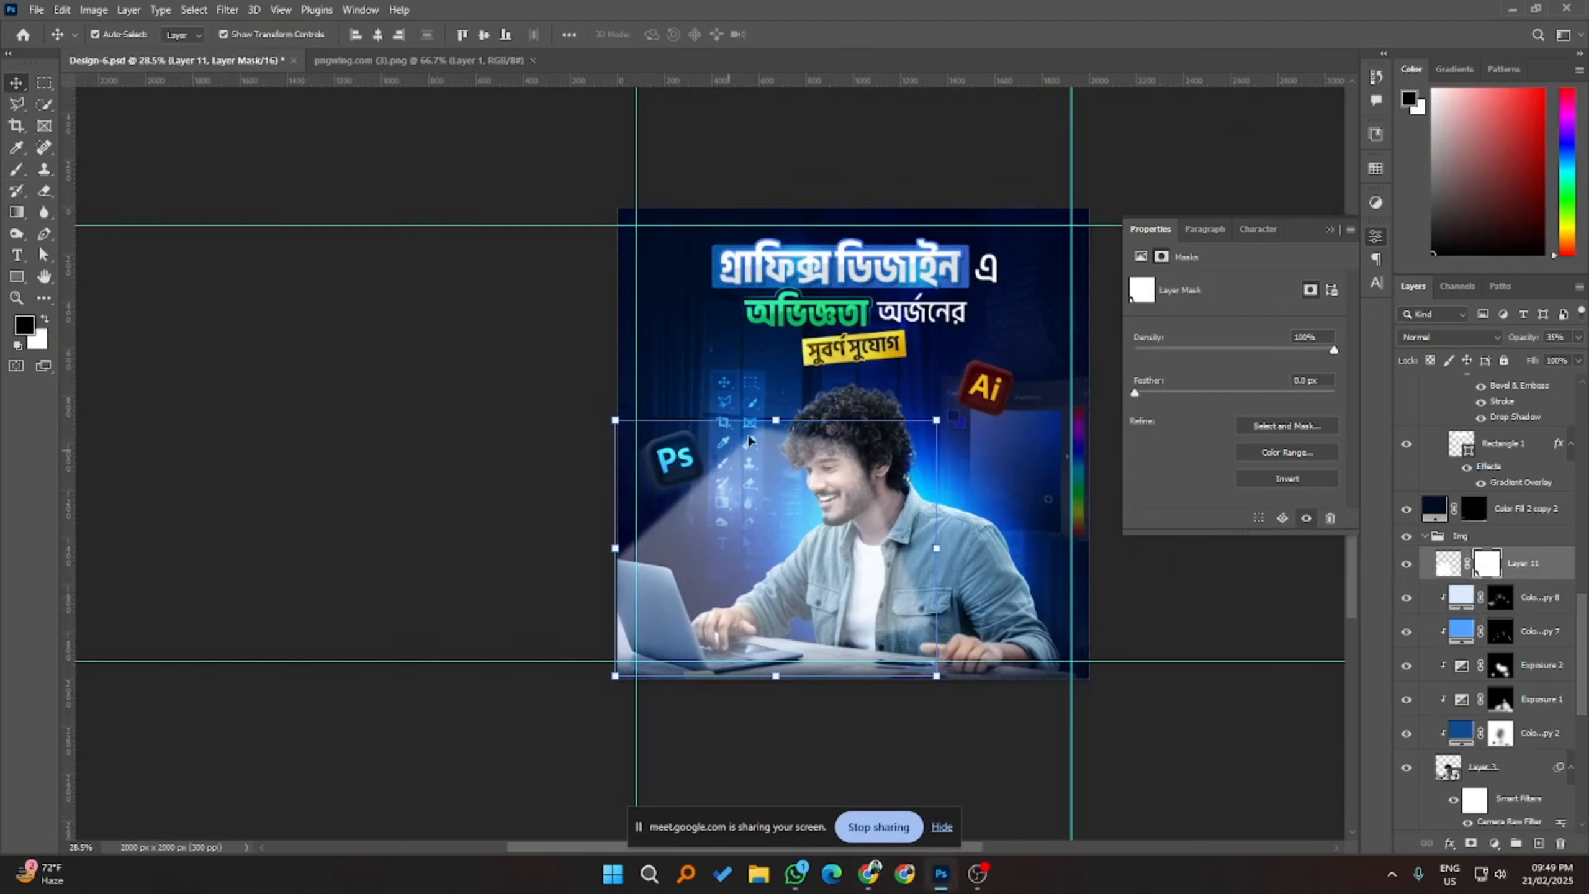
pyautogui.press('b')
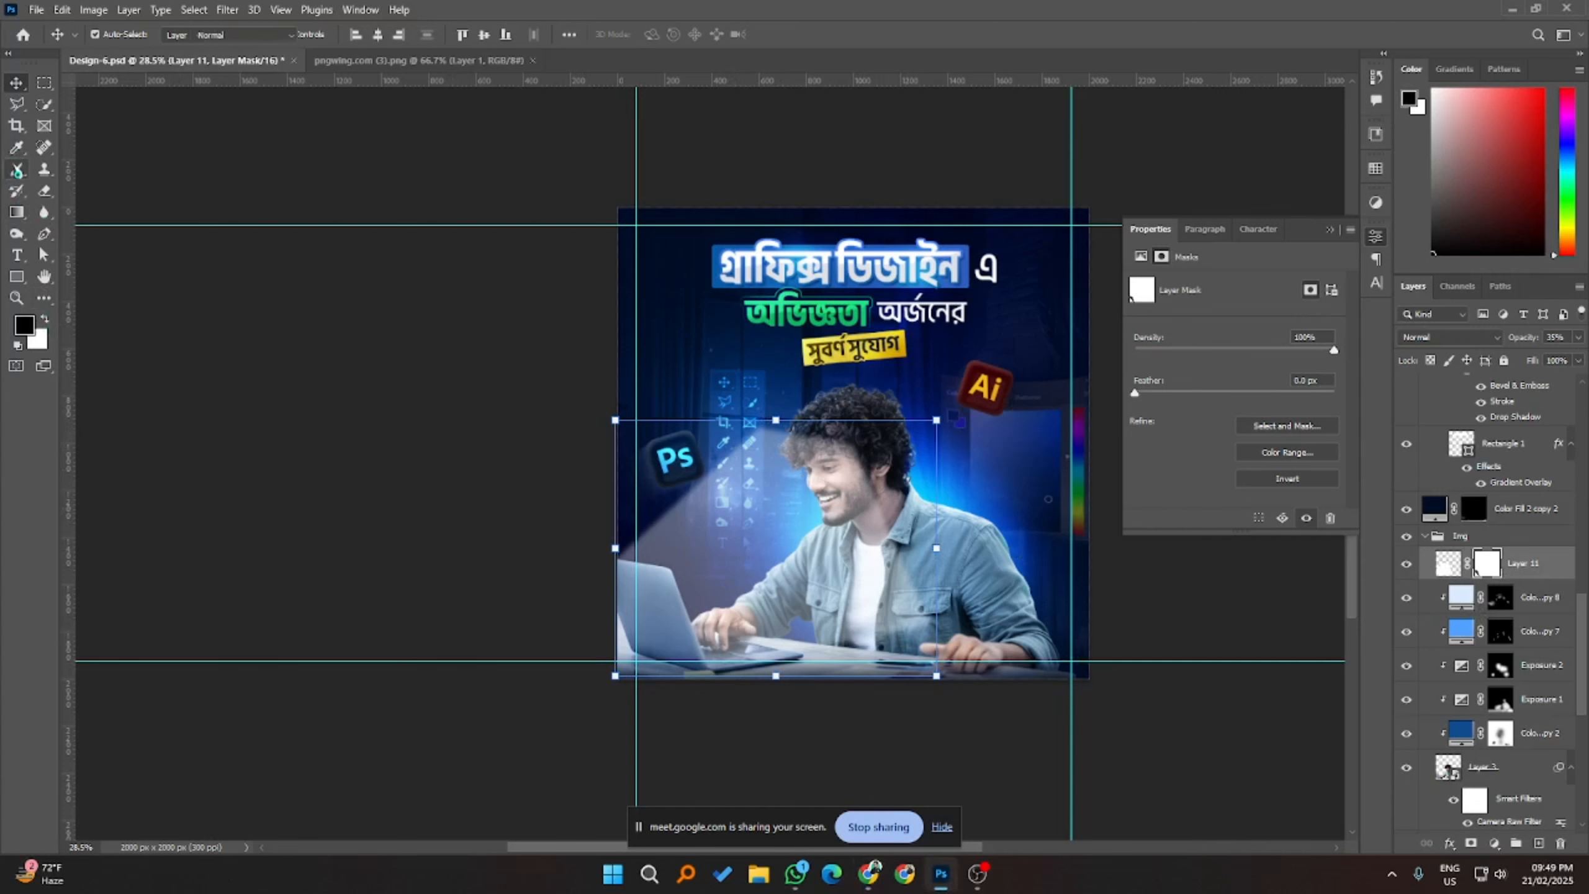
pyautogui.scroll(2, 776, 608)
pyautogui.moveTo(801, 610)
pyautogui.mouseDown()
pyautogui.moveTo(948, 571)
pyautogui.moveTo(881, 280)
pyautogui.moveTo(882, 310)
pyautogui.moveTo(894, 206)
pyautogui.mouseUp()
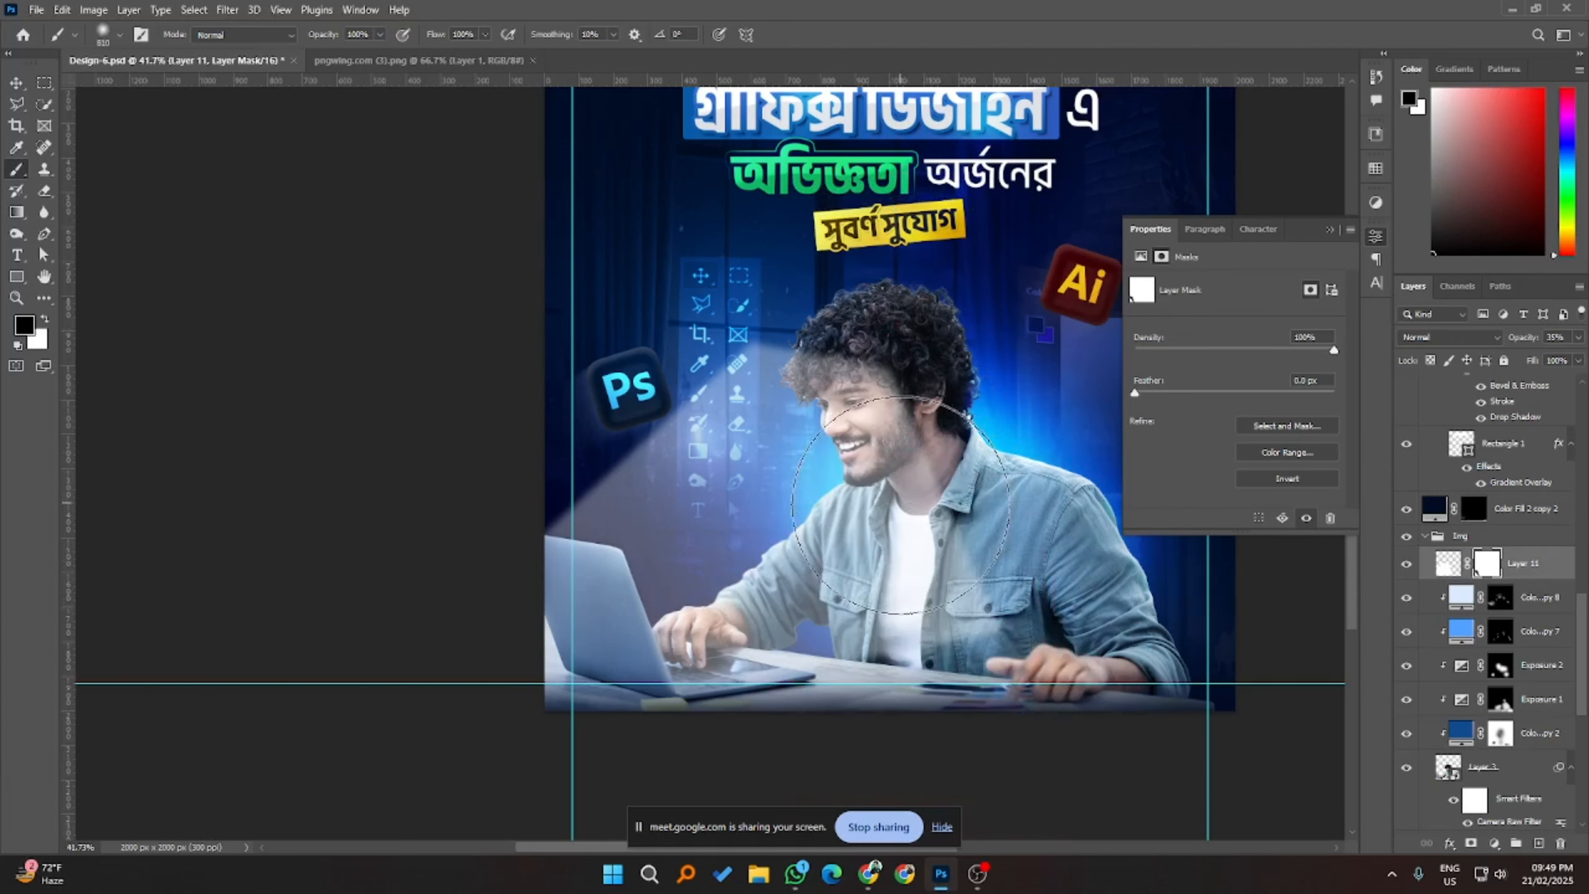
pyautogui.moveTo(901, 504); pyautogui.dragTo(934, 523)
pyautogui.moveTo(898, 70)
pyautogui.mouseDown()
pyautogui.moveTo(899, 460)
pyautogui.moveTo(899, 4)
pyautogui.mouseUp()
pyautogui.moveTo(944, 507); pyautogui.dragTo(908, 516)
pyautogui.moveTo(968, 602)
pyautogui.mouseDown()
pyautogui.moveTo(977, 613)
pyautogui.moveTo(954, 620)
pyautogui.mouseUp()
pyautogui.scroll(-1, 948, 645)
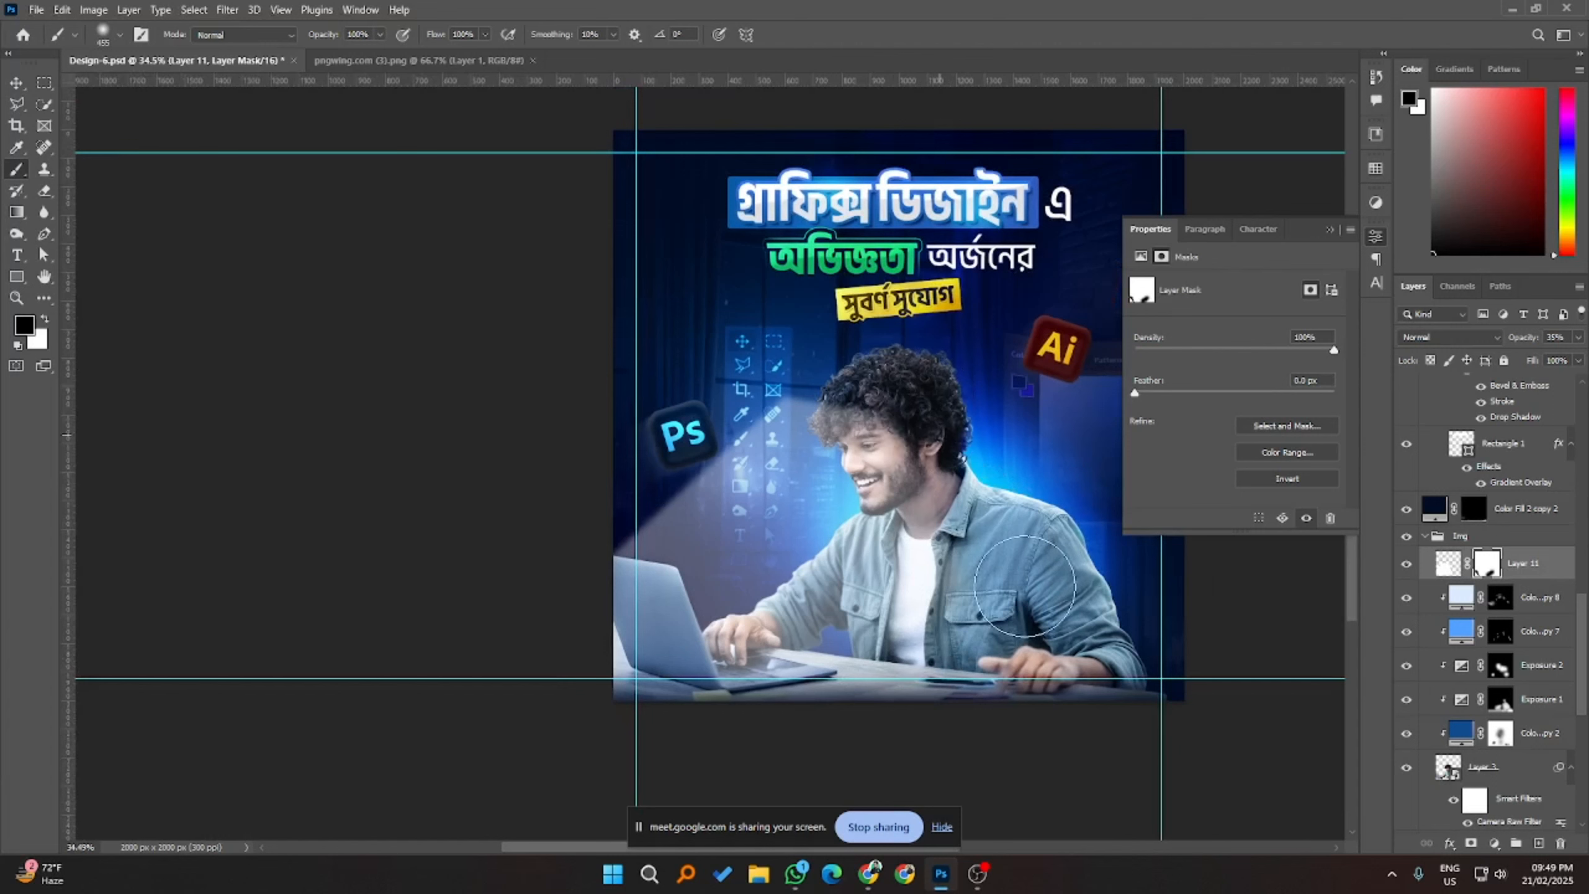
# - Paint black on Layer 11's mask with the soft brush to remove the light from the man's face and hair
pyautogui.moveTo(750, 363)
pyautogui.mouseDown()
pyautogui.moveTo(744, 383)
pyautogui.moveTo(924, 366)
pyautogui.moveTo(873, 434)
pyautogui.moveTo(887, 468)
pyautogui.mouseUp()
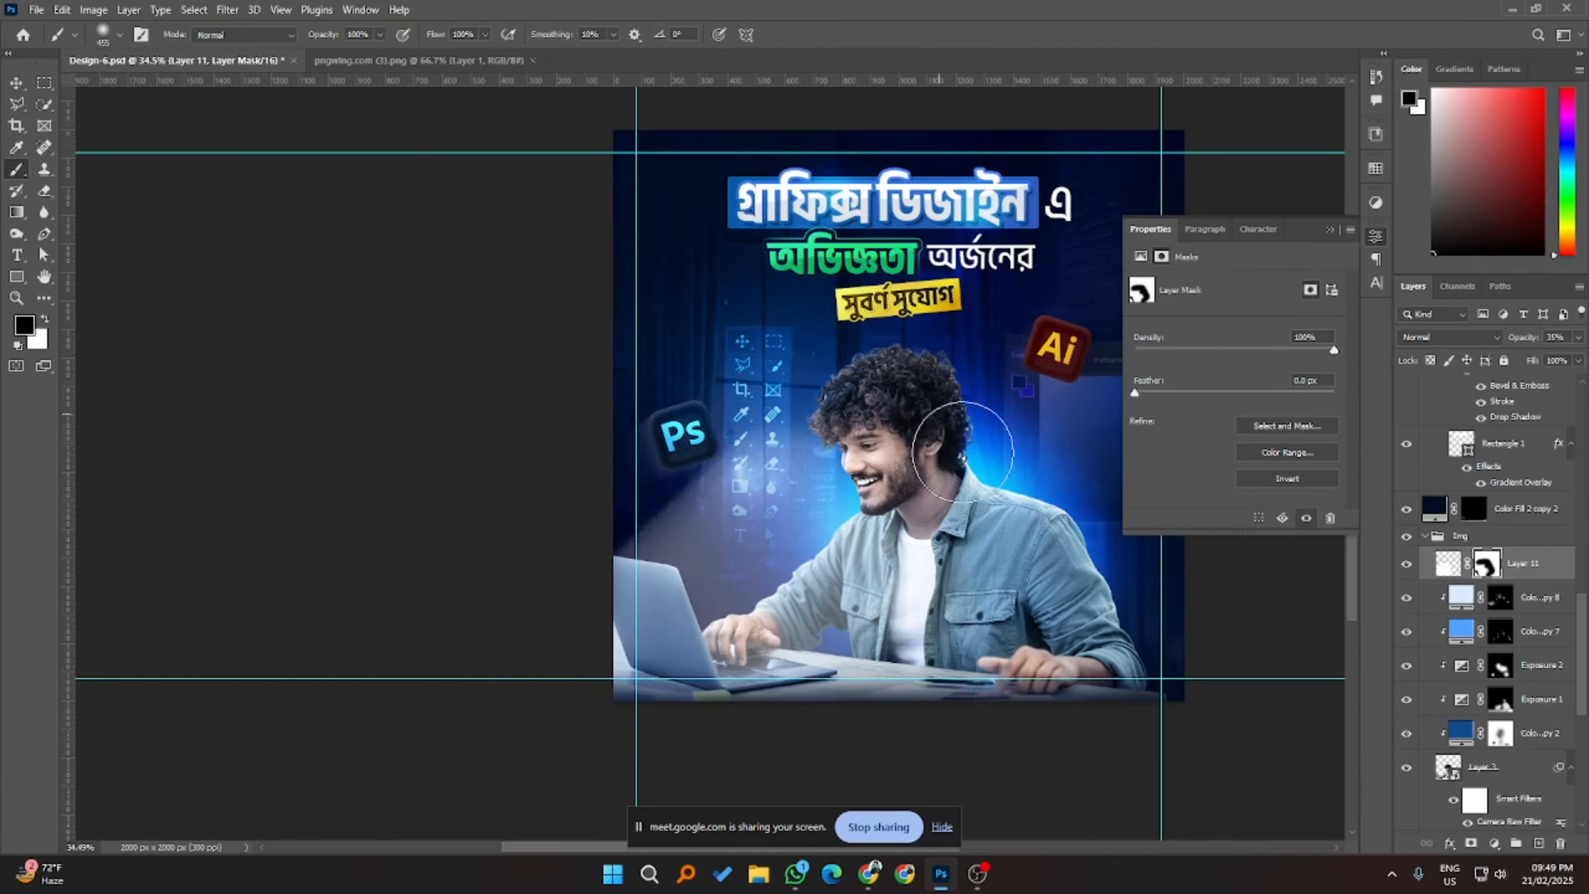
pyautogui.scroll(-2, 986, 474)
pyautogui.scroll(2, 932, 519)
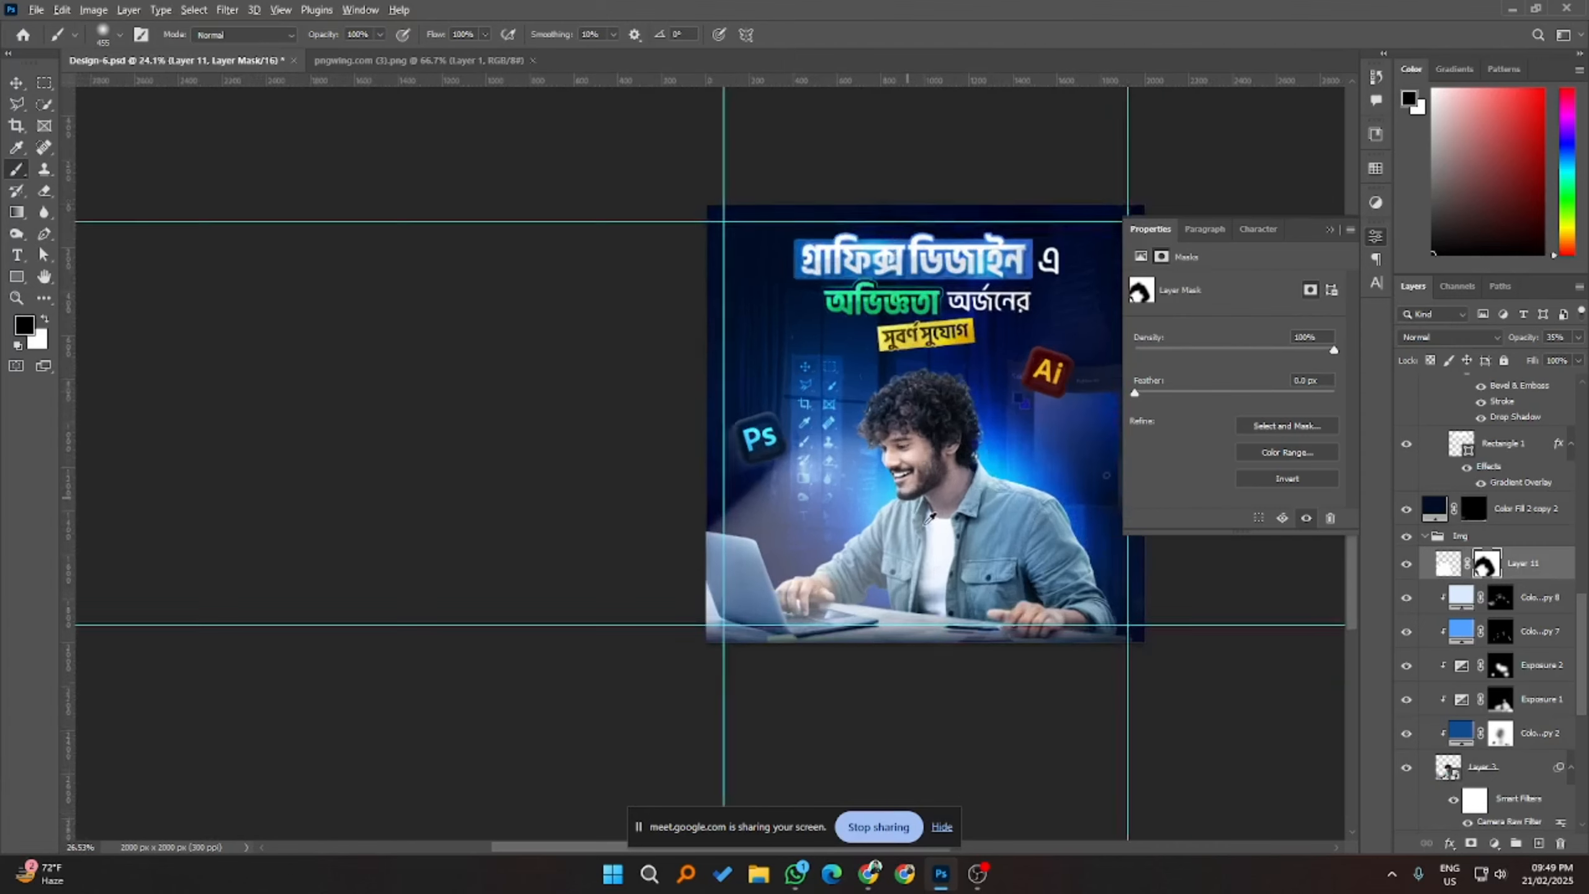
pyautogui.moveTo(759, 483); pyautogui.dragTo(683, 487)
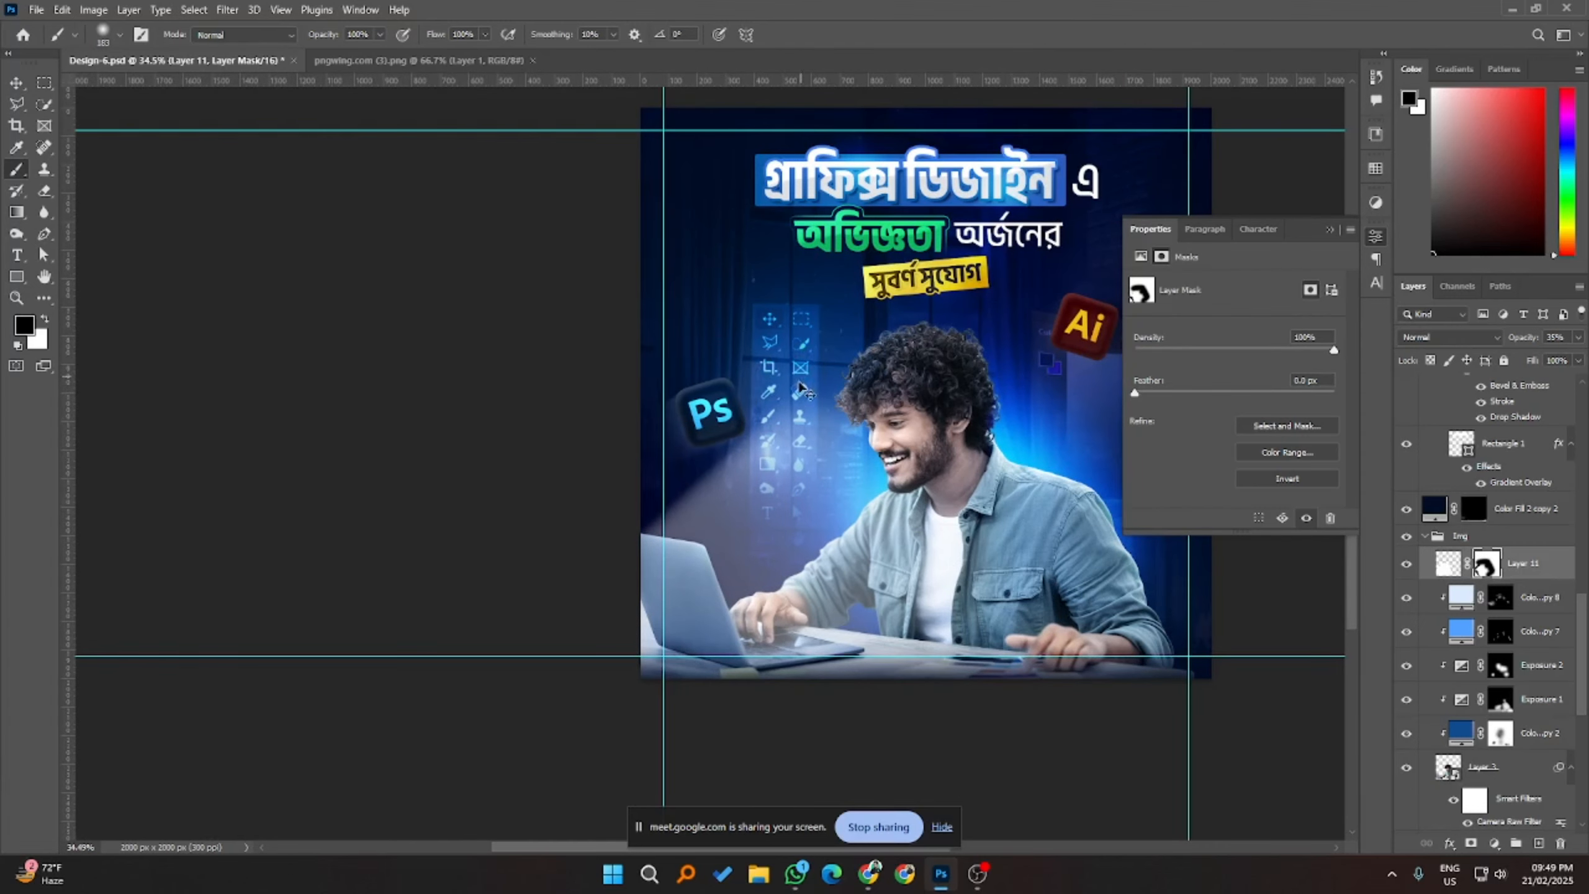
# - Reapply the last Gaussian Blur to Layer 11's light pixels, not its mask
pyautogui.click(1446, 567)
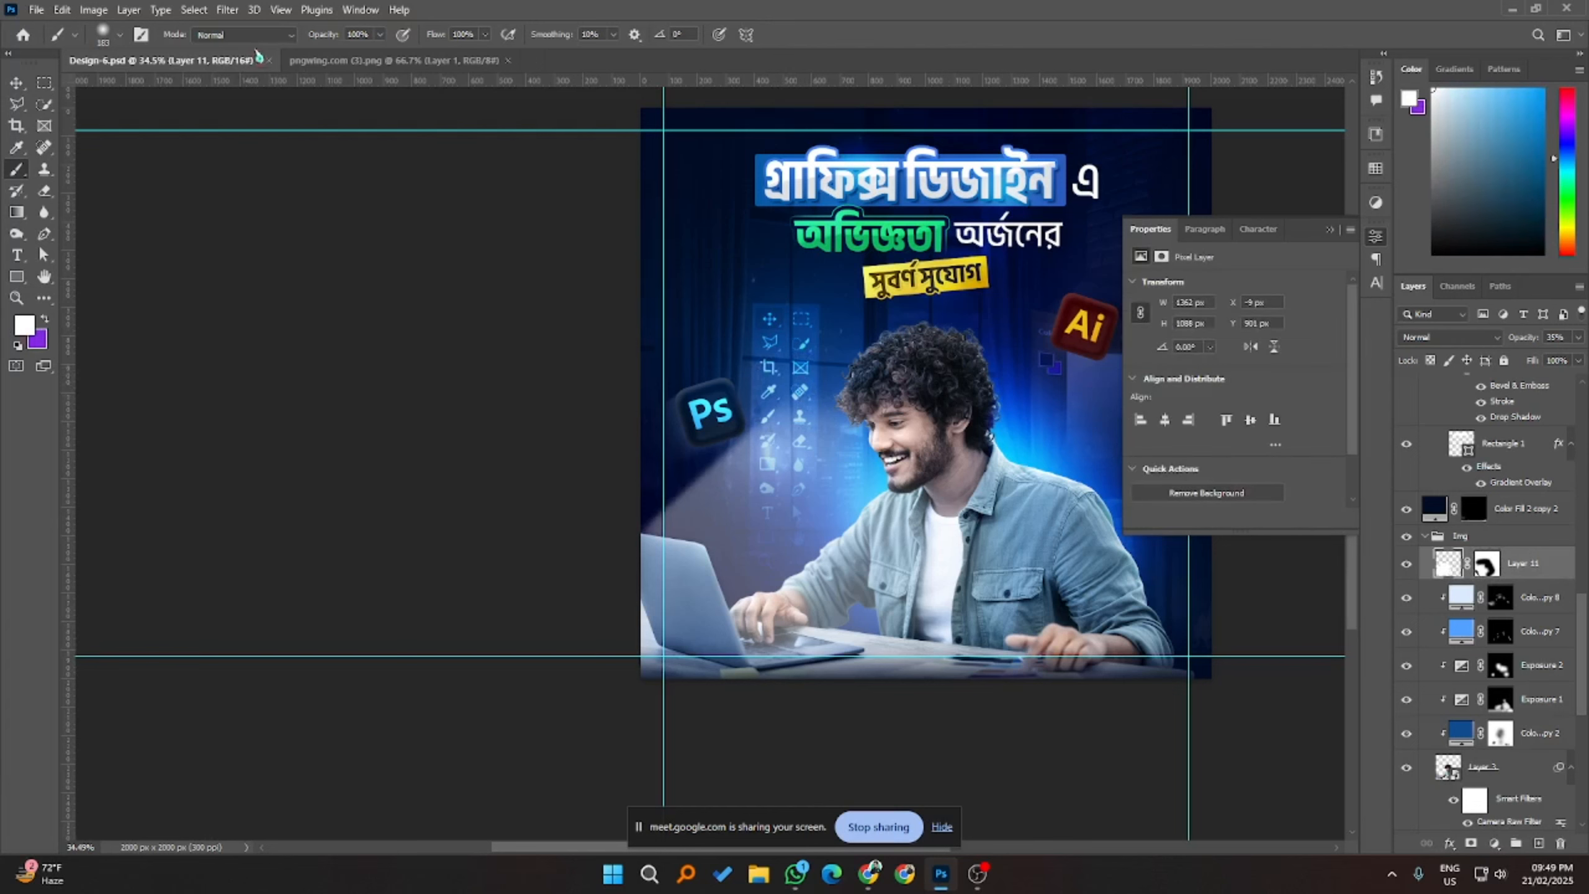
pyautogui.click(245, 9)
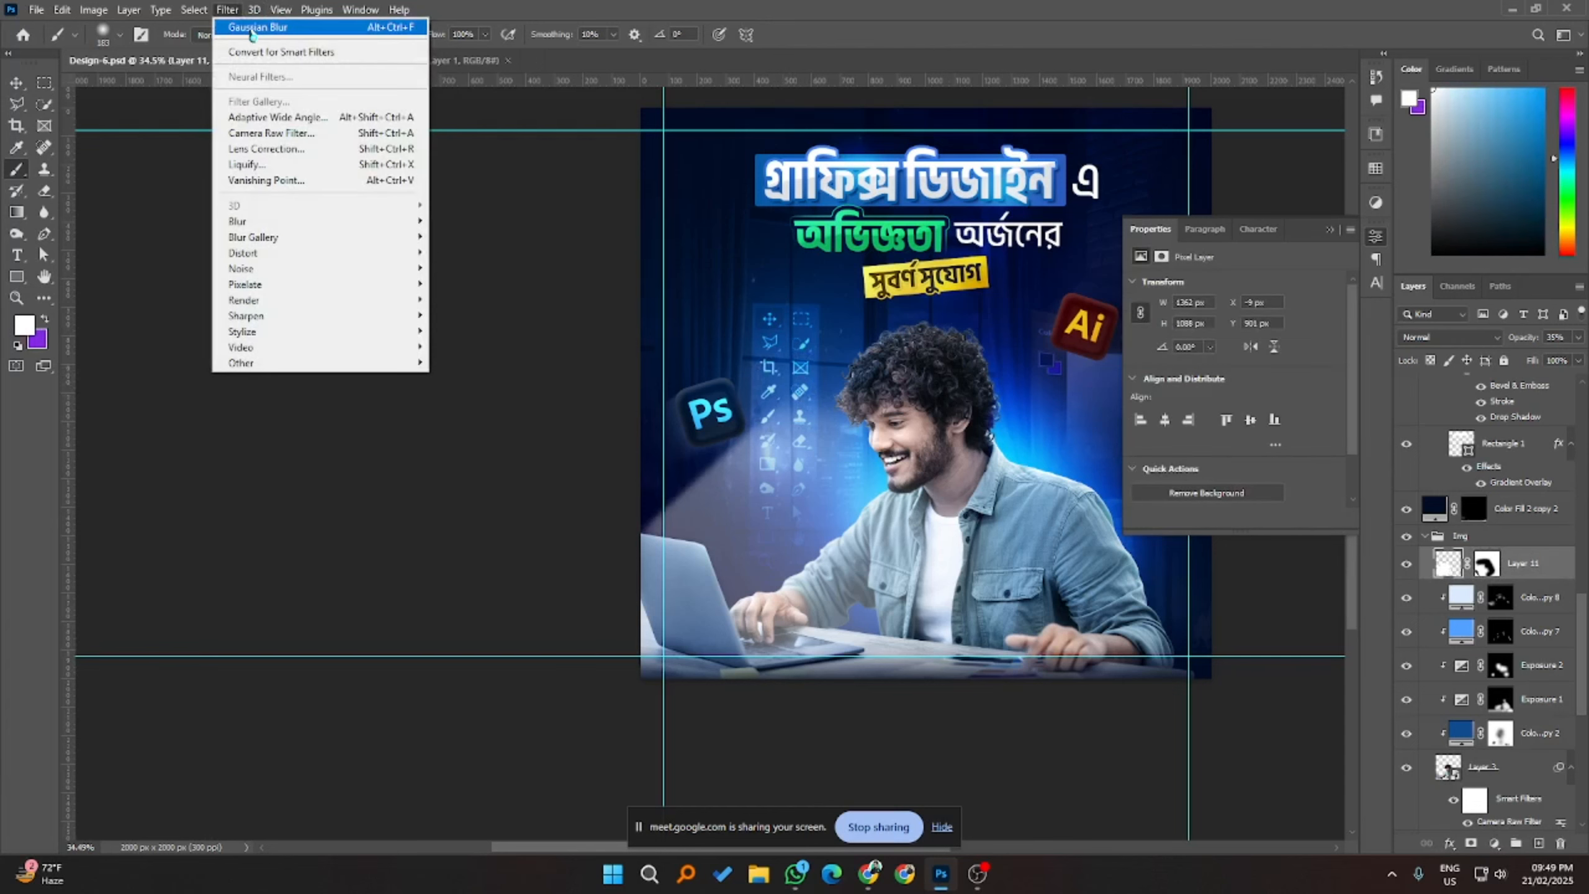
pyautogui.click(248, 27)
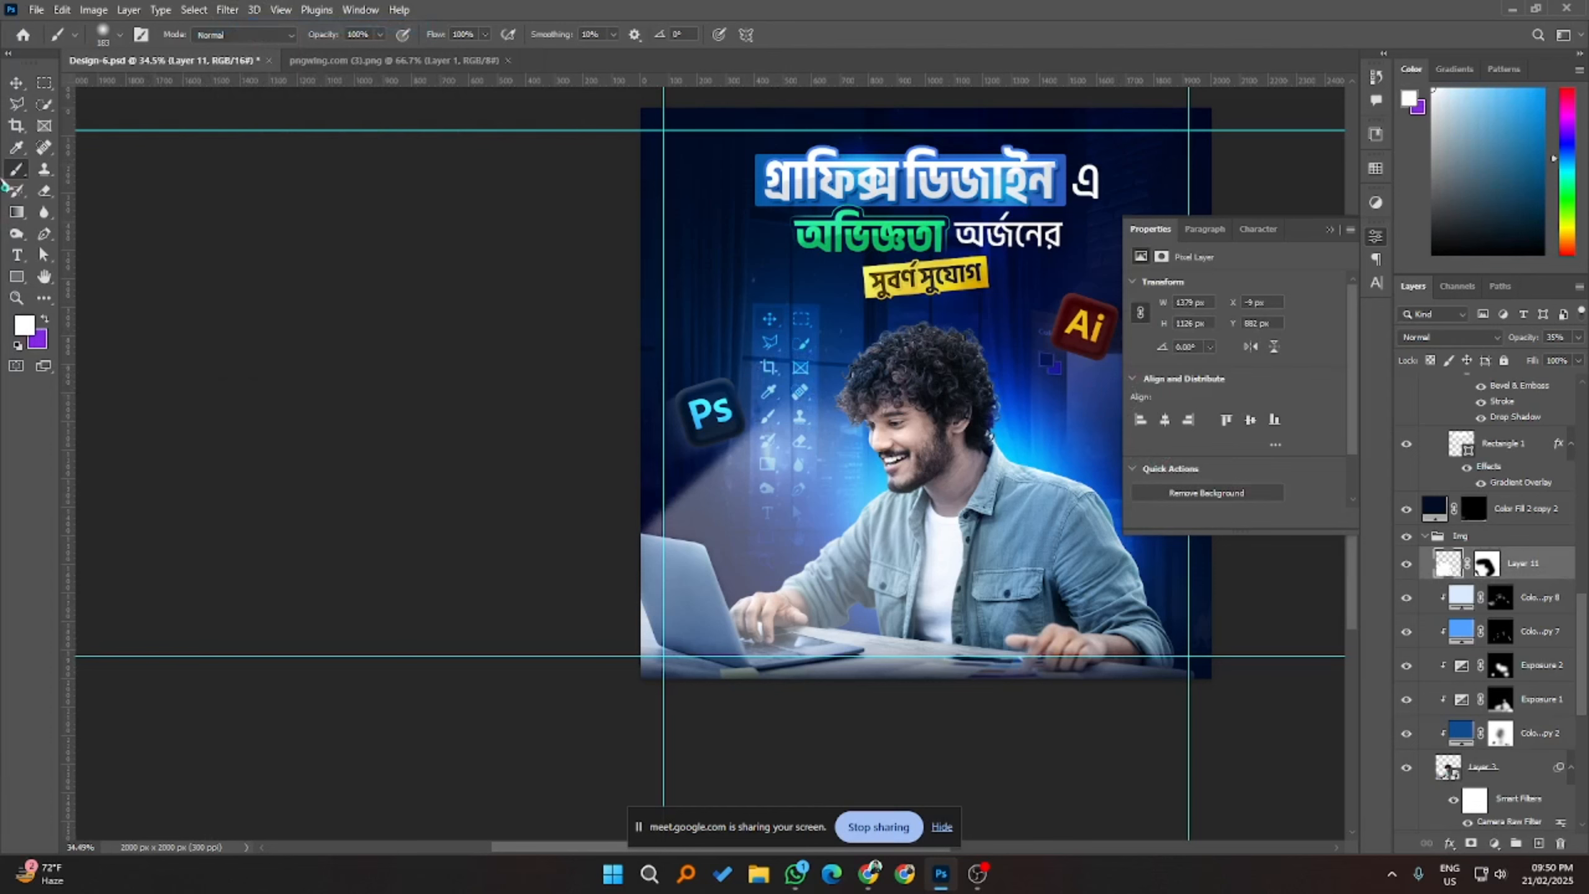
# - Set up a much smaller soft white brush with opacity lowered to about 23% for detail work along the laptop lid
pyautogui.click(16, 82)
pyautogui.scroll(5, 681, 529)
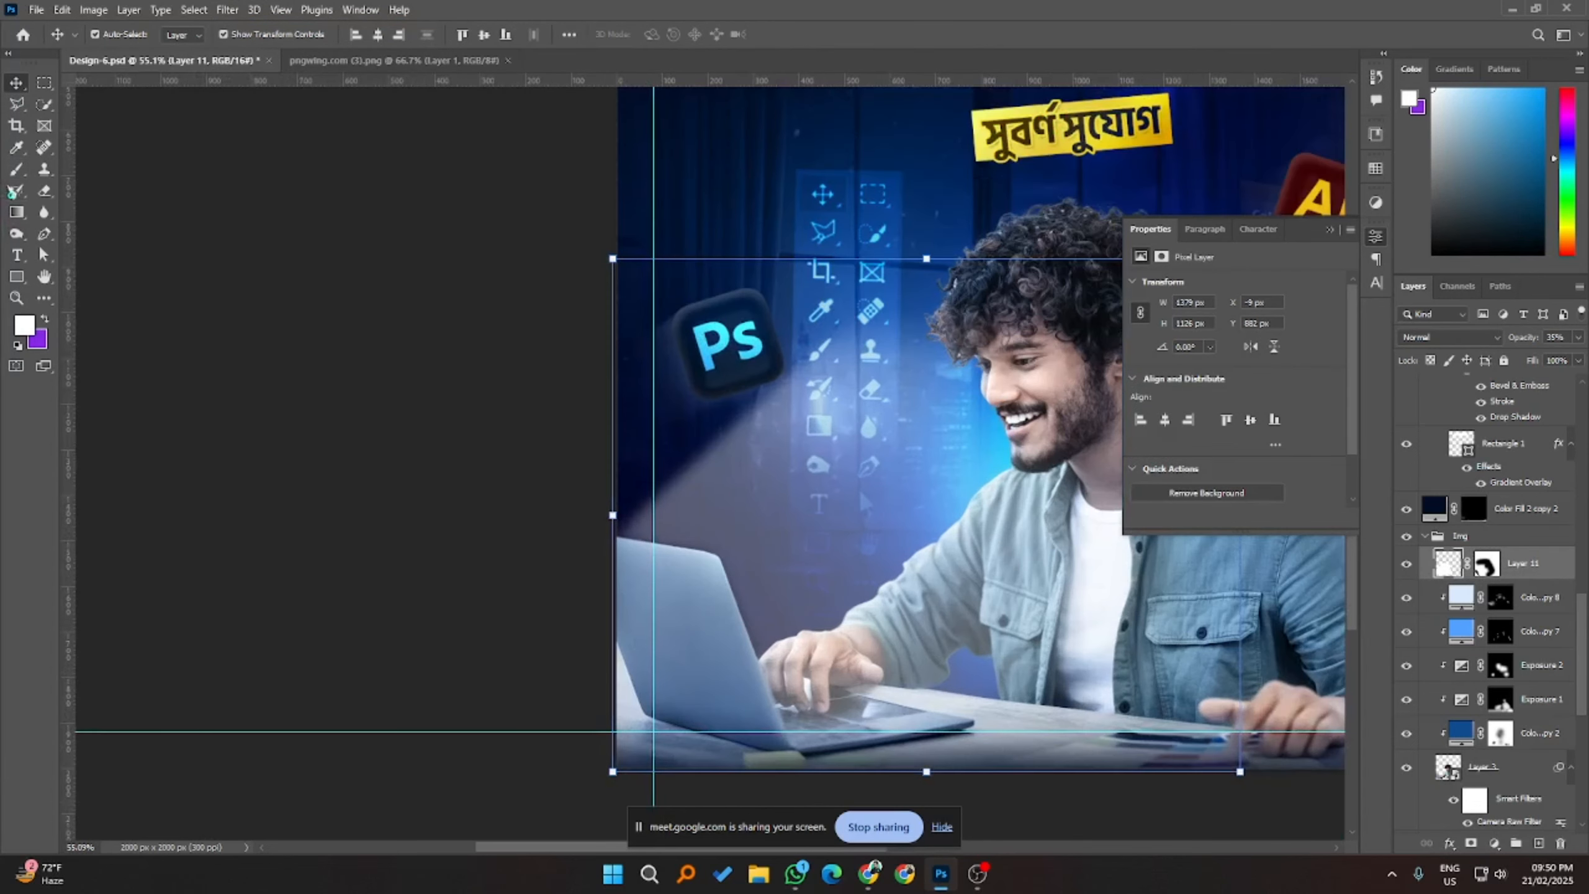
pyautogui.click(16, 169)
pyautogui.scroll(4, 738, 606)
pyautogui.keyDown('alt'); pyautogui.rightClick(710, 535); pyautogui.keyUp('alt')
pyautogui.moveTo(710, 536); pyautogui.dragTo(699, 508)
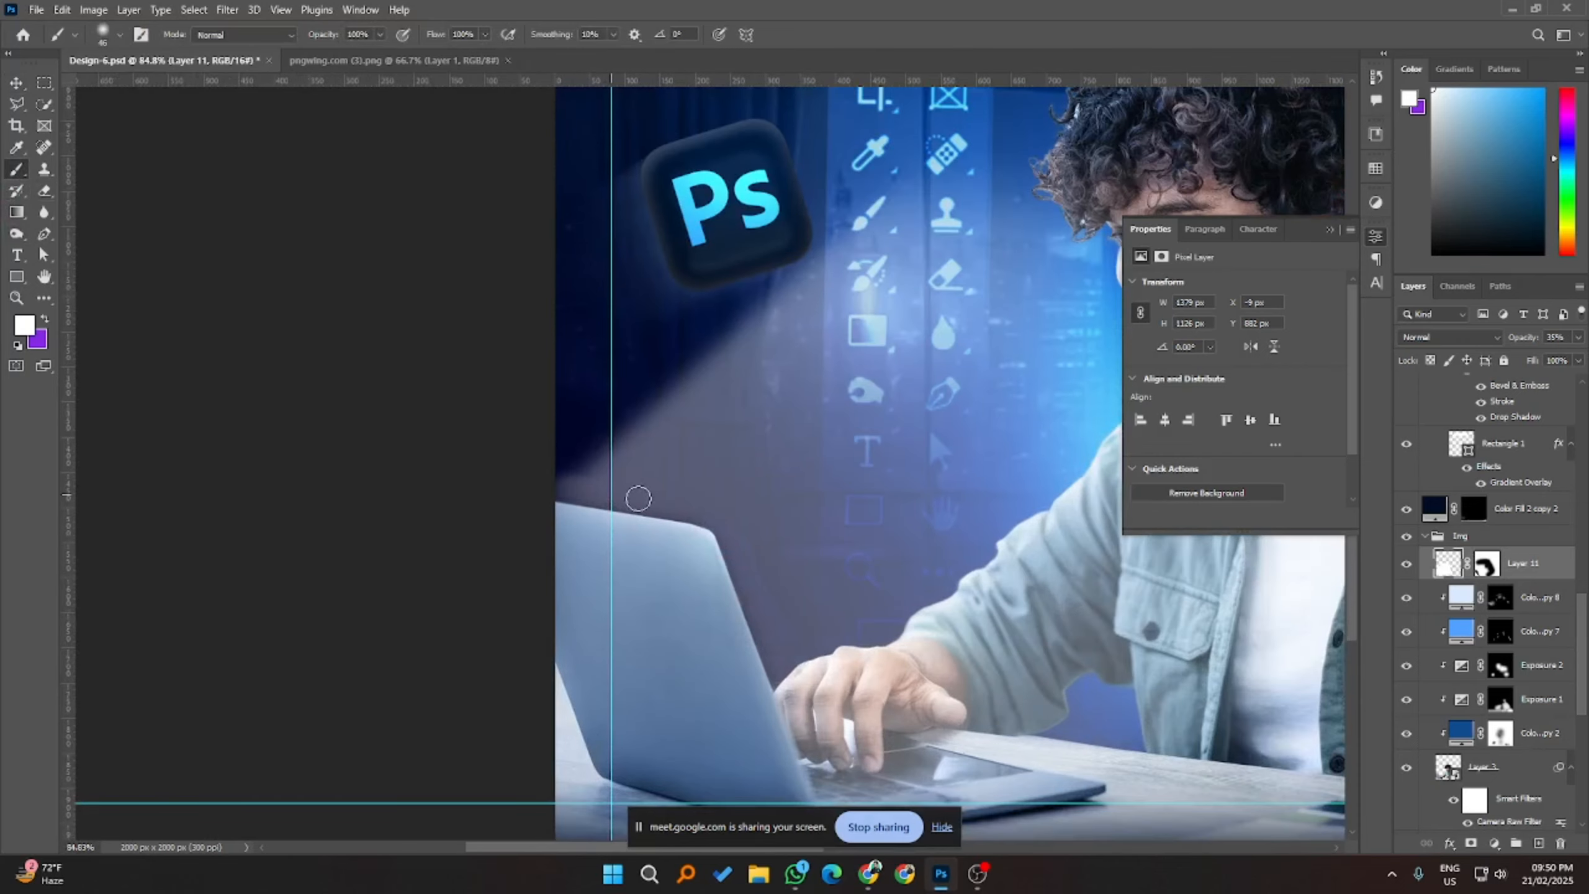
pyautogui.scroll(1, 672, 518)
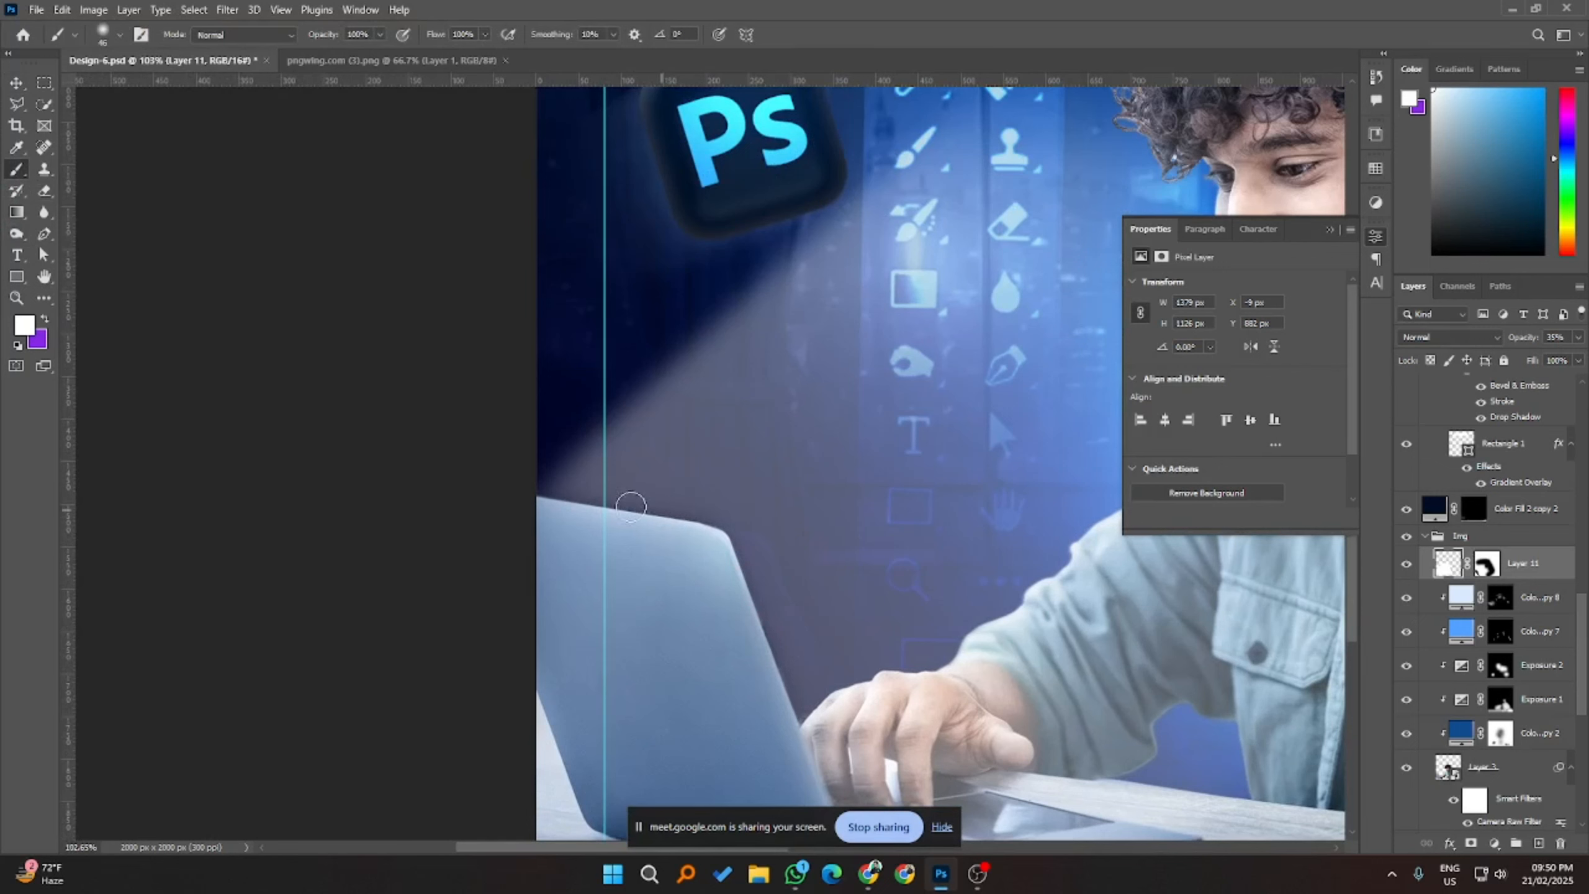
pyautogui.hotkey('alt', 'Tab')
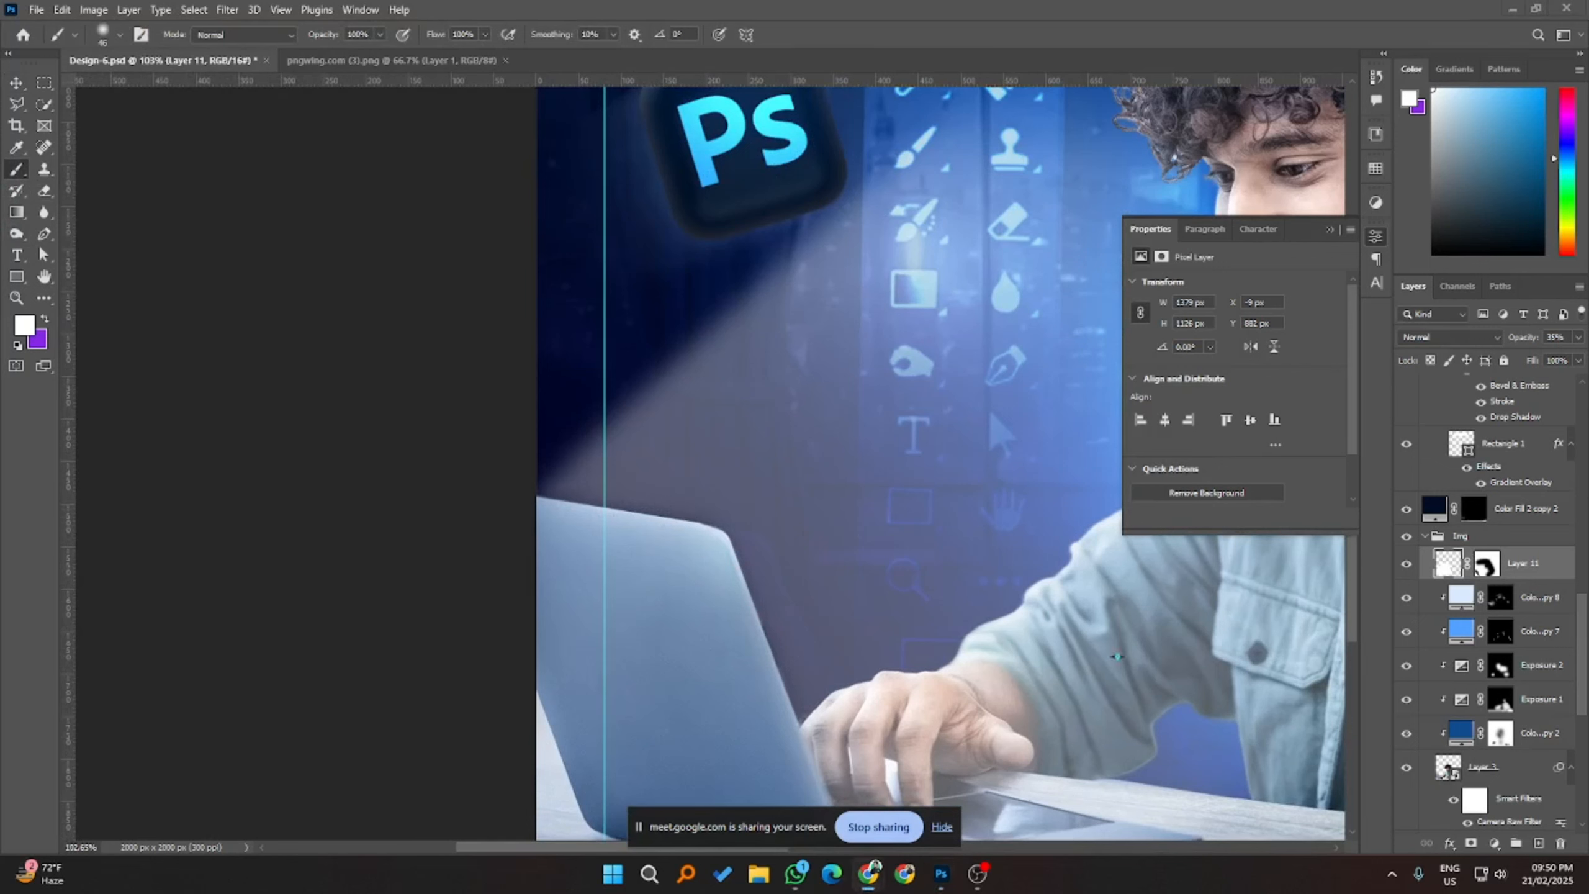
pyautogui.hotkey('alt', 'Tab')
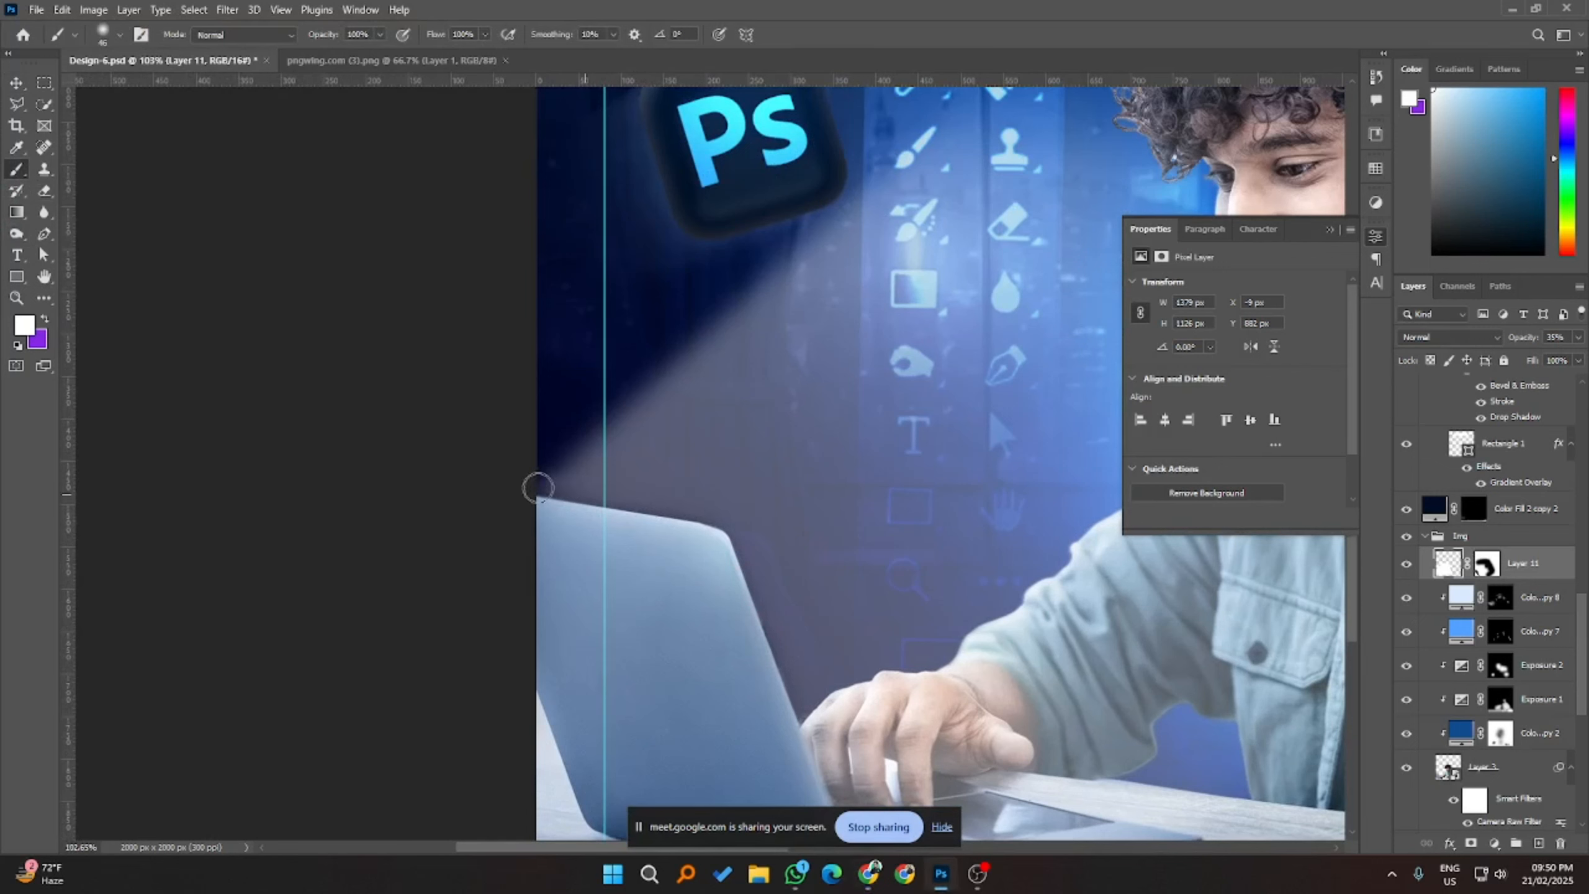
pyautogui.scroll(2, 598, 499)
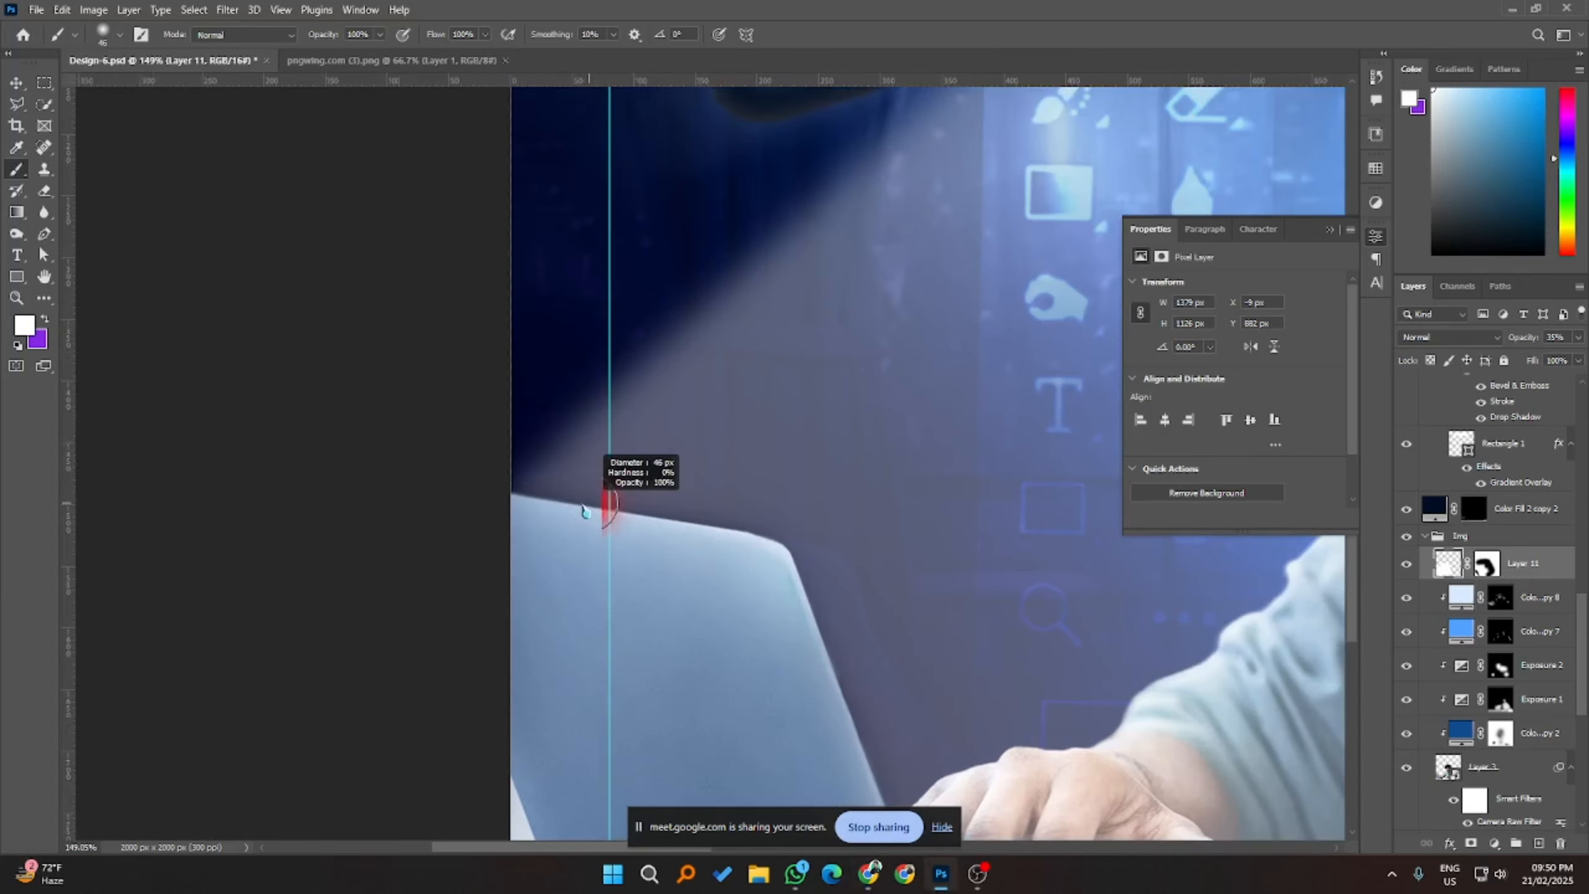
pyautogui.click(379, 34)
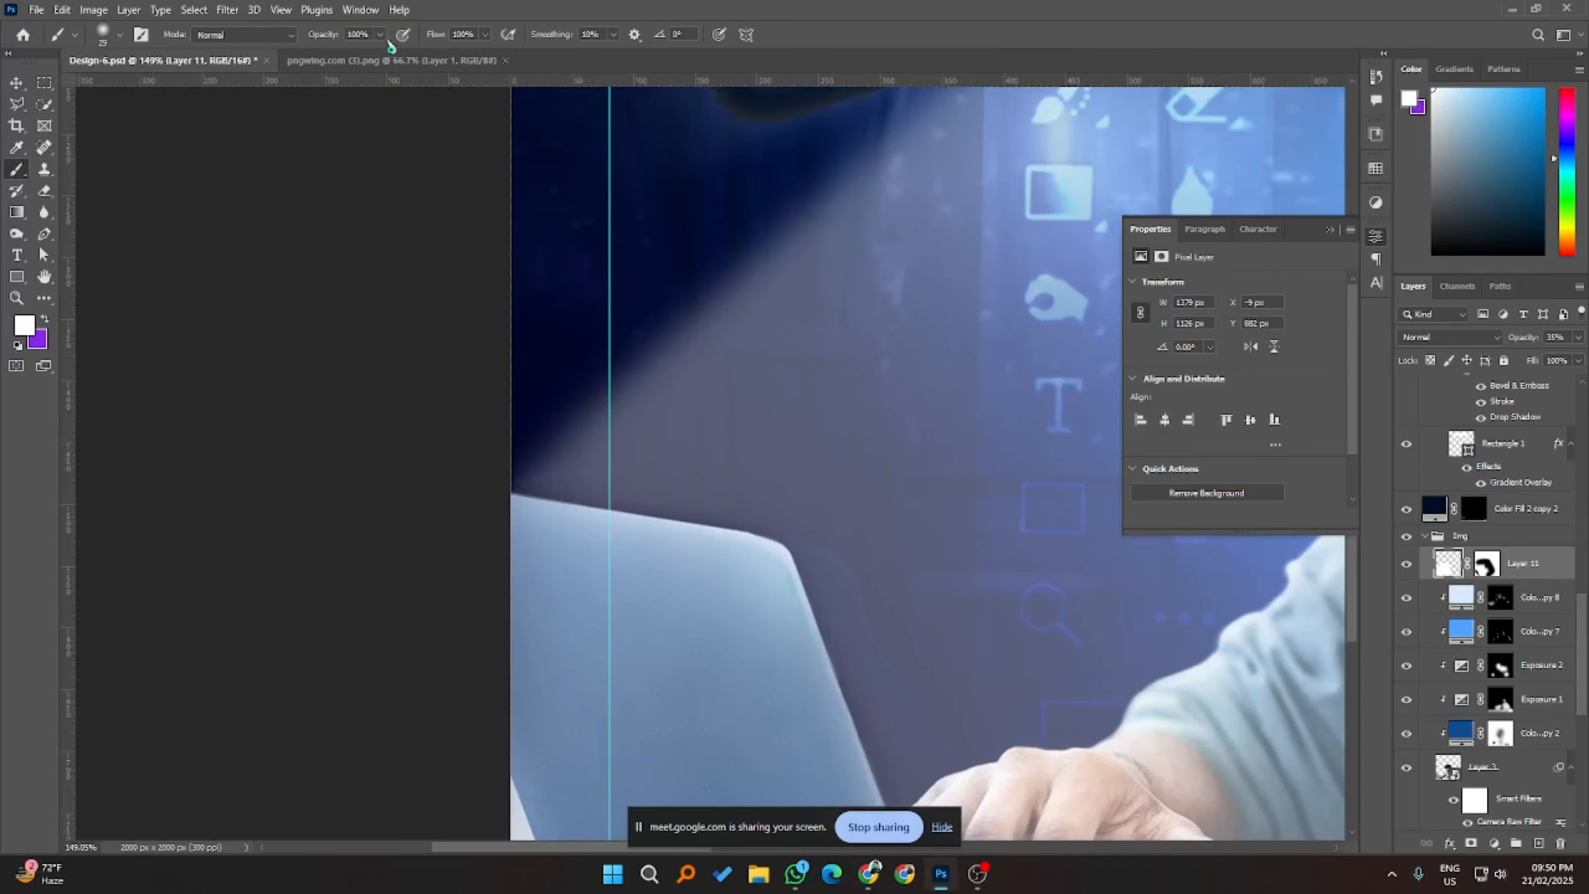
pyautogui.moveTo(345, 59); pyautogui.dragTo(325, 58)
# - Hide and show Layer 11 to compare the laptop area with and without the light
pyautogui.click(1406, 567)
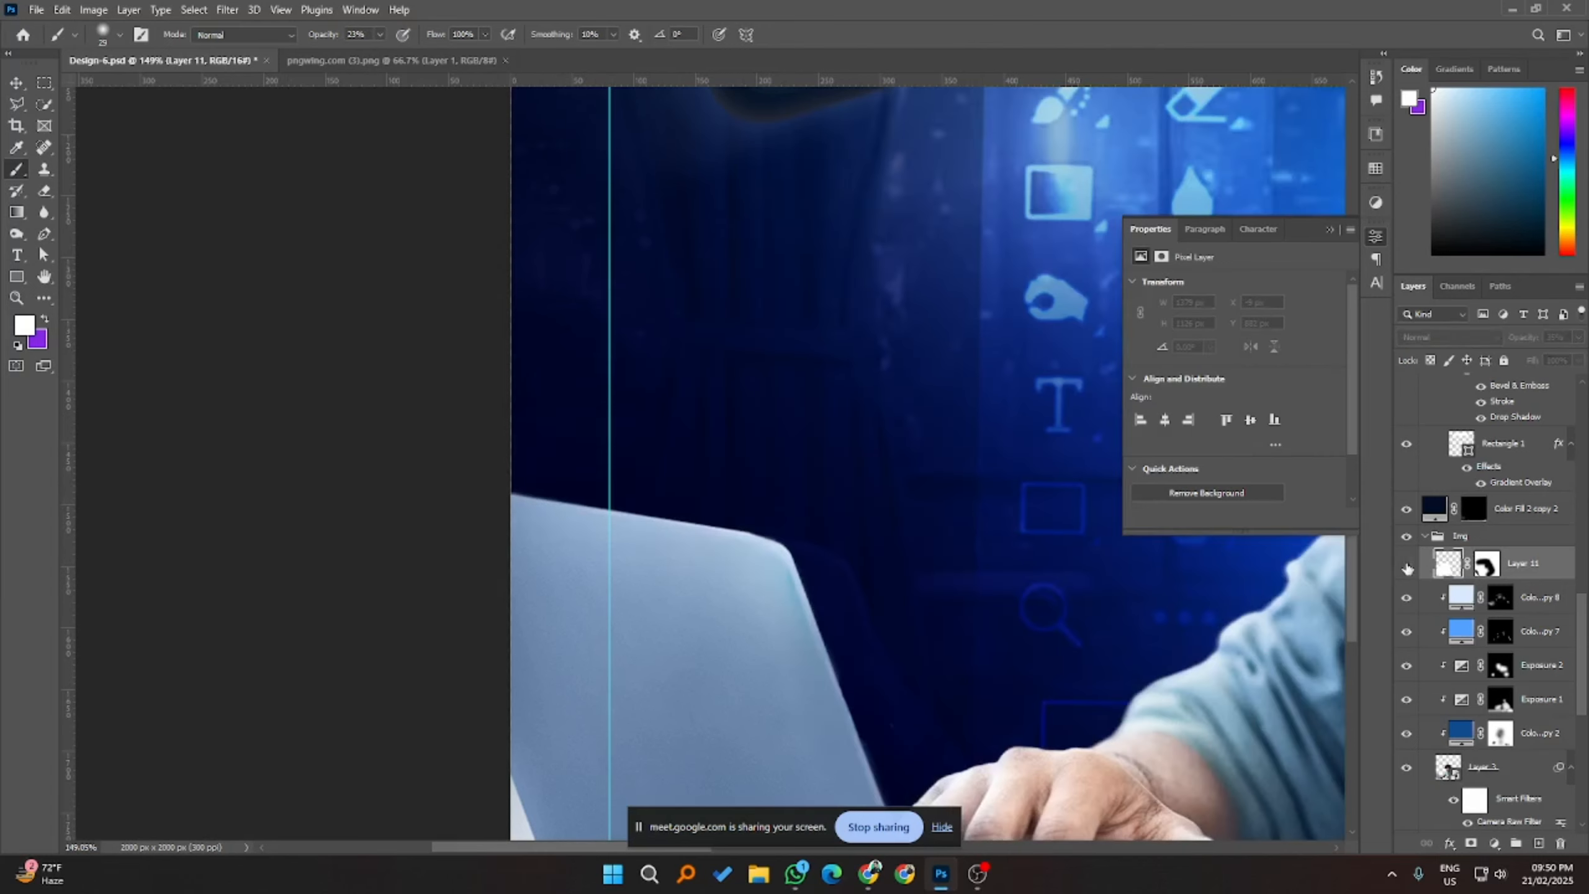
pyautogui.click(1406, 566)
pyautogui.scroll(-5, 435, 528)
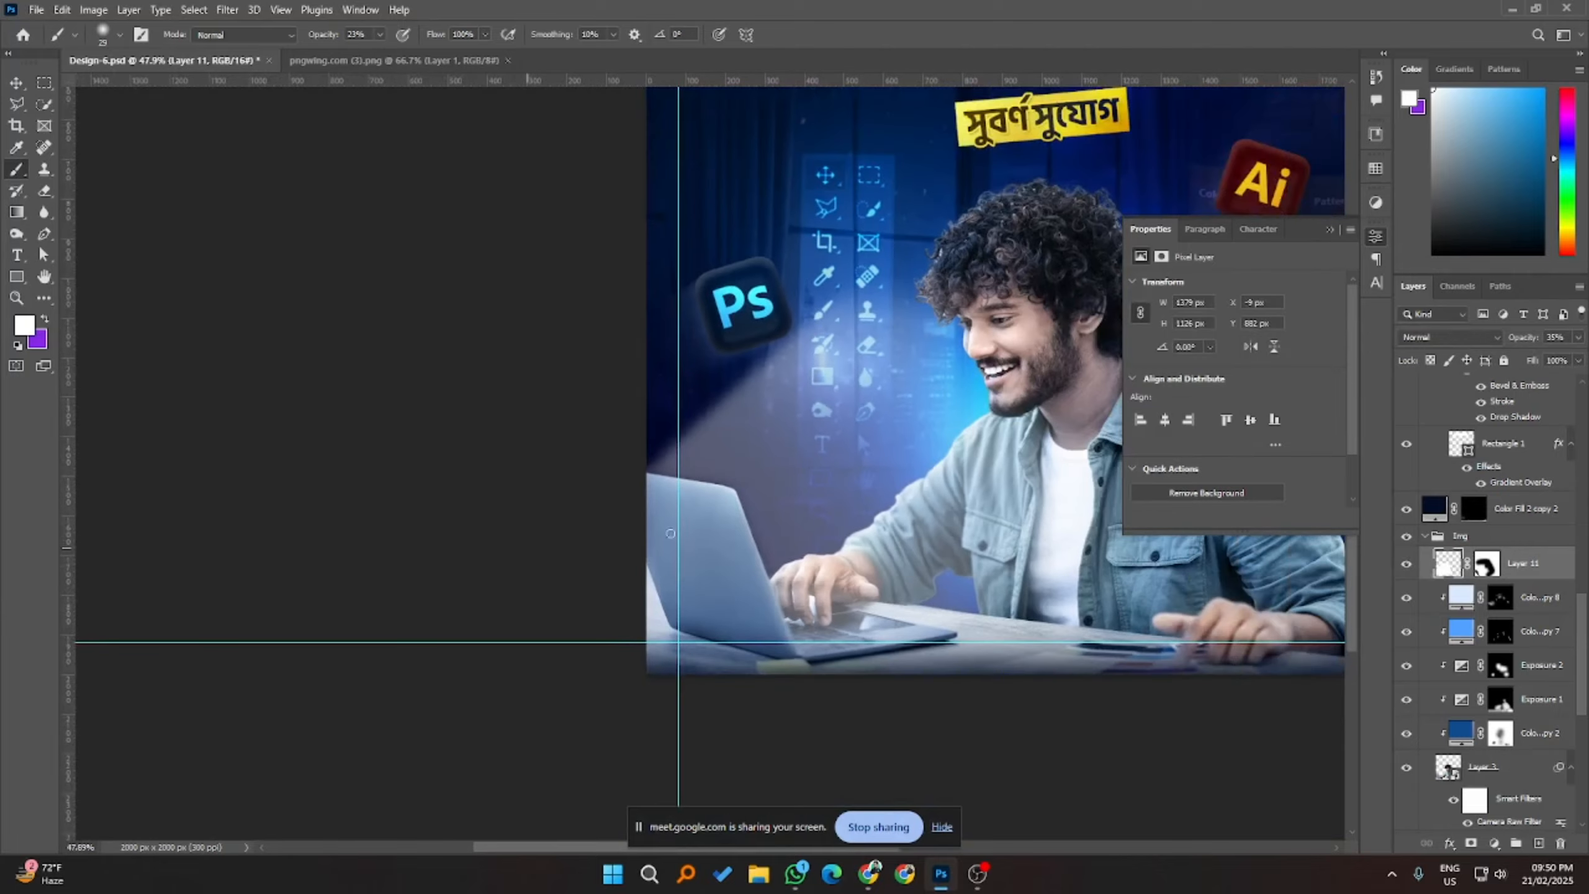
# - Rotate Layer 11's light by -0.51° and stretch its left edge outward past the poster to X -20 px
pyautogui.press('v')
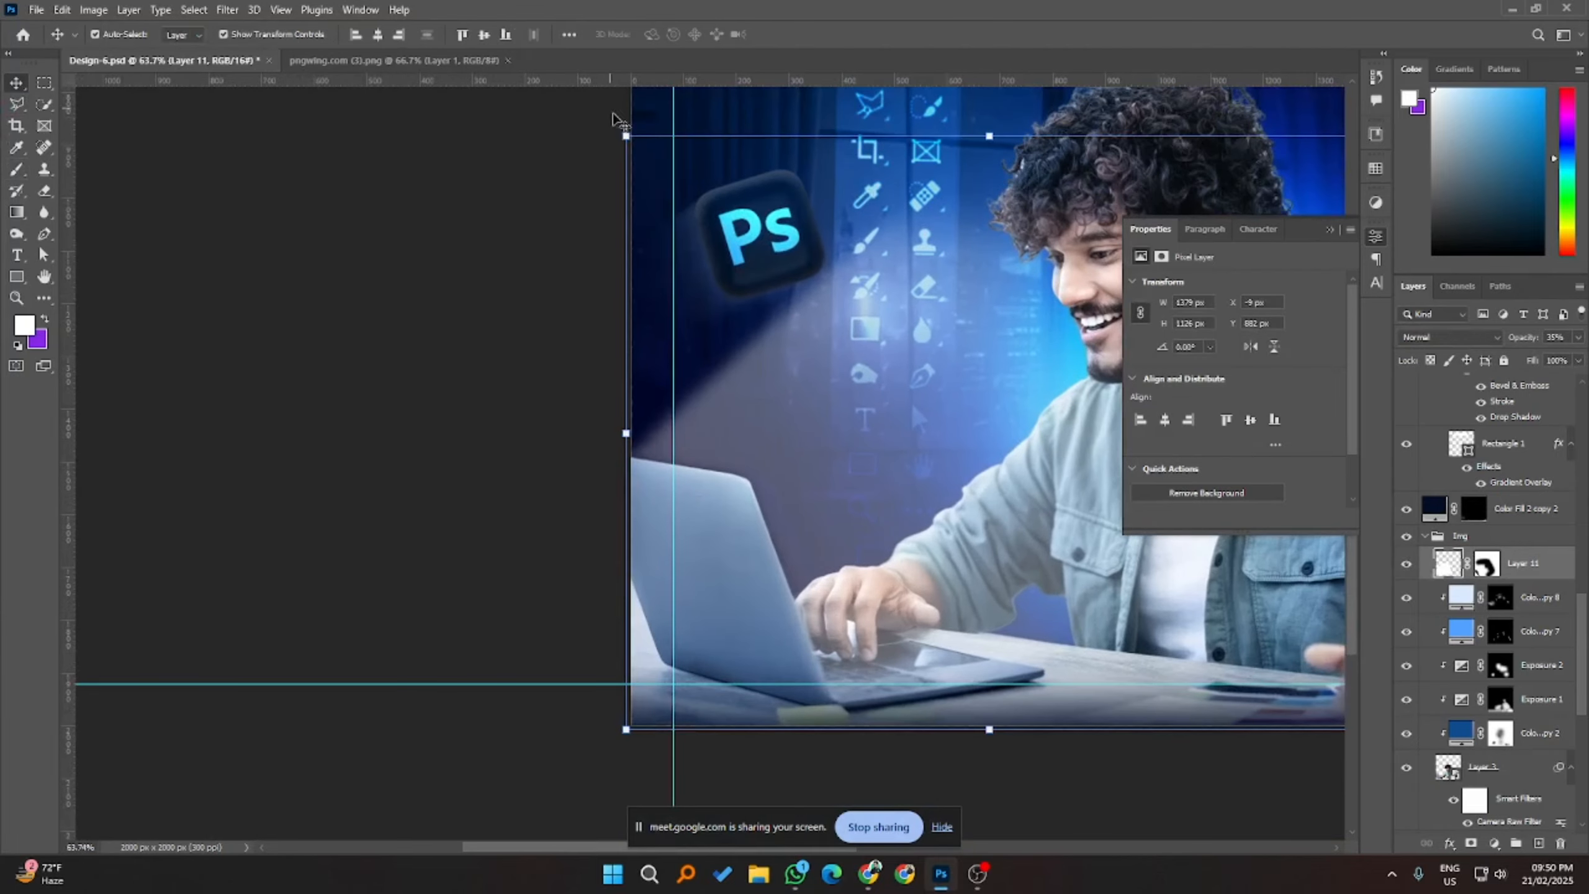
pyautogui.moveTo(609, 121); pyautogui.dragTo(597, 122)
pyautogui.press('Left')
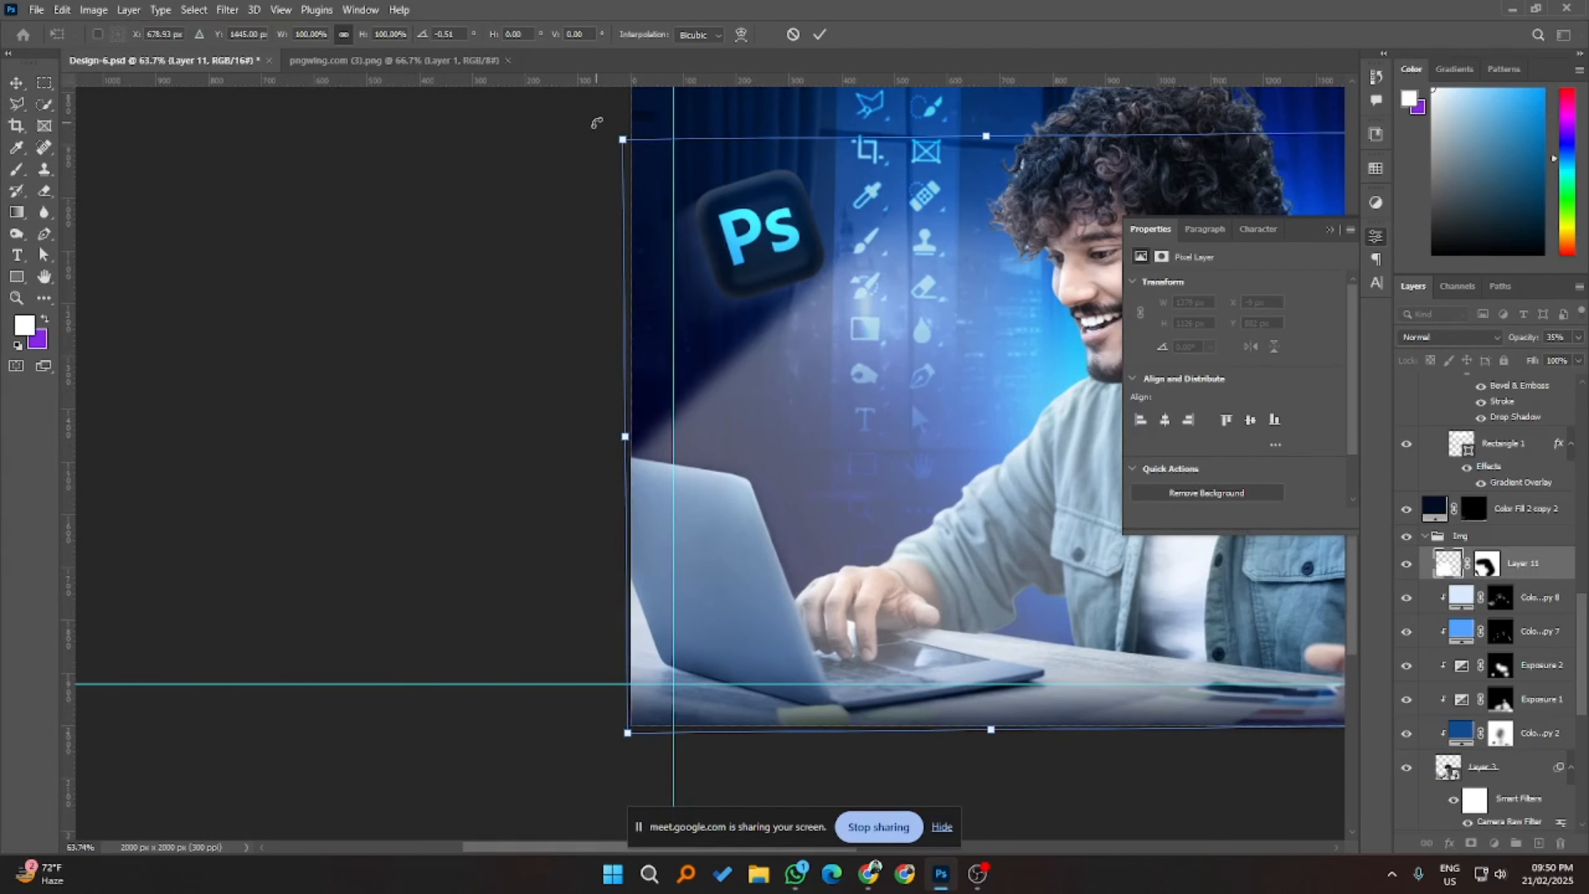
pyautogui.hotkey('ctrl', '-')
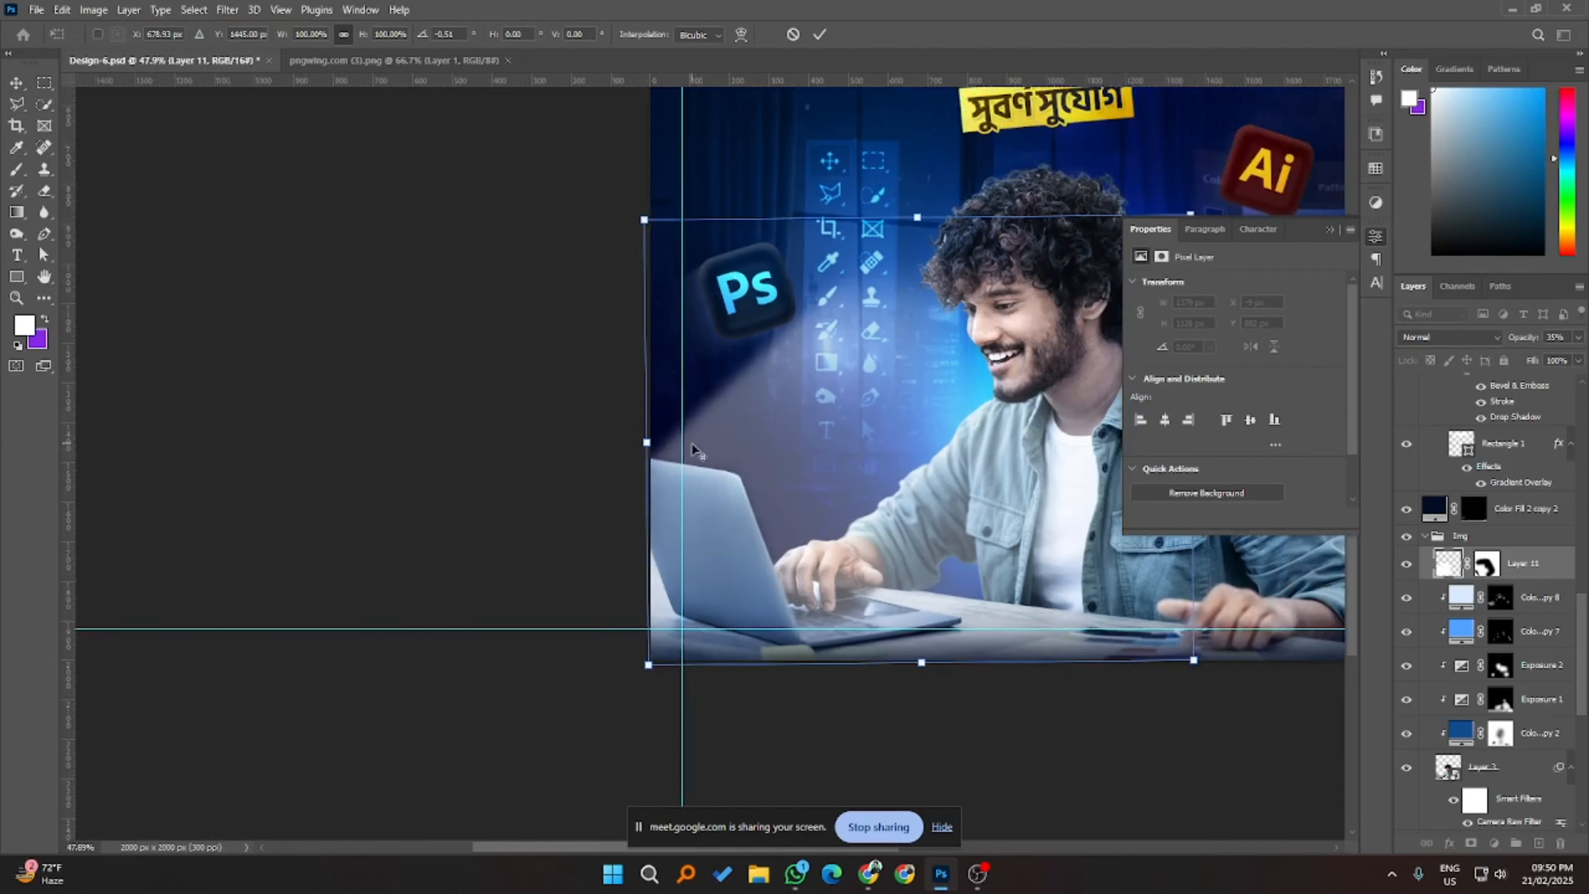
pyautogui.scroll(3, 676, 462)
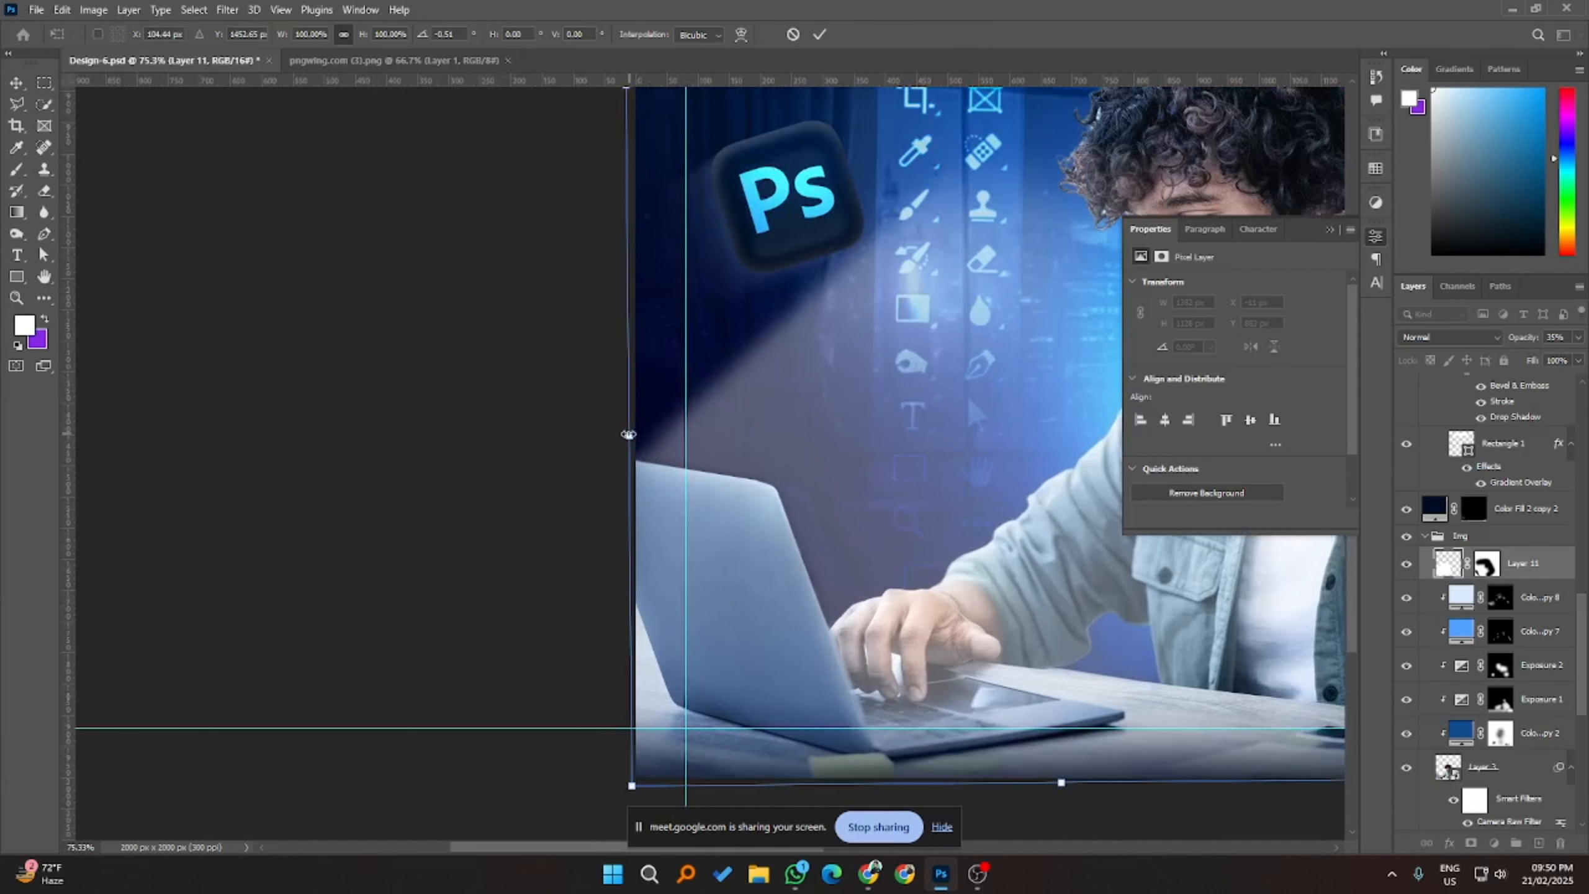
pyautogui.moveTo(628, 433); pyautogui.dragTo(622, 434)
pyautogui.click(819, 34)
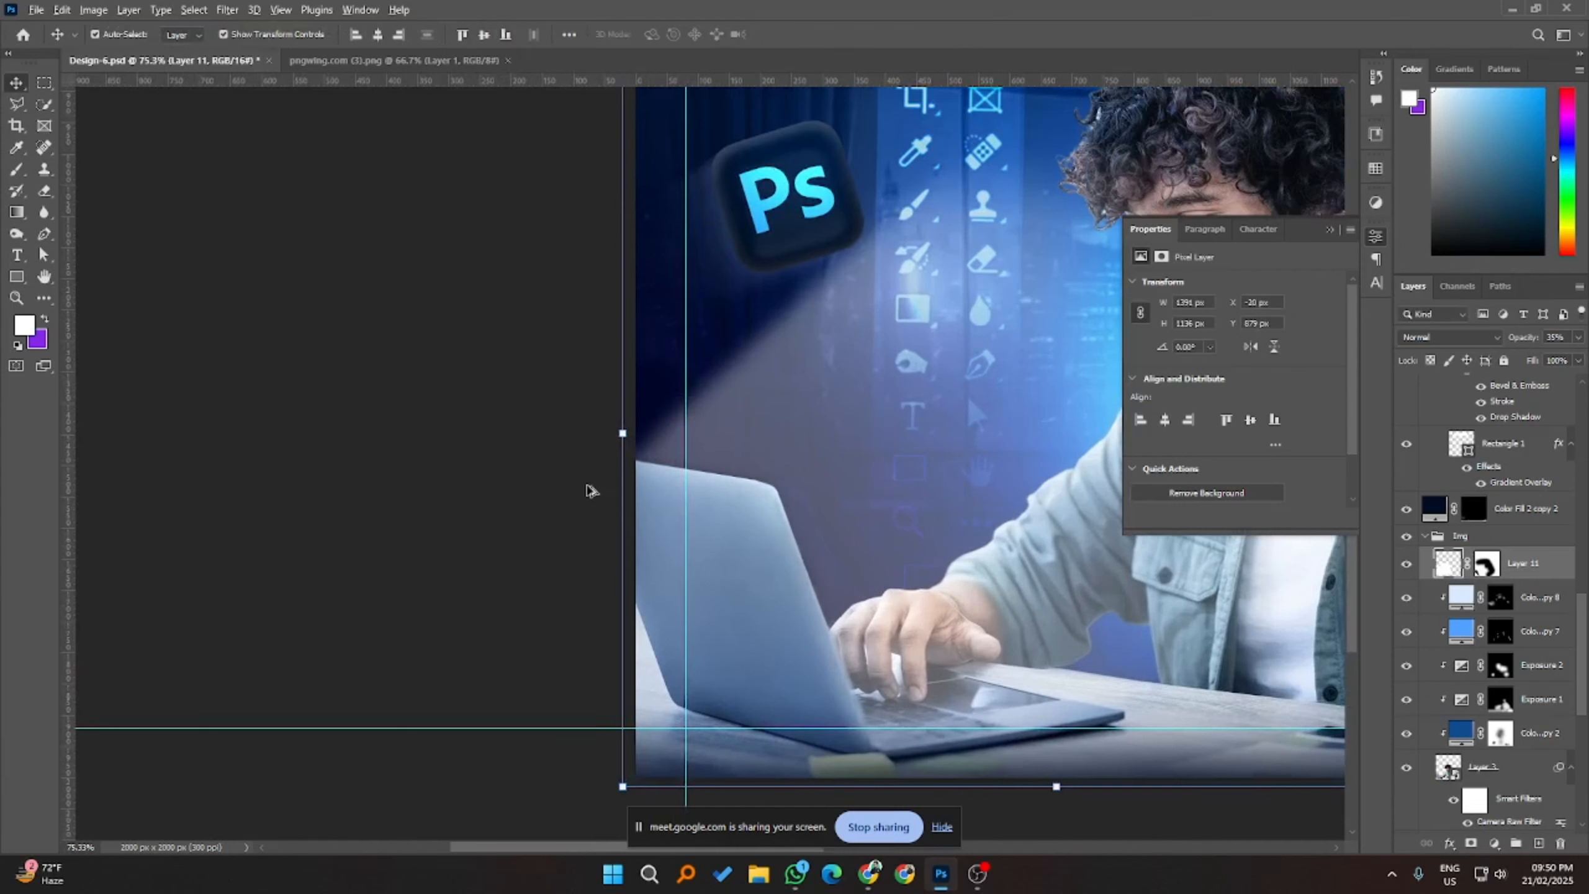
pyautogui.scroll(-7, 610, 493)
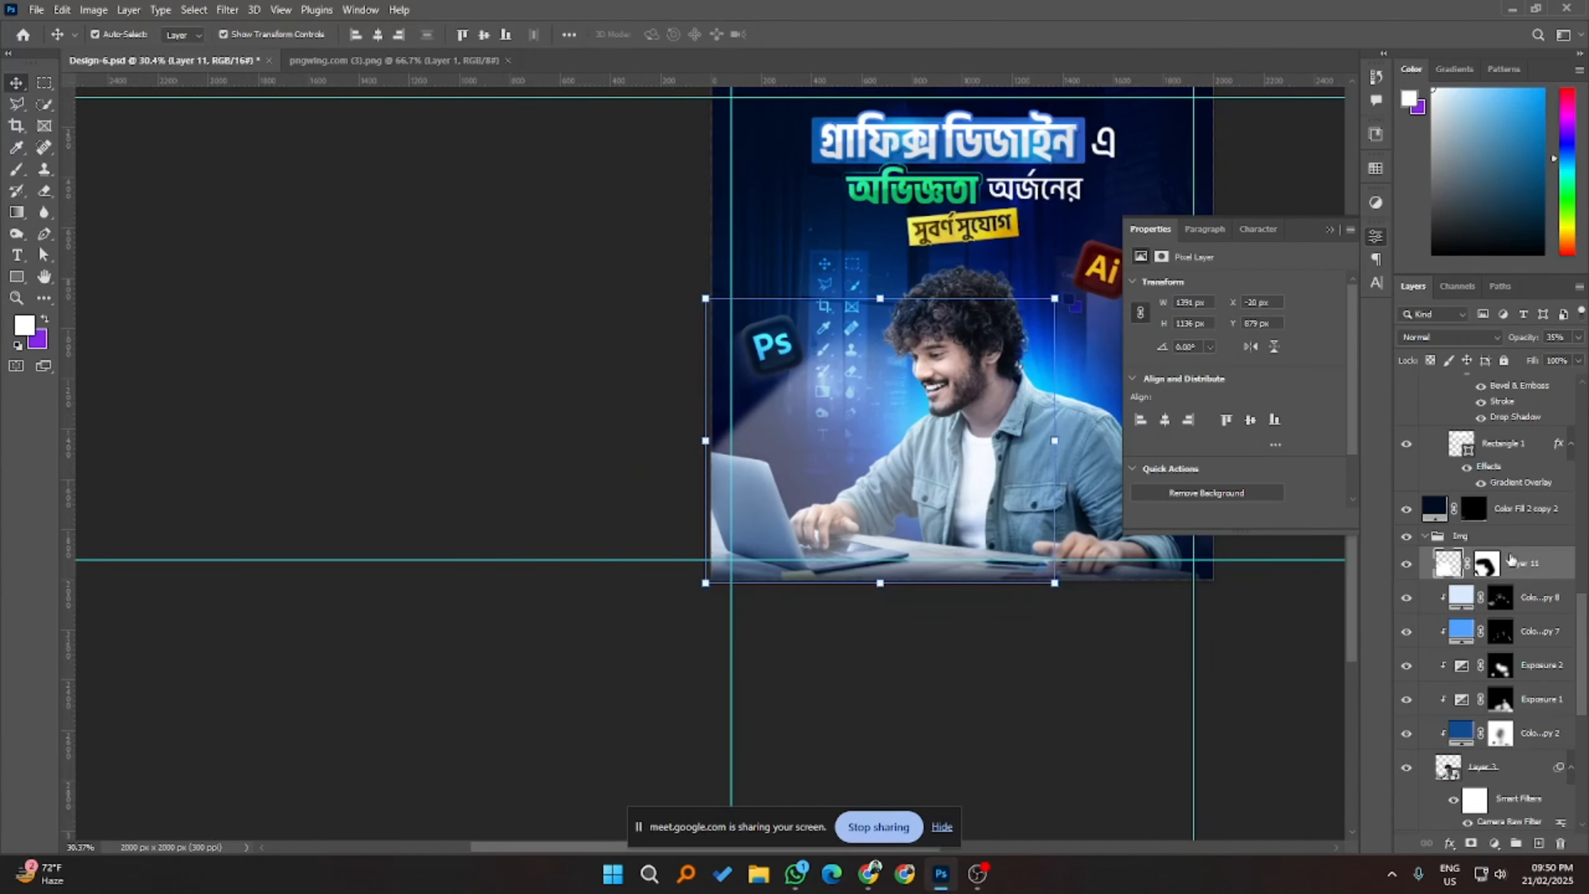
pyautogui.rightClick(1509, 559)
pyautogui.click(1399, 160)
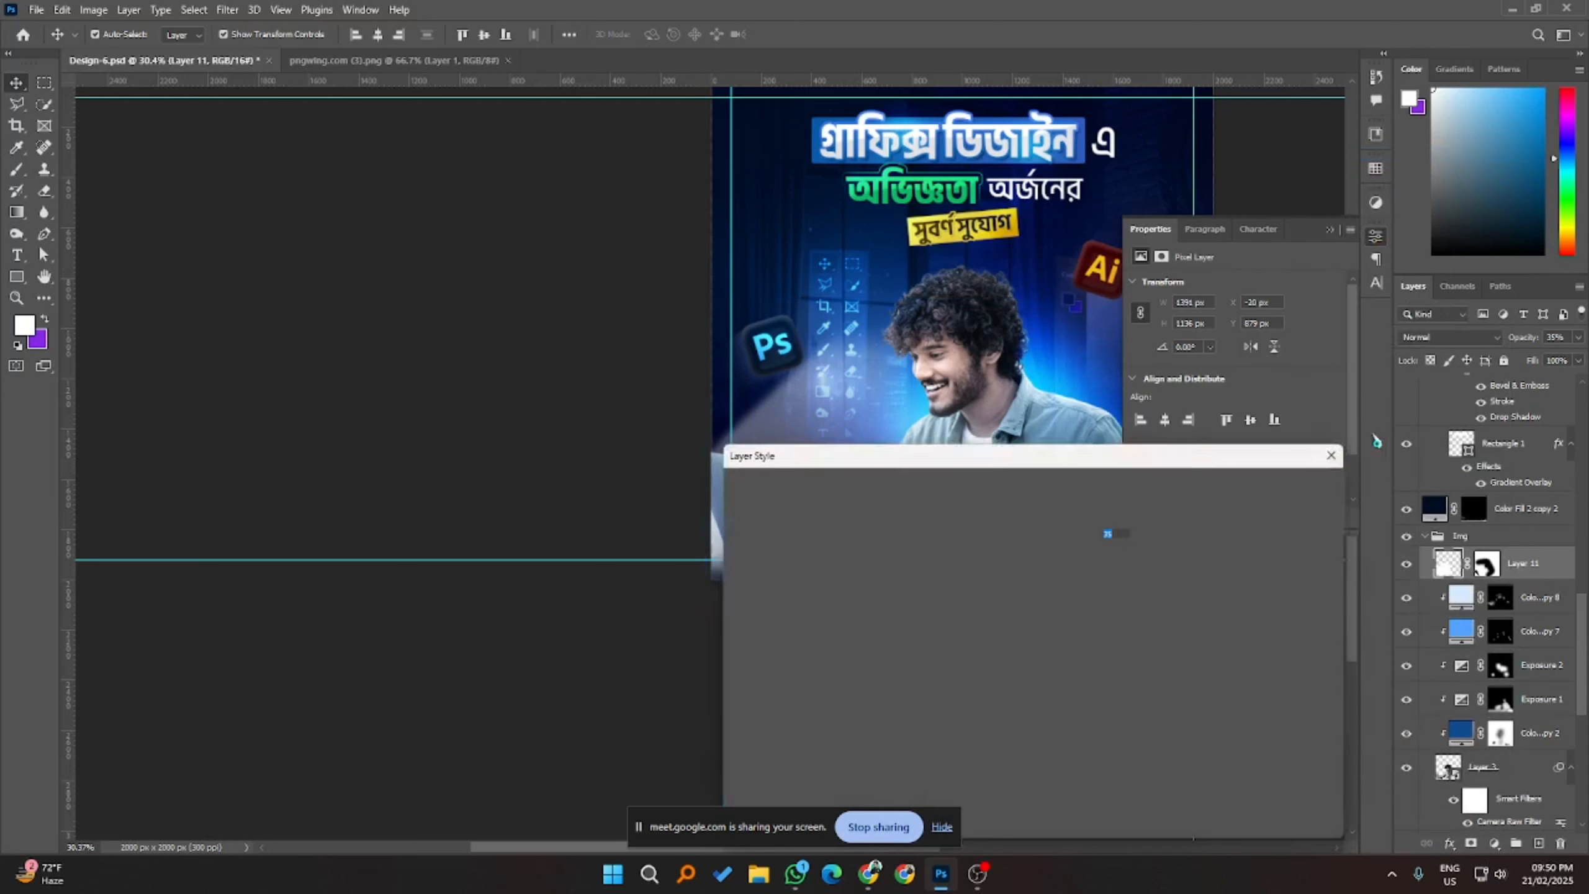
pyautogui.click(777, 699)
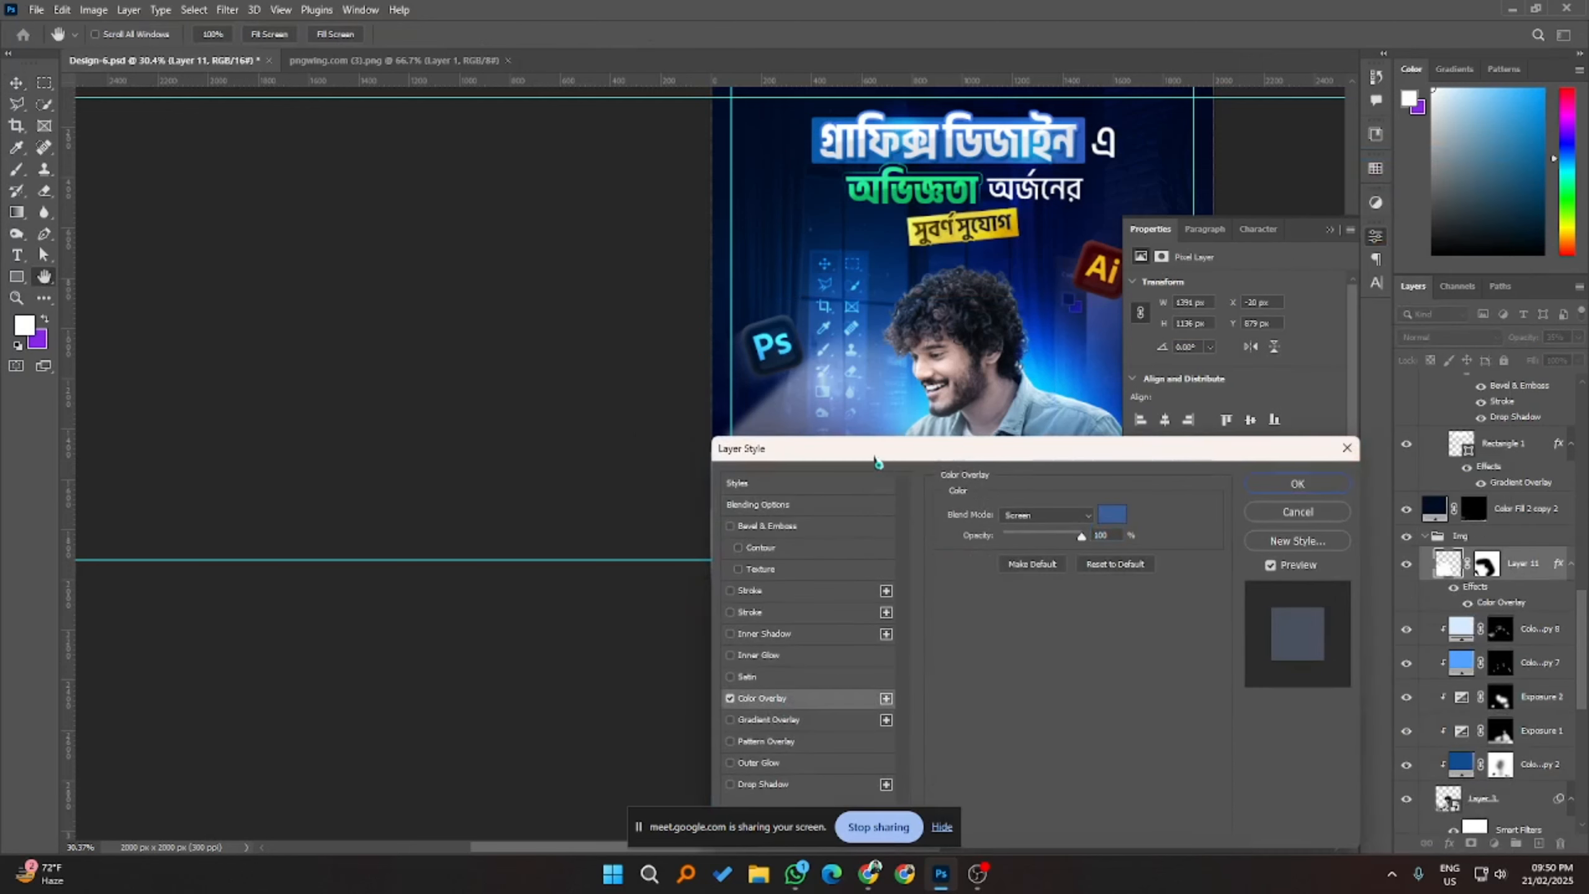
pyautogui.moveTo(877, 462); pyautogui.dragTo(1218, 452)
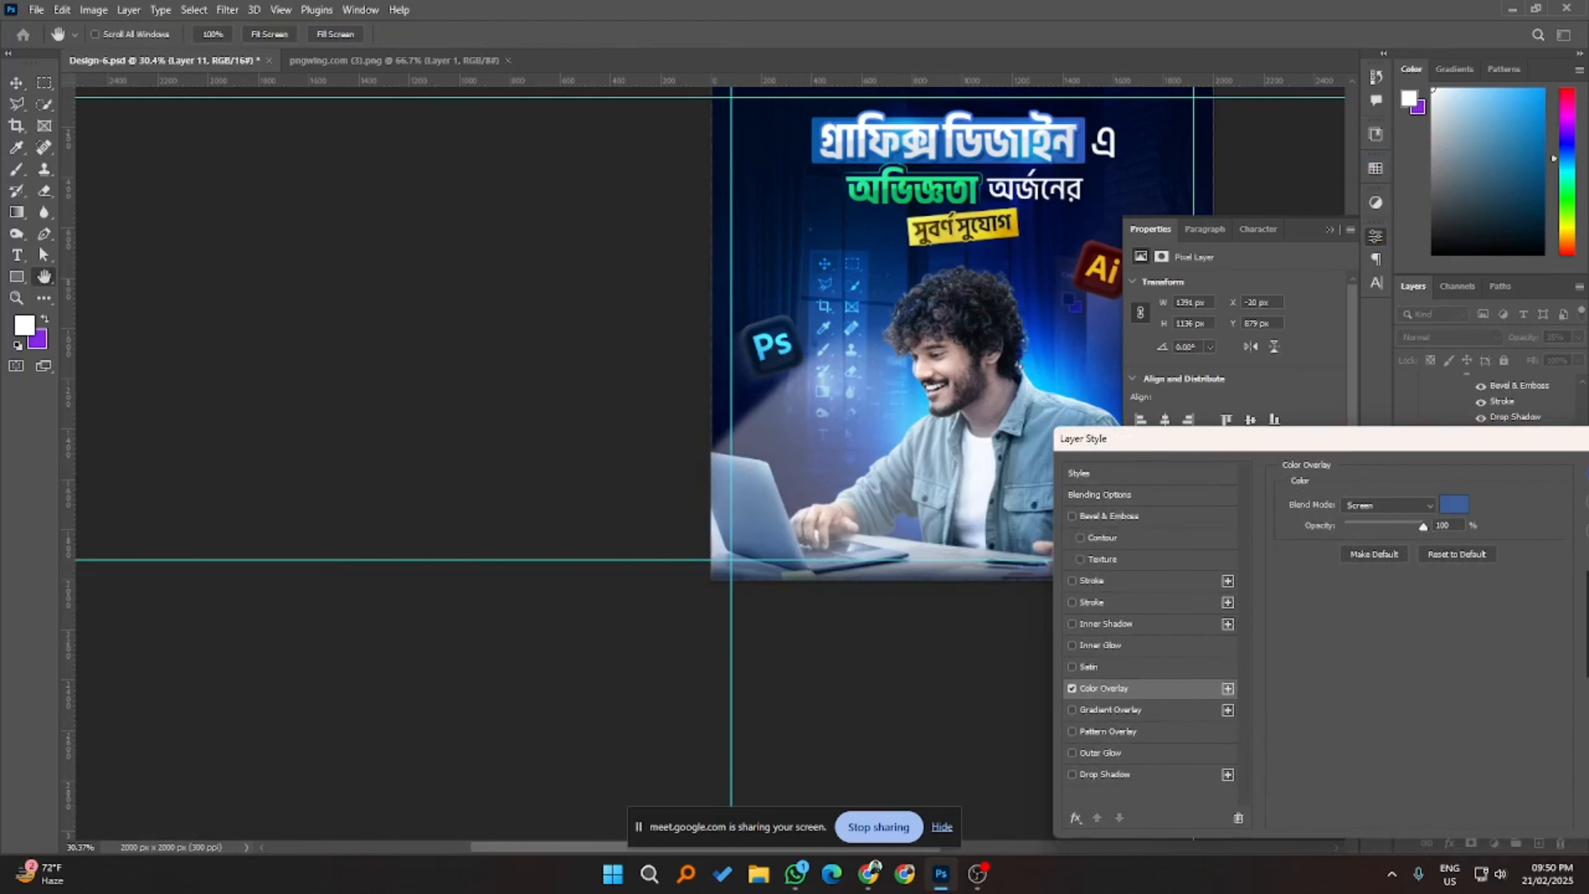
pyautogui.press('Escape')
pyautogui.scroll(-3, 432, 546)
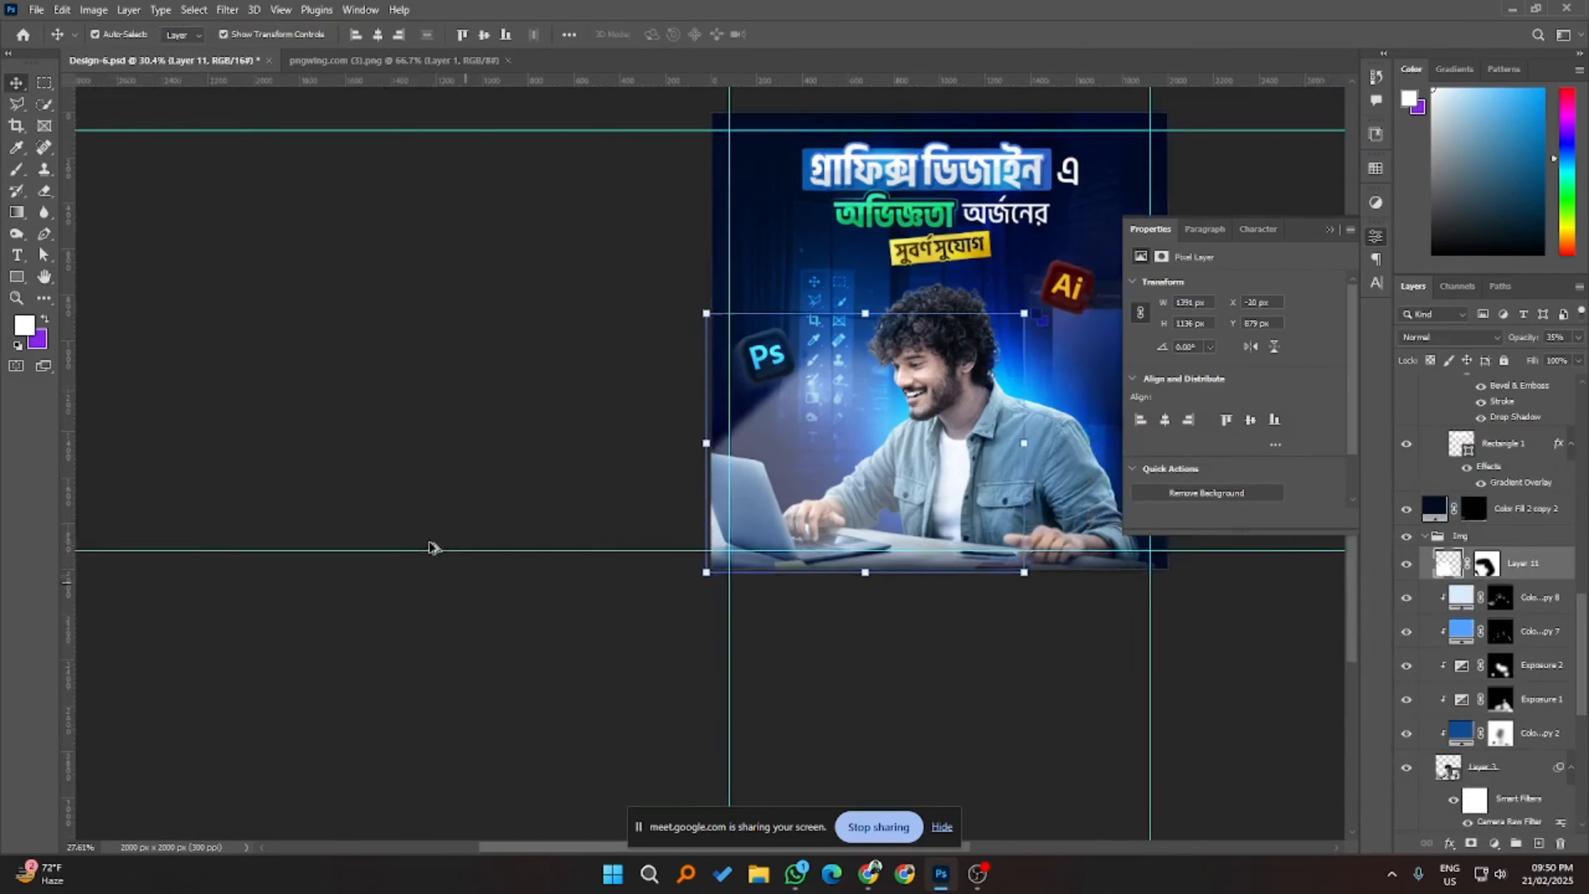
# - Run Mask All Objects on Layer 11 and undo it
pyautogui.scroll(4, 991, 425)
pyautogui.scroll(-2, 900, 429)
pyautogui.scroll(3, 938, 438)
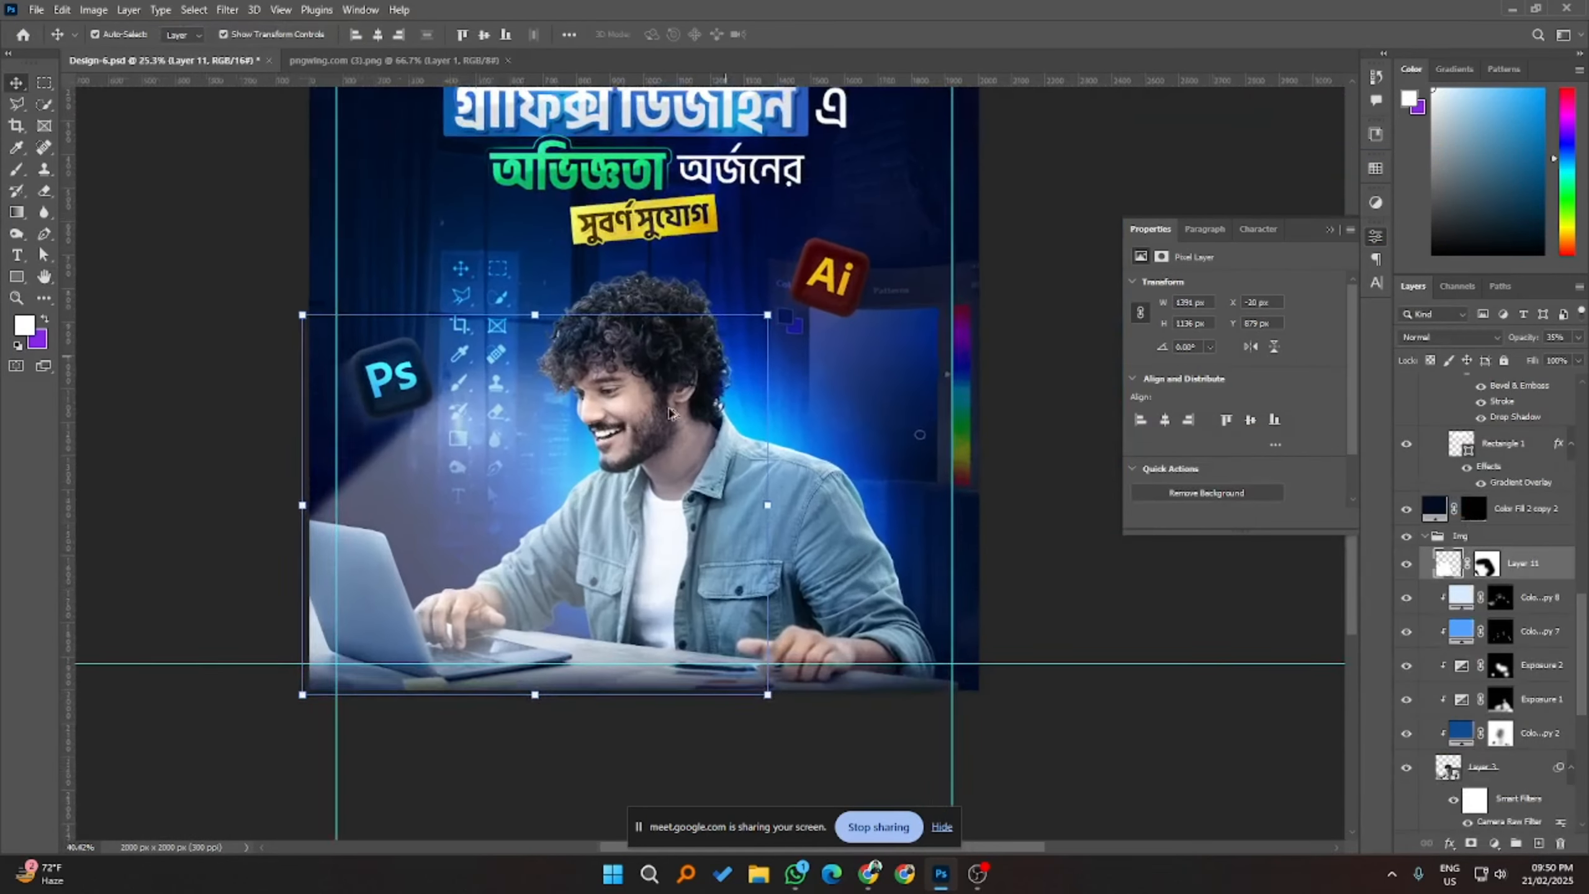
pyautogui.scroll(-2, 1071, 490)
pyautogui.rightClick(1532, 565)
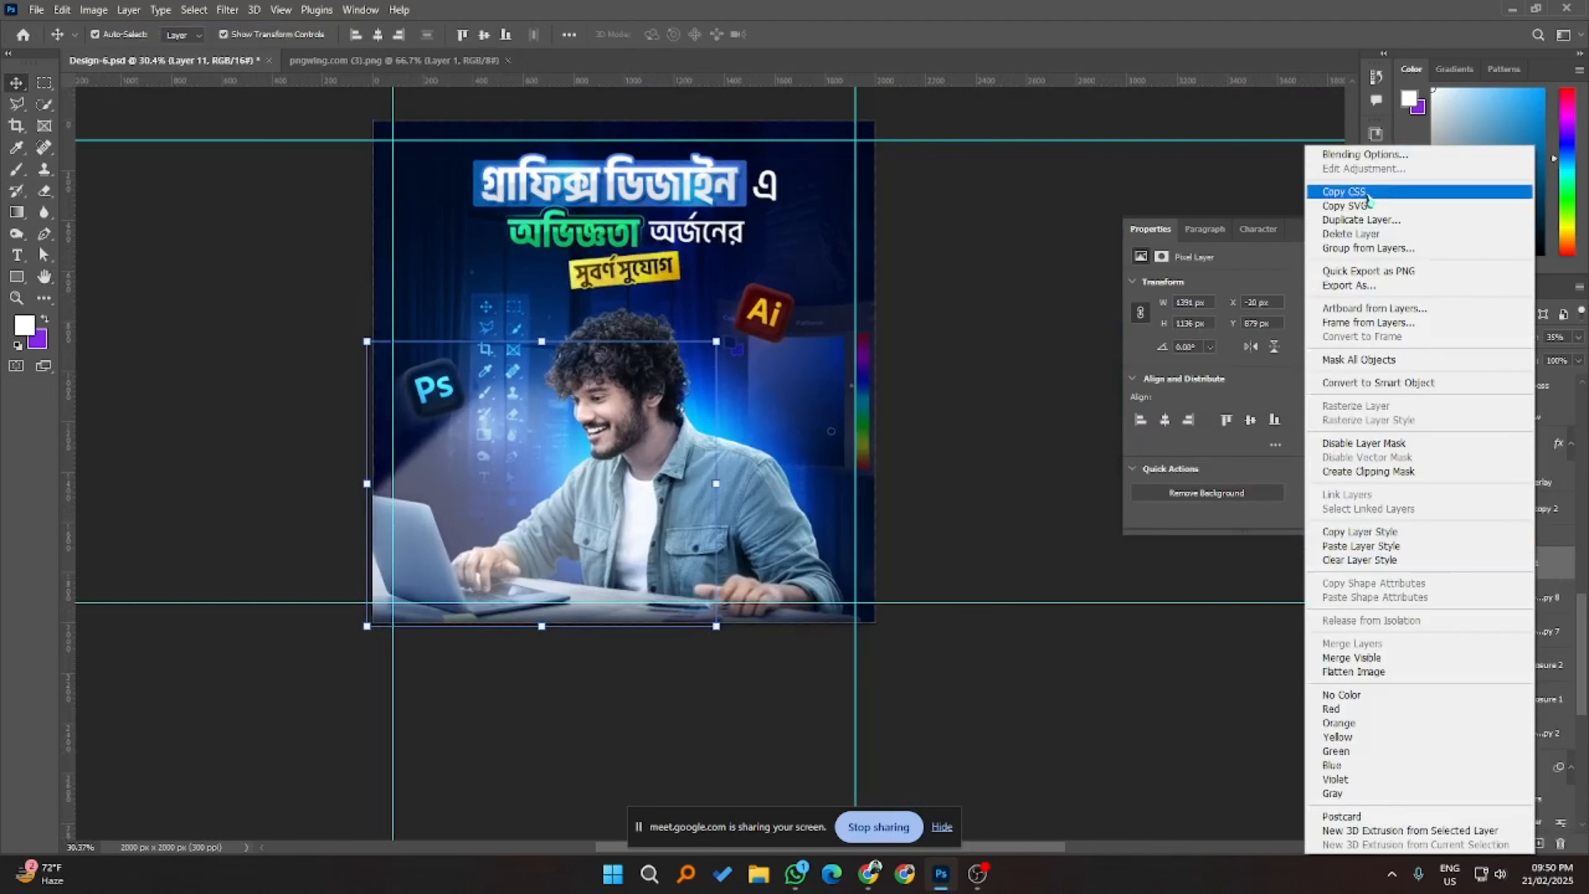
pyautogui.click(1378, 156)
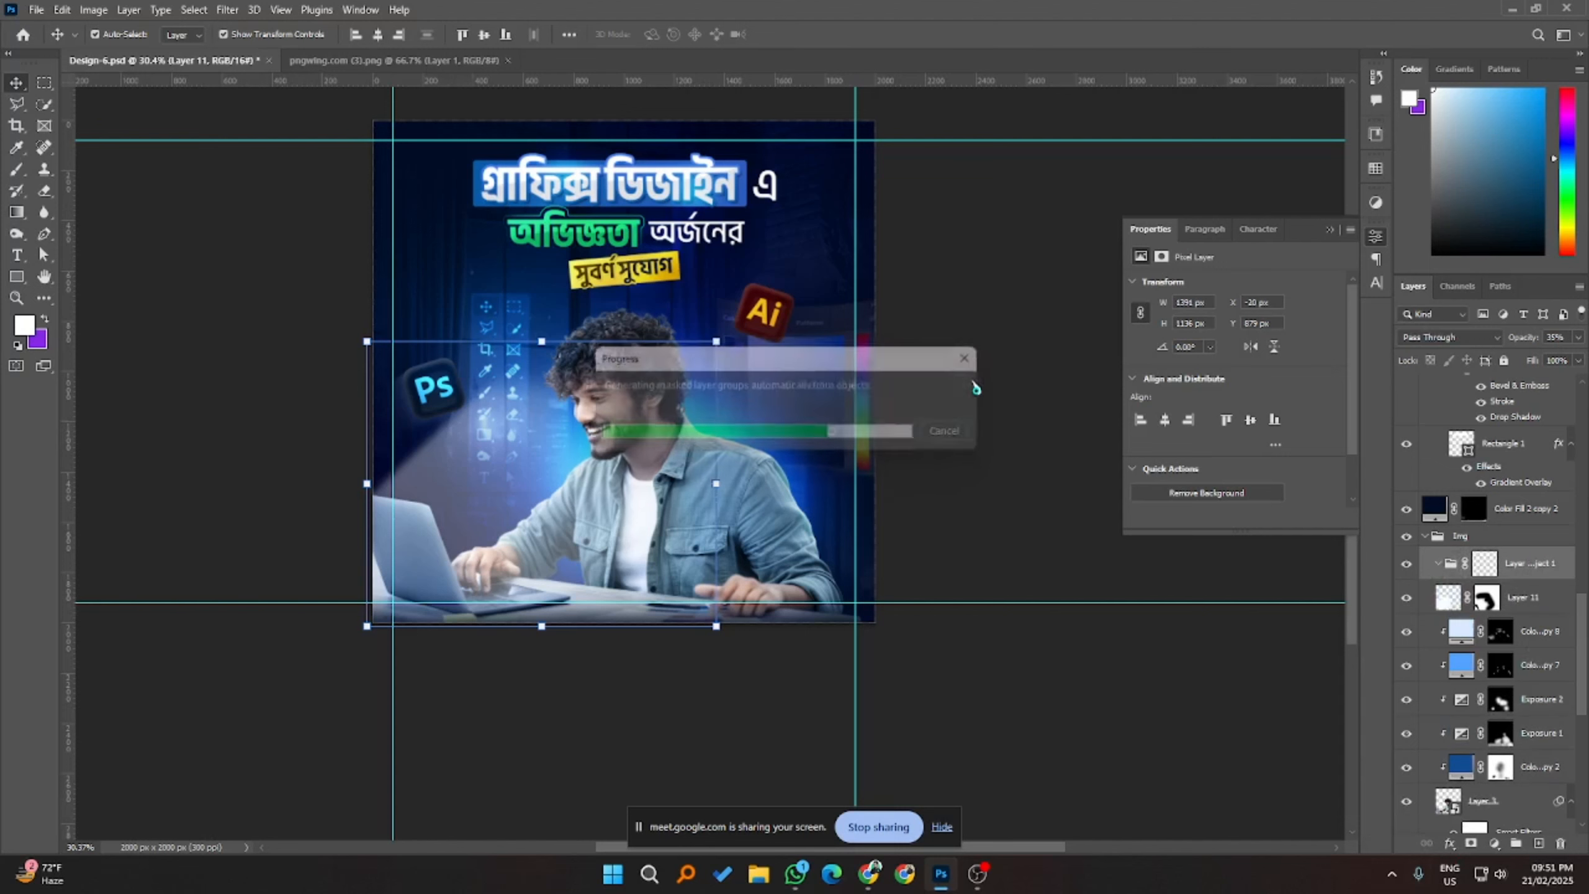
pyautogui.hotkey('ctrl', 'z')
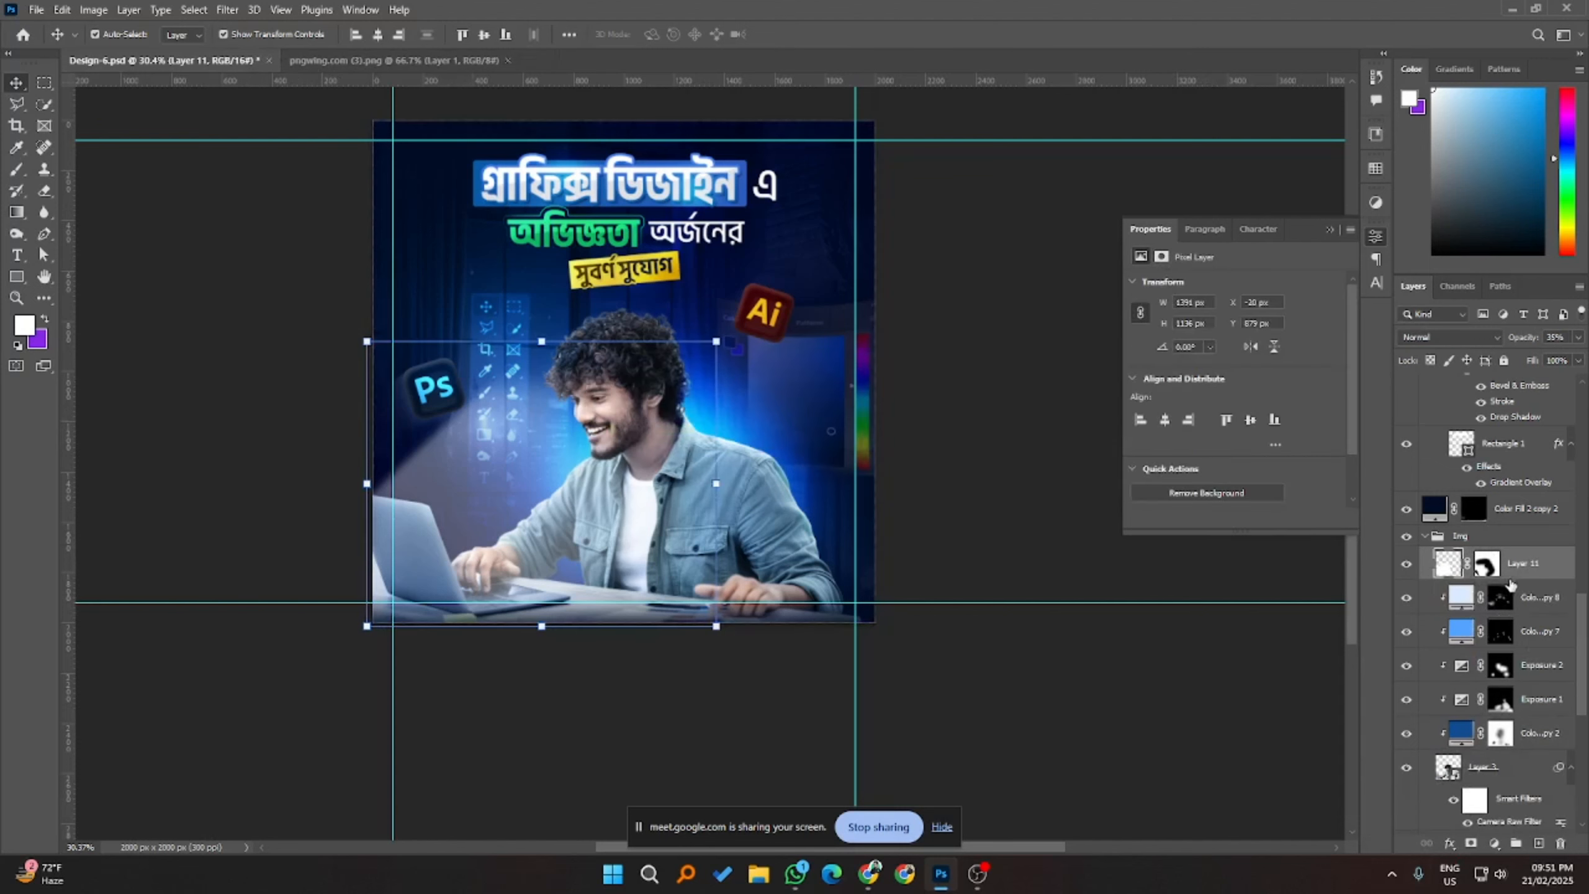
# - Add a Screen-mode Color Overlay in b0ceff at 100% opacity to Layer 11, and toggle the layer to compare
pyautogui.rightClick(1523, 566)
pyautogui.press('Escape')
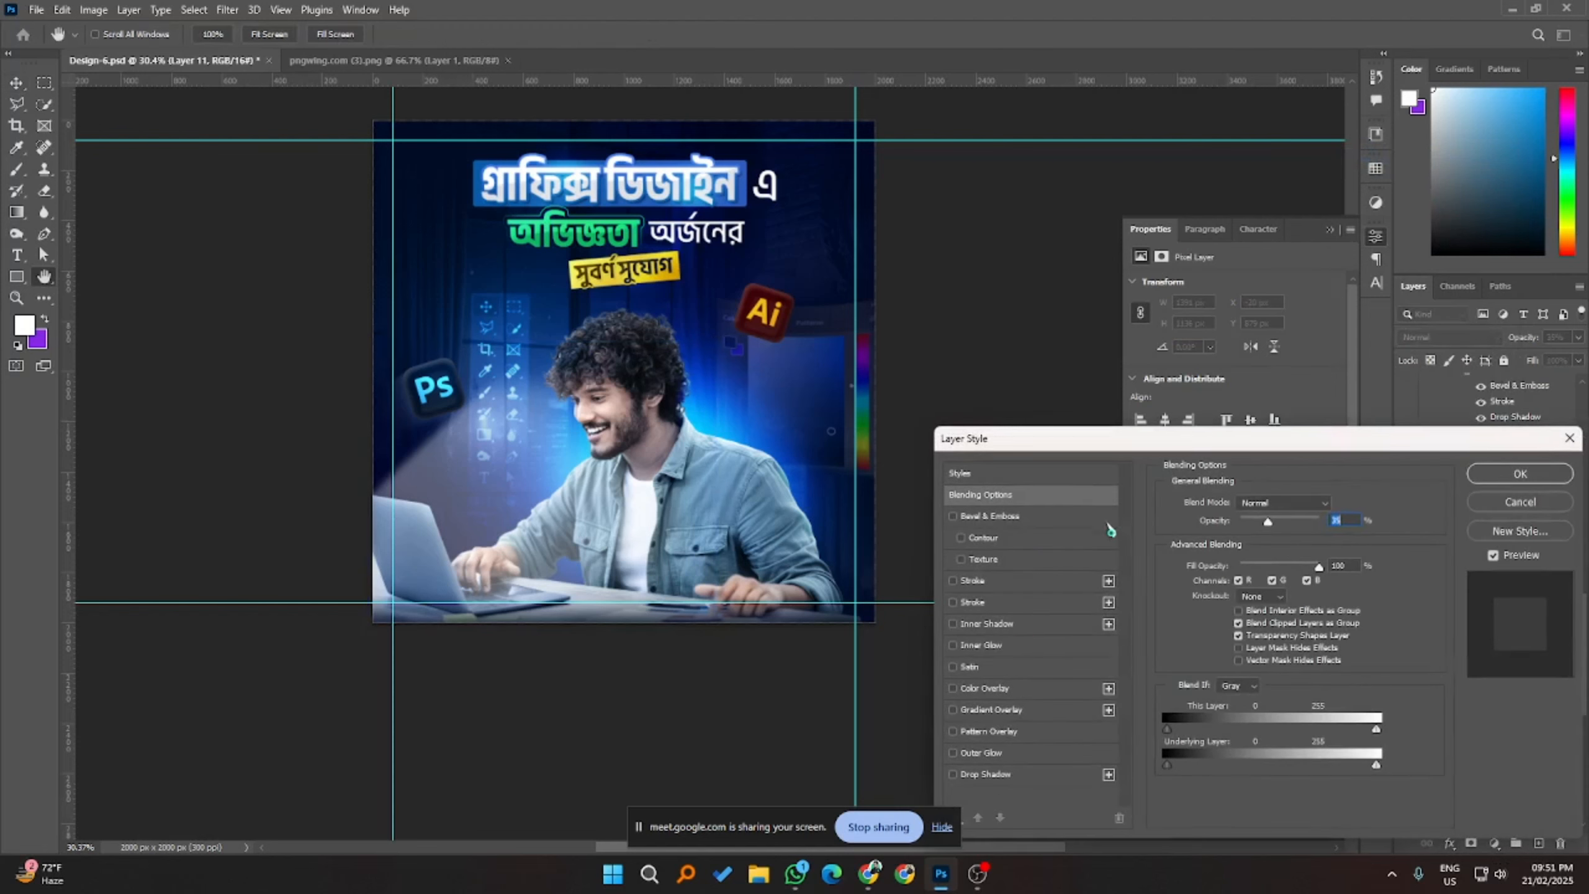
pyautogui.click(1000, 689)
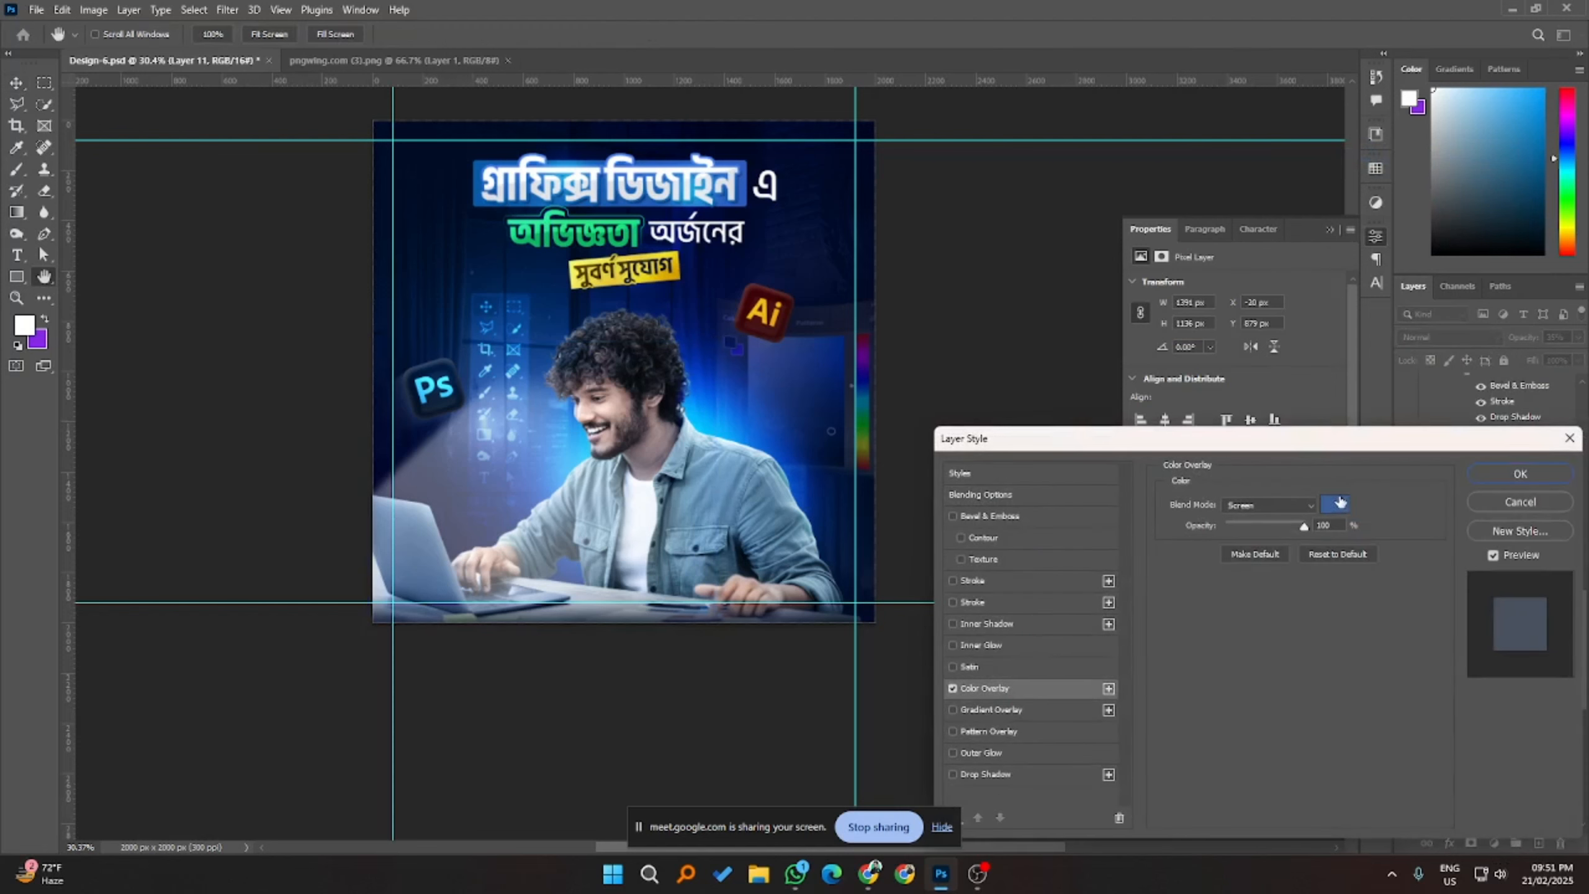
pyautogui.click(1337, 504)
pyautogui.write('b0ceff')
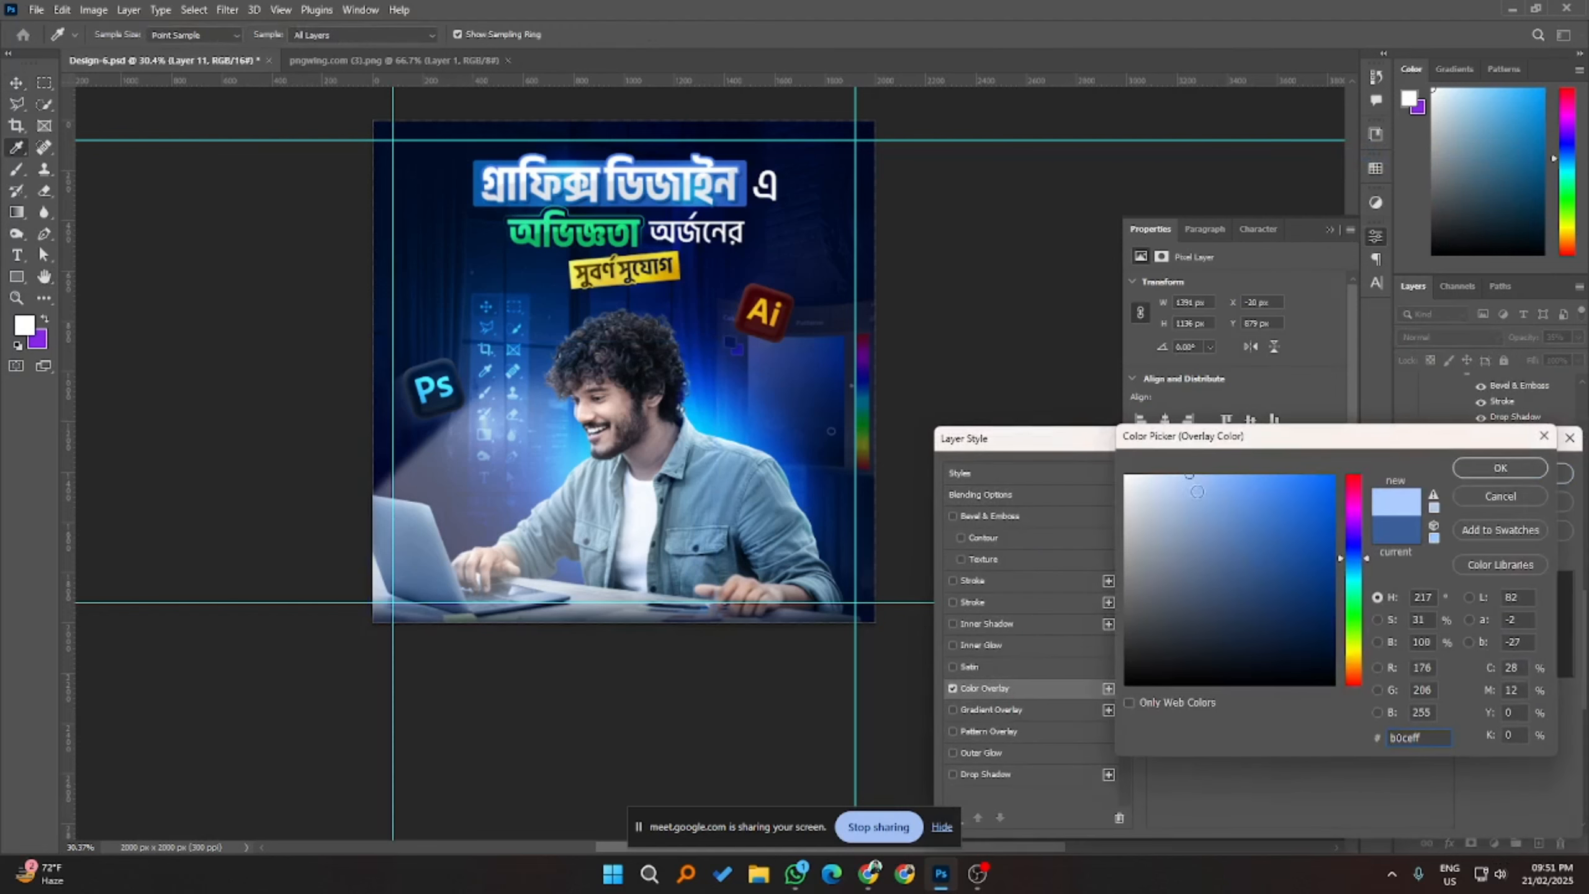
pyautogui.click(1500, 468)
pyautogui.click(1529, 474)
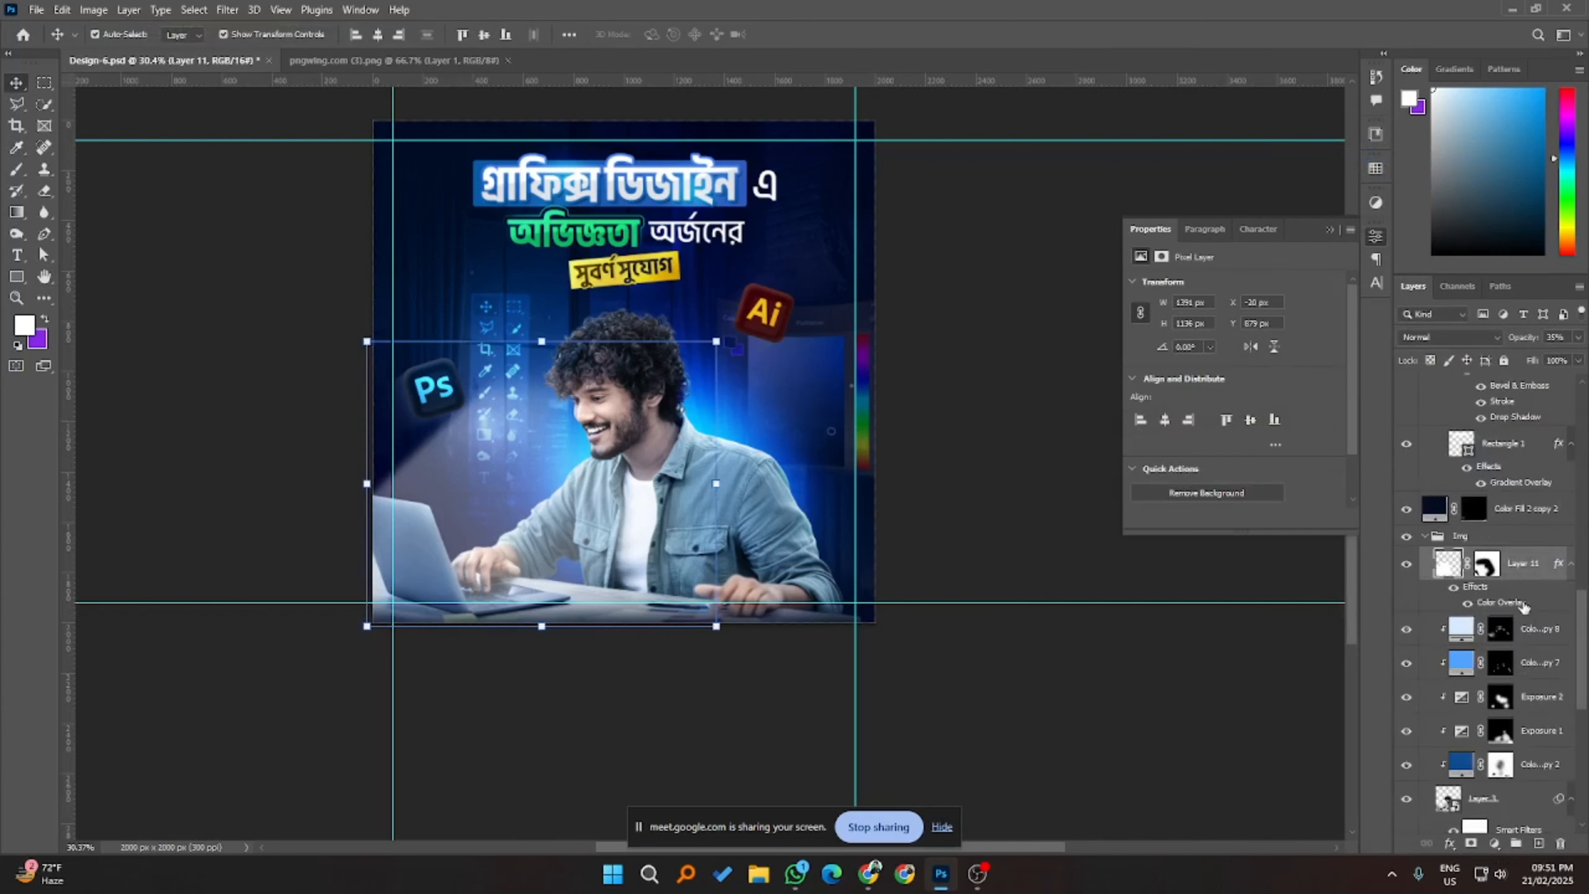
pyautogui.click(1408, 564)
pyautogui.click(1407, 565)
# - Duplicate Layer 11 and set the copy's blend mode to Overlay
pyautogui.hotkey('ctrl', 'j')
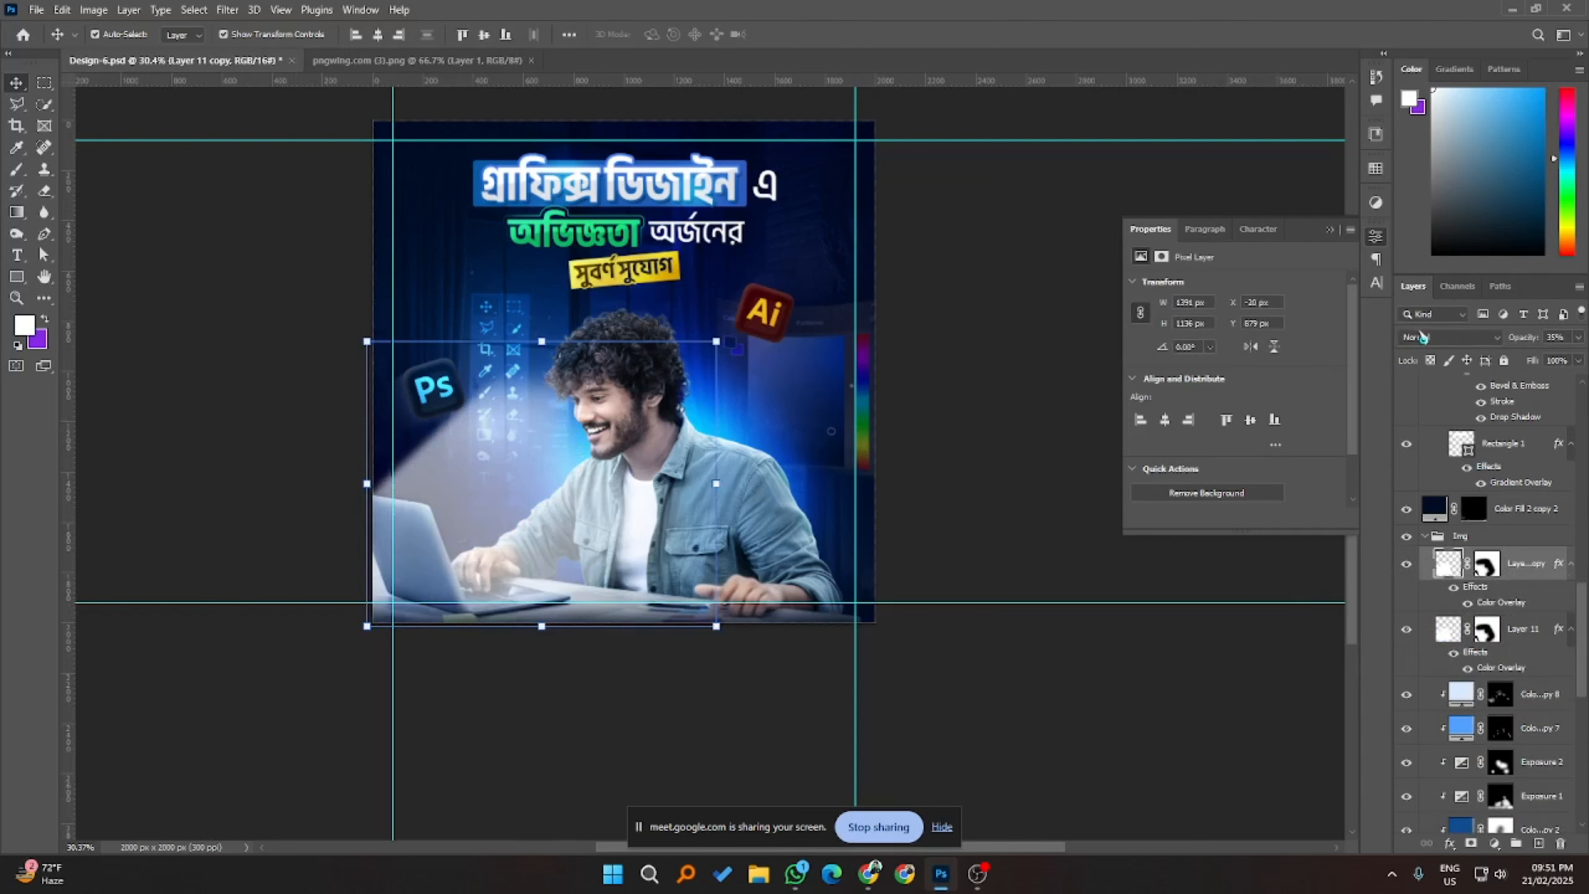
pyautogui.click(1422, 337)
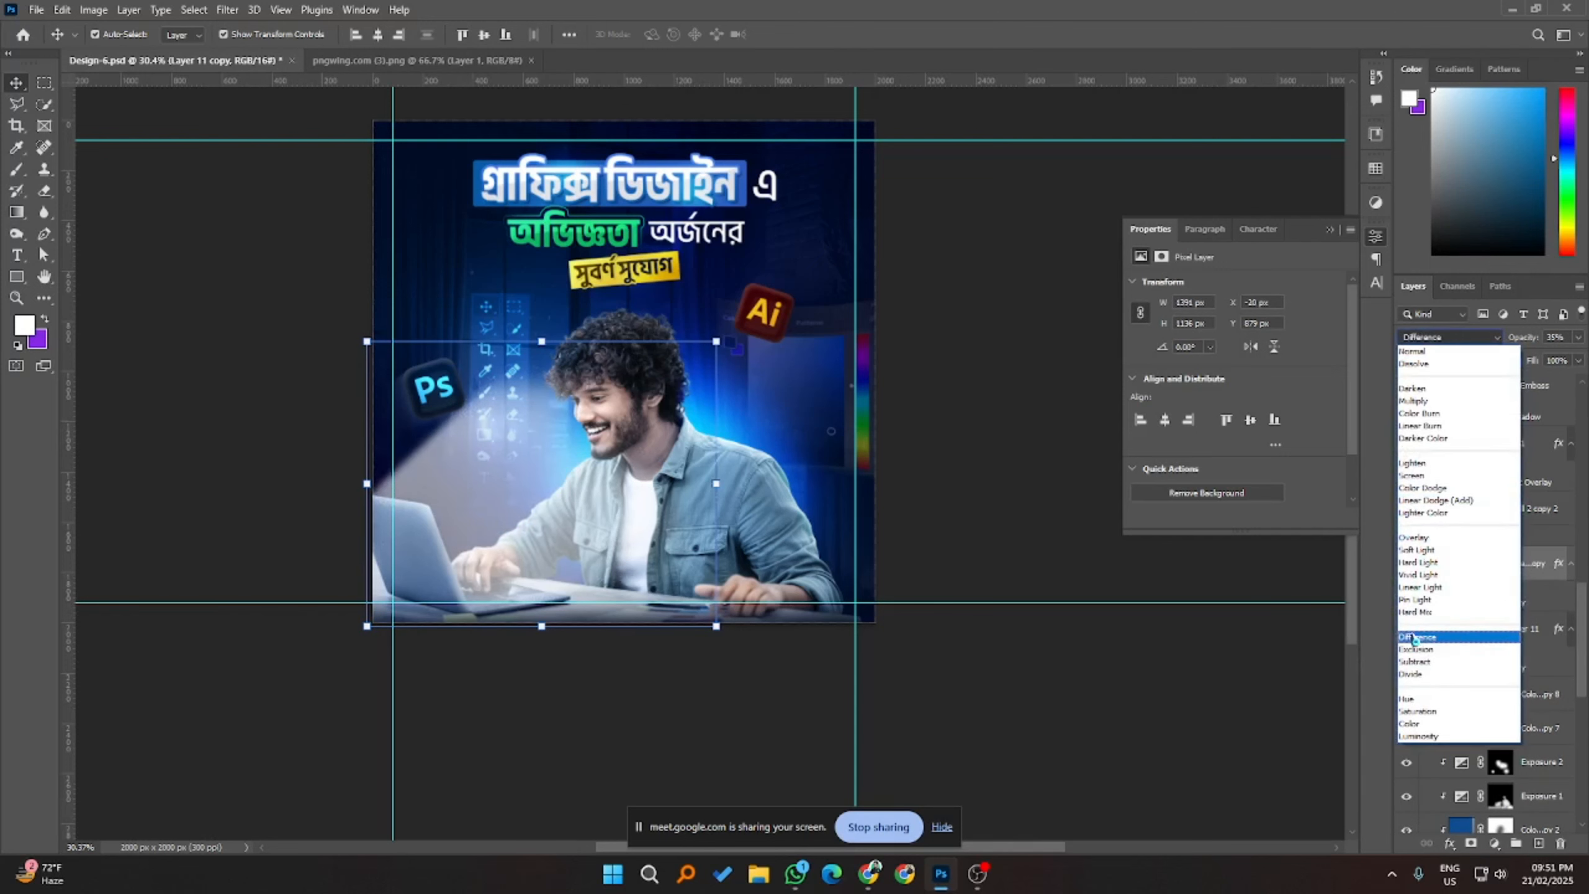
pyautogui.click(1418, 538)
# - Rasterize the layer style of the original Layer 11, baking in its mask, opacity and colour overlay
pyautogui.click(1523, 631)
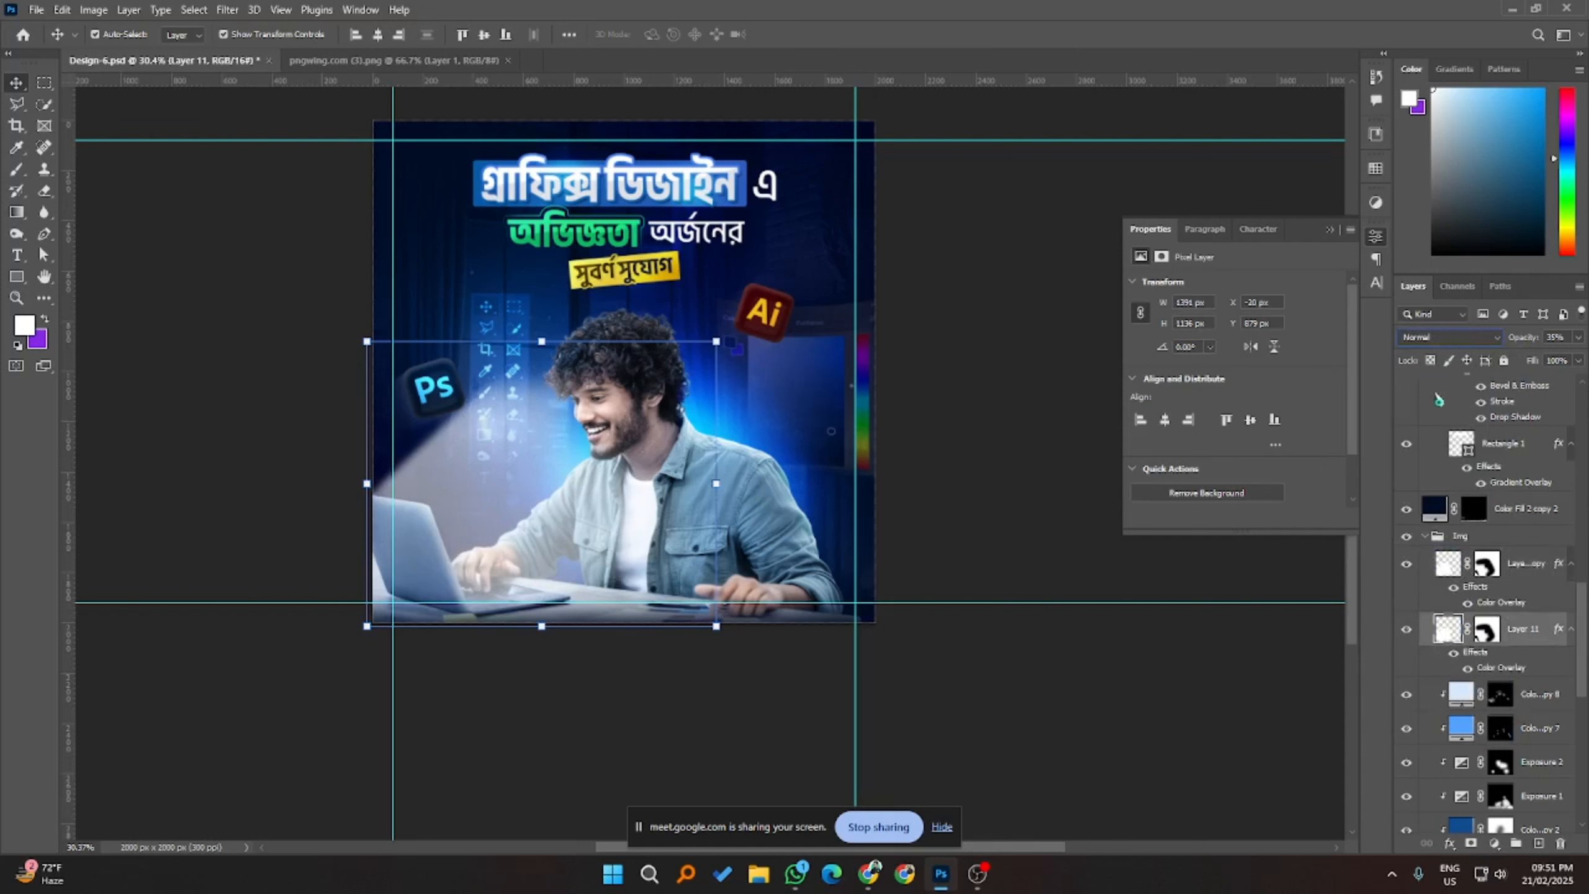
pyautogui.rightClick(1515, 638)
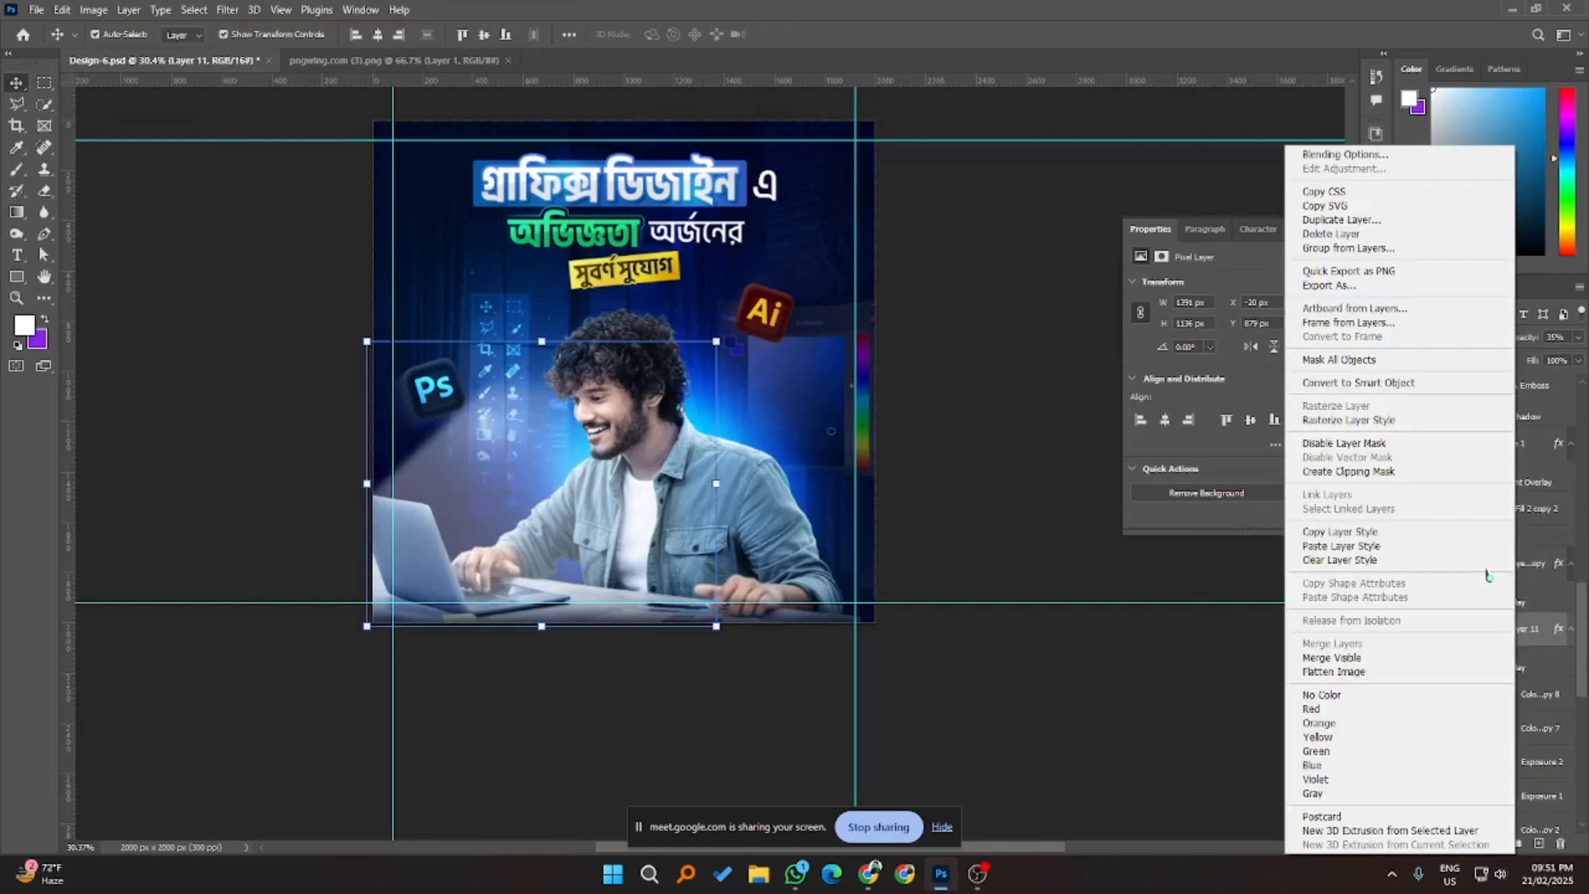
pyautogui.click(1391, 420)
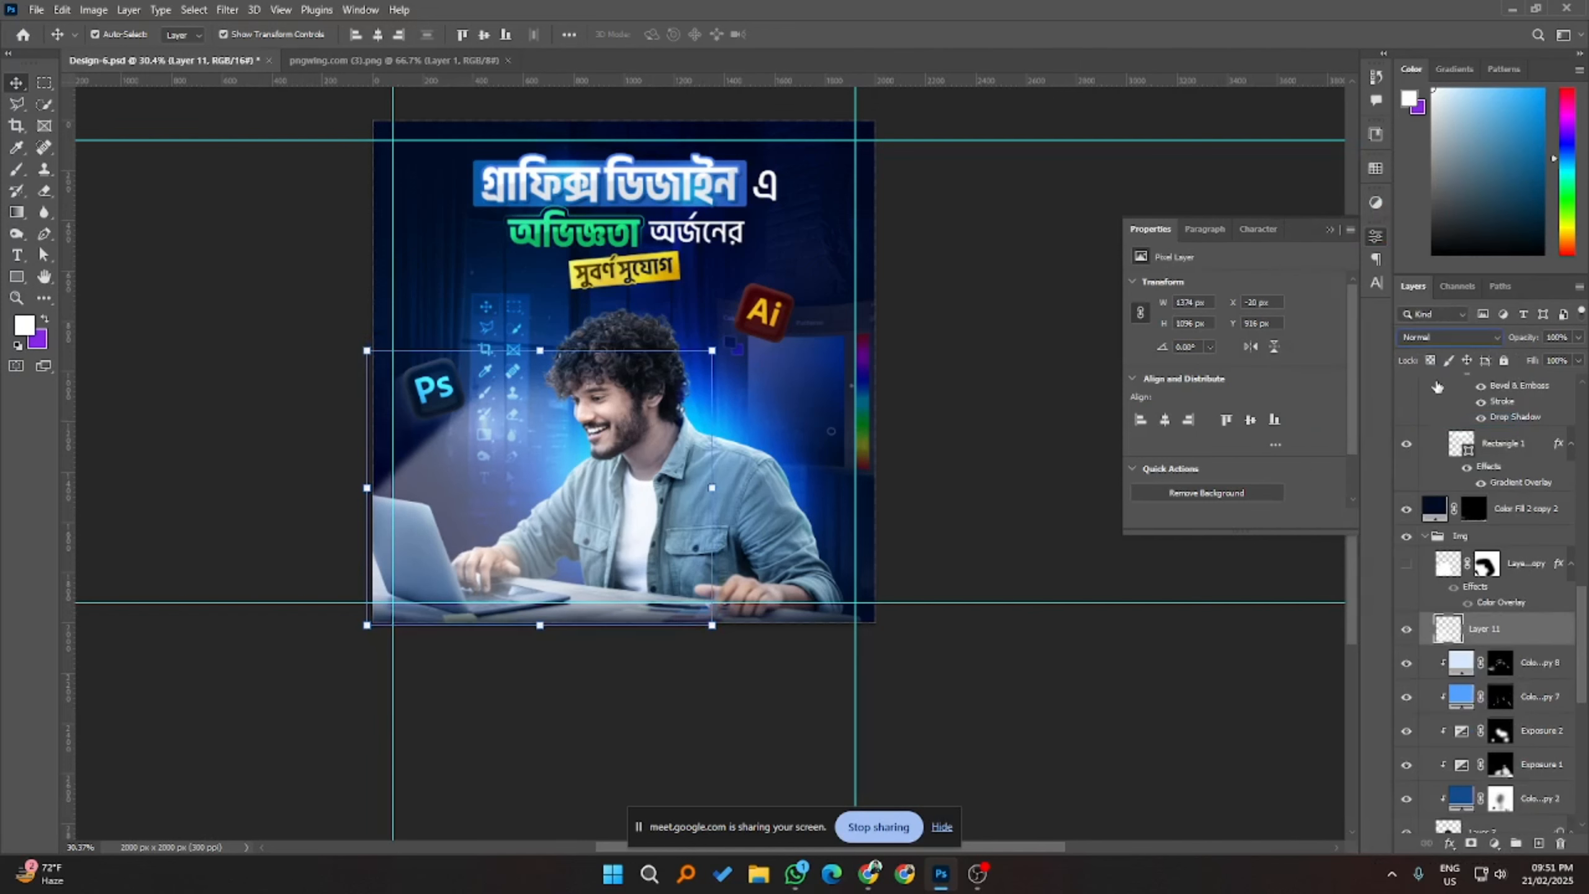
# - Add a Normal-mode Color Overlay in b5d2ff at 100% opacity to the rasterized Layer 11
pyautogui.rightClick(1507, 632)
pyautogui.click(1382, 155)
pyautogui.click(1001, 688)
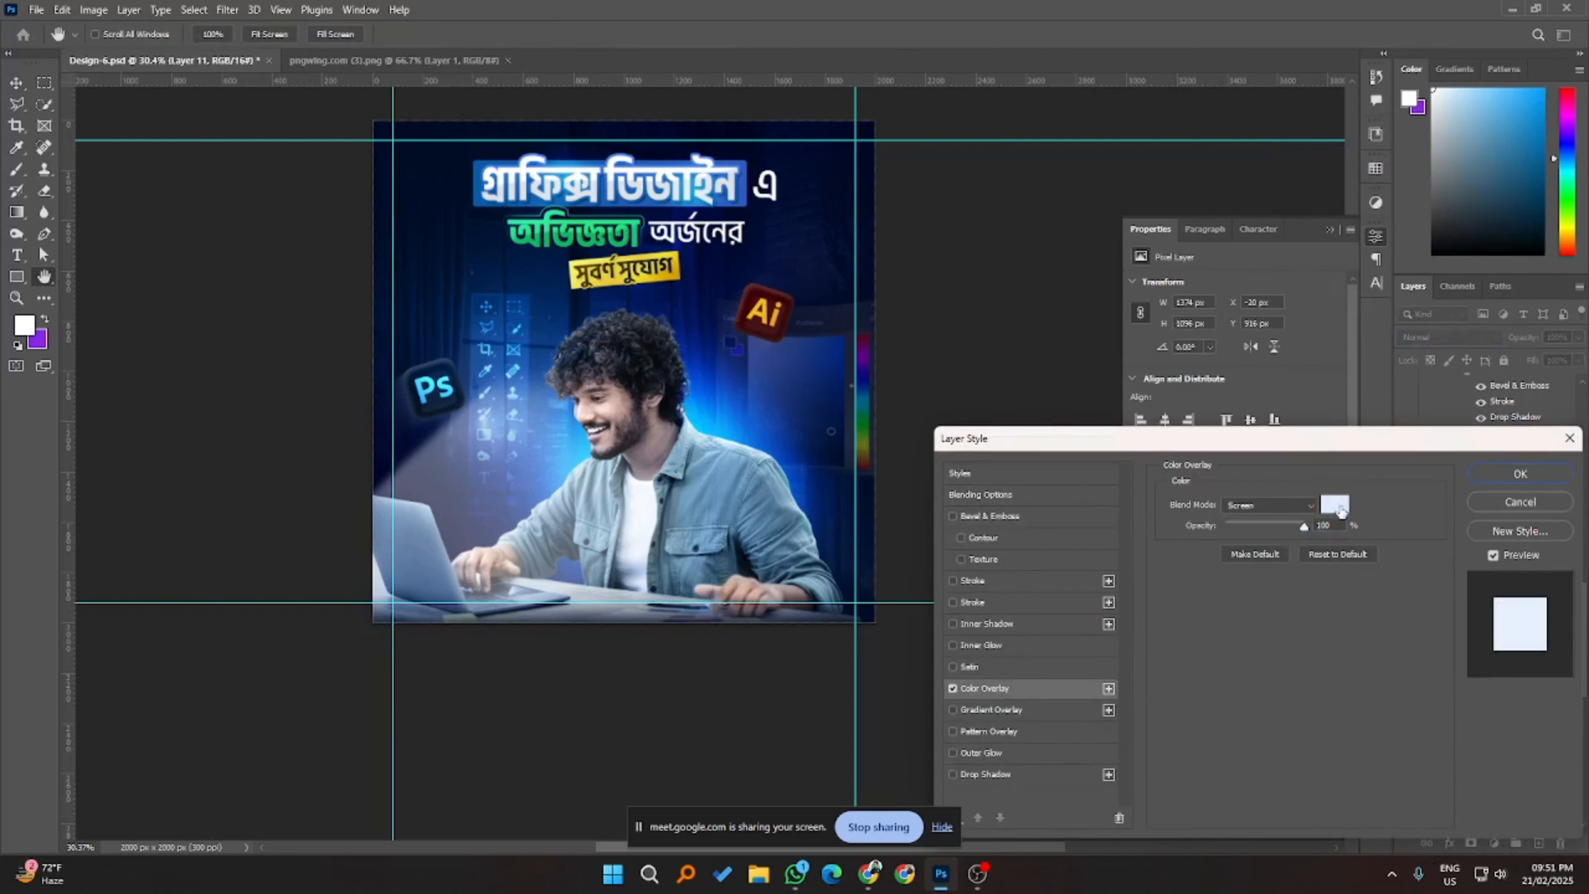
pyautogui.click(1334, 504)
pyautogui.moveTo(1267, 521); pyautogui.dragTo(1242, 460)
pyautogui.click(1472, 474)
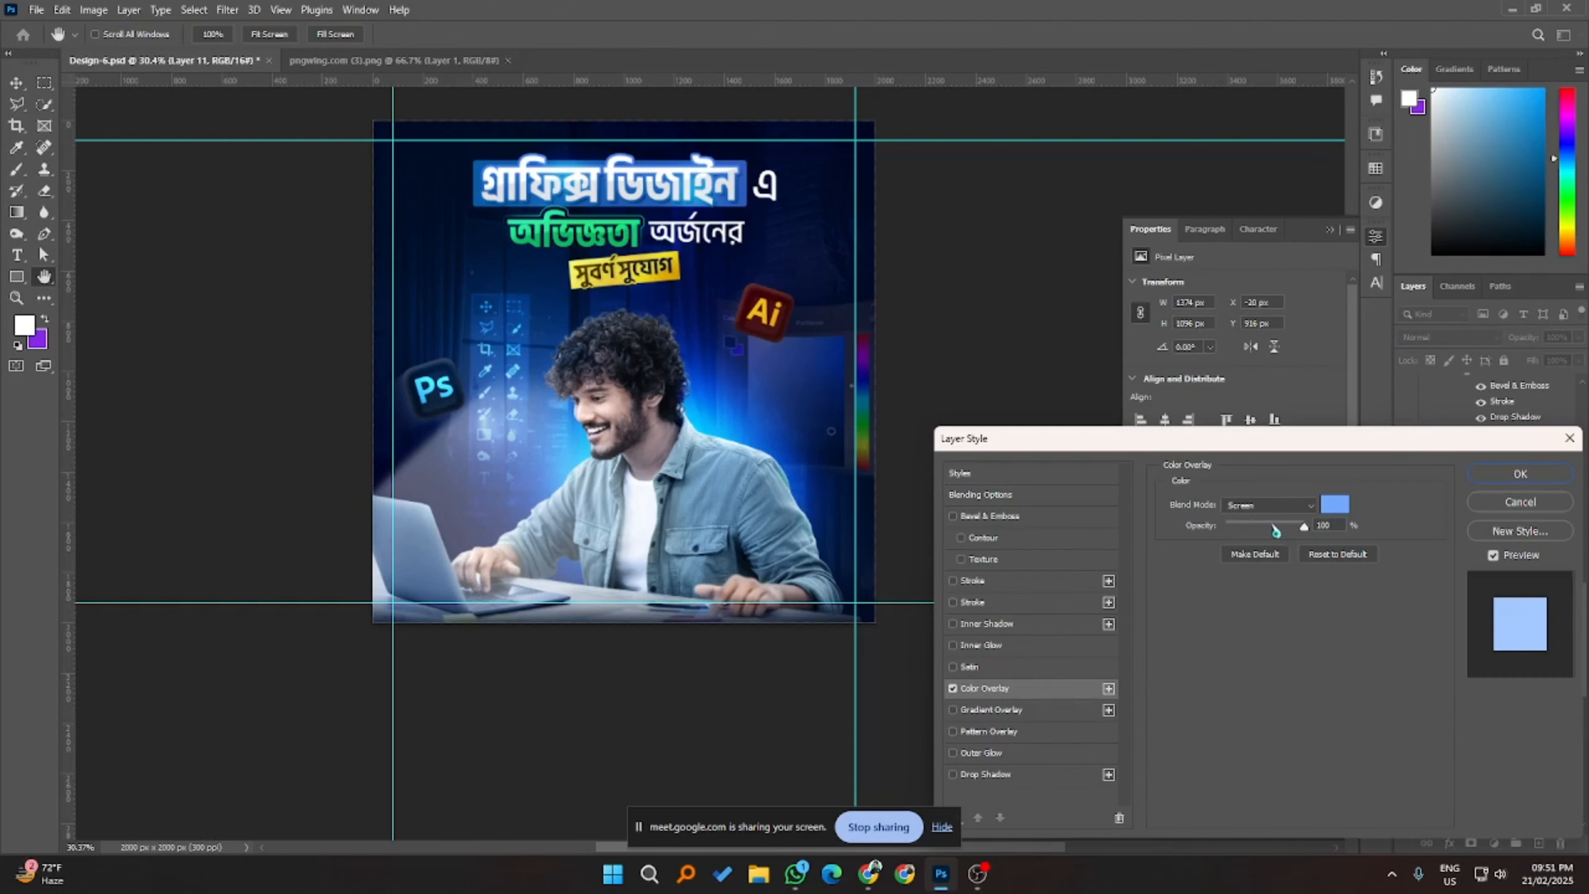
pyautogui.click(1269, 504)
pyautogui.click(1239, 462)
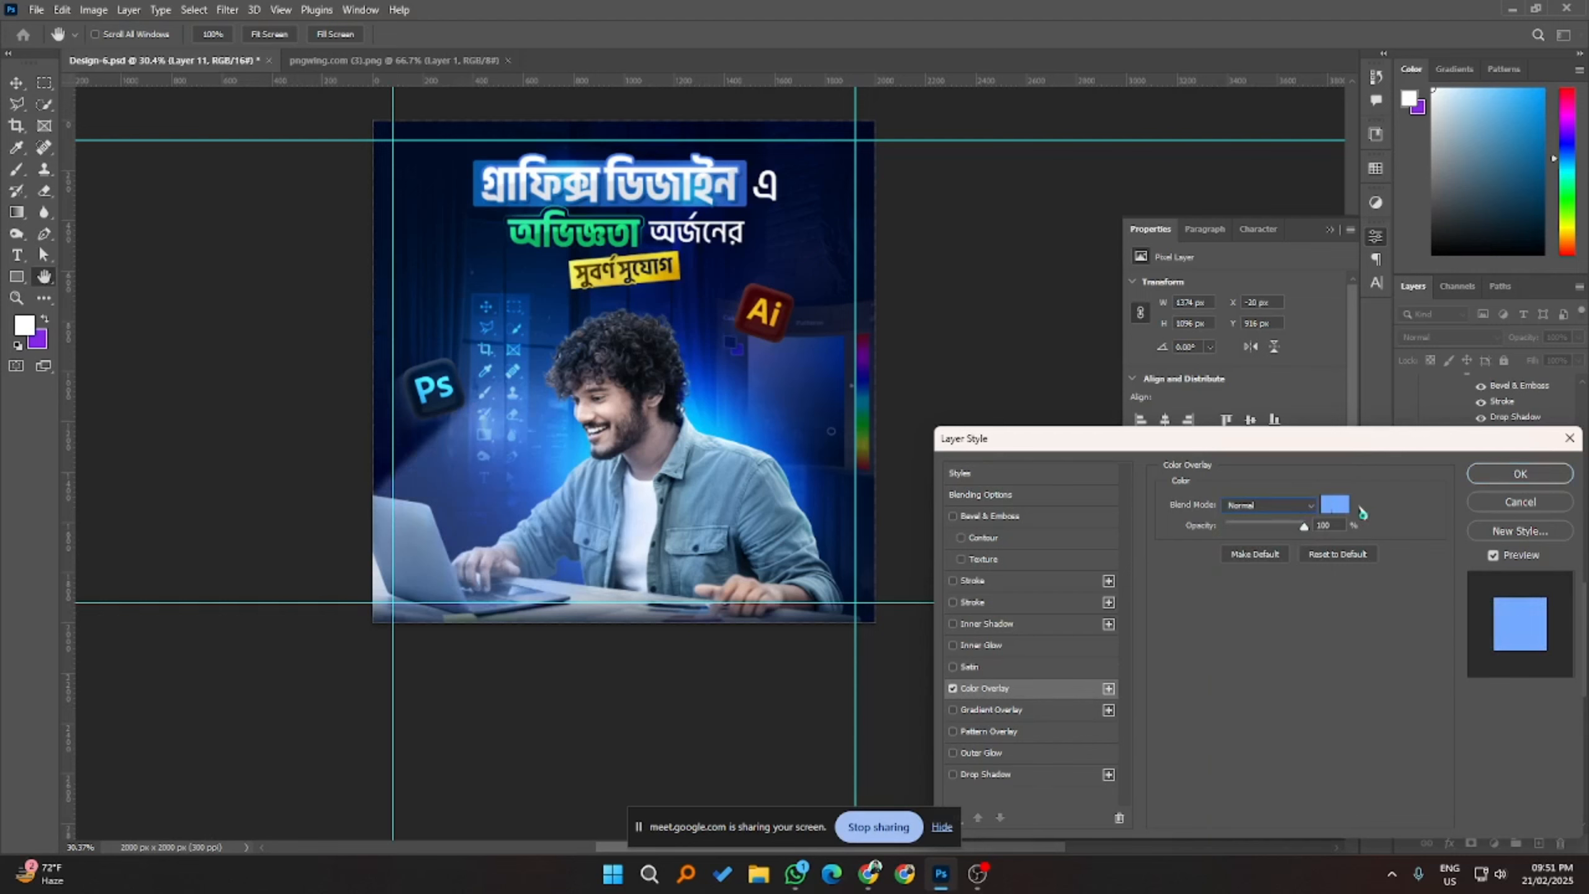
pyautogui.click(1338, 505)
pyautogui.moveTo(1243, 547); pyautogui.dragTo(1187, 473)
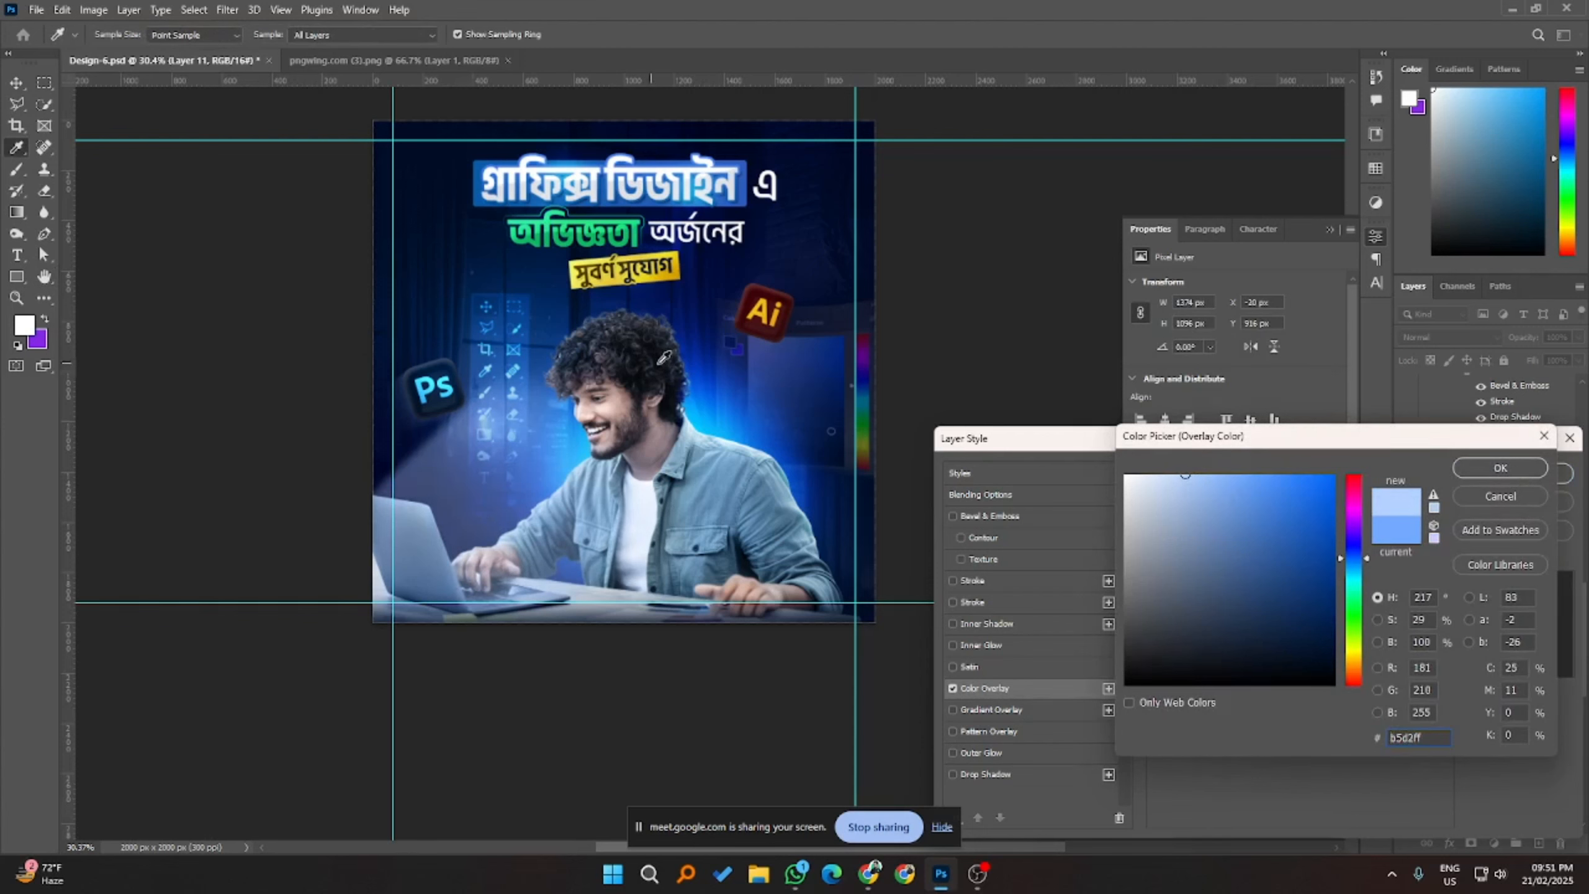
pyautogui.click(1509, 468)
pyautogui.click(1518, 468)
# - Rasterize Layer 11's new b5d2ff Color Overlay into its pixels
pyautogui.press('v')
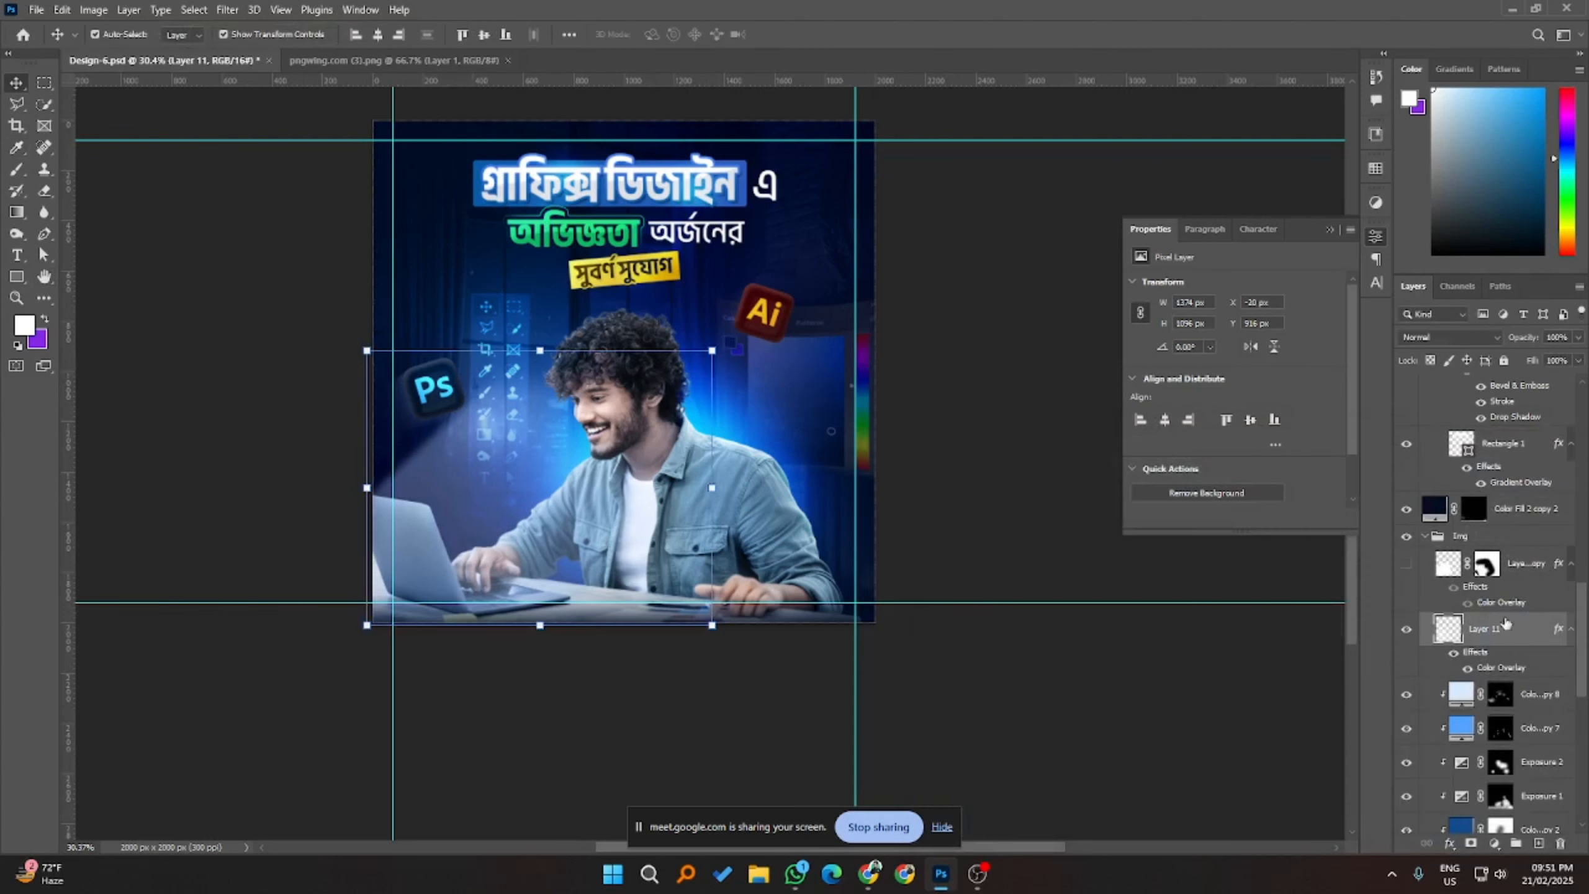
pyautogui.rightClick(1503, 639)
pyautogui.click(1320, 419)
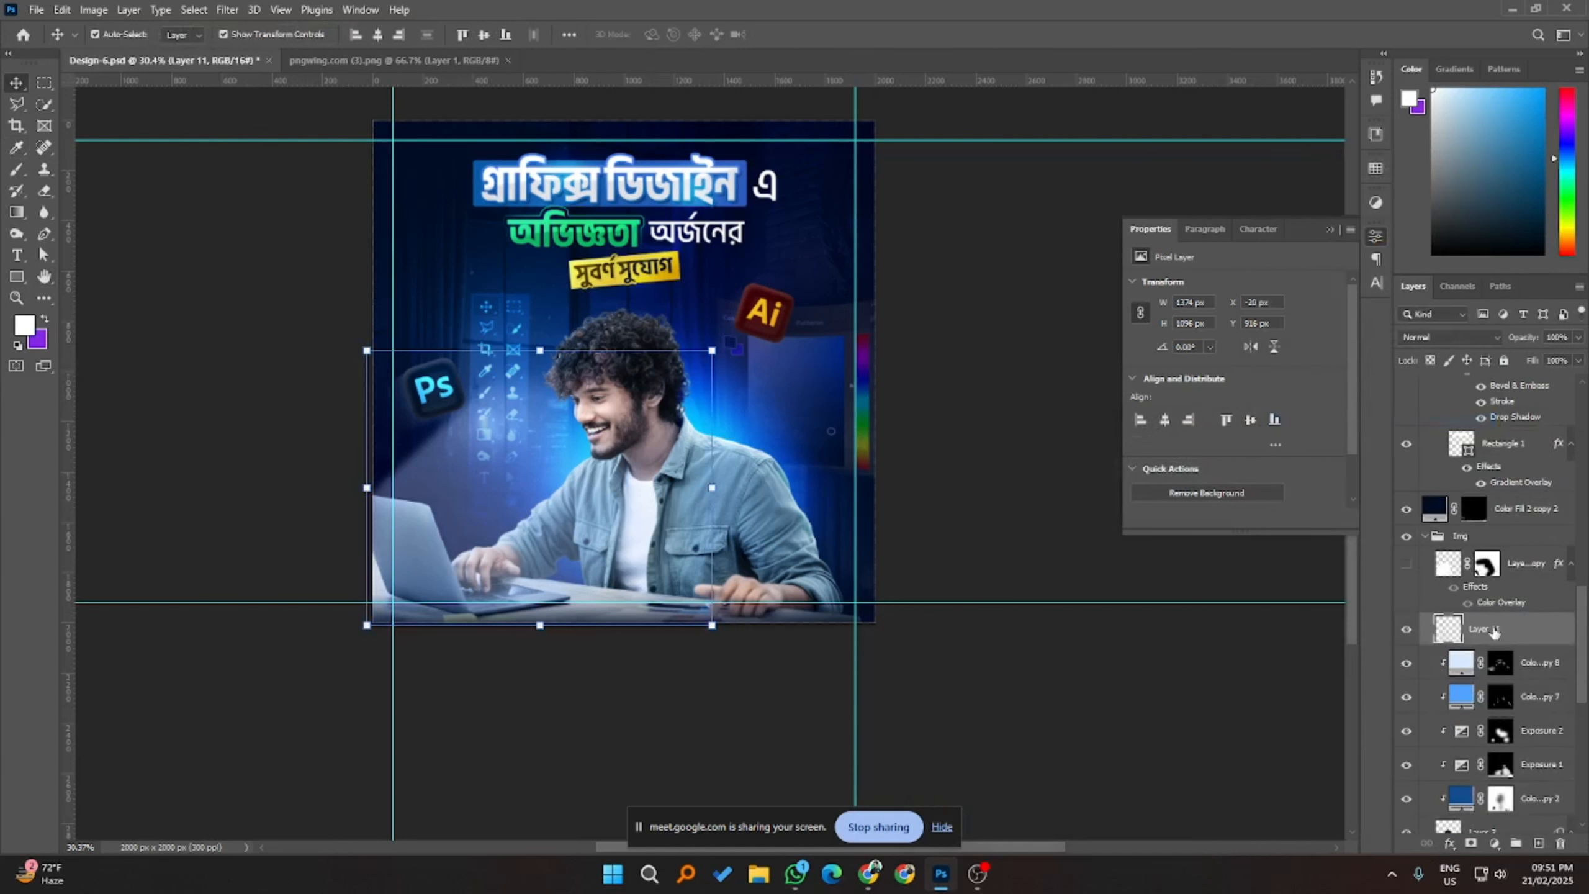
# - Replace the hidden masked Layer 11 copy with a fresh duplicate of the rasterized Layer 11, set to Overlay blend mode
pyautogui.click(1541, 578)
pyautogui.press('Delete')
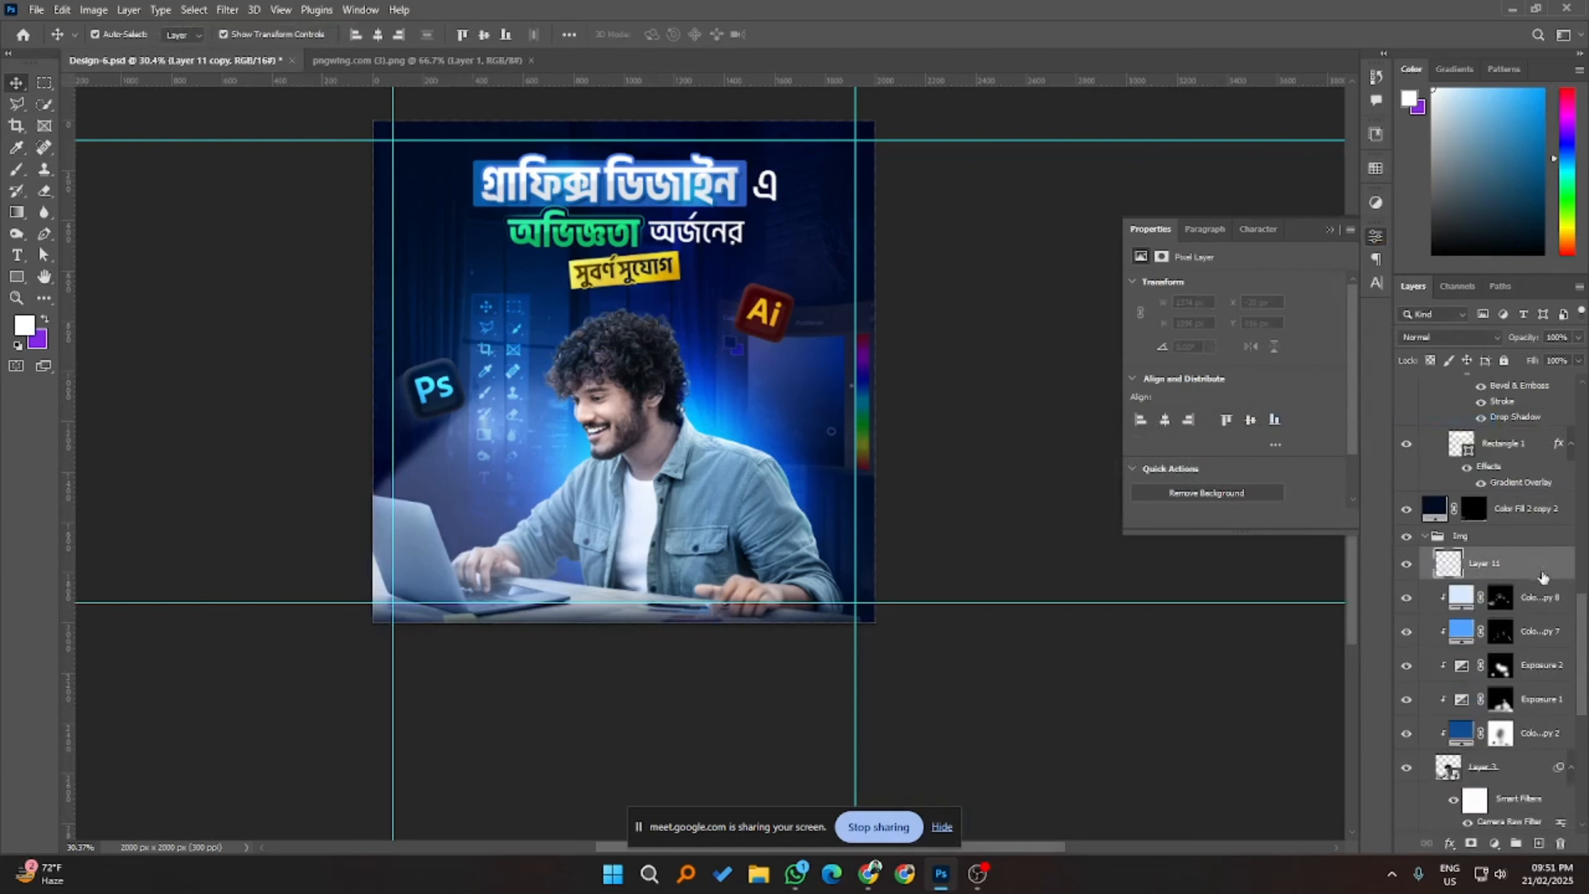
pyautogui.hotkey('ctrl', 'j')
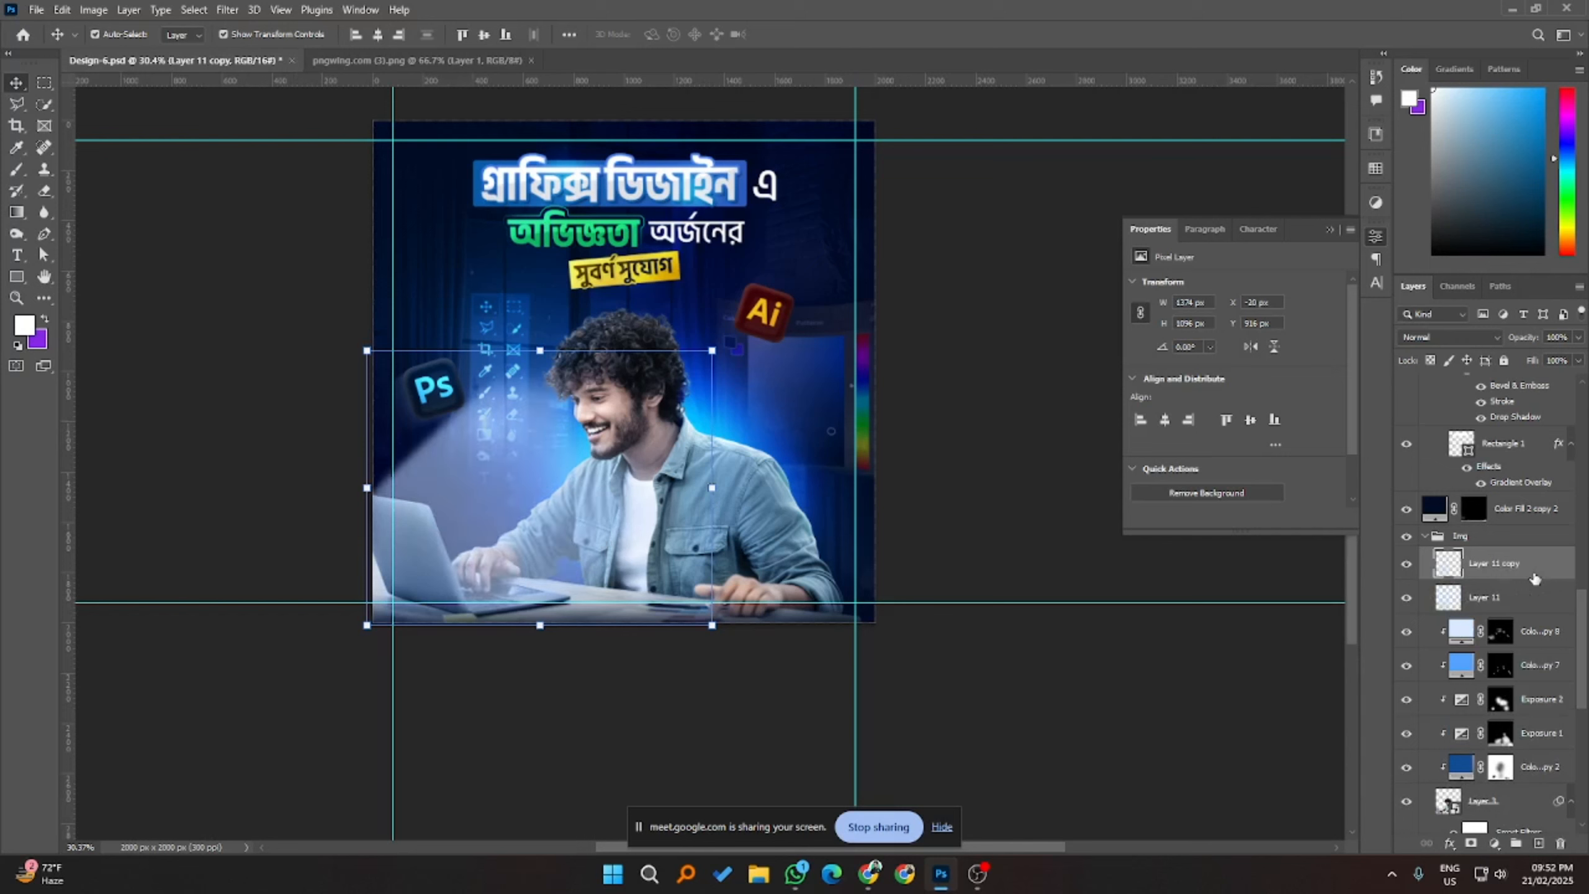
pyautogui.click(1405, 342)
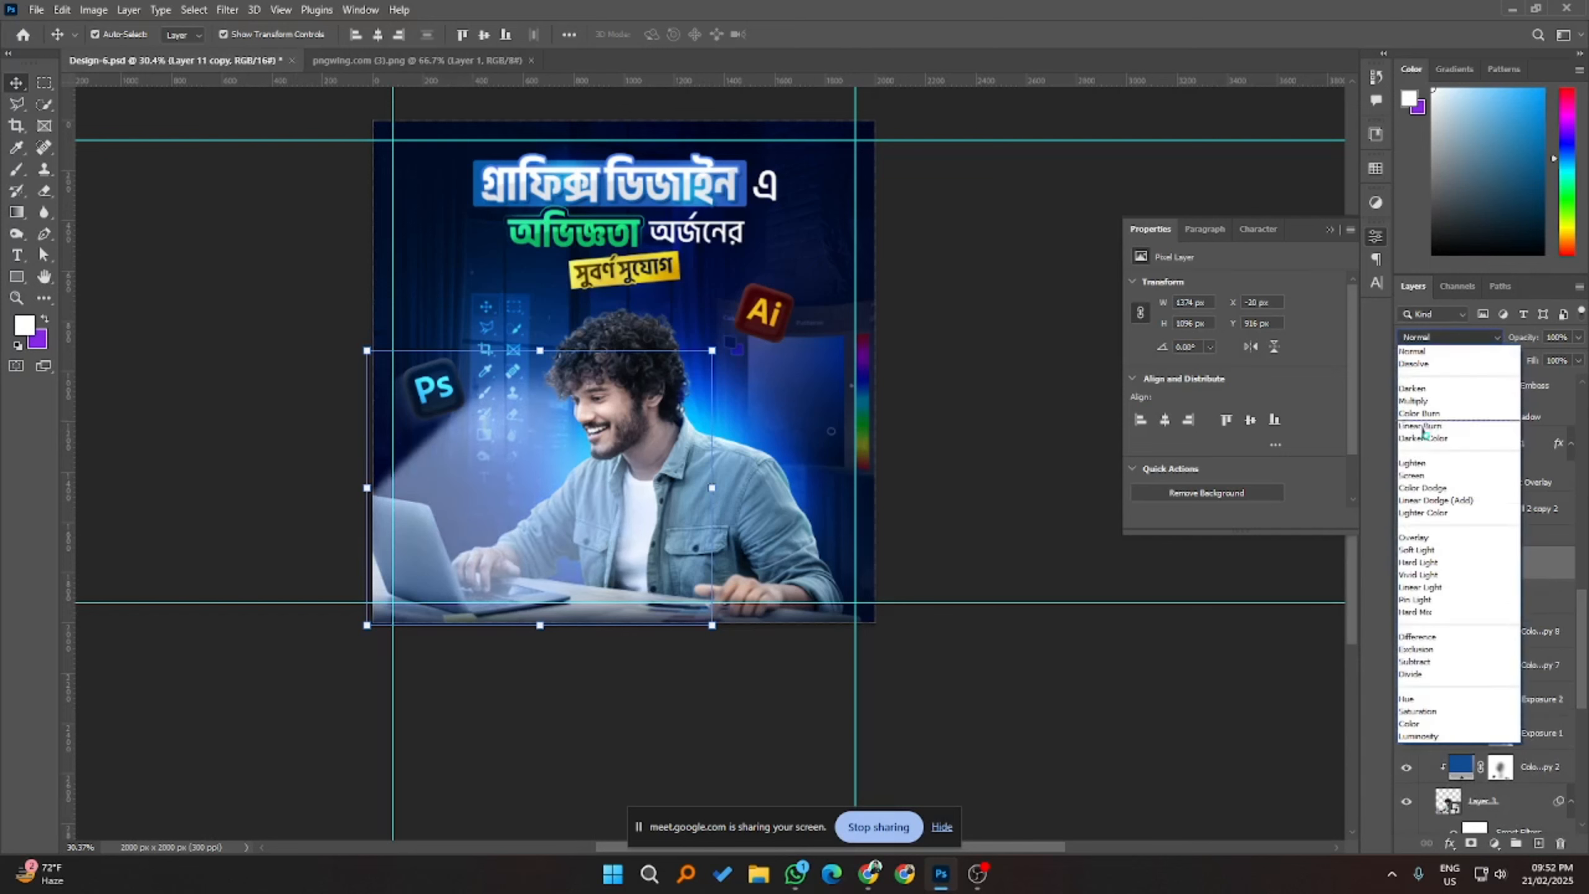
pyautogui.click(1456, 539)
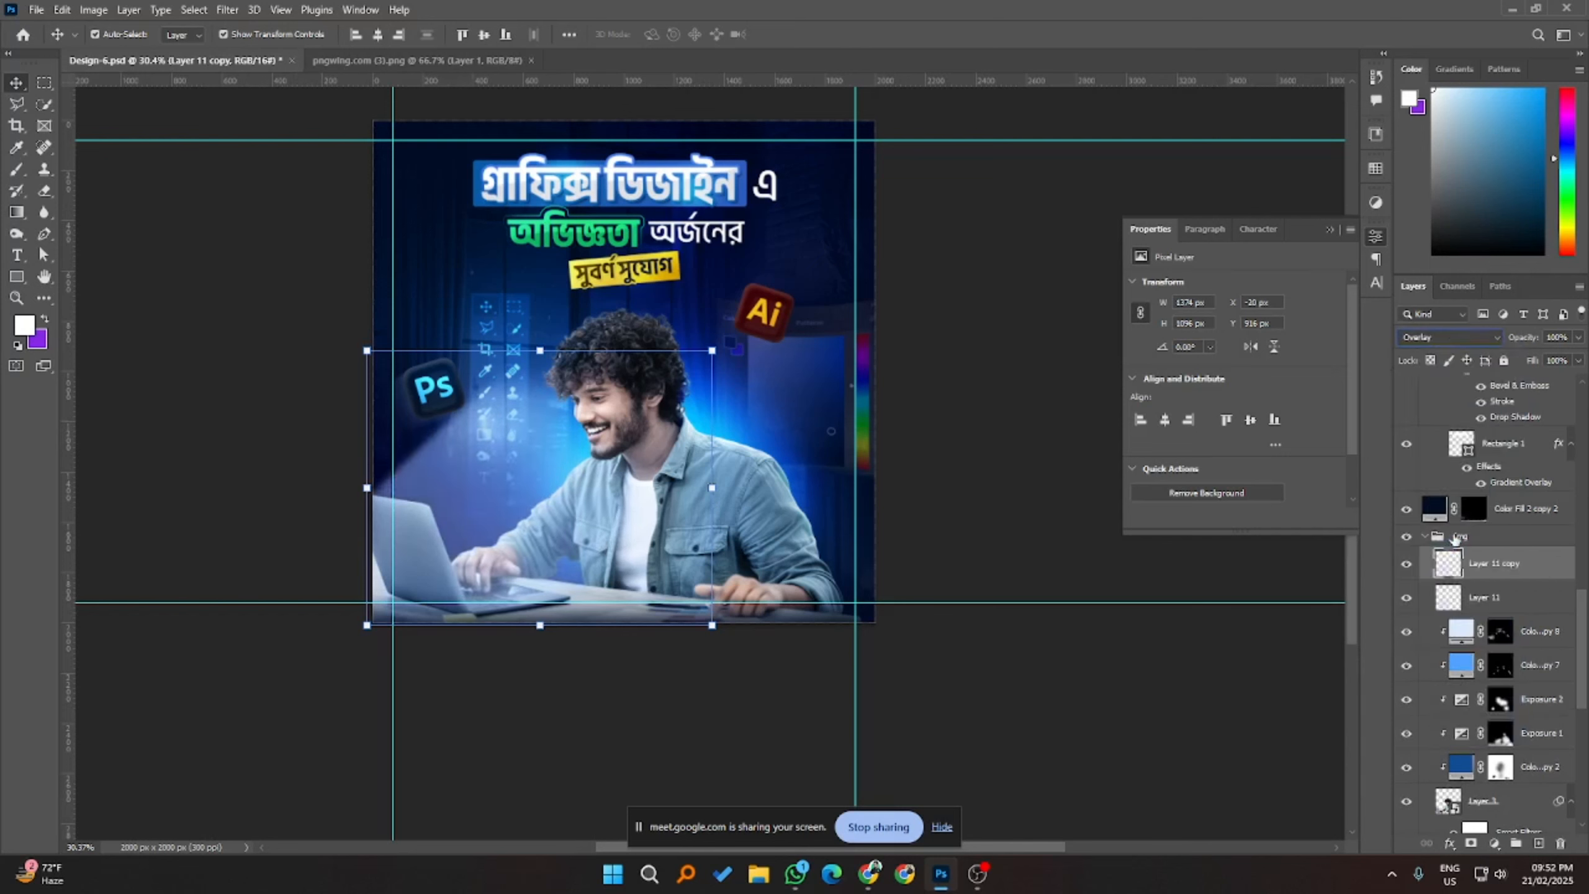
# - Toggle the Overlay copy of Layer 11 off and on to compare the laptop light, and inspect the whole poster
pyautogui.click(1414, 565)
pyautogui.click(1414, 565)
pyautogui.click(1119, 714)
pyautogui.scroll(-1, 1120, 714)
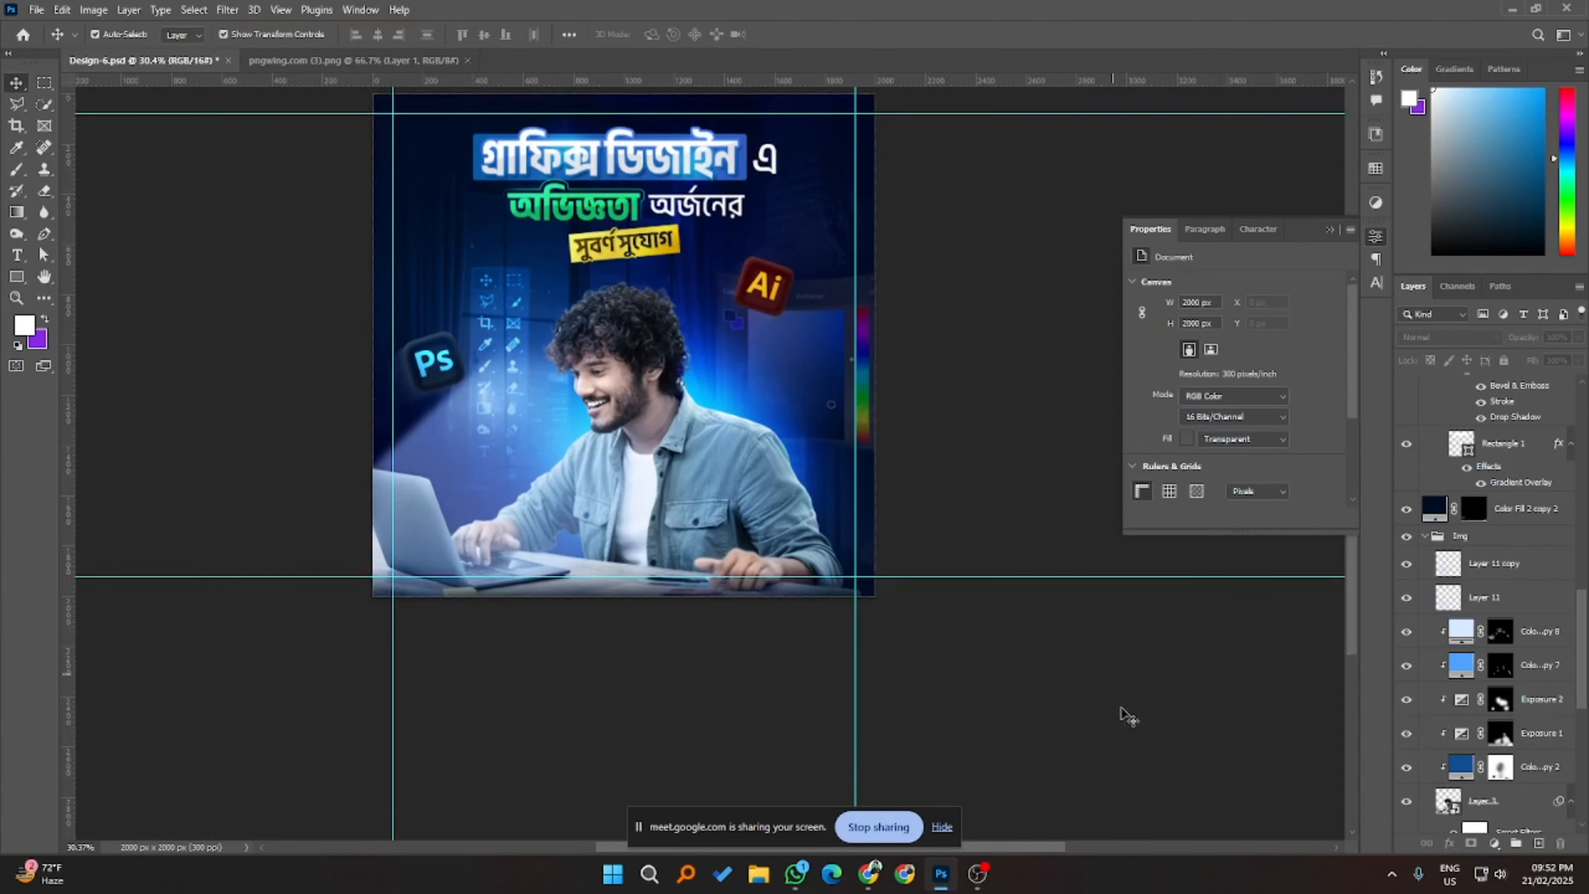
pyautogui.click(1505, 599)
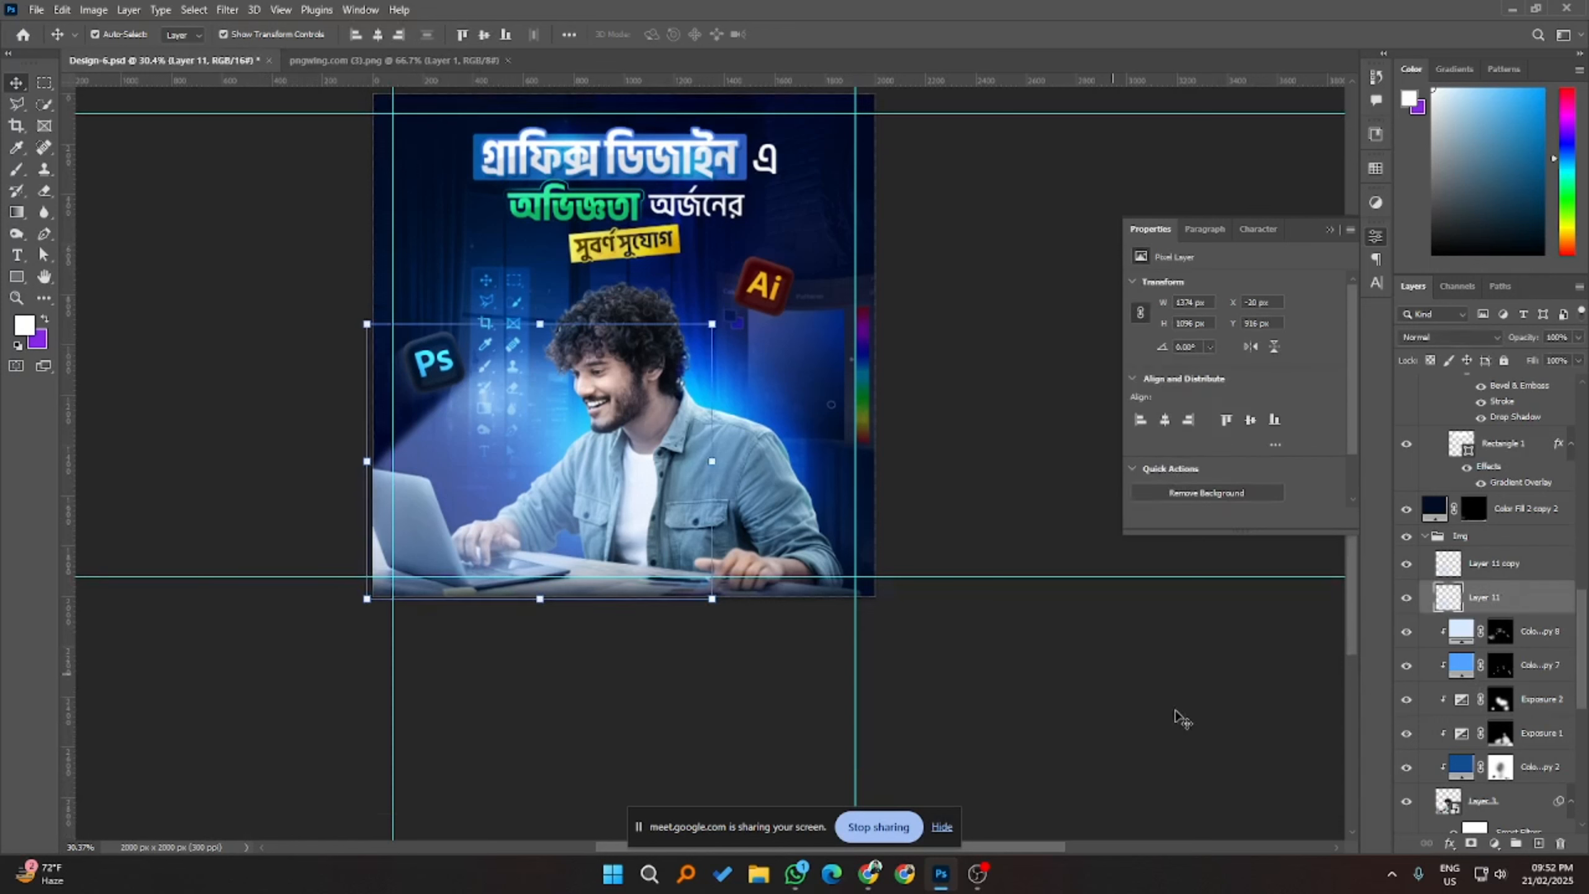
pyautogui.click(1177, 720)
# - Select the Ps icon's Layer 7 copy together with its Exposure 4 adjustment
pyautogui.click(437, 348)
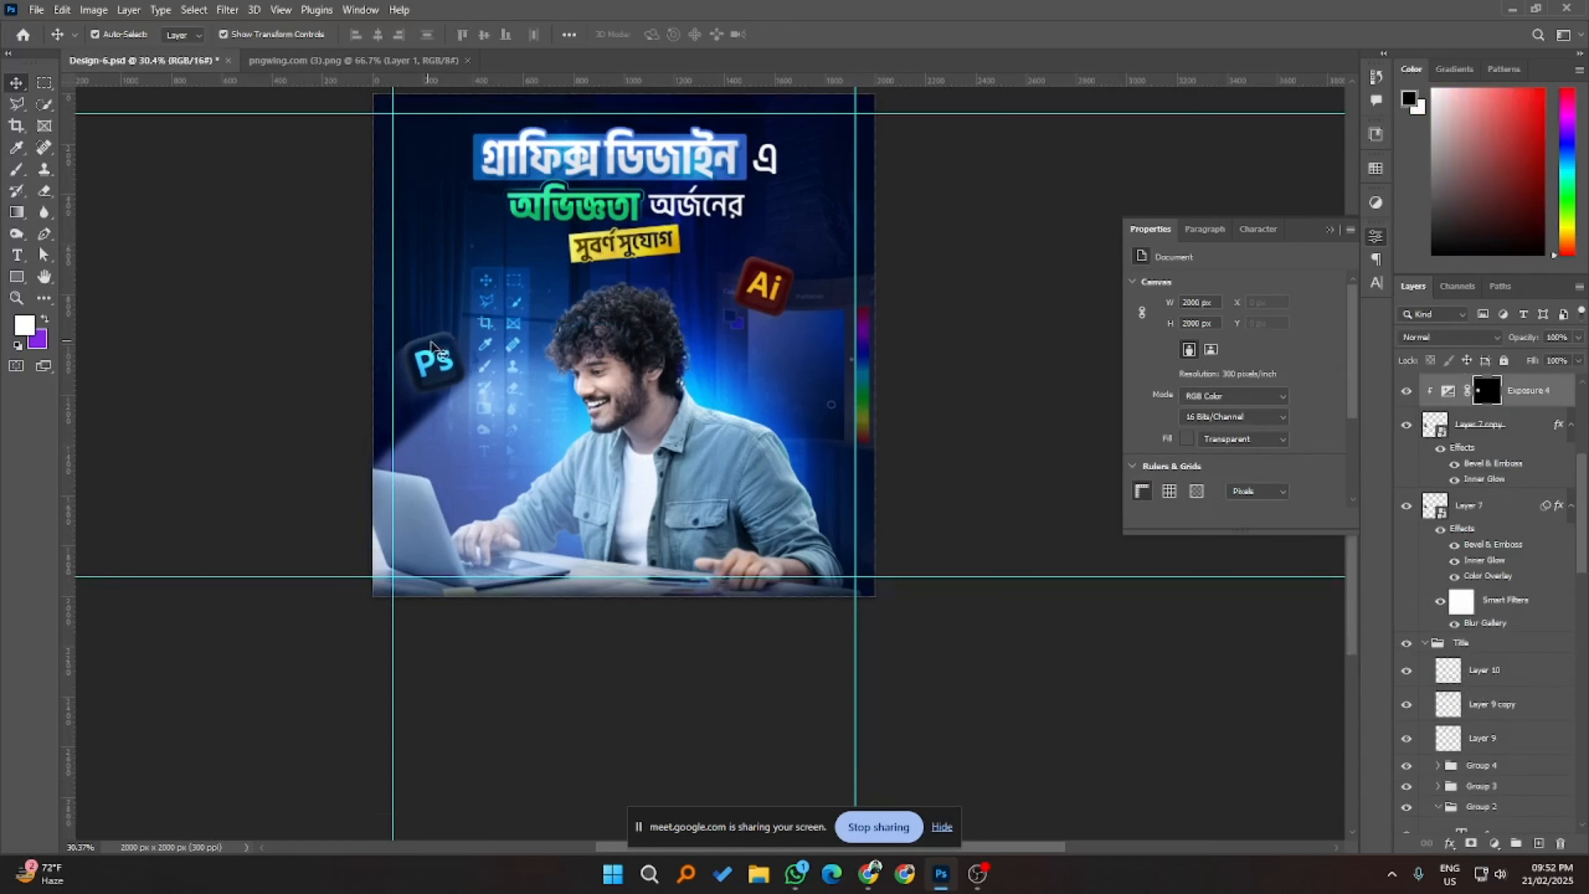
pyautogui.keyDown('ctrl'); pyautogui.click(1482, 428); pyautogui.keyUp('ctrl')
pyautogui.scroll(2, 1489, 467)
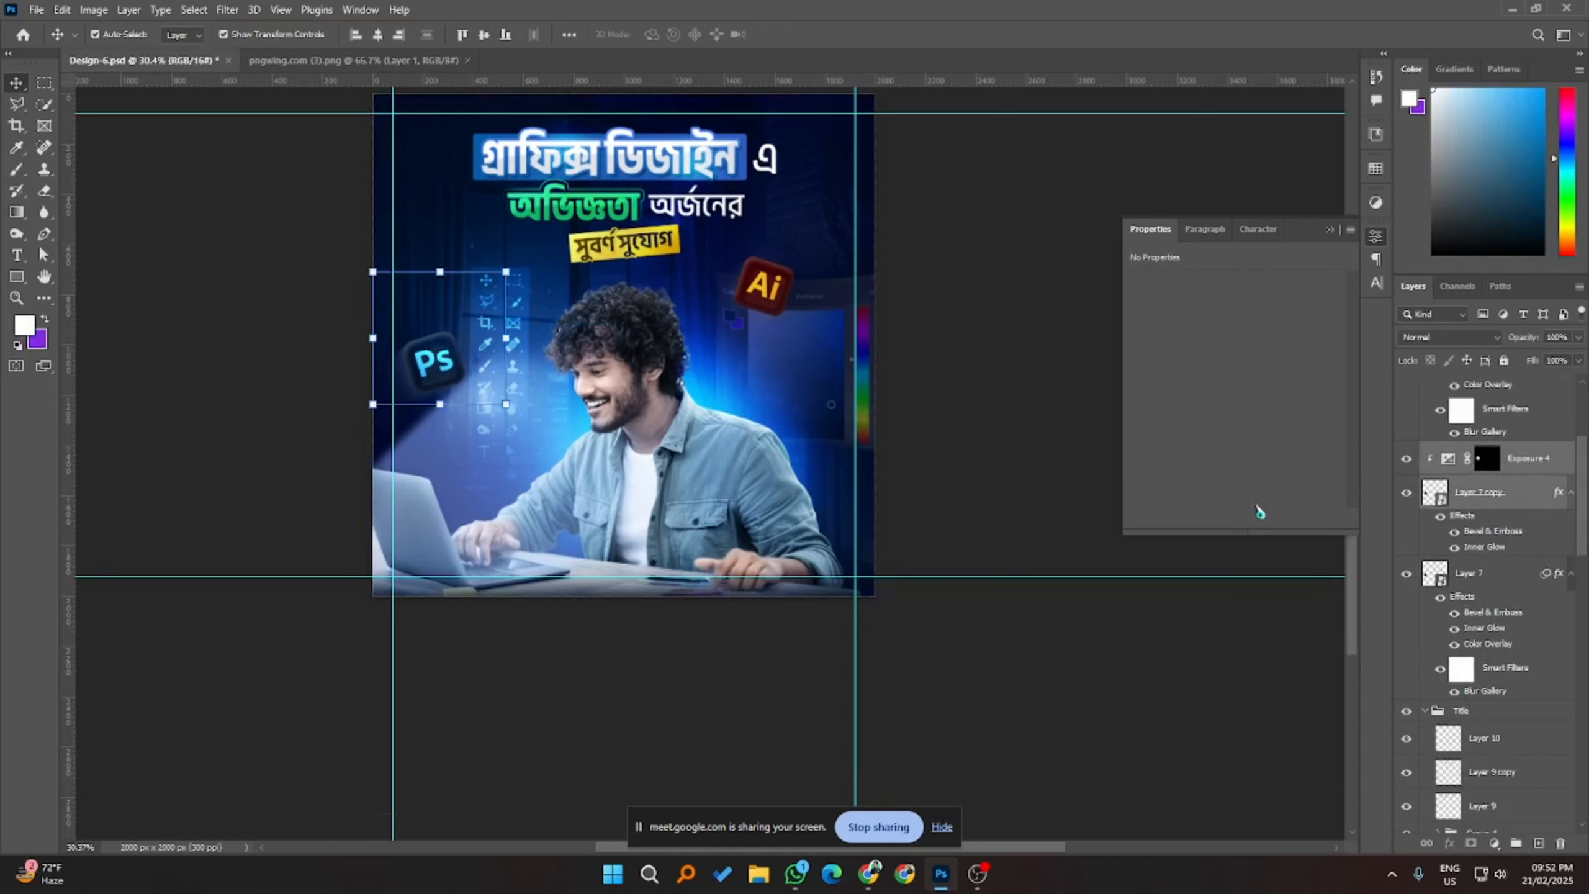
# - Try moving the Ps icon up about 110 px without its blurred Layer 7, and return it to its place
pyautogui.hotkey('shift', 'Up')
pyautogui.hotkey('shift', 'Up')
pyautogui.hotkey('shift', 'Up')
pyautogui.hotkey('shift', 'Up')
pyautogui.hotkey('shift', 'Up')
pyautogui.hotkey('shift', 'Up')
pyautogui.hotkey('shift', 'Up')
pyautogui.hotkey('shift', 'Up')
pyautogui.hotkey('shift', 'Up')
pyautogui.hotkey('shift', 'Up')
pyautogui.hotkey('shift', 'Up')
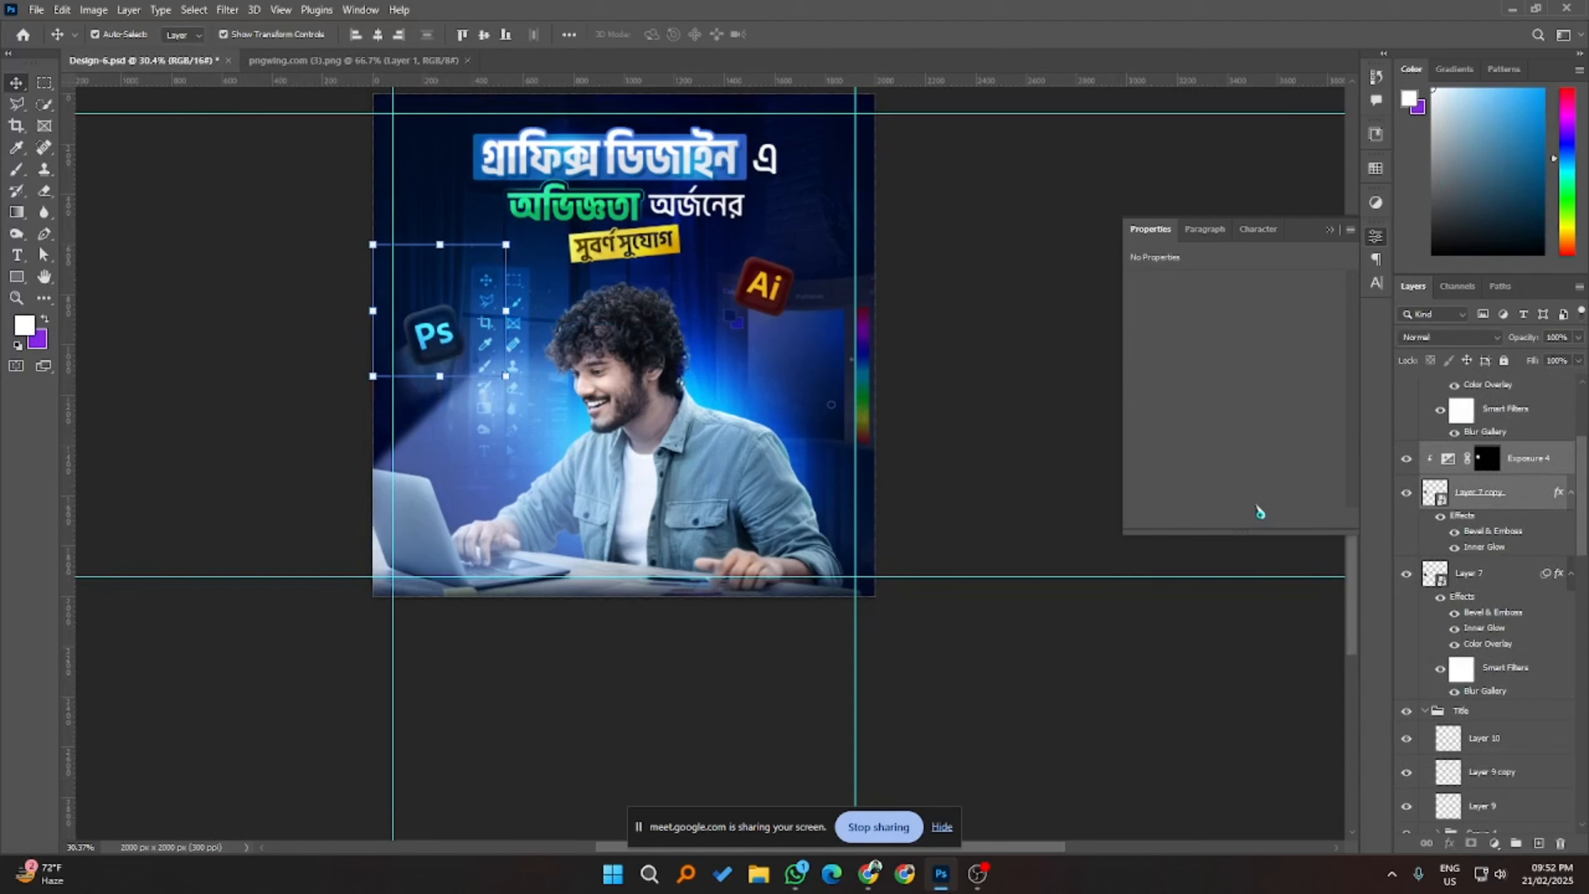
pyautogui.hotkey('shift', 'Down')
pyautogui.hotkey('shift', 'Down')
pyautogui.hotkey('shift', 'Down')
pyautogui.hotkey('shift', 'Down')
pyautogui.hotkey('shift', 'Down')
pyautogui.hotkey('shift', 'Down')
pyautogui.hotkey('shift', 'Down')
pyautogui.hotkey('shift', 'Down')
pyautogui.hotkey('shift', 'Down')
pyautogui.hotkey('shift', 'Down')
pyautogui.hotkey('shift', 'Down')
# - Add Layer 7 to the Ps icon selection and move the icon up about 90 px and left about 10 px
pyautogui.keyDown('ctrl'); pyautogui.click(1502, 574); pyautogui.keyUp('ctrl')
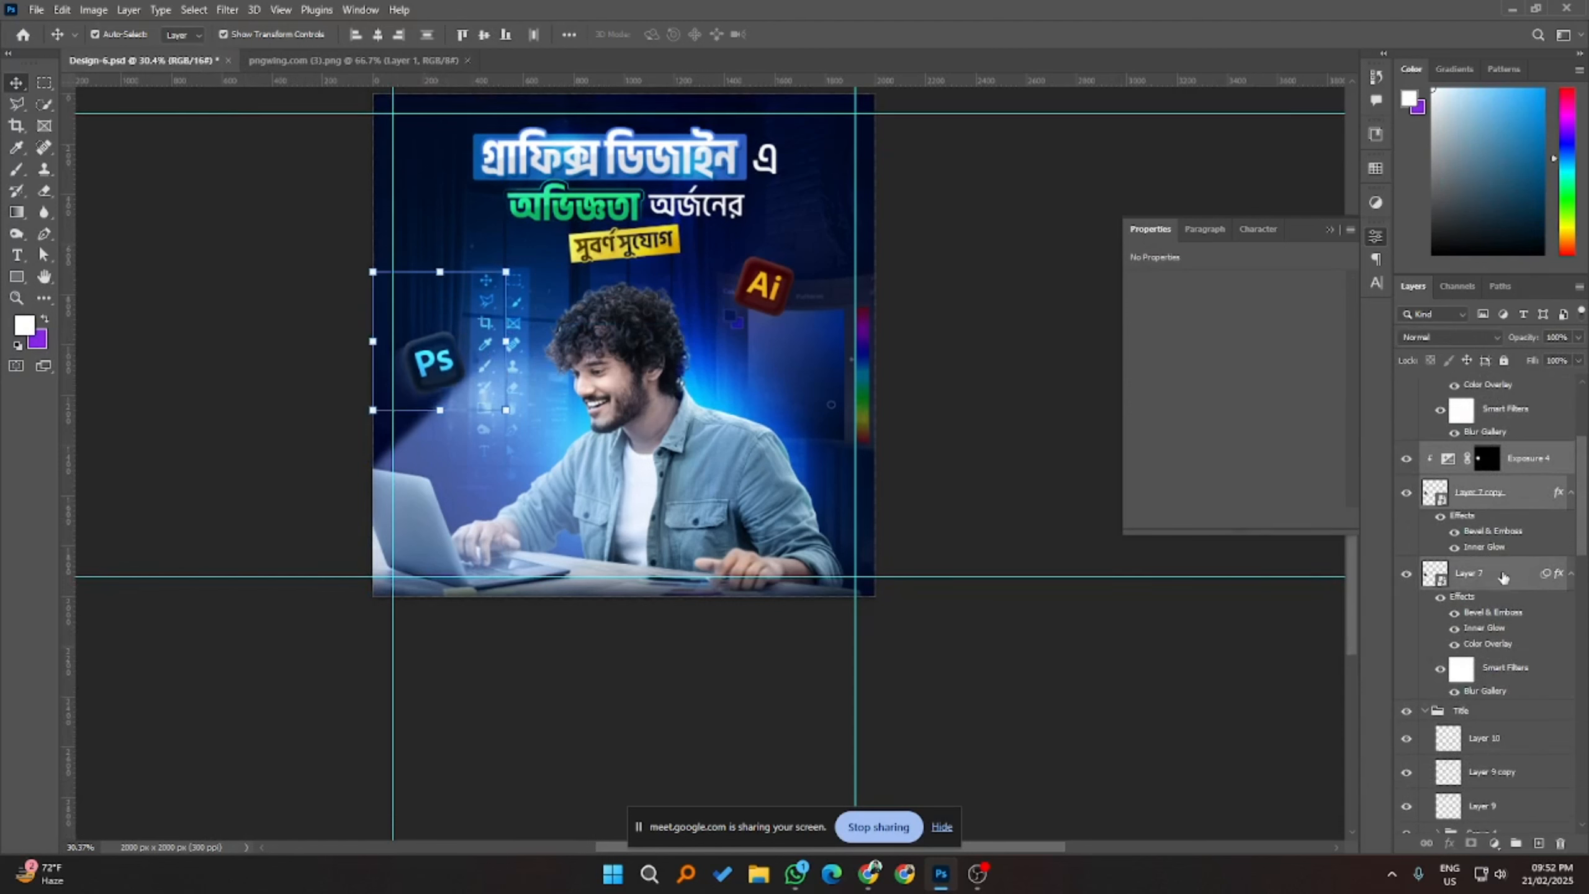
pyautogui.hotkey('shift', 'Up')
pyautogui.hotkey('shift', 'Up')
pyautogui.hotkey('shift', 'Up')
pyautogui.hotkey('shift', 'Up')
pyautogui.hotkey('shift', 'Up')
pyautogui.hotkey('shift', 'Up')
pyautogui.hotkey('shift', 'Up')
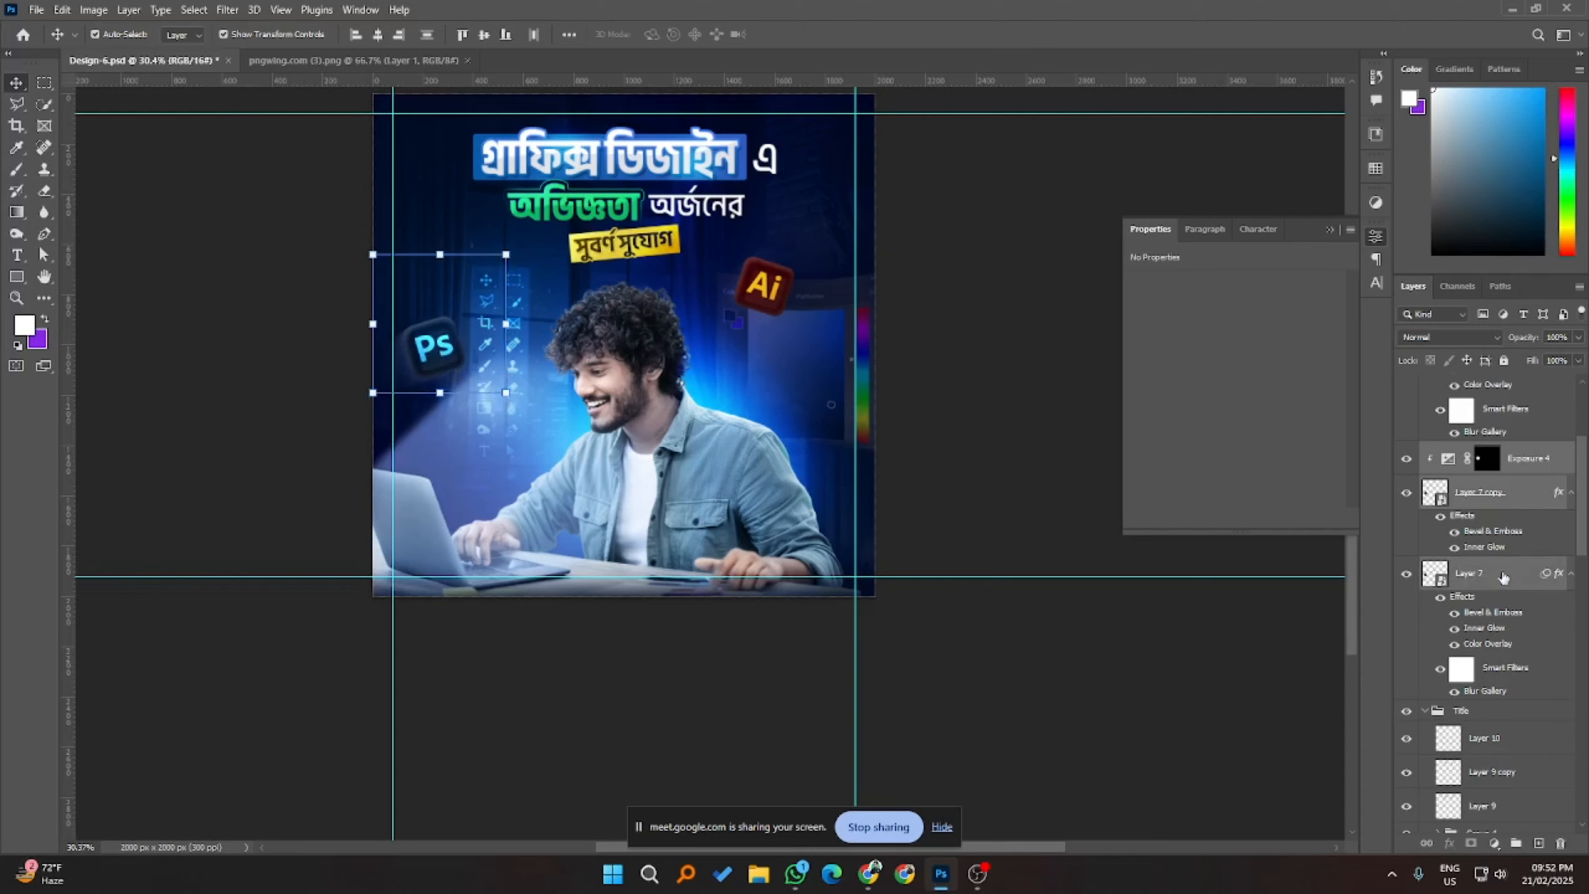
pyautogui.hotkey('shift', 'Up')
pyautogui.hotkey('shift', 'Up')
pyautogui.hotkey('shift', 'Left')
pyautogui.hotkey('shift', 'Left')
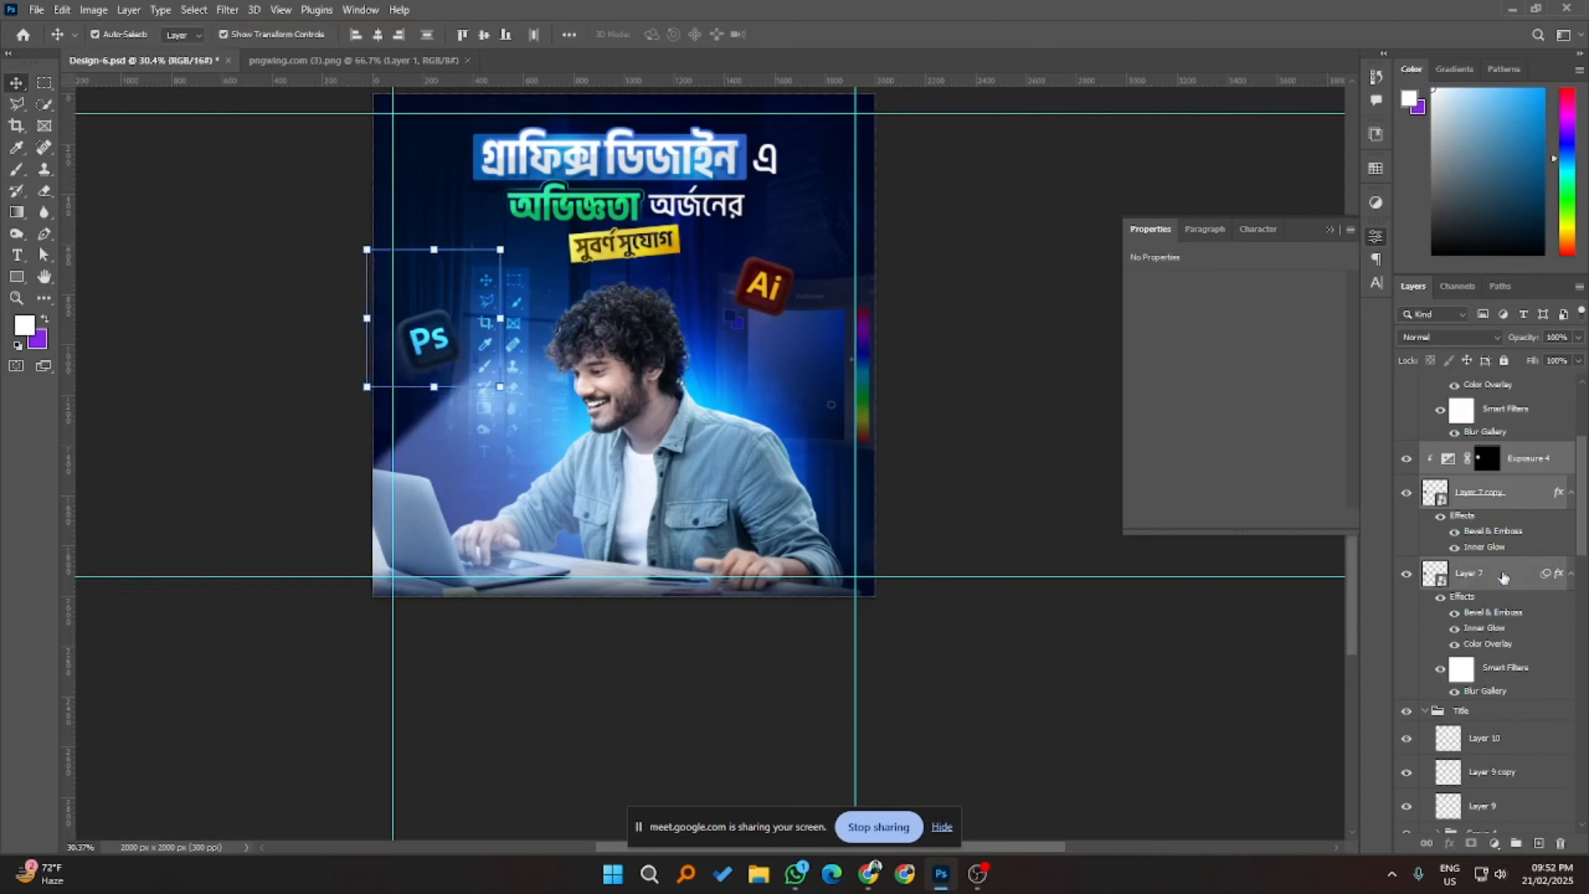
pyautogui.hotkey('shift', 'Right')
pyautogui.click(1071, 336)
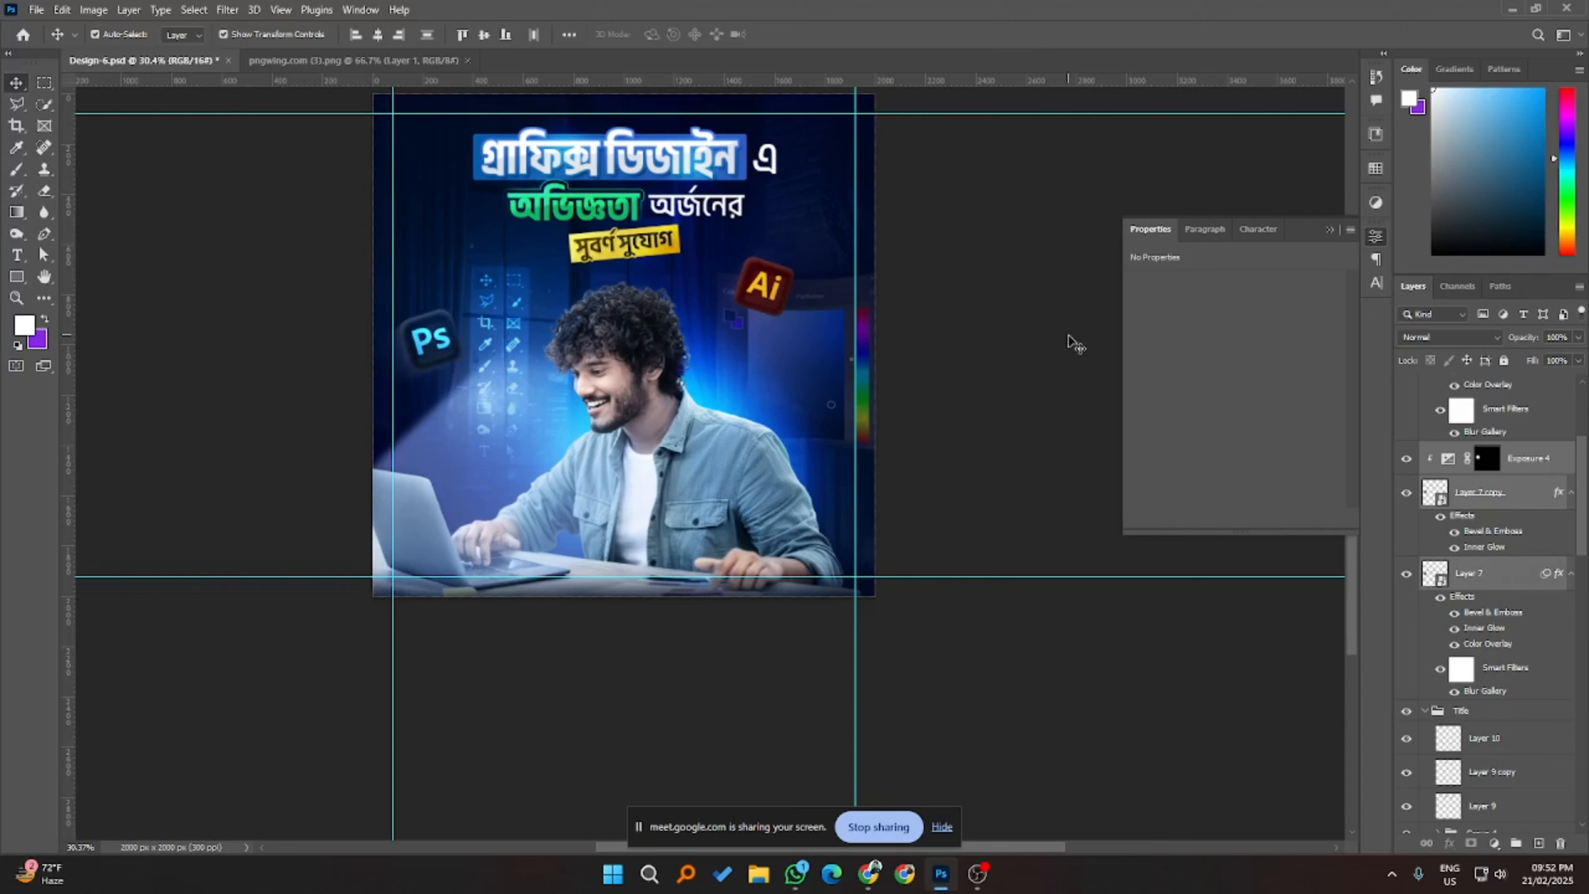
# - Move the faint toolbar graphic on Layer 6 closer to the man's hair, to X 420 px and Y 675 px
pyautogui.click(513, 303)
pyautogui.hotkey('shift', 'Right')
pyautogui.hotkey('shift', 'Right')
pyautogui.hotkey('shift', 'Right')
pyautogui.hotkey('shift', 'Right')
pyautogui.hotkey('shift', 'Right')
pyautogui.hotkey('shift', 'Right')
pyautogui.hotkey('shift', 'Right')
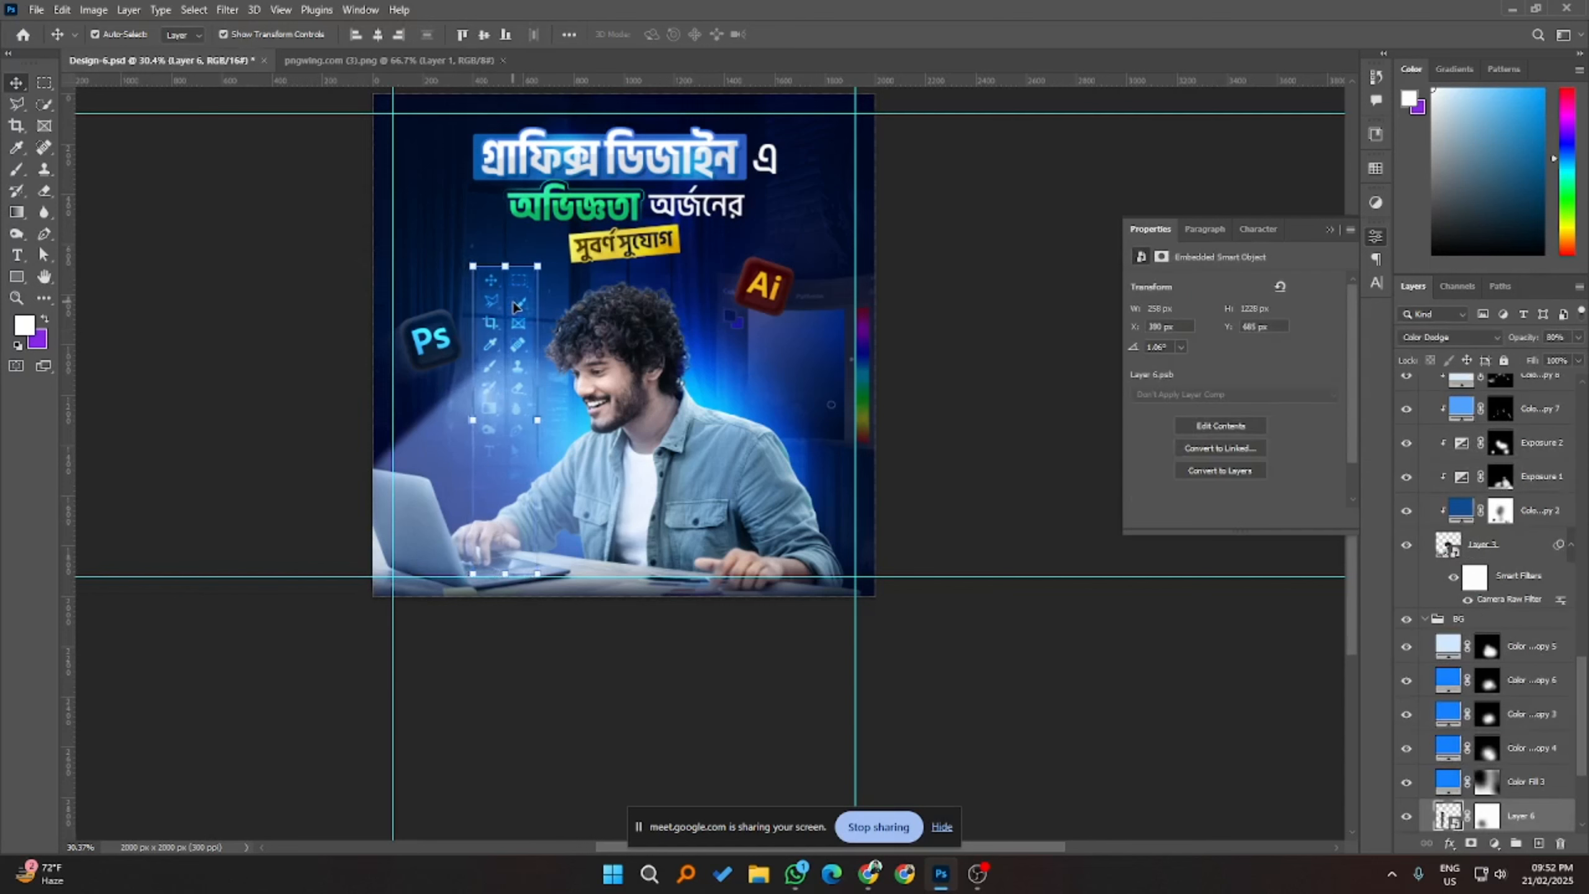
pyautogui.hotkey('shift', 'Left')
pyautogui.hotkey('shift', 'Left')
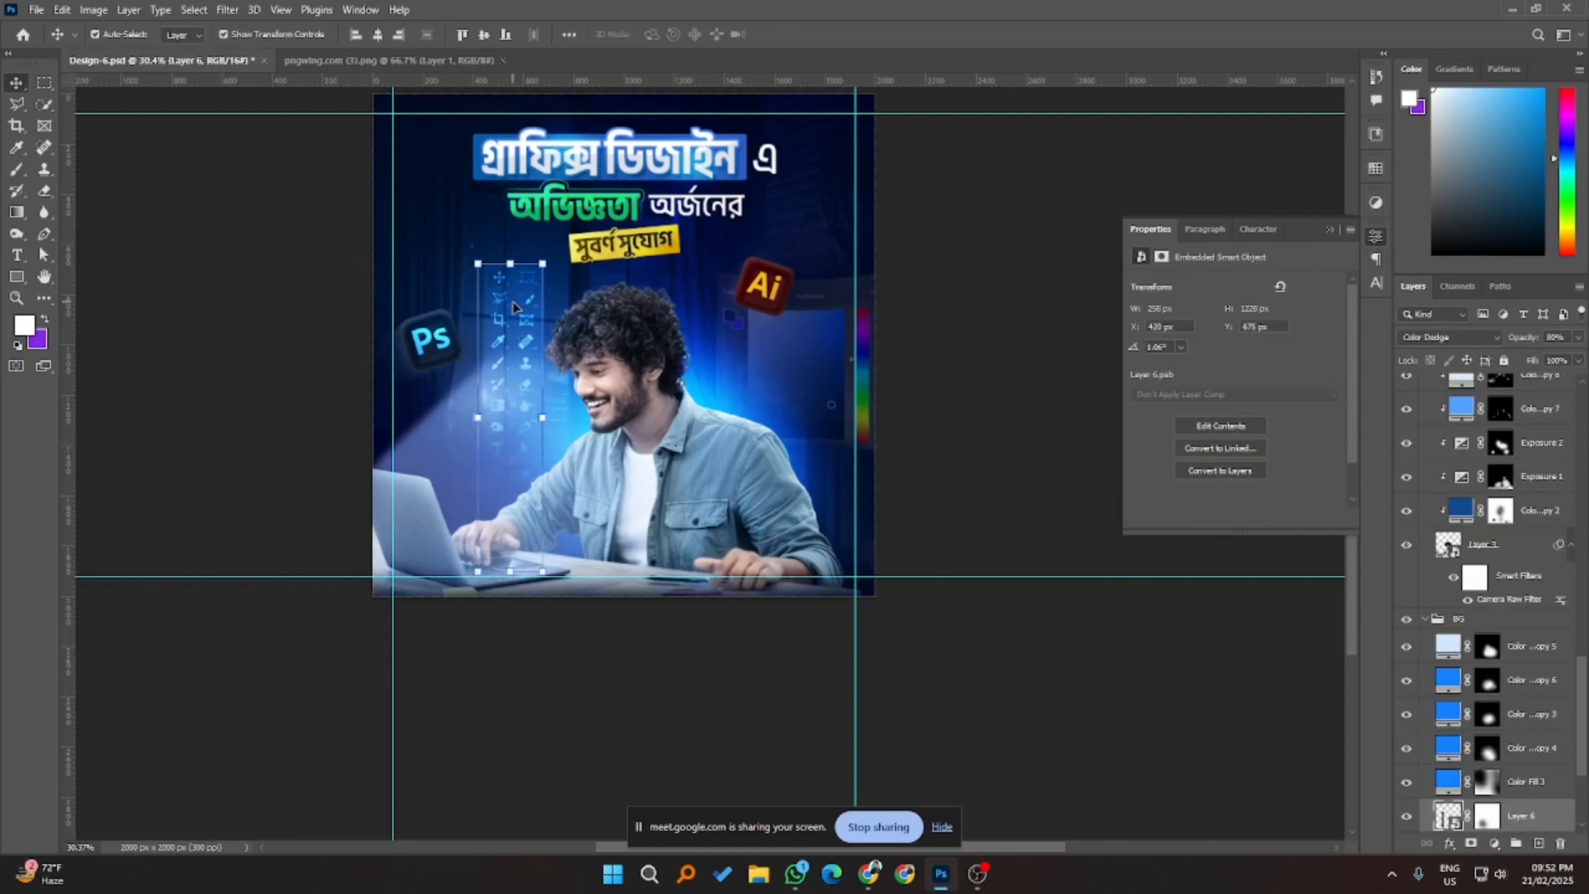
pyautogui.click(950, 341)
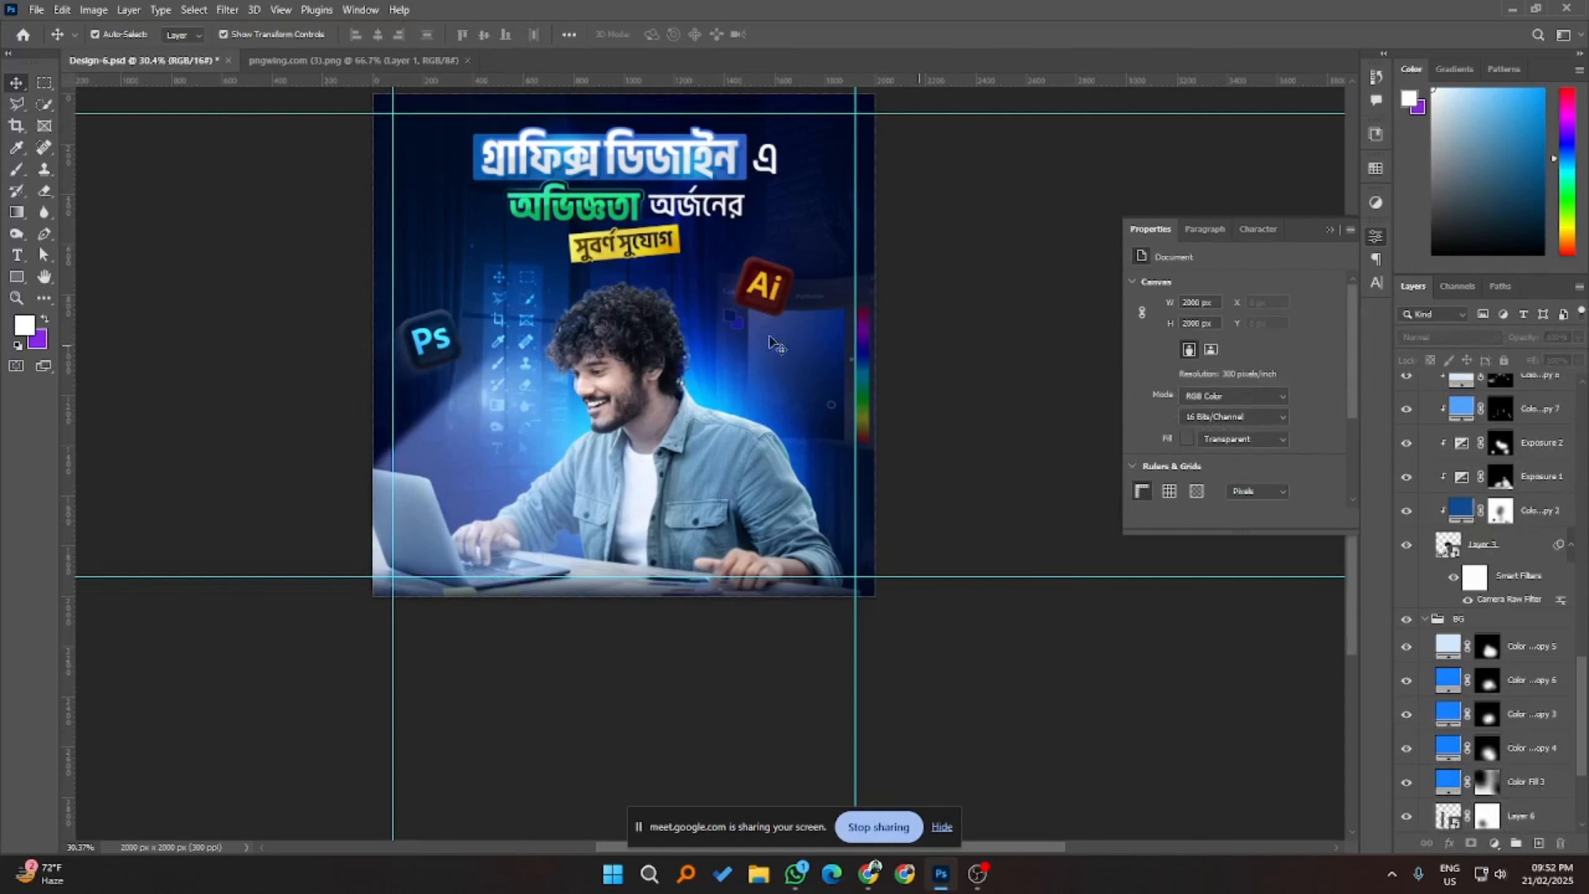
# - Nudge the faint colour panel graphic on Layer 4 left to X 1356 px
pyautogui.scroll(2, 994, 401)
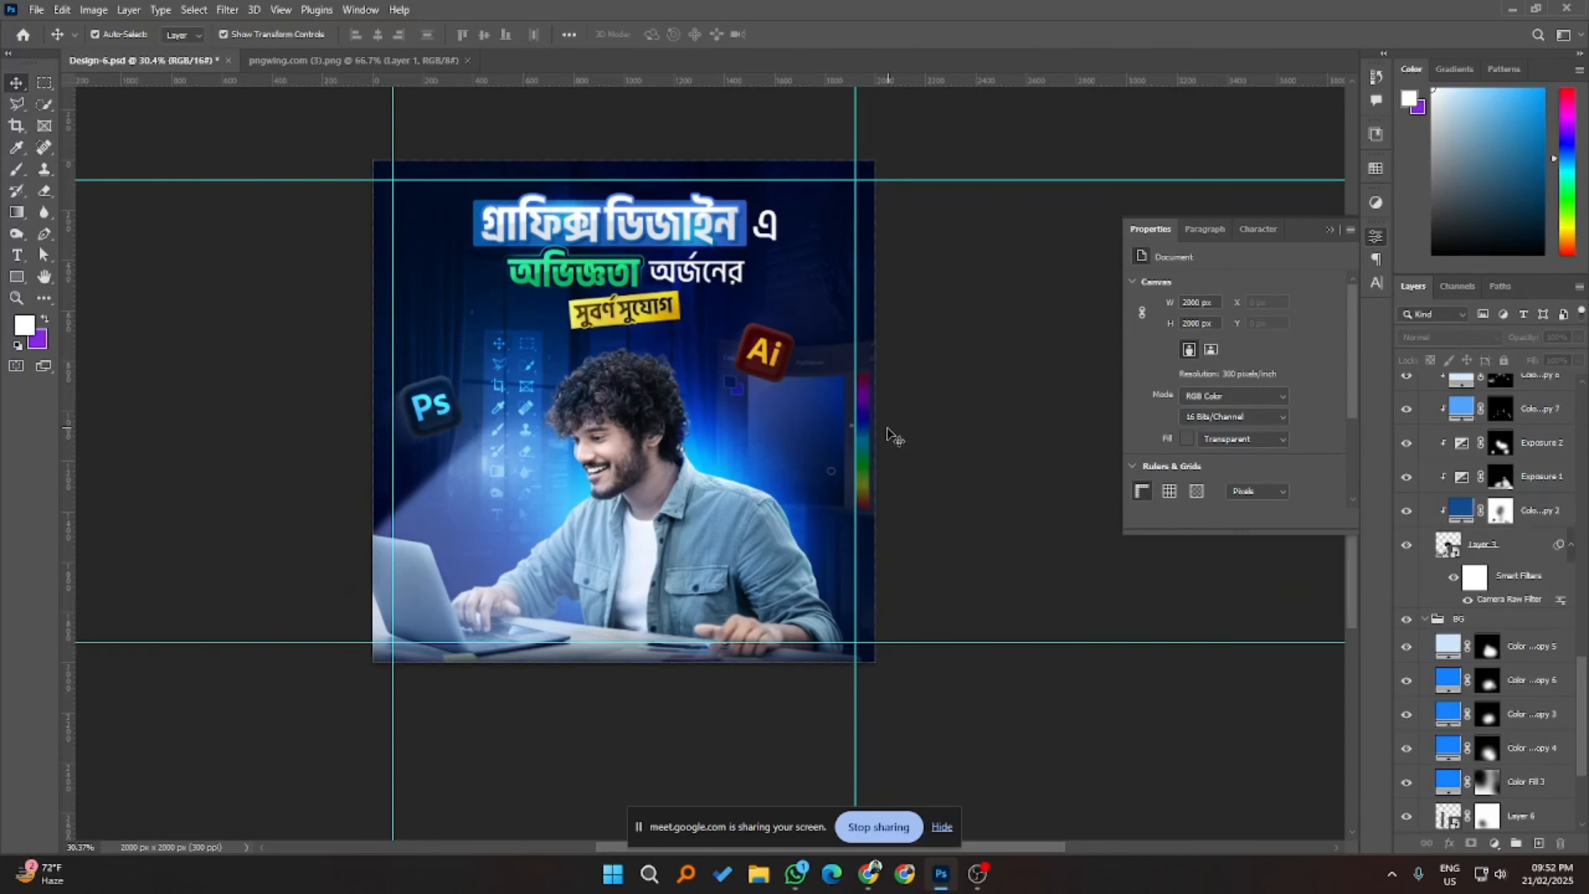
pyautogui.click(836, 420)
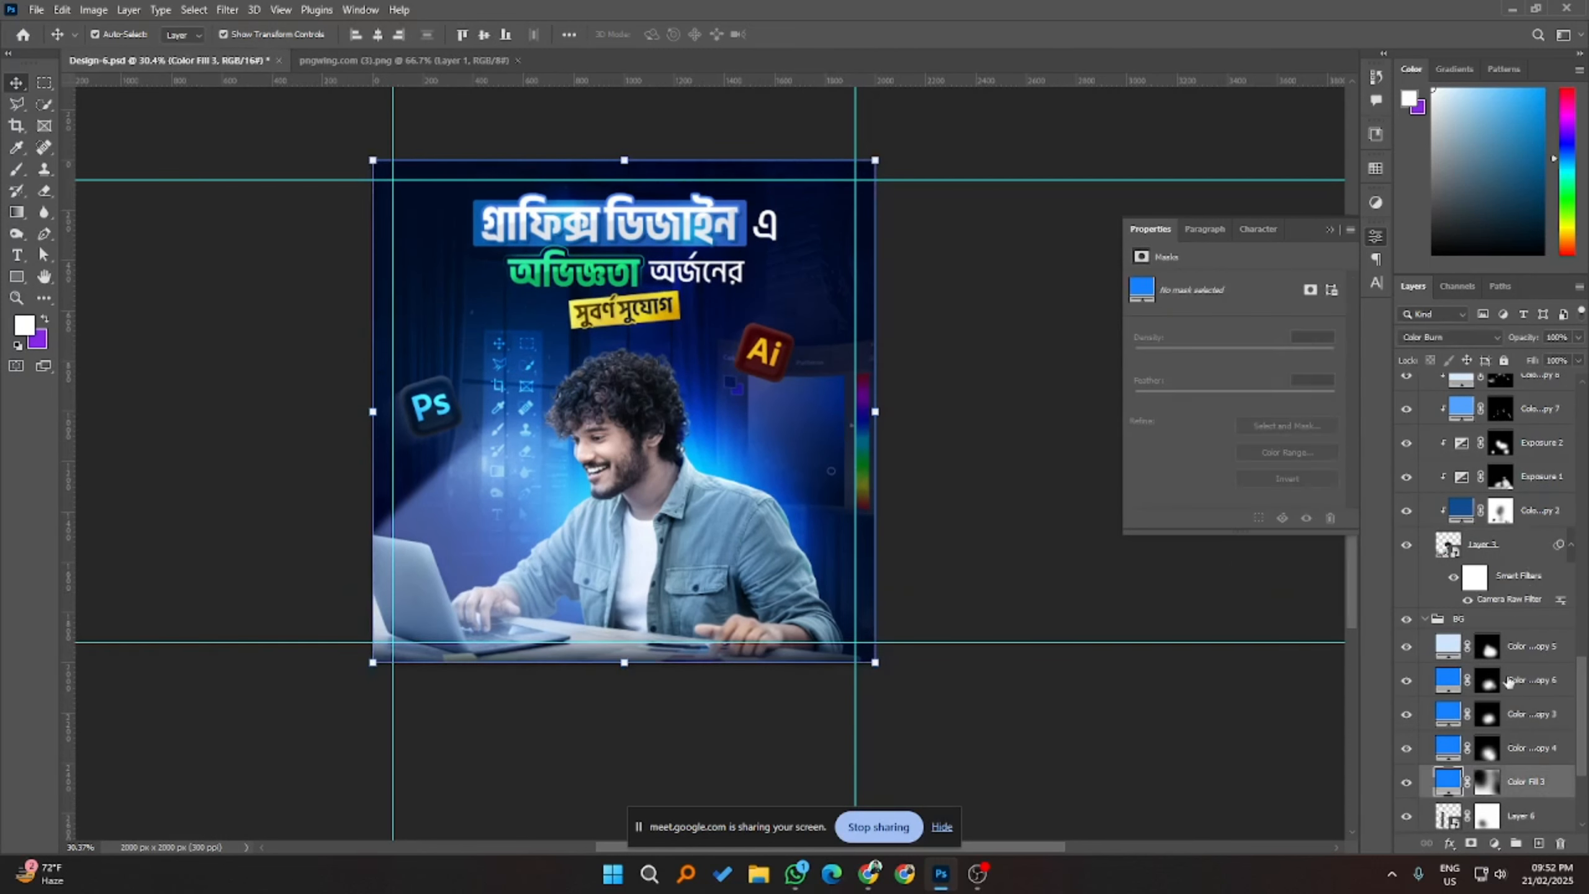
pyautogui.scroll(-2, 1507, 682)
pyautogui.click(1515, 783)
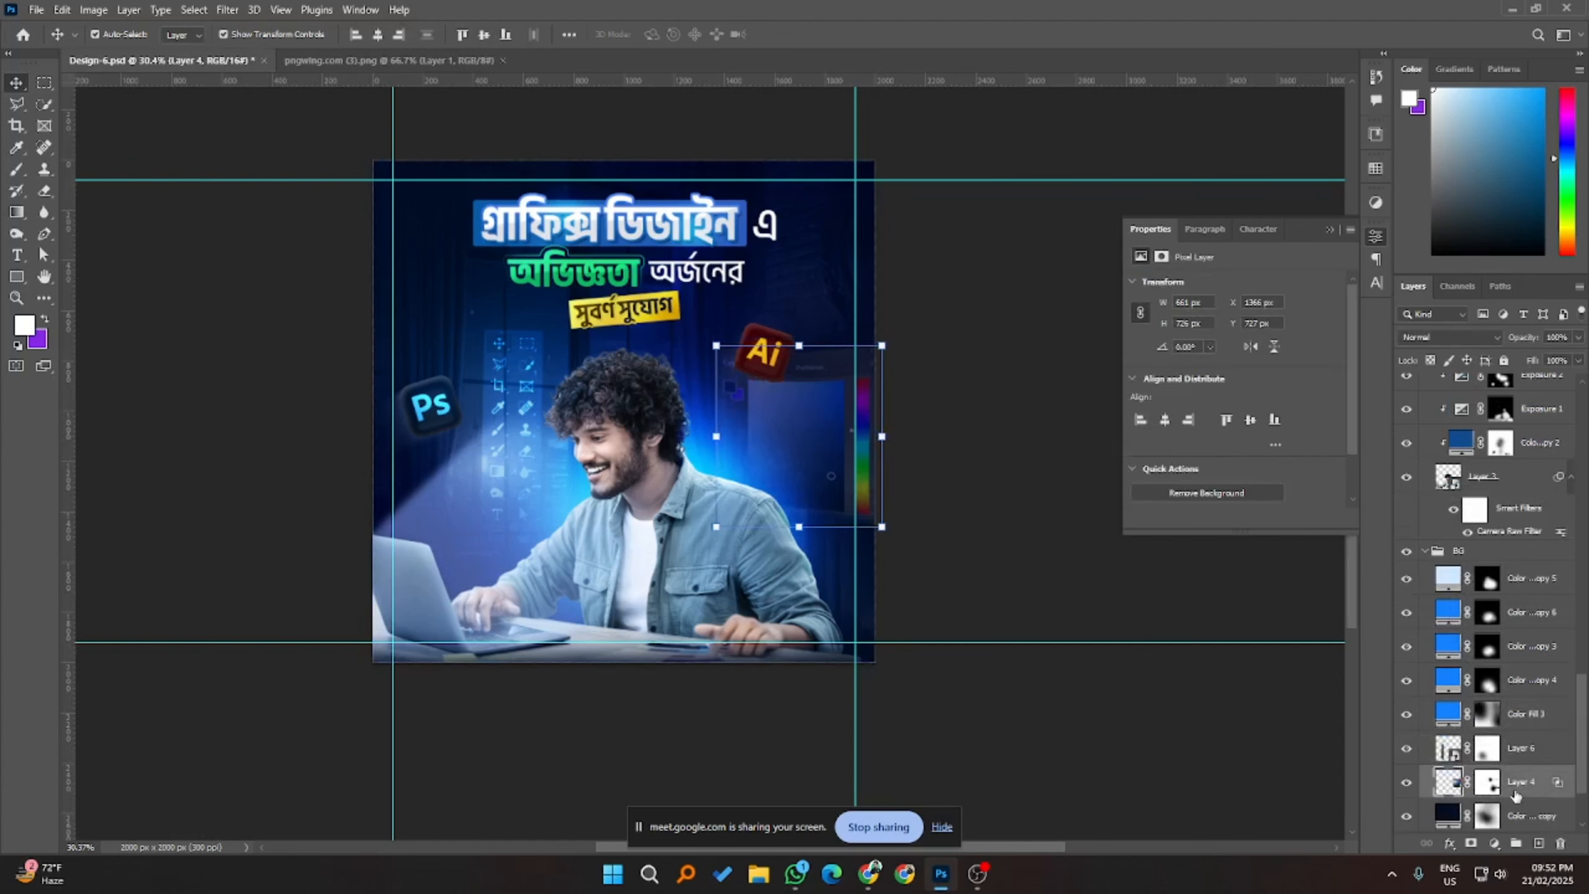
pyautogui.hotkey('shift', 'Left')
pyautogui.hotkey('shift', 'Left')
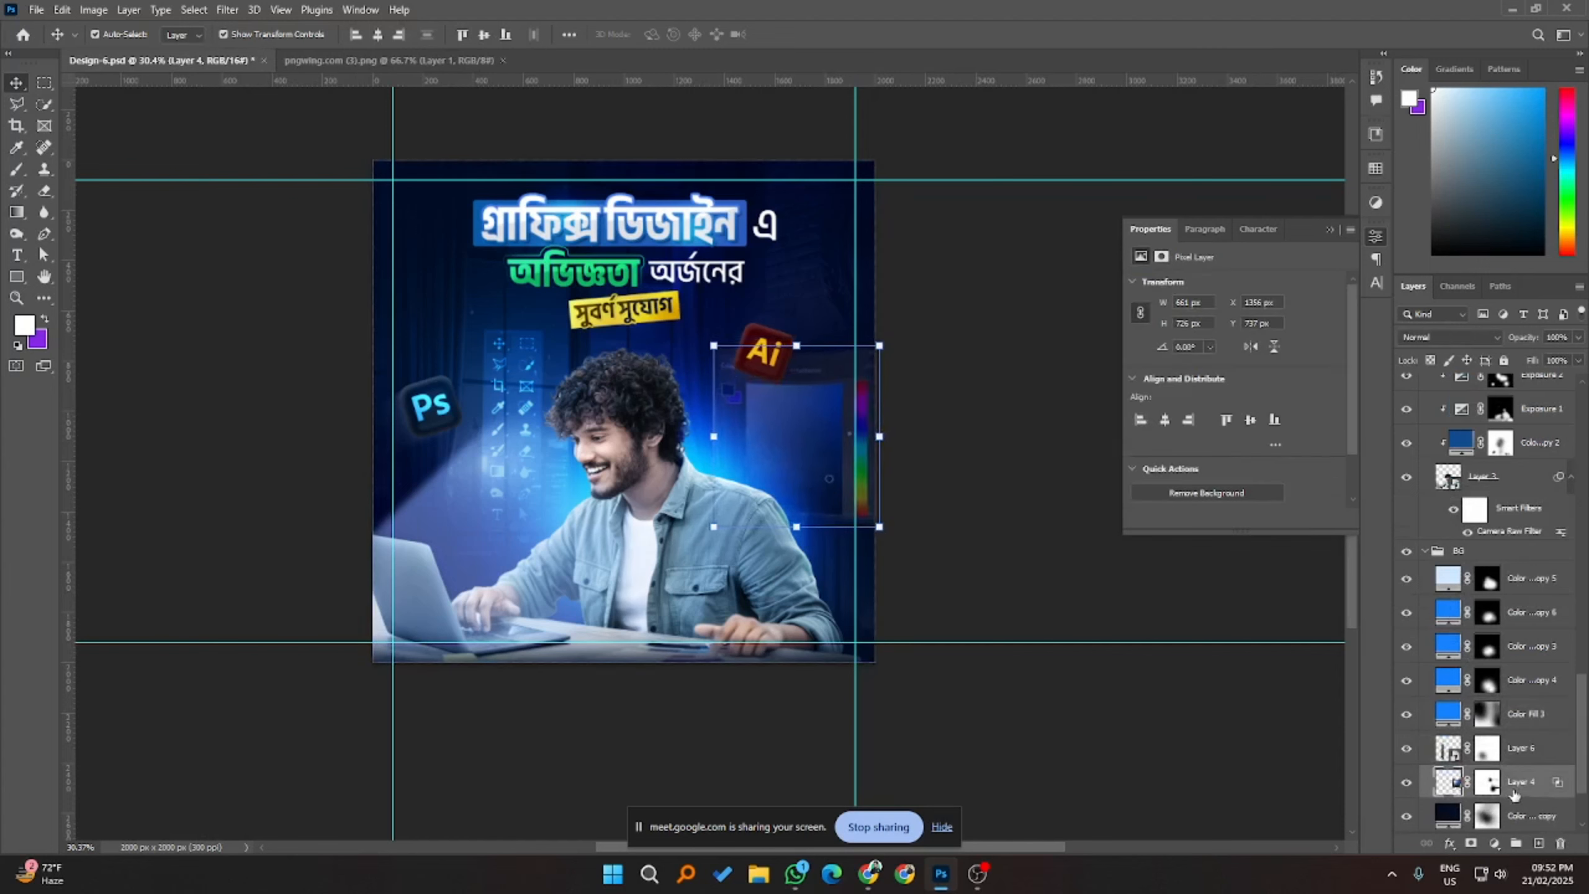
pyautogui.click(1050, 487)
# - Move the Ai icon with Exposure 3, Layer 8 and Layer 8 copy about 40 px right and 10 px up
pyautogui.click(770, 352)
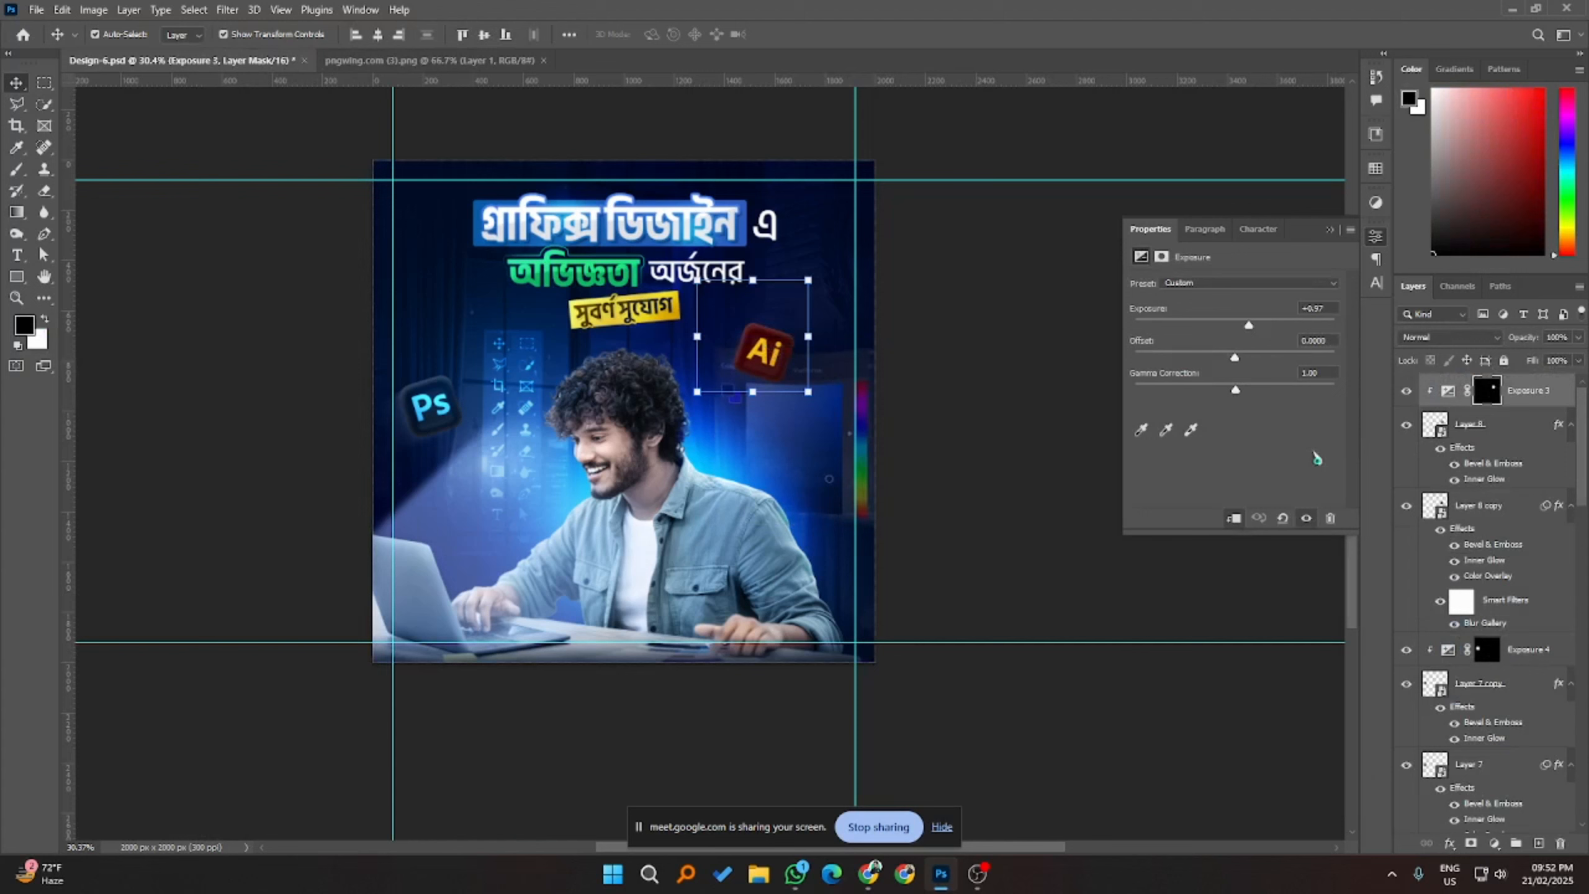
pyautogui.keyDown('shift'); pyautogui.click(1499, 512); pyautogui.keyUp('shift')
pyautogui.hotkey('shift', 'Right')
pyautogui.hotkey('shift', 'Right')
pyautogui.hotkey('shift', 'Right')
pyautogui.hotkey('shift', 'Right')
pyautogui.hotkey('shift', 'Right')
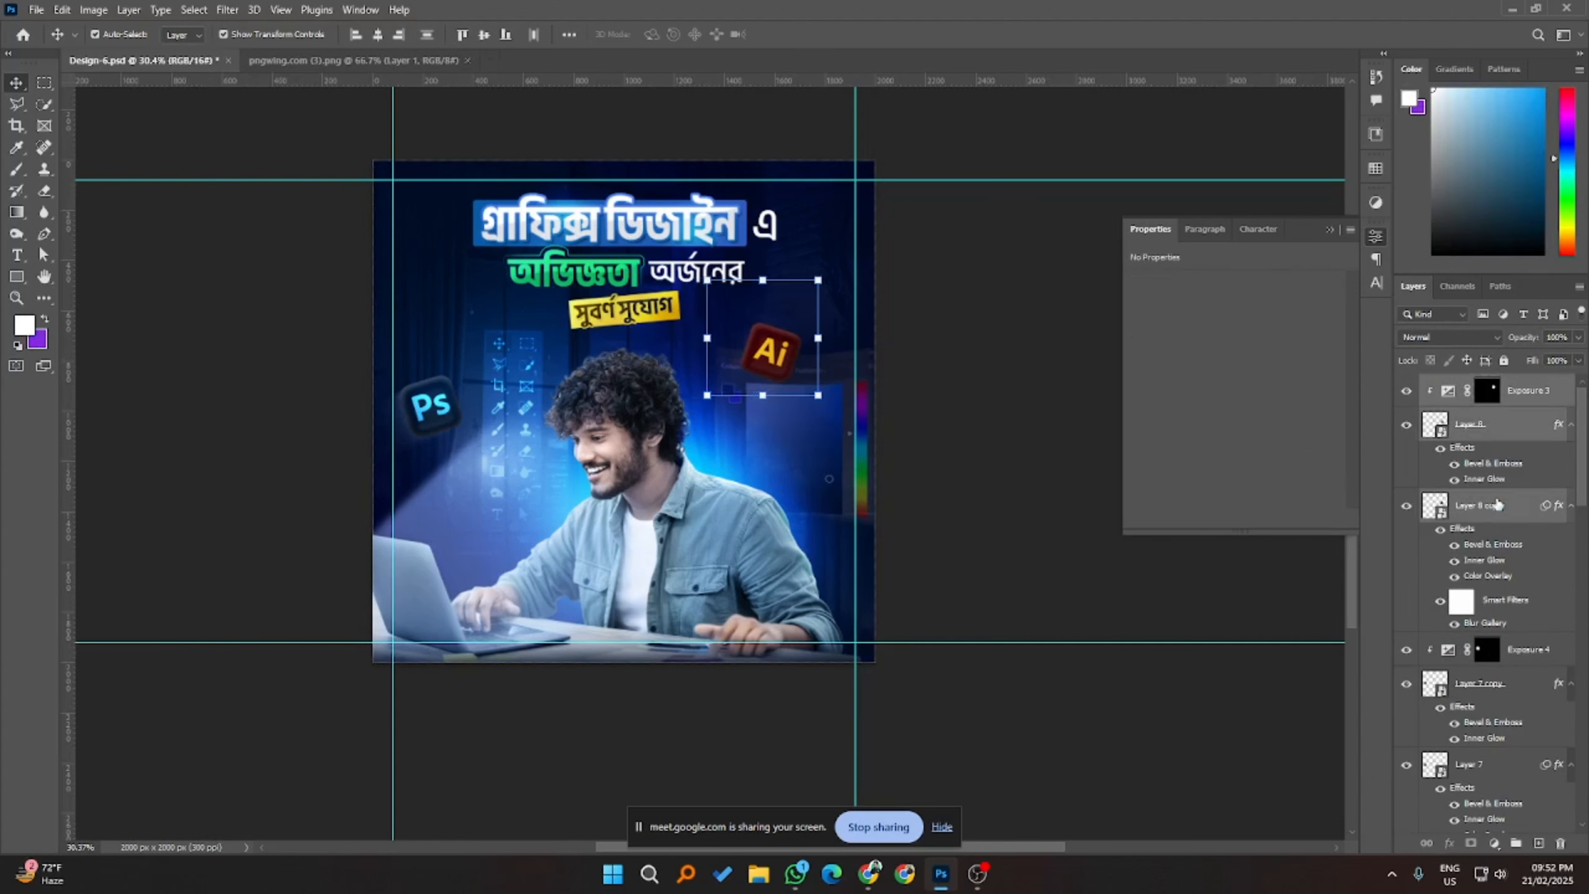
pyautogui.hotkey('shift', 'Down')
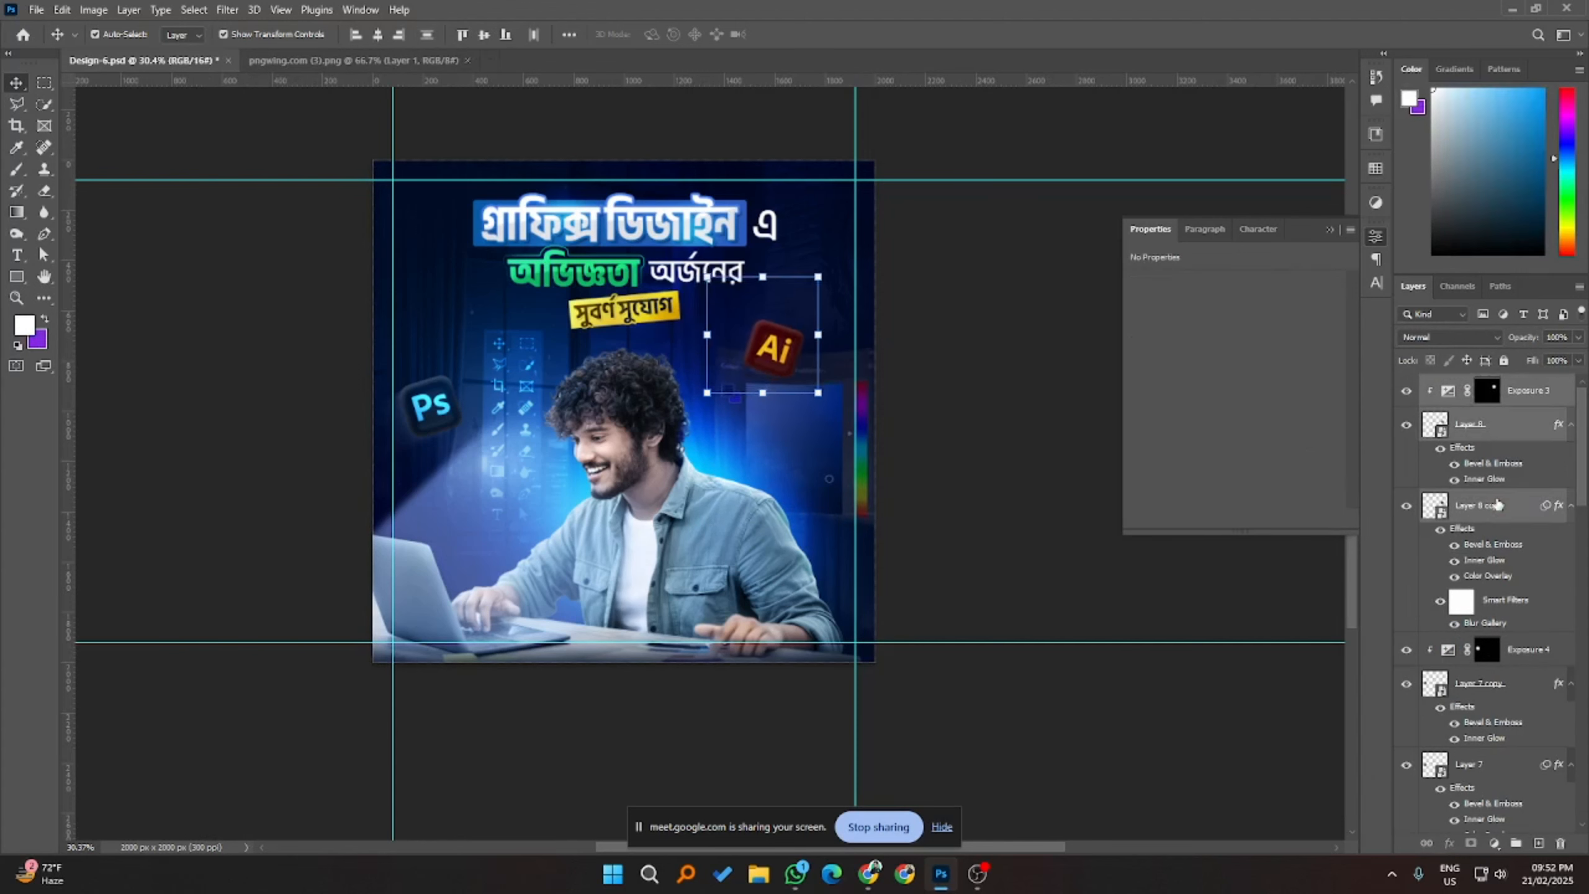
pyautogui.click(858, 361)
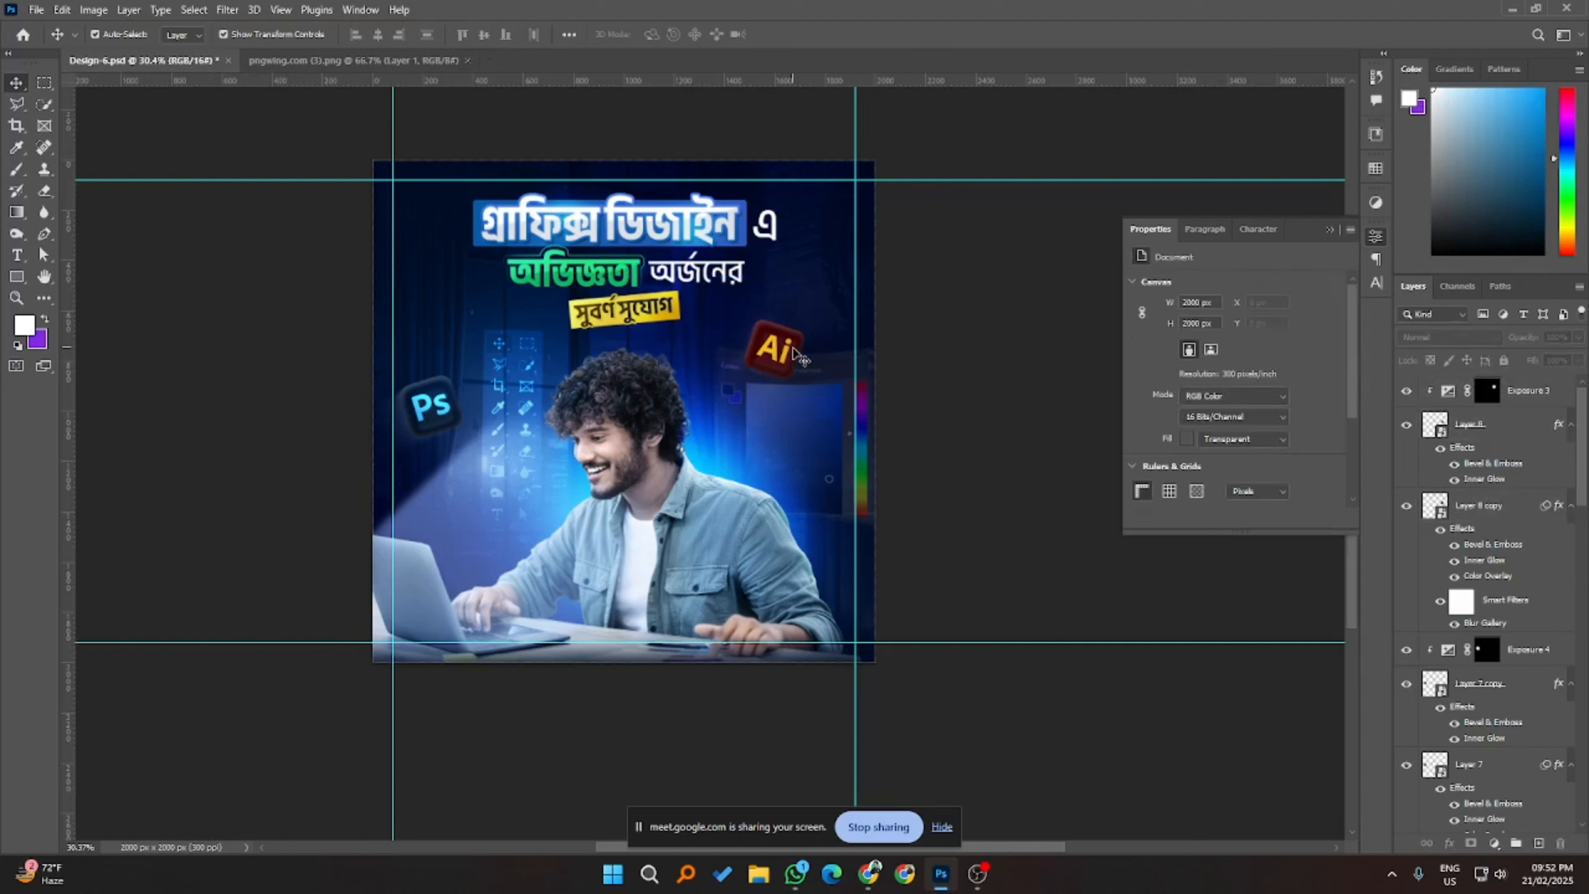
# - Move the Ai icon with Exposure 3, Layer 8 and Layer 8 copy down 10 px
pyautogui.keyDown('shift'); pyautogui.click(1484, 510); pyautogui.keyUp('shift')
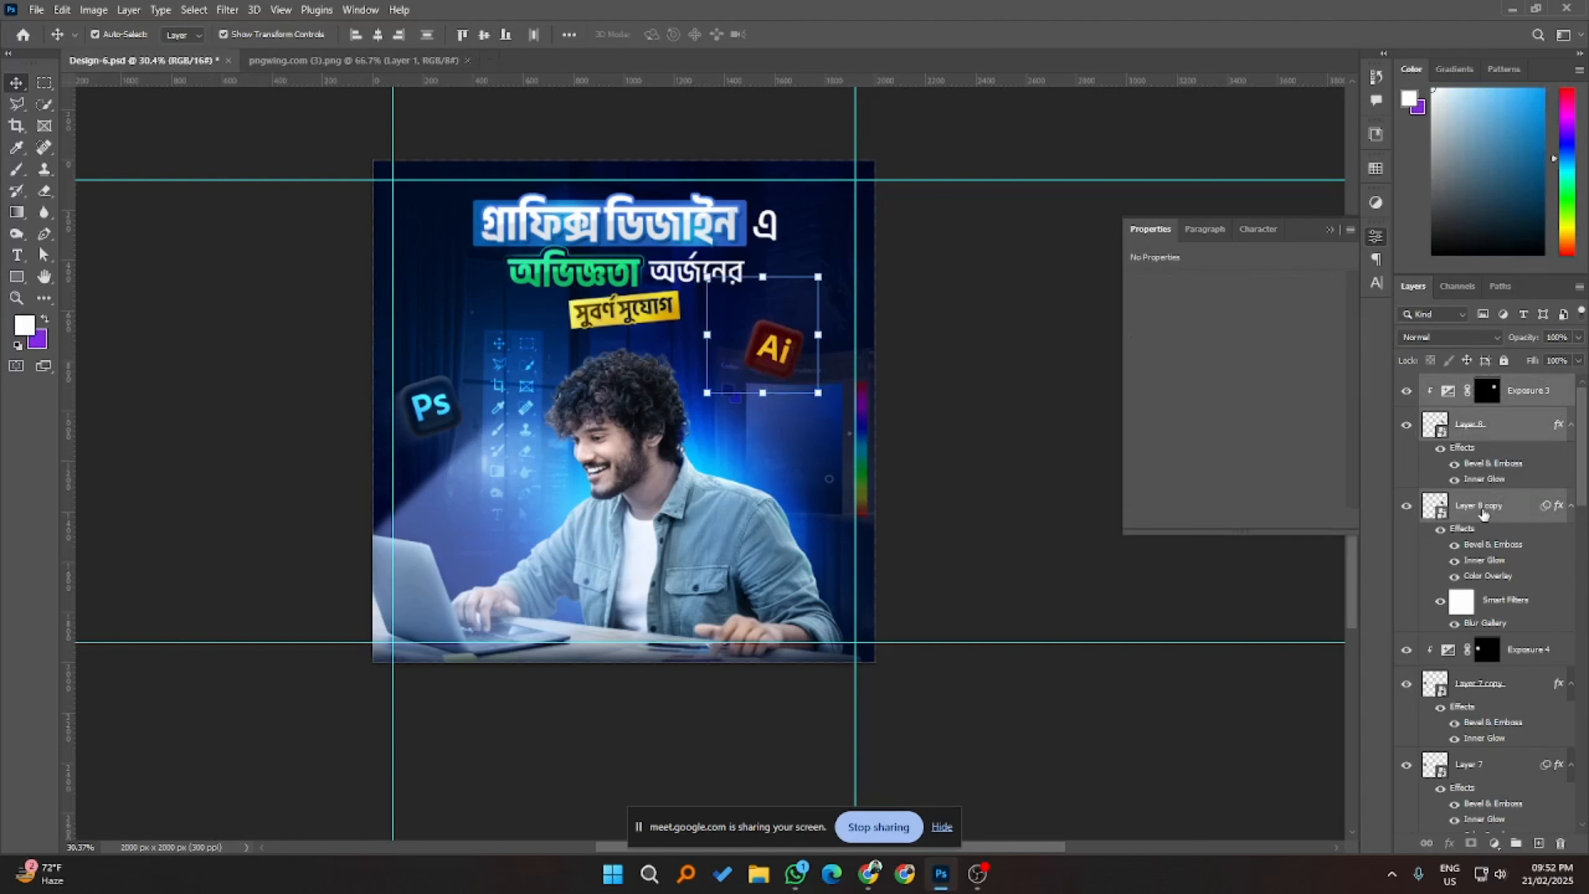
pyautogui.hotkey('shift', 'Down')
pyautogui.click(1061, 494)
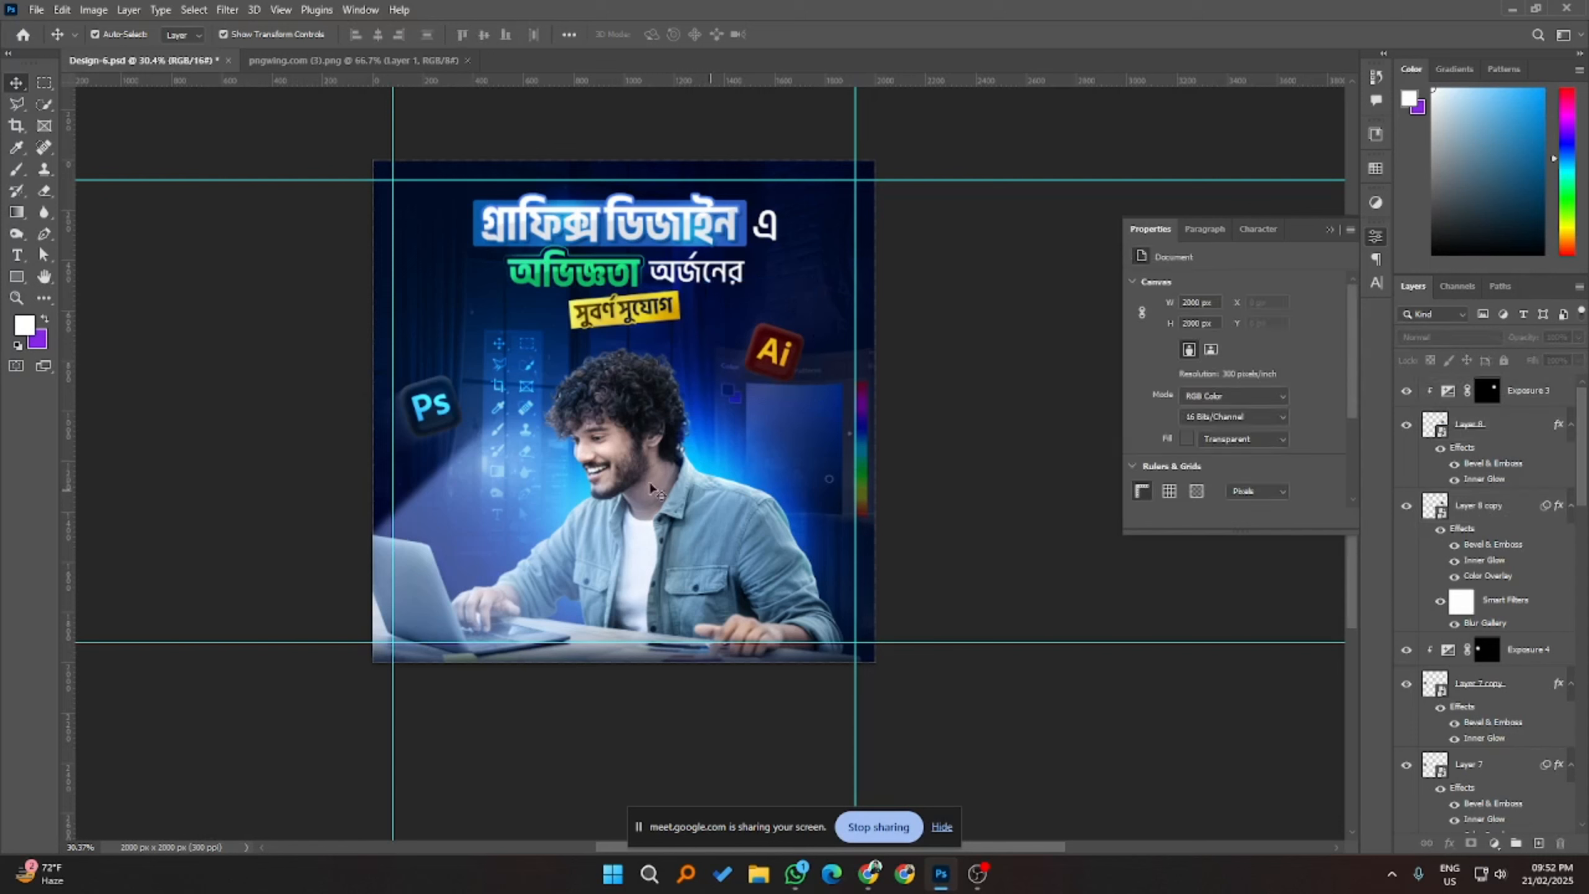
# - Move the Ps icon with Exposure 4, Layer 7 copy and Layer 7 to the right by 20 px
pyautogui.click(442, 394)
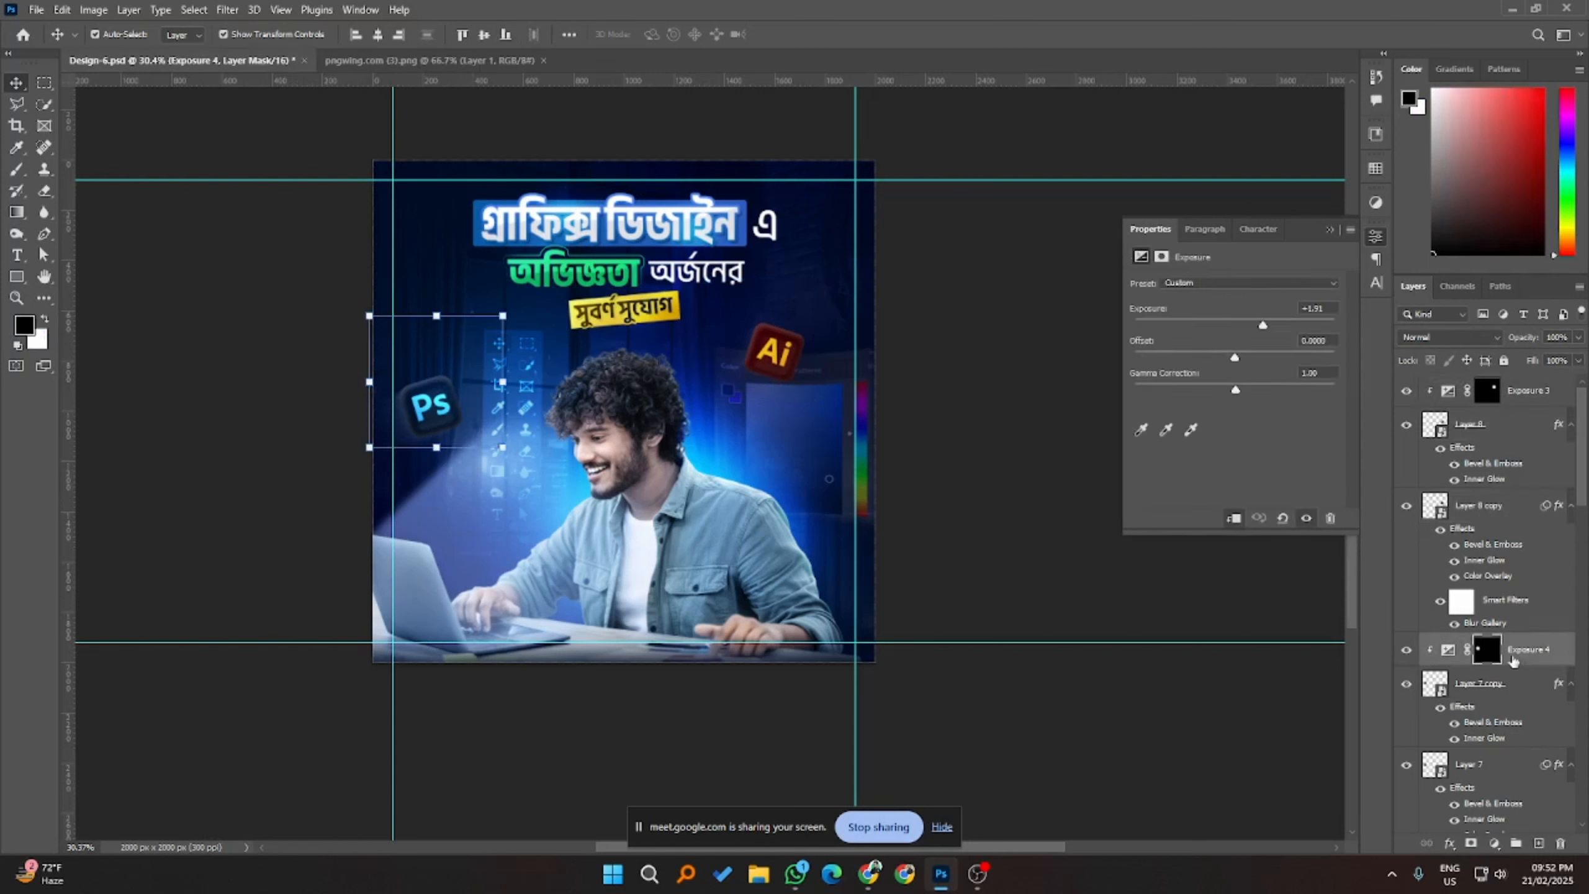
pyautogui.keyDown('shift'); pyautogui.click(1503, 765); pyautogui.keyUp('shift')
pyautogui.hotkey('shift', 'Right')
pyautogui.hotkey('shift', 'Right')
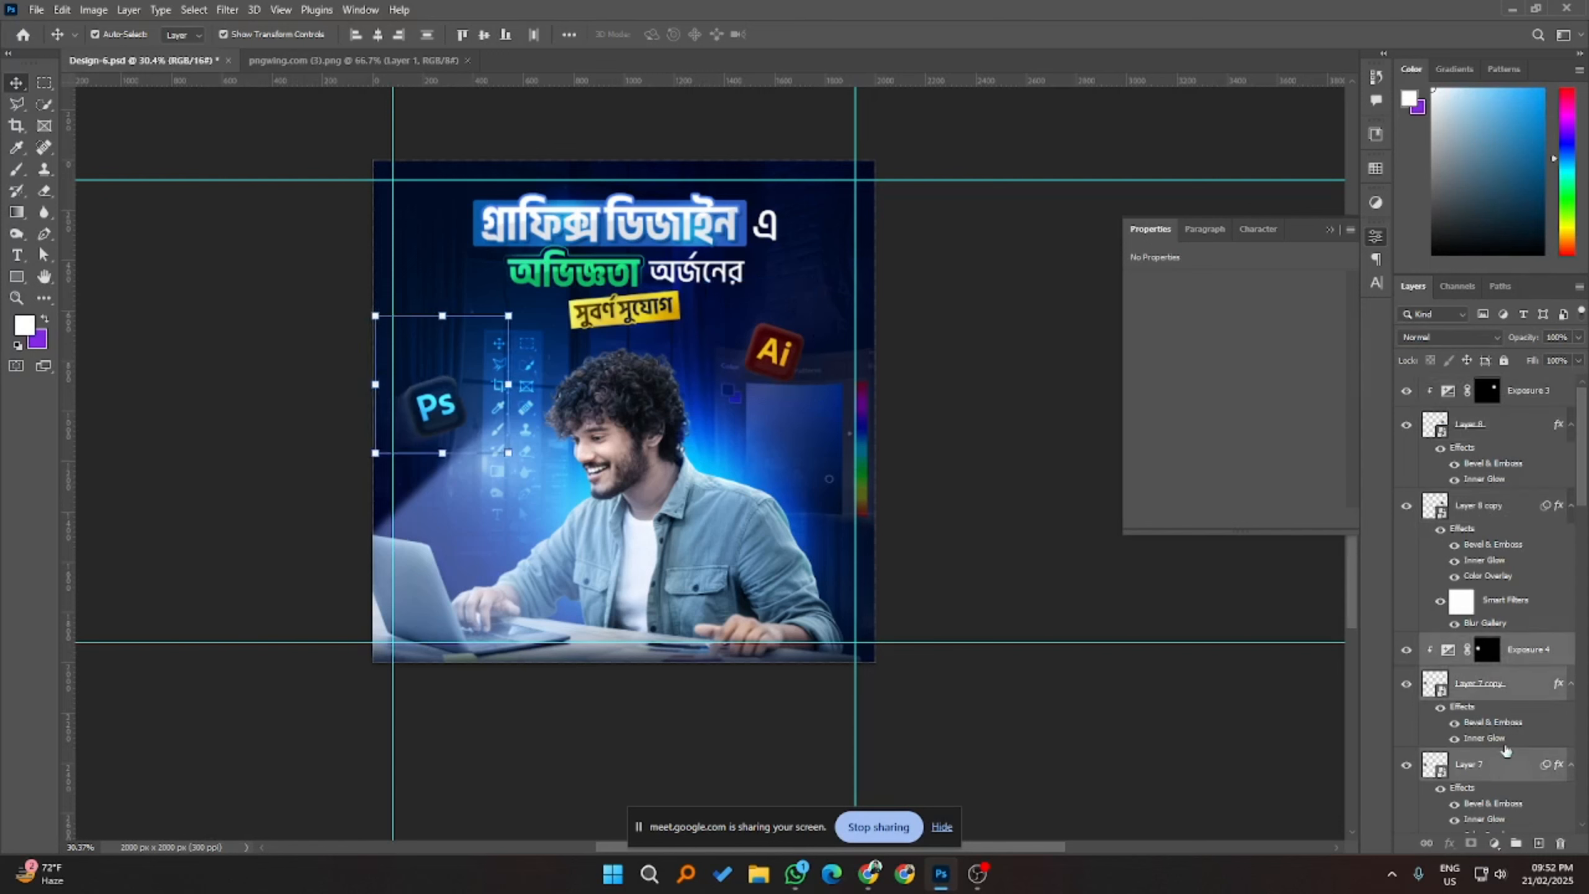
pyautogui.click(1018, 486)
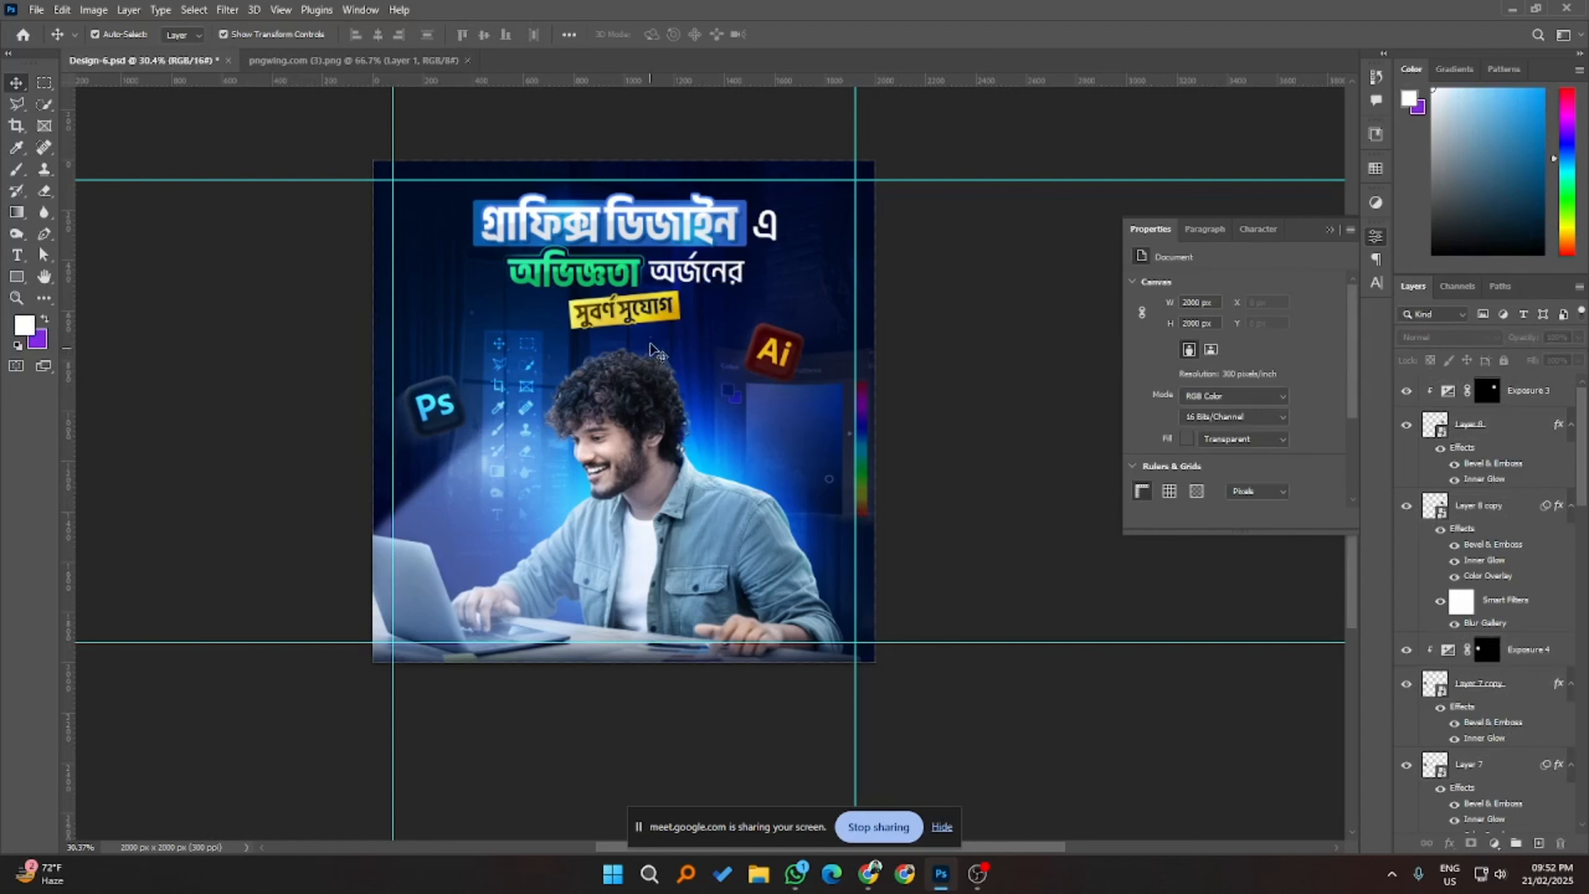
# - Scale the Ai icon with Exposure 3, Layer 8 and Layer 8 copy up to about 111% around its centre
pyautogui.click(793, 363)
pyautogui.keyDown('shift'); pyautogui.click(1497, 520); pyautogui.keyUp('shift')
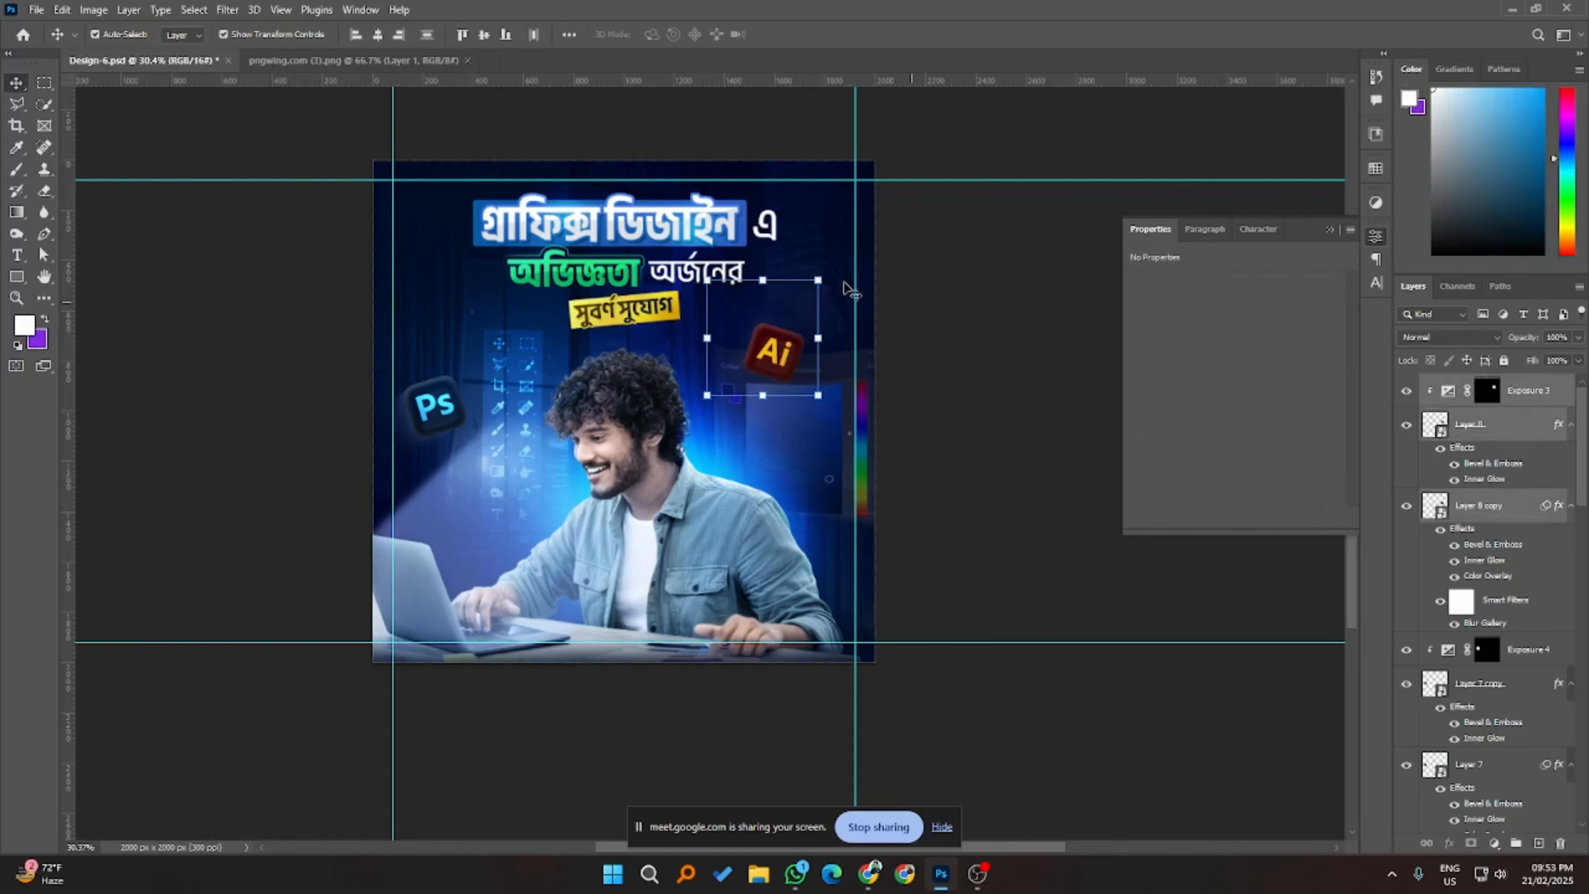
pyautogui.hotkey('ctrl', 't')
pyautogui.moveTo(818, 279); pyautogui.dragTo(827, 273)
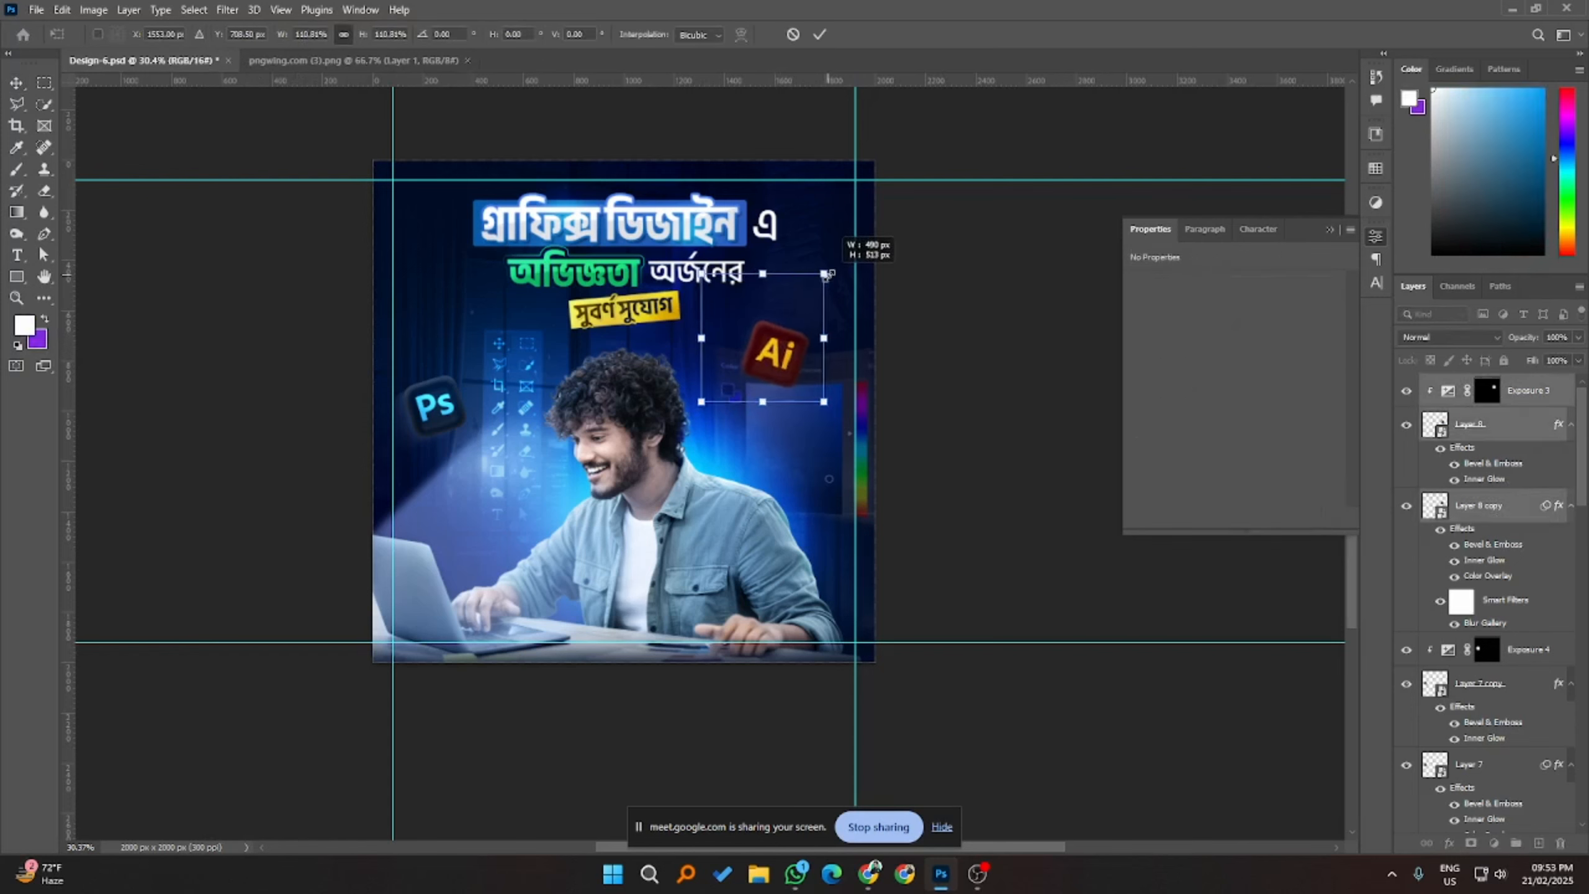
pyautogui.click(819, 35)
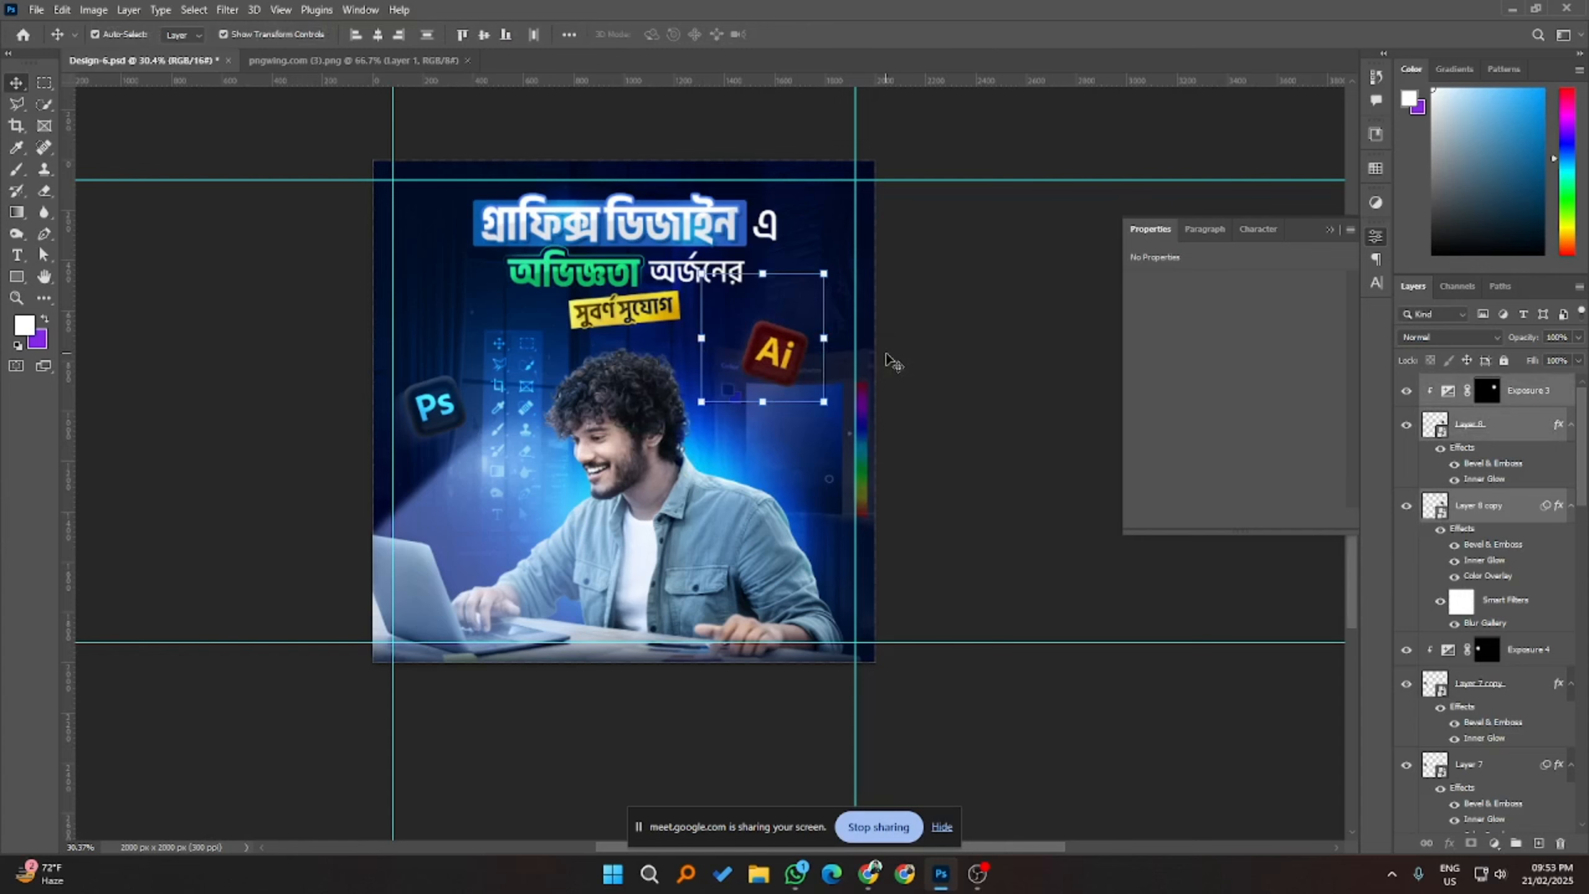
pyautogui.click(960, 418)
pyautogui.scroll(-2, 628, 487)
pyautogui.scroll(2, 650, 488)
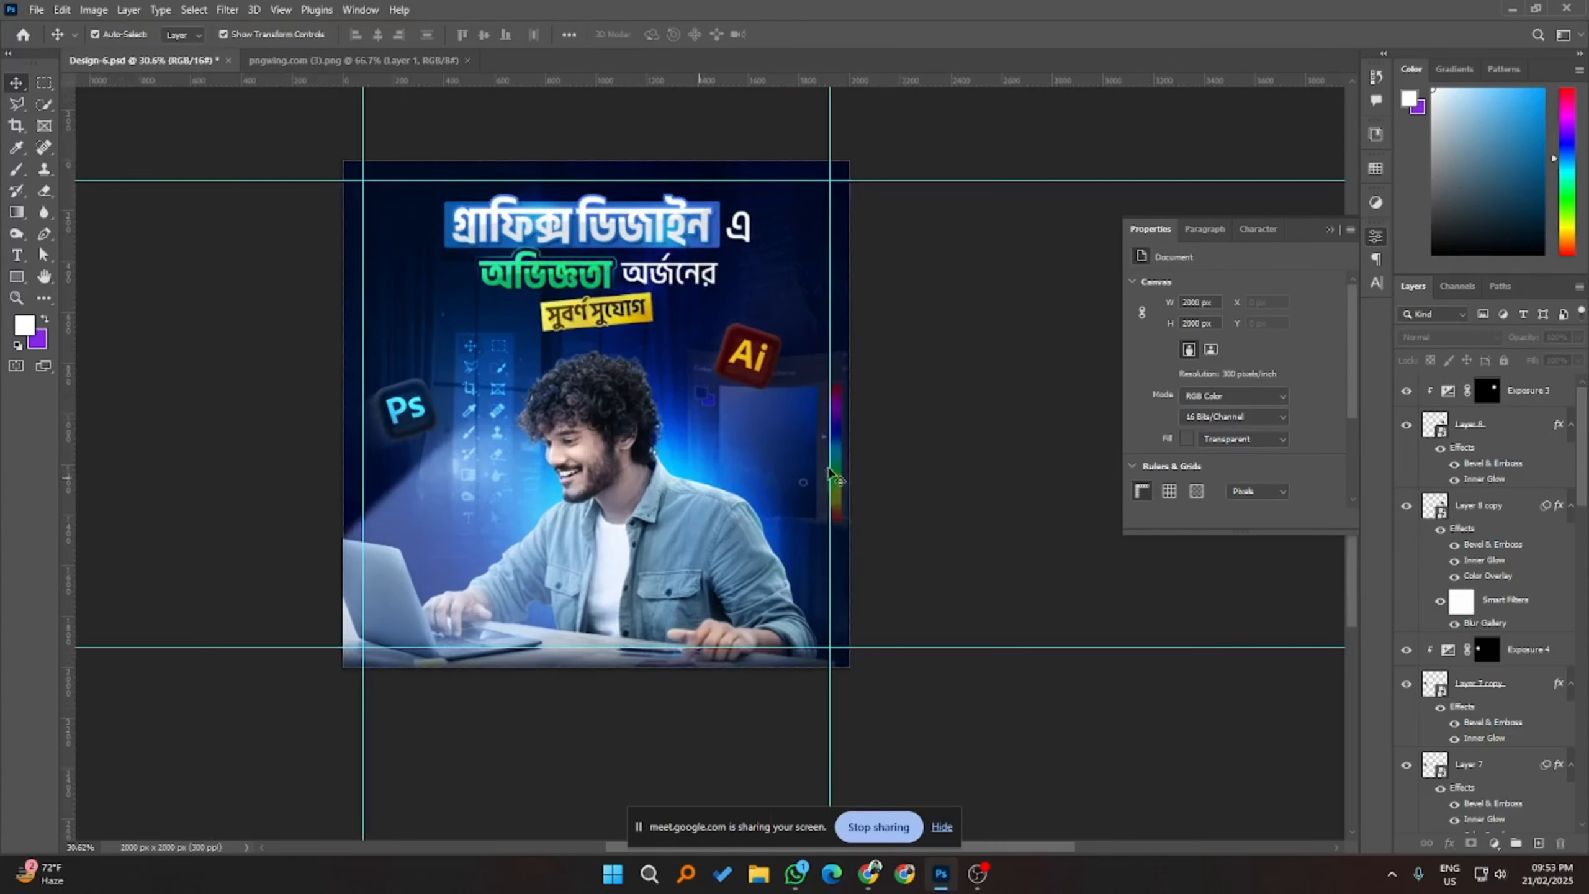
# - Save a copy of the Design-6 poster in the Class folder
pyautogui.click(529, 570)
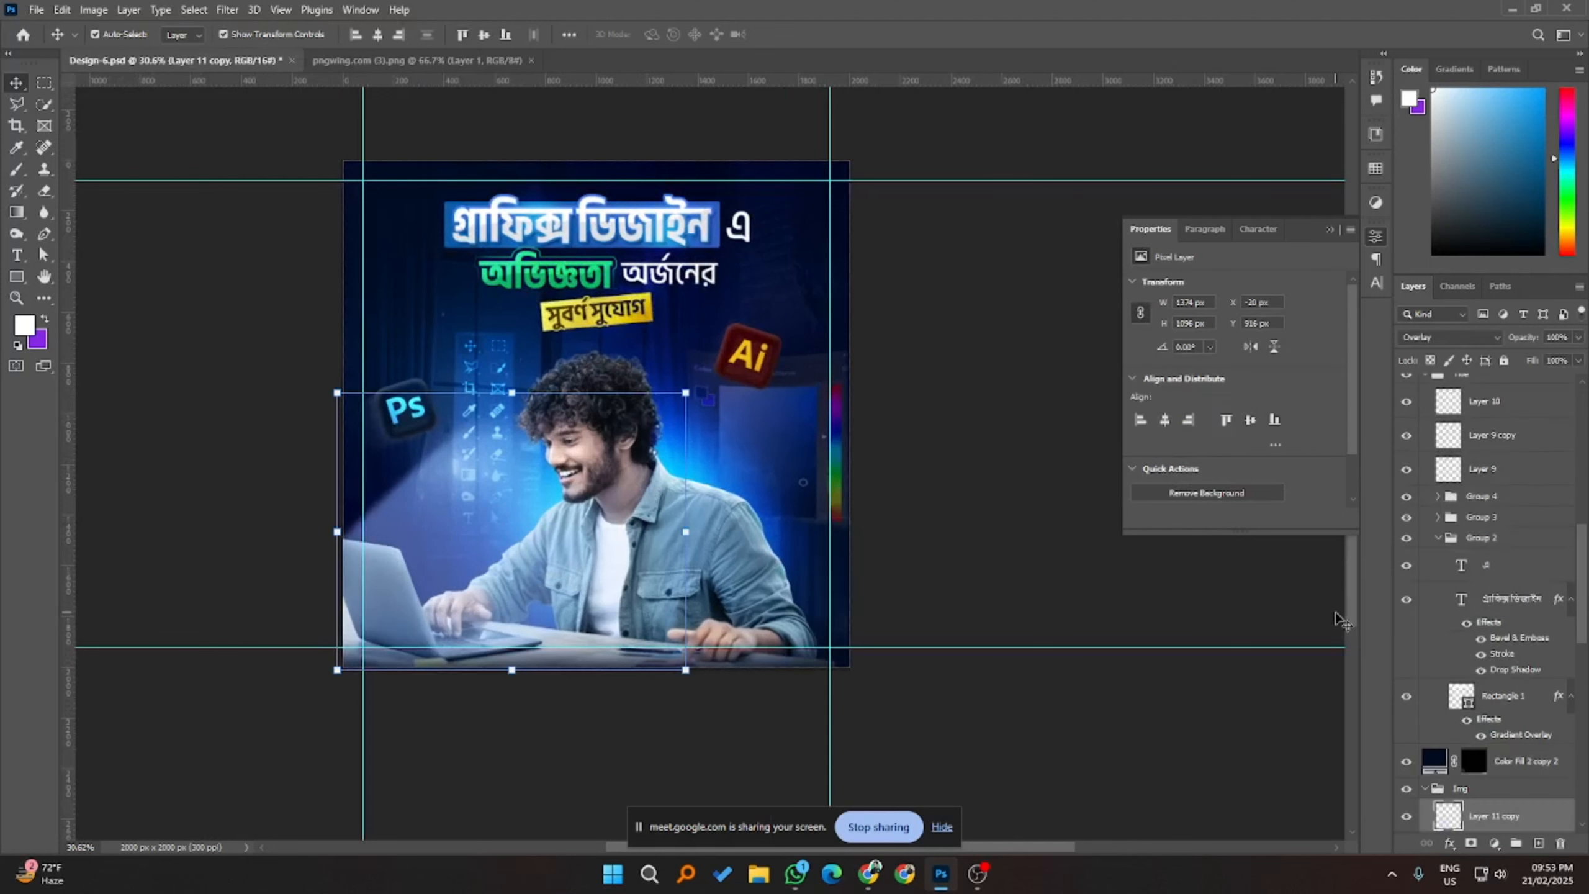
pyautogui.click(1035, 536)
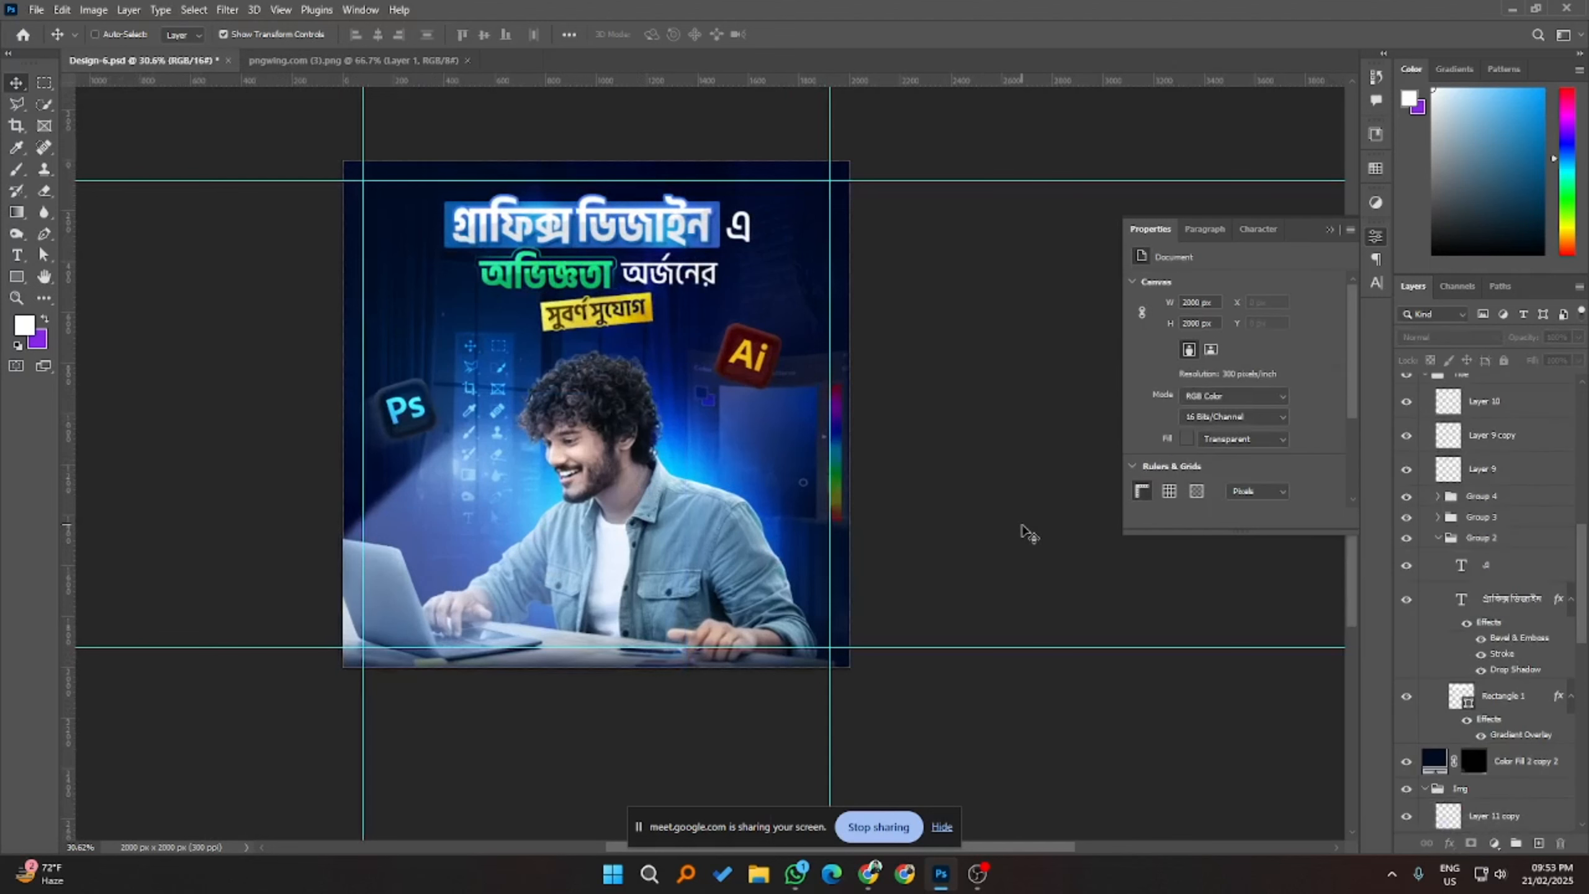
pyautogui.hotkey('ctrl', 'shift', 's')
pyautogui.click(638, 416)
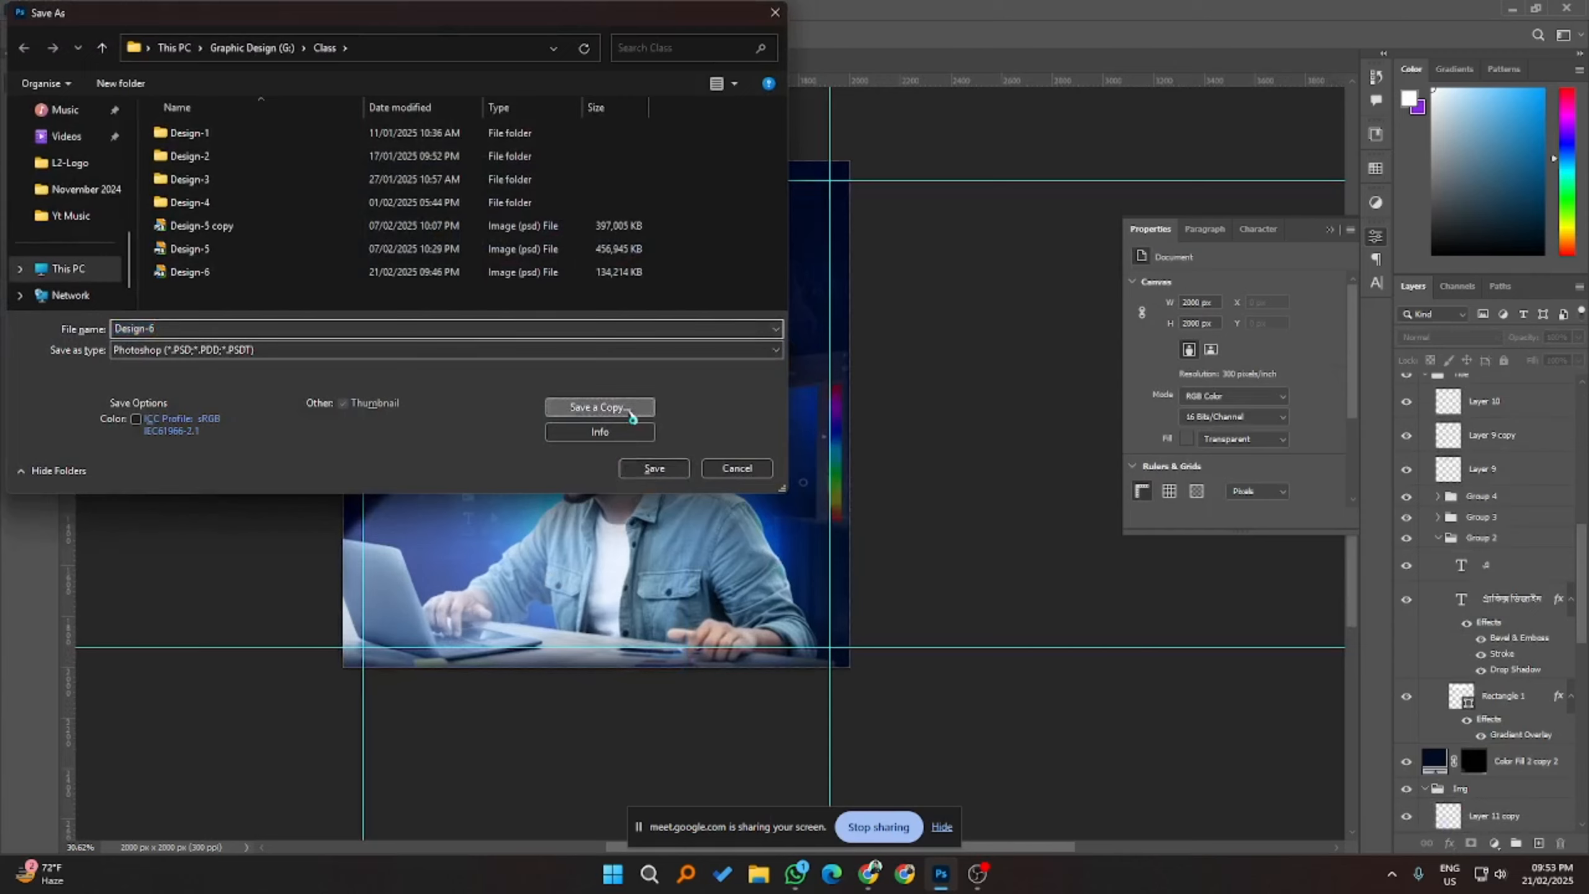
pyautogui.click(653, 499)
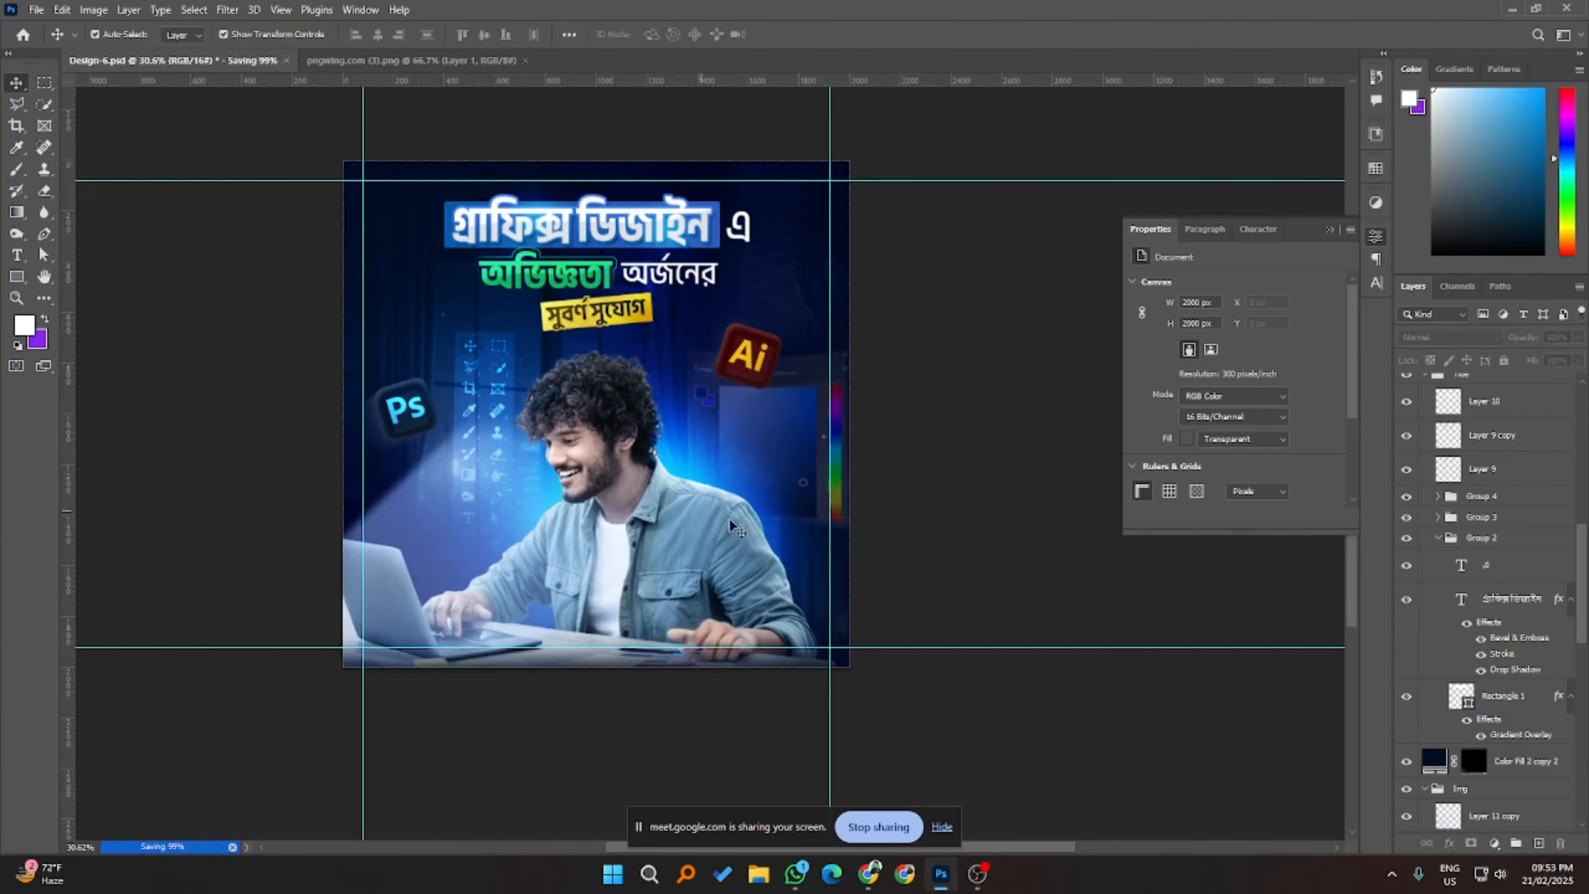
# - Scale the Title group up to about 102.4% around its centre
pyautogui.click(665, 239)
pyautogui.scroll(3, 1480, 481)
pyautogui.scroll(5, 1479, 480)
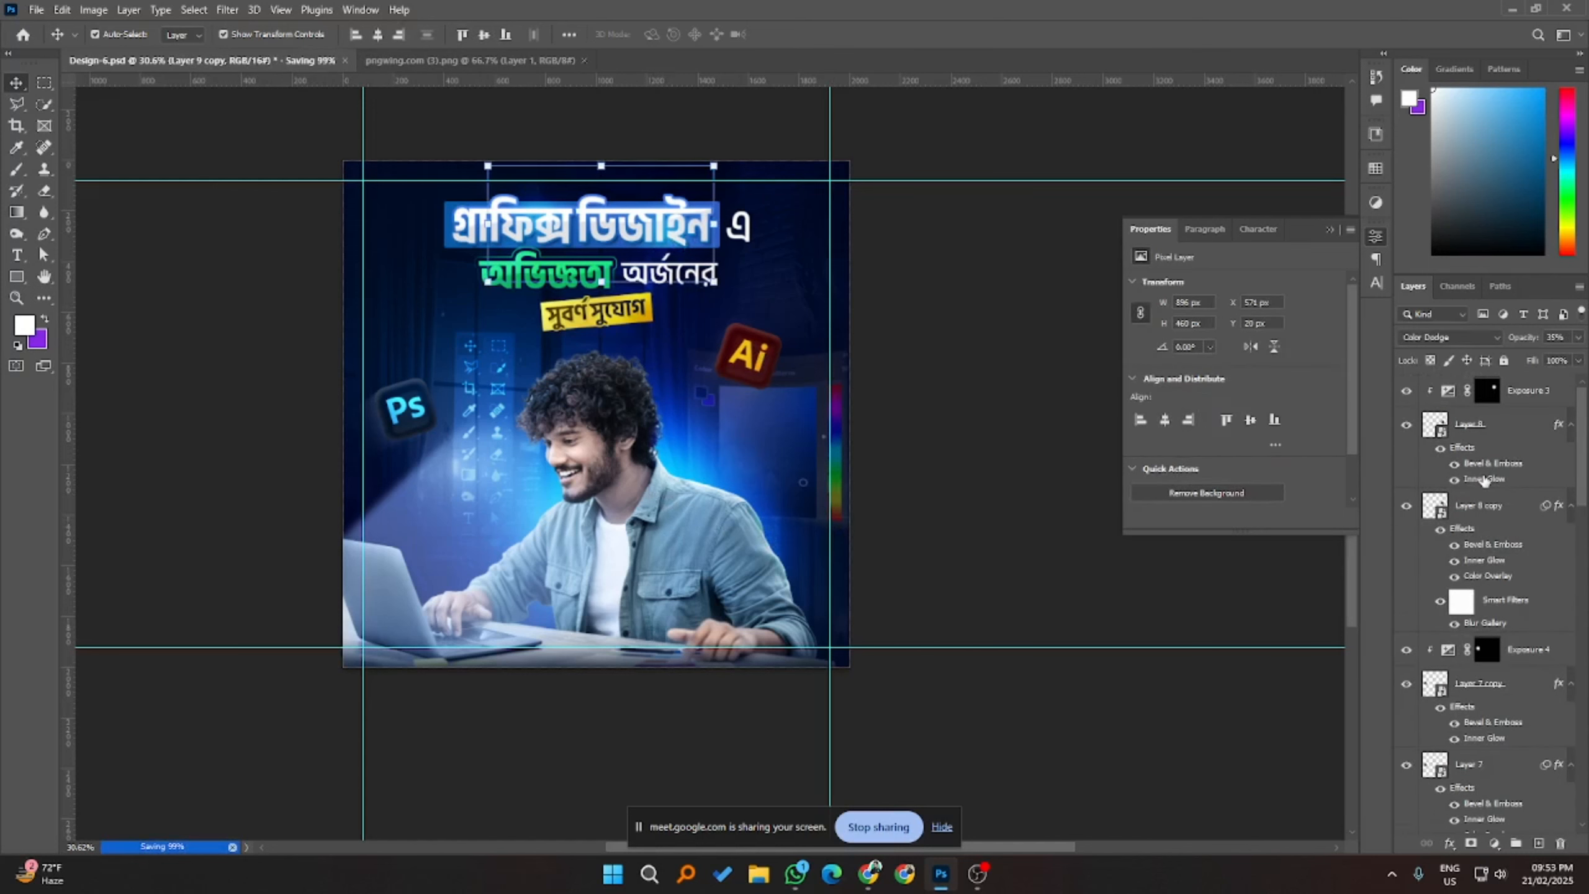
pyautogui.click(1497, 441)
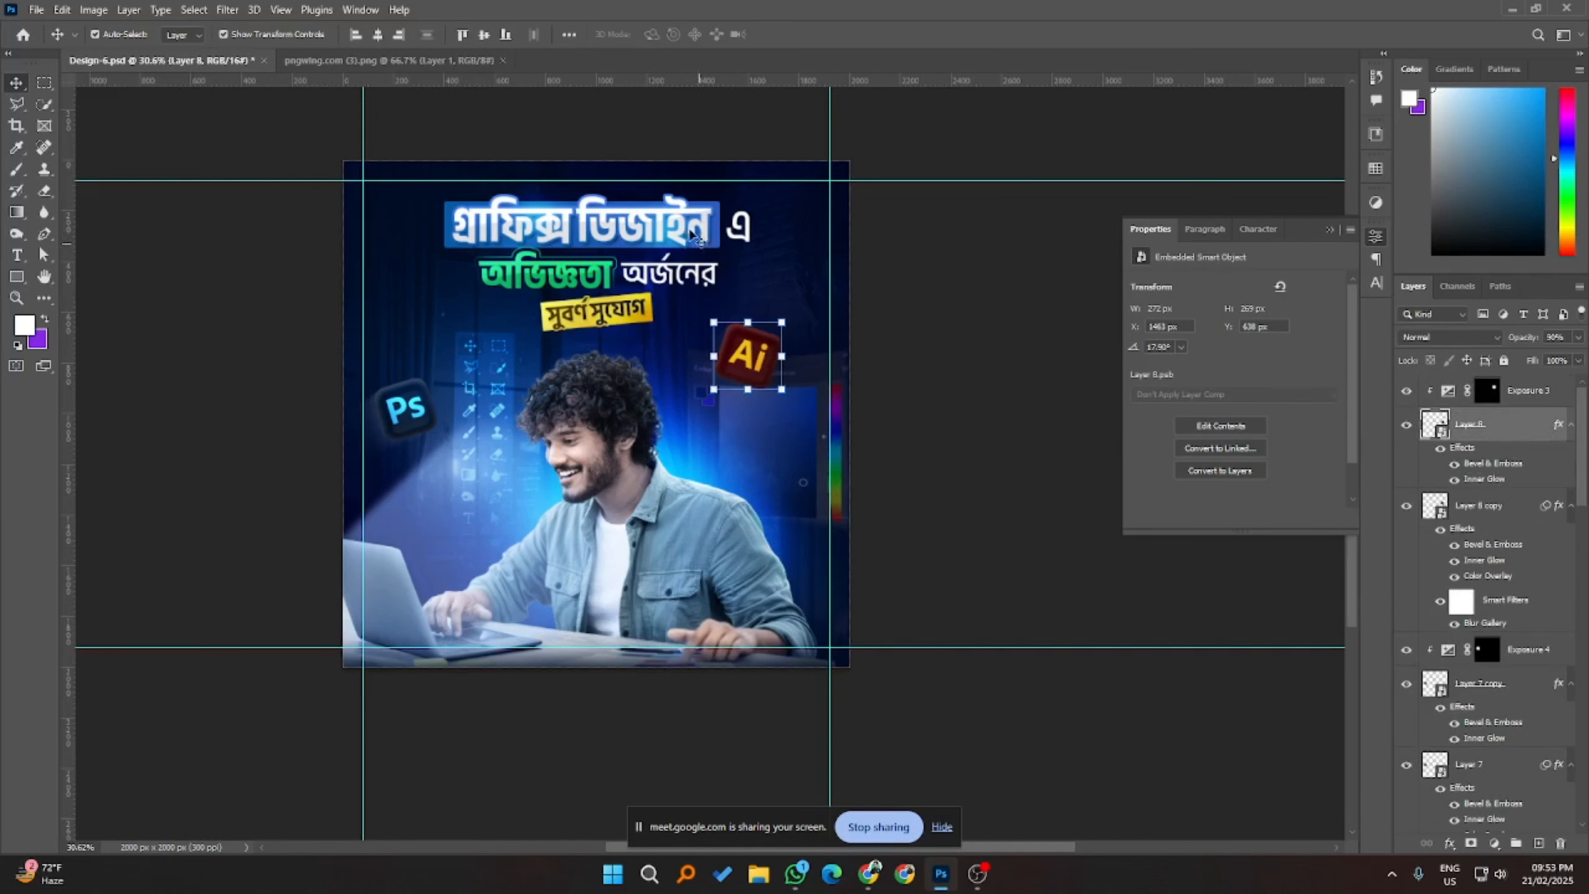
pyautogui.hotkey('ctrl', 'z')
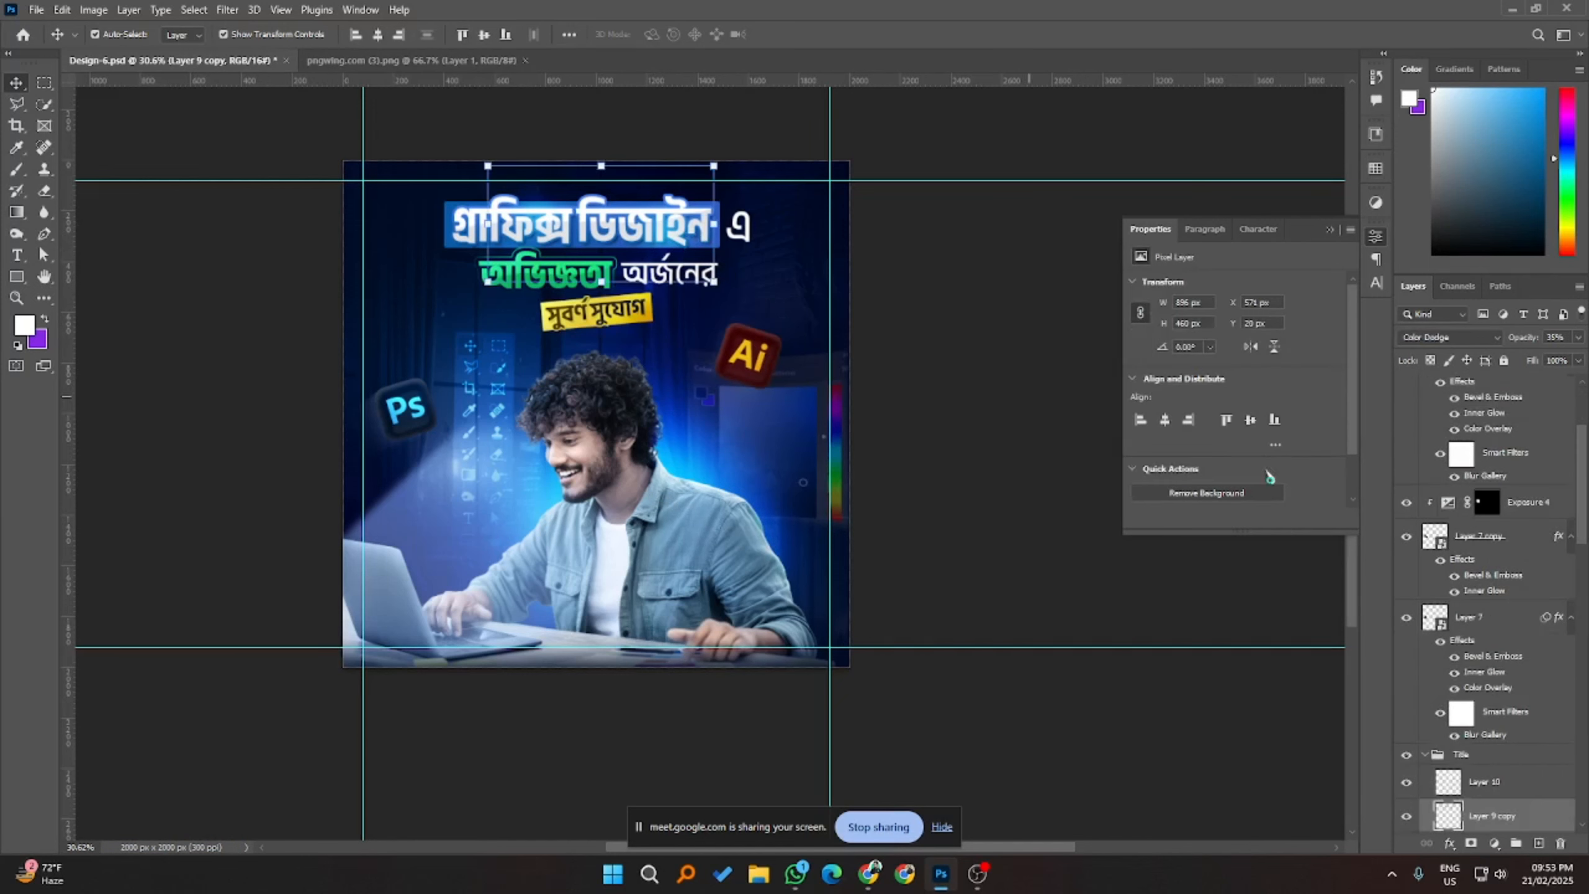
pyautogui.click(1480, 758)
pyautogui.moveTo(747, 166); pyautogui.dragTo(751, 163)
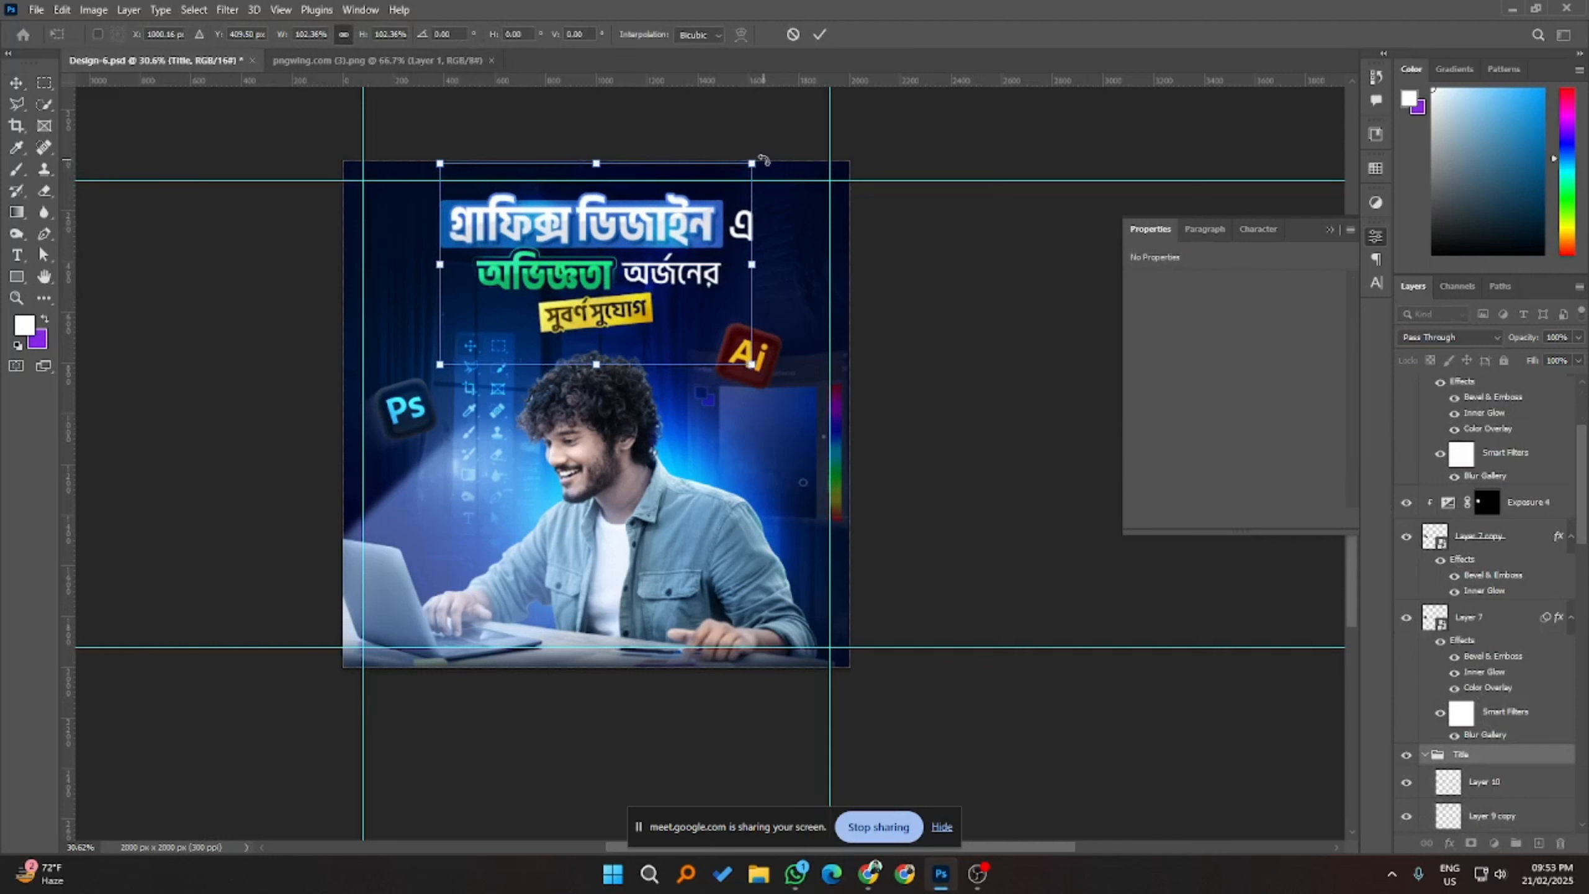
pyautogui.press('Return')
pyautogui.click(1030, 339)
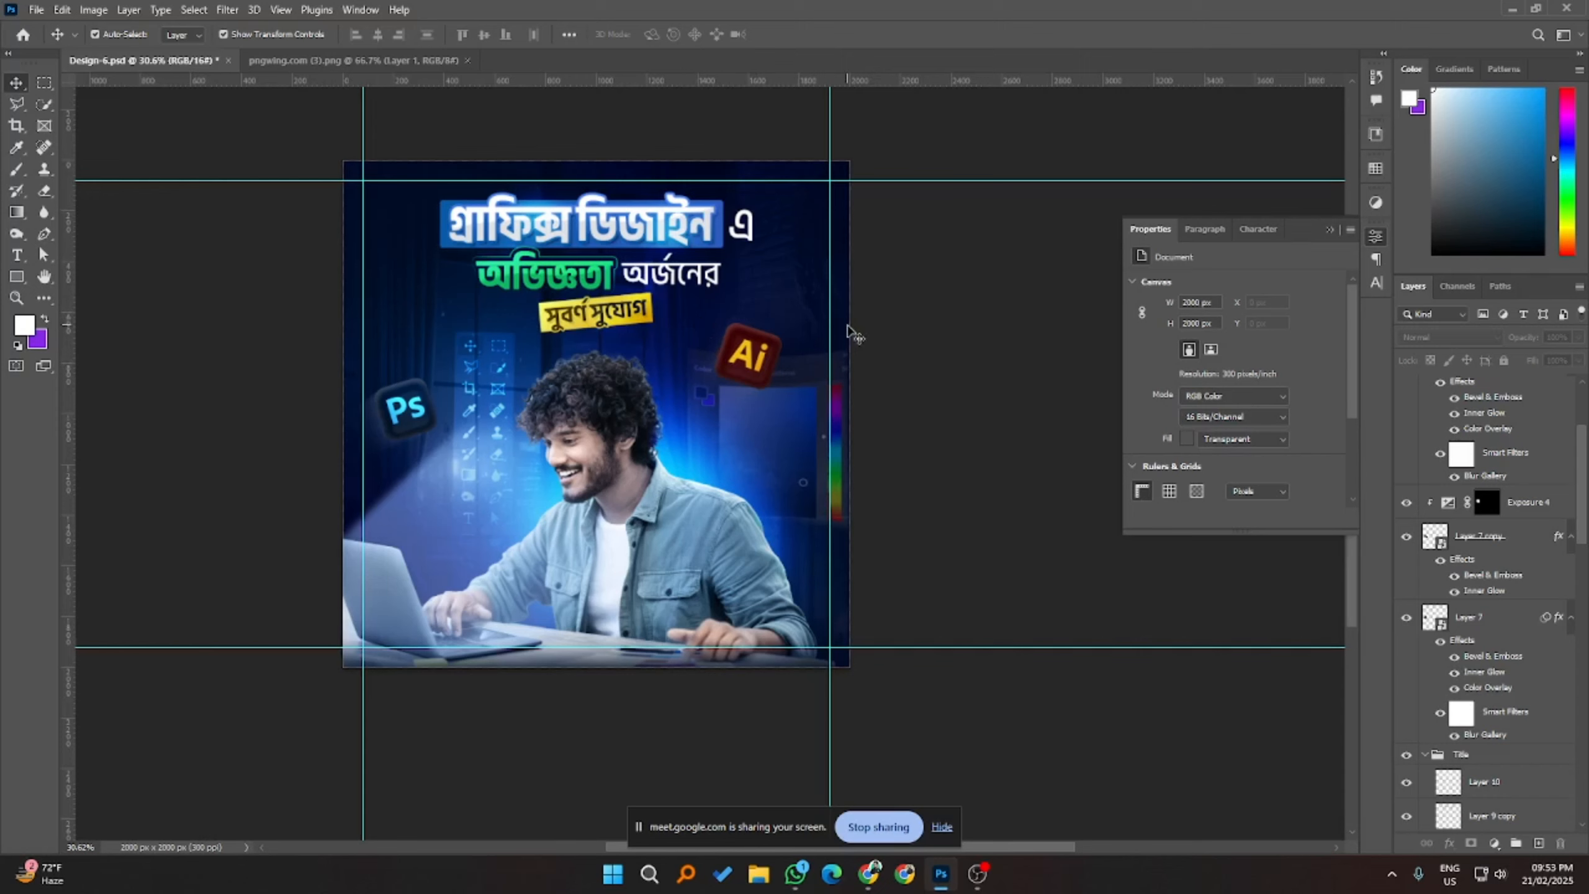
# - Preview the poster without guides and compare it with the Exposure 2 and Exposure 1 layers off and on
pyautogui.hotkey('ctrl', ';')
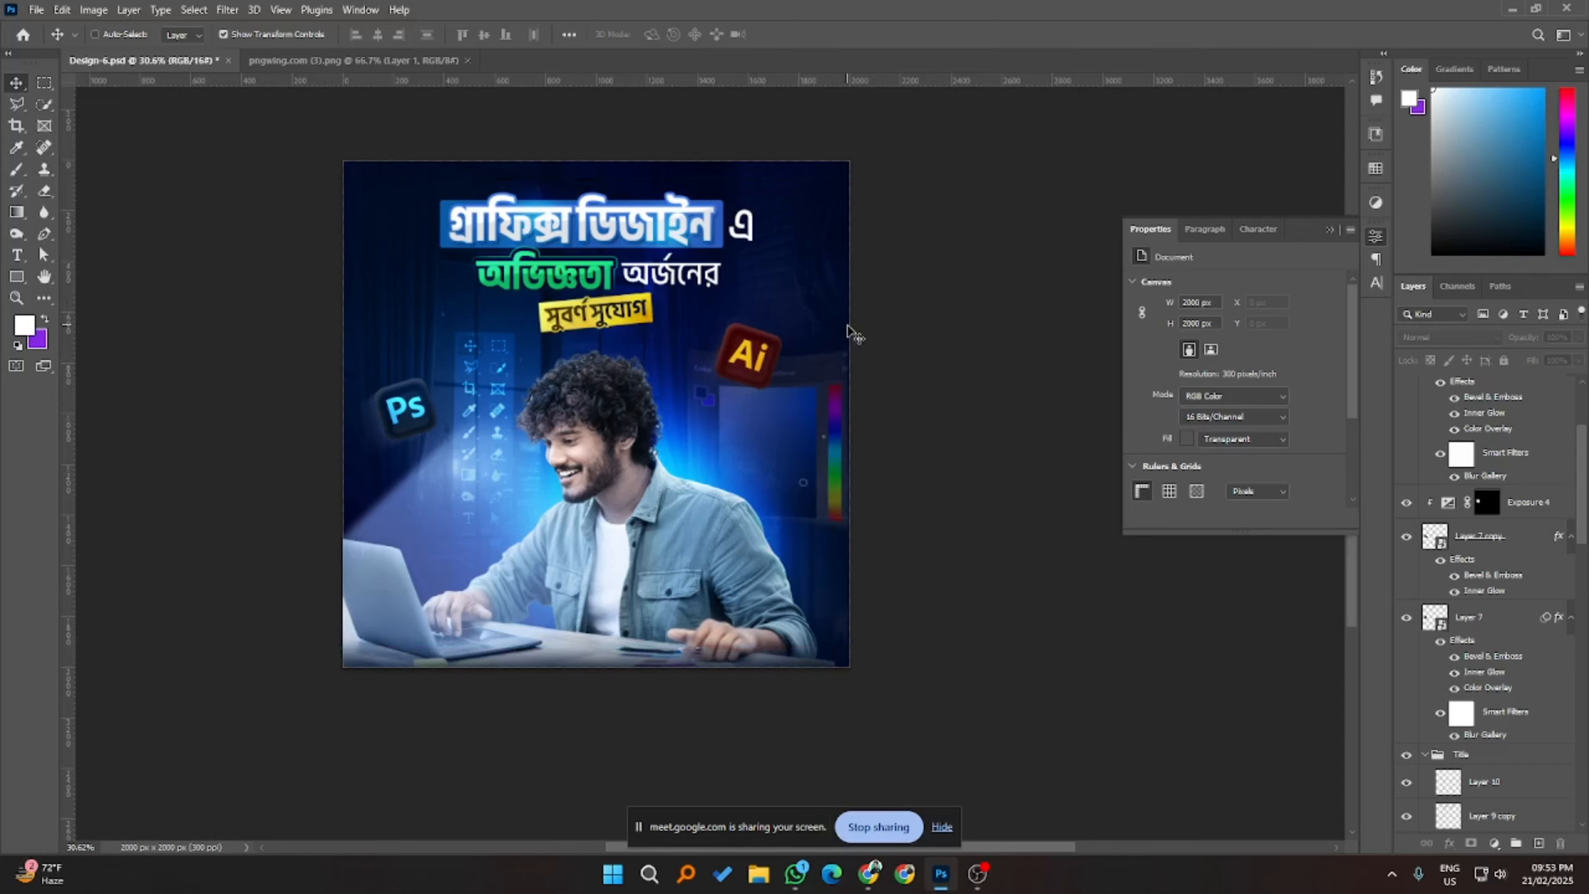
pyautogui.hotkey('ctrl', ';')
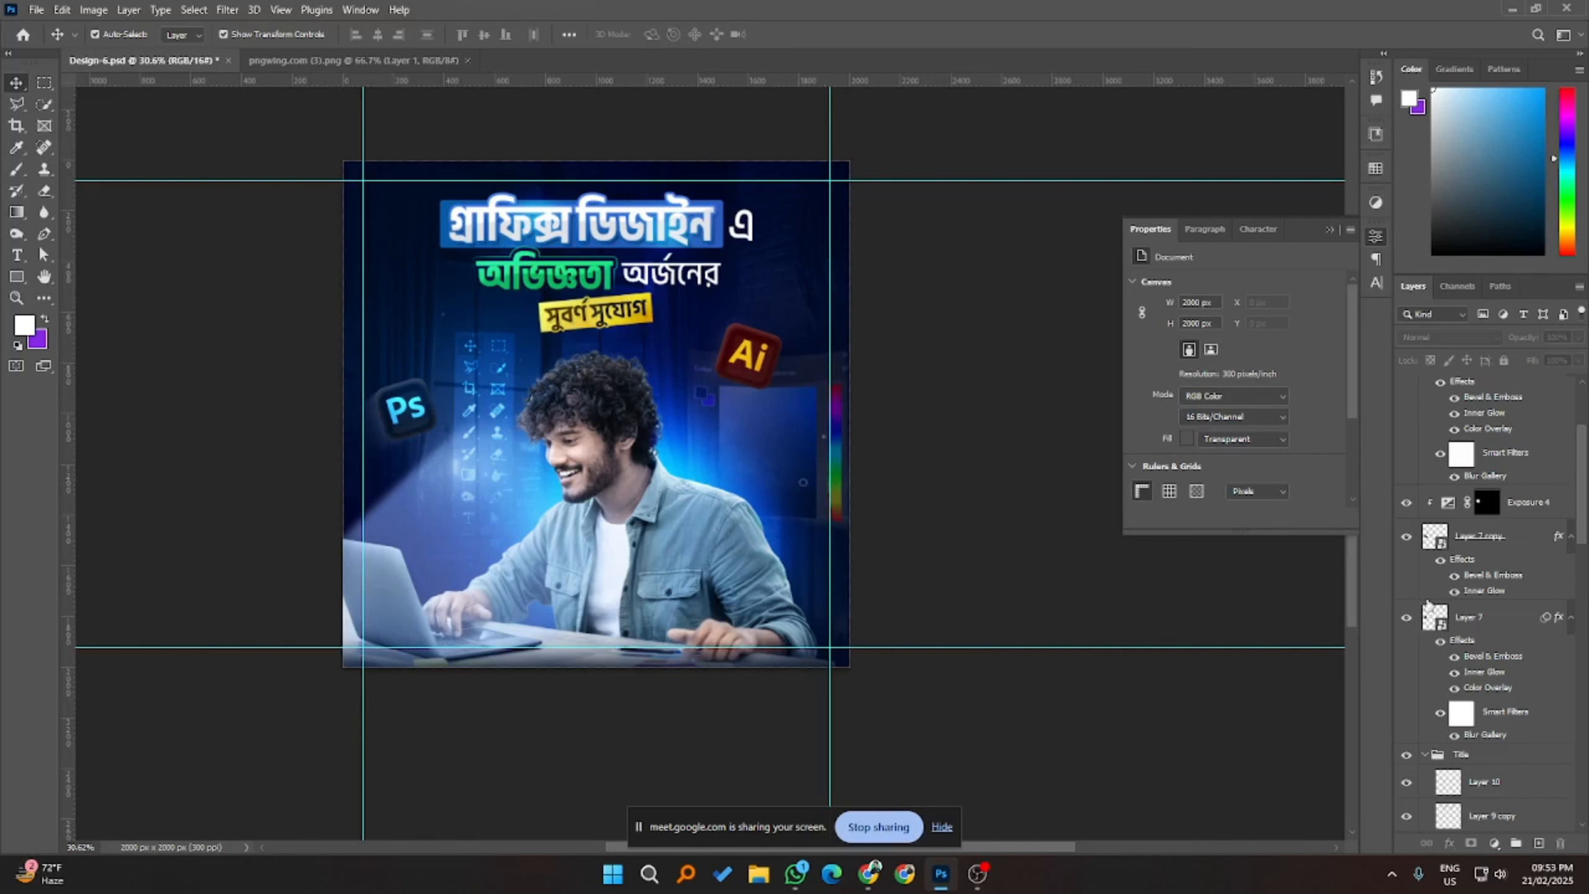
pyautogui.scroll(-10, 1428, 602)
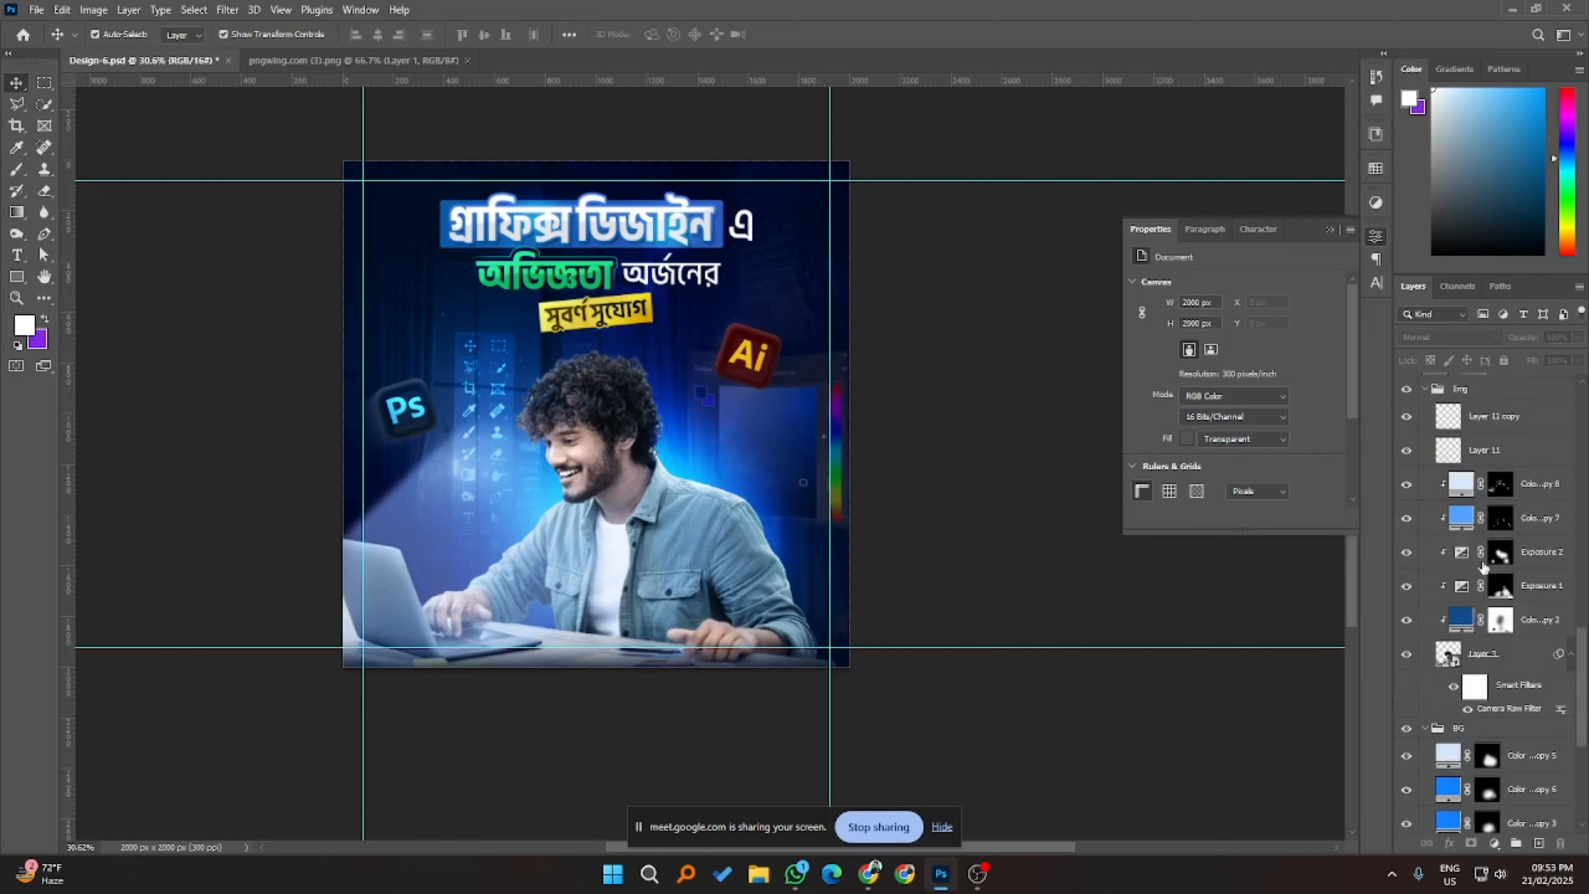
pyautogui.click(1465, 564)
pyautogui.click(1409, 552)
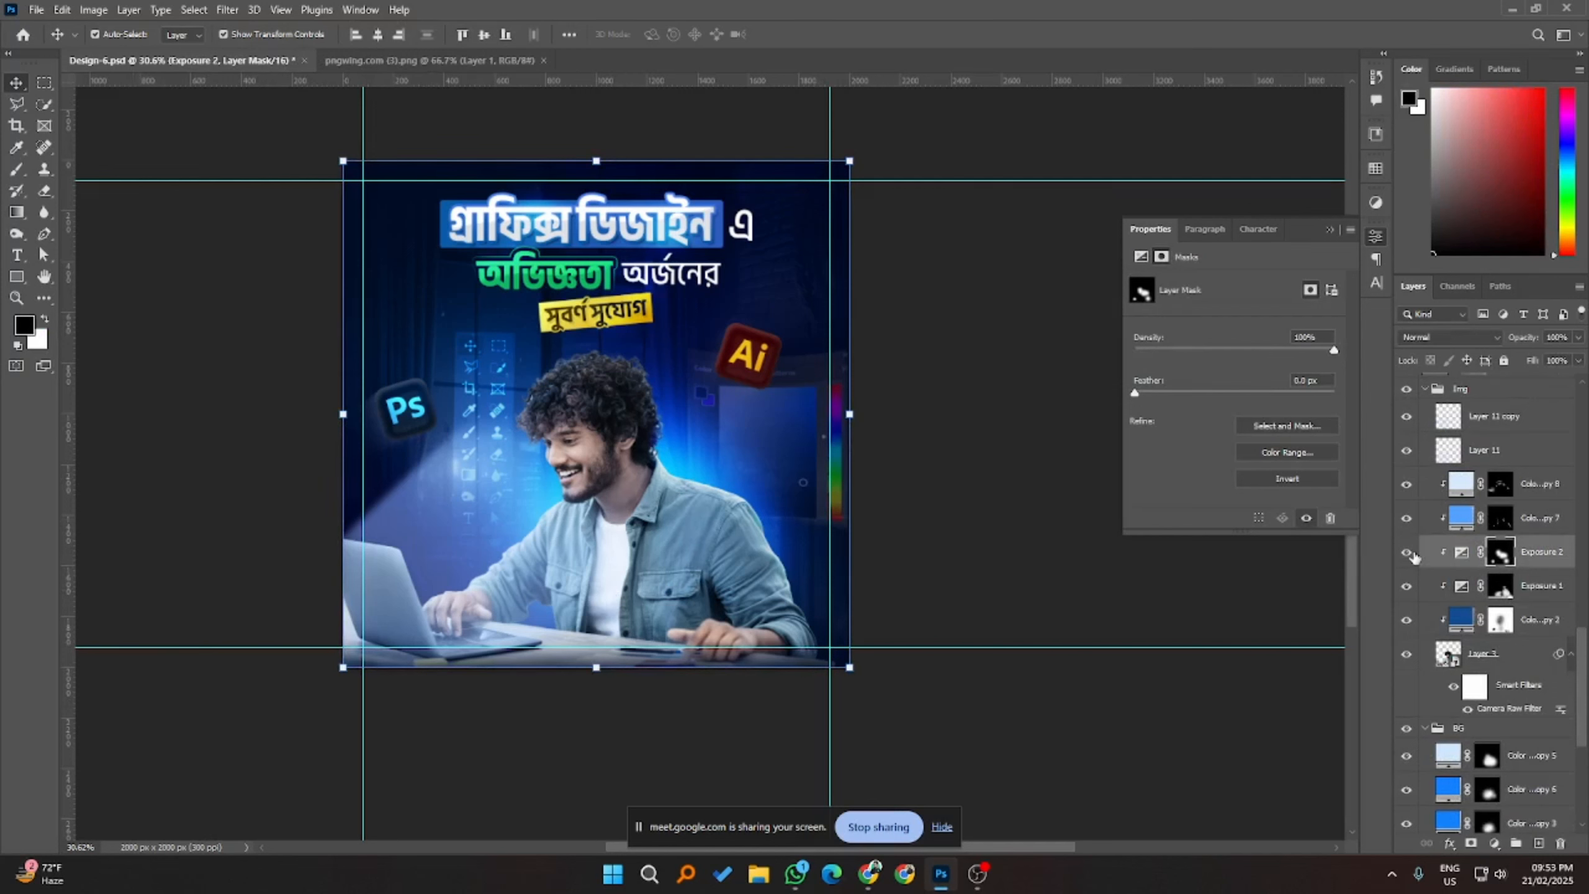
pyautogui.click(1409, 552)
pyautogui.click(1409, 587)
pyautogui.click(1409, 587)
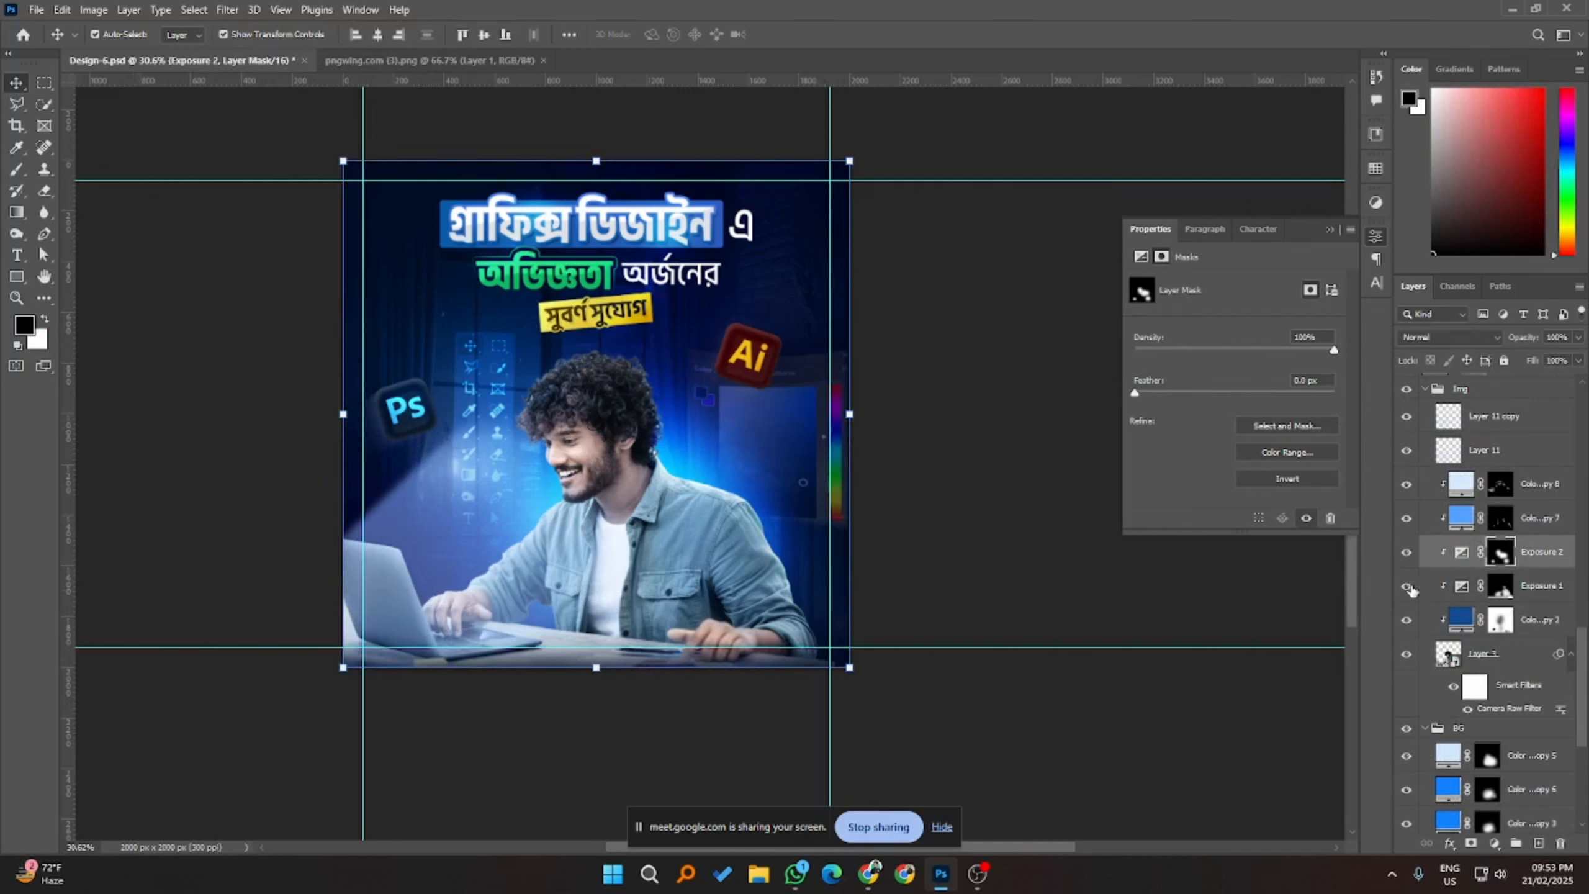
# - Paint the Exposure 1 mask in white at 59% brush opacity over the man's lower shirt, arms and hands
pyautogui.click(1500, 586)
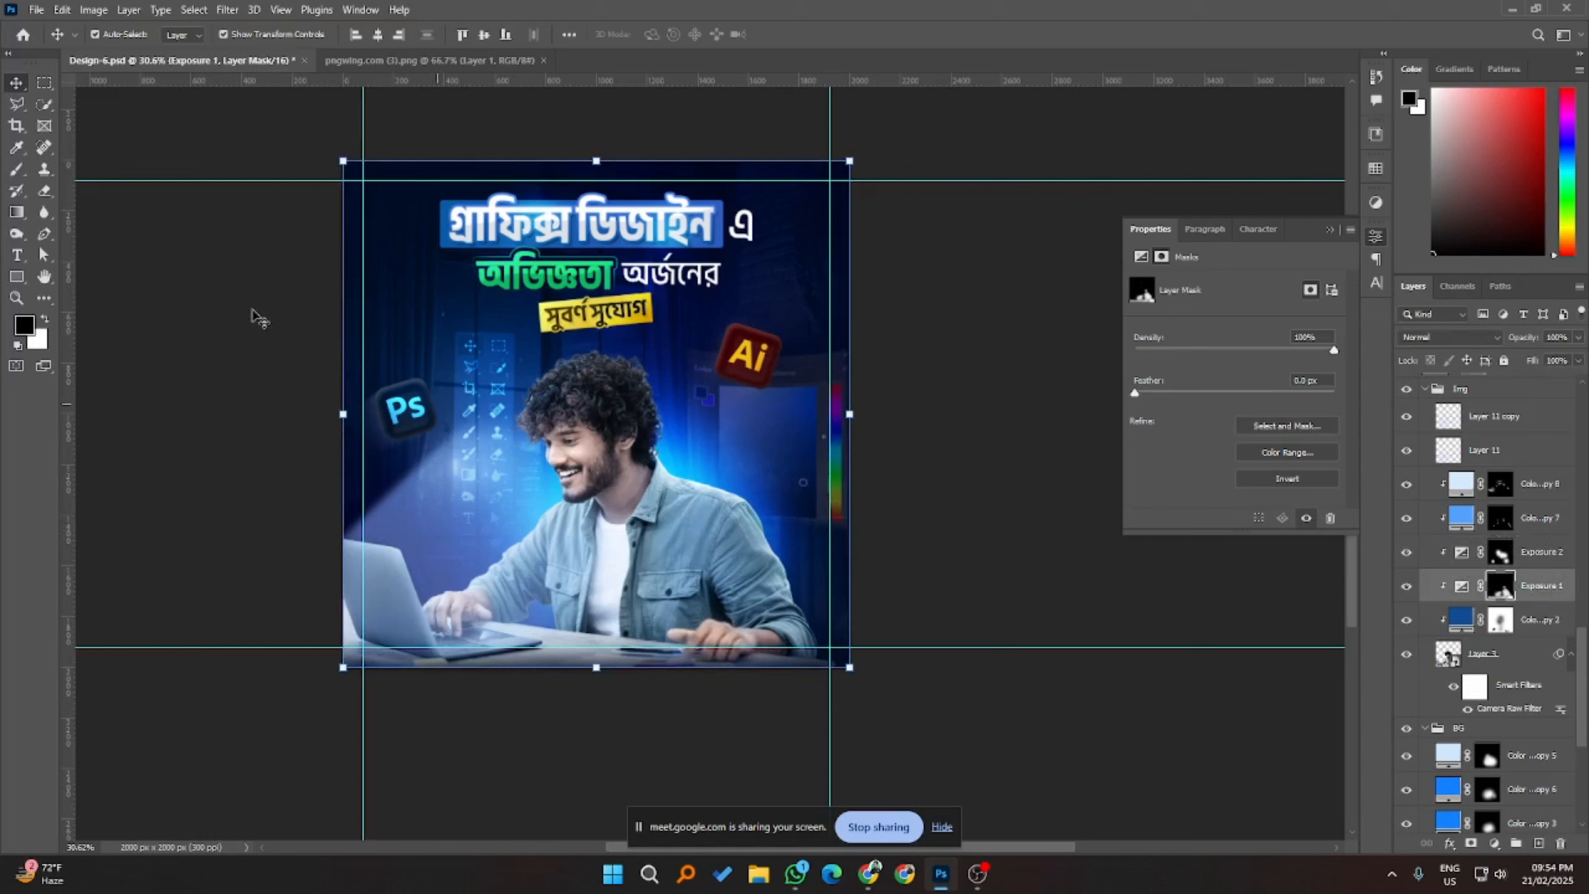
pyautogui.click(16, 168)
pyautogui.moveTo(534, 573)
pyautogui.mouseDown()
pyautogui.moveTo(651, 573)
pyautogui.moveTo(563, 573)
pyautogui.moveTo(645, 590)
pyautogui.mouseUp()
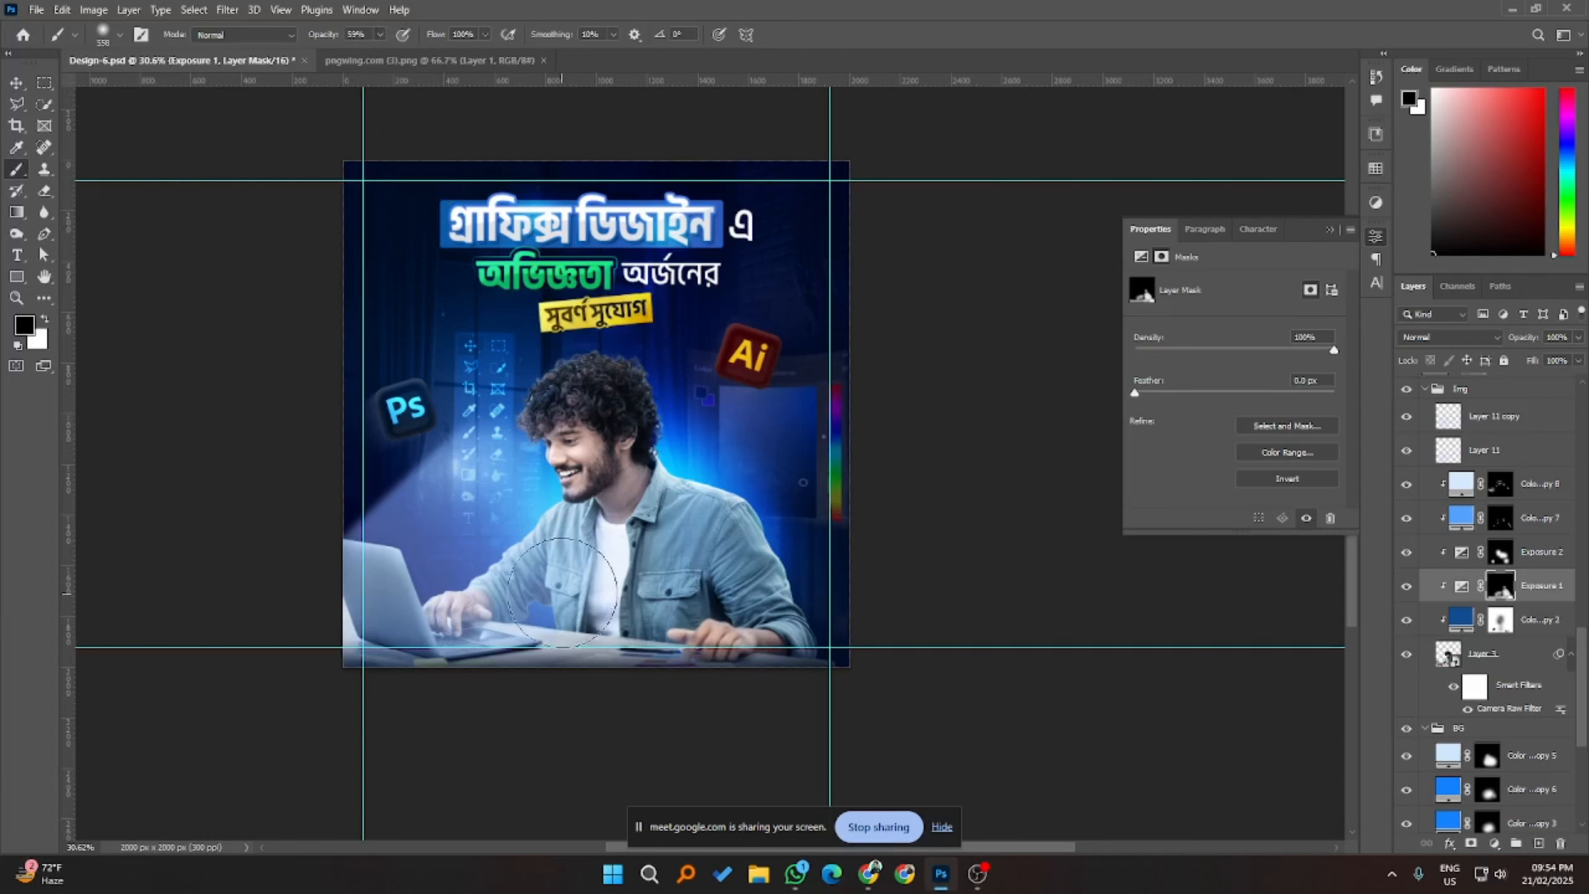
pyautogui.press('x')
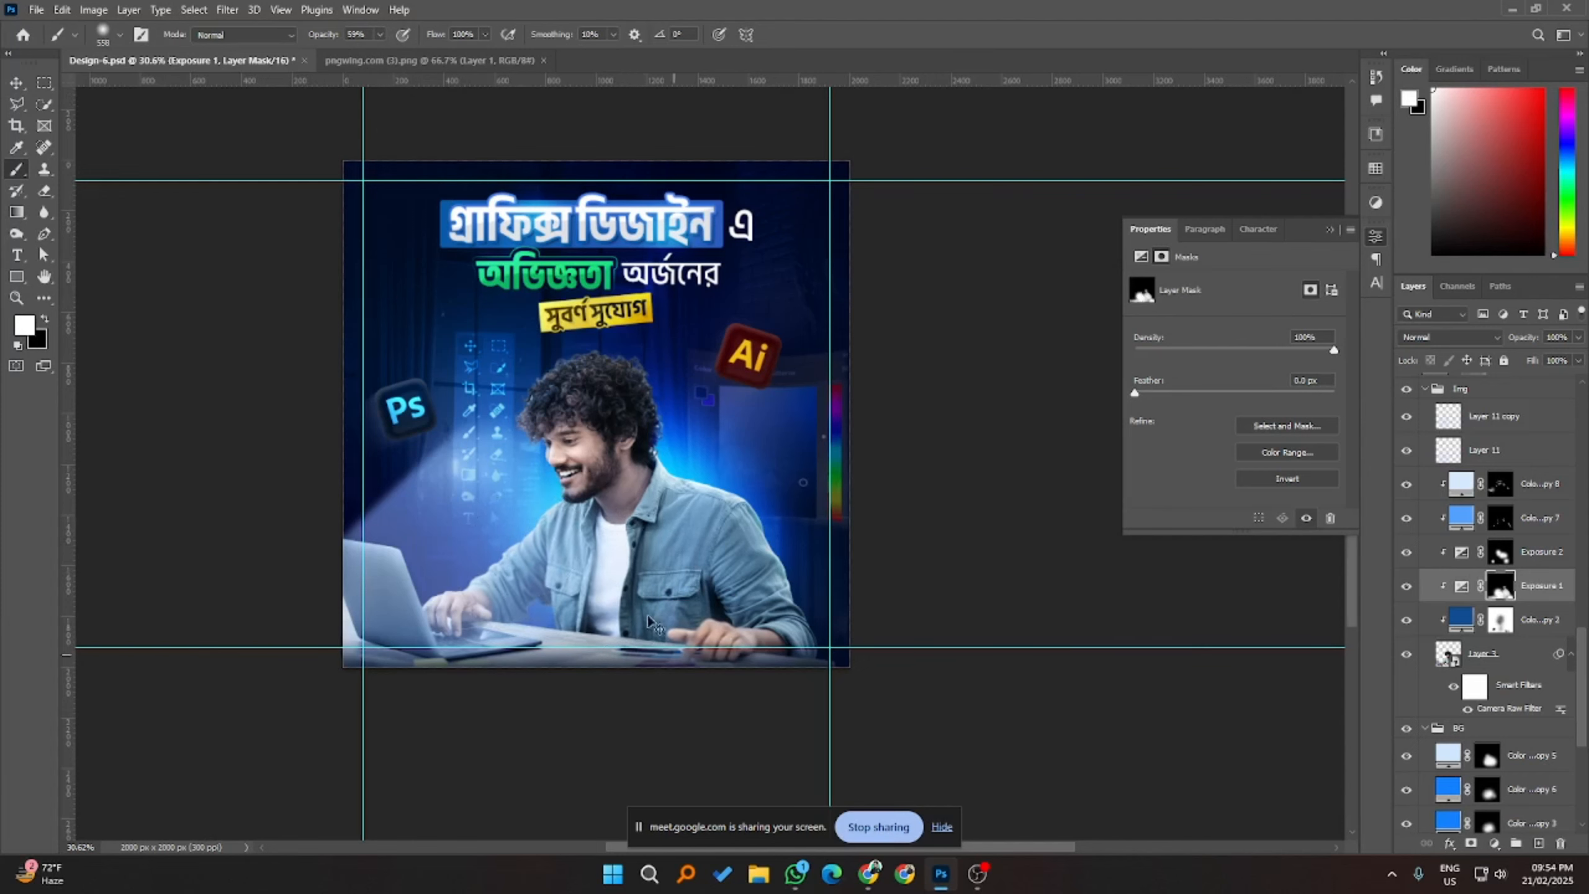
pyautogui.keyDown('alt'); pyautogui.rightClick(550, 532); pyautogui.keyUp('alt')
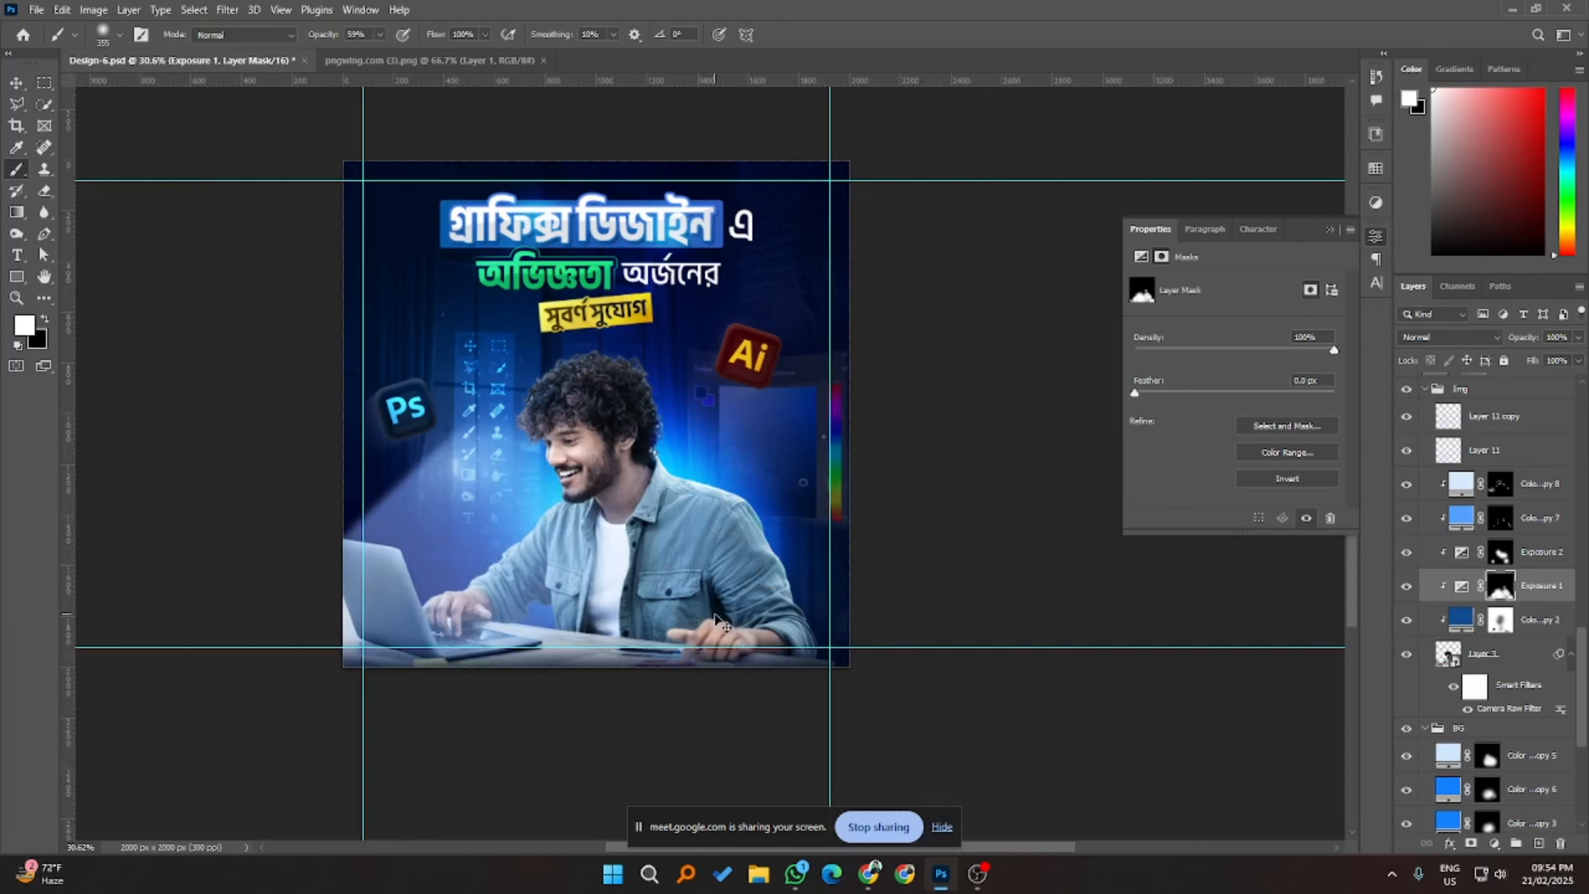
pyautogui.keyDown('alt'); pyautogui.moveTo(722, 627); pyautogui.dragTo(742, 628); pyautogui.keyUp('alt')
pyautogui.click(17, 82)
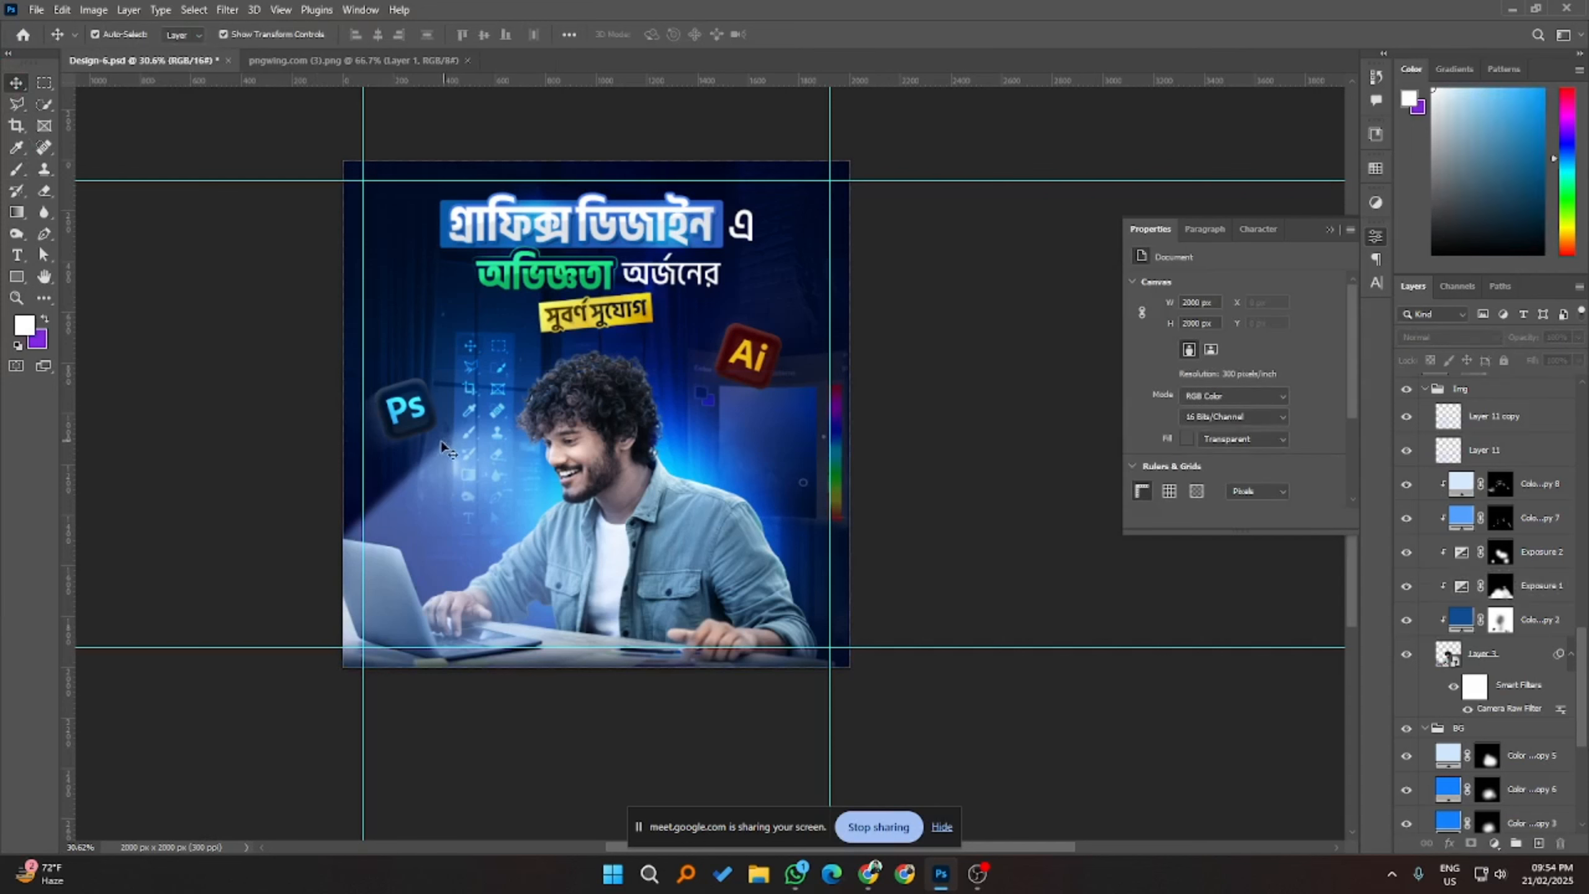
# - Nudge the Ps icon with Exposure 4 and Layer 7 copy slightly left
pyautogui.click(401, 411)
pyautogui.moveTo(401, 412); pyautogui.dragTo(402, 408)
pyautogui.click(1512, 461)
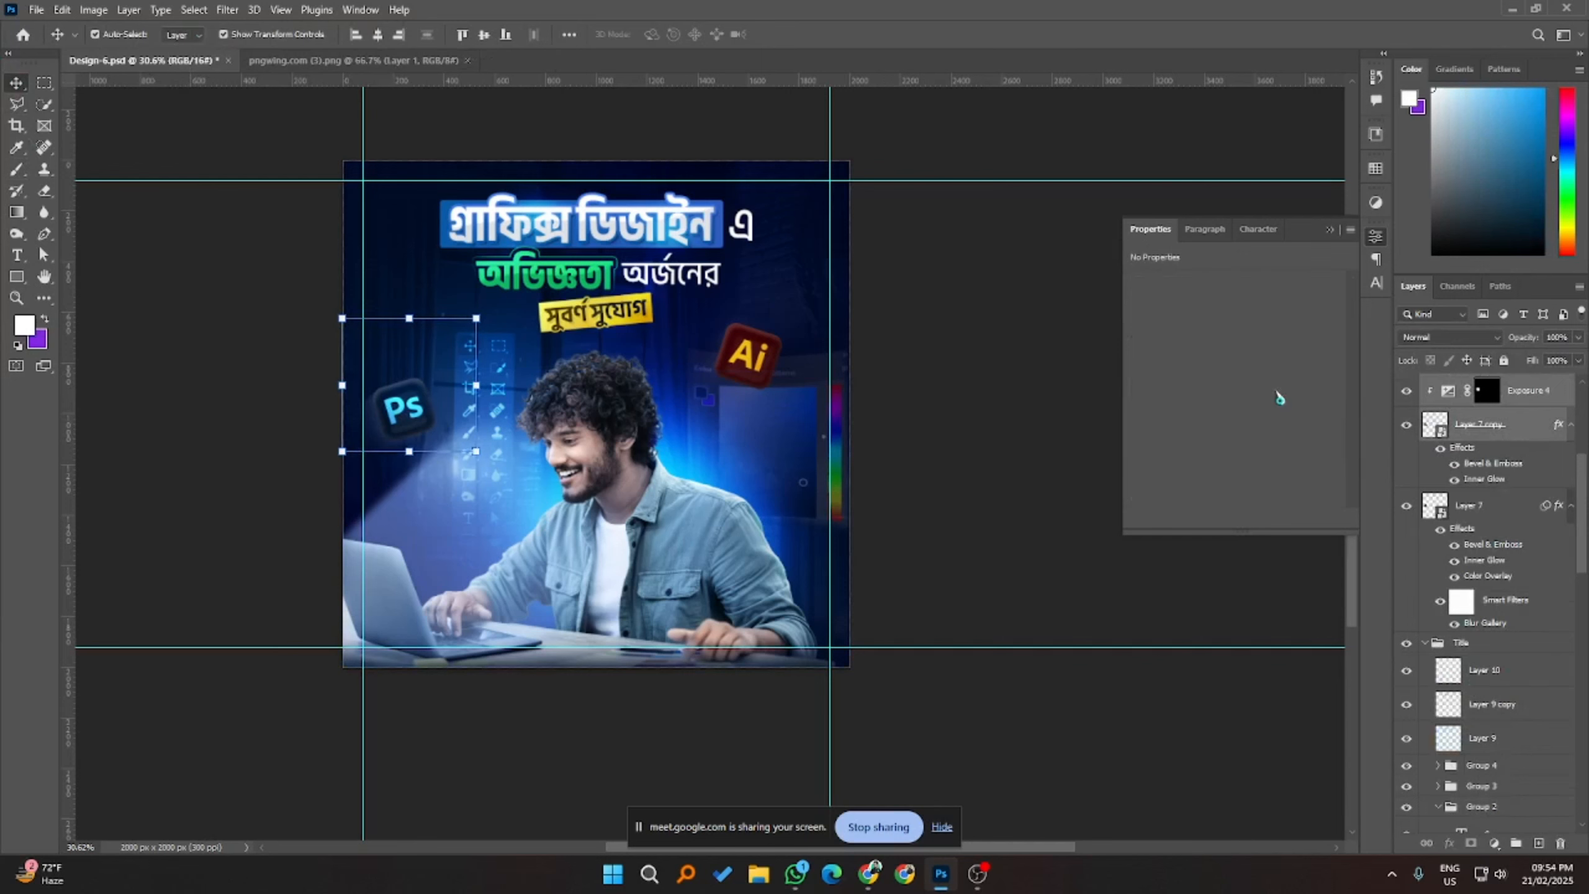
pyautogui.click(1082, 397)
# - Compare the poster with Color Fill 2 copy 2 and the Exposure 2 layer switched off and on
pyautogui.scroll(-2, 1070, 427)
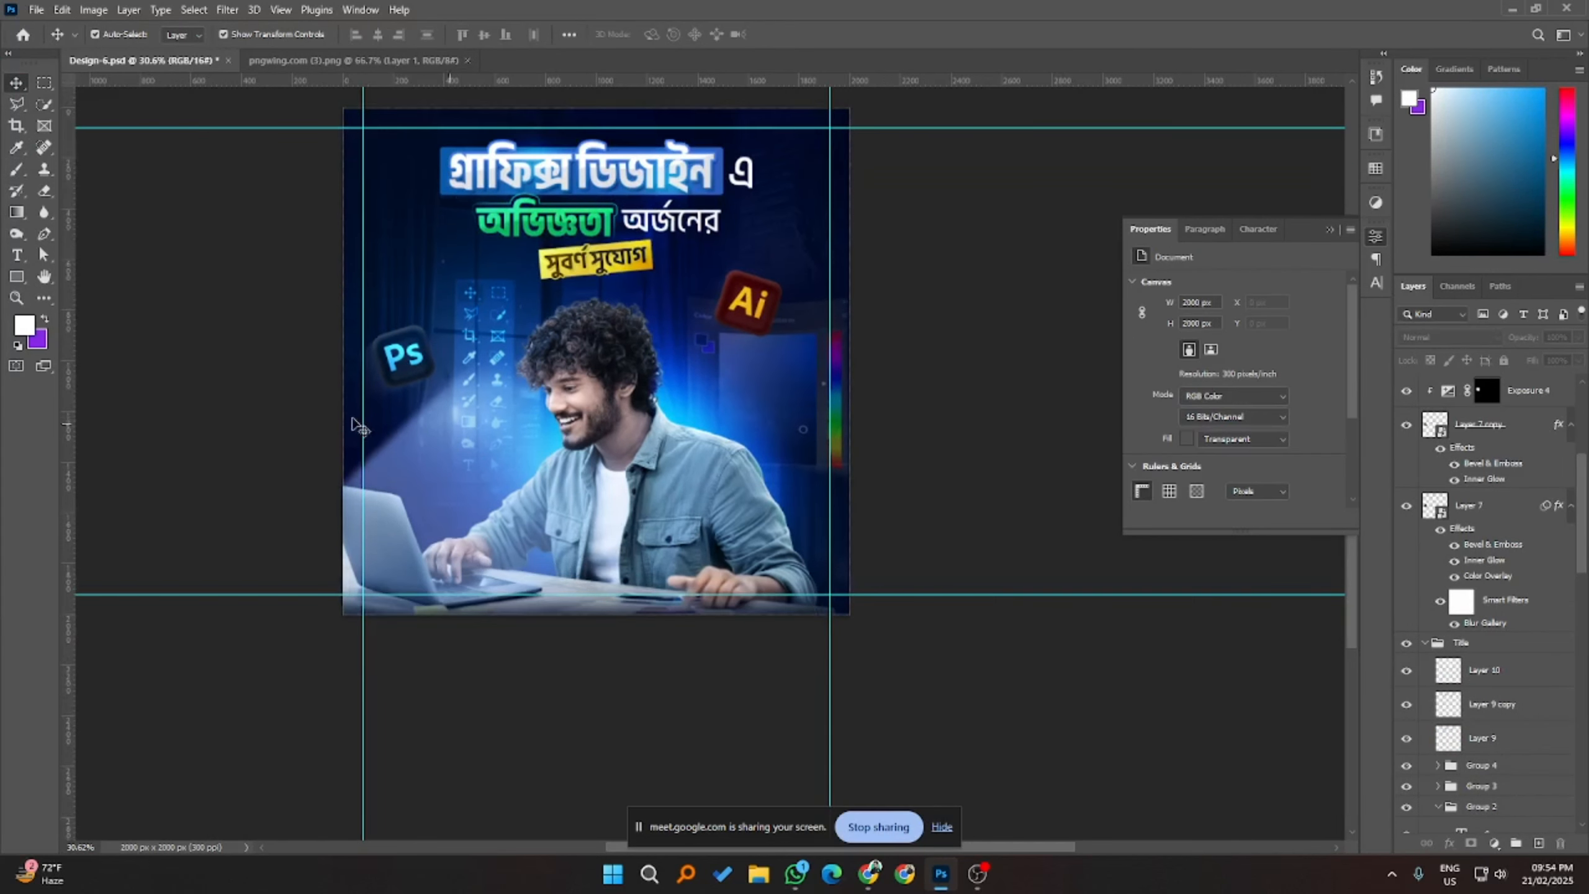
pyautogui.click(485, 510)
pyautogui.scroll(-3, 1488, 719)
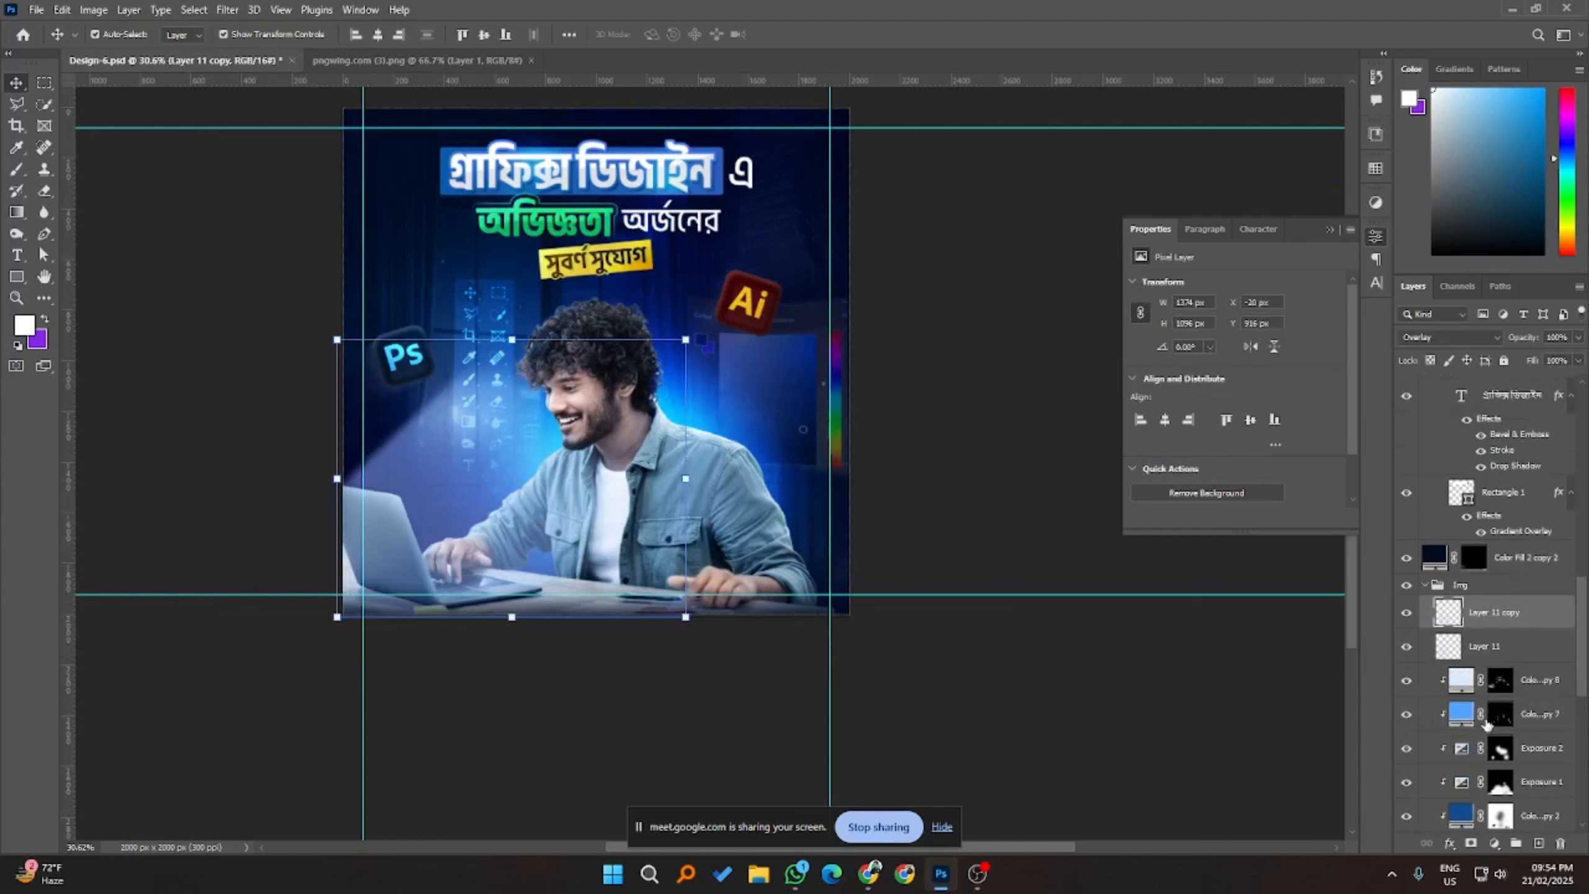
pyautogui.click(1474, 557)
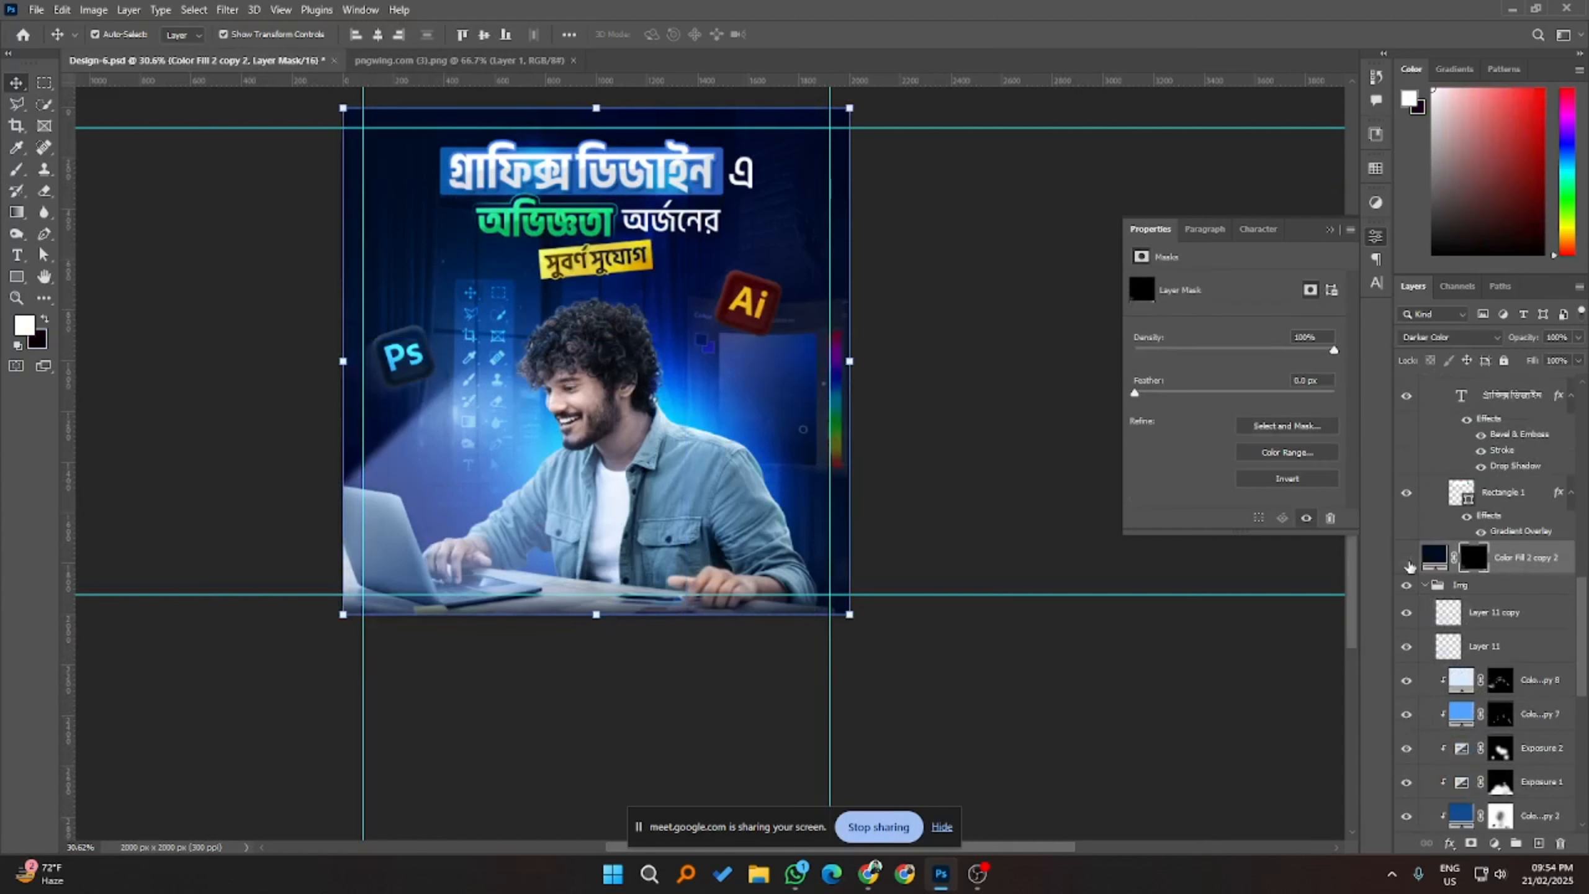
pyautogui.click(1407, 557)
pyautogui.click(1407, 557)
pyautogui.scroll(-2, 1493, 627)
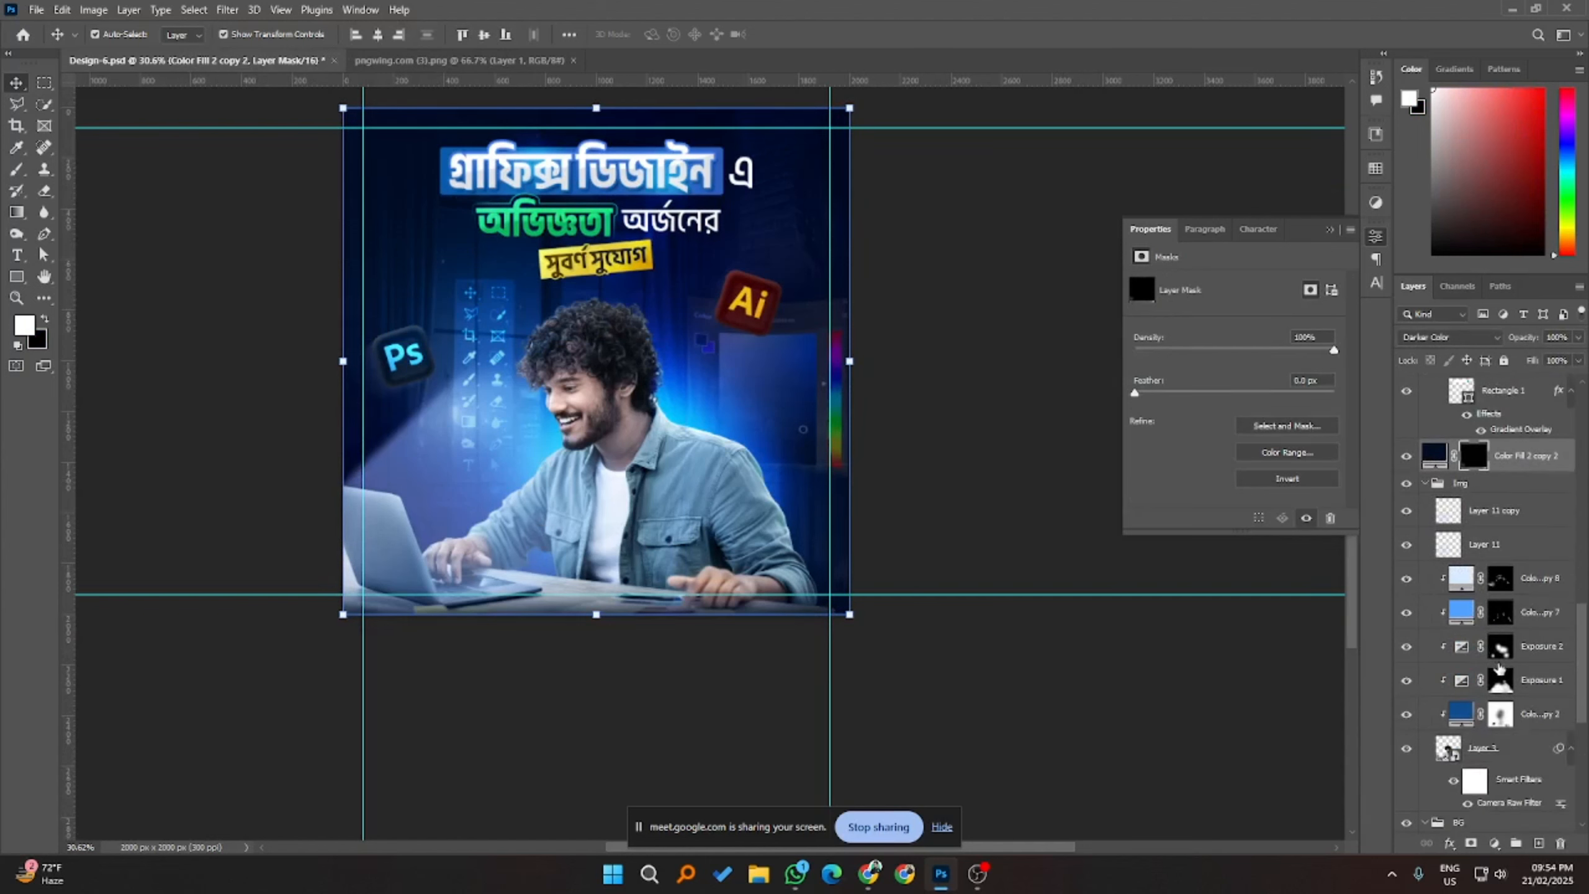
pyautogui.click(1501, 651)
pyautogui.click(1407, 648)
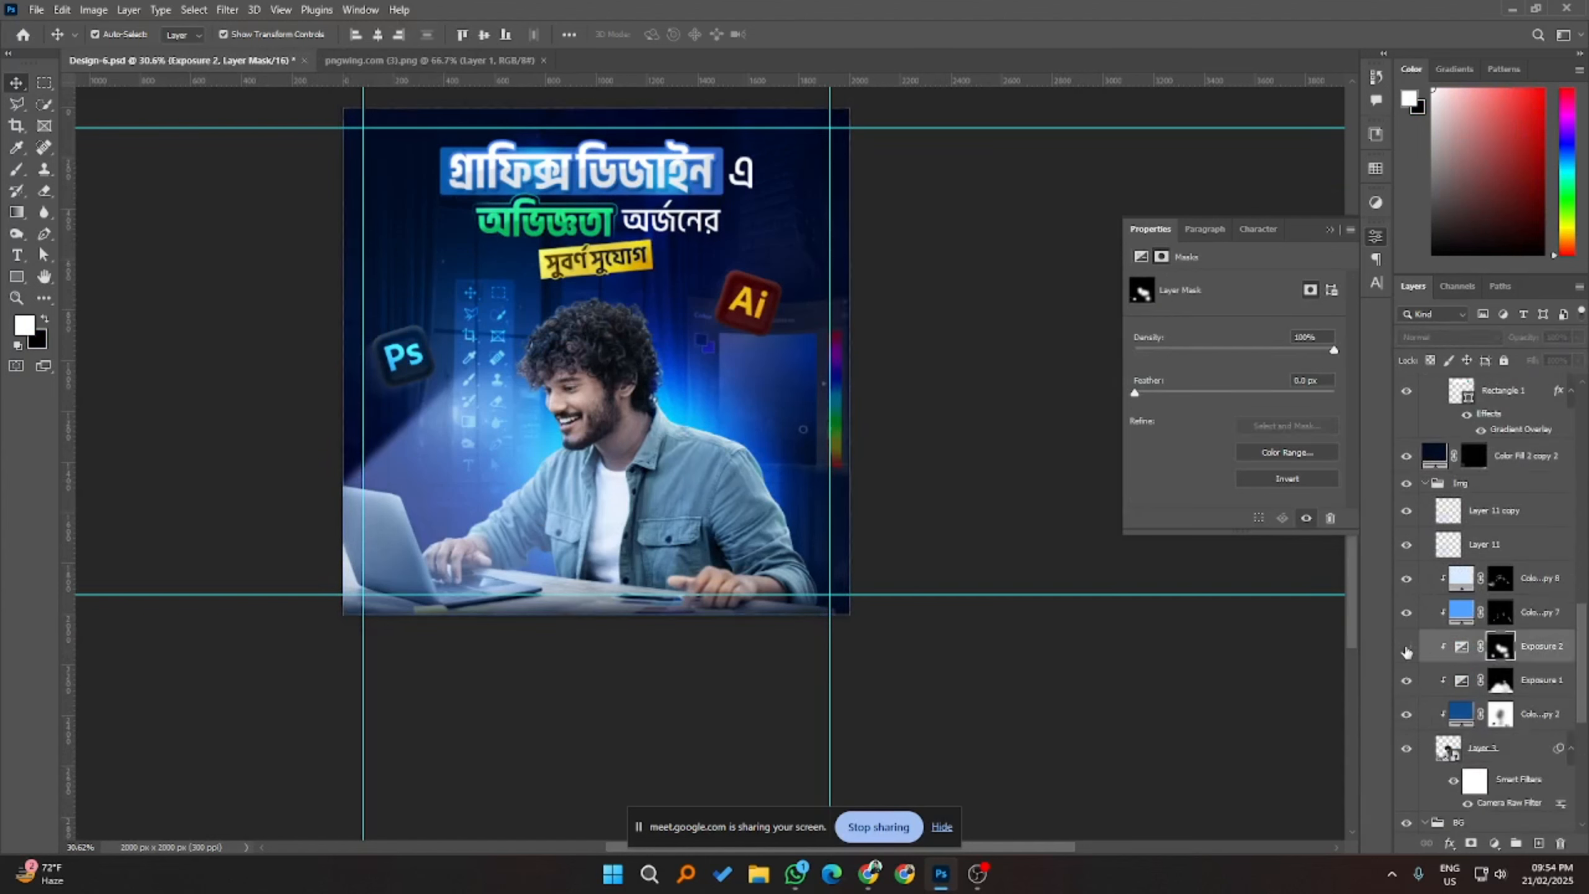
pyautogui.click(1407, 648)
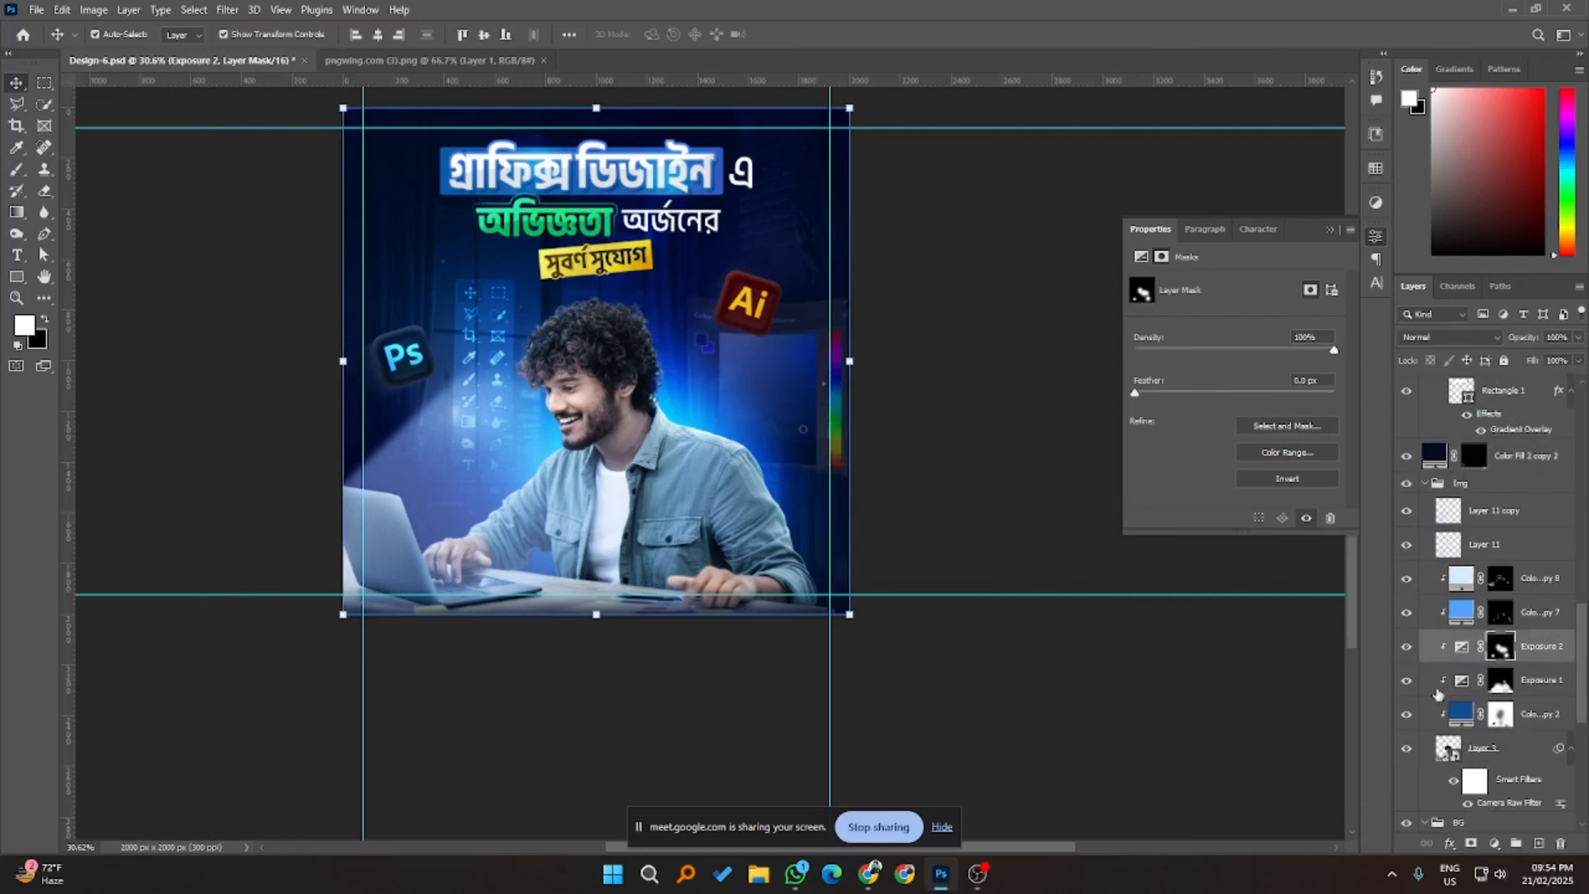
# - Compare Exposure 1 off and on, then try to paint its mask in white at 59% opacity over the laptop
pyautogui.click(1407, 682)
pyautogui.click(1407, 681)
pyautogui.click(1501, 680)
pyautogui.click(19, 170)
pyautogui.scroll(4, 445, 564)
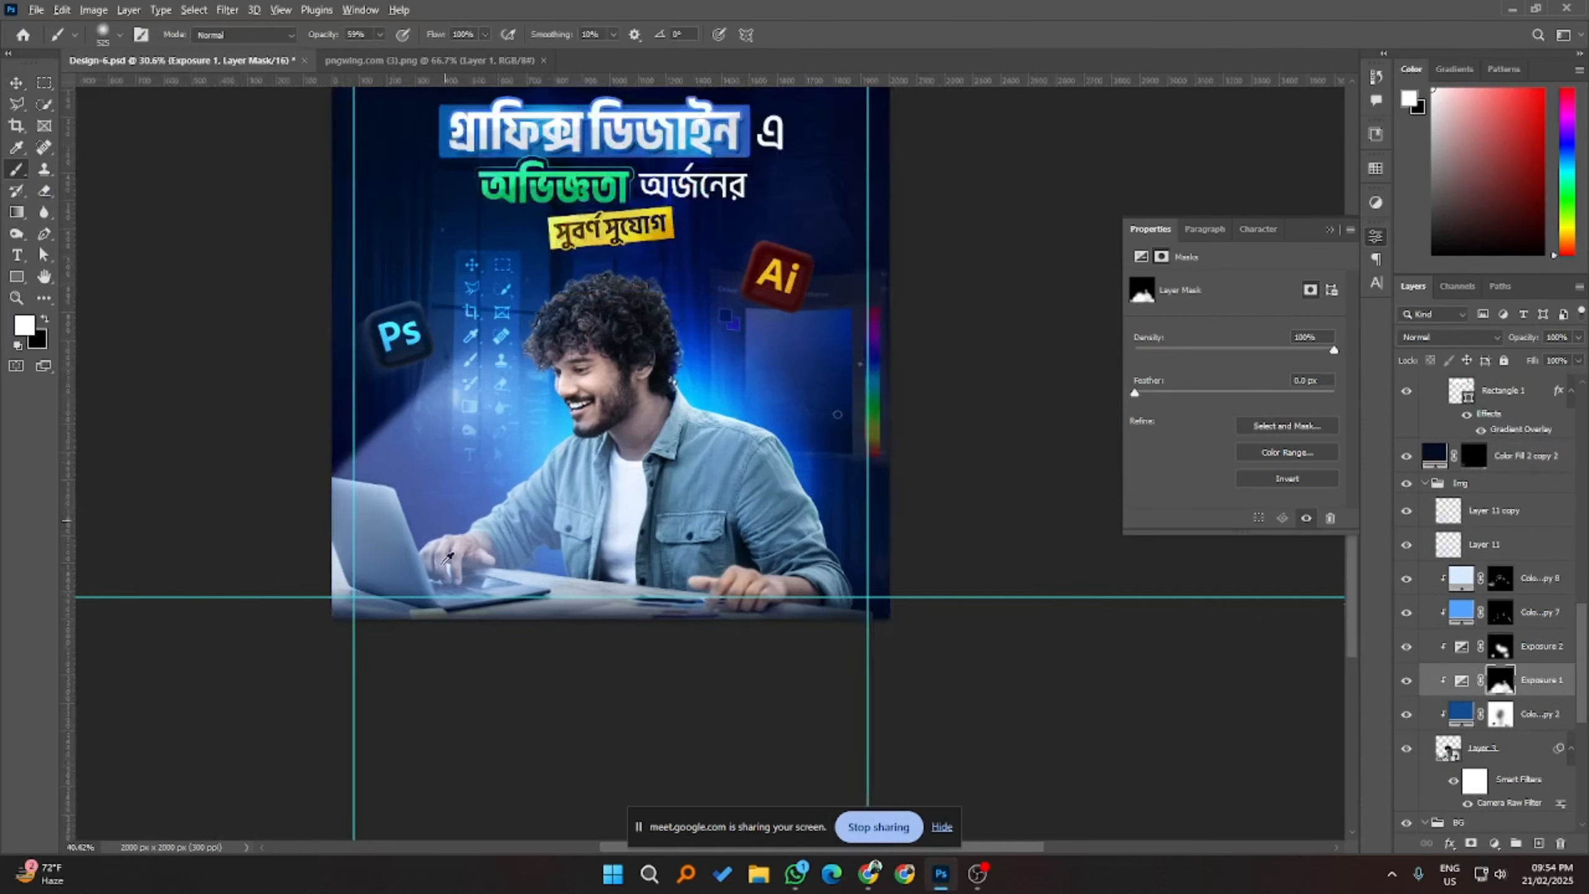
pyautogui.moveTo(362, 553); pyautogui.dragTo(330, 536)
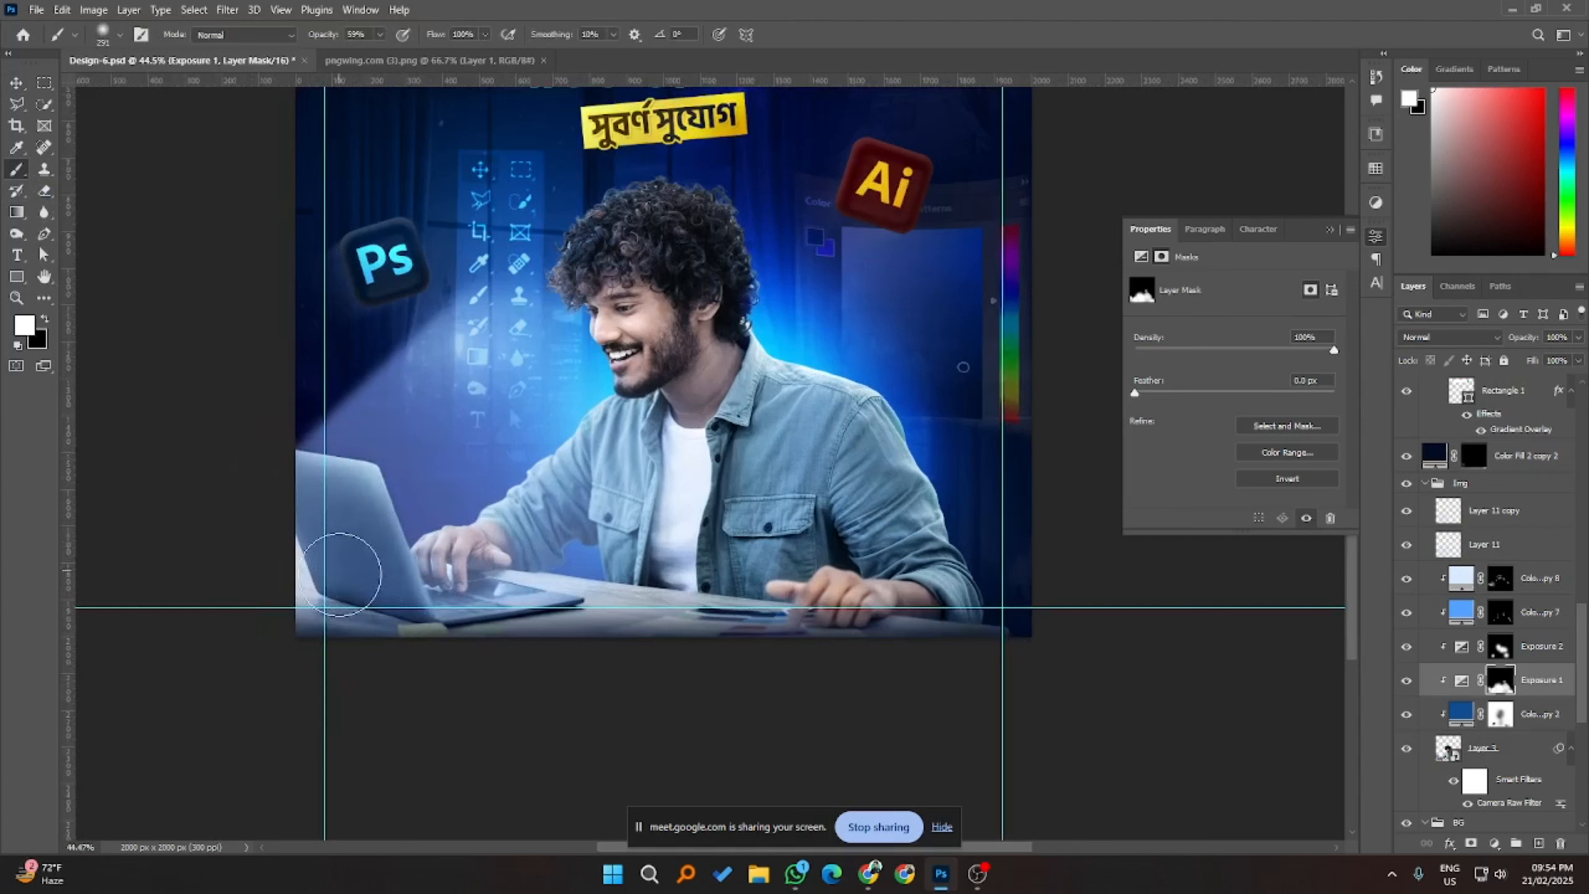
pyautogui.hotkey('ctrl', 'z')
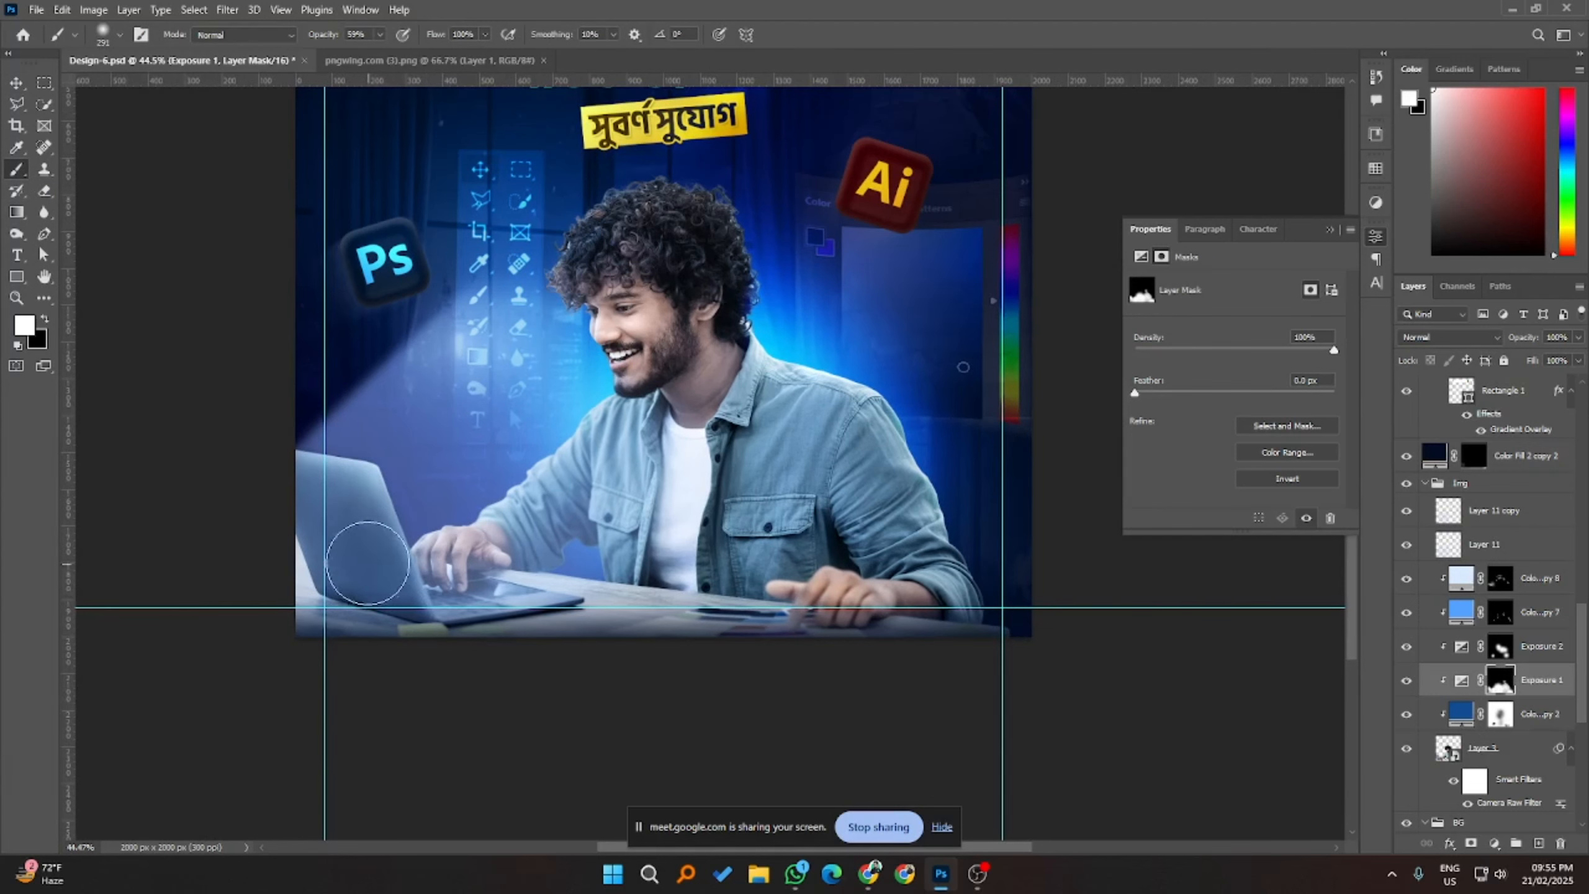
pyautogui.scroll(-1, 458, 682)
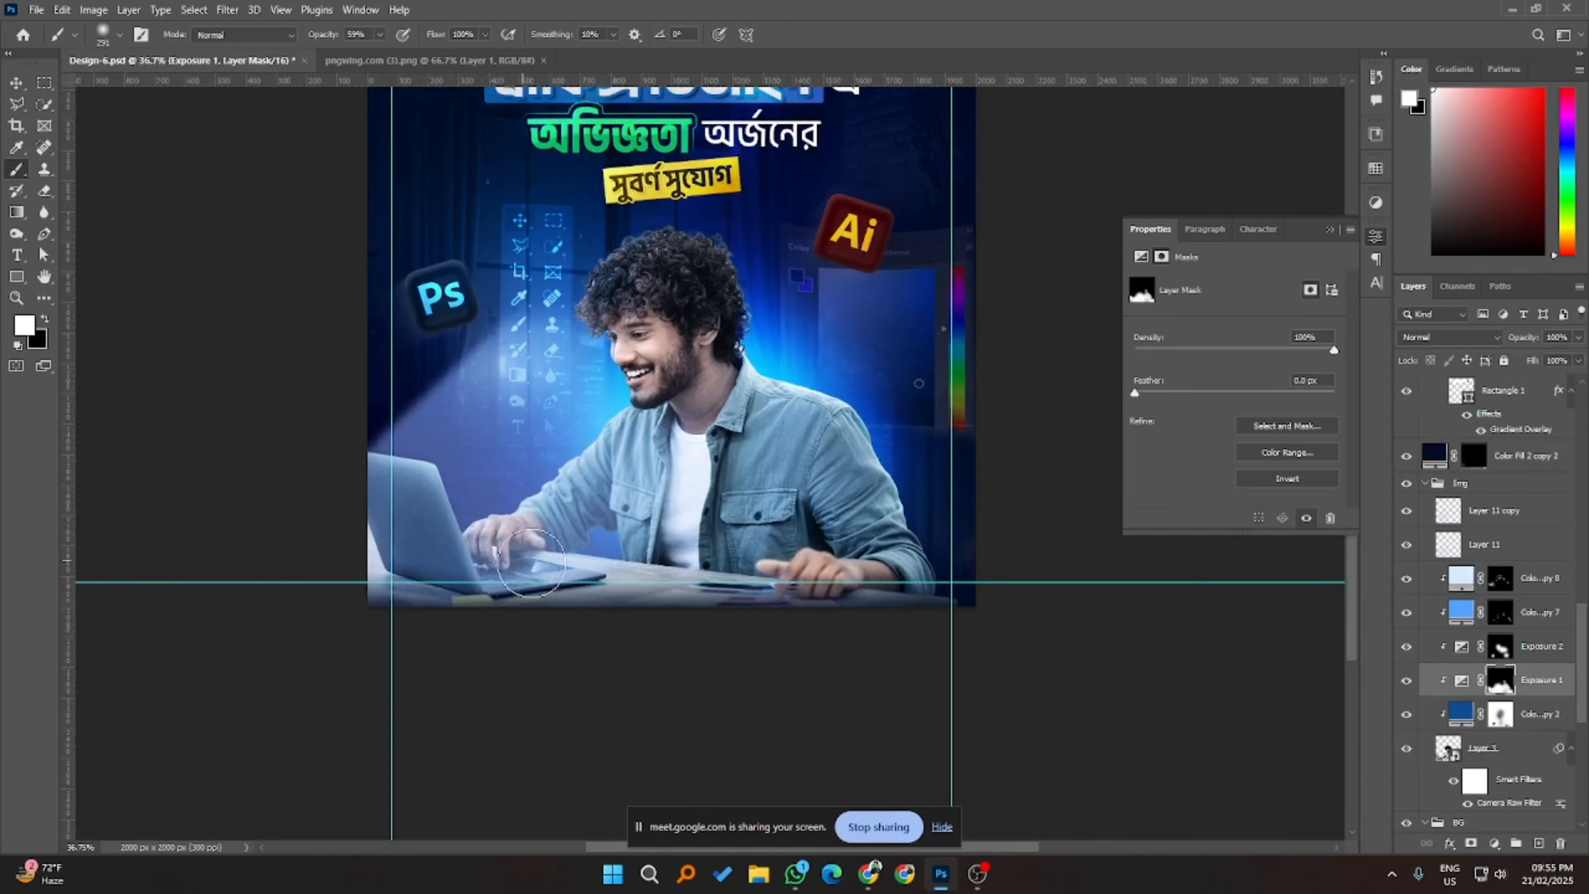
# - Compare the glow over the laptop with Layer 11 copy switched off and on
pyautogui.click(1498, 544)
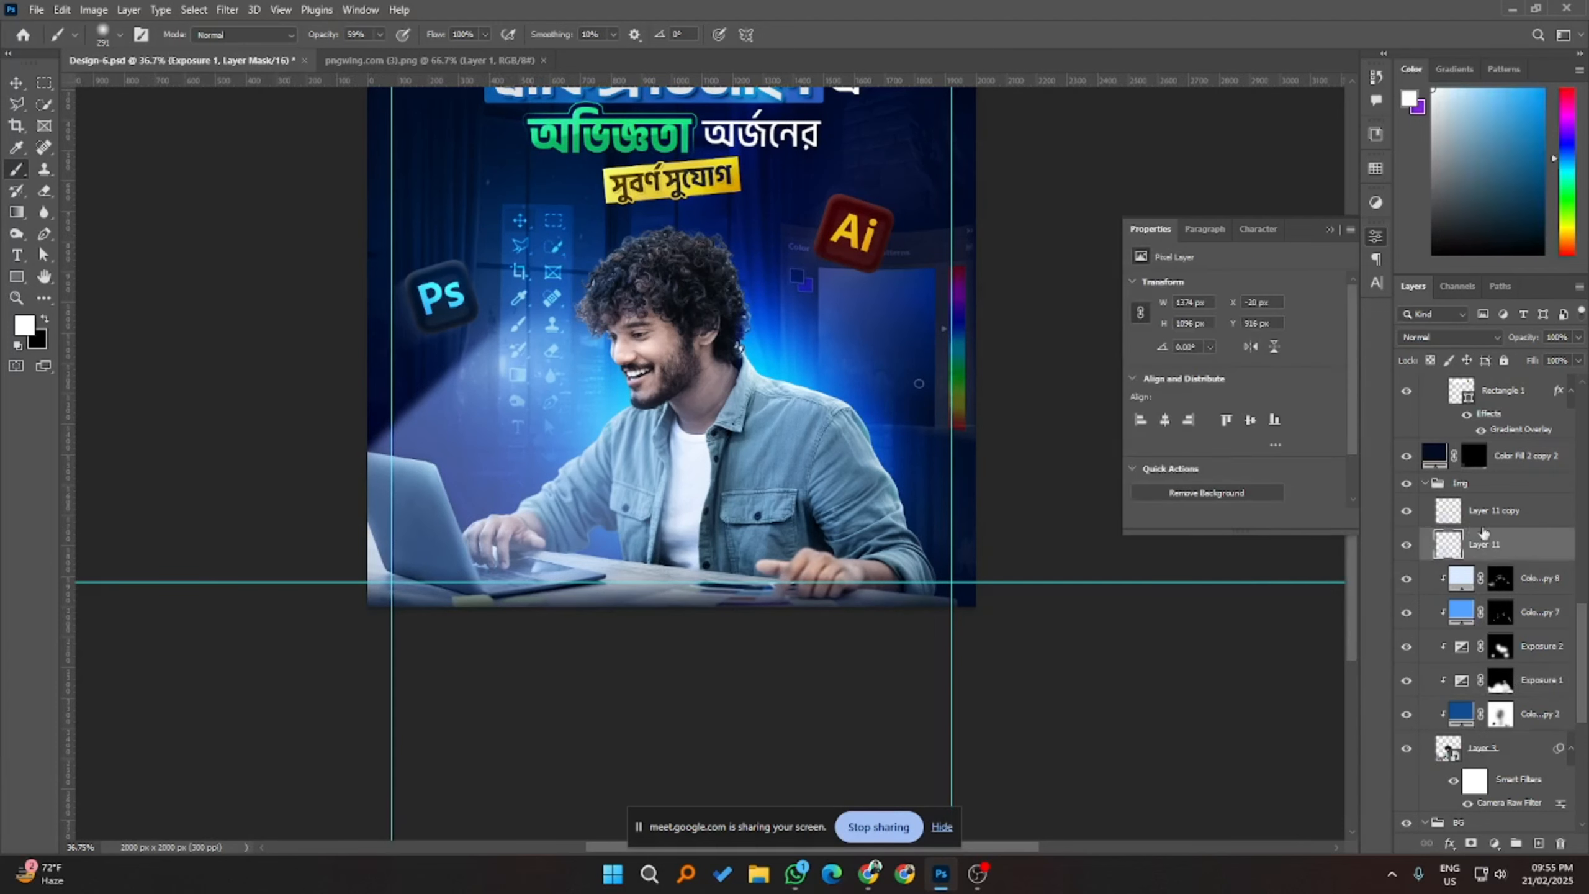
pyautogui.click(1406, 511)
pyautogui.click(1406, 512)
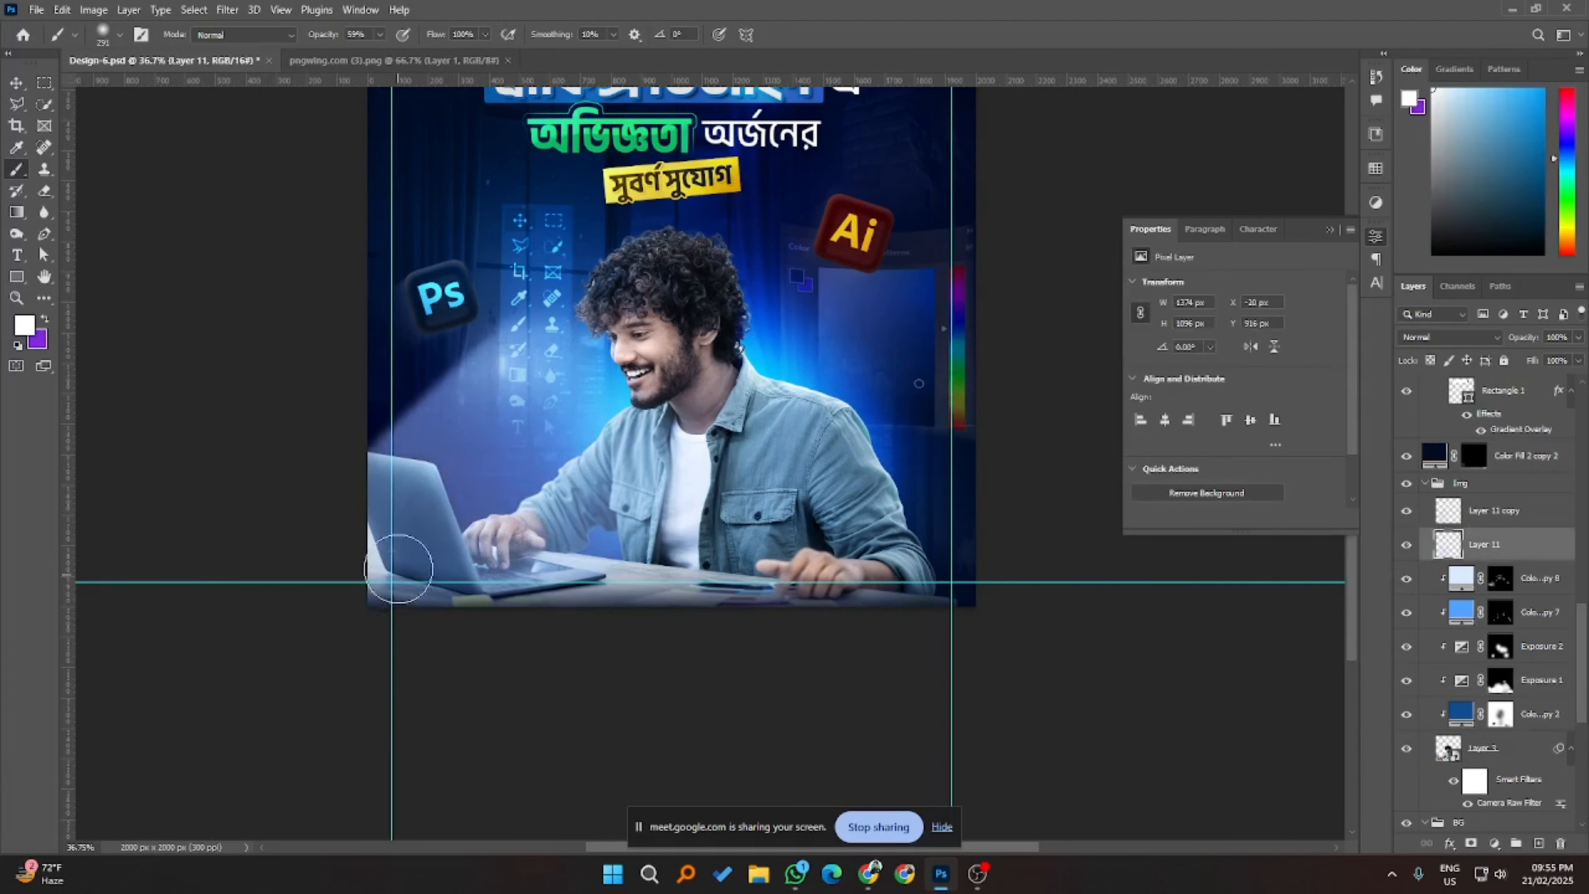
# - Add a layer mask to both Layer 11 and Layer 11 copy
pyautogui.scroll(6, 400, 570)
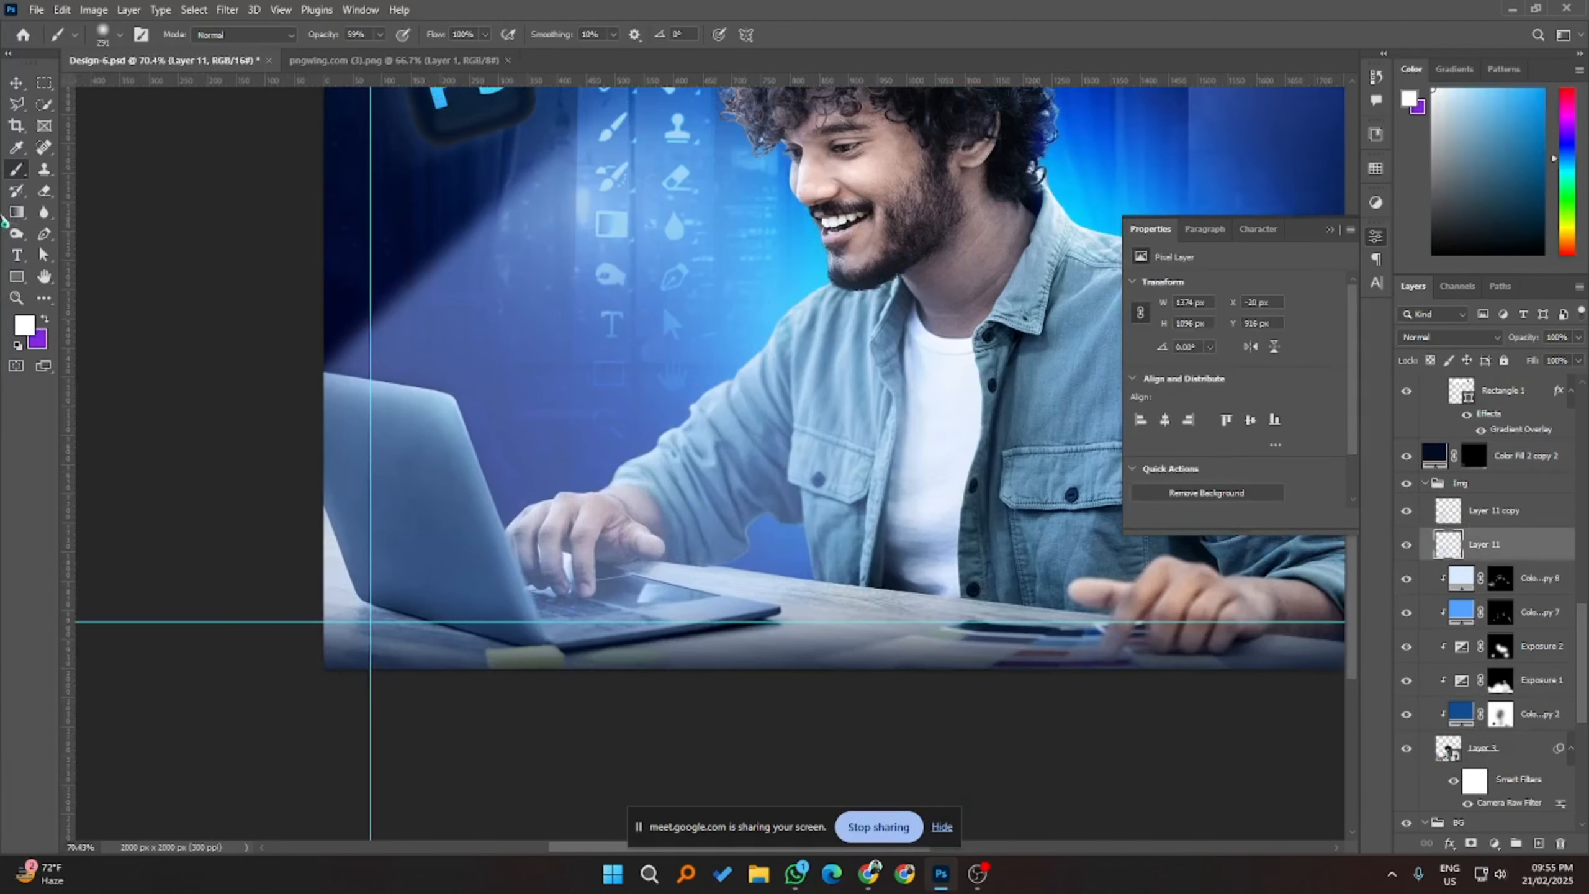
pyautogui.click(44, 190)
pyautogui.moveTo(507, 508); pyautogui.dragTo(526, 508)
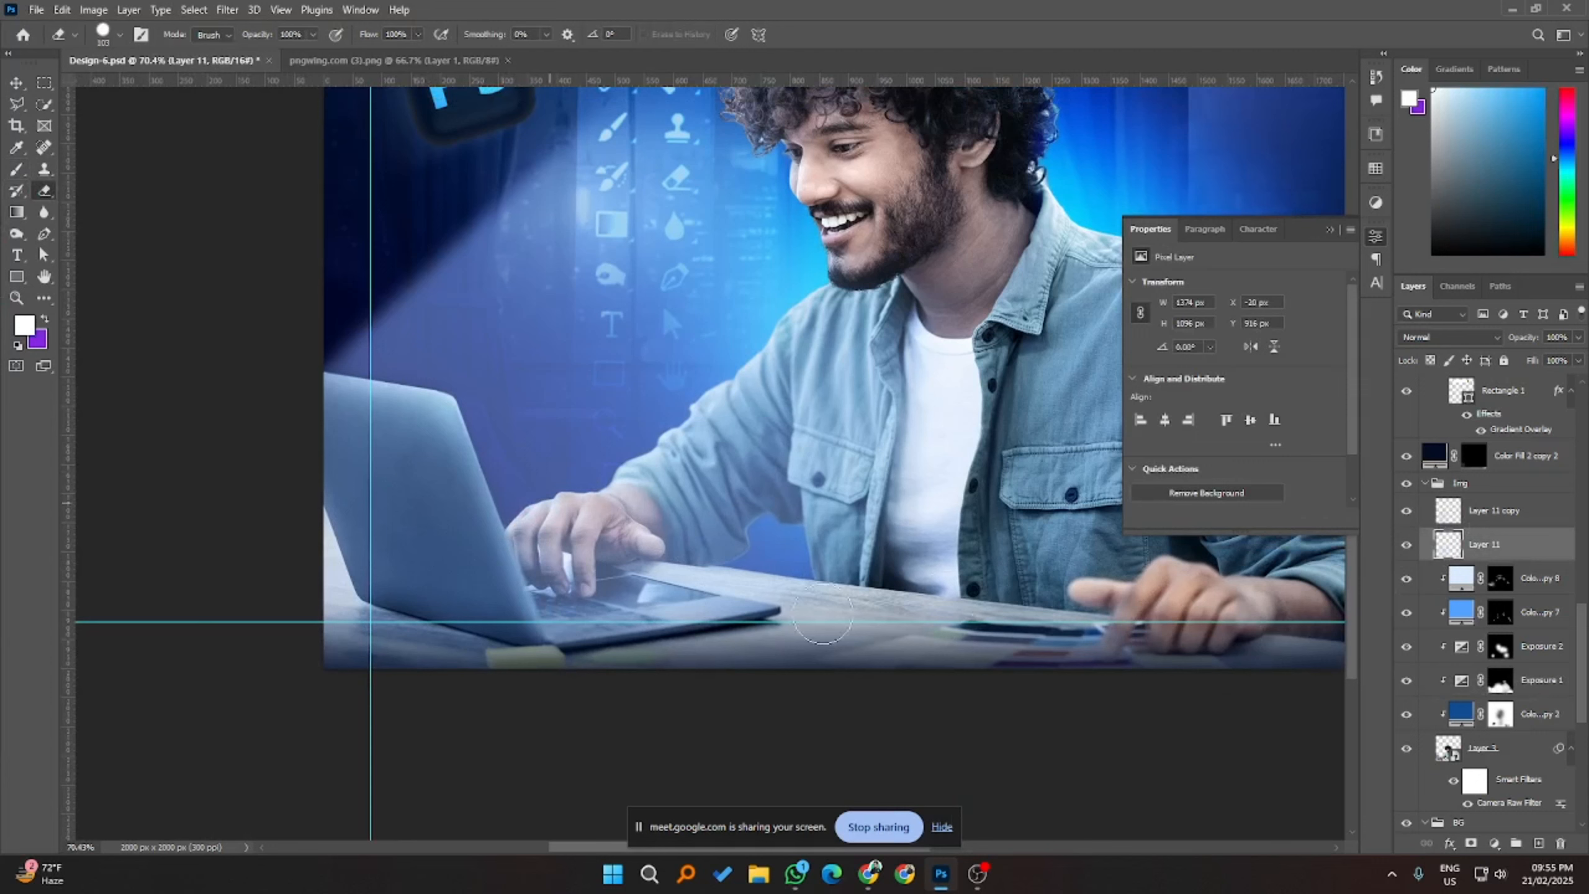
pyautogui.click(1494, 509)
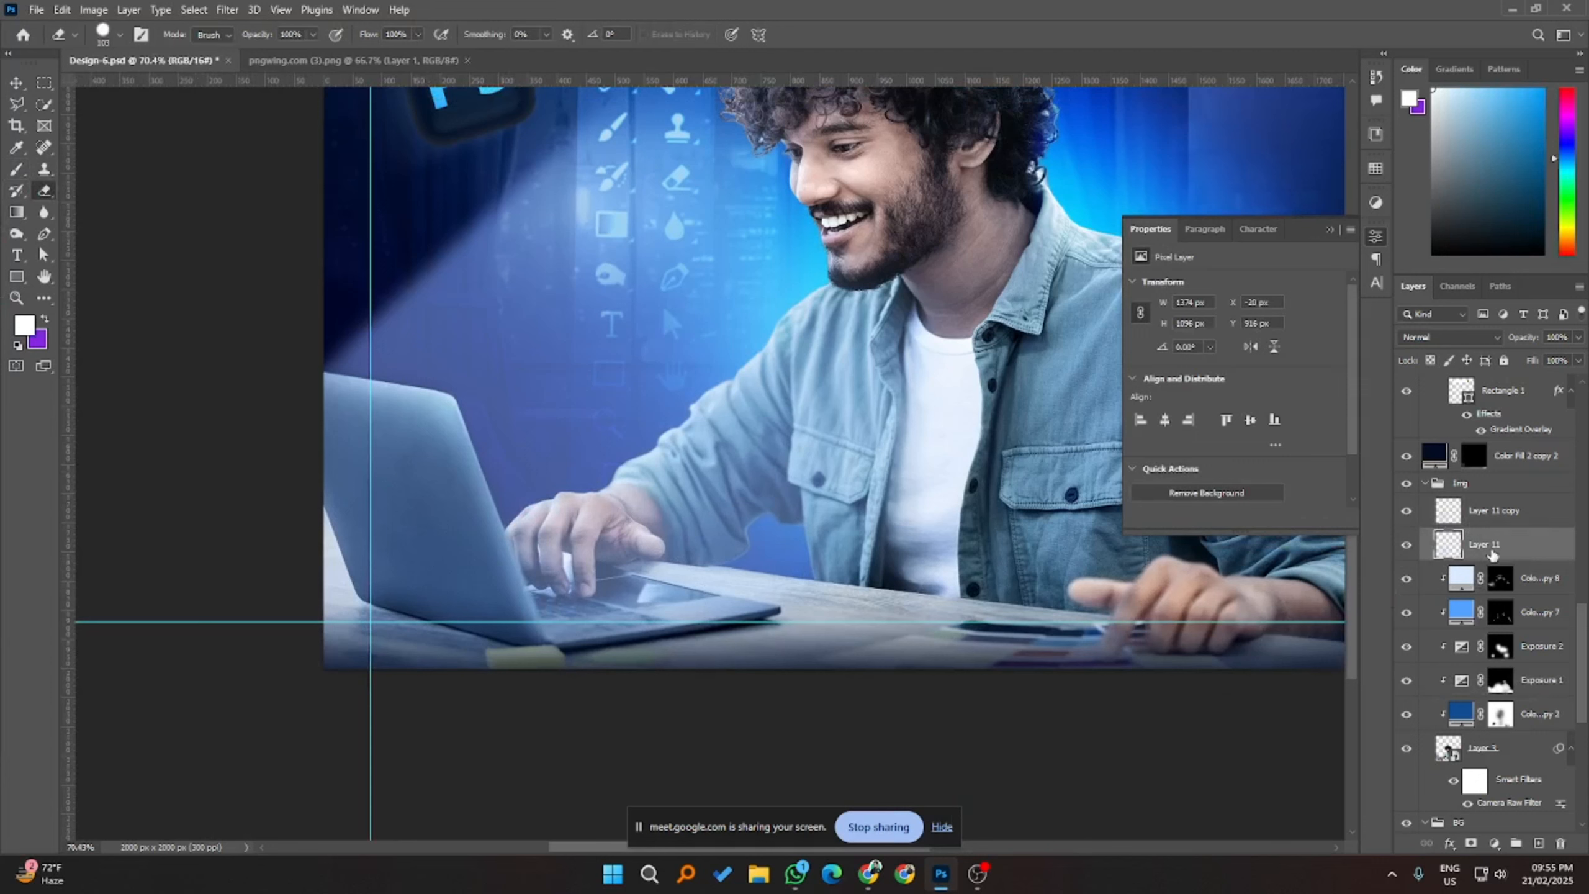
pyautogui.click(1495, 543)
pyautogui.click(1471, 843)
pyautogui.click(1495, 510)
pyautogui.click(1472, 842)
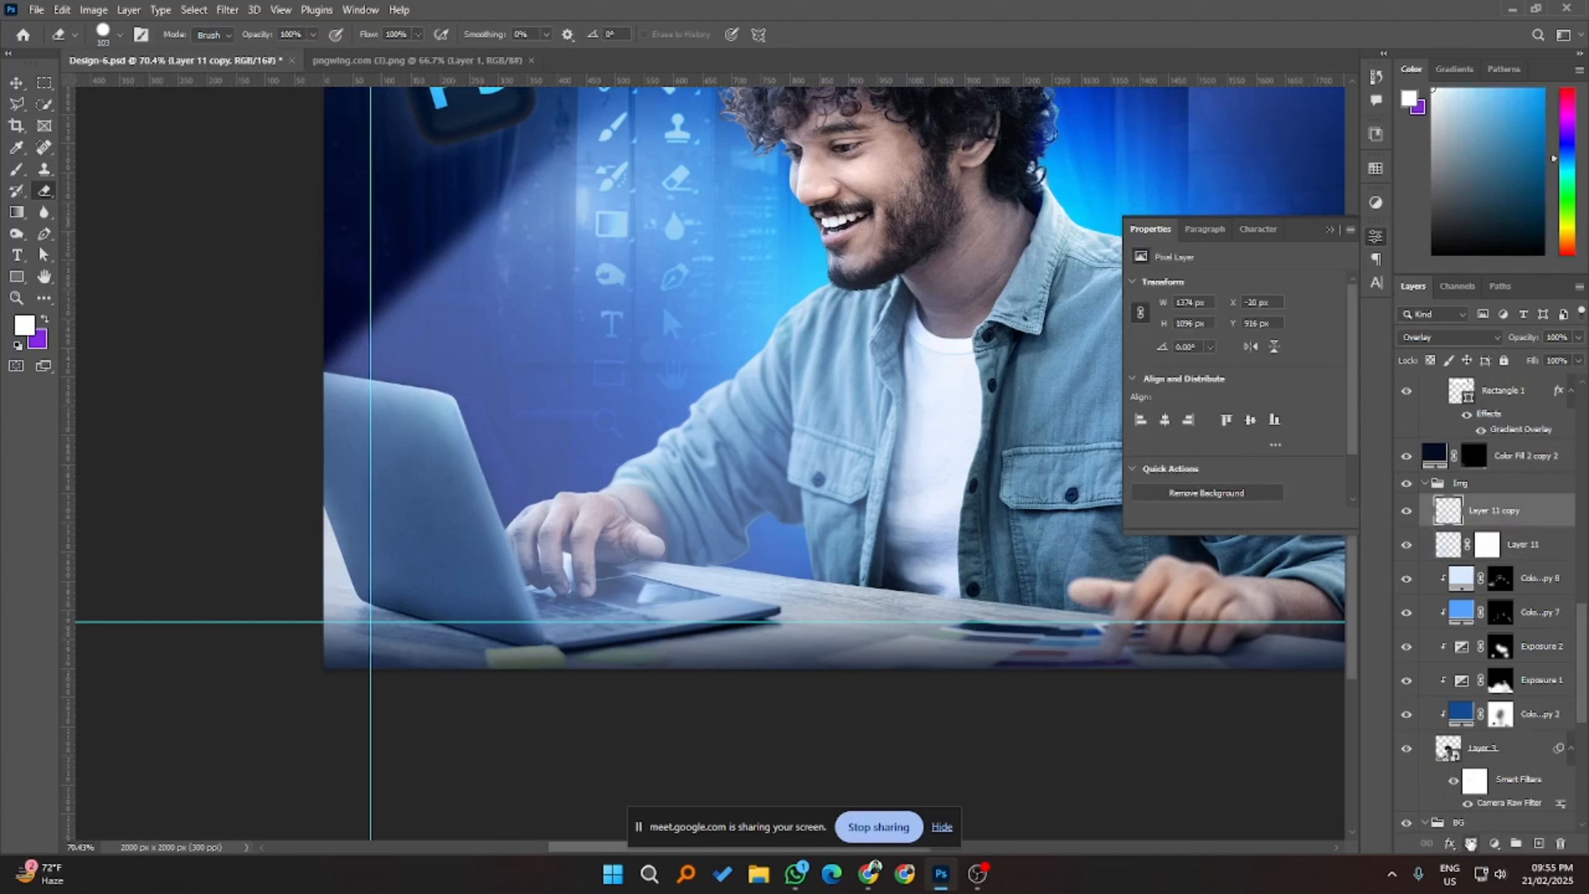
# - Erase the glow on the Layer 11 copy mask along the laptop's base, and select the Layer 11 mask
pyautogui.moveTo(482, 543); pyautogui.dragTo(575, 523)
pyautogui.moveTo(566, 639); pyautogui.dragTo(535, 639)
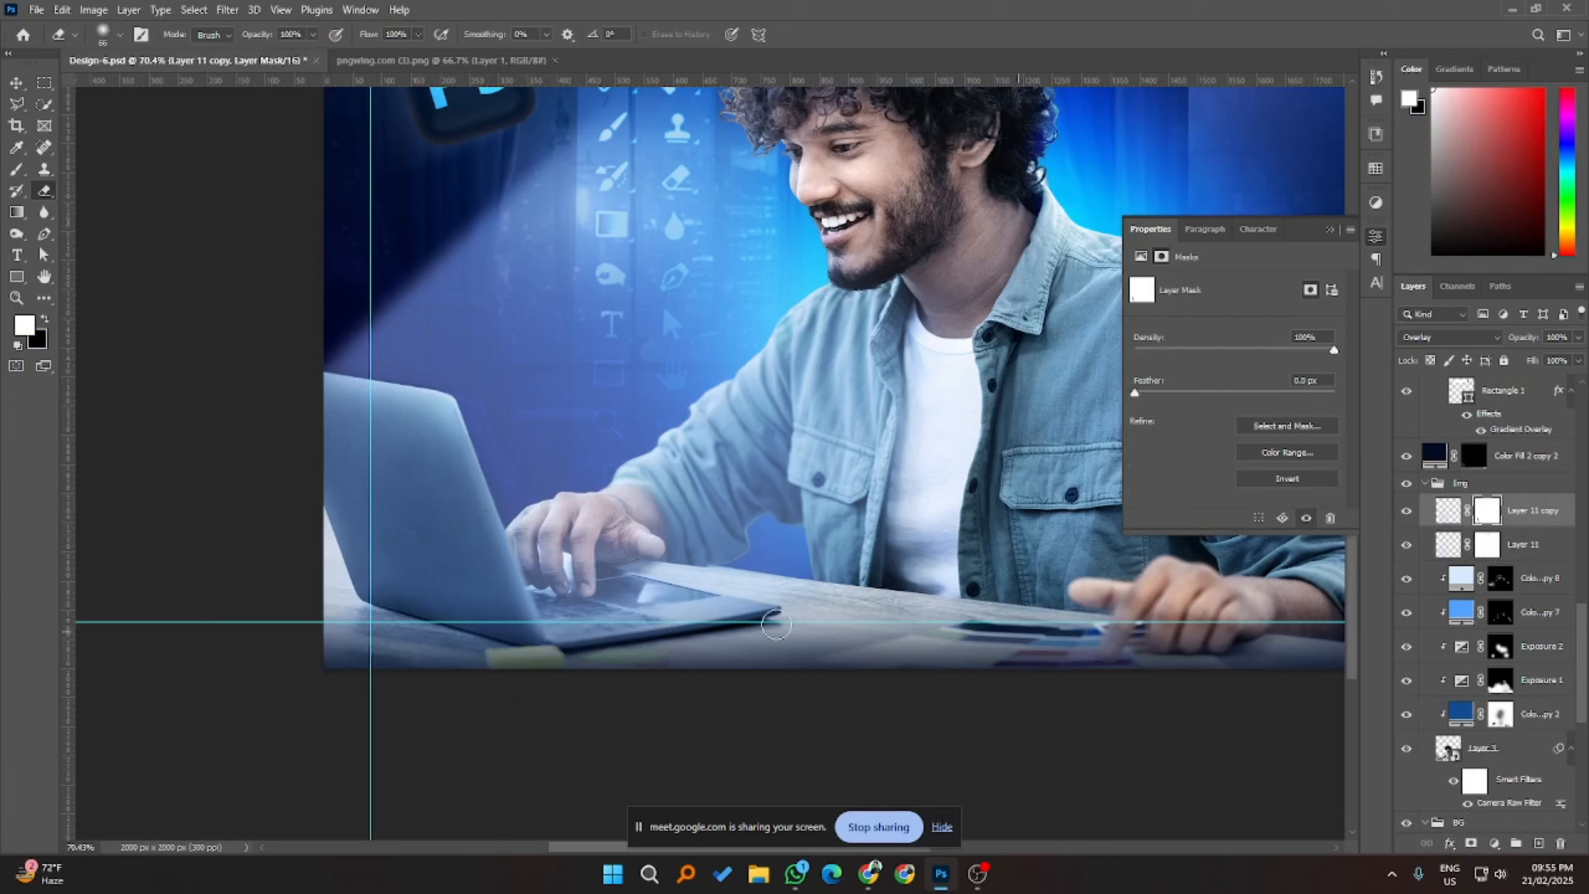
pyautogui.click(1485, 543)
# - Examine the whole poster and compare it with the Layer 4 and Layer 6 interface graphics switched off and on
pyautogui.scroll(-3, 577, 638)
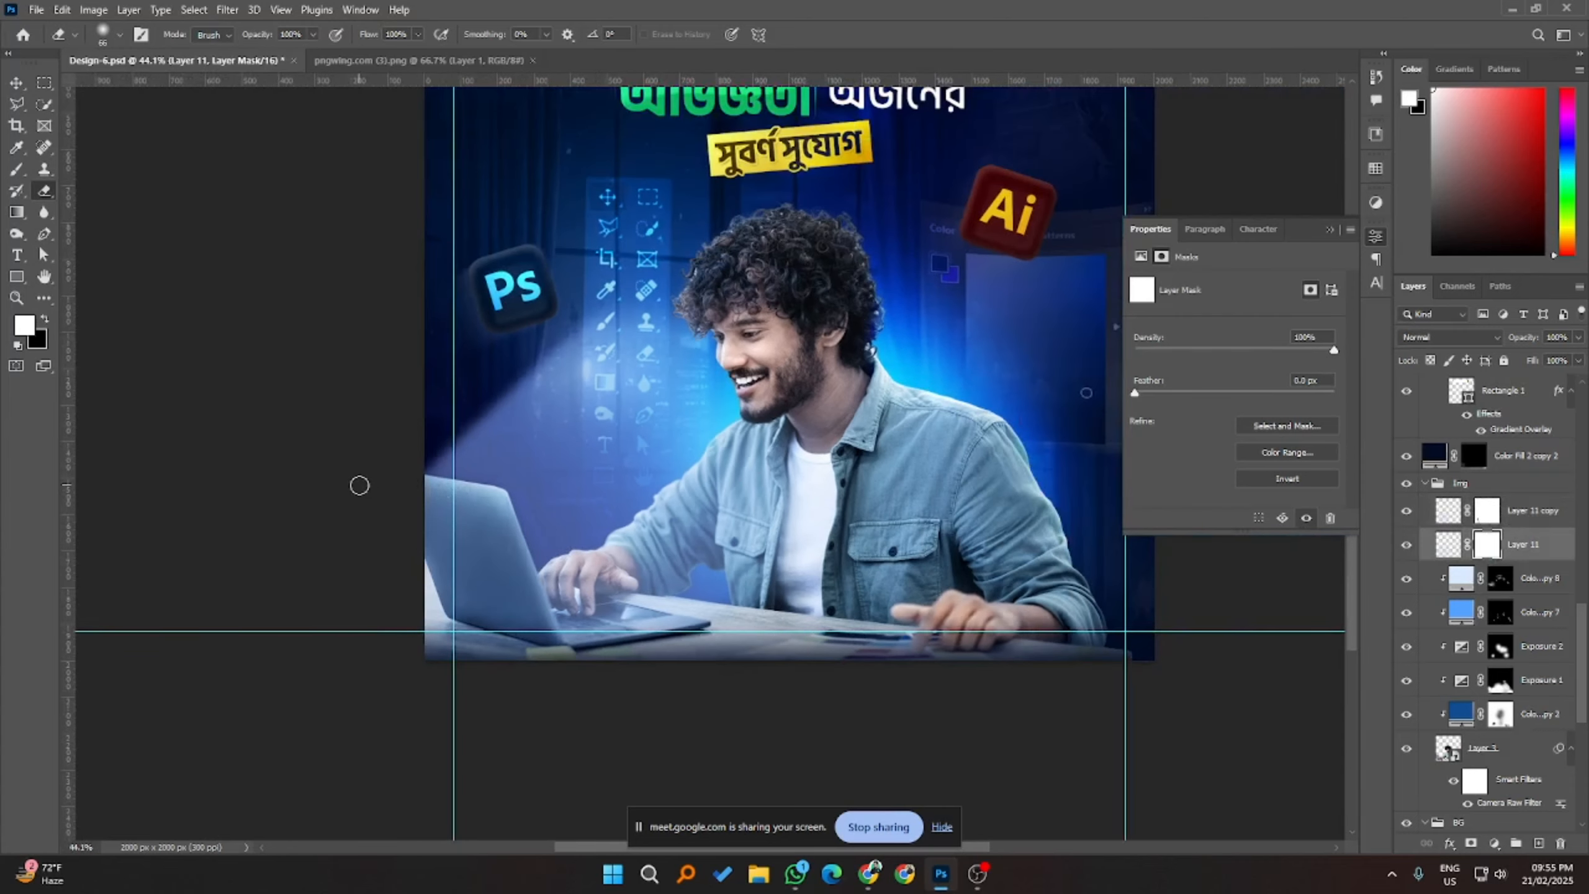
pyautogui.scroll(-1, 616, 526)
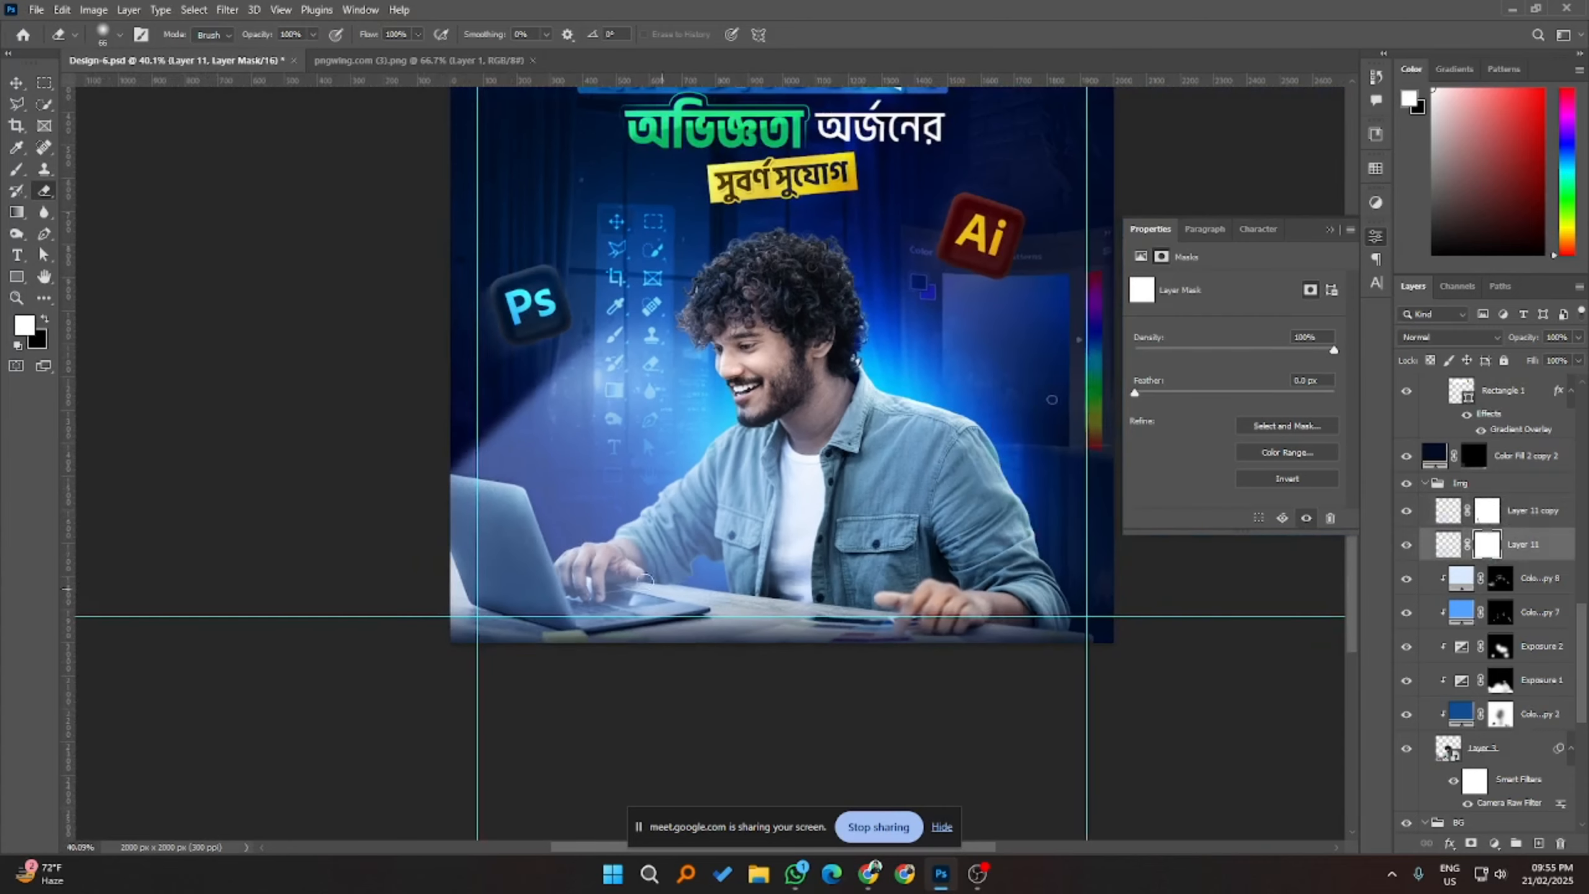
pyautogui.scroll(-2, 645, 581)
pyautogui.scroll(-1, 688, 565)
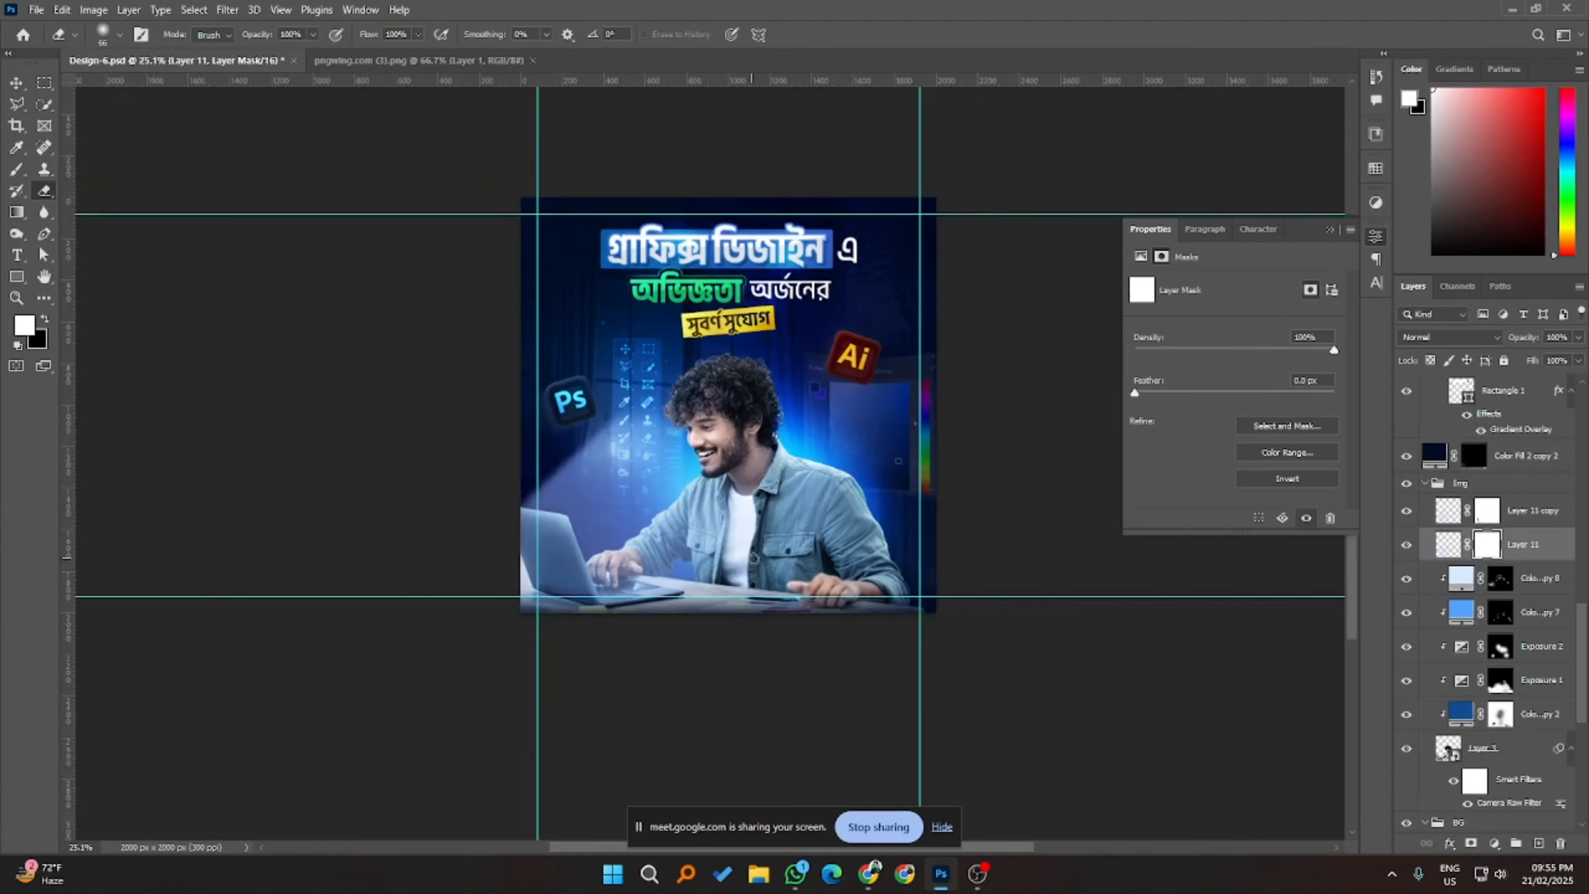
pyautogui.scroll(1, 722, 546)
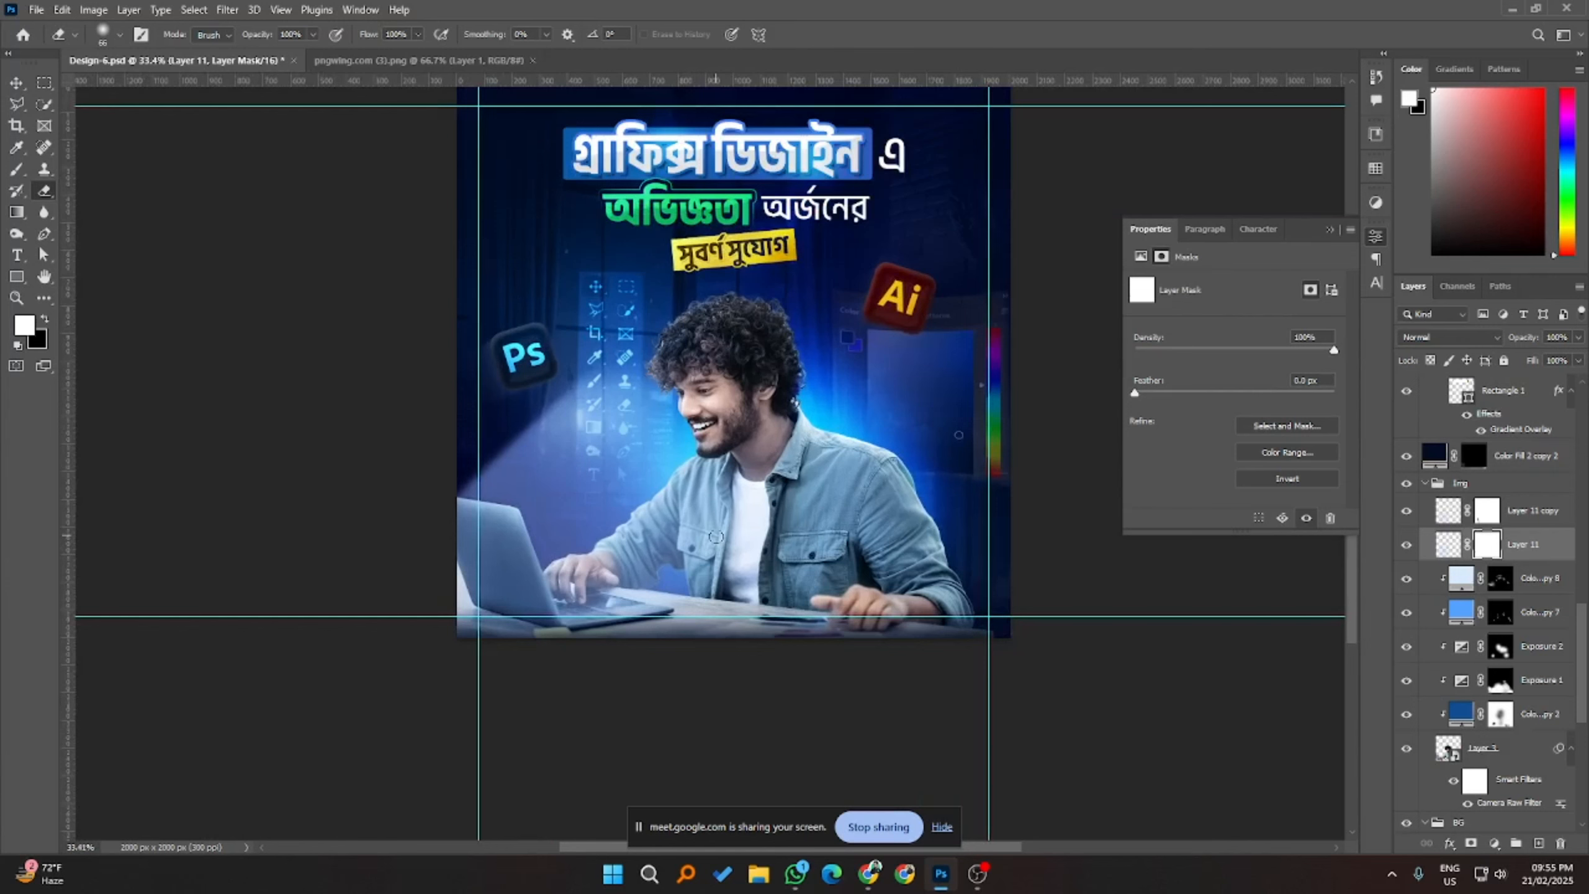
pyautogui.scroll(2, 556, 552)
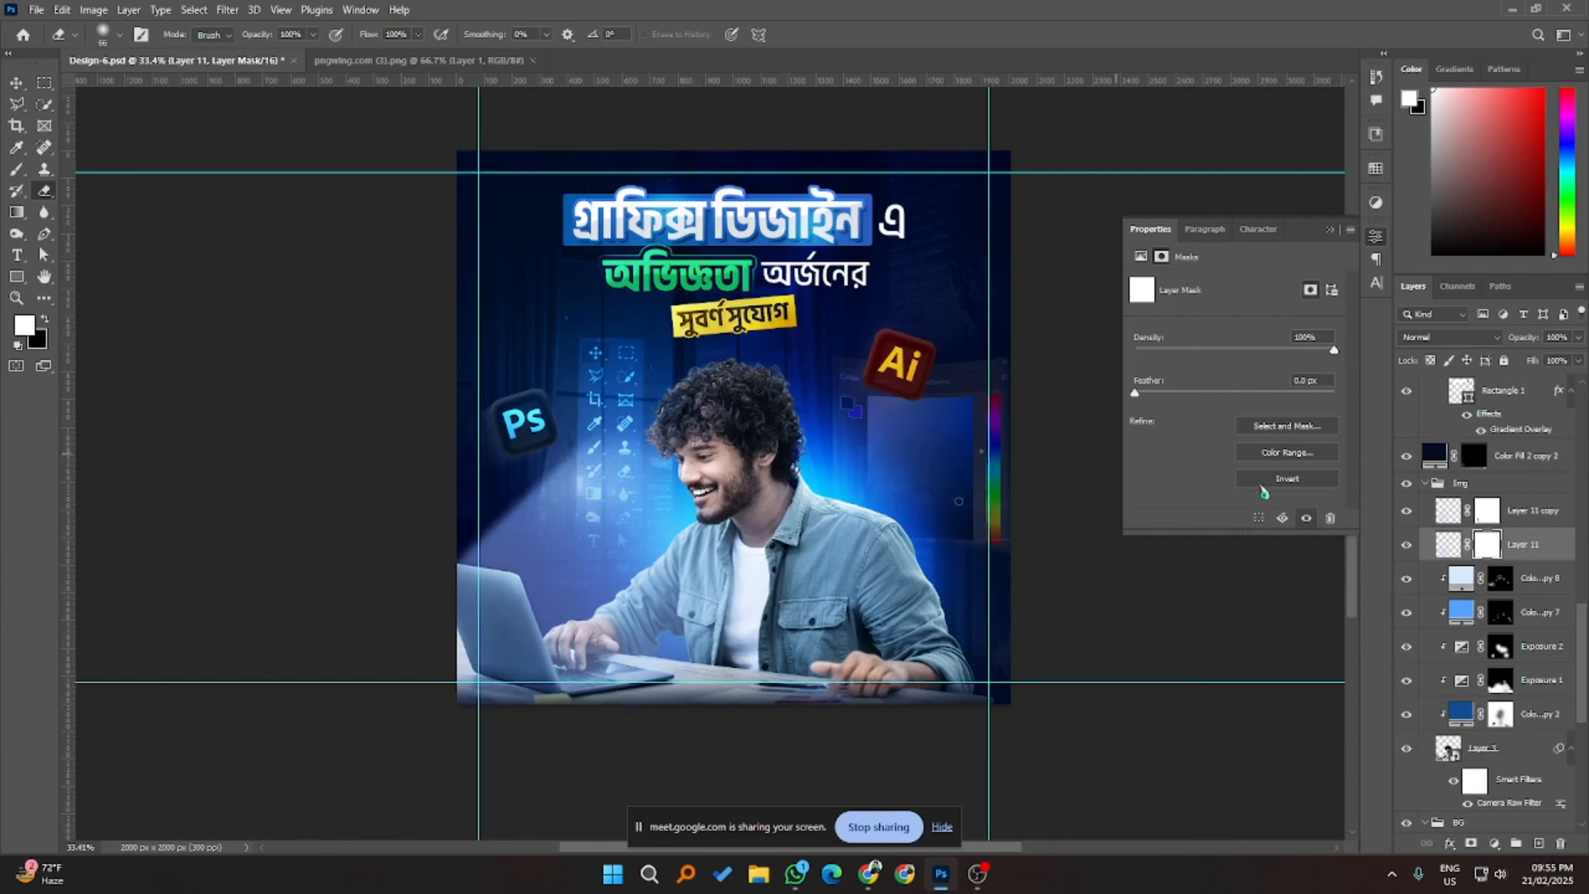
pyautogui.scroll(-5, 1440, 692)
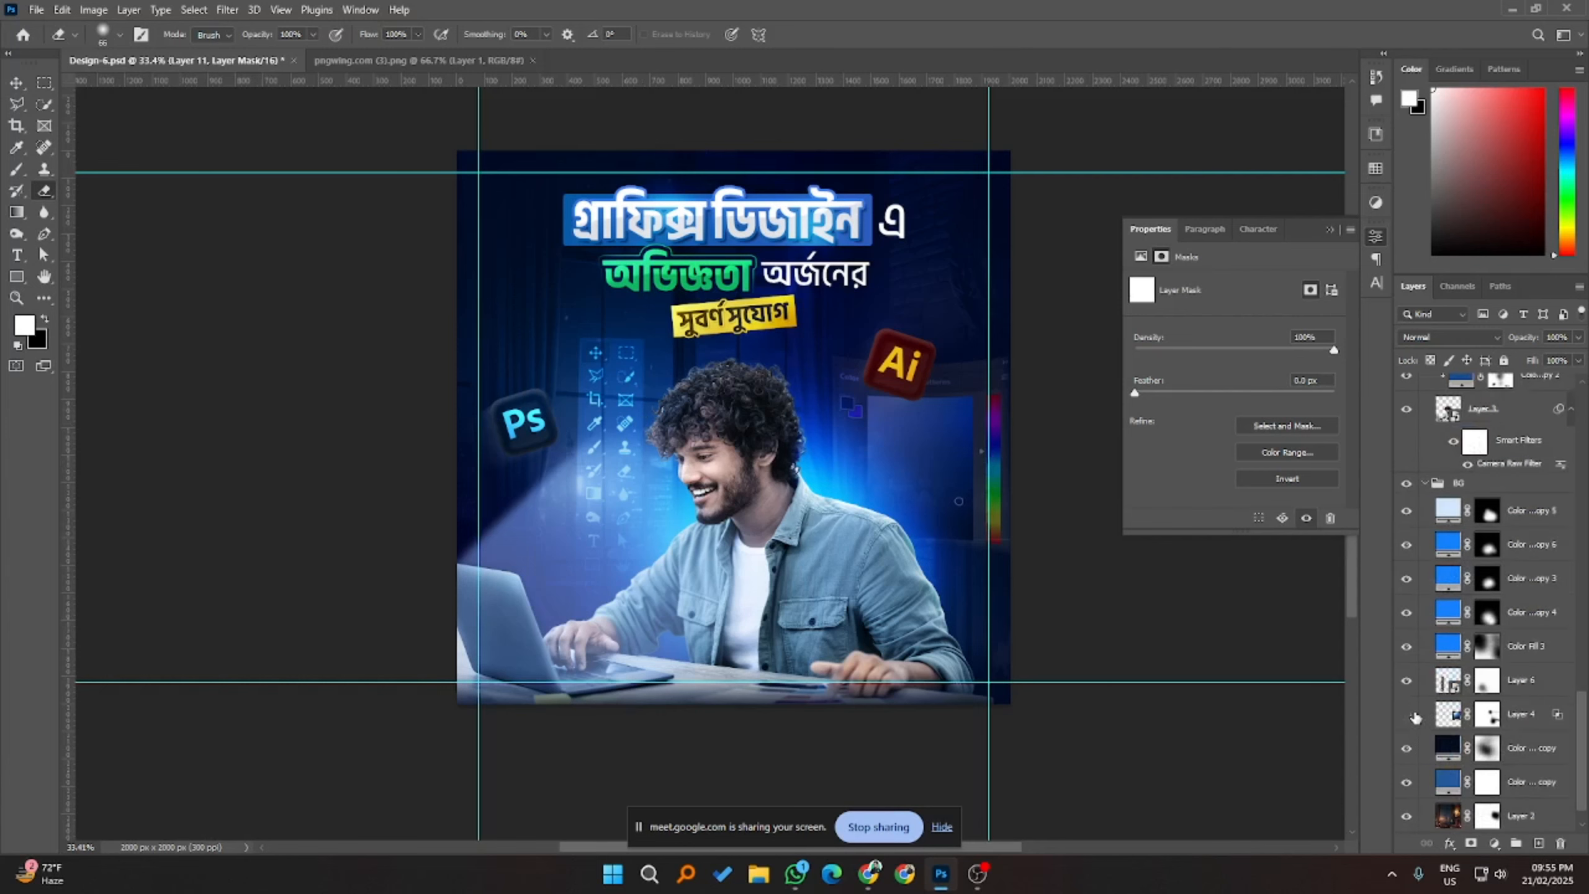
pyautogui.click(1409, 714)
pyautogui.click(1406, 681)
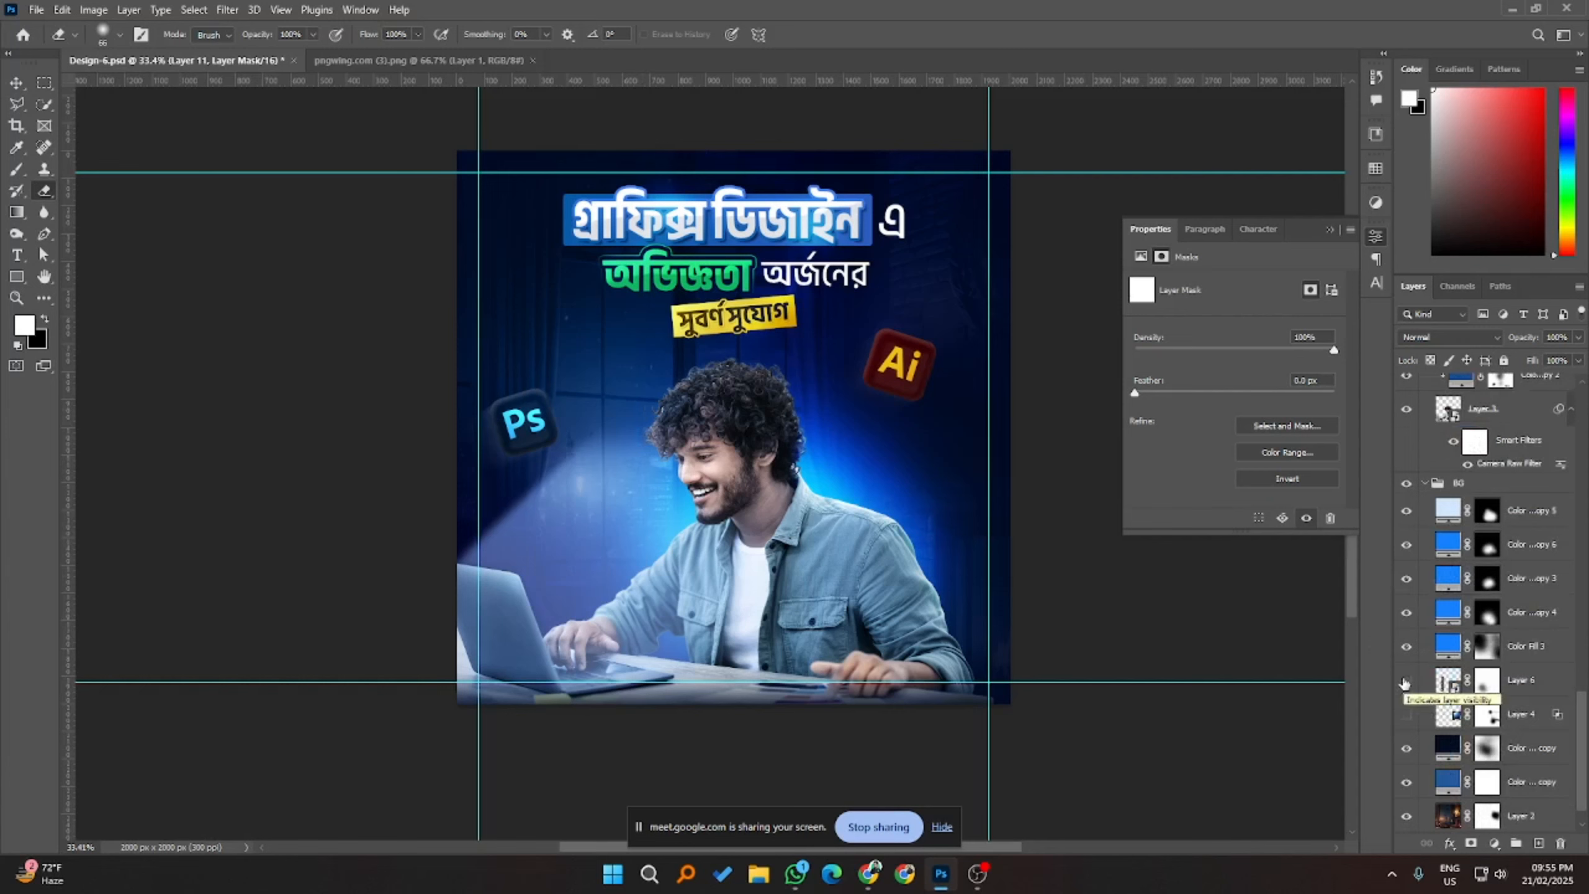
pyautogui.click(1406, 680)
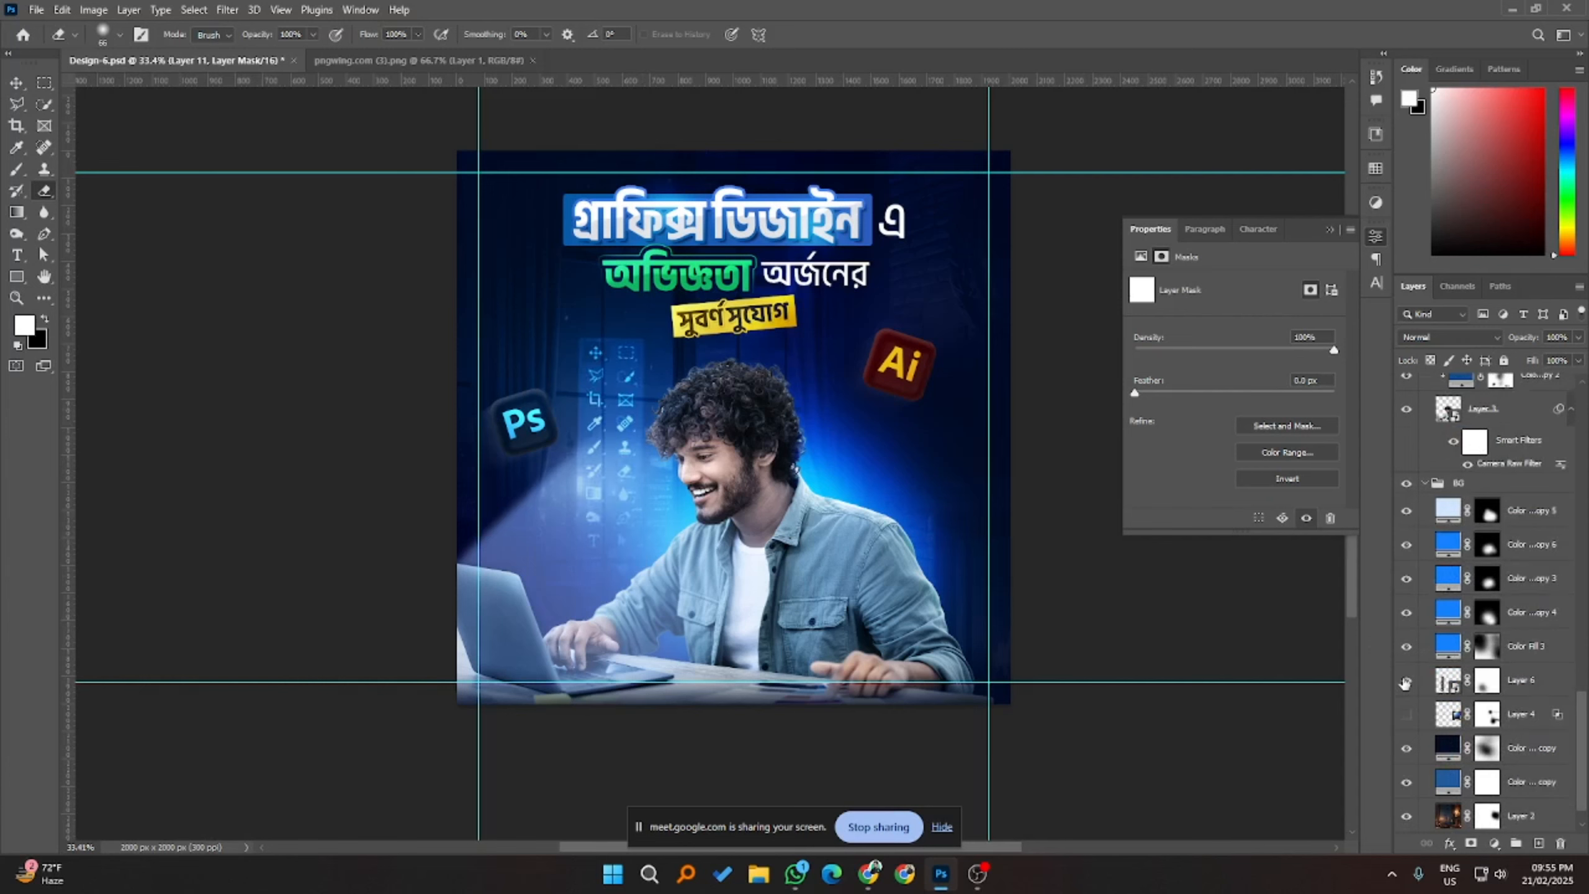
pyautogui.click(1406, 681)
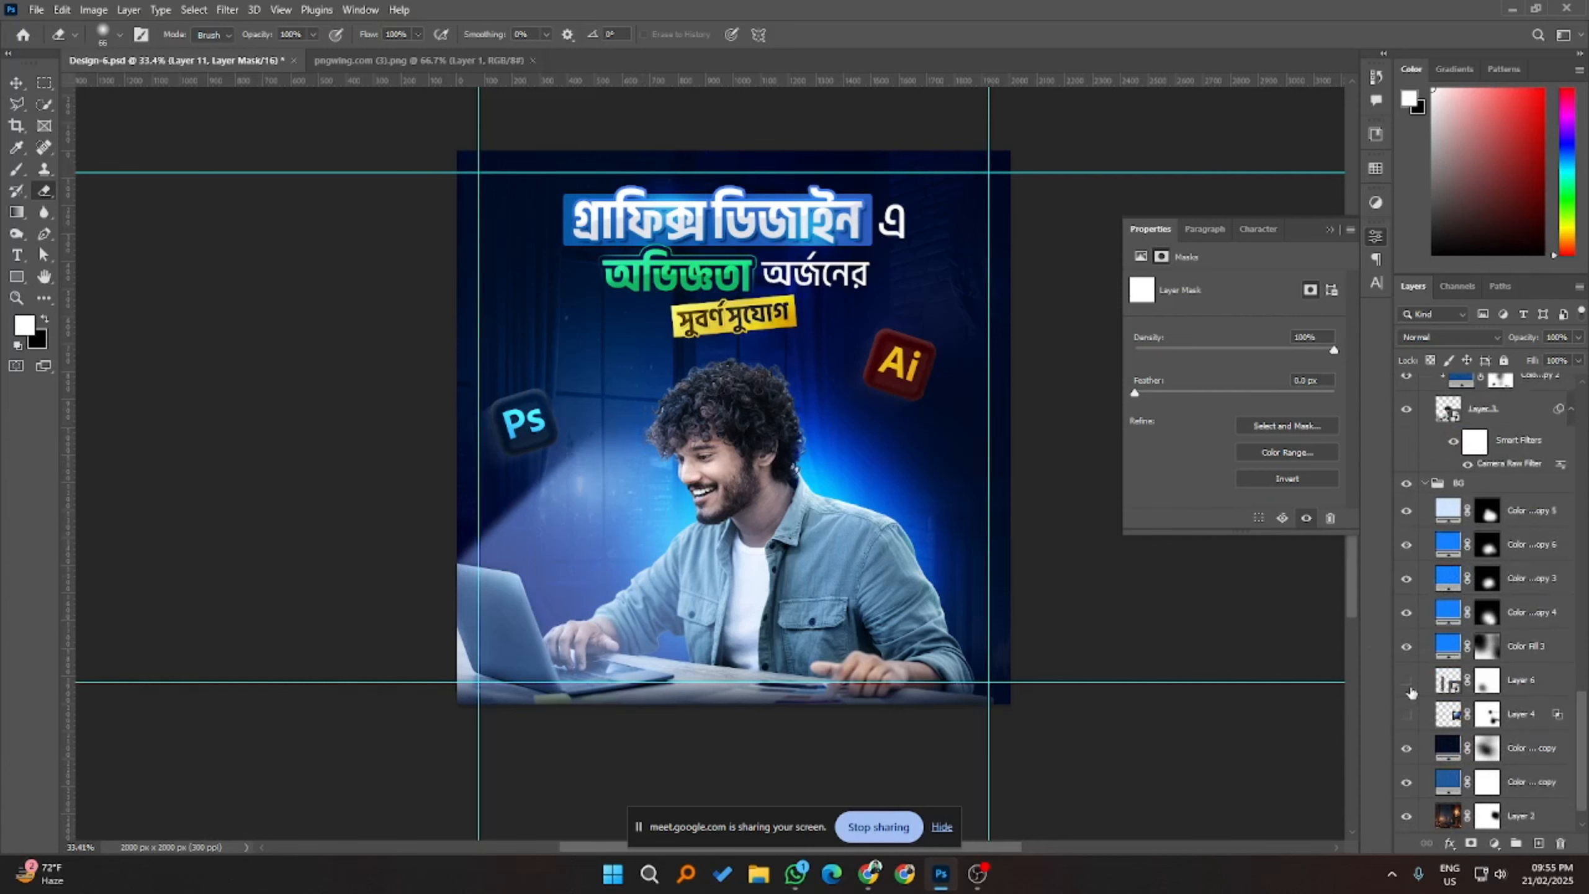
pyautogui.click(1408, 715)
pyautogui.click(1407, 715)
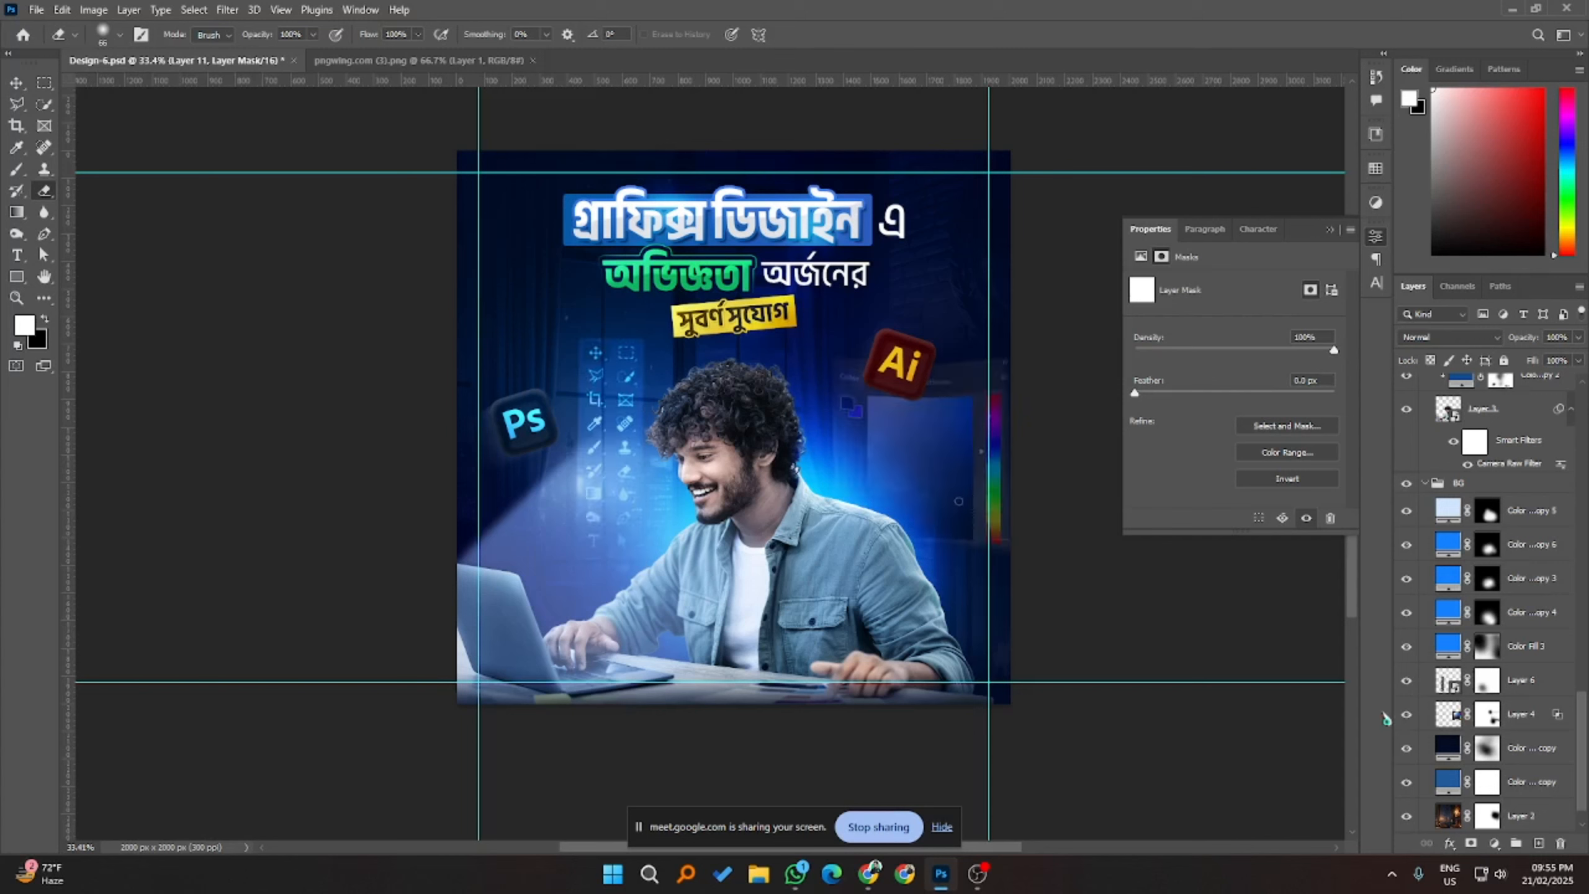
# - Enlarge the colour picker graphic on Layer 4 to about 116.8% and shift it slightly left
pyautogui.press('v')
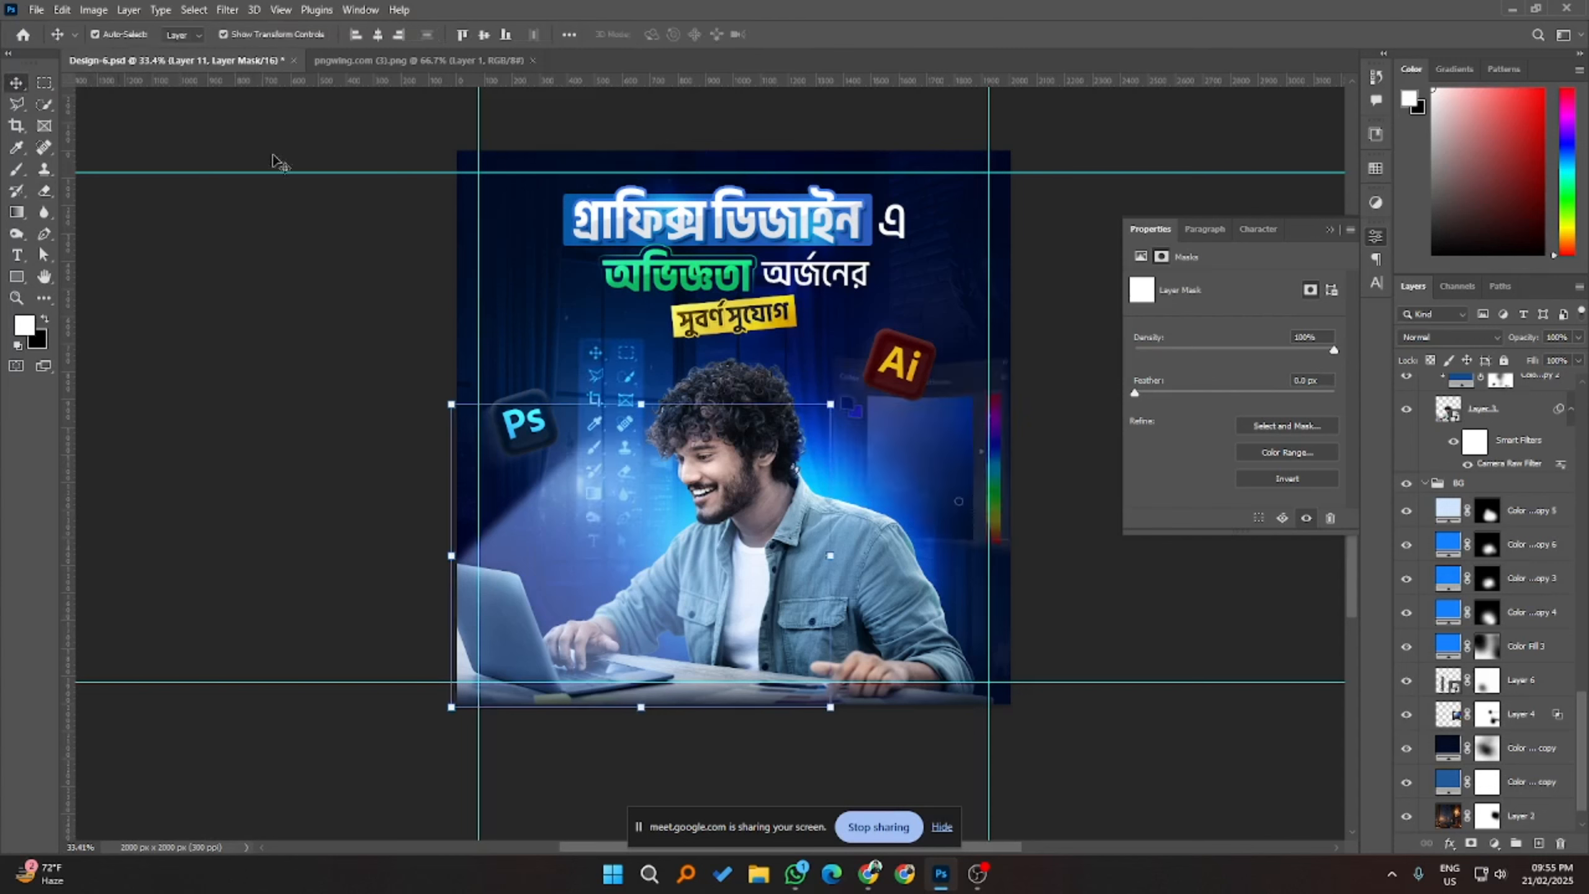
pyautogui.click(1523, 717)
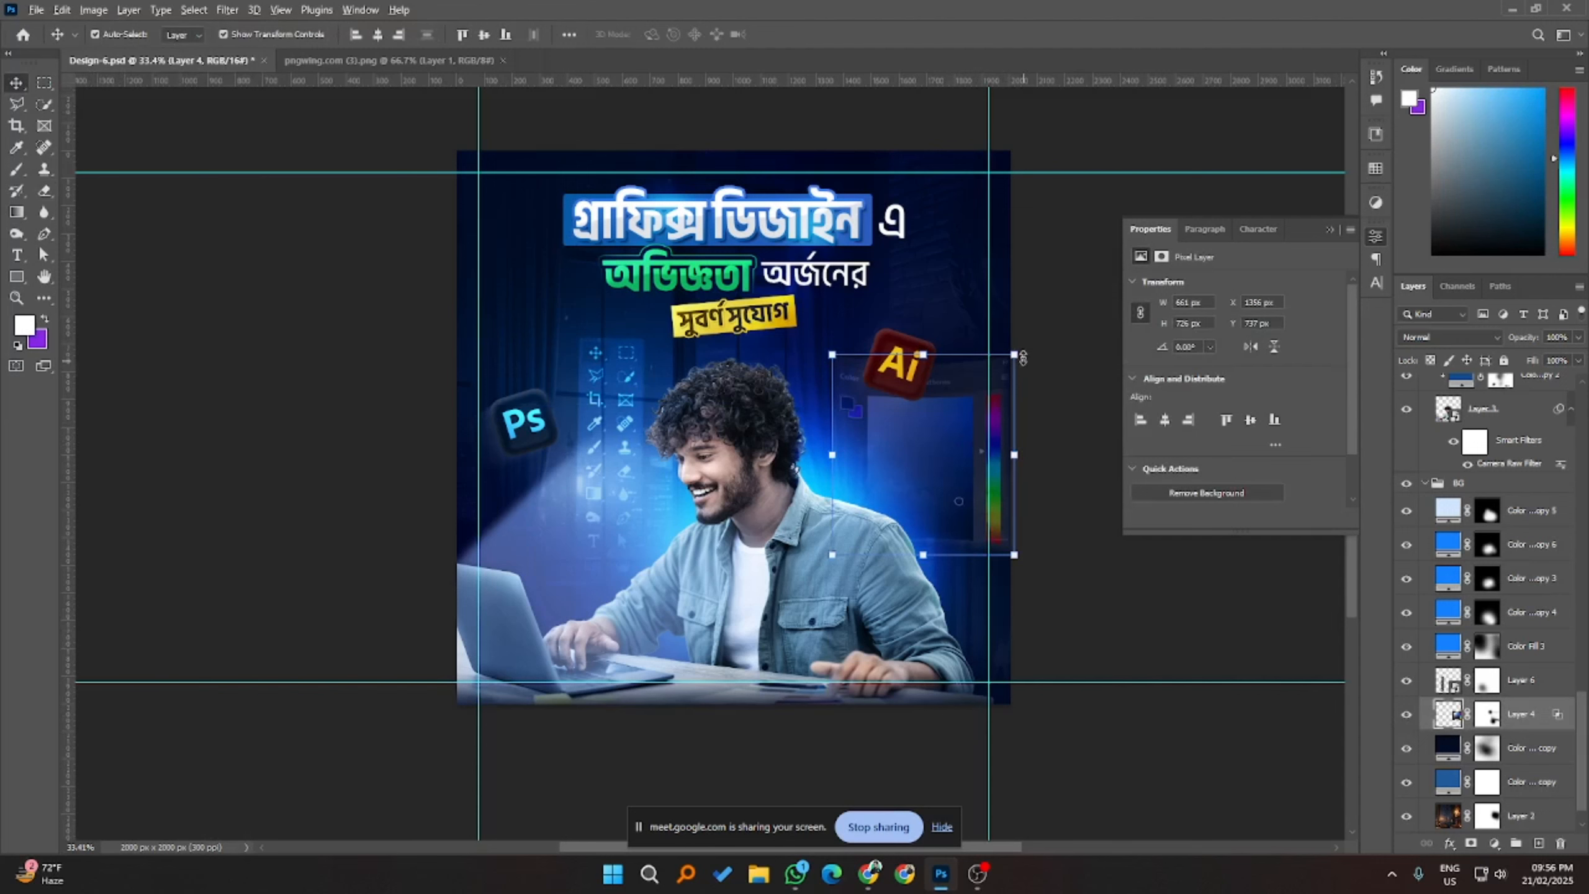
pyautogui.moveTo(1022, 357); pyautogui.dragTo(1023, 338)
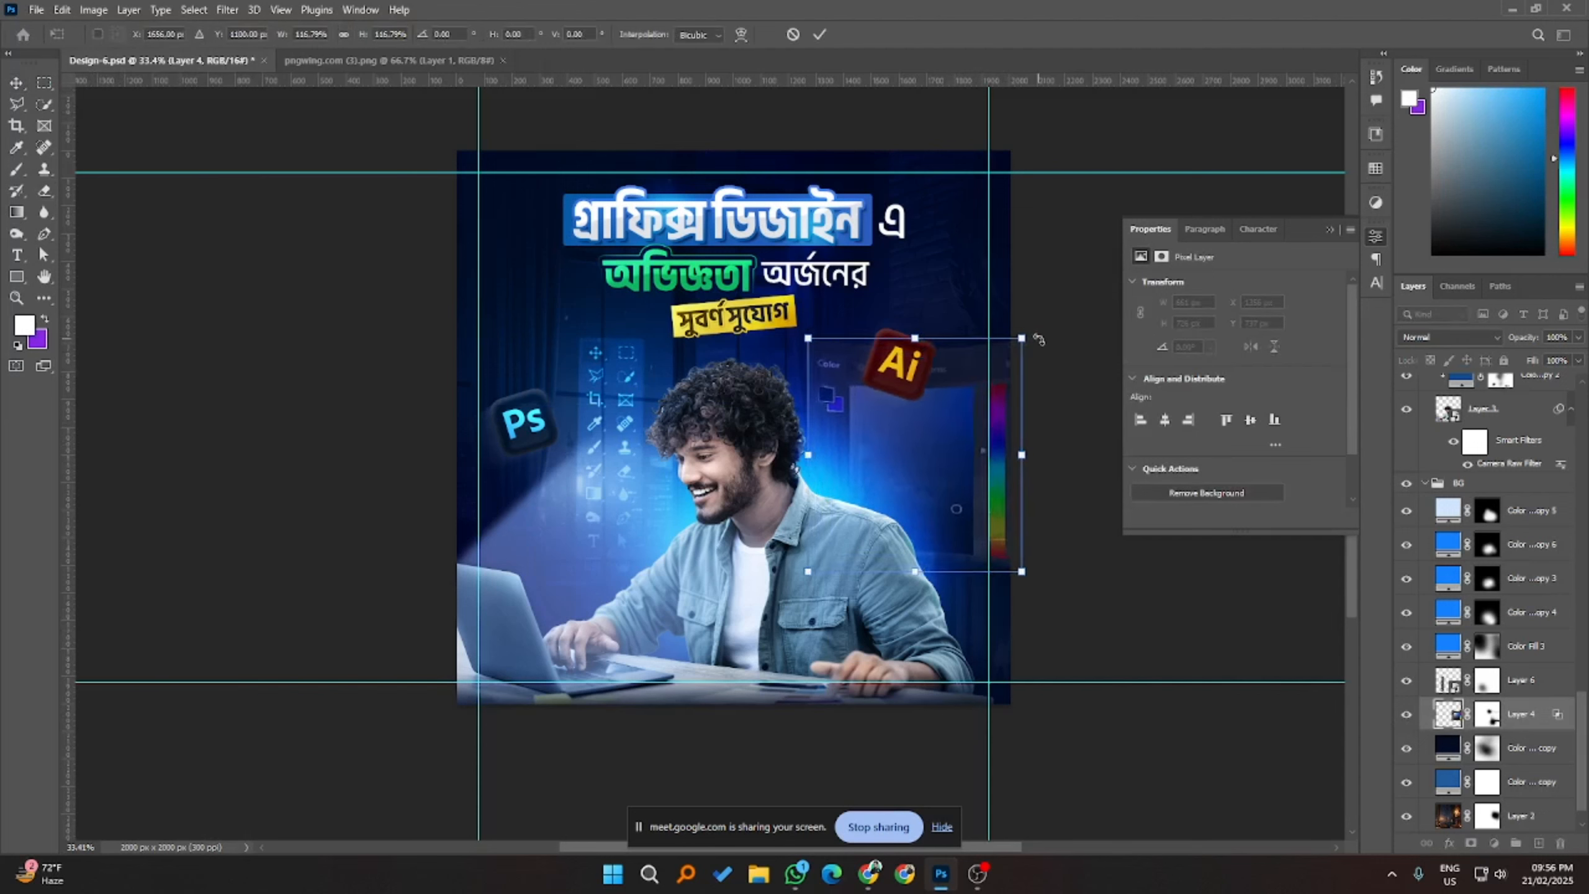
pyautogui.hotkey('shift', 'Left')
pyautogui.hotkey('shift', 'Left')
pyautogui.hotkey('shift', 'Left')
pyautogui.hotkey('shift', 'Left')
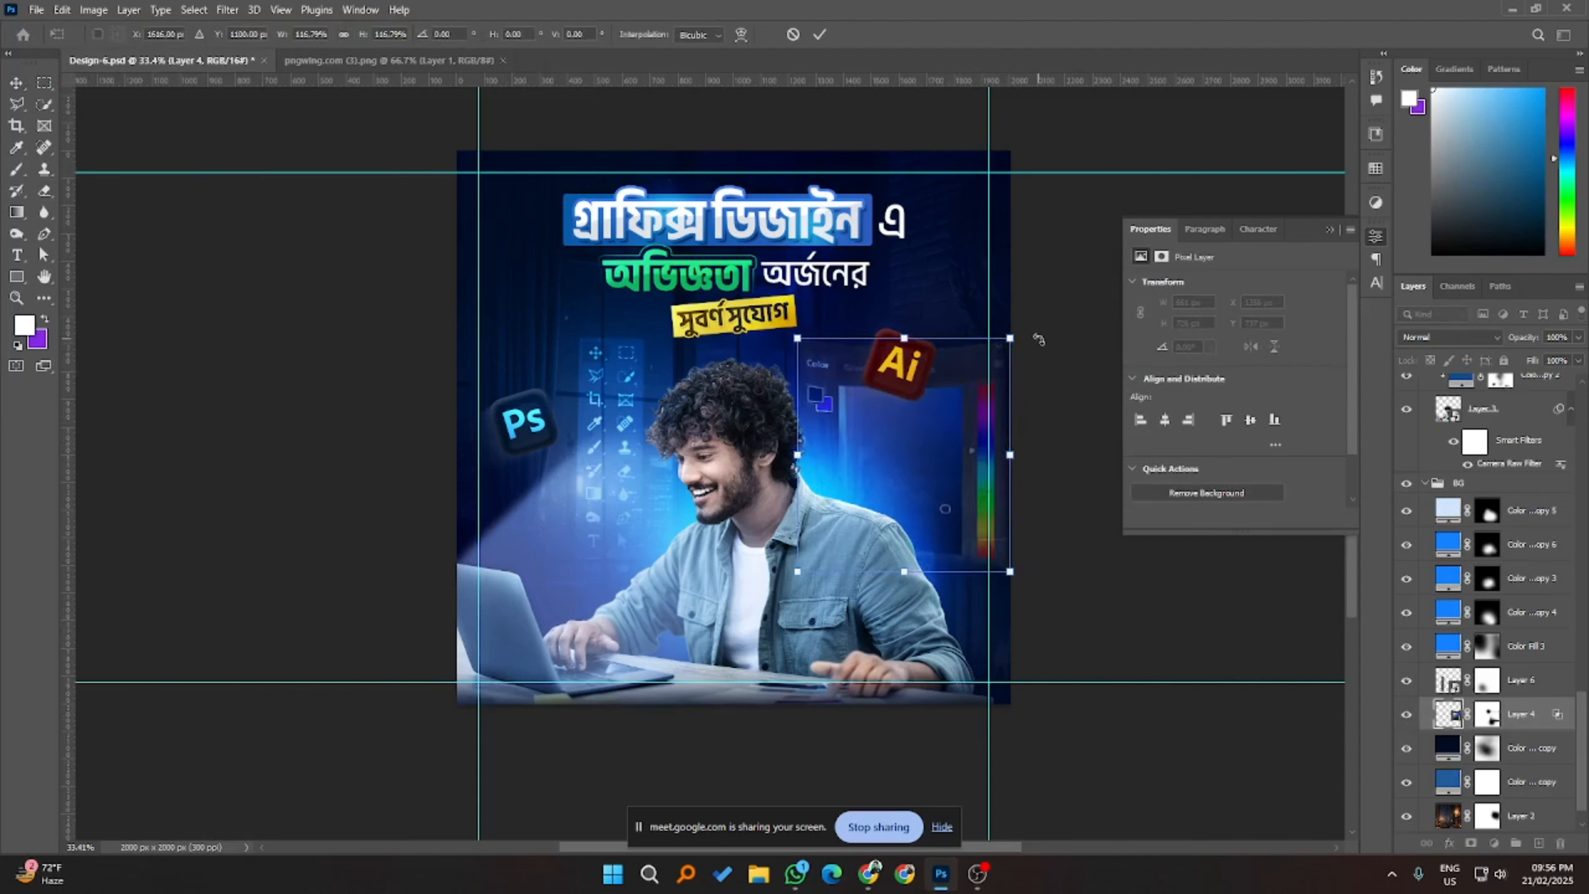
pyautogui.hotkey('shift', 'Right')
pyautogui.hotkey('shift', 'Right')
pyautogui.hotkey('shift', 'Right')
pyautogui.press('Return')
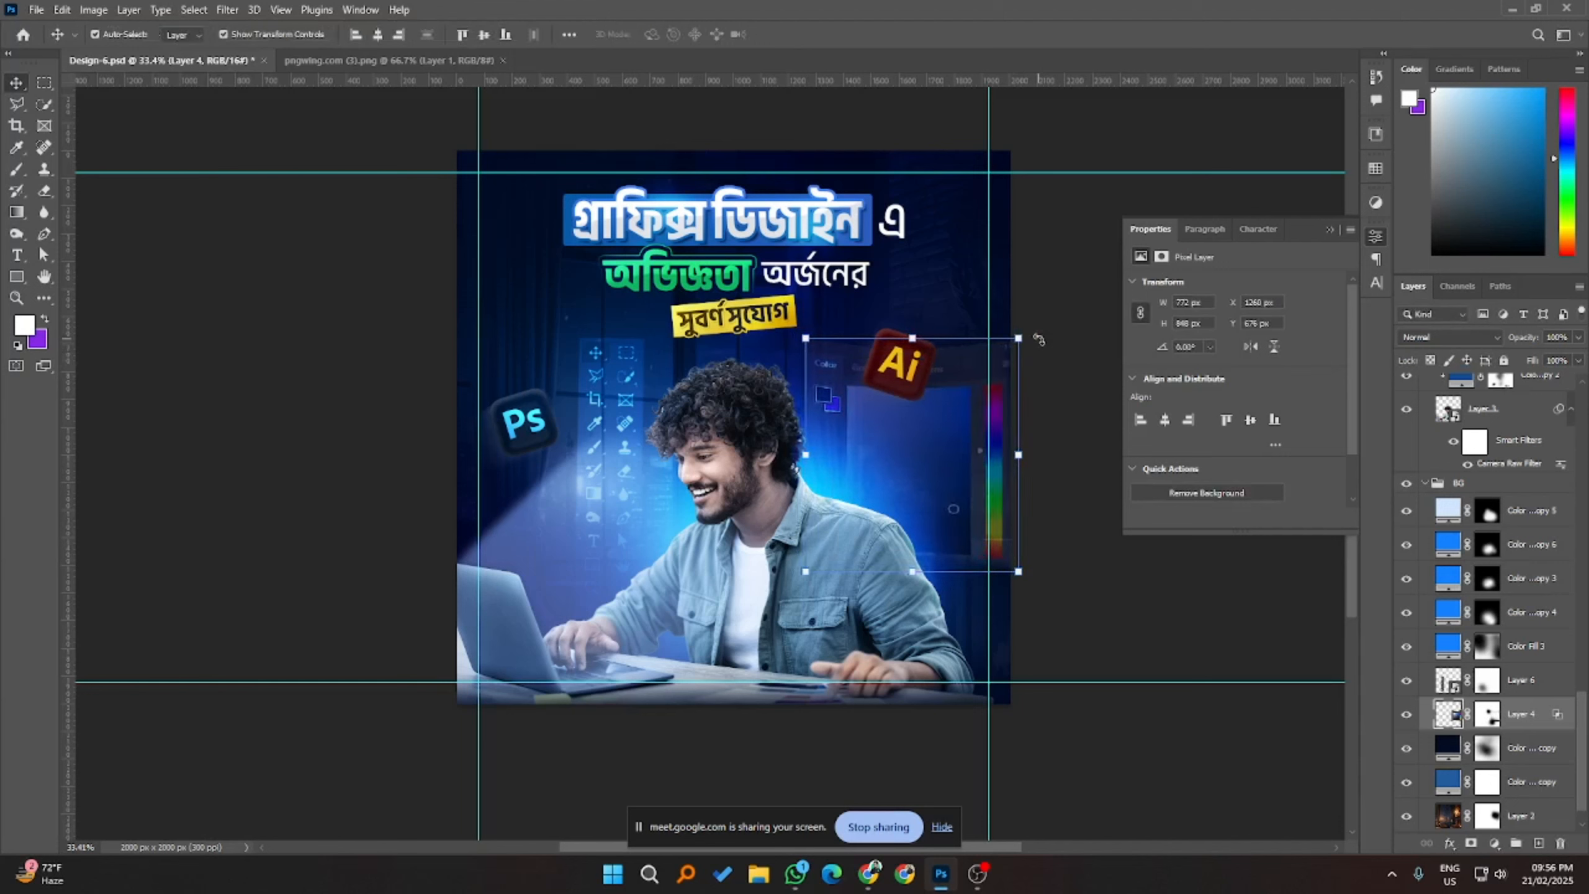
pyautogui.click(1088, 288)
pyautogui.click(976, 462)
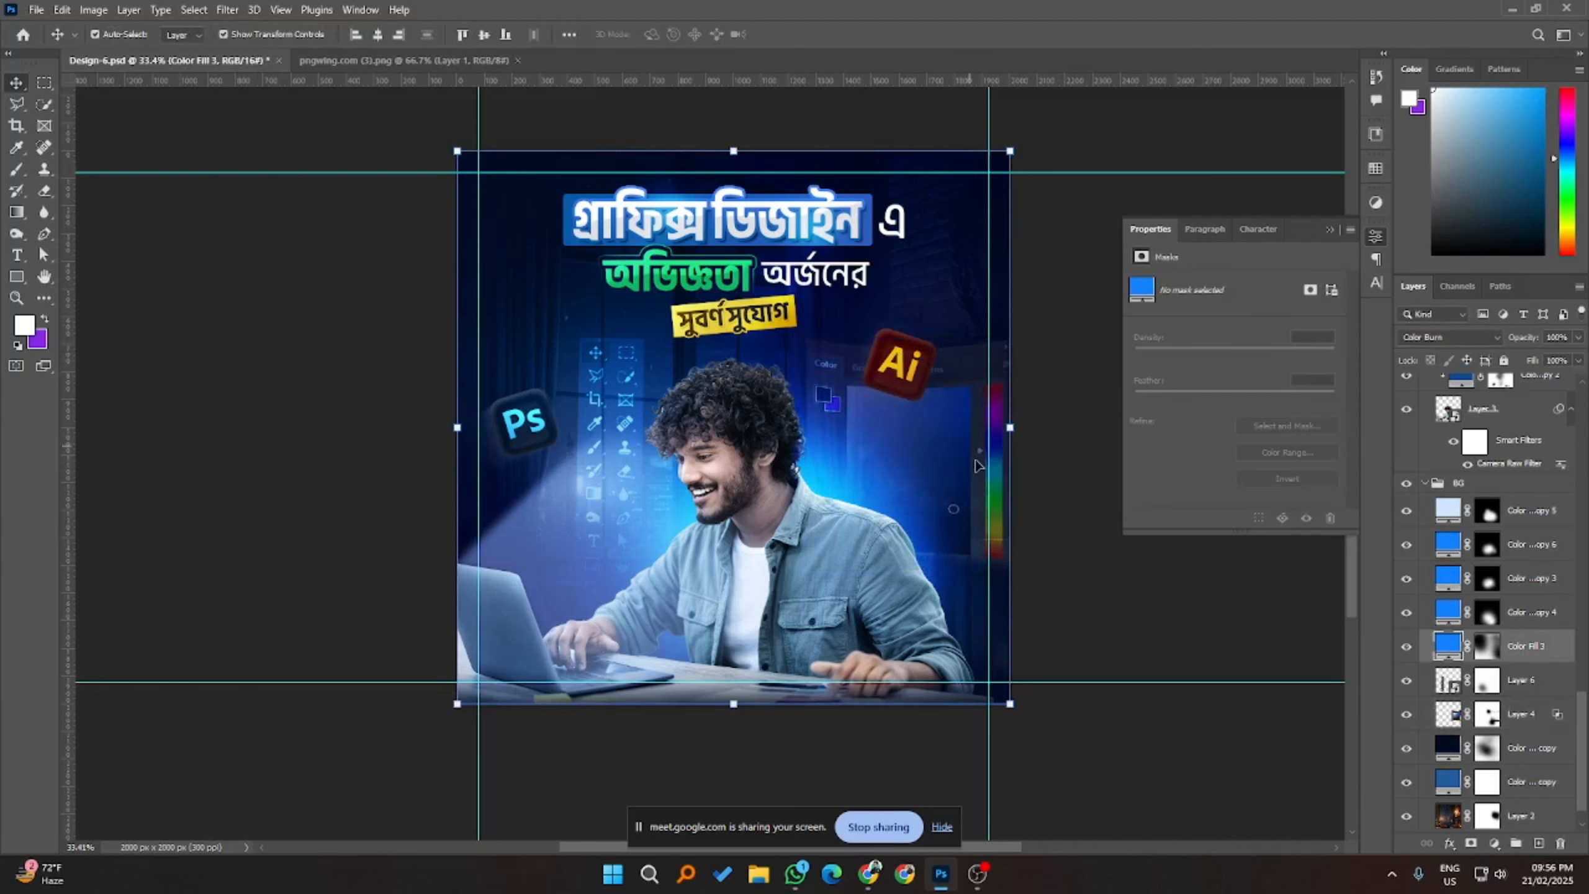
# - Nudge the colour picker graphic on Layer 4 slightly down
pyautogui.click(1523, 728)
pyautogui.hotkey('shift', 'Down')
pyautogui.hotkey('shift', 'Down')
pyautogui.hotkey('shift', 'Down')
pyautogui.hotkey('shift', 'Down')
pyautogui.hotkey('shift', 'Down')
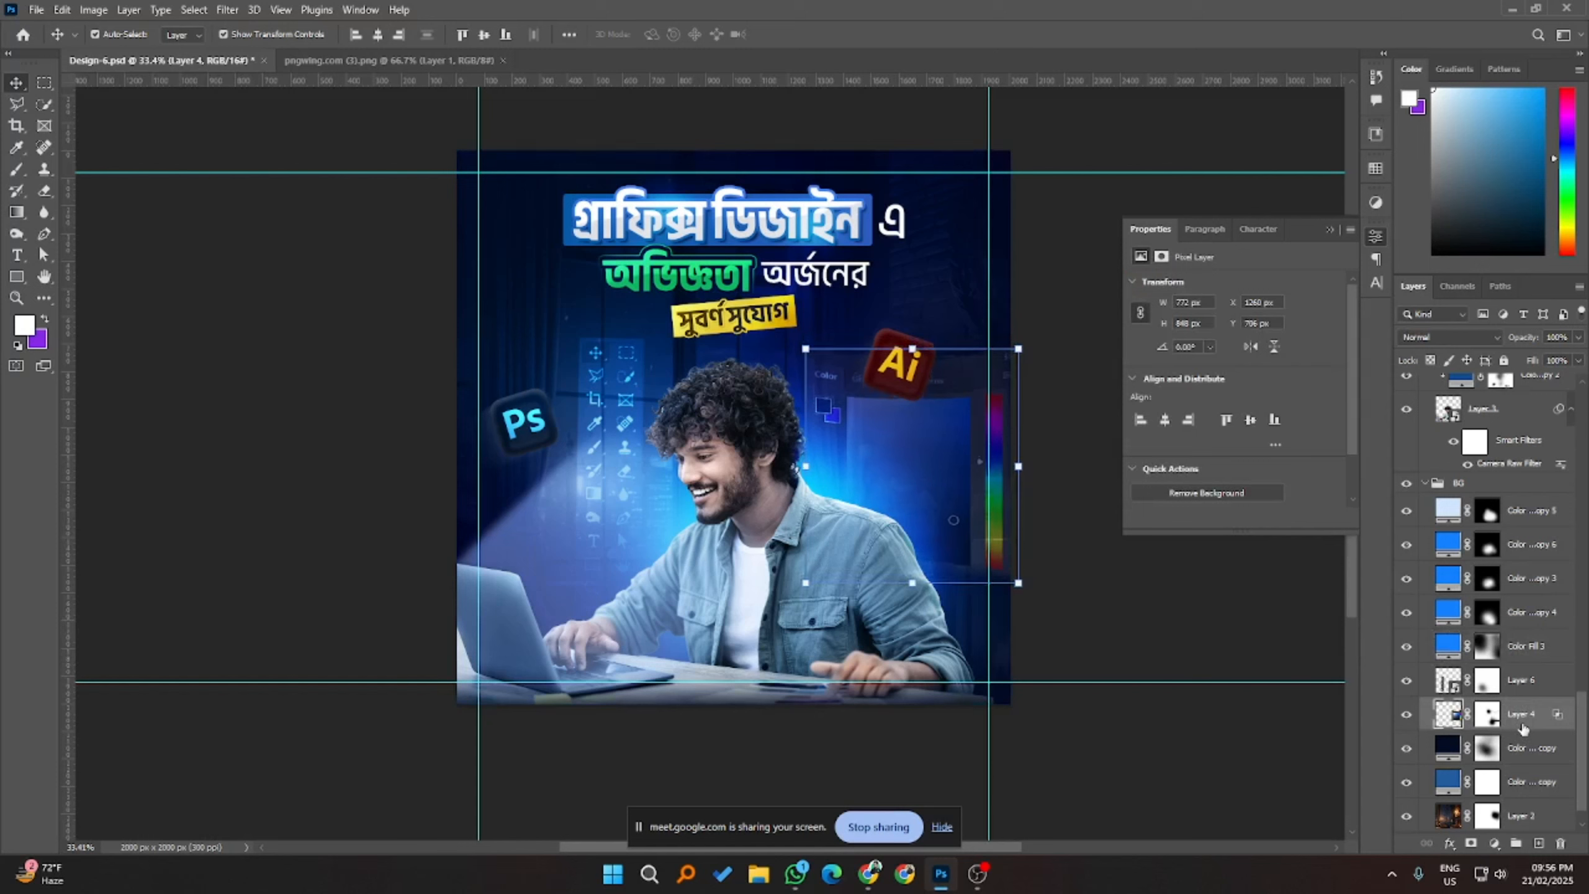
pyautogui.hotkey('shift', 'Up')
pyautogui.click(1332, 700)
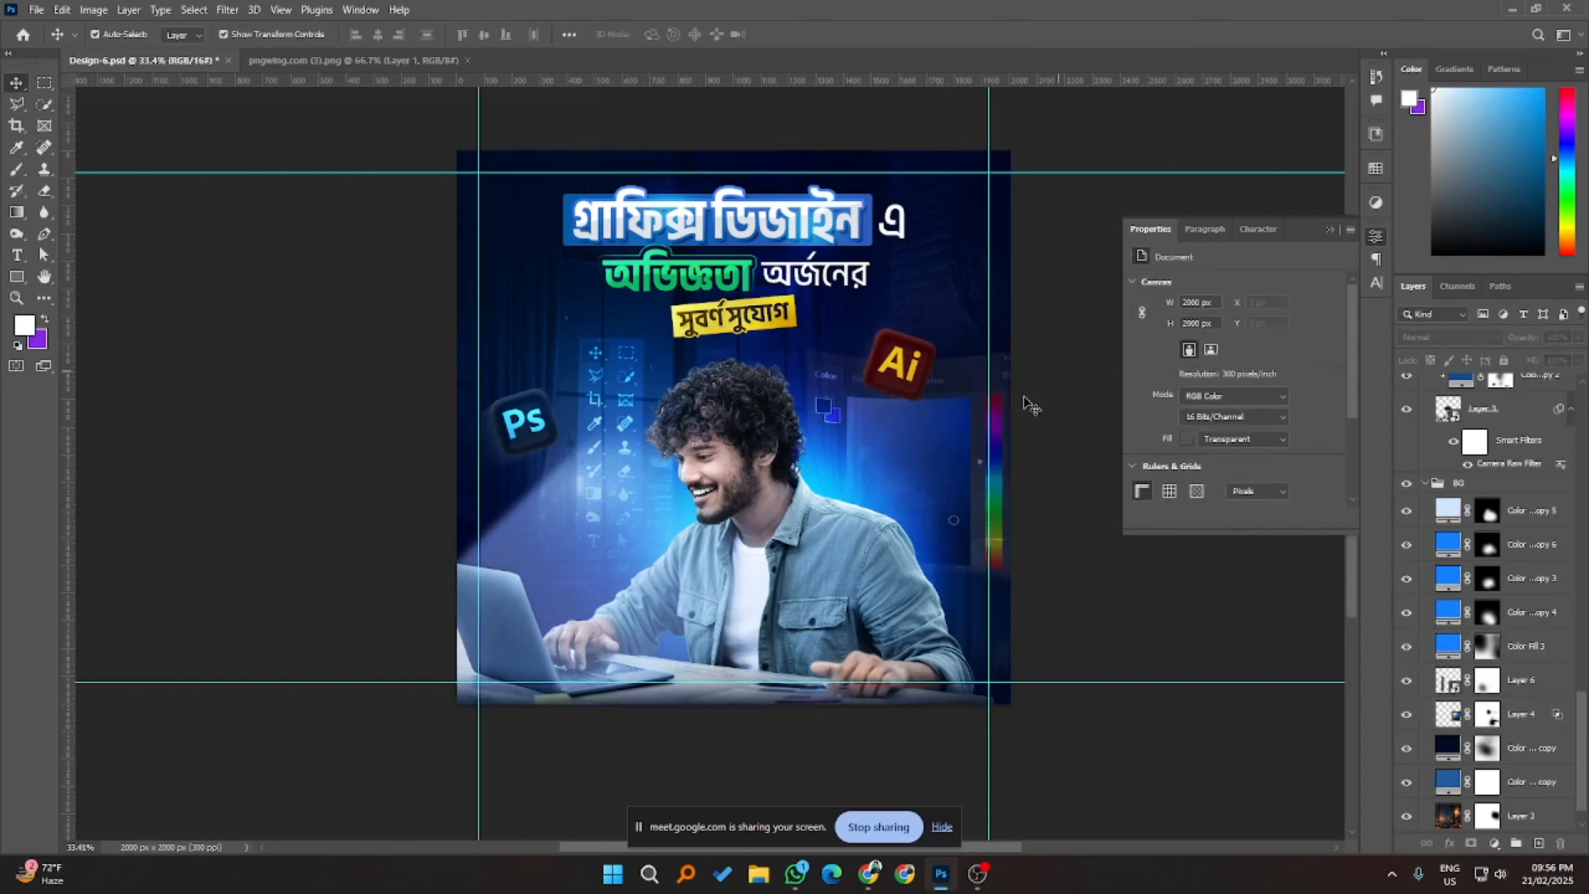
# - Nudge the Ai icon slightly left together with Exposure 3 and its Layer 8 copy
pyautogui.click(919, 350)
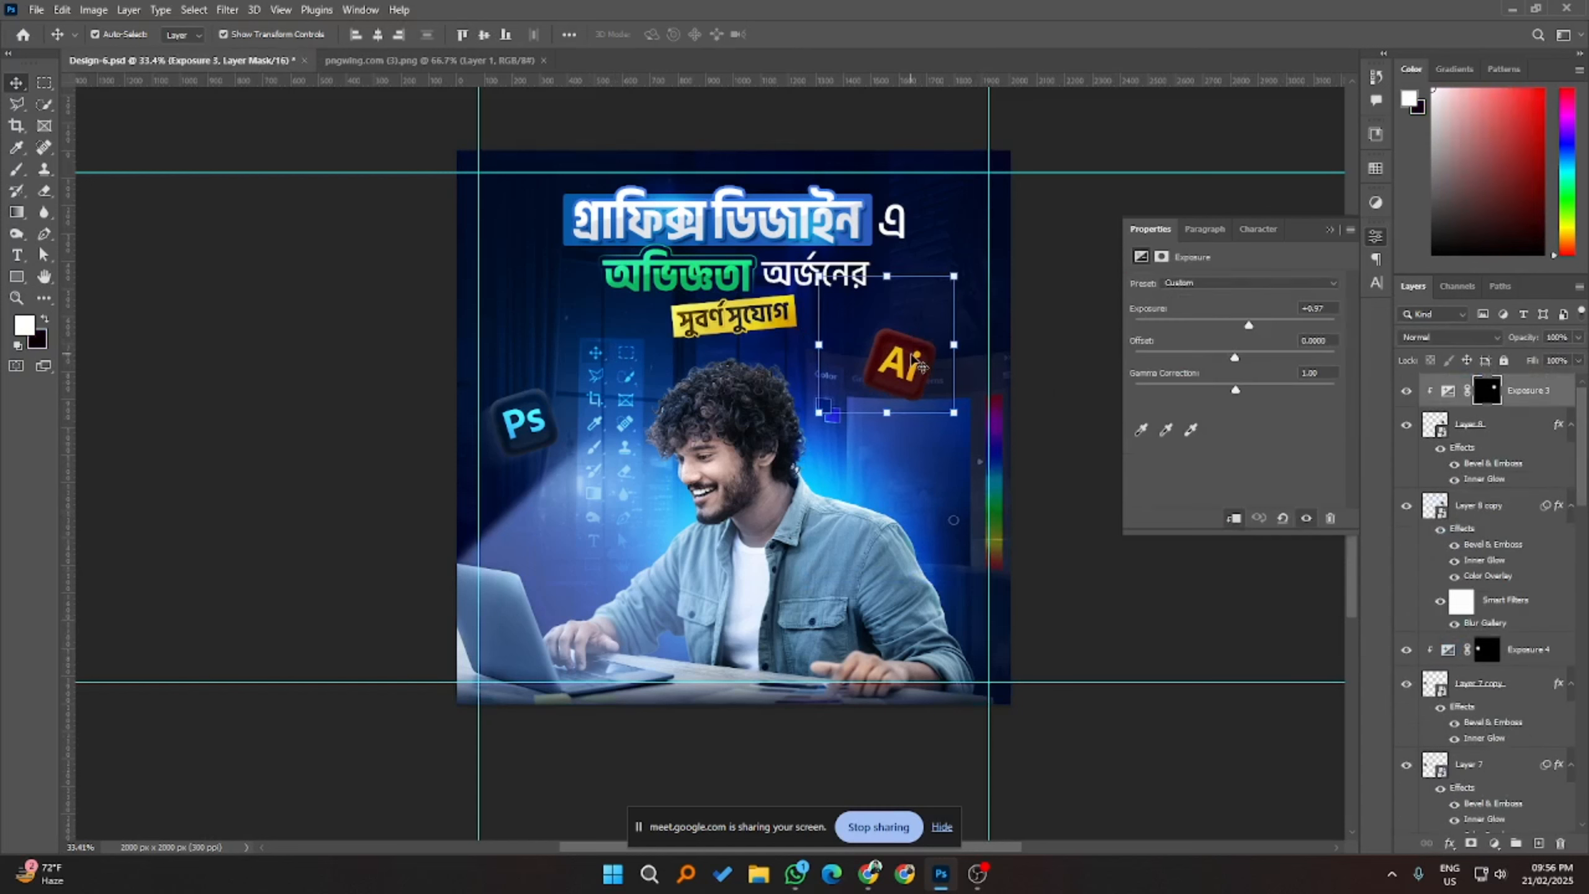
pyautogui.keyDown('shift'); pyautogui.click(1479, 512); pyautogui.keyUp('shift')
pyautogui.hotkey('shift', 'Left')
pyautogui.hotkey('shift', 'Left')
pyautogui.hotkey('shift', 'Left')
pyautogui.hotkey('shift', 'Left')
pyautogui.hotkey('shift', 'Left')
pyautogui.hotkey('shift', 'Left')
pyautogui.hotkey('shift', 'Left')
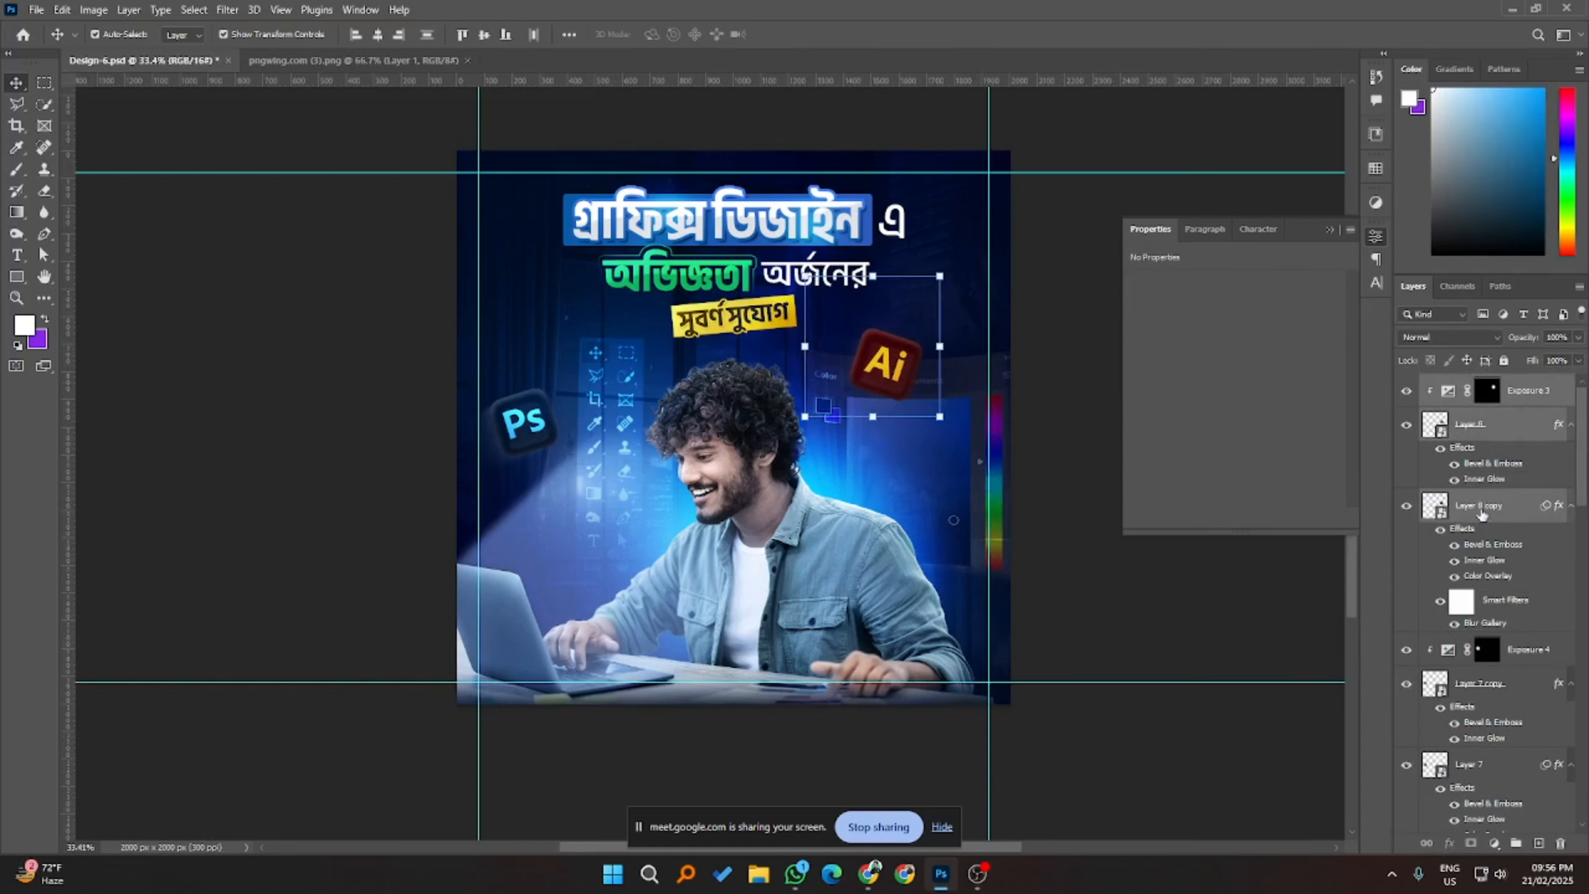
pyautogui.click(1183, 612)
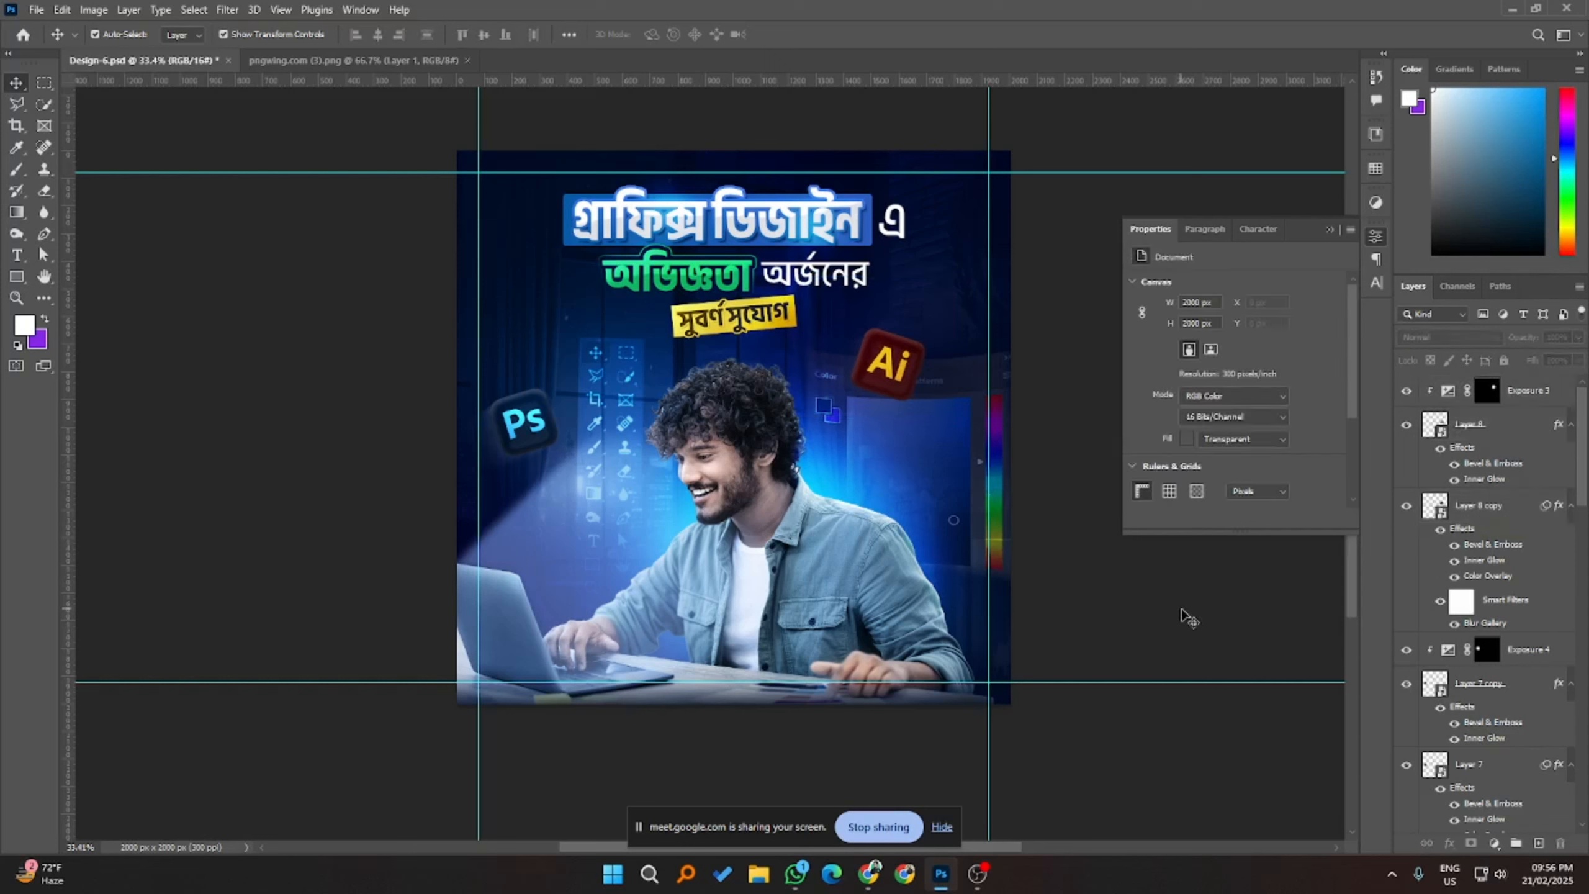
# - Target the mask of the Layer 2 background photo with a small black brush of about 70 px
pyautogui.click(593, 378)
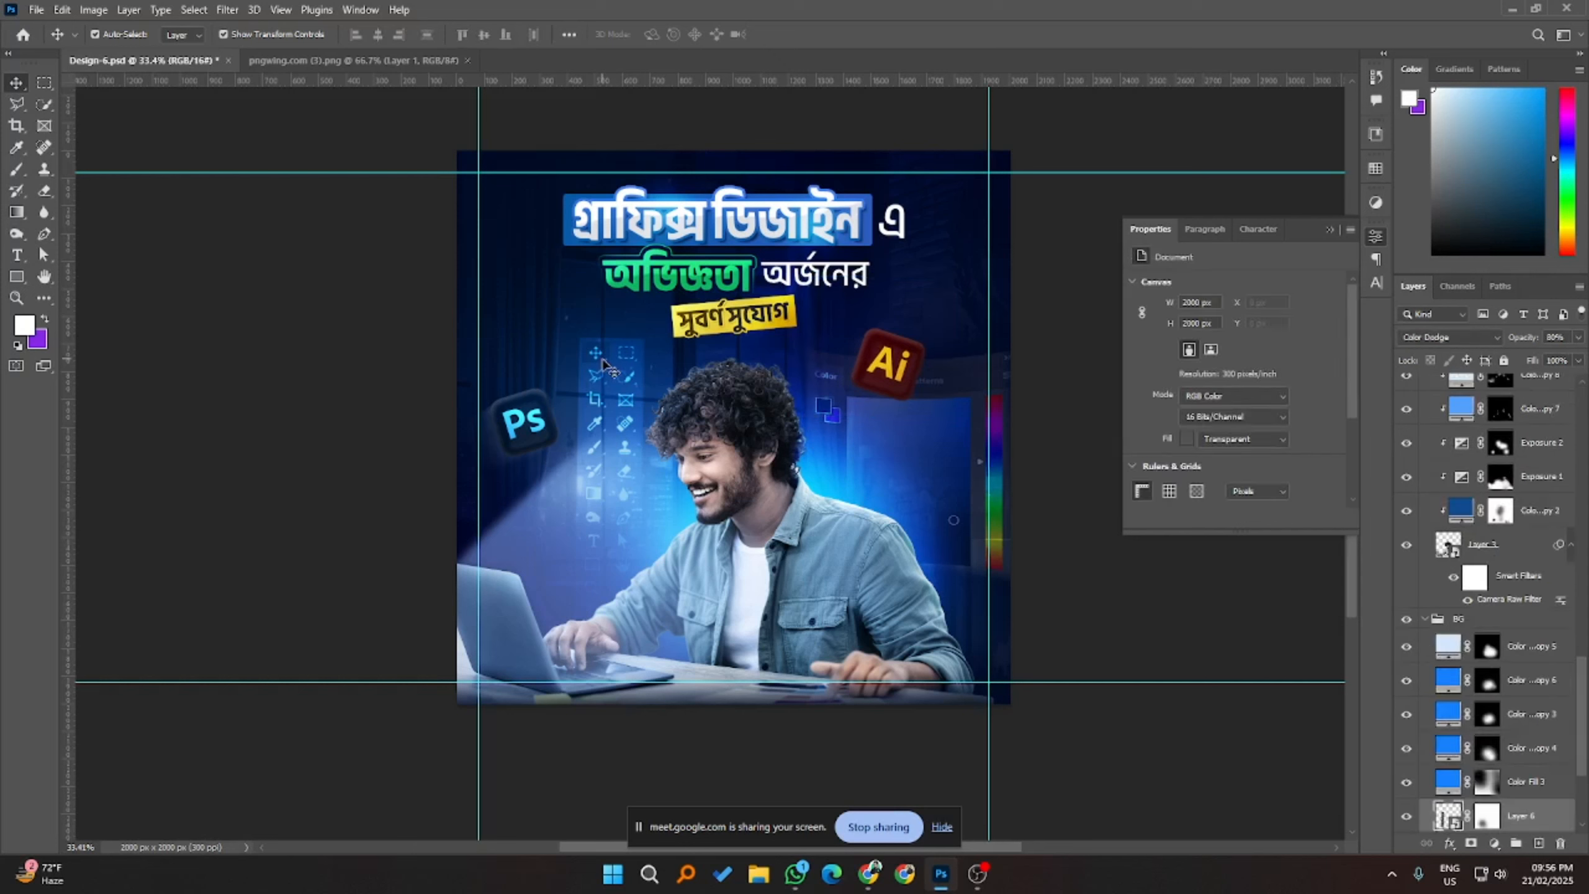
pyautogui.scroll(-3, 1517, 800)
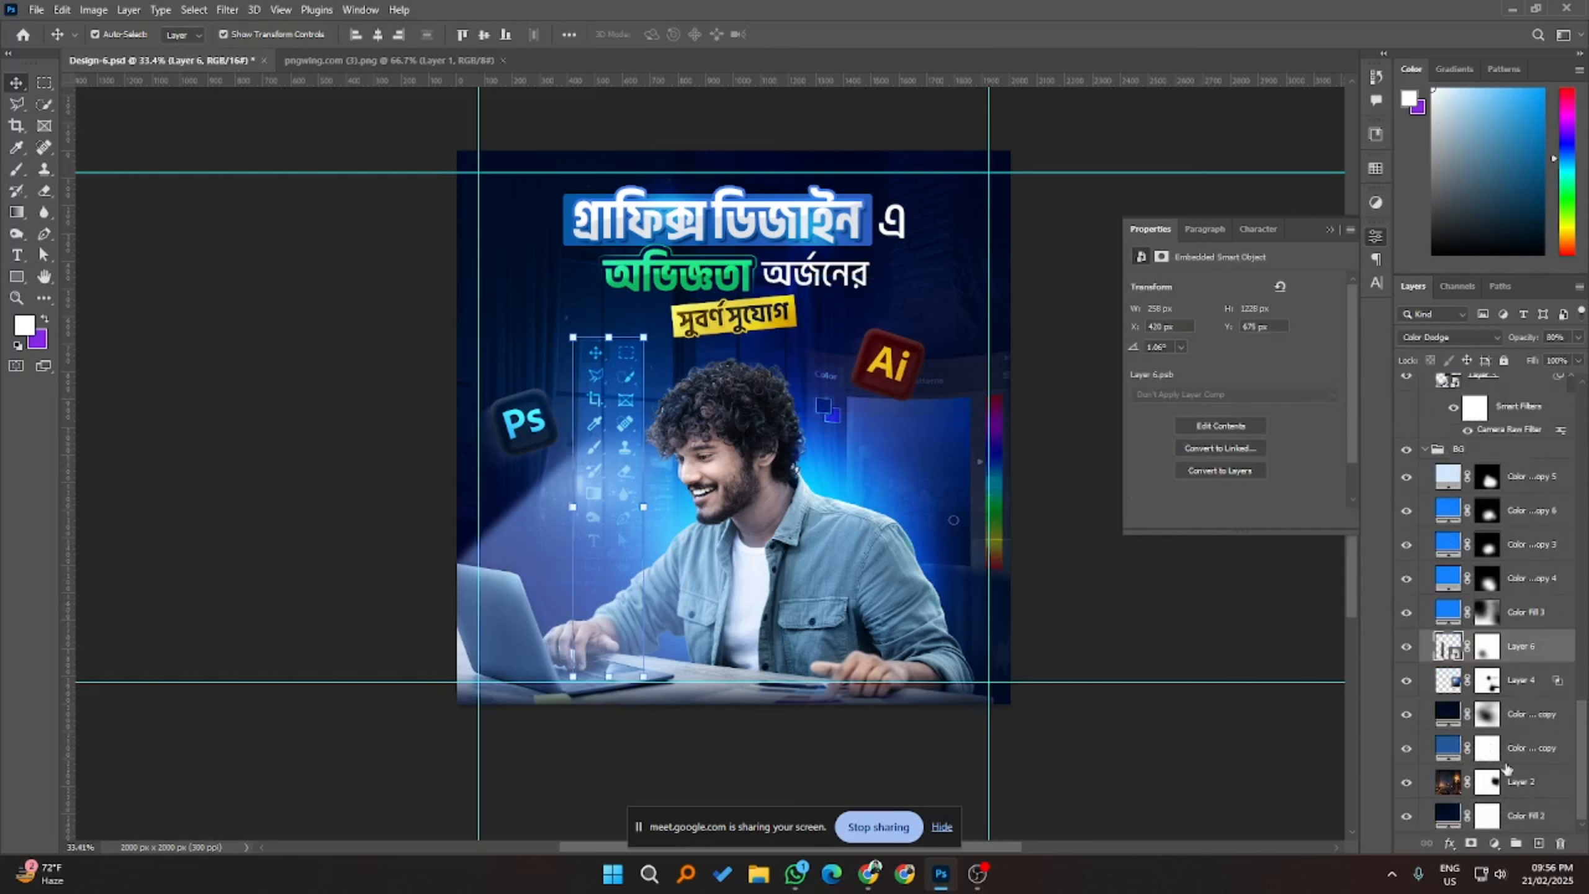
pyautogui.click(1495, 779)
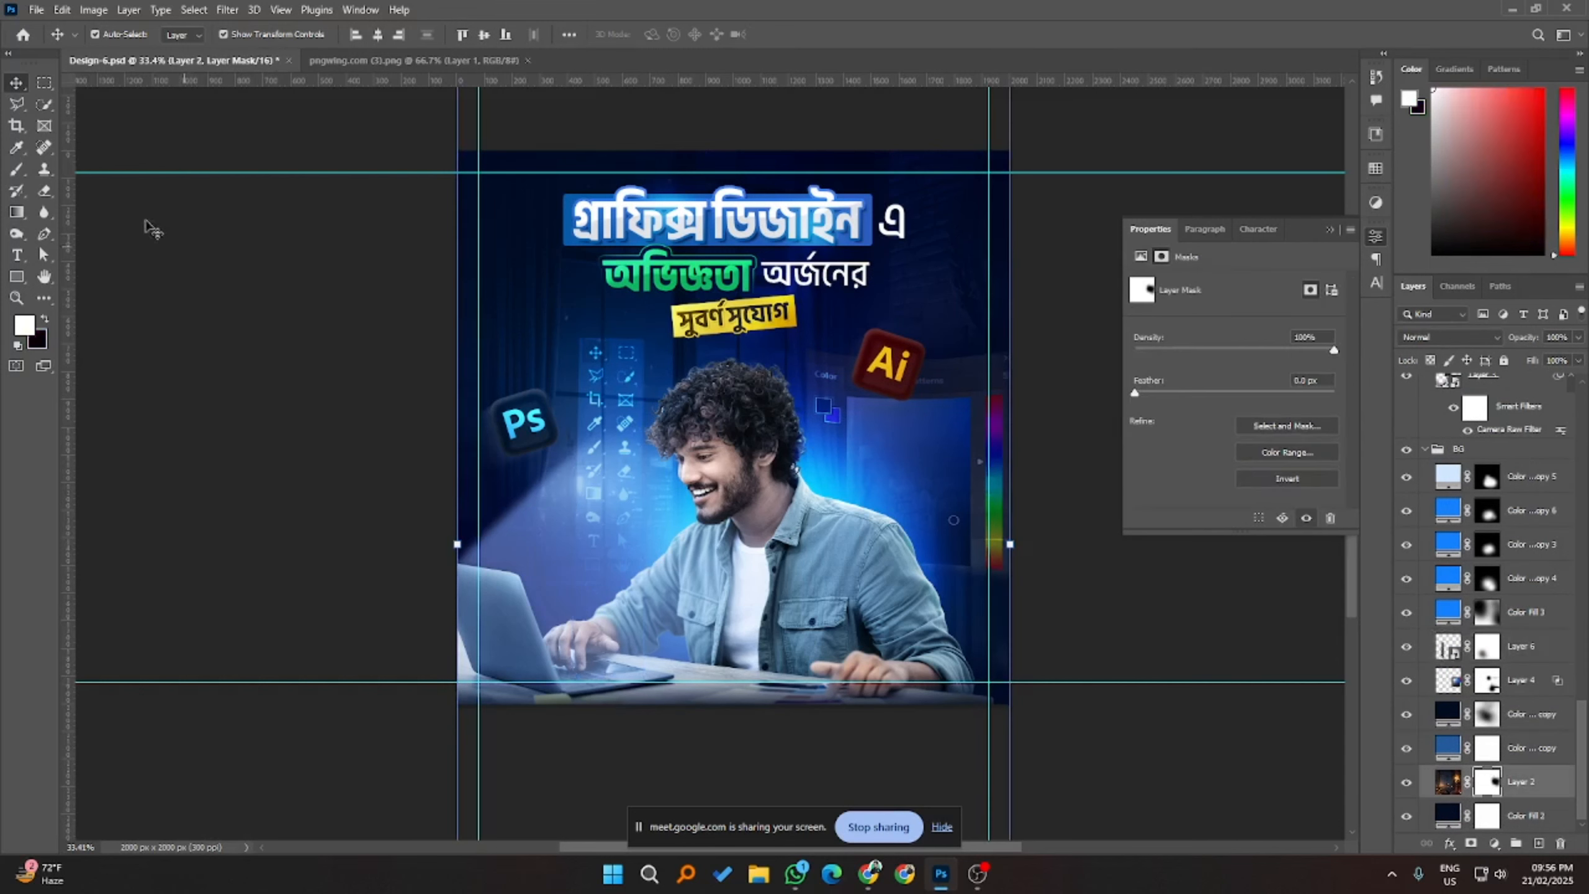
pyautogui.click(16, 169)
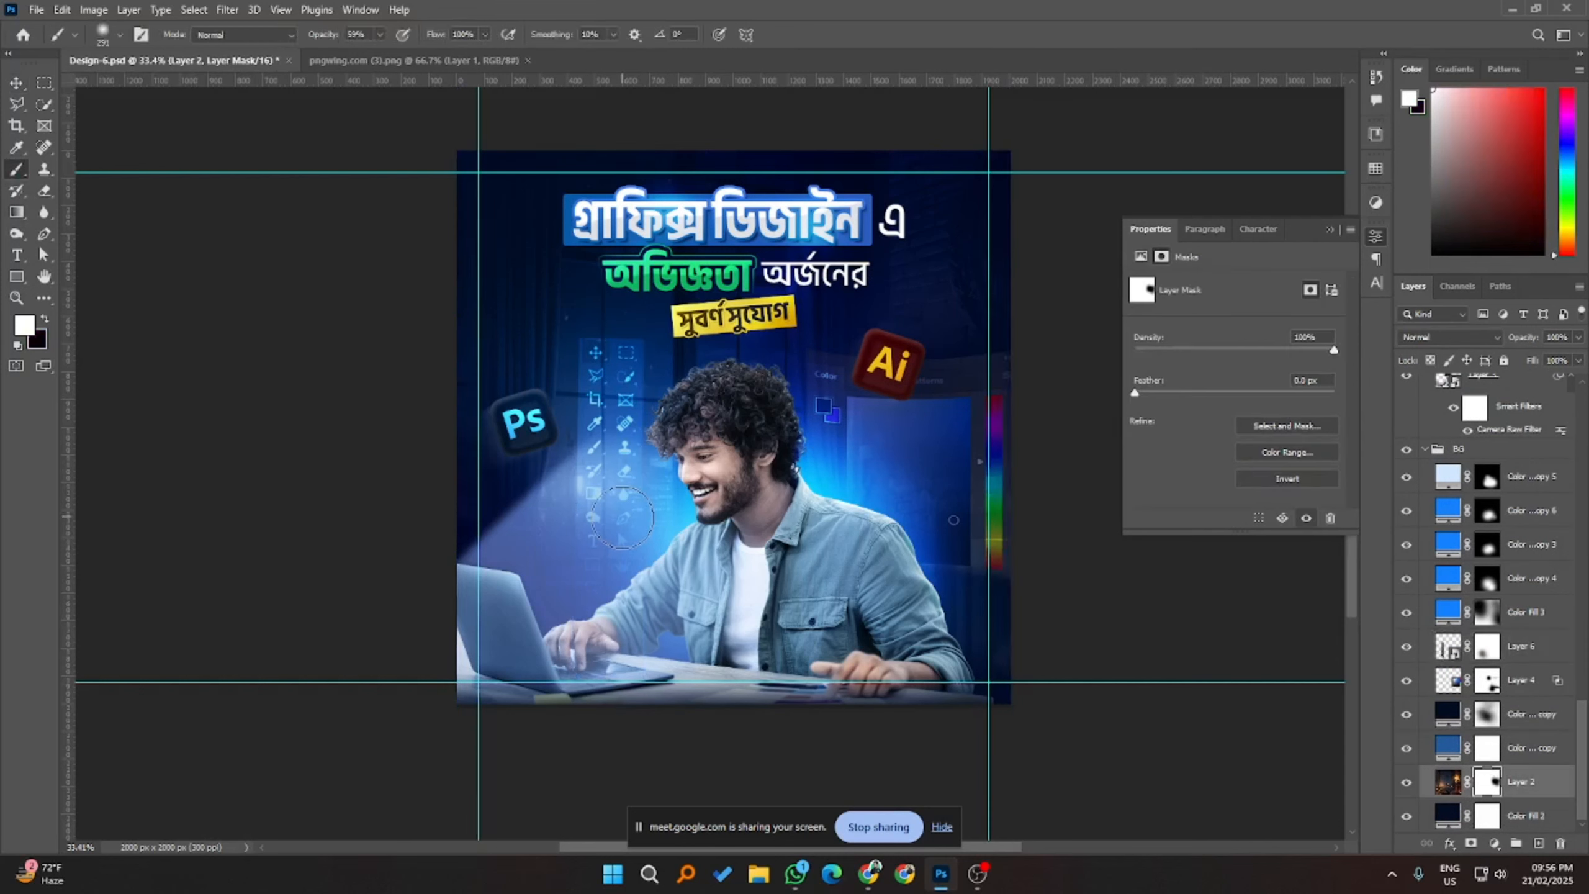
pyautogui.press('x')
pyautogui.press('[')
pyautogui.press('[')
pyautogui.press('[')
pyautogui.press('[')
pyautogui.press('[')
pyautogui.press('[')
# - Try masking the Layer 2 background photo behind the toolbar graphic with black brush strokes at 59% opacity
pyautogui.moveTo(607, 336); pyautogui.dragTo(605, 526)
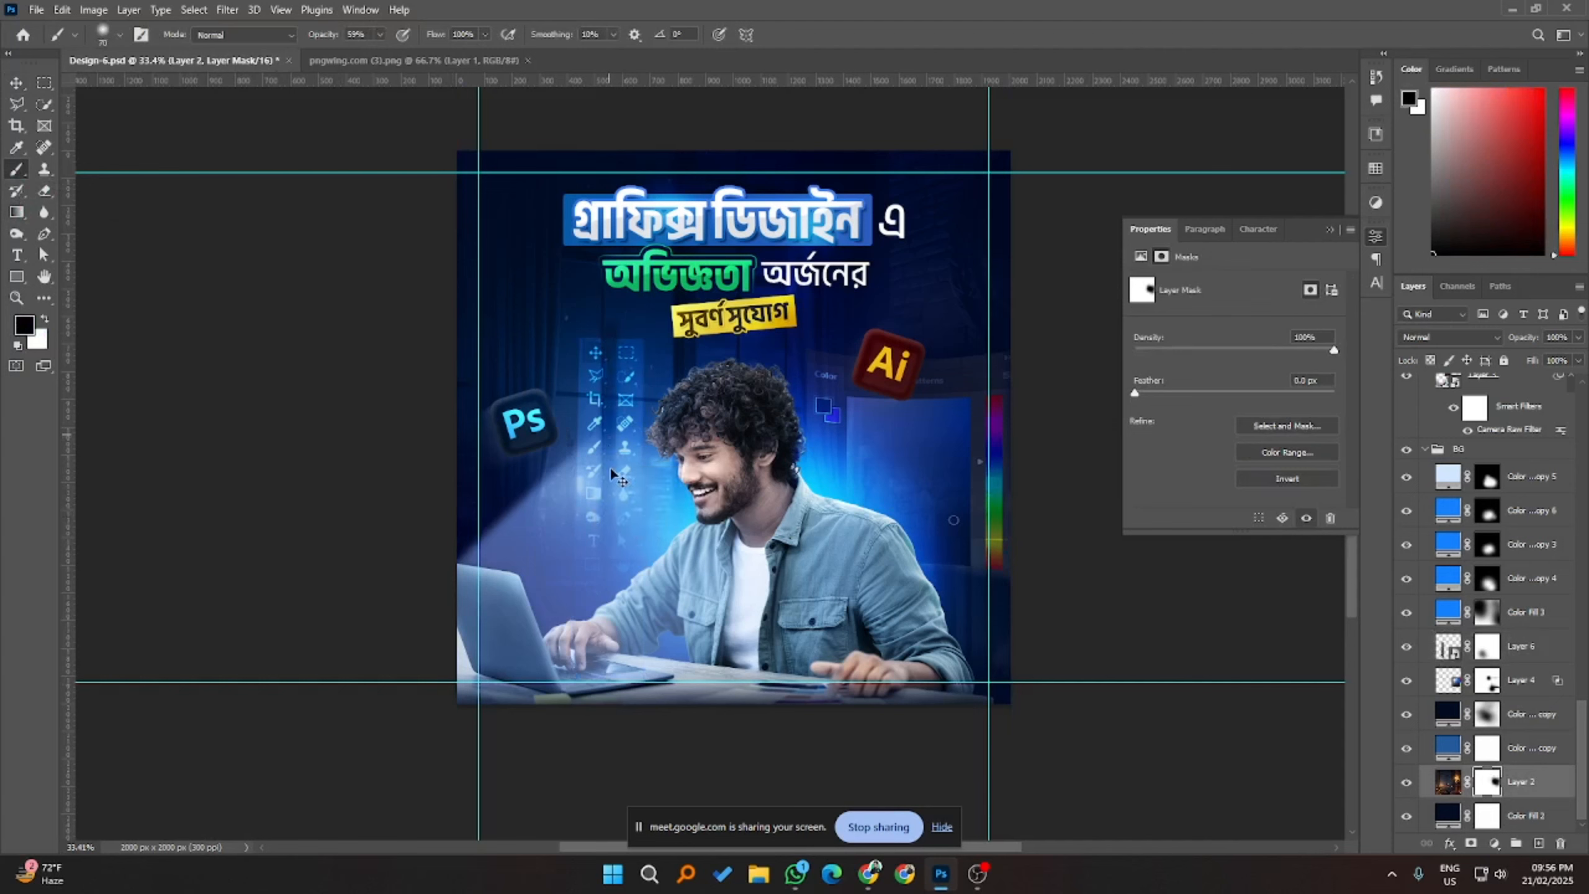
pyautogui.moveTo(597, 367); pyautogui.dragTo(592, 560)
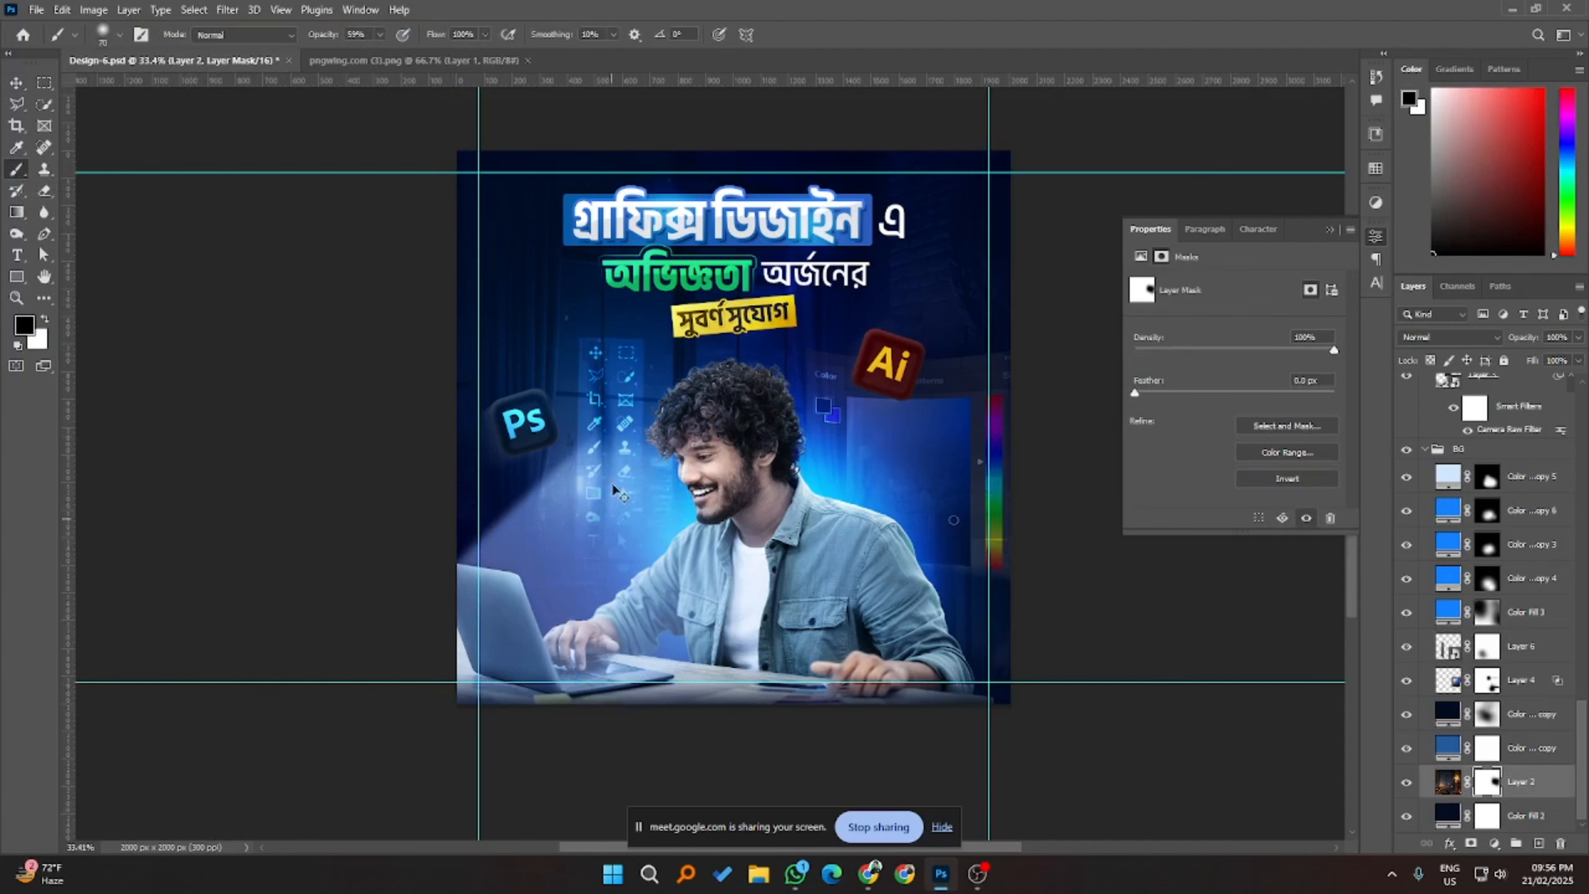
pyautogui.hotkey('ctrl', 'z')
pyautogui.moveTo(609, 422); pyautogui.dragTo(638, 421)
pyautogui.moveTo(610, 361); pyautogui.dragTo(613, 597)
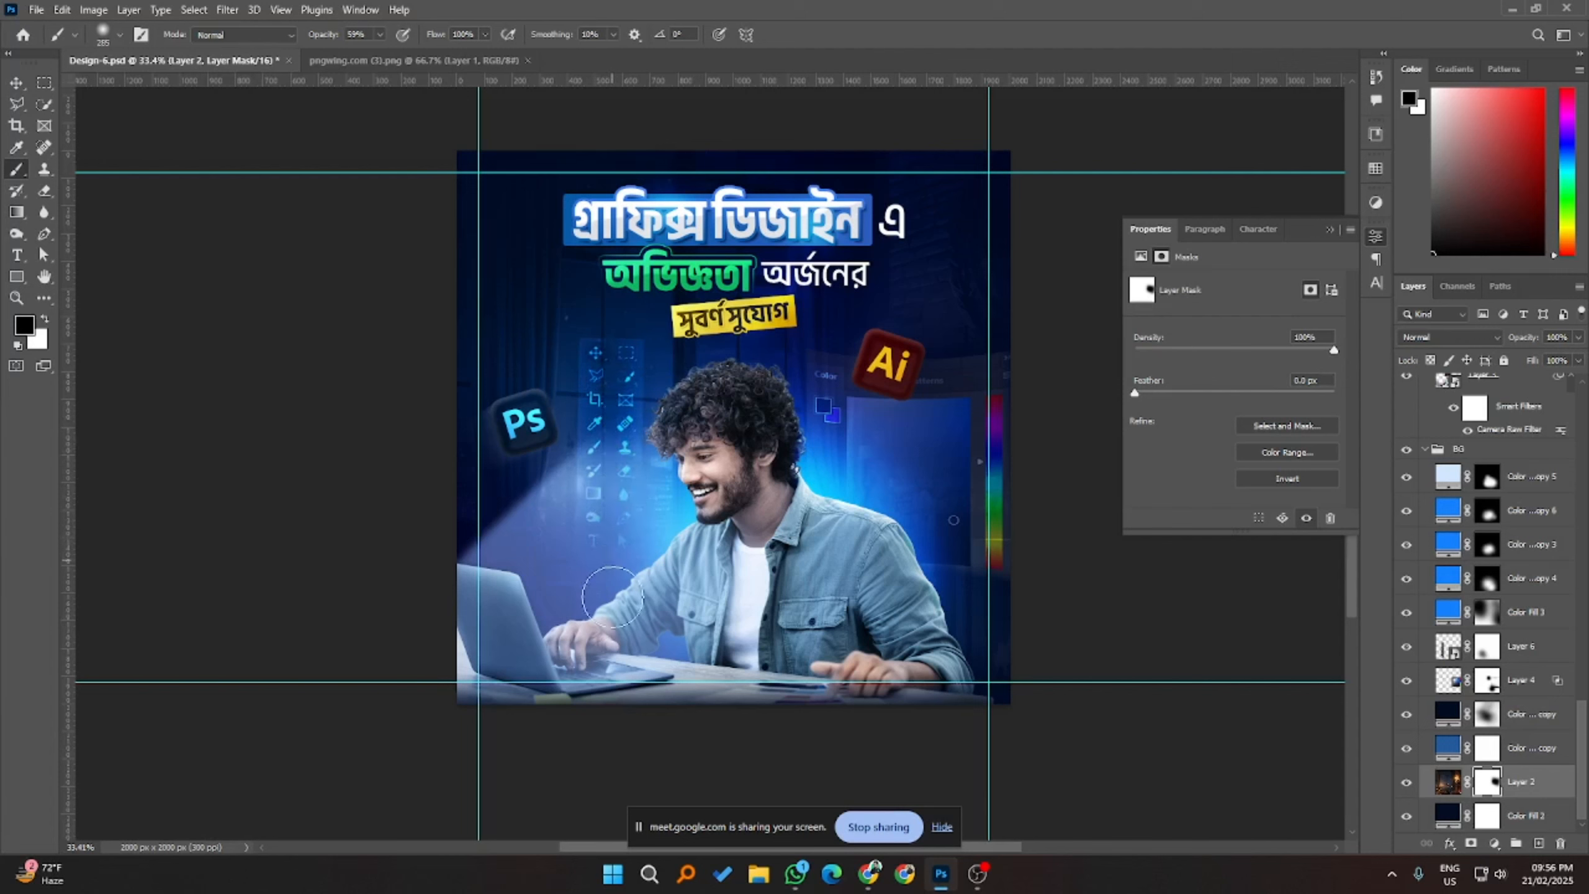
pyautogui.hotkey('ctrl', 'z')
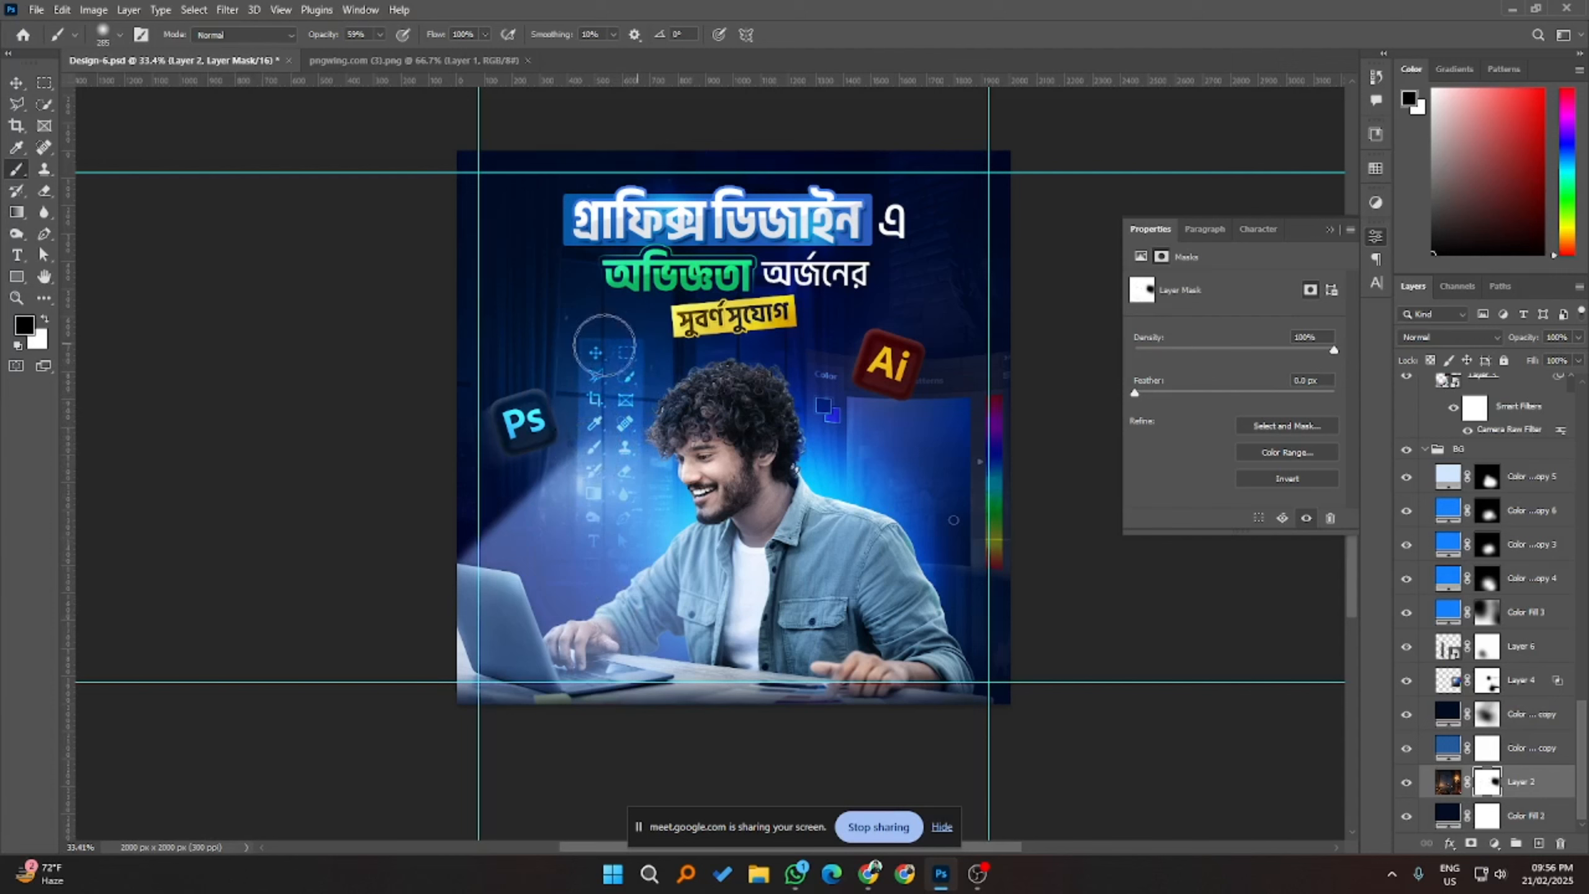
pyautogui.moveTo(603, 346); pyautogui.dragTo(575, 474)
pyautogui.hotkey('ctrl', 'z')
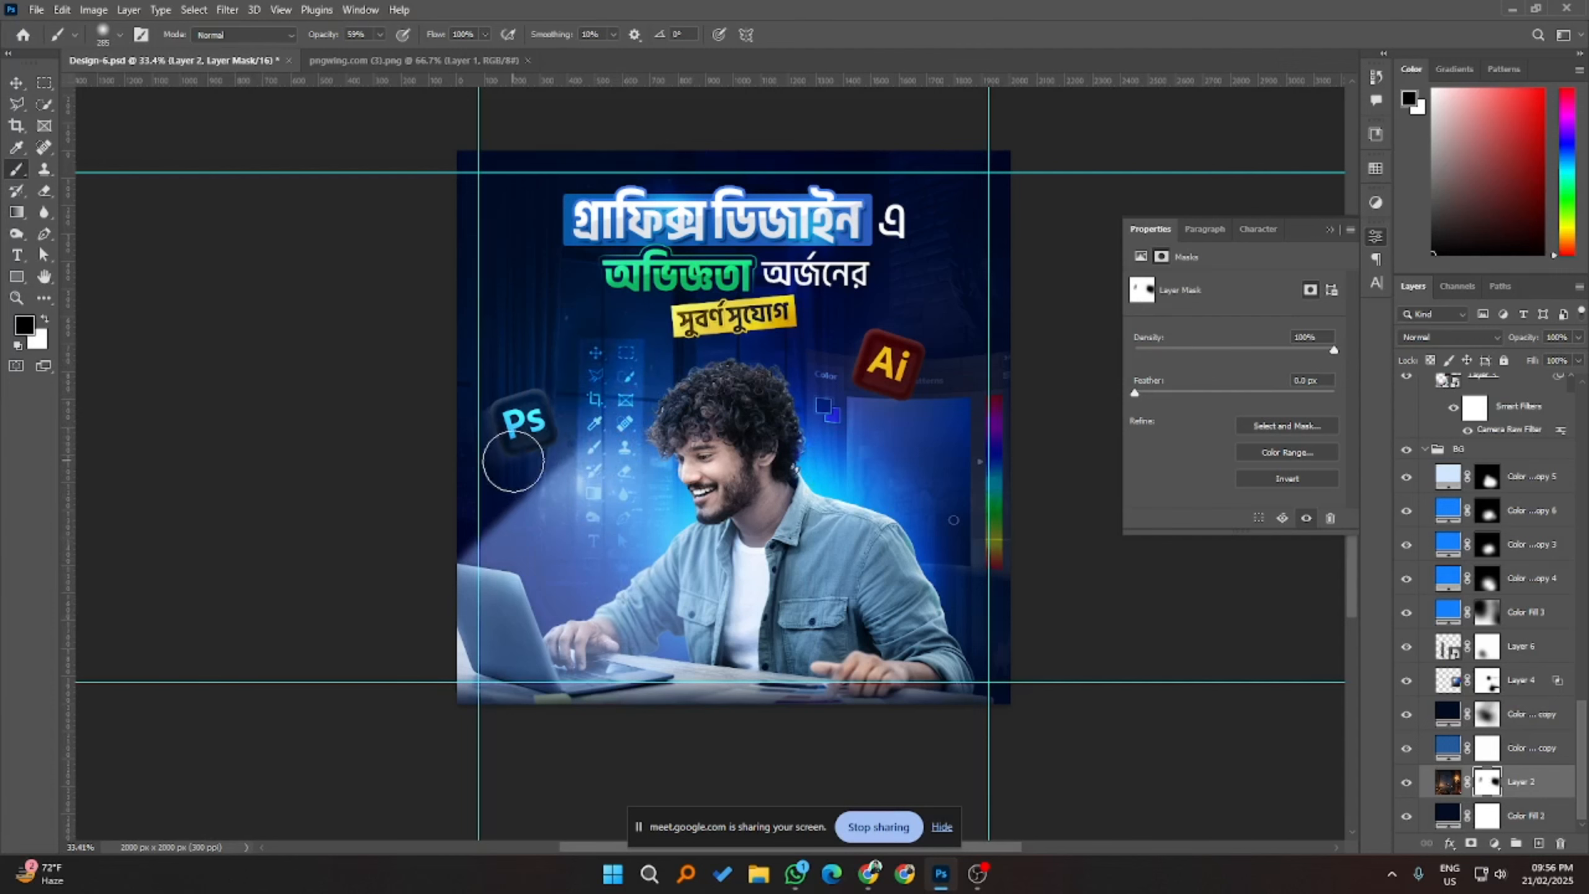
# - Softly mask the Layer 2 background behind the toolbar graphic with a black brush of about 543 px at 15% opacity
pyautogui.click(379, 34)
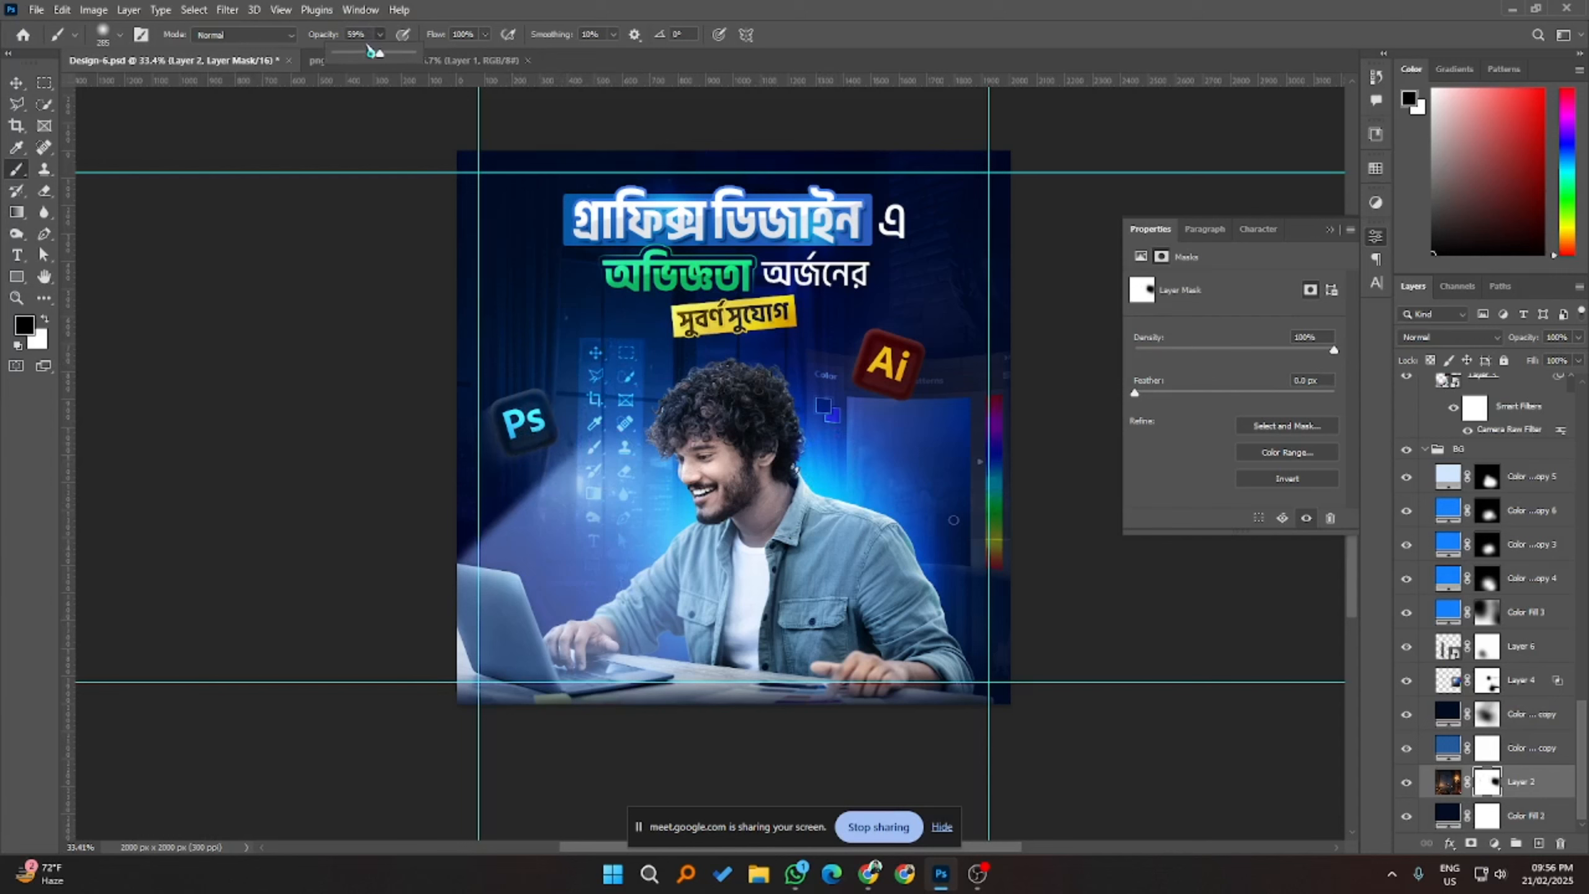
pyautogui.click(344, 54)
pyautogui.moveTo(687, 418); pyautogui.dragTo(725, 418)
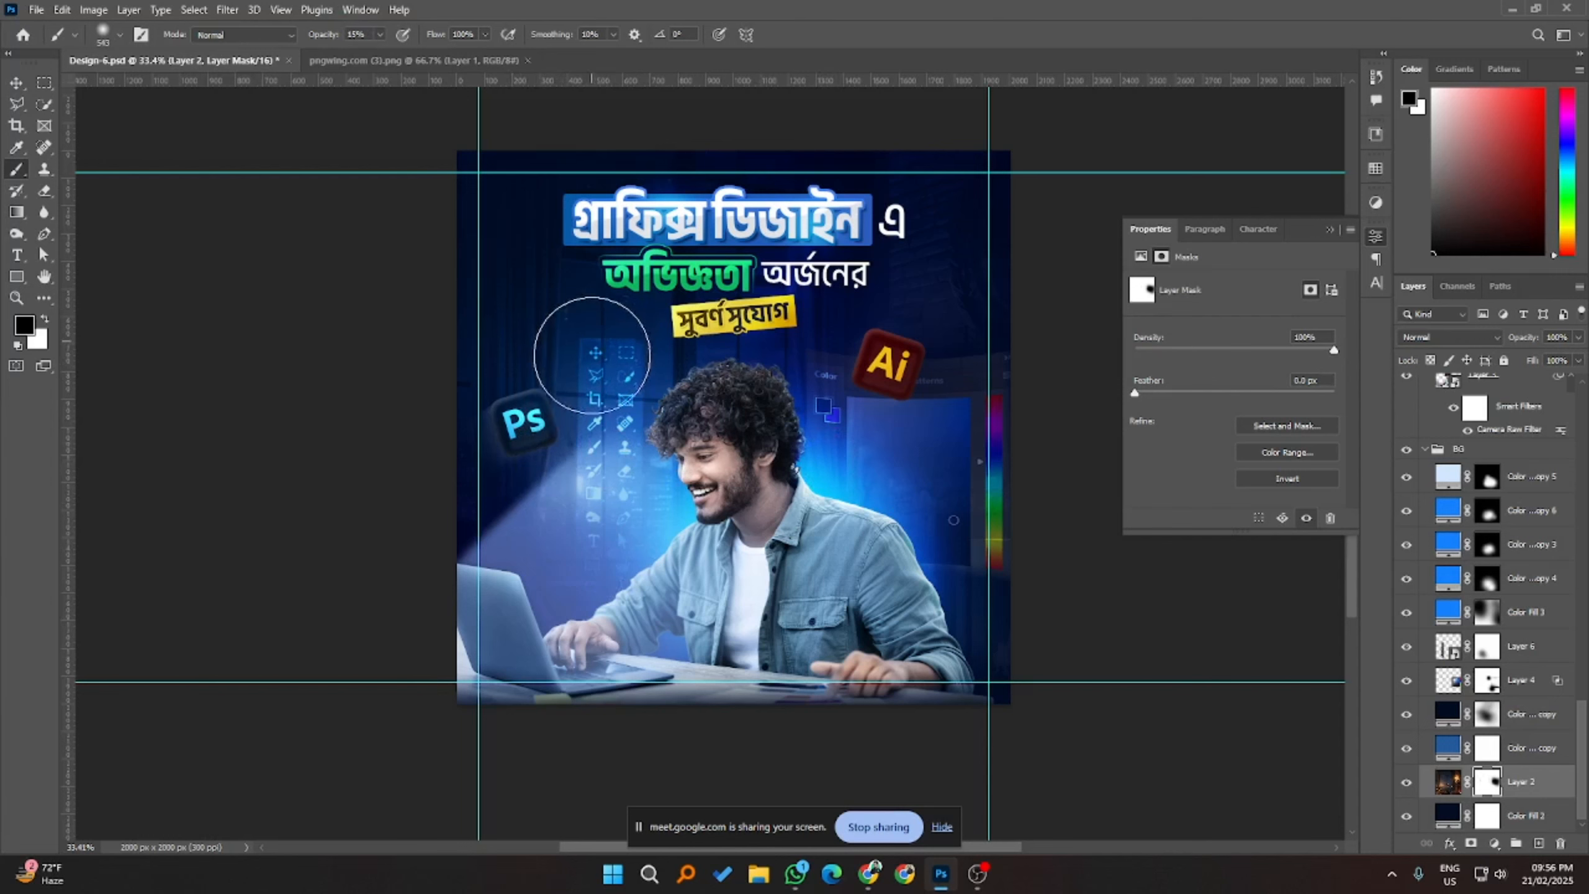
pyautogui.click(594, 360)
pyautogui.moveTo(597, 369); pyautogui.dragTo(587, 436)
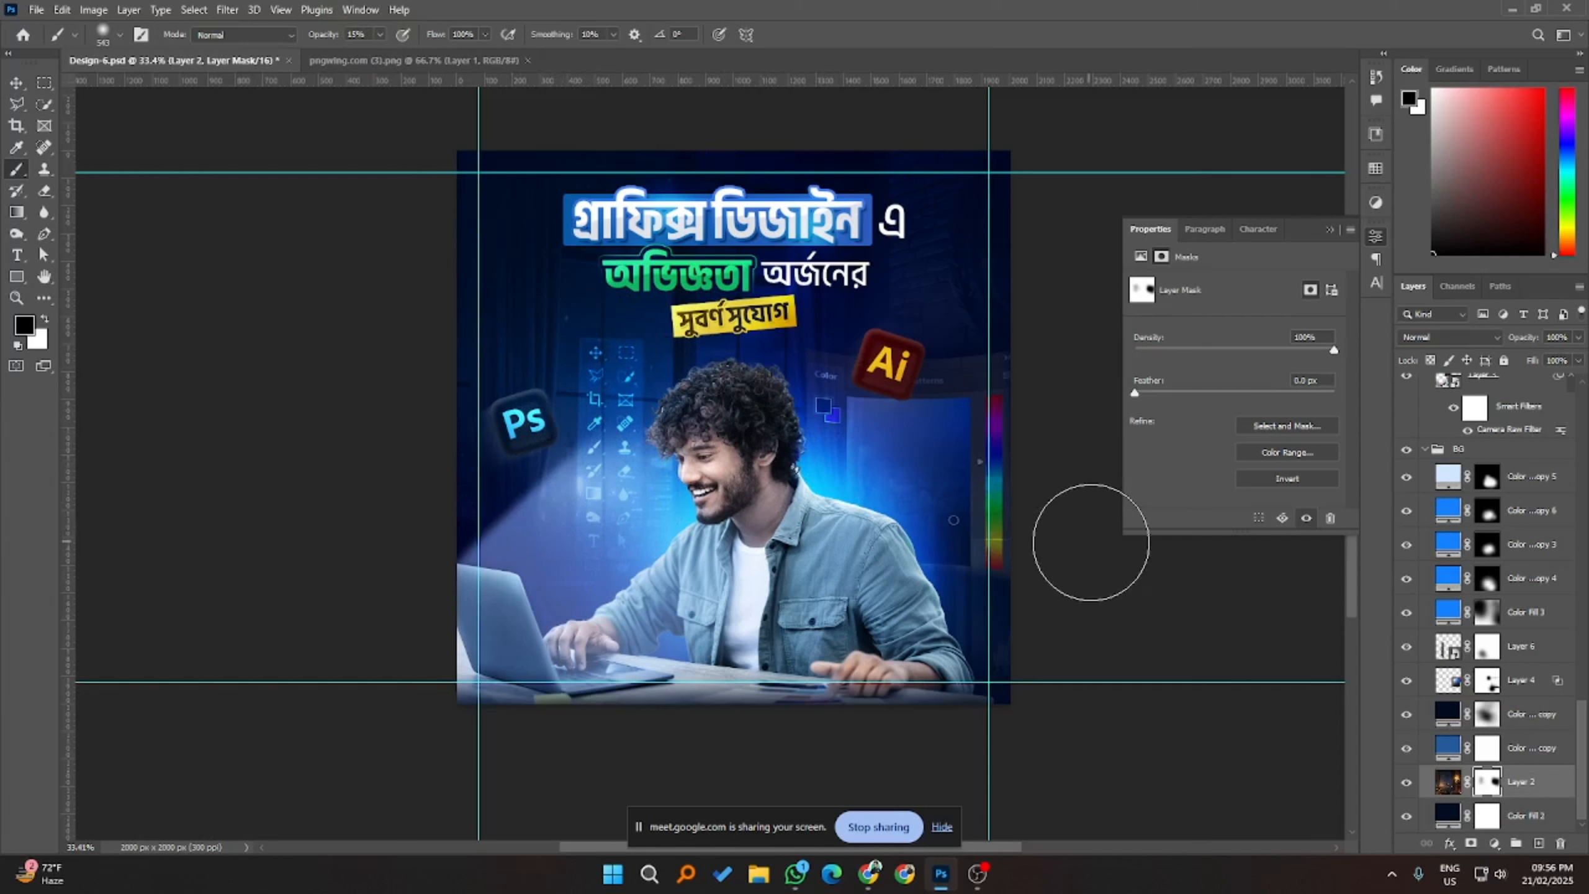
# - Enlarge the Ps icon together with Exposure 4 and both Layer 7 copies to about 108.3%, and save the poster
pyautogui.moveTo(604, 322); pyautogui.dragTo(609, 316)
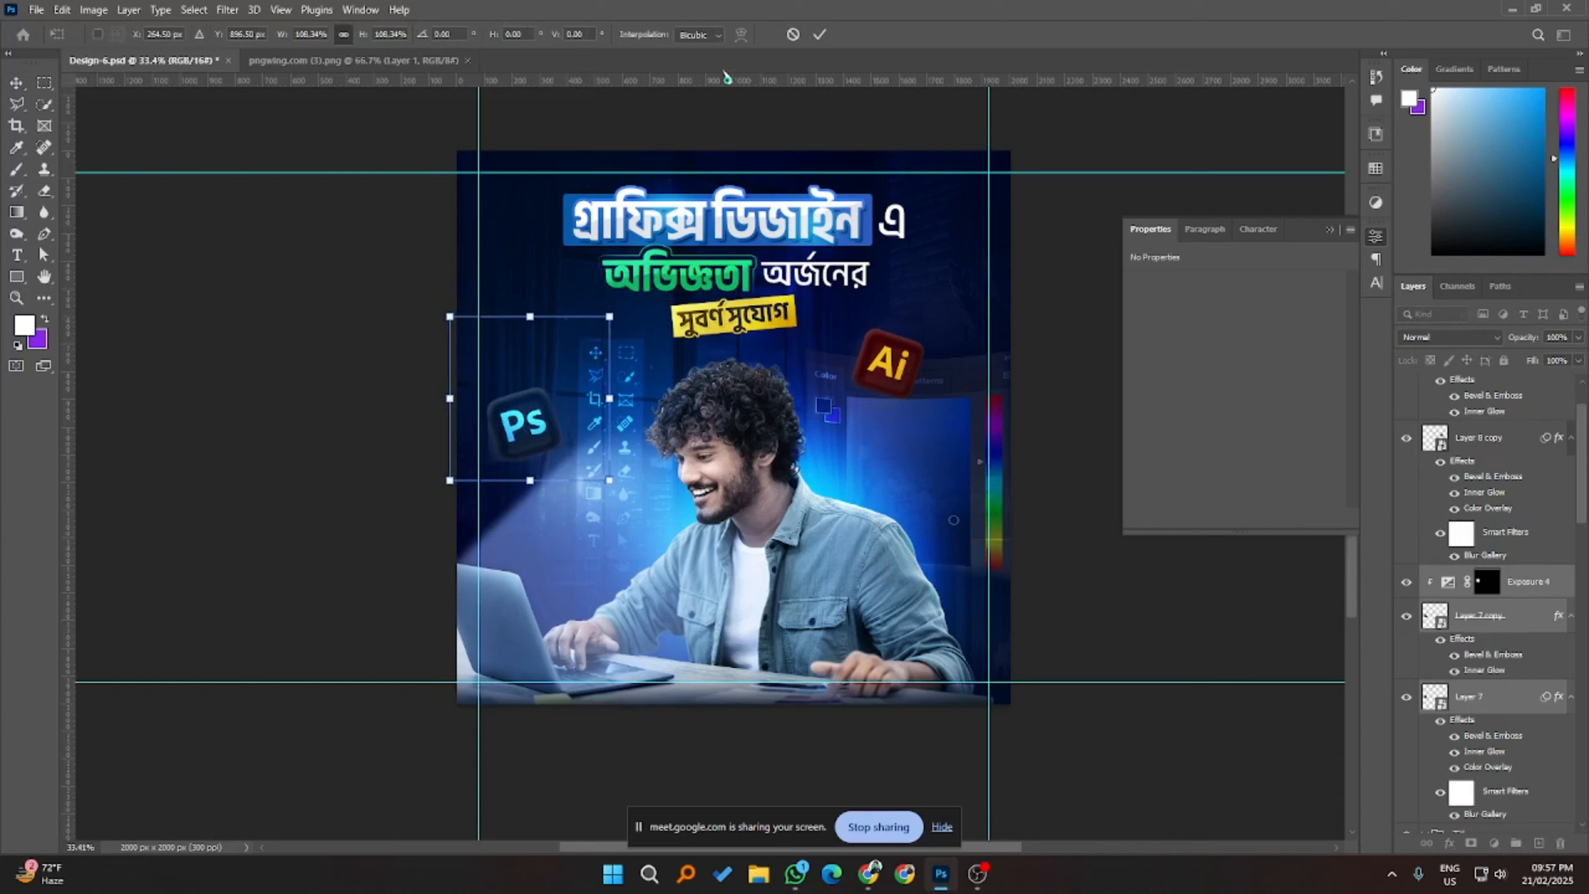
pyautogui.click(820, 34)
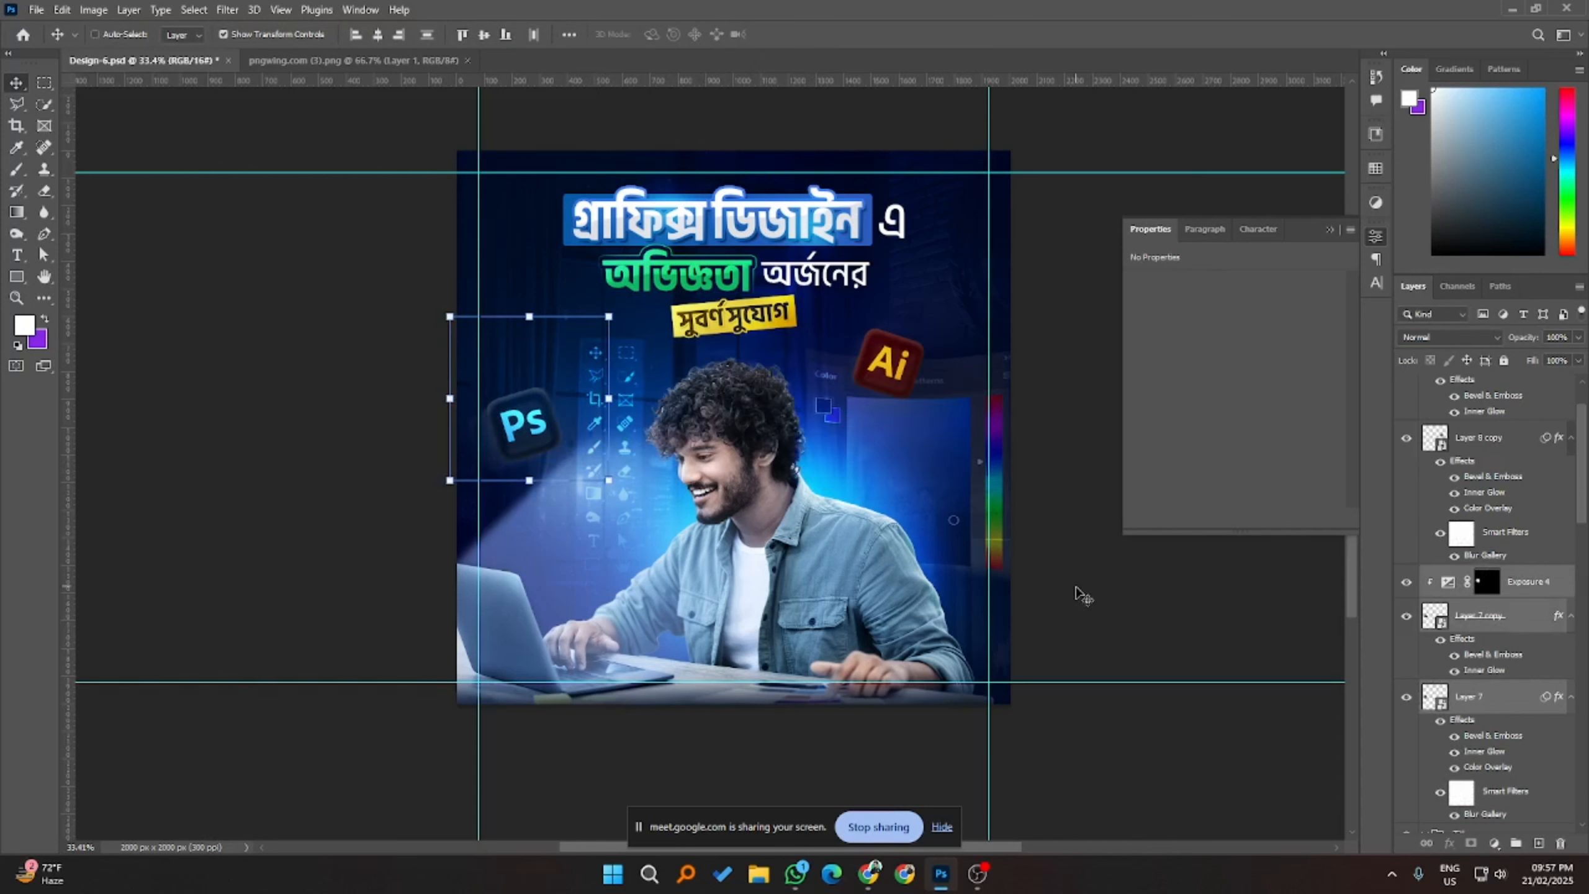
pyautogui.hotkey('ctrl', 's')
pyautogui.click(1084, 598)
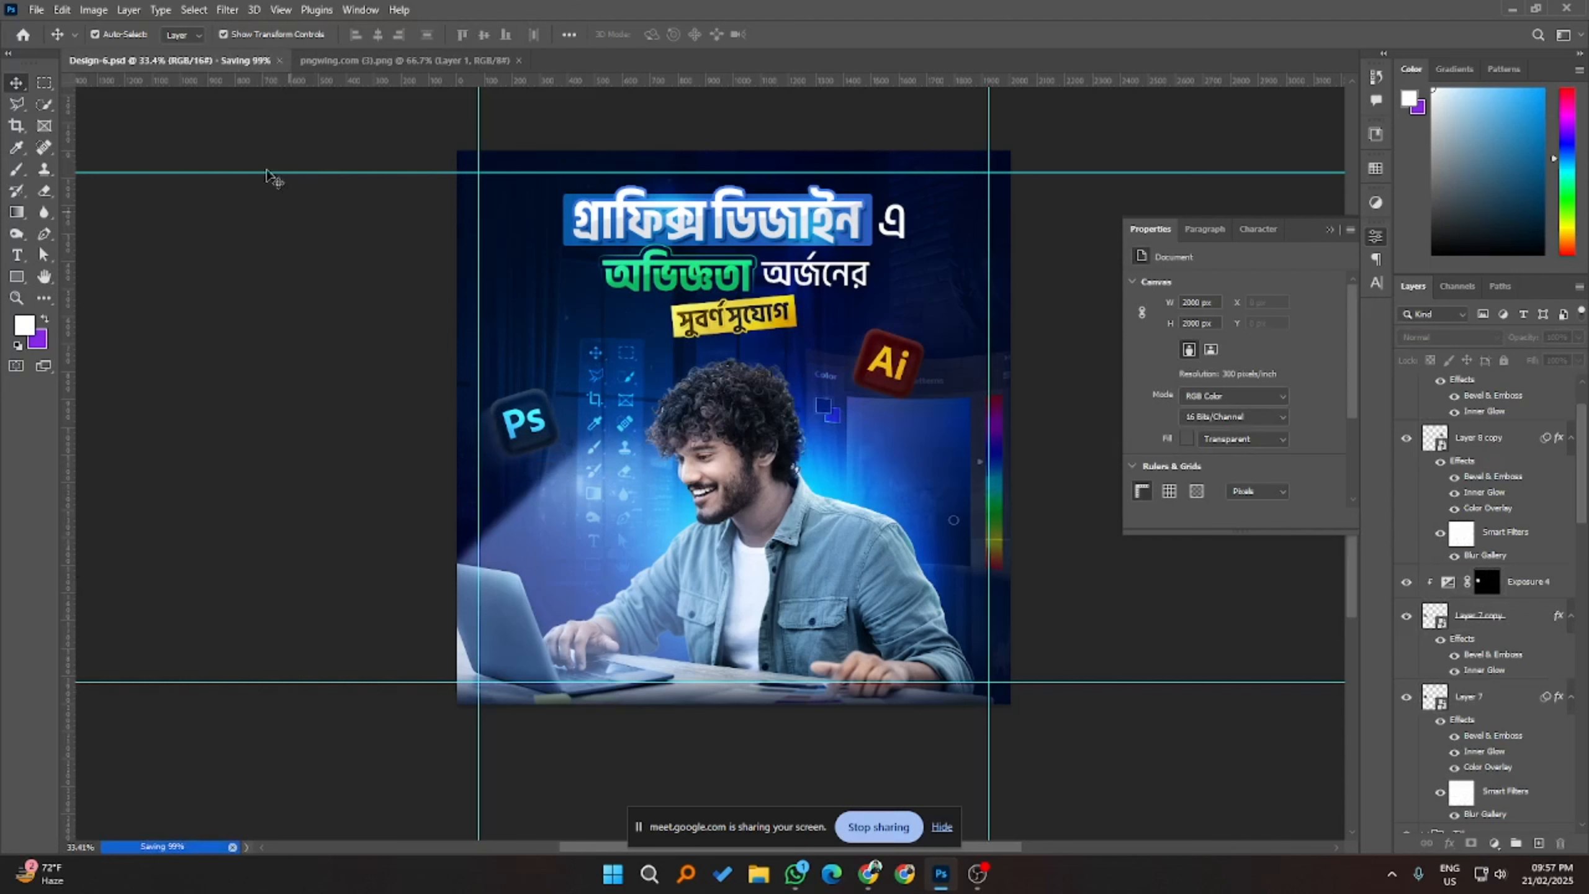
# - Save the poster under the existing file name Design-6 copy in the Class folder, in Photoshop format
pyautogui.click(36, 10)
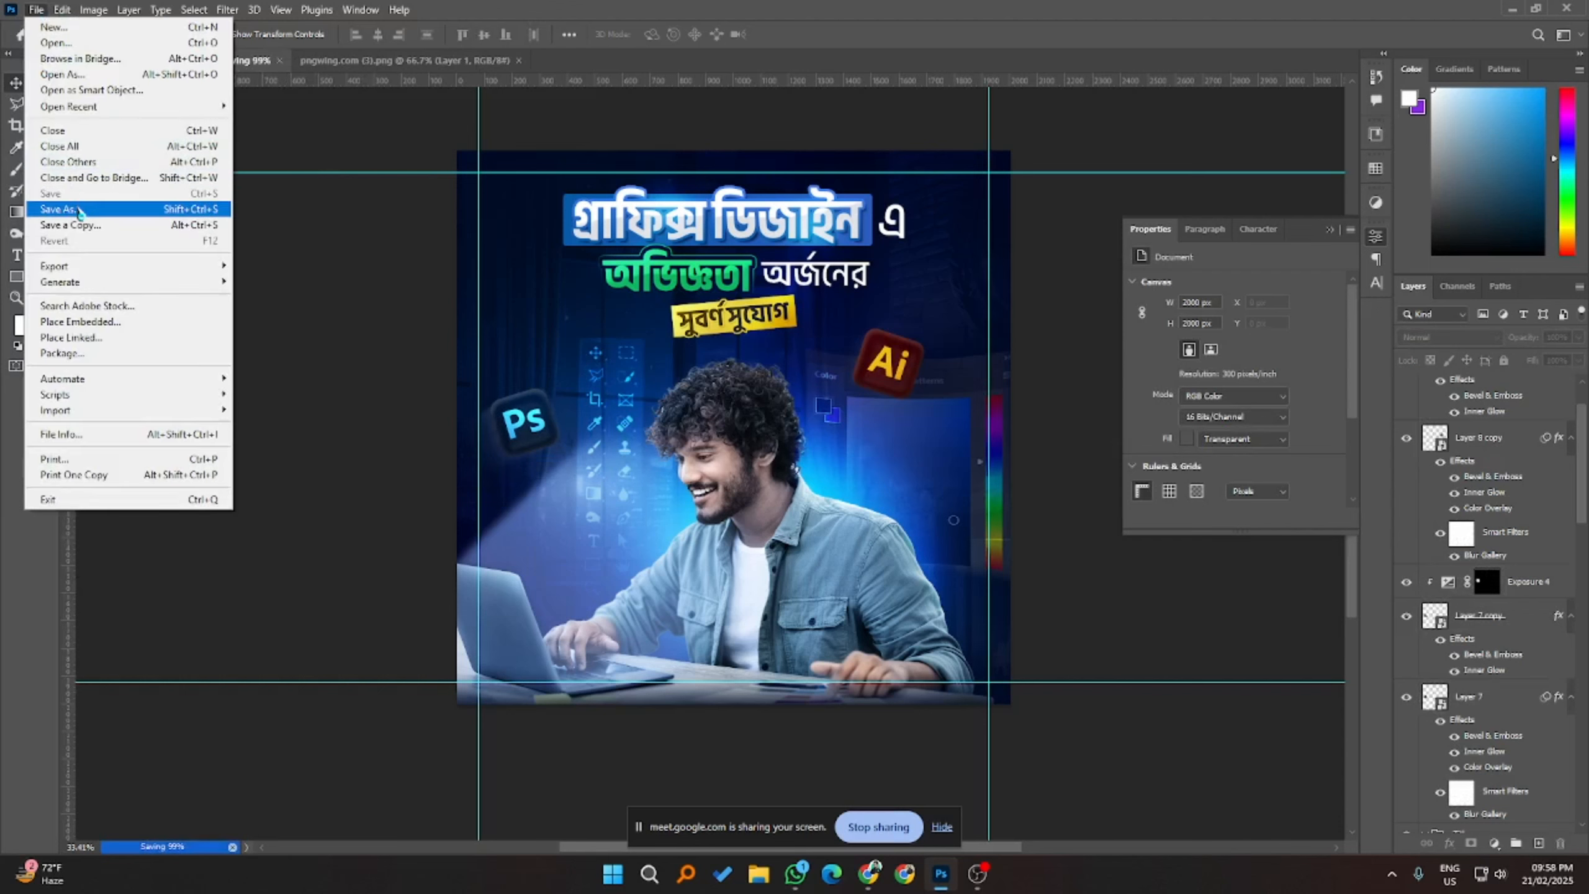
pyautogui.click(344, 289)
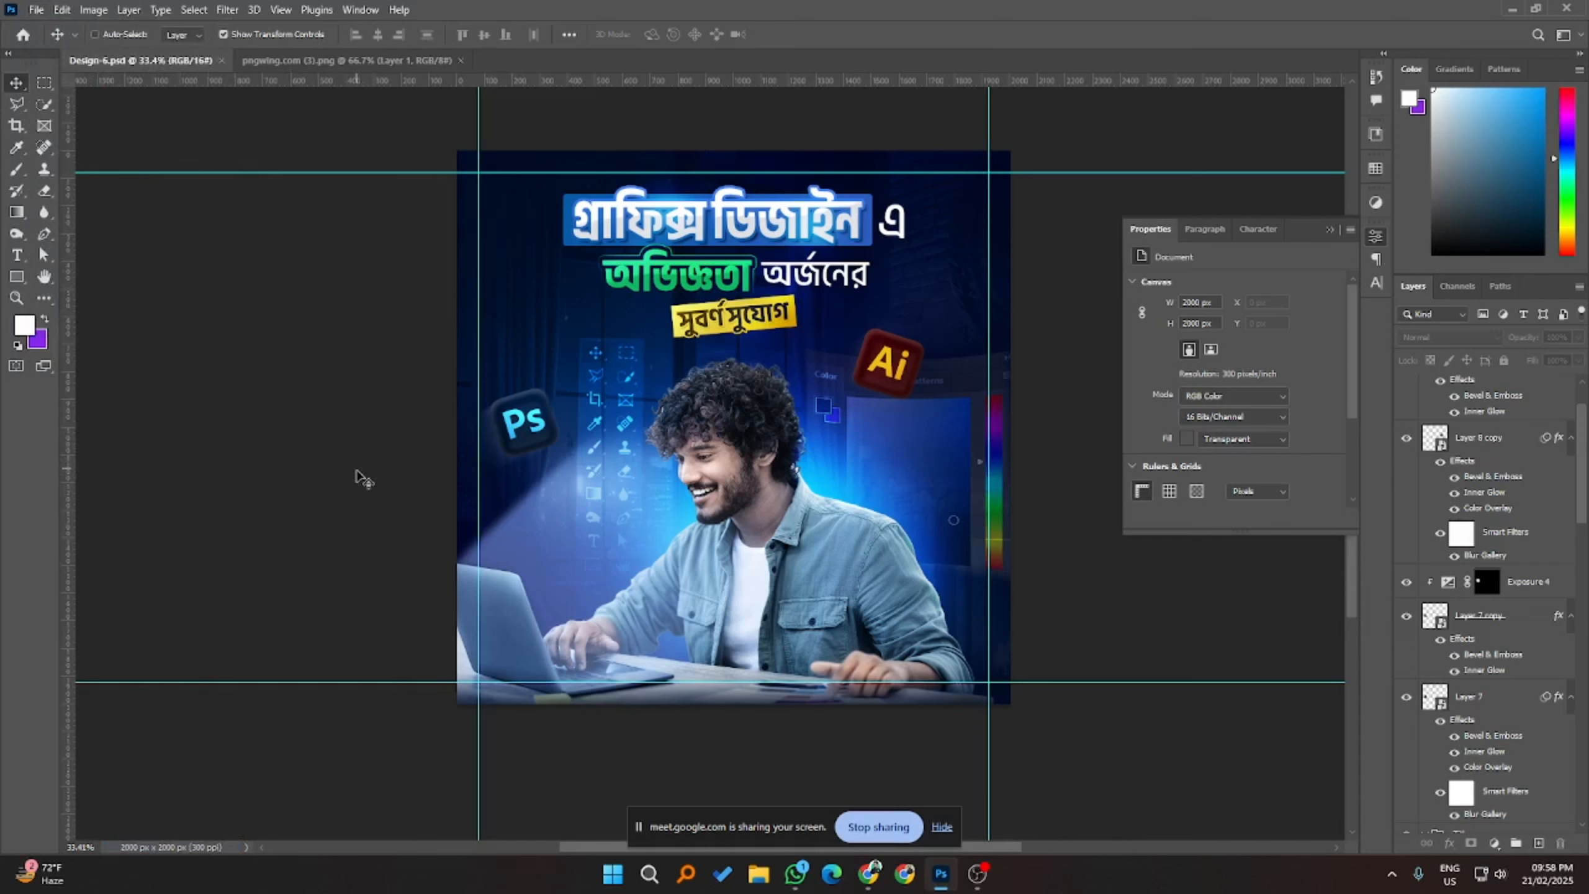
pyautogui.hotkey('ctrl', 'shift', 's')
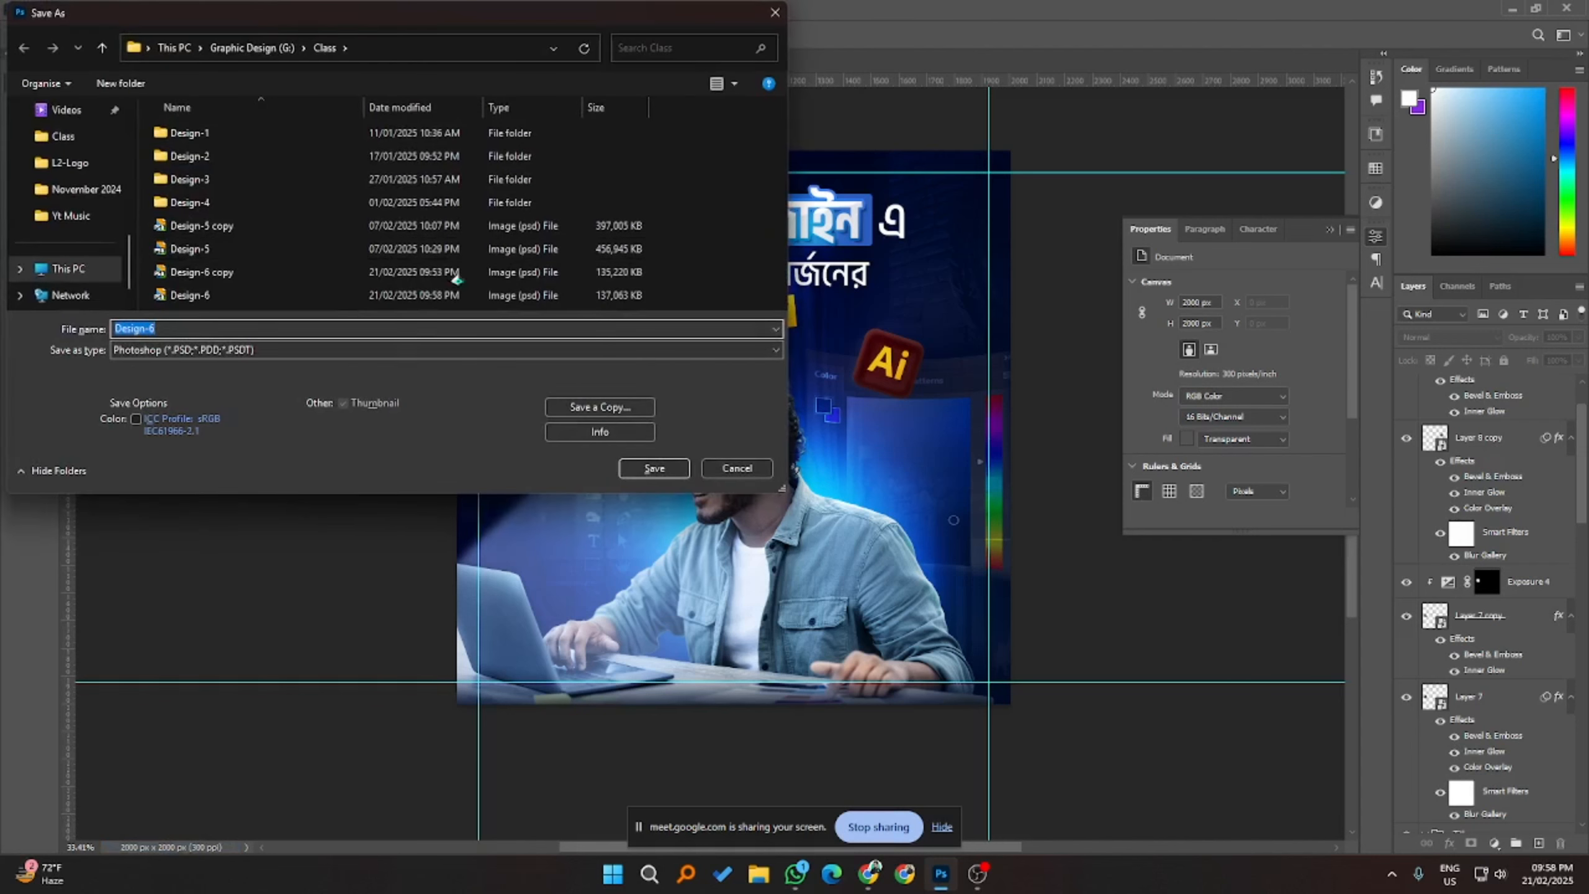
pyautogui.doubleClick(241, 273)
pyautogui.click(834, 436)
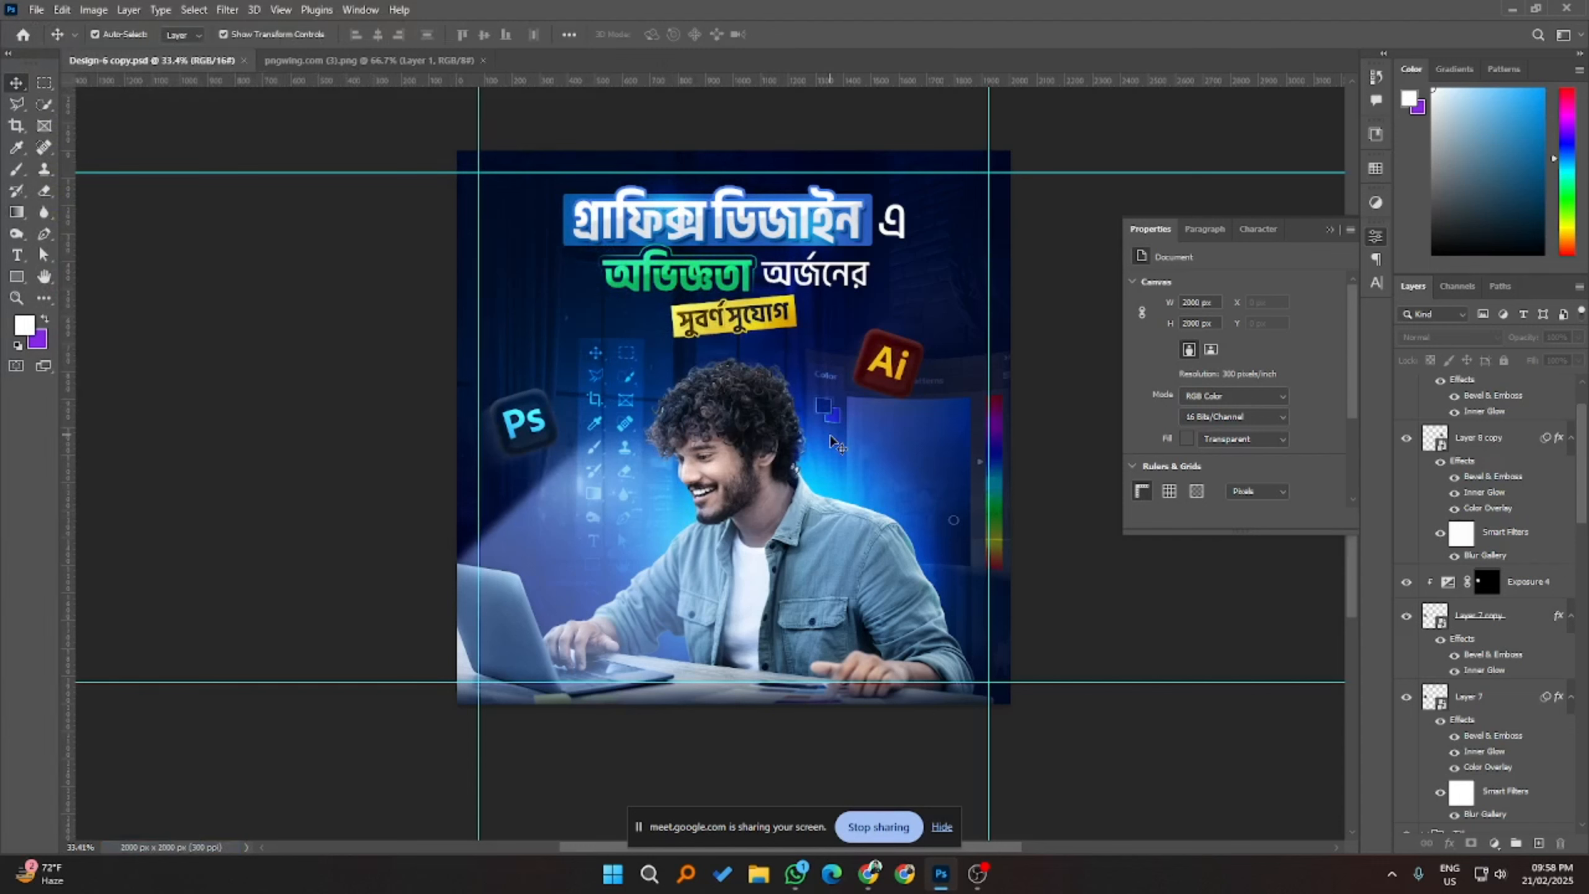
# - Enlarge the Title group to about 102.8% around its centre and nudge it slightly up
pyautogui.scroll(-6, 1474, 714)
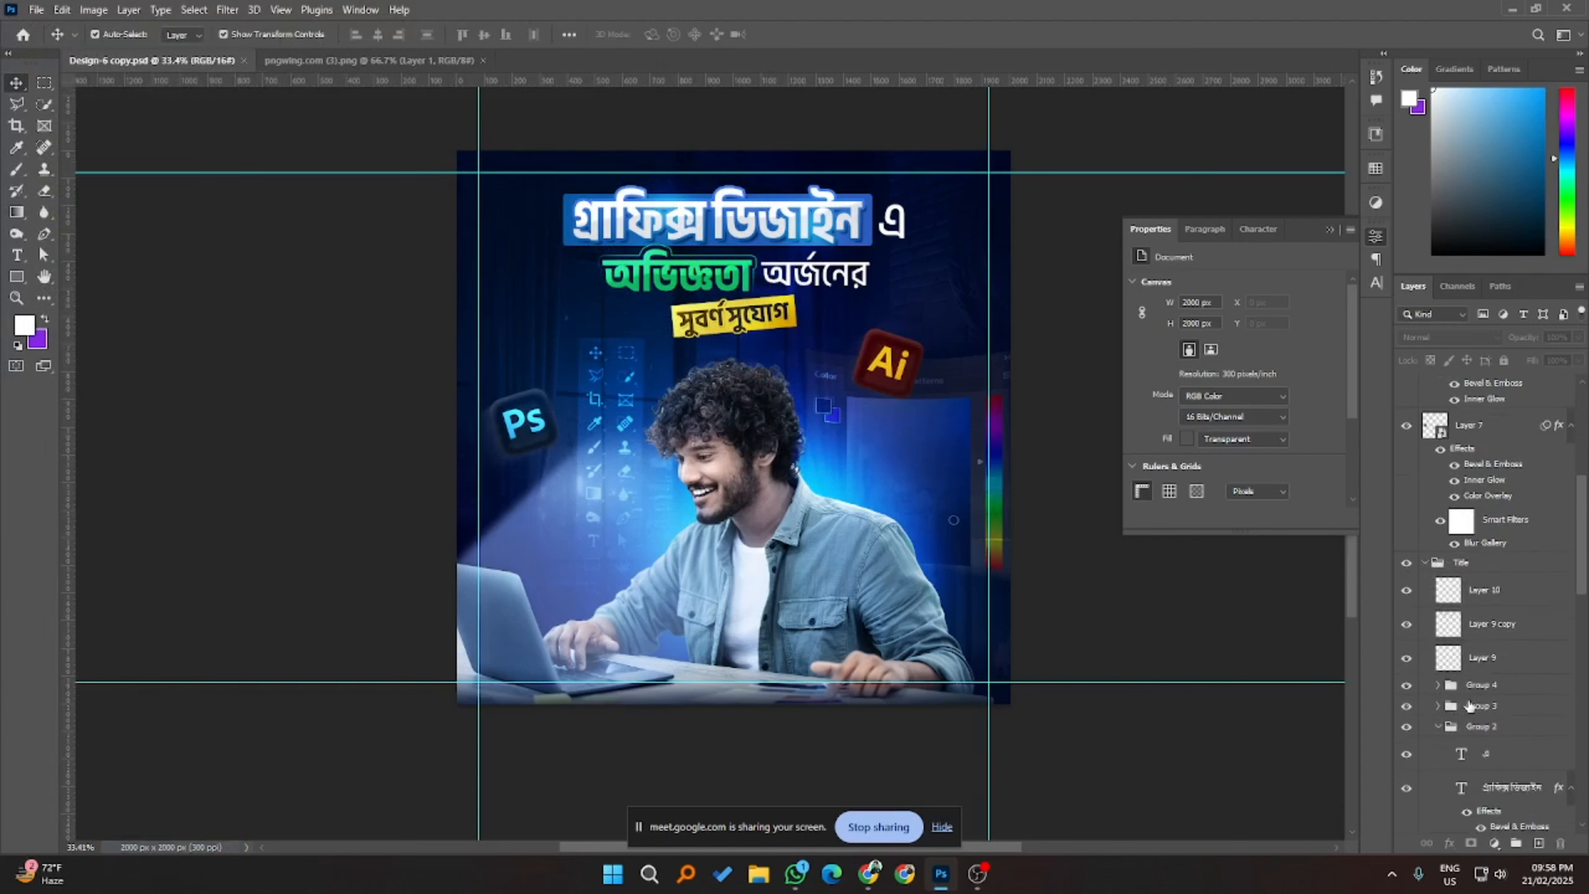
pyautogui.scroll(5, 1501, 547)
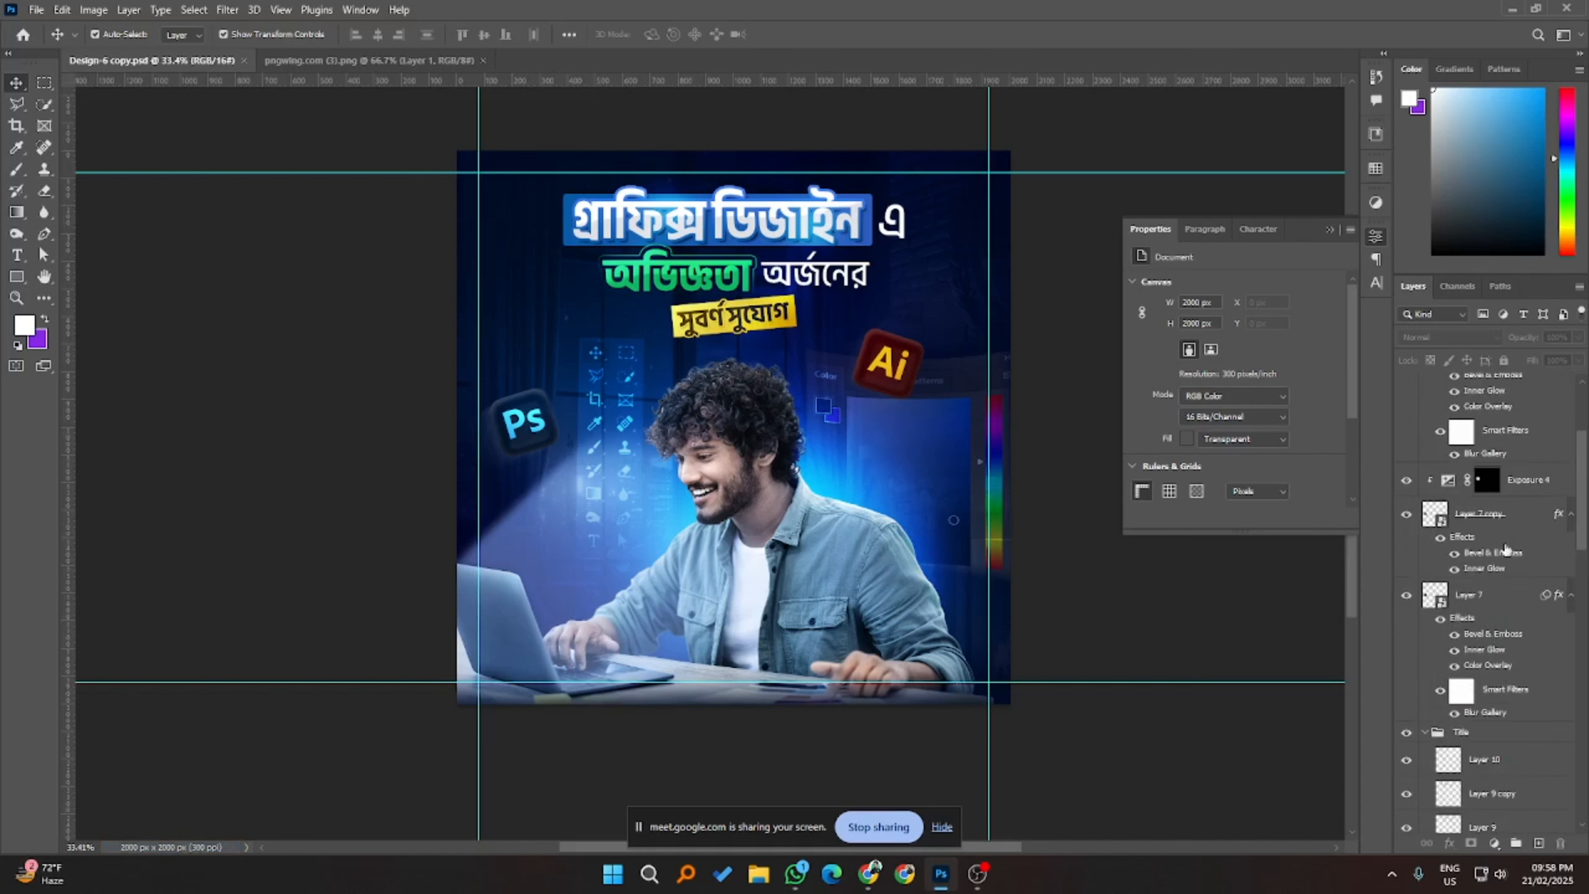
pyautogui.click(1474, 733)
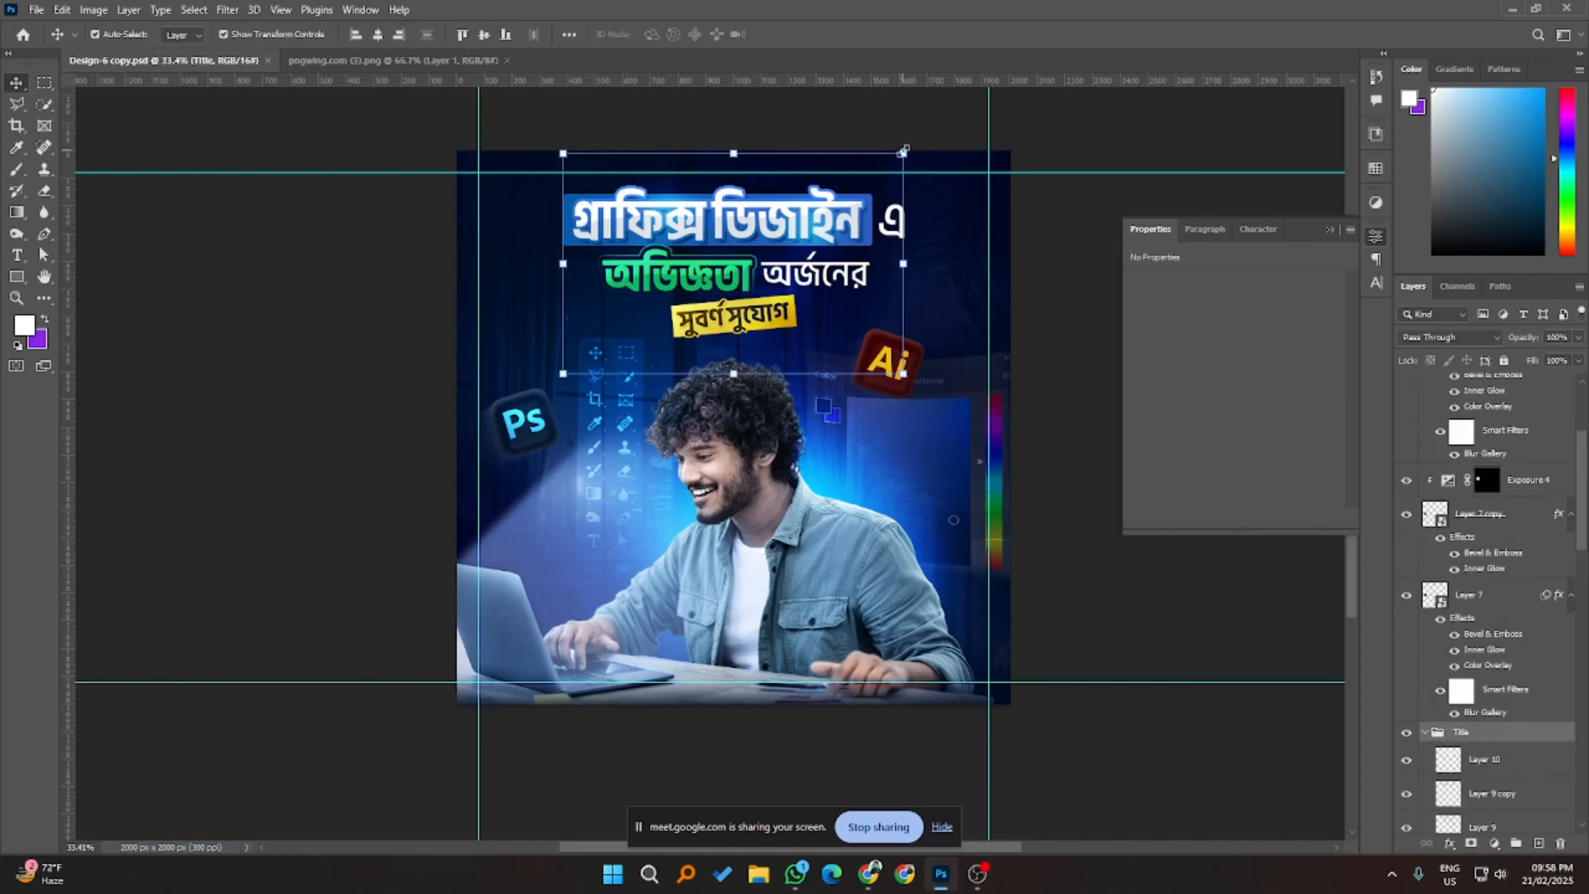
pyautogui.moveTo(903, 151); pyautogui.dragTo(904, 141)
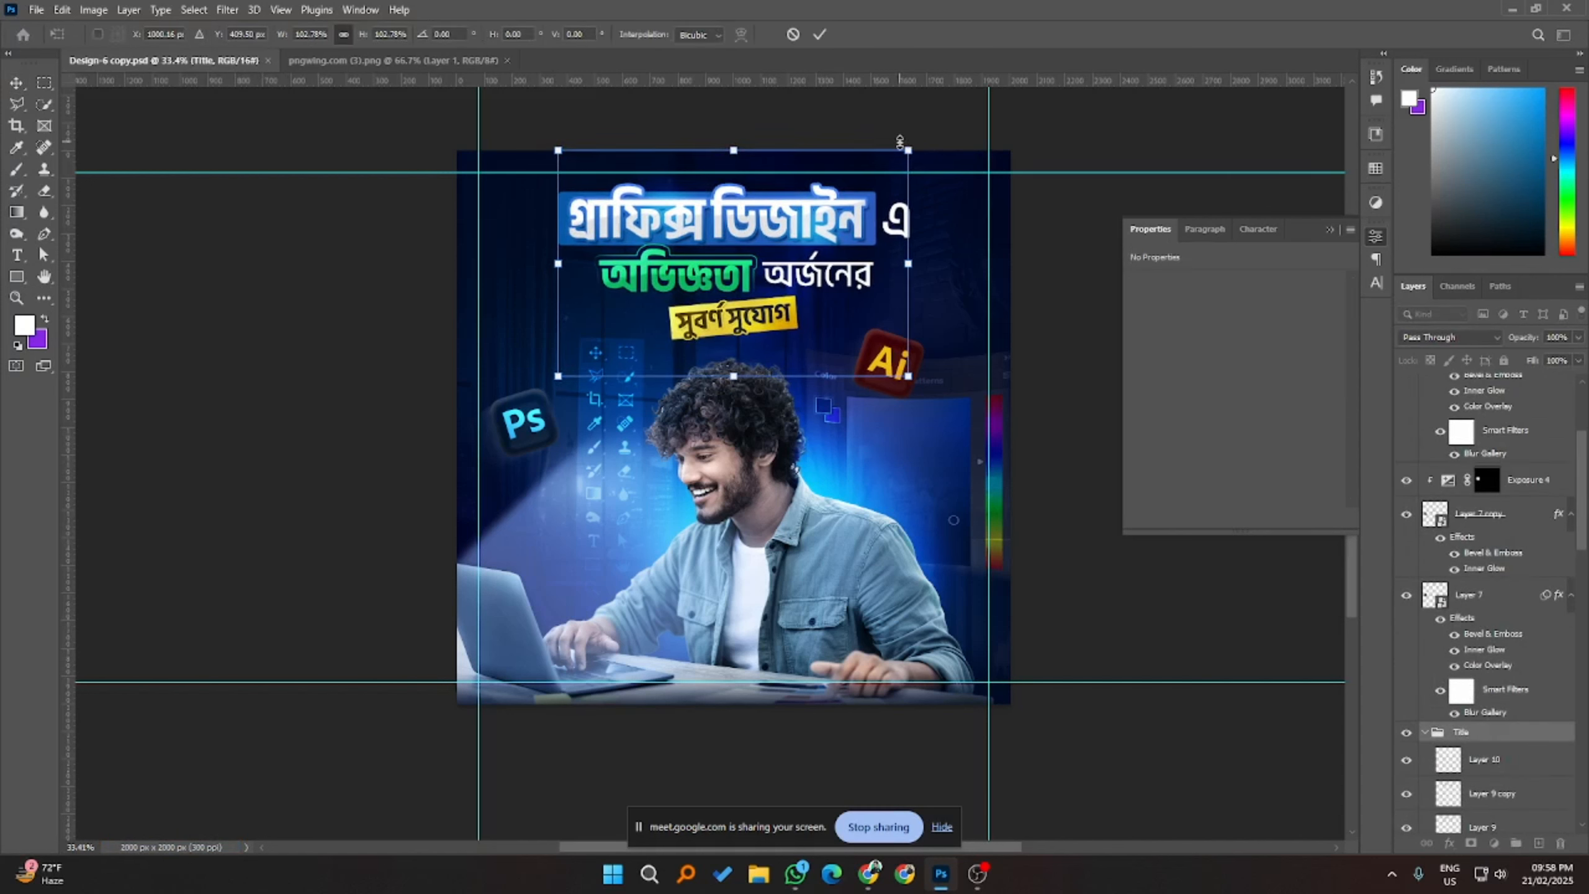
pyautogui.press('Return')
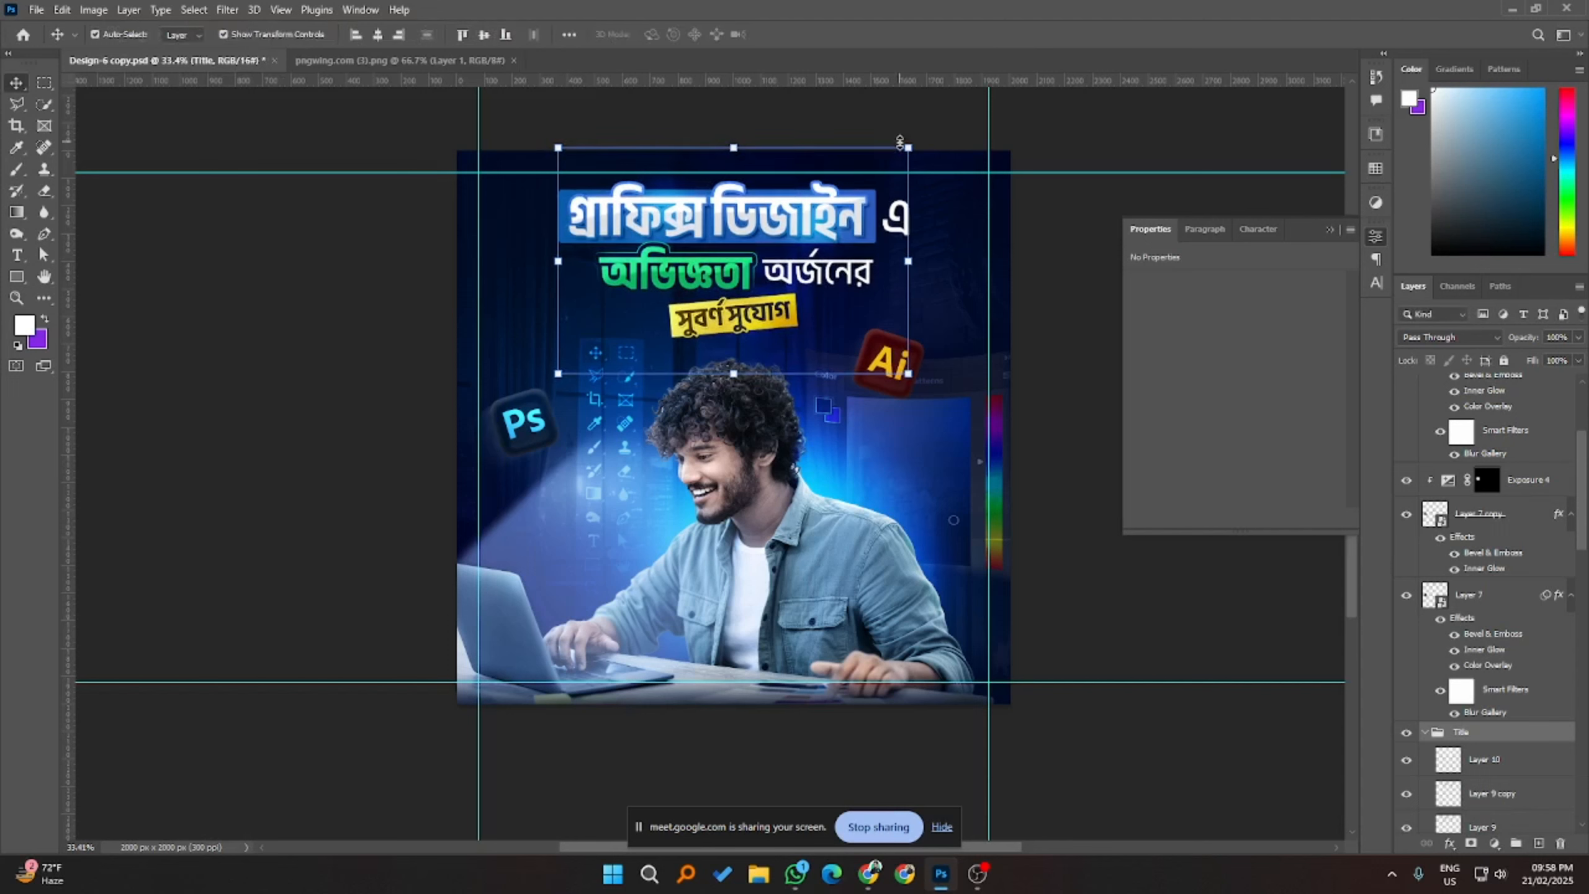
pyautogui.click(1074, 290)
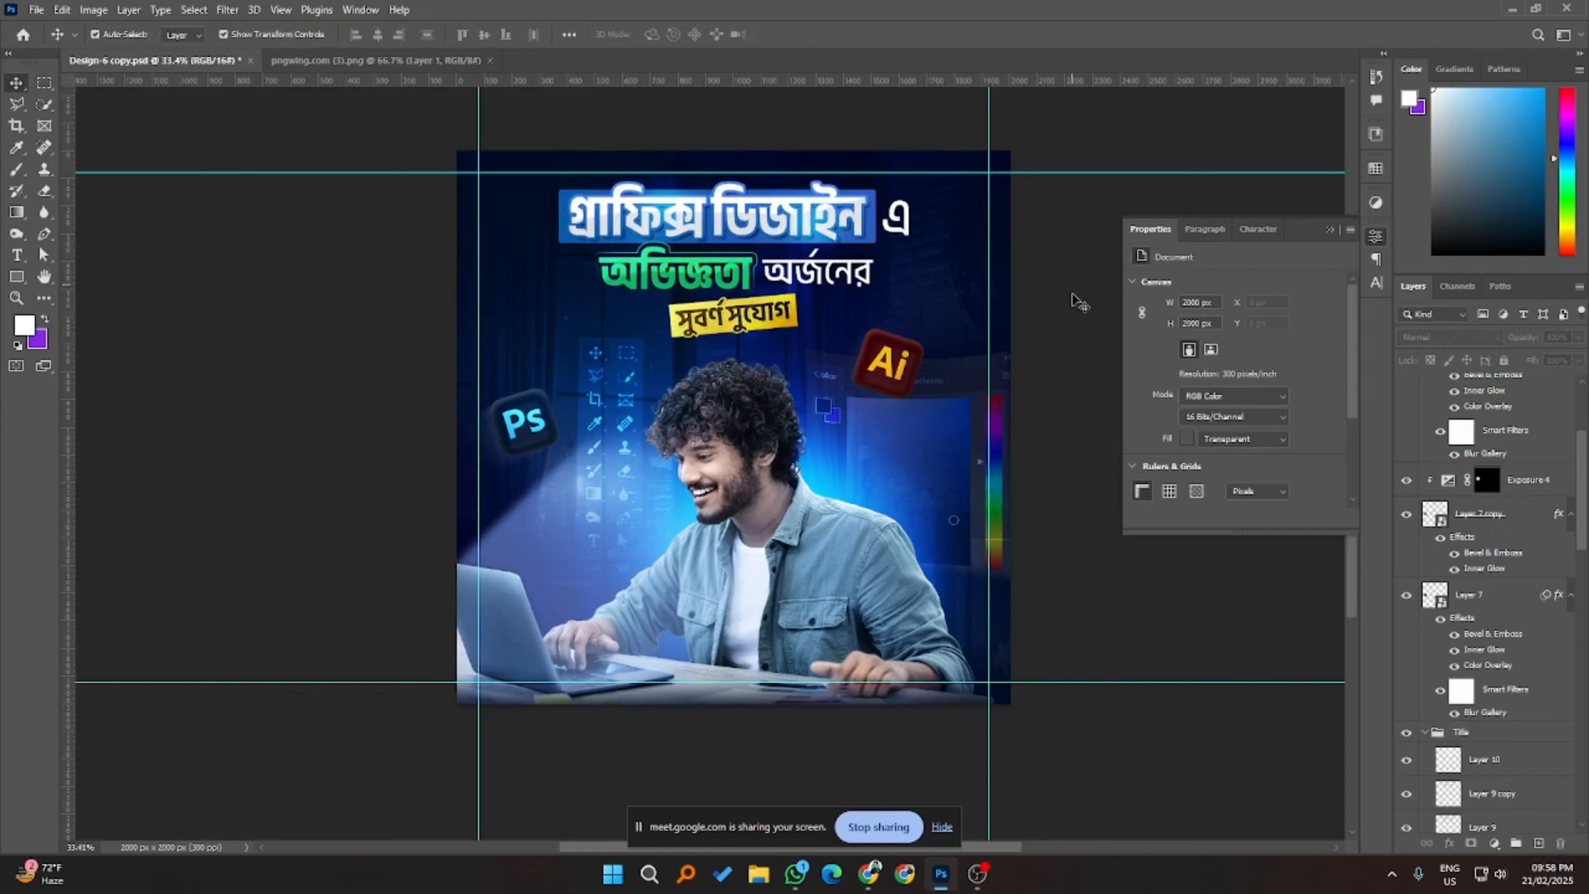
pyautogui.scroll(1, 1063, 553)
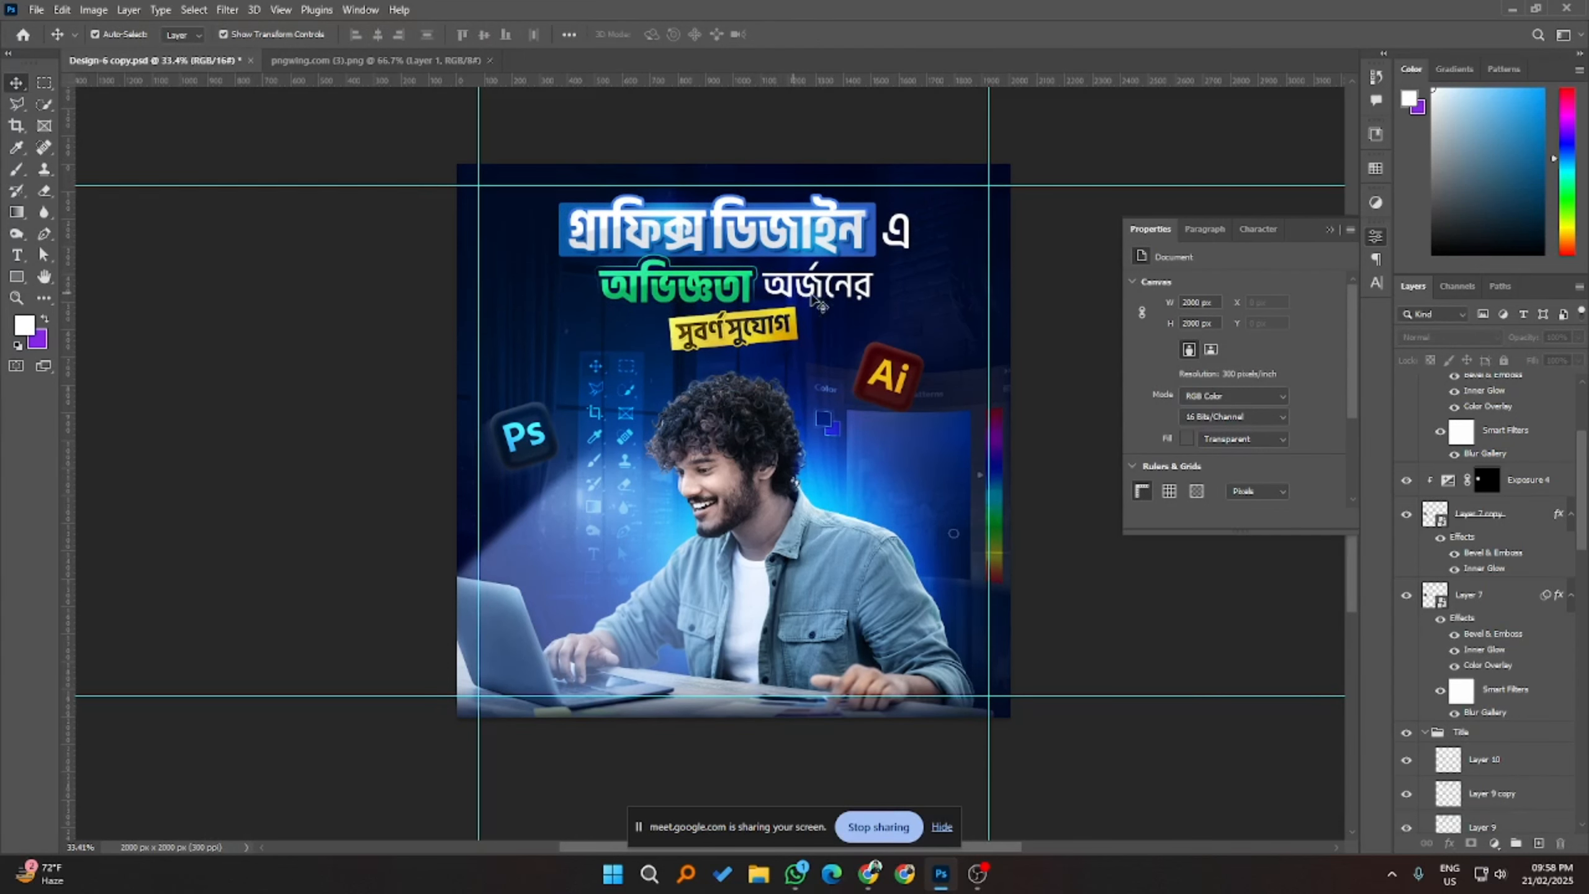
pyautogui.click(1511, 738)
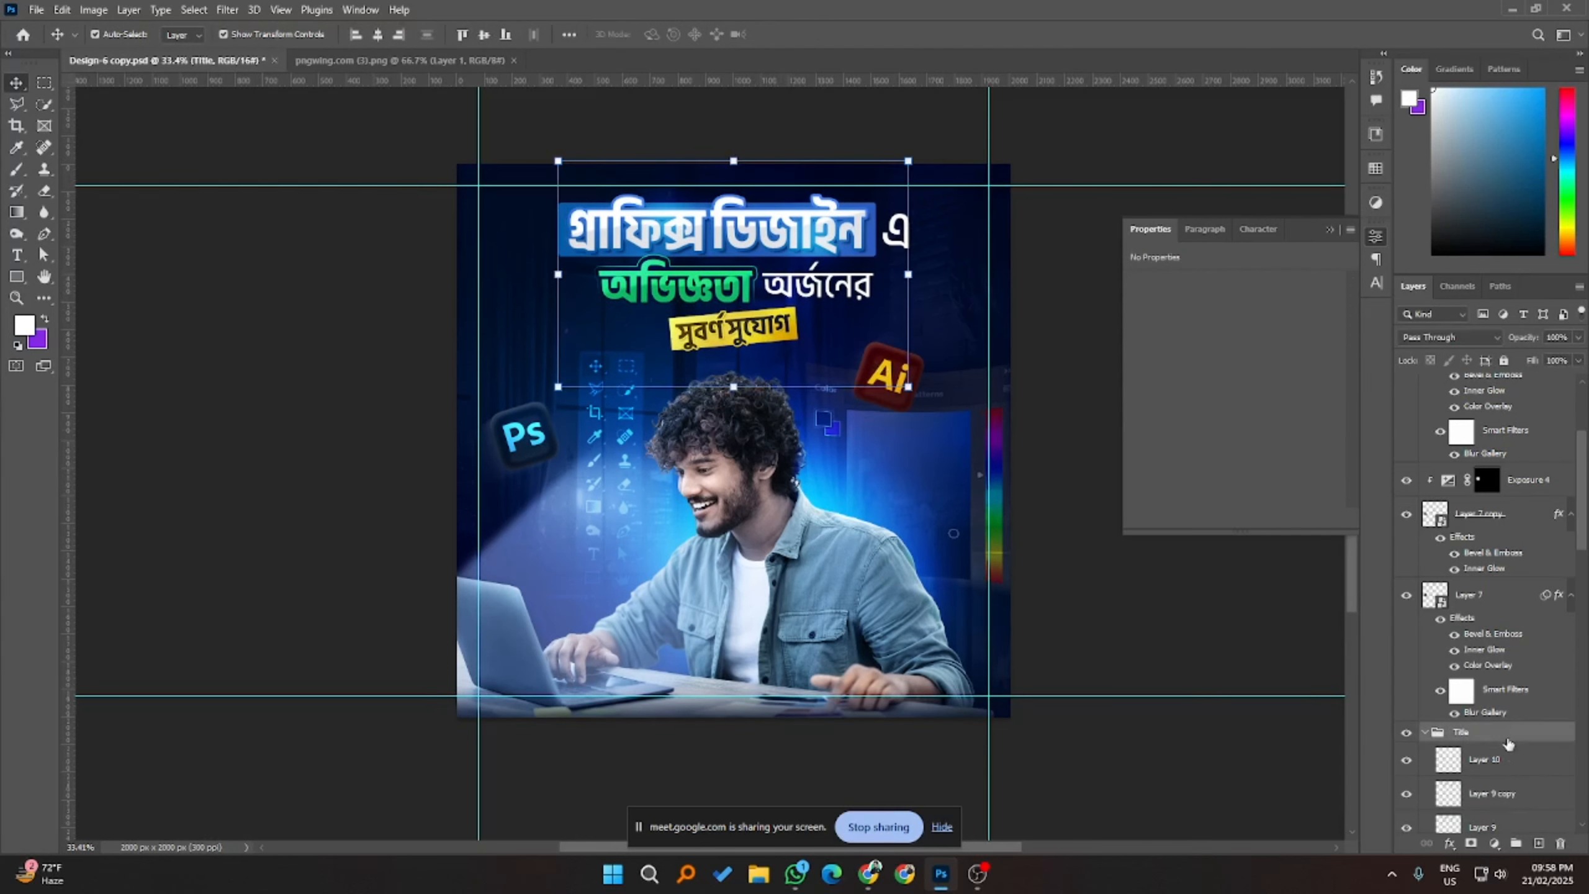
pyautogui.click(1057, 382)
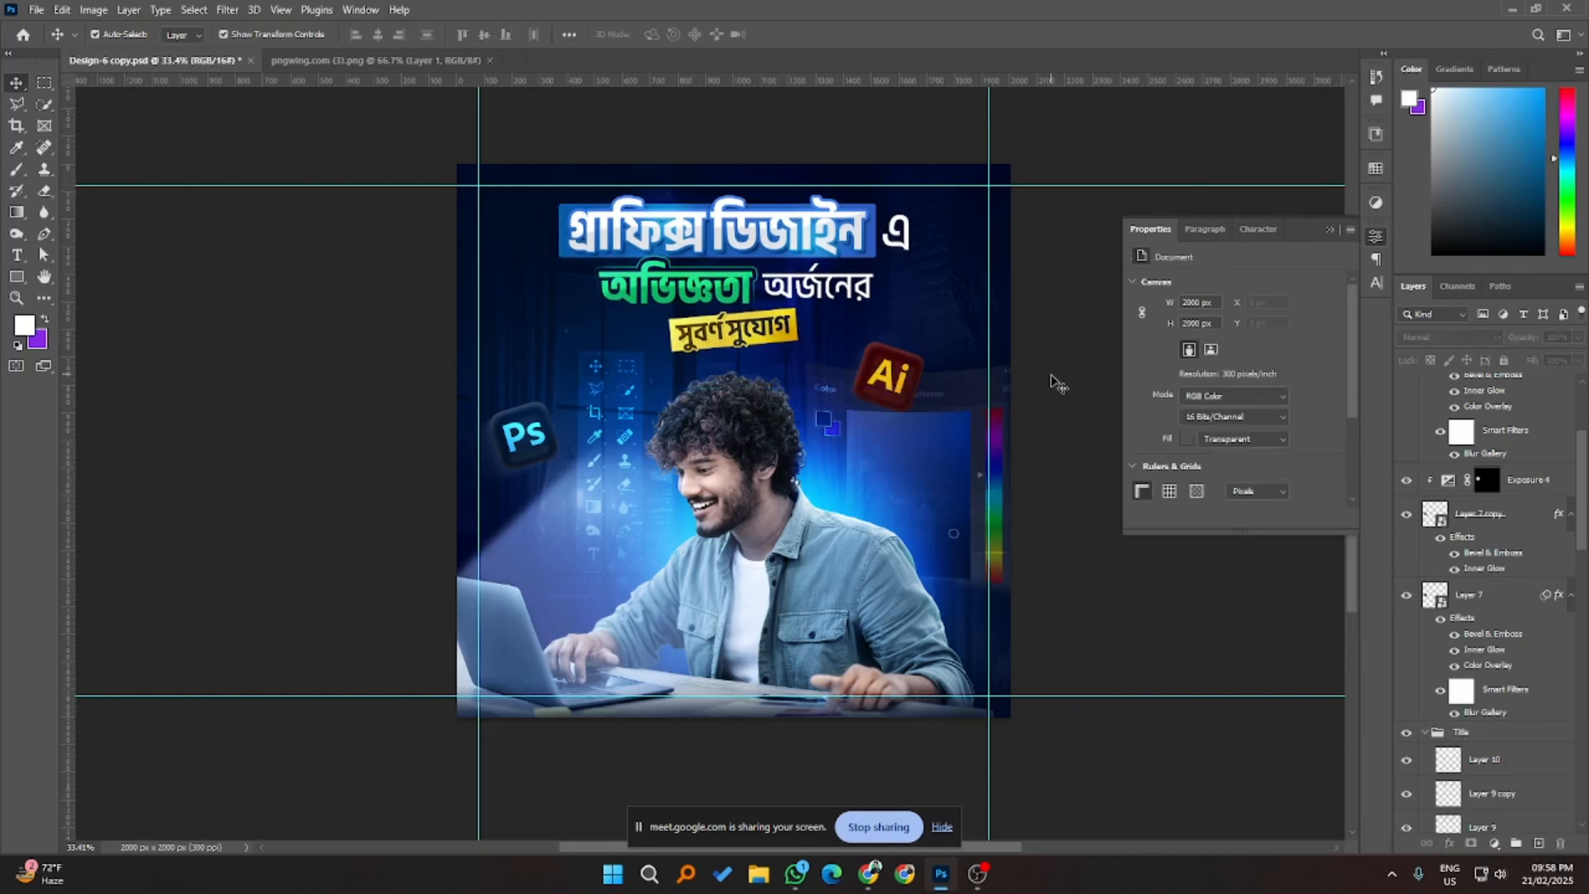
# - Shrink the Ai icon together with Exposure 3 and its Layer 8 copy to about 93.3%
pyautogui.click(910, 372)
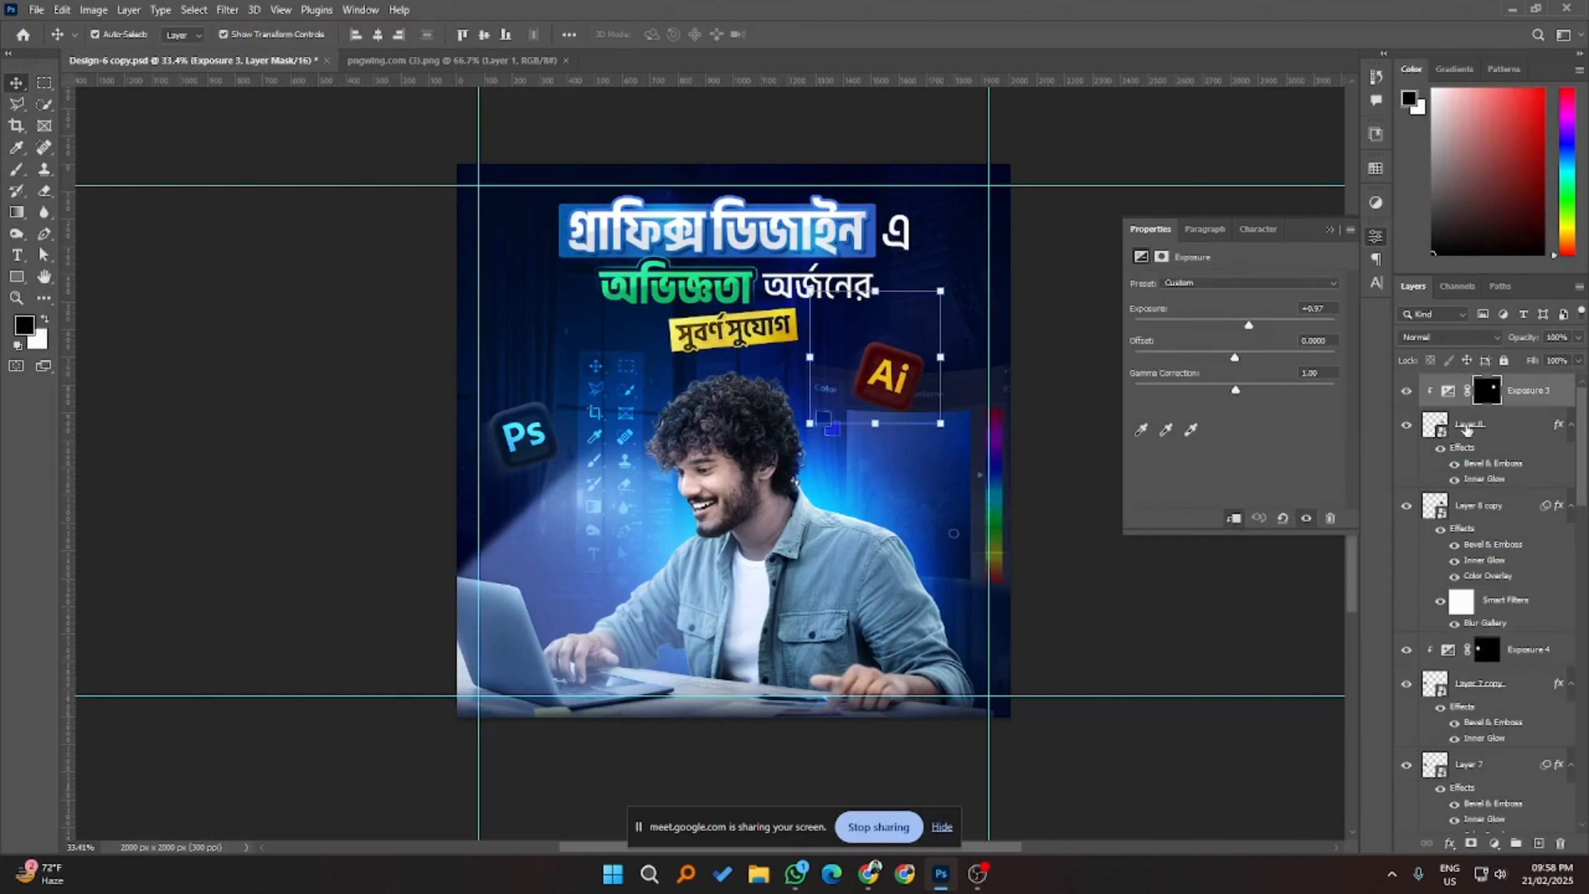
pyautogui.moveTo(940, 291); pyautogui.dragTo(935, 293)
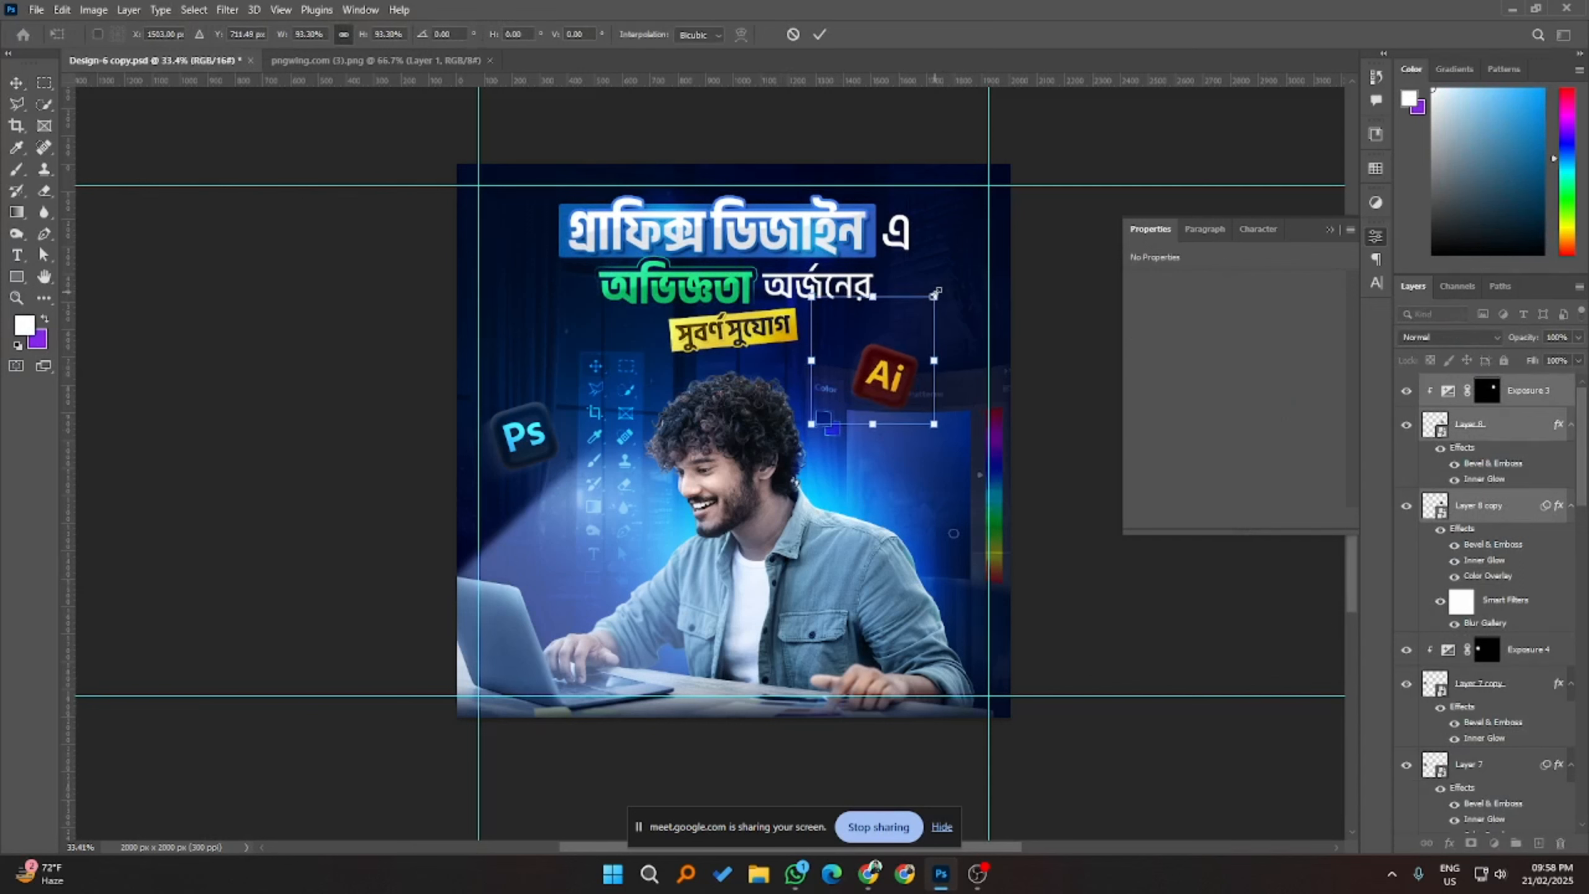
pyautogui.press('Return')
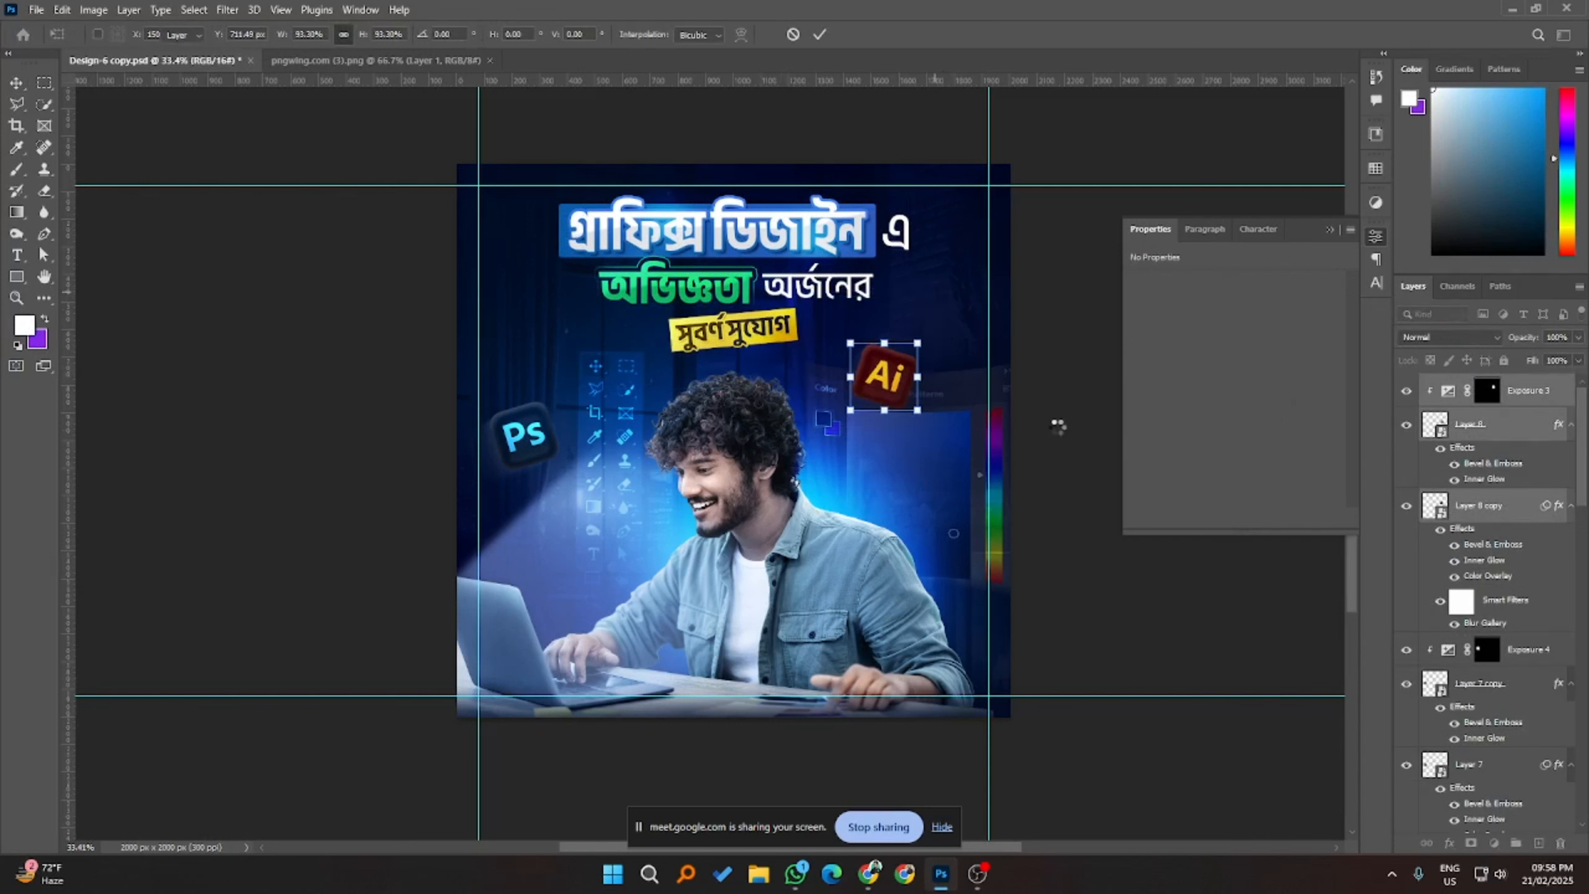
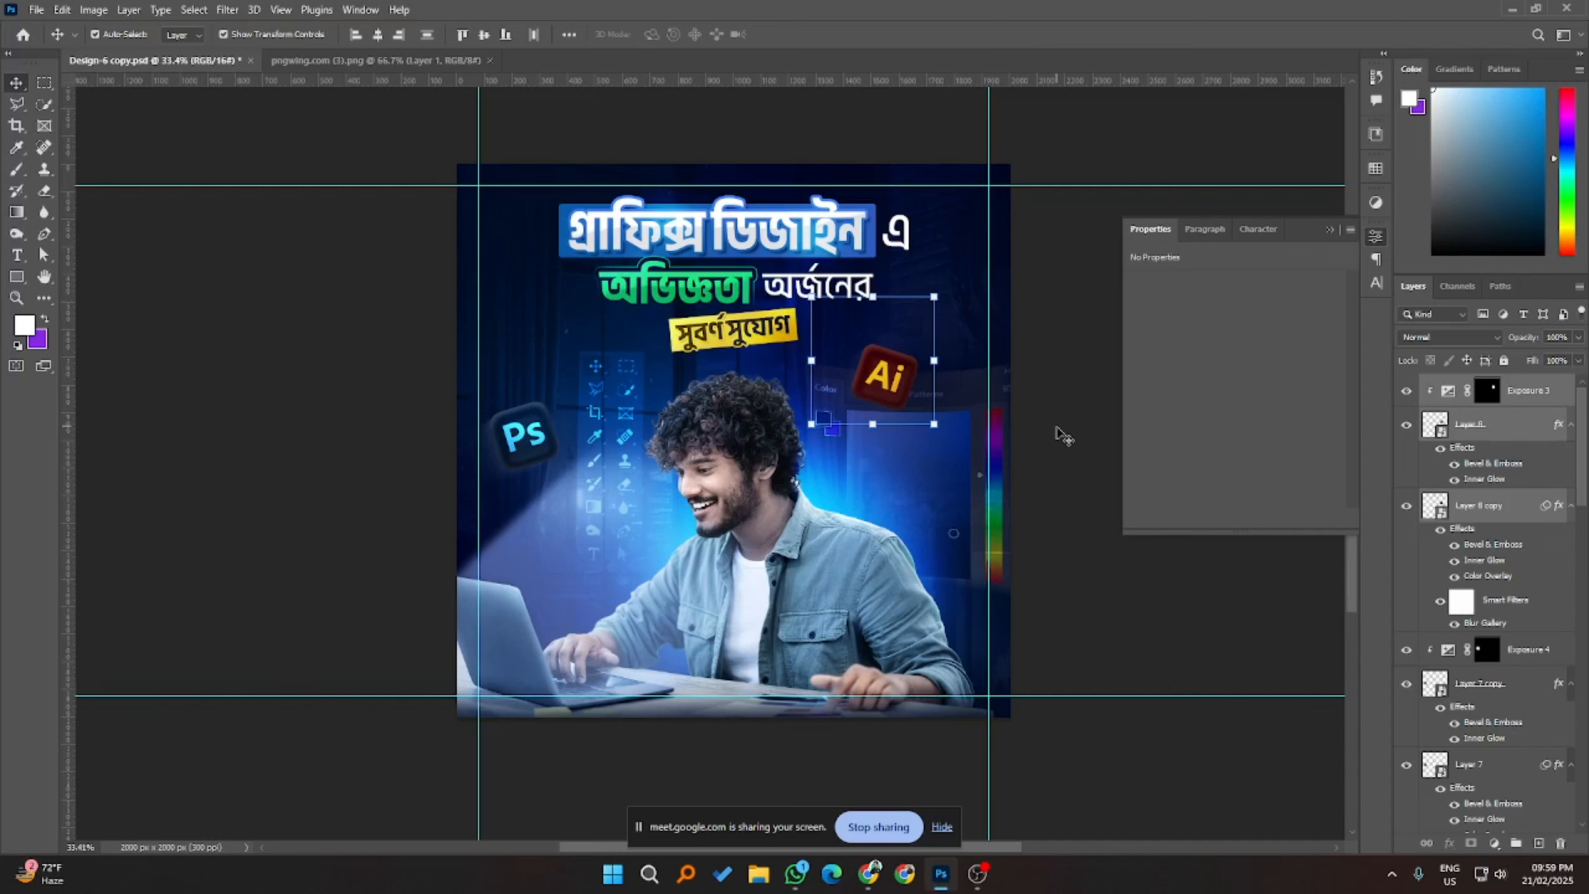
pyautogui.click(1063, 437)
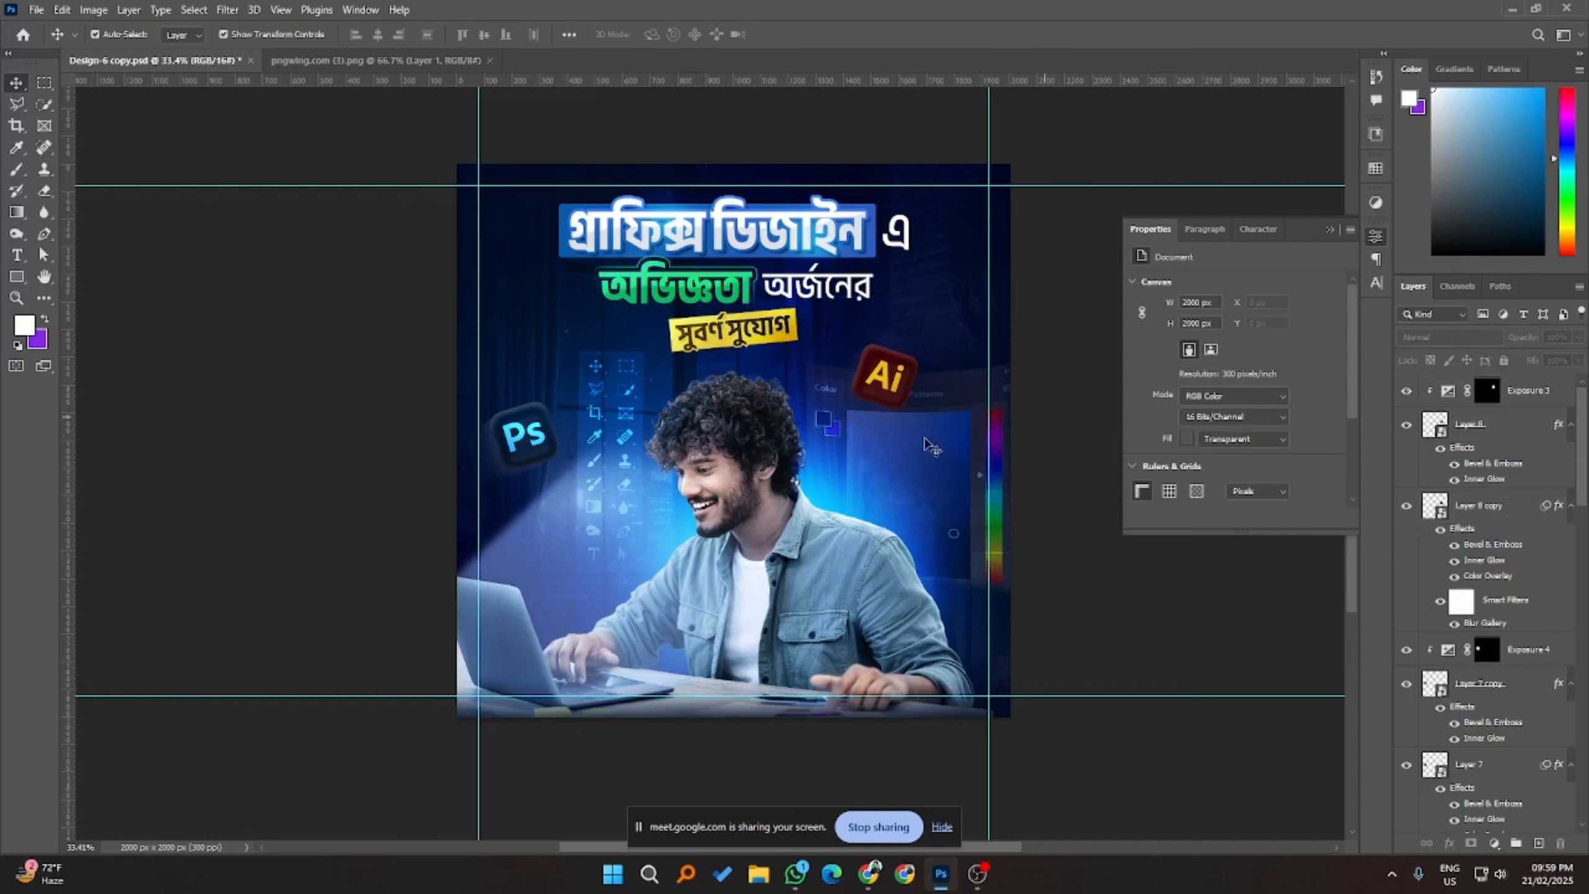
# - Nudge the toolbar graphic on Layer 6 slightly left and 10 px up
pyautogui.click(623, 391)
pyautogui.moveTo(623, 393); pyautogui.dragTo(621, 393)
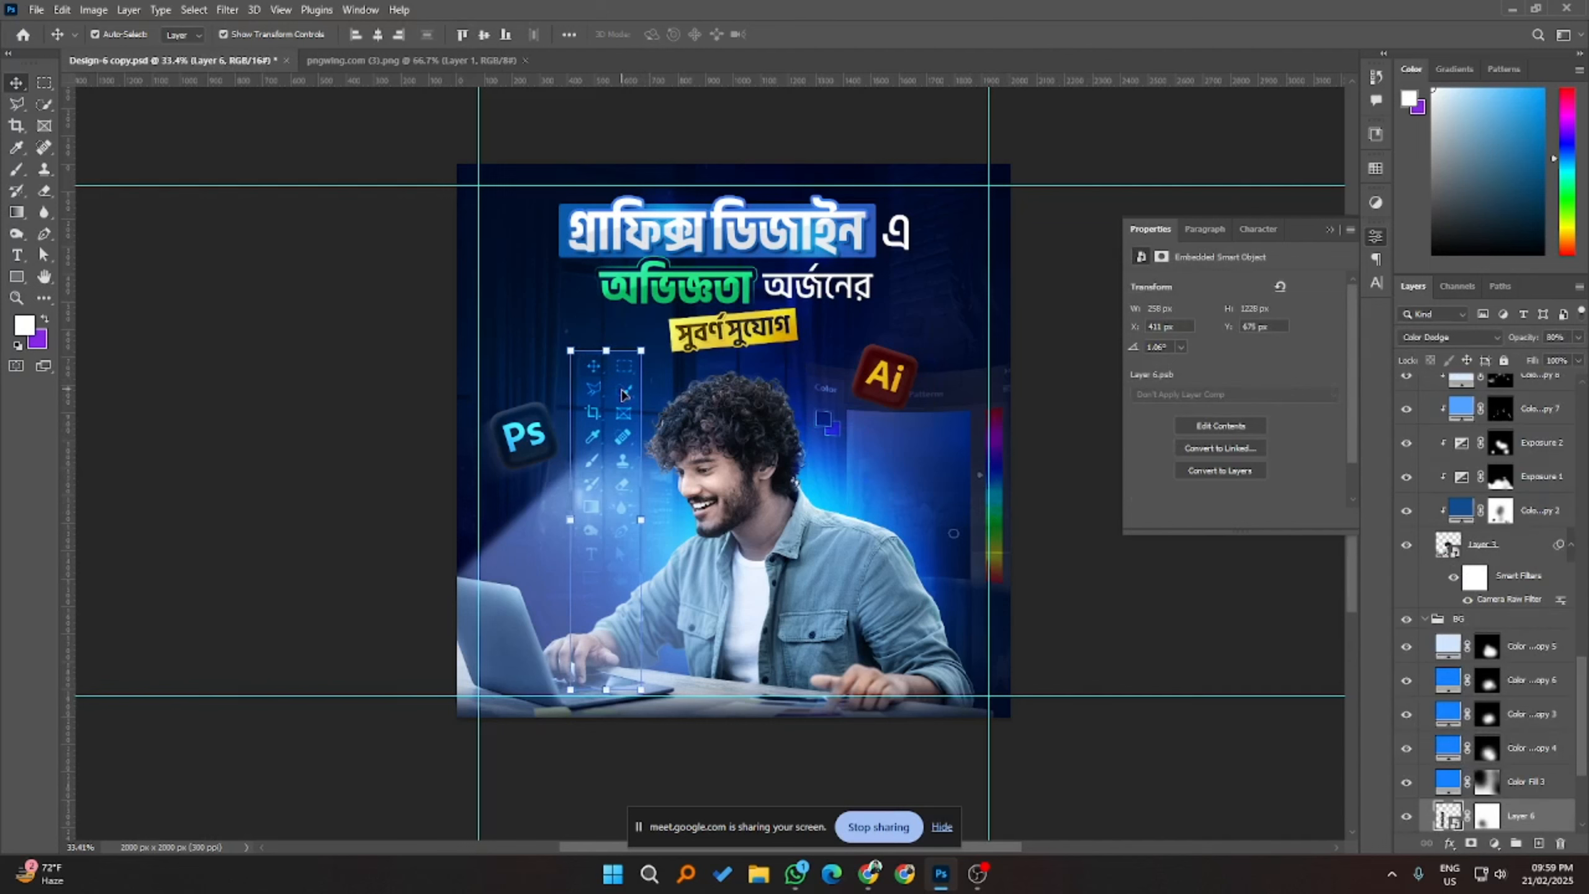
pyautogui.hotkey('shift', 'Up')
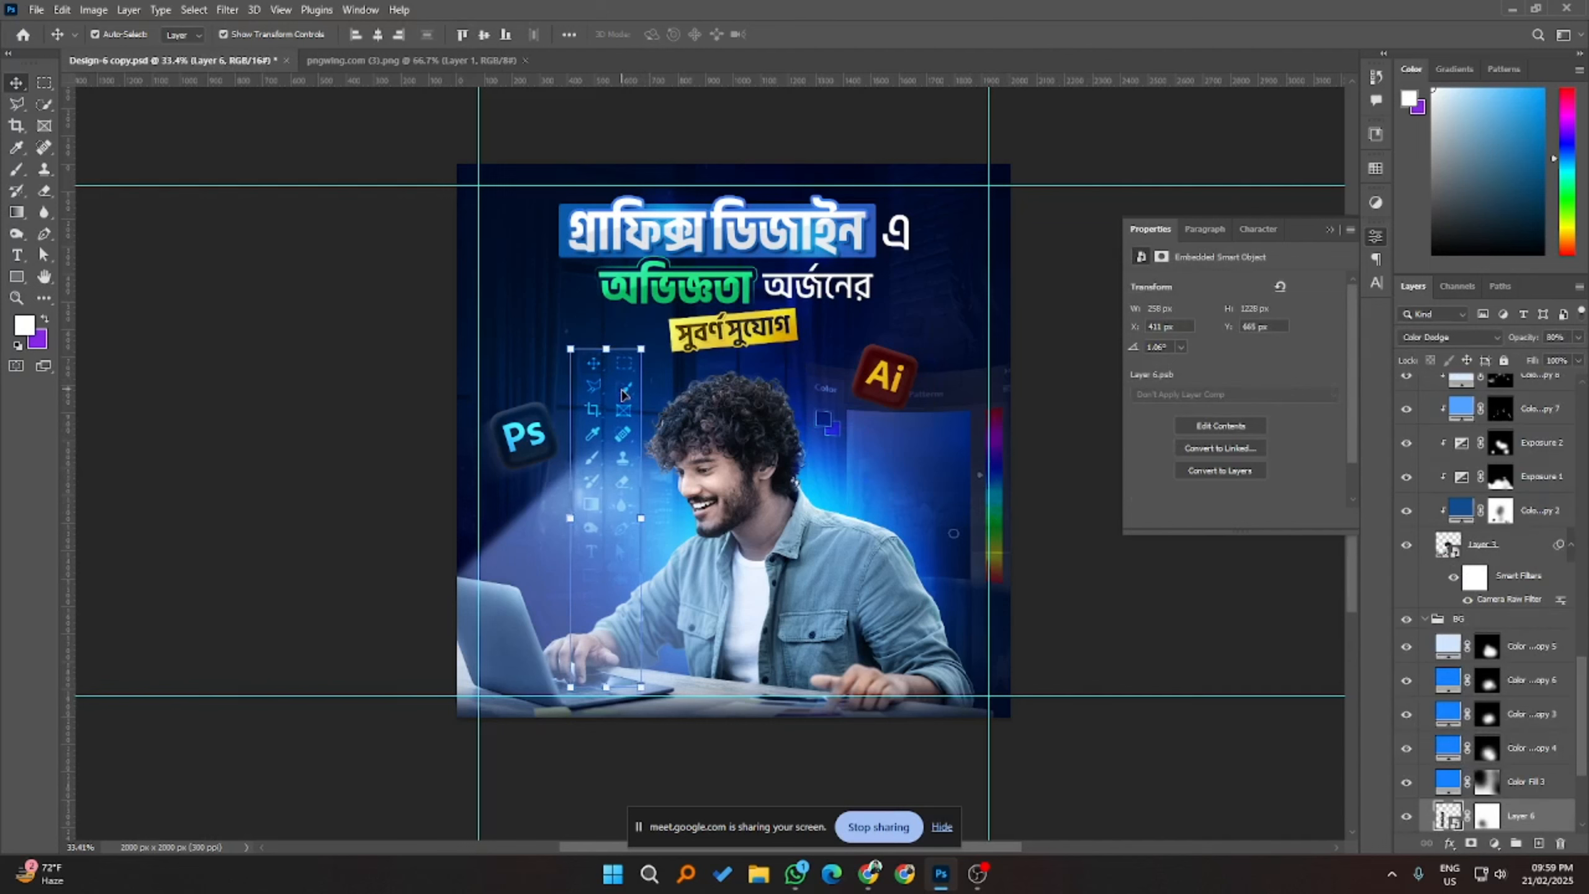
# - Nudge the Ai icon together with Exposure 3 and its Layer 8 copy about 10 px left
pyautogui.click(1073, 354)
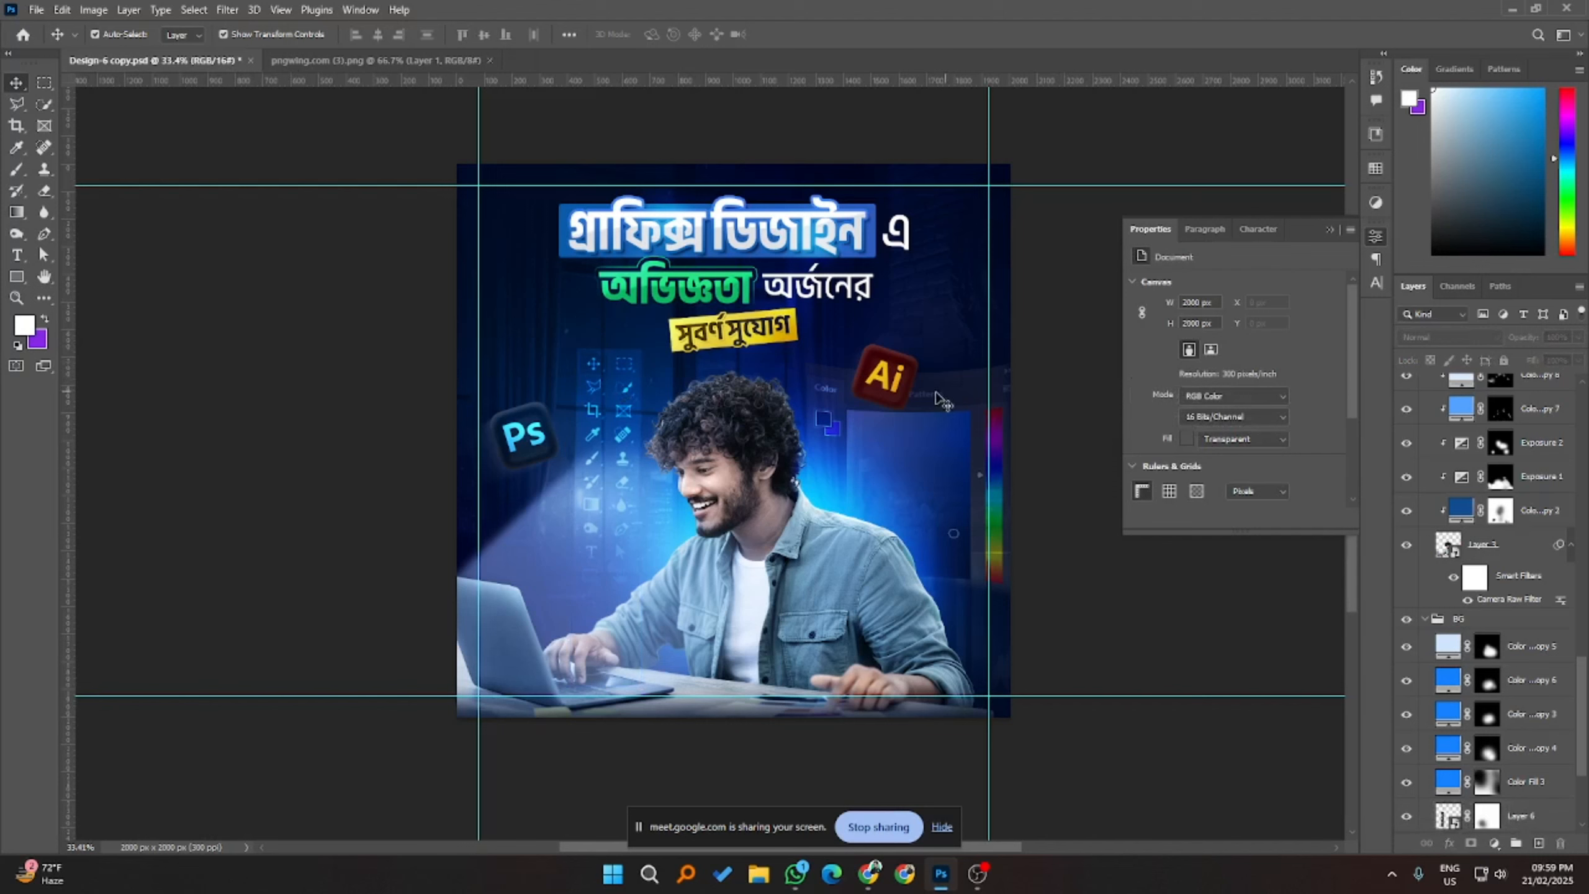
pyautogui.click(904, 378)
pyautogui.click(1494, 530)
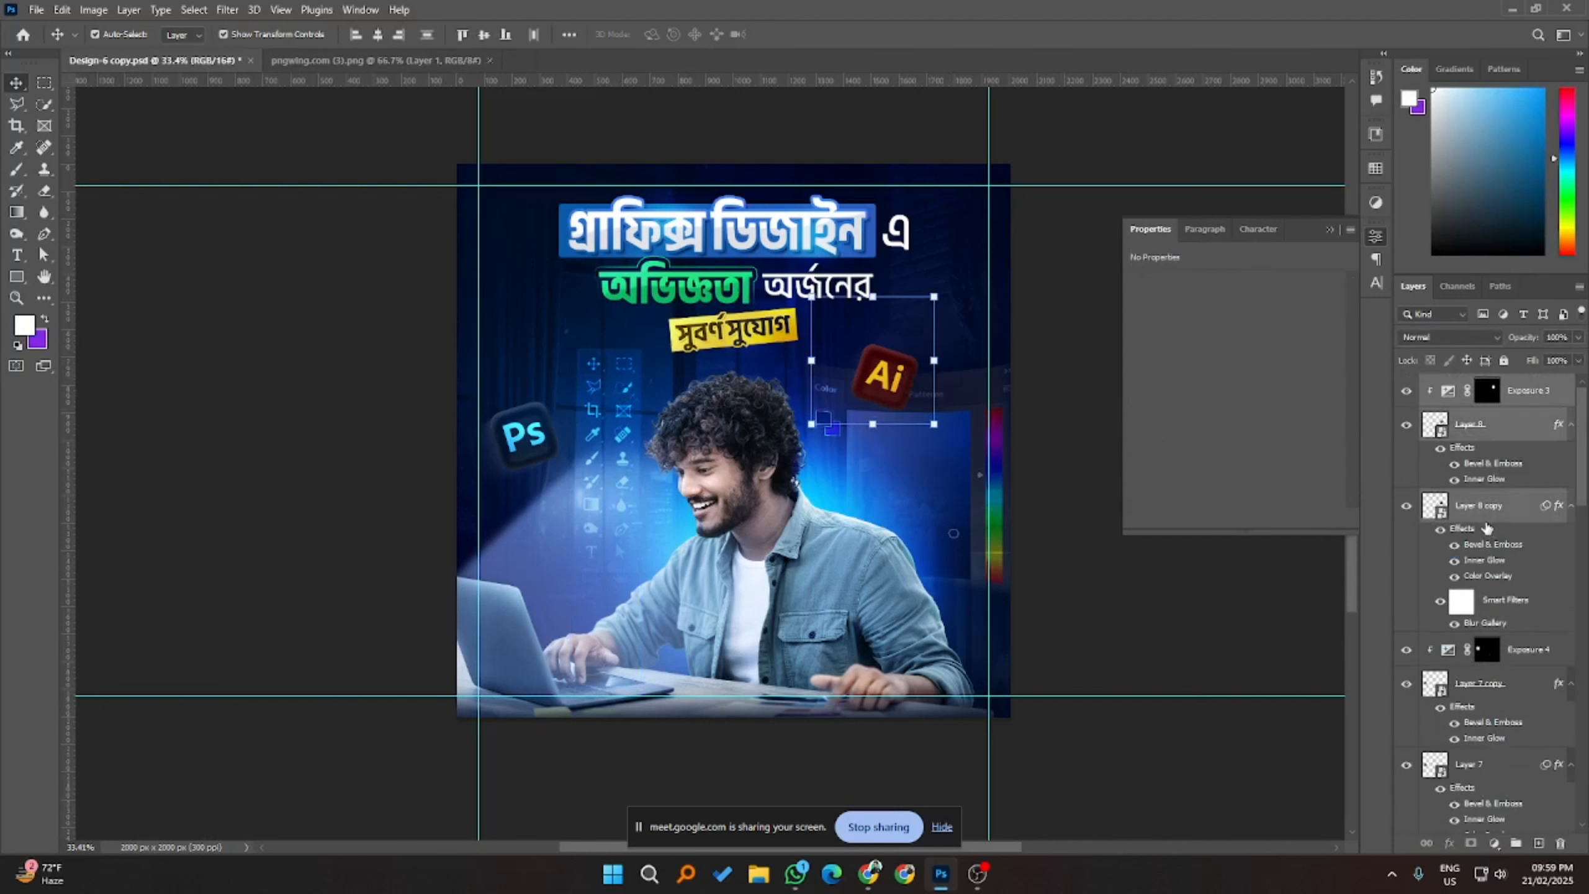
pyautogui.hotkey('shift', 'Right')
pyautogui.hotkey('shift', 'Up')
pyautogui.hotkey('shift', 'Up')
pyautogui.hotkey('shift', 'Up')
pyautogui.hotkey('shift', 'Up')
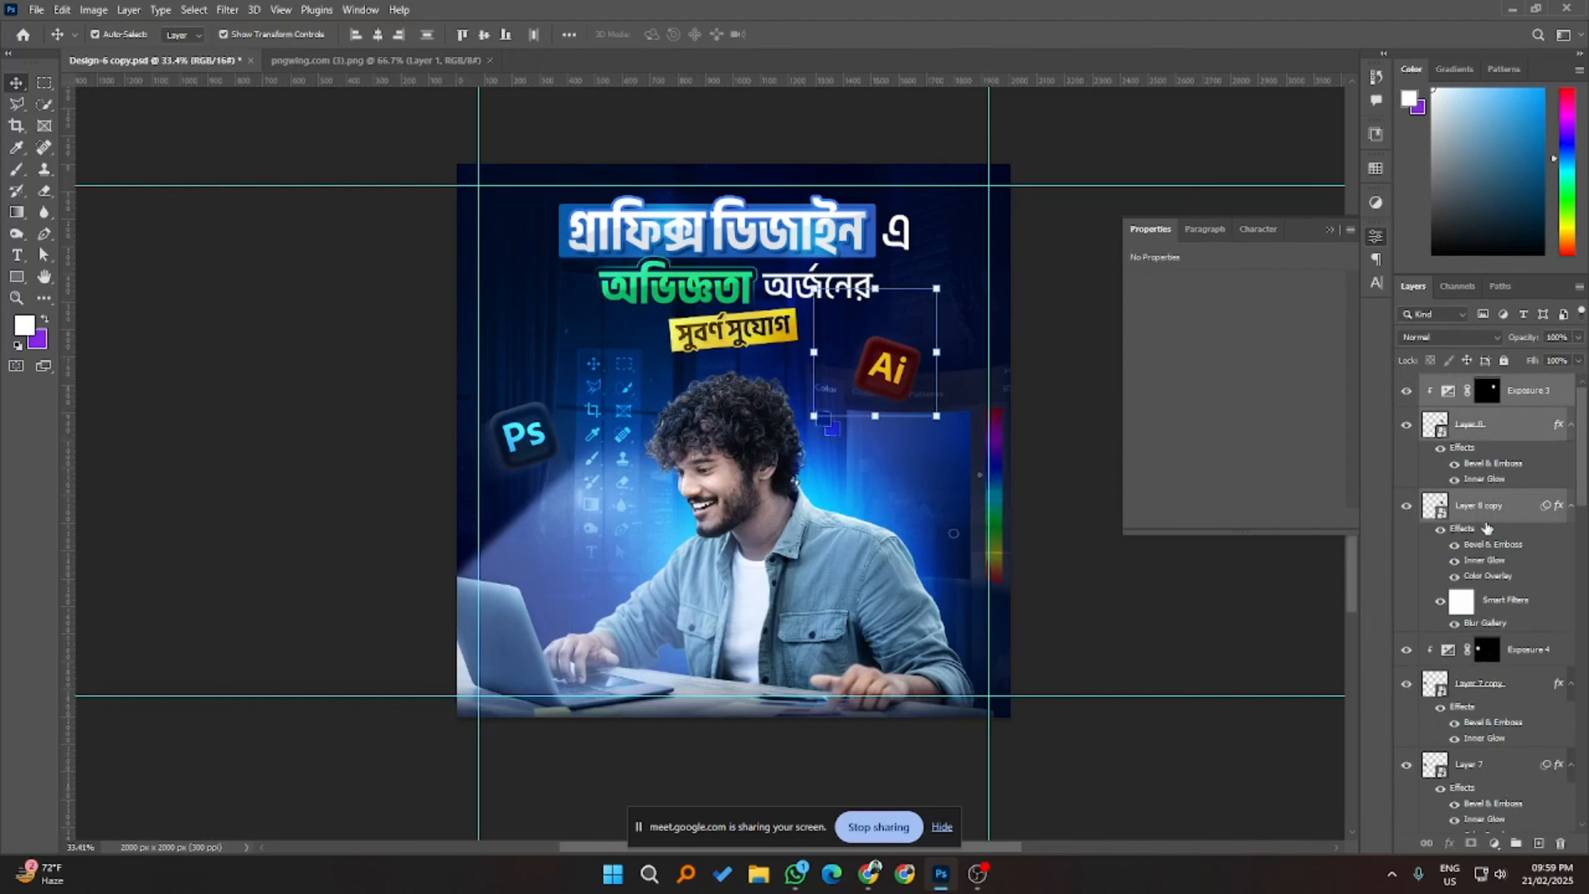
pyautogui.hotkey('shift', 'Down')
pyautogui.hotkey('shift', 'Down')
pyautogui.hotkey('shift', 'Down')
pyautogui.hotkey('shift', 'Left')
pyautogui.hotkey('shift', 'Left')
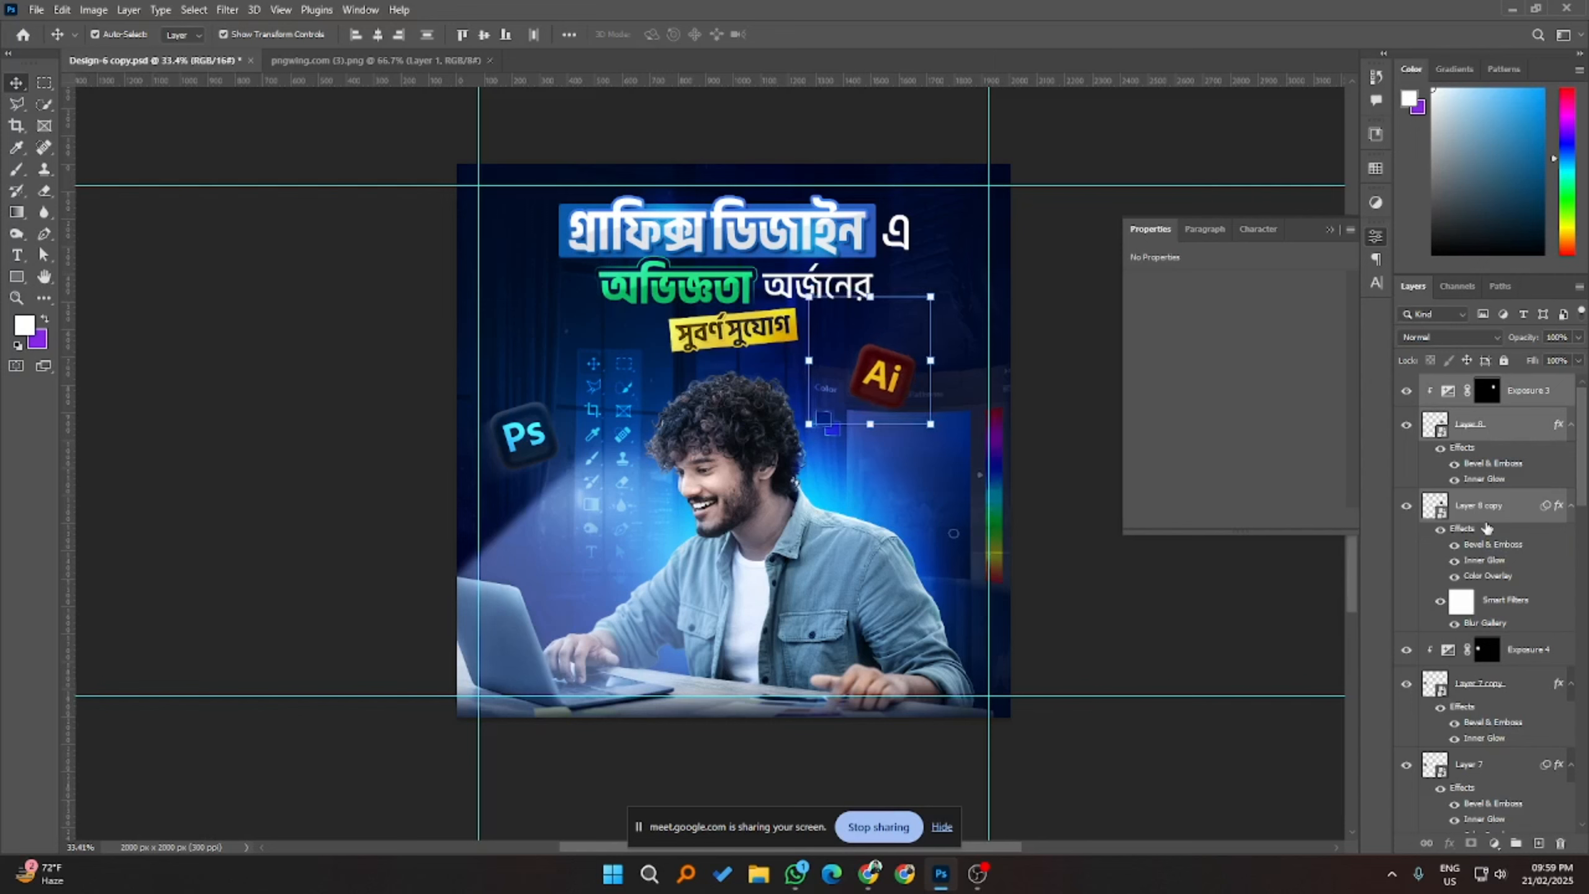
pyautogui.click(1069, 325)
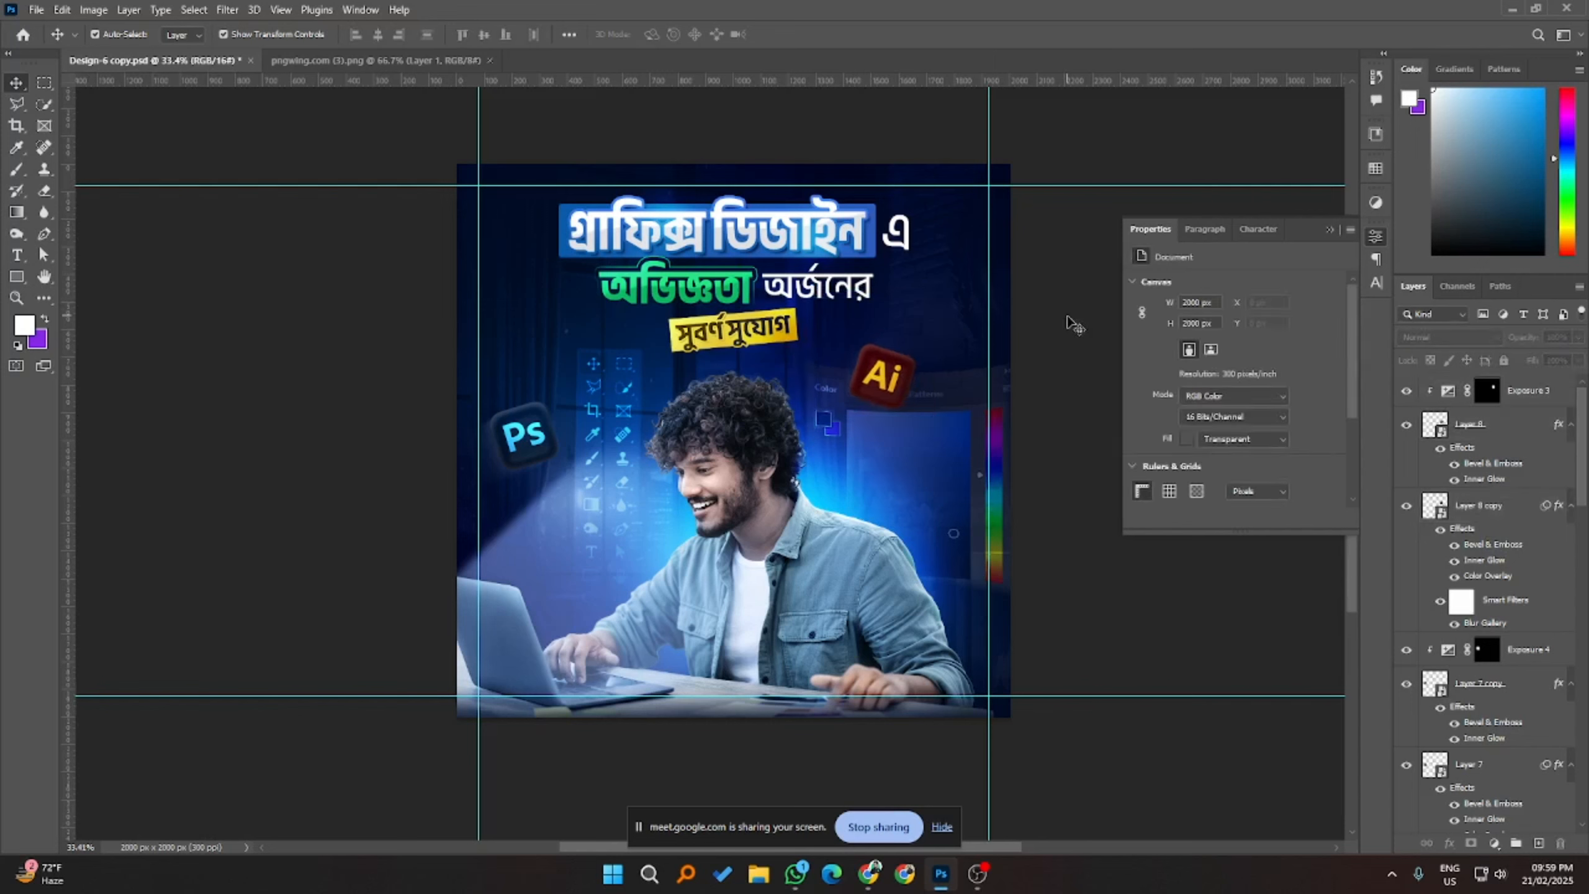
pyautogui.click(842, 635)
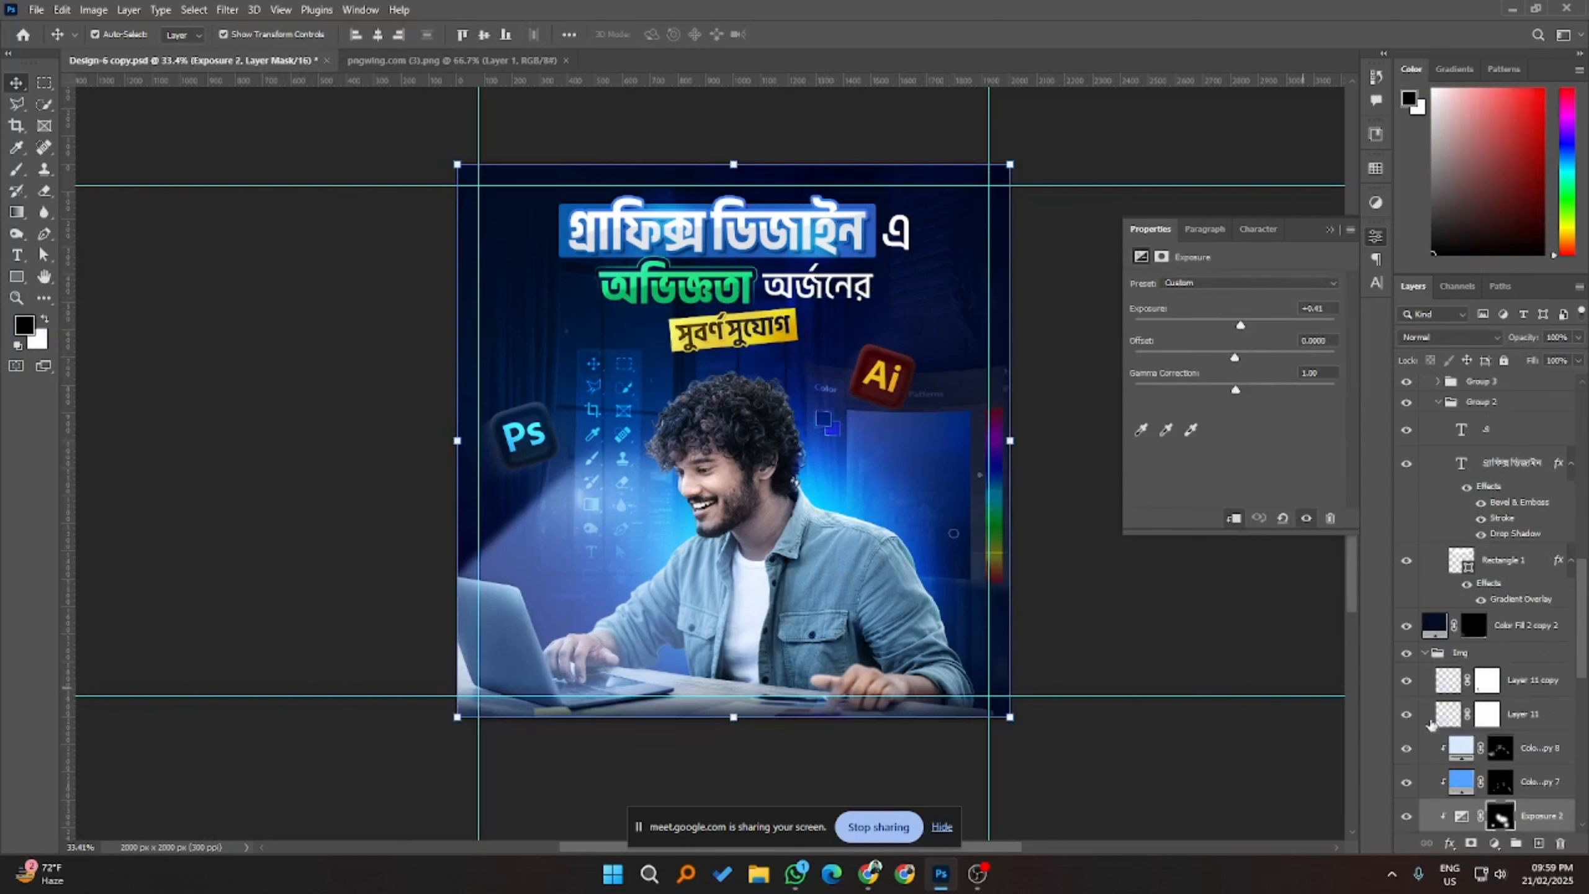
pyautogui.click(1483, 782)
pyautogui.scroll(-3, 1480, 750)
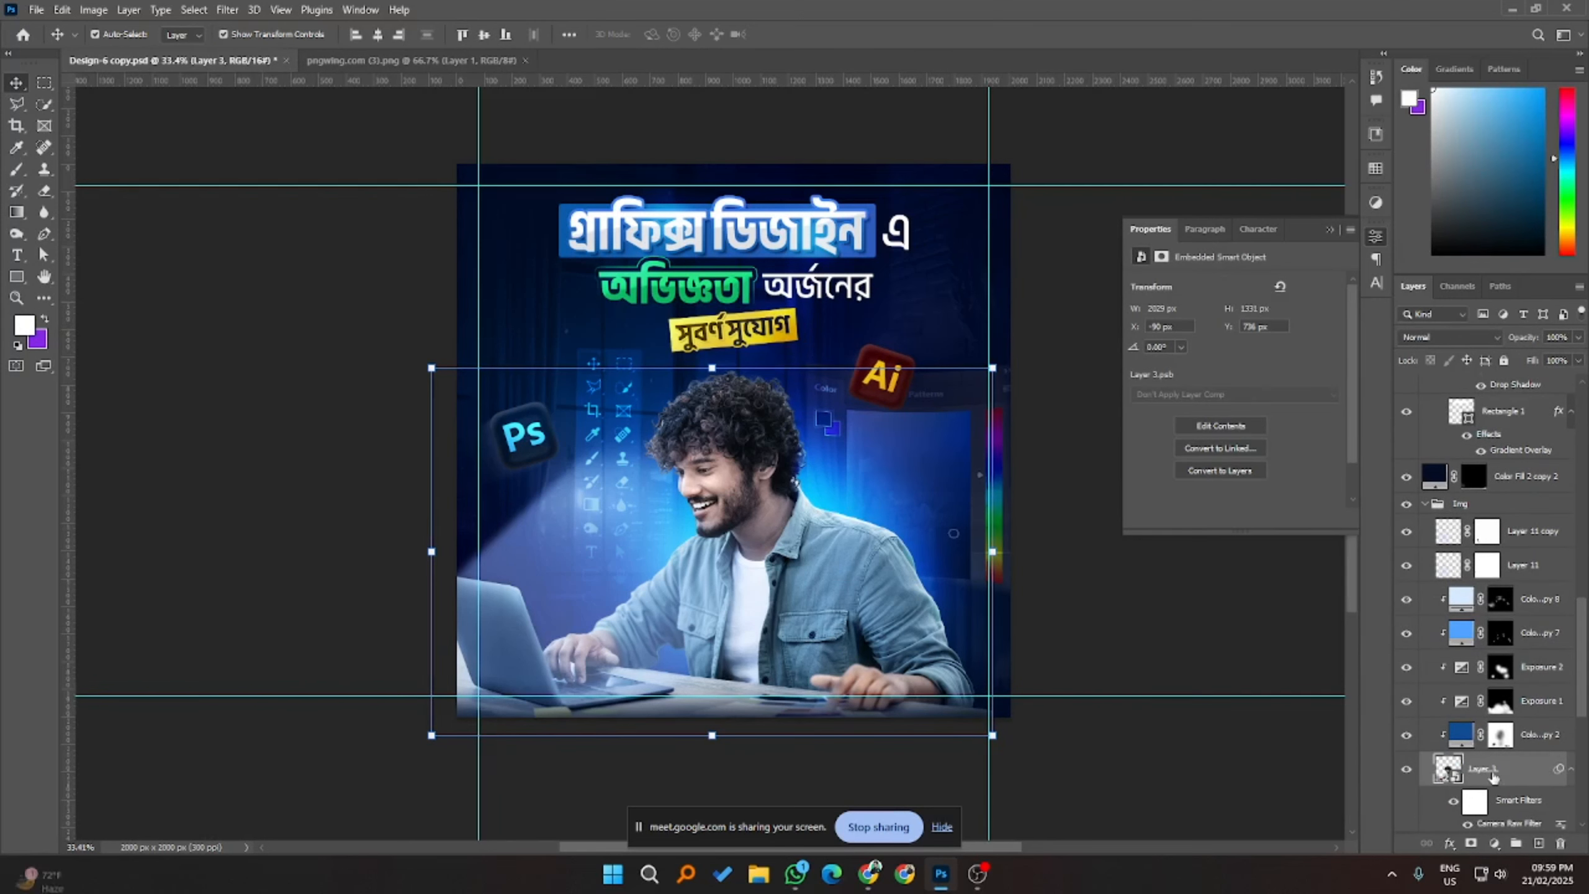
pyautogui.click(1532, 667)
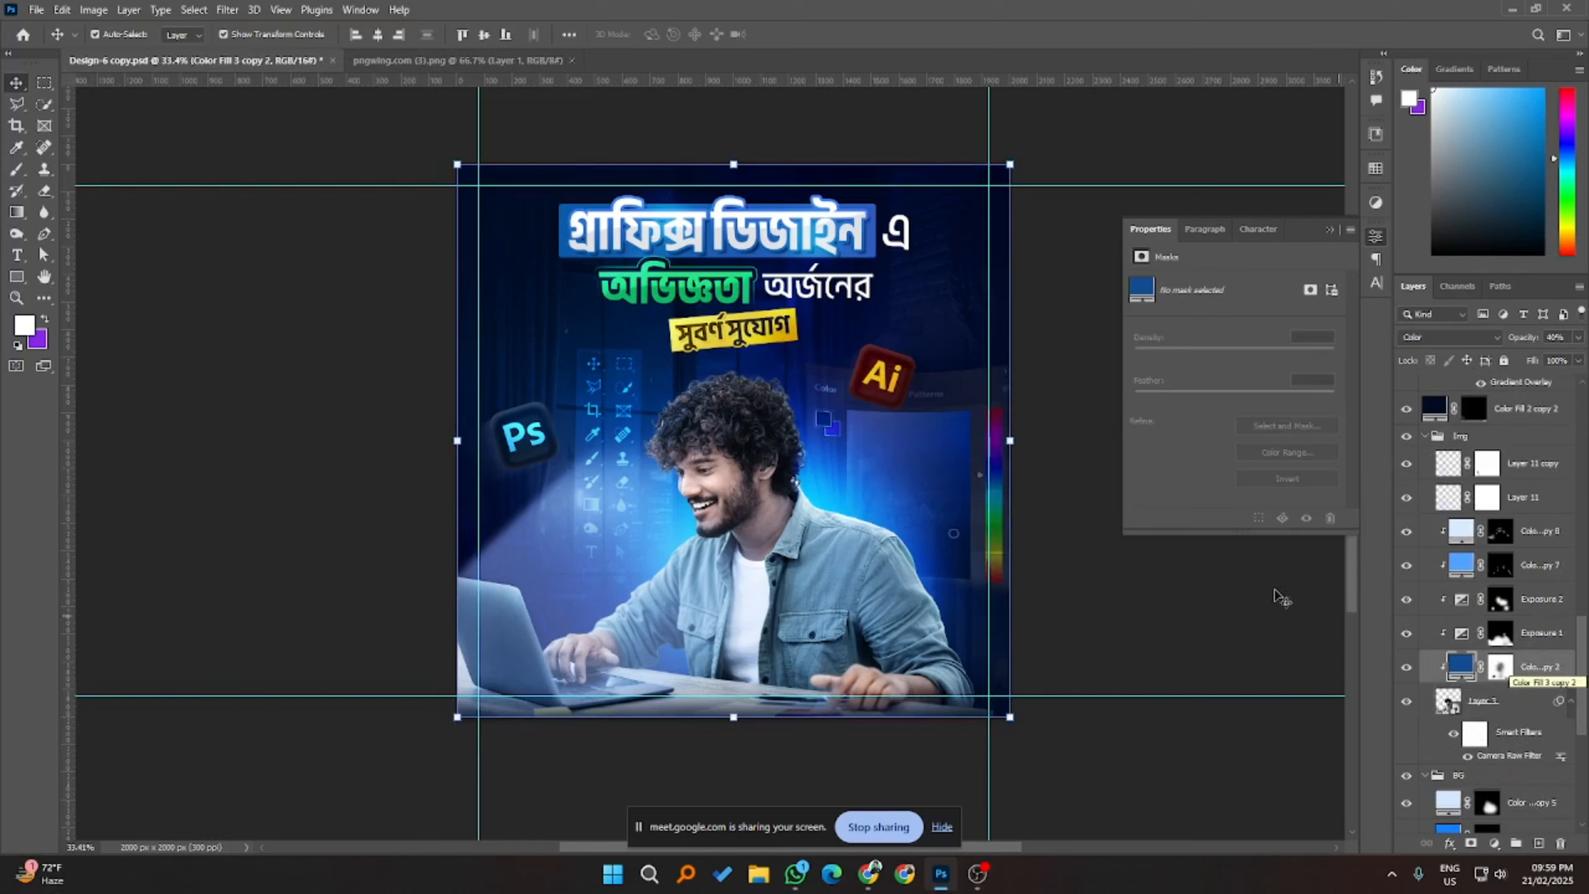
pyautogui.click(1158, 607)
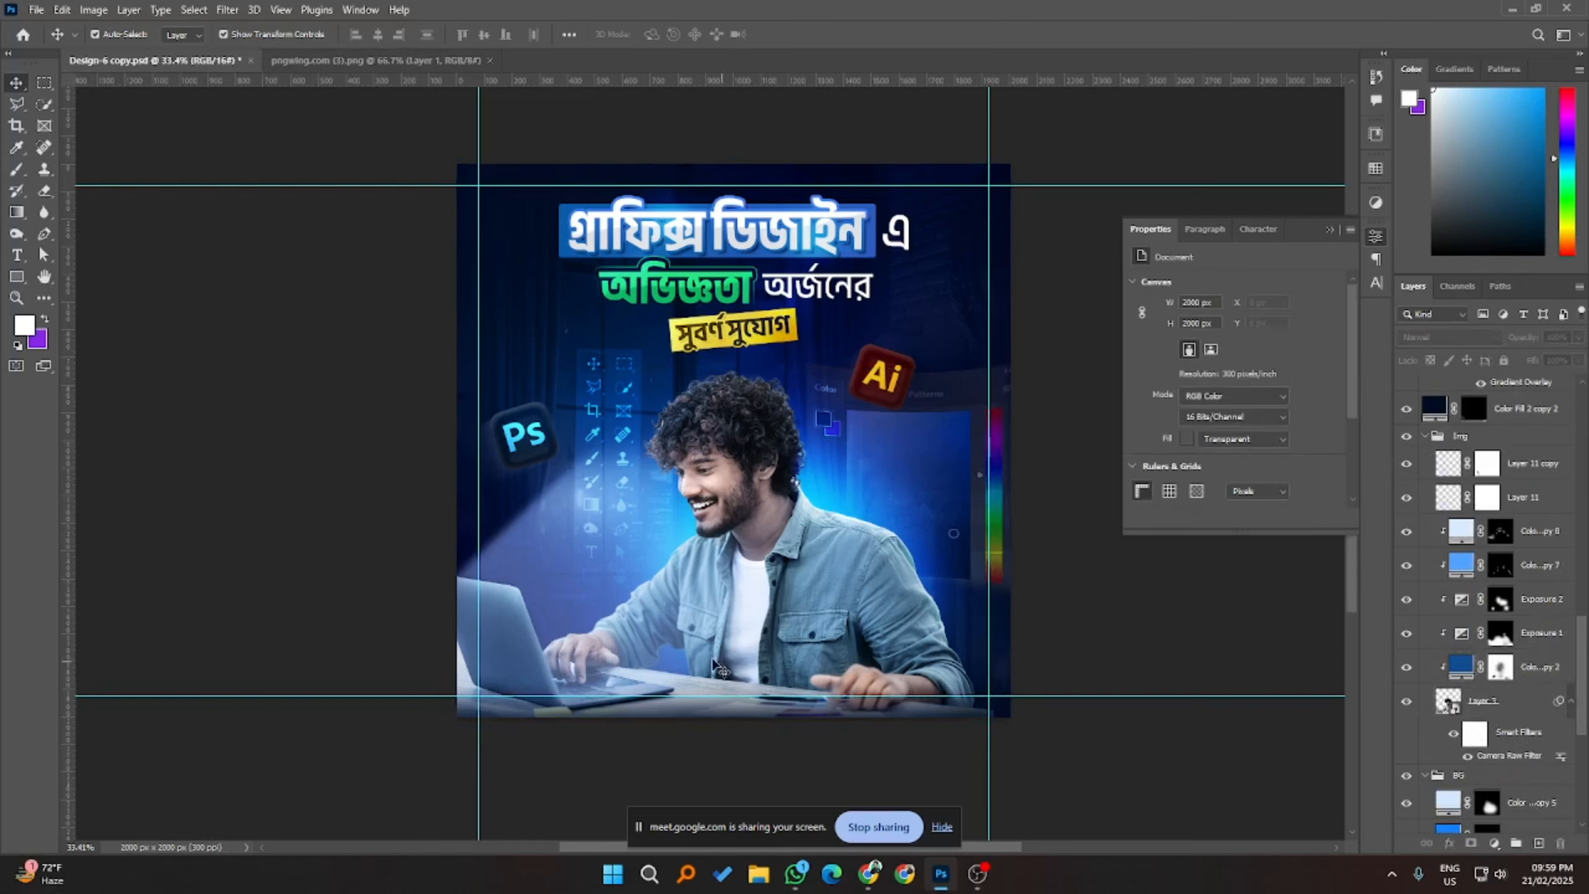
pyautogui.scroll(-3, 1460, 715)
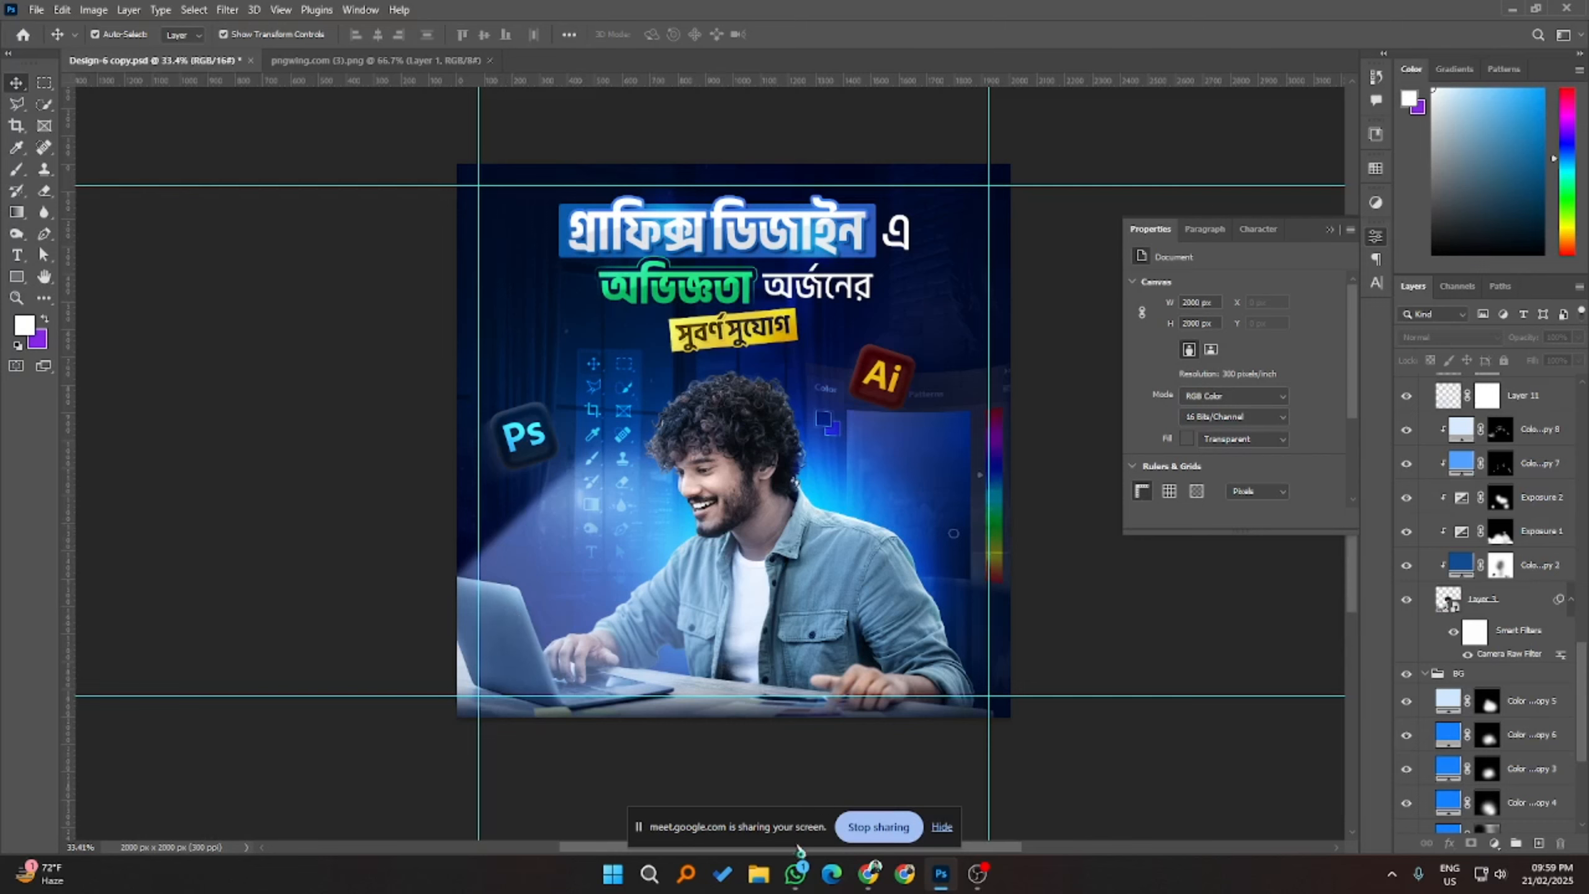
# - Switch to the Design 6 board in Milanote to check the reference posters, and return to Photoshop
pyautogui.moveTo(869, 873)
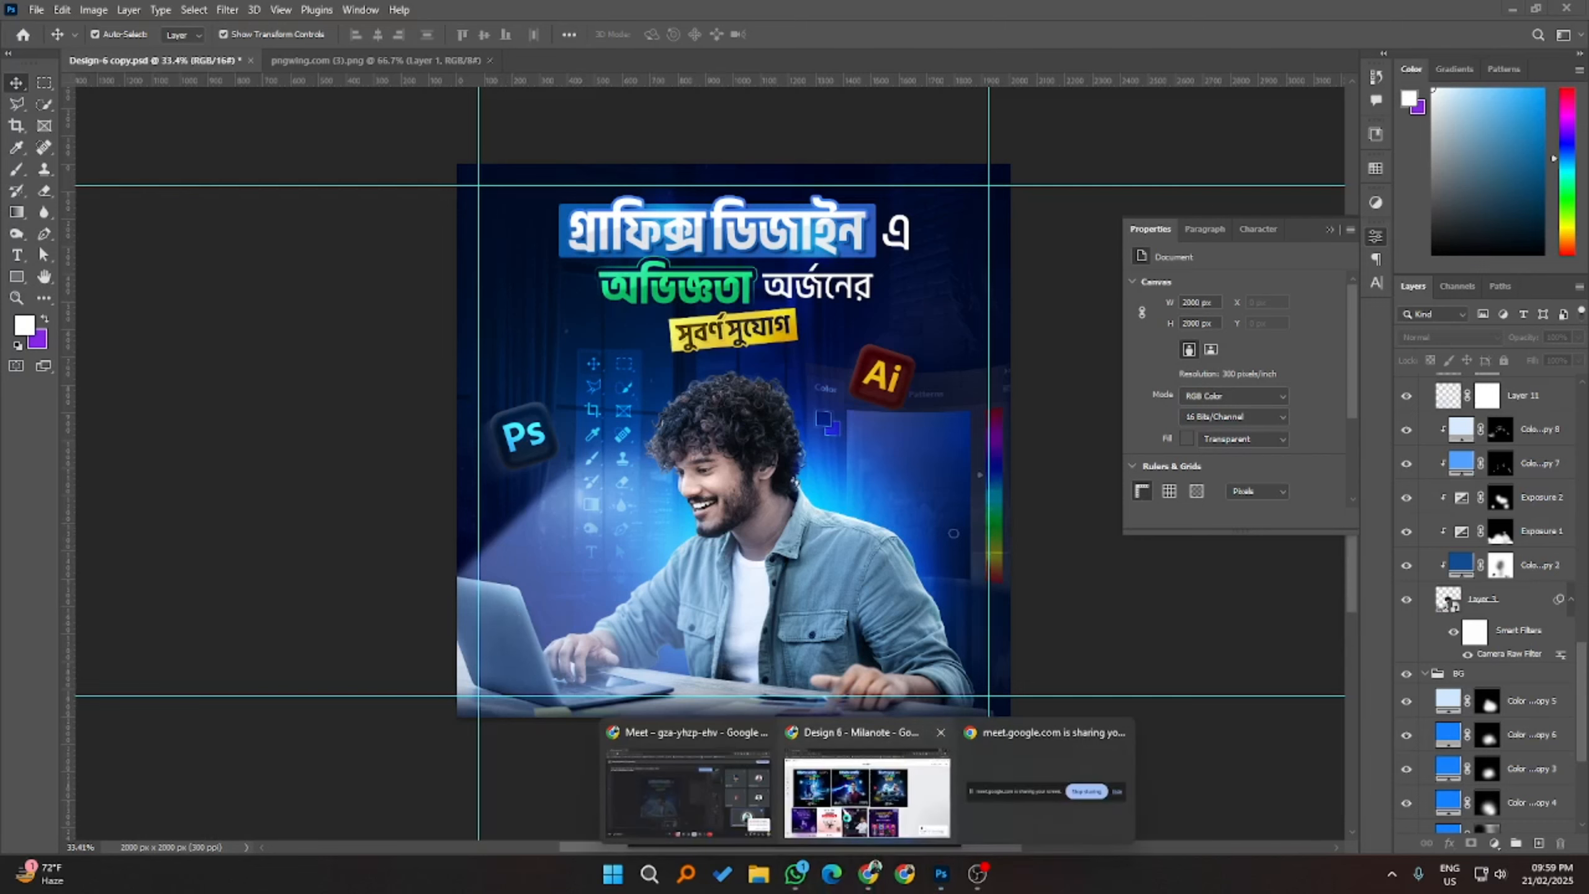
pyautogui.click(841, 808)
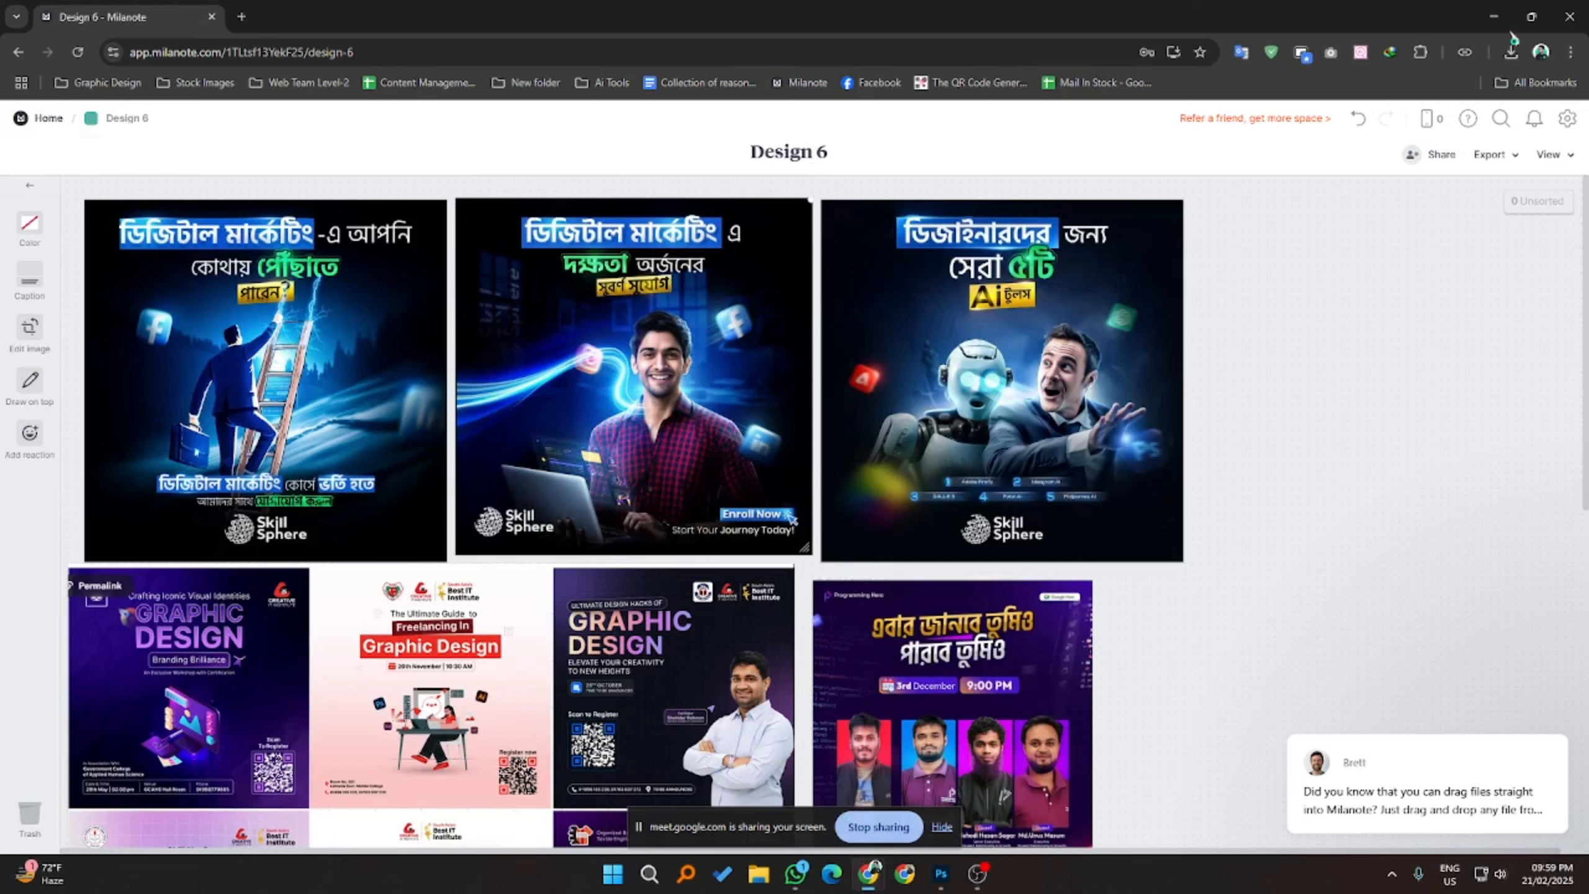
pyautogui.click(1494, 16)
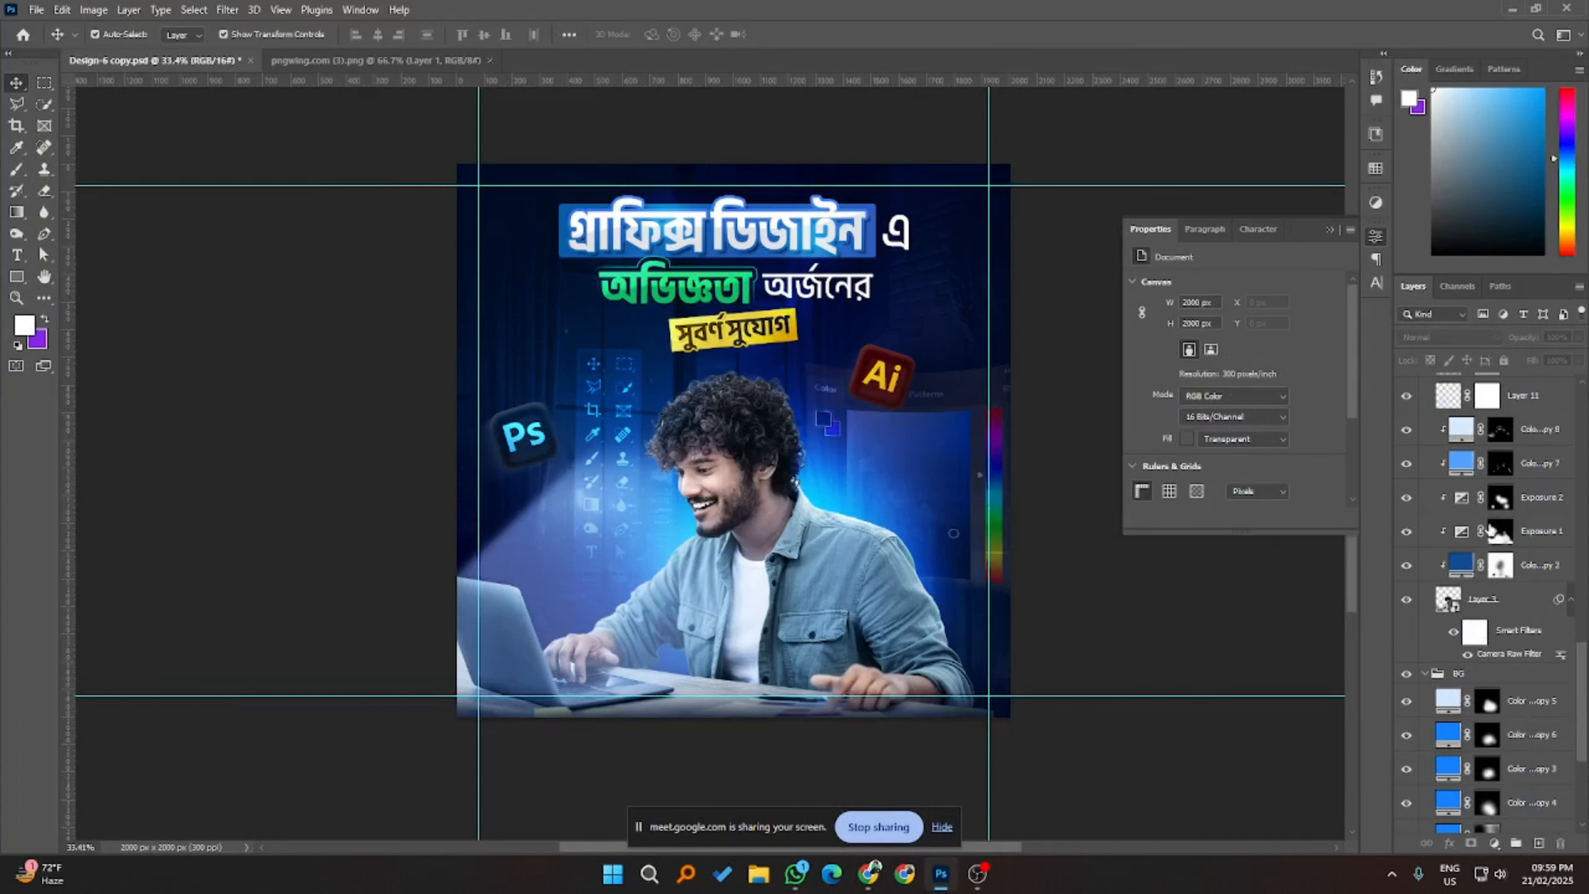
# - Paint white on the Exposure 1 mask over the laptop with a smaller soft brush at 40% opacity
pyautogui.click(1496, 528)
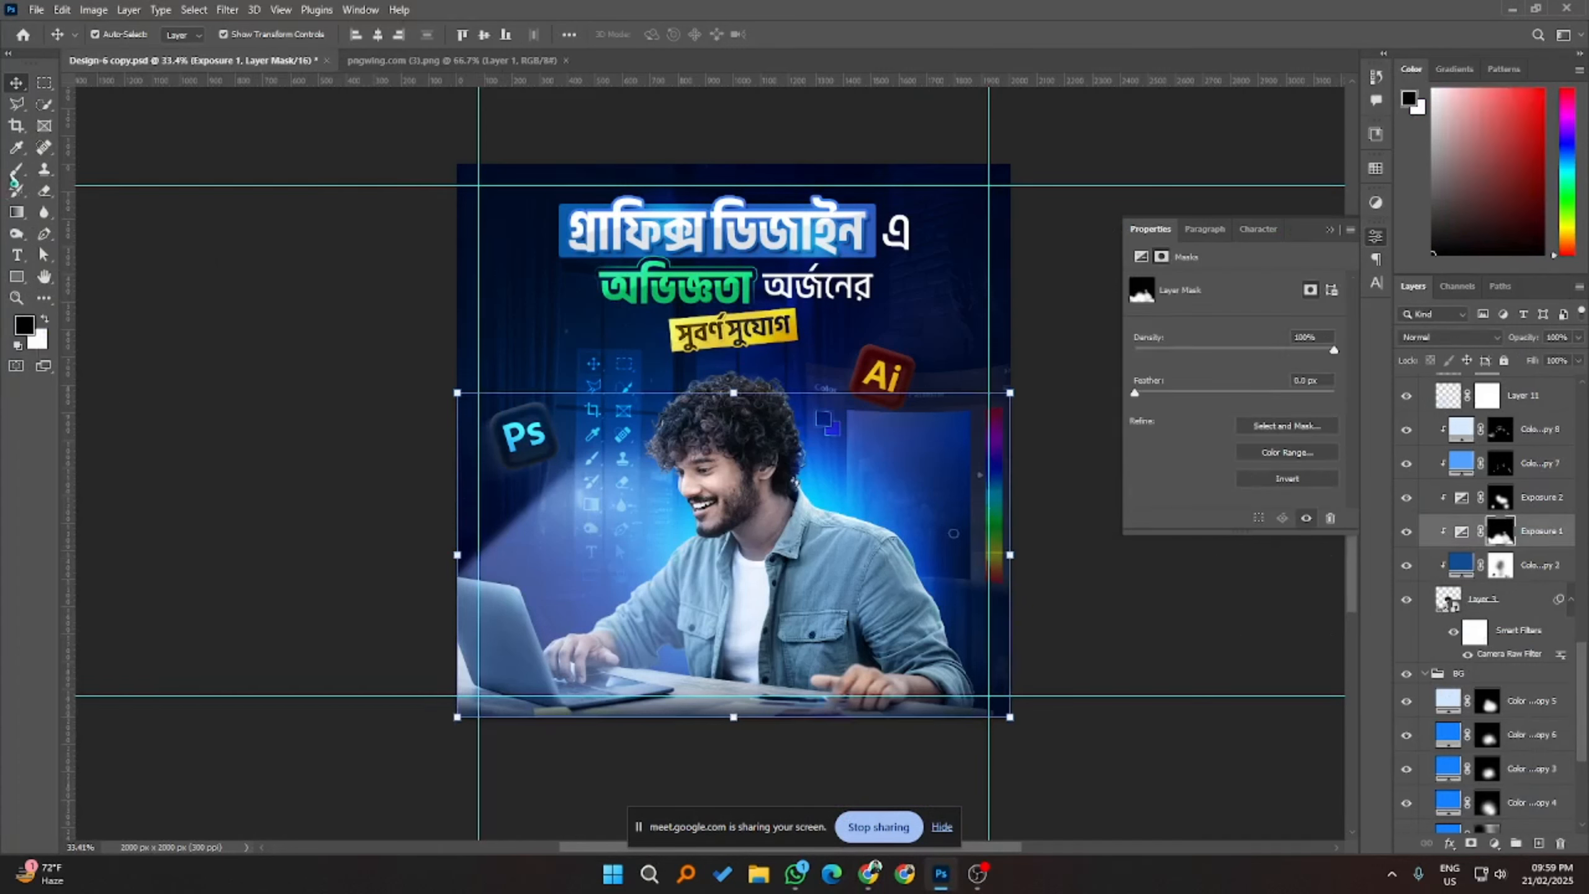
pyautogui.click(17, 170)
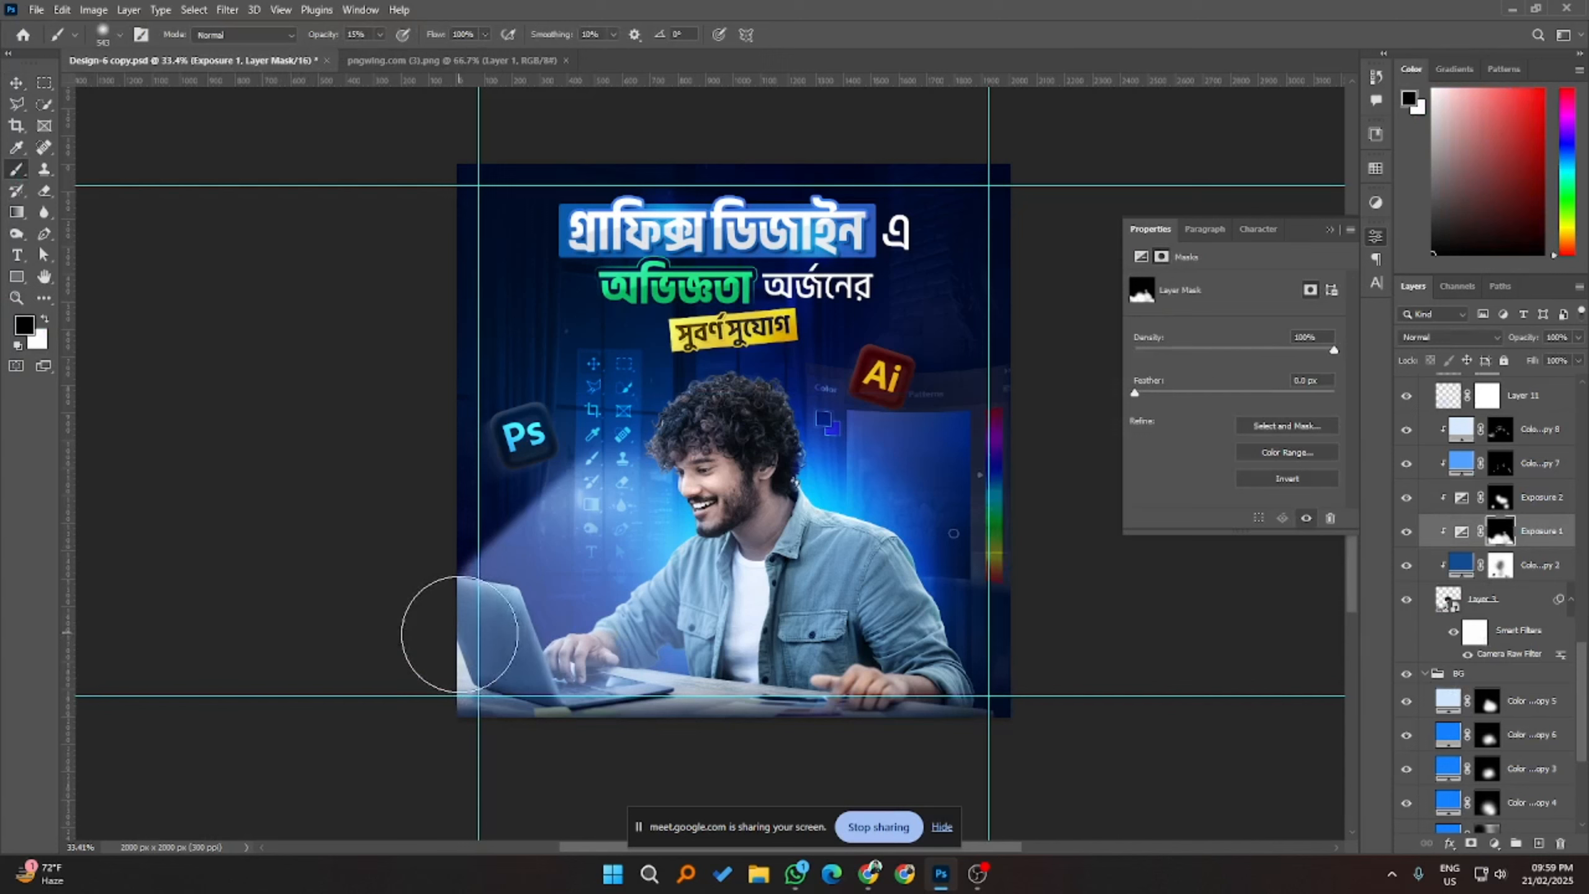
pyautogui.press('x')
pyautogui.moveTo(490, 653); pyautogui.dragTo(479, 645)
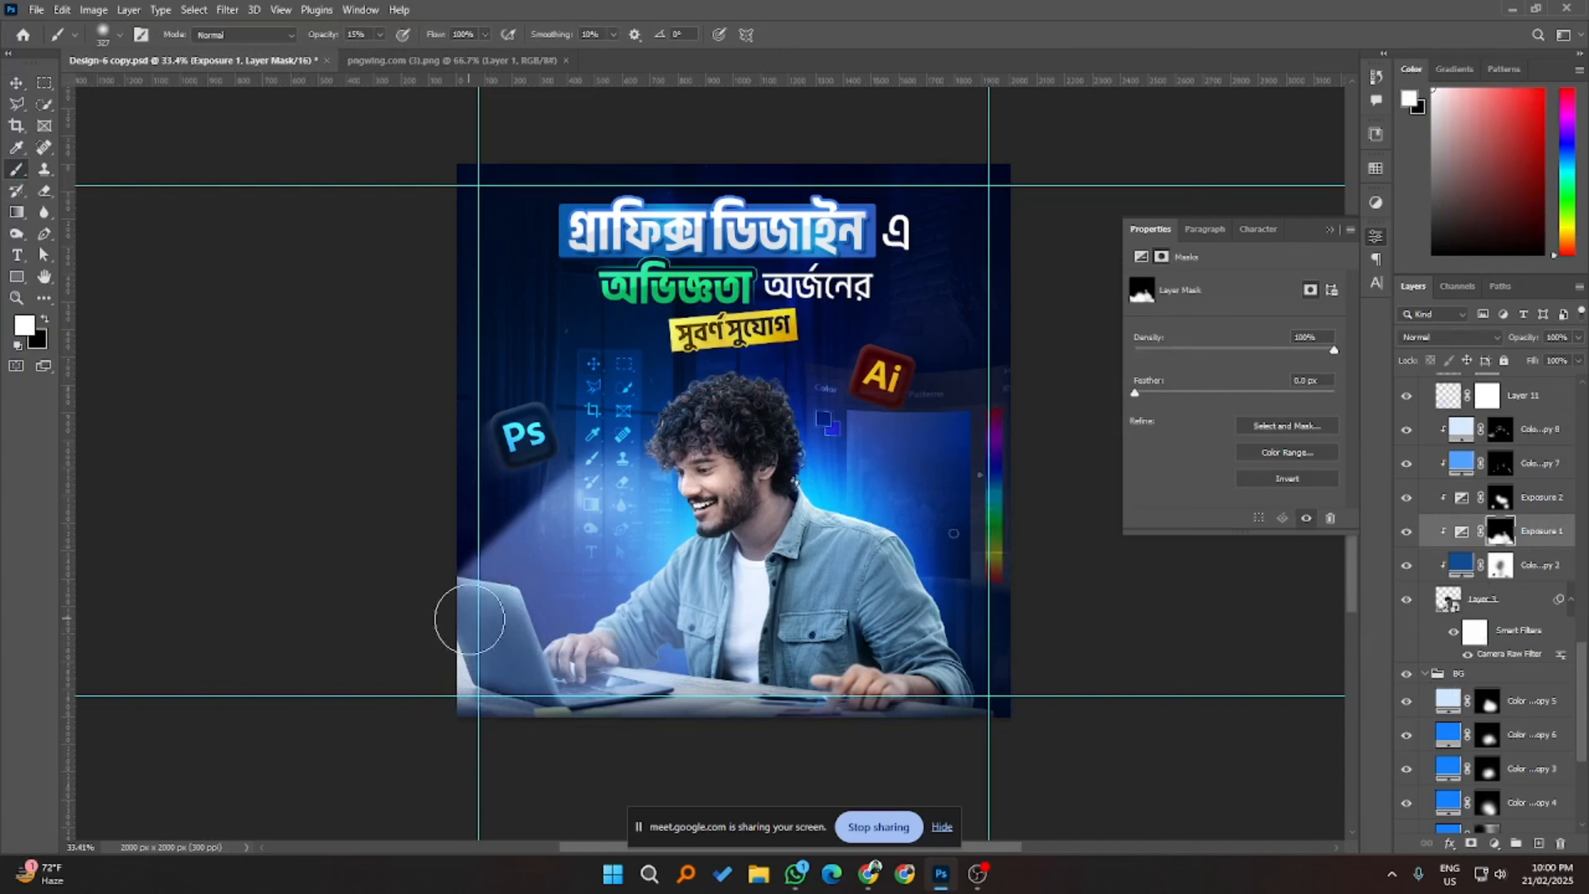
pyautogui.click(380, 34)
pyautogui.moveTo(378, 55); pyautogui.dragTo(398, 55)
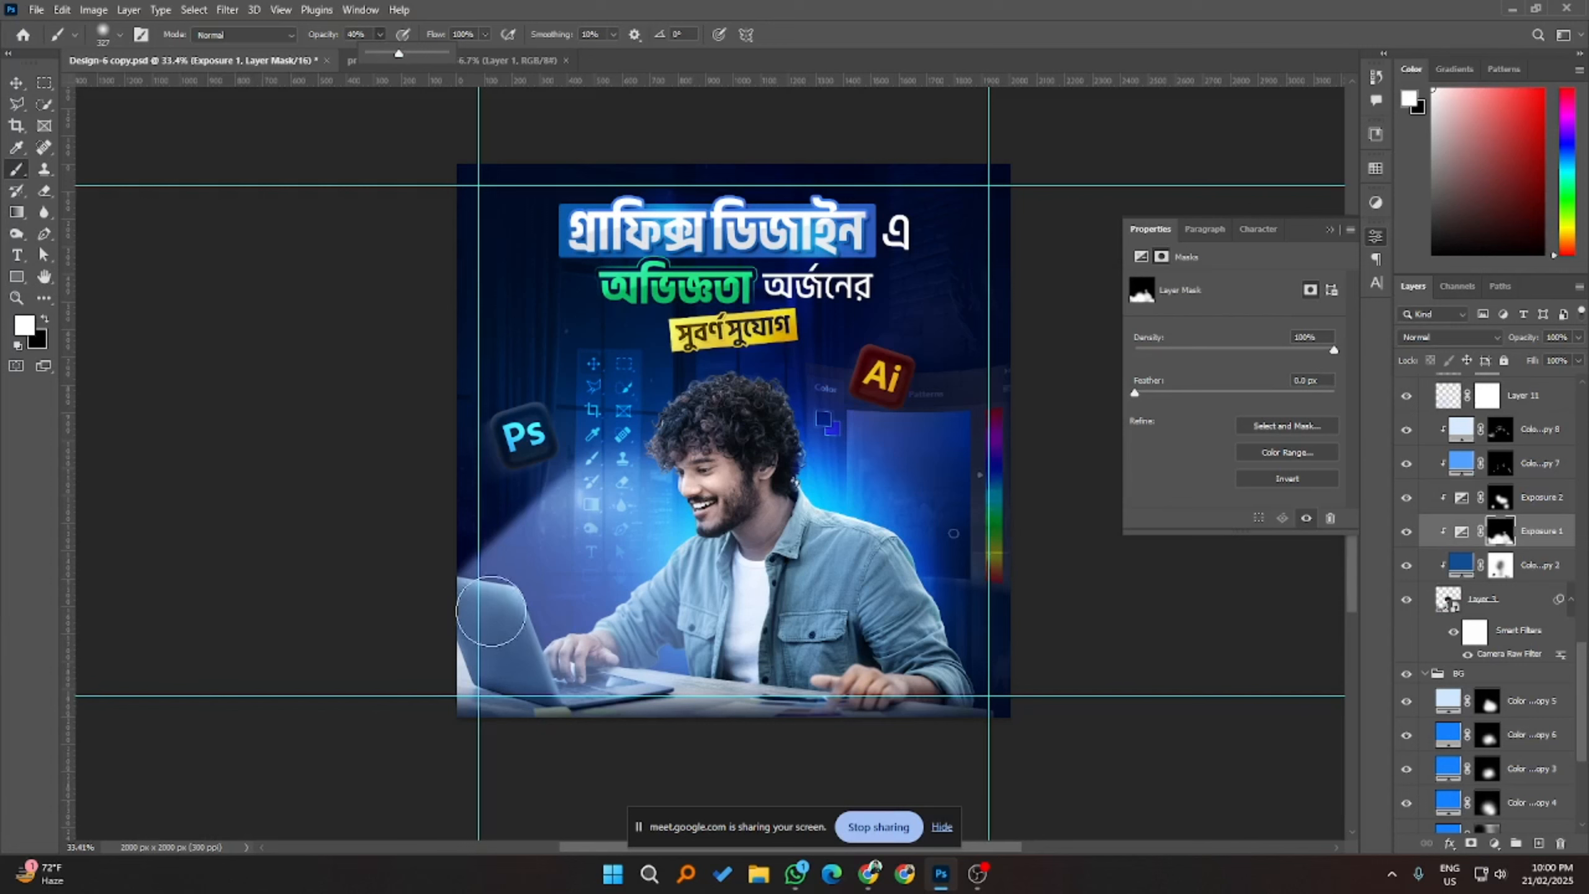
pyautogui.moveTo(491, 610)
pyautogui.mouseDown()
pyautogui.moveTo(503, 664)
pyautogui.moveTo(474, 650)
pyautogui.moveTo(499, 693)
pyautogui.mouseUp()
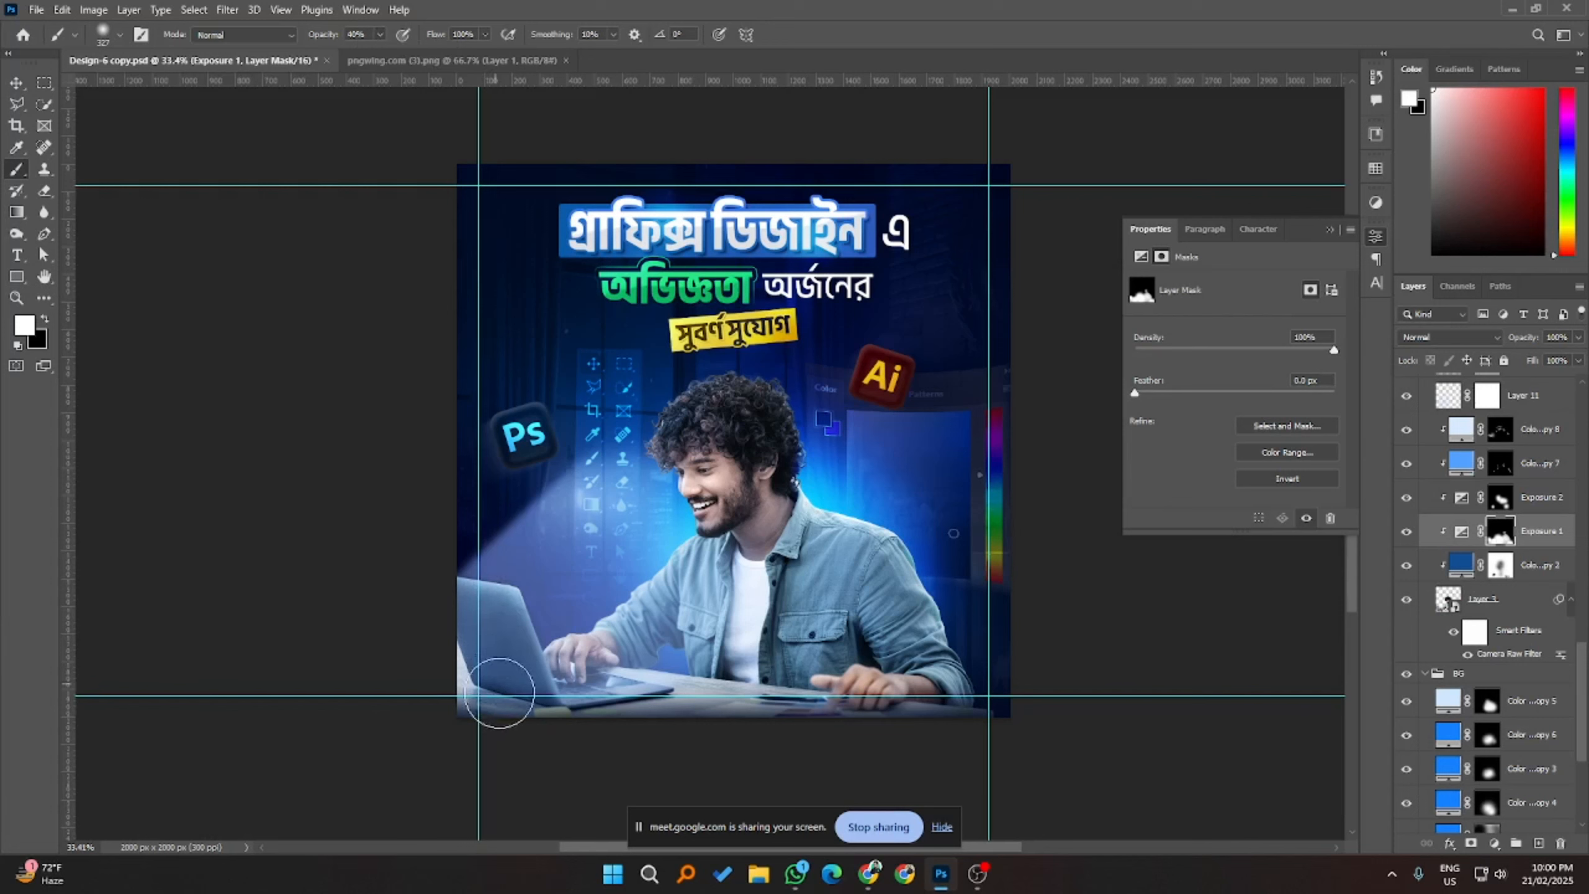
# - Set the Exposure 1 gamma correction to 0.53, compare the photo with and without the adjustment, and deselect the layer
pyautogui.click(1462, 533)
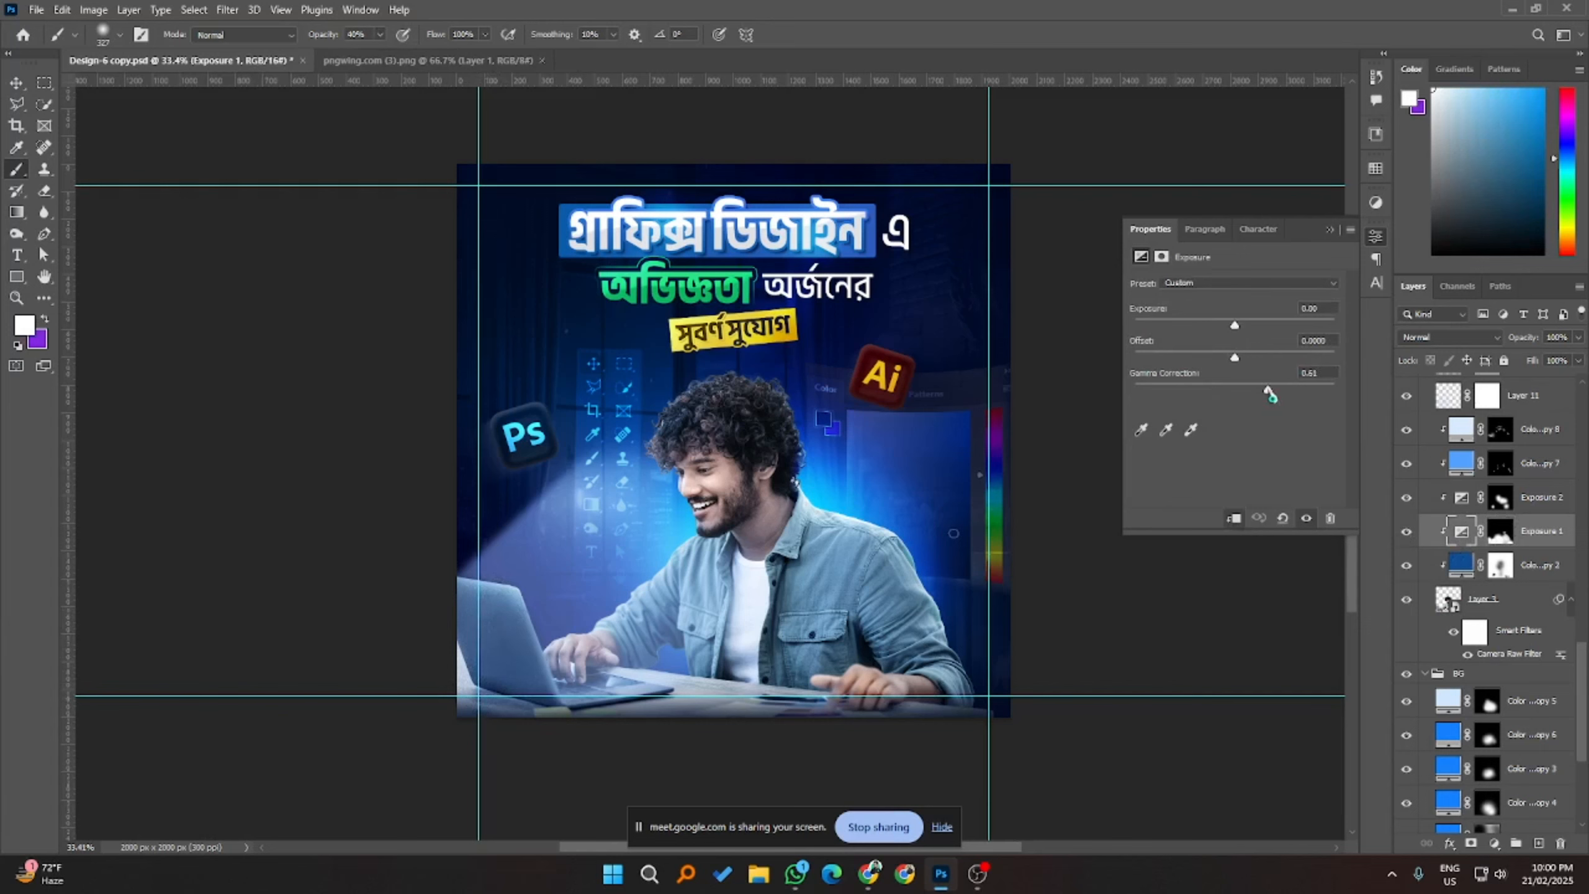
pyautogui.moveTo(1268, 389); pyautogui.dragTo(1273, 389)
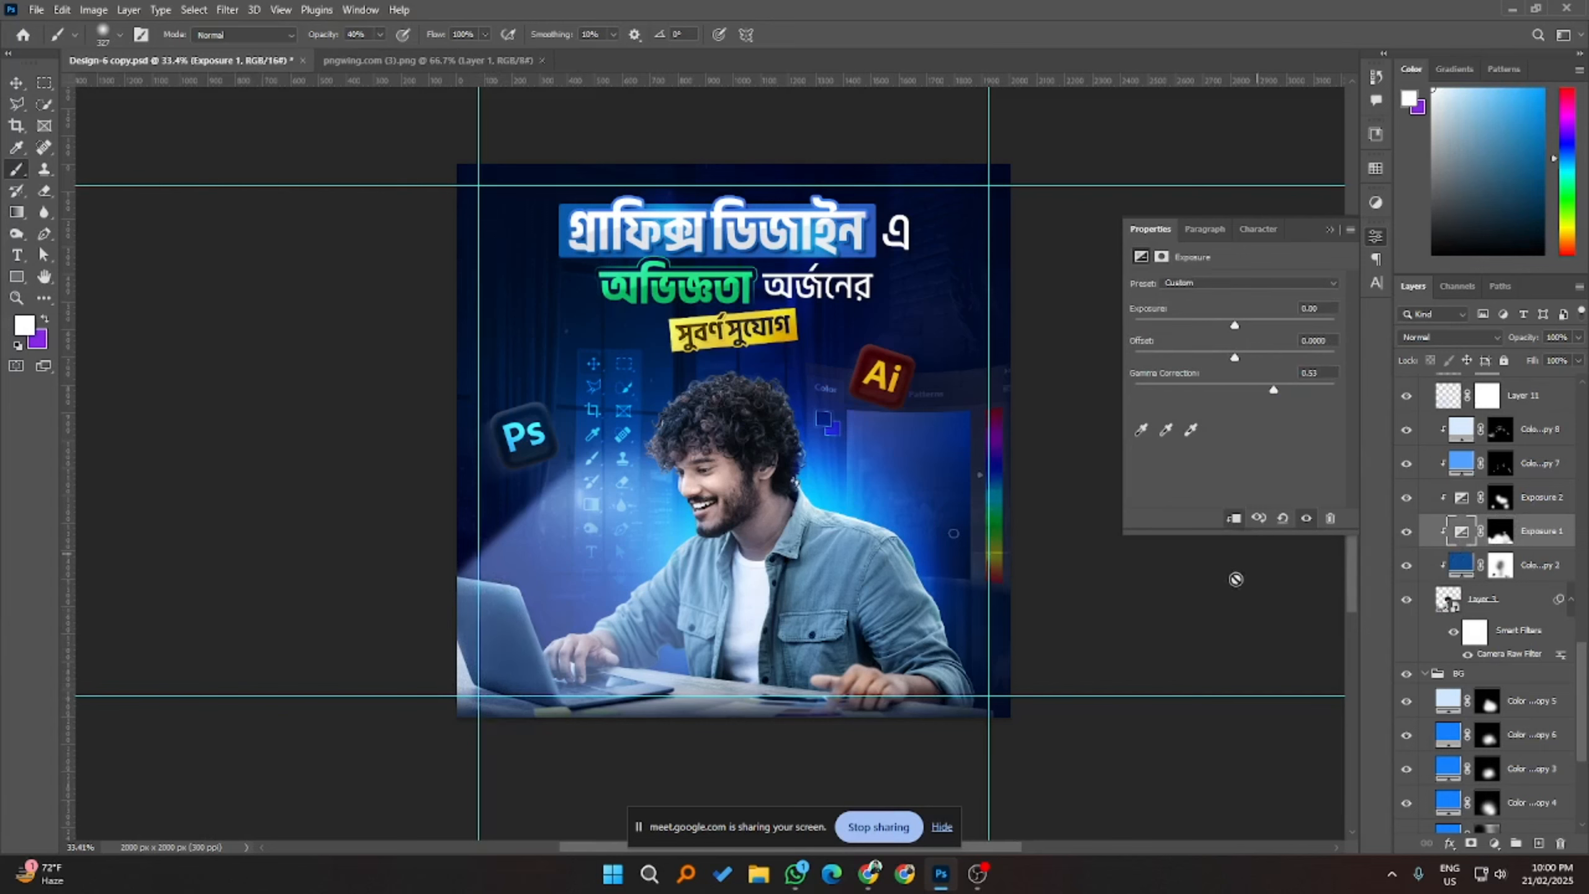
pyautogui.click(1408, 535)
pyautogui.click(1408, 536)
pyautogui.click(1409, 535)
pyautogui.click(1409, 536)
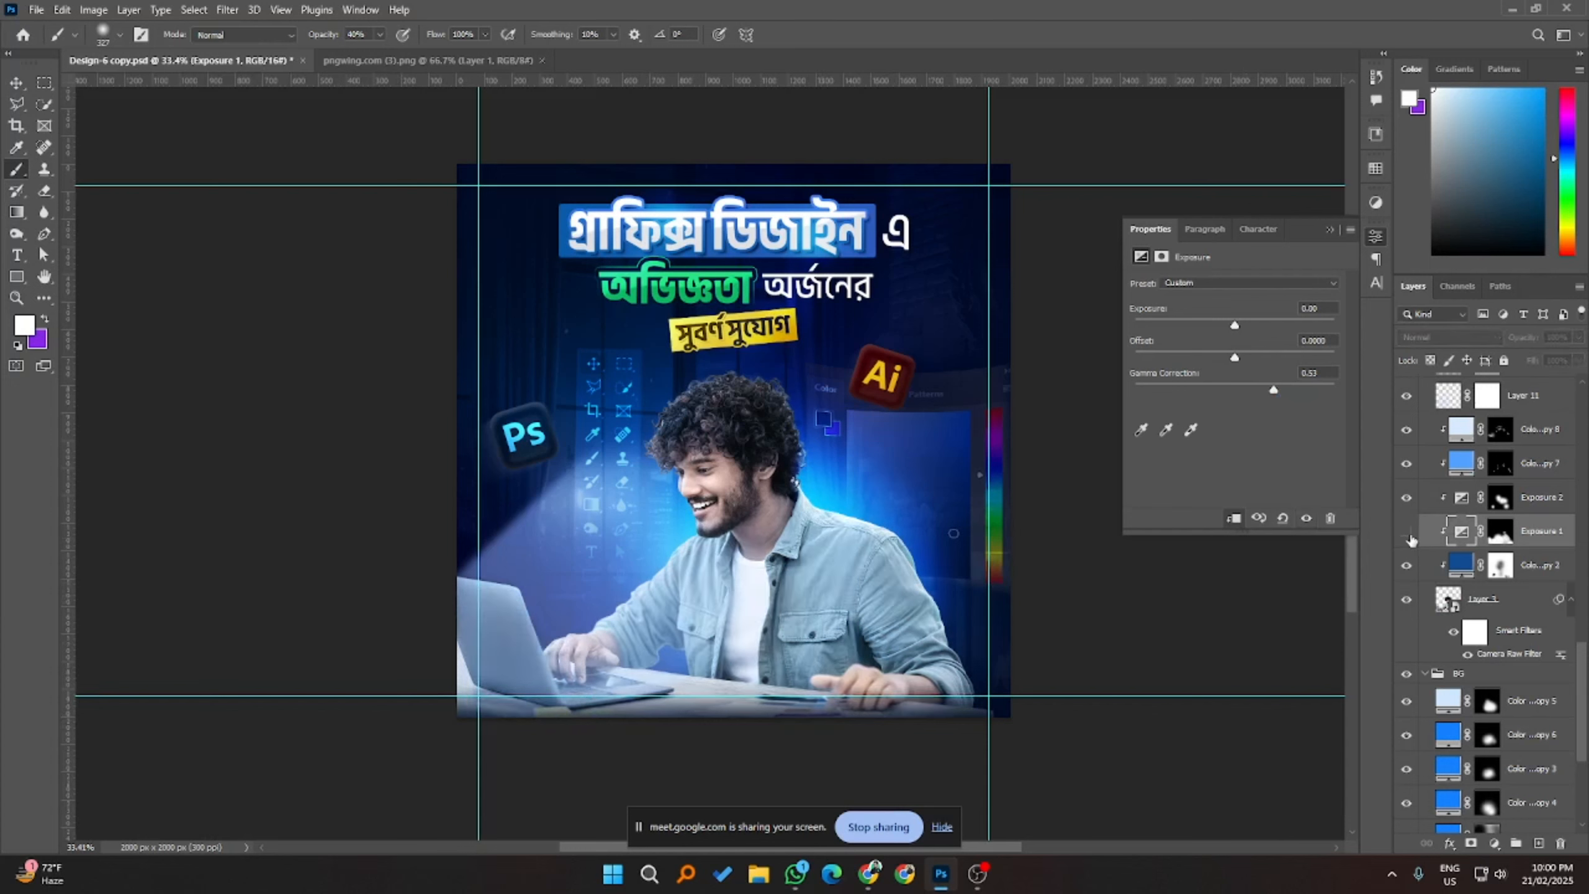
pyautogui.click(1408, 536)
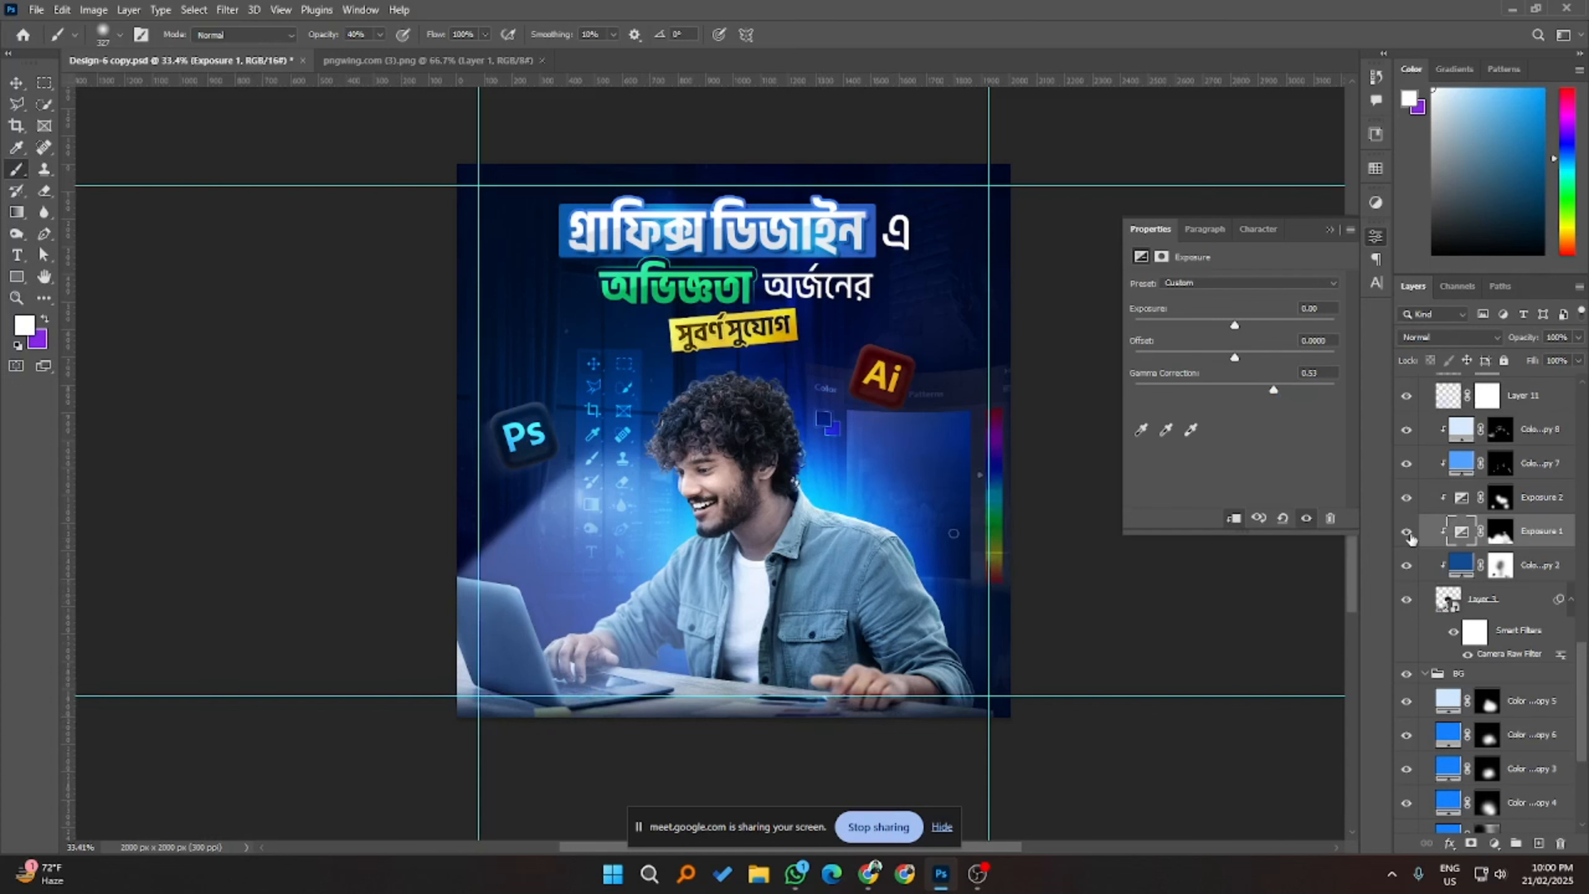
pyautogui.click(17, 82)
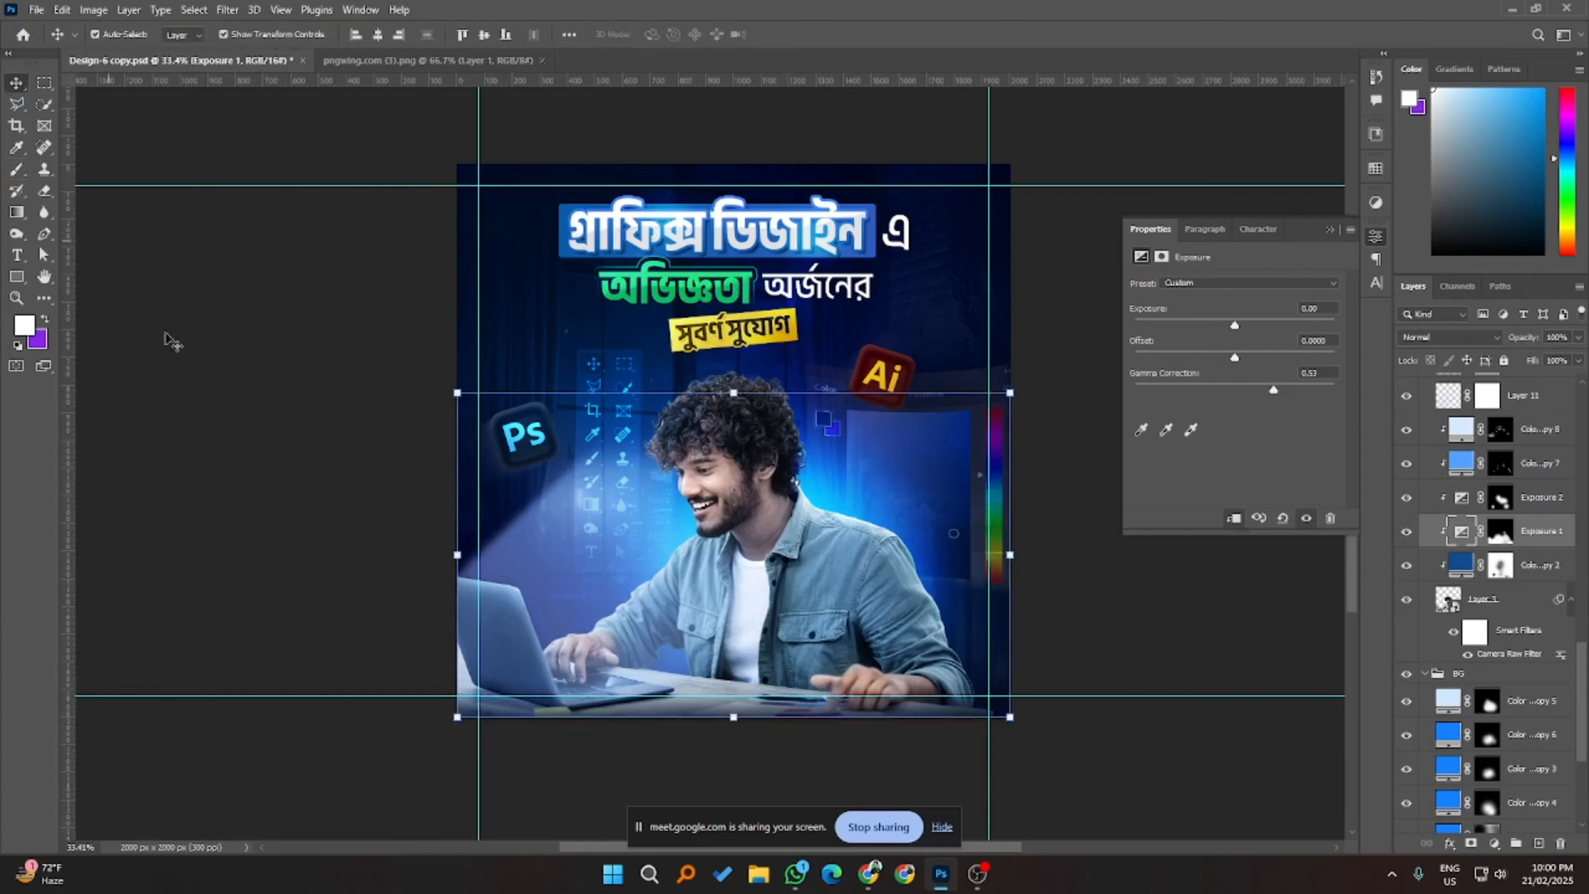
pyautogui.click(172, 342)
# - Group the Ai and Ps icon layers from Exposure 3 through Layer 7 as Logos and collapse the Title group
pyautogui.scroll(10, 1521, 570)
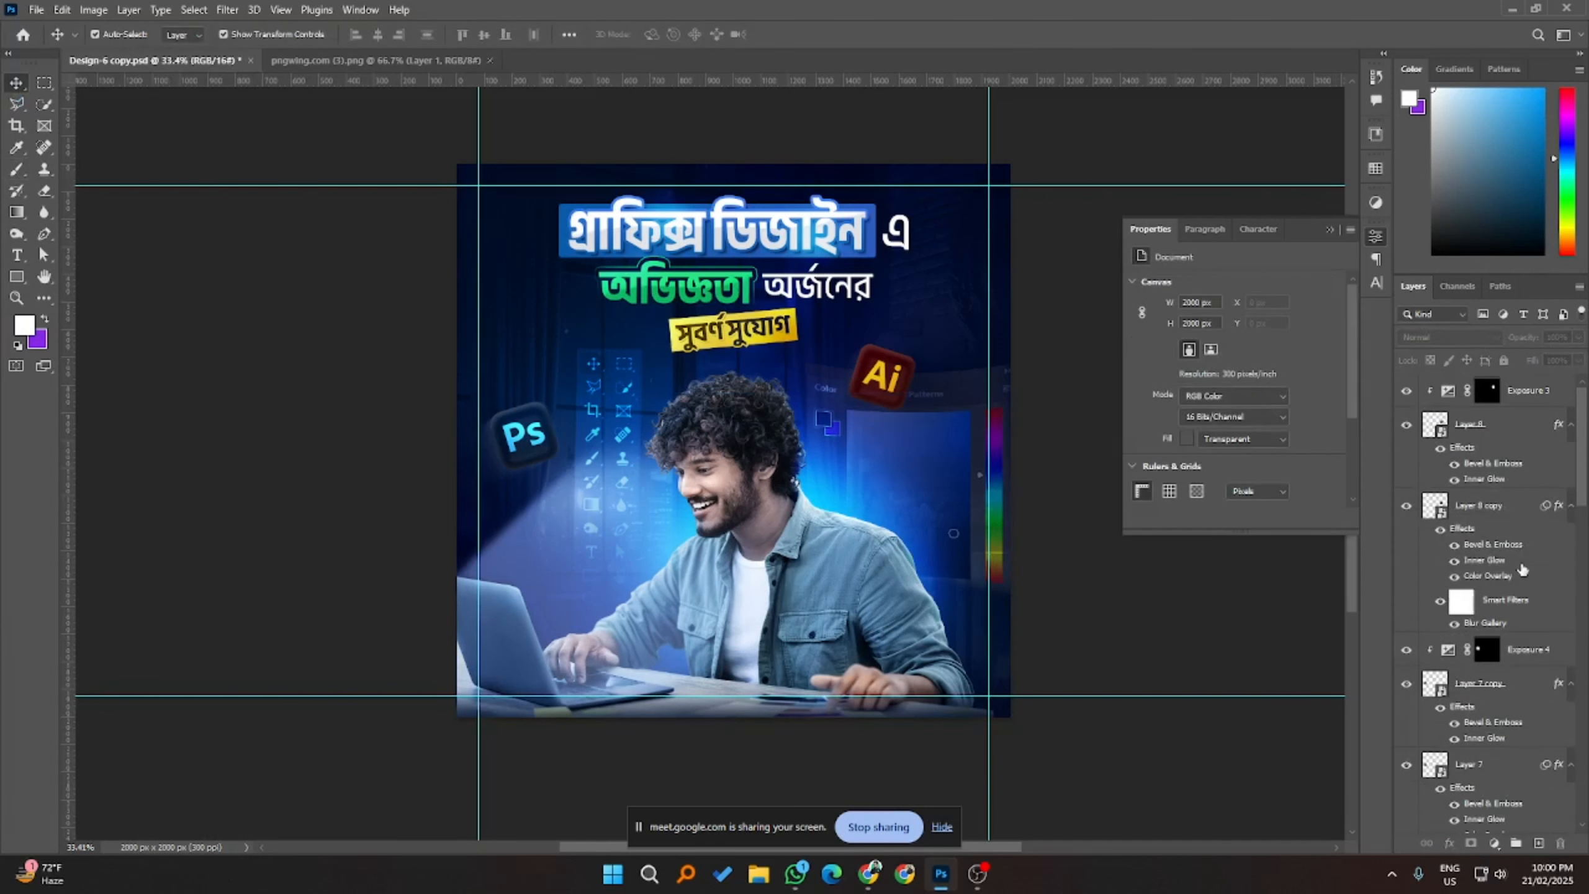
pyautogui.click(1470, 428)
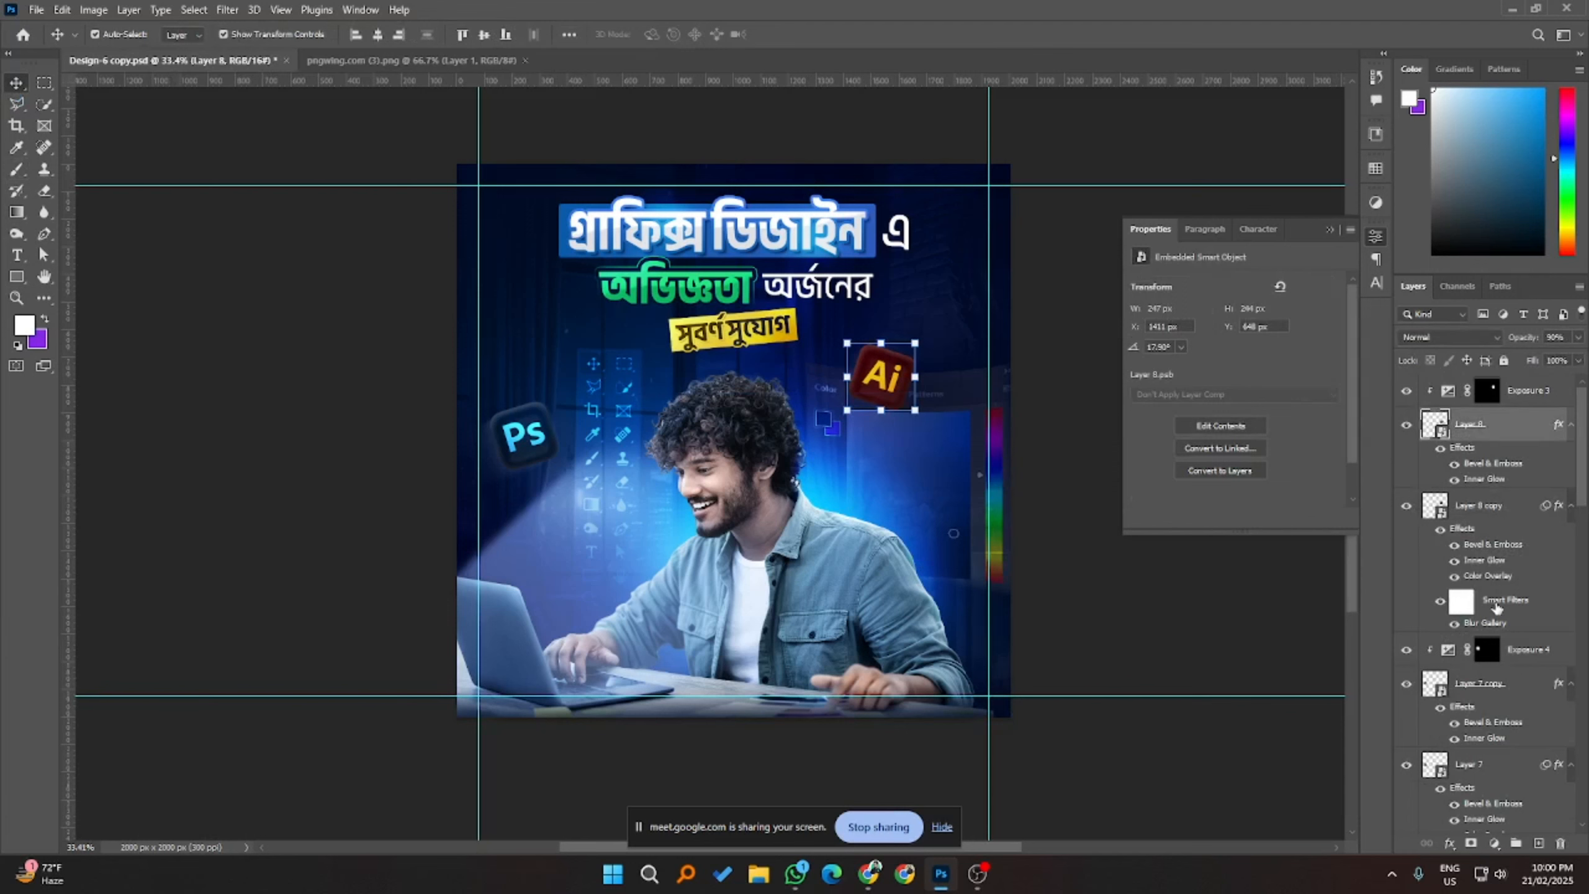
pyautogui.click(1499, 686)
pyautogui.scroll(-3, 1494, 749)
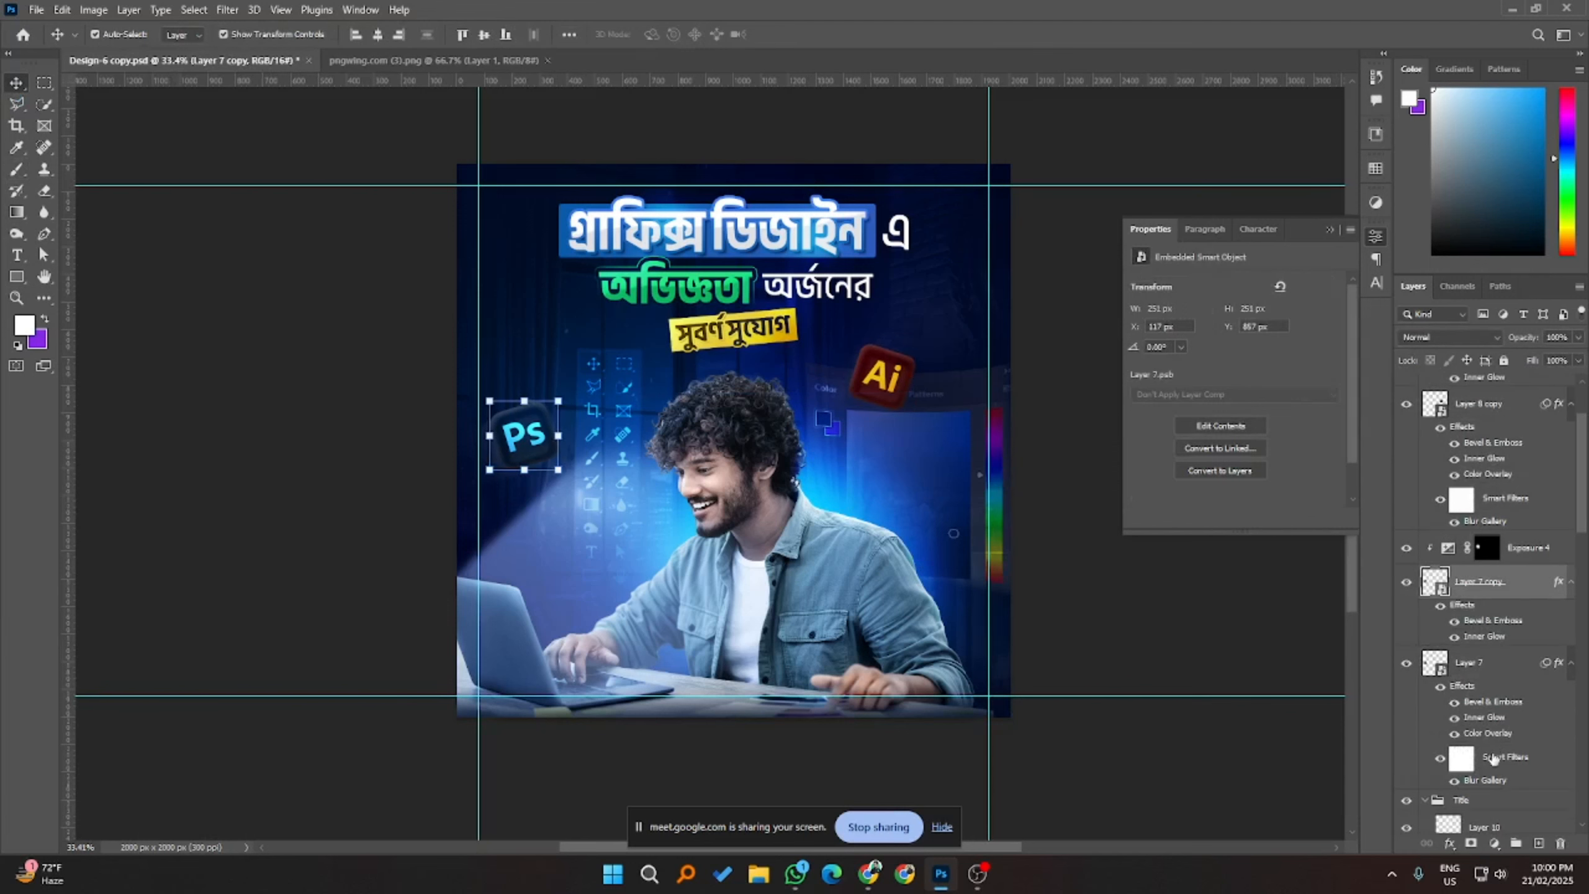
pyautogui.click(1475, 671)
pyautogui.scroll(3, 1476, 676)
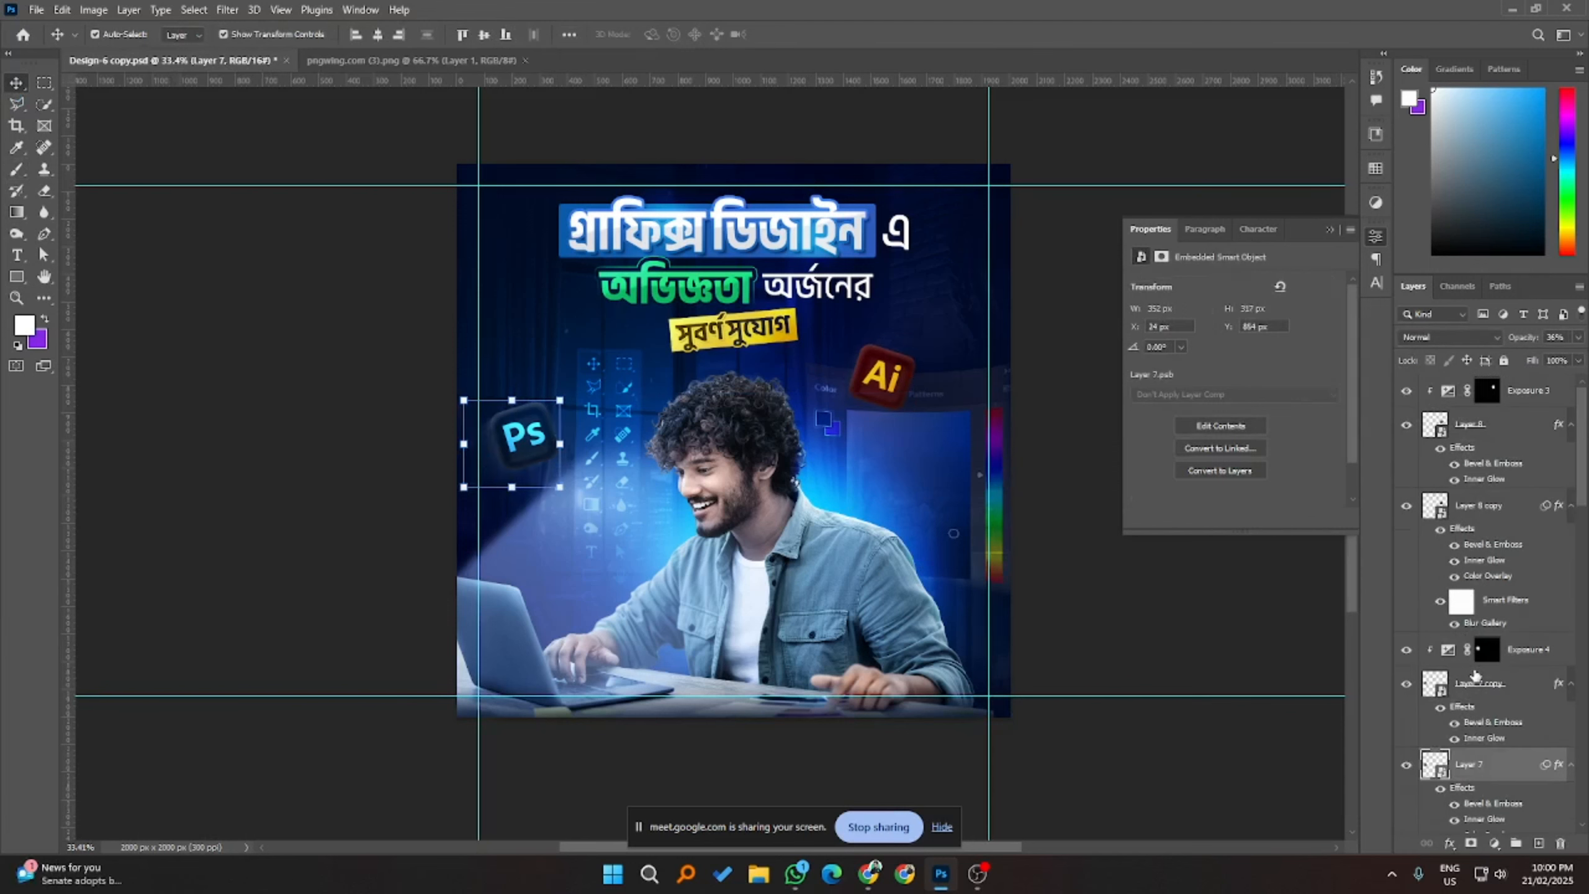
pyautogui.scroll(5, 1514, 394)
pyautogui.click(1502, 406)
pyautogui.doubleClick(1465, 390)
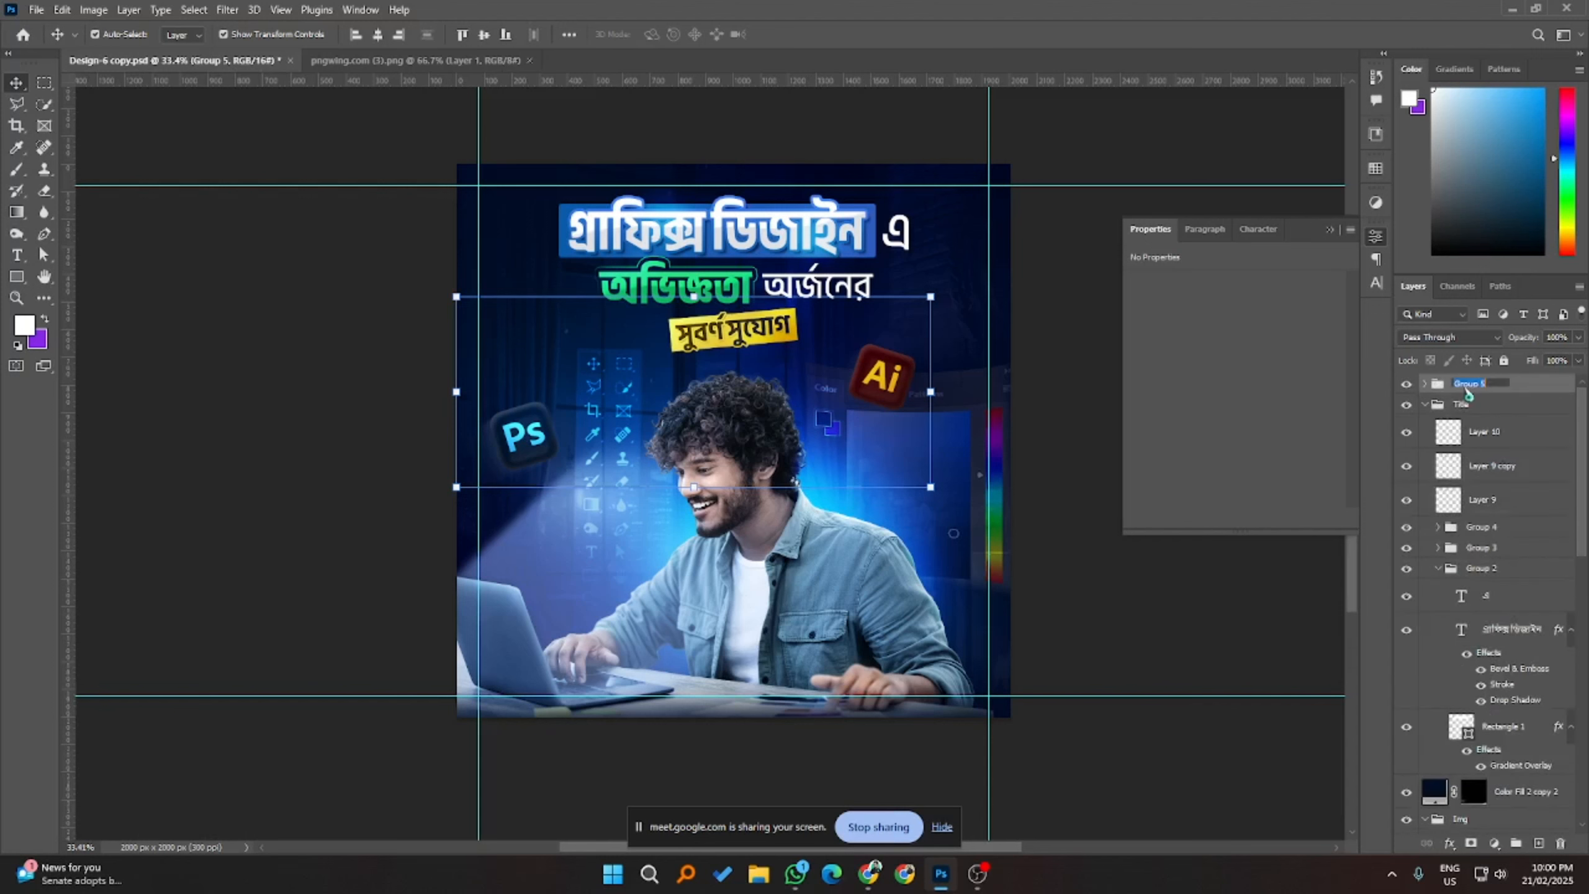
pyautogui.write('Logos')
pyautogui.press('Return')
pyautogui.click(1425, 404)
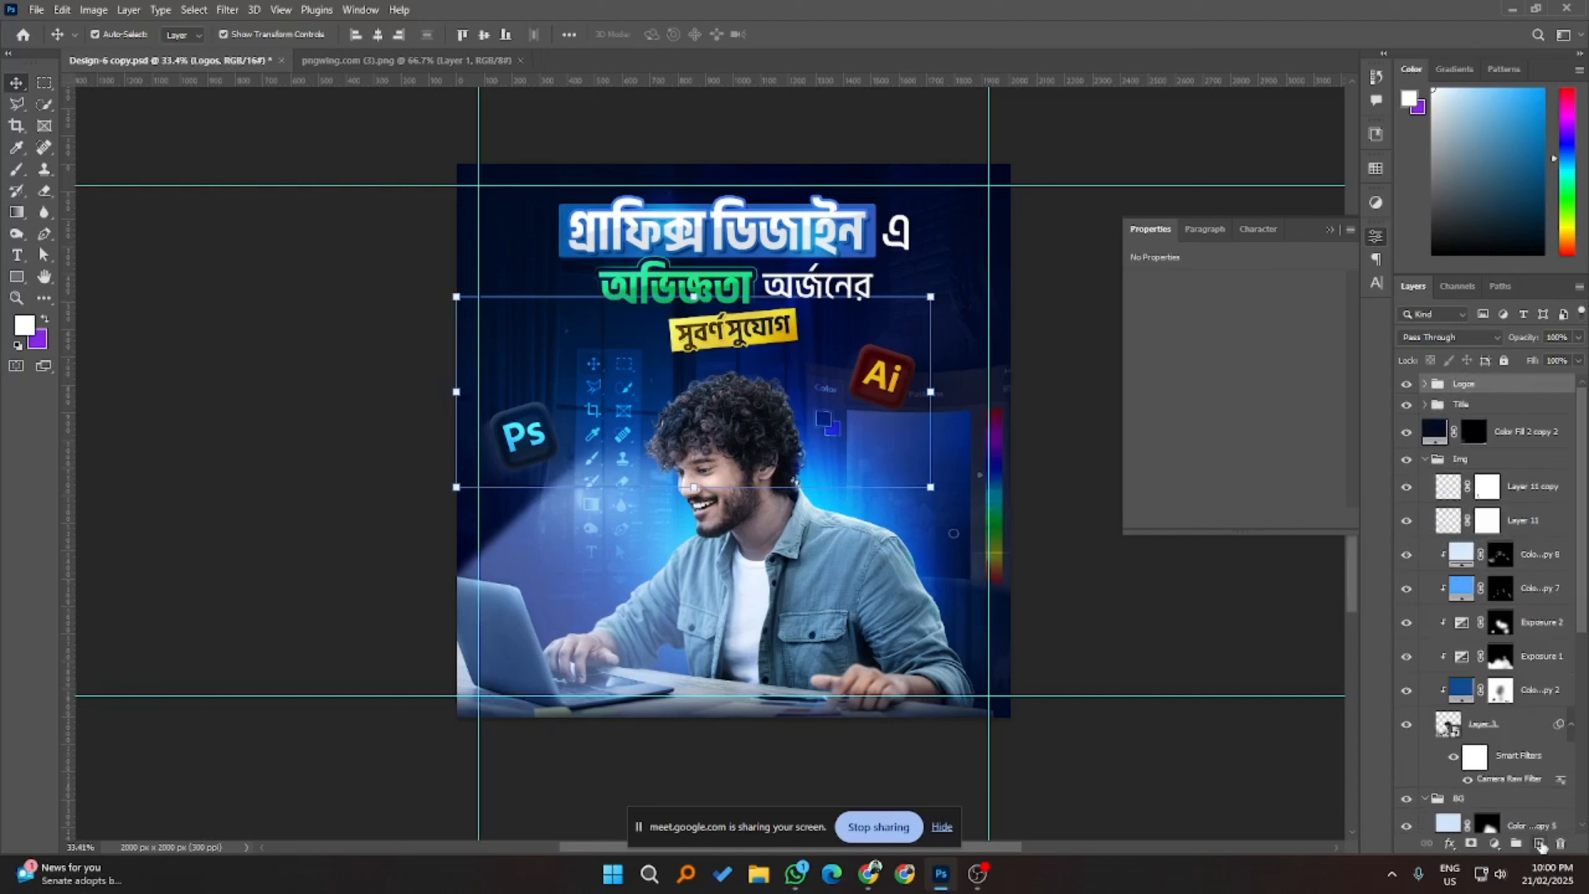
# - Add a new layer above the Logos group and try to apply the Mezzotint filter to it
pyautogui.click(1539, 843)
pyautogui.click(227, 9)
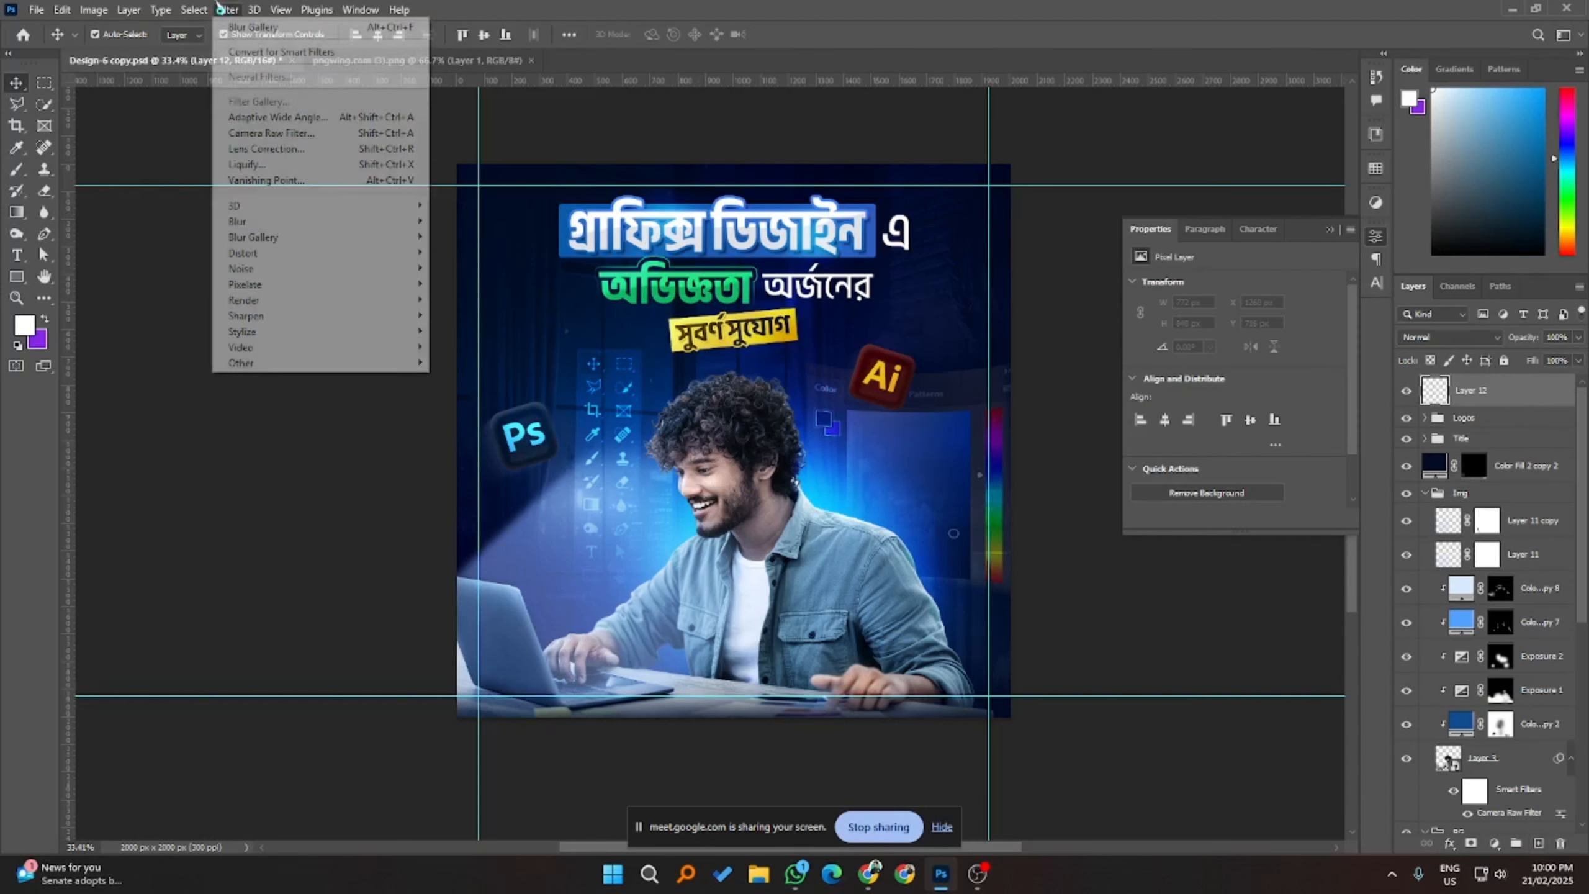
pyautogui.moveTo(280, 338)
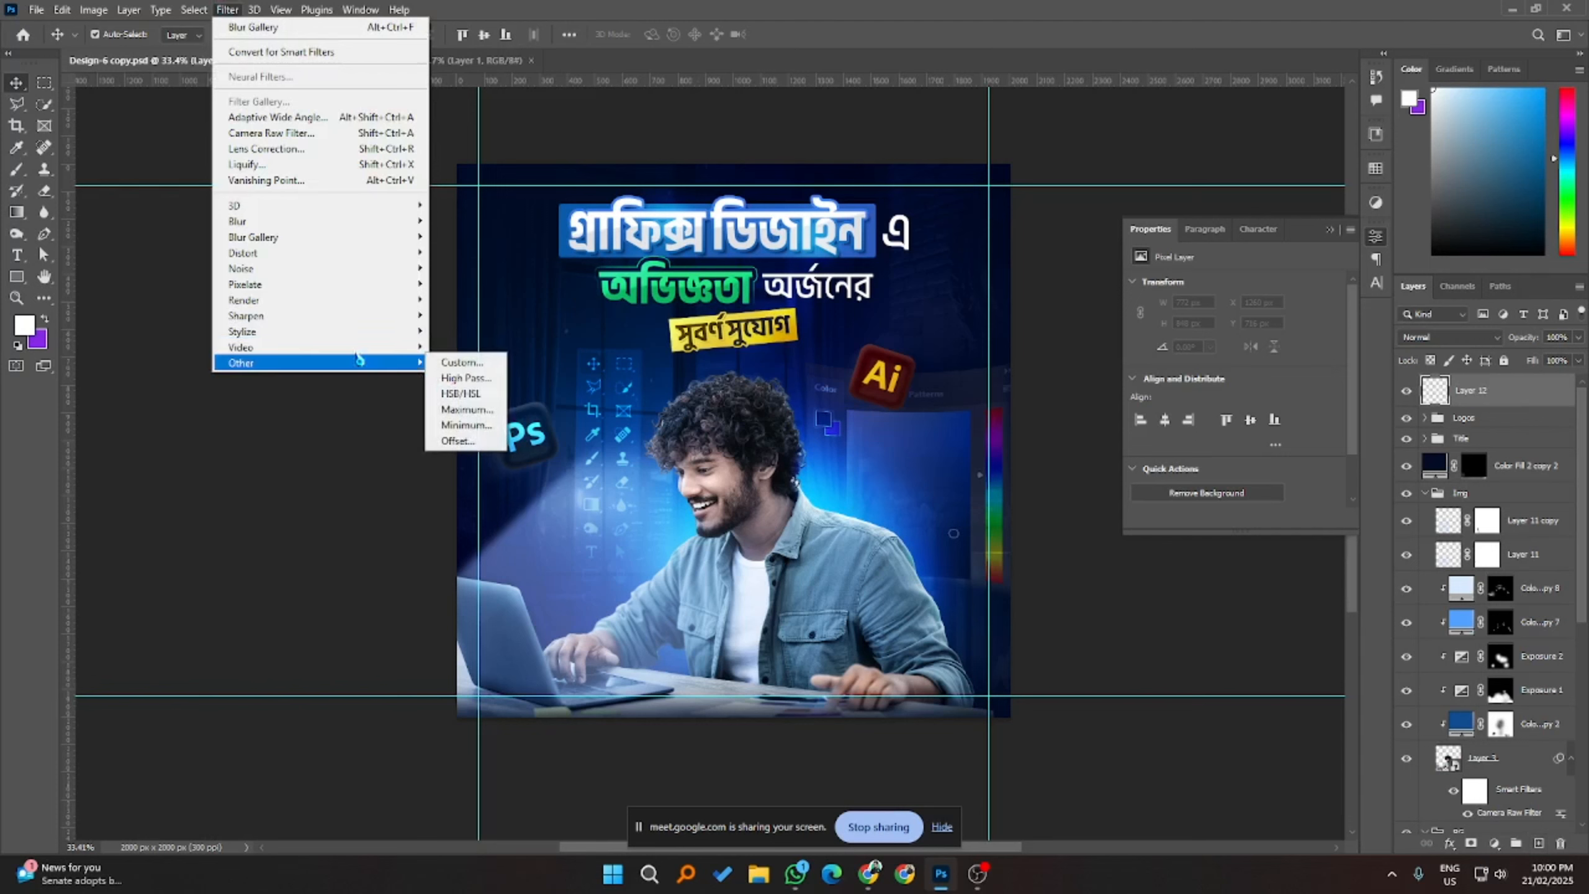
pyautogui.moveTo(269, 252)
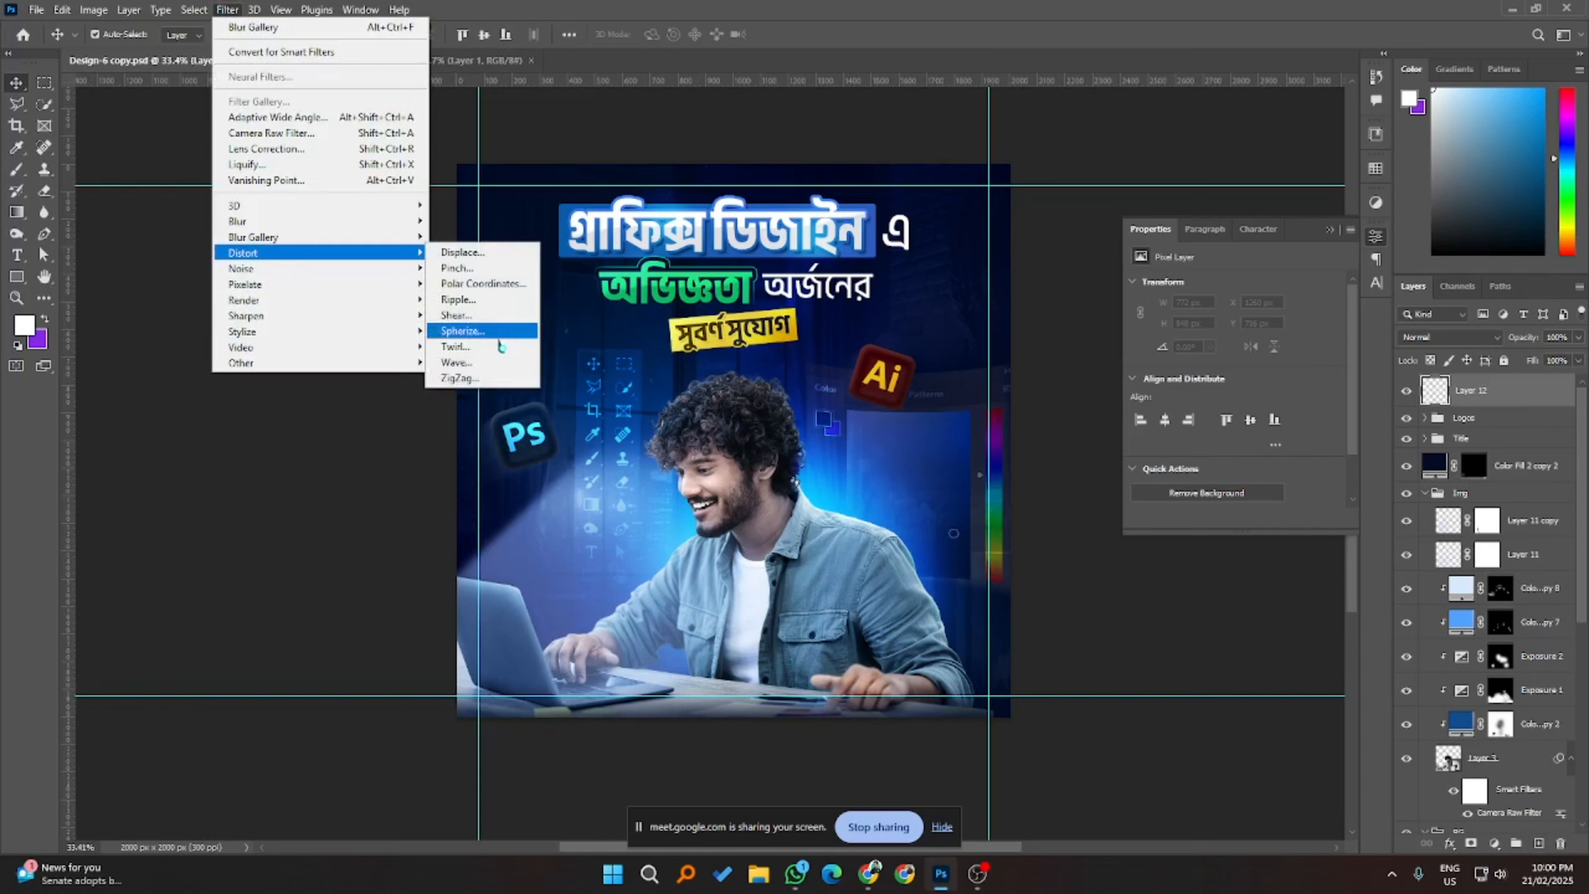
pyautogui.moveTo(256, 293)
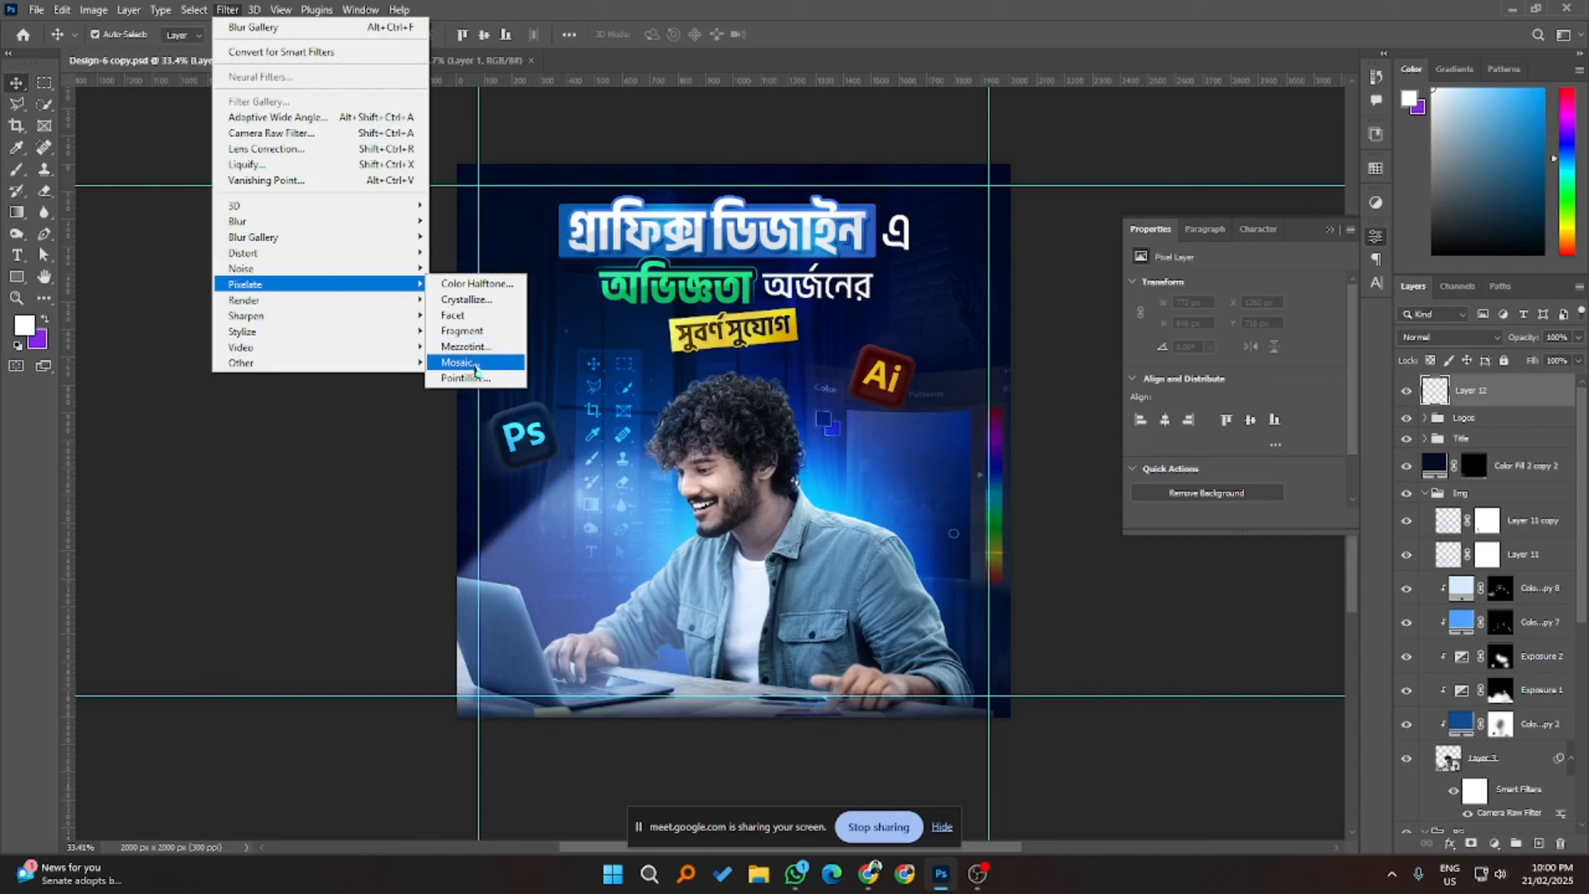
pyautogui.click(471, 363)
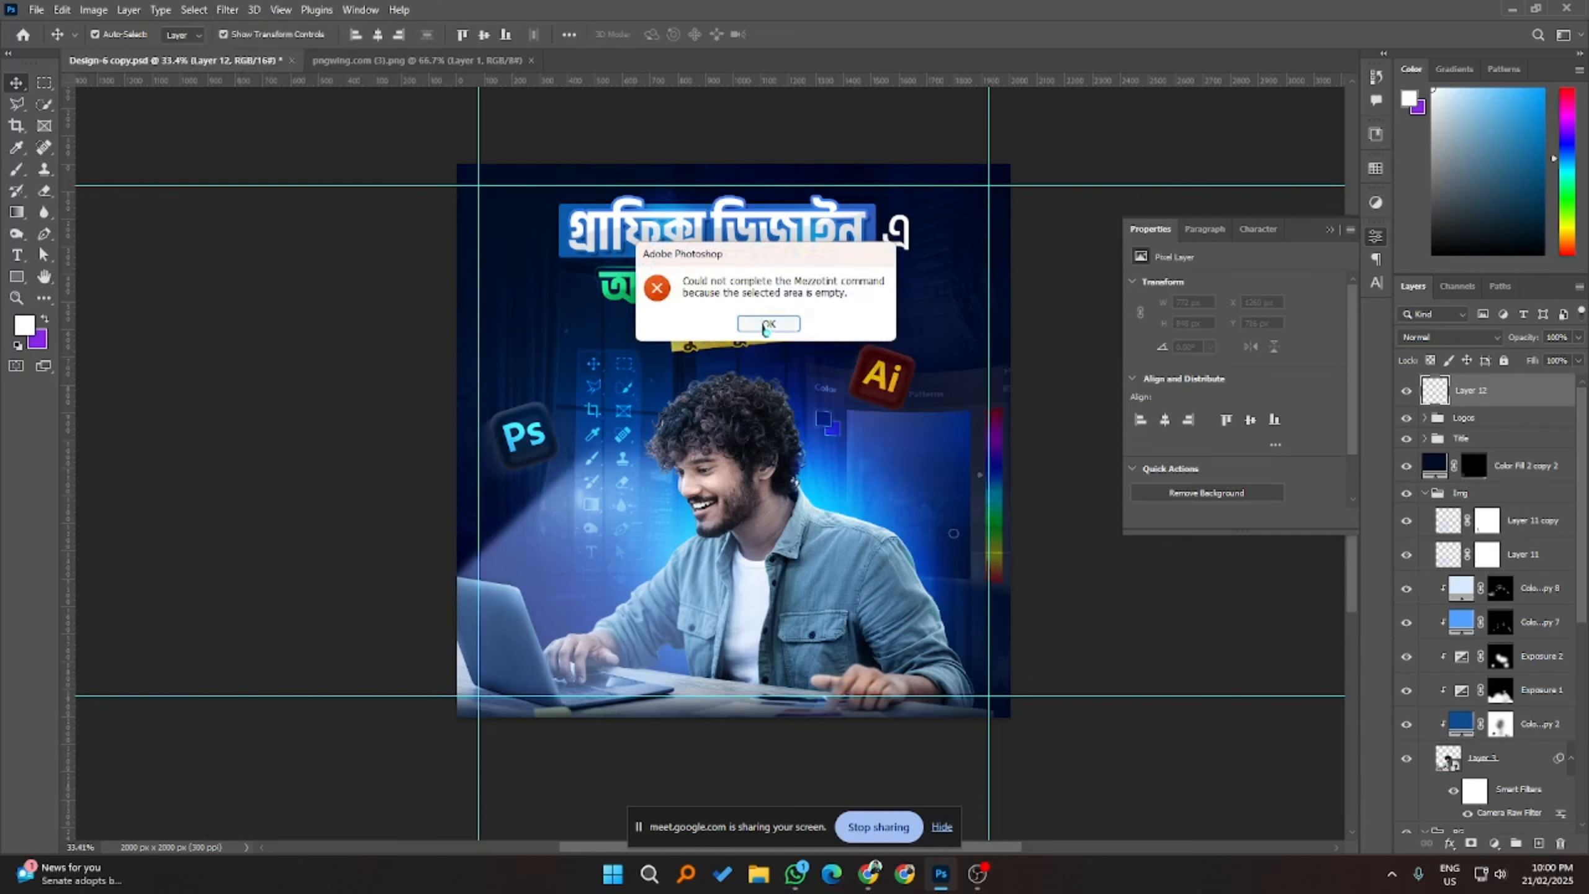
pyautogui.click(763, 321)
# - Fill the empty Layer 12 with 50% gray and set its blend mode to Overlay
pyautogui.click(62, 10)
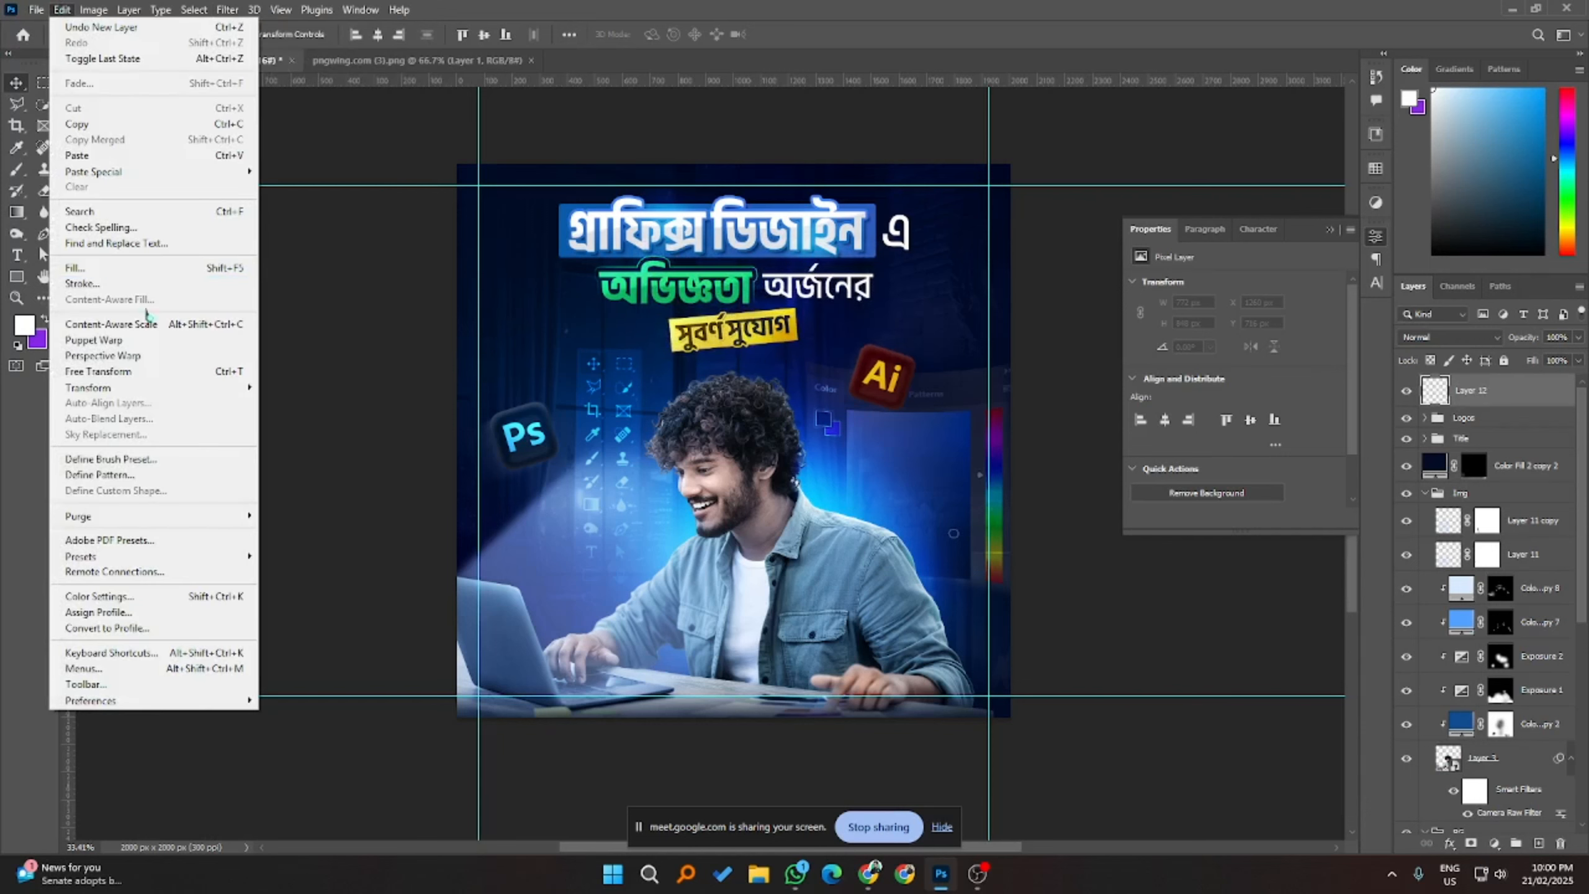
pyautogui.click(75, 268)
pyautogui.click(839, 218)
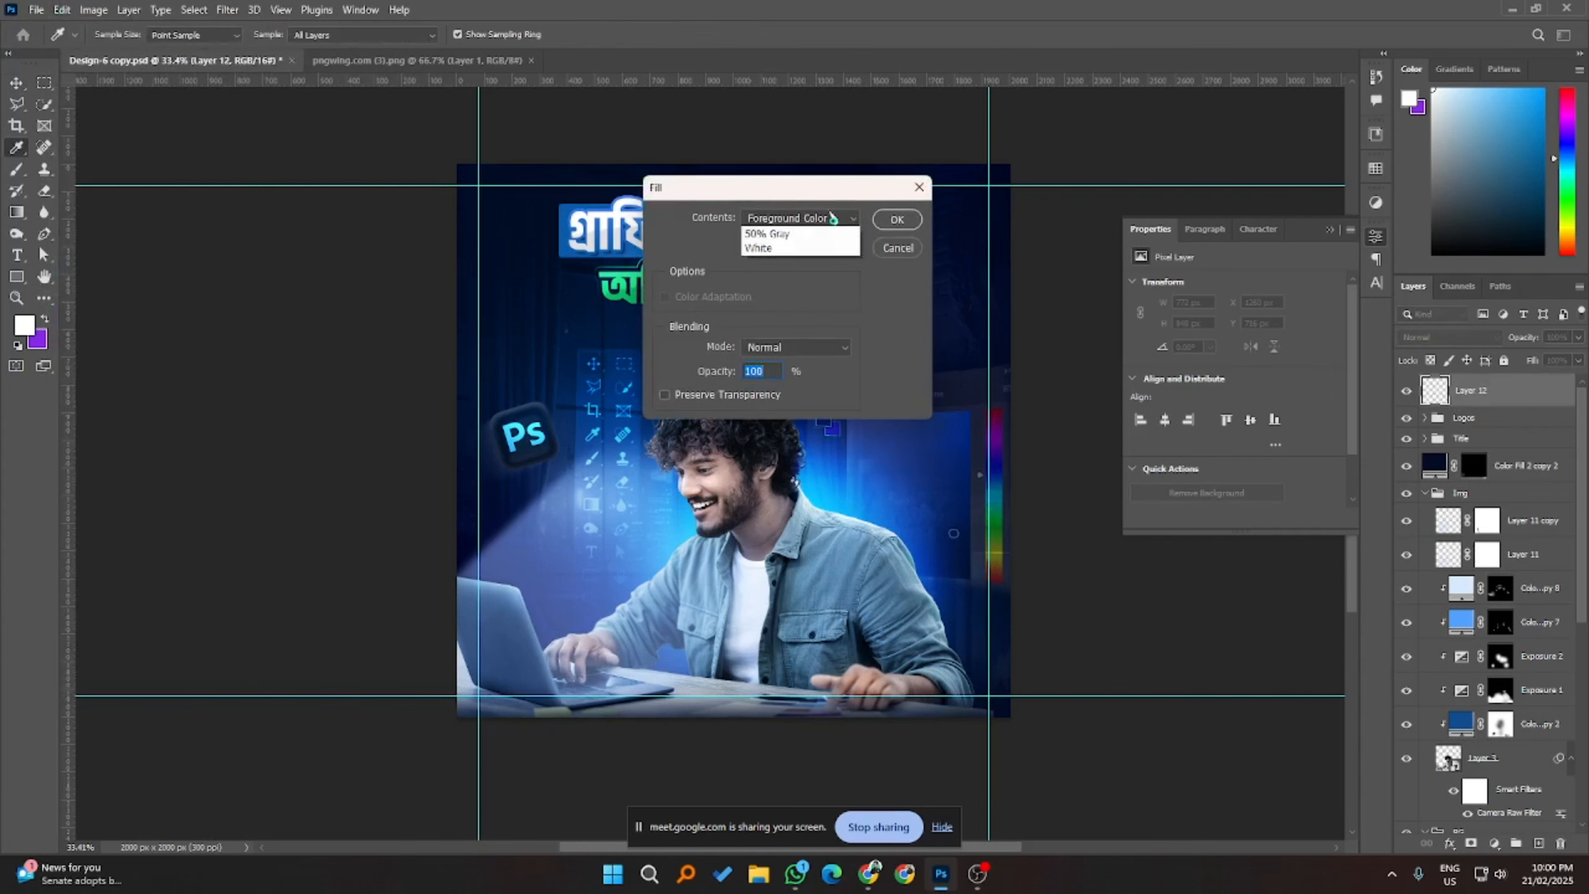
pyautogui.click(768, 360)
pyautogui.click(896, 219)
pyautogui.press('v')
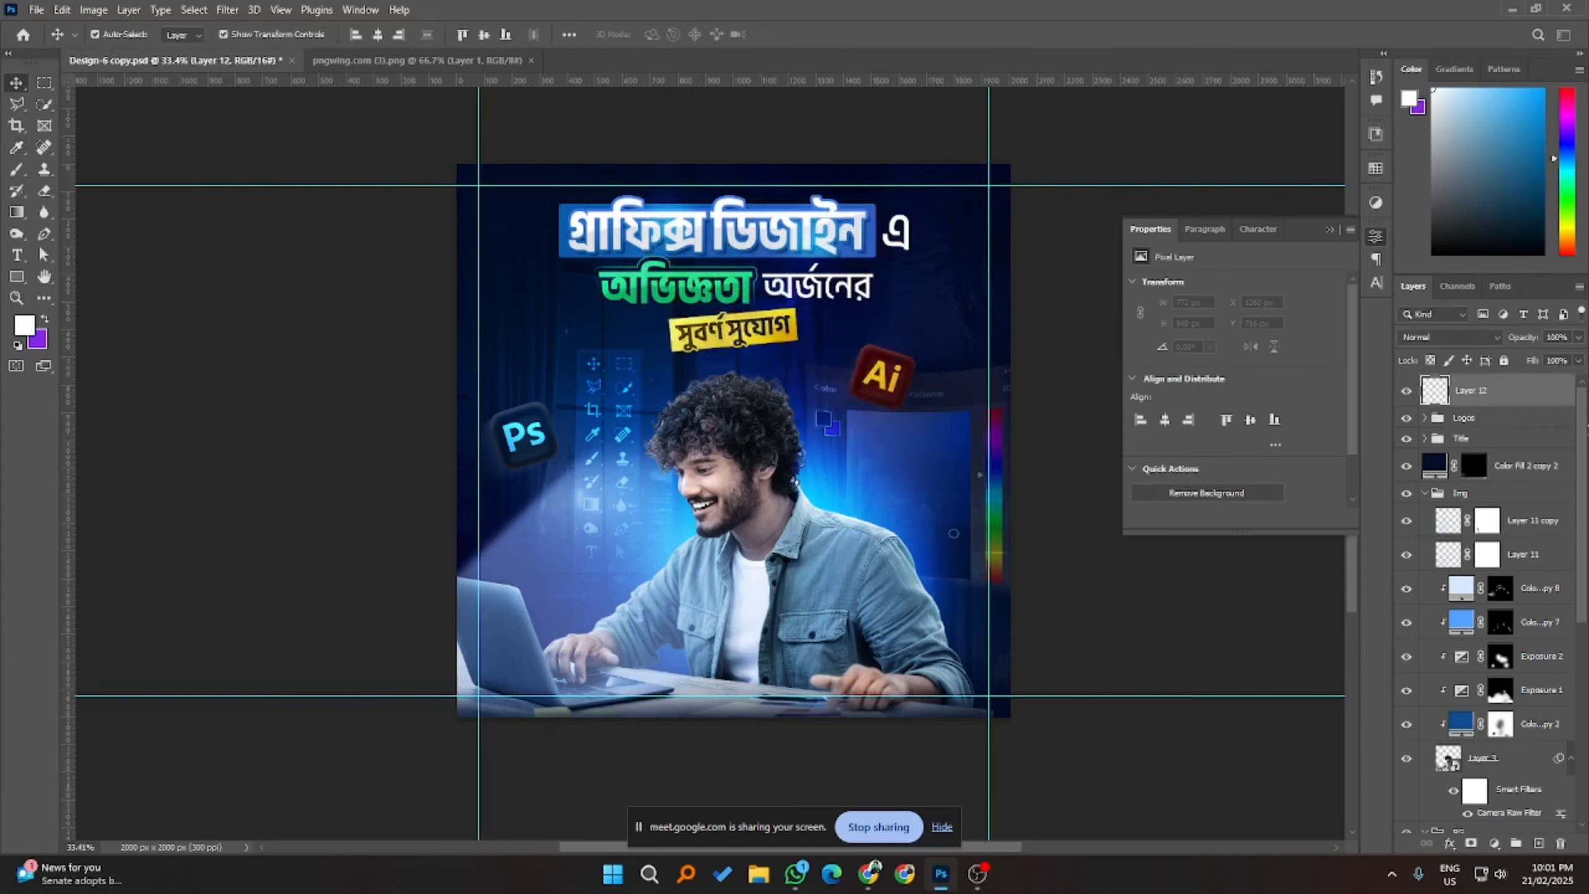
pyautogui.click(1449, 337)
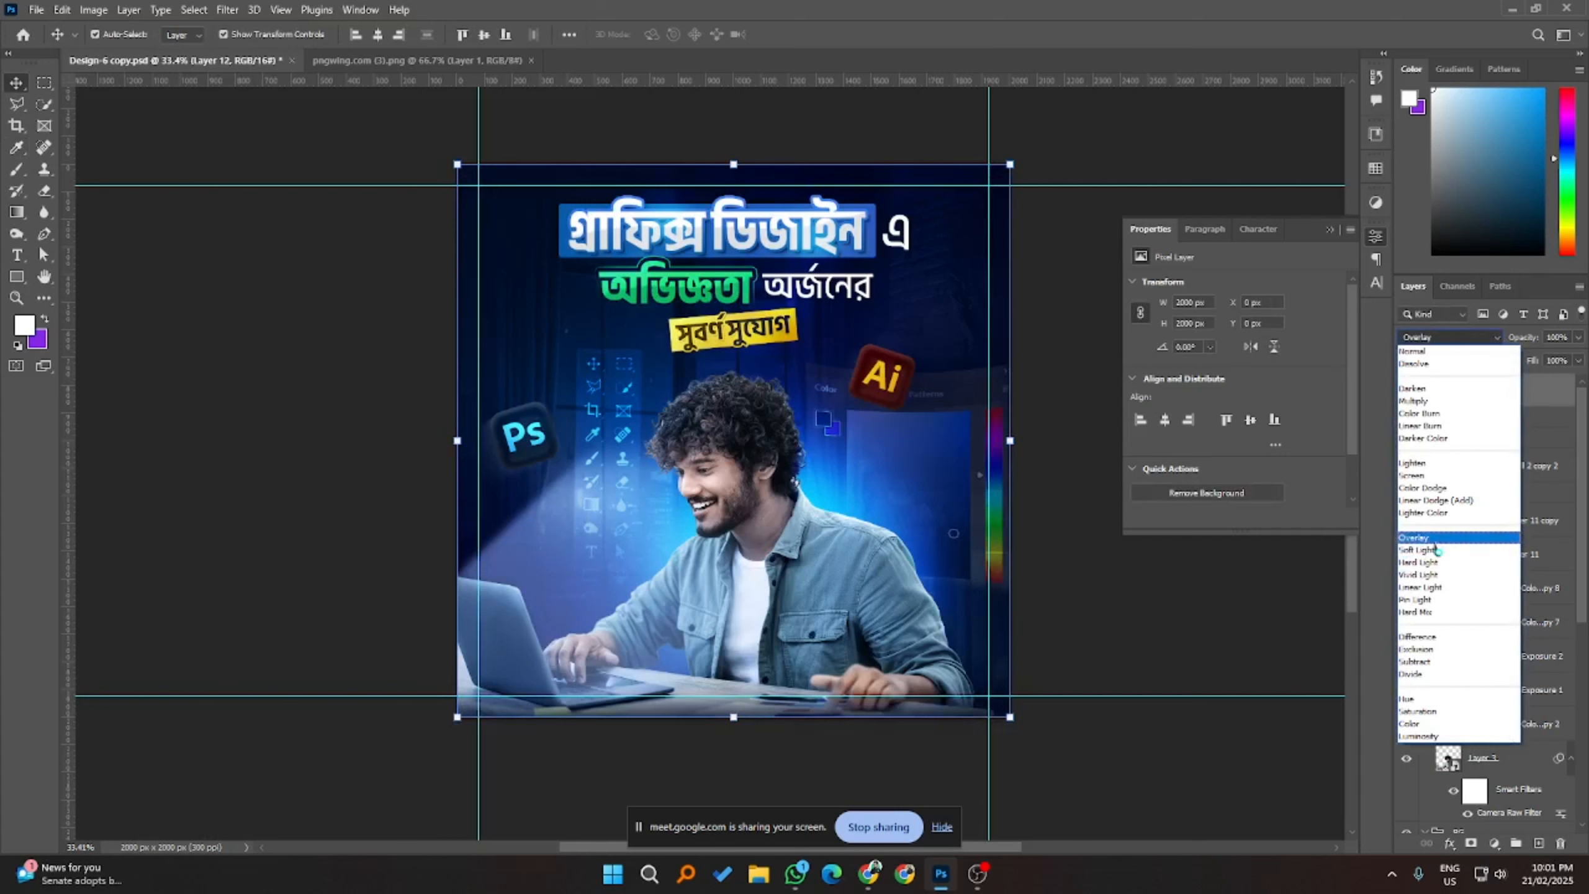
pyautogui.click(1433, 539)
# - Apply the Mezzotint filter to Layer 12, trying the Short Lines, Grainy Dots and Medium Dots types before choosing Fine Dots
pyautogui.click(227, 9)
pyautogui.click(220, 8)
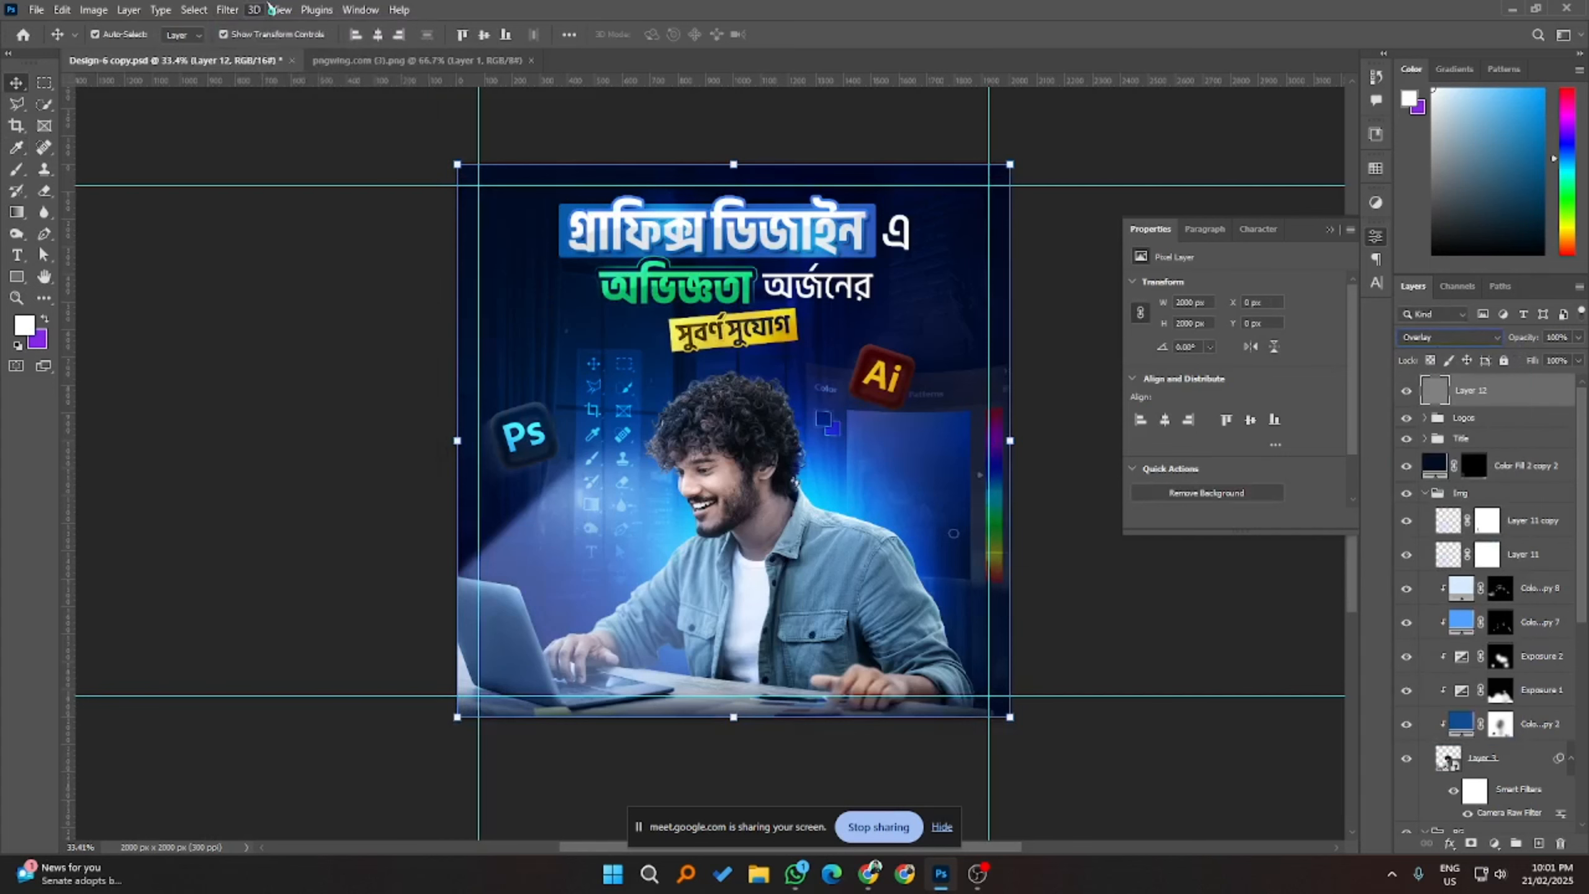
pyautogui.click(218, 7)
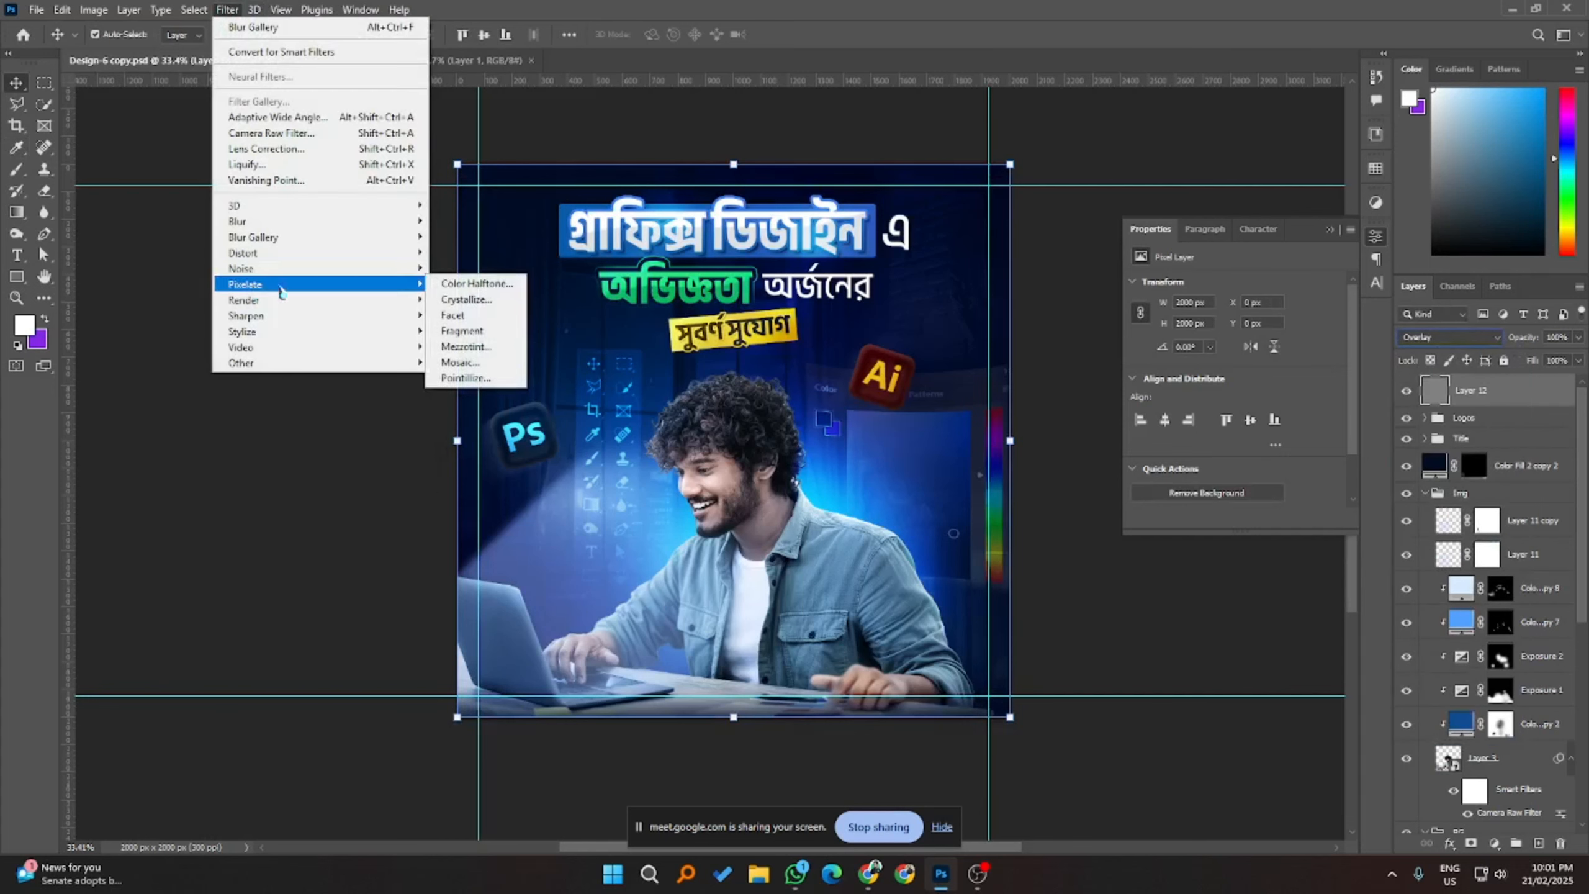
pyautogui.click(498, 350)
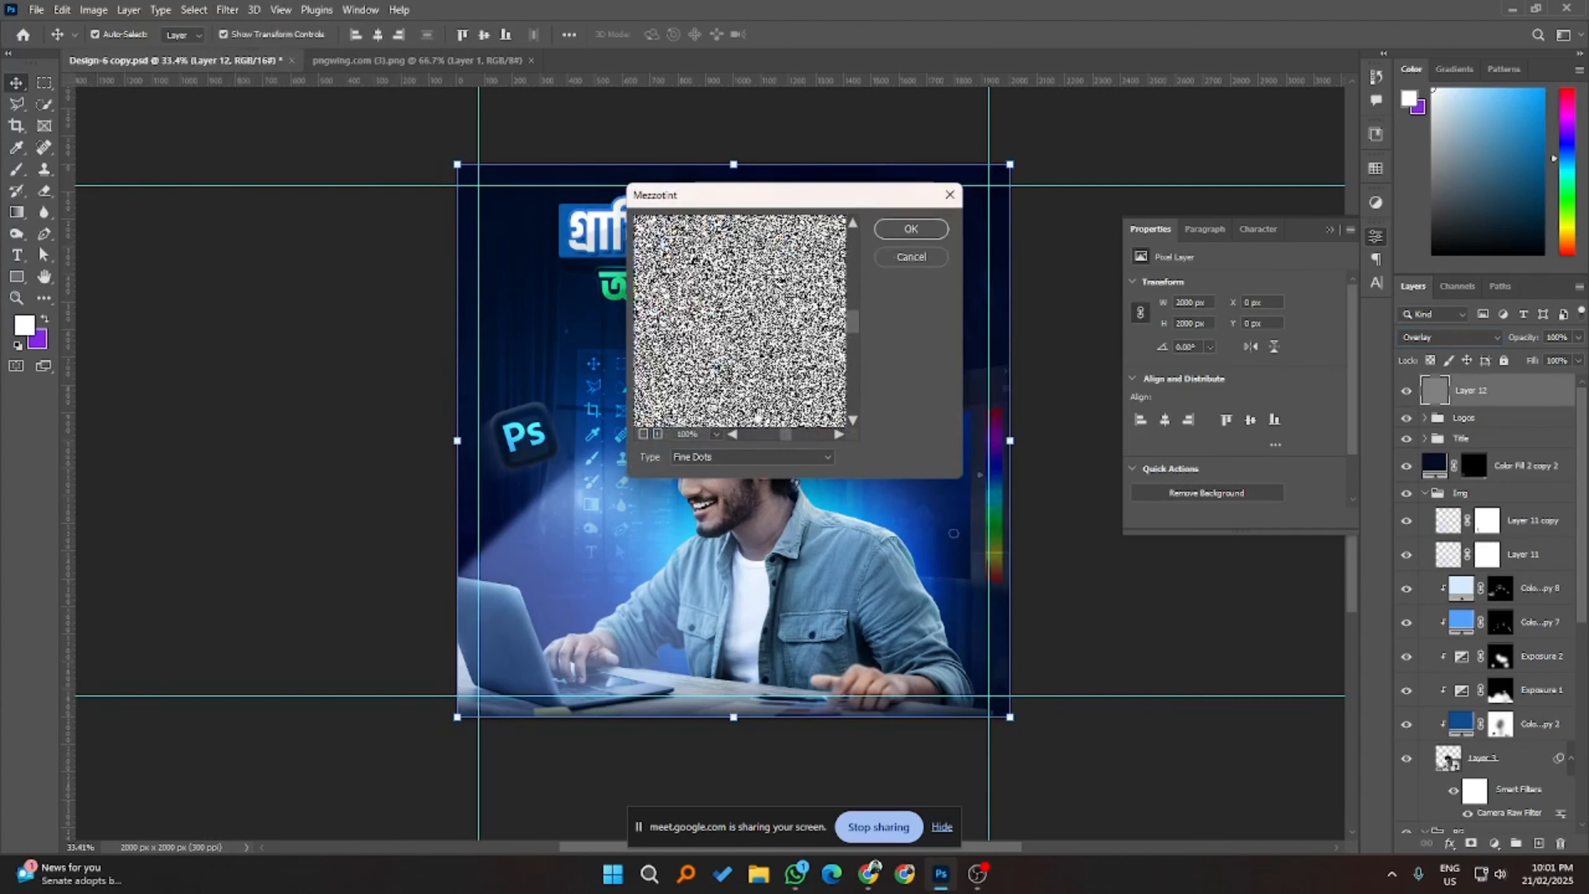
pyautogui.click(746, 459)
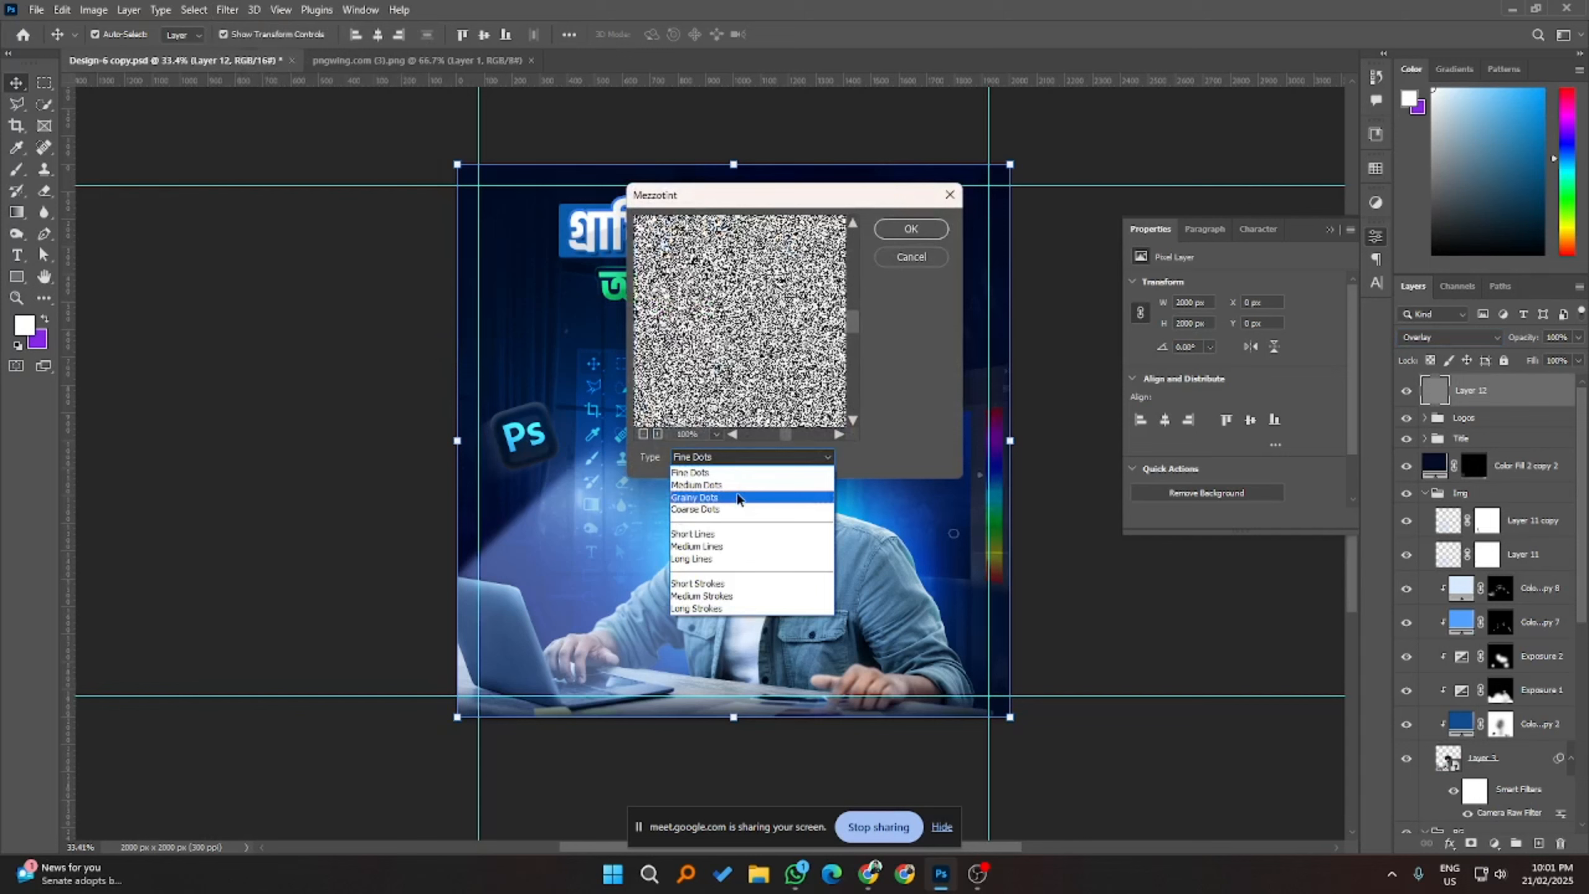
pyautogui.click(727, 547)
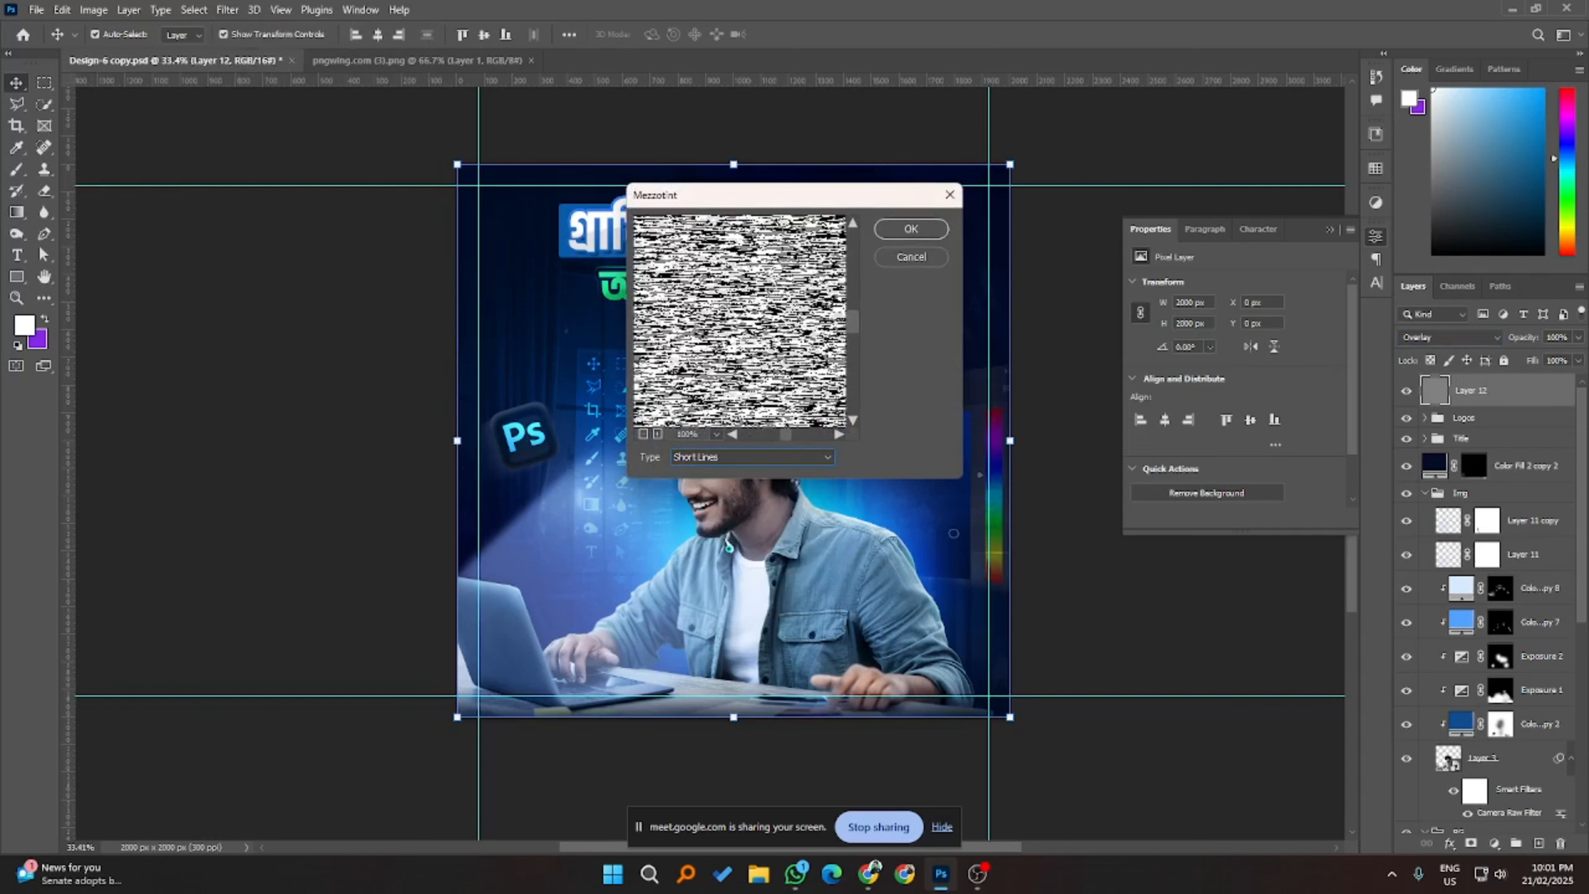
pyautogui.click(736, 459)
pyautogui.click(738, 498)
pyautogui.click(728, 461)
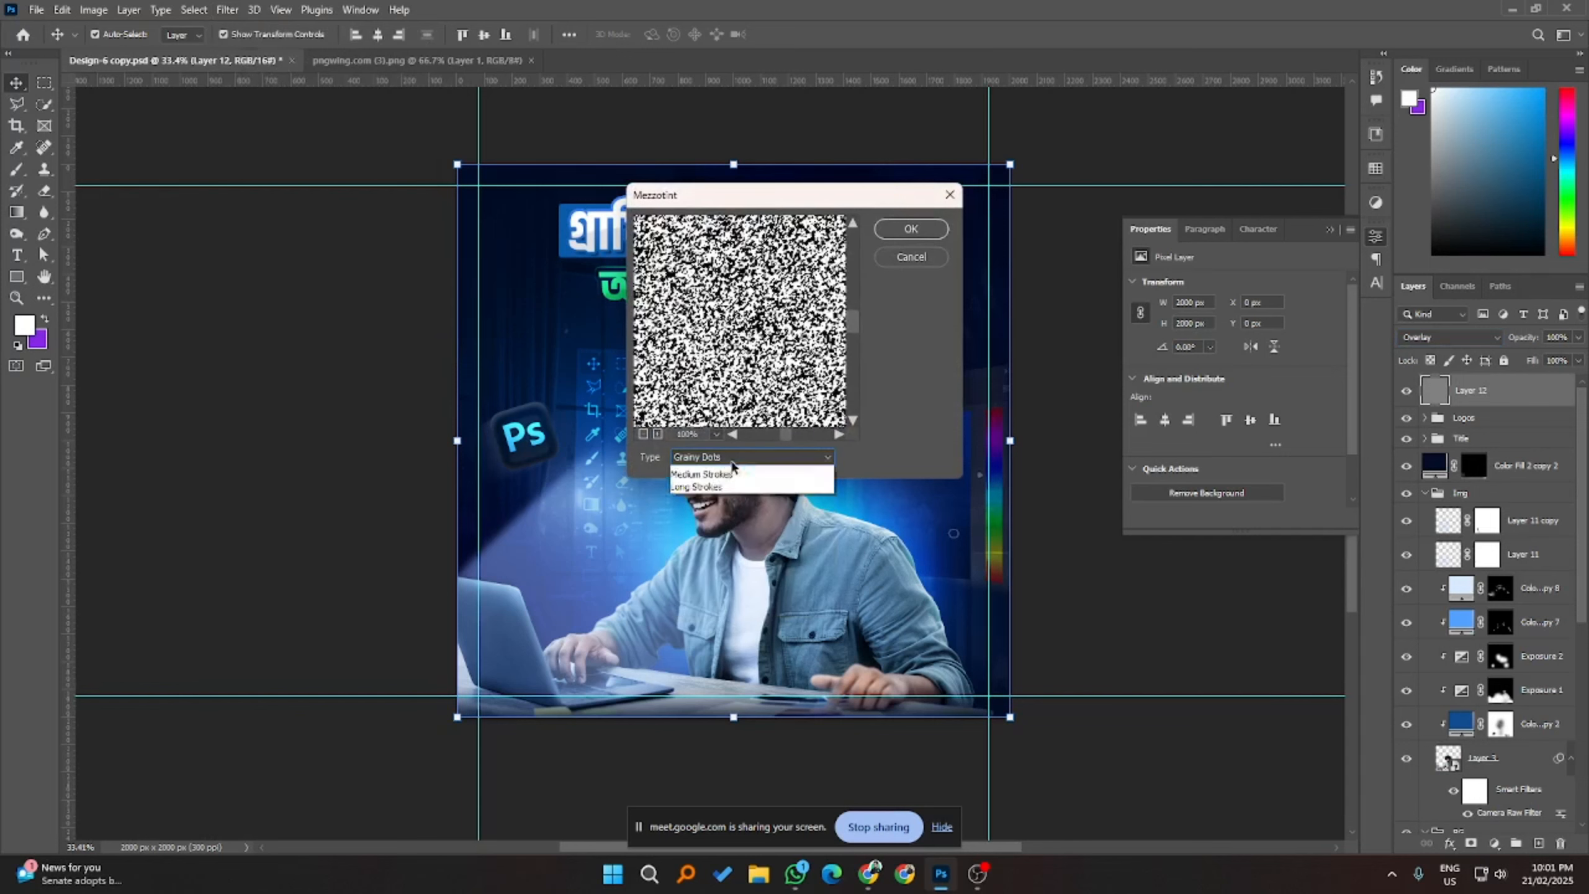
pyautogui.click(729, 486)
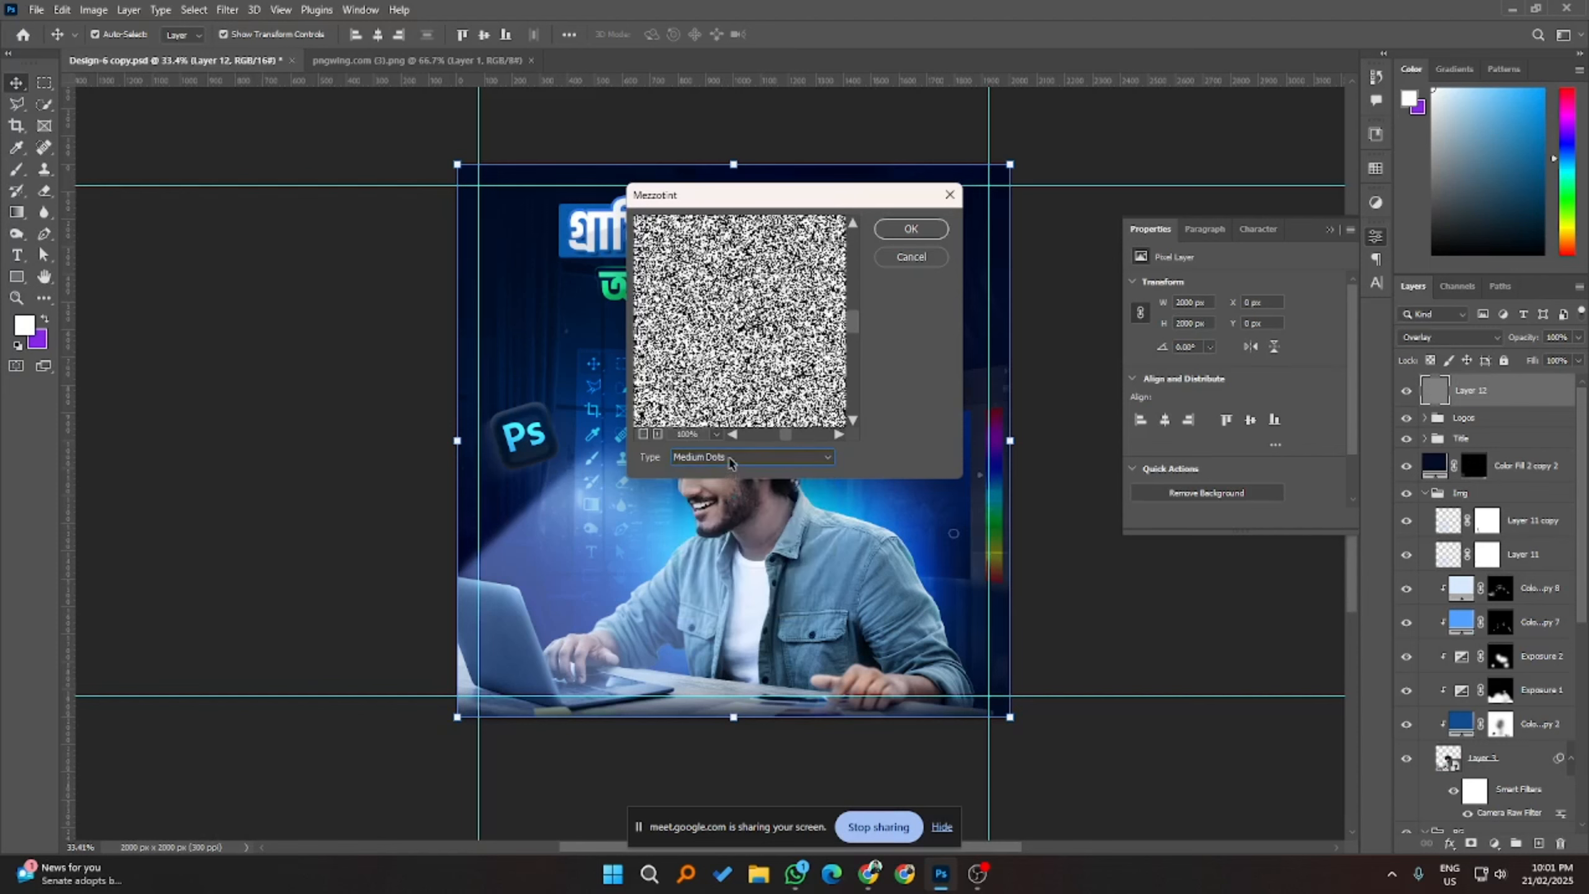
pyautogui.click(730, 460)
pyautogui.click(730, 476)
pyautogui.click(912, 230)
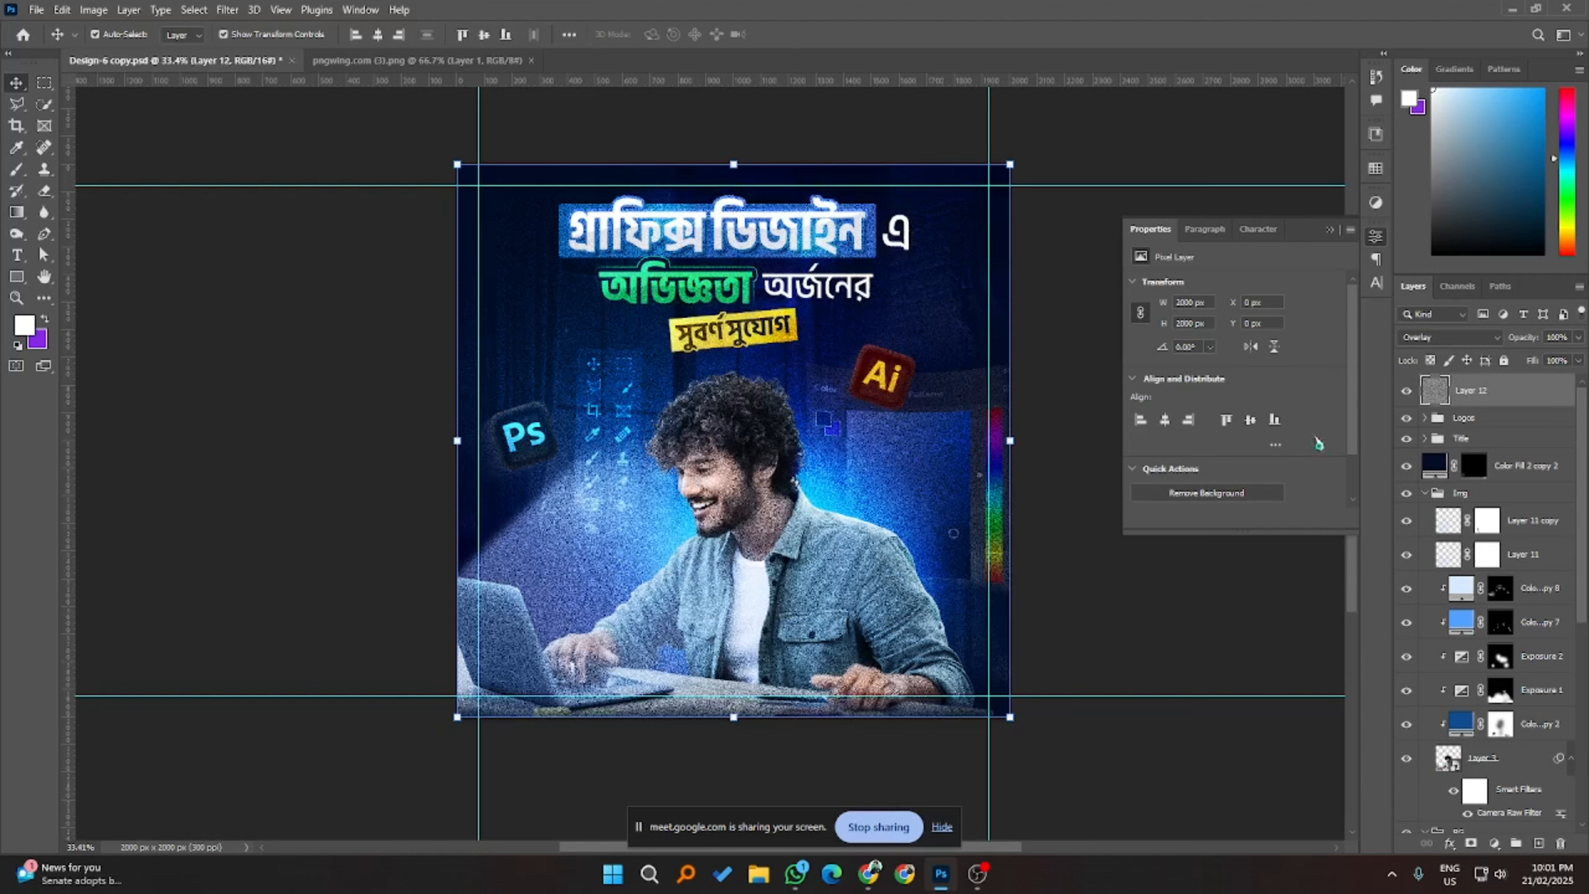
# - Reduce Layer 12's opacity to about 8% and compare the poster with and without the grain
pyautogui.click(1581, 338)
pyautogui.click(1509, 358)
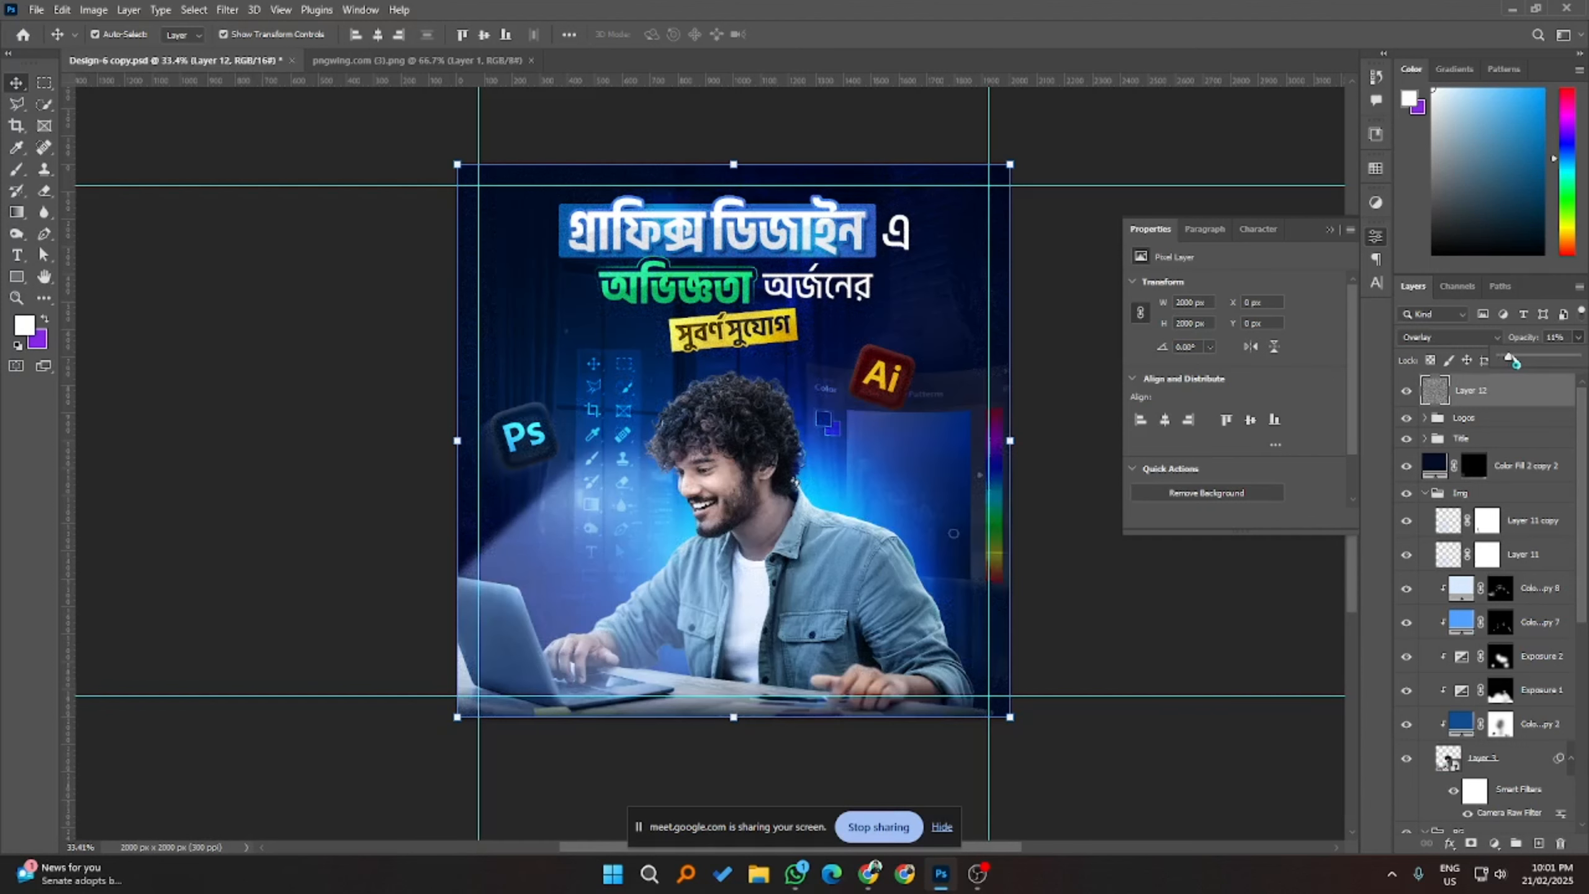
pyautogui.click(1555, 337)
pyautogui.press('Return')
pyautogui.click(1406, 390)
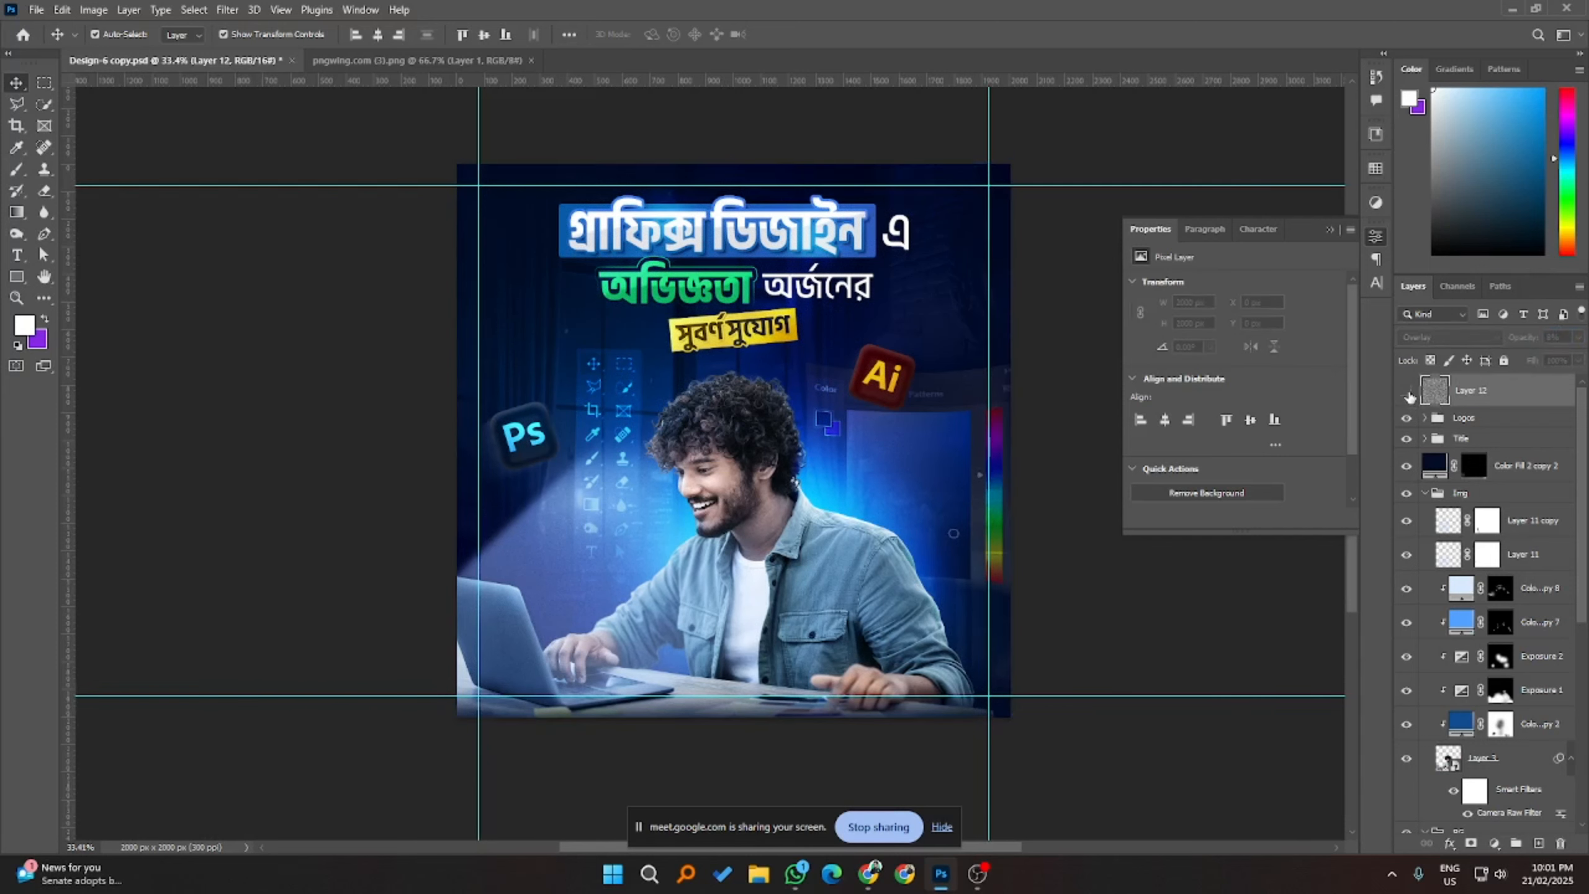
pyautogui.click(1406, 391)
# - Deselect the layer, examine the grain on the man's face up close, and hide the guides
pyautogui.click(372, 416)
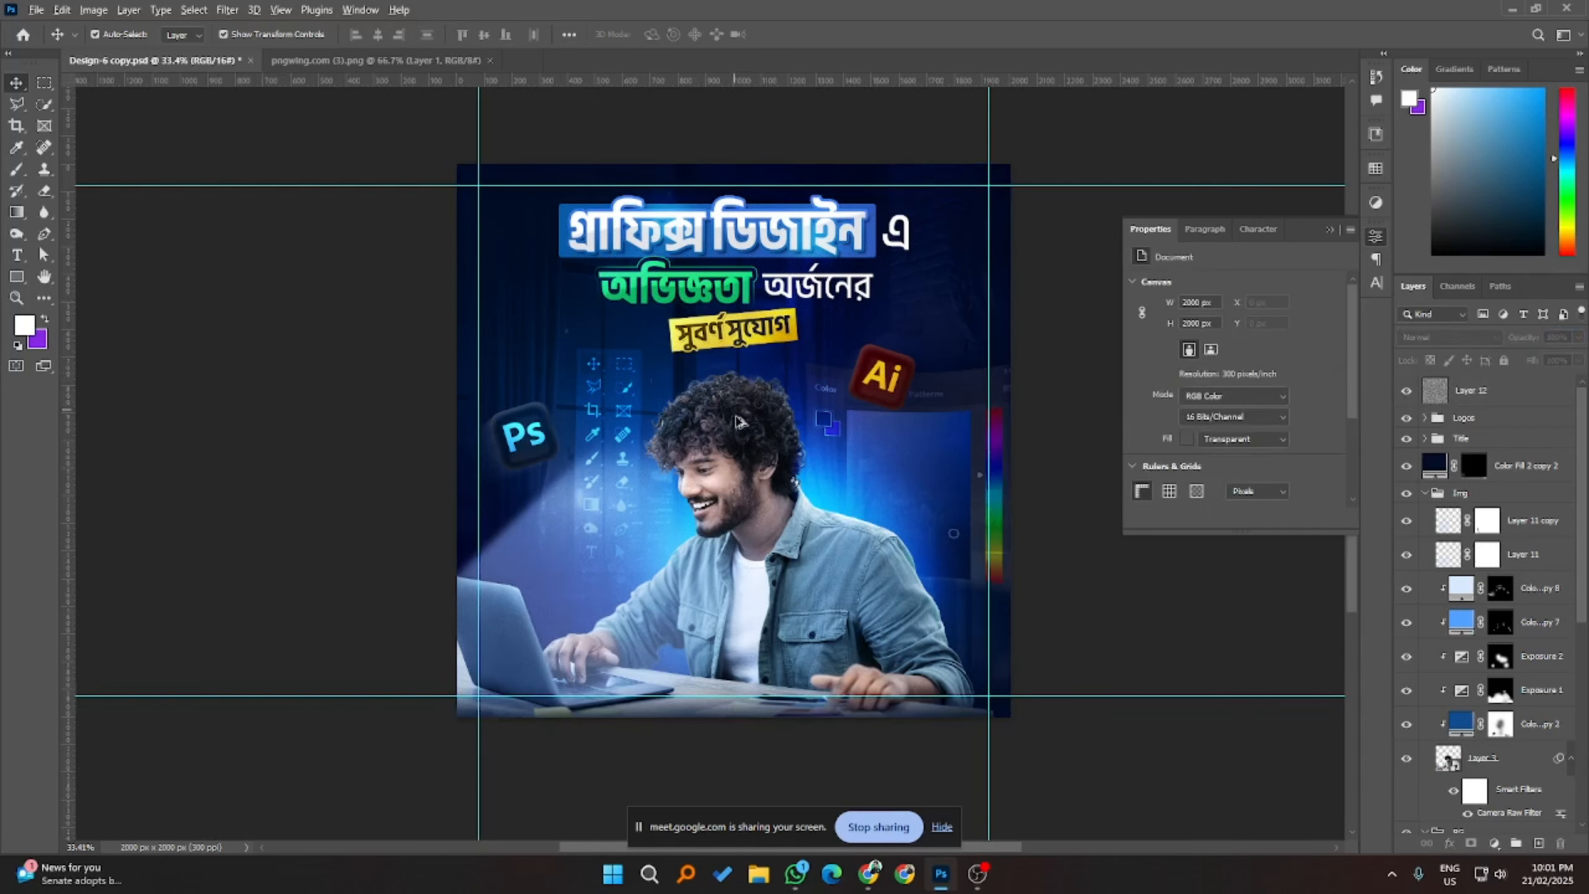
pyautogui.scroll(5, 740, 388)
pyautogui.scroll(2, 736, 501)
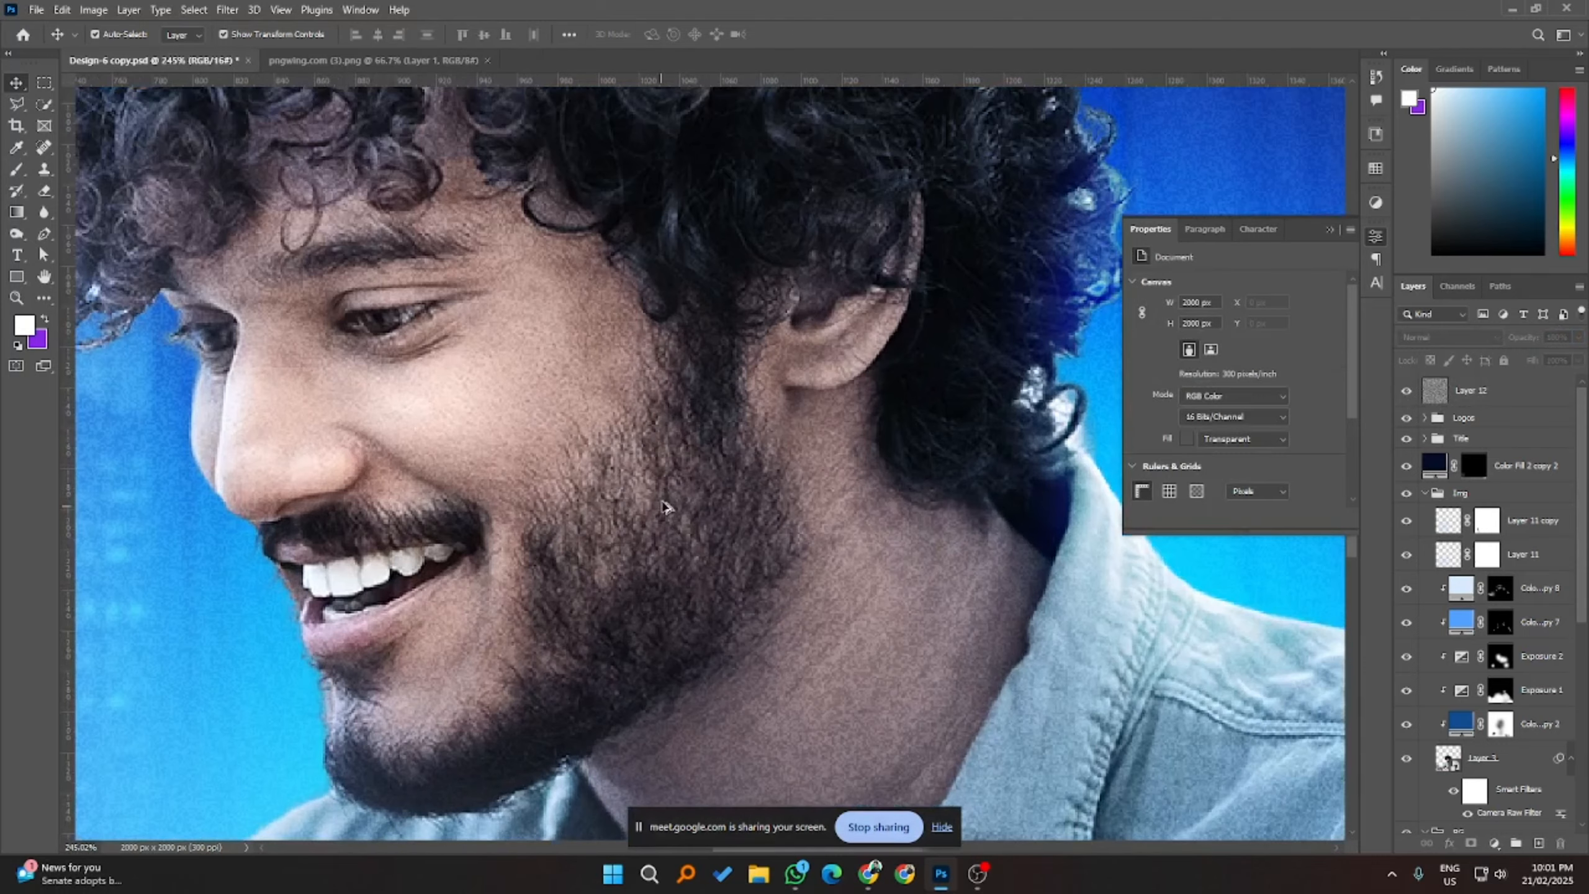
pyautogui.scroll(-6, 688, 495)
pyautogui.scroll(-4, 650, 485)
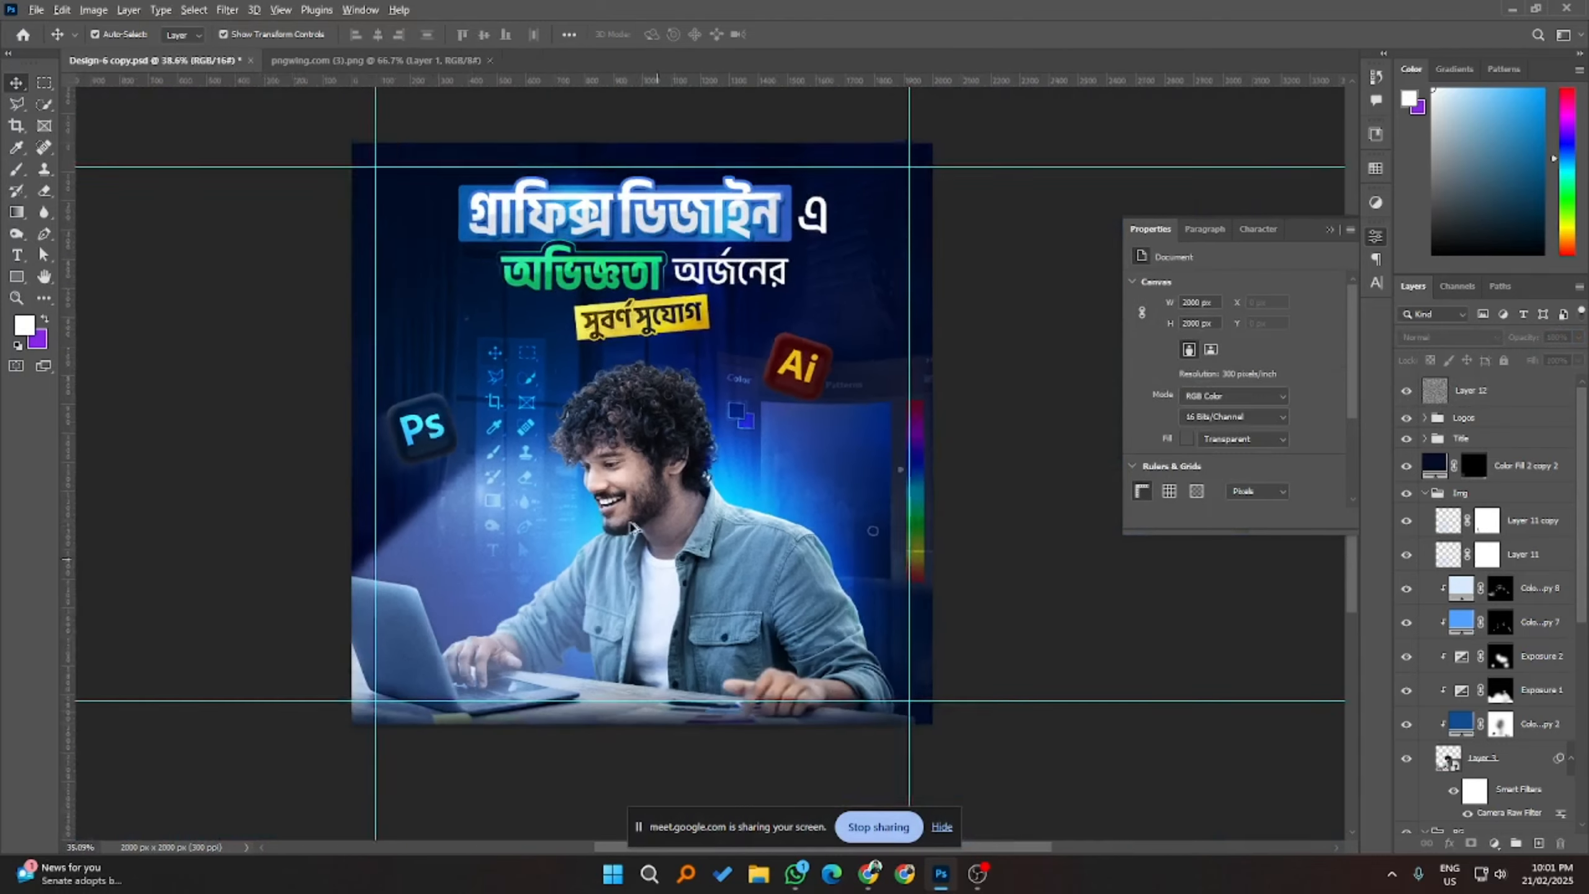
pyautogui.scroll(2, 903, 476)
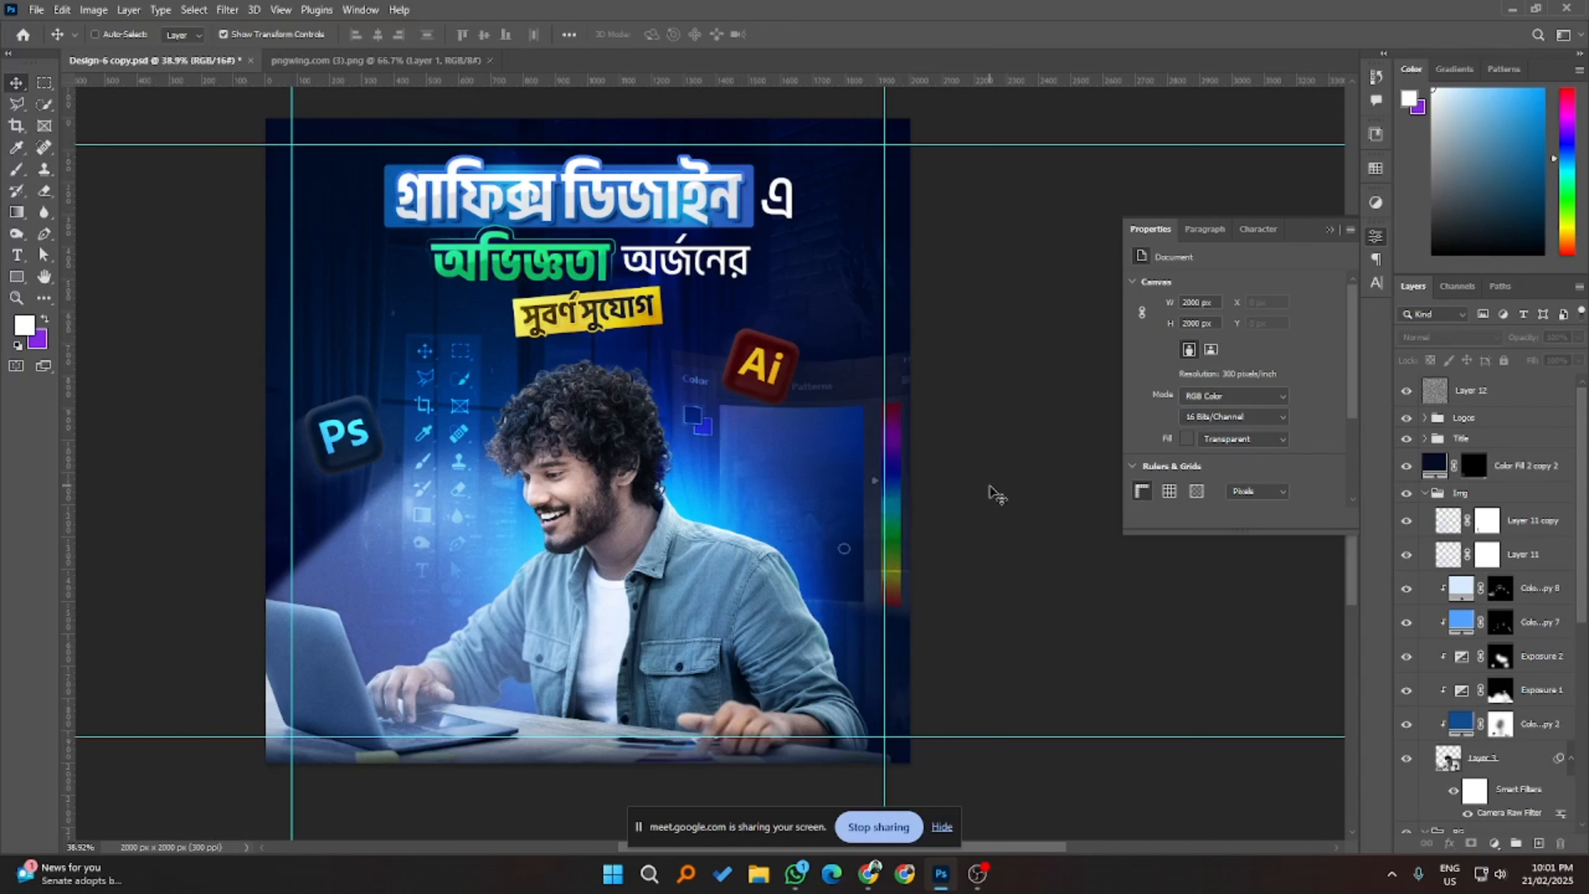
pyautogui.hotkey('ctrl', ';')
pyautogui.scroll(-2, 998, 495)
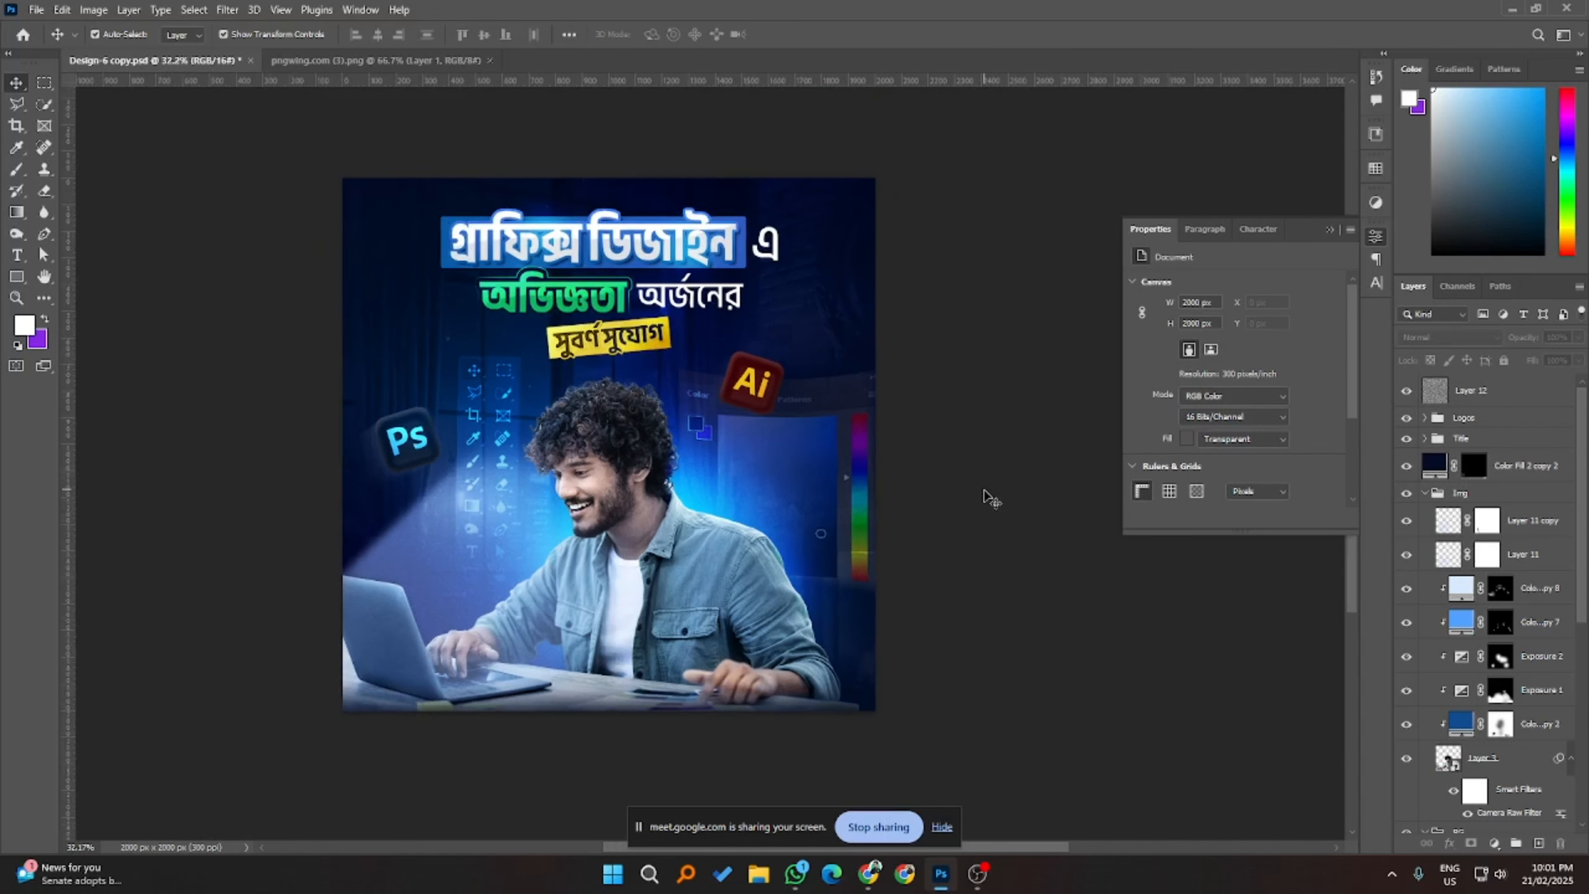
# - Add a layer mask to Layer 12 and paint black over the man with a large soft brush at 40% opacity
pyautogui.click(1476, 390)
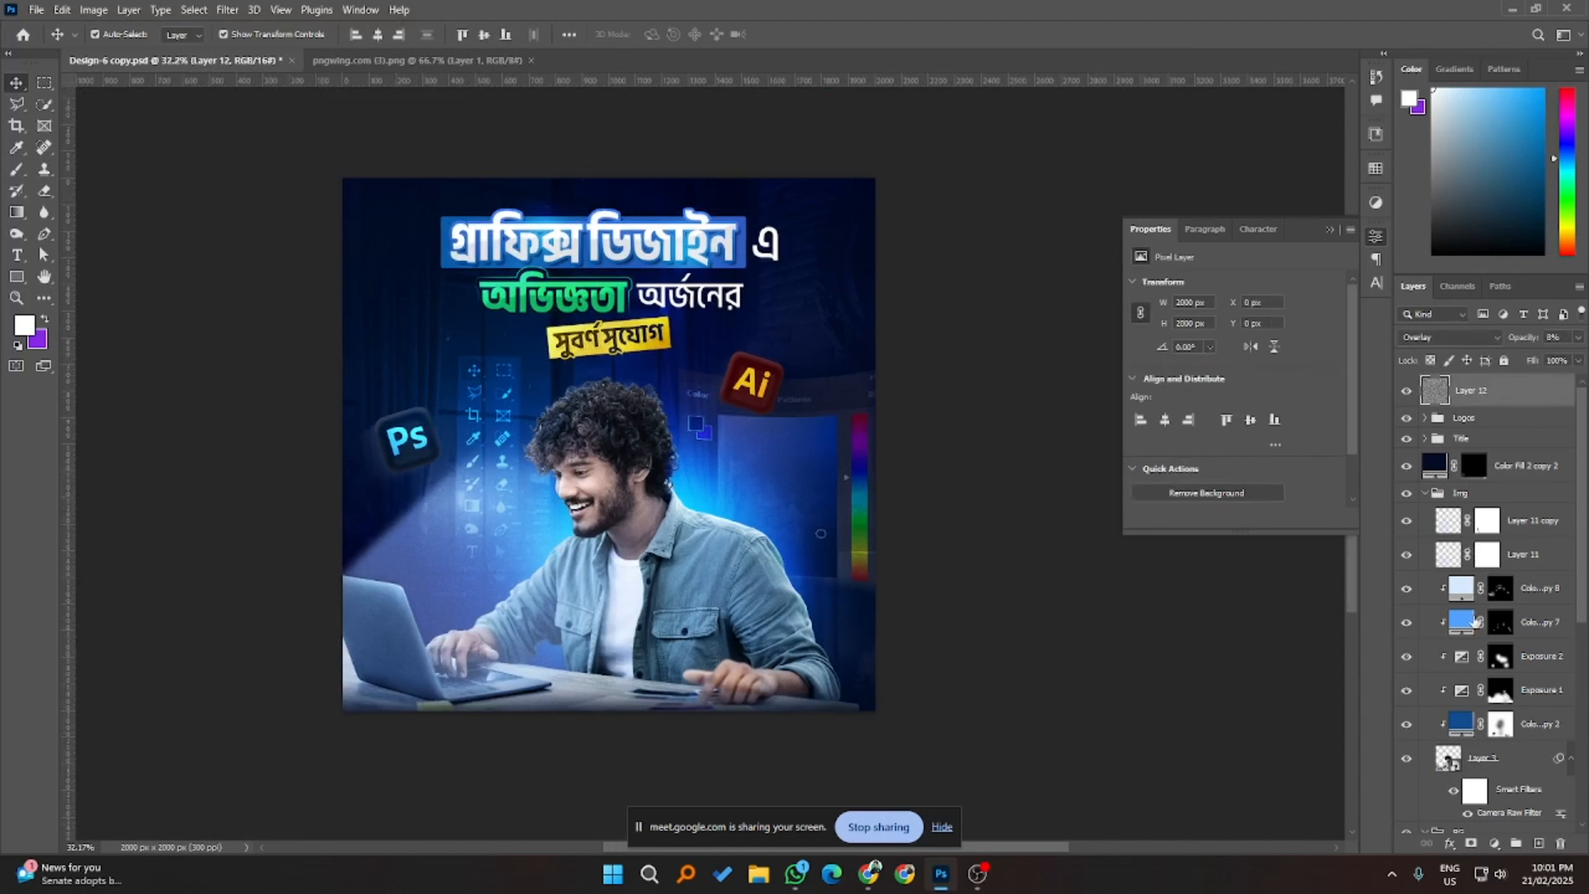
pyautogui.click(1470, 842)
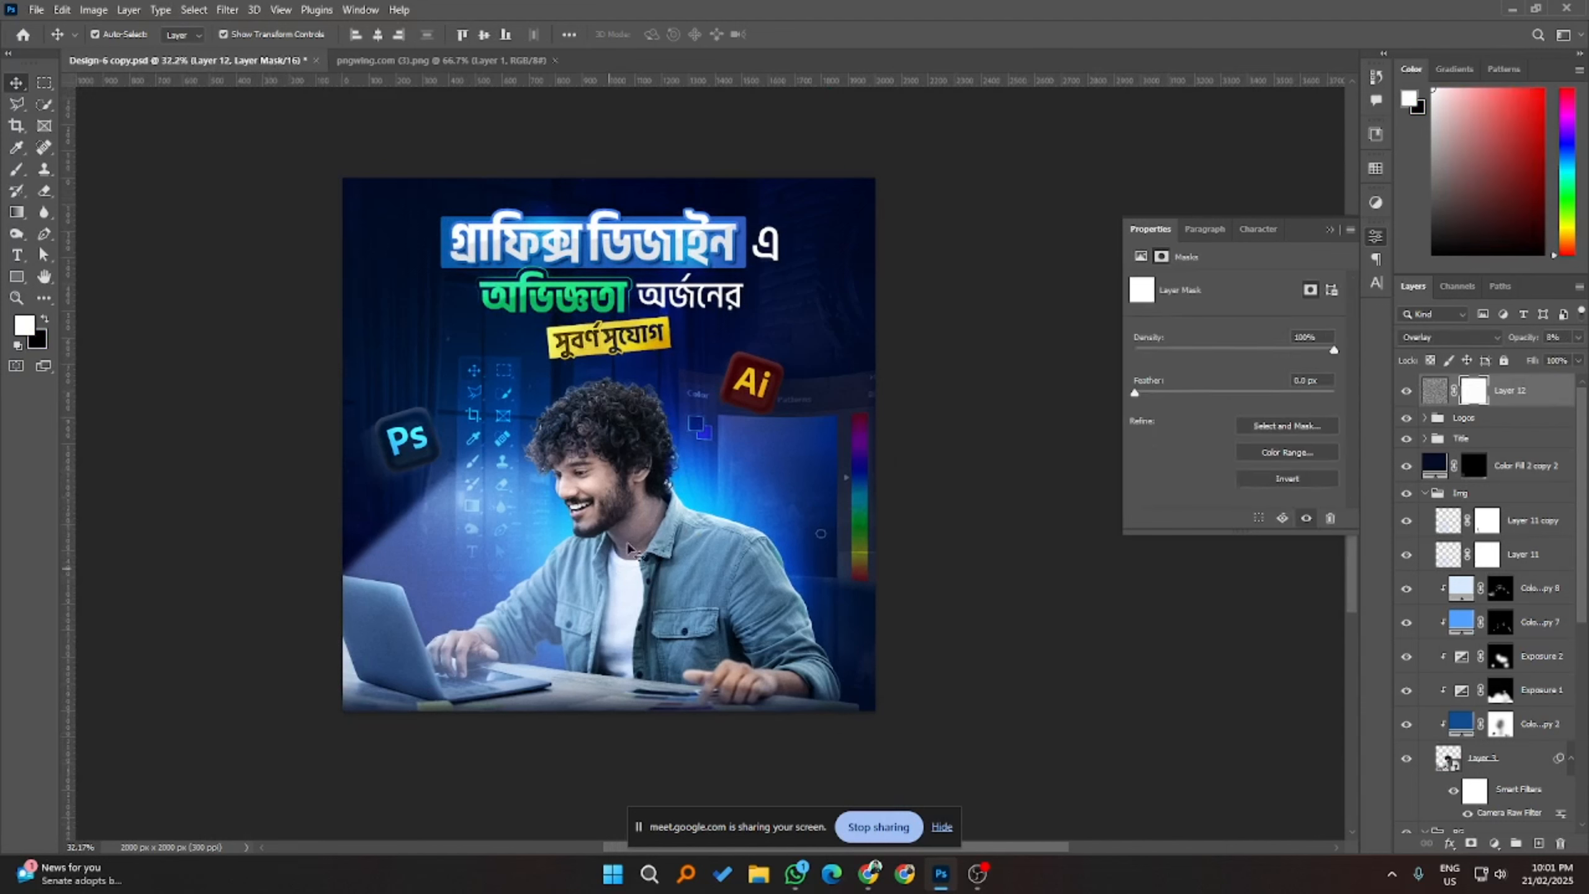
pyautogui.click(19, 170)
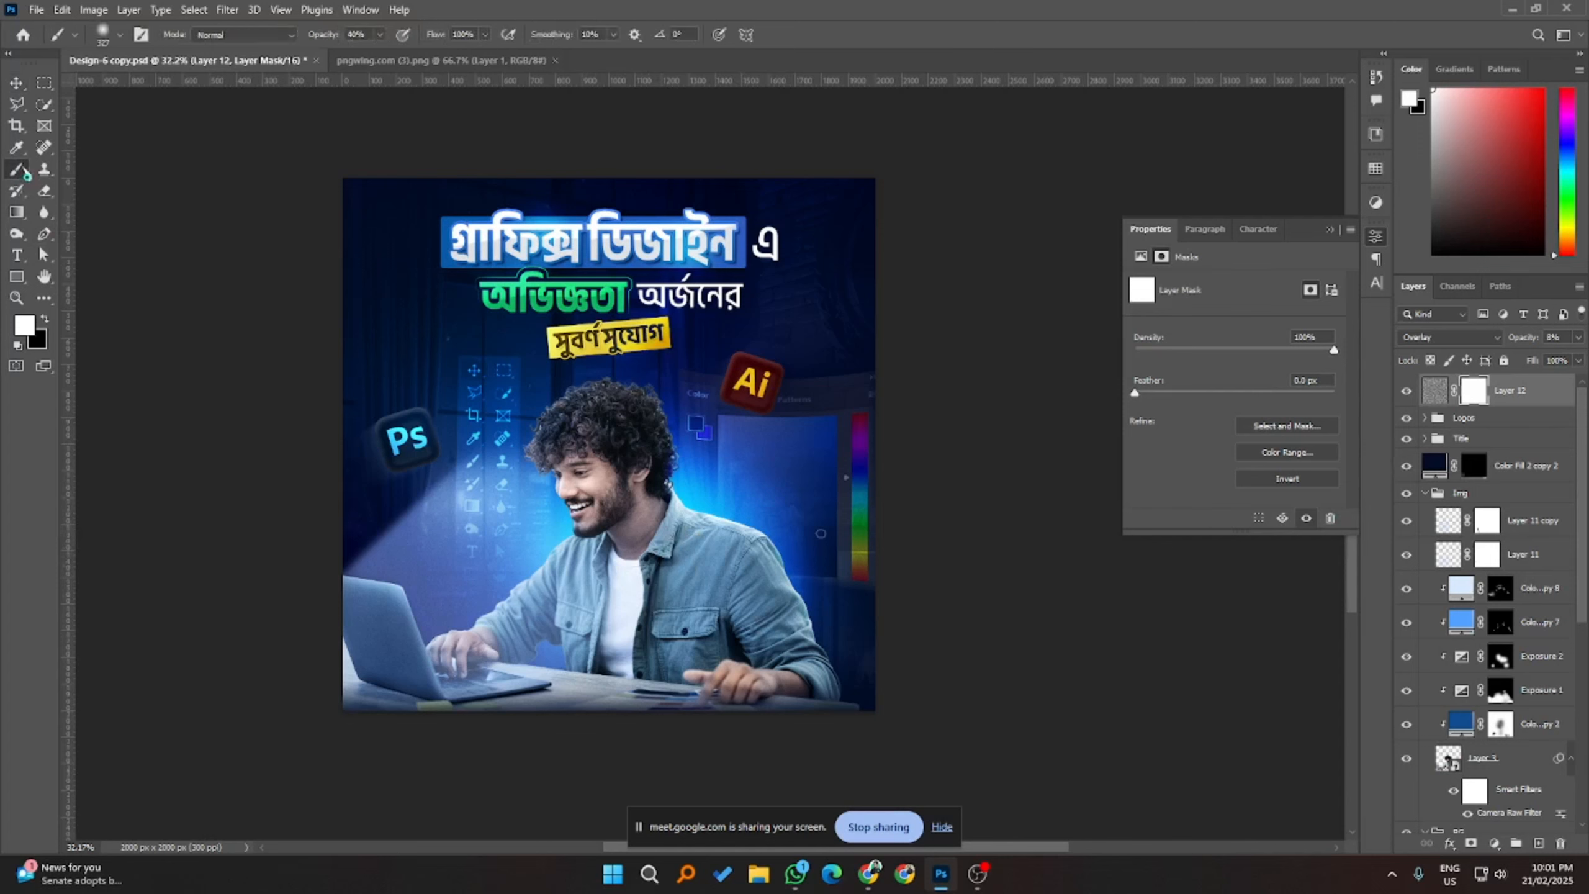
pyautogui.click(45, 320)
pyautogui.moveTo(558, 581); pyautogui.dragTo(680, 577)
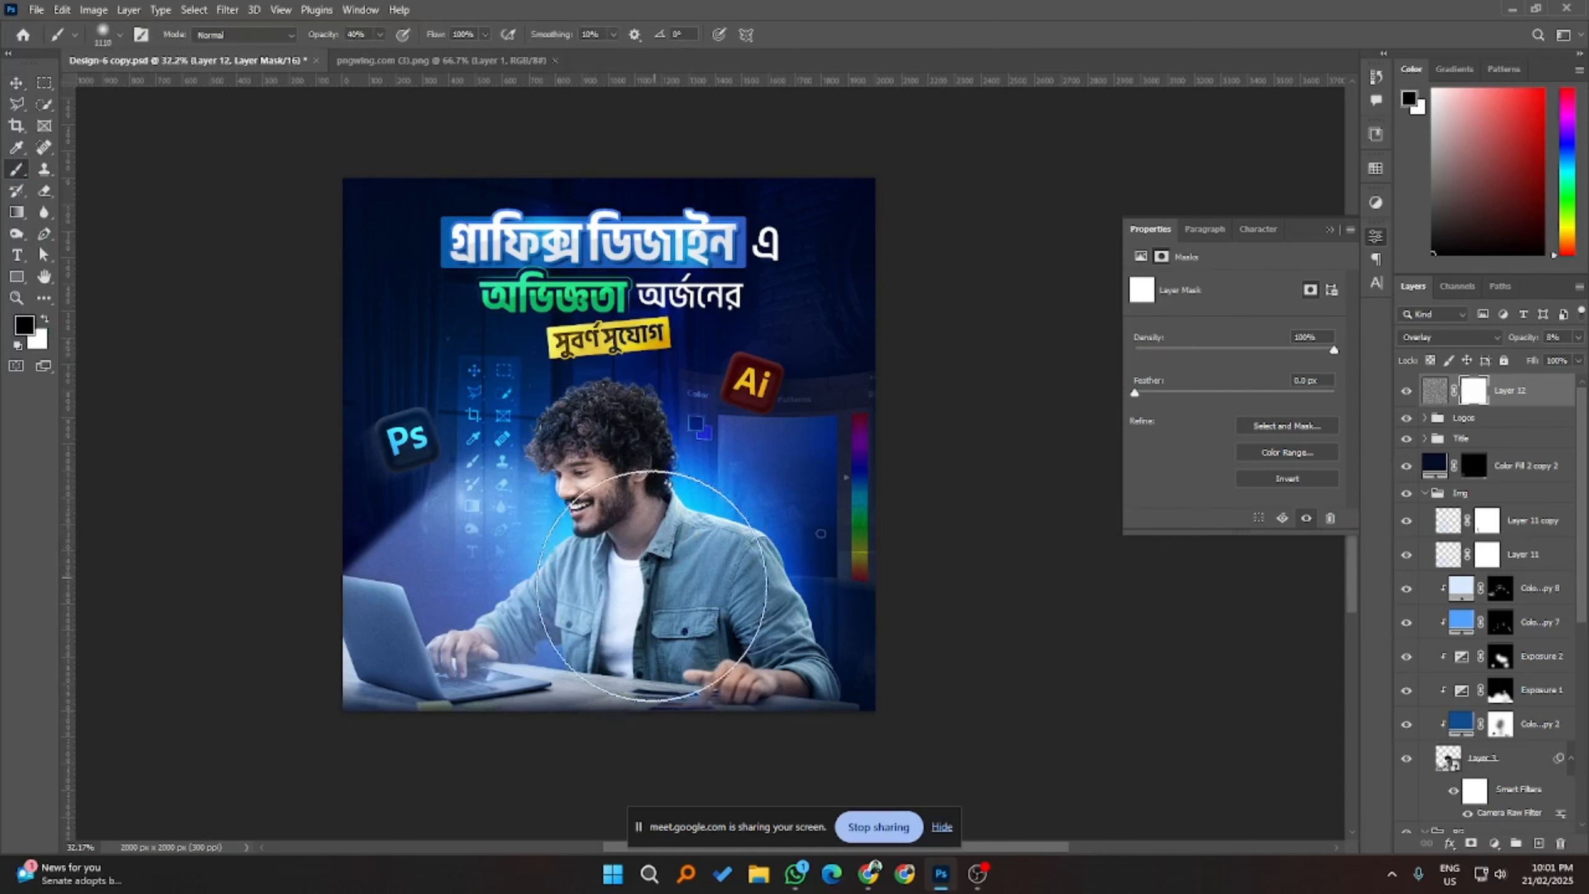
pyautogui.click(654, 589)
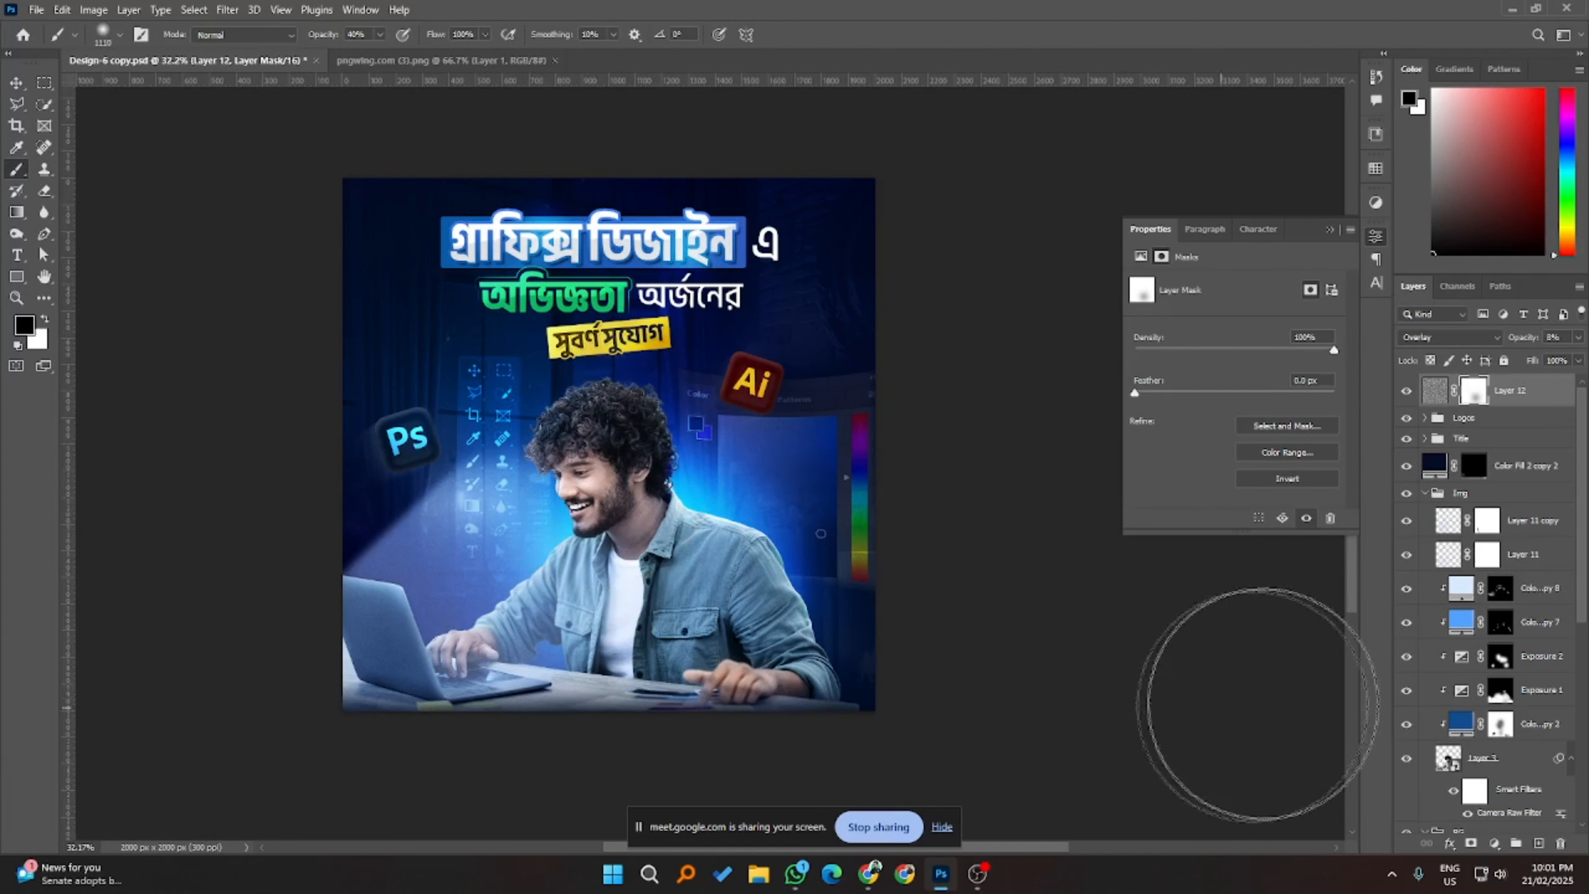
pyautogui.click(15, 82)
pyautogui.click(1017, 461)
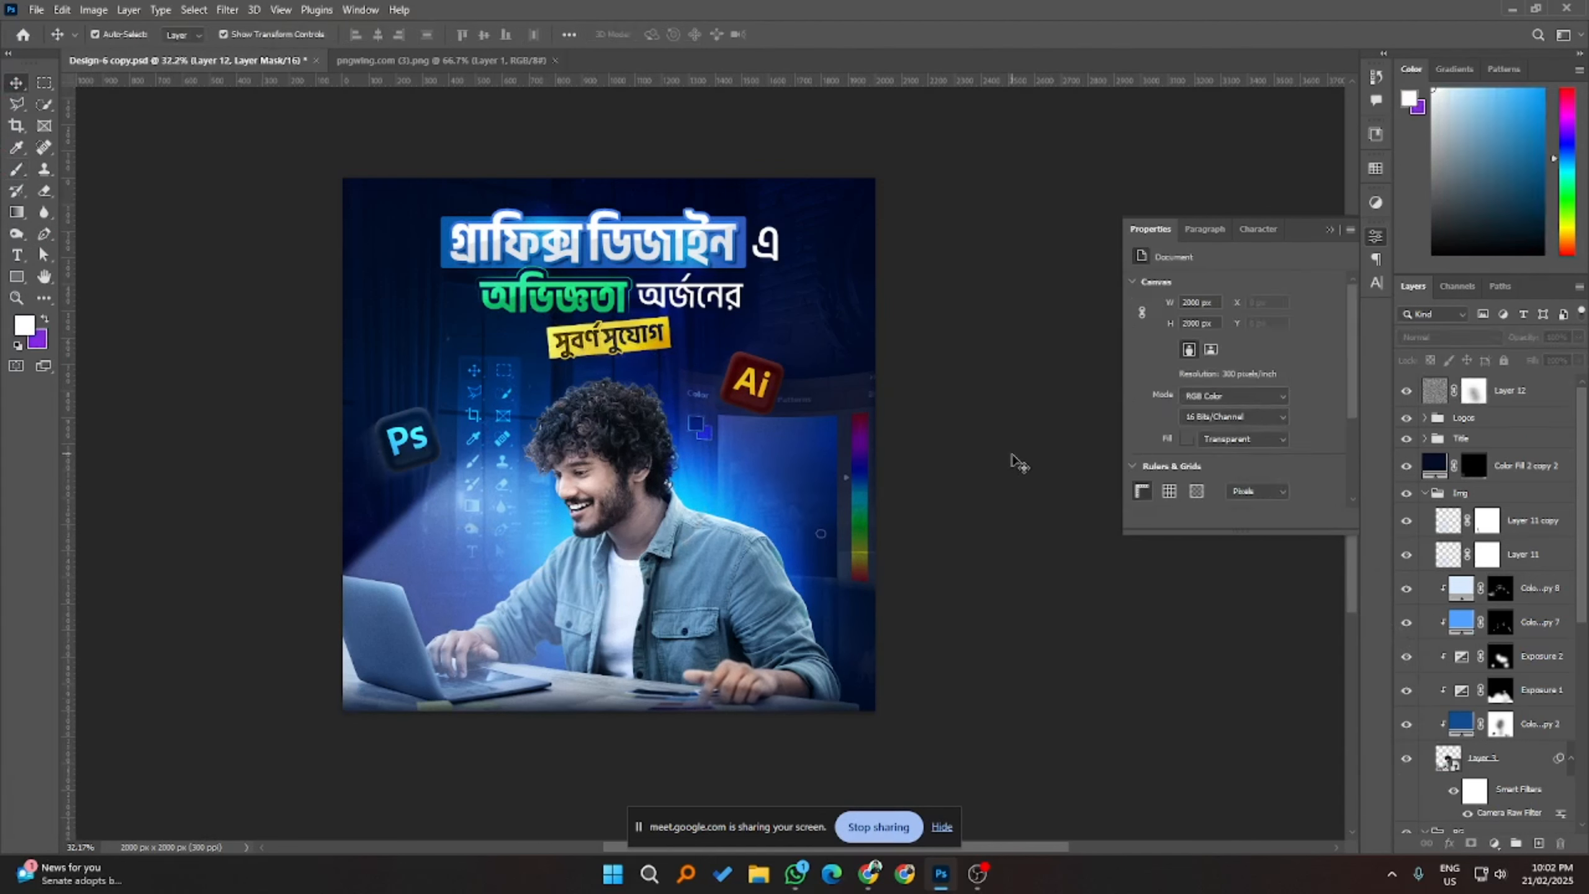
# - Fully lock the grain layer, Layer 12, and show the guides
pyautogui.click(380, 446)
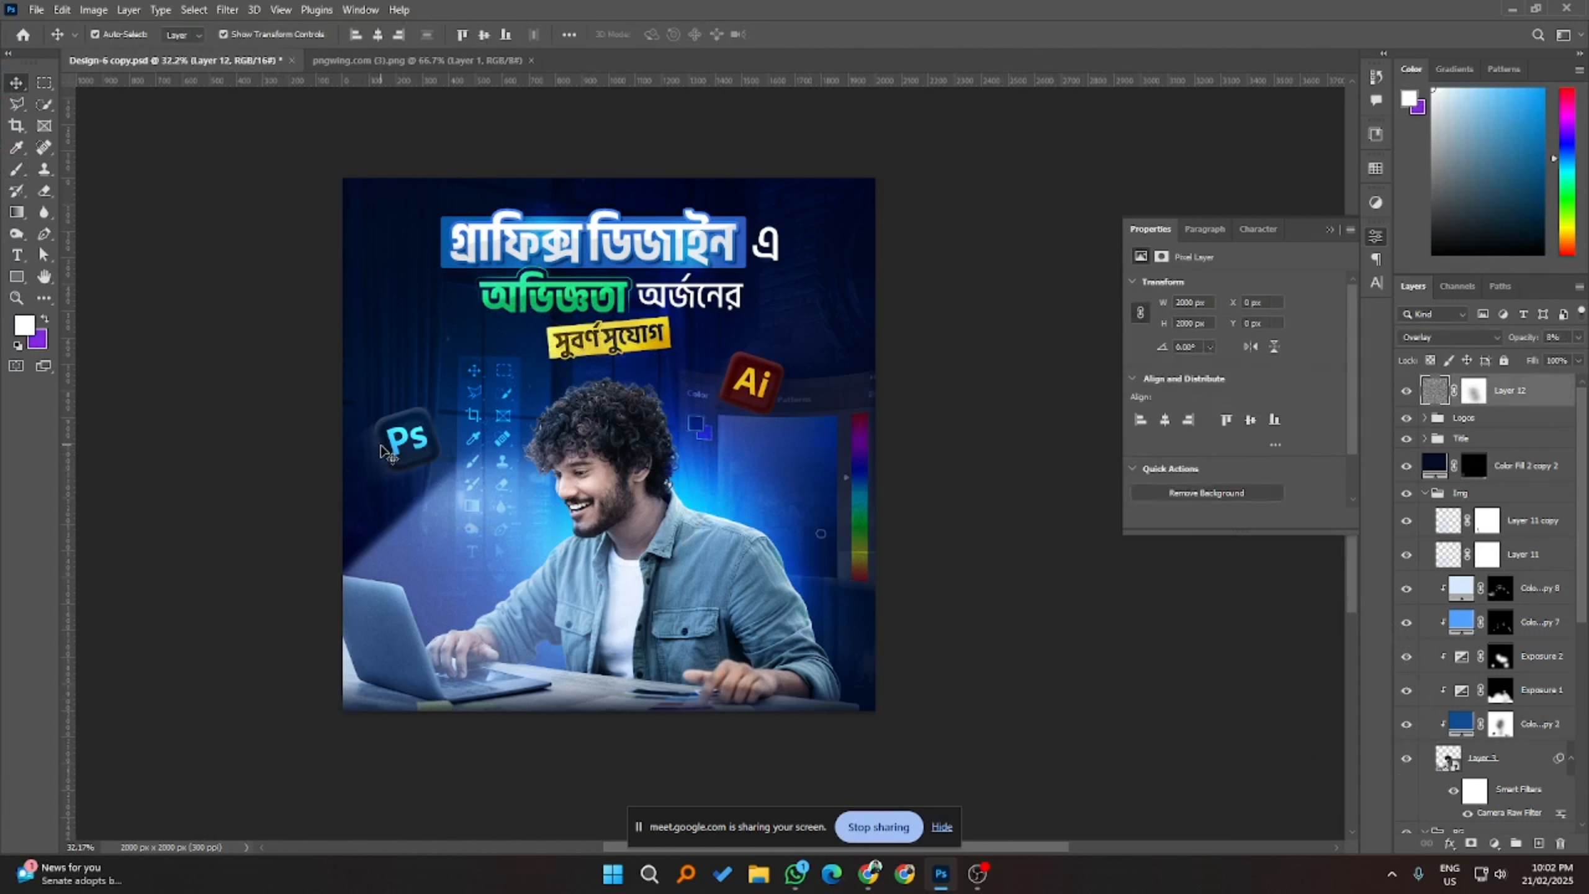
pyautogui.click(1504, 360)
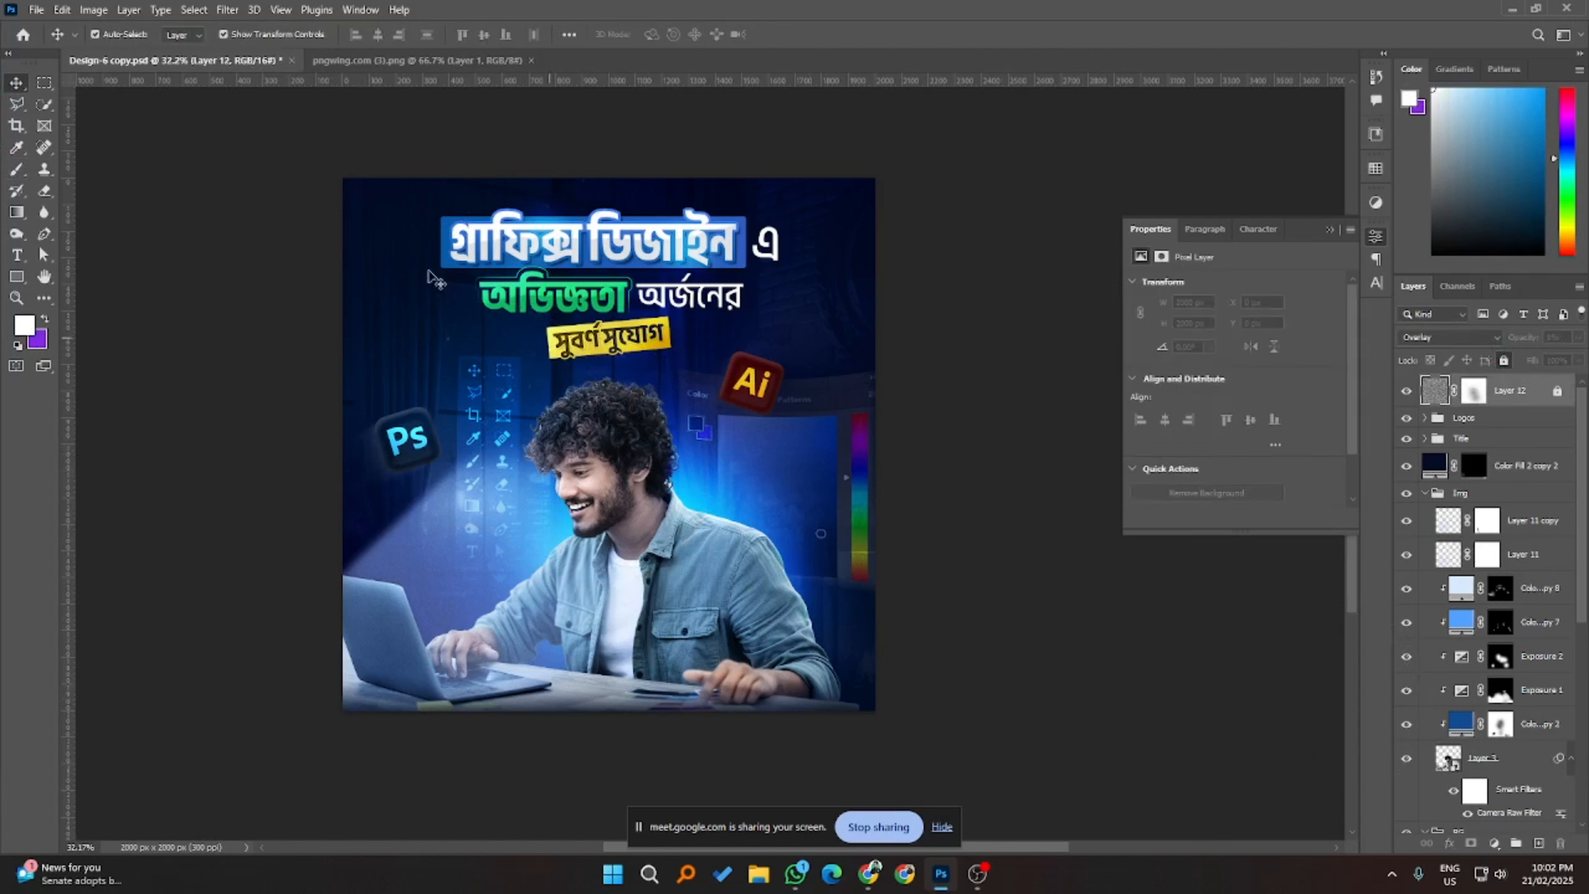
pyautogui.press('ctrl')
pyautogui.hotkey('ctrl', ';')
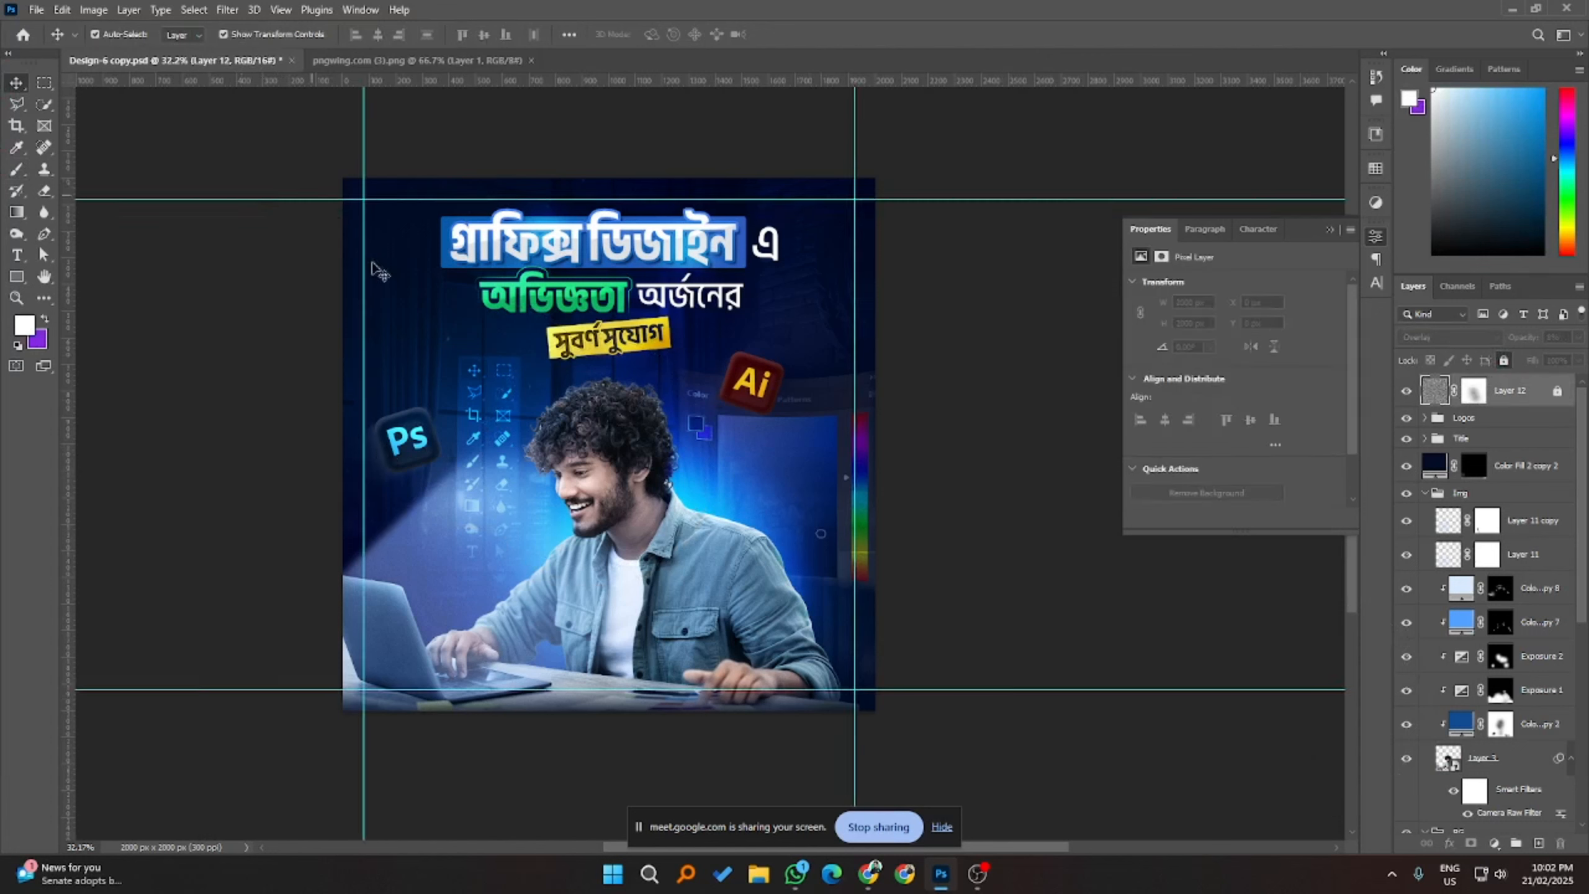
# - Nudge the Ps icon layers, Exposure 4 through Layer 7, slightly to the right, then deselect them and hide the guides
pyautogui.keyDown('ctrl'); pyautogui.click(406, 453); pyautogui.keyUp('ctrl')
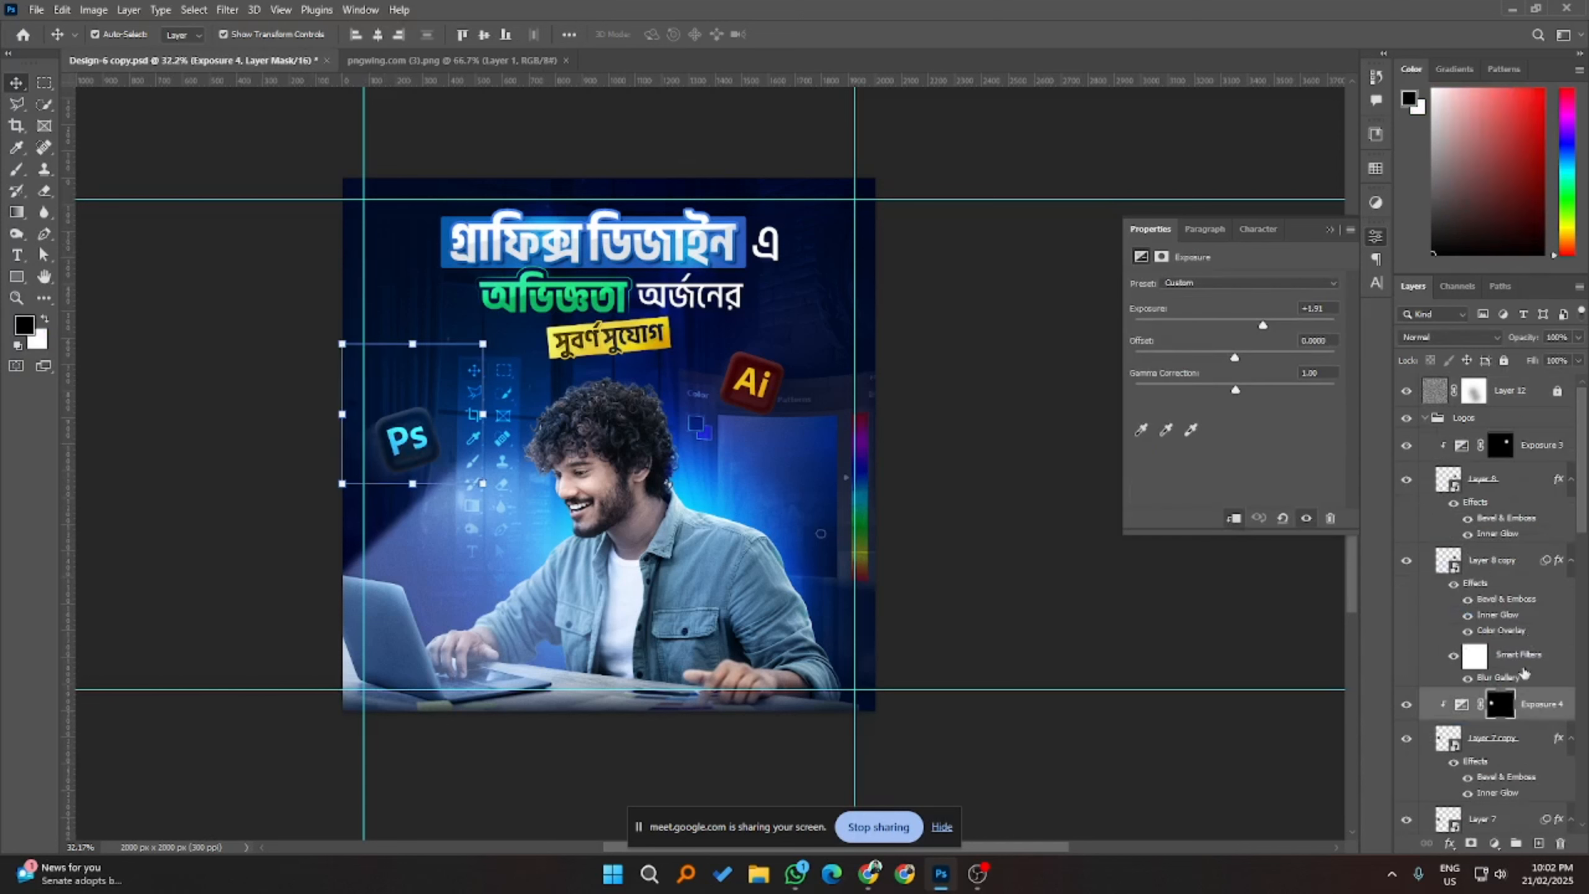
pyautogui.scroll(-3, 1524, 674)
pyautogui.keyDown('shift'); pyautogui.click(1512, 726); pyautogui.keyUp('shift')
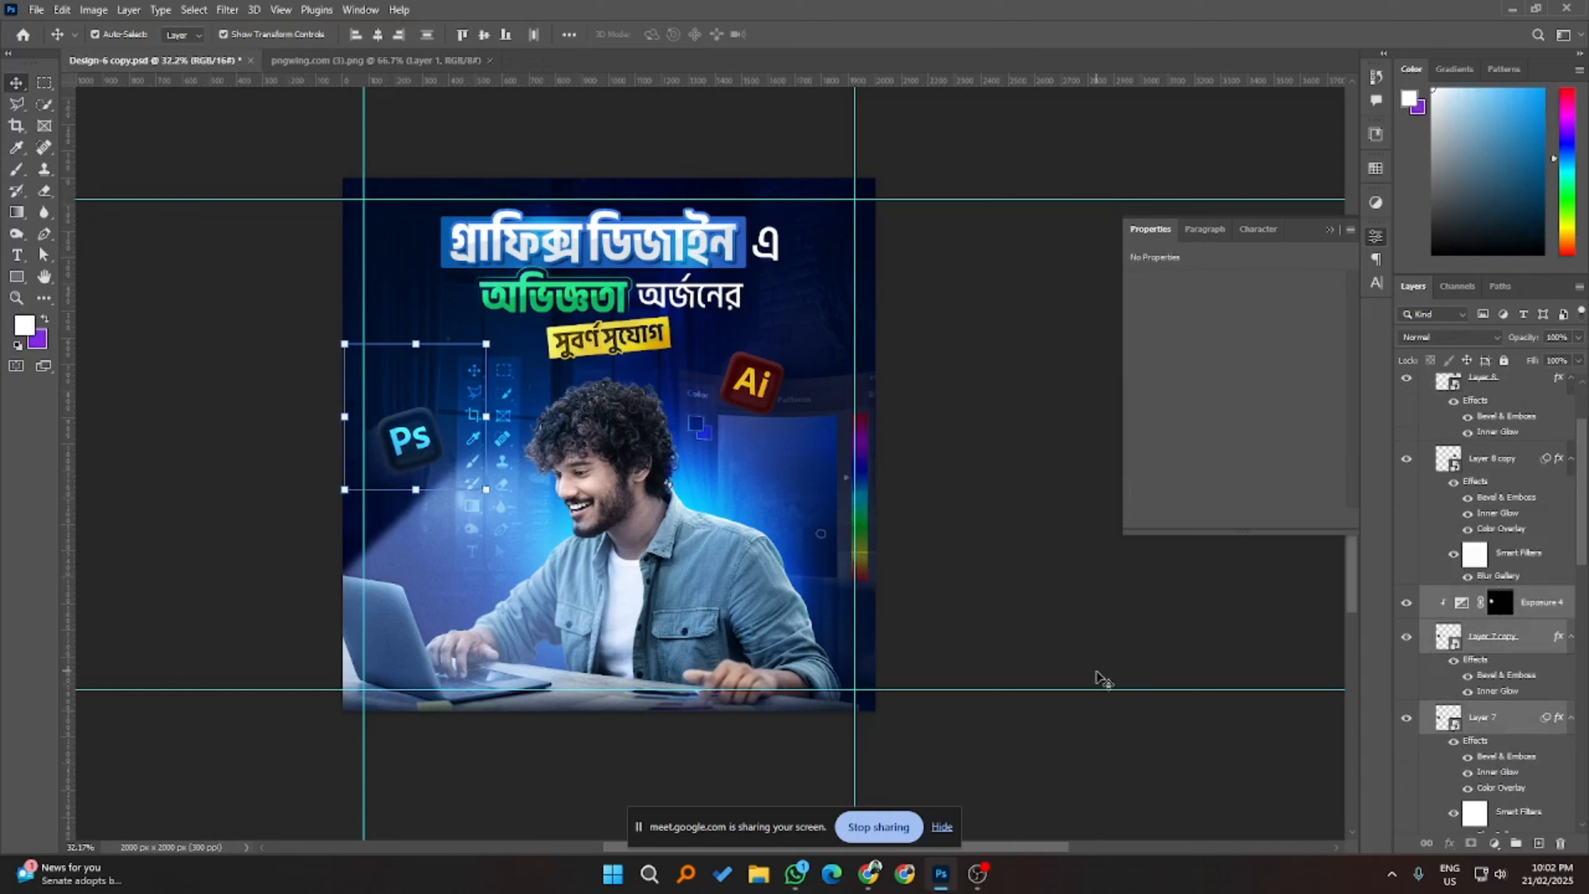
pyautogui.press('Right')
pyautogui.click(949, 473)
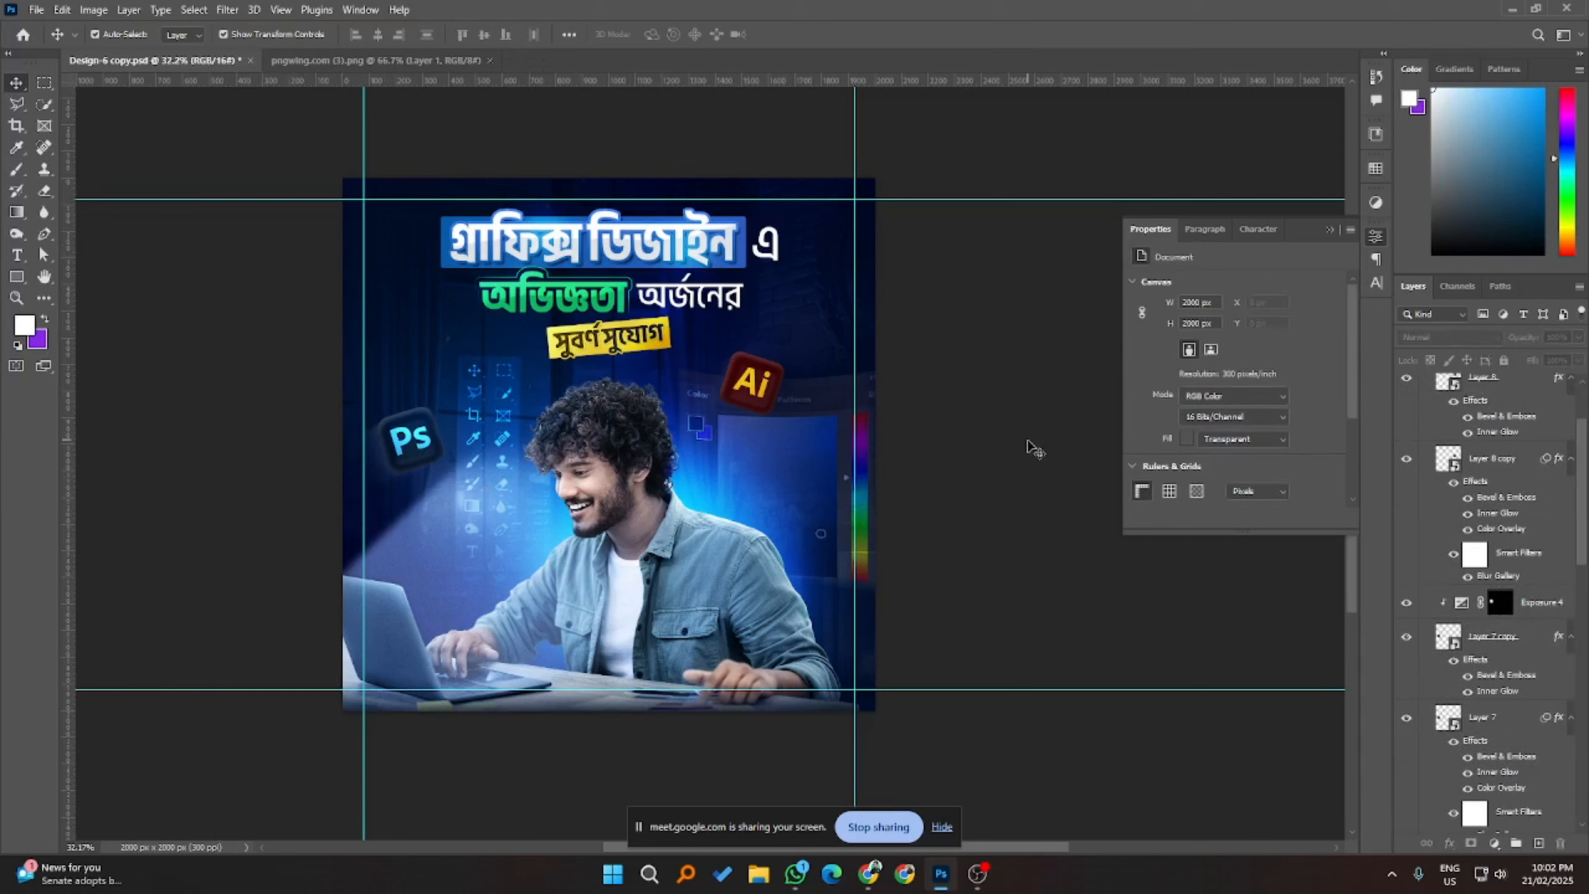
pyautogui.hotkey('ctrl', ';')
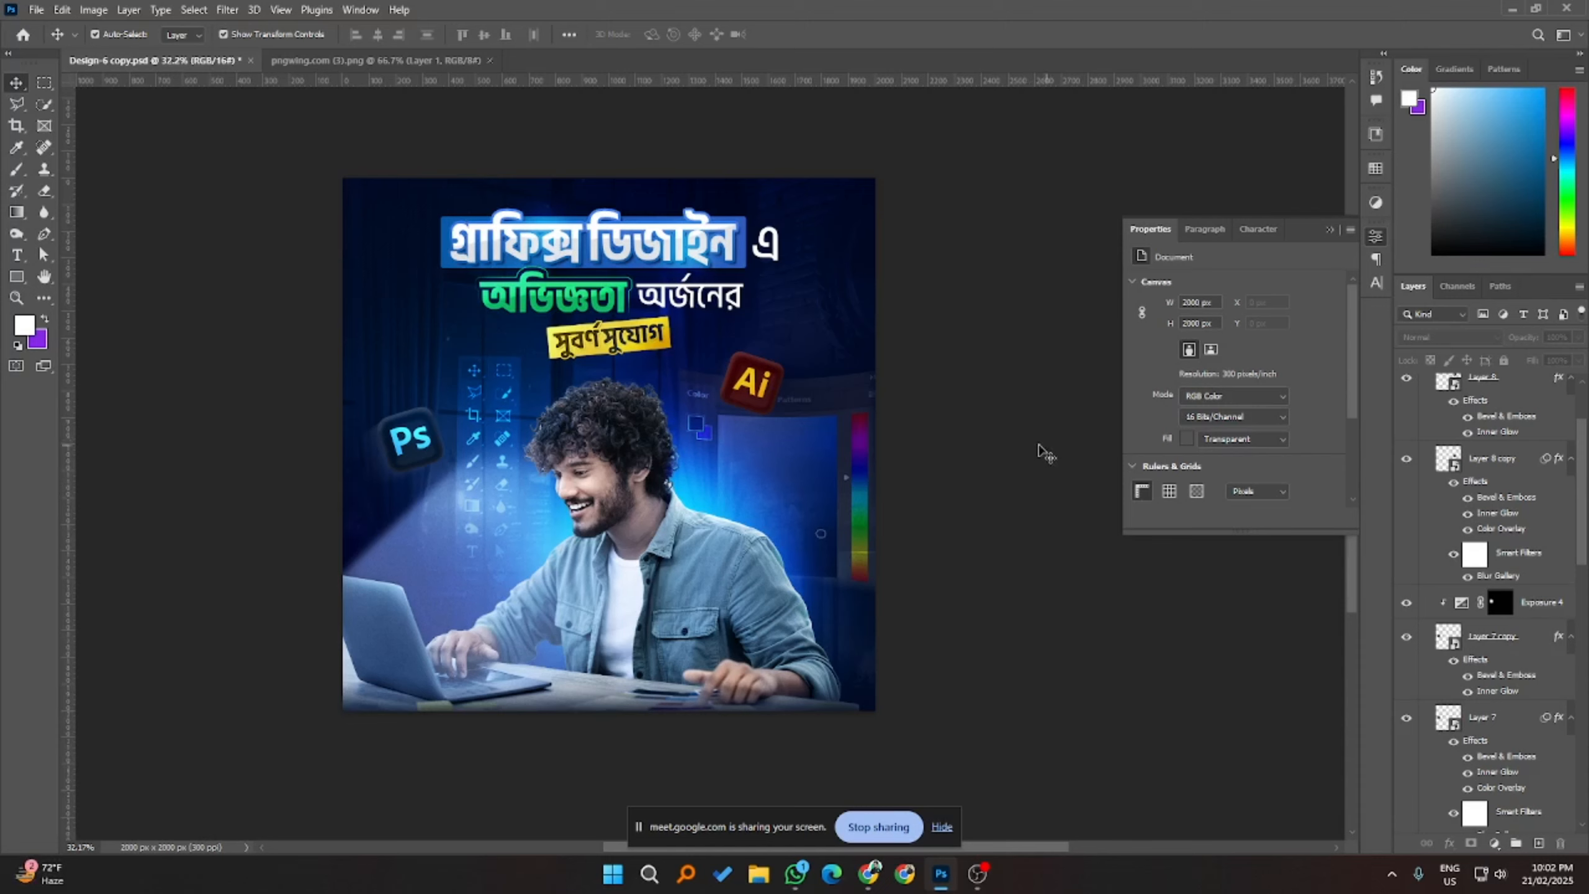
# - Switch to the browser to review the reference posters on the Design 6 Milanote board, then return to Photoshop
pyautogui.moveTo(976, 871)
pyautogui.scroll(-3, 1521, 659)
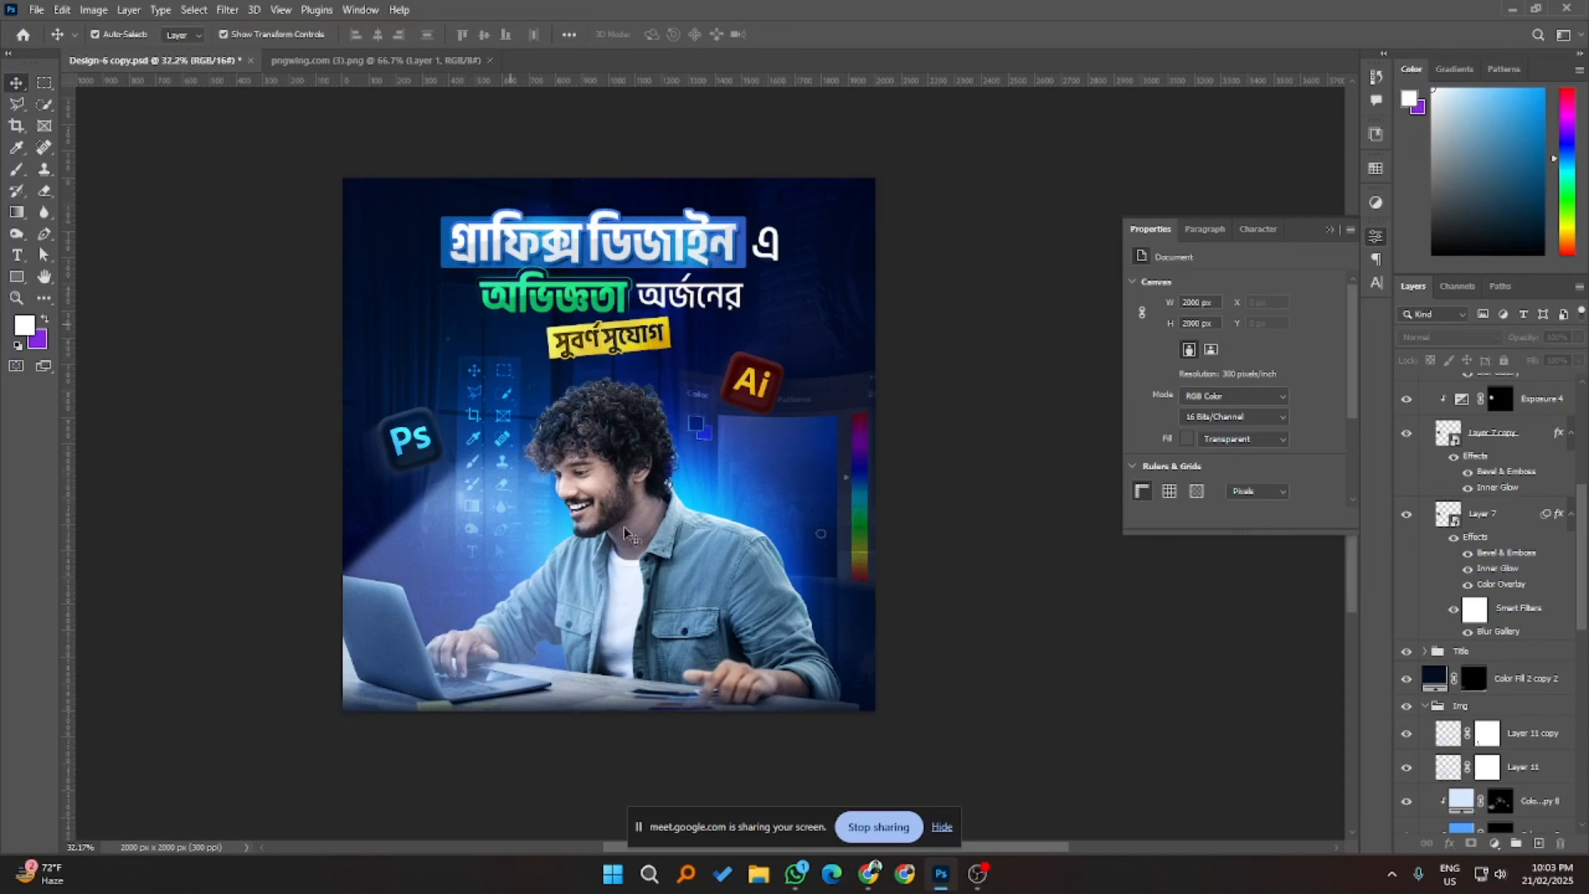
pyautogui.moveTo(868, 873)
pyautogui.click(860, 779)
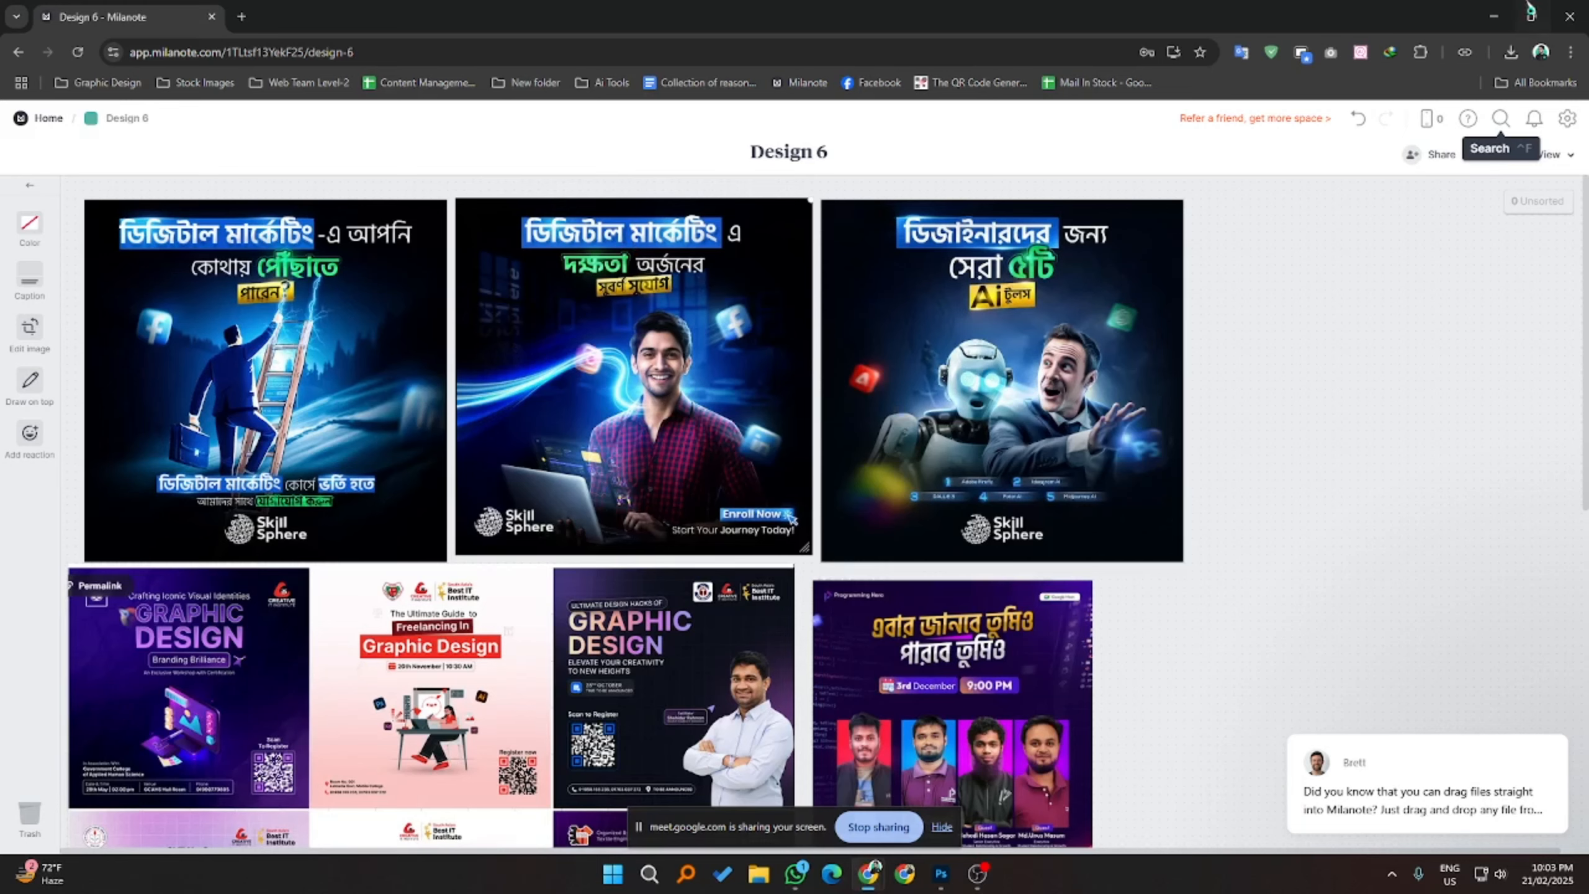
pyautogui.click(1489, 11)
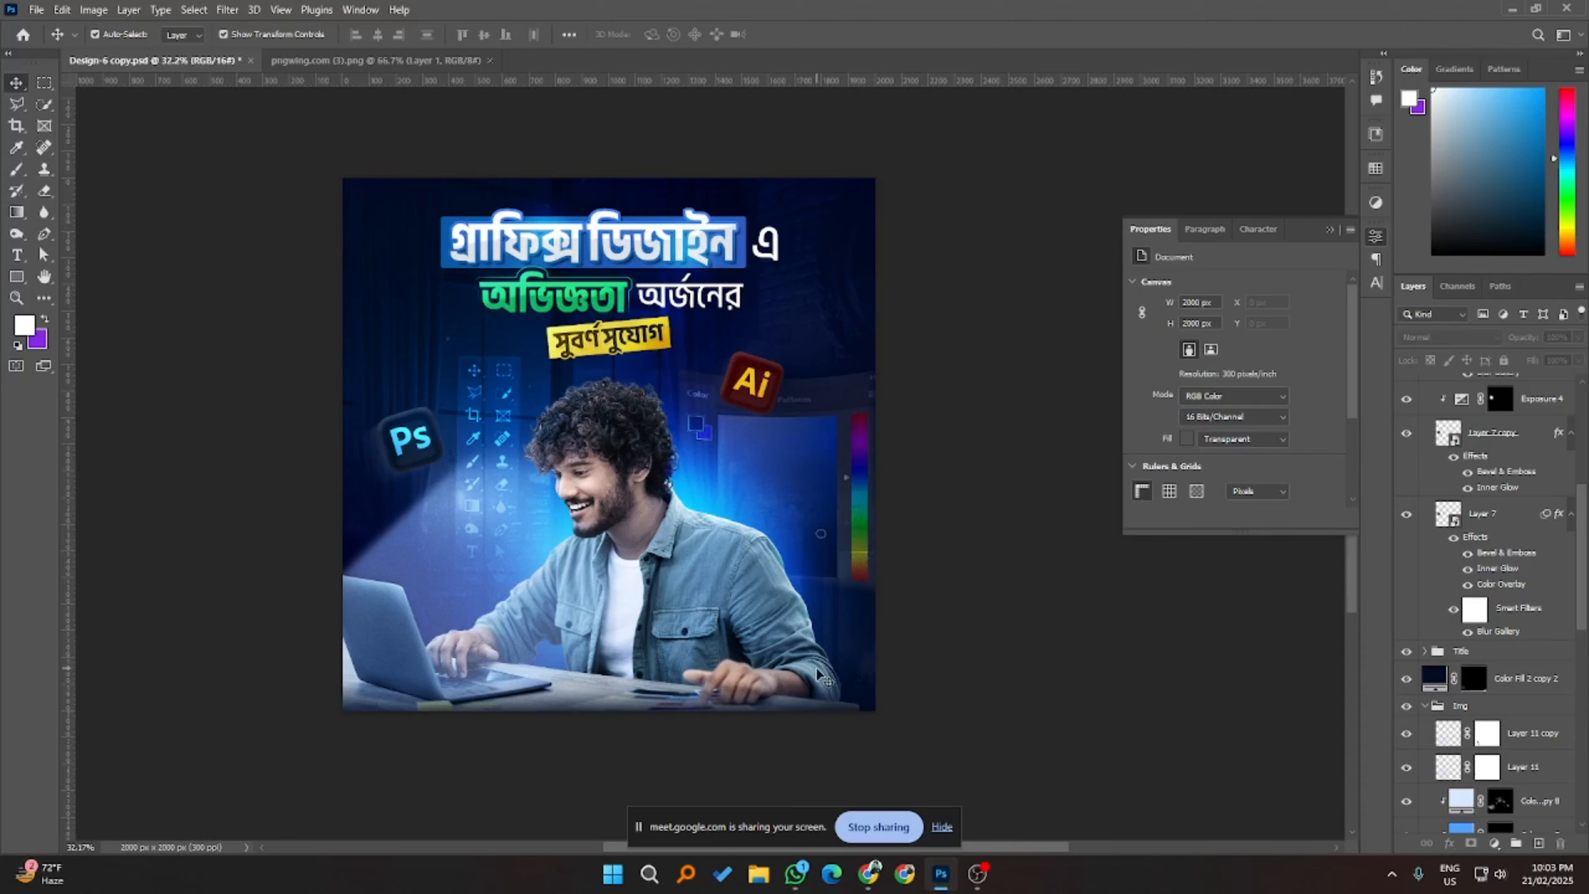
# - Close the pngwing.com (3).png document, leaving the Design-6 copy.psd poster open
pyautogui.scroll(-3, 1476, 797)
pyautogui.rightClick(460, 61)
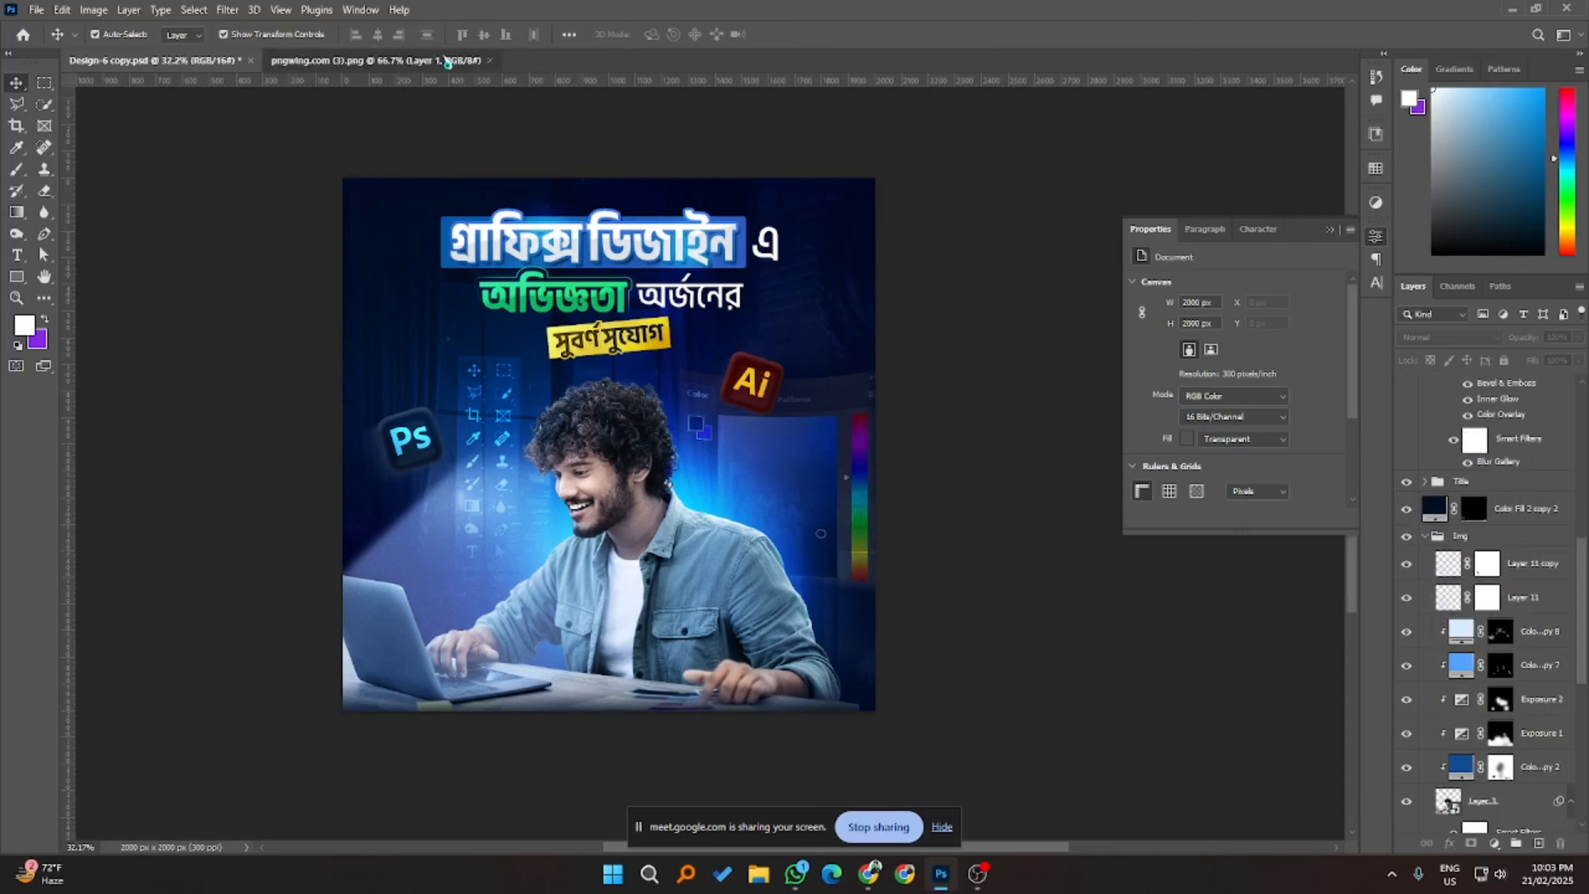
pyautogui.click(482, 84)
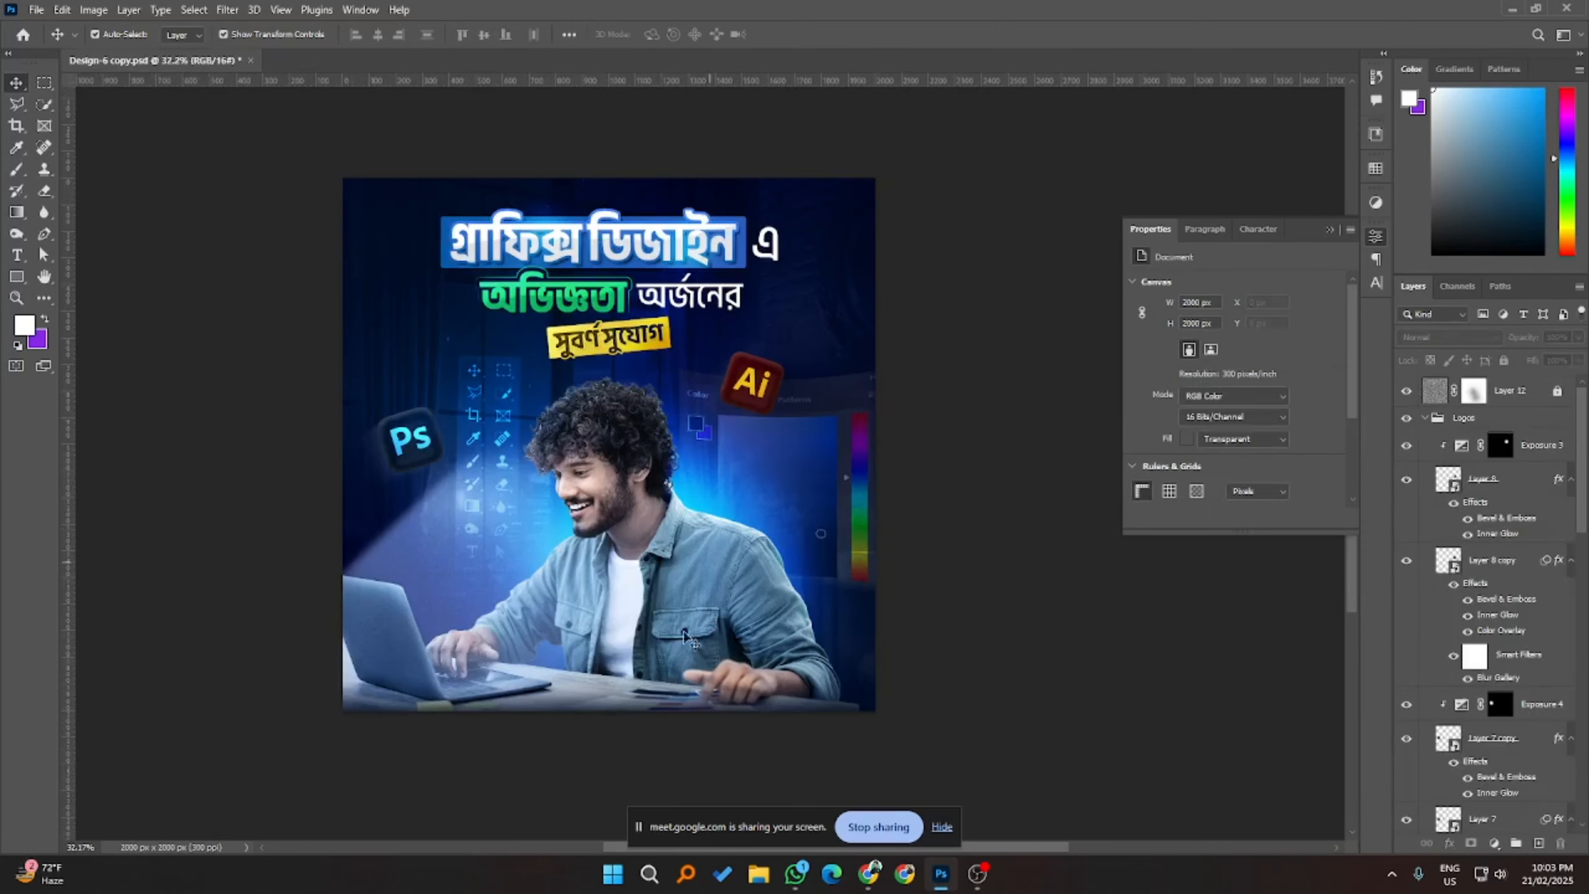
# - Open the original photo of the man at his laptop from the Downloads folder, compare it beside the poster, and close it
pyautogui.click(774, 878)
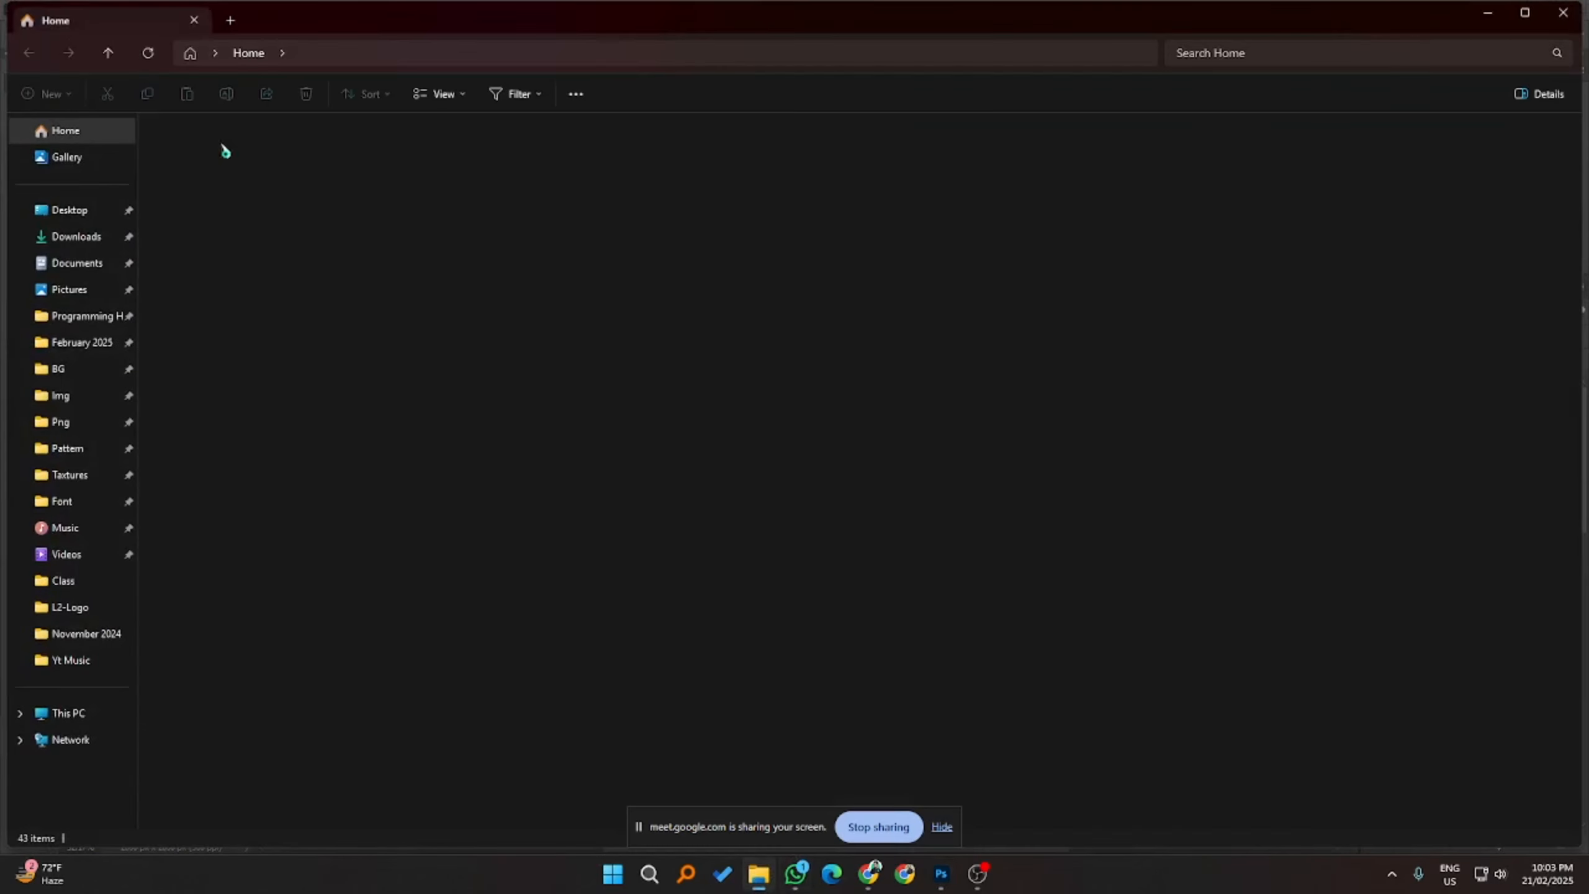
pyautogui.click(75, 236)
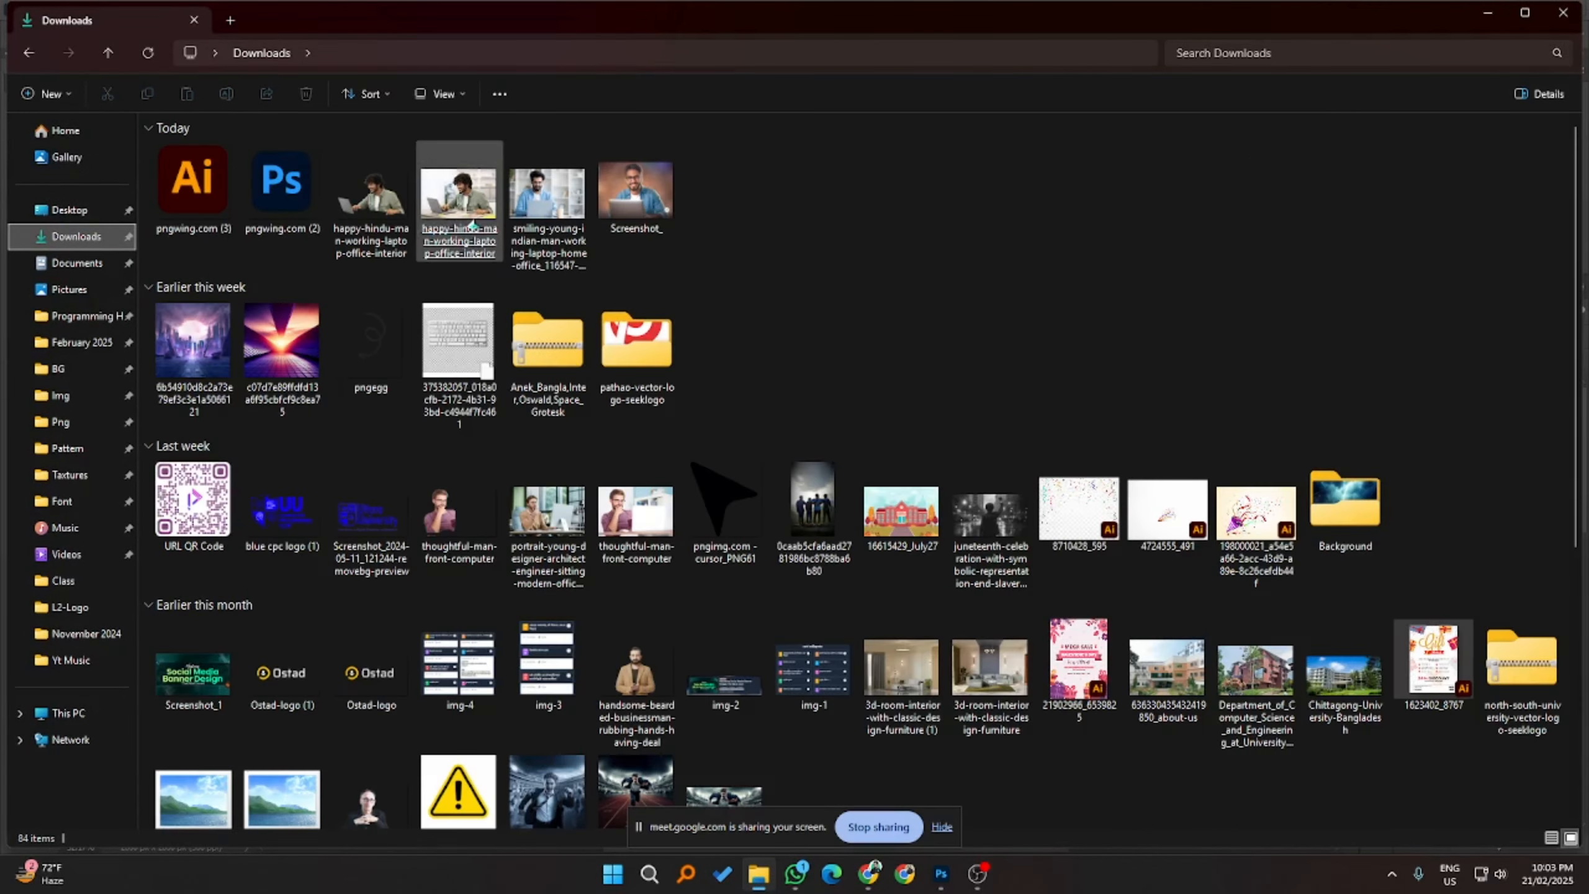
pyautogui.doubleClick(472, 226)
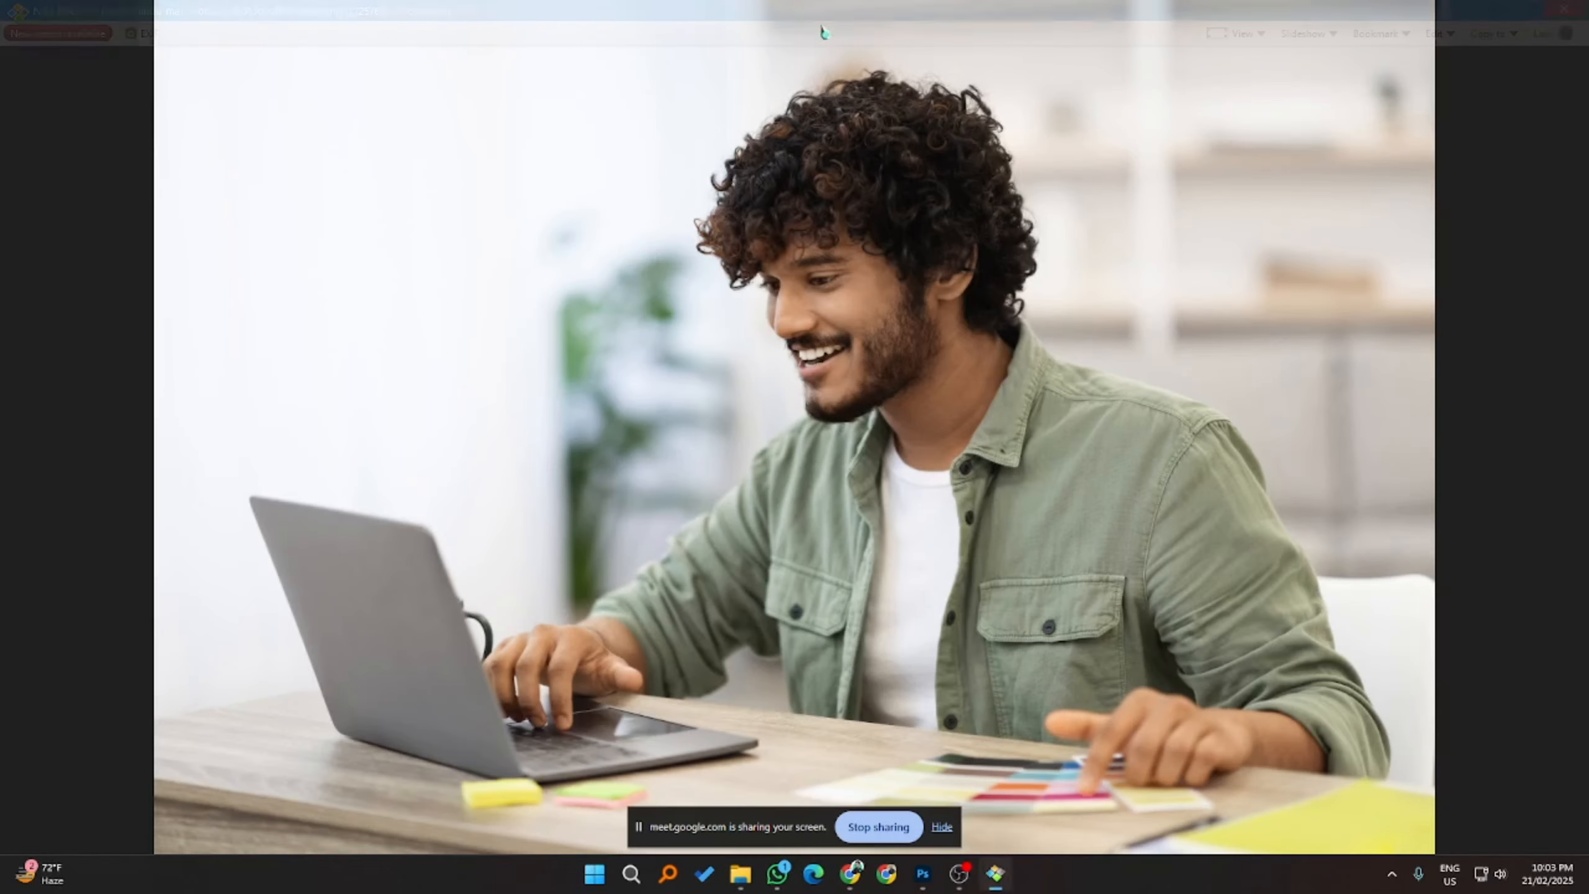
pyautogui.click(1484, 18)
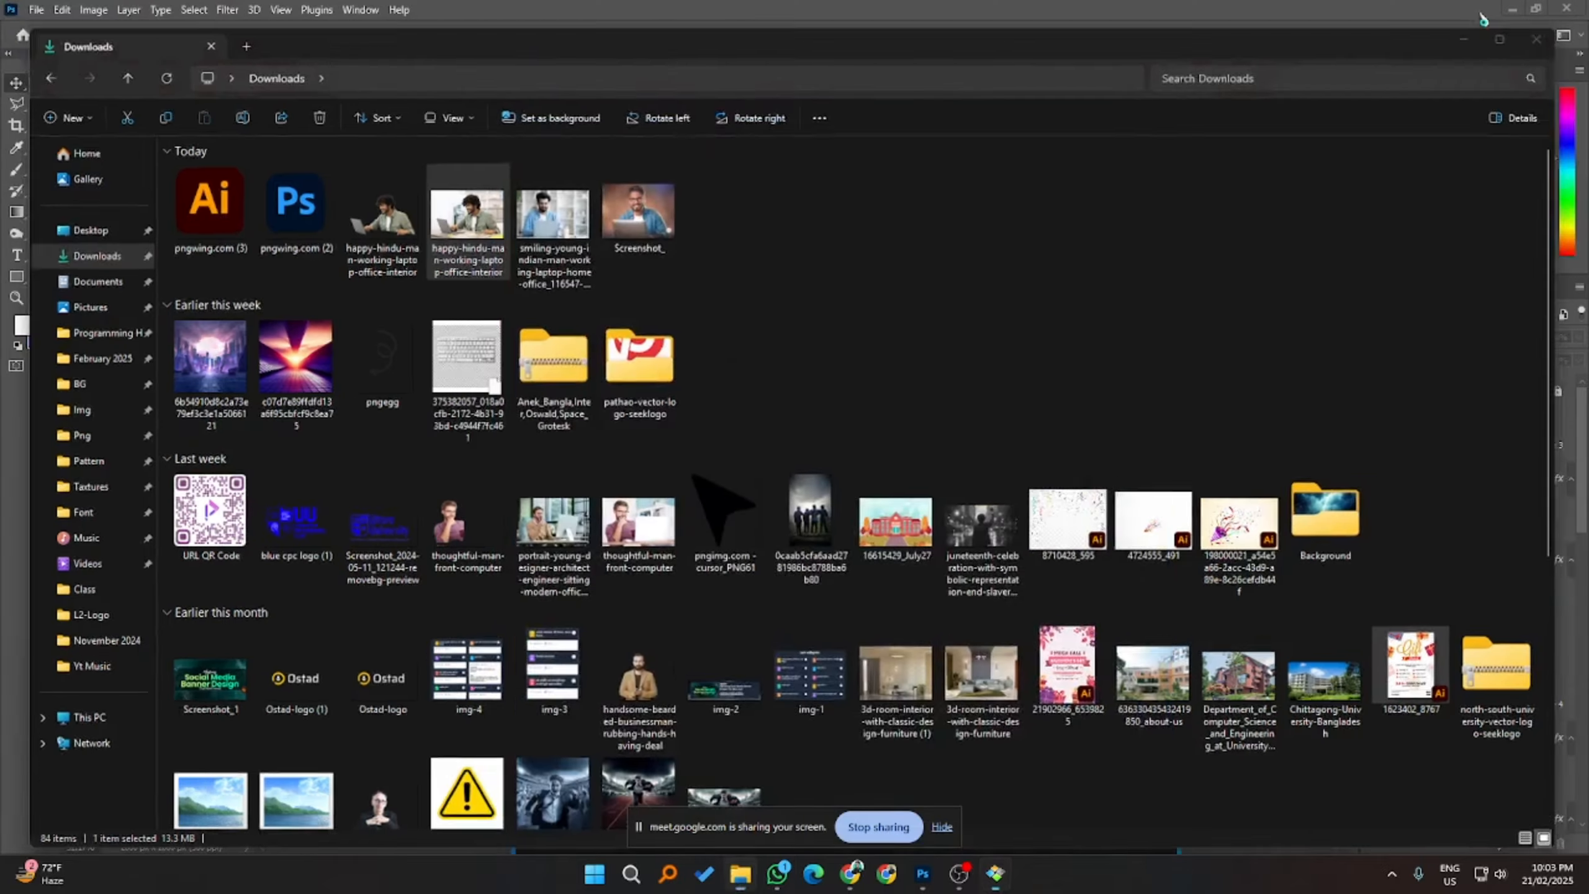
pyautogui.click(1462, 39)
pyautogui.moveTo(801, 102); pyautogui.dragTo(1199, 94)
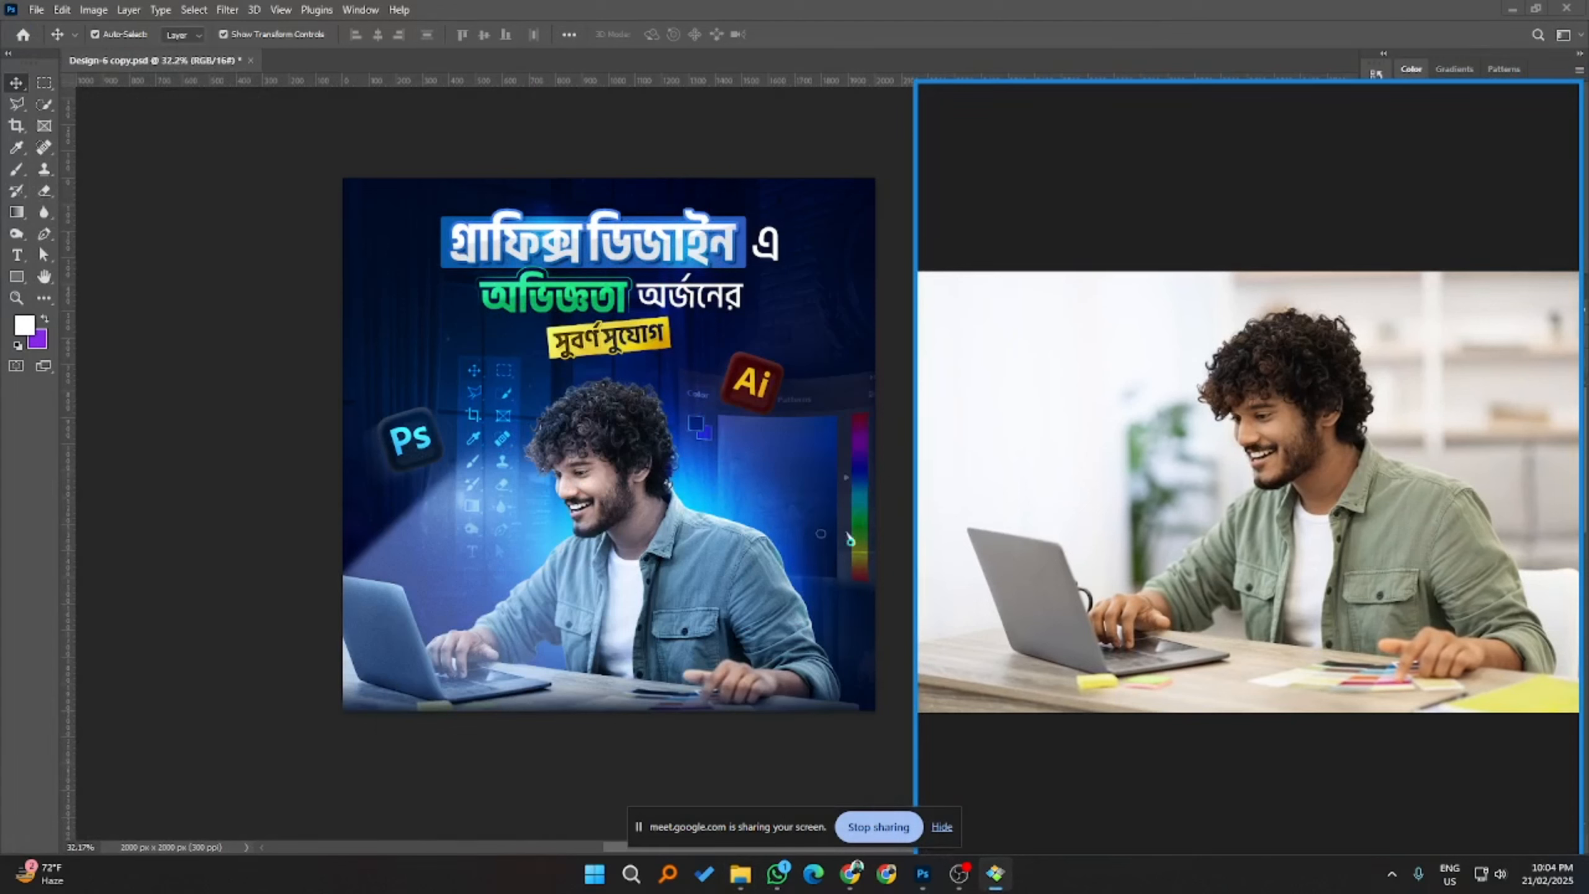
pyautogui.click(1557, 94)
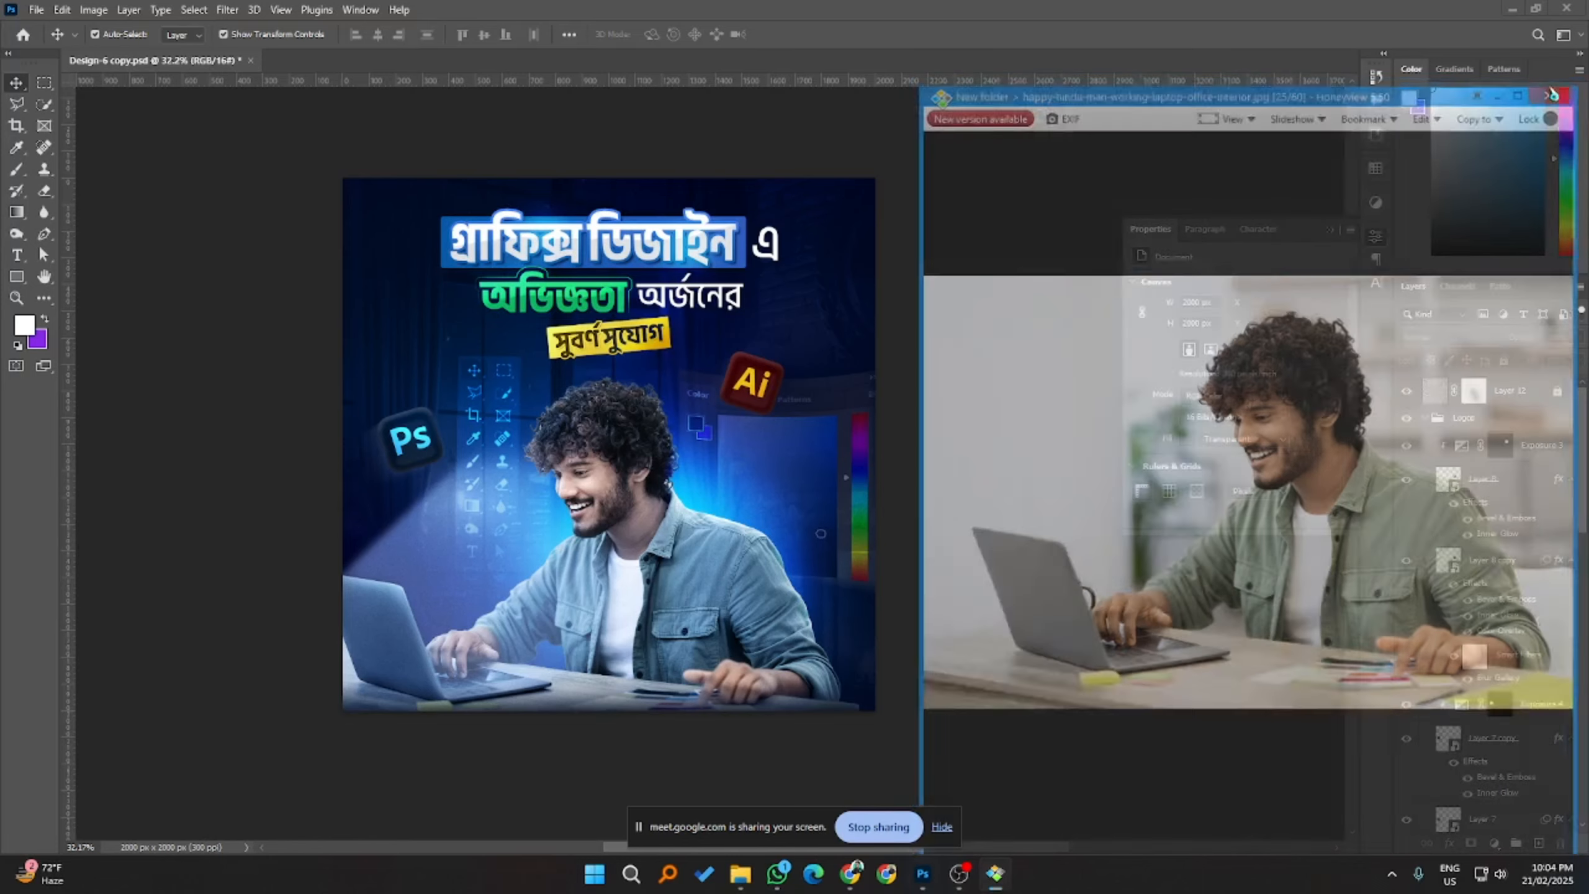
# - Review the poster's layer stack, collapse the Logos, Img and BG groups, and leave all layers deselected
pyautogui.scroll(-10, 1455, 563)
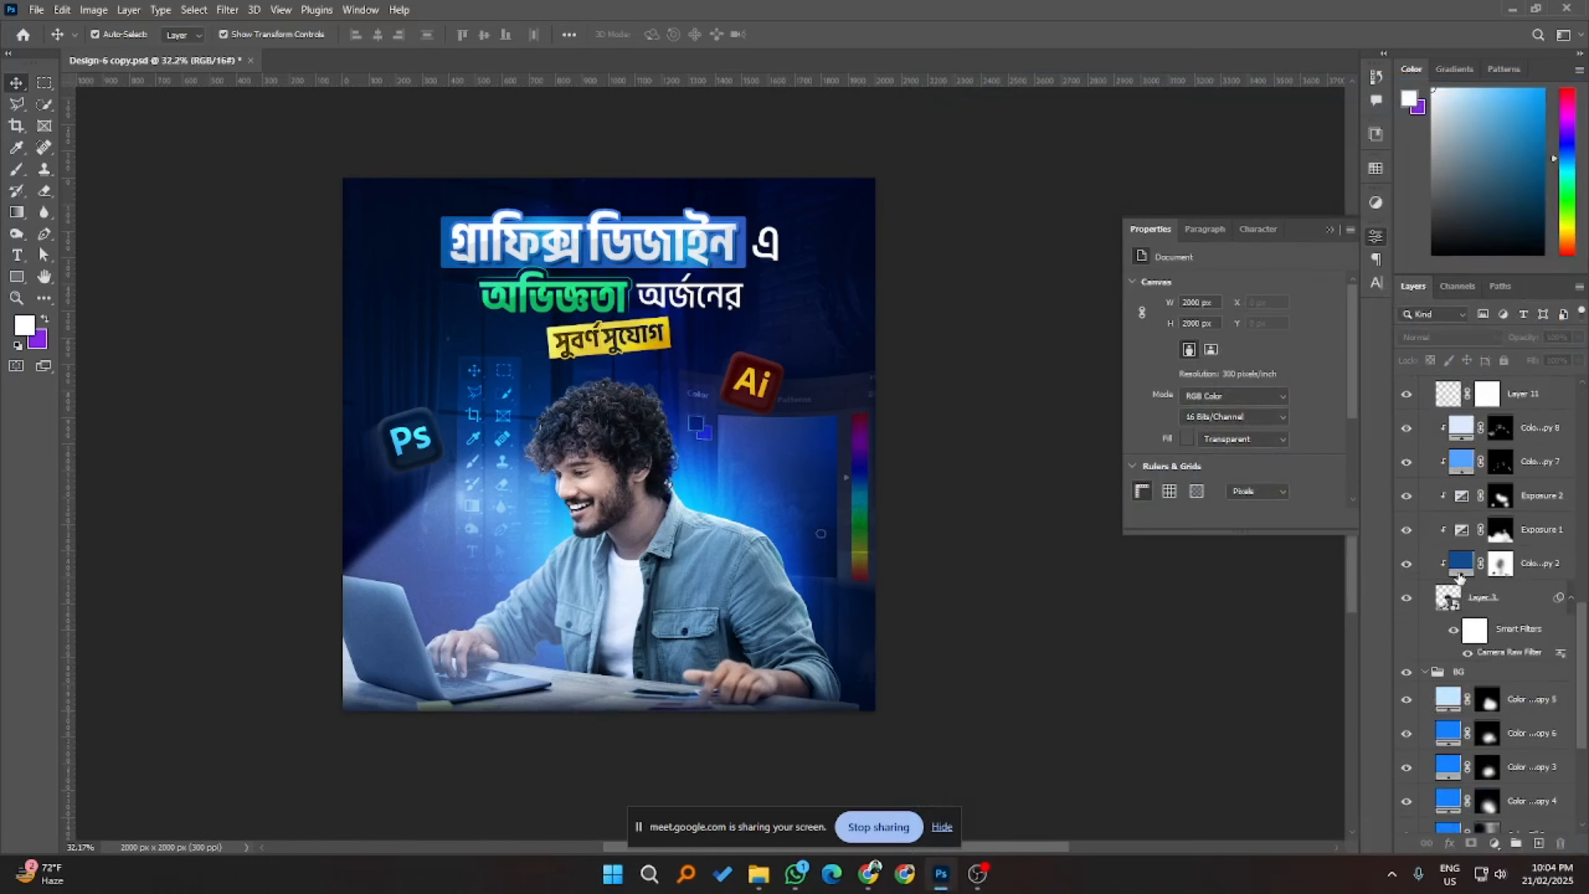
pyautogui.scroll(-2, 1459, 579)
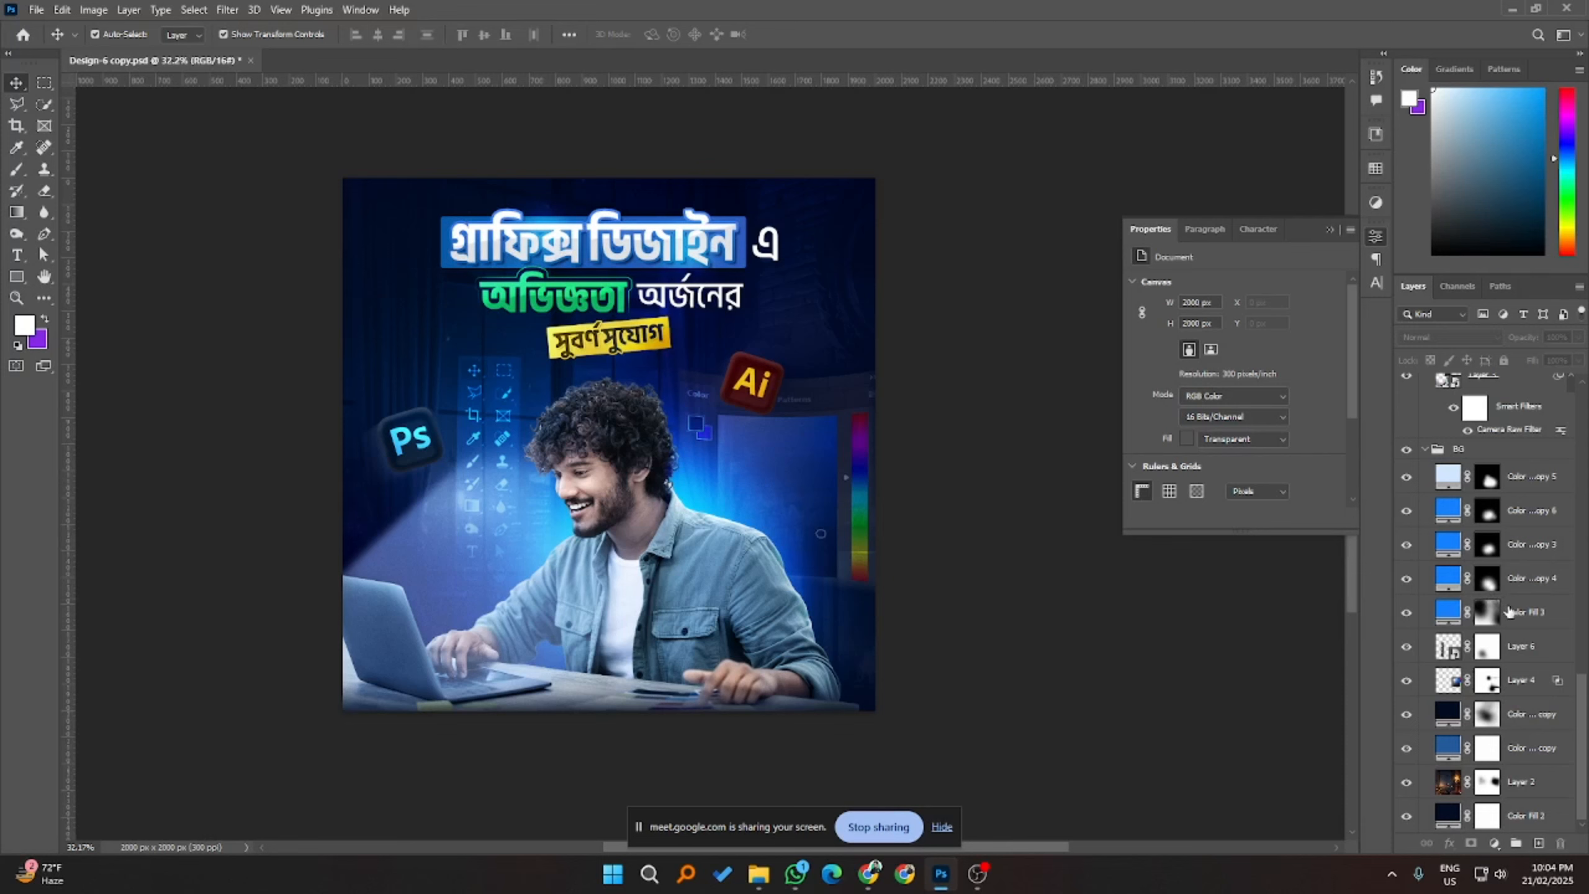
pyautogui.scroll(4, 1508, 611)
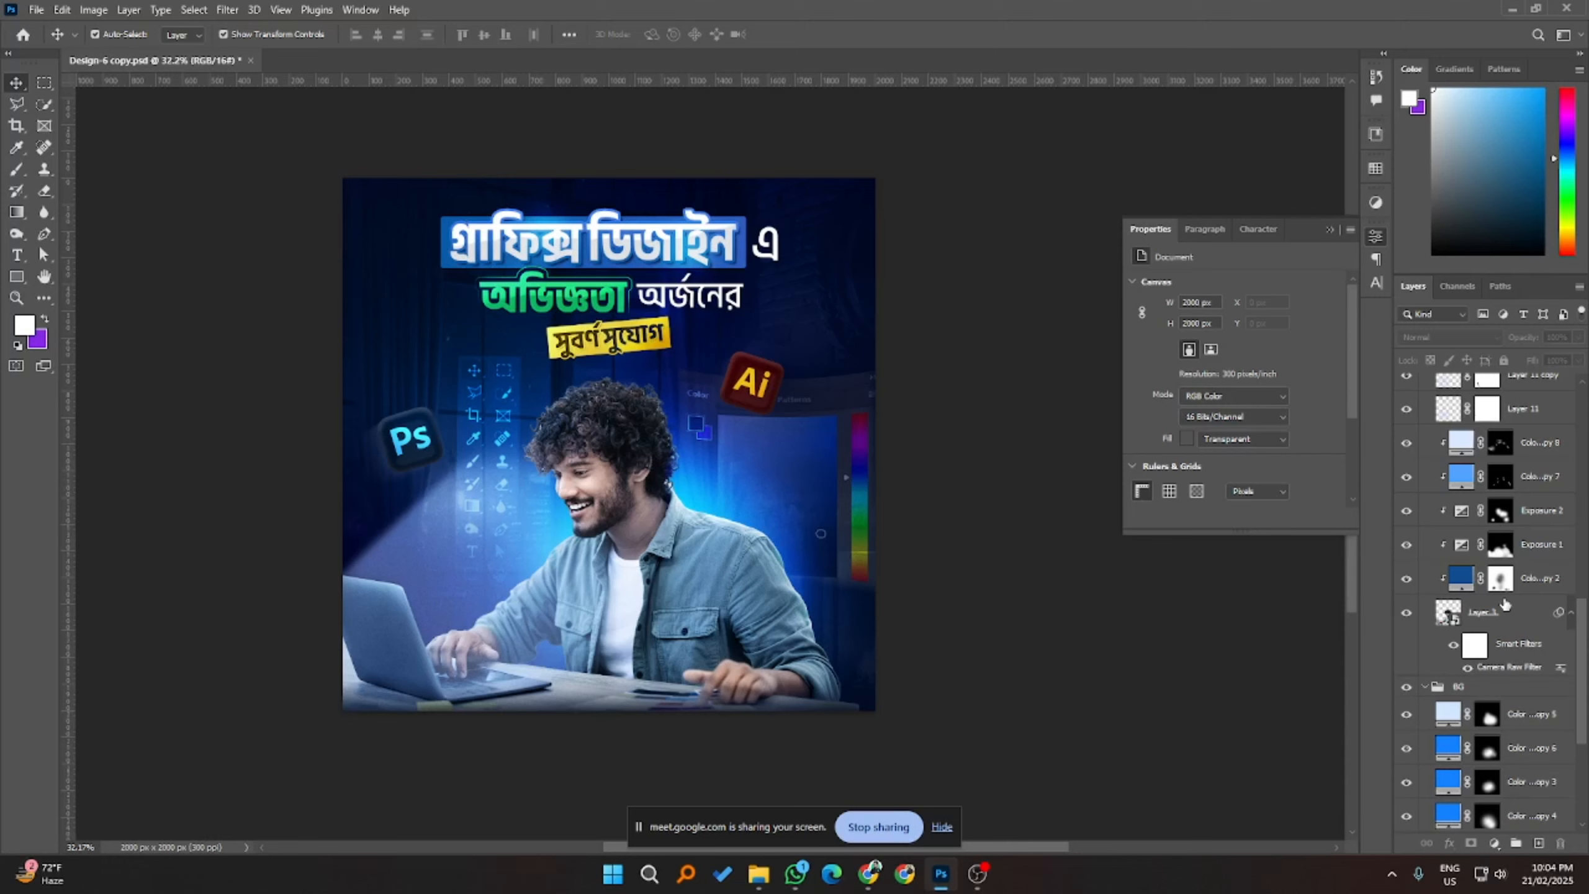
pyautogui.scroll(8, 1504, 604)
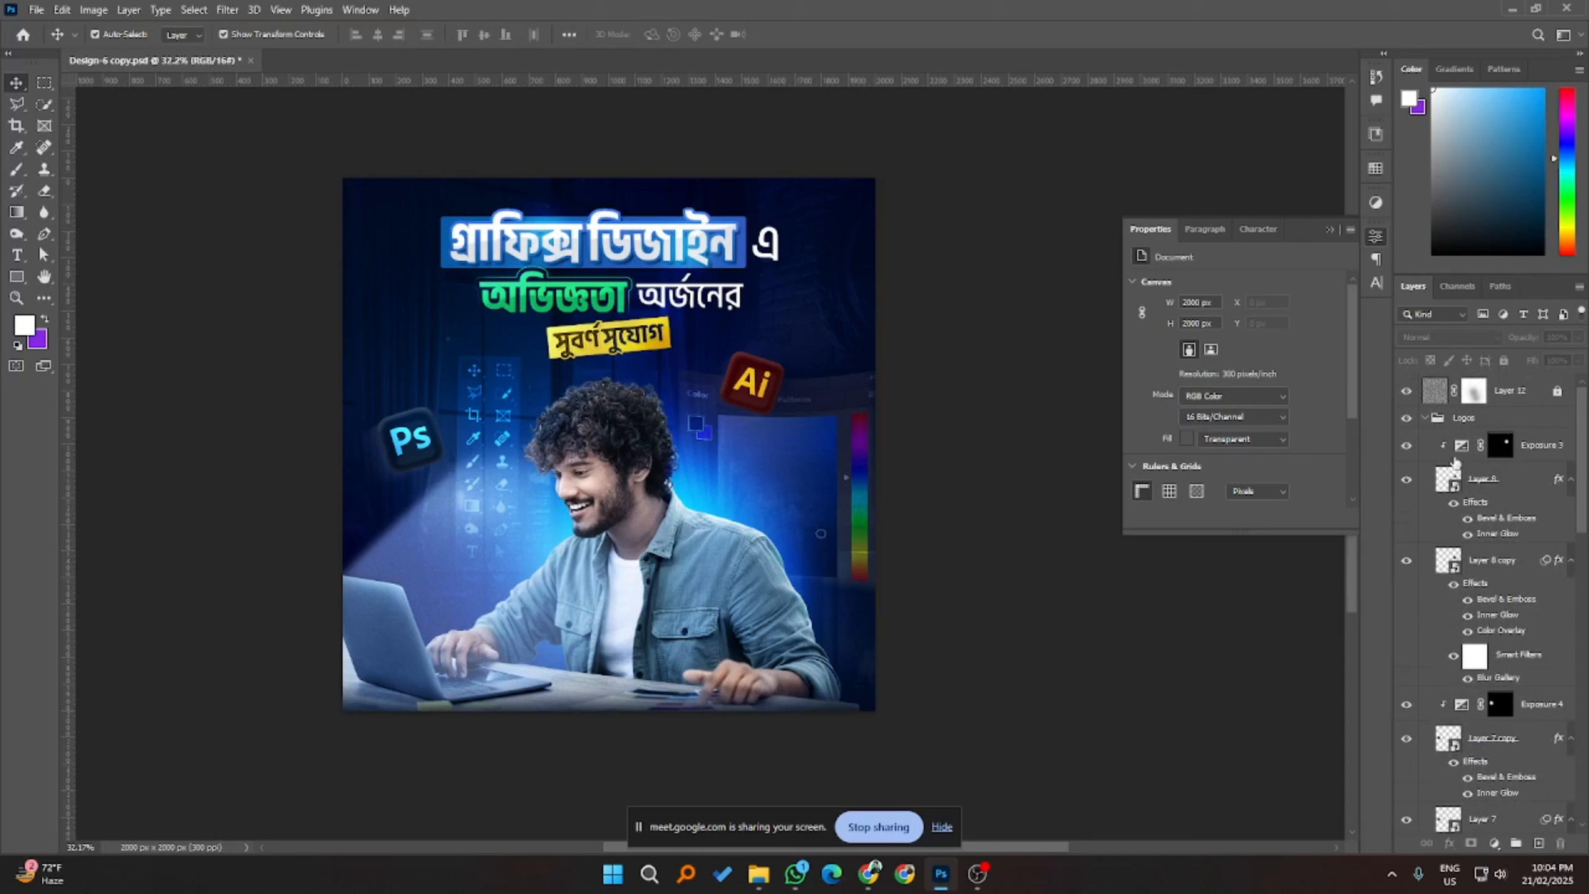
pyautogui.click(1425, 418)
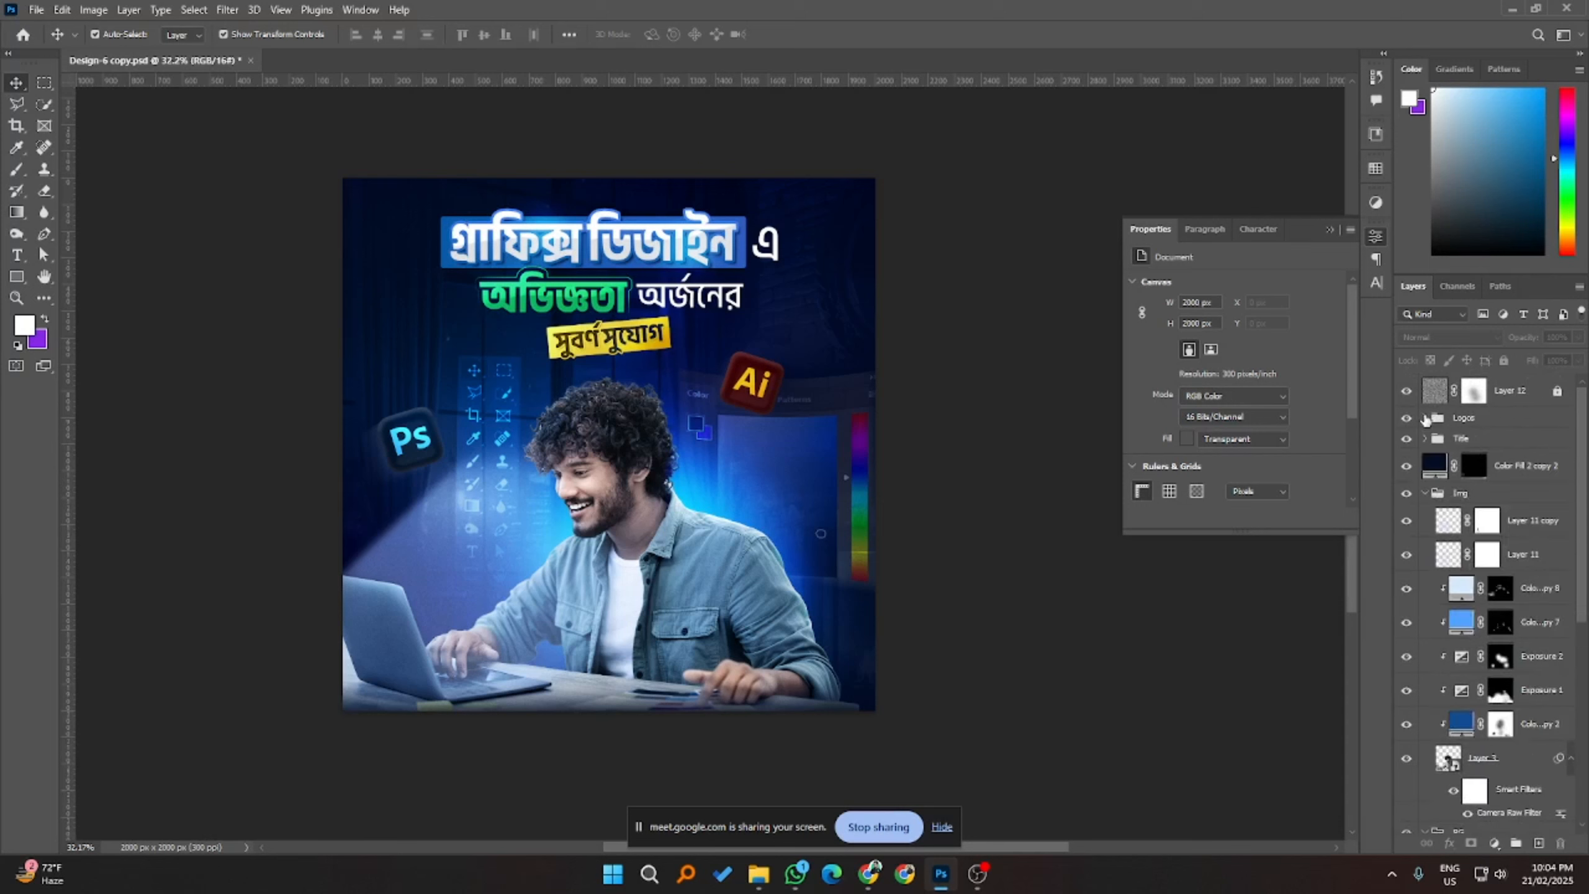
pyautogui.click(1419, 478)
pyautogui.click(1424, 494)
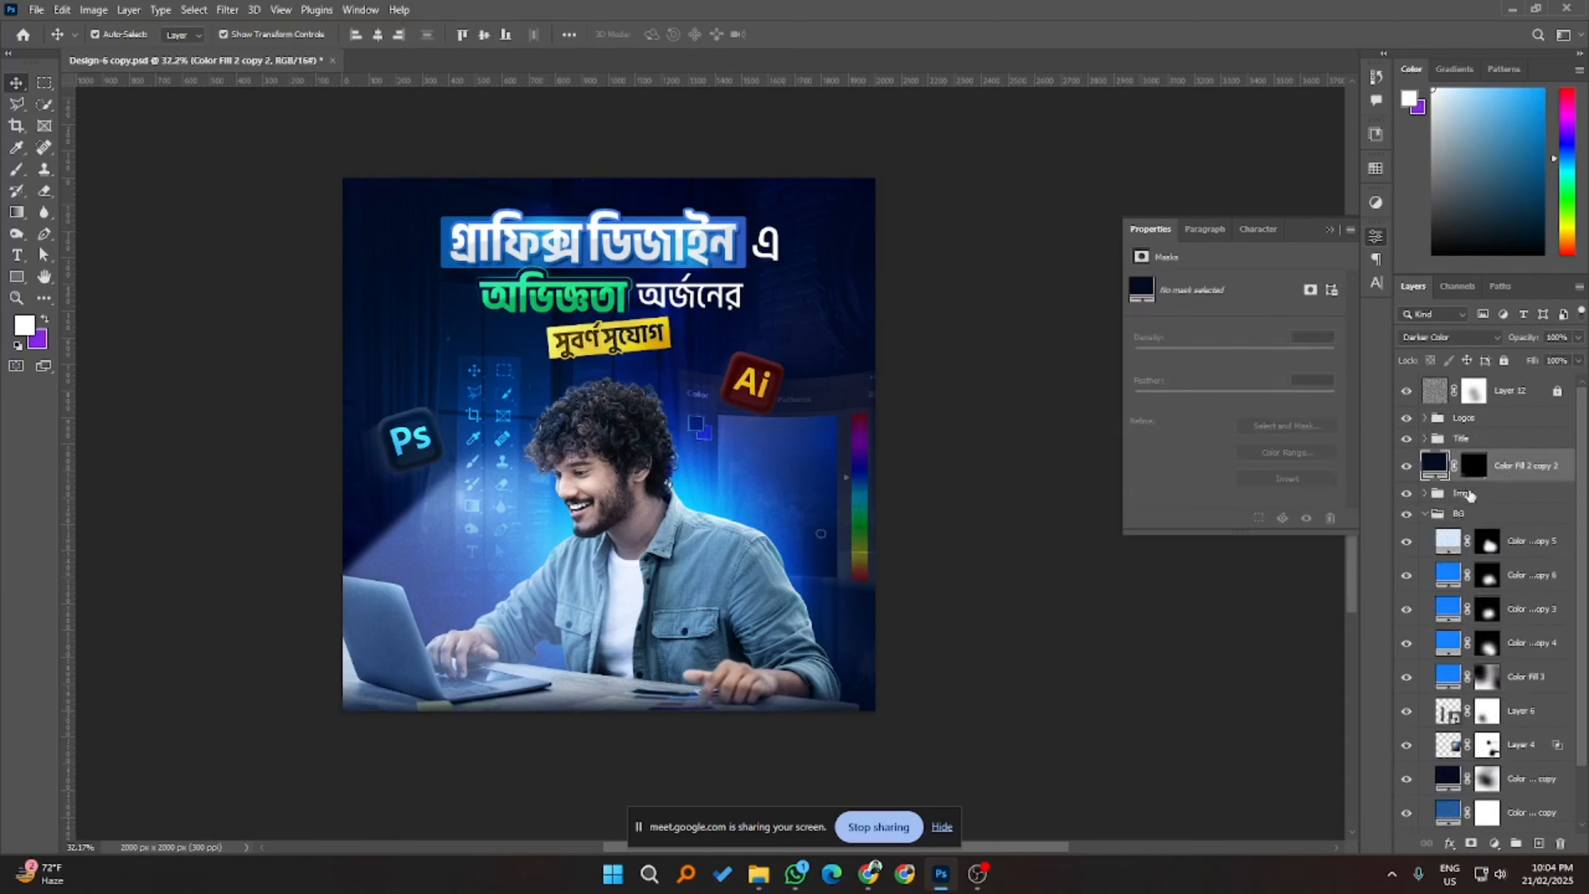
pyautogui.click(1425, 515)
pyautogui.click(1463, 518)
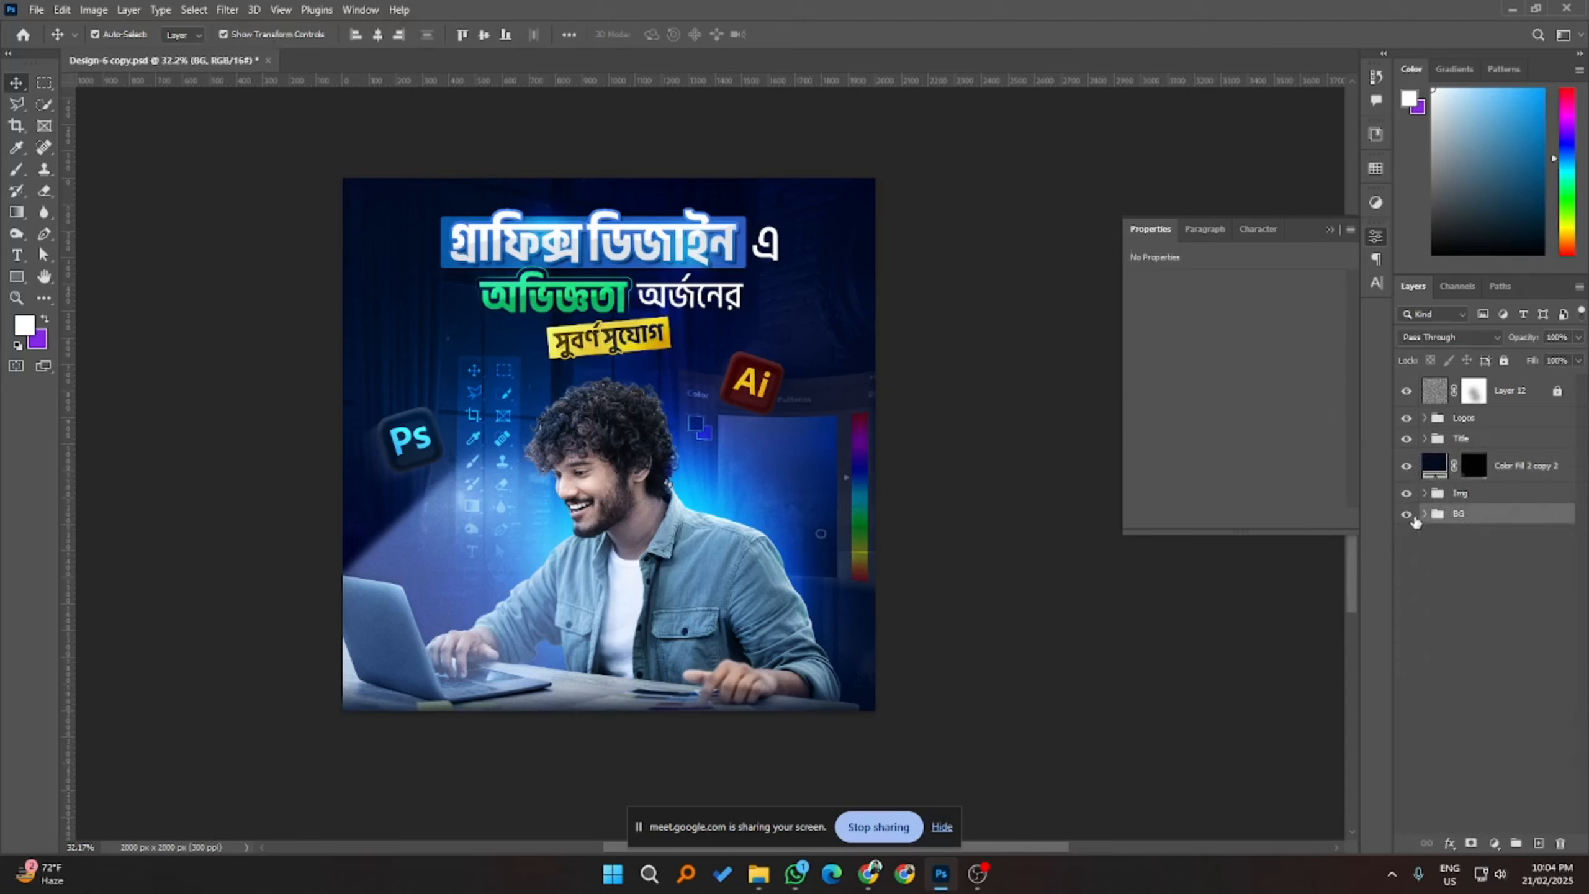
pyautogui.click(1520, 469)
pyautogui.click(1510, 393)
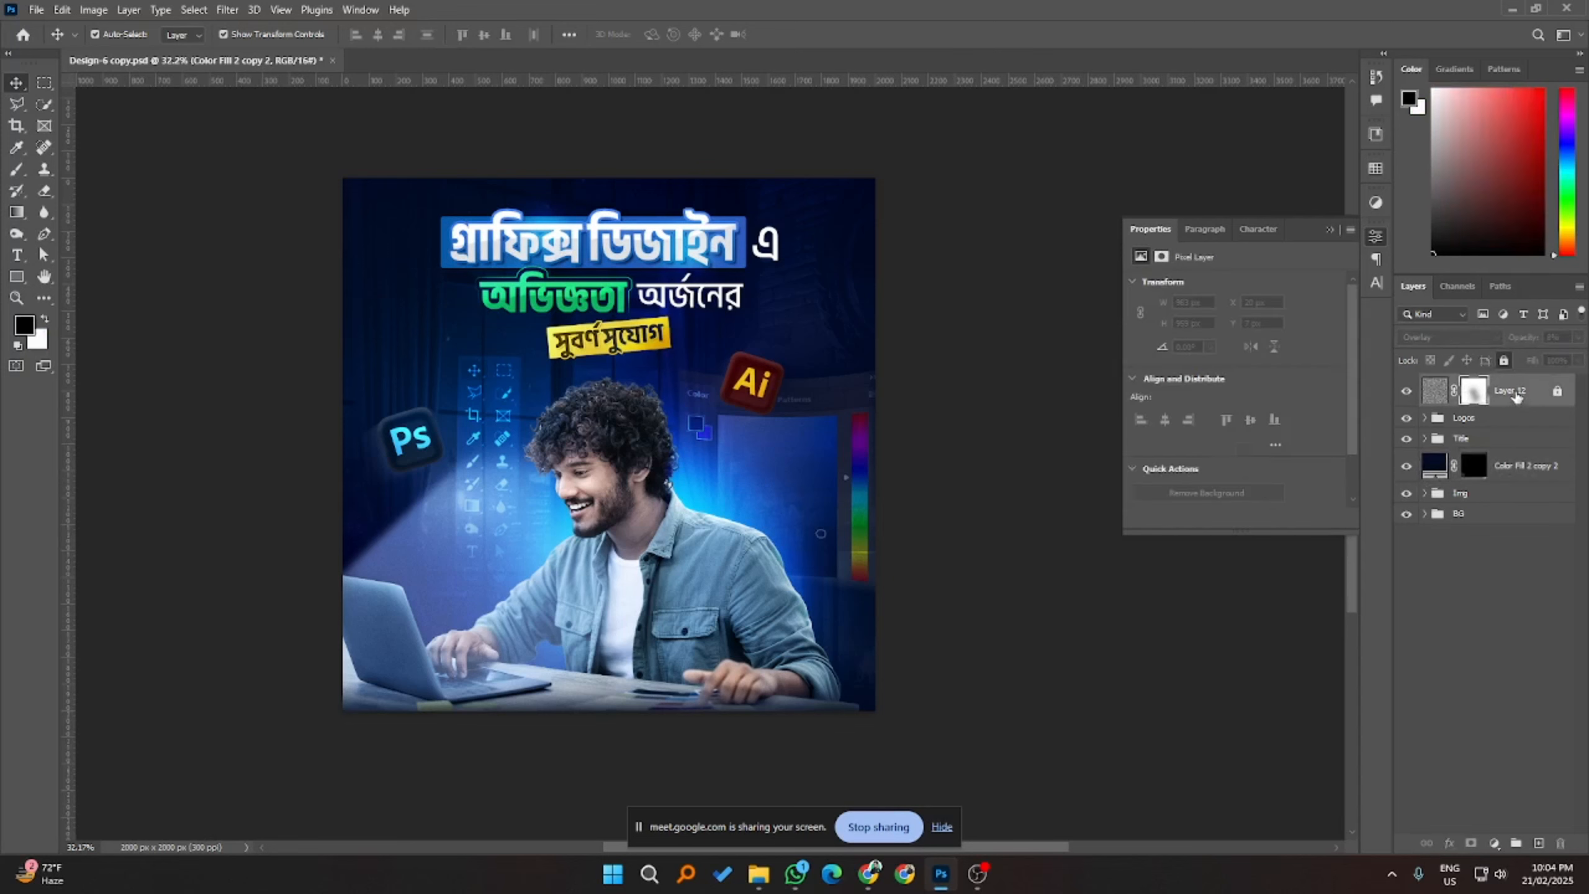
pyautogui.click(1523, 583)
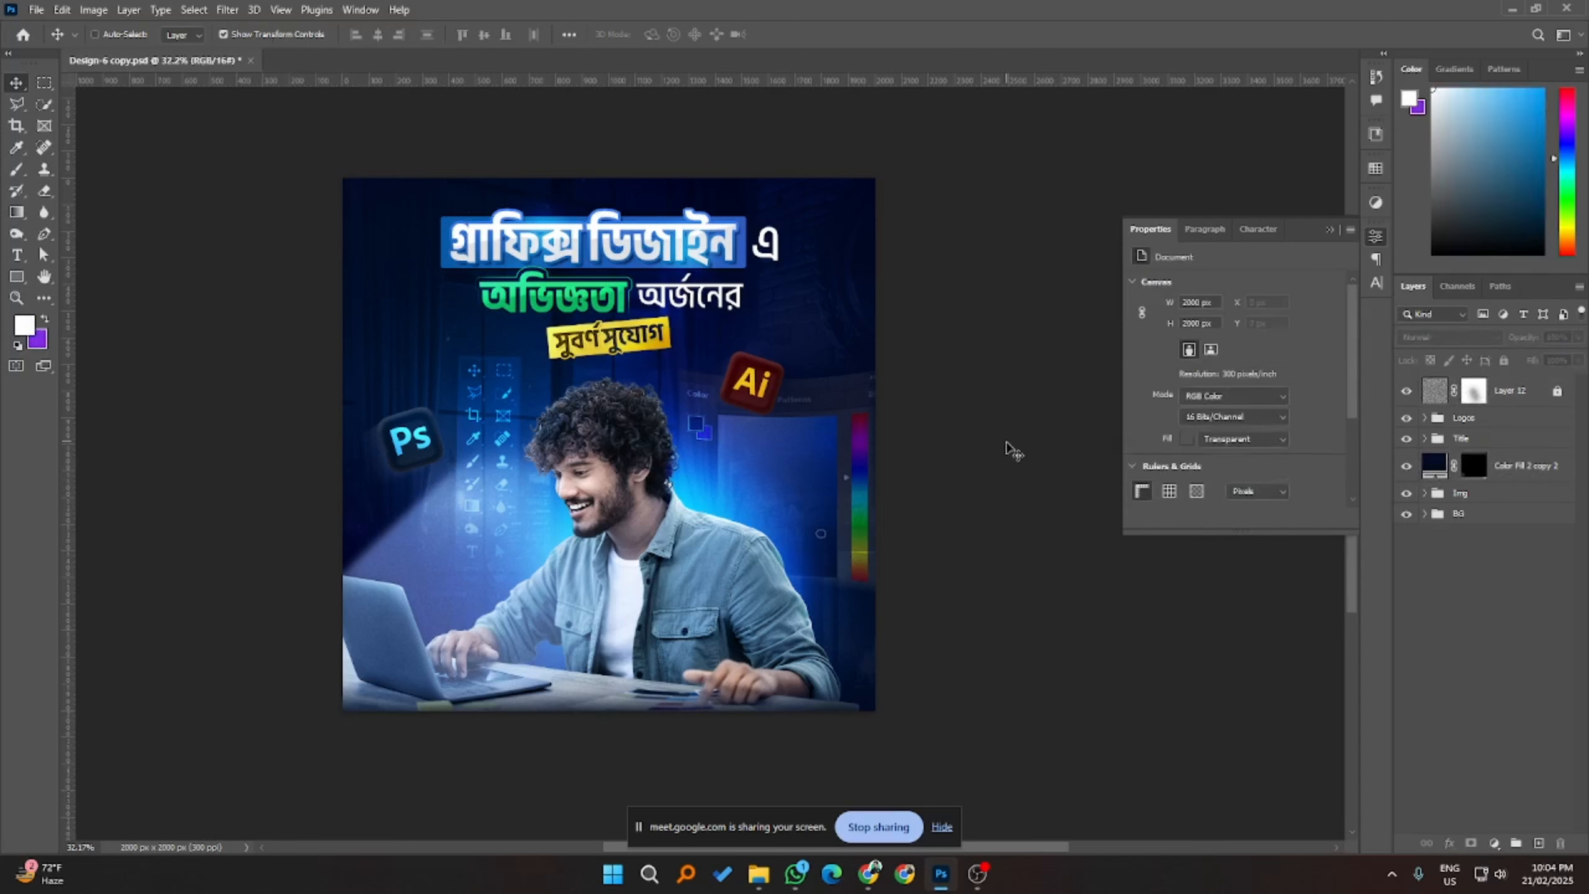
# - Export the poster for web as a maximum-quality JPEG named Design-6-copy.jpg in the Class folder on the Graphic Design (G:) drive
pyautogui.hotkey('ctrl', 'alt', 'shift', 's')
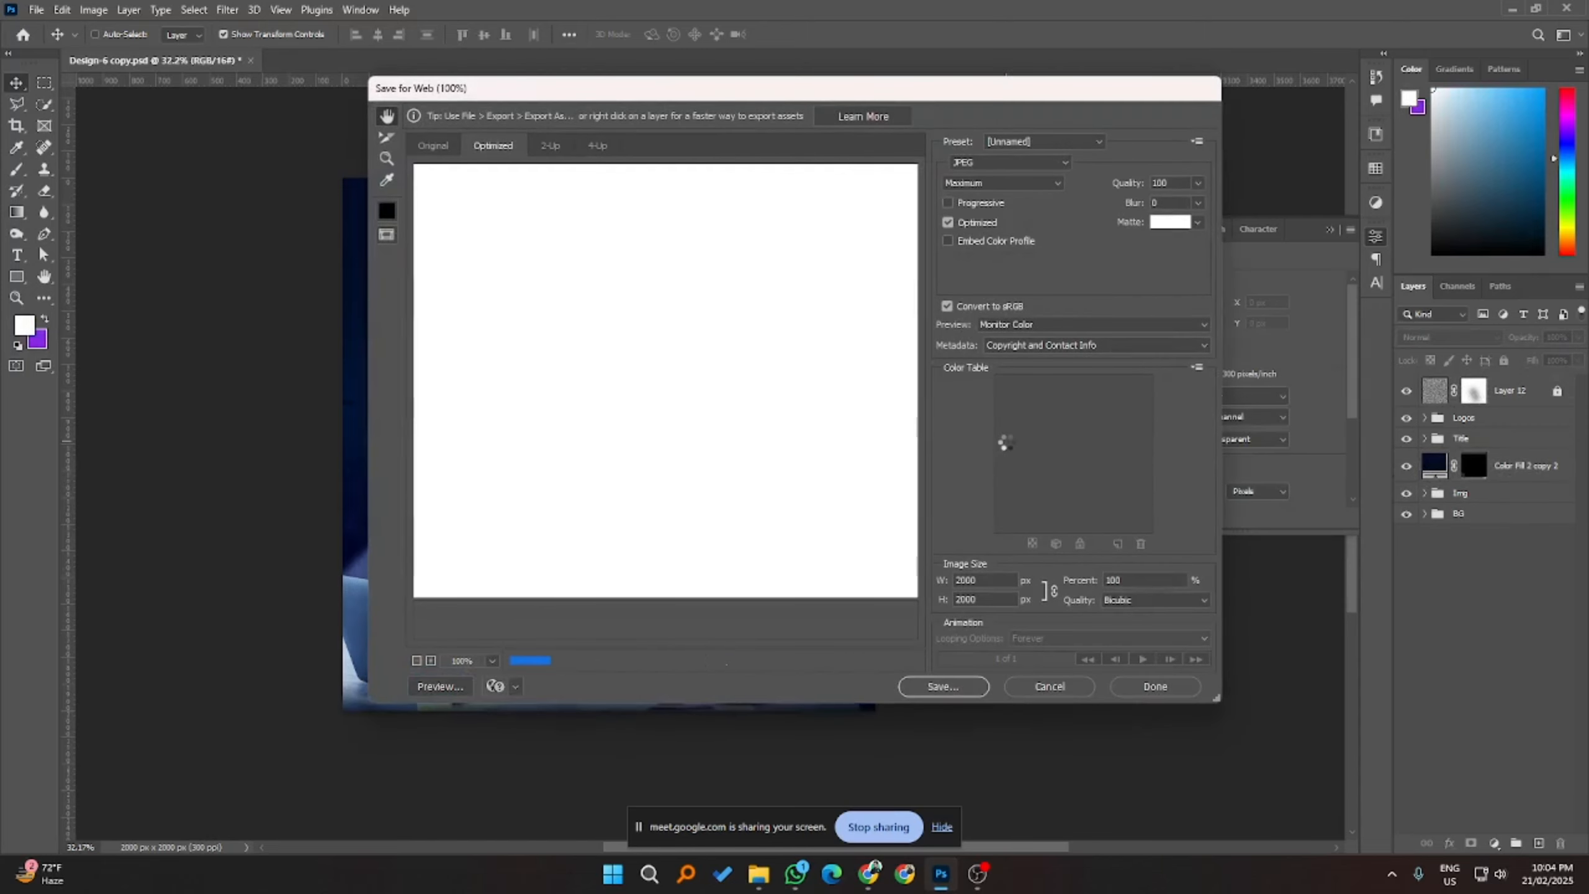
pyautogui.click(973, 688)
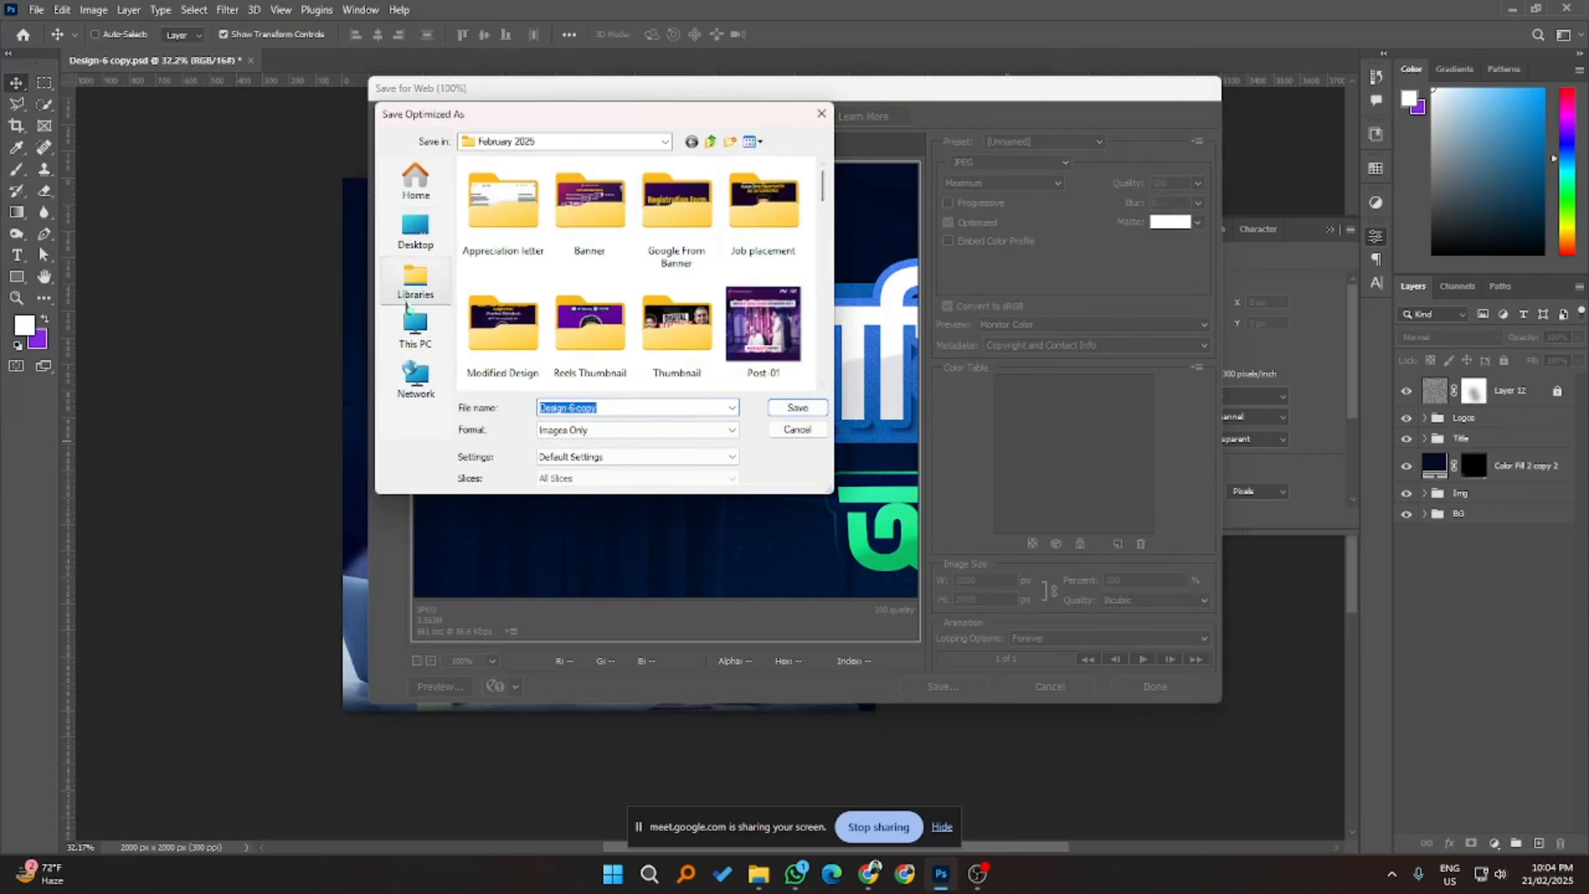
pyautogui.click(415, 329)
pyautogui.scroll(-1, 813, 269)
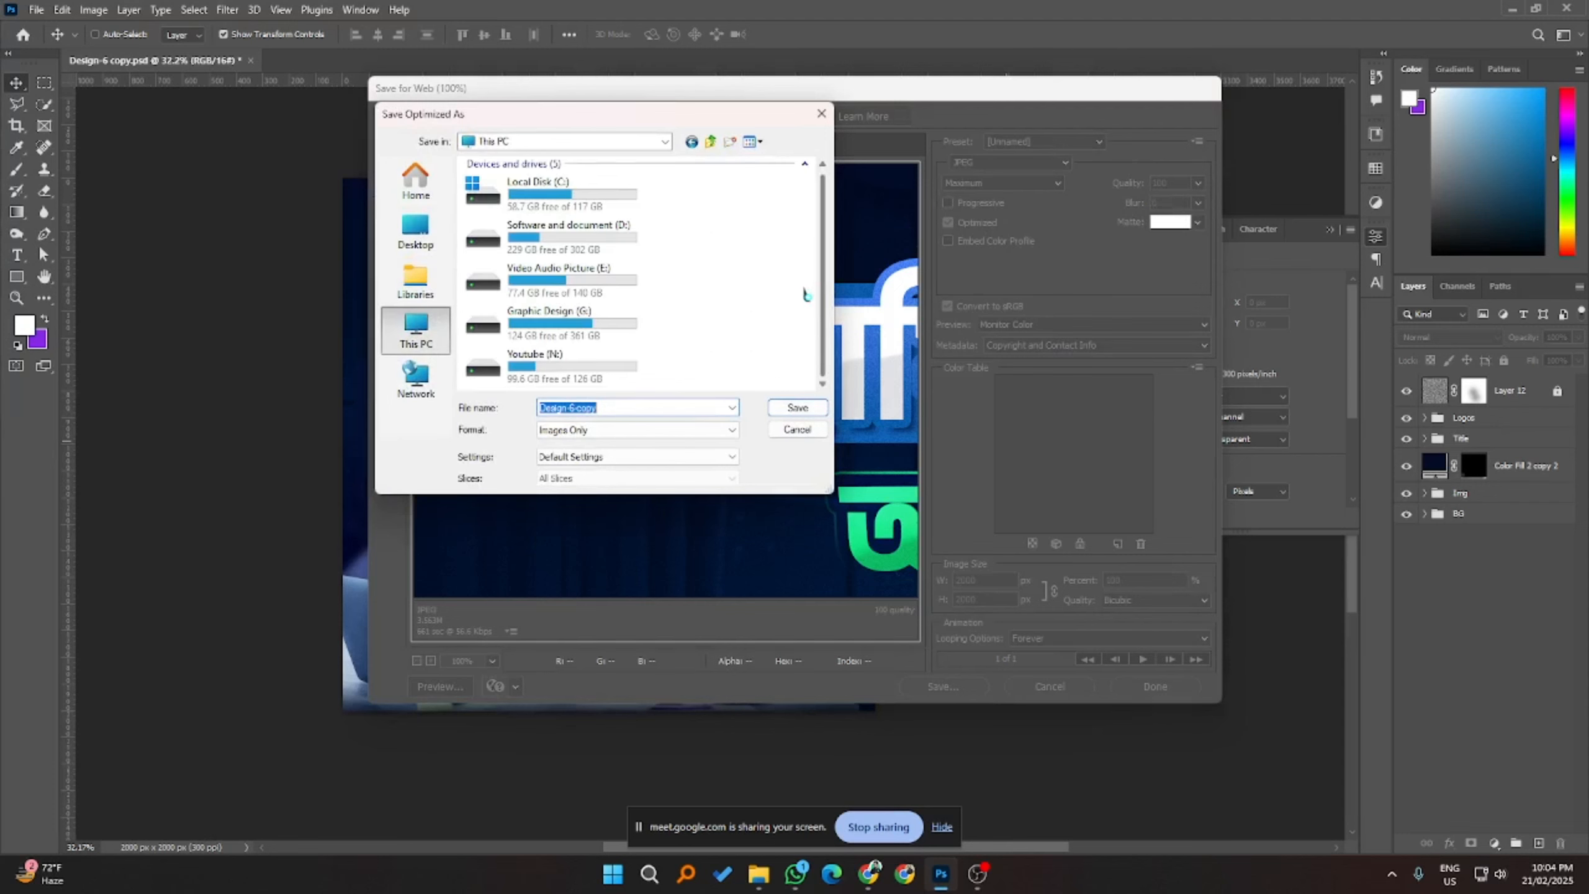
pyautogui.doubleClick(625, 335)
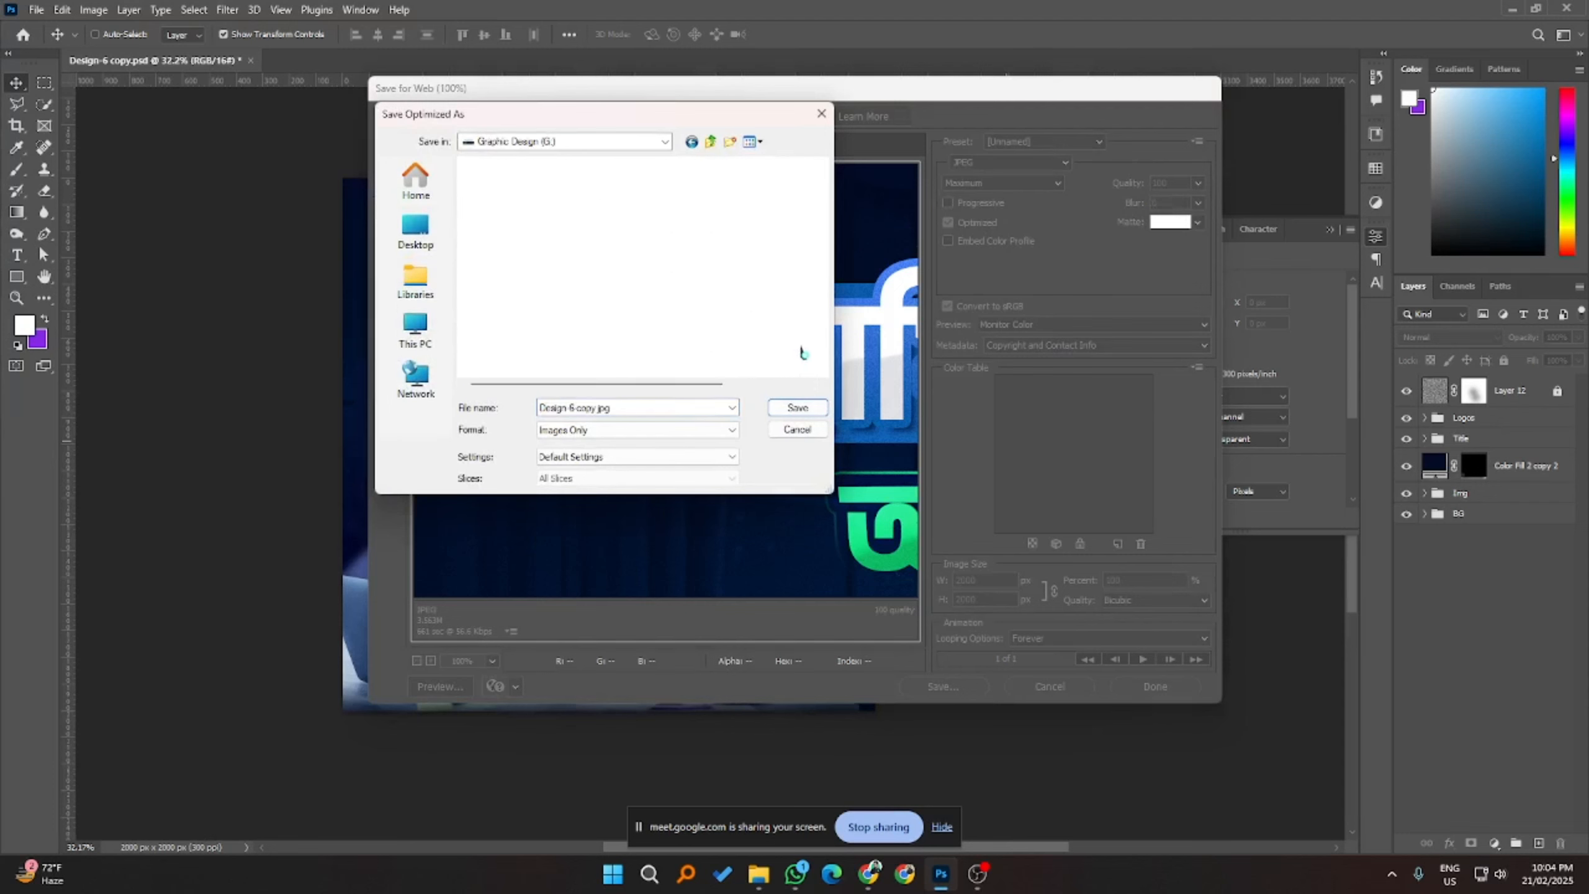
pyautogui.doubleClick(532, 247)
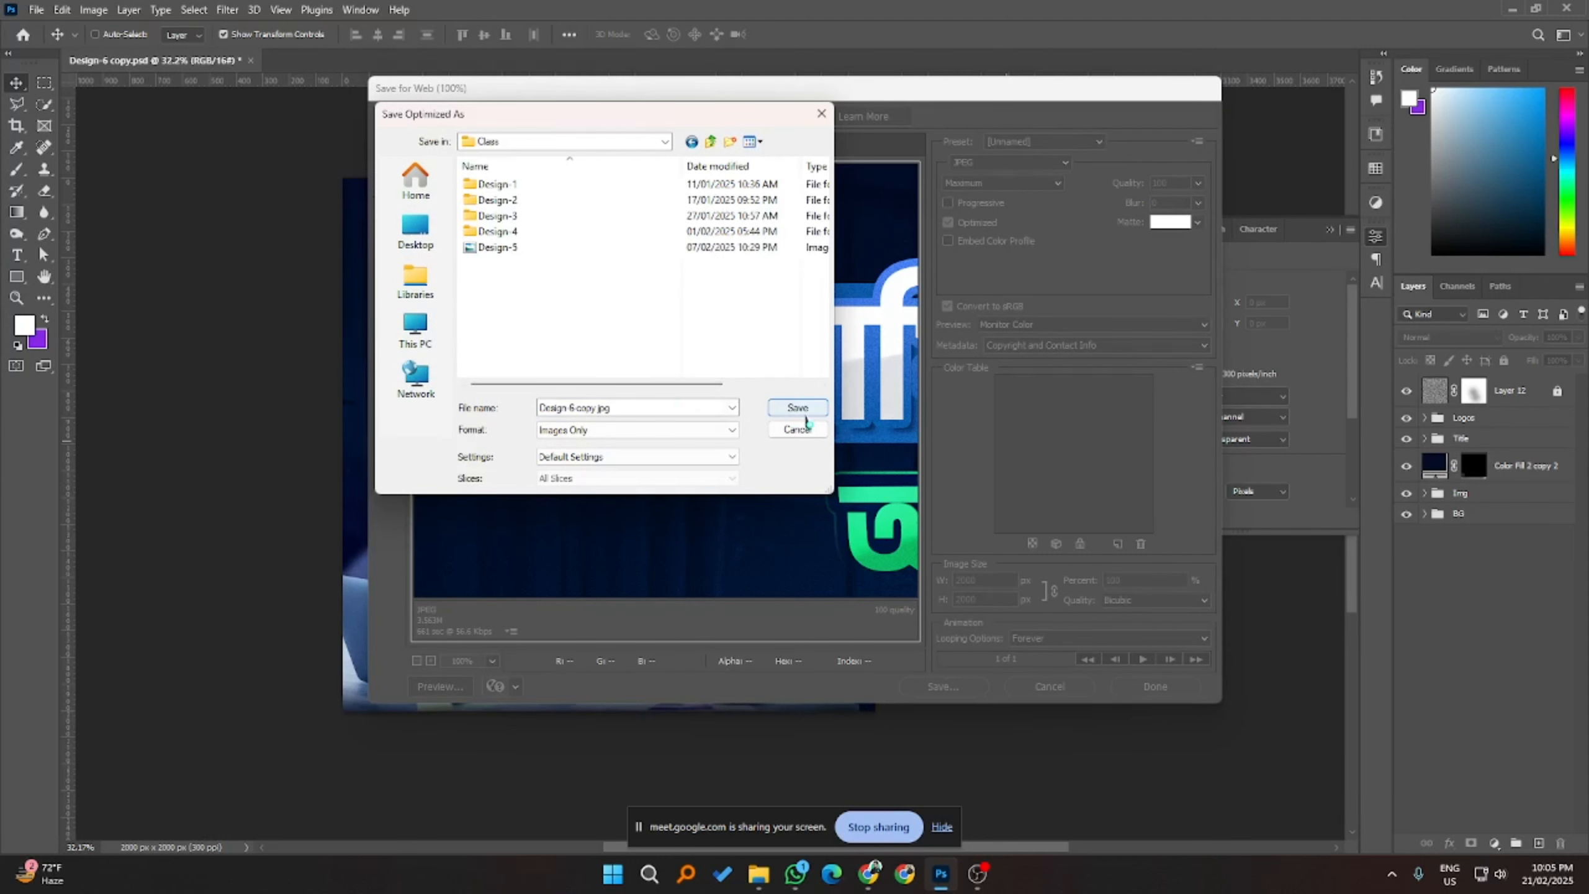
pyautogui.click(803, 414)
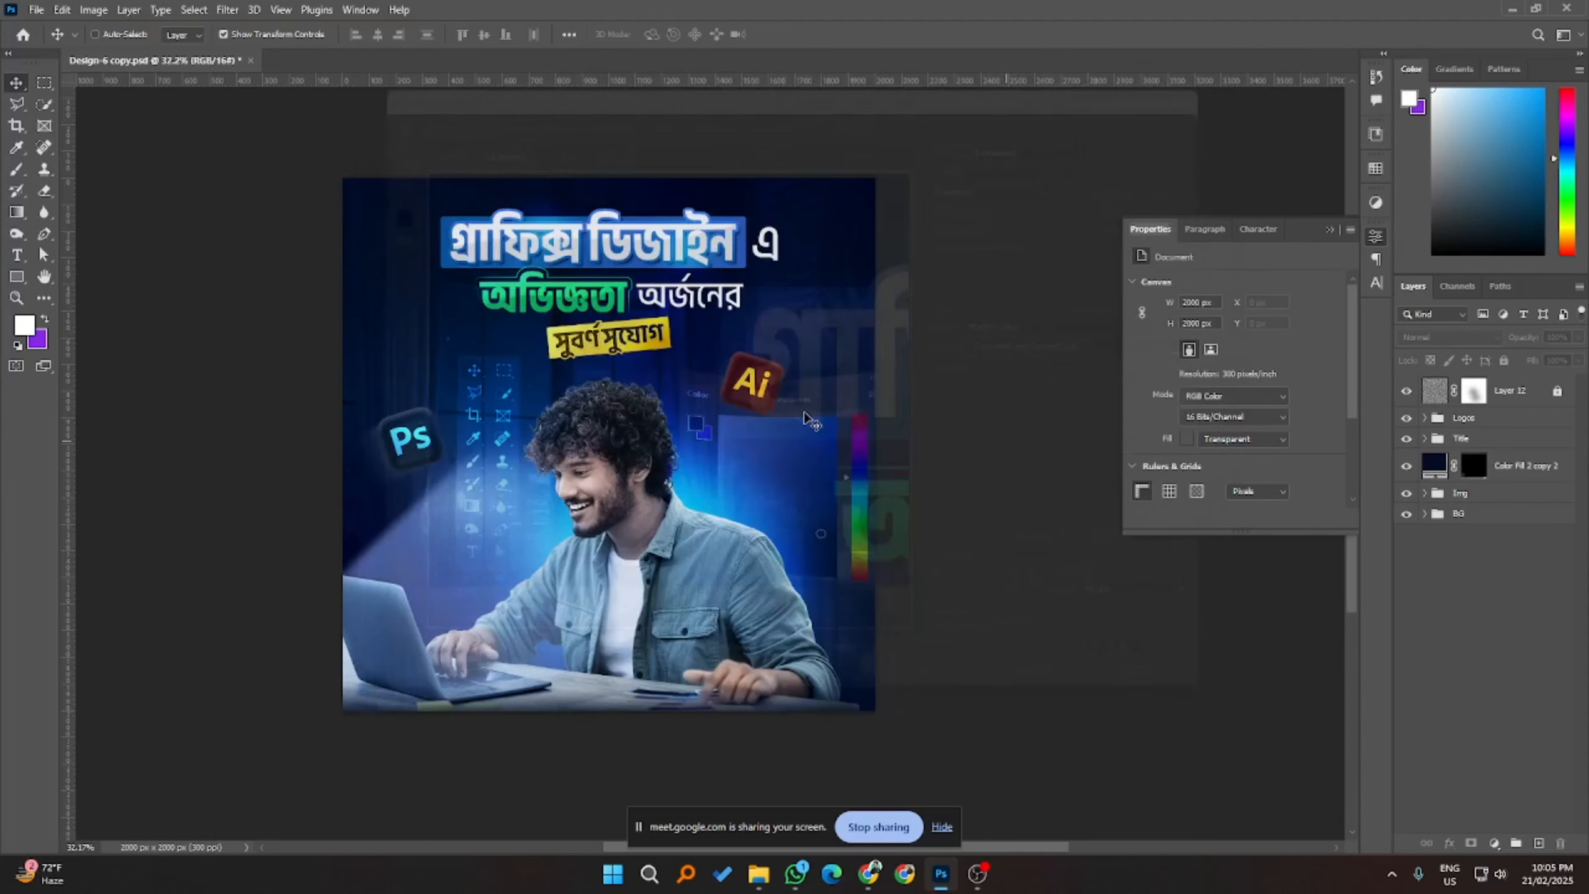